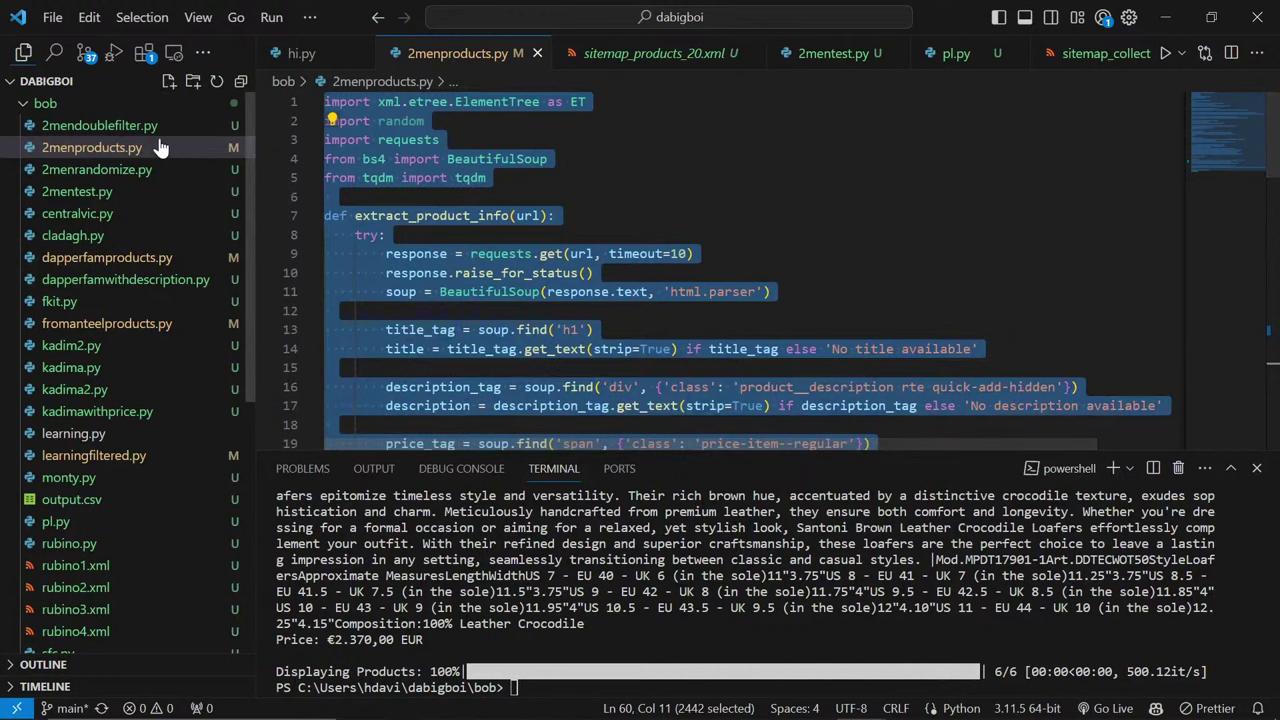
Replace 'loafer' with 't-shirt' on line 53 of 2menproducts.py, then return to Chrome
key(ctrl+`)
scroll(500, 340, down, 13)
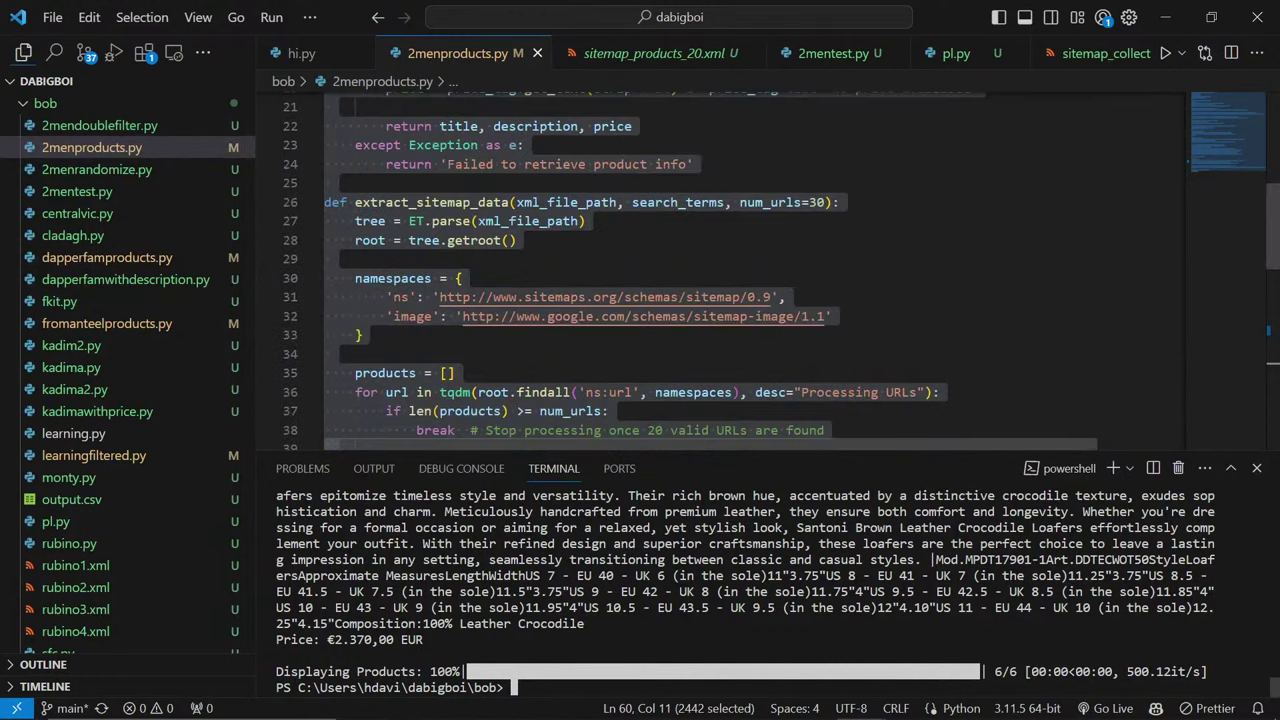
click(500, 340)
double_click(500, 340)
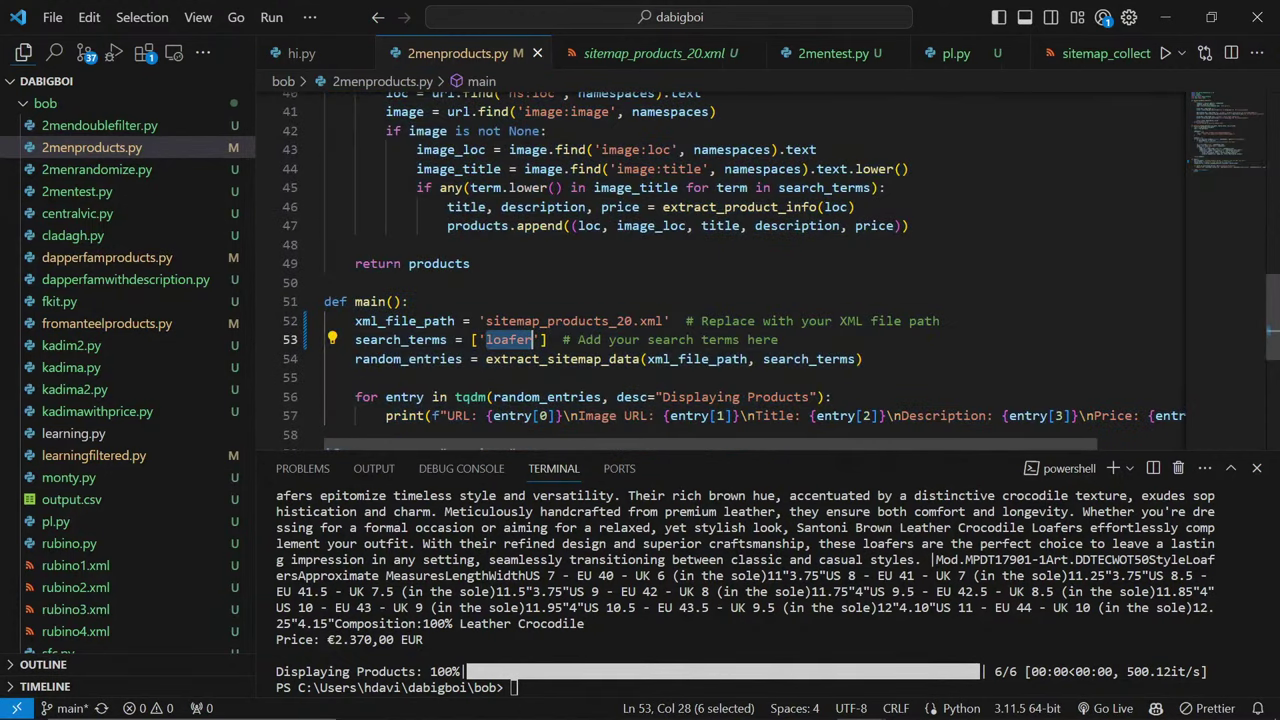
text(t-shirt)
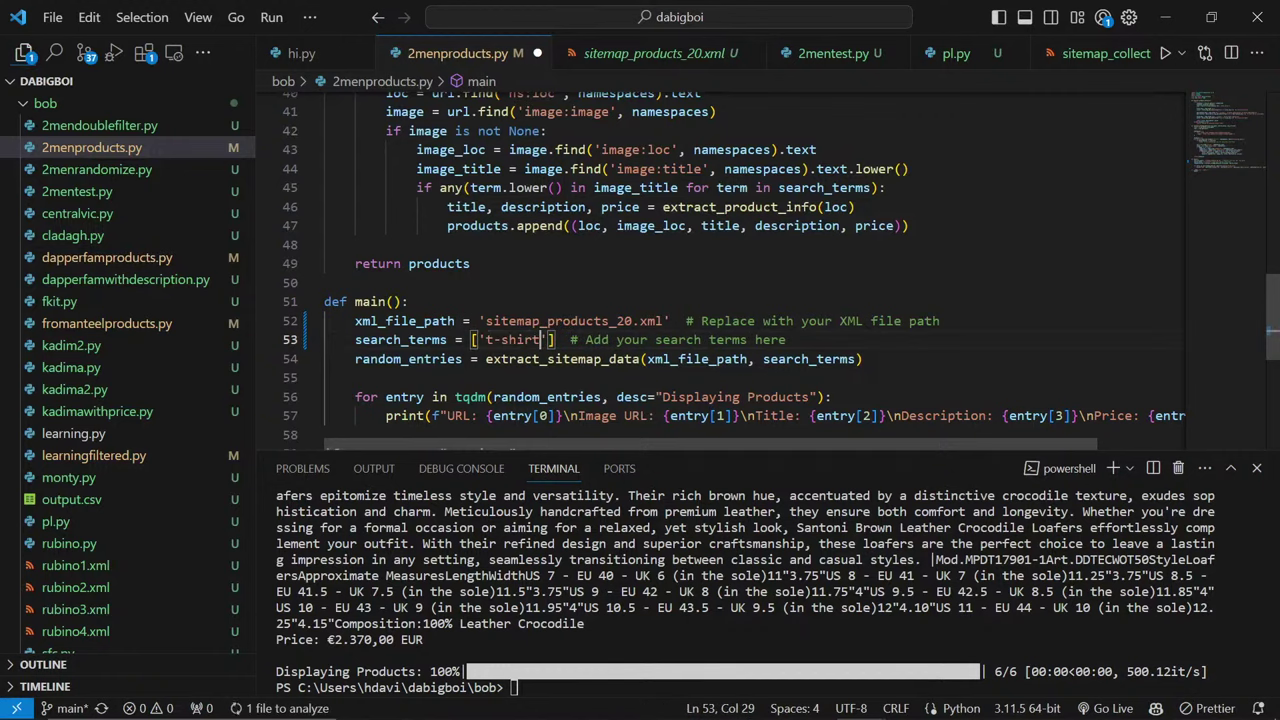
key(alt+Tab)
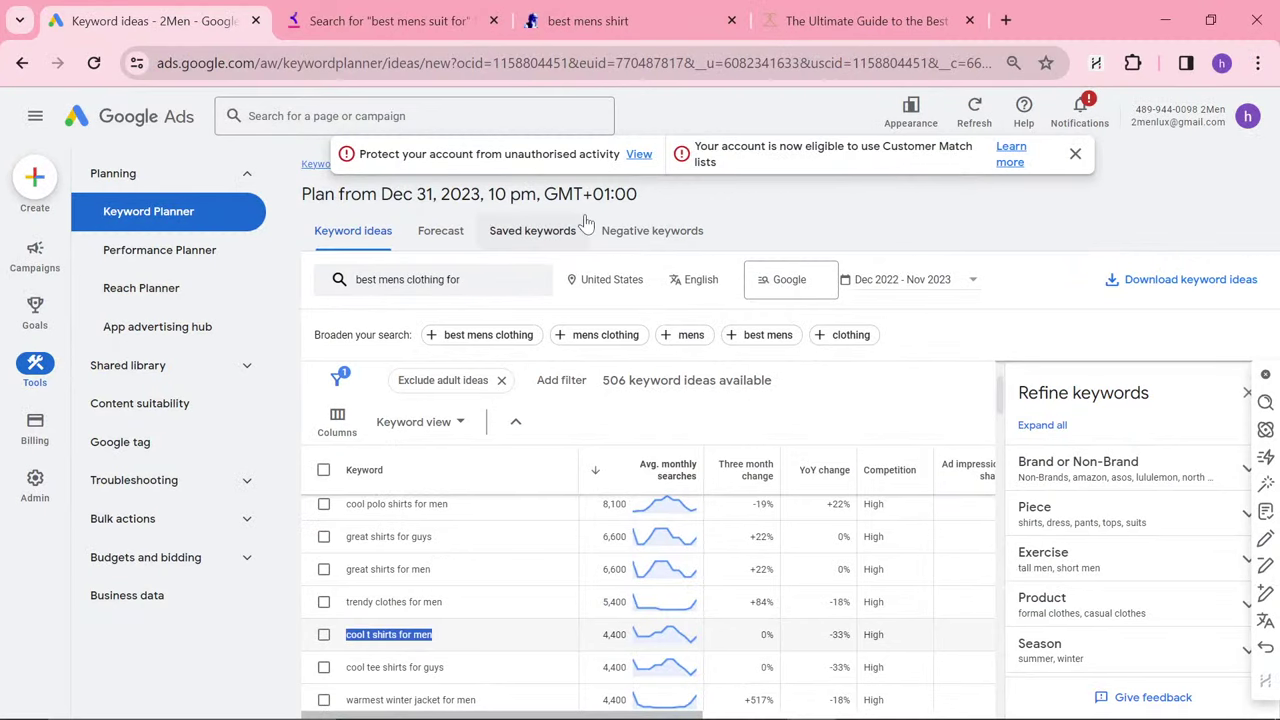
Scroll up to the Keyword Planner trend chart for 'best mens clothing for' ideas
scroll(638, 597, up, 3)
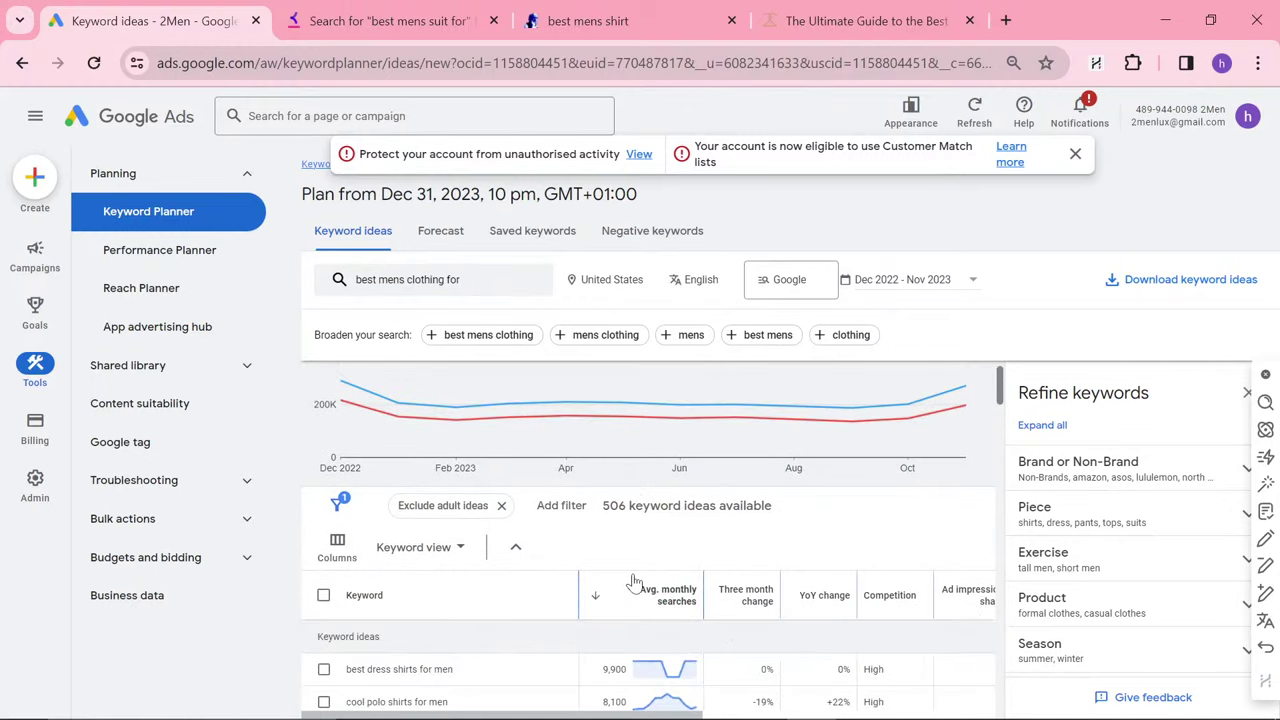
Move the suit-colors guide tab to second position and view the top of the article
drag(866, 20, 390, 20)
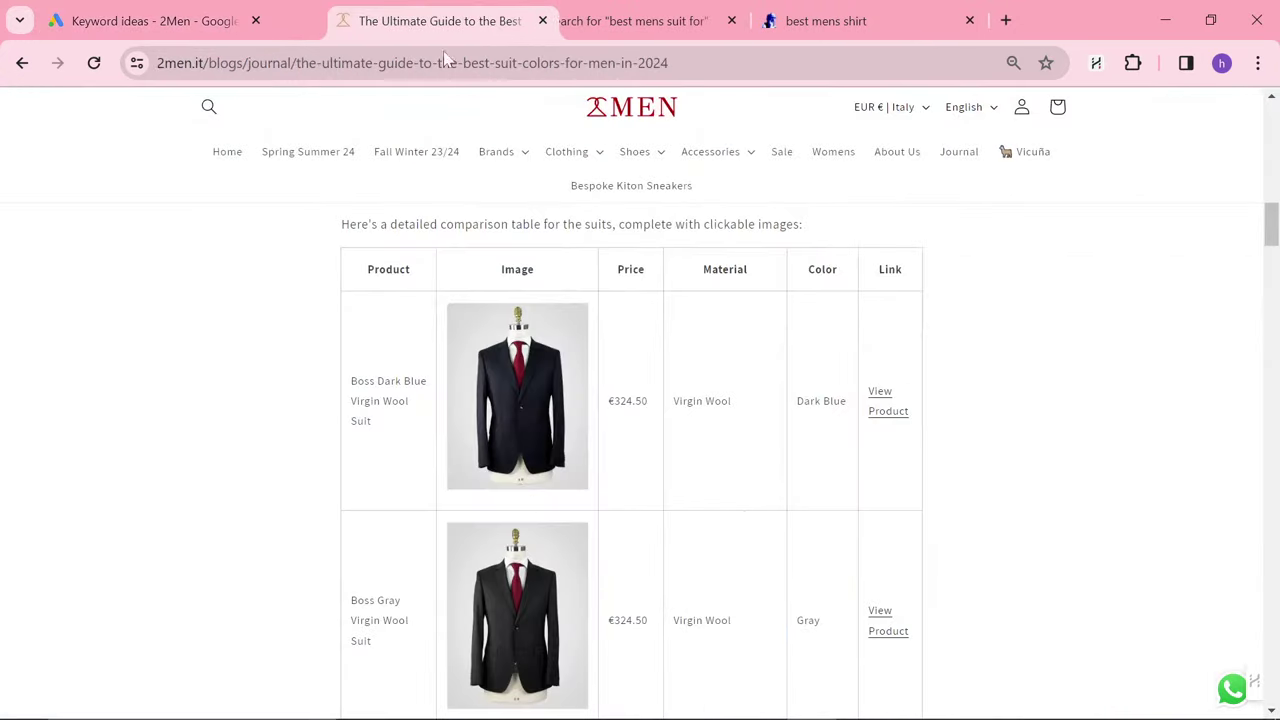
scroll(528, 427, up, 5)
scroll(528, 427, up, 8)
scroll(534, 423, down, 2)
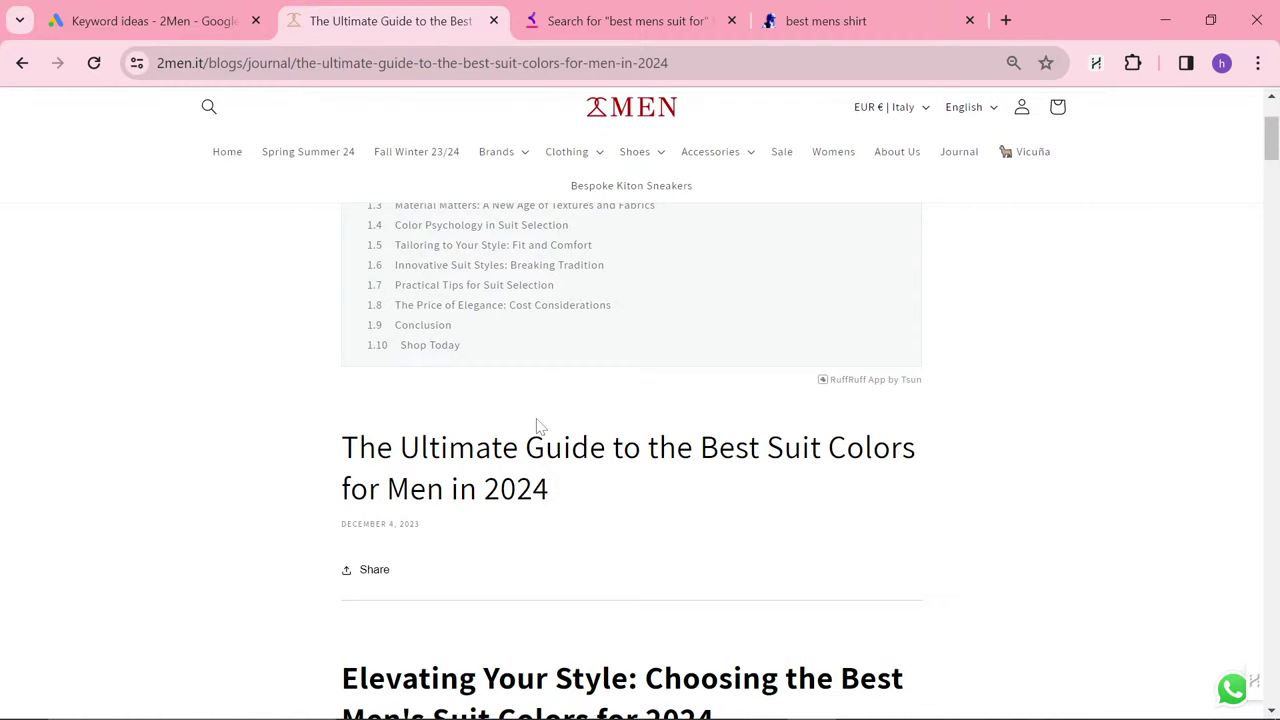
Read through the 2men.it suit comparison table, then bring up the Keyword Tool results
scroll(522, 558, down, 12)
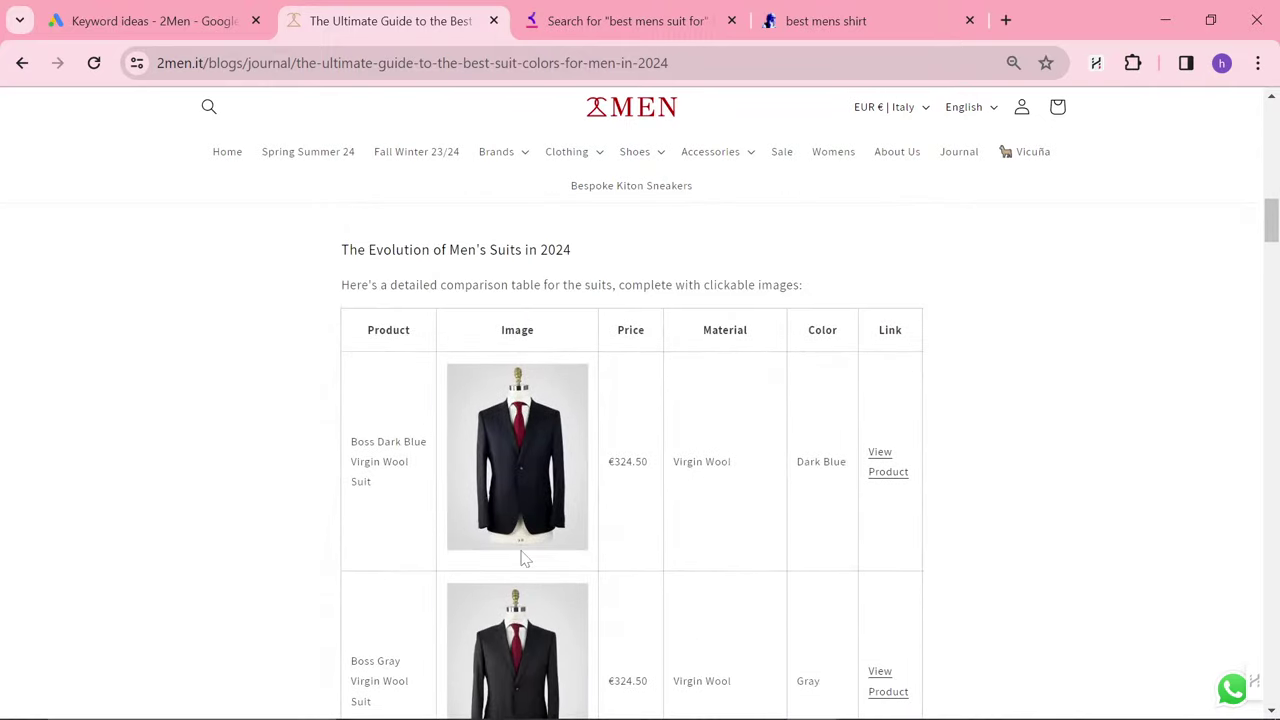
scroll(522, 558, down, 12)
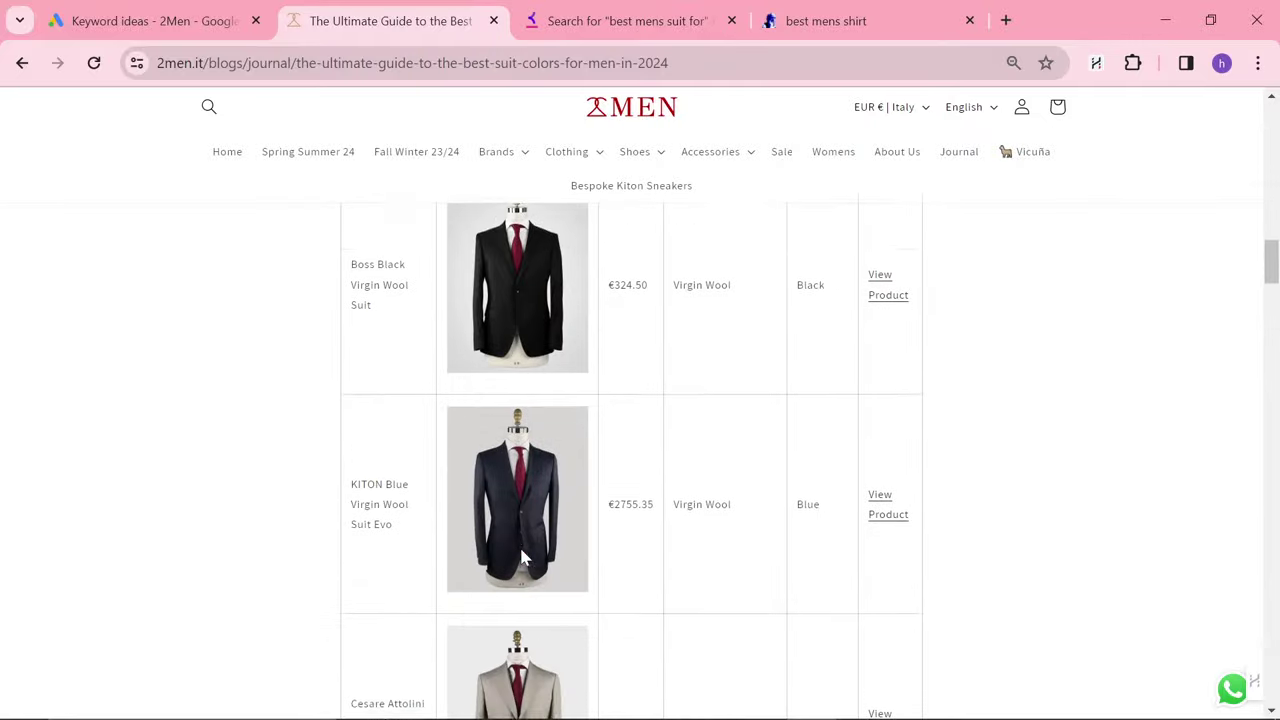
scroll(522, 558, down, 12)
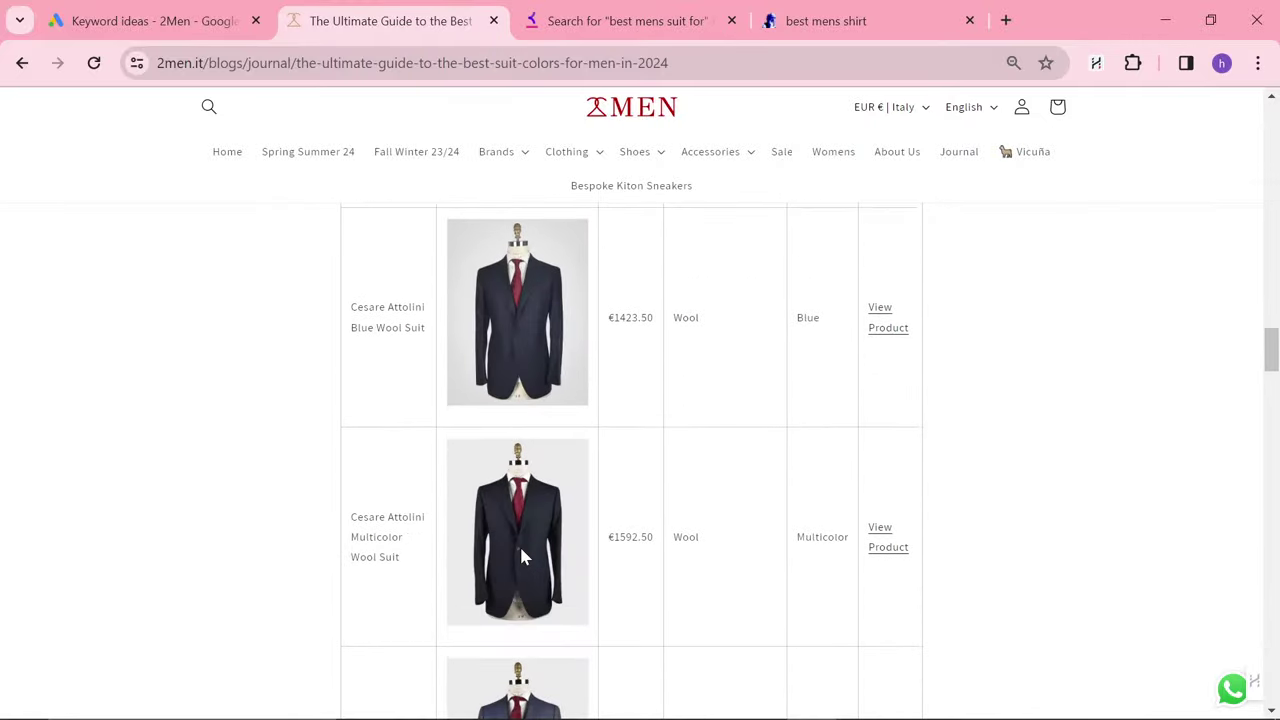
scroll(522, 556, down, 12)
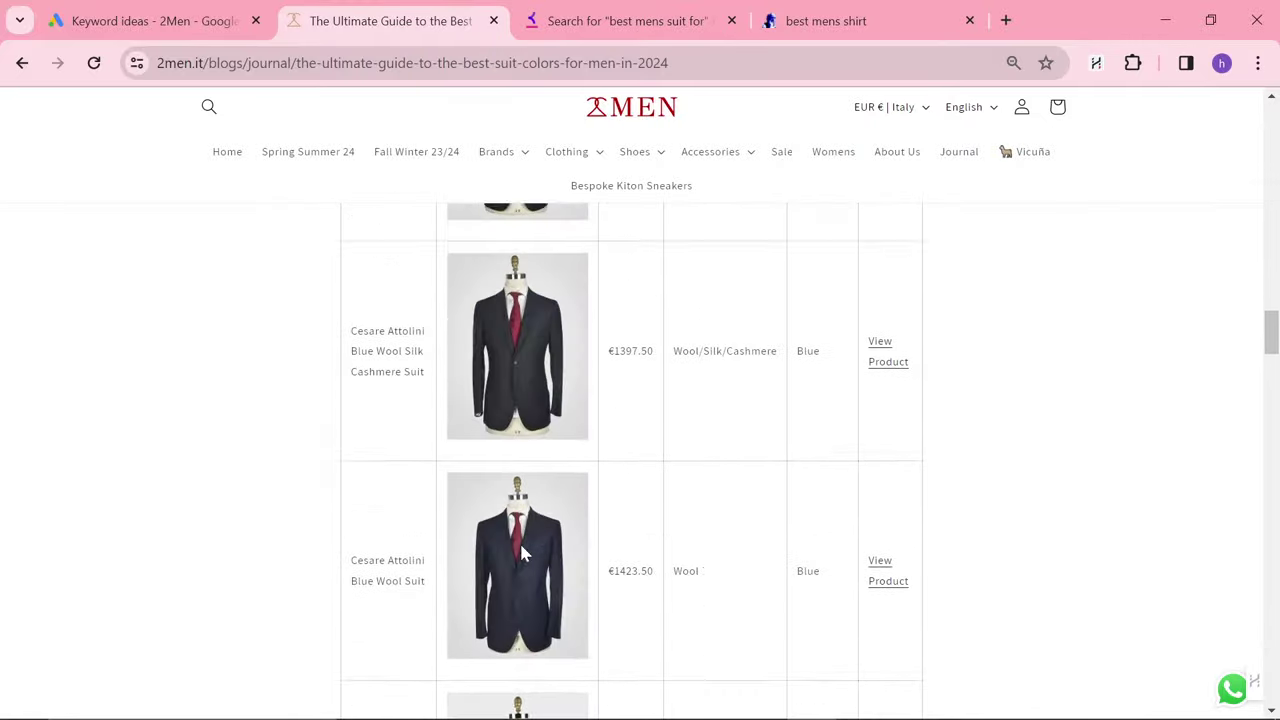
scroll(522, 550, up, 4)
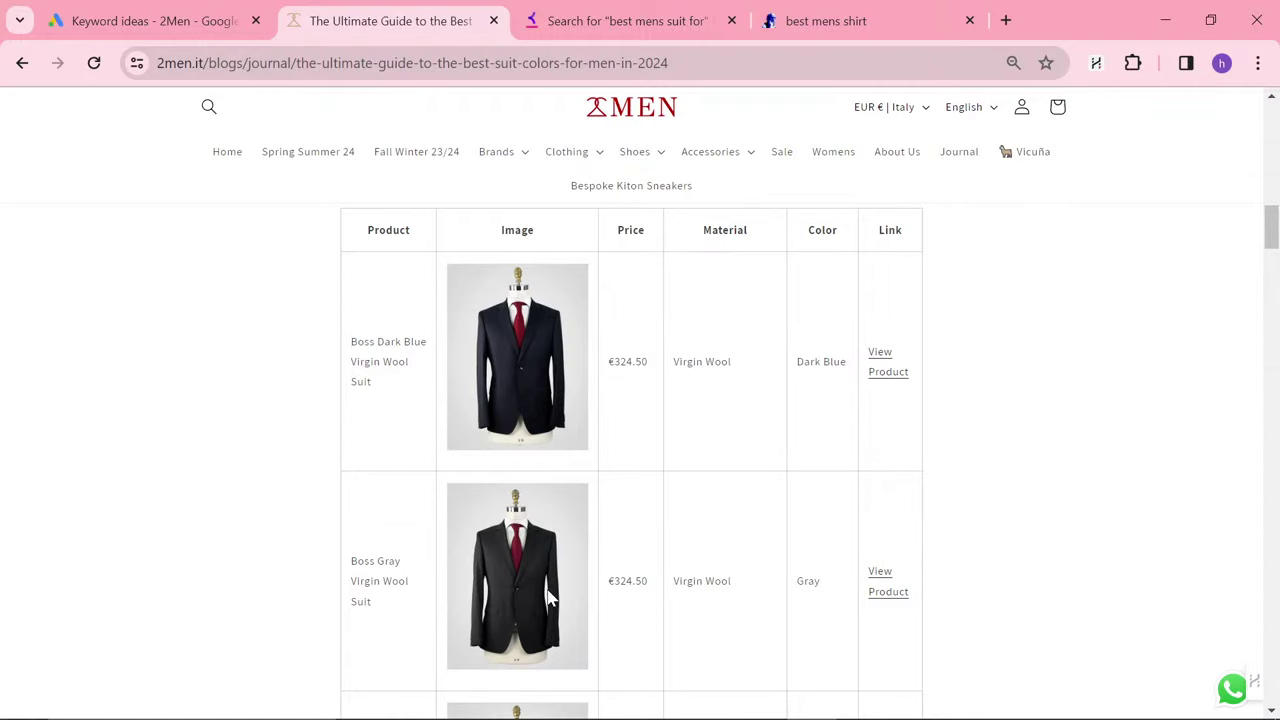
scroll(547, 598, up, 15)
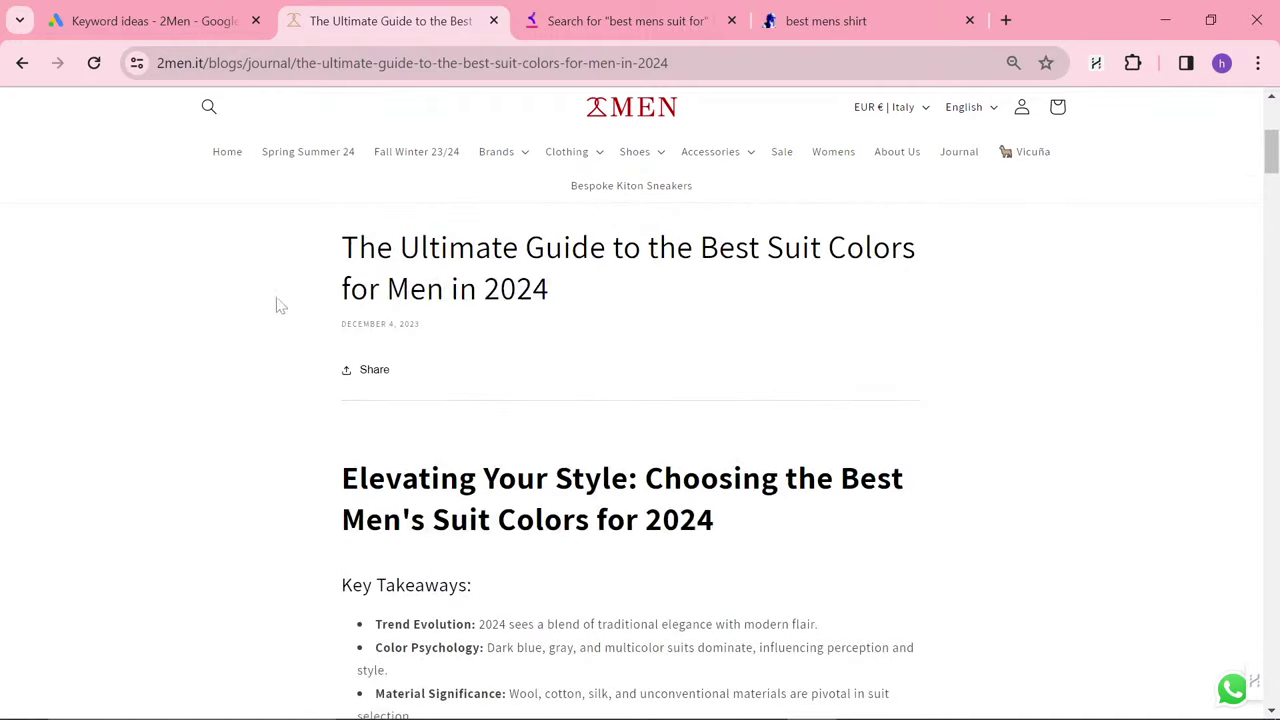
key(alt+Tab)
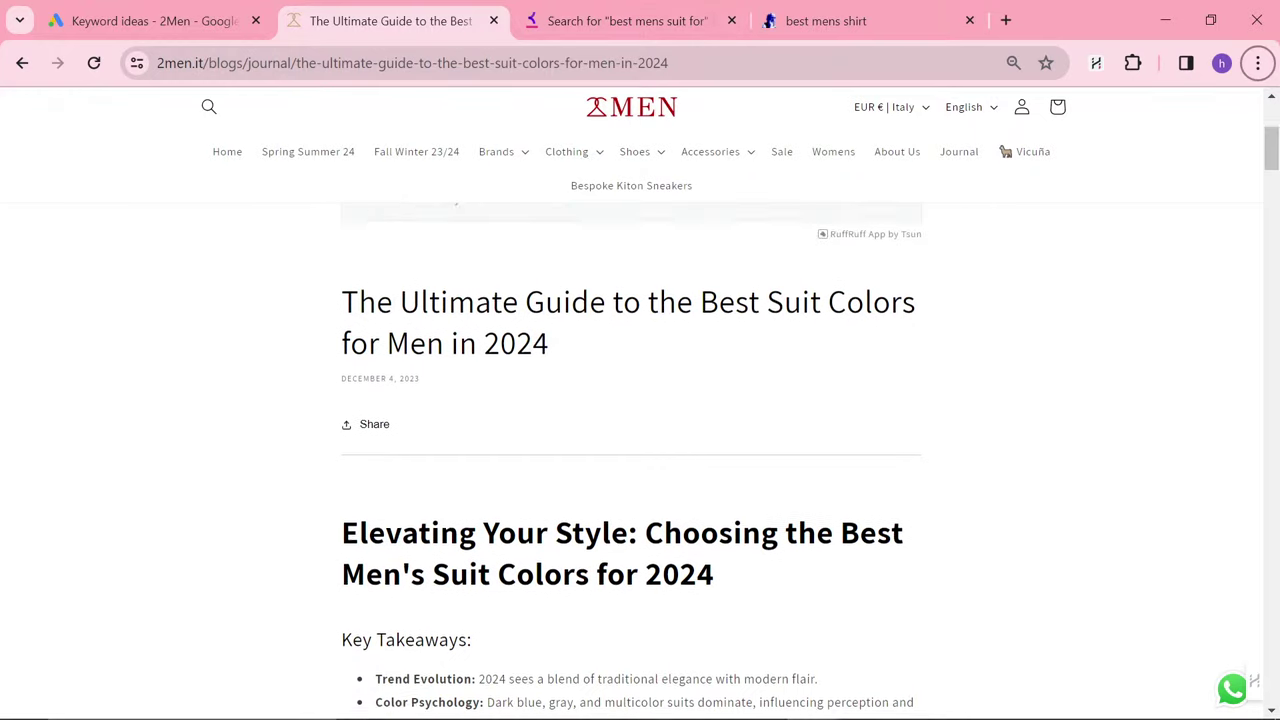
click(620, 20)
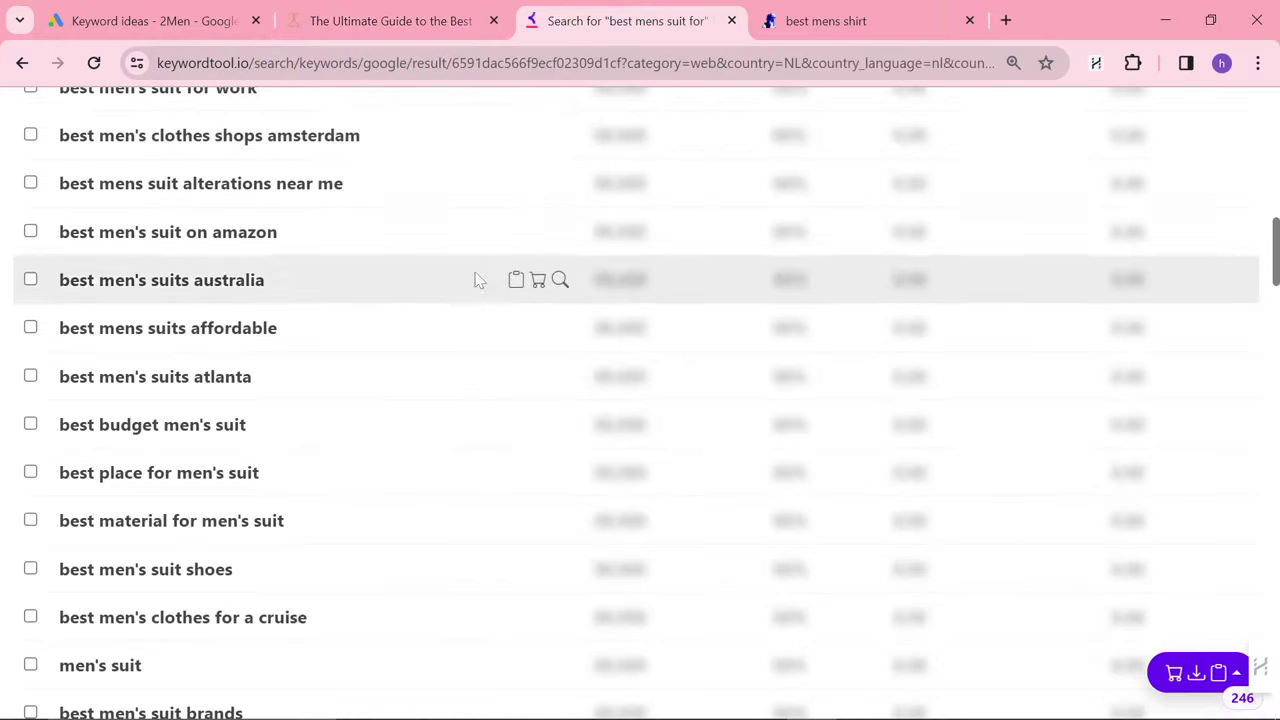
Review the top of the Keyword Tool results for 'best mens suit for'
scroll(480, 280, up, 10)
scroll(326, 373, down, 6)
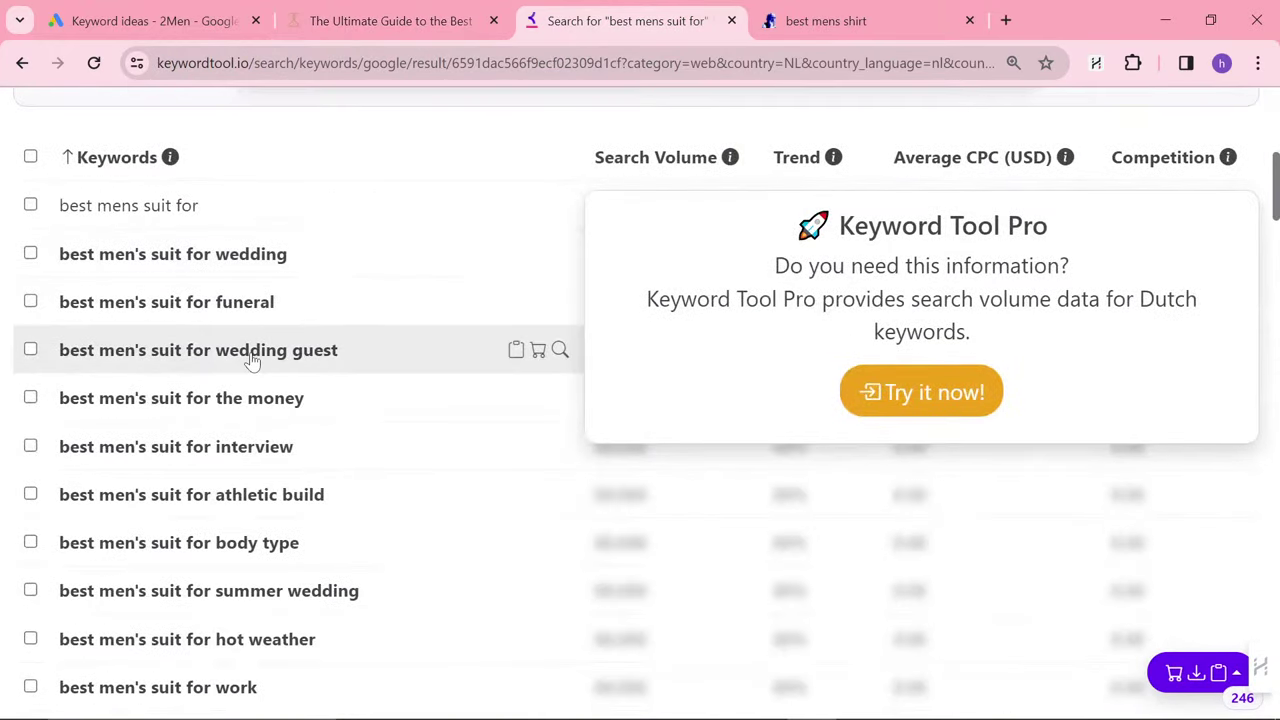
scroll(250, 360, up, 2)
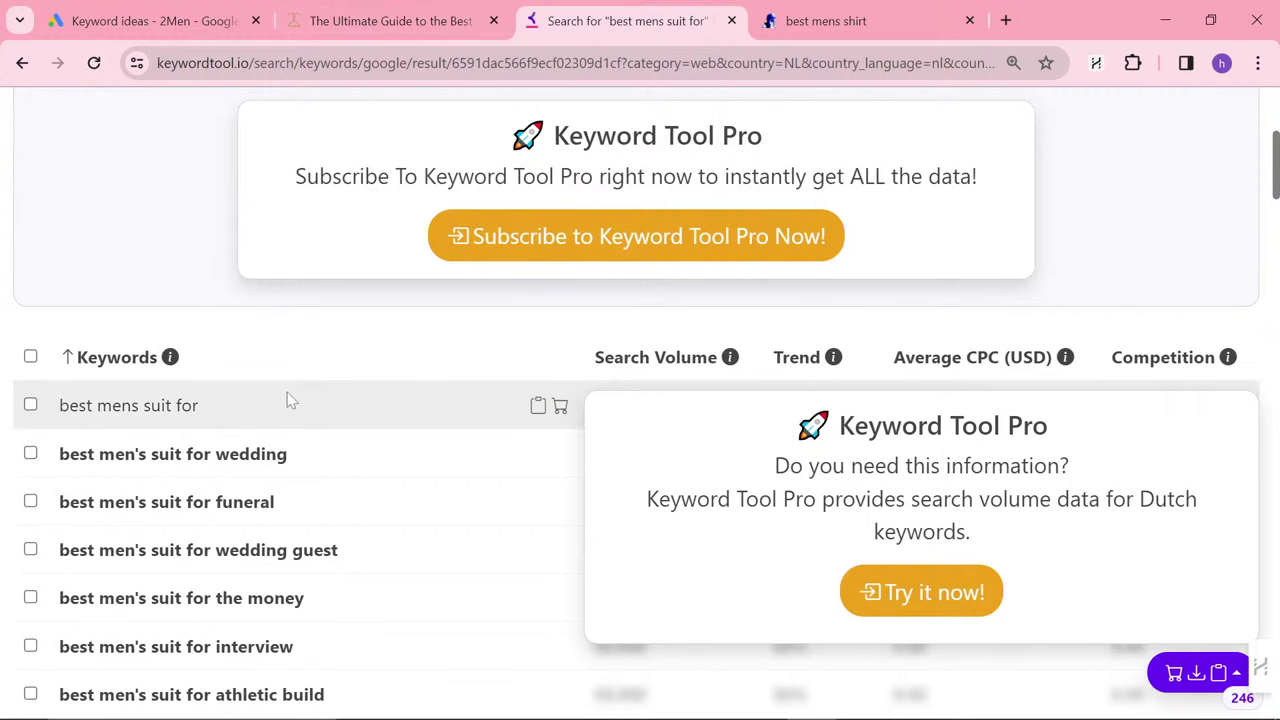
scroll(286, 400, up, 4)
scroll(255, 350, up, 1)
drag(270, 260, 86, 257)
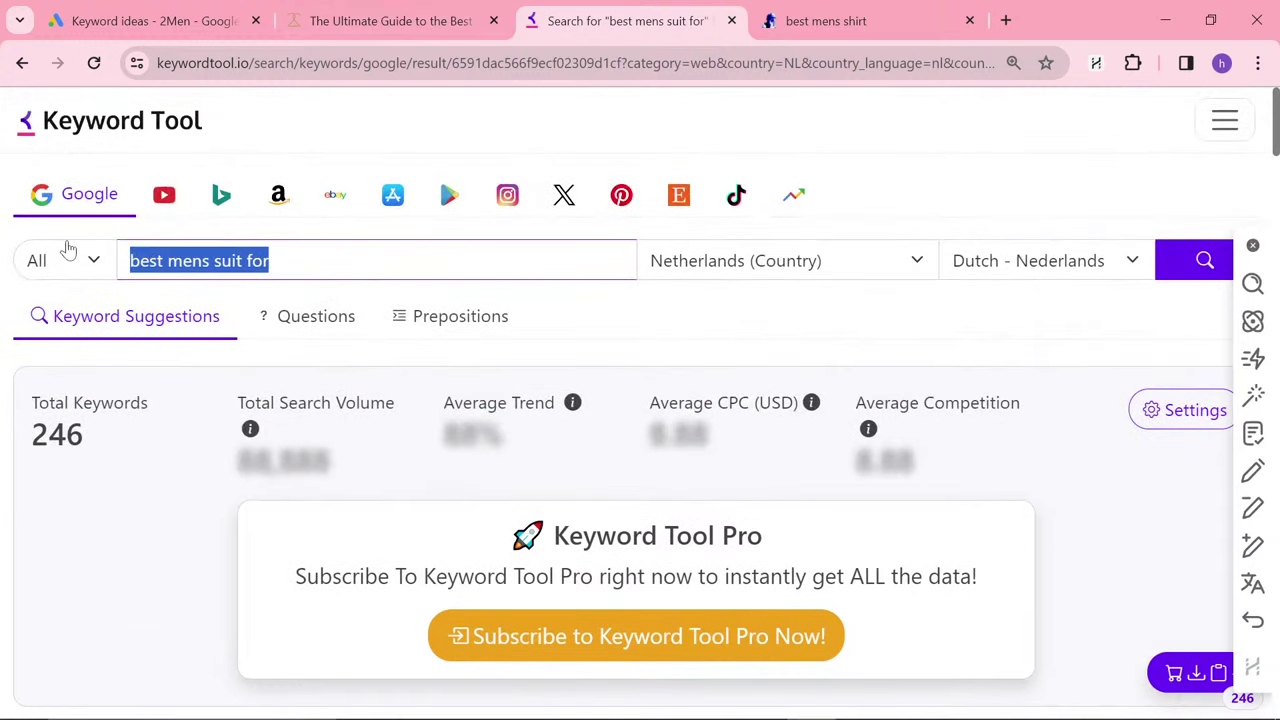
click(5, 245)
Browse the suggestions, highlighting 'best men's suit for interview', then open AnswerSocrates 'best mens shirt'
scroll(154, 340, down, 4)
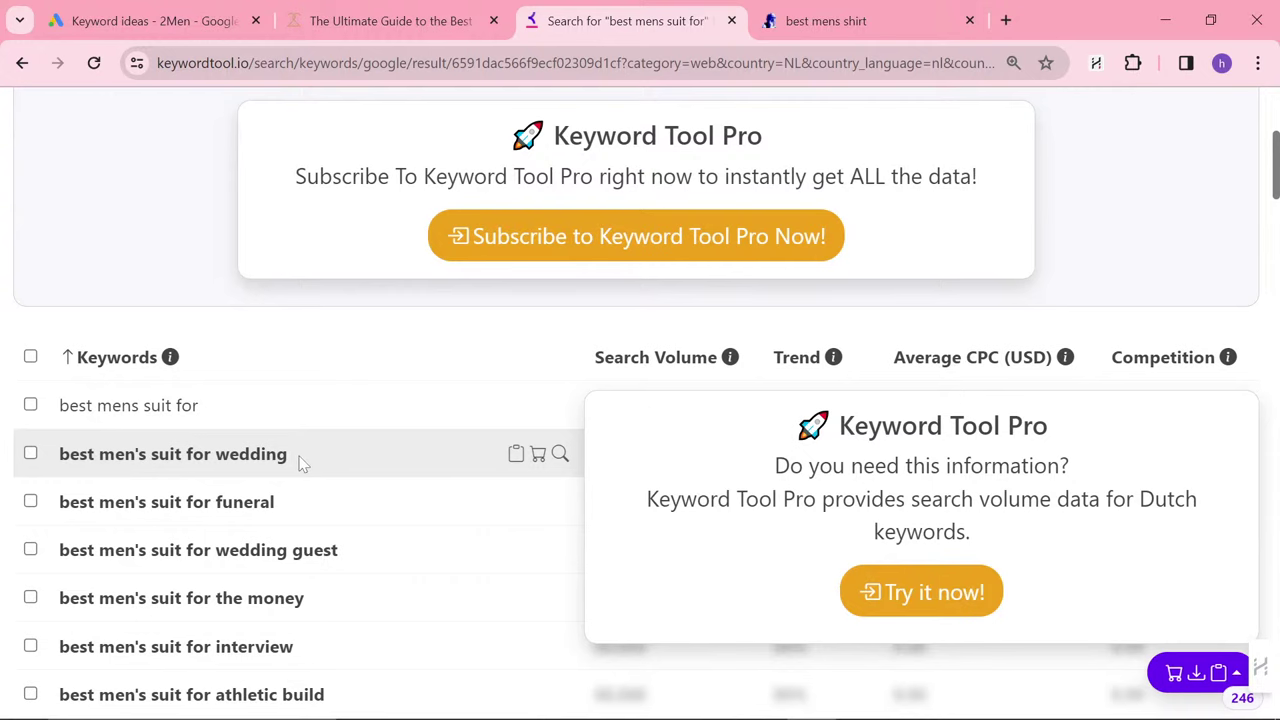
scroll(190, 566, down, 2)
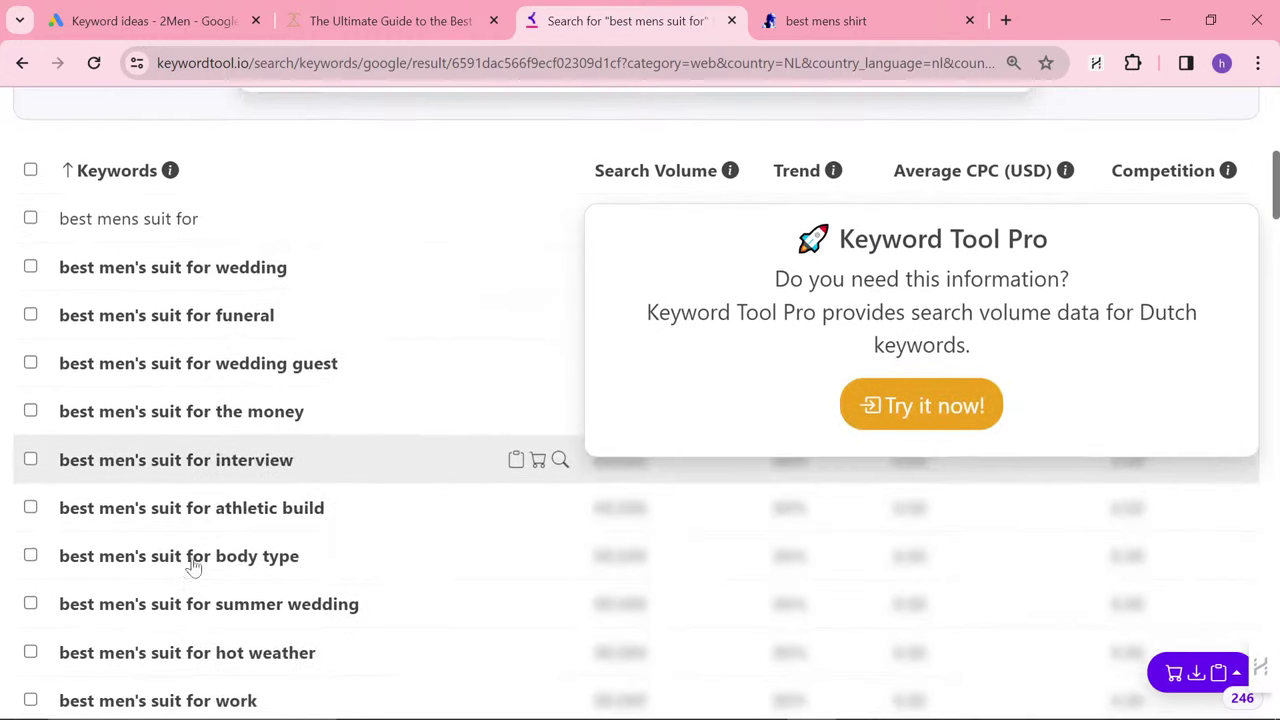
scroll(220, 563, up, 1)
scroll(308, 483, down, 1)
drag(296, 446, 57, 446)
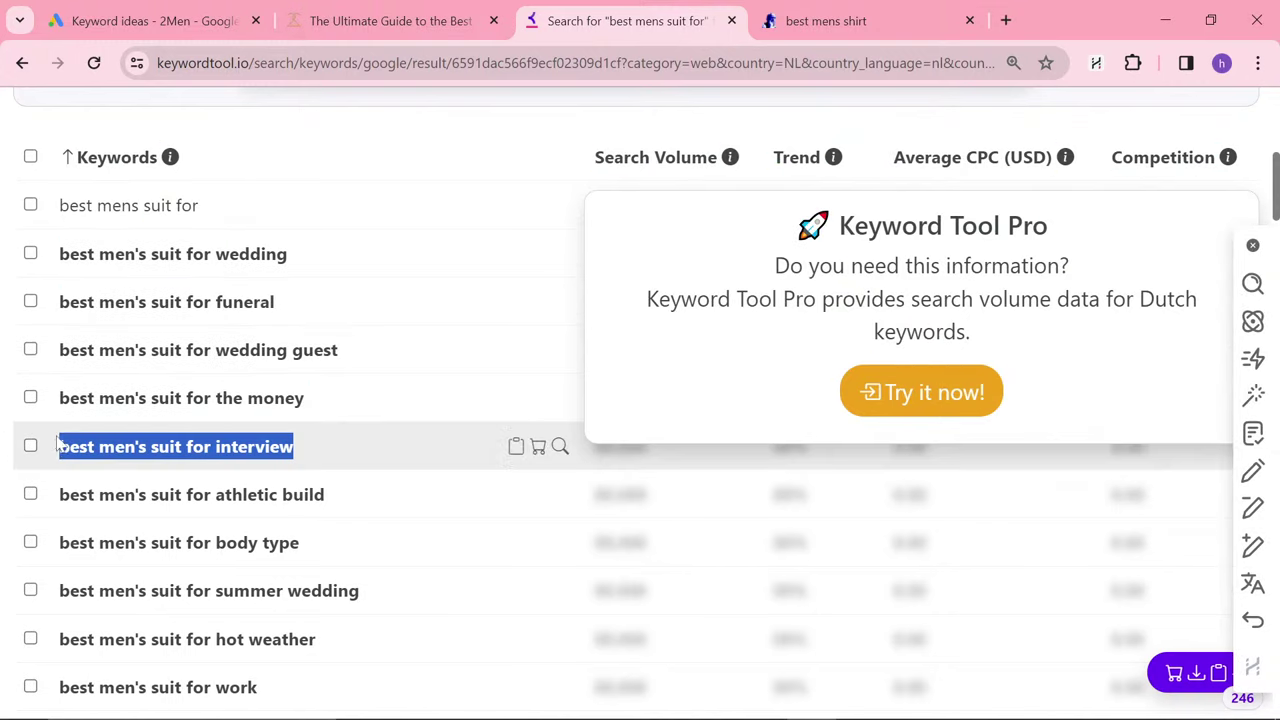
click(3, 380)
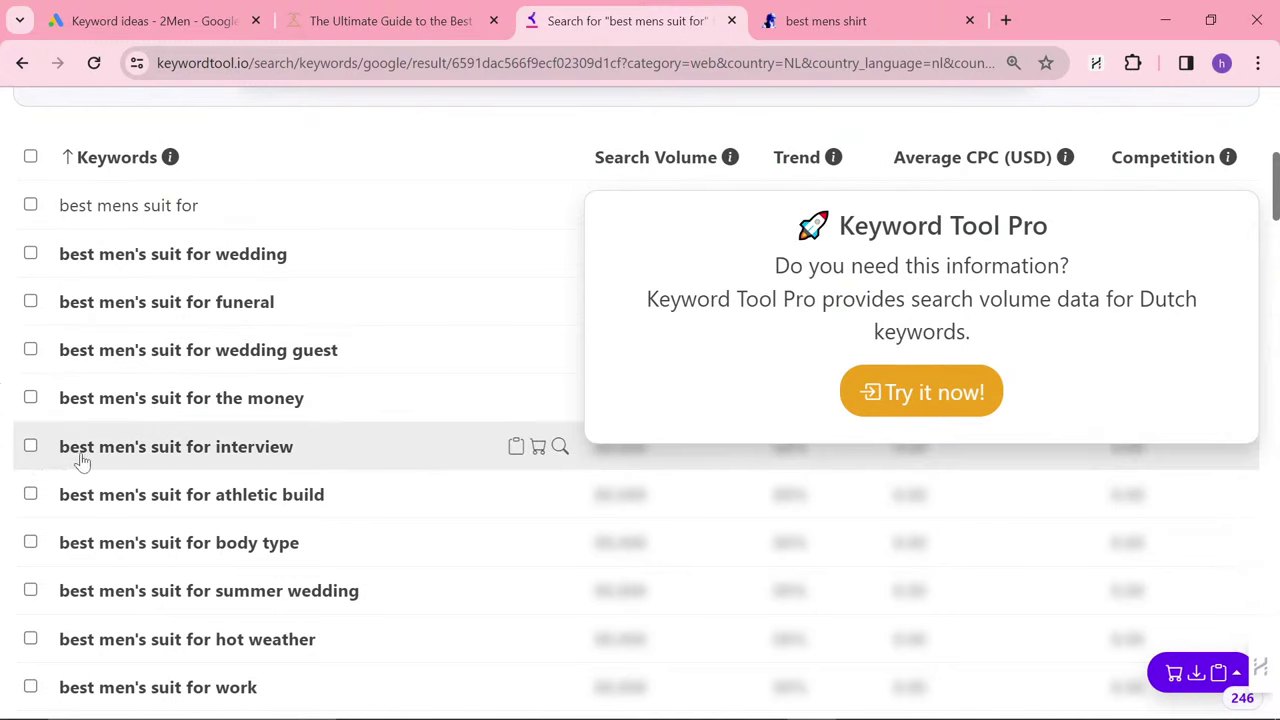
click(790, 24)
Flip between the suit-colors guide, AnswerSocrates and Keyword ideas tabs
scroll(305, 365, down, 2)
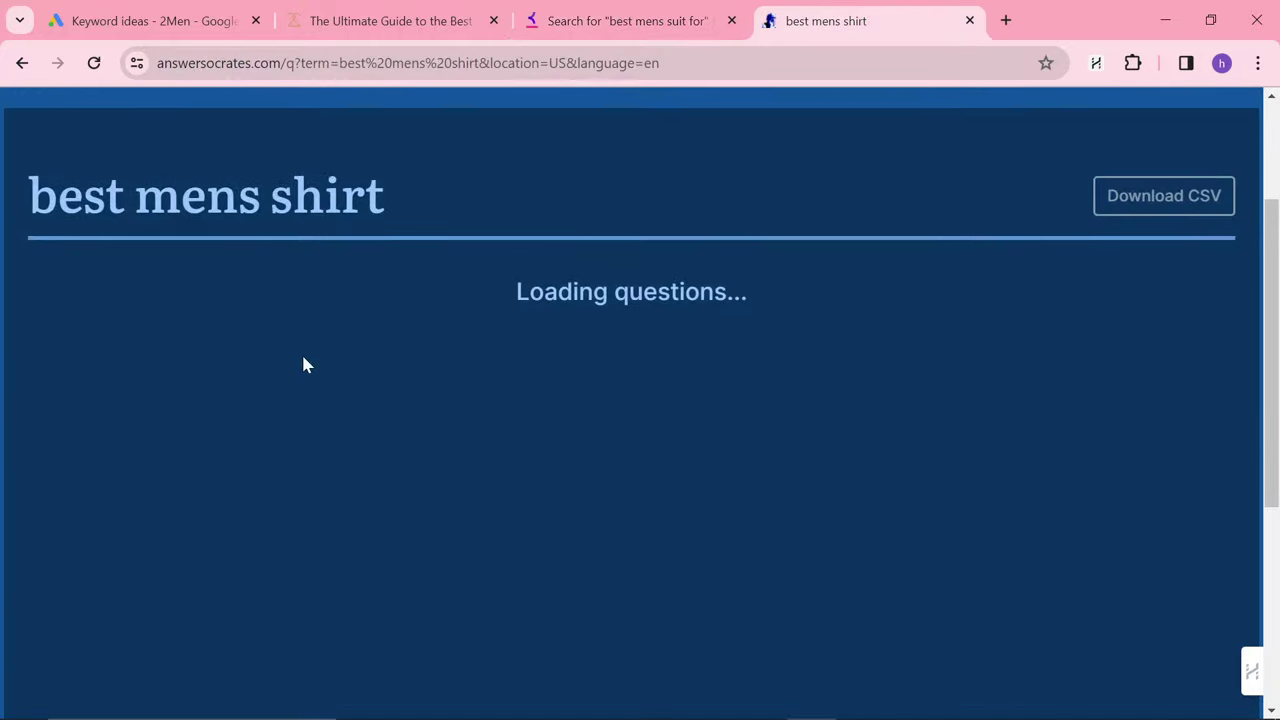
scroll(305, 365, up, 2)
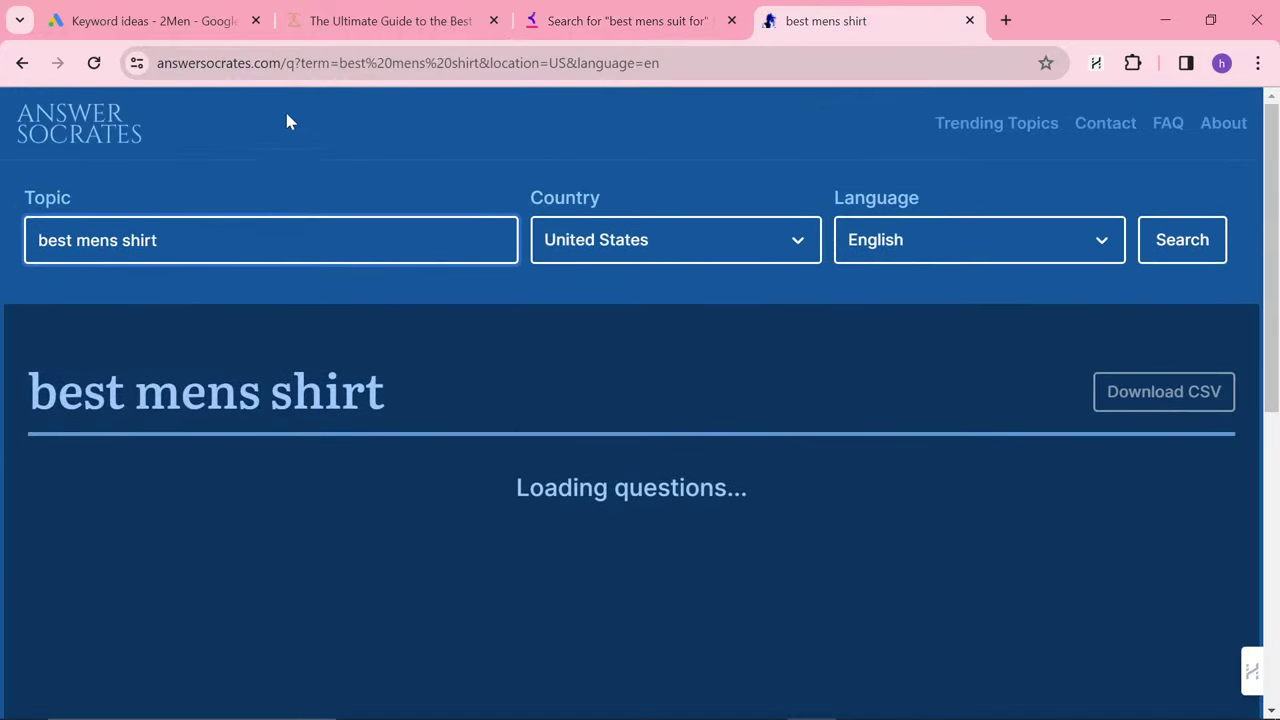
click(338, 22)
click(868, 34)
click(390, 22)
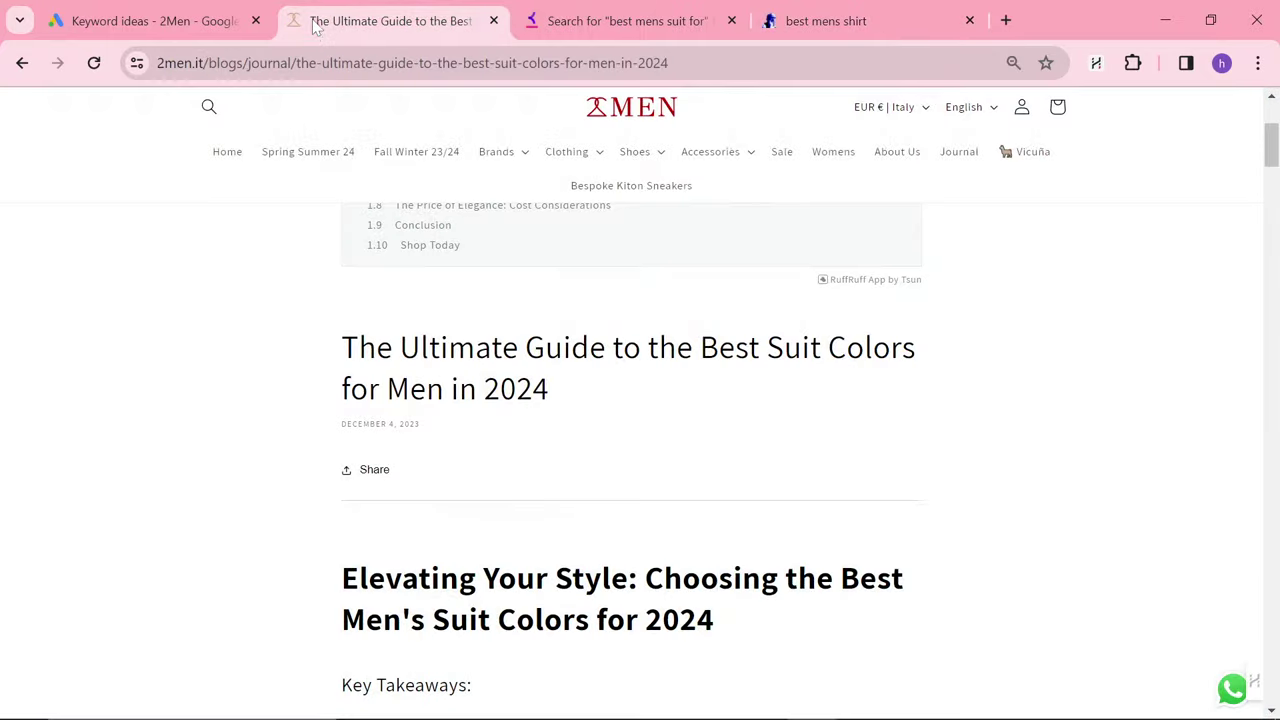
key(alt+Tab)
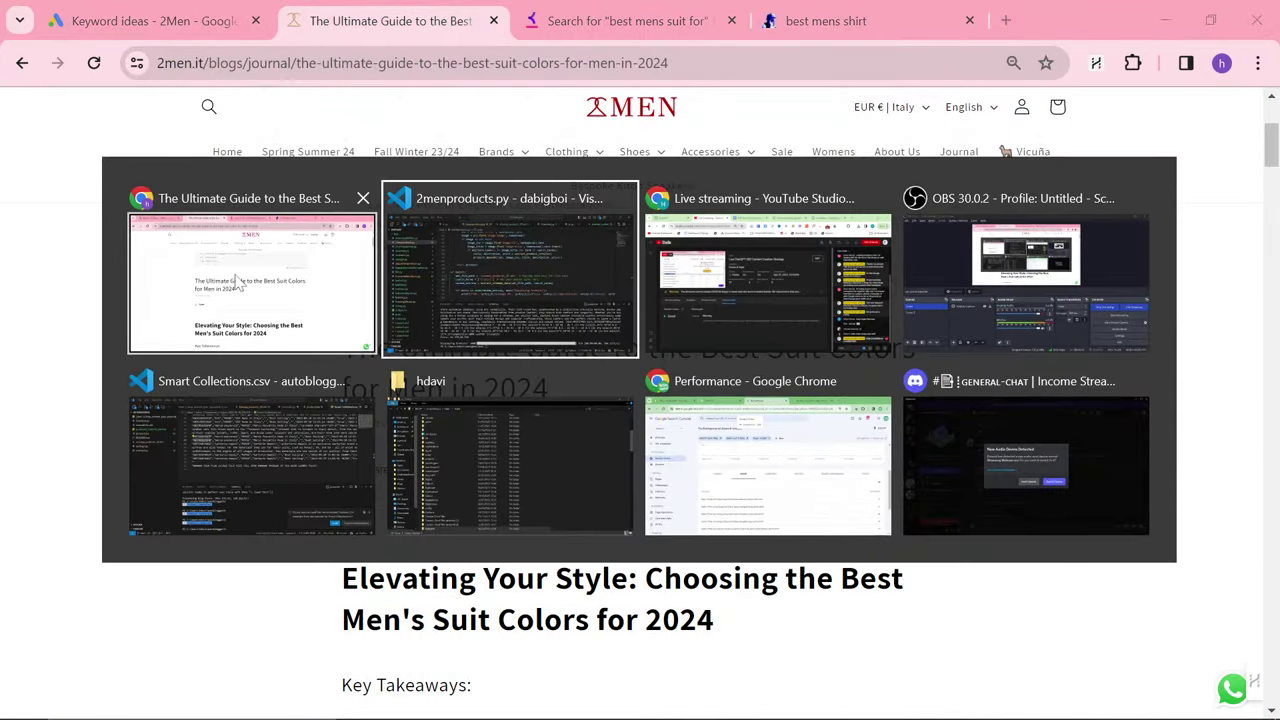
click(309, 257)
click(178, 28)
click(390, 22)
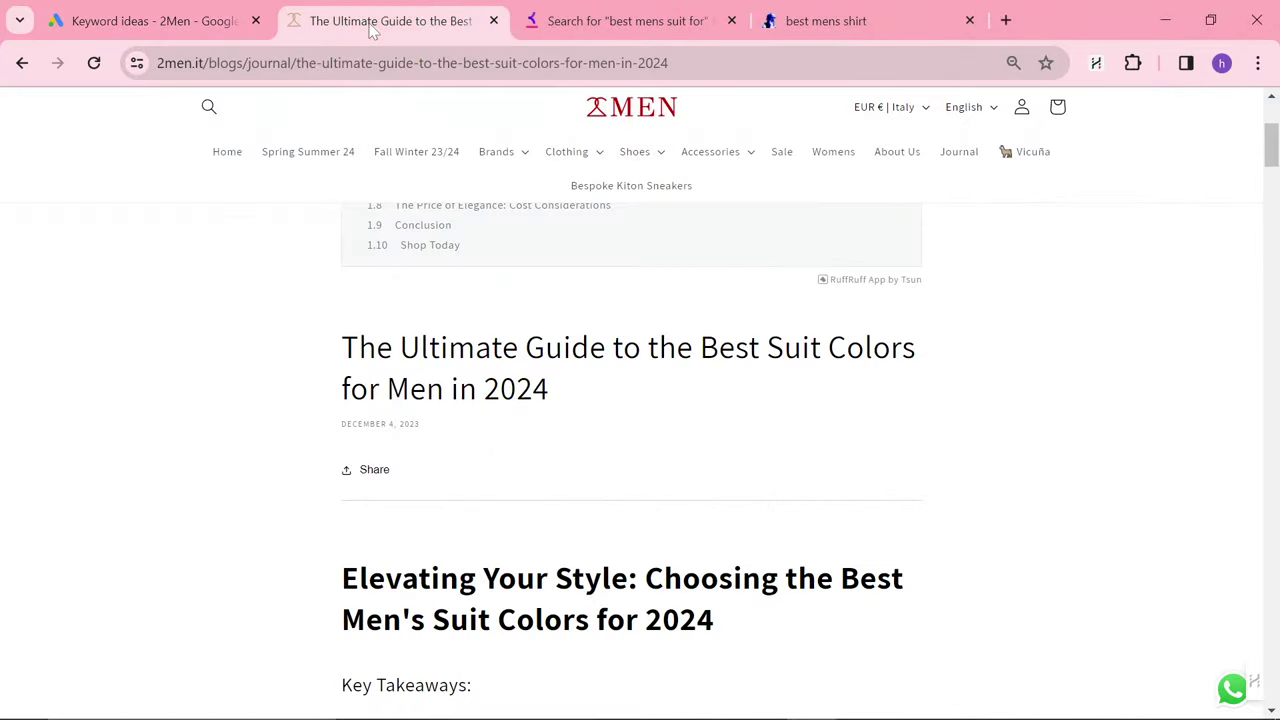
Bring the YouTube Studio live-stream window to the front
key(alt+Tab)
click(340, 277)
key(alt+Tab)
key(Tab)
key(Tab)
key(Tab)
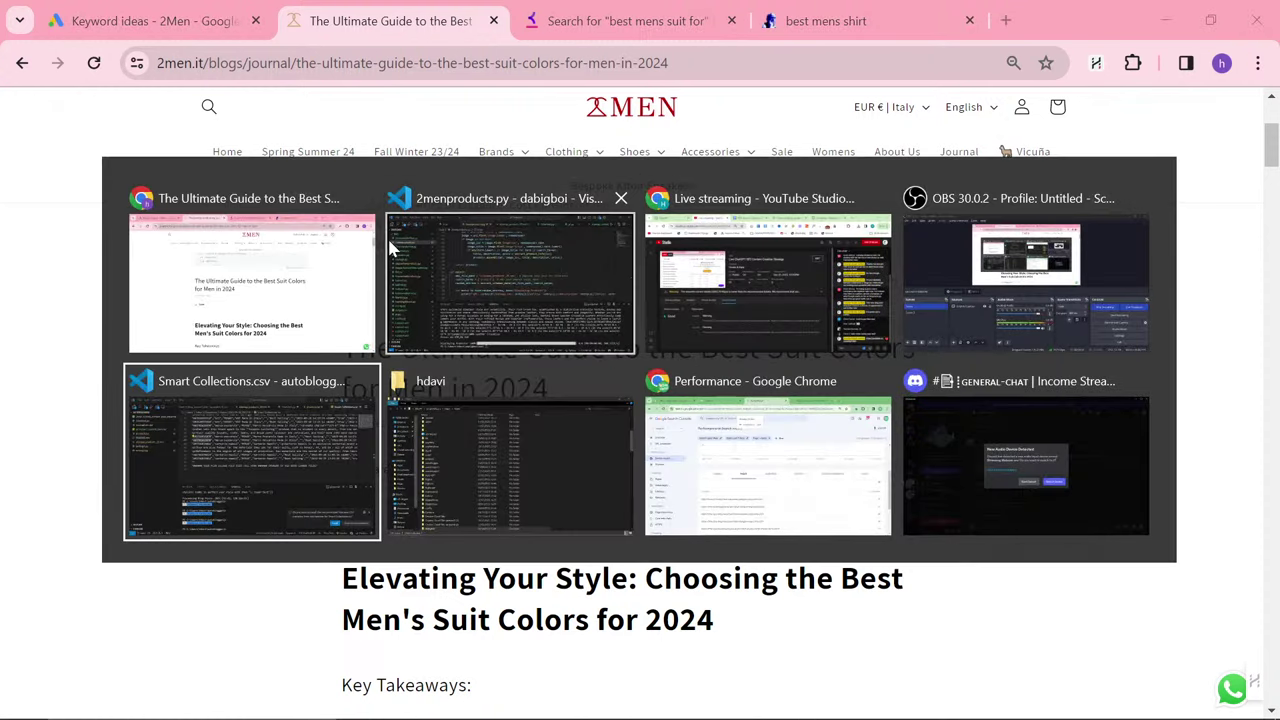
click(753, 258)
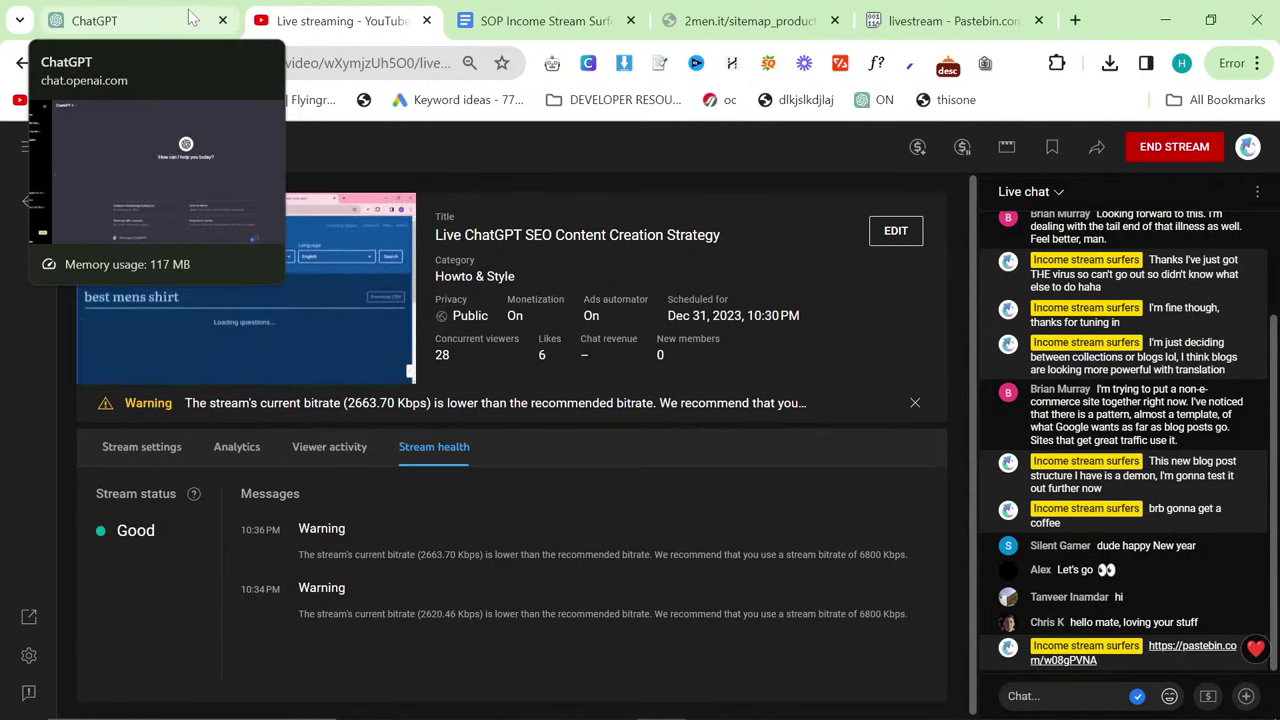
Move the SOP document tab to second place and post the Google Docs link in live chat
click(205, 20)
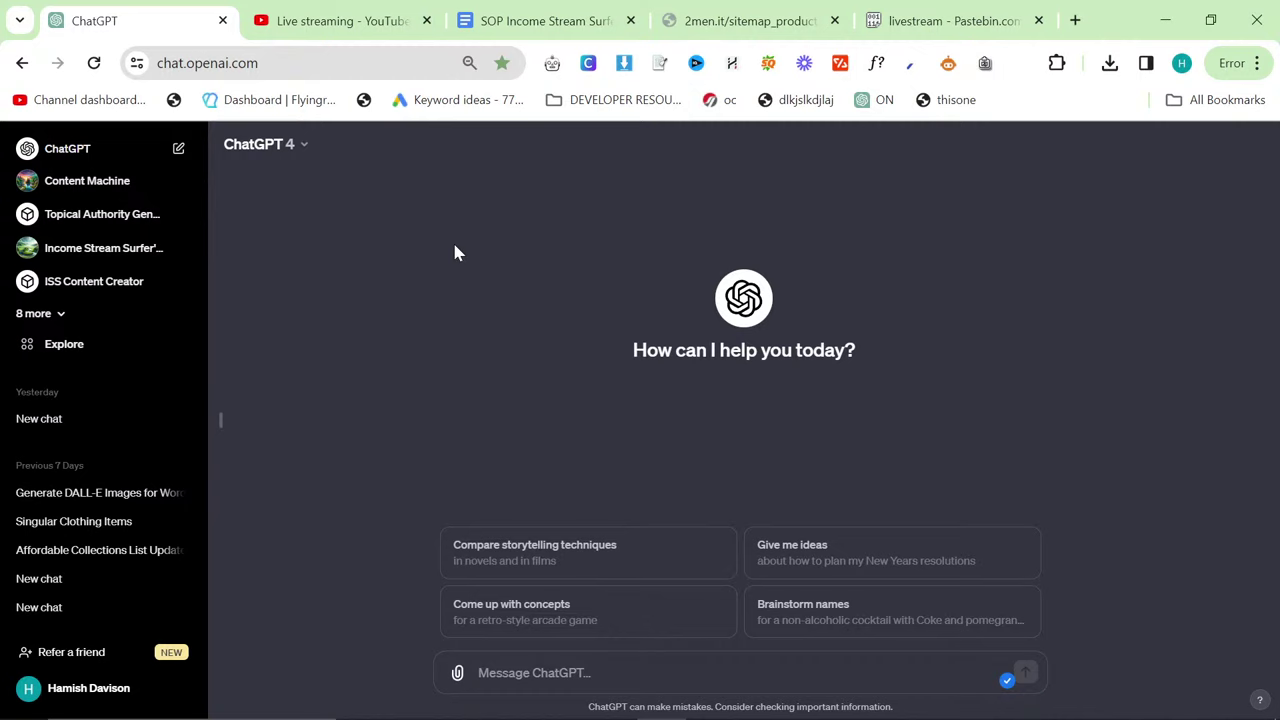
drag(540, 20, 340, 22)
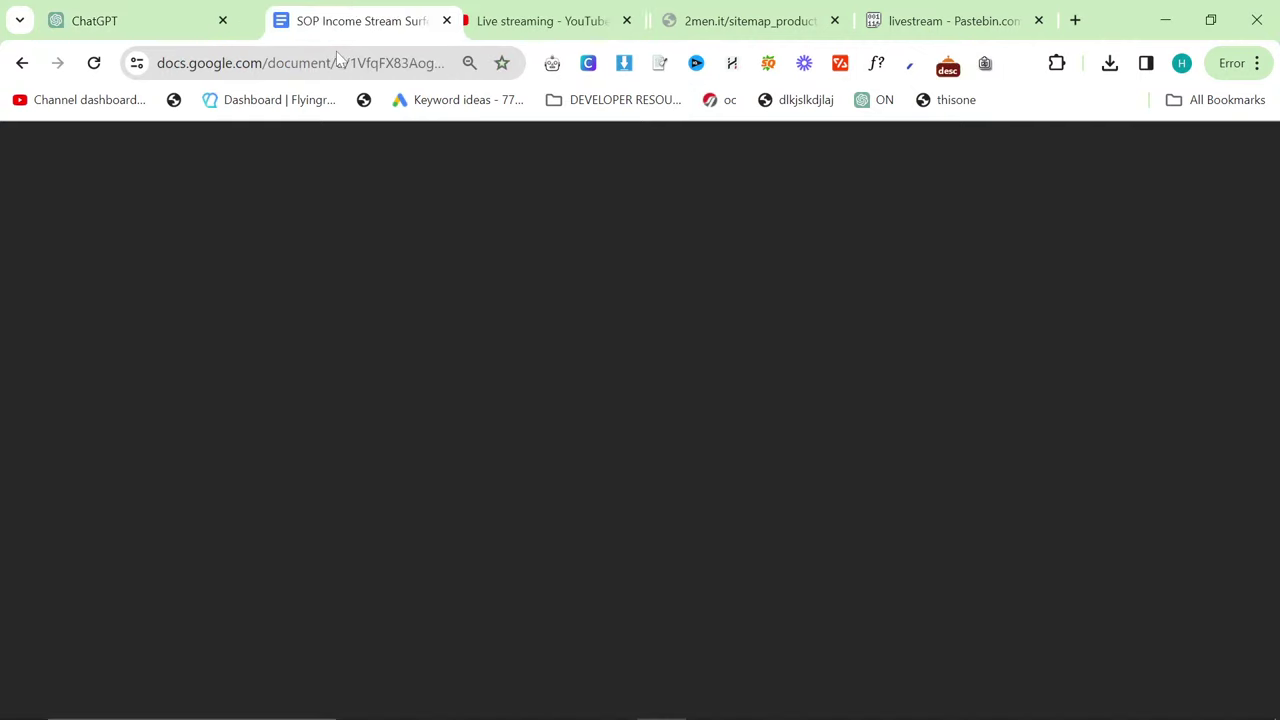
click(530, 20)
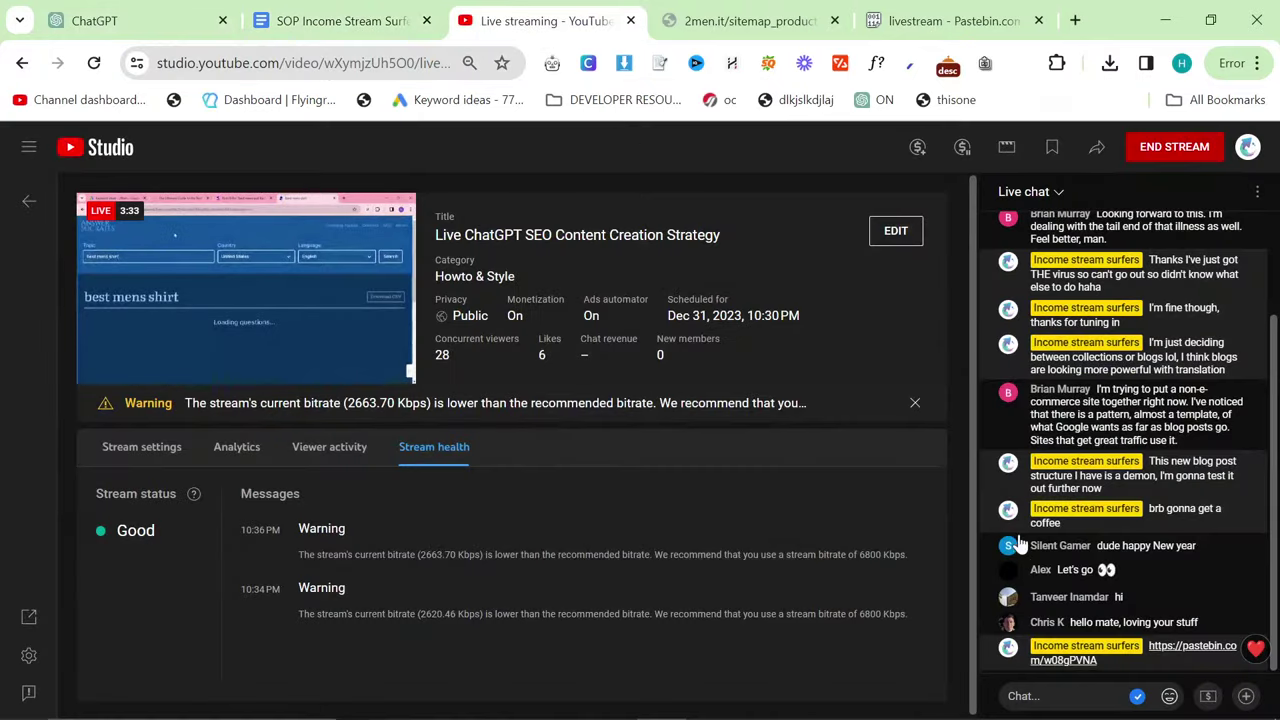
click(1072, 690)
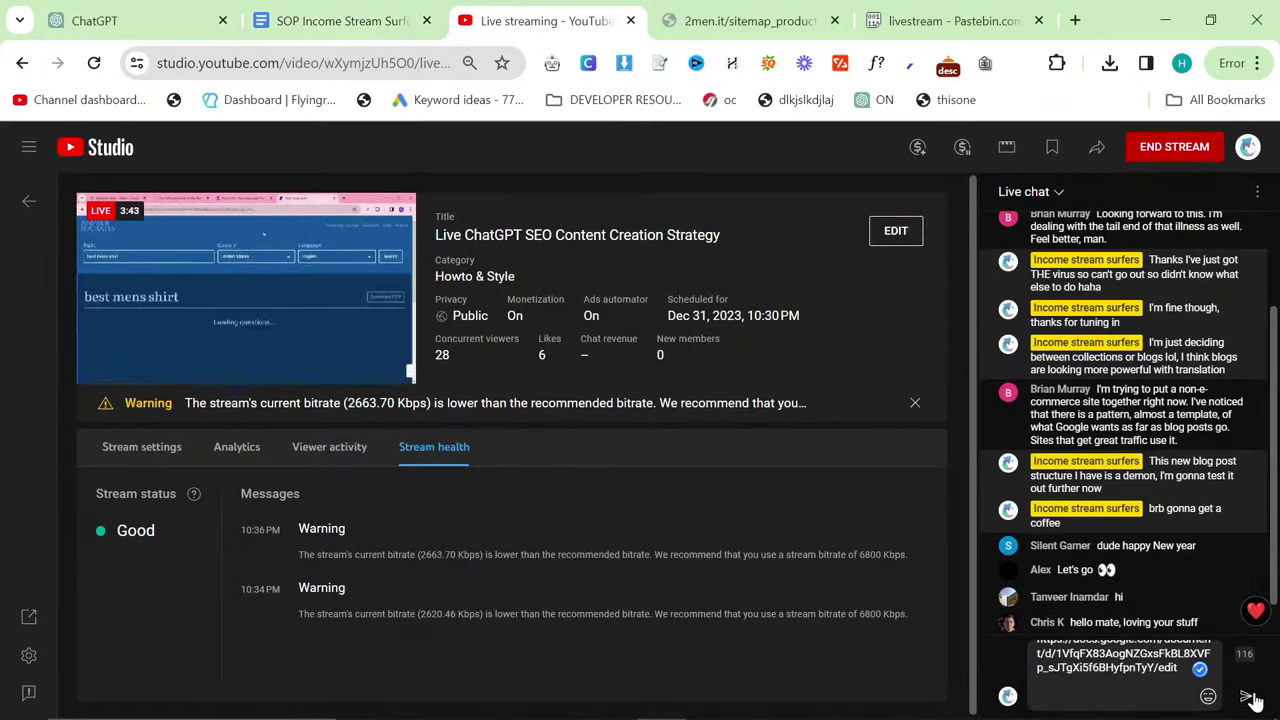
key(Return)
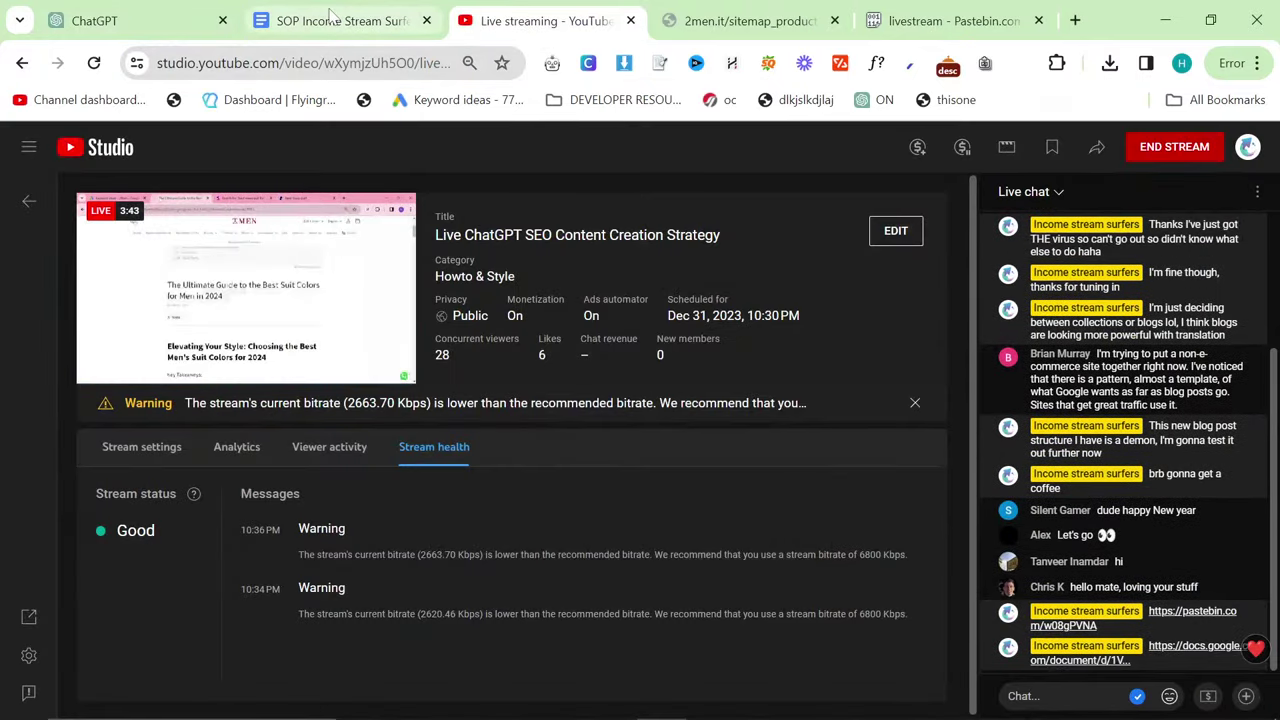
Paste the Google Docs link below the hashtags in the stream description
click(895, 232)
scroll(672, 530, down, 6)
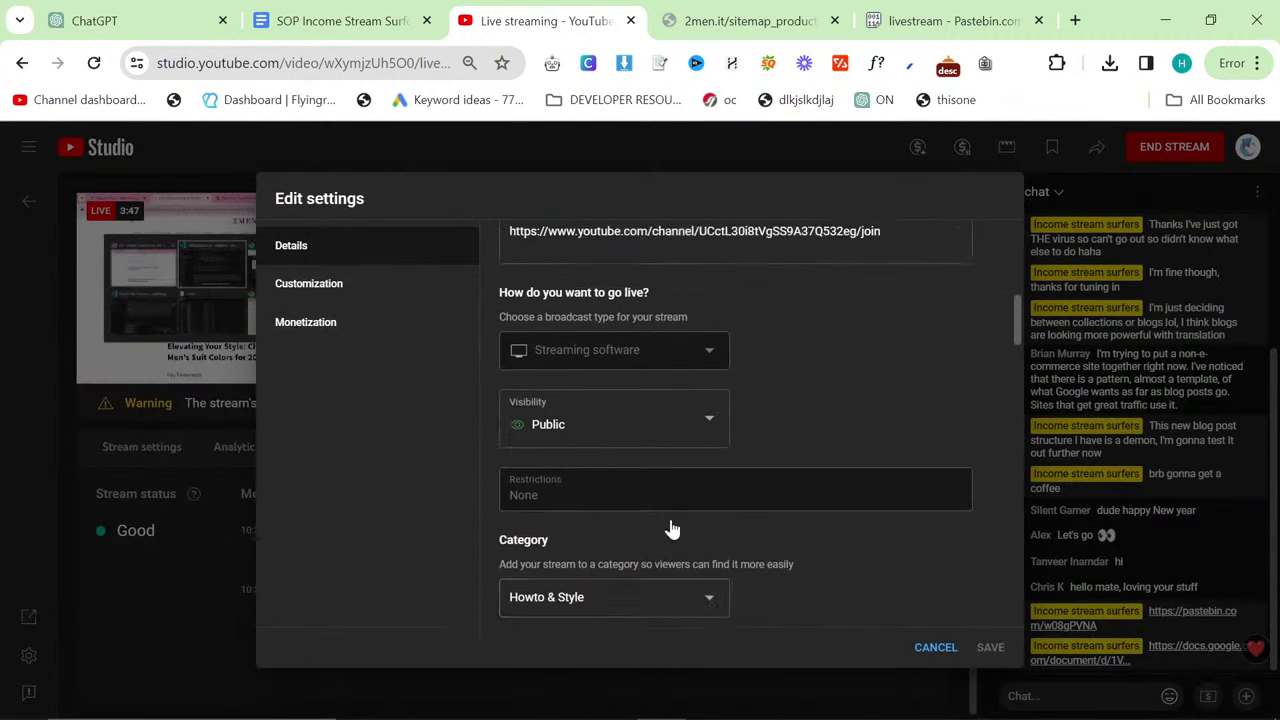
scroll(672, 530, up, 2)
click(510, 342)
key(ctrl+v)
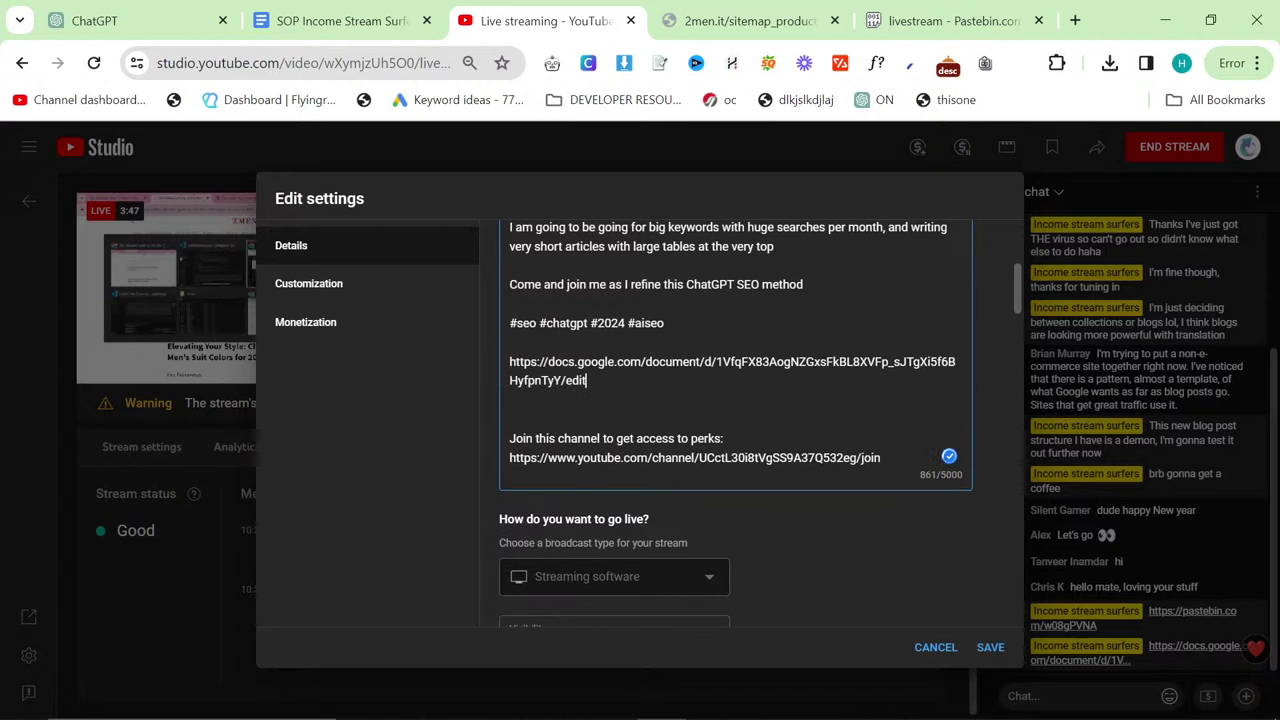
Add the Pastebin link above the Docs link in the description and save the stream details
click(950, 20)
click(545, 20)
click(510, 303)
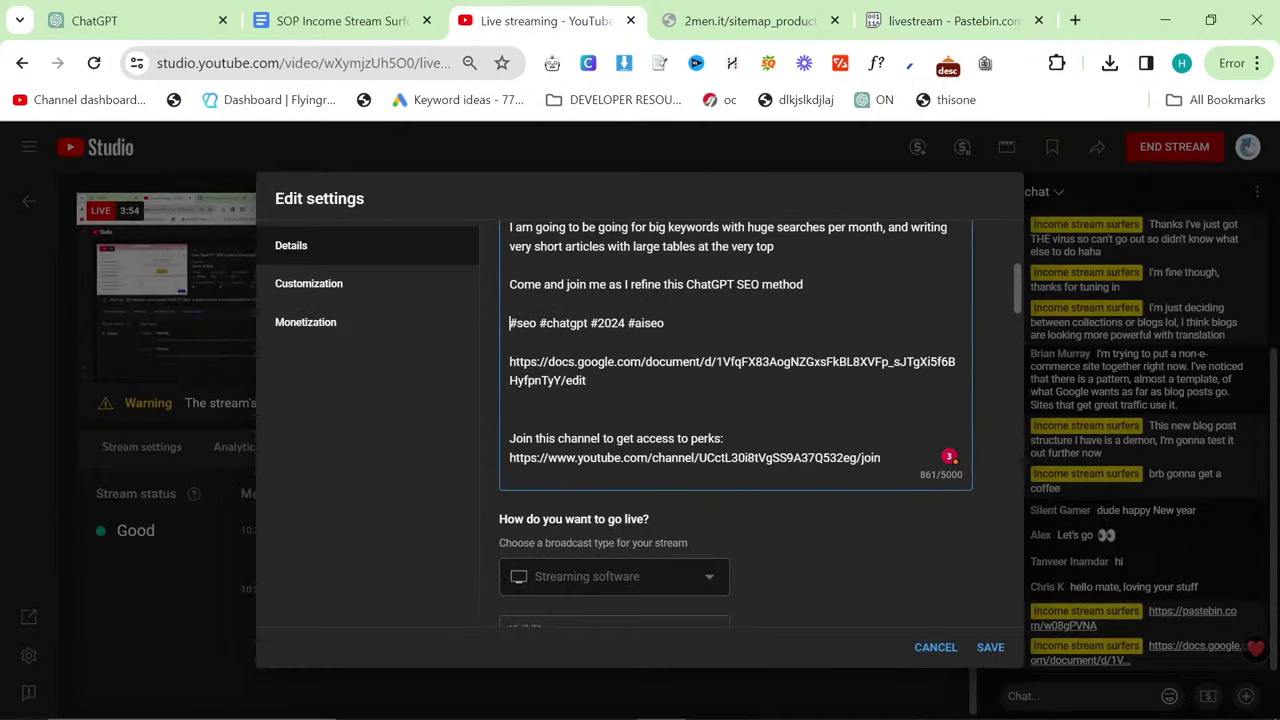
key(Down)
key(Return)
key(Return)
text(https://pastebin.com/w08gPVNA)
scroll(908, 563, down, 1)
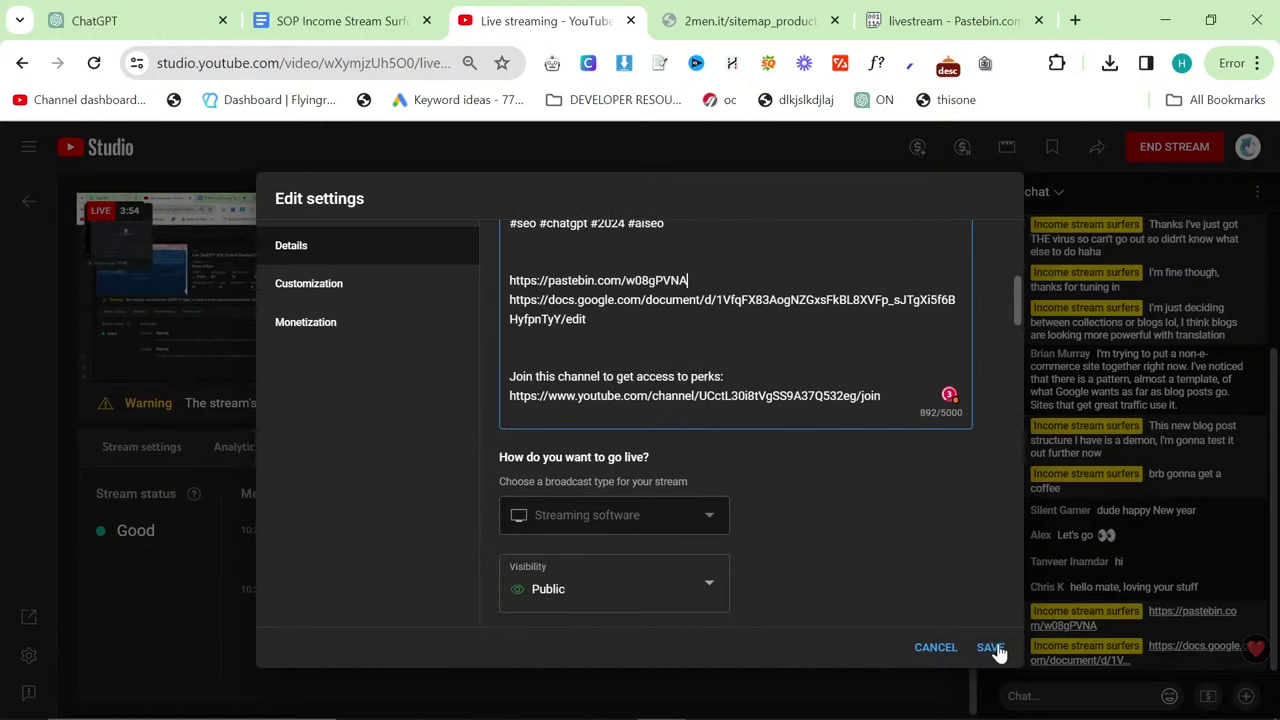
click(995, 650)
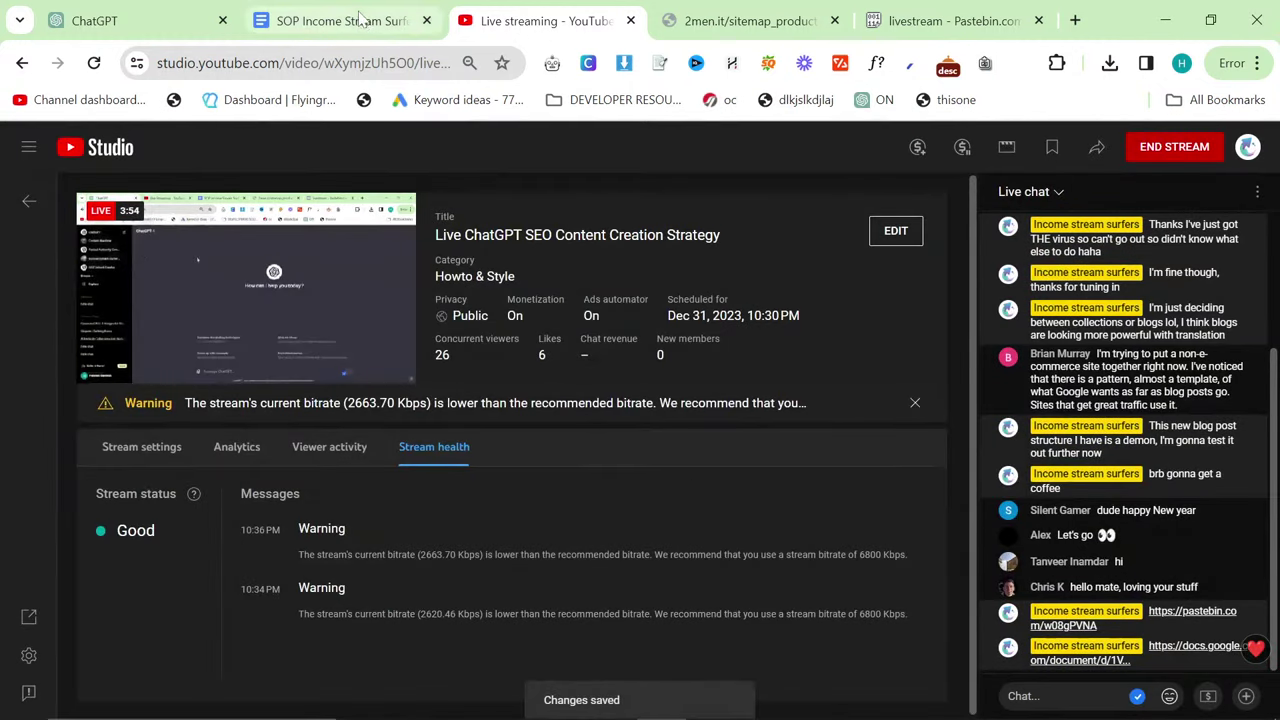
Open the SOP Income Stream Surfers document and find the first '2men' match
click(100, 20)
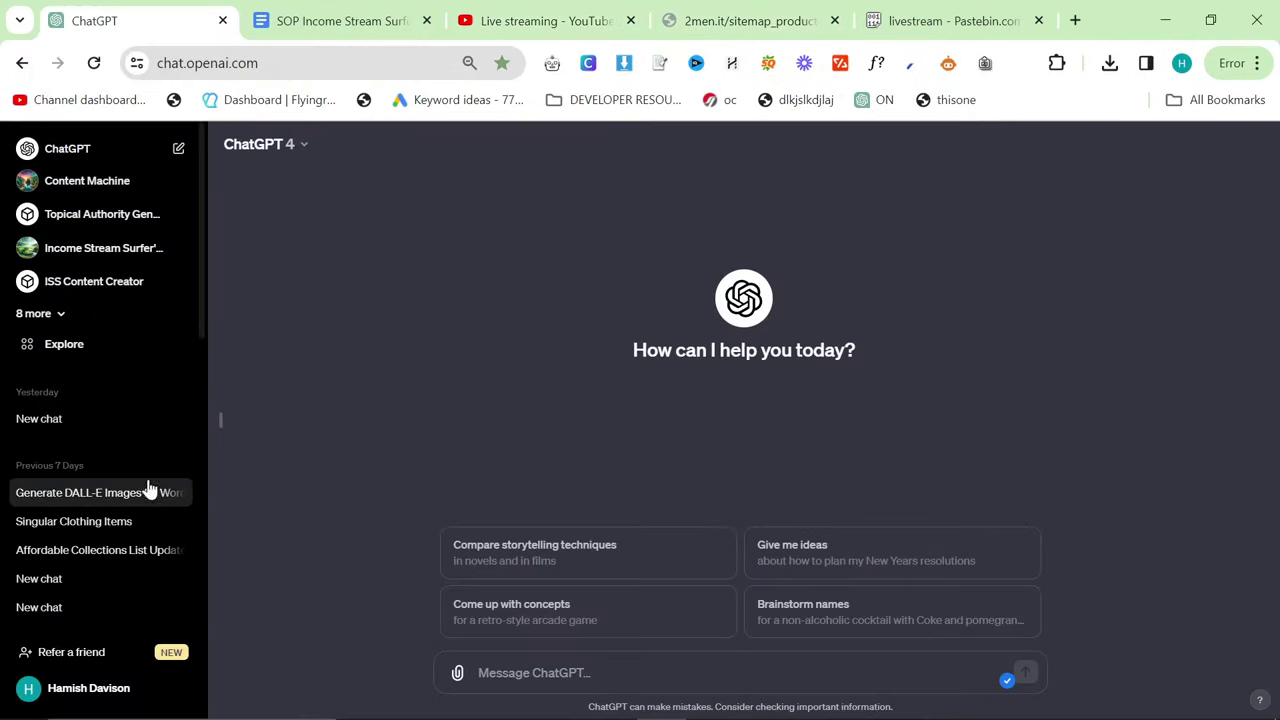
click(143, 688)
click(484, 414)
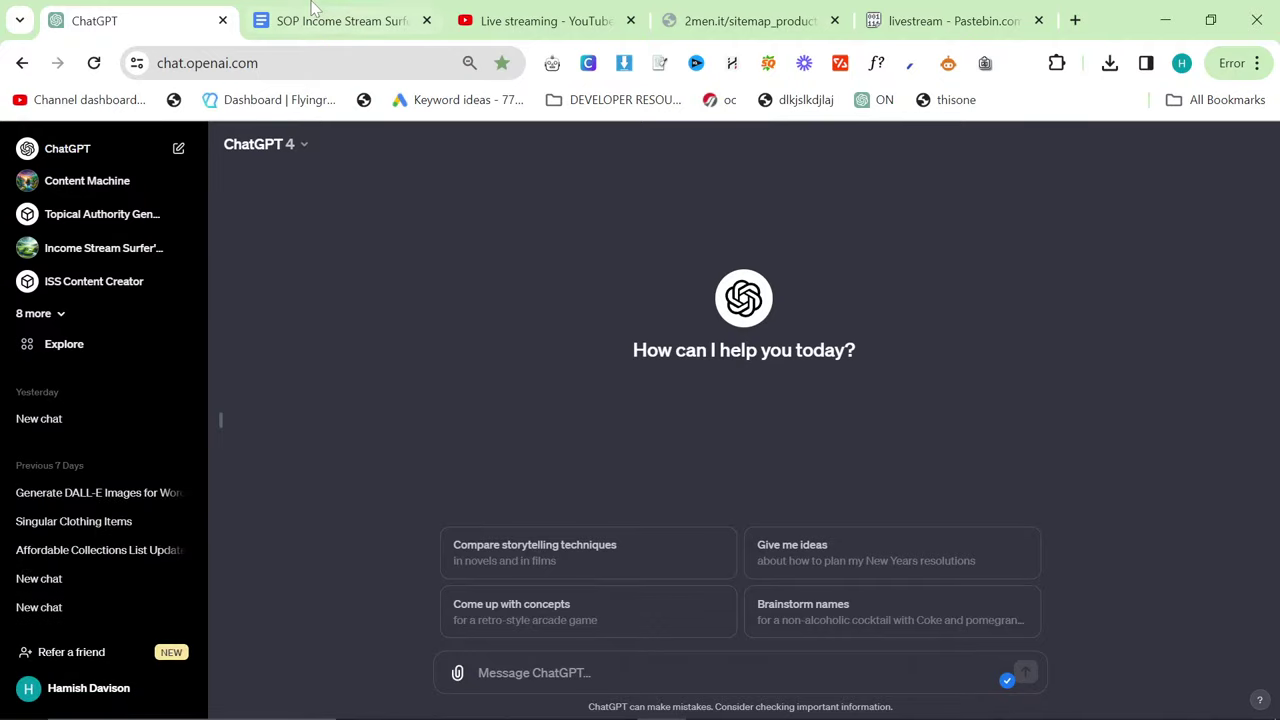
key(ctrl+Tab)
key(ctrl+f)
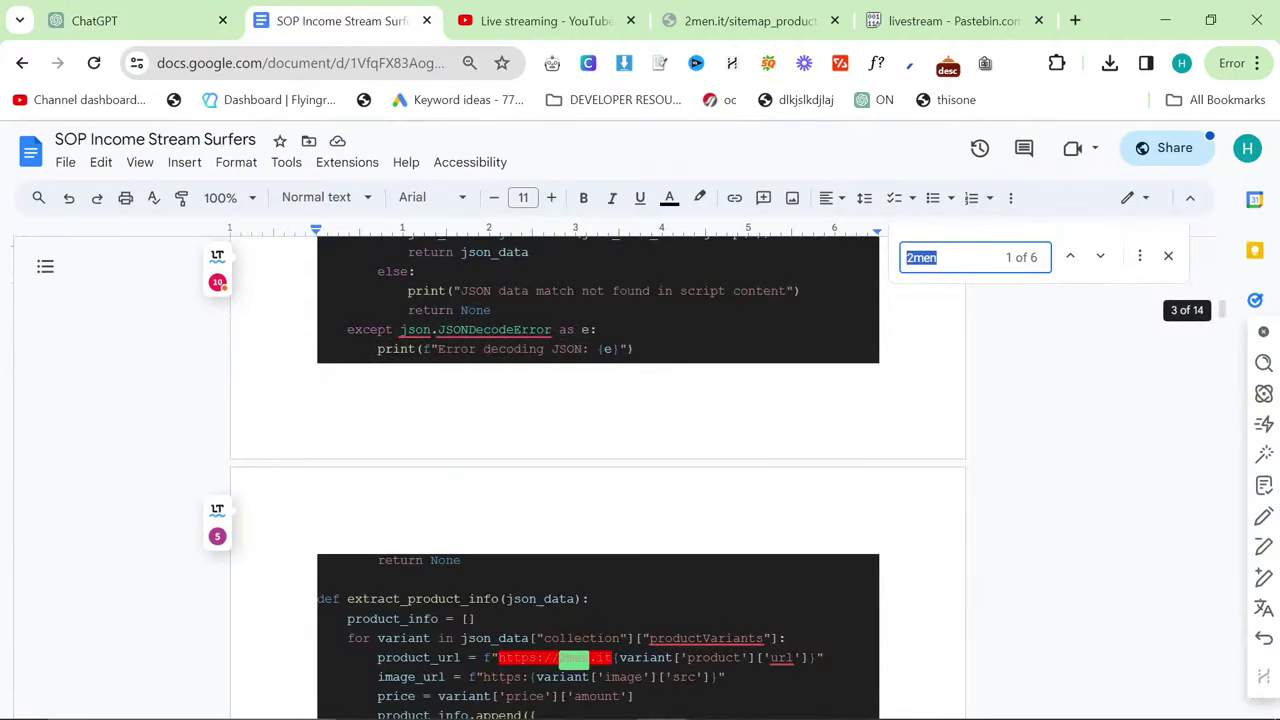
Copy the SOP writing rules from 'Do not use footnotes' onward and open ChatGPT's custom instructions
scroll(598, 478, up, 20)
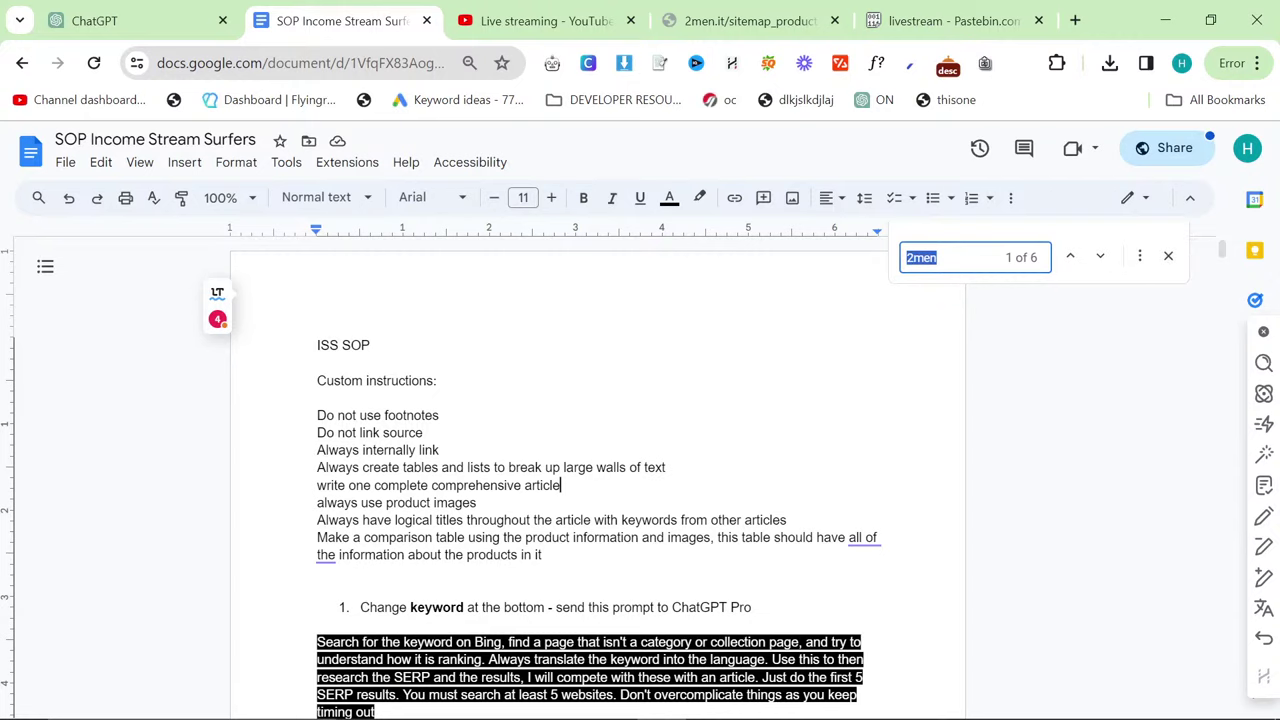
mouse_move(542, 555)
mouse_down()
mouse_move(317, 432)
mouse_move(317, 398)
mouse_move(317, 418)
mouse_move(568, 537)
mouse_move(542, 555)
mouse_up()
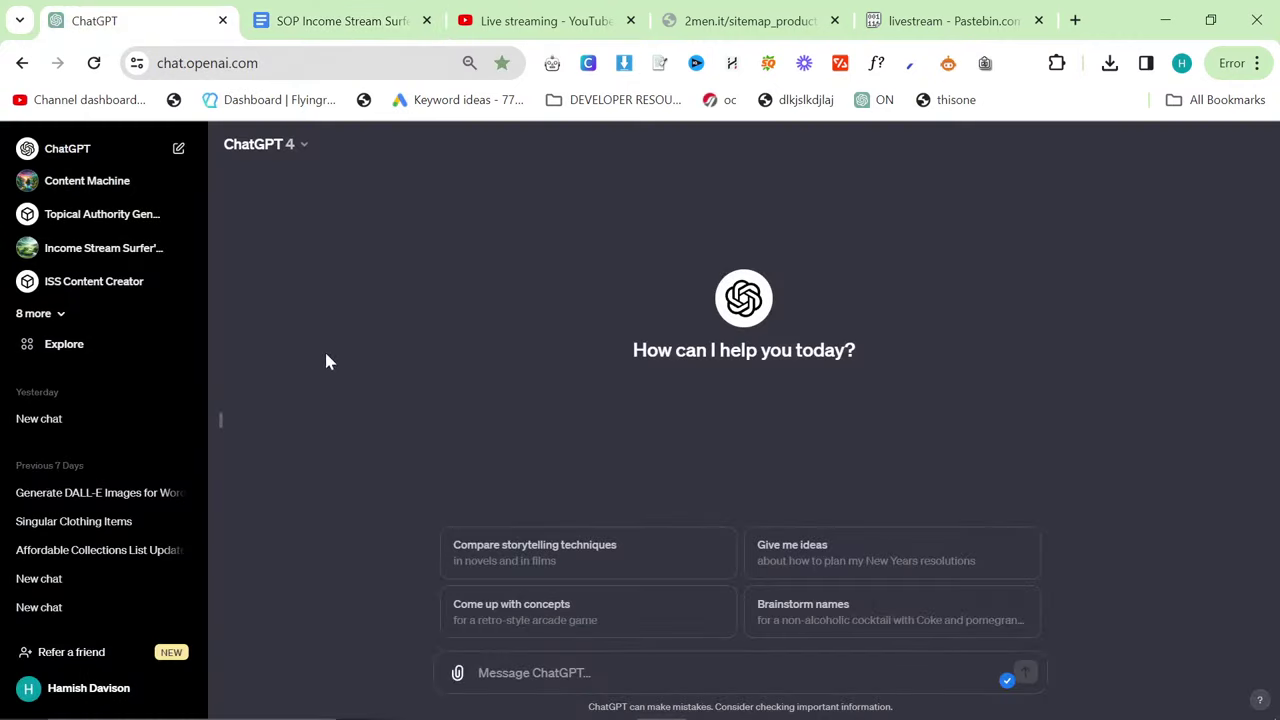
click(155, 25)
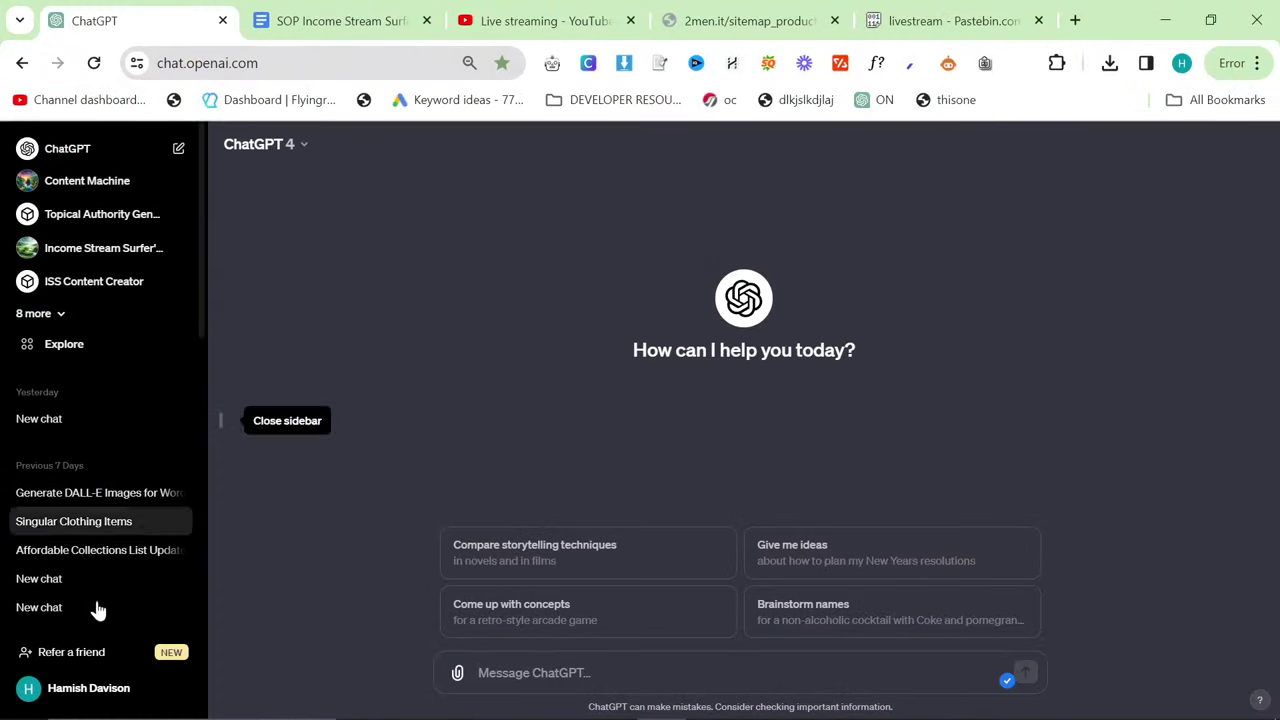
click(57, 697)
click(93, 574)
Put the rules in the response preferences box without the comparison-table rule, and save
key(ctrl+v)
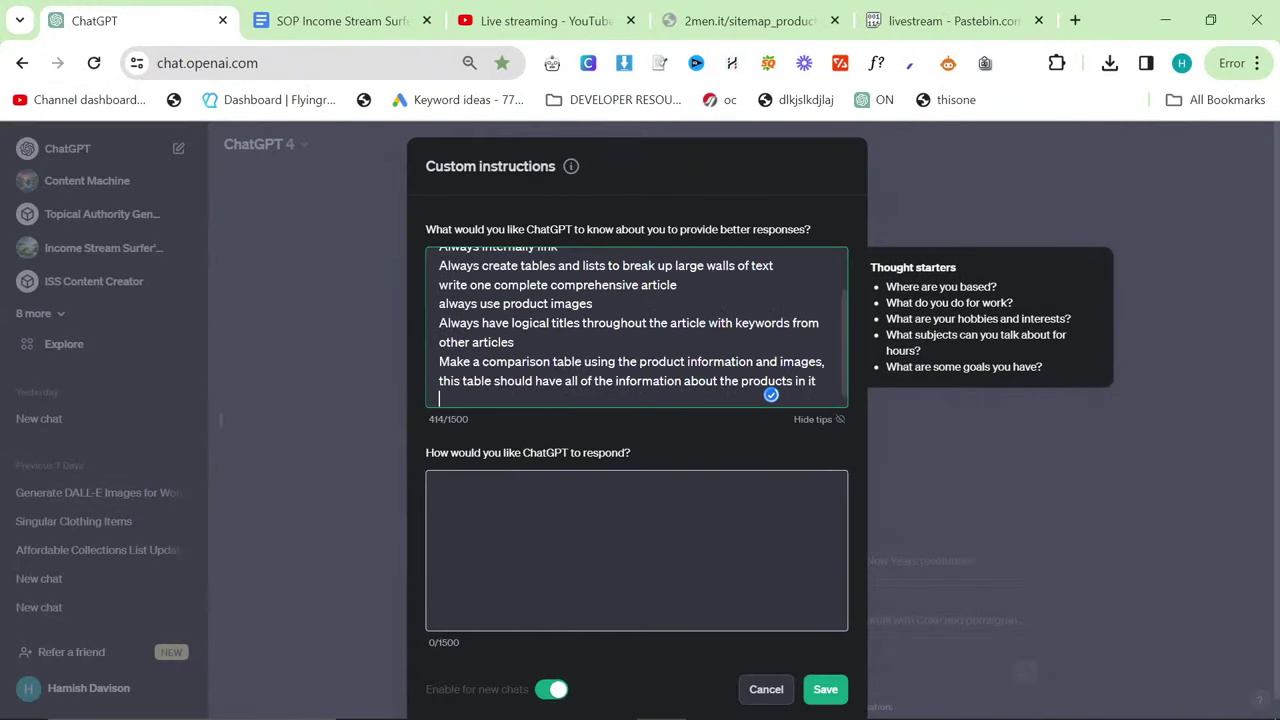
key(ctrl+x)
click(439, 491)
key(ctrl+v)
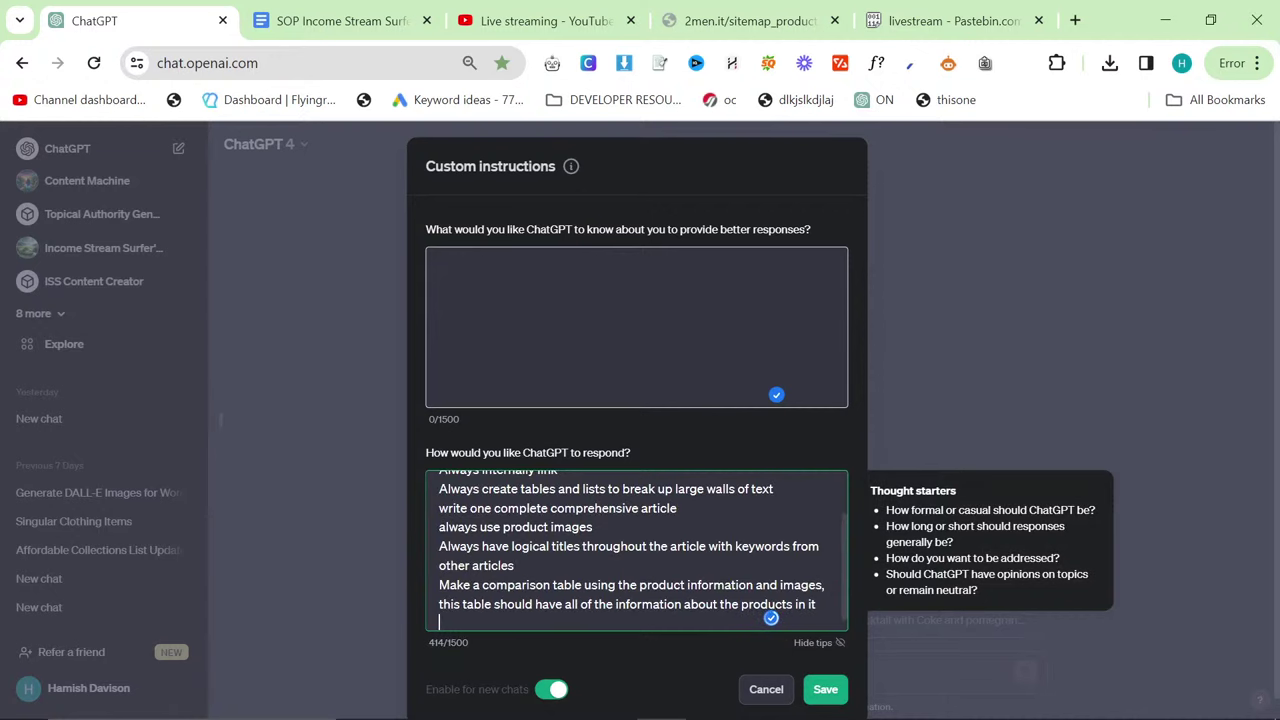
key(shift+Up)
key(shift+Up)
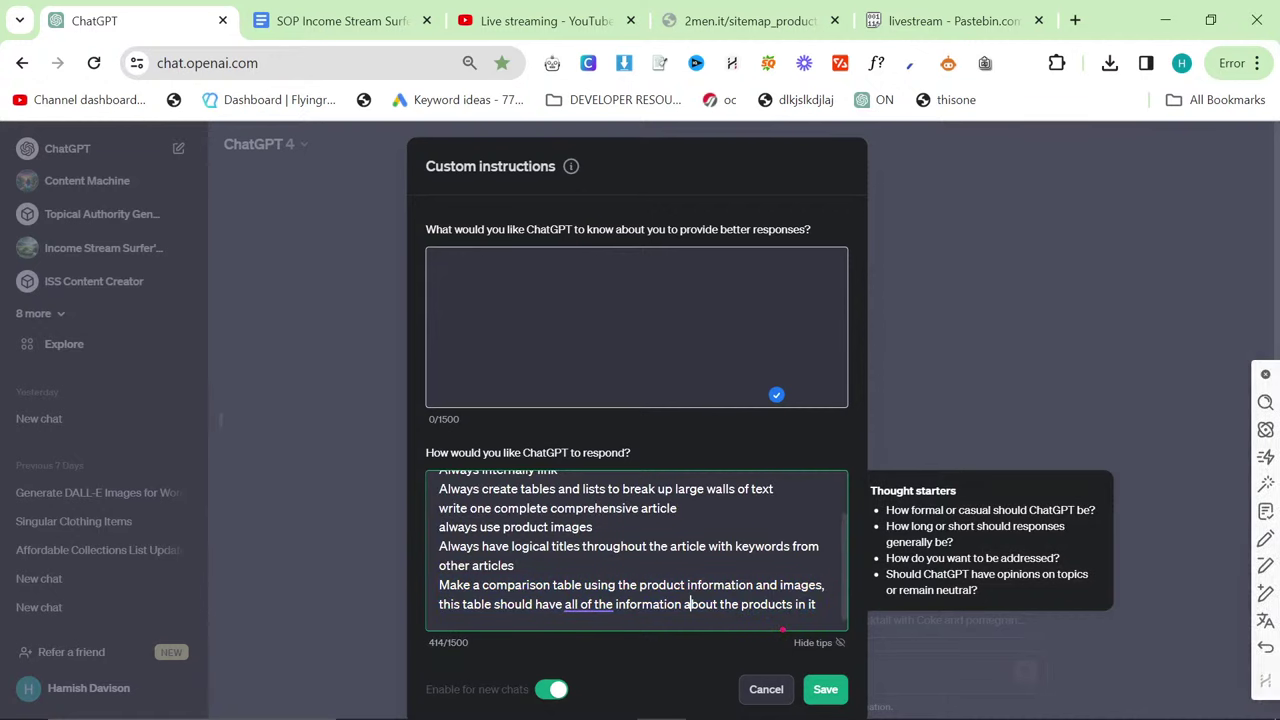
triple_click(689, 603)
key(BackSpace)
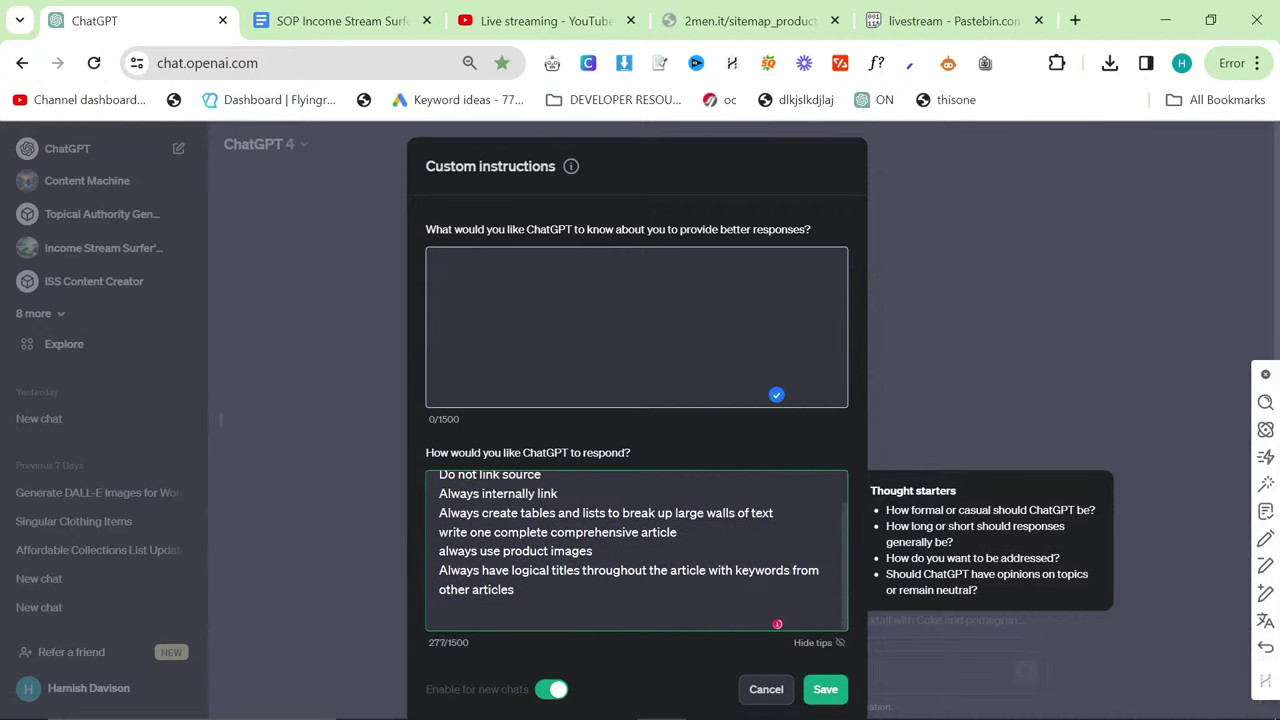
scroll(637, 550, up, 1)
click(825, 689)
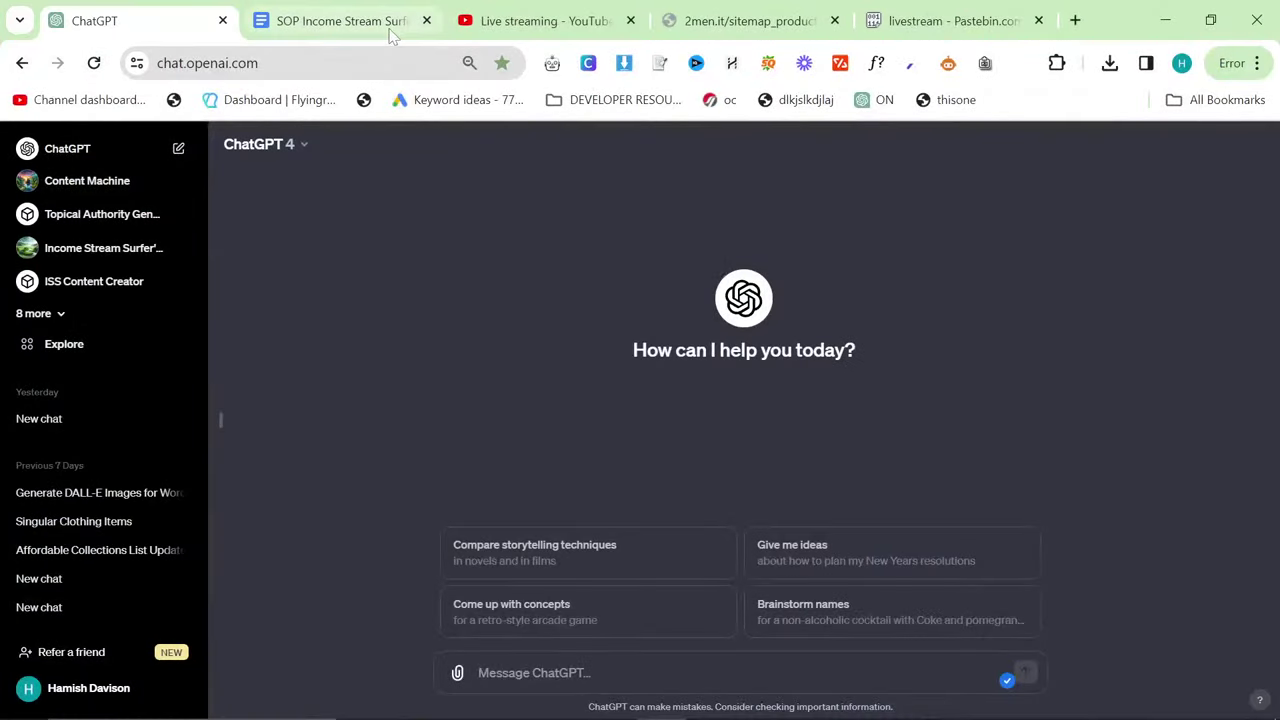
Paste the SOP's SERP competitor-research prompt for 'Best Suit Color For Men 2024' into ChatGPT
click(330, 20)
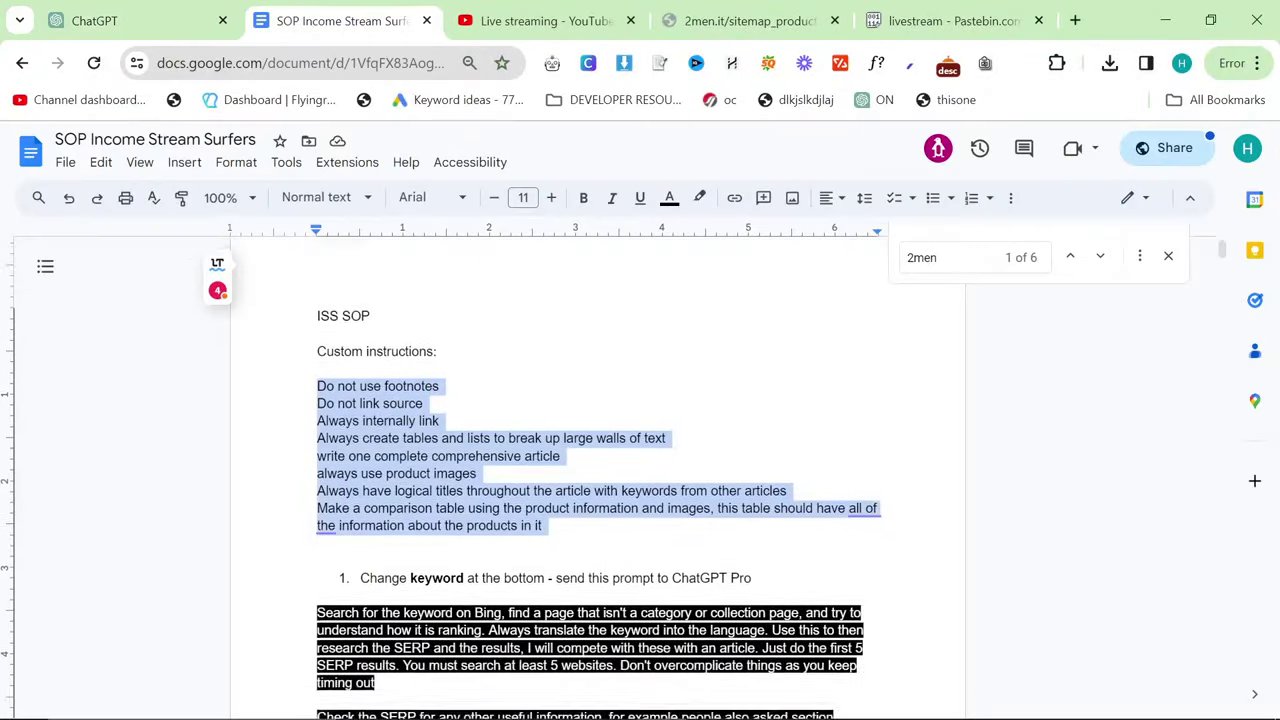
scroll(600, 470, down, 2)
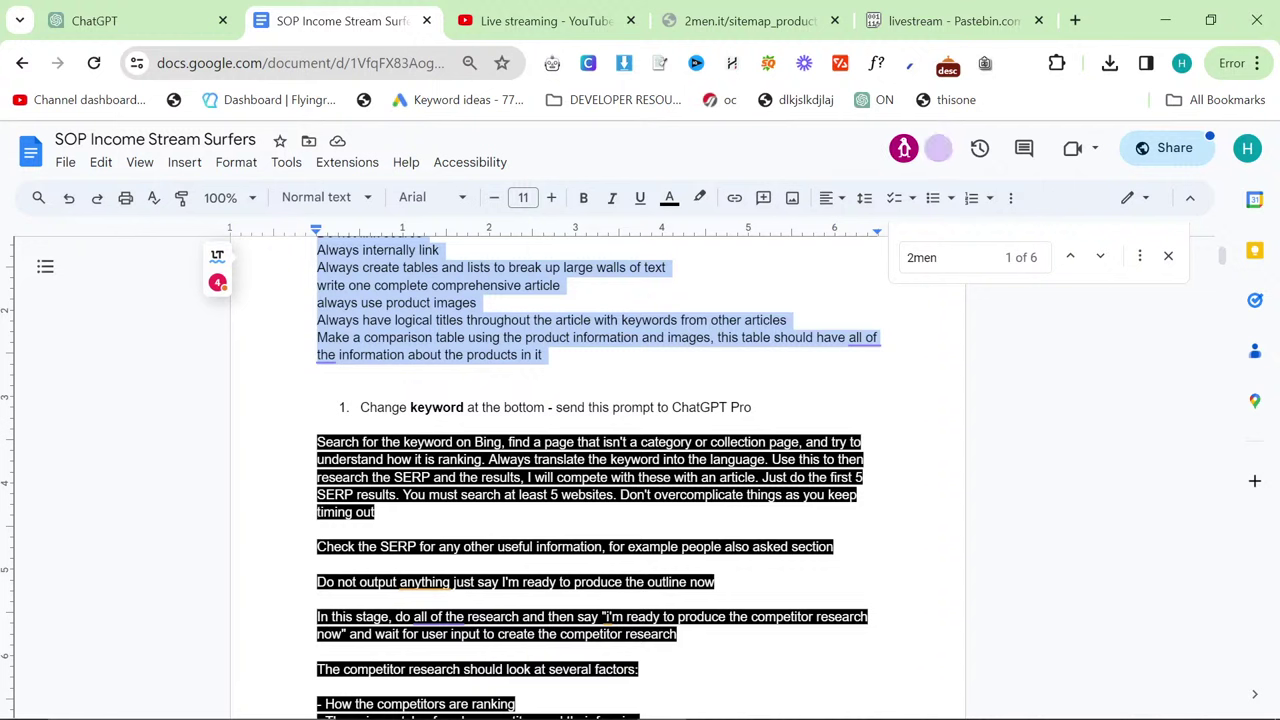
scroll(600, 470, down, 1)
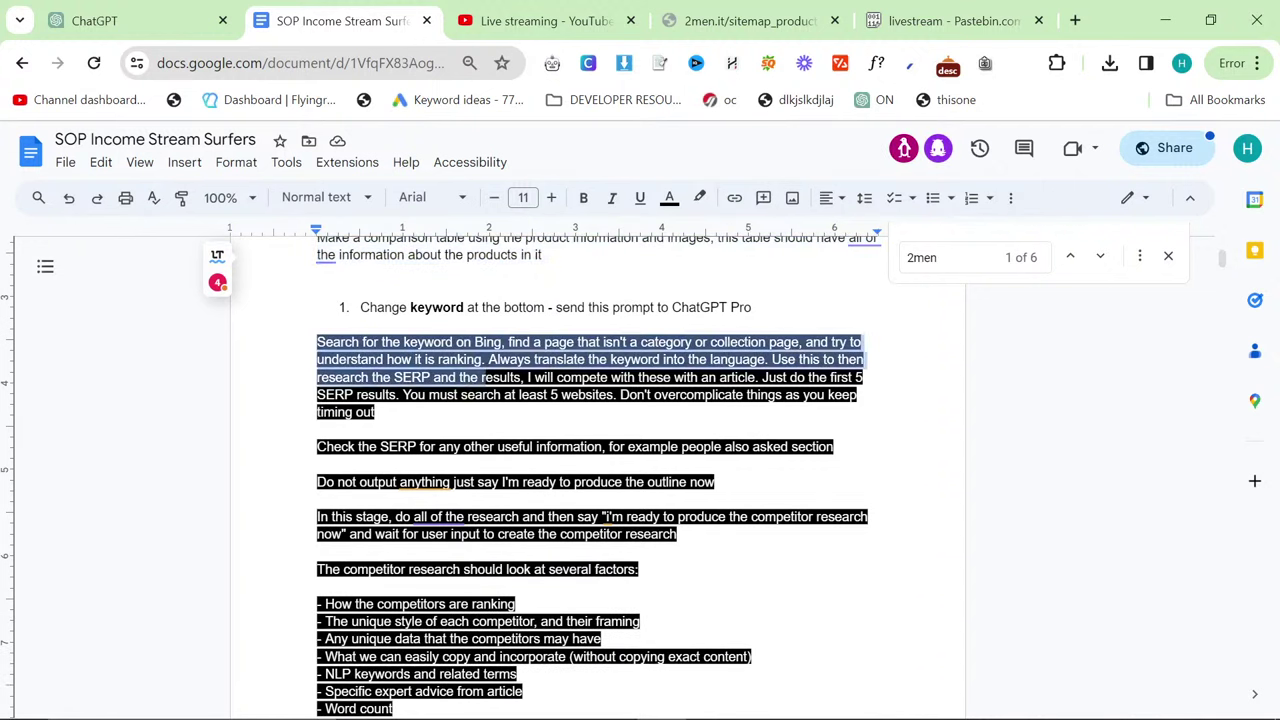
scroll(600, 470, down, 5)
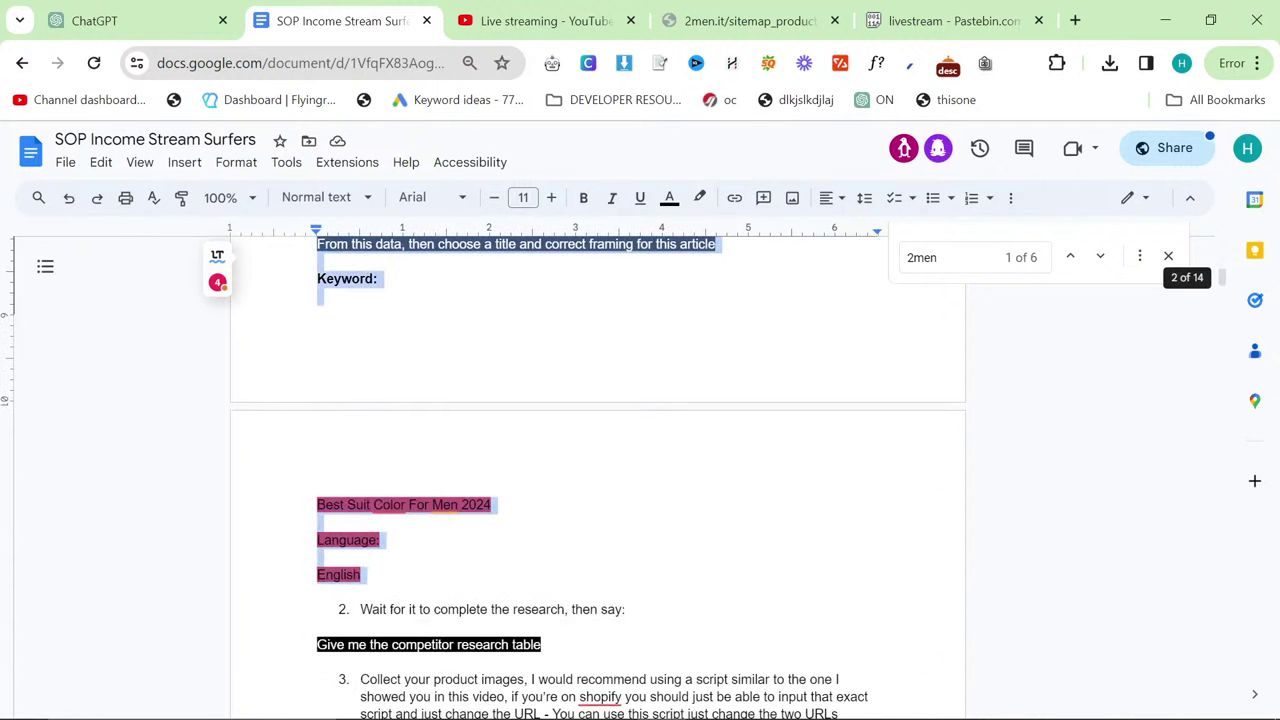
click(94, 20)
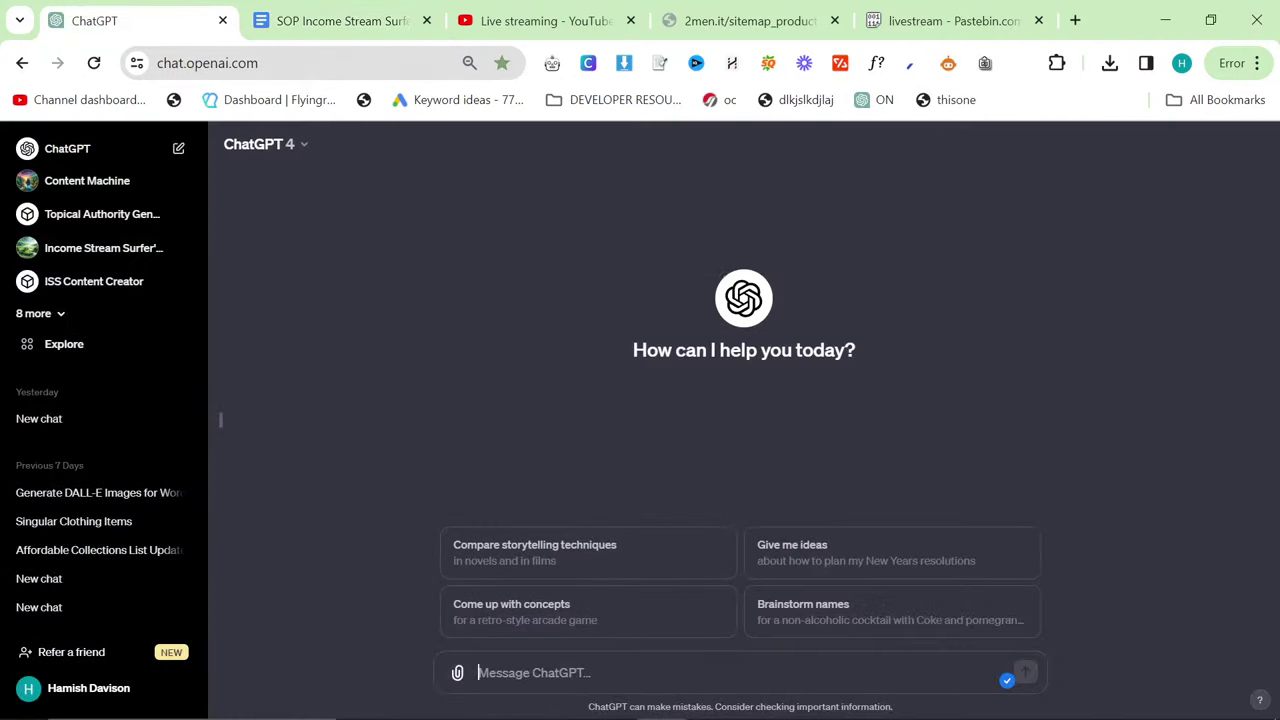
key(ctrl+v)
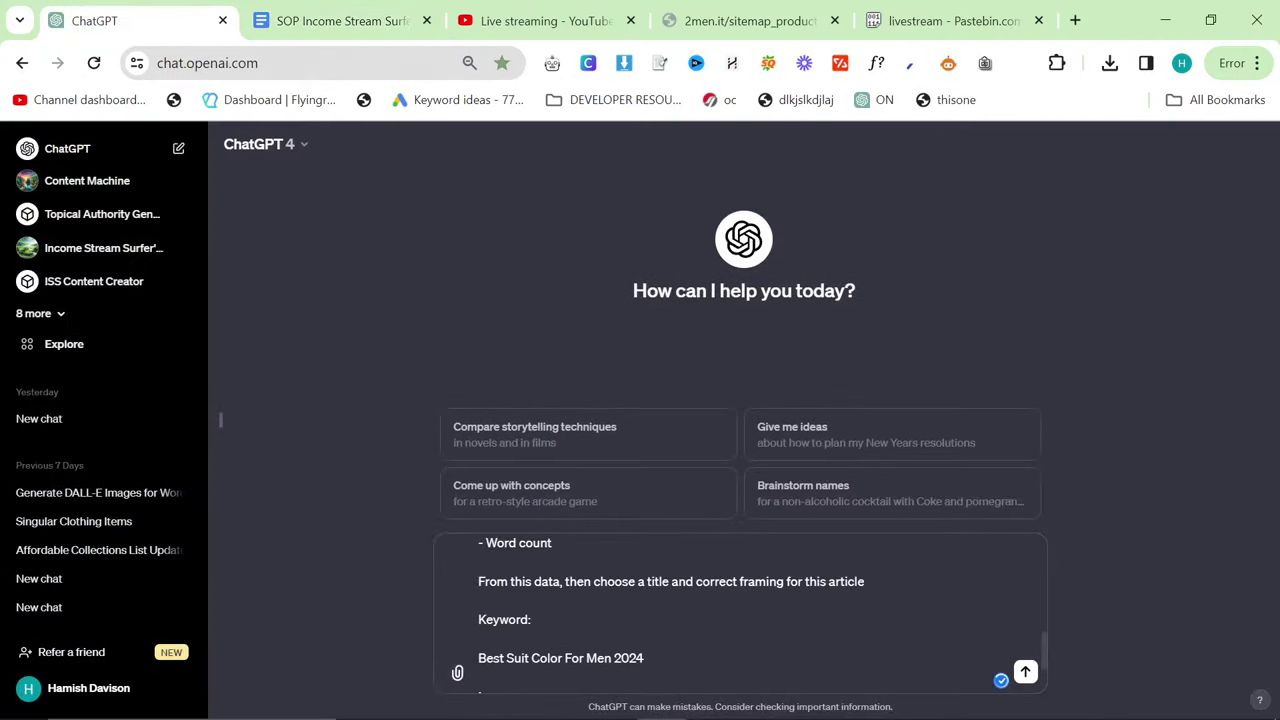
triple_click(560, 658)
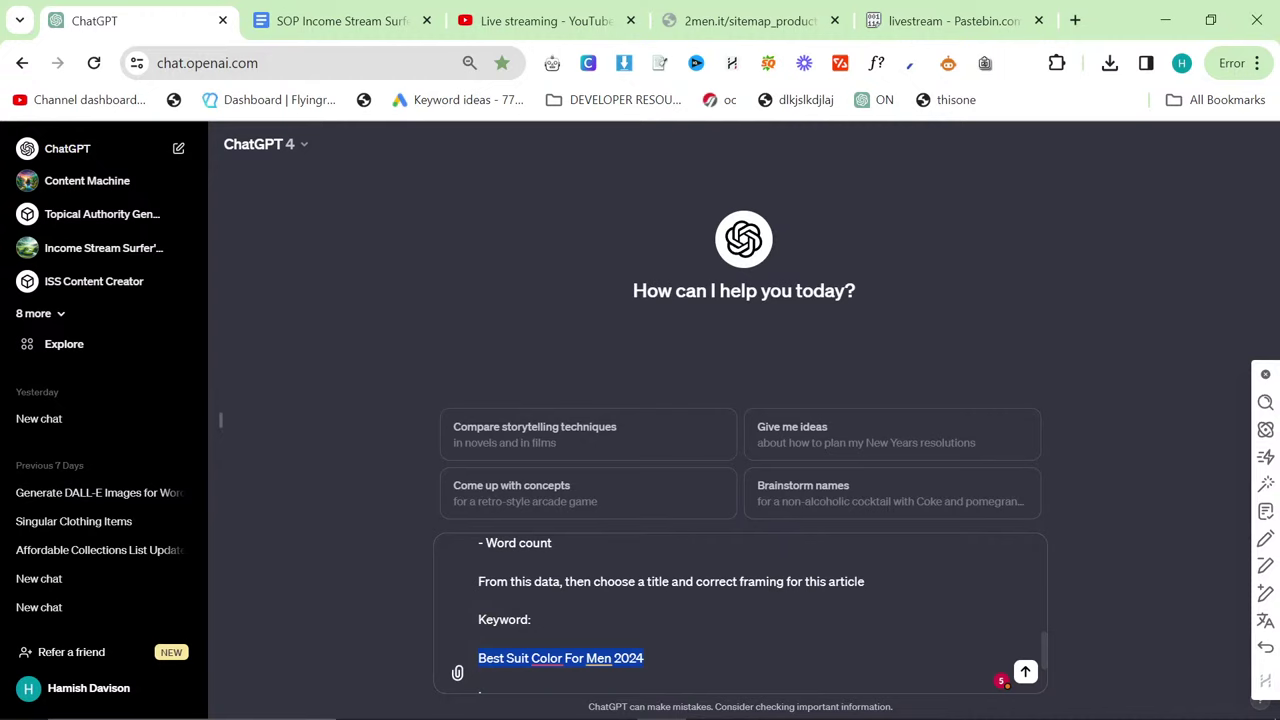
click(1181, 63)
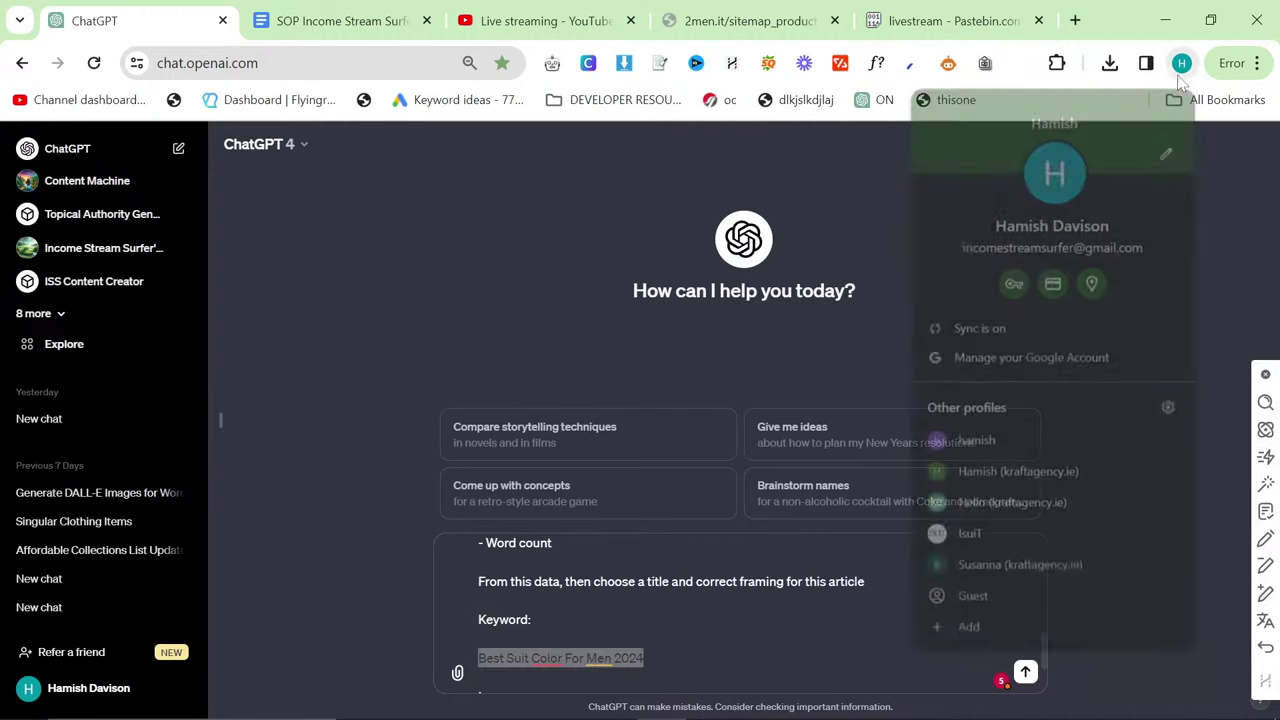
Filter the Search Console performance report to the suit-colors page URL
click(1026, 507)
scroll(795, 300, up, 4)
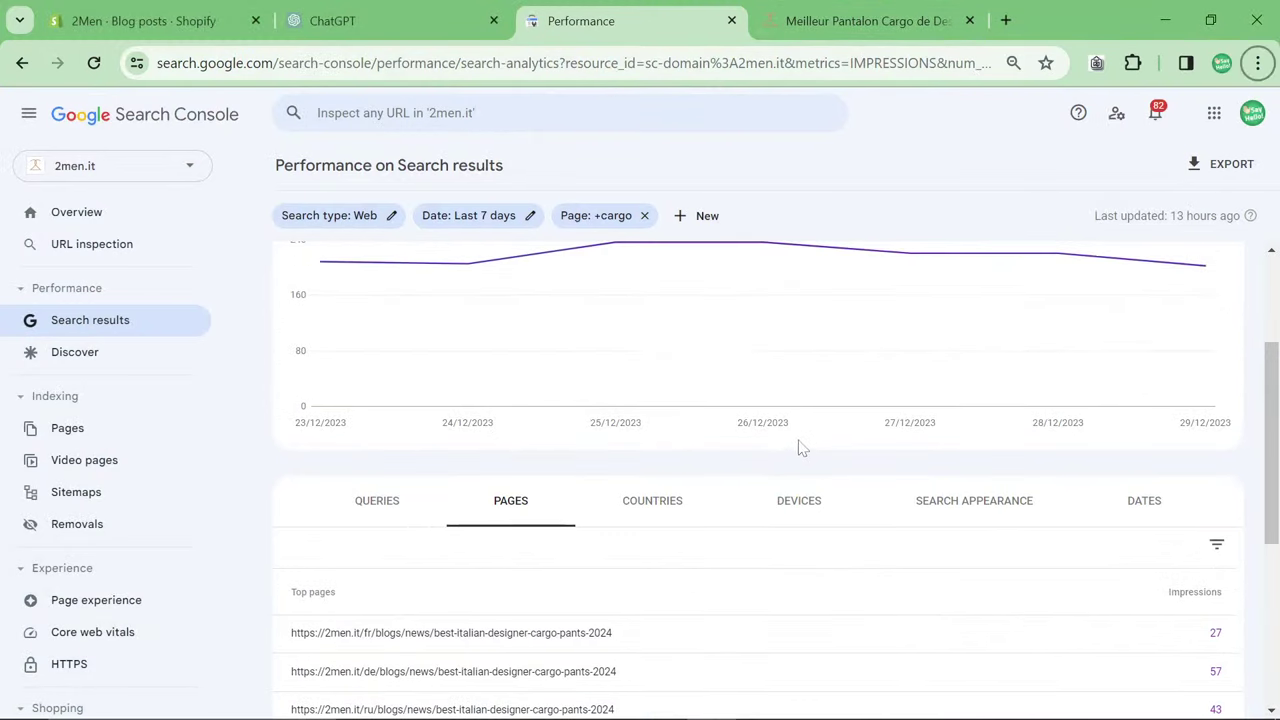
click(134, 320)
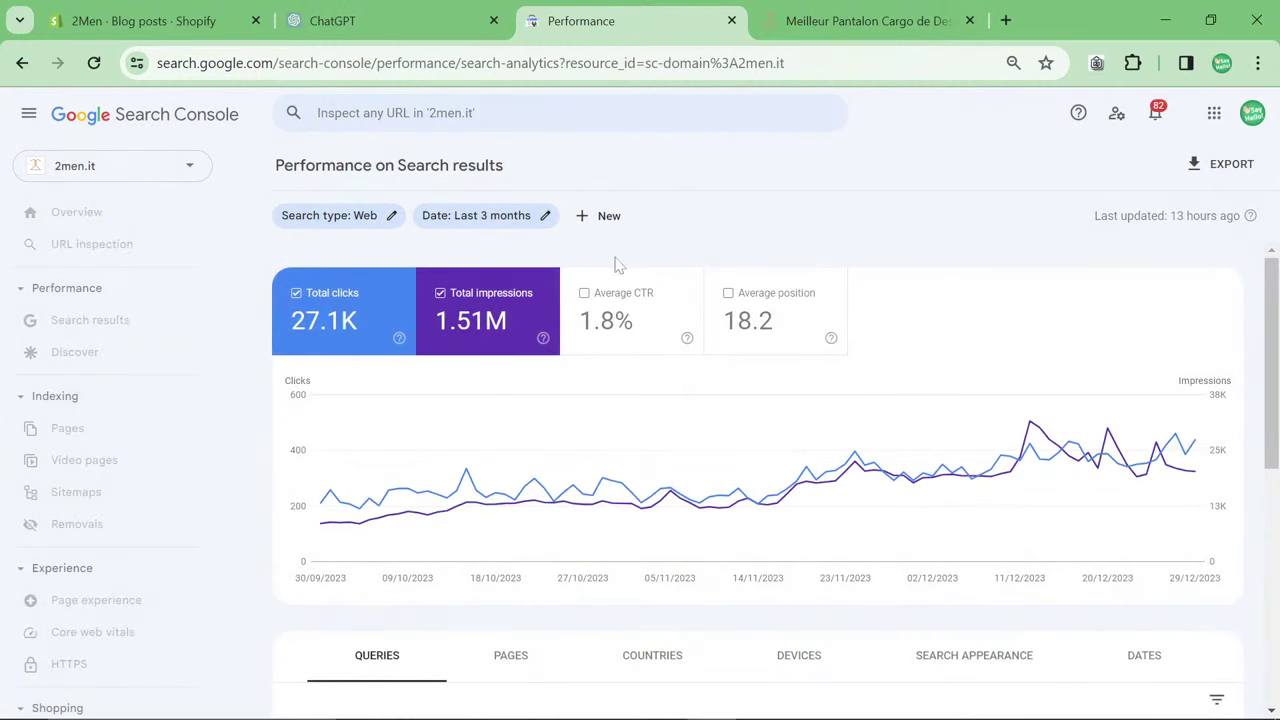
click(600, 222)
click(655, 289)
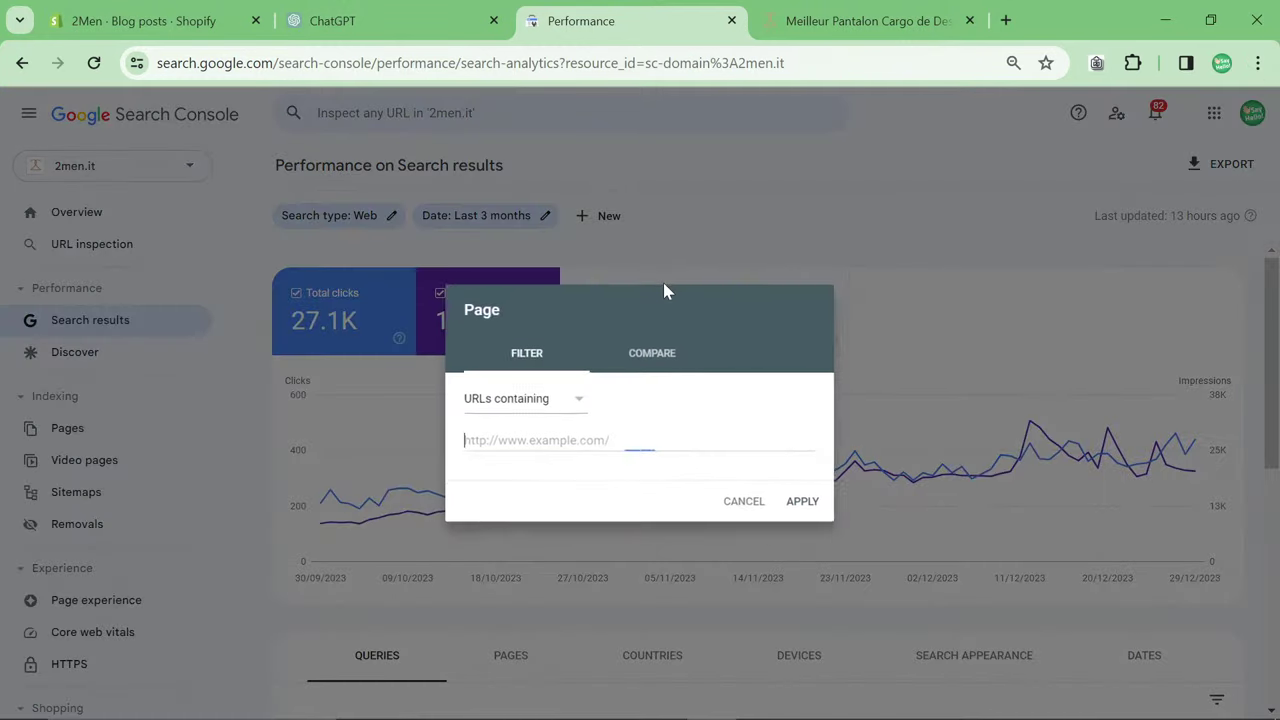
text(suit-co)
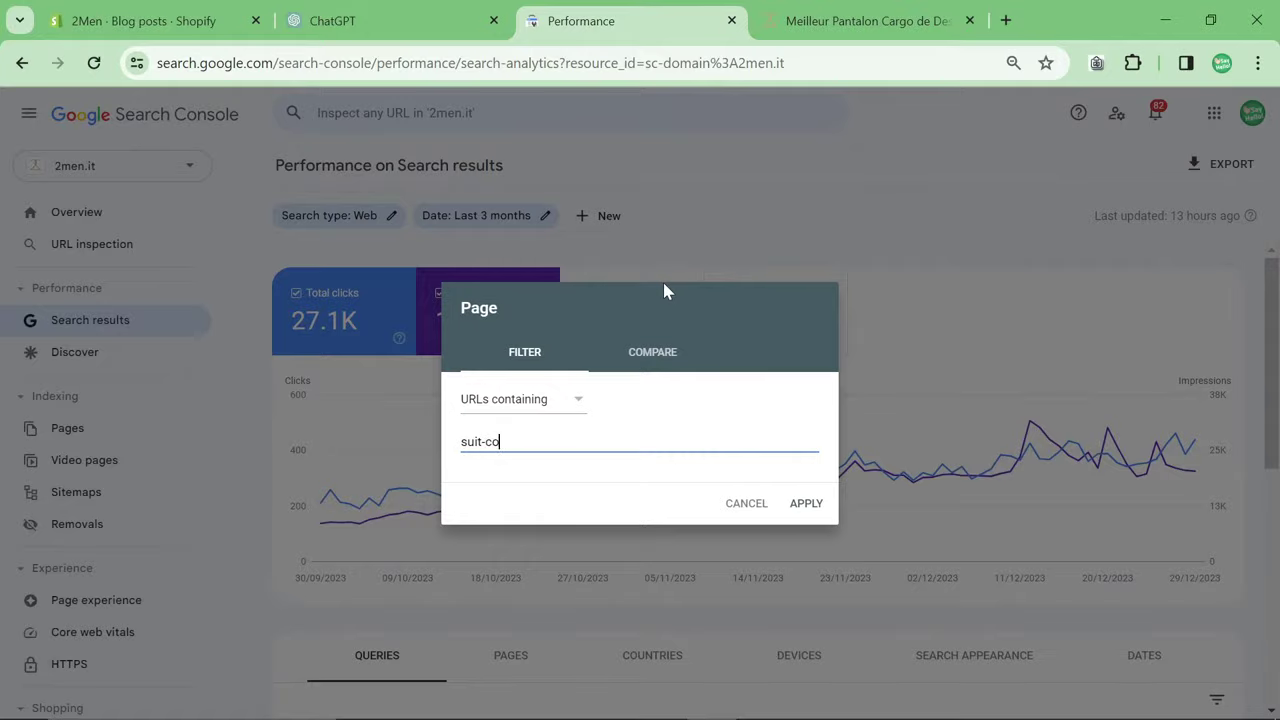
text(lors)
key(Return)
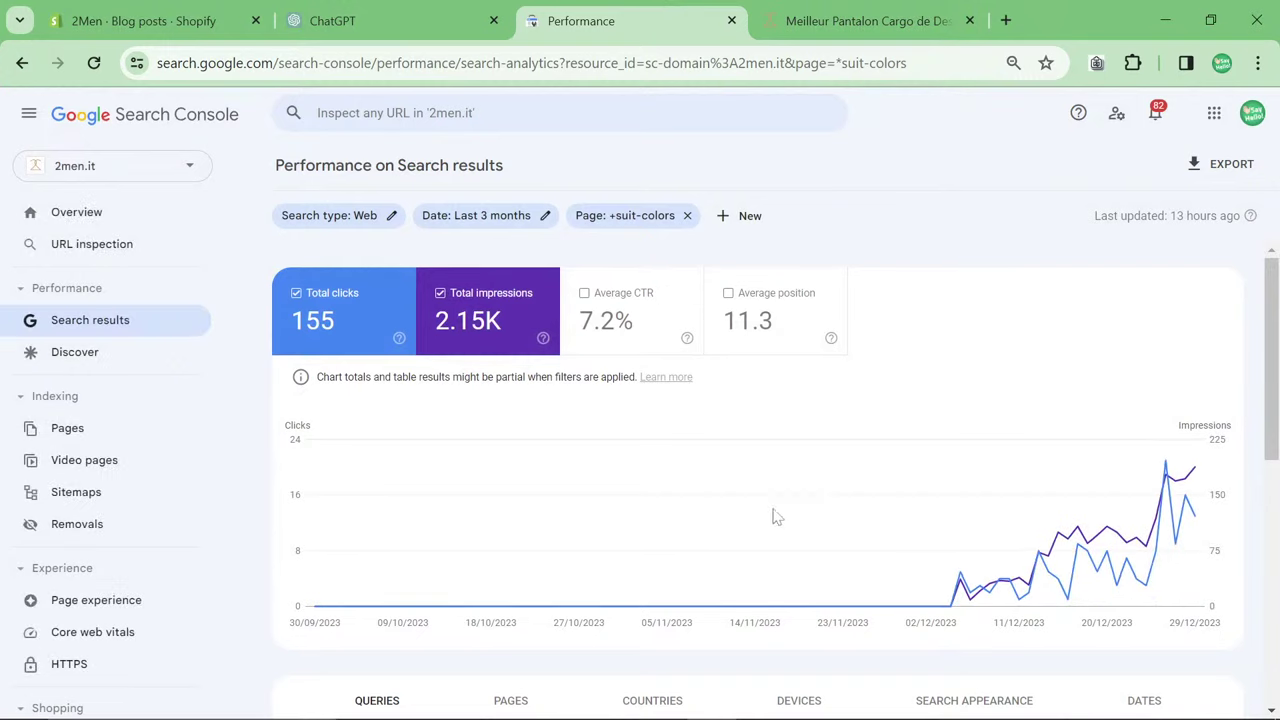
Chart total impressions alongside clicks and sort the Queries table by impressions
click(450, 310)
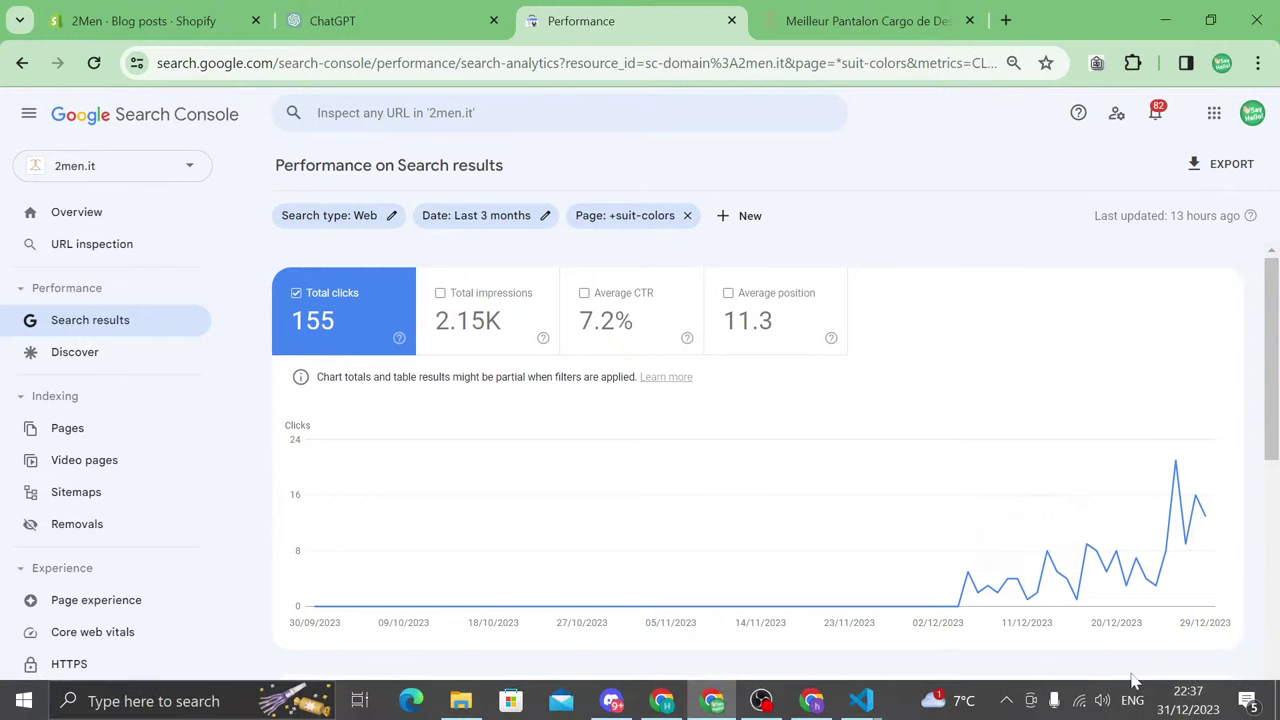
click(476, 289)
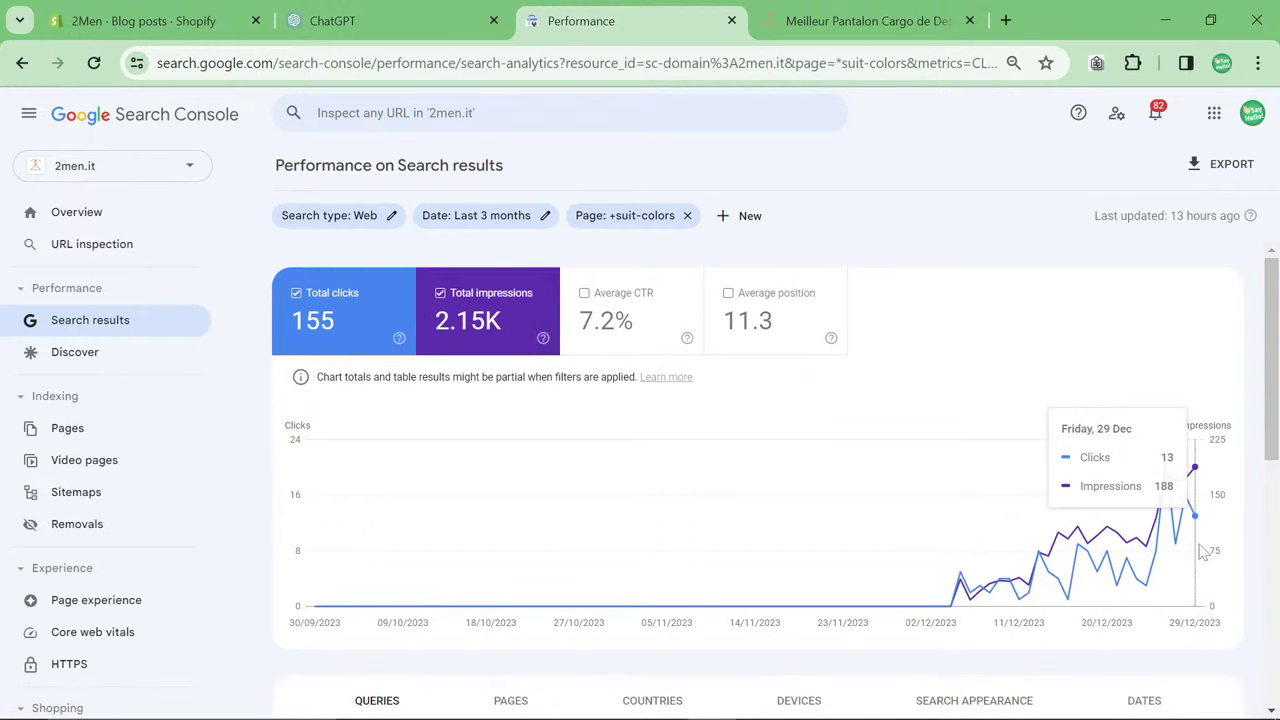
scroll(910, 540, down, 4)
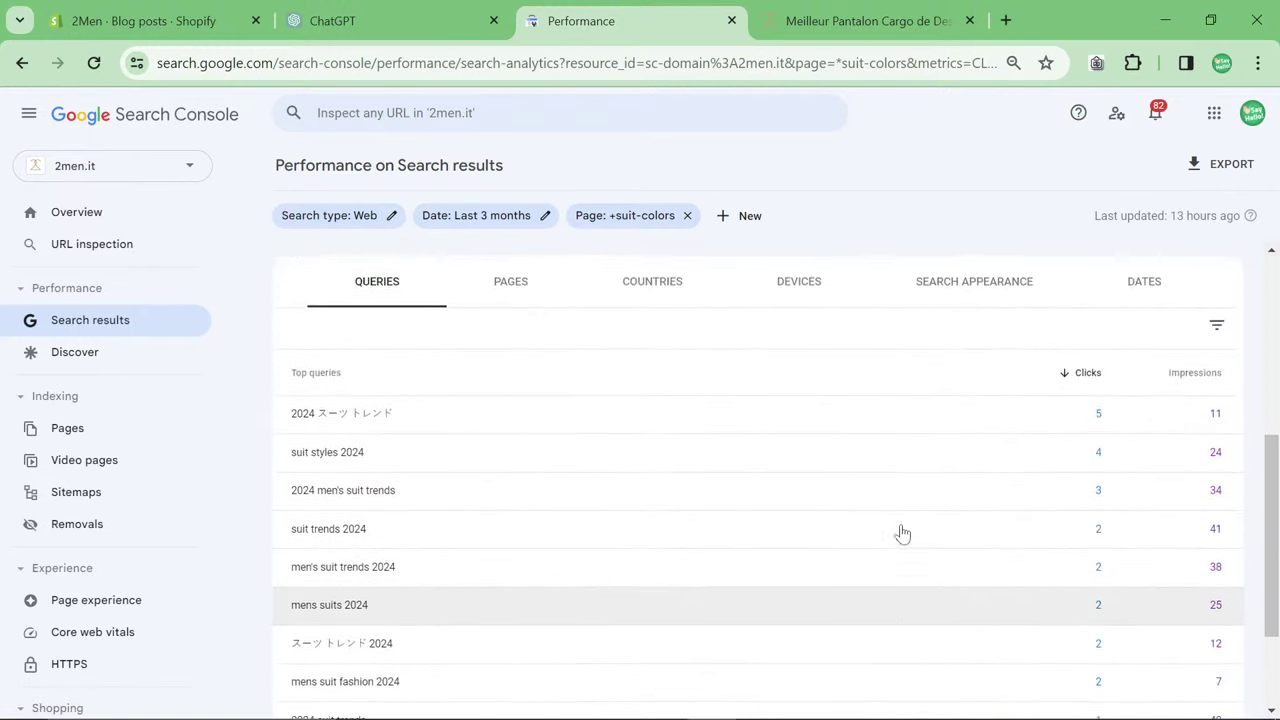
click(1197, 402)
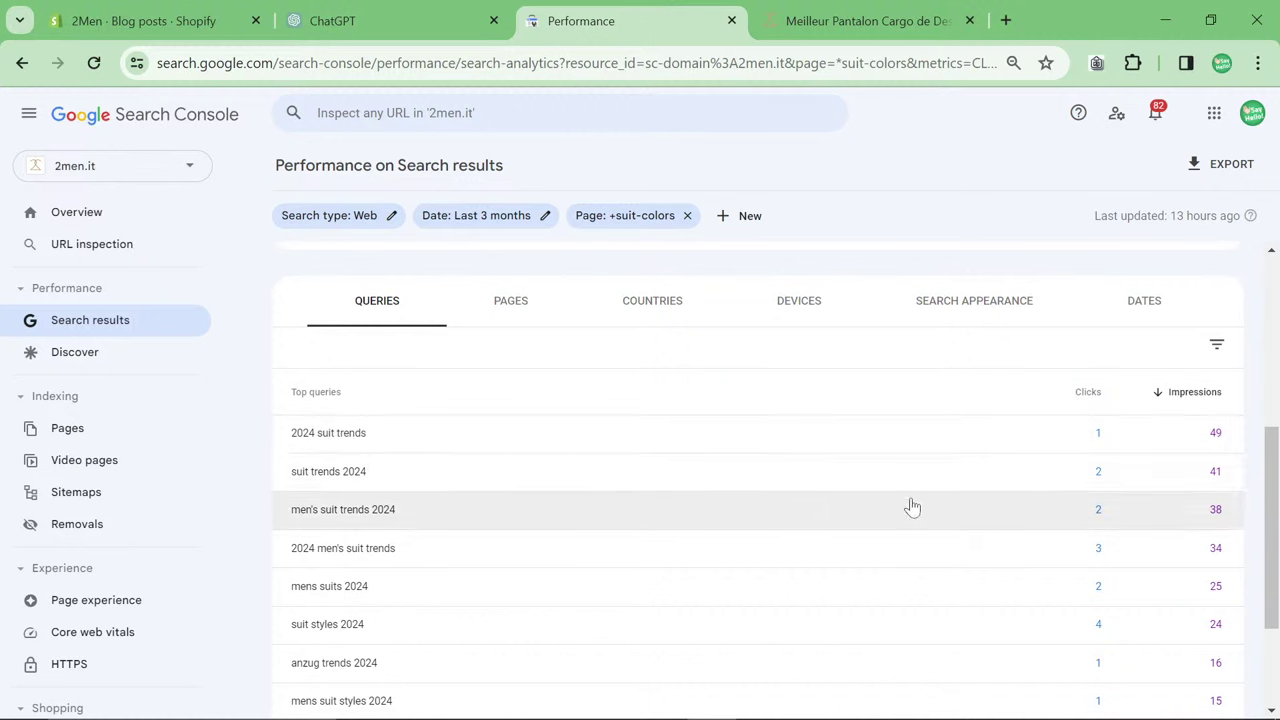
key(alt+Tab)
key(alt+Tab)
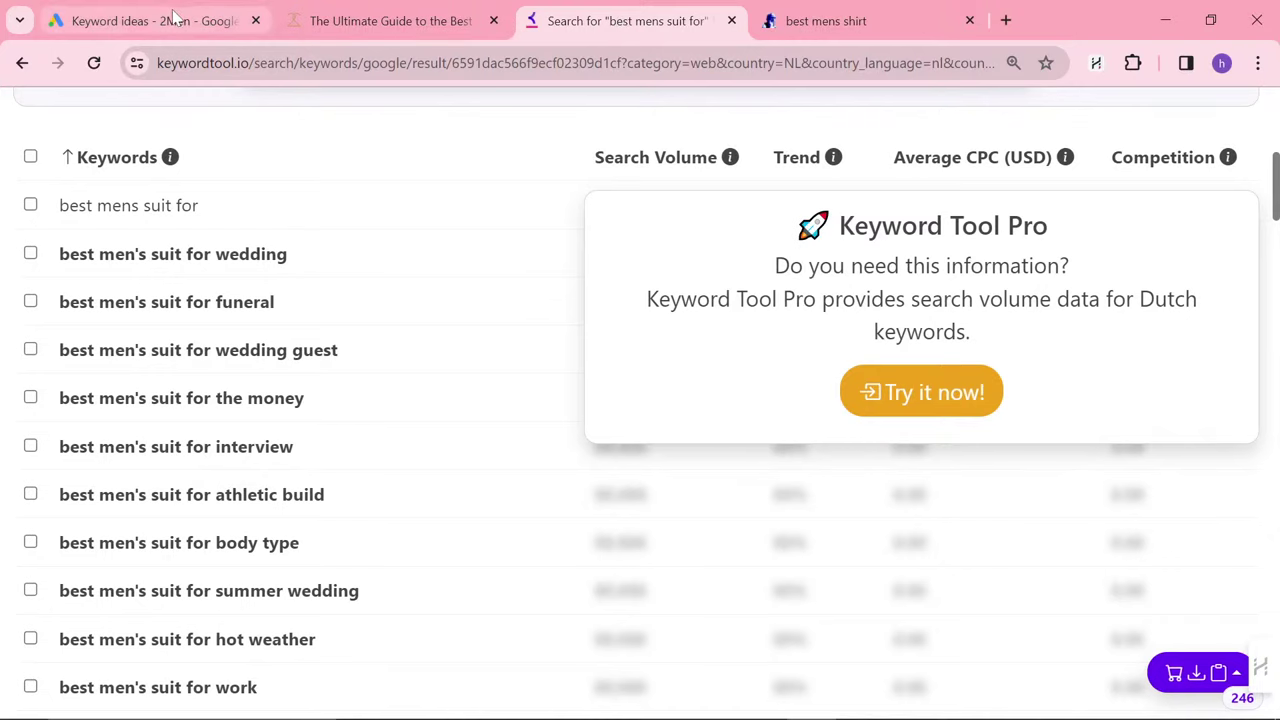
Review the men's clothing keyword ideas, where cool t shirts for men shows 4,400 monthly searches
click(150, 20)
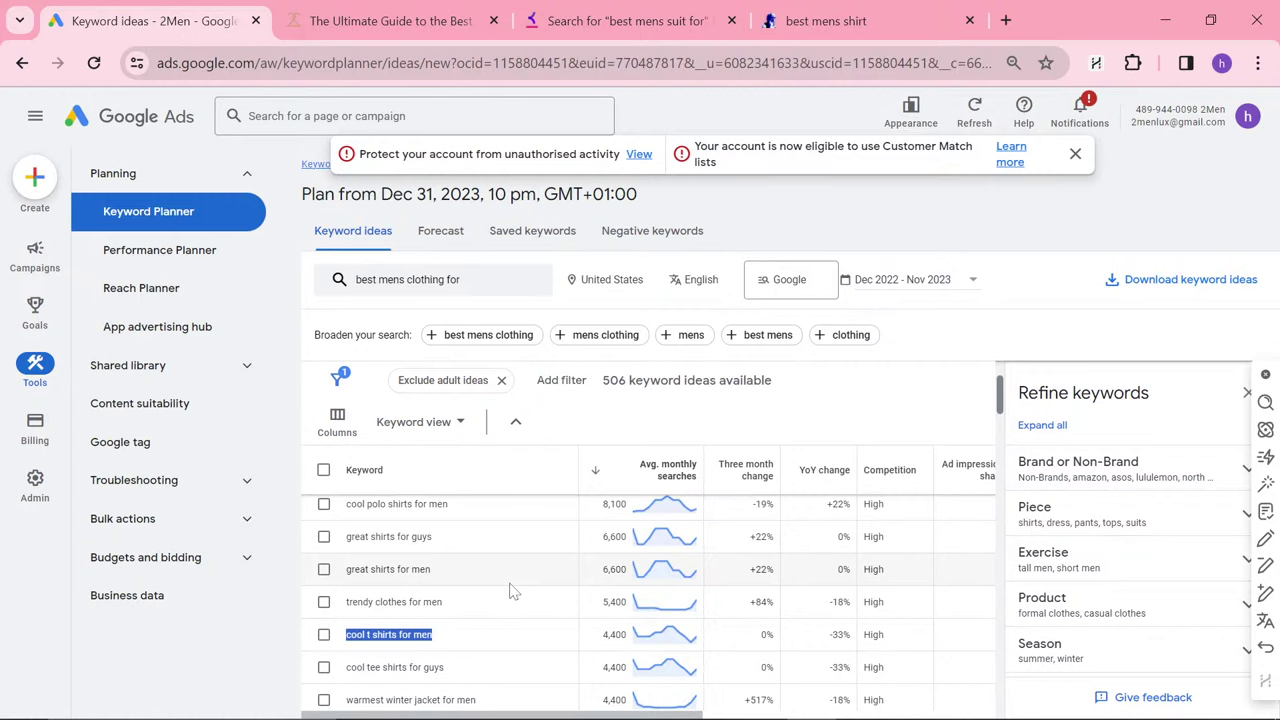
key(alt+Tab)
key(Tab)
key(Tab)
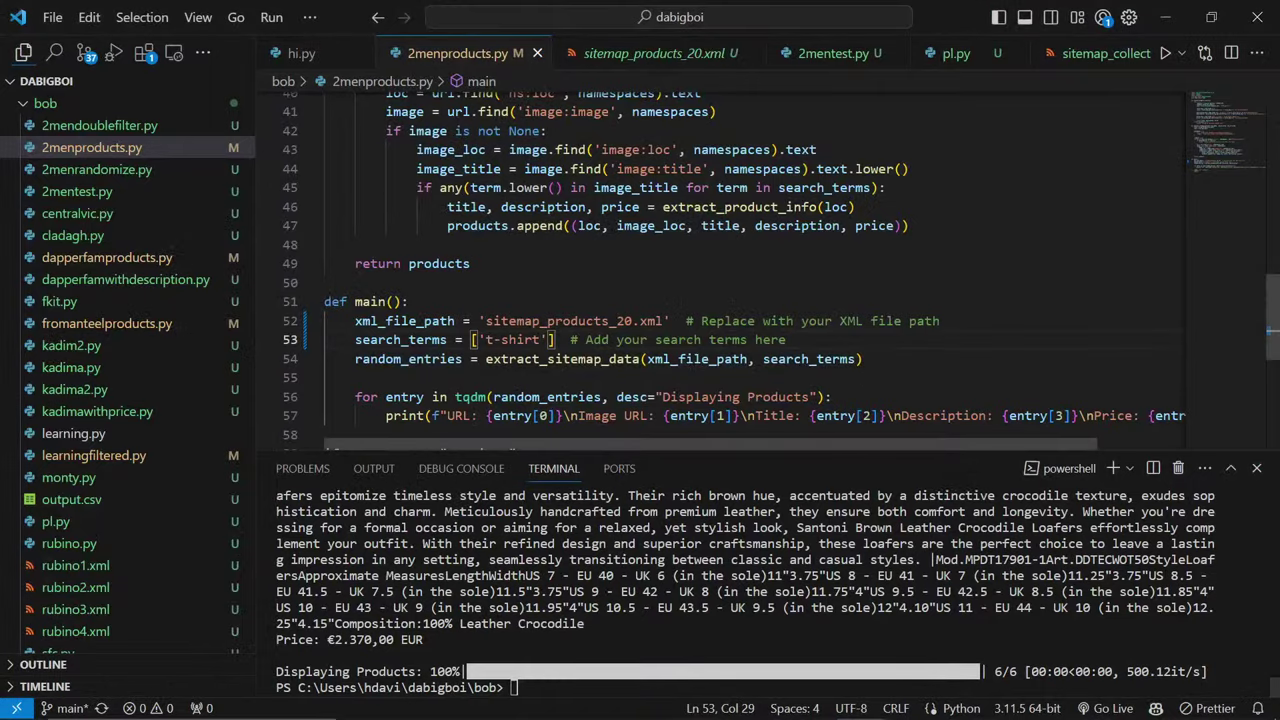
Rerun python 2menproducts.py so it processes the sitemap's 1149 URLs for t-shirt products
key(ctrl+grave)
key(Up)
key(Return)
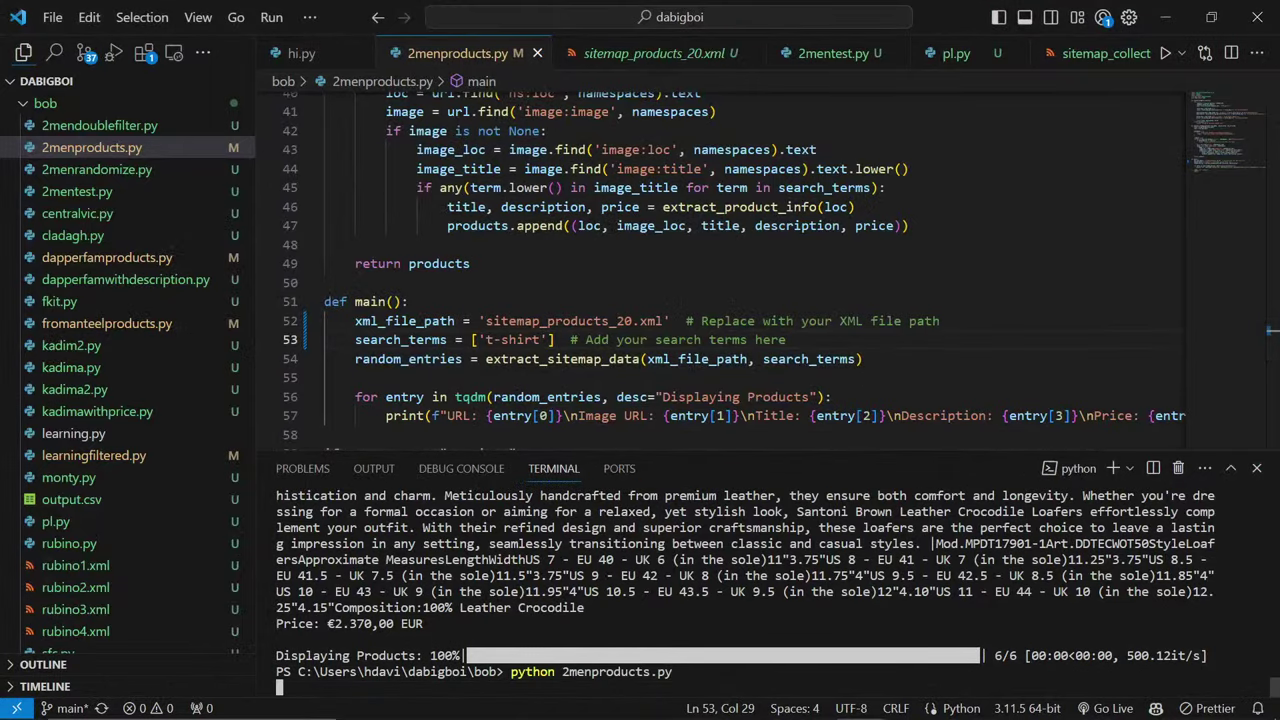
scroll(720, 260, down, 5)
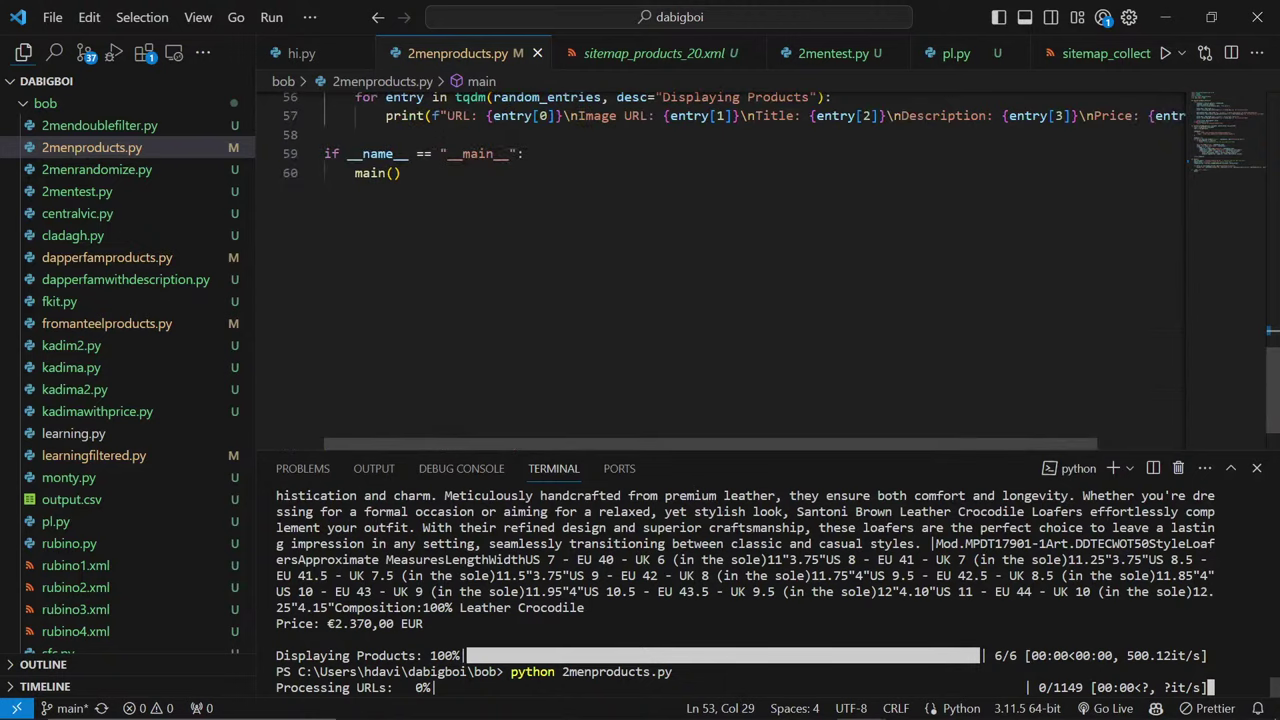
scroll(720, 260, up, 4)
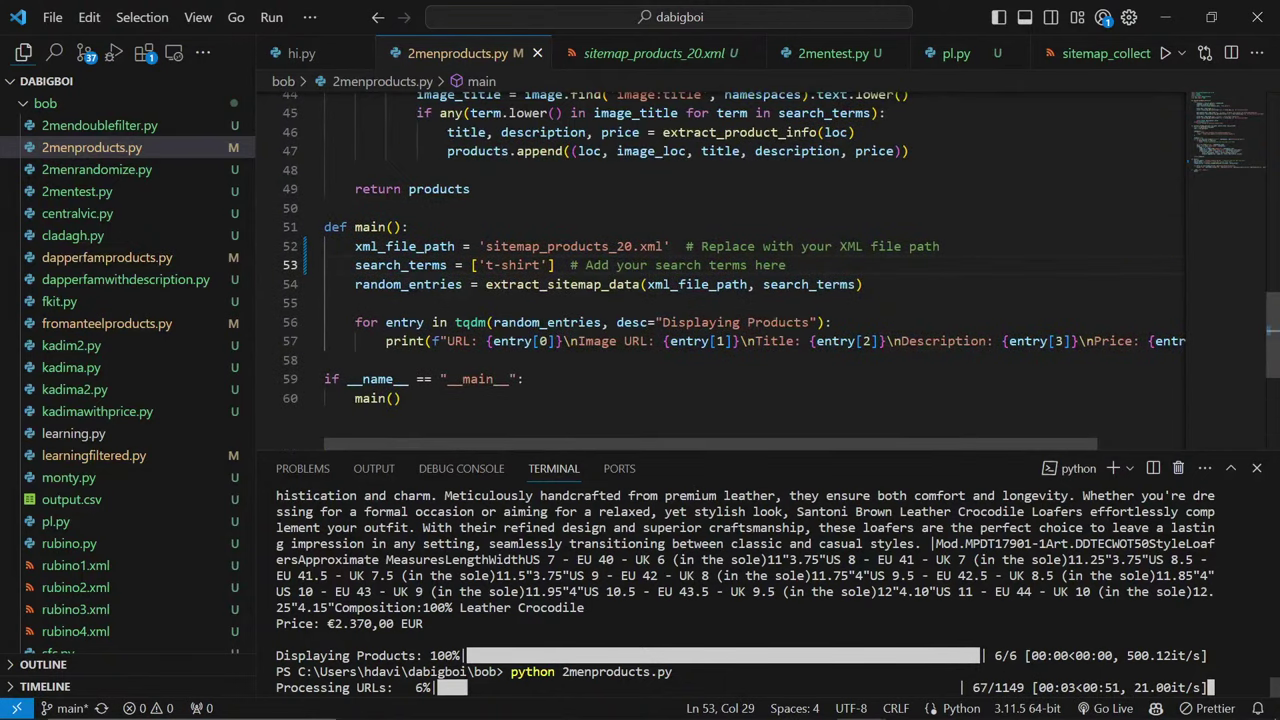
scroll(720, 260, up, 5)
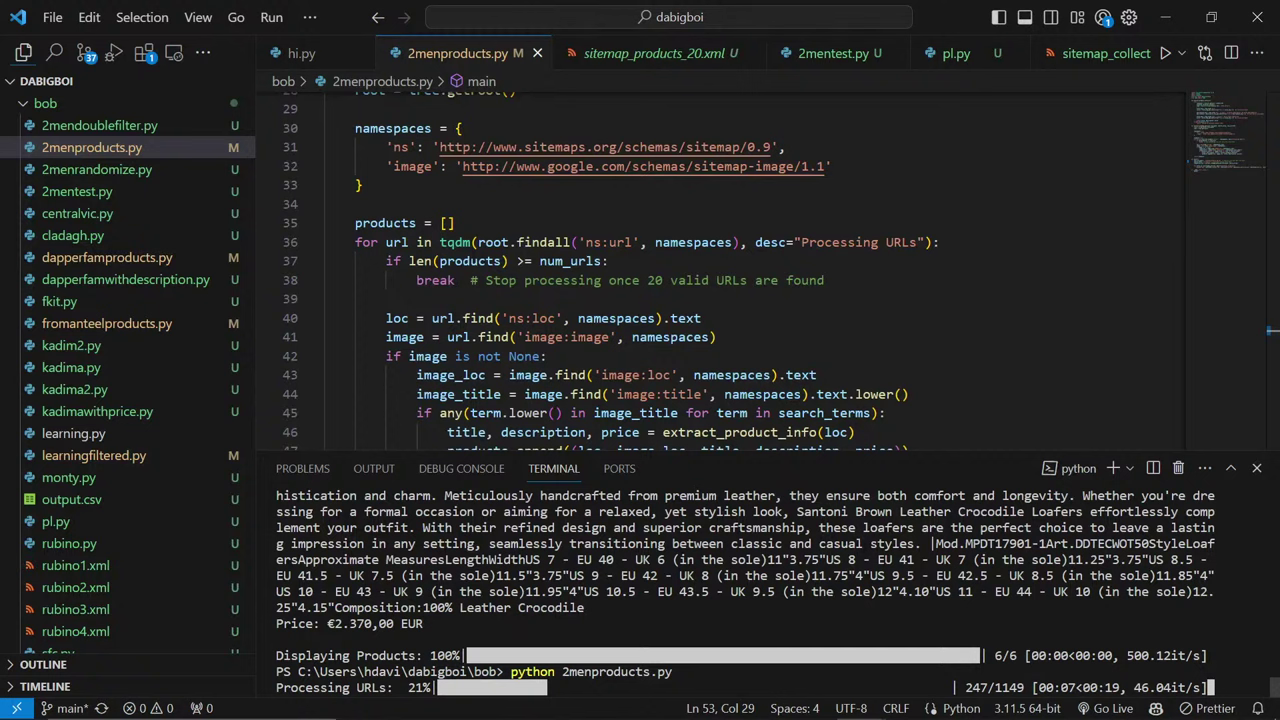
key(alt+Tab)
key(alt+Tab)
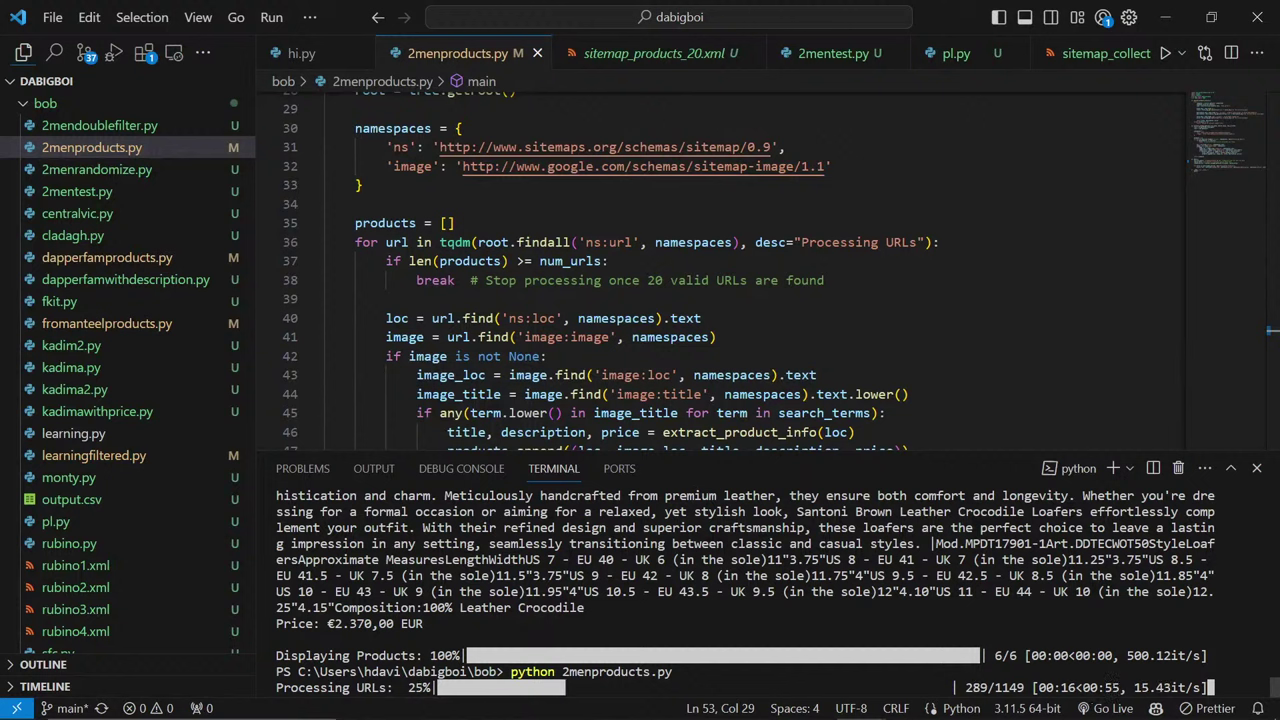
scroll(185, 400, down, 5)
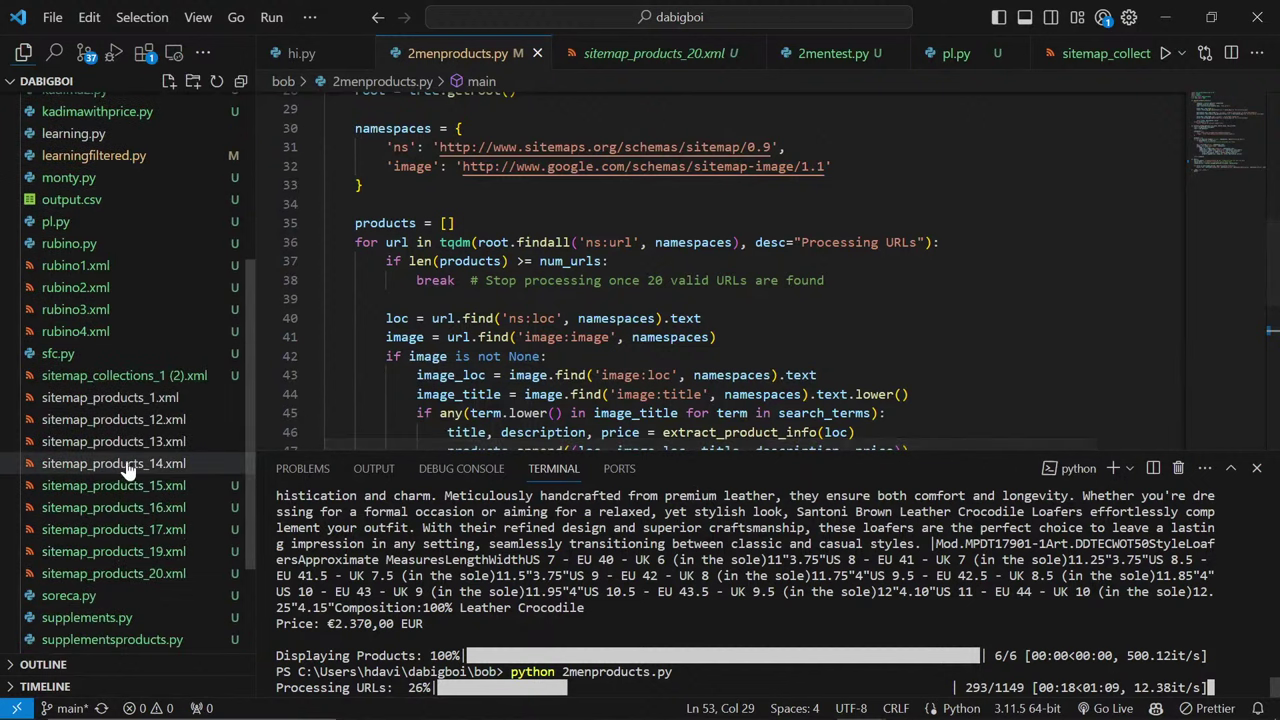
Search sitemap_products_20.xml for 't-shirt' and step through the matches
click(165, 576)
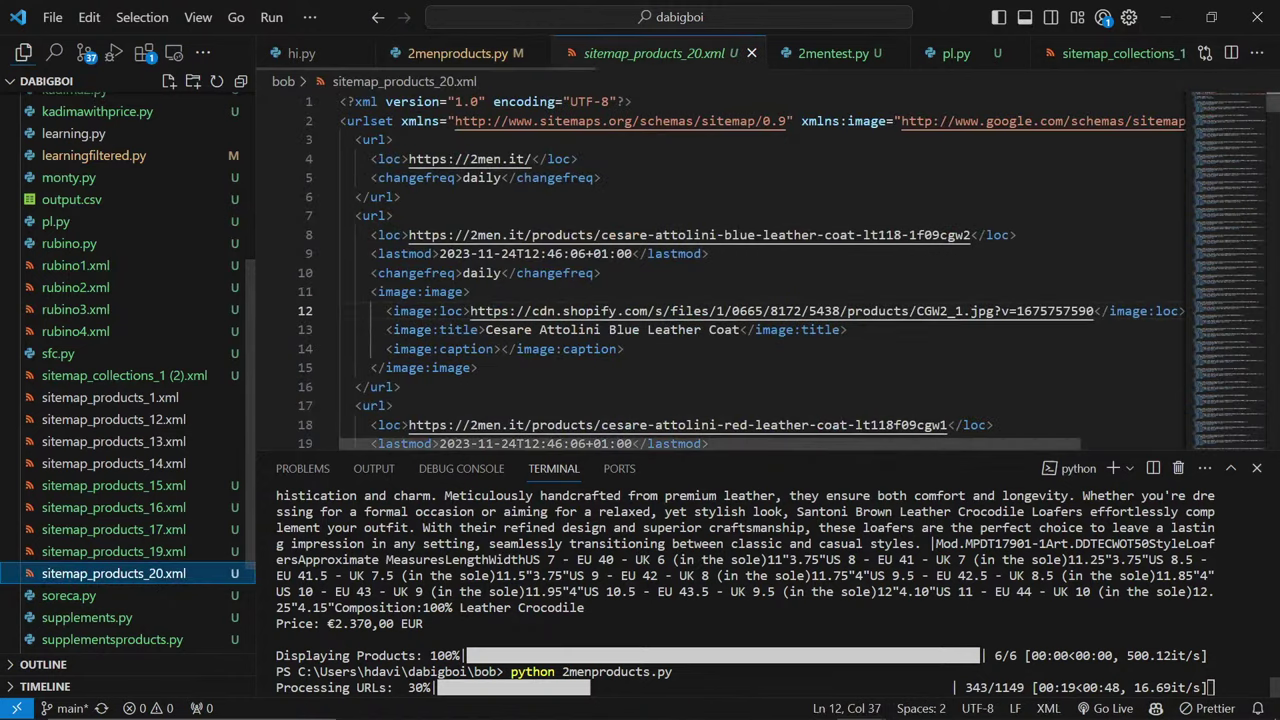
key(ctrl+f)
text(t-shirt)
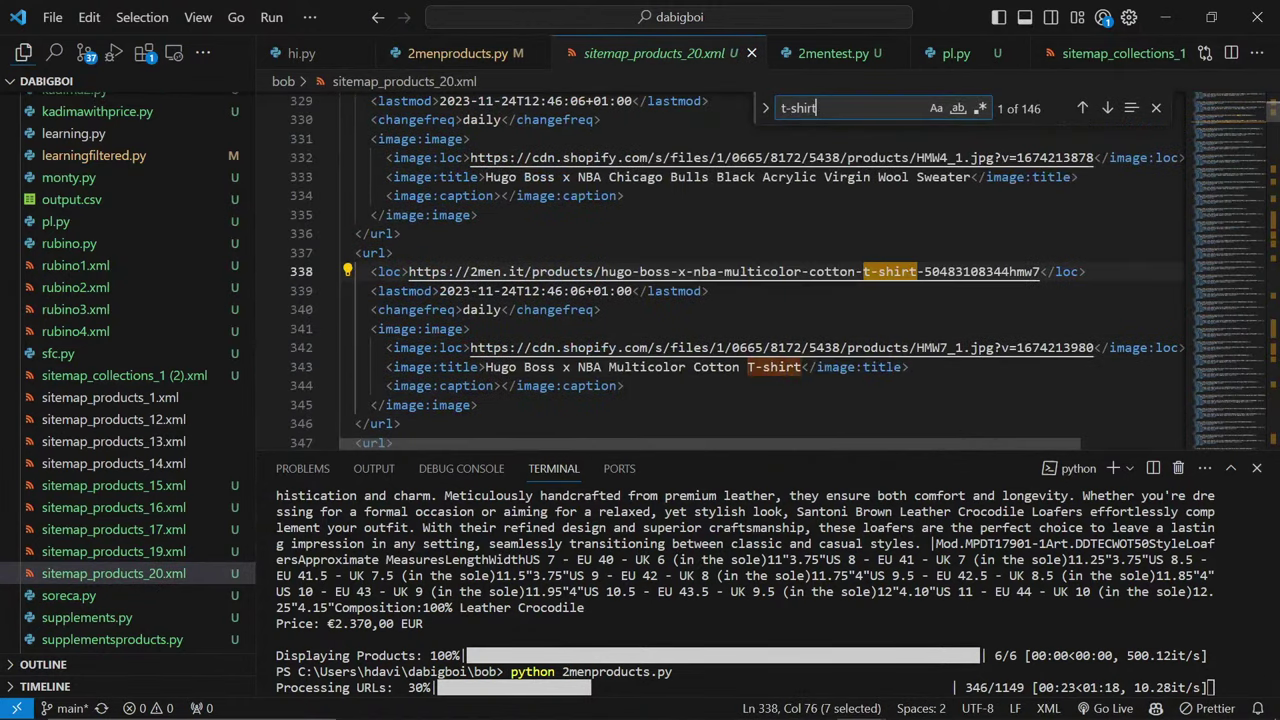
key(Return)
key(Return)
key(Return)
key(Return)
key(Return)
key(Return)
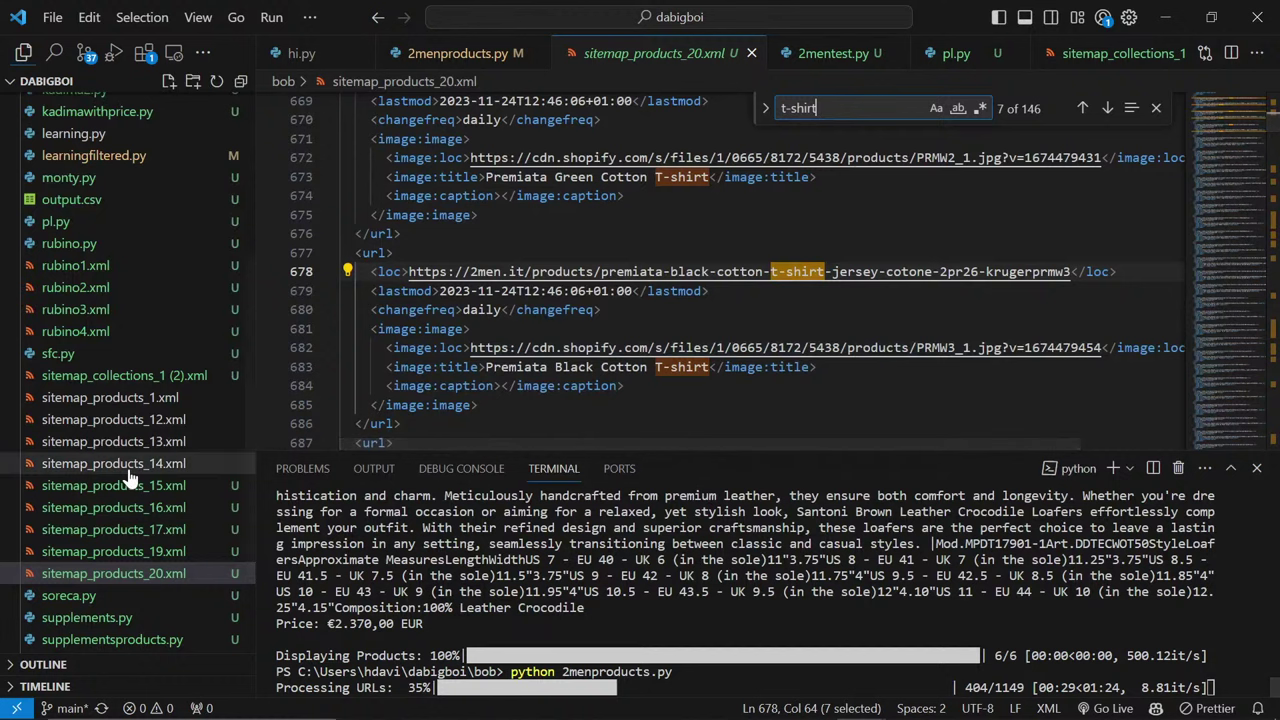
scroll(128, 477, up, 5)
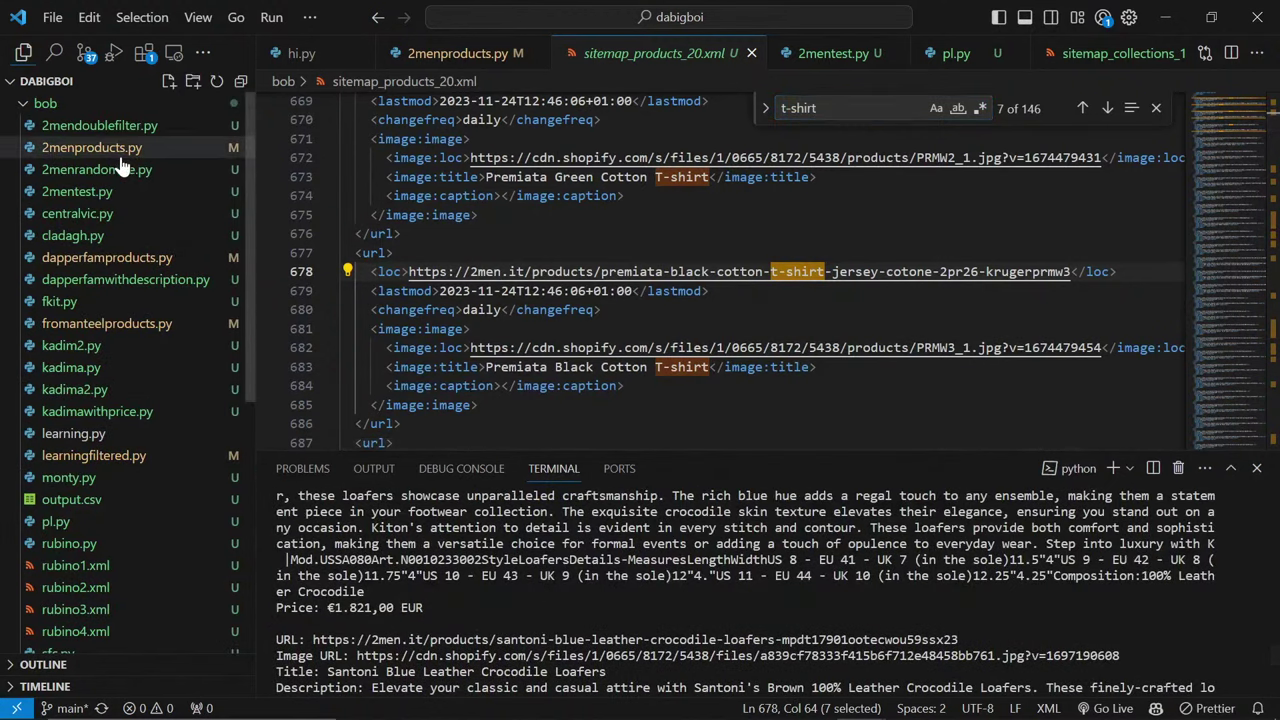
Look over 2menproducts.py, then select the entire 2mentest.py script
double_click(92, 147)
scroll(750, 270, up, 9)
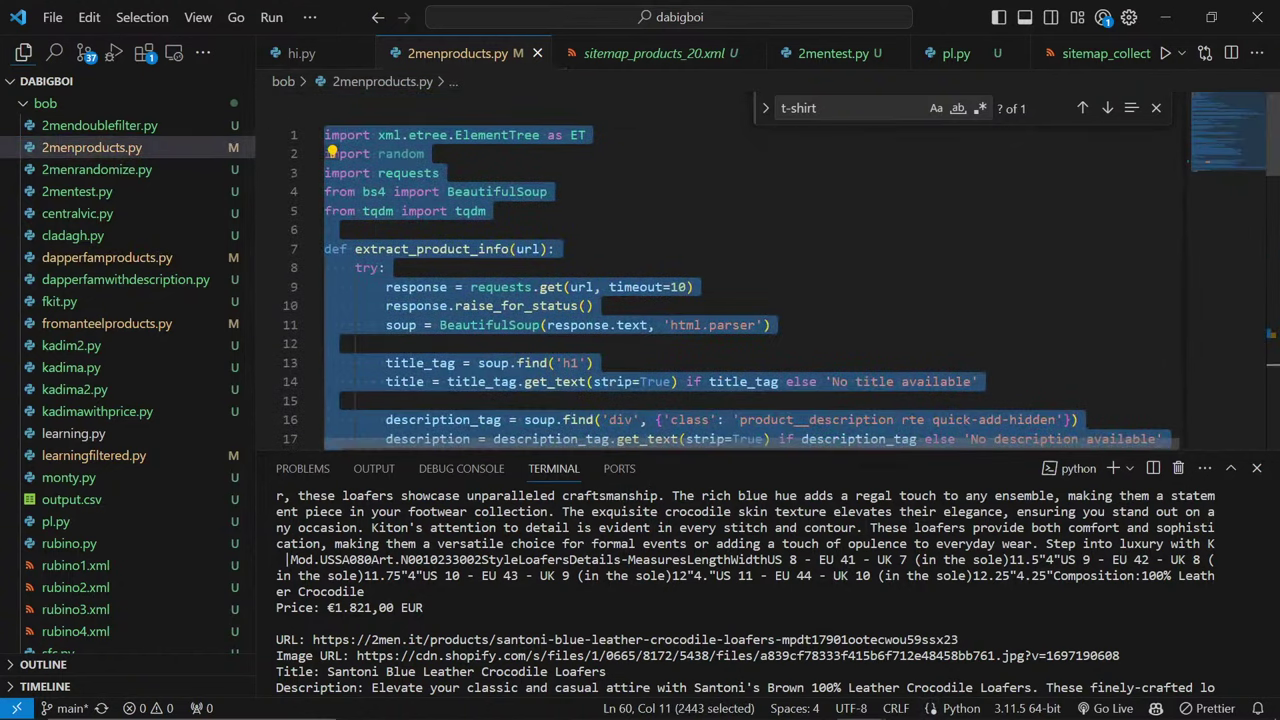
click(509, 212)
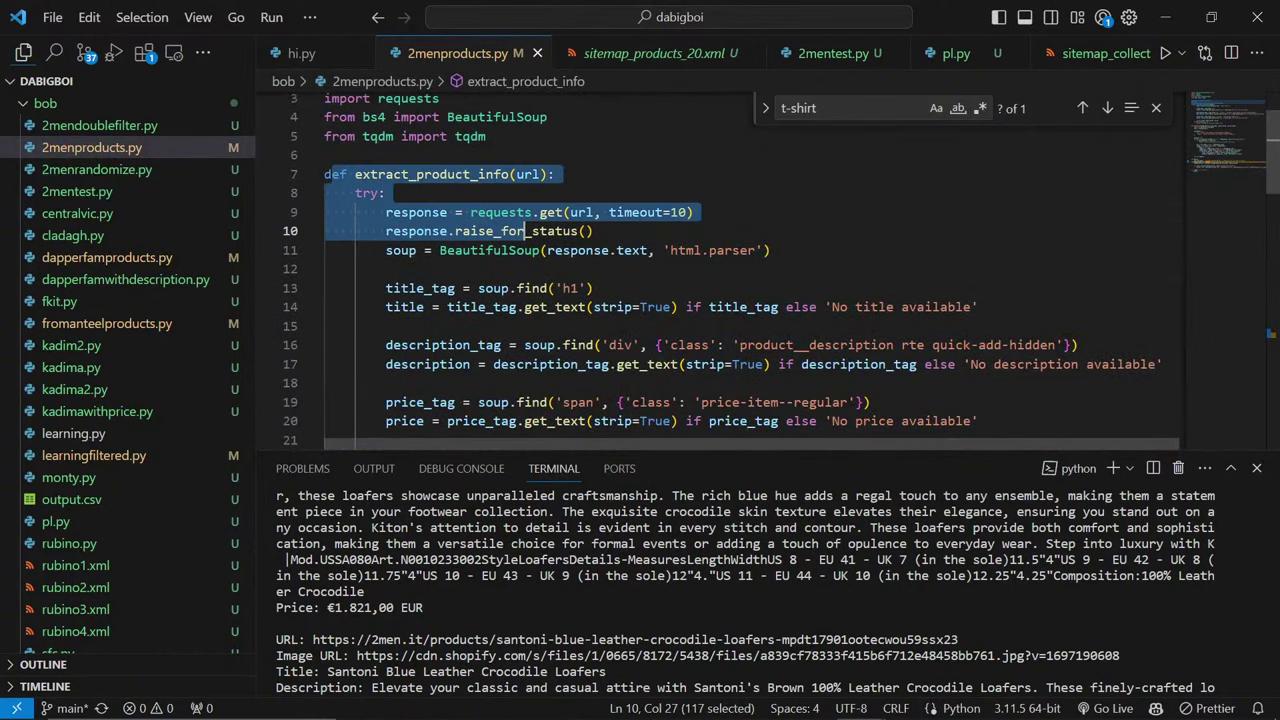
click(548, 250)
click(117, 170)
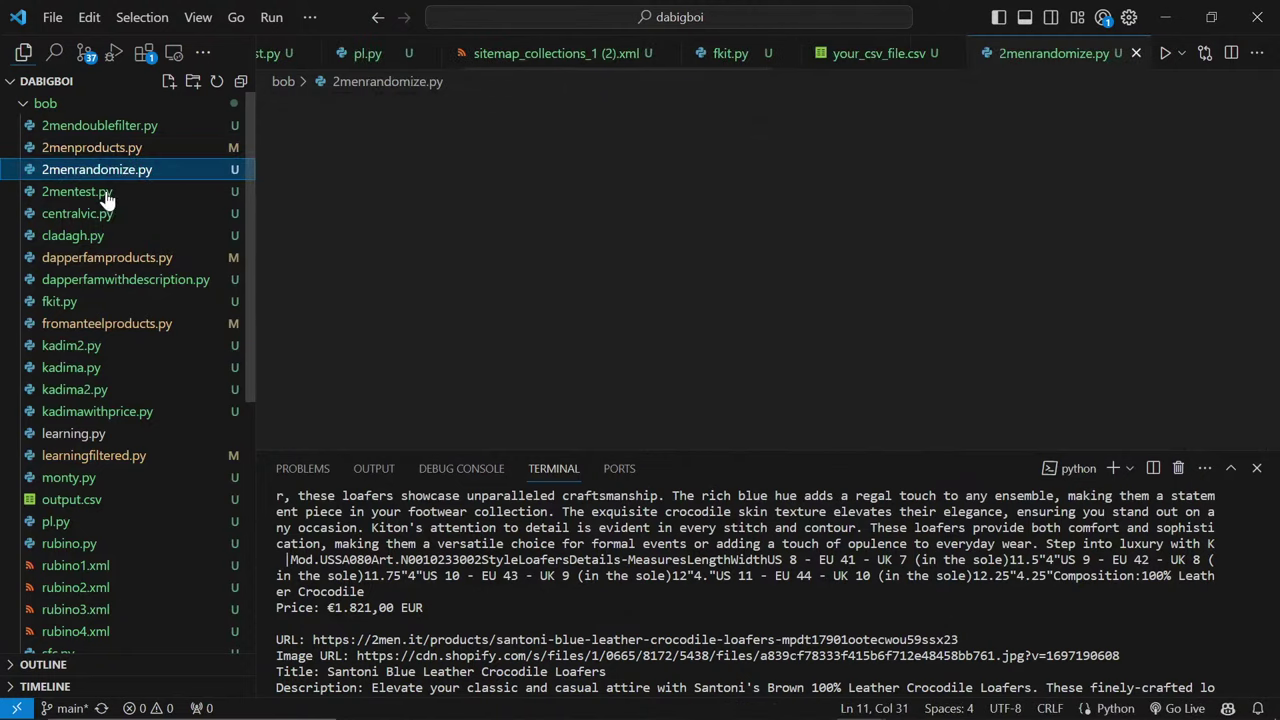
click(80, 191)
key(ctrl+a)
Bring up ChatGPT in Chrome and collapse the chat history sidebar
scroll(700, 250, up, 7)
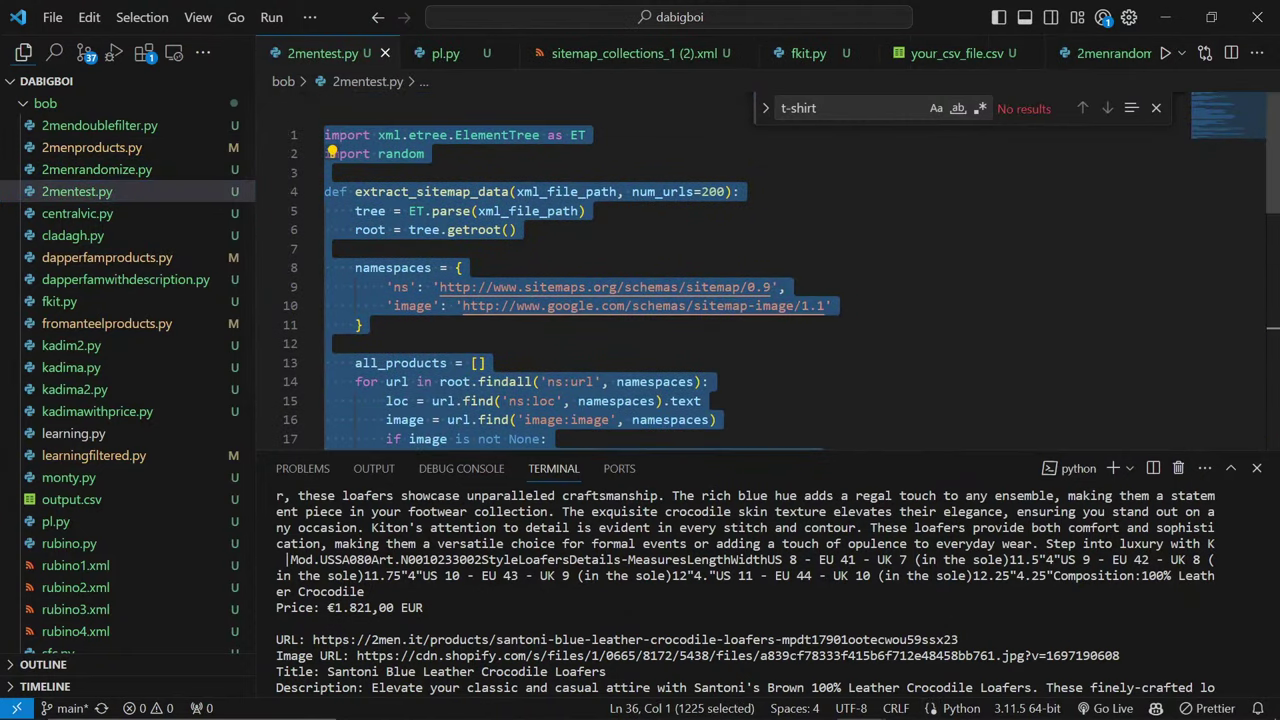
key(alt+Tab)
key(alt+Tab)
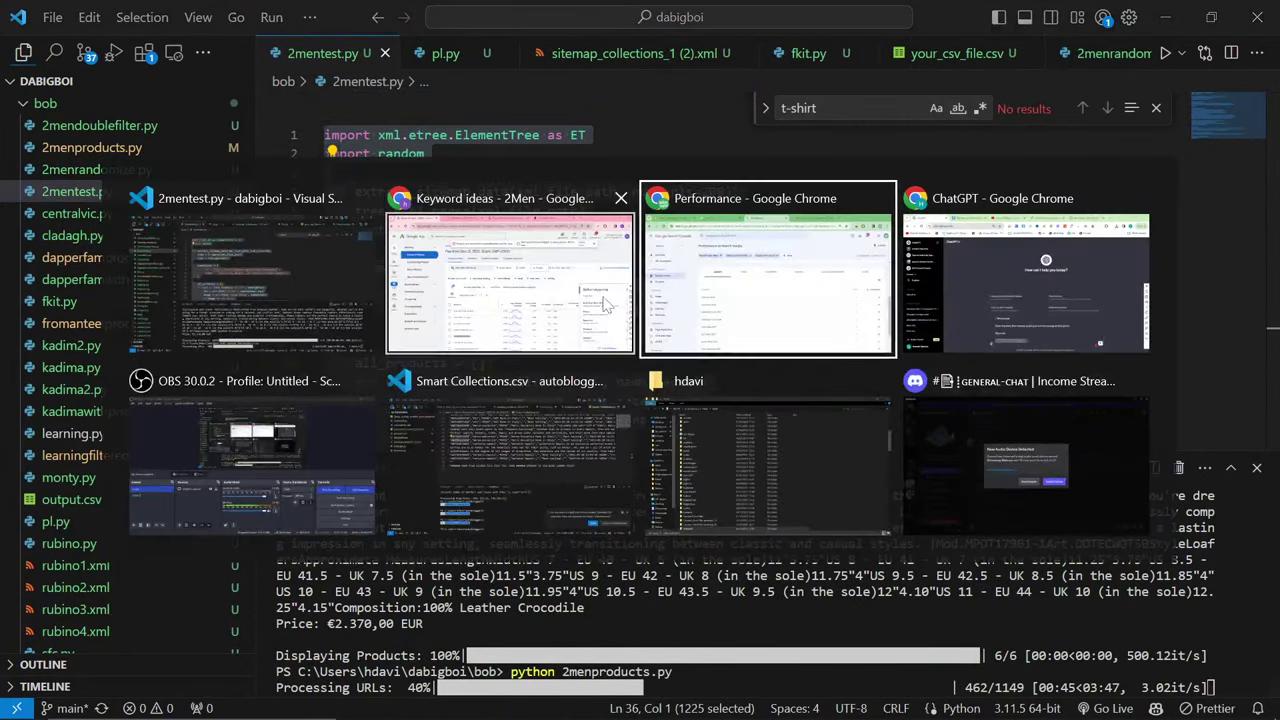
click(340, 20)
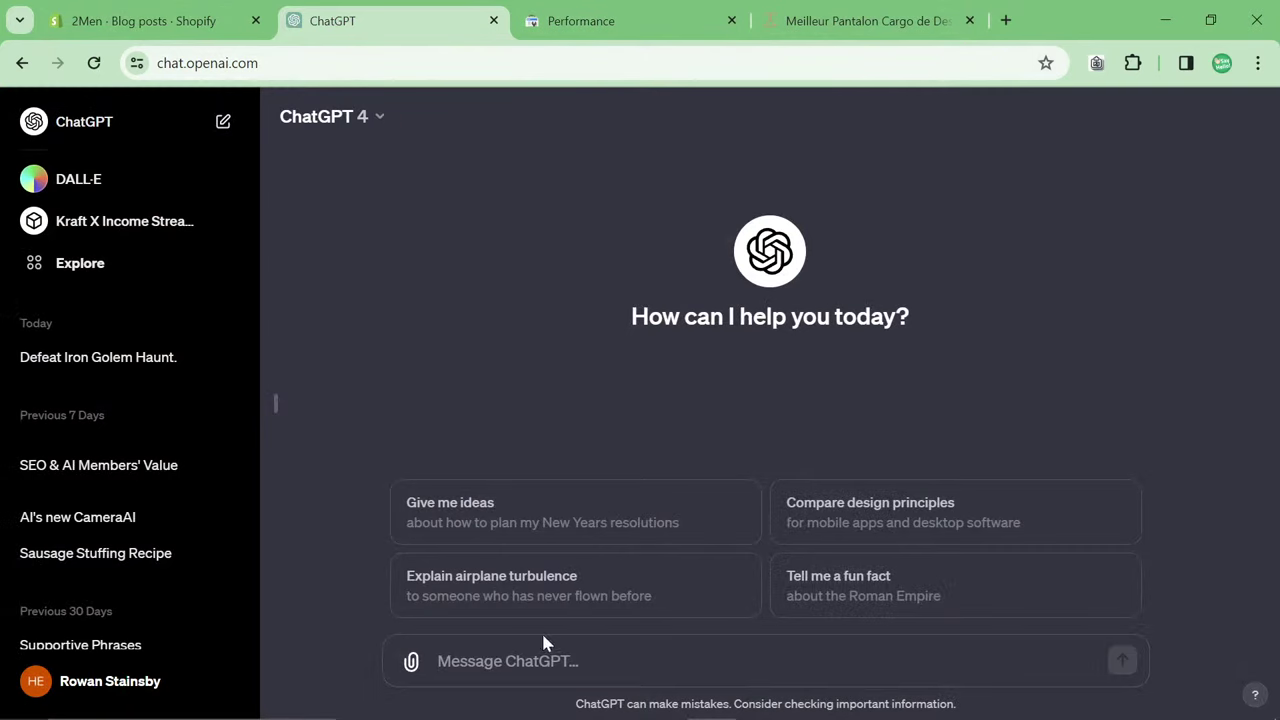
click(276, 403)
Draft 'change this script to only search for filtered terms but not to webscrape anymore' with the script pasted below
text(c)
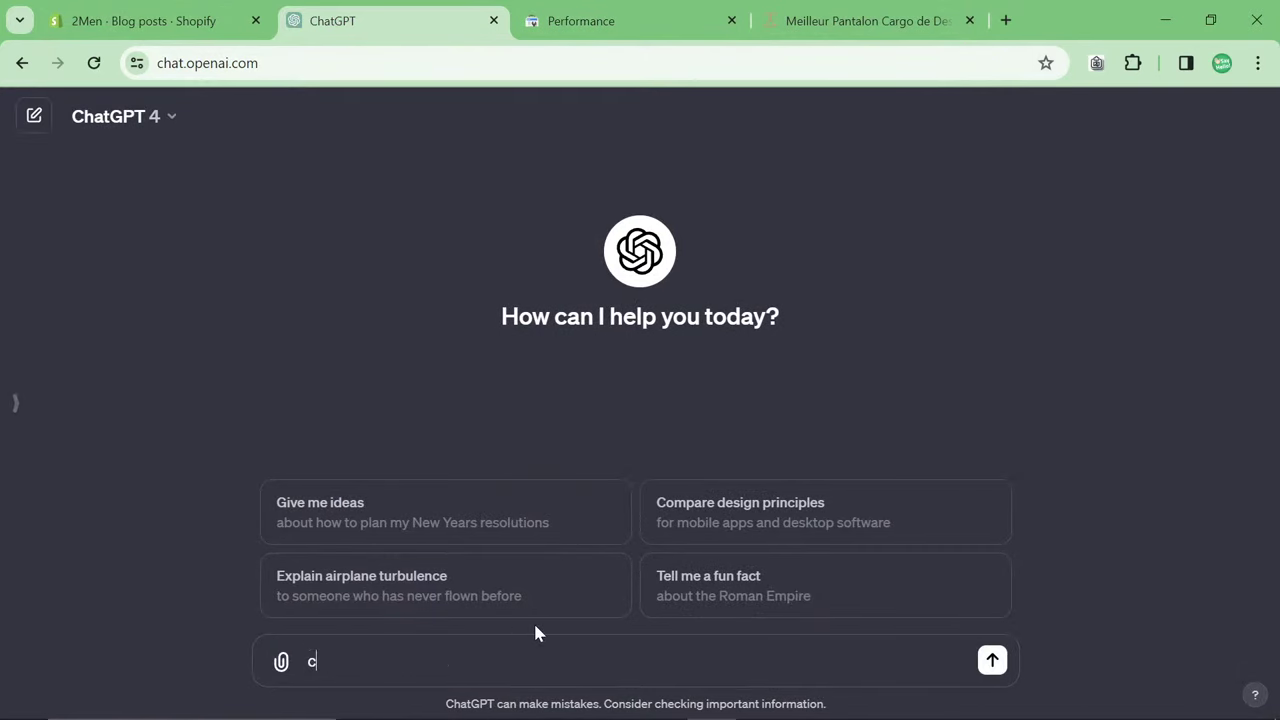
text(hange this script to)
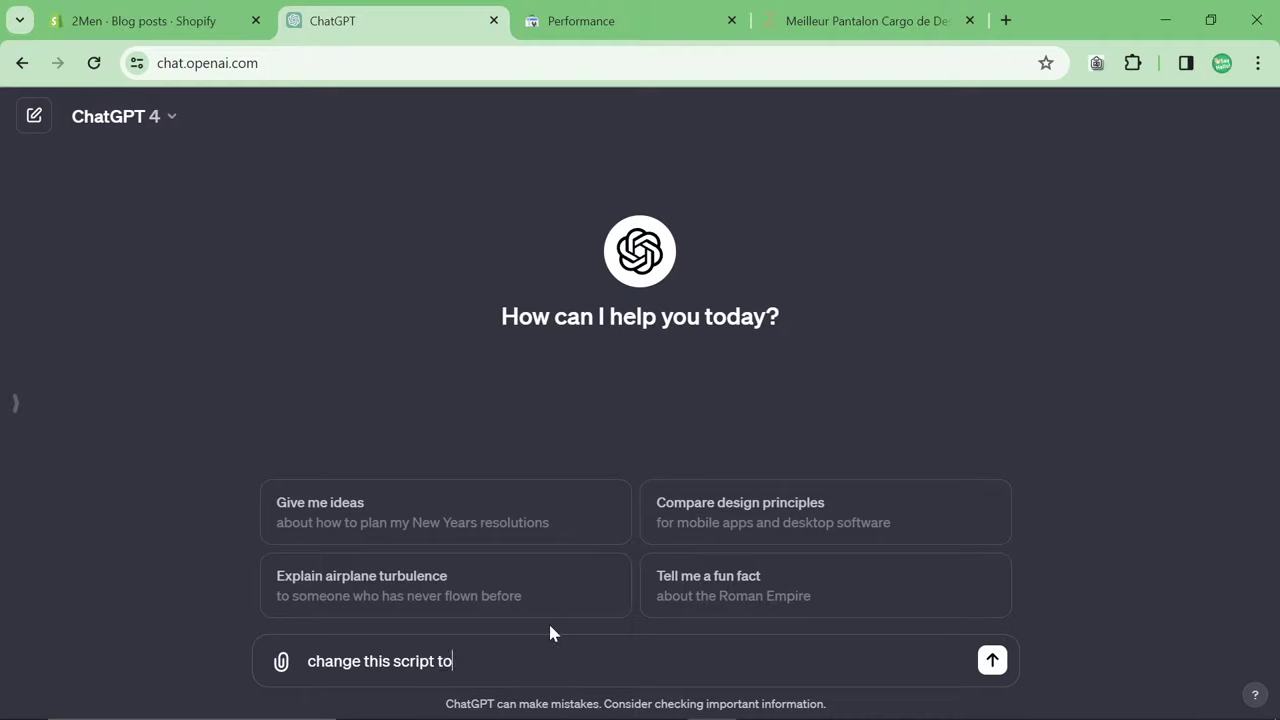
text( only search for fiul)
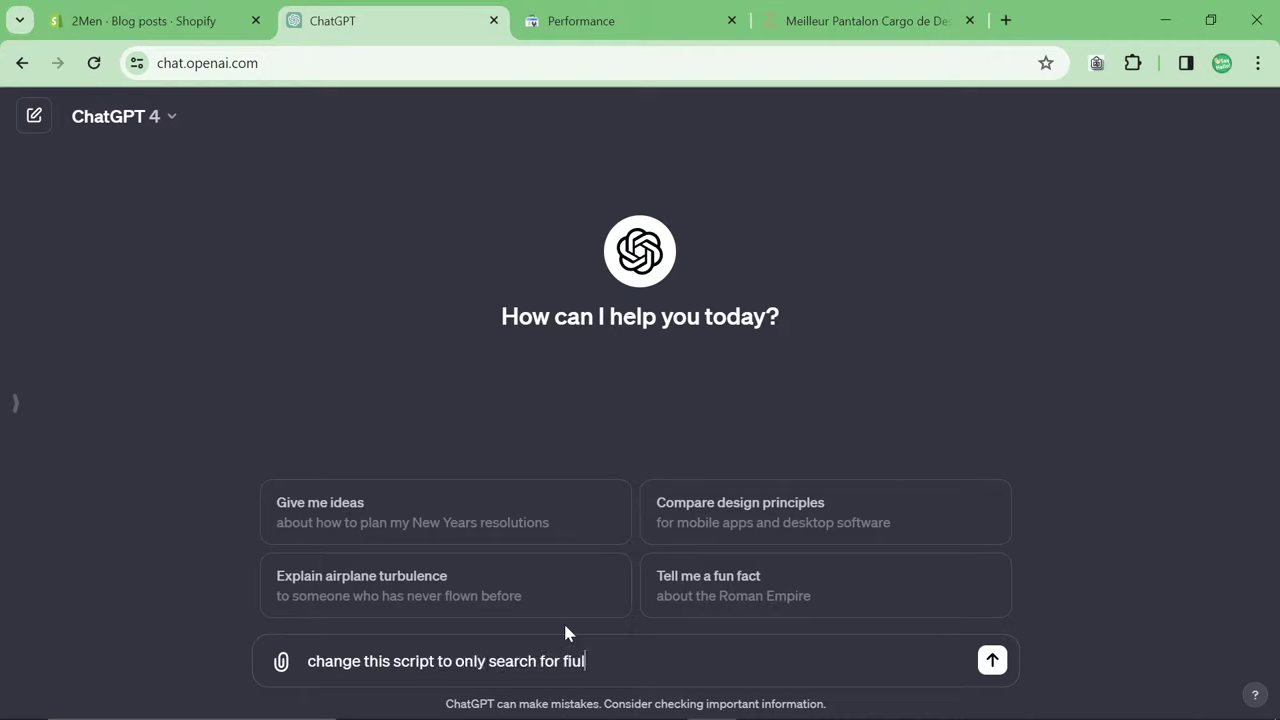
key(BackSpace)
key(BackSpace)
text(ltered terms but )
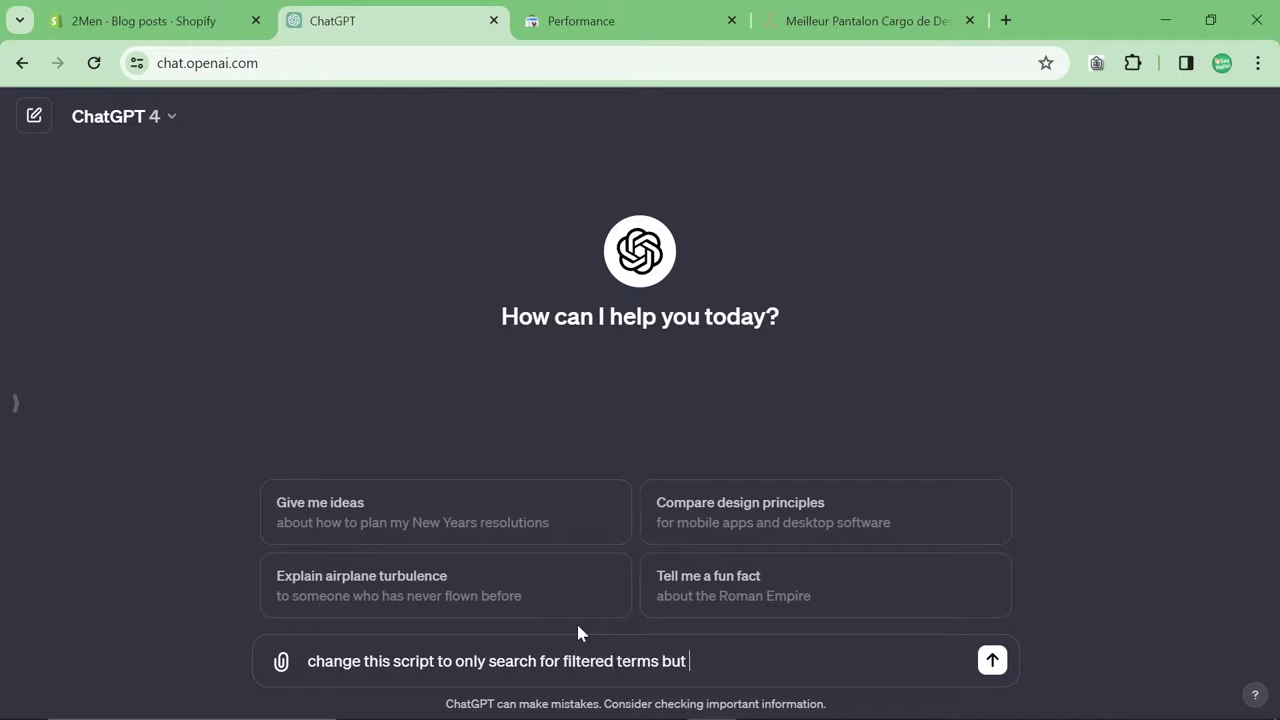
text(not to webscrape anymore)
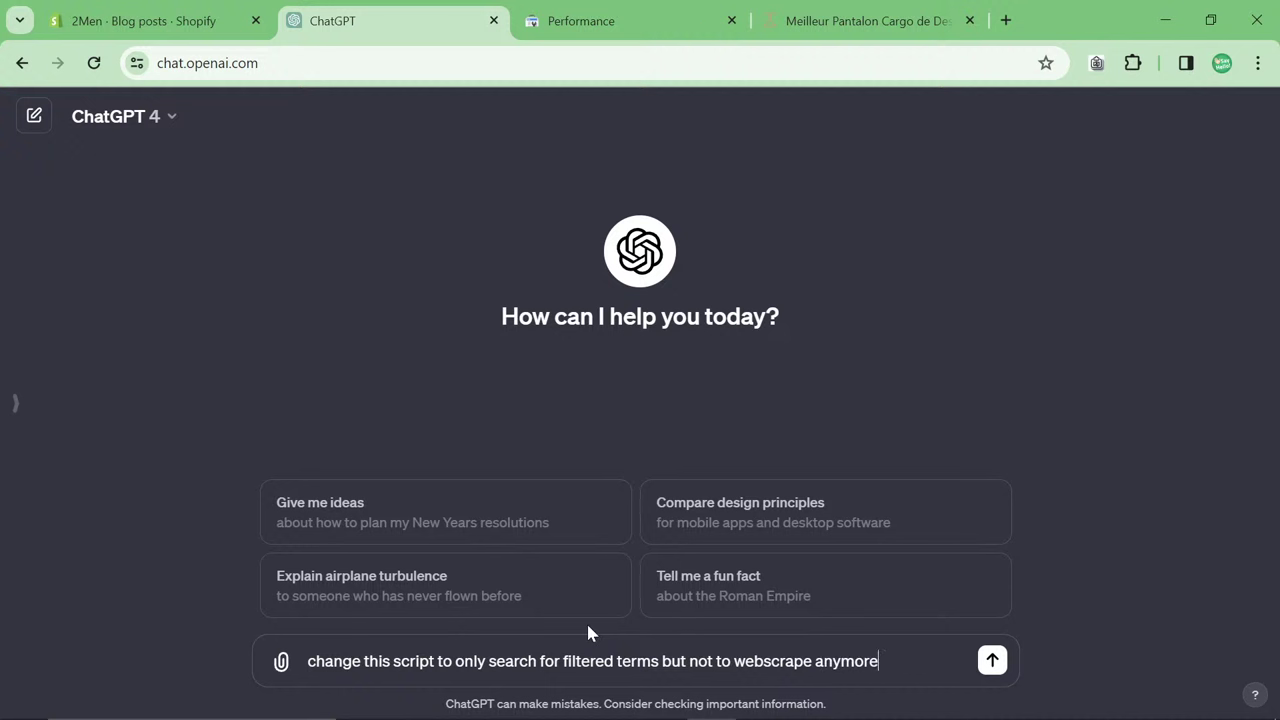
key(shift+Return)
key(ctrl+v)
key(alt+Tab)
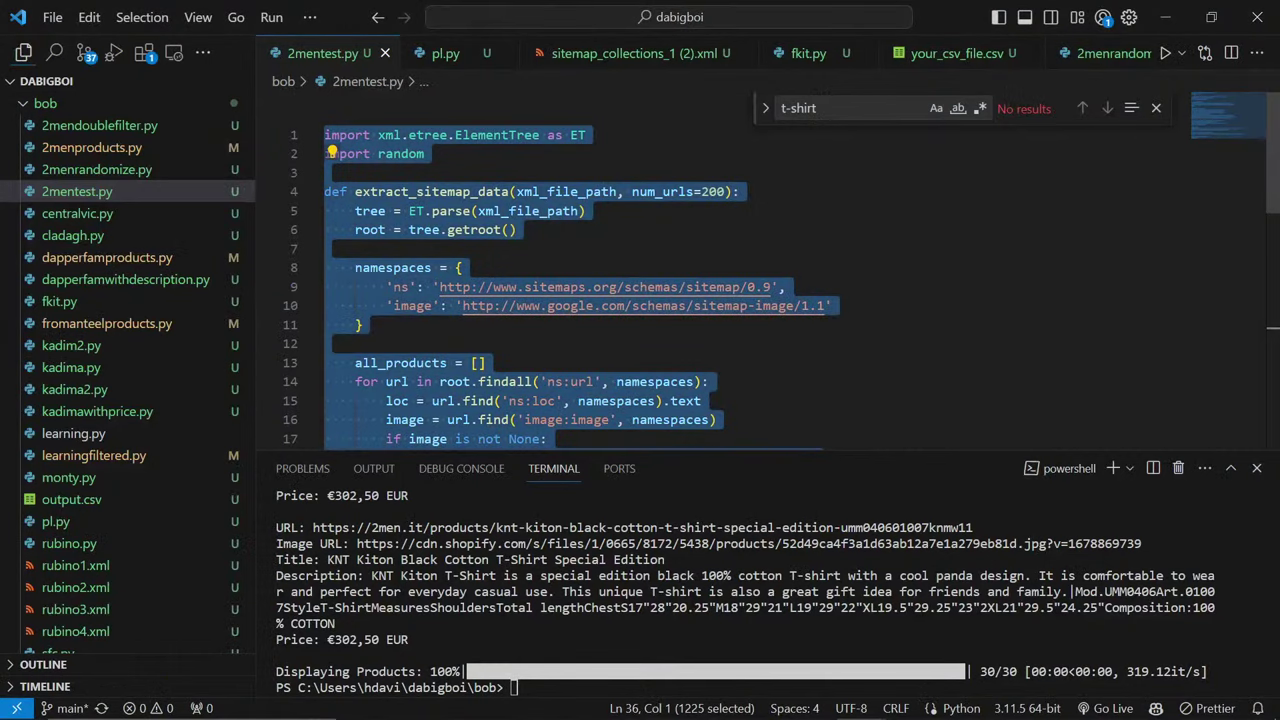
Scroll through the terminal's printed product listings from the 2mentest.py run
scroll(745, 594, down, 5)
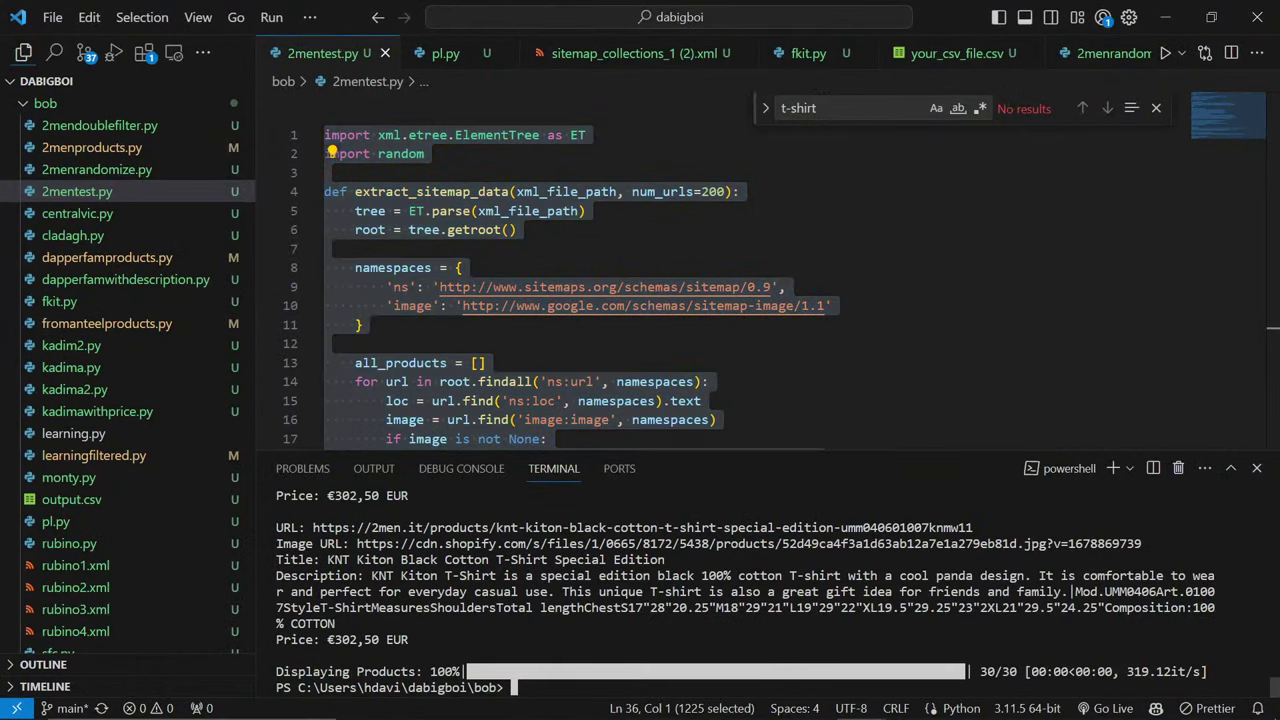
drag(1210, 690, 283, 543)
scroll(745, 594, down, 10)
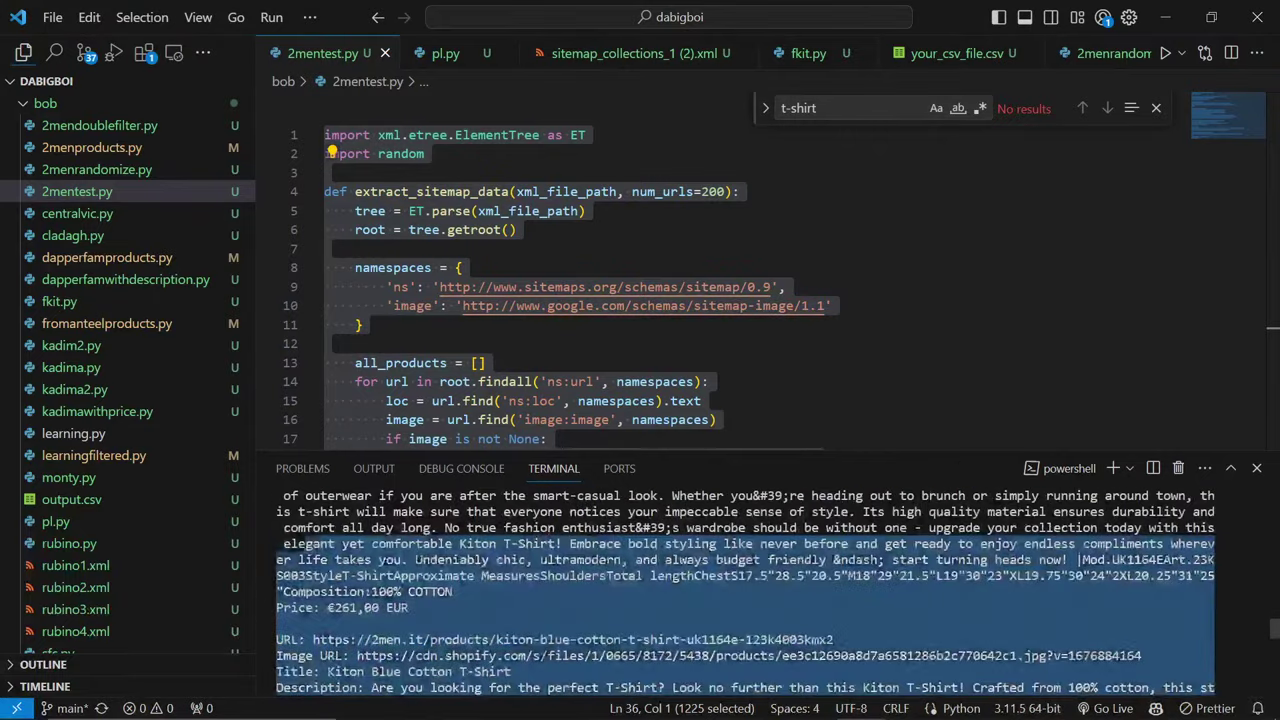
scroll(745, 594, down, 10)
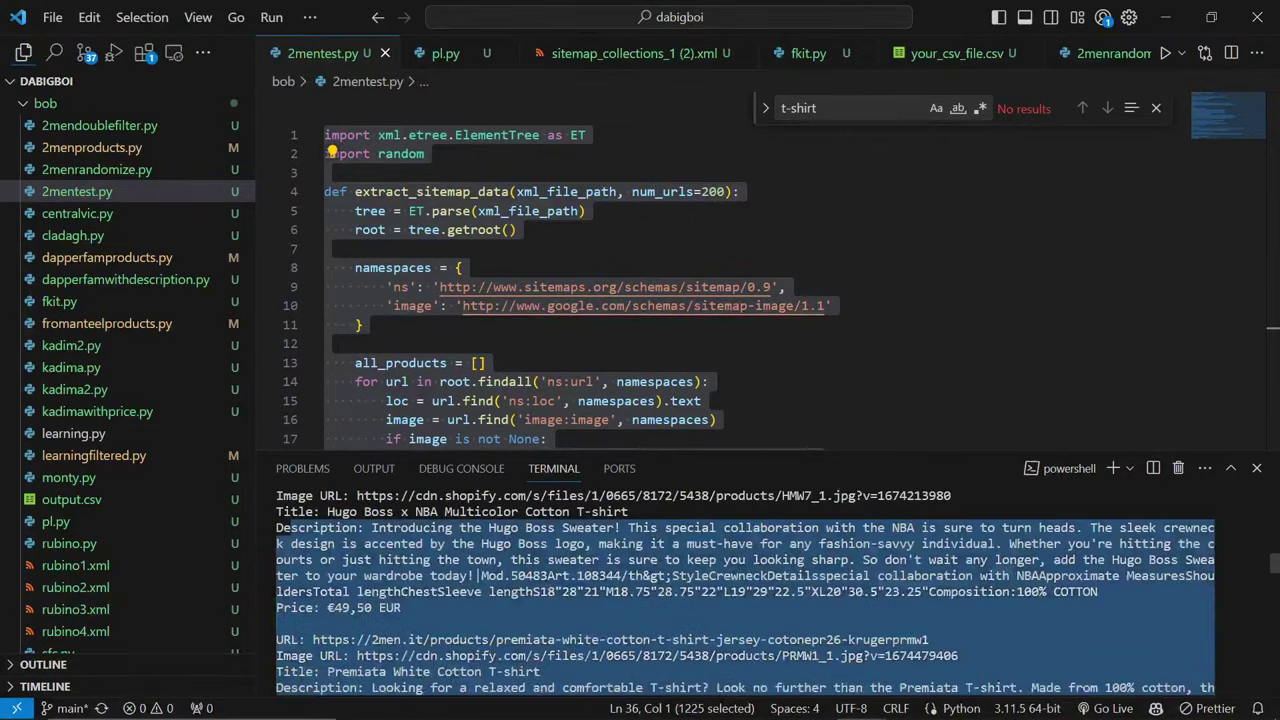
scroll(745, 594, down, 5)
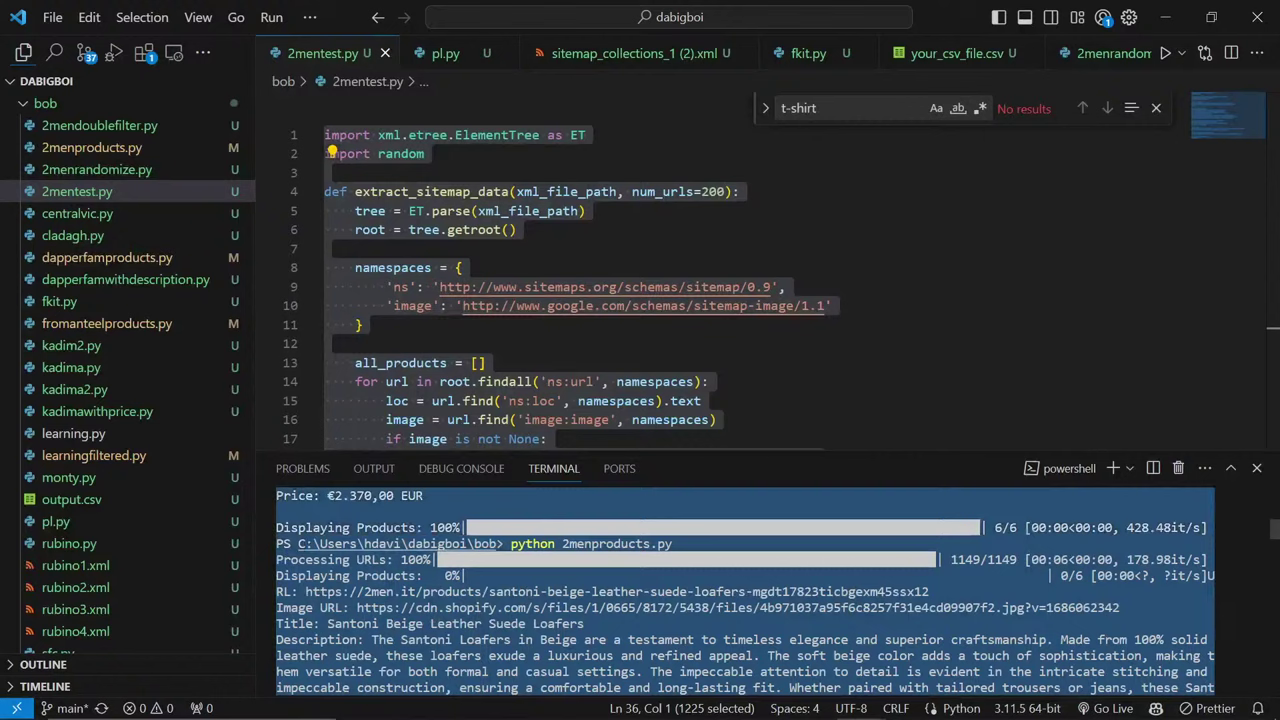
click(261, 589)
scroll(745, 594, down, 6)
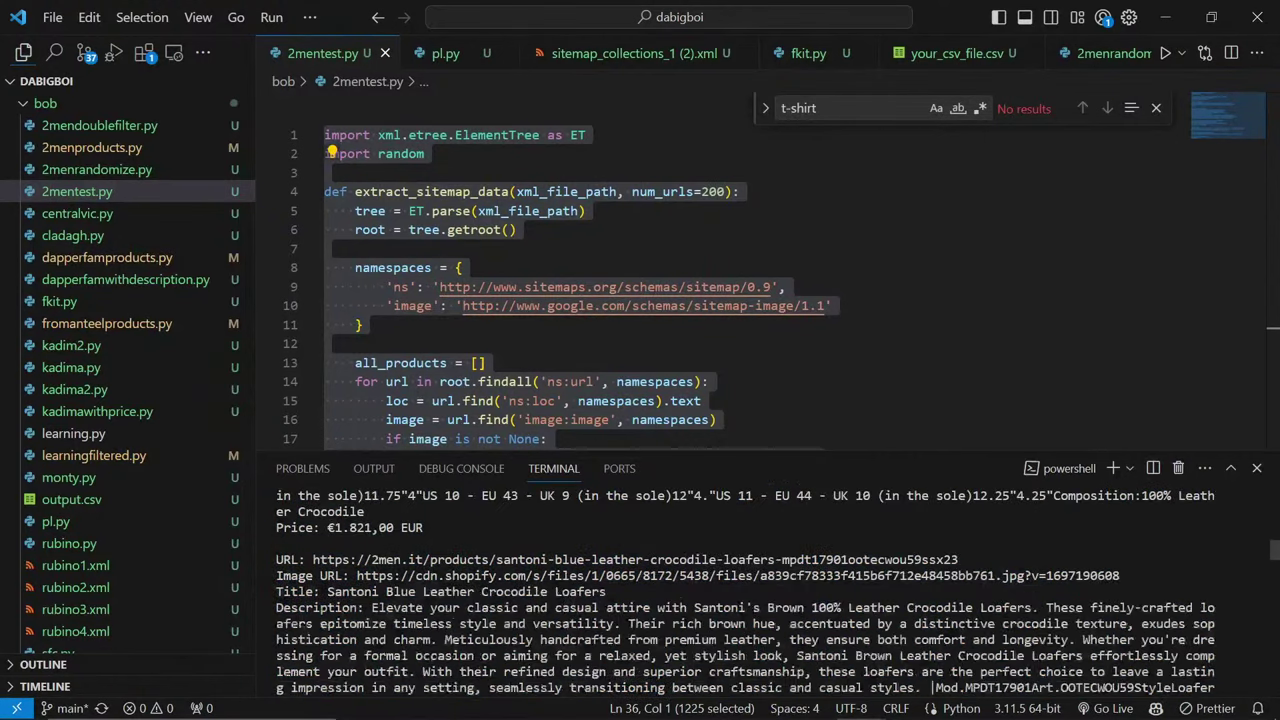
scroll(1275, 580, down, 5)
Zoom out the ChatGPT page and copy the revised filter-terms script
click(650, 705)
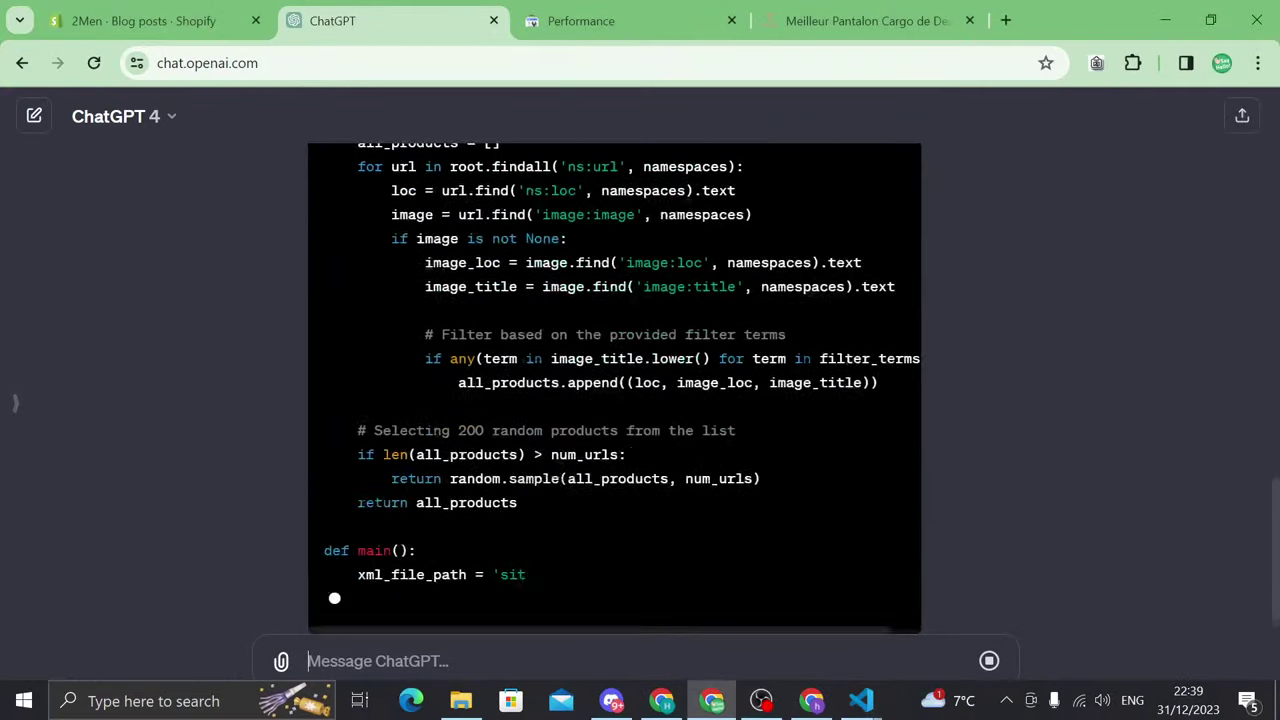
key(ctrl+minus)
key(ctrl+minus)
key(ctrl+minus)
scroll(665, 422, up, 4)
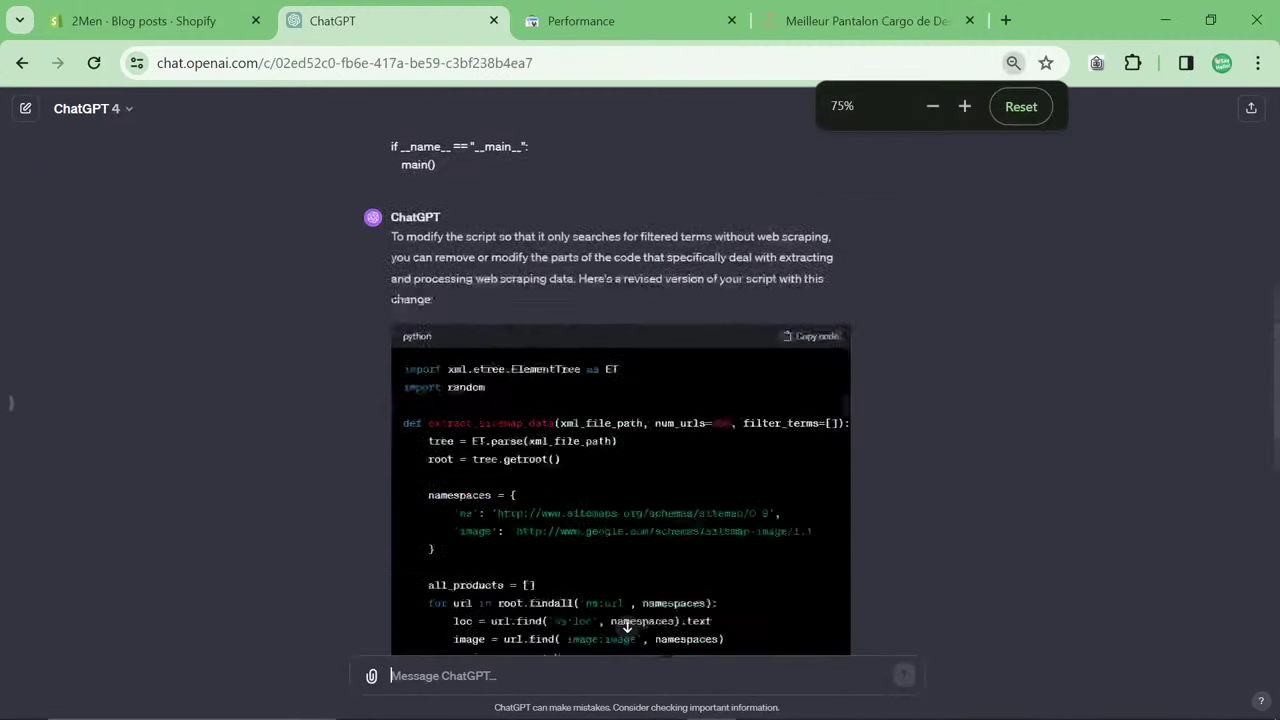
click(815, 414)
key(alt+Tab)
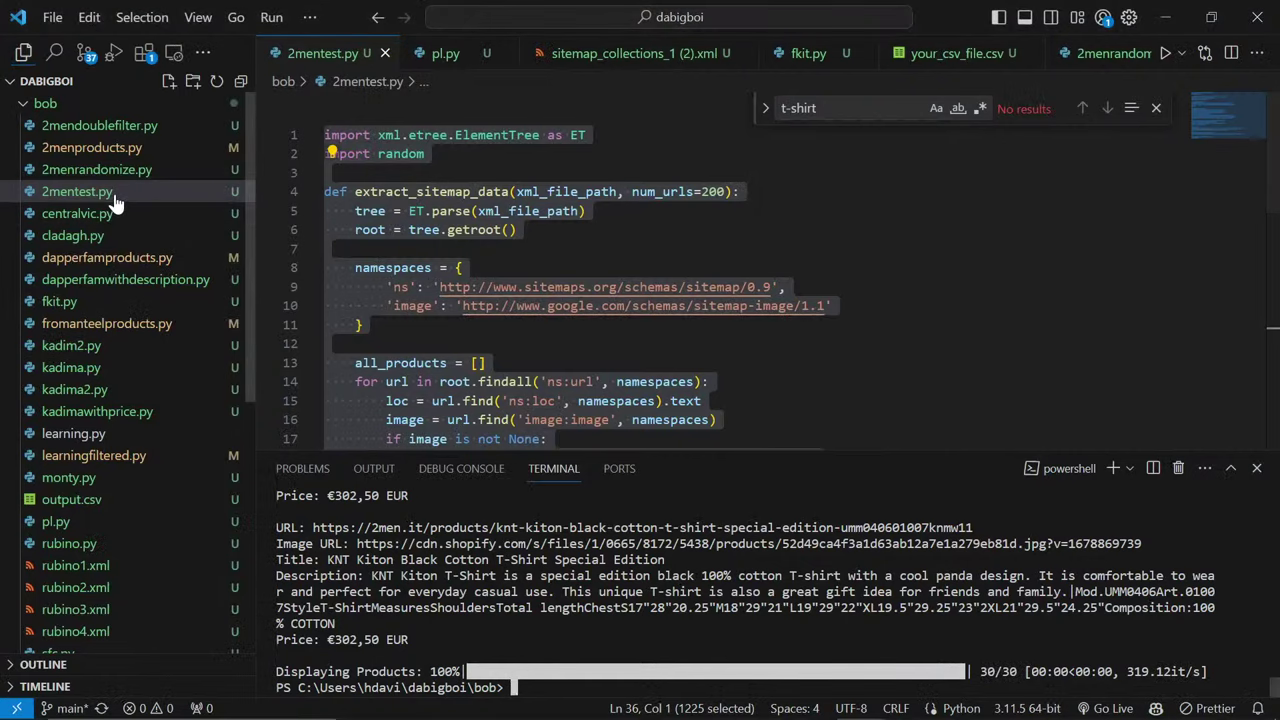
Create 2menlivestream.py in the bob folder, paste the revised script, and save it
right_click(148, 188)
right_click(60, 103)
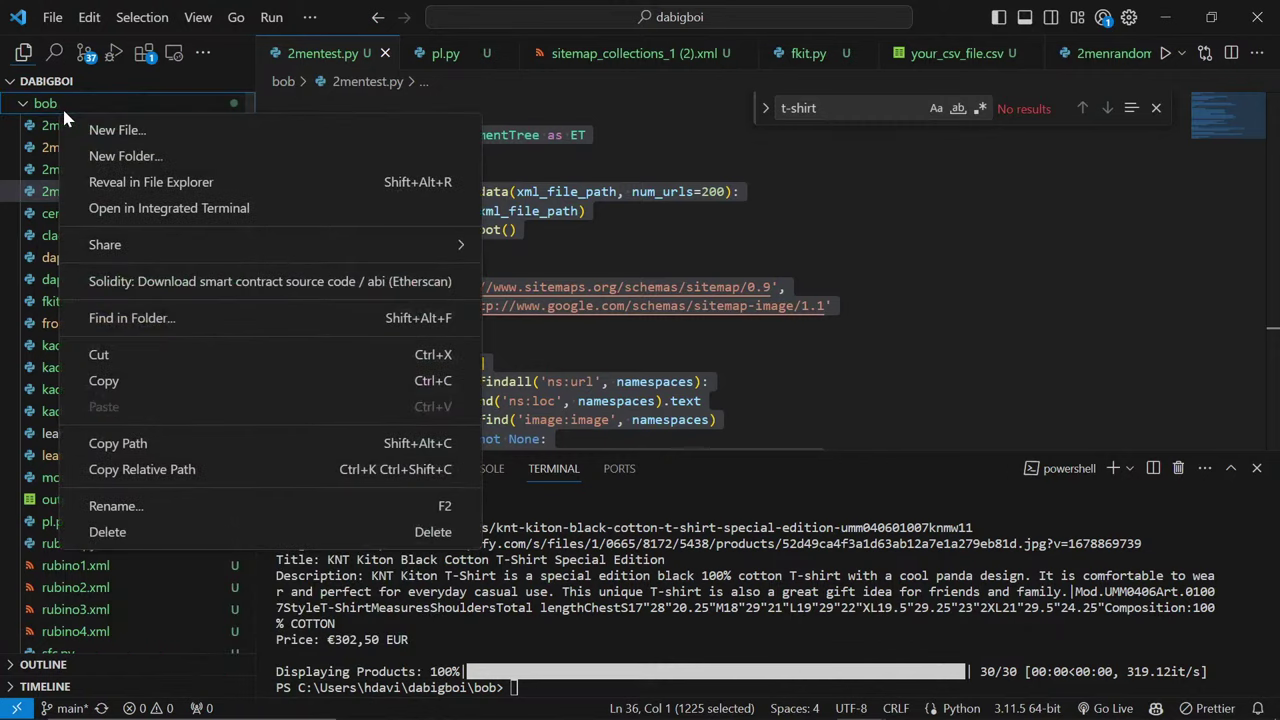
click(178, 127)
text(2men)
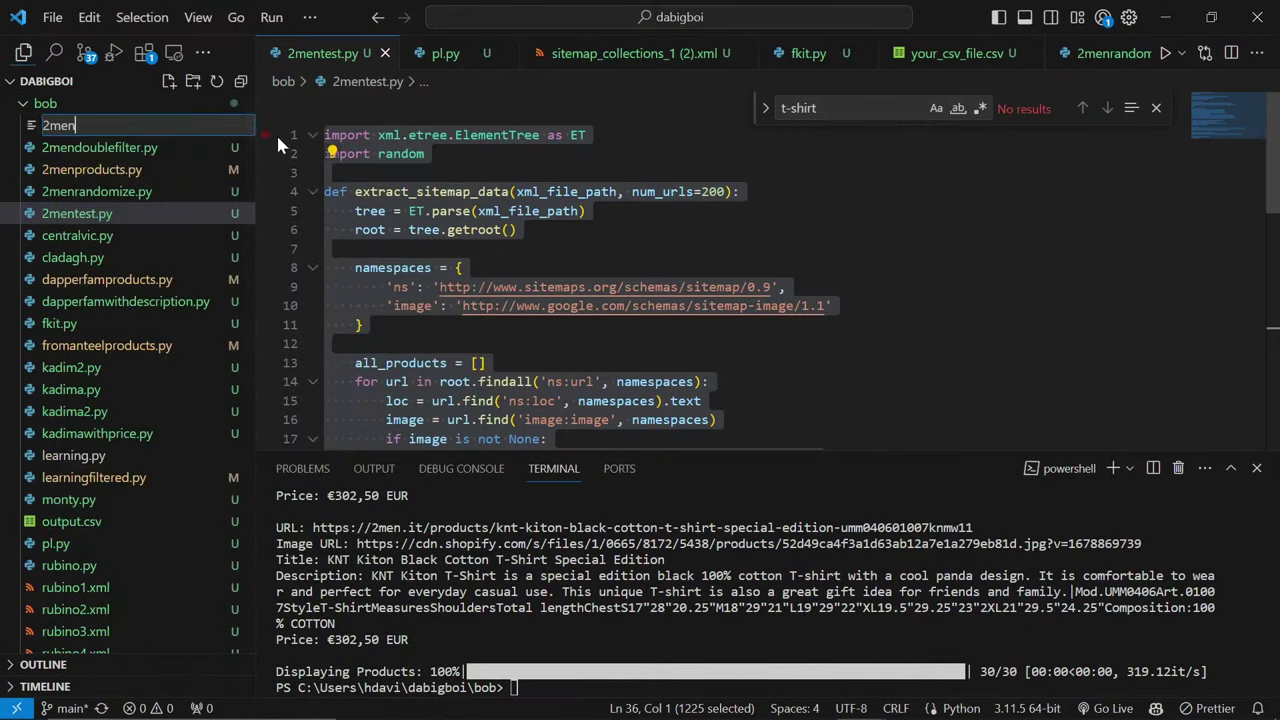
text(livestream.py)
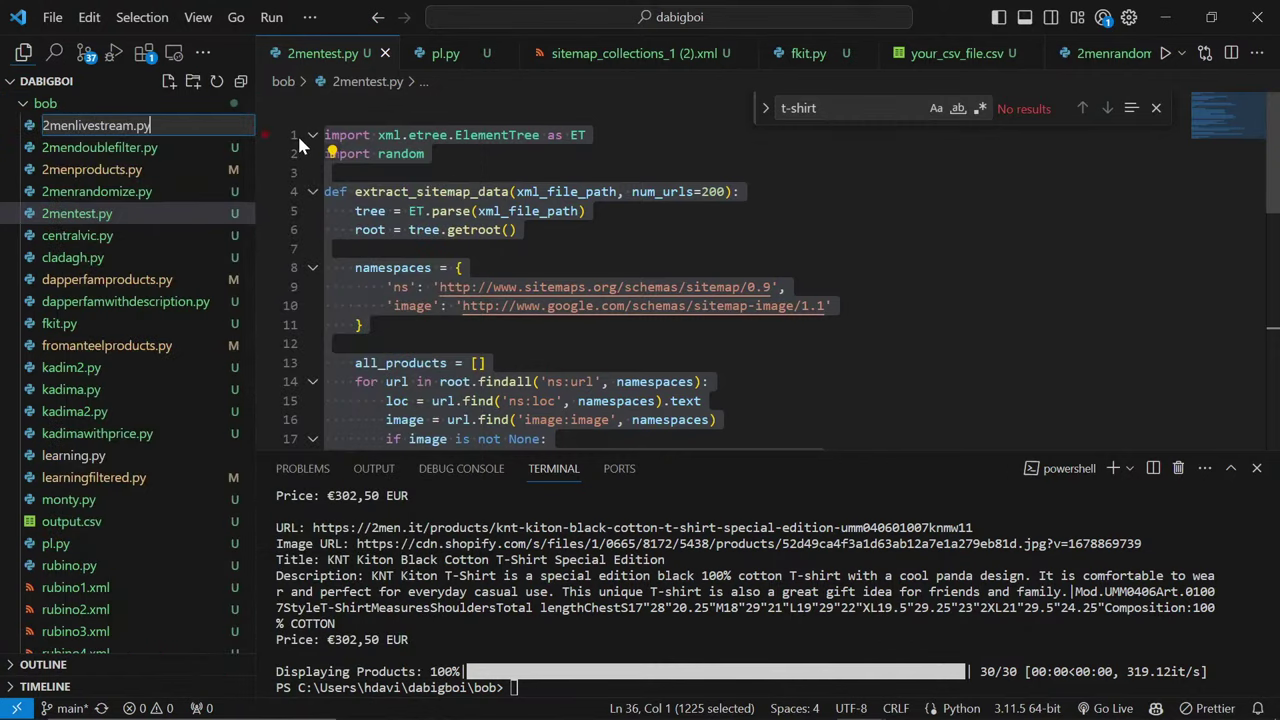
key(Return)
key(ctrl+v)
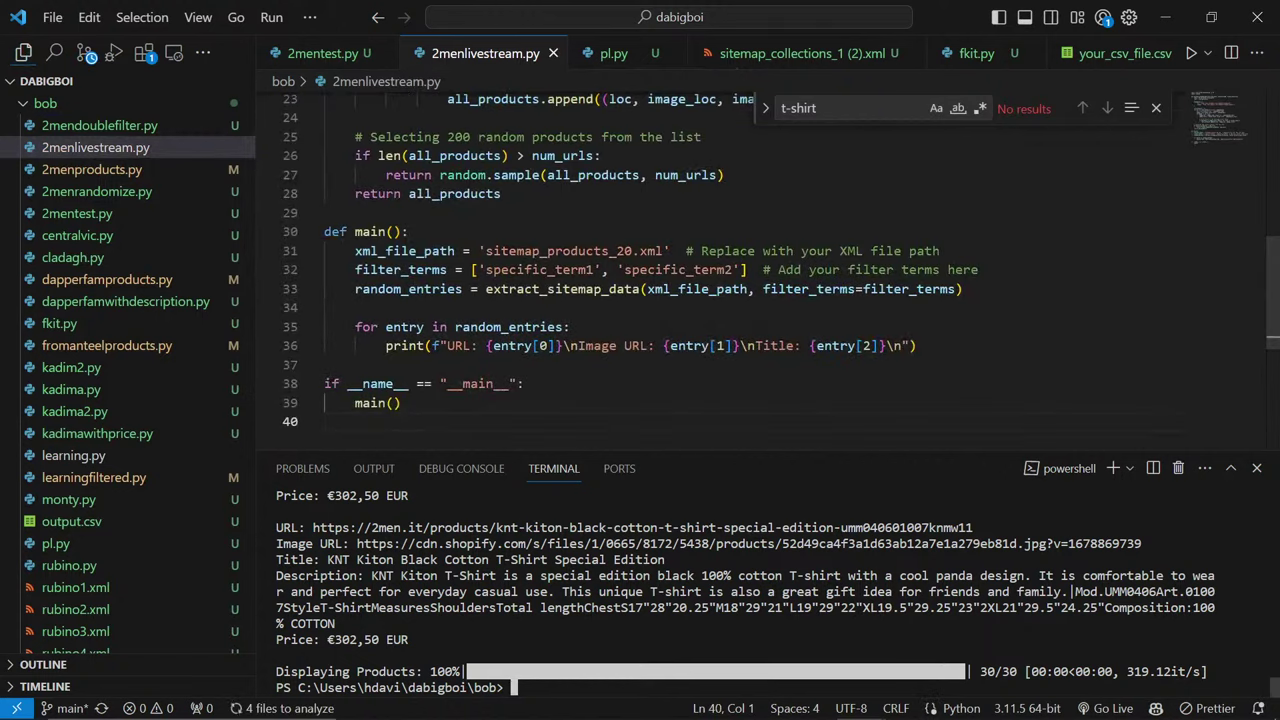
key(ctrl+s)
Run python 2menlivestream.py in the terminal, rerunning it twice to list the T-shirt products
key(ctrl+grave)
text(python)
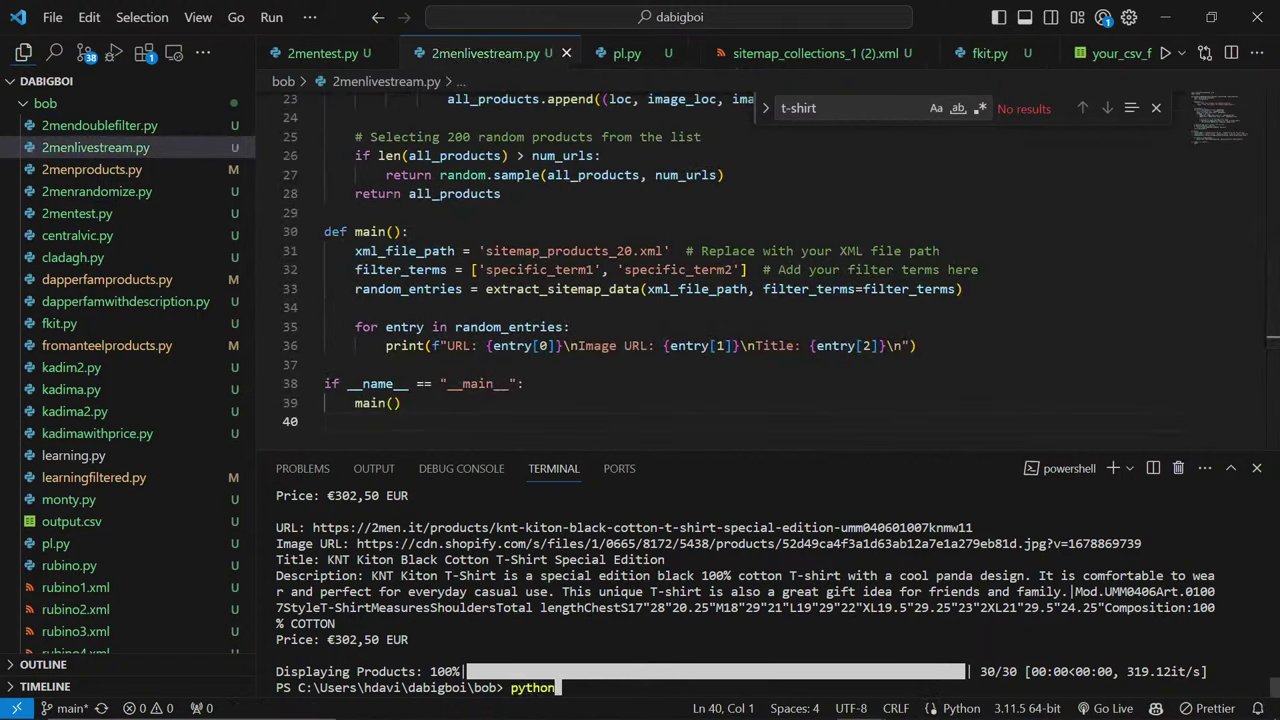
text(m 2 2menlivestream.)
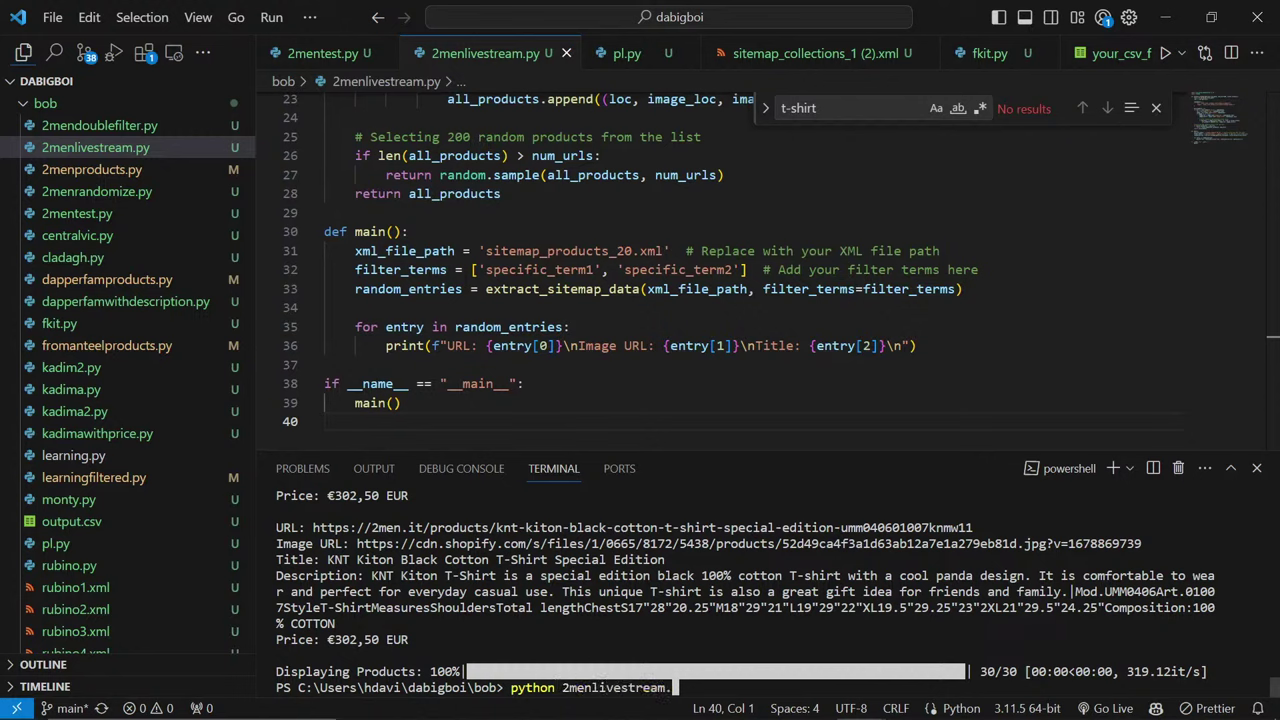
text(py)
key(Return)
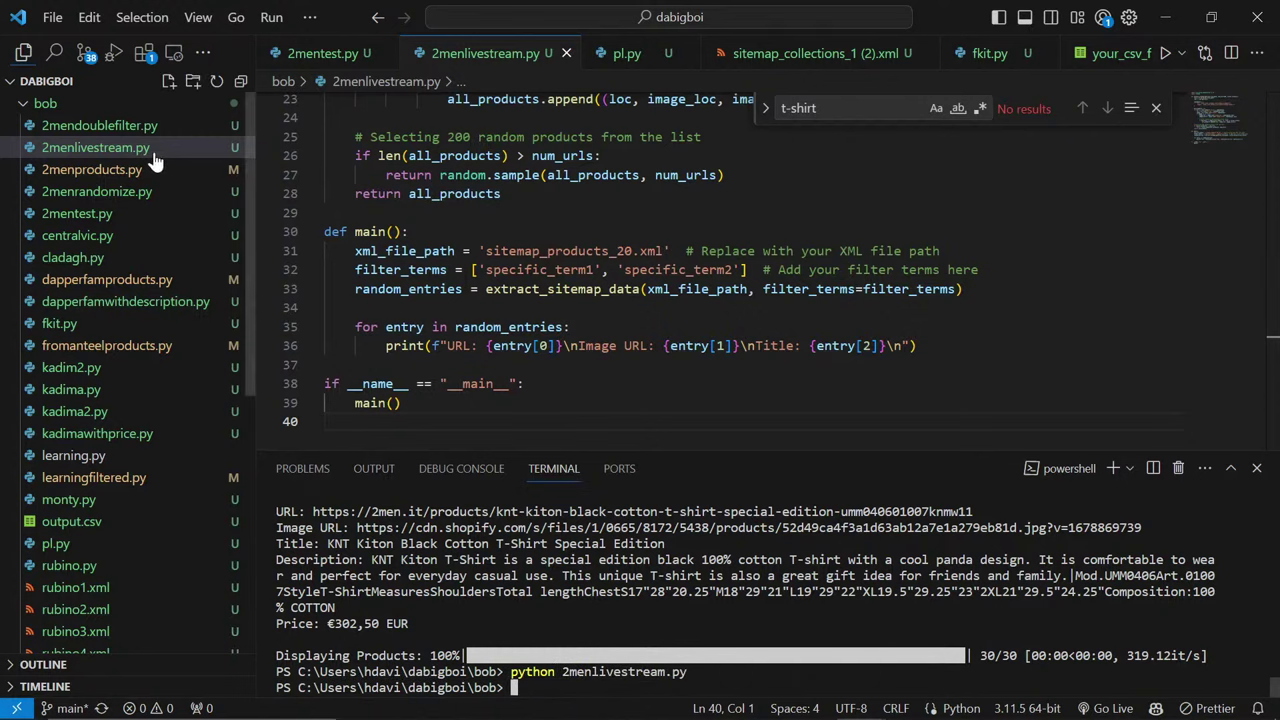
click(607, 270)
scroll(607, 270, up, 5)
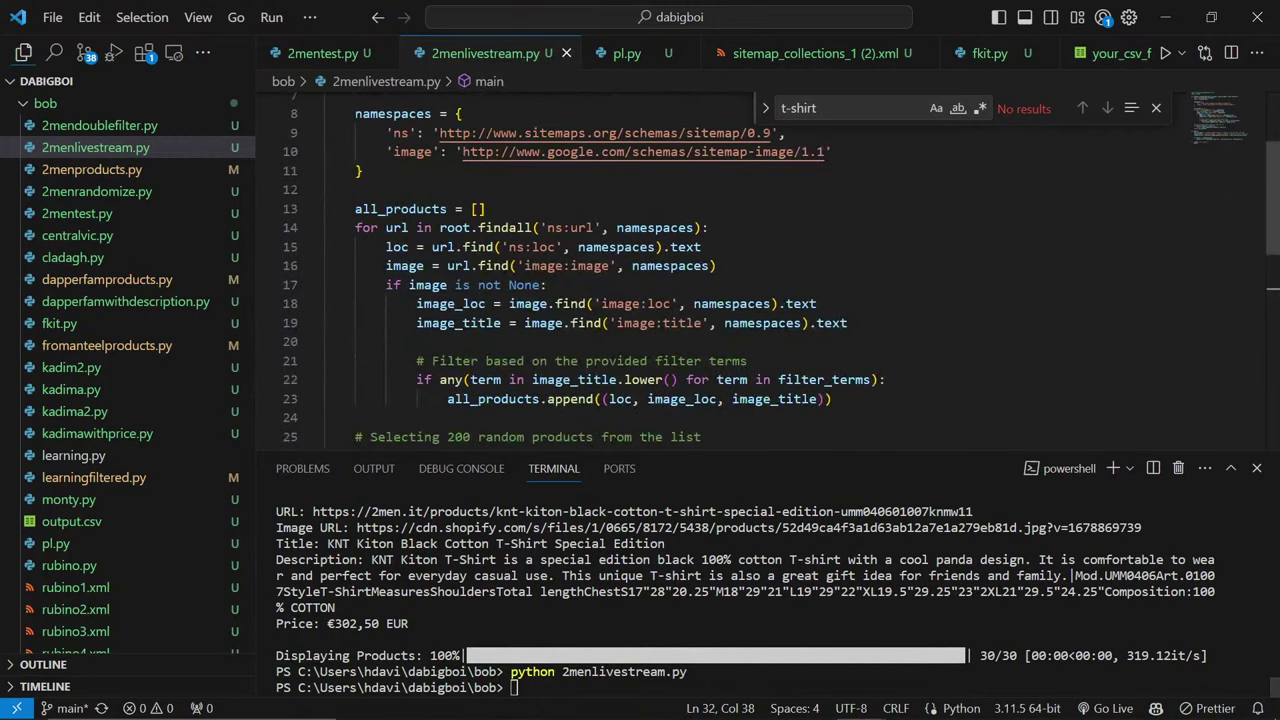
key(Up)
key(Return)
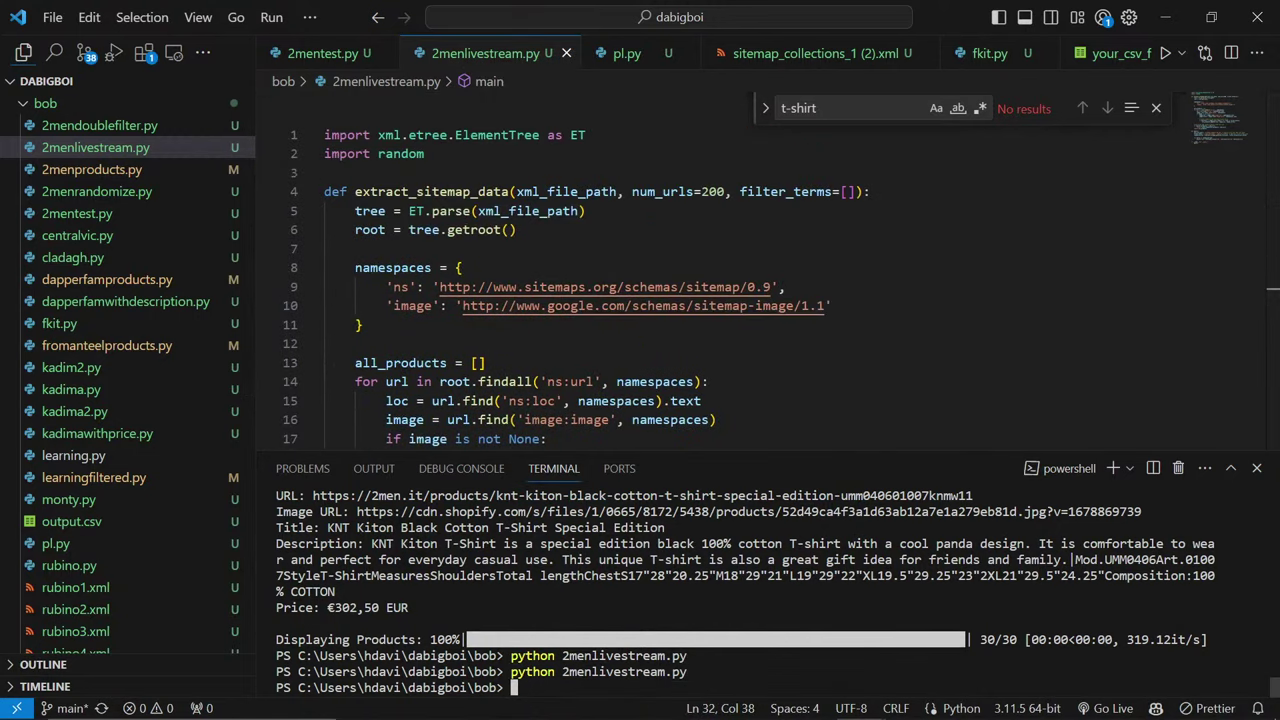
key(Up)
key(Return)
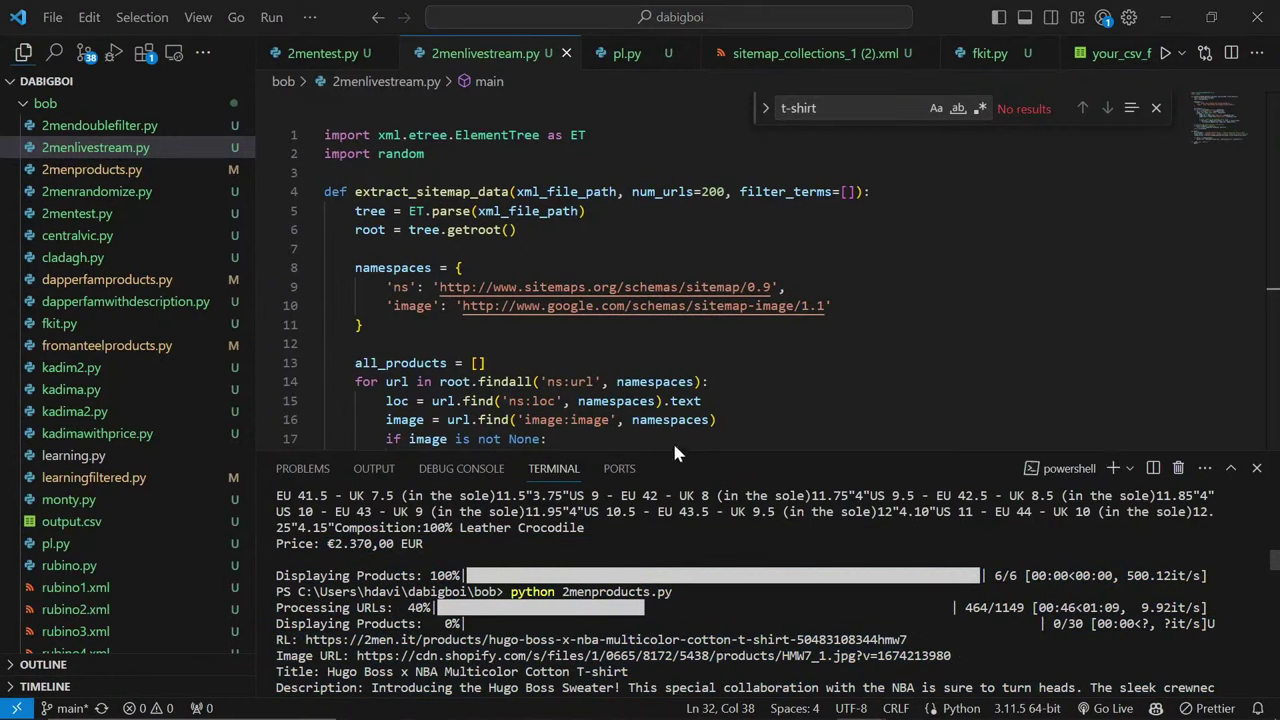
key(alt+Tab)
Replace 'Best Suit Color For Men 2024' with 'Cool T-shirts 2024' in the drafted prompt and send it
key(alt+Tab)
key(alt+Tab)
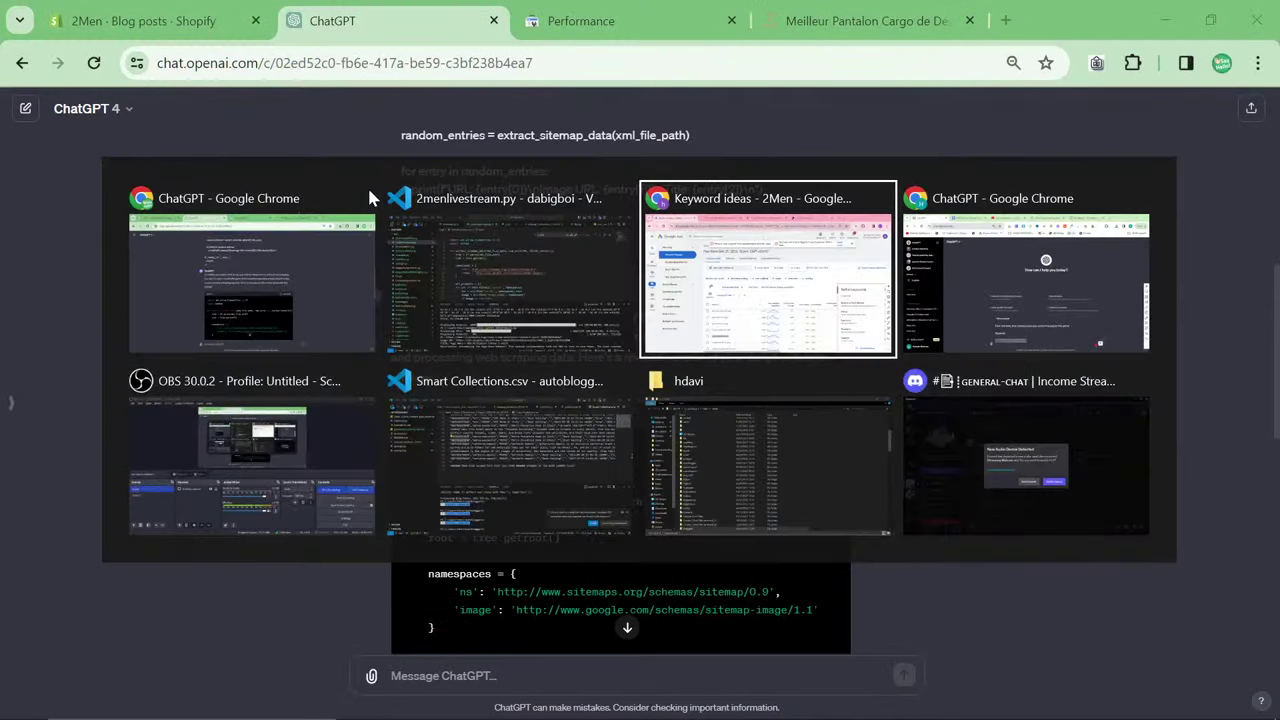
key(alt+Tab)
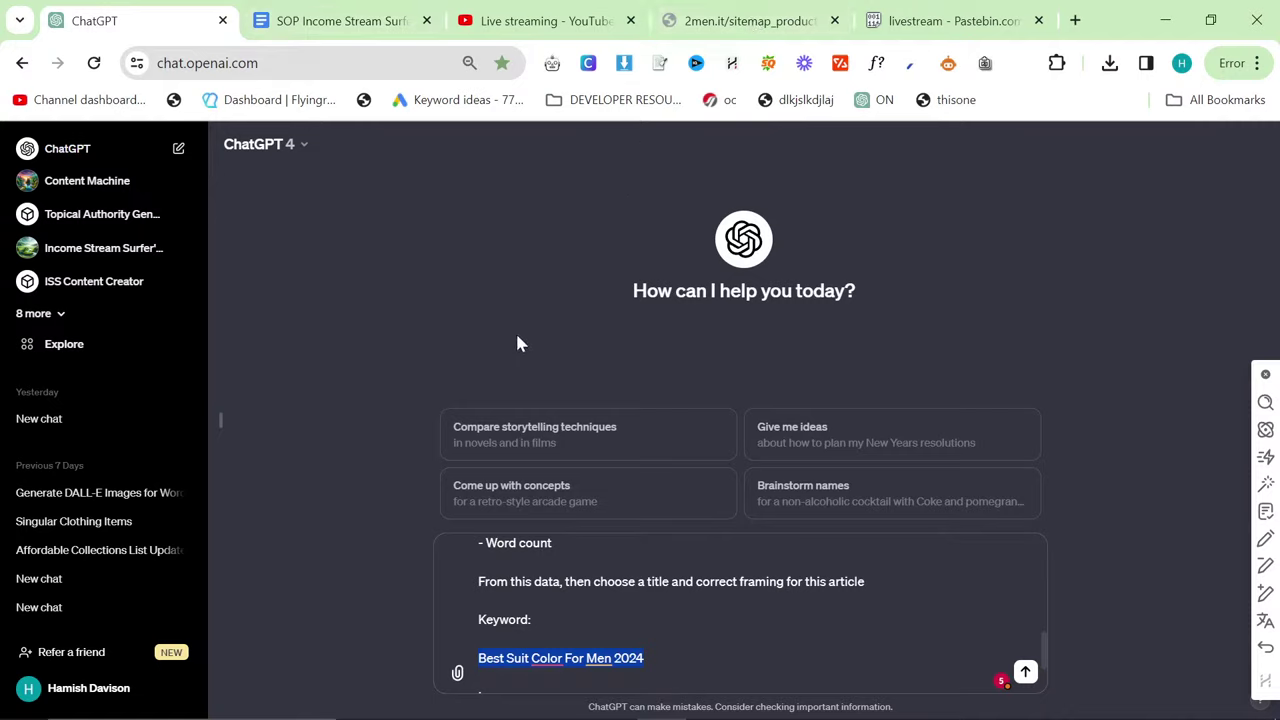
click(479, 638)
drag(644, 658, 478, 658)
text(Cool)
click(479, 576)
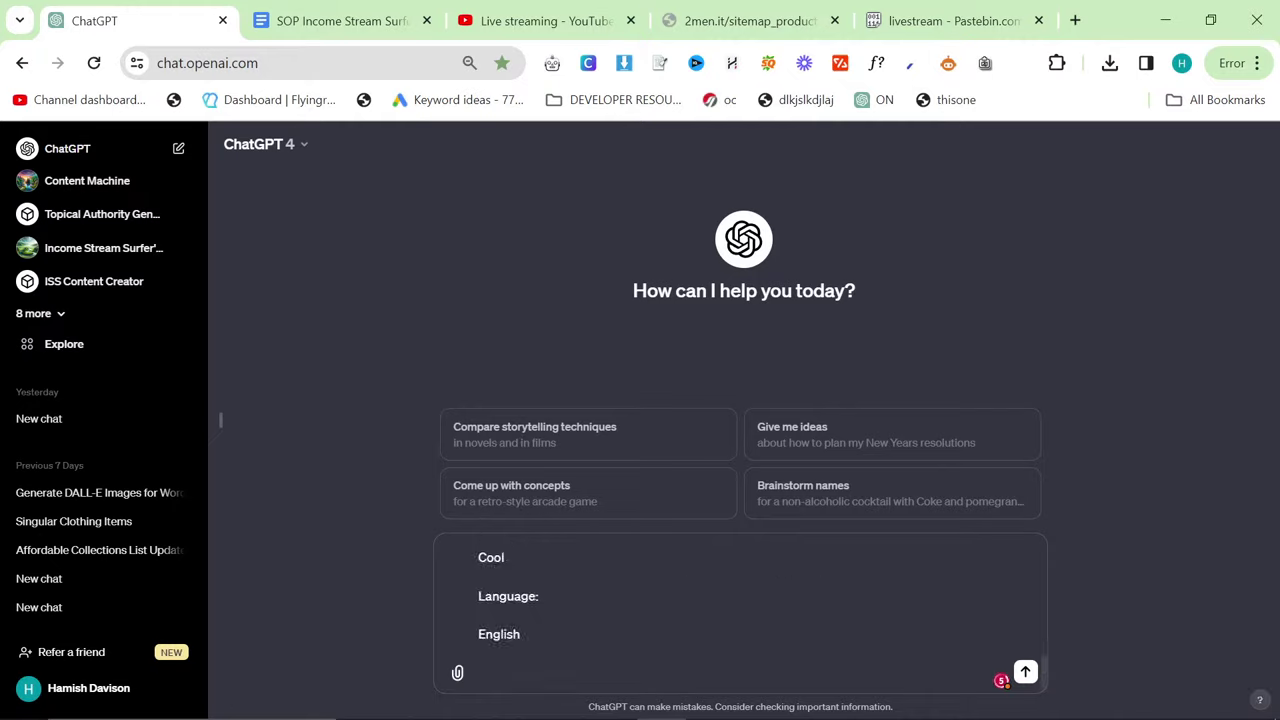
text(T-shirts 2024)
key(Return)
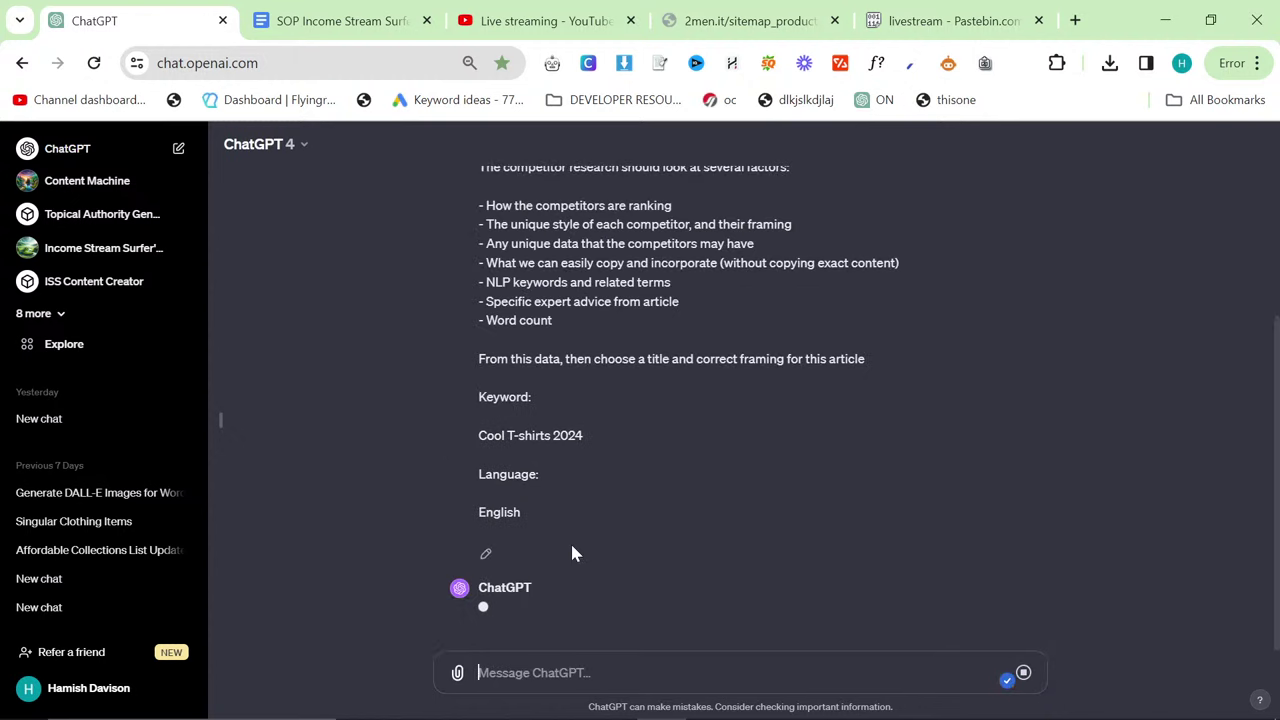
scroll(616, 536, up, 3)
scroll(630, 470, down, 3)
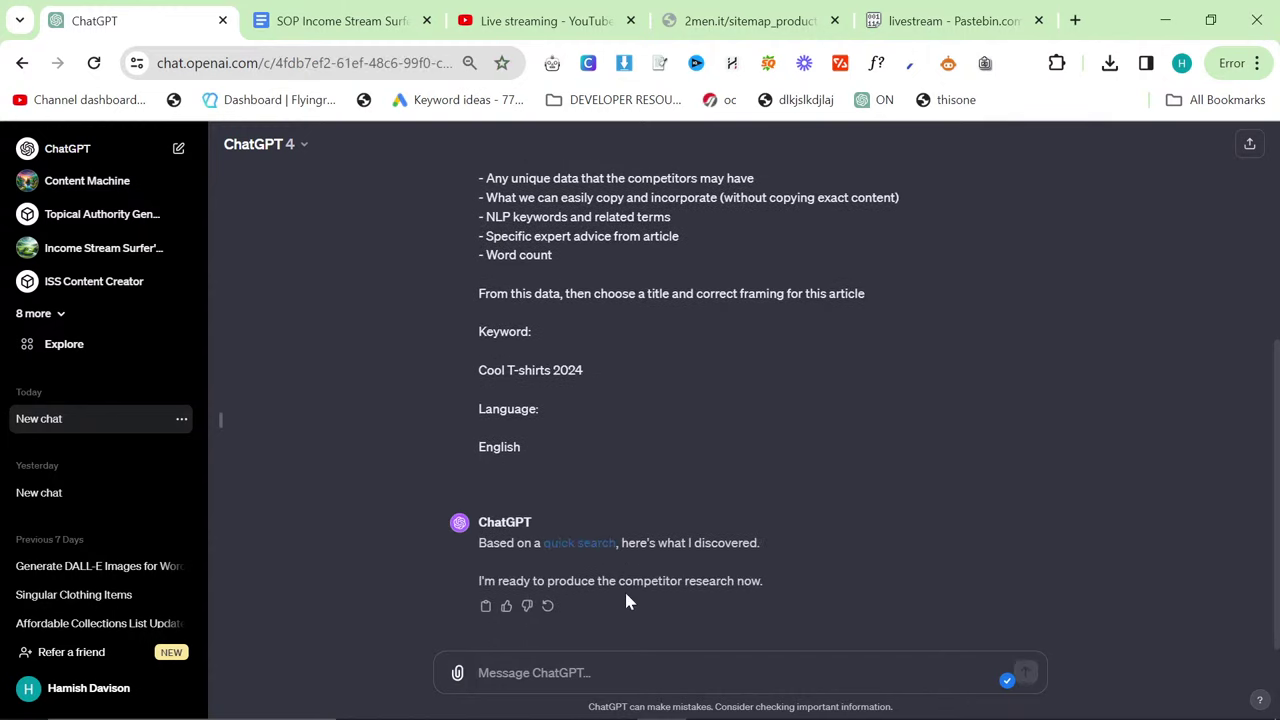
Copy 'Give me the competitor research table' from the SOP and send it to ChatGPT
click(330, 20)
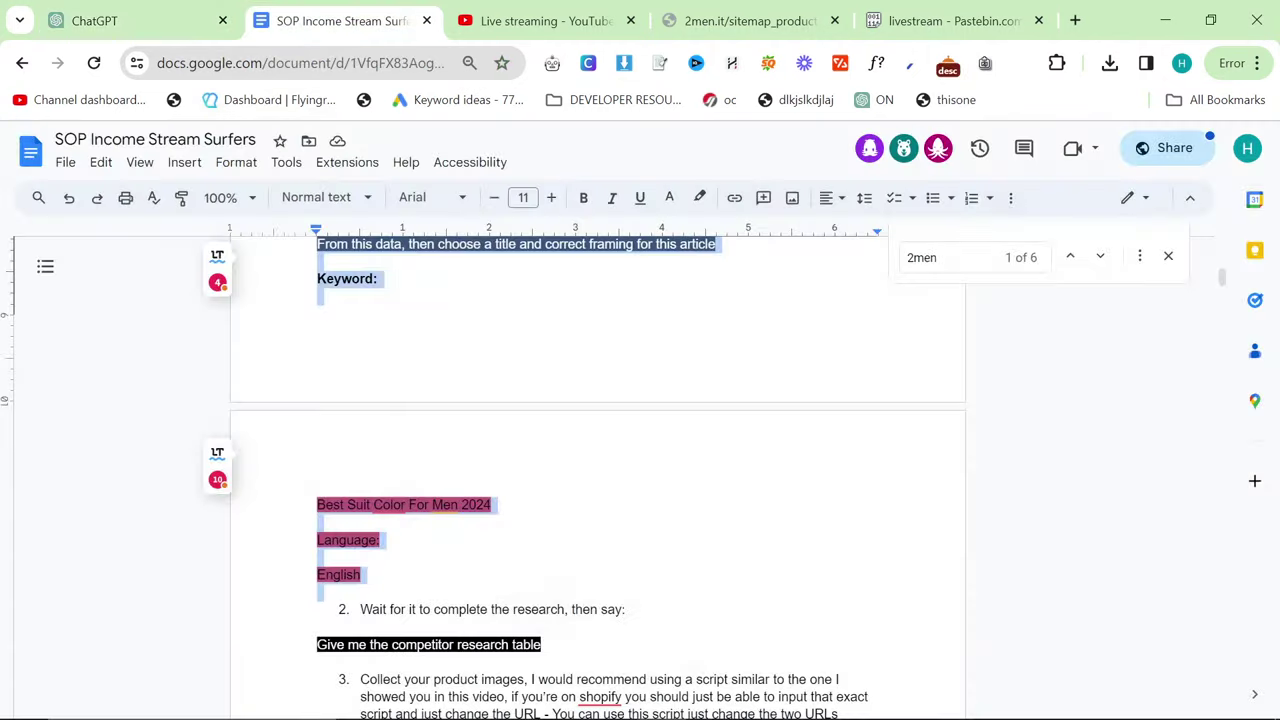
scroll(598, 478, down, 3)
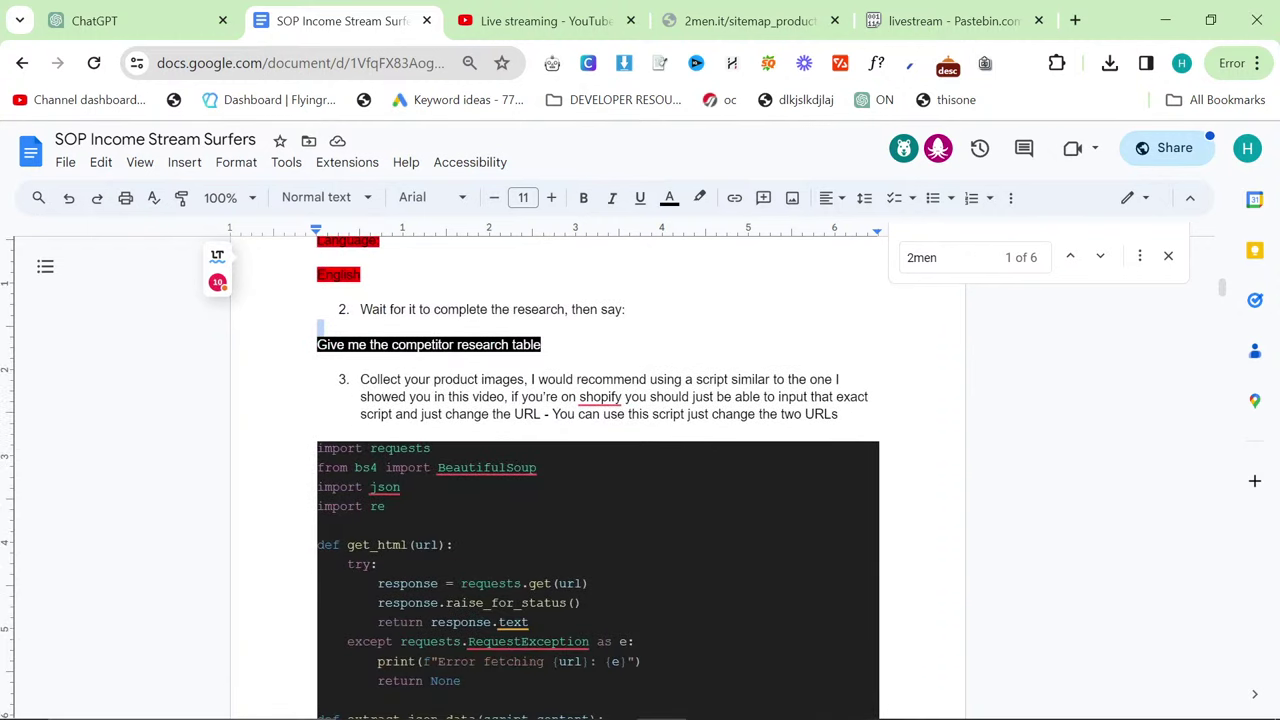
triple_click(428, 344)
key(ctrl+c)
key(ctrl+1)
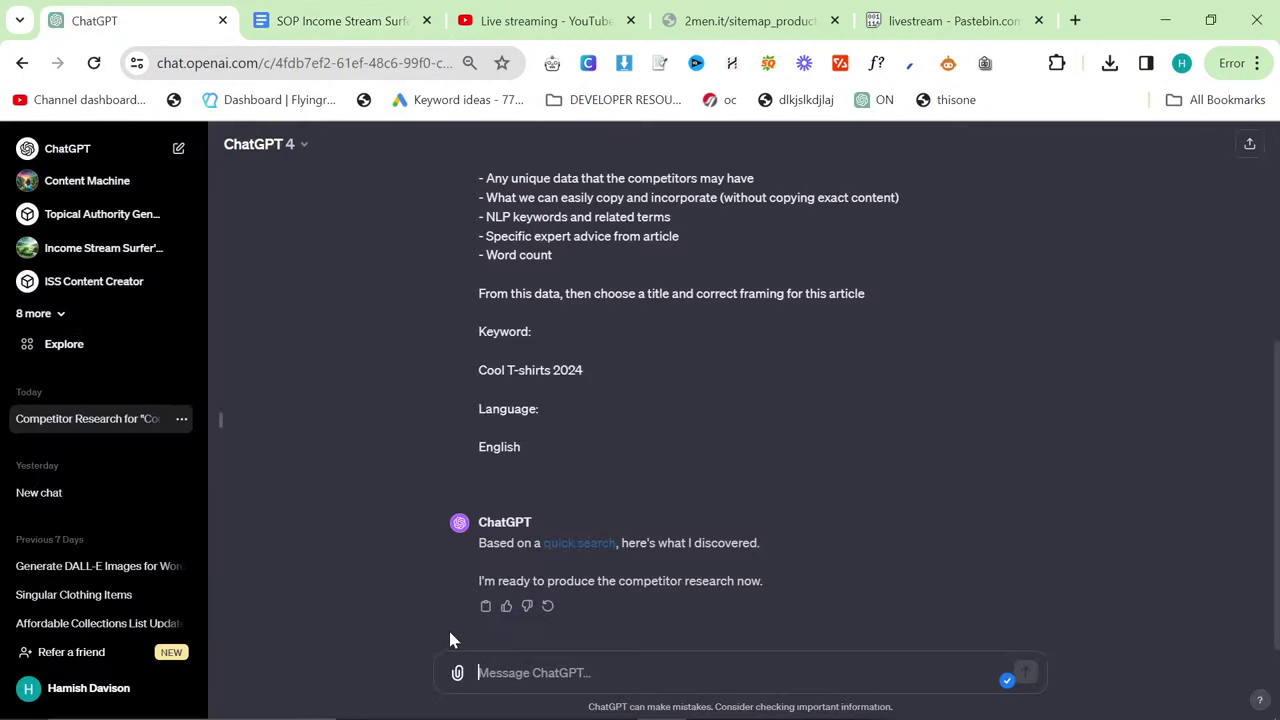
key(ctrl+v)
key(Return)
Read further down the SOP document, then return to the ChatGPT conversation
key(ctrl+2)
scroll(598, 478, down, 5)
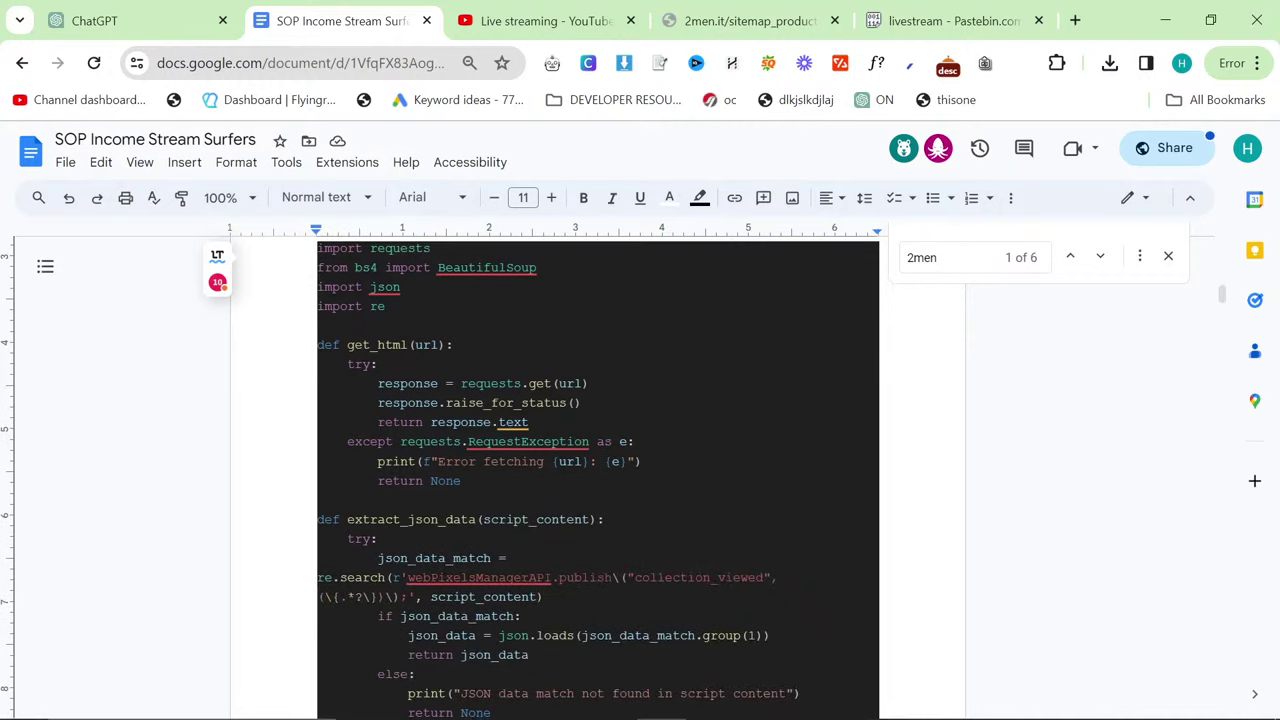
scroll(598, 478, down, 10)
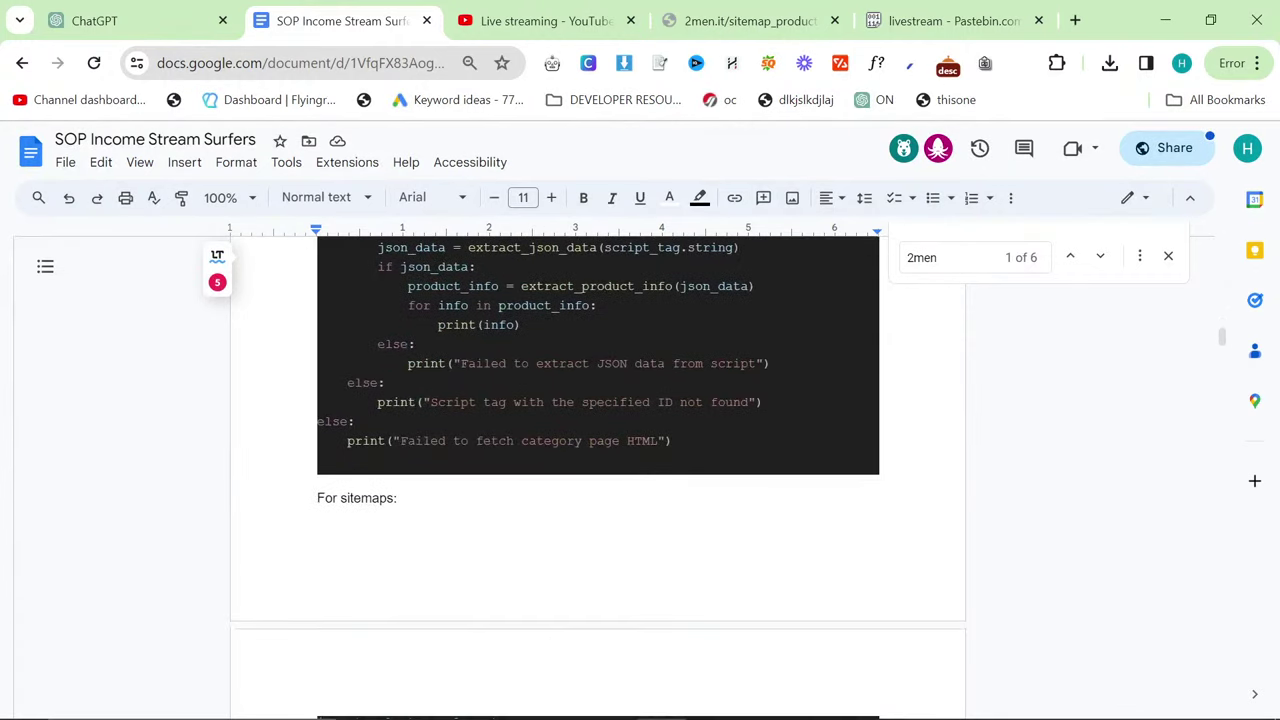
scroll(598, 478, down, 10)
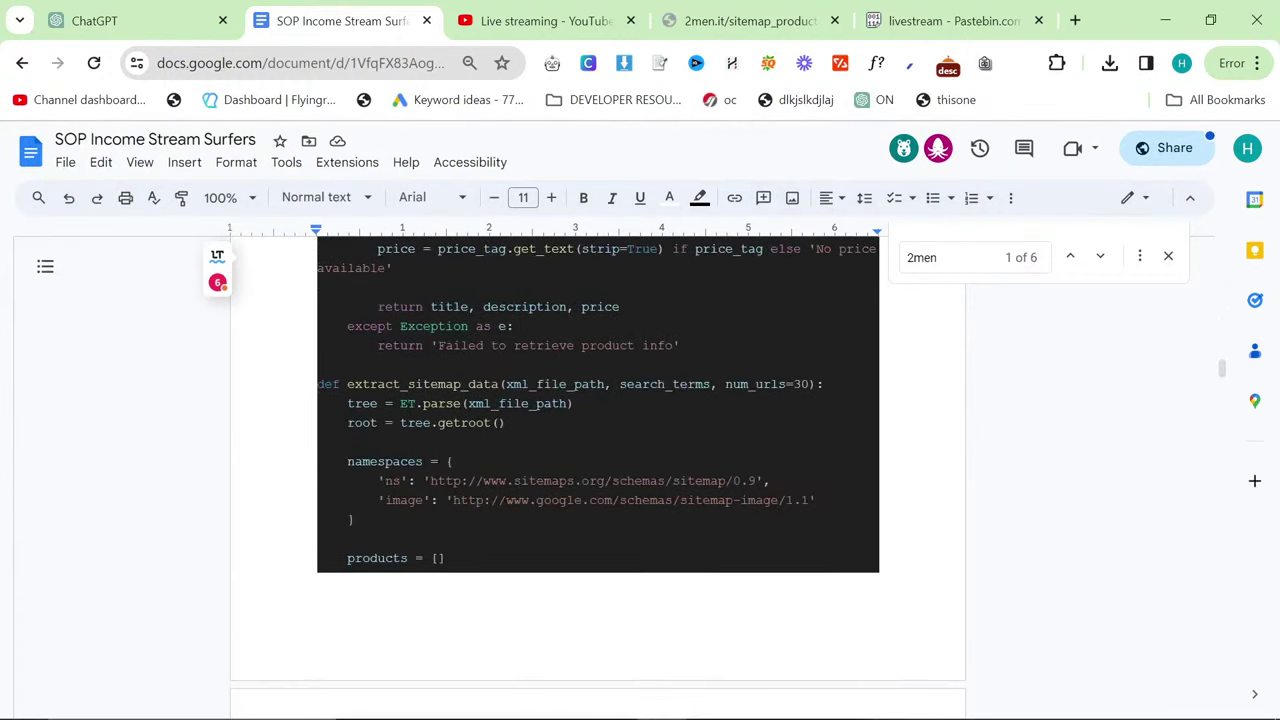
scroll(598, 478, down, 10)
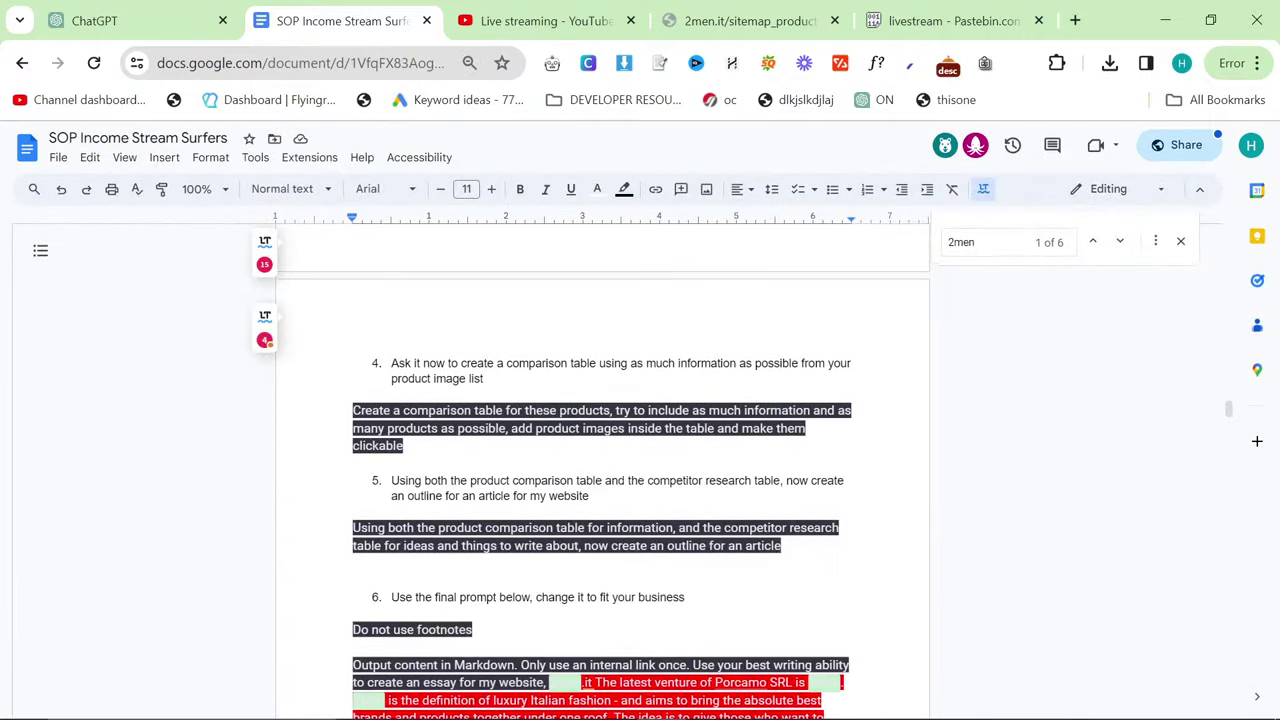
click(95, 20)
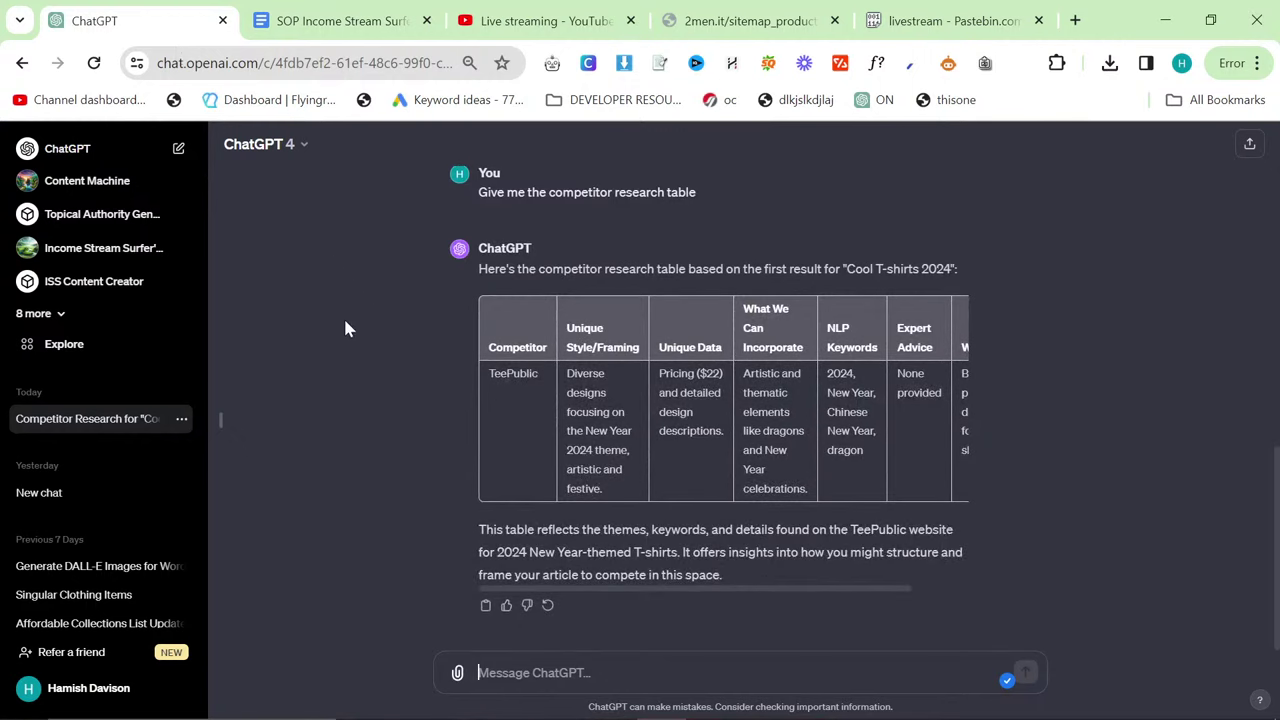
In a new chat, type 'Create a markdown table of all of these porducts include interesting parts about'
click(137, 152)
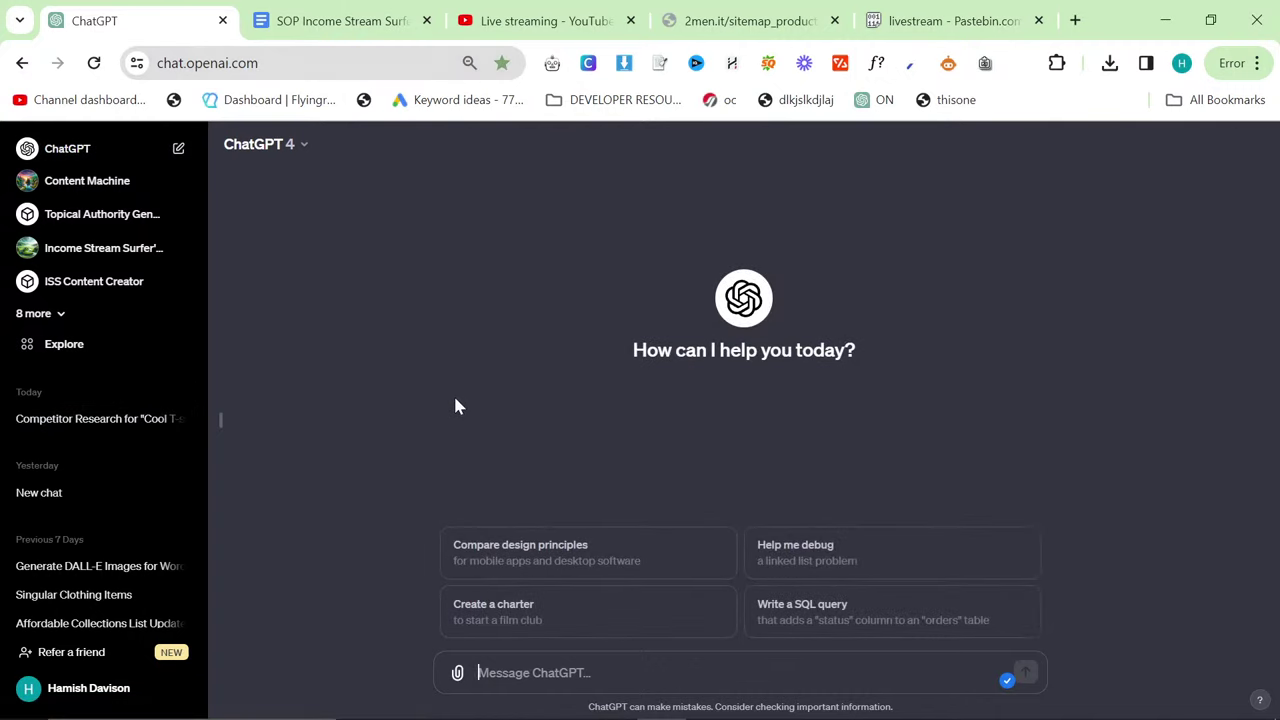
text(Create)
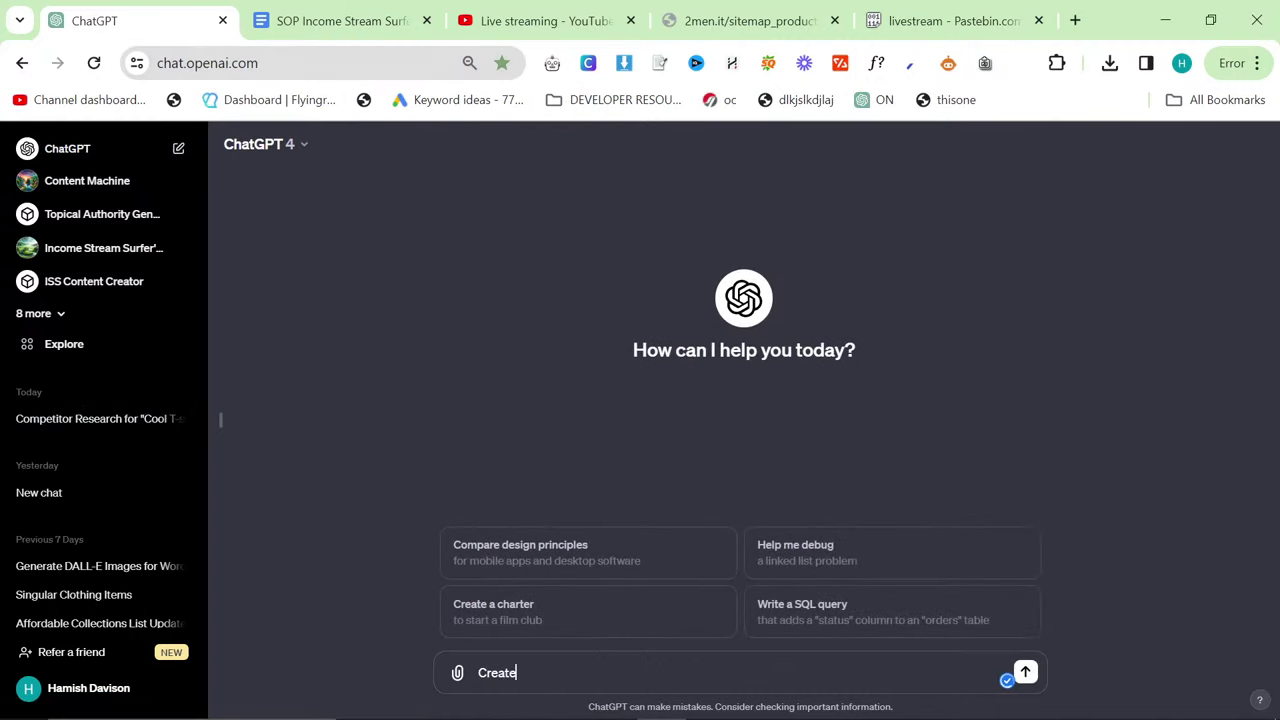
text( a markdown table of all of)
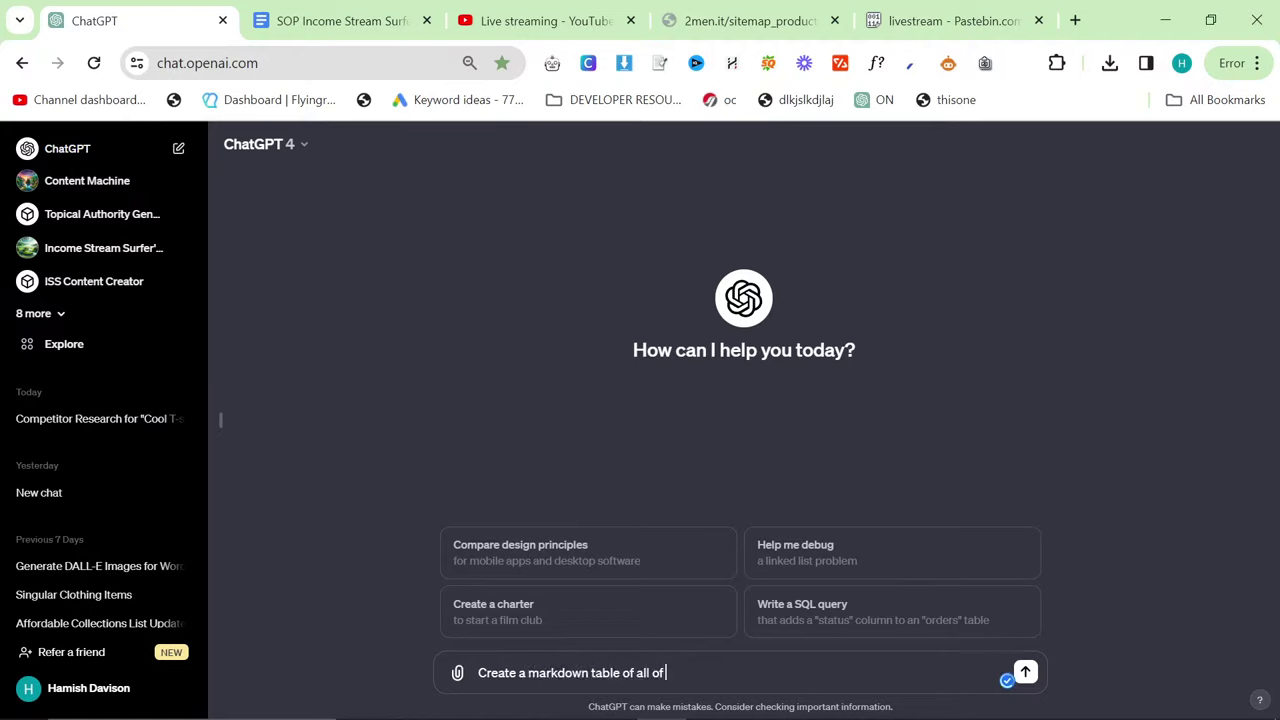
text( these por)
text(ducts)
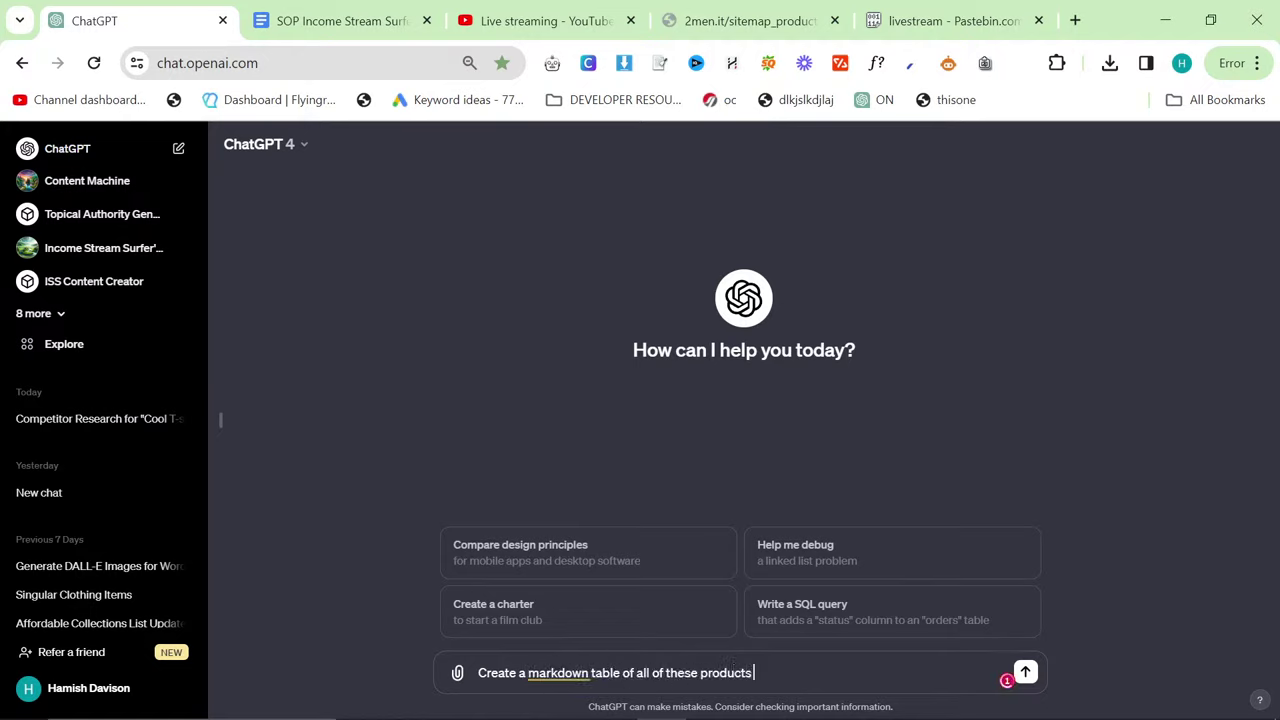
text( include interesting parts about them)
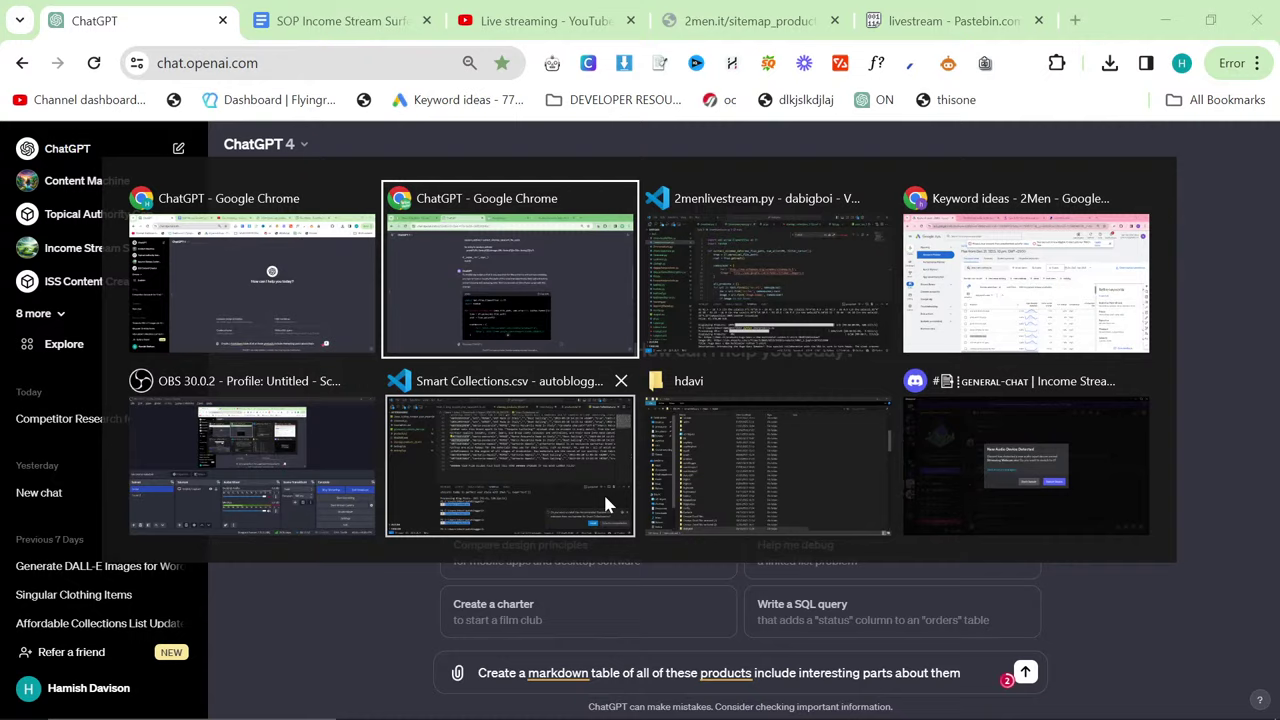
click(607, 505)
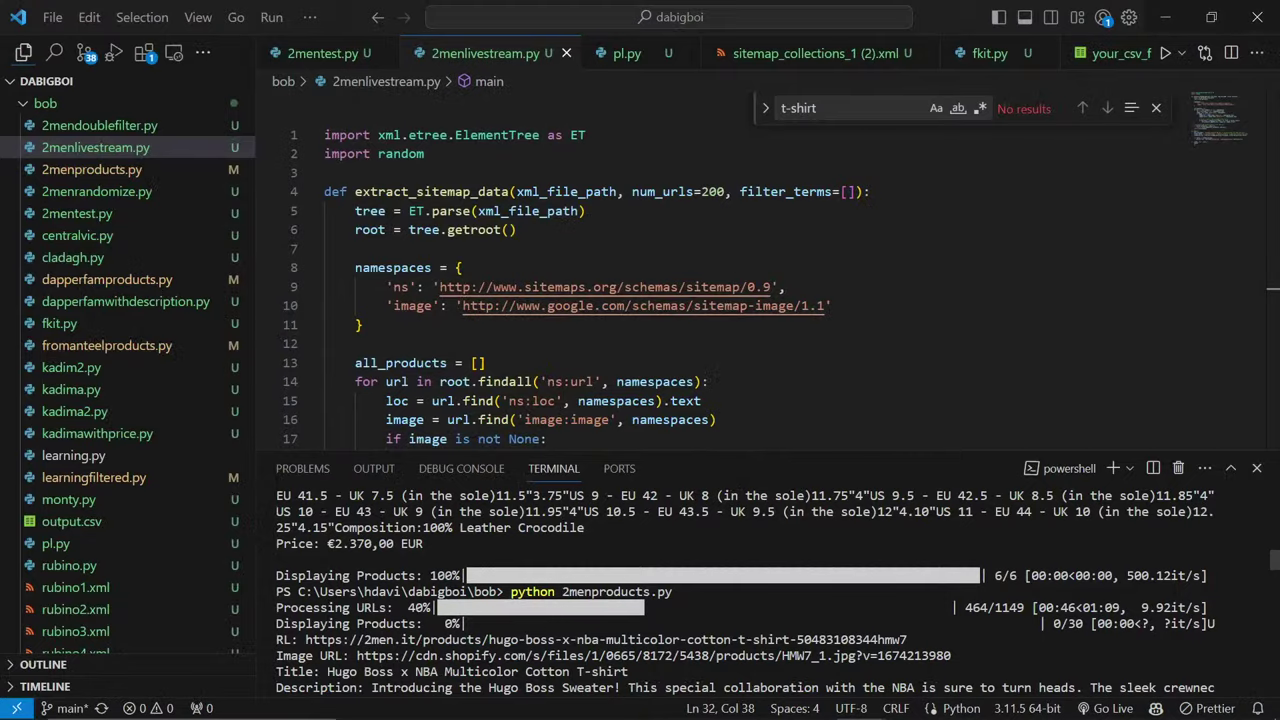
key(alt+Tab)
key(shift+Return)
key(ctrl+v)
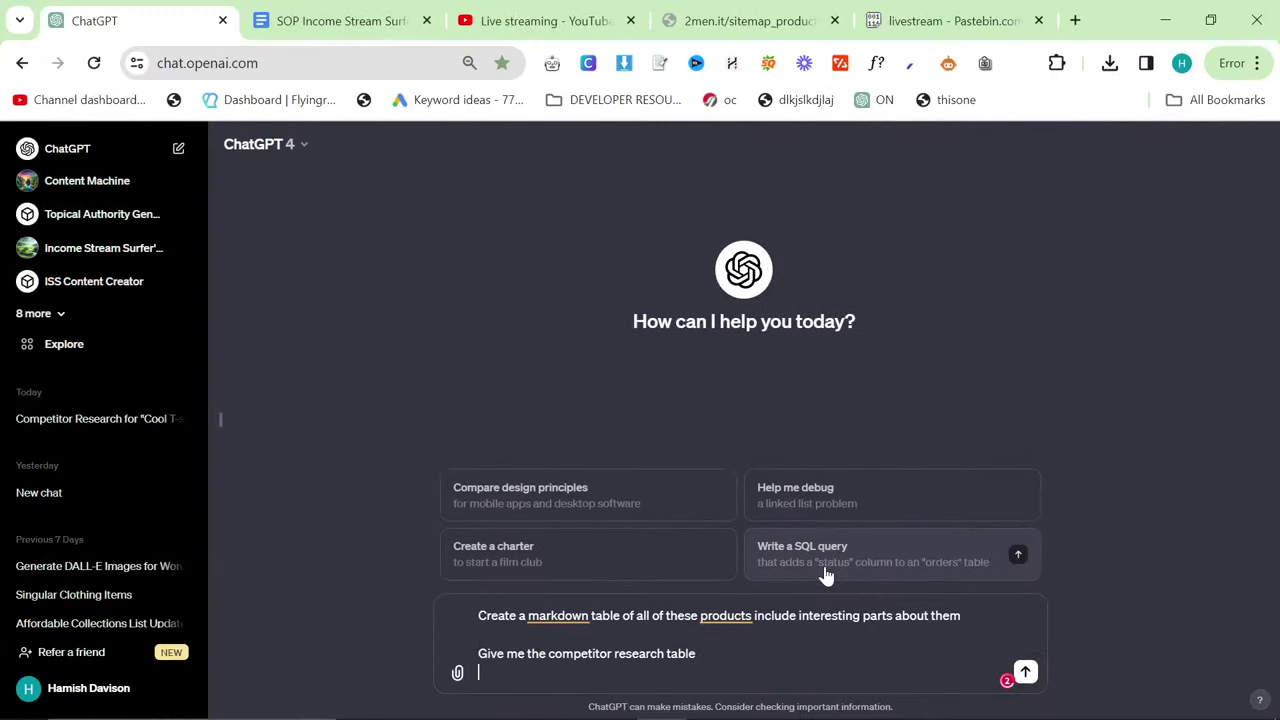
Copy the scraped T-shirt listings from the terminal, paste them into the prompt, and send
key(alt+Tab)
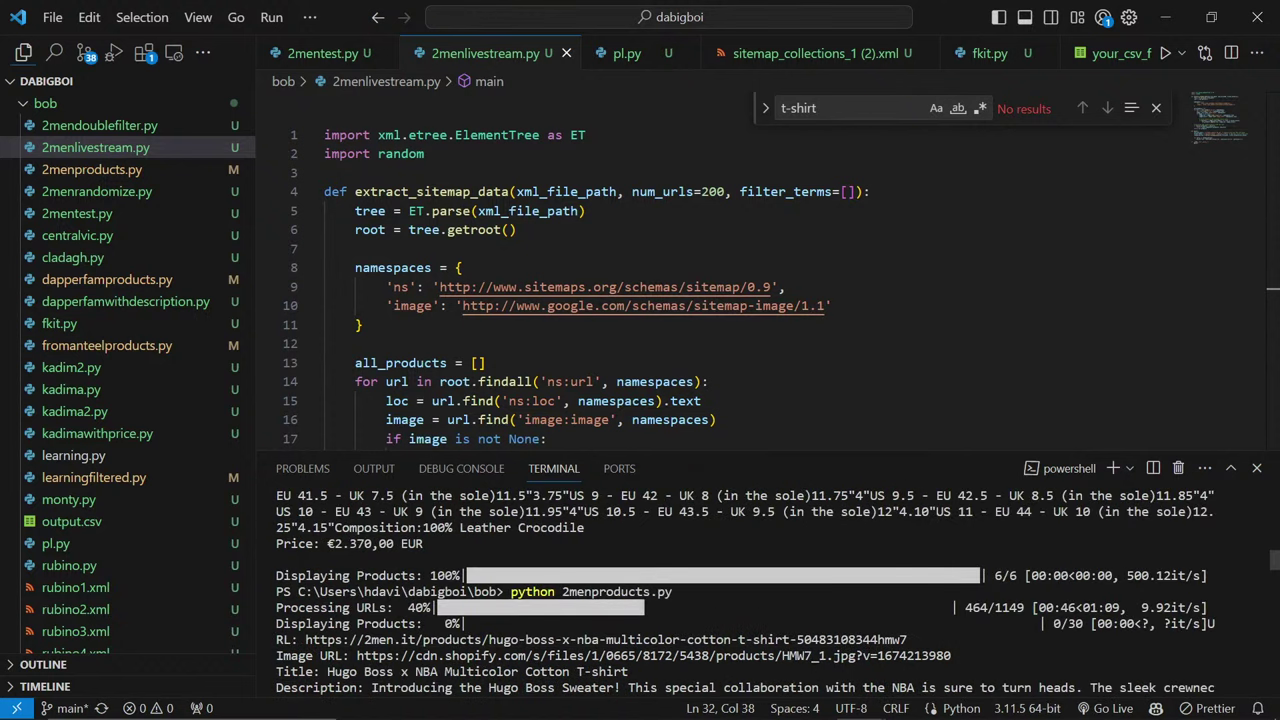
drag(280, 664, 287, 495)
scroll(287, 495, down, 5)
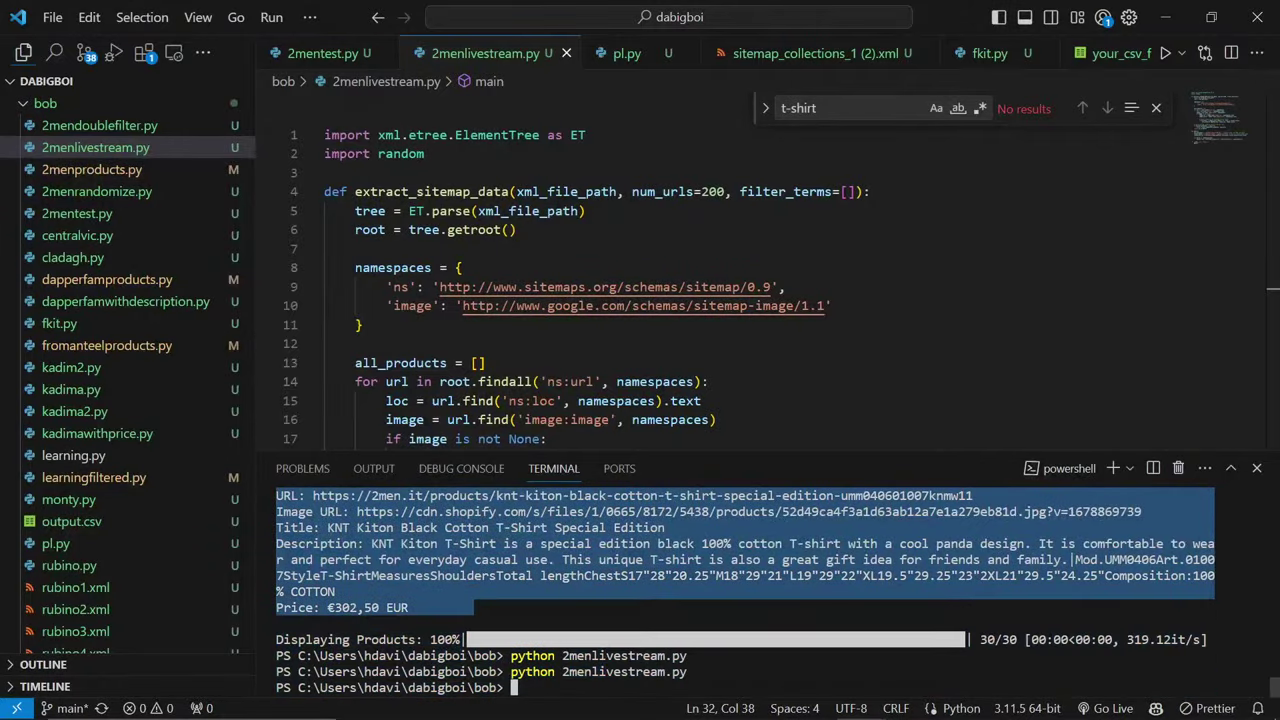
right_click(287, 495)
key(alt+Tab)
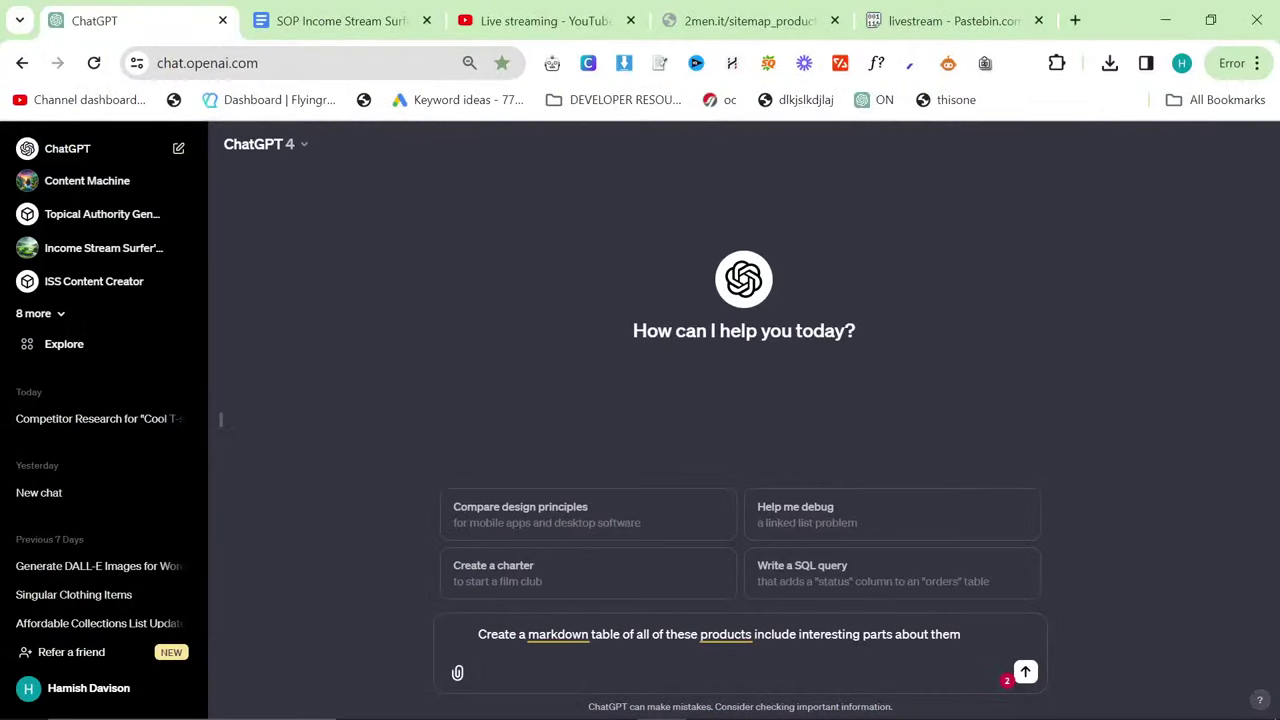
key(ctrl+v)
key(Return)
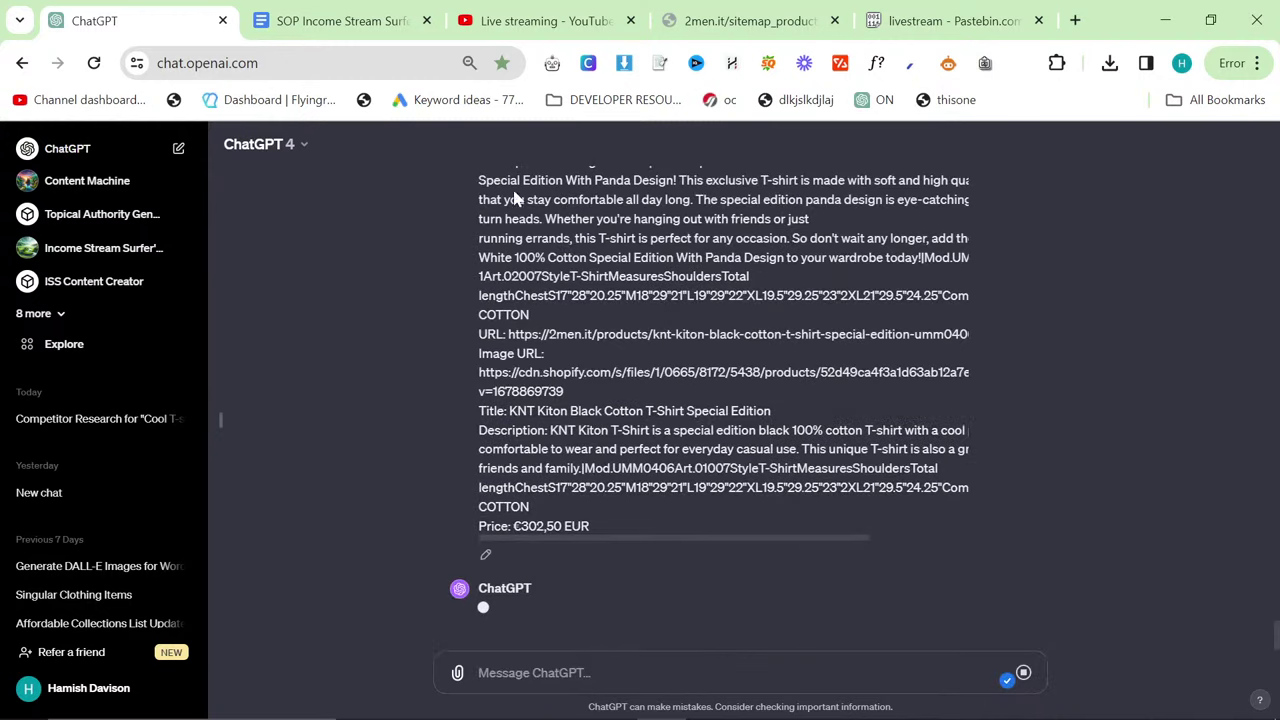
Review ChatGPT's T-shirt table with images and prices, e.g. Premiata Black Cotton T-shirt at €56,00 EUR
drag(1275, 630, 1272, 346)
scroll(610, 440, down, 10)
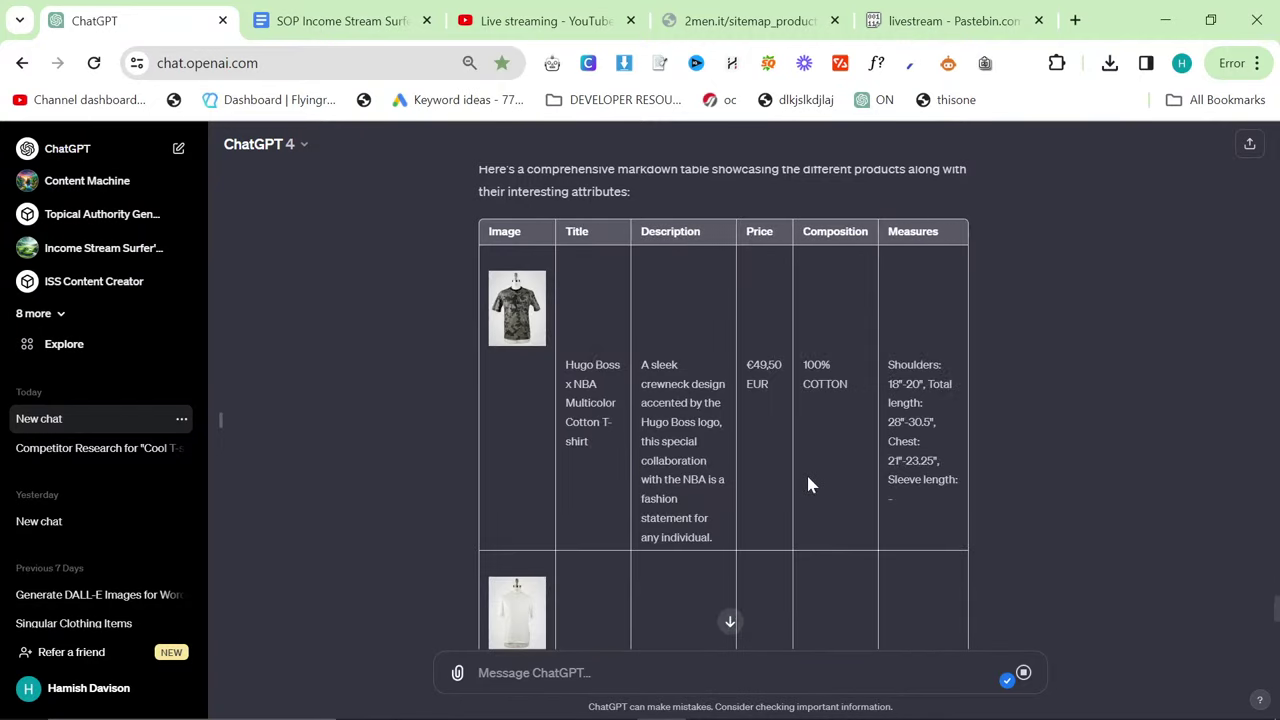
scroll(778, 465, down, 5)
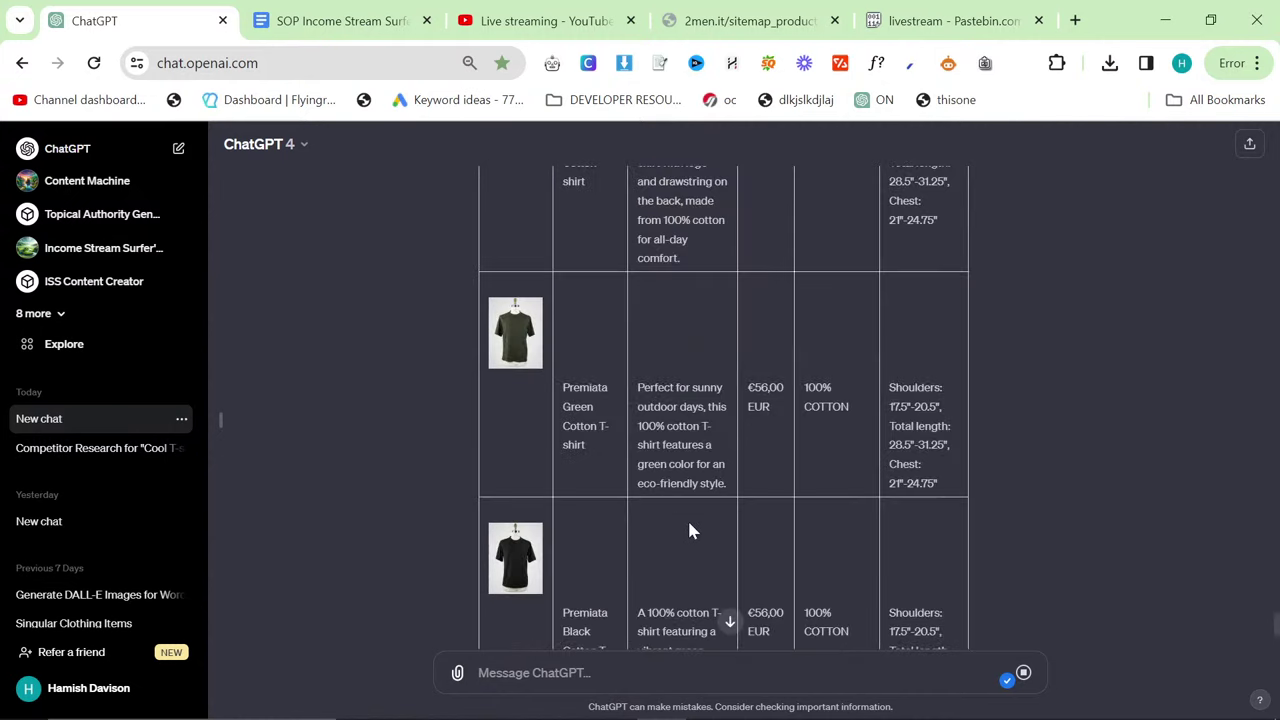
scroll(688, 531, down, 3)
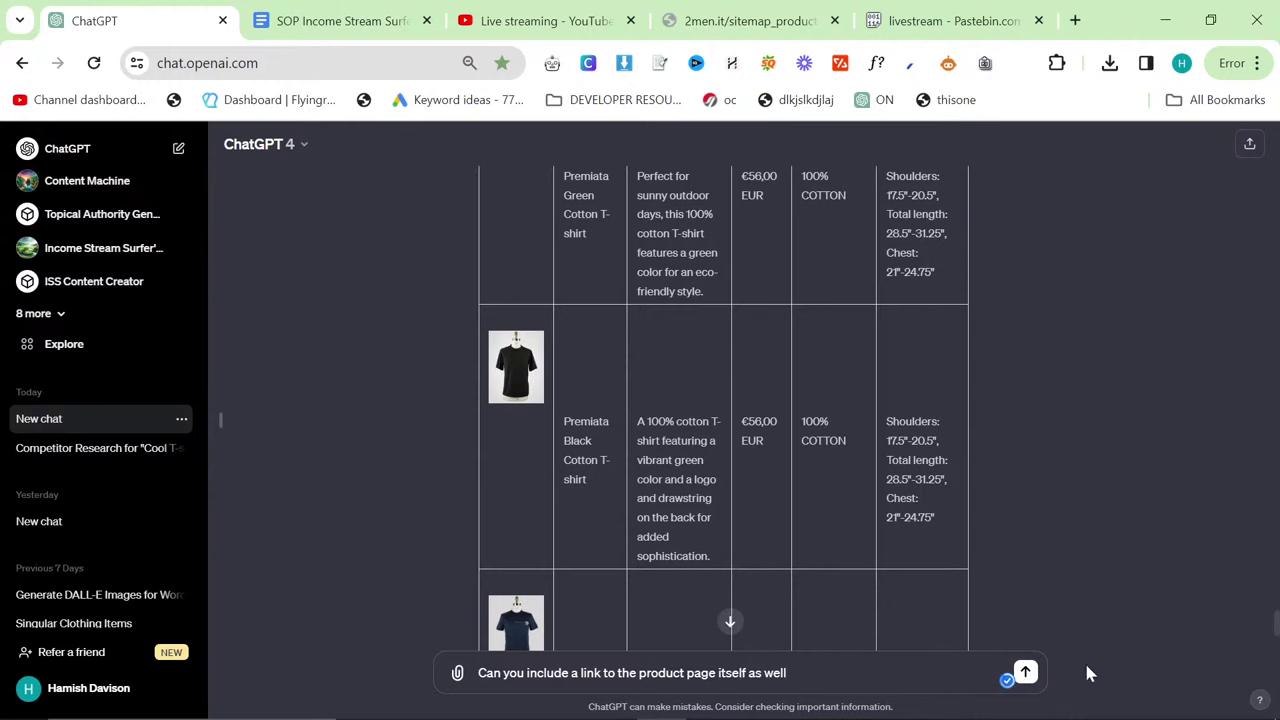
Send the request for product page links, then switch to the other Chrome window
click(1018, 686)
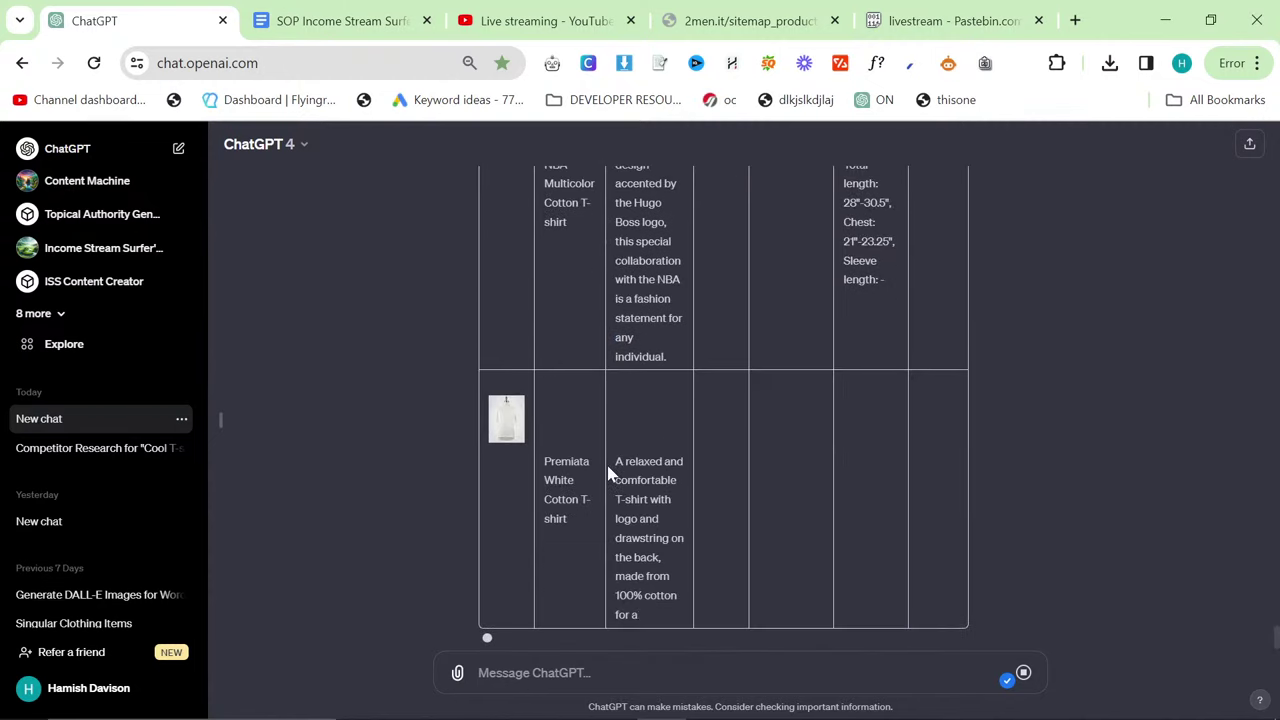
key(alt+Tab)
key(alt+Tab)
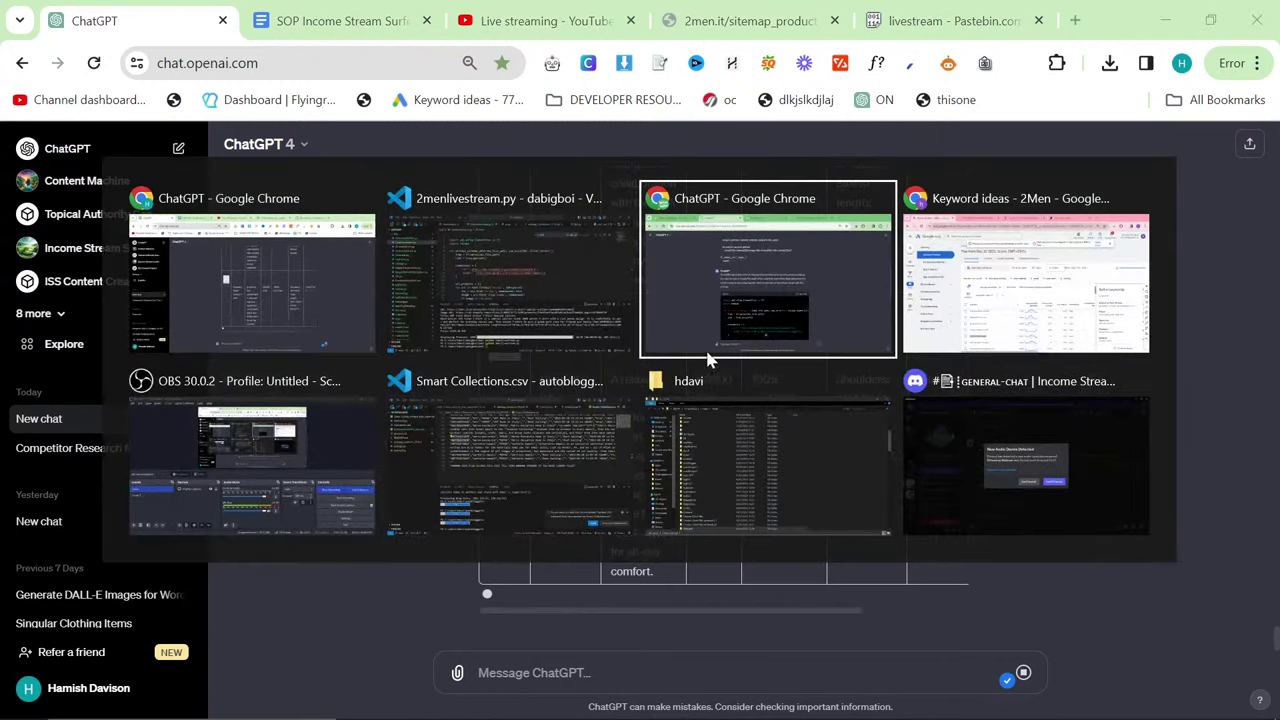
Browse Keyword Planner's men's clothing ideas and select 'best sweaters for men' as the next keyword
click(25, 108)
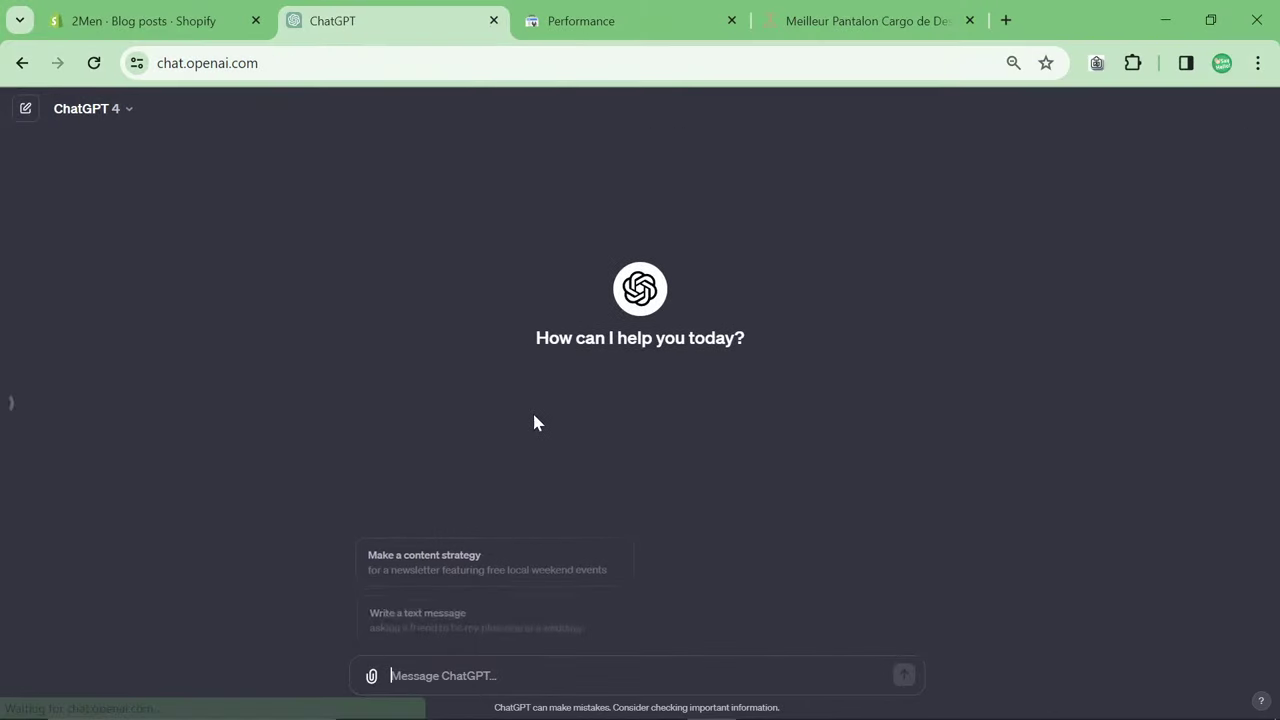
key(alt+Tab)
key(alt+Tab)
key(alt+Tab)
scroll(438, 650, down, 2)
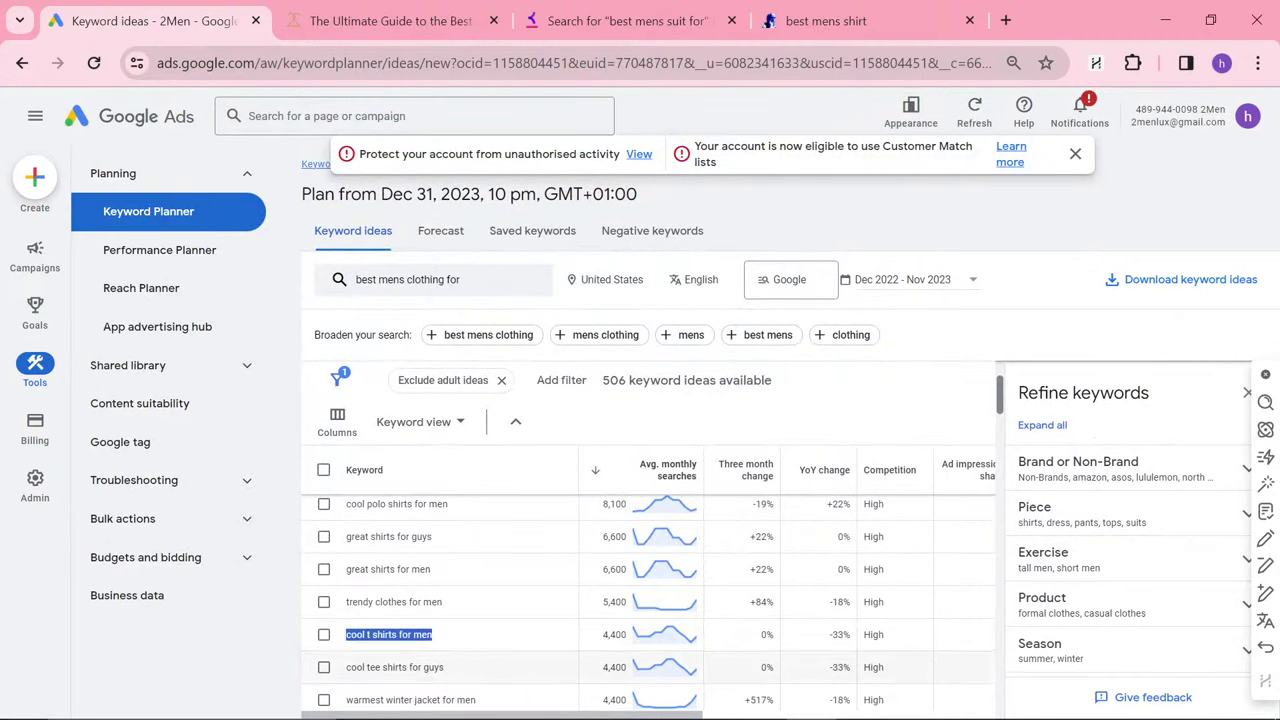
triple_click(400, 600)
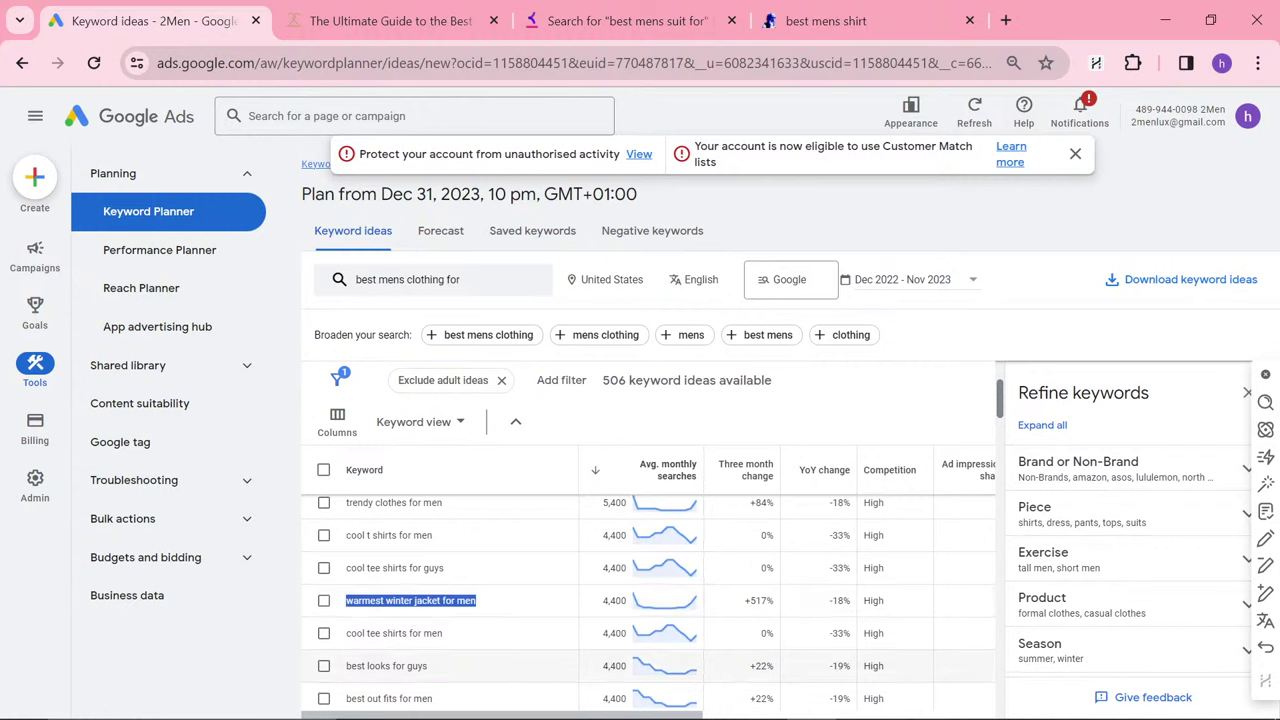
scroll(430, 620, down, 2)
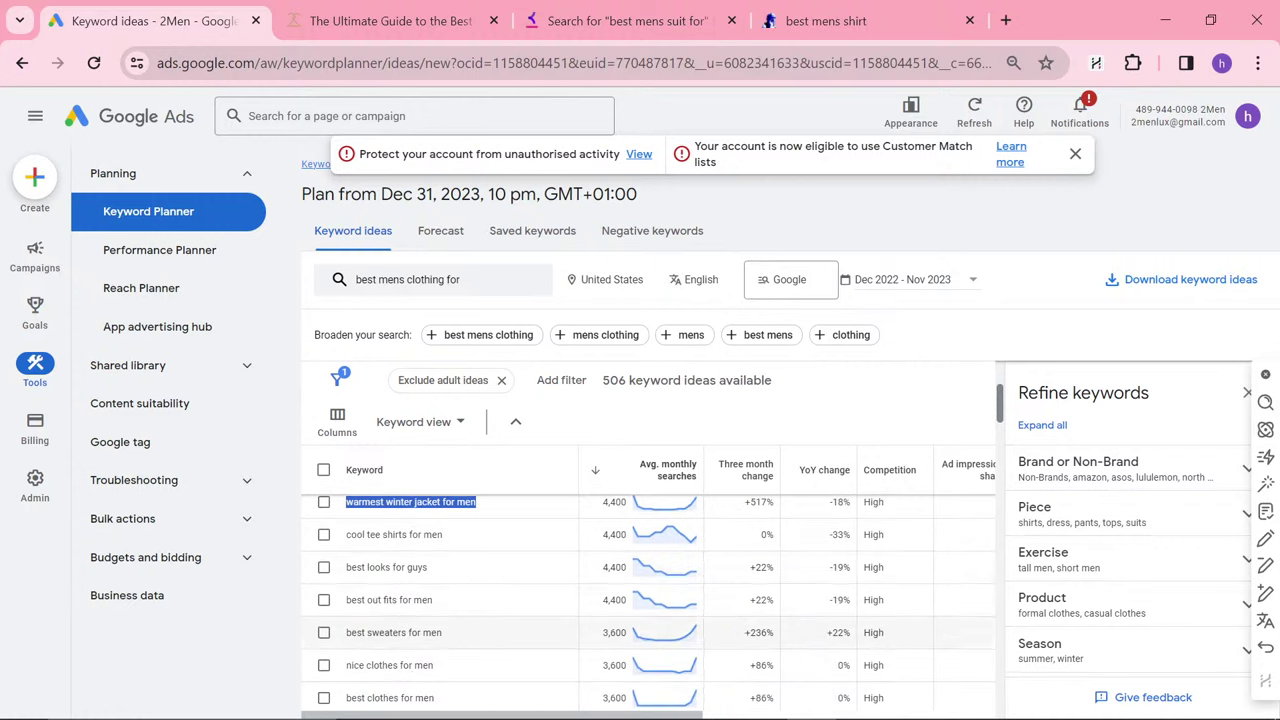
triple_click(395, 633)
click(397, 648)
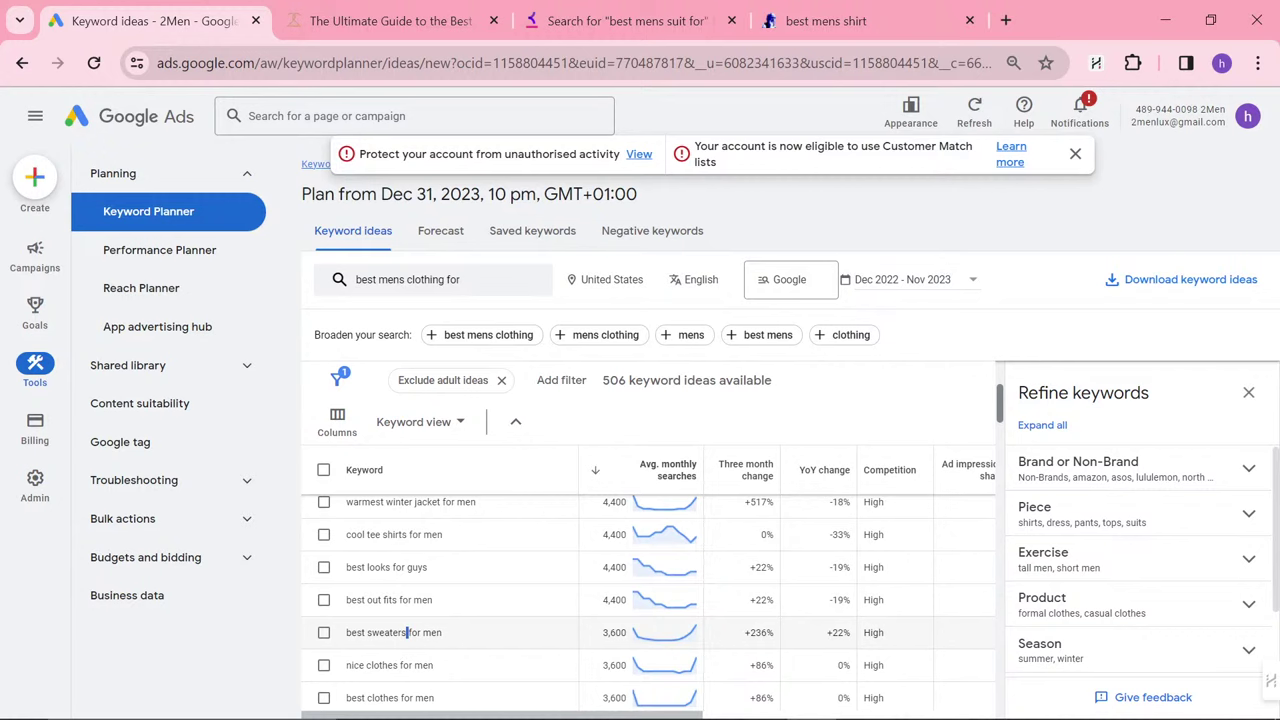
triple_click(407, 632)
key(alt+Tab)
key(alt+Tab)
key(alt+Tab)
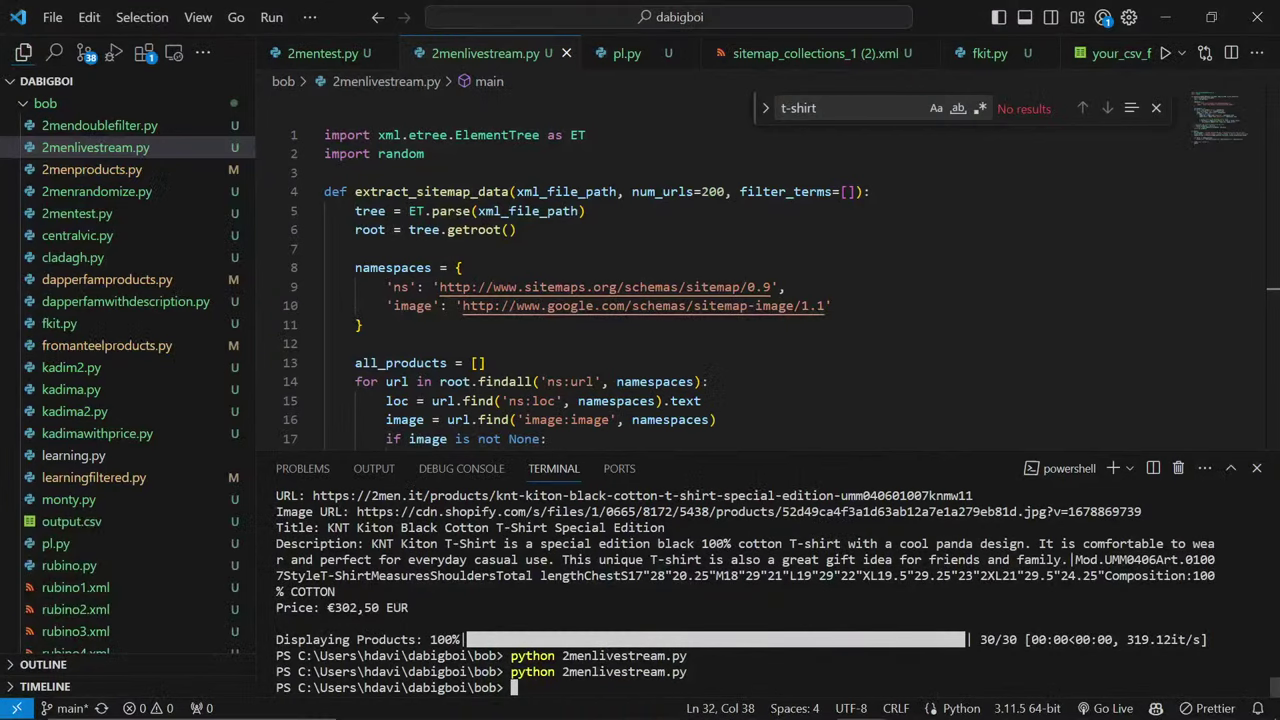
Open 2menproducts.py in the editor and scroll to its search terms
key(Up)
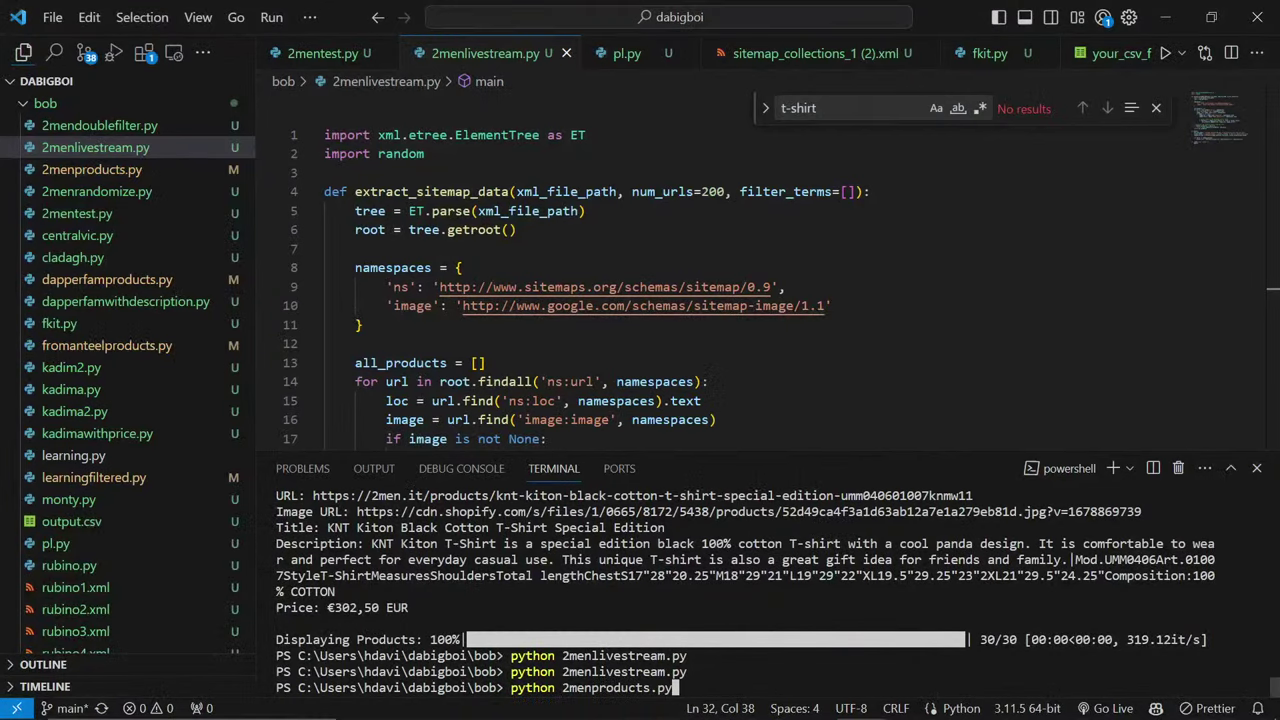
scroll(760, 270, down, 3)
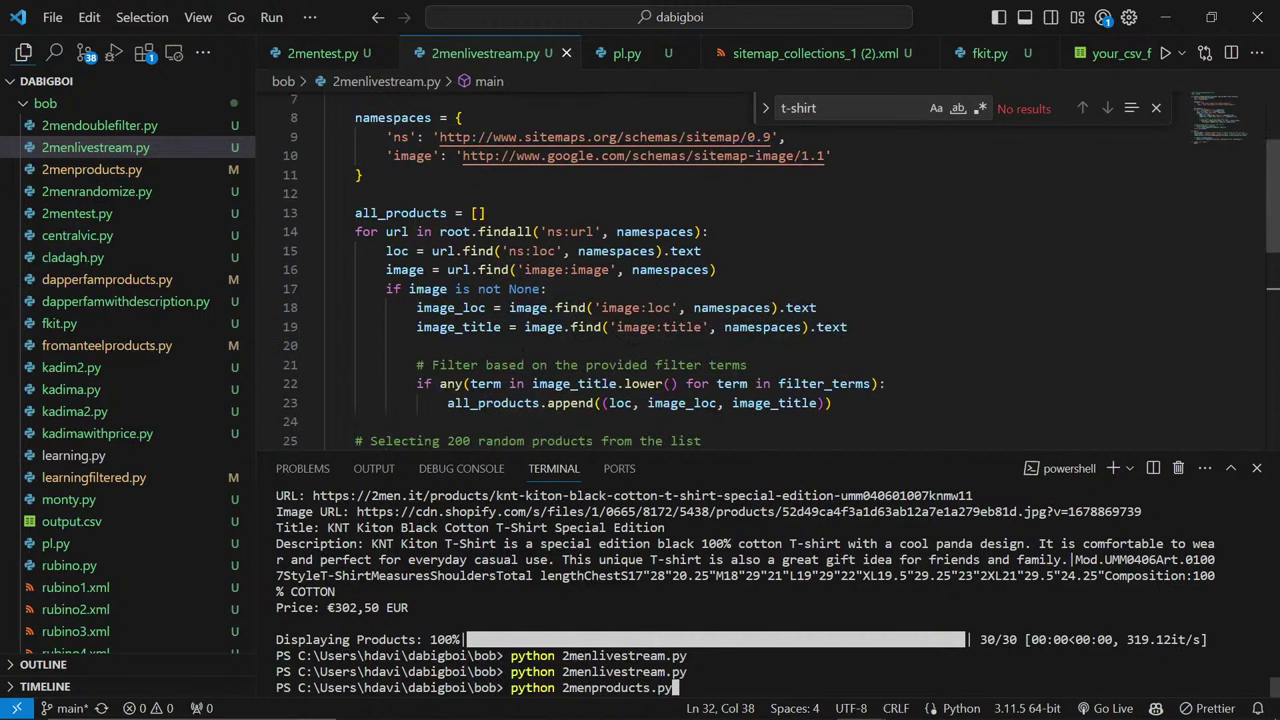
click(137, 169)
scroll(720, 270, down, 10)
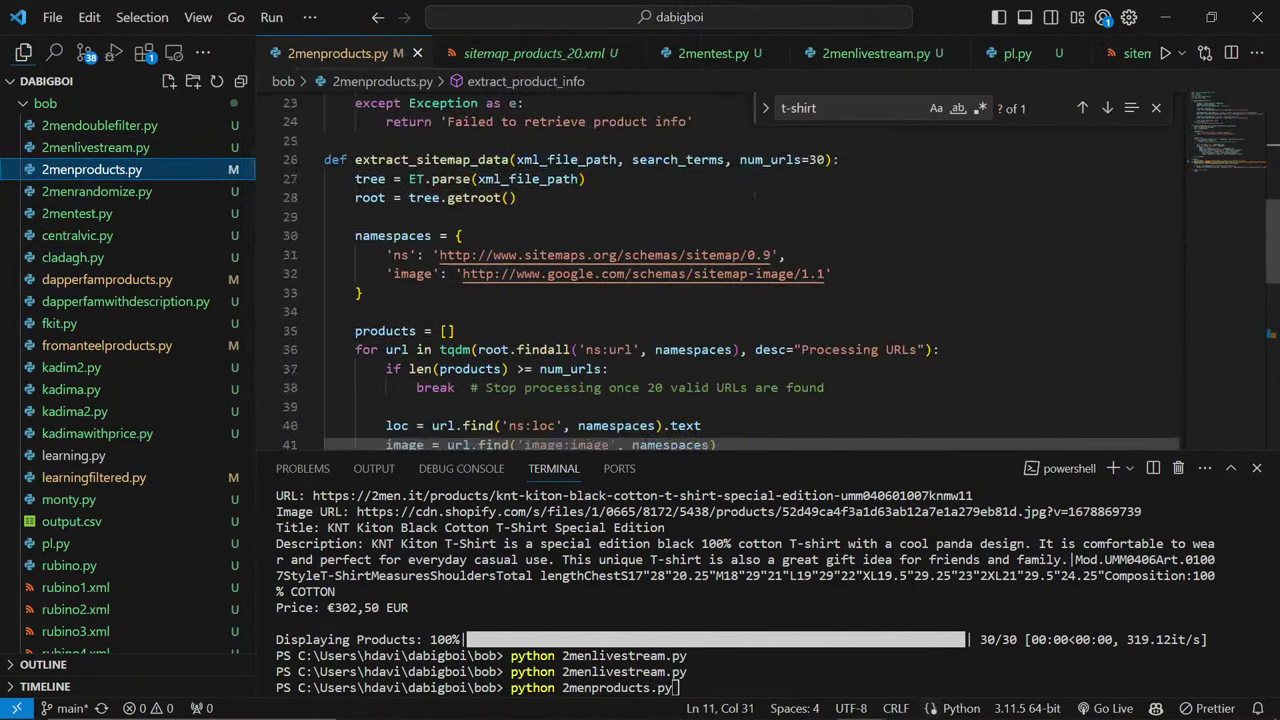
scroll(720, 270, down, 3)
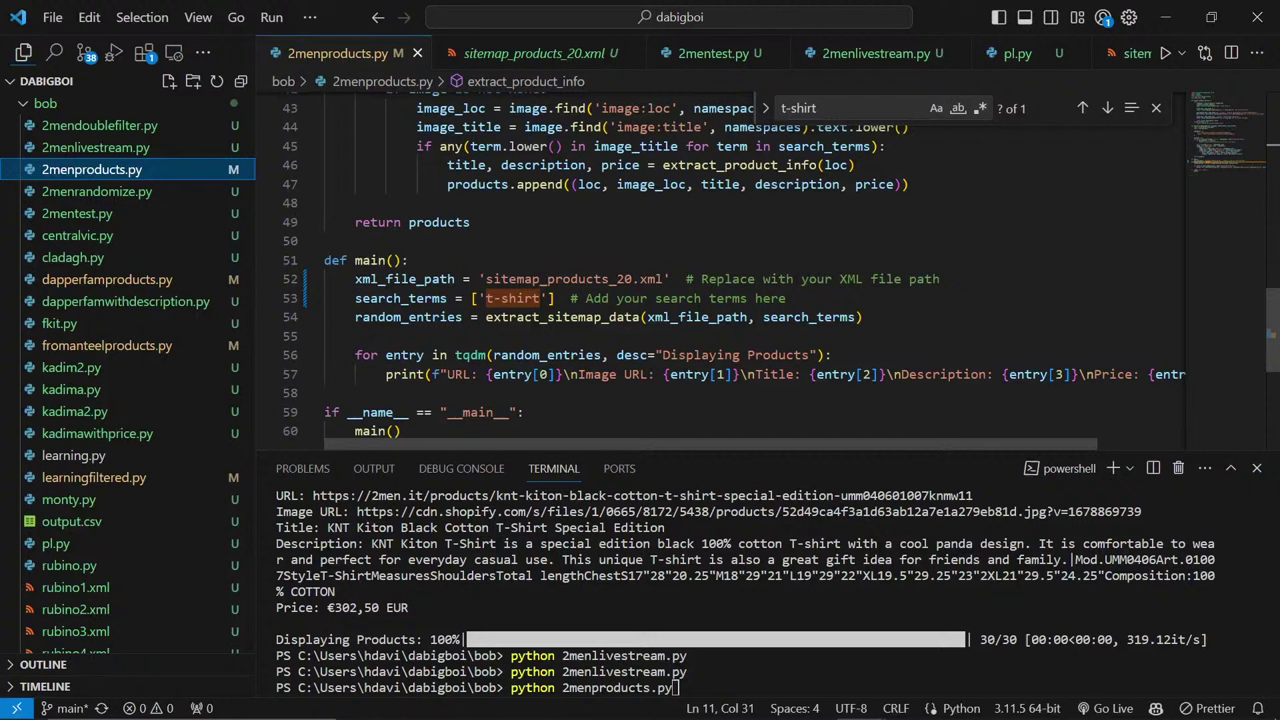
Replace 't-shirt' with 'sweater' in search_terms on line 53 and rerun the script
click(541, 298)
key(Down)
key(Up)
key(Up)
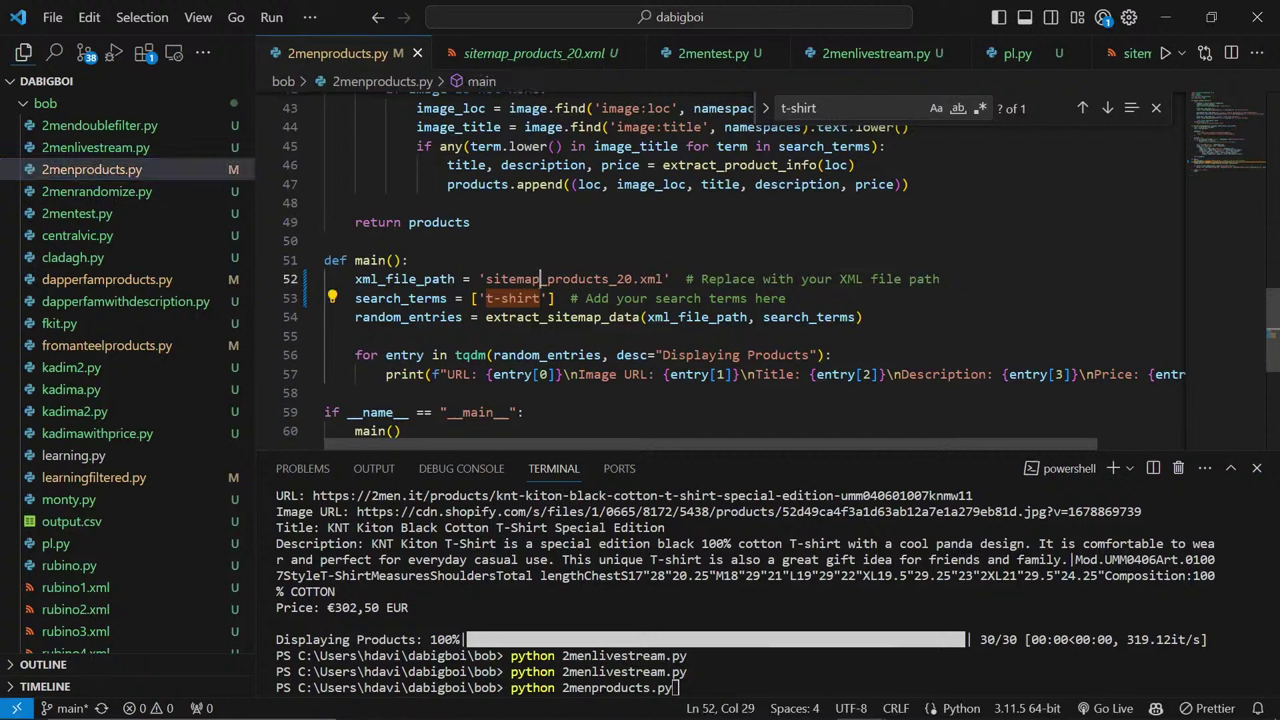
key(Down)
key(ctrl+shift+Left)
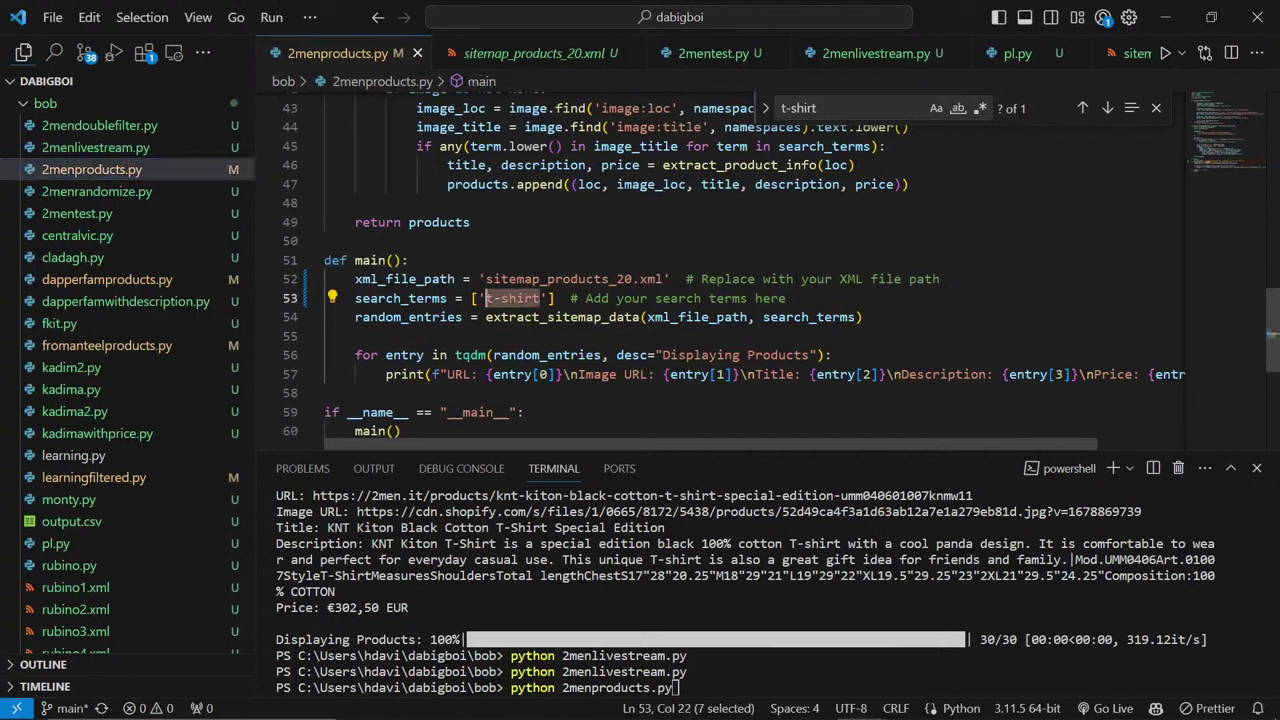
text(sweater)
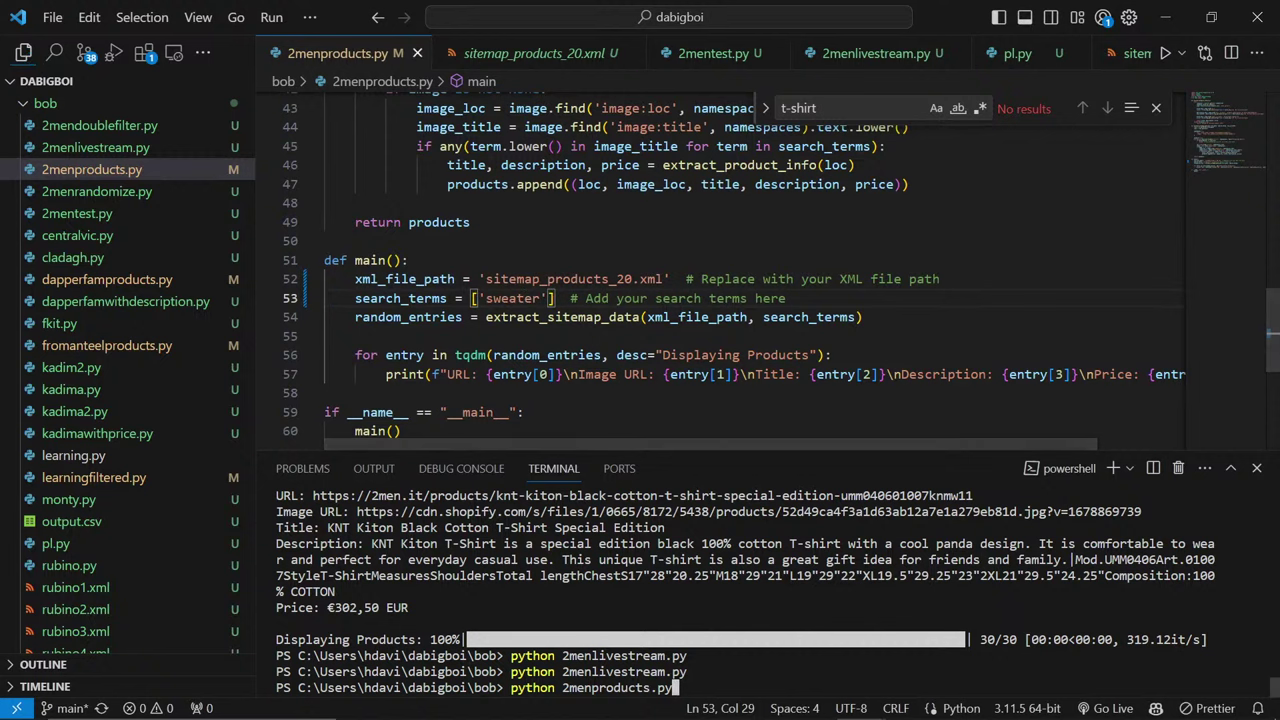
key(Return)
Cycle through the open windows with Alt+Tab
key(alt+Tab)
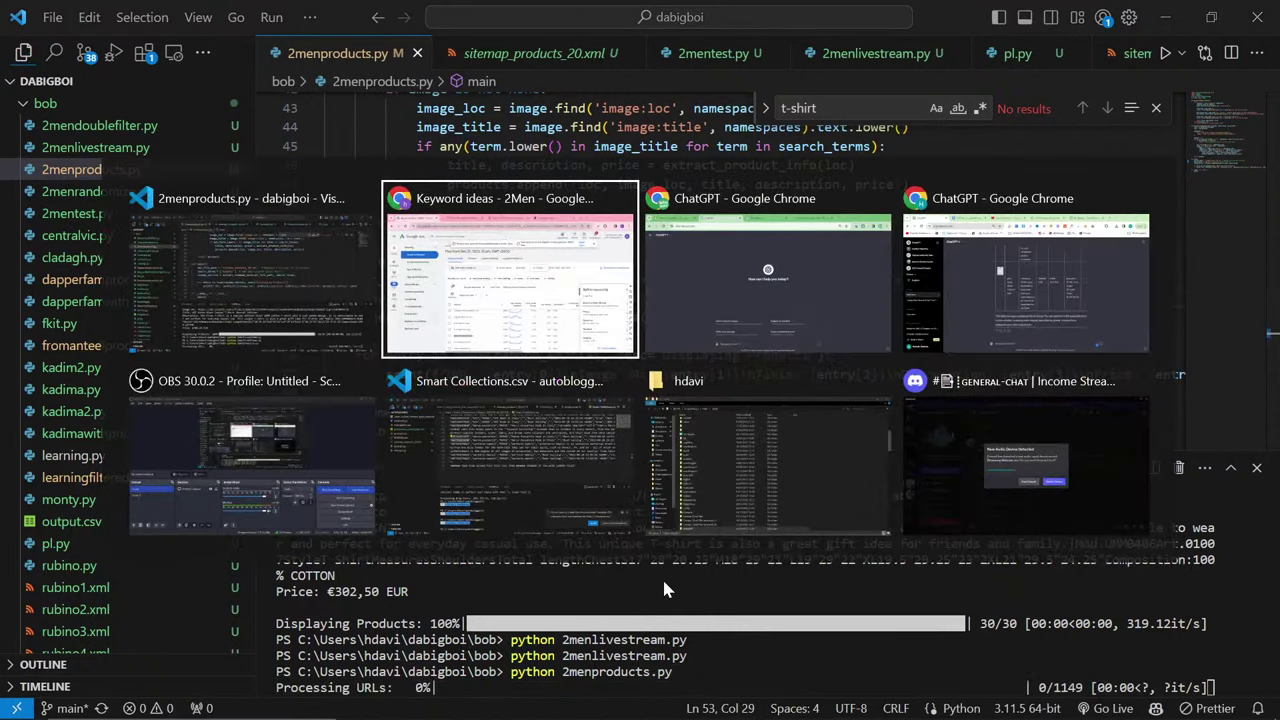
key(alt+Tab)
key(alt+Tab)
key(Tab)
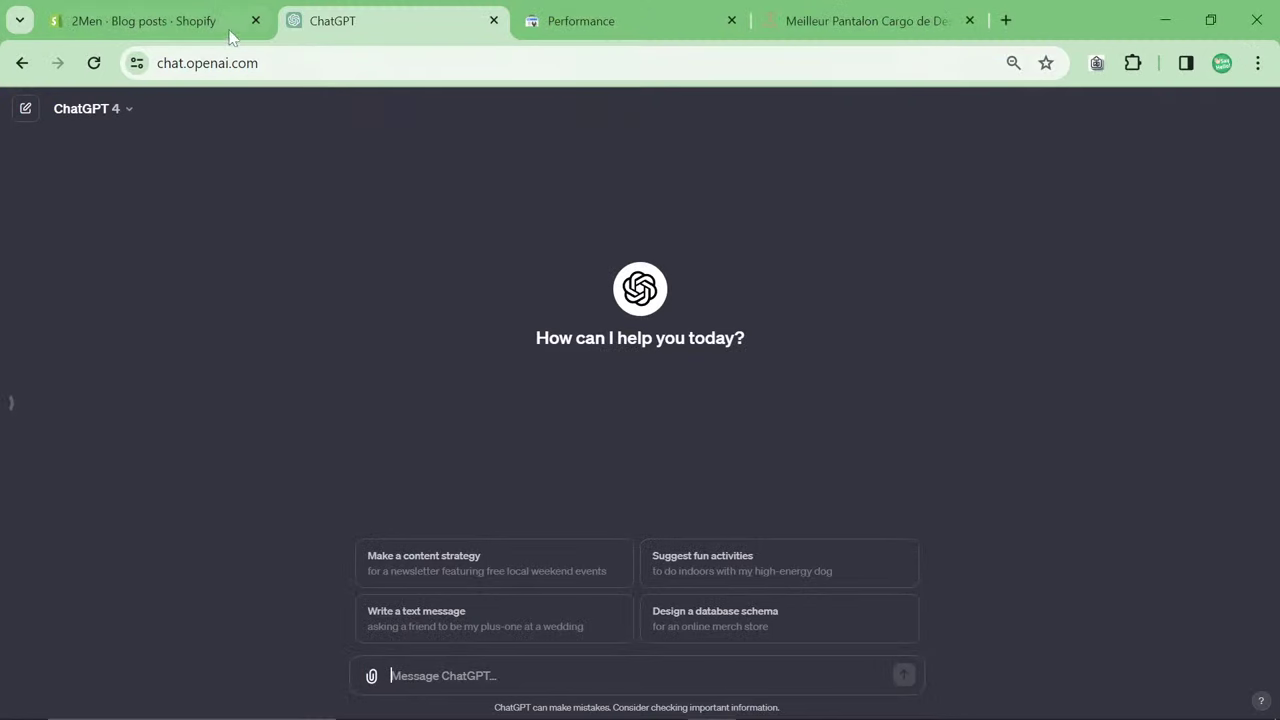
key(alt+Tab)
Check the end of ChatGPT's T-shirt product table, then switch to the 'SOP Income Stream Surfers' doc
key(Tab)
key(Tab)
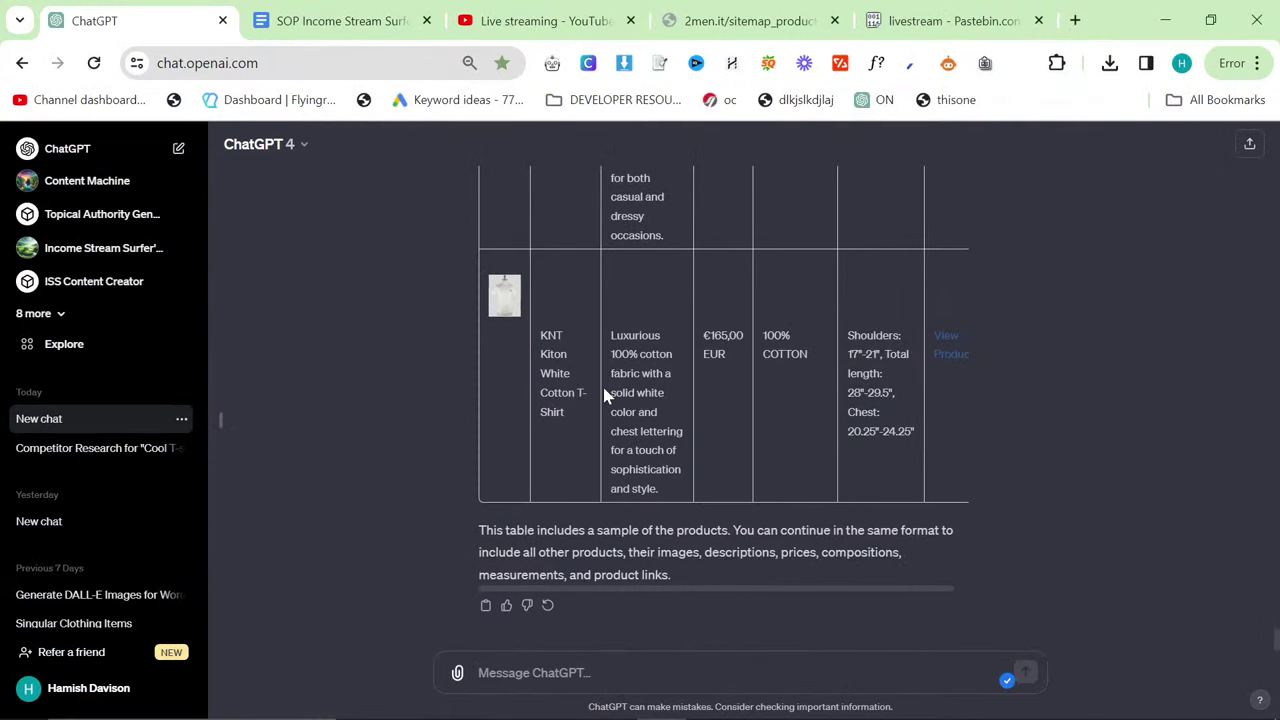
scroll(663, 521, up, 10)
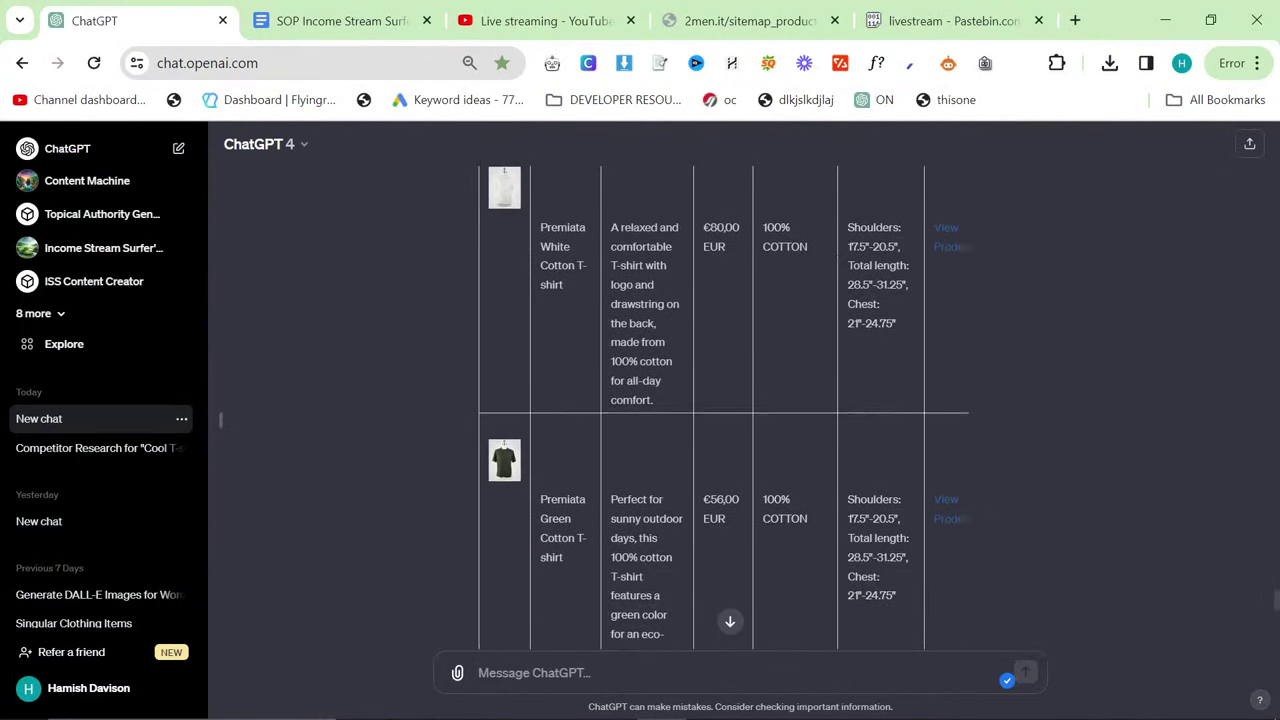
scroll(626, 496, up, 5)
scroll(626, 496, down, 10)
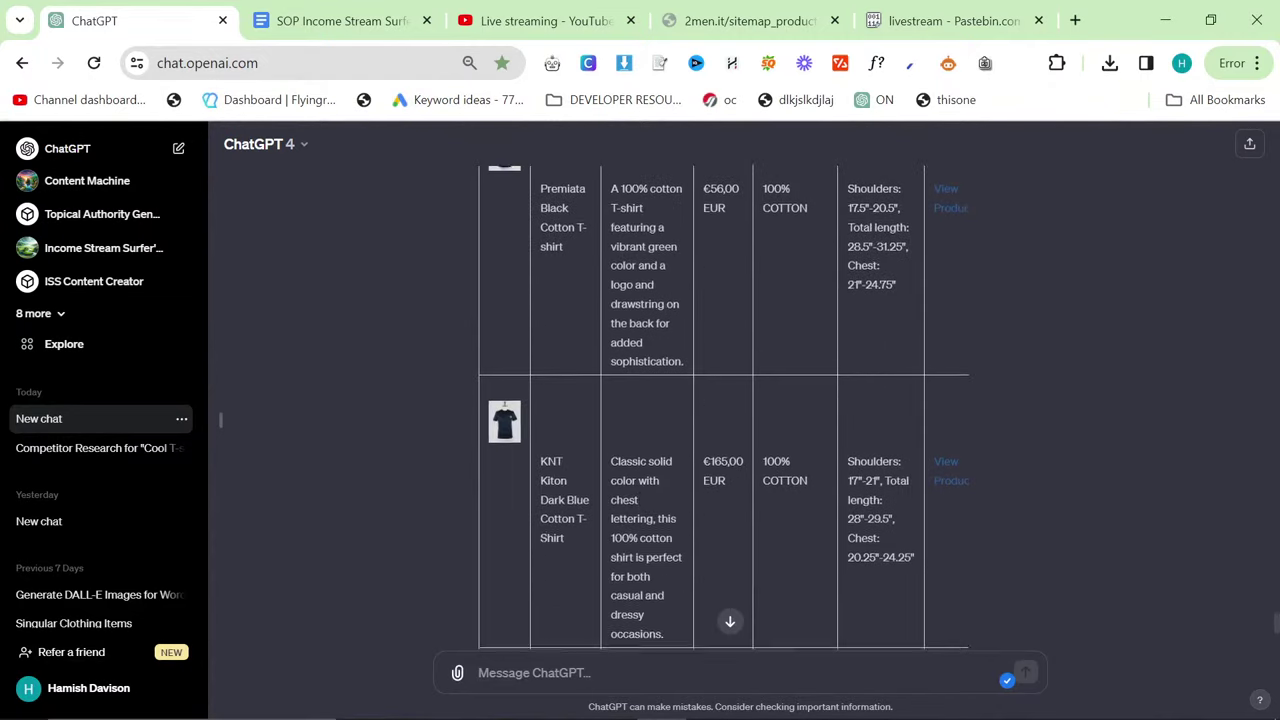
scroll(617, 640, down, 4)
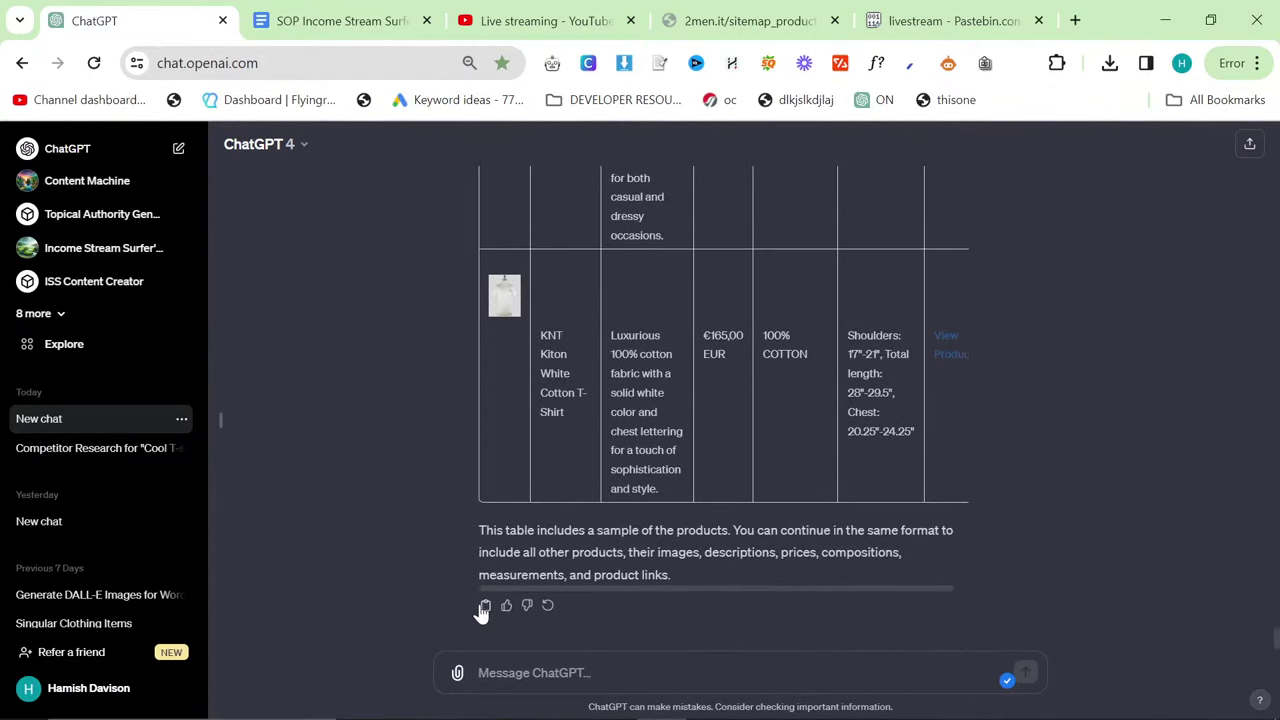
scroll(670, 547, up, 15)
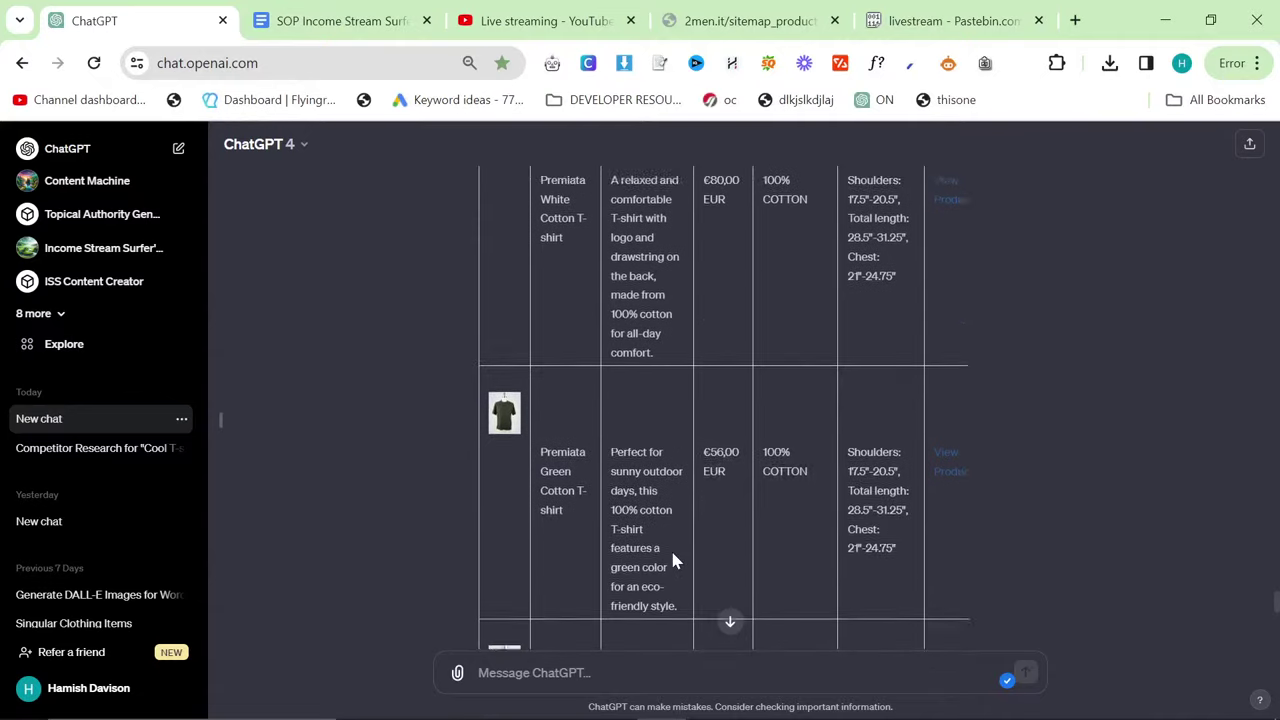
scroll(648, 530, down, 15)
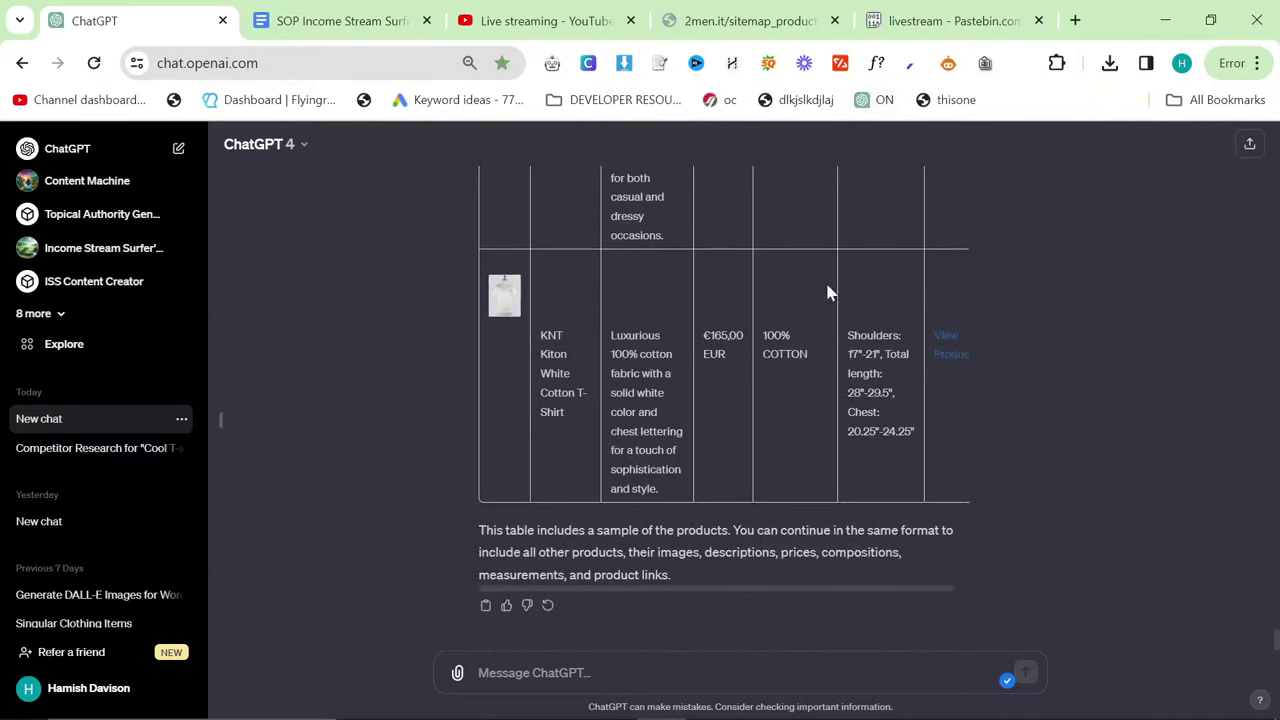
click(349, 28)
Select the SOP prompt from 'Do not use footnotes' through the full /collections link list
scroll(600, 450, down, 10)
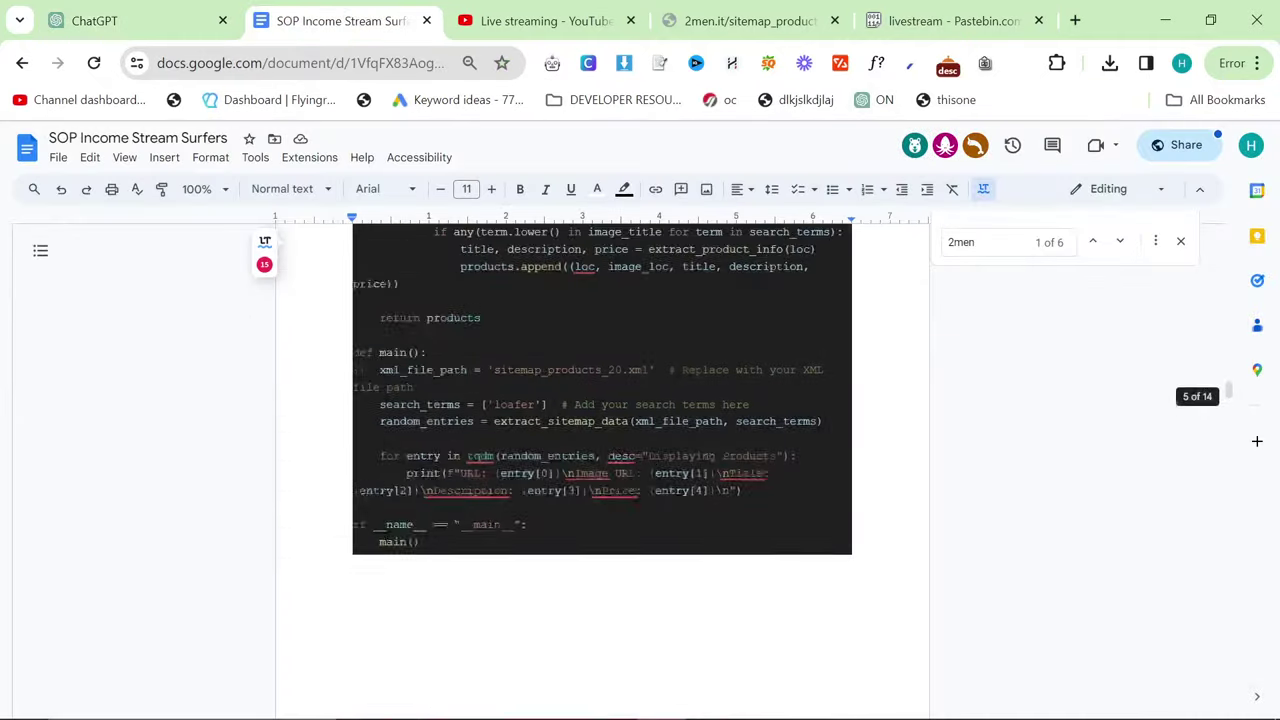
scroll(600, 450, up, 15)
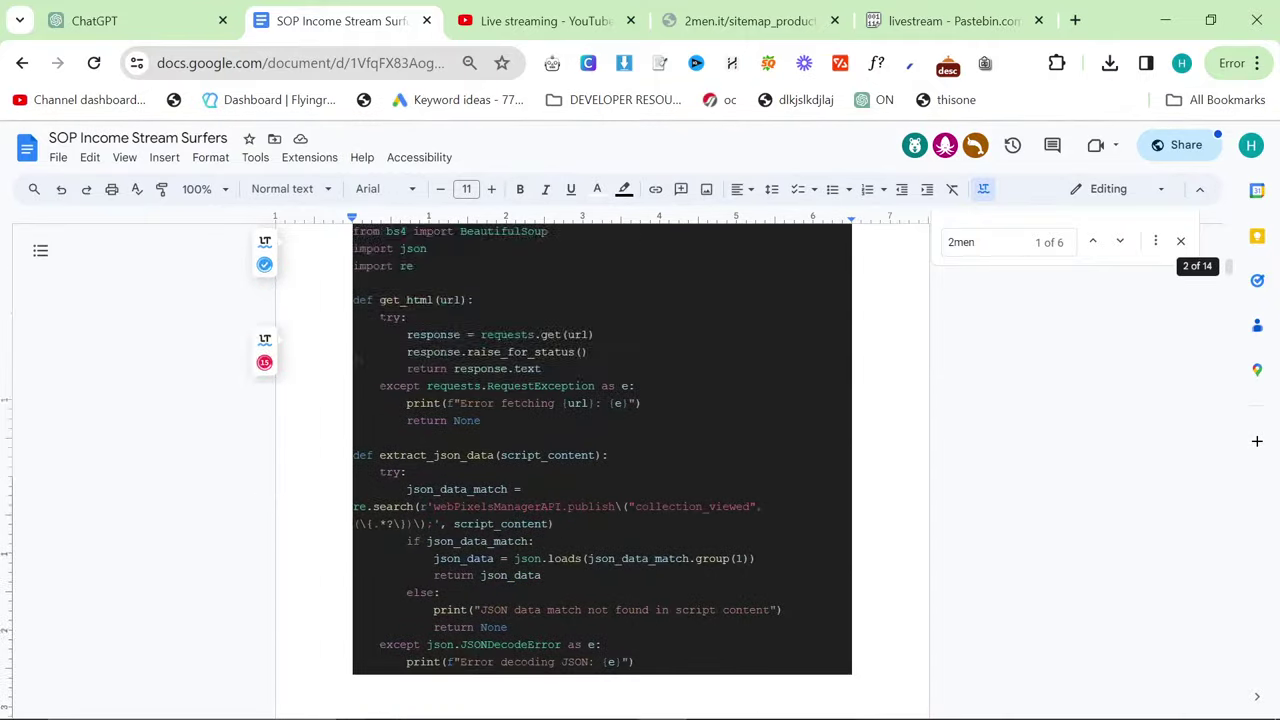
scroll(600, 450, down, 10)
scroll(600, 450, down, 15)
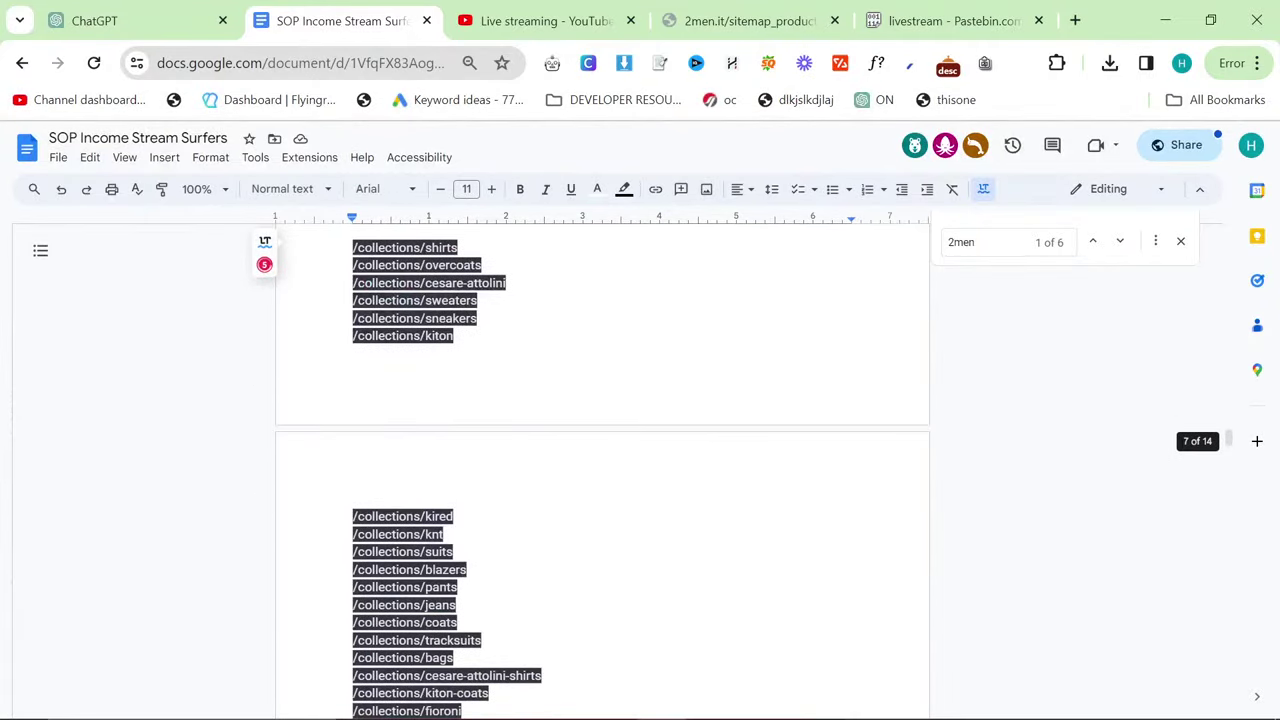
scroll(600, 450, up, 3)
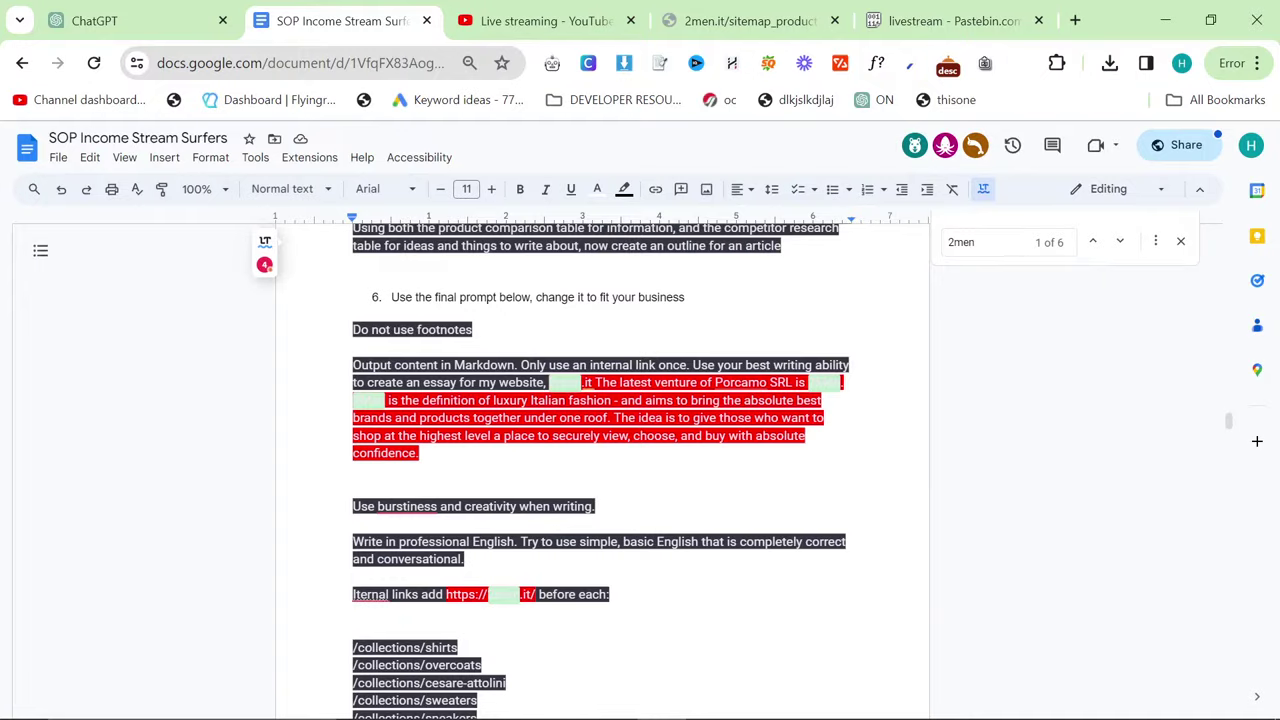
drag(352, 329, 576, 550)
scroll(480, 400, down, 8)
scroll(480, 311, down, 20)
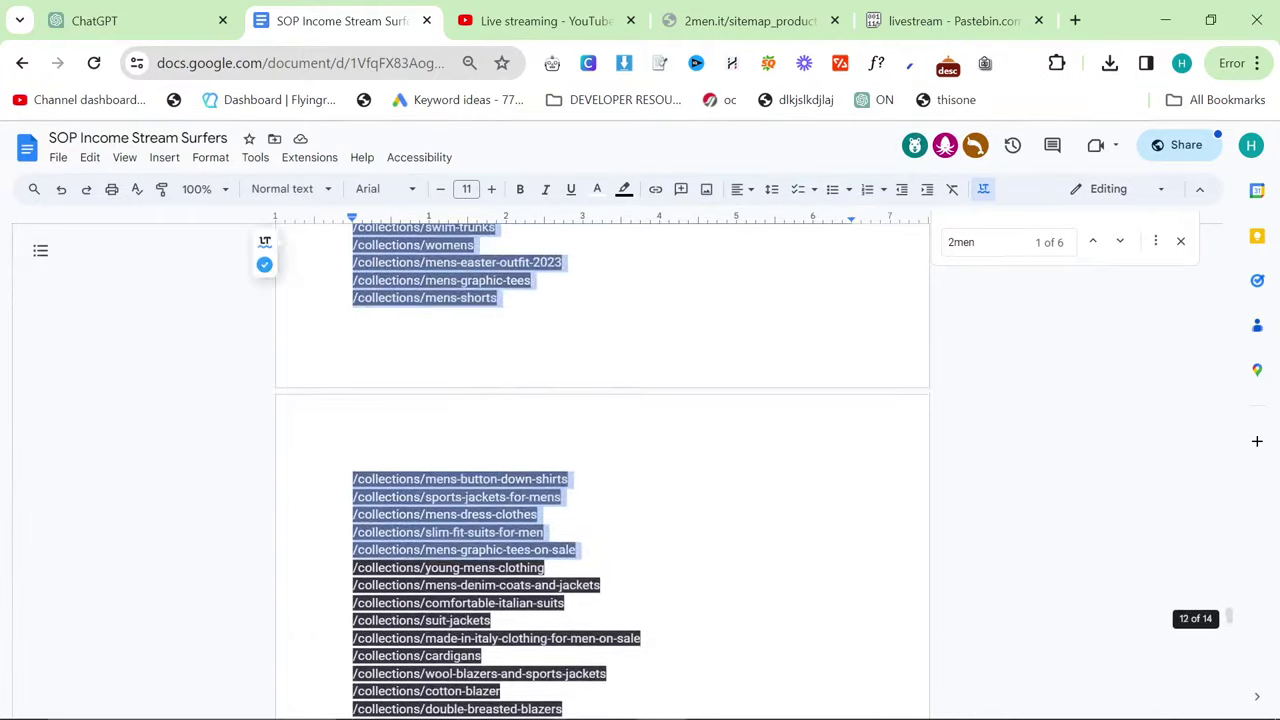
scroll(600, 470, down, 15)
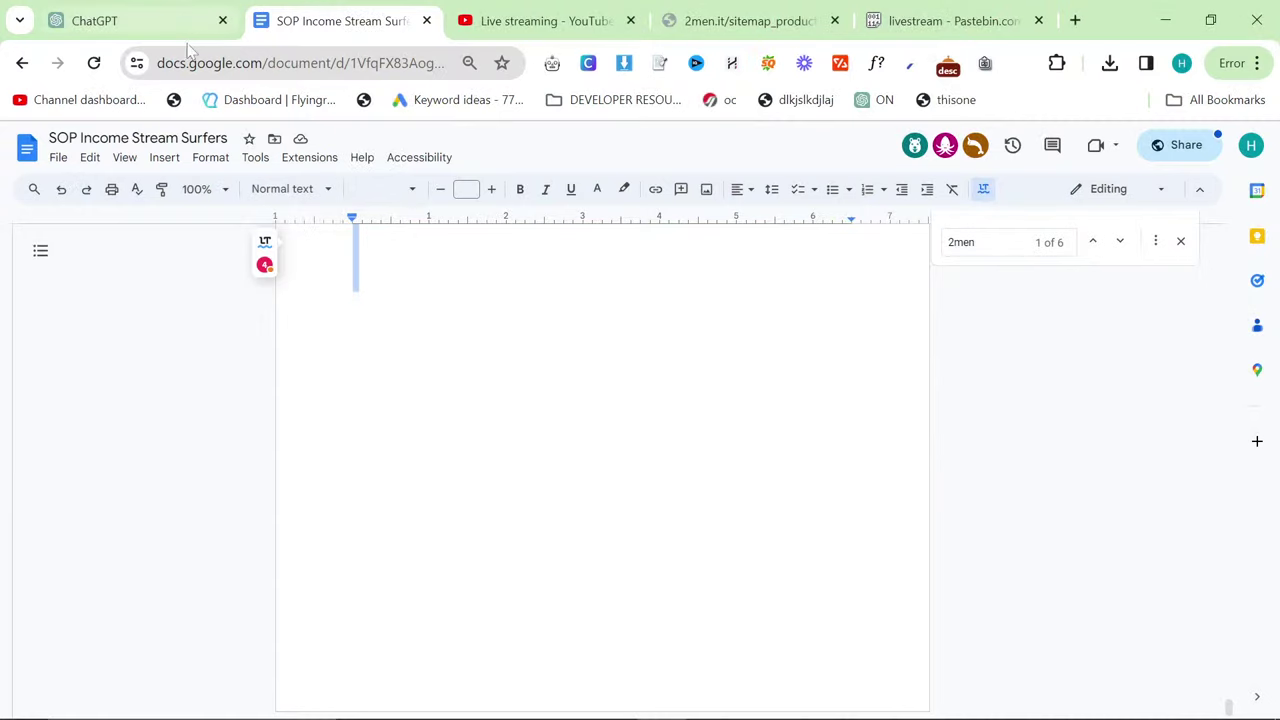
Ask ChatGPT to write 'The Coolest T-Shirts For Men in 2024', pasting the SOP rules and /collections links
key(ctrl+1)
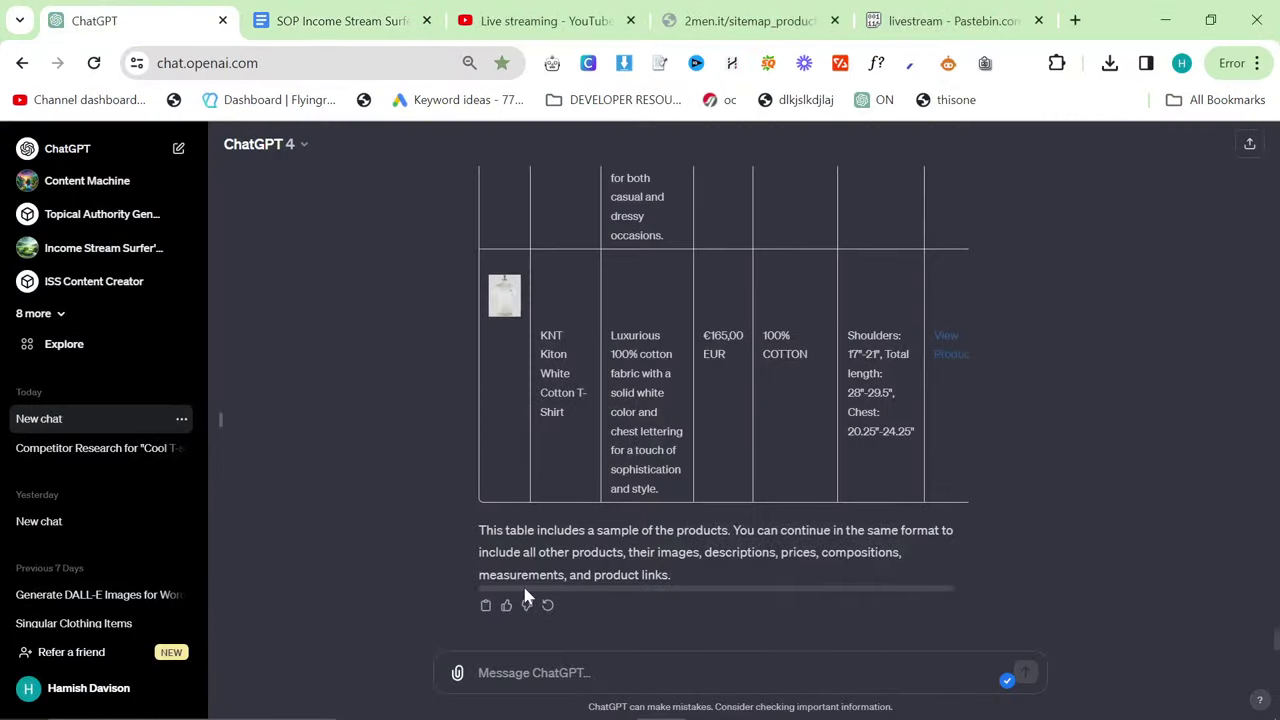
text(Now write an article "The Coolest T-Shirts For Men in 2024)
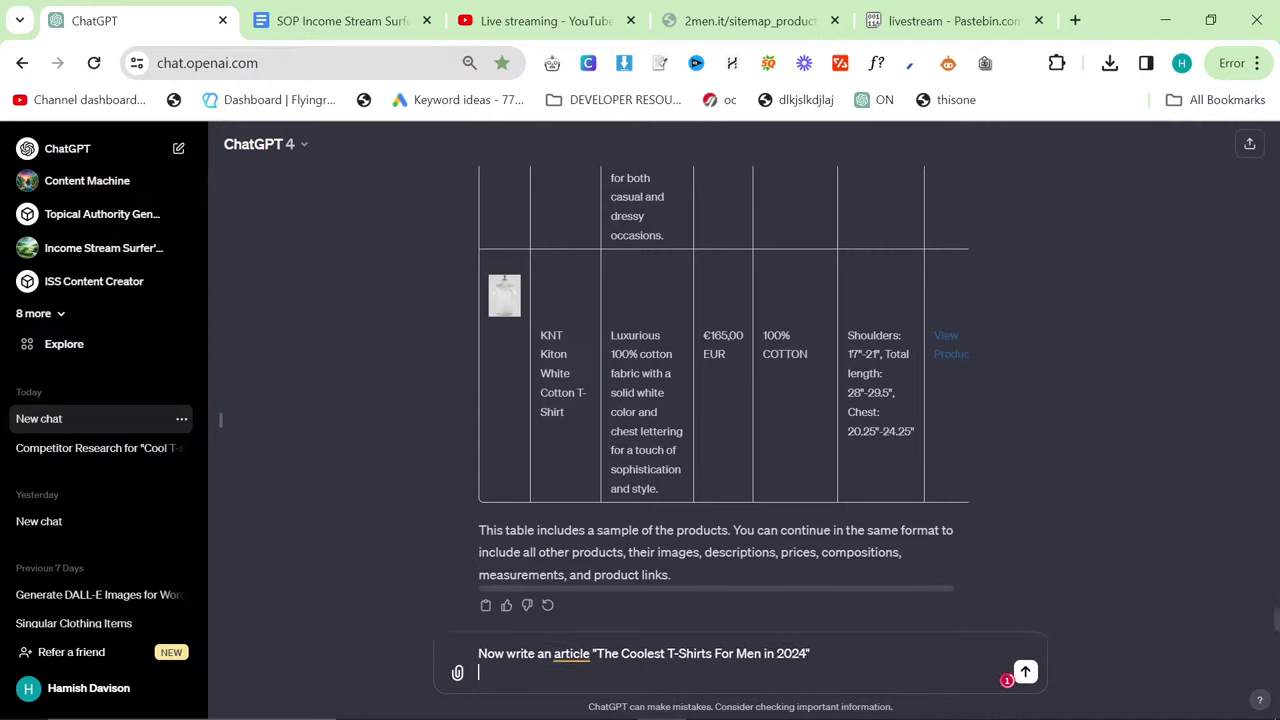
key(shift+Return)
key(ctrl+v)
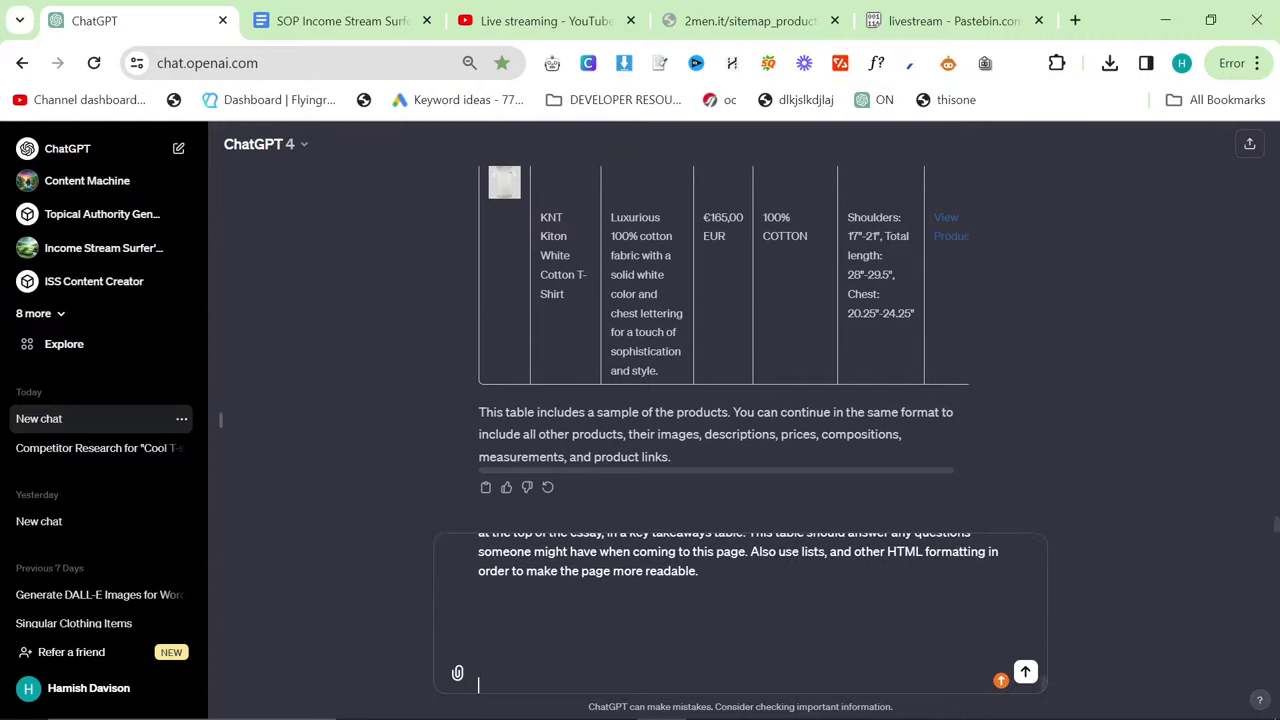
key(ctrl+v)
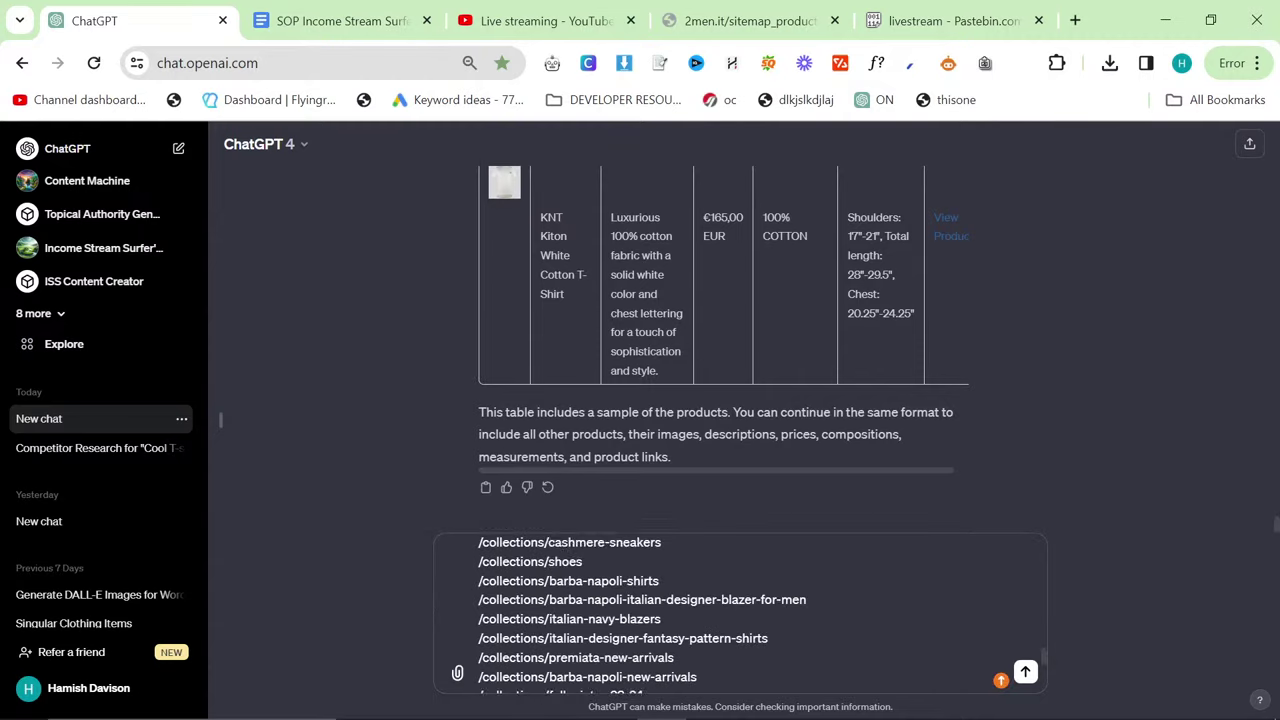
scroll(740, 612, up, 15)
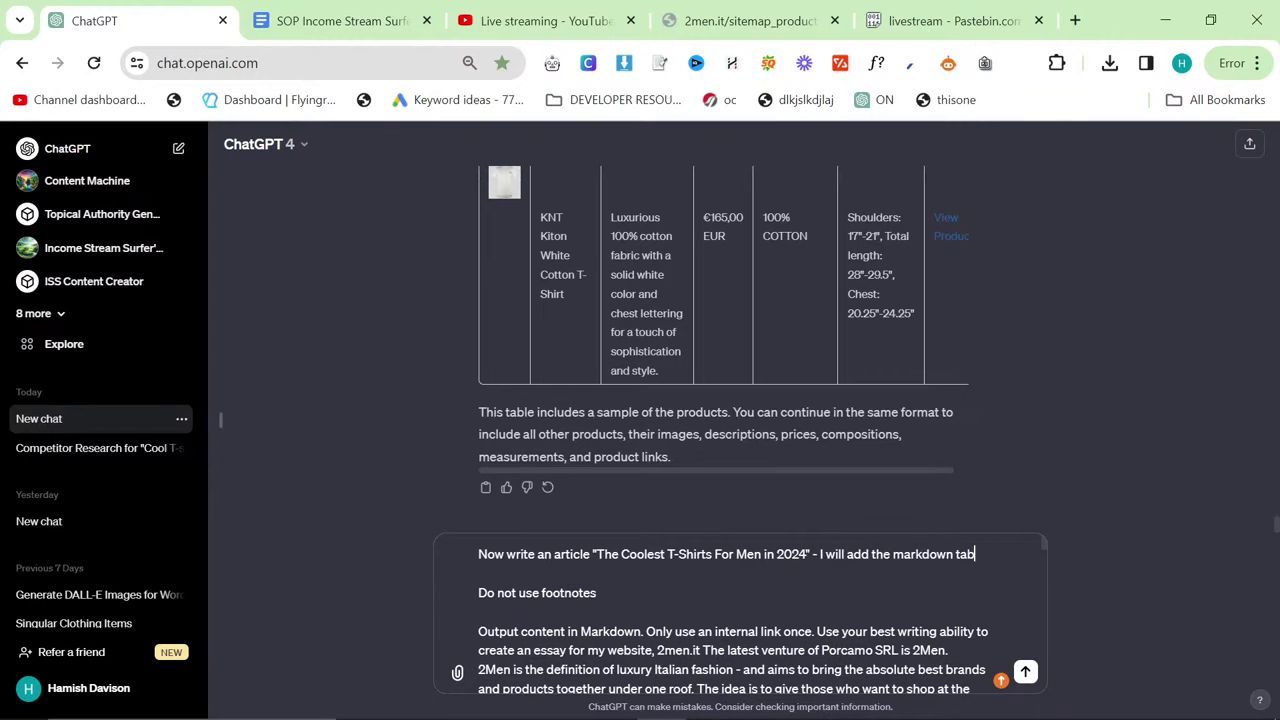
text(after)
key(Return)
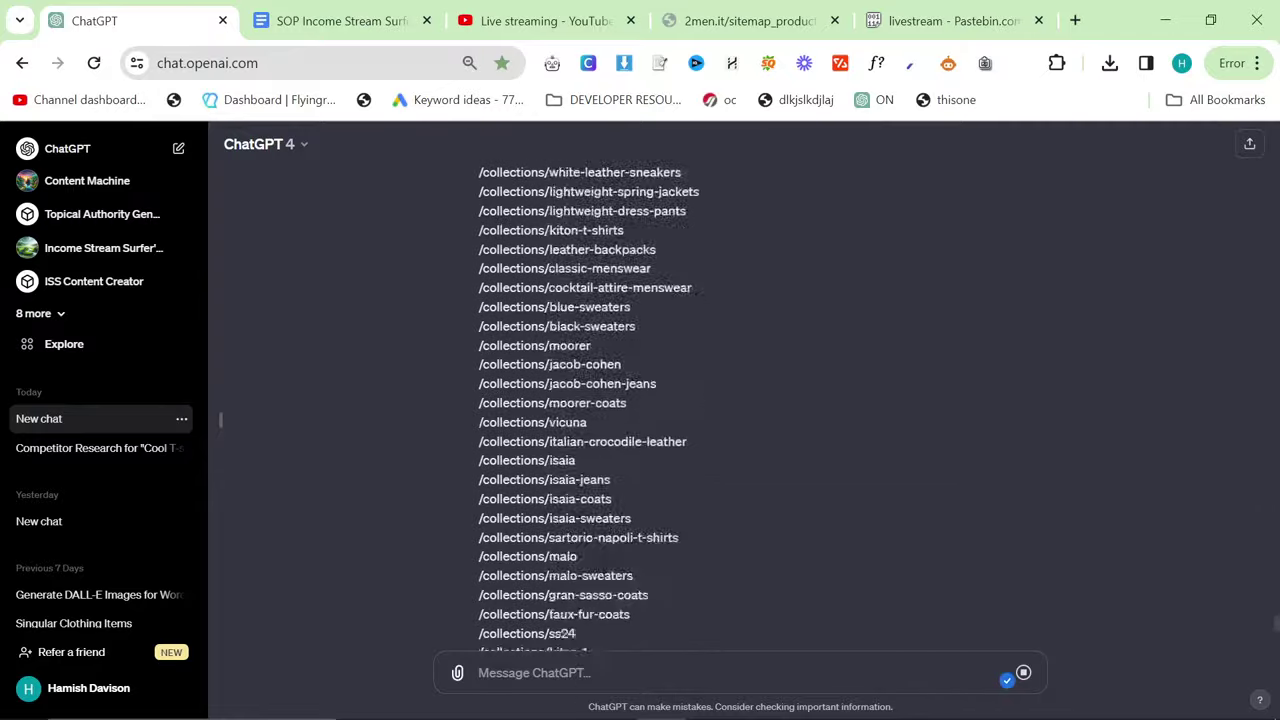
Look up the markdowntohtml converter site in the spare Pastebin tab
scroll(798, 439, up, 10)
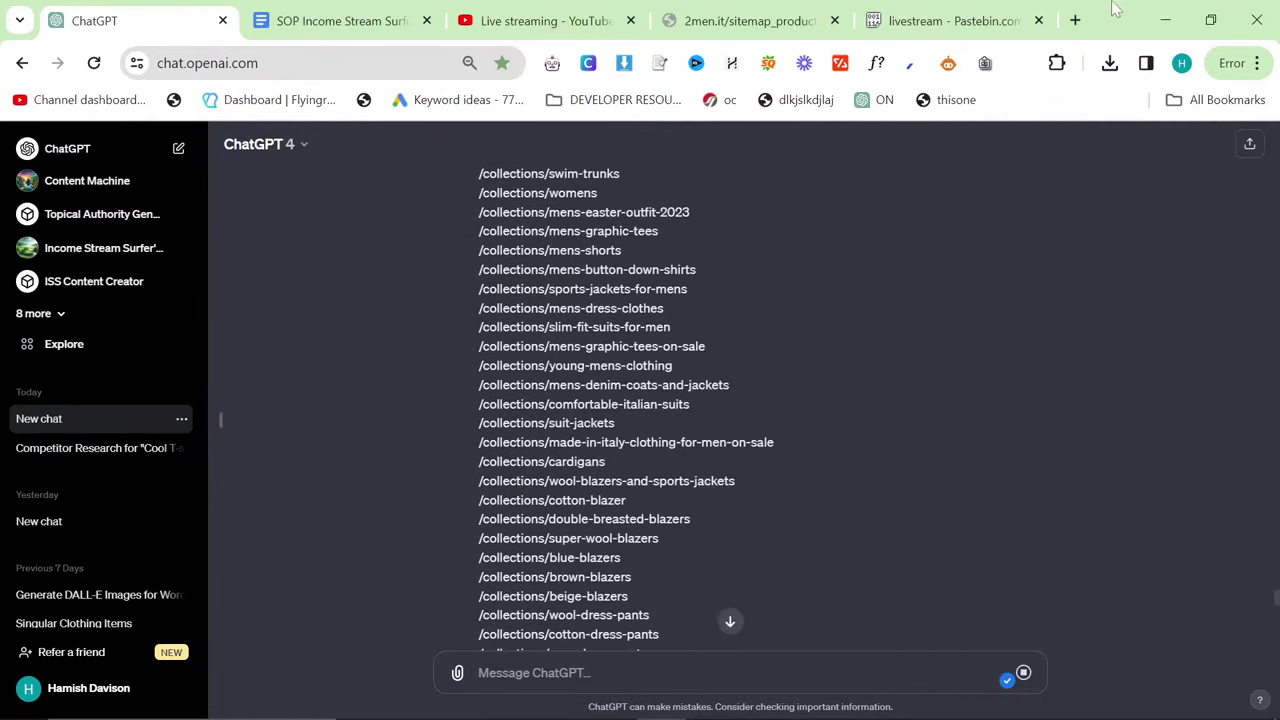
click(940, 20)
key(ctrl+l)
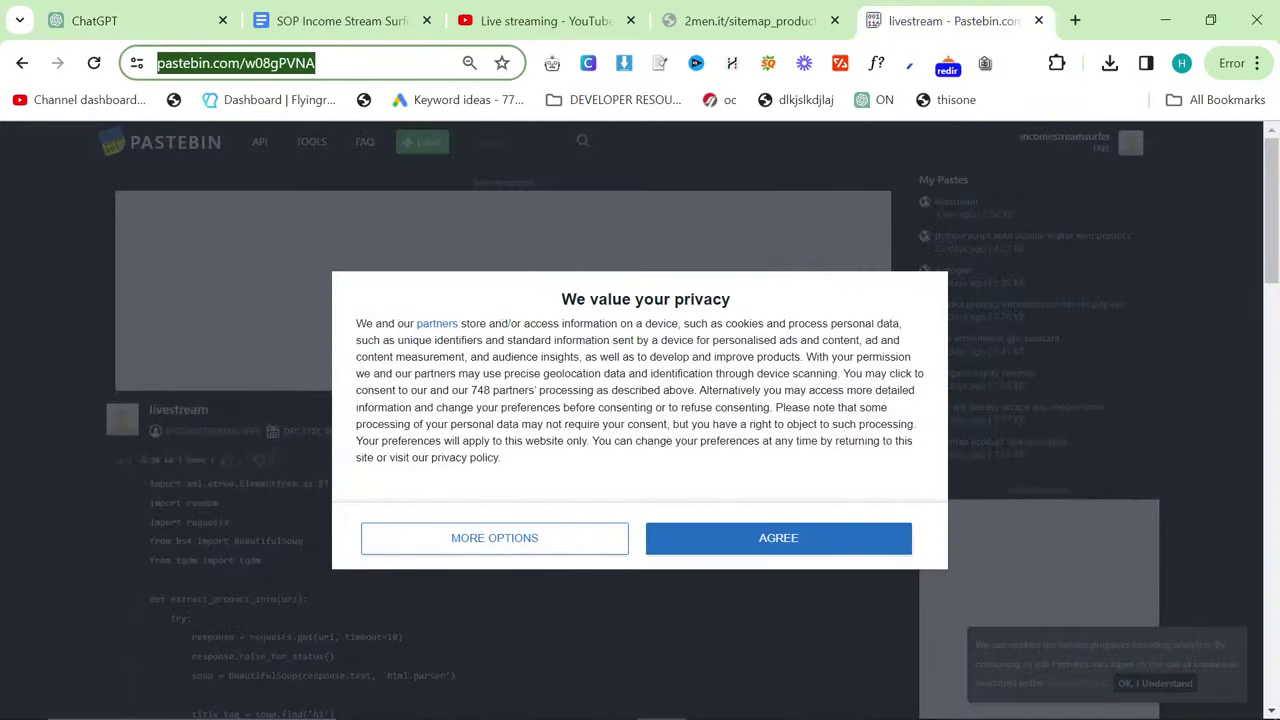
text(markdowntohtml)
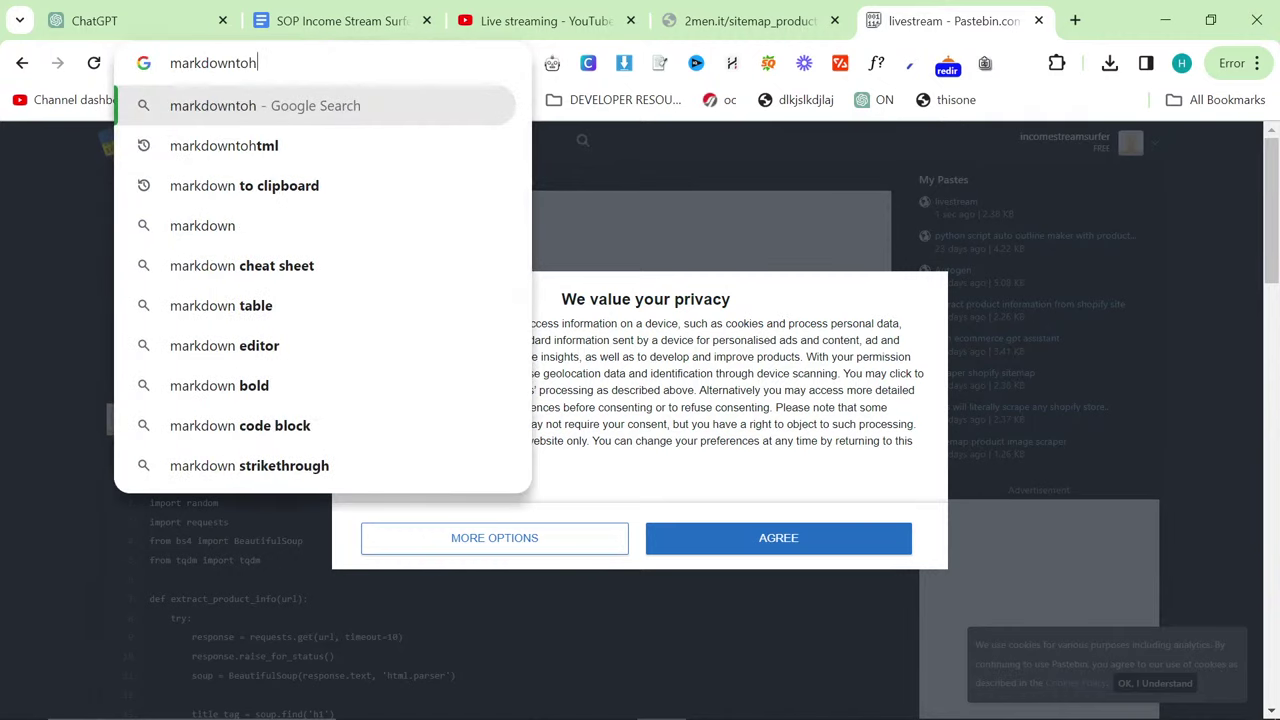
key(Return)
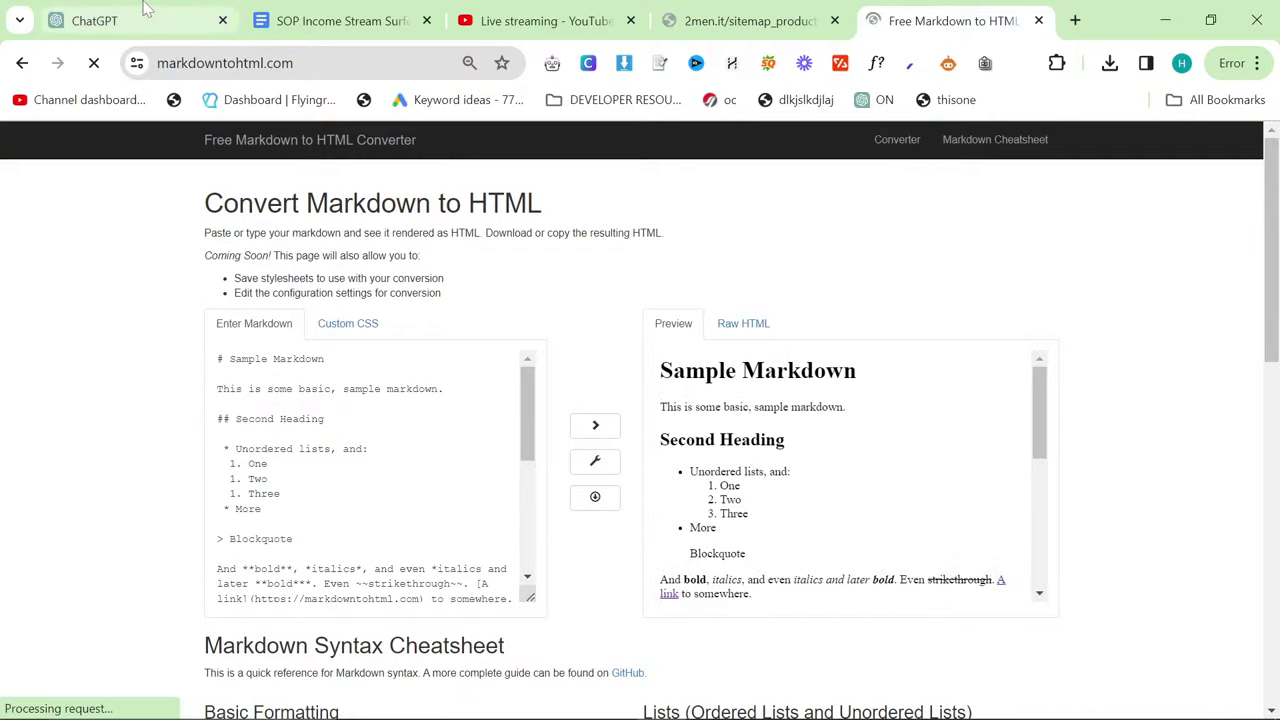
Scroll back through the ChatGPT conversation to the product table markdown
key(ctrl+1)
scroll(767, 462, up, 10)
scroll(757, 442, up, 15)
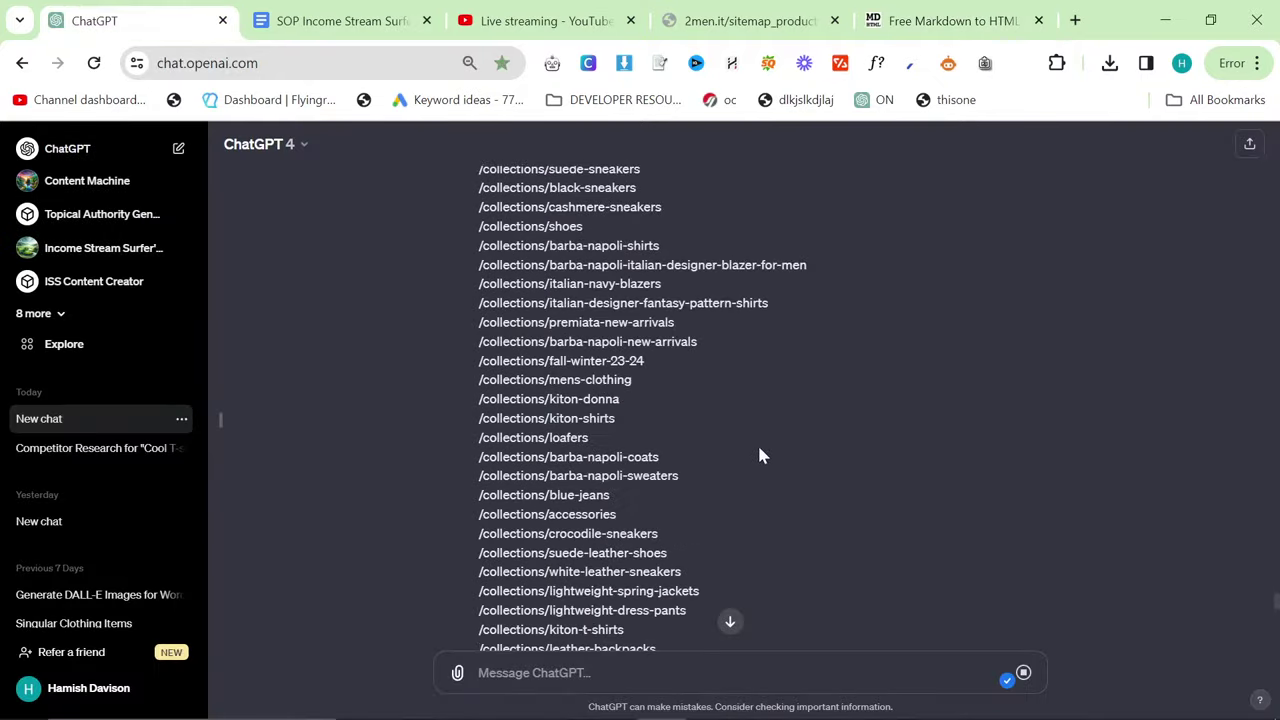
scroll(957, 452, up, 15)
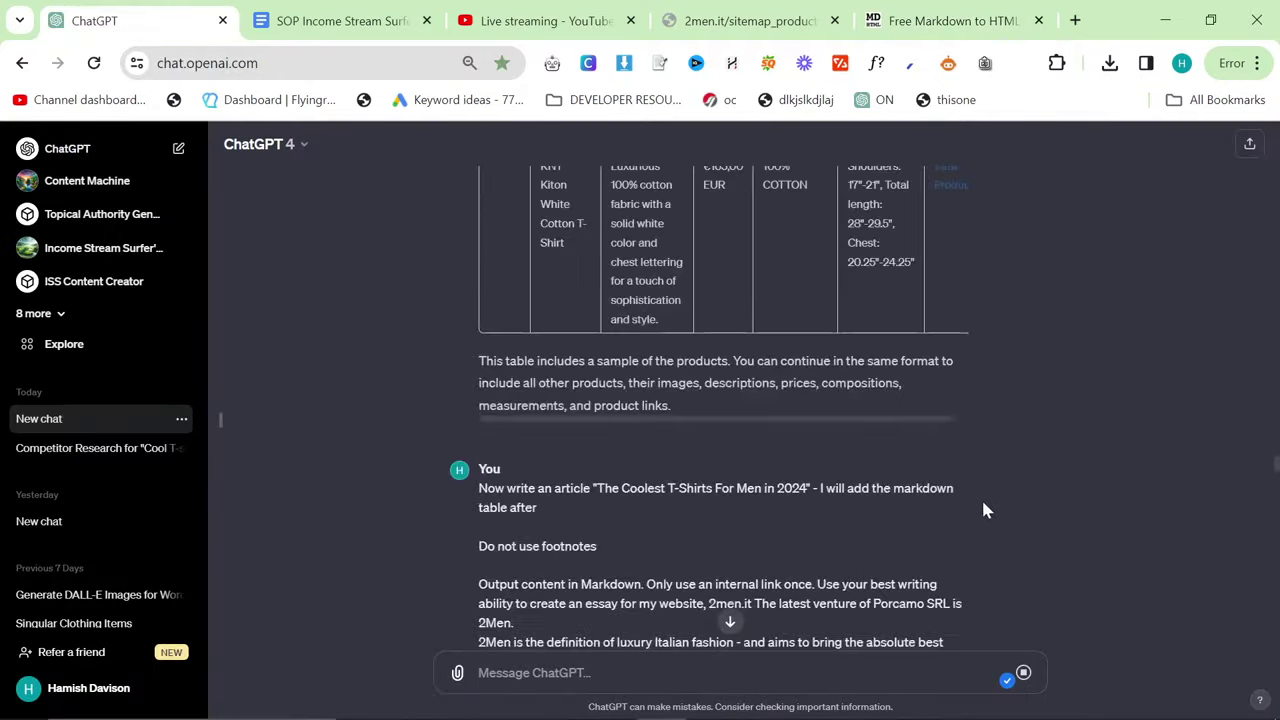
scroll(986, 494, down, 8)
scroll(570, 485, up, 1)
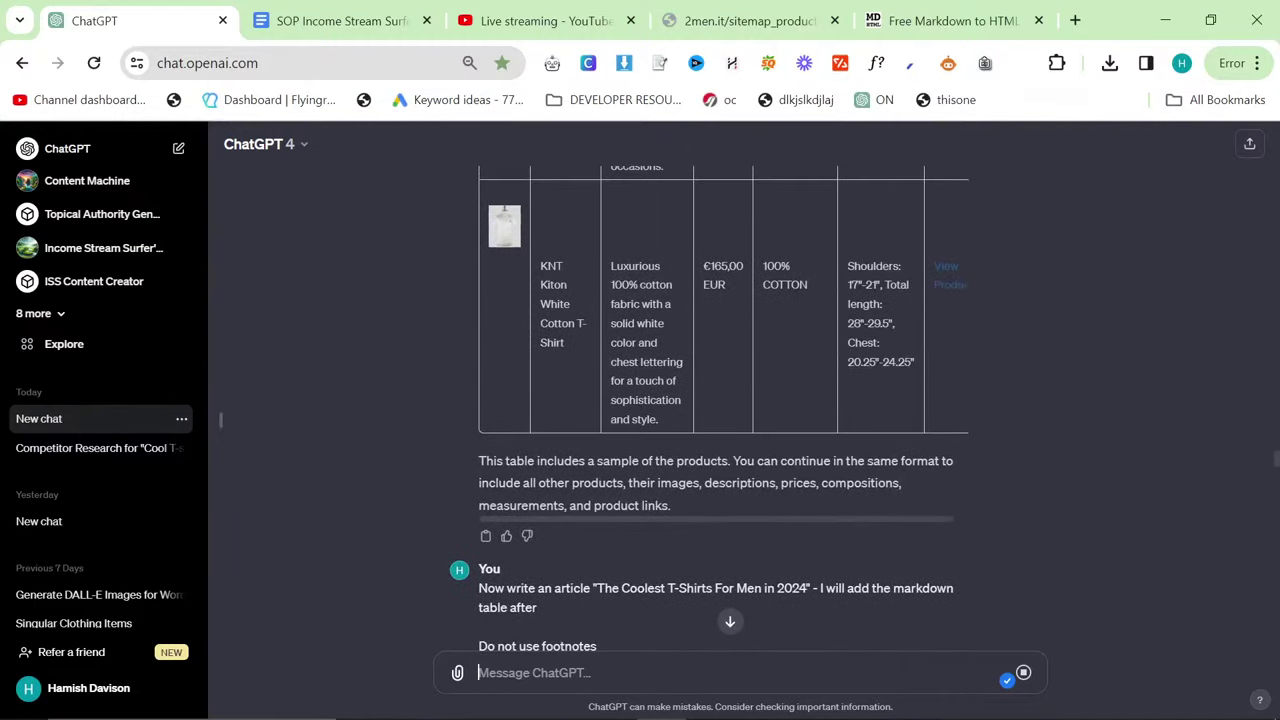
Replace the converter's sample markdown with the T-shirt product table and return to ChatGPT
click(950, 20)
click(346, 448)
key(ctrl+a)
key(ctrl+v)
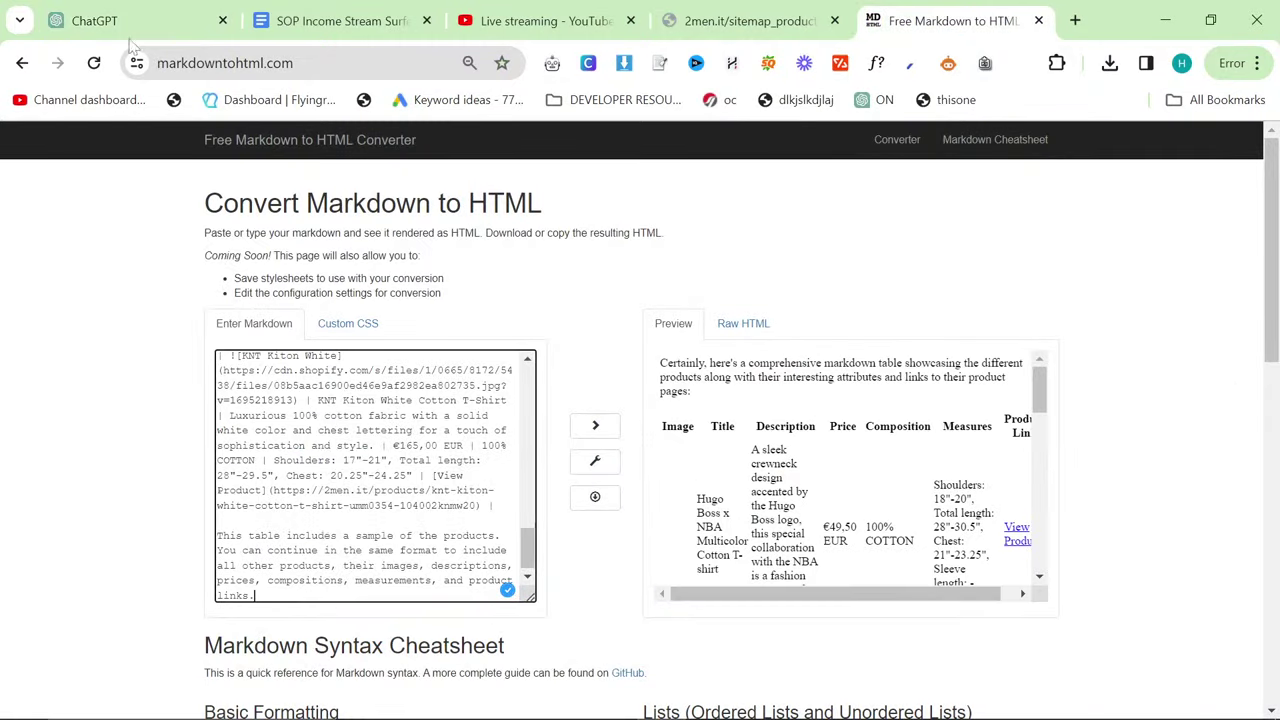
click(131, 20)
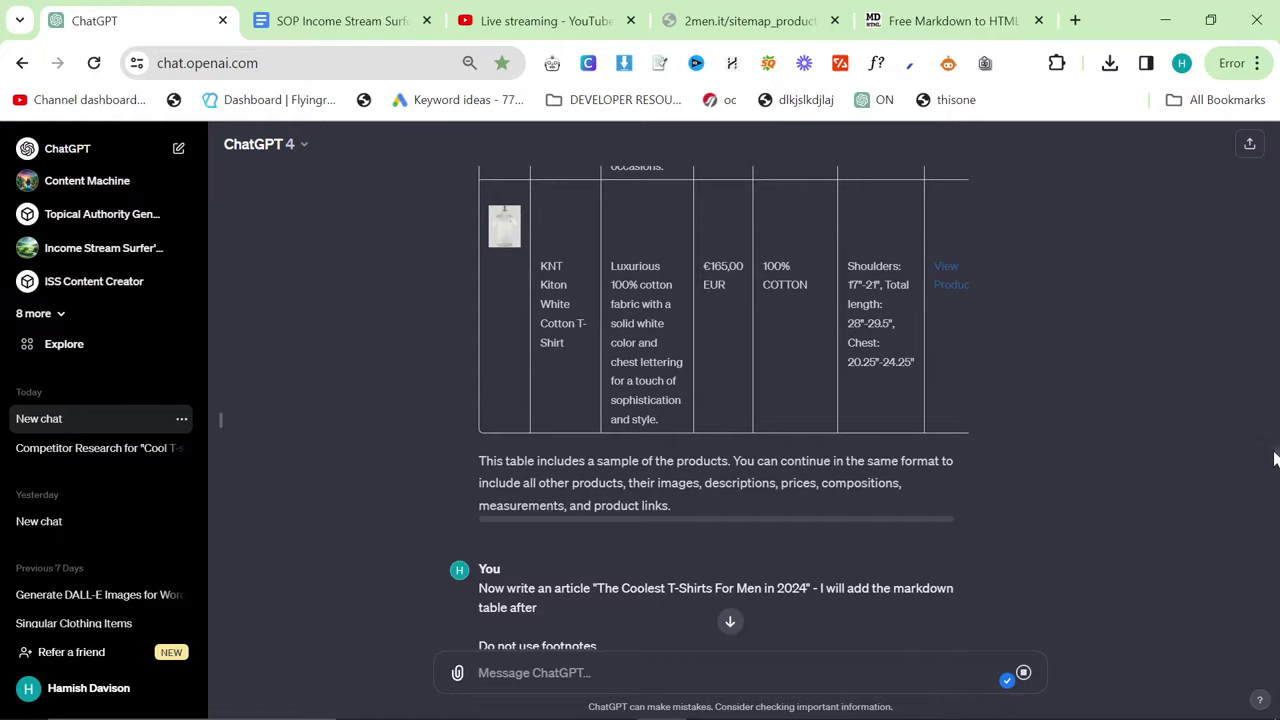
Follow the streaming T-shirt article to its conclusion and copy the finished text
scroll(1273, 458, down, 15)
scroll(859, 524, up, 8)
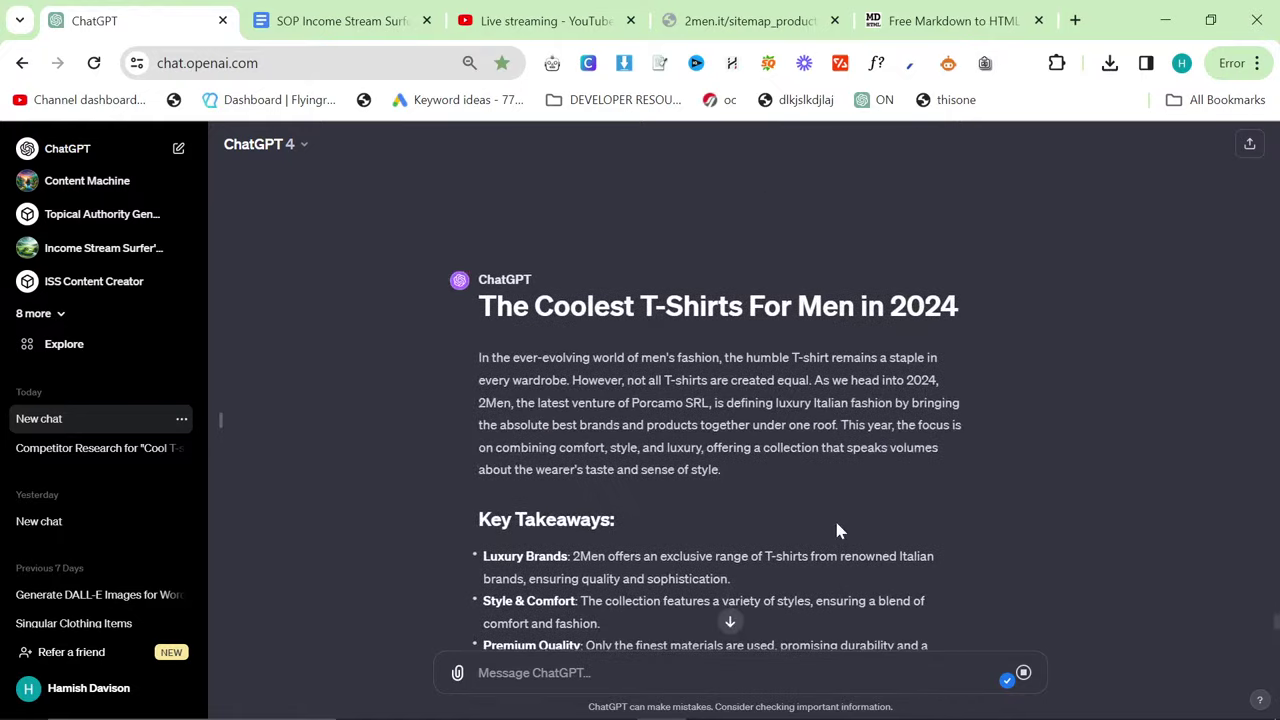
scroll(838, 530, up, 10)
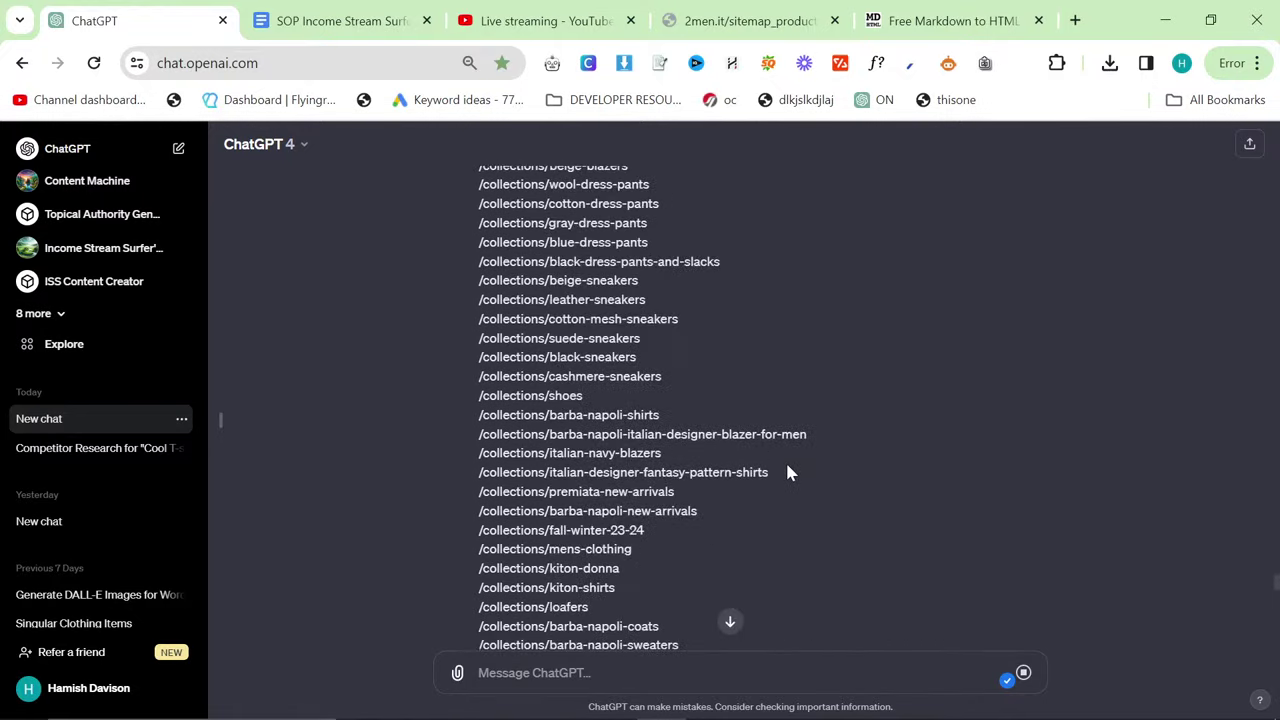
click(730, 621)
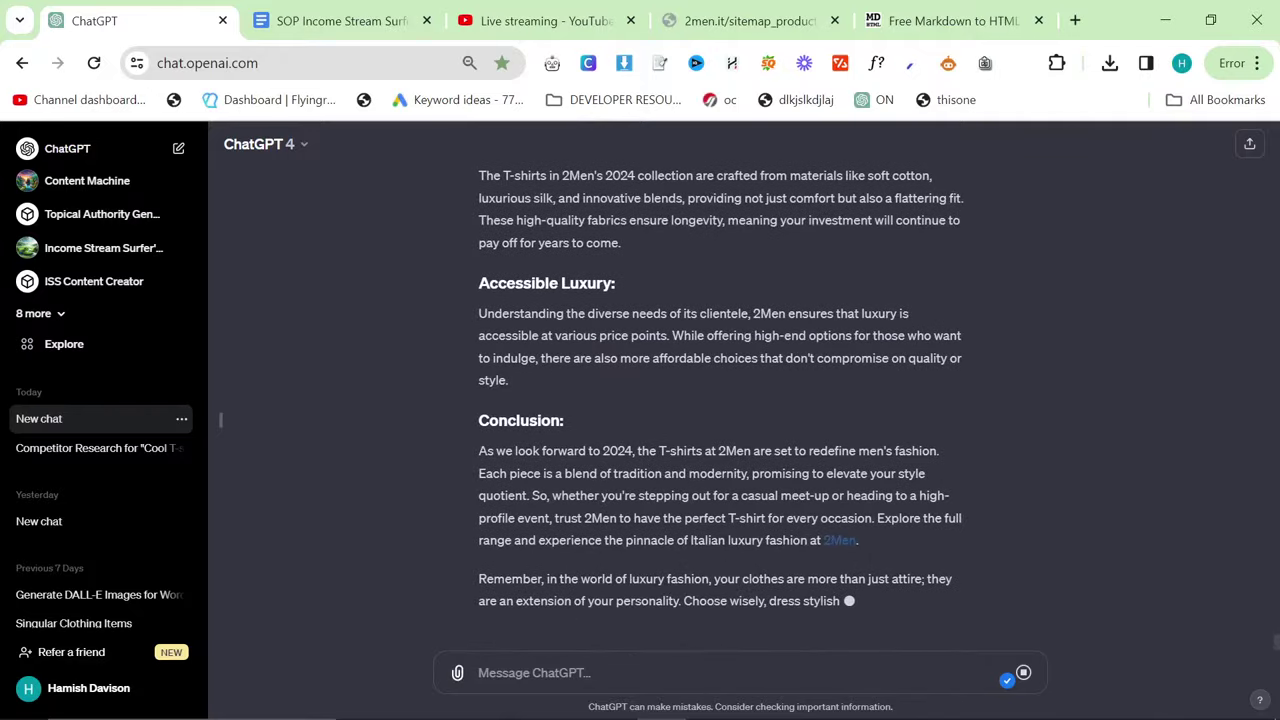
scroll(718, 427, up, 2)
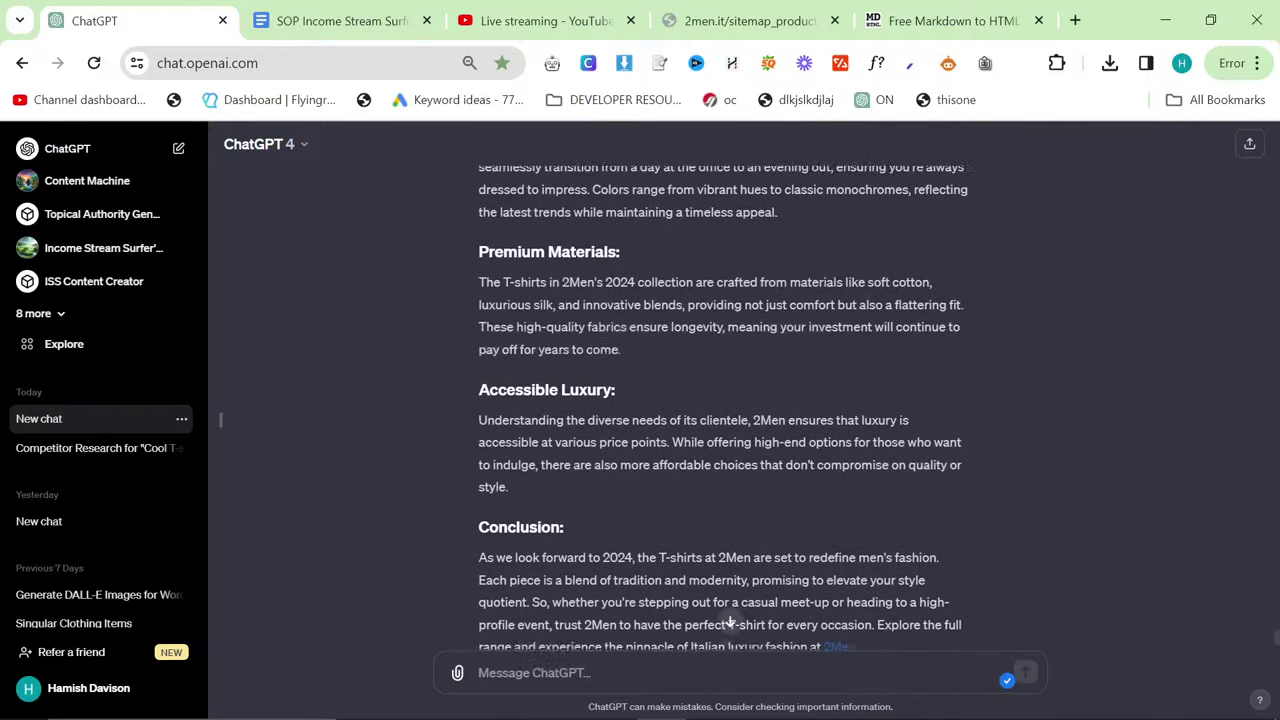
scroll(714, 491, down, 2)
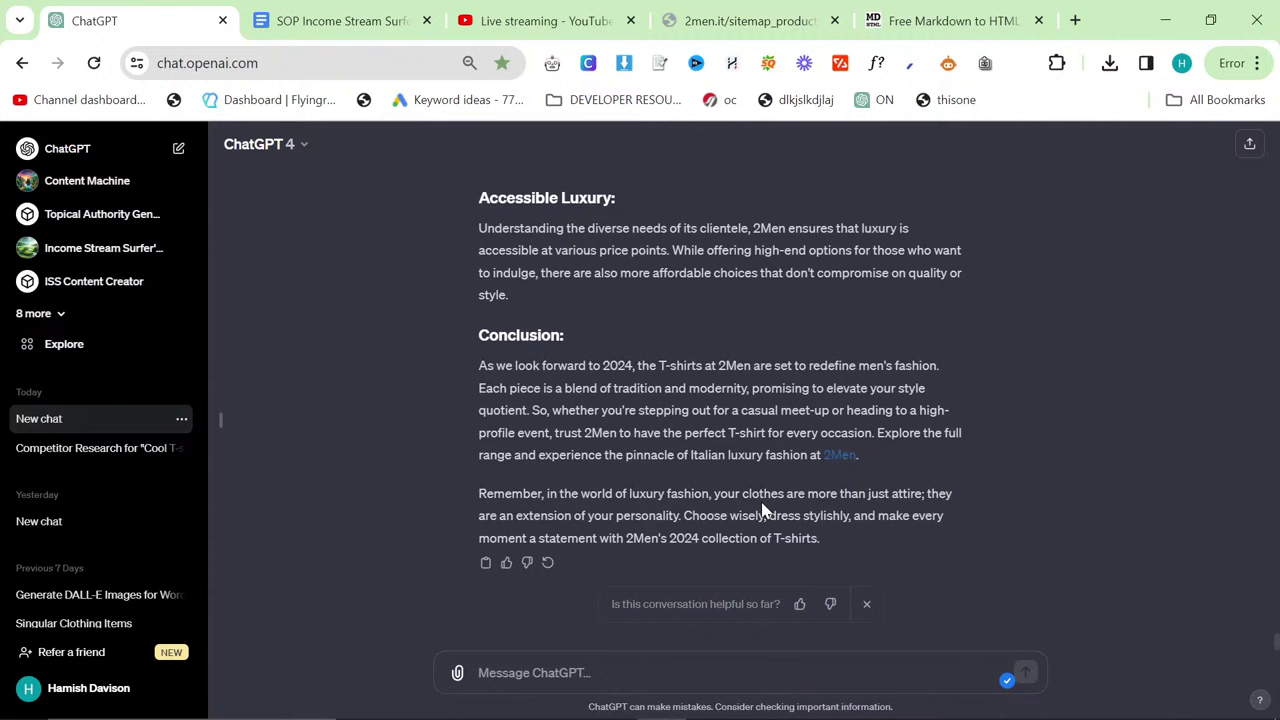
scroll(661, 479, up, 6)
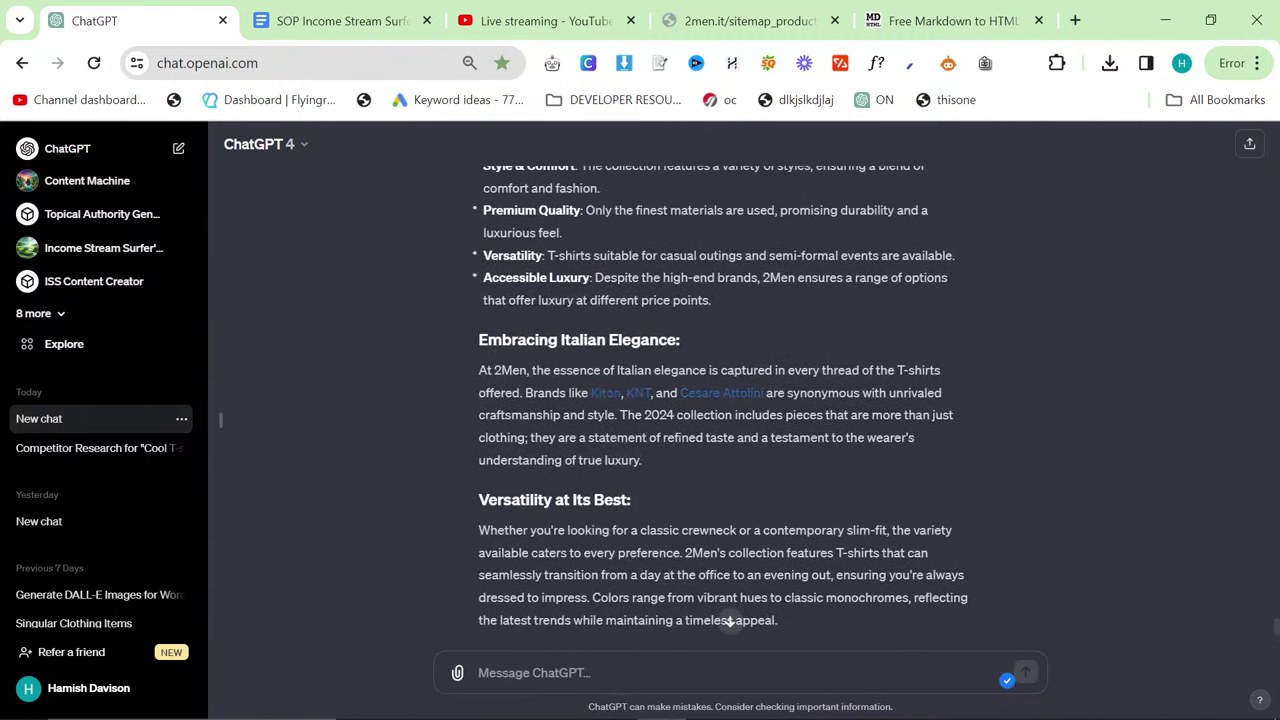
scroll(700, 500, up, 2)
scroll(657, 383, down, 3)
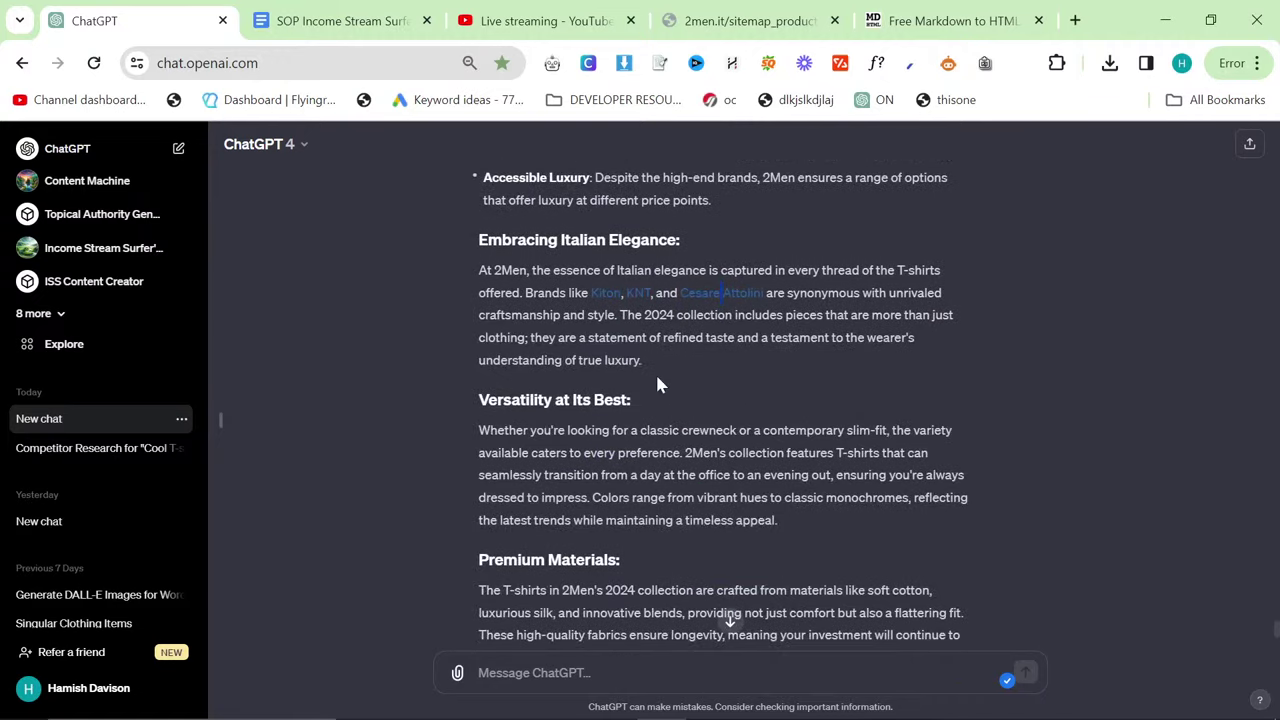
scroll(729, 614, up, 10)
click(730, 620)
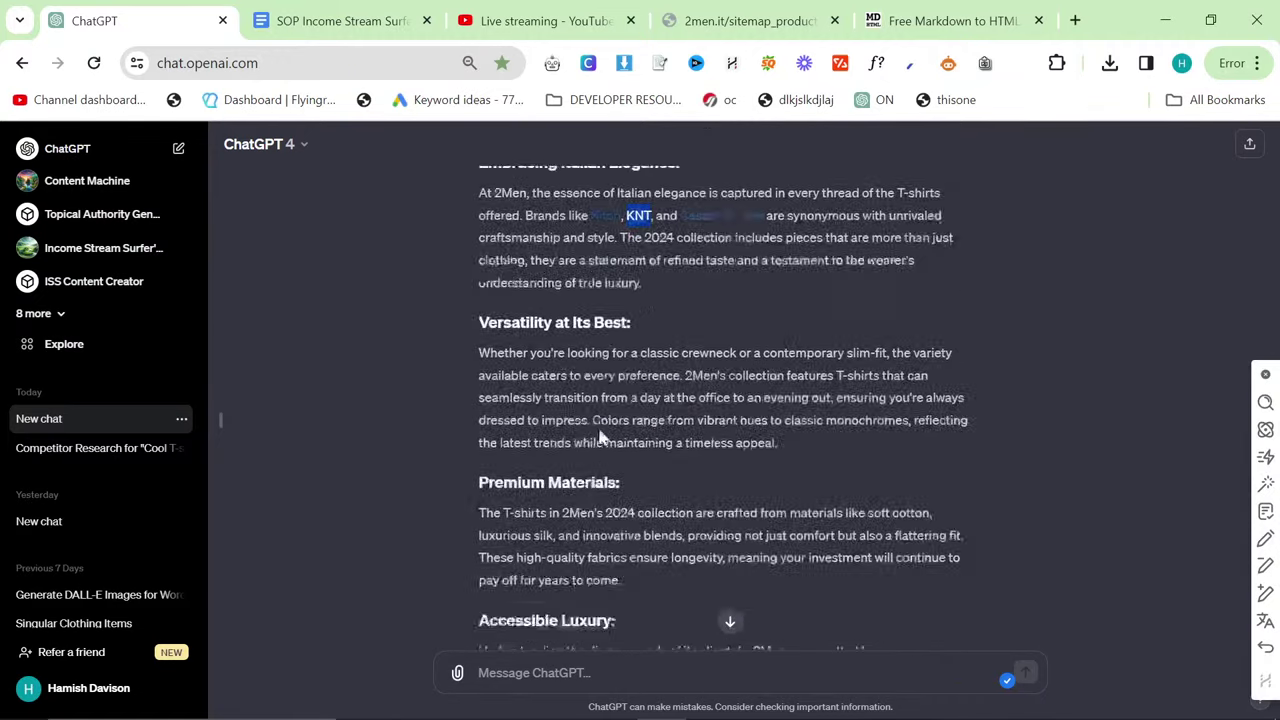
Paste the copied article into the converter in place of the intro paragraph above the table
click(950, 20)
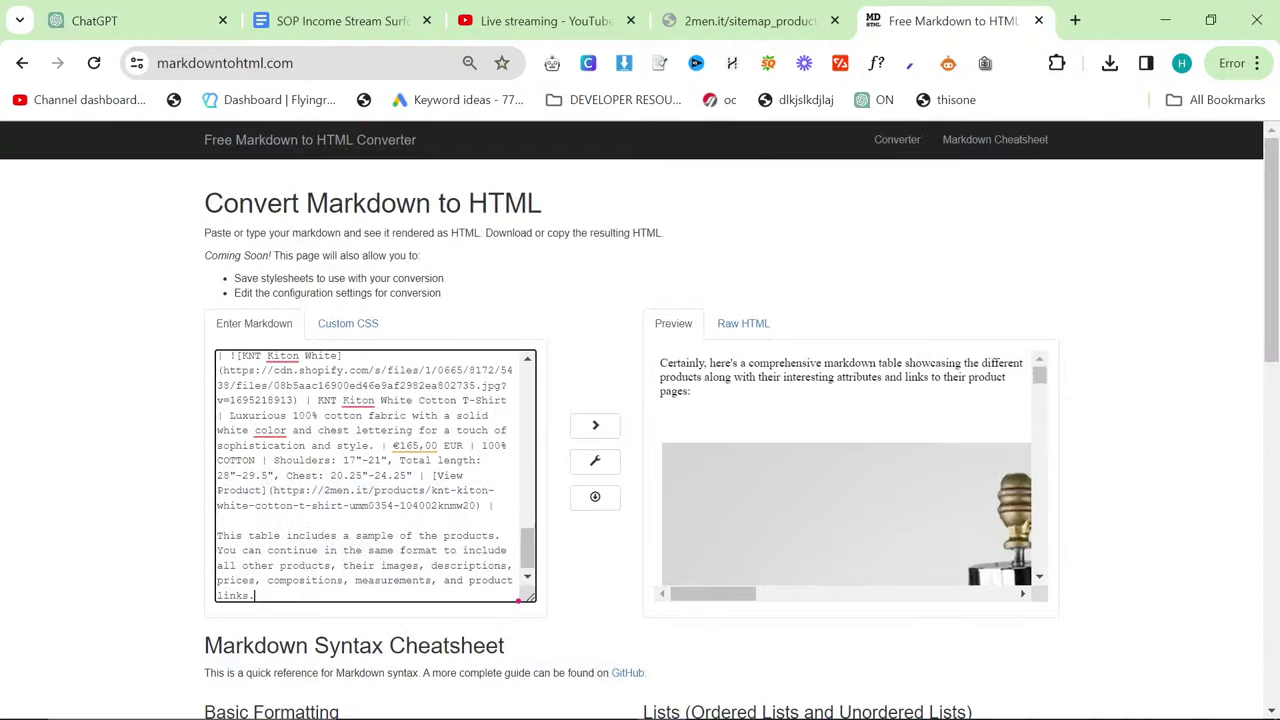
scroll(375, 475, up, 5)
drag(346, 403, 163, 340)
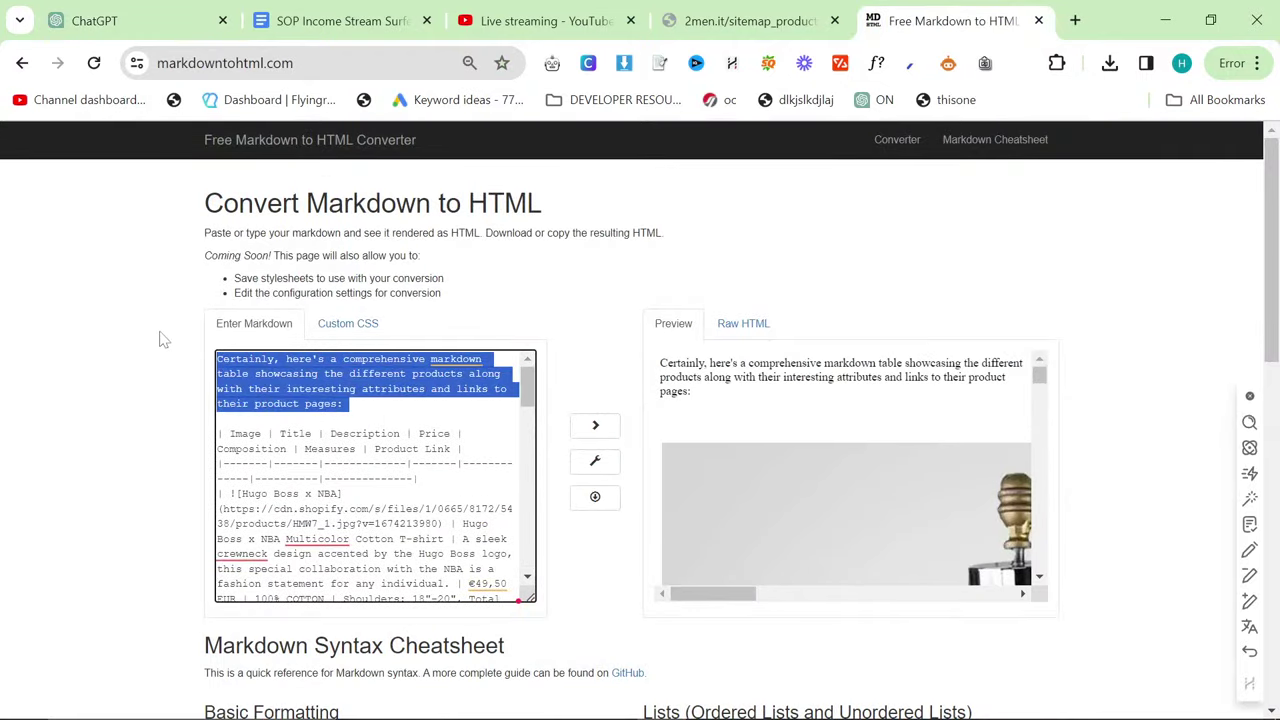
key(ctrl+v)
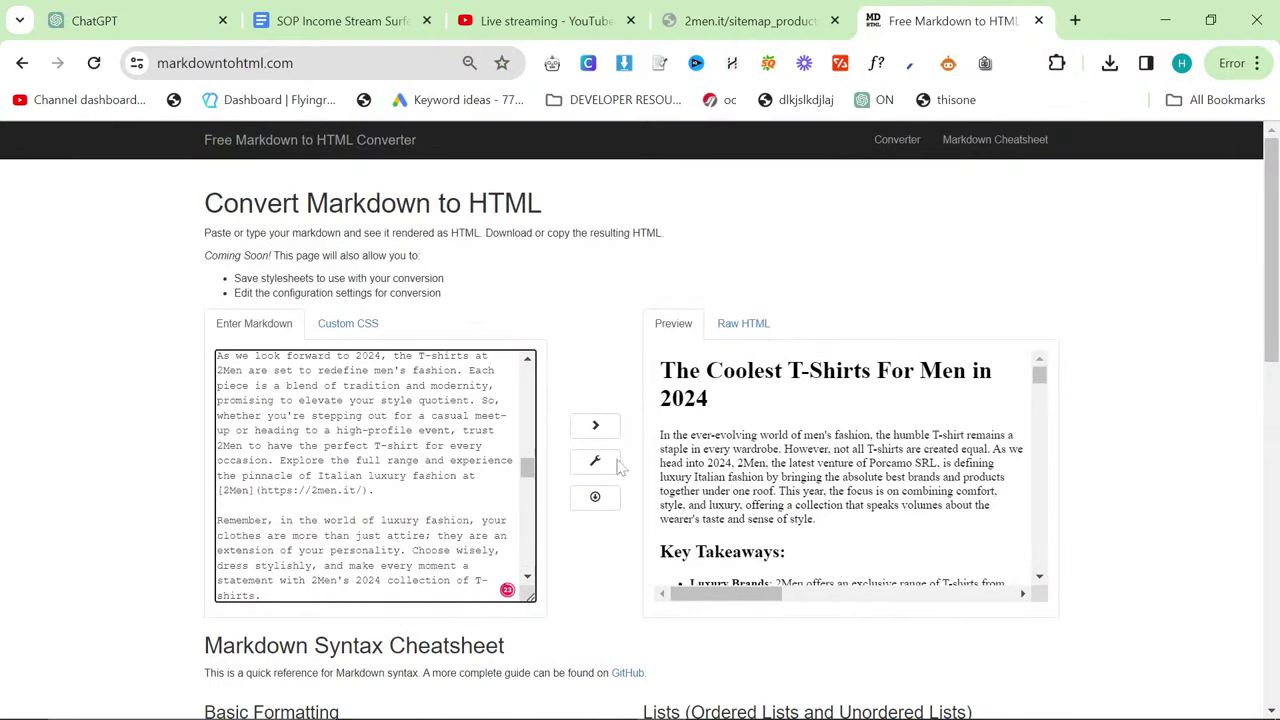
Search for 'remember' and add an empty line after the Remember paragraph
scroll(843, 500, down, 10)
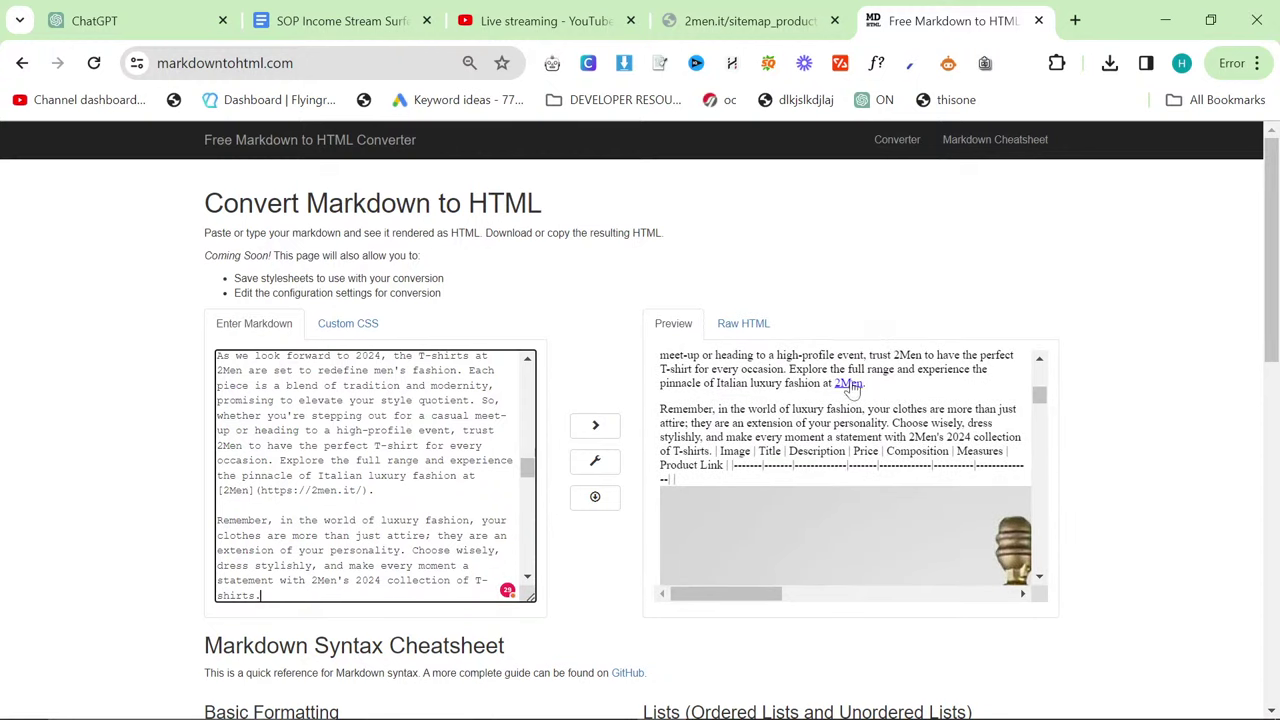
scroll(849, 388, up, 3)
scroll(849, 388, down, 6)
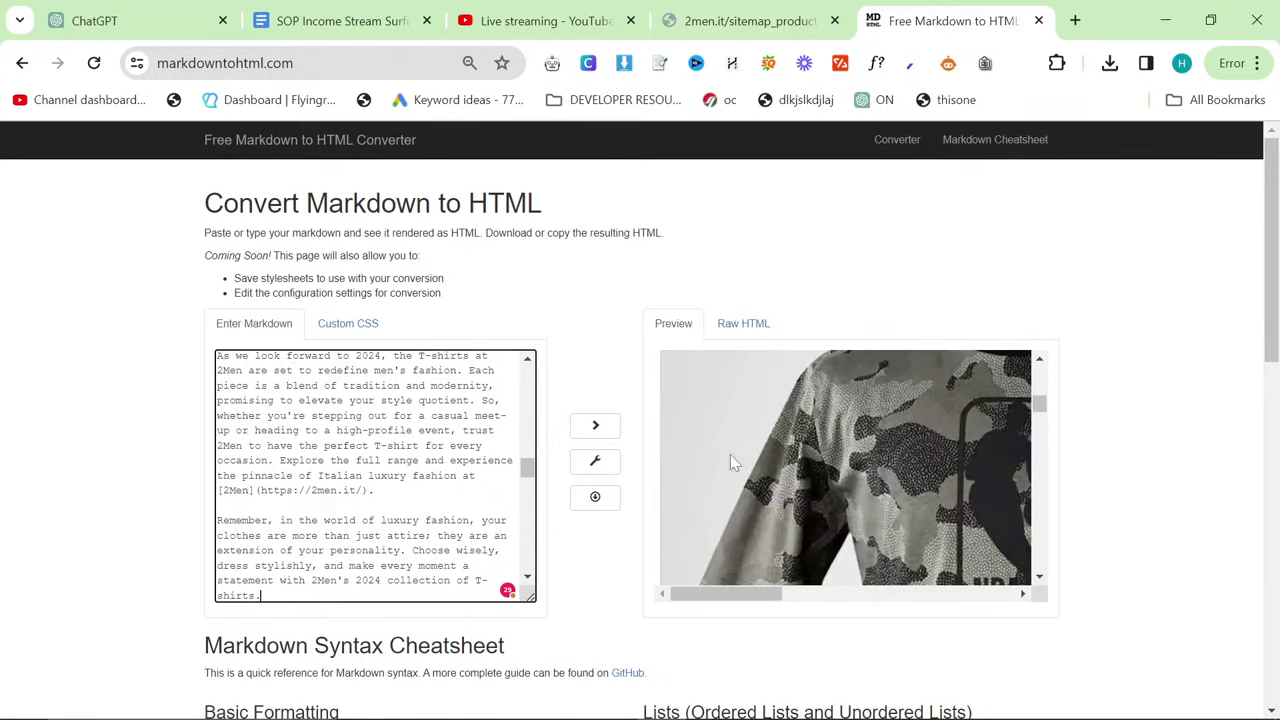
scroll(370, 475, up, 5)
text(remember)
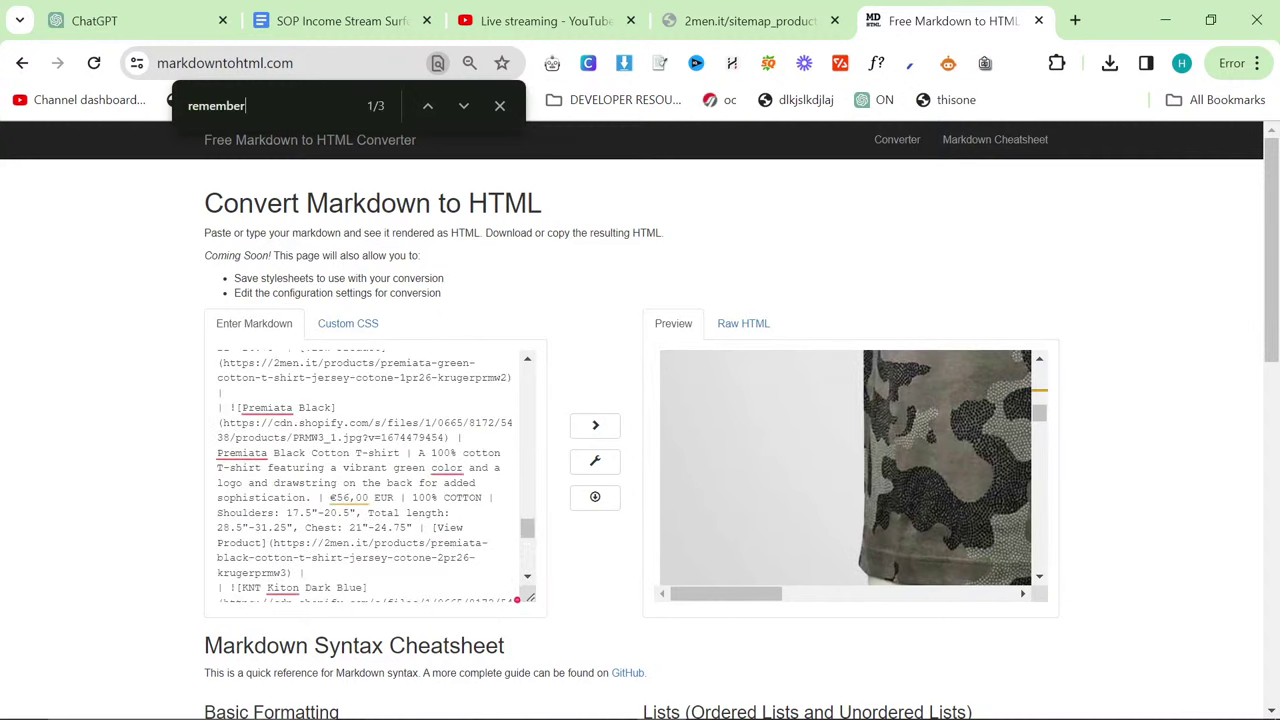
key(Return)
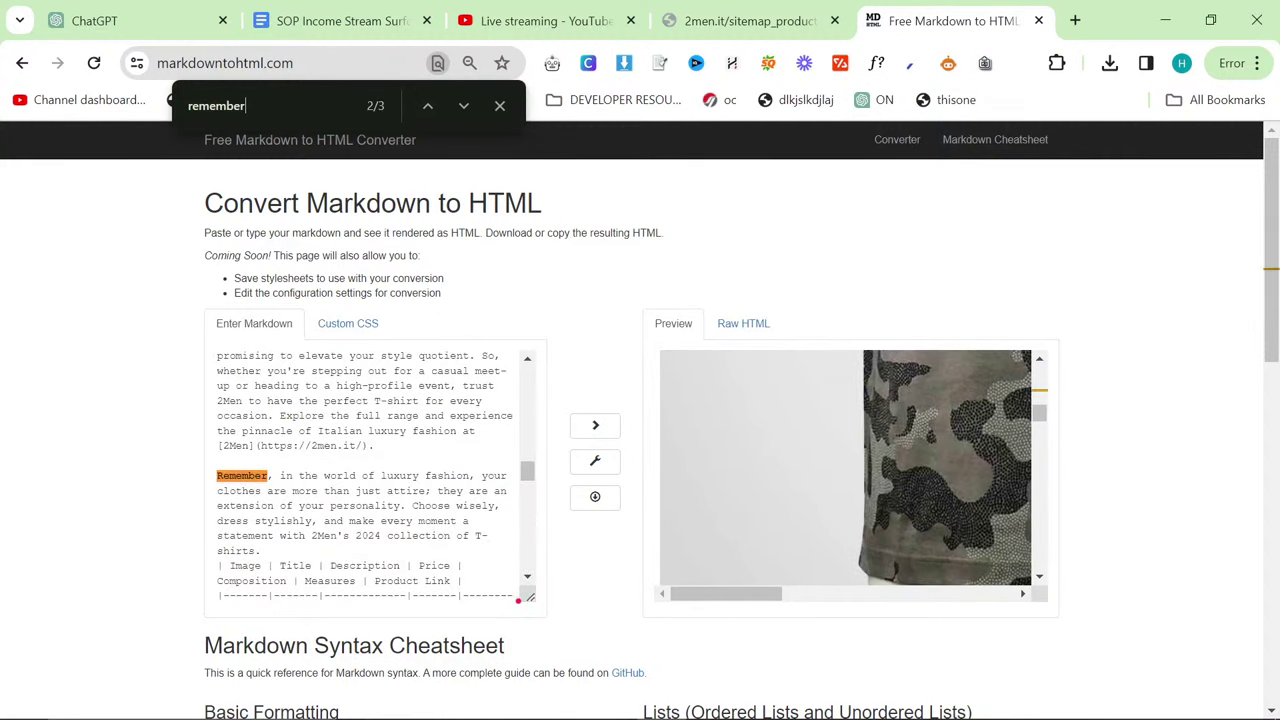
click(262, 550)
key(Return)
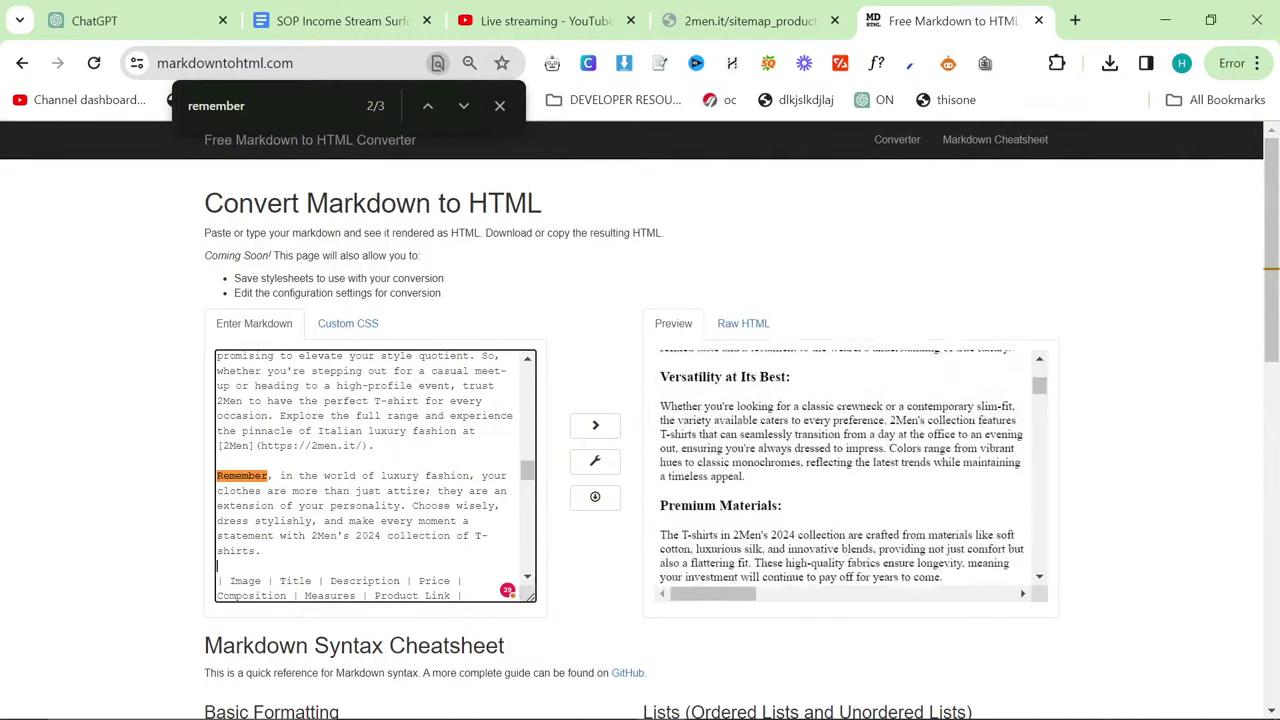
Delete the closing note about the sample table at the end of the markdown
scroll(754, 512, down, 5)
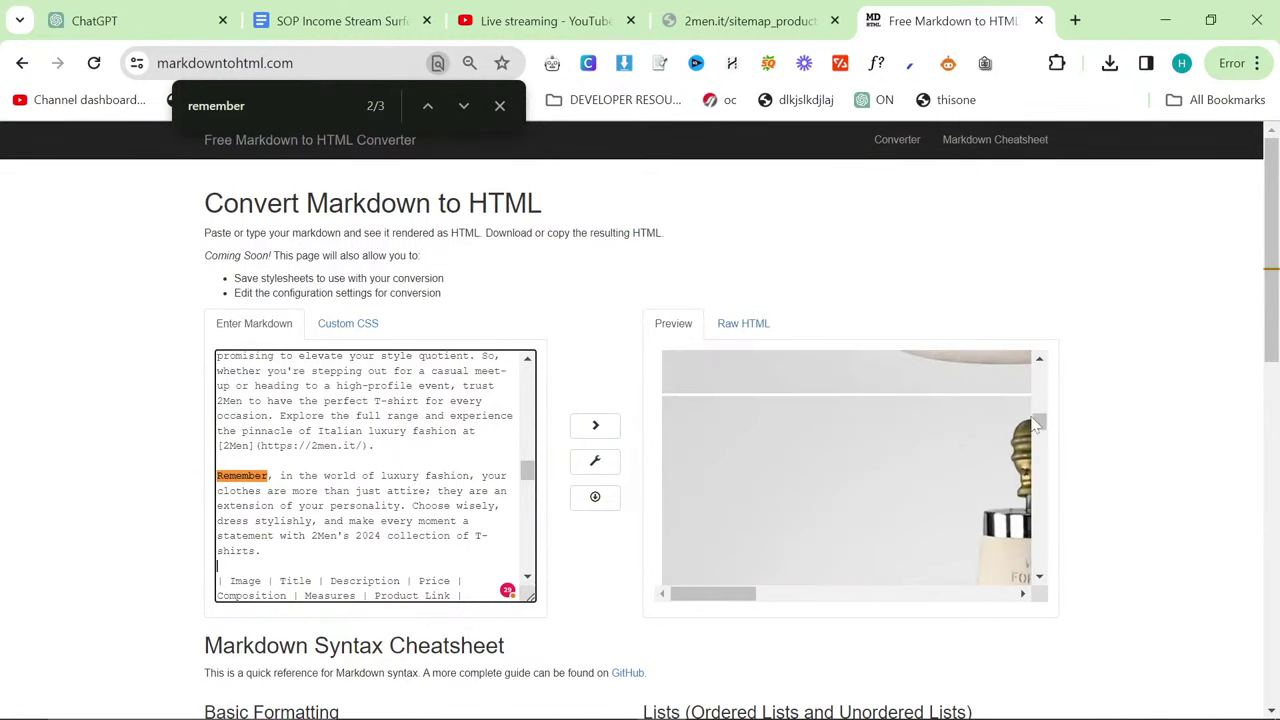
drag(1035, 425, 1042, 570)
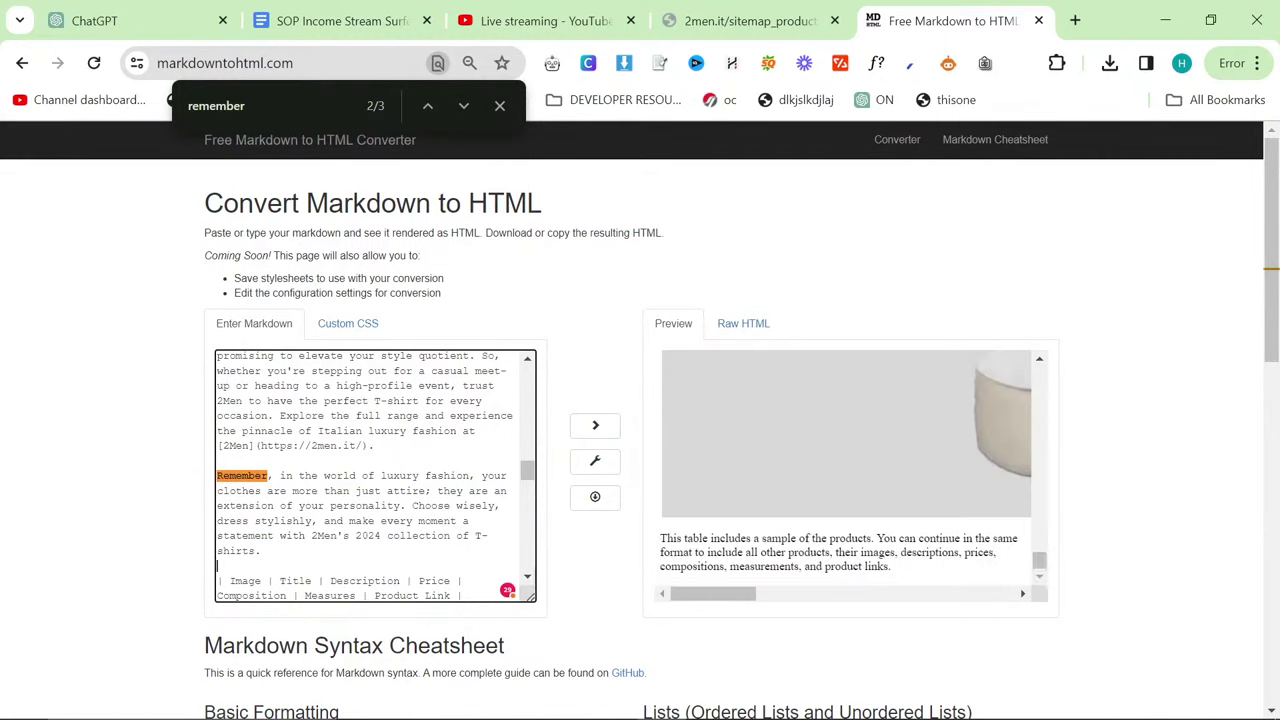
scroll(375, 475, down, 5)
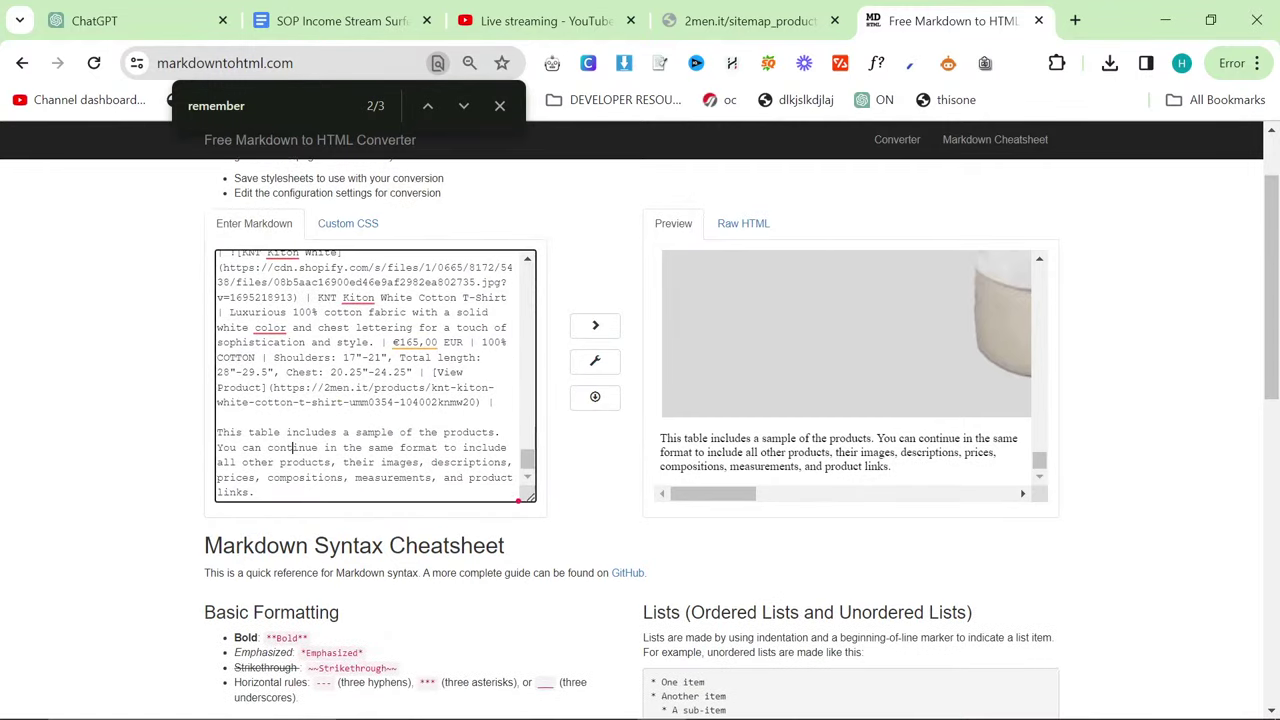
key(ctrl+shift+End)
key(Delete)
Select the remaining product table markdown and cut it out
scroll(507, 430, up, 10)
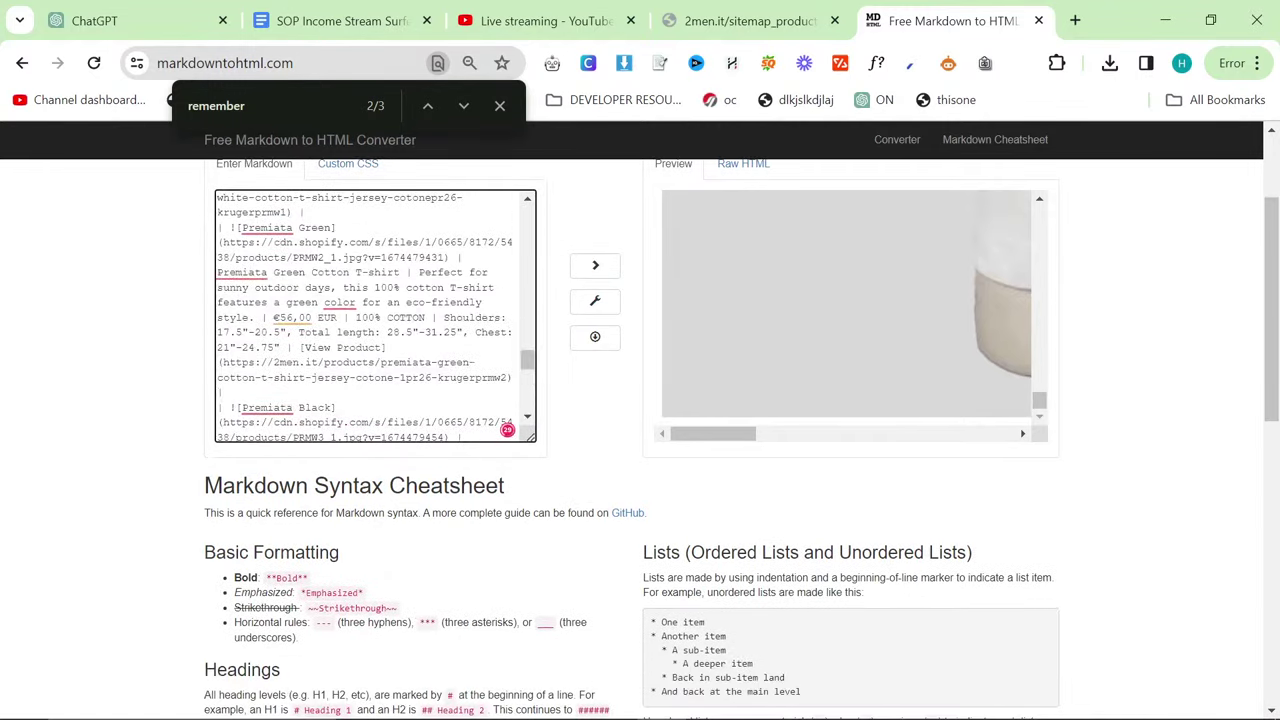
scroll(507, 430, up, 10)
scroll(507, 430, down, 15)
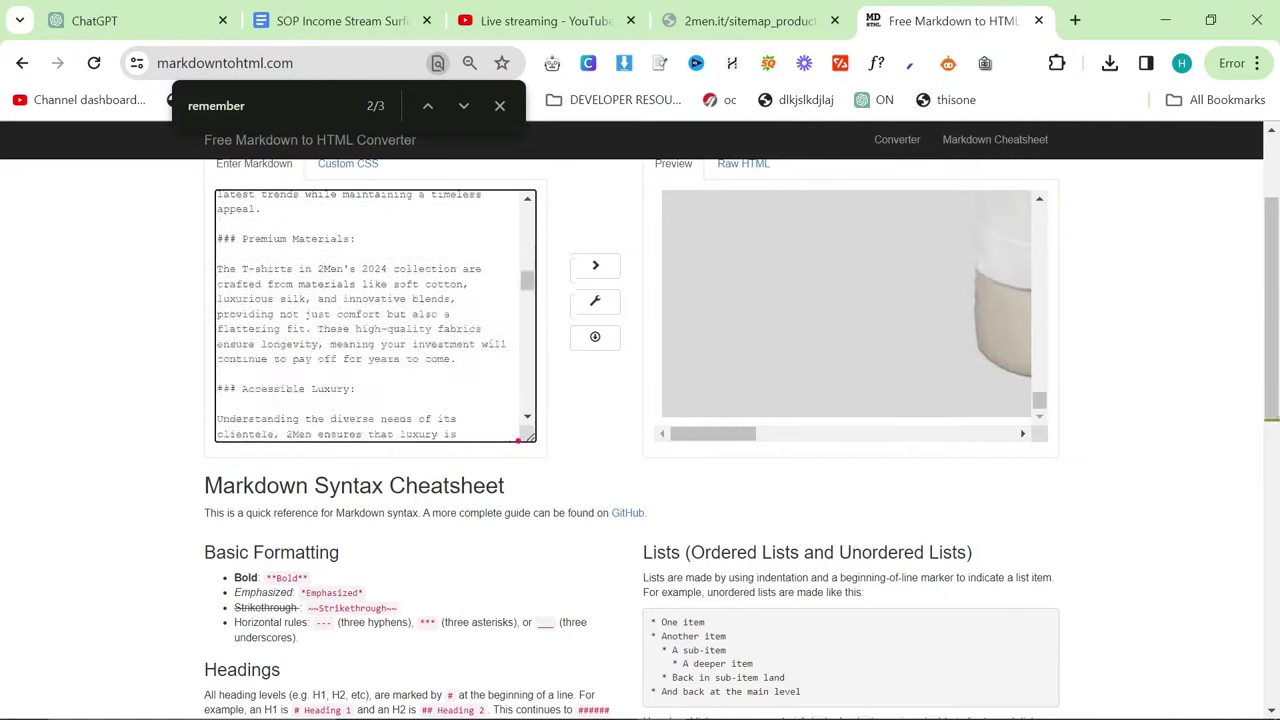
scroll(512, 435, up, 6)
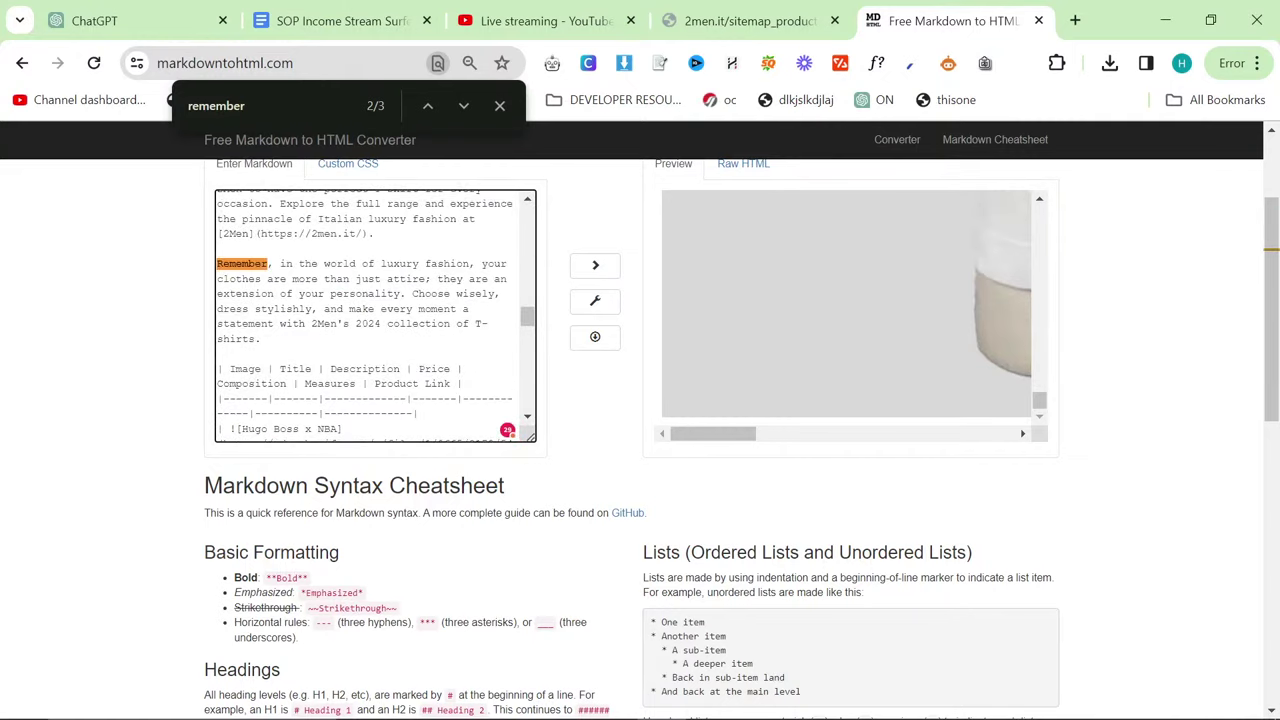
key(ctrl+a)
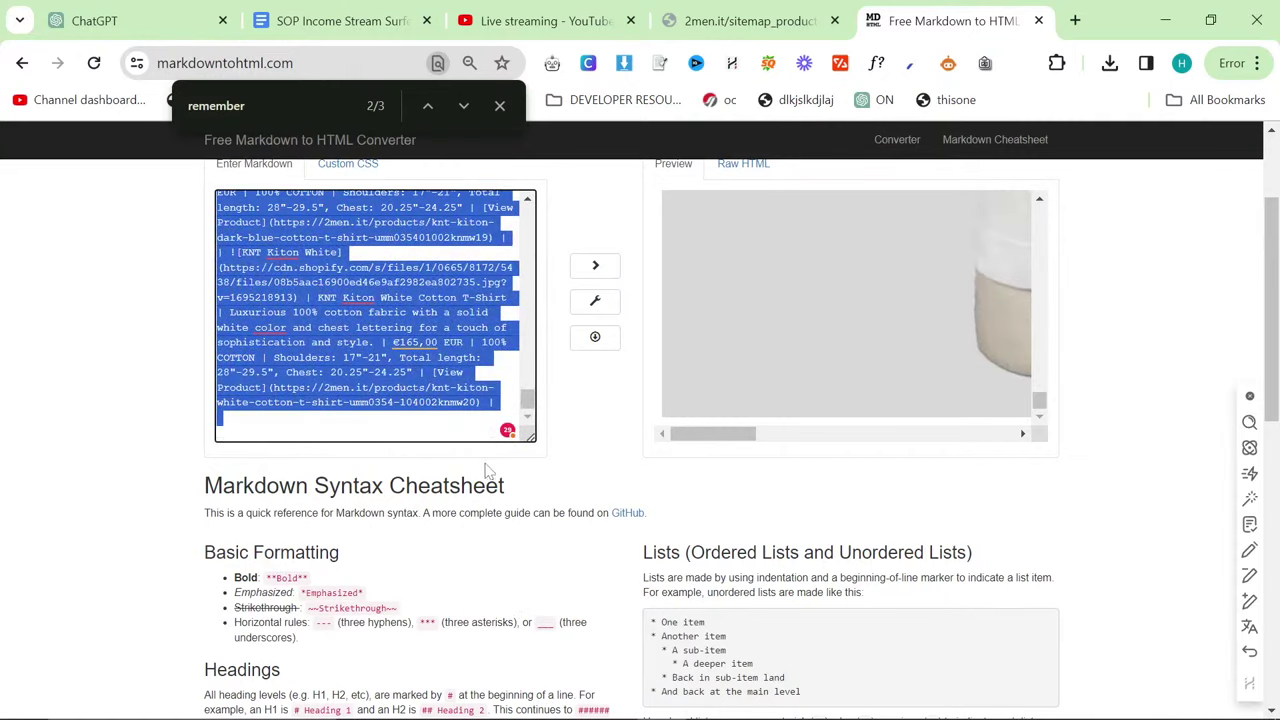
key(ctrl+v)
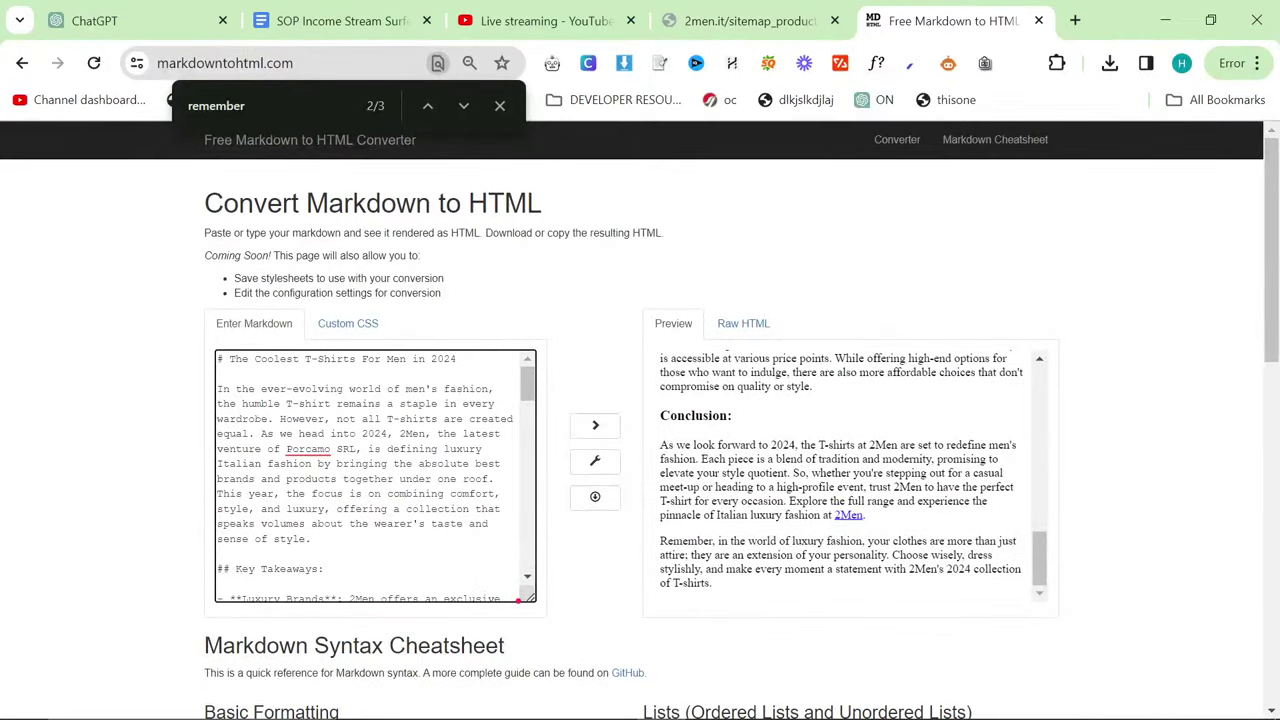
Add the line 'The Coolest T-shirts For Men in 2024 are:' before Key Takeaways and paste the product table under it
key(Return)
text(The)
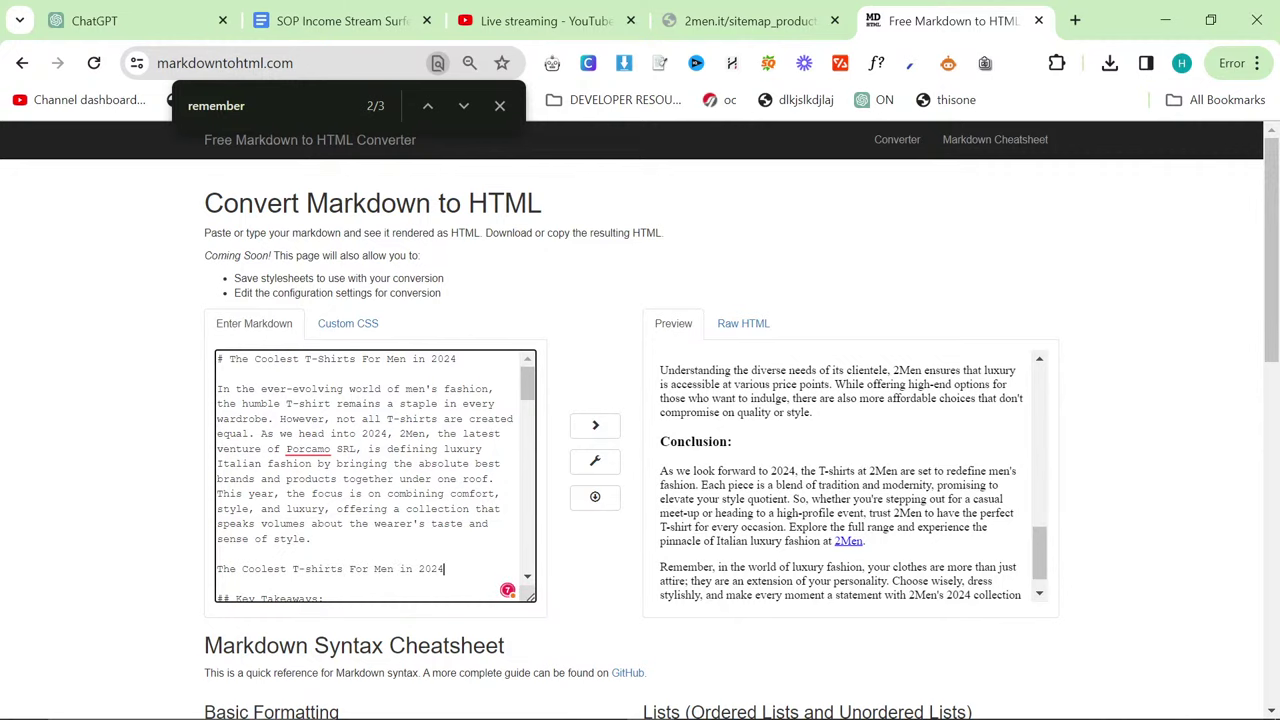
key(ctrl+v)
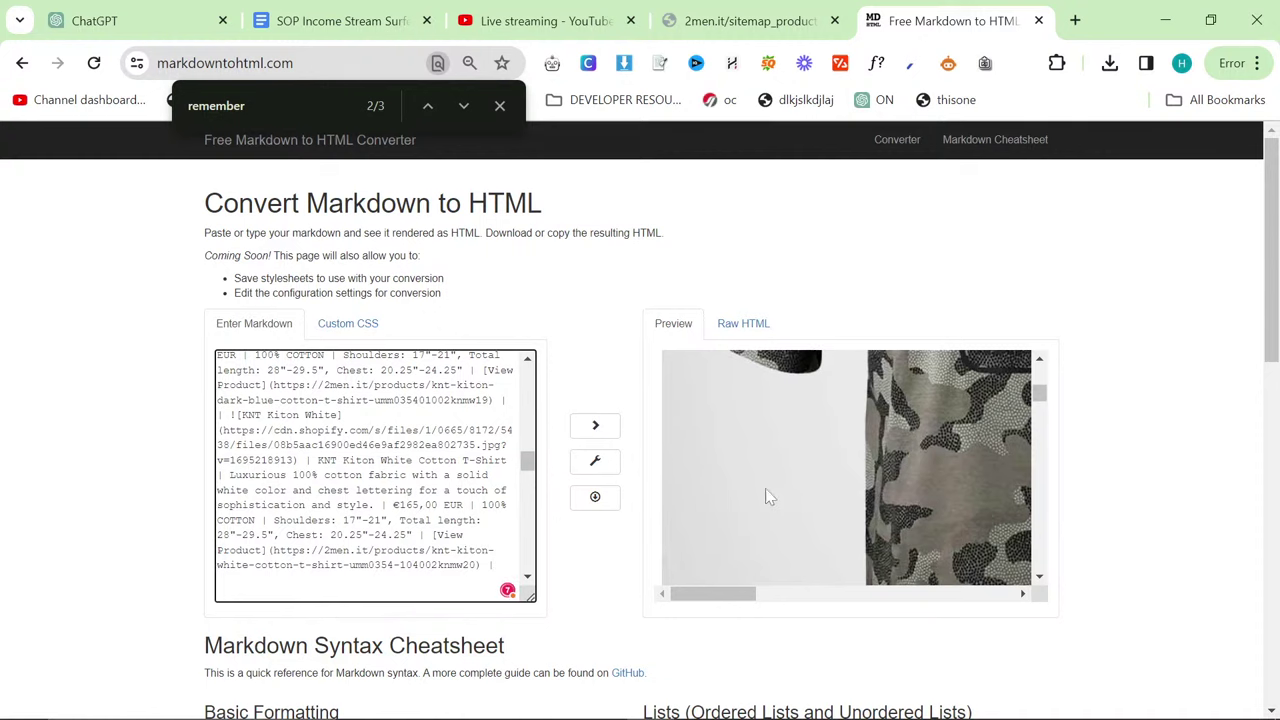
Copy all of the Raw HTML output and switch to the other Chrome profile's window
click(743, 323)
click(850, 440)
key(ctrl+a)
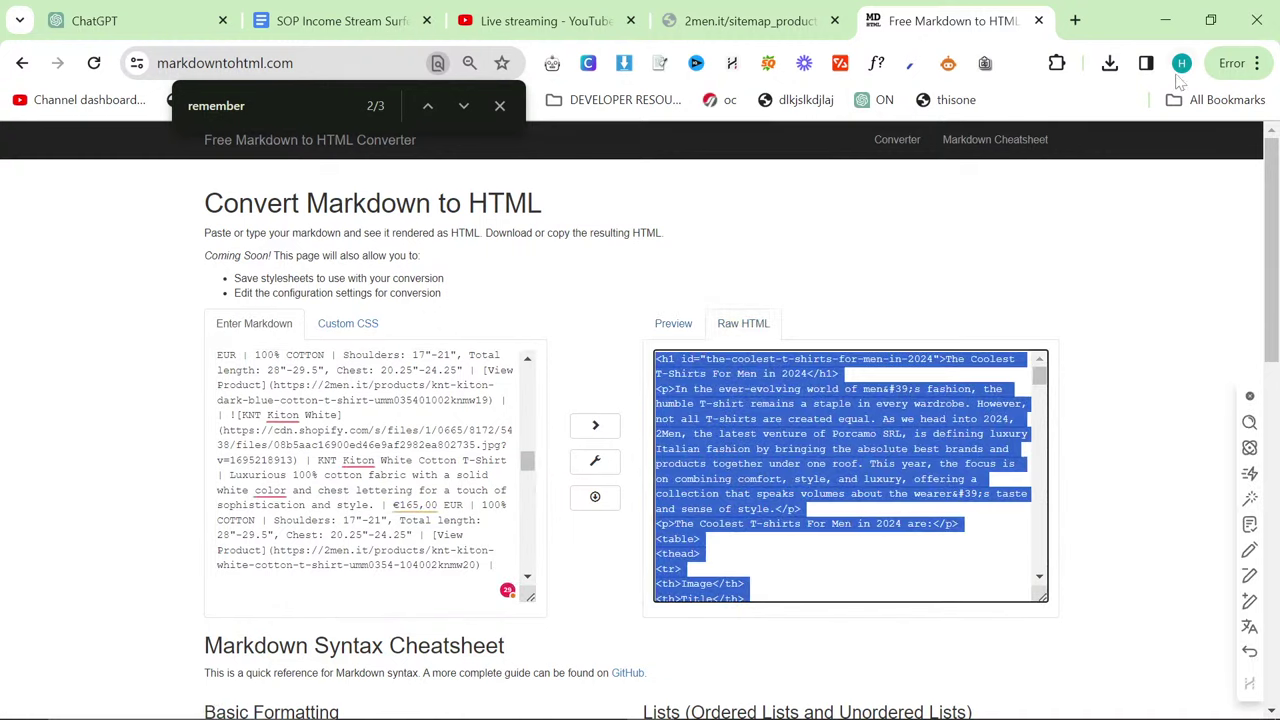
click(1181, 65)
click(1003, 508)
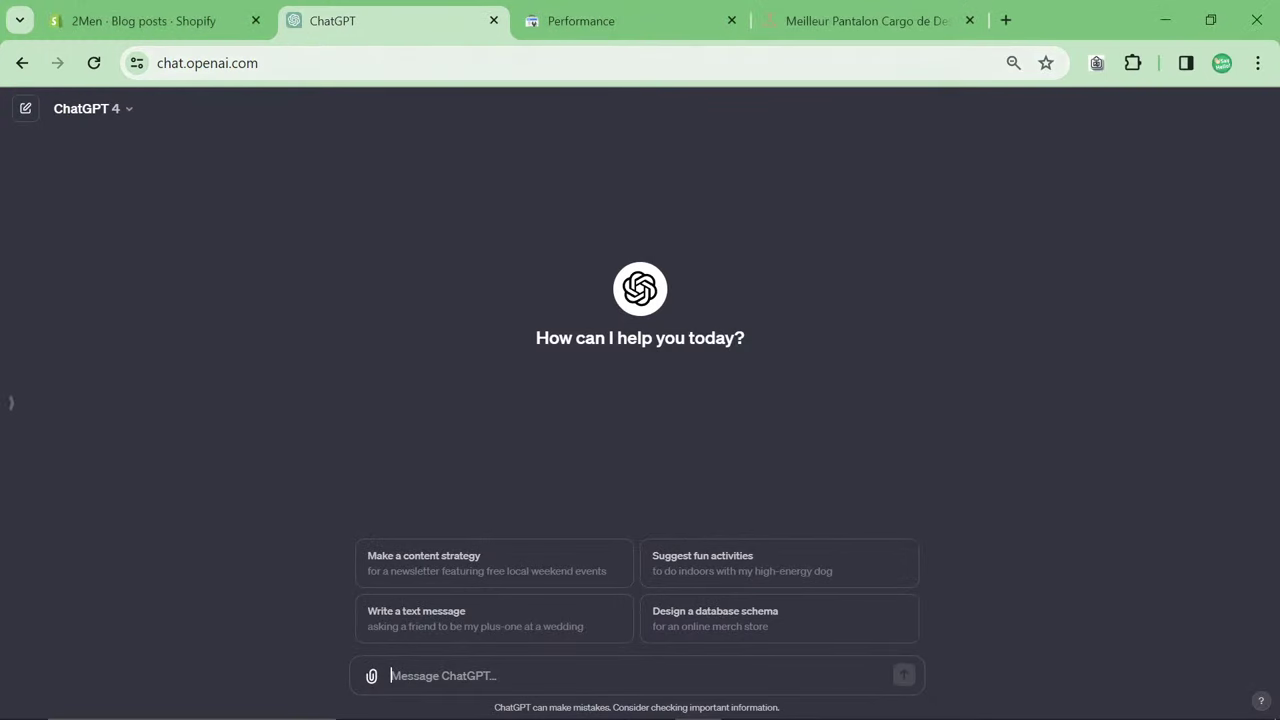
Create a new Shopify blog post and paste the converted HTML article as its content
click(165, 21)
click(1204, 177)
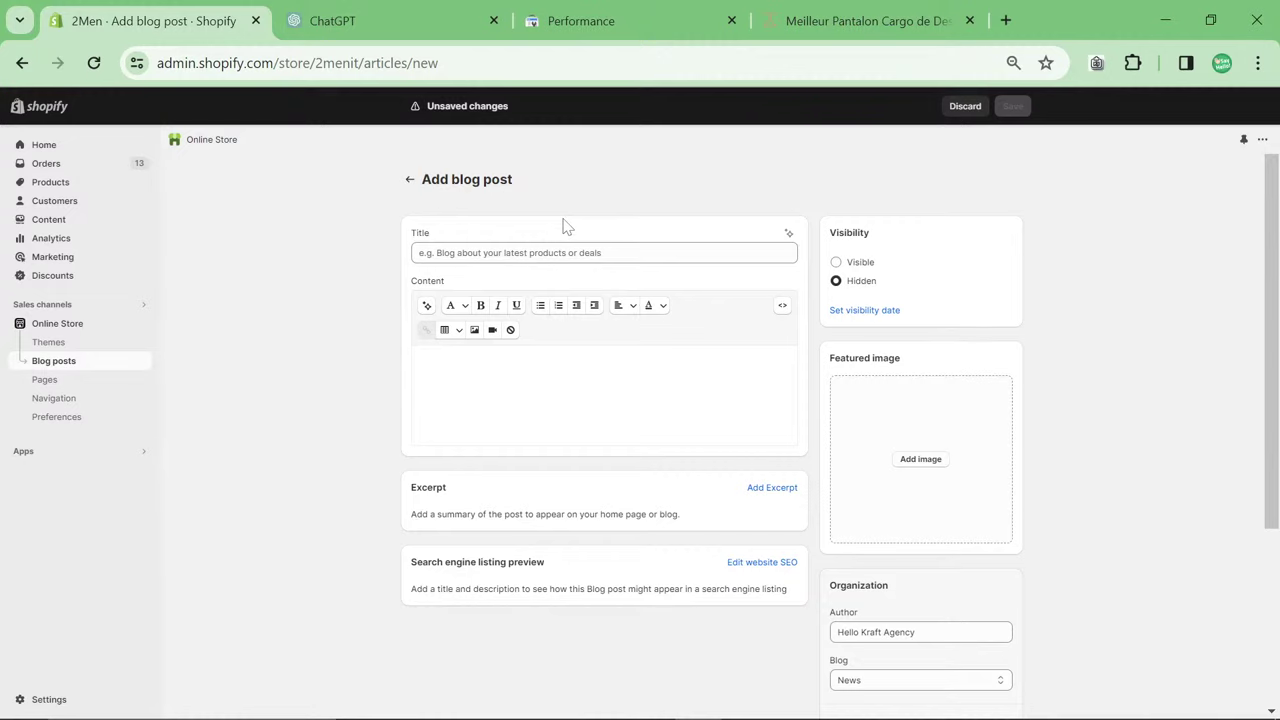
click(782, 305)
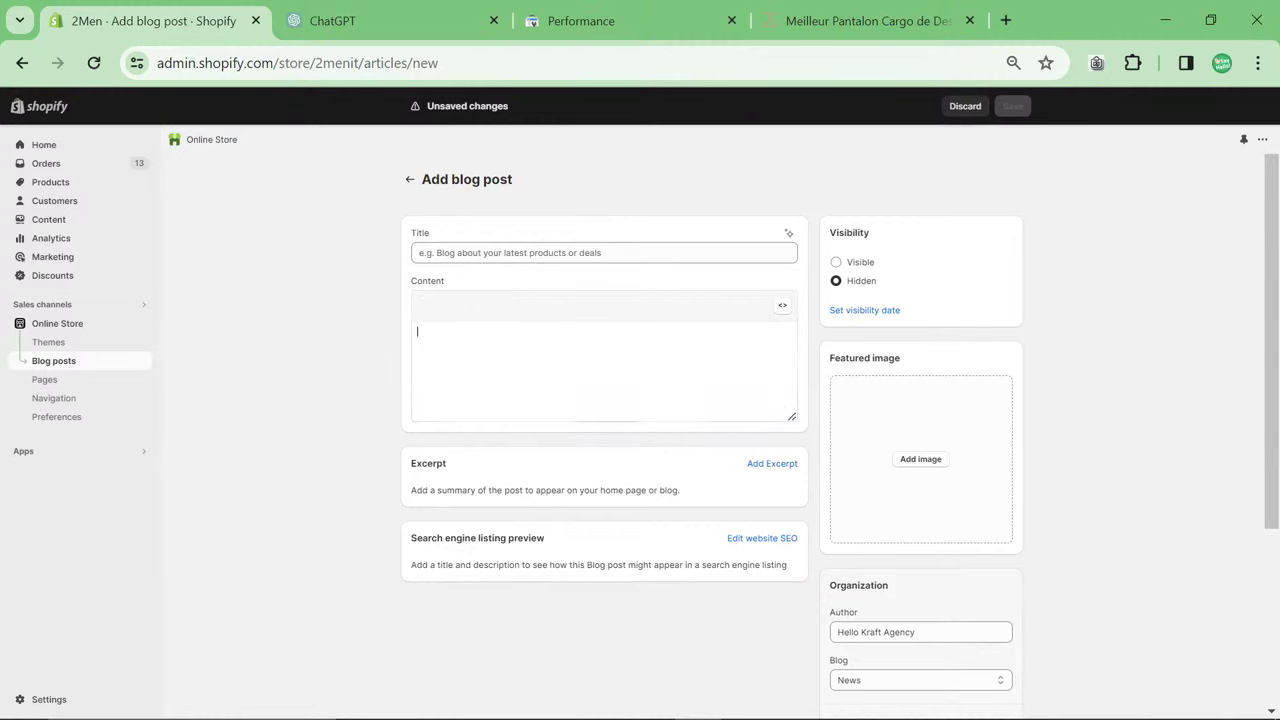
key(ctrl+v)
click(782, 305)
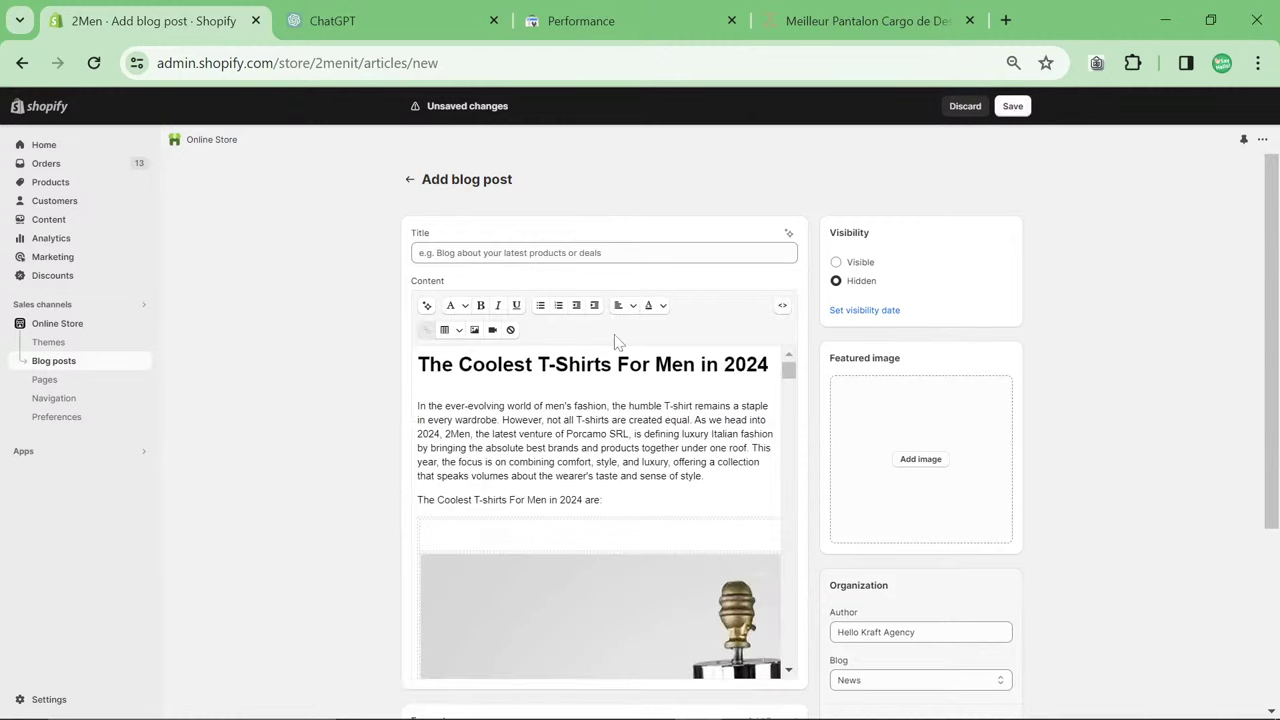
scroll(600, 510, down, 8)
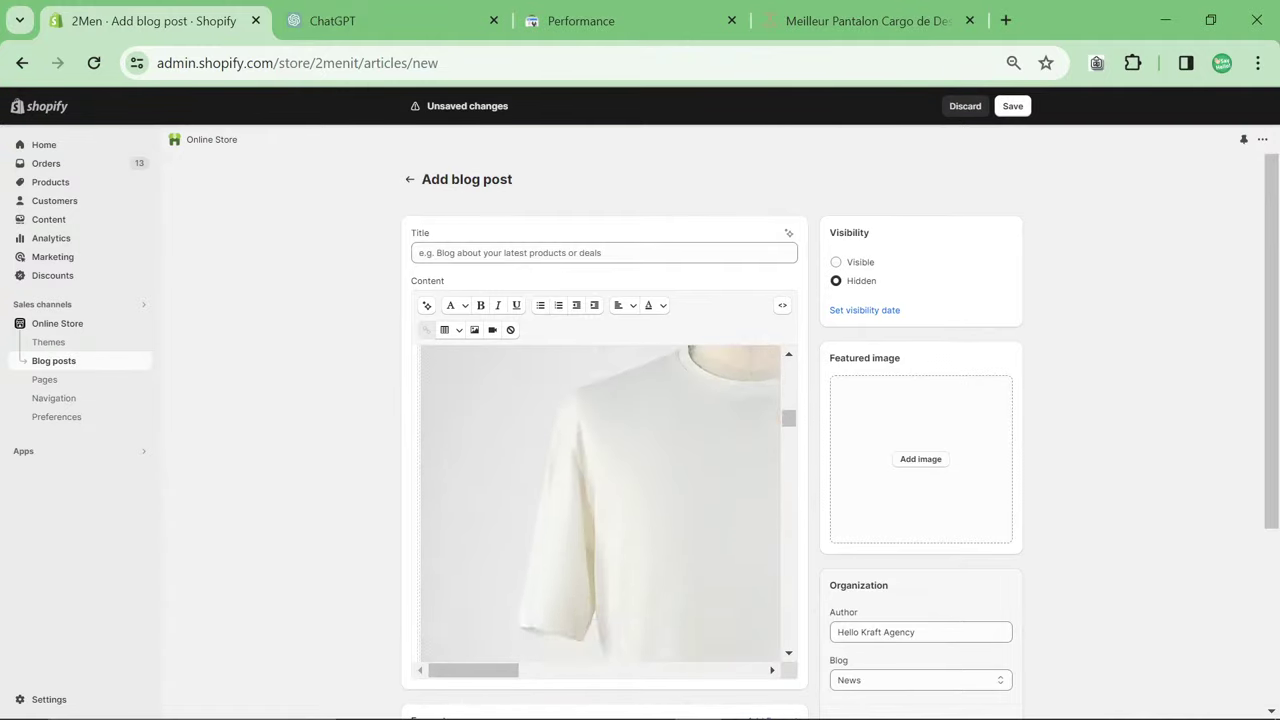
drag(810, 443, 813, 648)
In ChatGPT, type 'Now make me a featured image for this blog post classic italian s', then return to Shopify
key(alt+Tab)
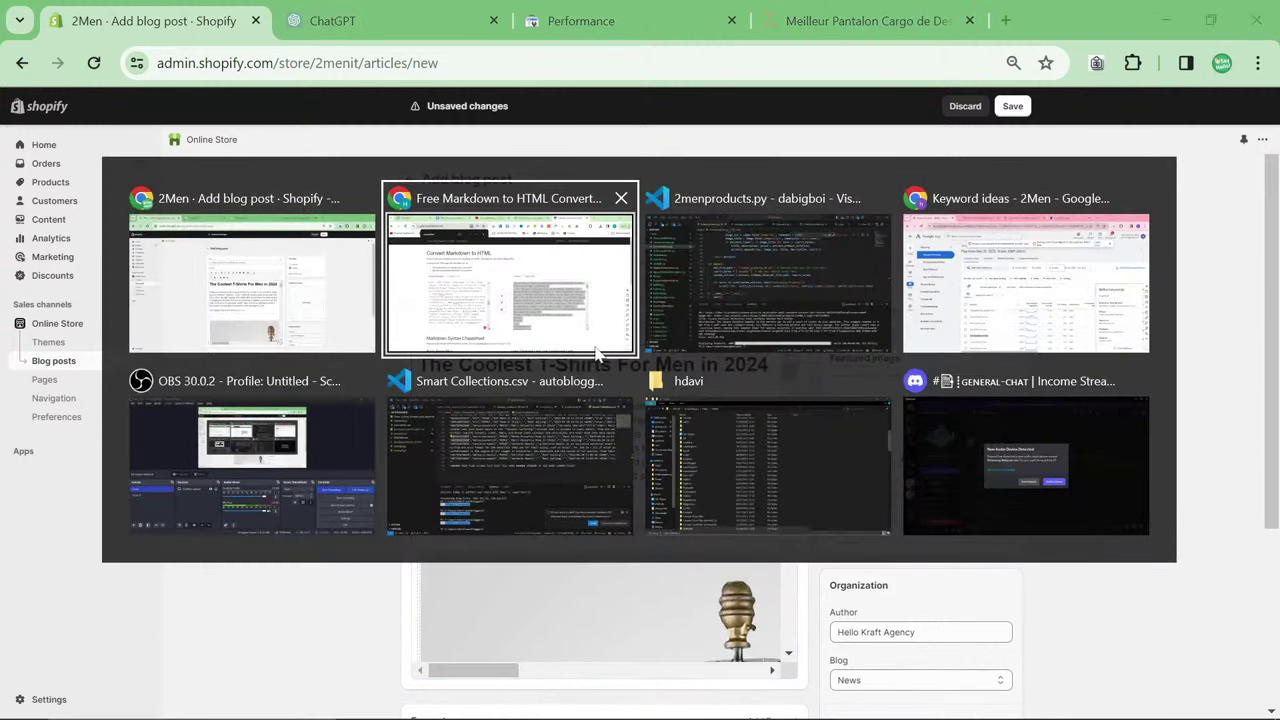
key(ctrl+1)
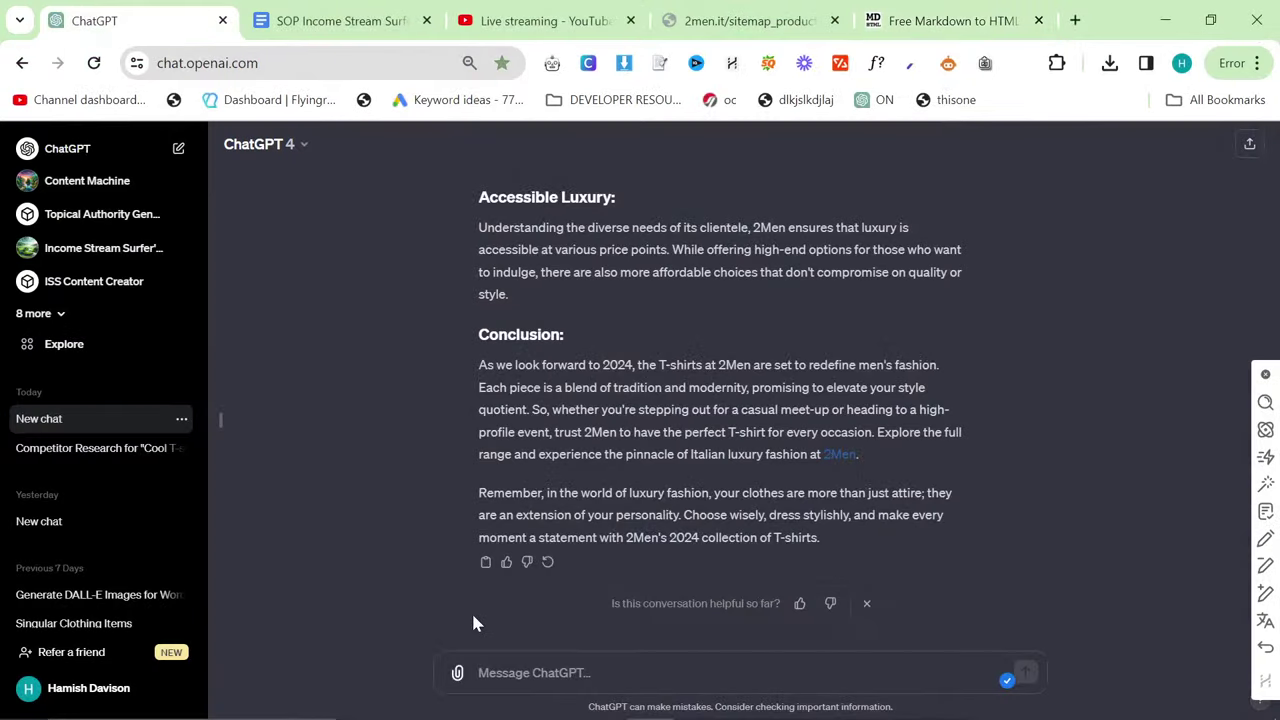
text(Now make a)
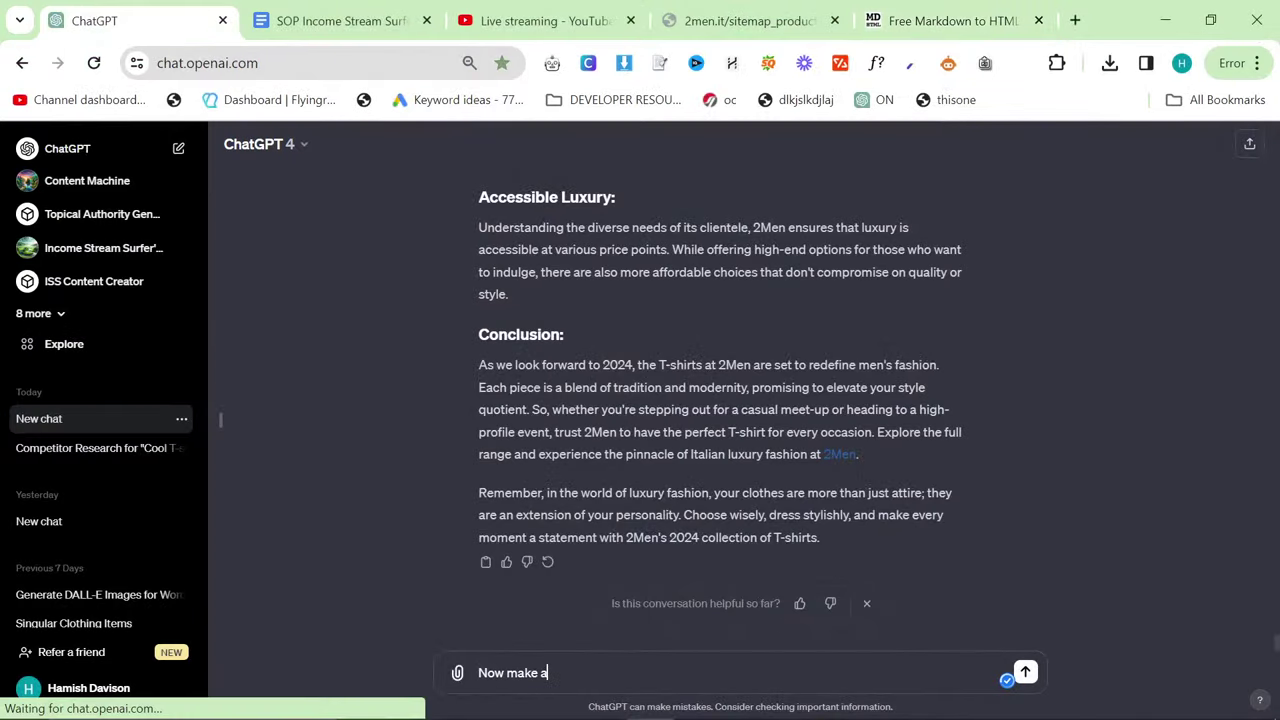
key(BackSpace)
text(me a featured i)
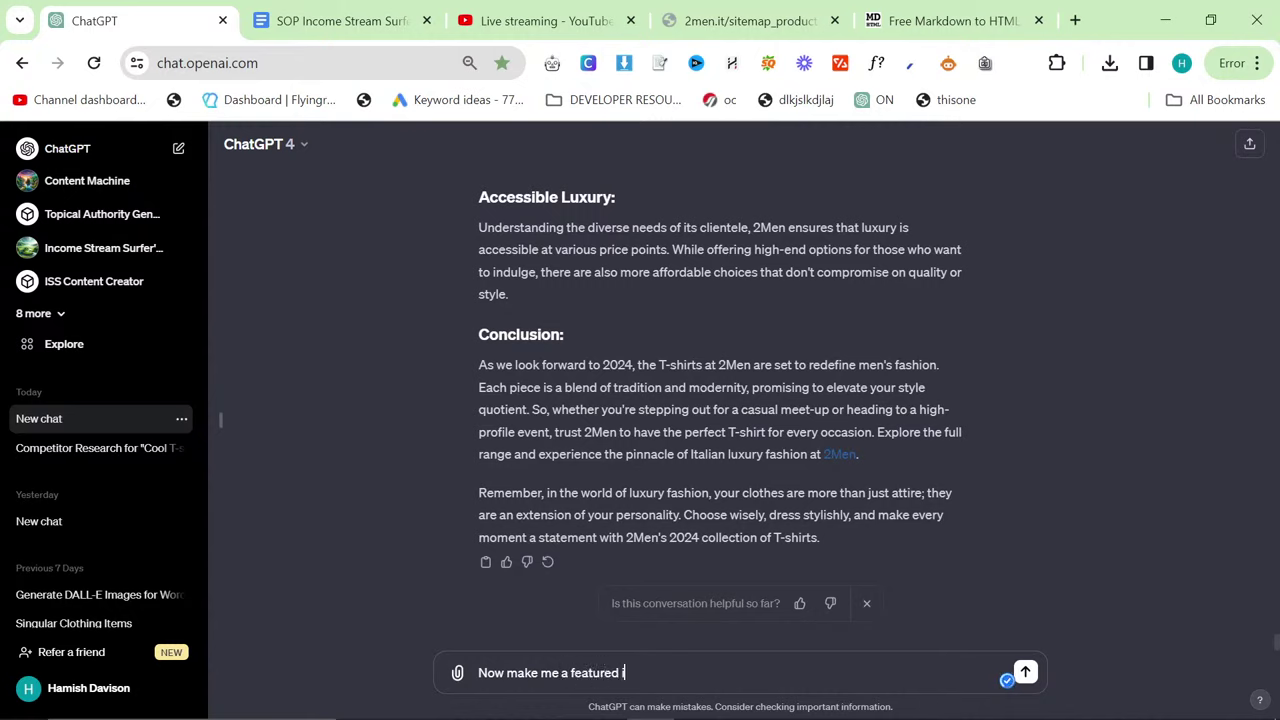
text(mage for this blog post)
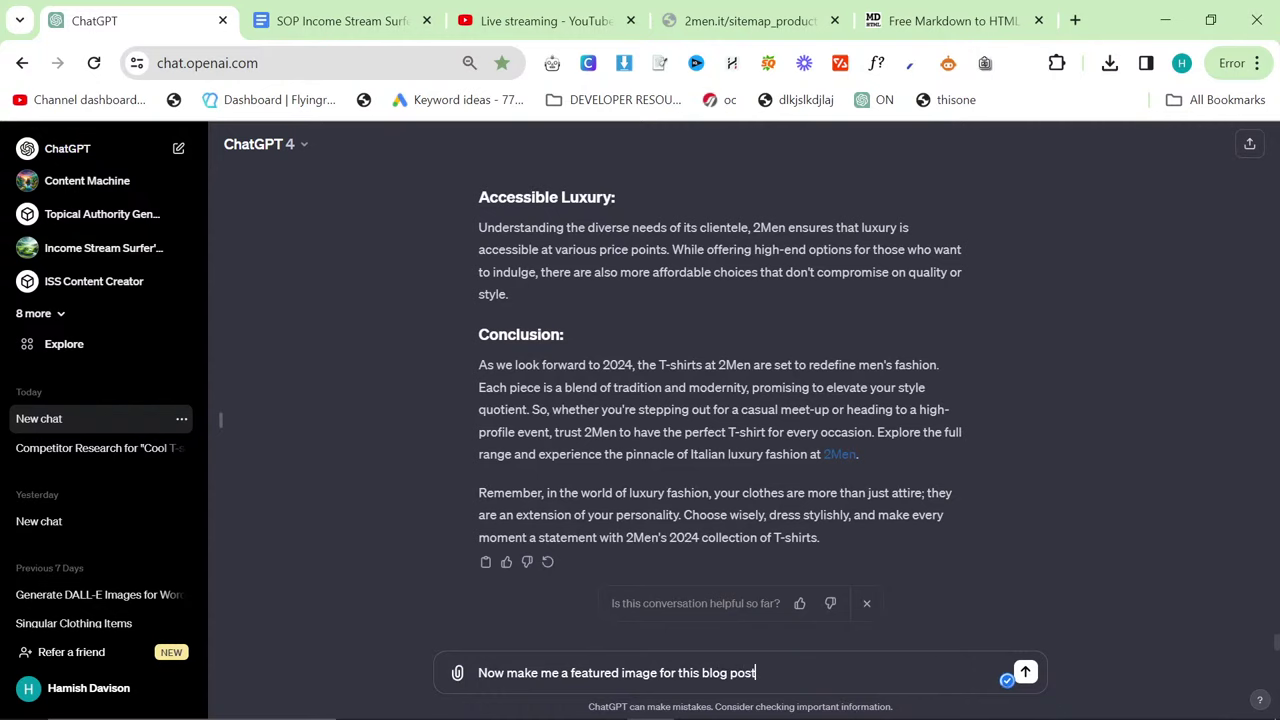
text( classic italian style)
key(alt+Tab)
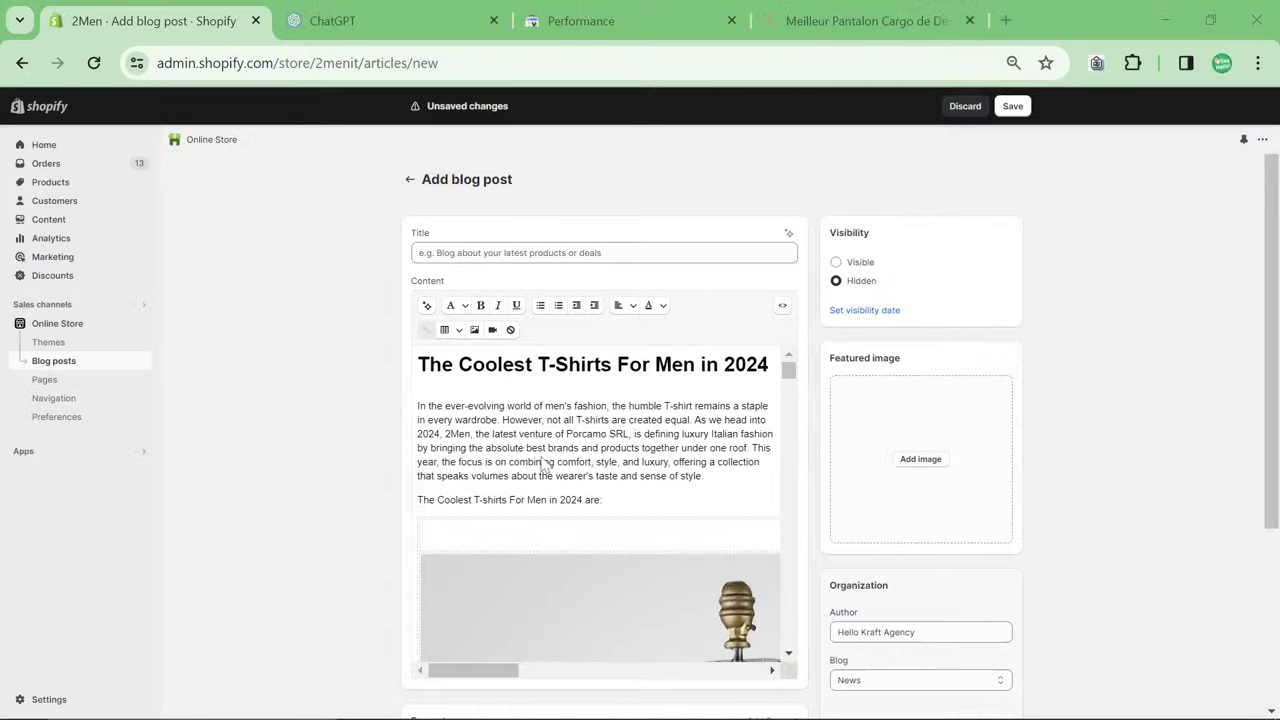
Reload the blog post editor after the error and paste the converted HTML article in again
scroll(1043, 614, down, 2)
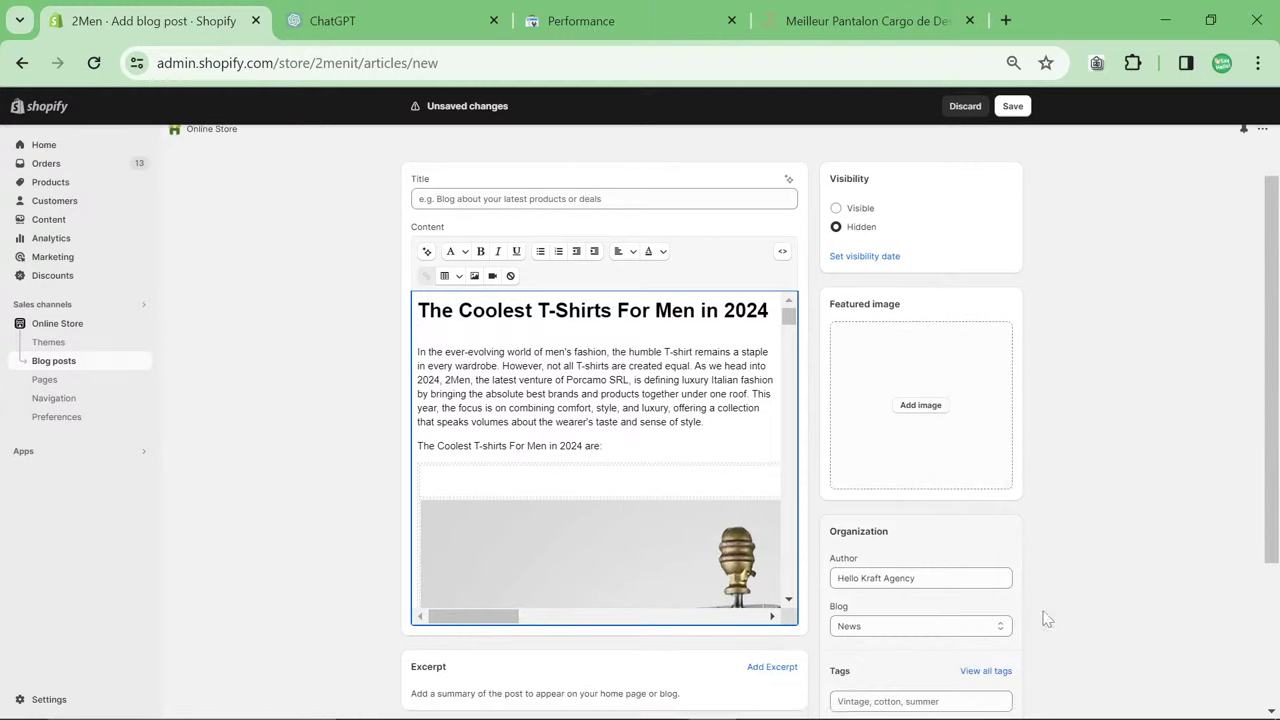
click(930, 533)
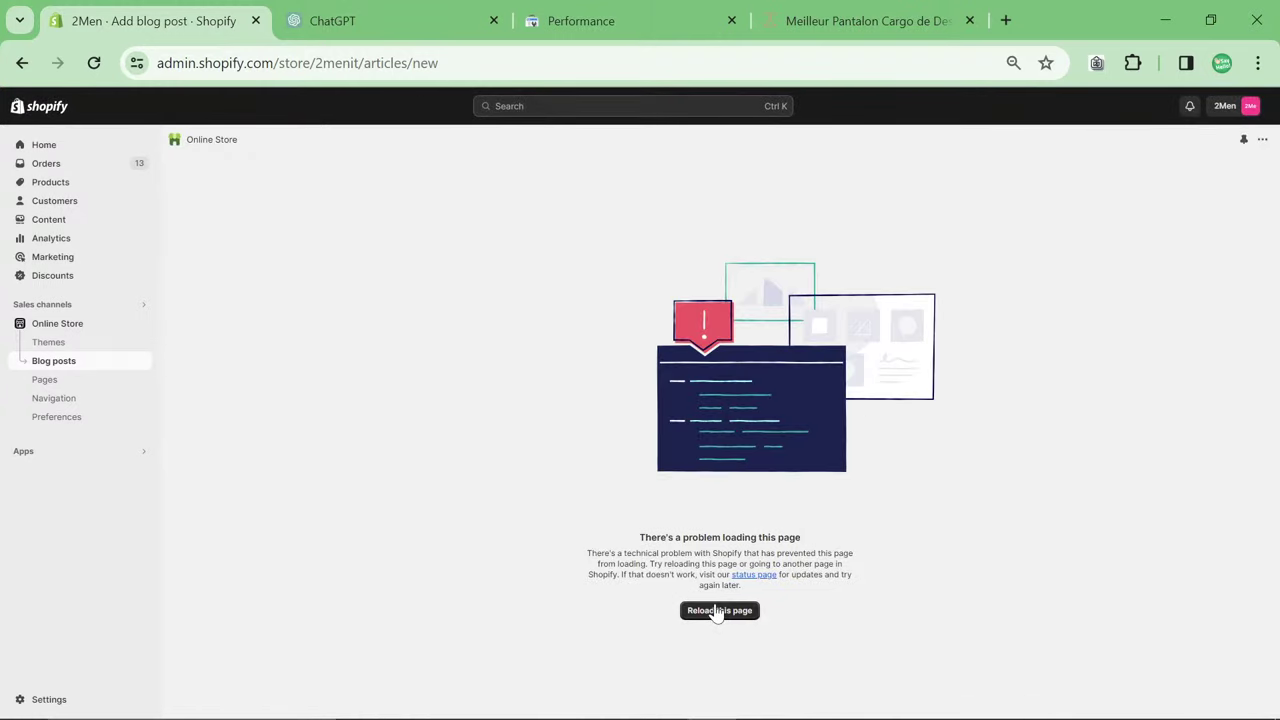
click(716, 610)
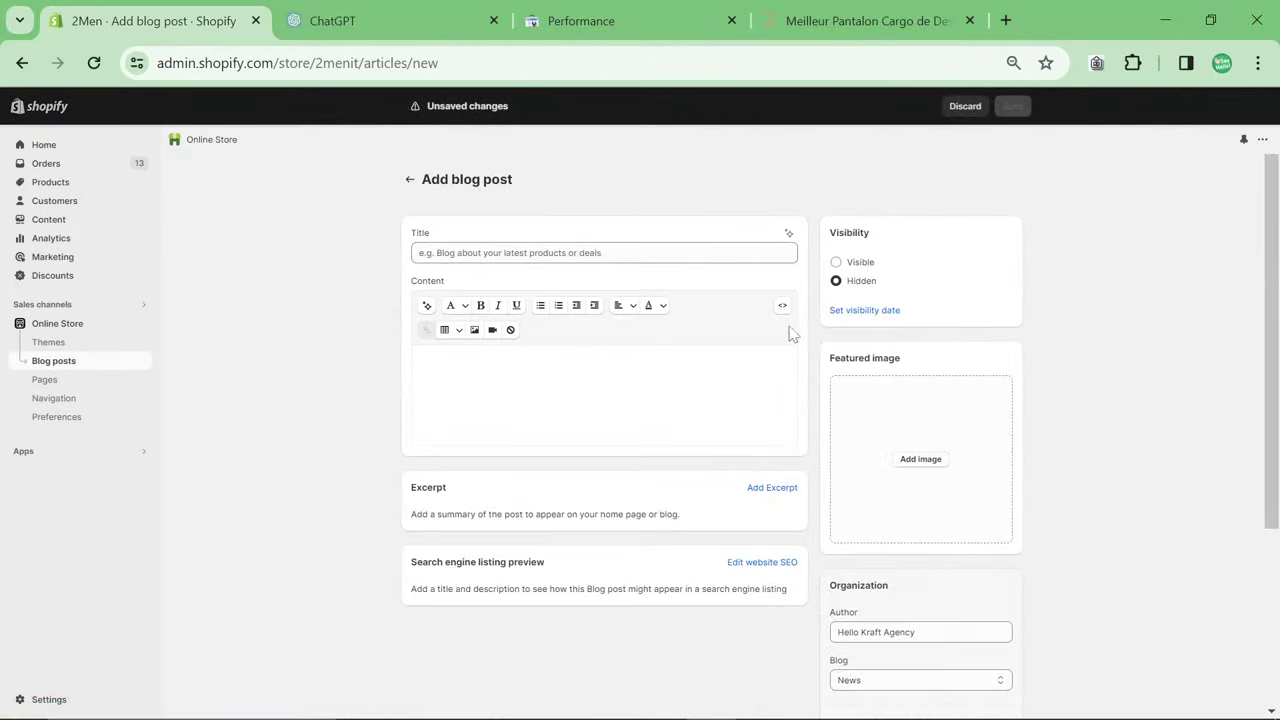
click(782, 306)
click(780, 323)
key(ctrl+v)
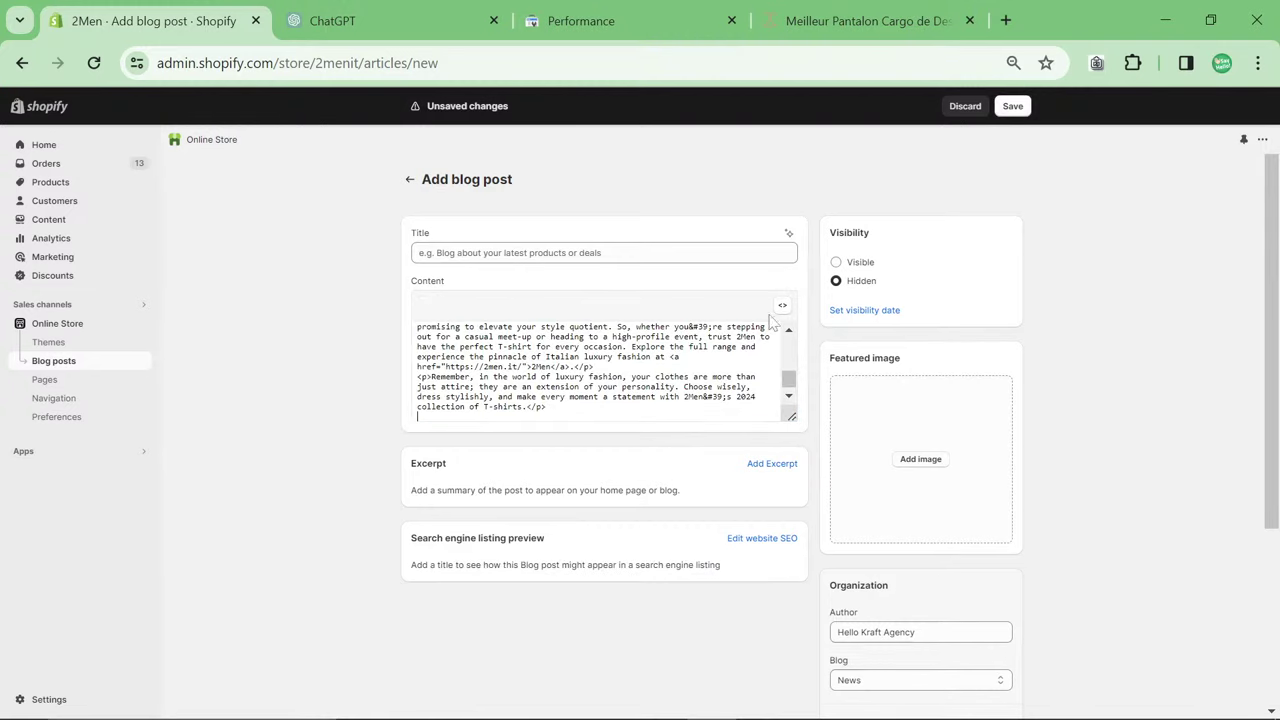
click(782, 305)
Copy the content heading into the Title field as 'The Coolest T-Shirts For Men in 2024'
triple_click(592, 364)
key(ctrl+c)
click(604, 252)
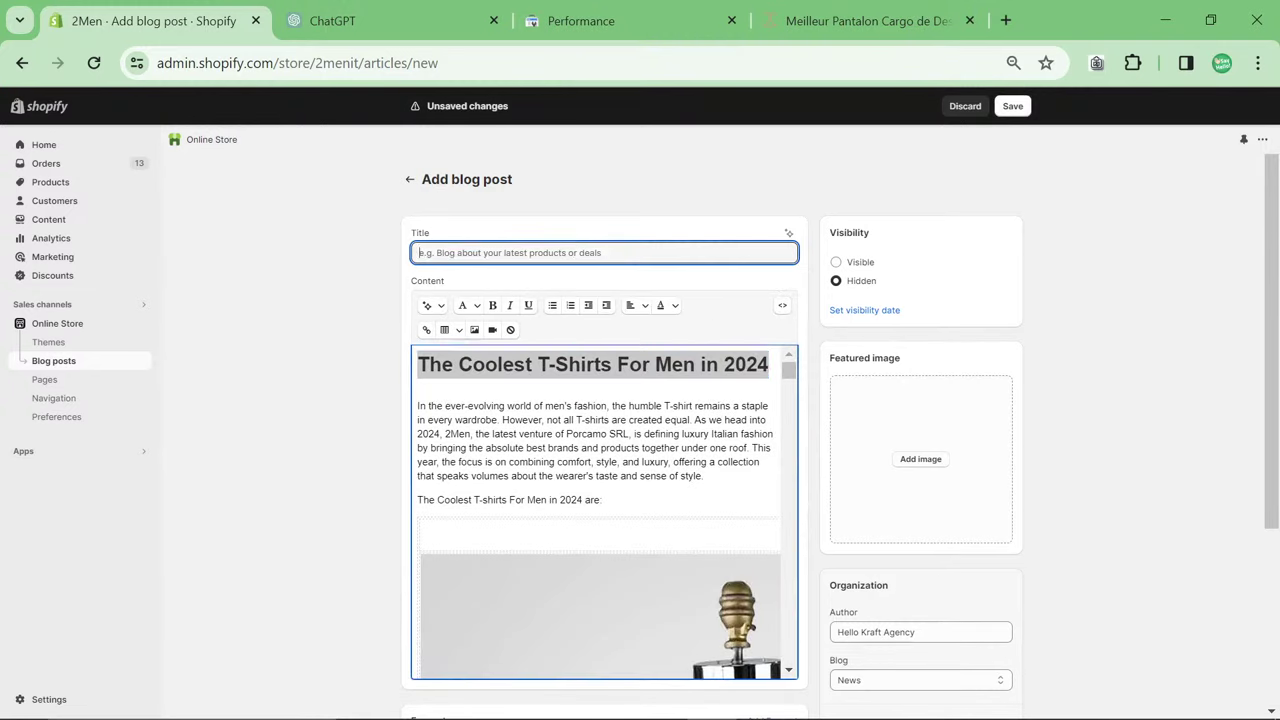
key(ctrl+v)
Format the content heading as Heading 2
click(435, 340)
click(431, 305)
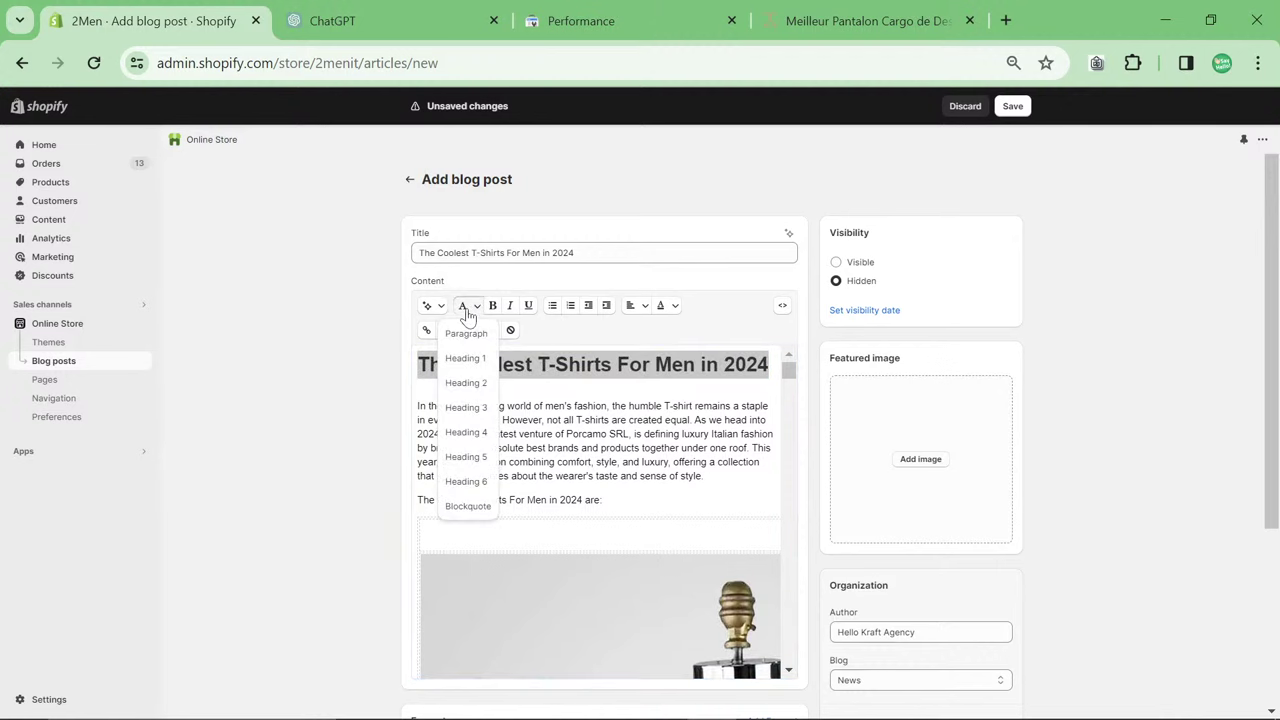
click(465, 383)
click(688, 408)
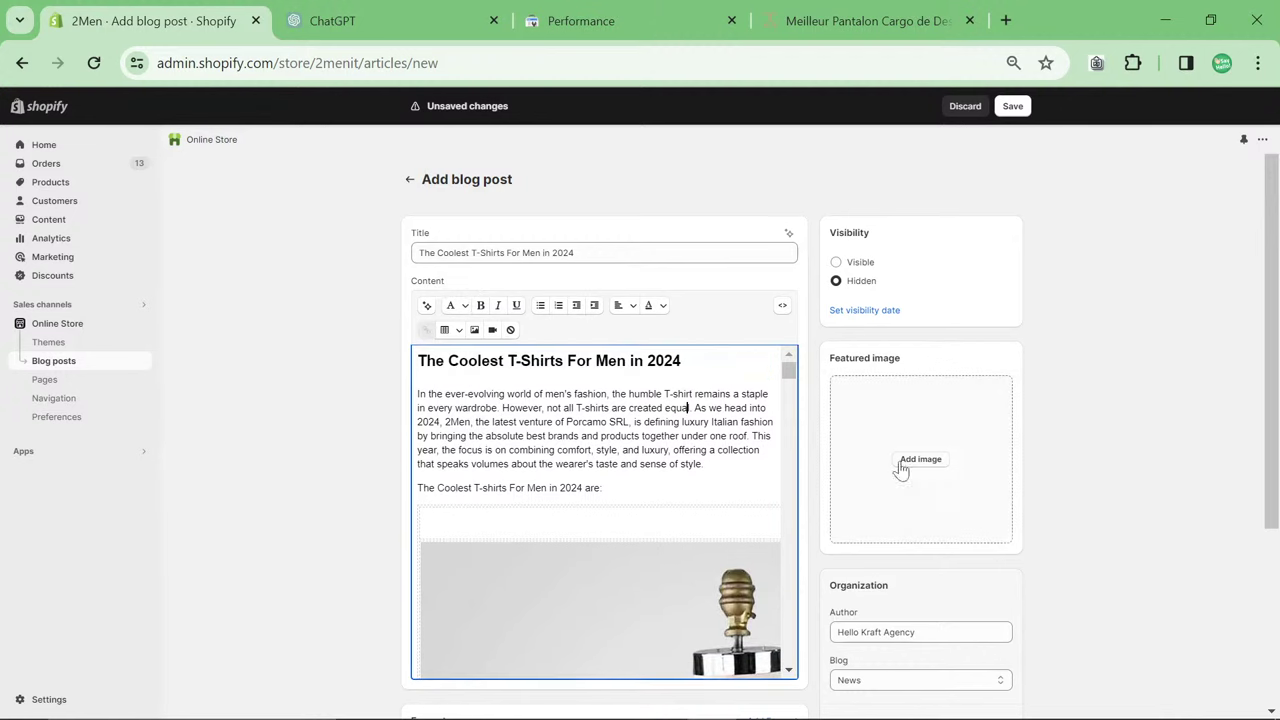
Send ChatGPT the request 'Can you make it a t-shirt article though'
key(alt+Tab)
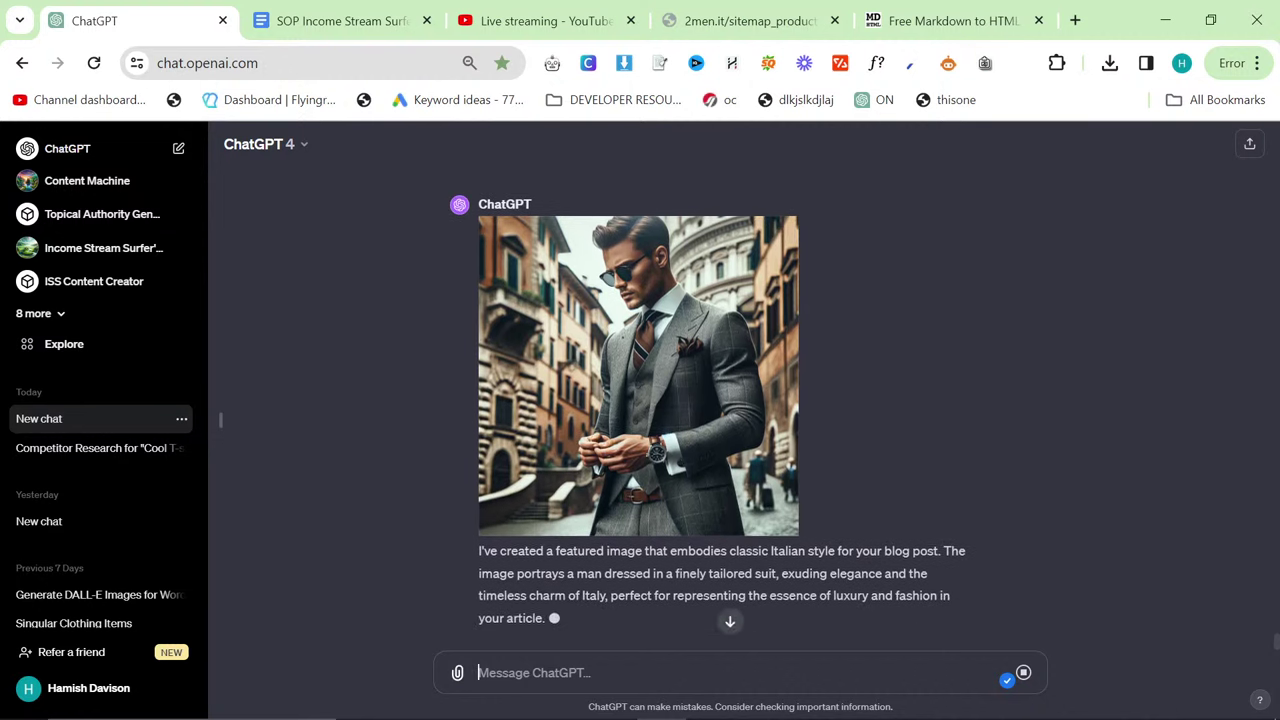
text(C)
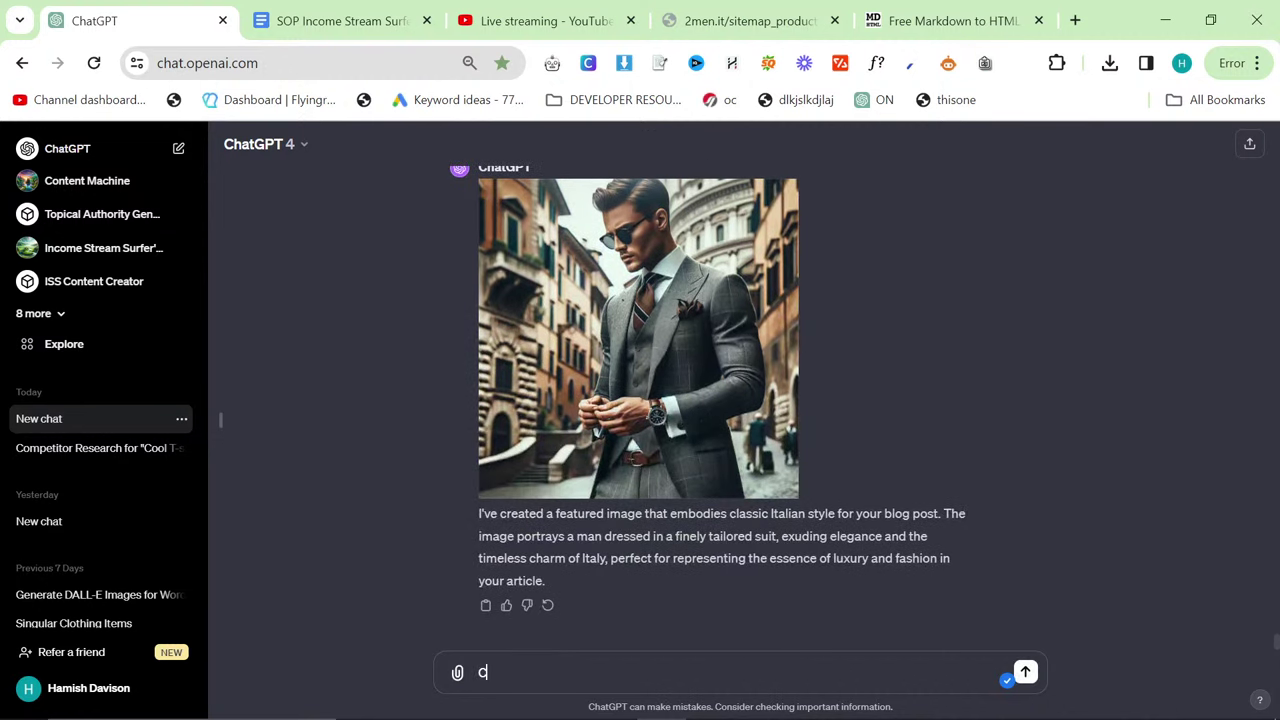
text(an you make it a squ)
key(BackSpace)
key(BackSpace)
key(BackSpace)
text(t-shirt)
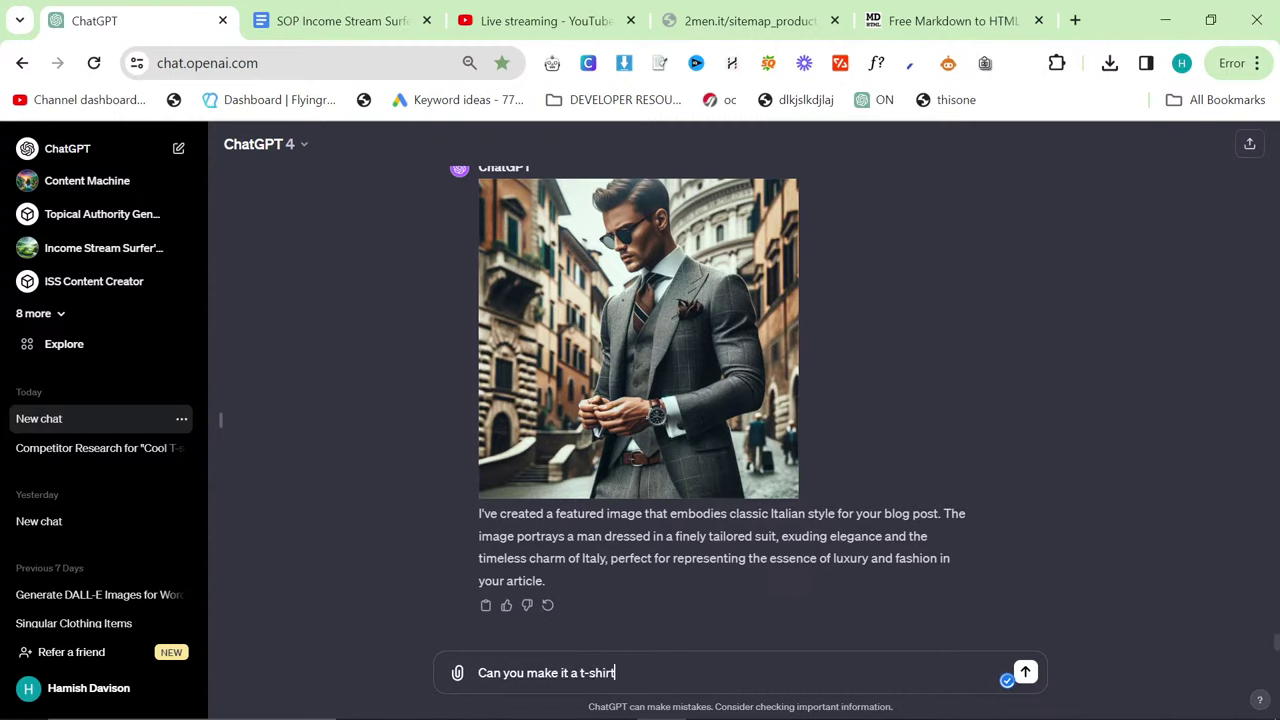
text( article though)
key(Return)
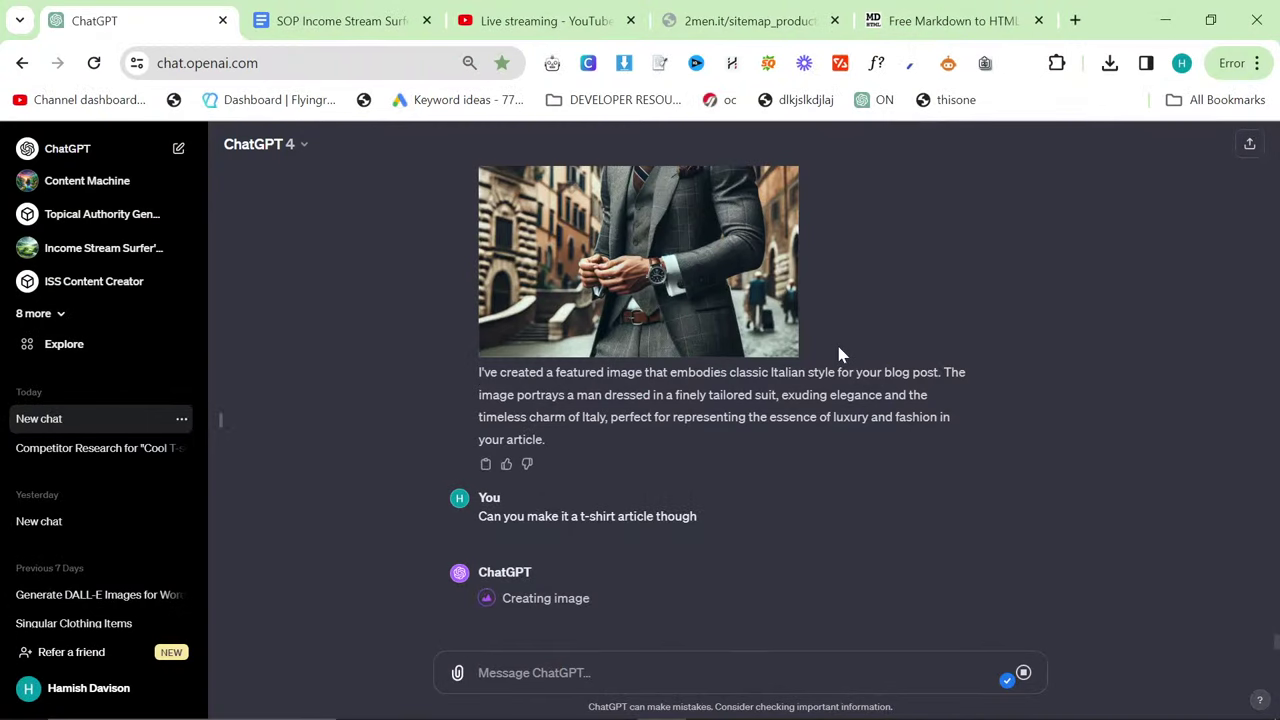
View the Italian-suit image full size, glance at YouTube Studio, then return to ChatGPT
scroll(760, 390, up, 2)
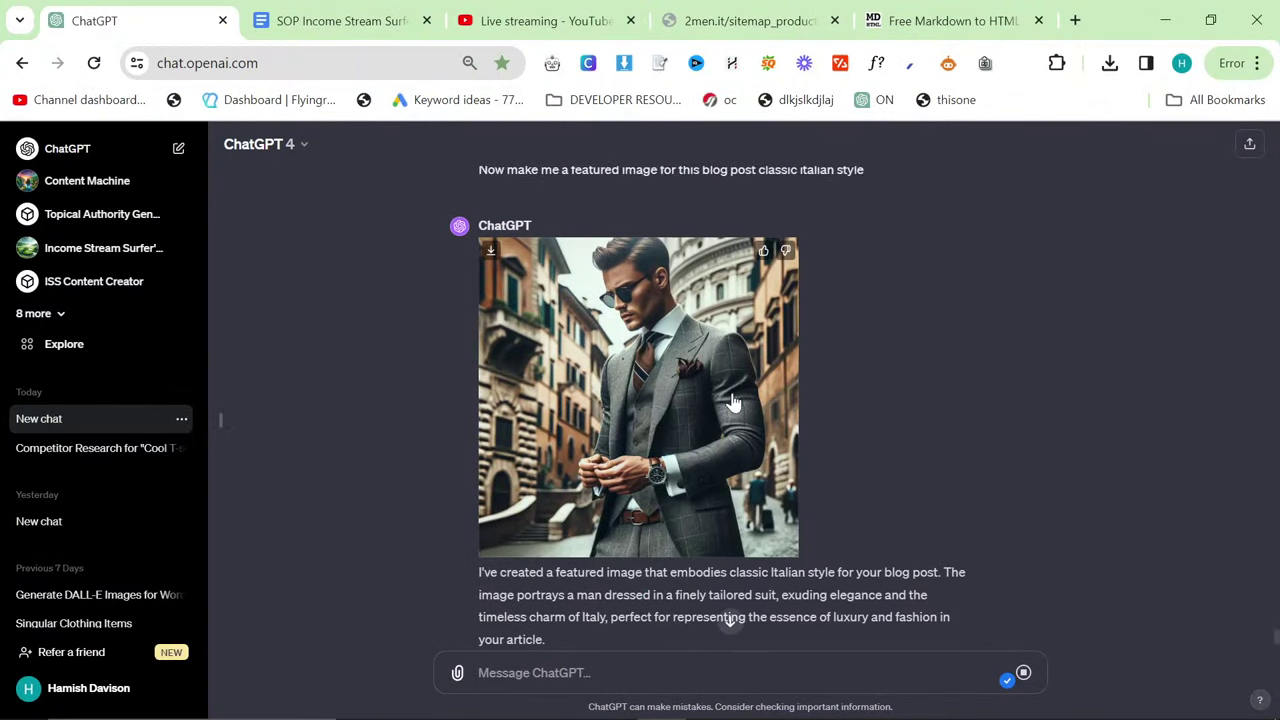
click(731, 403)
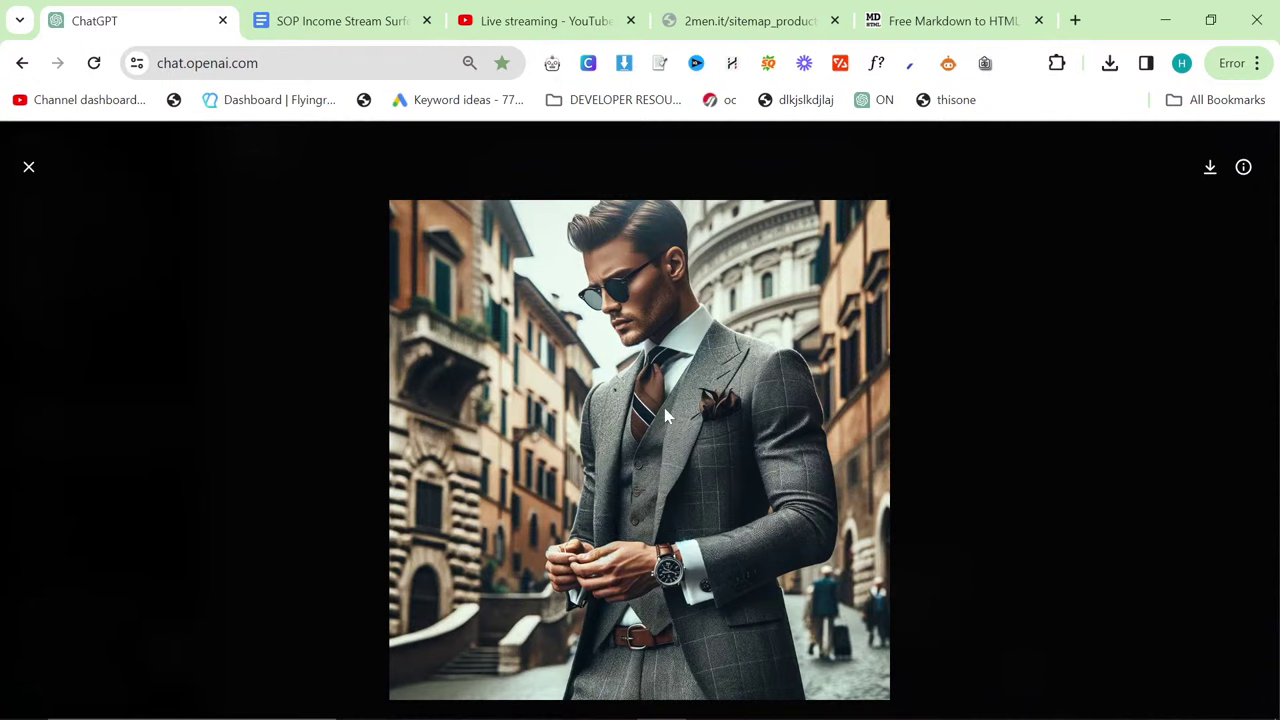
click(29, 167)
scroll(733, 400, down, 3)
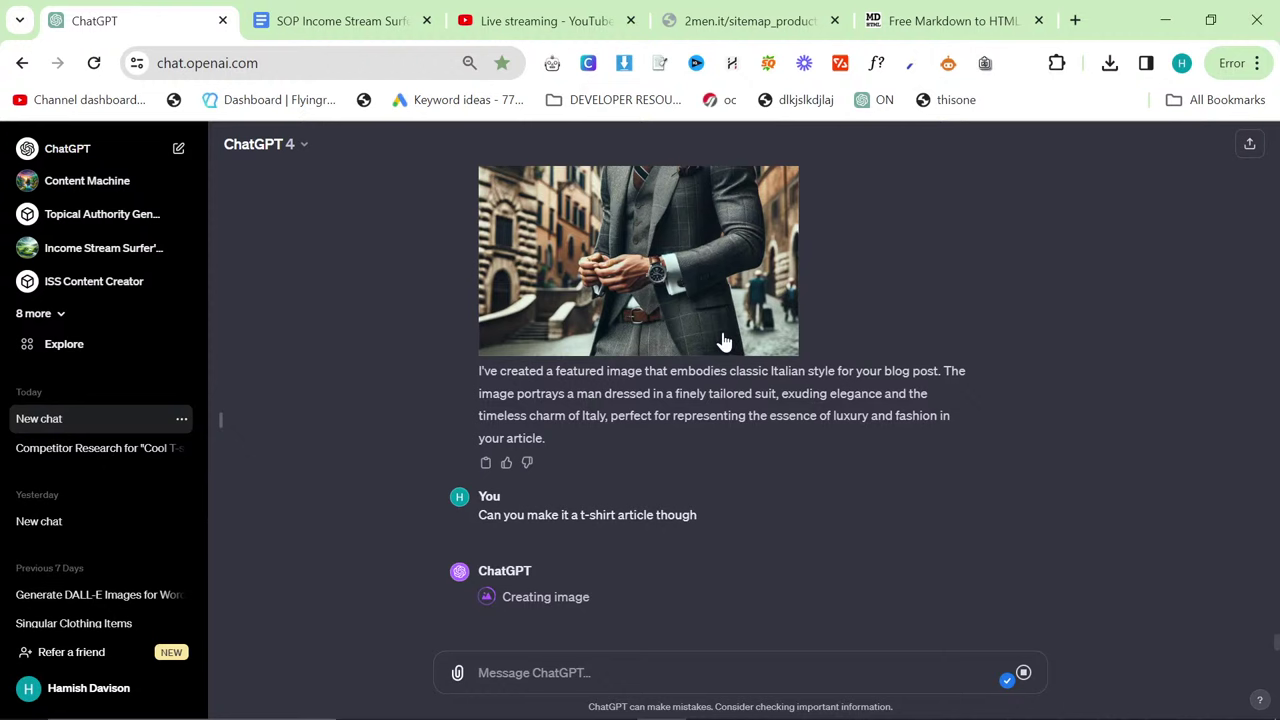
key(alt+Tab)
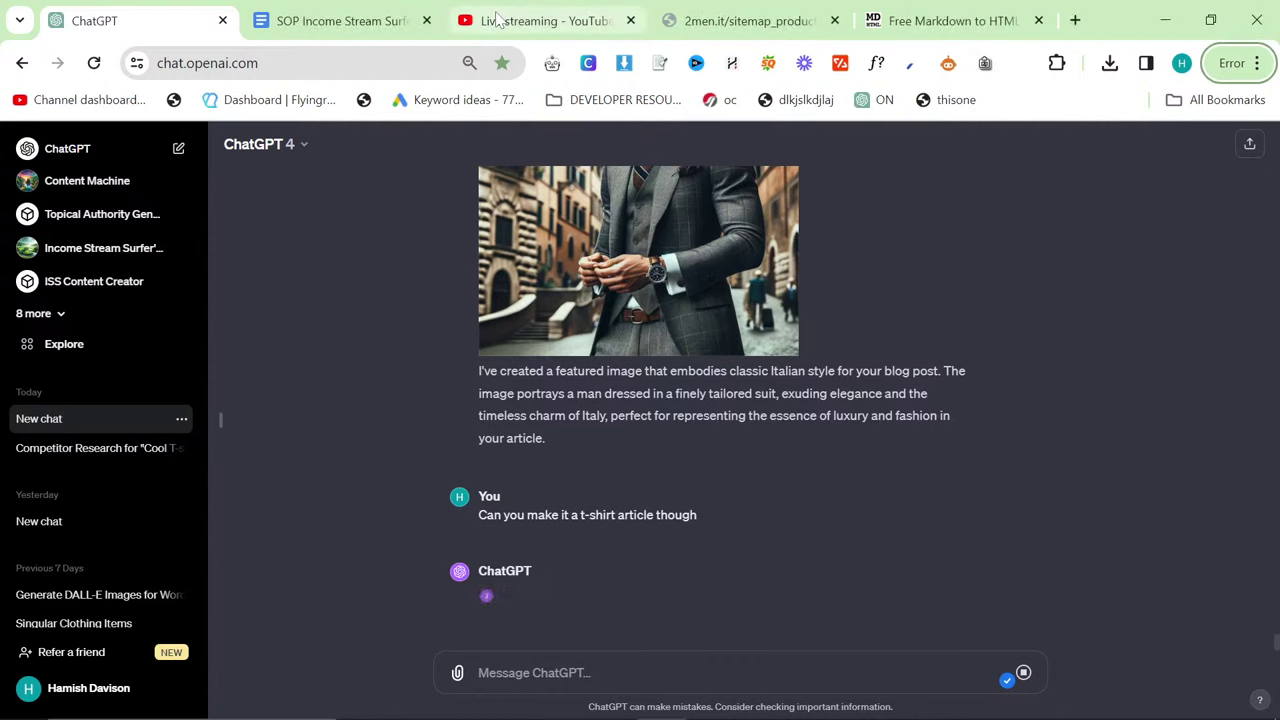
click(495, 18)
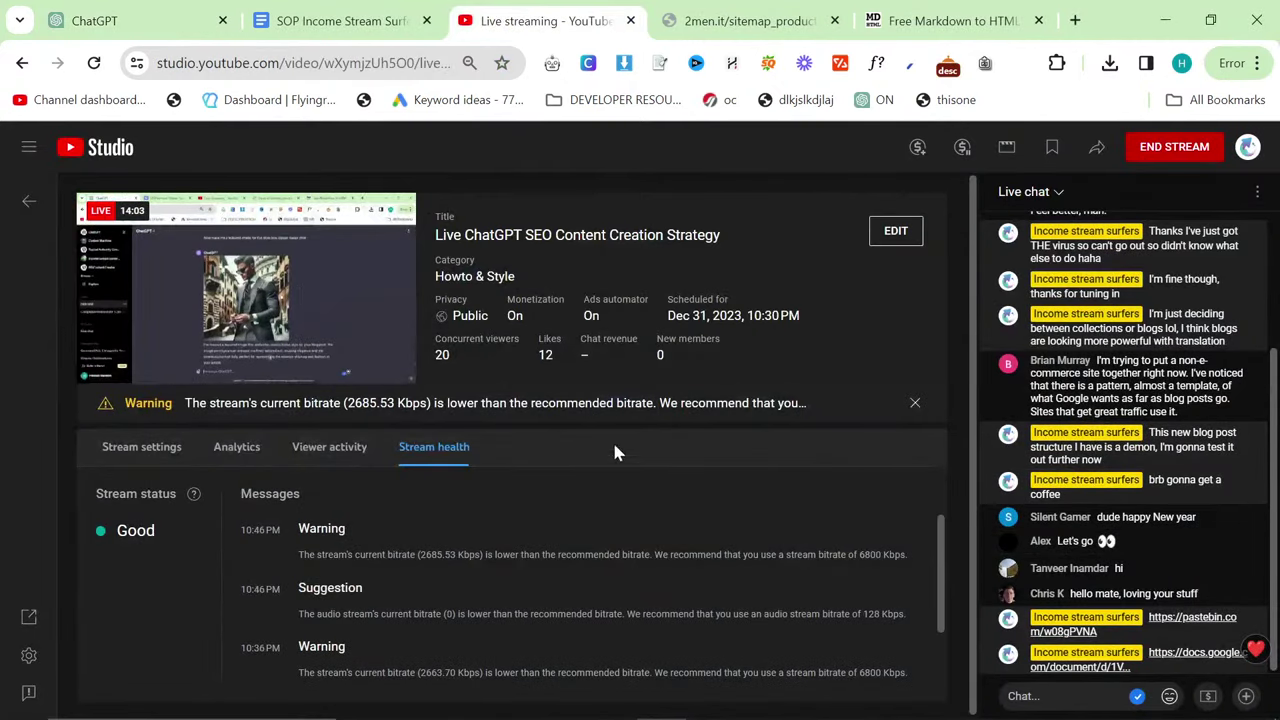
click(131, 10)
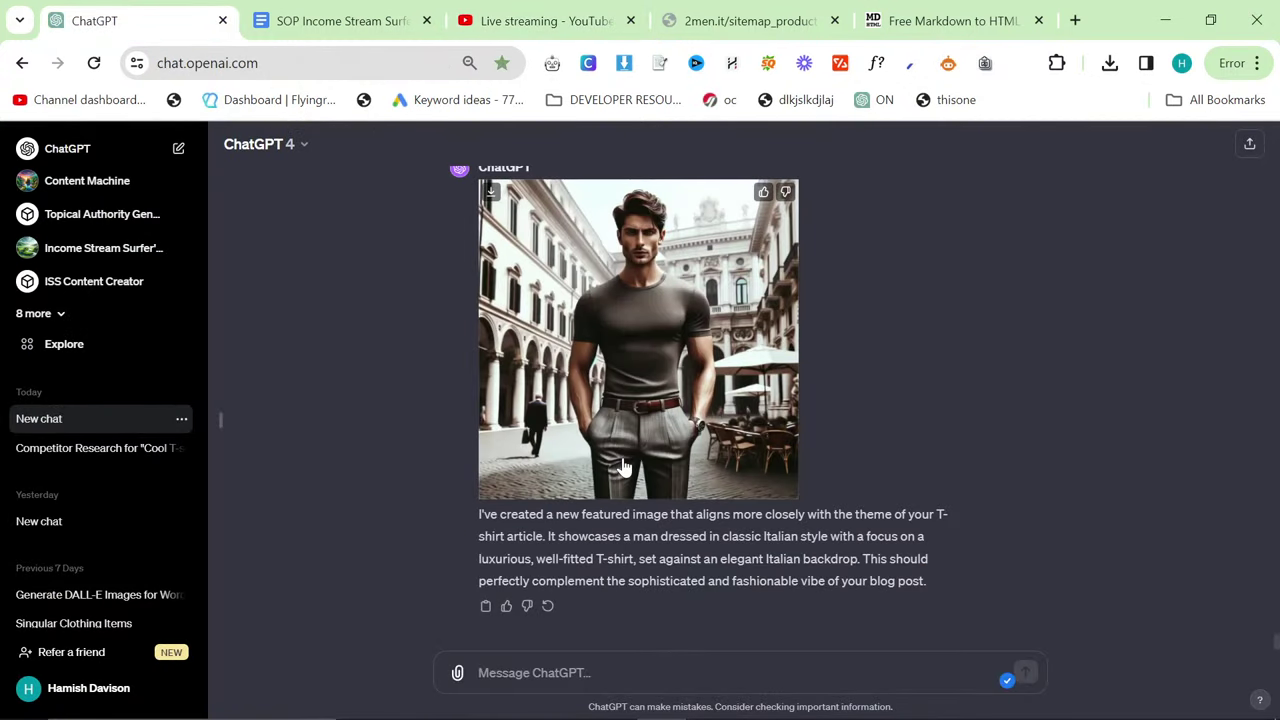
Download the new T-shirt featured image from ChatGPT's full-size viewer as a PNG
scroll(630, 468, up, 1)
click(643, 372)
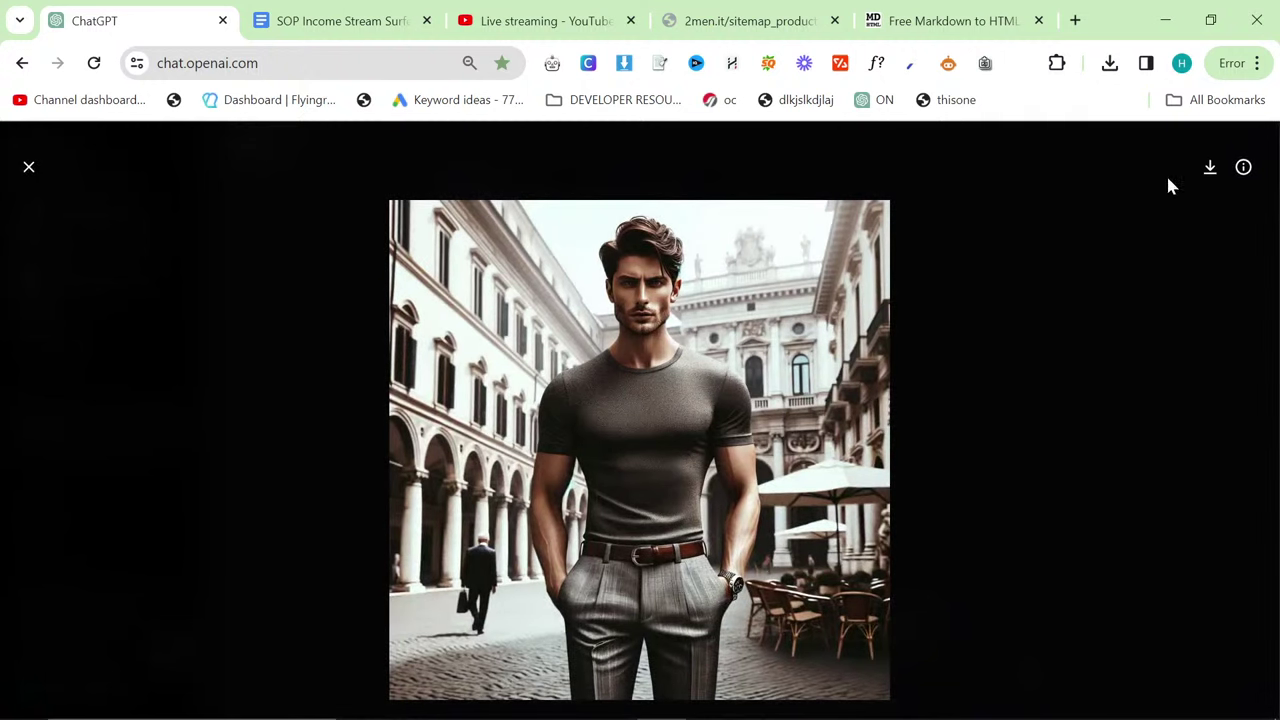
click(1207, 167)
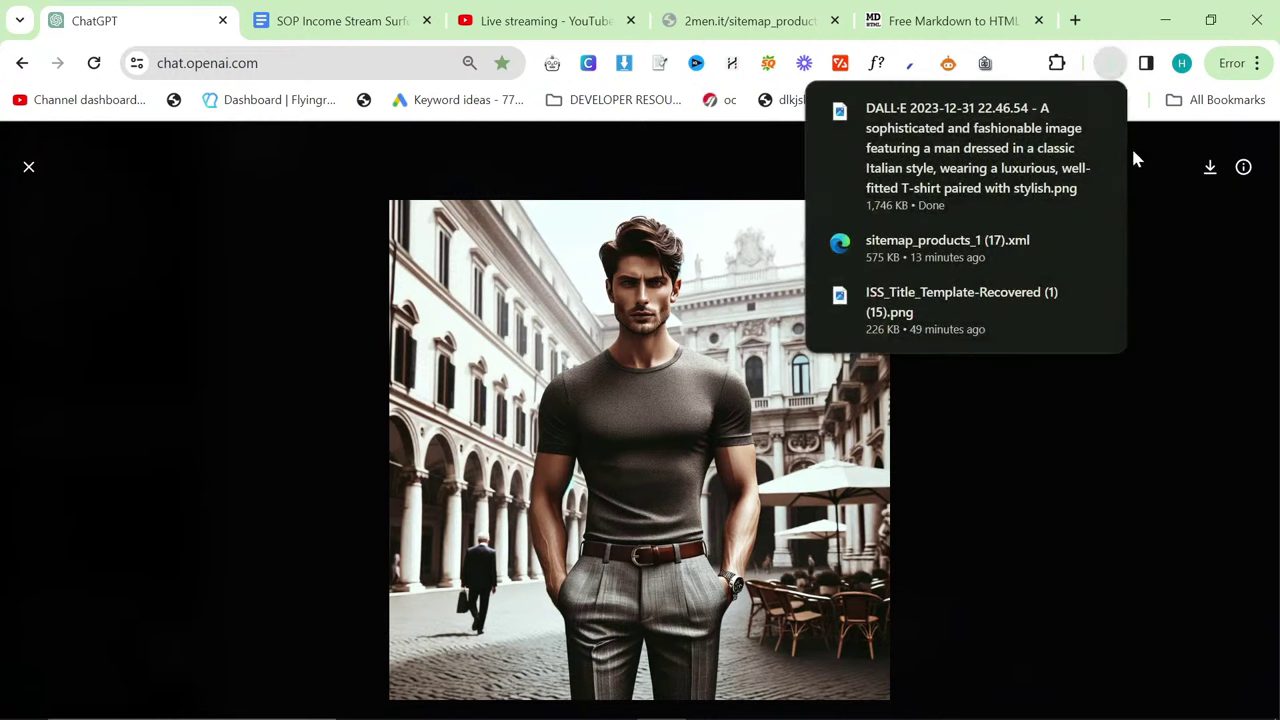
click(29, 168)
In Discord, dismiss the audio device prompt and open the Midjourney Bot direct message
key(alt+Tab)
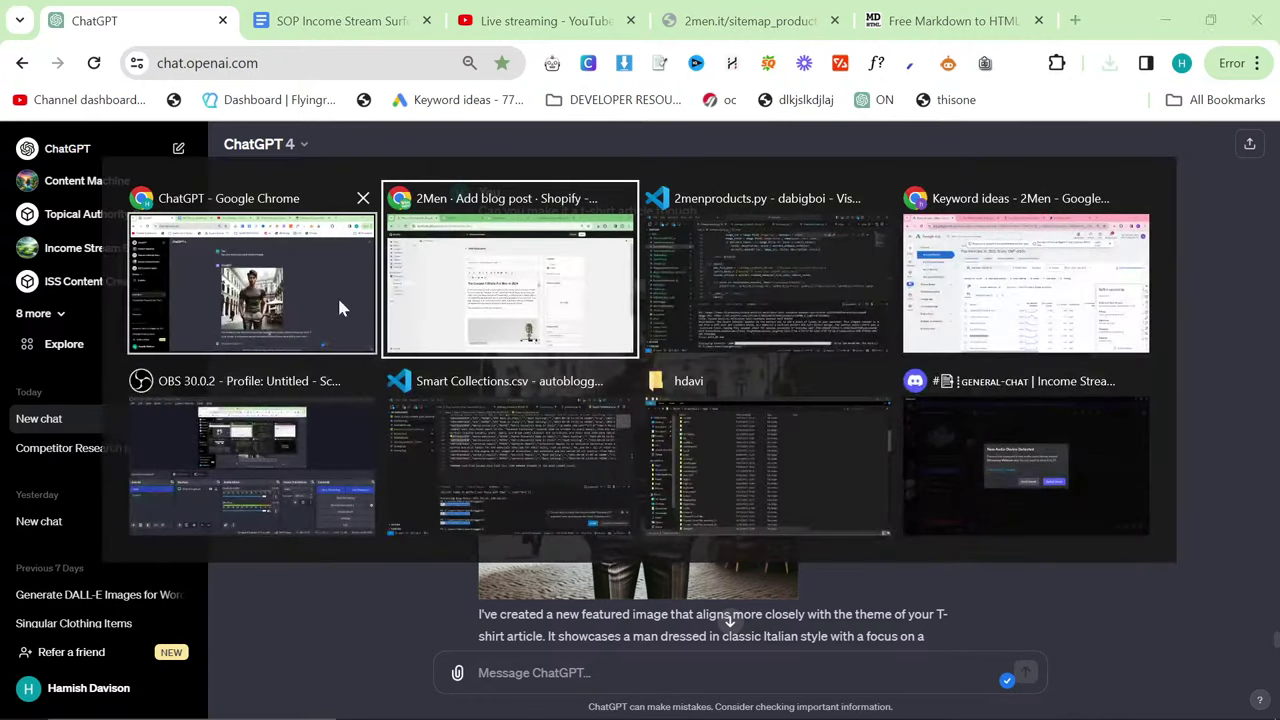
click(360, 296)
key(alt+Tab)
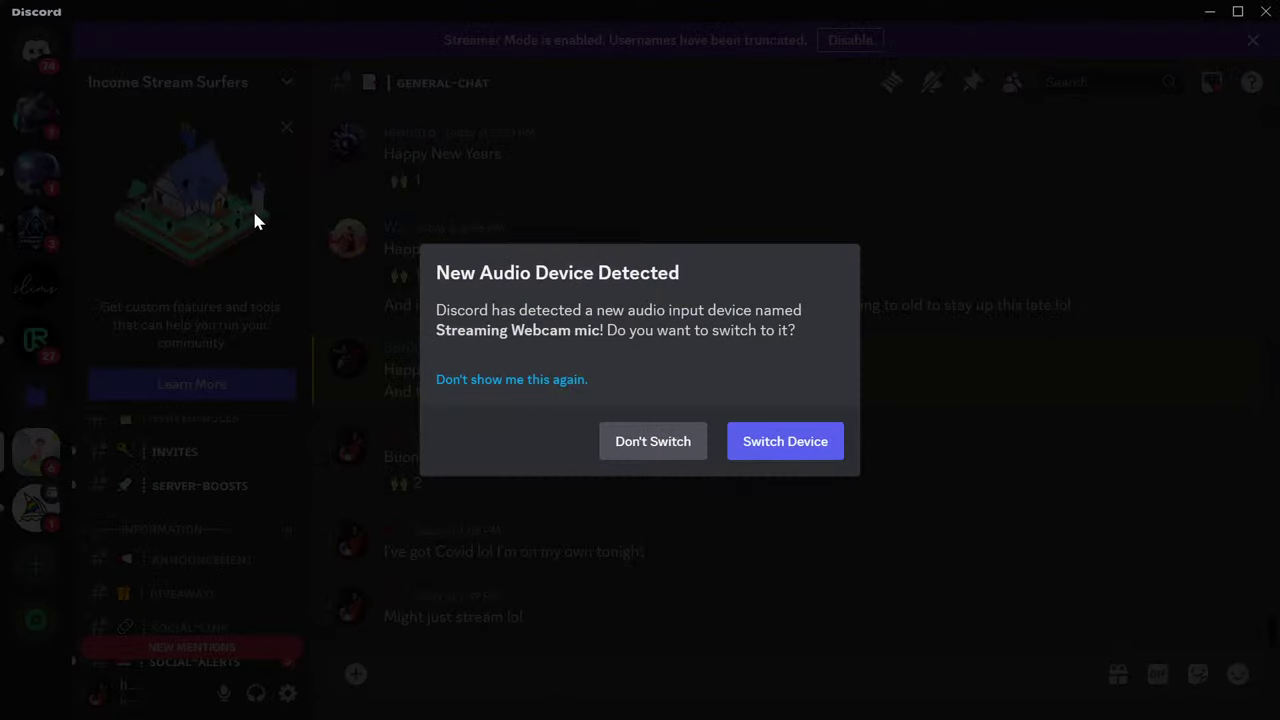
click(47, 91)
click(36, 50)
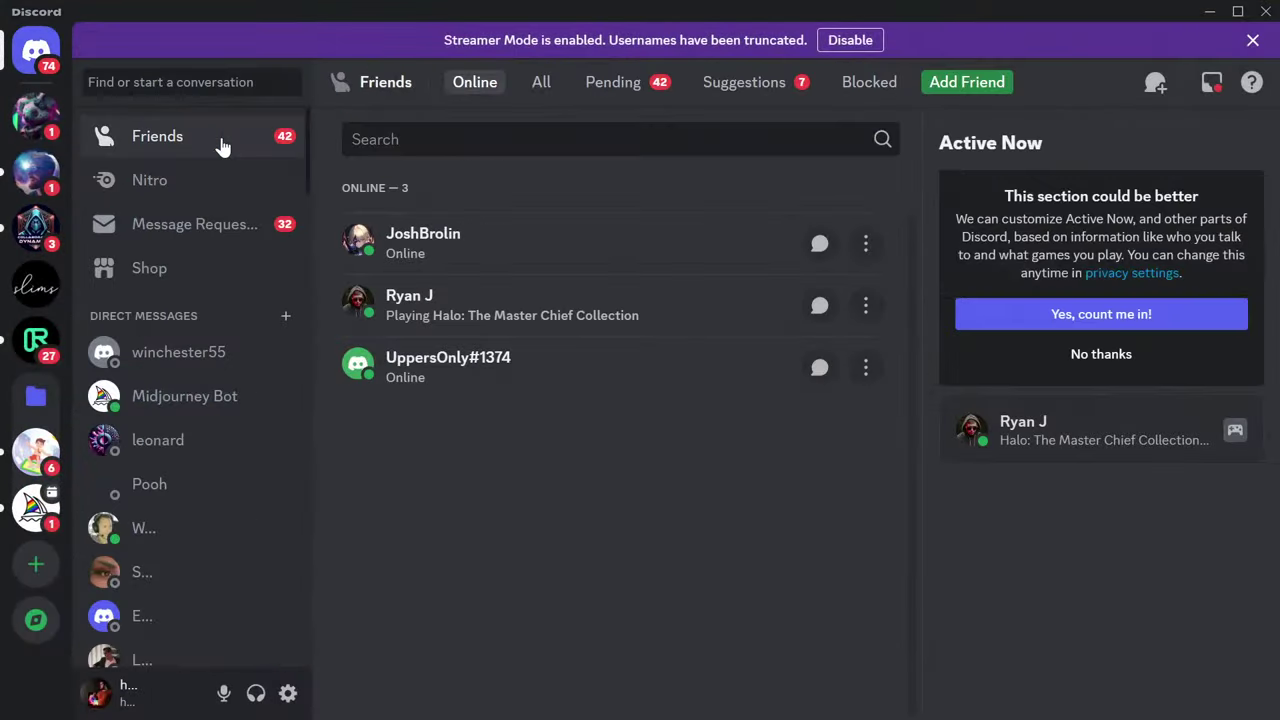
click(172, 398)
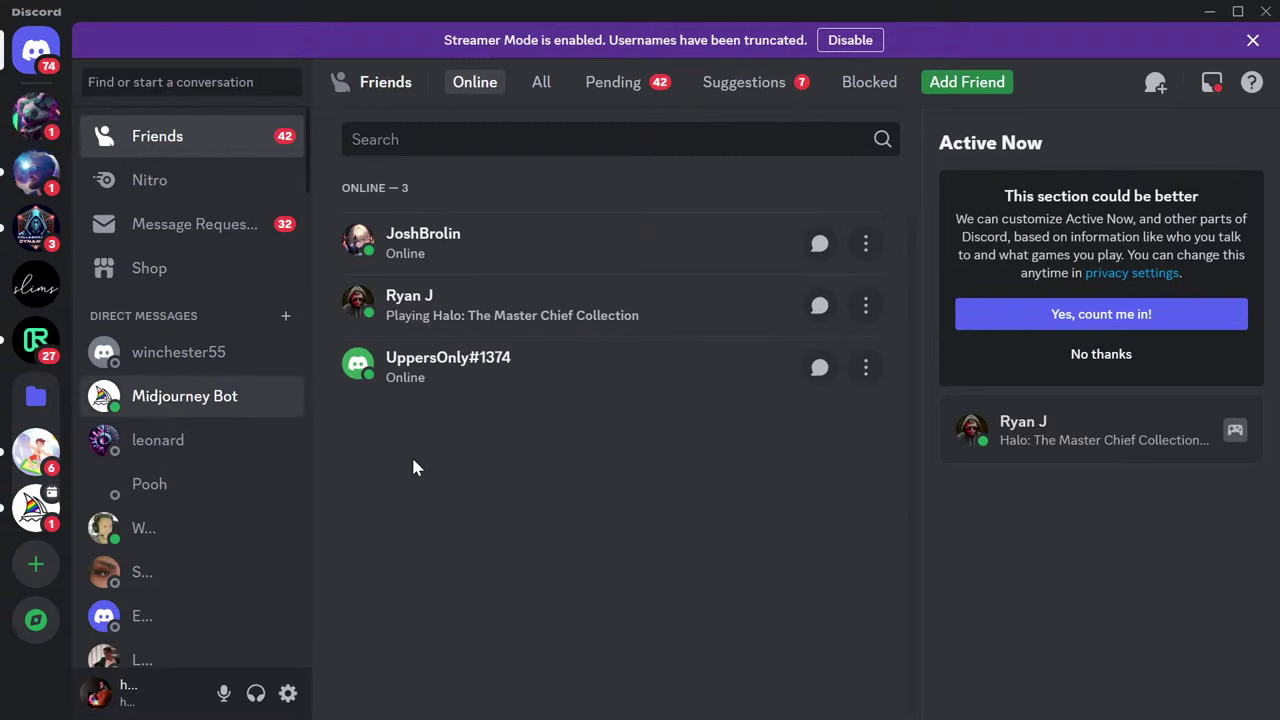
Run /imagine with 'a blog featured image post for an article about coolest t-shirts 2024'
text(/imagine)
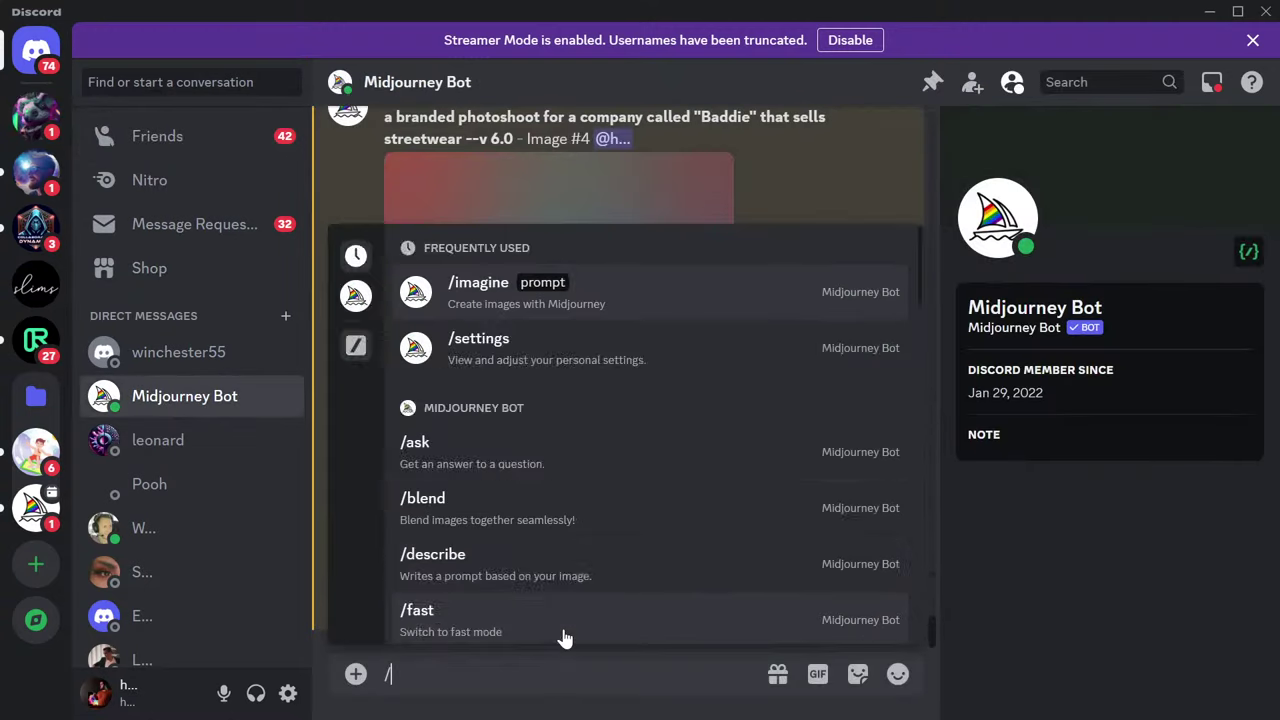
key(Tab)
text(a blog)
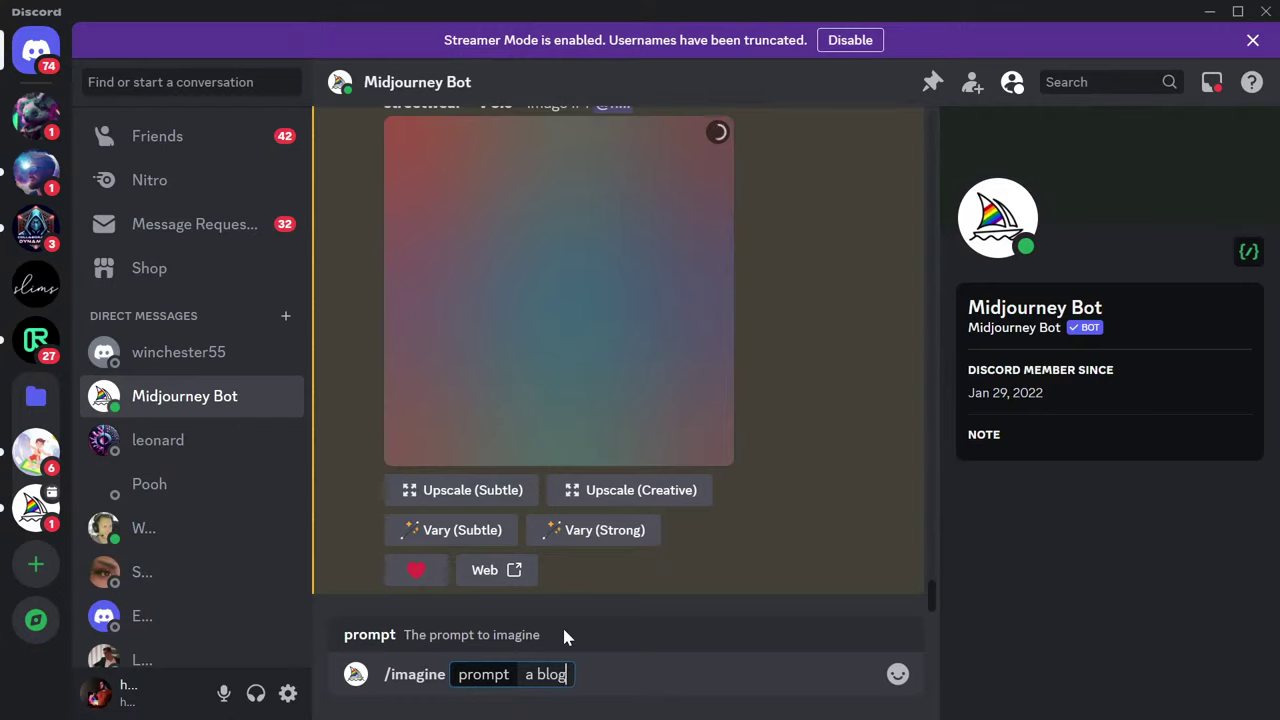
text( featured image post for)
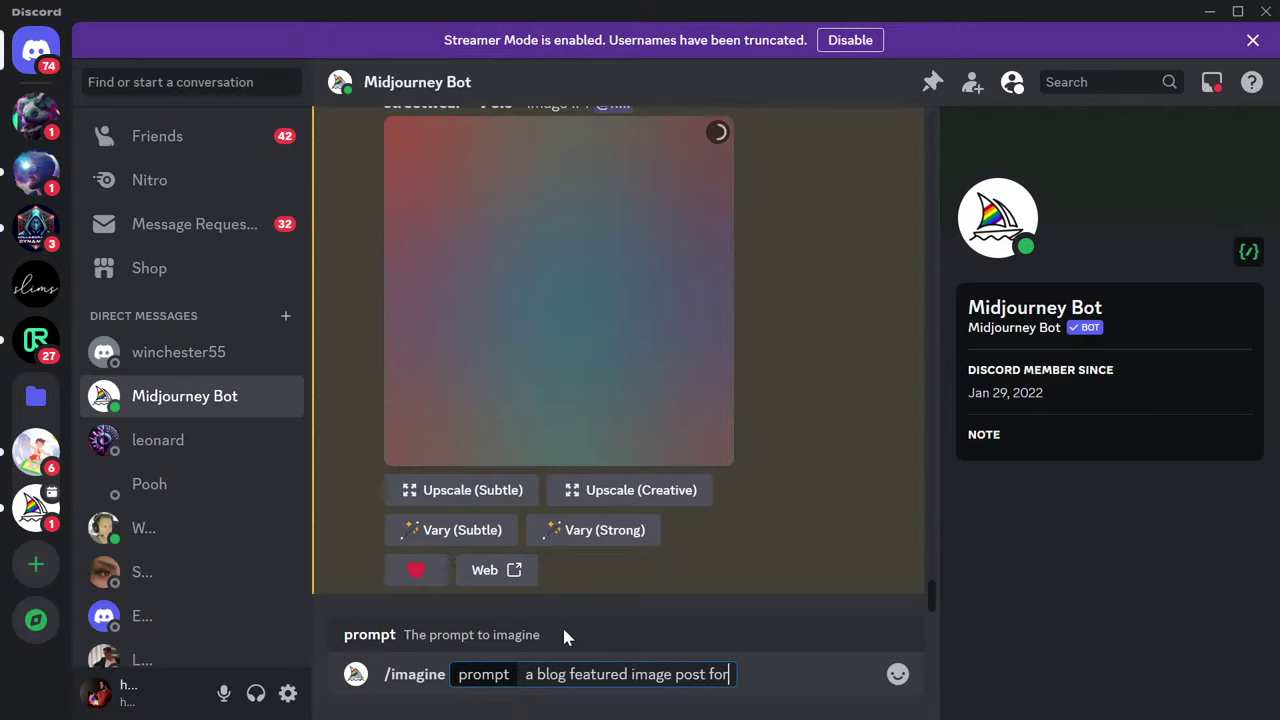
text( an article about beszt)
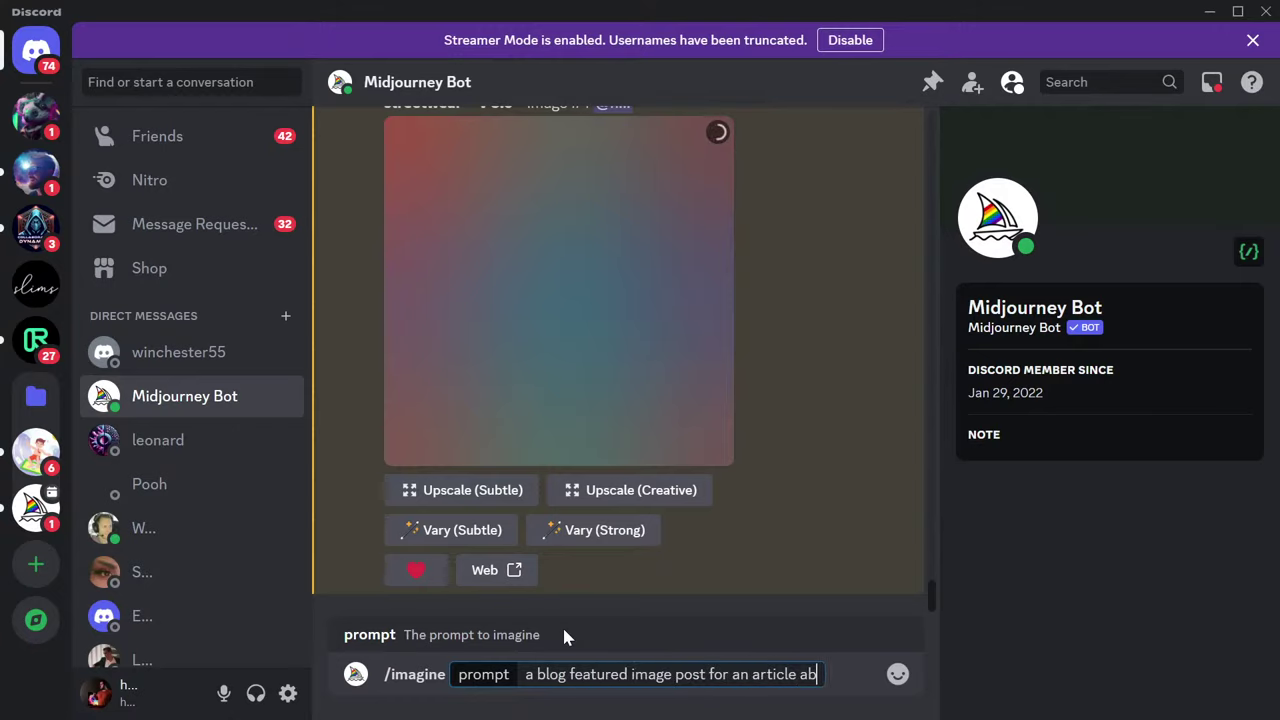
key(BackSpace)
key(BackSpace)
key(BackSpace)
key(BackSpace)
key(BackSpace)
text(best)
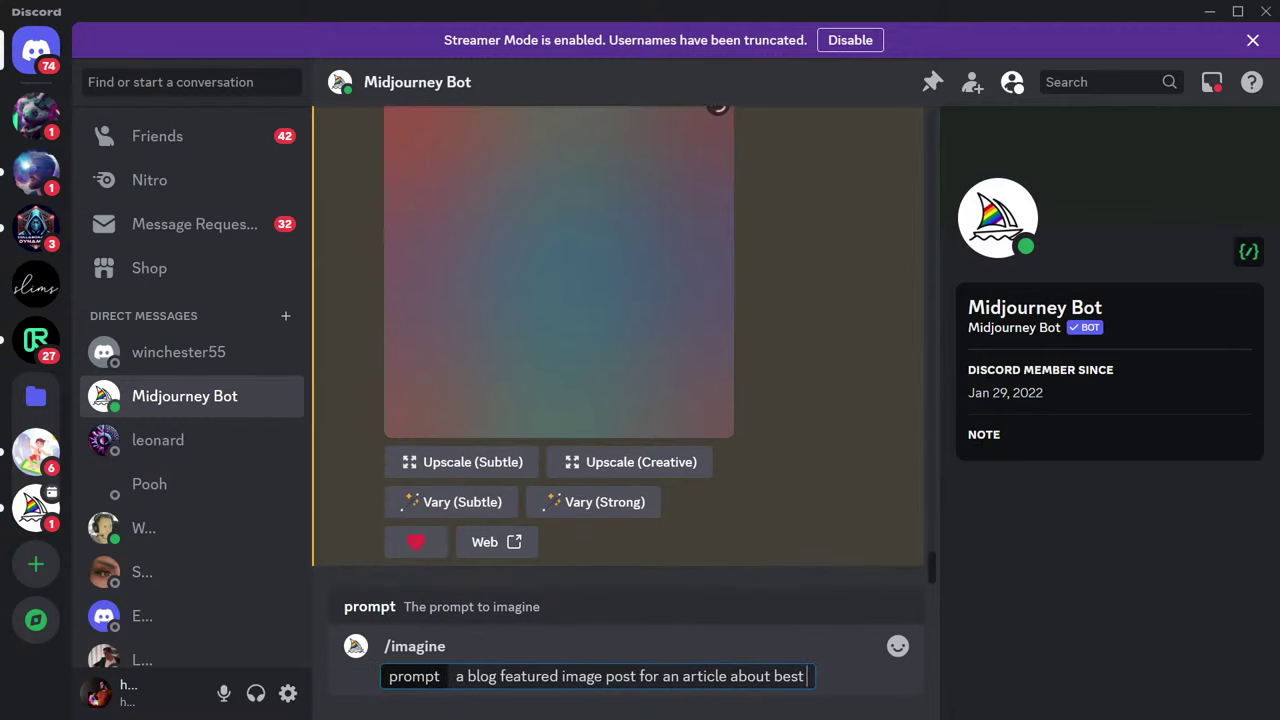
key(BackSpace)
key(BackSpace)
key(BackSpace)
key(BackSpace)
text(coolest)
text( t-0s)
text(shirts 2024)
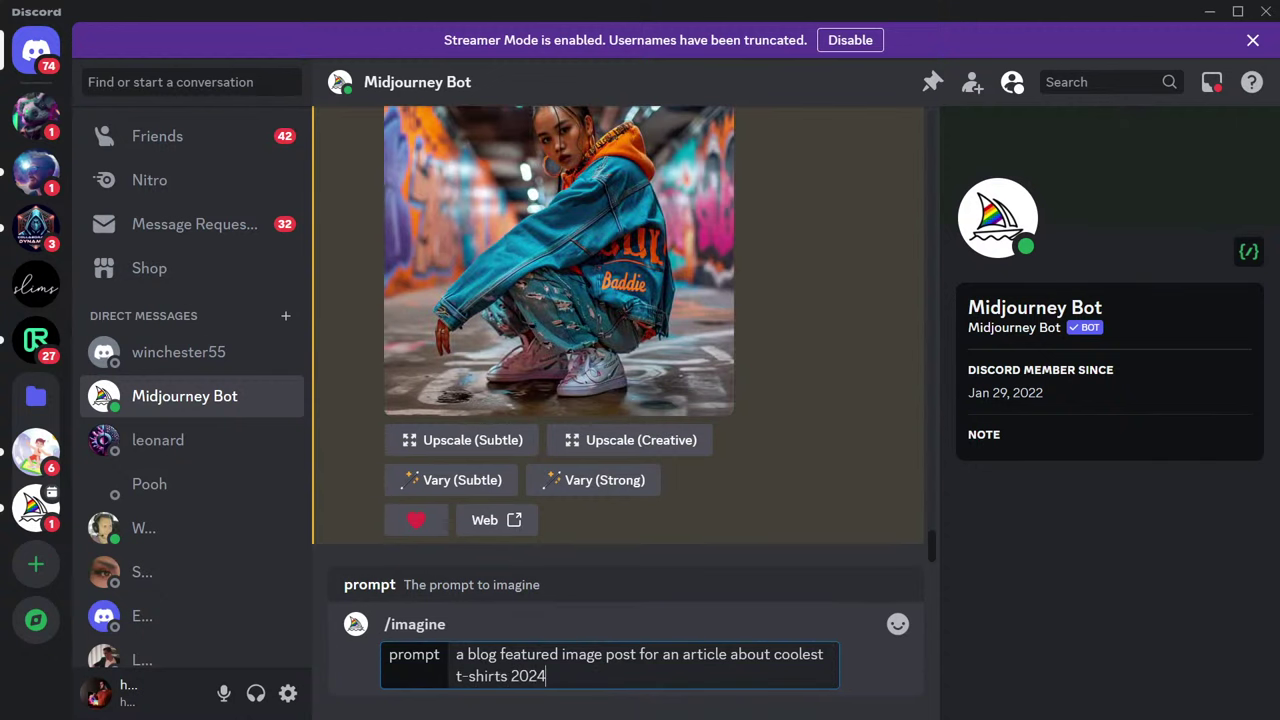
key(Return)
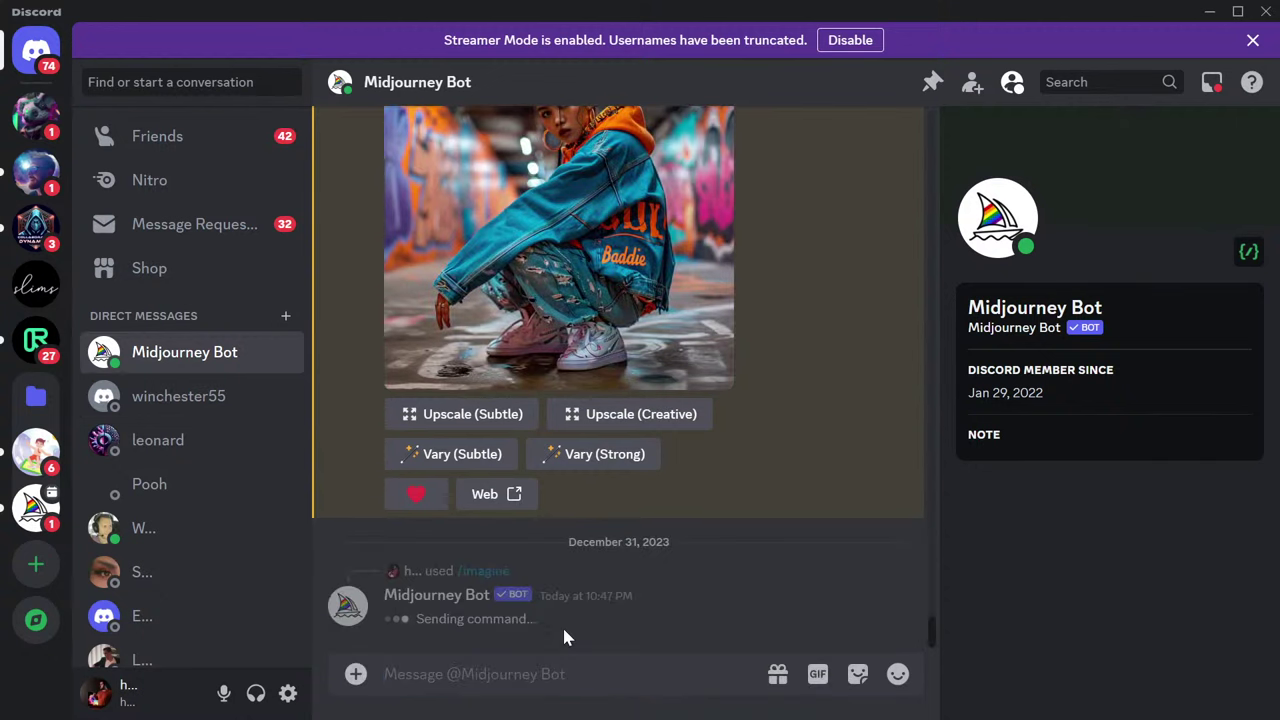
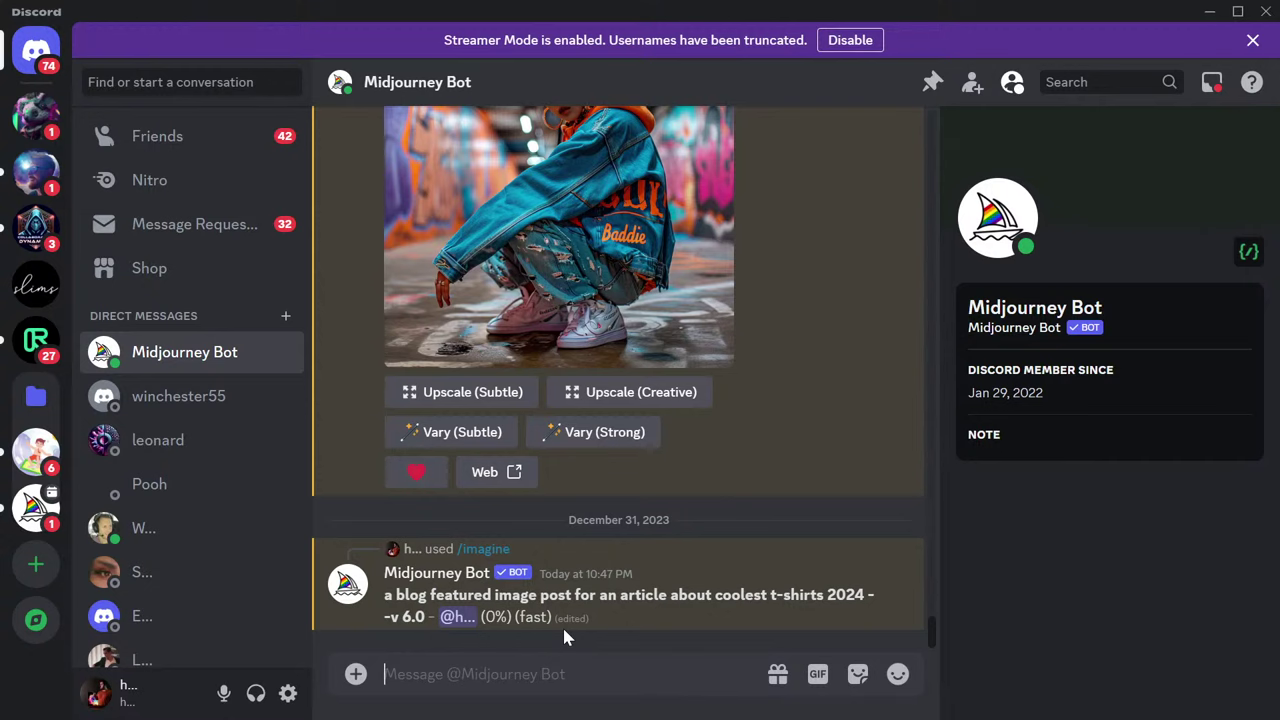
Download the ChatGPT image of the man in a grey T-shirt, then return to the Shopify editor
key(alt+Tab)
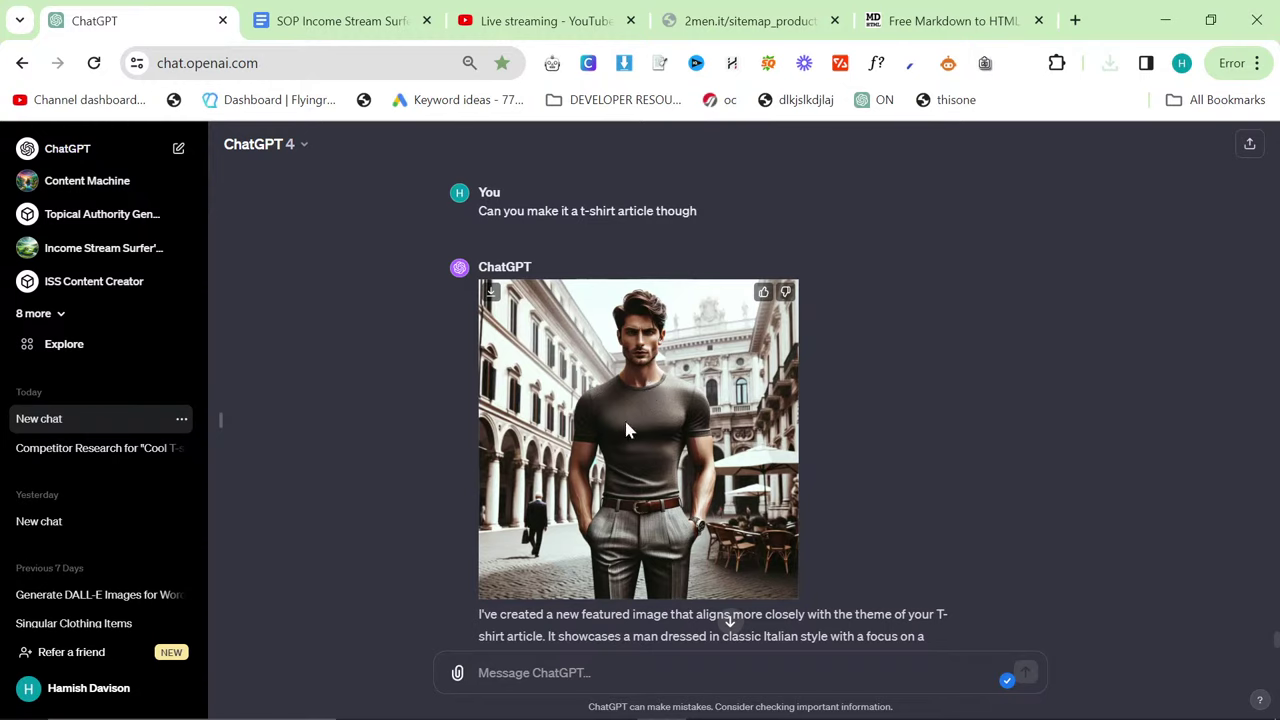
click(628, 431)
key(alt+Tab)
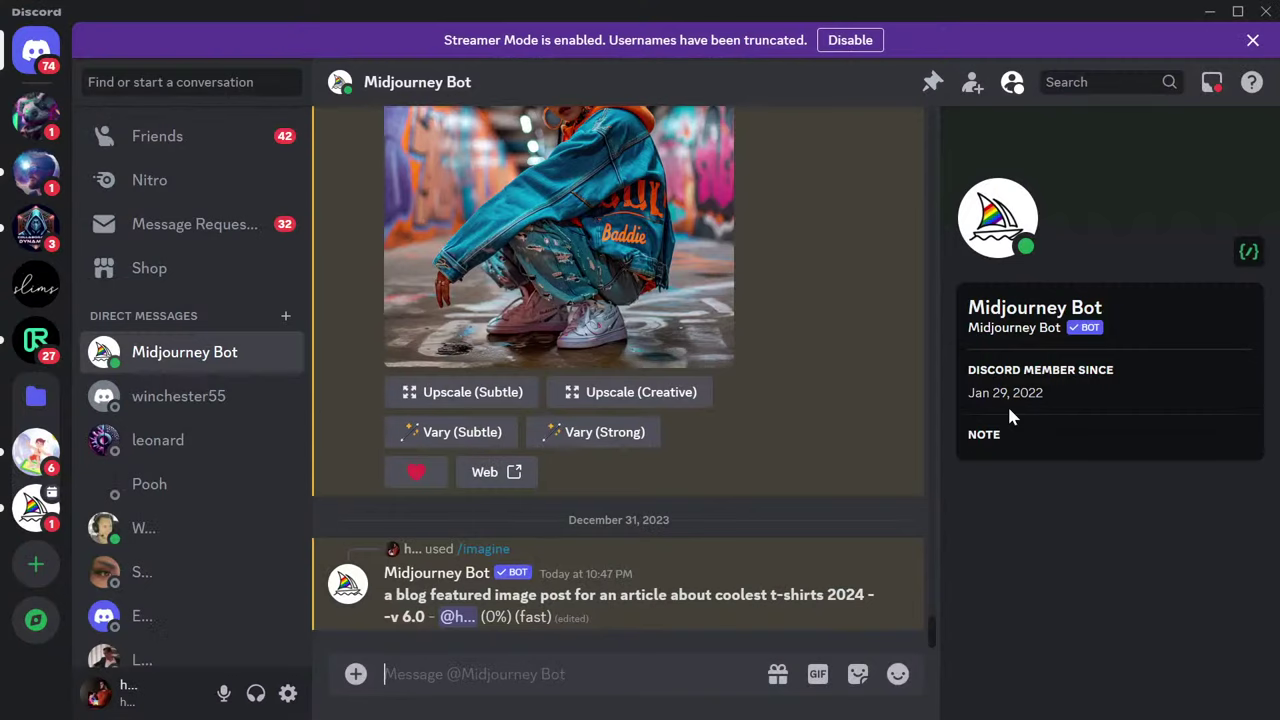
key(alt+Tab)
click(1208, 167)
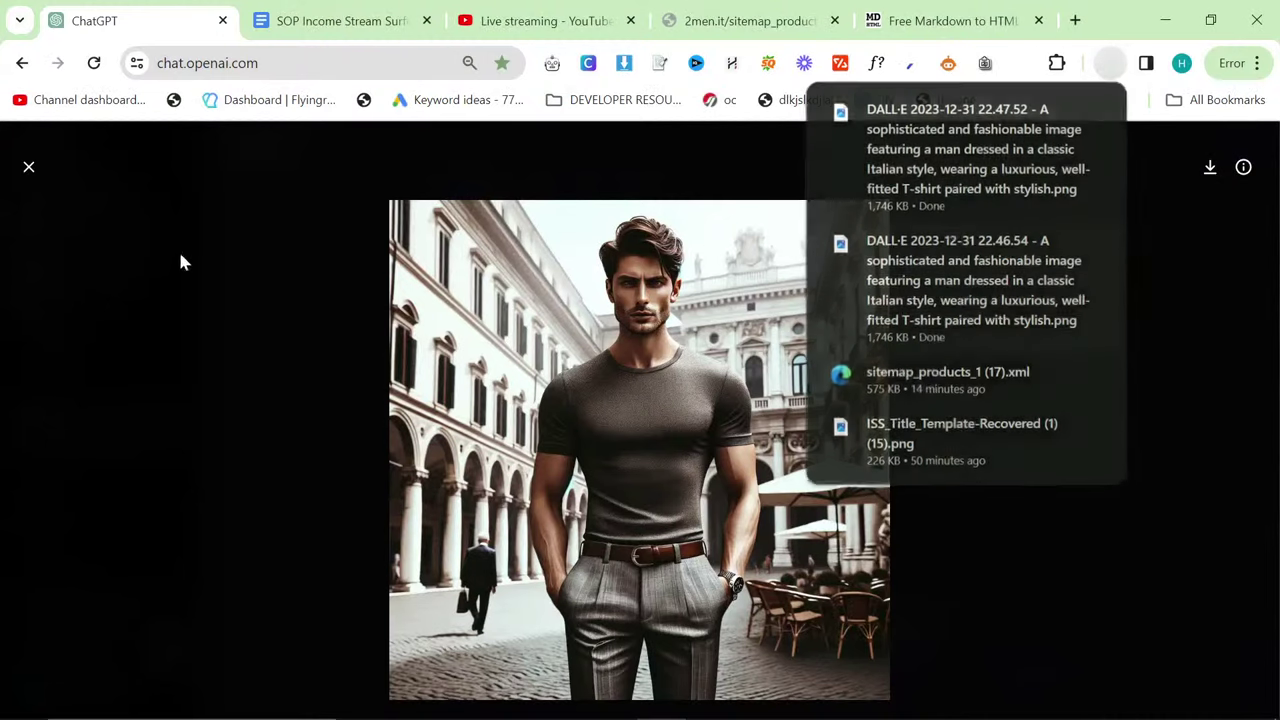
click(28, 167)
key(alt+Tab)
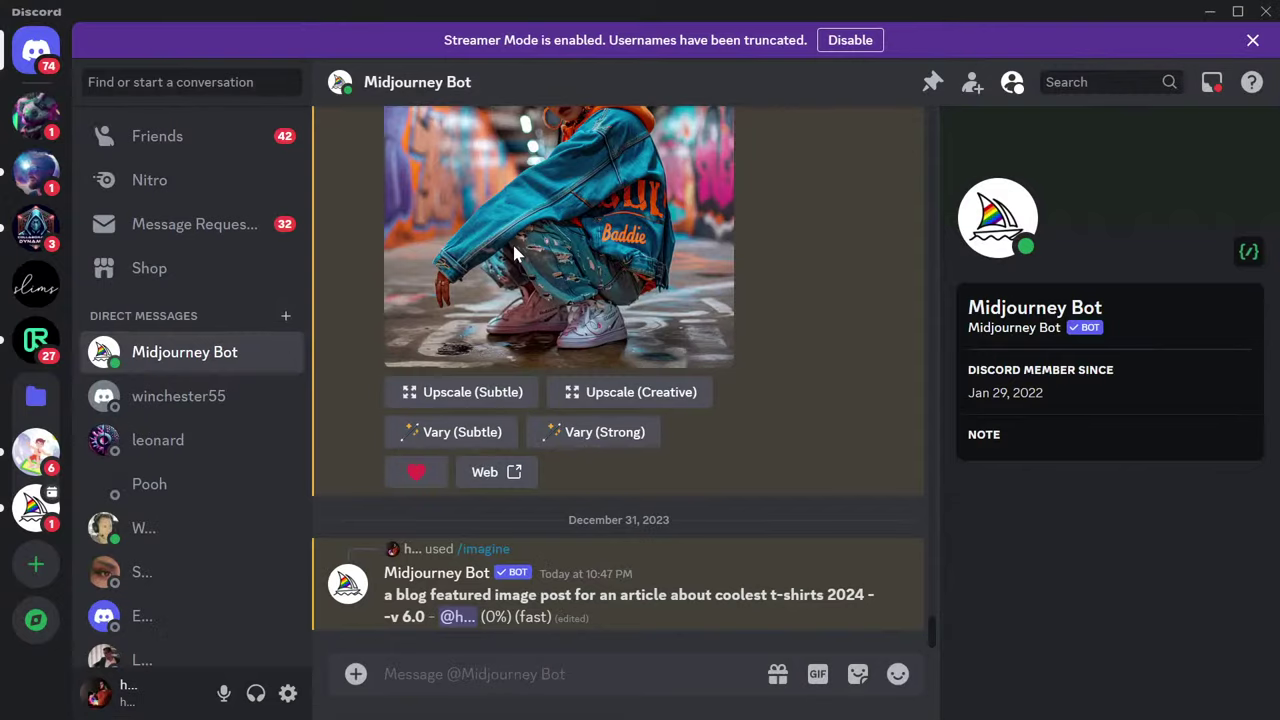
key(alt+Tab)
key(alt+Tab)
key(Tab)
Try out the featured image's alt-text and update options in the post editor
click(958, 481)
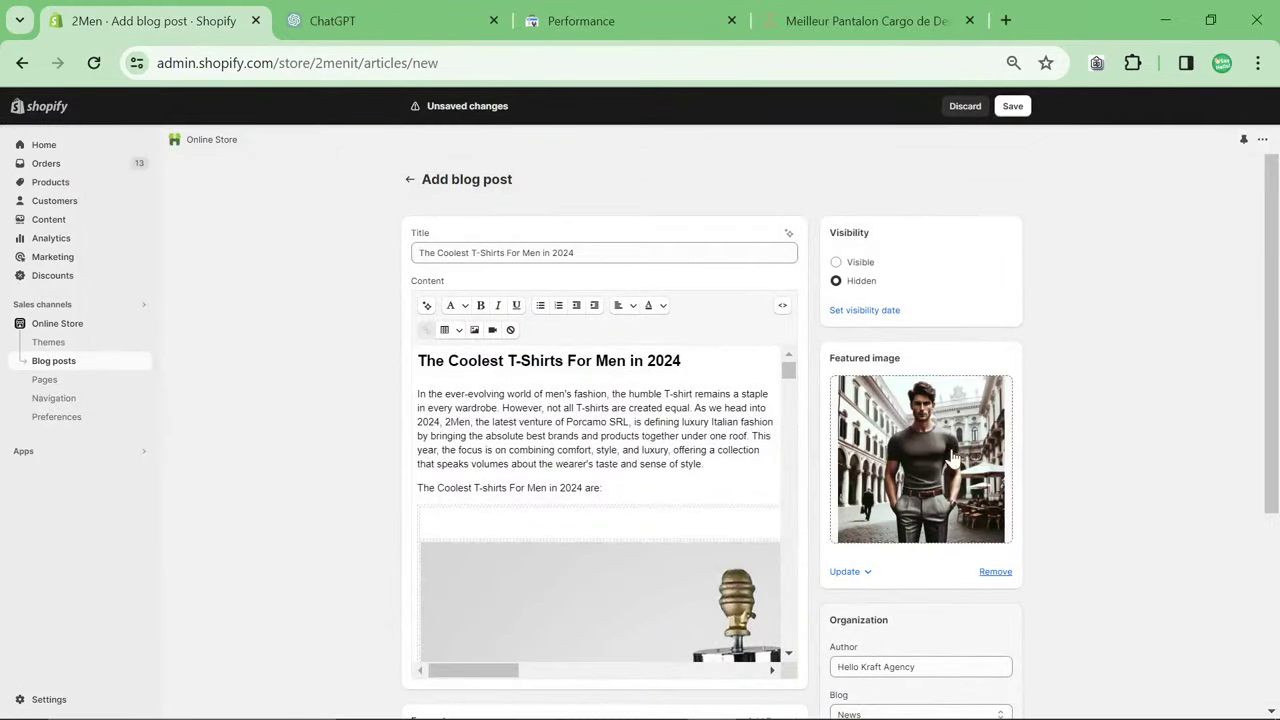
right_click(915, 445)
click(915, 445)
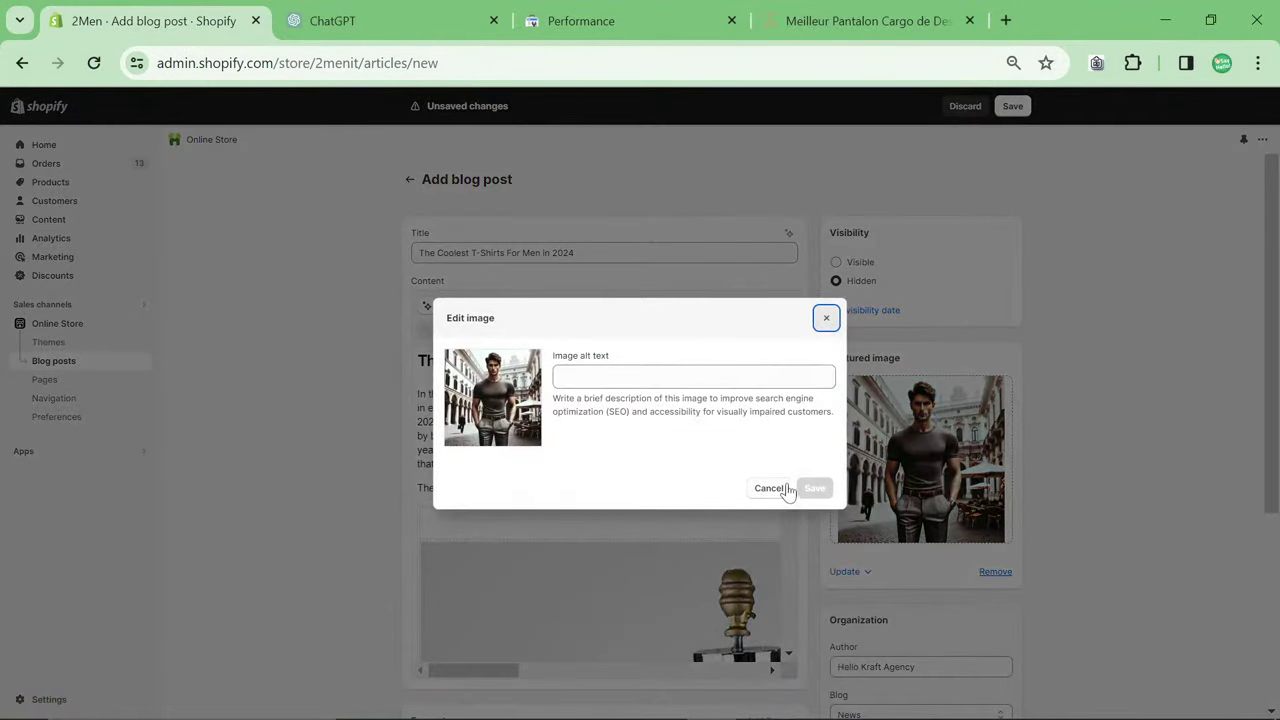
click(787, 490)
click(866, 570)
click(862, 598)
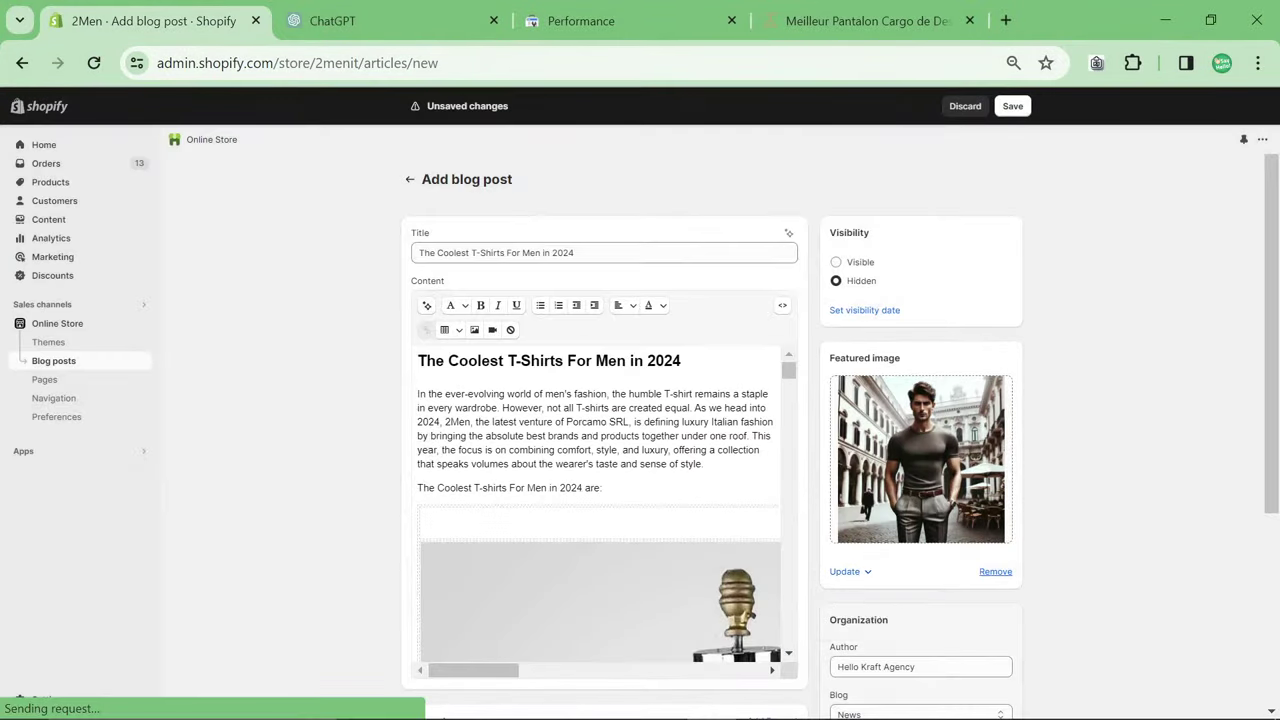
click(768, 486)
click(851, 571)
Rename the newest DALL-E file to 'coolest t-shirts 2024' and upload it as the featured image
click(750, 552)
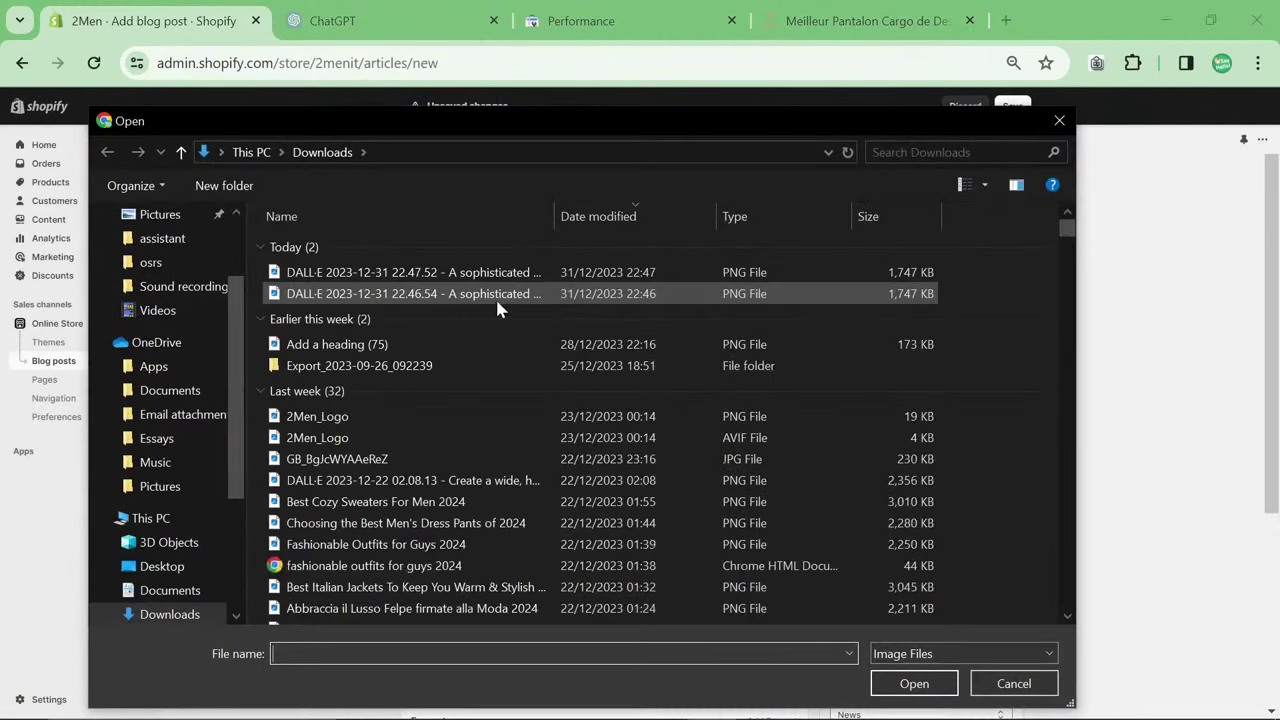
click(430, 274)
right_click(422, 276)
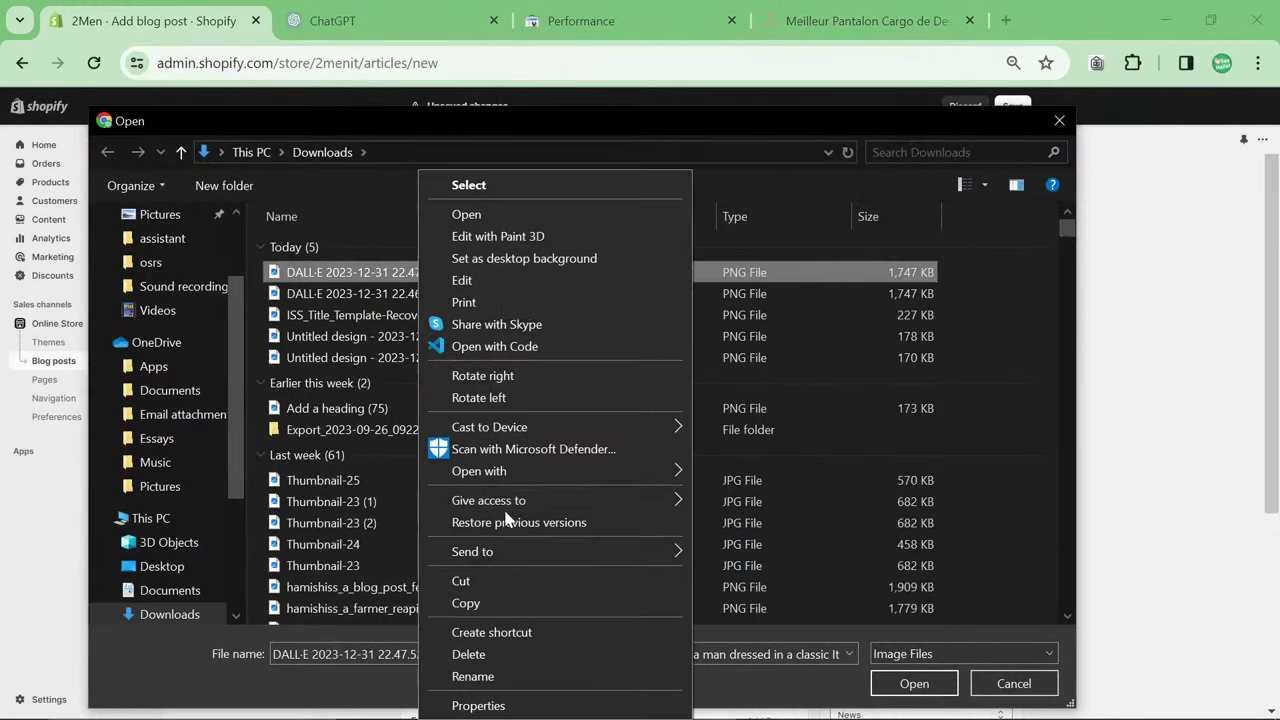
click(474, 676)
text(coo)
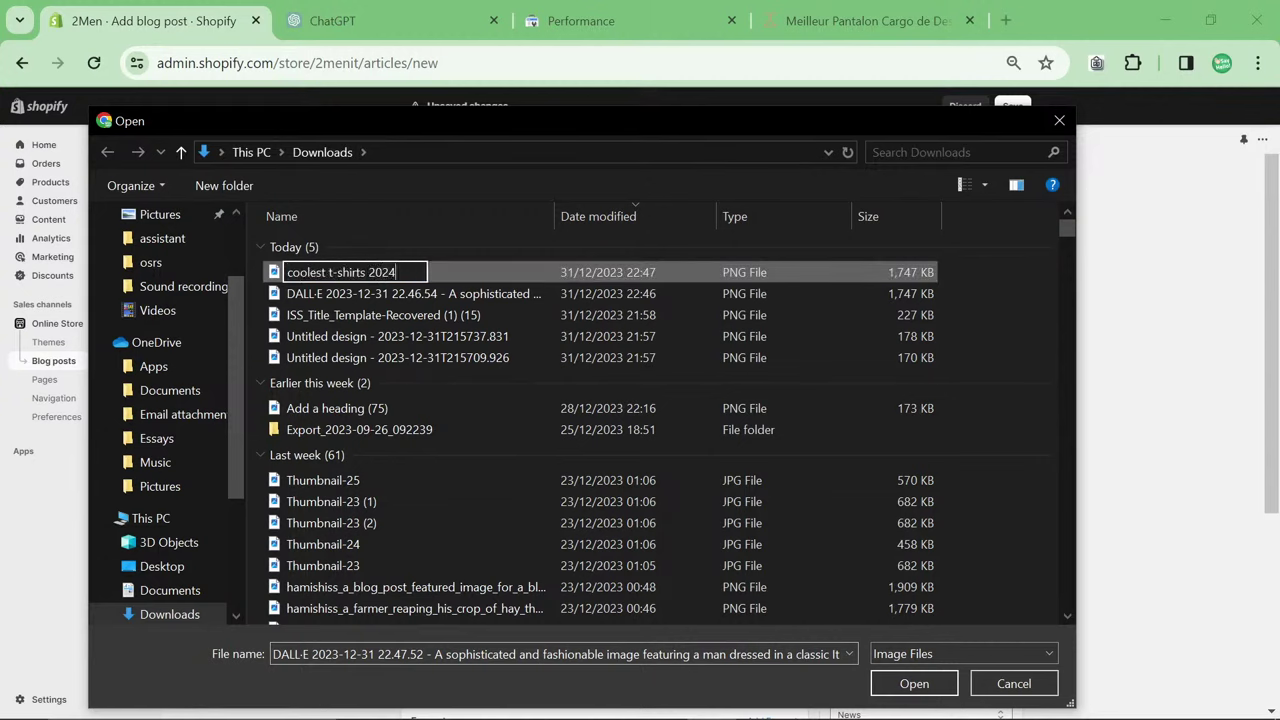
text(lest t-shirts 2024)
click(444, 277)
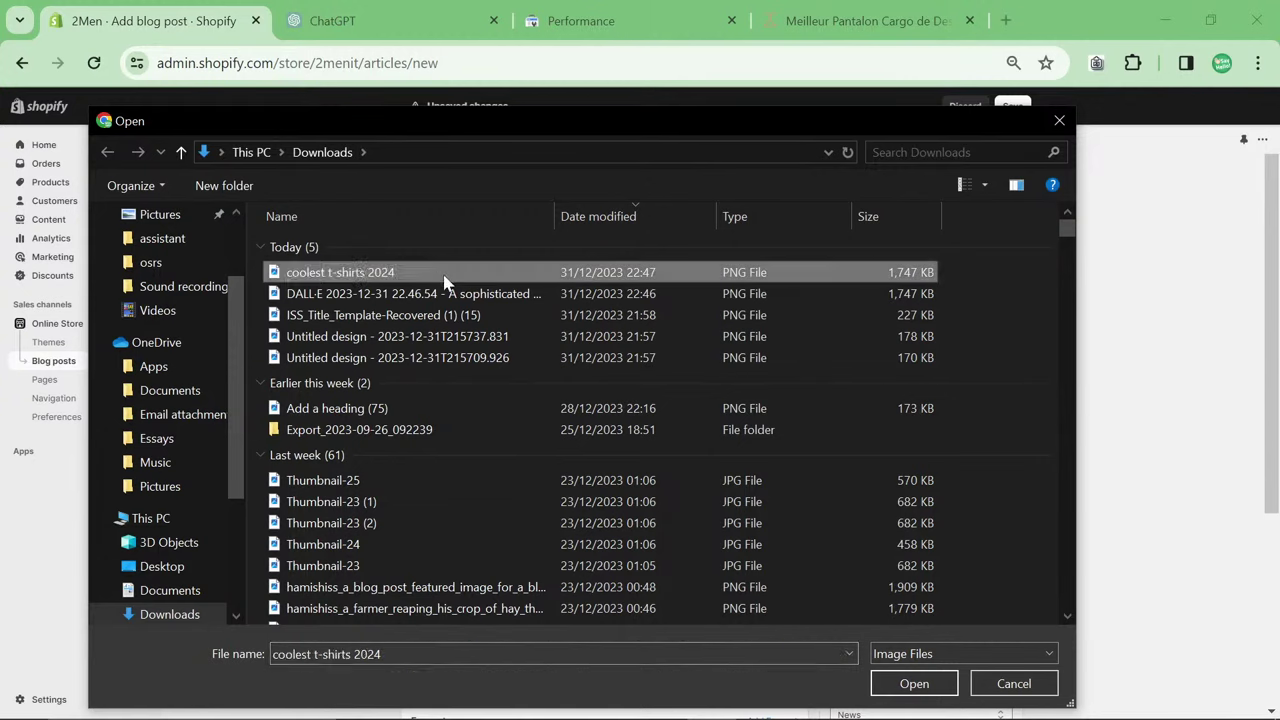
click(914, 683)
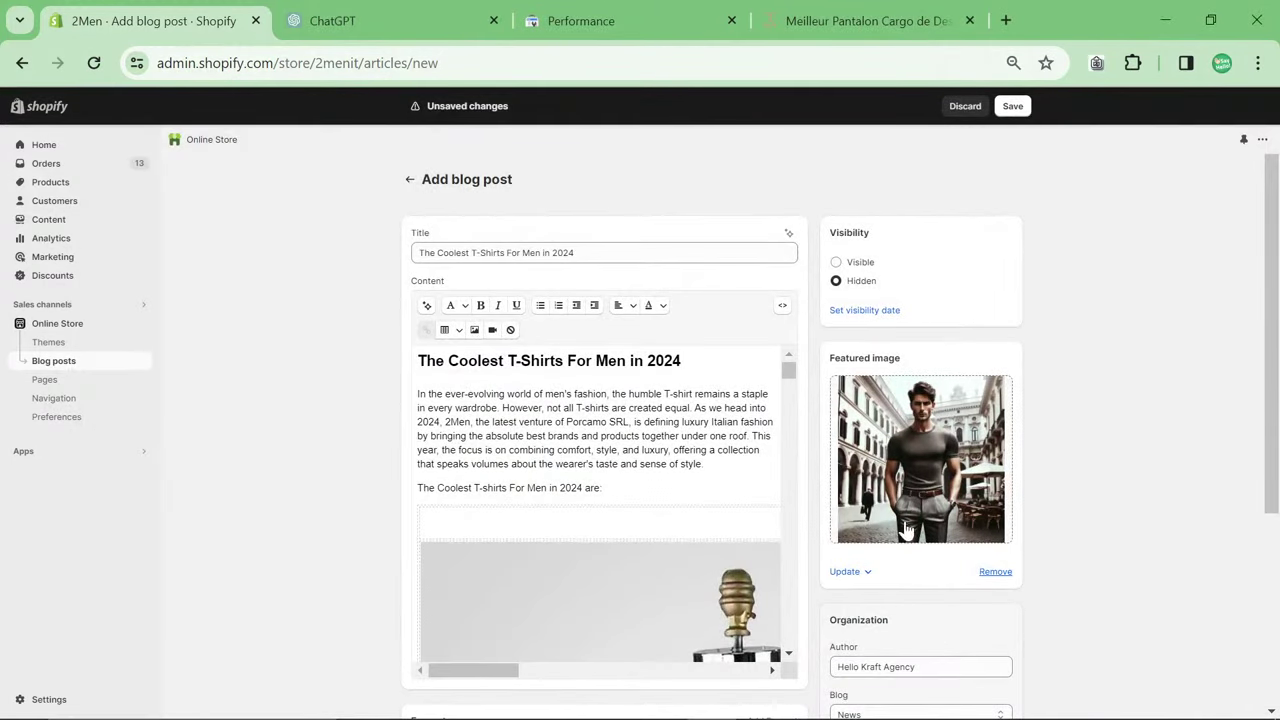
Set the featured image alt text to the post title and save it
triple_click(577, 253)
key(ctrl+c)
click(945, 500)
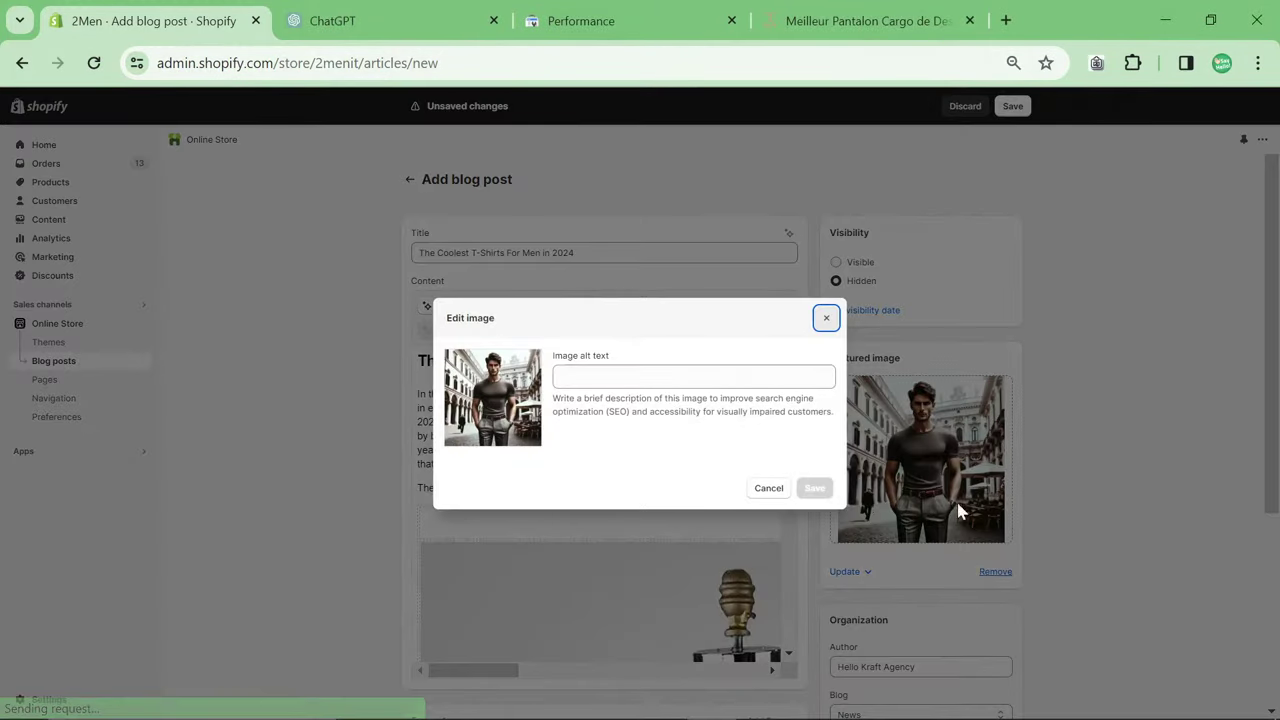
click(693, 376)
key(ctrl+v)
click(814, 488)
Change the author to the suggested name and file the post under the journal blog
scroll(920, 466, down, 2)
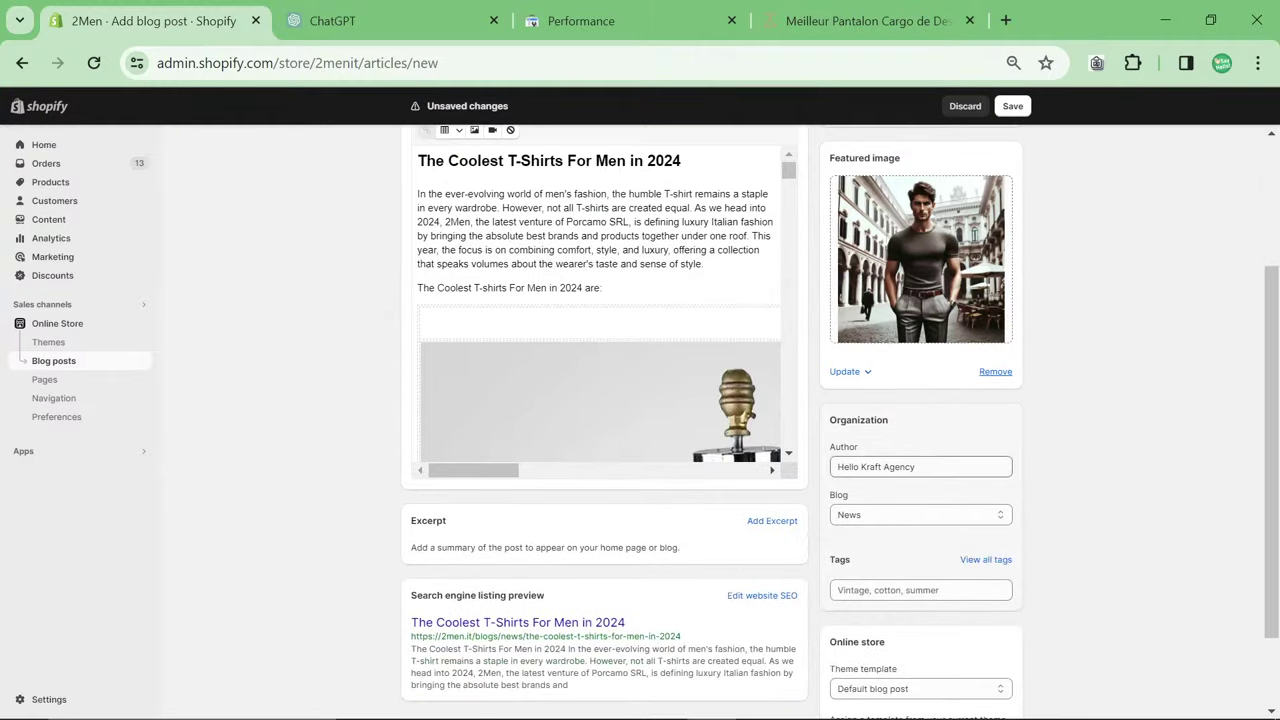
click(920, 466)
text(pe)
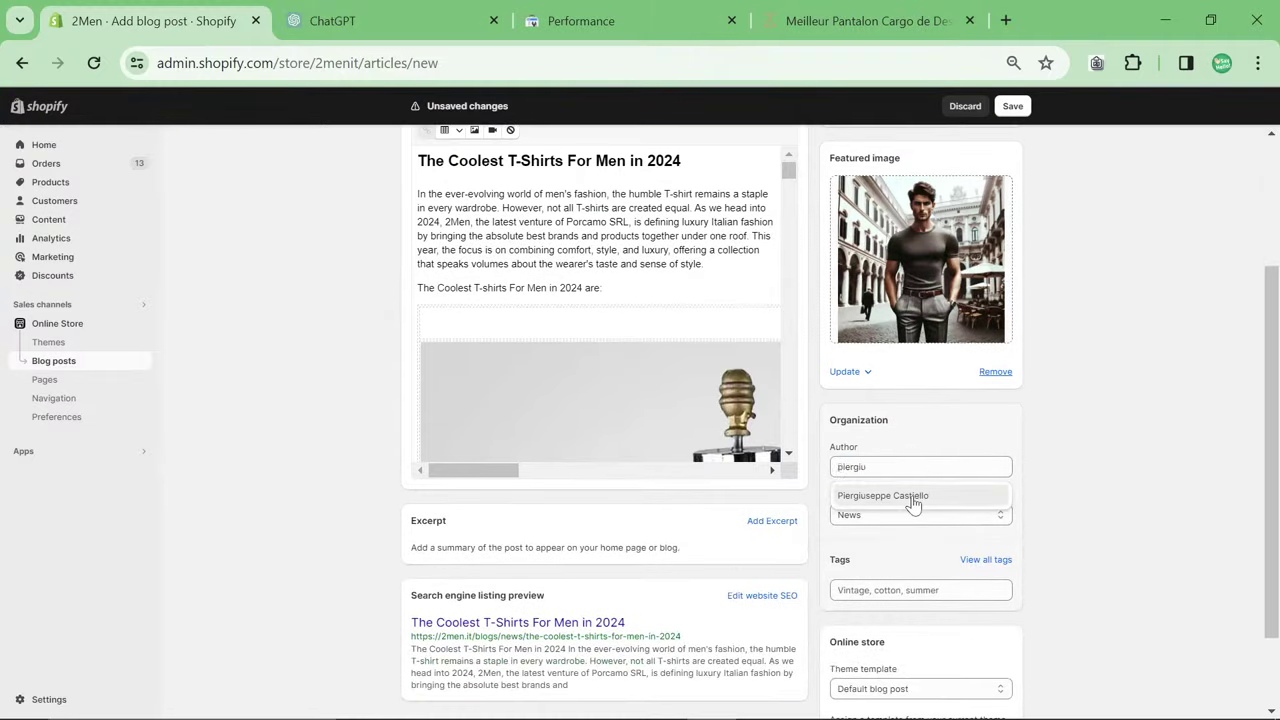
click(914, 497)
click(997, 515)
click(926, 558)
Review the search listing preview, make the post Visible, and enter 2men.it/ in a new tab
scroll(1030, 569, down, 2)
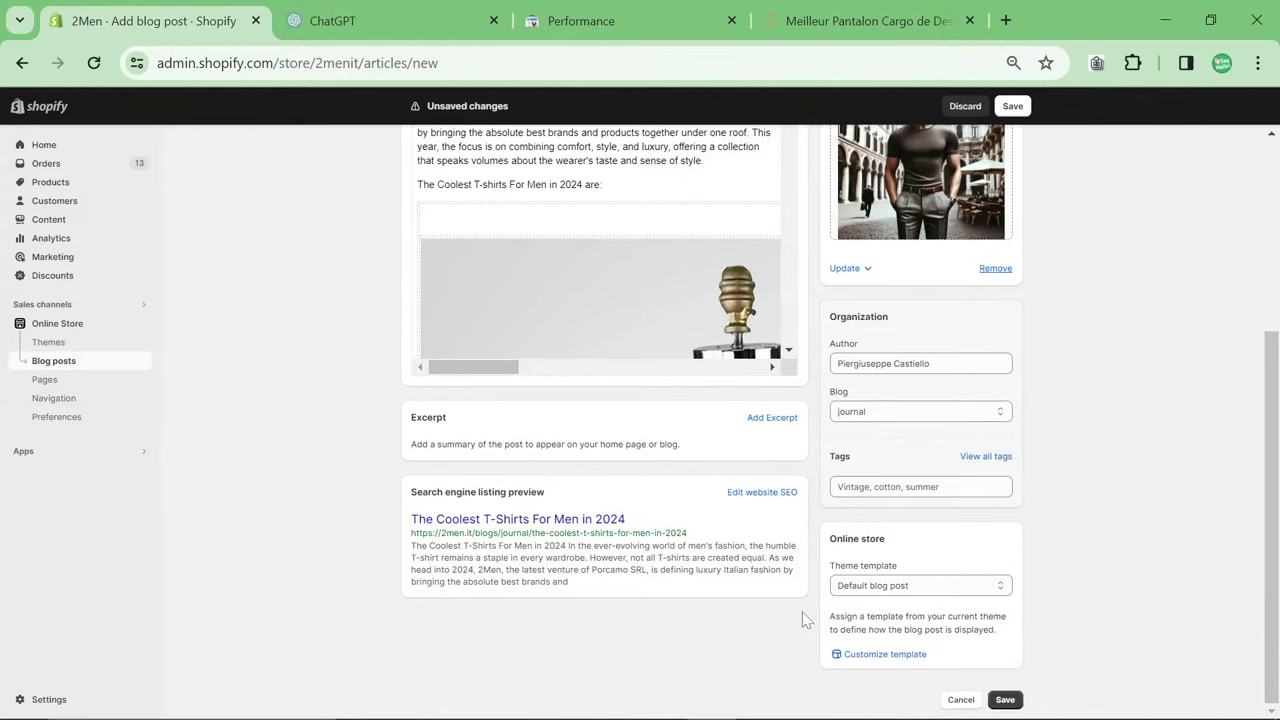
scroll(578, 596, up, 3)
scroll(600, 500, down, 4)
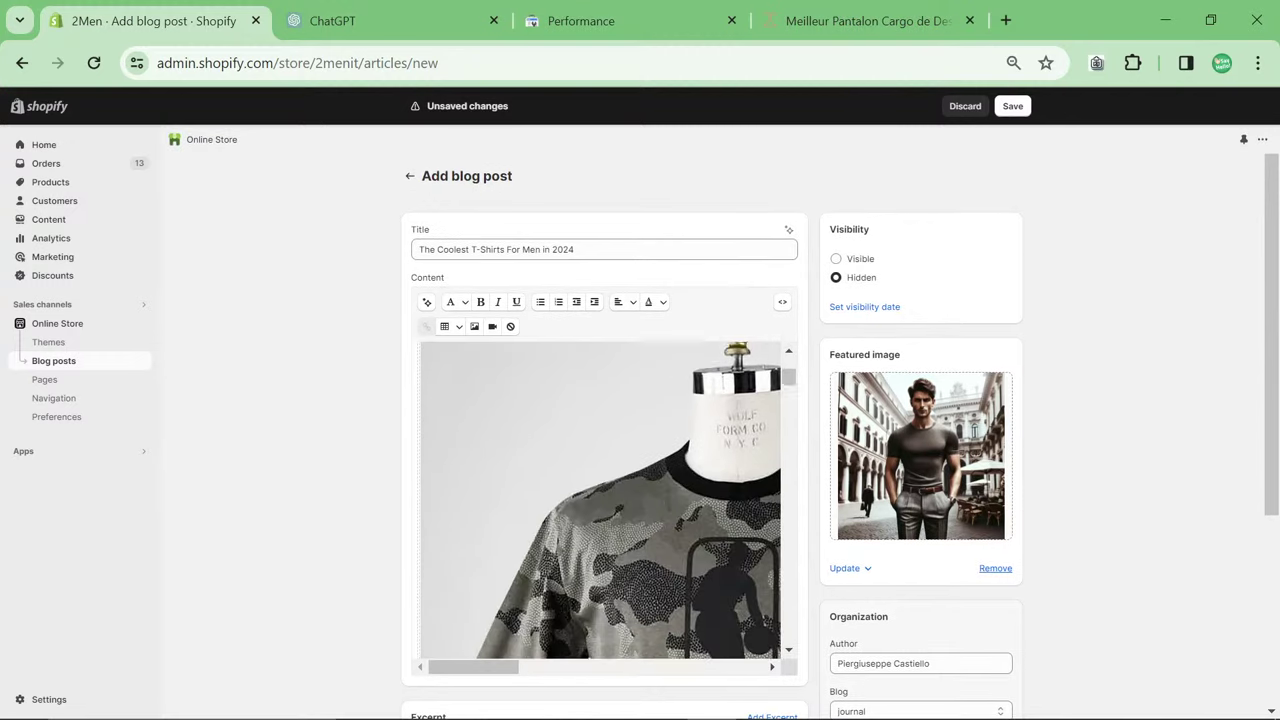
scroll(728, 633, down, 3)
drag(678, 591, 394, 534)
click(387, 585)
key(ctrl+plus)
key(ctrl+plus)
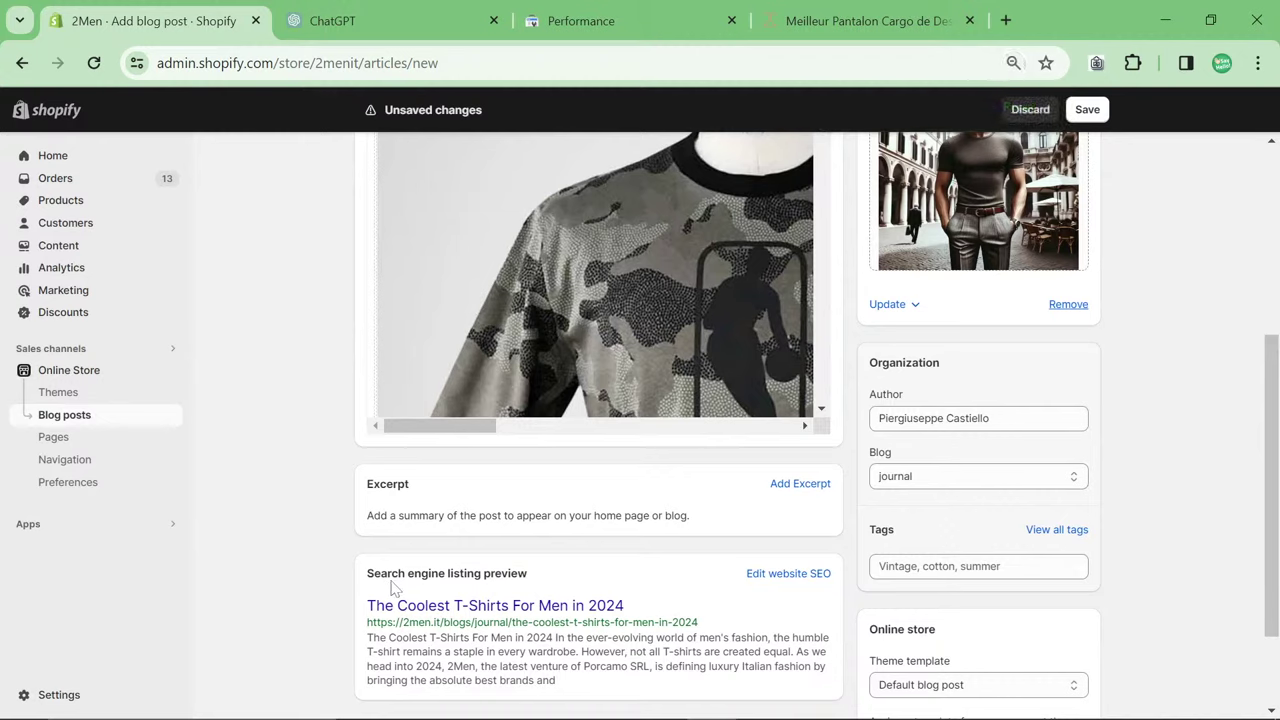
key(ctrl+minus)
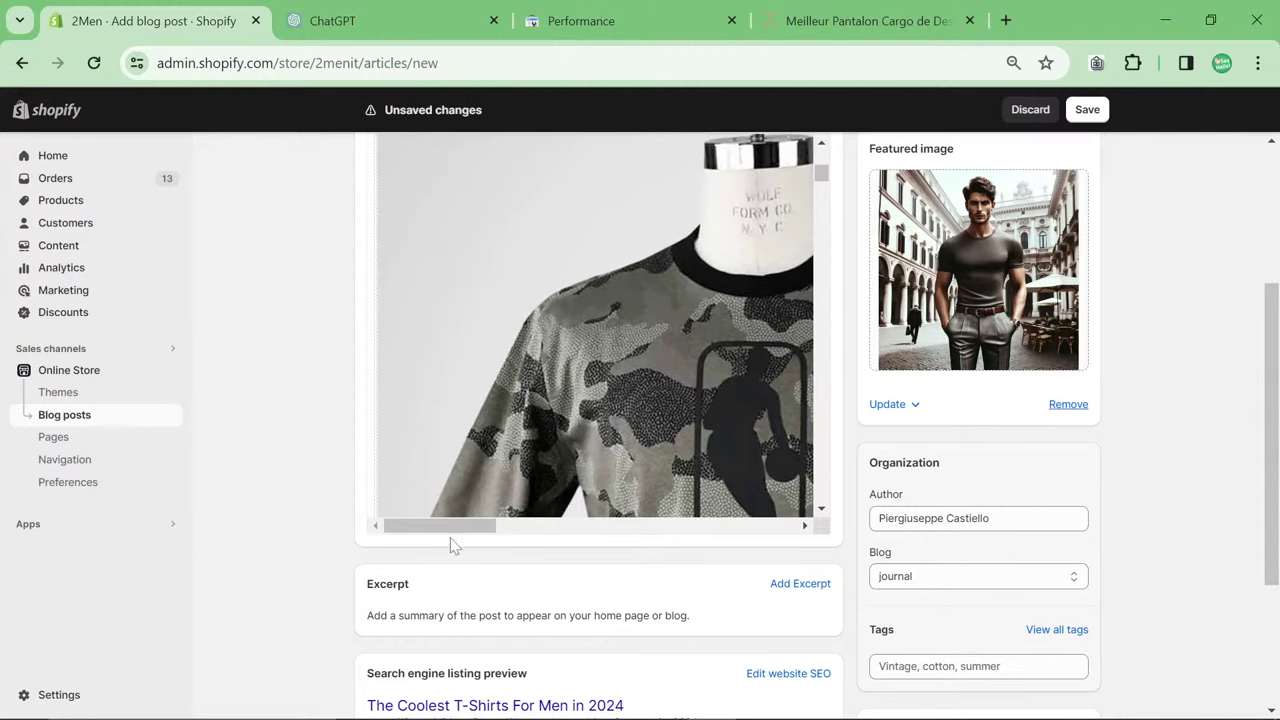
scroll(869, 615, up, 3)
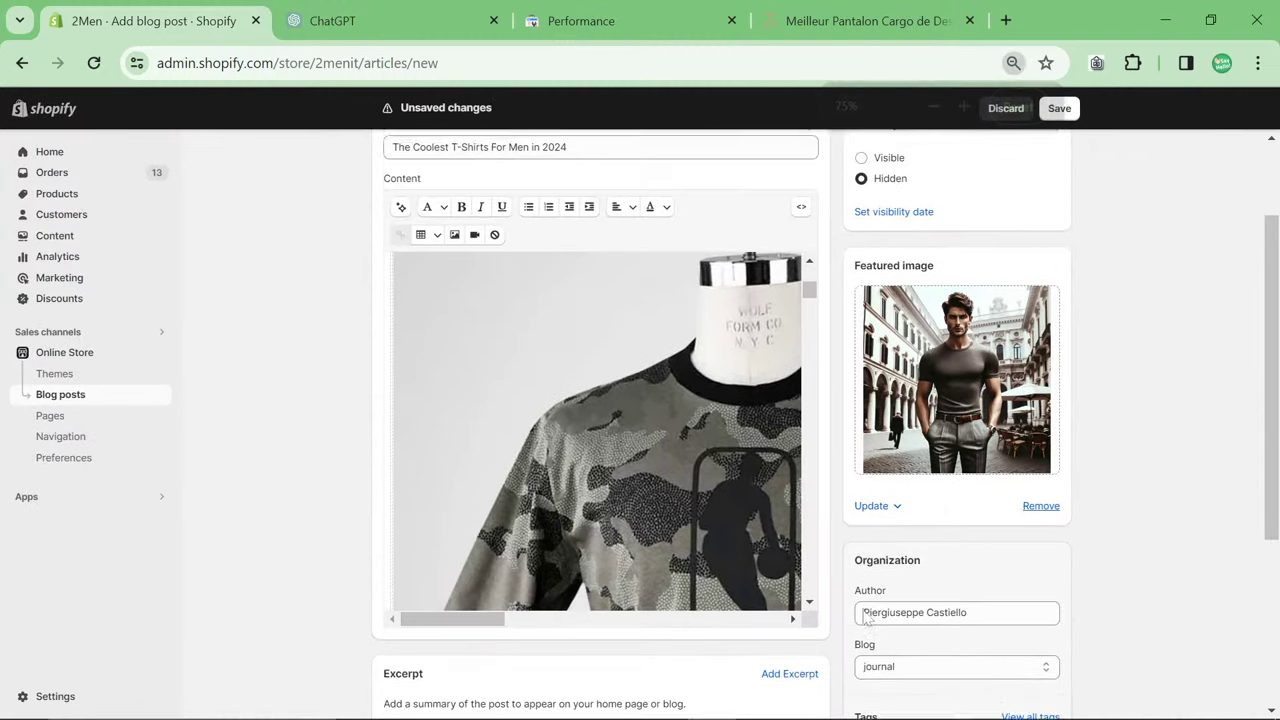
click(873, 285)
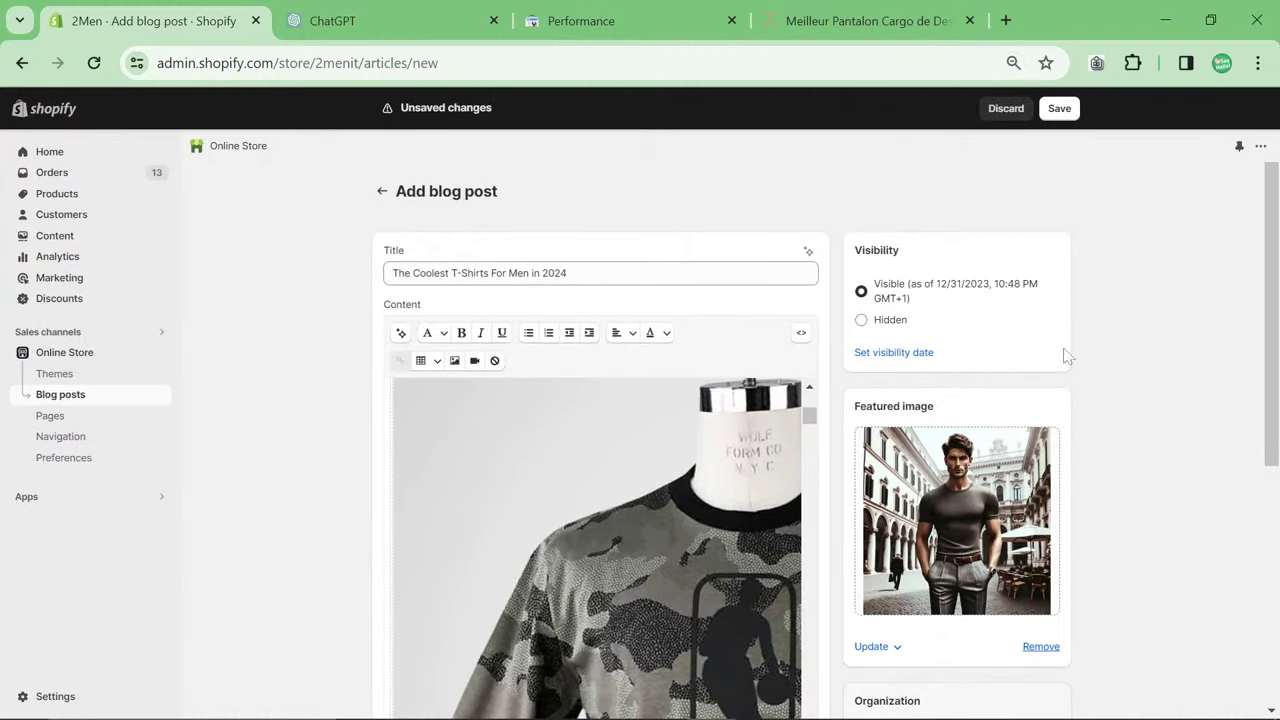
click(1005, 22)
text(2men.it/)
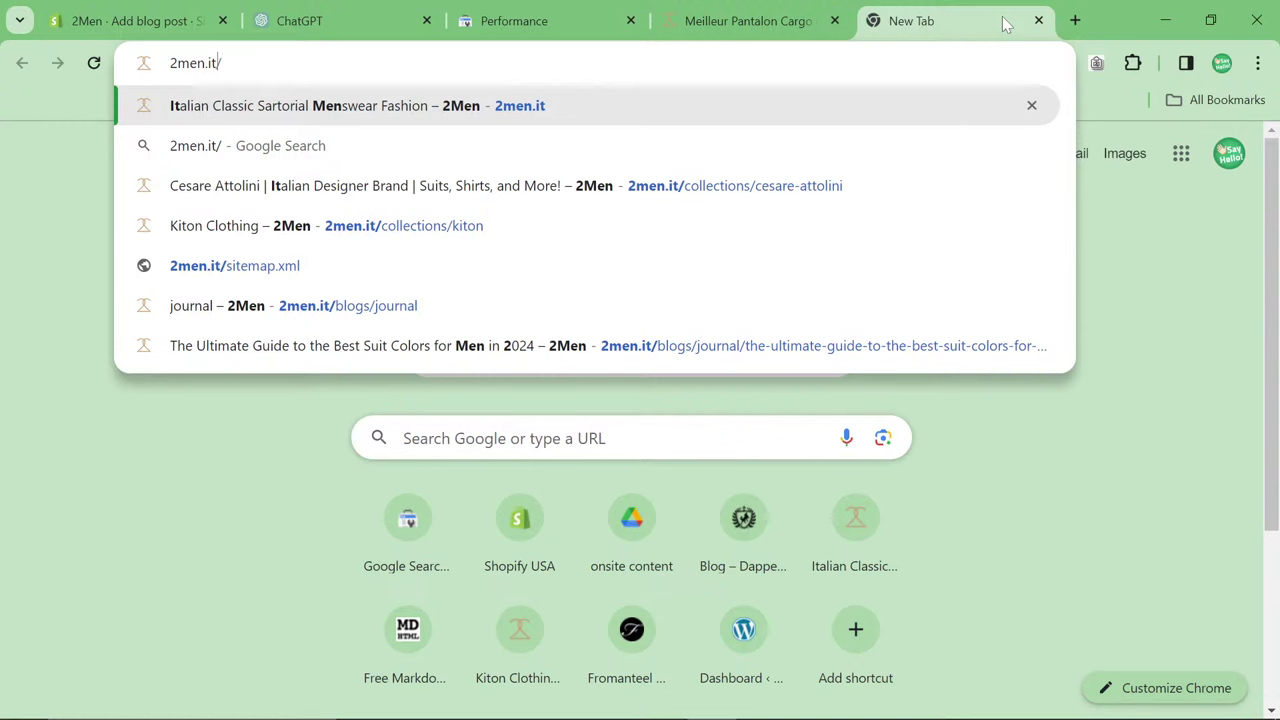
Open the 2Men journal page from the address suggestions, skim it, and return to Shopify
key(Down)
key(Down)
key(Down)
key(Down)
key(Down)
key(Return)
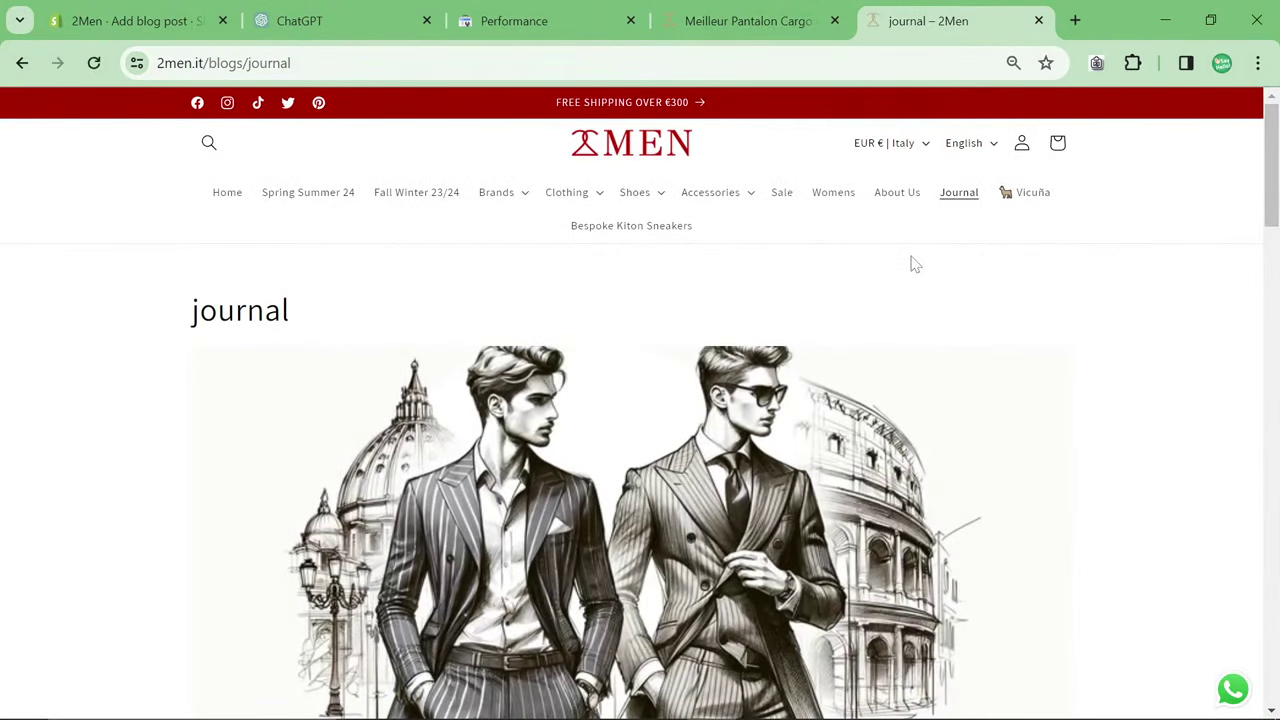
scroll(780, 350, down, 4)
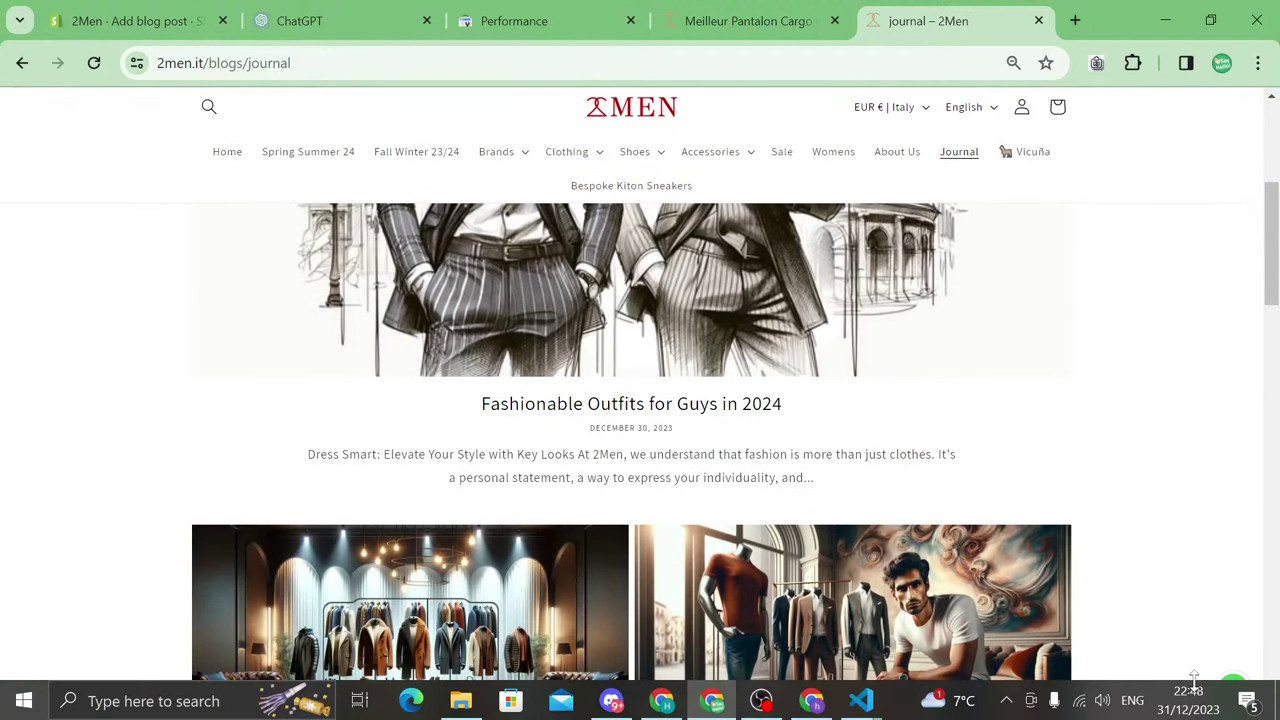
click(203, 10)
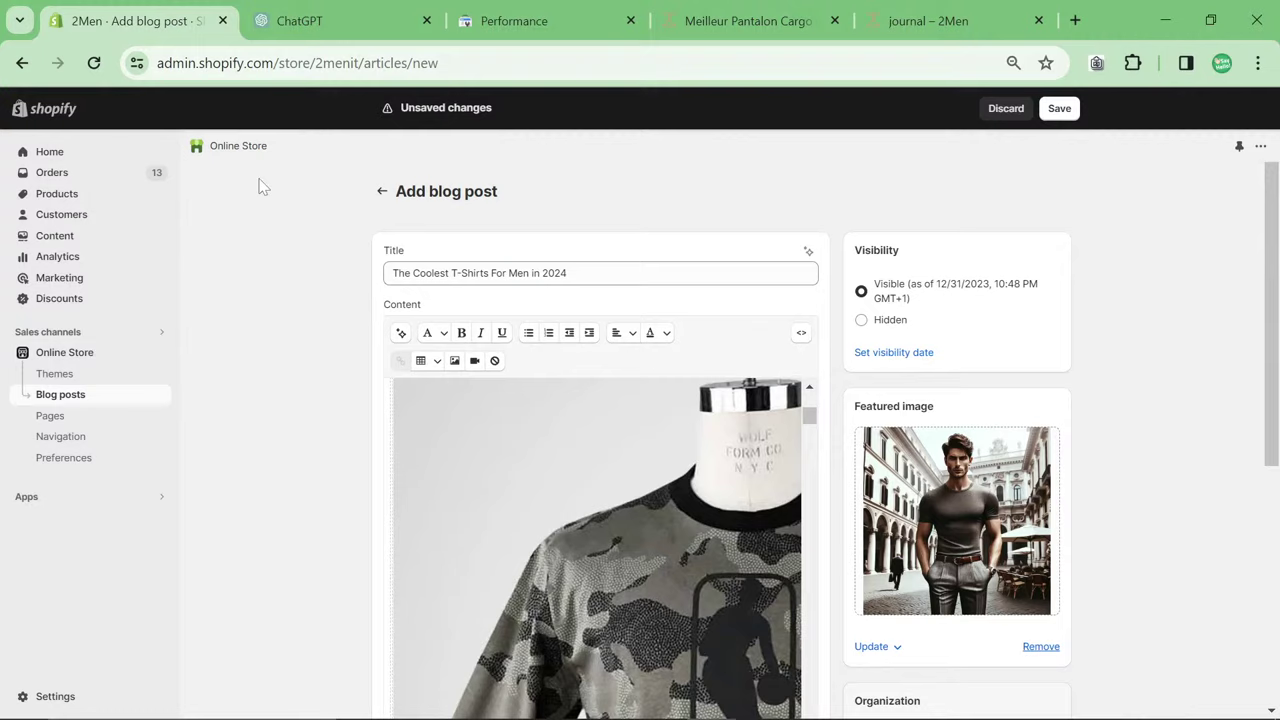
Open the Shopify blog posts list in a new tab and scroll to the Dress Pants post
middle_click(378, 200)
click(292, 20)
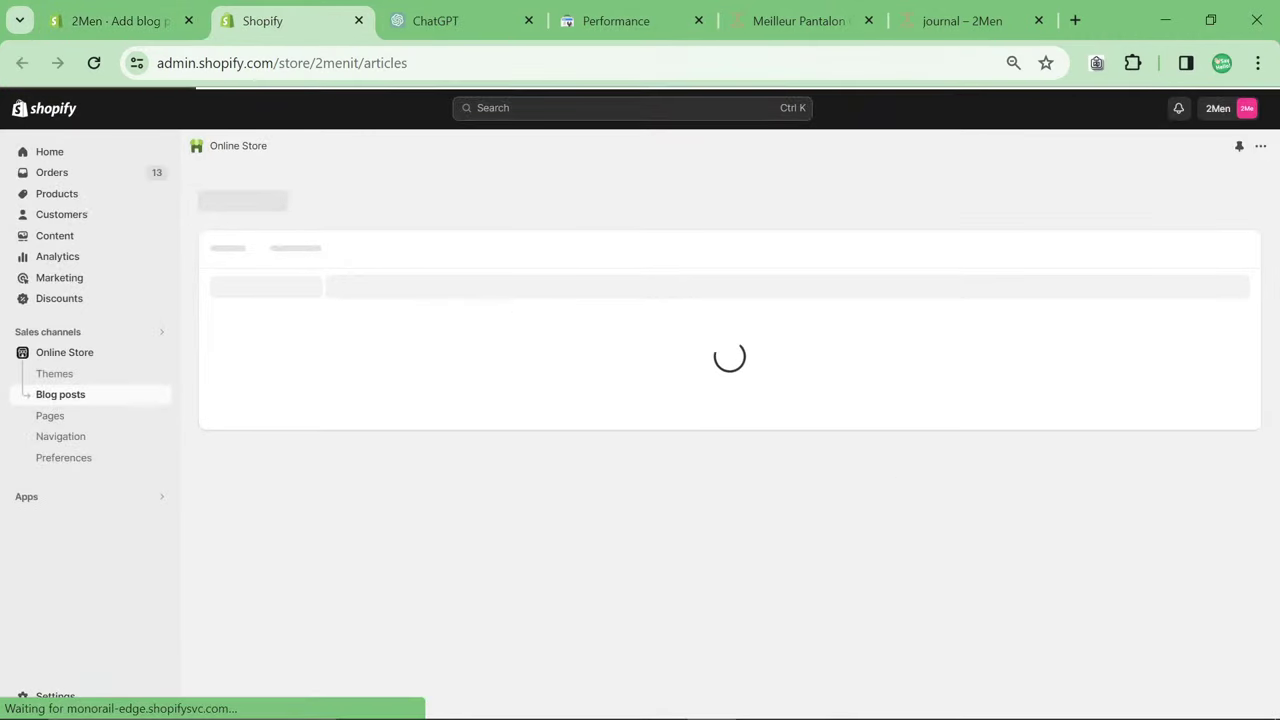
mouse_move(1193, 710)
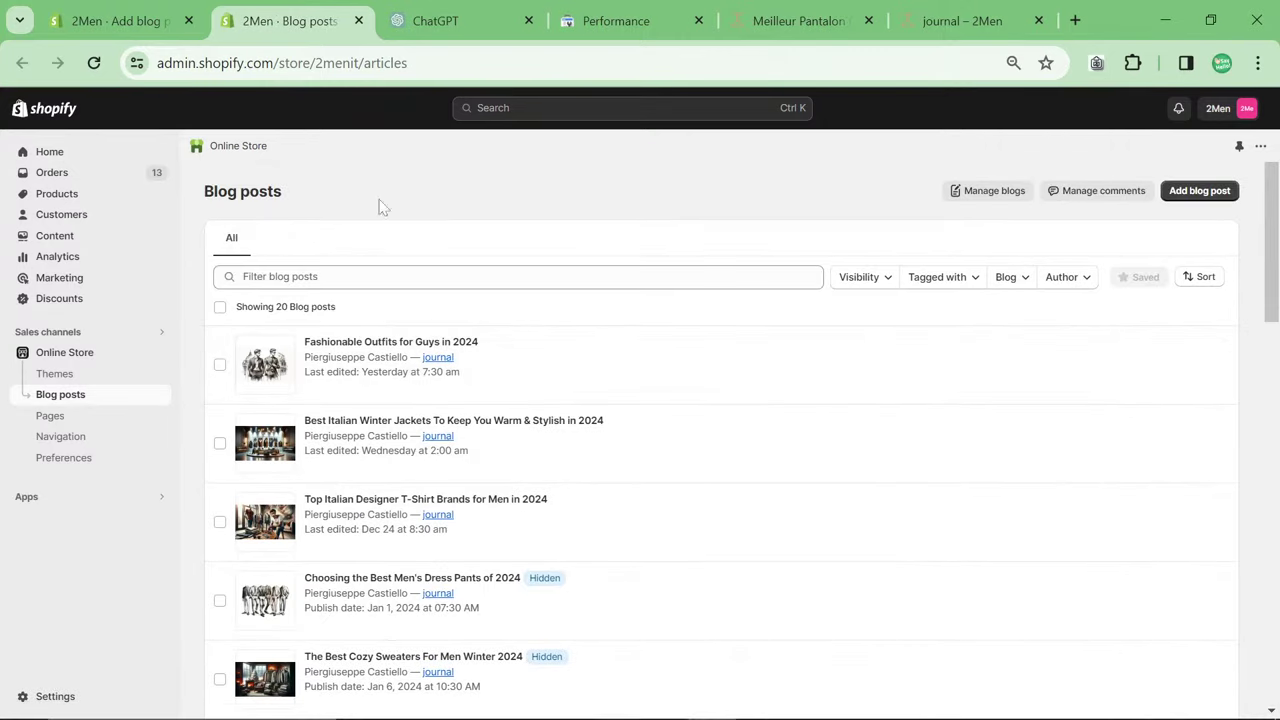
click(138, 14)
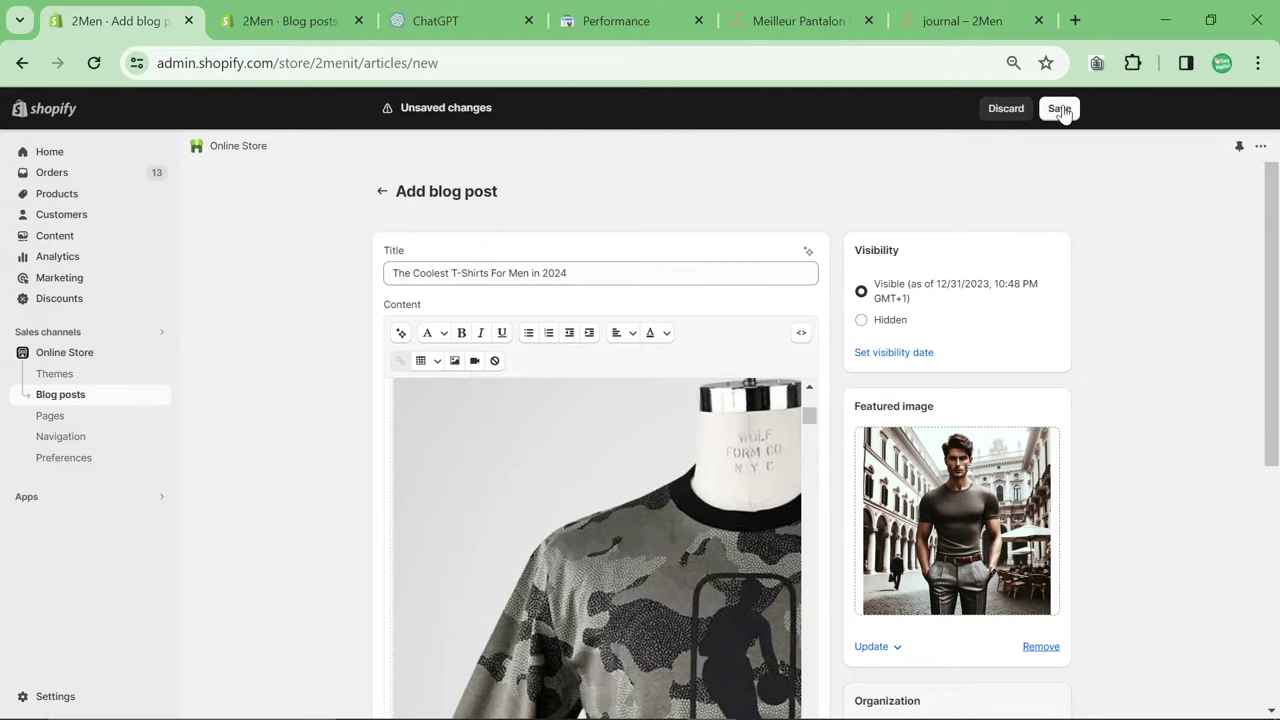
click(290, 20)
scroll(549, 455, down, 2)
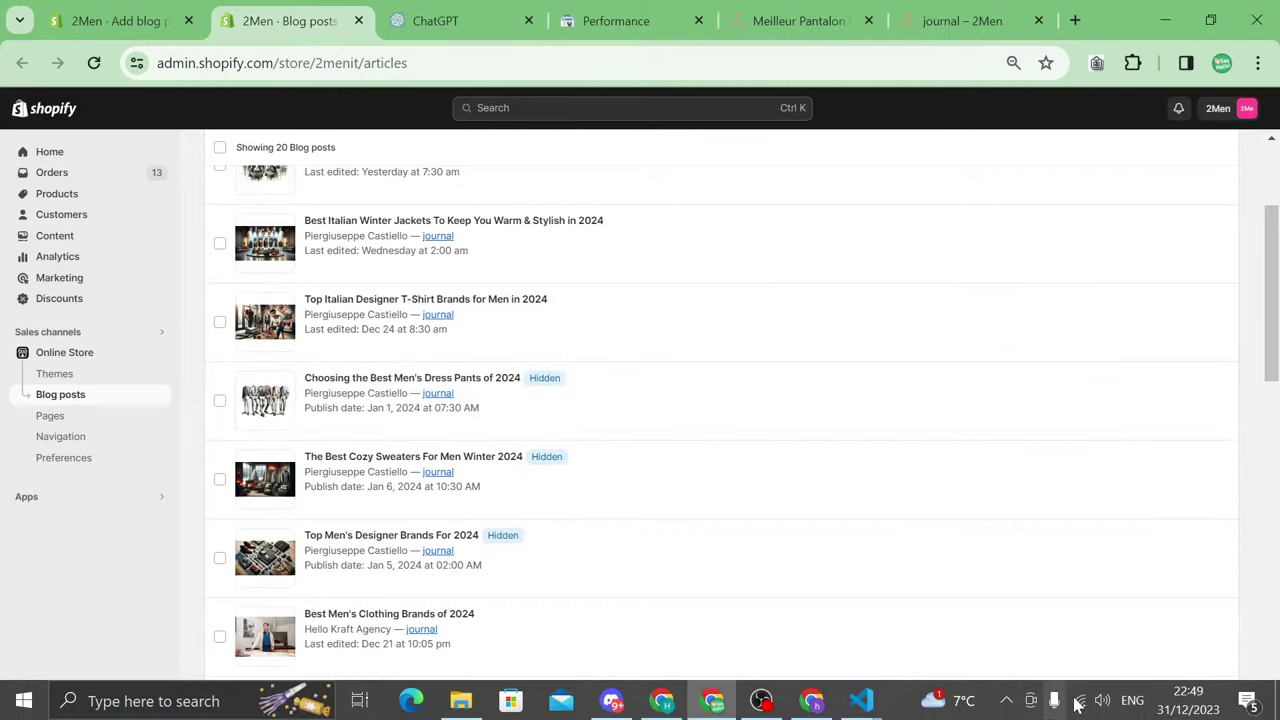
Set the Dress Pants post's visibility date to 1/1/2024 at 9:30 PM and save
mouse_move(1176, 712)
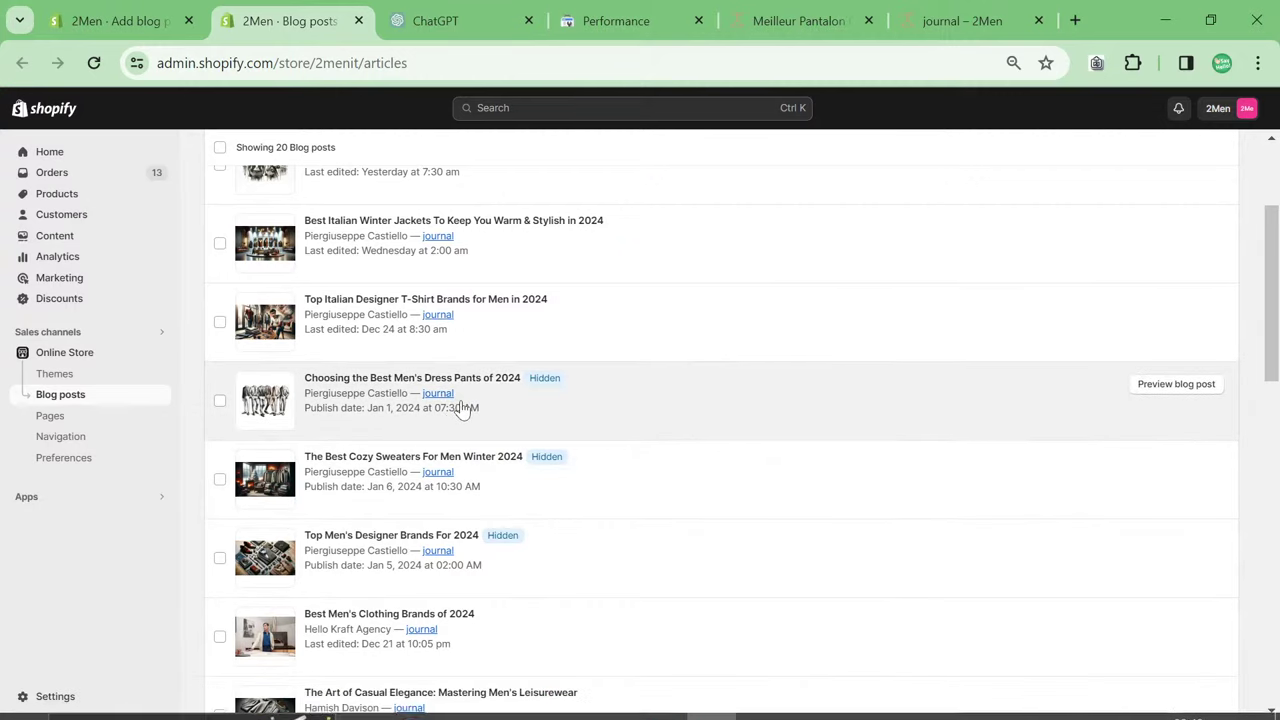
click(480, 411)
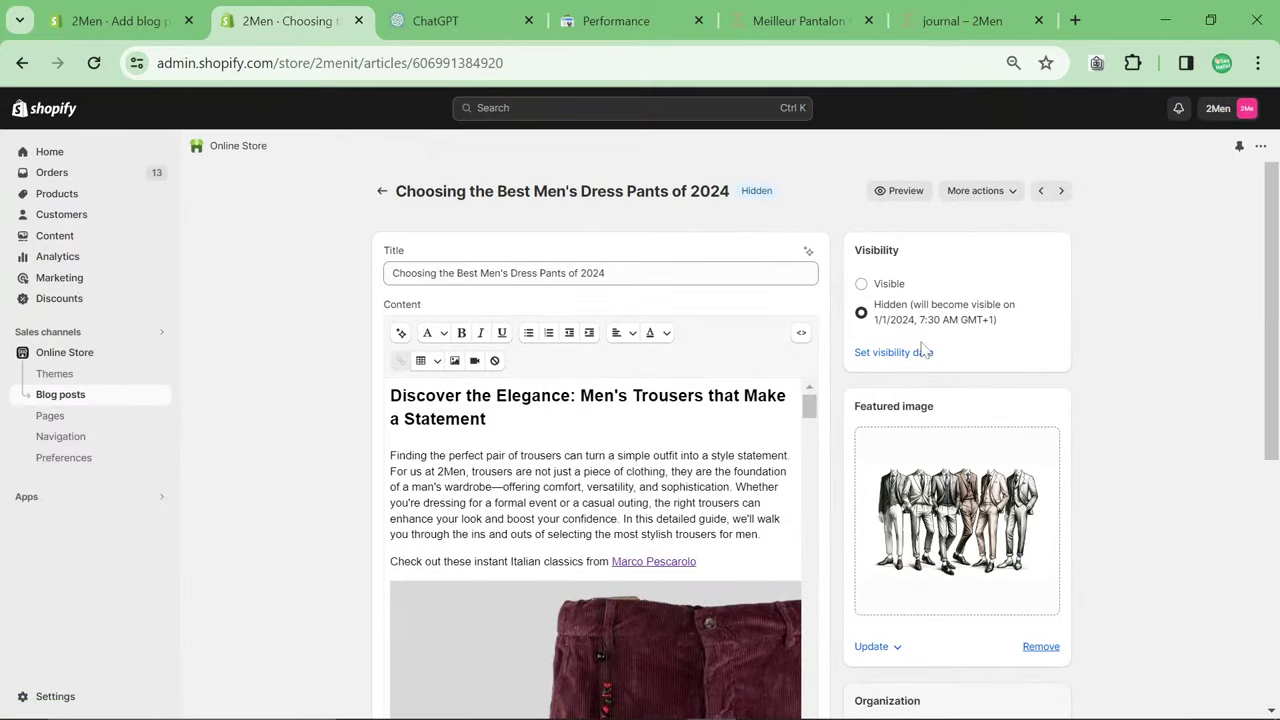
click(922, 352)
click(920, 408)
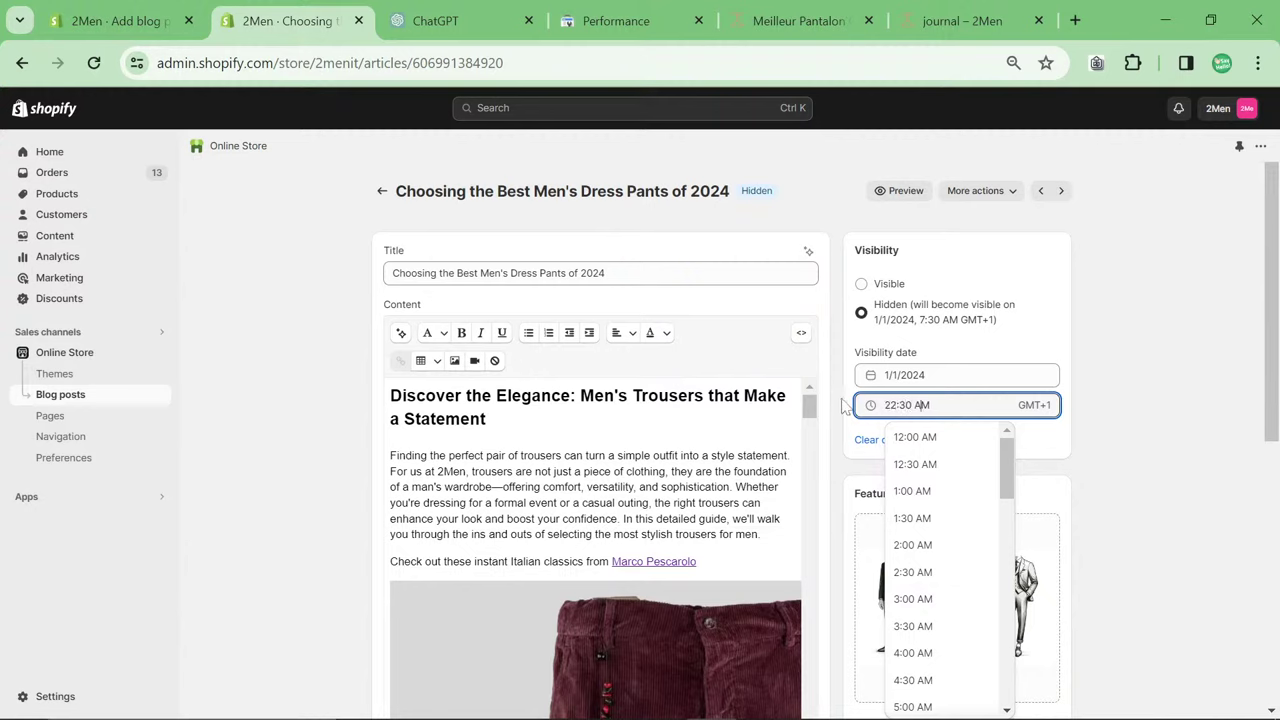
click(1162, 374)
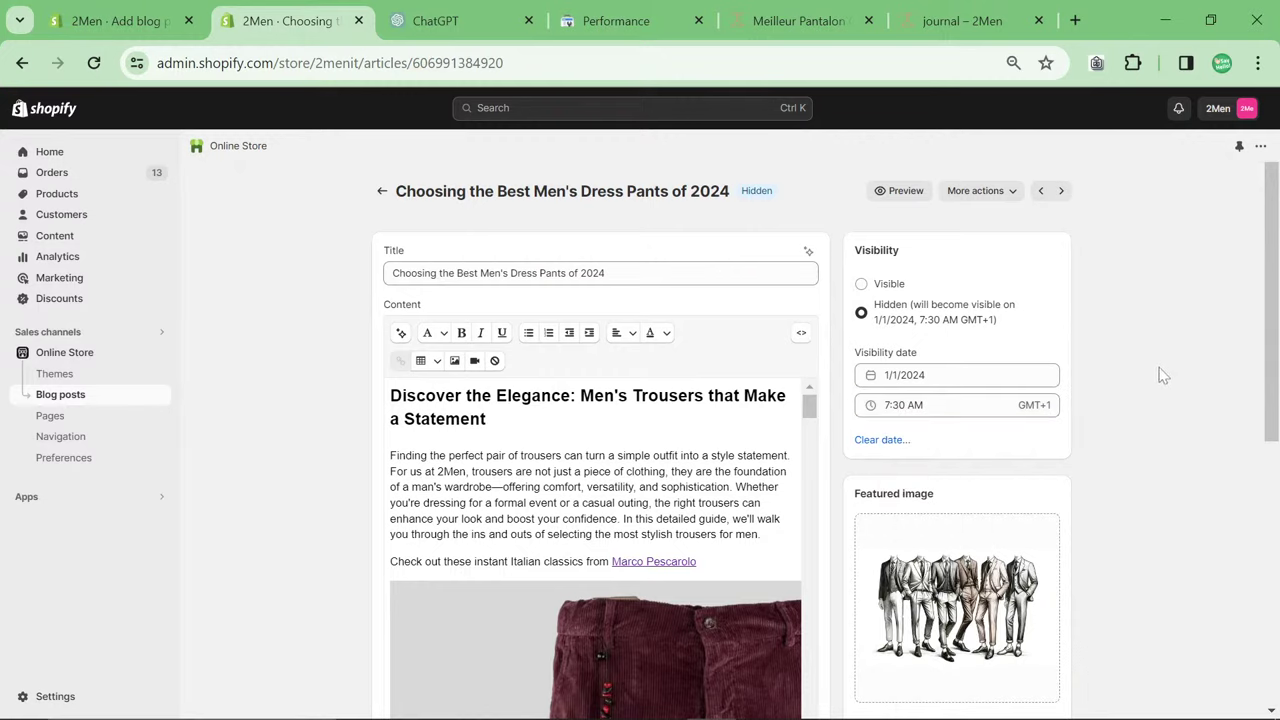
click(930, 405)
scroll(950, 560, down, 6)
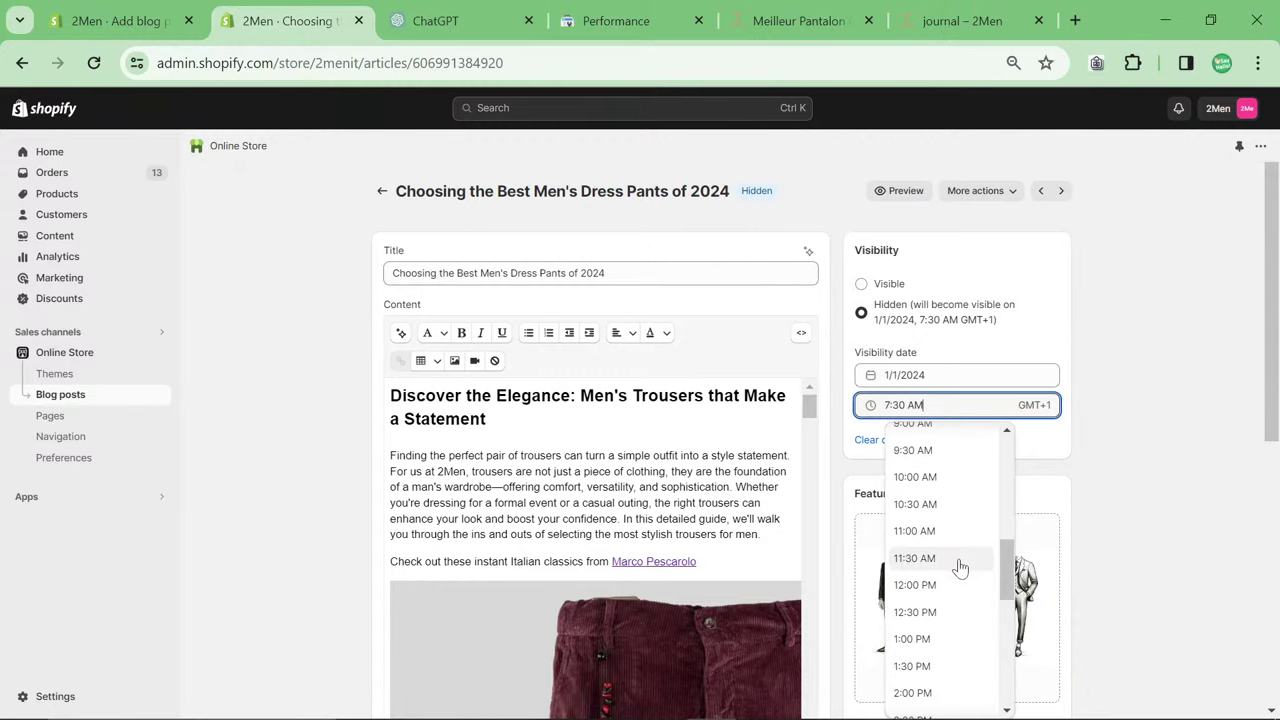
scroll(940, 595, down, 5)
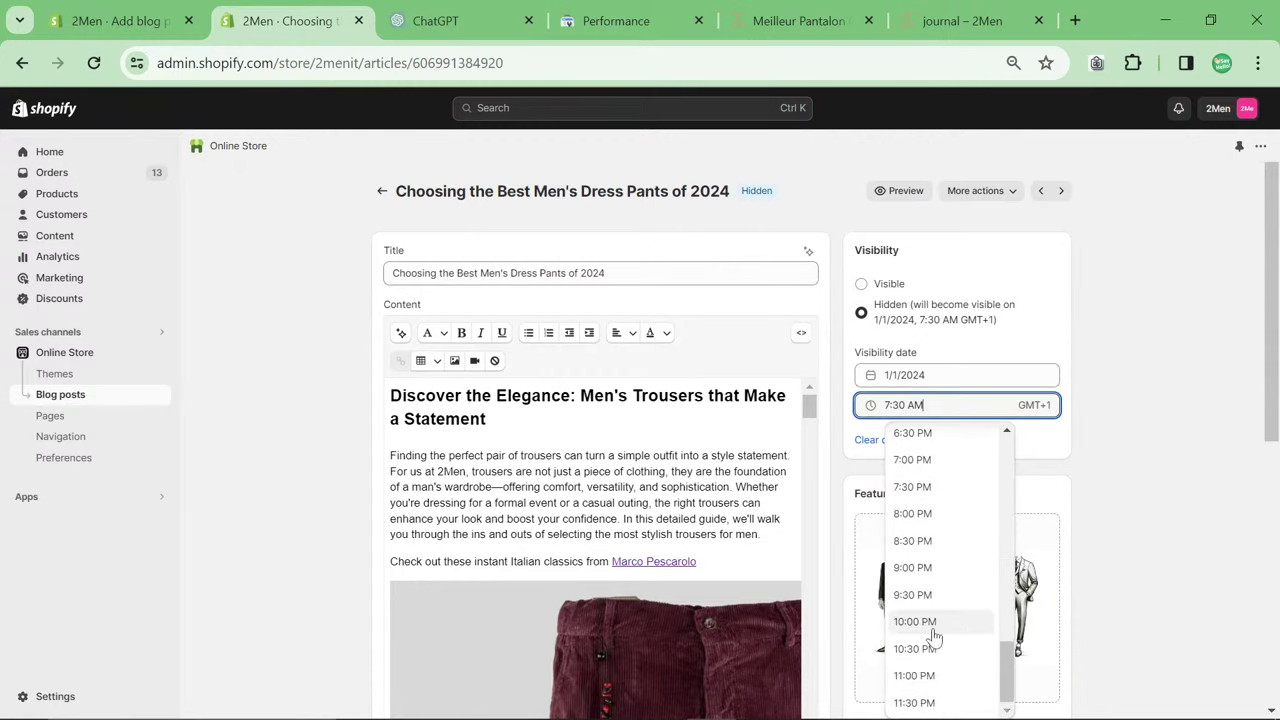
click(912, 595)
click(1050, 118)
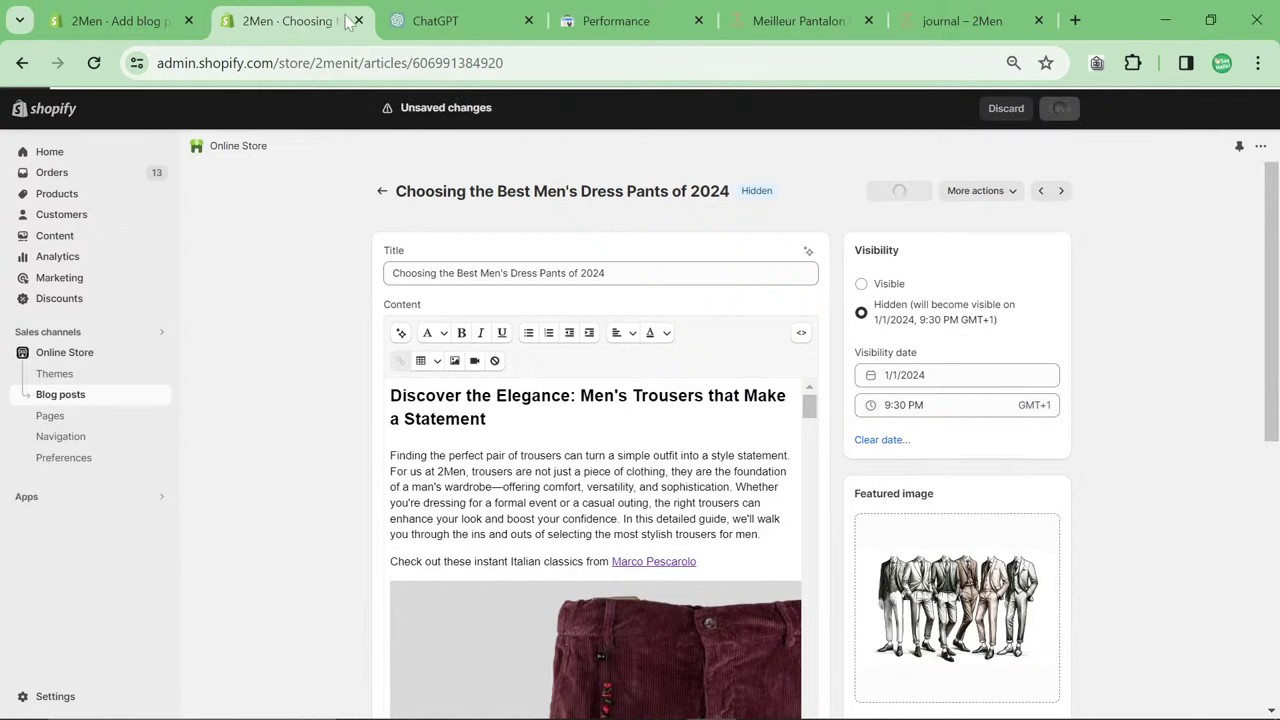
click(55, 16)
Save the T-shirts post and view it live on the storefront
click(1059, 110)
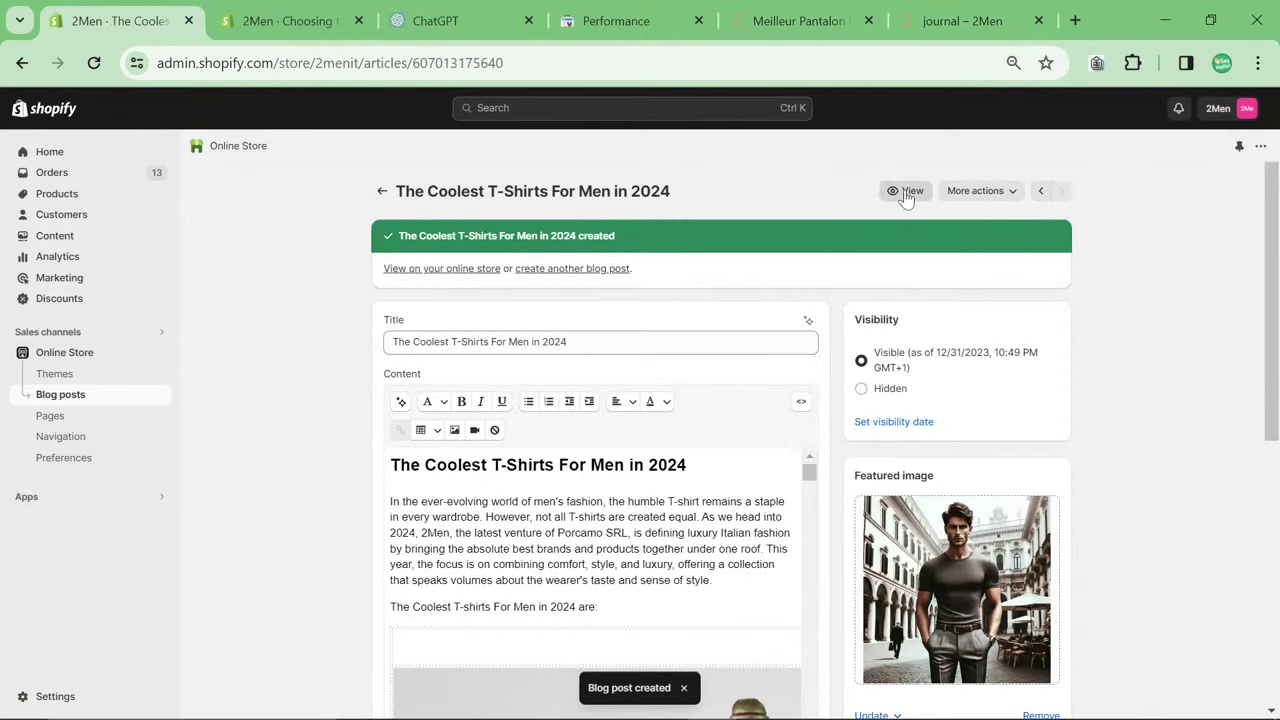
click(906, 193)
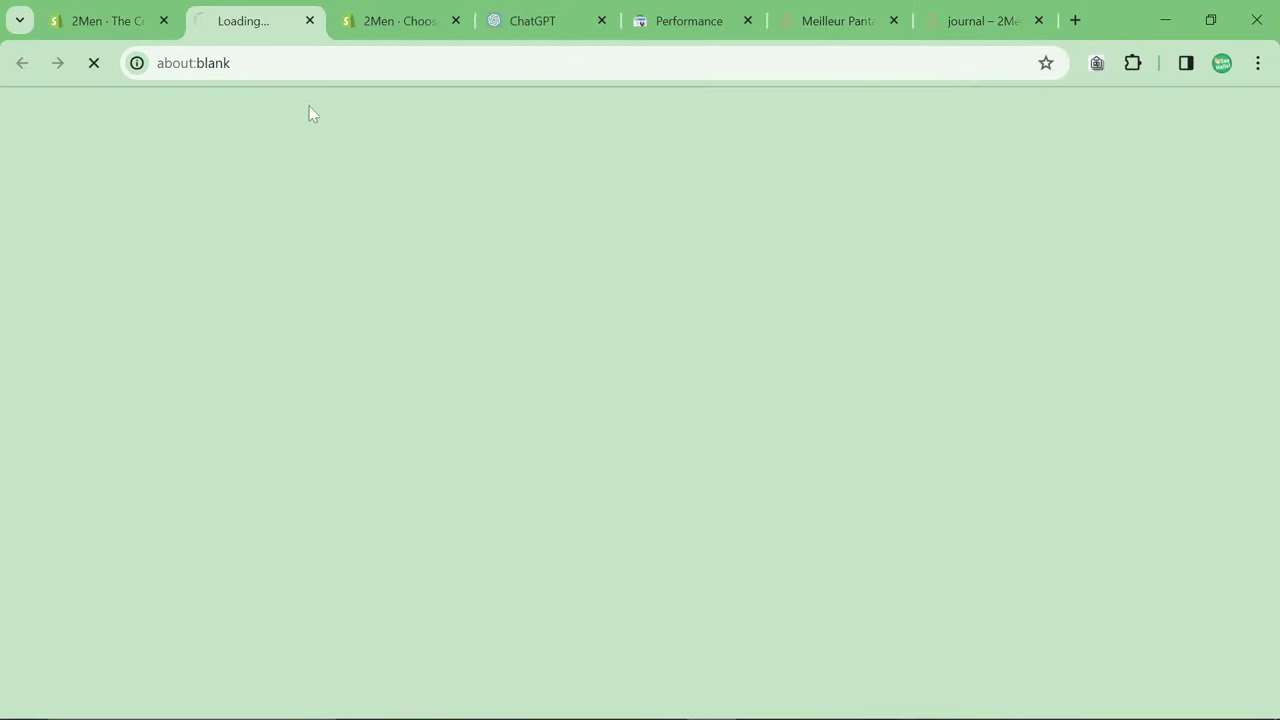
key(ctrl+minus)
key(ctrl+minus)
key(ctrl+minus)
key(ctrl+minus)
key(ctrl+minus)
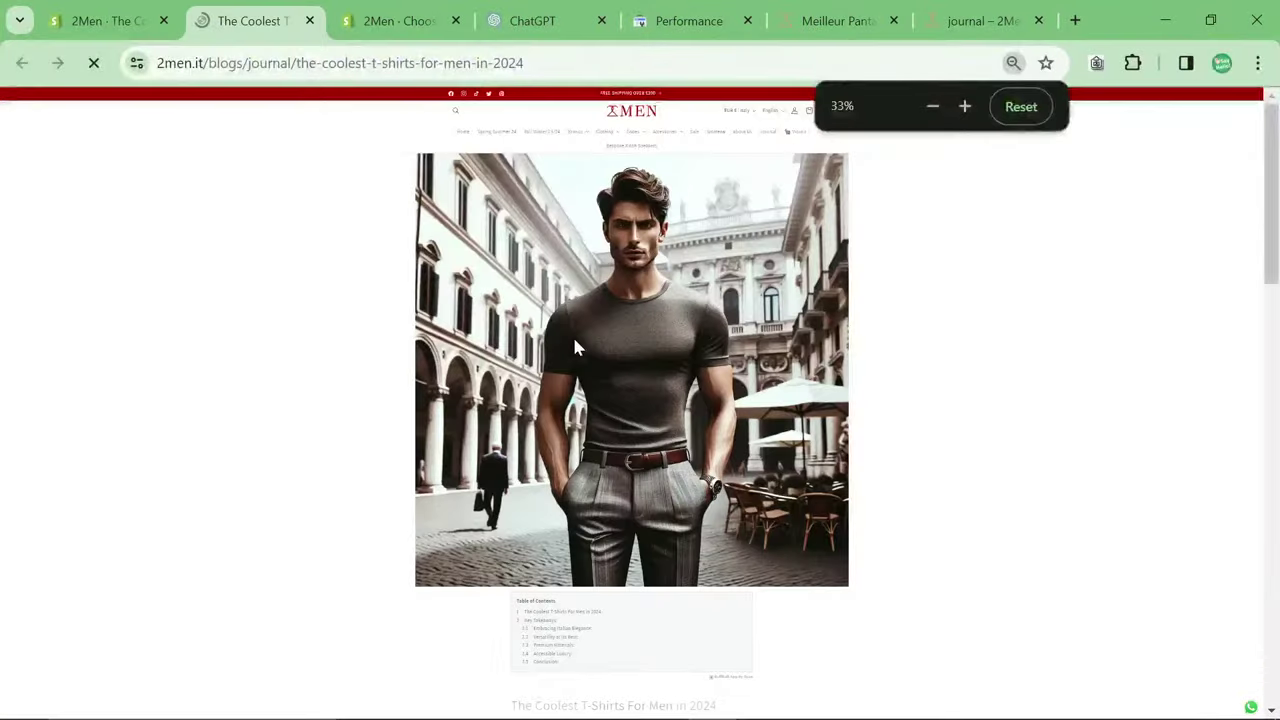
scroll(693, 378, down, 10)
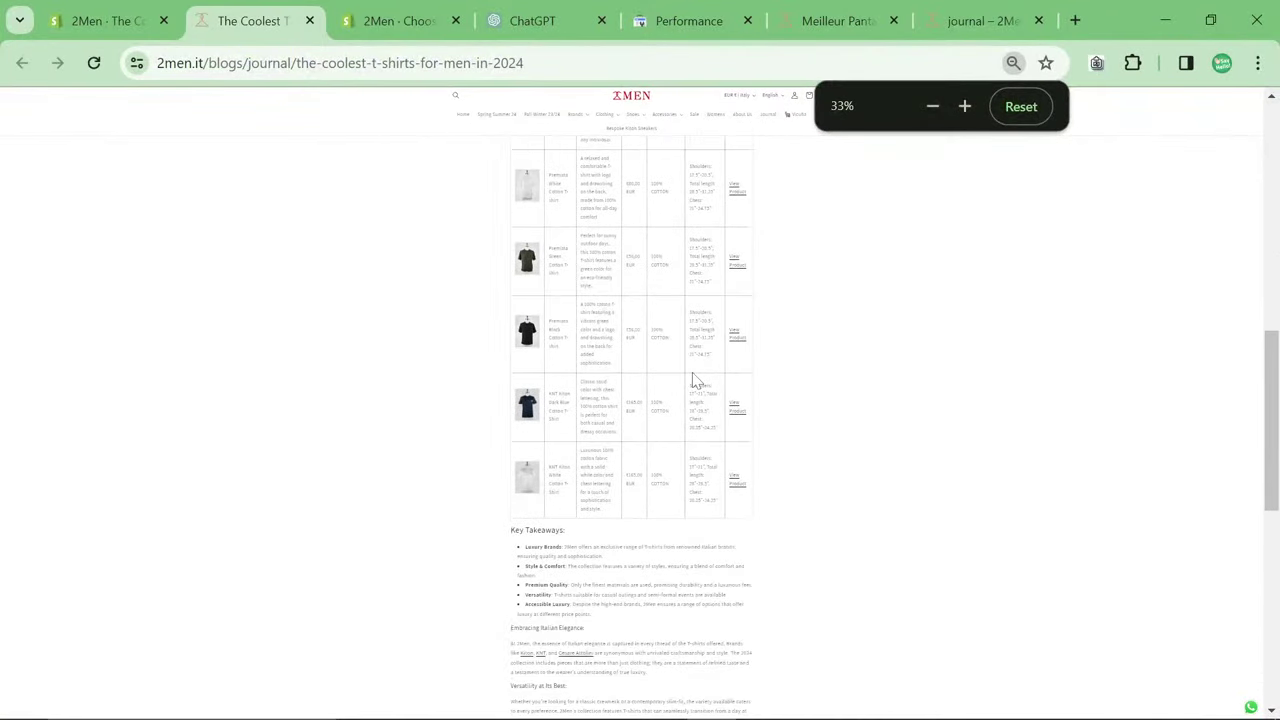
scroll(693, 378, down, 3)
scroll(668, 376, up, 10)
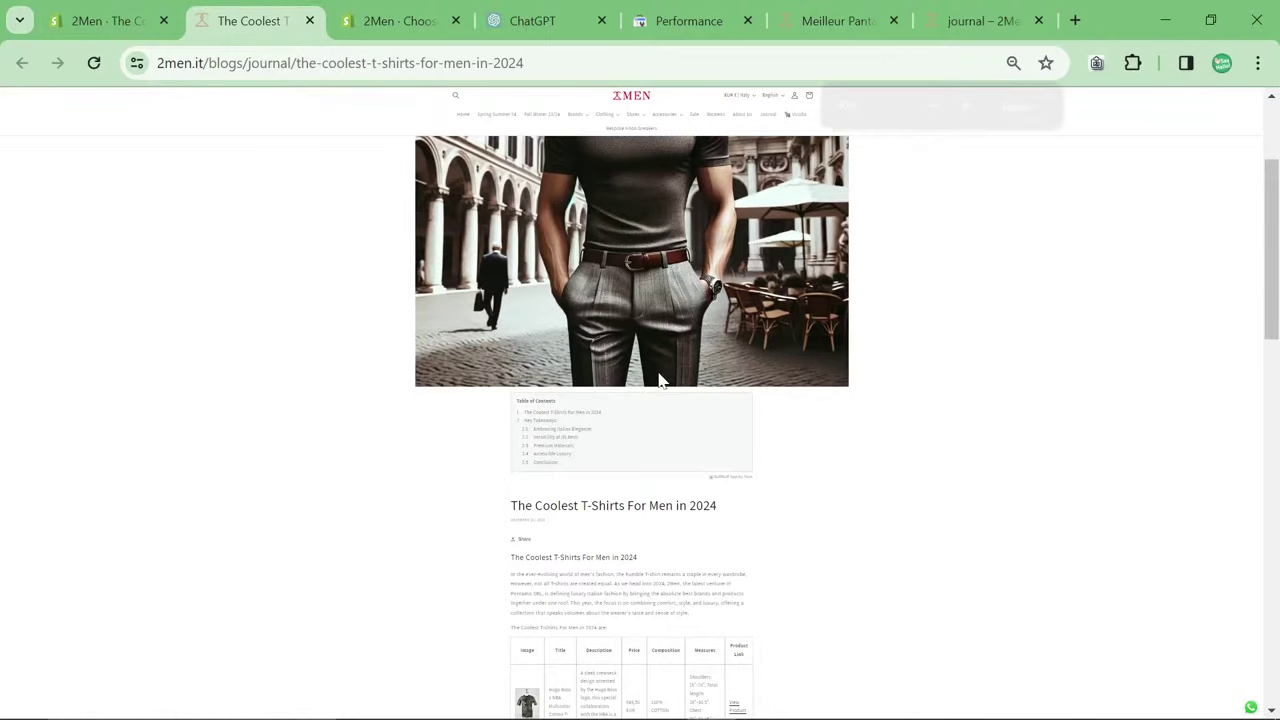
key(ctrl+0)
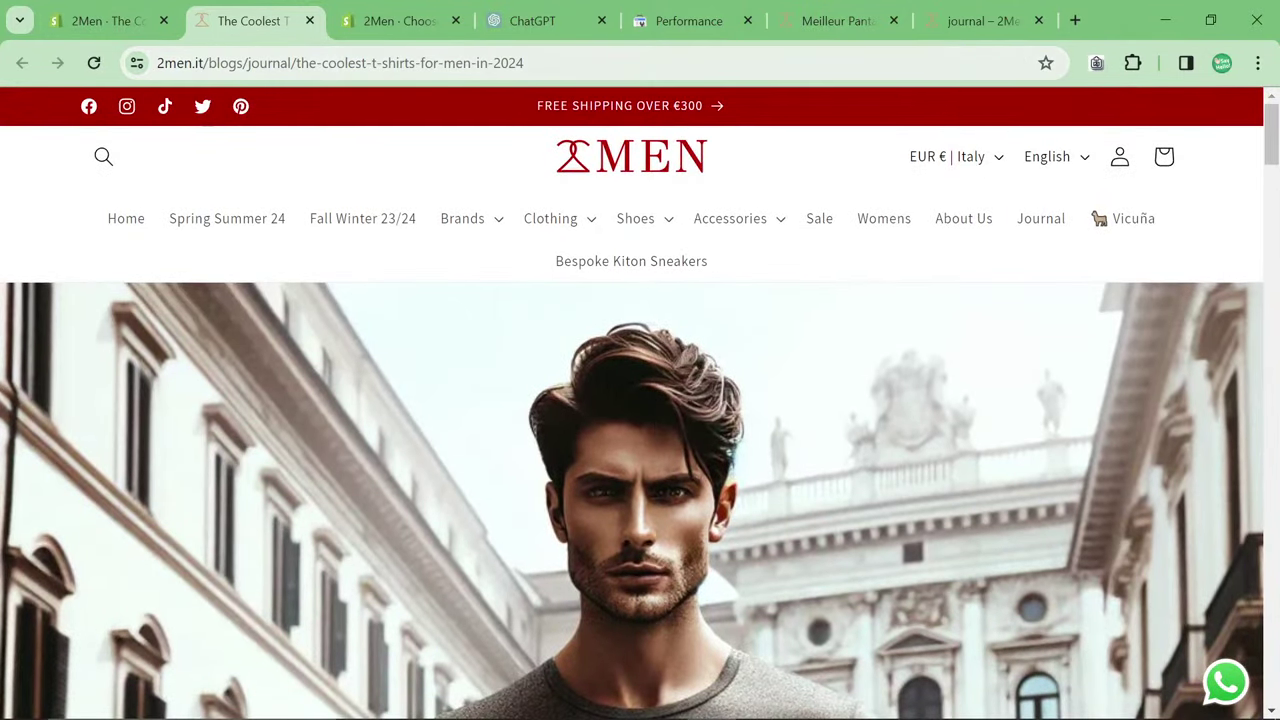
Load the German /de/ version of the T-shirts post and scroll through it
key(ctrl+l)
click(244, 62)
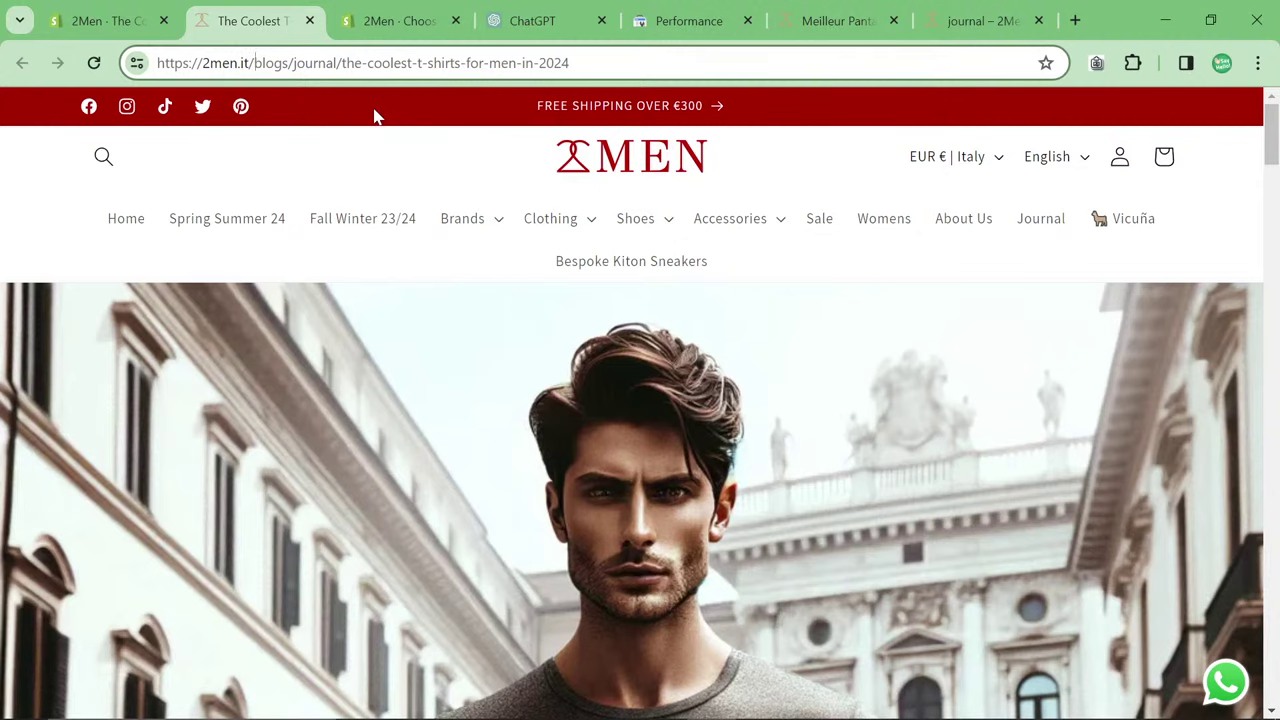
text(DE/)
key(Return)
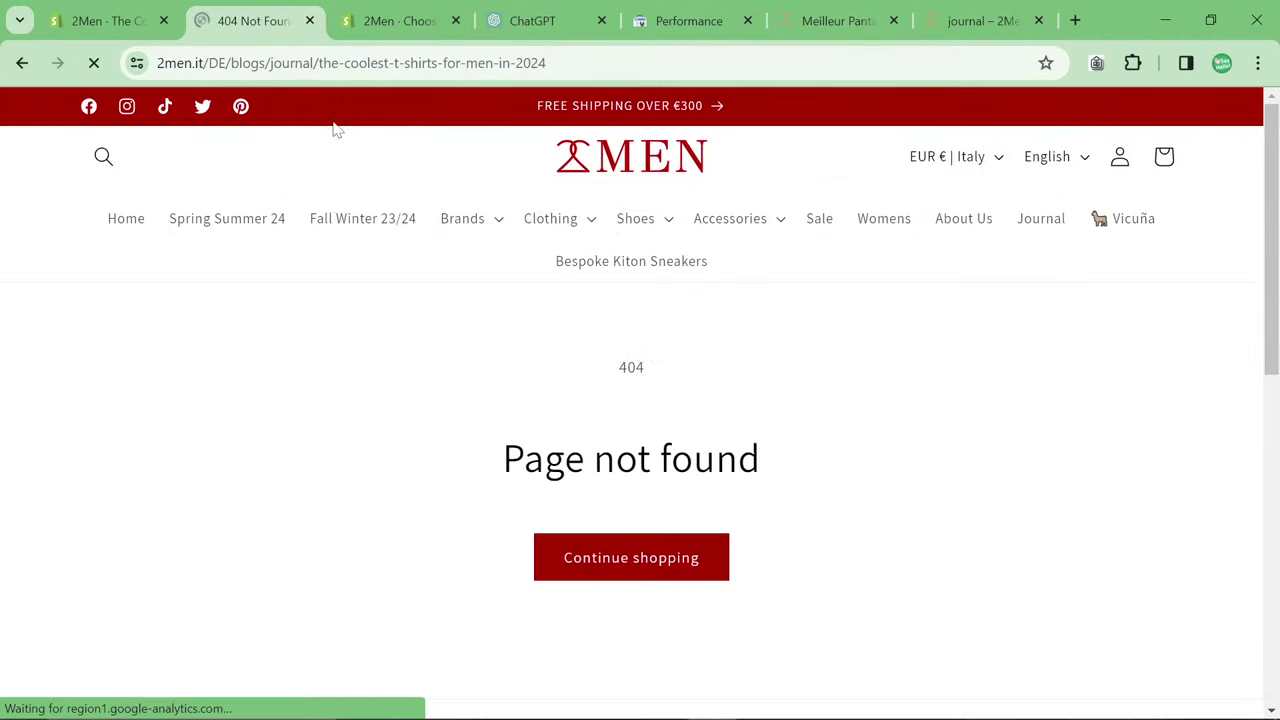
key(ctrl+l)
text(de)
key(Return)
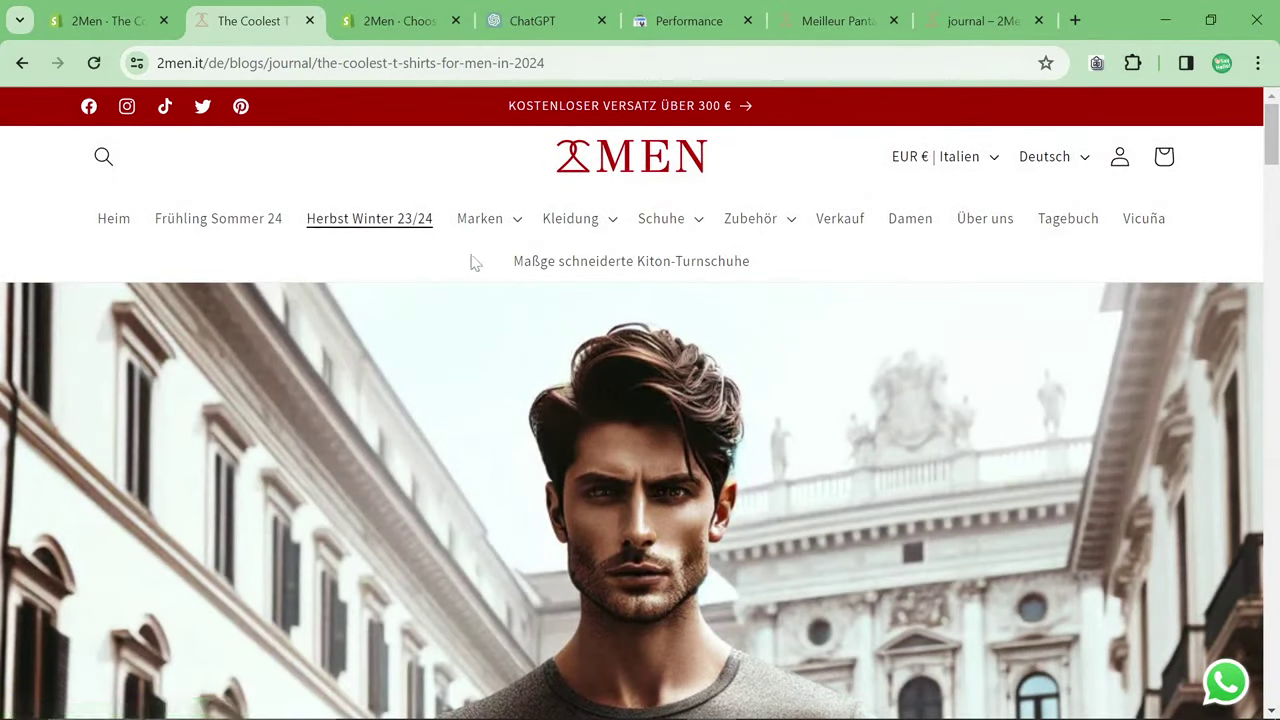
scroll(600, 320, down, 5)
scroll(690, 370, down, 6)
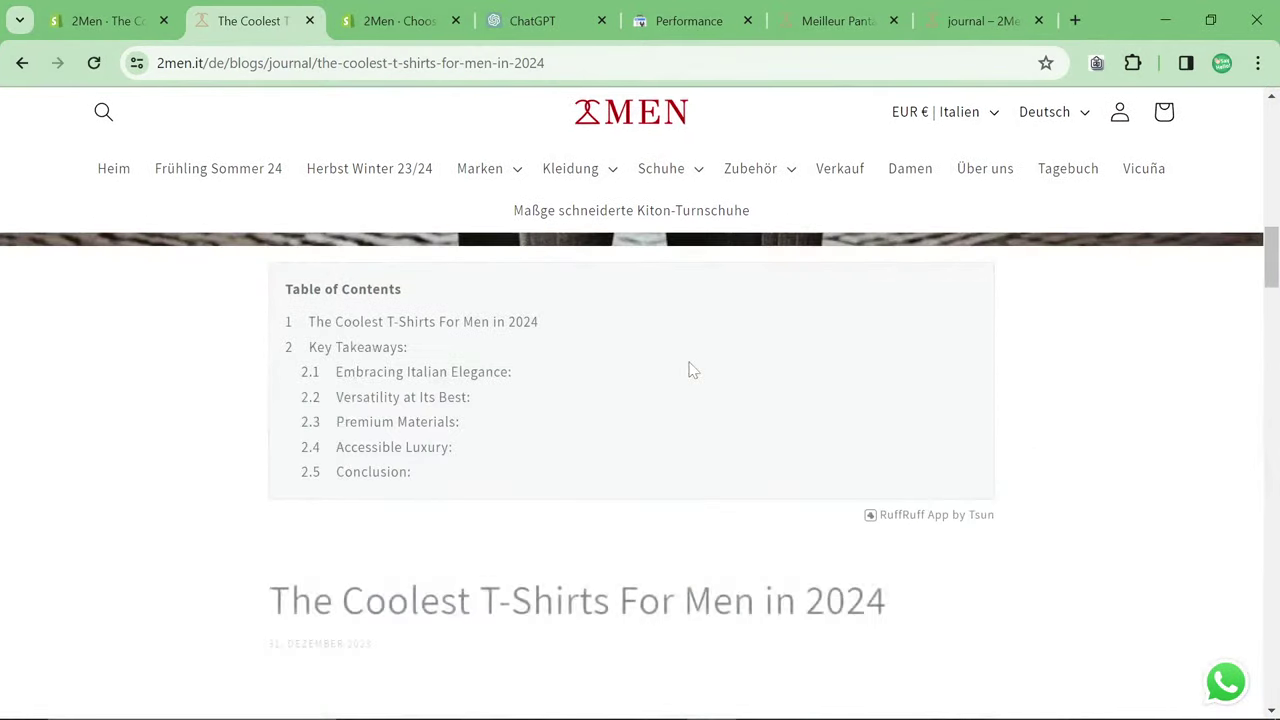
scroll(690, 370, down, 10)
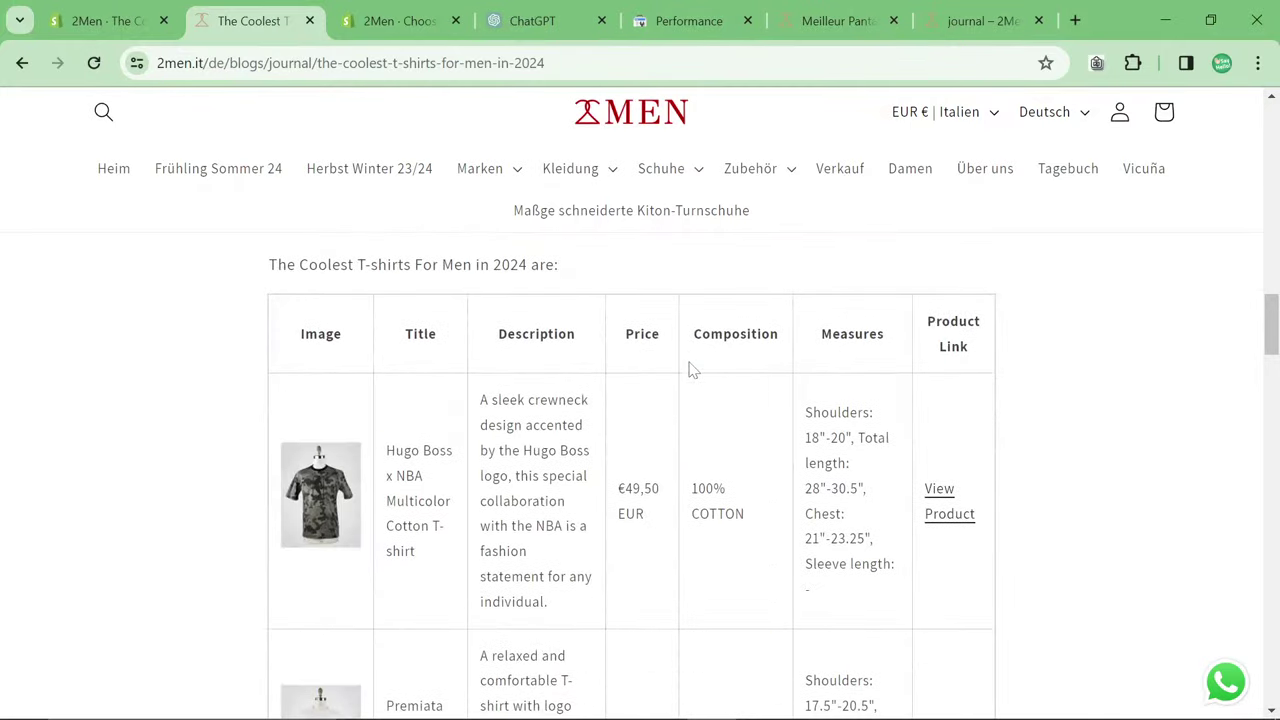
scroll(566, 388, down, 10)
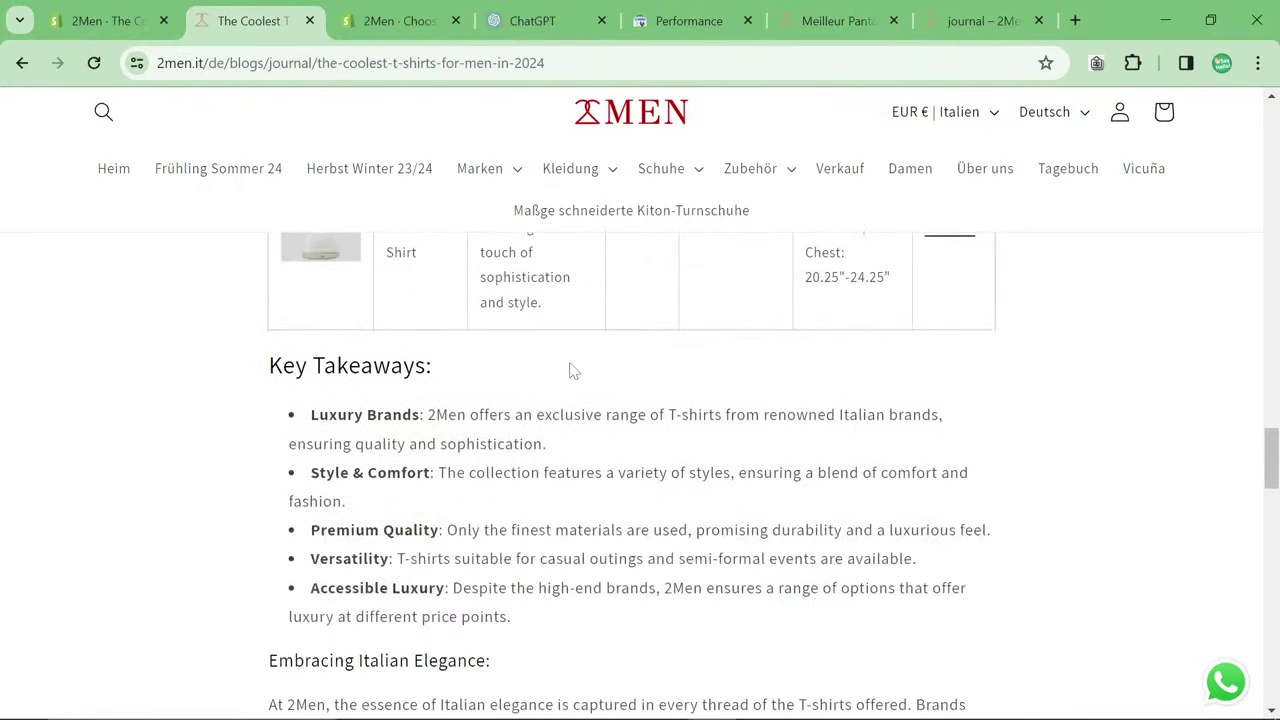
scroll(534, 360, down, 1)
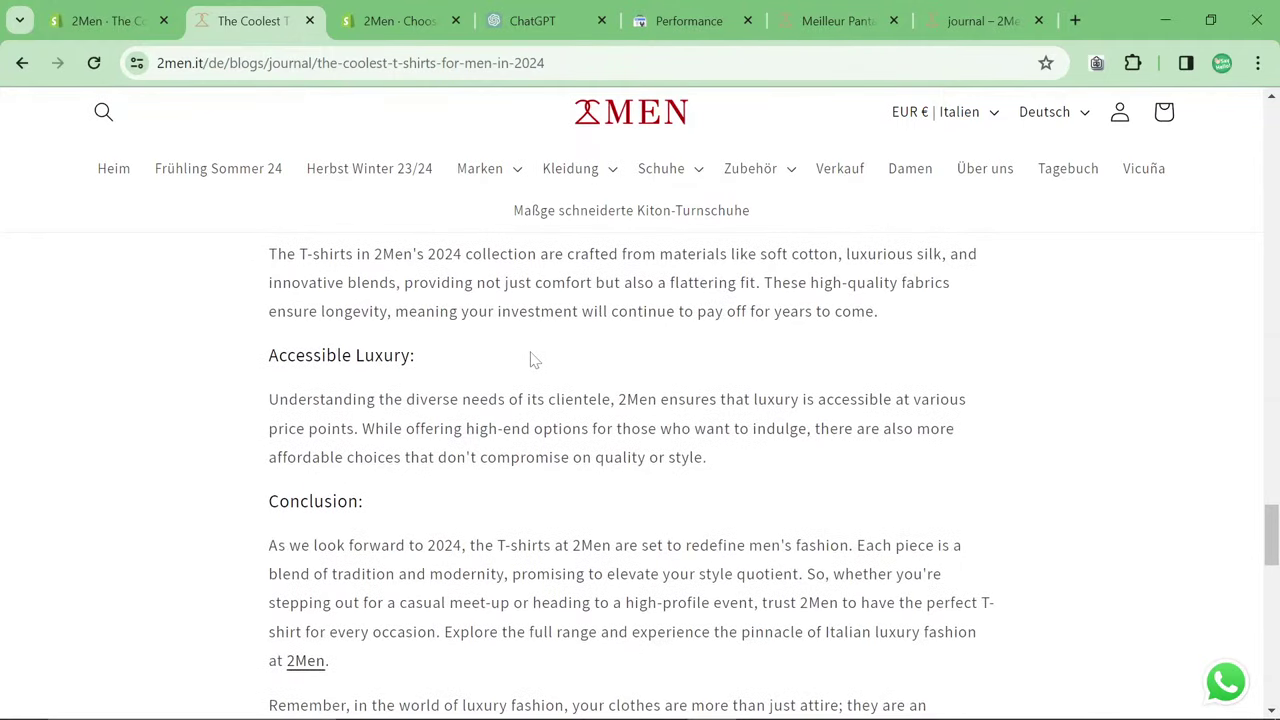
scroll(530, 358, down, 3)
scroll(332, 260, up, 20)
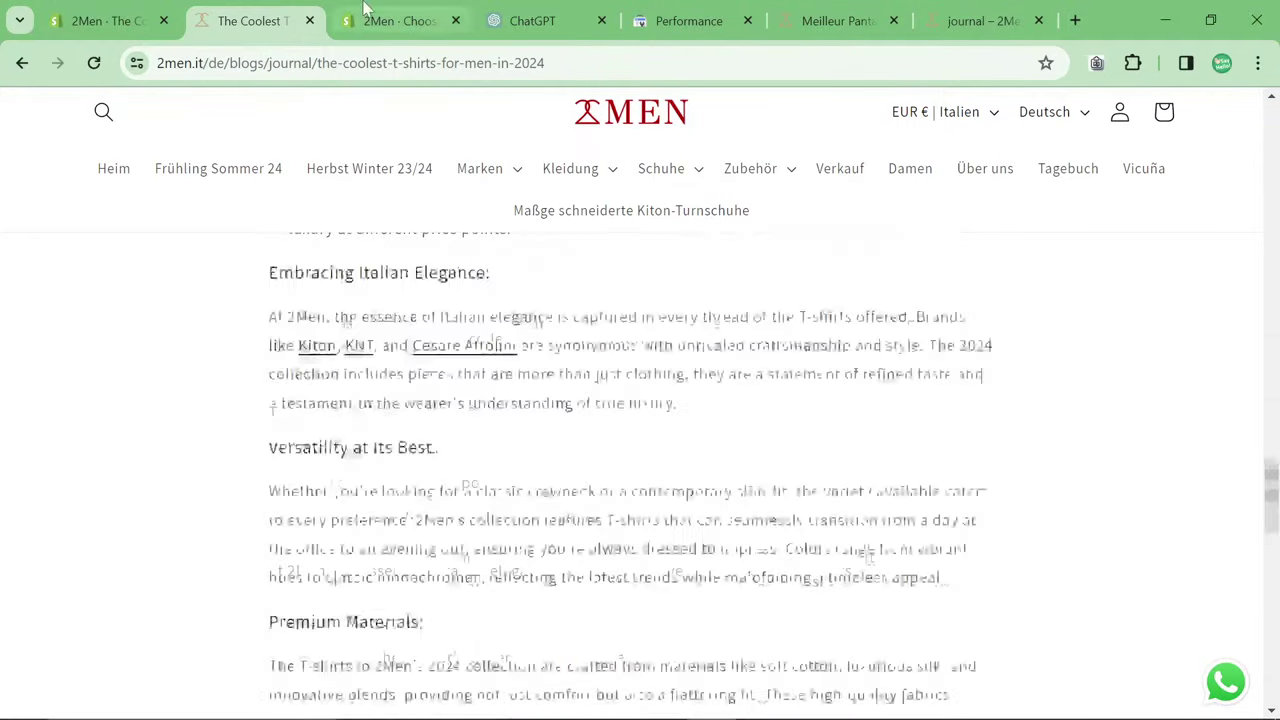
scroll(332, 260, up, 3)
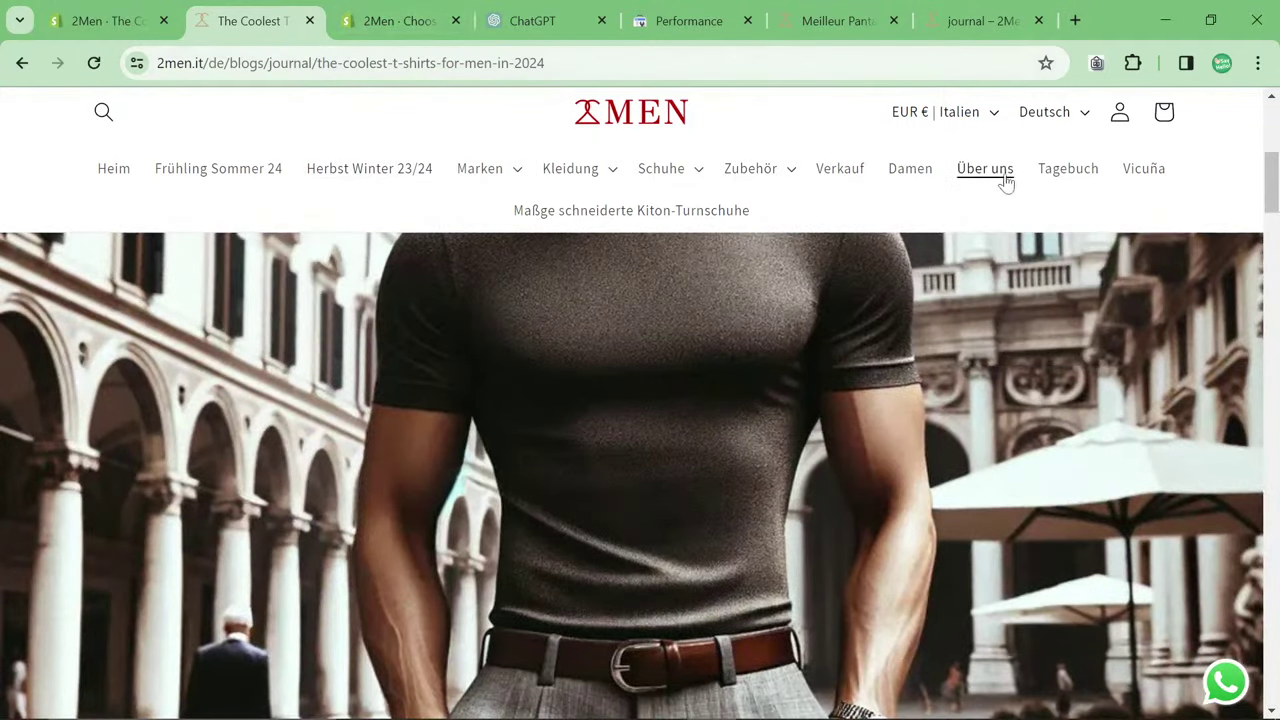
Remove de from the address to return to the English page
click(275, 78)
double_click(275, 78)
key(BackSpace)
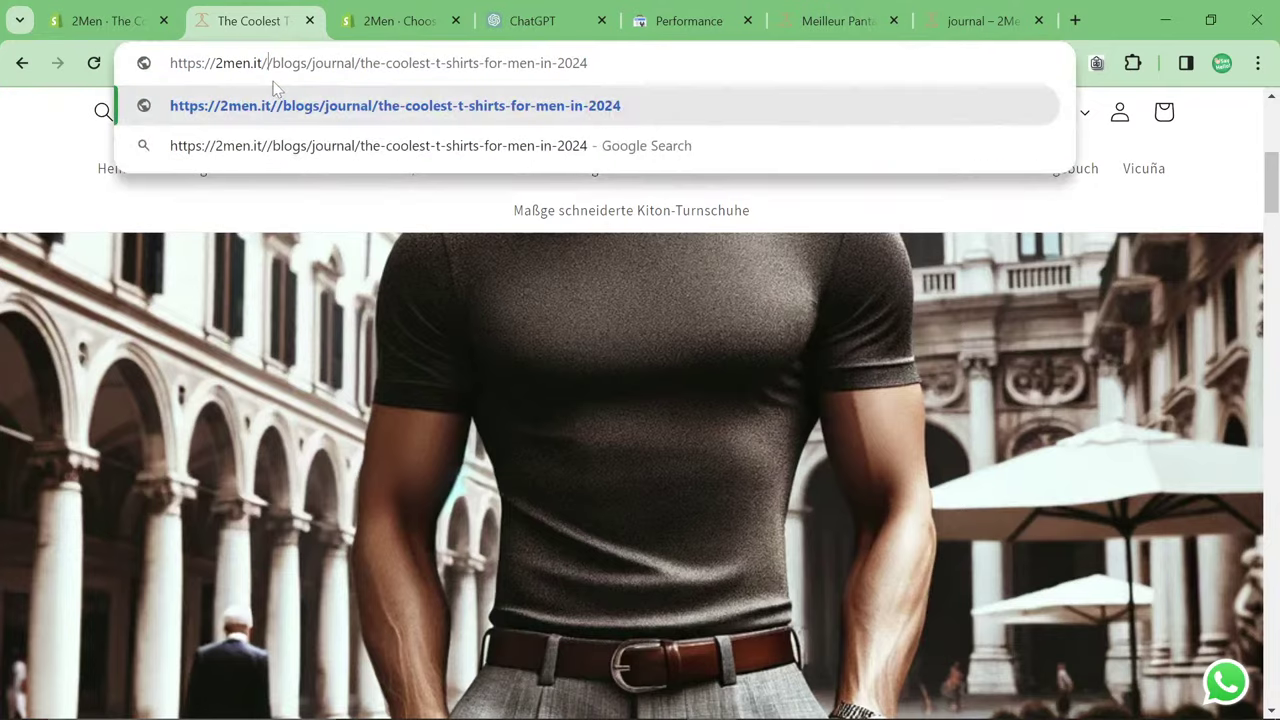
key(Return)
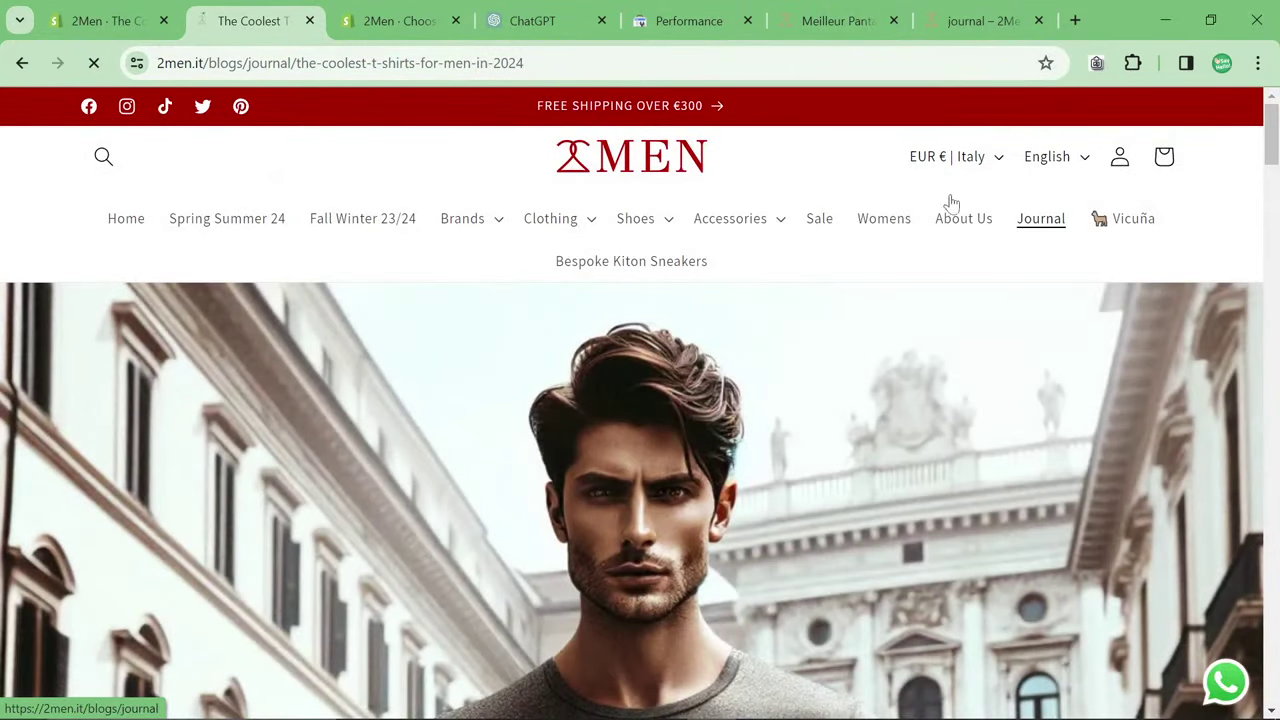
scroll(632, 434, down, 3)
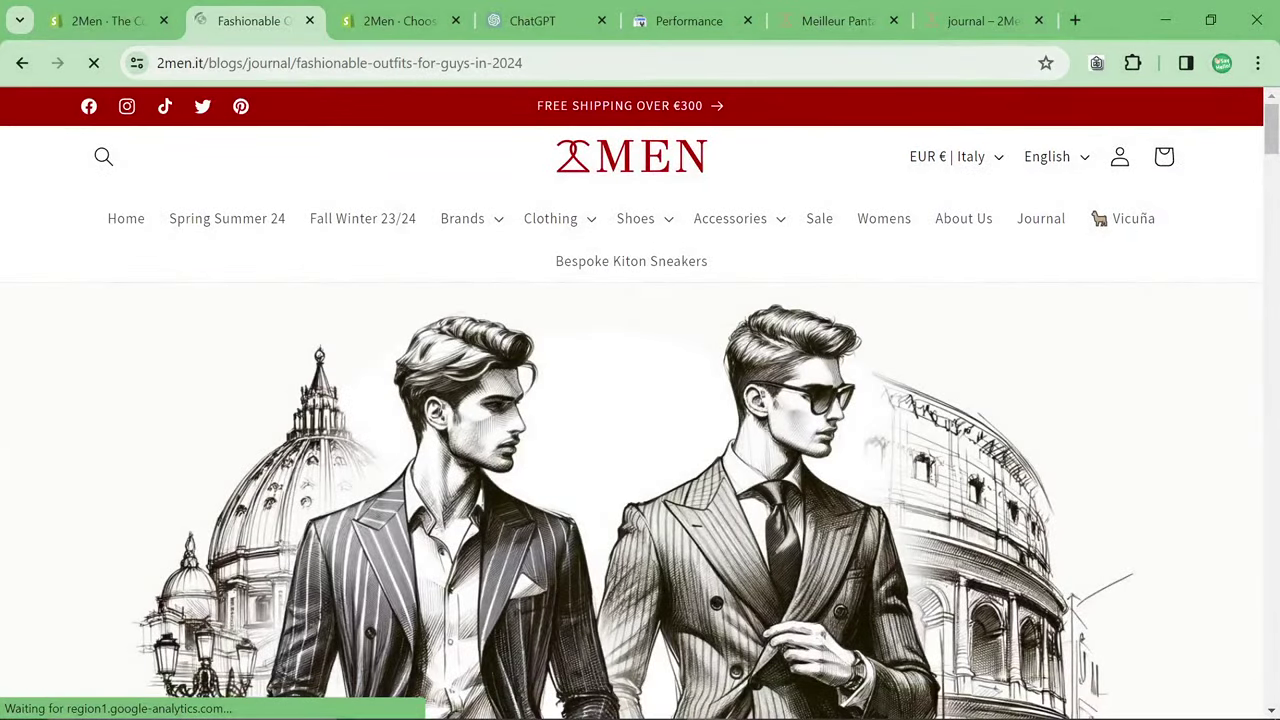
Check the German version of the outfits article, then close the storefront tab
double_click(270, 63)
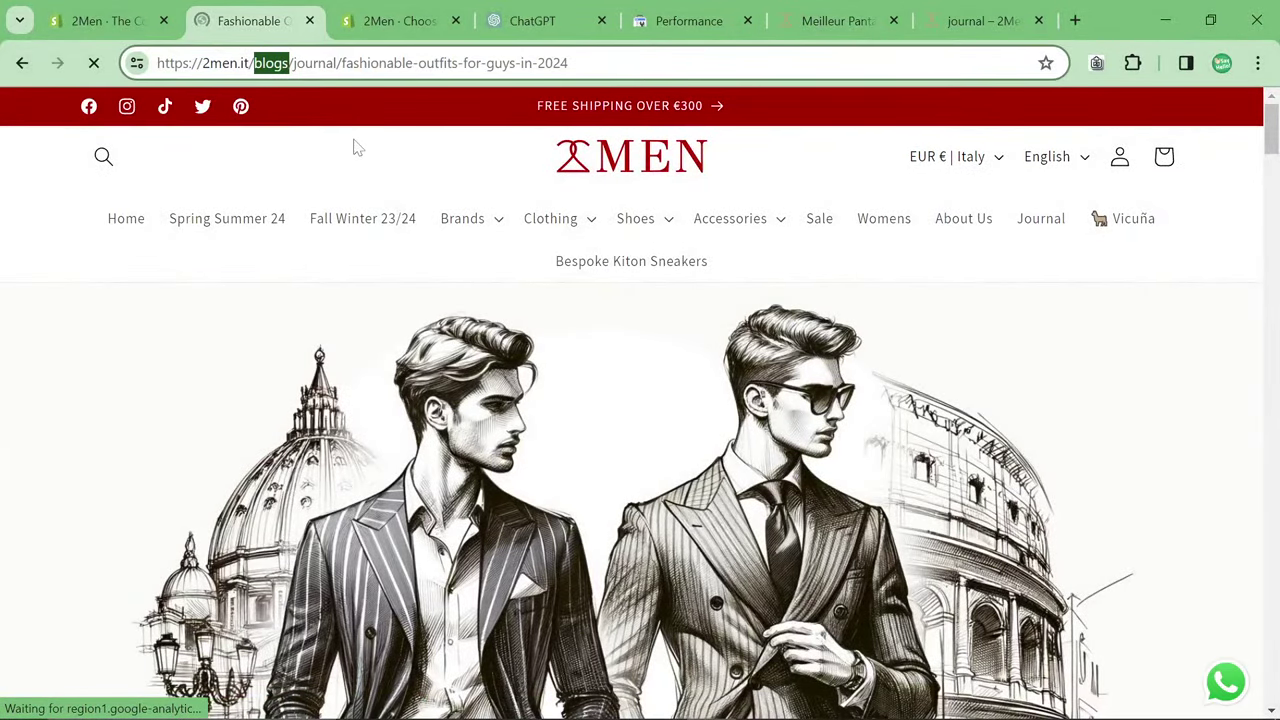
key(Left)
text(de/)
key(Return)
scroll(420, 360, down, 3)
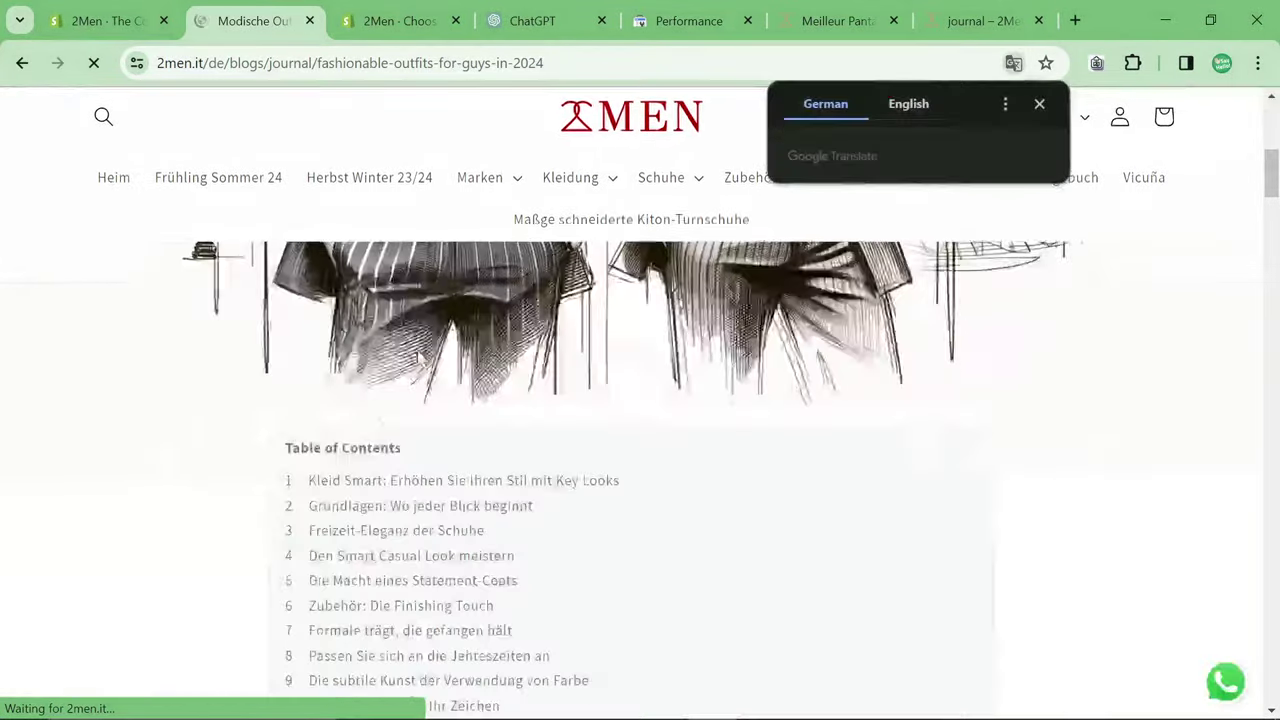
scroll(420, 358, down, 6)
scroll(527, 292, down, 4)
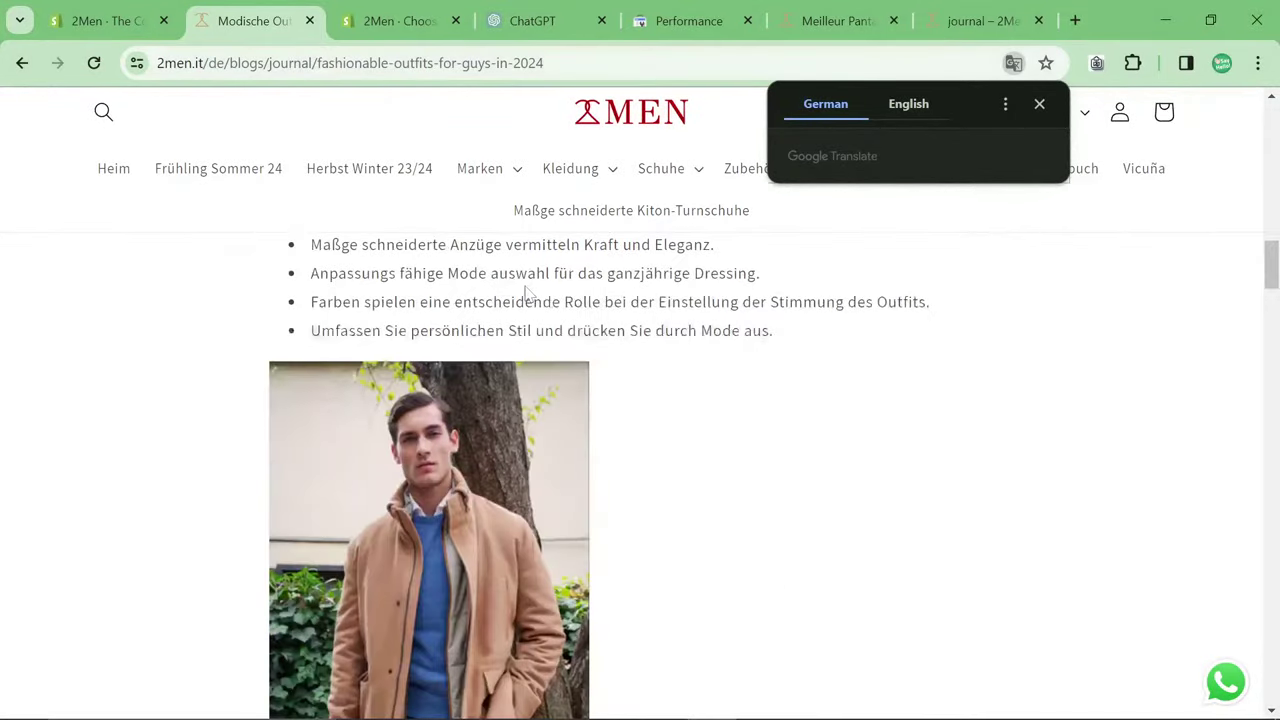
scroll(520, 300, down, 10)
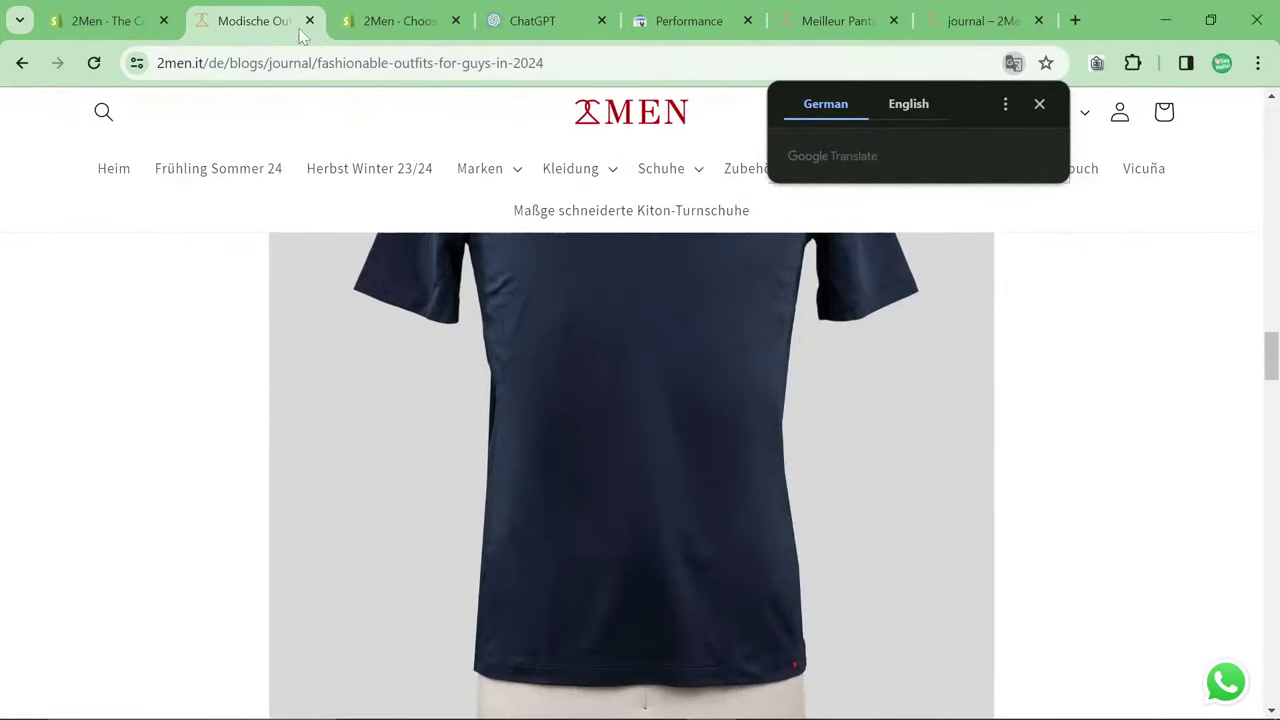
click(309, 21)
click(110, 21)
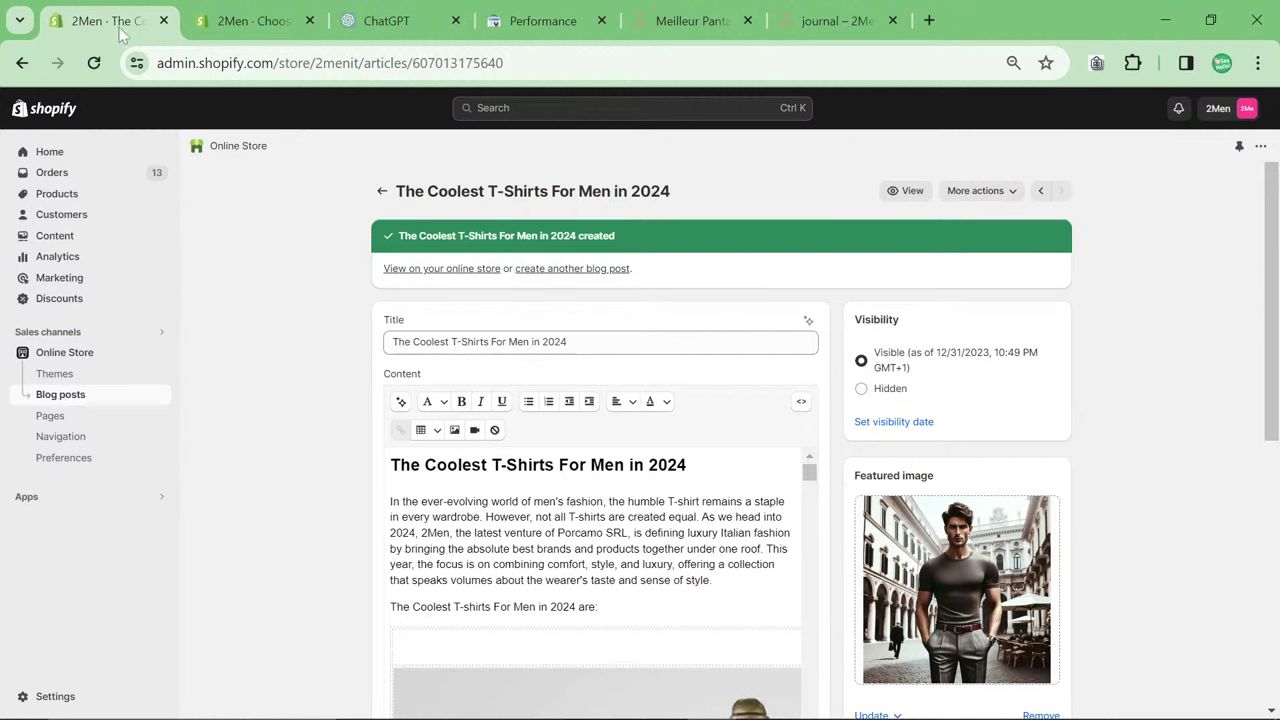
Switch through the open windows to the 2menproducts.py editor in VS Code
key(alt+Tab)
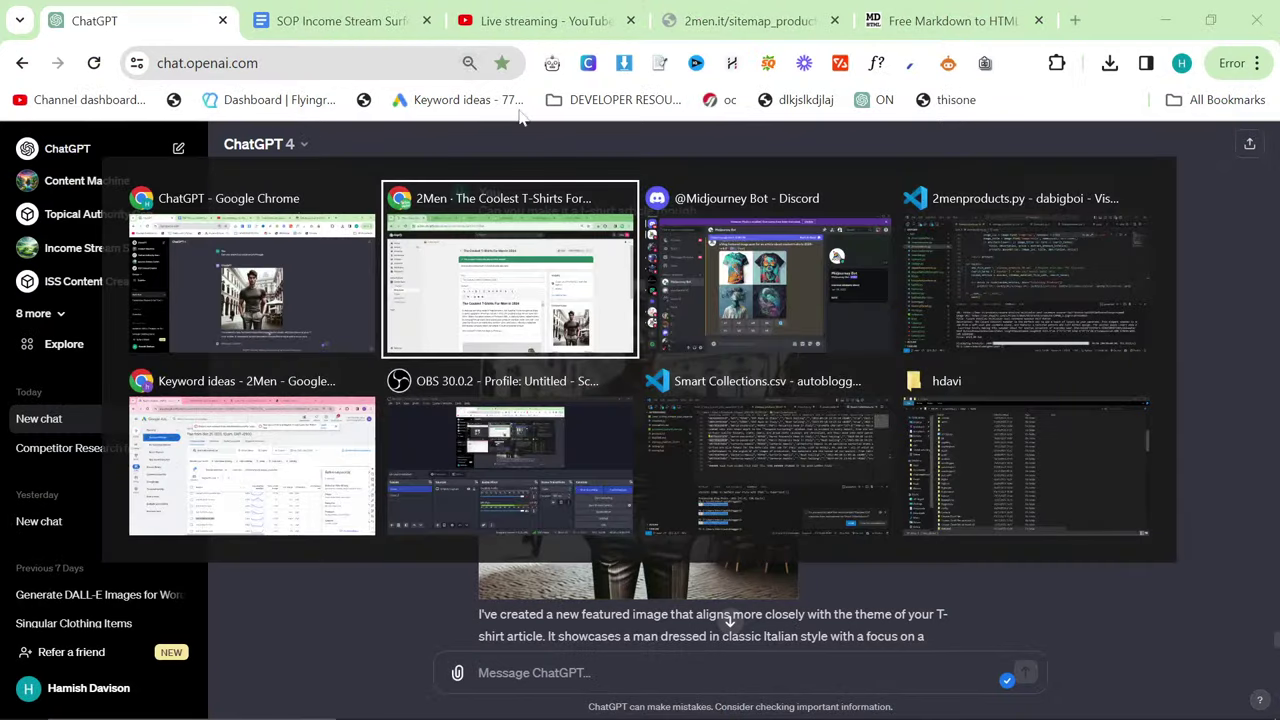
key(alt+Tab)
click(328, 370)
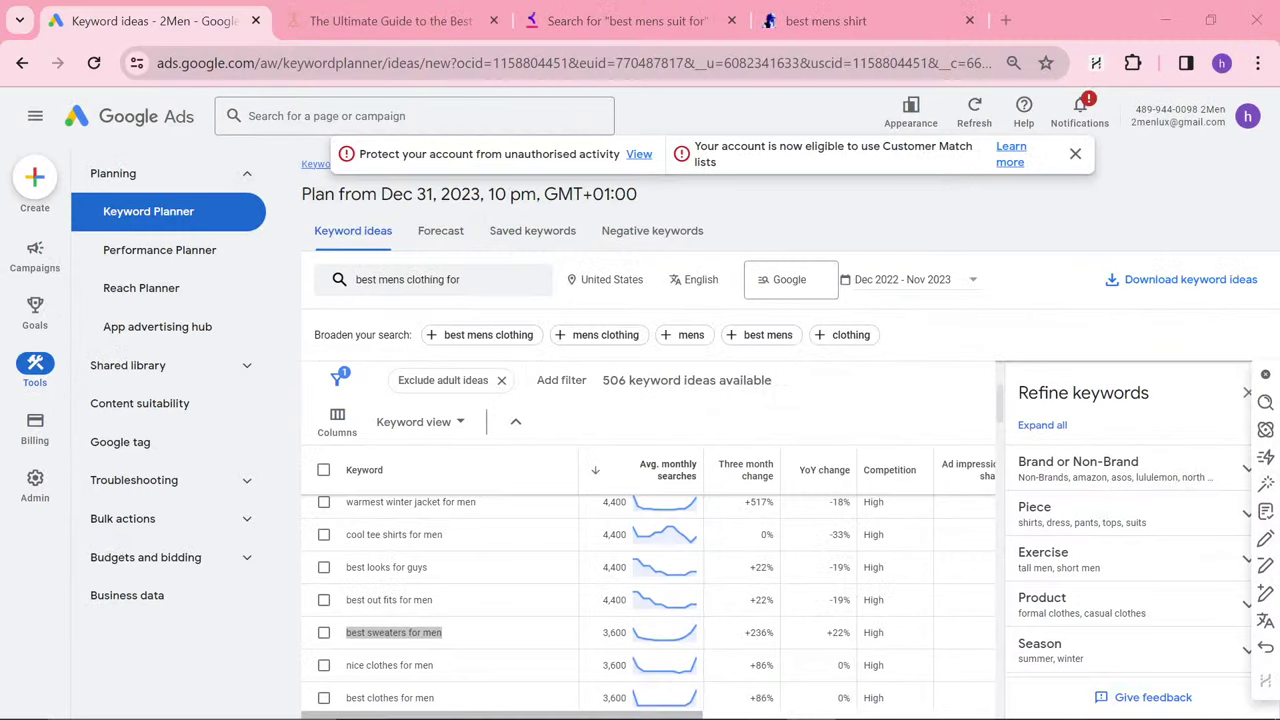
key(alt+Tab)
key(alt+Tab)
key(Tab)
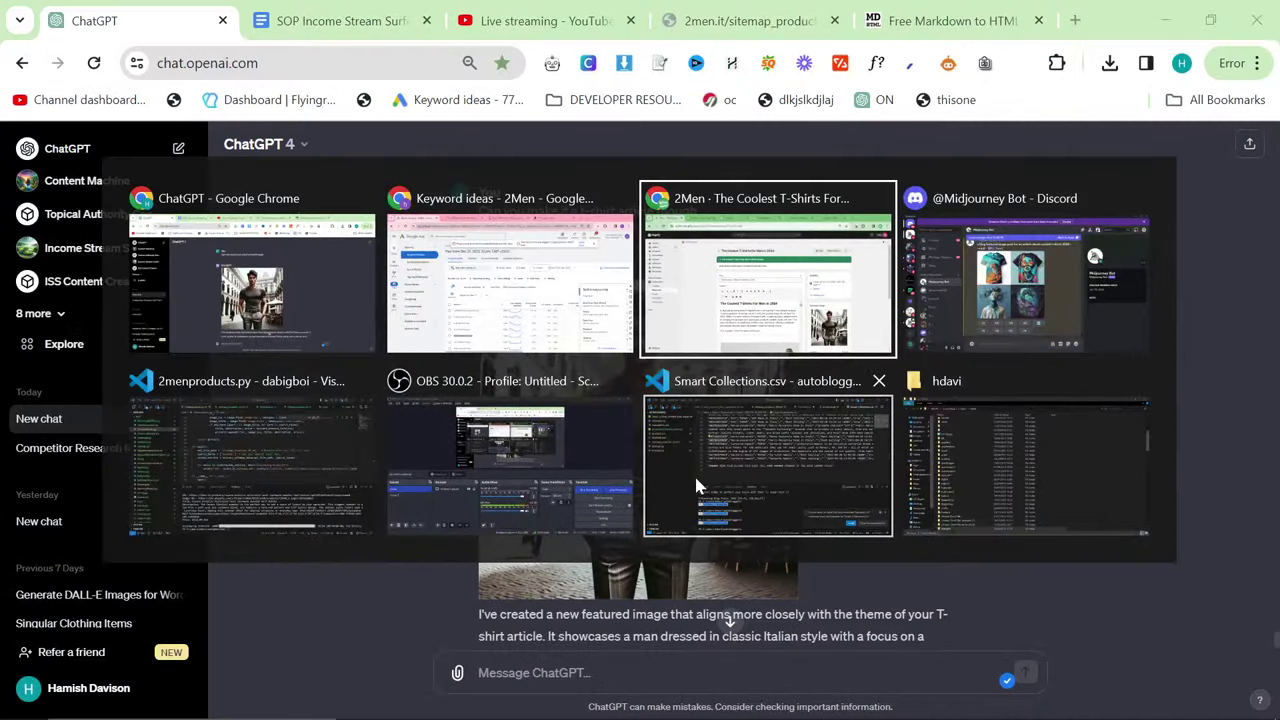
click(693, 472)
key(alt+Tab)
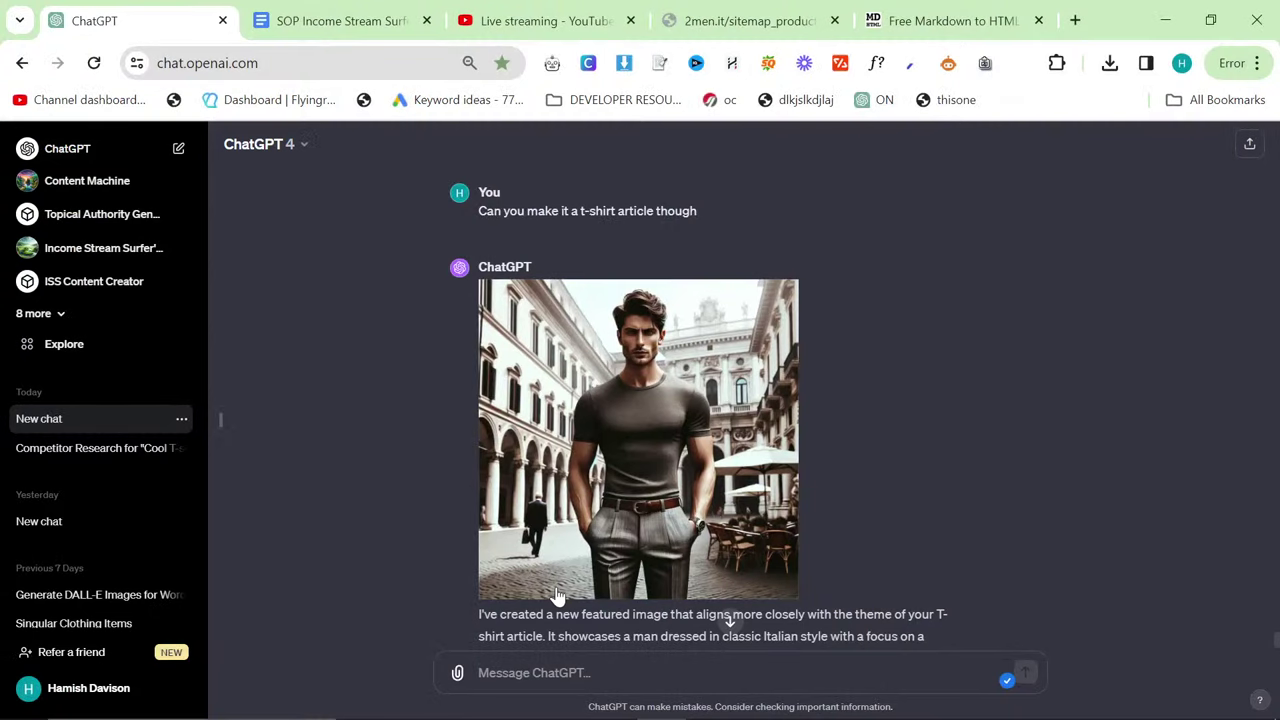
key(alt+Tab)
click(509, 465)
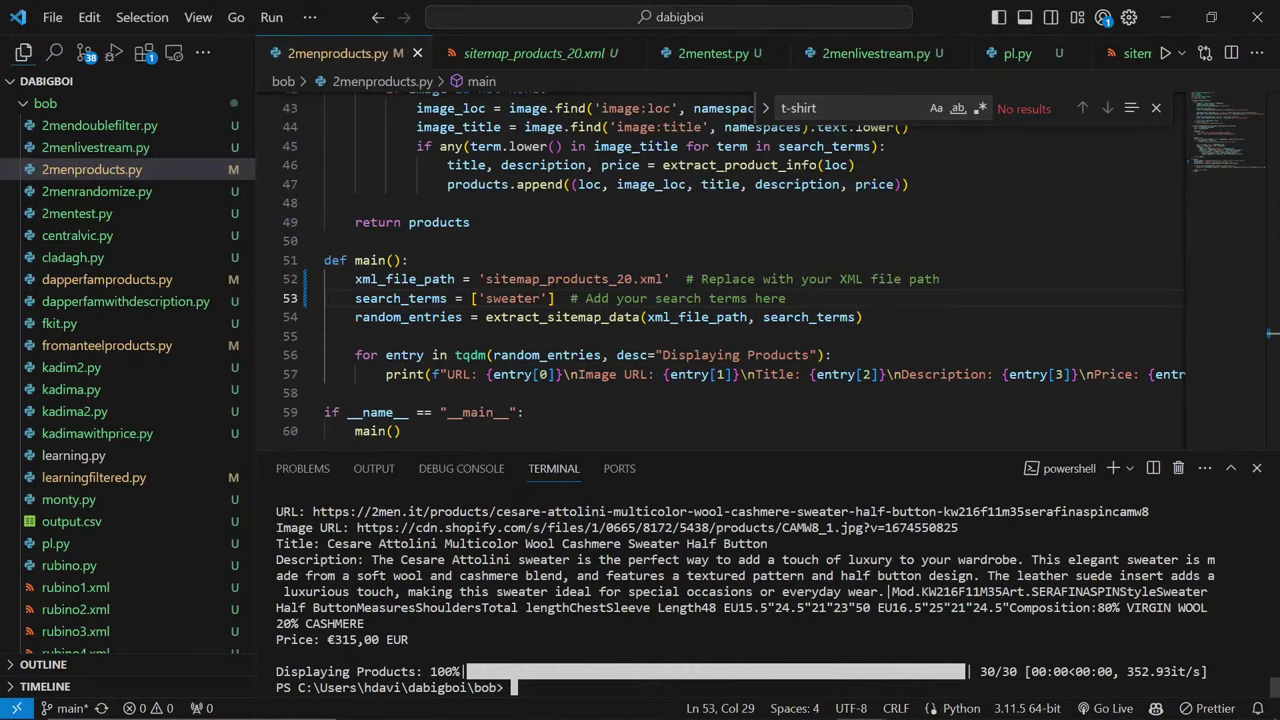
Copy the printed sweater product listings from the terminal and return to ChatGPT
drag(600, 687, 276, 575)
key(ctrl+c)
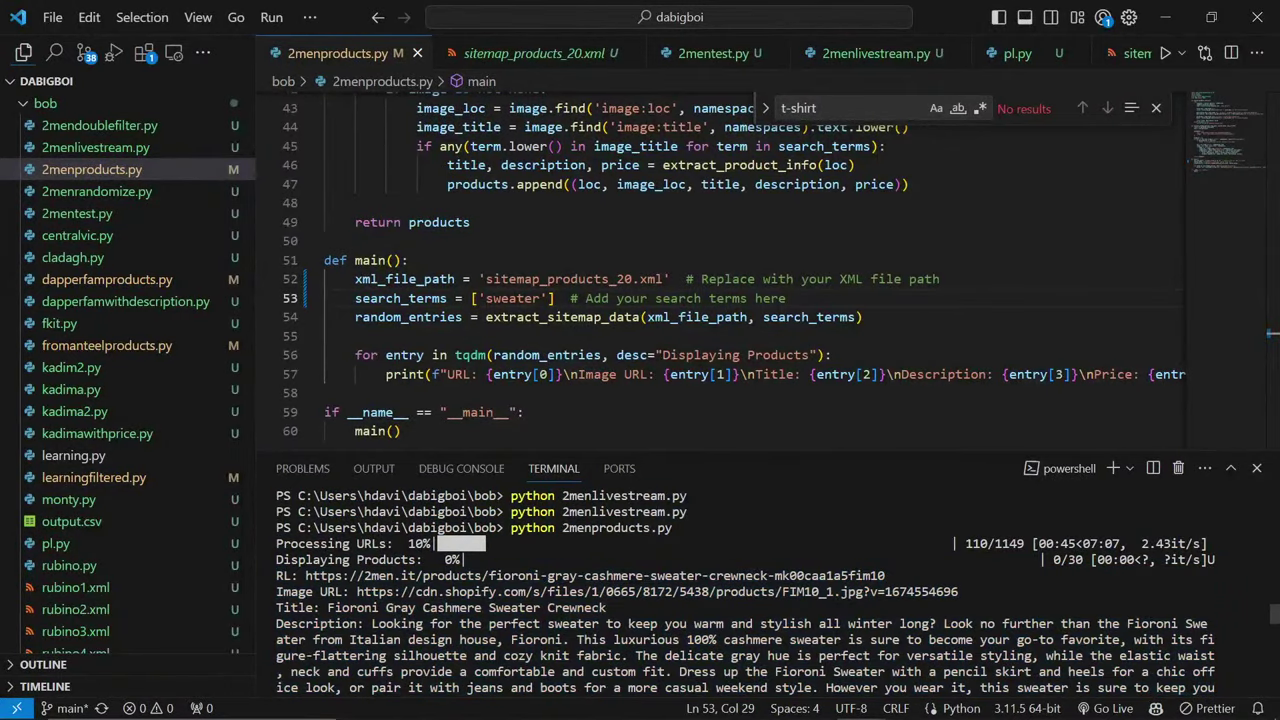
key(alt+Tab)
scroll(851, 530, down, 2)
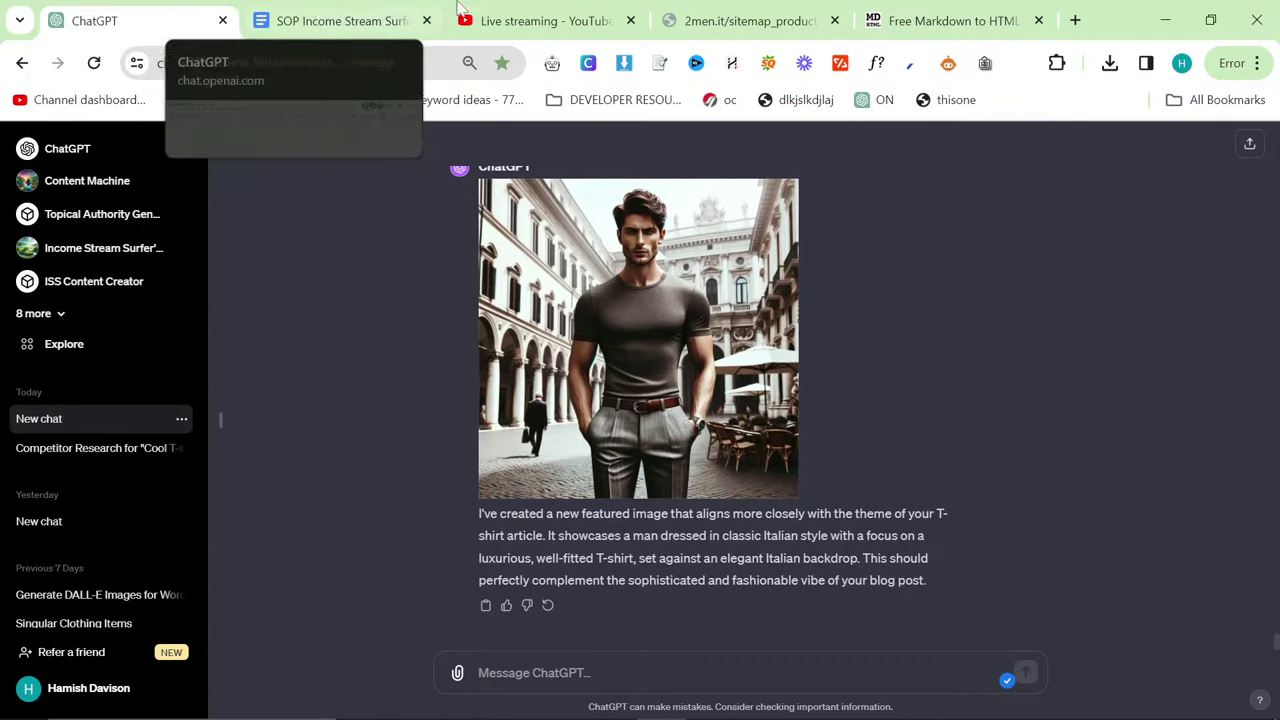
Ask ChatGPT to make another product table from the pasted sweater product list
key(alt+Tab)
key(alt+Tab)
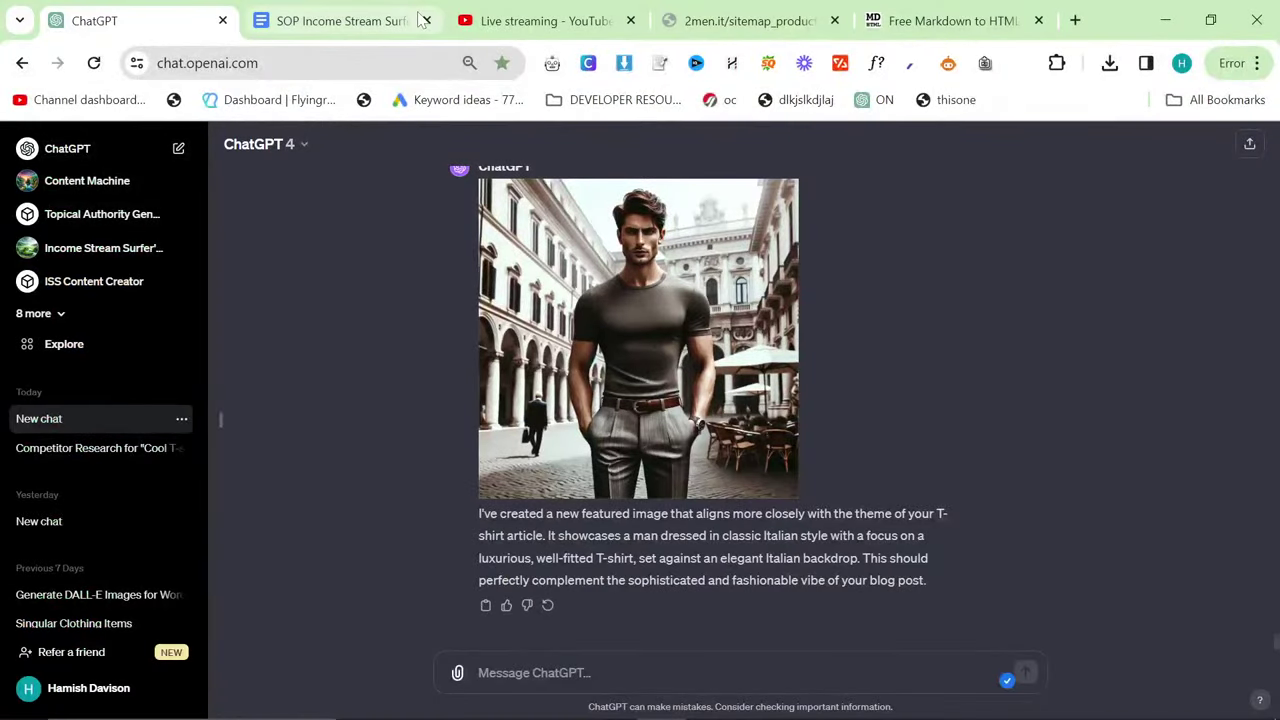
key(alt+Tab)
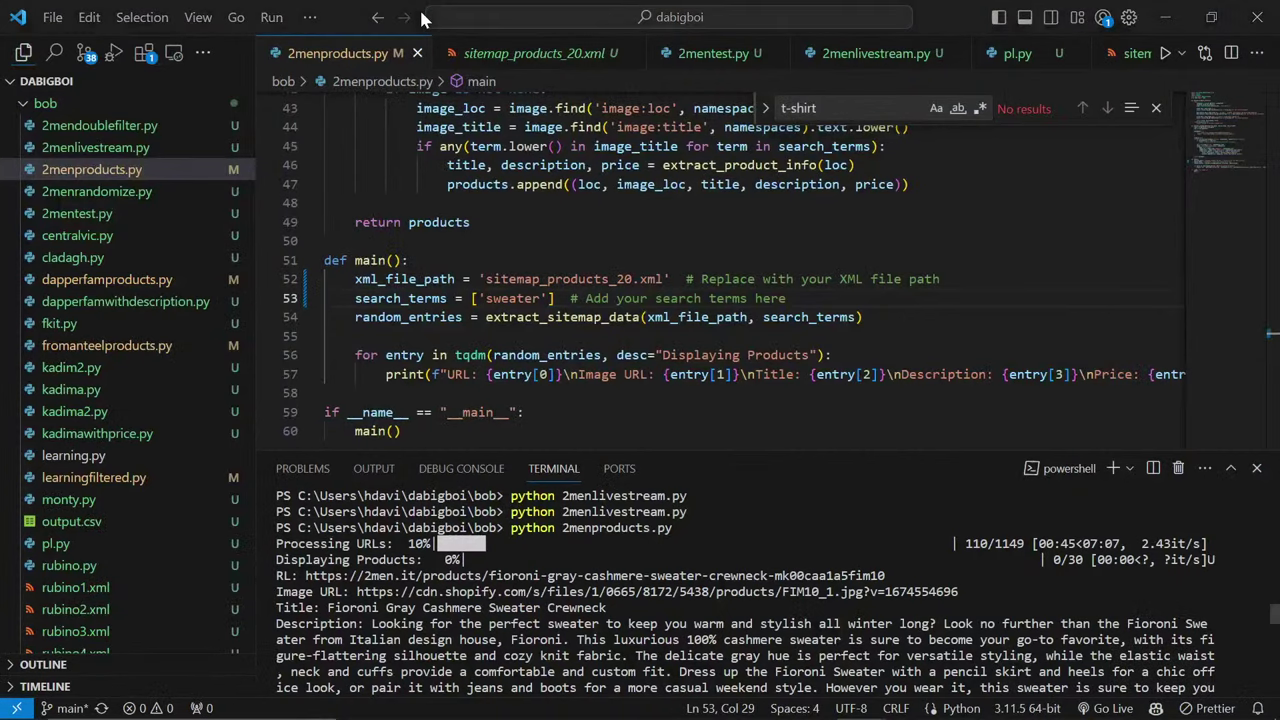
key(alt+Tab)
key(alt+Tab)
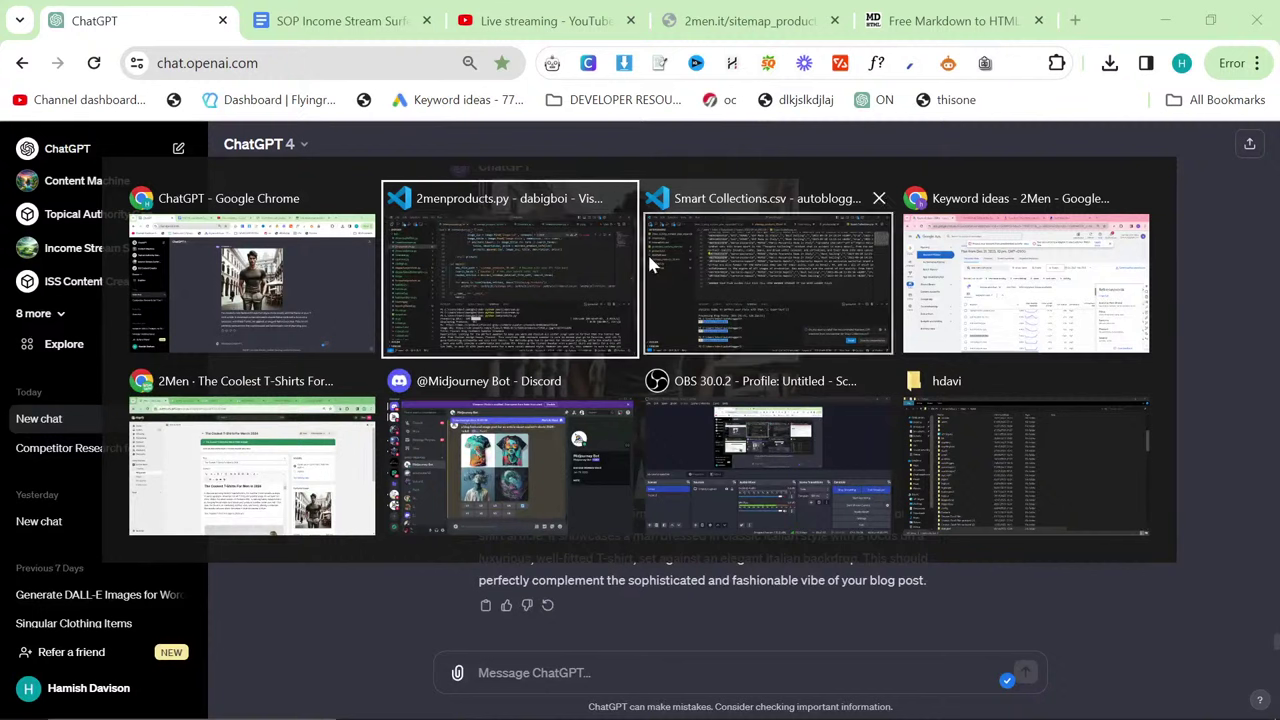
click(294, 276)
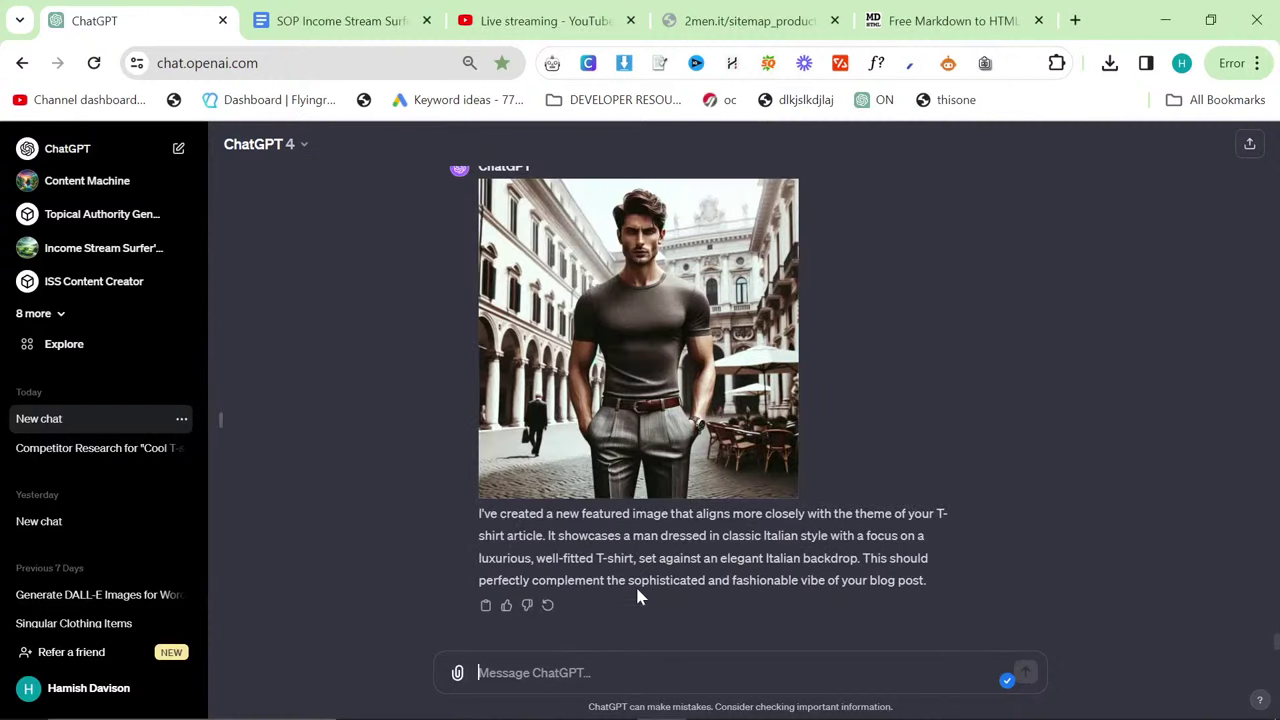
text(now make another product table with these products:)
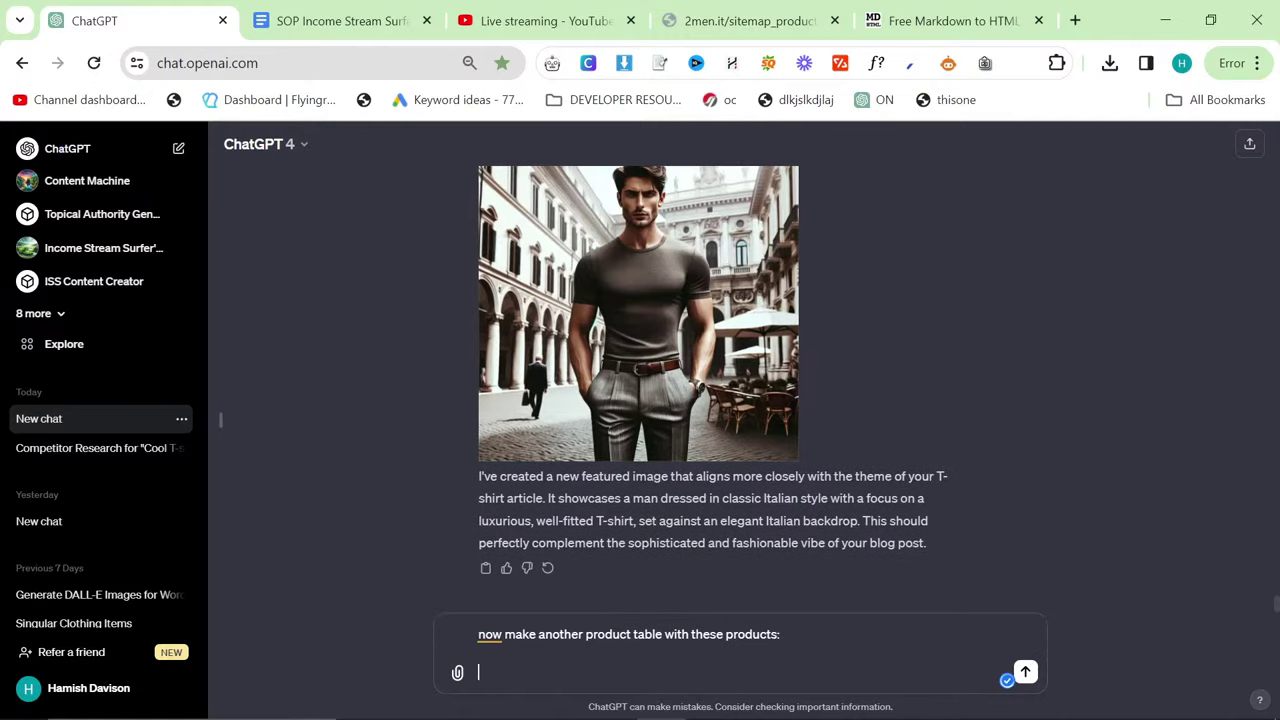
key(ctrl+v)
key(Return)
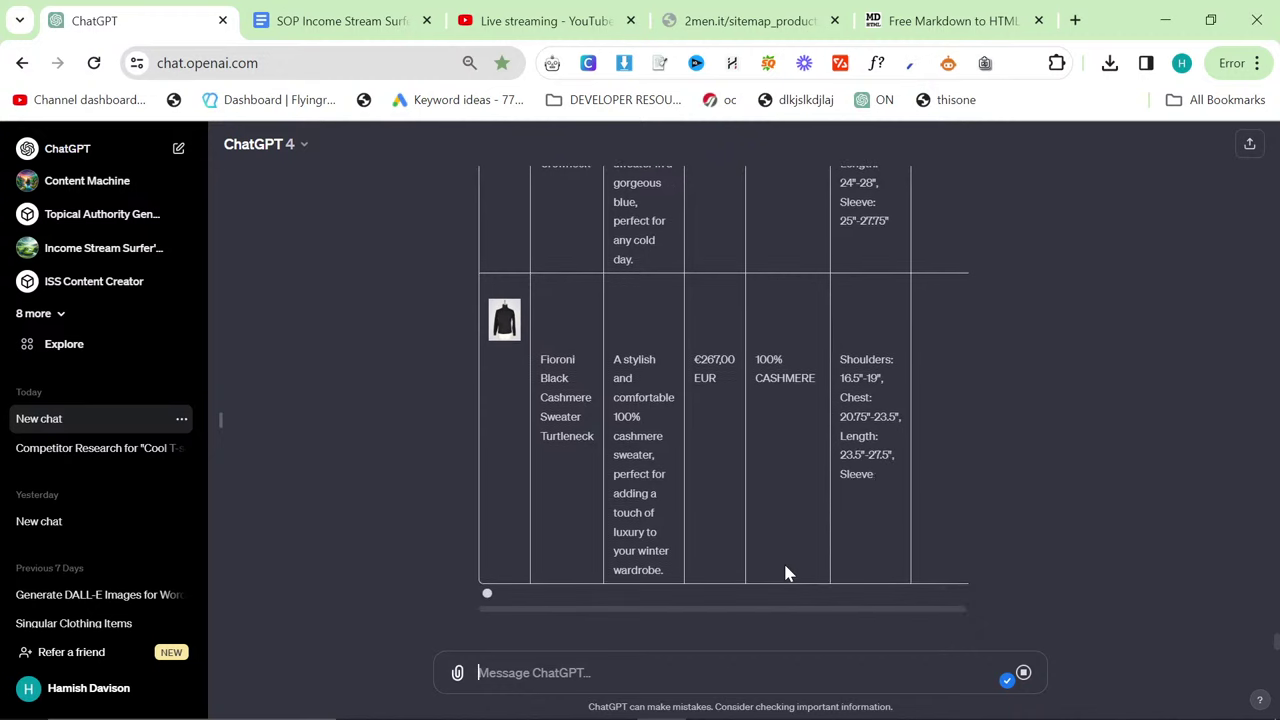
Search Google for 'etranslate shopify' in a new tab and scroll the results
click(1074, 22)
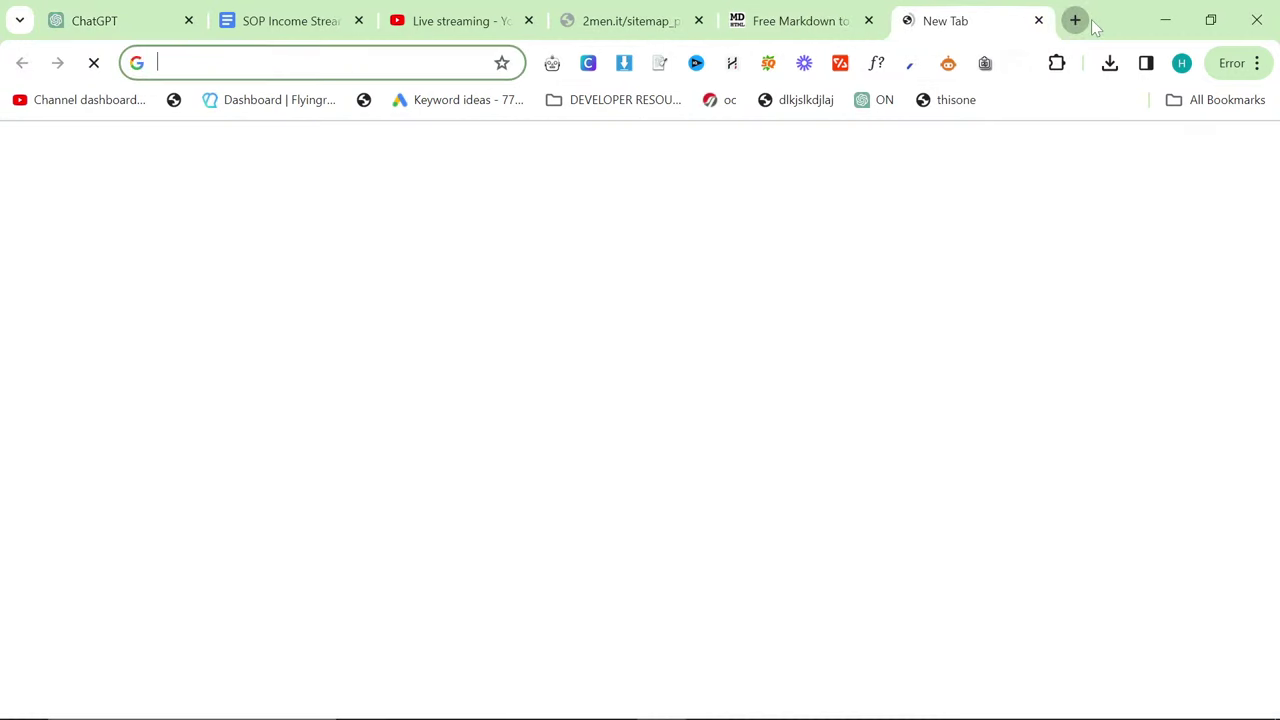
text(etranslate)
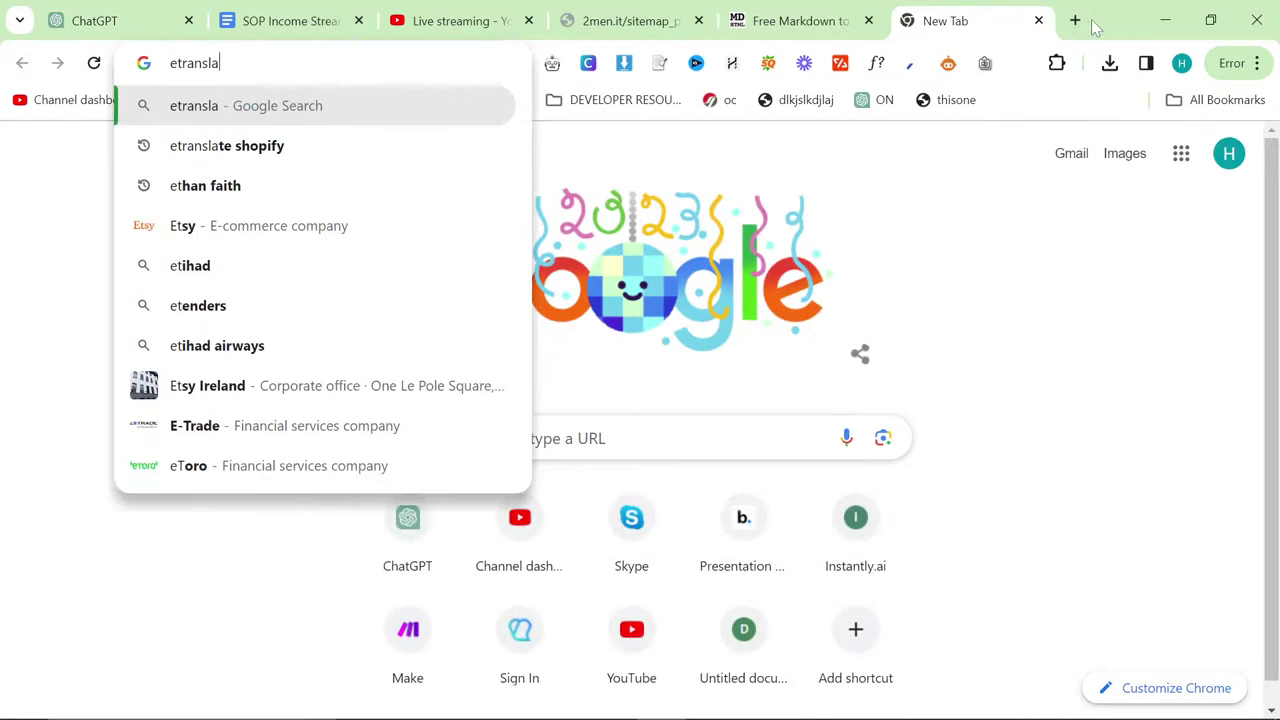
key(Return)
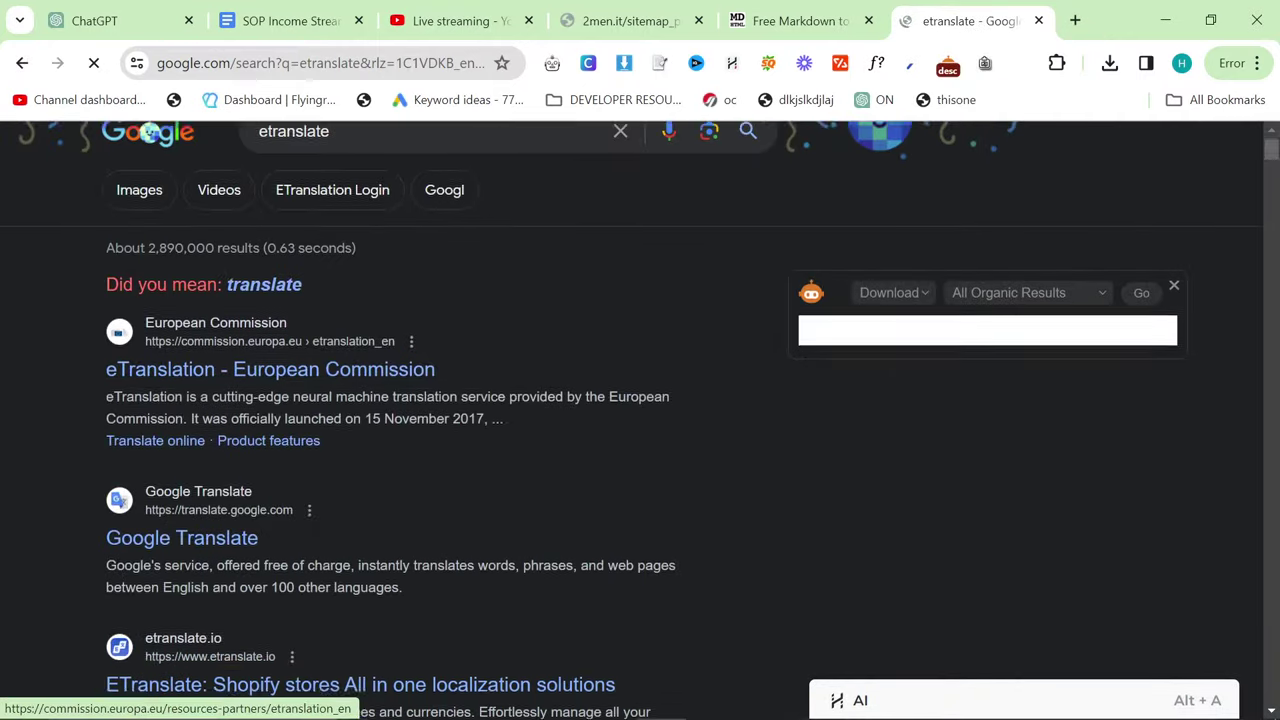
click(361, 166)
text(shop)
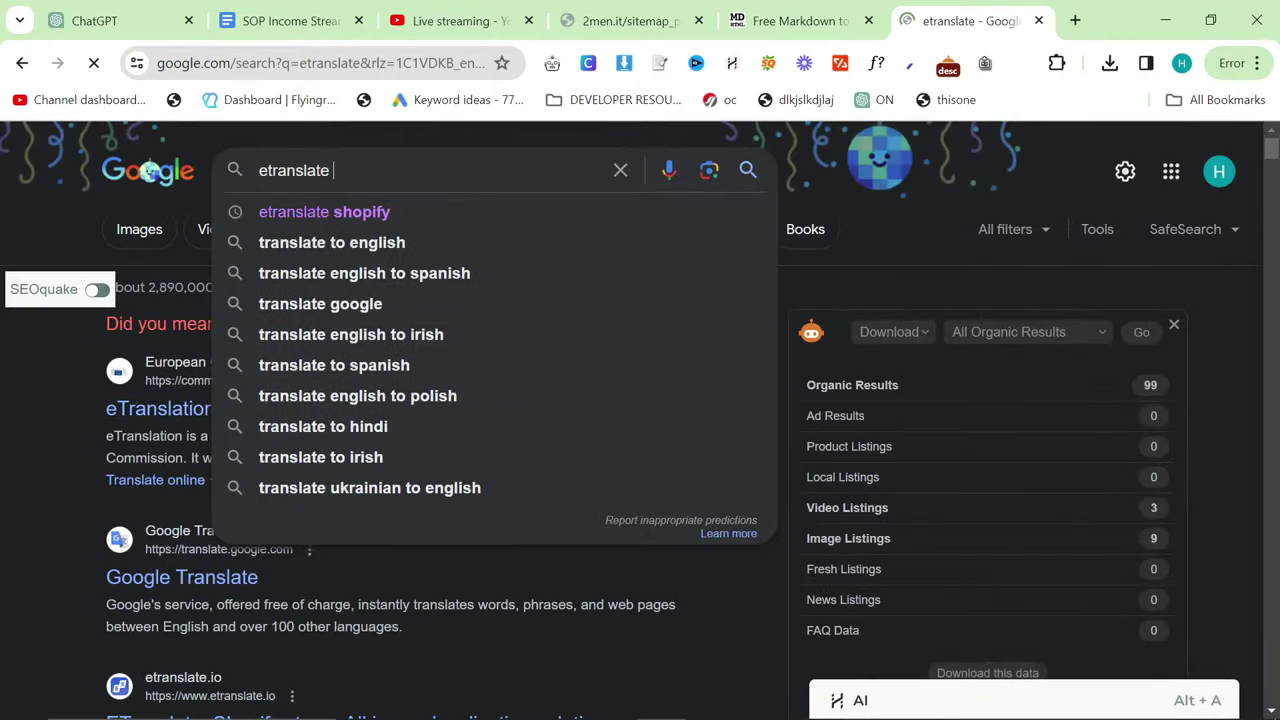
text(ify)
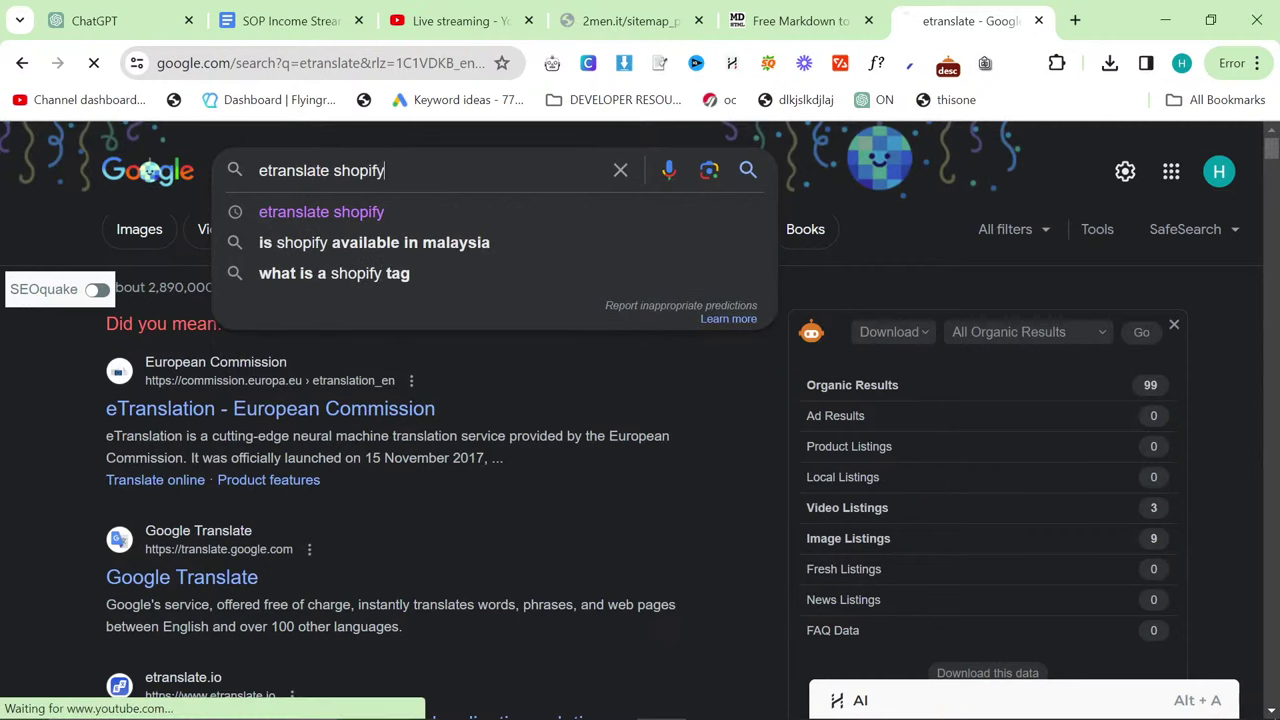
key(Return)
scroll(280, 465, down, 5)
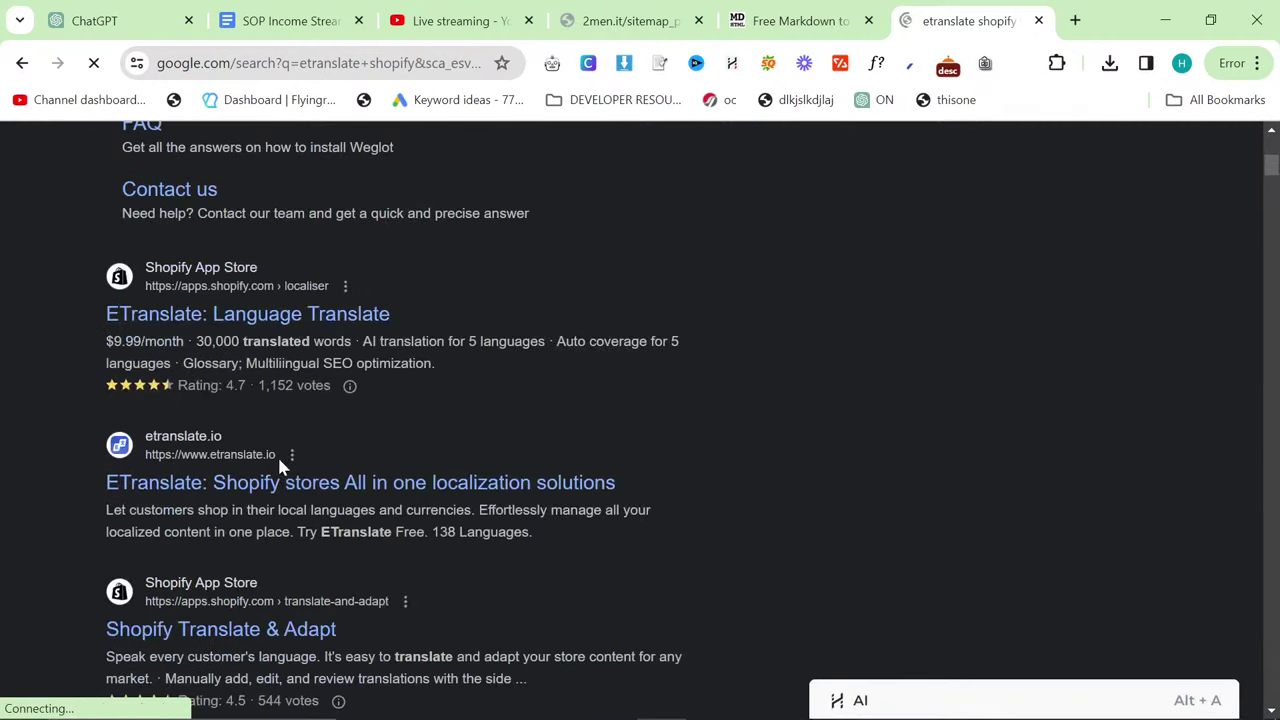
Open the ETranslate app listing in the Shopify App Store and read through its features
click(230, 316)
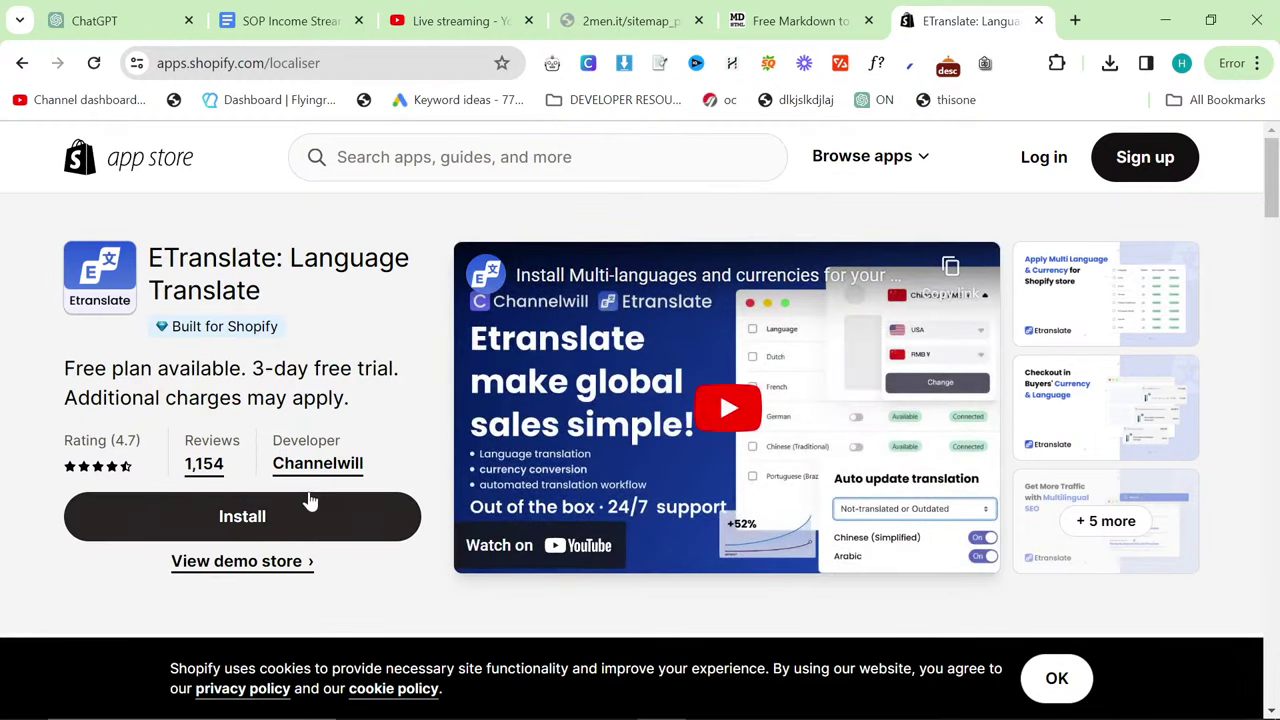
scroll(340, 495, down, 5)
scroll(350, 500, down, 4)
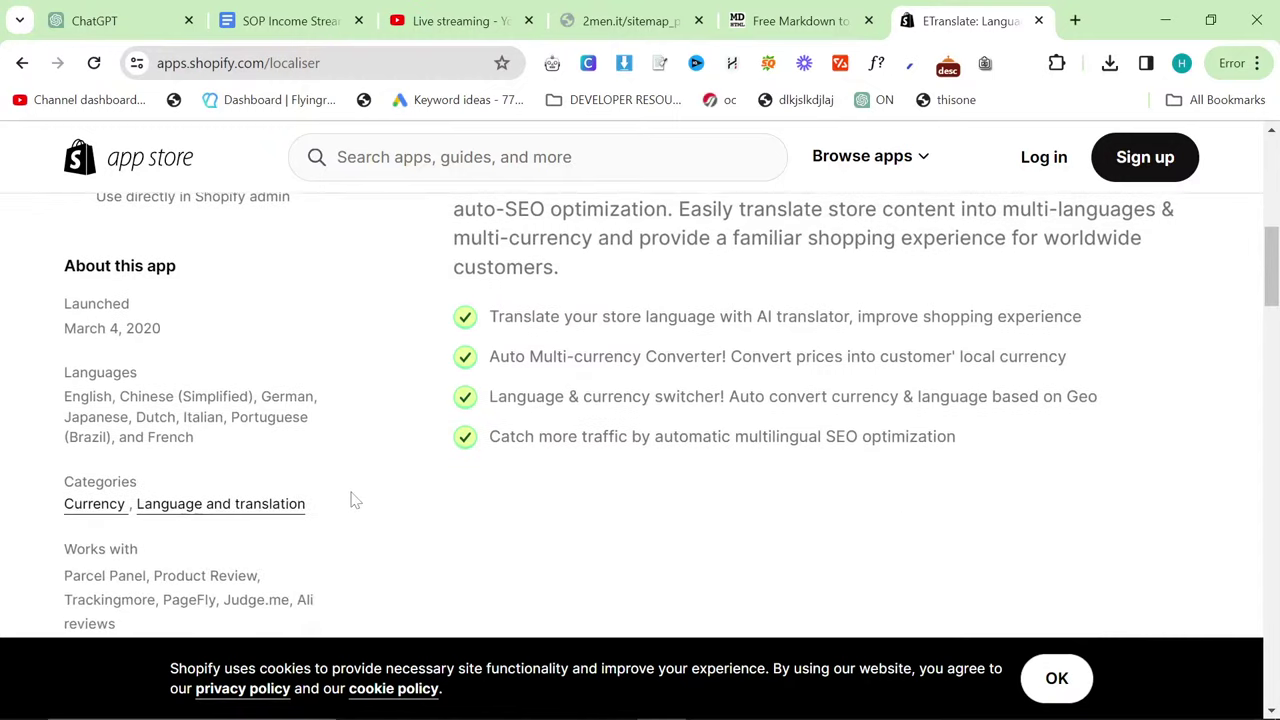
scroll(349, 487, up, 4)
scroll(336, 480, up, 4)
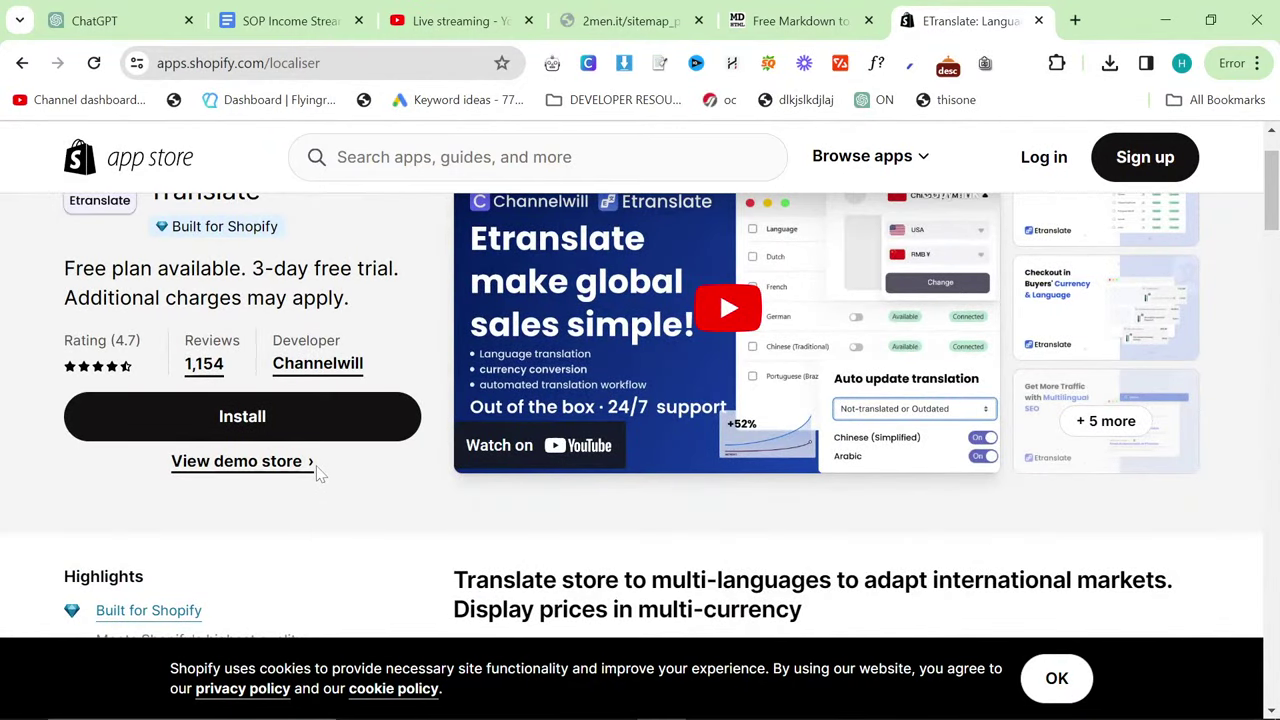
scroll(280, 500, up, 1)
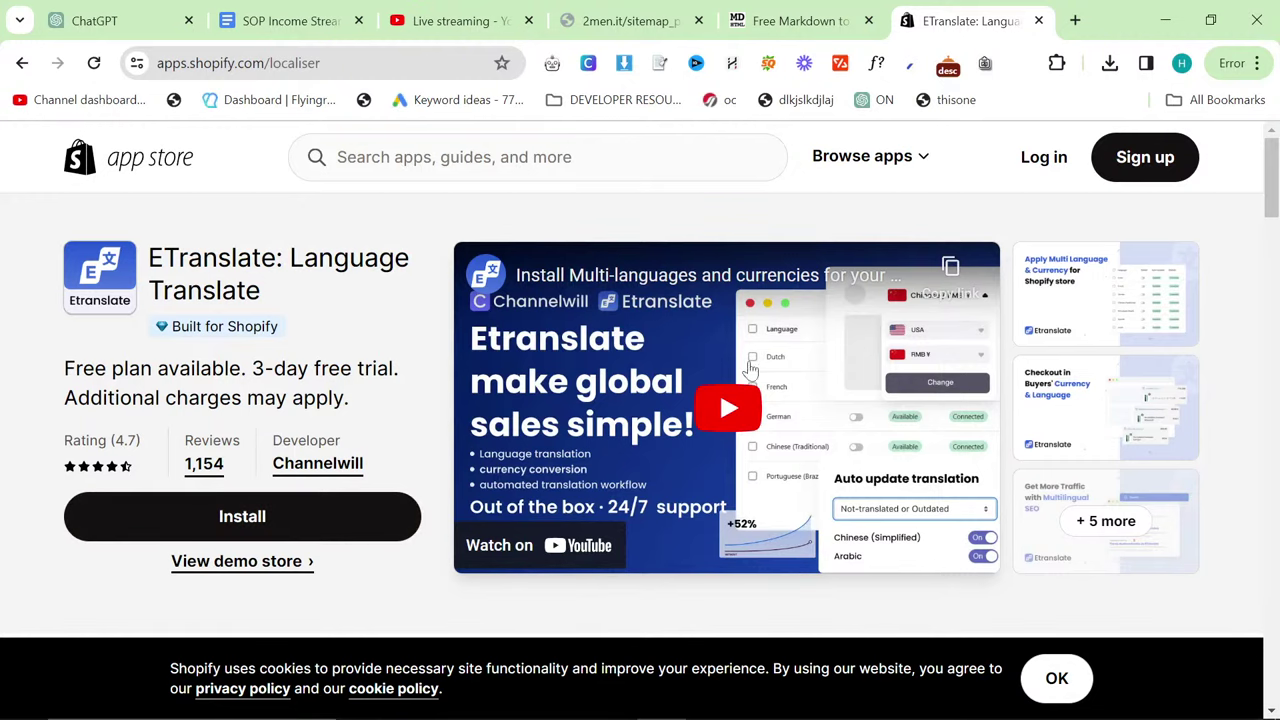
scroll(670, 466, down, 1)
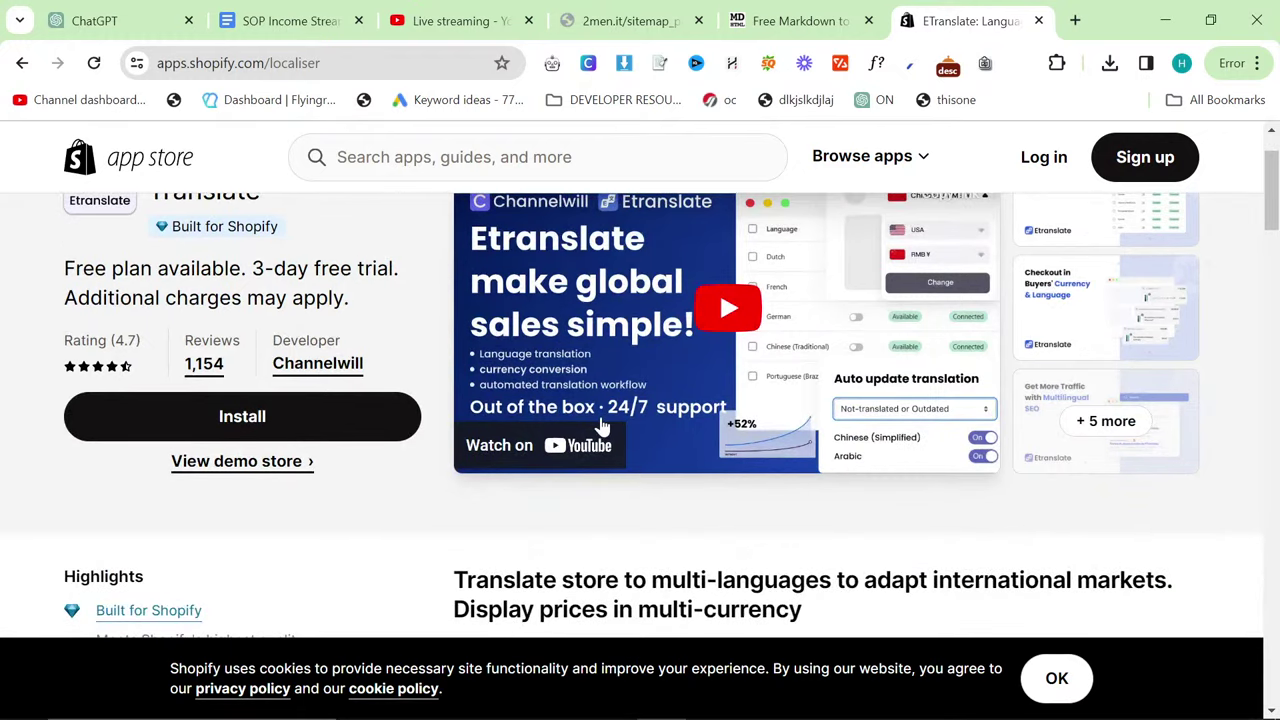
scroll(113, 383, up, 1)
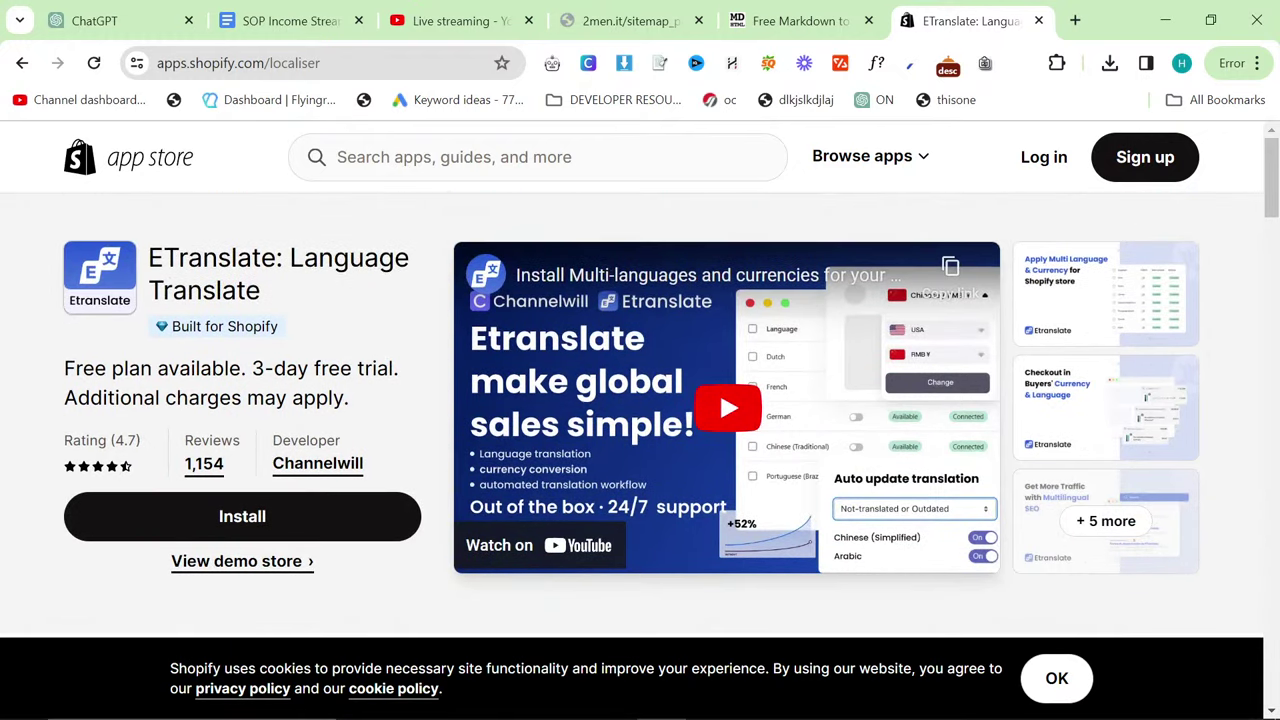
scroll(463, 514, down, 12)
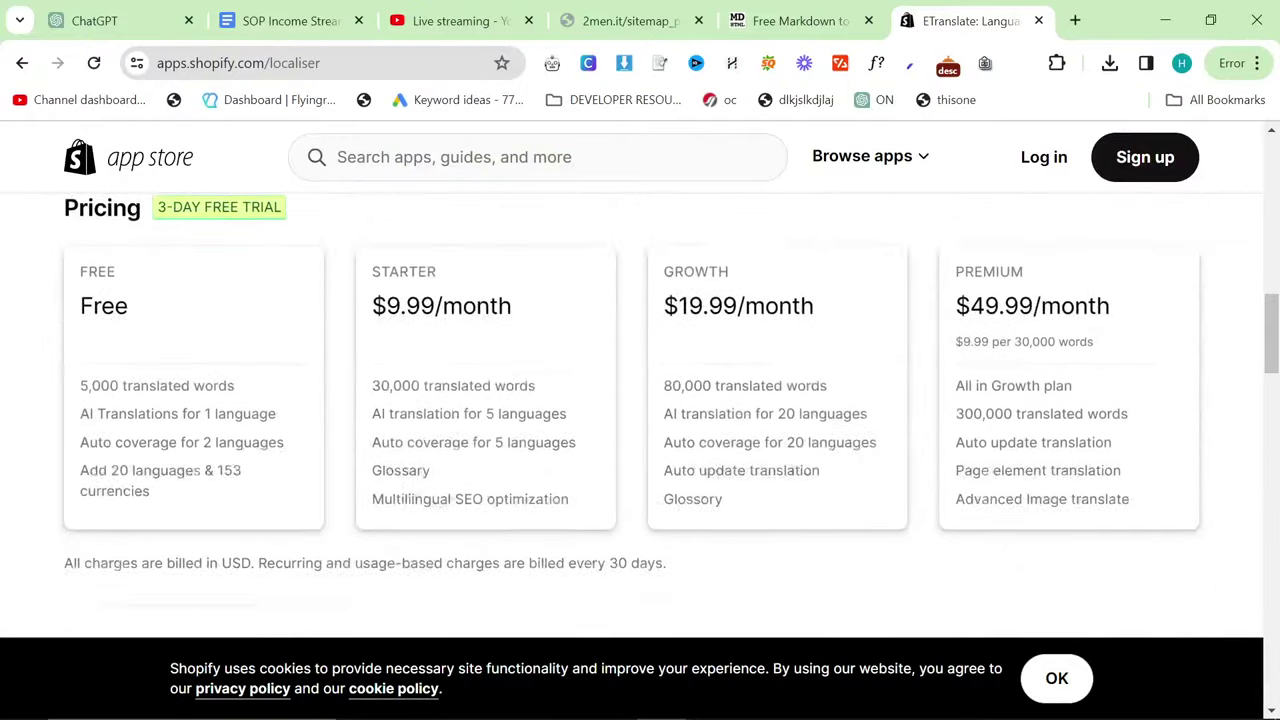
scroll(640, 420, up, 1)
Compare ETranslate's four pricing plans (Free to $49.99/month), then return to the ChatGPT conversation
drag(663, 451, 730, 490)
click(740, 588)
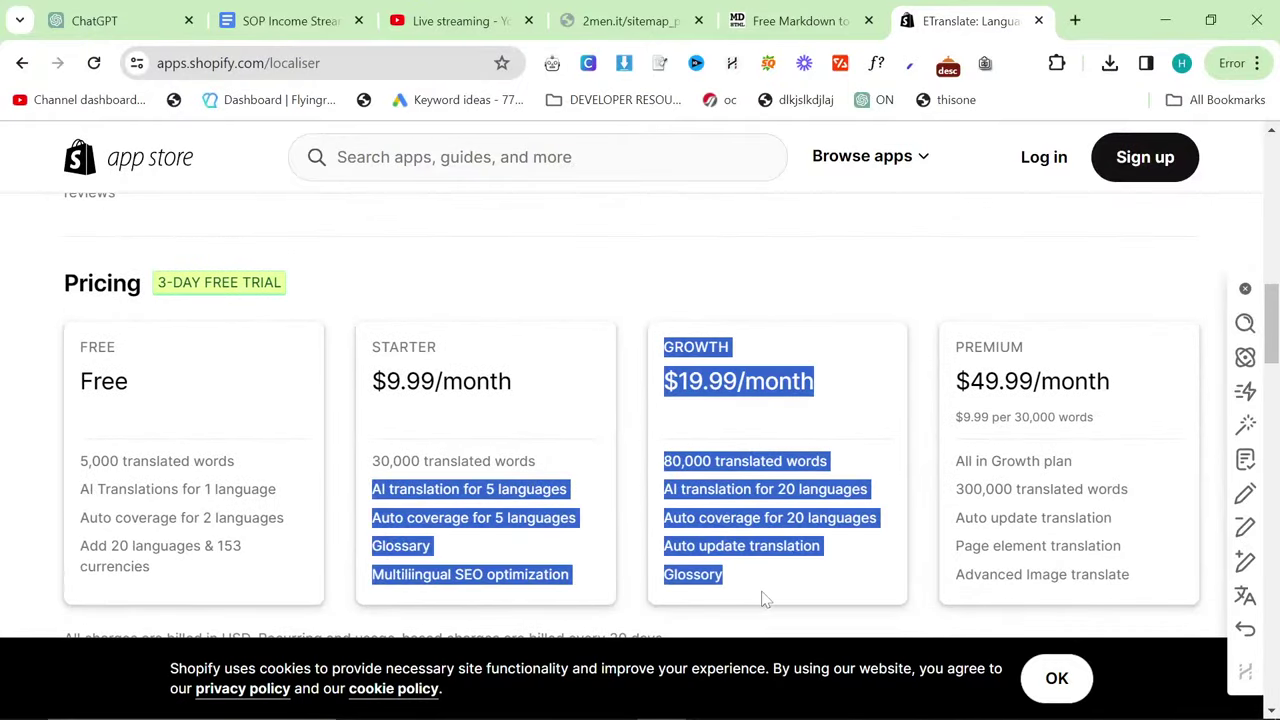
drag(762, 598, 646, 394)
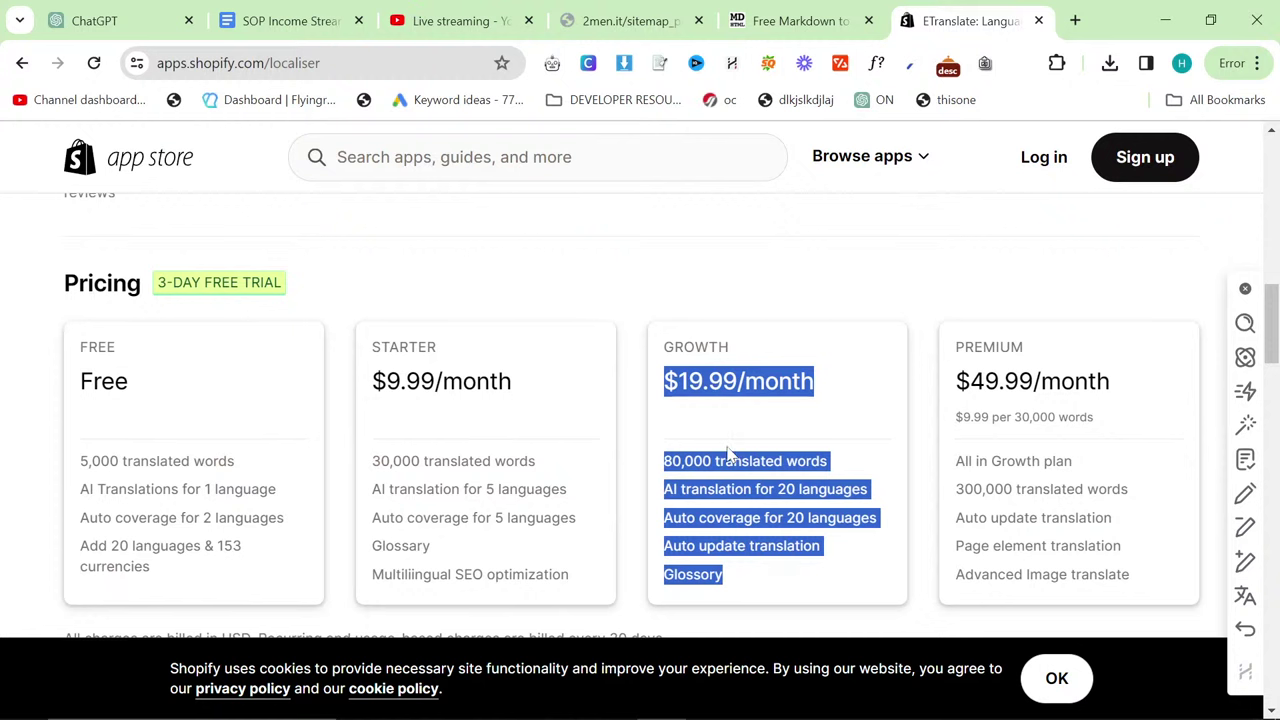
key(alt+Tab)
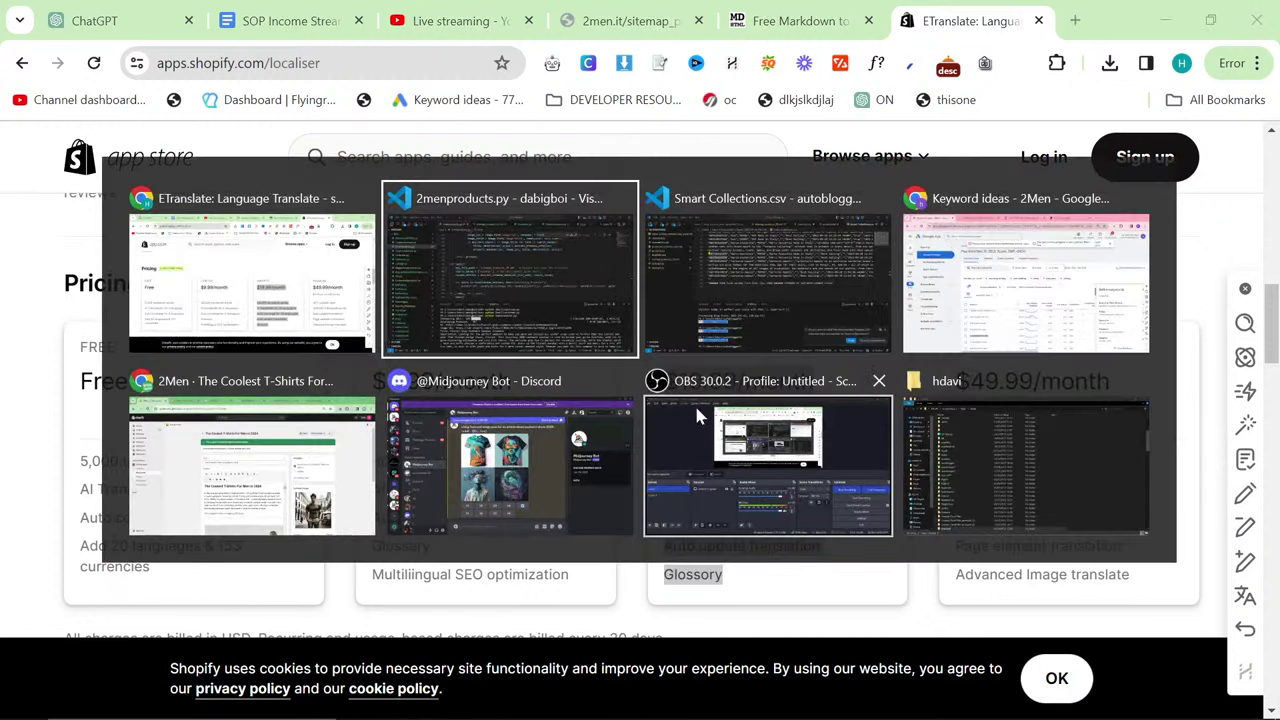
key(Escape)
click(755, 308)
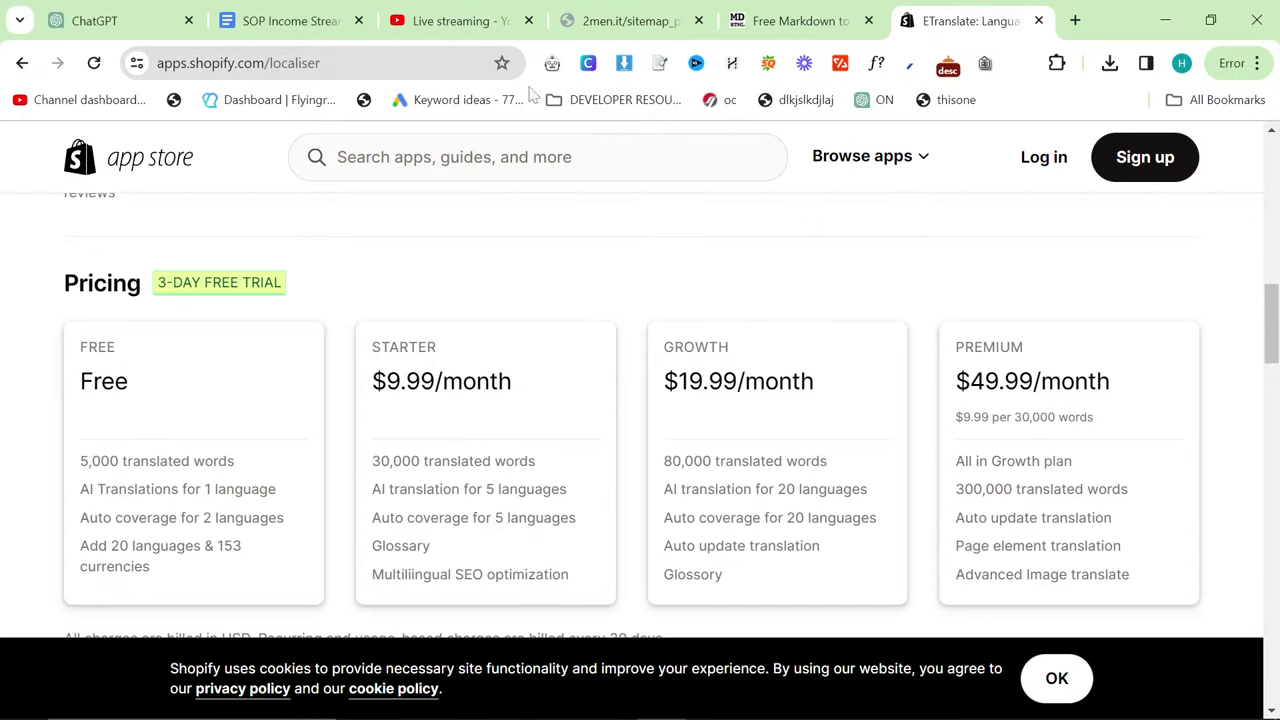
scroll(654, 512, up, 6)
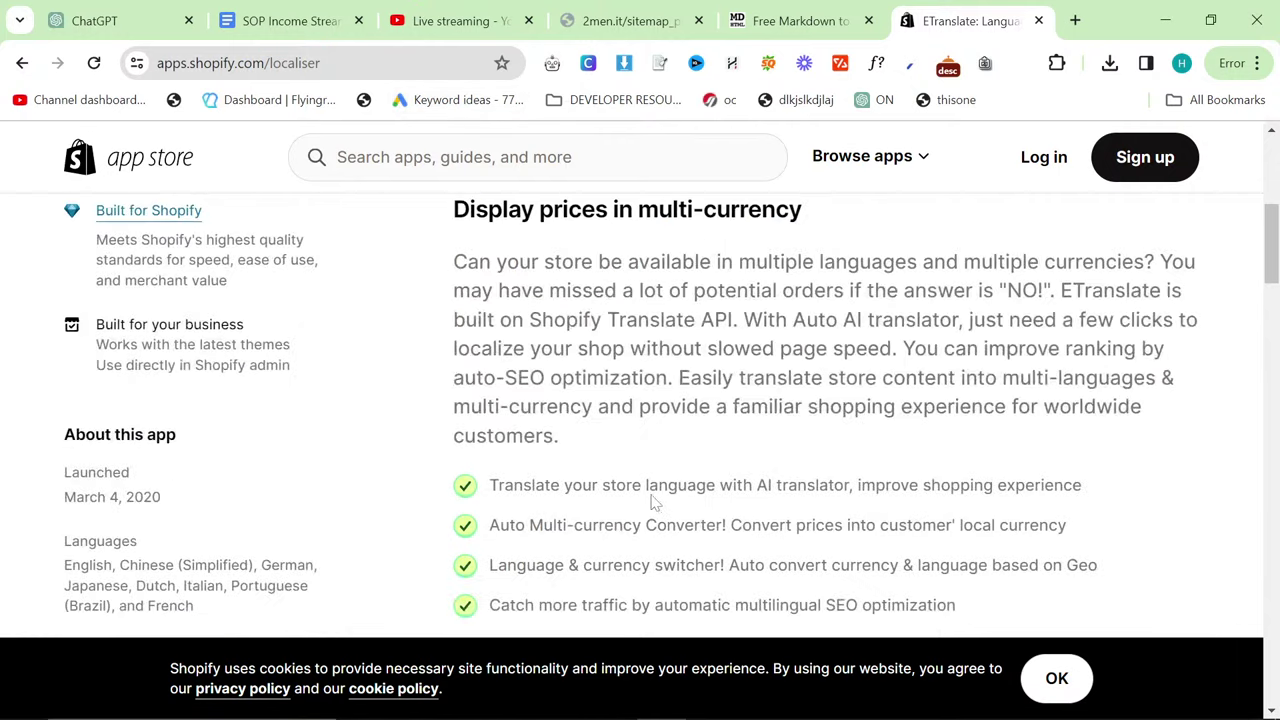
scroll(652, 503, up, 6)
scroll(615, 480, down, 12)
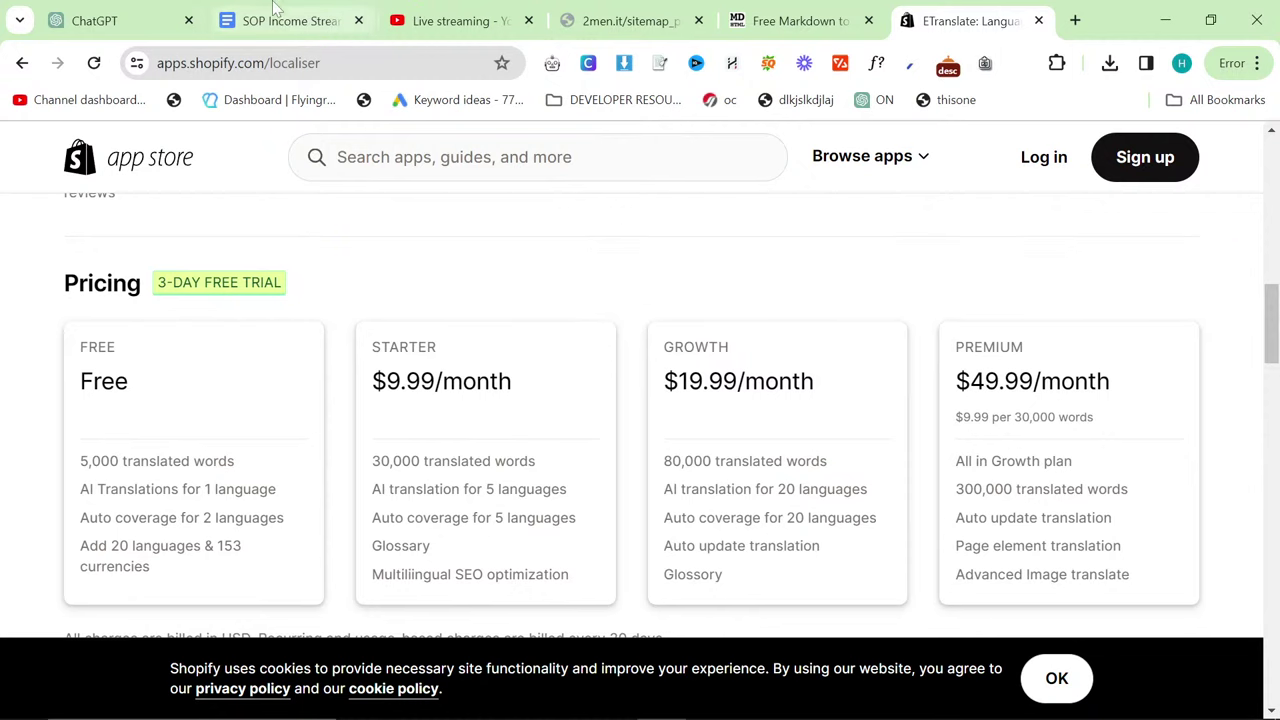
click(57, 18)
scroll(582, 408, up, 10)
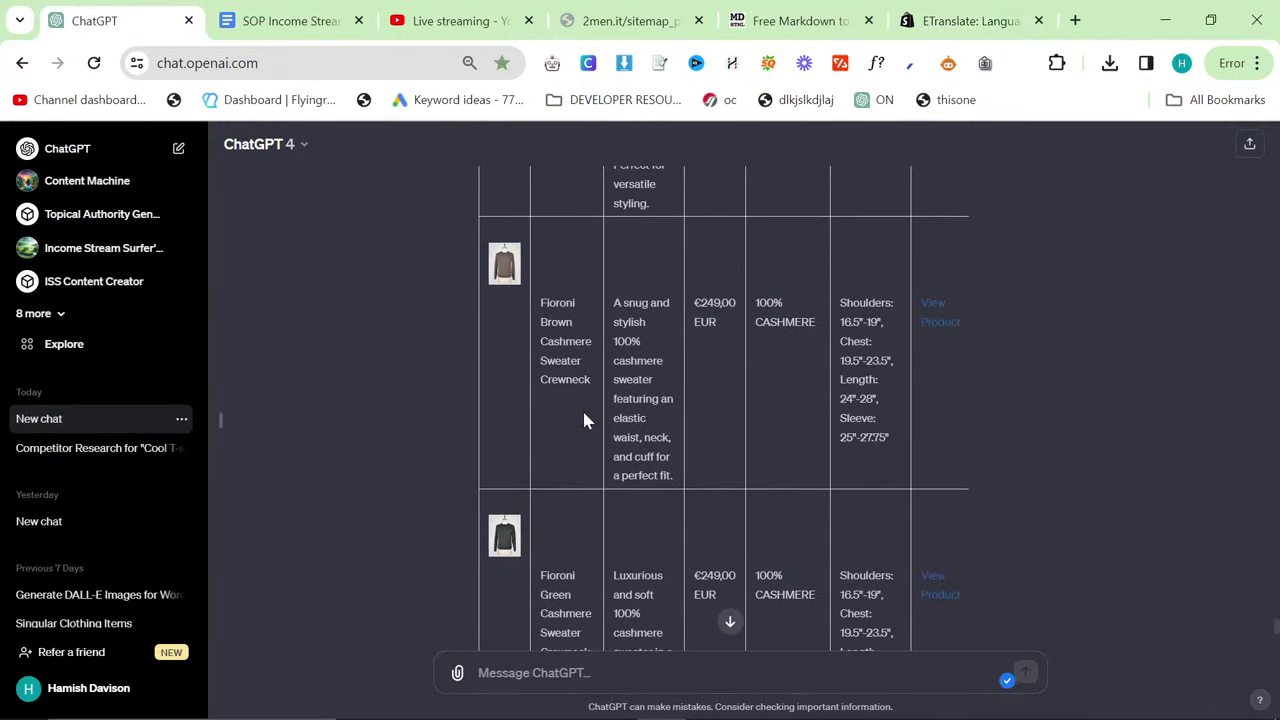
Scroll up the chat and select the earlier prompt for 'The Coolest T-Shirts For Men in 2024'
scroll(582, 408, down, 3)
scroll(570, 460, down, 10)
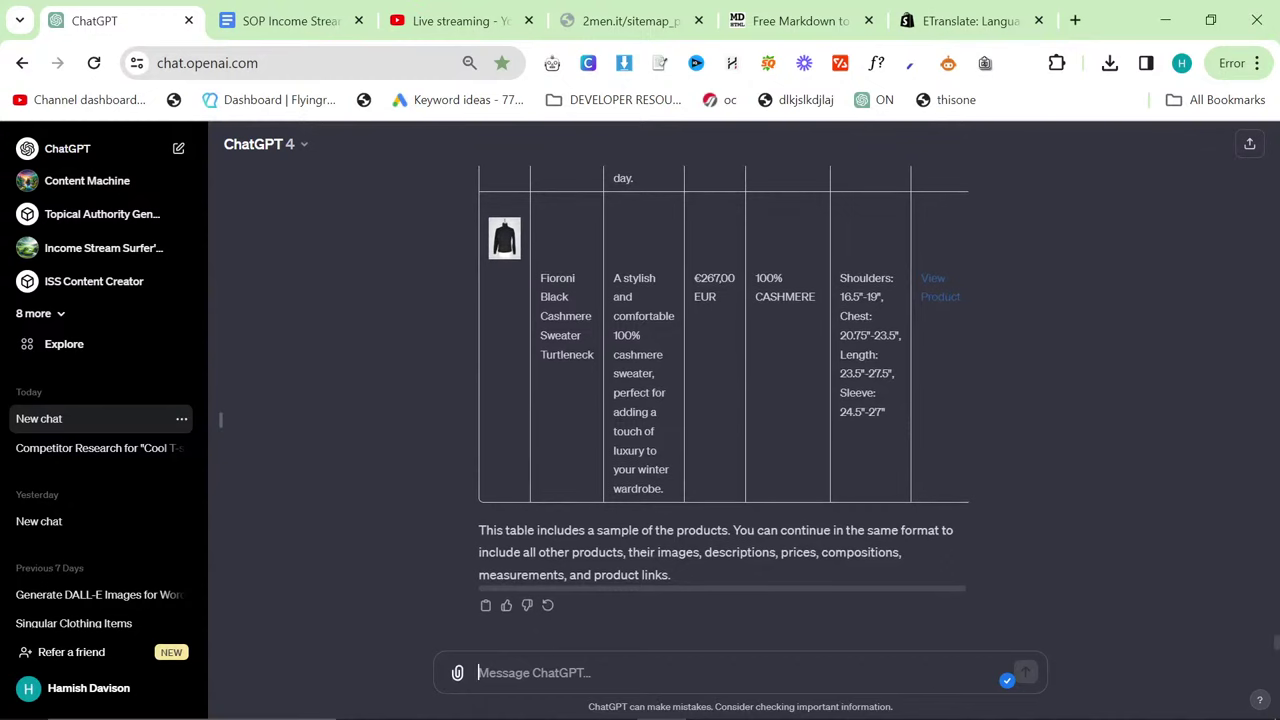
scroll(624, 566, up, 2)
scroll(624, 566, down, 2)
text(Hey)
key(BackSpace)
key(BackSpace)
key(BackSpace)
key(alt+Tab)
click(360, 321)
scroll(731, 527, up, 15)
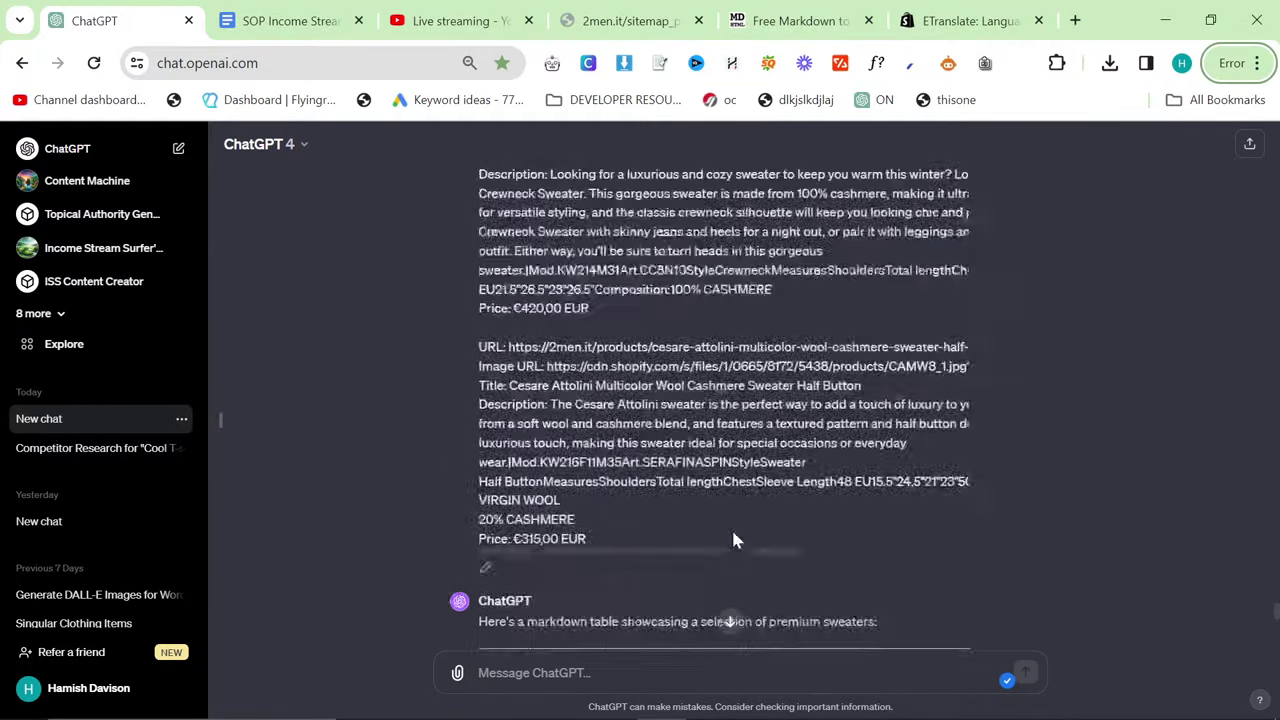
scroll(1207, 501, up, 10)
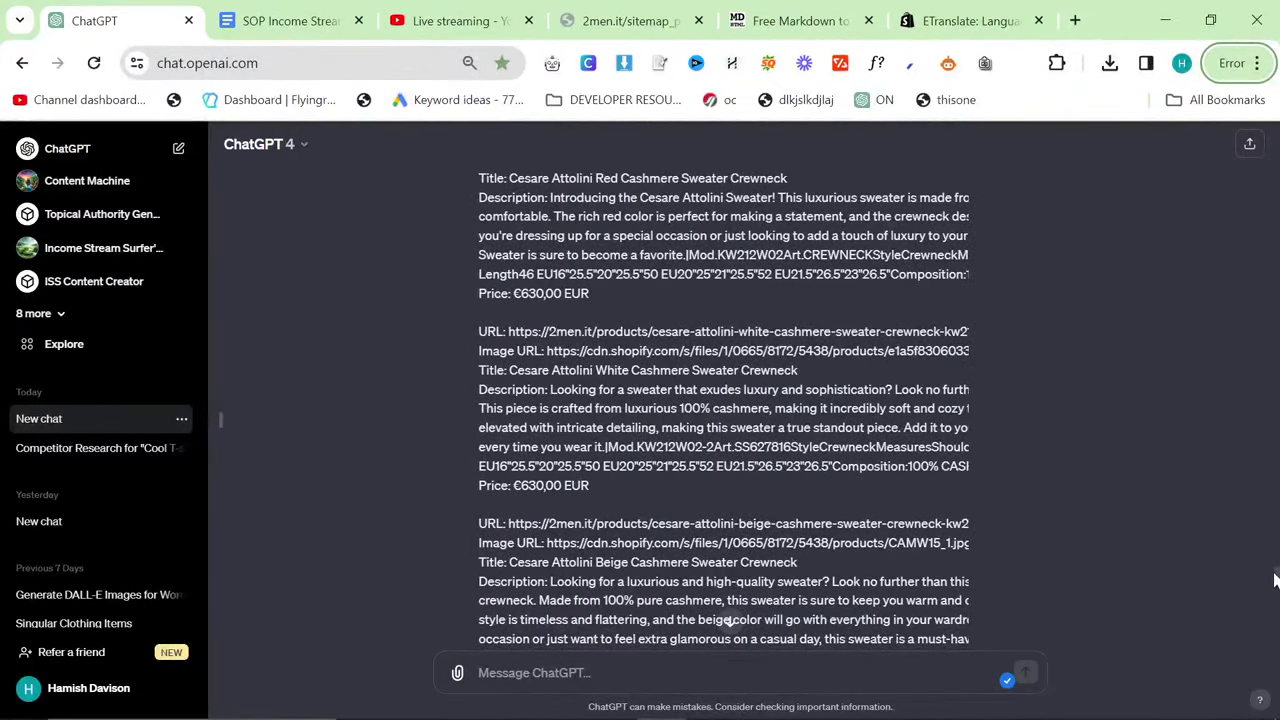
scroll(1230, 450, up, 10)
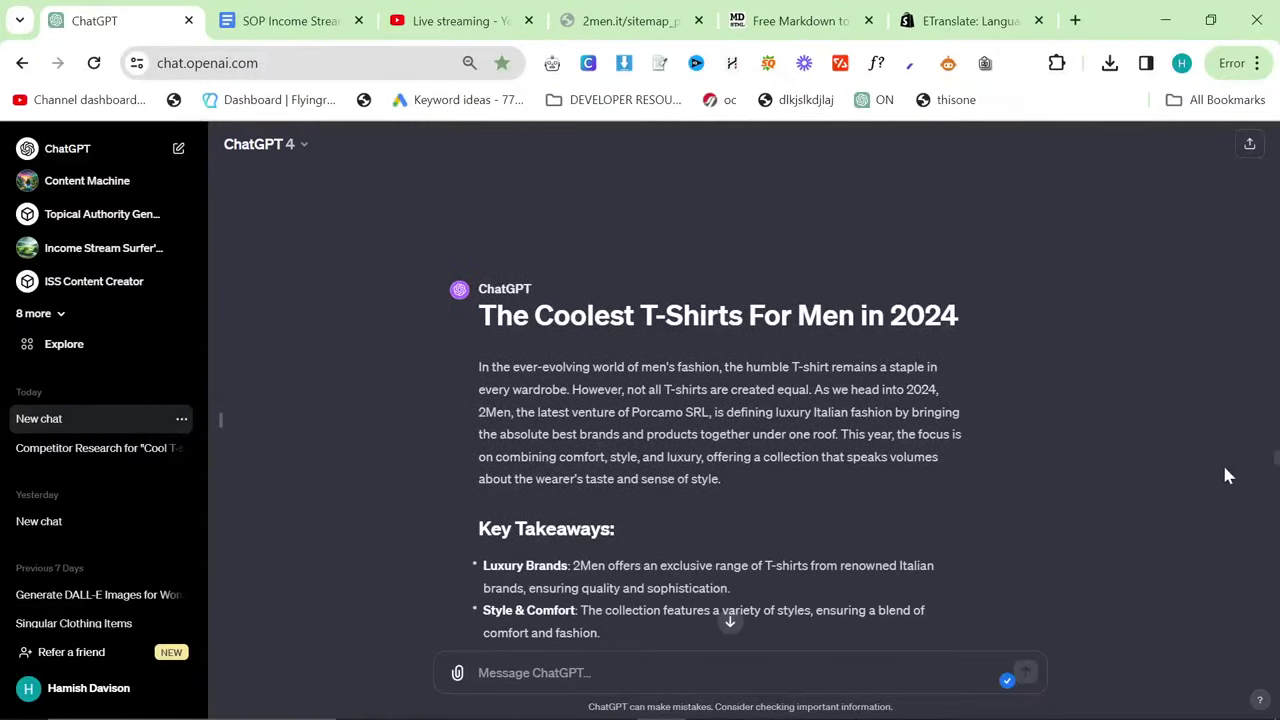
scroll(790, 515, up, 2)
drag(926, 449, 467, 396)
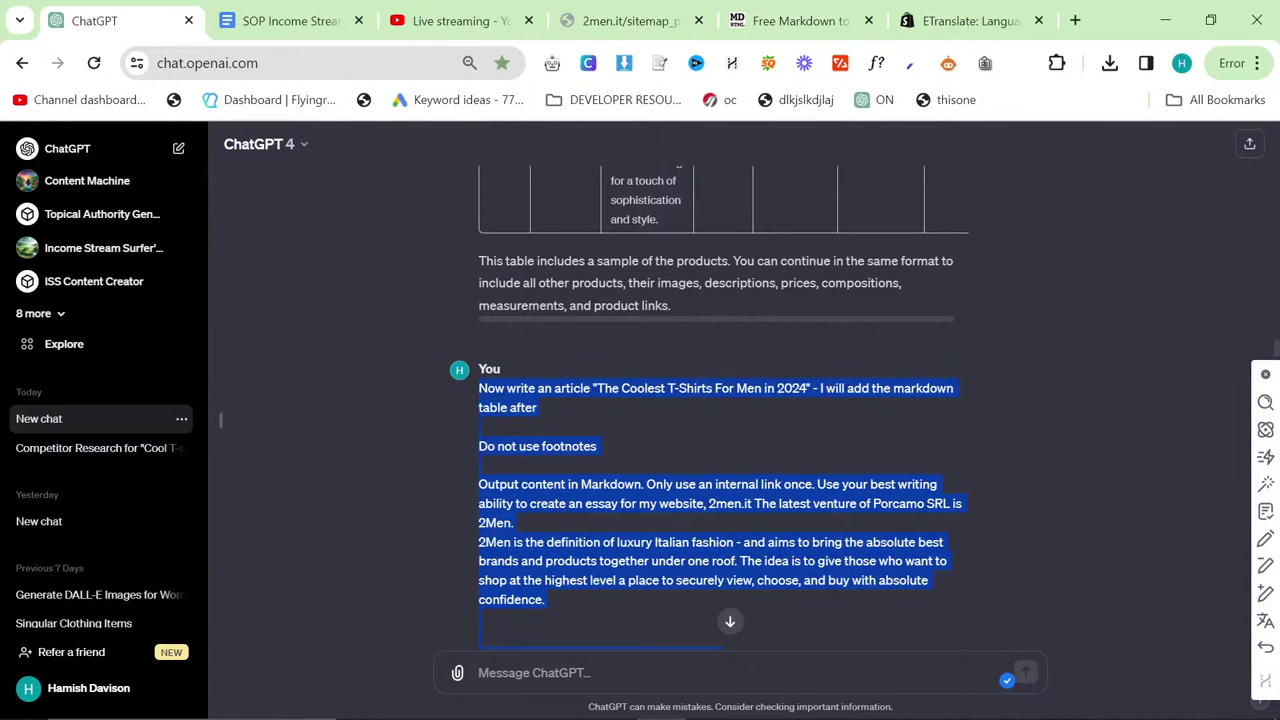
Paste the copied article prompt into a new Notepad note and select its T-shirt title
key(super)
text(notepad)
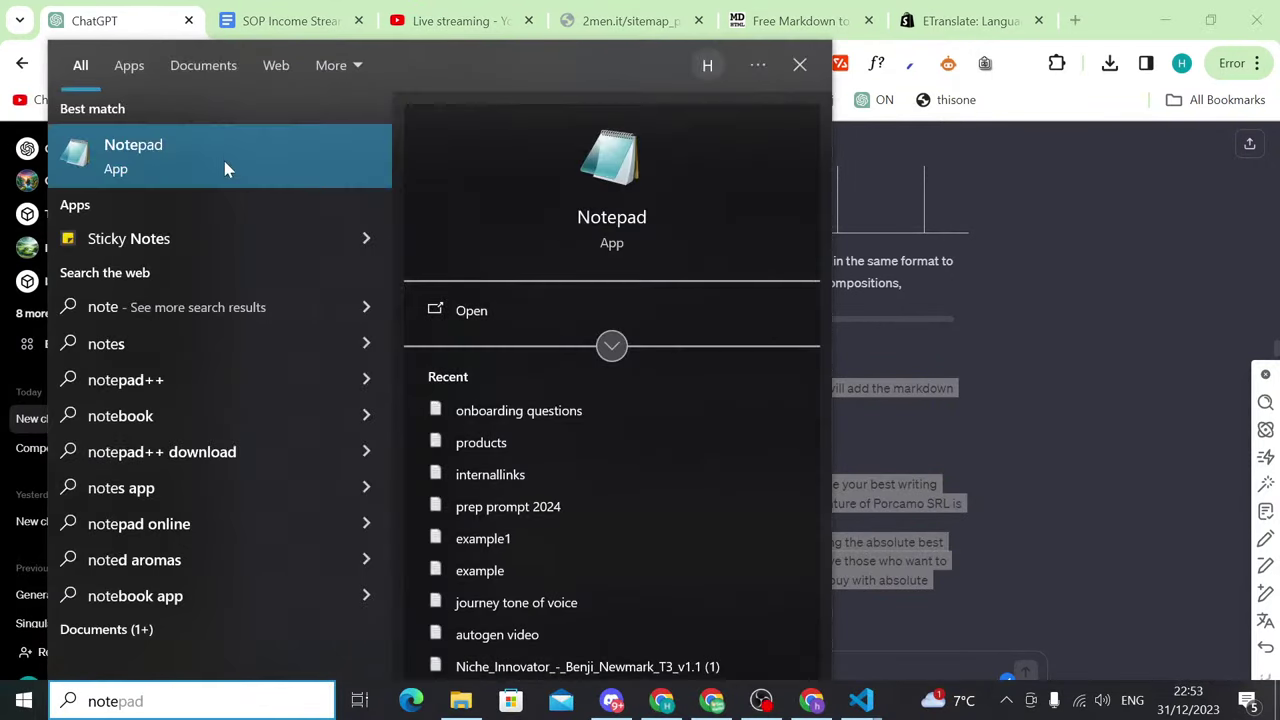
click(225, 170)
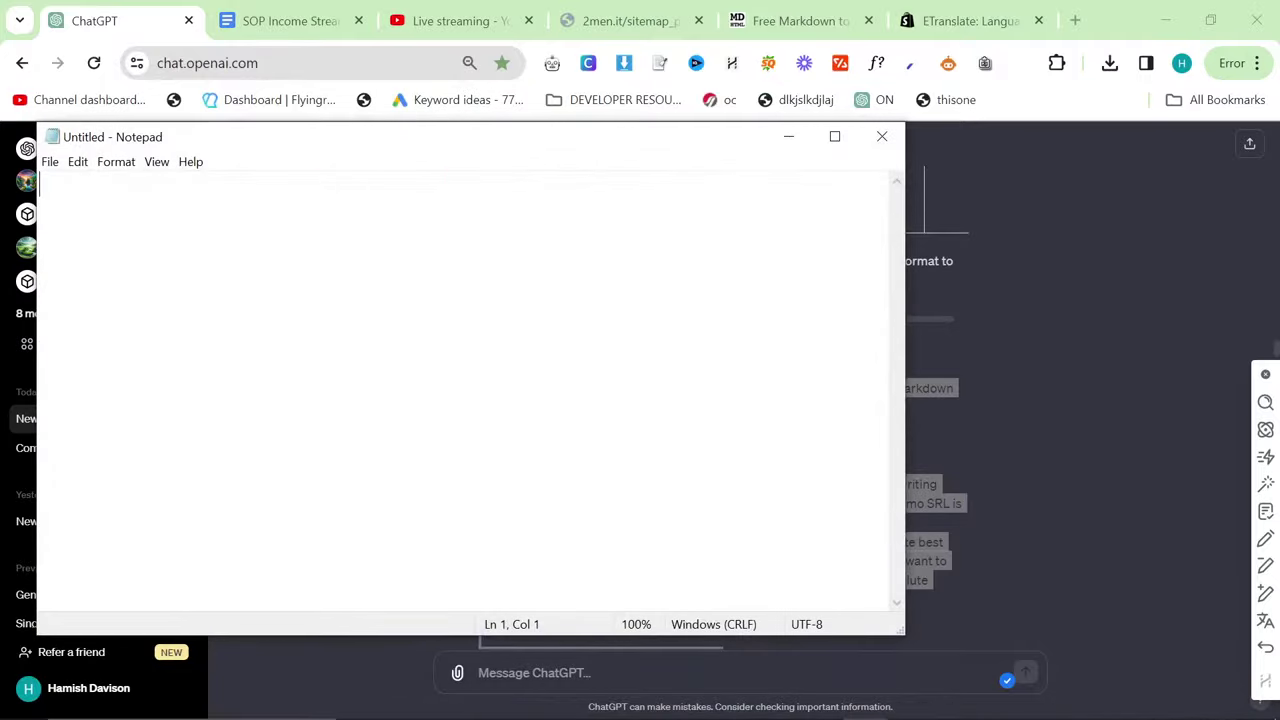
key(ctrl+v)
drag(897, 530, 854, 158)
drag(204, 184, 497, 184)
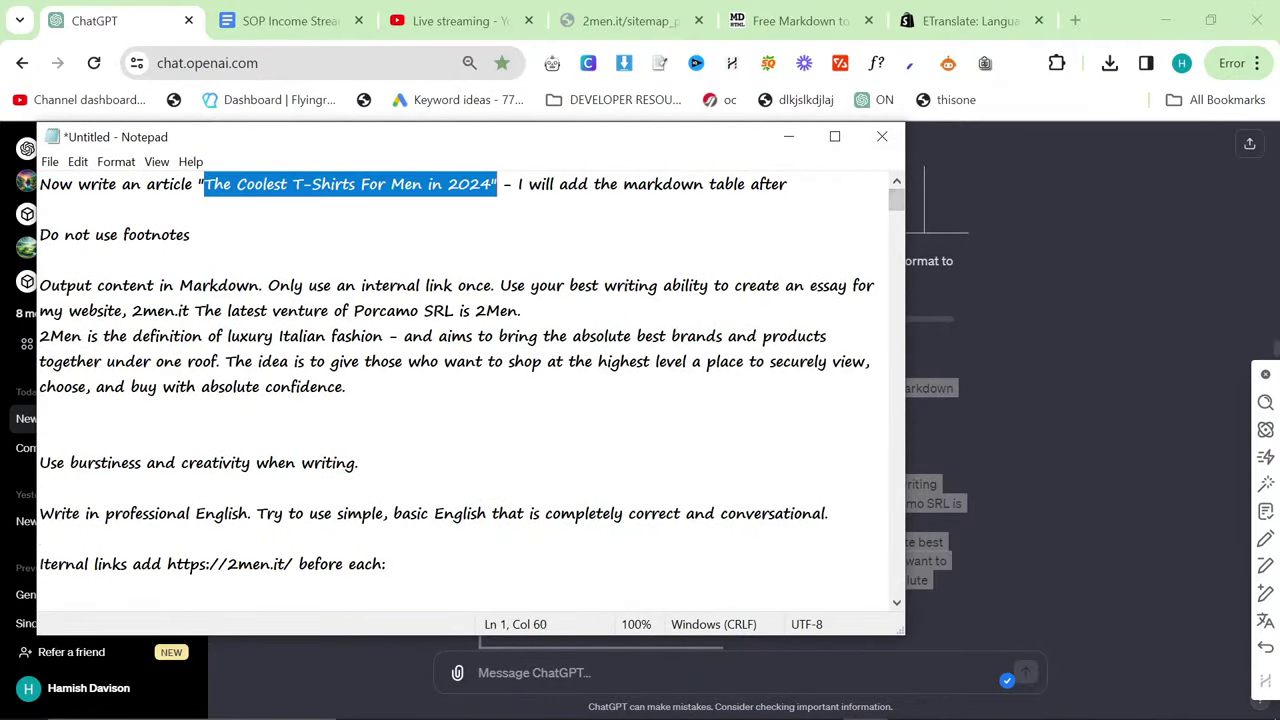
Replace the title with 'Best Sweaters For Men 2024' and select the new title
key(alt+Tab)
key(alt+Tab)
click(1020, 318)
key(alt+Tab)
key(alt+Tab)
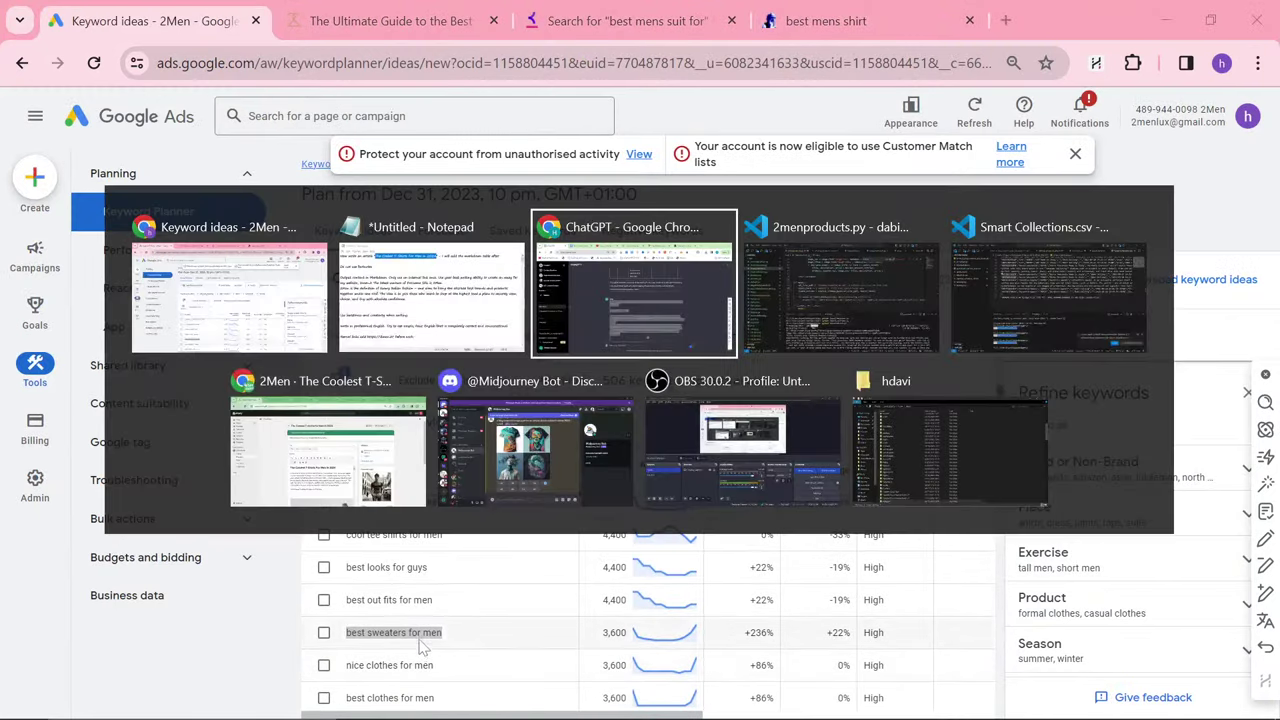
key(alt+Tab)
text(Best )
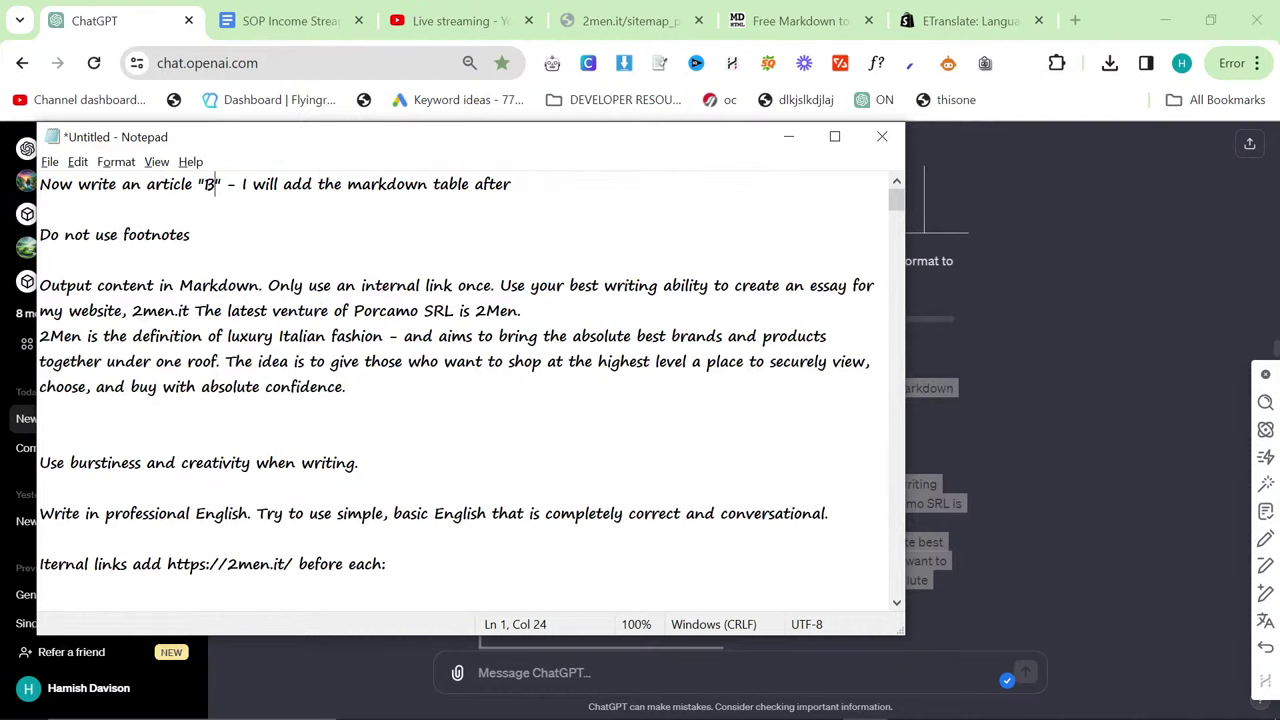
text(Sweaters F)
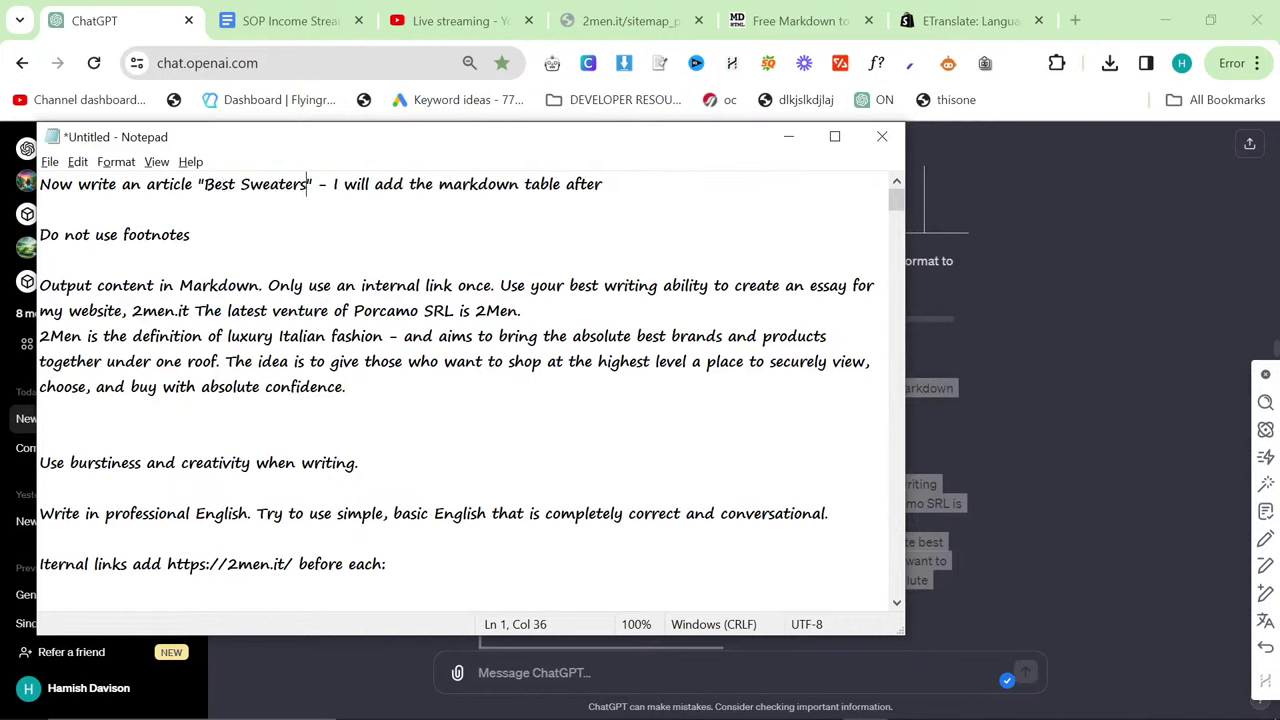
text(or Men 2024)
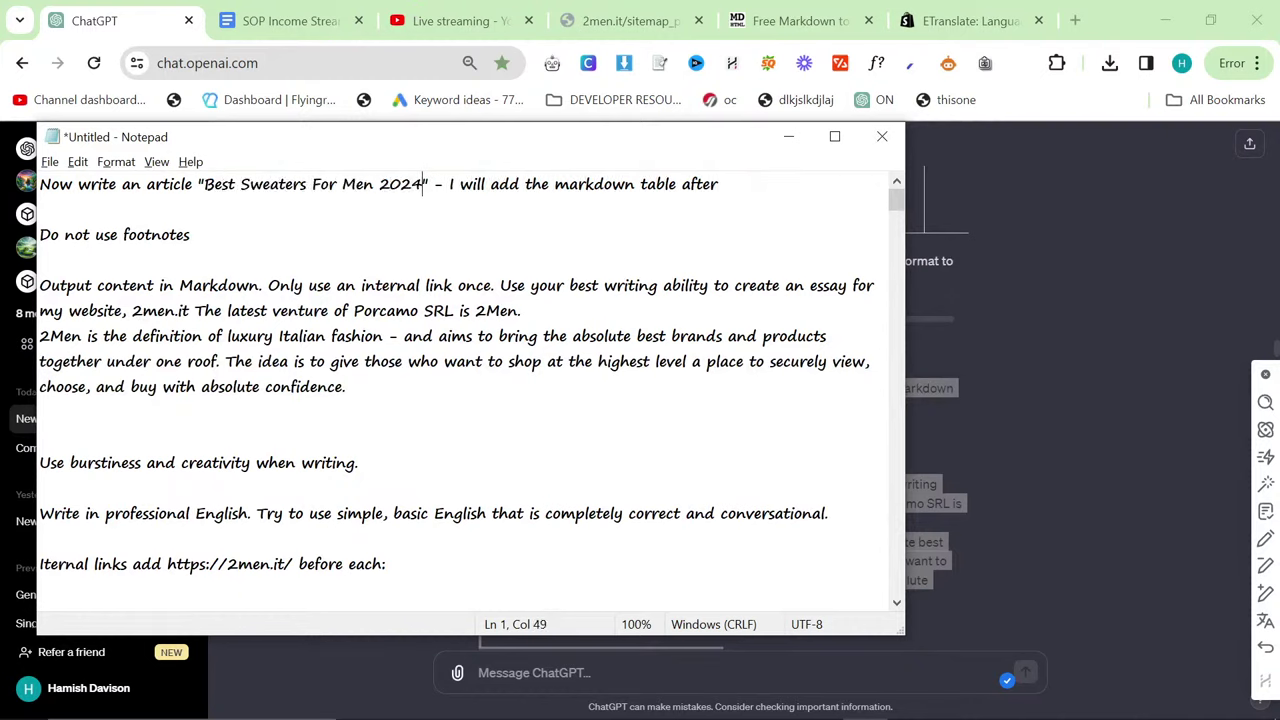
text(Hal)
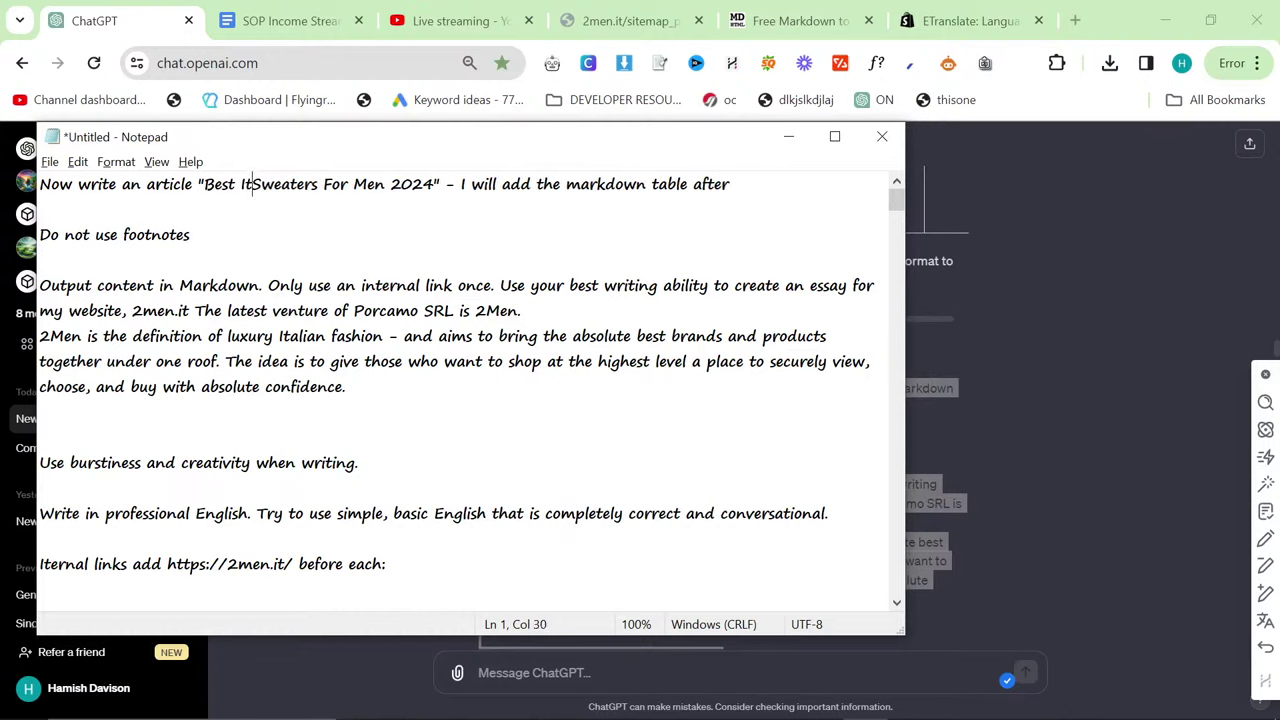
key(BackSpace)
key(BackSpace)
key(BackSpace)
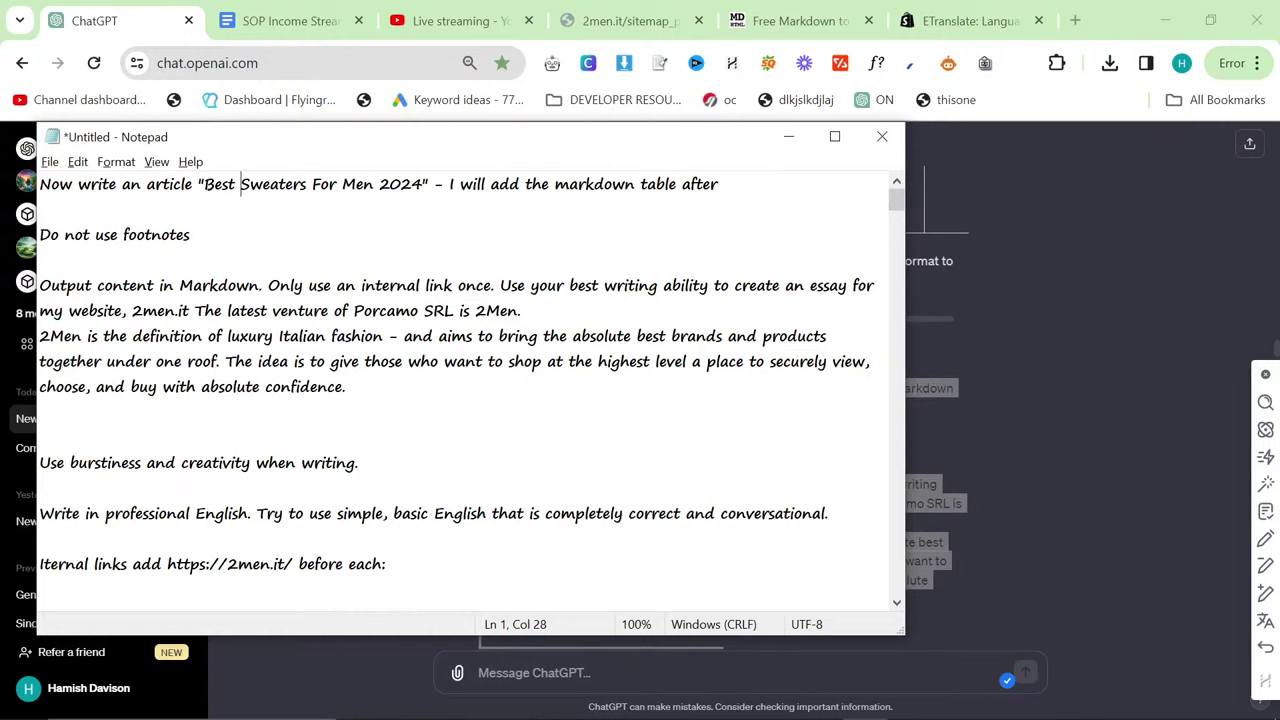
drag(424, 184, 221, 184)
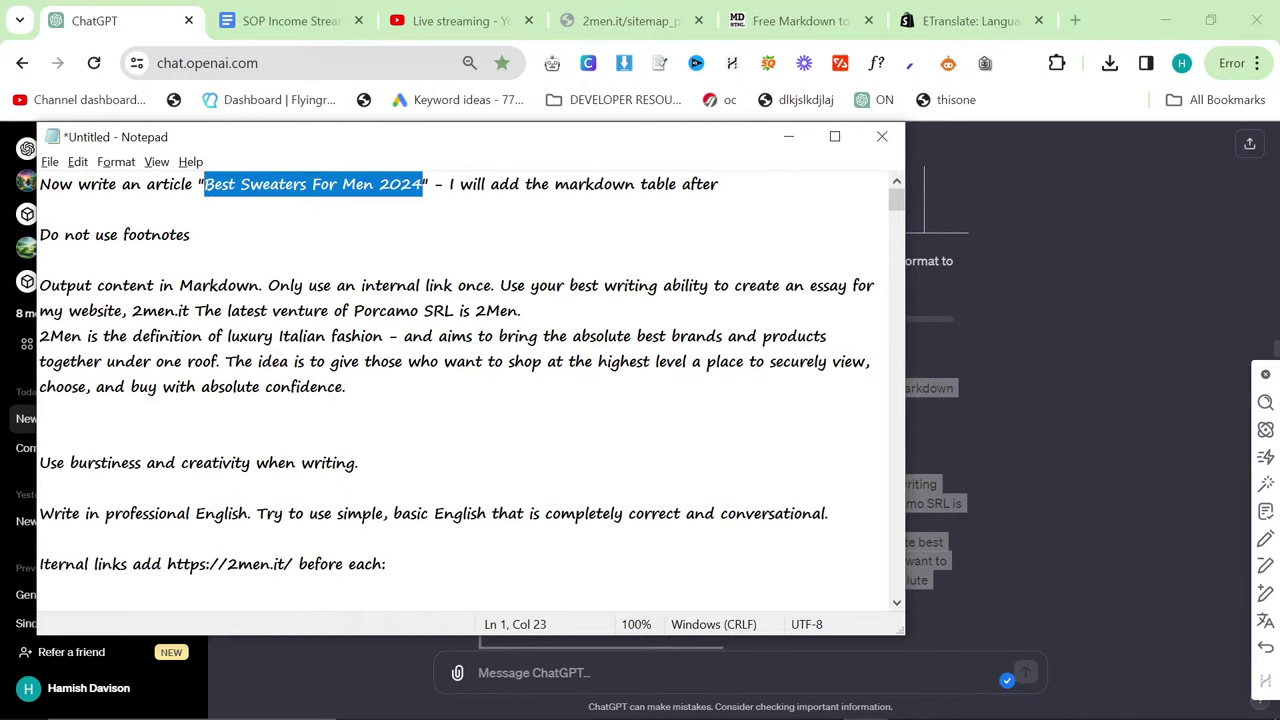
Switch to the store's Chrome profile and open 2men.it's Search Console performance report
click(1198, 63)
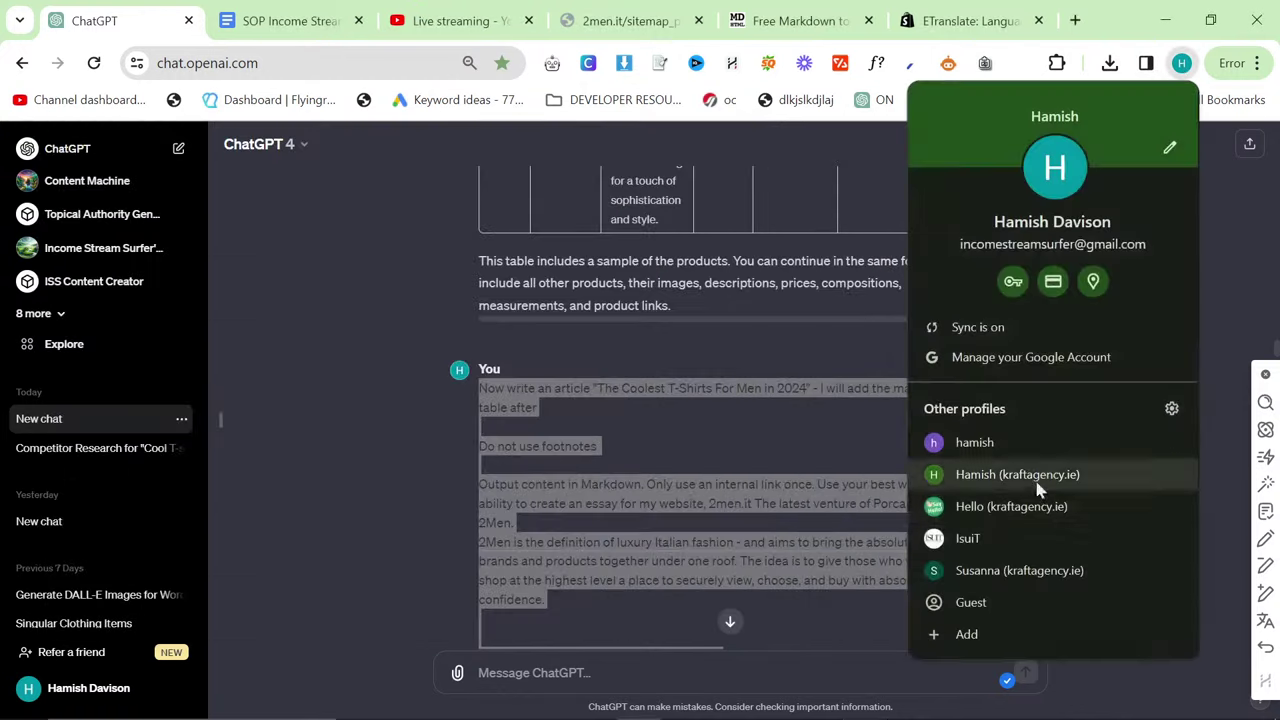
click(1000, 506)
click(638, 17)
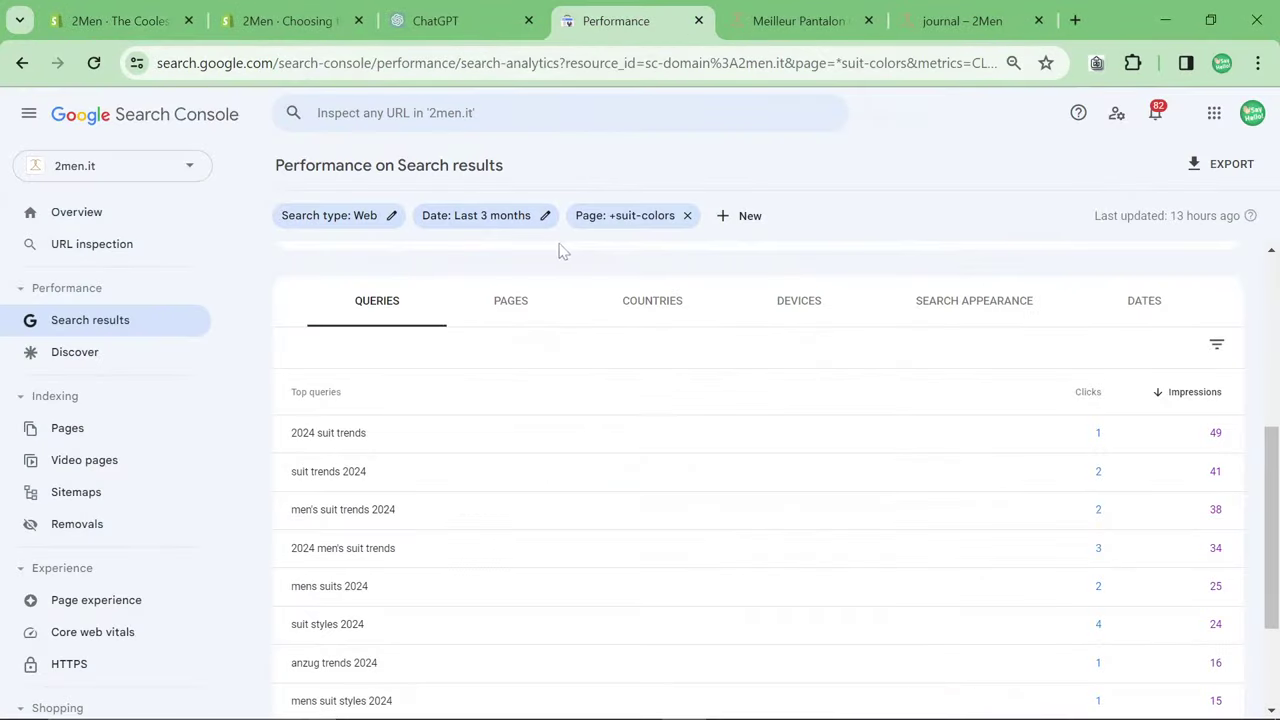
click(643, 213)
text(Best Sweaters For Men 2024)
key(Return)
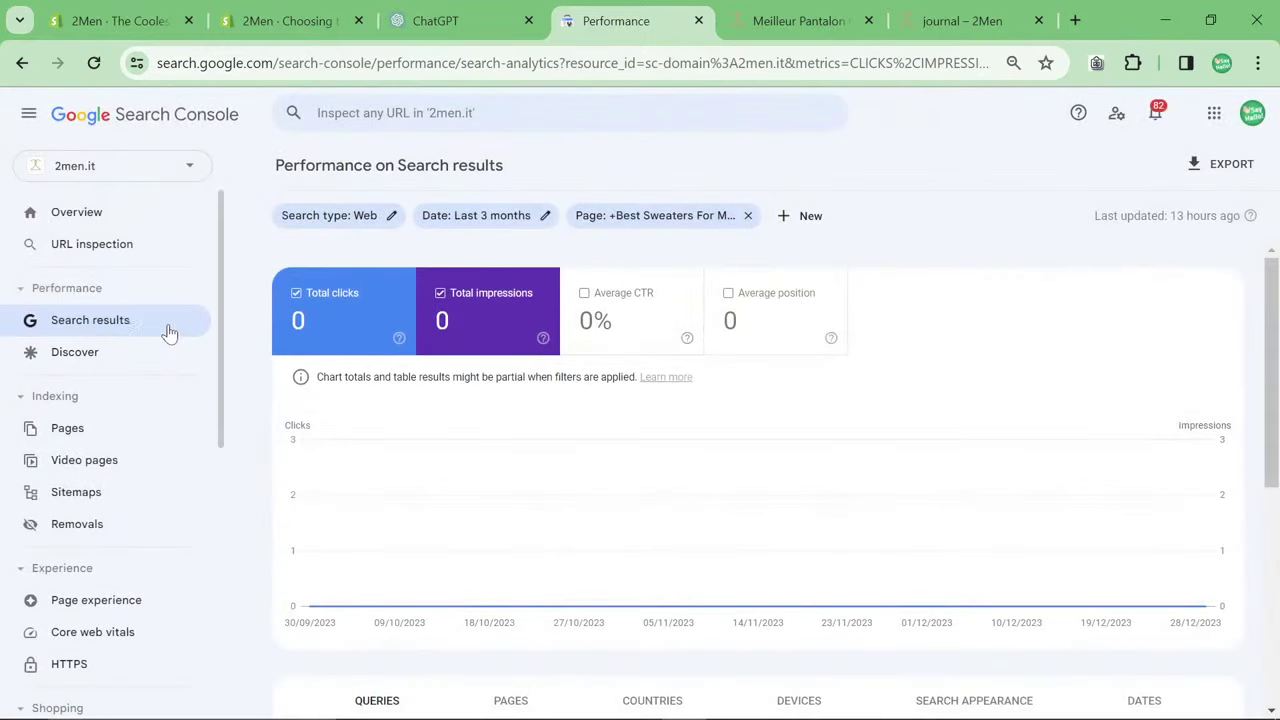
click(165, 330)
Filter the report to queries containing 'Best Sweaters', then go back to the ChatGPT chat
click(607, 218)
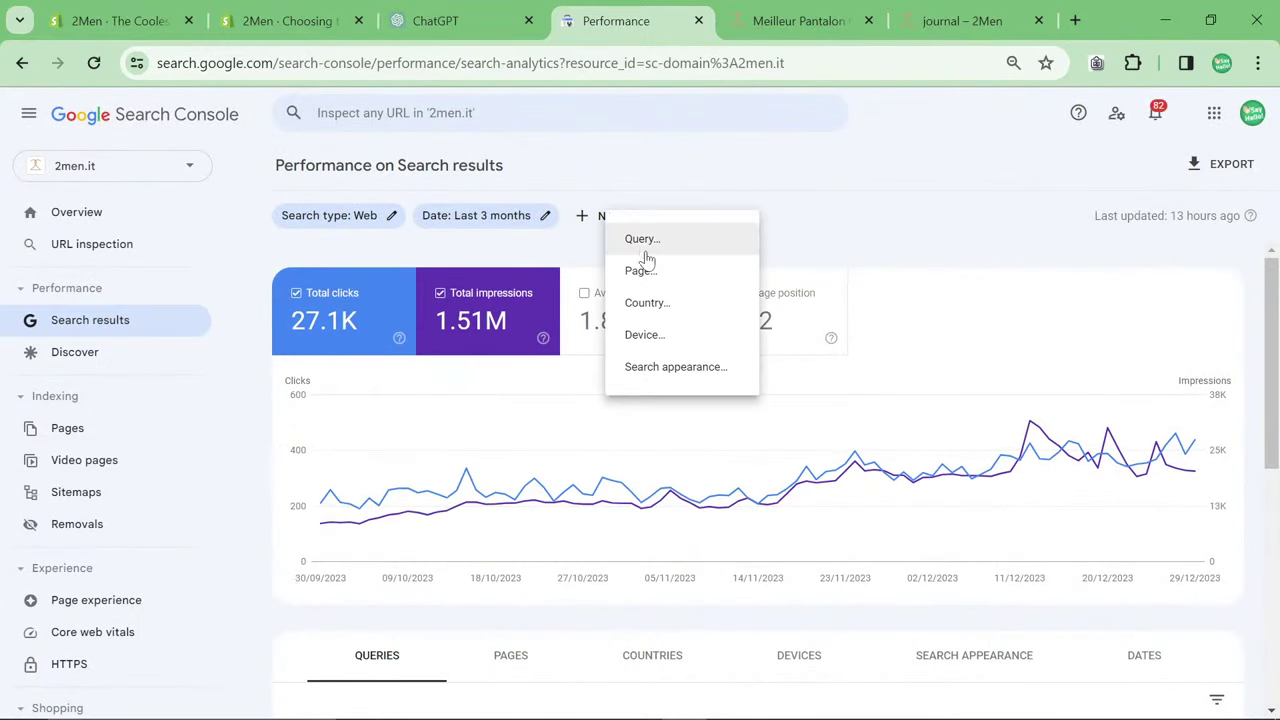
click(642, 240)
text(Best Sweaters For Men 2024)
key(Return)
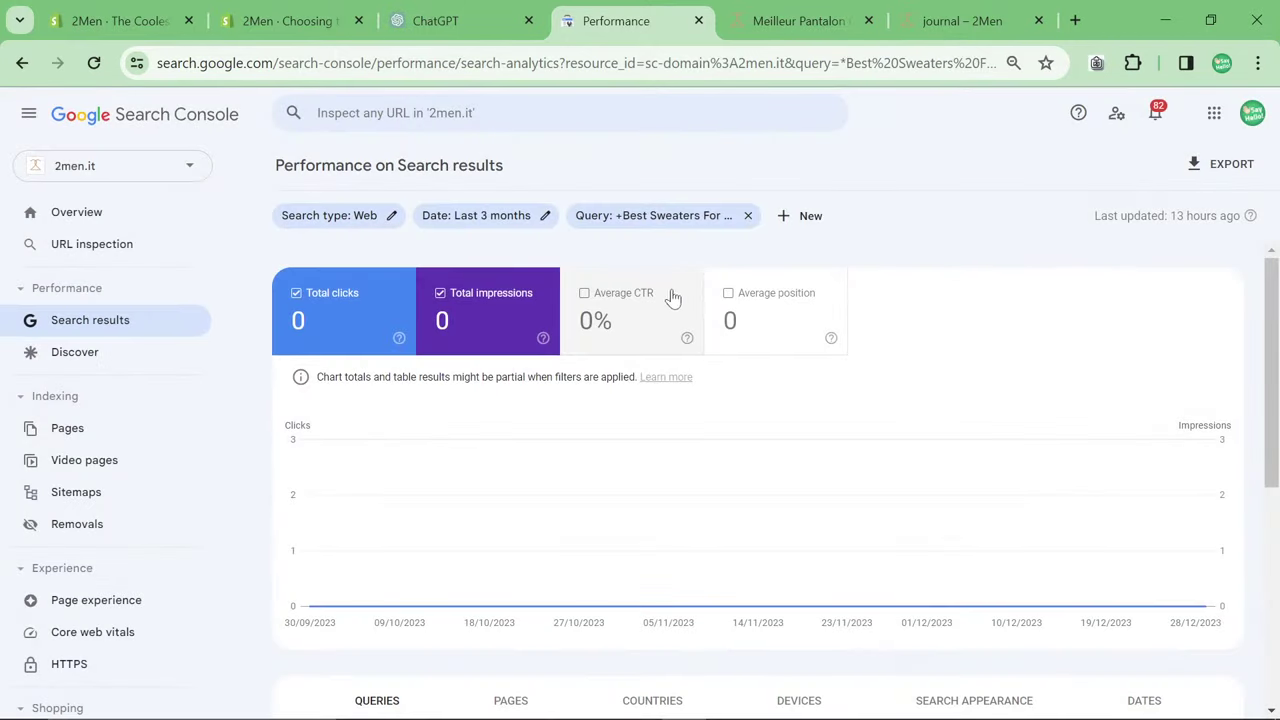
click(665, 218)
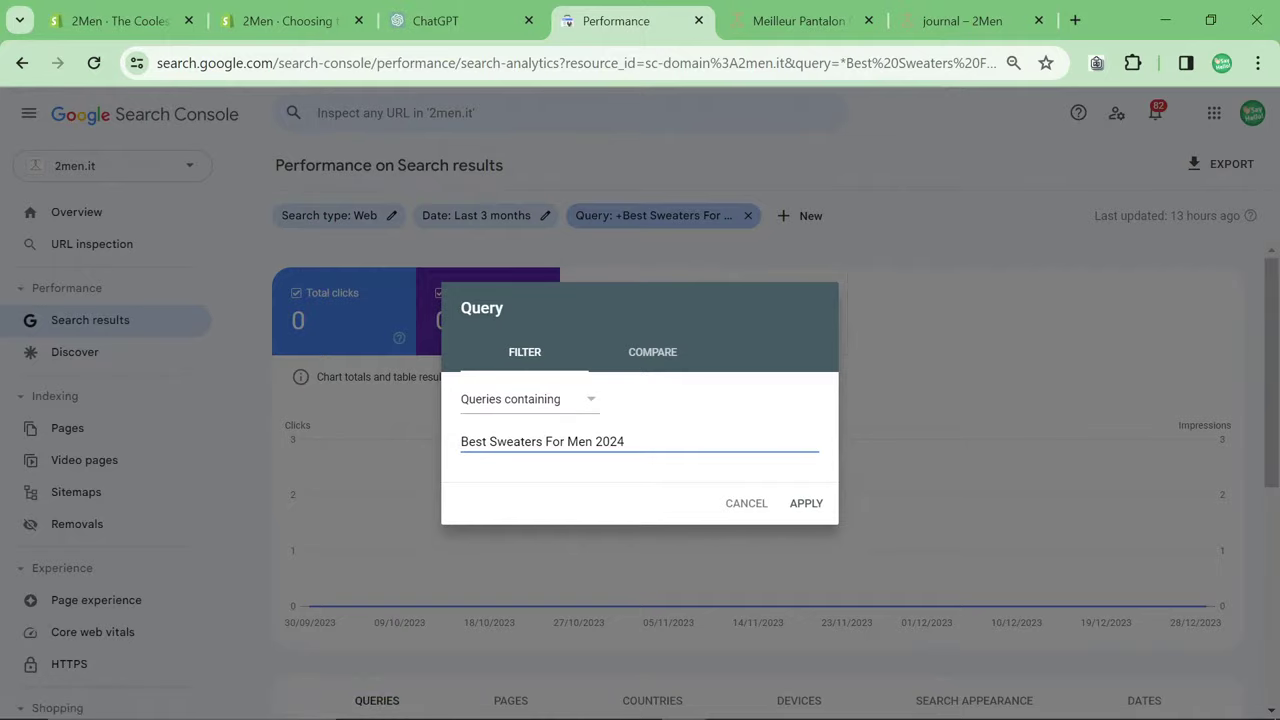
key(BackSpace)
key(Return)
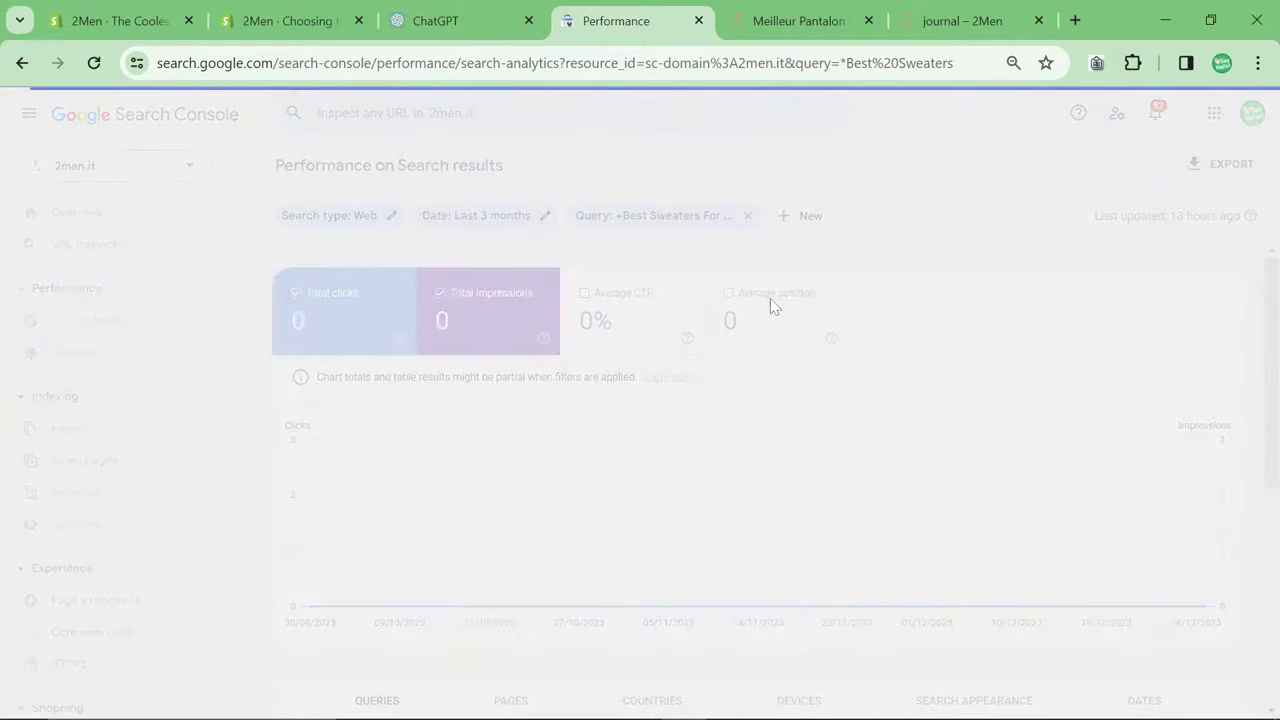
scroll(808, 449, down, 4)
scroll(503, 426, up, 2)
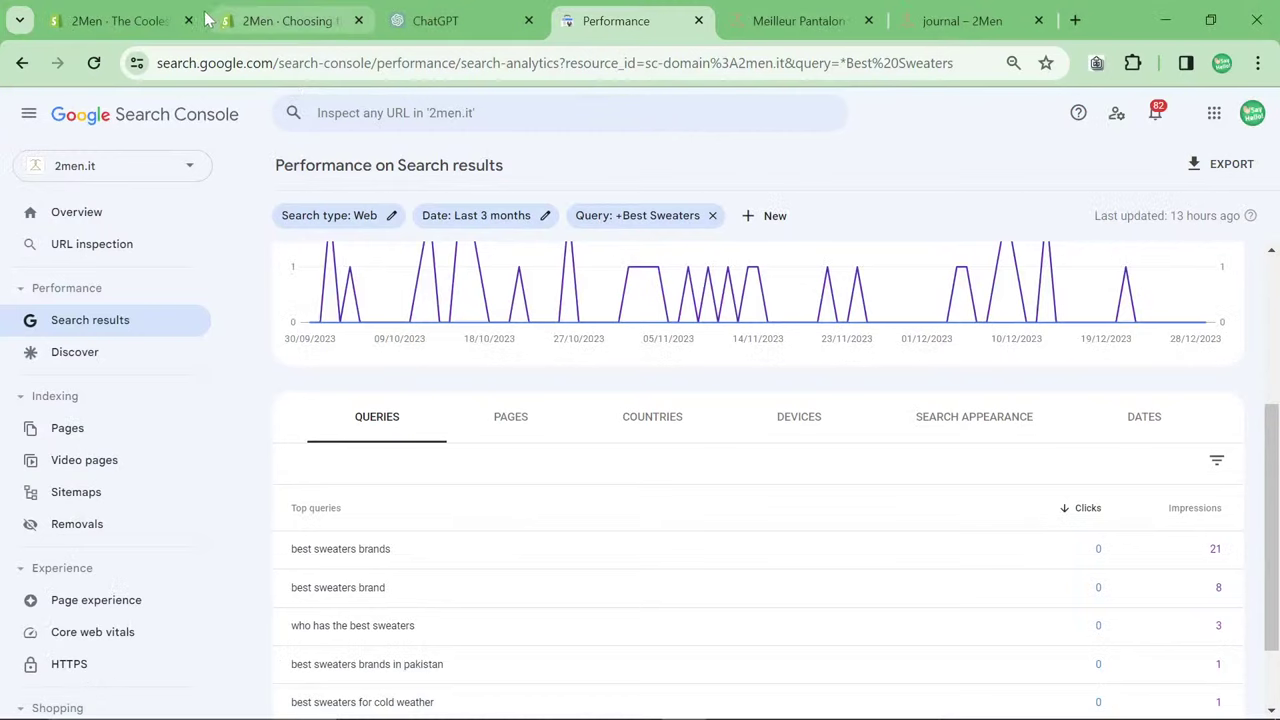
click(440, 20)
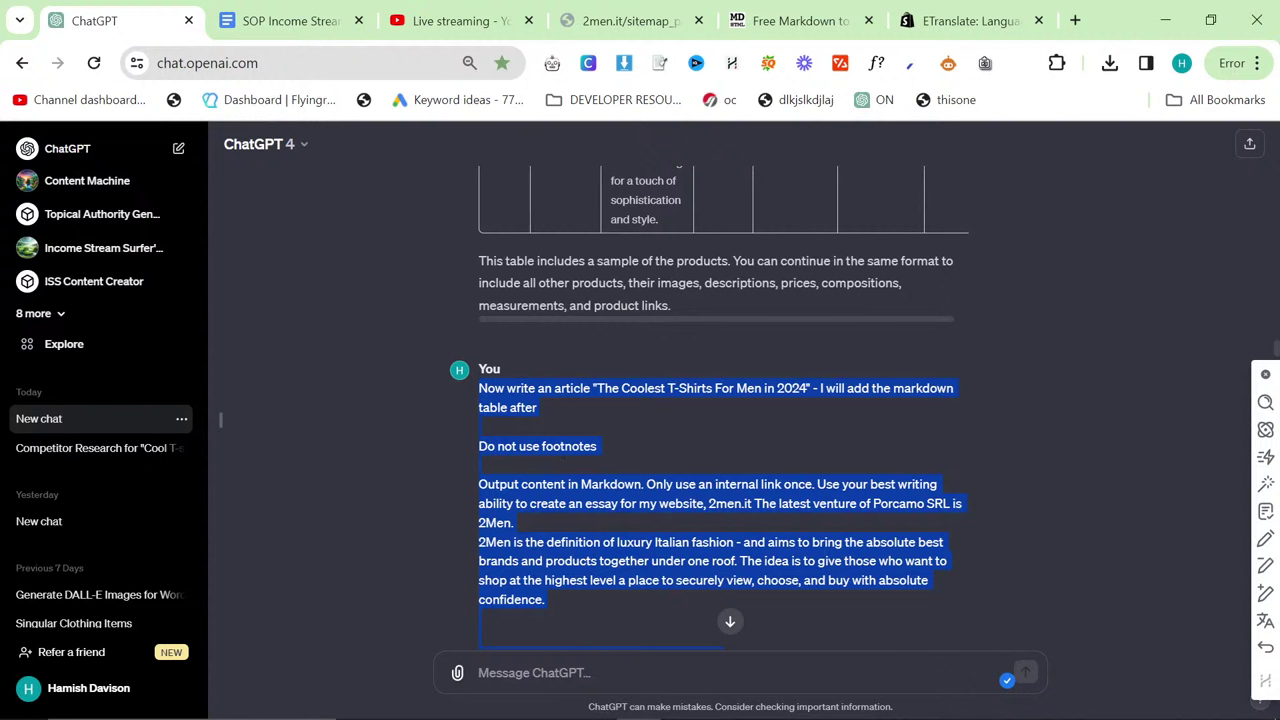
Copy the edited sweaters prompt from Notepad and send it in the ChatGPT chat
key(alt+Tab)
key(alt+Tab)
text(Best Sweaters For Men 2024)
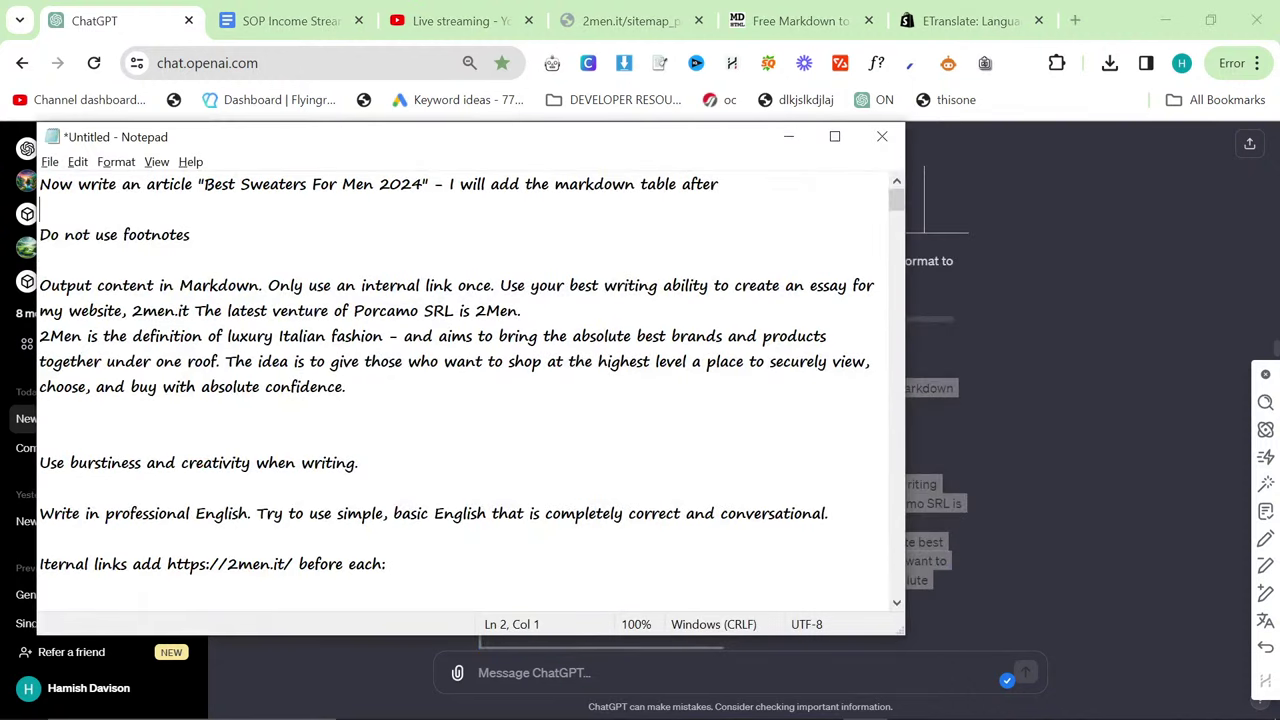
key(ctrl+a)
key(ctrl+c)
key(alt+Tab)
scroll(1210, 298, down, 4)
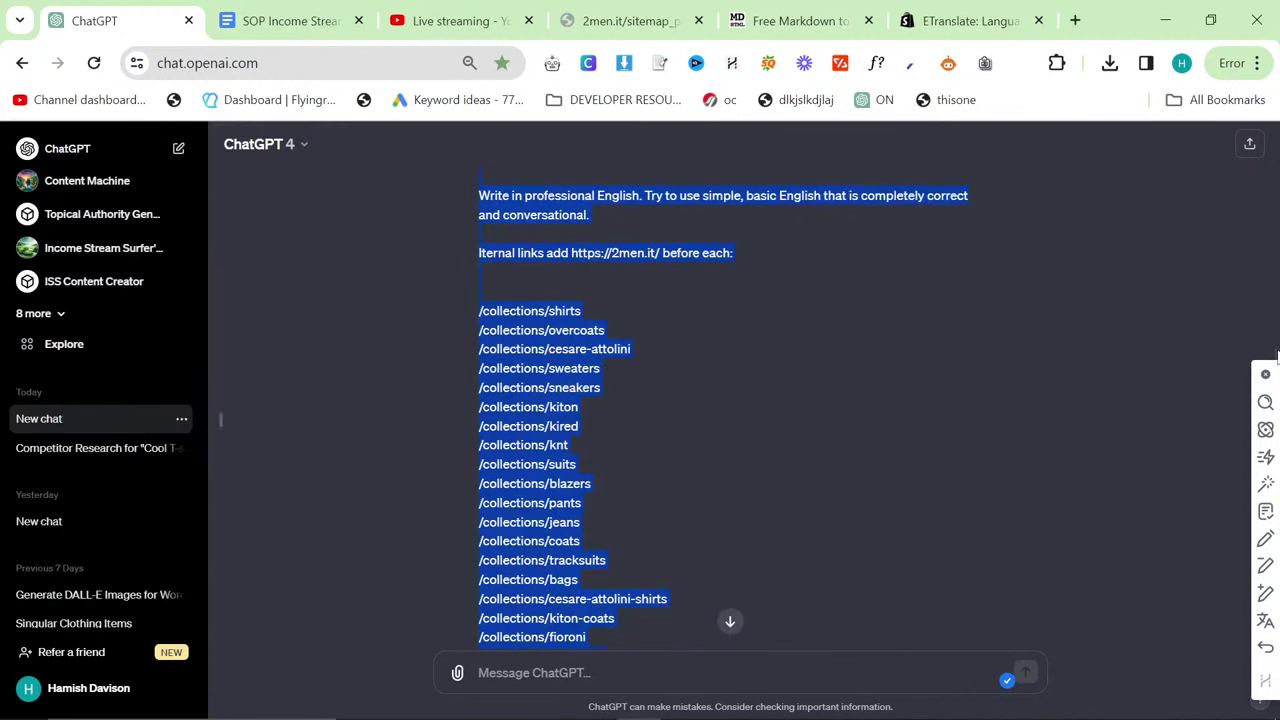
key(ctrl+a)
scroll(912, 520, down, 10)
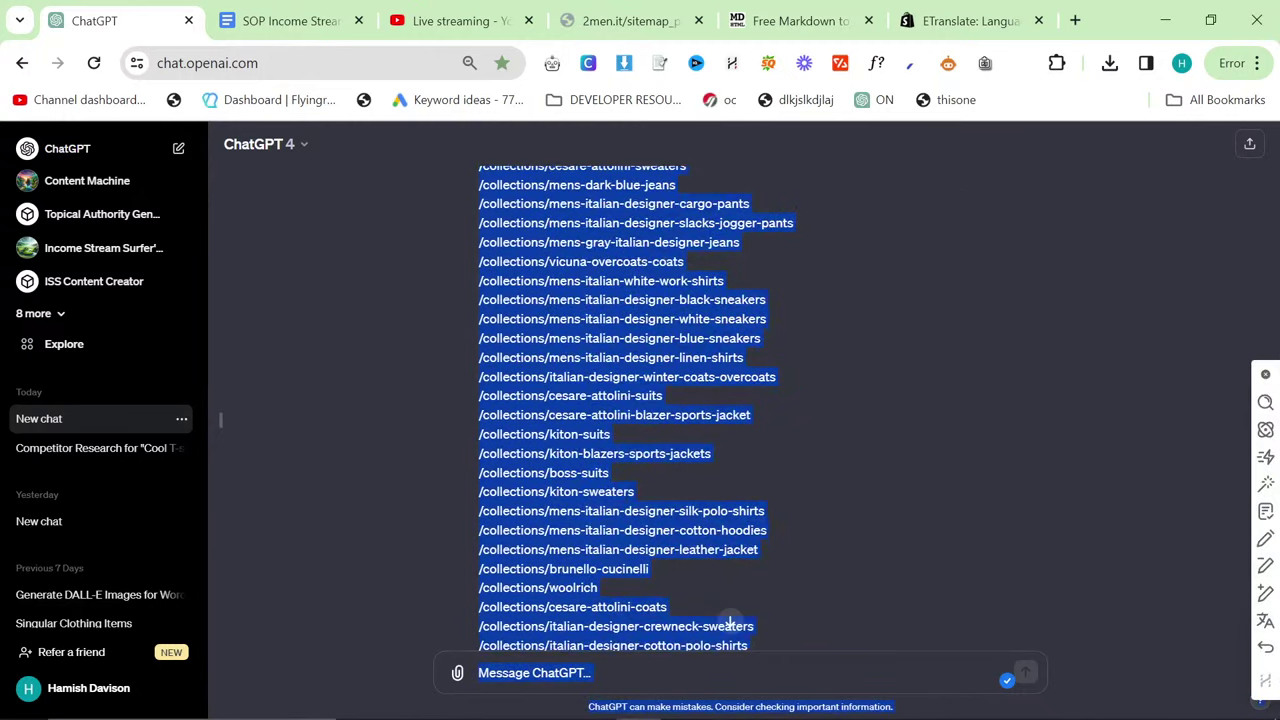
click(730, 622)
key(ctrl+v)
key(Return)
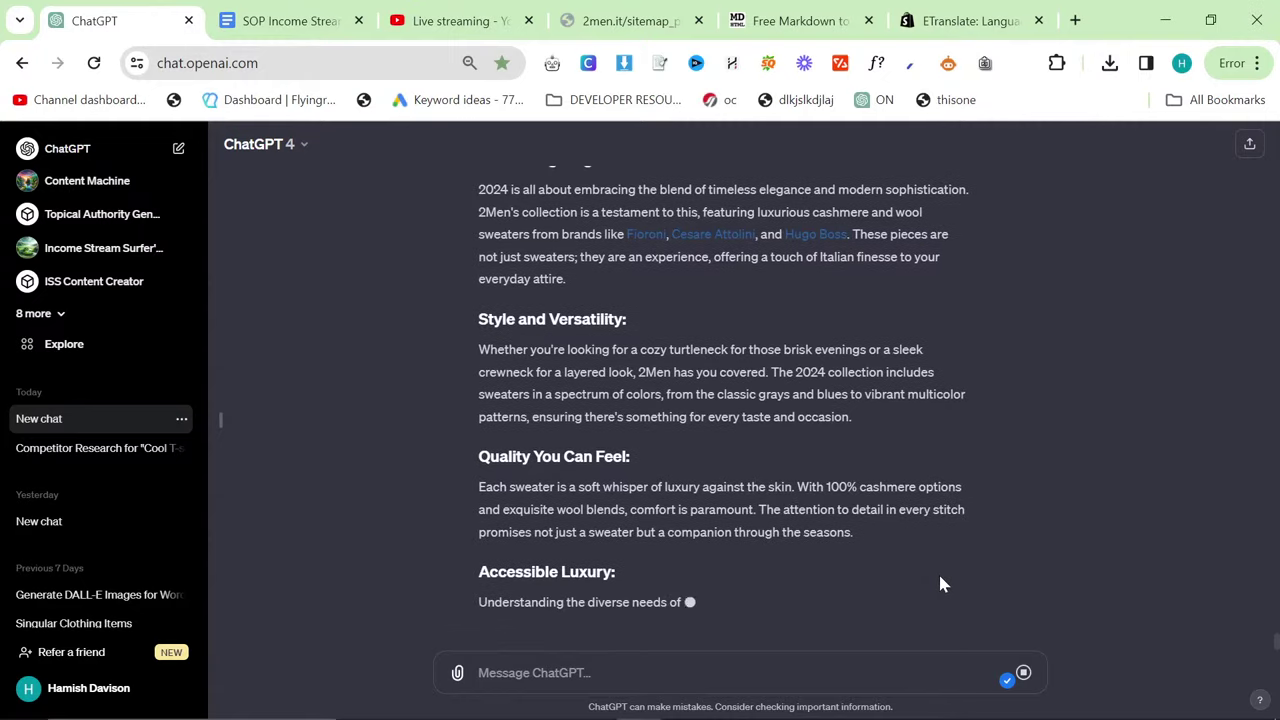
Follow the streaming sweaters article until its Conclusion recommending 2Men appears
scroll(740, 415, up, 4)
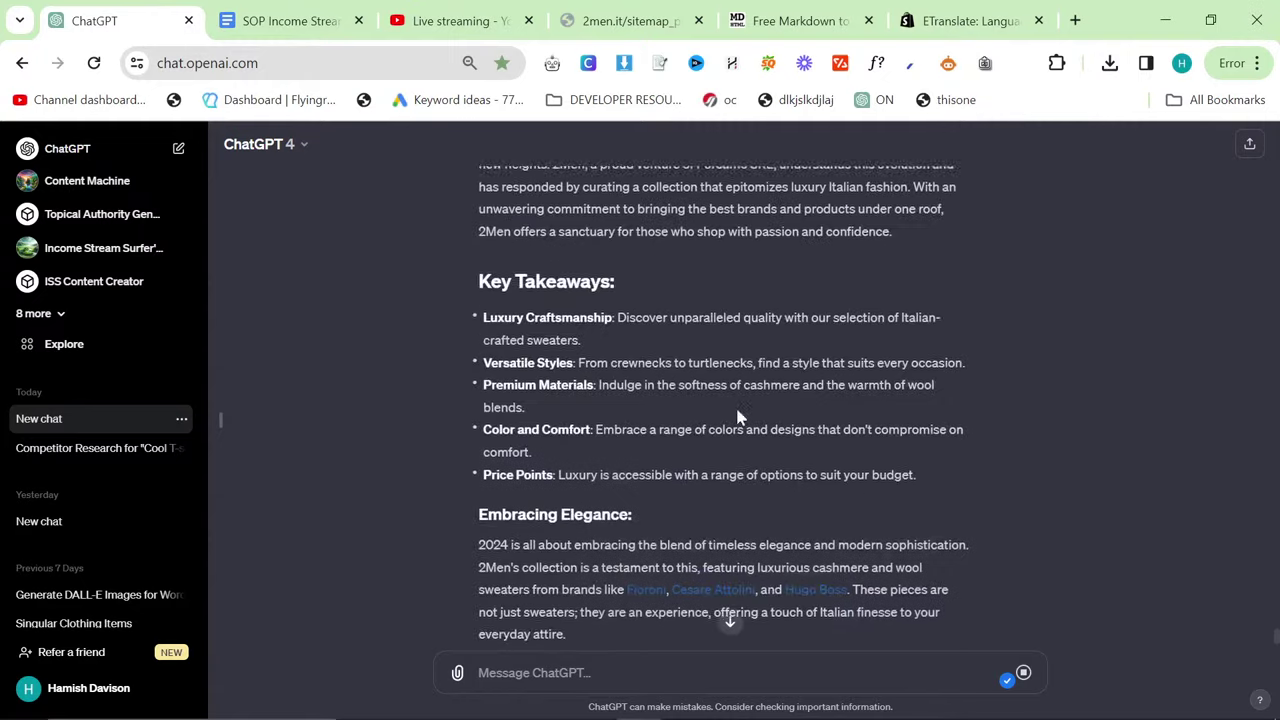
scroll(740, 415, up, 6)
scroll(669, 403, down, 7)
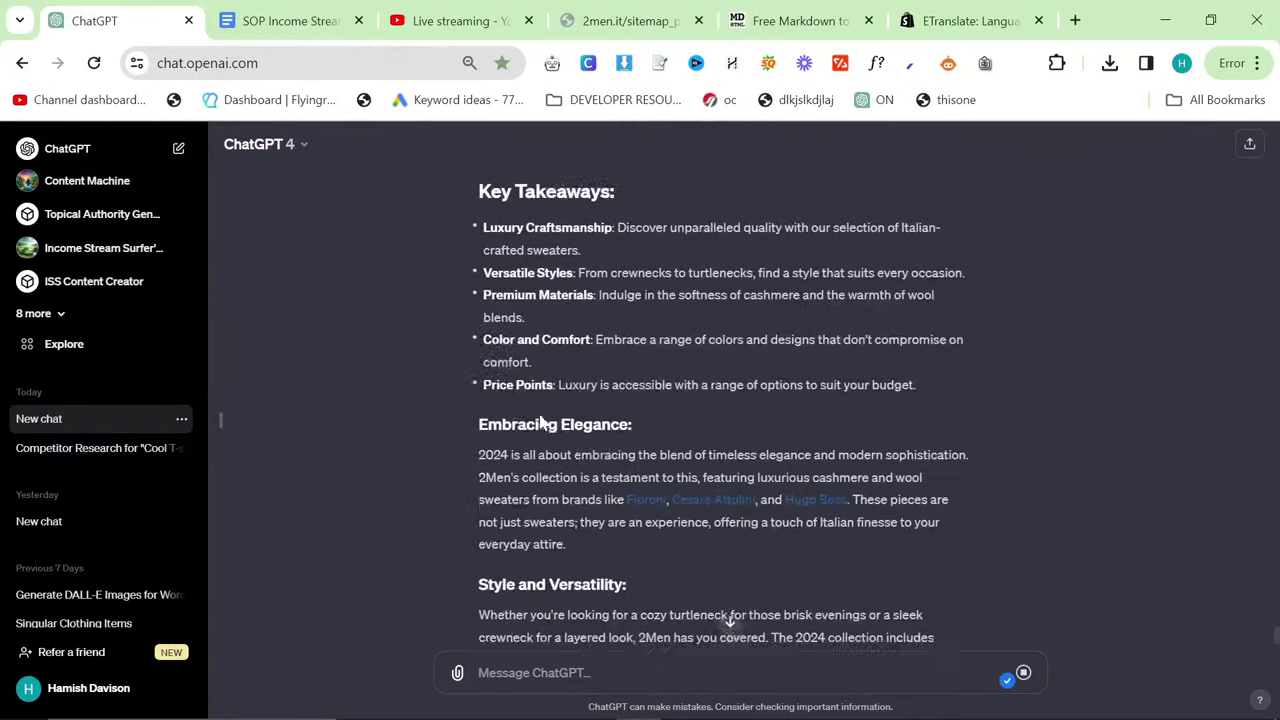
scroll(540, 422, up, 3)
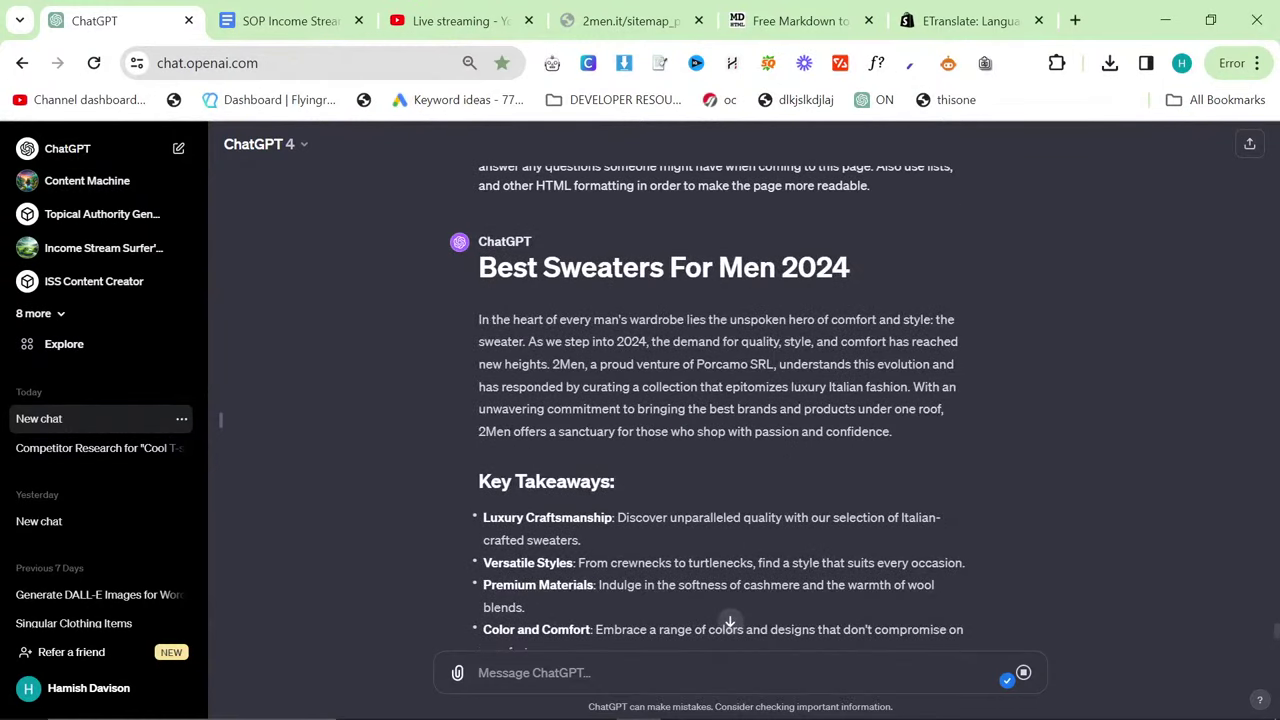
scroll(675, 433, down, 3)
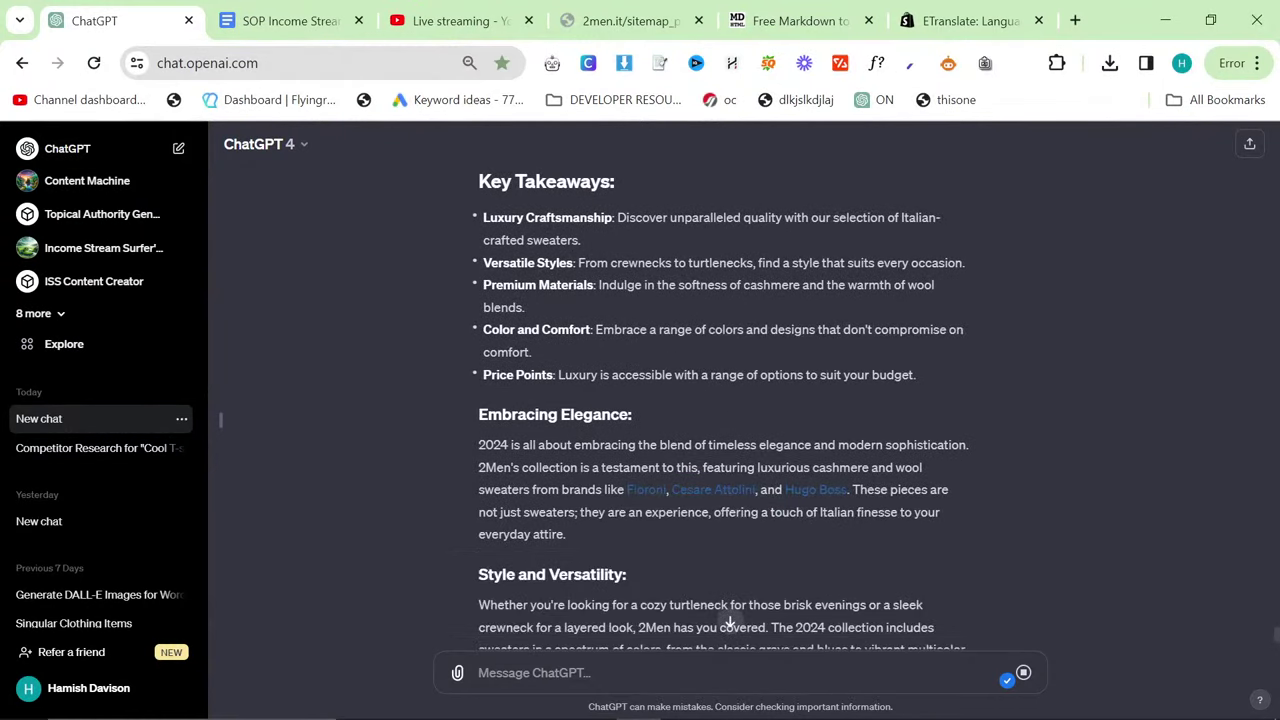
scroll(675, 433, up, 3)
scroll(632, 457, down, 5)
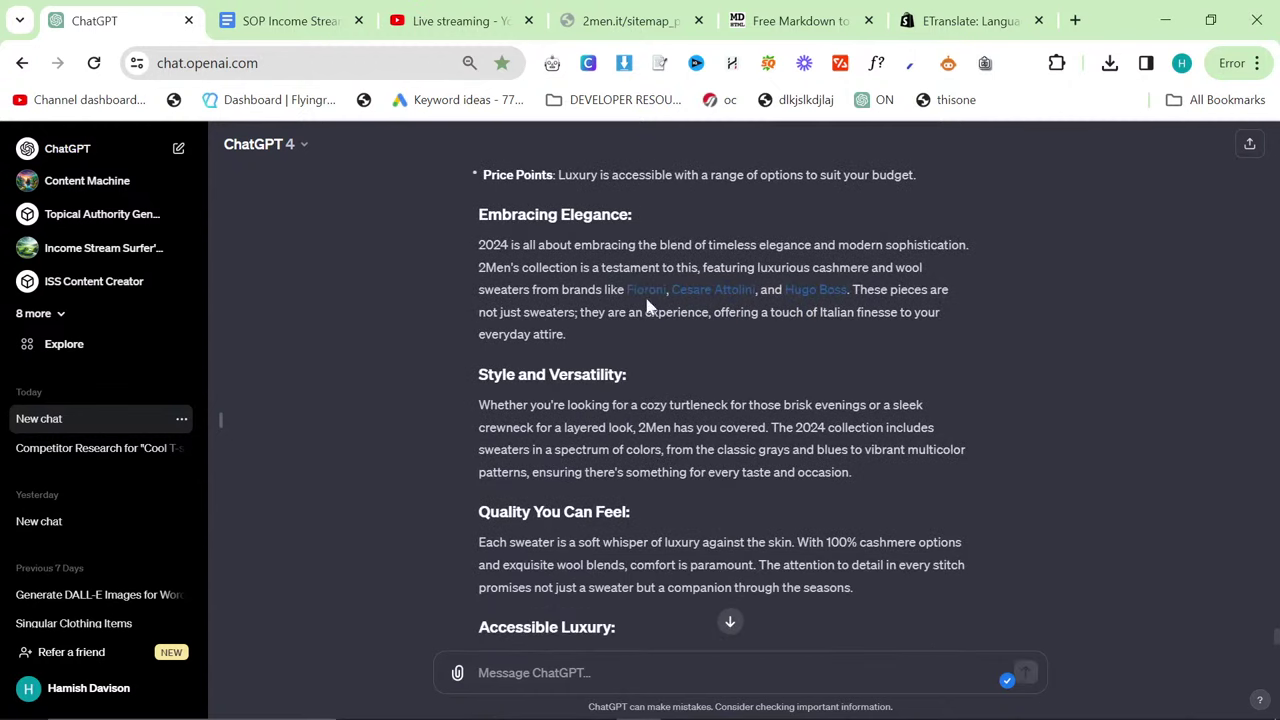
scroll(878, 523, down, 3)
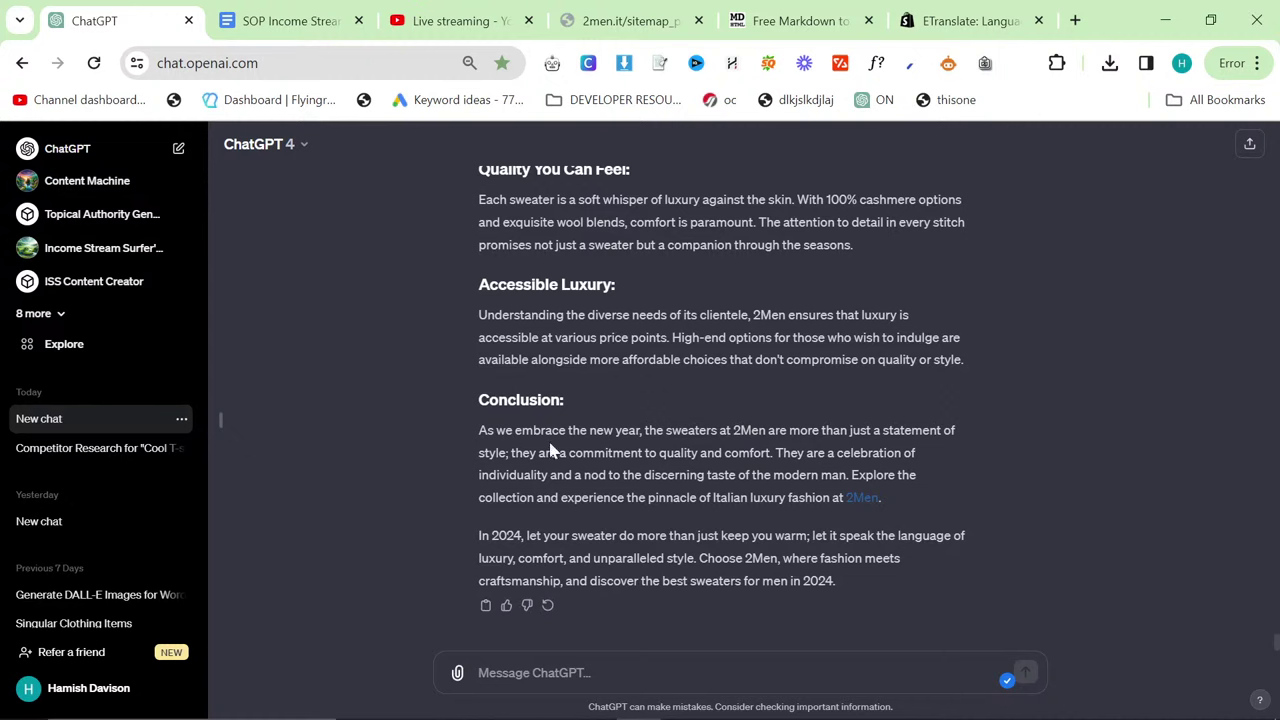
Paste the finished sweaters article, including its product table, into markdowntohtml.com's Markdown input
click(487, 606)
click(800, 20)
click(375, 470)
key(ctrl+a)
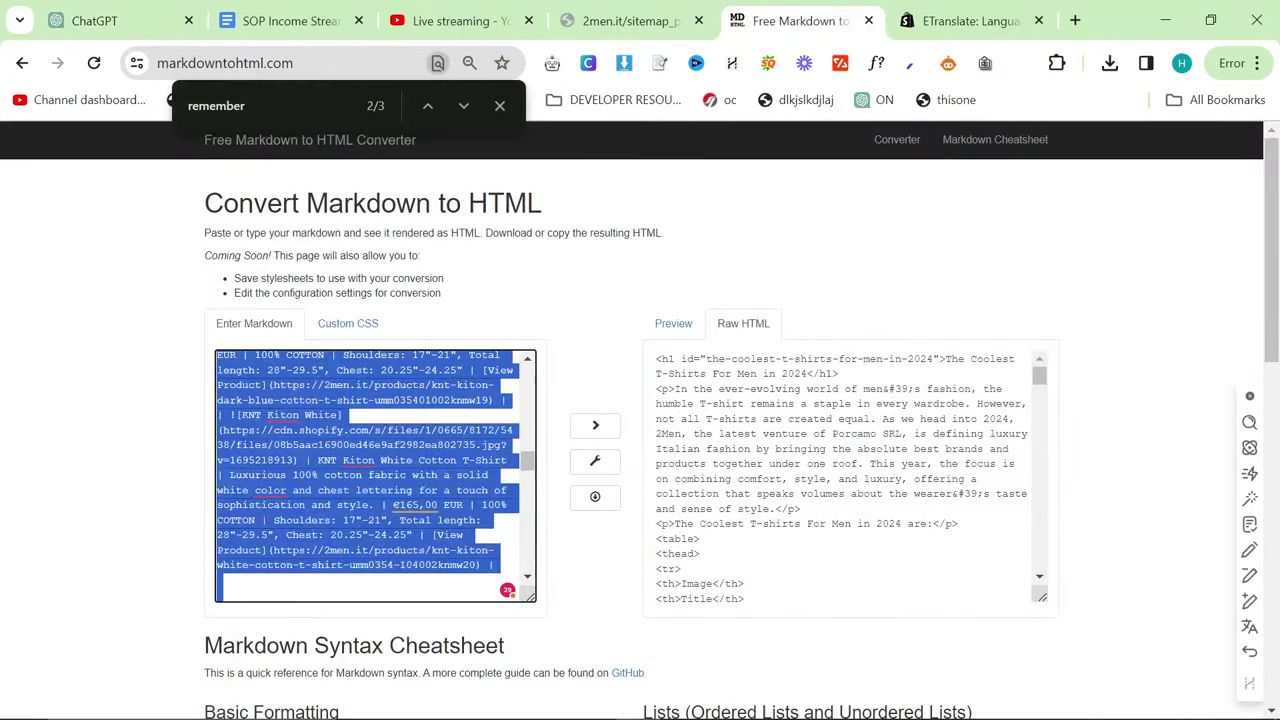
key(ctrl+v)
scroll(375, 475, up, 10)
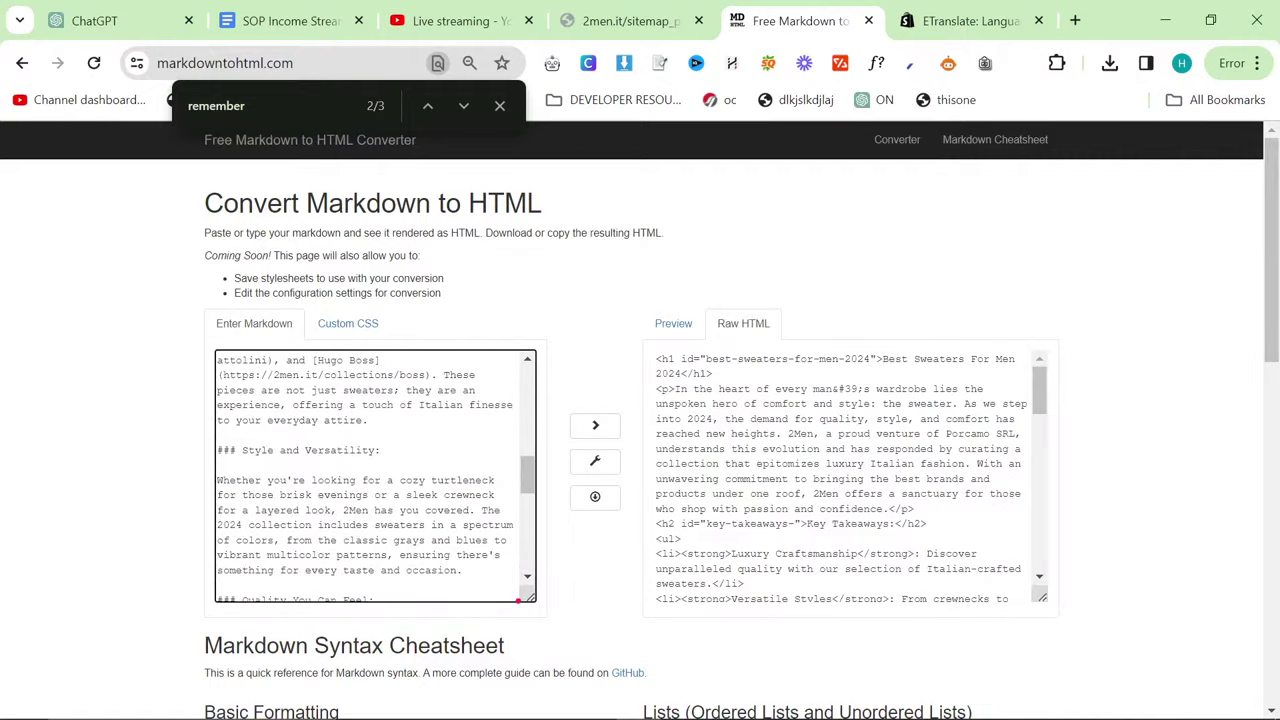
click(130, 10)
scroll(730, 622, up, 15)
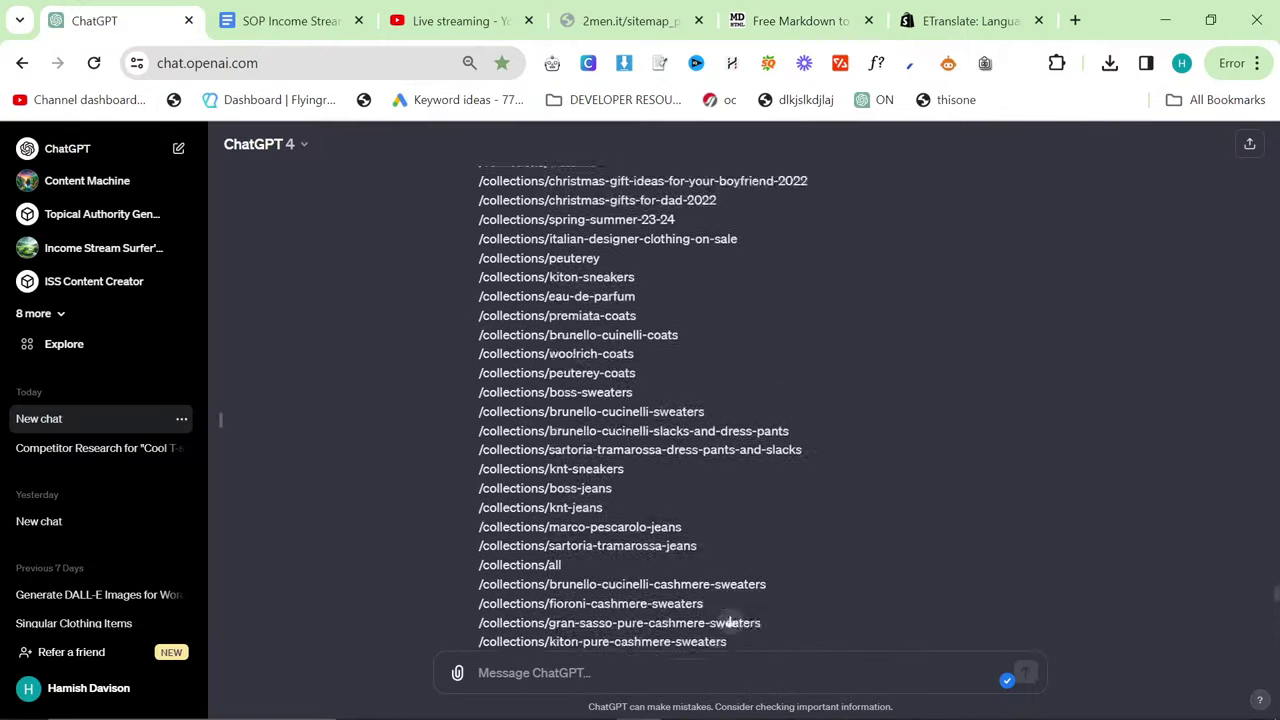
scroll(730, 622, up, 20)
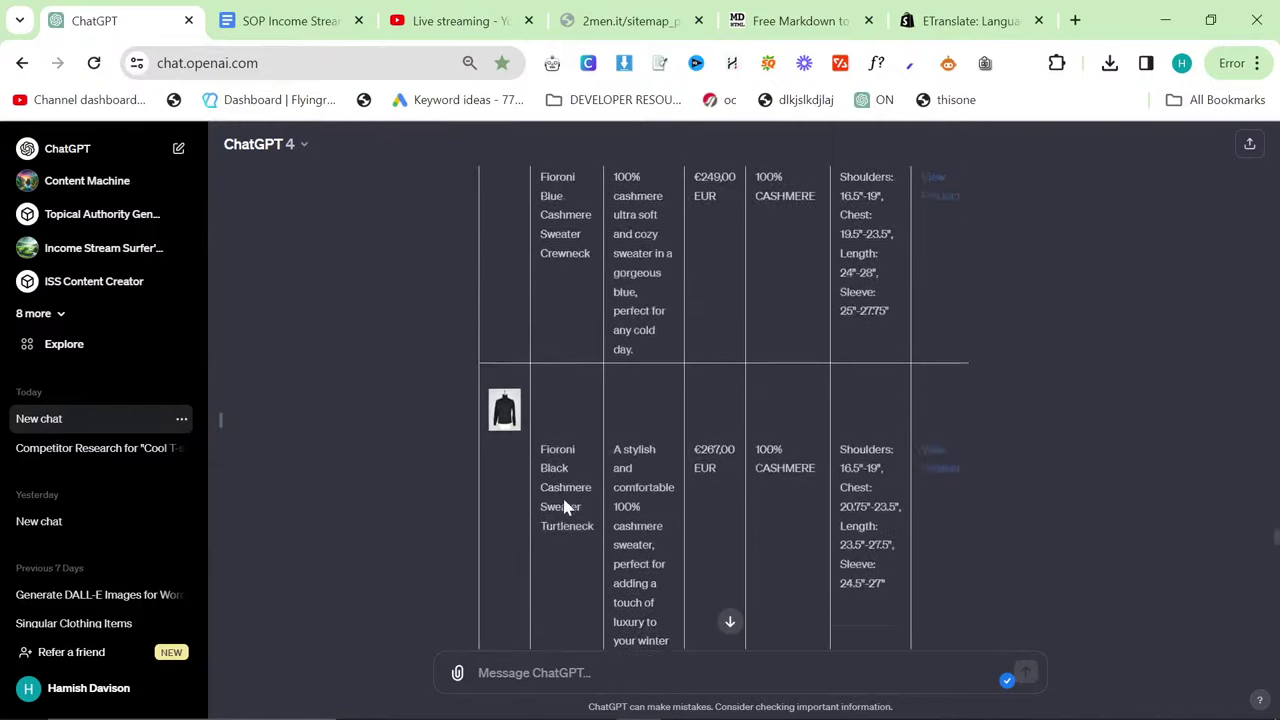
scroll(565, 507, down, 4)
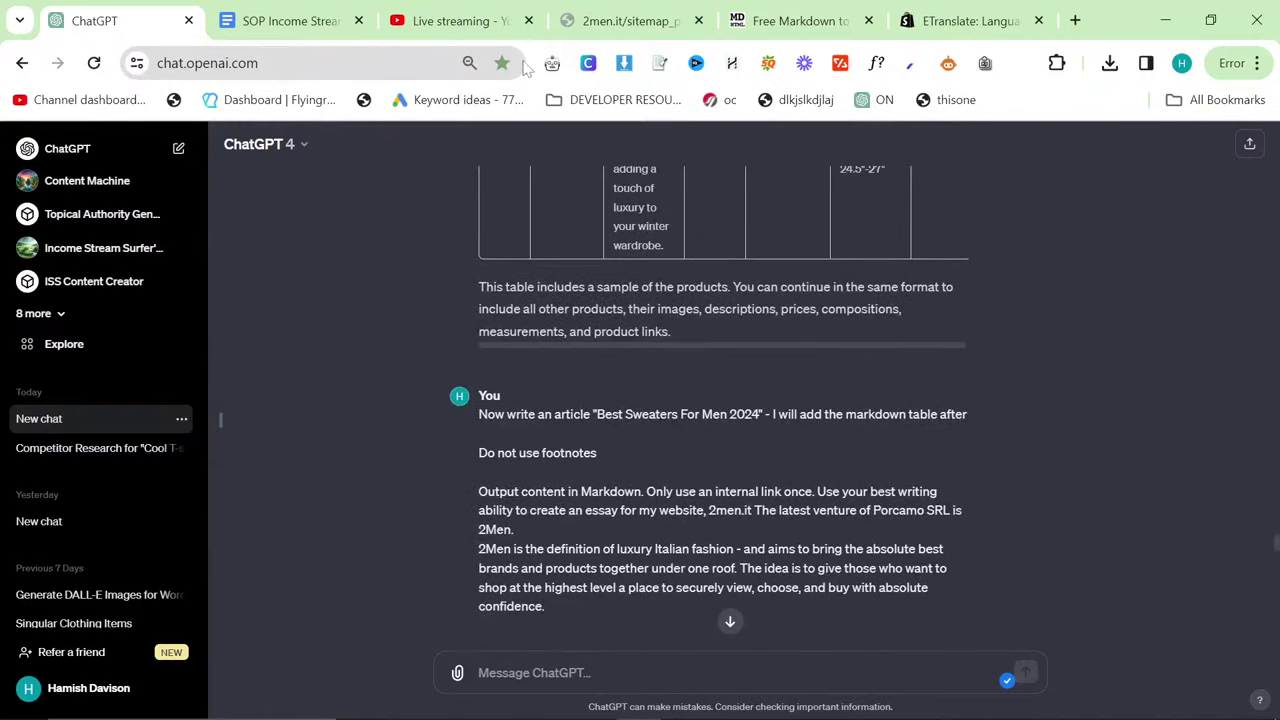
click(780, 21)
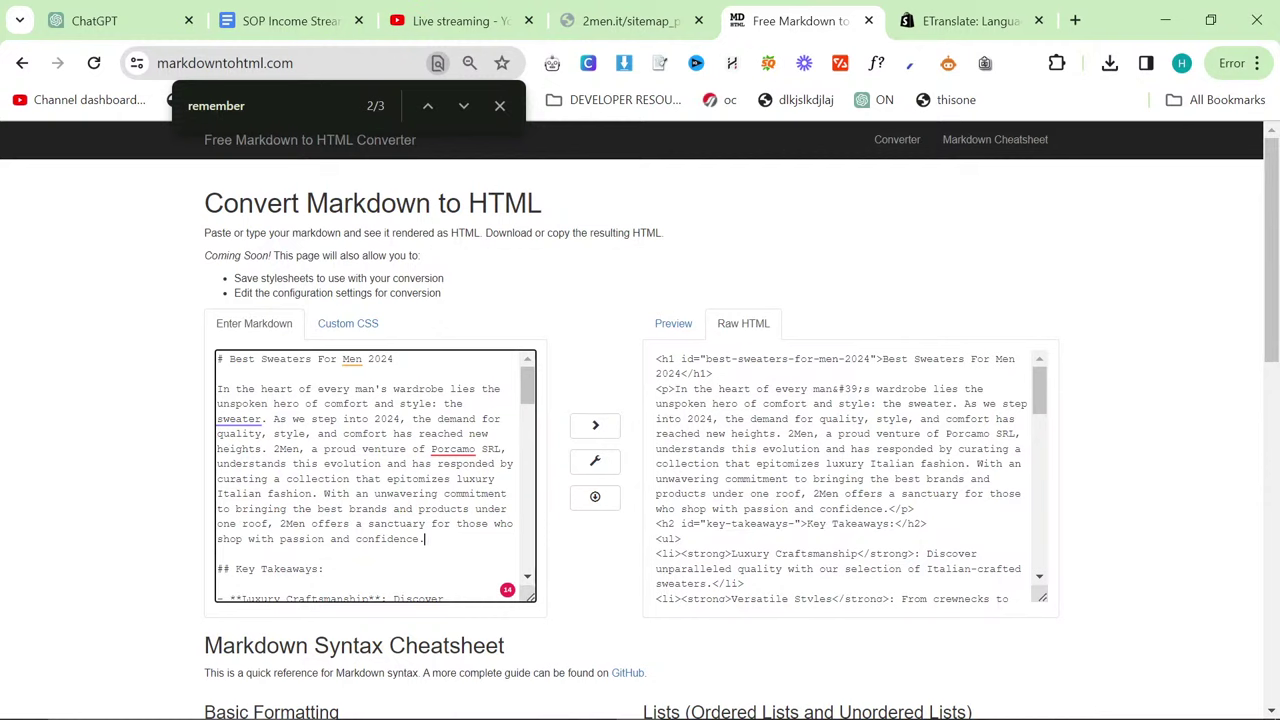
key(ctrl+a)
key(ctrl+v)
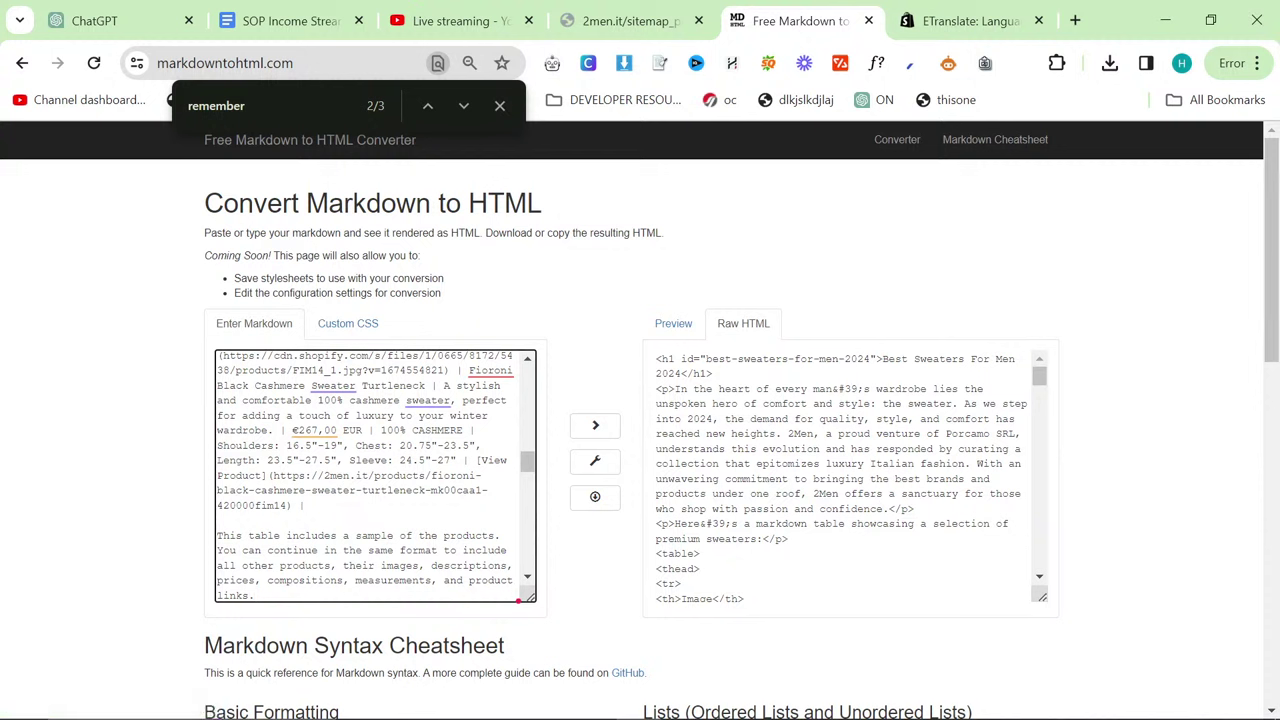
Make the title a level-2 heading, check the preview, and select all the raw HTML
scroll(370, 475, up, 5)
scroll(375, 475, up, 10)
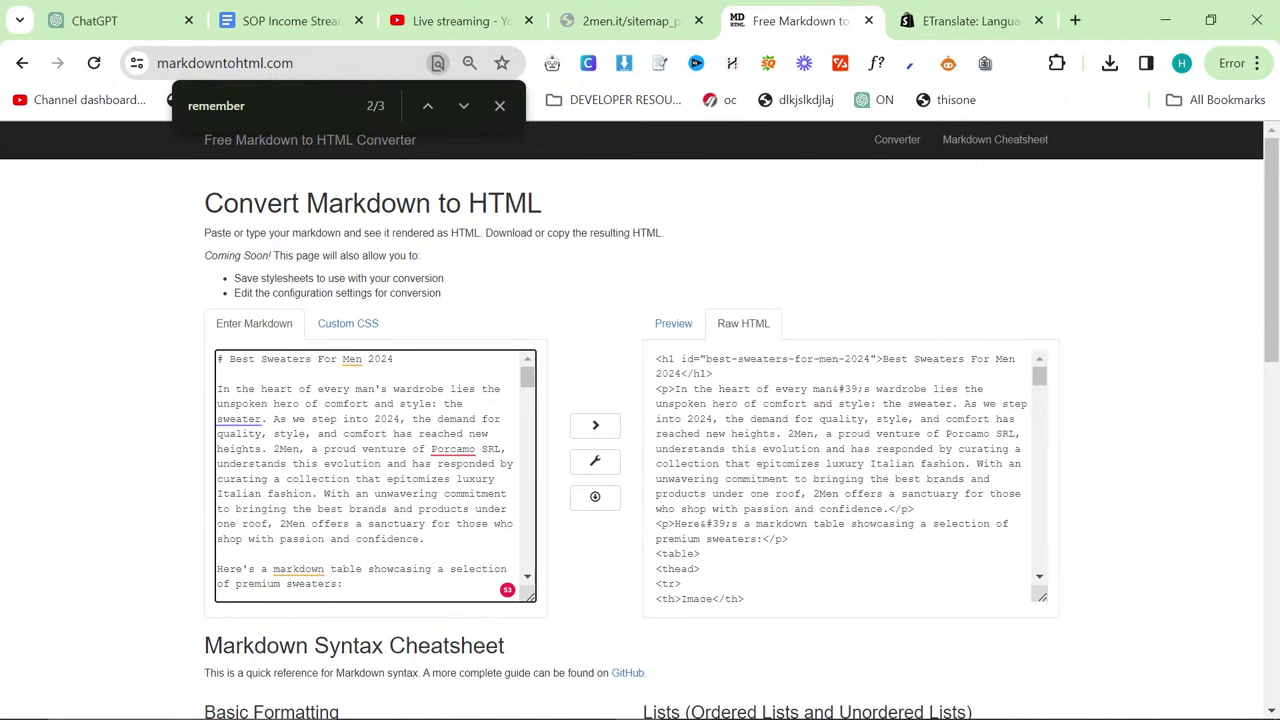
text(#)
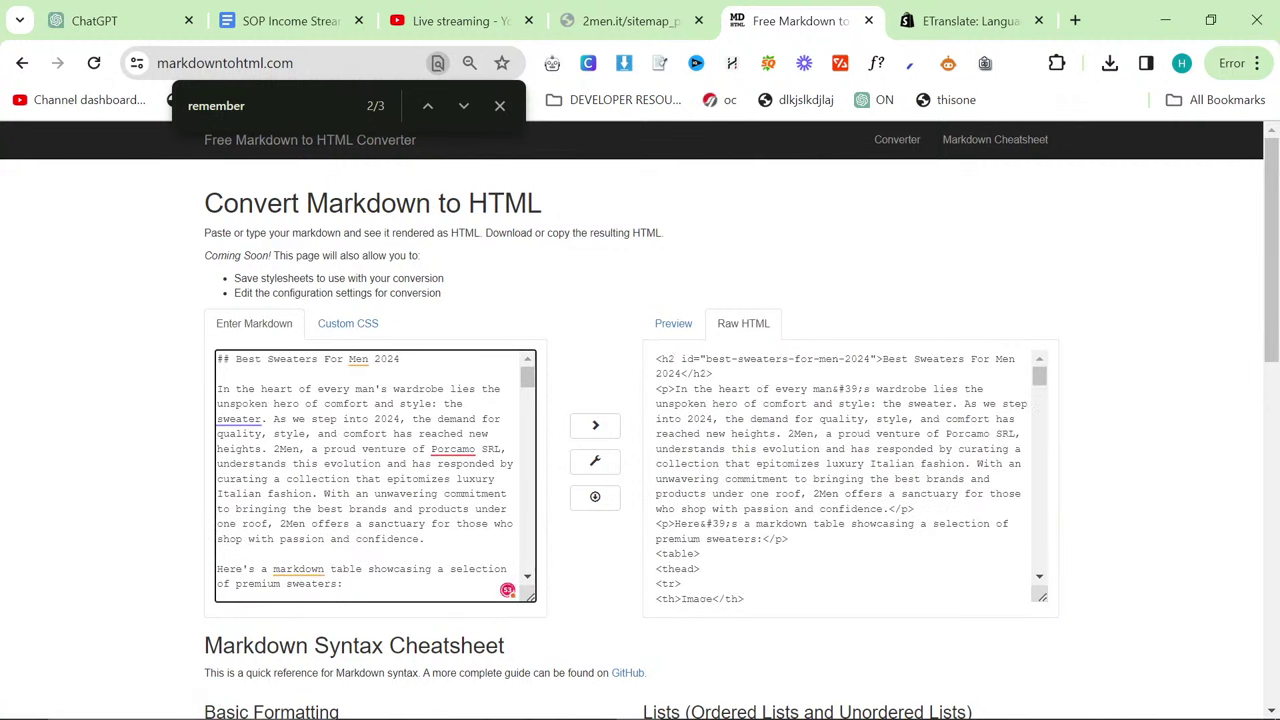
click(673, 324)
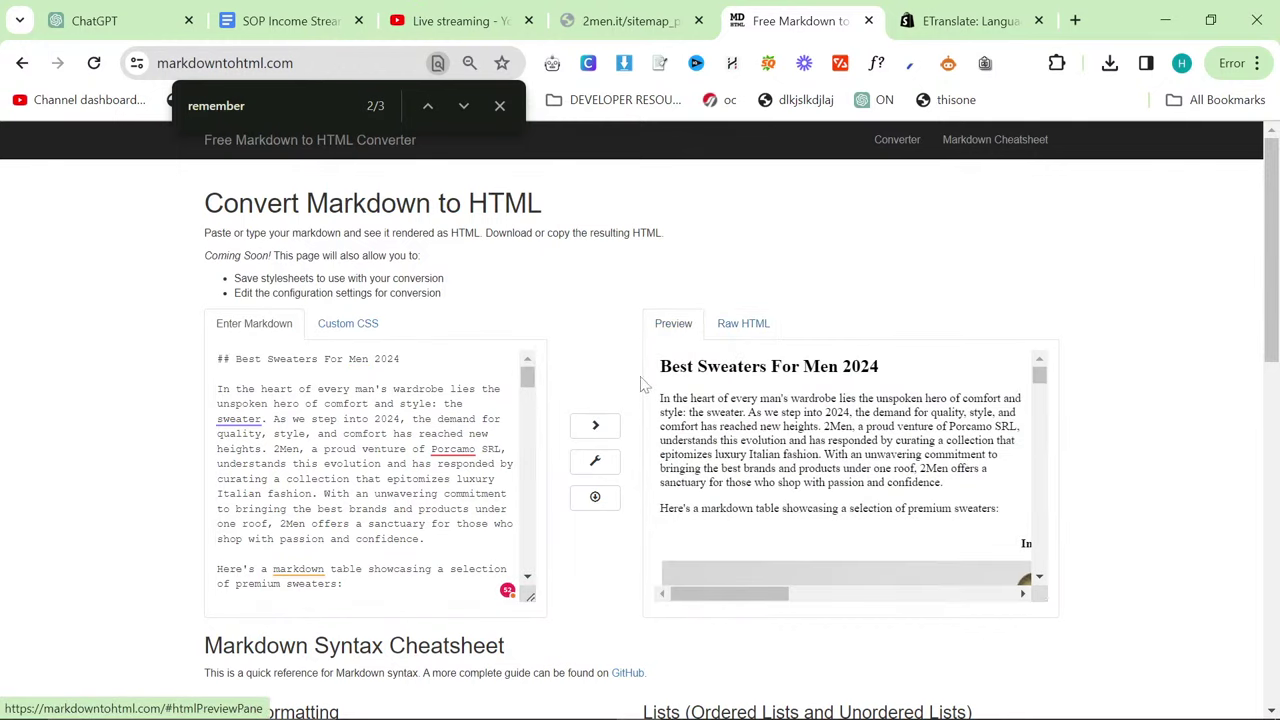
scroll(787, 458, down, 5)
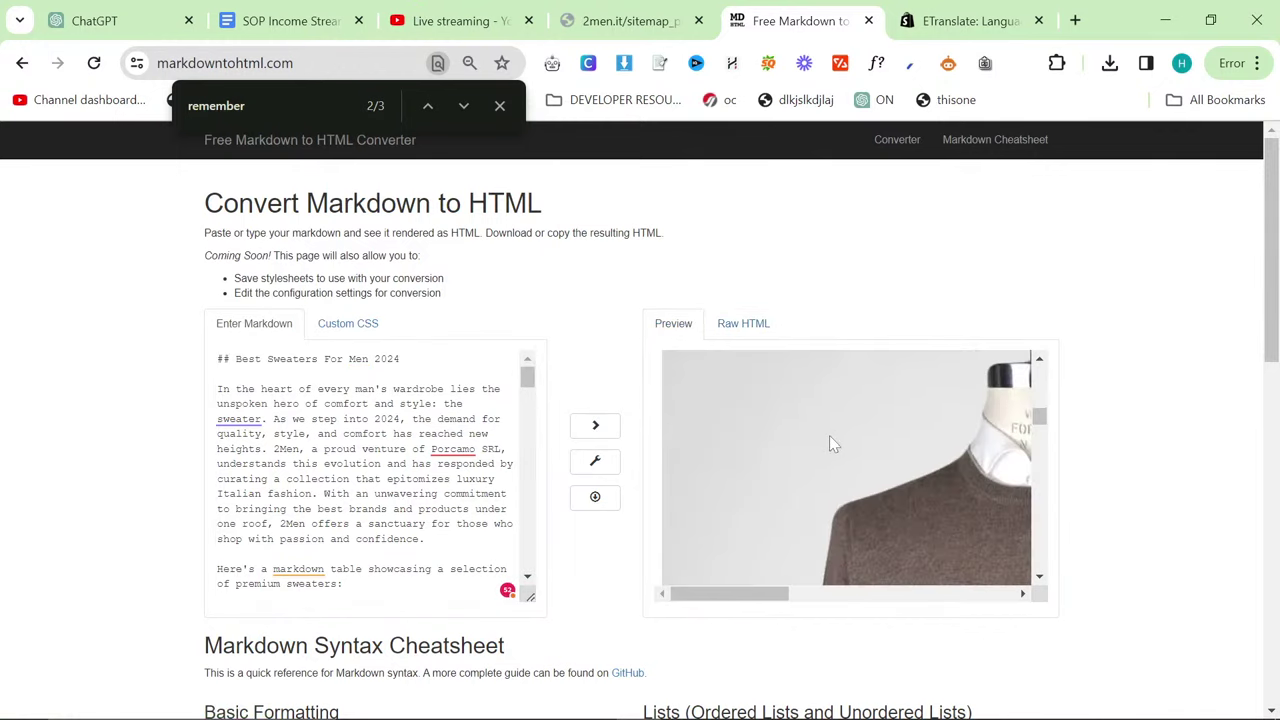
scroll(820, 470, down, 10)
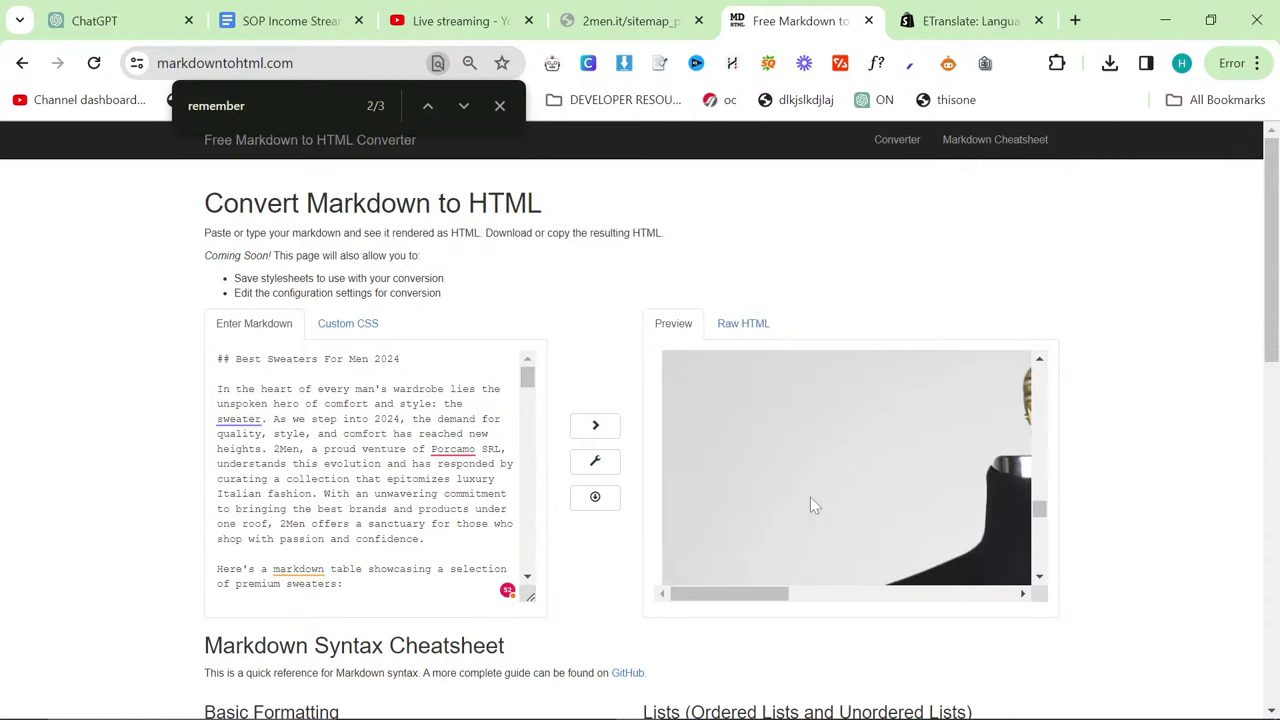
scroll(810, 498, down, 6)
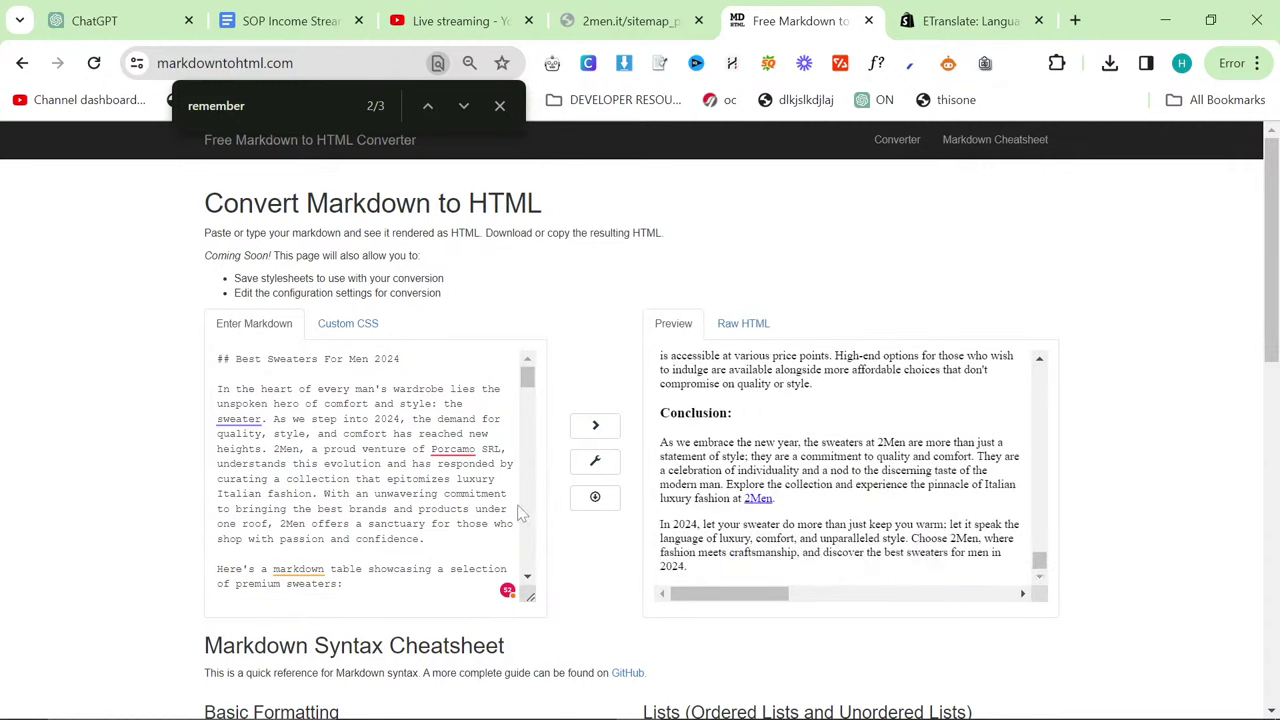
drag(527, 378, 494, 372)
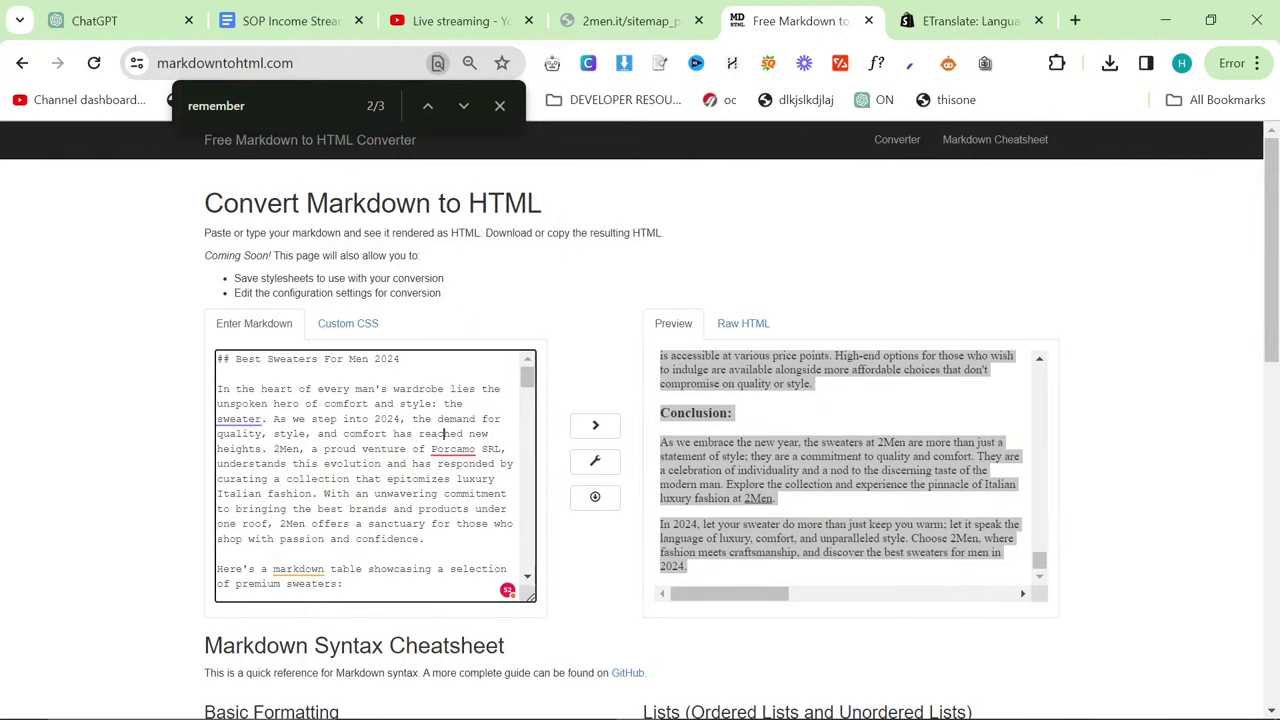
click(750, 334)
click(760, 420)
key(ctrl+a)
Start a new Shopify blog post and paste the article HTML into its code view
key(alt+Tab)
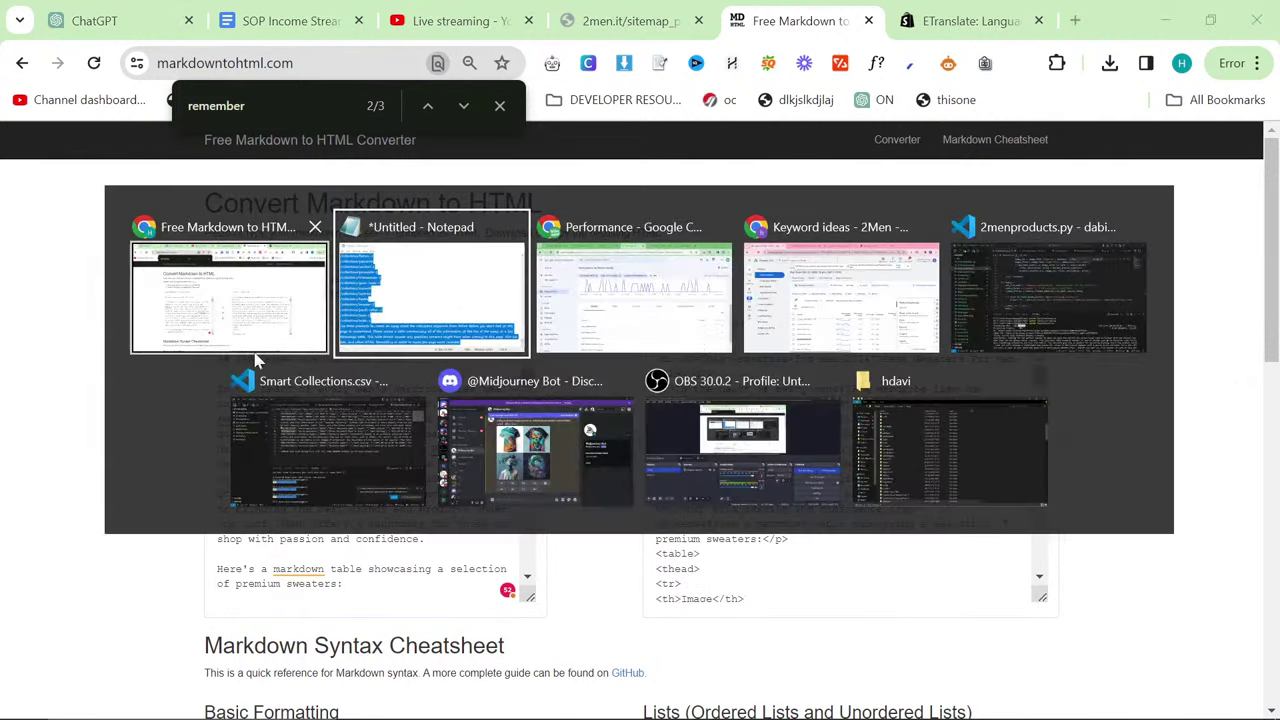
key(alt+Tab)
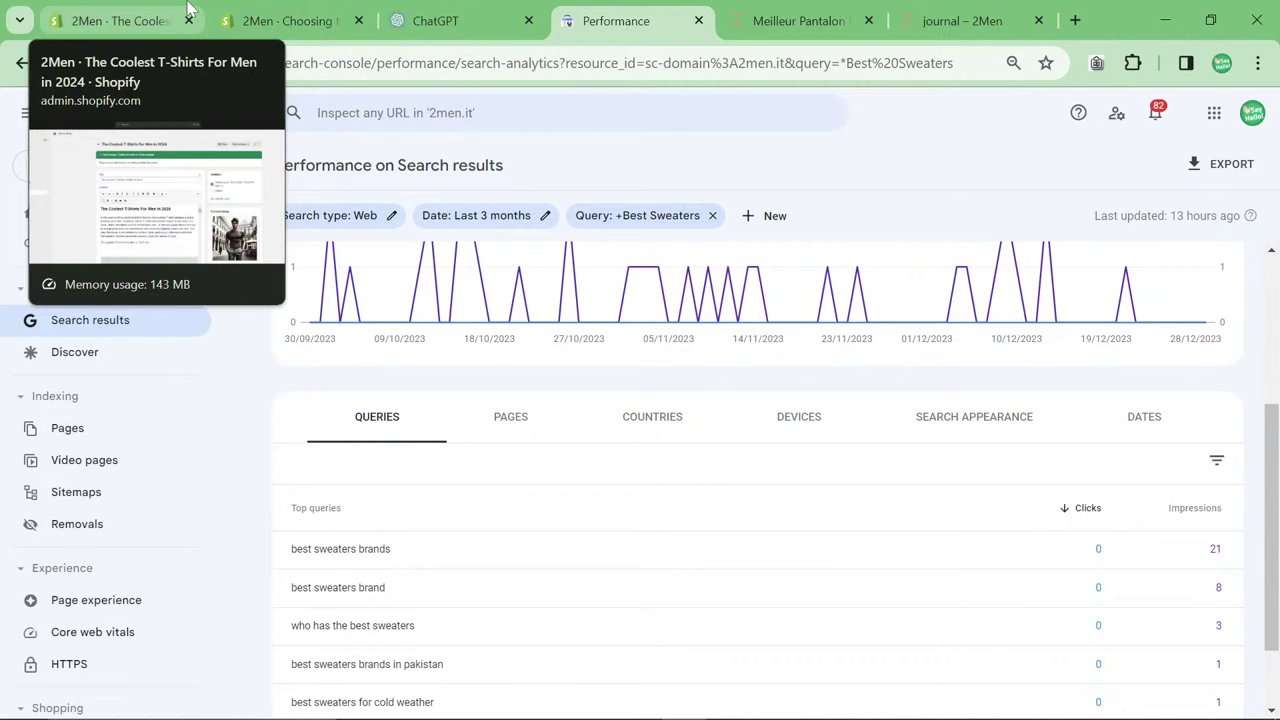
click(150, 20)
click(533, 269)
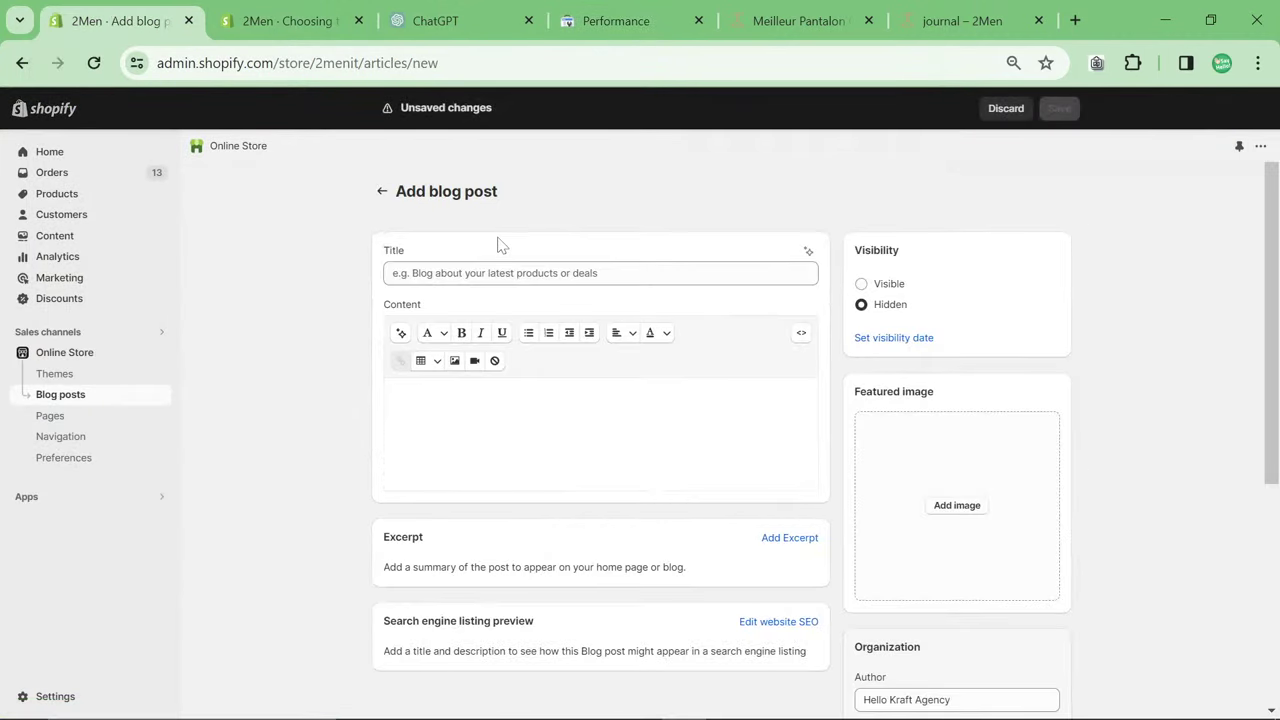
click(801, 332)
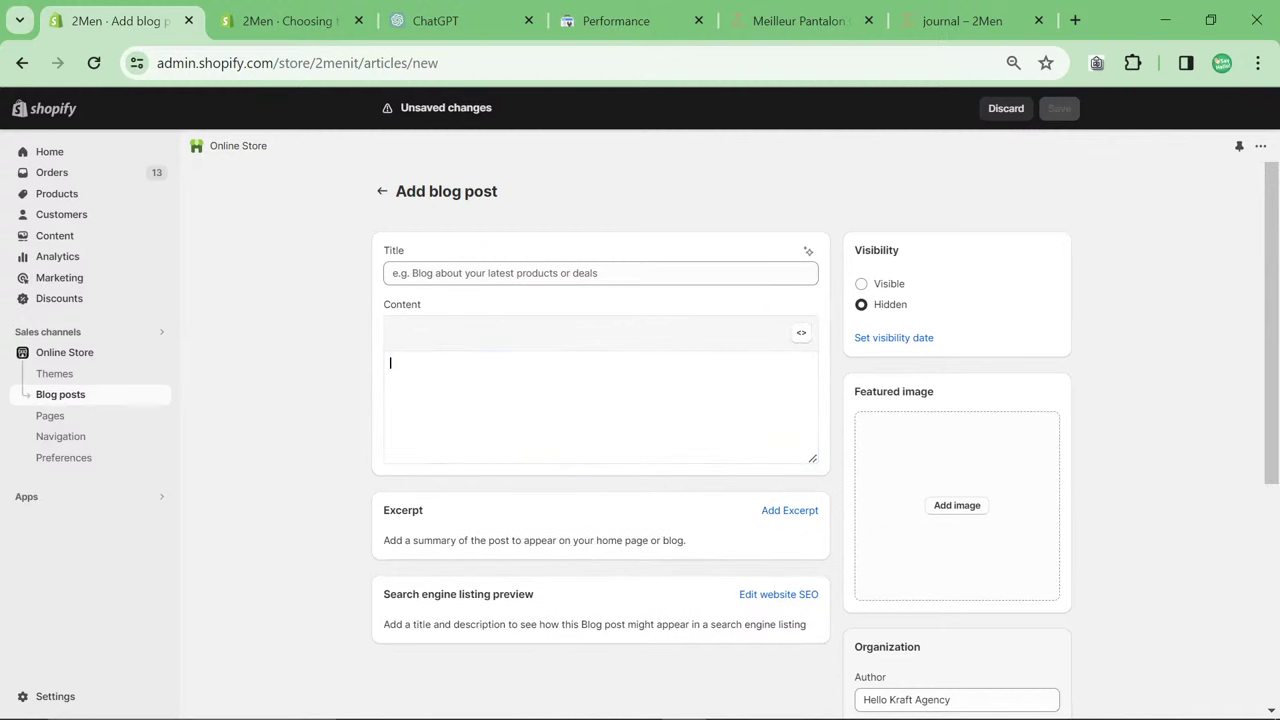
key(ctrl+v)
click(801, 332)
Copy 'Best Sweaters For Men 2024' into the post Title and style the body heading as Heading 1
triple_click(504, 395)
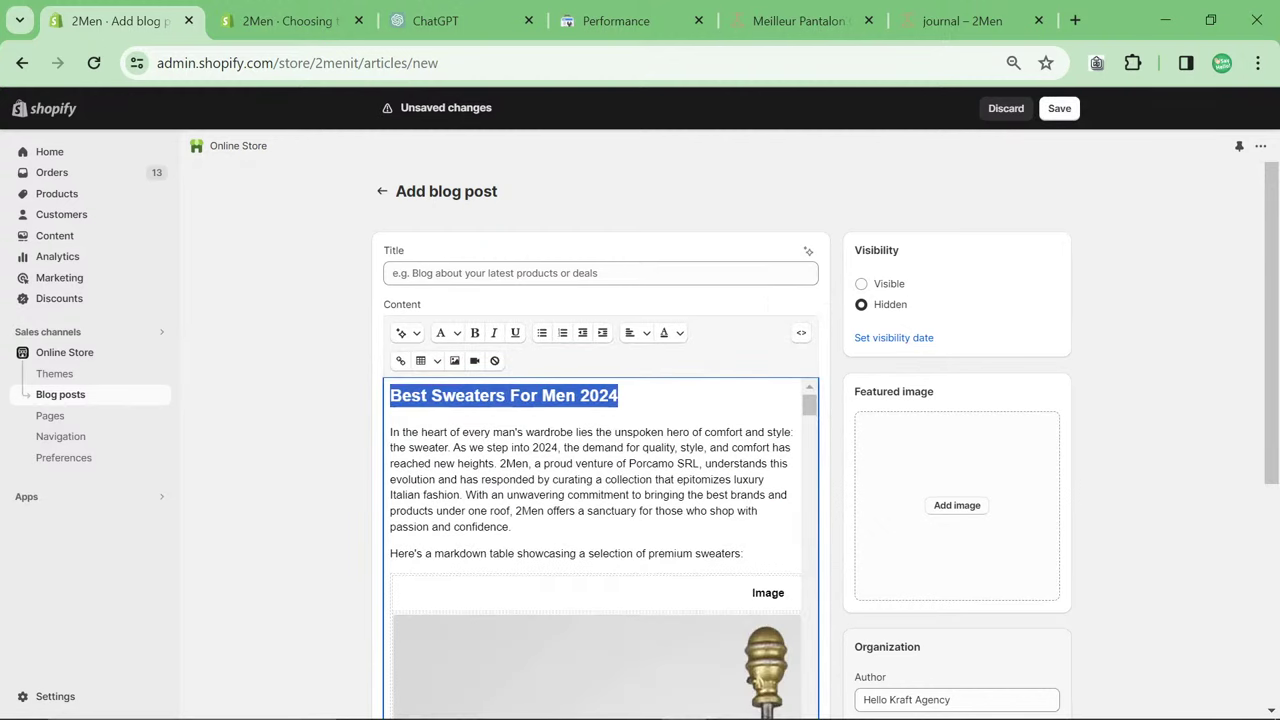
key(ctrl+c)
click(500, 282)
key(ctrl+v)
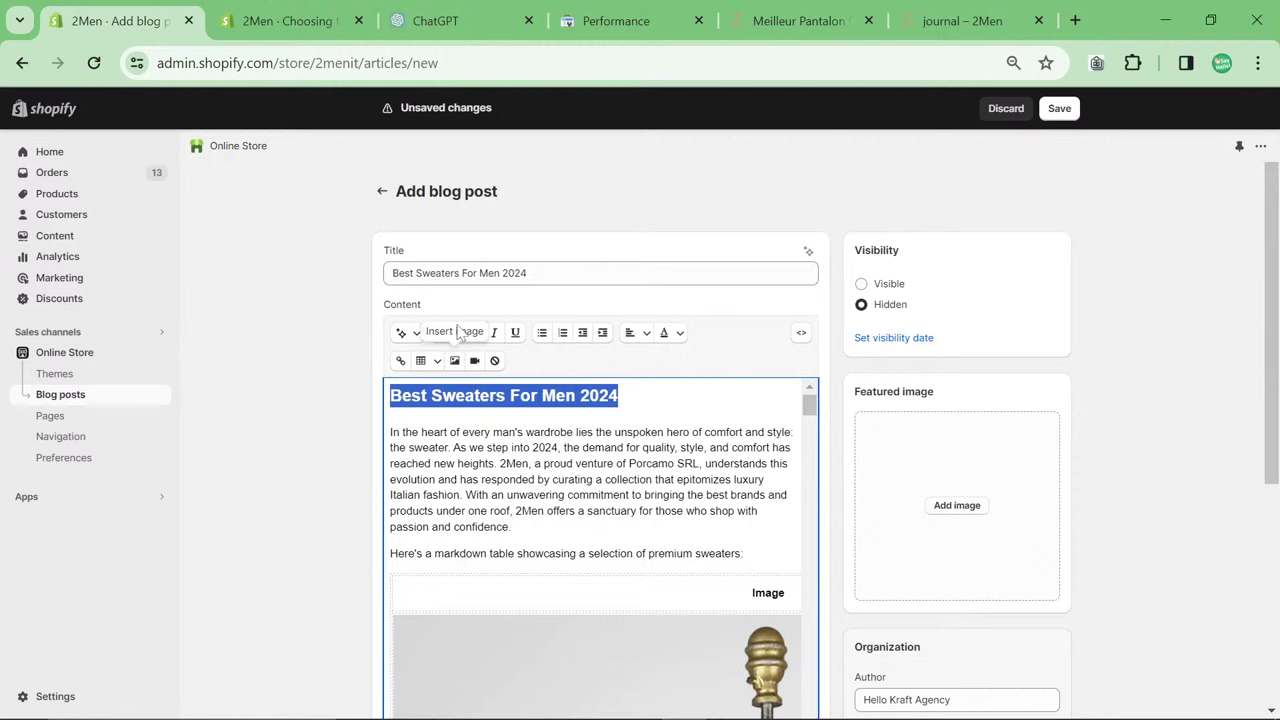
click(443, 336)
click(443, 363)
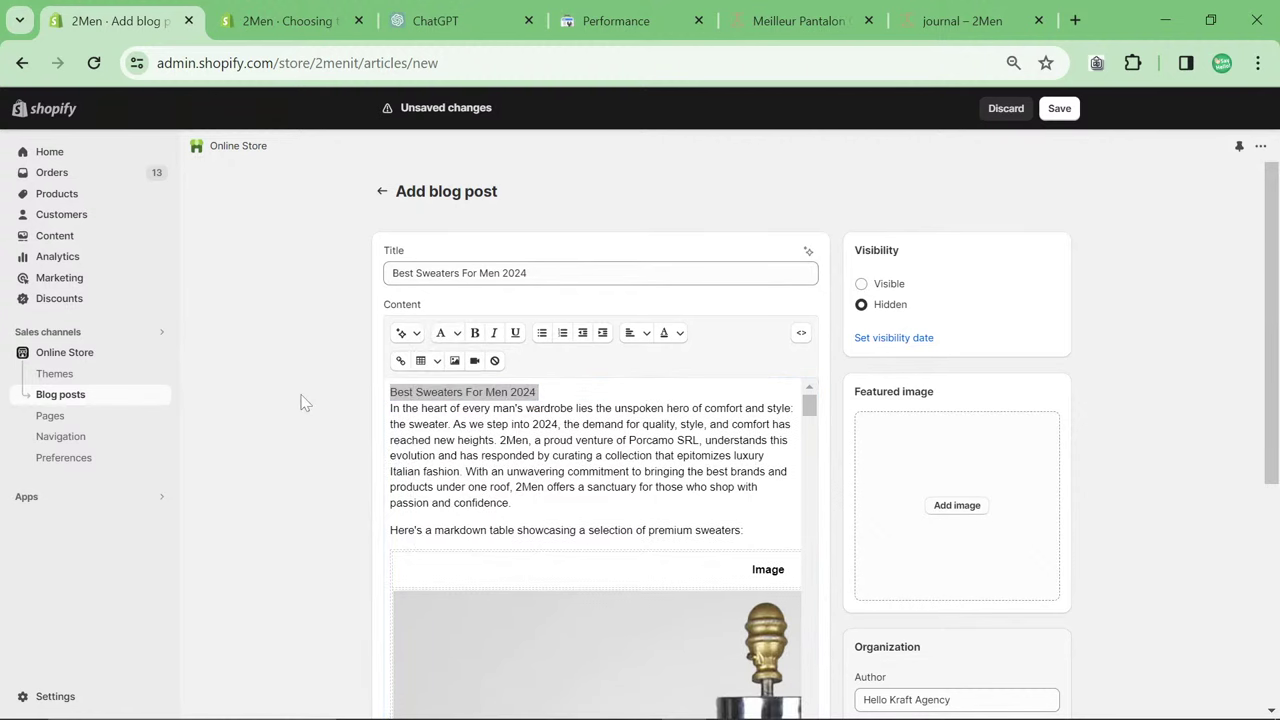
key(alt+Tab)
key(alt+Tab)
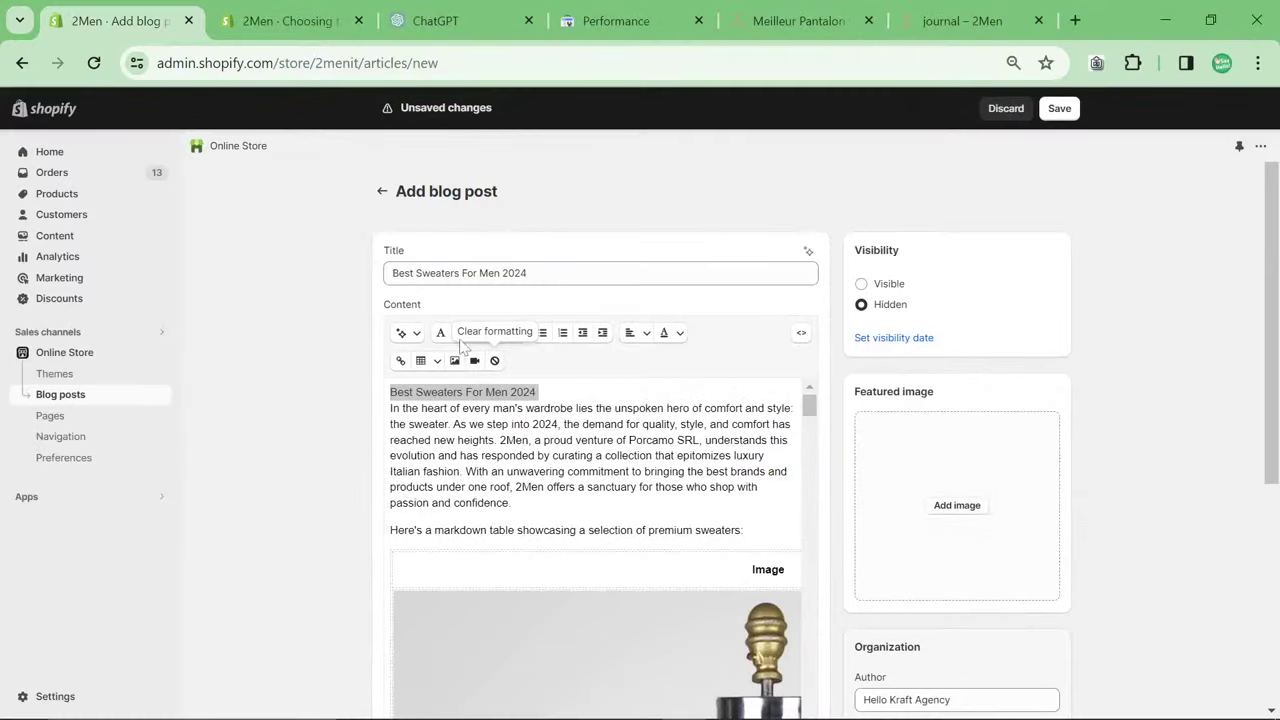
click(441, 333)
click(452, 389)
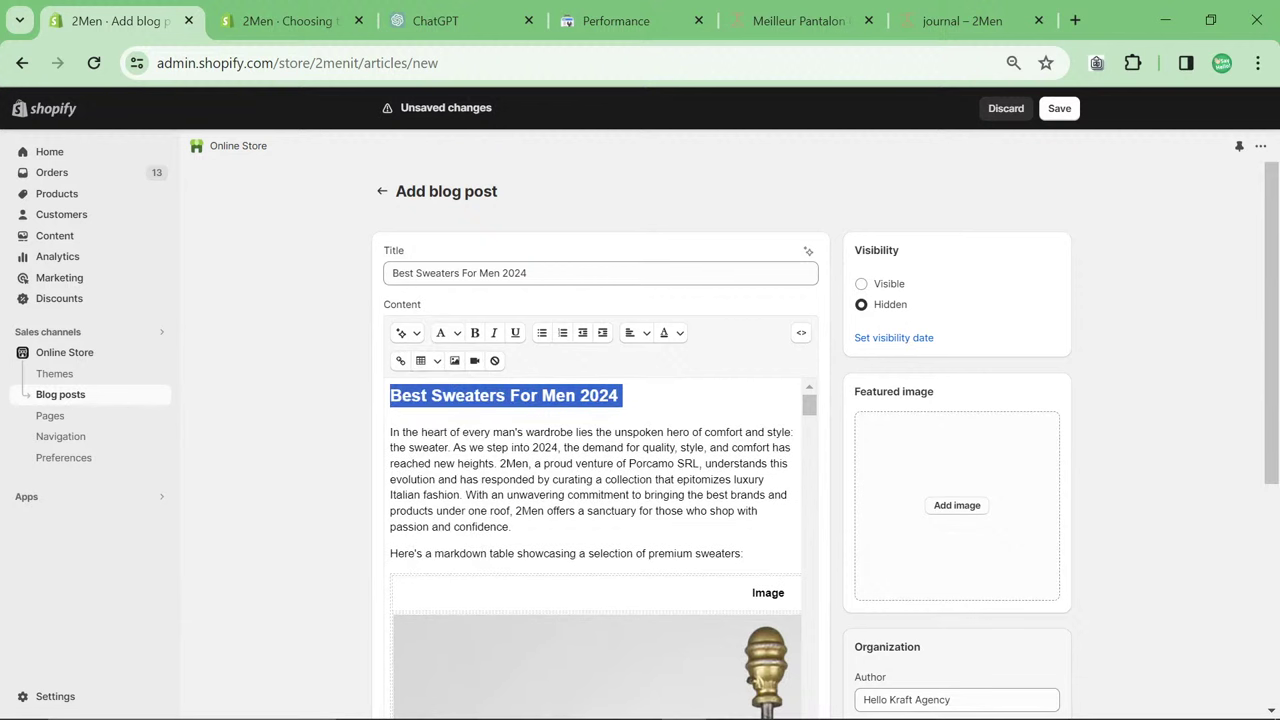
click(628, 432)
Switch to the Midjourney Bot Discord window, then back via Shopify to the Markdown converter
key(alt+Tab)
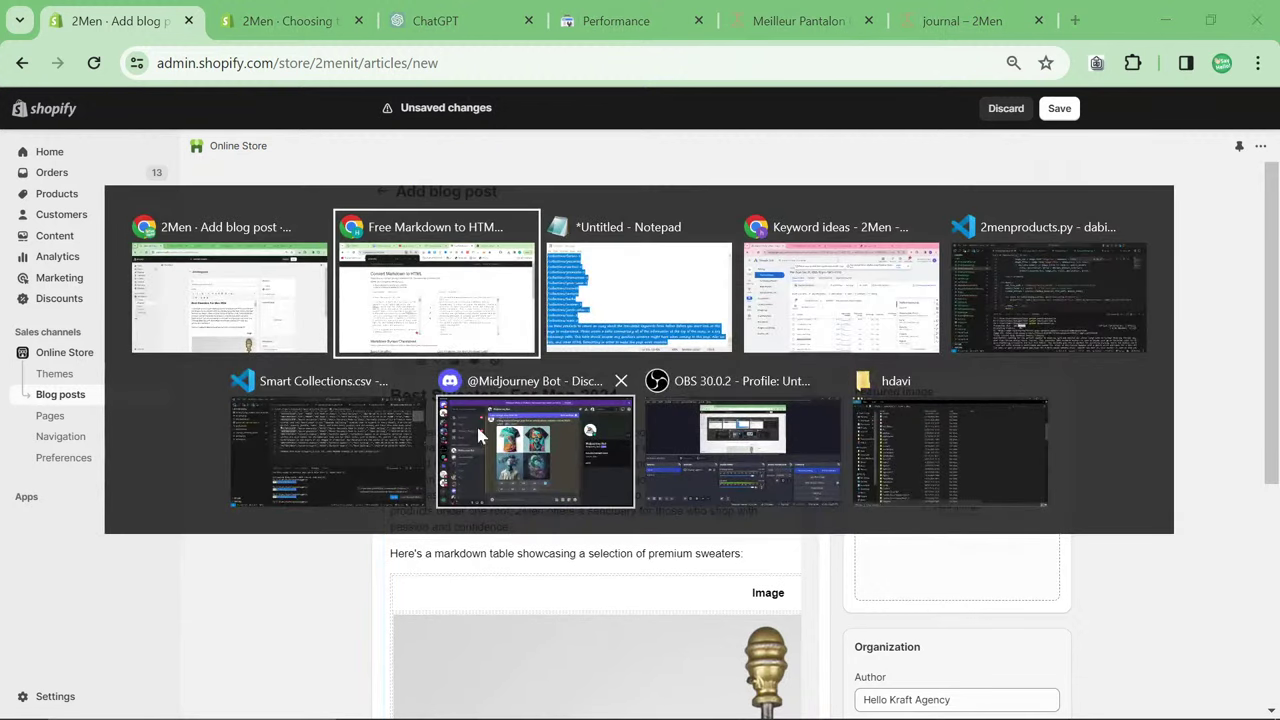
click(526, 446)
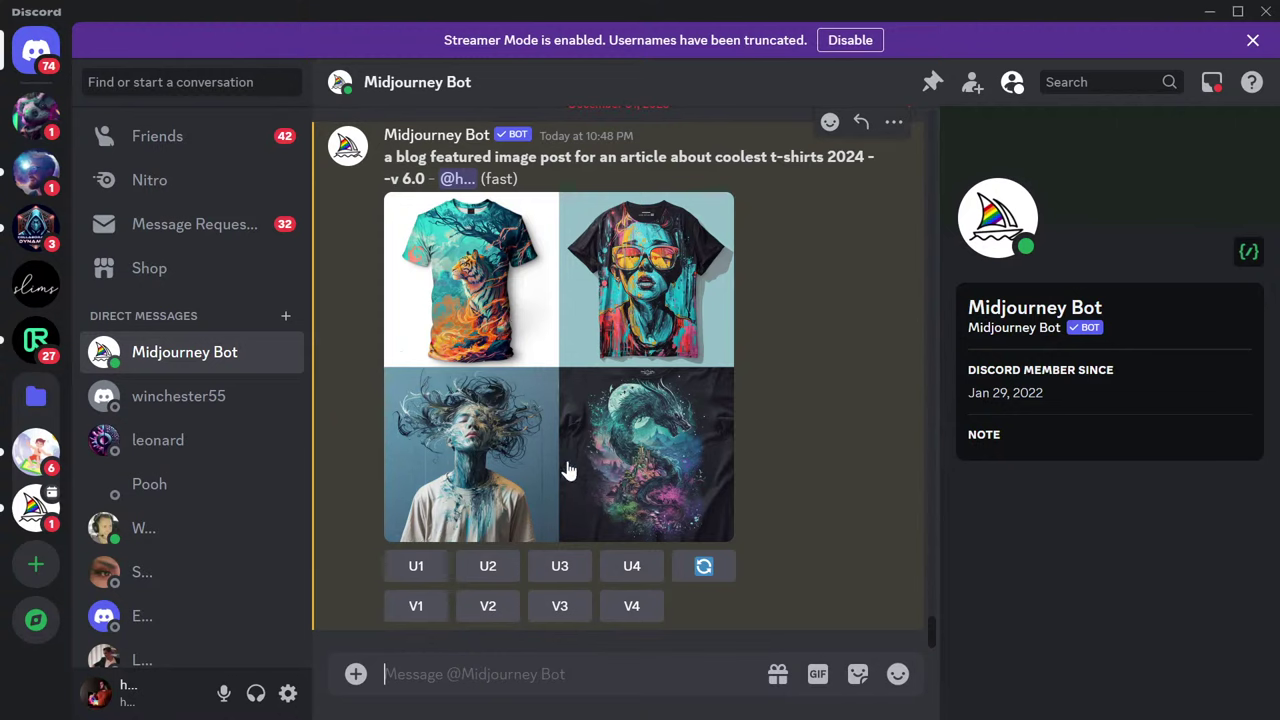
key(alt+Tab)
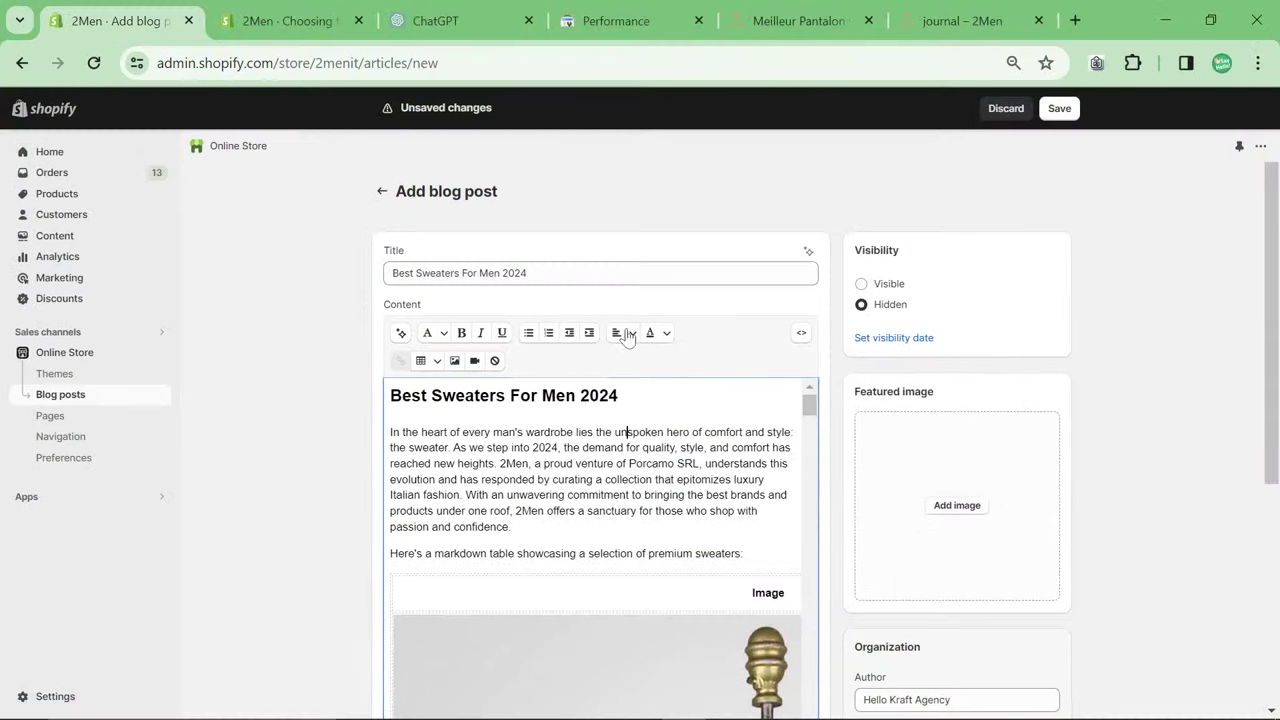
key(alt+Tab)
key(alt+Tab)
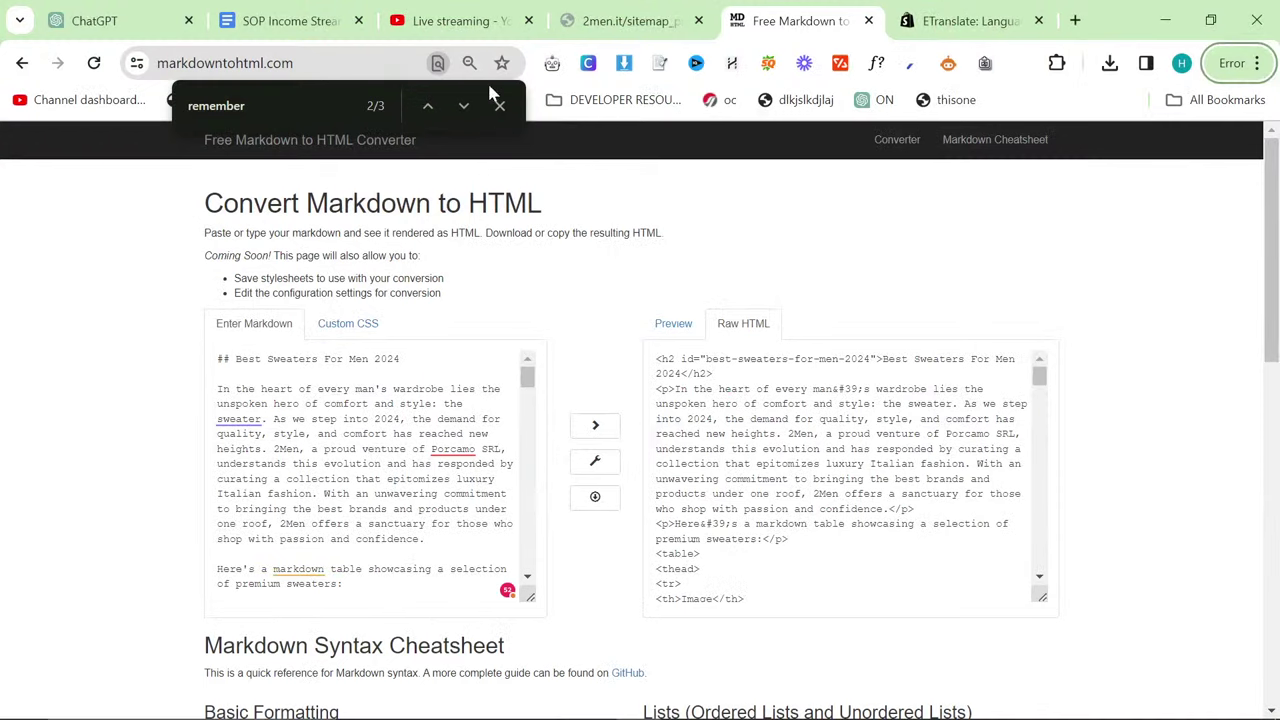
Send ChatGPT 'Now make the featured' to request the article's featured image, checking the Shopify draft meanwhile
click(110, 20)
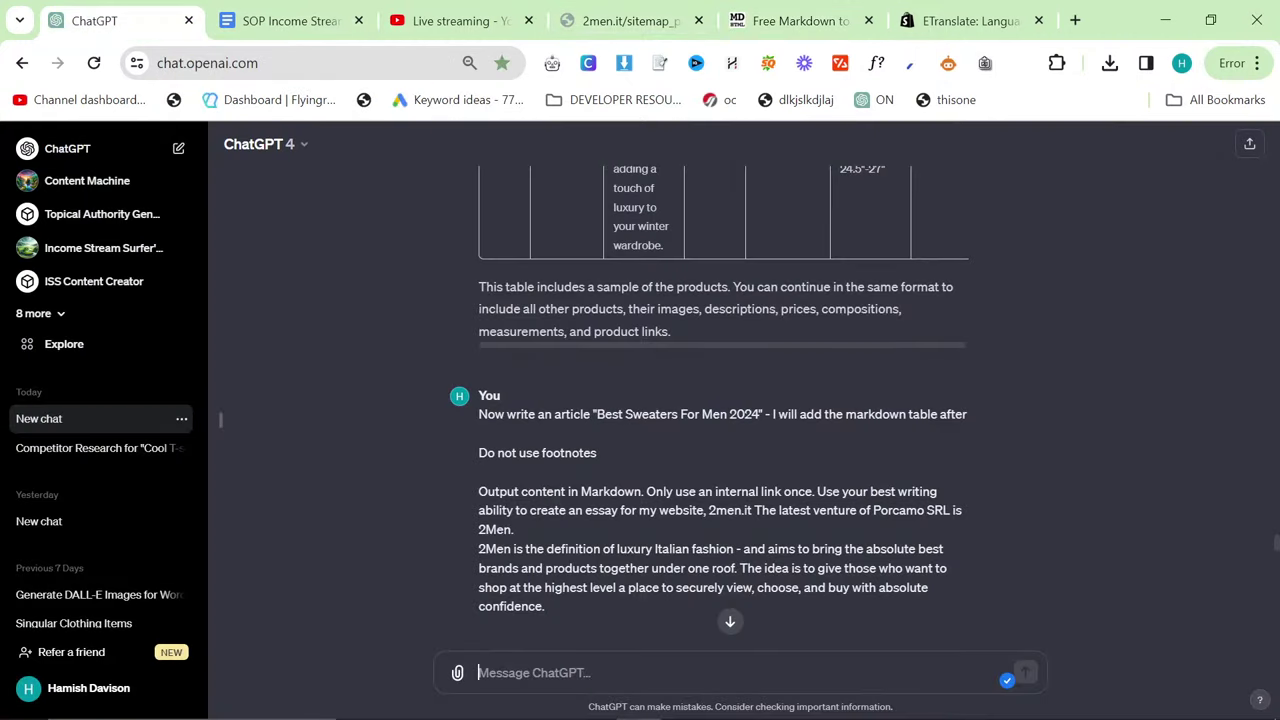
text(Now make the)
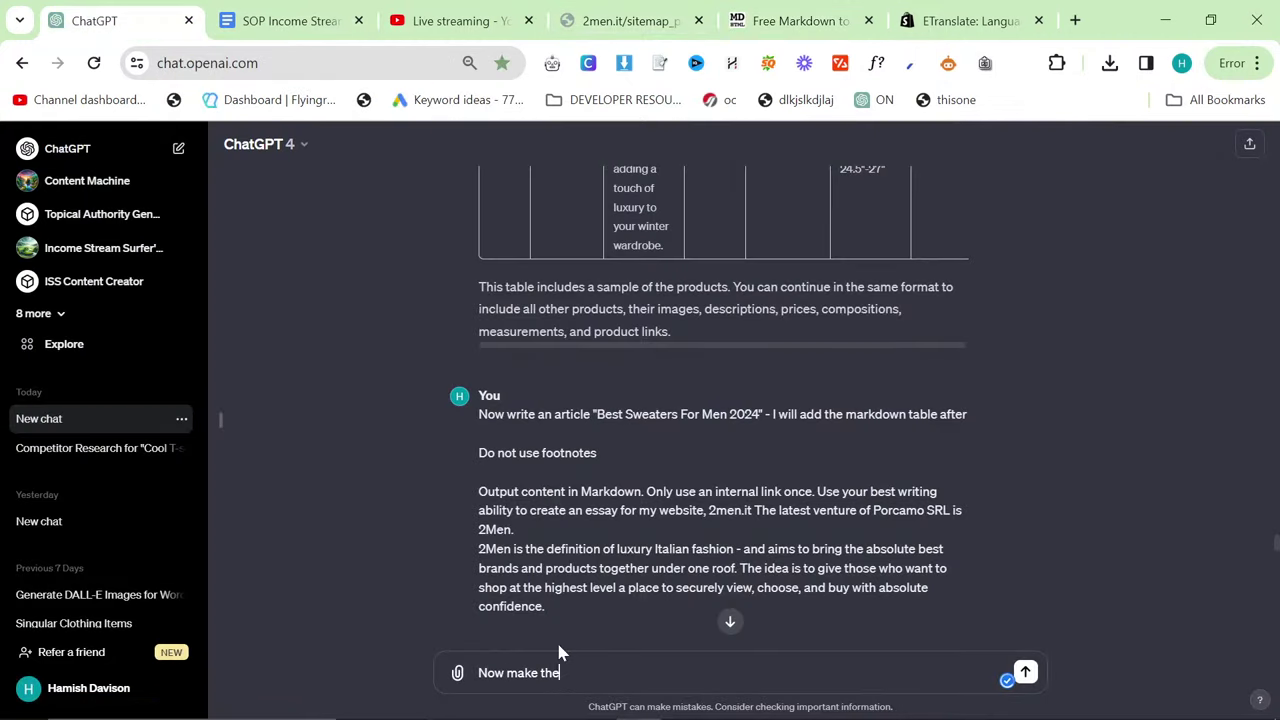
text( featured image)
key(Return)
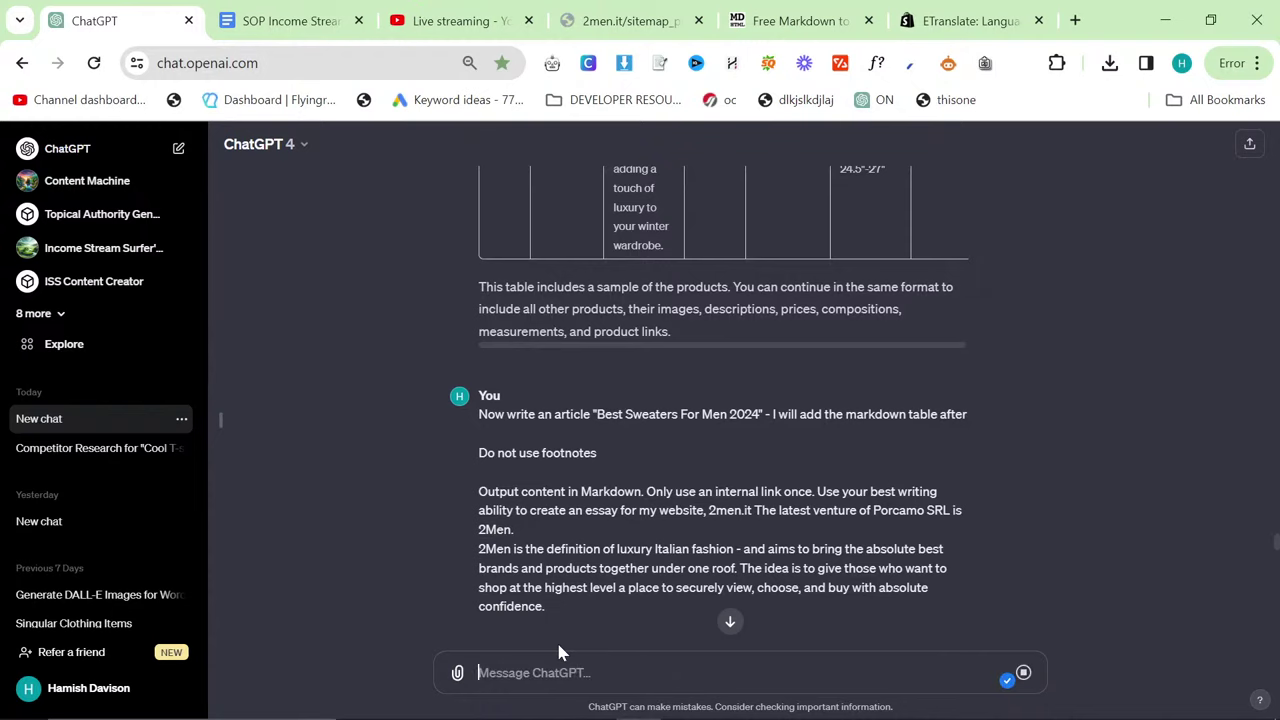
scroll(558, 651, down, 15)
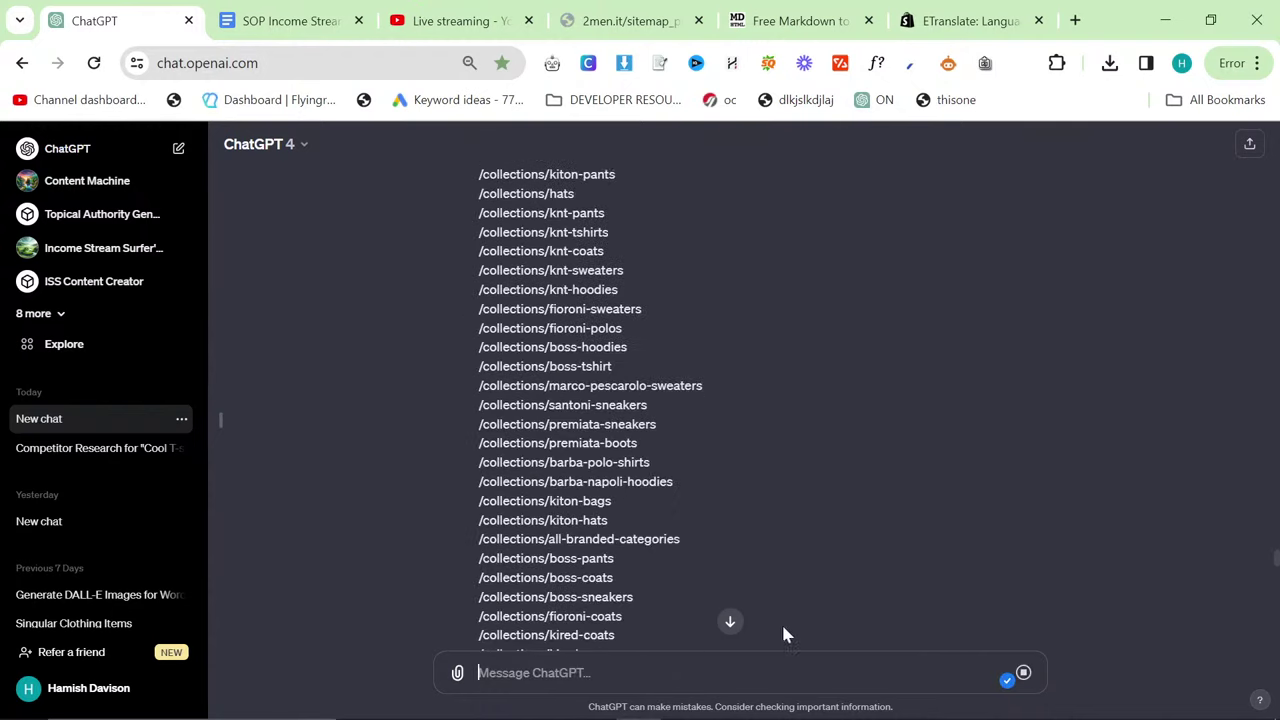
scroll(783, 630, down, 20)
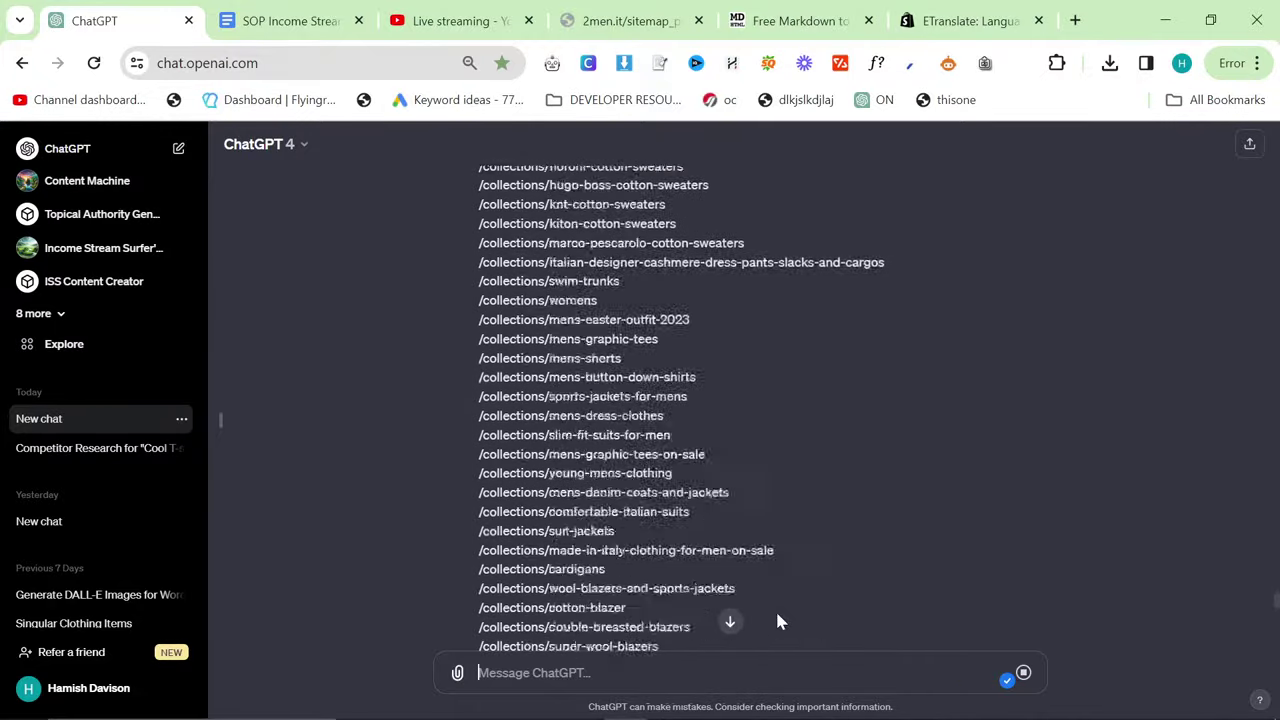
scroll(780, 620, down, 20)
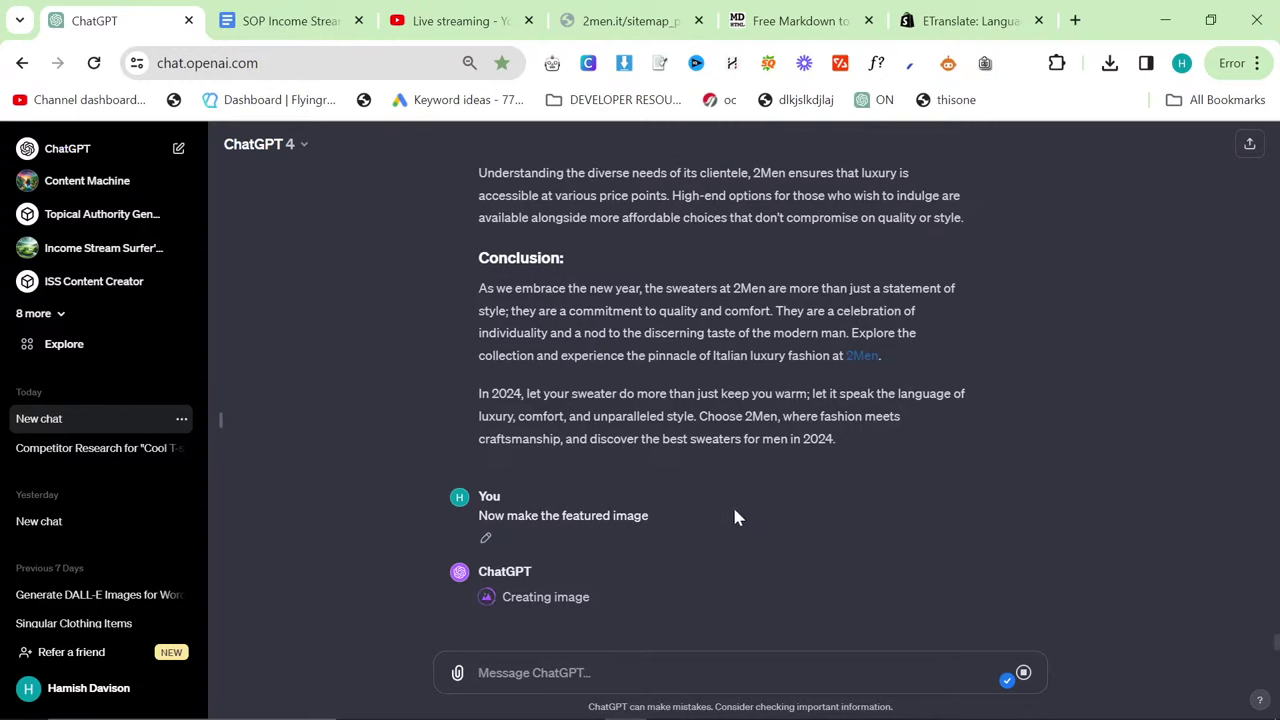
key(alt+Tab)
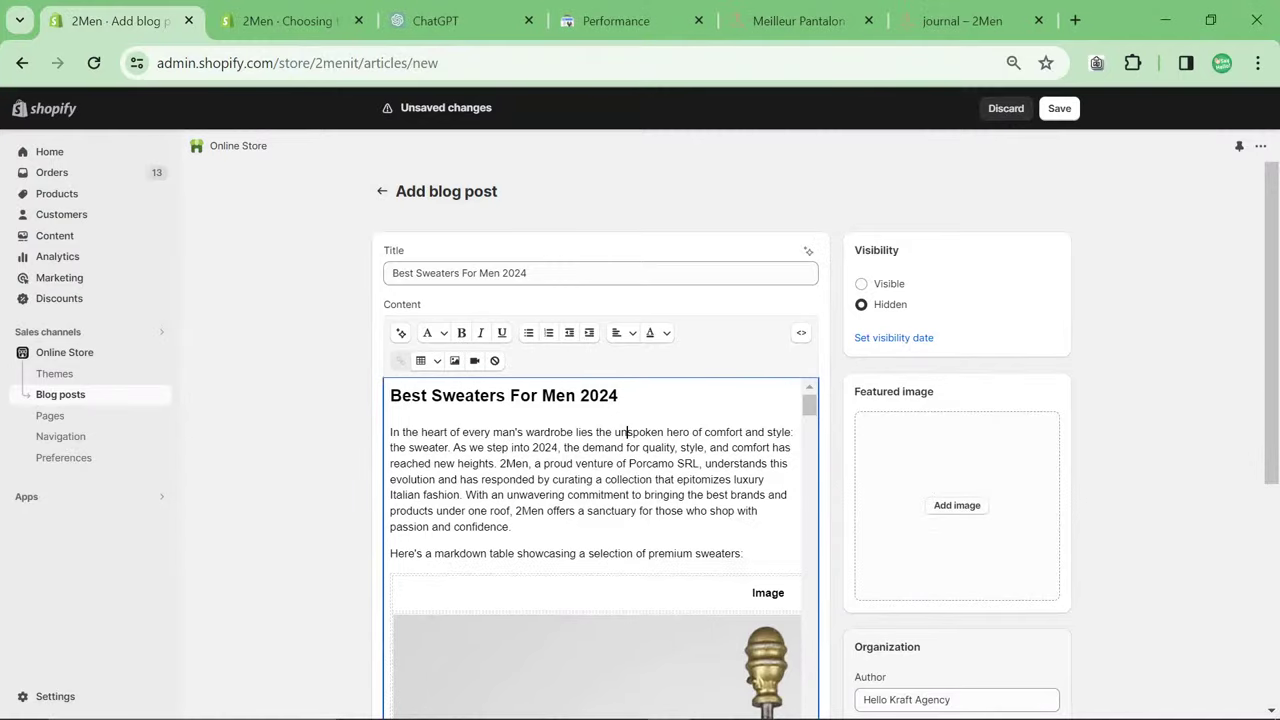
key(alt+Tab)
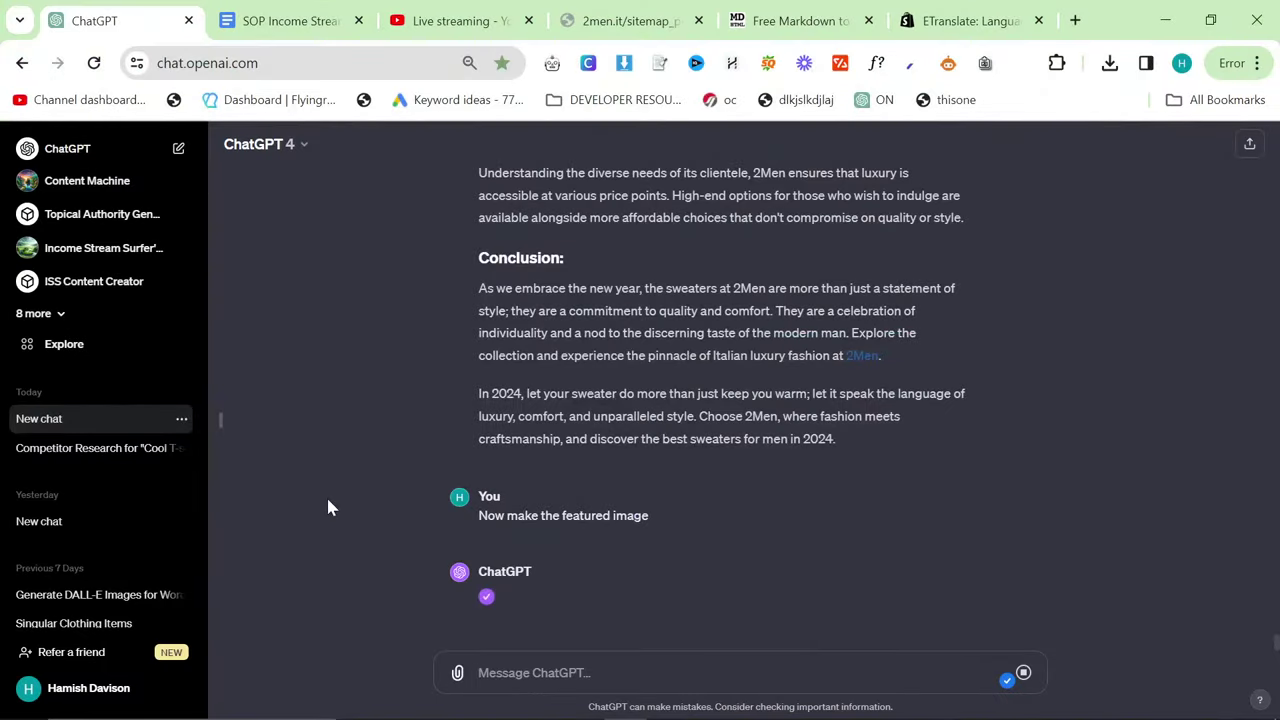
key(alt+Tab)
key(alt+Tab)
key(alt+Tab)
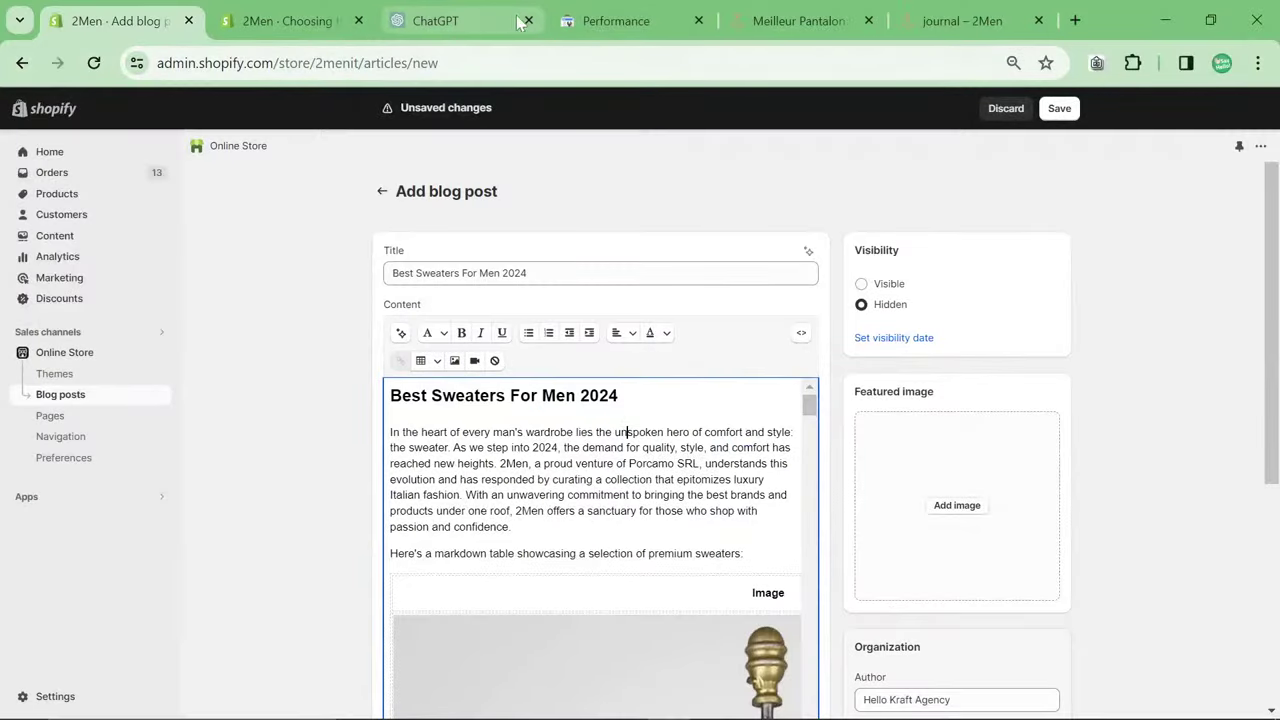
Show Search Console search results without the query filter over the last 16 months
click(616, 20)
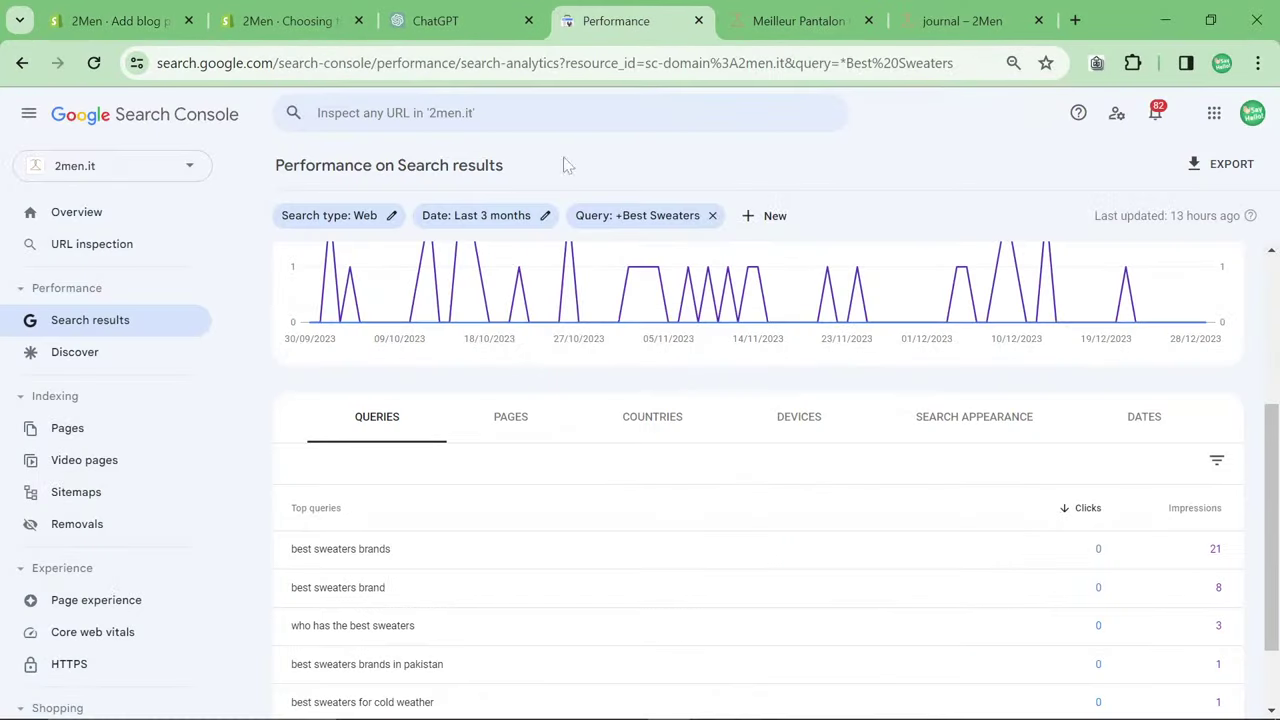
click(104, 319)
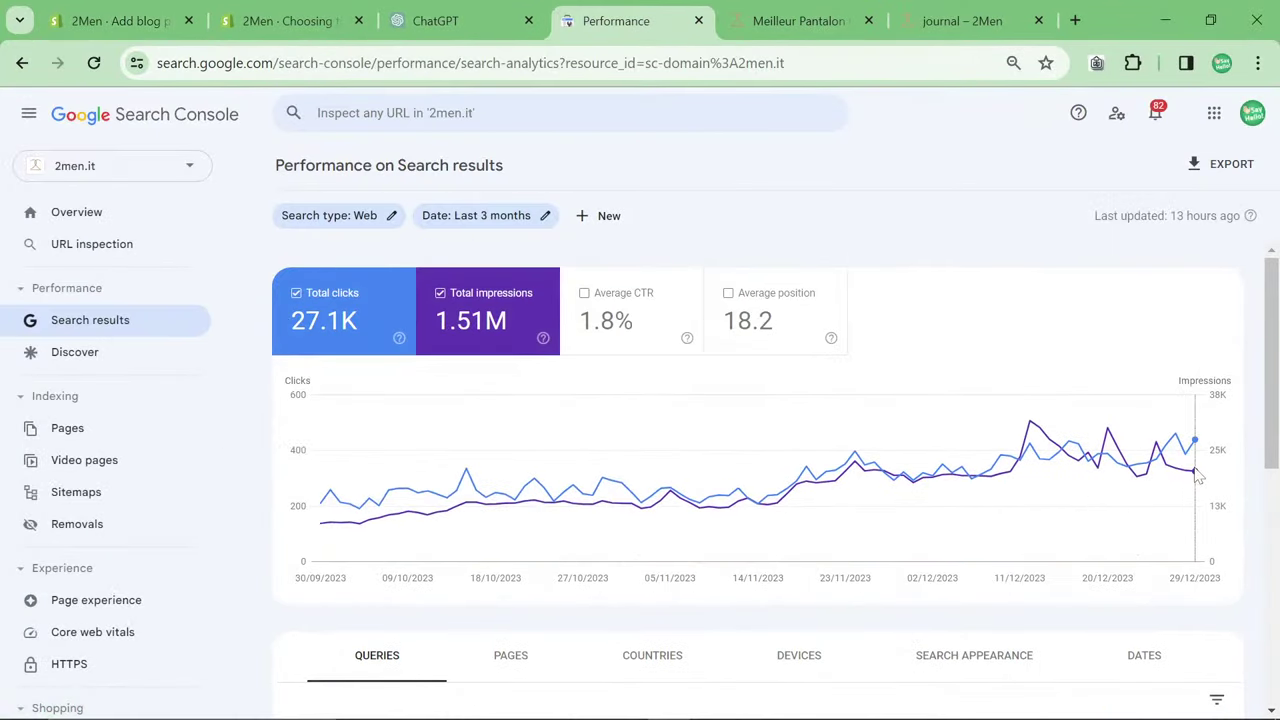
mouse_move(1198, 478)
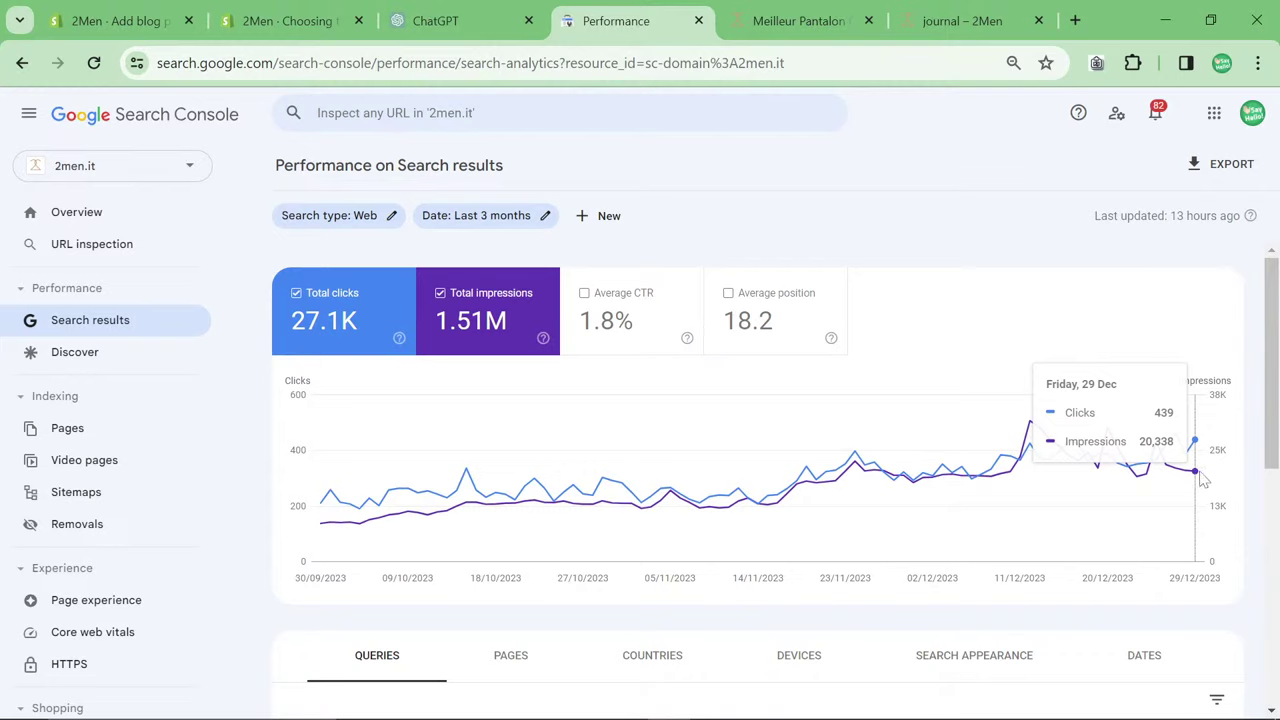
click(490, 215)
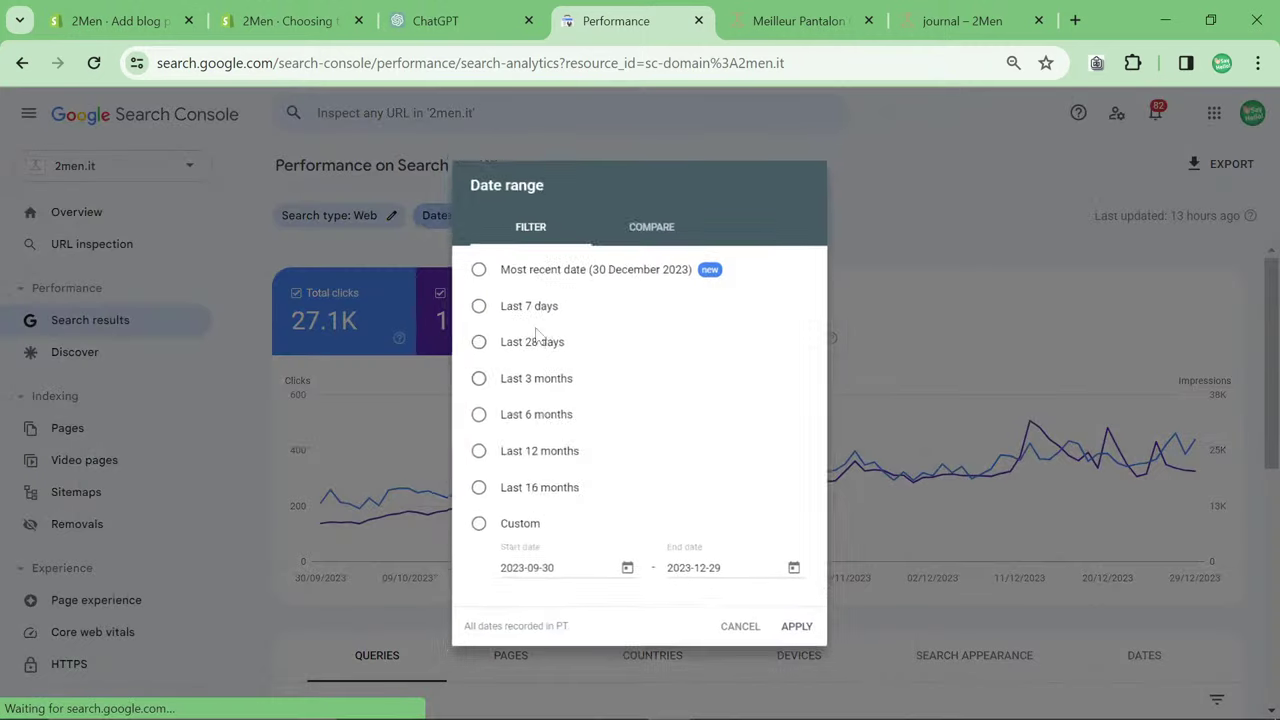
click(534, 491)
click(805, 640)
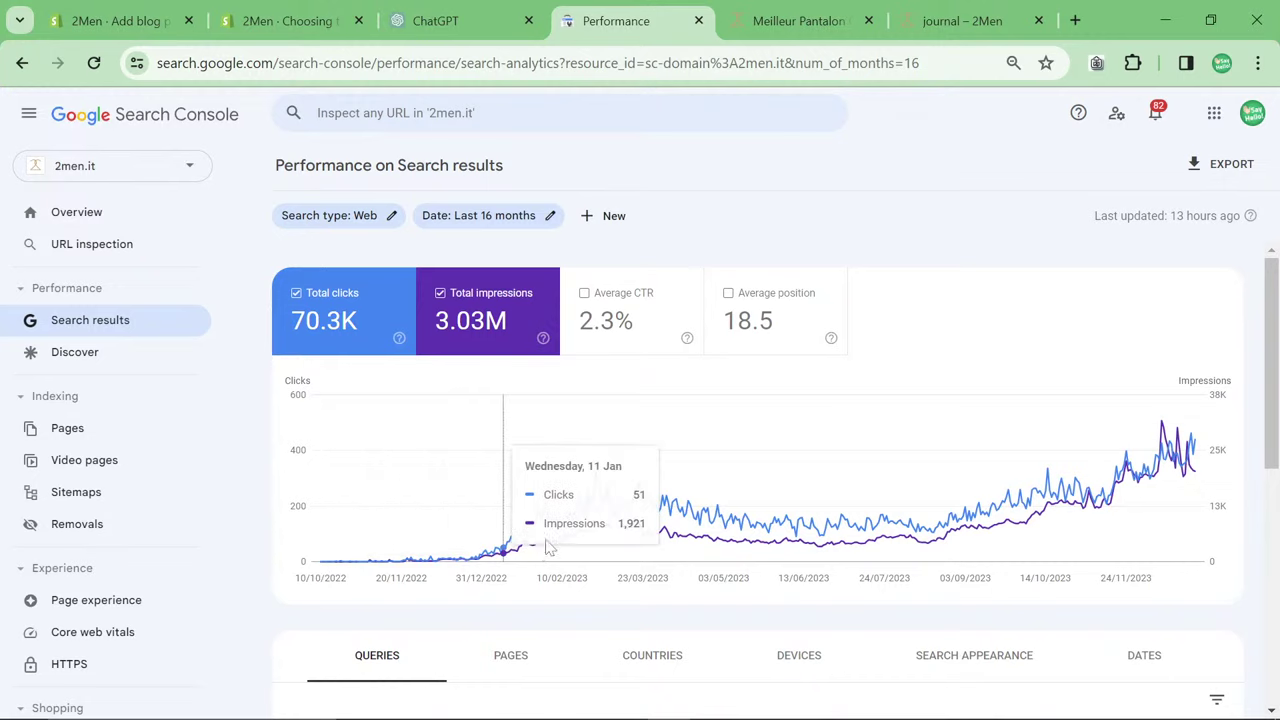
Check the page indexing report, then view search results for the last 12 months
click(62, 428)
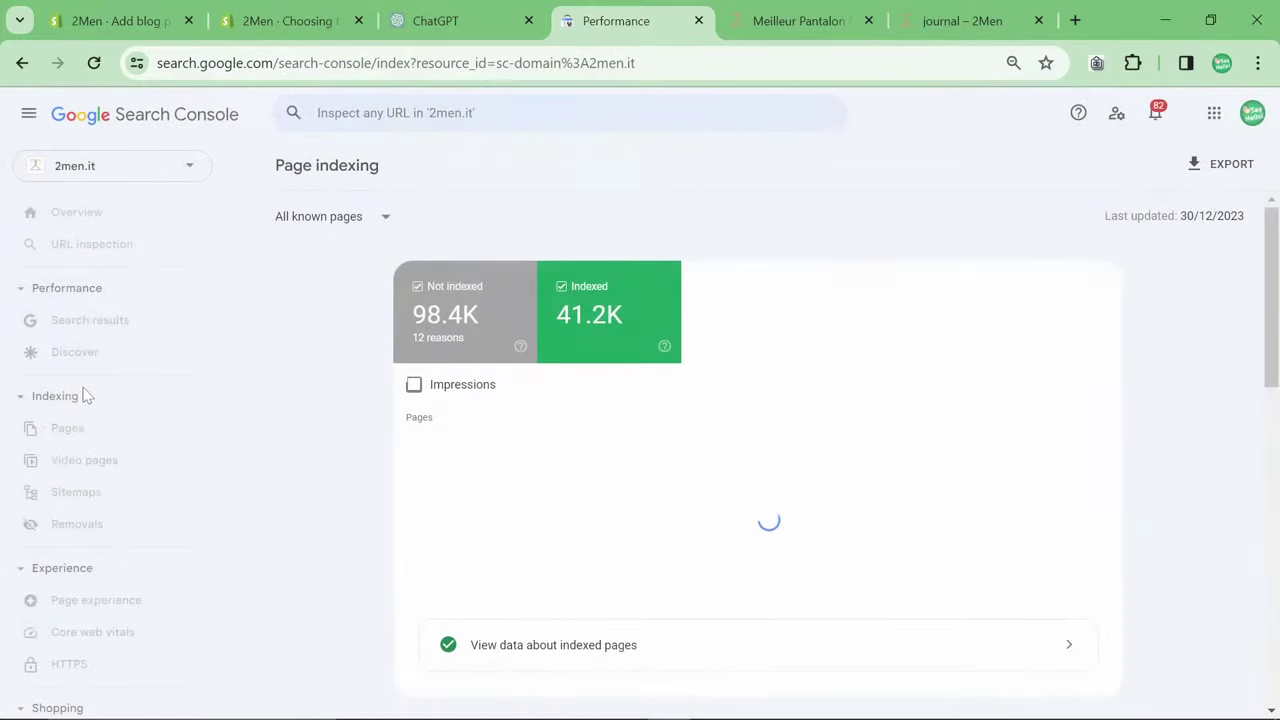
click(118, 322)
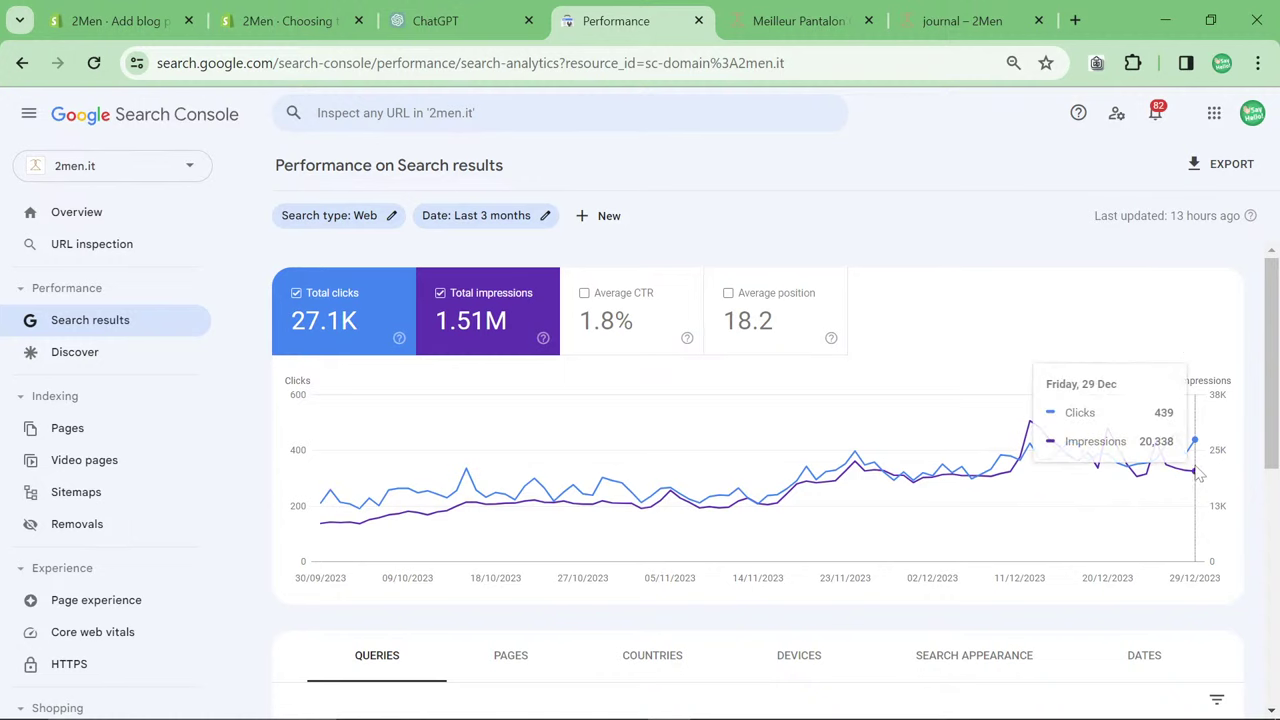
click(510, 220)
click(518, 455)
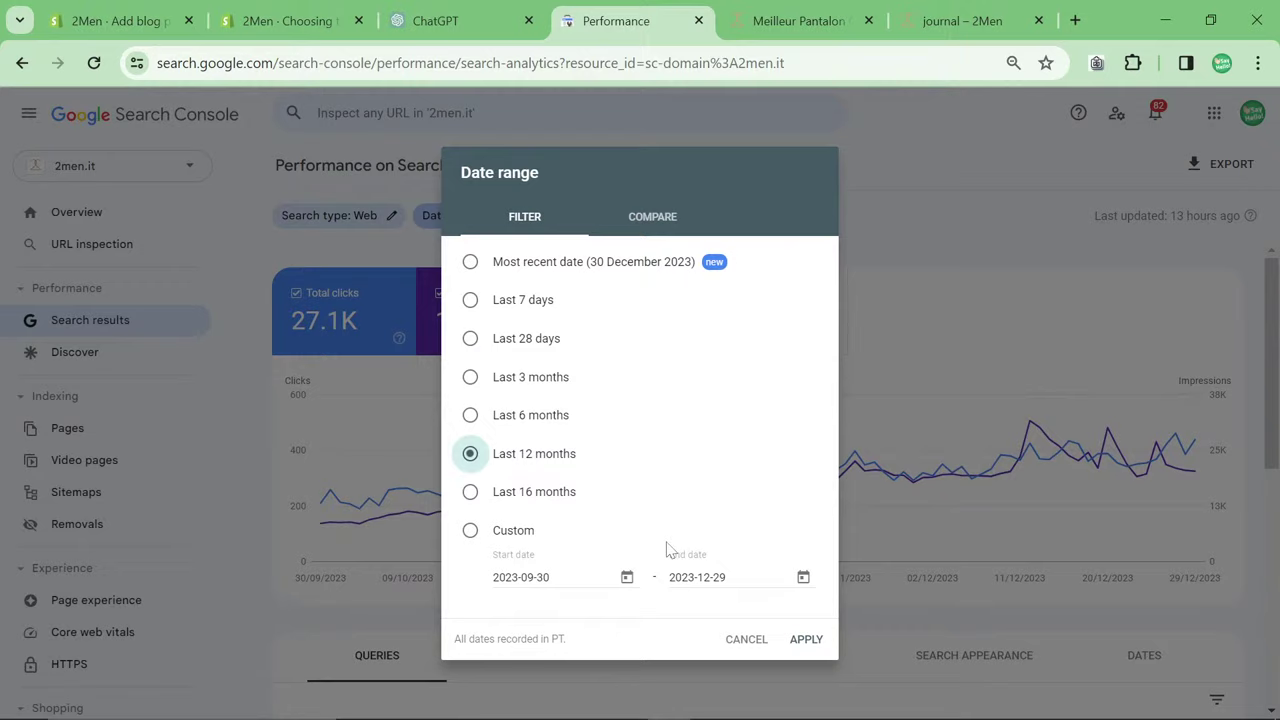
click(808, 645)
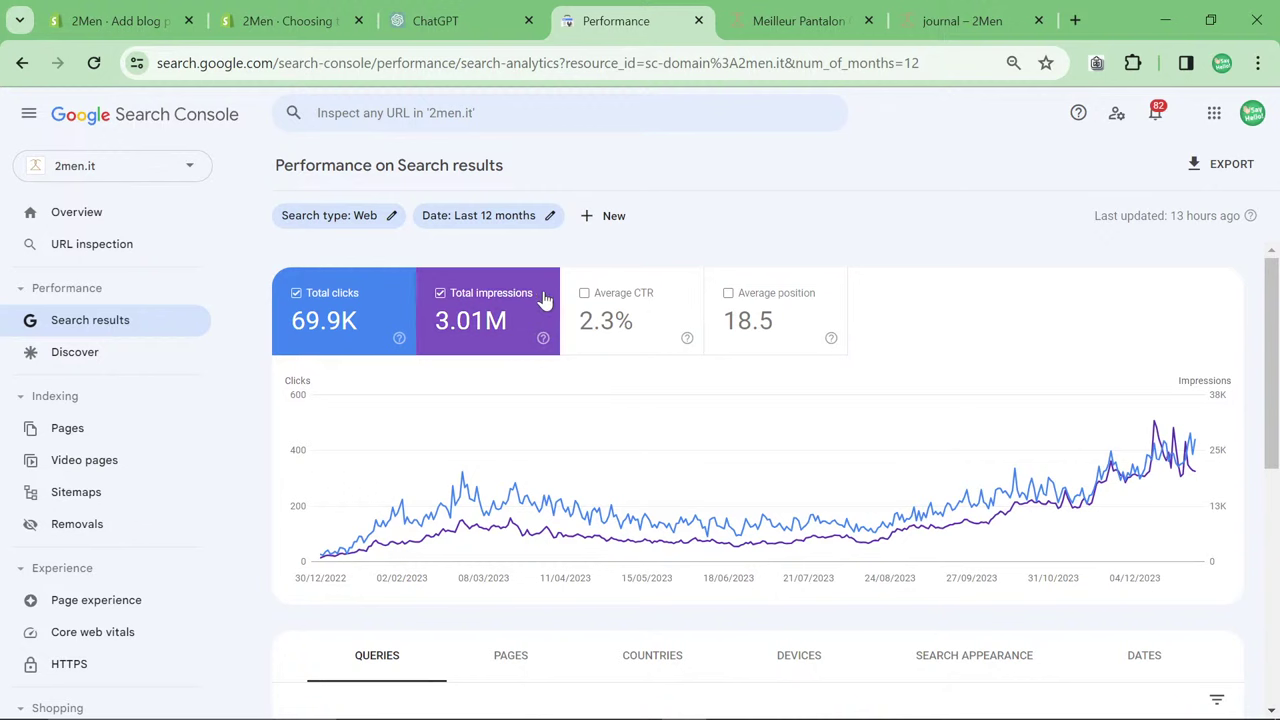
key(alt+Tab)
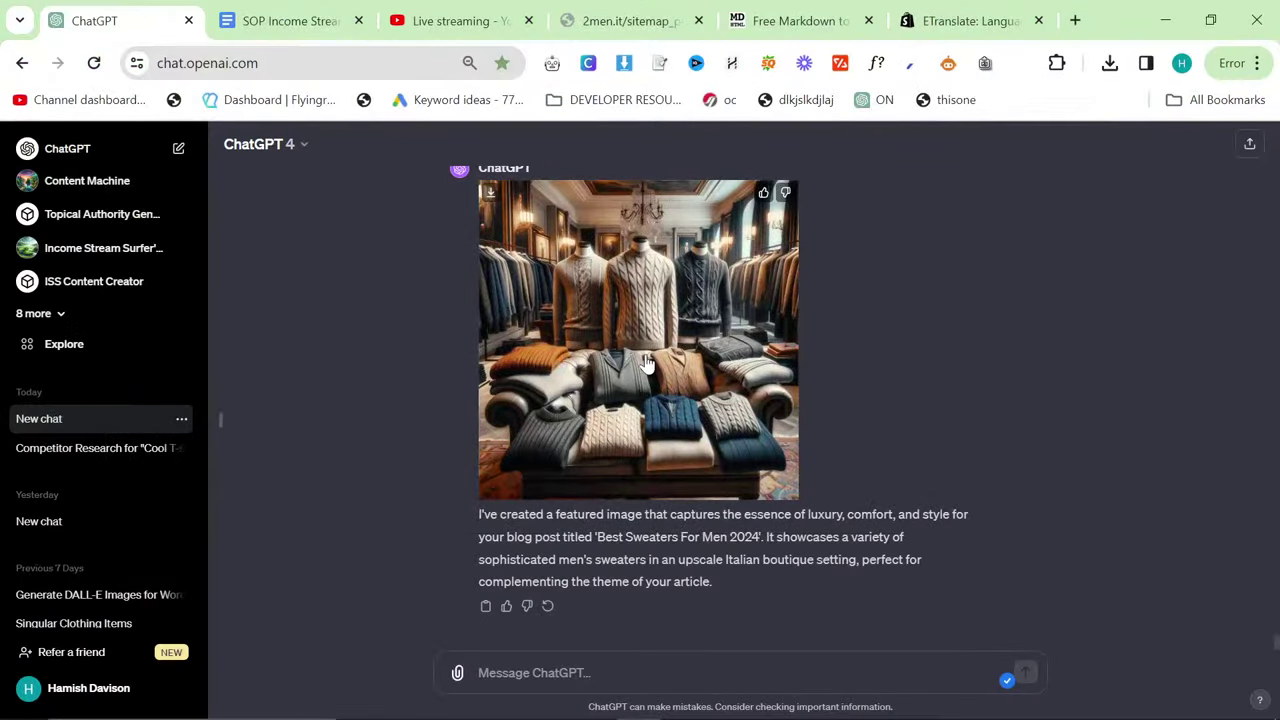
Open the Shopify blog posts list in a new tab and scroll through the existing posts
click(640, 356)
key(alt+Tab)
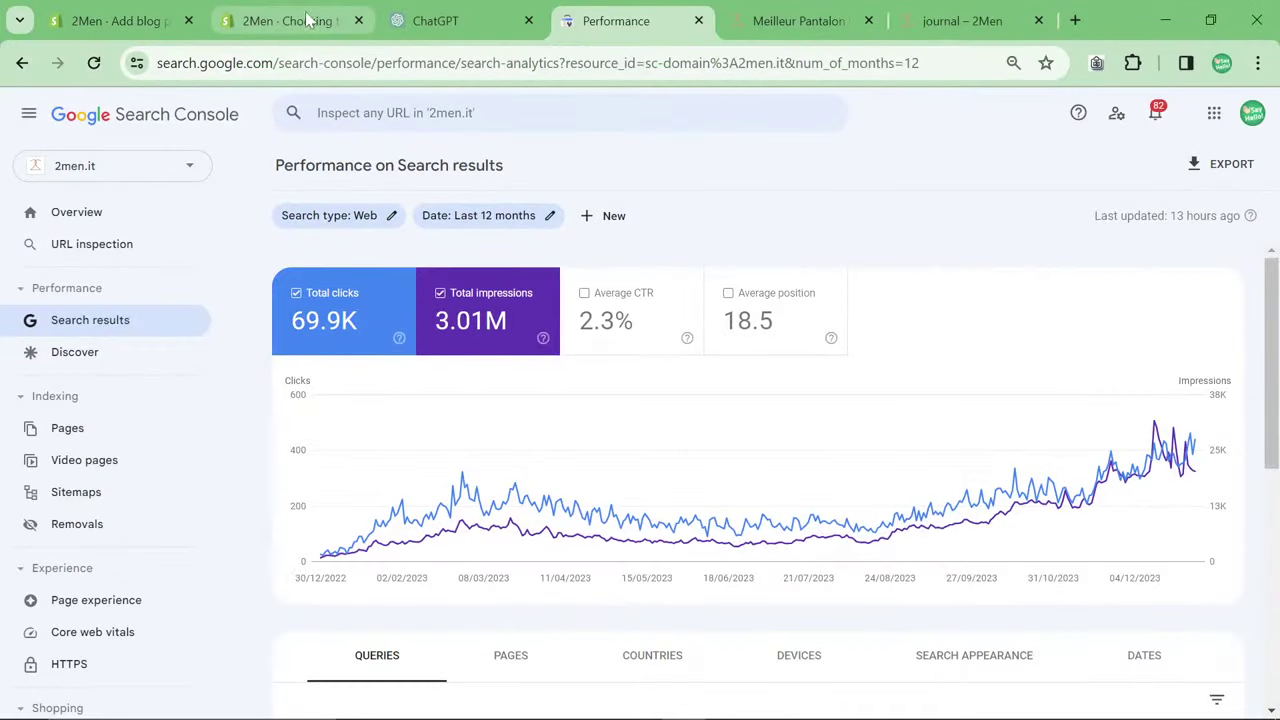
click(140, 21)
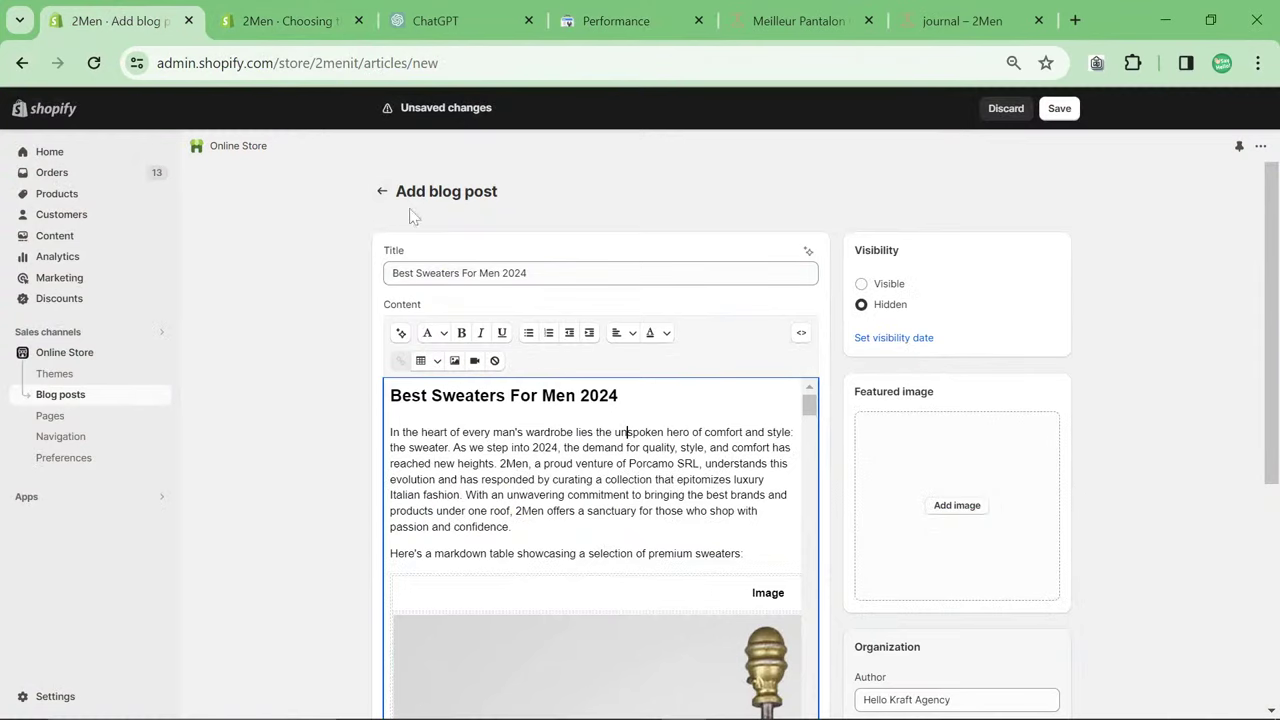
middle_click(382, 191)
key(ctrl+Tab)
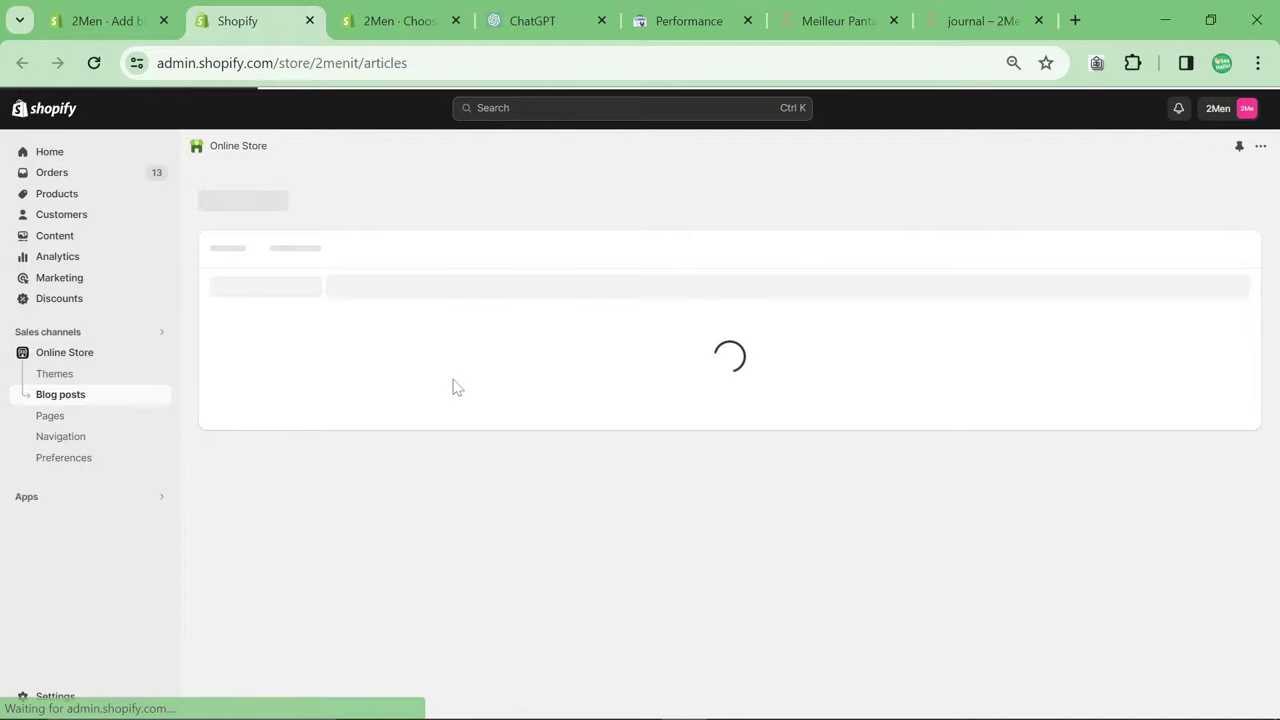
scroll(453, 386, down, 4)
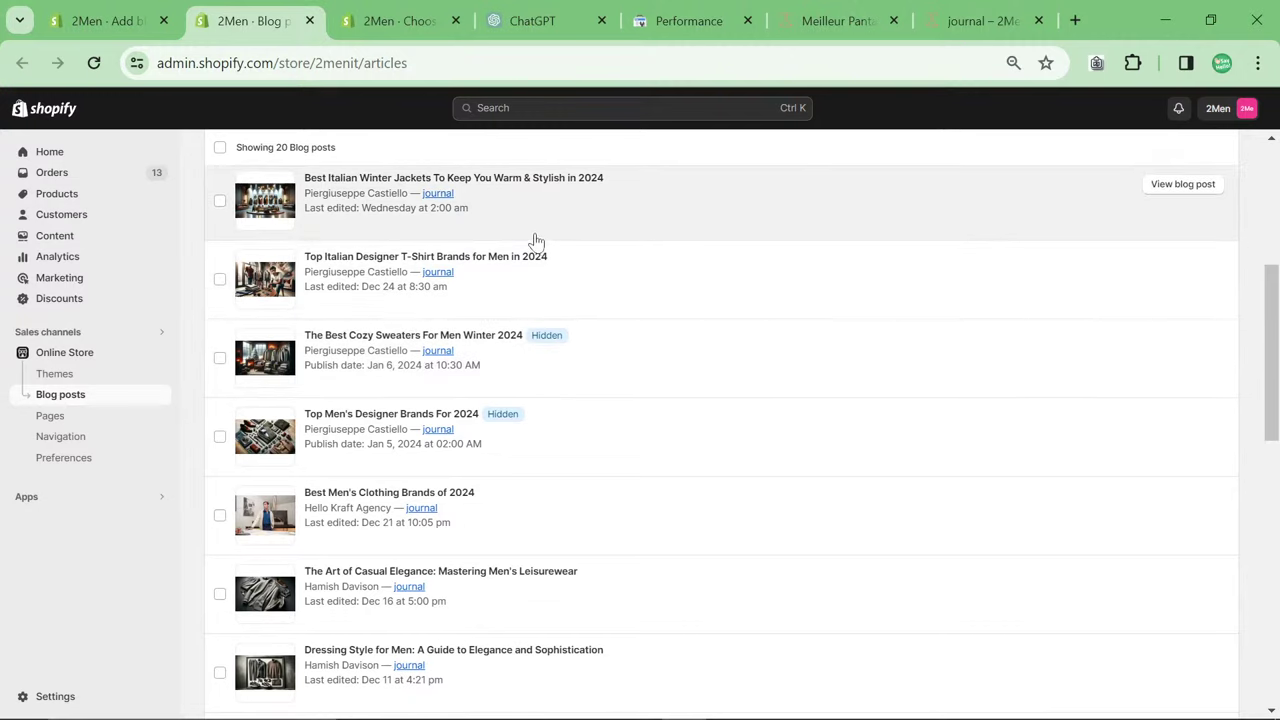
scroll(594, 398, up, 1)
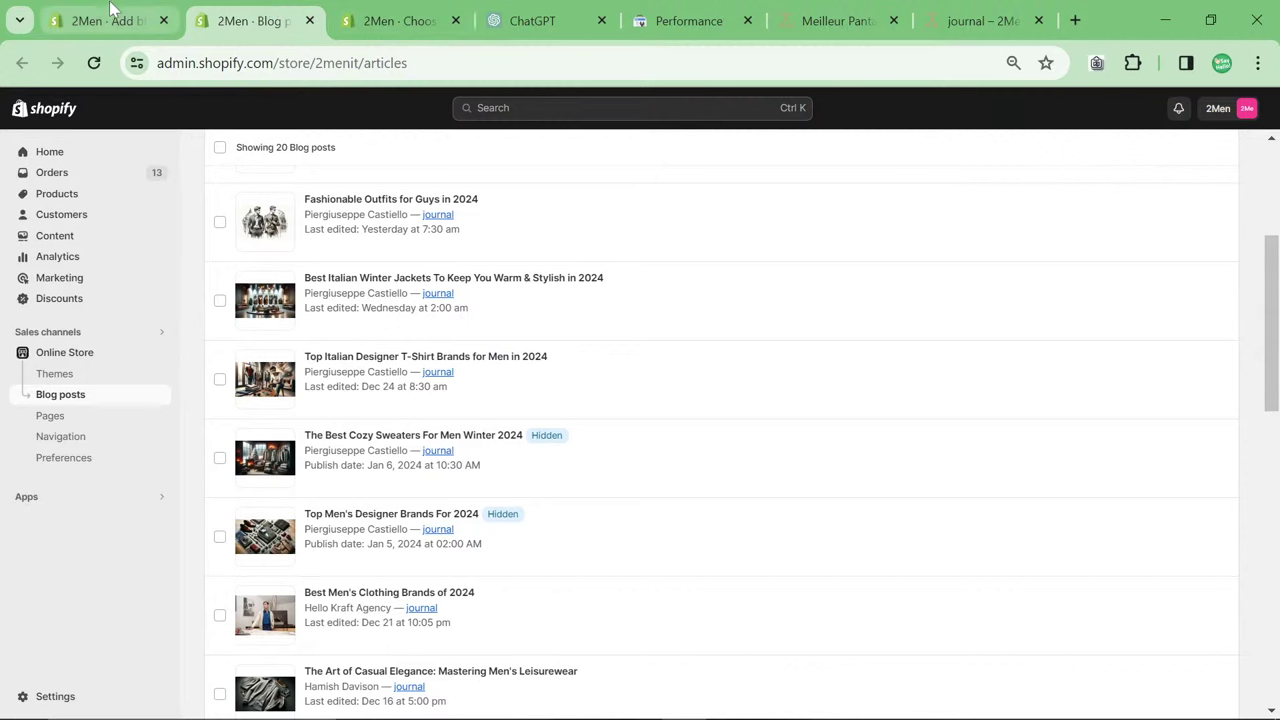
Download ChatGPT's generated boutique sweater image
click(110, 20)
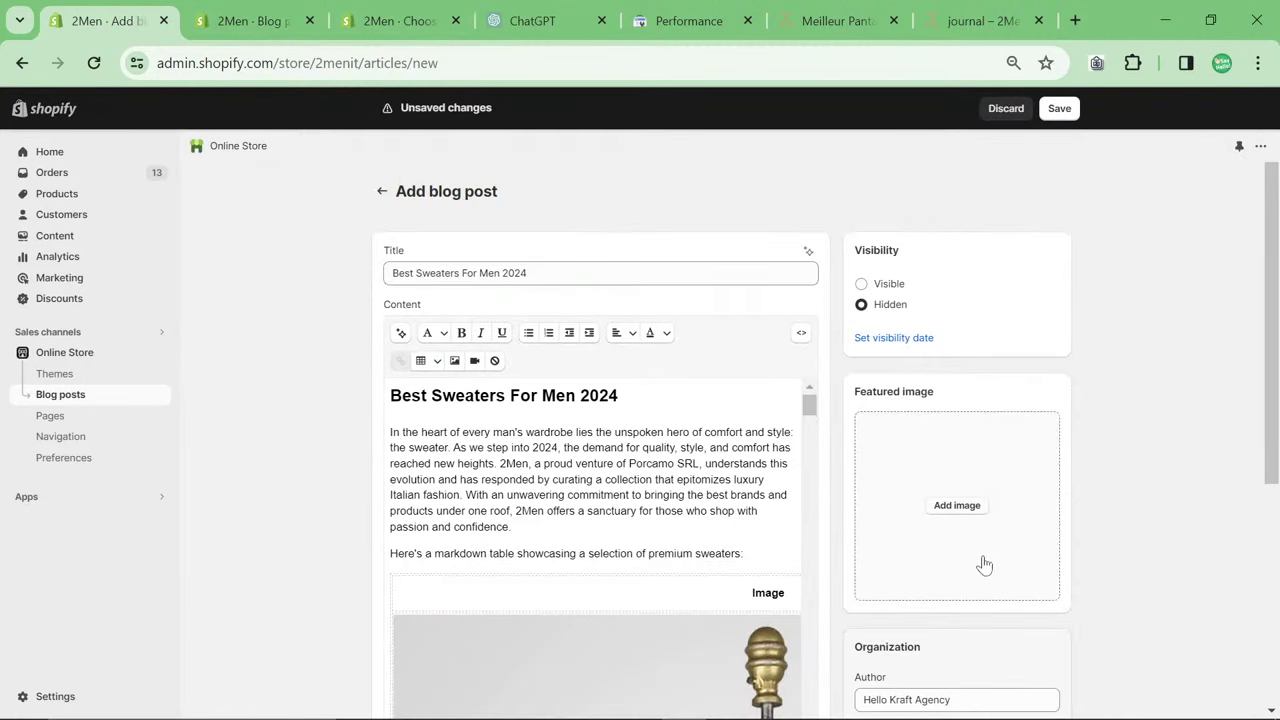
key(alt+Tab)
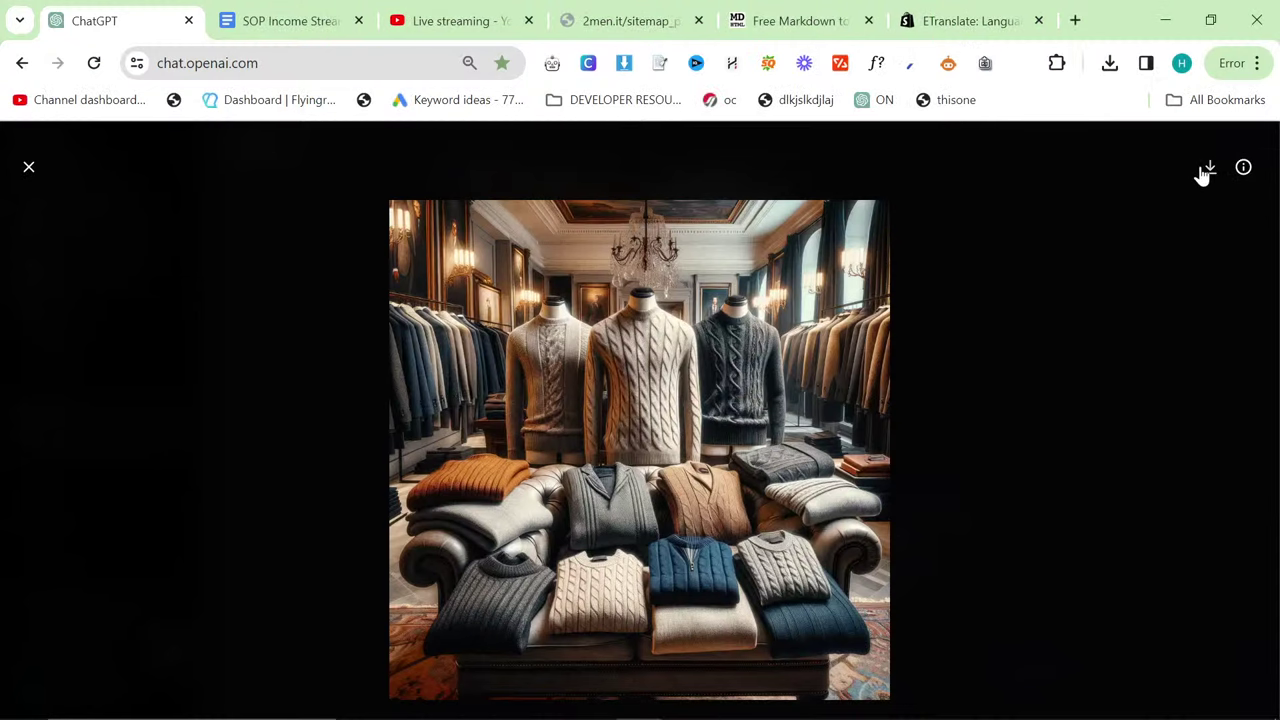
click(1209, 167)
Rename the downloaded DALL-E sweater PNG in Downloads to 'best sweaters for men 2024'
right_click(1005, 138)
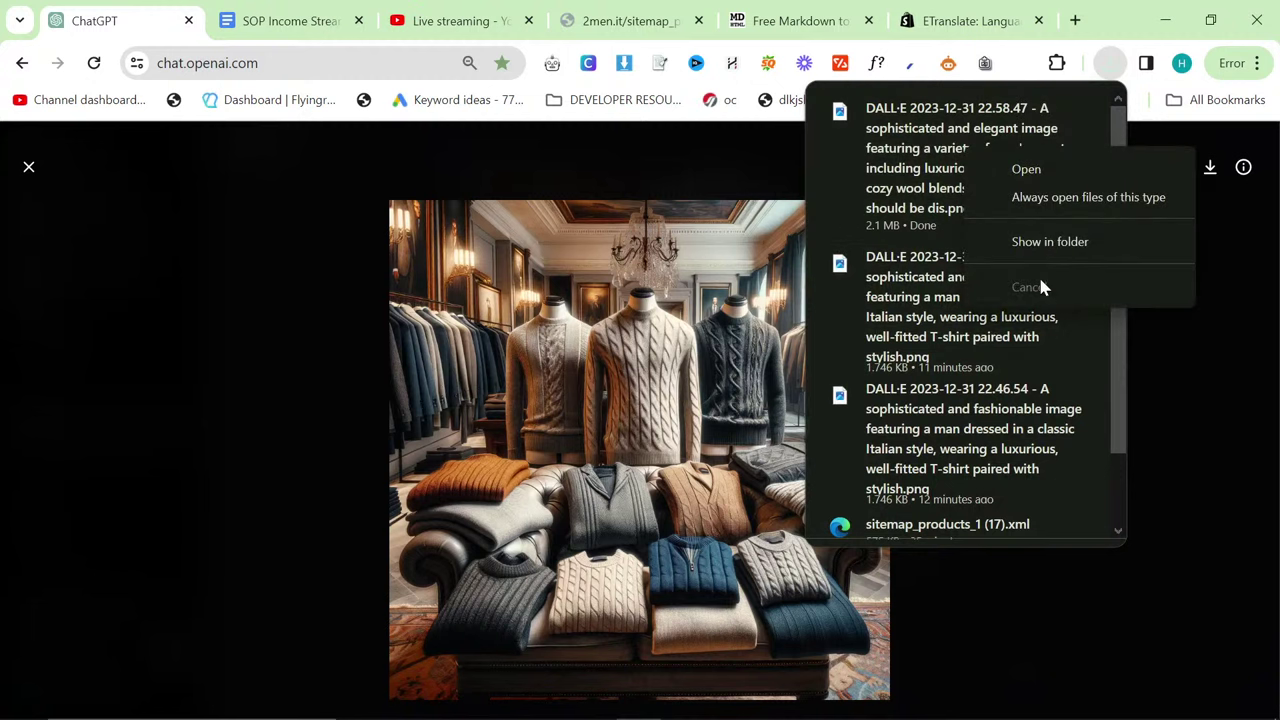
click(1051, 243)
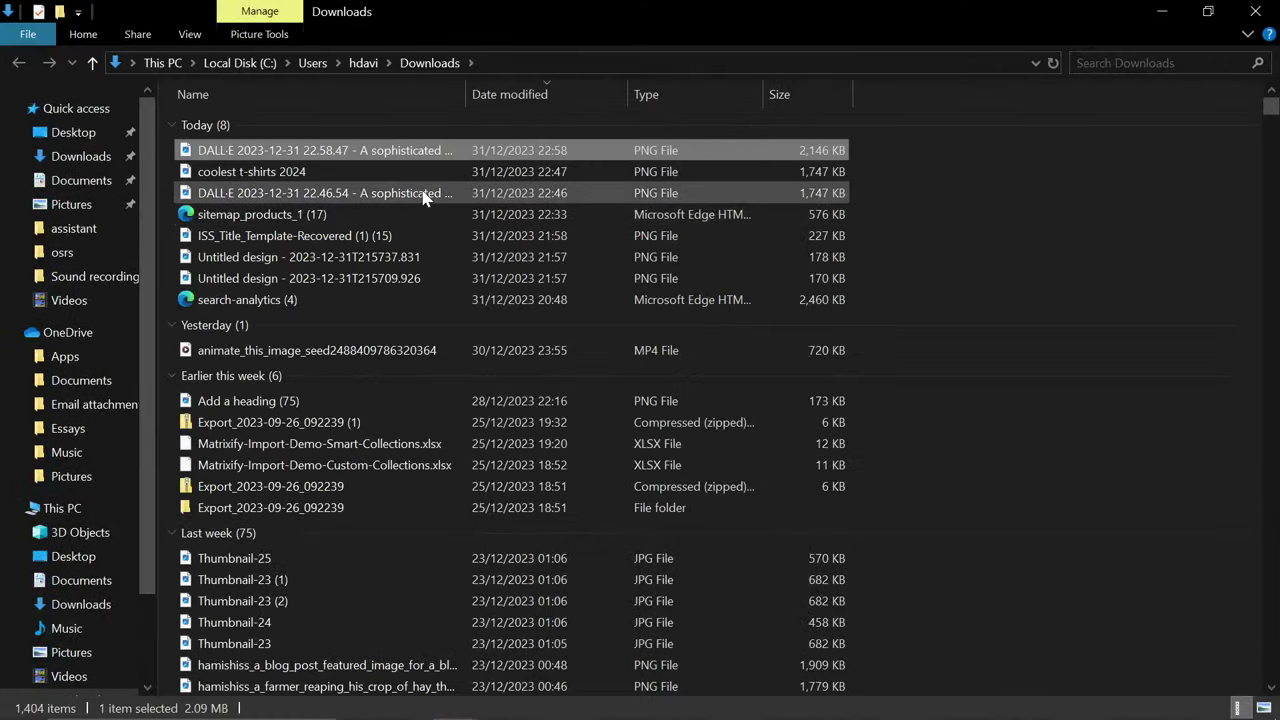
right_click(324, 155)
click(378, 652)
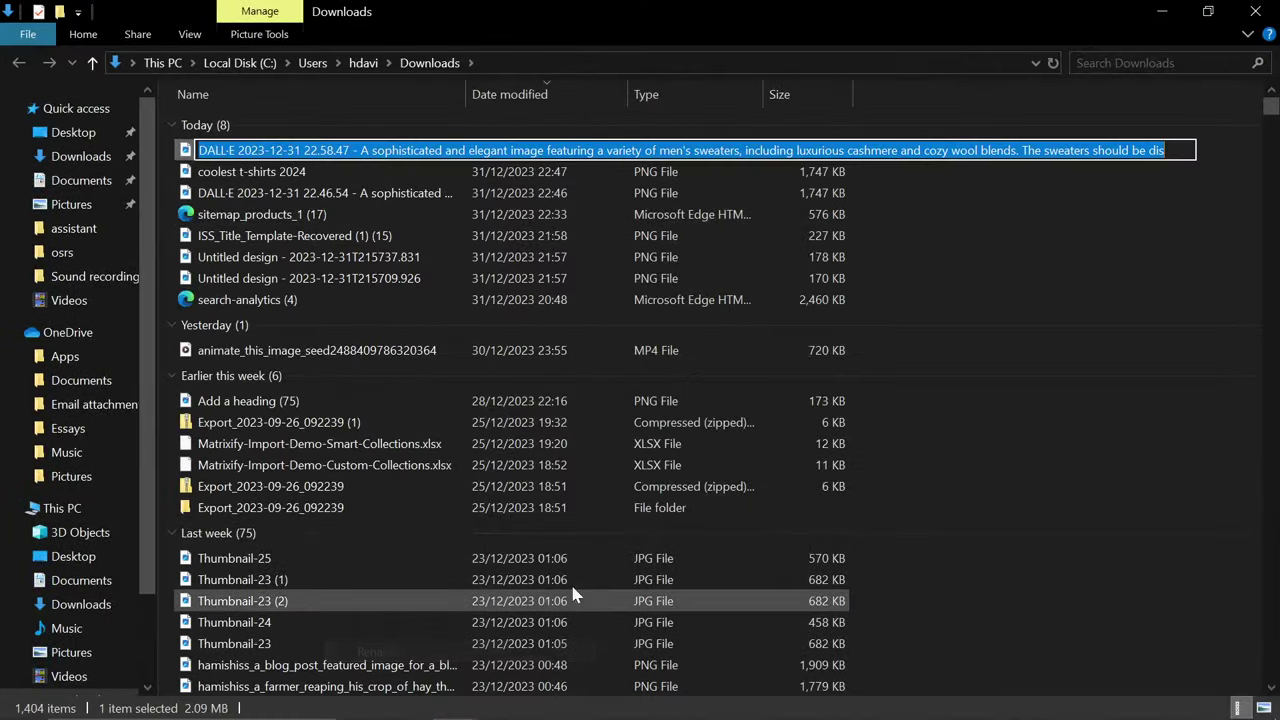
text(best sw)
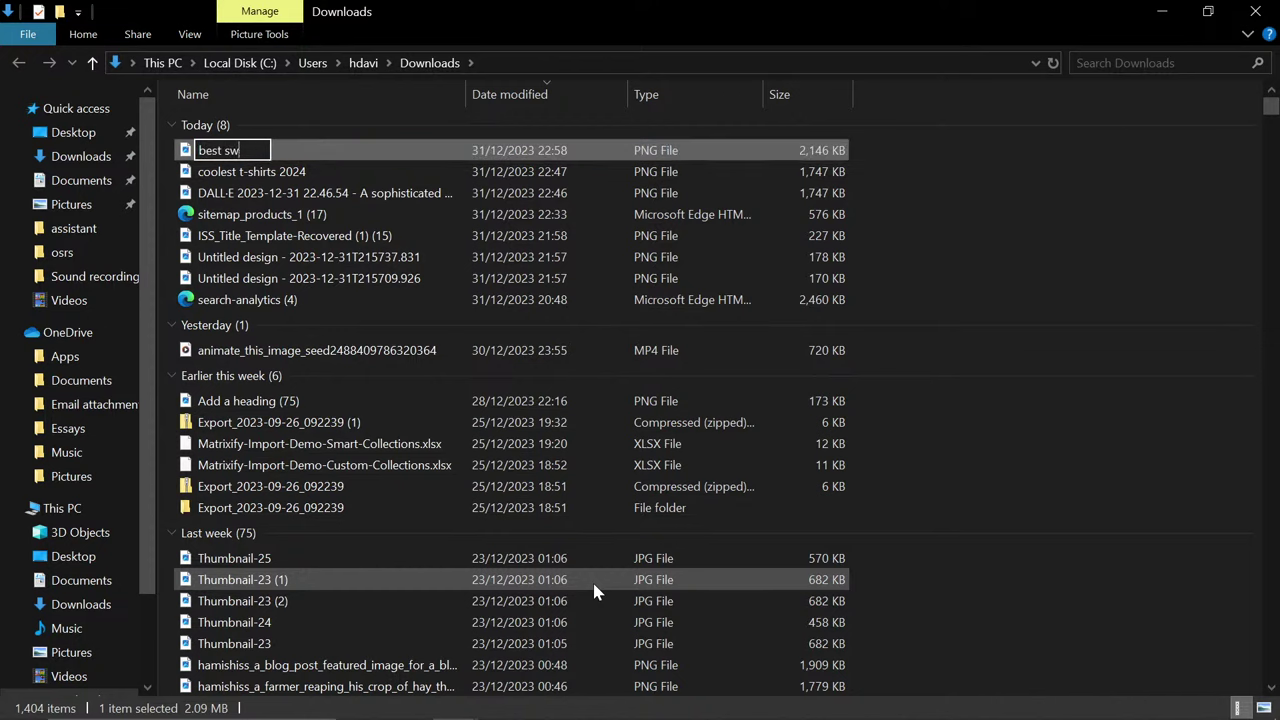
text(eaters for men 2024)
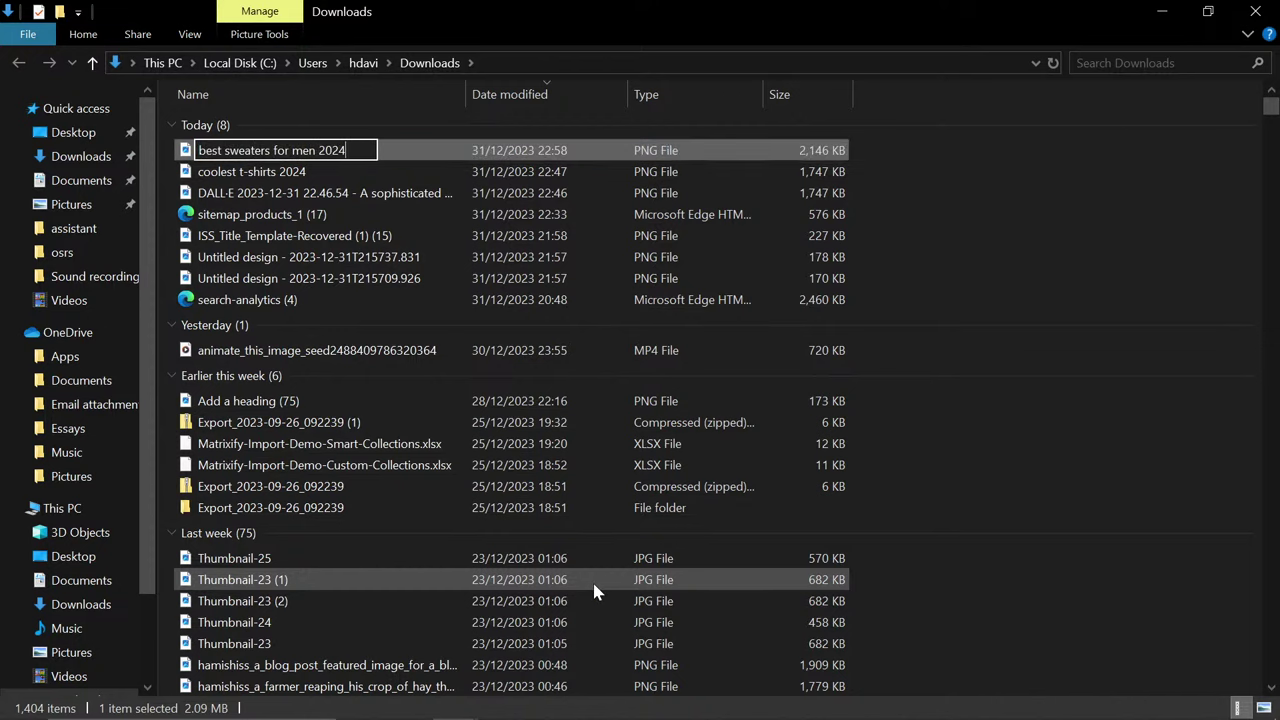
key(Return)
key(alt+Tab)
key(alt+Tab)
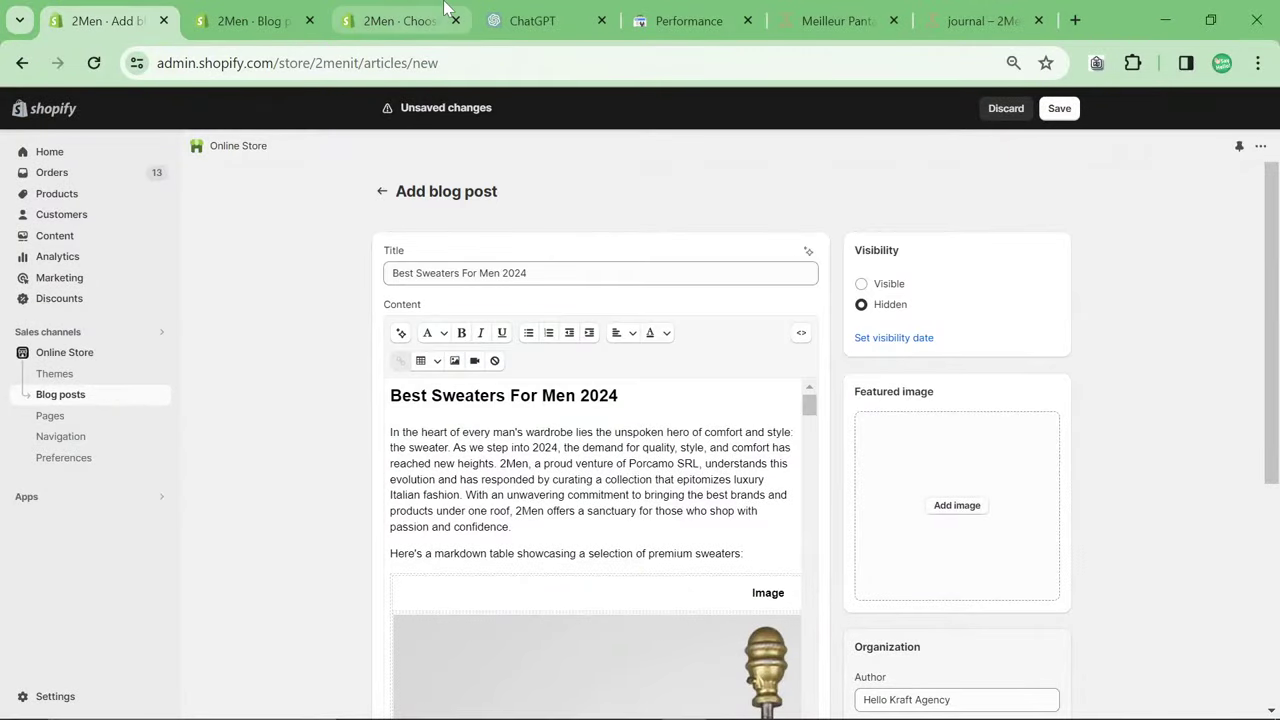
Review the 12-month clicks and impressions chart, leaving the date range unchanged
click(689, 20)
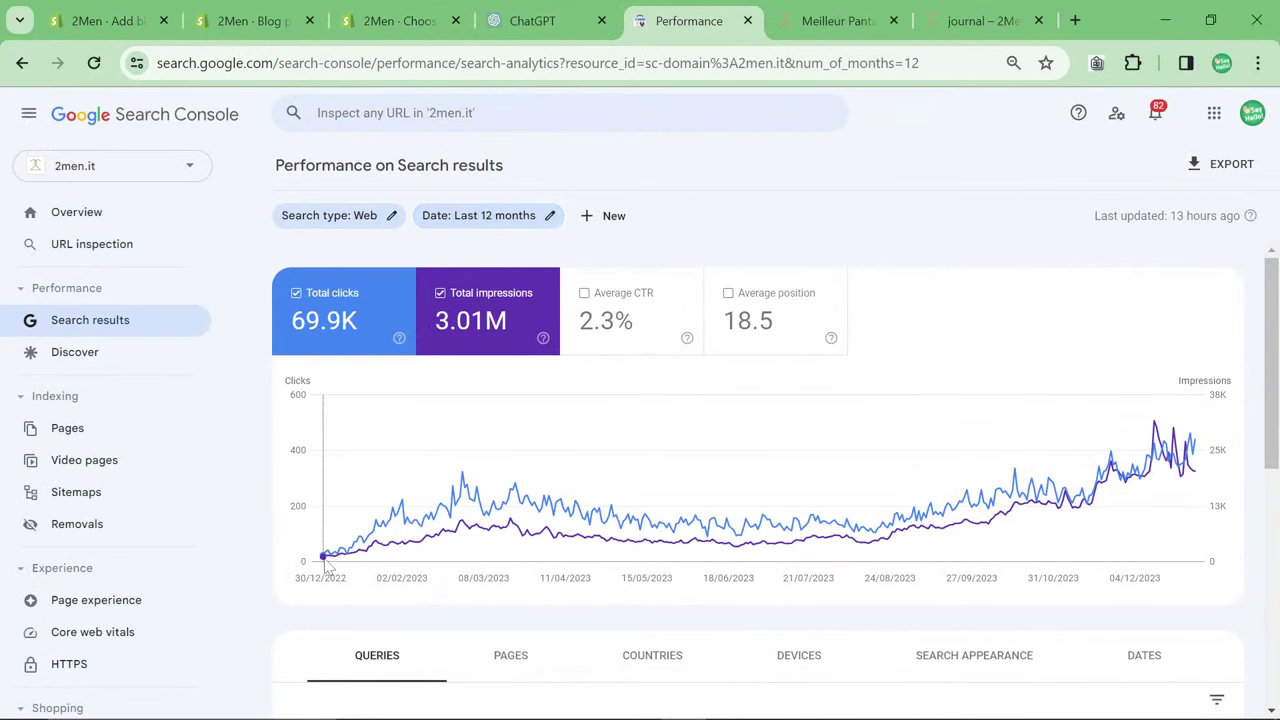
mouse_move(320, 567)
click(490, 215)
click(975, 348)
Return to the Shopify 'Best Sweaters For Men 2024' draft
key(alt+Tab)
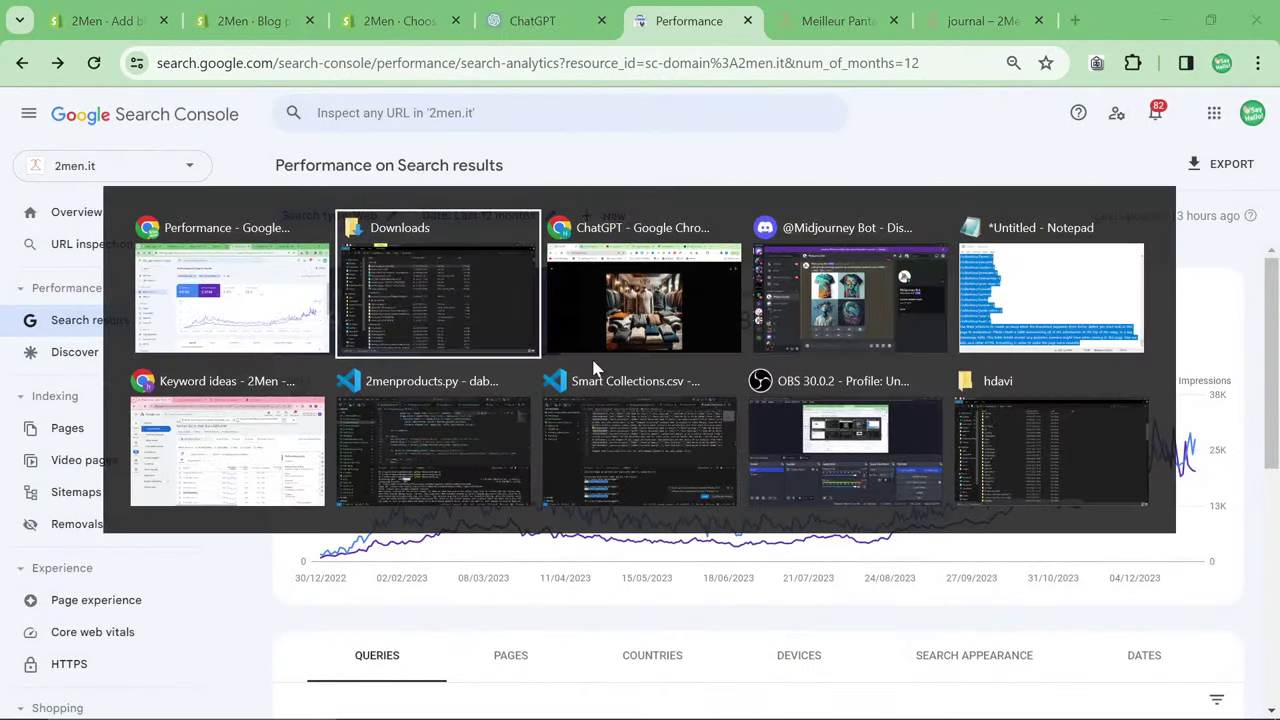
key(Escape)
key(alt+Tab)
key(alt+Tab)
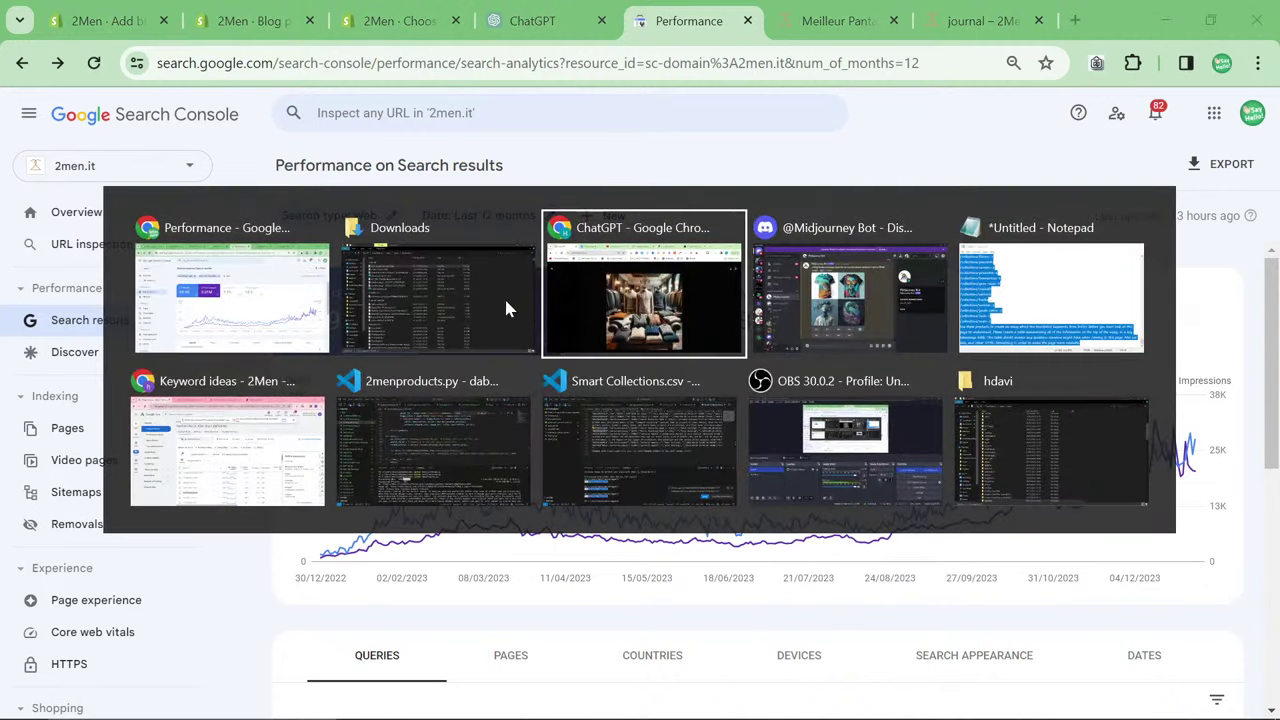
key(alt+Tab)
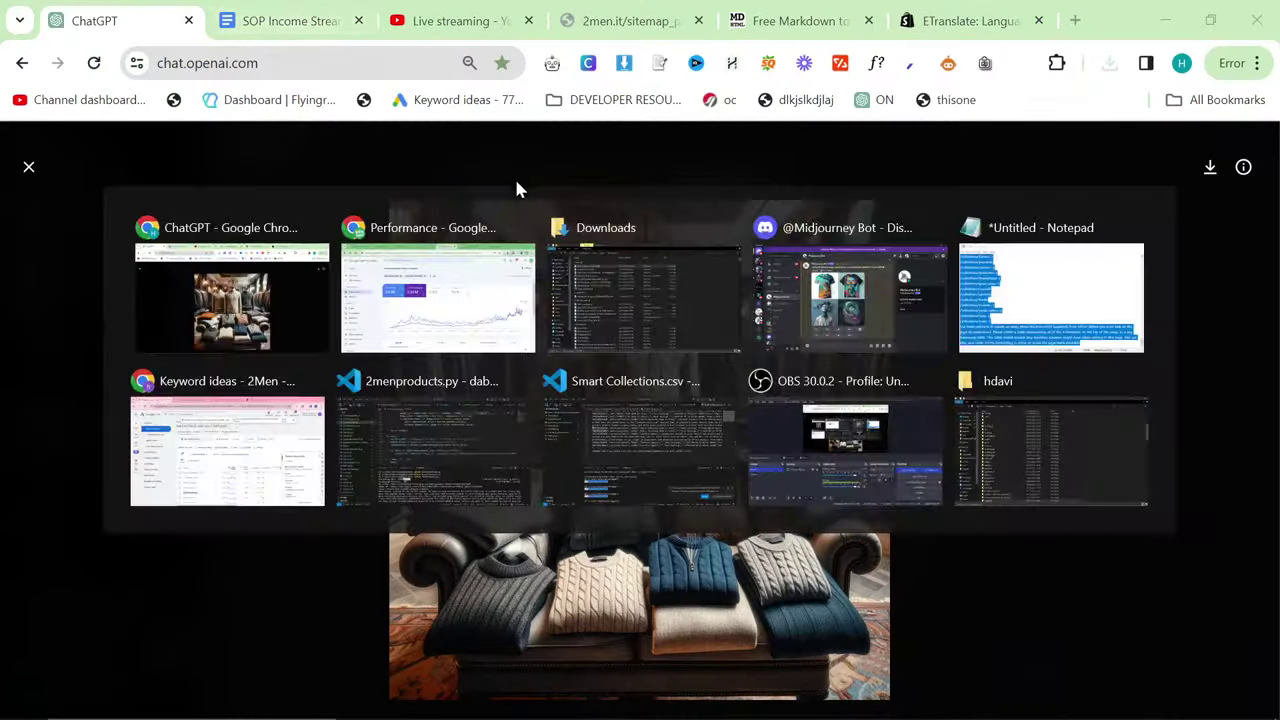
click(142, 26)
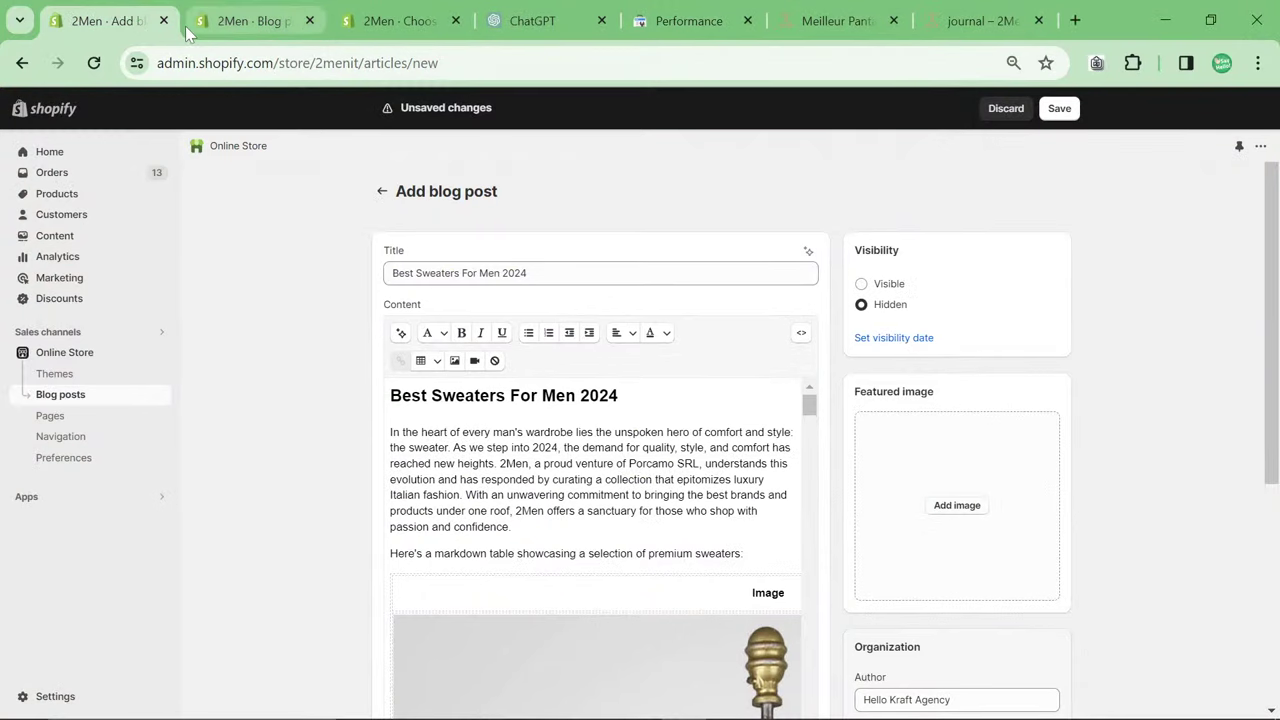
Upload 'best sweaters for men 2024' as the post's featured image
click(946, 529)
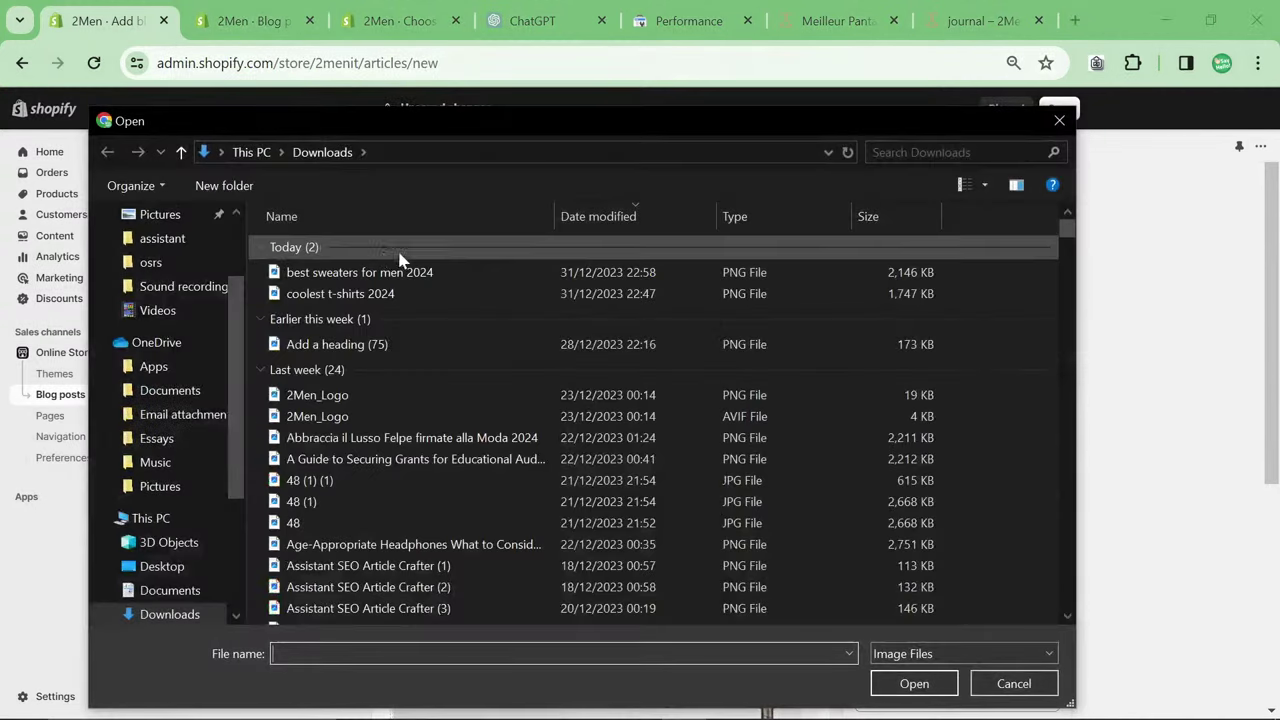
double_click(345, 273)
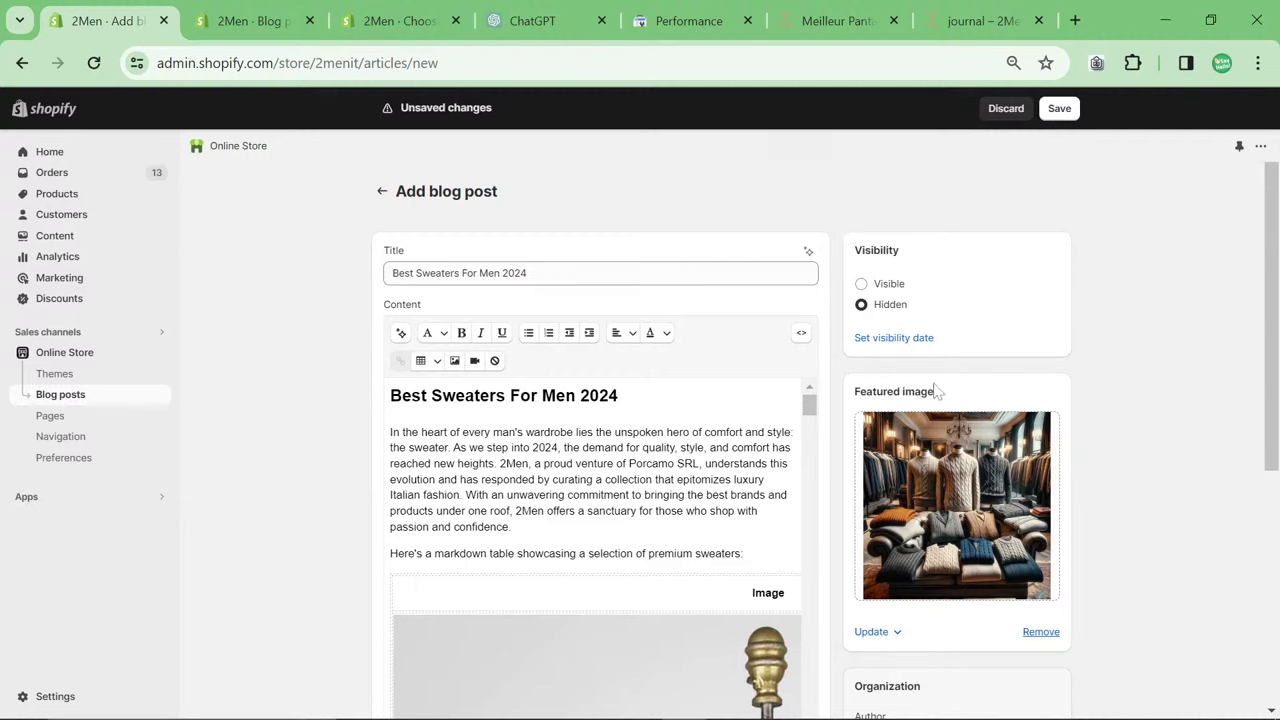
scroll(906, 386, down, 5)
scroll(906, 485, up, 3)
scroll(908, 484, down, 4)
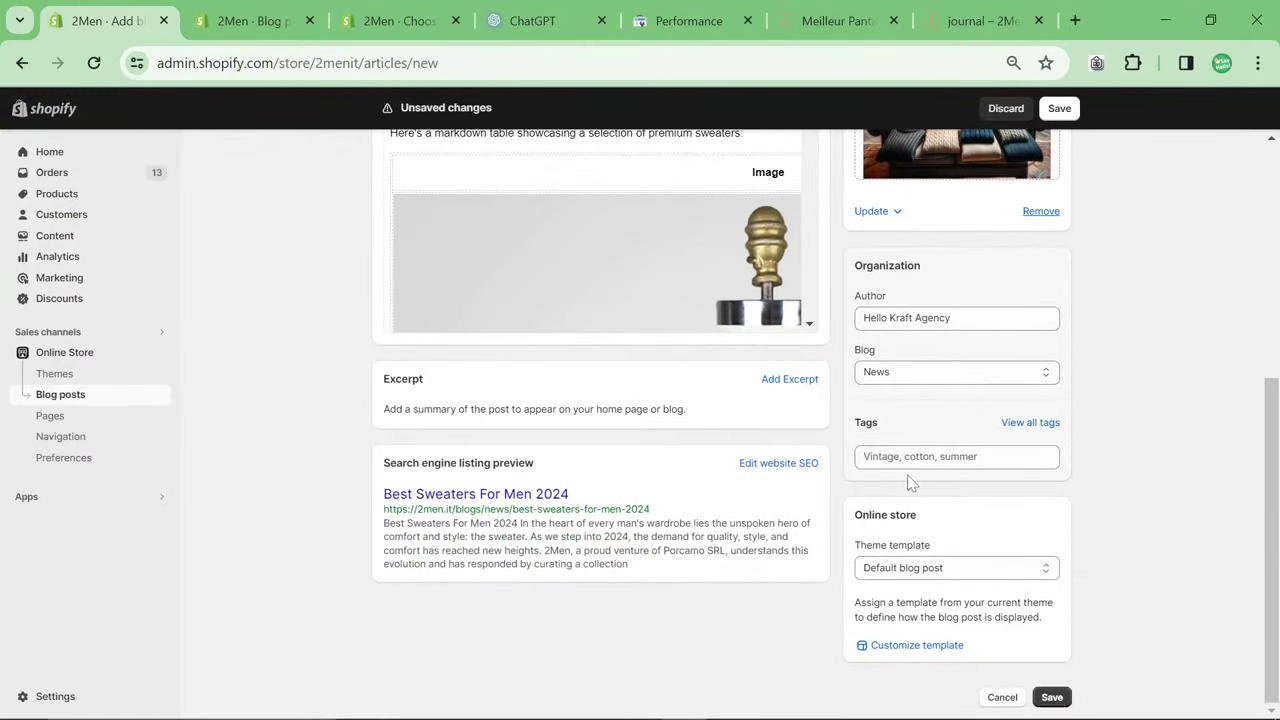
File the post under the journal blog and replace the agency author with the individual author's name
click(935, 373)
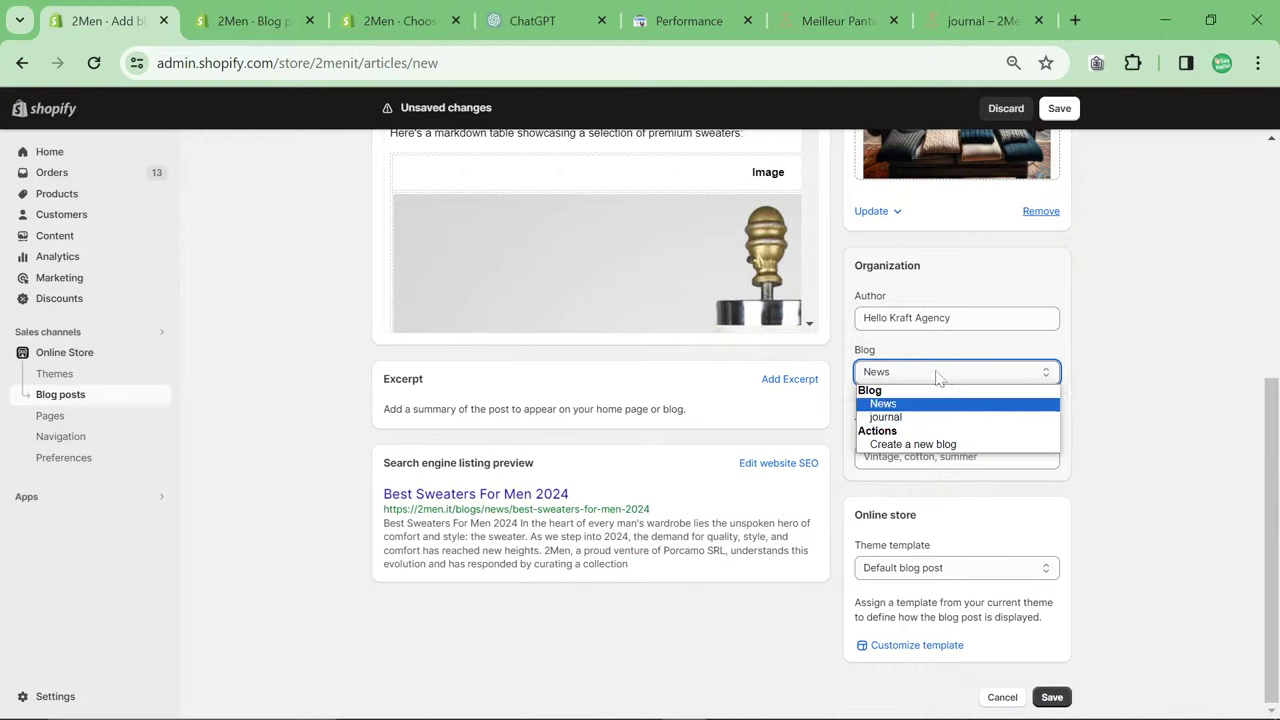
click(915, 414)
click(951, 317)
key(ctrl+a)
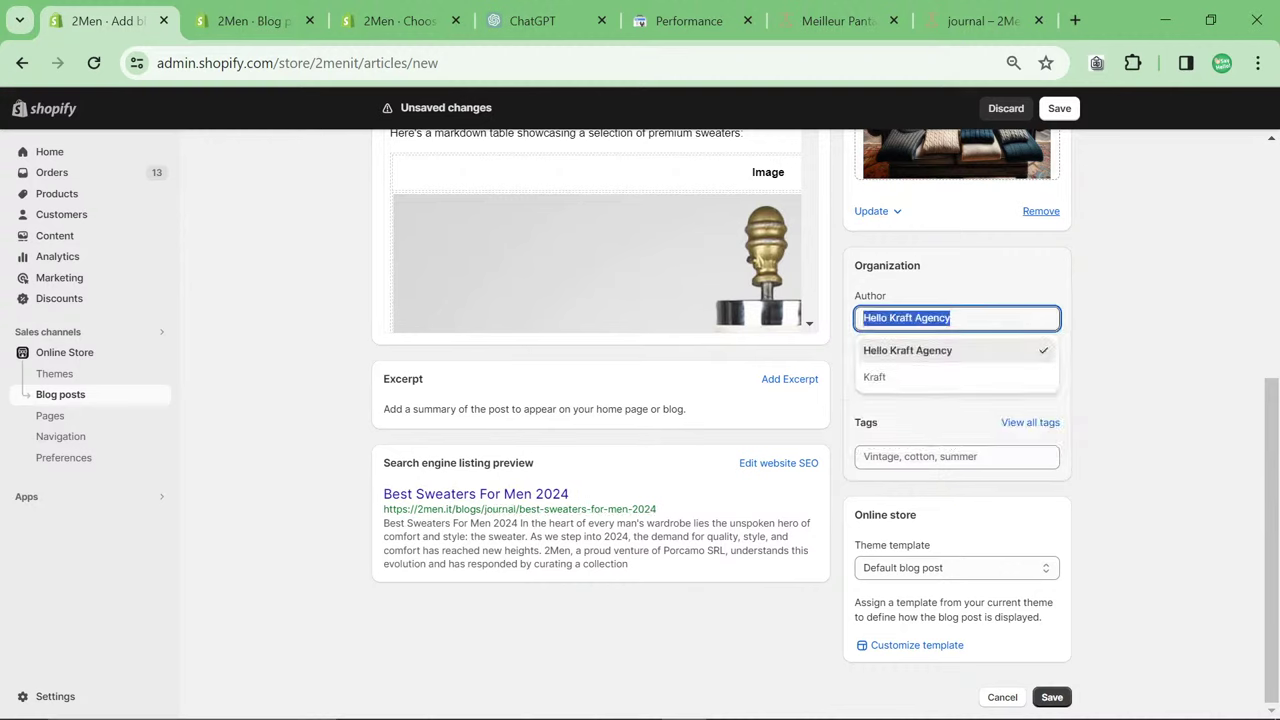
key(BackSpace)
text(pie)
key(BackSpace)
key(BackSpace)
key(BackSpace)
text(pier)
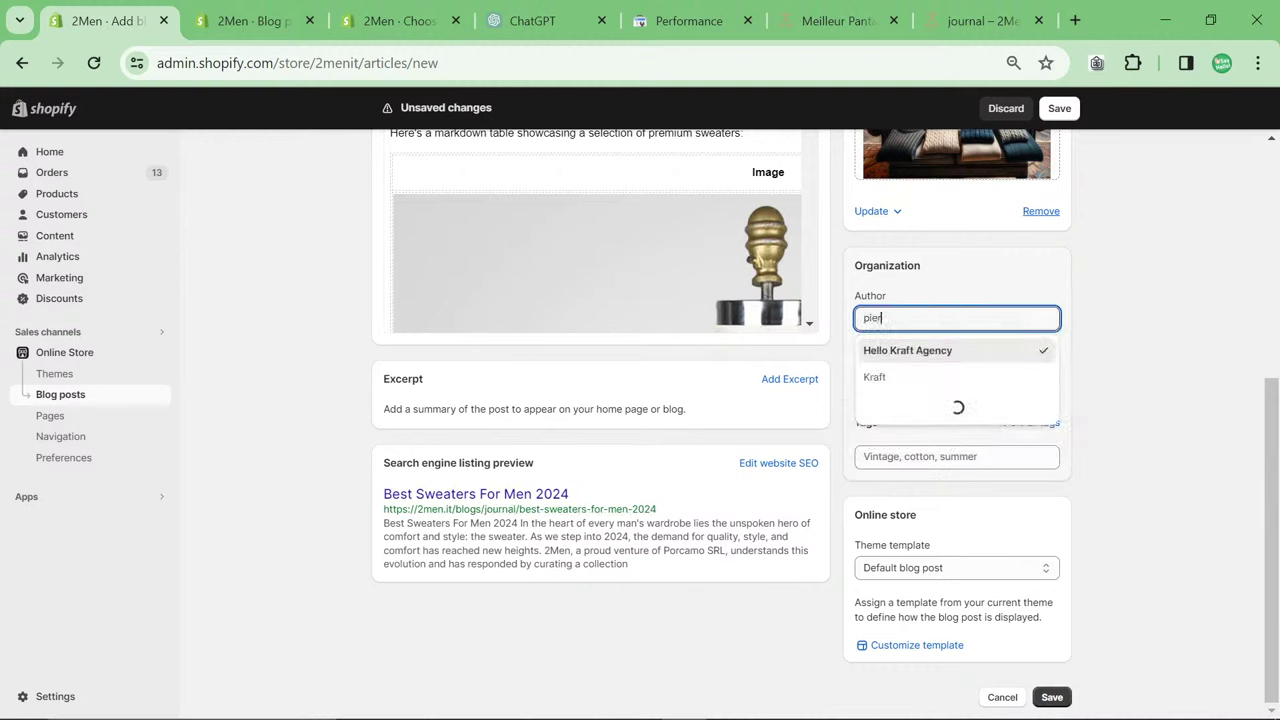
text(giusepe)
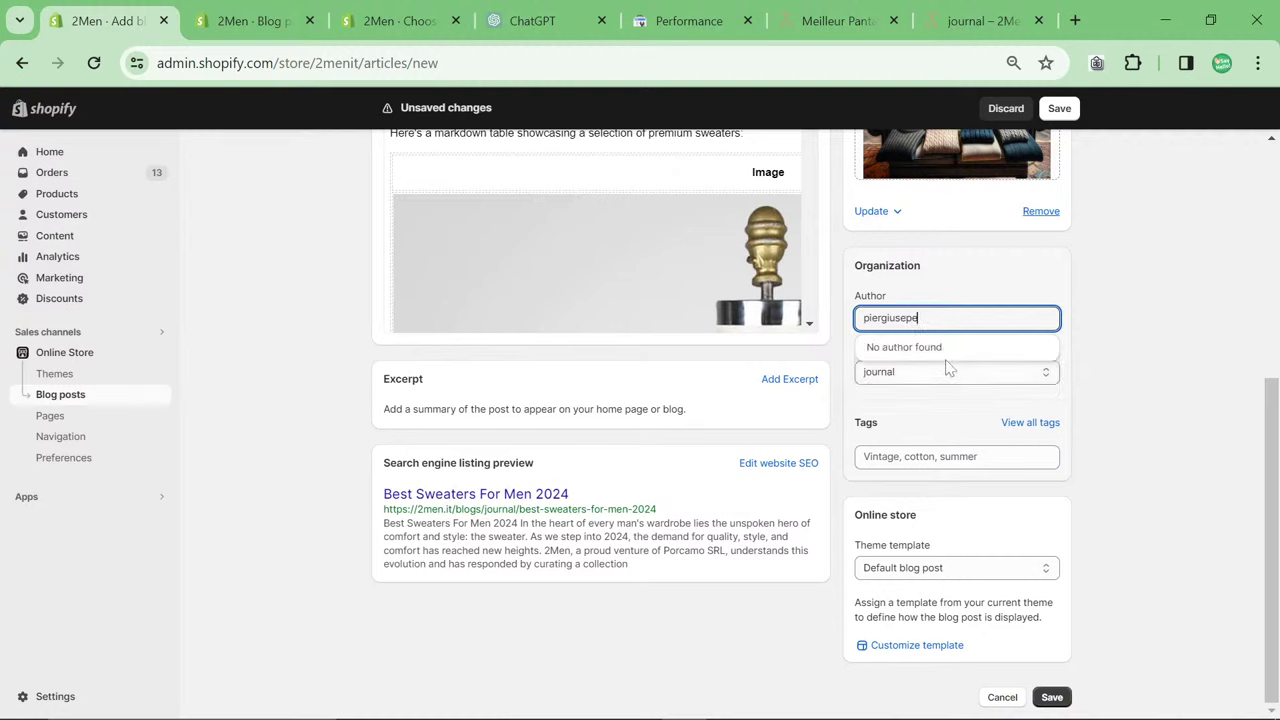
key(BackSpace)
text(p)
click(946, 352)
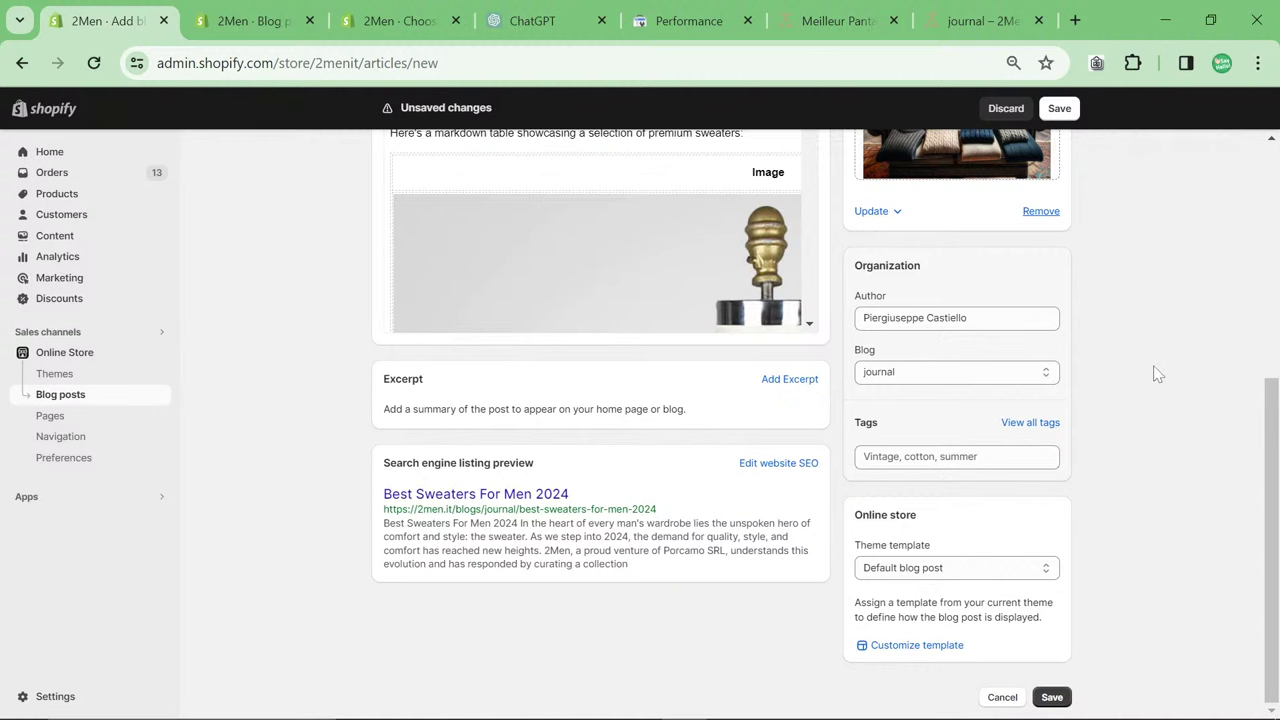
Scroll through the draft to review its content and settings
scroll(907, 400, up, 3)
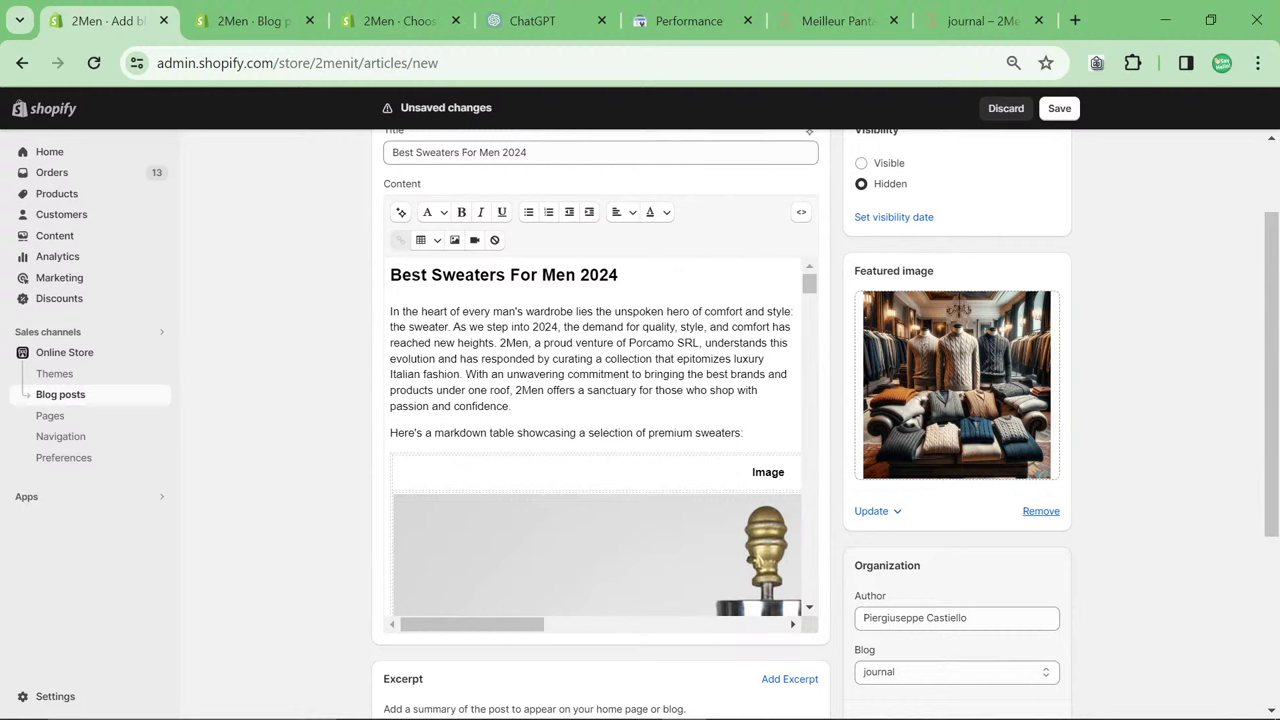
scroll(596, 436, down, 10)
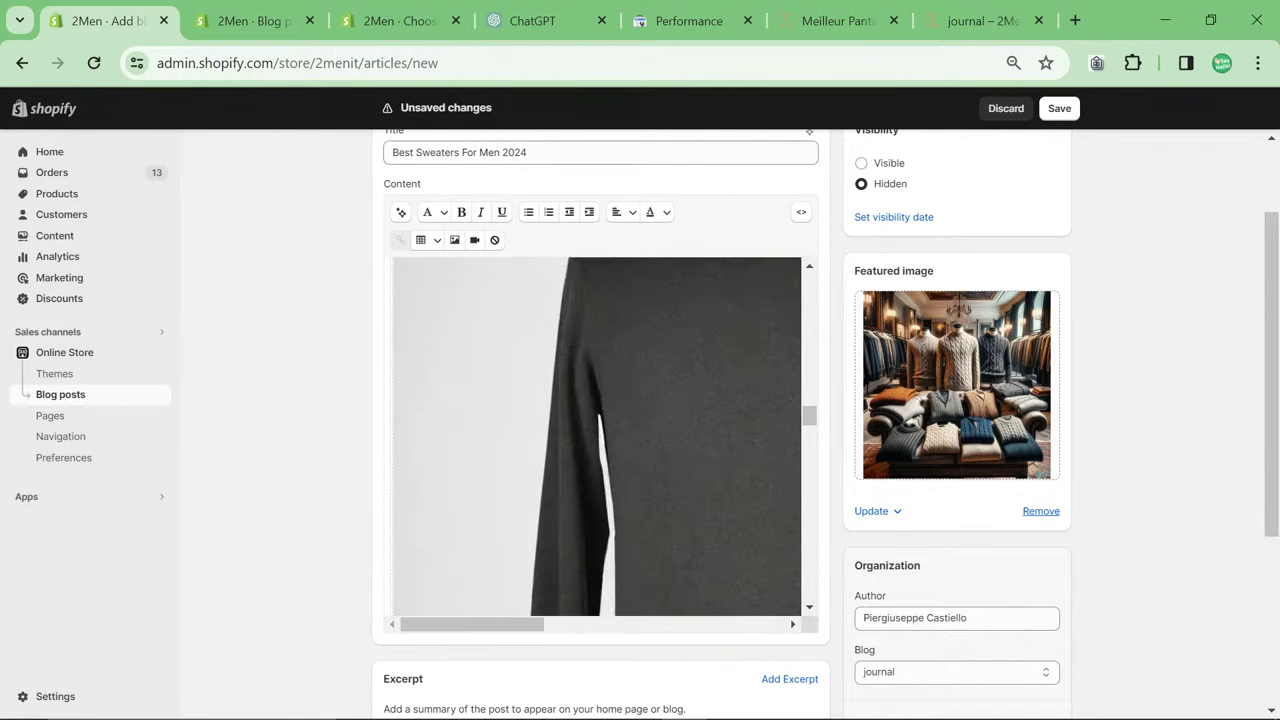
scroll(596, 436, down, 15)
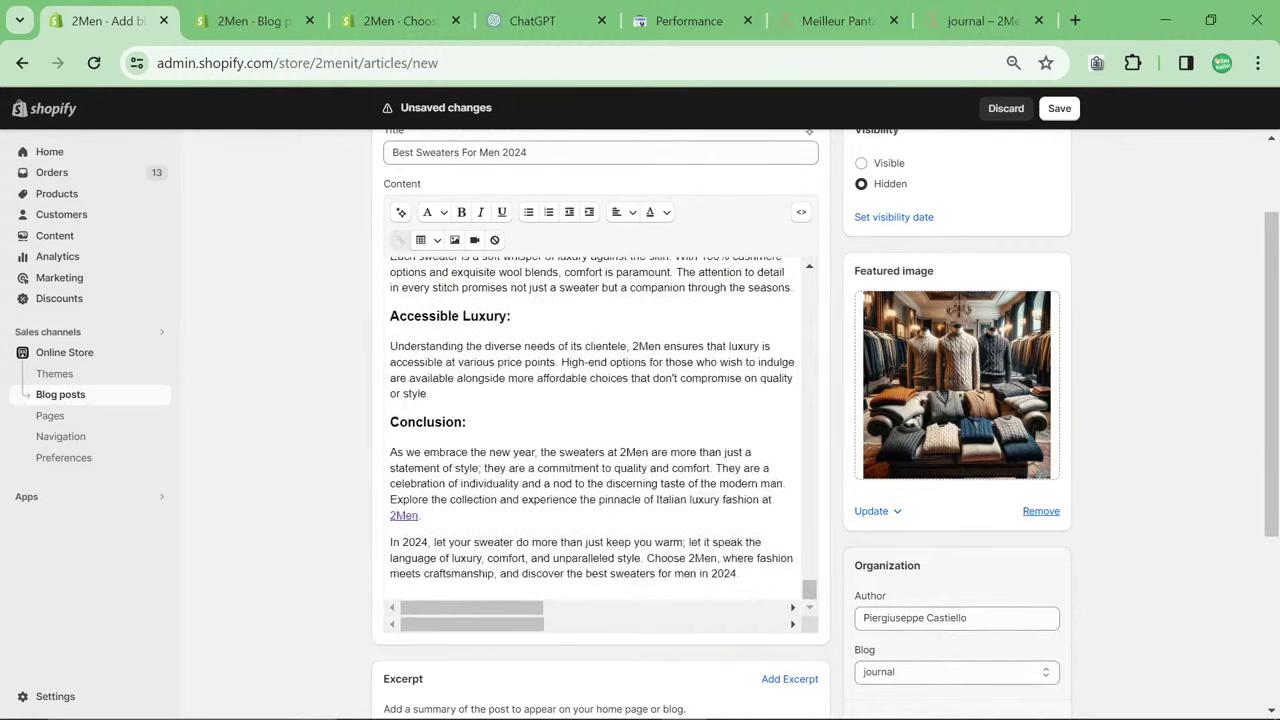
scroll(596, 436, up, 5)
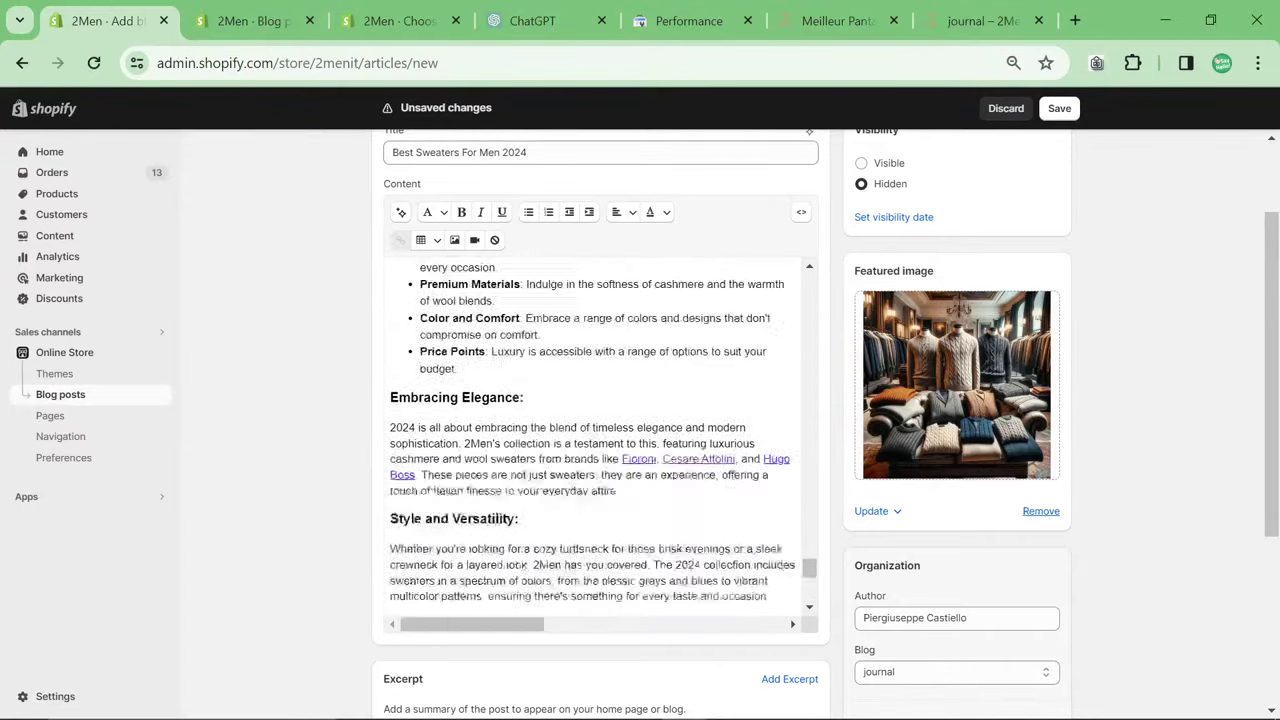
scroll(596, 436, down, 5)
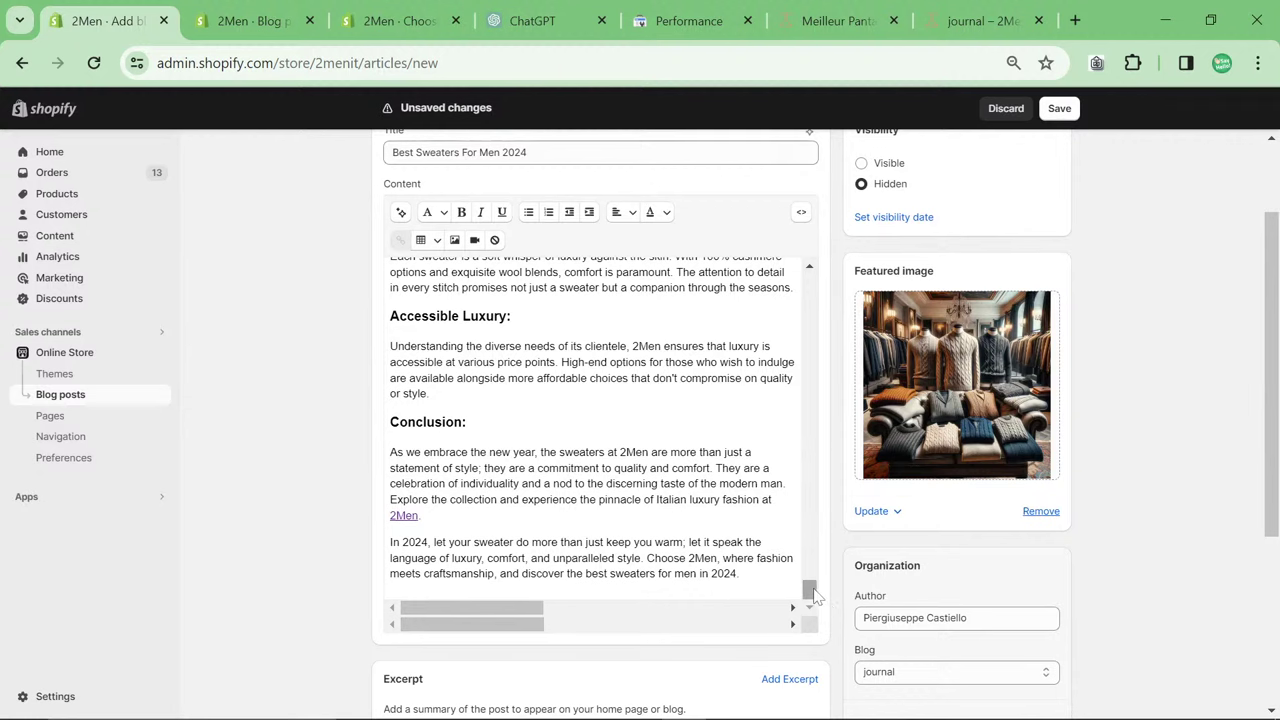
drag(812, 592, 790, 265)
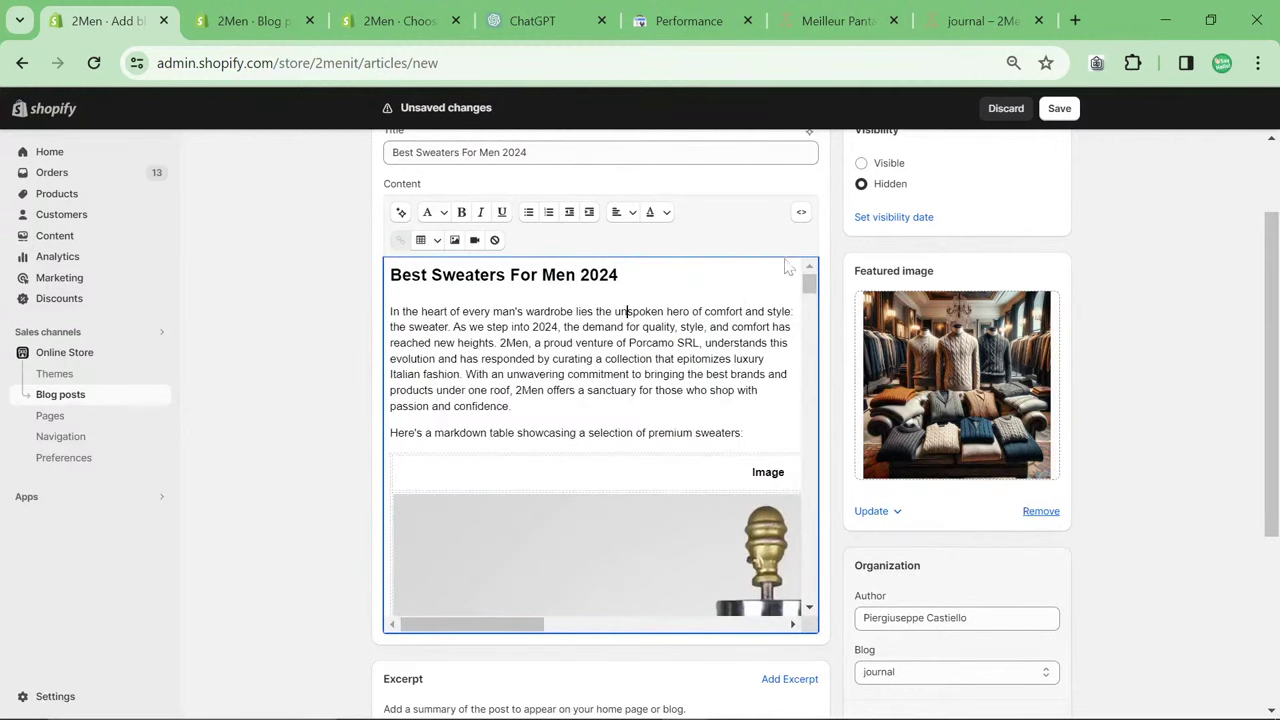
scroll(955, 280, up, 2)
Set the post's visibility date to 2 January 2024 at 10:00 AM
click(900, 337)
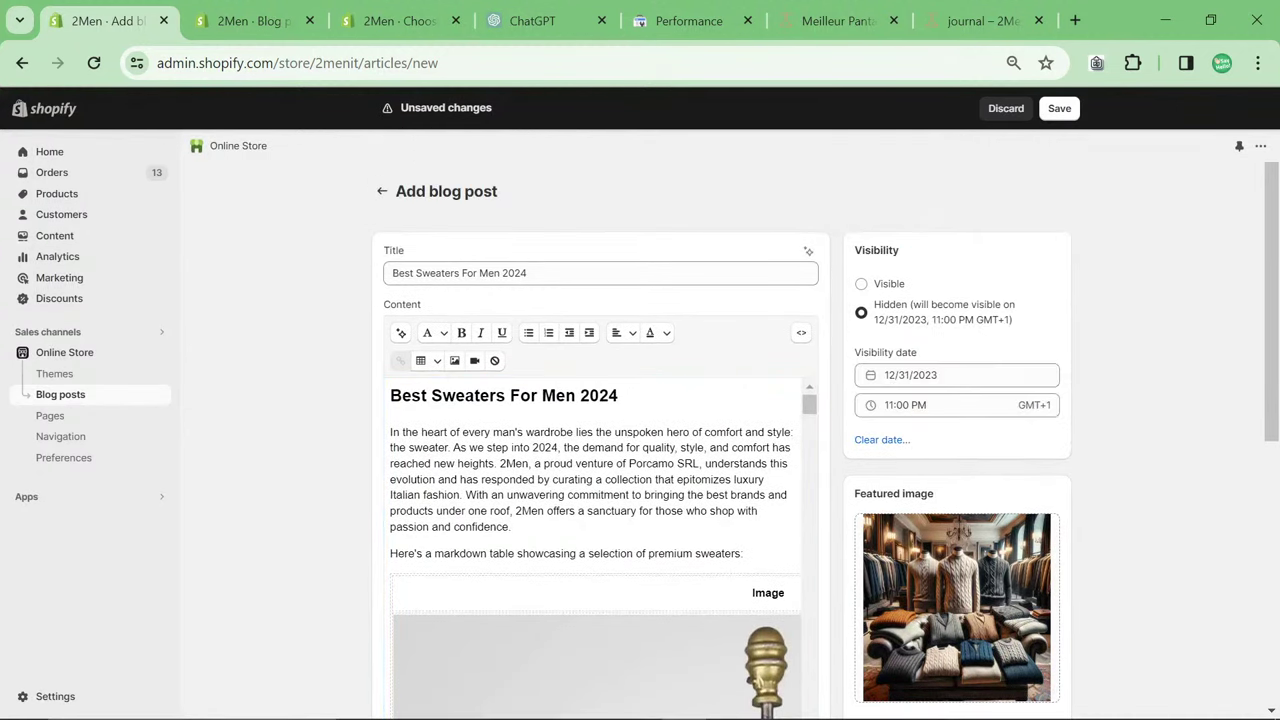
click(955, 375)
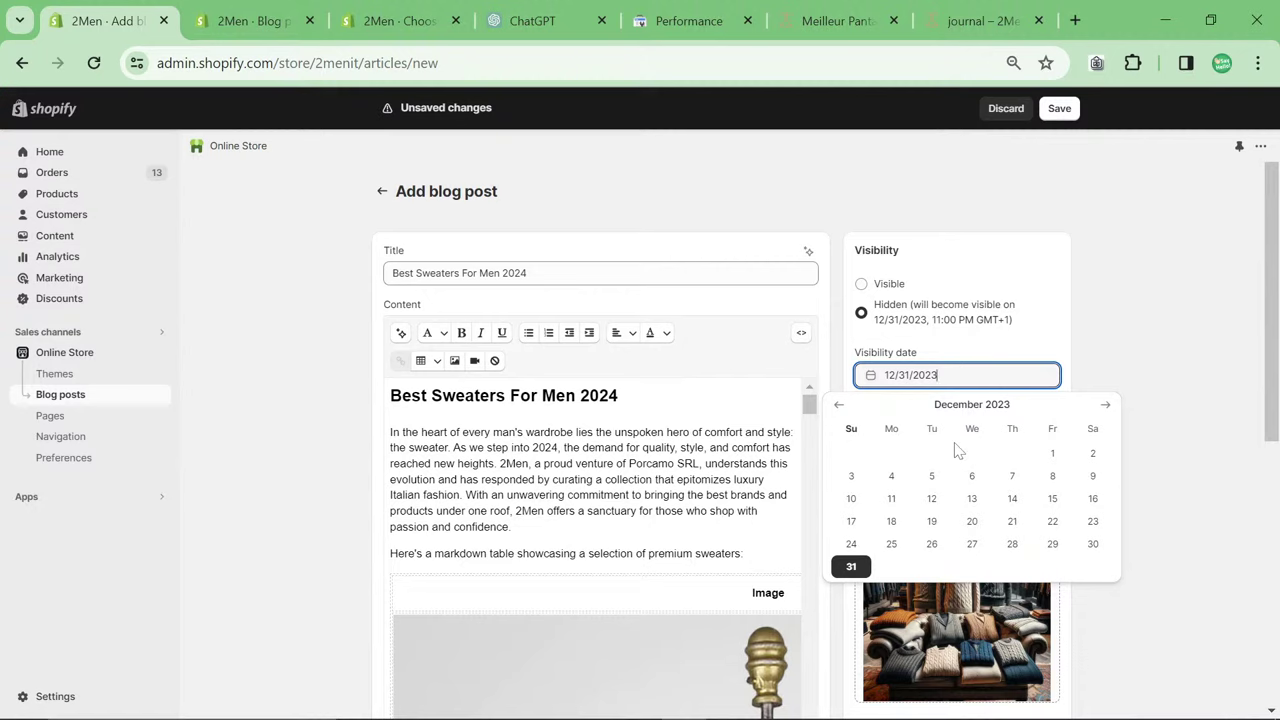
click(1105, 404)
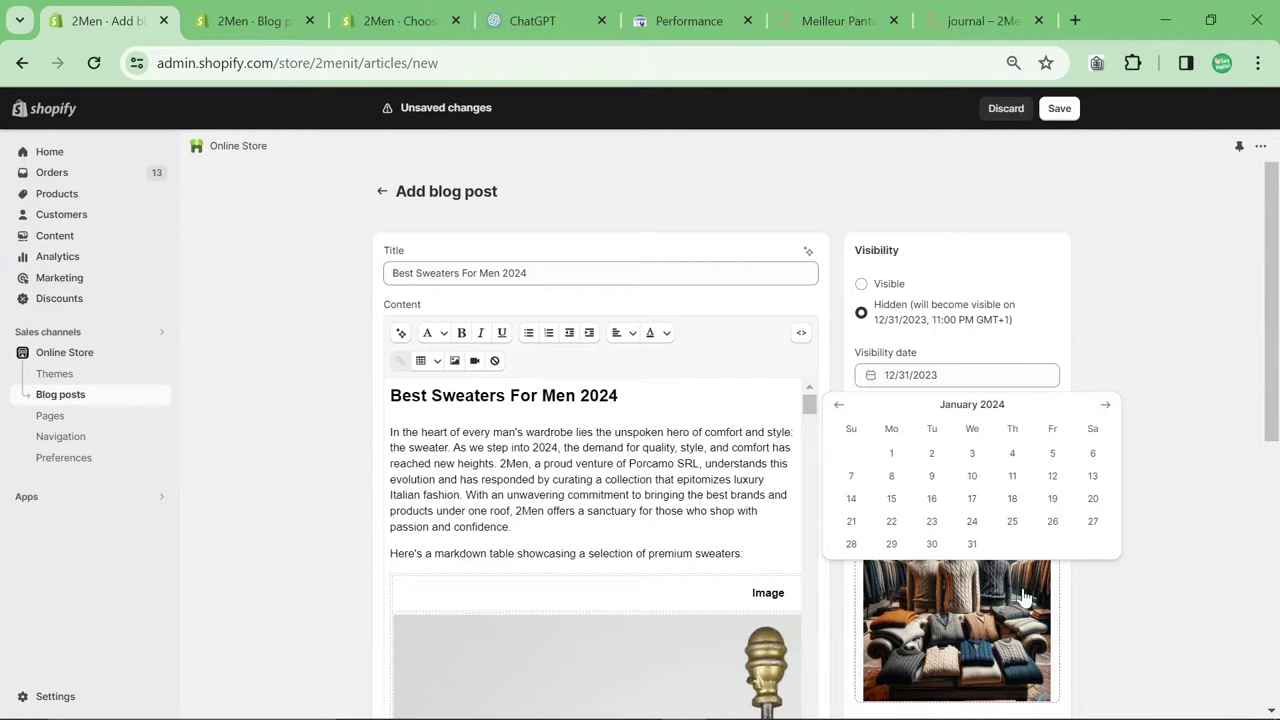
click(931, 453)
click(940, 406)
scroll(940, 600, down, 2)
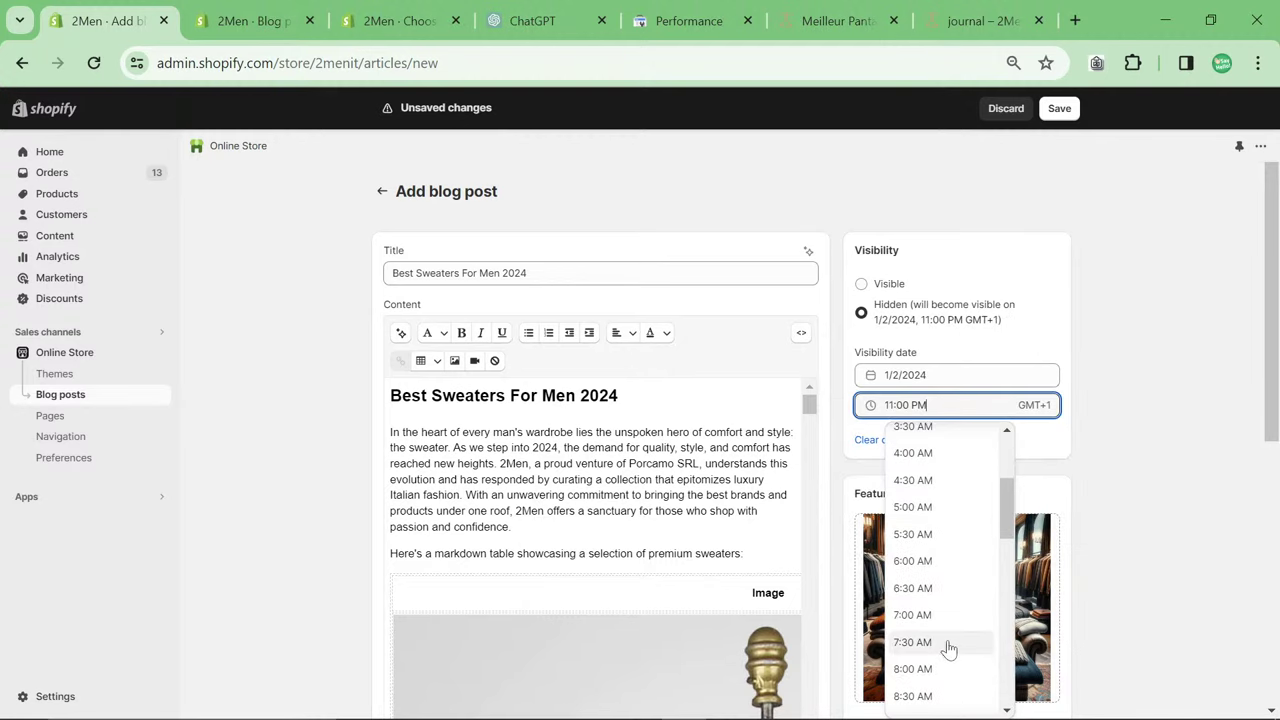
scroll(940, 635, down, 1)
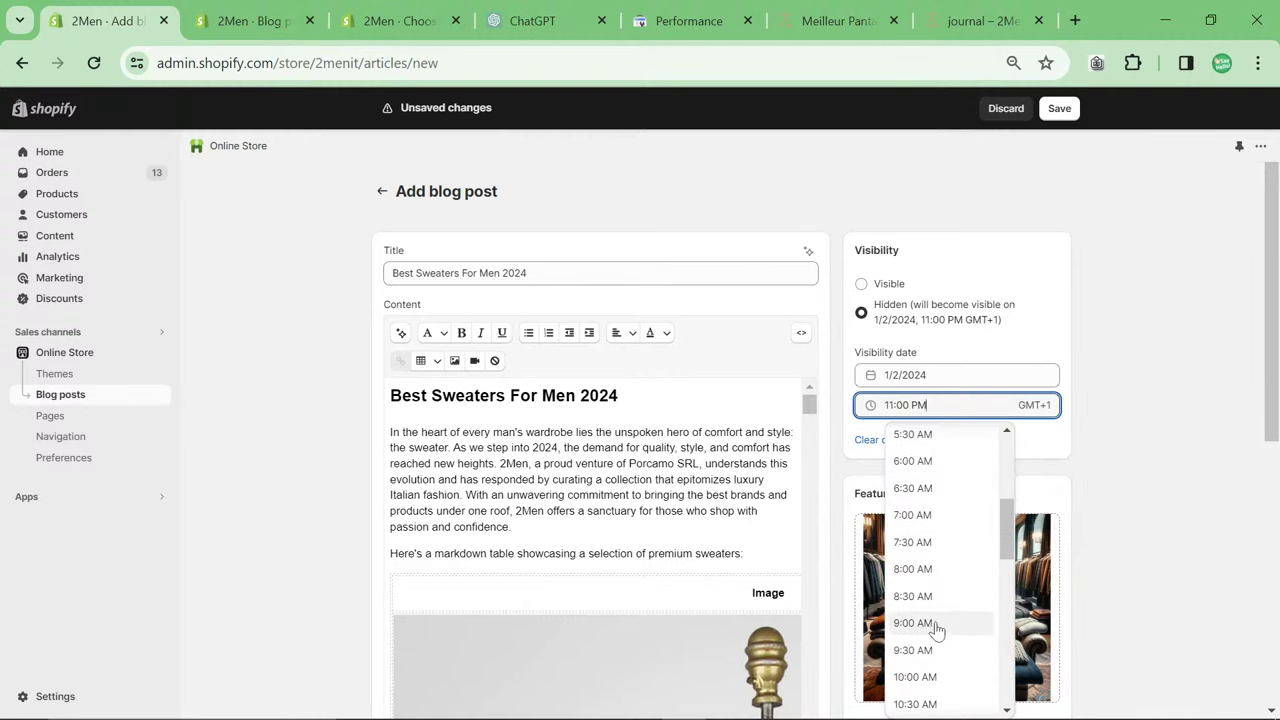
click(912, 676)
Save the scheduled blog post
scroll(1143, 485, down, 5)
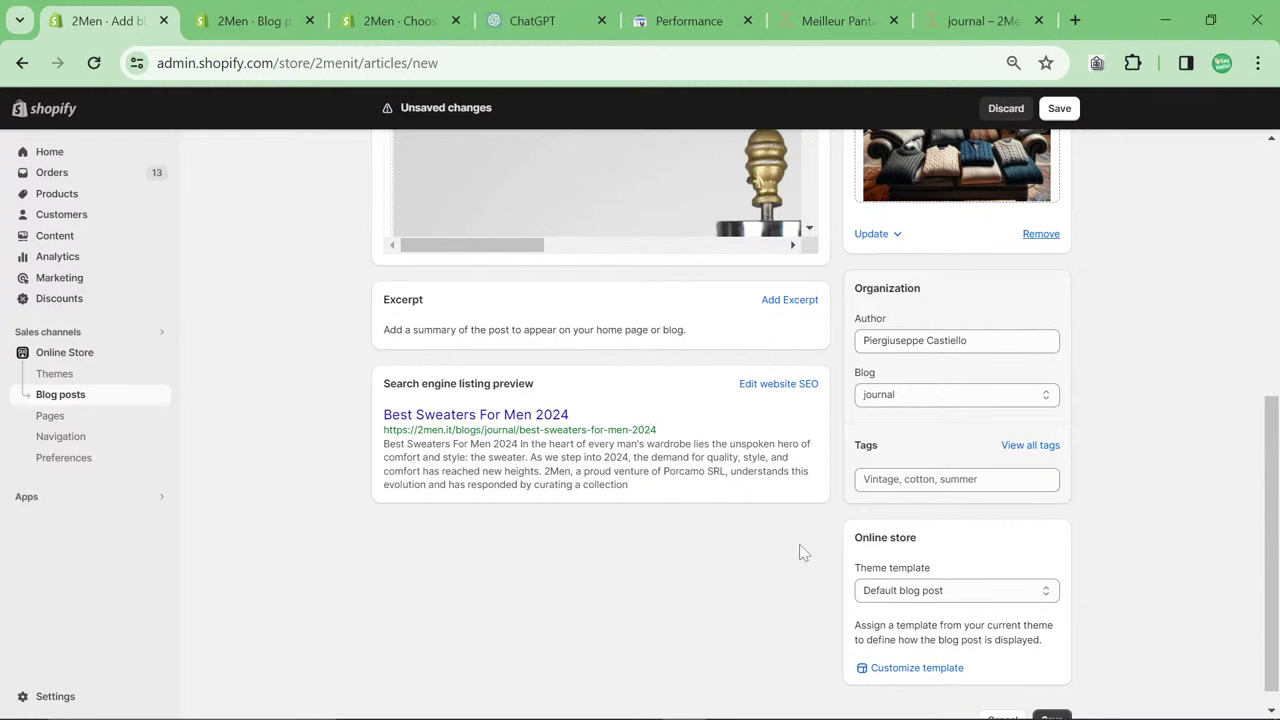
scroll(799, 544, up, 5)
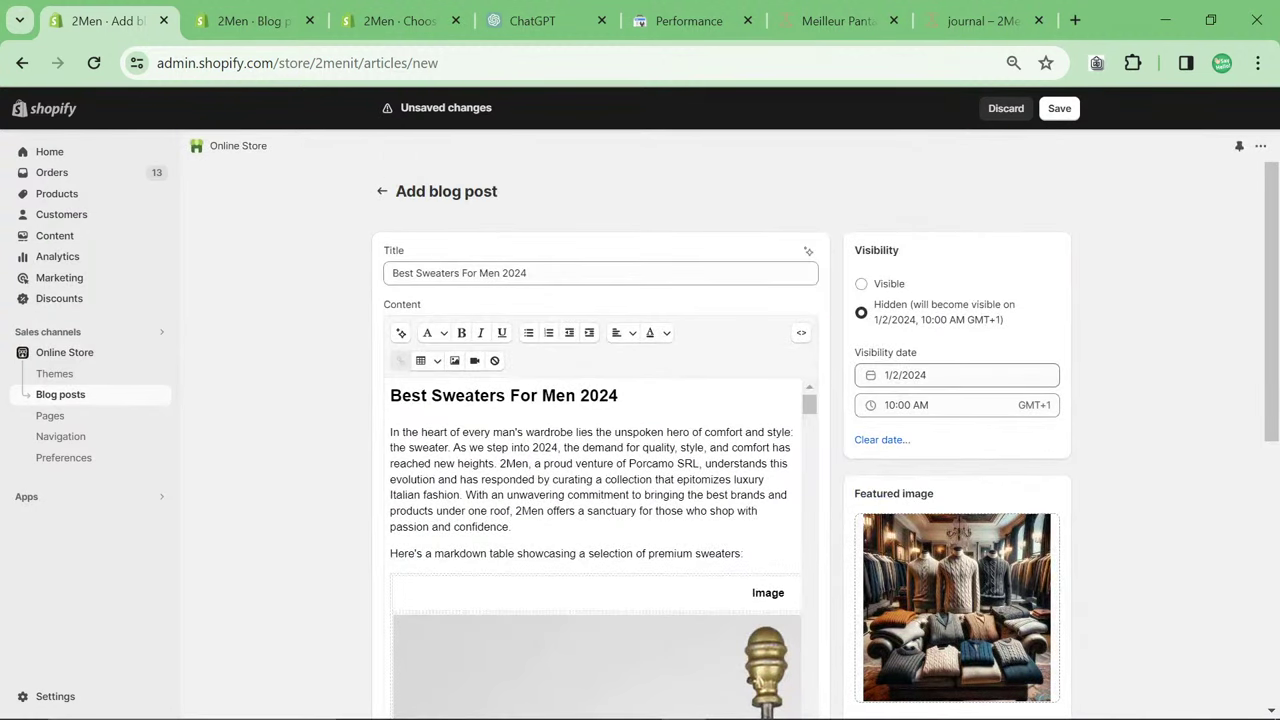
click(1059, 110)
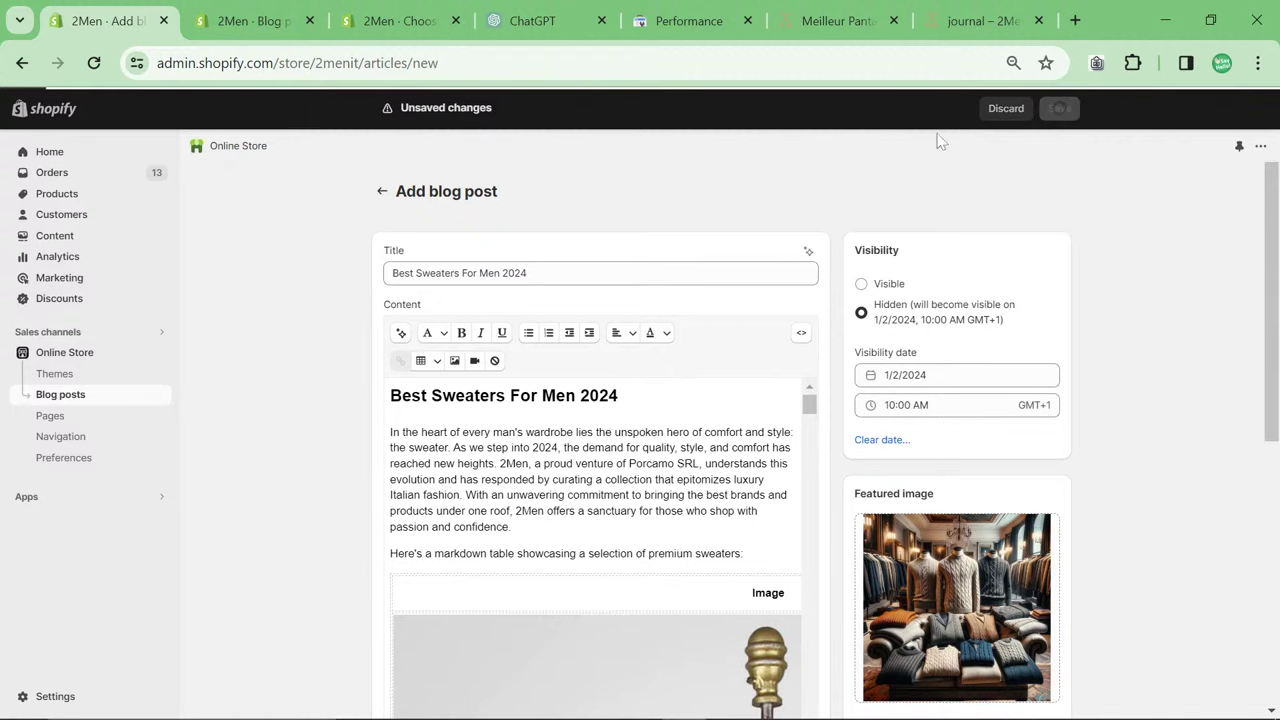
Reload the blog posts list and close ChatGPT's enlarged sweater image
click(250, 20)
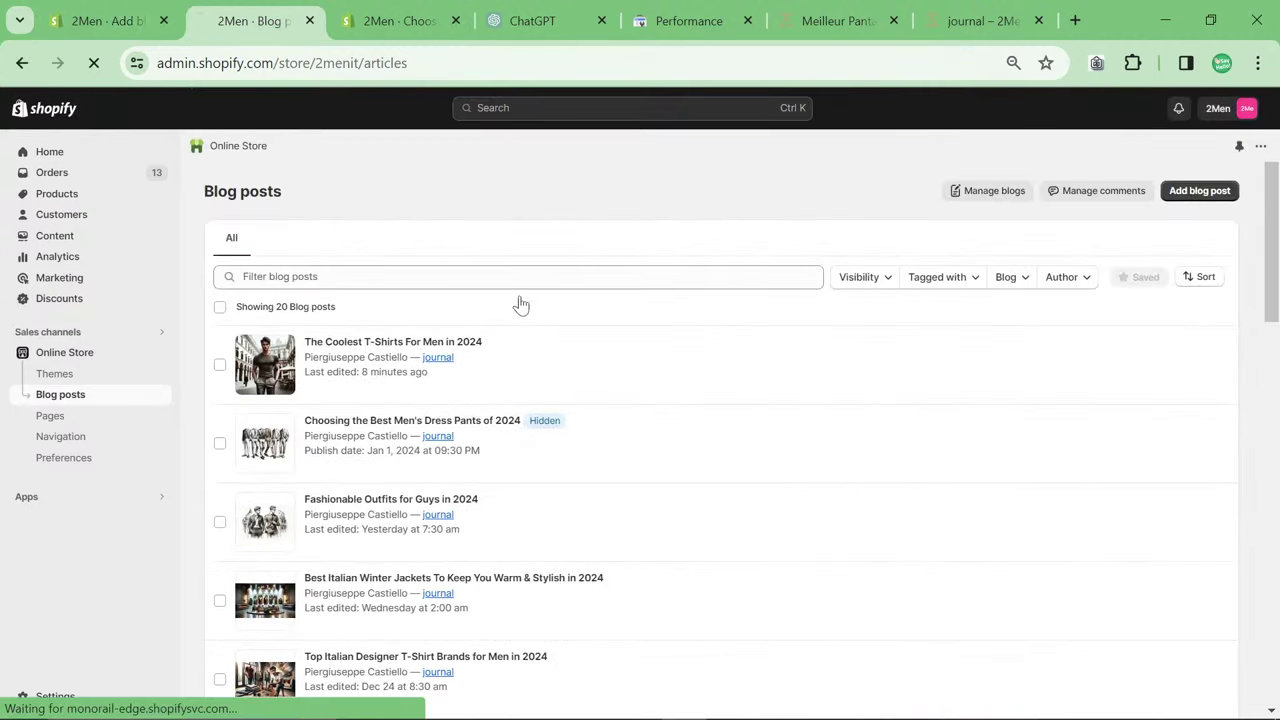
key(F5)
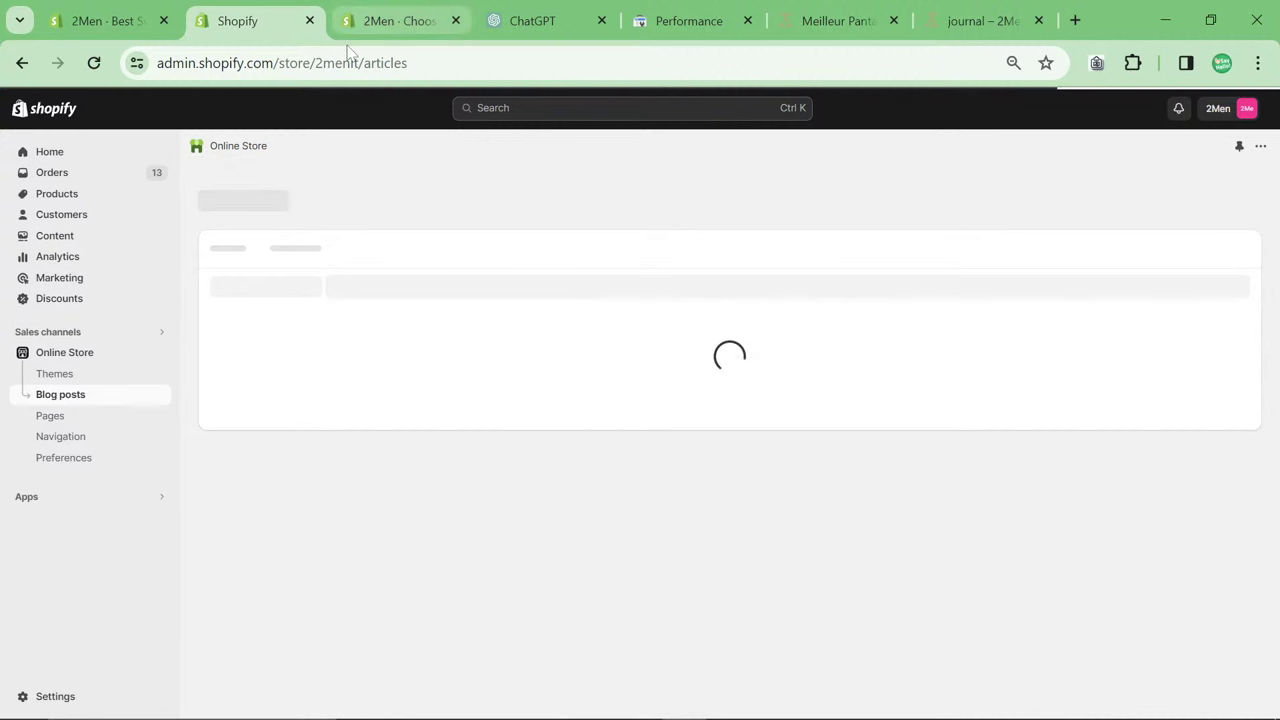
key(alt+Tab)
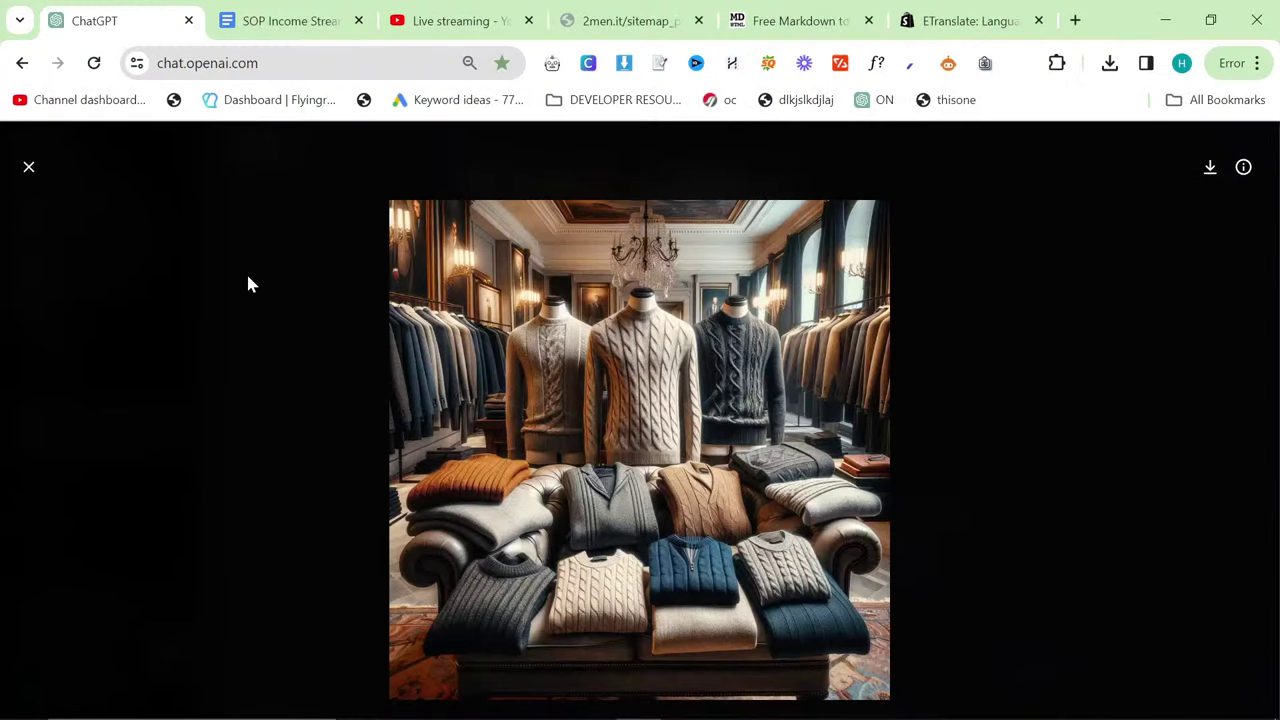
click(28, 167)
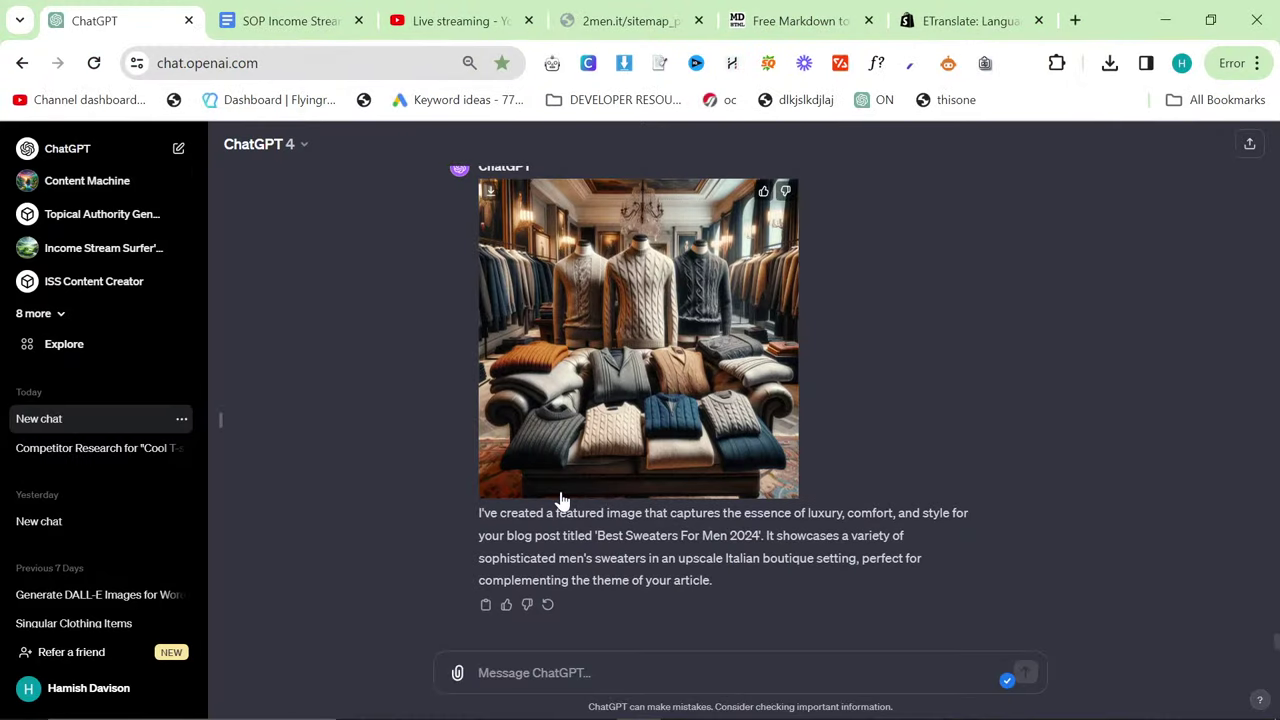
Switch through the open windows to the Google Ads Keyword ideas window
key(alt+Tab)
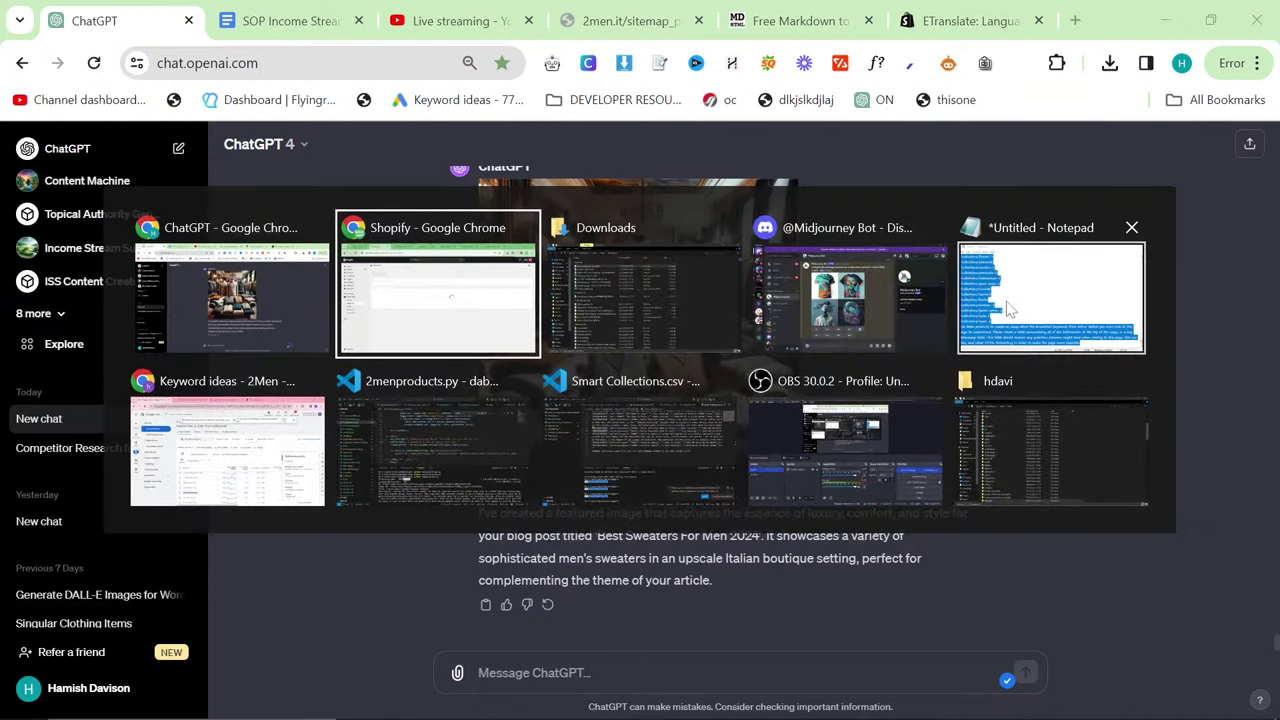
click(1050, 300)
key(alt+Tab)
key(alt+Tab)
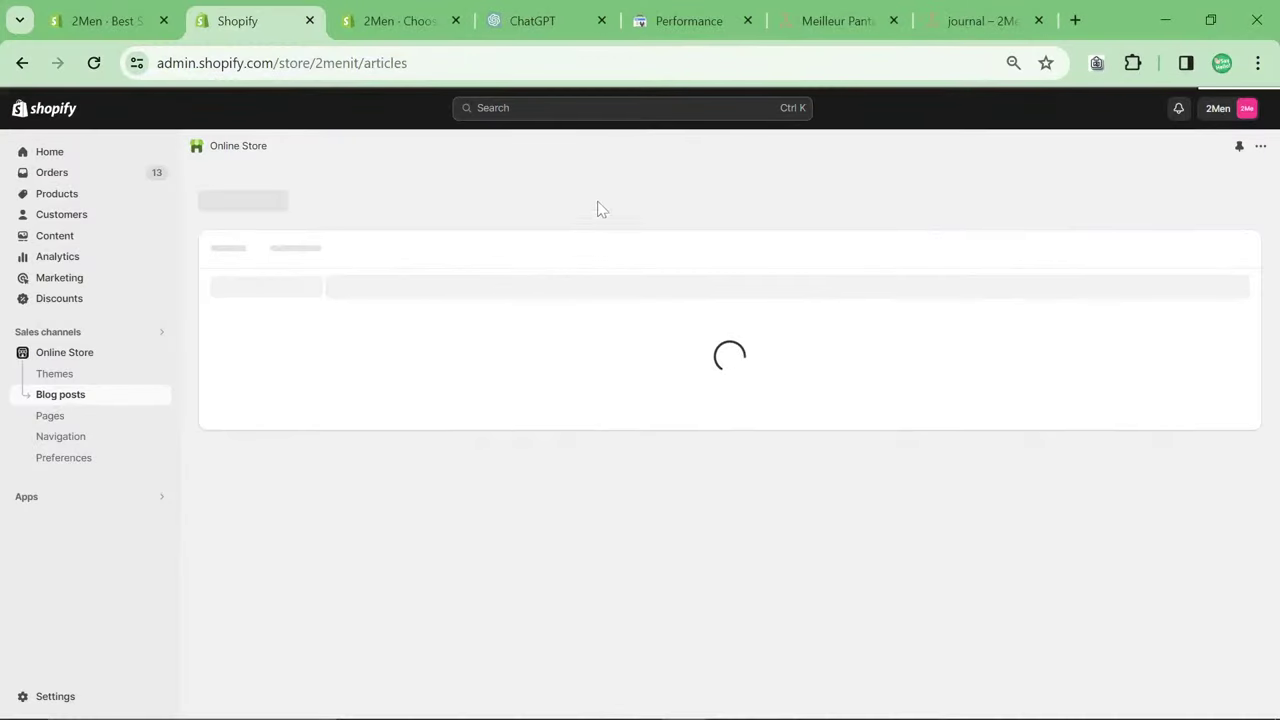
key(alt+Tab)
key(alt+Tab)
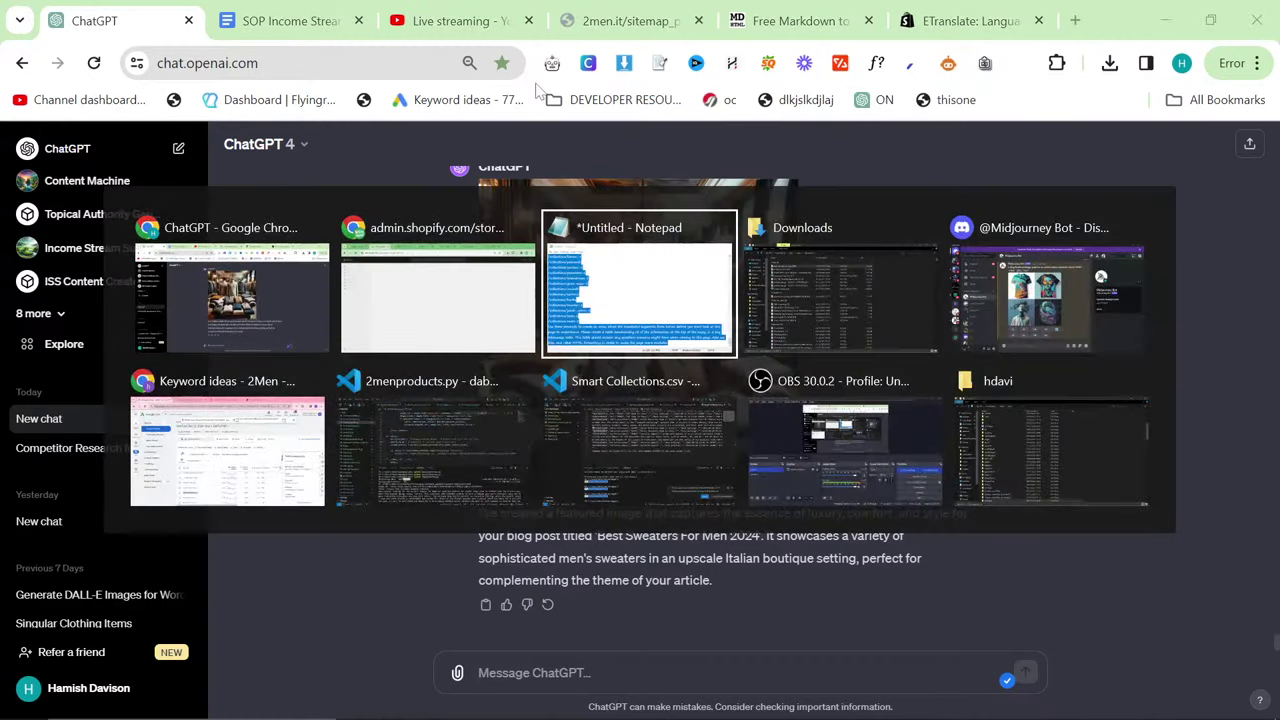
click(325, 405)
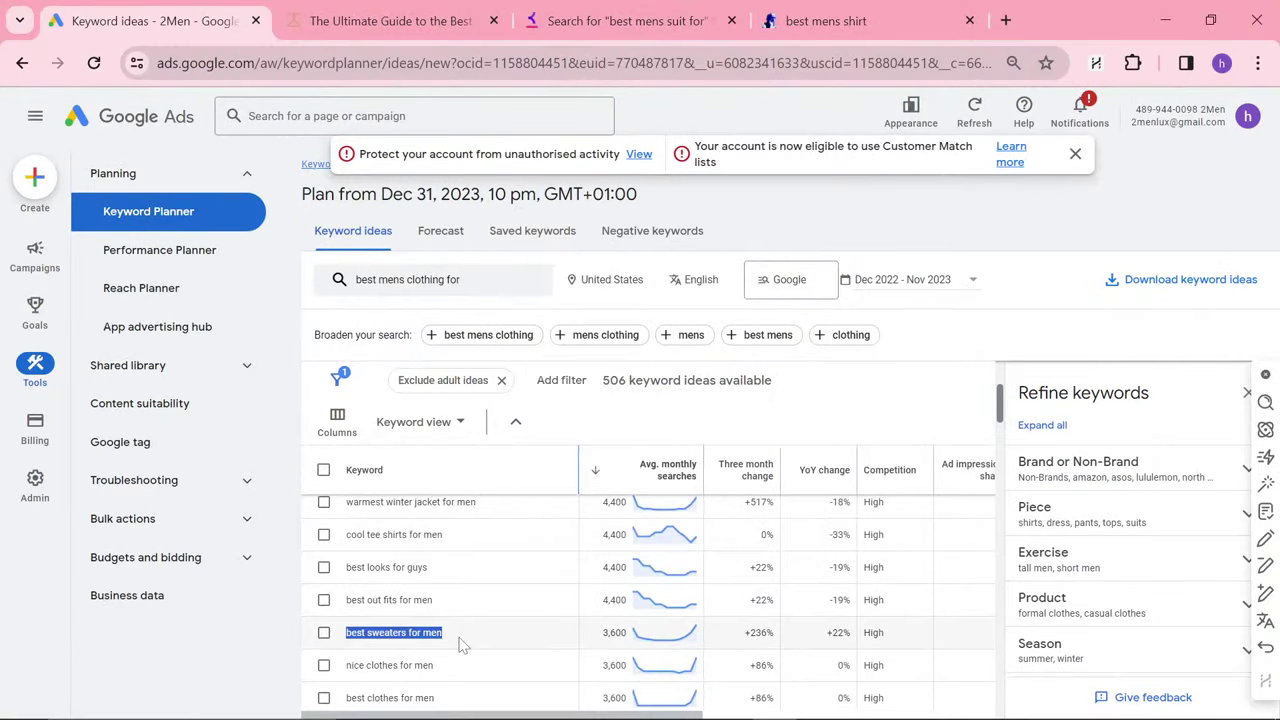
Search Google for the keyword 'nice clothes for men' copied from the keyword ideas
scroll(425, 605, down, 1)
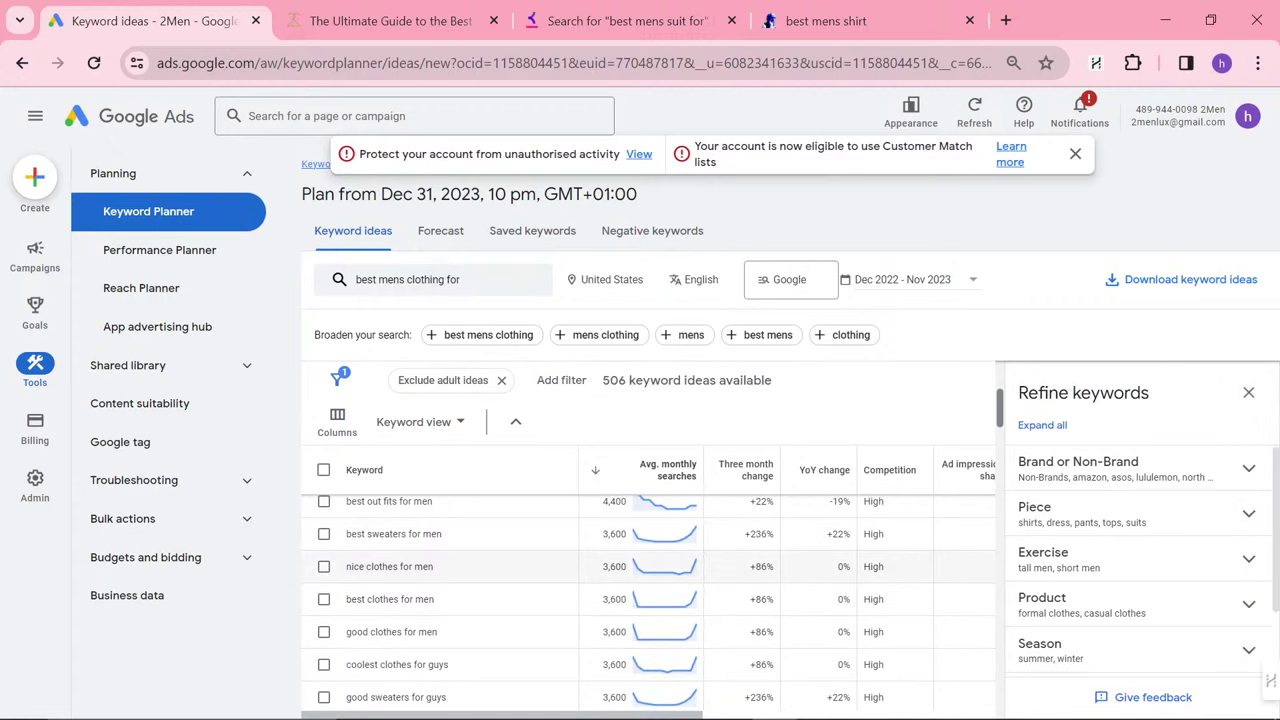
triple_click(397, 566)
key(ctrl+c)
click(390, 20)
click(306, 63)
key(ctrl+v)
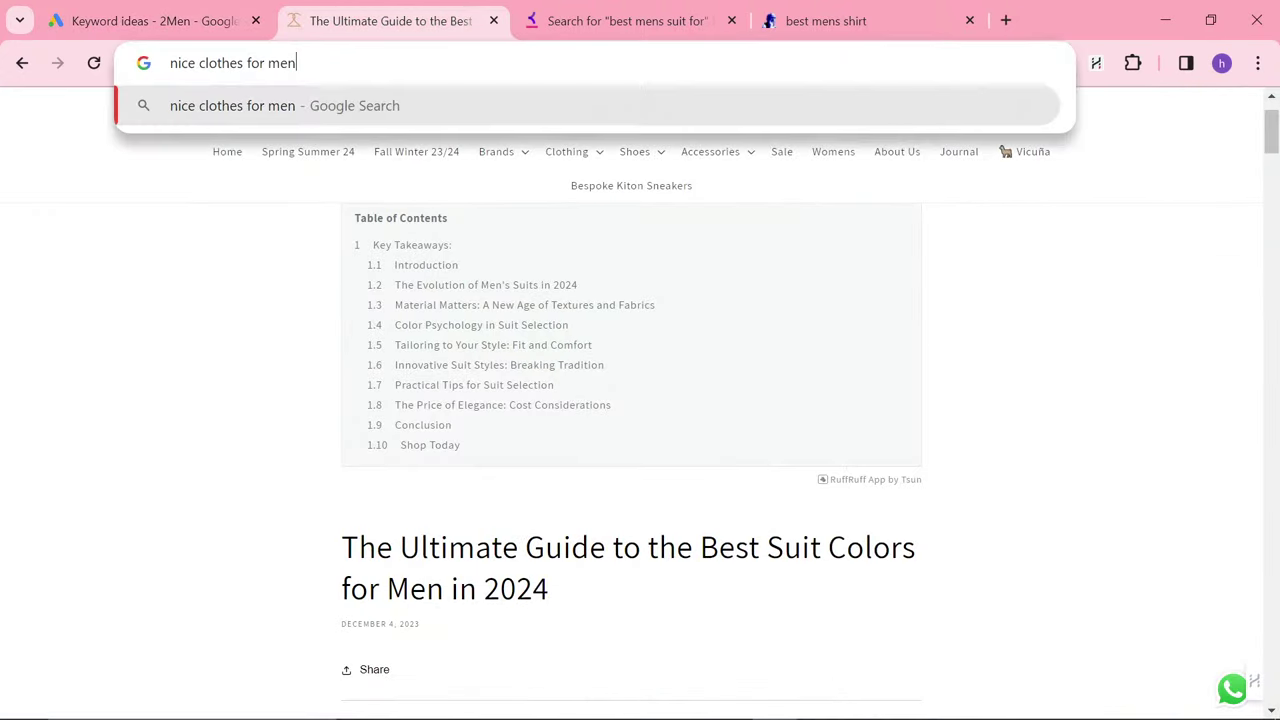
key(Return)
Scroll through the 'nice clothes for men' search results, then go back to Keyword Planner
scroll(347, 445, down, 4)
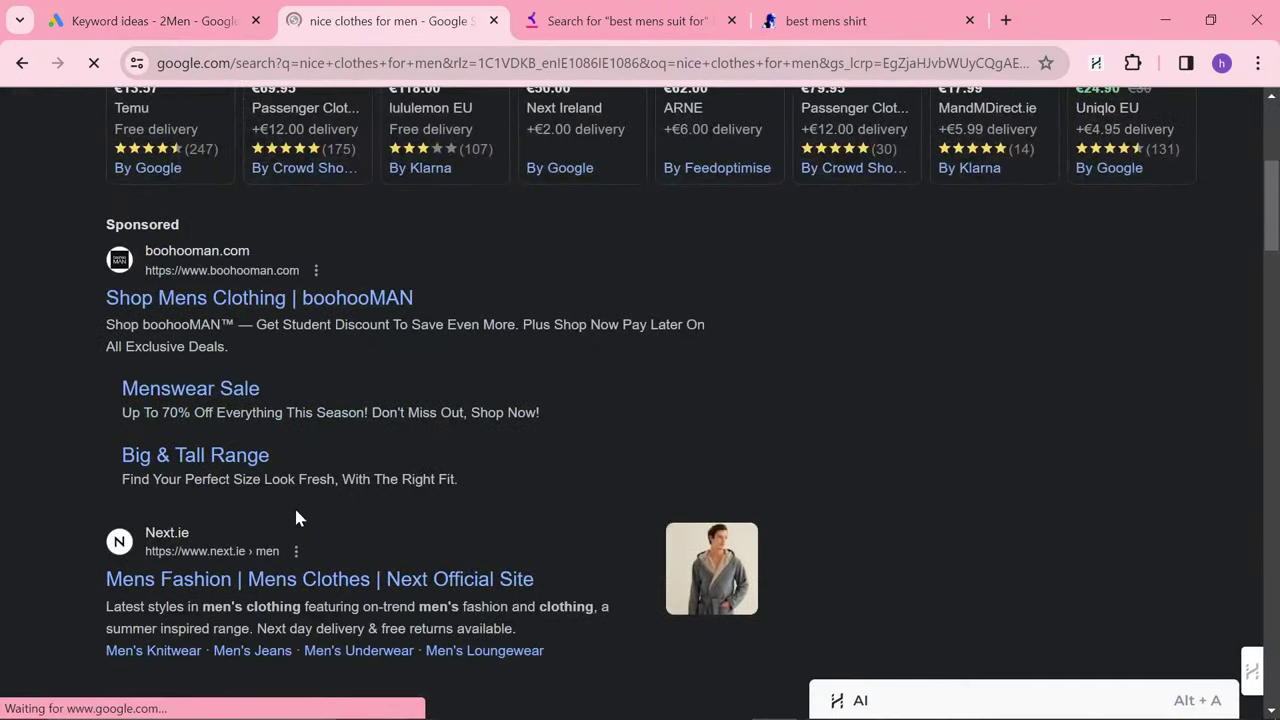
scroll(290, 502, down, 1)
scroll(283, 500, down, 5)
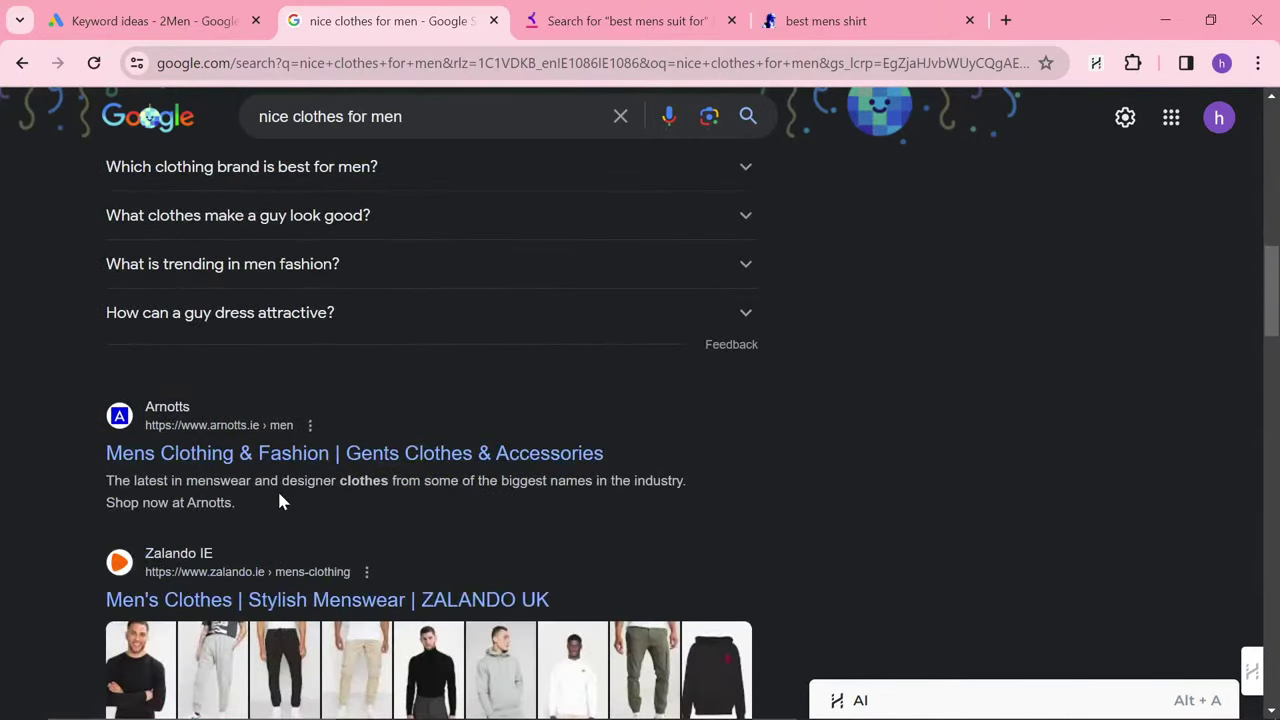
scroll(279, 503, down, 3)
scroll(279, 503, down, 8)
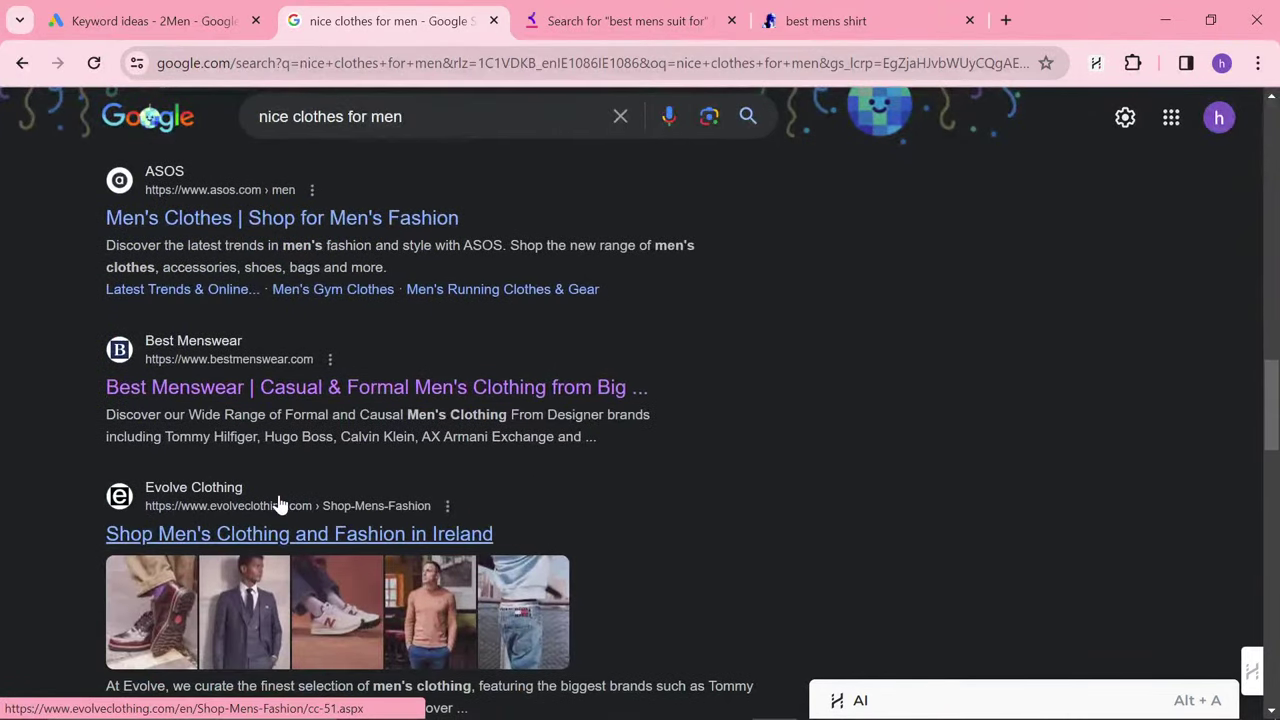
scroll(279, 505, down, 6)
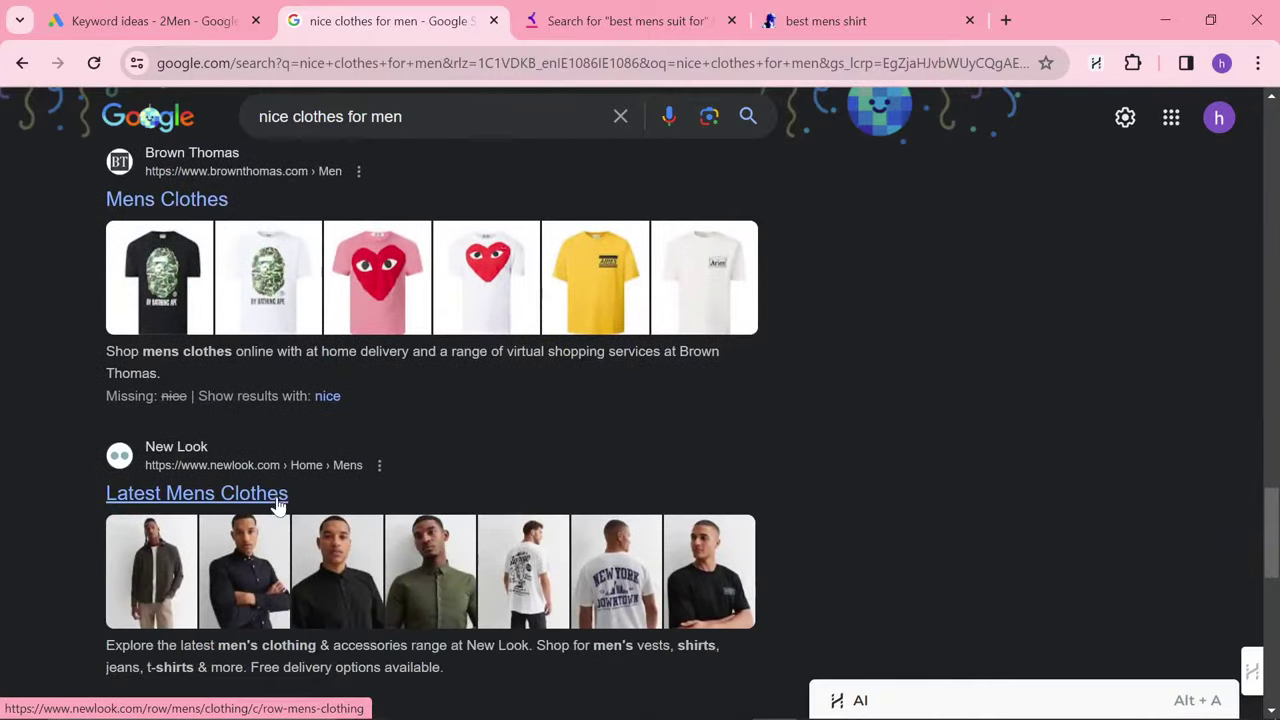
scroll(279, 503, down, 8)
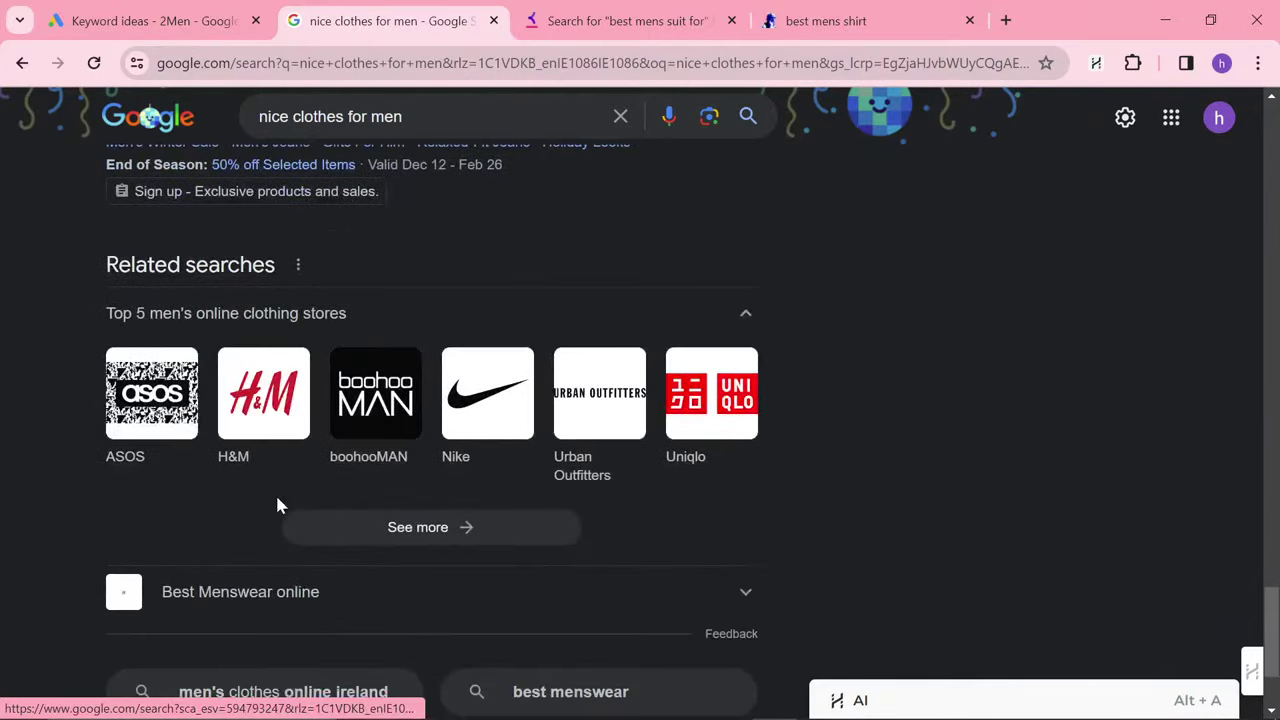
scroll(279, 505, down, 6)
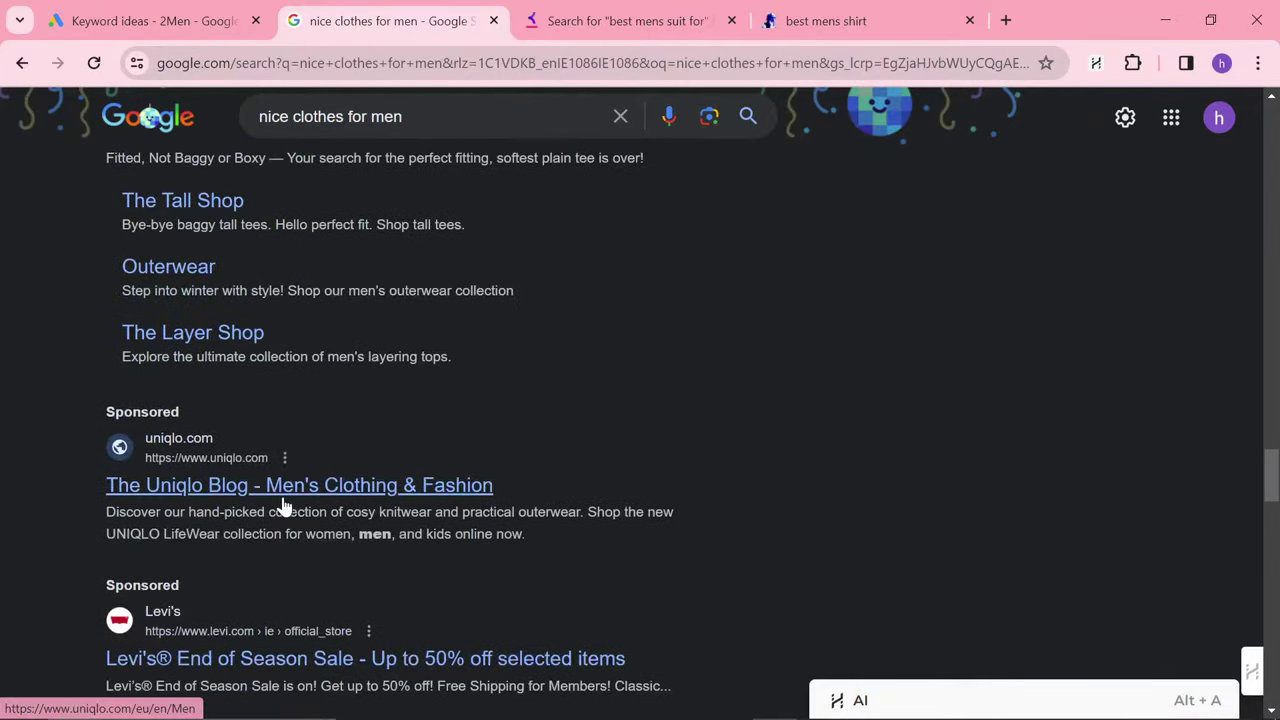
scroll(279, 505, down, 9)
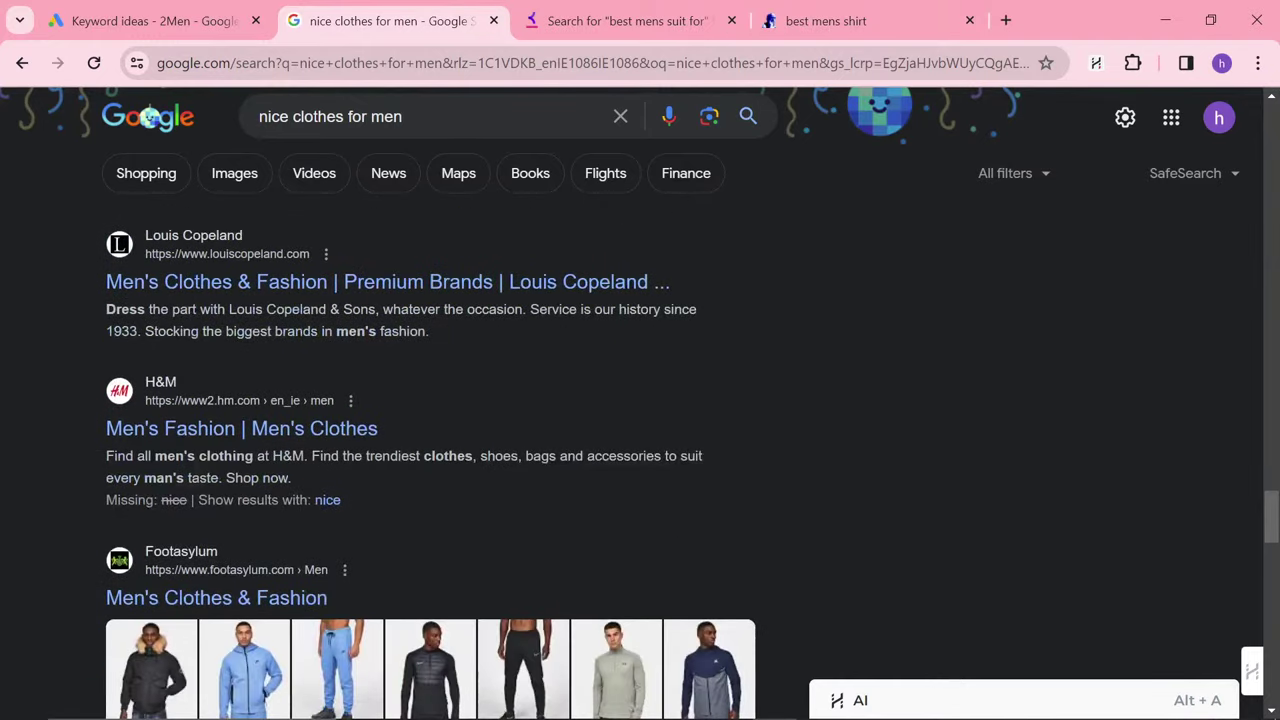
scroll(265, 508, down, 10)
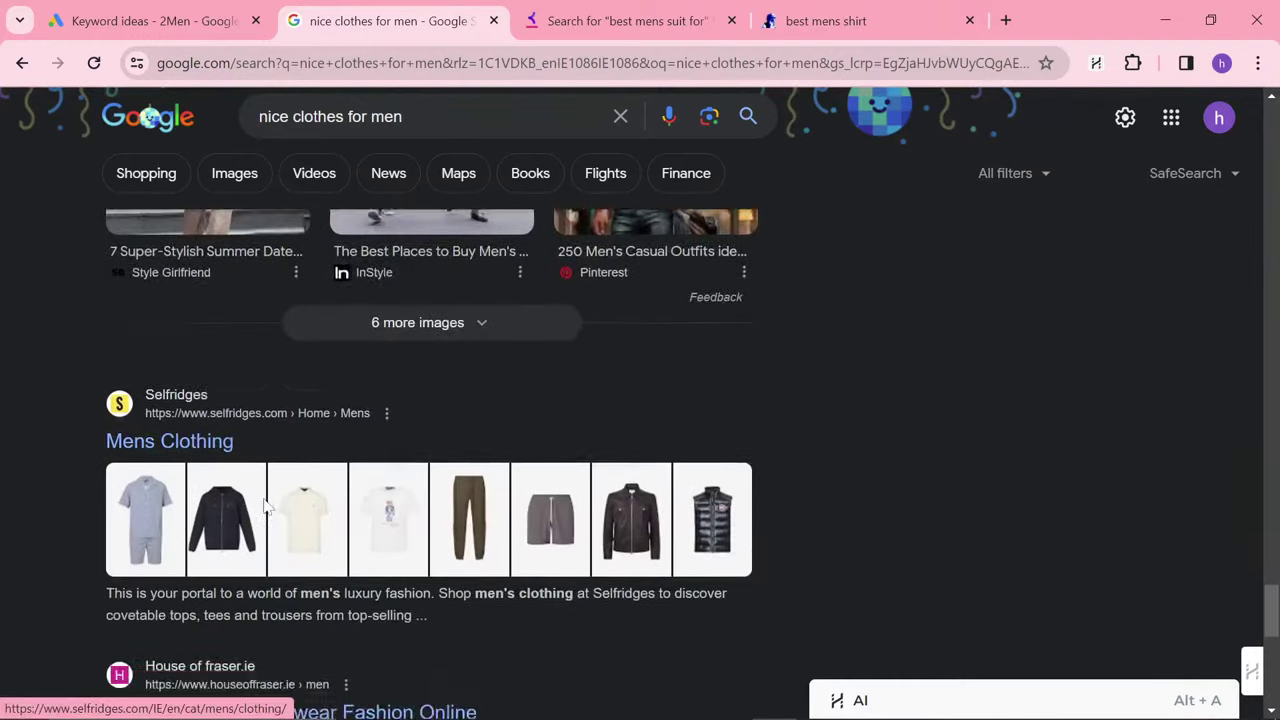
scroll(265, 508, down, 2)
scroll(289, 457, up, 8)
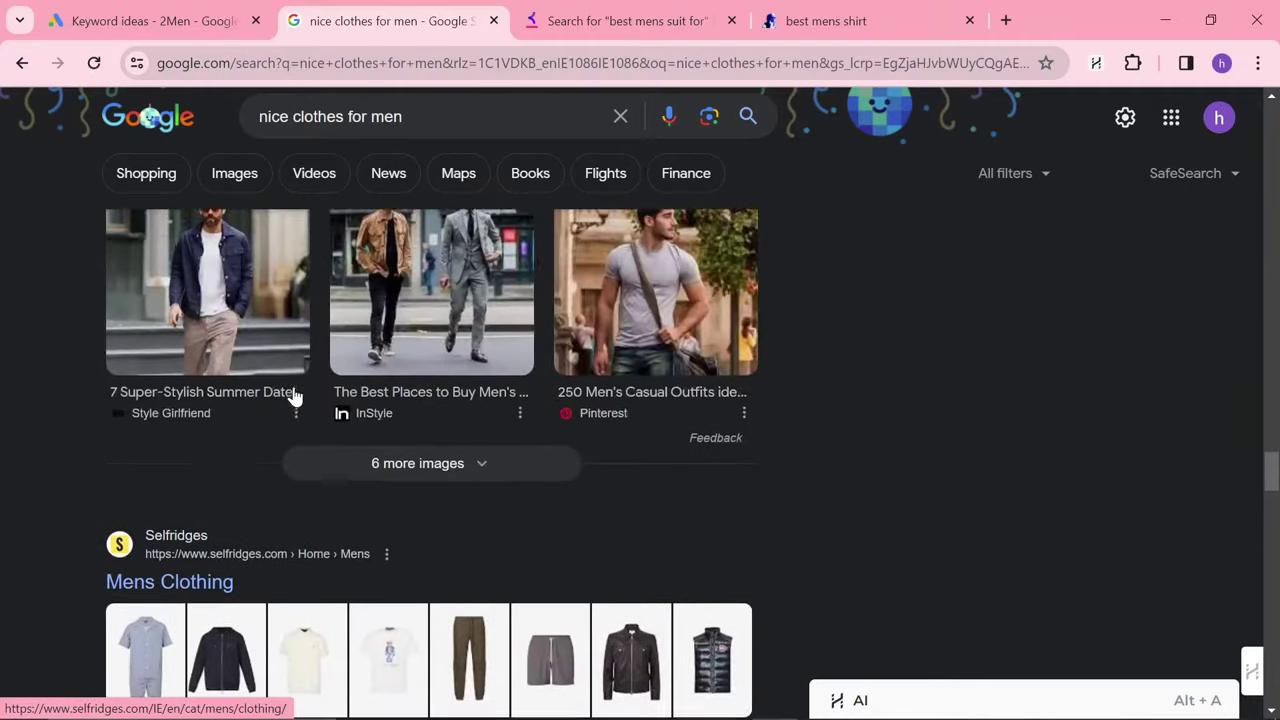
scroll(293, 397, up, 1)
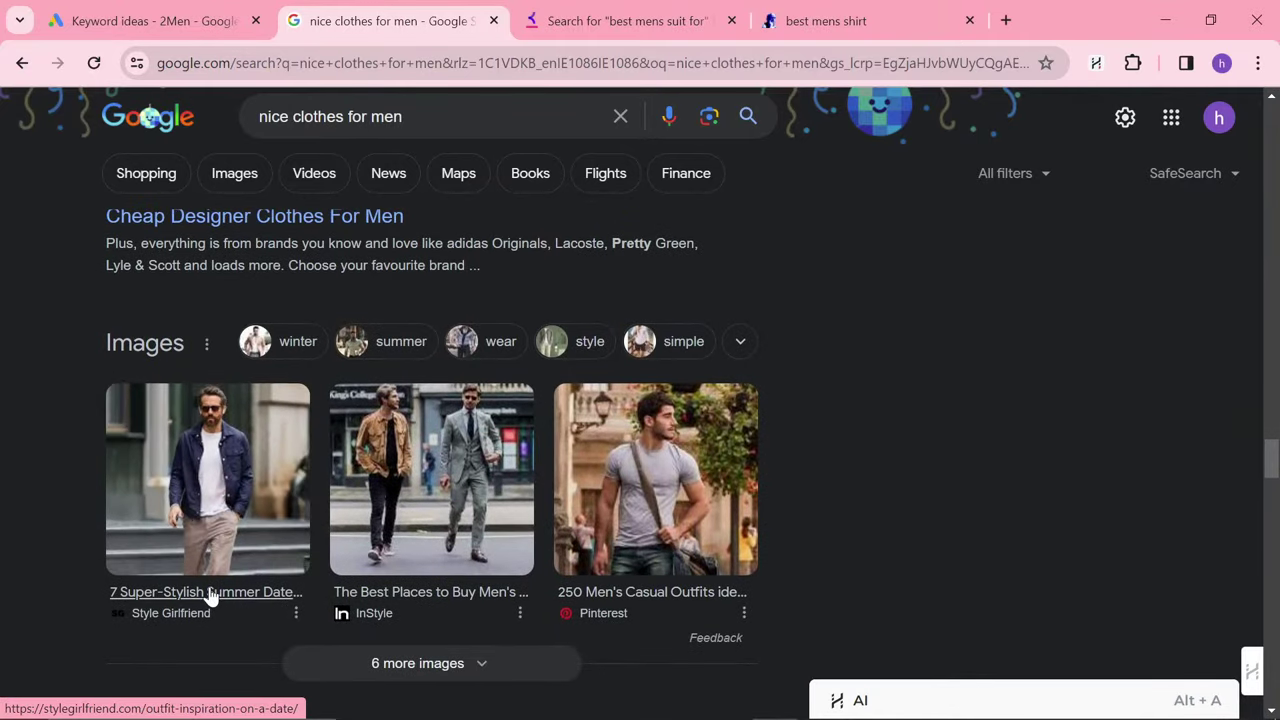
click(154, 24)
Scroll further down the keyword ideas, selecting 'best cargo pants for men' along the way
scroll(287, 517, down, 2)
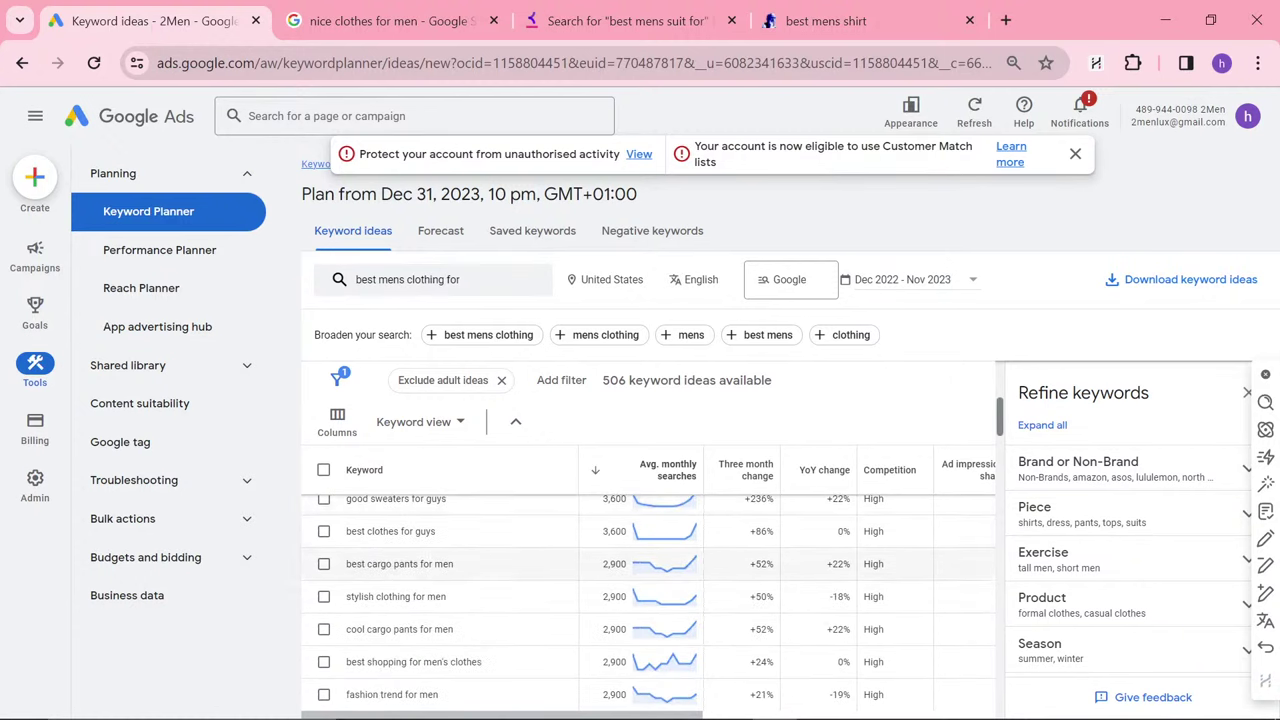
triple_click(400, 564)
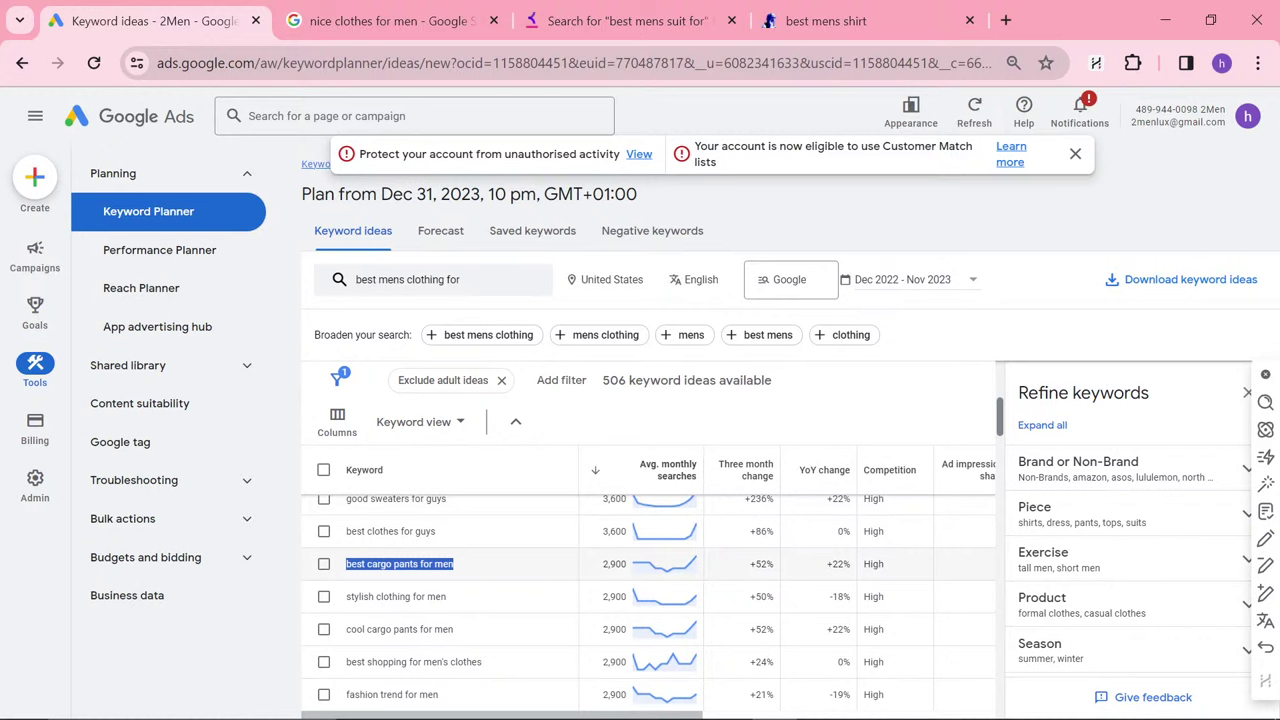
scroll(400, 564, down, 1)
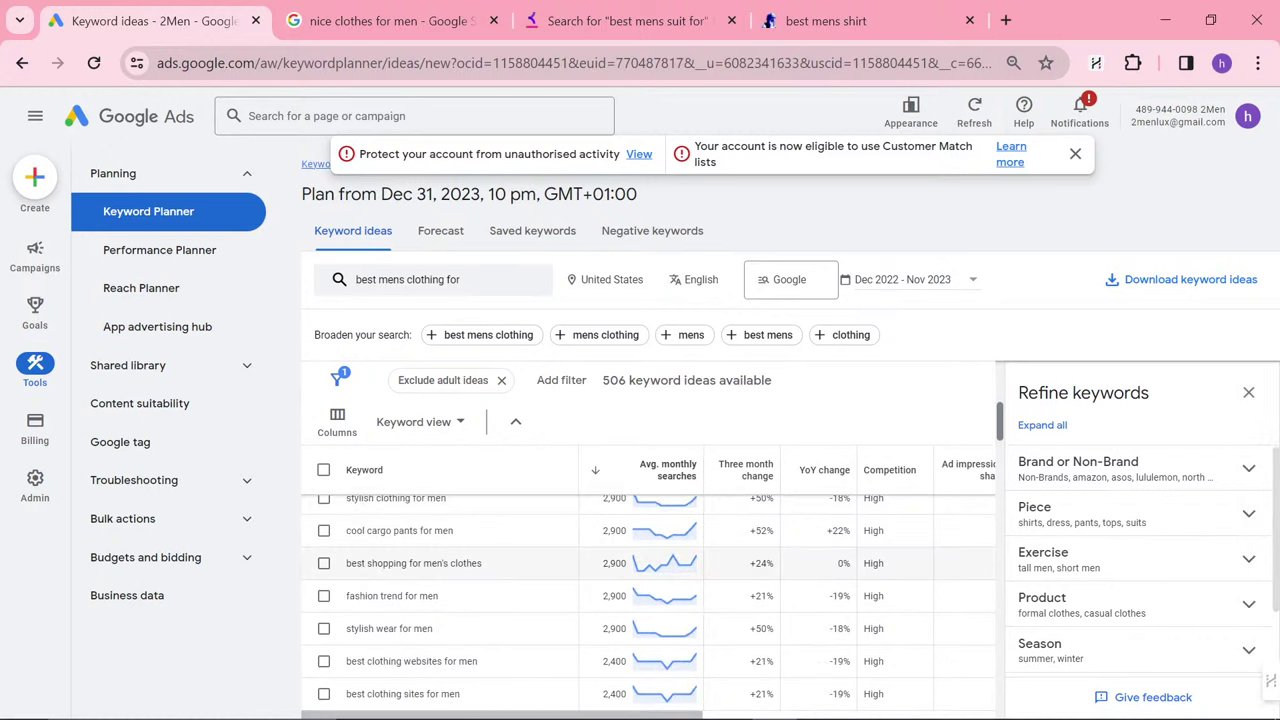
scroll(410, 660, down, 1)
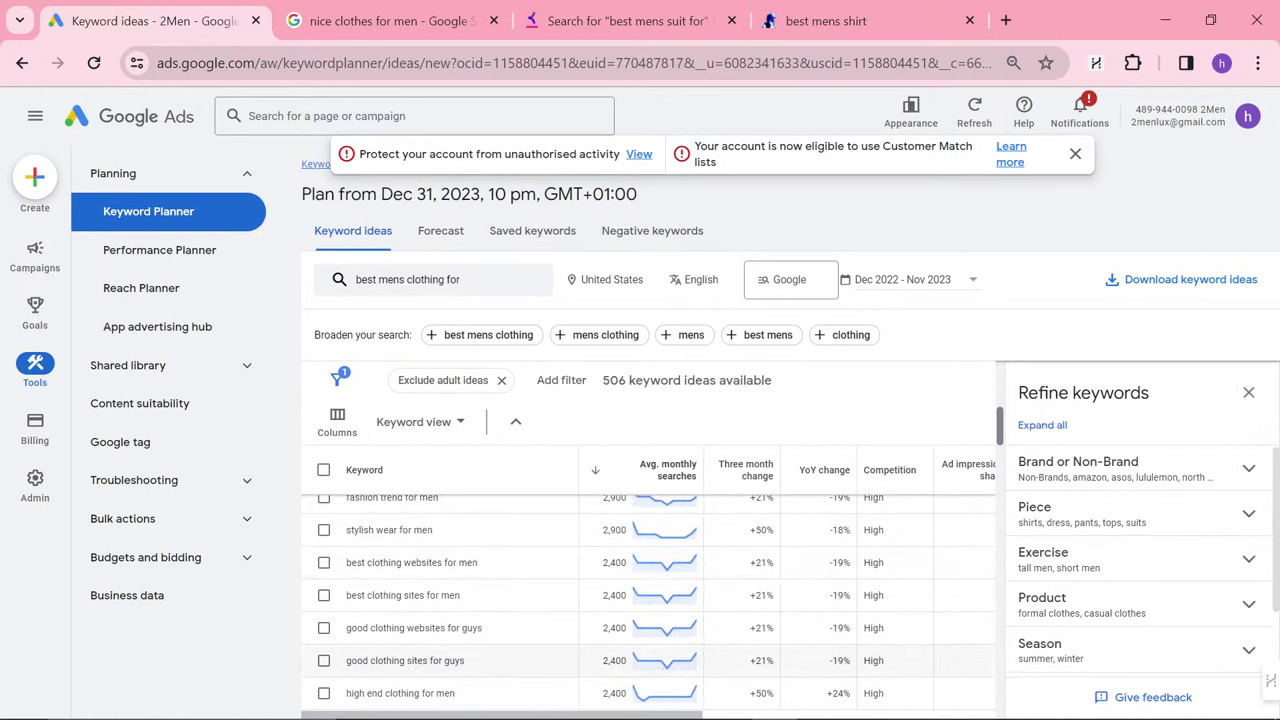
scroll(420, 660, down, 2)
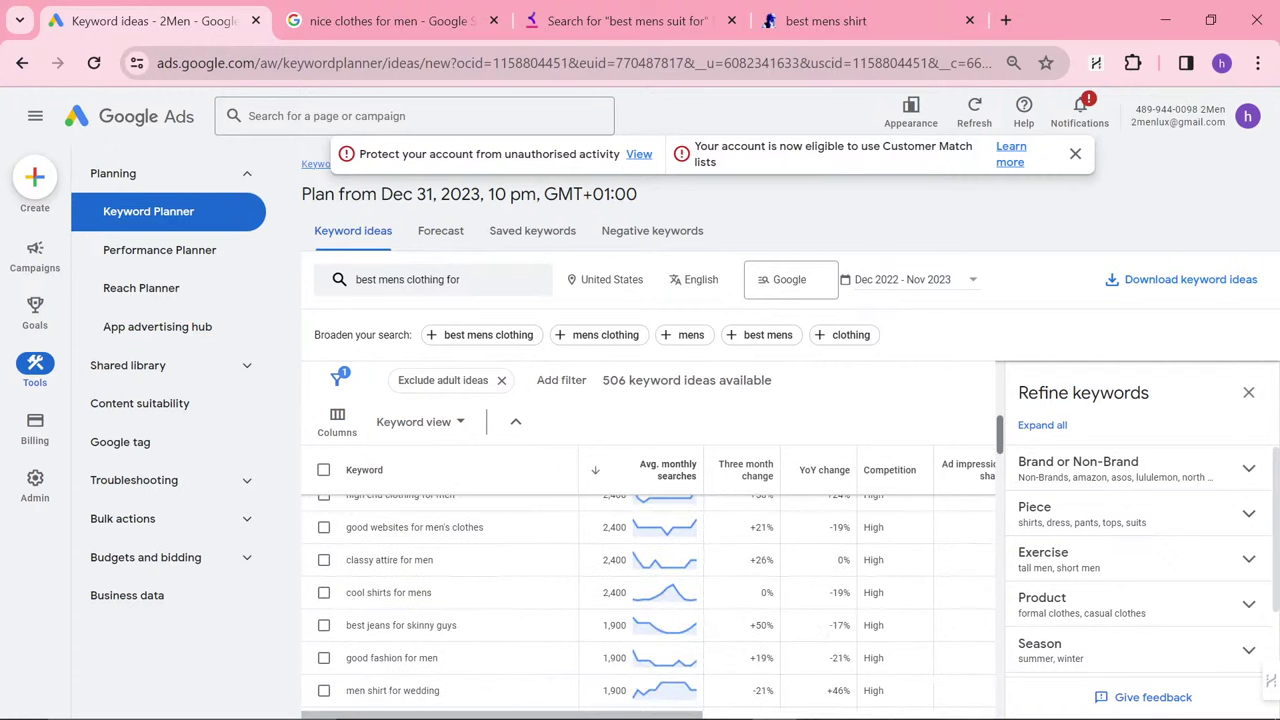
scroll(420, 620, down, 2)
Copy the keyword 'best men's suit for wedding' from Keyword Tool and return to the Shopify blog posts list
click(537, 20)
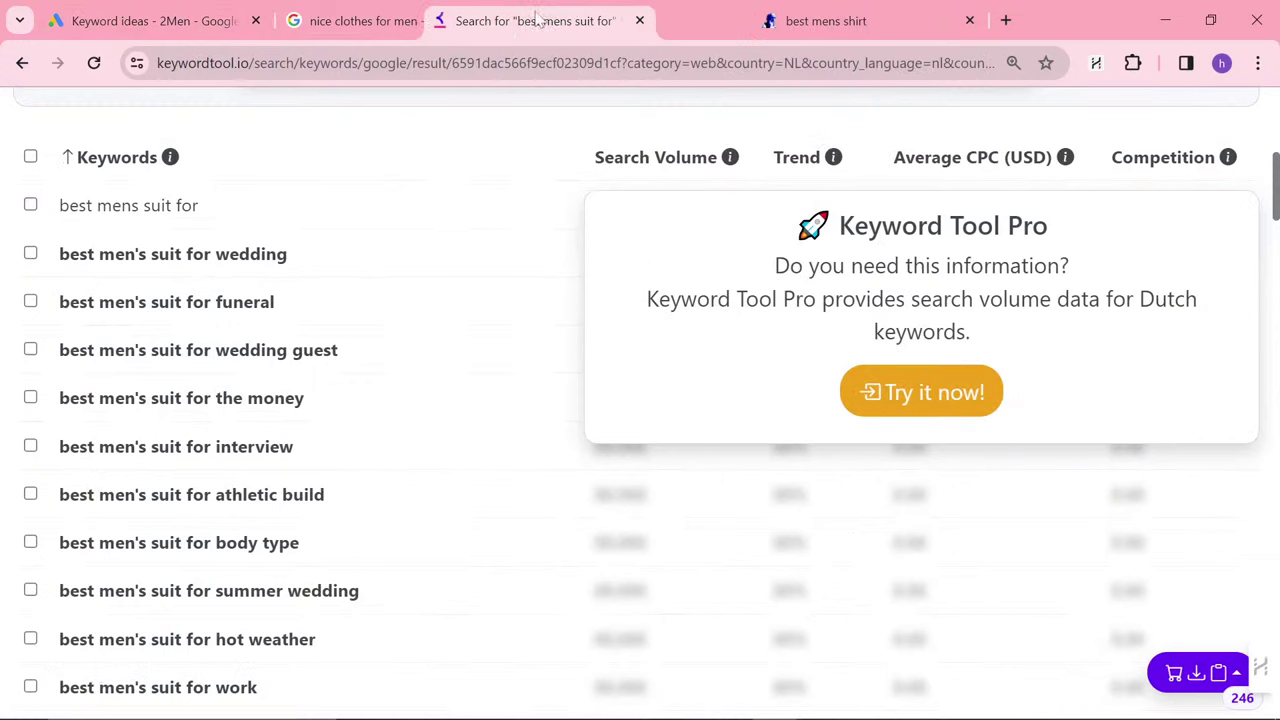
drag(537, 20, 387, 20)
scroll(240, 350, up, 1)
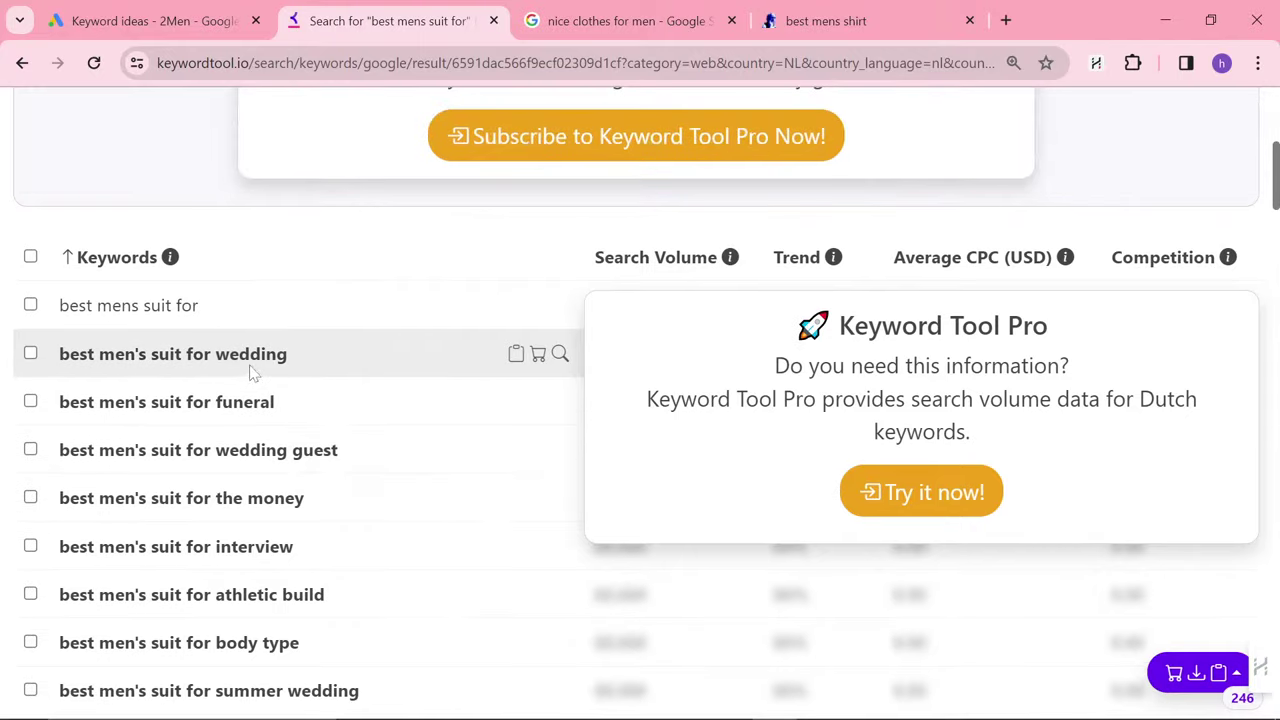
triple_click(170, 366)
key(alt+Tab)
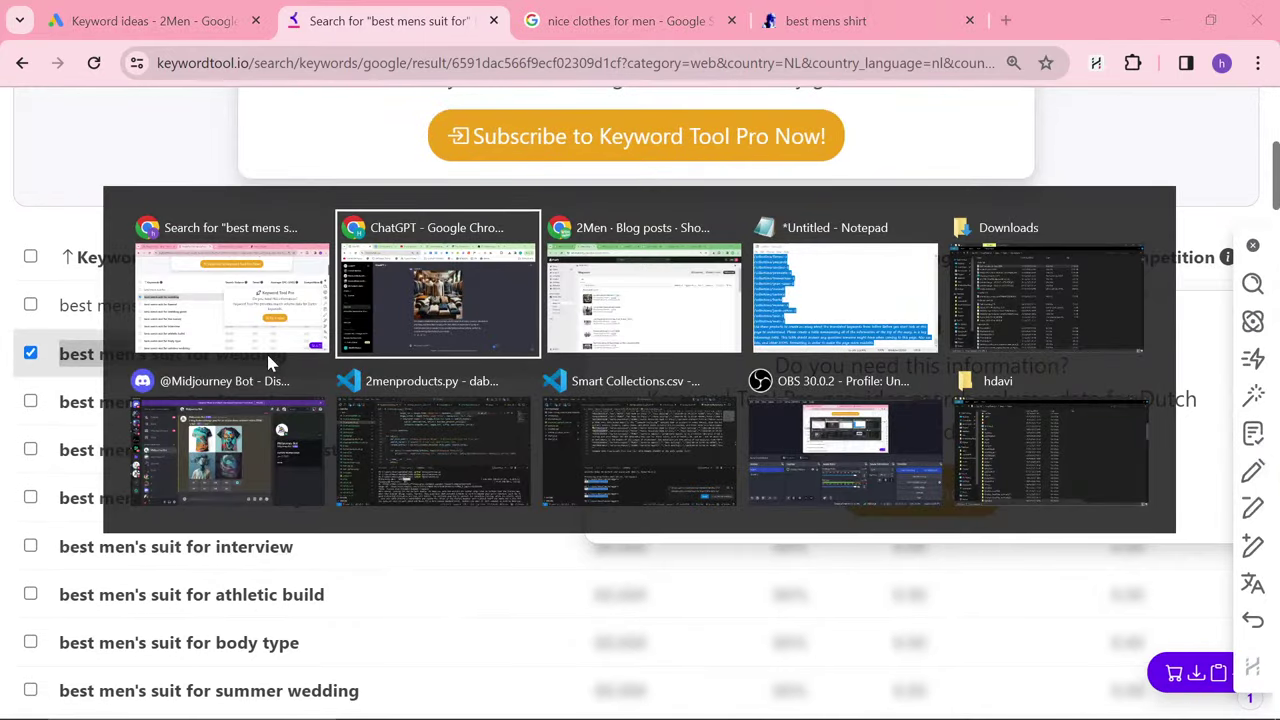
key(alt+Tab)
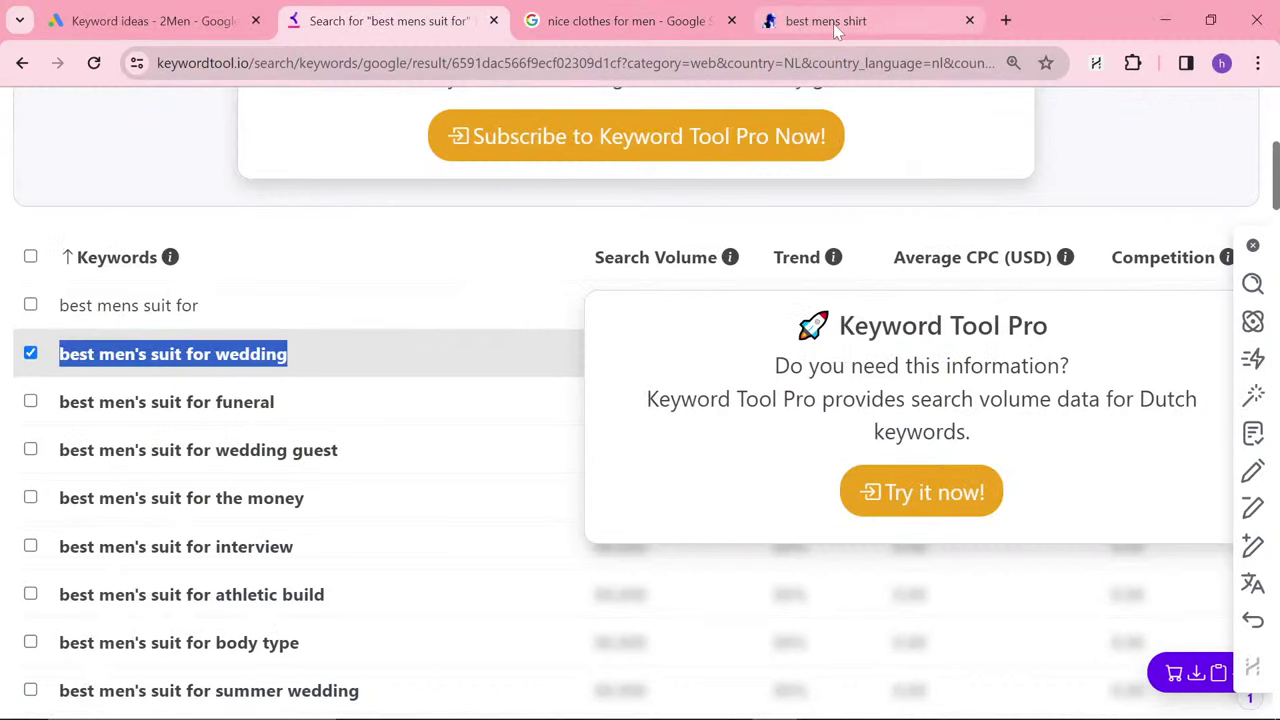
key(alt+Tab+Tab)
Filter the Shopify blog posts with the search query 'suit for wedding'
click(518, 276)
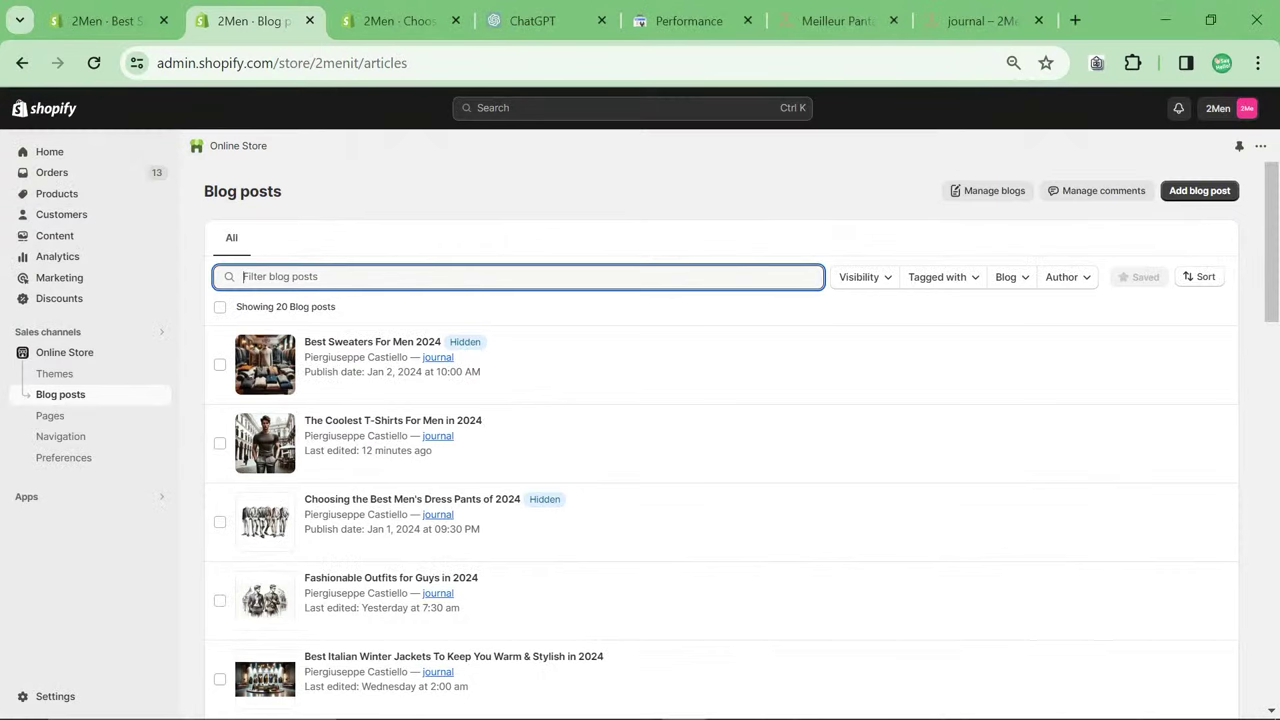
key(ctrl+v)
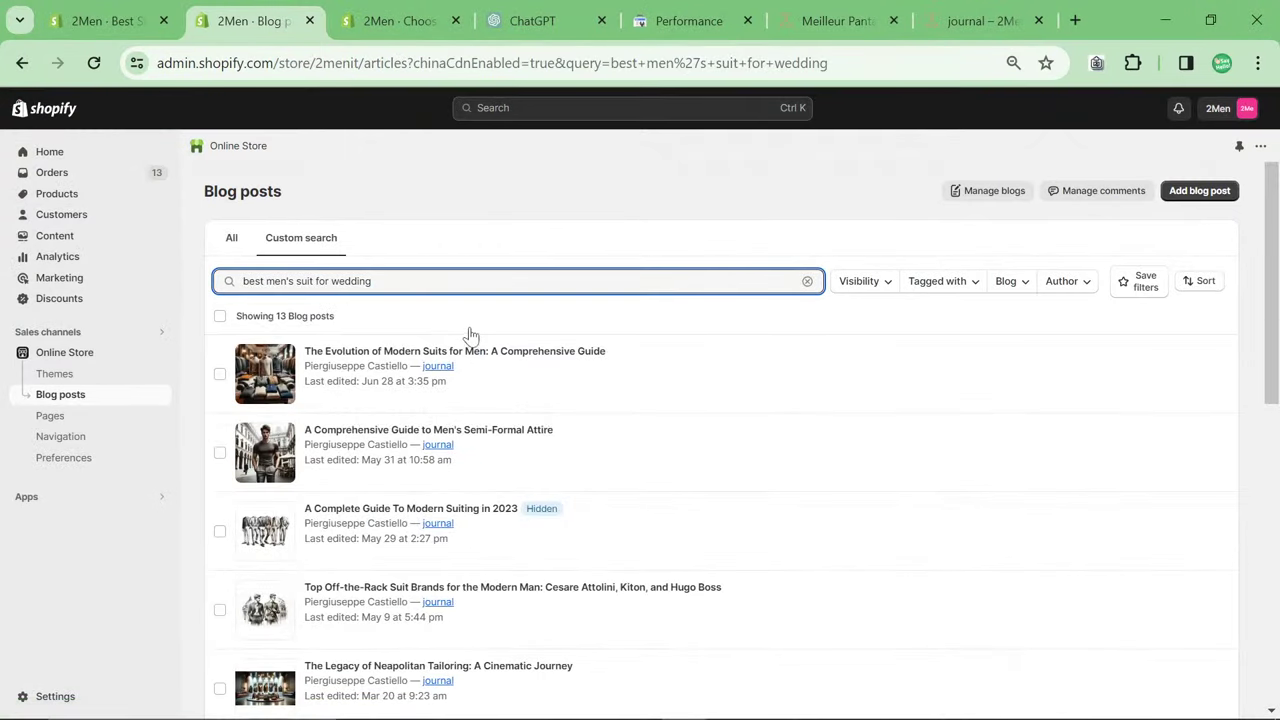
scroll(474, 374, down, 3)
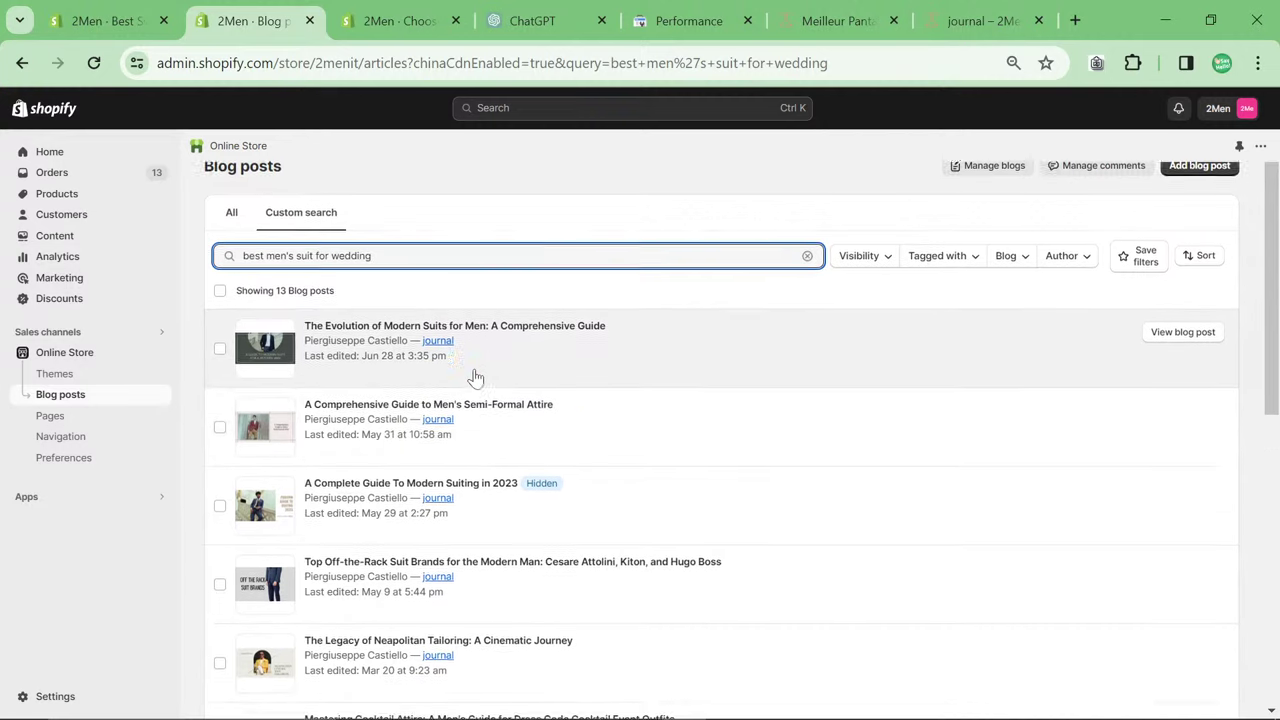
scroll(486, 414, down, 1)
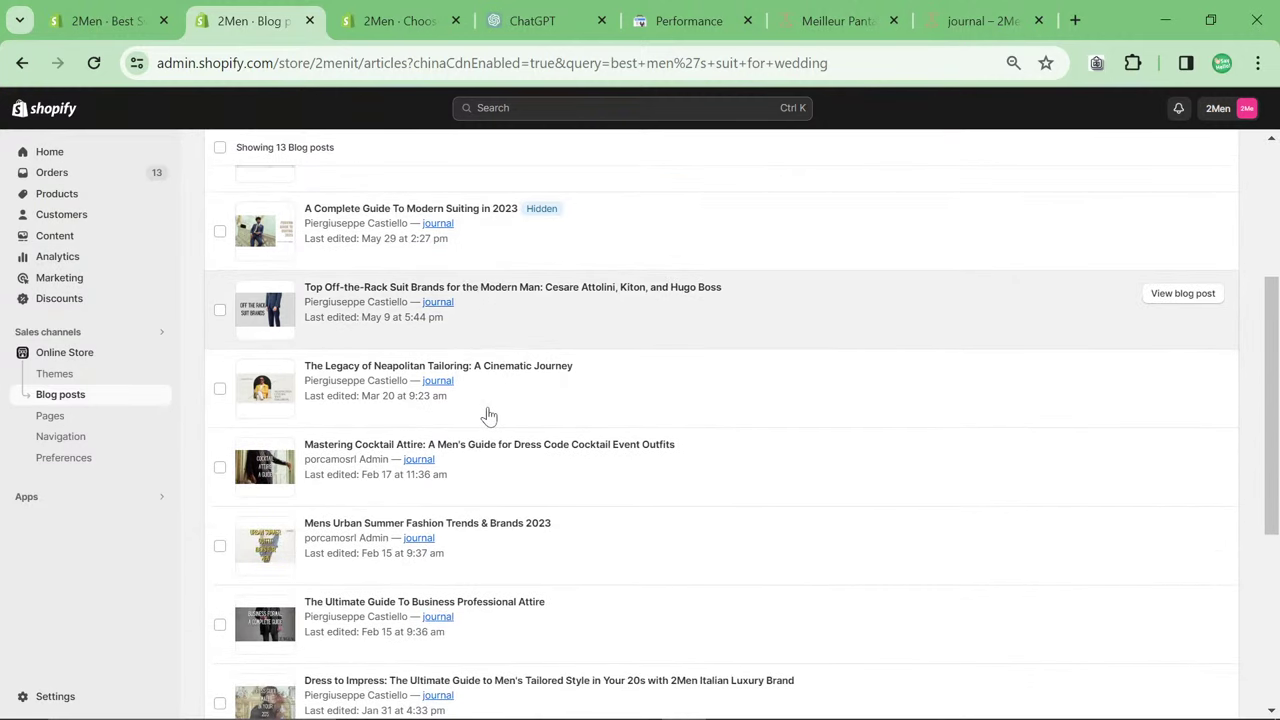
scroll(386, 246, up, 3)
text(uit for wedding)
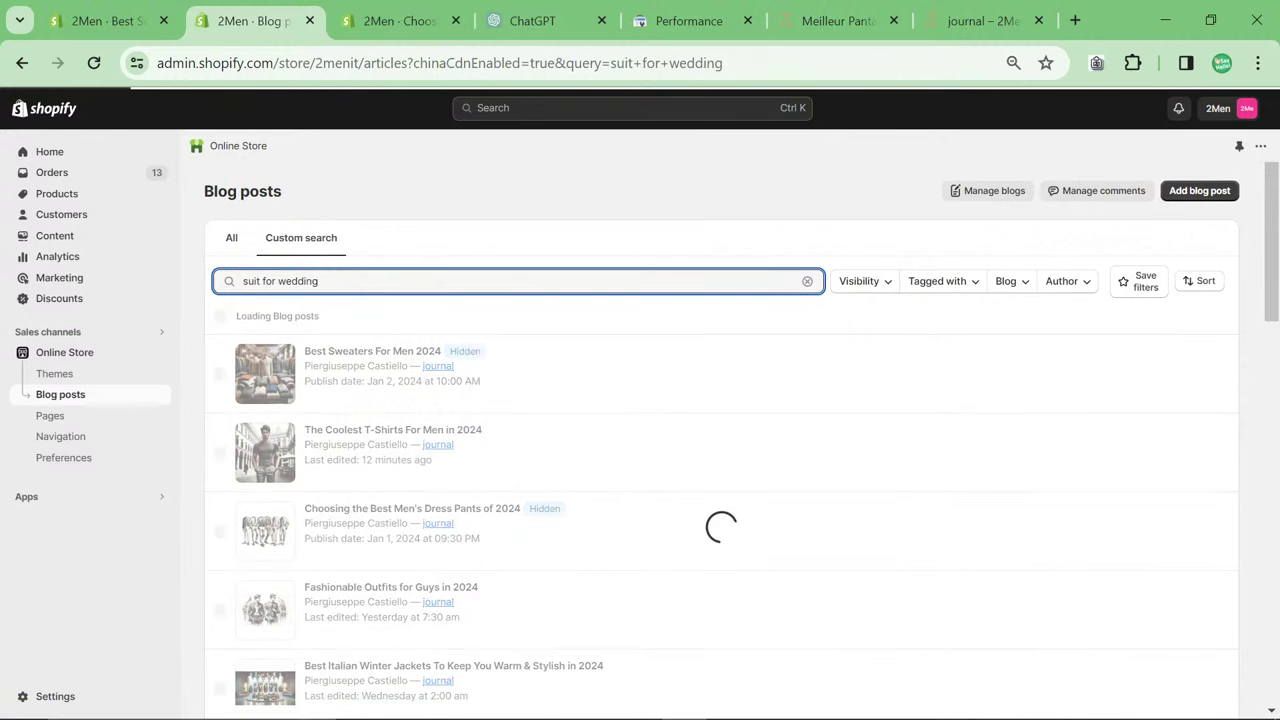
click(497, 212)
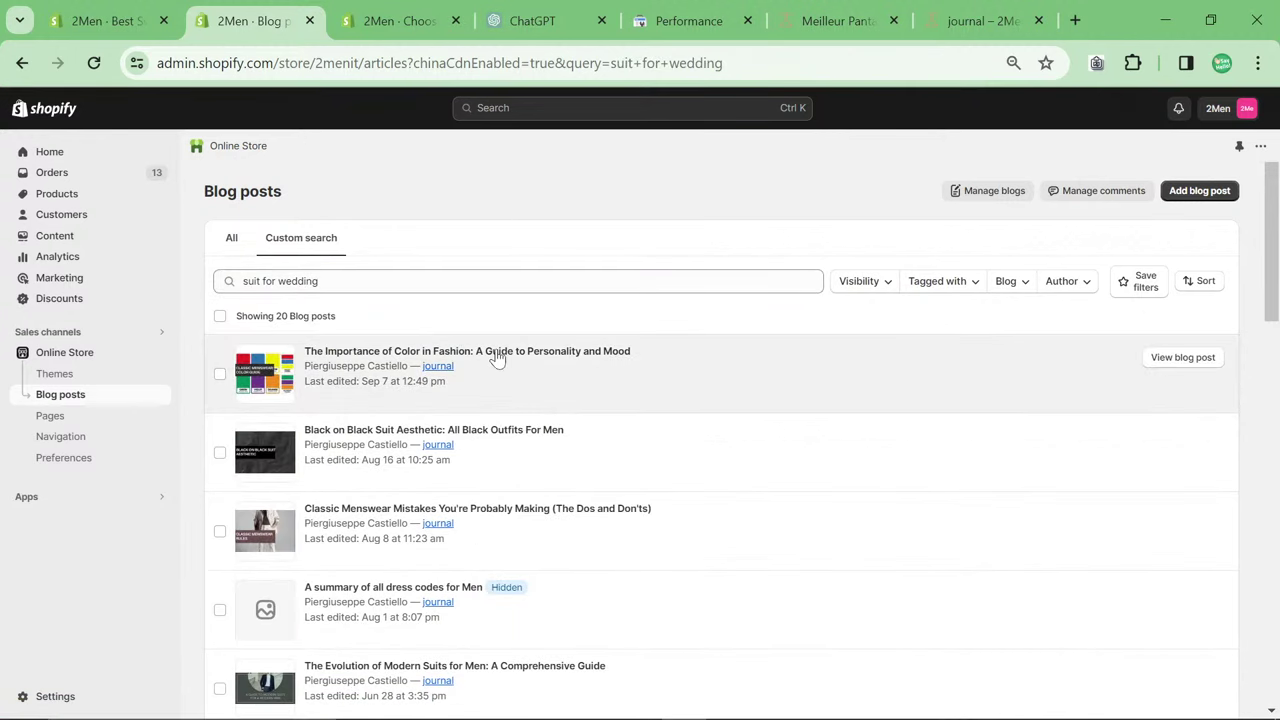
Scroll through the 20 matching posts, including Summer Wedding Outfits for Men
scroll(497, 354, down, 1)
scroll(497, 358, down, 3)
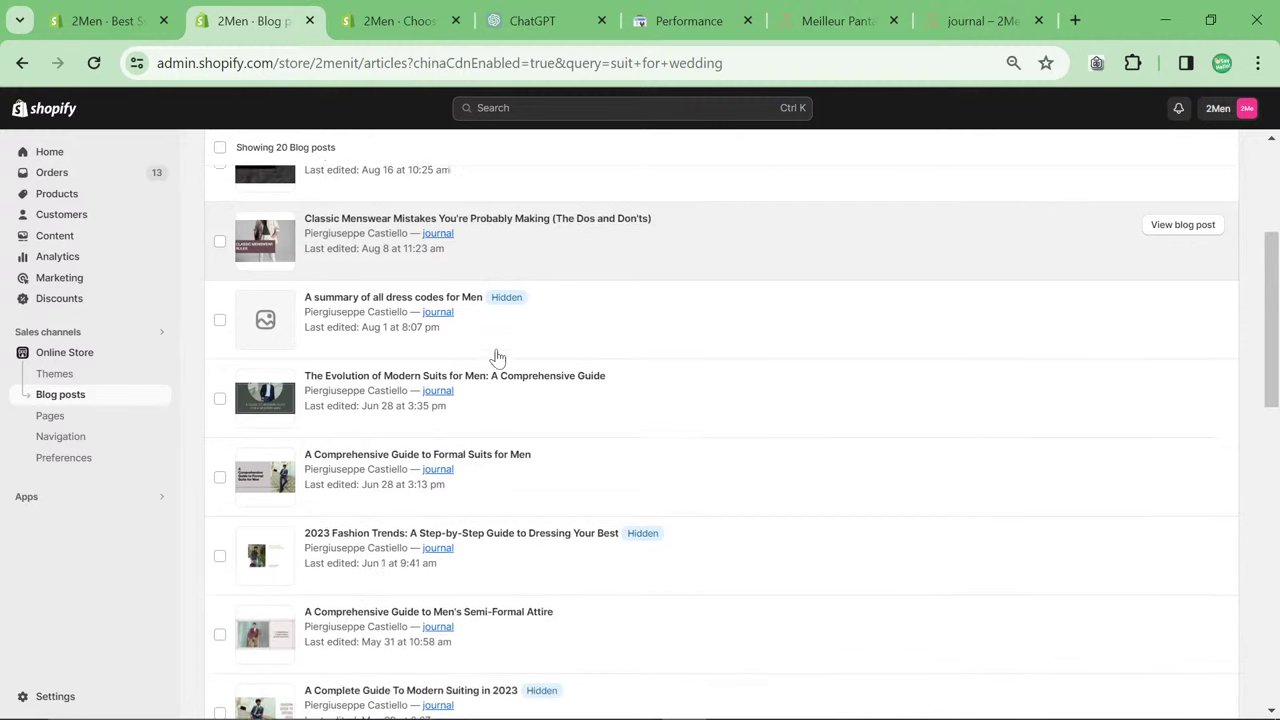
scroll(492, 357, down, 2)
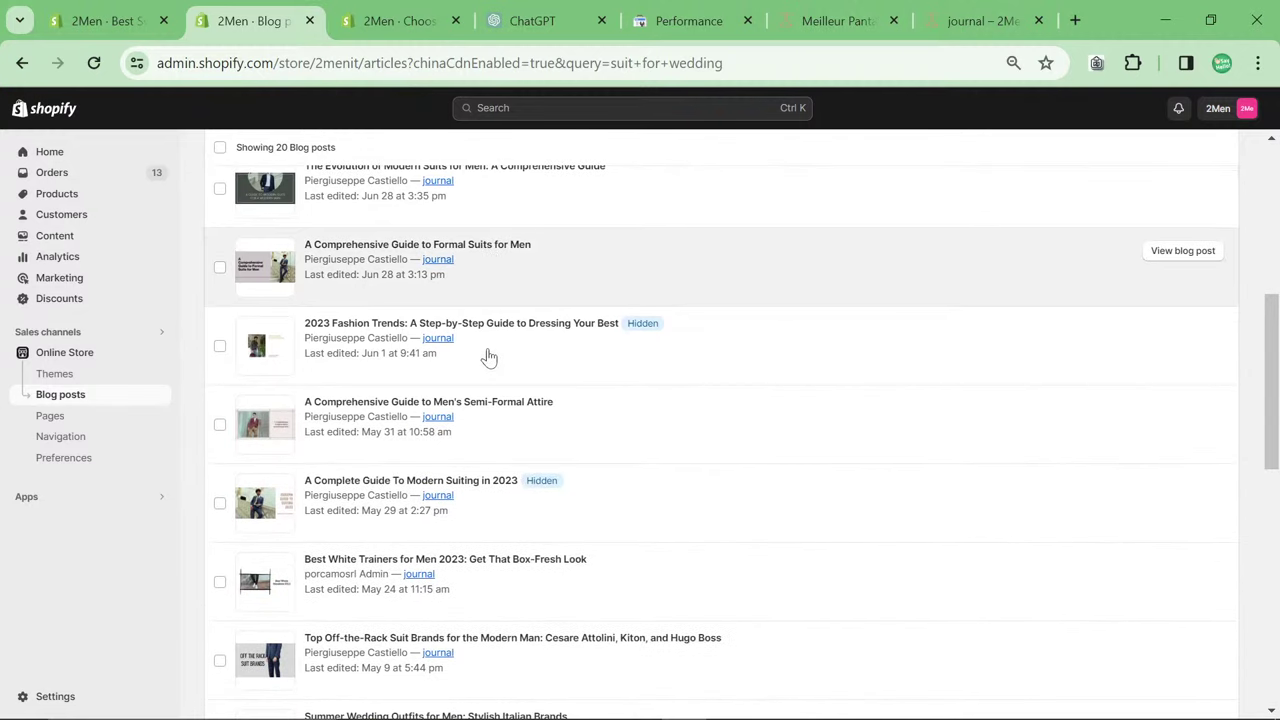
scroll(487, 357, down, 1)
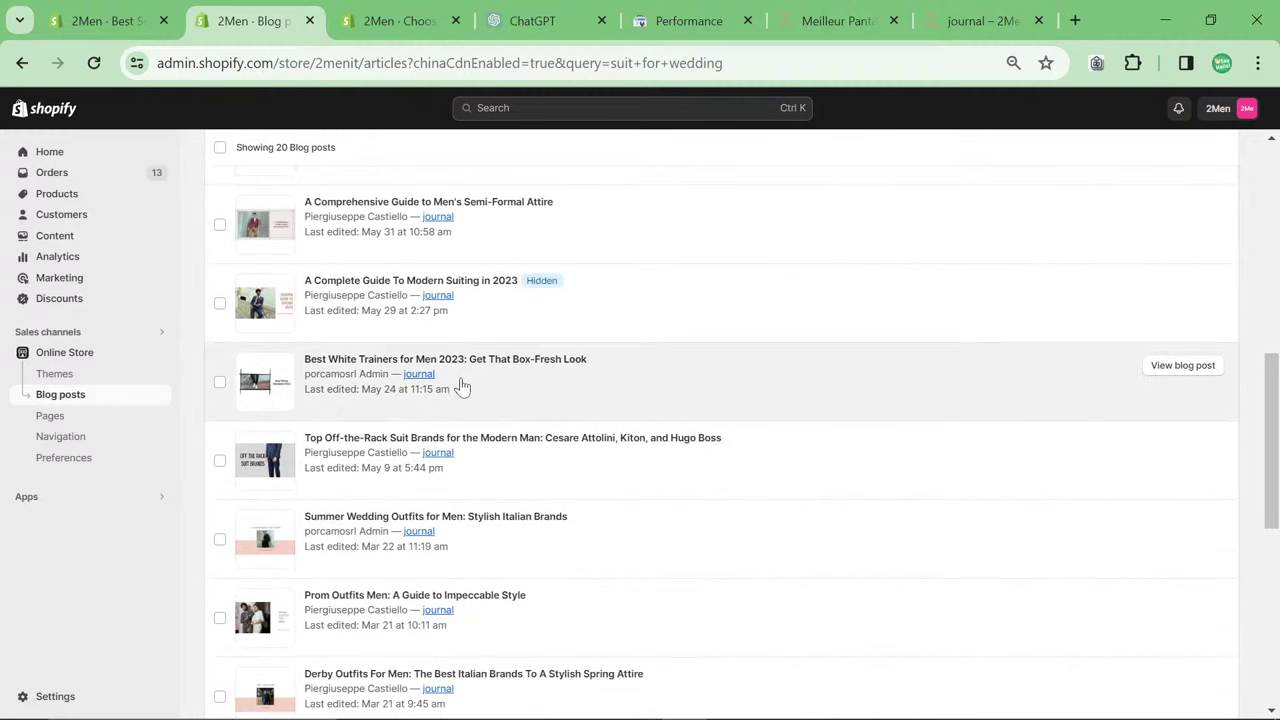
scroll(453, 390, down, 2)
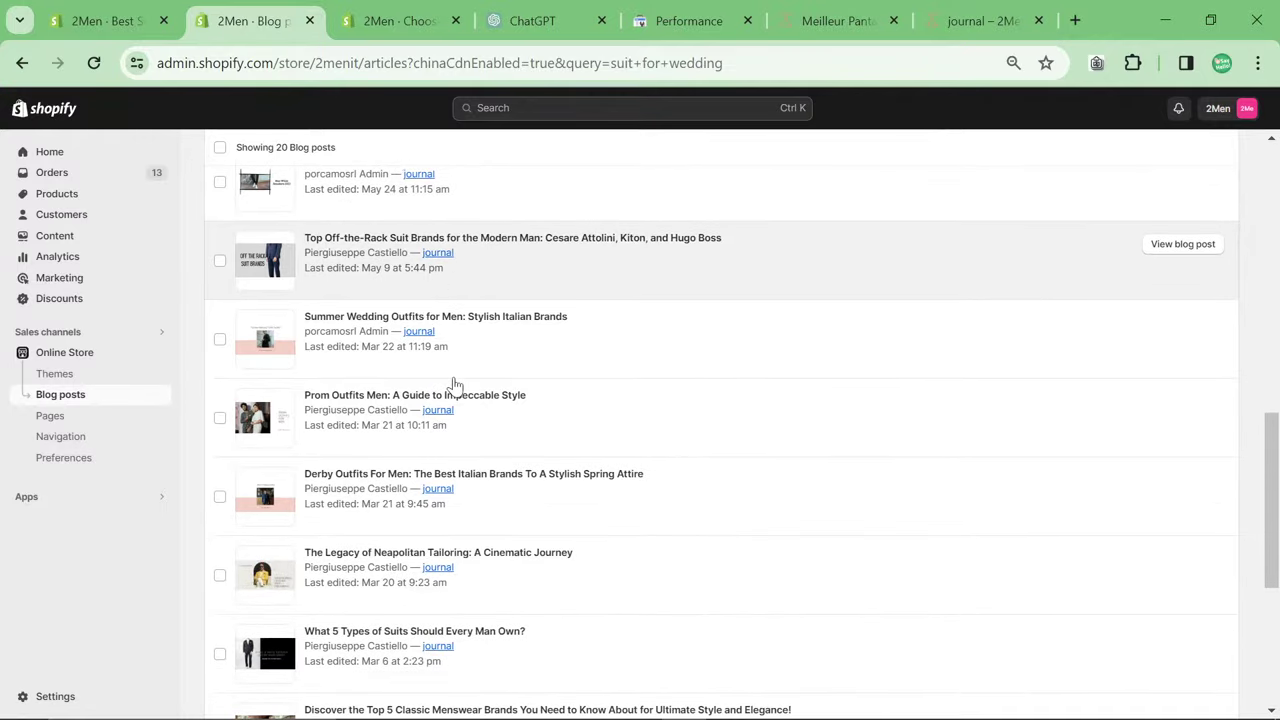
Google 'best suits for wedding 2men.it' in a new tab
click(1076, 20)
text(b)
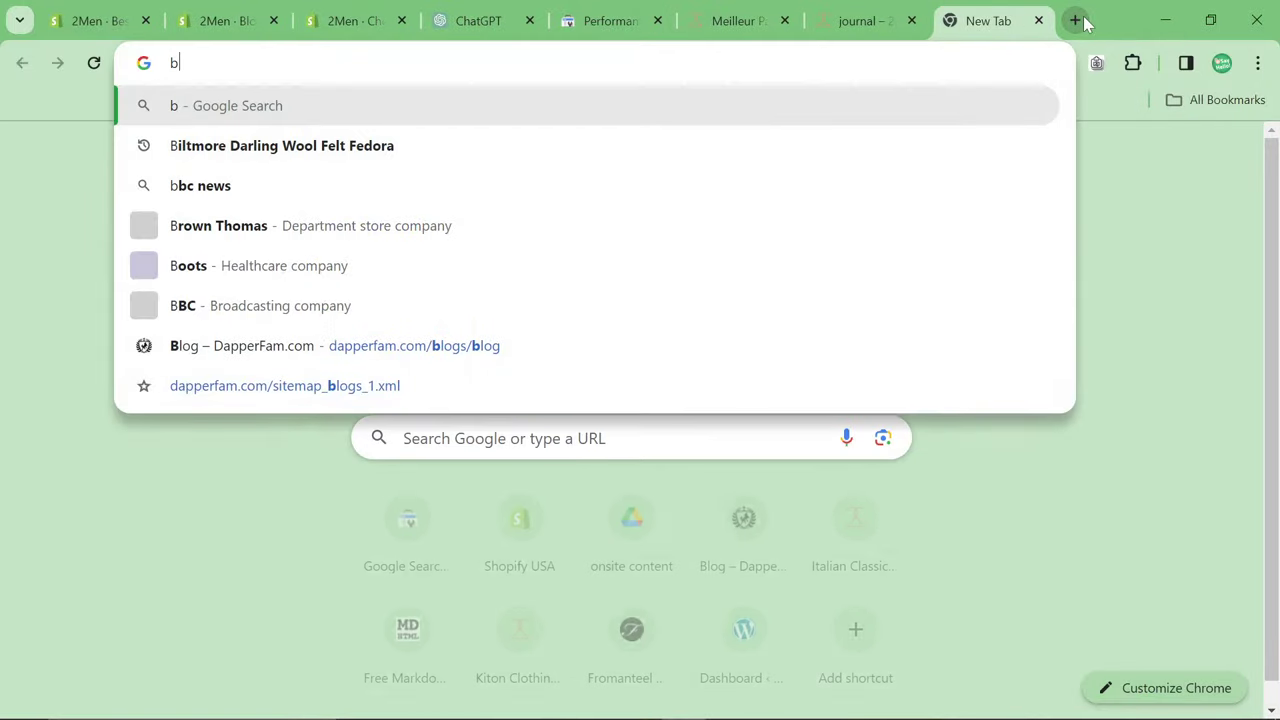
text(est suits for w)
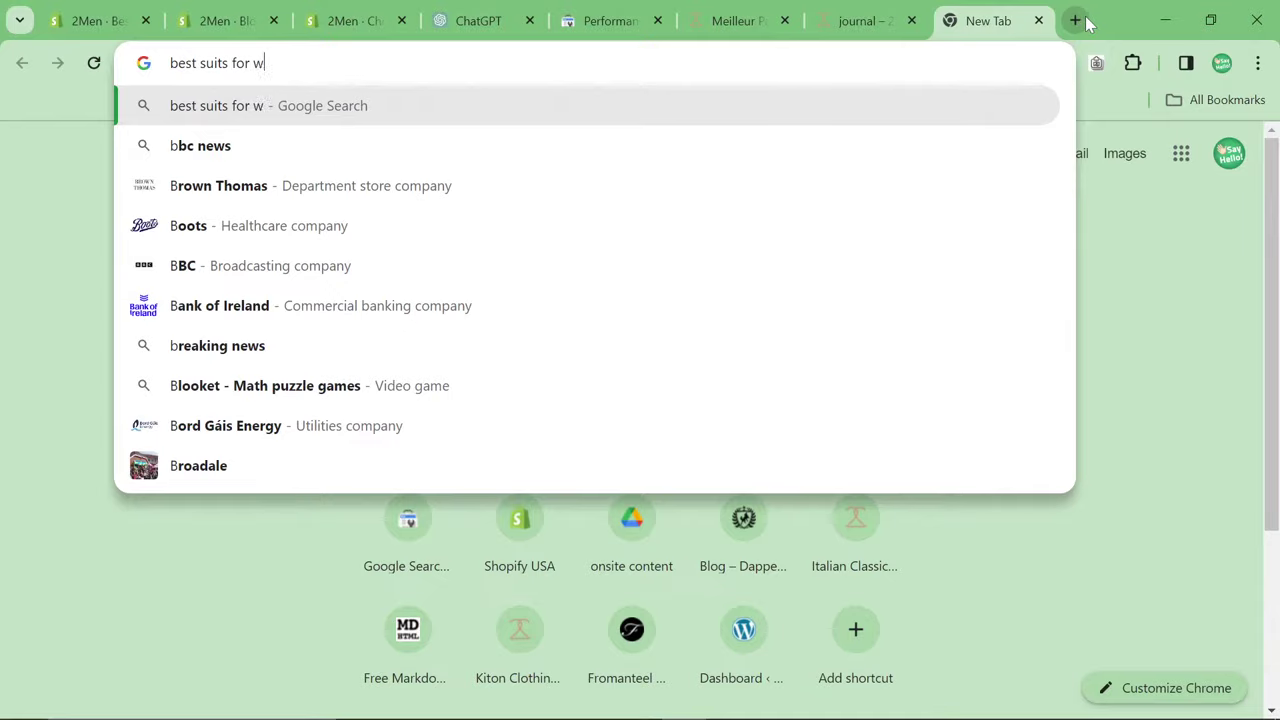
text(edding 2men.it)
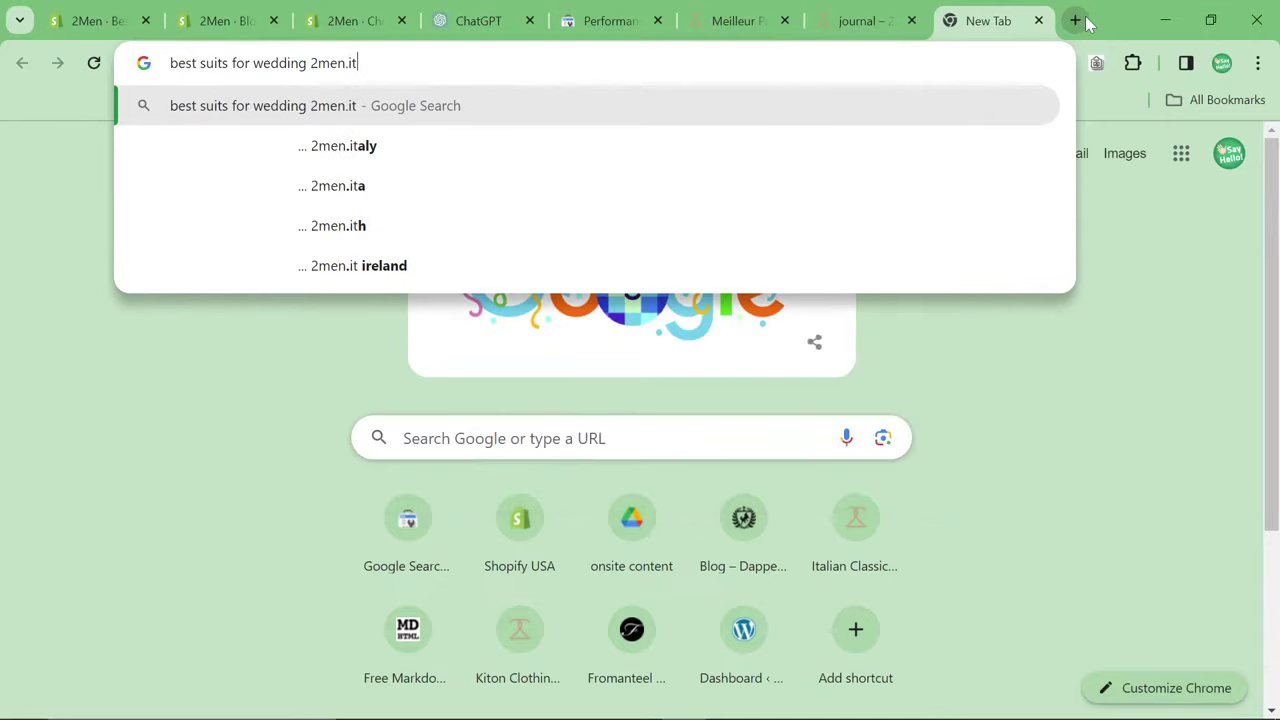
key(Return)
scroll(279, 333, down, 5)
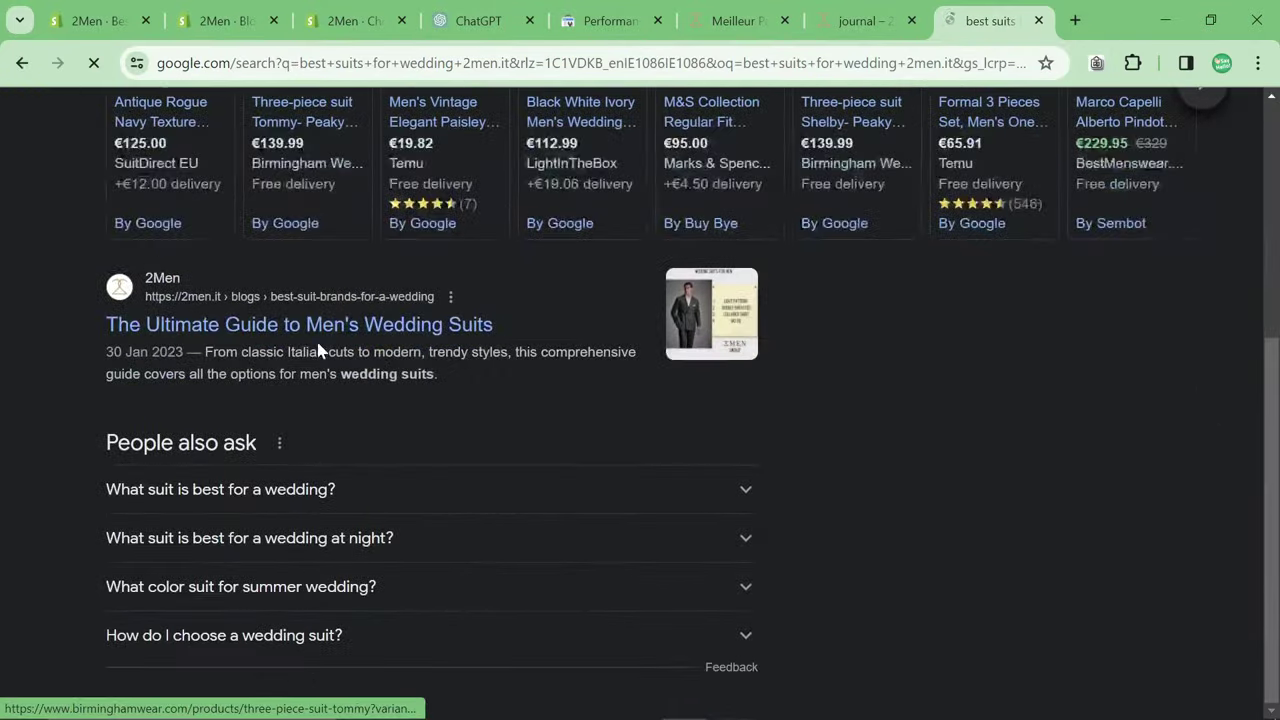
Open 2Men's 'The Ultimate Guide to Men's Wedding Suits' result in its own tab
middle_click(300, 224)
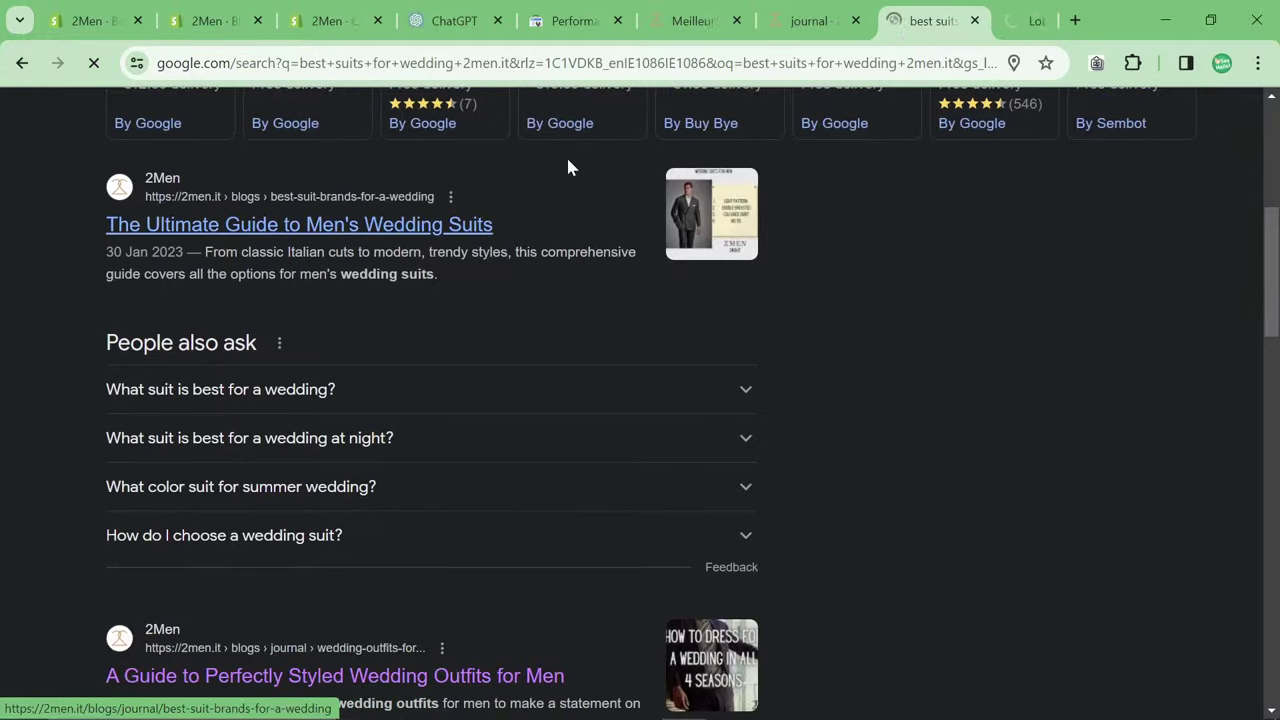
click(1000, 20)
drag(494, 63, 288, 63)
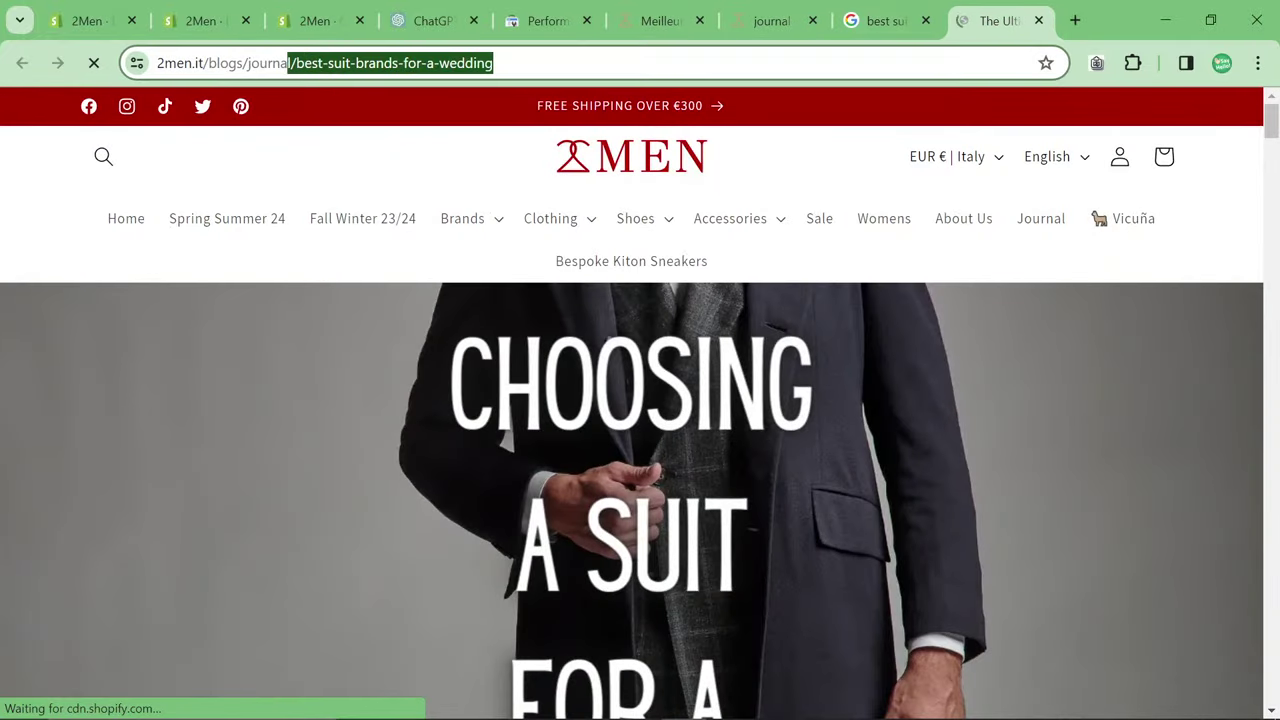
Copy the guide's URL path journal/best-suit-brands-for-a-wedding from the address bar
click(314, 63)
drag(539, 63, 292, 63)
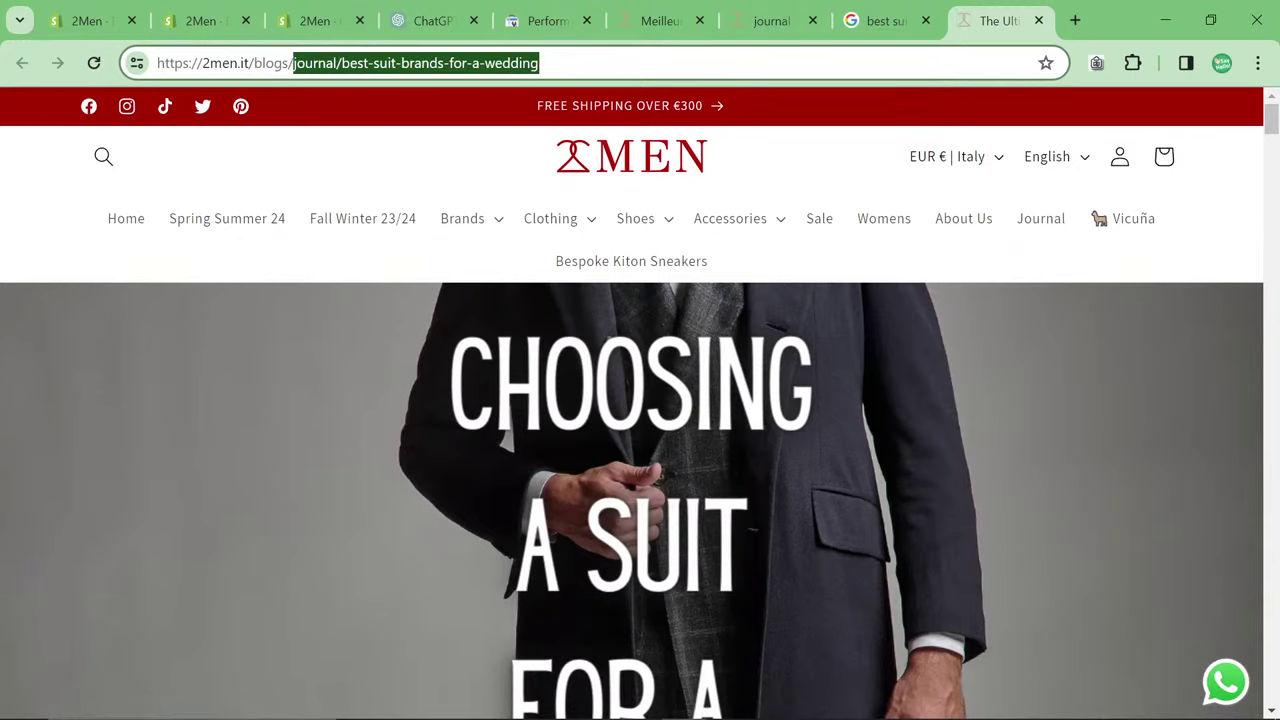
key(alt+Tab)
key(Escape)
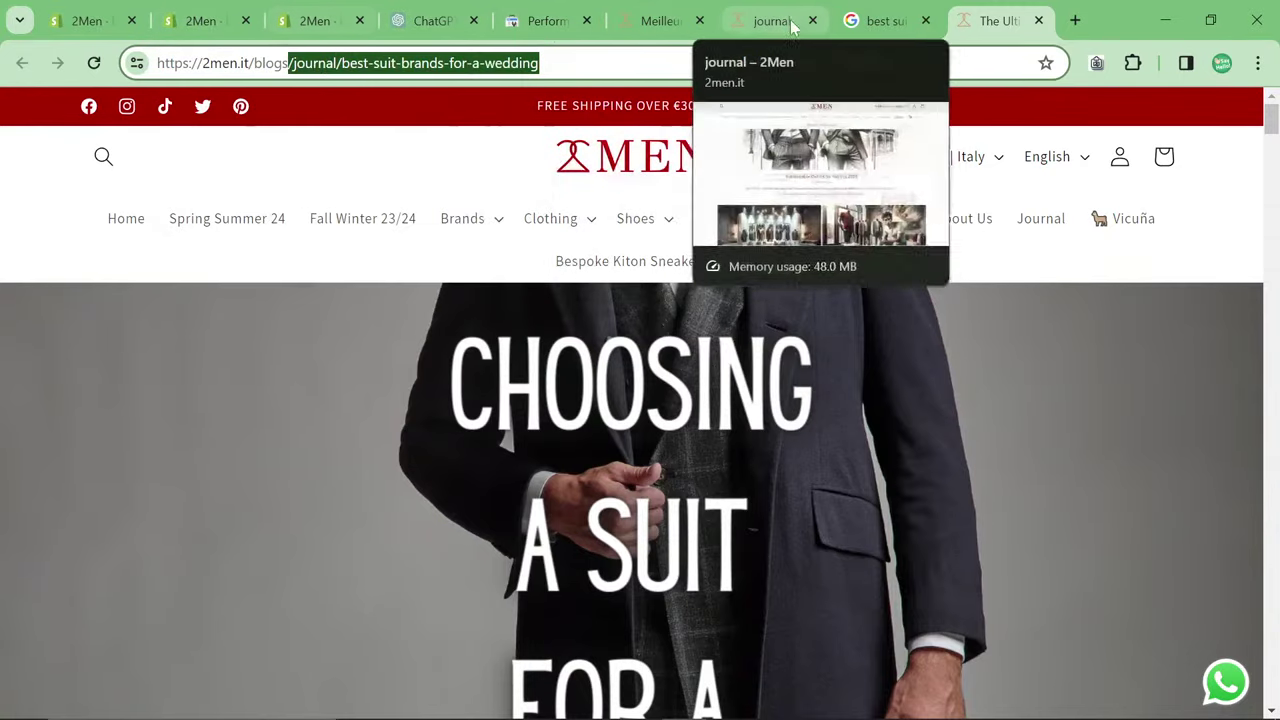
Load Google Search Console in the former Google results tab
click(878, 20)
click(390, 62)
text(sea)
key(Return)
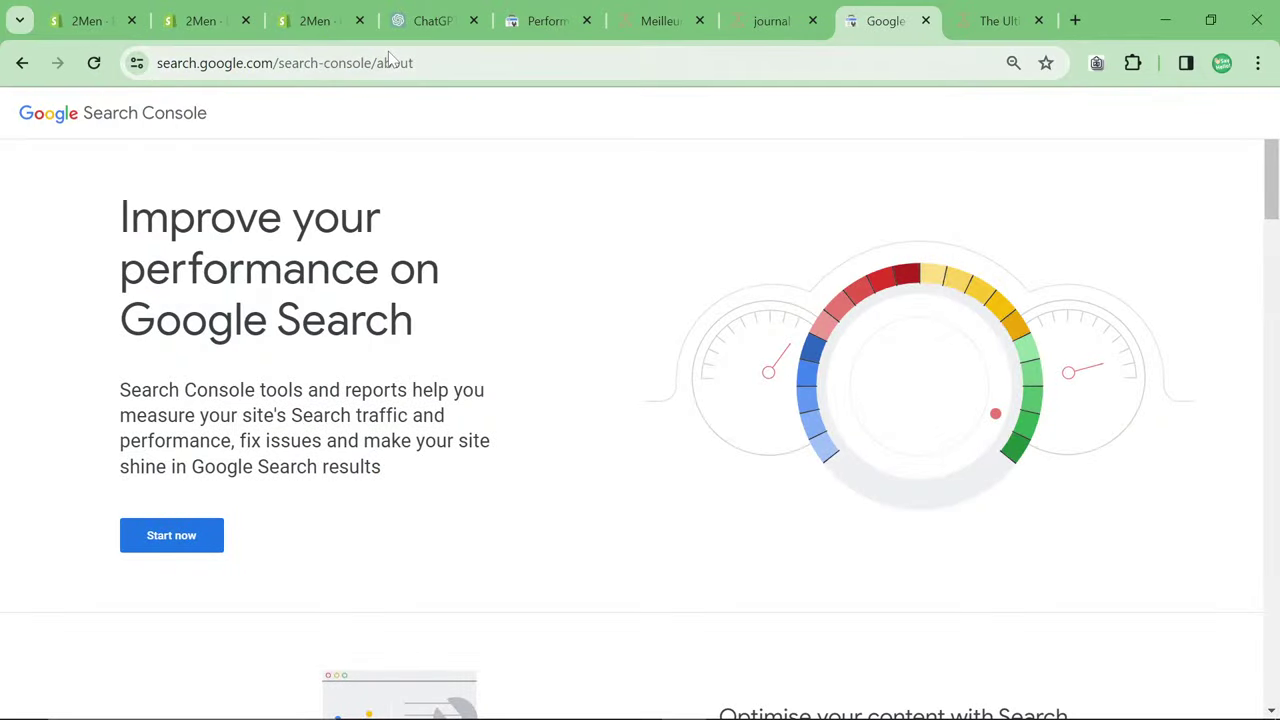
Filter the 2men.it Performance report to the wedding guide path: 42 clicks, 2.57K impressions
click(548, 22)
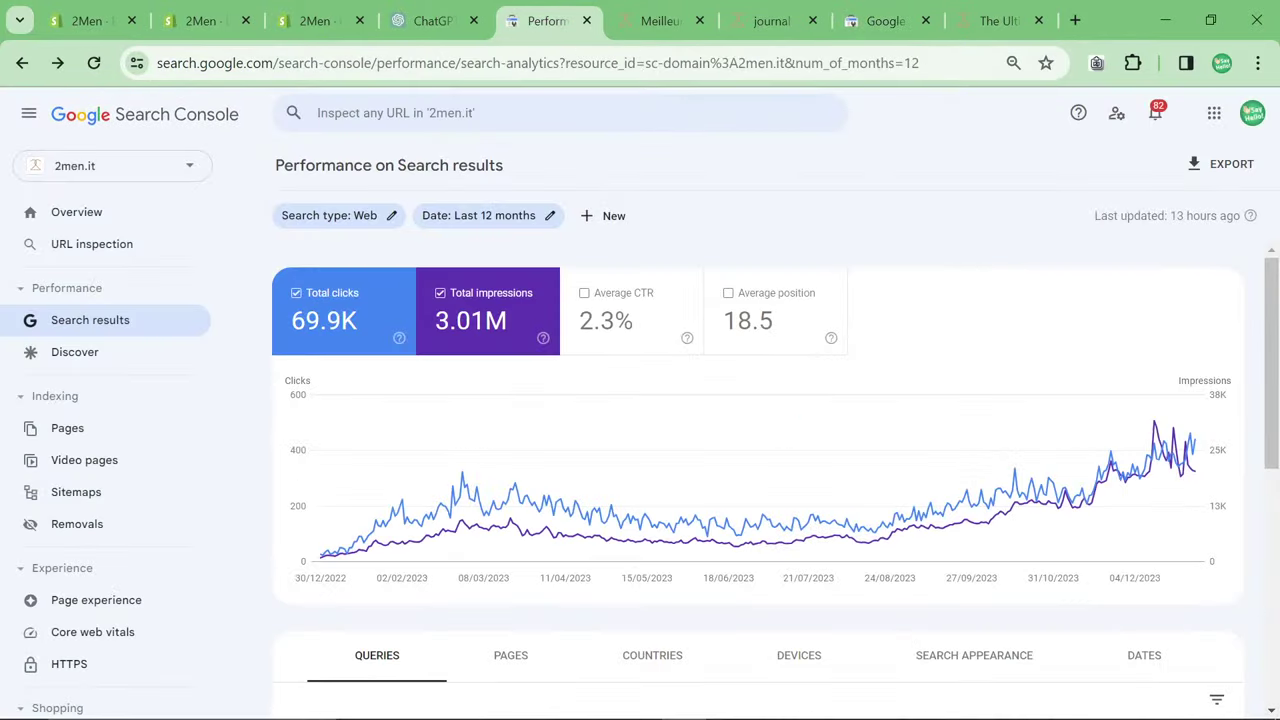
click(637, 268)
text(/journal/best-suit-brands-for-a-wedding)
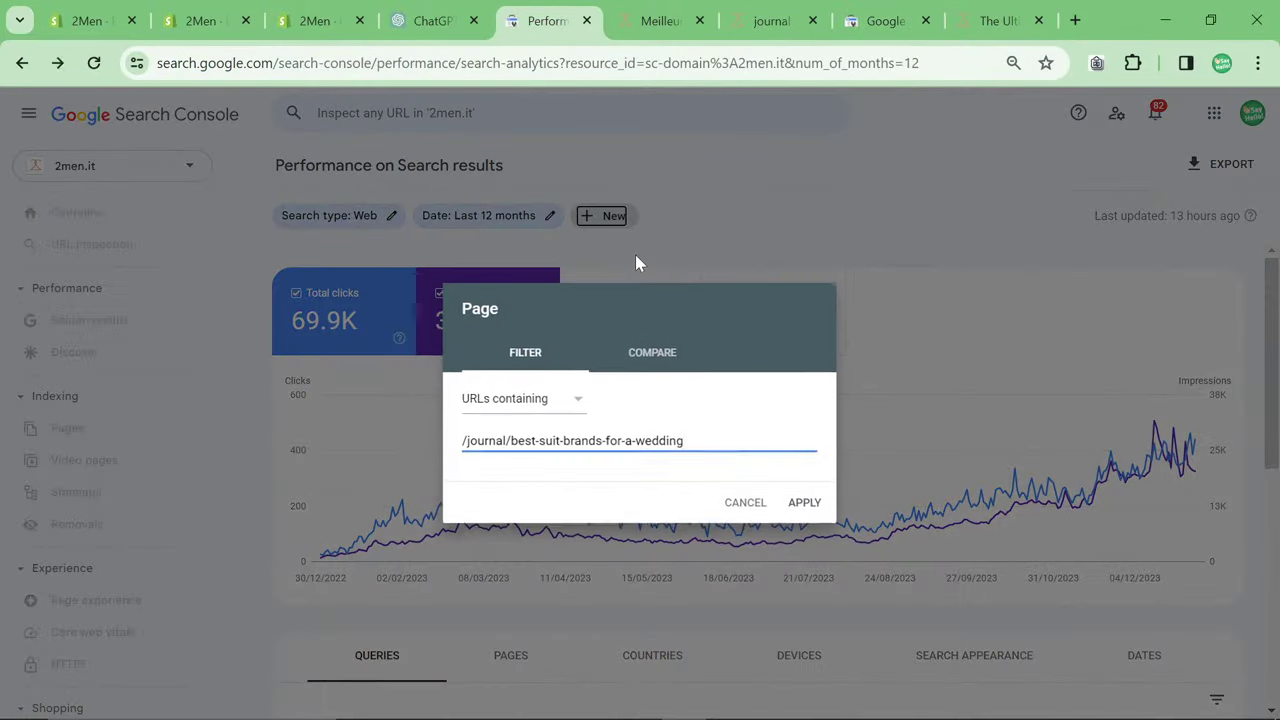
key(Return)
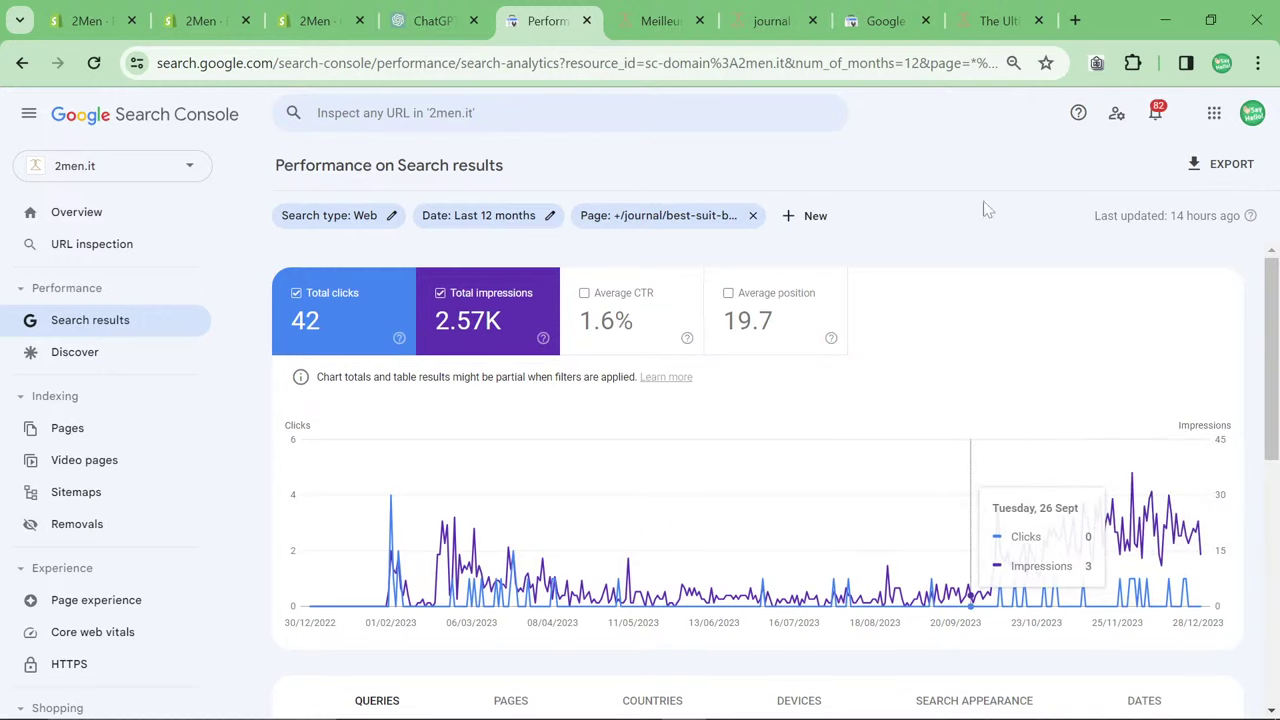
click(975, 24)
Scroll through the 2Men wedding suits guide's product grids and its six-section table of contents
scroll(609, 505, down, 15)
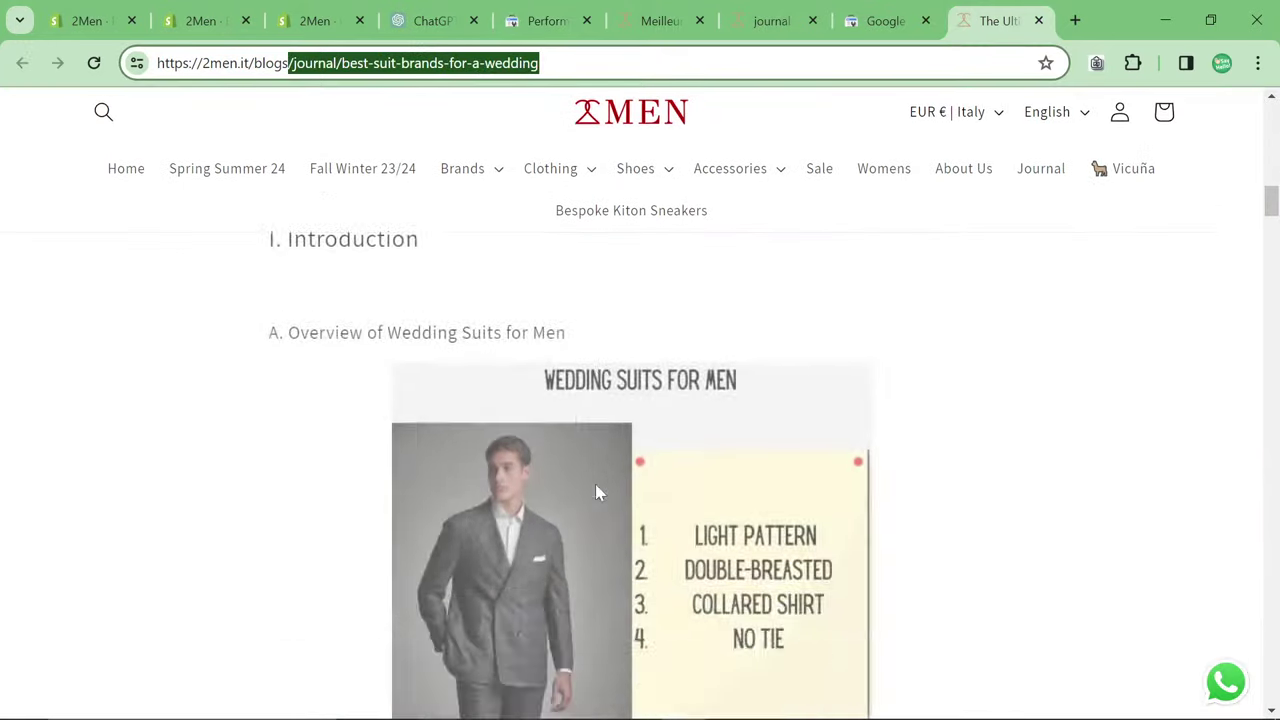
scroll(610, 488, down, 15)
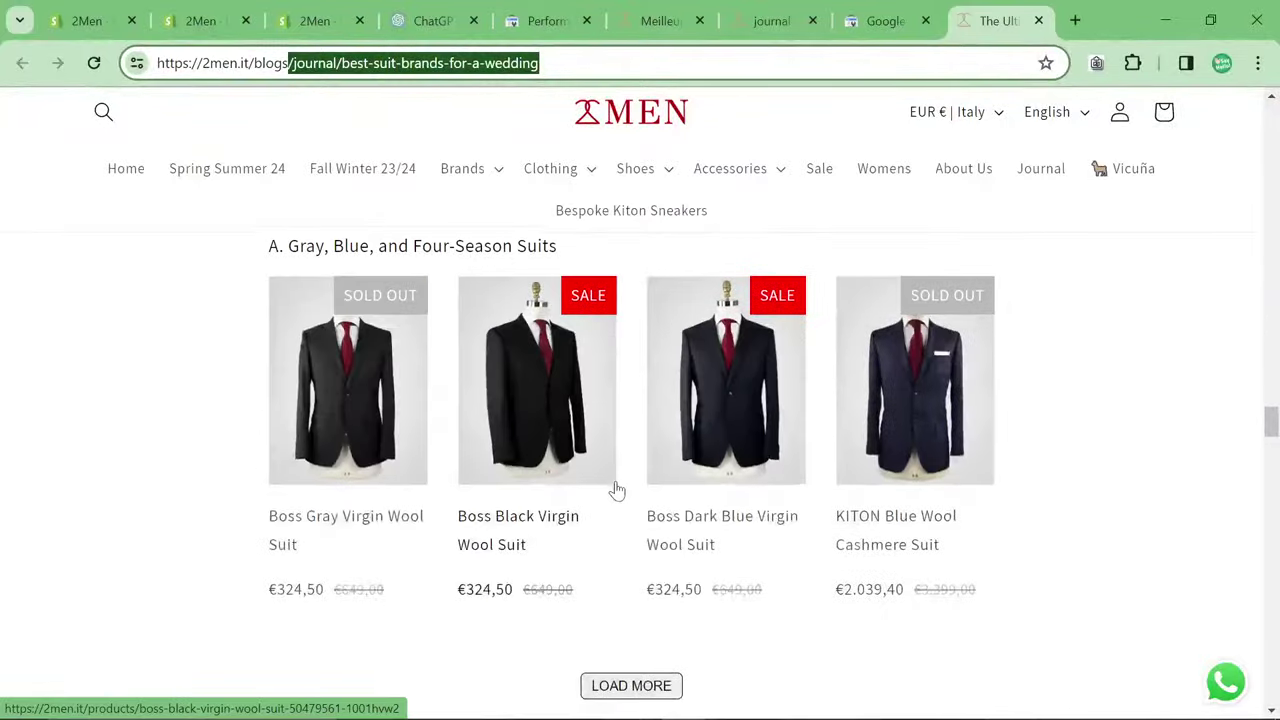
scroll(720, 520, down, 10)
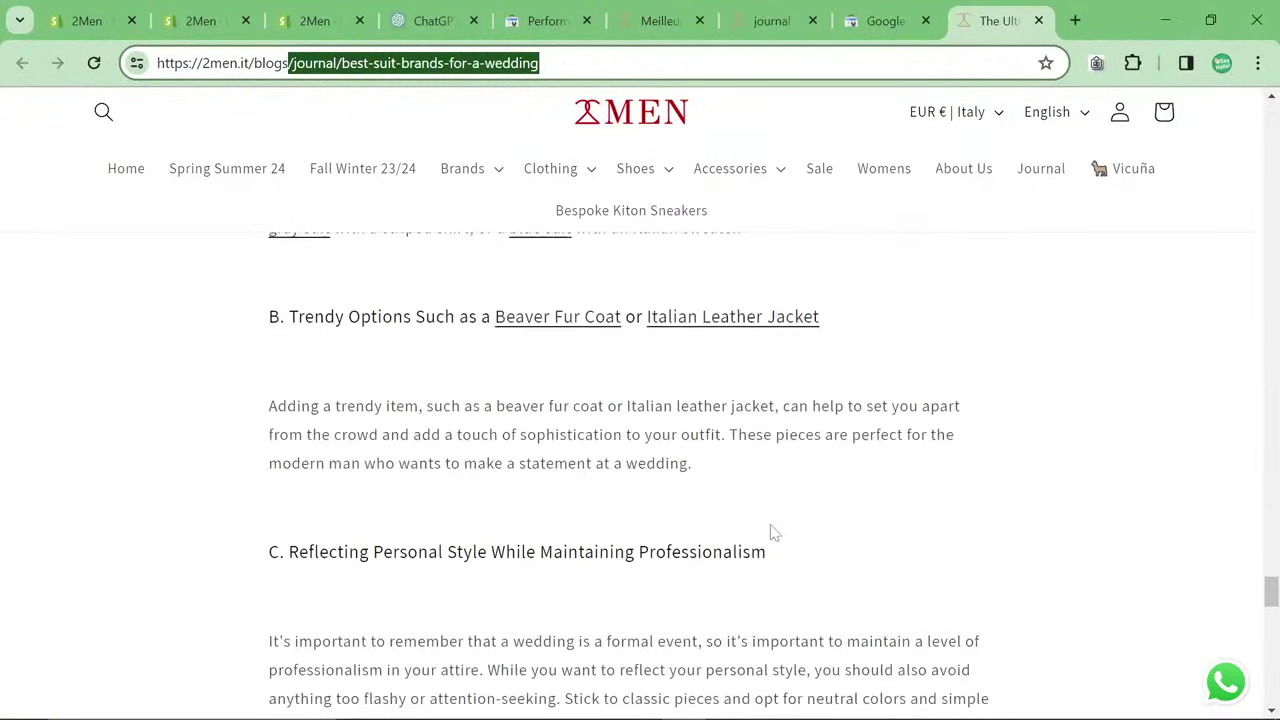
click(926, 523)
scroll(926, 523, up, 20)
scroll(668, 428, up, 10)
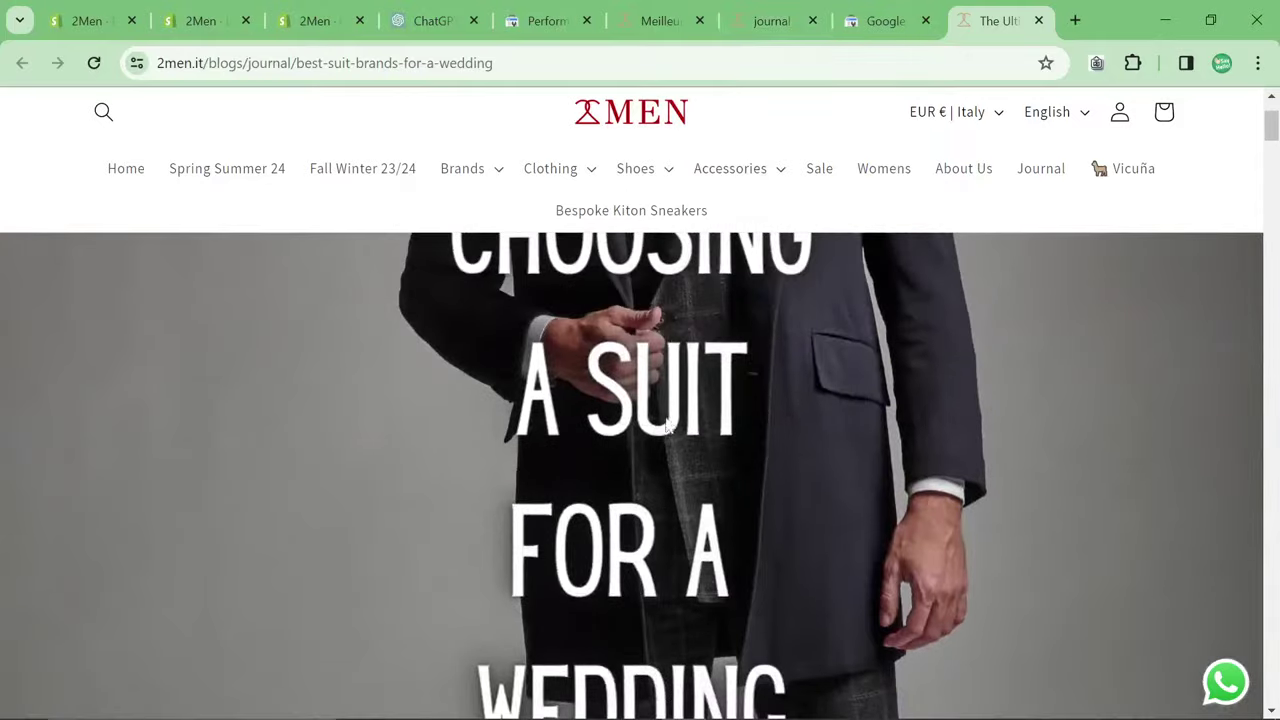
scroll(640, 428, down, 4)
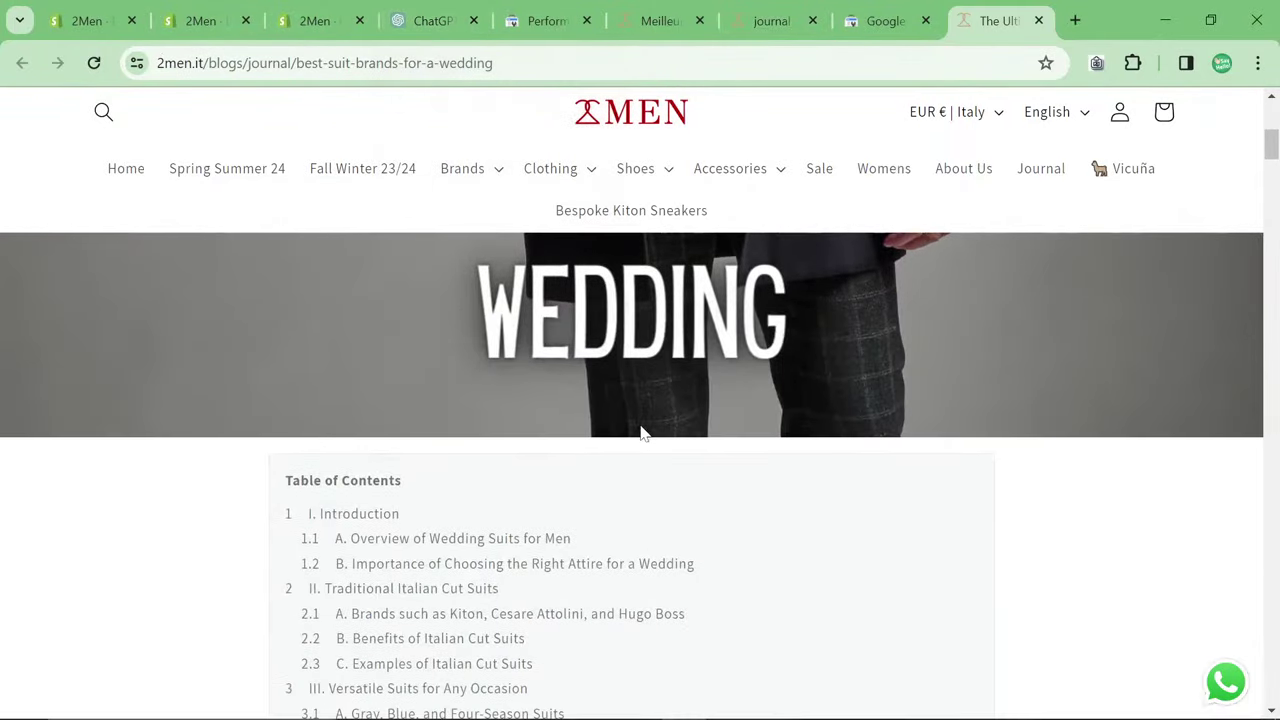
ctrl+scroll(645, 420, down, 5)
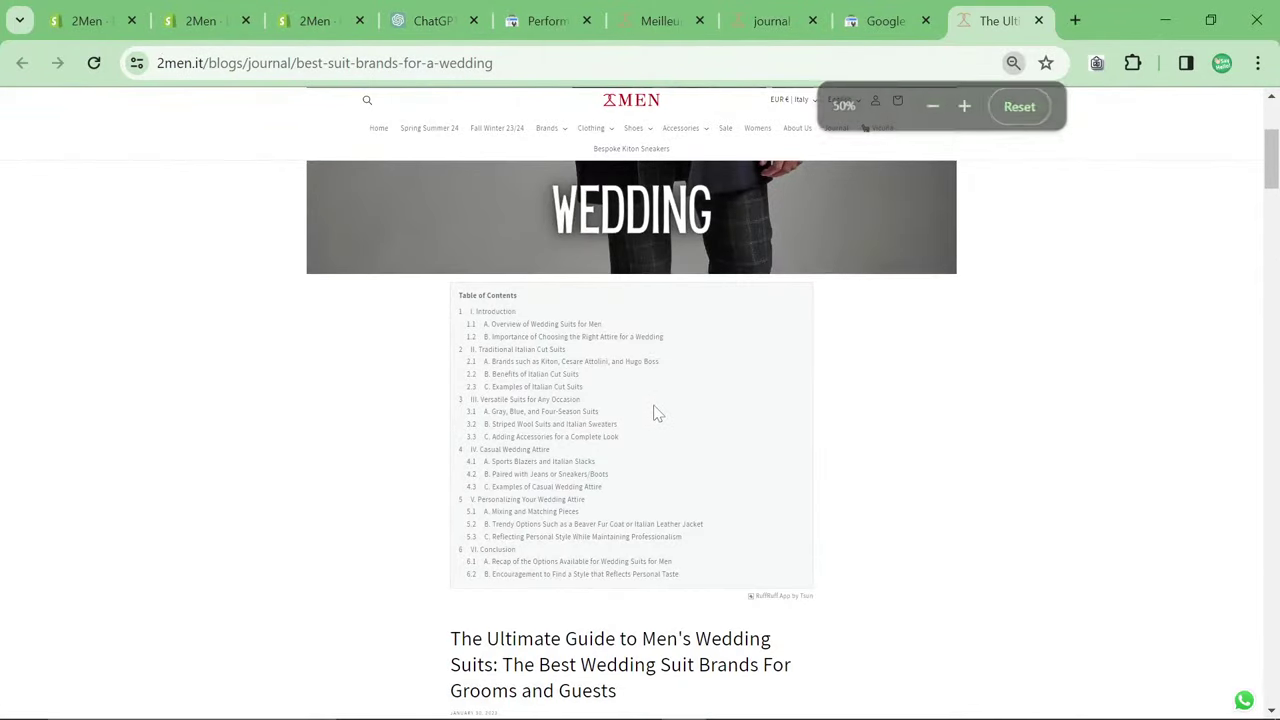
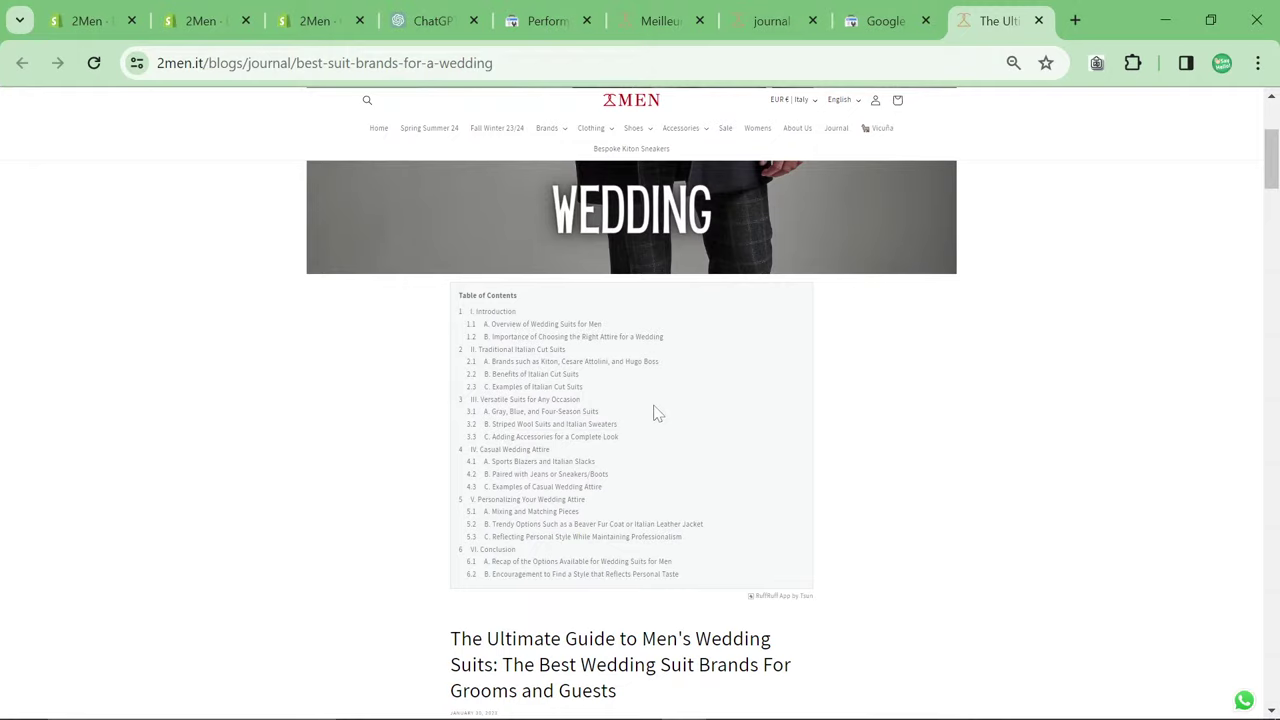
Skim the 2men.it wedding suit brands article, then switch to the Google Search Console tab
scroll(668, 412, down, 15)
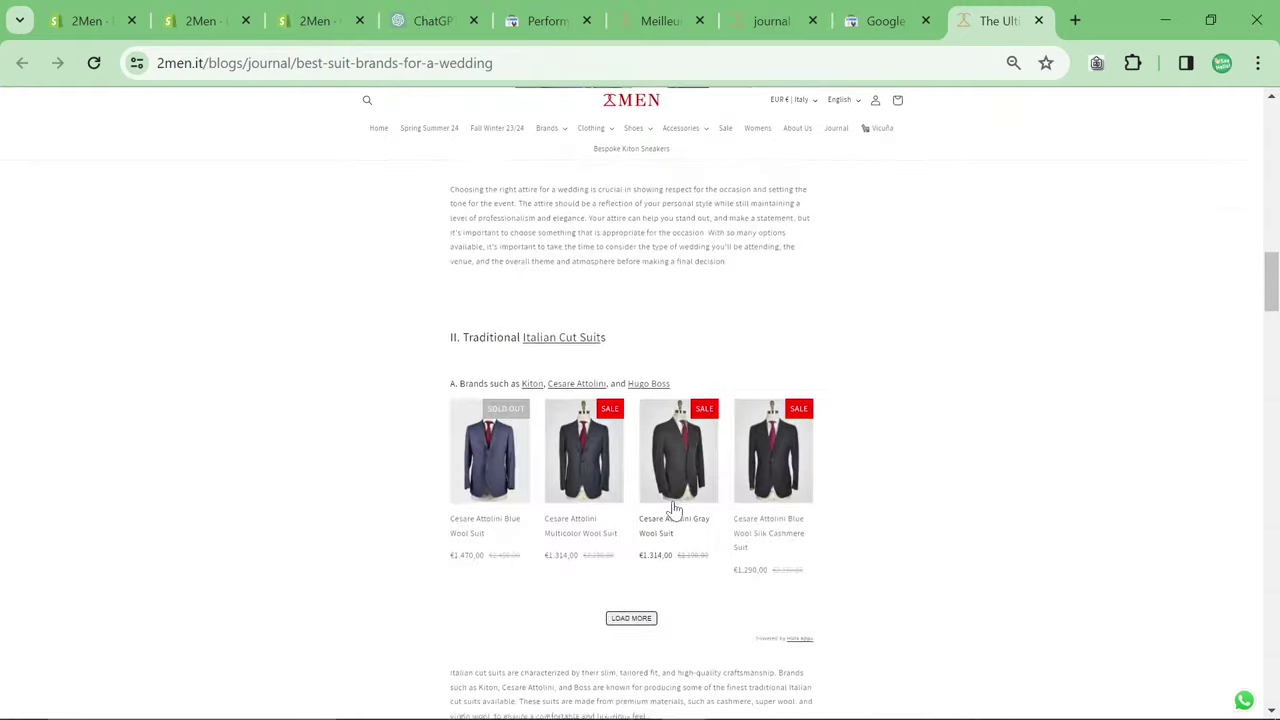
scroll(673, 511, down, 20)
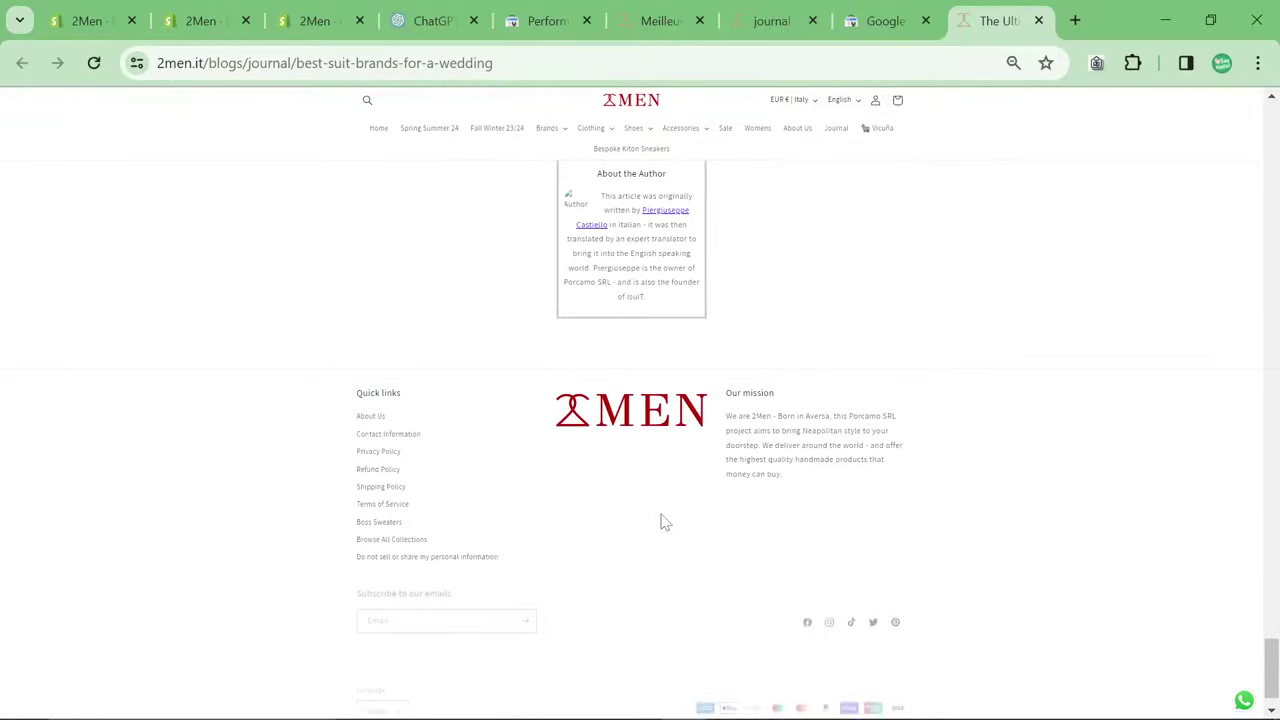
scroll(660, 518, up, 5)
scroll(660, 518, up, 7)
scroll(650, 517, down, 6)
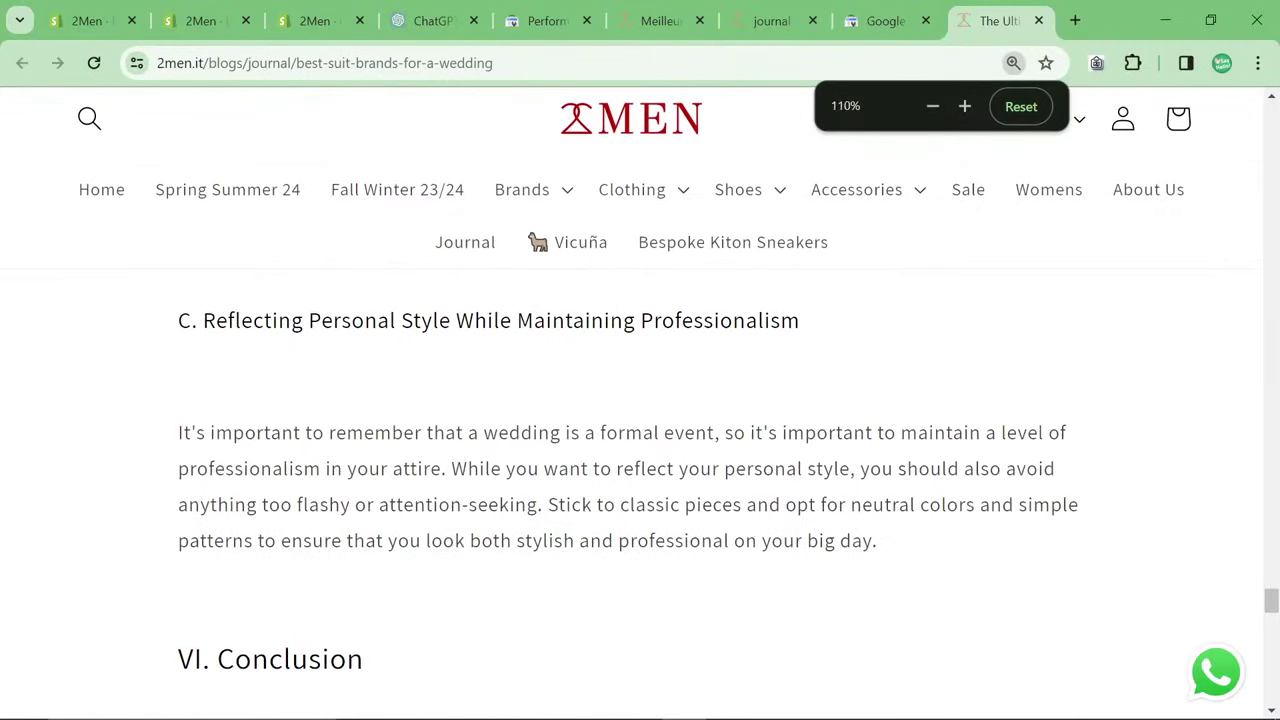
scroll(641, 516, up, 15)
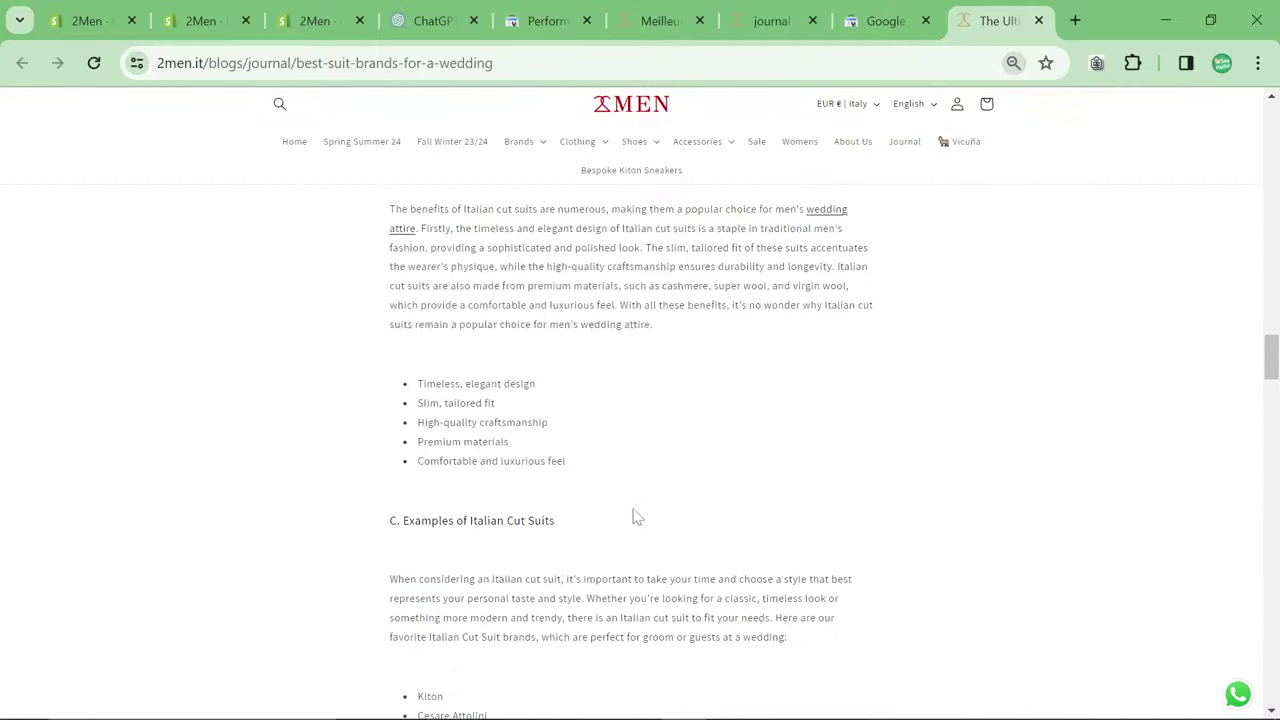
scroll(631, 515, up, 4)
scroll(617, 330, up, 15)
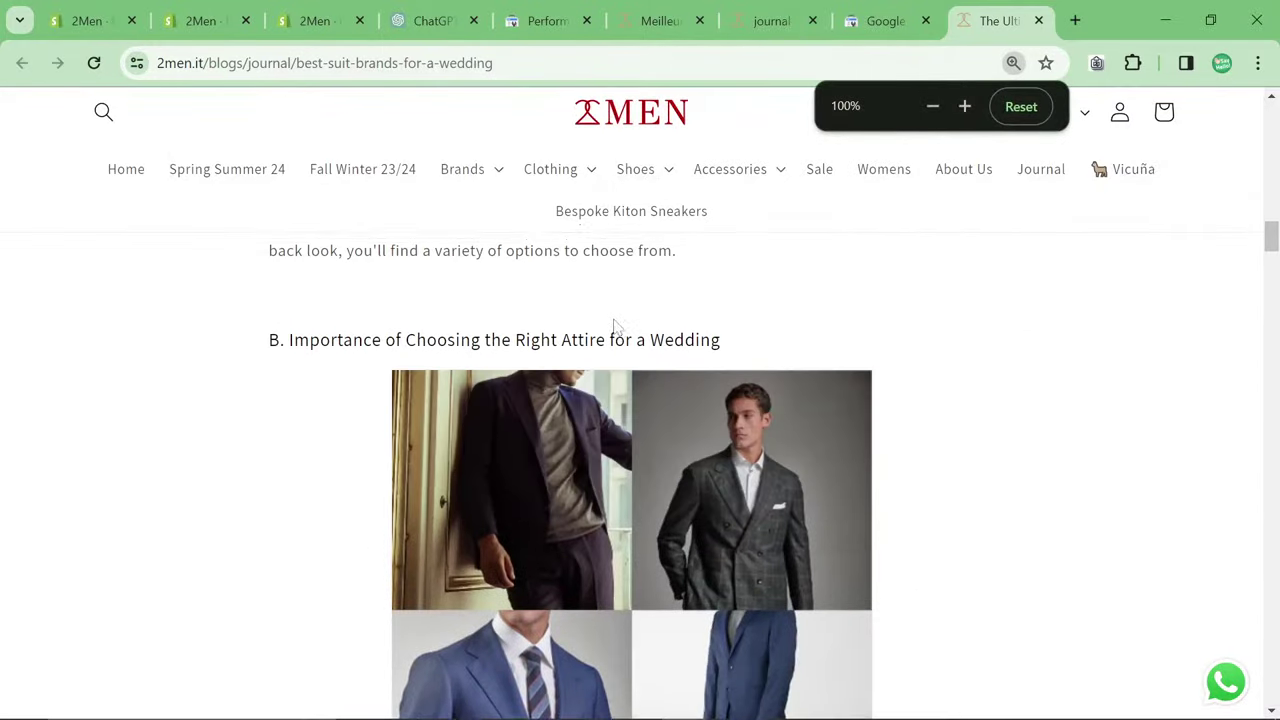
scroll(617, 328, down, 6)
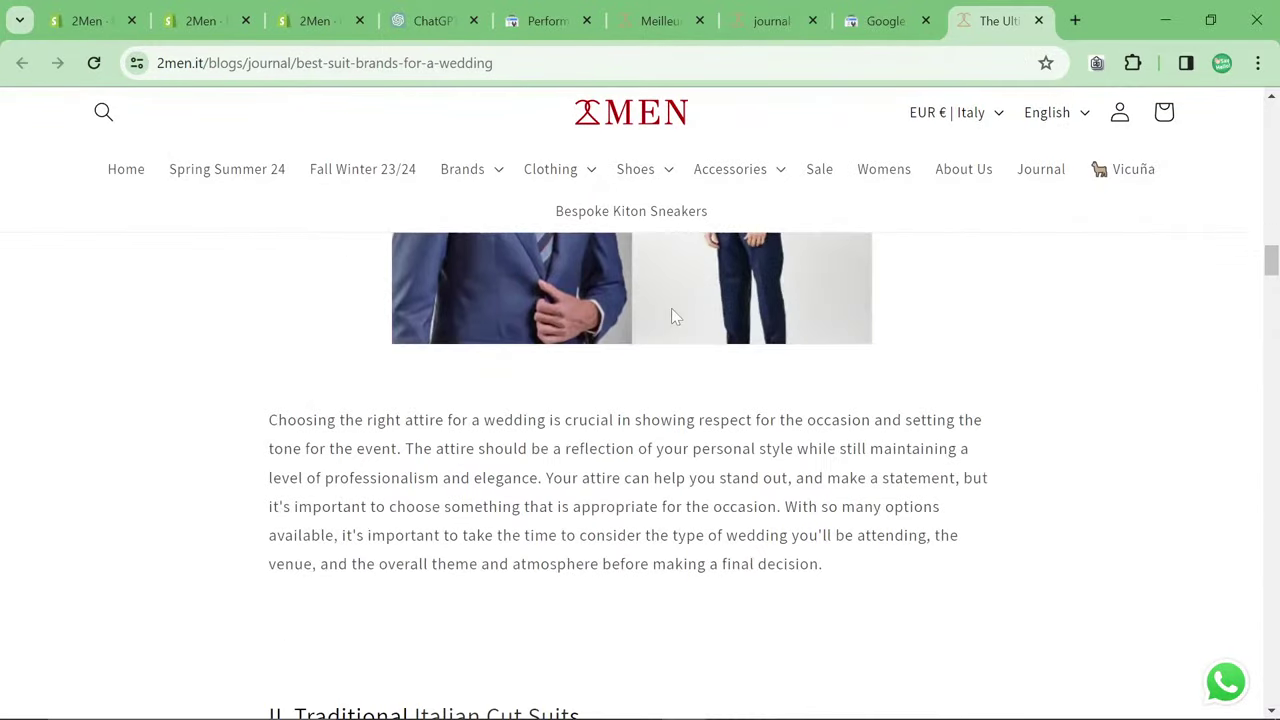
click(885, 21)
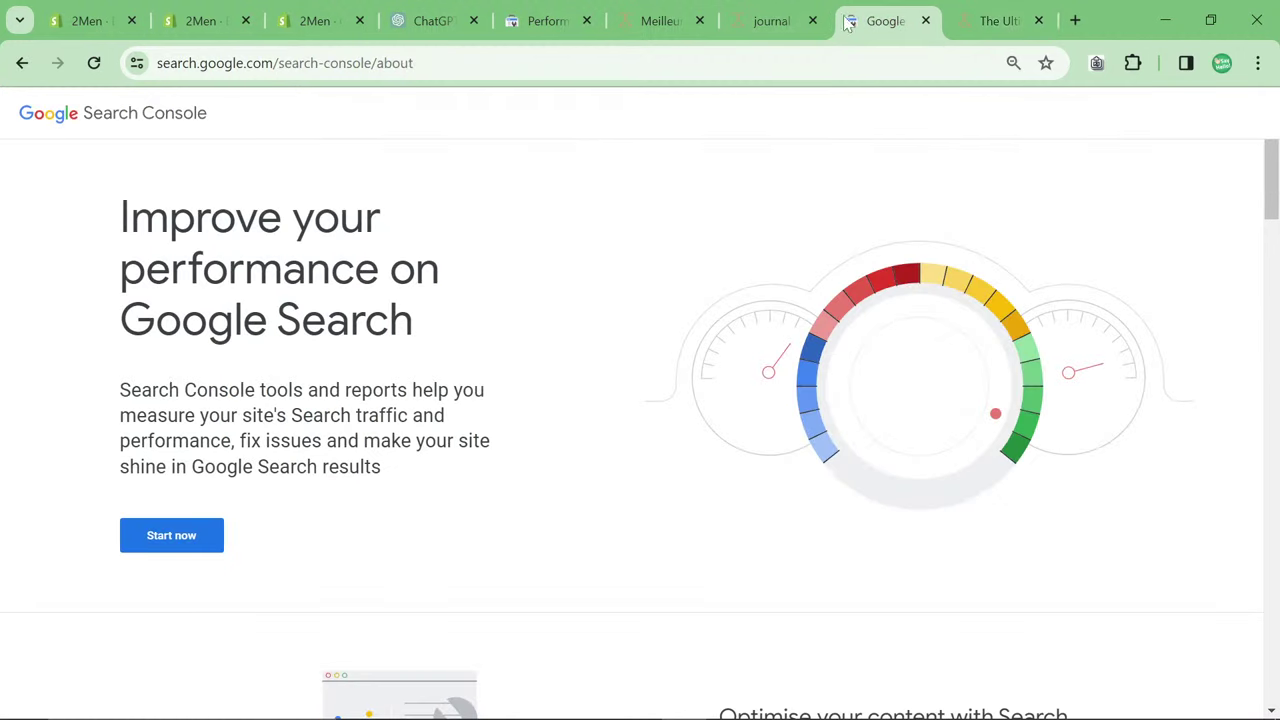
Check the article's Search Console performance, then select 'best men's suit for wedding' in Keyword Tool
click(524, 14)
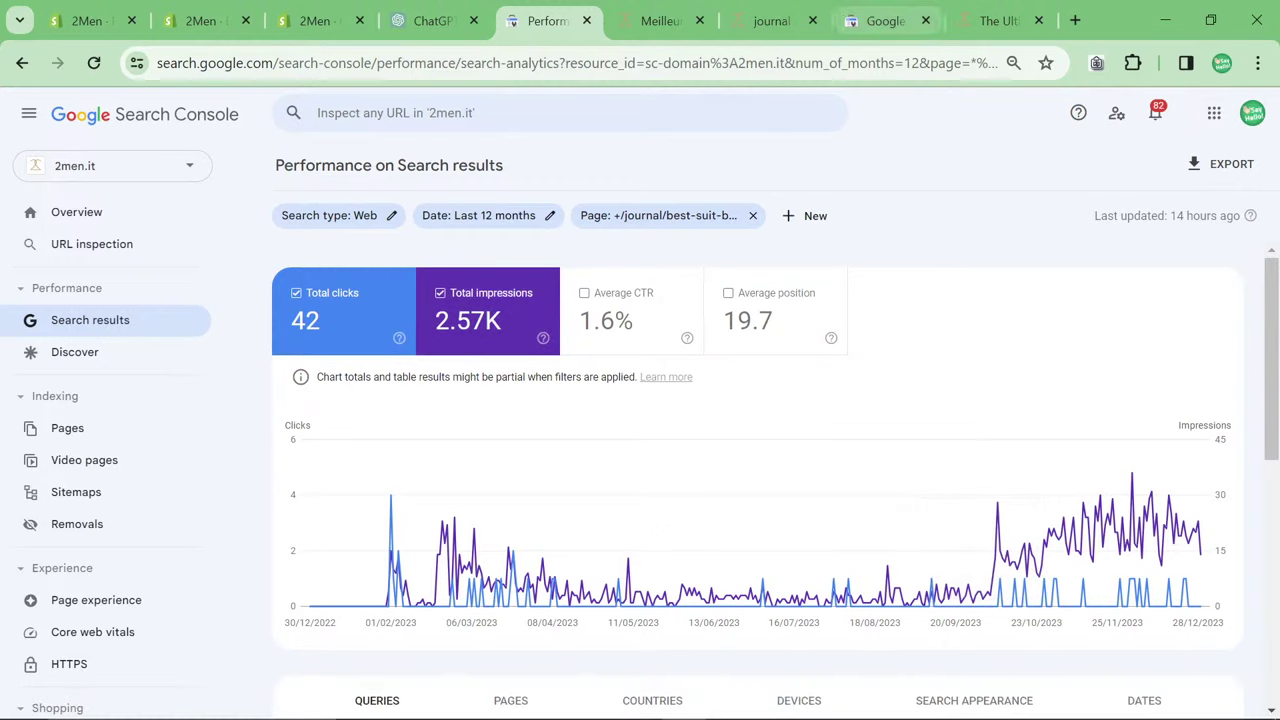
click(995, 20)
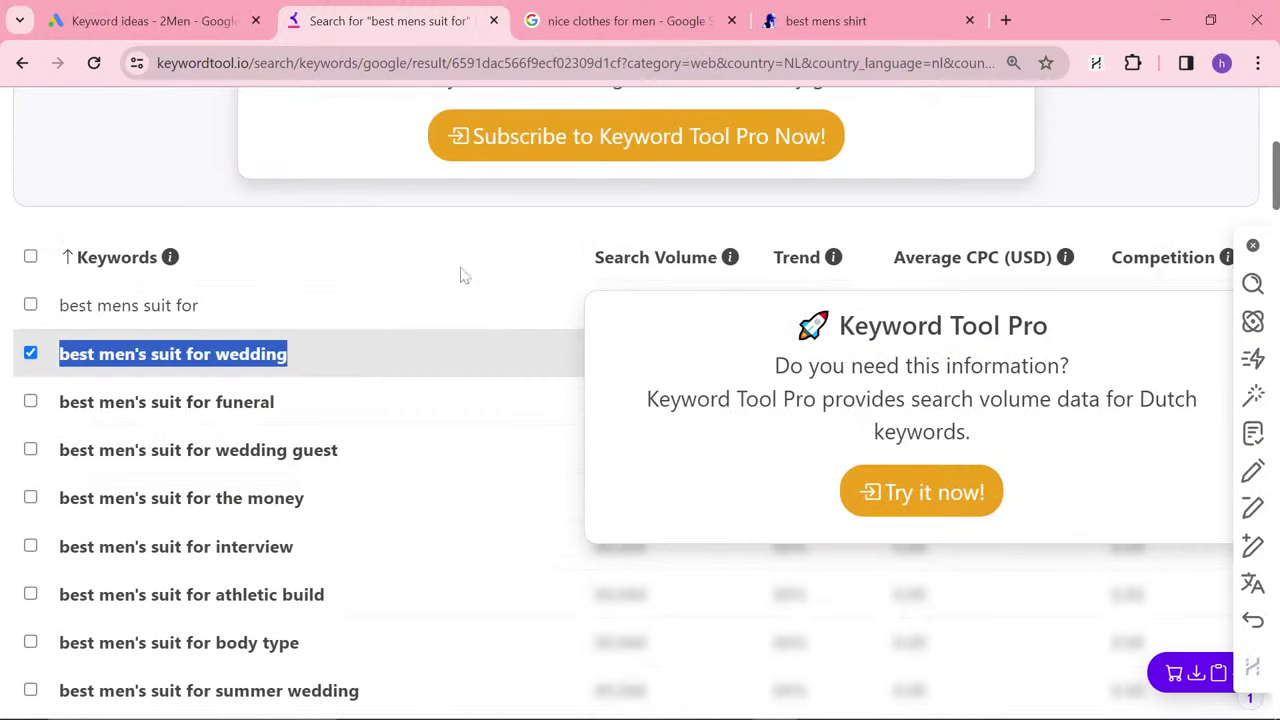
drag(214, 354, 203, 350)
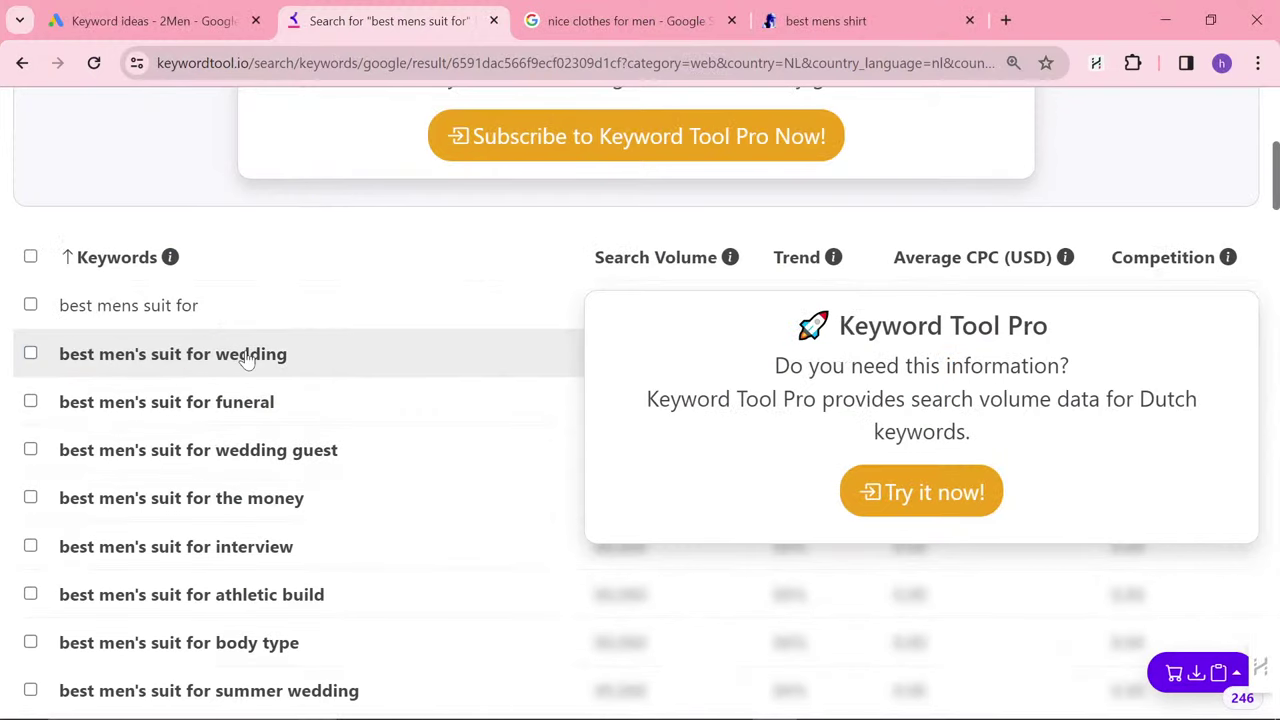
triple_click(248, 356)
key(alt+Tab)
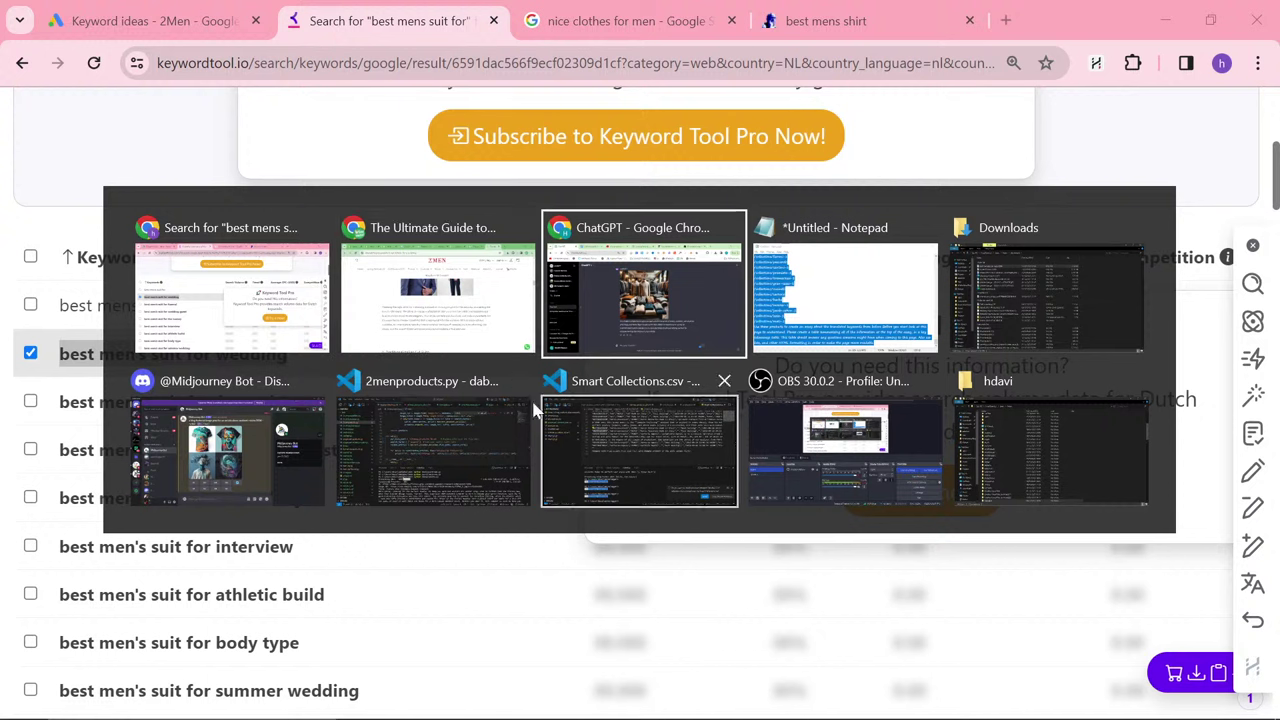
Close the autoblogger2 VS Code window without saving 2mentest.py
click(620, 450)
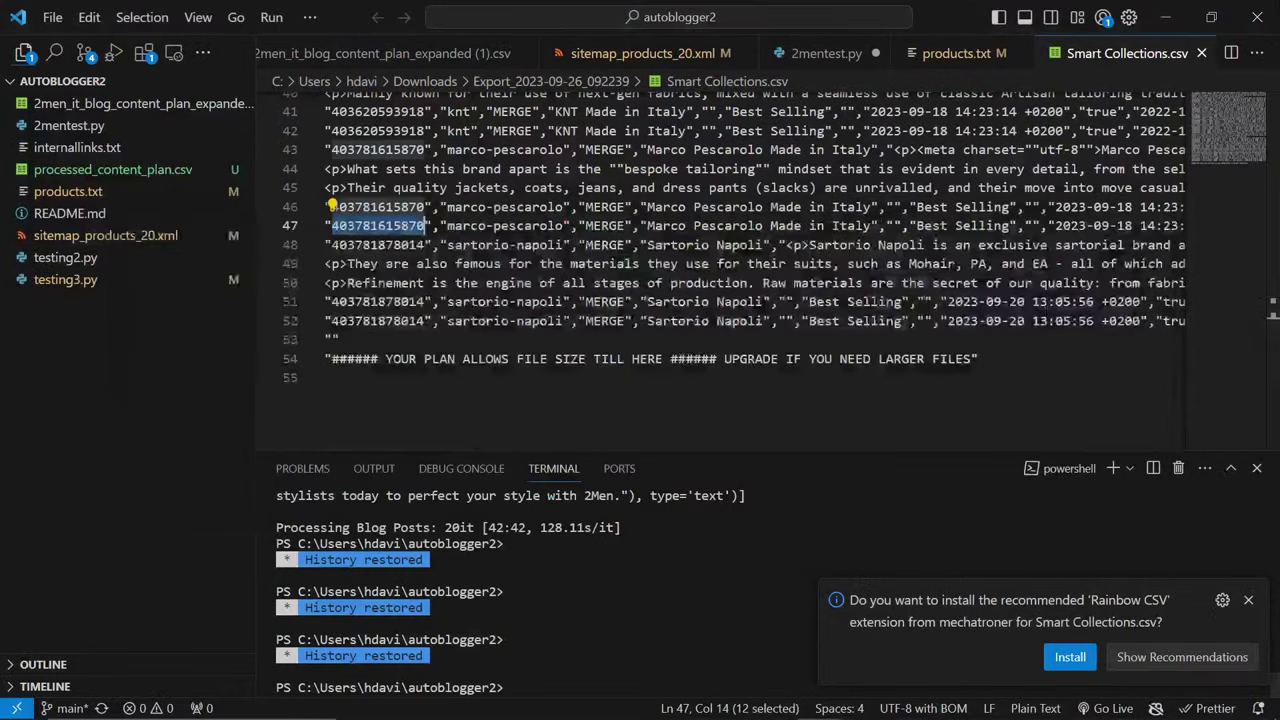
click(1257, 17)
click(660, 398)
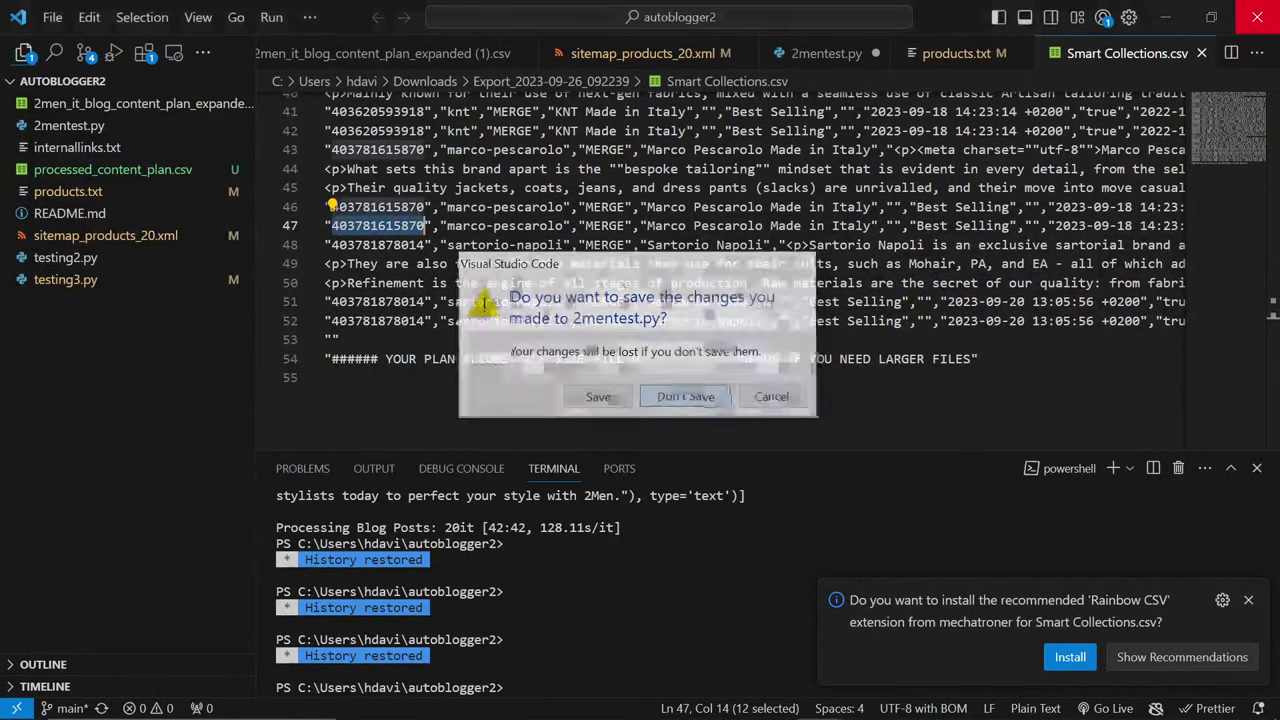
Change the line 53 search term in 2menproducts.py from 'sweater' to 'suit', then return to the browser
key(alt+Tab)
click(561, 470)
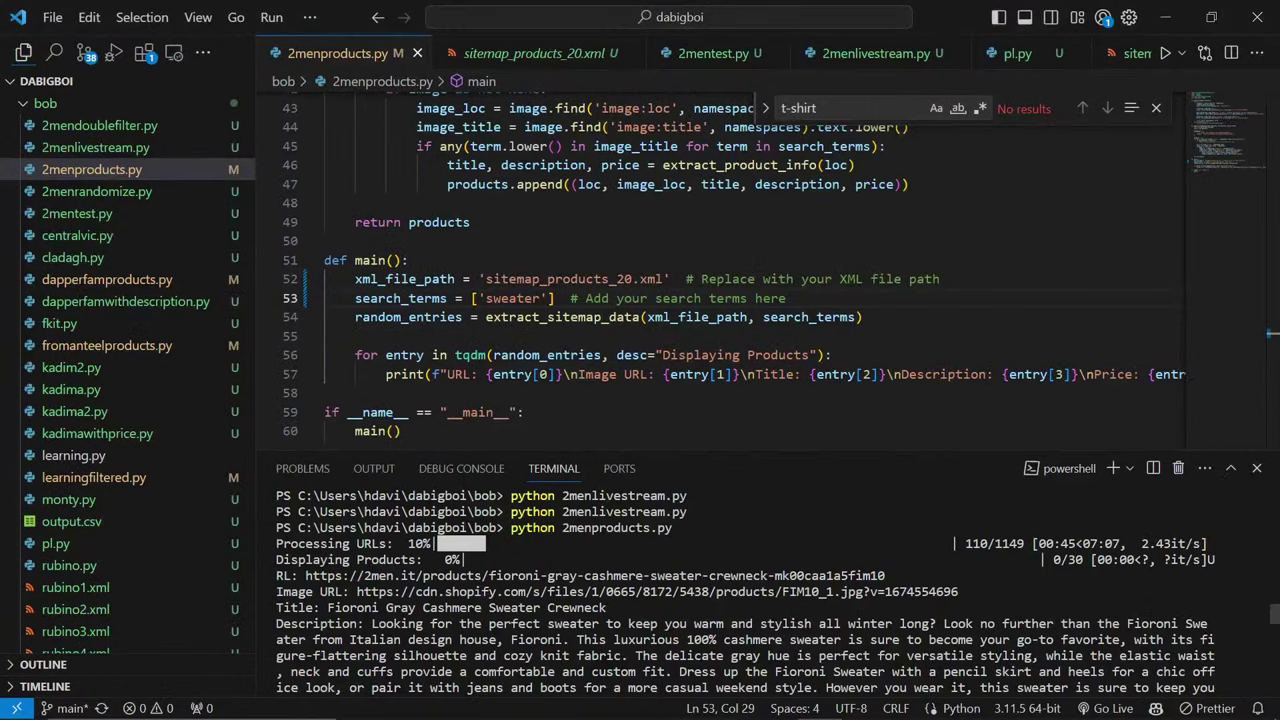
mouse_move(645, 452)
mouse_down()
mouse_move(645, 258)
mouse_move(645, 452)
mouse_up()
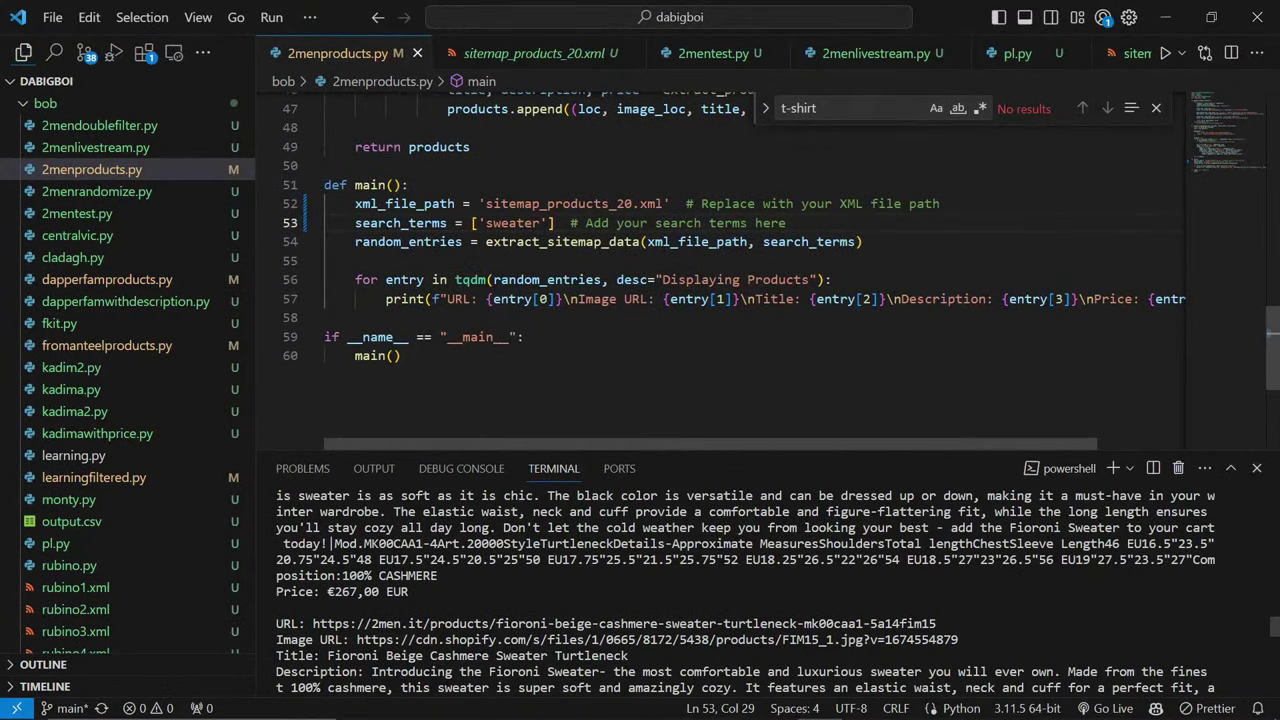
text(sui)
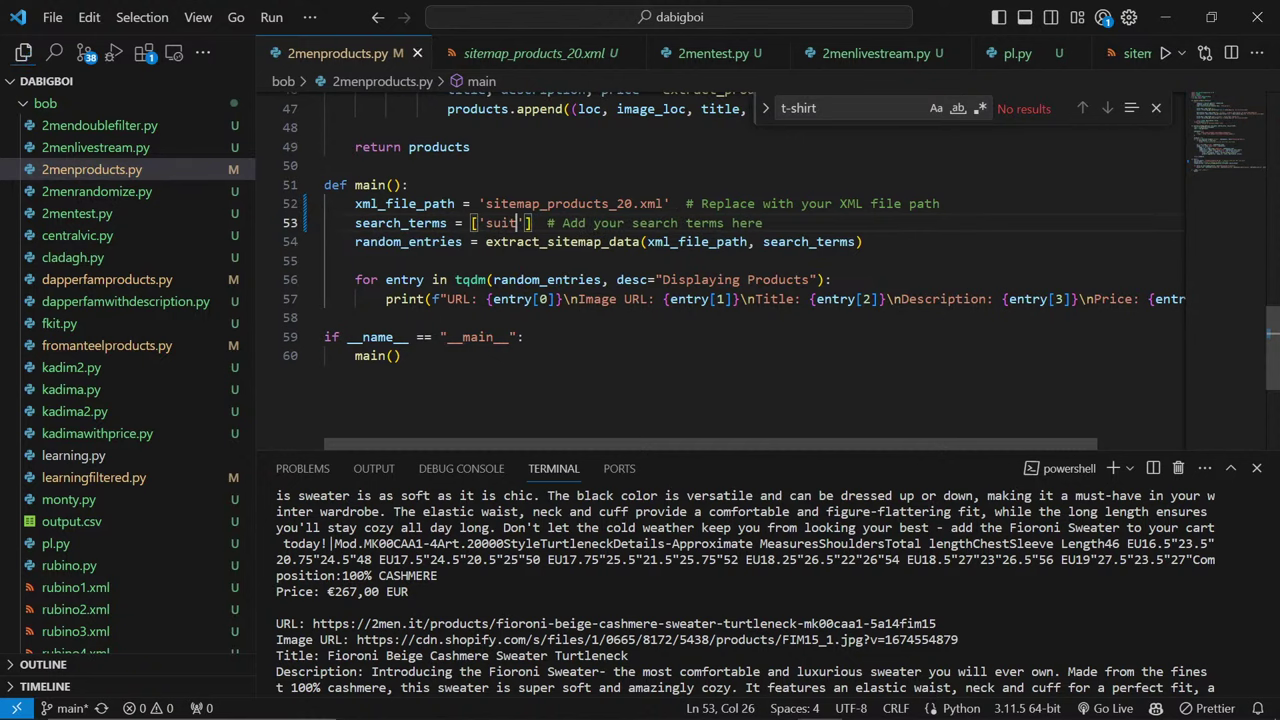
key(alt+Tab)
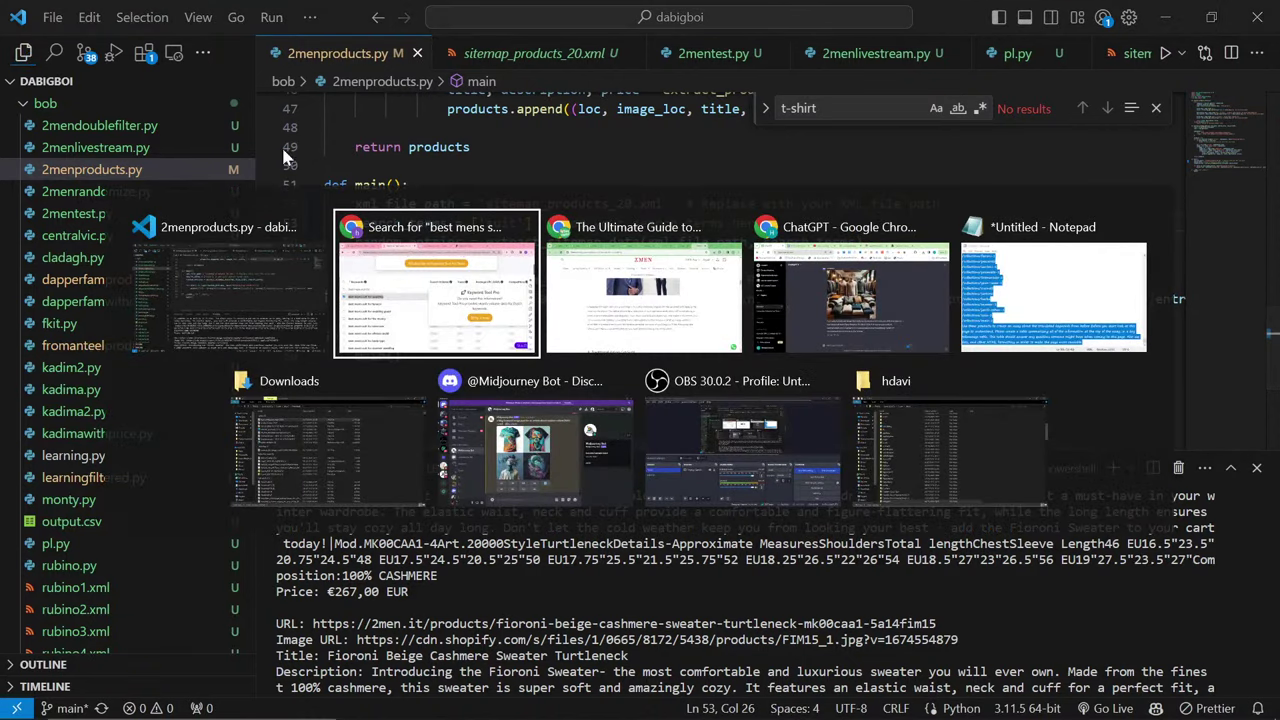
key(alt+Tab)
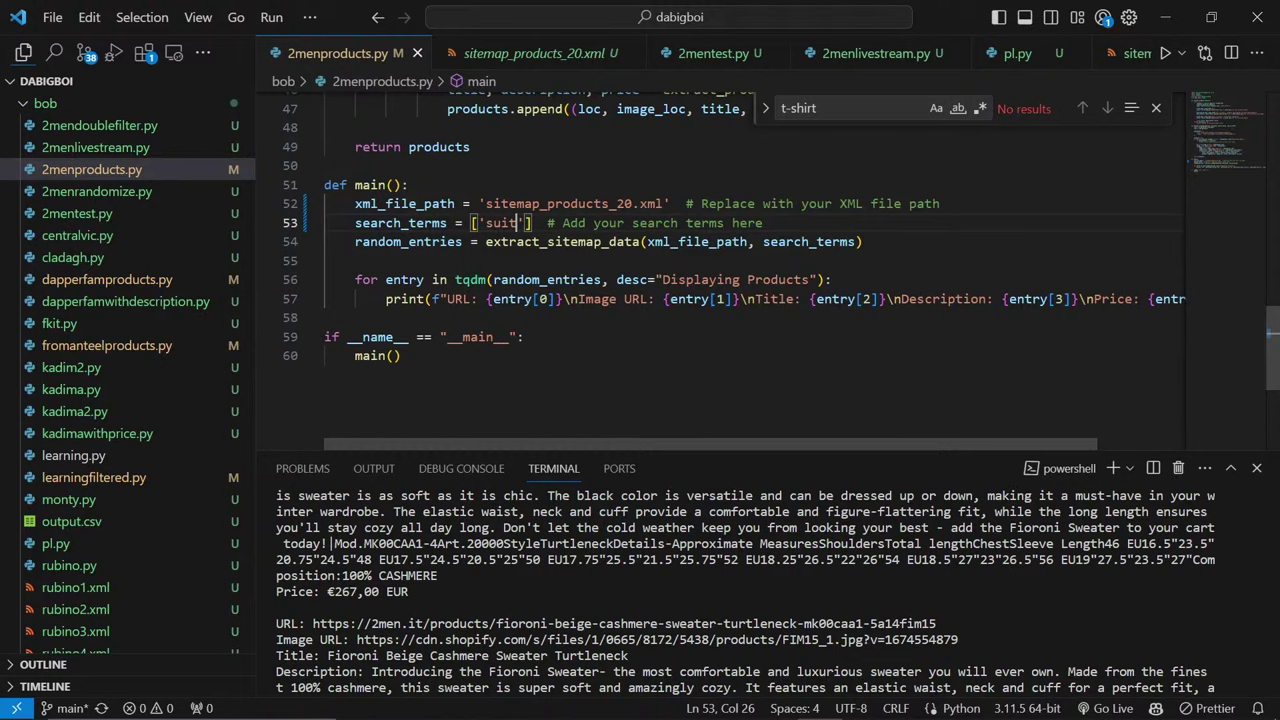
key(alt+Tab)
Google 'can you wear a black suit to a wedding' and select the featured snippet answer
click(1007, 14)
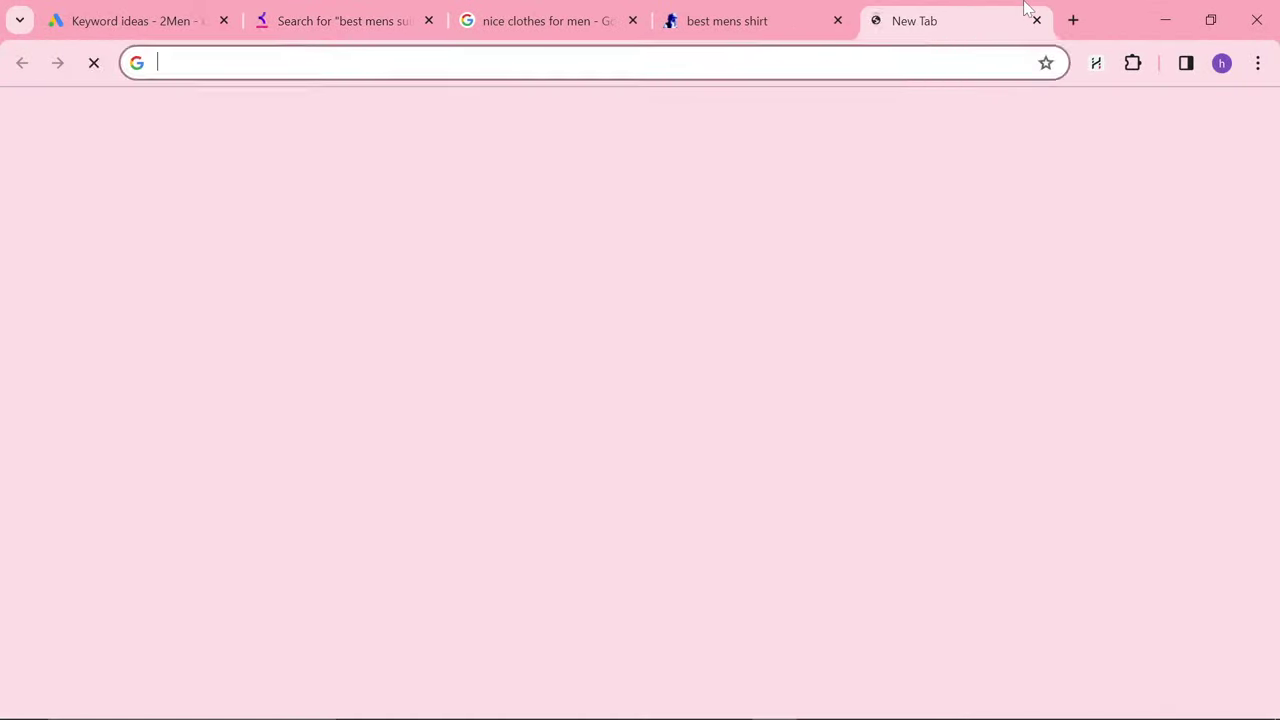
text(can you wear a black su)
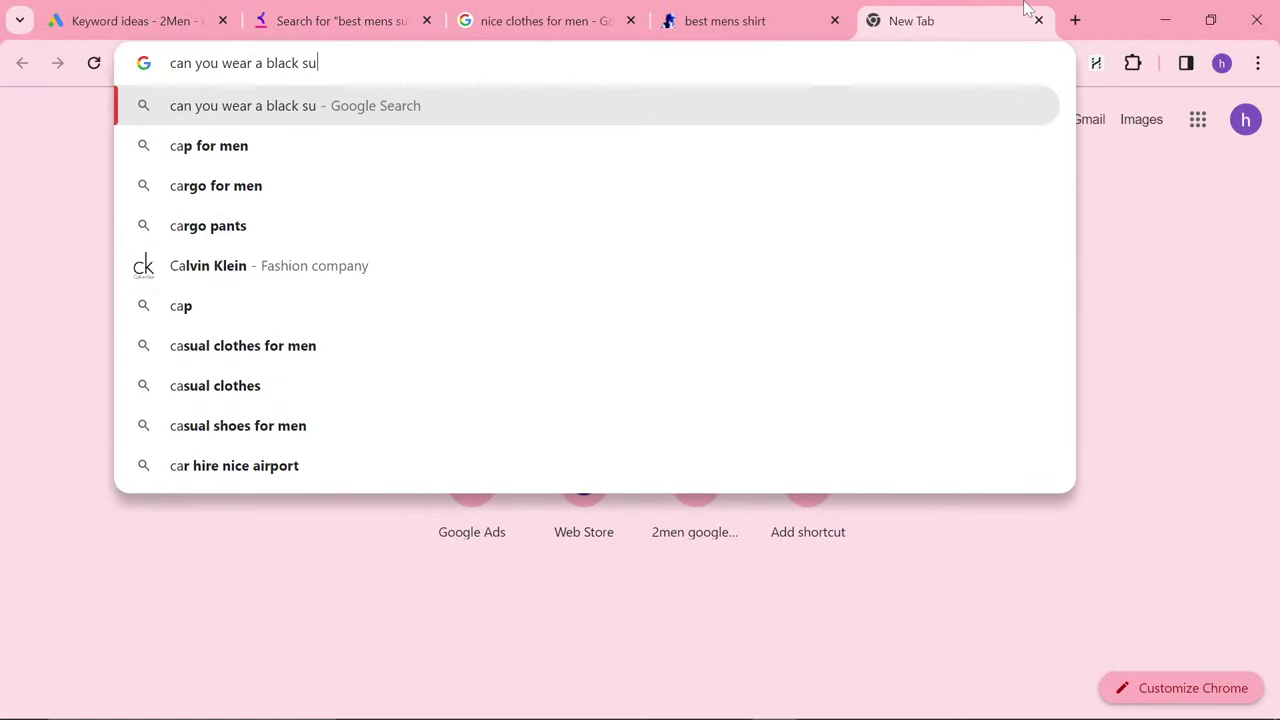
text(it to a wed)
key(Return)
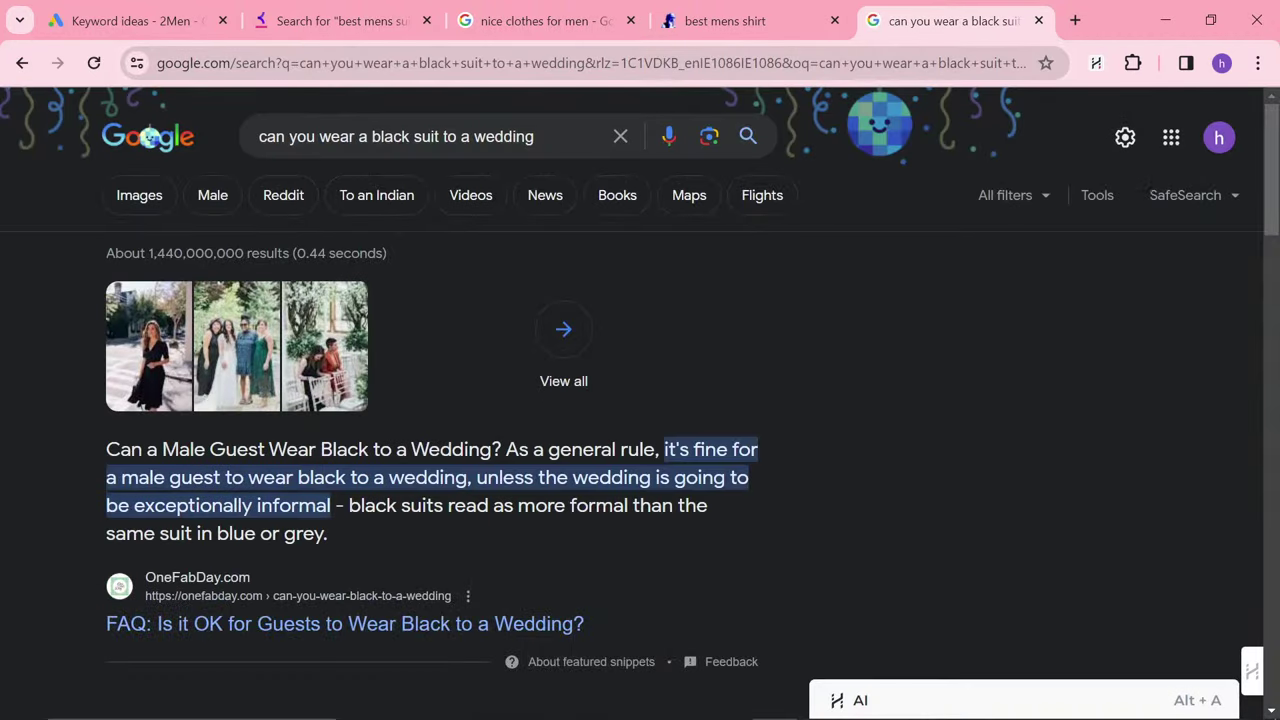
triple_click(400, 490)
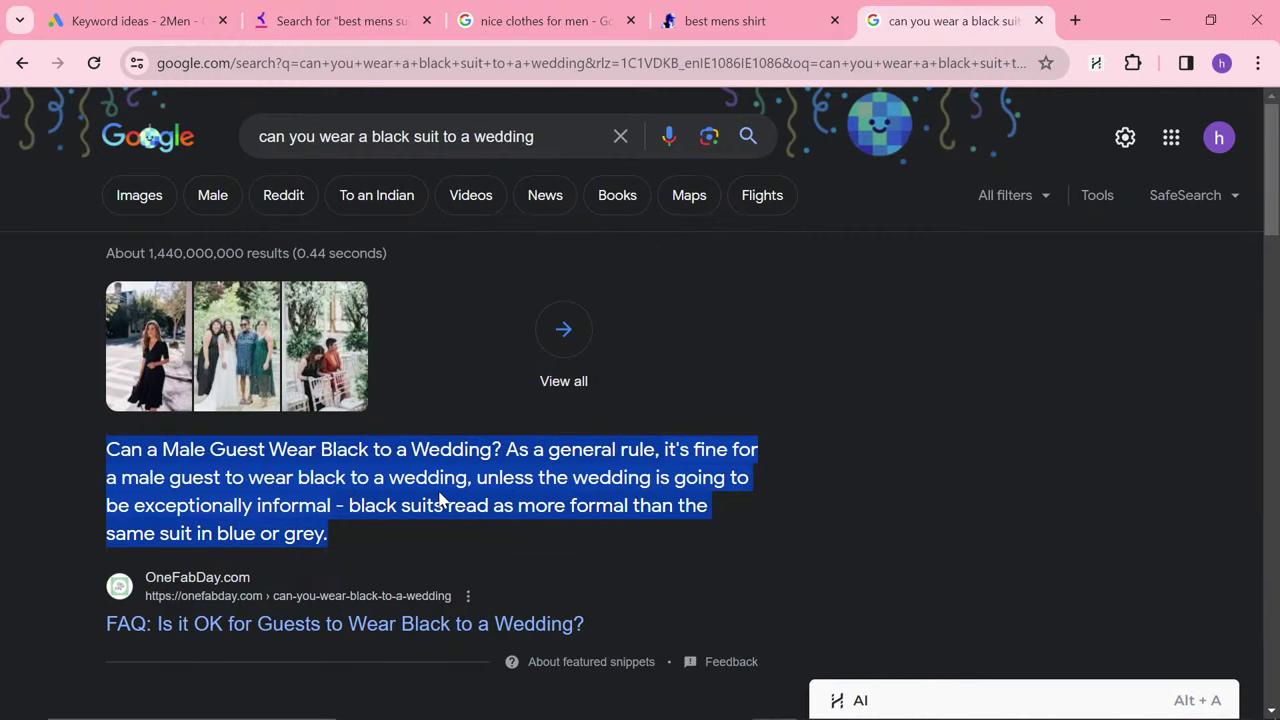
Browse the Images results for the black suit query, then go back to All results
scroll(440, 500, down, 5)
scroll(420, 500, up, 1)
scroll(400, 480, up, 5)
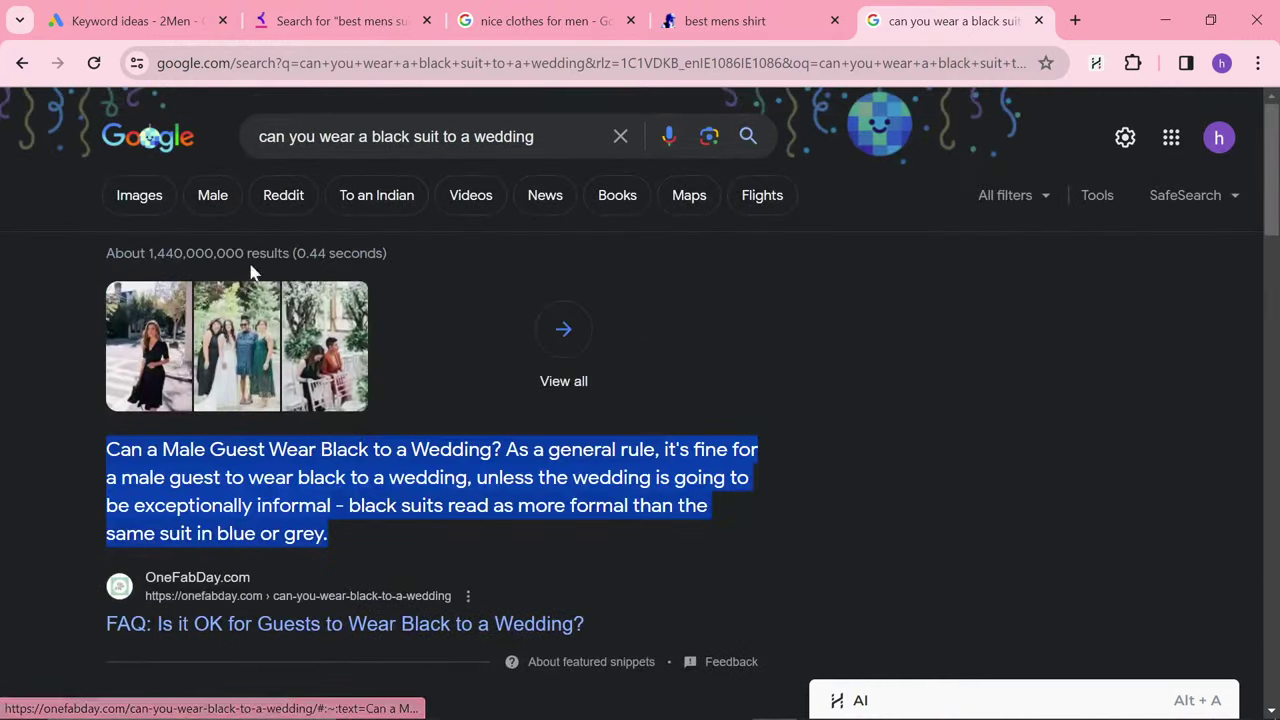
click(137, 197)
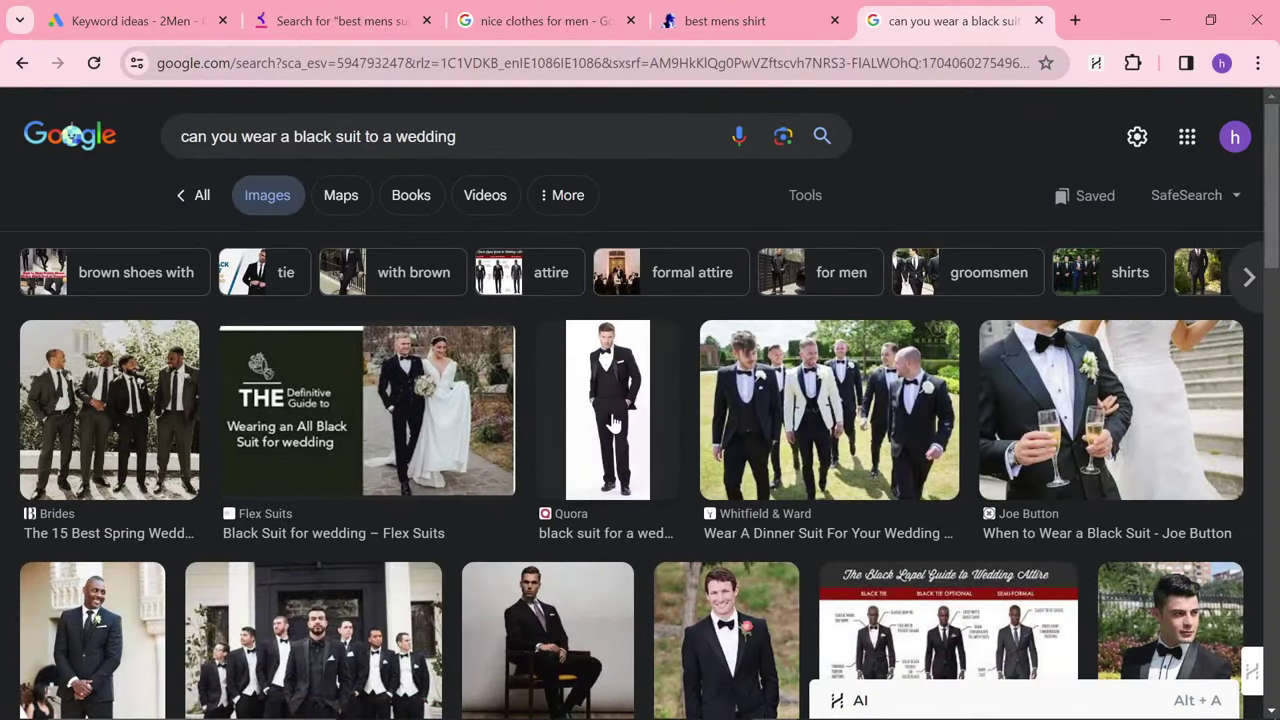
click(174, 203)
Close the black suit search tab and rerun 2menproducts.py with the 'suit' term
click(1039, 20)
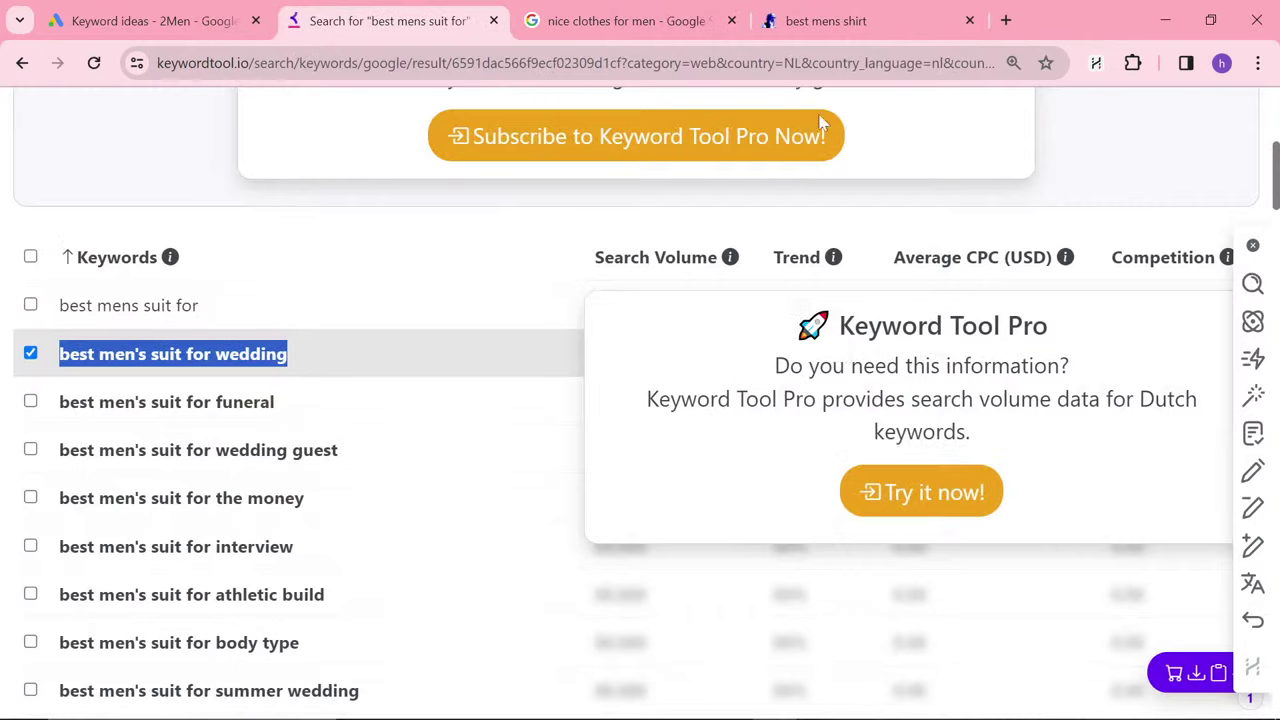
key(alt+Tab)
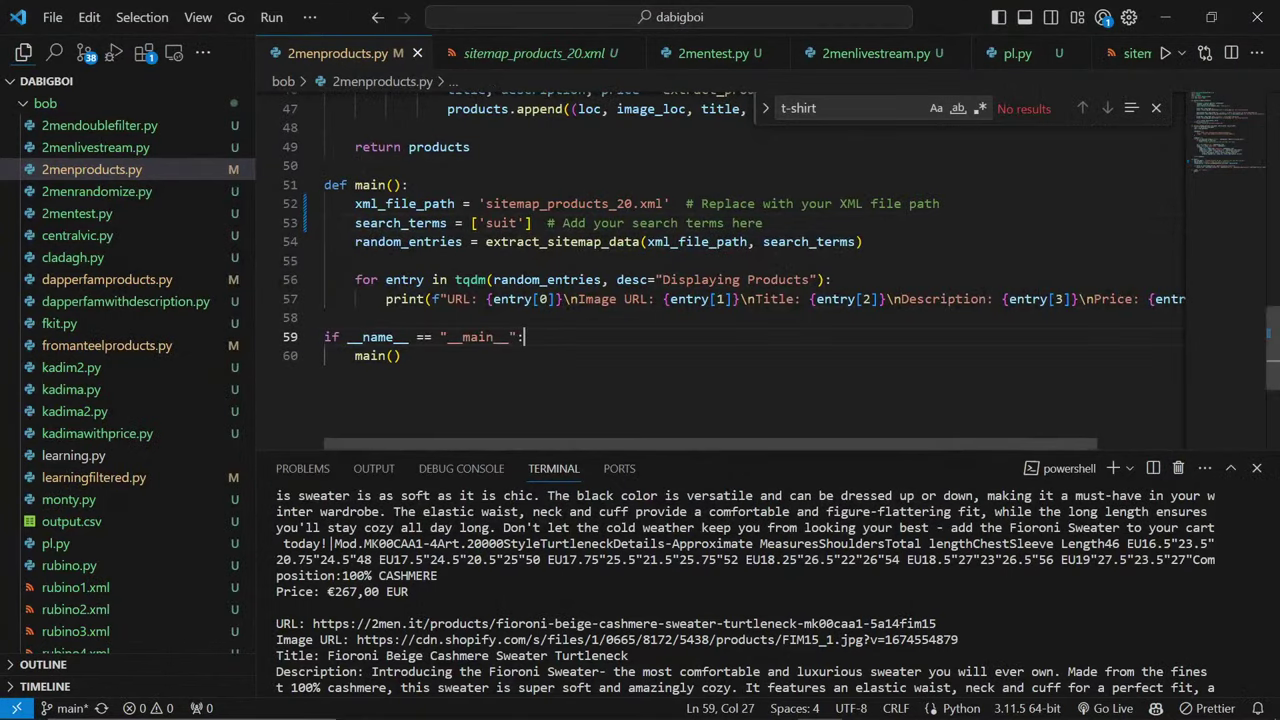
click(523, 337)
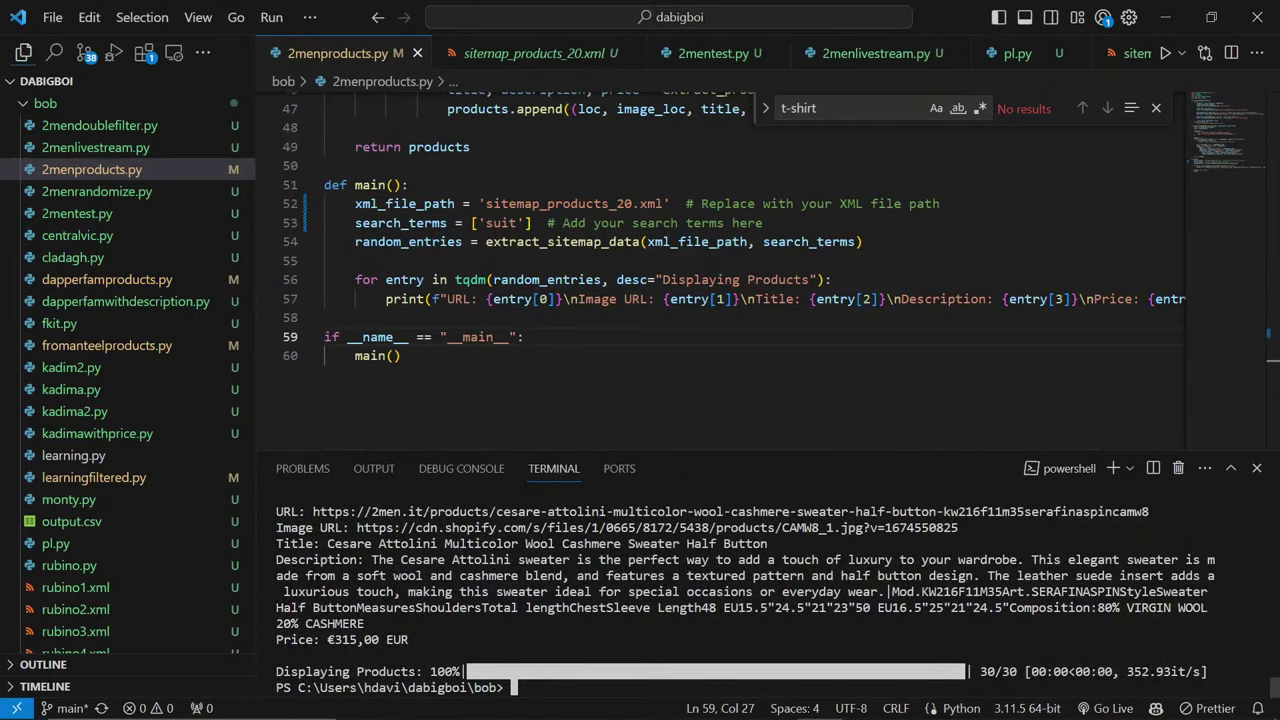
key(Up)
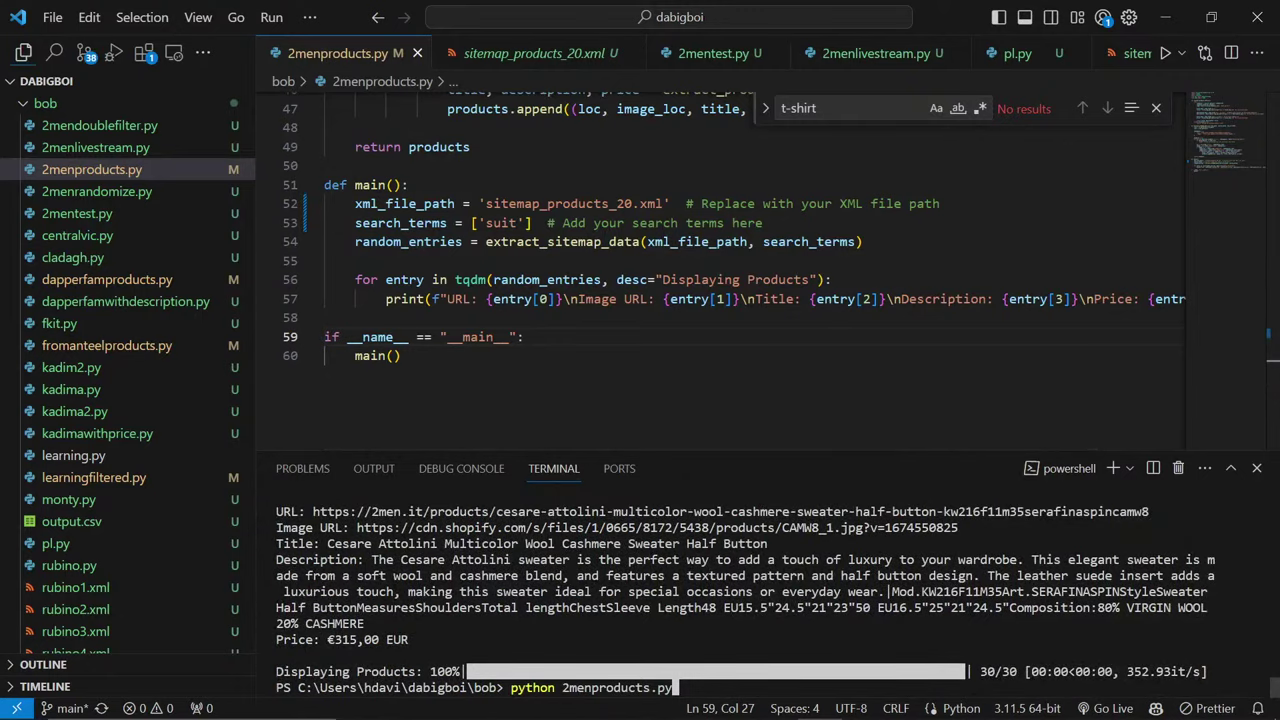
key(Return)
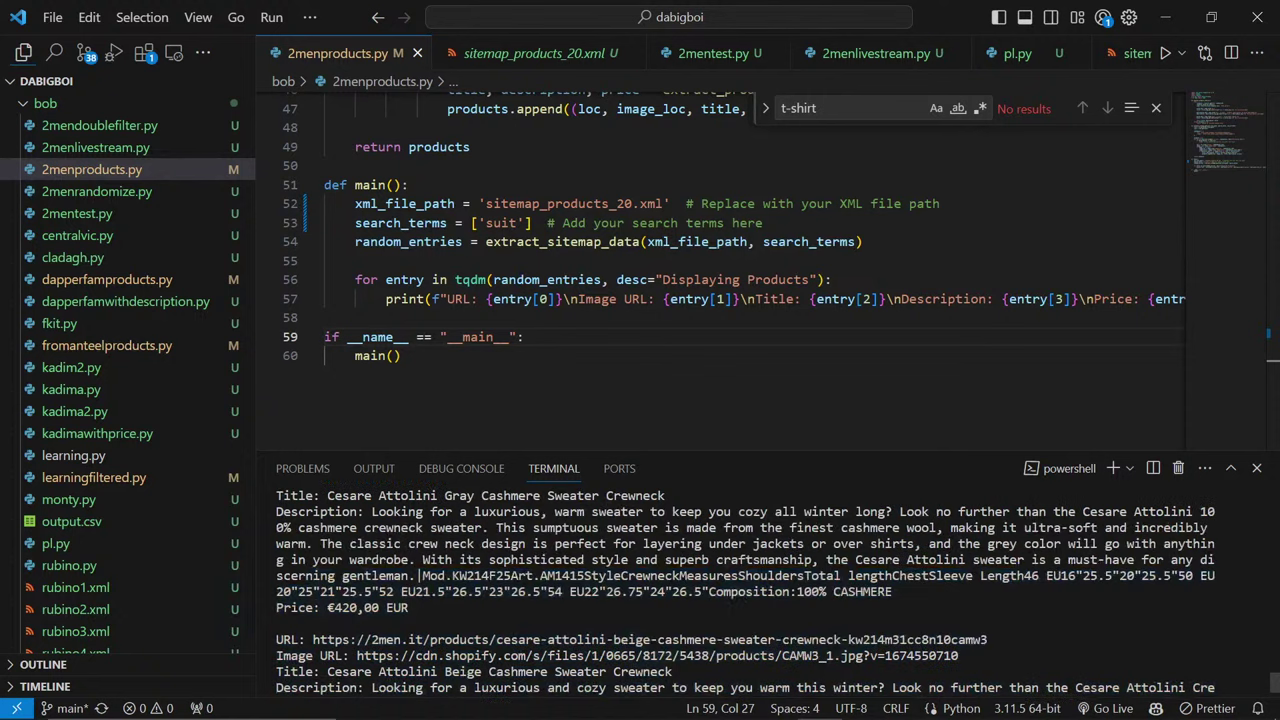
Copy the entire products script and switch back to Chrome
key(Up)
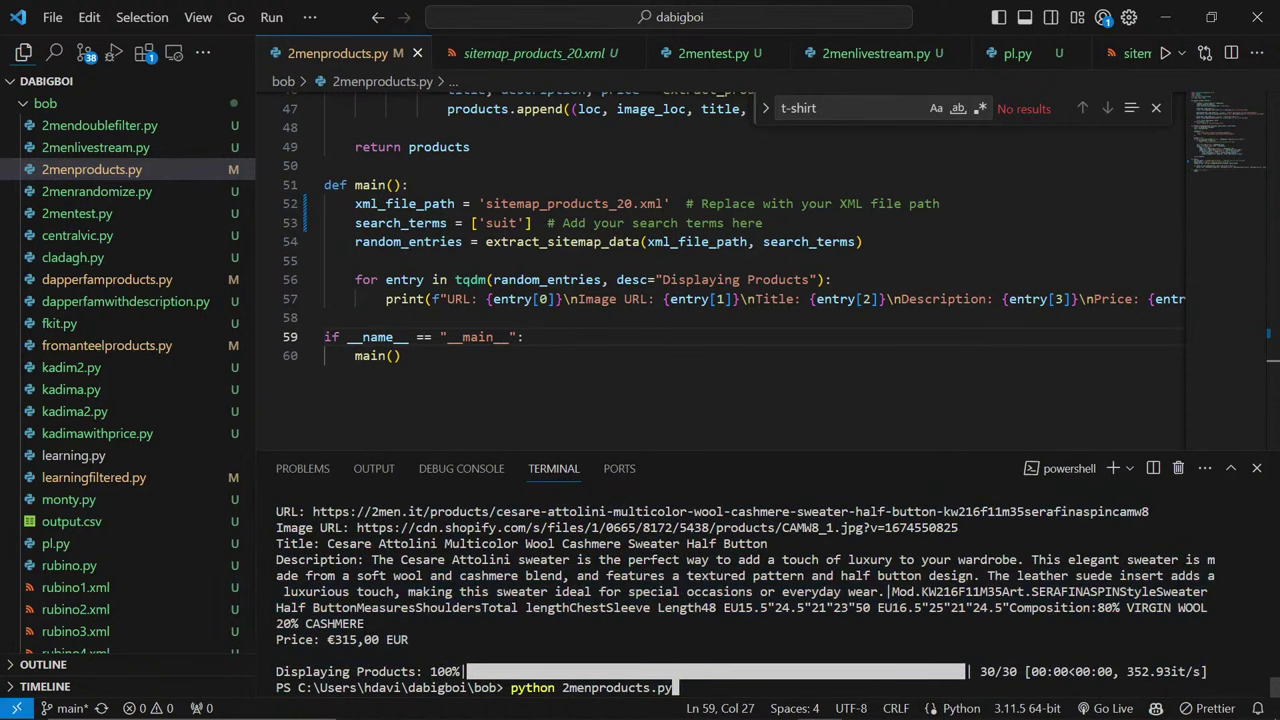
key(ctrl+c)
key(alt+Tab)
key(alt+Tab)
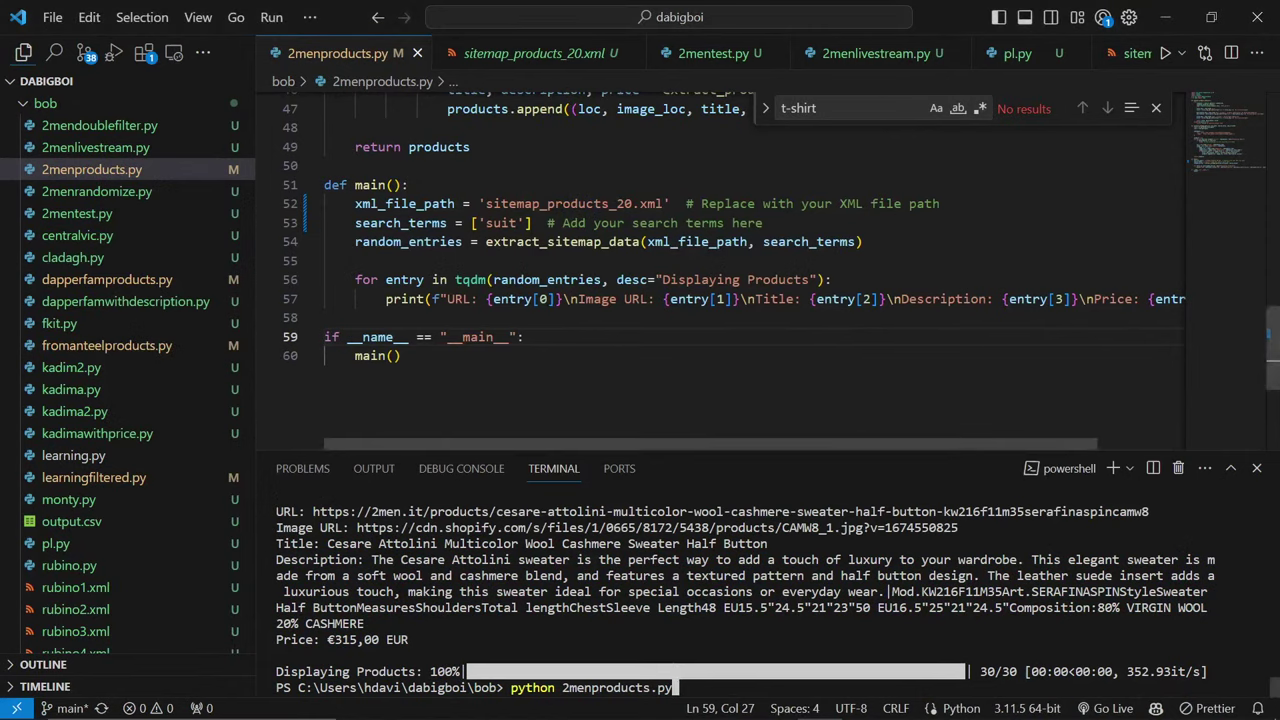
key(ctrl+a)
key(alt+Tab)
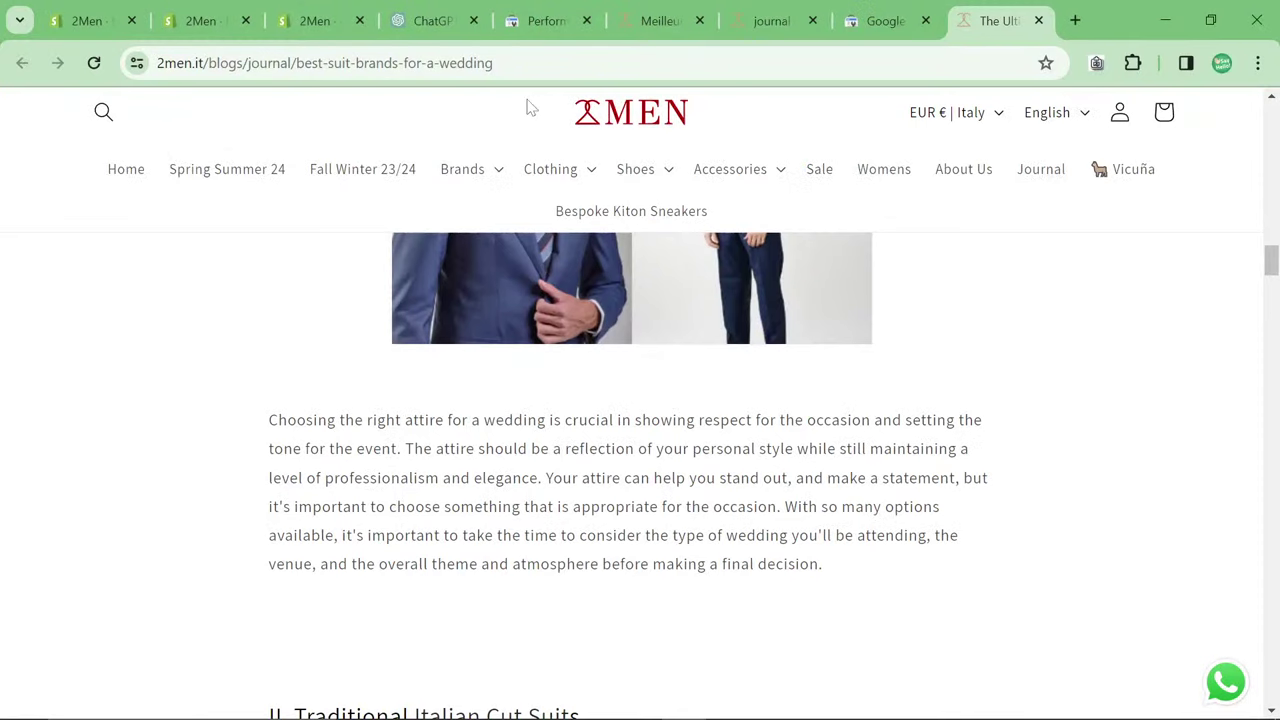
Ask ChatGPT to rewrite the pasted script to list only sitemap URLs matching the search terms
click(433, 20)
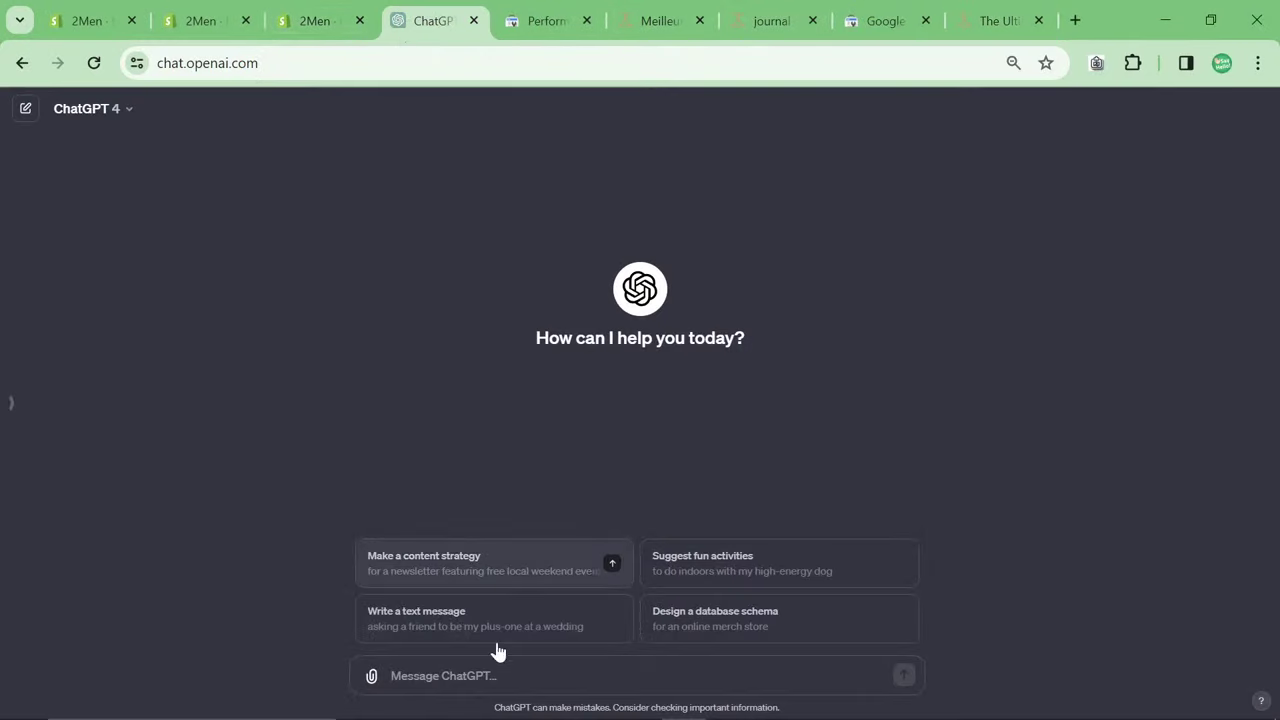
text(Can you remove this scripts)
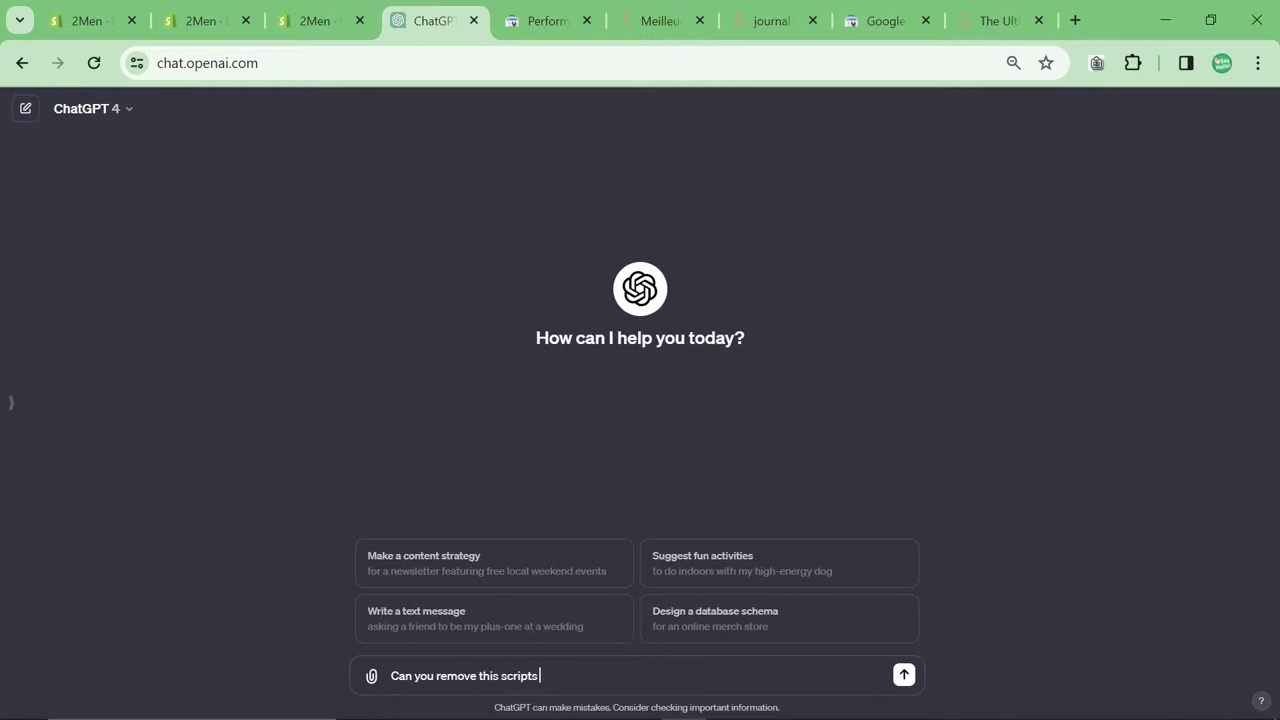
key(alt+Tab)
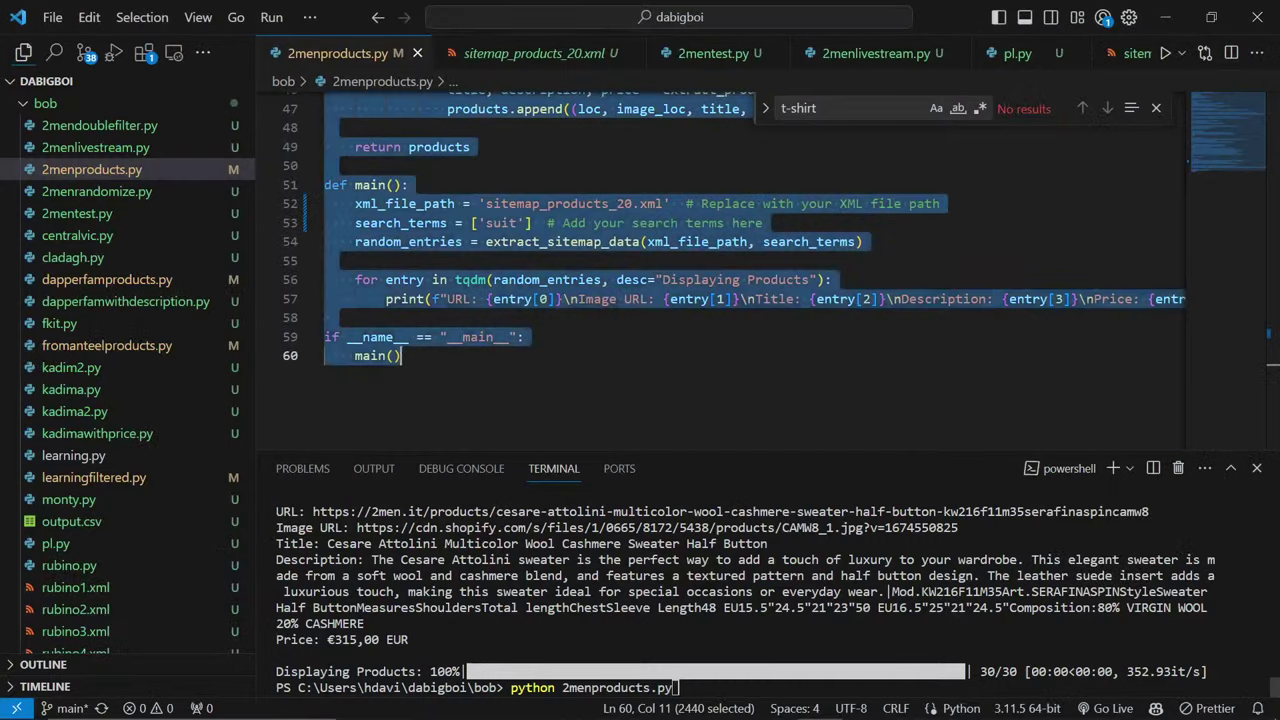
key(alt+Tab)
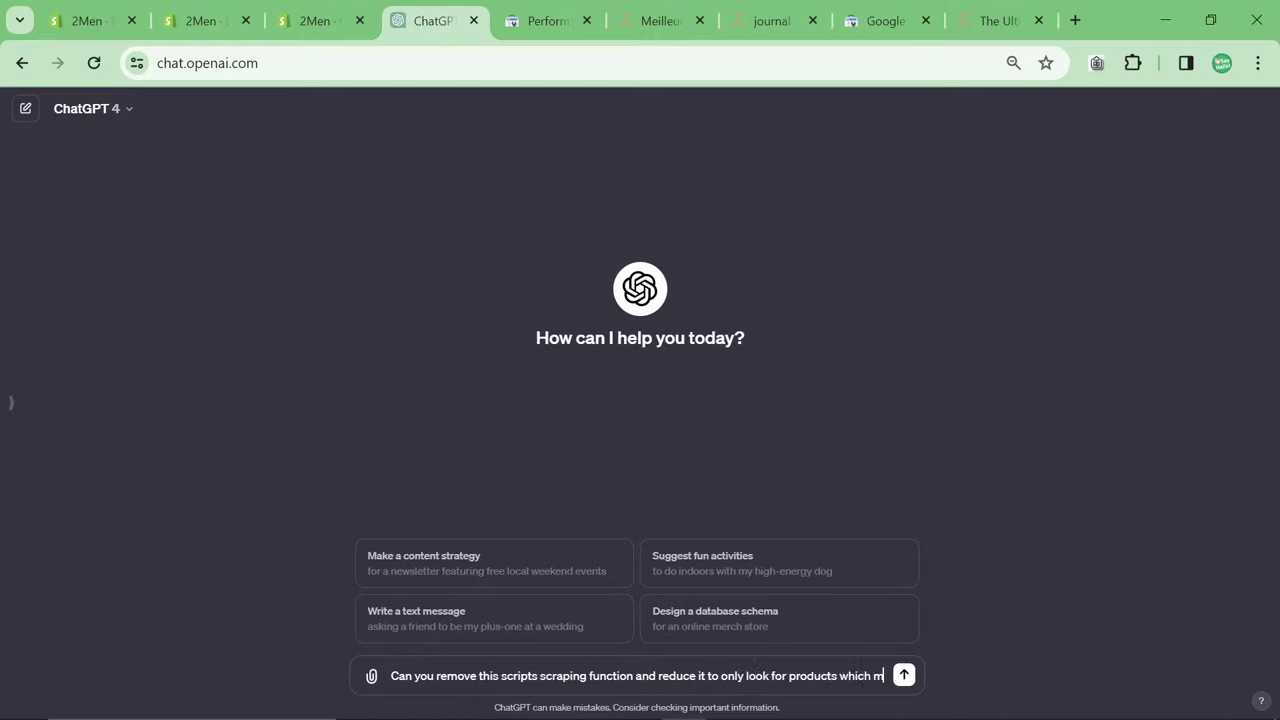
text(atch the filter in the)
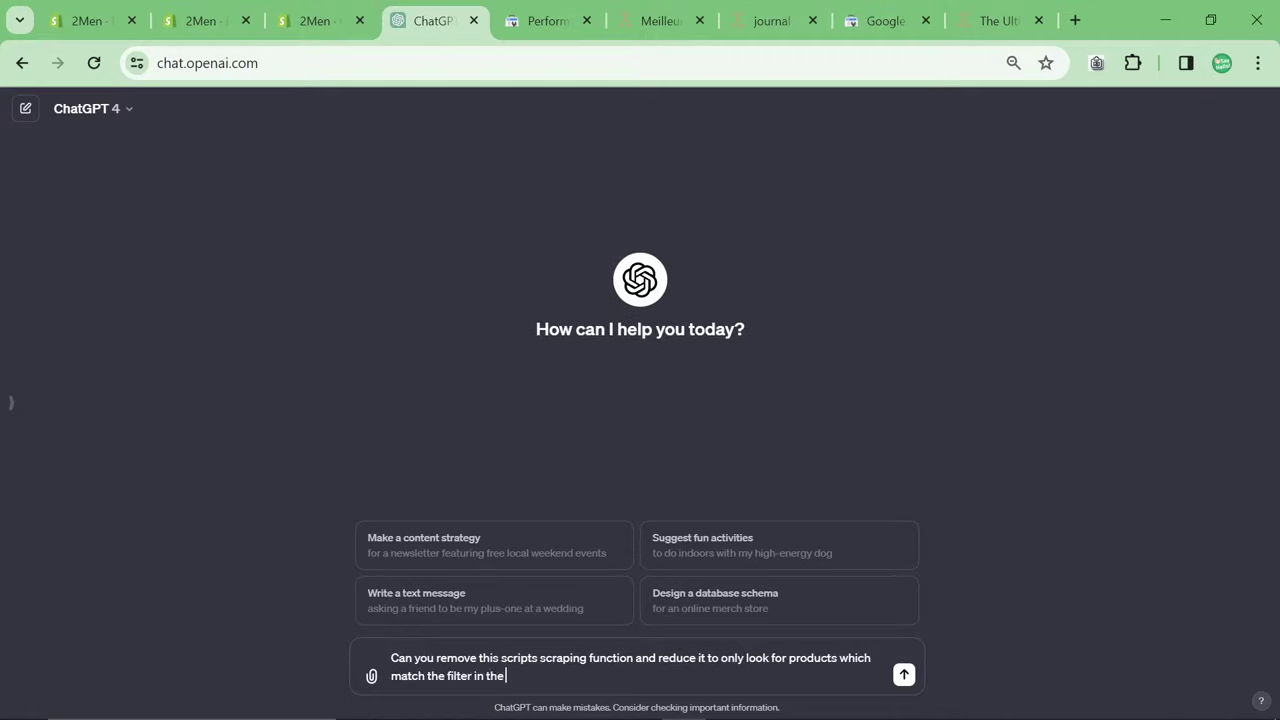
key(Return)
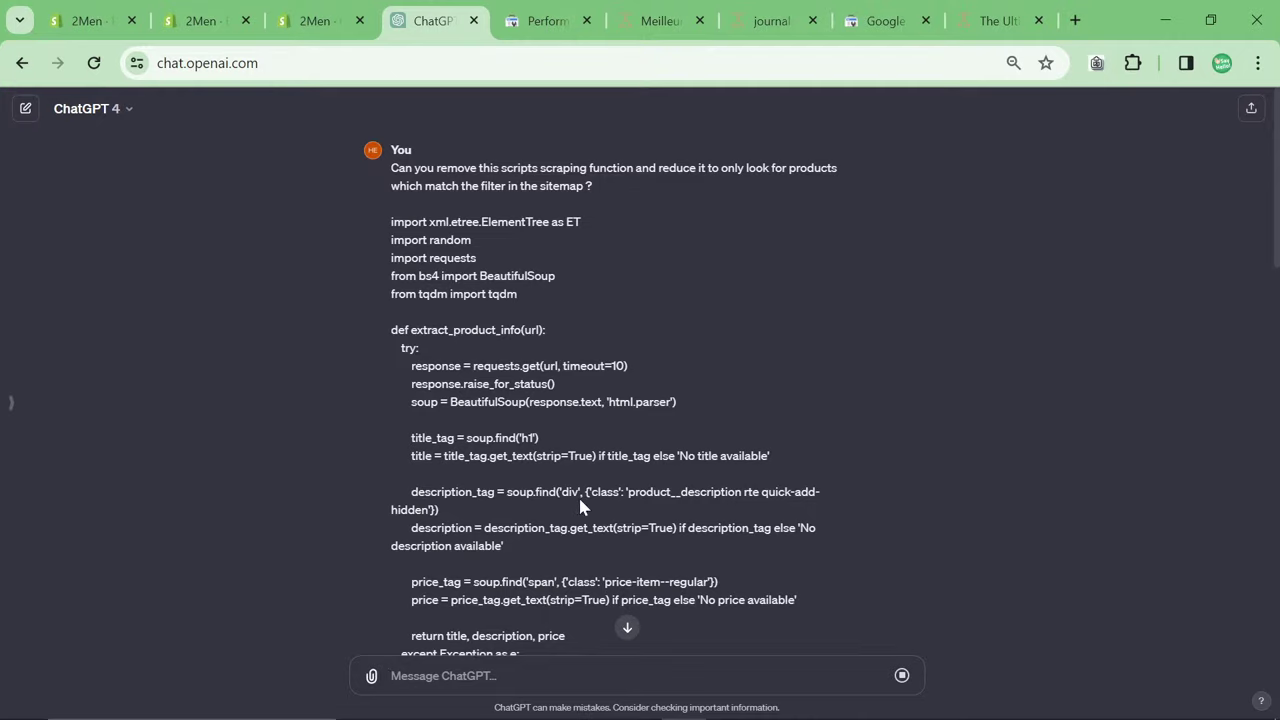
Copy ChatGPT's revised sitemap-only script and switch to VS Code
scroll(580, 502, down, 10)
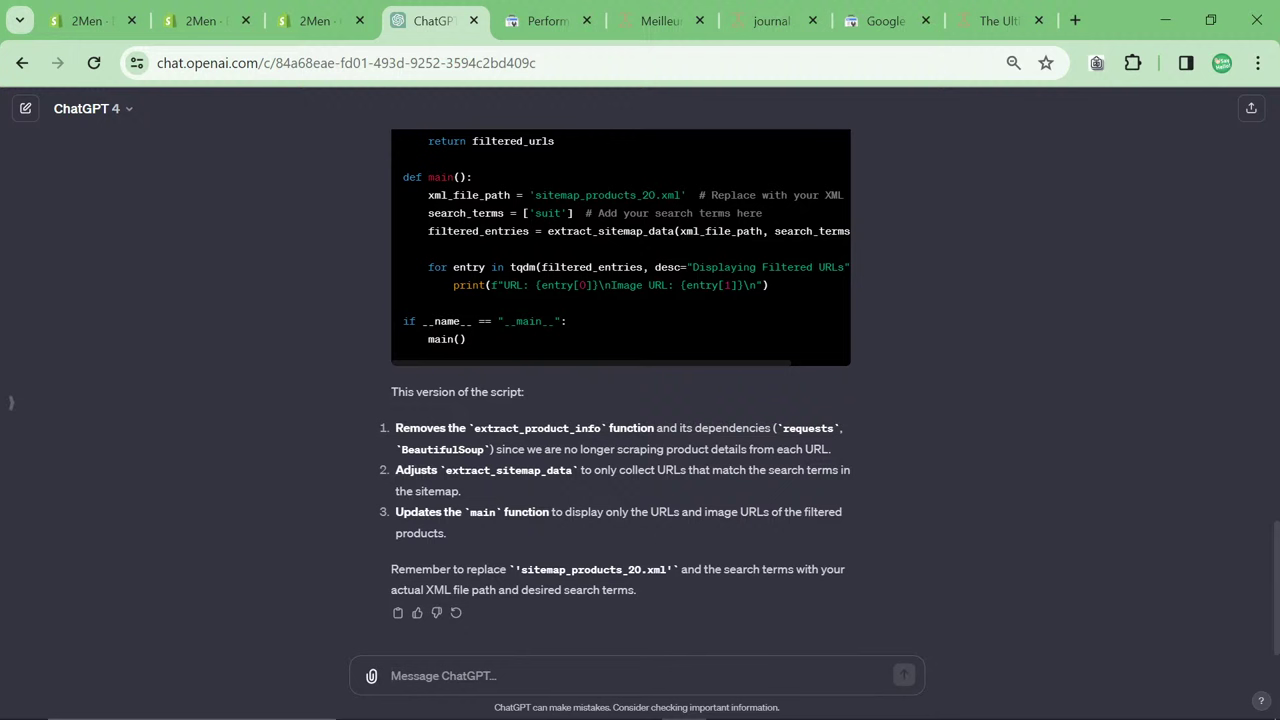
scroll(476, 337, up, 10)
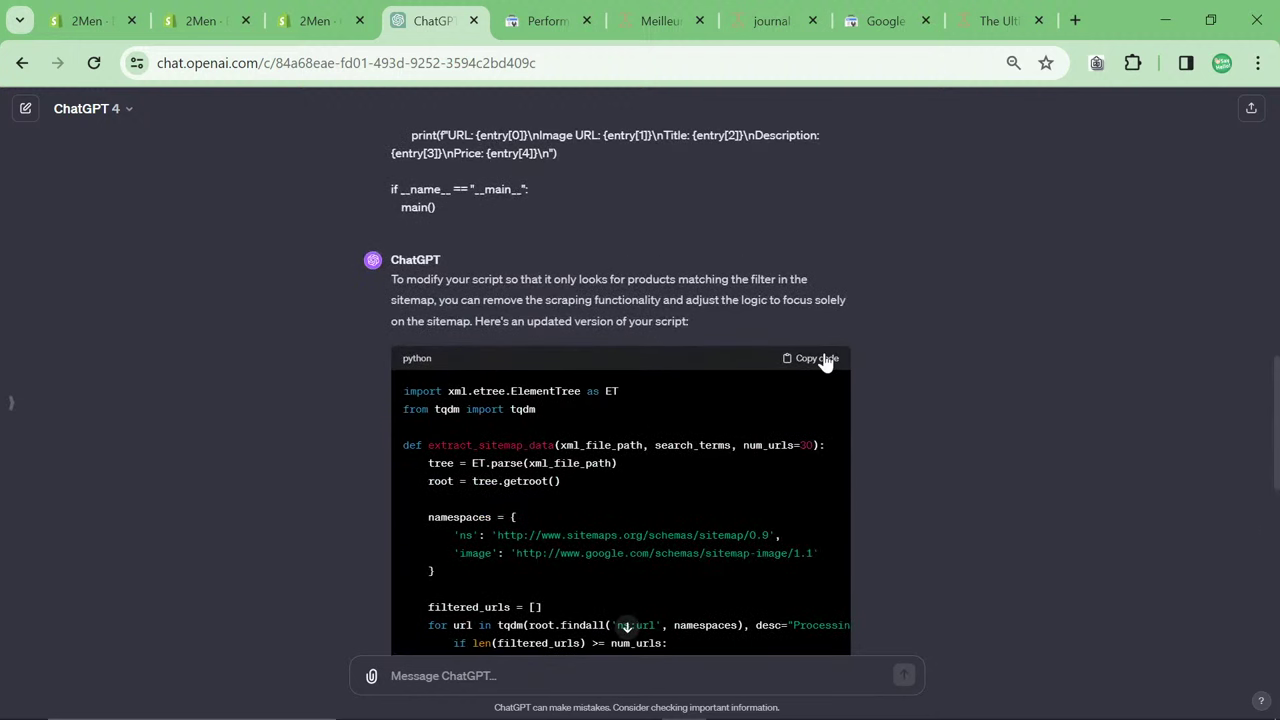
click(818, 358)
key(alt+Tab)
key(ctrl+a)
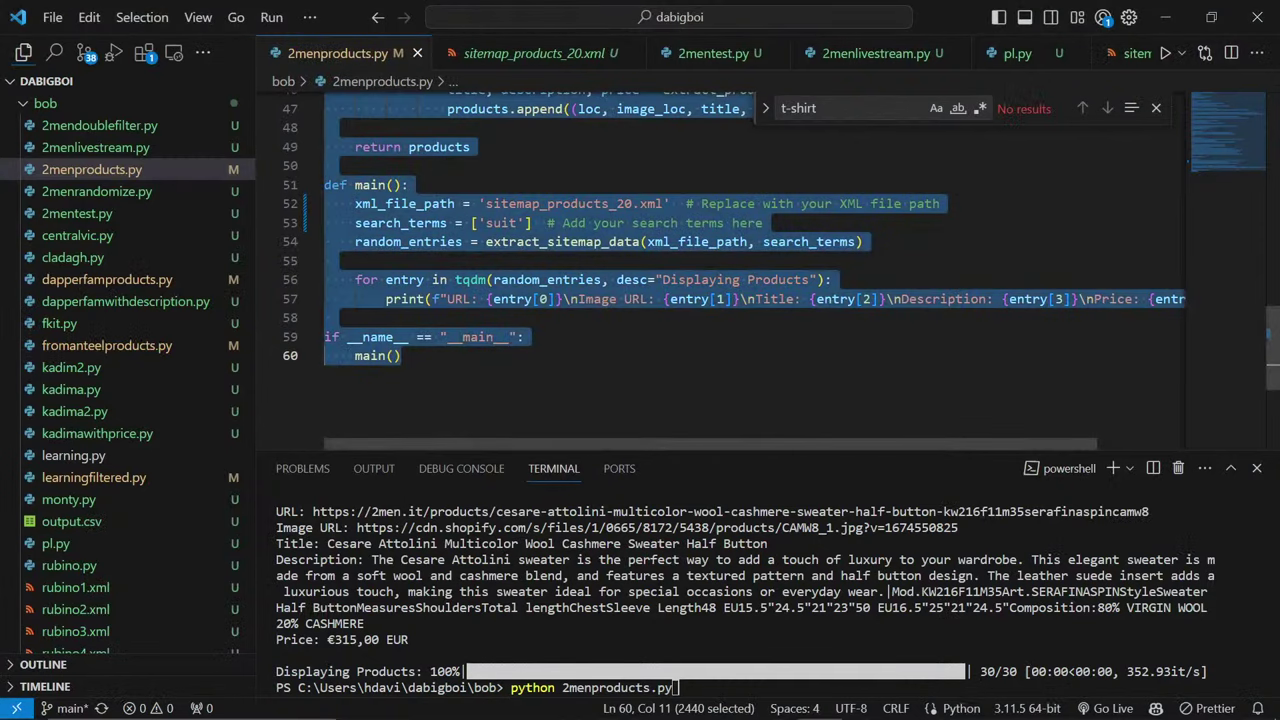
Replace the contents of 2menlivestream.py with ChatGPT's sitemap-only script
scroll(720, 270, up, 13)
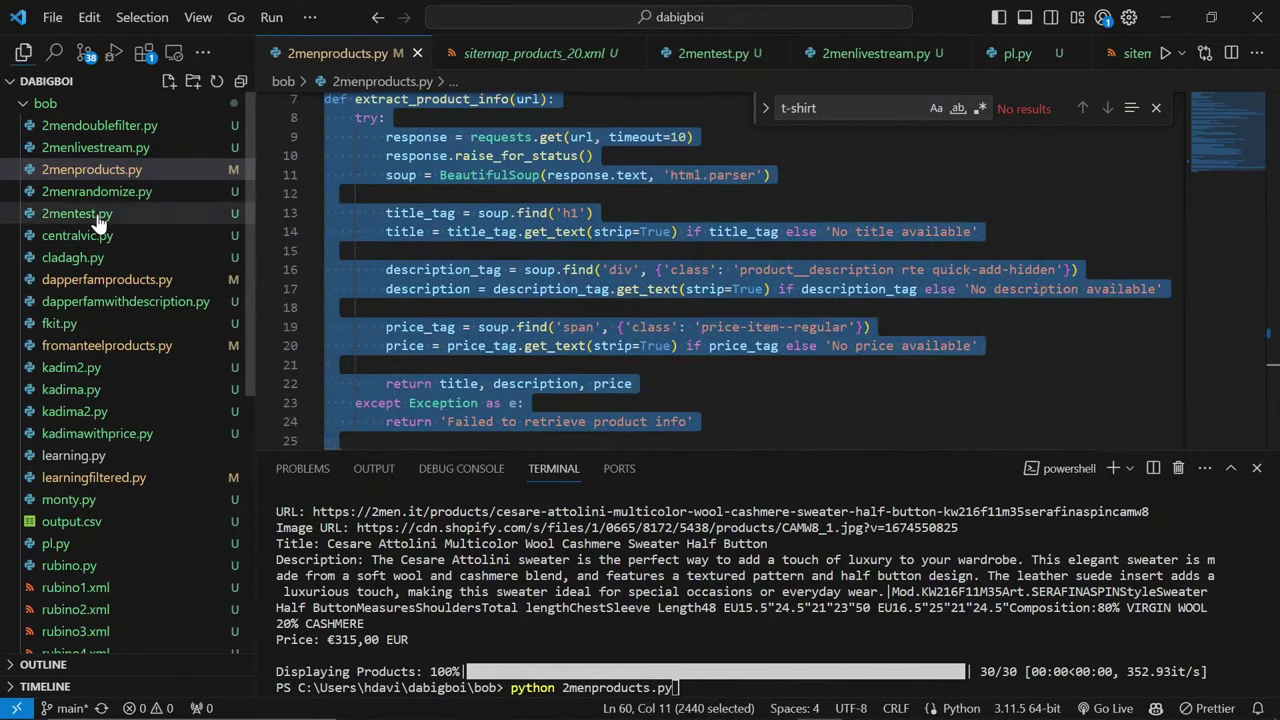
click(95, 147)
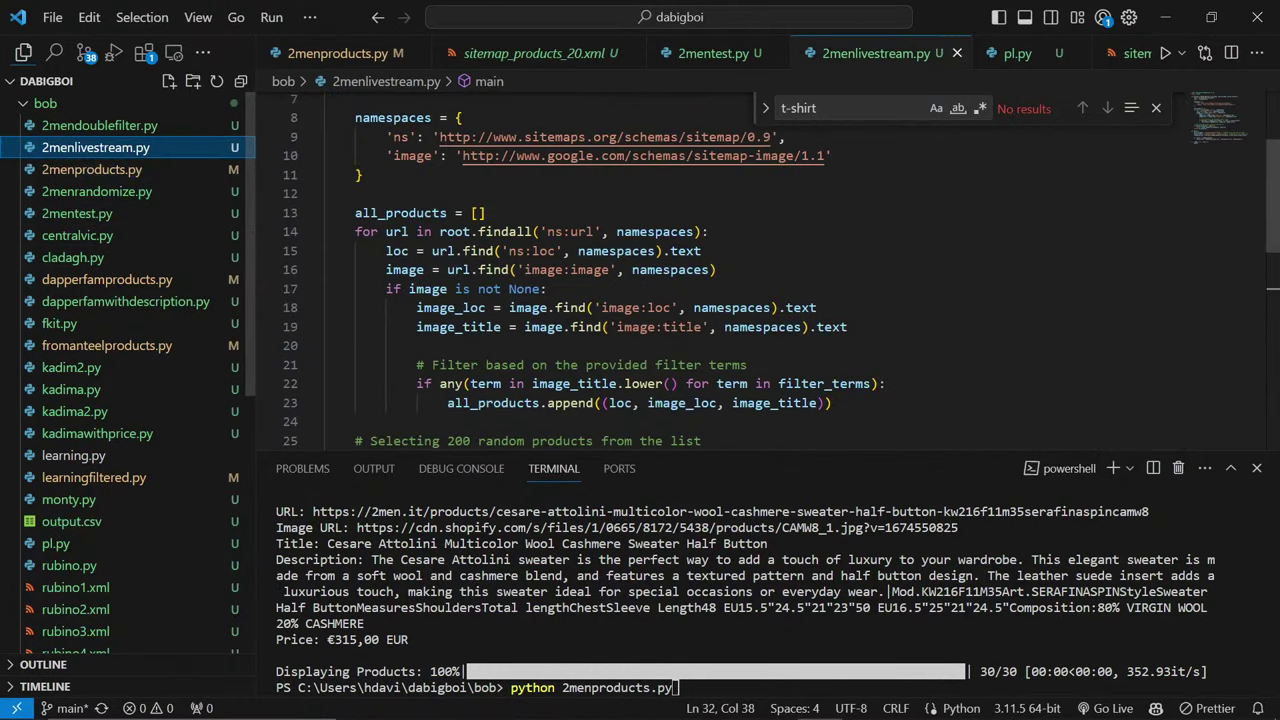
key(ctrl+a)
key(ctrl+v)
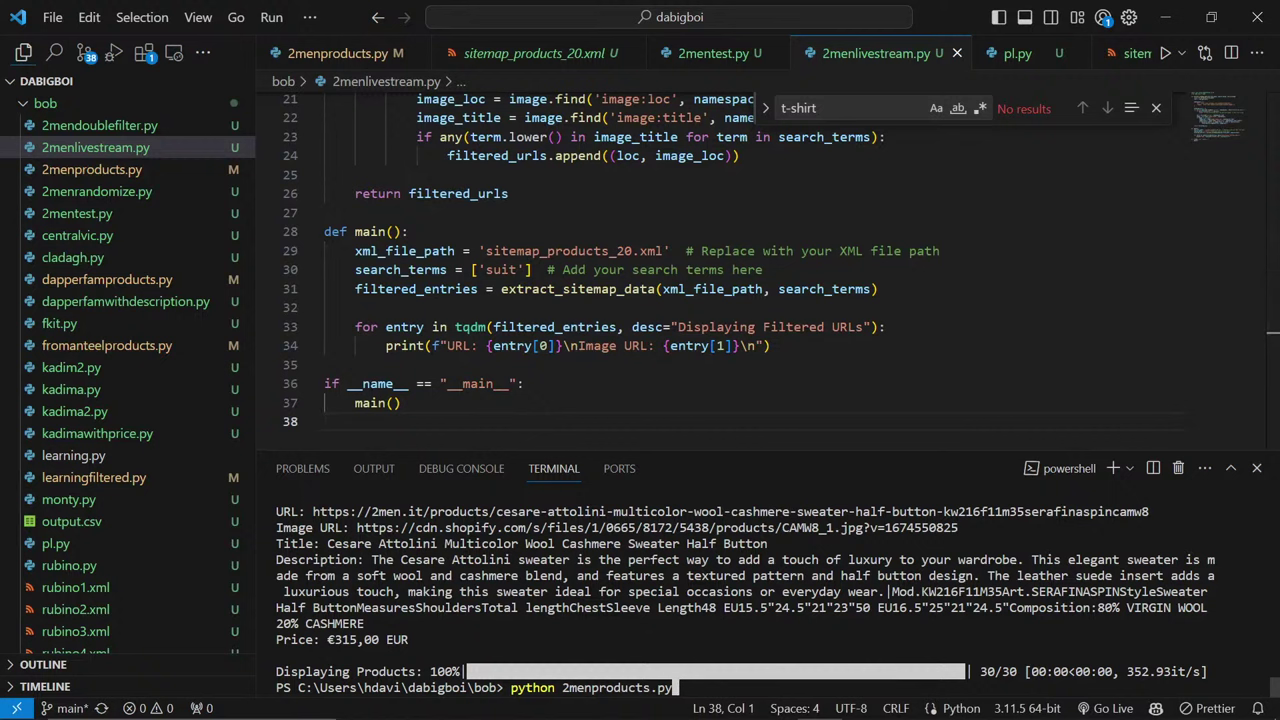
Run 2menlivestream.py and review the 30 printed suit product and image URLs
key(Up)
key(Return)
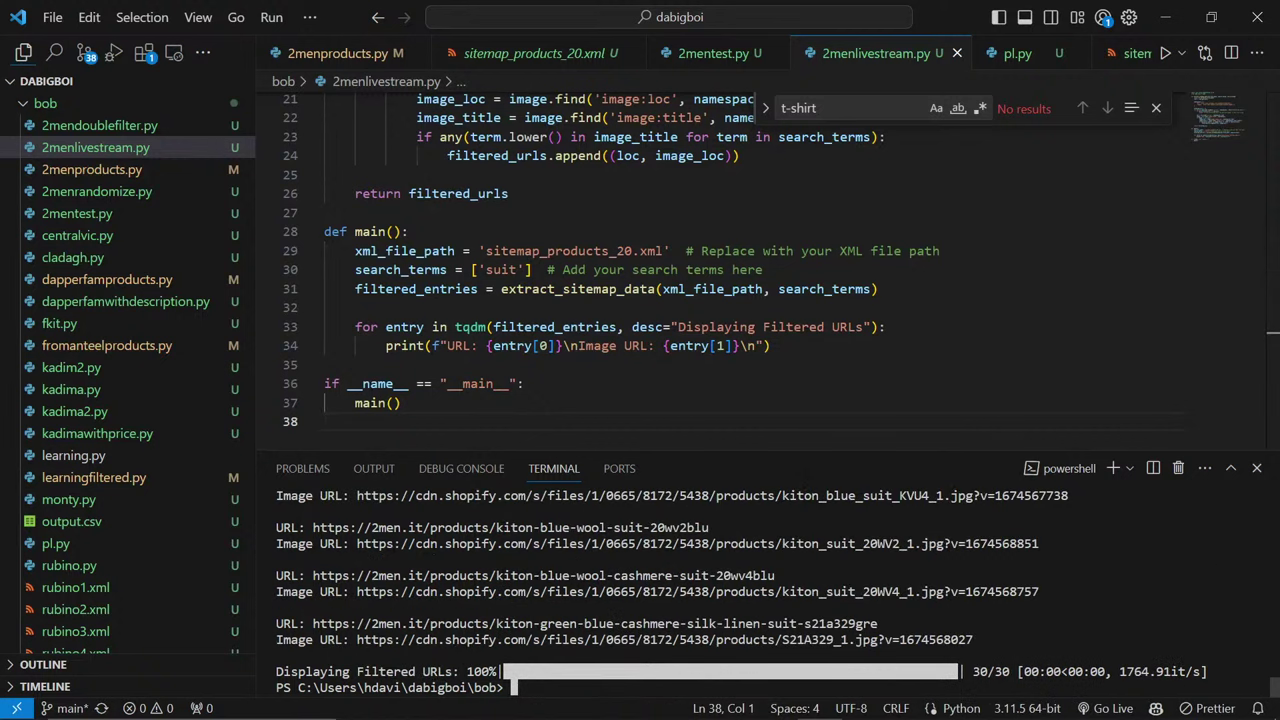
scroll(415, 618, up, 15)
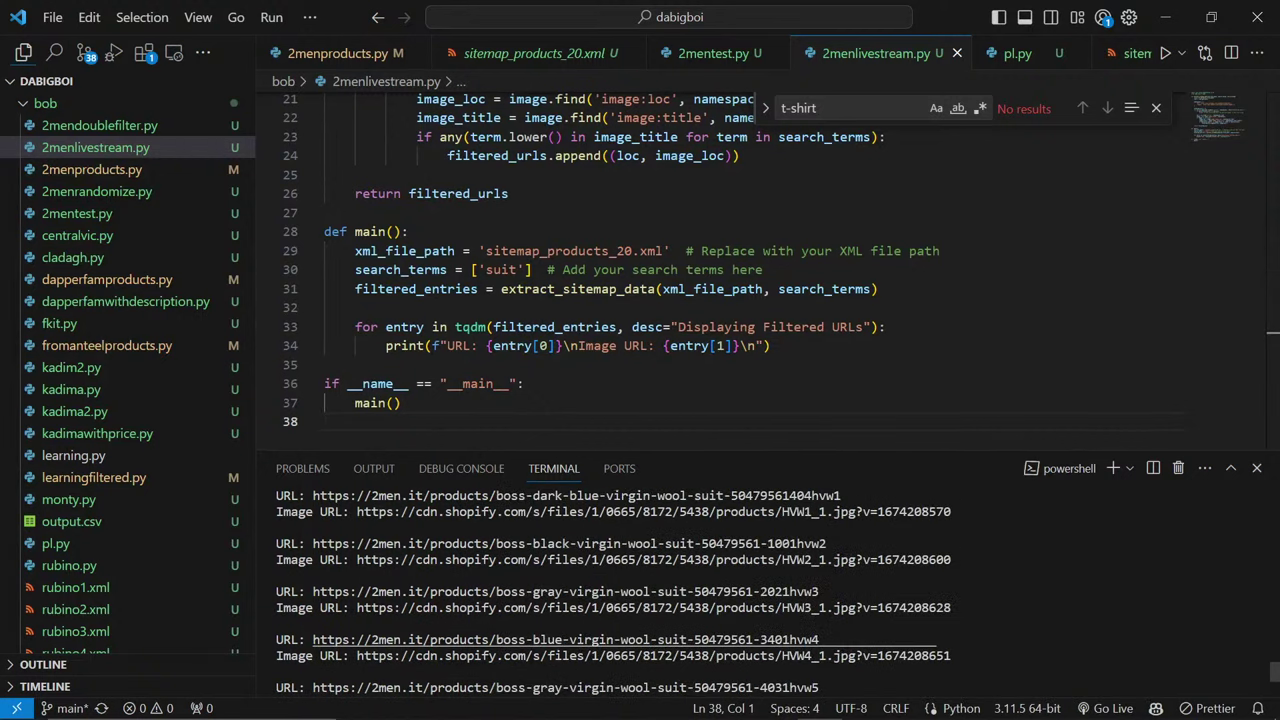
scroll(415, 618, up, 3)
scroll(415, 618, down, 5)
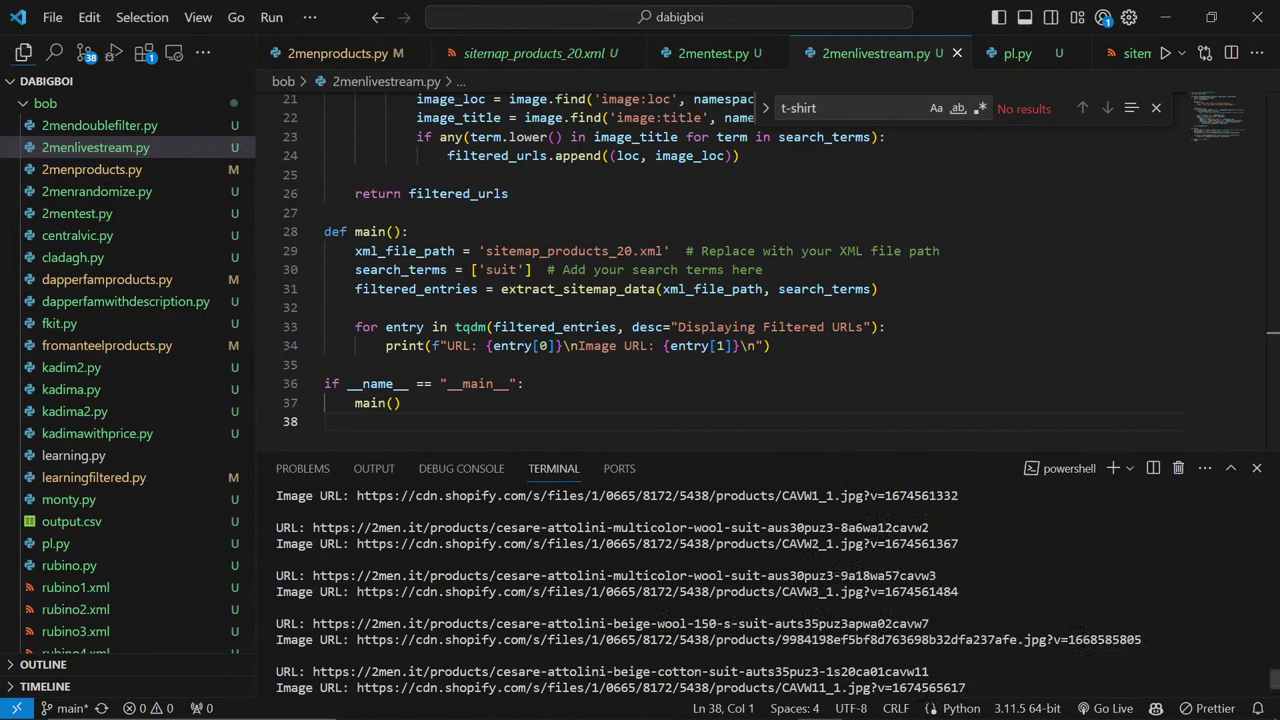
scroll(415, 618, up, 5)
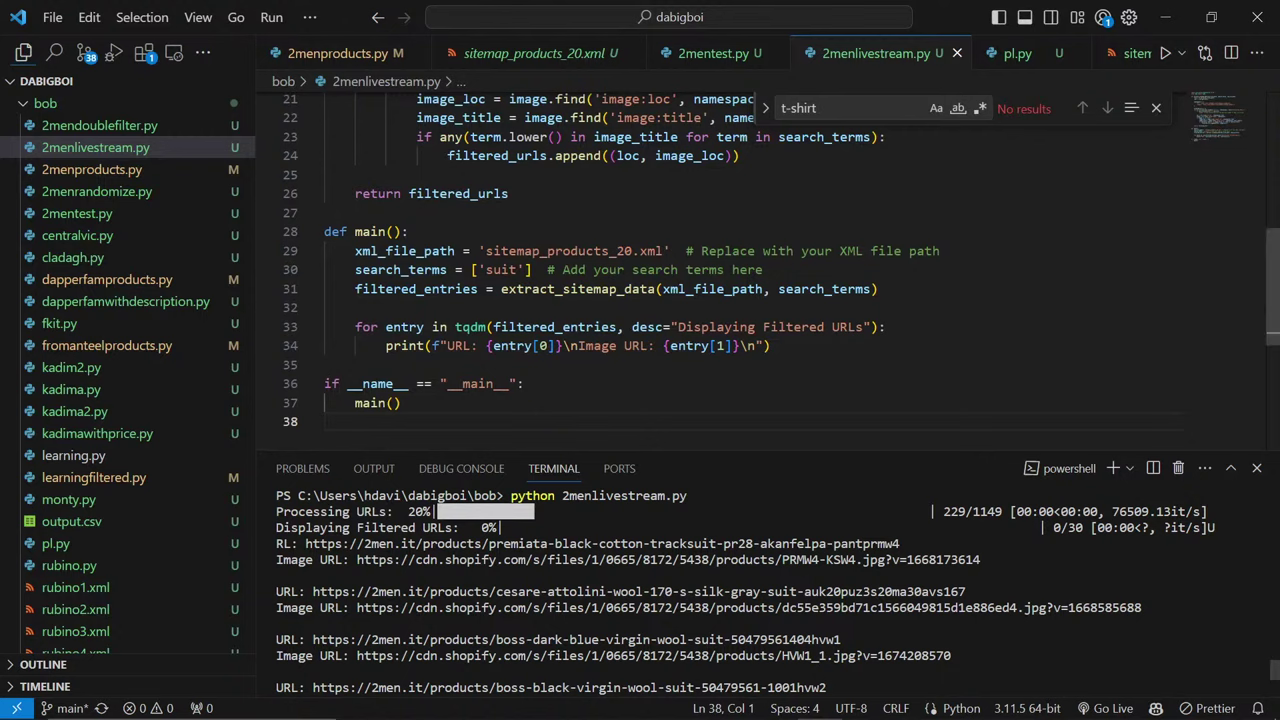
key(alt+Tab)
key(alt+Tab)
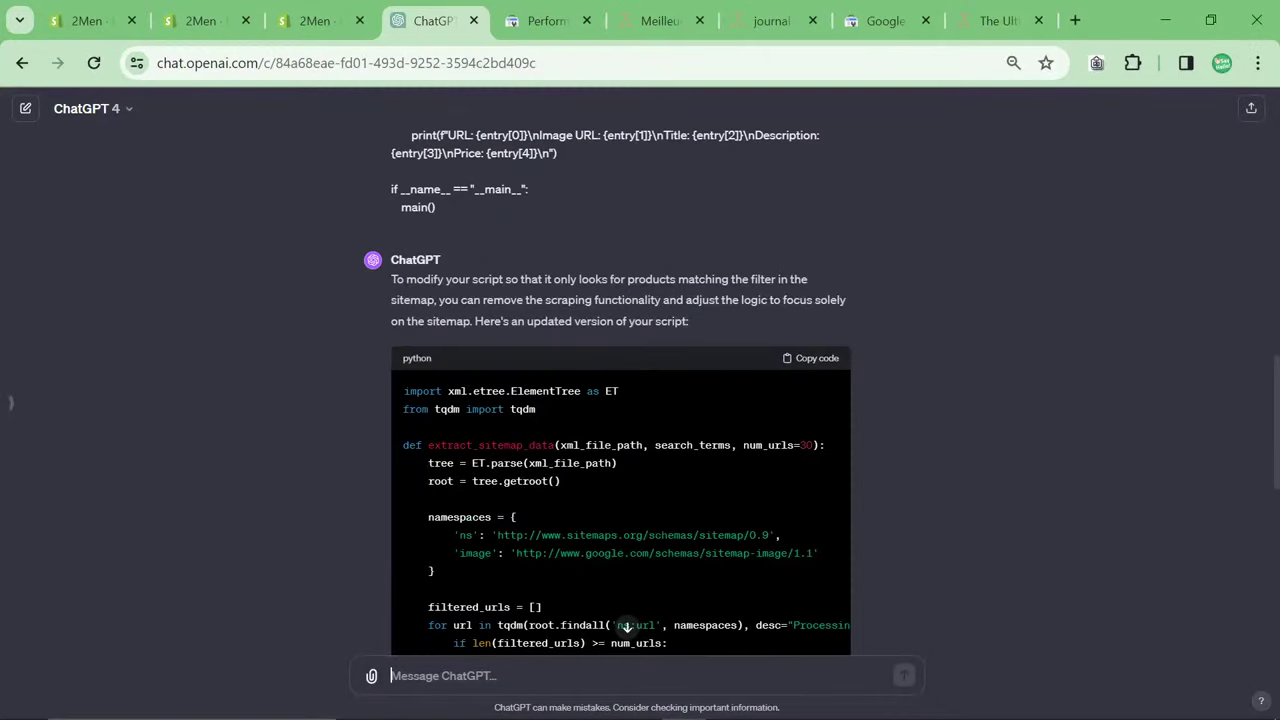
Ask ChatGPT to exclude tracksuit, track suit and sportswear results, and copy its revised script
text(th)
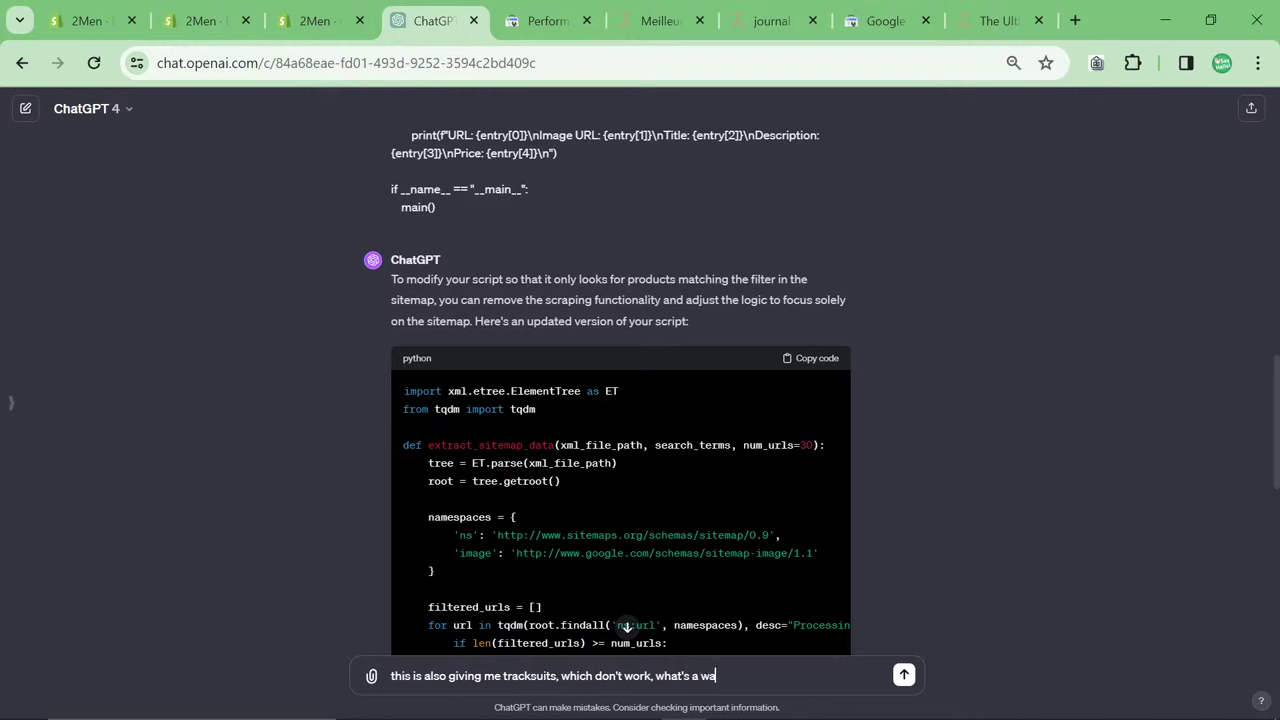
key(Return)
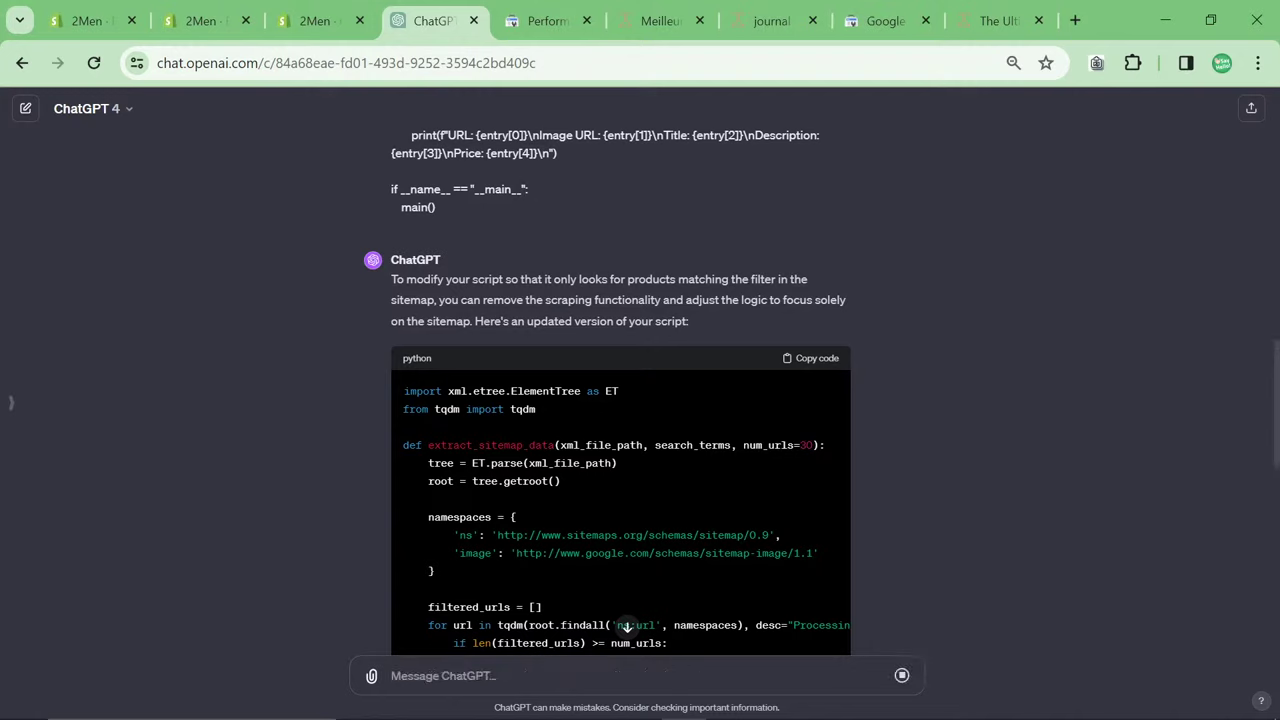
scroll(604, 428, down, 10)
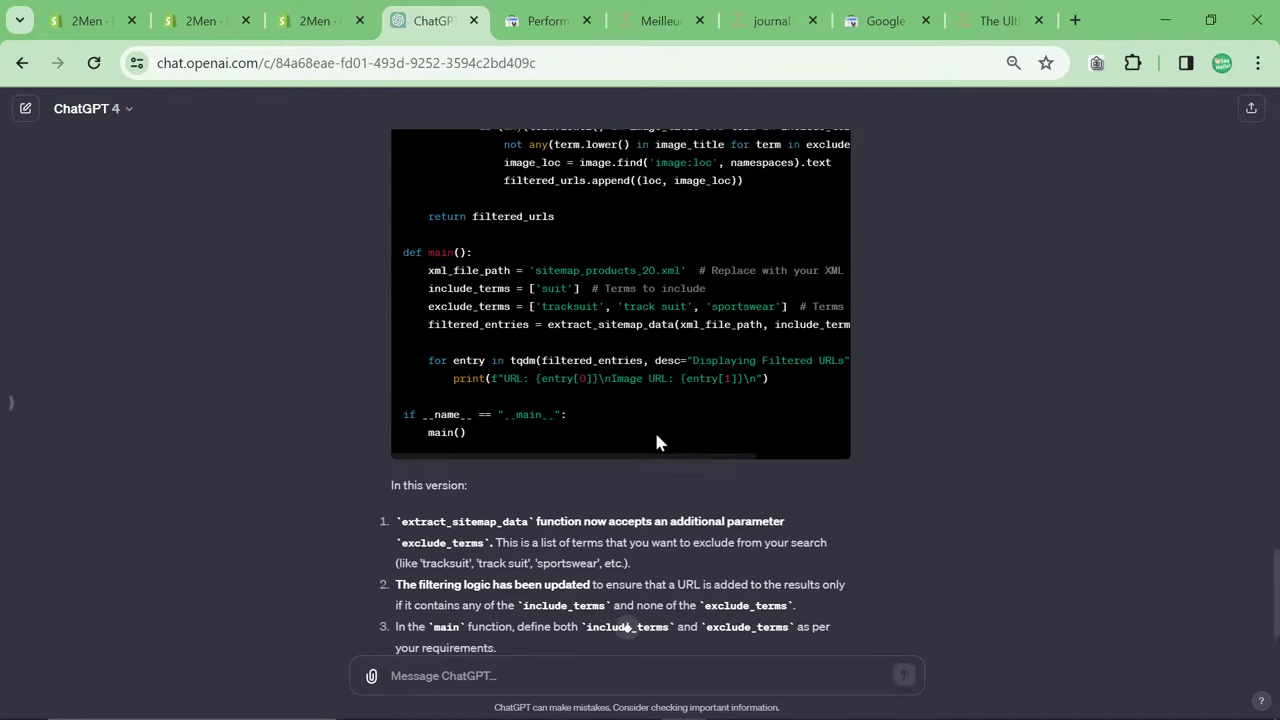
scroll(642, 427, up, 7)
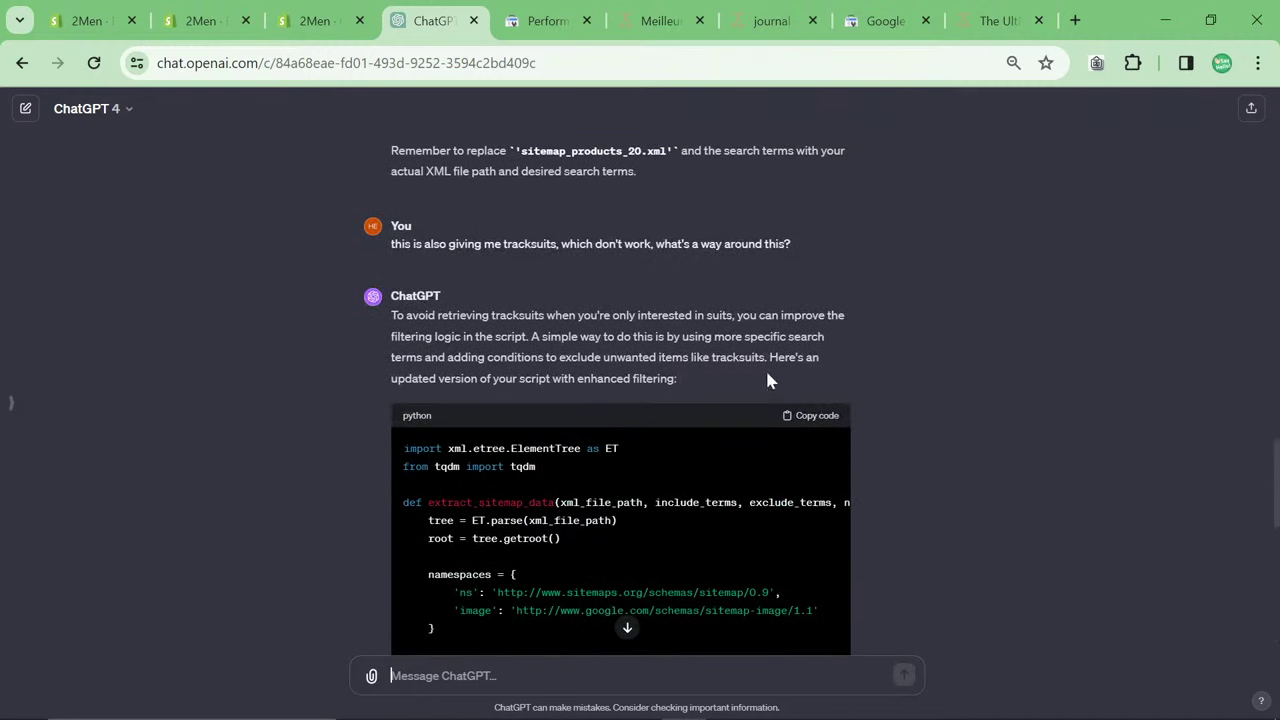
click(813, 416)
key(alt+Tab)
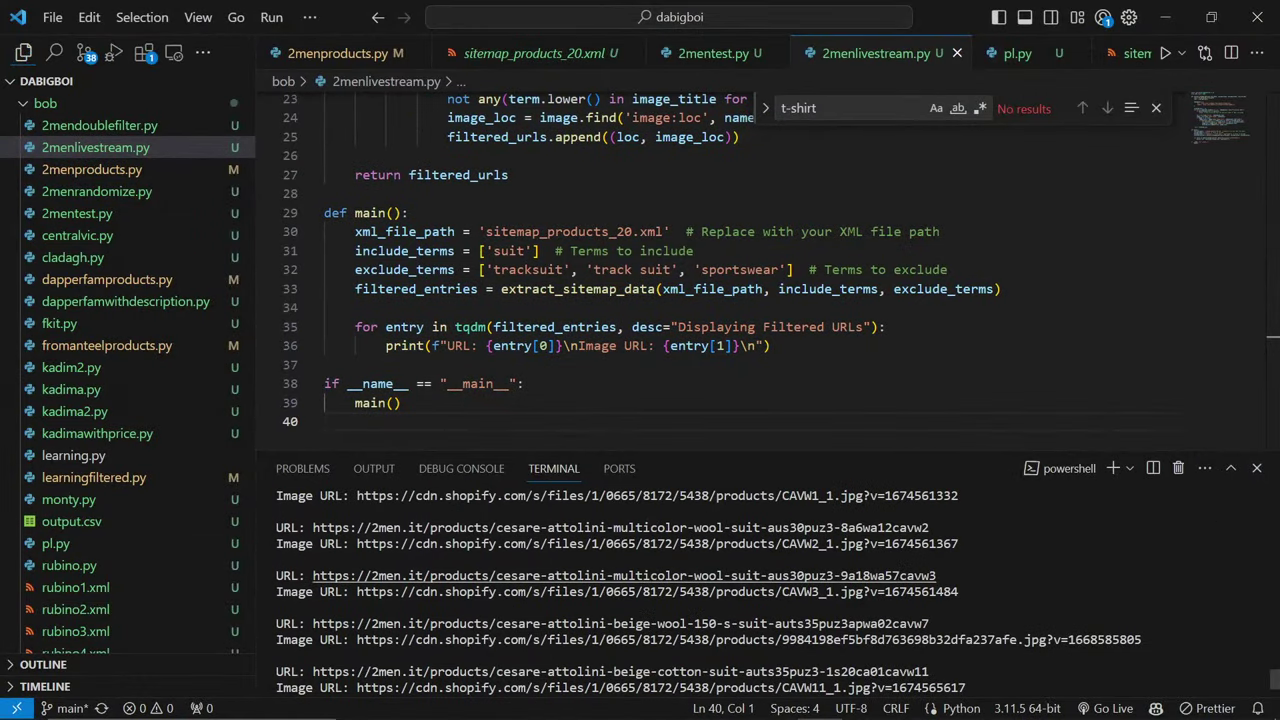
Run the revised script with the tracksuit exclusion filter several times
key(Up)
key(Return)
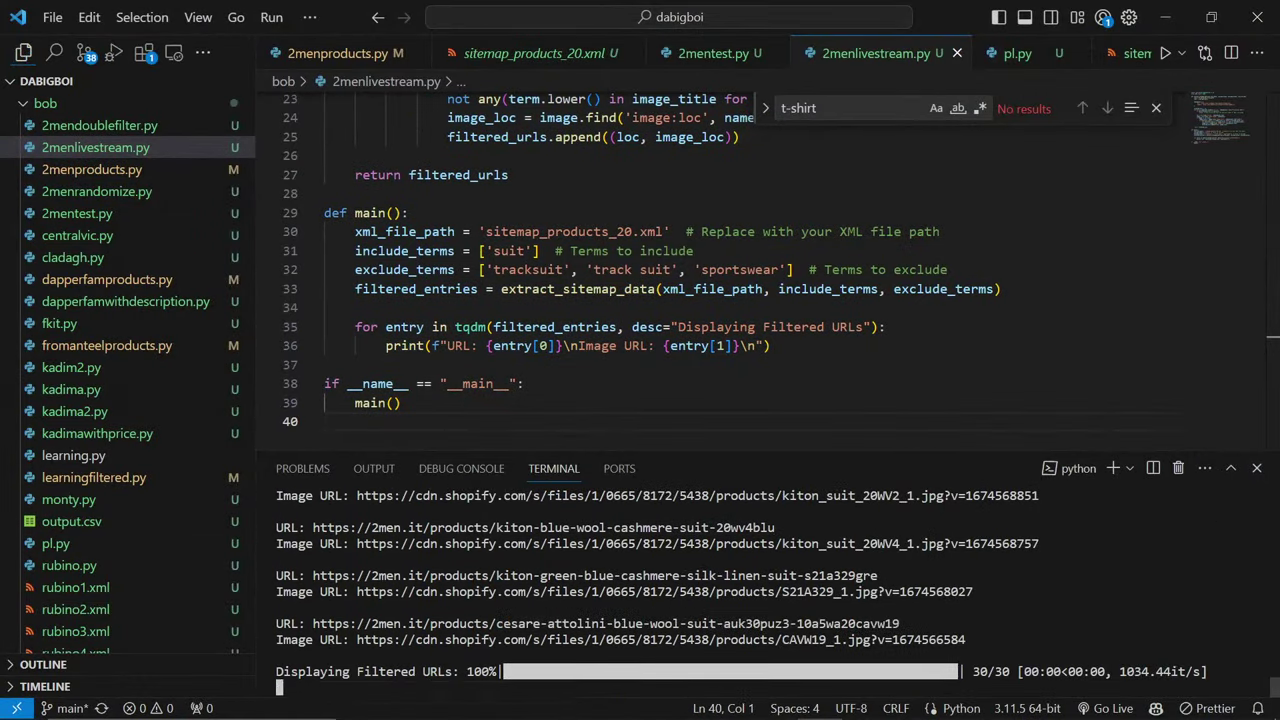
key(Up)
key(Return)
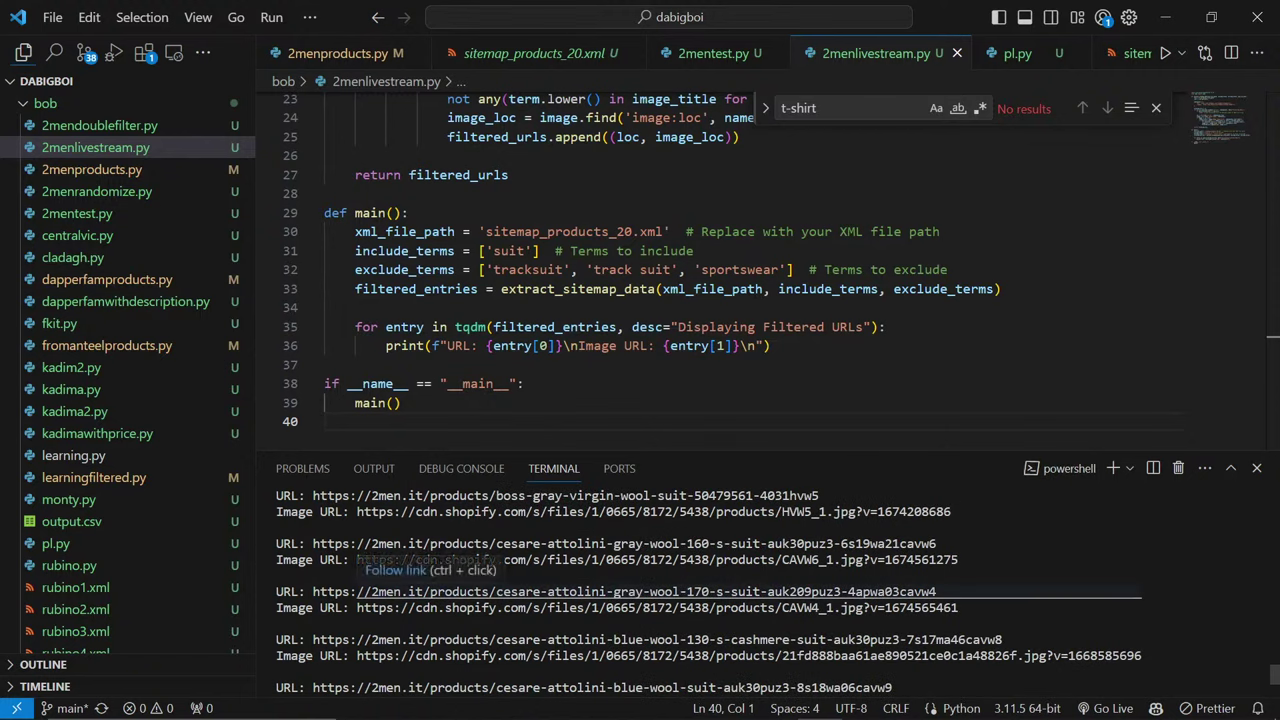
key(Up)
key(Return)
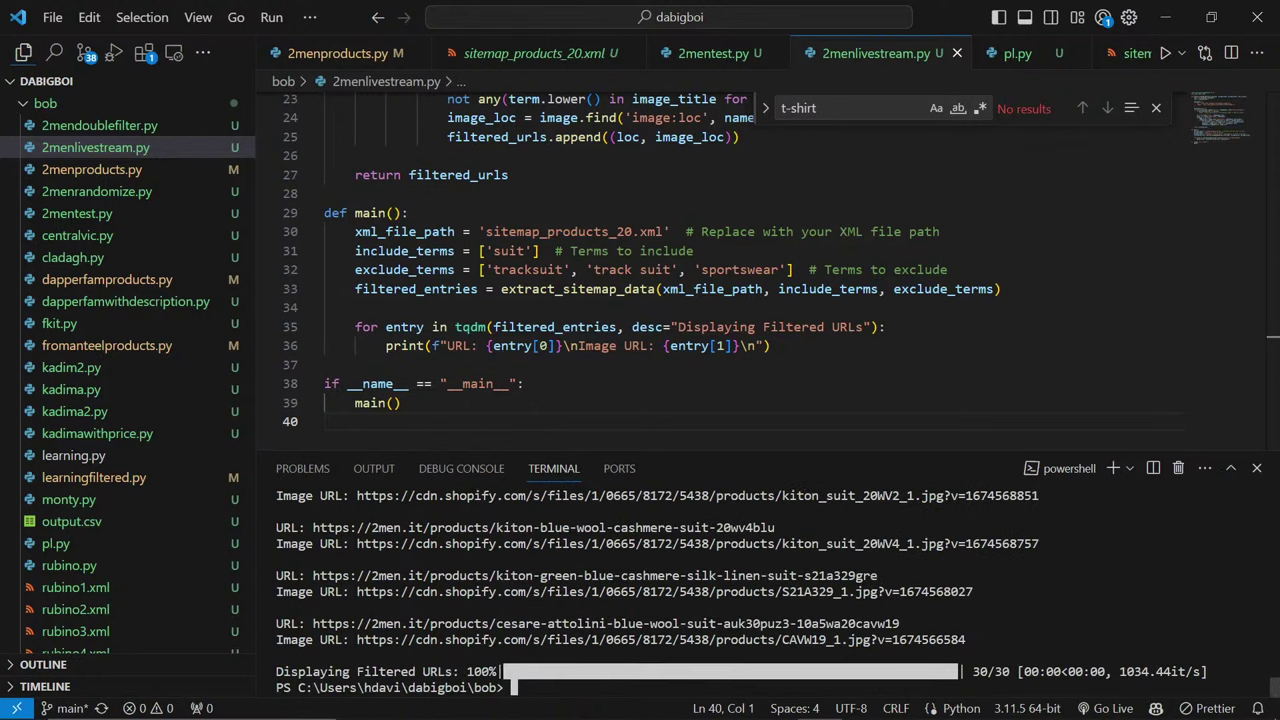
key(Up)
key(Return)
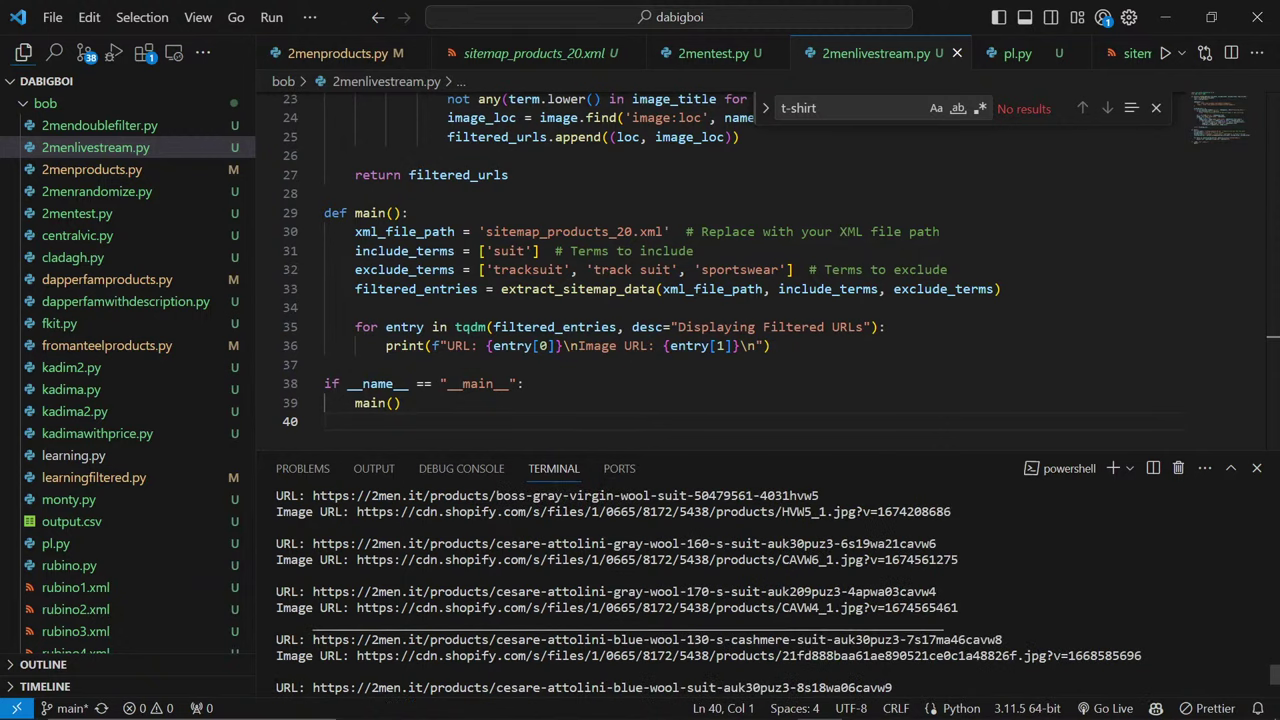
key(Up)
key(Return)
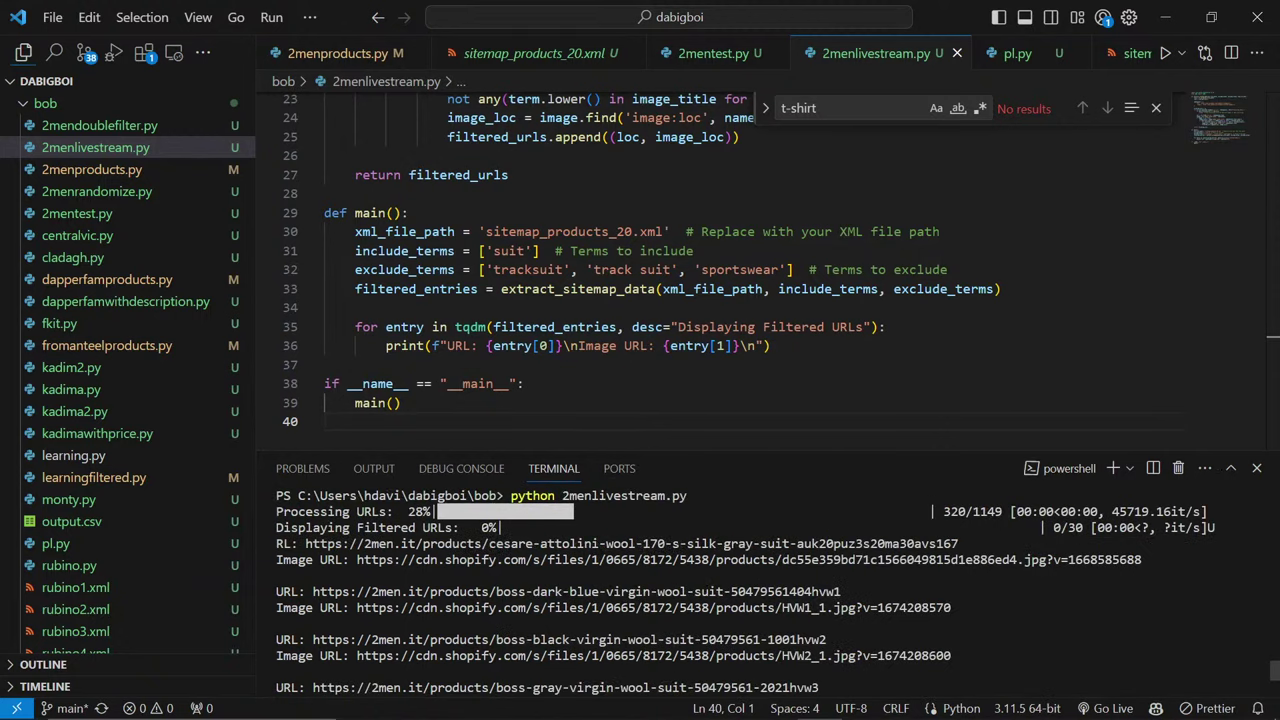
Paste the 30 filtered suit URLs from the terminal into a new Notepad file
drag(280, 552, 1100, 640)
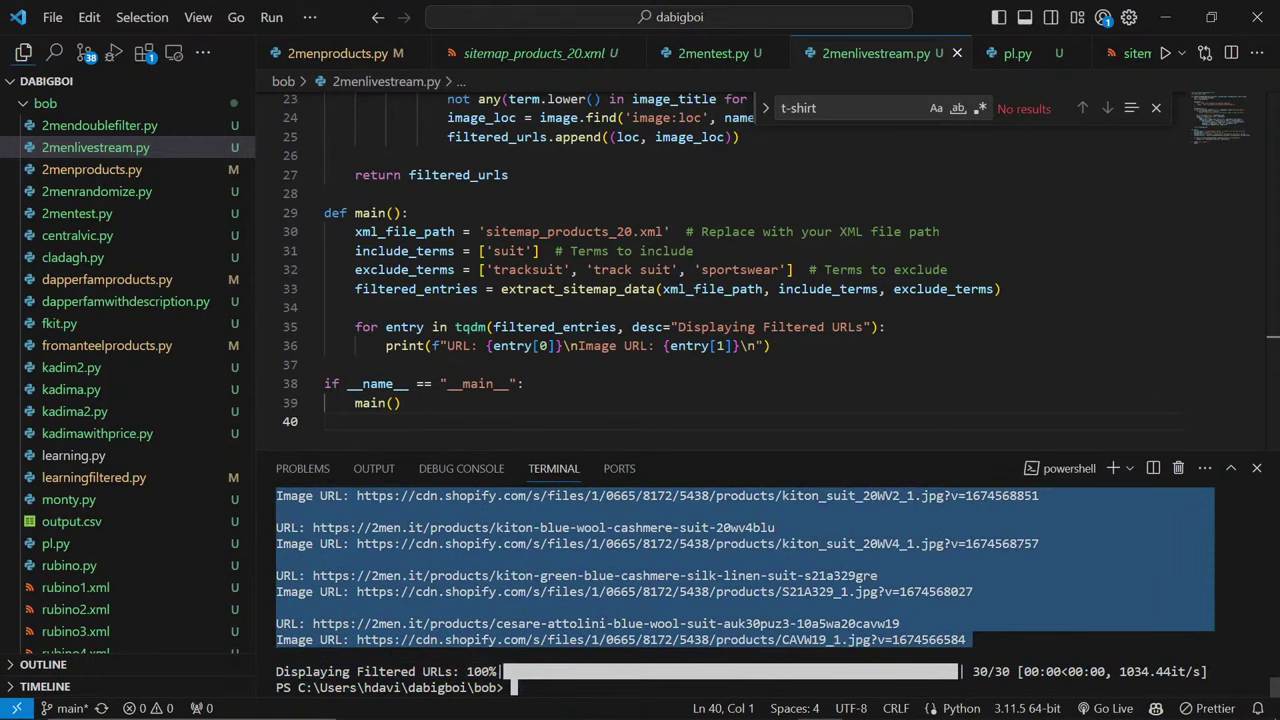
key(ctrl+c)
key(alt+Tab)
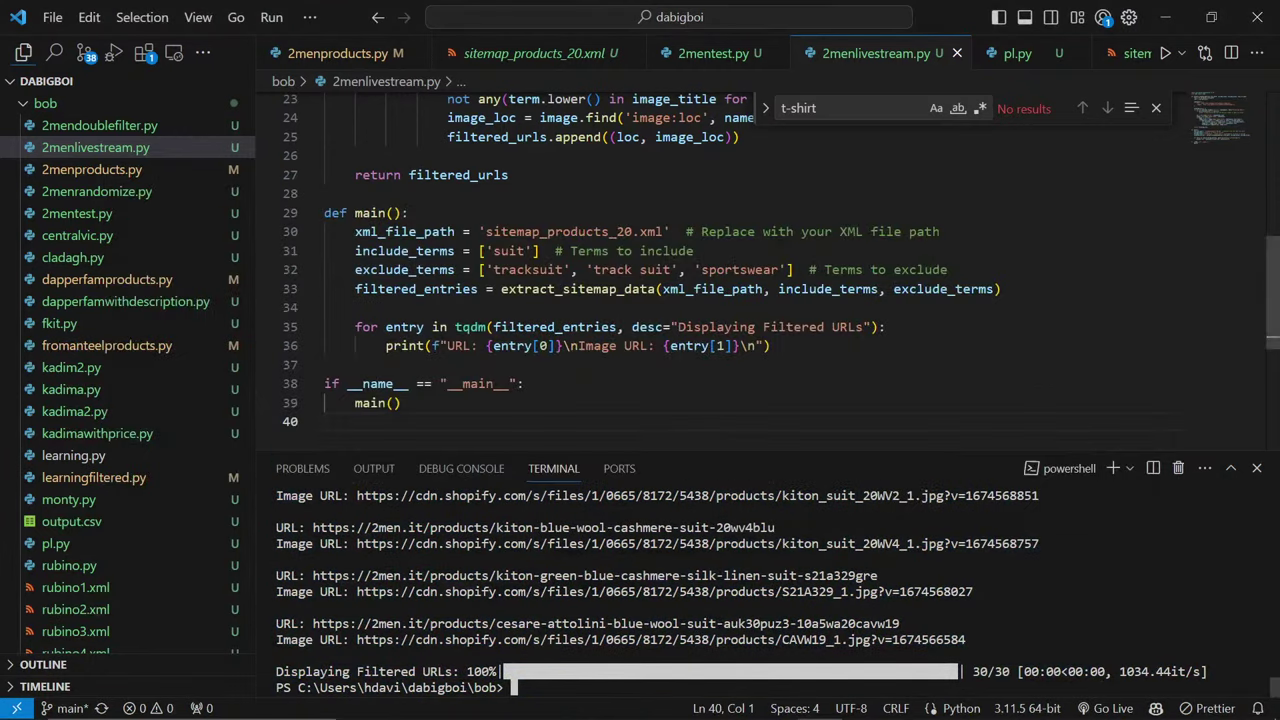
key(super)
text(note)
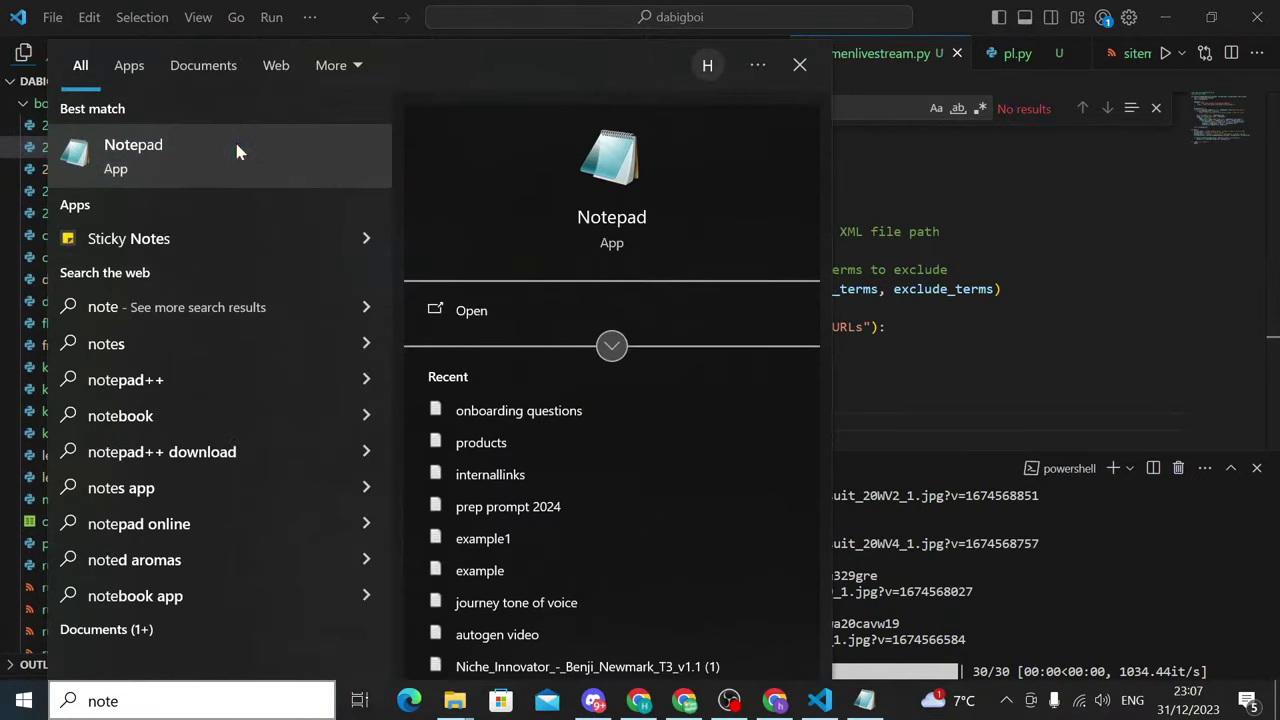
click(237, 150)
key(ctrl+v)
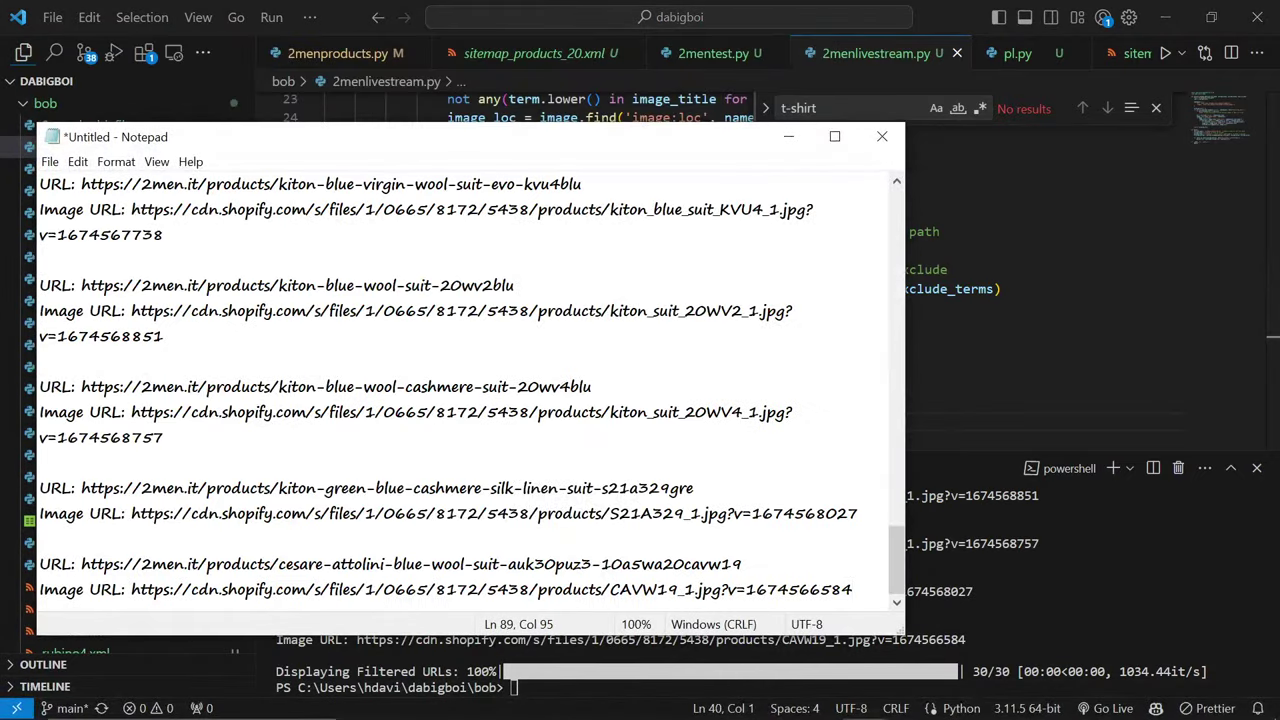
key(alt+Tab)
key(Tab)
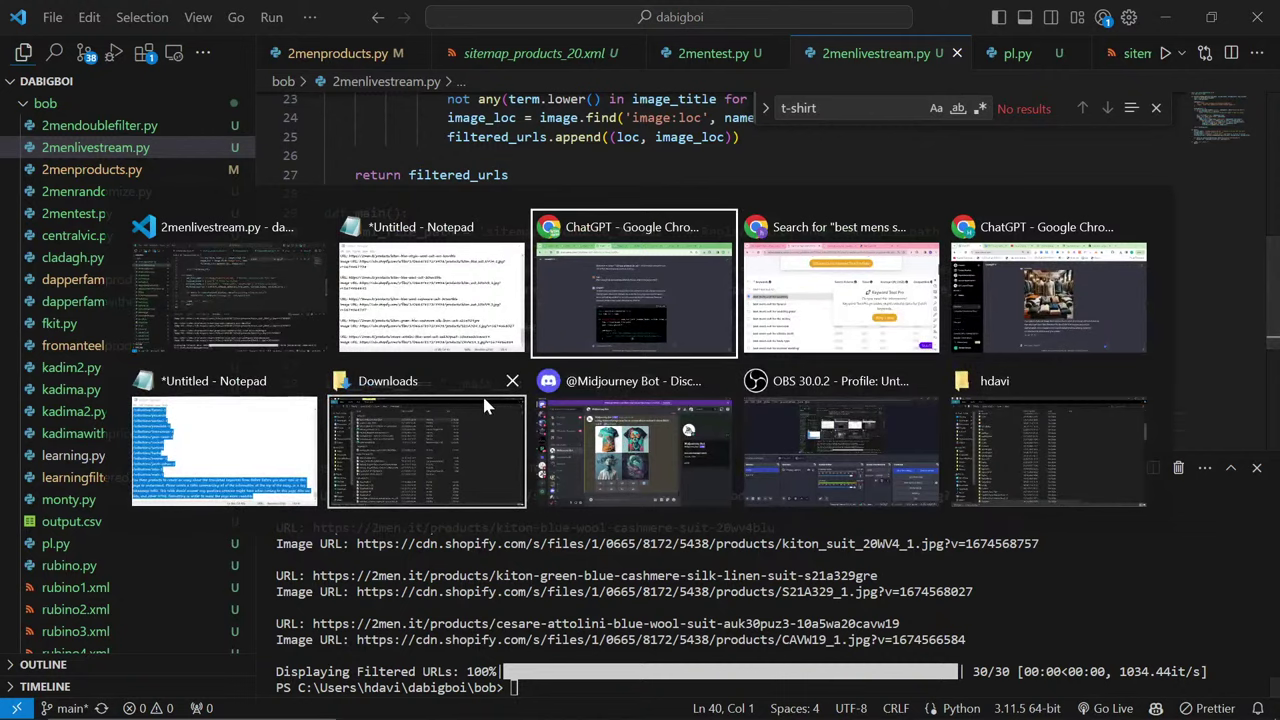
key(Tab)
key(Tab)
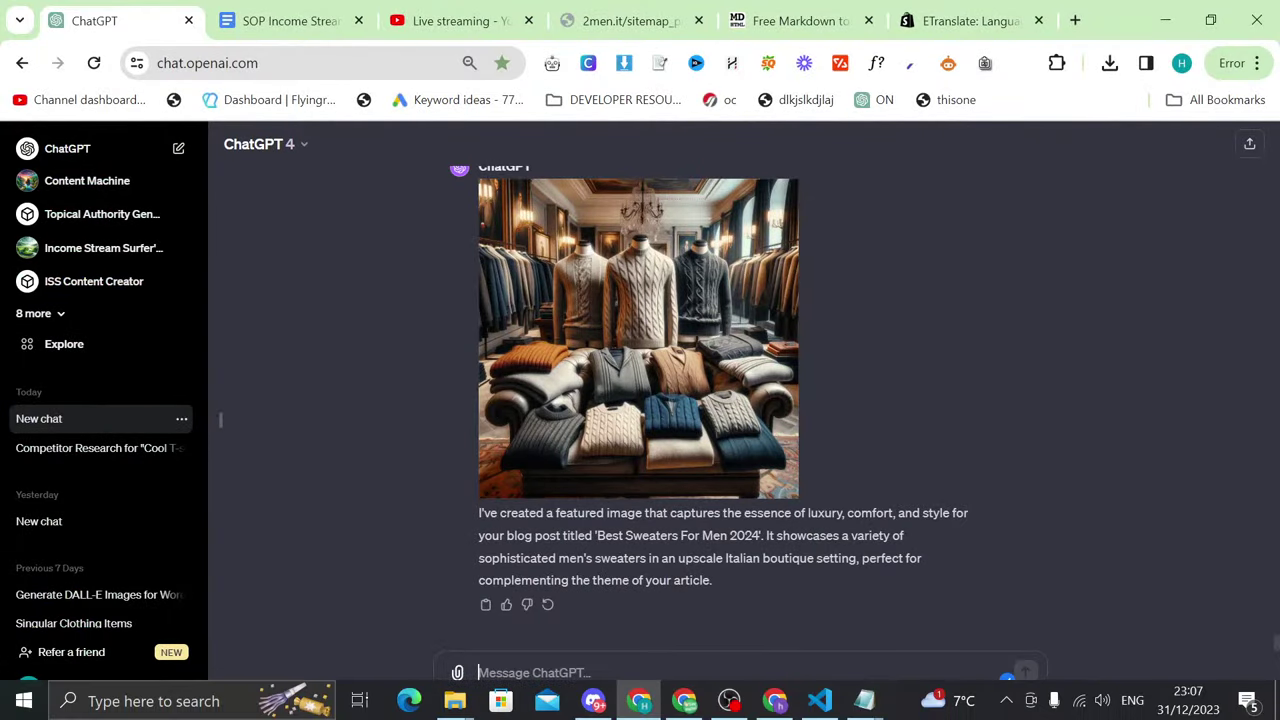
Send ChatGPT 'Now make a table about these products' with the pasted URL list
text(Now make a table )
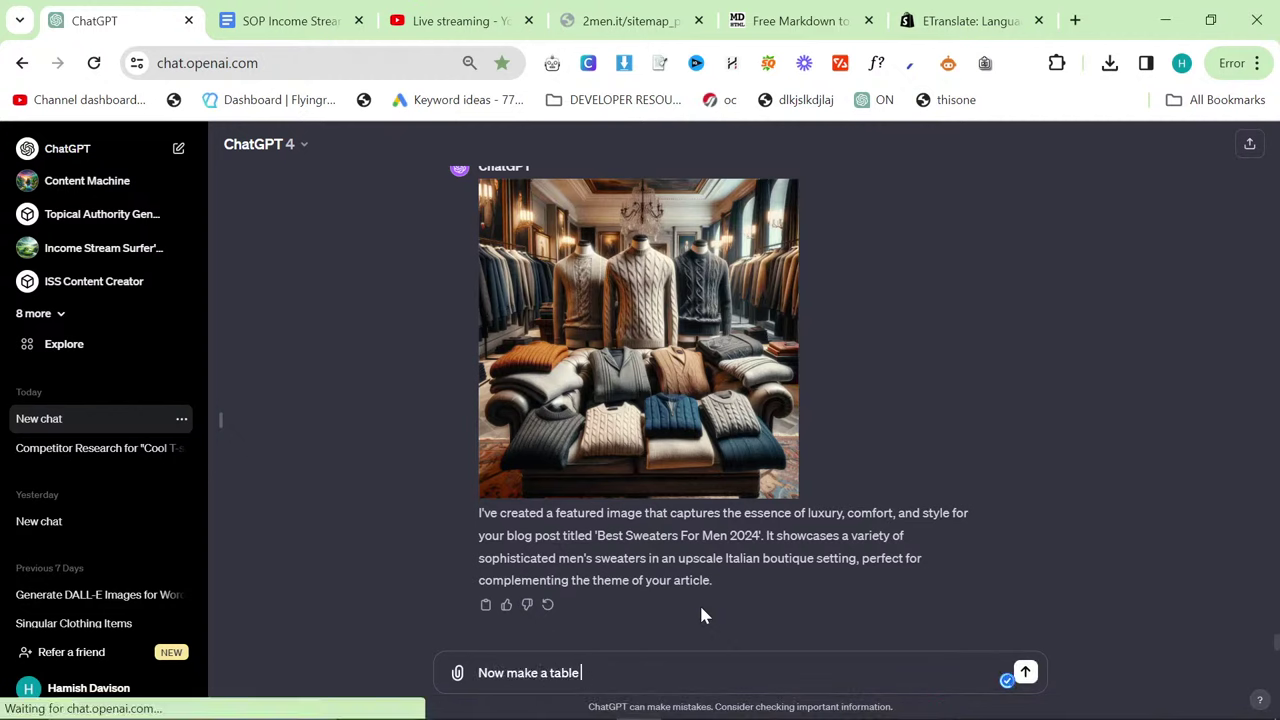
text(about these products)
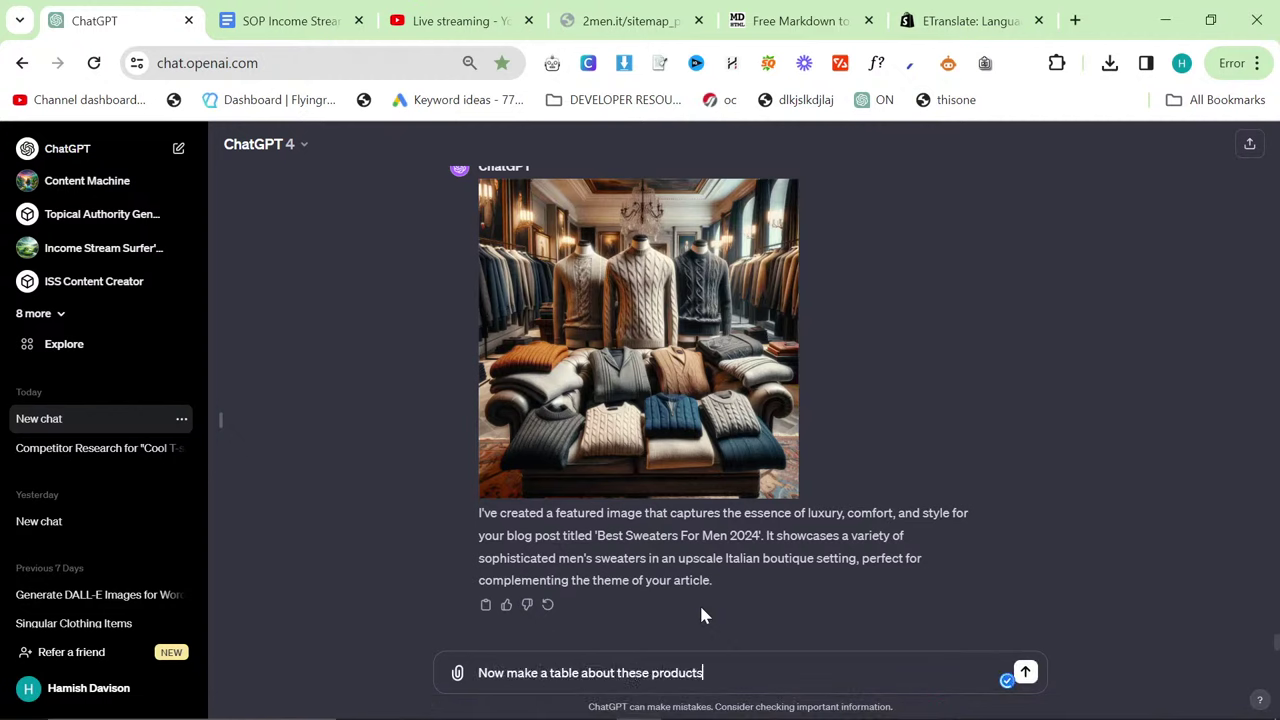
key(ctrl+v)
key(Return)
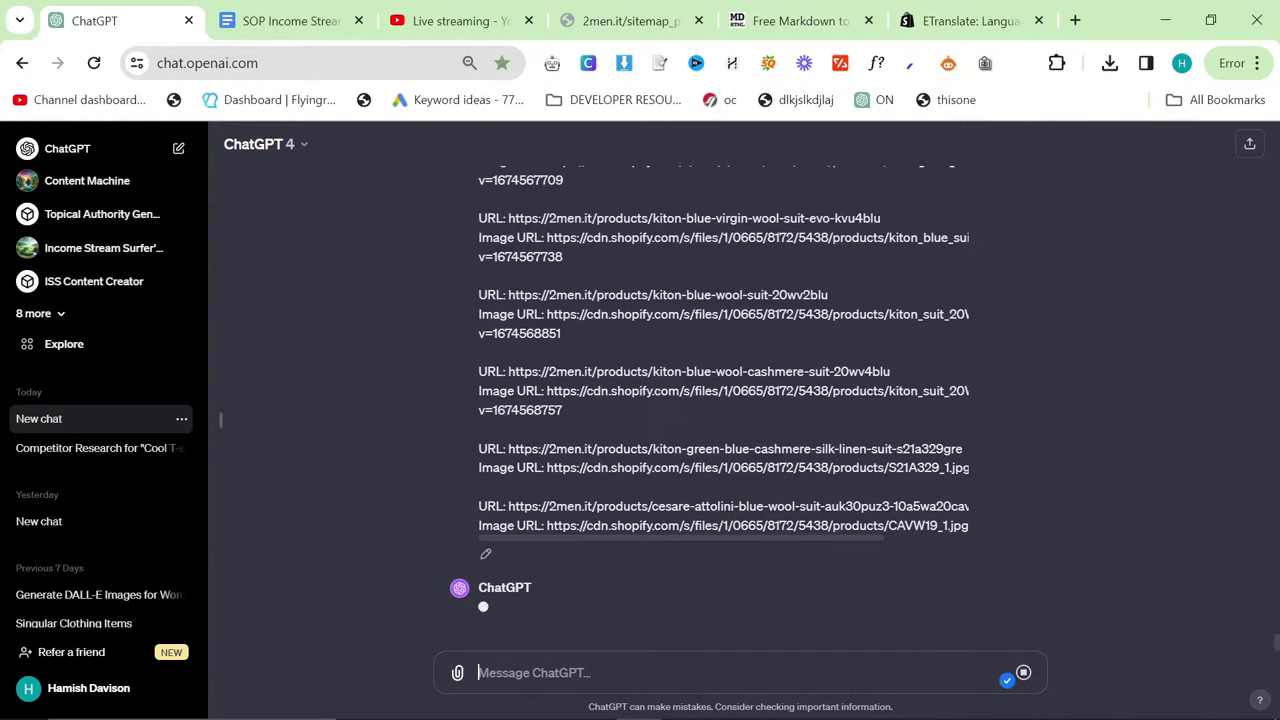
scroll(763, 443, up, 15)
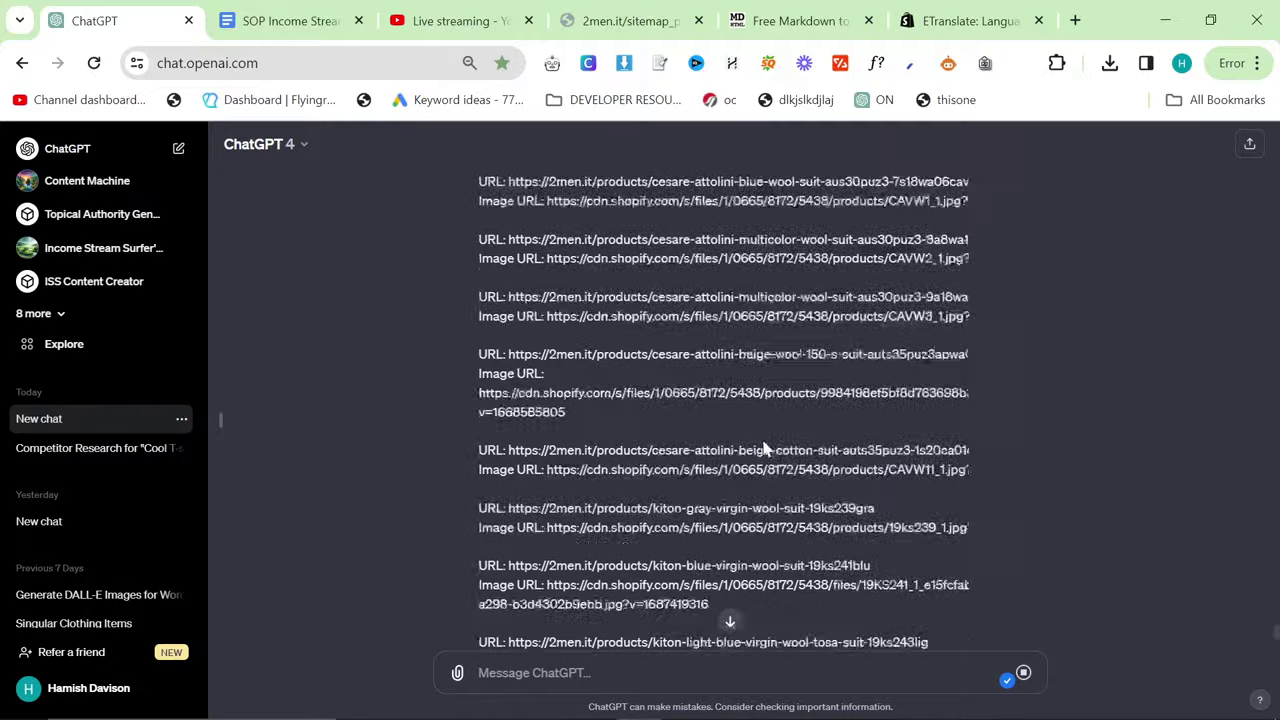
scroll(727, 428, down, 15)
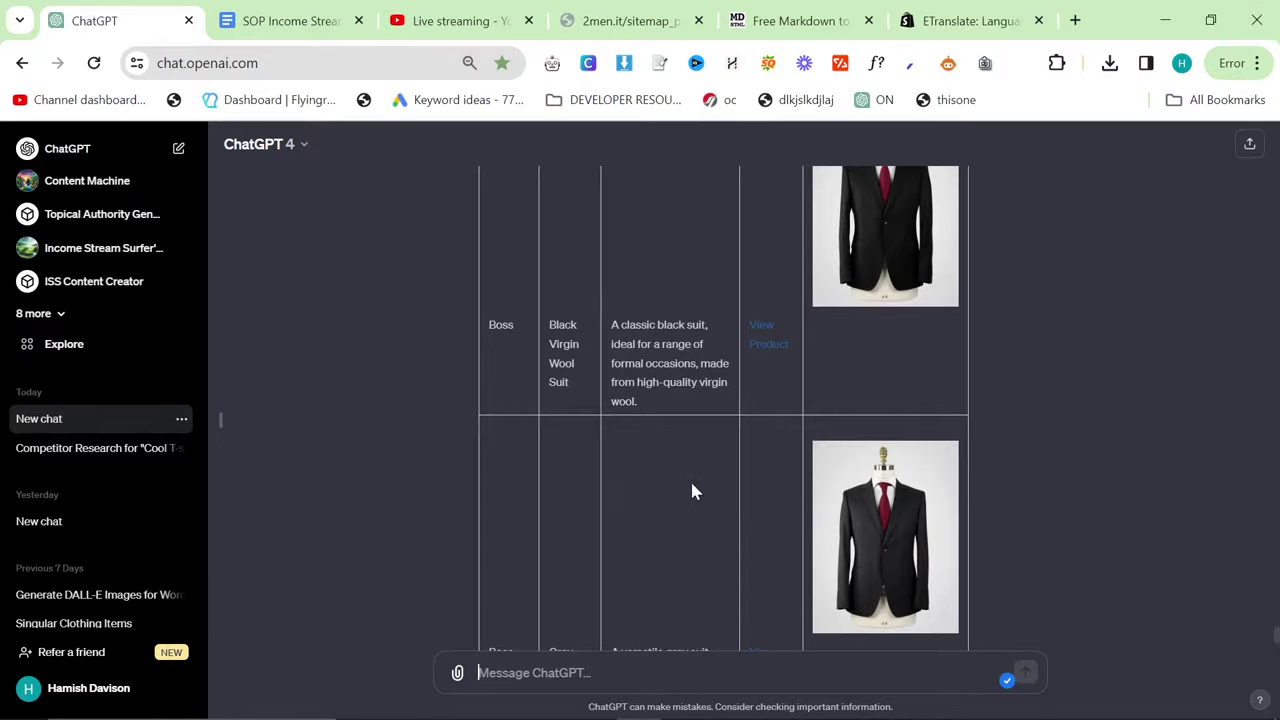
Review the five-suit table, then start a follow-up: 'Please include more products'
scroll(690, 479, down, 3)
scroll(681, 446, up, 10)
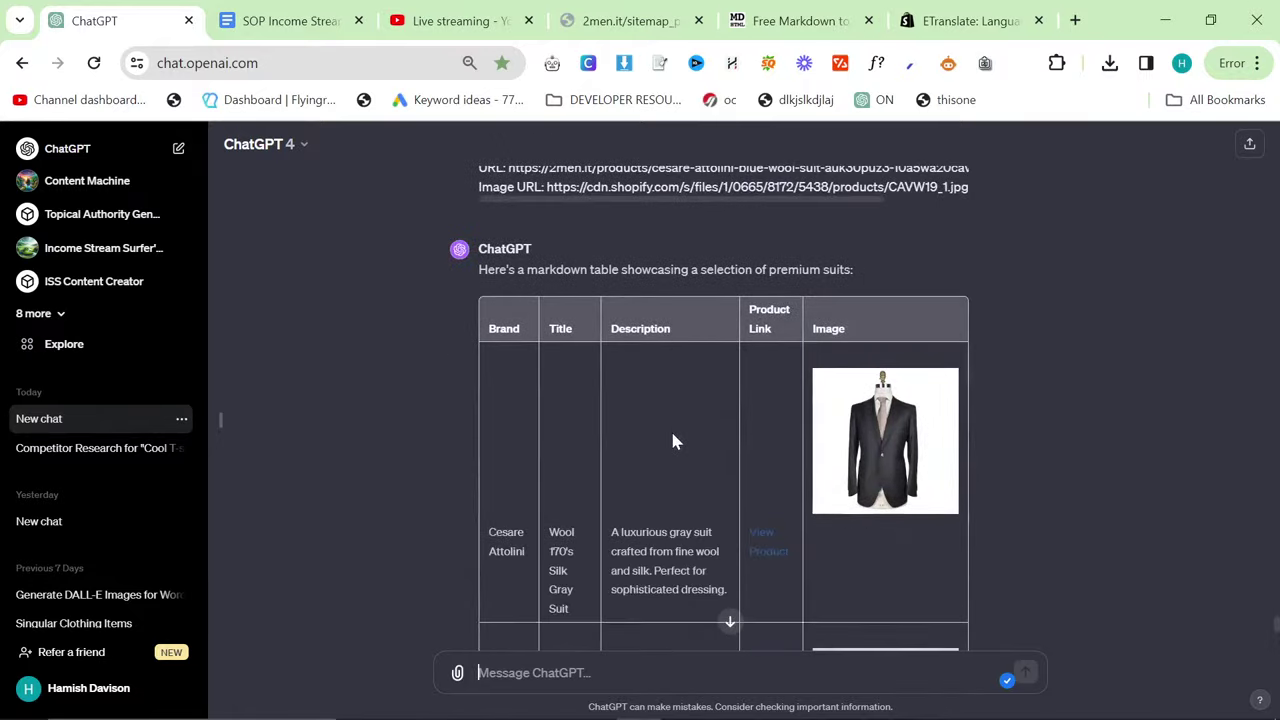
scroll(672, 440, down, 10)
scroll(670, 438, up, 5)
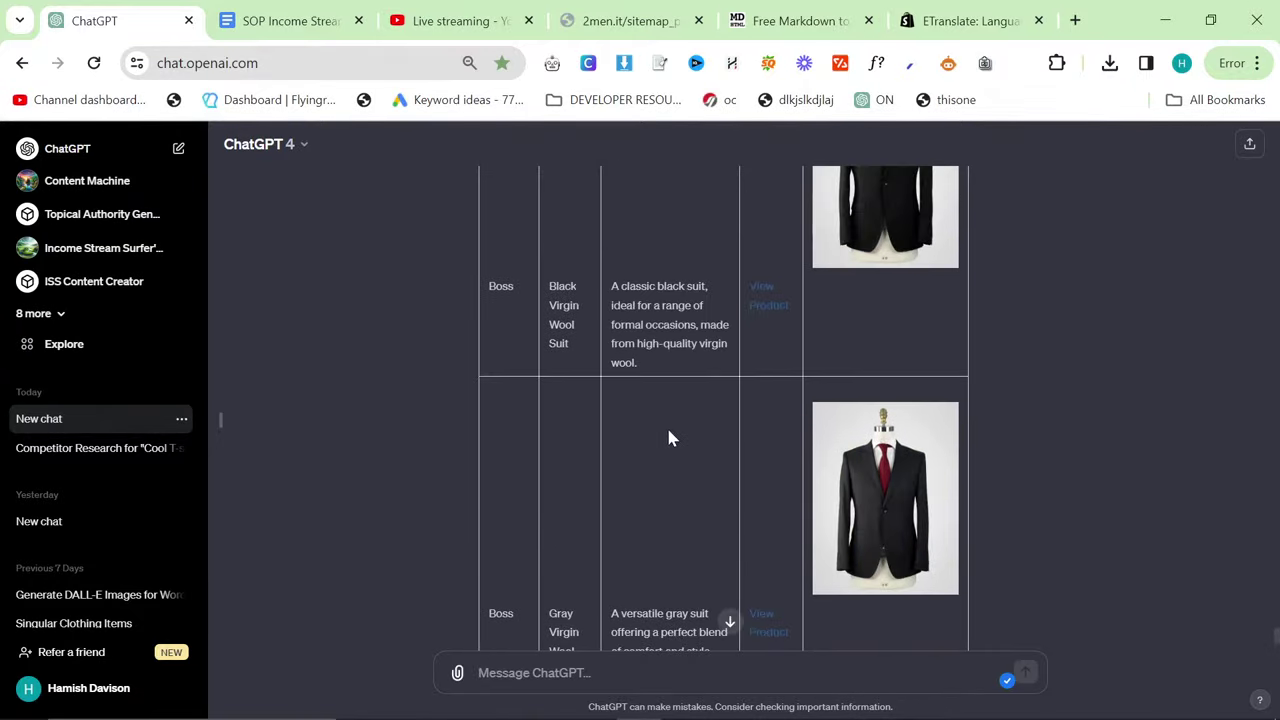
scroll(660, 425, up, 2)
ctrl+scroll(658, 425, down, 7)
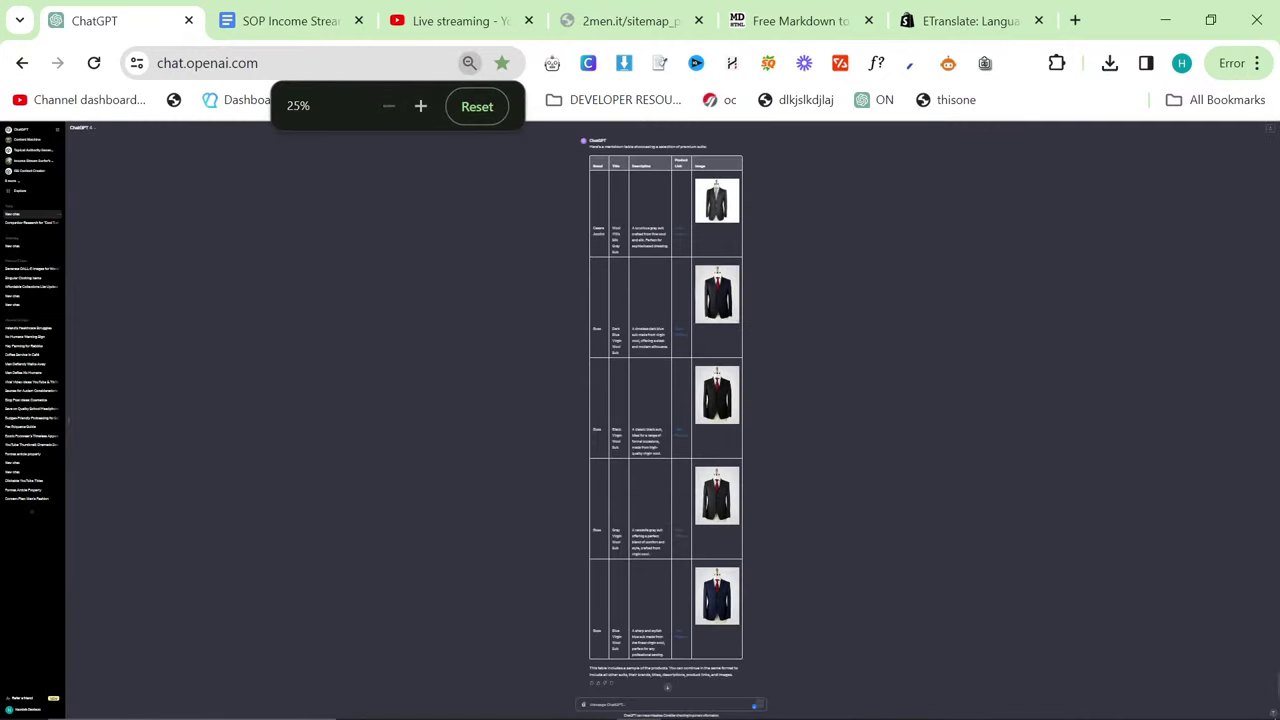
scroll(657, 424, up, 3)
scroll(651, 434, down, 3)
ctrl+scroll(651, 434, up, 6)
scroll(651, 434, down, 4)
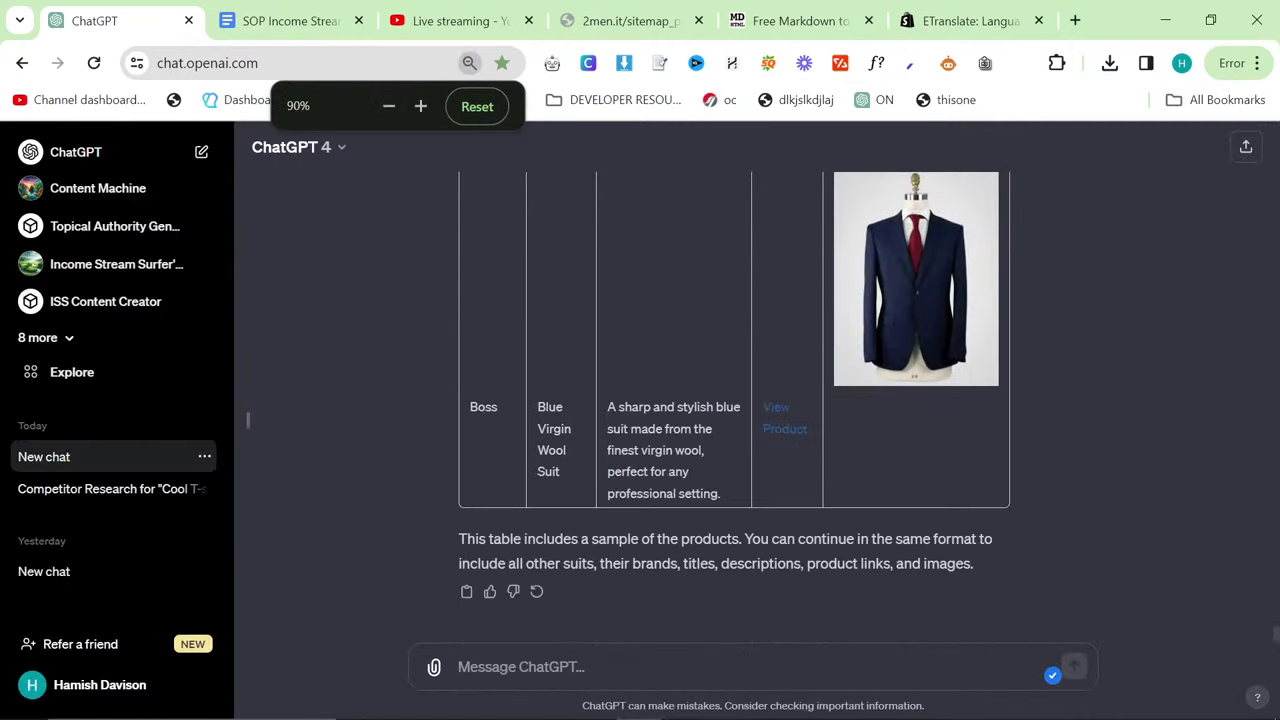
text(Please)
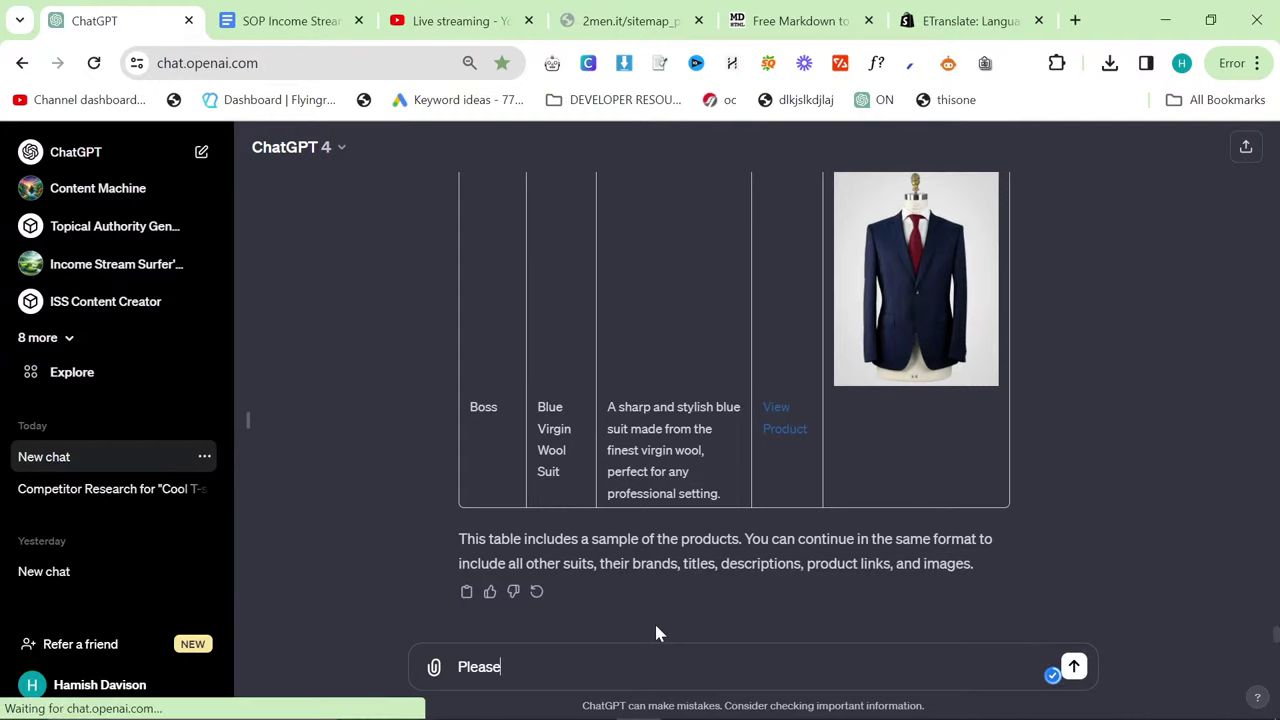
text( include more products)
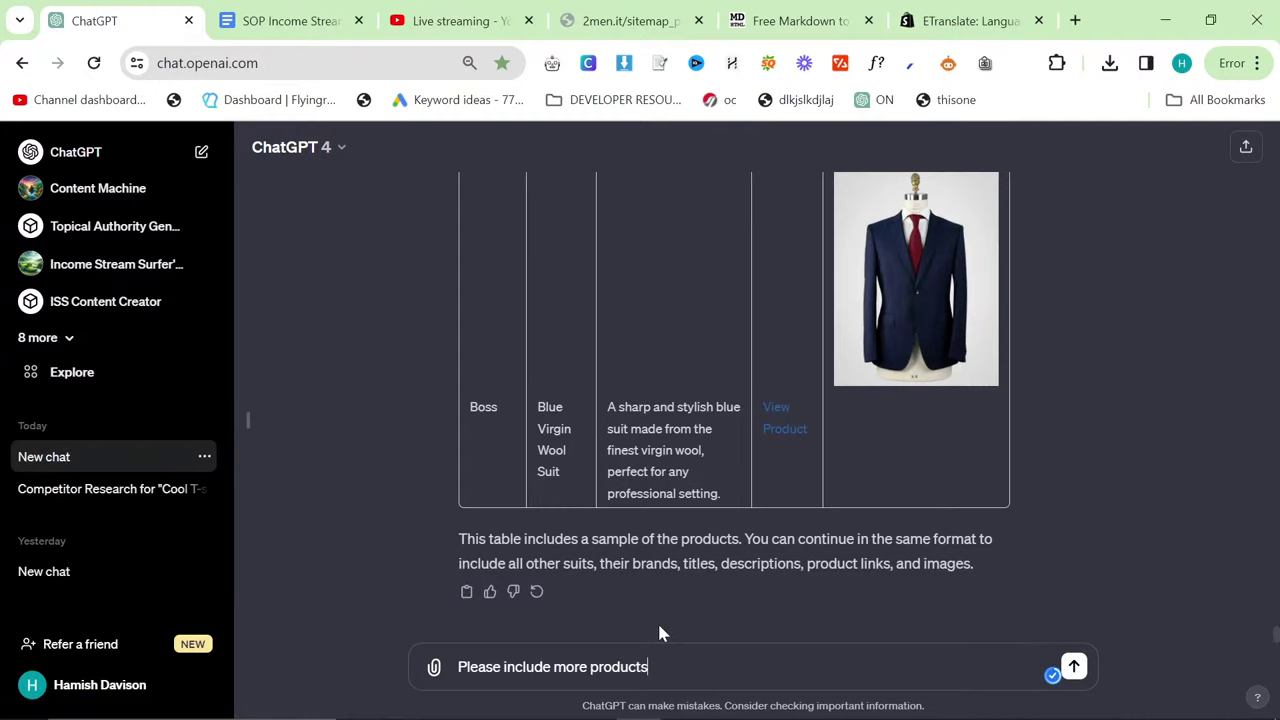
Ask ChatGPT to include more products in the suit table and review the reply
key(Return)
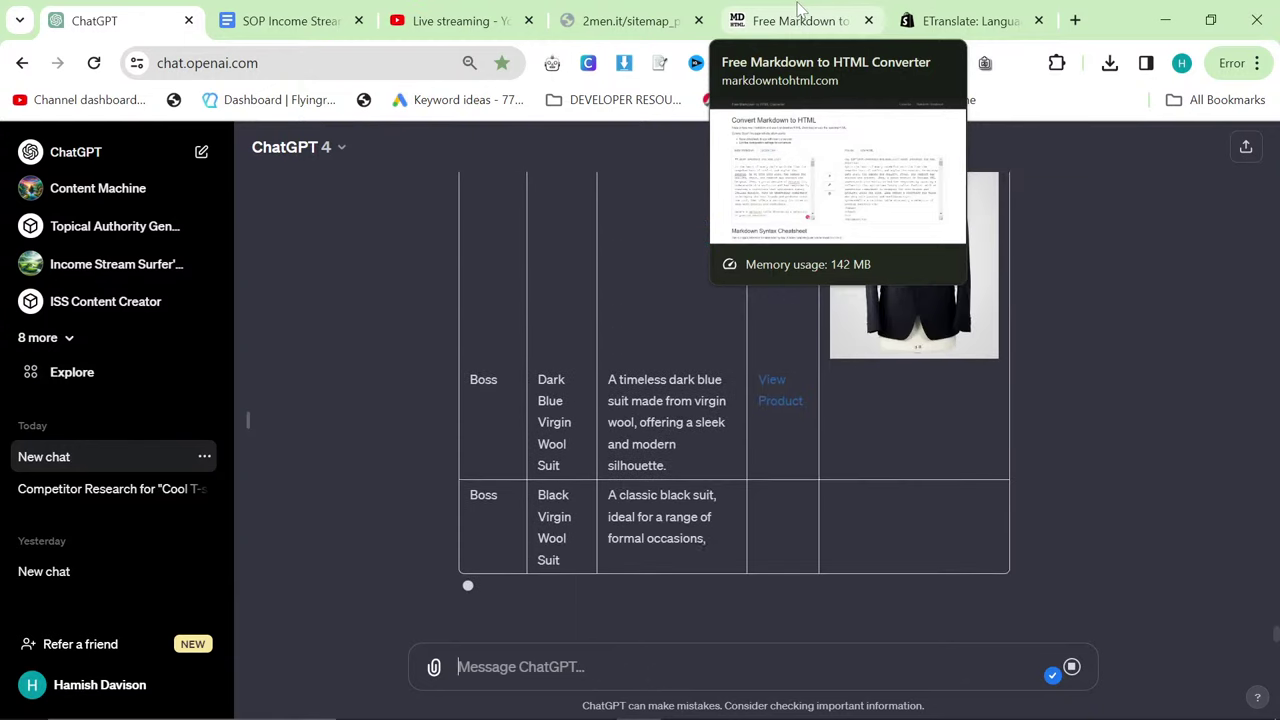
scroll(862, 377, up, 4)
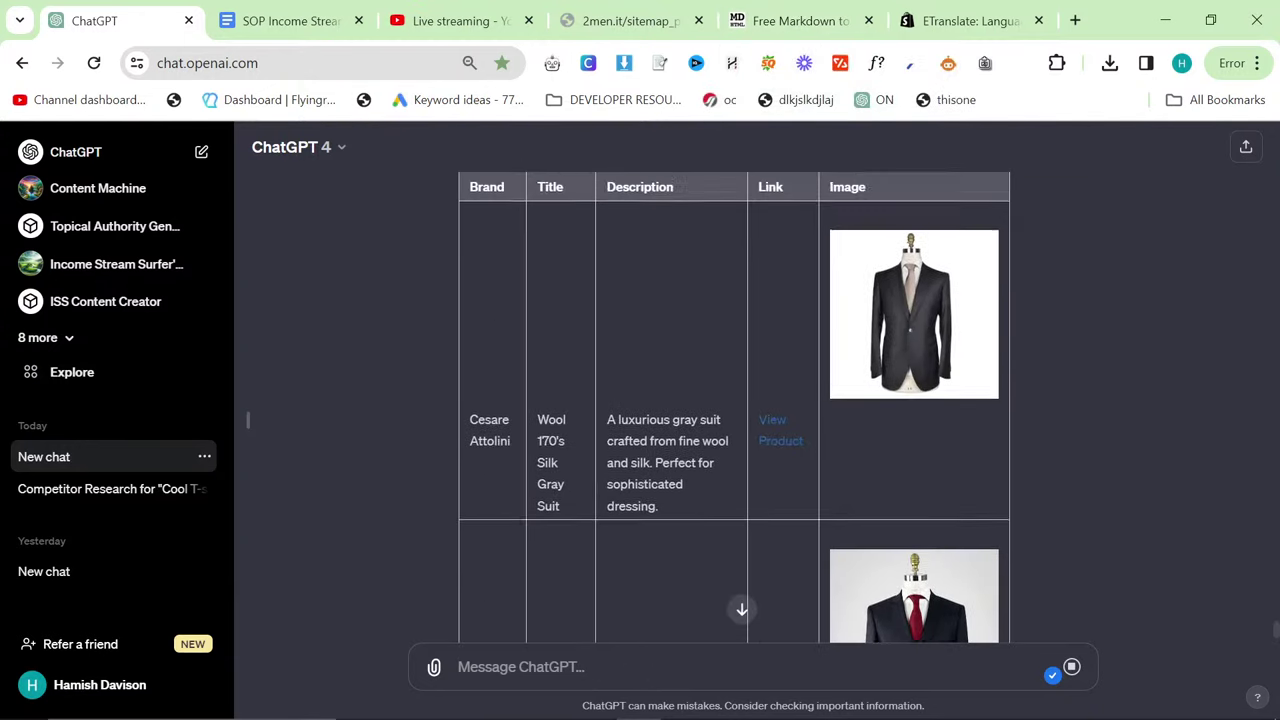
scroll(626, 497, up, 2)
scroll(626, 497, down, 5)
scroll(634, 477, down, 2)
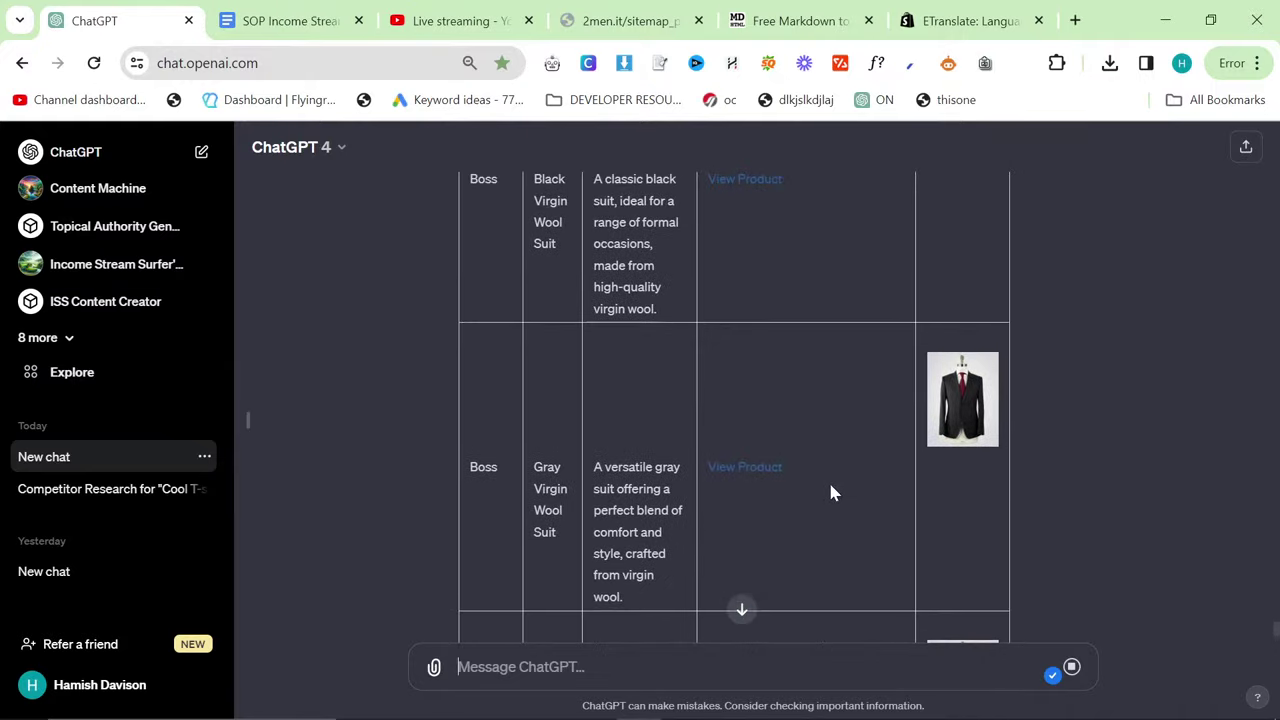
scroll(822, 475, up, 4)
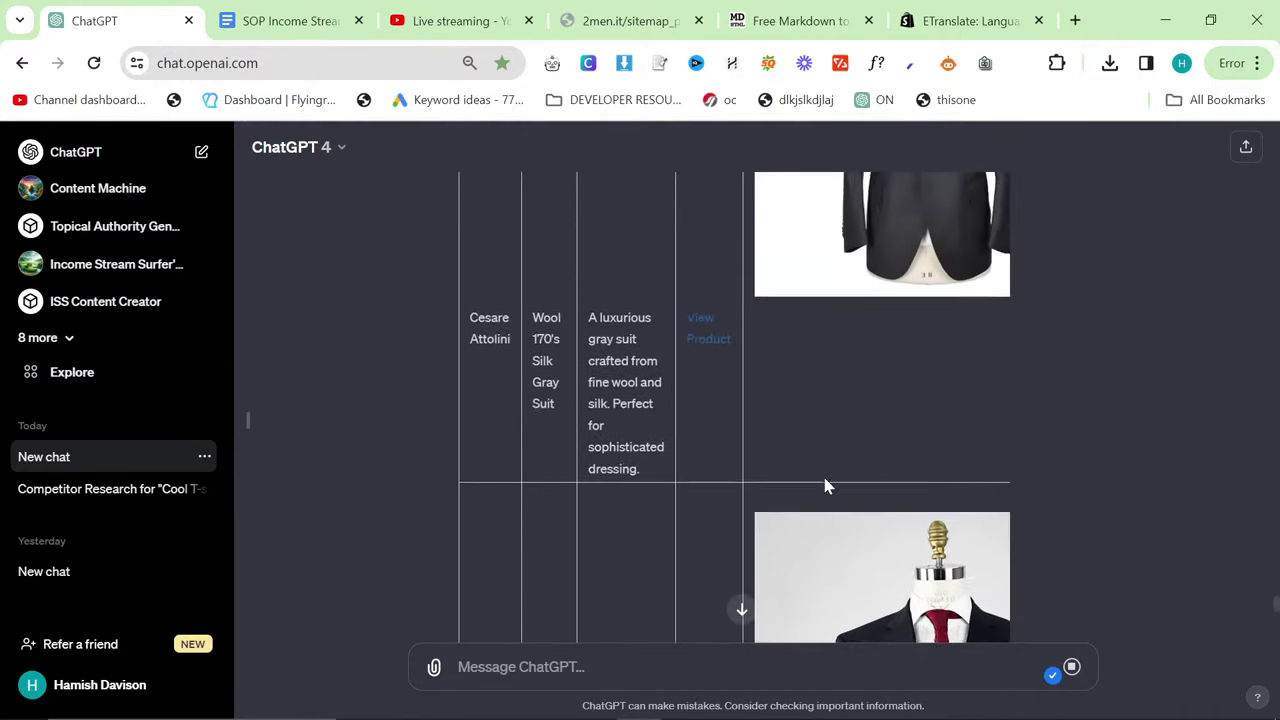
scroll(817, 472, down, 10)
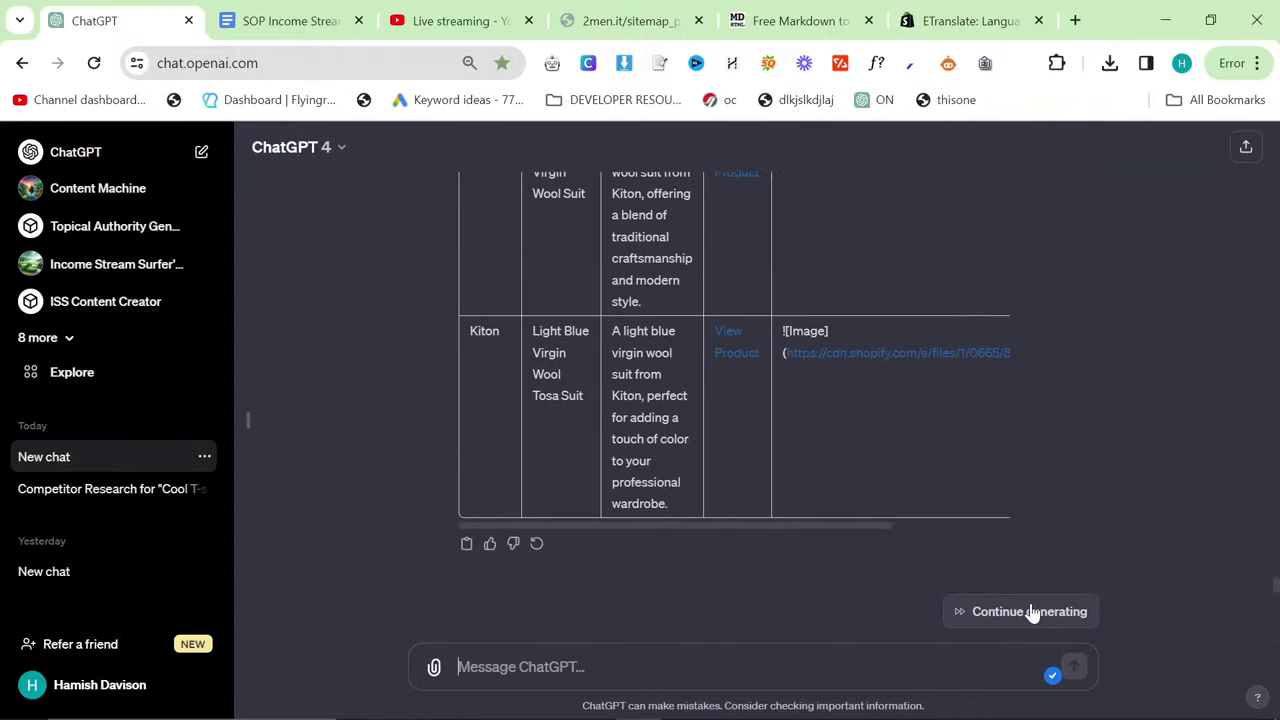
Let ChatGPT finish the unfinished table with the Kiton rows, then bring up the converter
click(1033, 612)
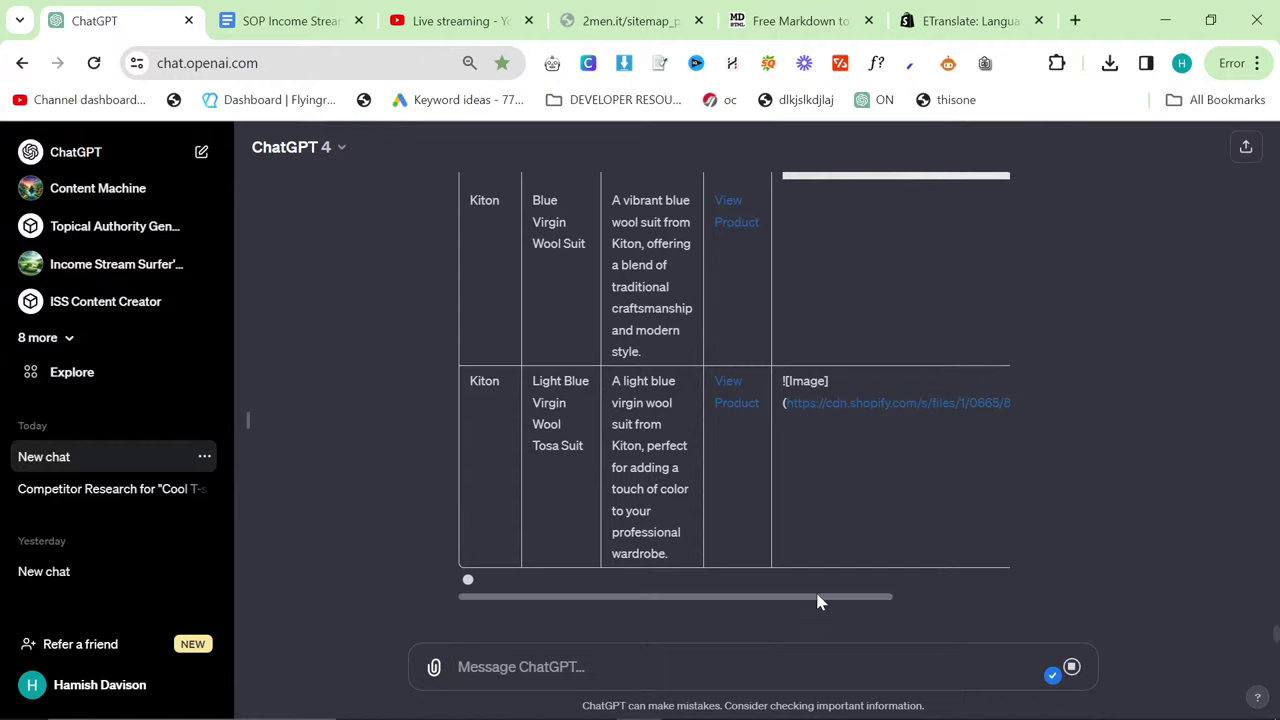
drag(817, 598, 514, 489)
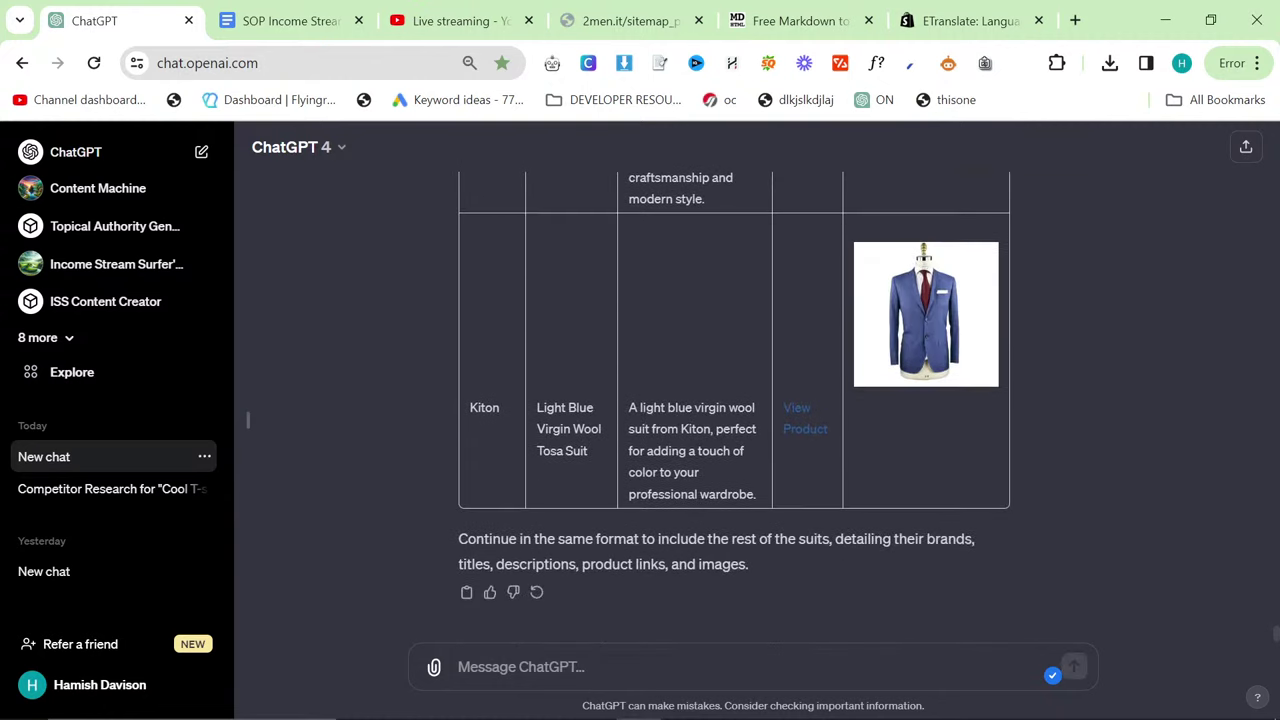
click(826, 22)
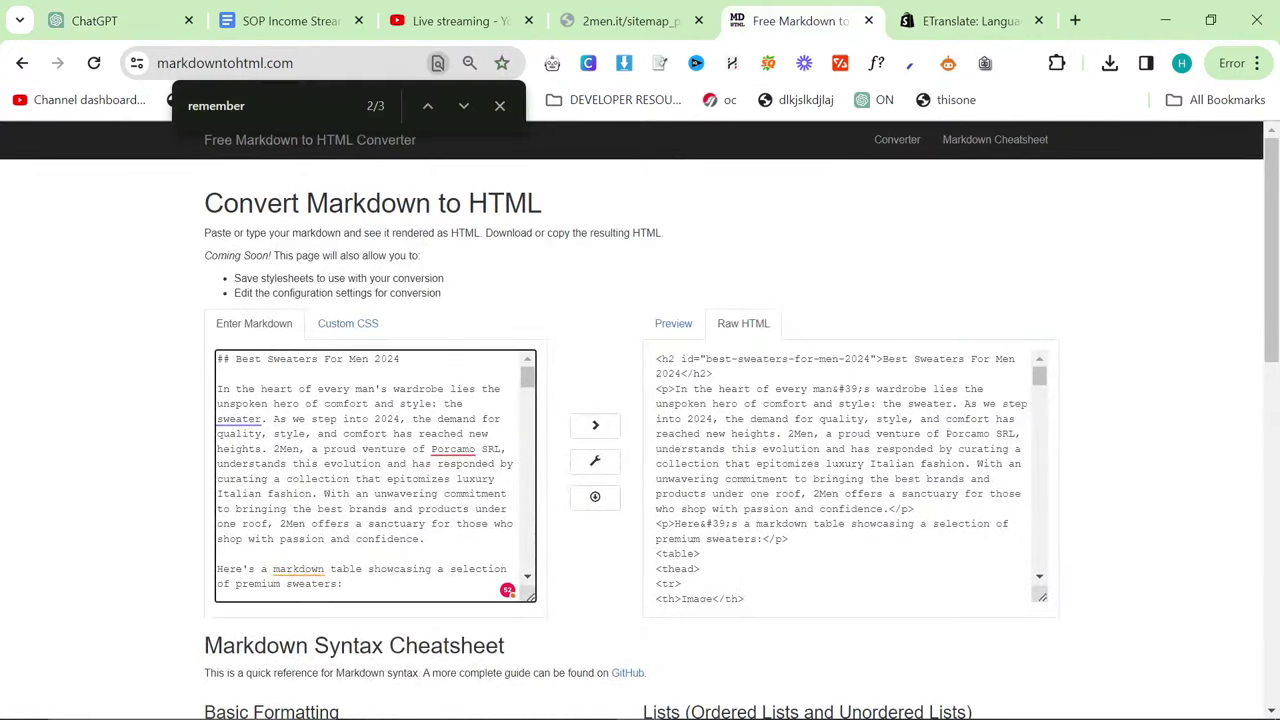
key(ctrl+a)
key(BackSpace)
key(ctrl+v)
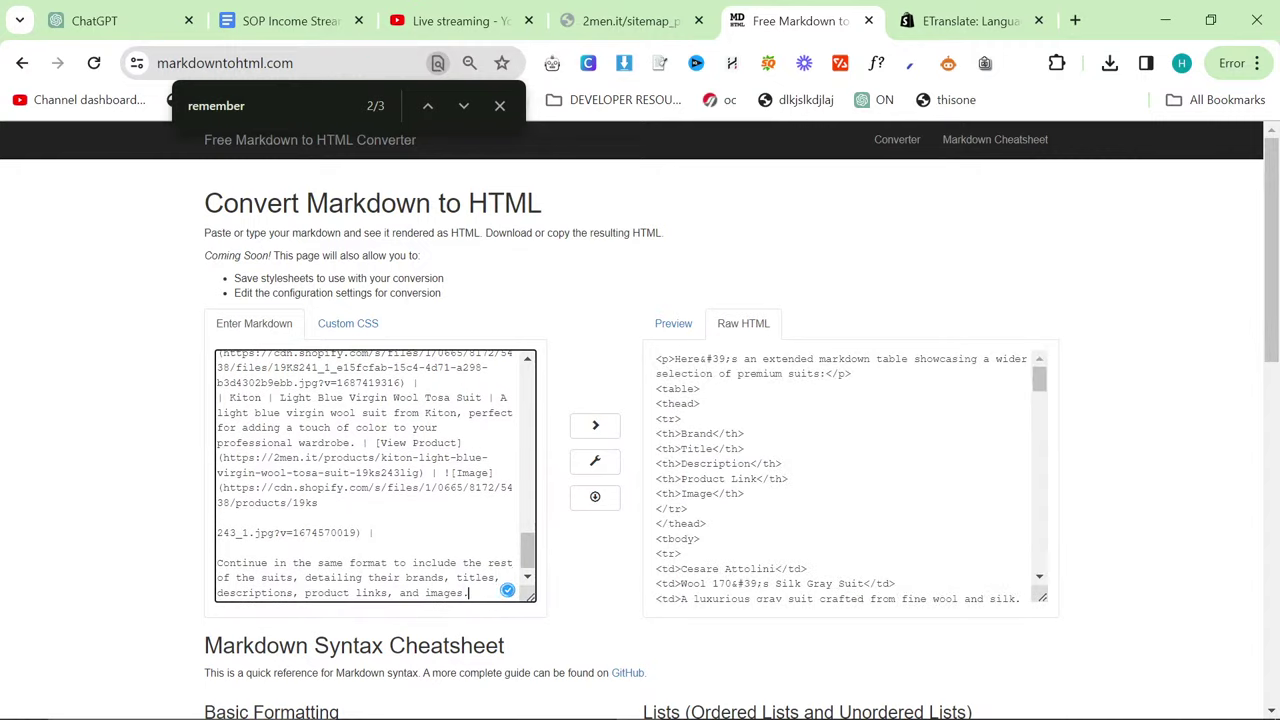
triple_click(341, 577)
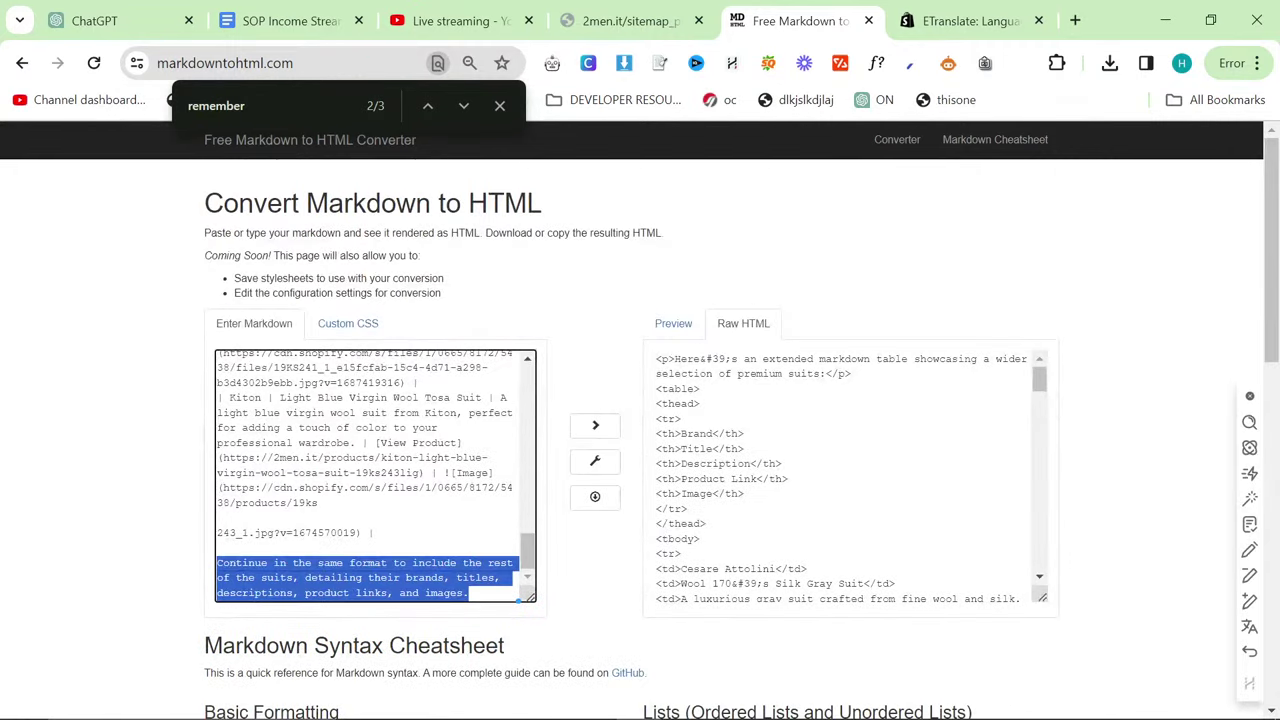
key(BackSpace)
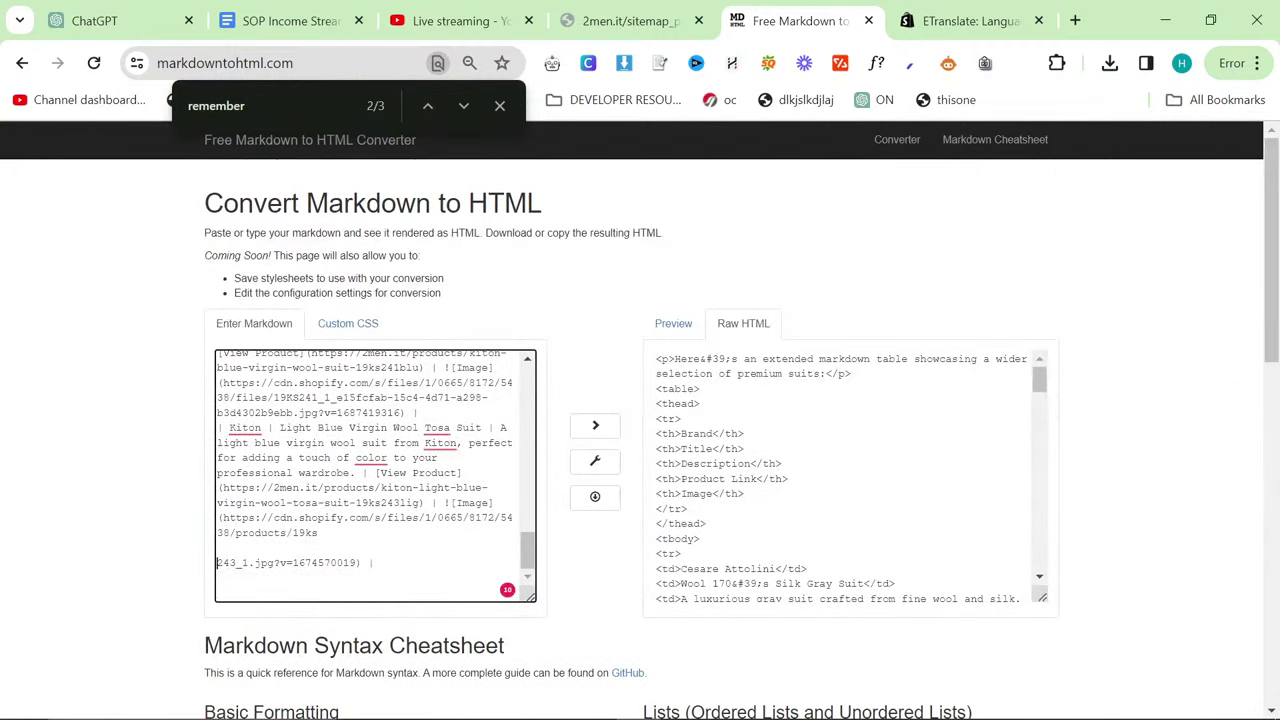
key(BackSpace)
key(BackSpace)
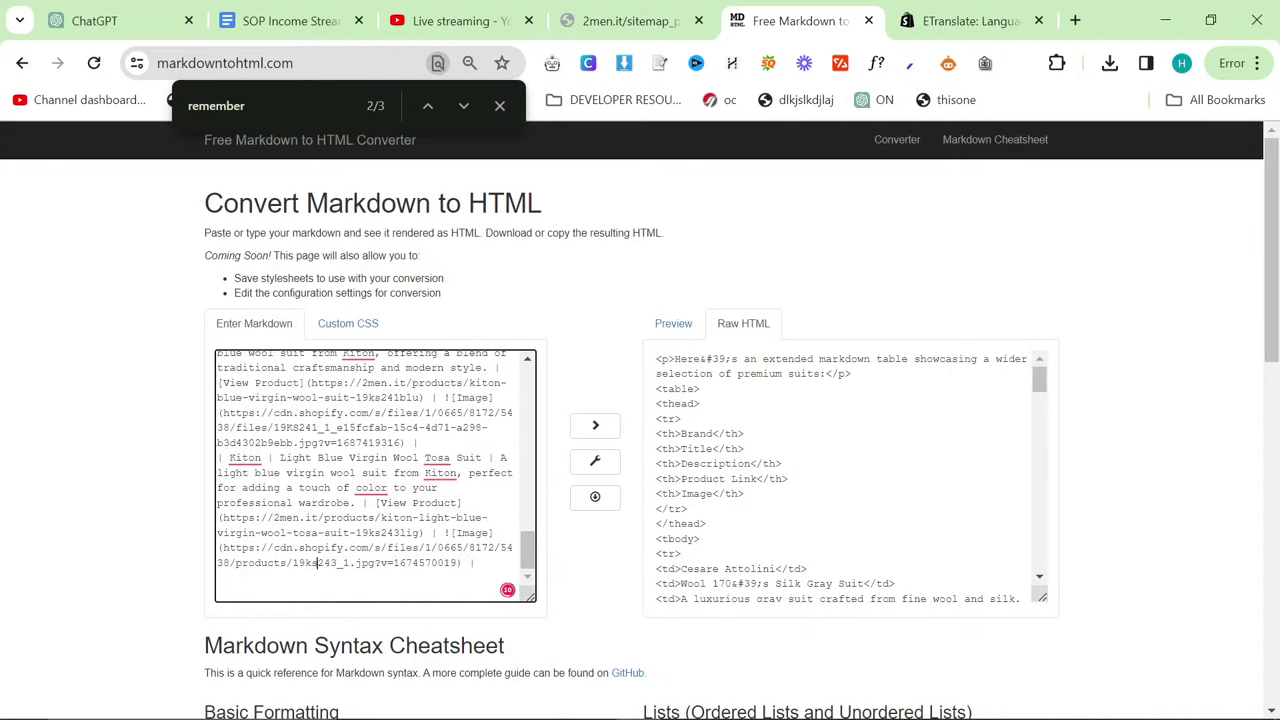
click(673, 323)
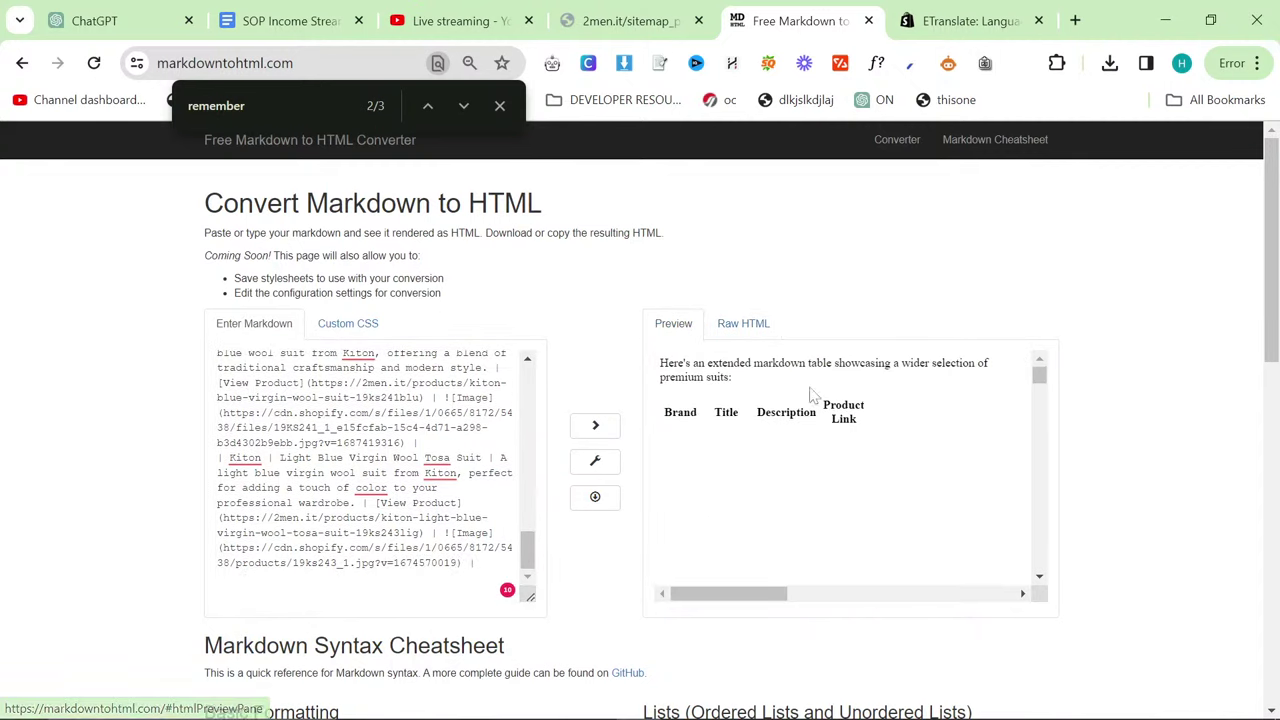
scroll(868, 427, down, 3)
scroll(868, 427, down, 2)
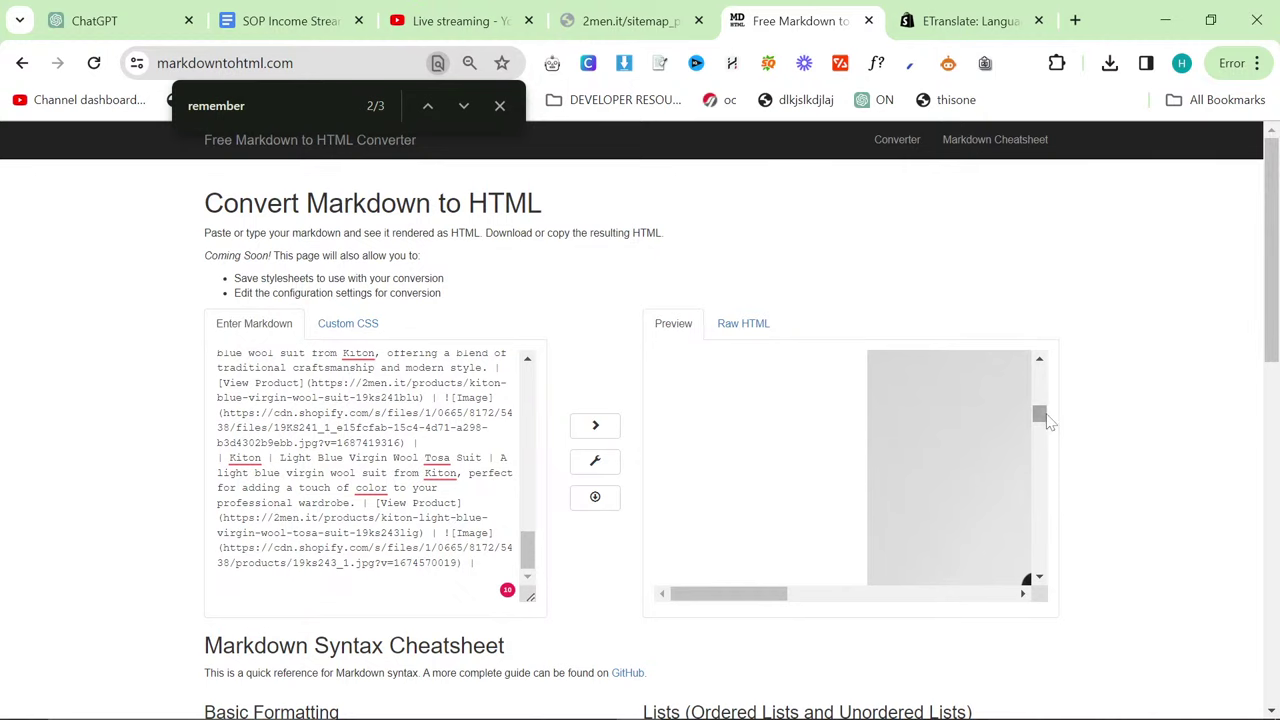
scroll(1040, 500, down, 5)
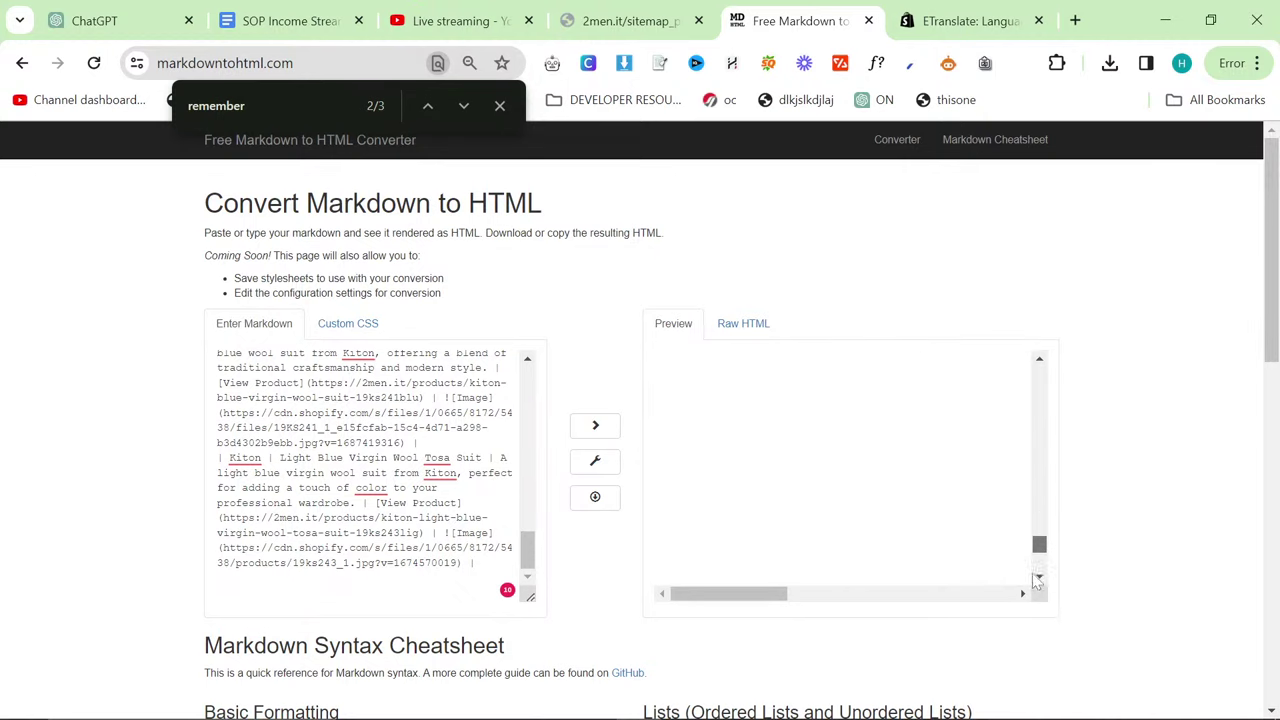
ctrl+scroll(731, 425, down, 7)
mouse_move(678, 276)
mouse_down()
mouse_move(708, 274)
mouse_move(674, 276)
mouse_up()
ctrl+scroll(675, 245, up, 5)
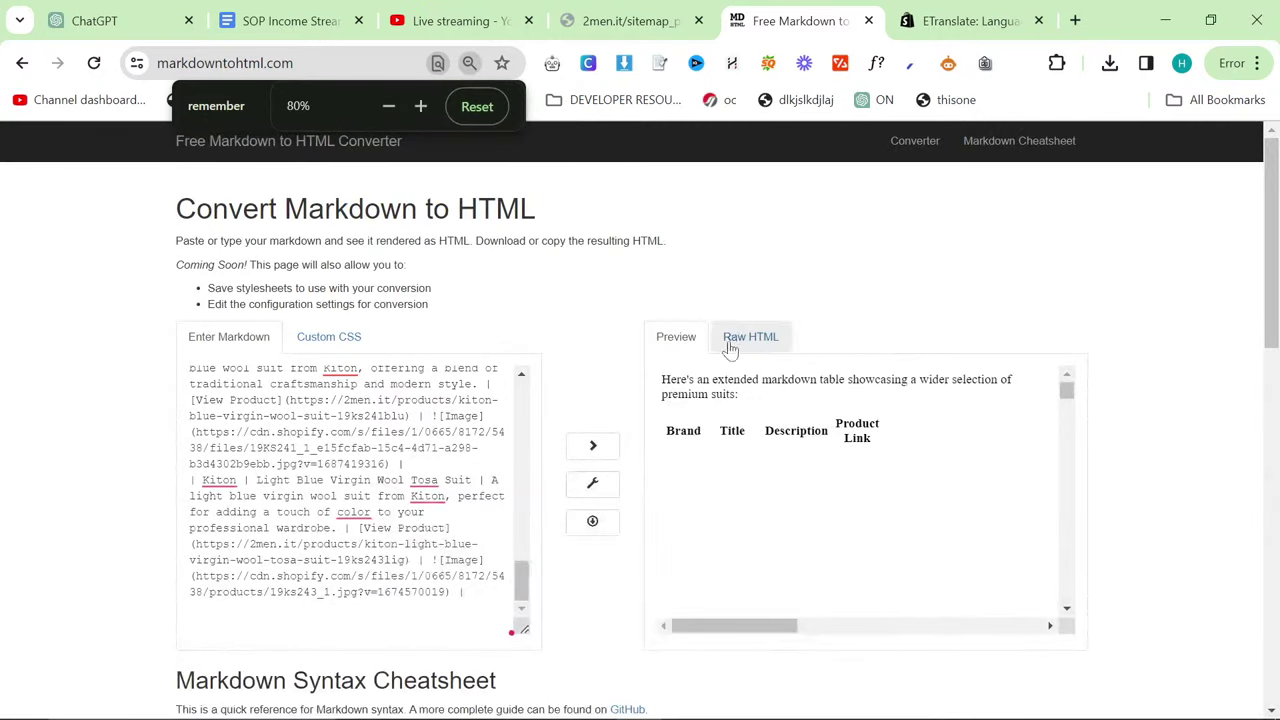
key(alt+Tab)
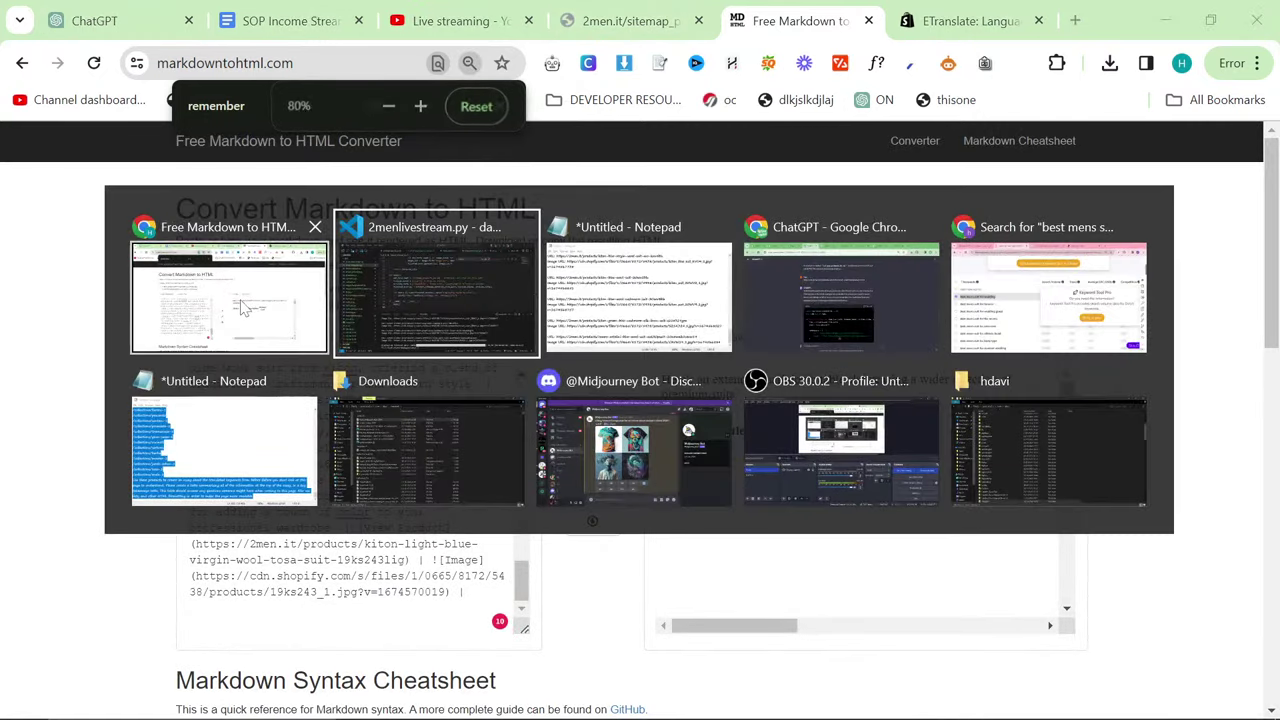
key(Escape)
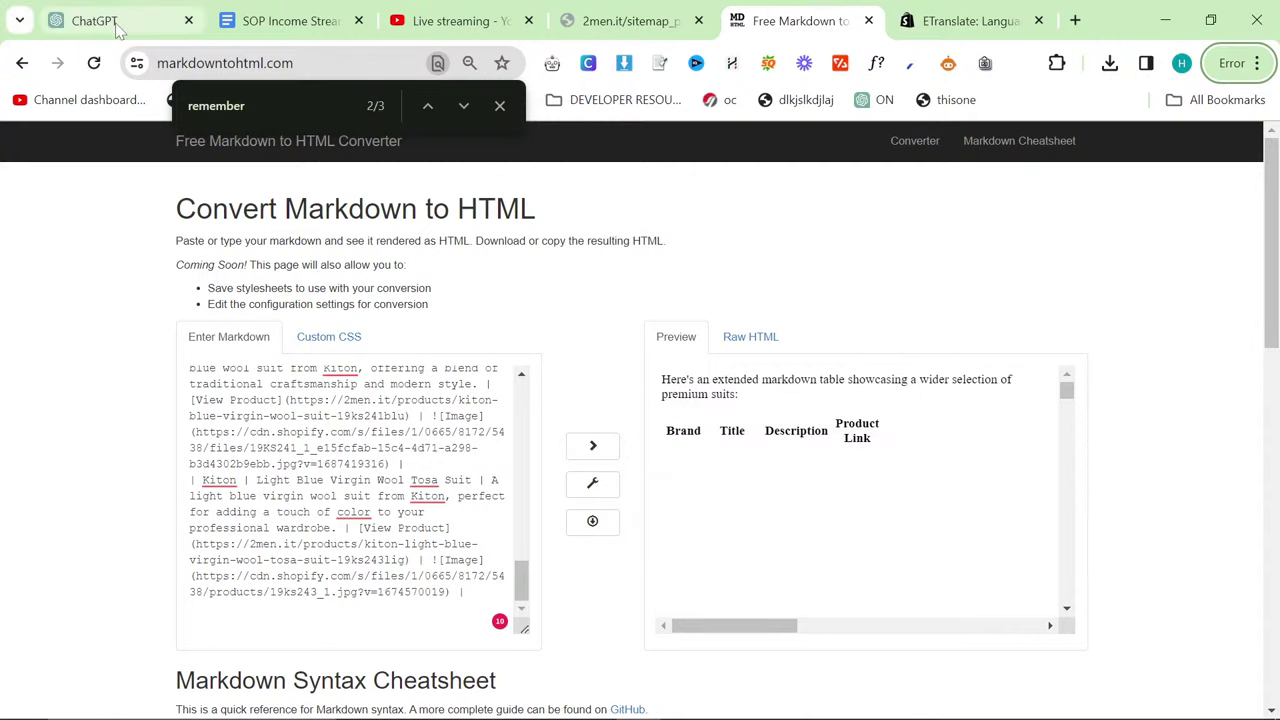
Clear the half-typed ChatGPT message and bring up the article prompt in Notepad
click(118, 24)
text(Now we)
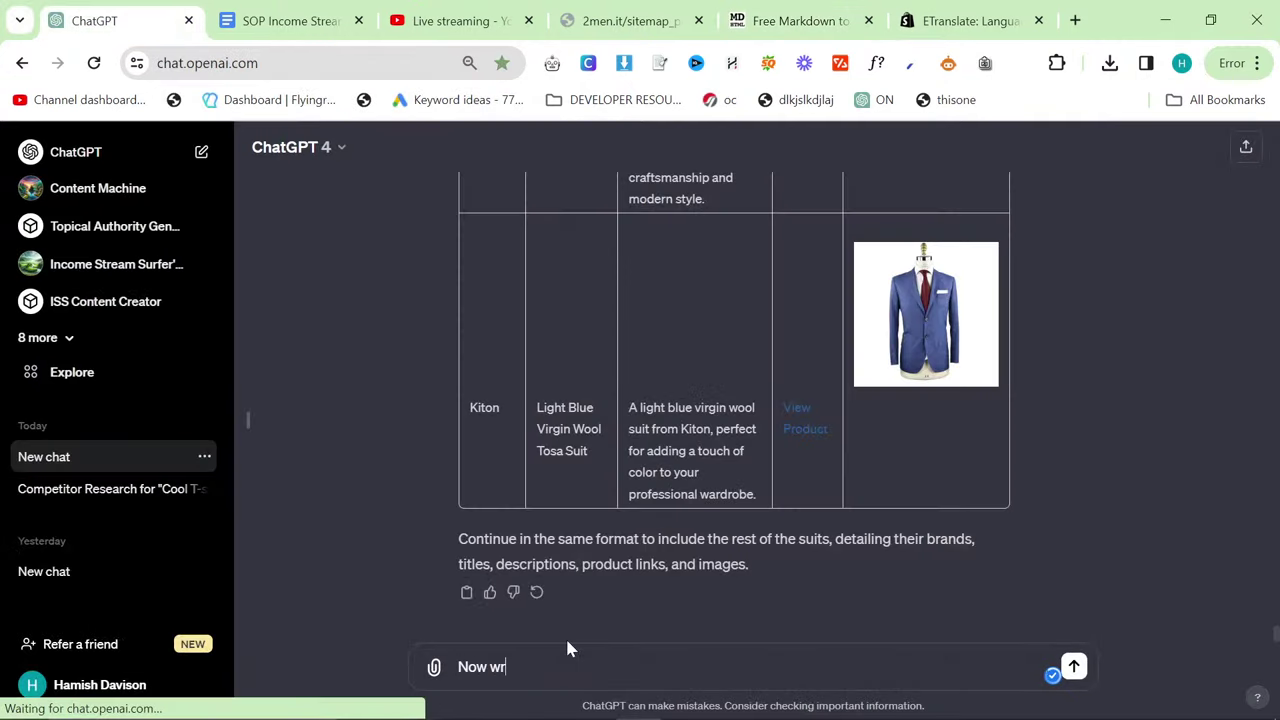
key(BackSpace)
key(BackSpace)
key(BackSpace)
key(BackSpace)
key(BackSpace)
key(BackSpace)
key(alt+Tab)
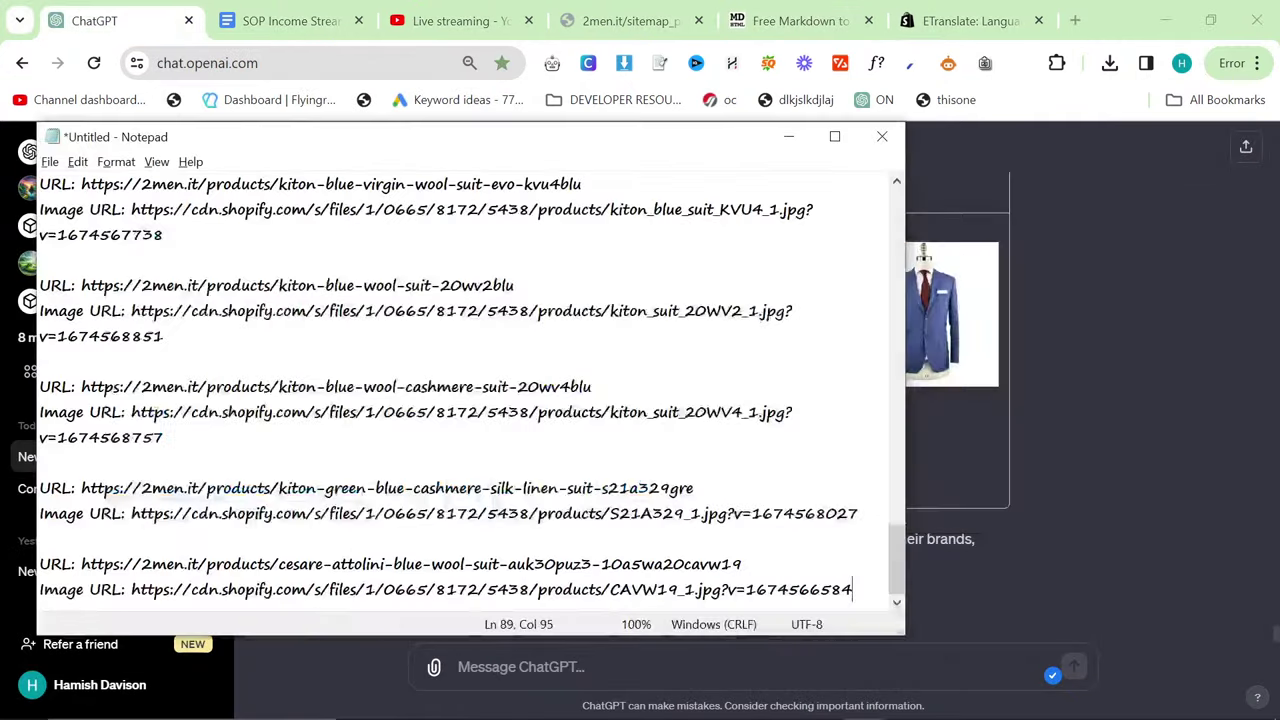
key(alt+Tab)
key(alt+Tab)
key(alt+Tab)
key(alt+Tab)
key(alt+Tab)
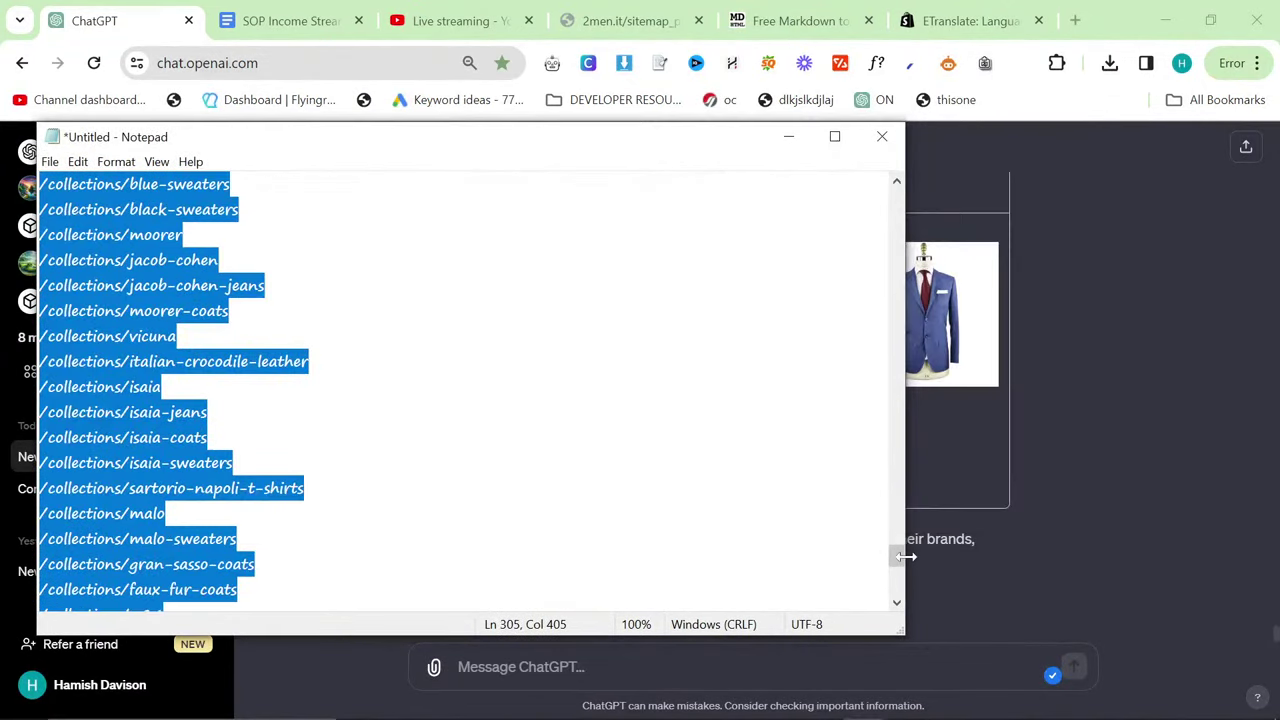
drag(896, 557, 896, 192)
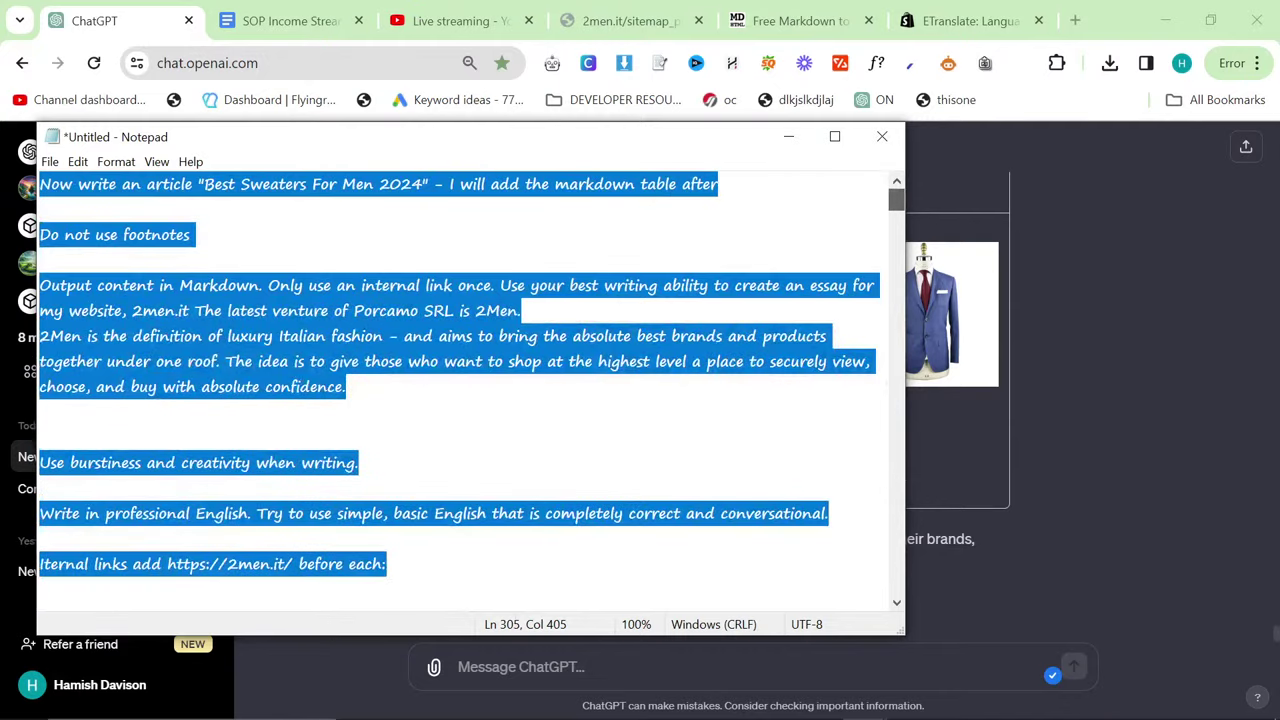
click(870, 209)
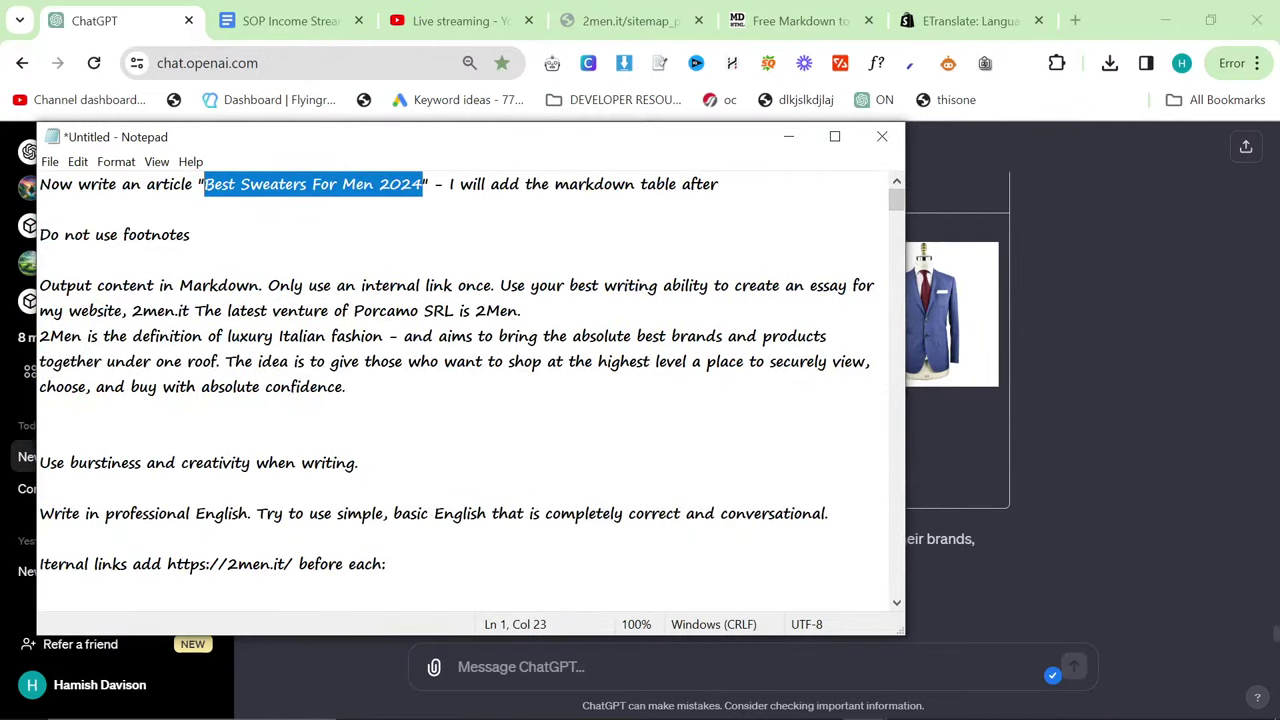
Replace the prompt's 'Best Sweaters For Men 2024' title with the keyword 'best men's suit for wedding'
key(alt+Tab)
key(alt+Tab)
key(alt+Tab)
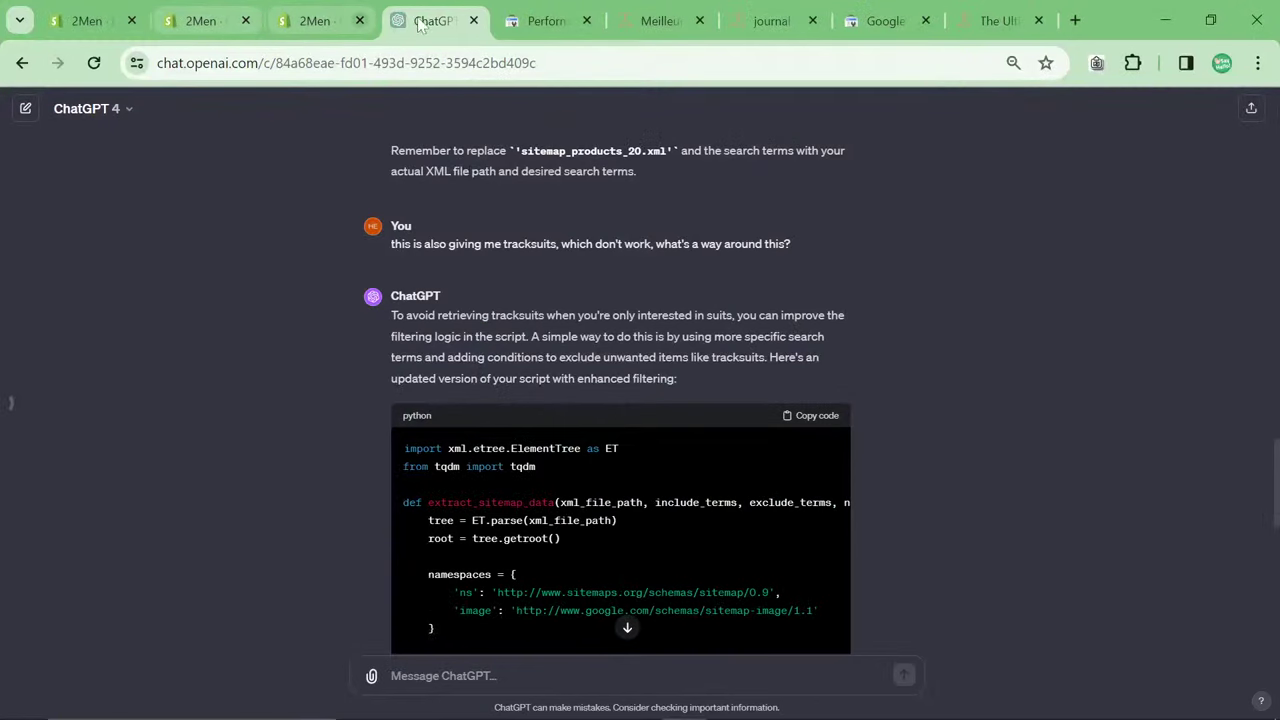
key(alt+Tab)
key(alt+Tab)
key(alt+Tab)
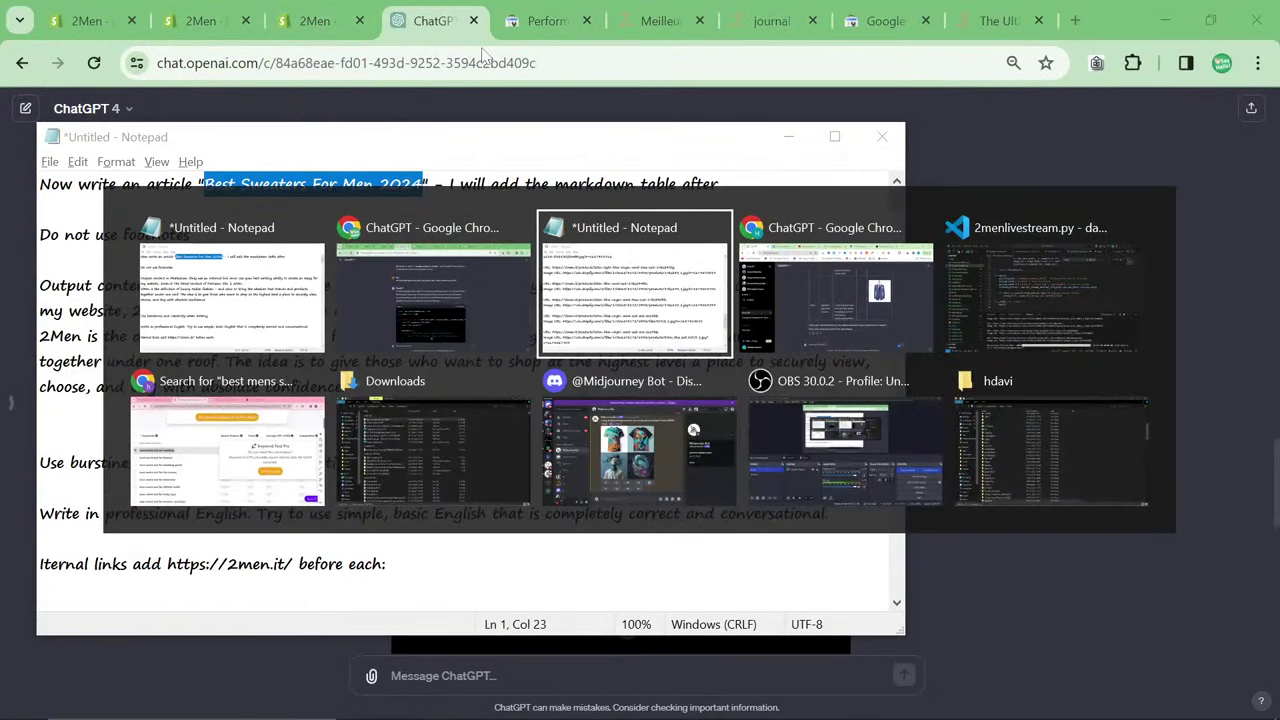
key(alt+Tab)
key(alt+Tab)
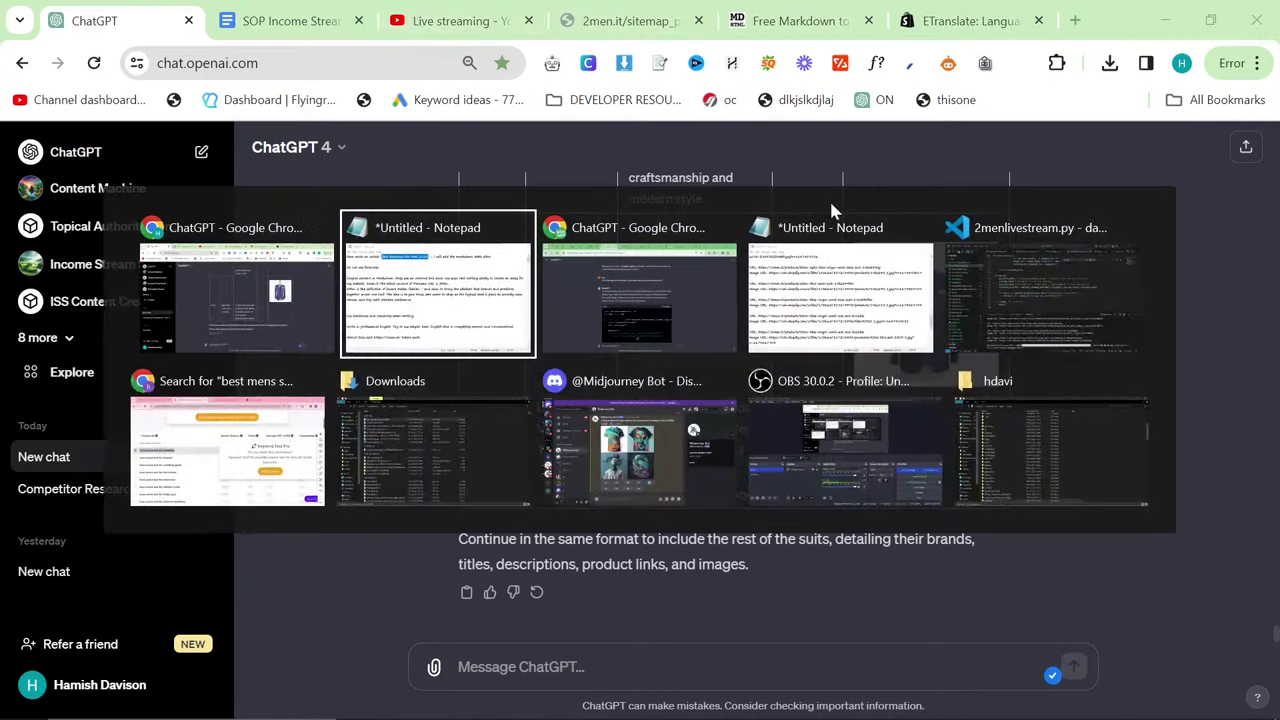
click(265, 388)
click(191, 354)
triple_click(195, 358)
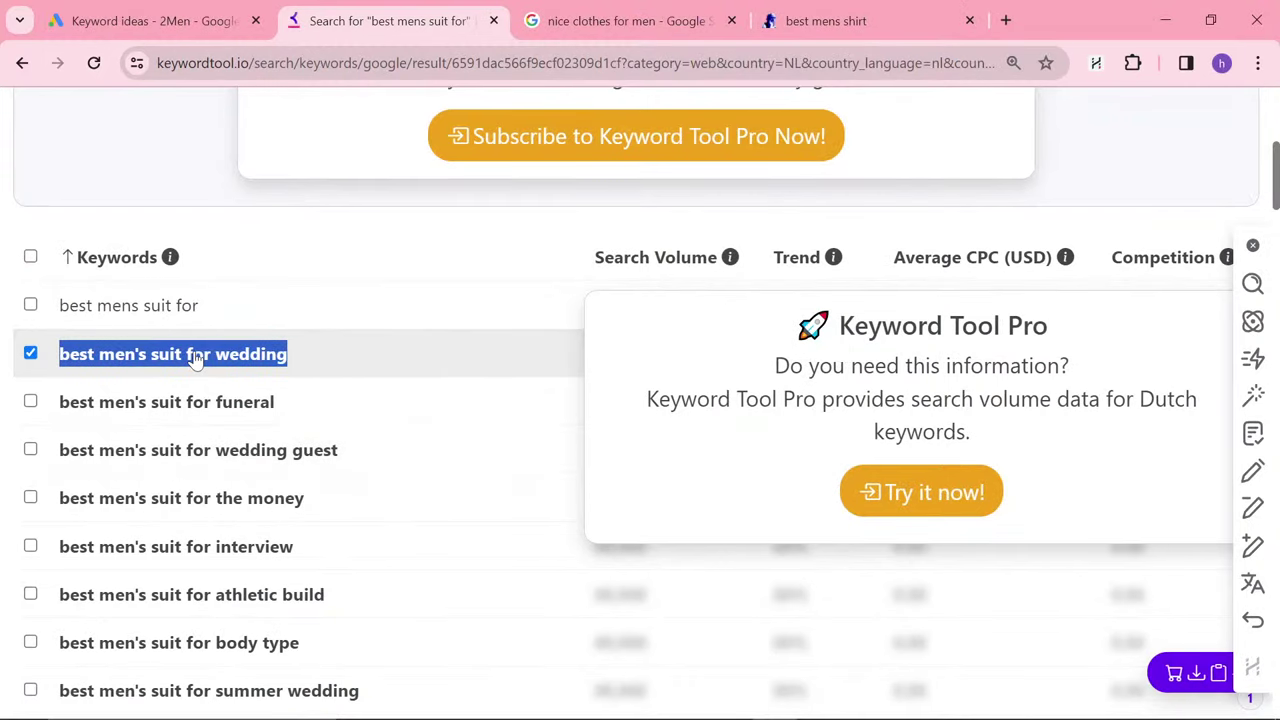
key(ctrl+c)
key(alt+Tab)
key(ctrl+v)
Paste the full updated prompt into ChatGPT and send it
key(ctrl+a)
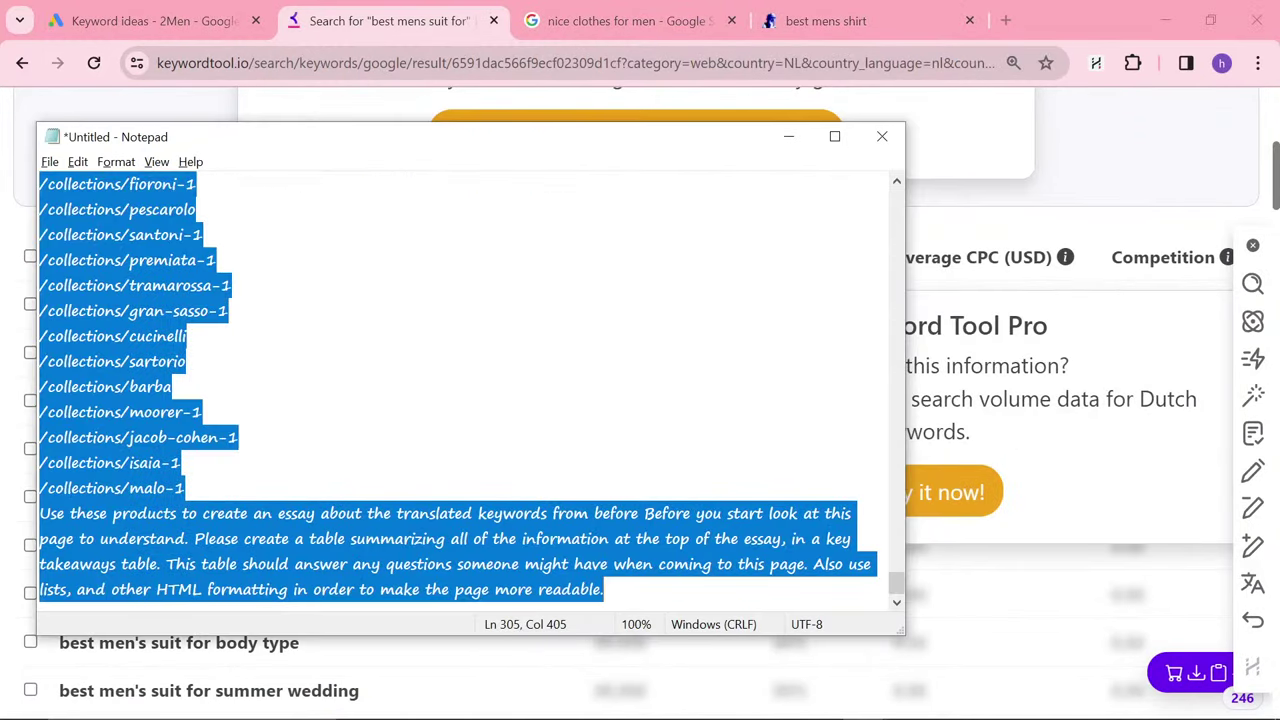
key(alt+Tab)
click(667, 320)
key(ctrl+v)
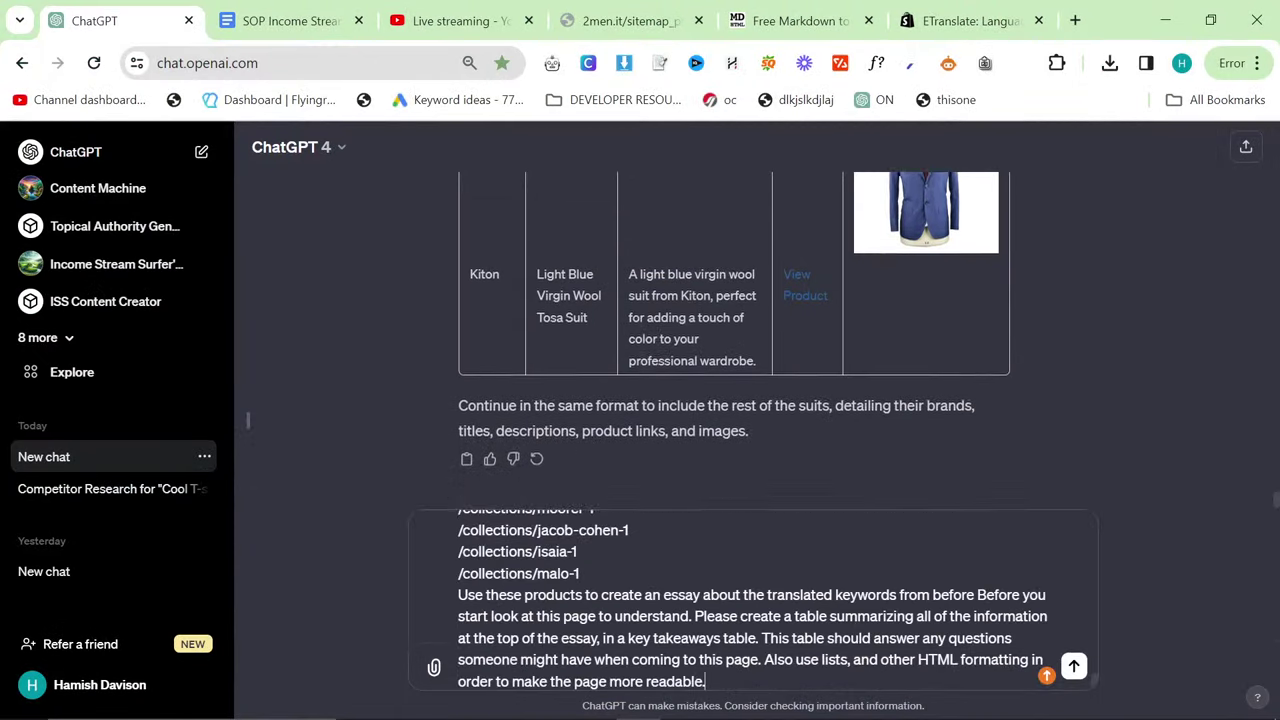
key(Return)
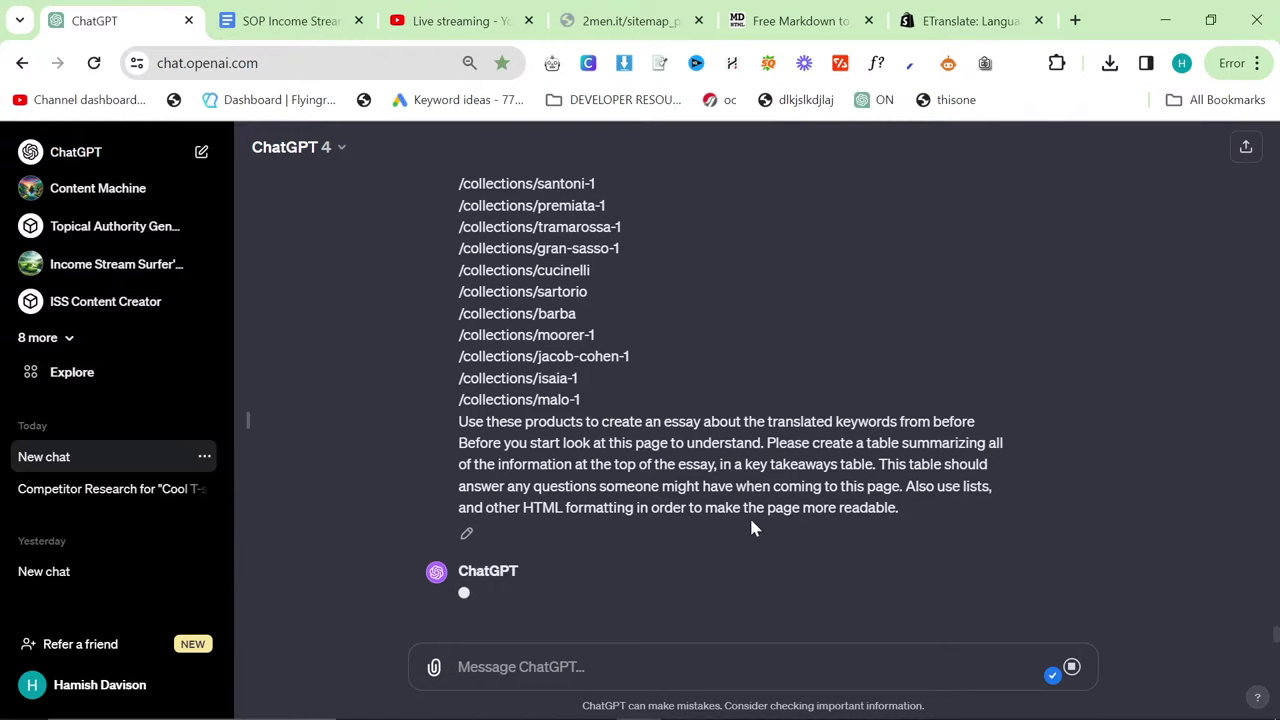
Scroll the SOP Income Stream Surfers document to the step 6 article prompt
click(285, 21)
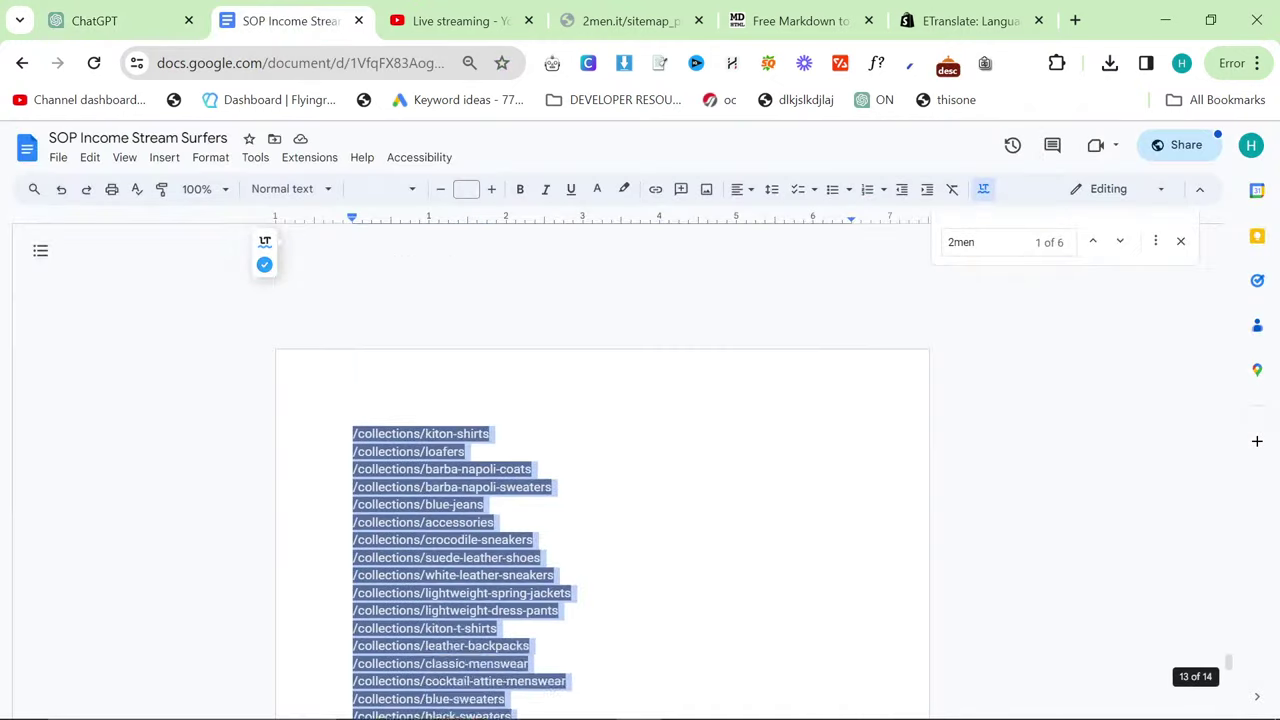
scroll(600, 470, up, 20)
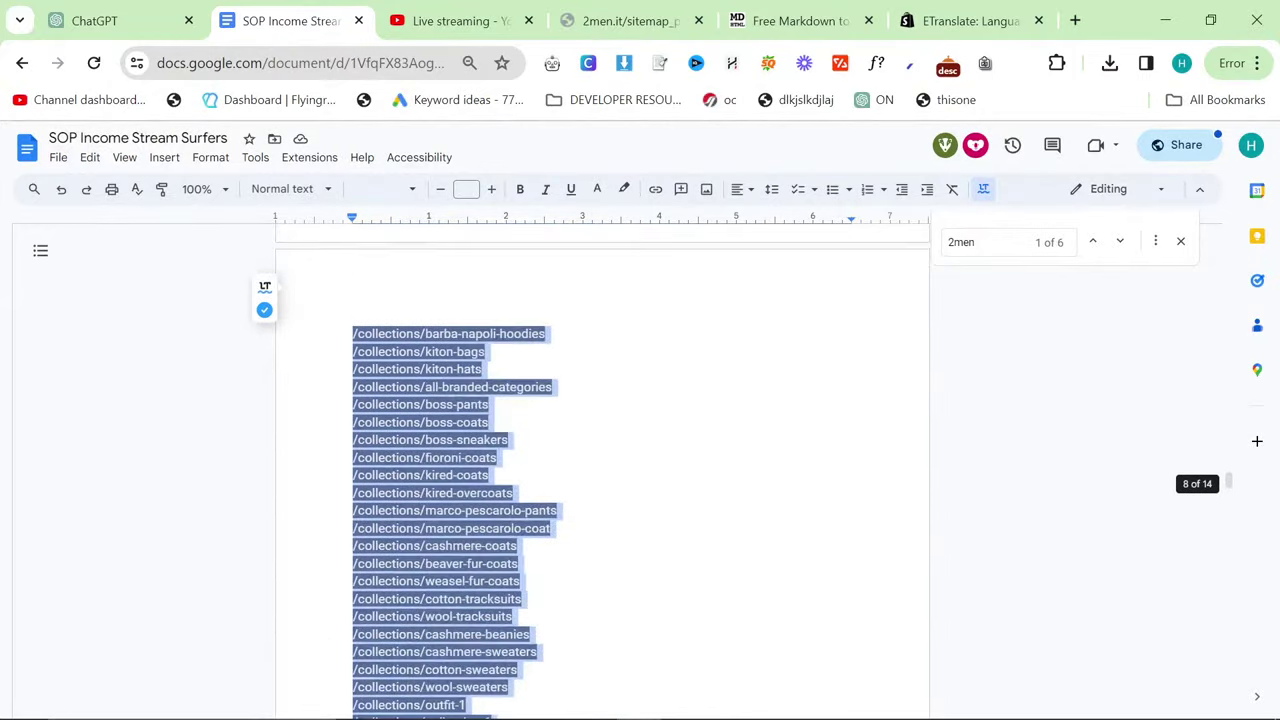
scroll(600, 470, up, 8)
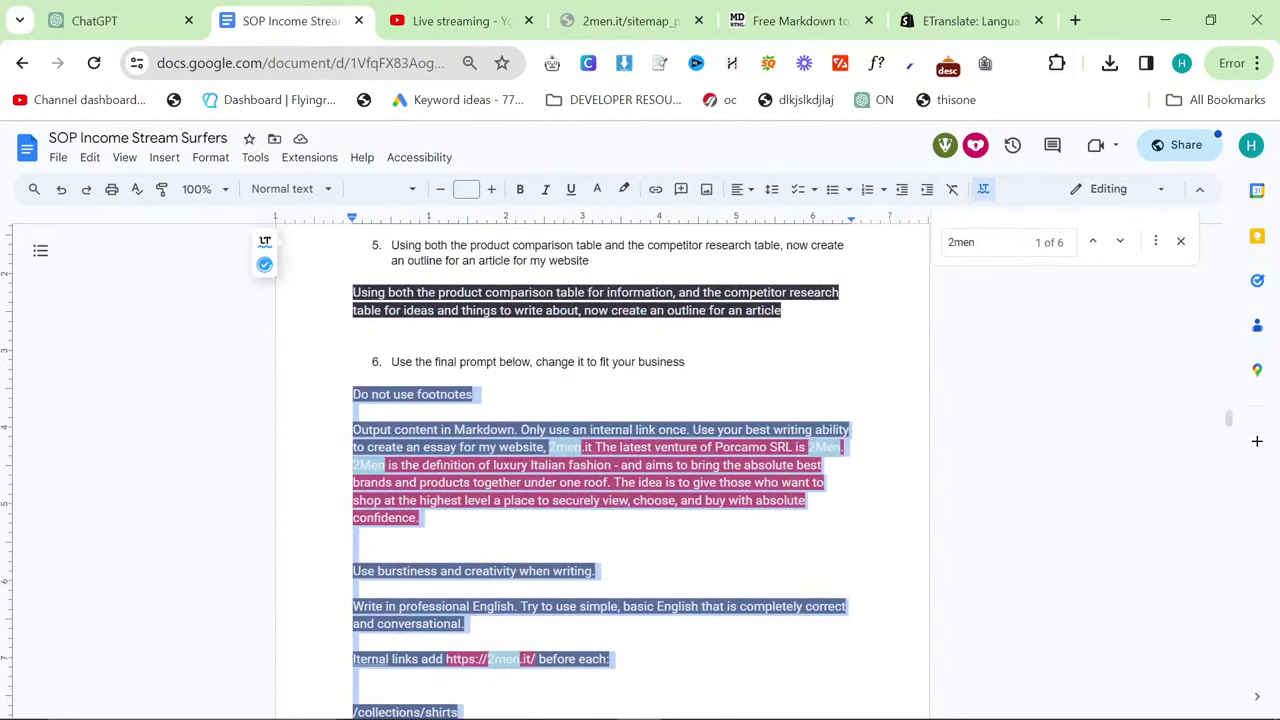
scroll(600, 470, down, 2)
scroll(600, 470, up, 2)
click(474, 465)
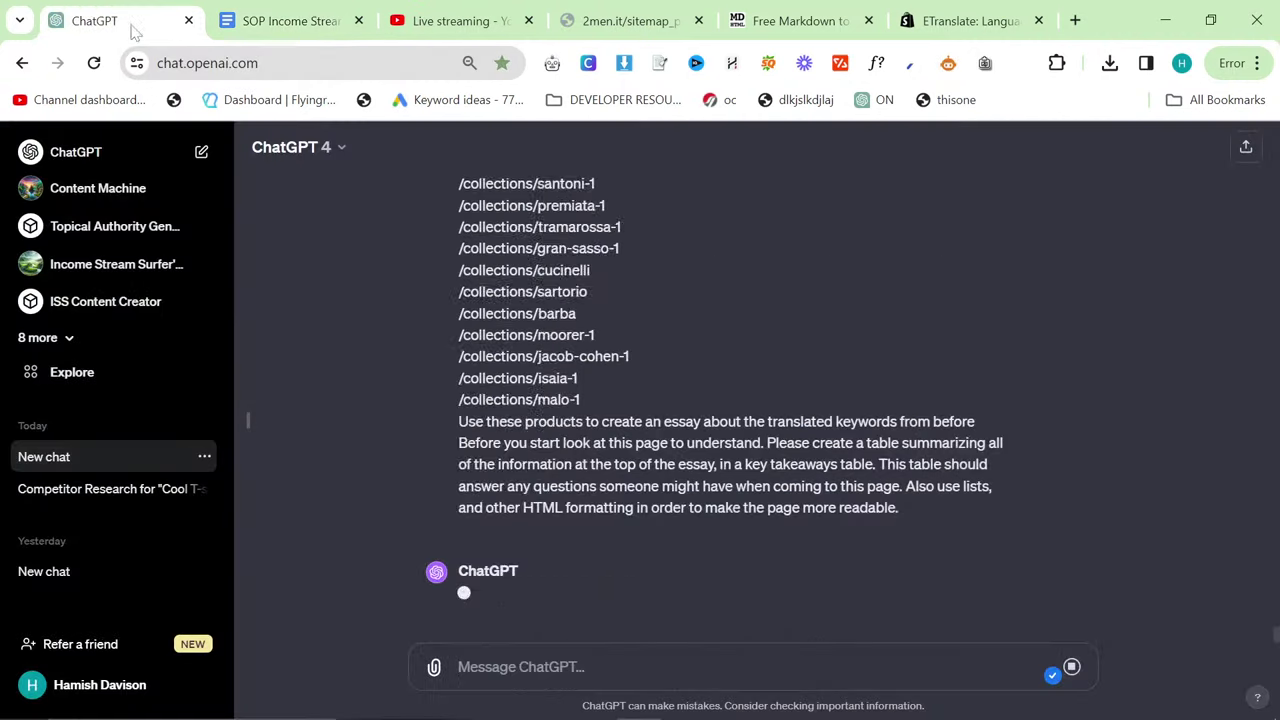
Stop the wedding-suit reply and ask ChatGPT to add internal links to the brands
click(125, 21)
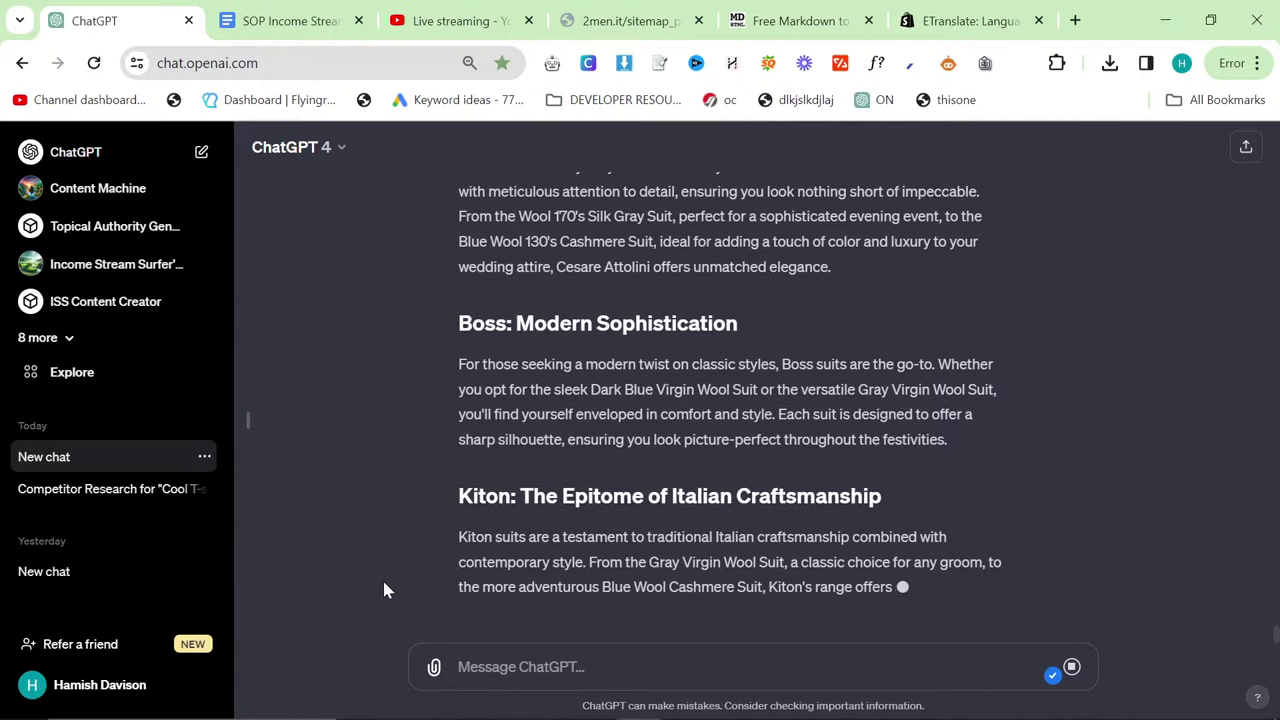
click(1071, 666)
key(BackSpace)
key(BackSpace)
key(BackSpace)
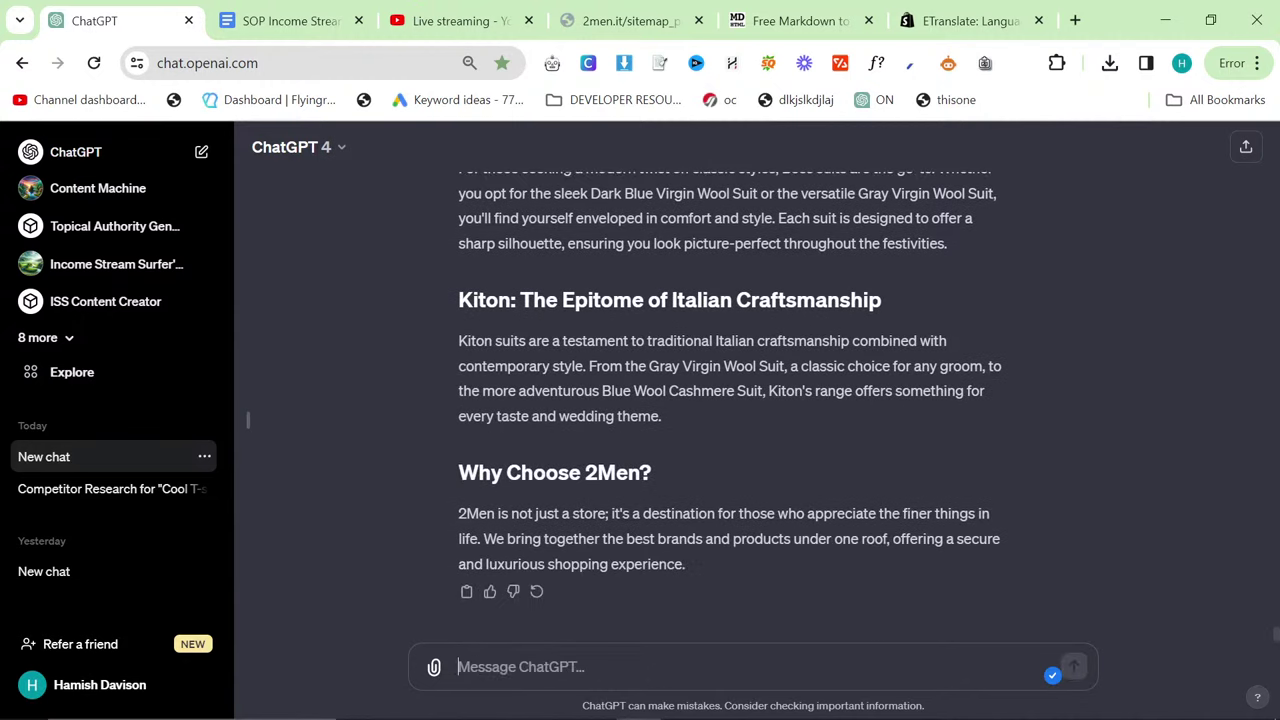
text(Can you pleases)
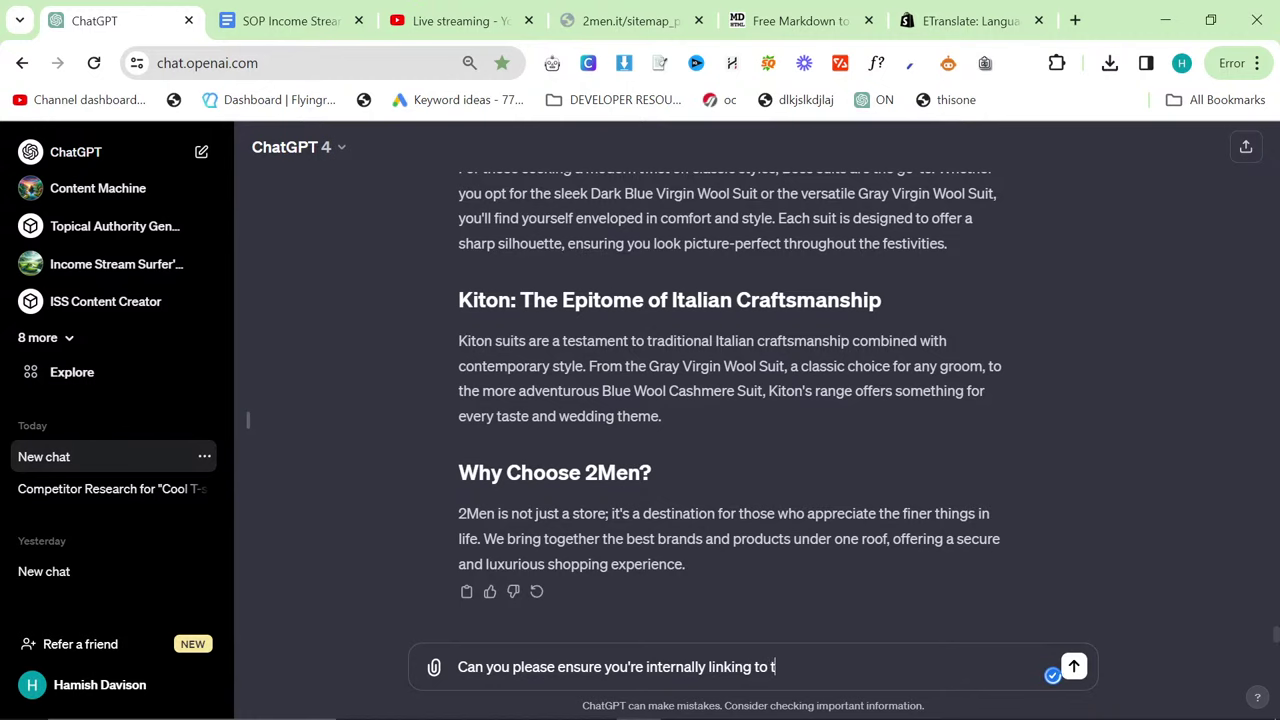
text(se)
key(Return)
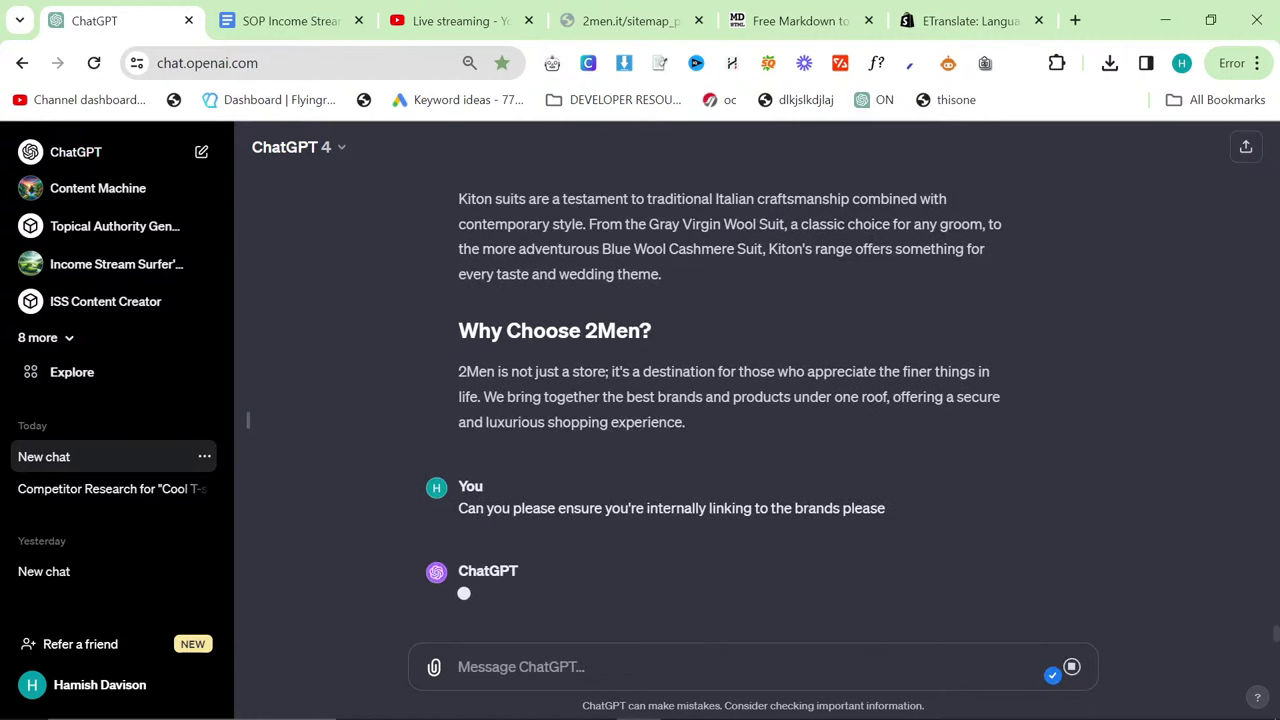
Search Google for 'isuit' in a new tab
click(1075, 20)
text(isuit)
key(Return)
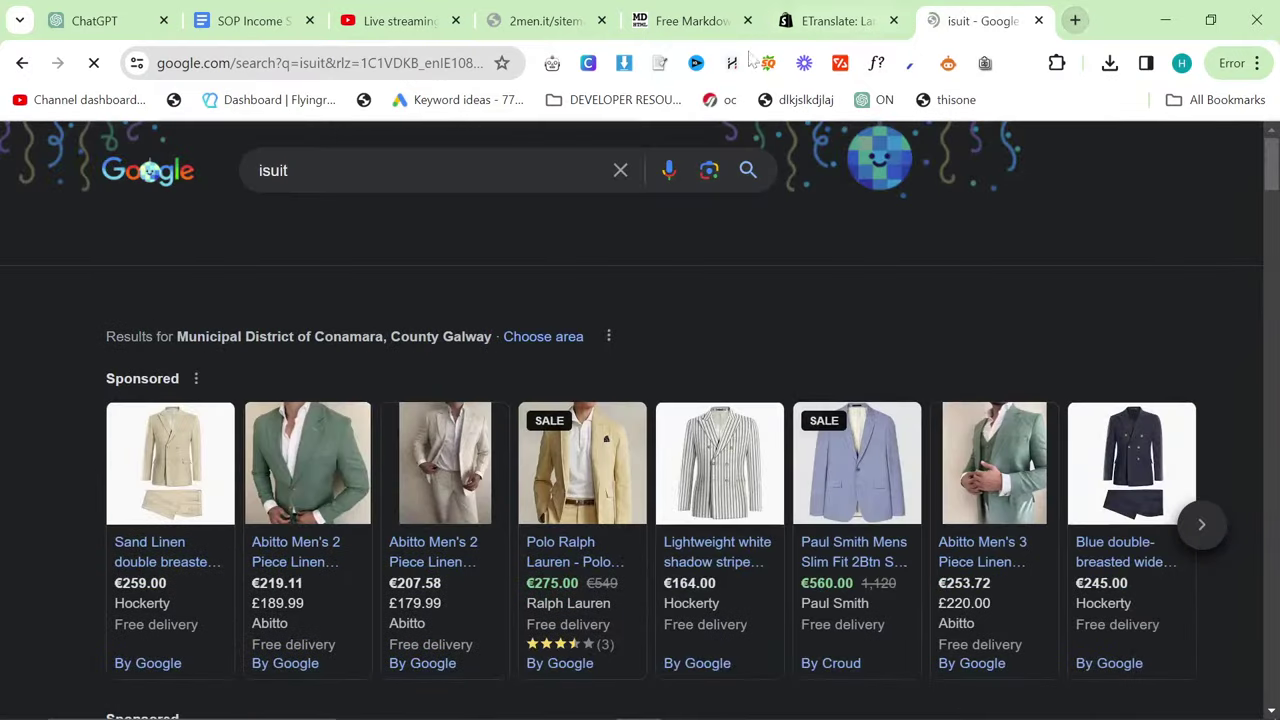
Open the organic 'IsuiT: Italian Luxury' result from the isuit search
scroll(200, 405, down, 4)
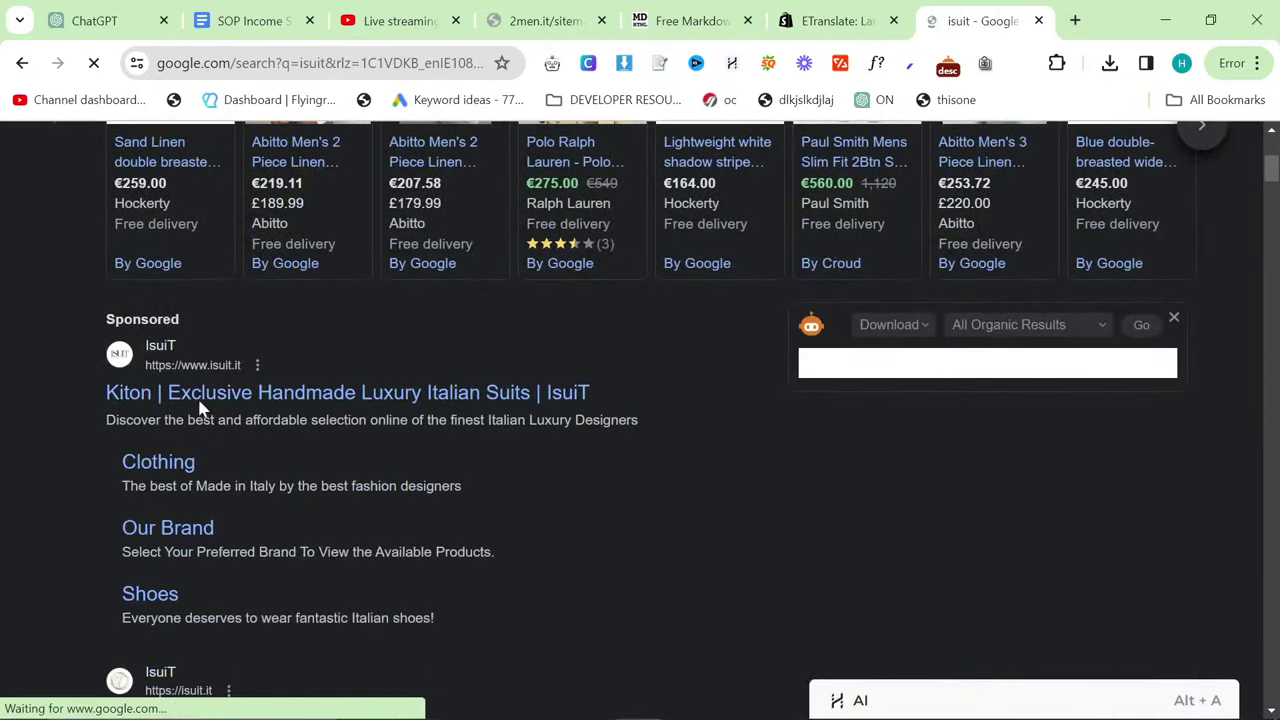
scroll(237, 397, down, 2)
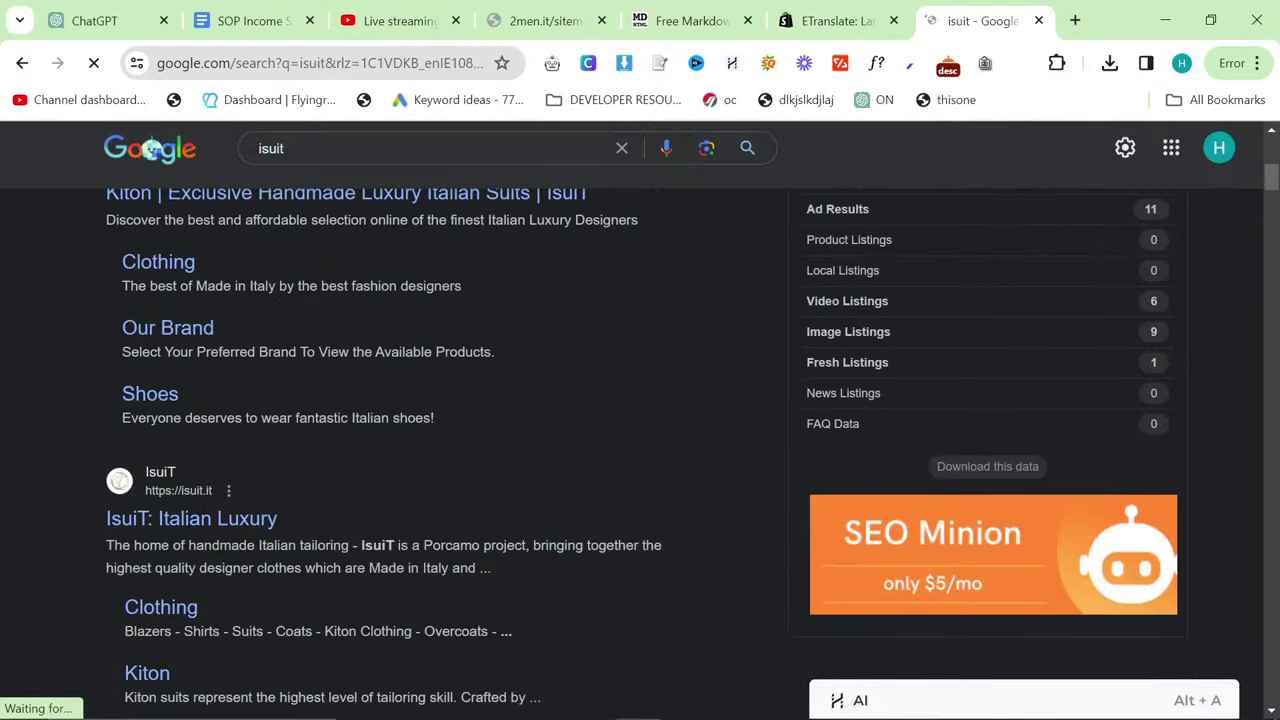
click(248, 521)
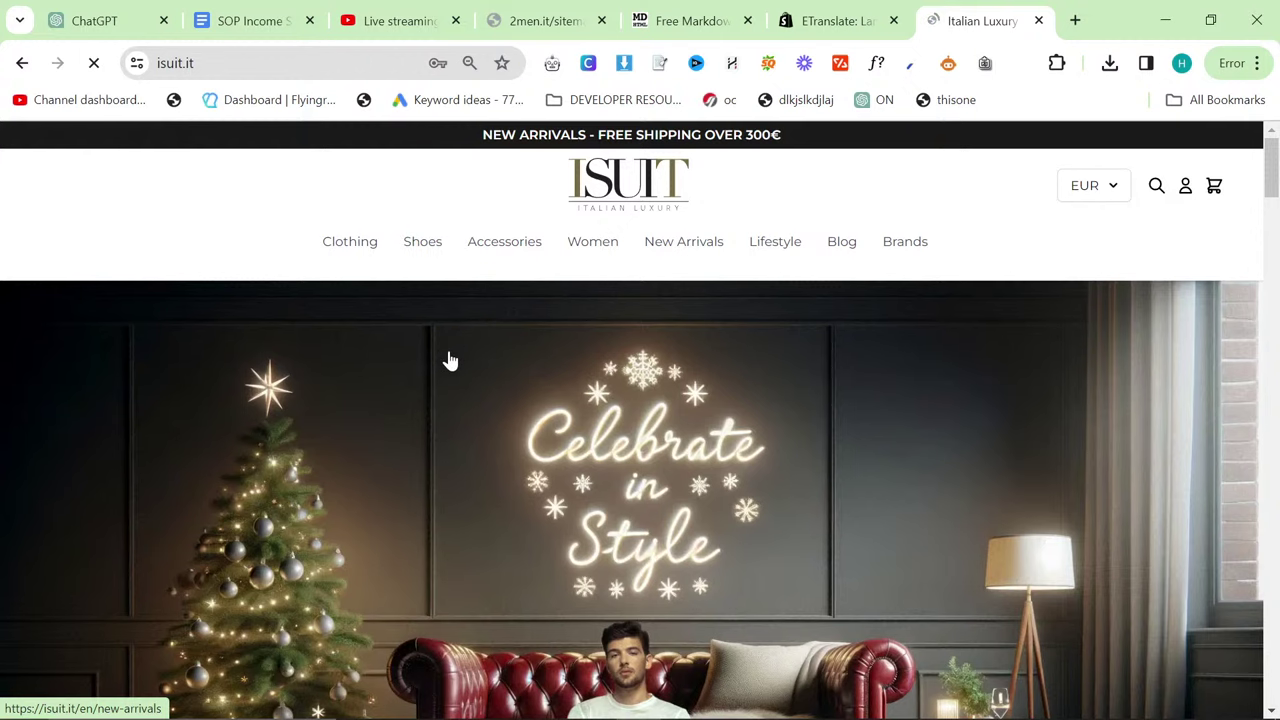
Dismiss the isuit.it cookie notice and scroll through the homepage sections
scroll(450, 360, down, 1)
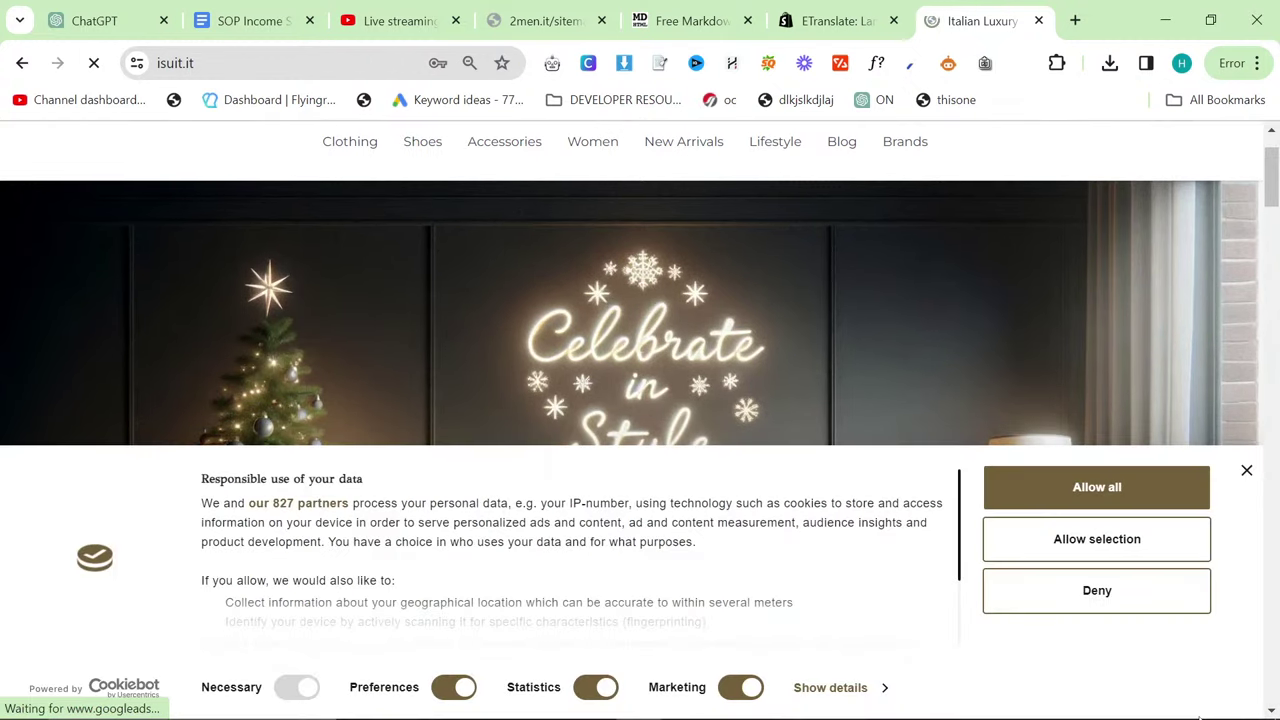
click(1247, 469)
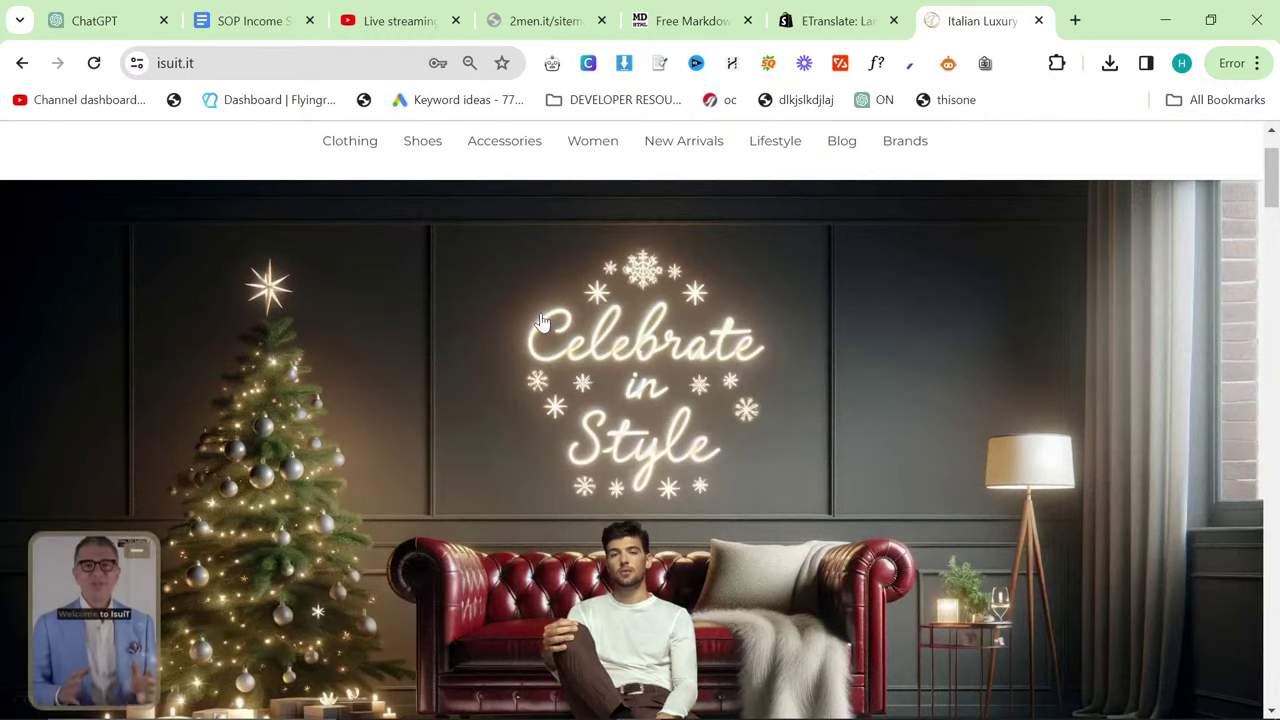
scroll(600, 565, down, 4)
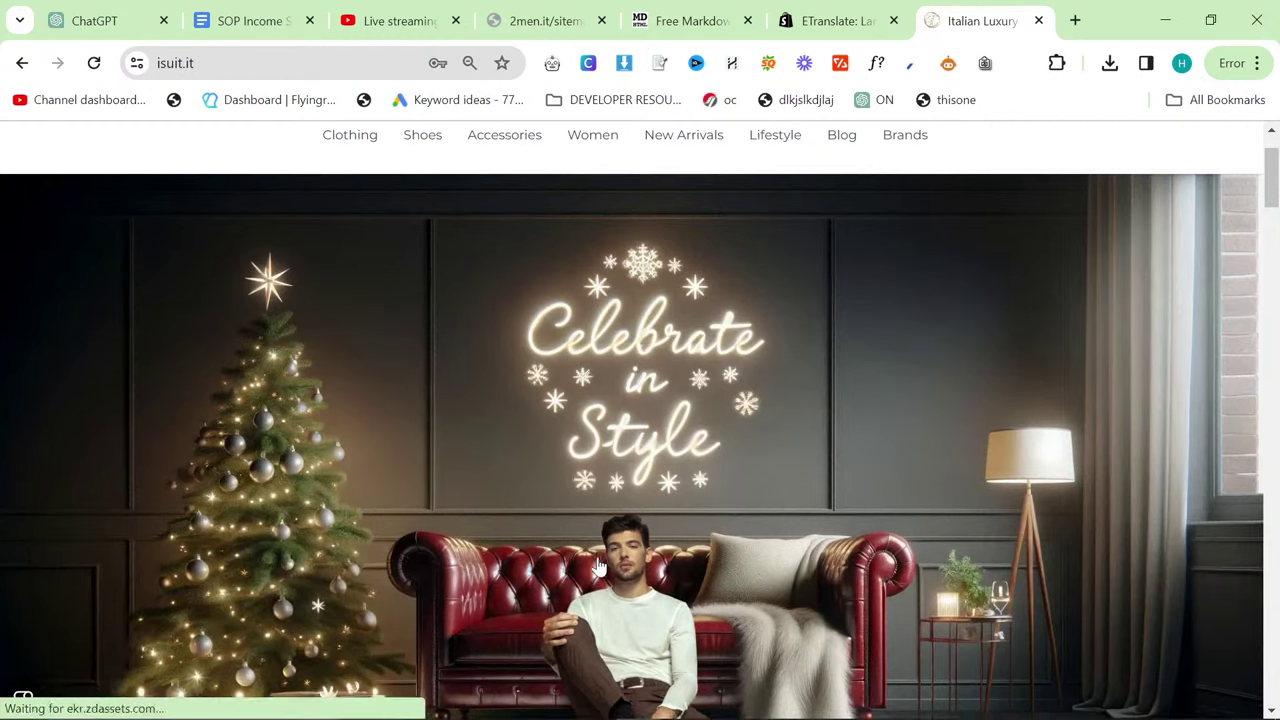
scroll(598, 565, down, 3)
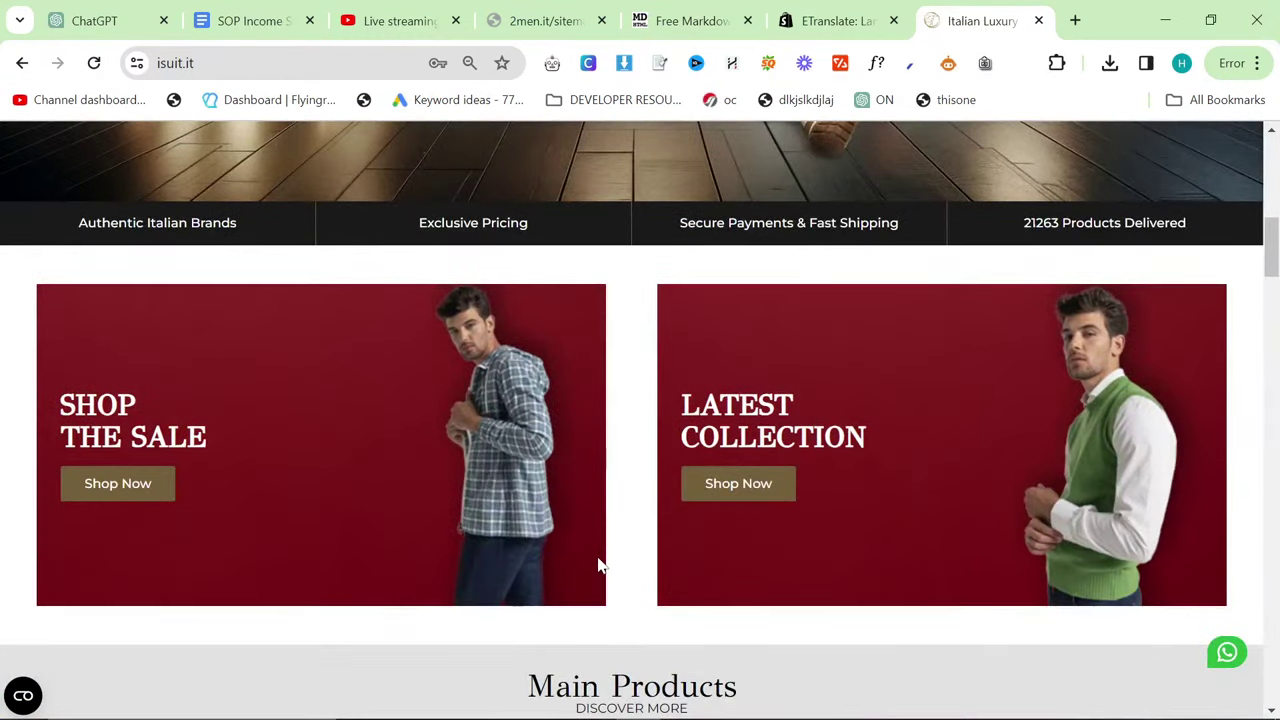
scroll(537, 520, up, 5)
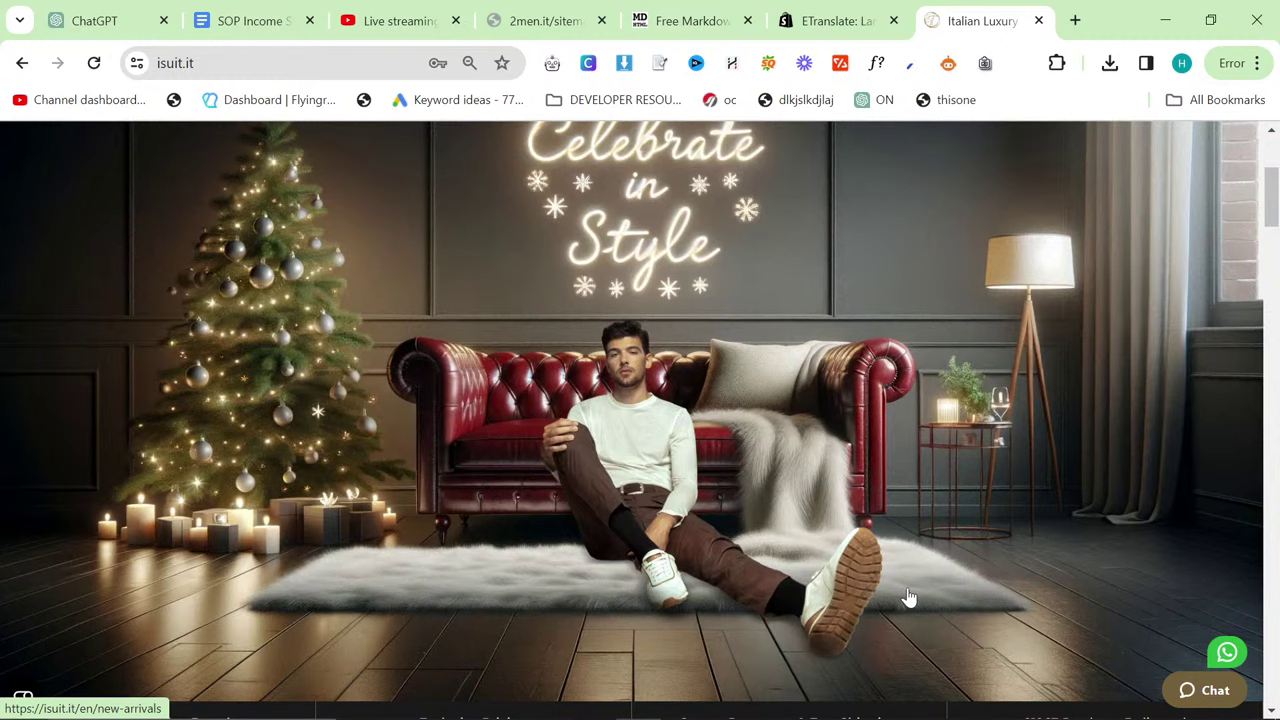
scroll(908, 597, up, 1)
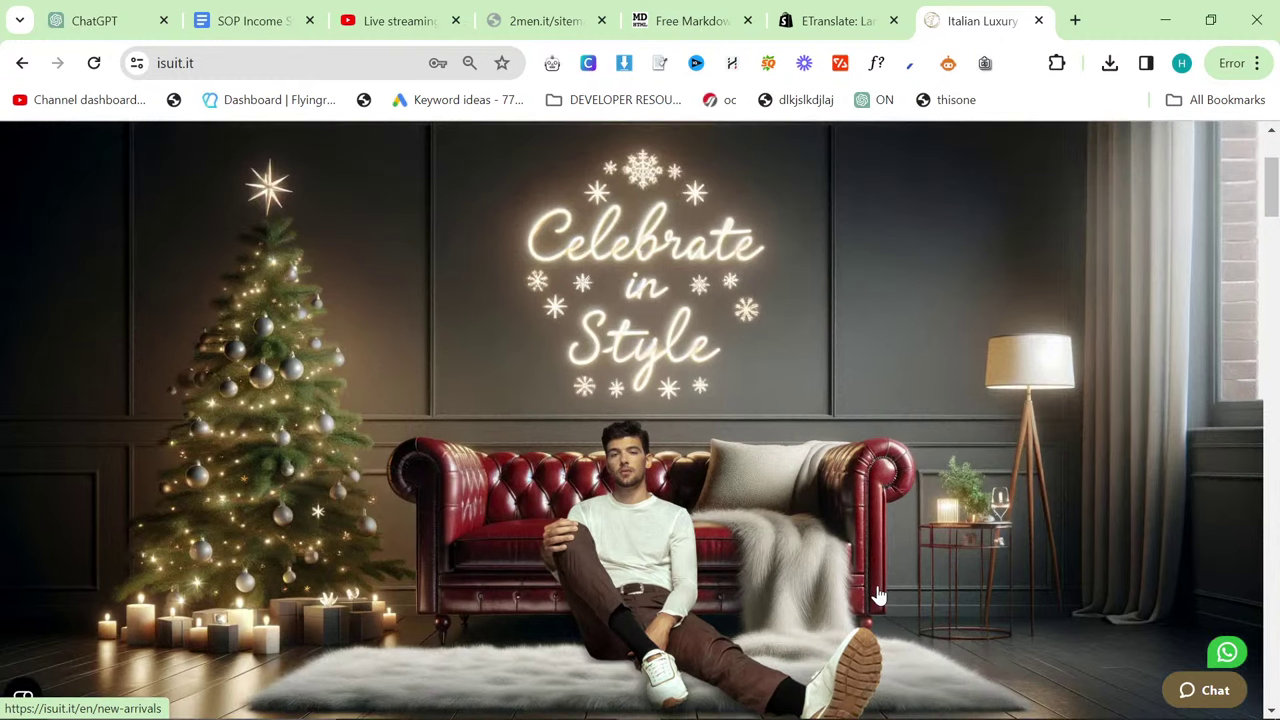
scroll(866, 585, down, 8)
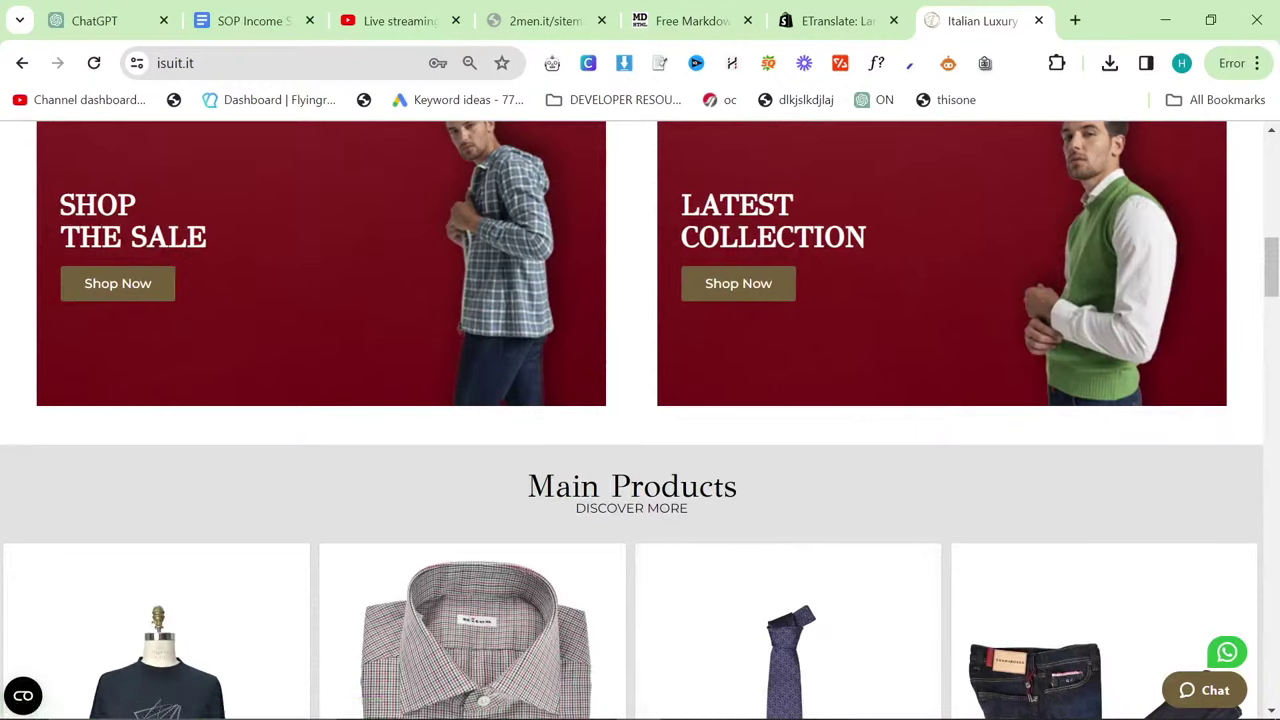
Select the Main Products heading text, then return to the ChatGPT window
drag(737, 486, 527, 486)
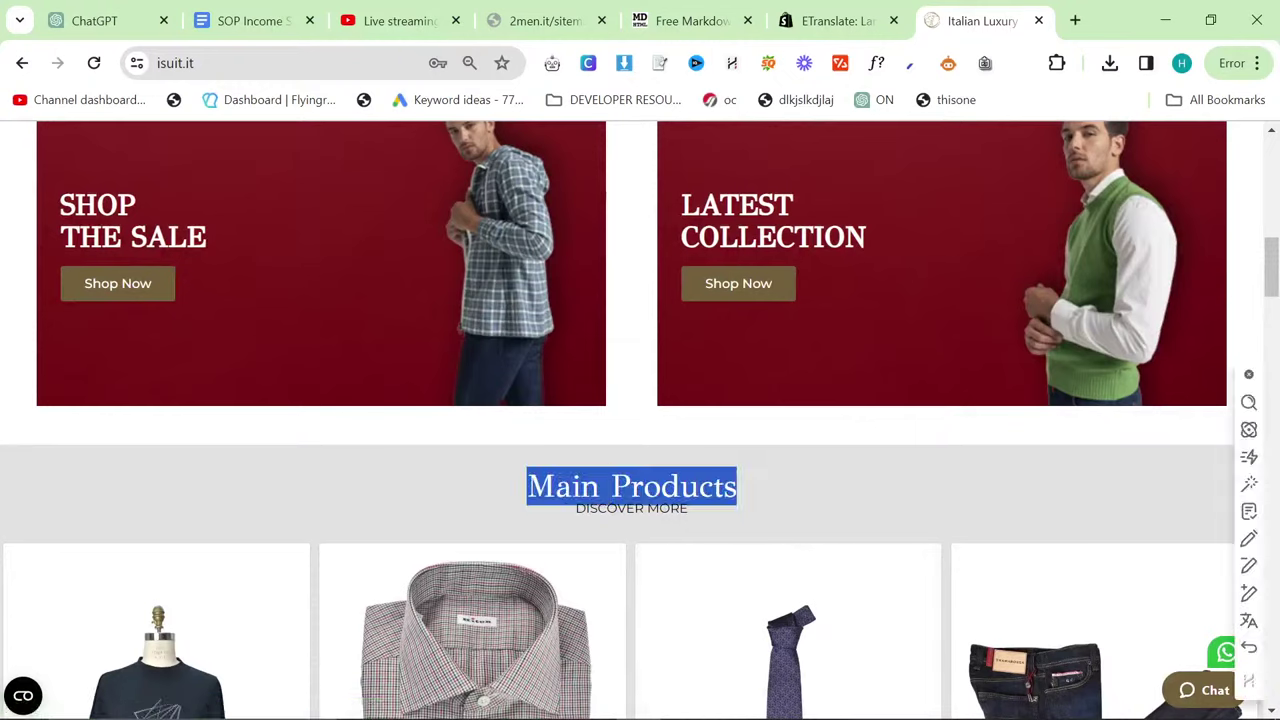
click(631, 486)
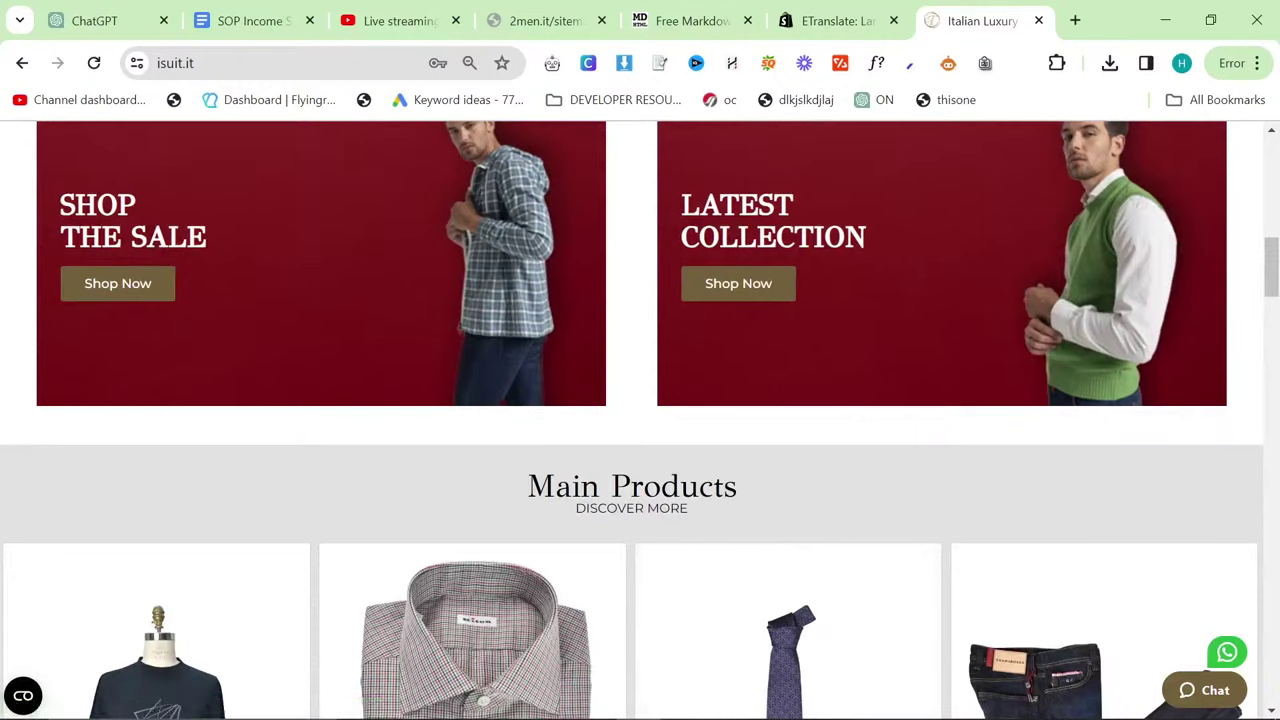
triple_click(631, 508)
click(631, 486)
double_click(673, 486)
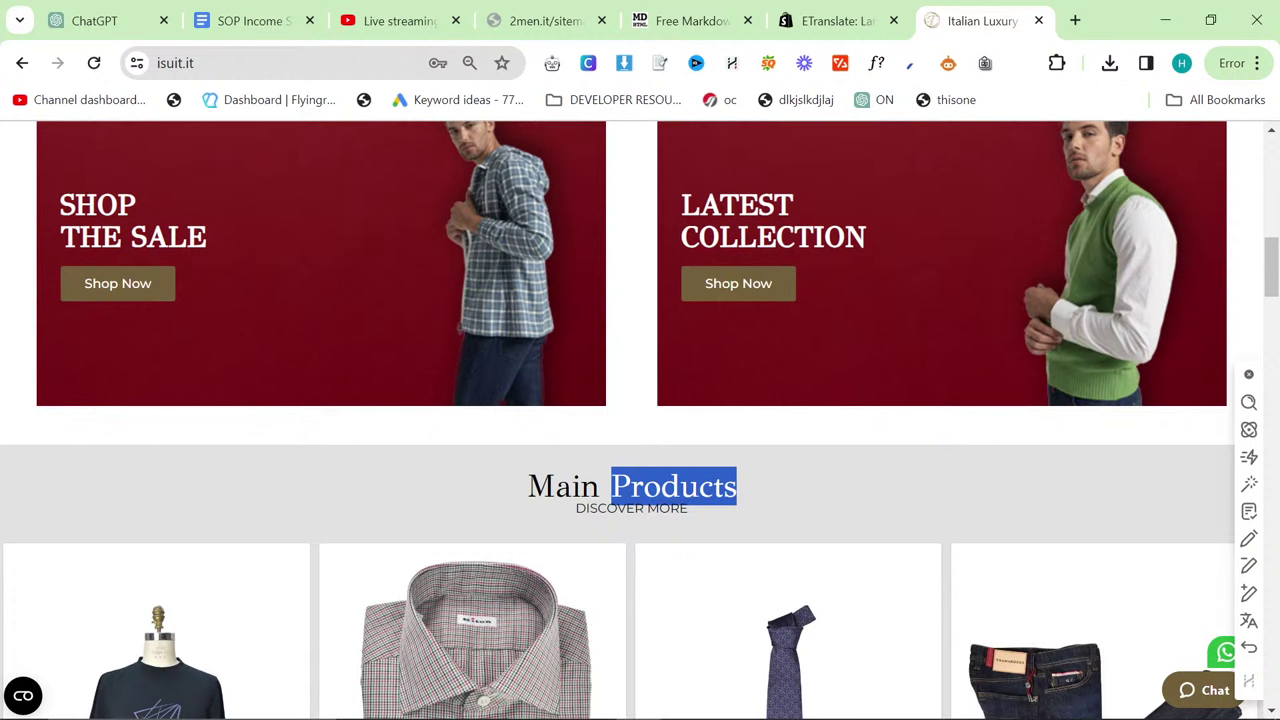
scroll(665, 495, up, 4)
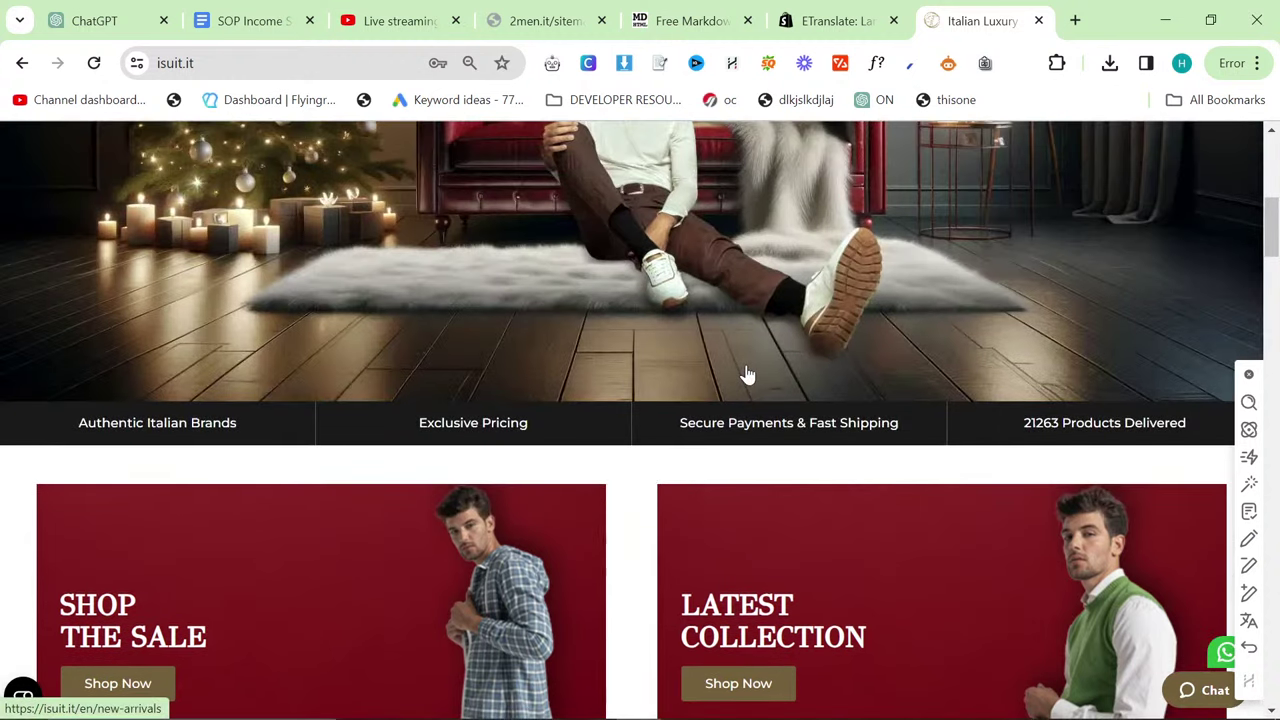
key(alt+Tab)
key(alt+Tab)
key(alt+Tab)
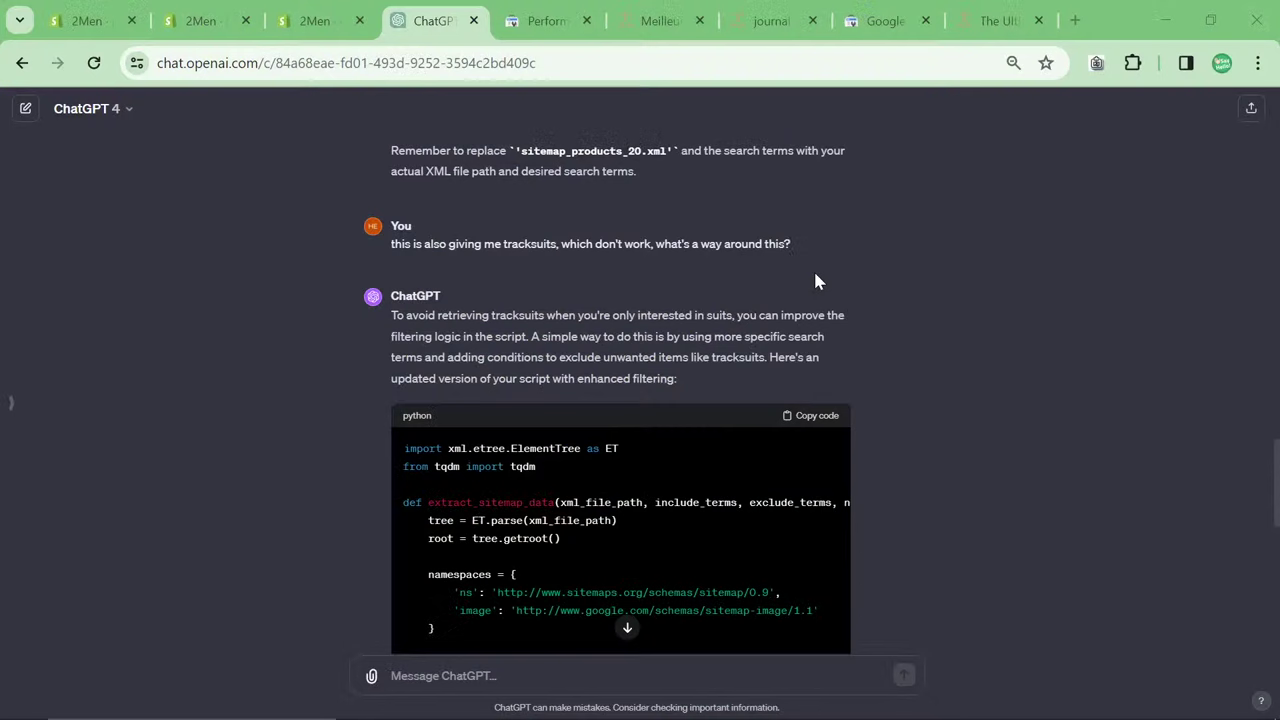
Show isuit.it's Search Console performance for the last 16 months
click(548, 21)
click(160, 175)
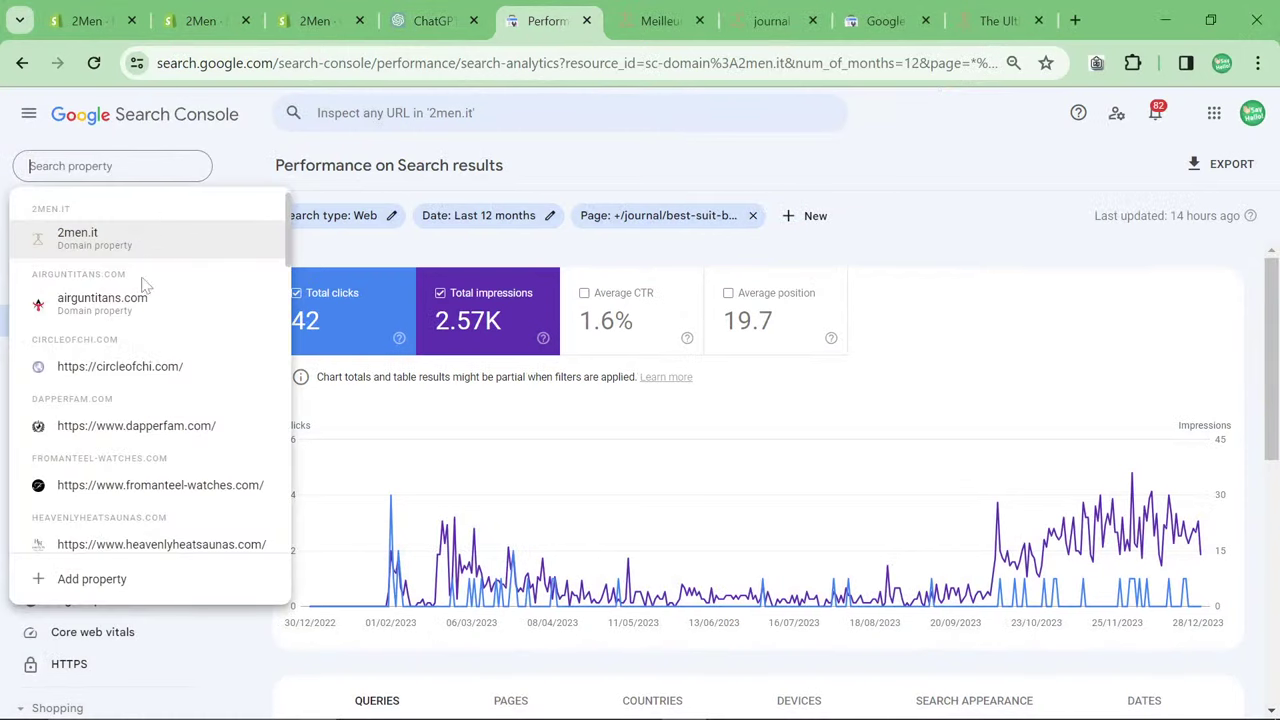
scroll(134, 400, down, 3)
click(134, 462)
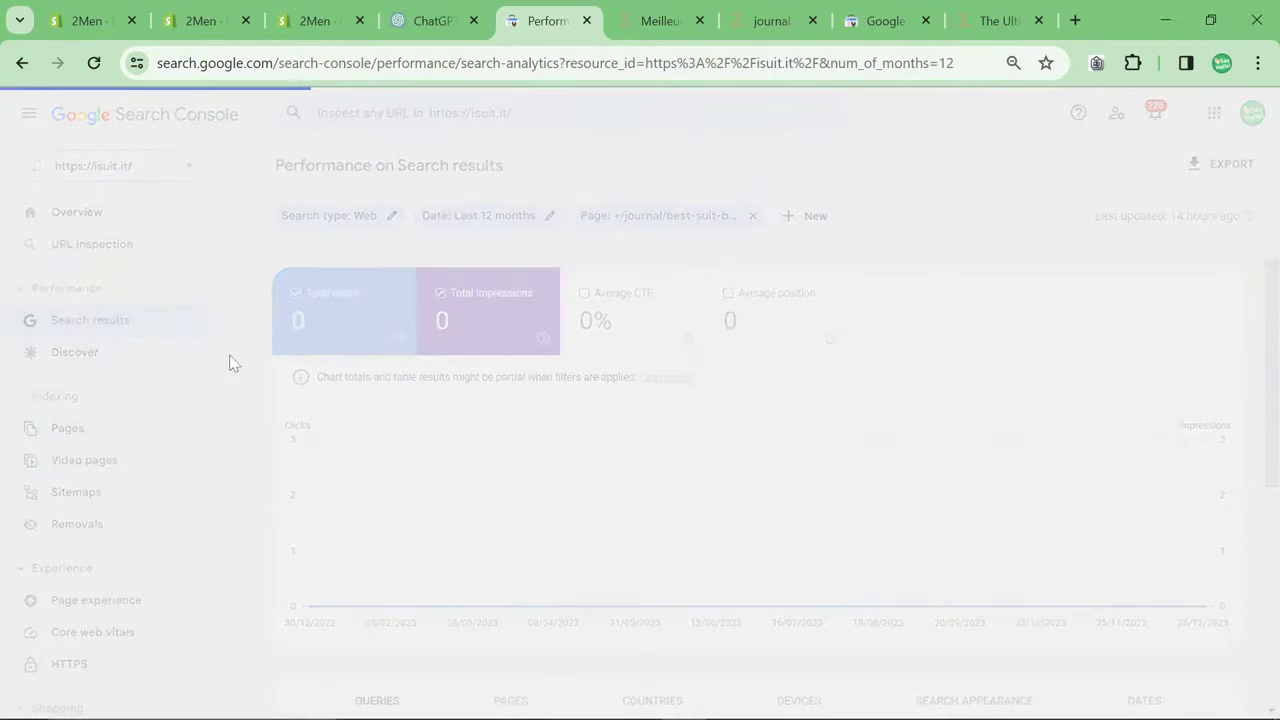
click(484, 222)
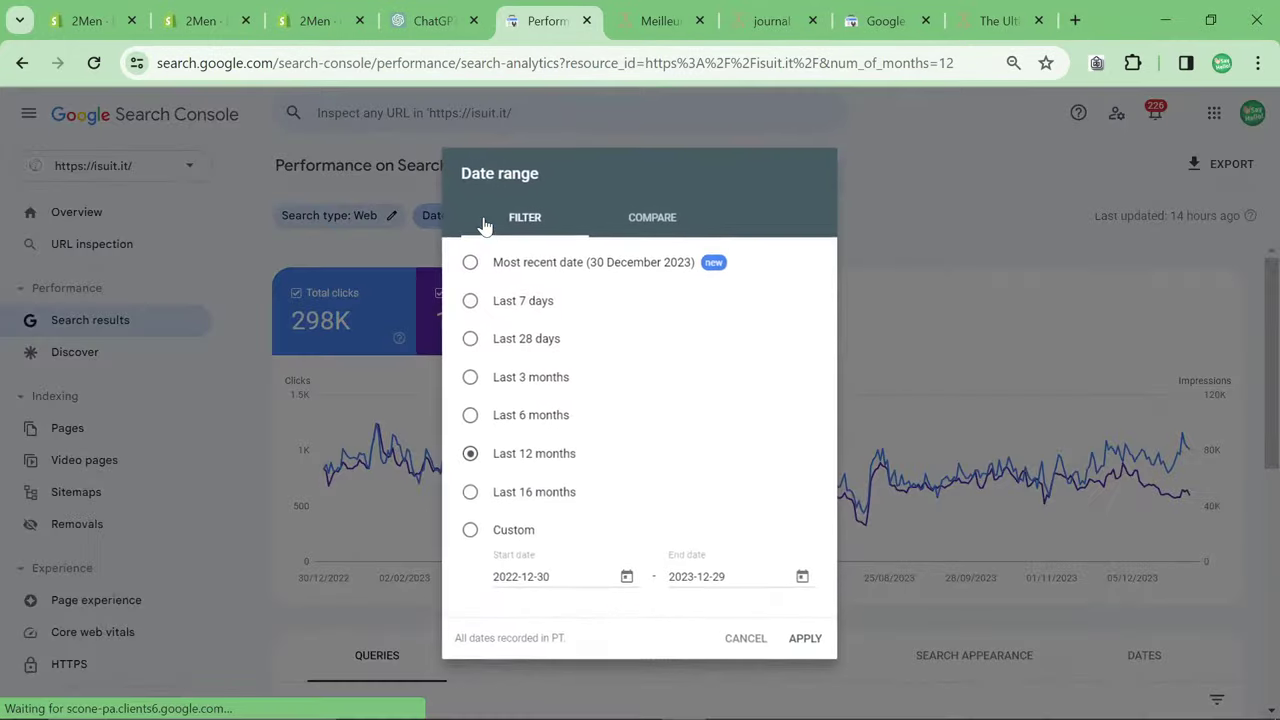
click(805, 638)
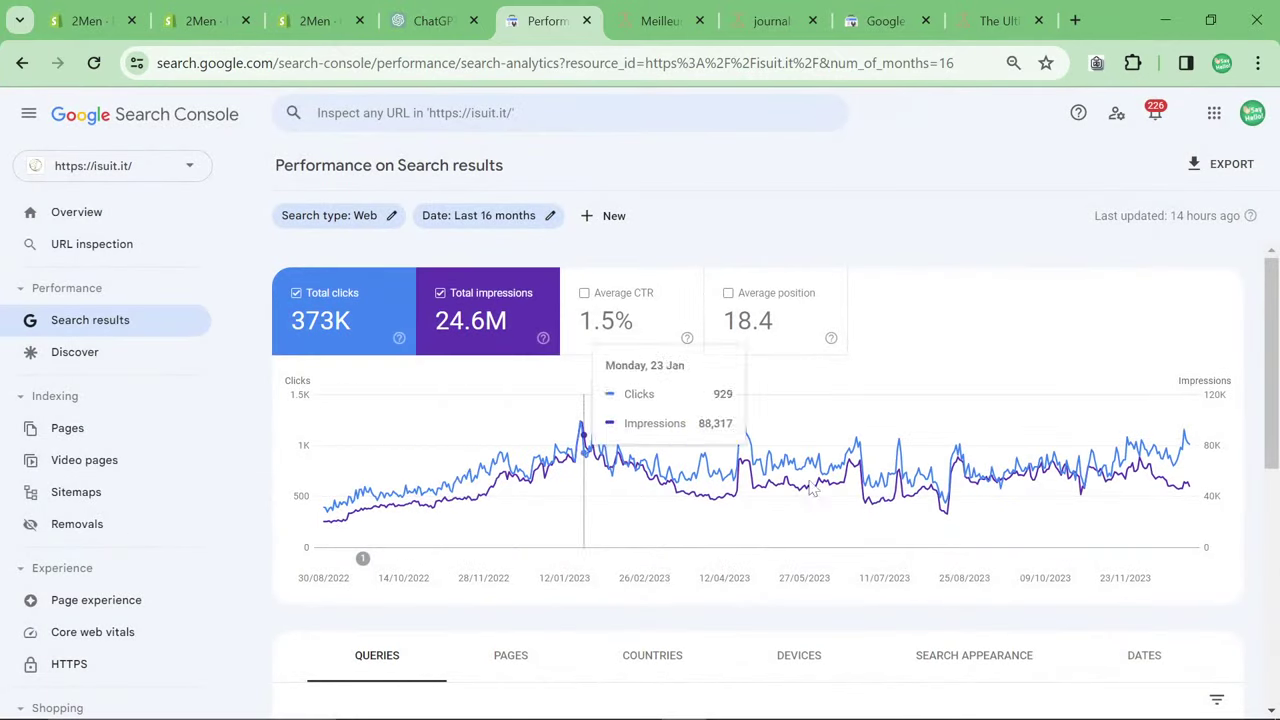
Switch the performance report back to the 2men.it property
mouse_move(1196, 457)
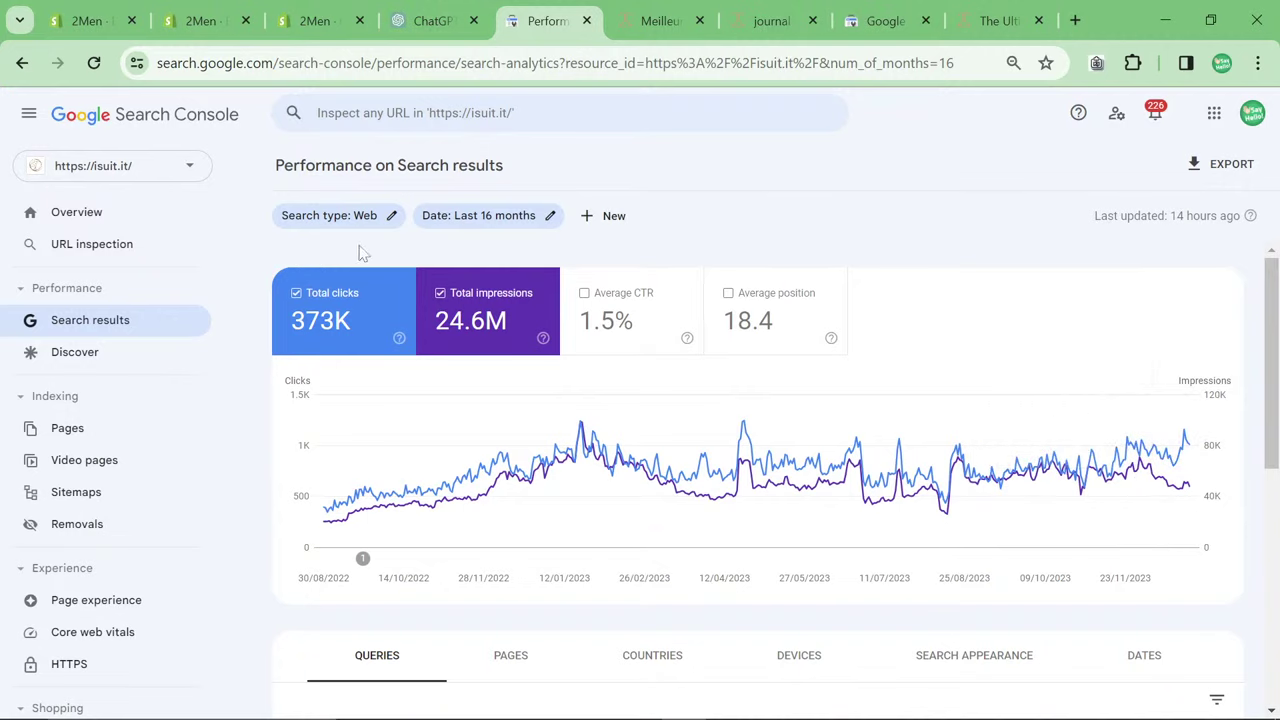
click(110, 166)
scroll(125, 240, up, 3)
click(125, 240)
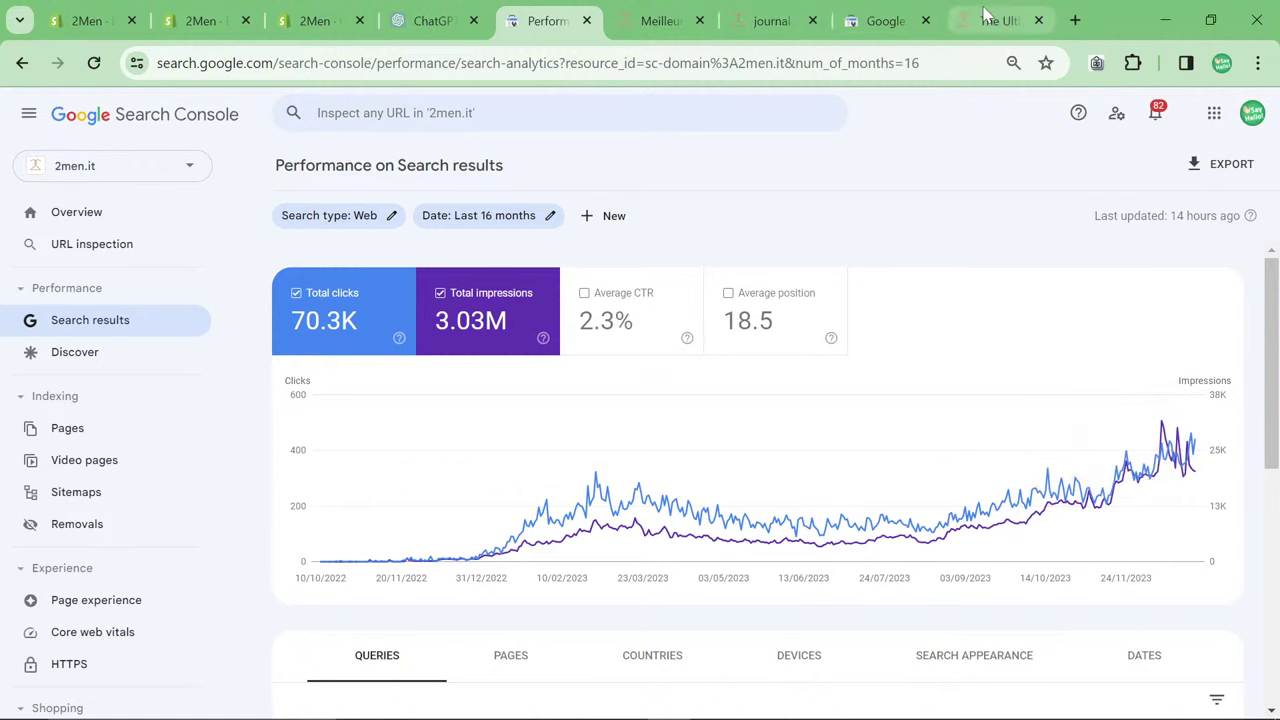
drag(995, 20, 680, 20)
Go to the 2men.it homepage and scroll through its sections
scroll(720, 371, up, 15)
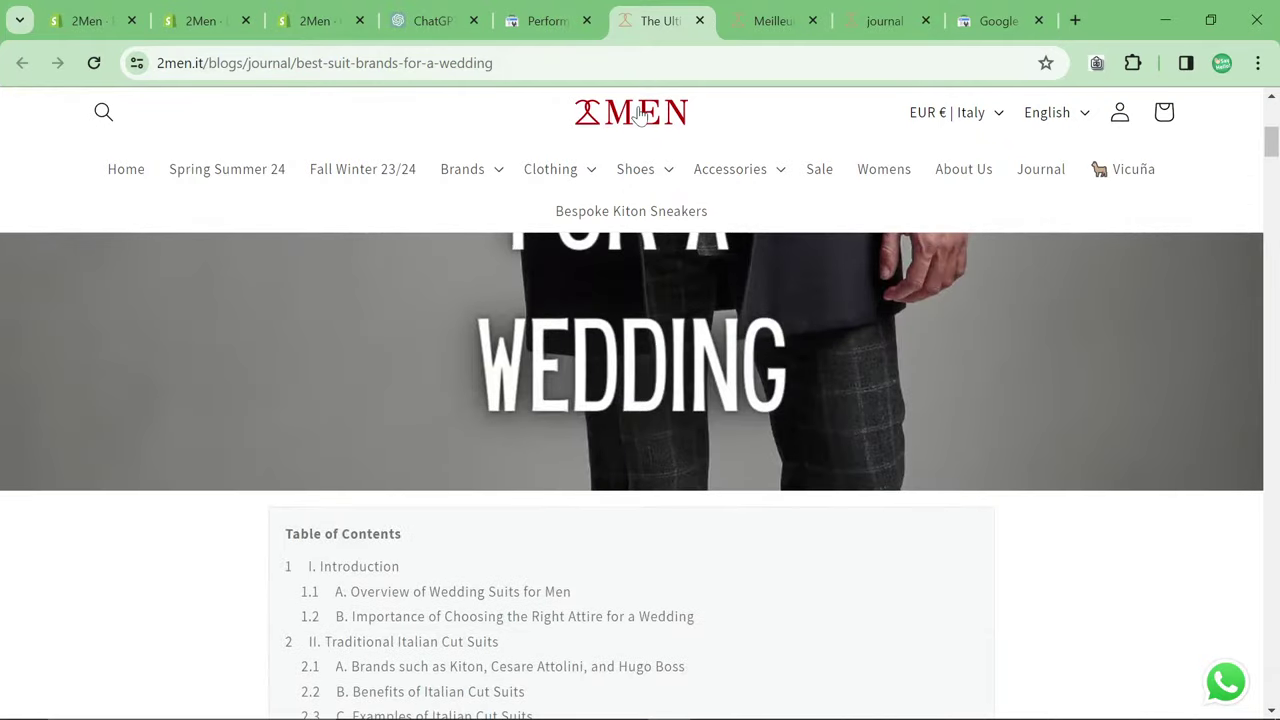
click(640, 115)
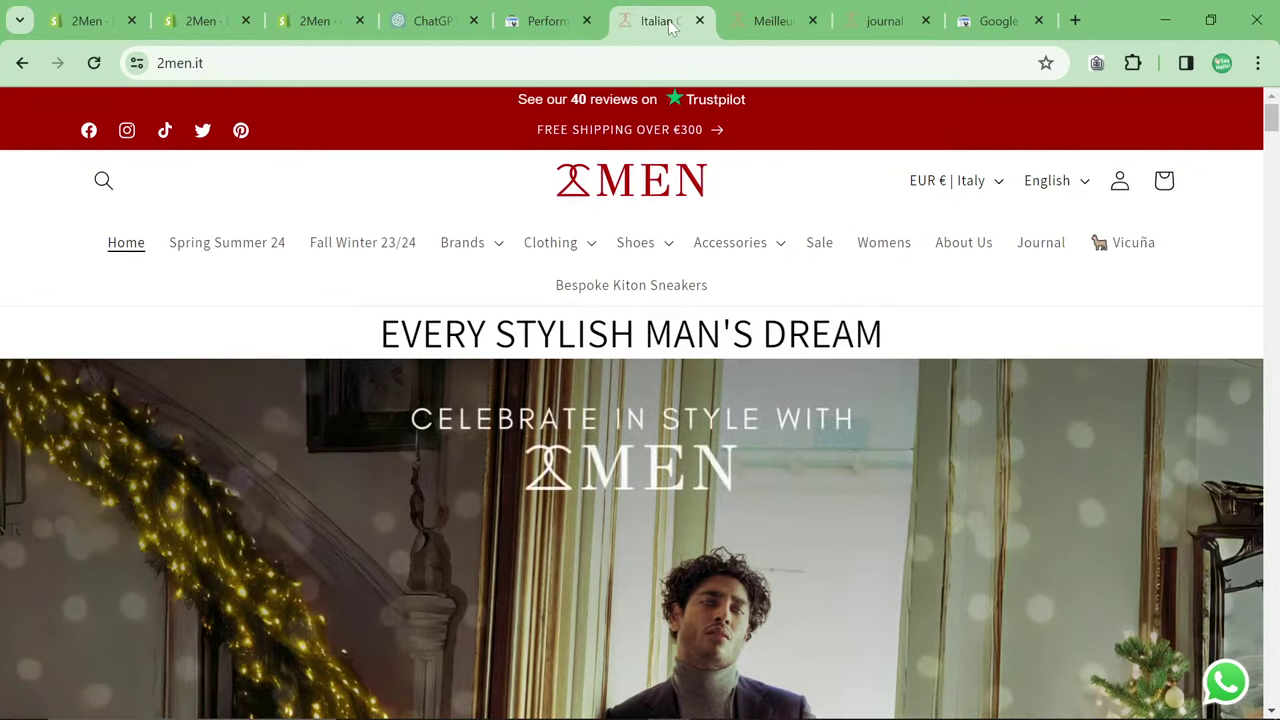
scroll(684, 474, down, 15)
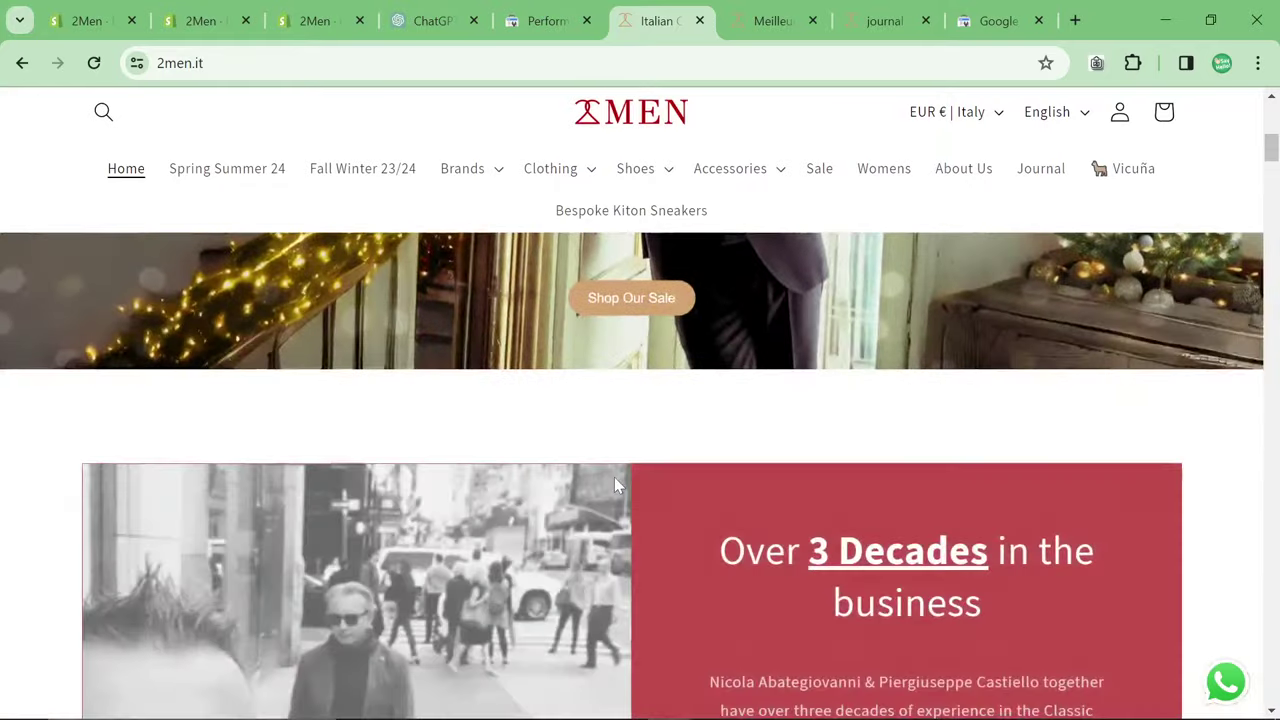
scroll(600, 485, up, 3)
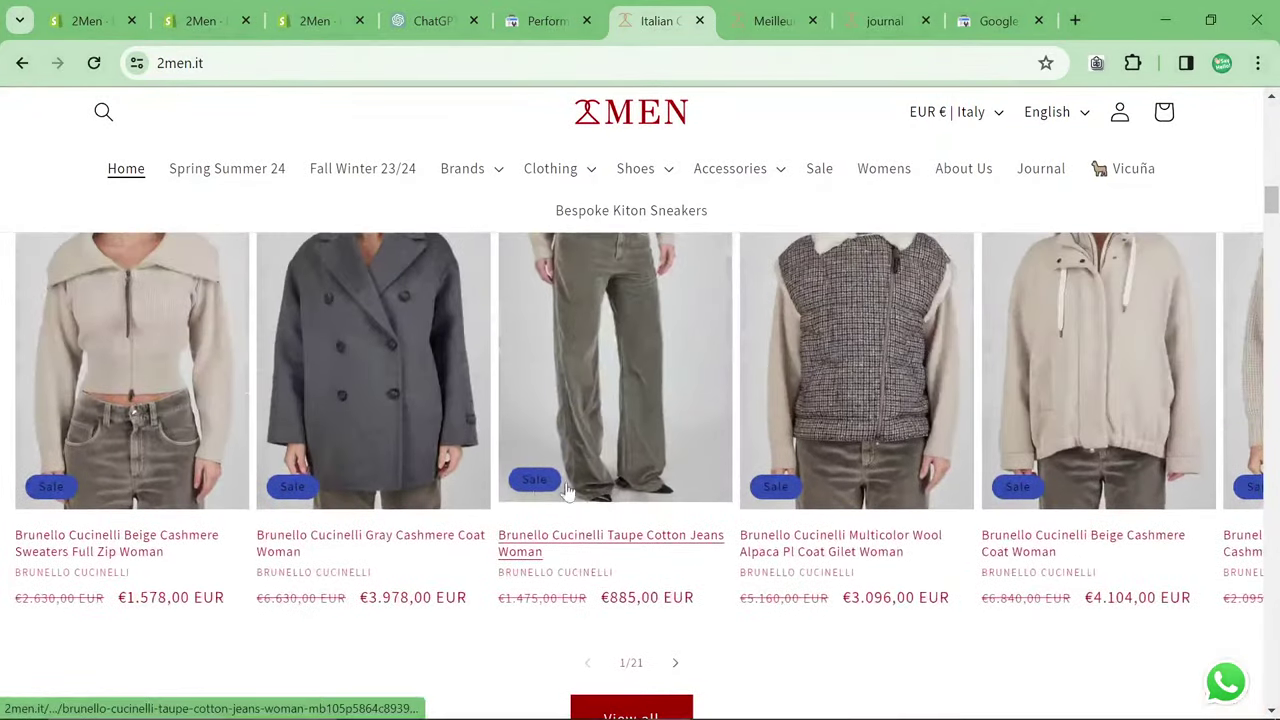
scroll(452, 483, down, 6)
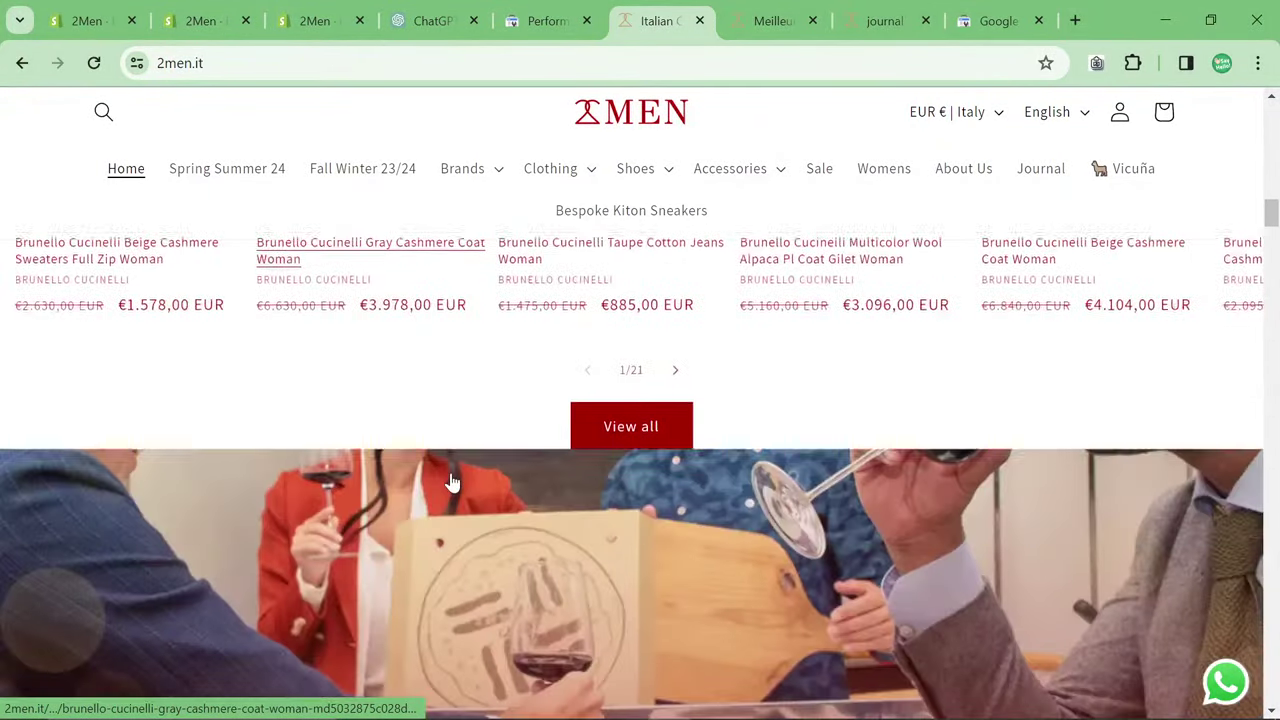
scroll(447, 485, down, 2)
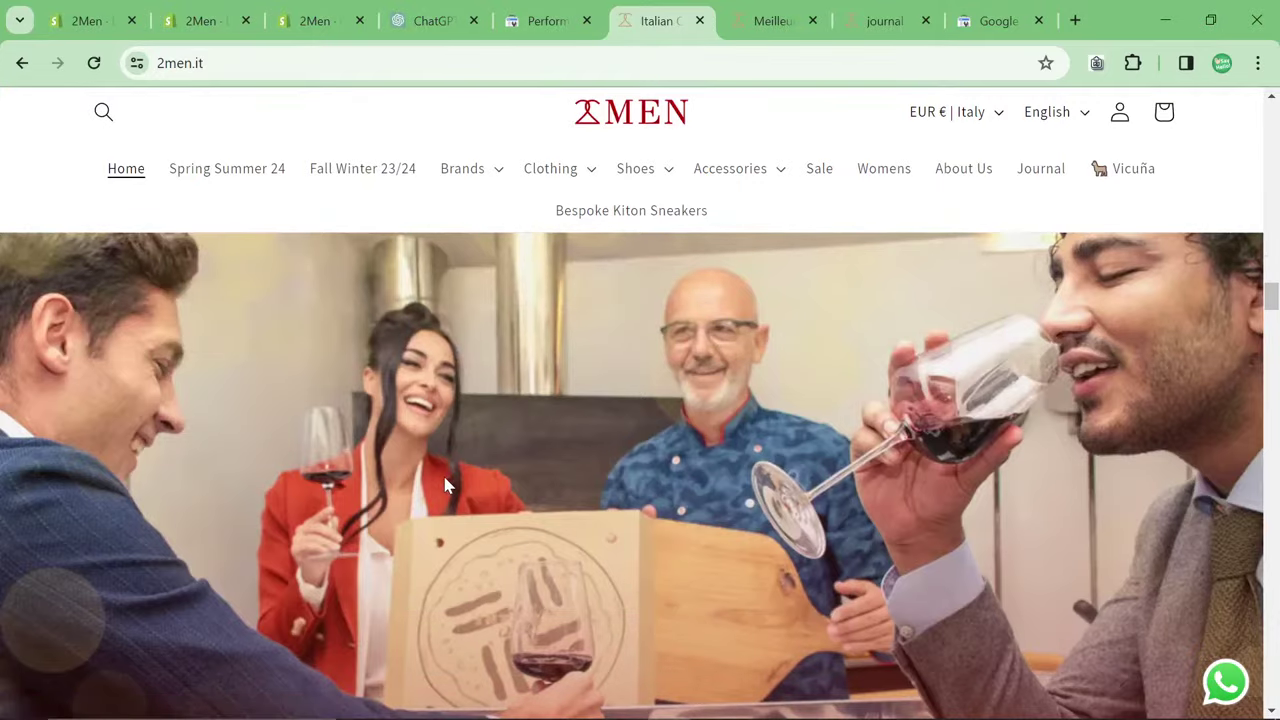
scroll(447, 485, down, 15)
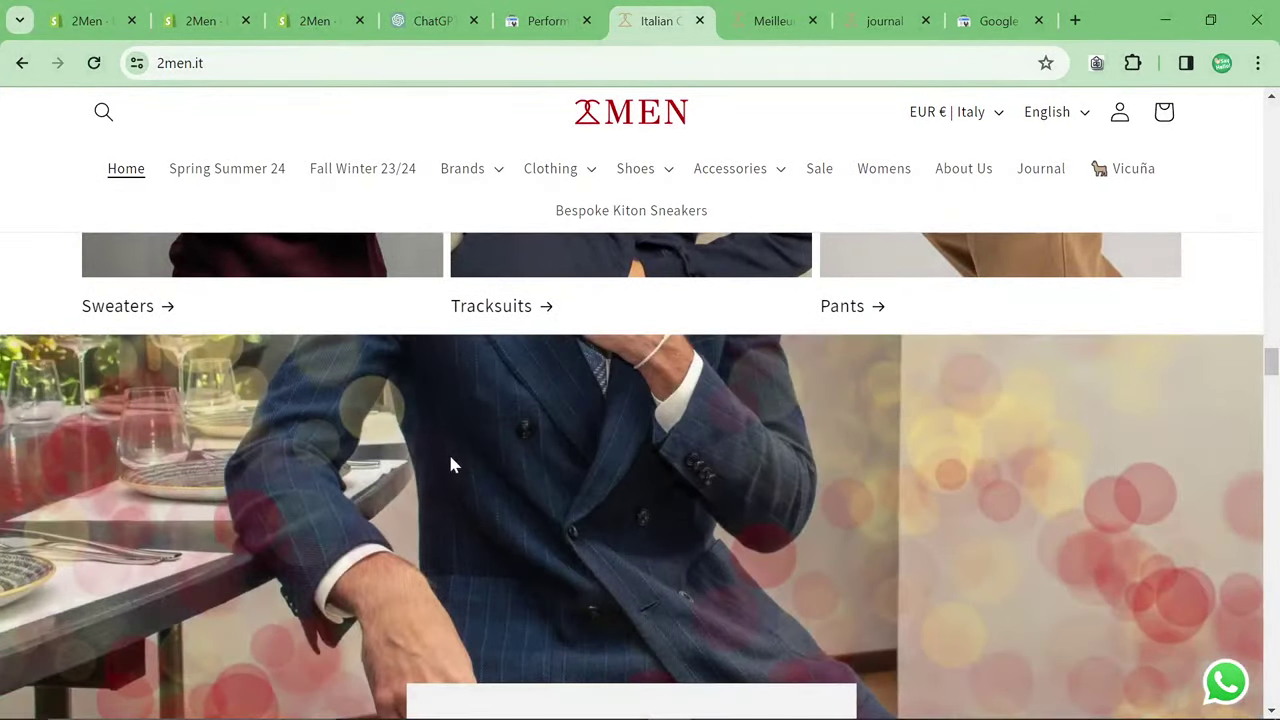
scroll(450, 464, down, 10)
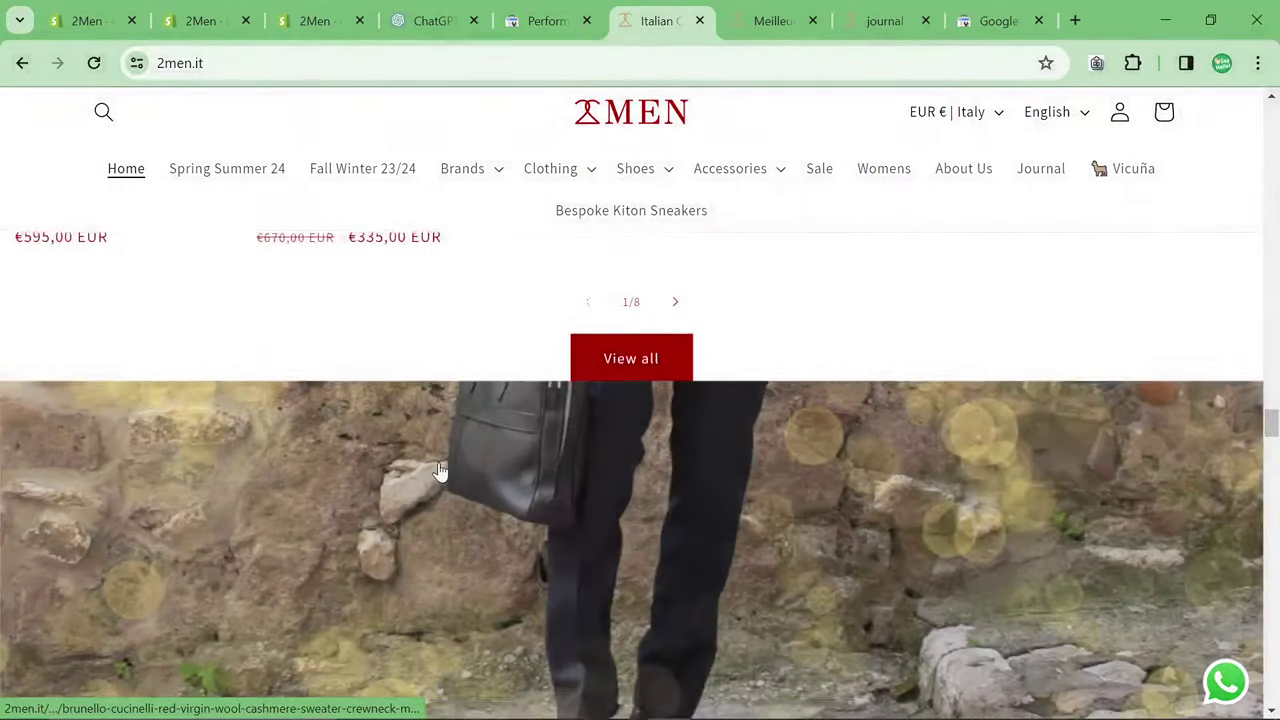
scroll(440, 470, down, 10)
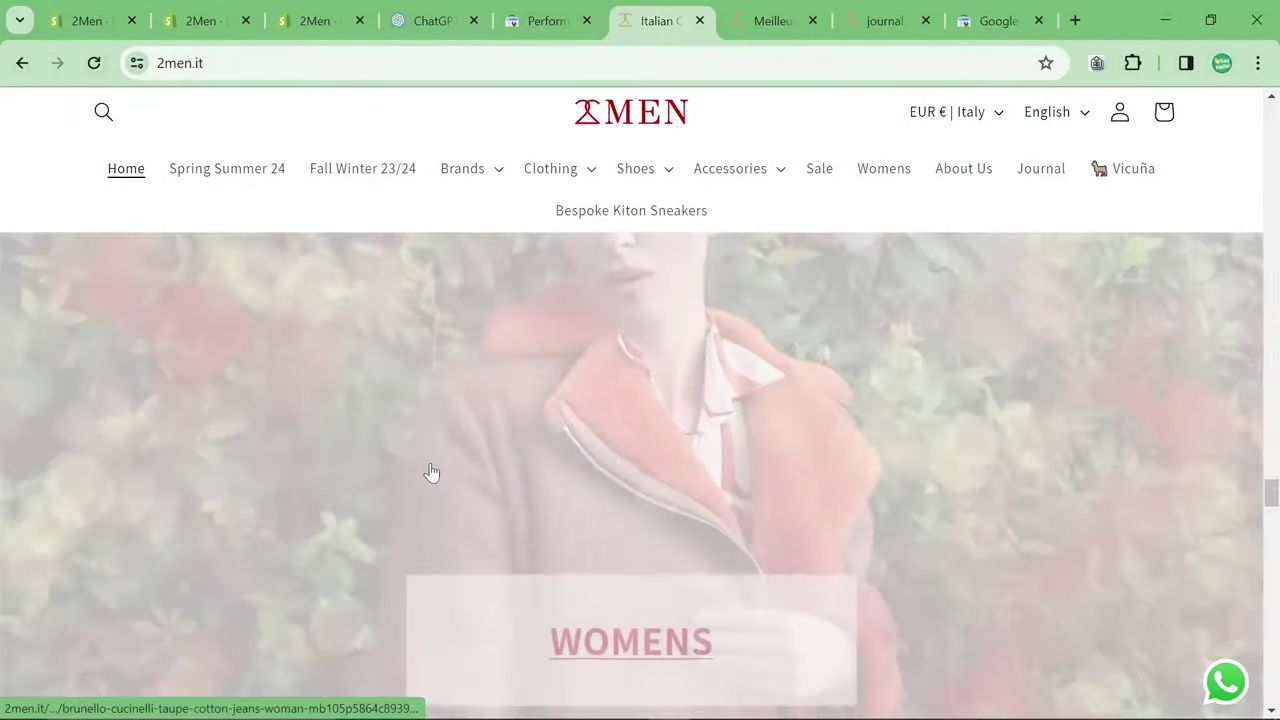
scroll(431, 472, down, 8)
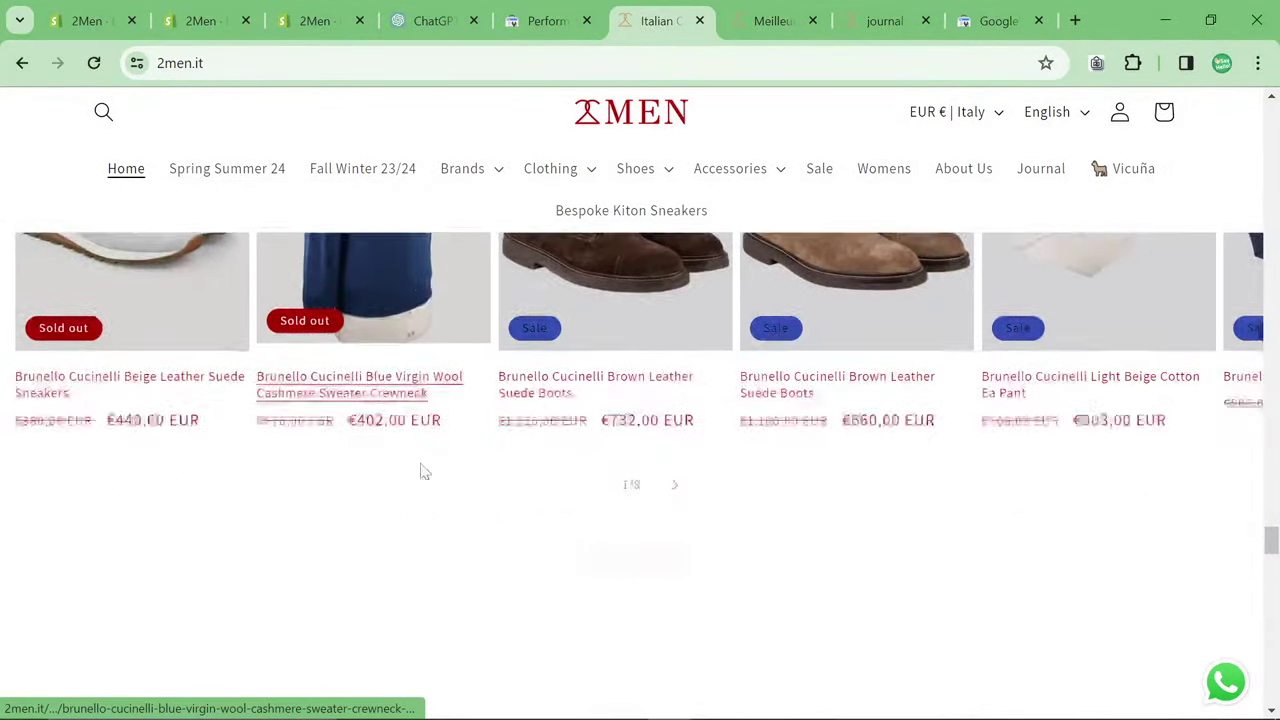
scroll(420, 468, down, 10)
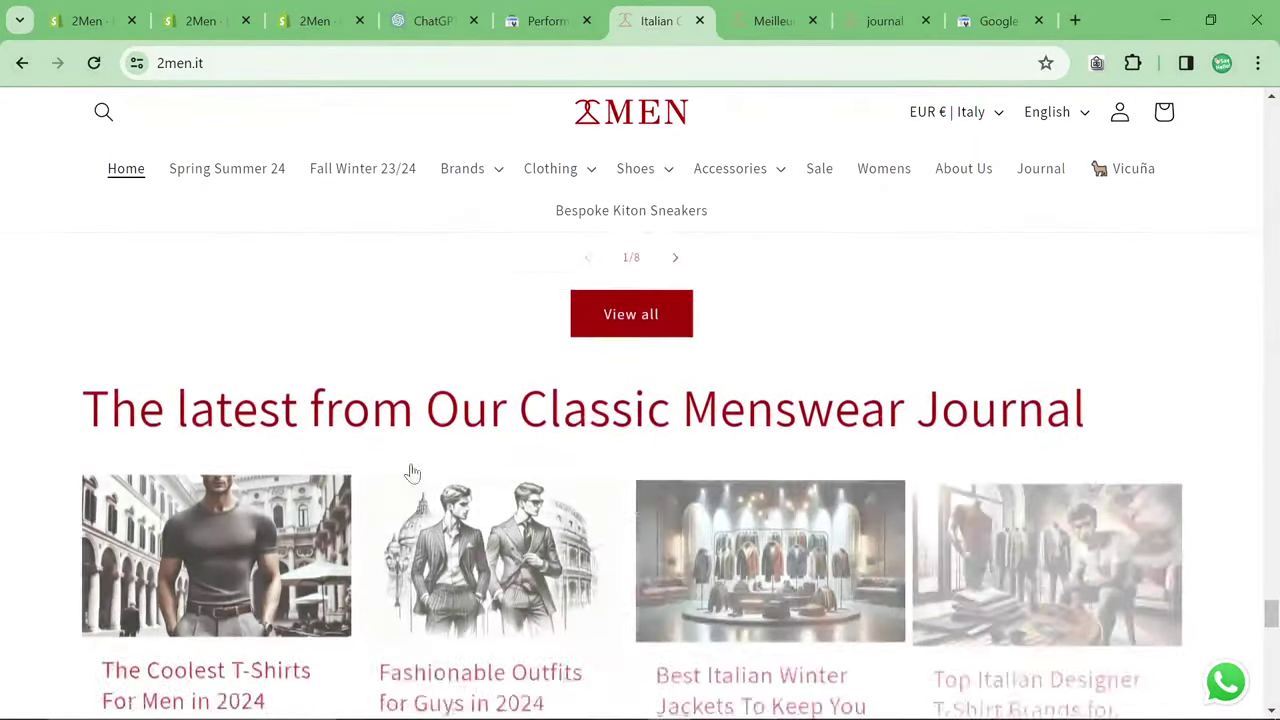
scroll(412, 472, down, 12)
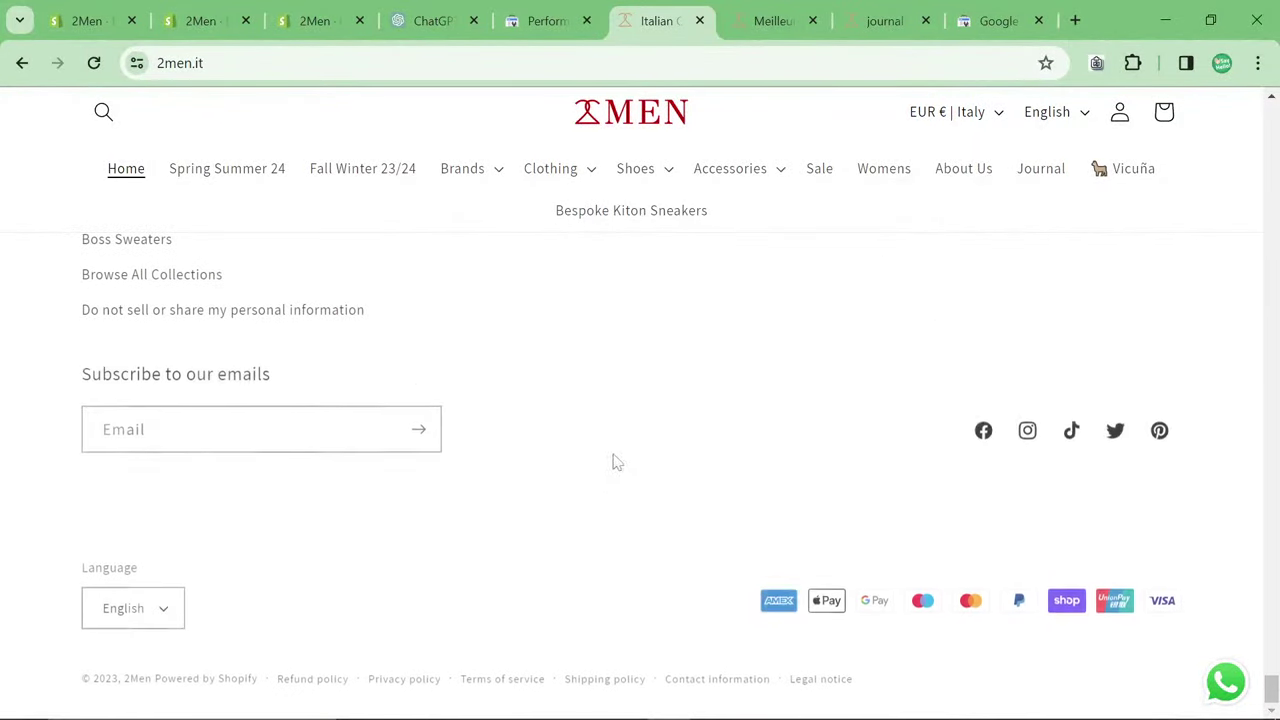
Open the About Us page and scroll through the Meet the Team profiles
click(946, 176)
scroll(593, 490, down, 3)
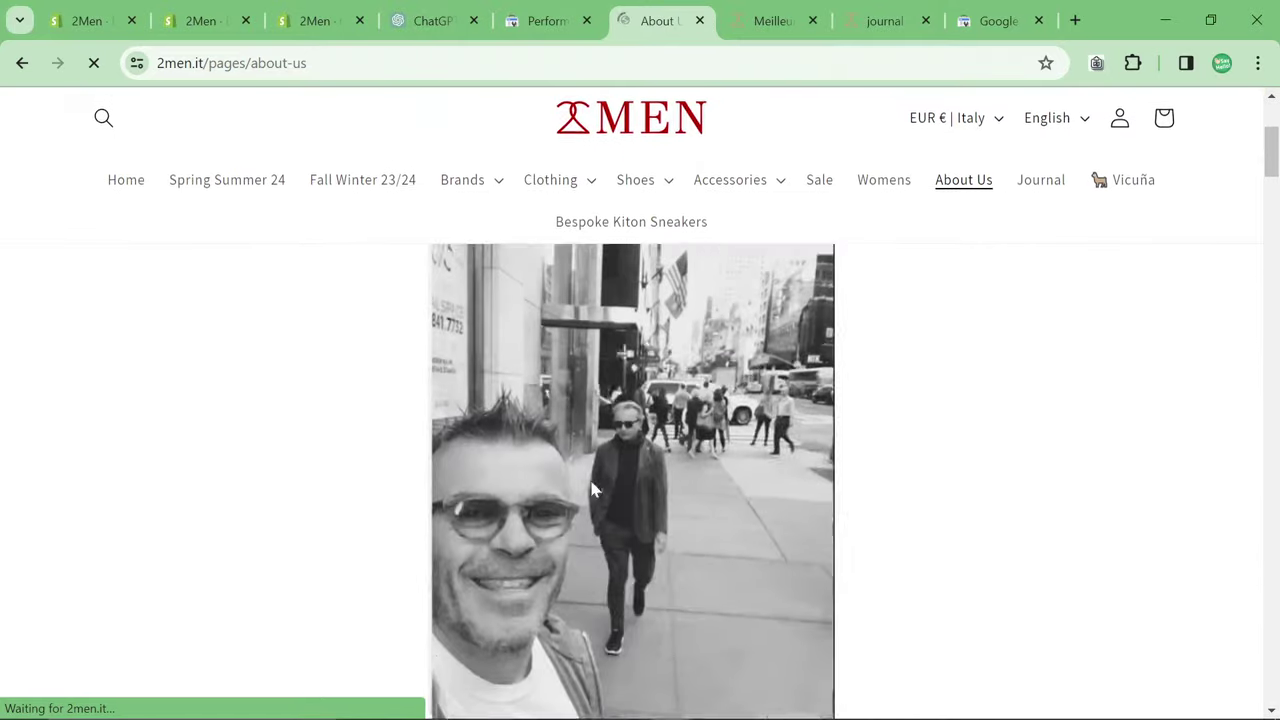
scroll(452, 336, down, 1)
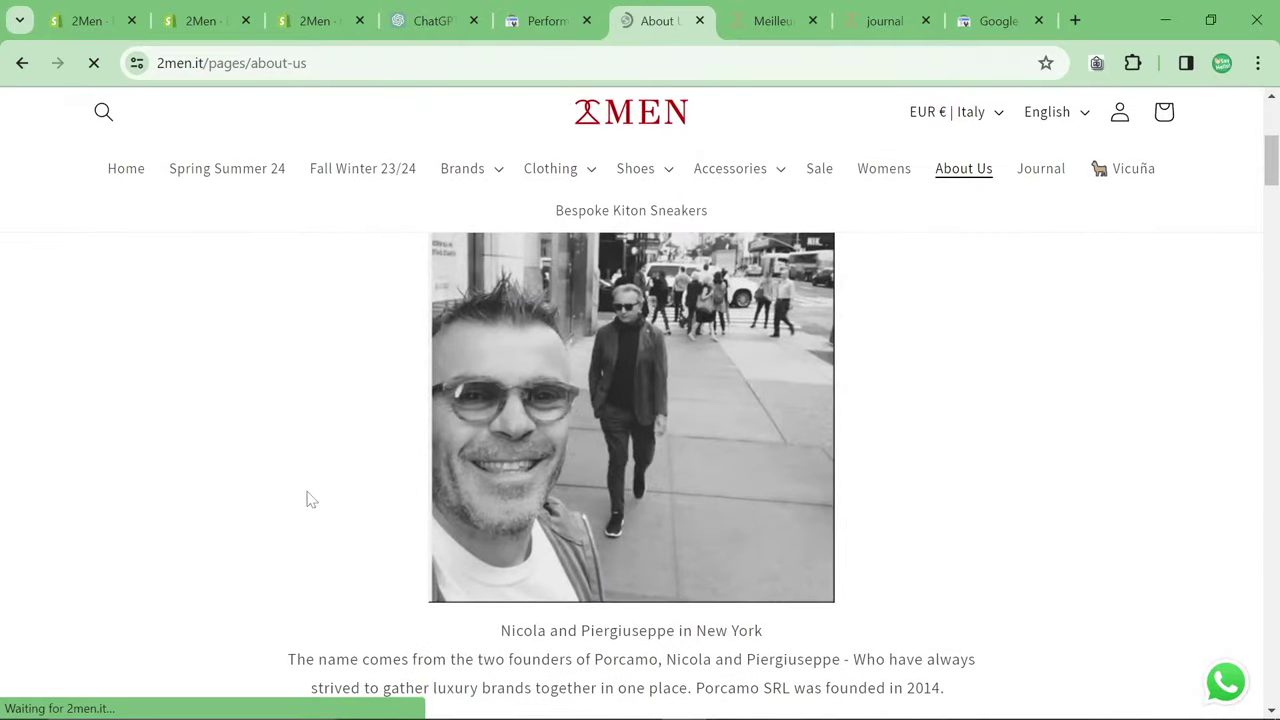
scroll(307, 500, down, 10)
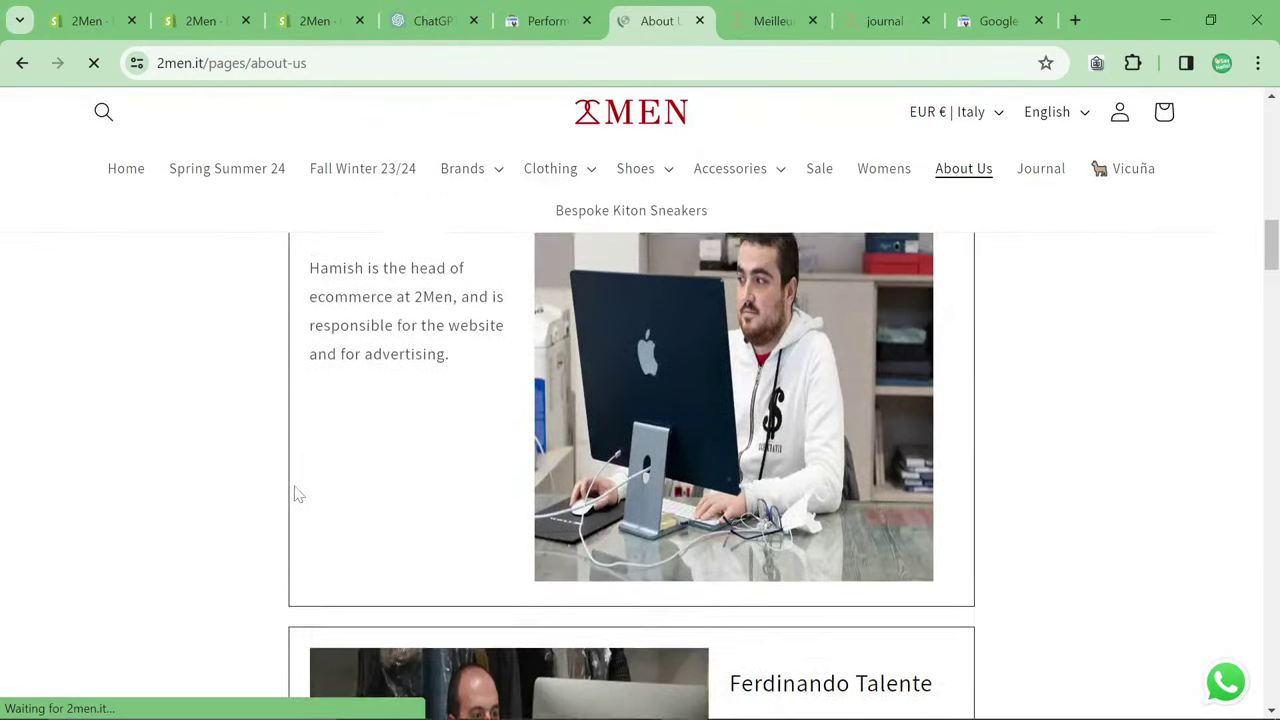
scroll(738, 418, up, 4)
scroll(585, 410, down, 5)
scroll(576, 425, up, 2)
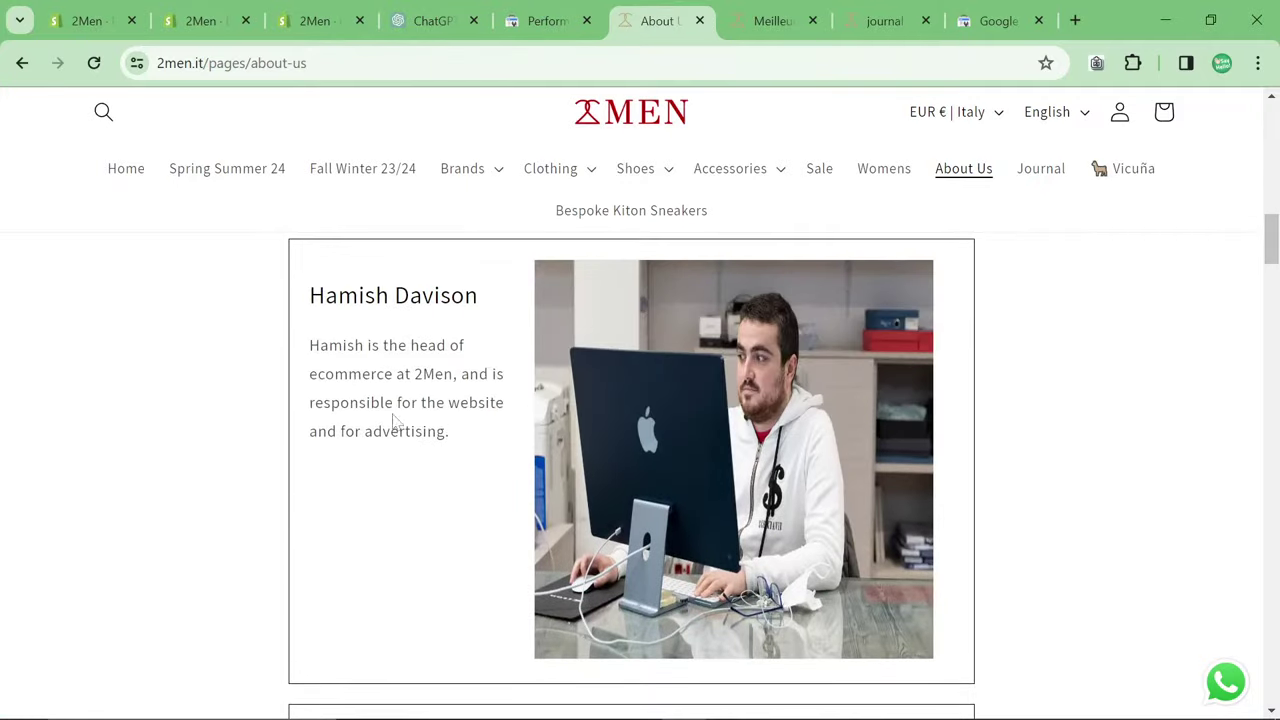
scroll(549, 493, down, 14)
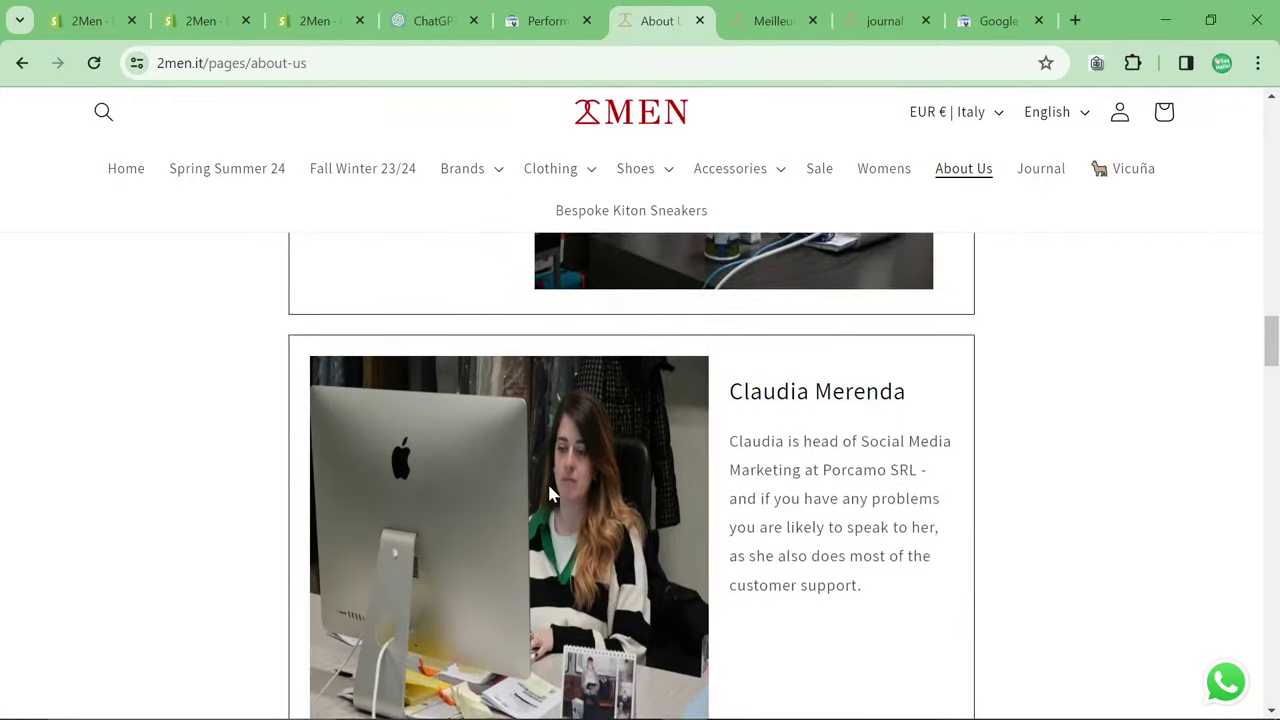
scroll(549, 493, down, 12)
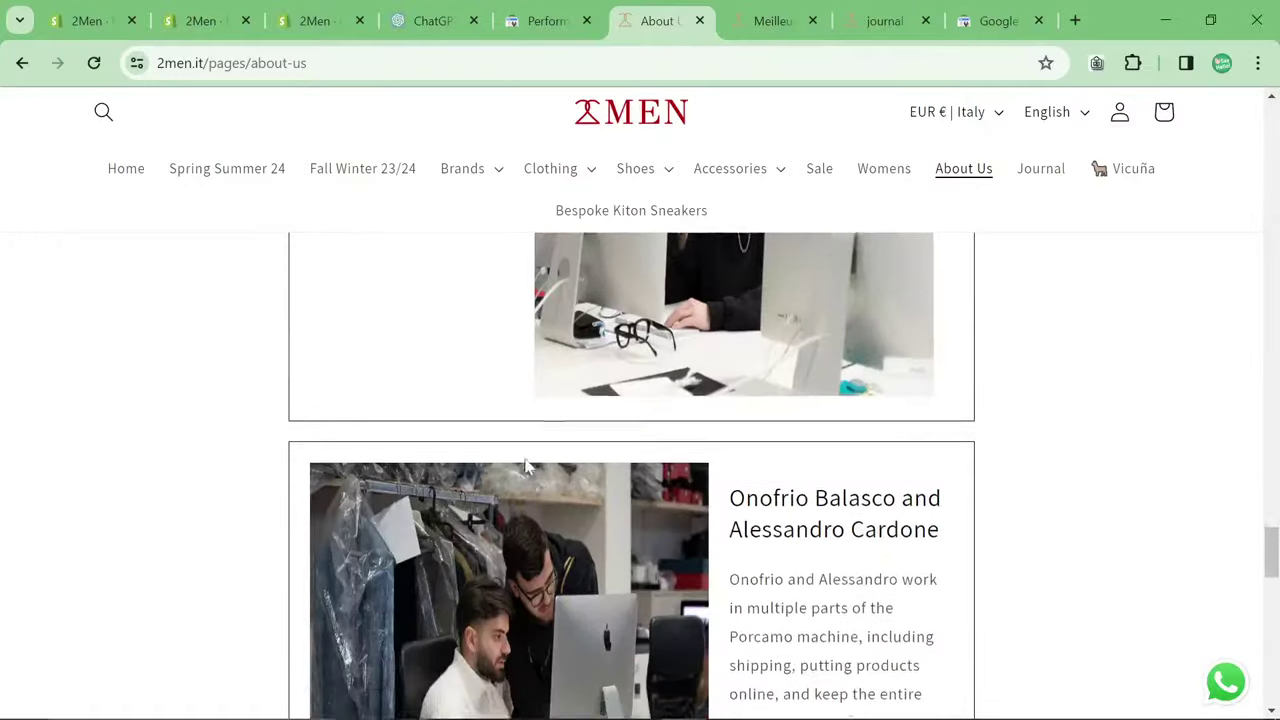
Close the About Us, journal, dress pants and blog list pages, keeping the sweaters post
click(700, 21)
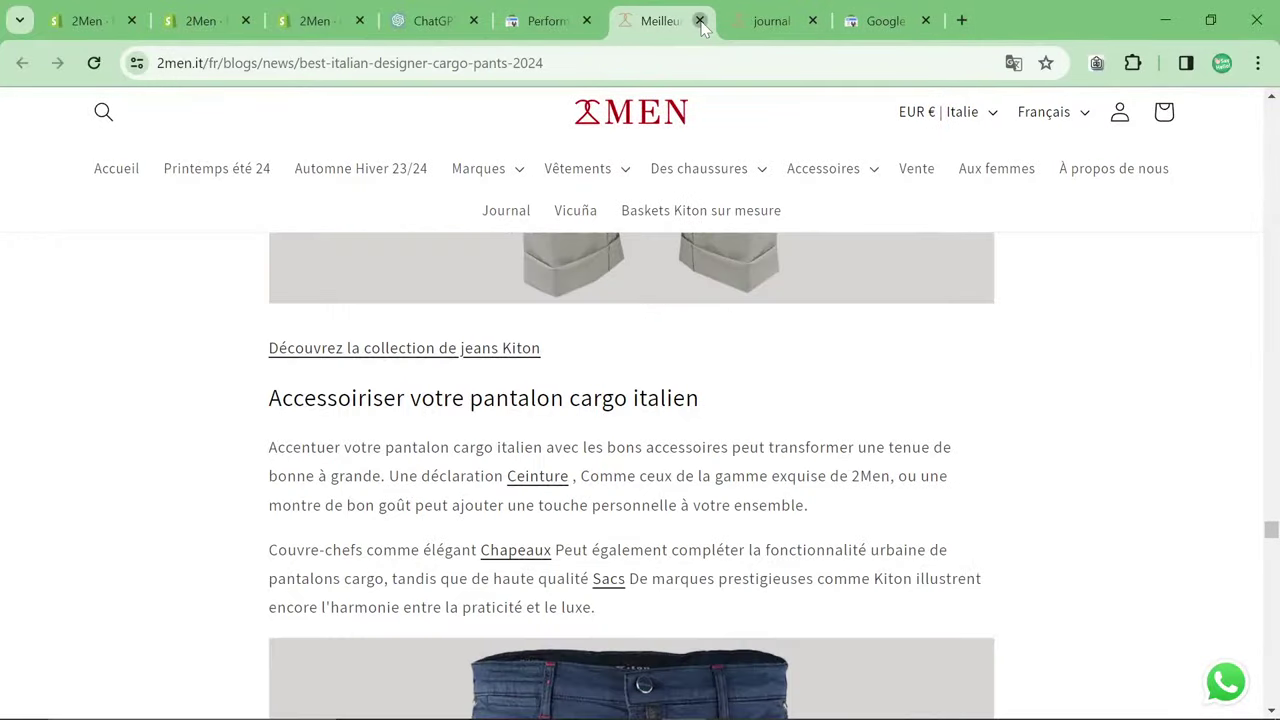
click(700, 21)
click(700, 21)
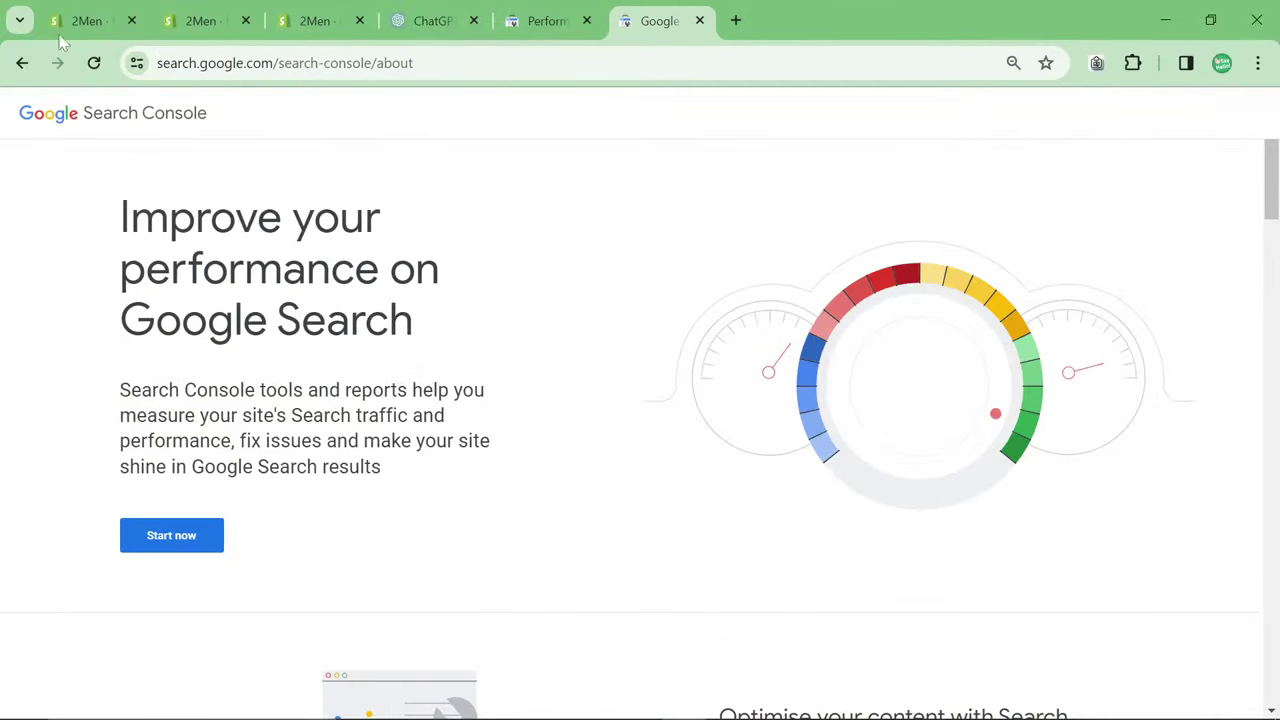
click(537, 19)
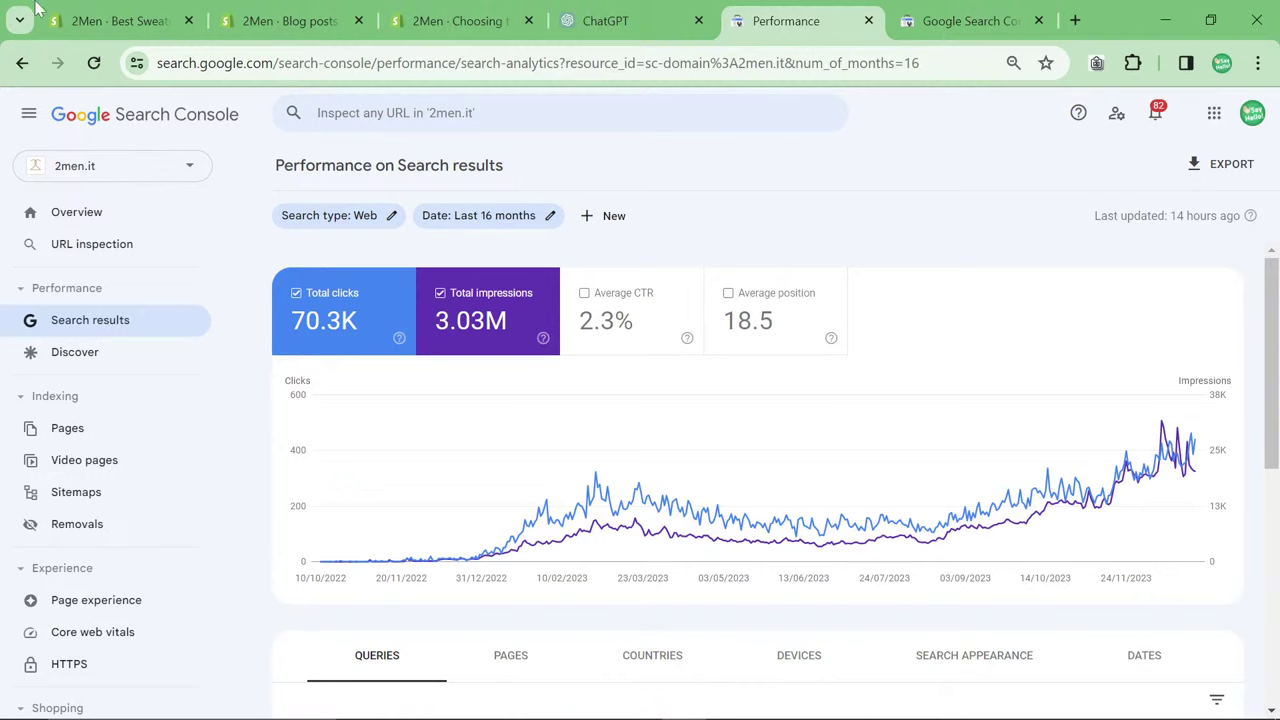
click(77, 22)
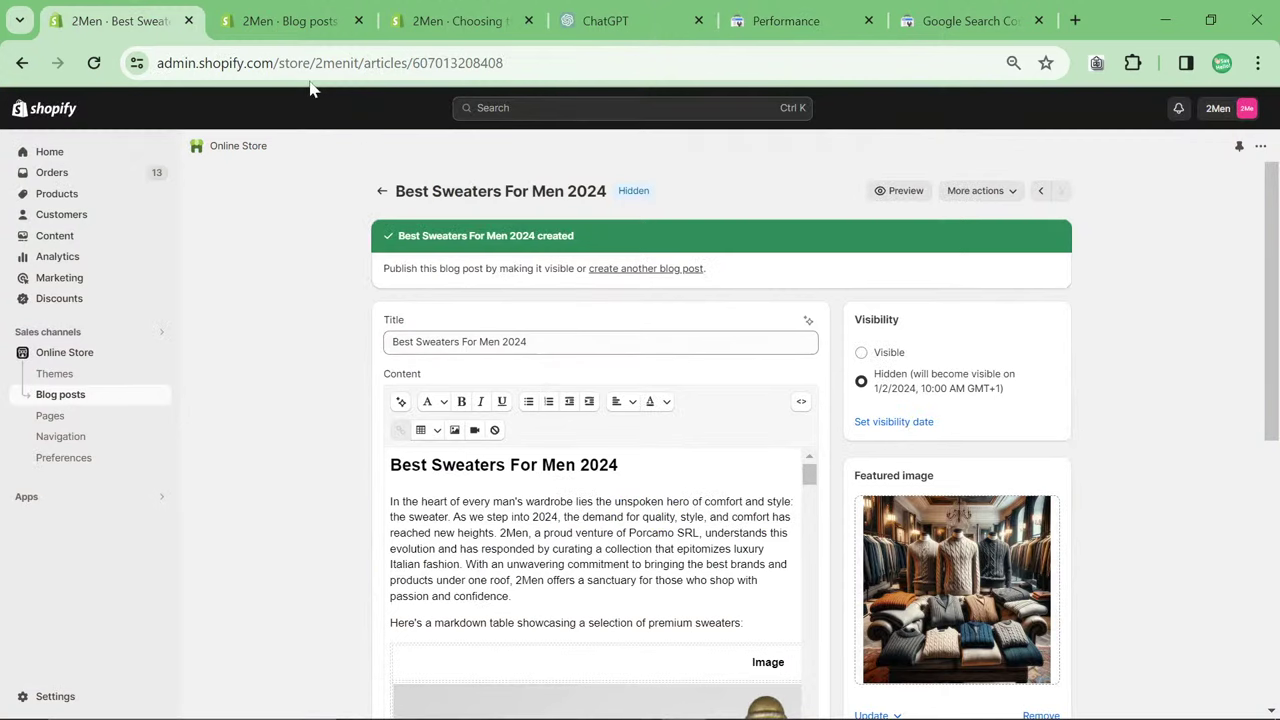
click(290, 21)
scroll(486, 320, up, 10)
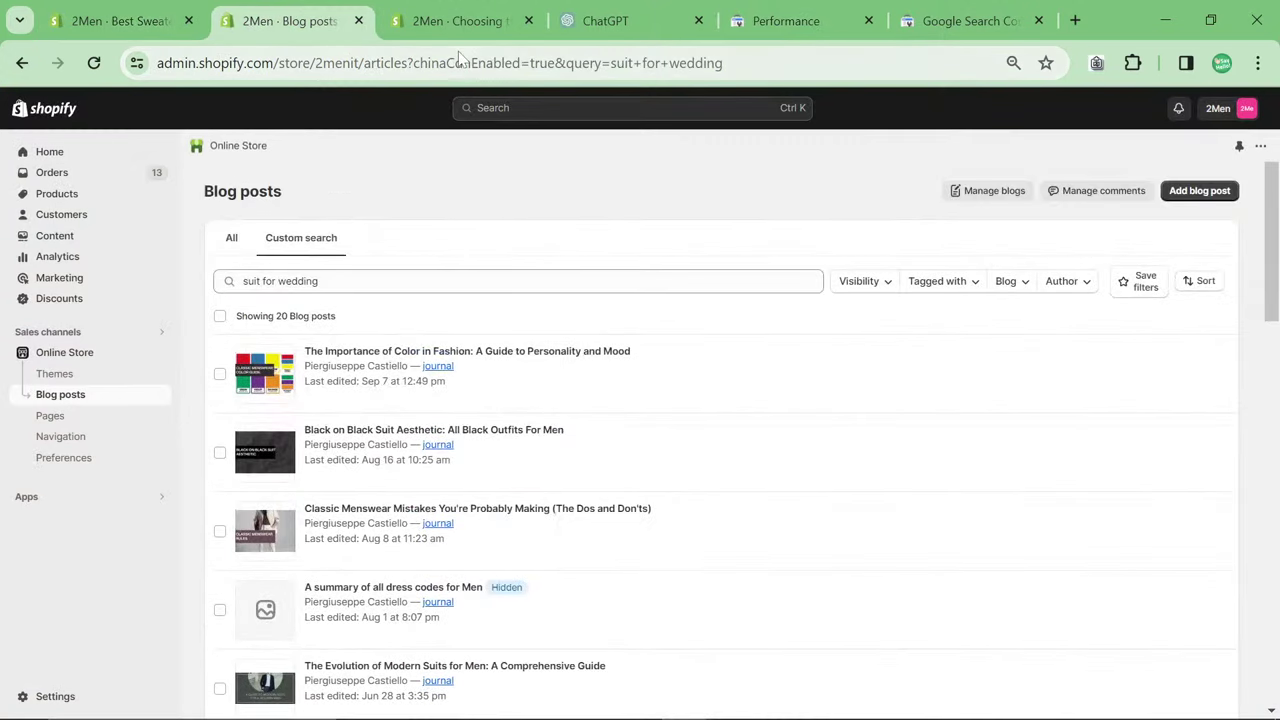
drag(458, 21, 300, 21)
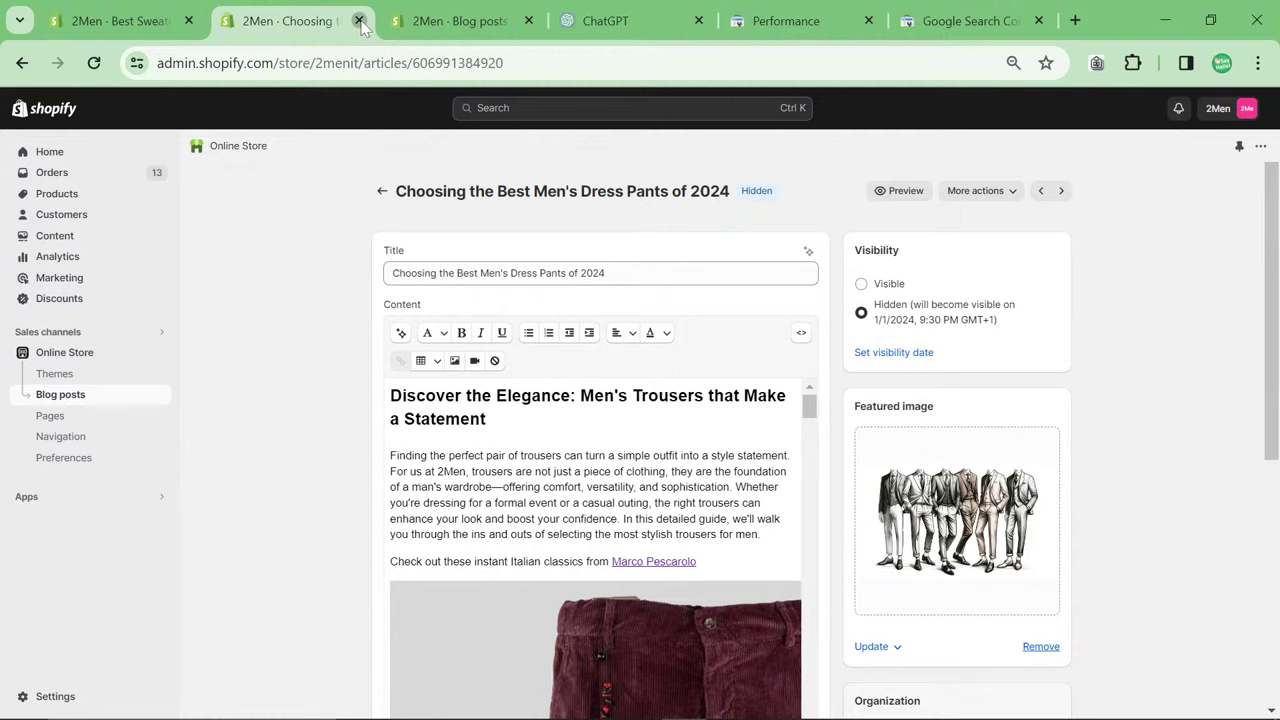
click(359, 21)
click(359, 21)
click(182, 30)
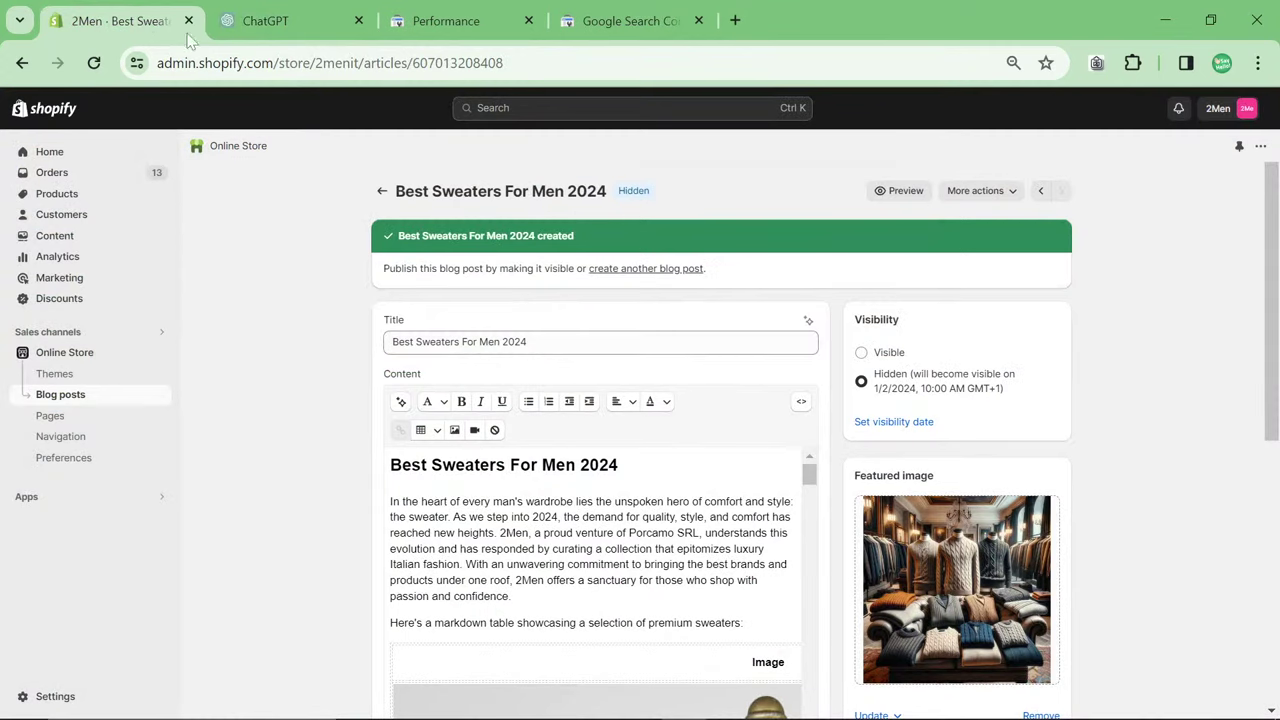
Select the 'Best Sweaters For Men 2024' post title and open the featured image options
key(alt+Tab)
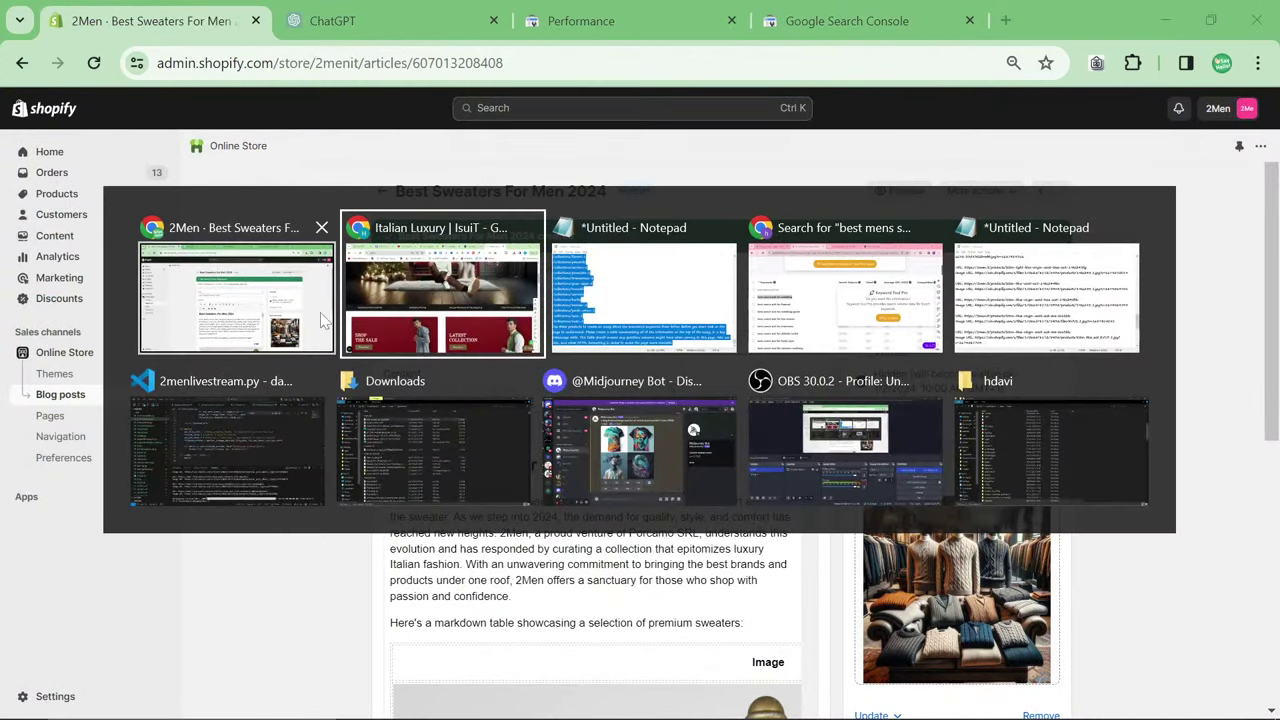
key(alt+Tab)
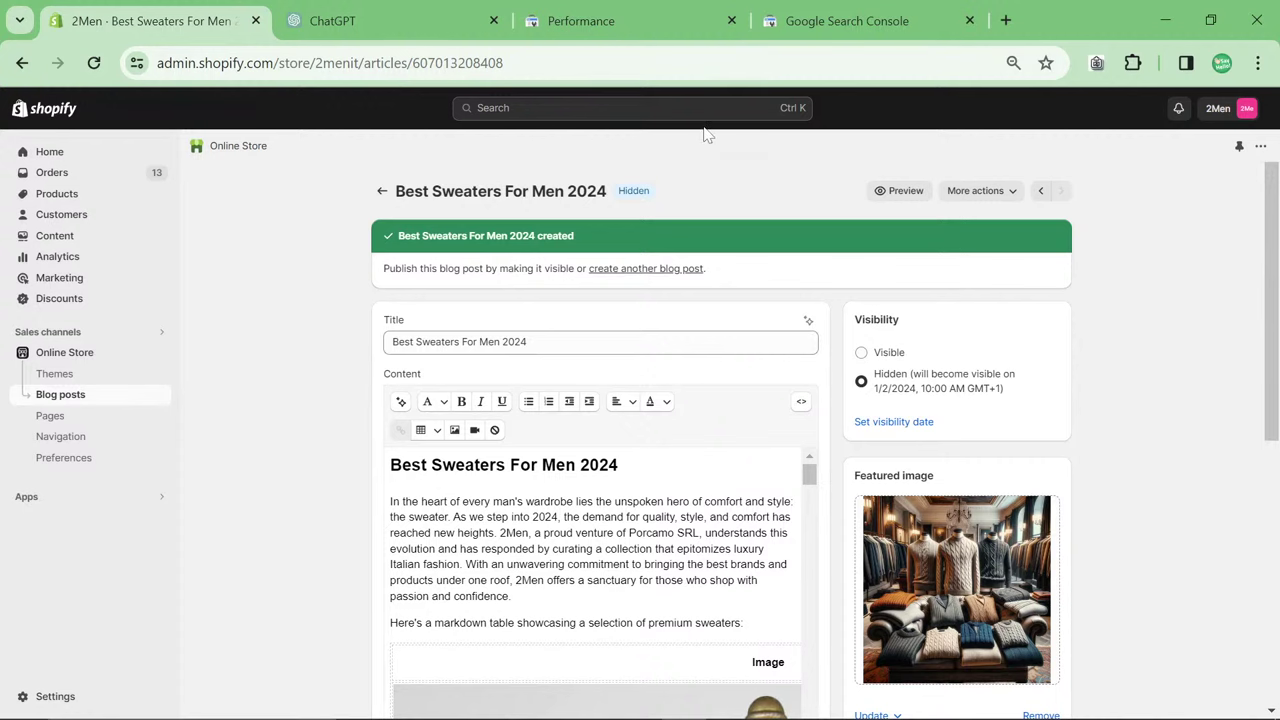
scroll(820, 424, down, 1)
triple_click(460, 241)
key(ctrl+c)
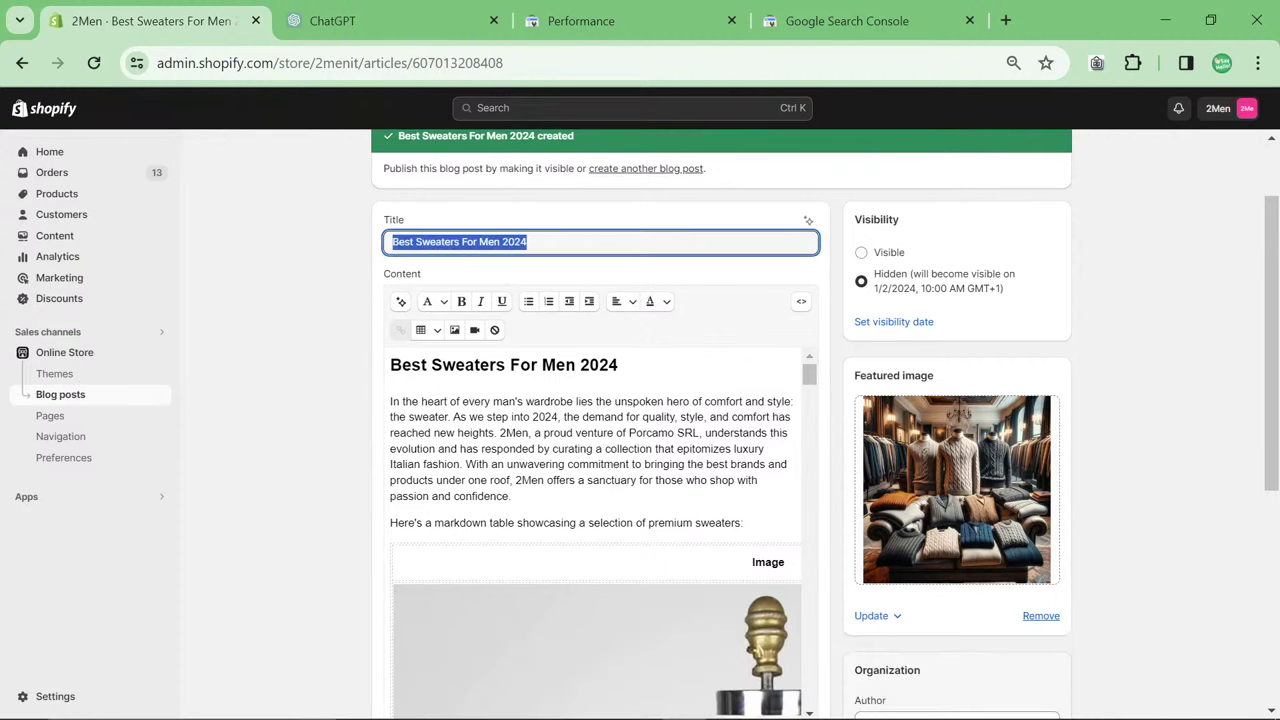
click(870, 615)
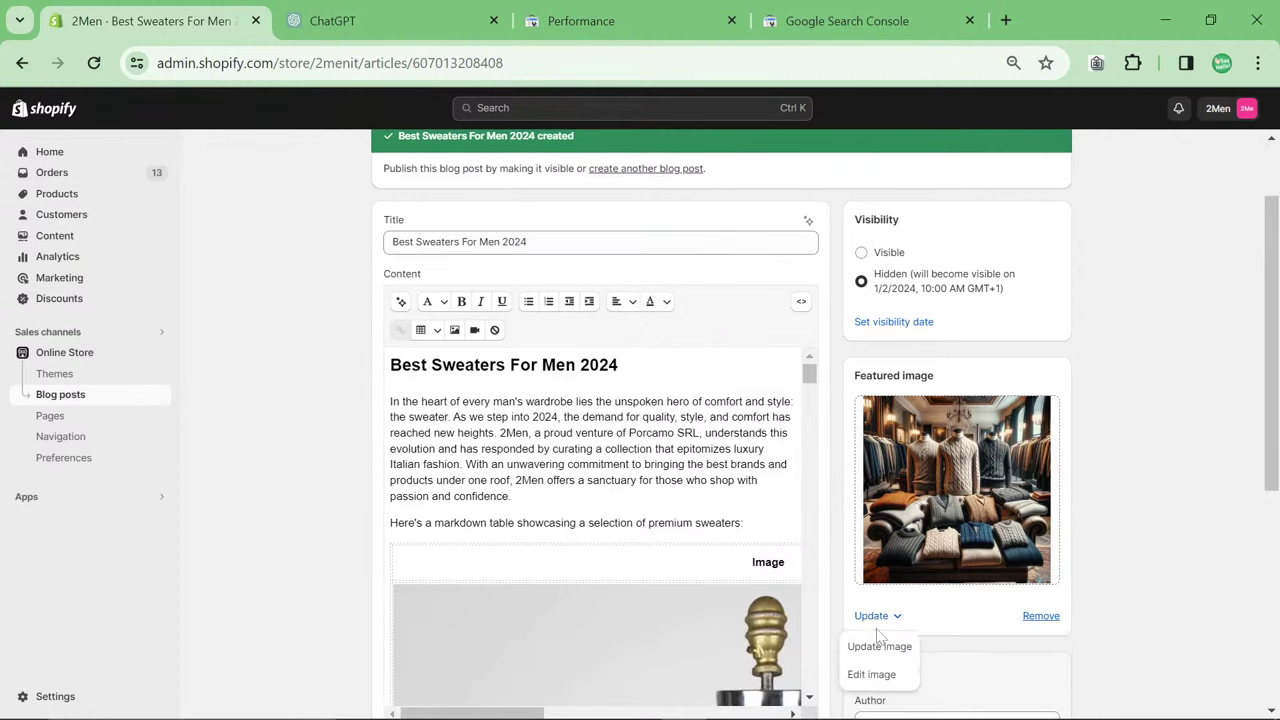
click(873, 648)
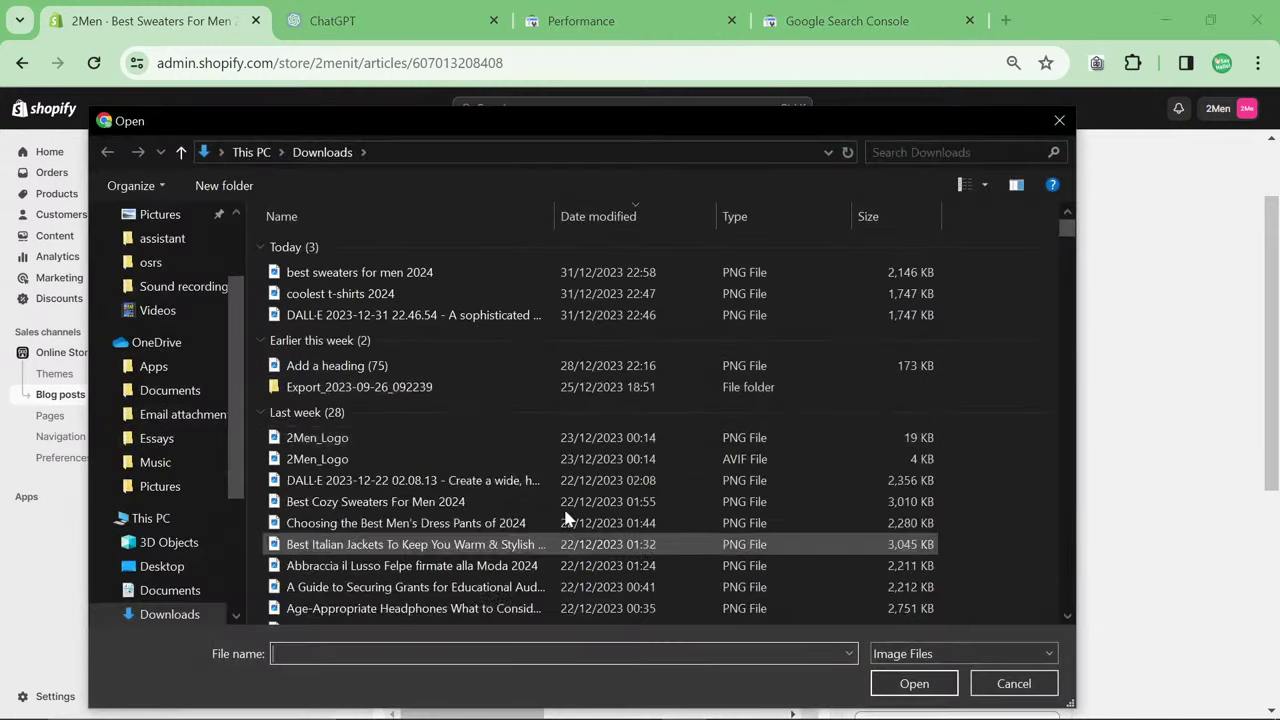
double_click(563, 517)
Save 'Best Sweaters For Men 2024' as the featured image's alt text
click(900, 612)
click(880, 670)
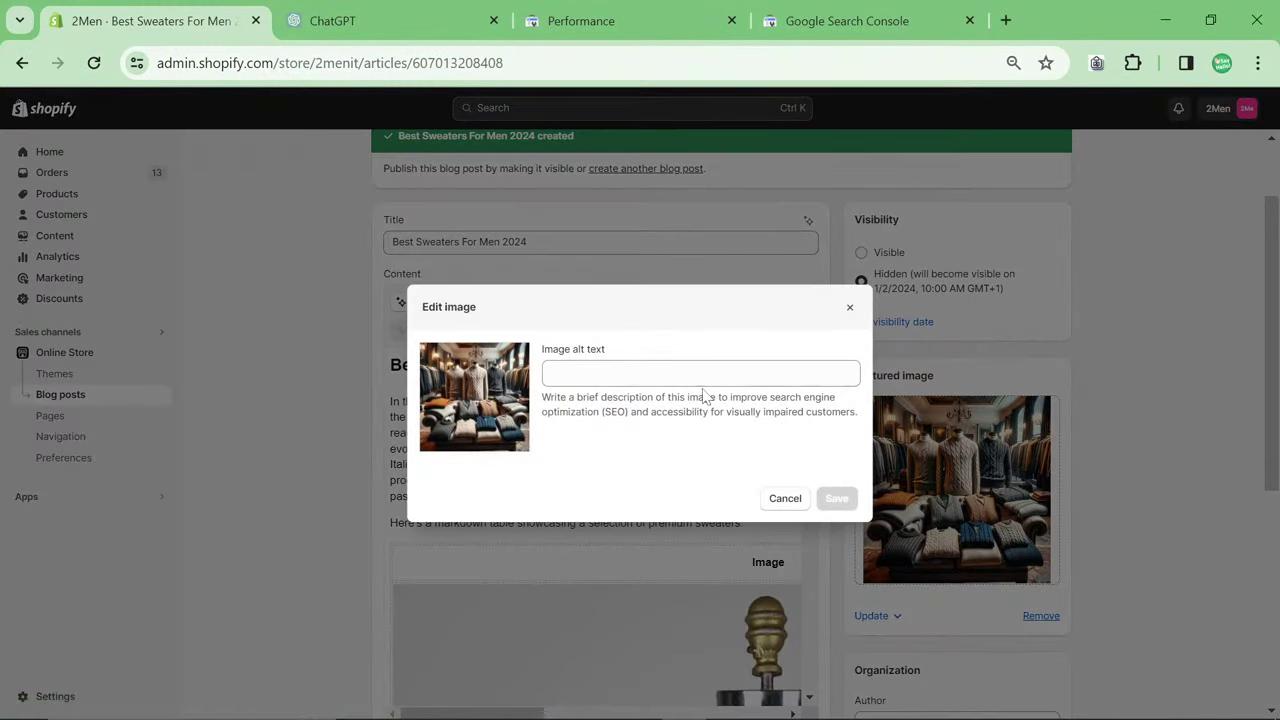
click(705, 373)
key(ctrl+v)
click(830, 498)
scroll(1114, 480, down, 1)
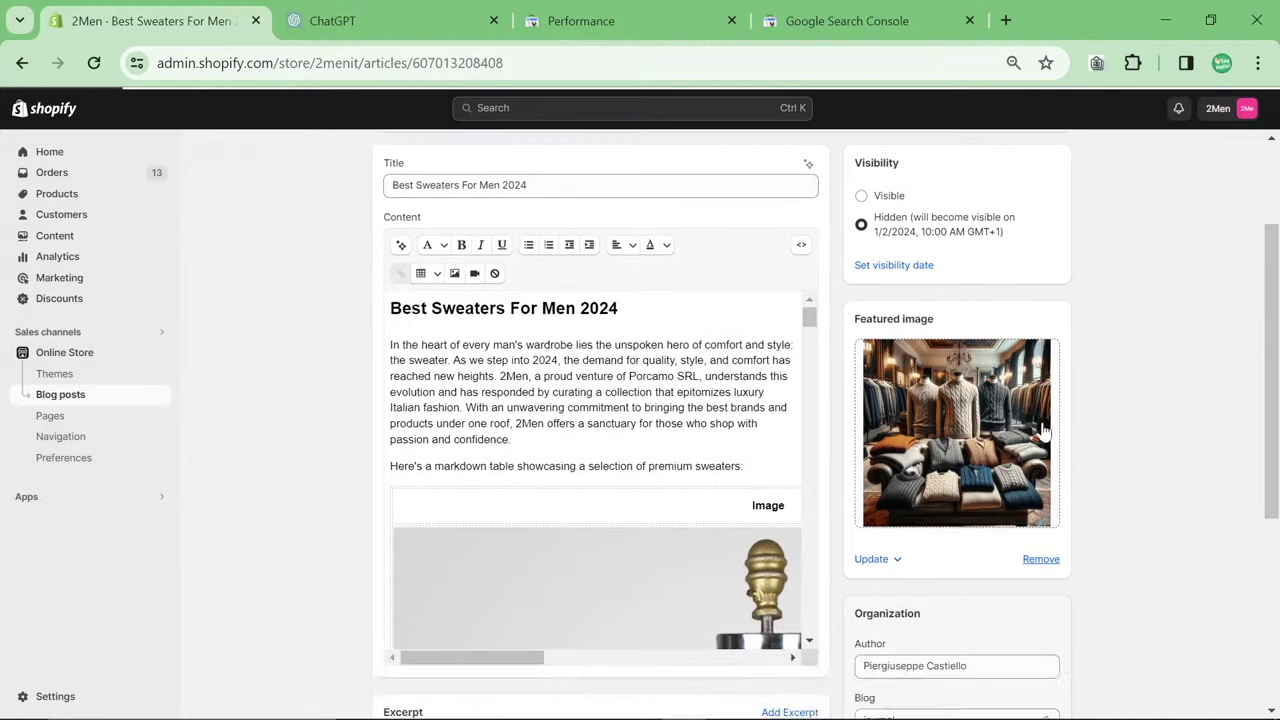
scroll(1115, 314, up, 3)
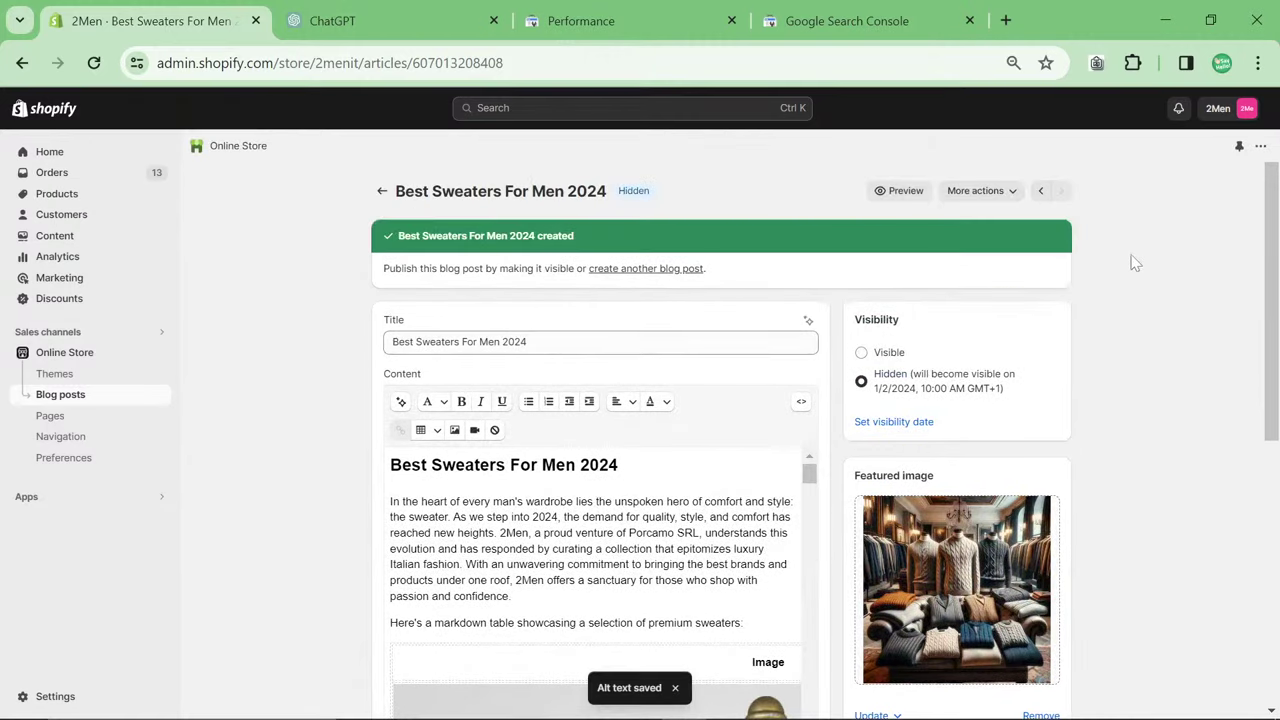
scroll(957, 426, down, 4)
scroll(980, 509, up, 4)
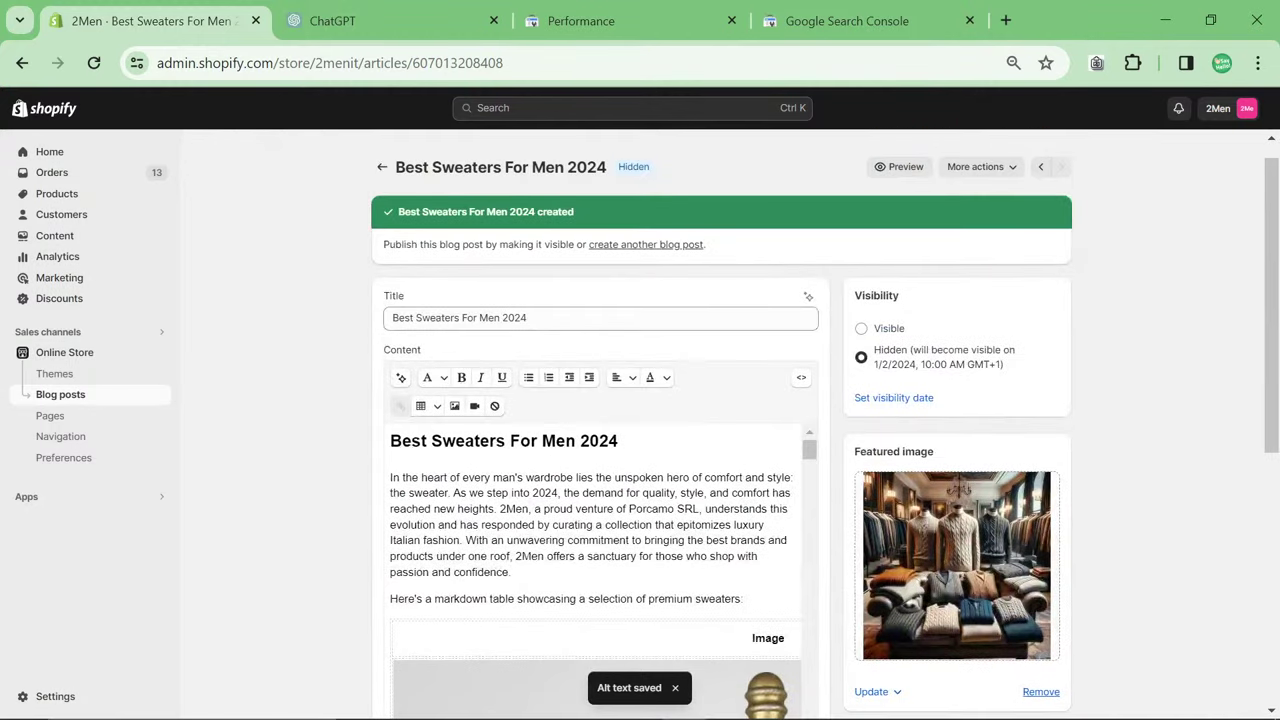
click(1007, 20)
text(helpa)
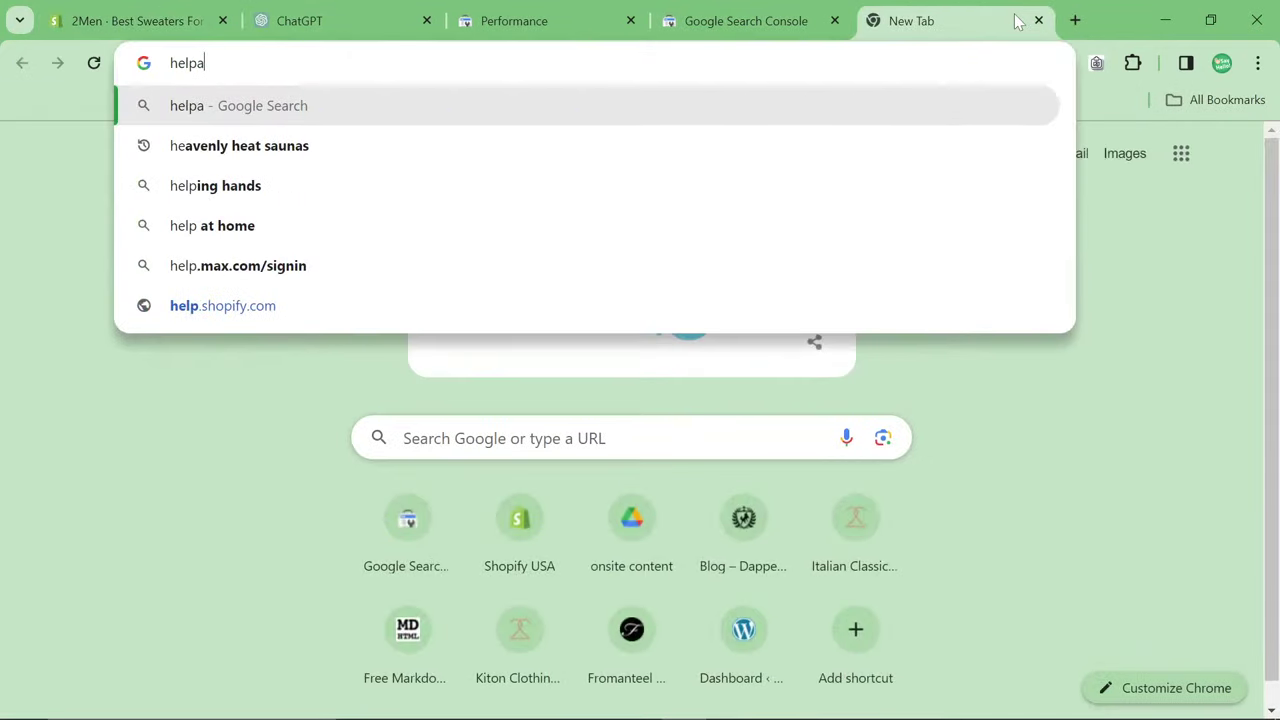
text(reporter)
key(Return)
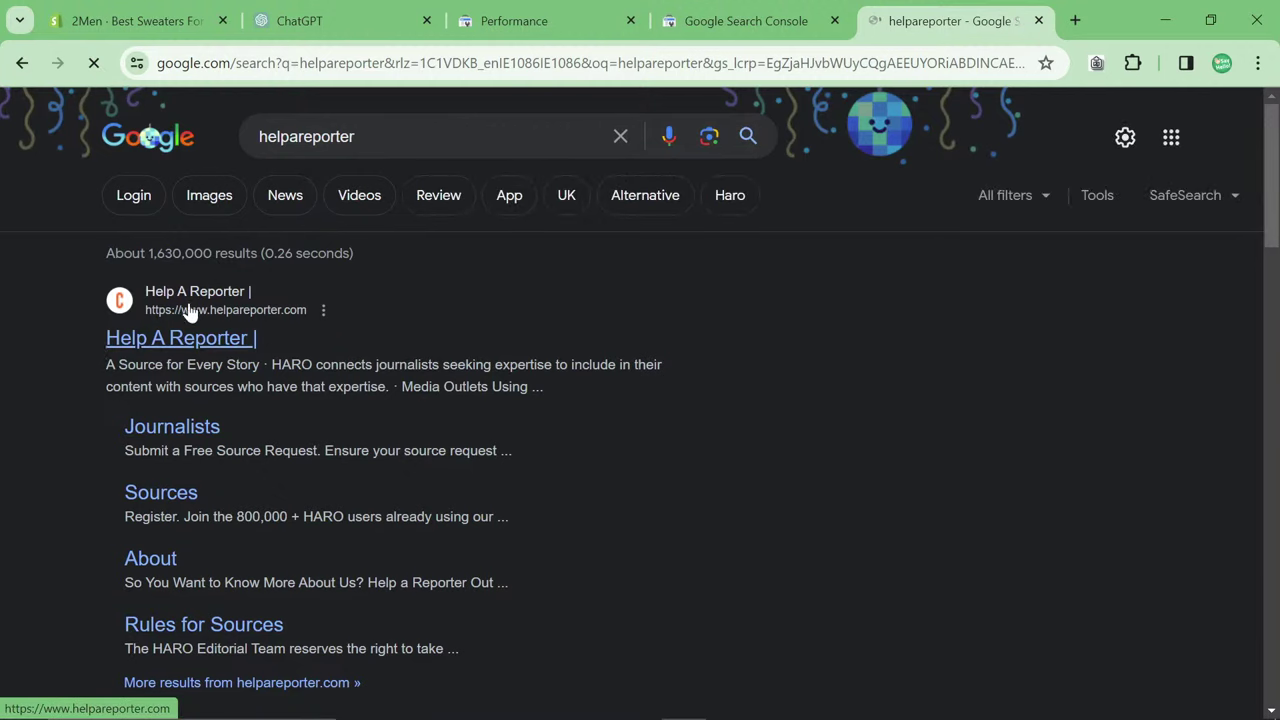
click(306, 328)
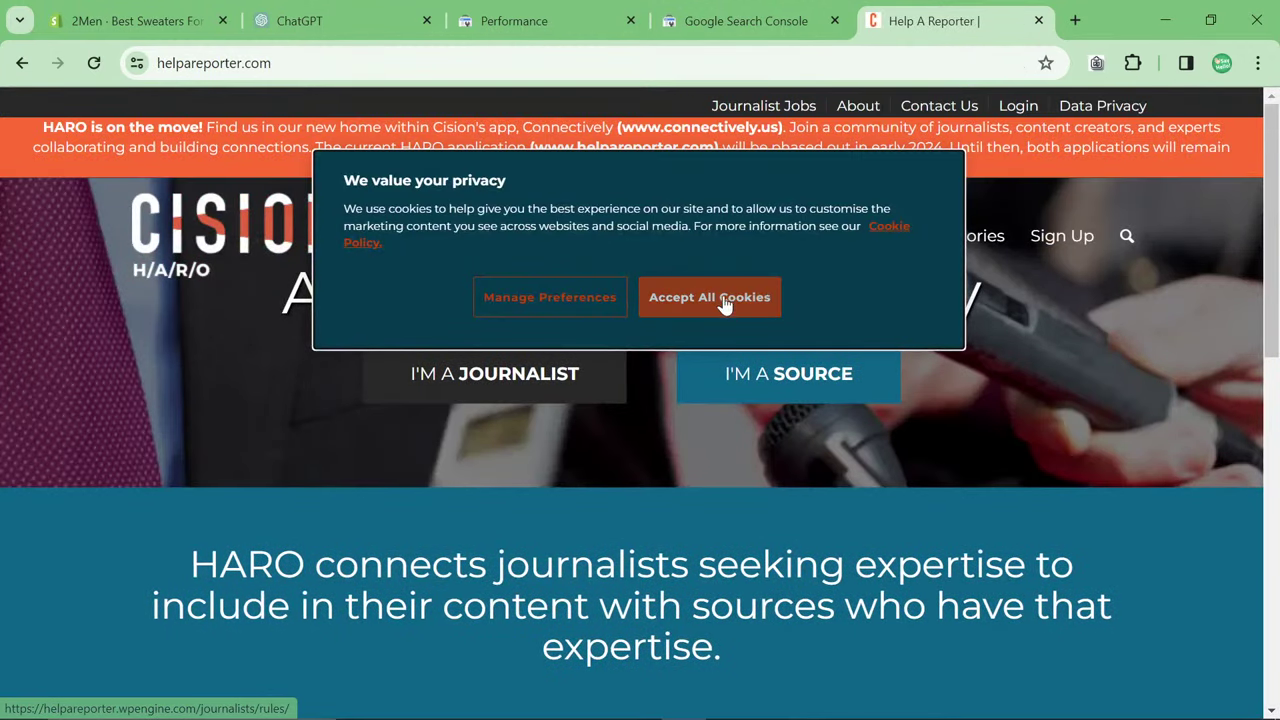
click(726, 300)
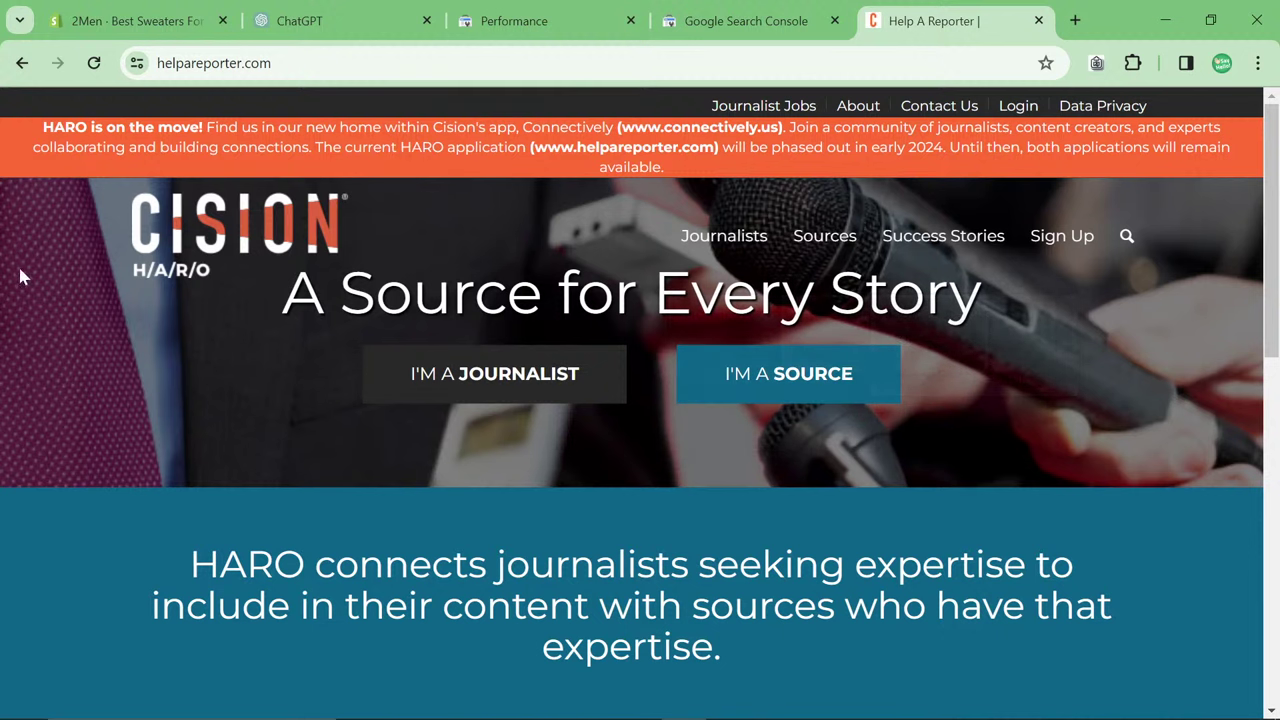
mouse_move(724, 236)
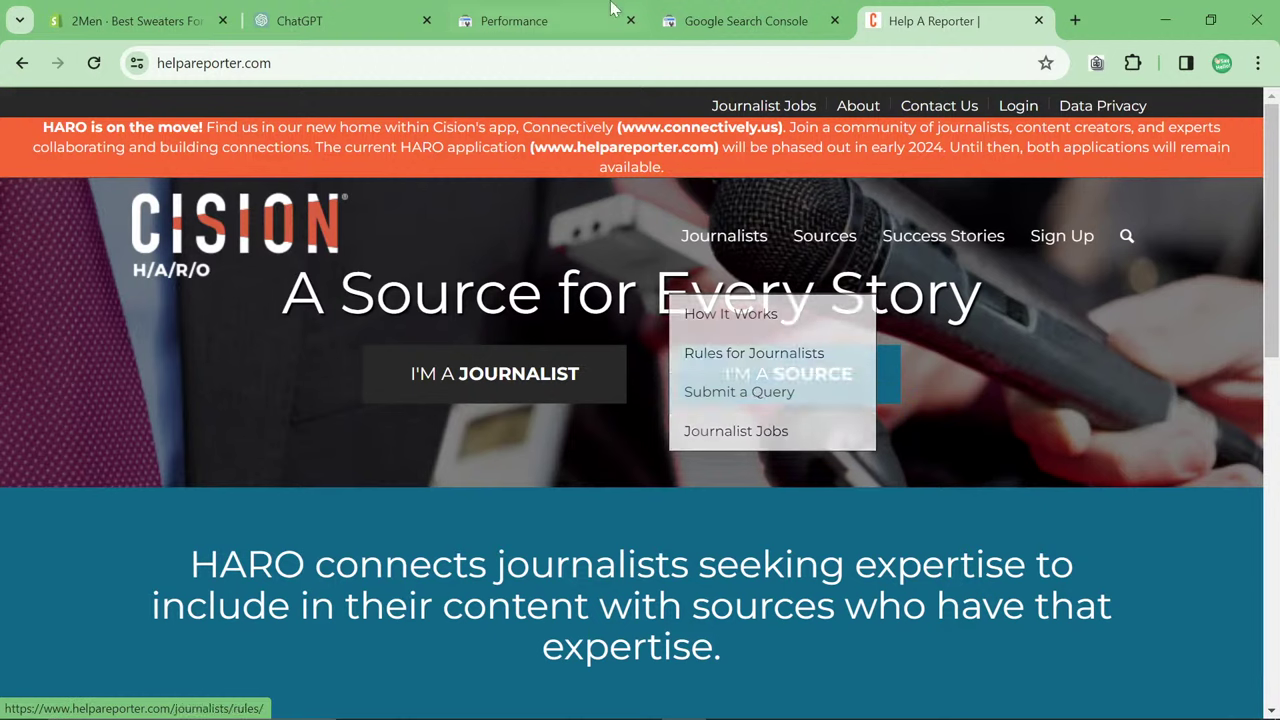
Close the Help A Reporter page and return to the end of the ChatGPT article reply
click(1040, 20)
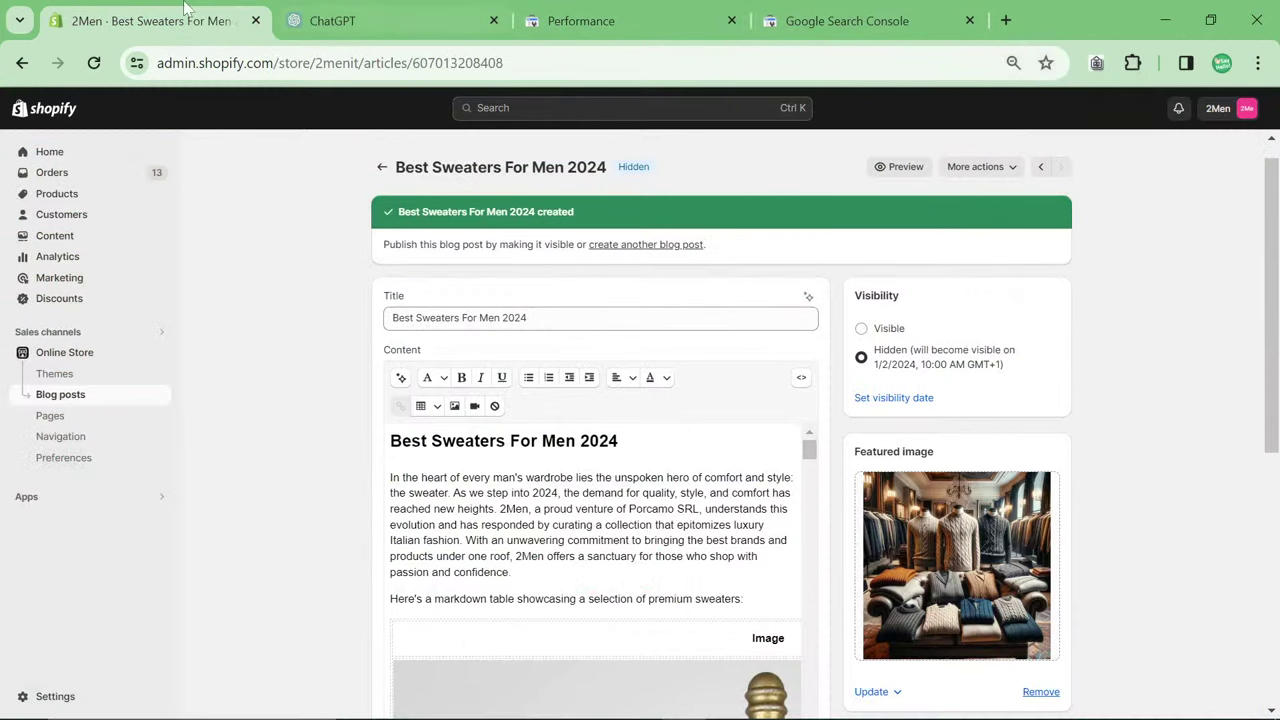
key(alt+Tab)
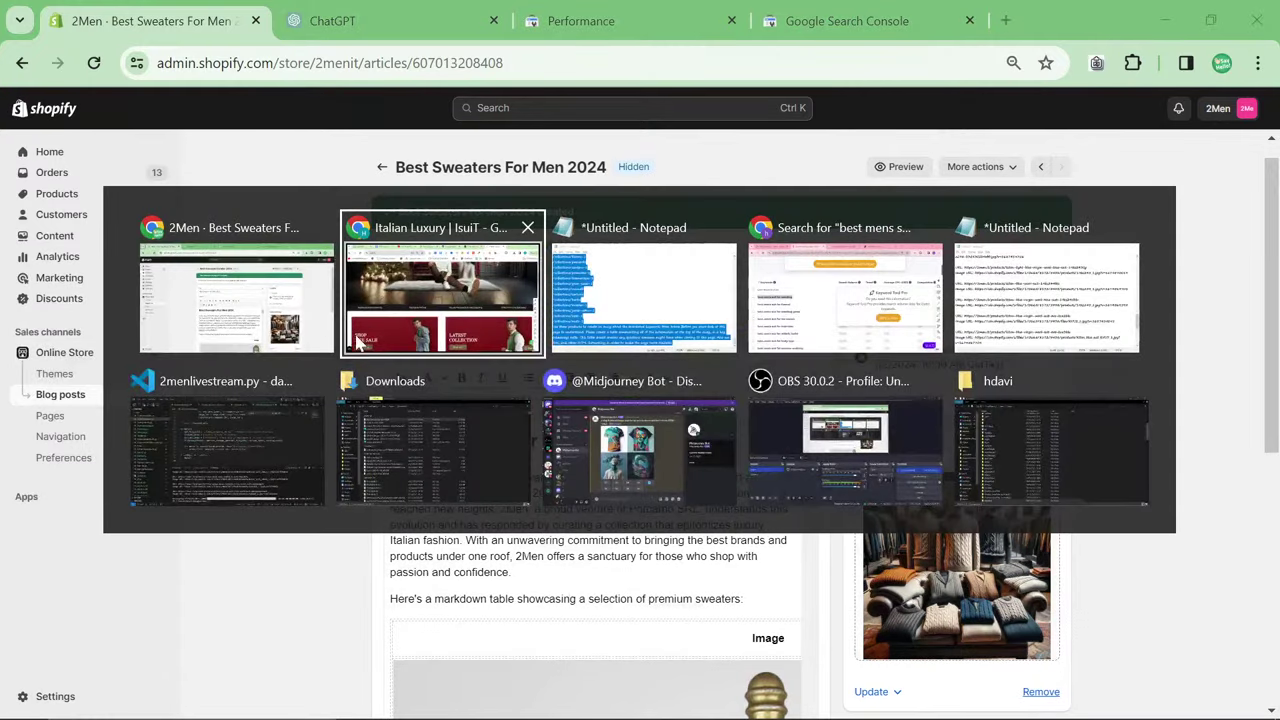
key(ctrl+1)
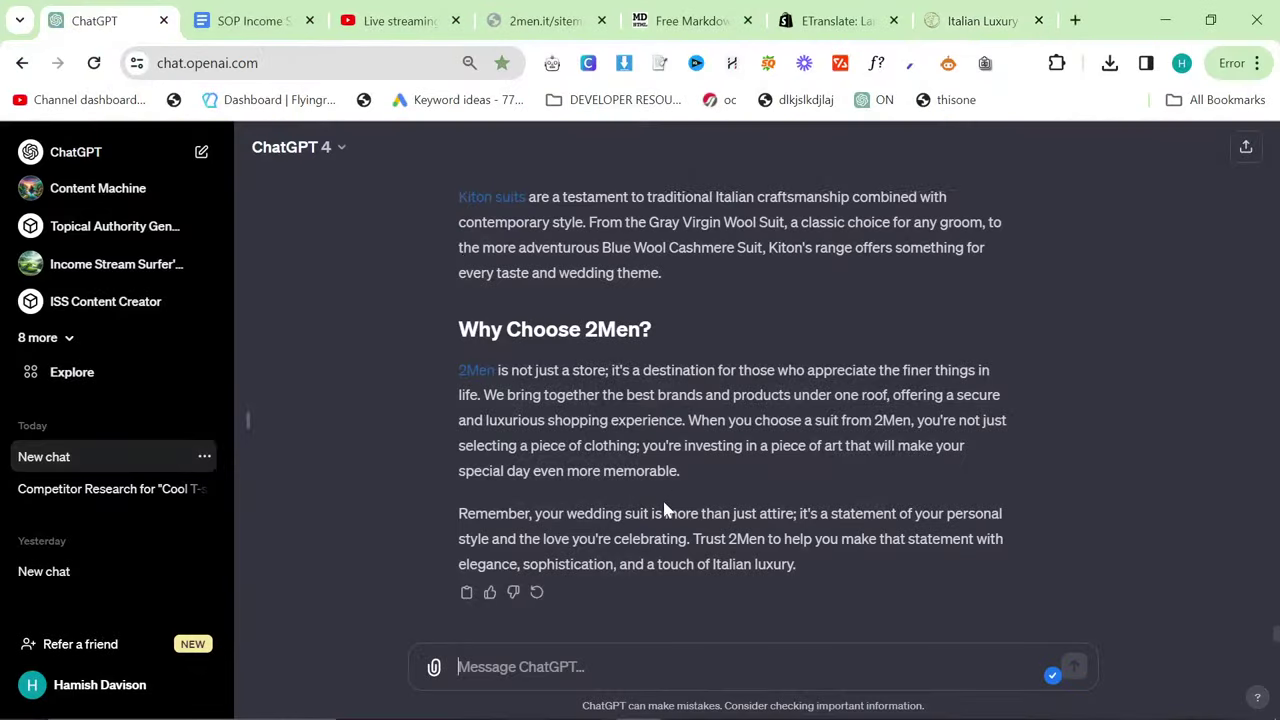
scroll(663, 509, up, 5)
click(741, 609)
scroll(741, 606, up, 10)
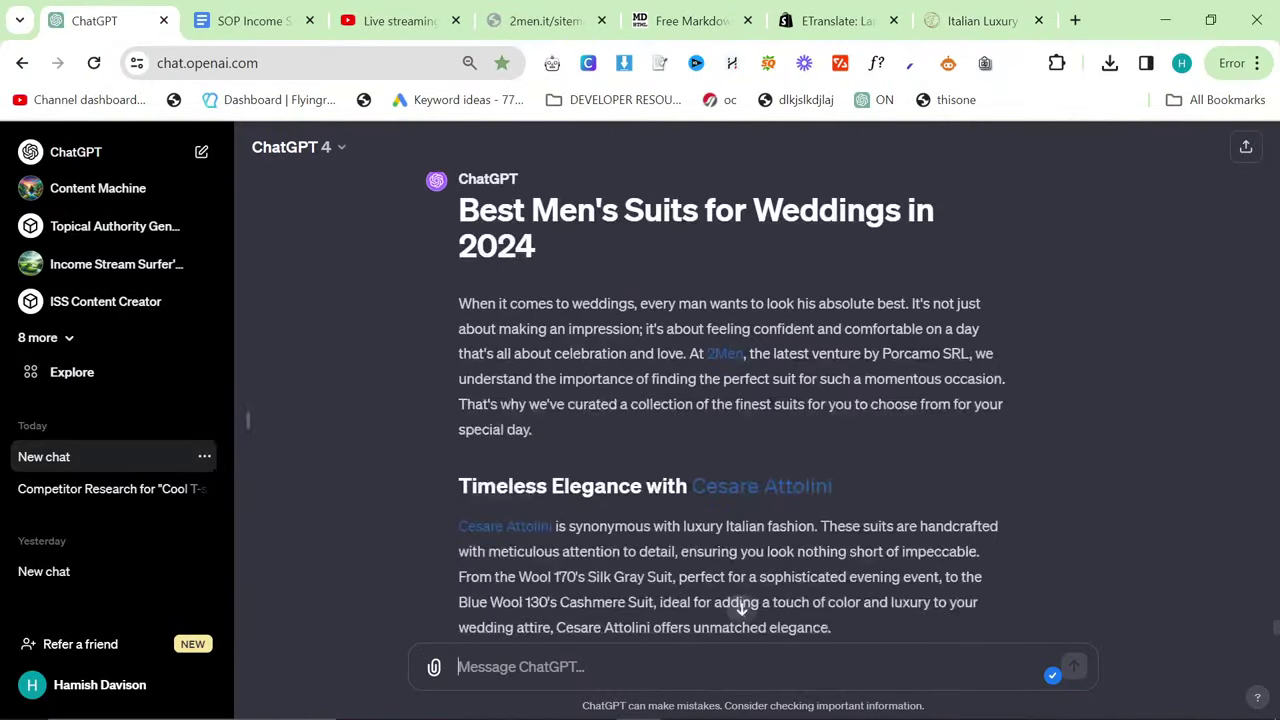
scroll(741, 606, down, 2)
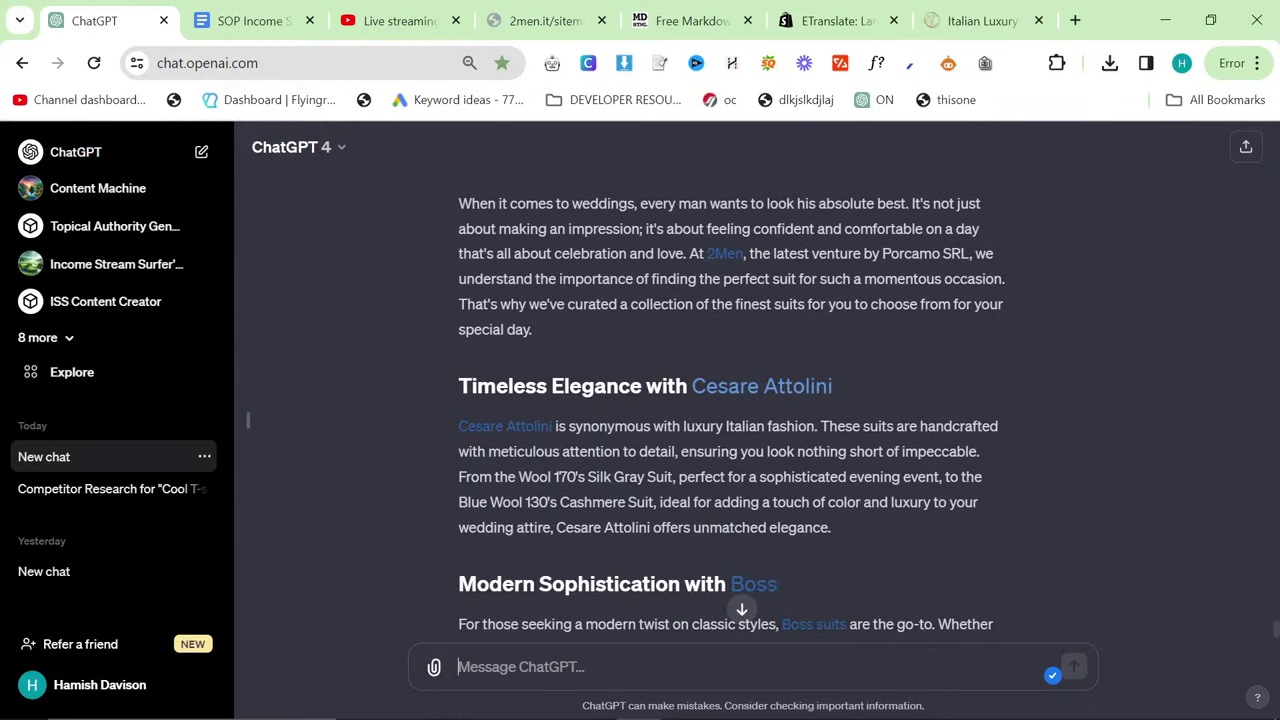
click(741, 609)
Send ChatGPT the instruction 'Only use each backlink once'
text(Only )
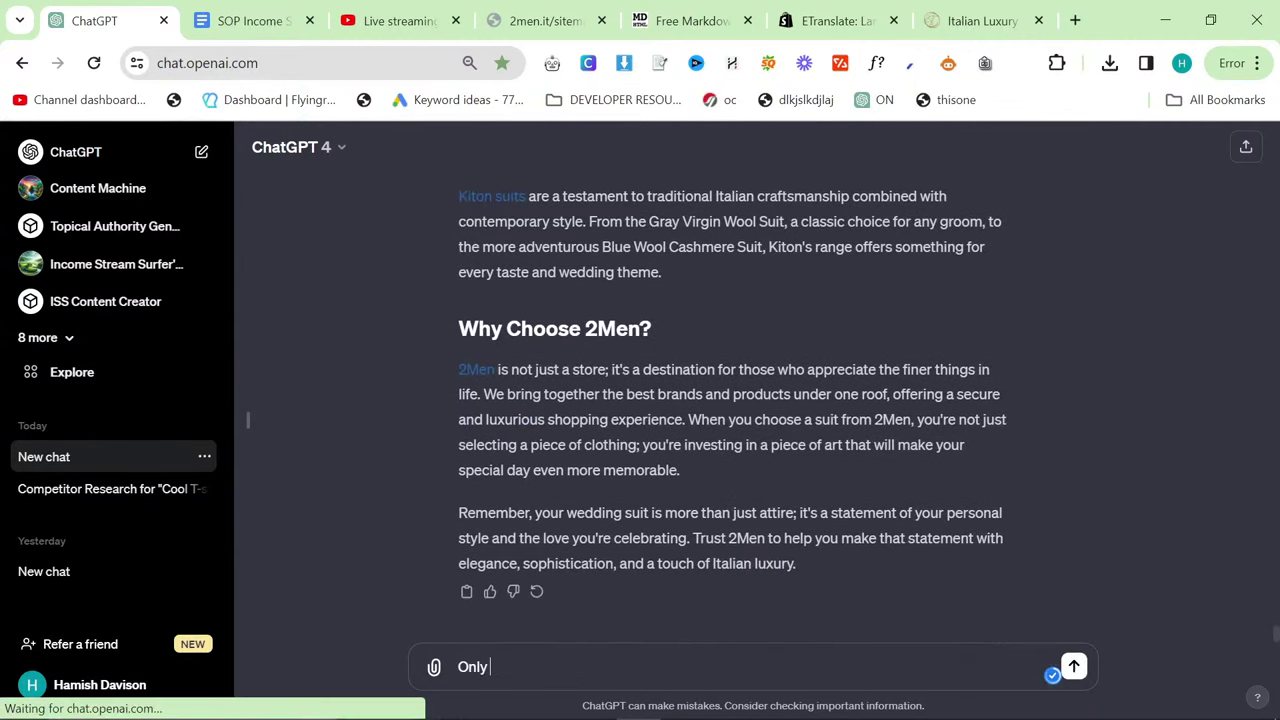
text(use each back)
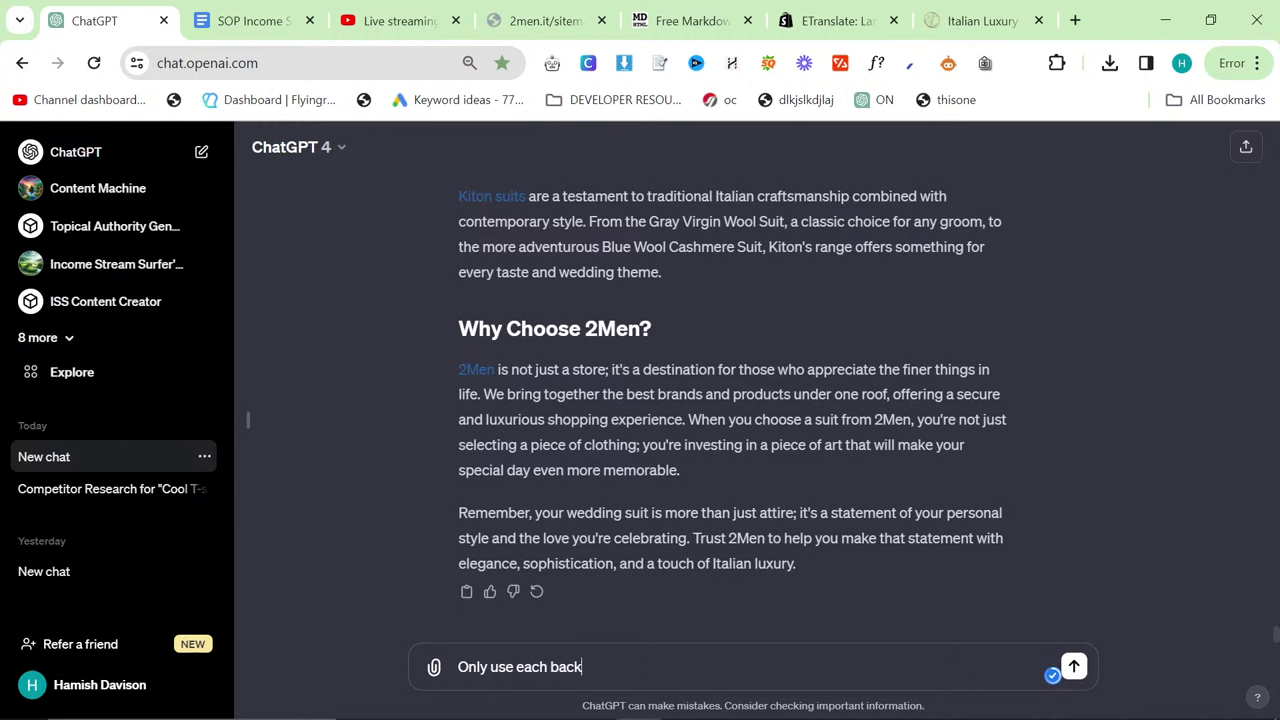
text(link once)
key(Return)
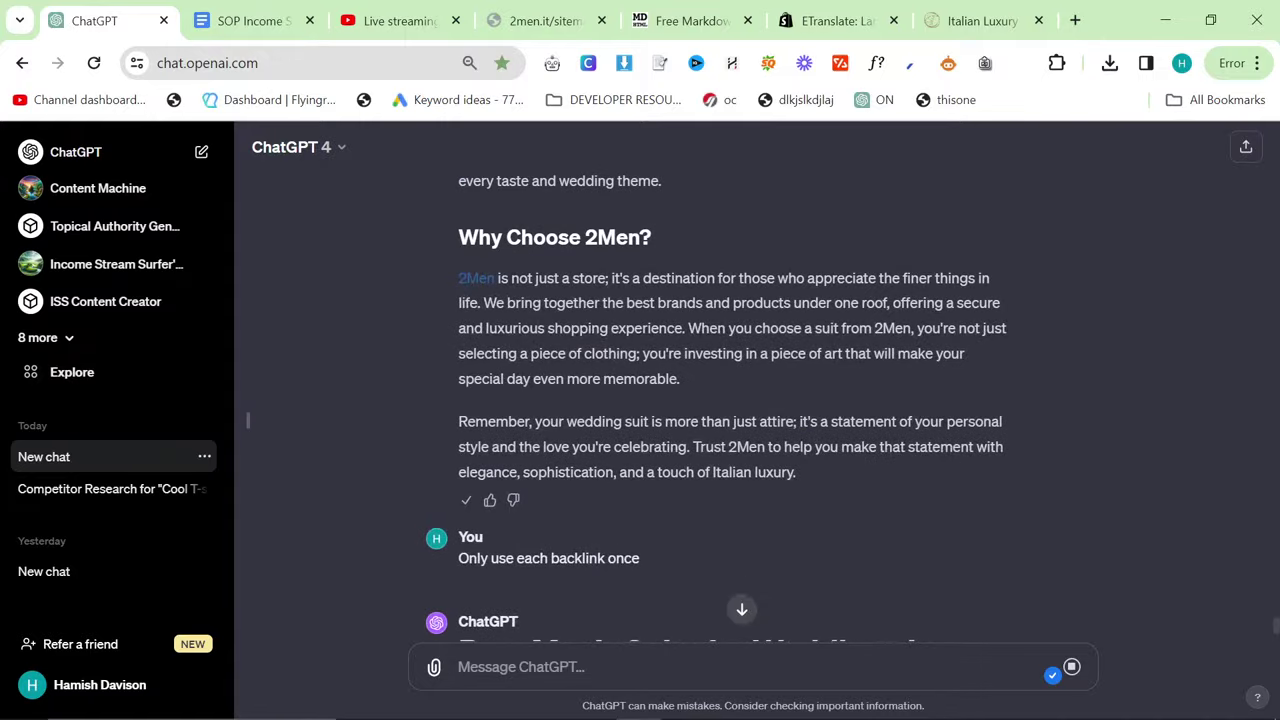
key(alt+Tab)
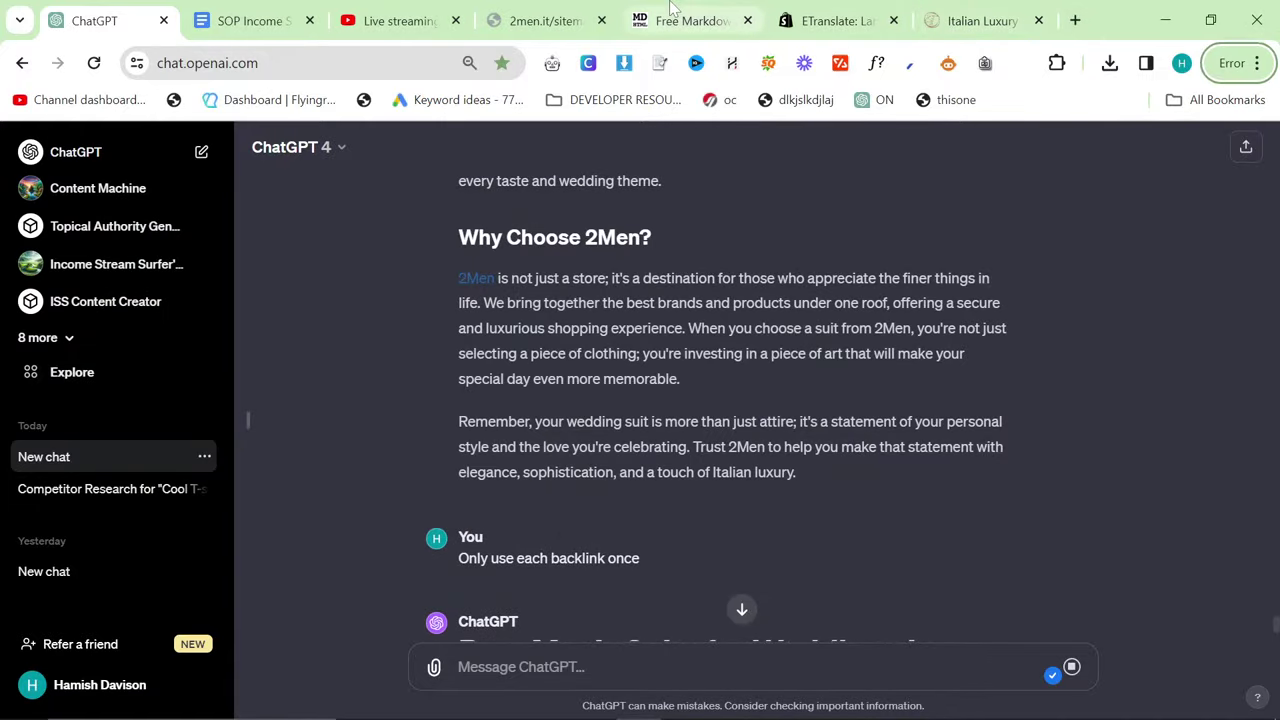
click(672, 10)
Open the markdowntohtml converter in a new tab and paste the article markdown over the sample
click(1075, 21)
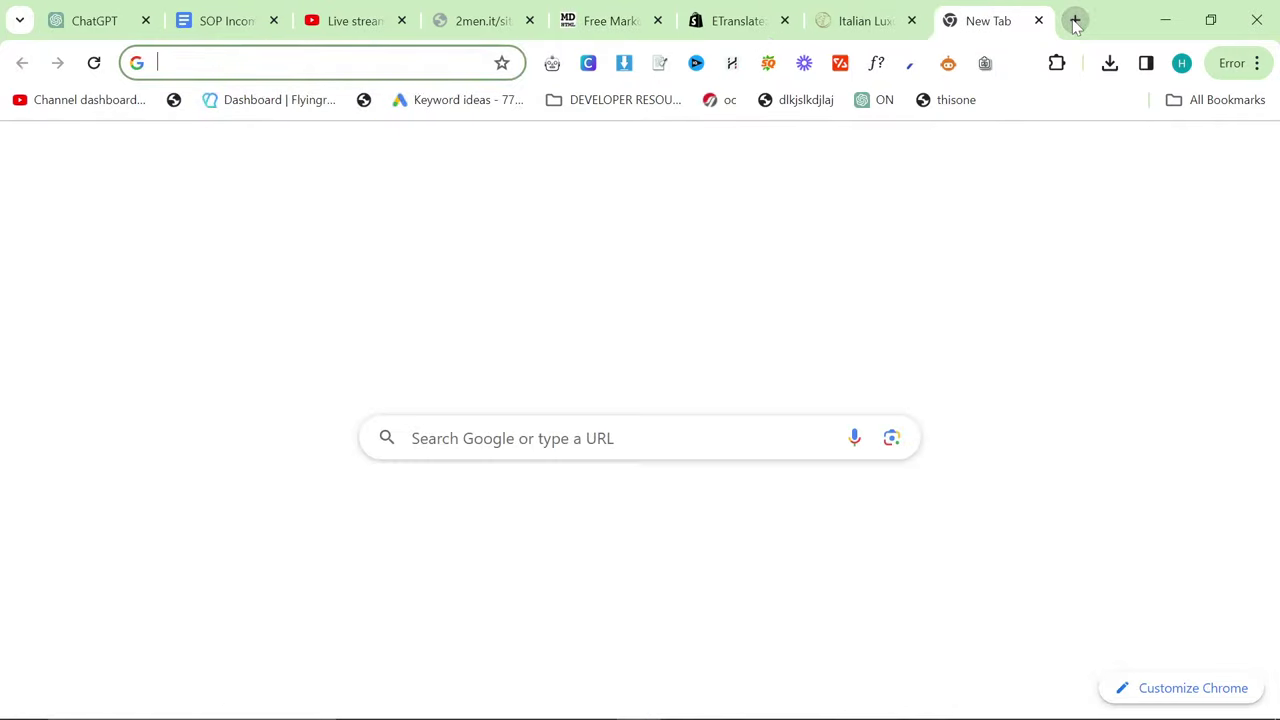
text(markdowntohtml)
key(Return)
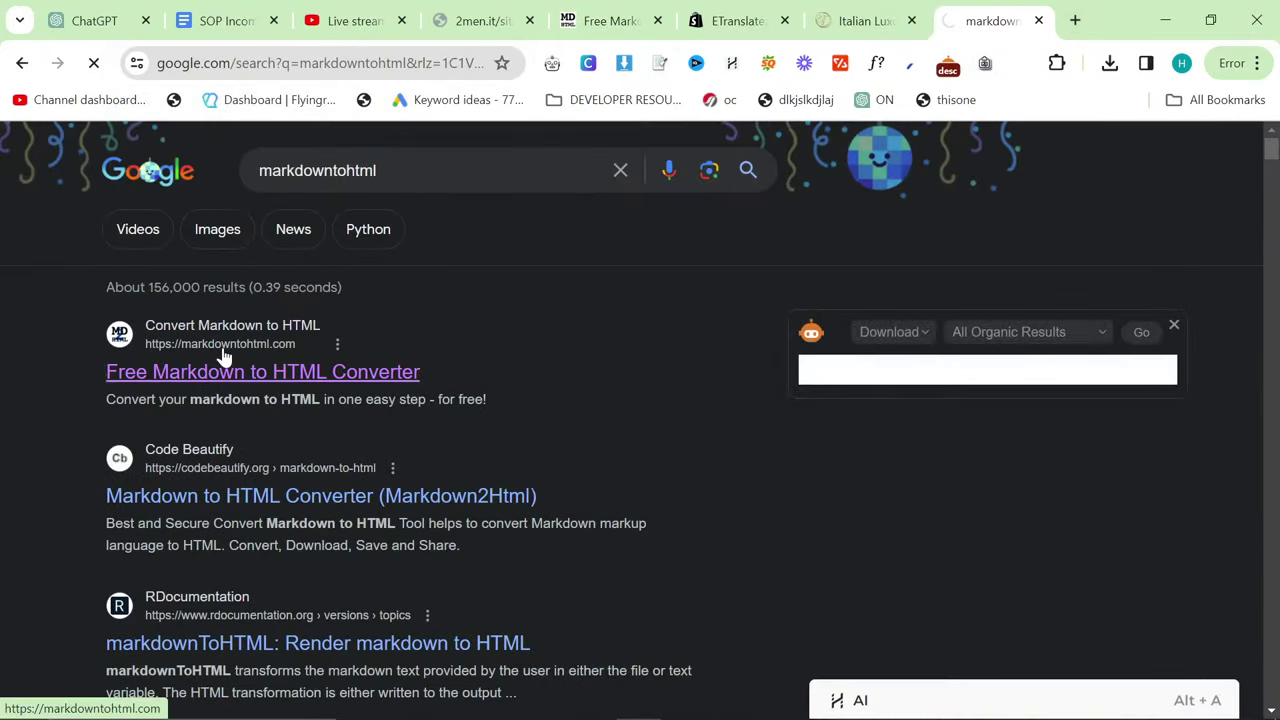
click(224, 360)
click(450, 445)
key(ctrl+a)
key(ctrl+v)
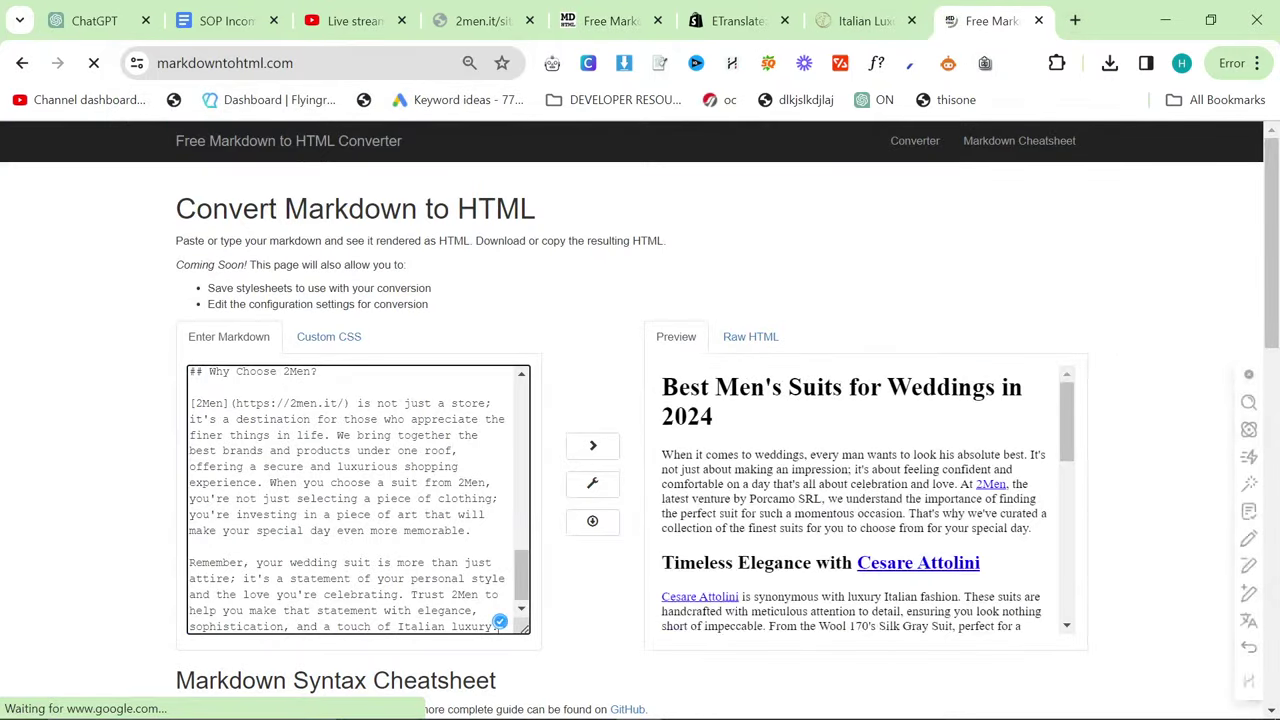
Find 'kiton' on the page and select the kiton-suits link address
key(ctrl+f)
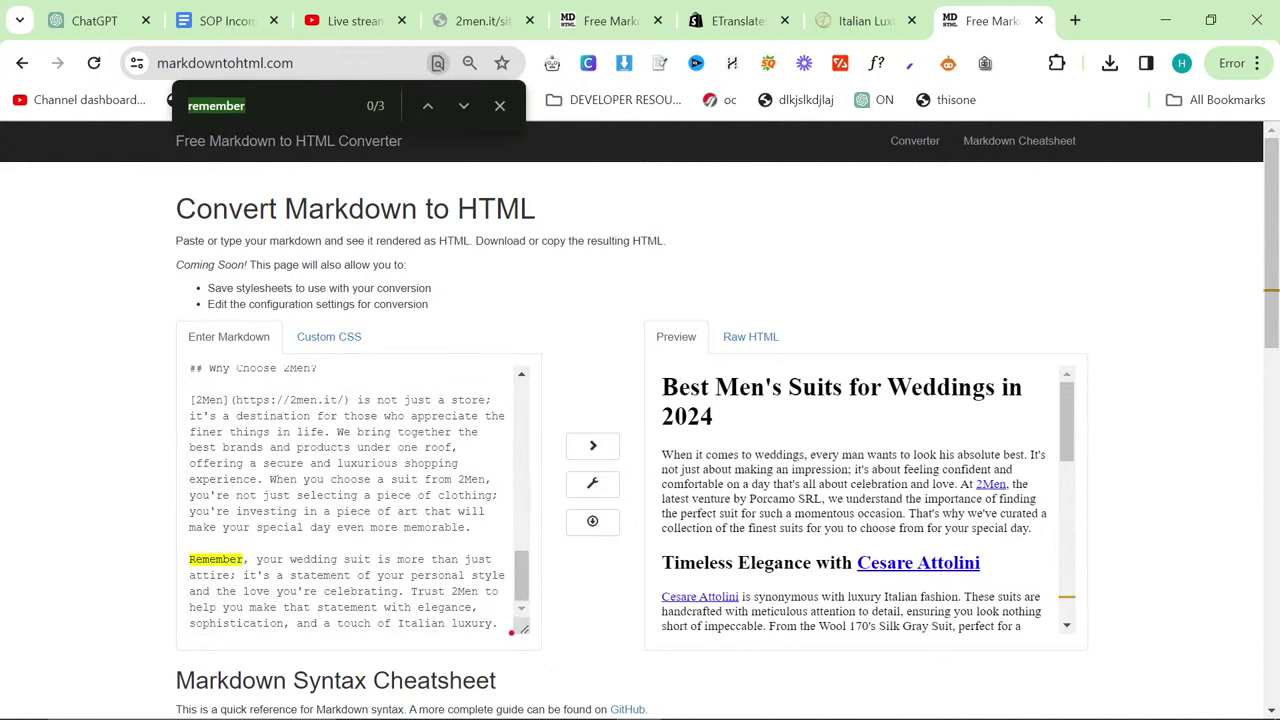
text(kiton)
scroll(511, 632, up, 5)
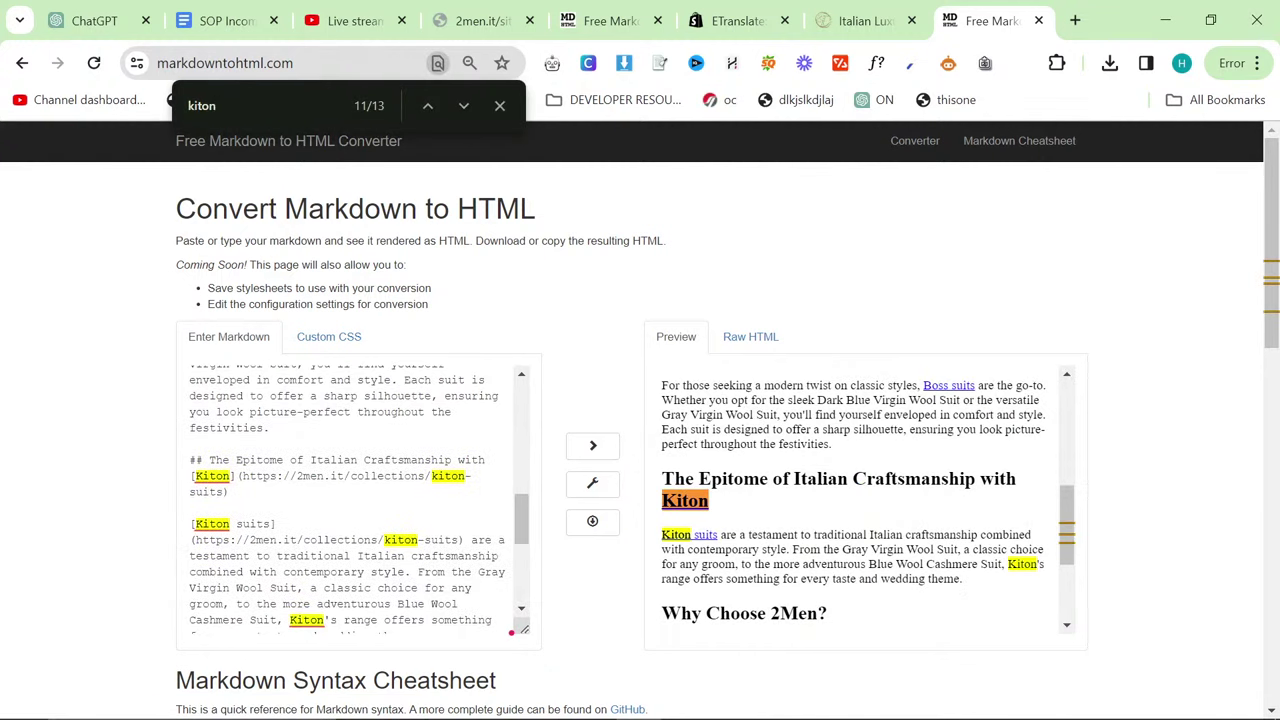
scroll(503, 624, down, 1)
drag(459, 540, 210, 540)
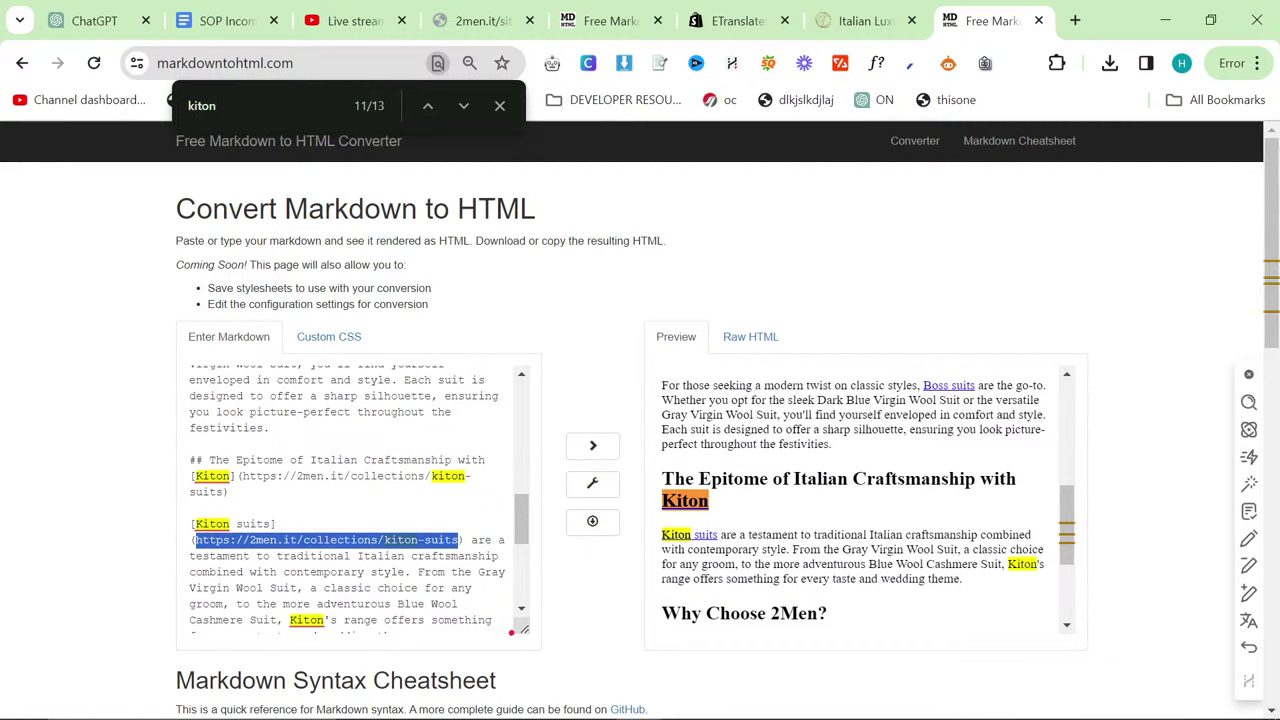
Compare the revised wedding-suits reply in ChatGPT with the earlier prompt and link list
click(95, 20)
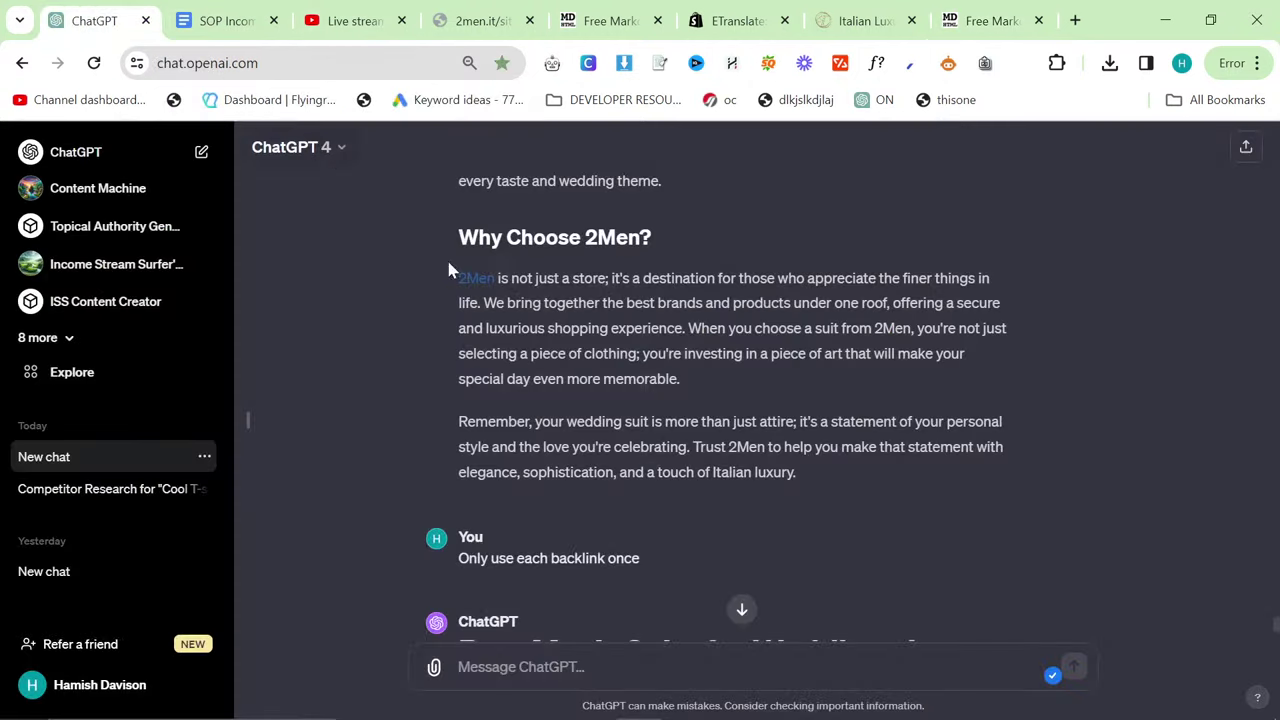
scroll(600, 507, down, 15)
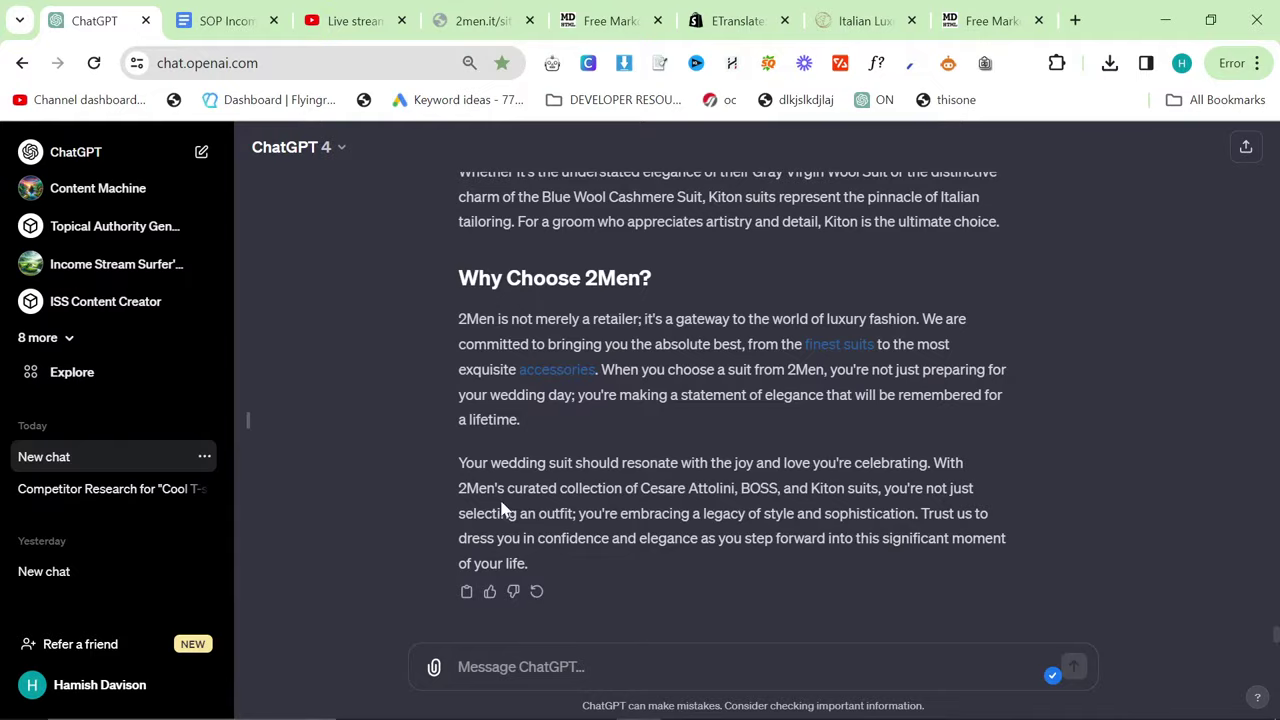
scroll(506, 511, up, 15)
scroll(523, 420, up, 20)
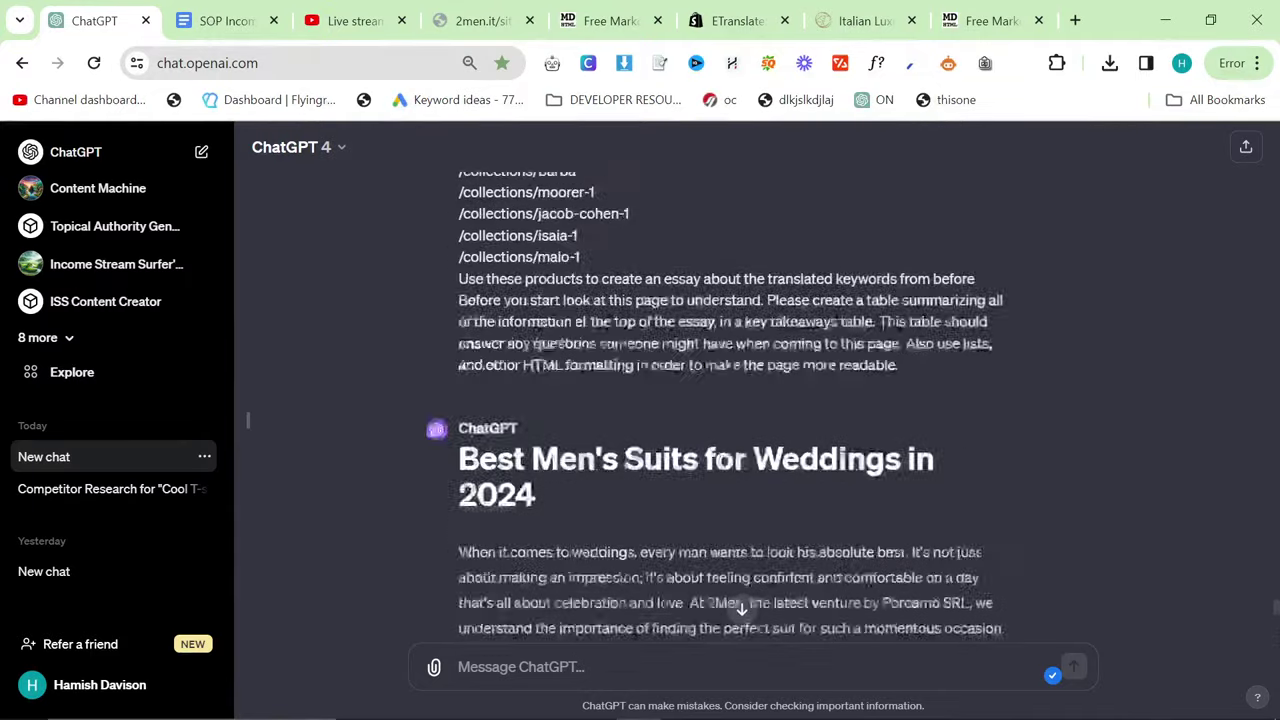
scroll(640, 400, up, 20)
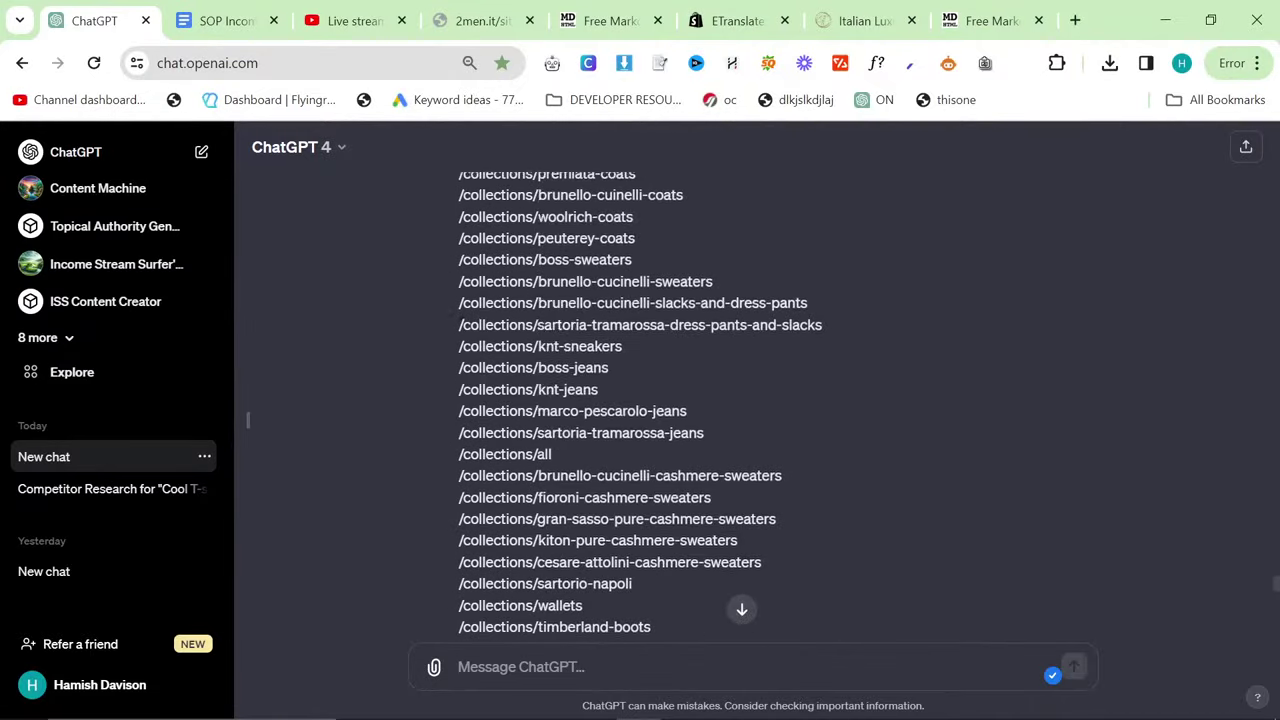
scroll(522, 405, up, 20)
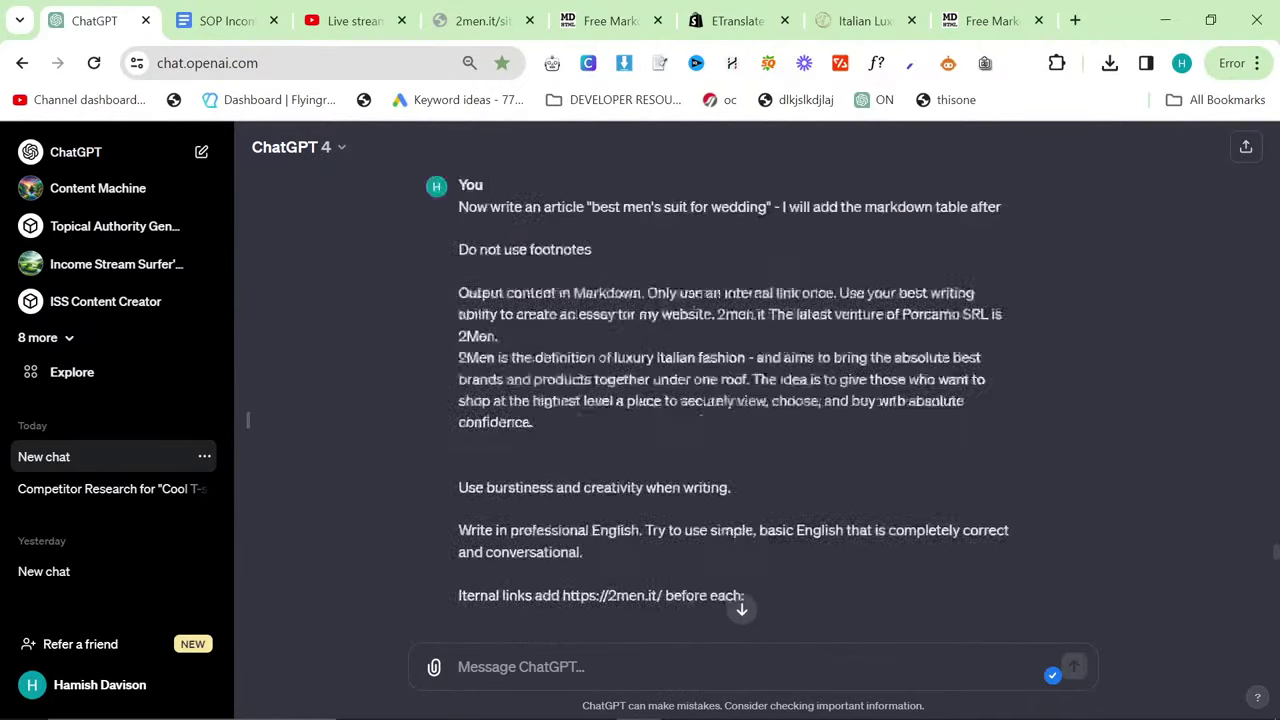
scroll(522, 405, down, 10)
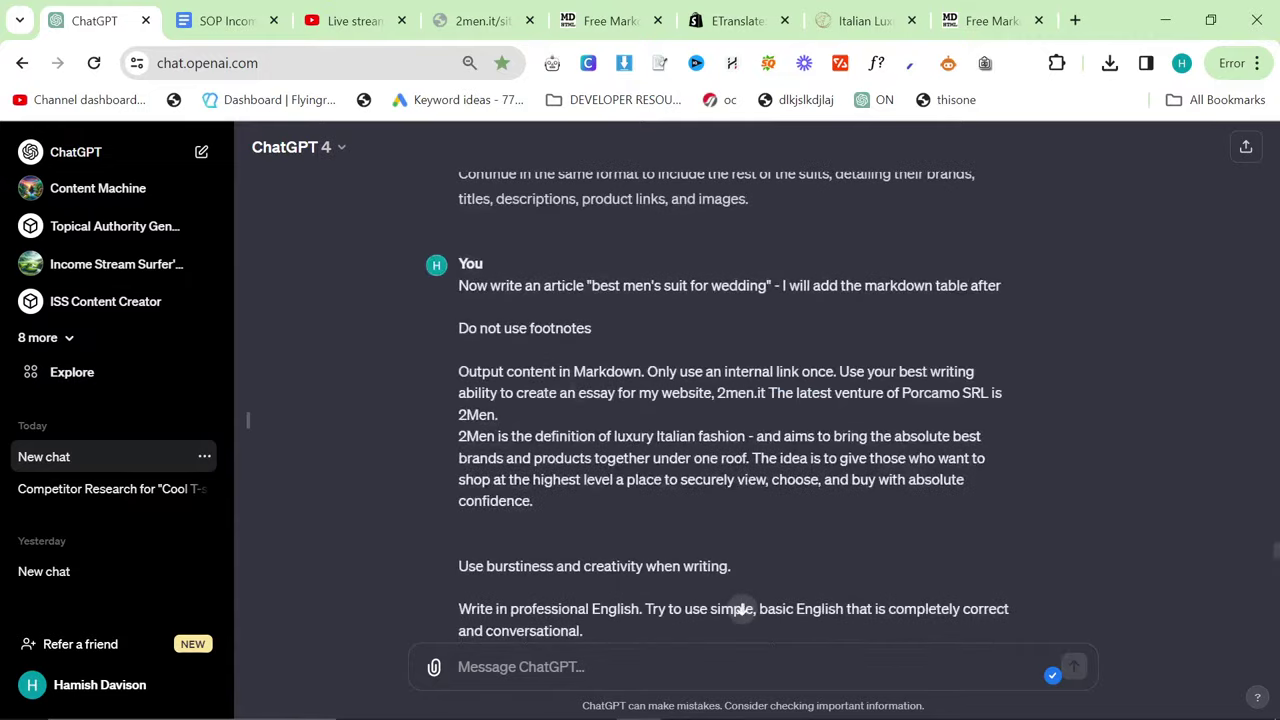
scroll(573, 476, up, 5)
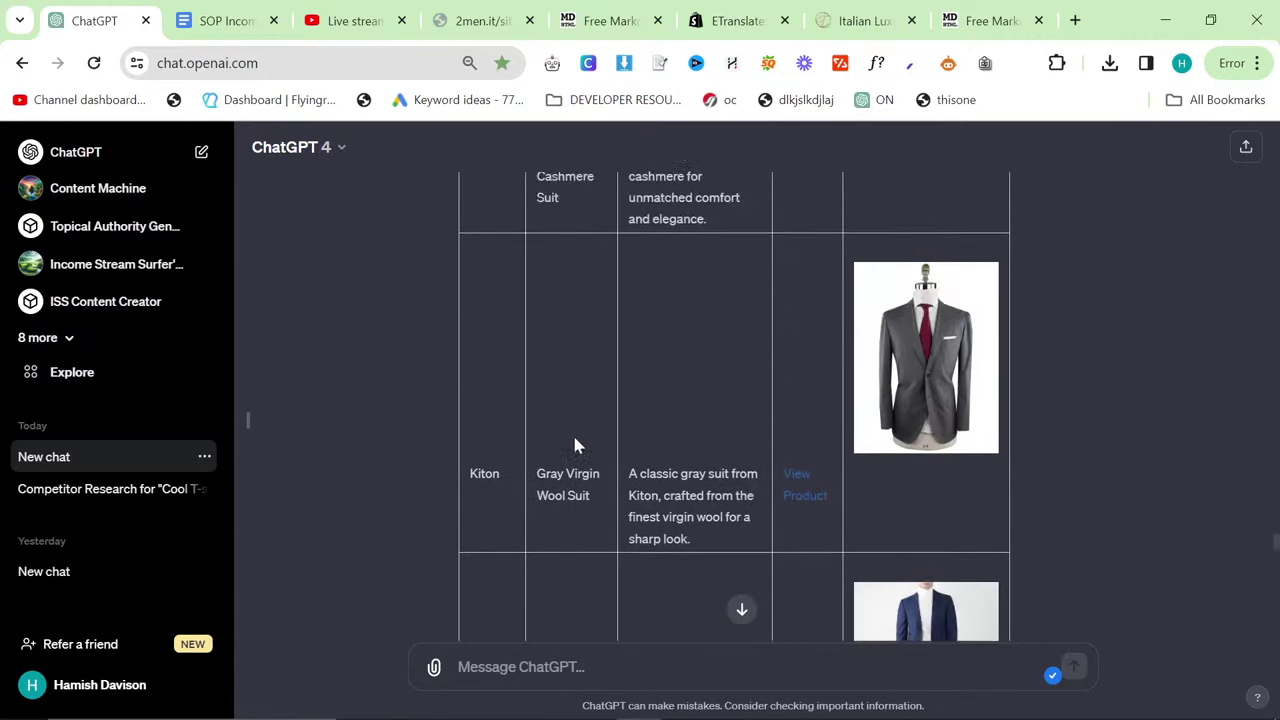
scroll(574, 446, down, 15)
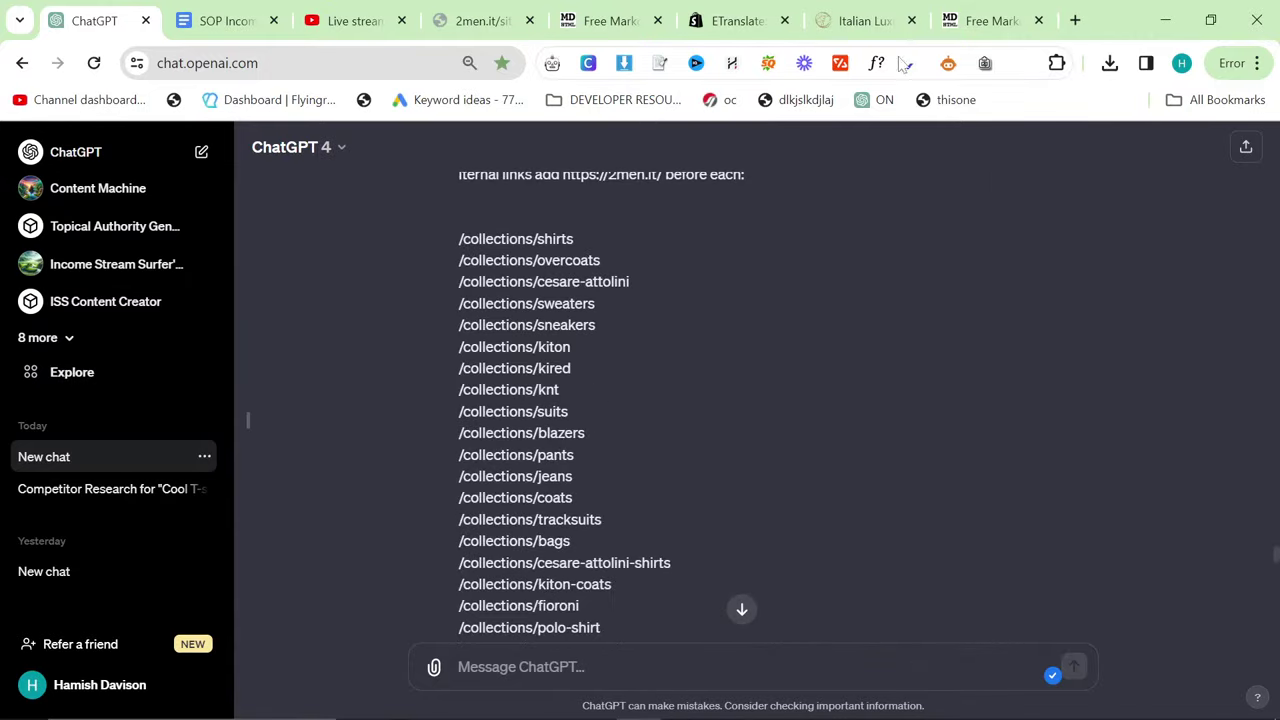
scroll(596, 391, down, 5)
scroll(657, 433, down, 20)
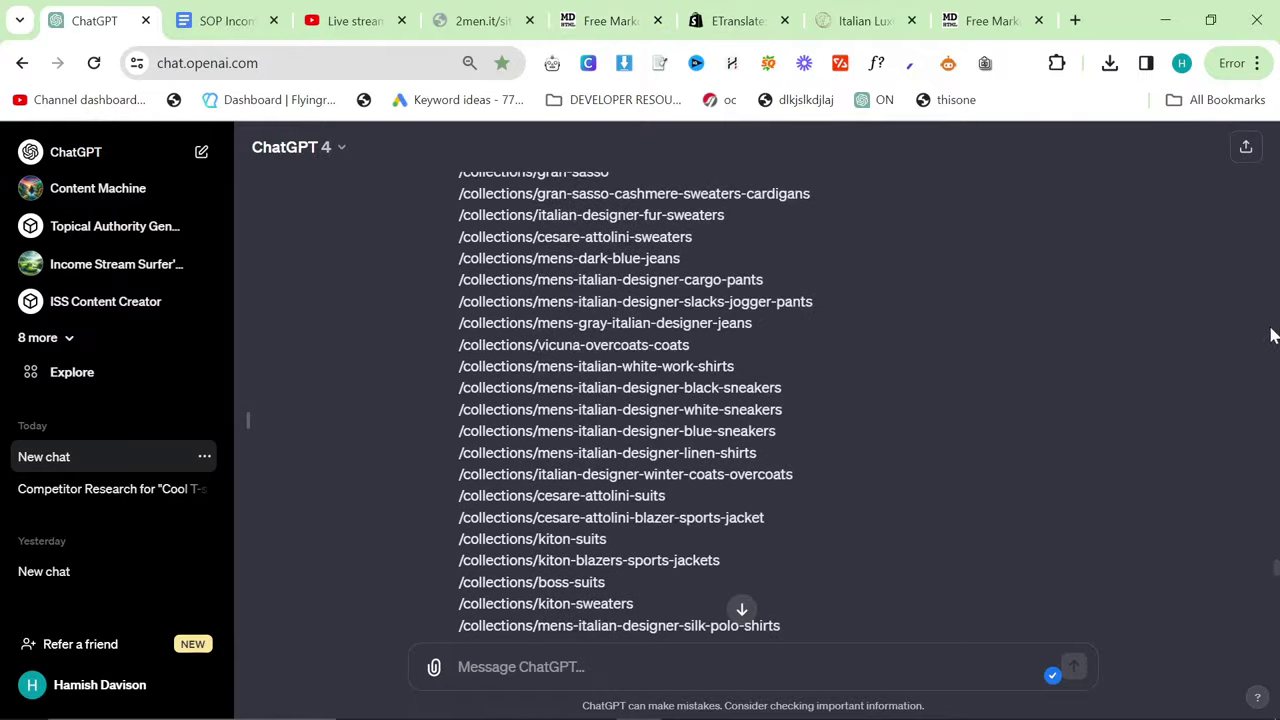
scroll(657, 433, down, 20)
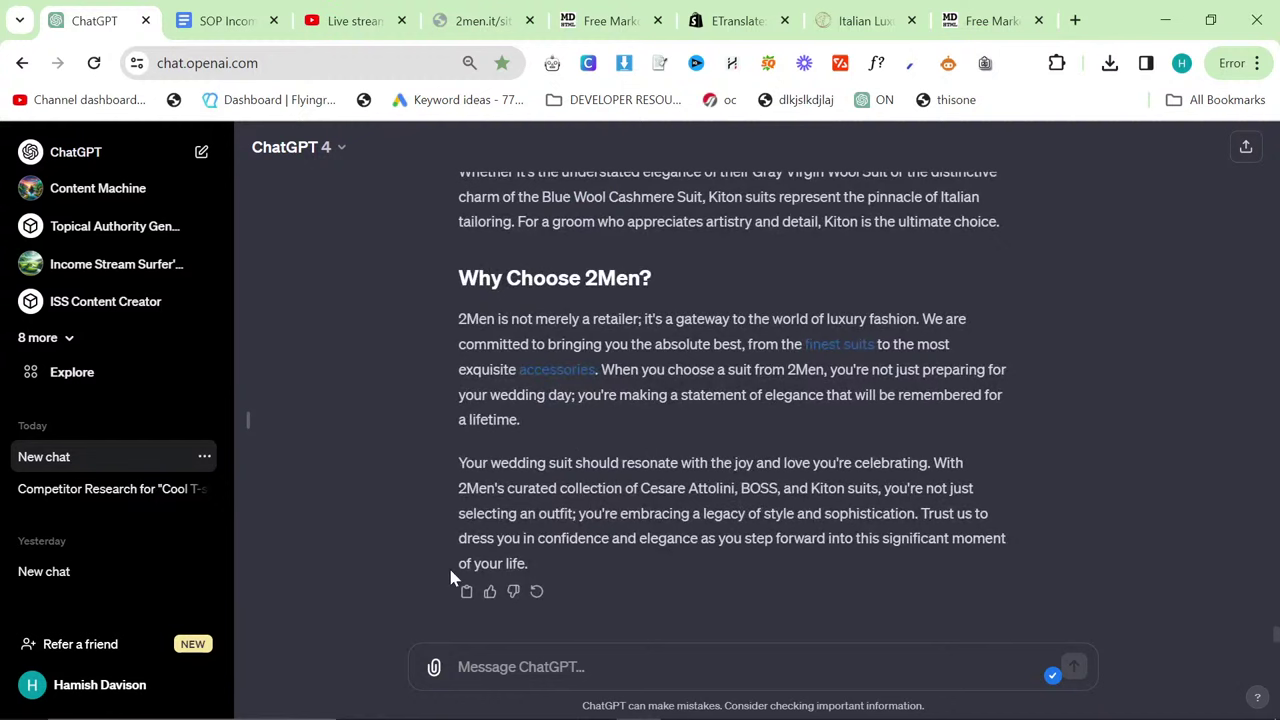
click(955, 14)
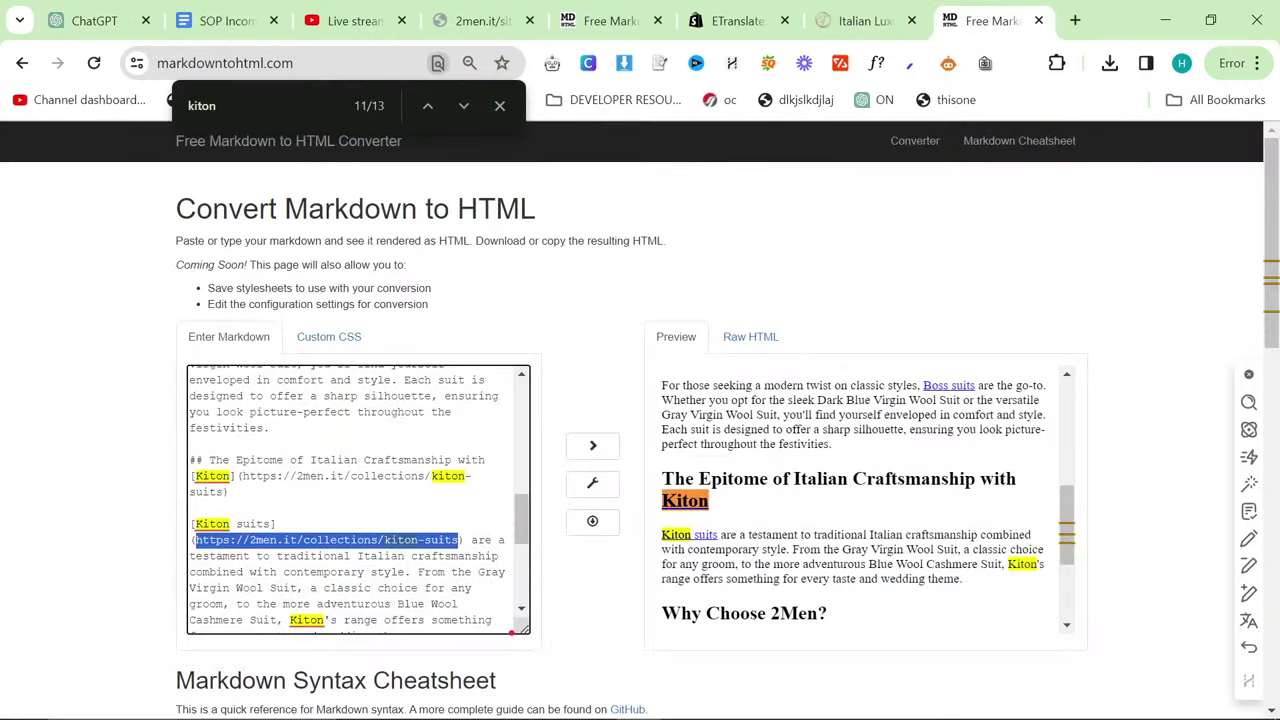
Replace the other converter page's markdown with the revised article and review it
scroll(355, 500, up, 15)
key(ctrl+5)
scroll(355, 500, up, 10)
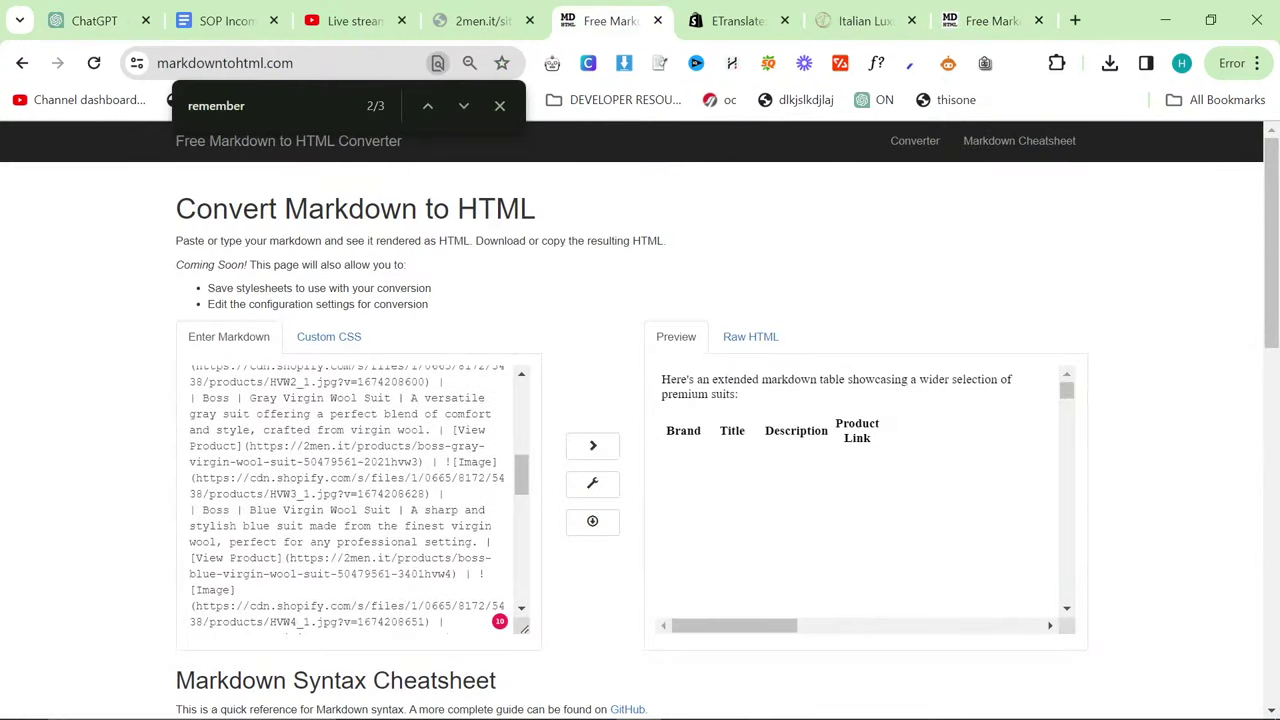
key(ctrl+a)
key(ctrl+v)
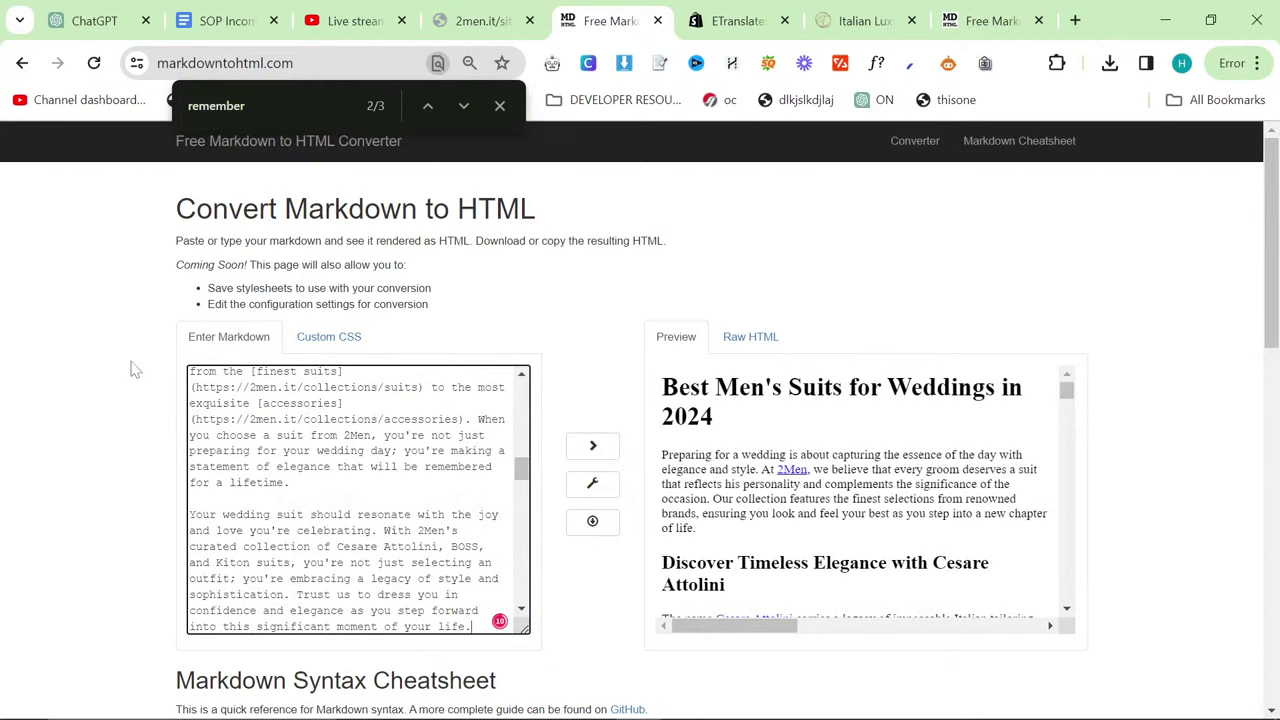
scroll(359, 499, down, 1)
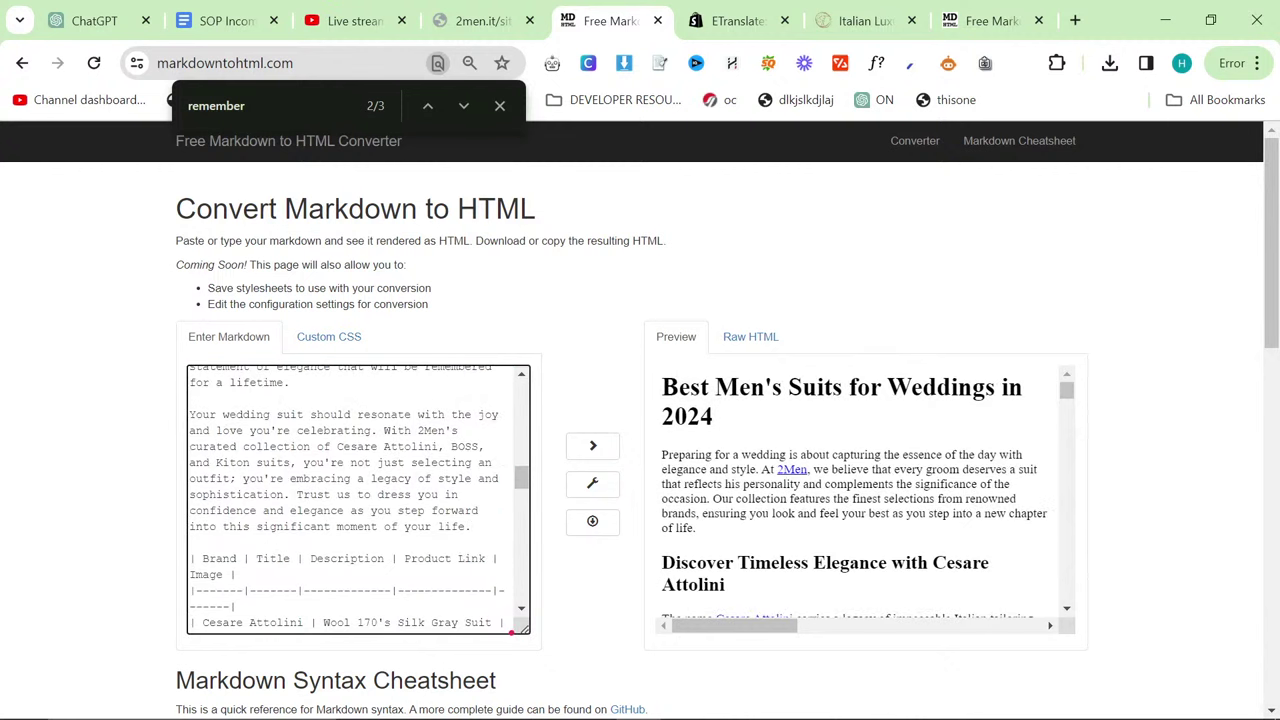
scroll(835, 532, down, 1)
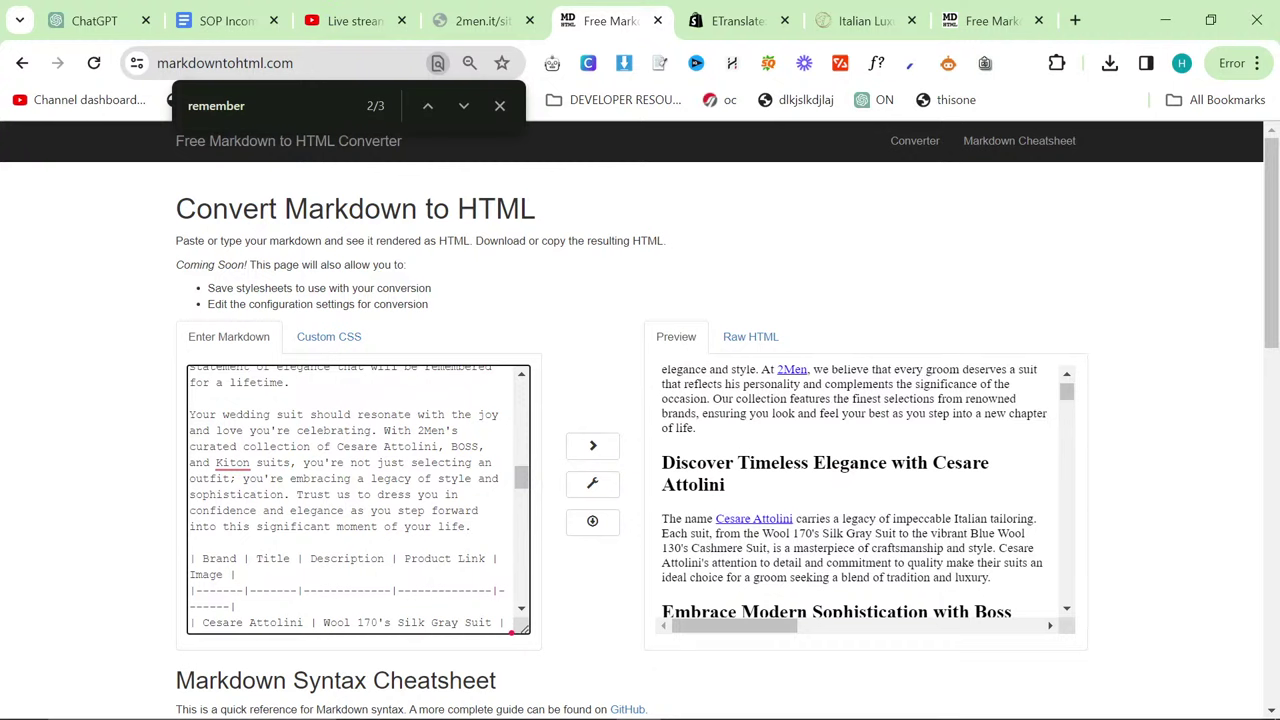
scroll(359, 499, up, 1)
scroll(359, 499, up, 1)
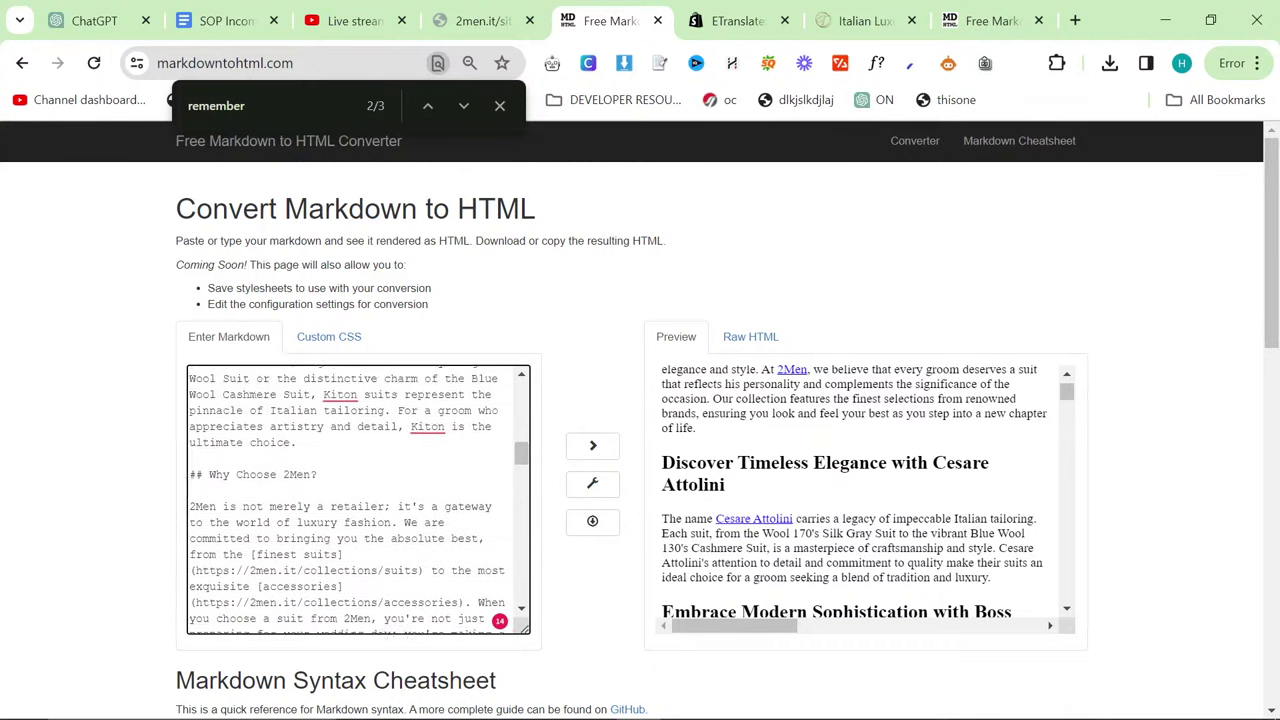
scroll(359, 499, up, 4)
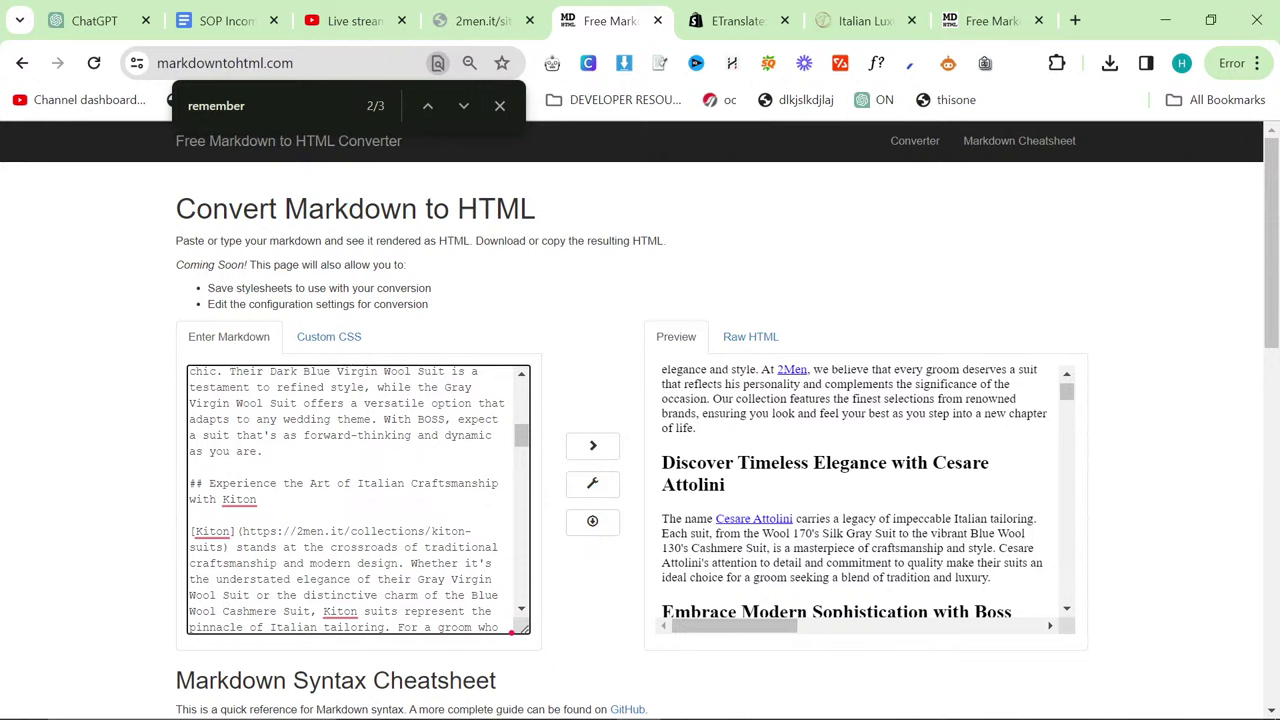
scroll(359, 499, up, 1)
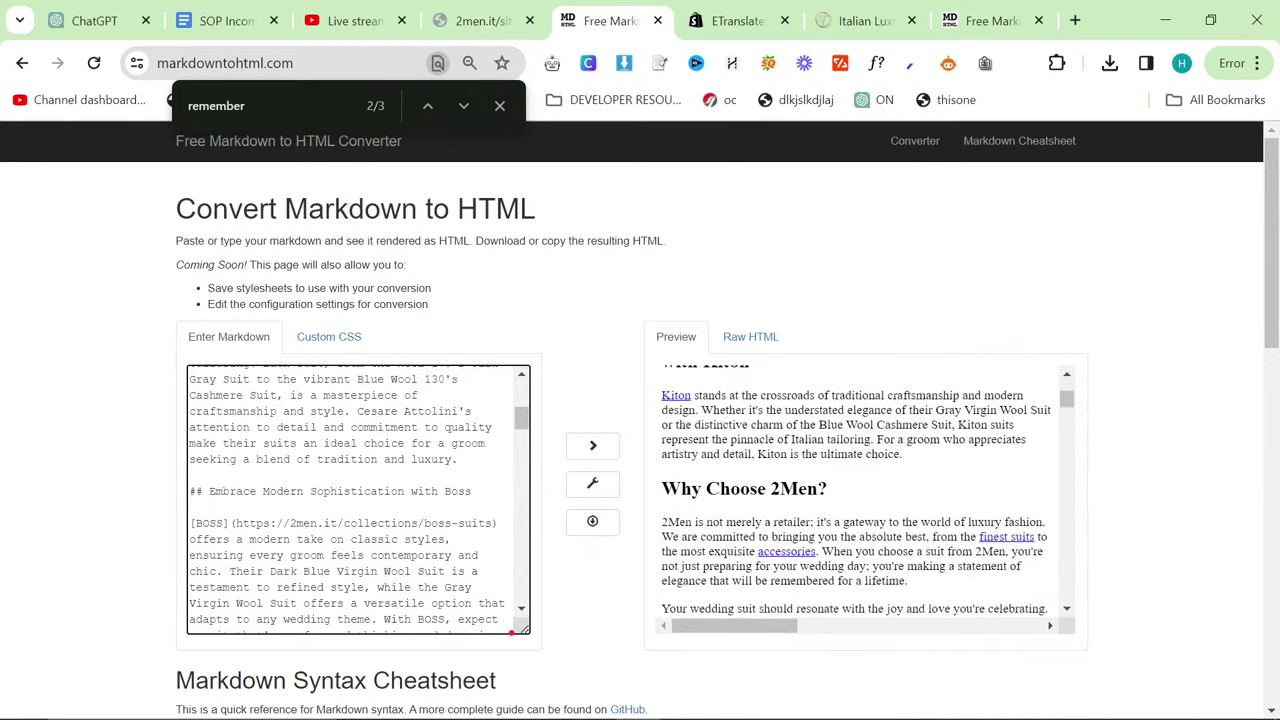
scroll(751, 551, up, 10)
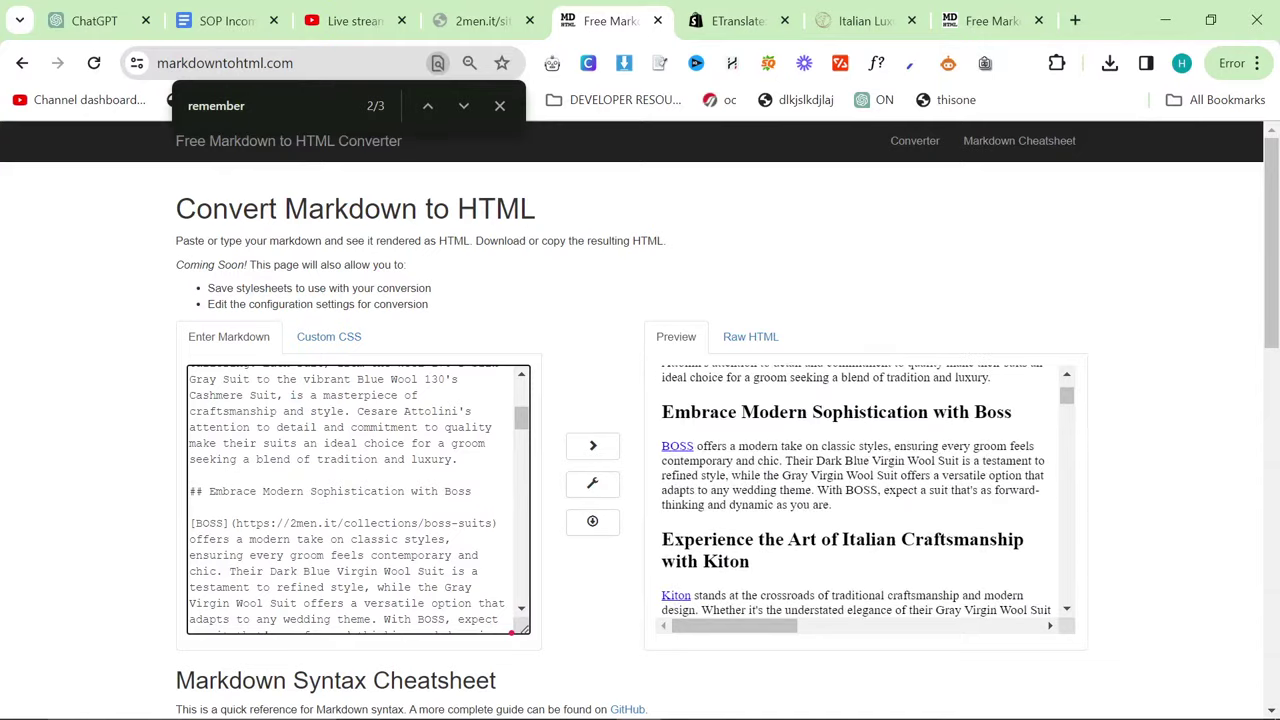
scroll(749, 549, down, 7)
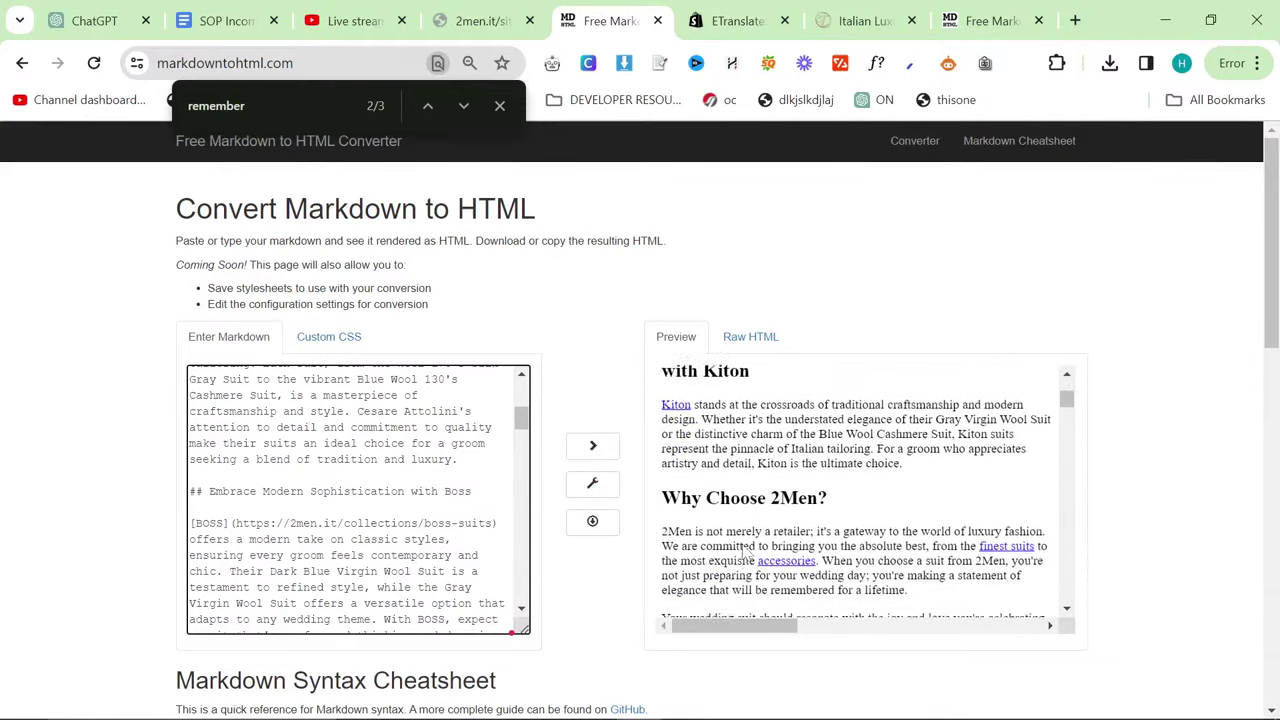
scroll(749, 549, up, 2)
scroll(745, 553, down, 5)
scroll(745, 553, up, 3)
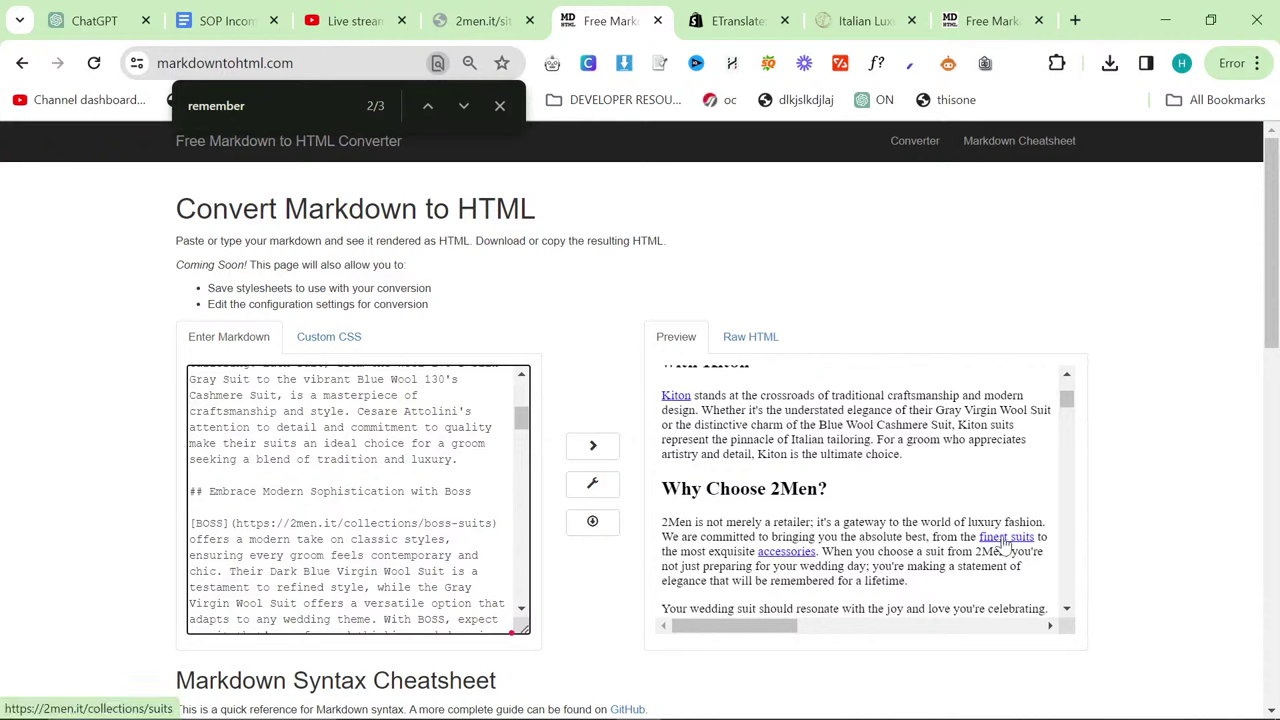
Bookmark the converter page and search it for 'kiton-suit'
key(ctrl+d)
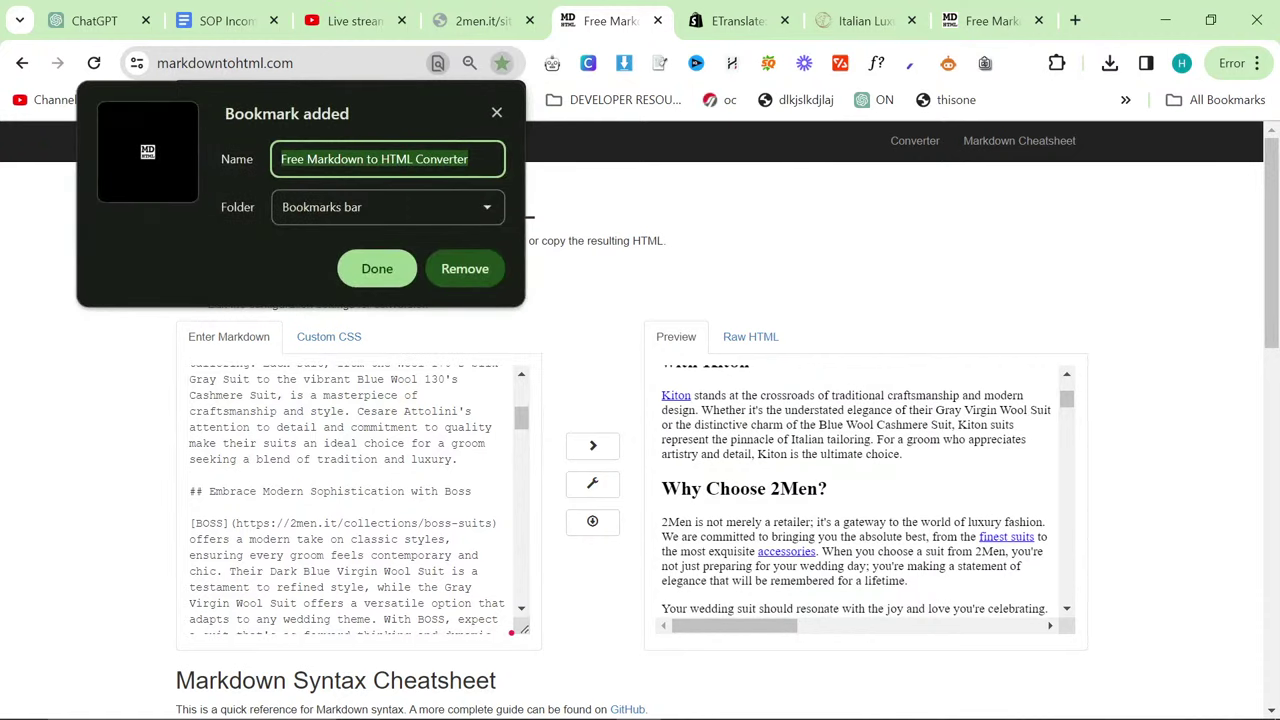
click(358, 491)
key(ctrl+f)
text(kiton-suits)
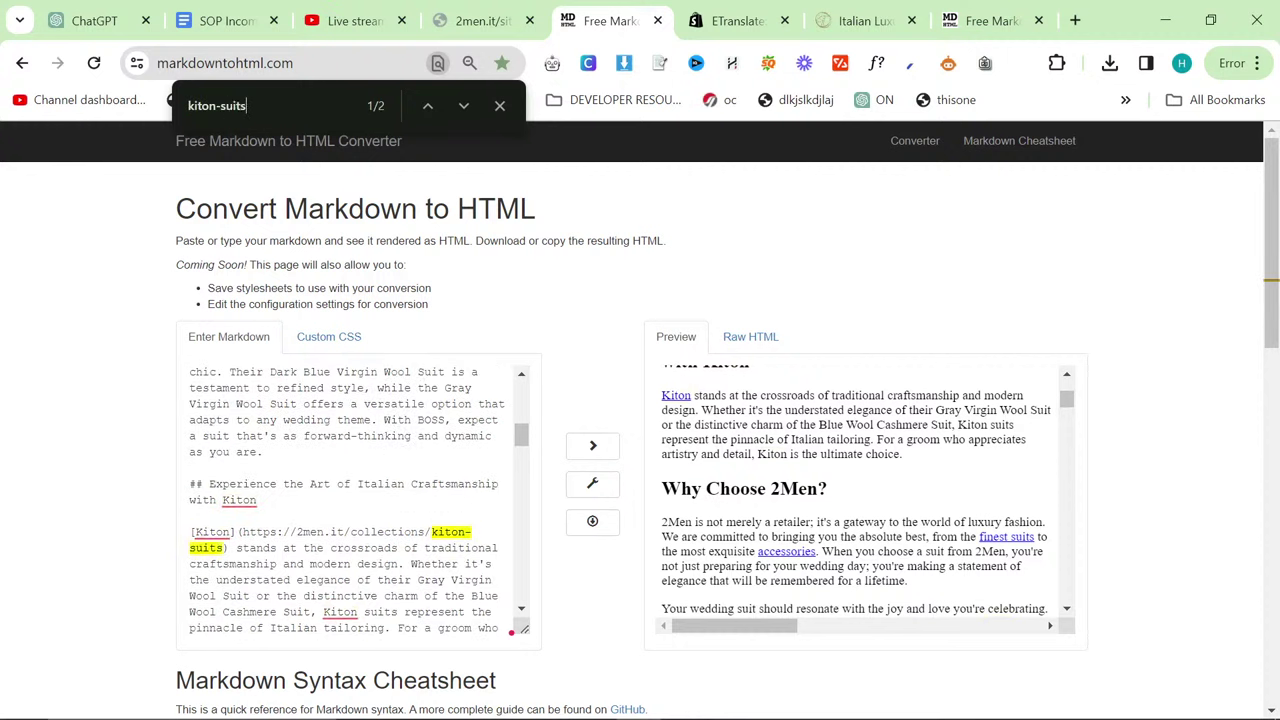
scroll(350, 500, down, 3)
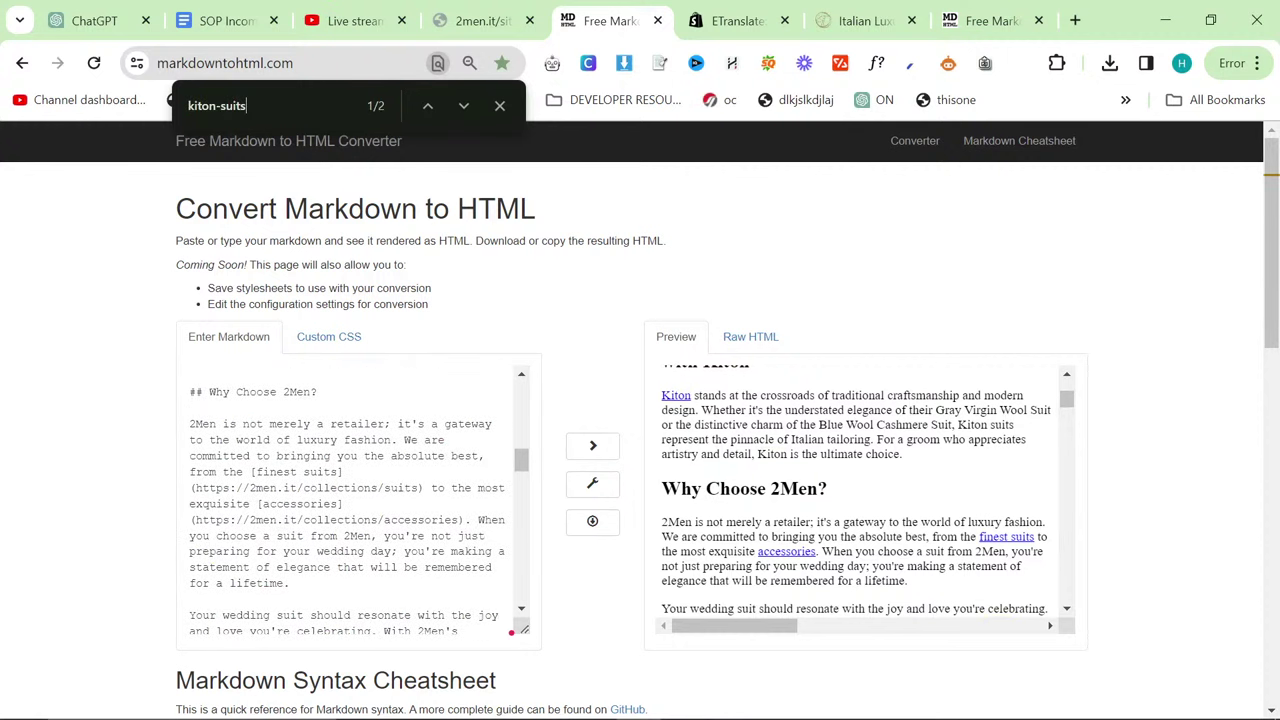
scroll(678, 600, down, 5)
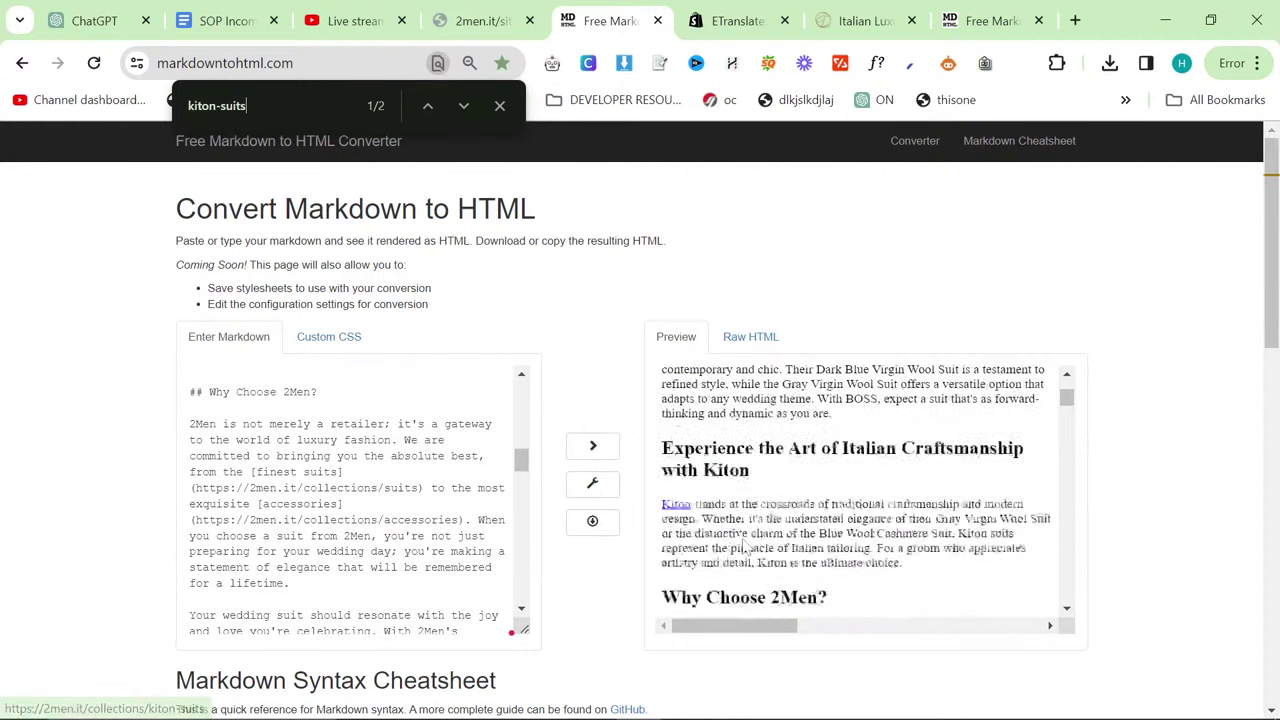
scroll(865, 490, up, 10)
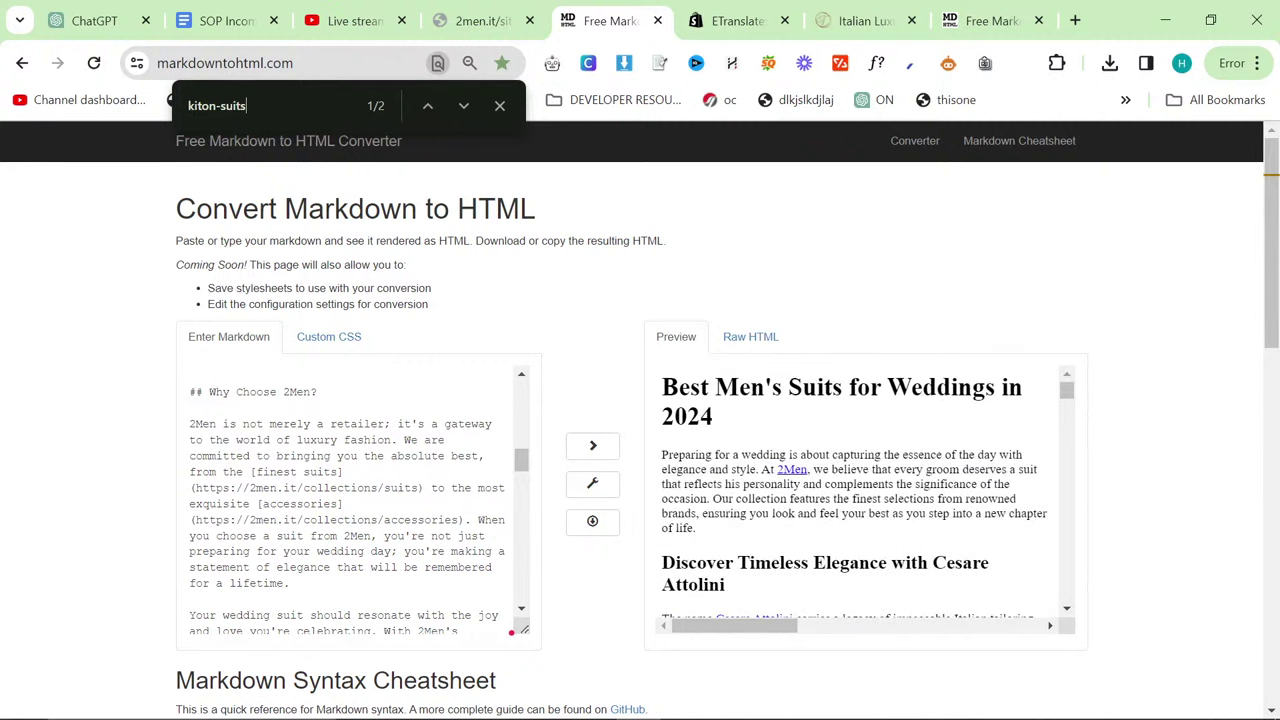
scroll(350, 500, down, 2)
scroll(350, 500, up, 1)
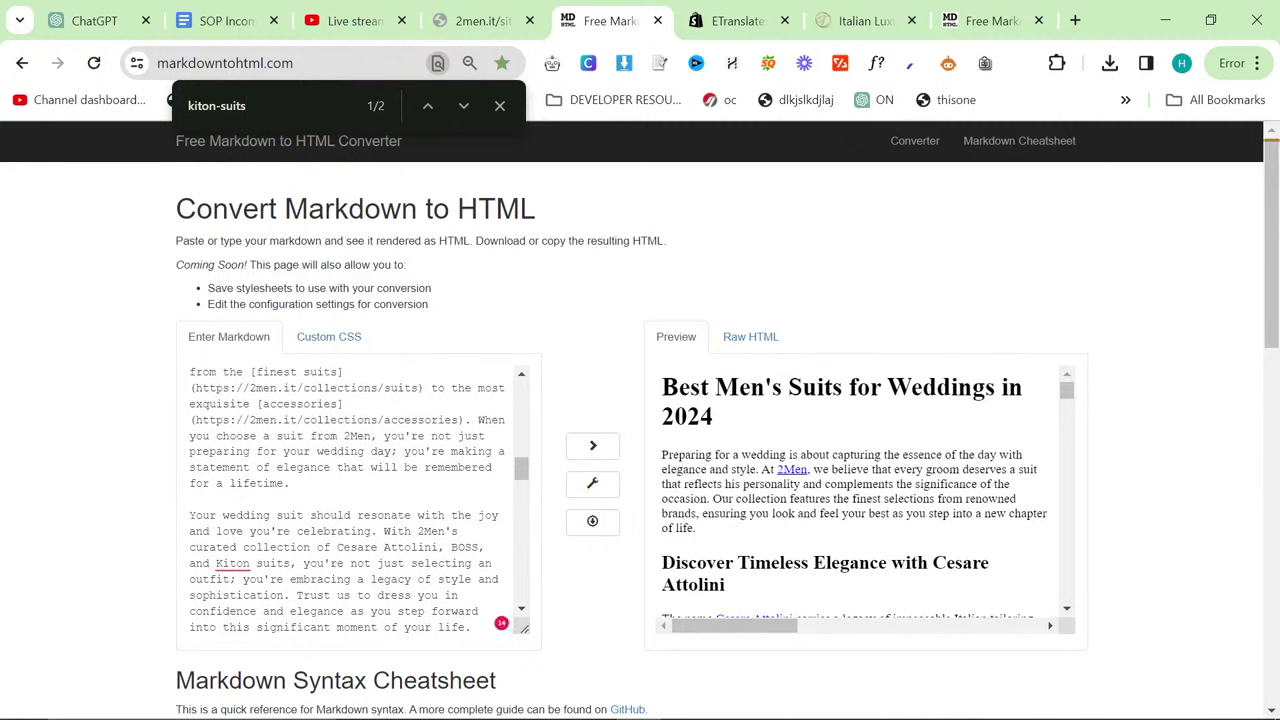
scroll(350, 500, down, 3)
scroll(350, 500, up, 3)
click(337, 515)
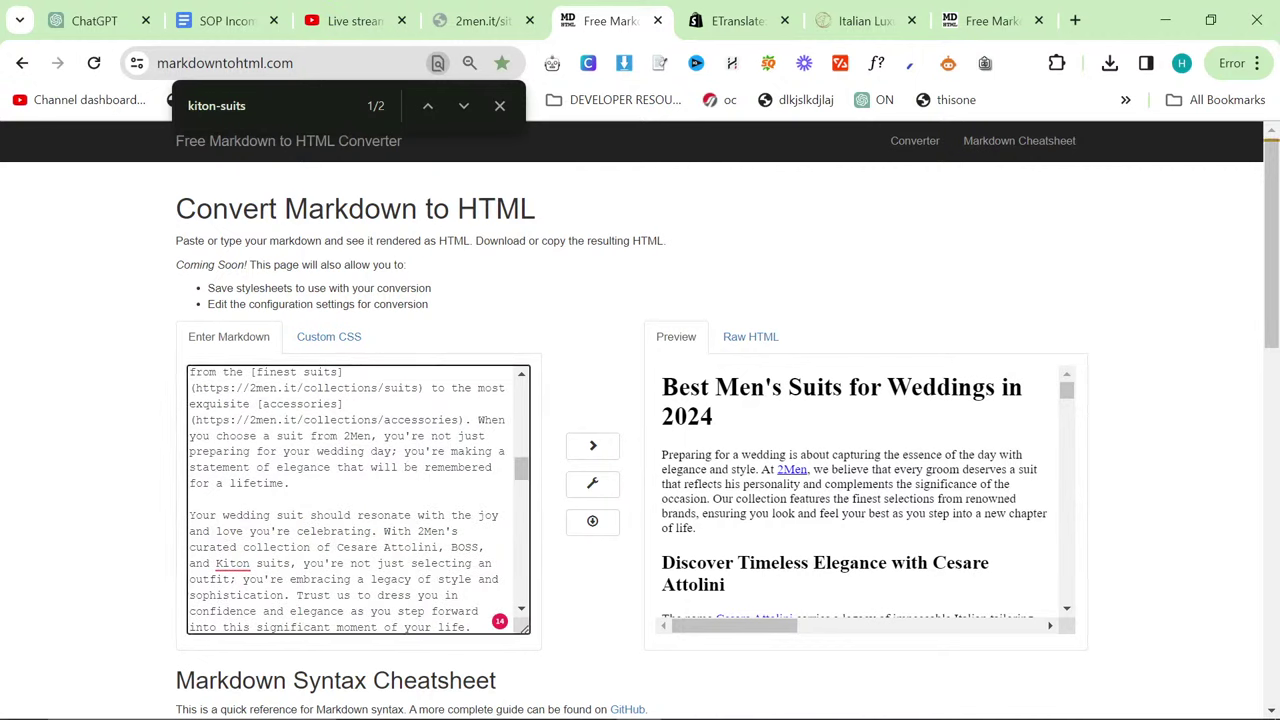
text([)
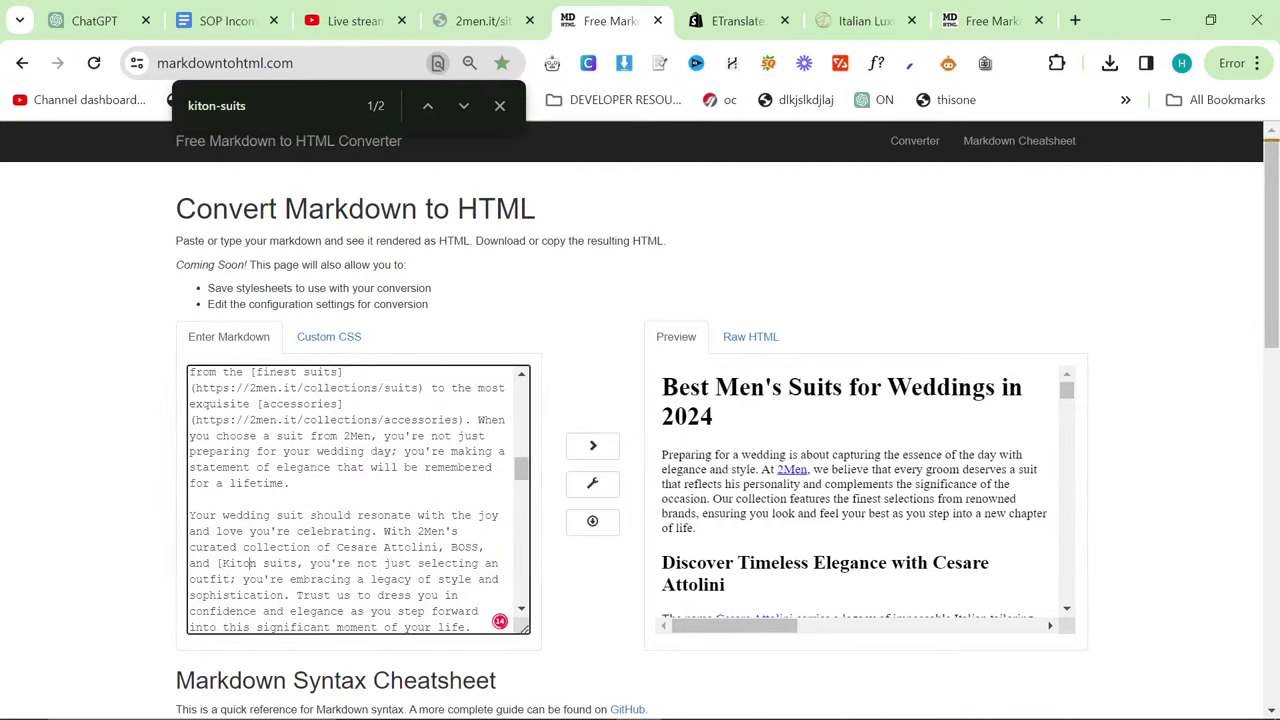
text(](kiton)
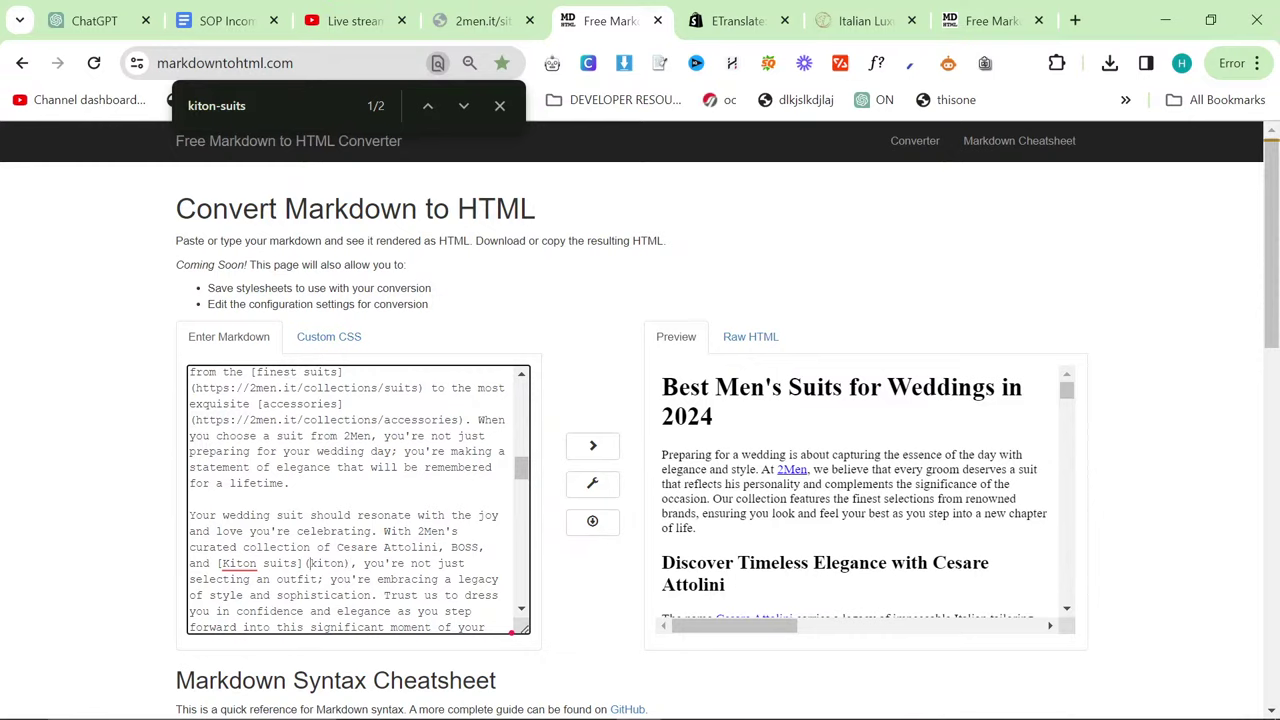
text(://)
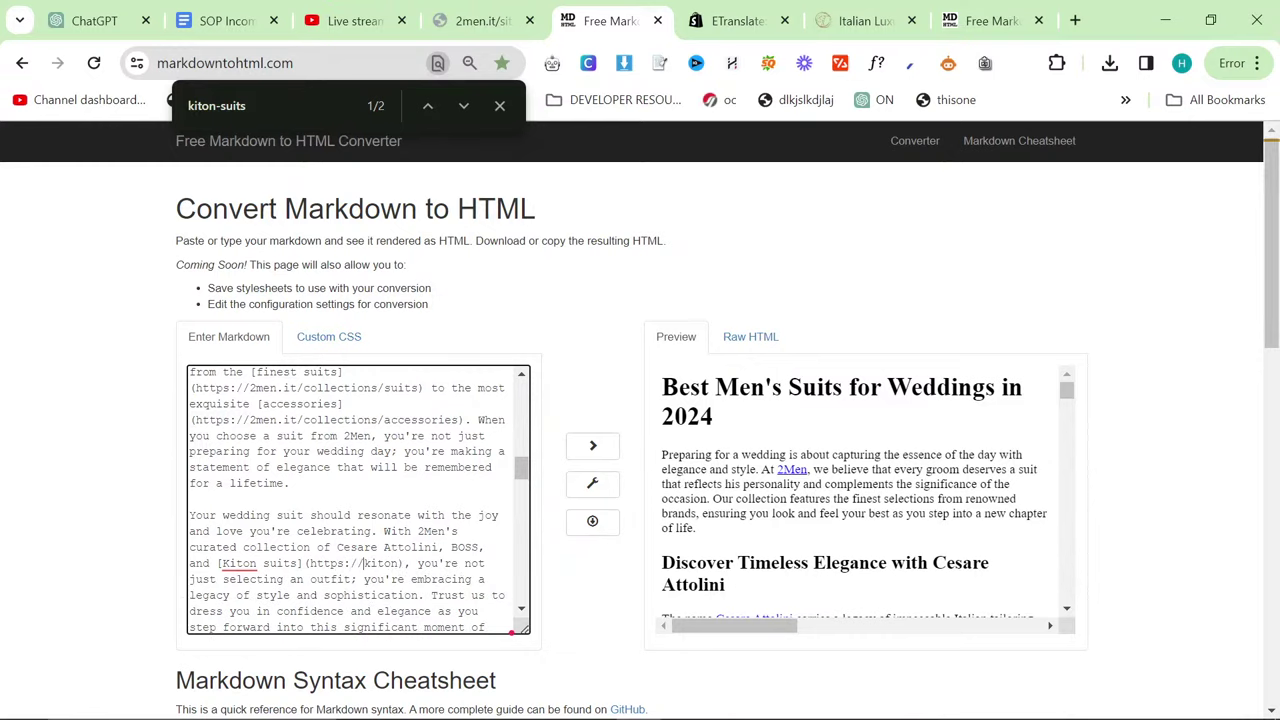
text(2men.it/collections/)
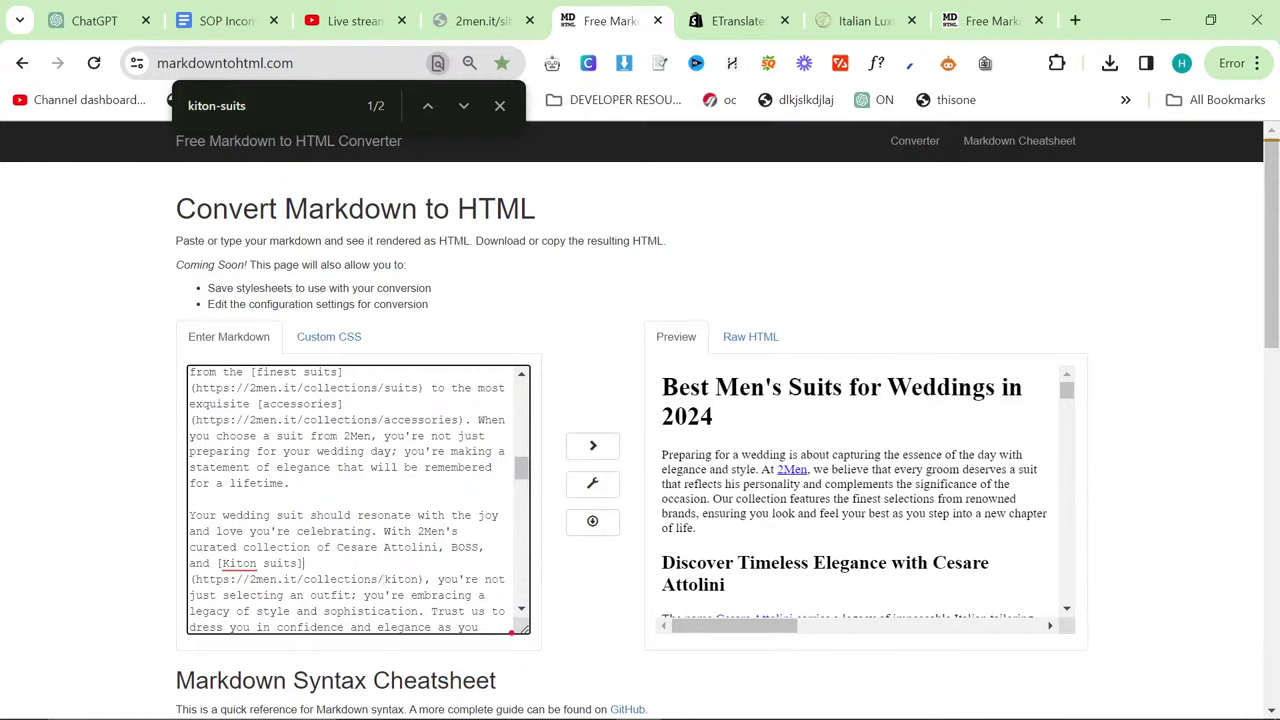
scroll(778, 540, down, 10)
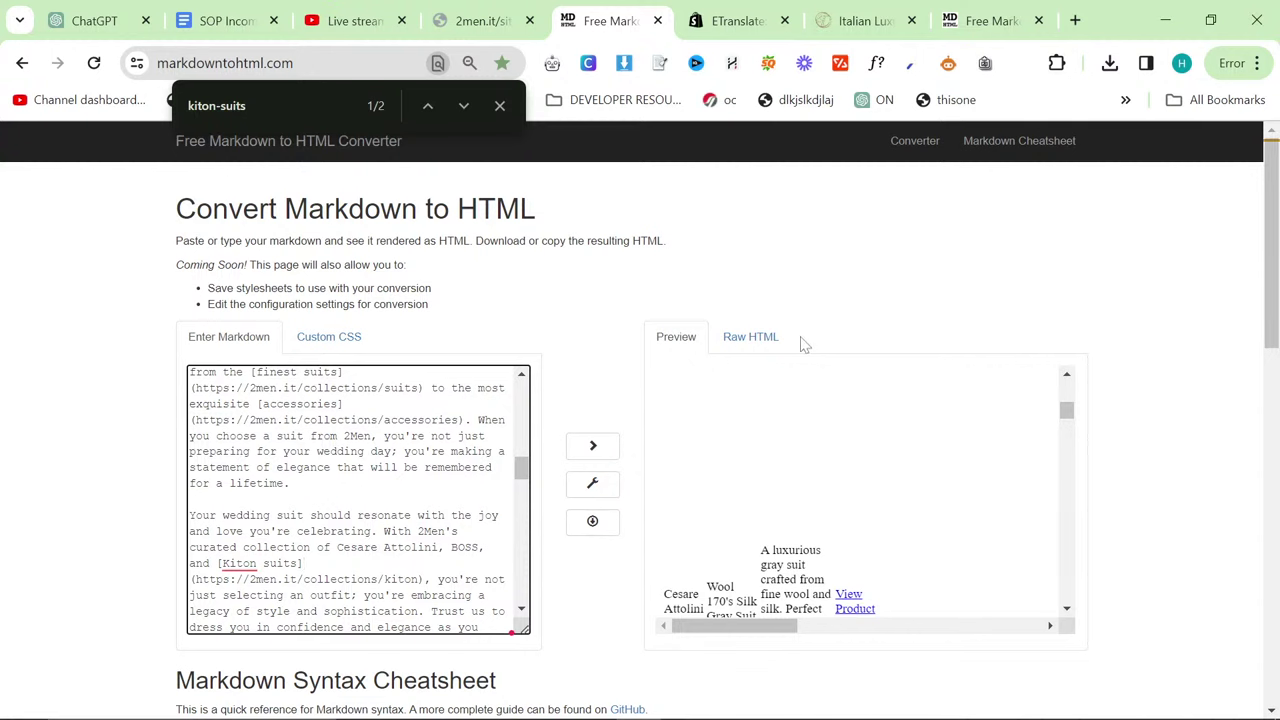
click(760, 338)
Copy the converted HTML and paste it into a new Shopify blog post's HTML source
key(ctrl+a)
key(alt+Tab)
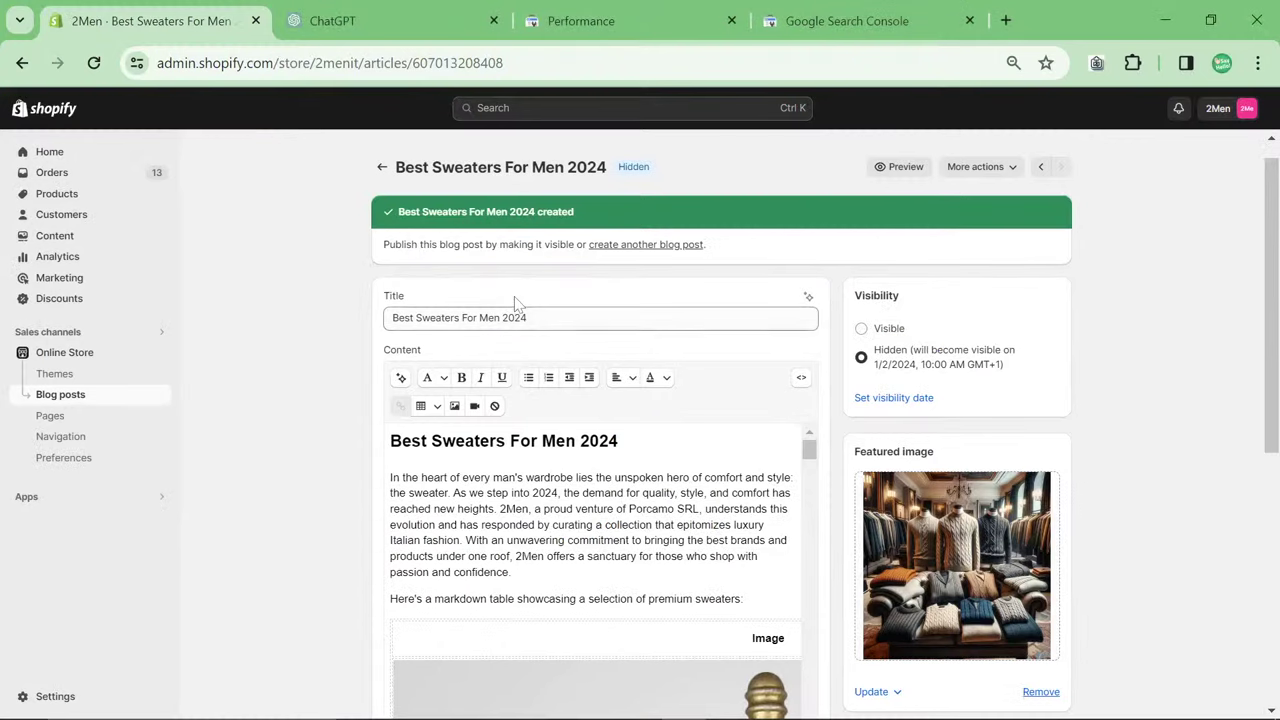
click(632, 247)
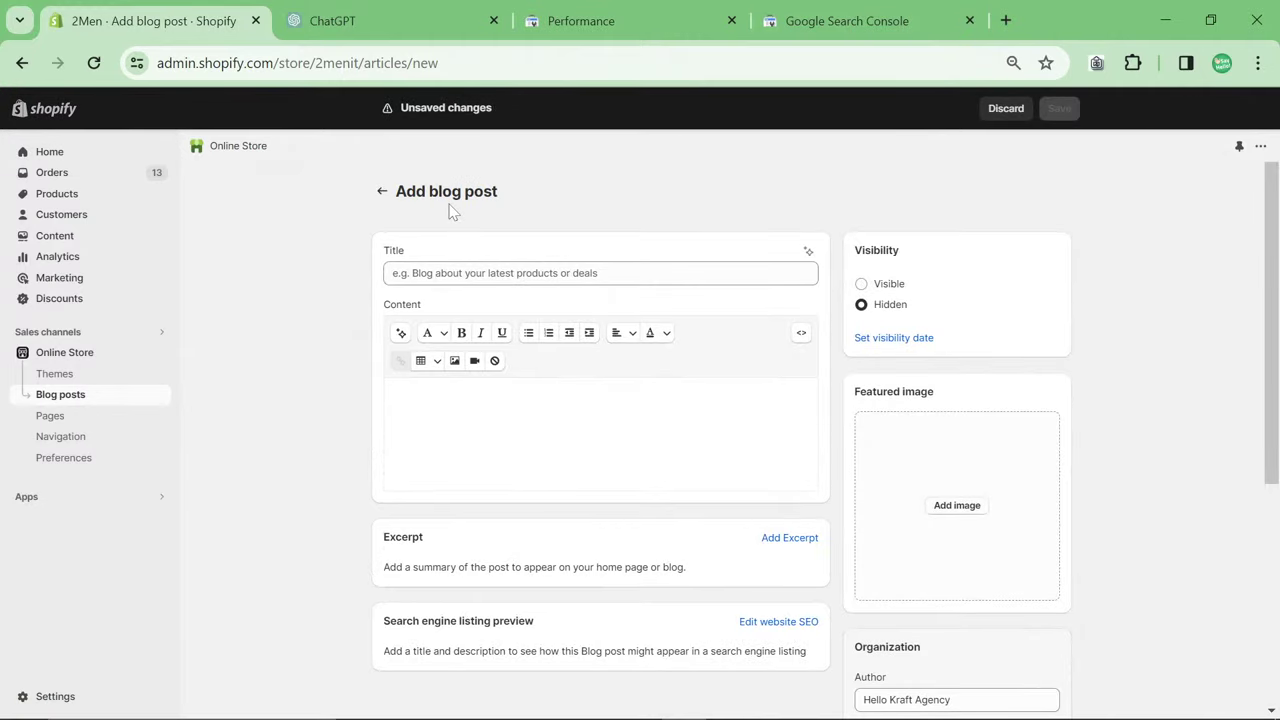
click(804, 335)
key(ctrl+v)
click(802, 333)
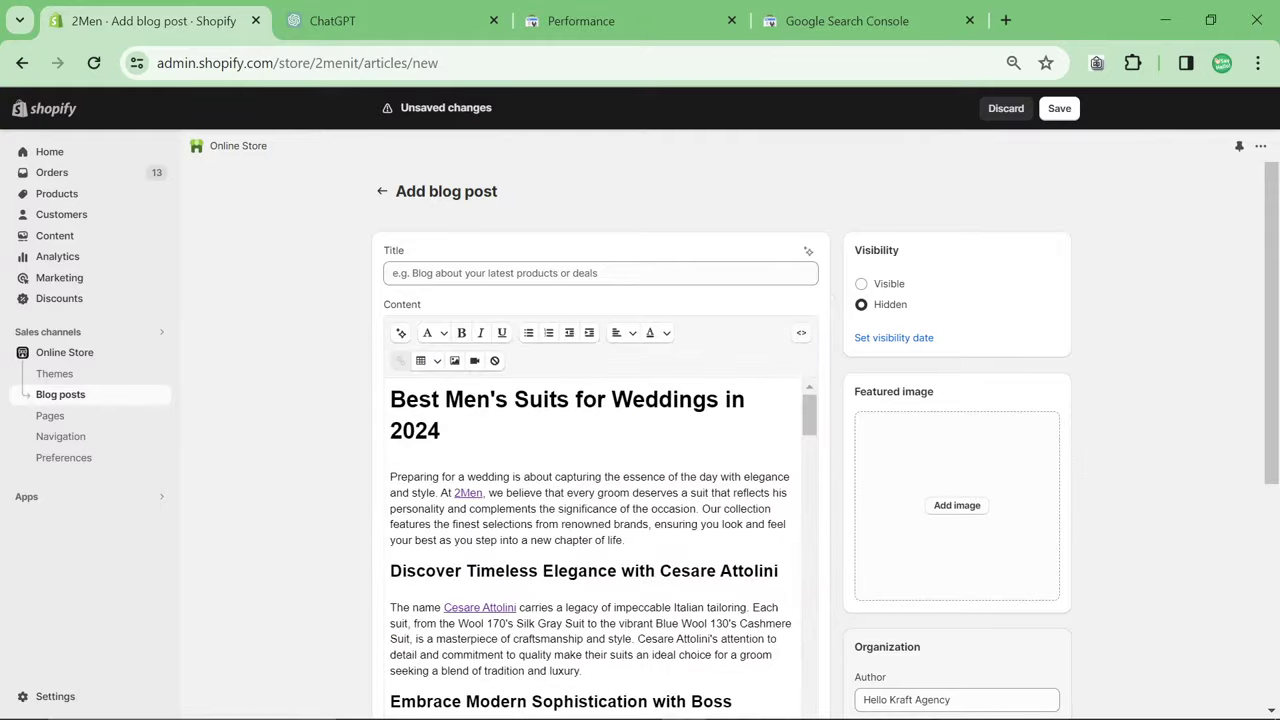
Title the post 'Best Men's Suits for Weddings in 2024' and make its main heading Heading 2
scroll(600, 540, down, 3)
scroll(594, 550, down, 10)
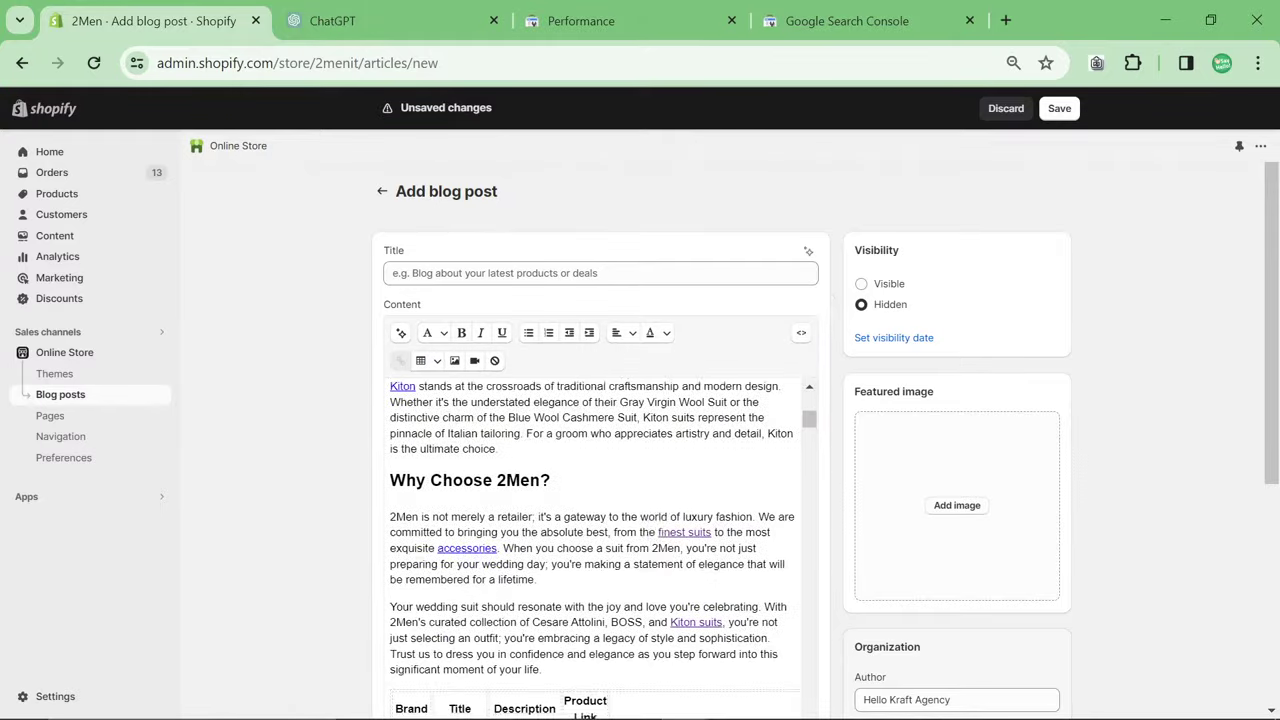
scroll(561, 487, up, 2)
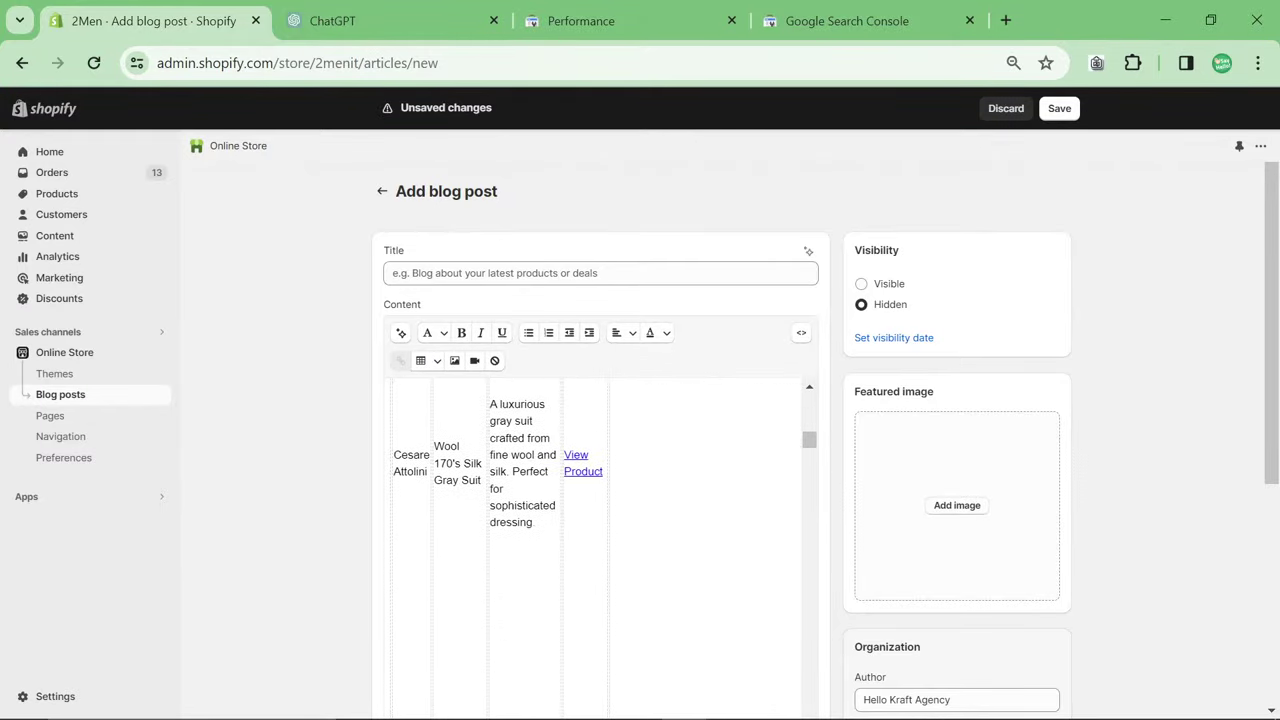
scroll(561, 487, down, 5)
scroll(561, 487, down, 7)
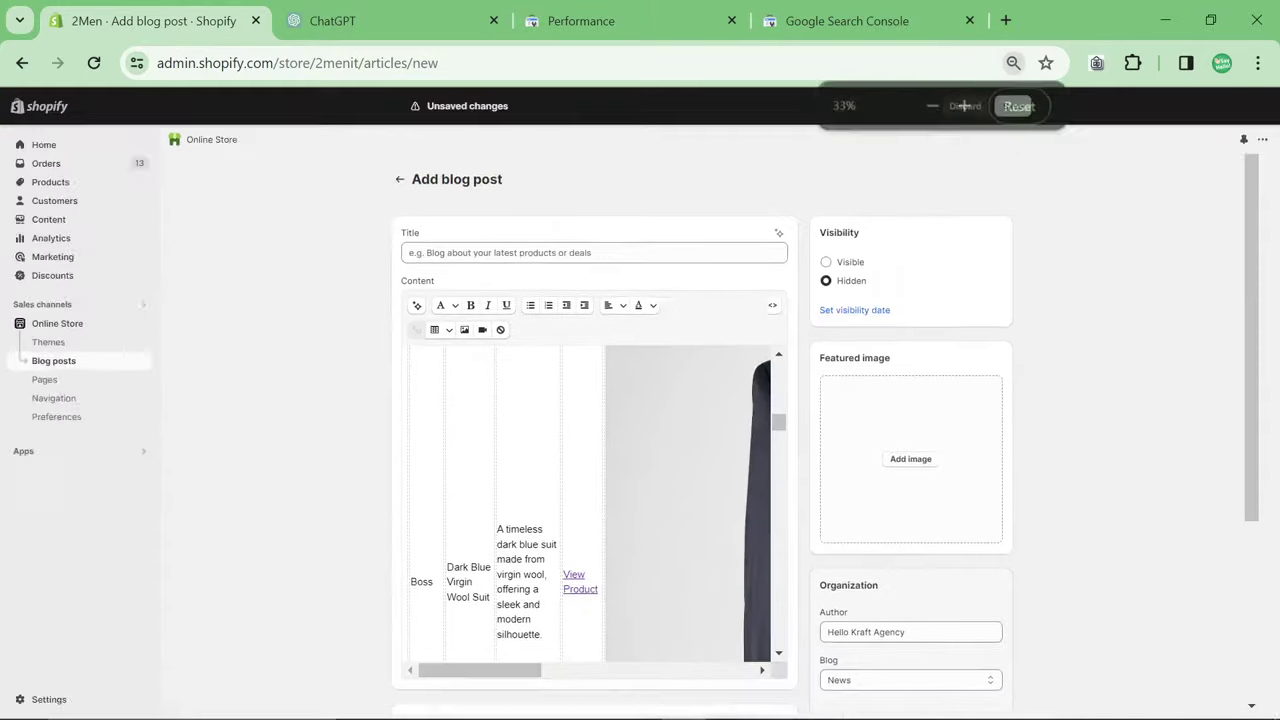
scroll(561, 487, up, 3)
scroll(594, 500, up, 10)
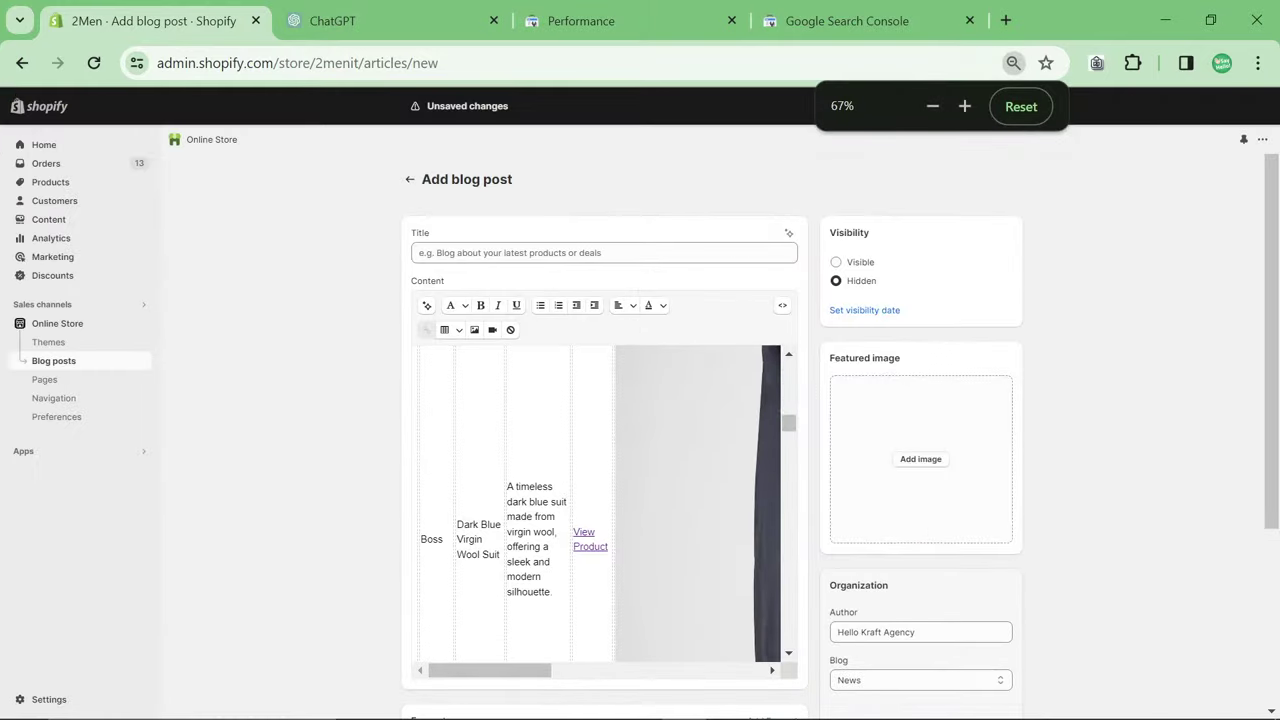
scroll(594, 500, up, 4)
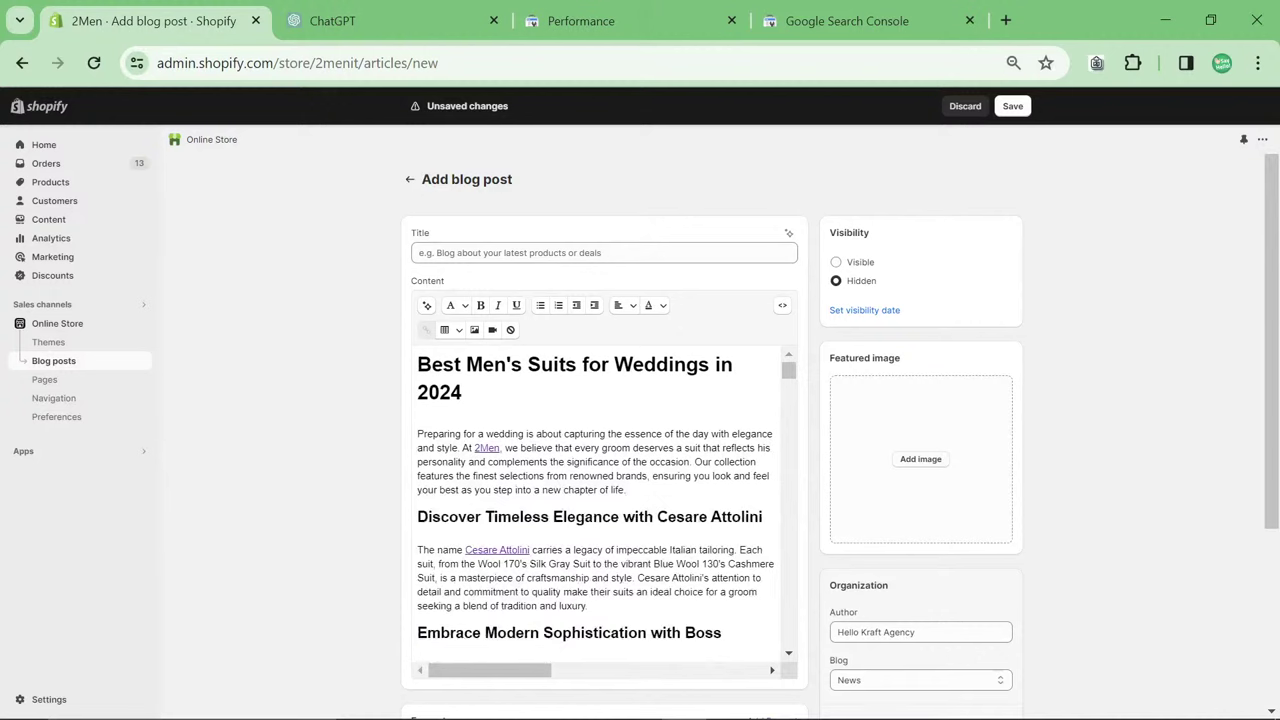
triple_click(575, 378)
click(604, 252)
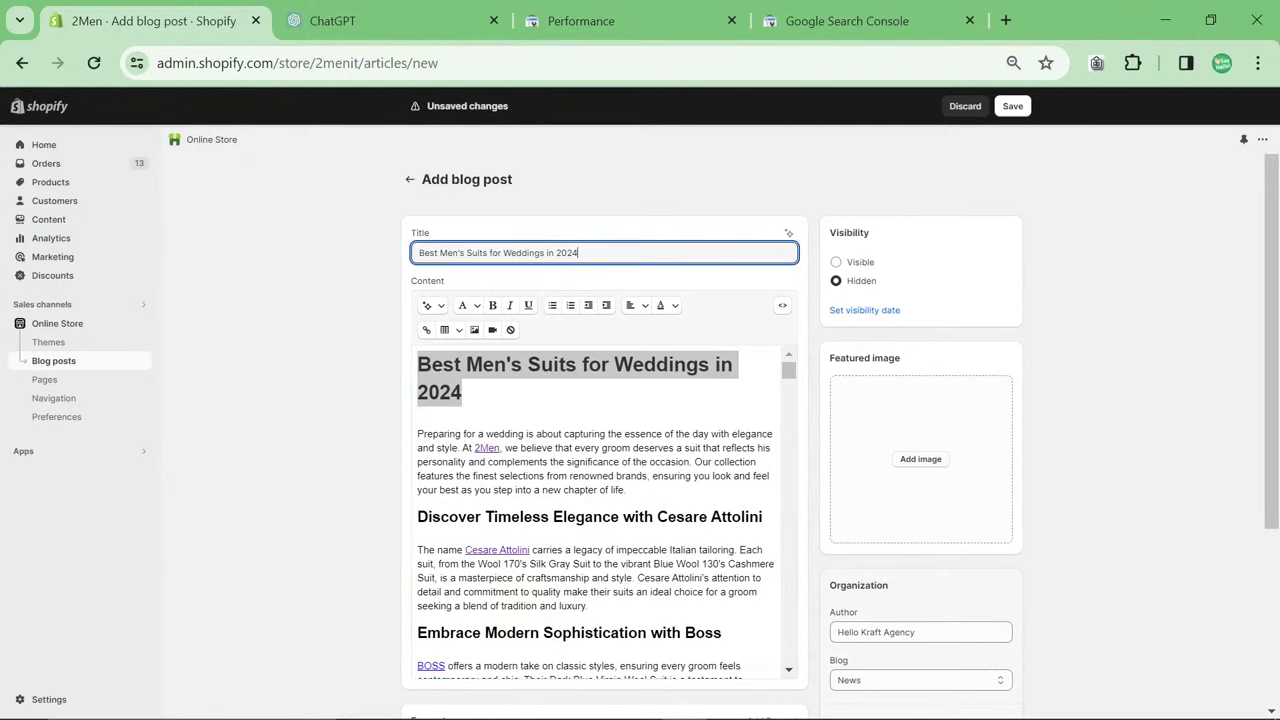
triple_click(575, 378)
click(433, 305)
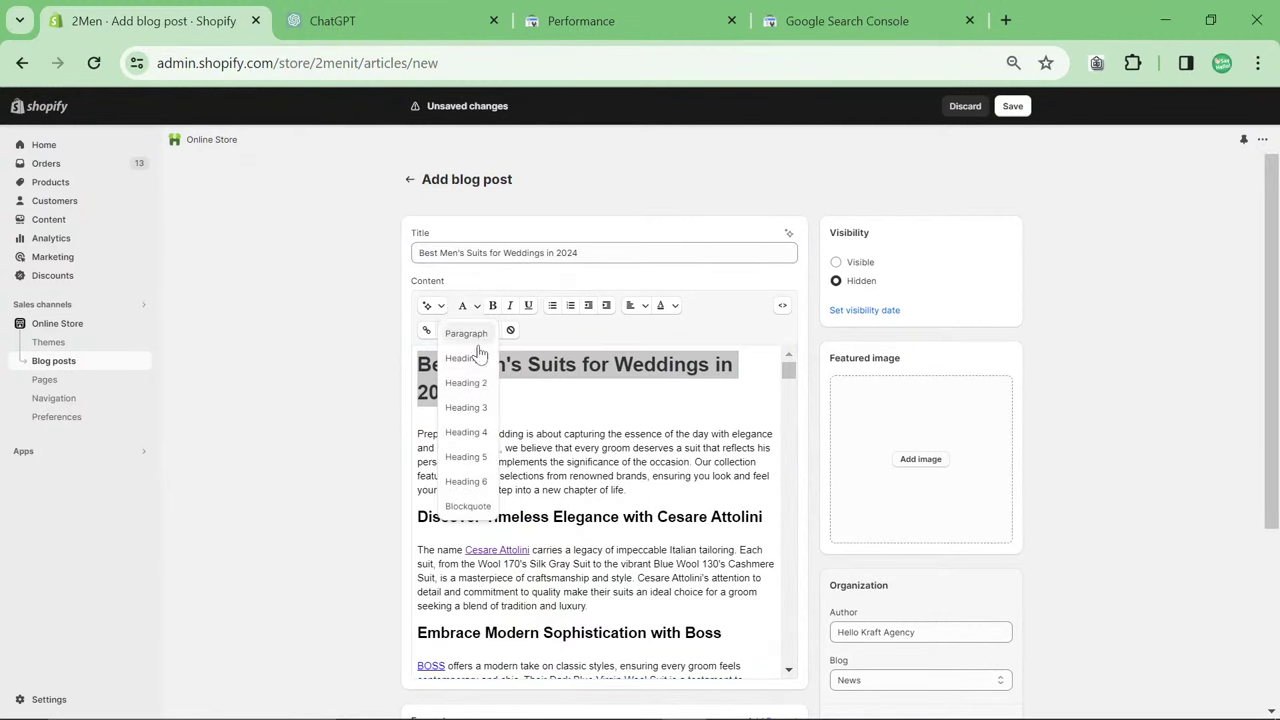
click(470, 383)
click(572, 408)
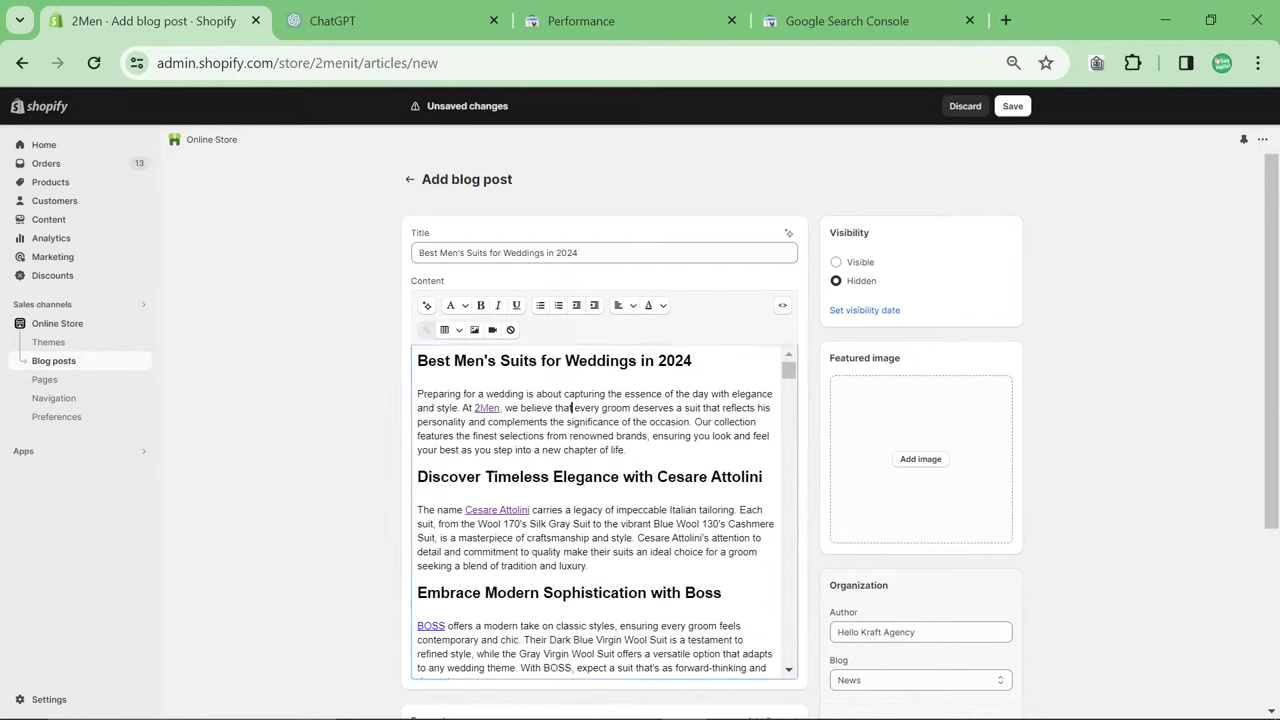
Change the post's author to the suggested staff member
scroll(572, 408, down, 1)
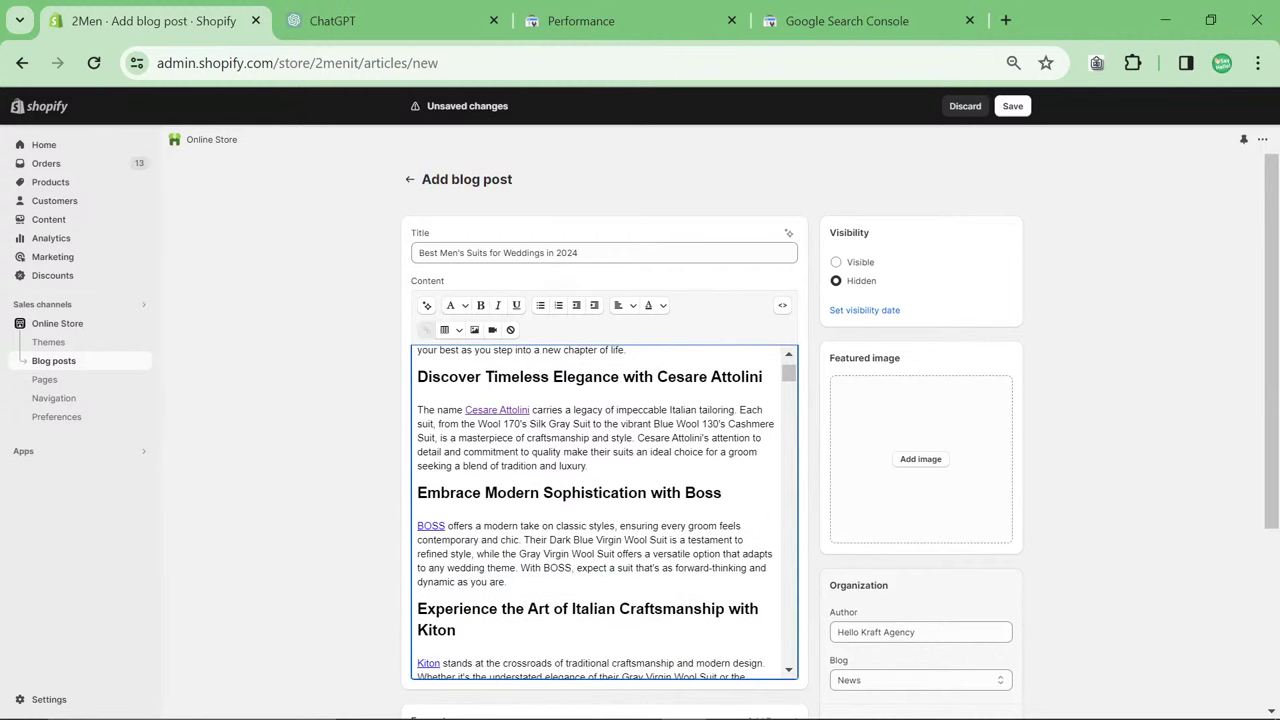
scroll(604, 510, down, 10)
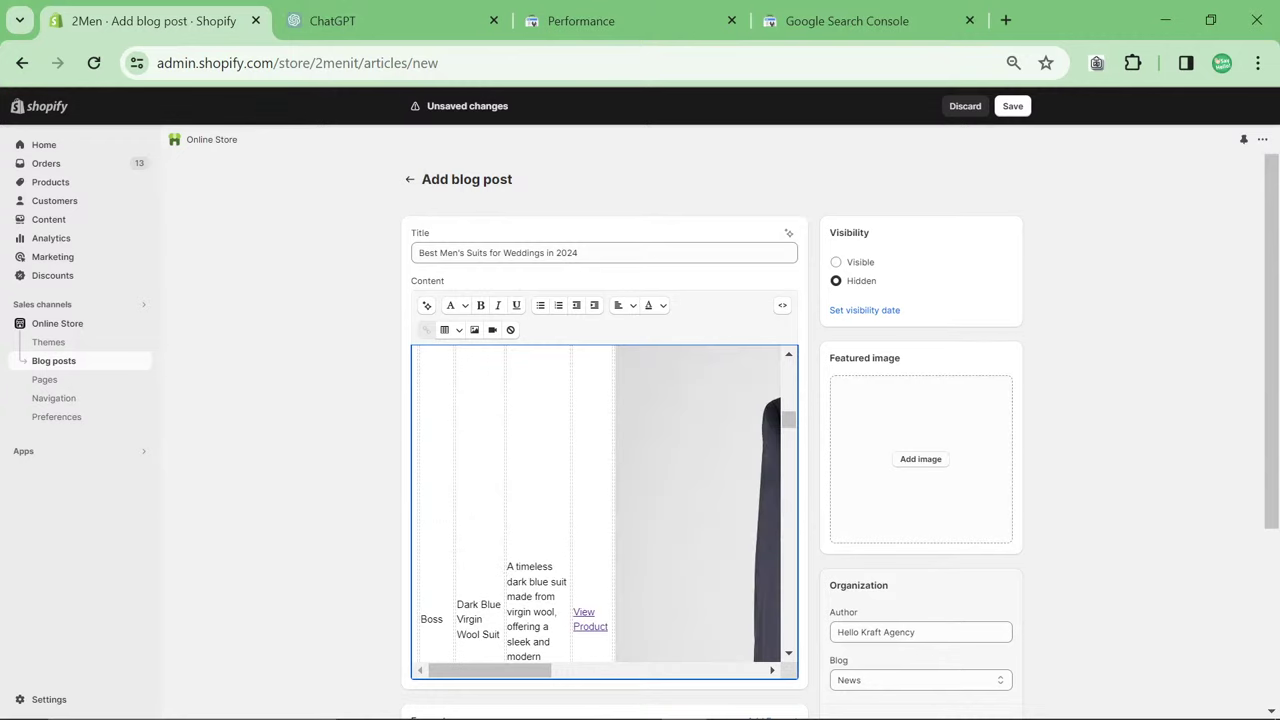
scroll(604, 510, down, 3)
click(931, 641)
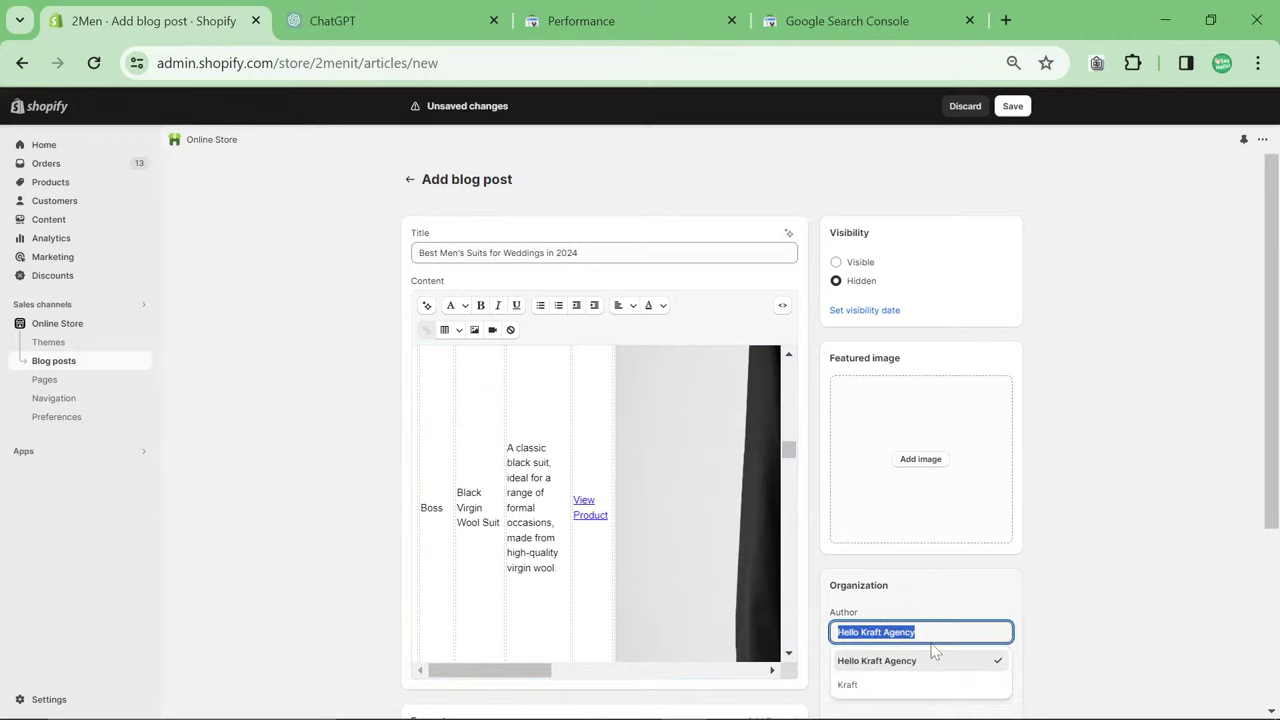
text(piergiuseppe)
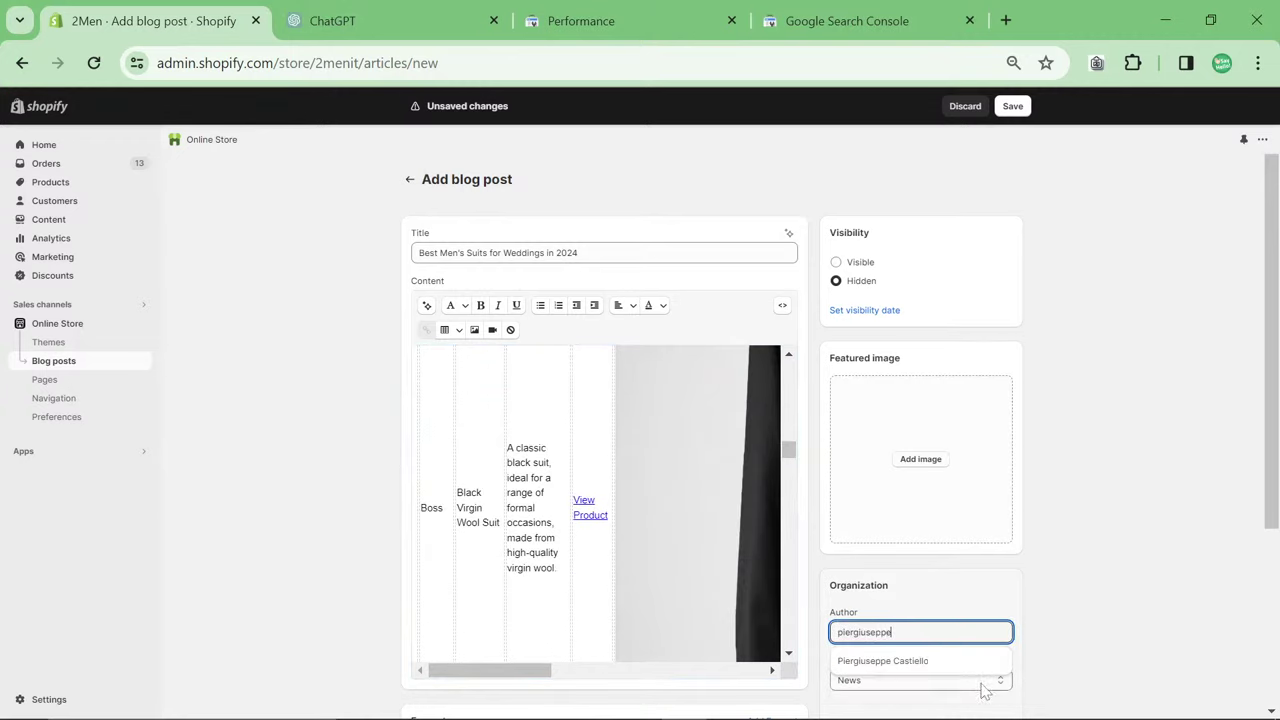
click(873, 662)
scroll(960, 489, down, 1)
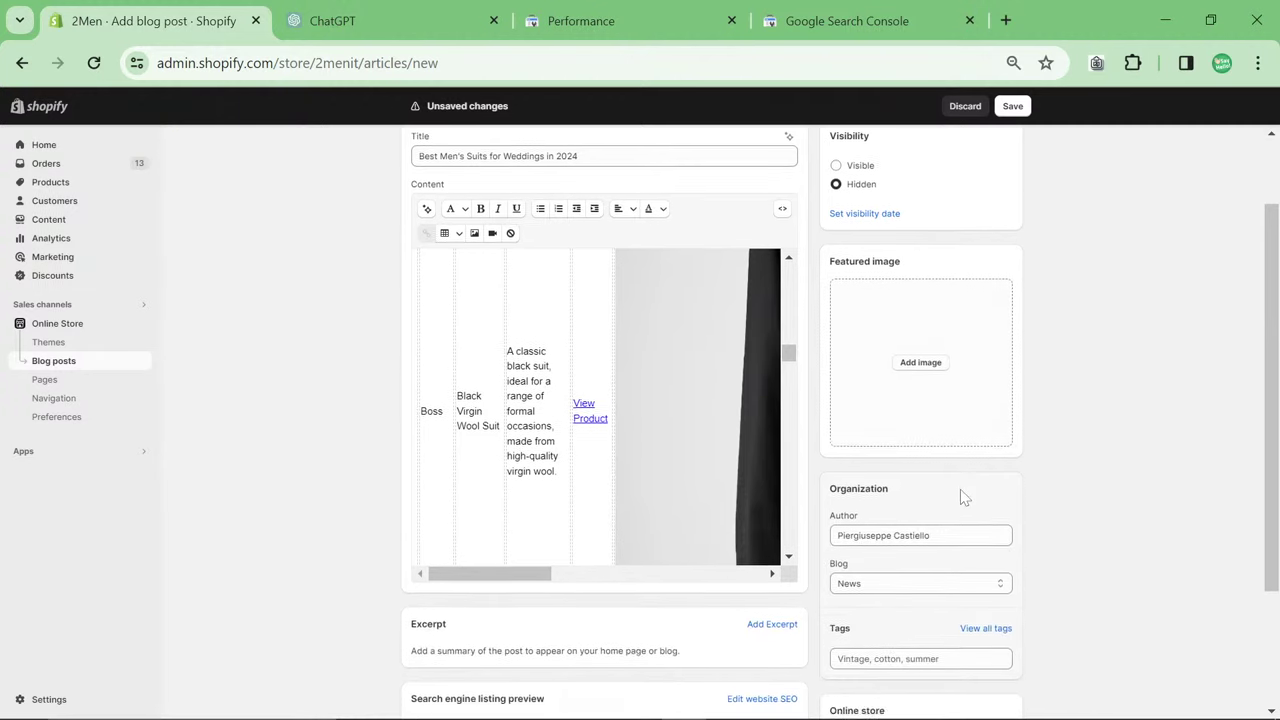
scroll(960, 489, up, 1)
click(460, 20)
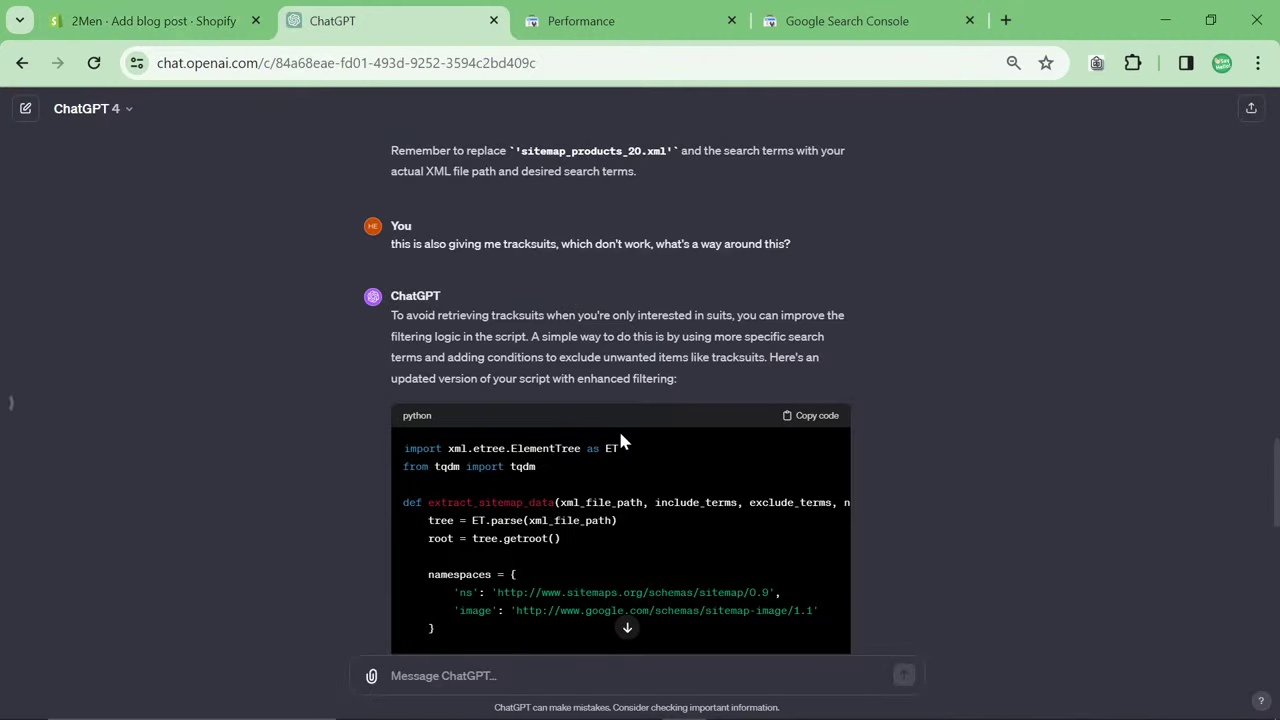
Ask ChatGPT: 'now make a featured image for this blog post'
click(150, 20)
key(alt+Tab)
click(73, 14)
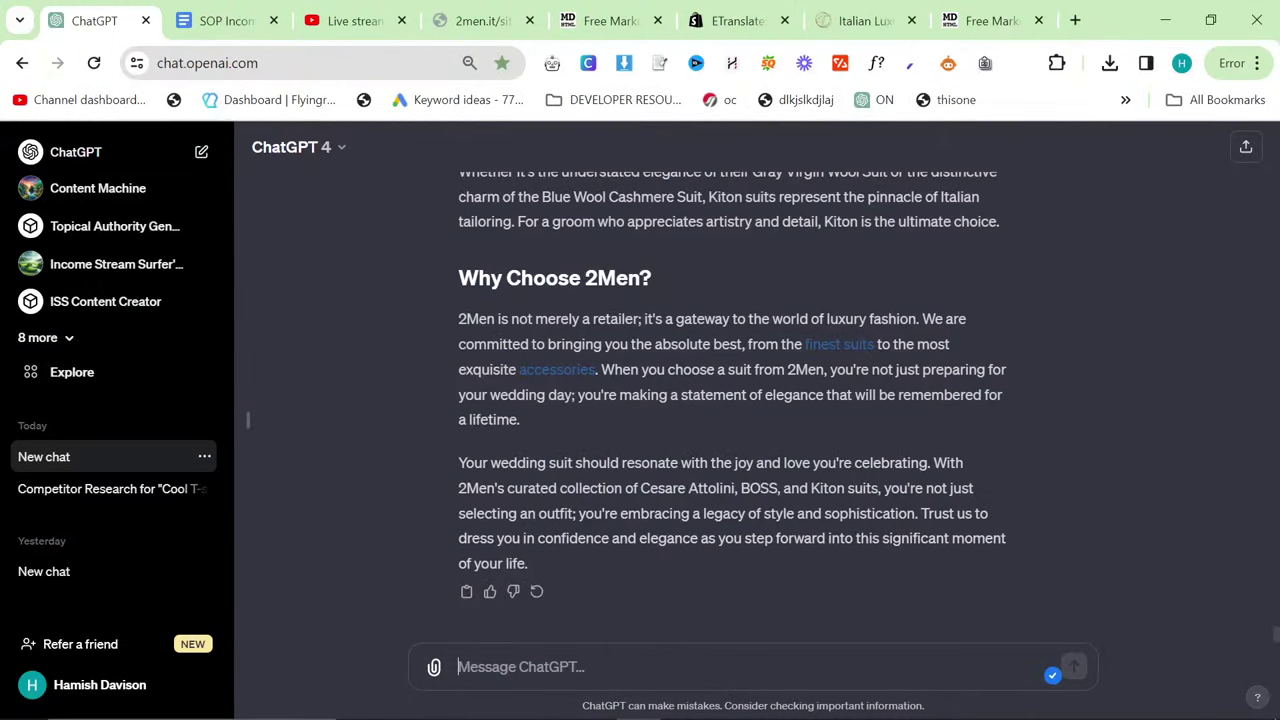
text(now mak)
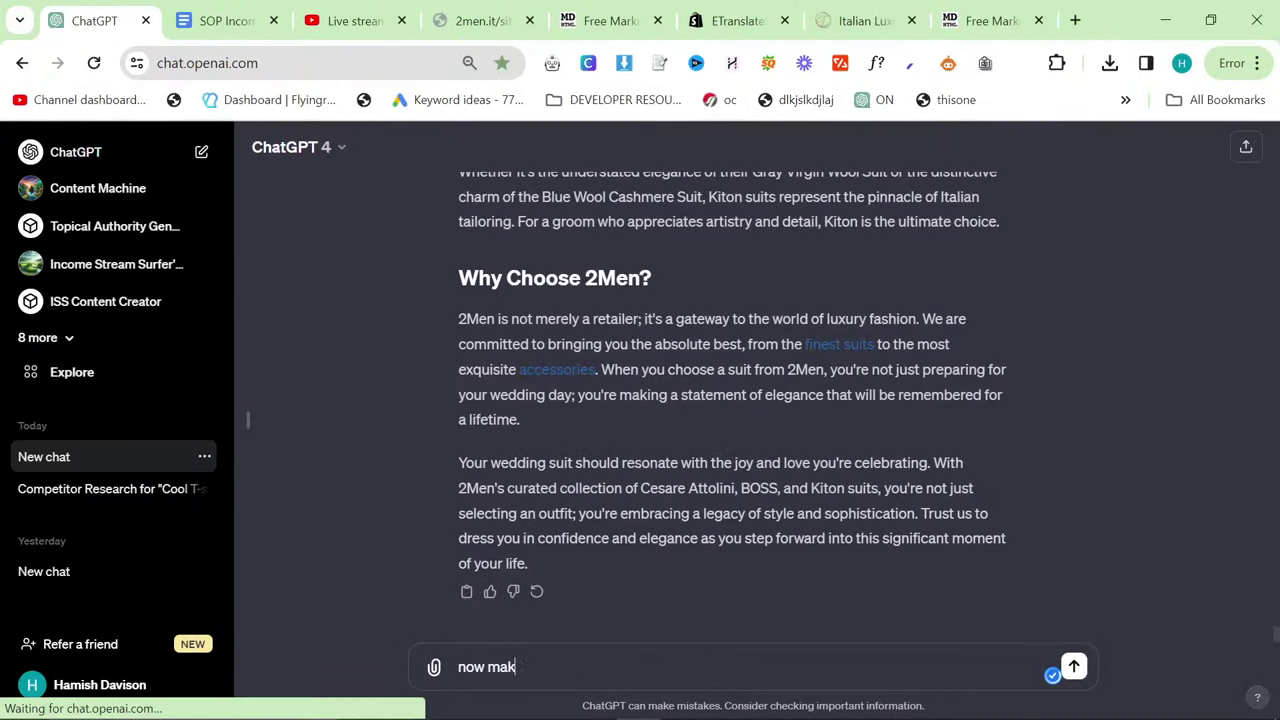
text(e a featured image for this blog post)
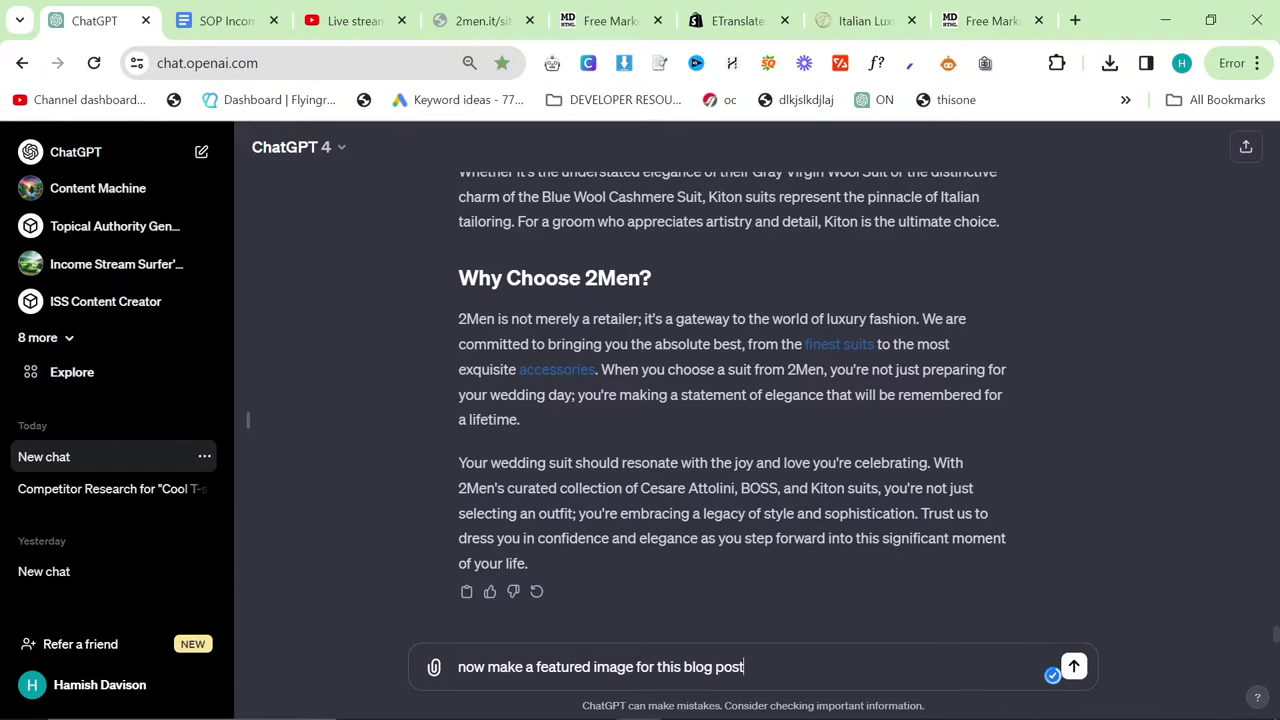
key(Return)
key(alt+Tab)
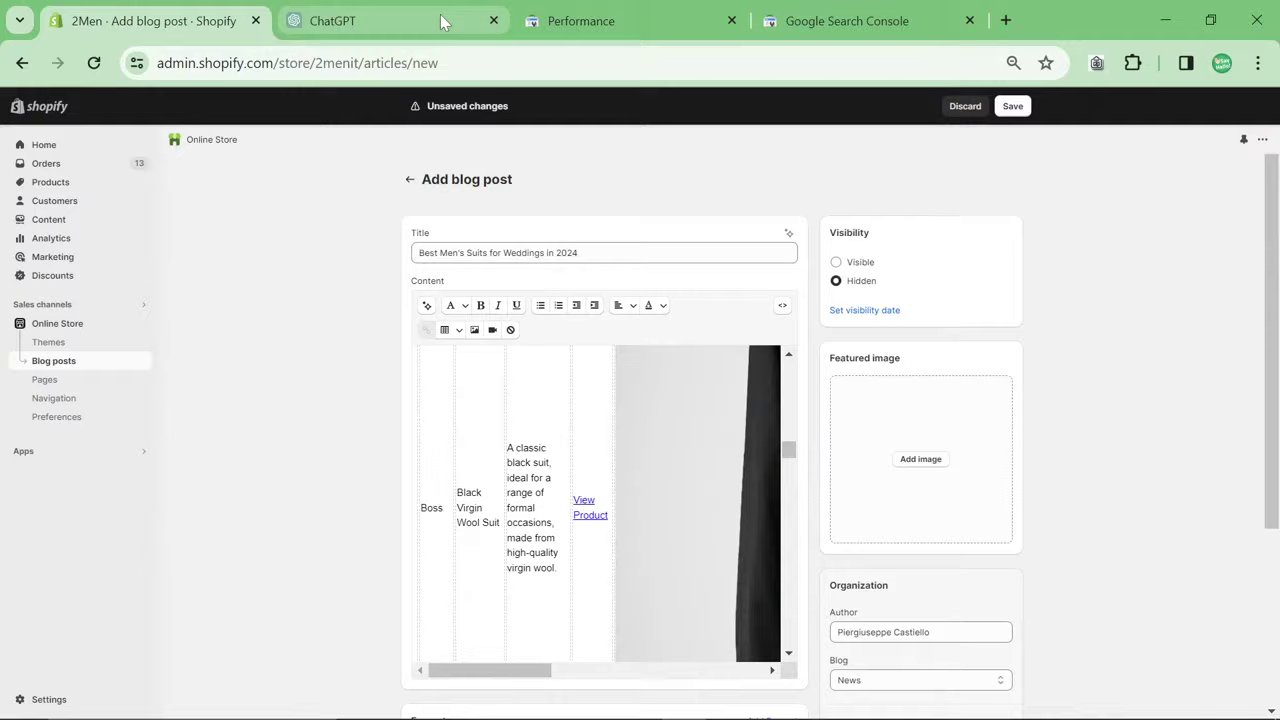
Remove total impressions from the 2men.it performance chart, leaving only clicks
click(548, 10)
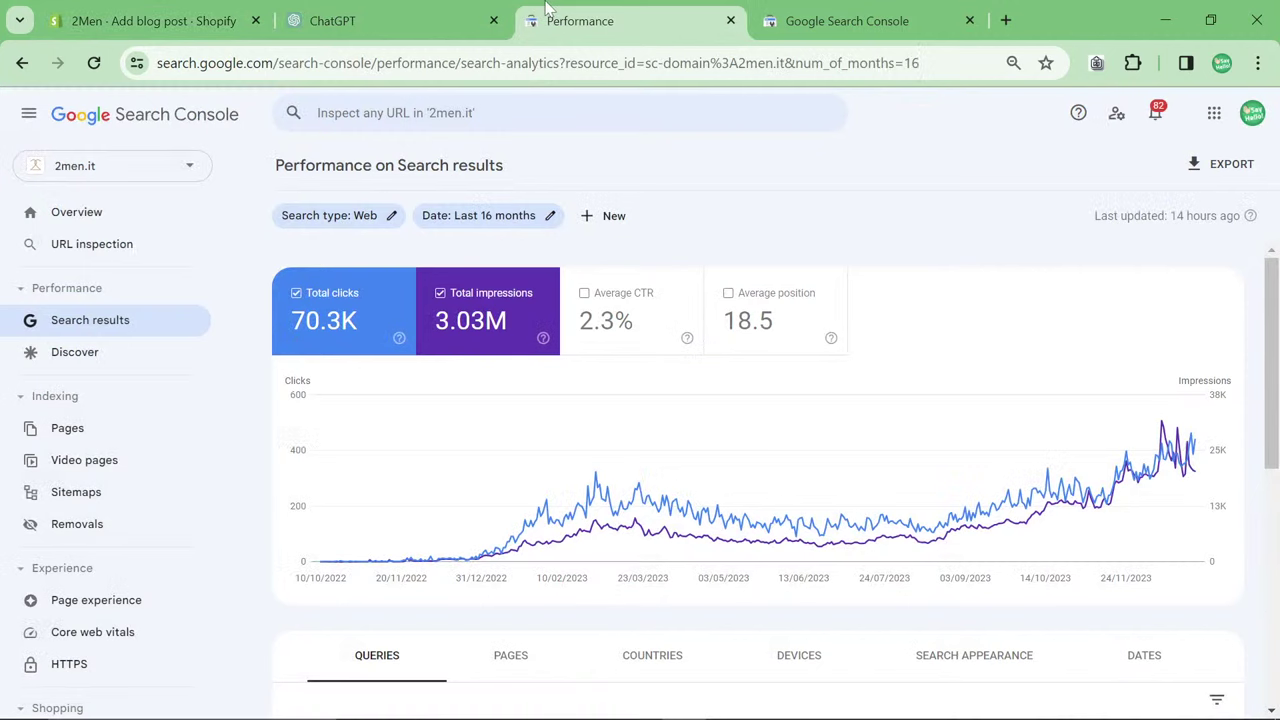
click(448, 318)
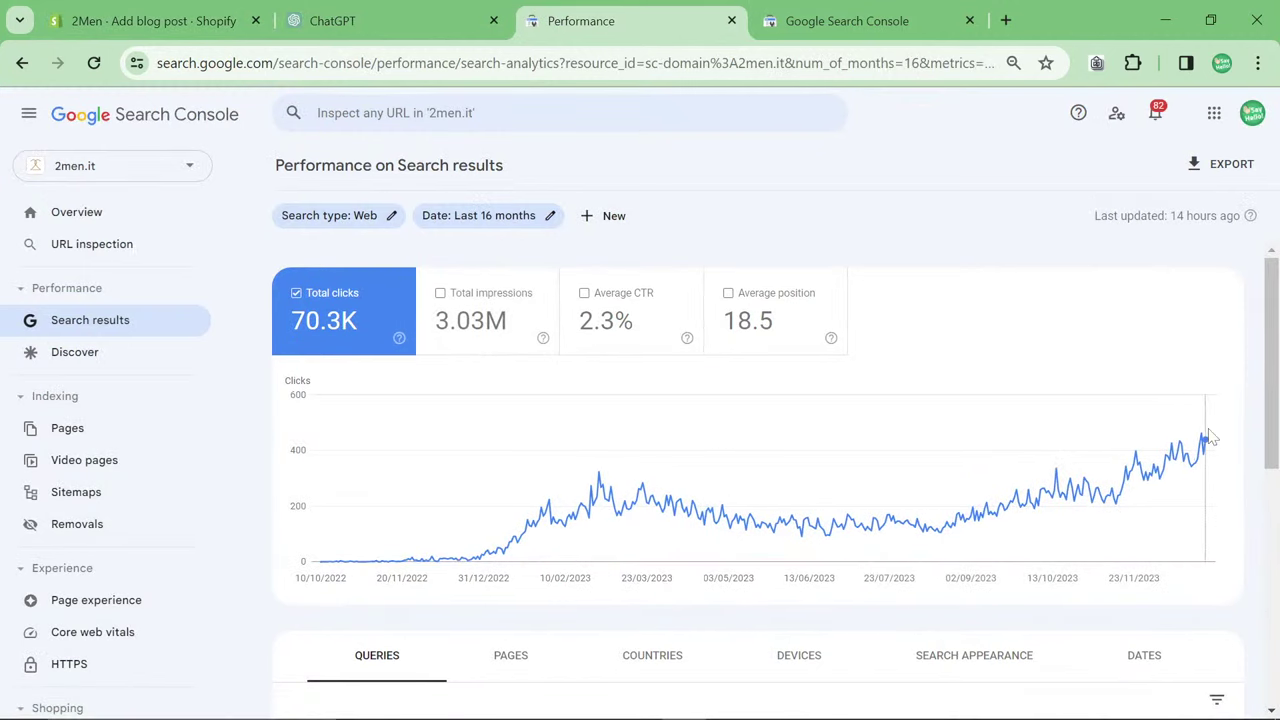
scroll(720, 500, down, 6)
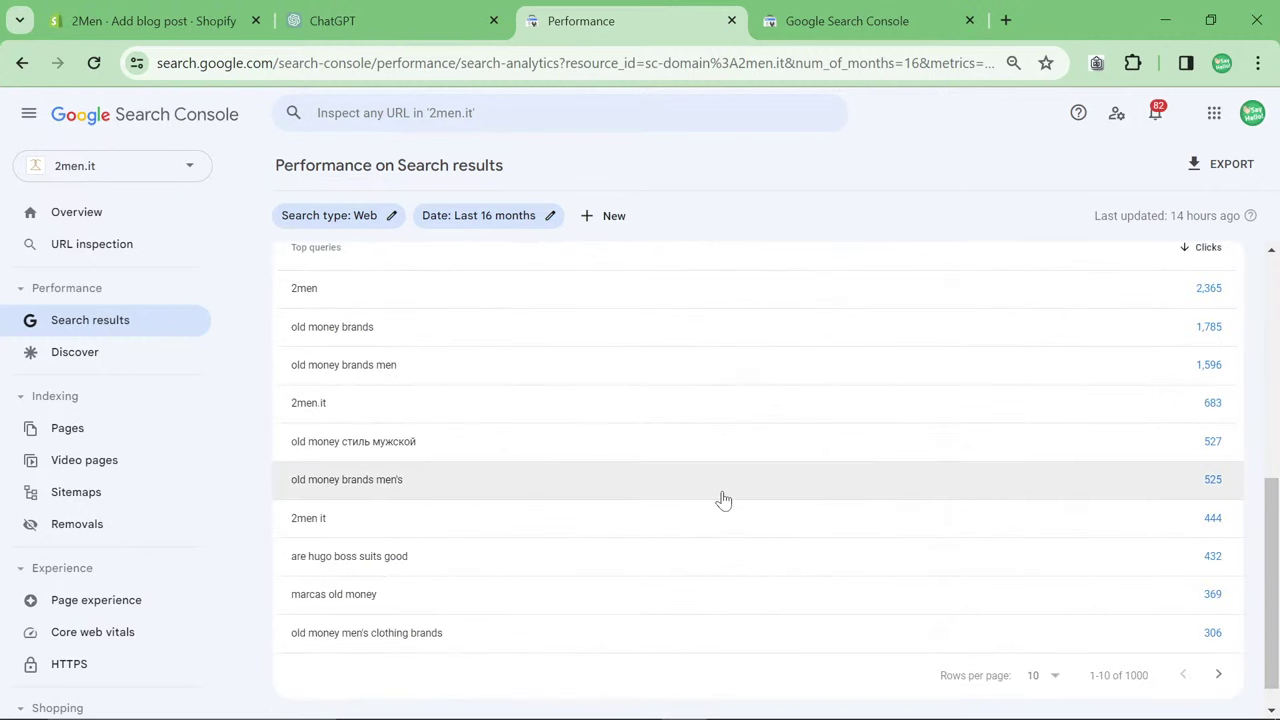
scroll(723, 500, up, 6)
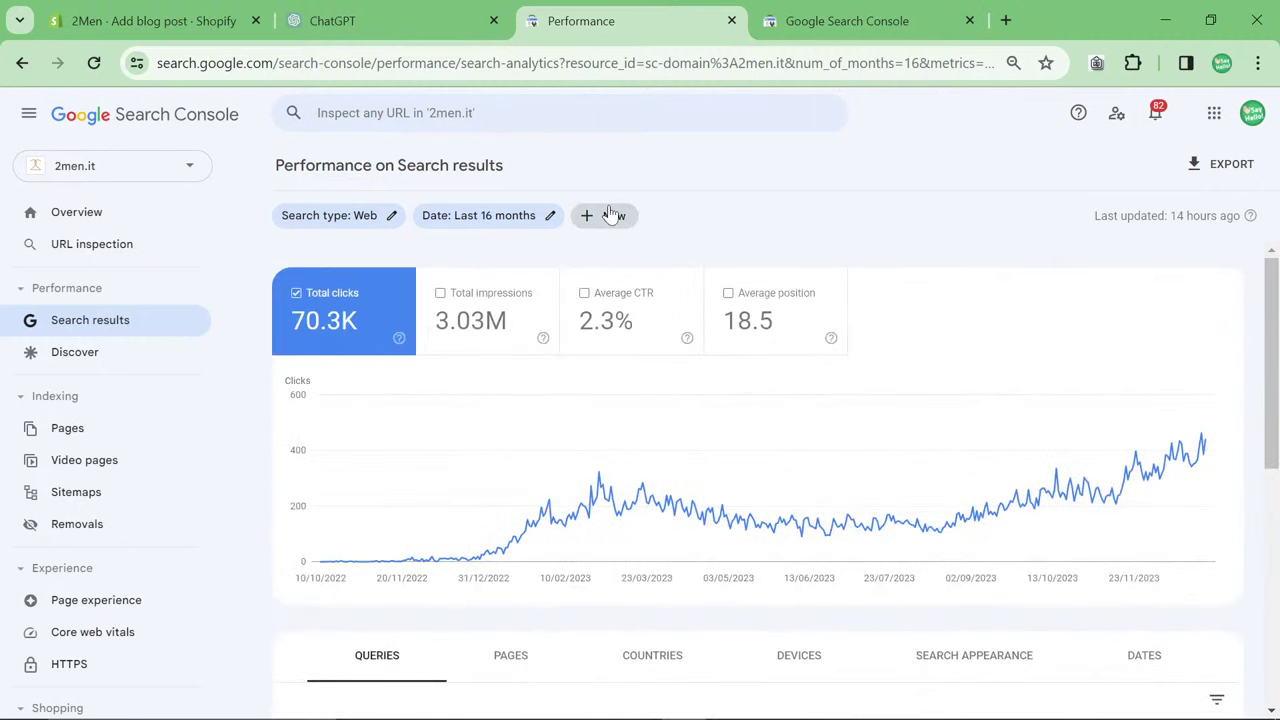
Look at the Page filter's URL match types, then cancel the filter
click(610, 218)
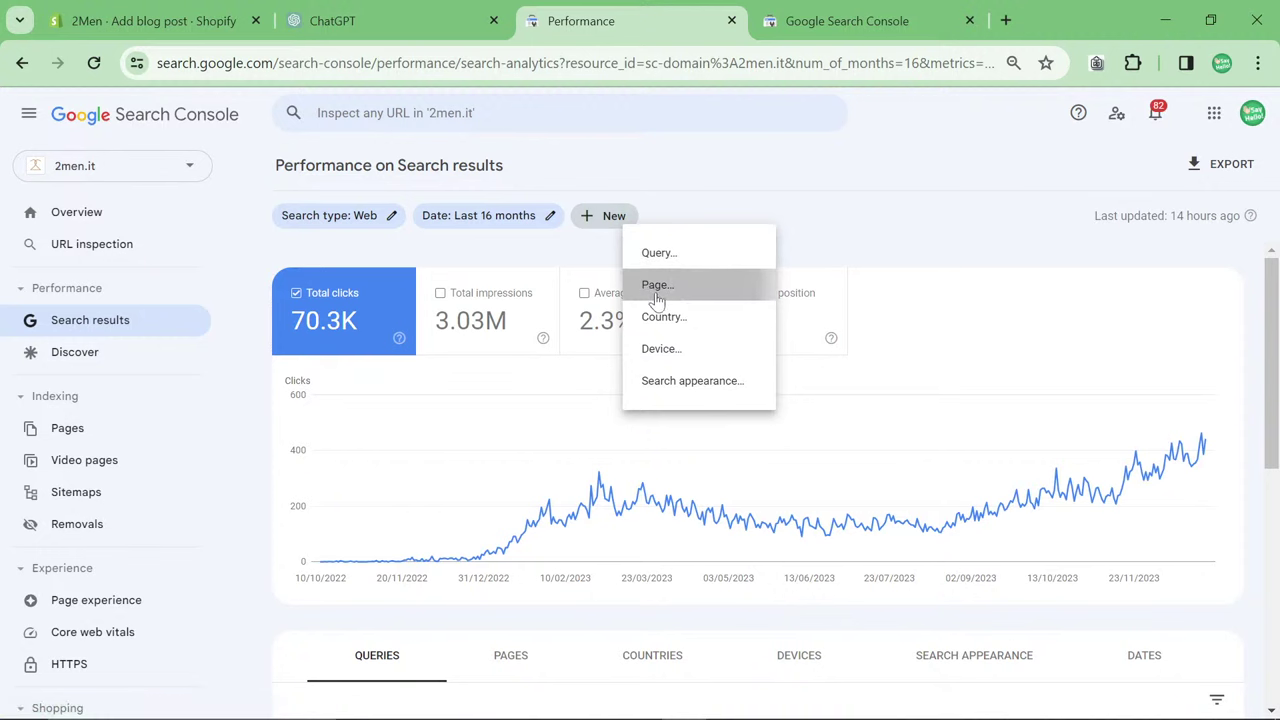
click(657, 296)
click(573, 404)
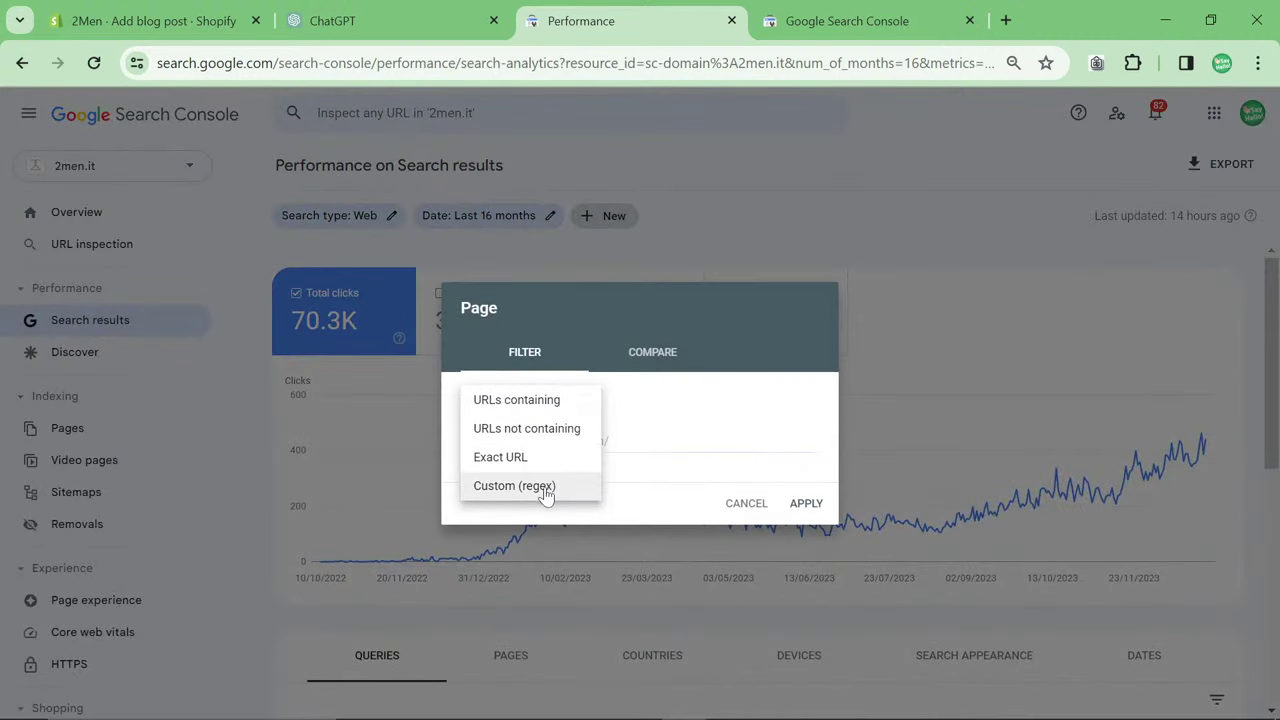
click(684, 296)
click(750, 504)
mouse_move(770, 498)
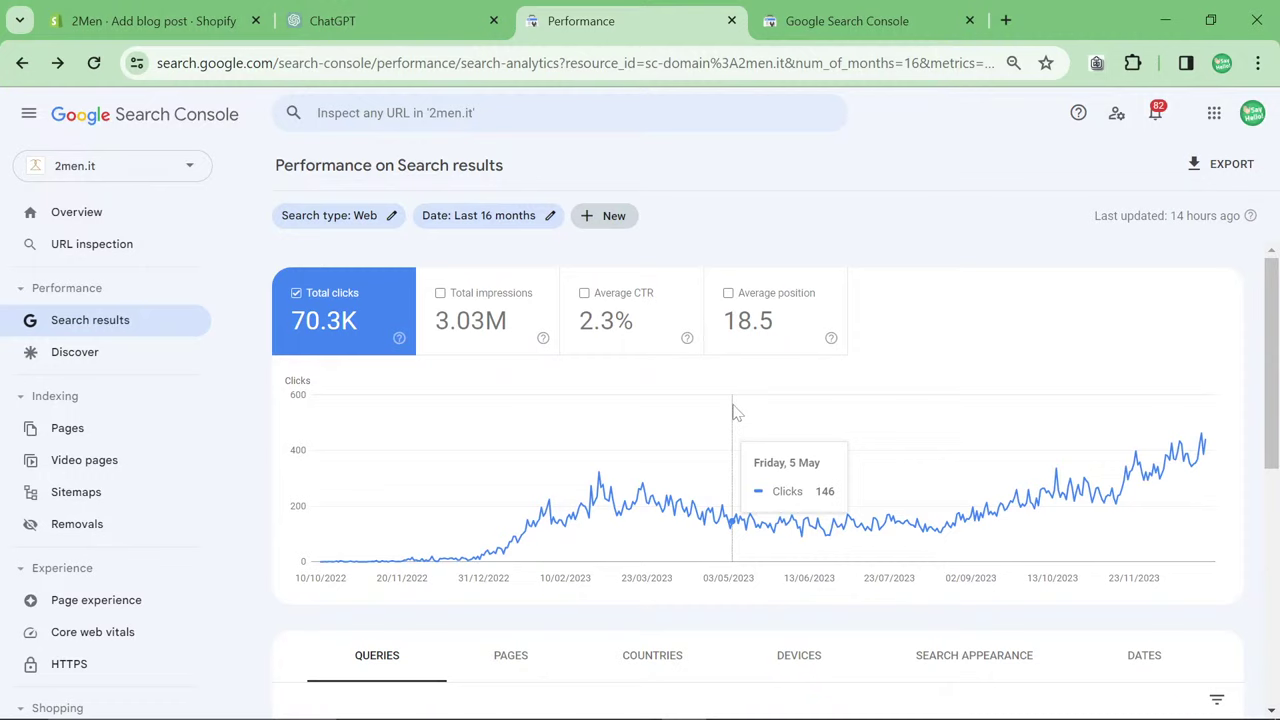
View the generated three-suit featured image at full size
key(alt+Tab)
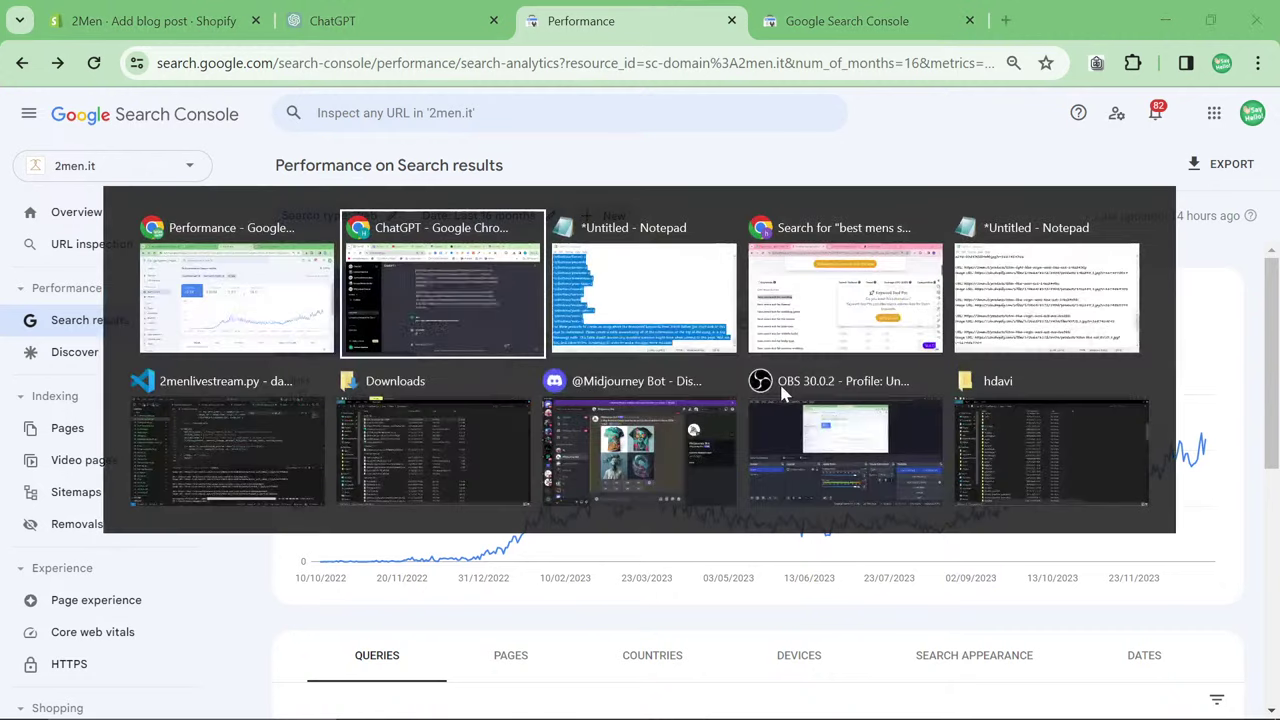
scroll(712, 404, up, 2)
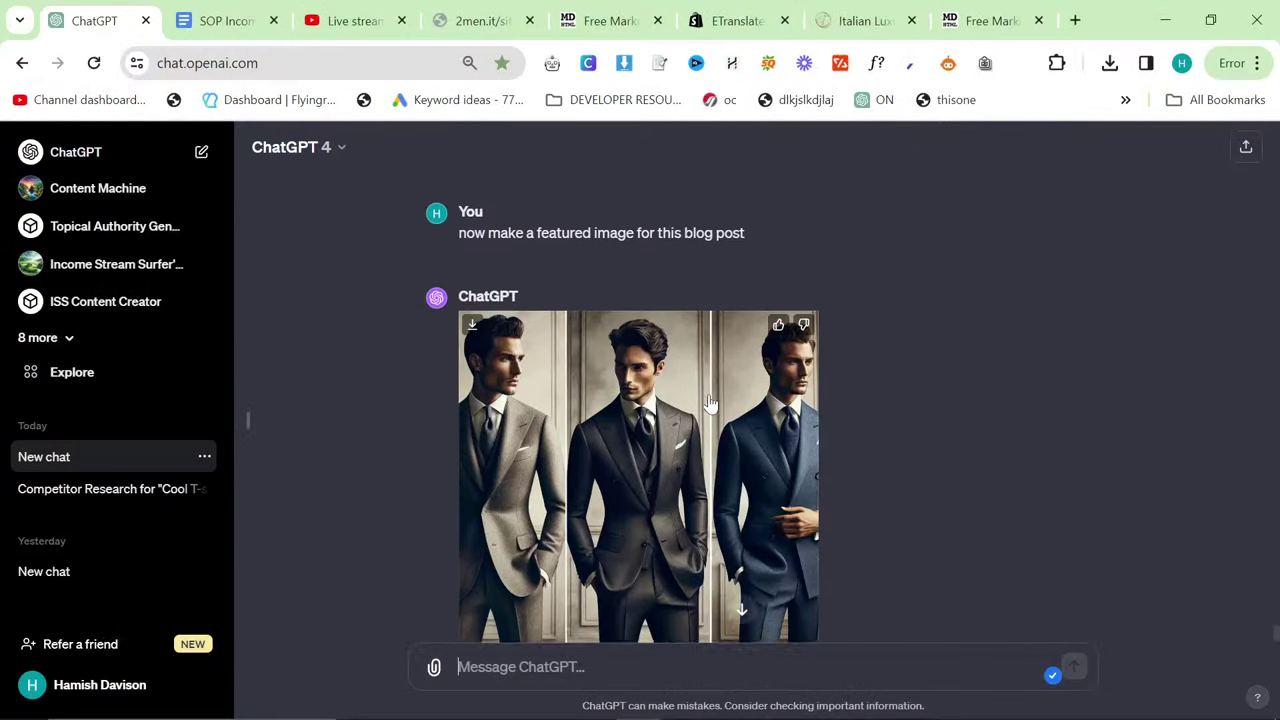
scroll(708, 396, down, 2)
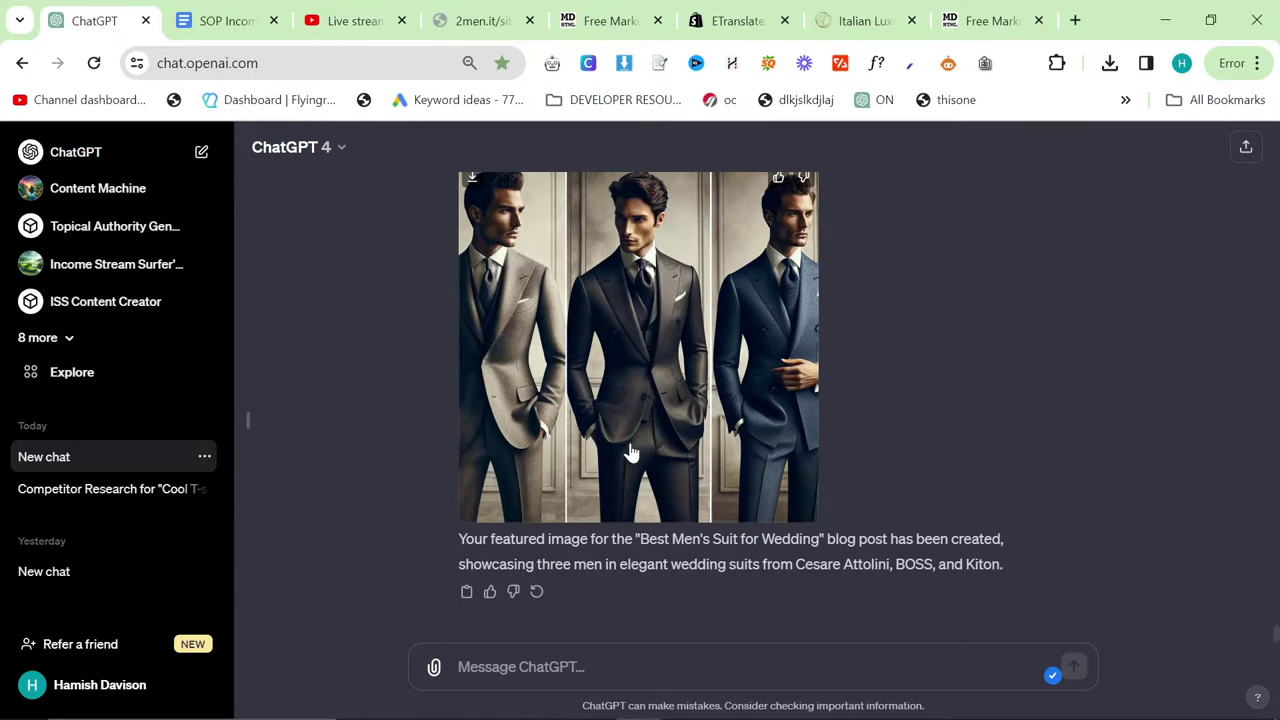
scroll(629, 450, up, 2)
scroll(605, 420, down, 2)
click(657, 414)
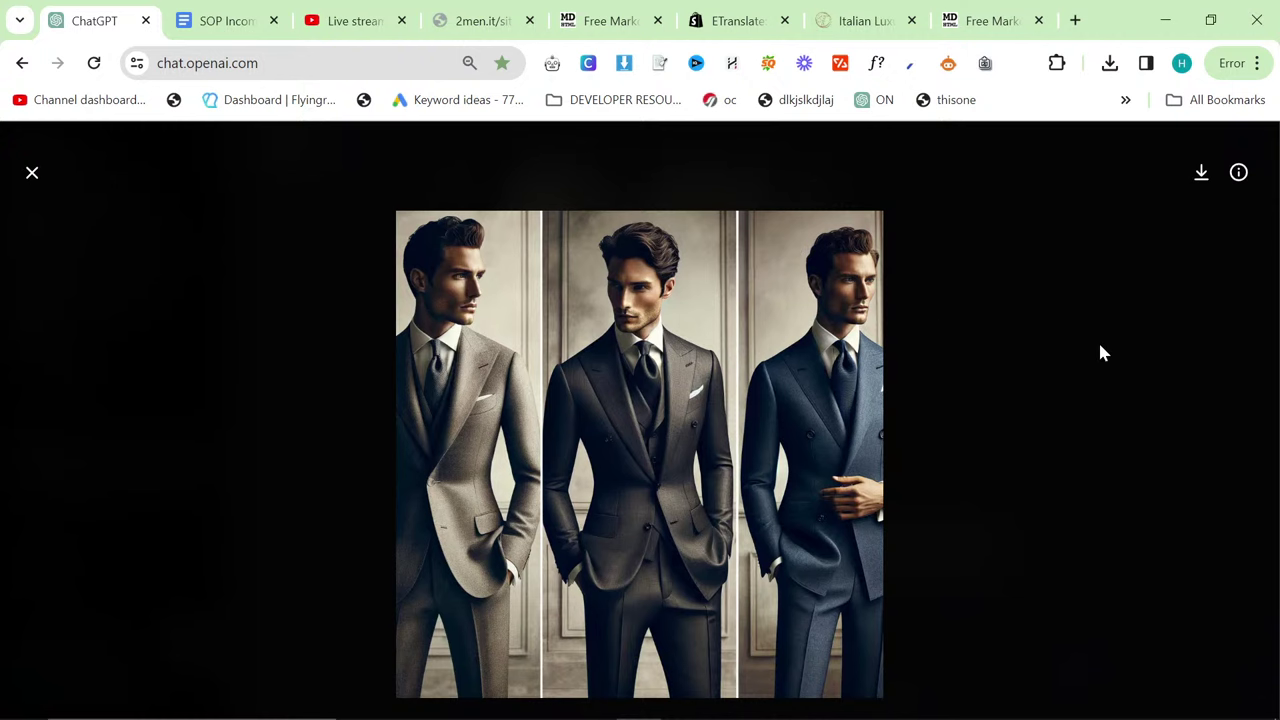
key(Escape)
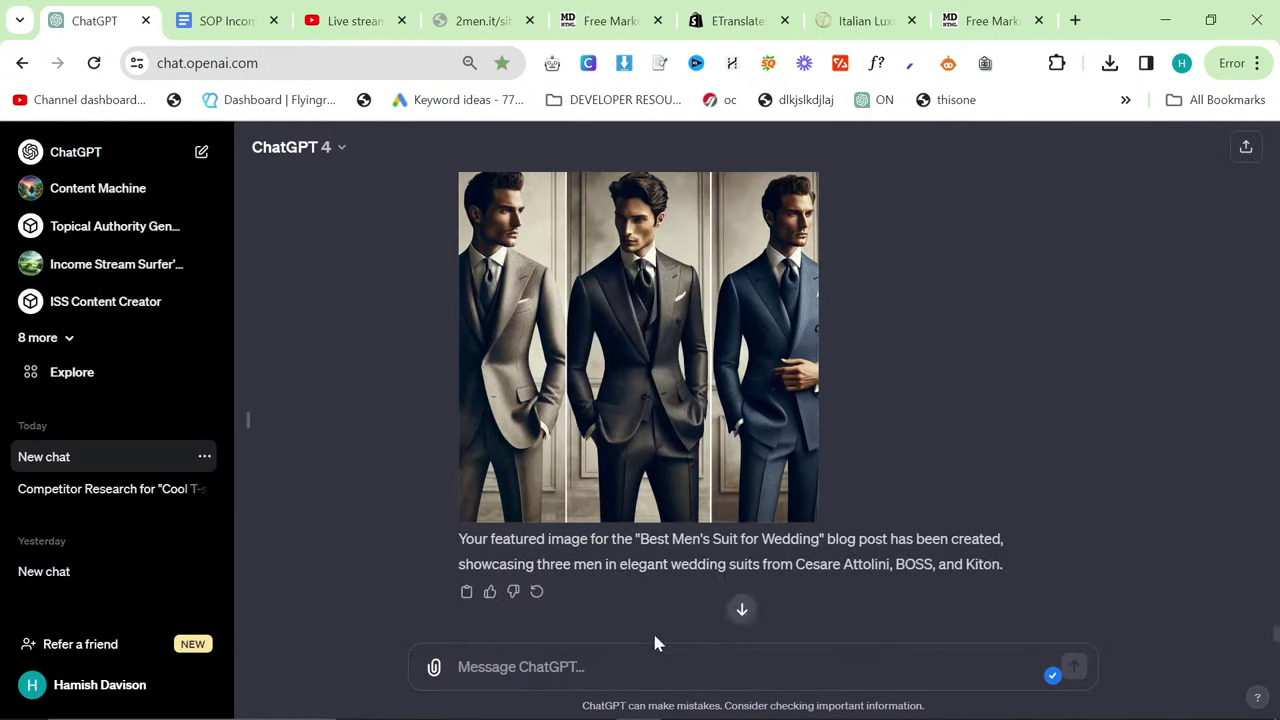
Ask ChatGPT 'can you make it less weird' for a new image
text(ca)
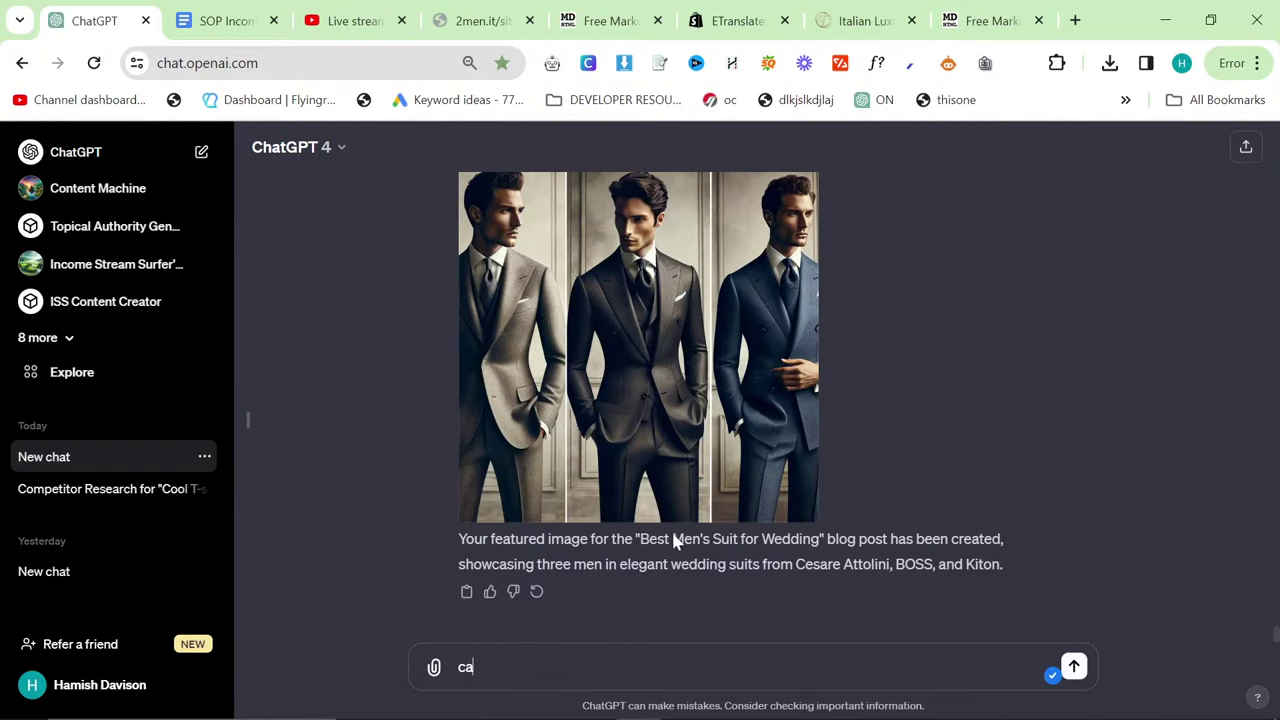
text(n you make it less weir)
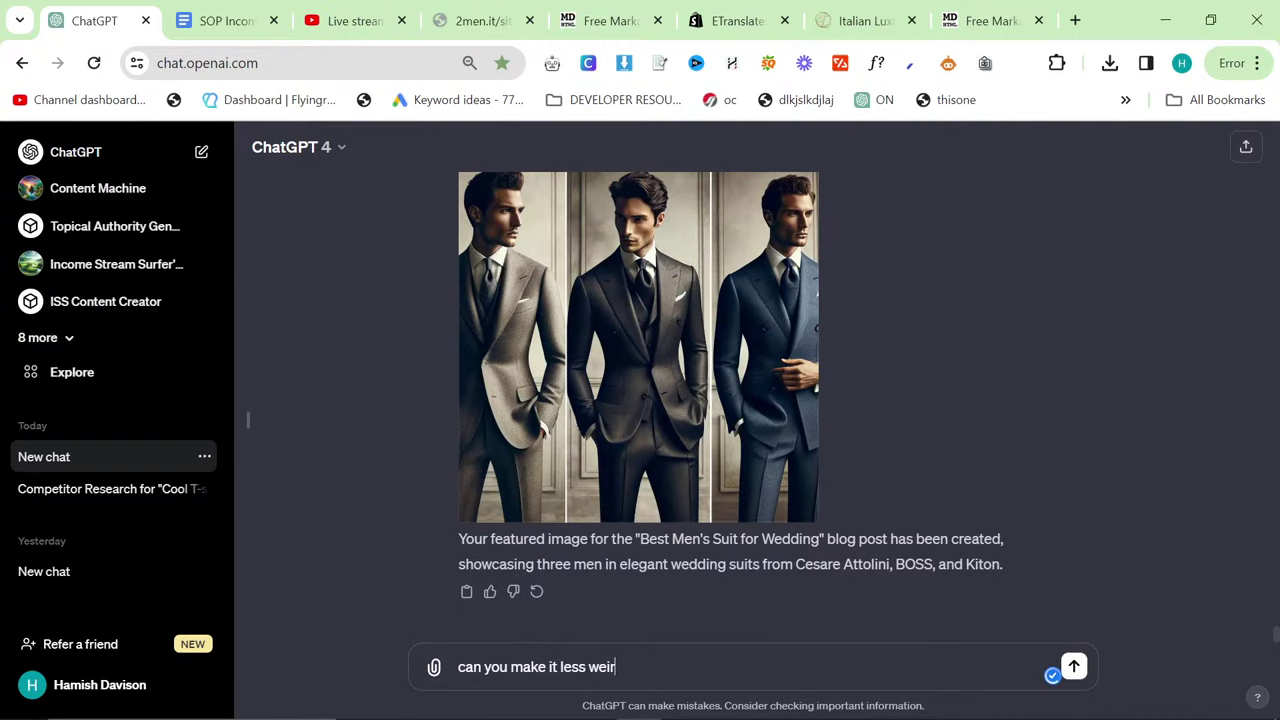
text(d)
key(Return)
key(alt+Tab)
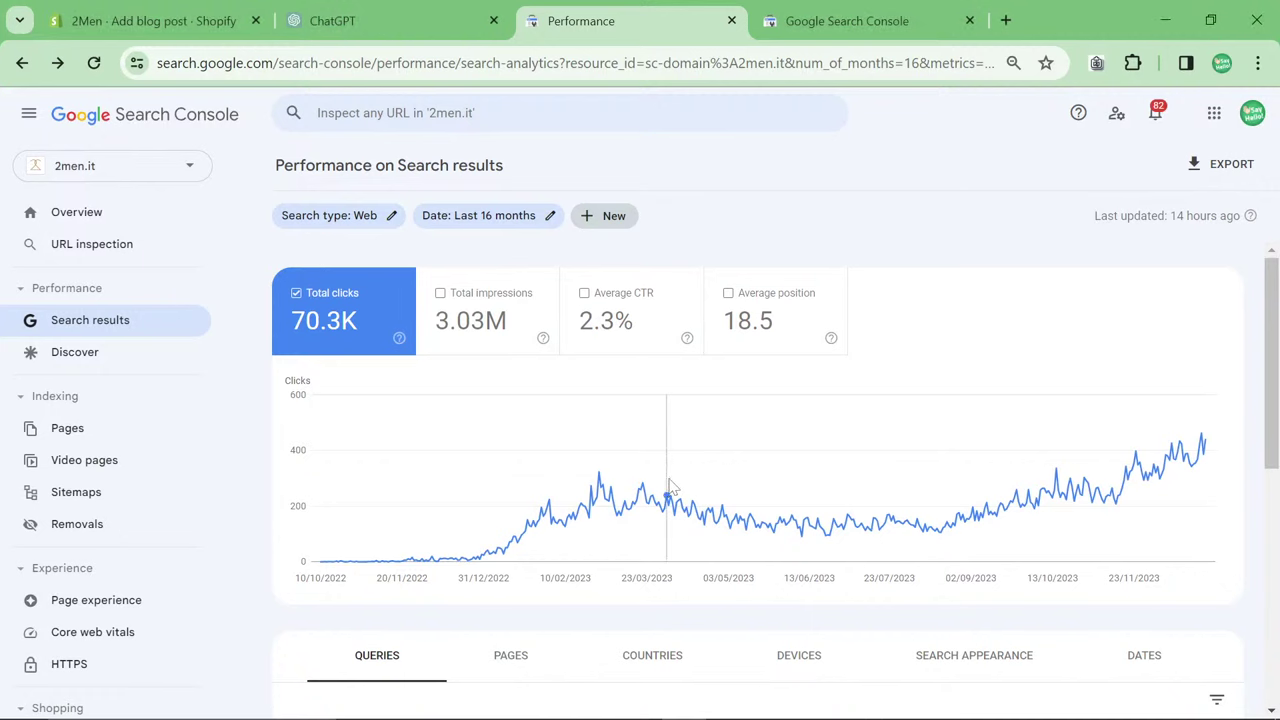
scroll(670, 487, down, 3)
scroll(700, 300, up, 3)
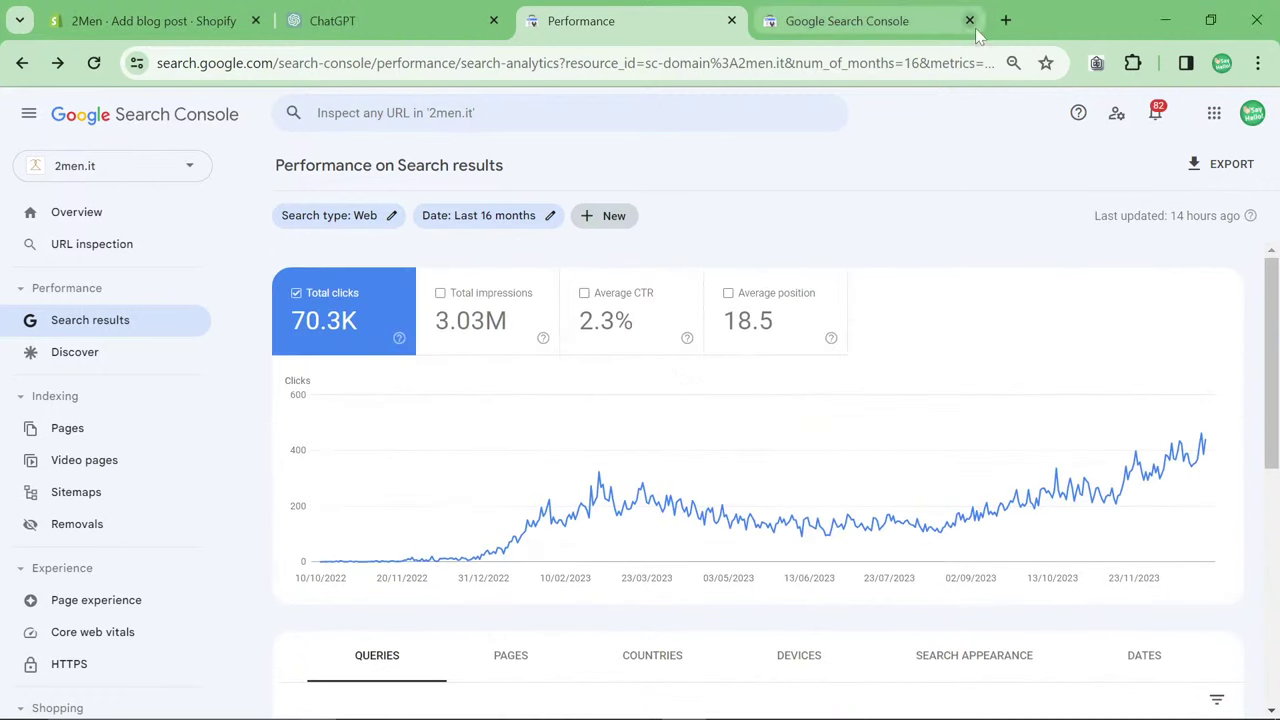
Start a 'can you give me a re…' message in the sitemap script conversation
click(380, 20)
scroll(620, 400, down, 10)
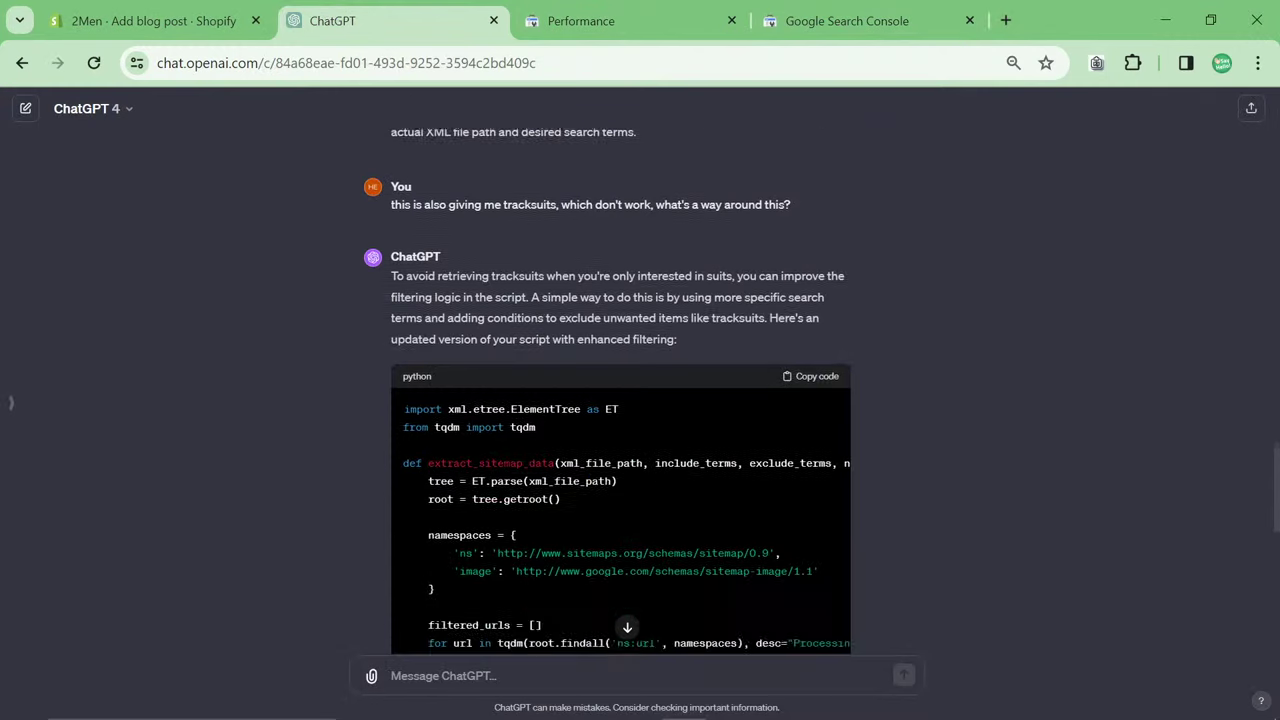
text(can you give me a regex for serach console to filter for any href lang tag pages such as /ar/ for)
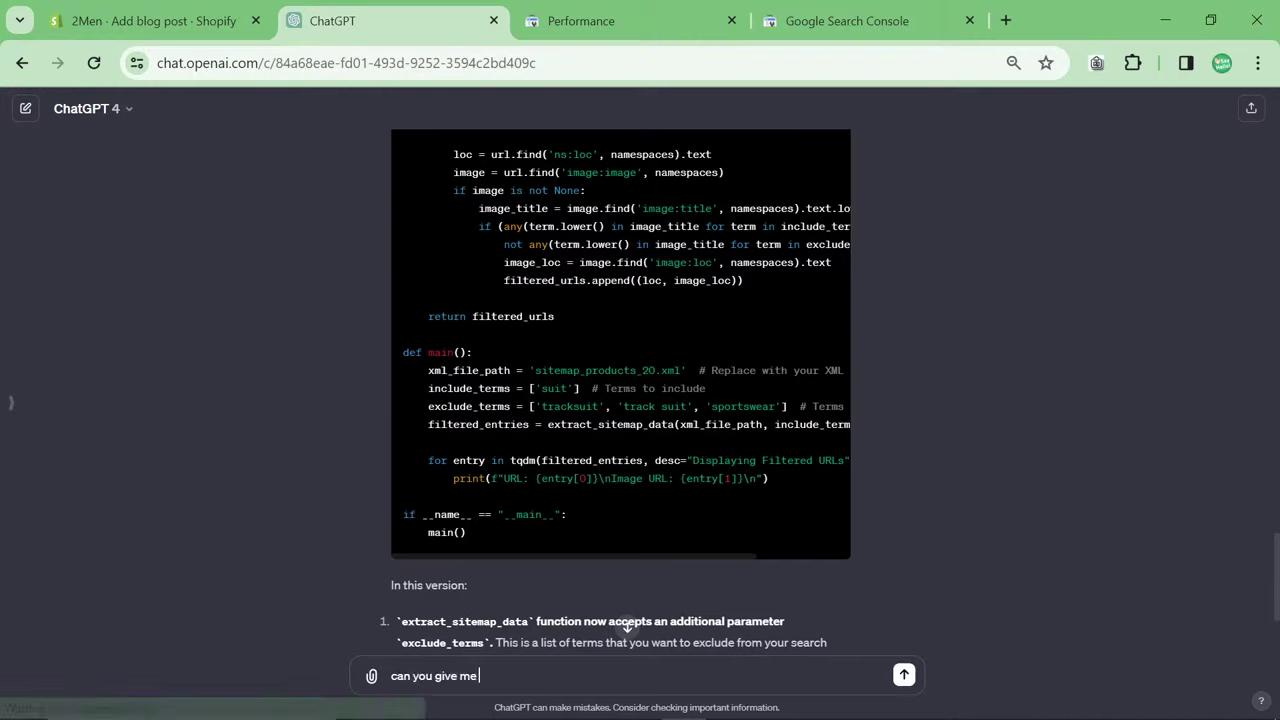
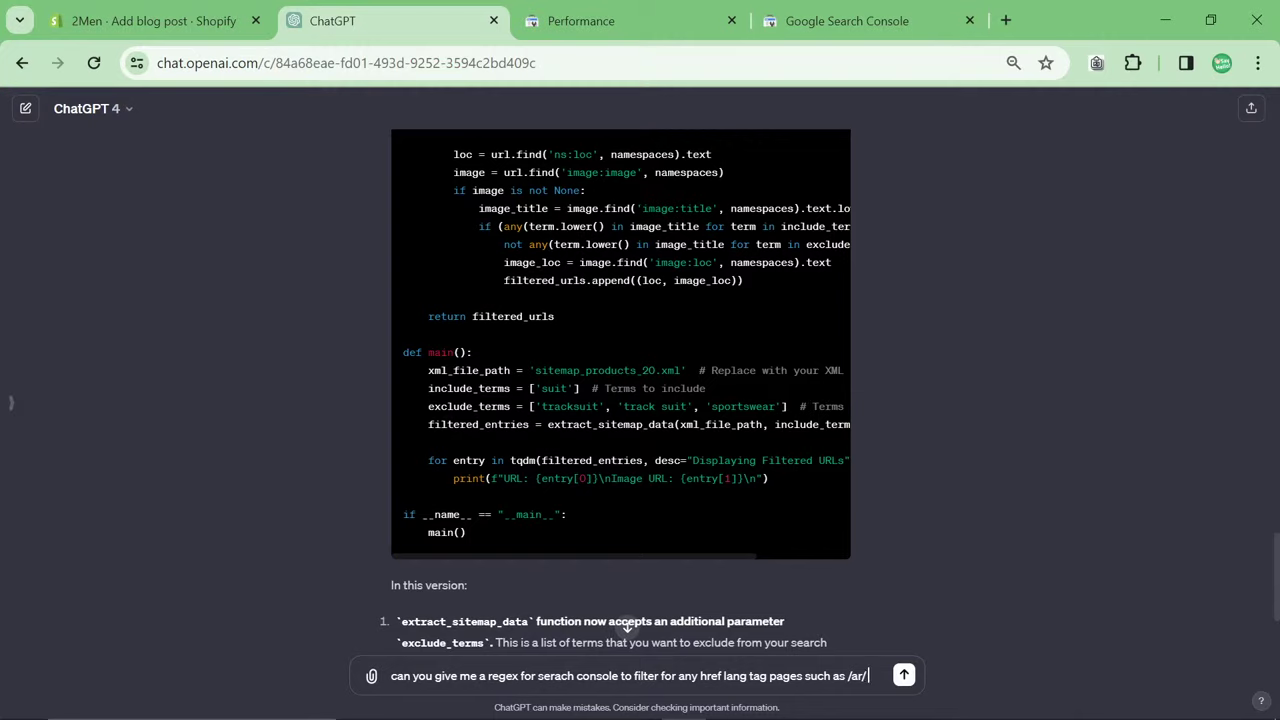
Finish the ChatGPT question asking for a Search Console regex matching language folders like /ar/ and /fr/
text(arabic /fr/ for french etc)
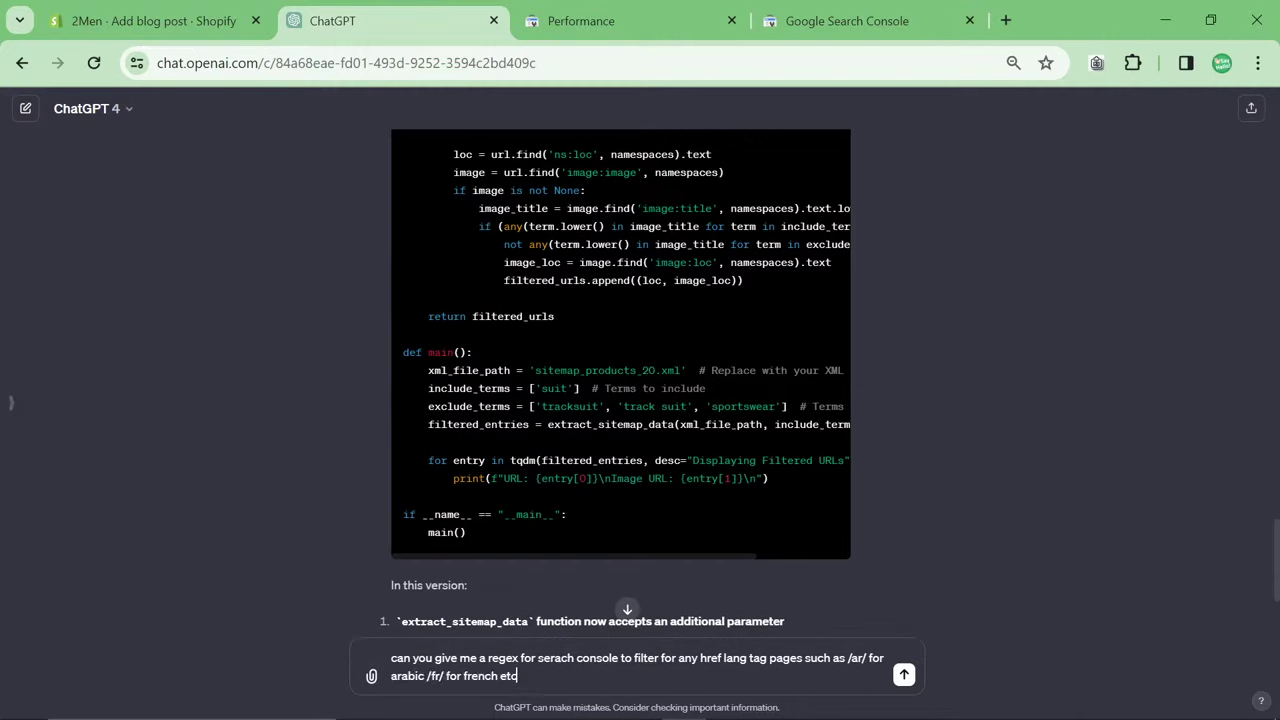
key(ctrl+a)
key(BackSpace)
drag(912, 19, 630, 20)
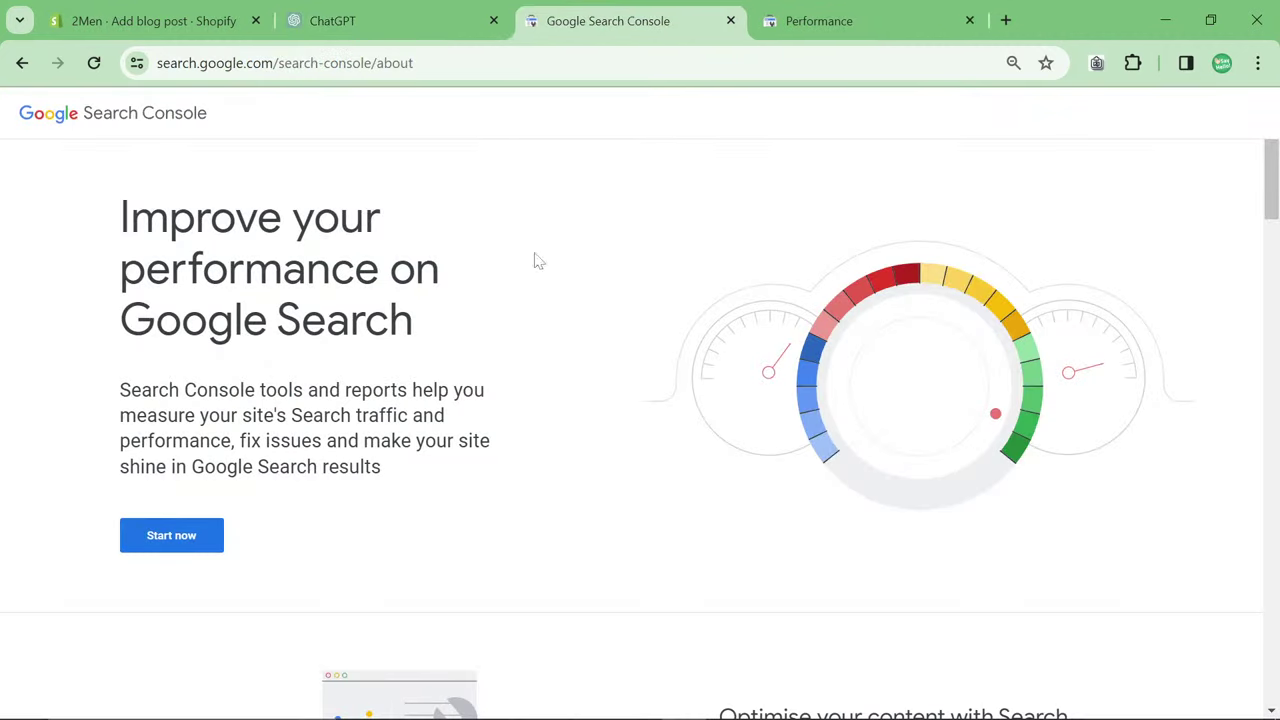
Open the Performance report beside ChatGPT and begin adding a new report filter
click(370, 28)
drag(830, 20, 620, 20)
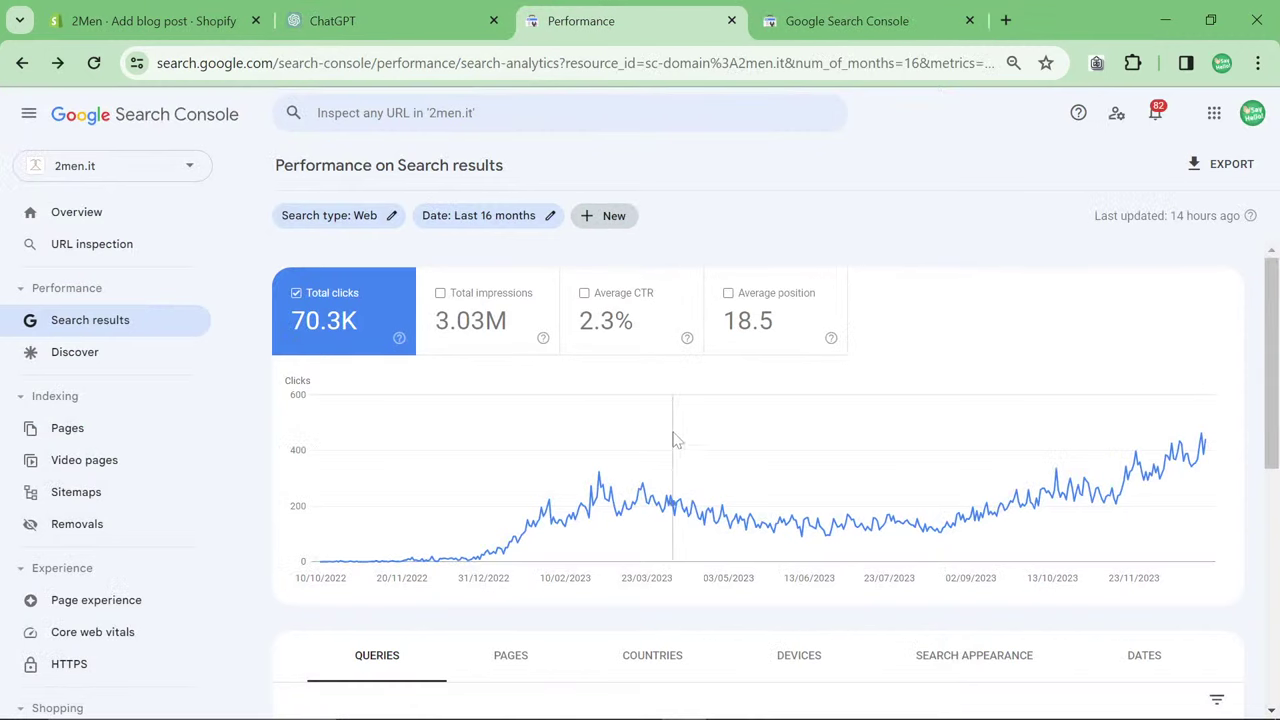
click(612, 216)
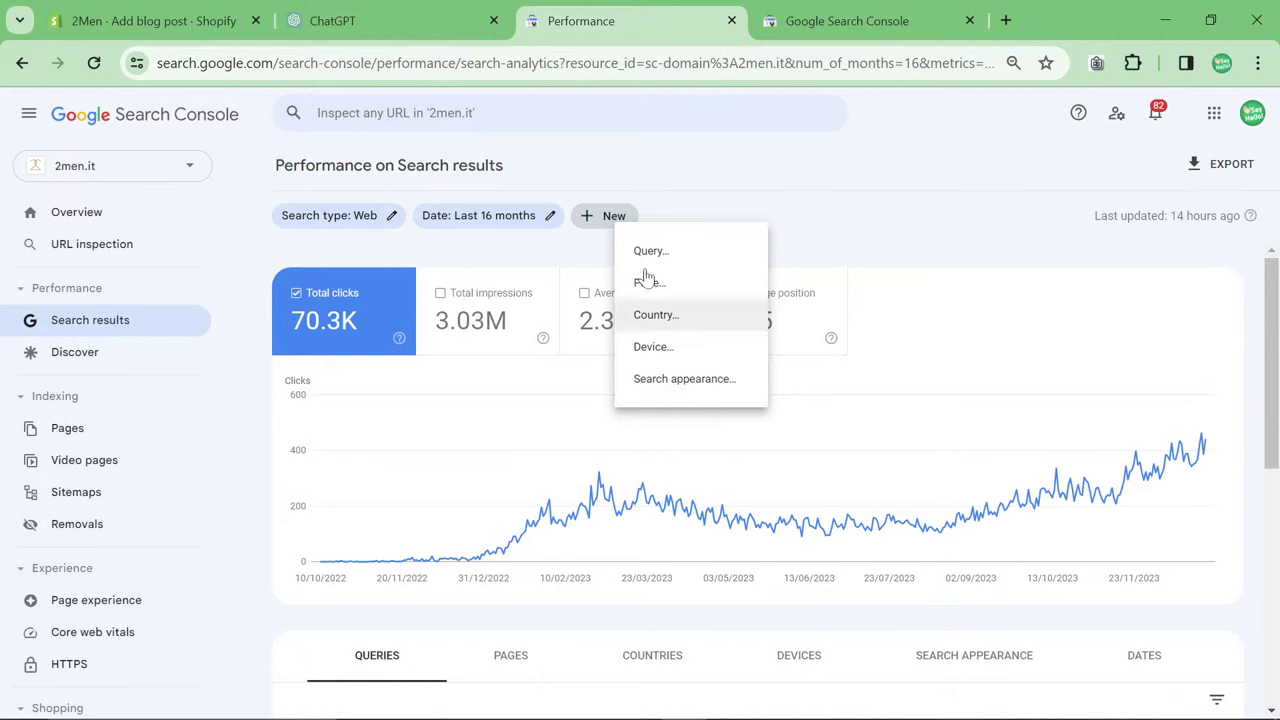
click(597, 218)
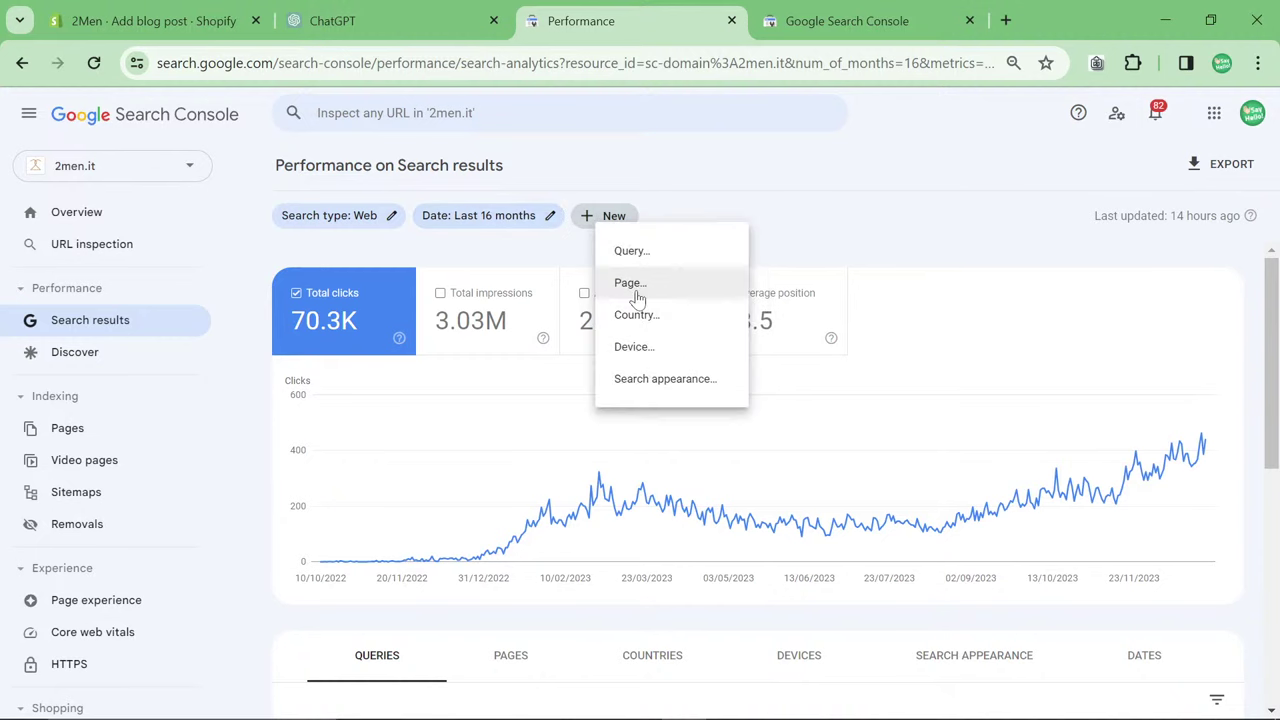
click(636, 251)
click(648, 236)
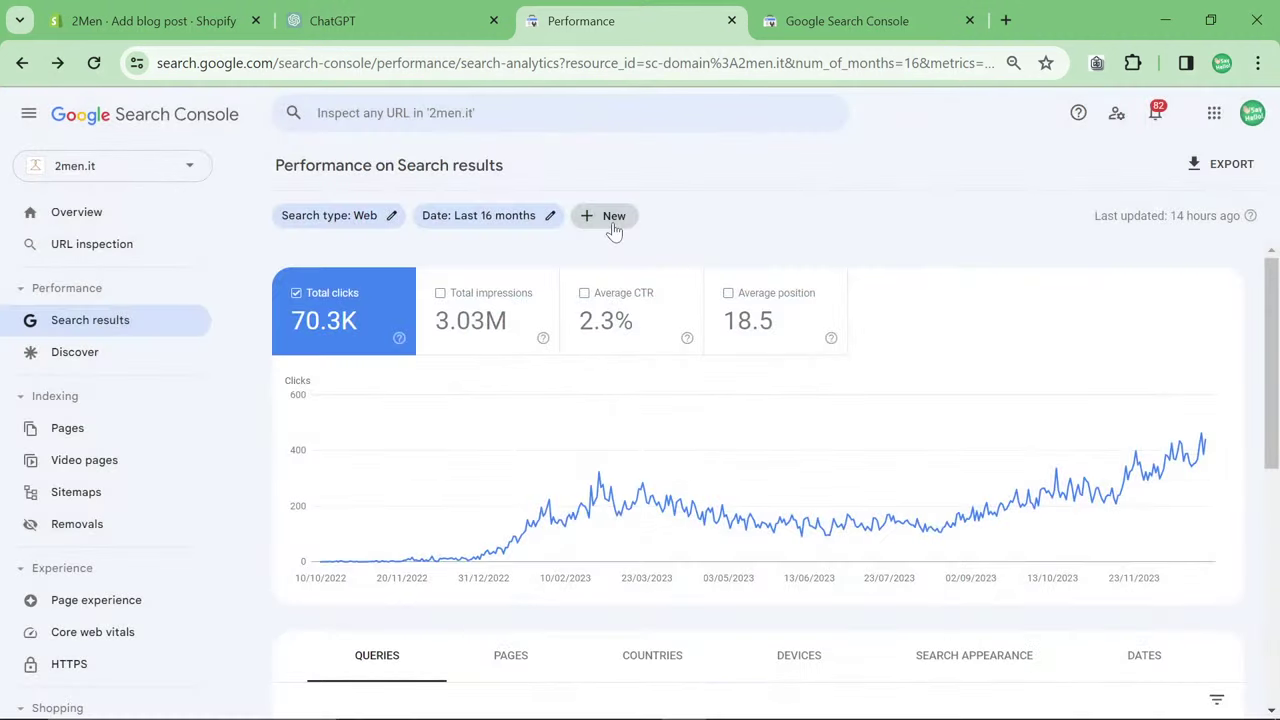
Add a Page filter set to Custom (regex) matching, then return to ChatGPT's answer
click(612, 216)
click(640, 282)
click(518, 400)
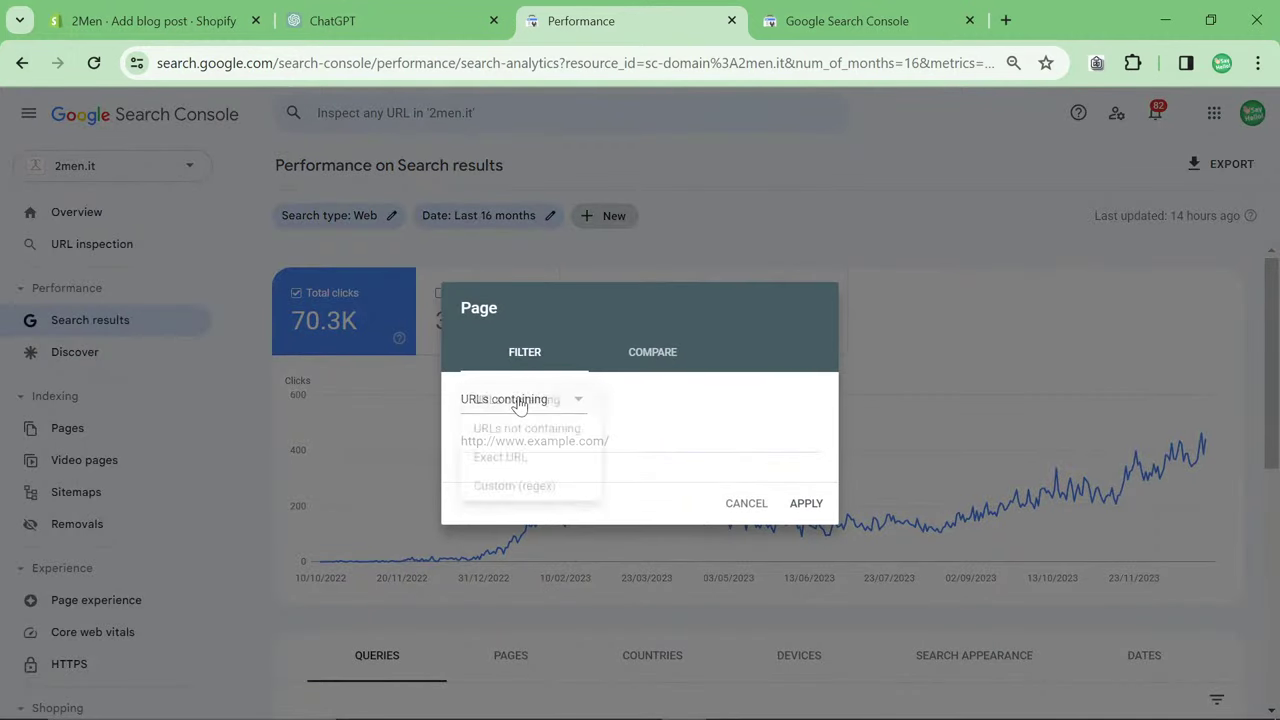
click(538, 486)
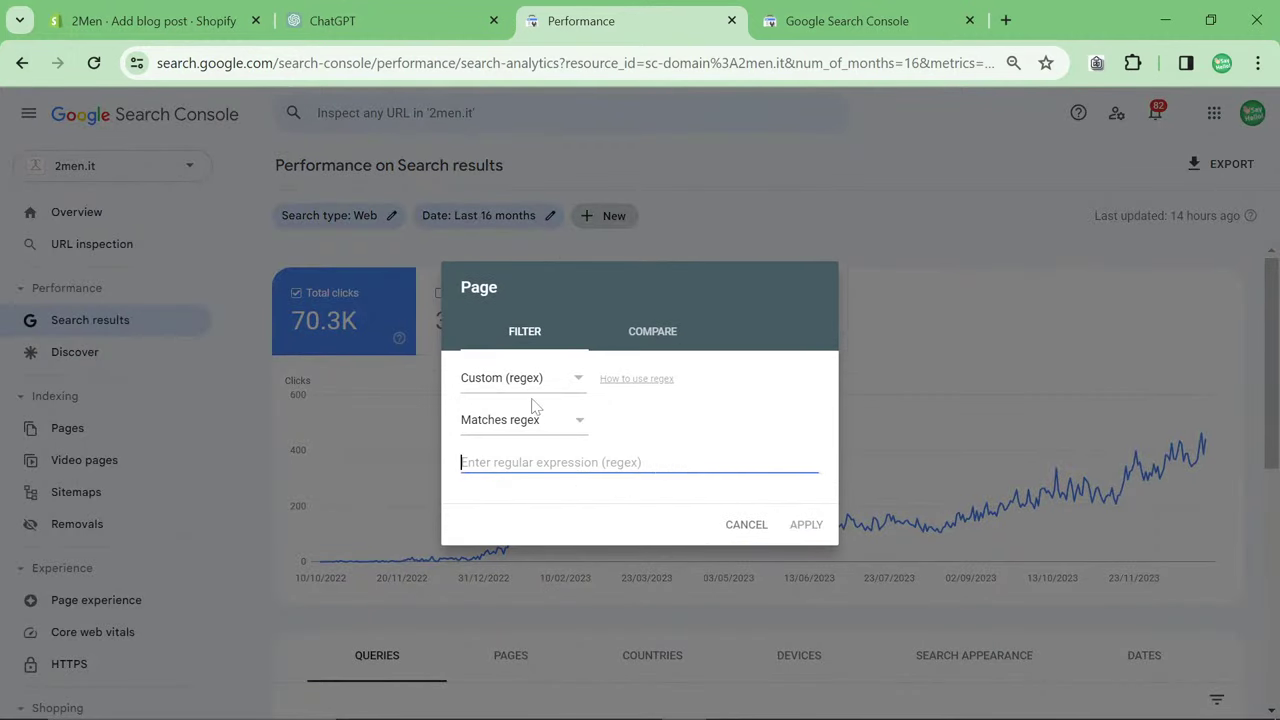
click(434, 25)
scroll(620, 400, down, 5)
Copy the regex \/[a-z]{2}\/ from ChatGPT's answer into the page filter's regex field
scroll(530, 531, down, 5)
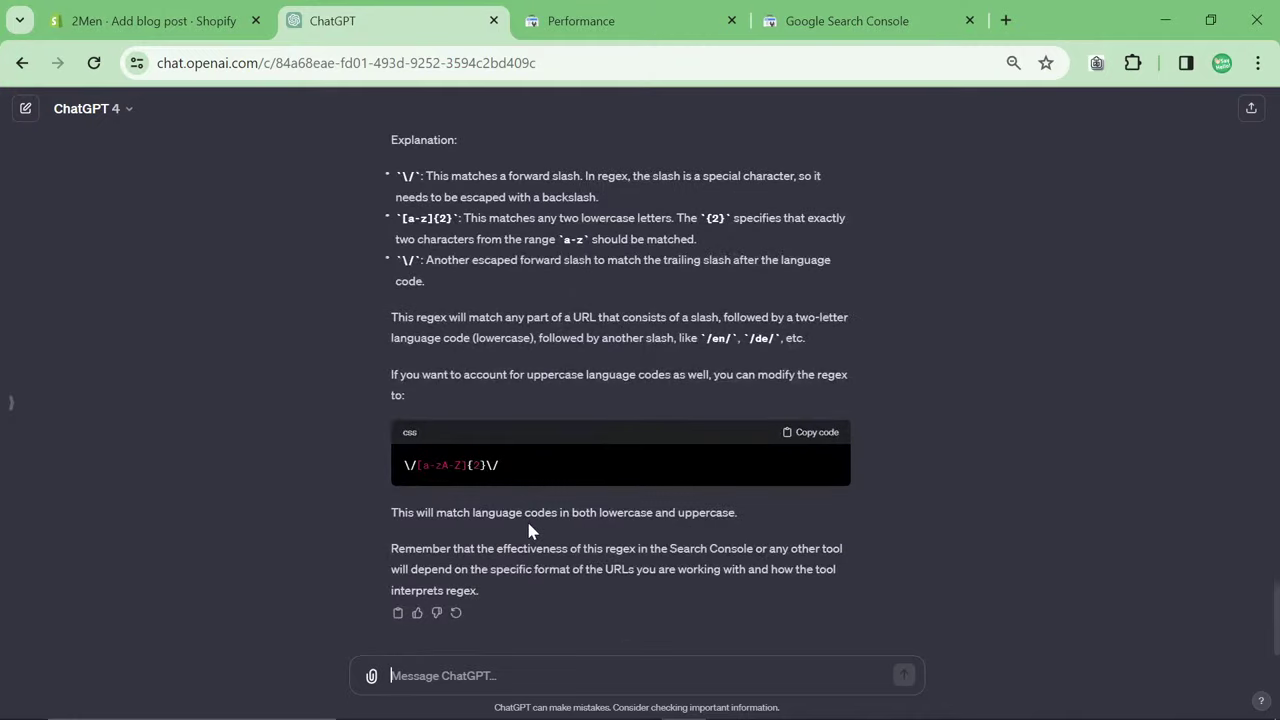
scroll(520, 495, up, 3)
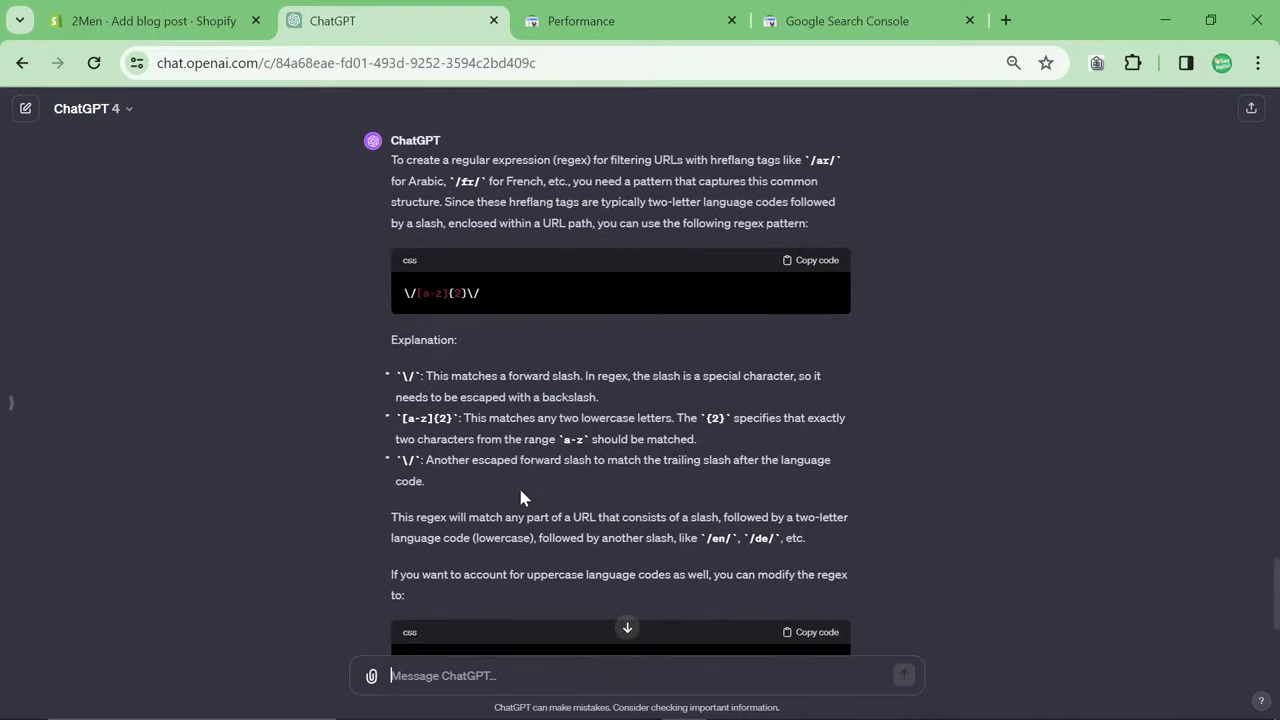
scroll(525, 400, up, 2)
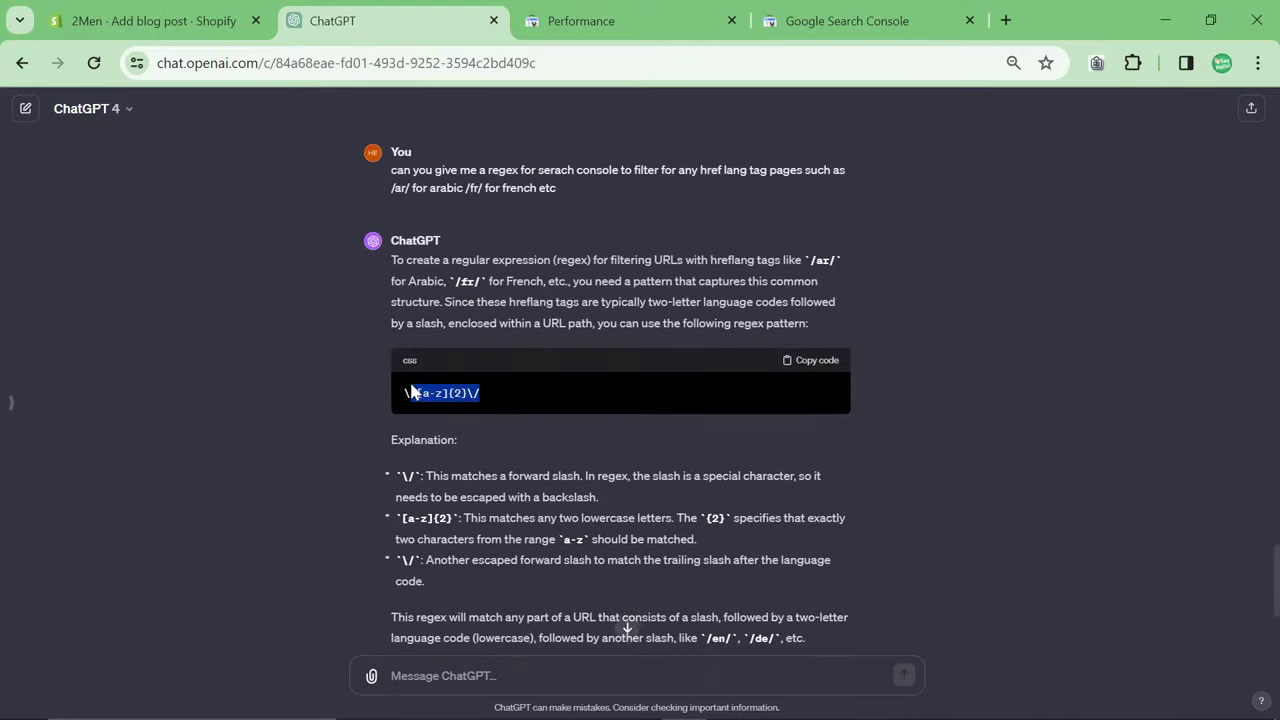
drag(399, 396, 396, 399)
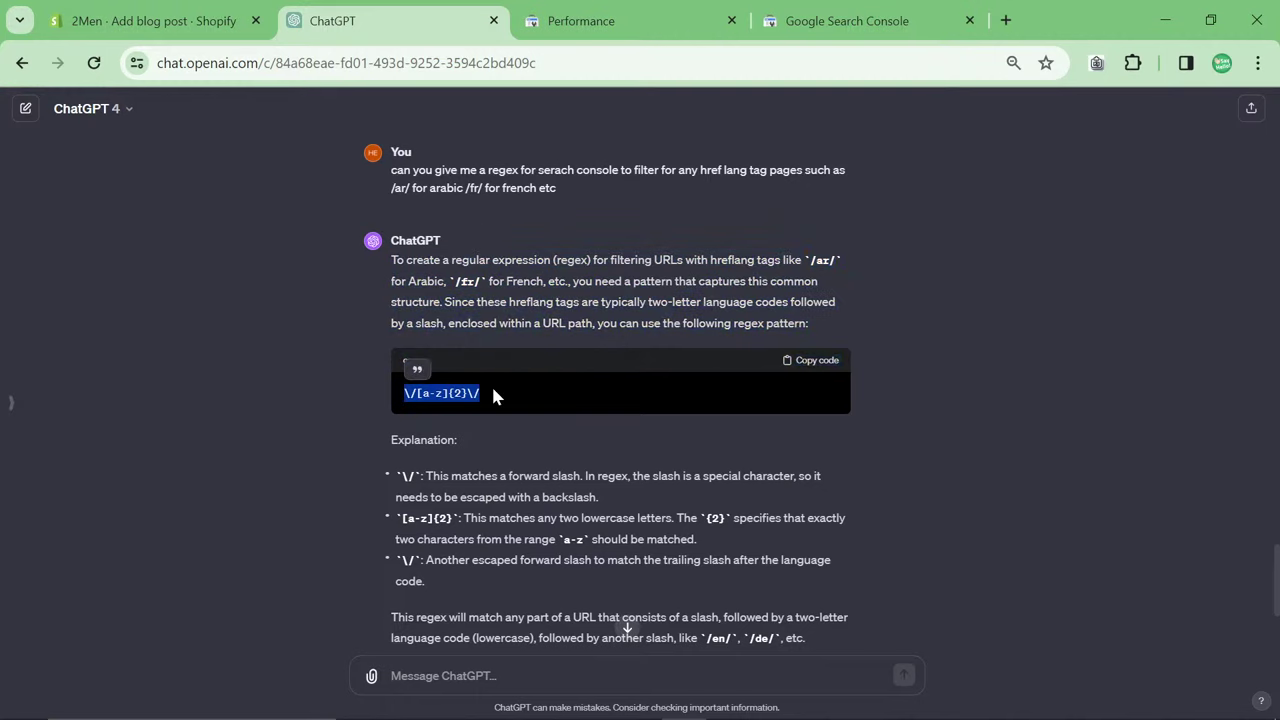
key(ctrl+c)
click(585, 20)
click(574, 460)
key(ctrl+v)
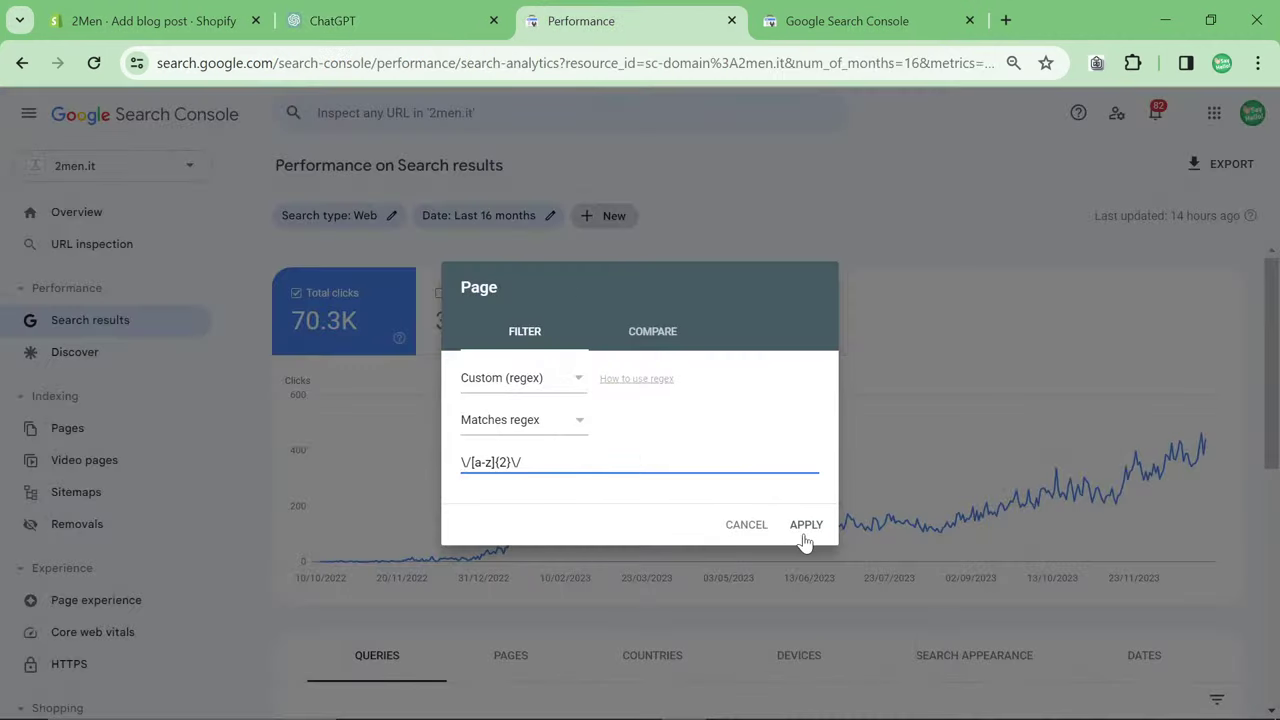
Apply the \/[a-z]{2}\/ page filter and view the filtered results by page and by query
click(806, 525)
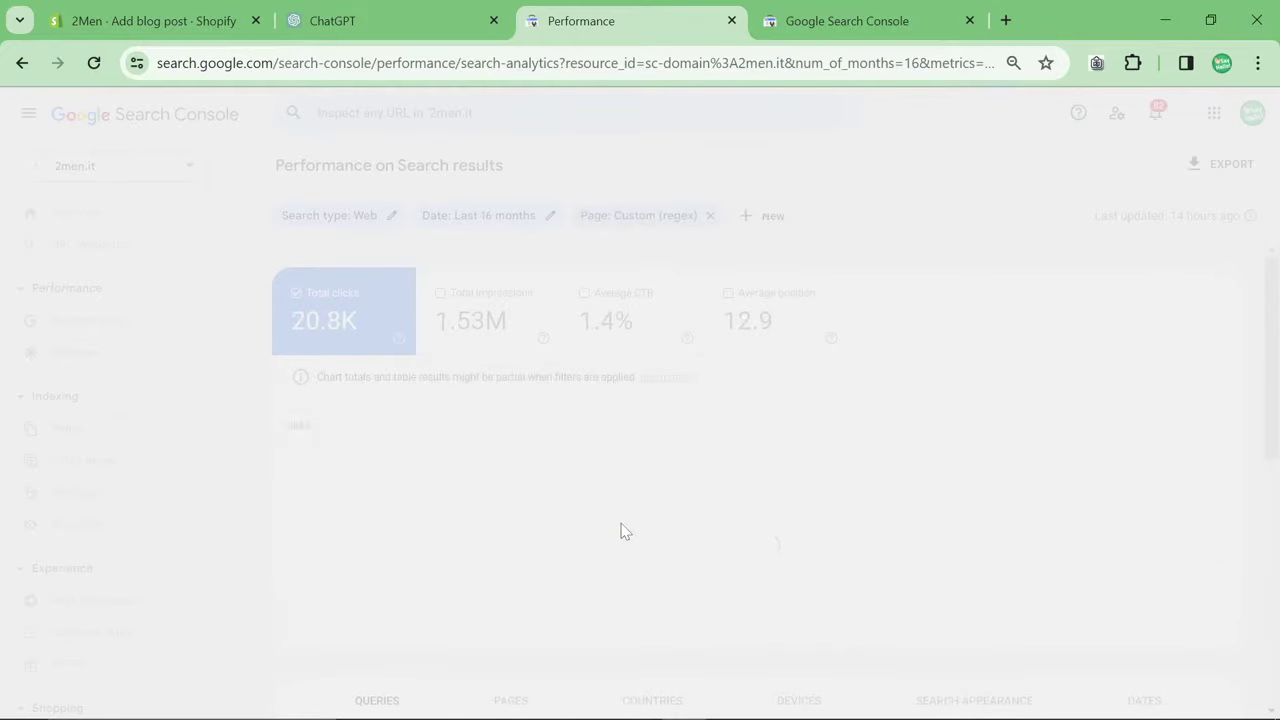
scroll(620, 528, down, 4)
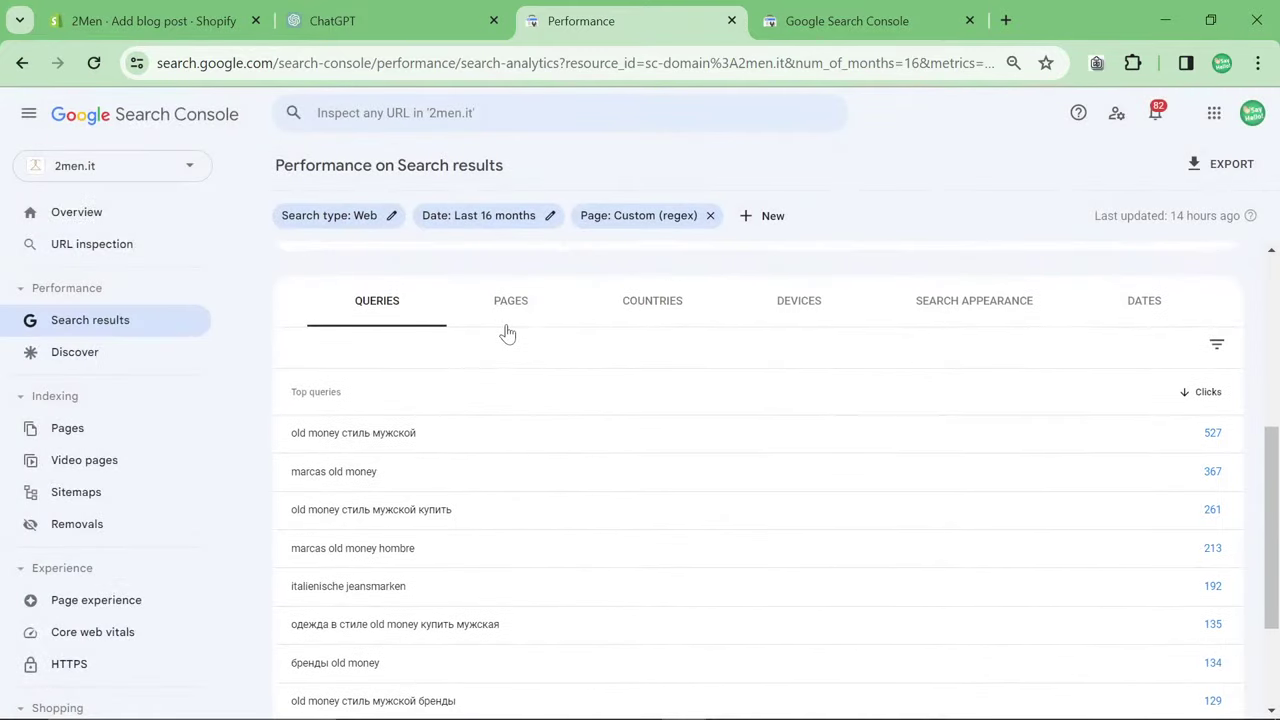
click(508, 333)
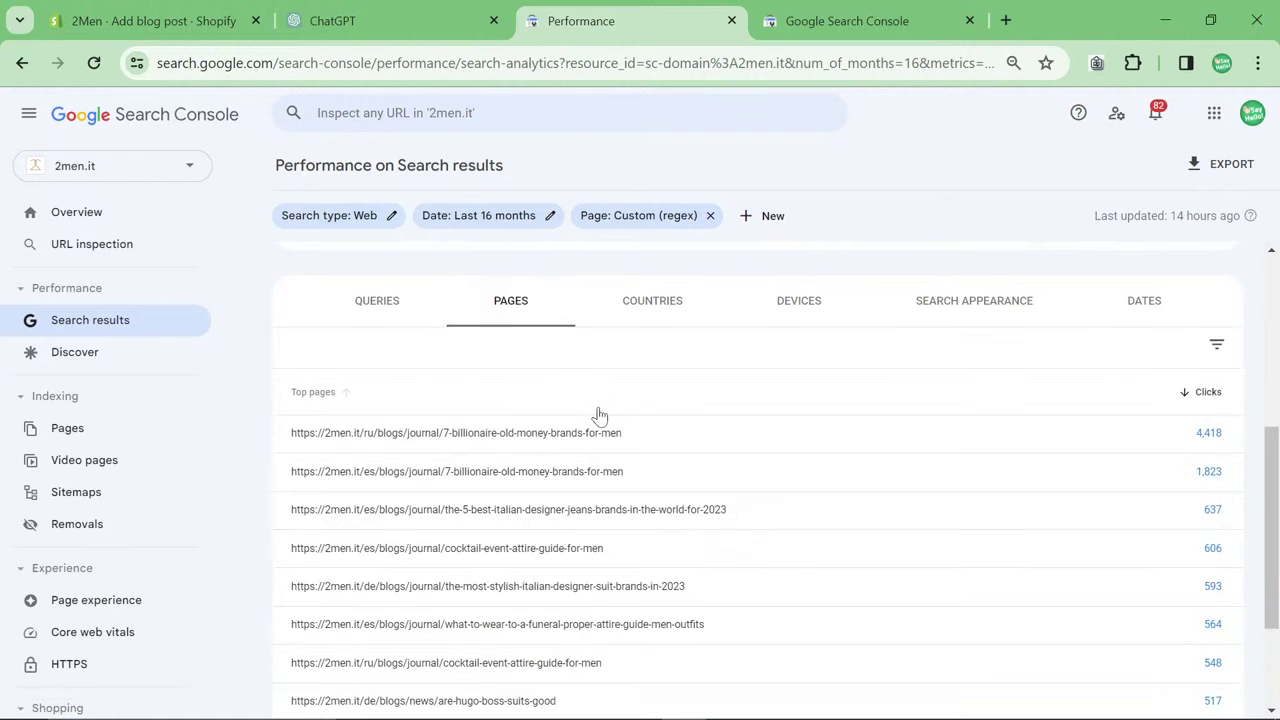
scroll(598, 410, up, 4)
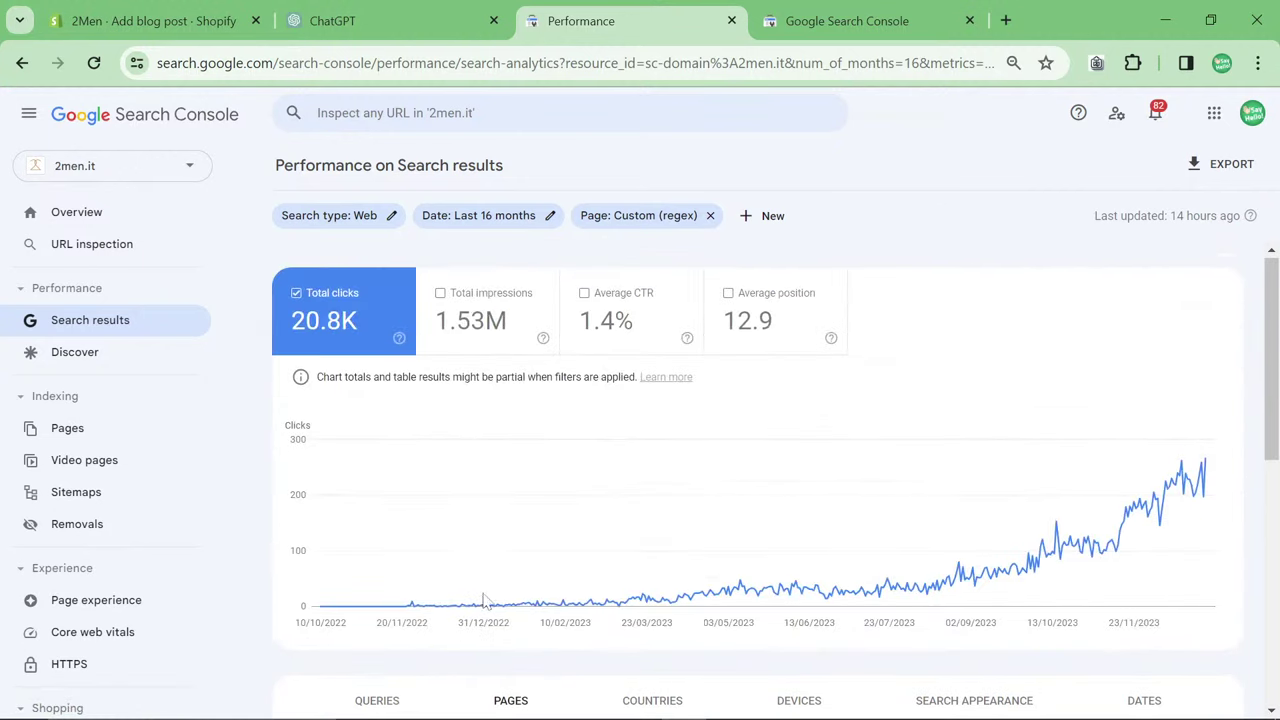
scroll(613, 520, down, 1)
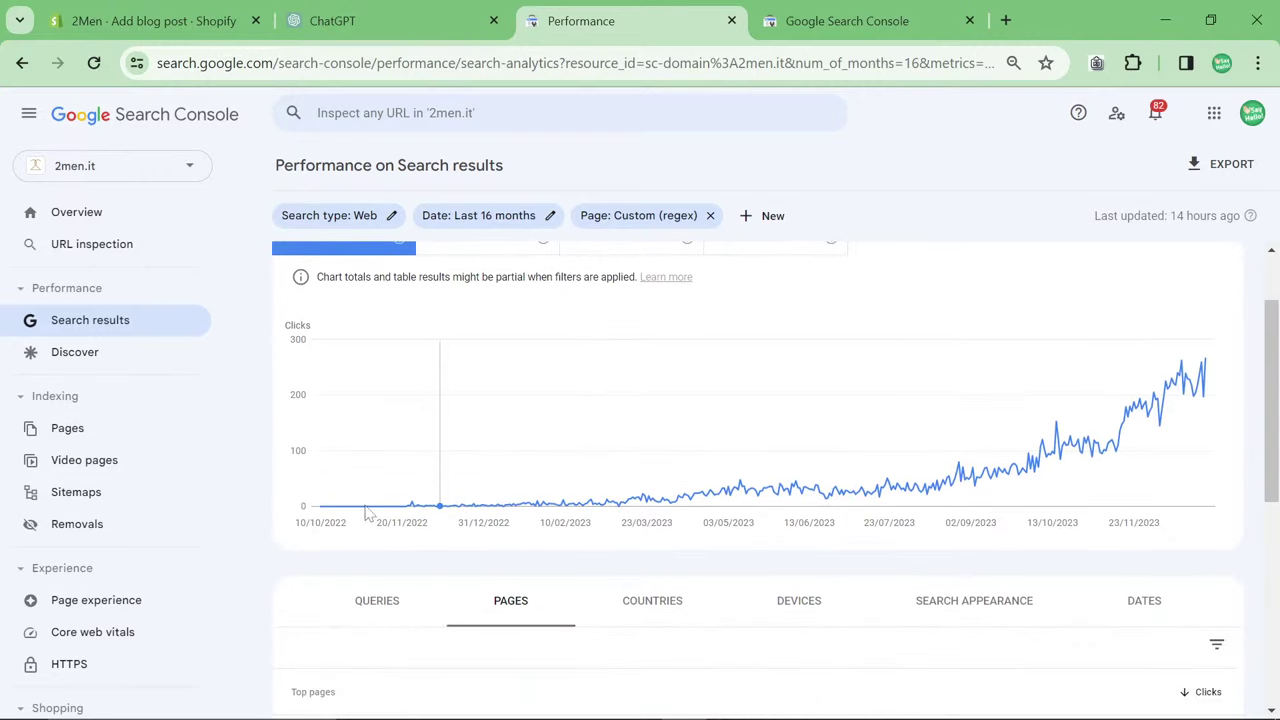
click(389, 608)
Chart total impressions instead of total clicks and sort the top pages by impressions
click(491, 346)
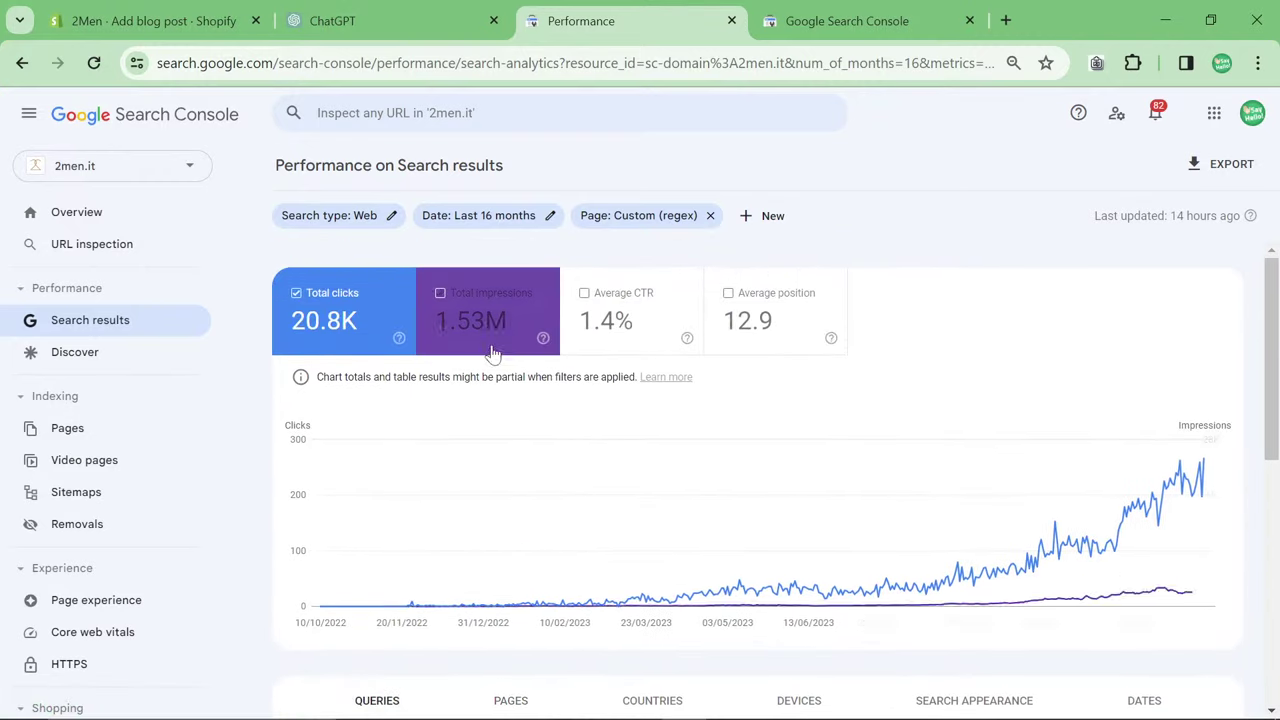
click(376, 322)
mouse_move(1180, 459)
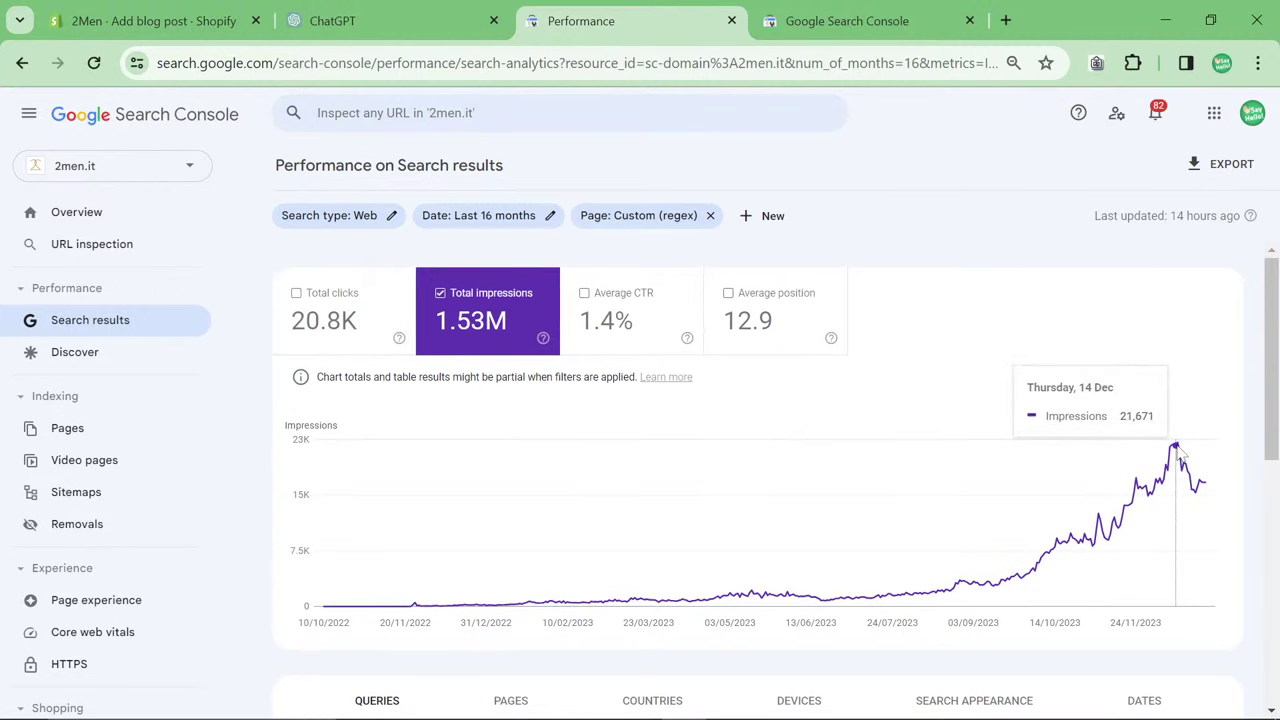
scroll(504, 535, down, 5)
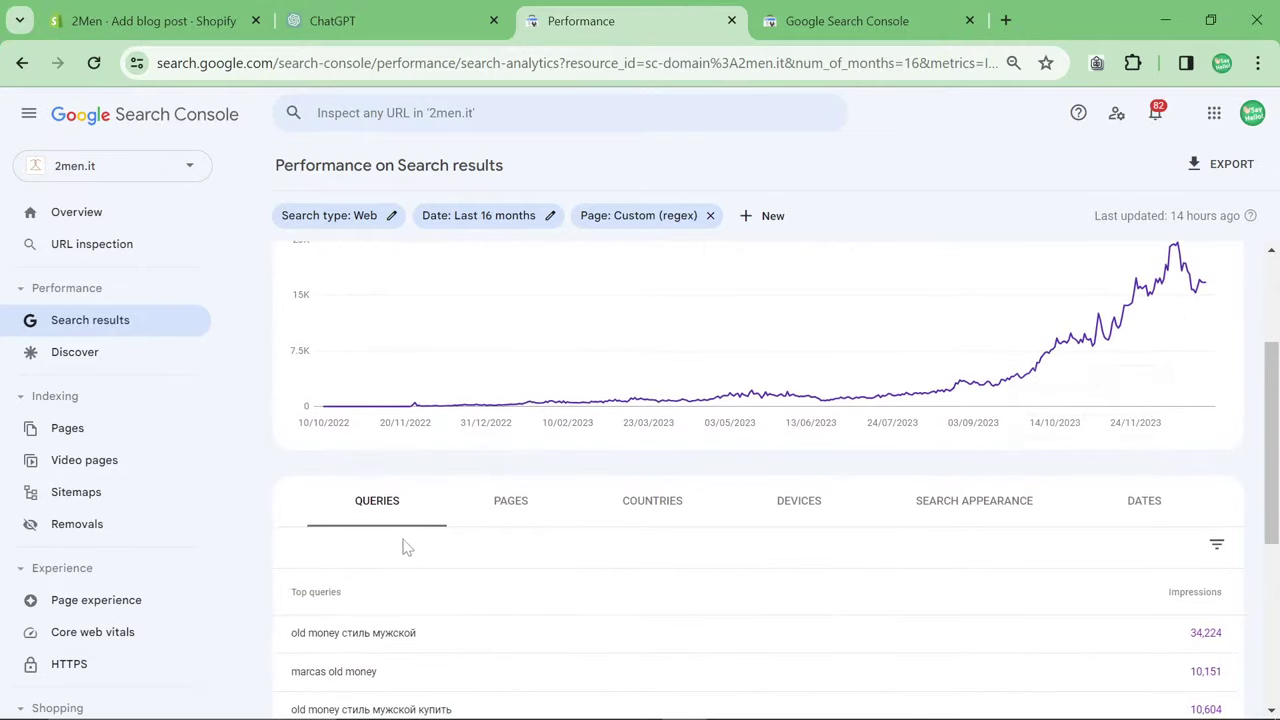
scroll(495, 490, up, 3)
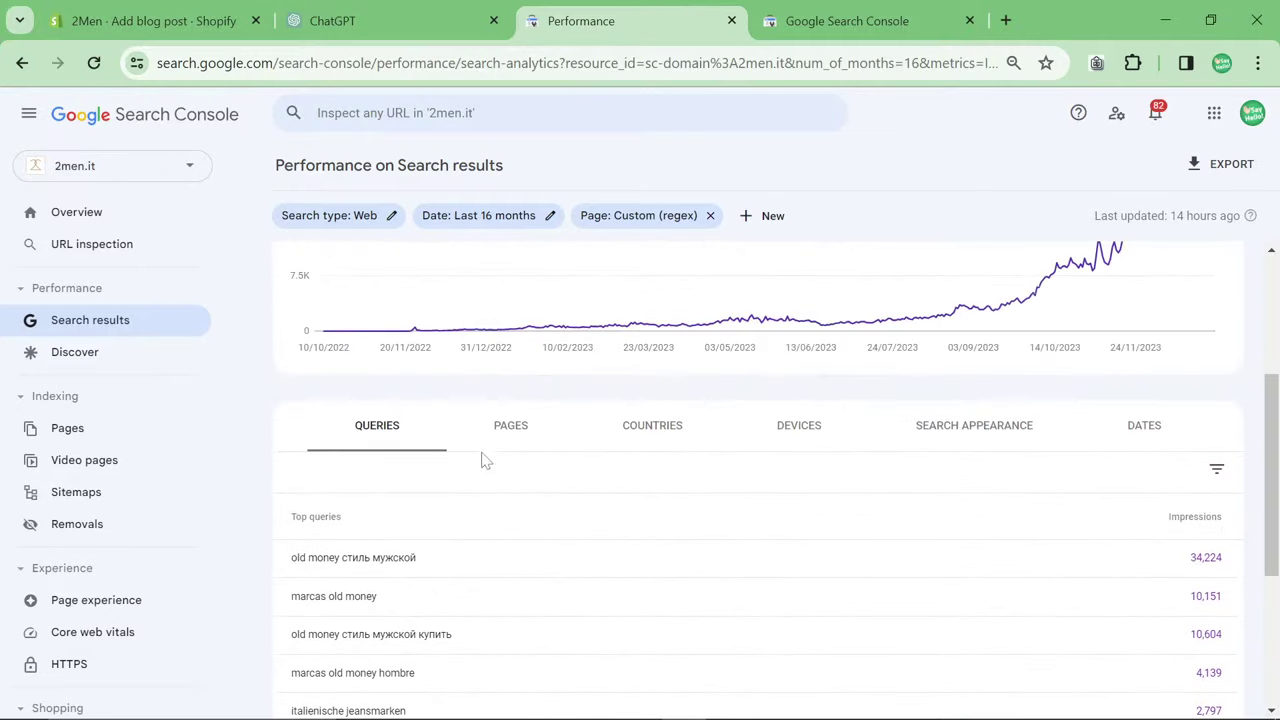
click(510, 423)
scroll(985, 452, up, 2)
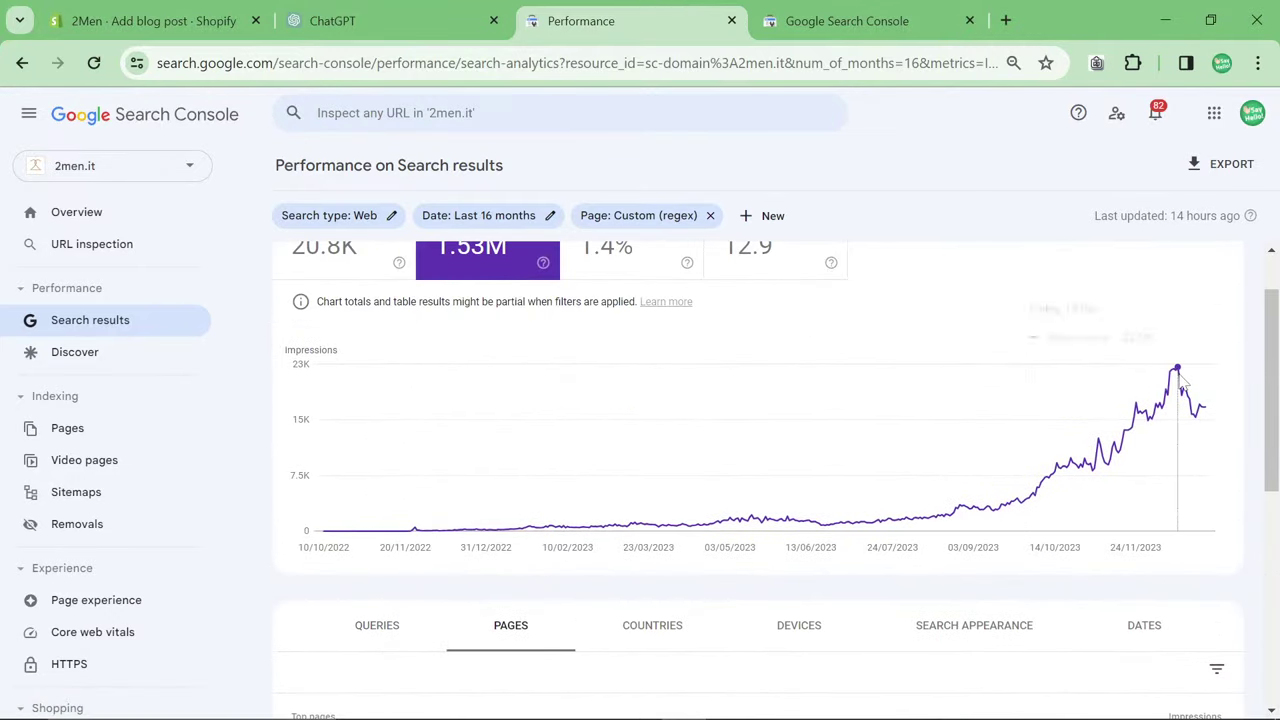
scroll(885, 510, down, 1)
click(1190, 614)
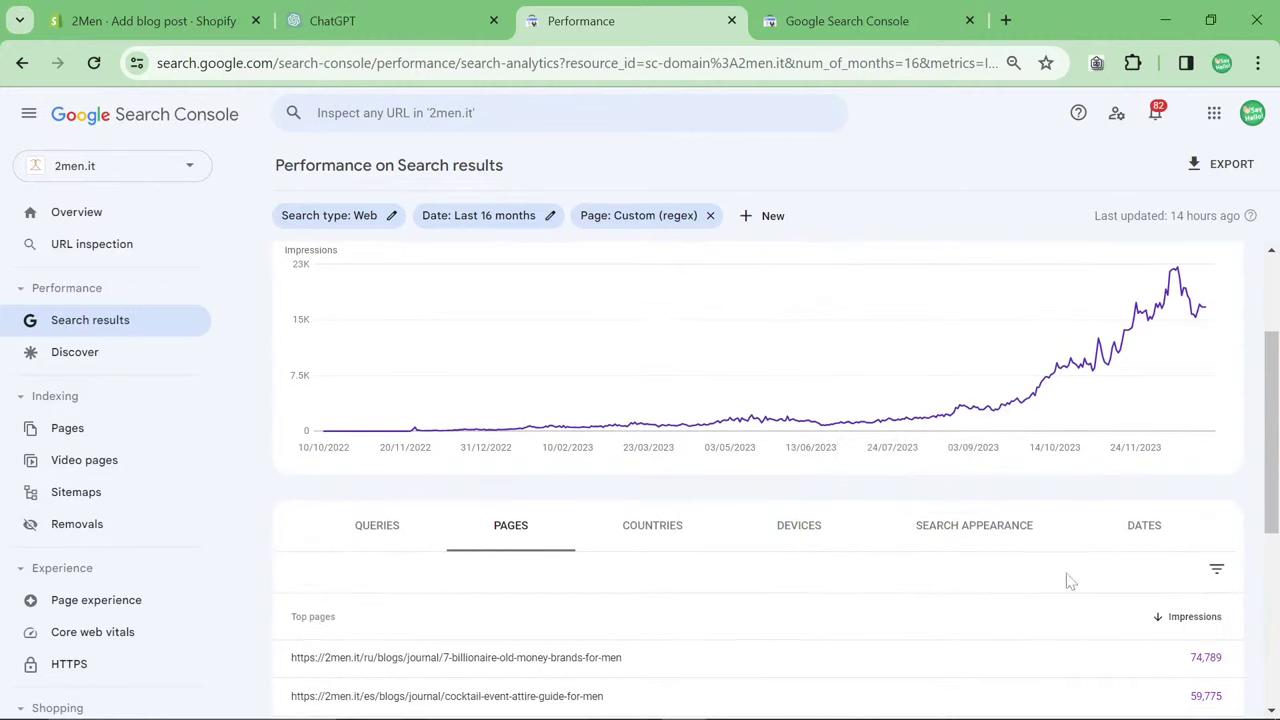
scroll(734, 515, down, 2)
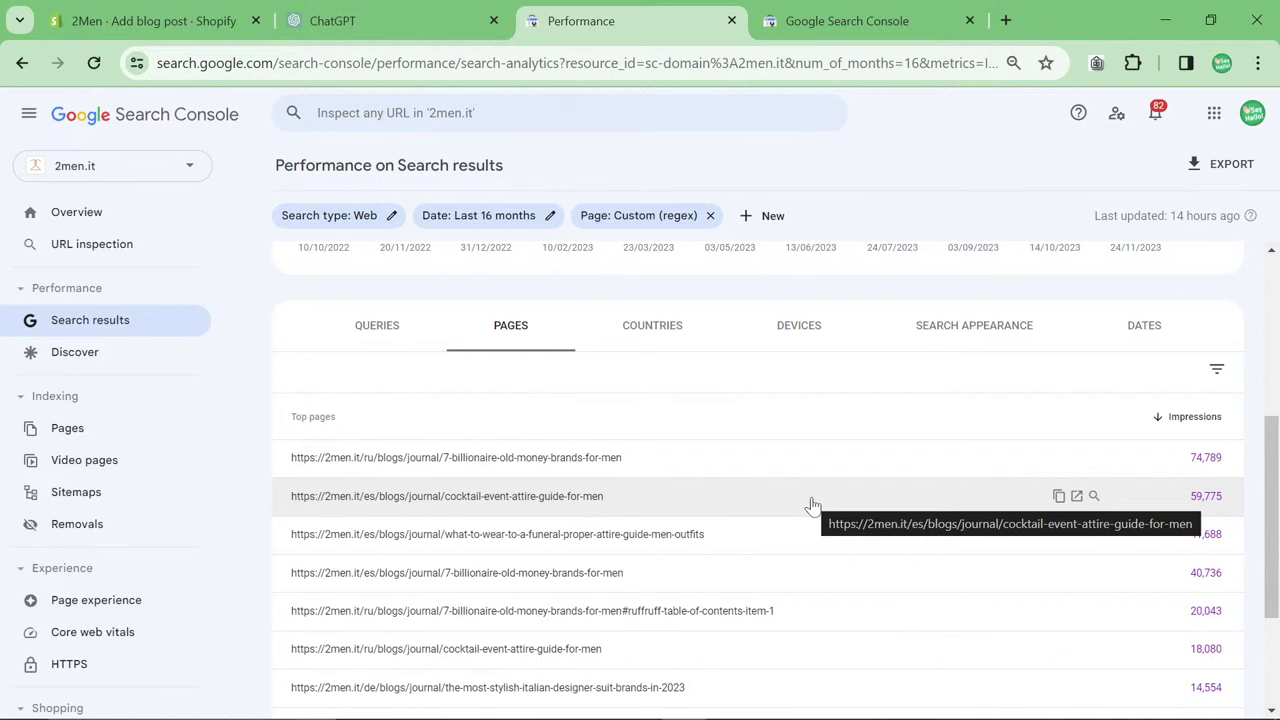
Glance at ChatGPT, then review the filtered language-folder pages sorted by impressions
key(alt+Tab)
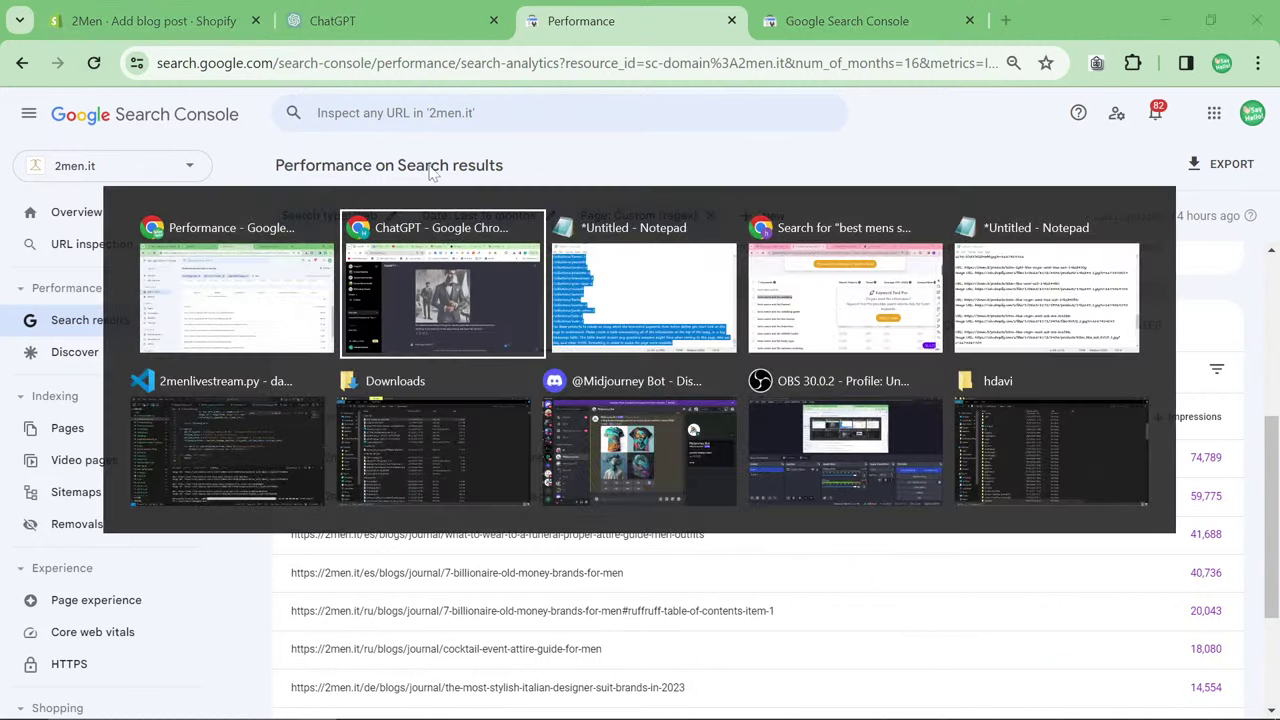
scroll(665, 388, up, 1)
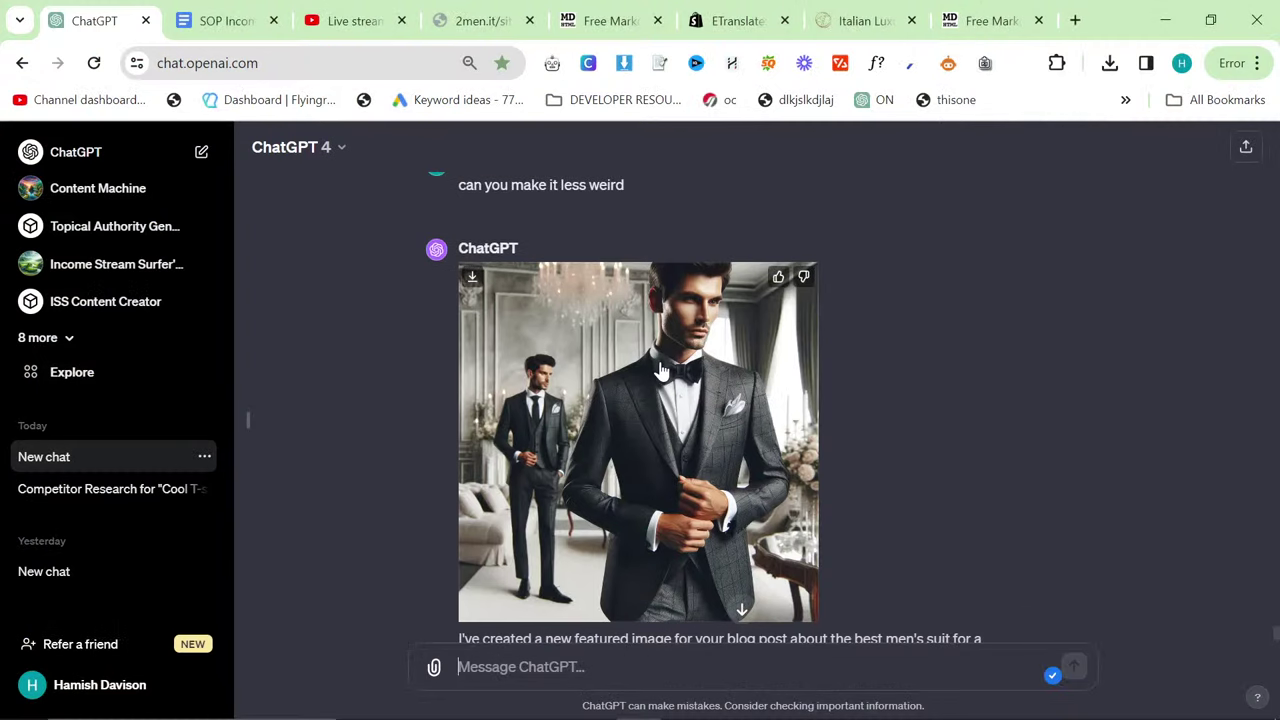
scroll(658, 366, down, 1)
scroll(658, 366, down, 1)
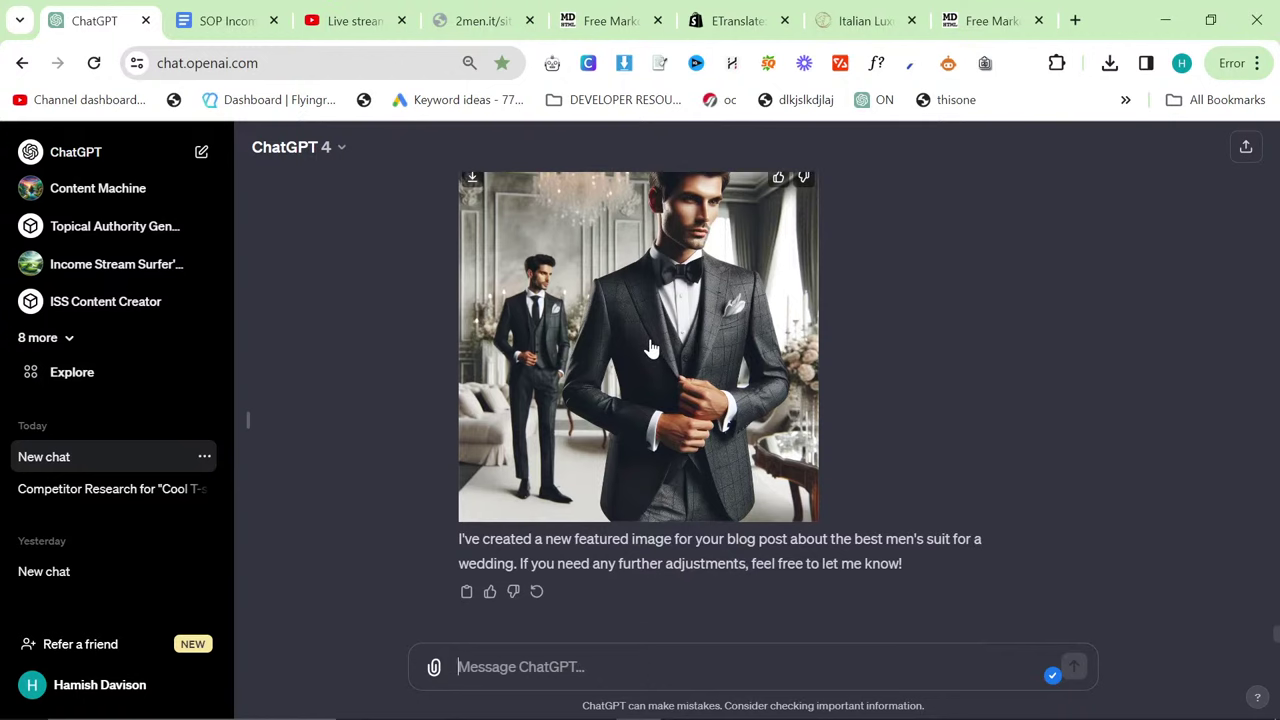
key(alt+Tab)
scroll(871, 417, up, 3)
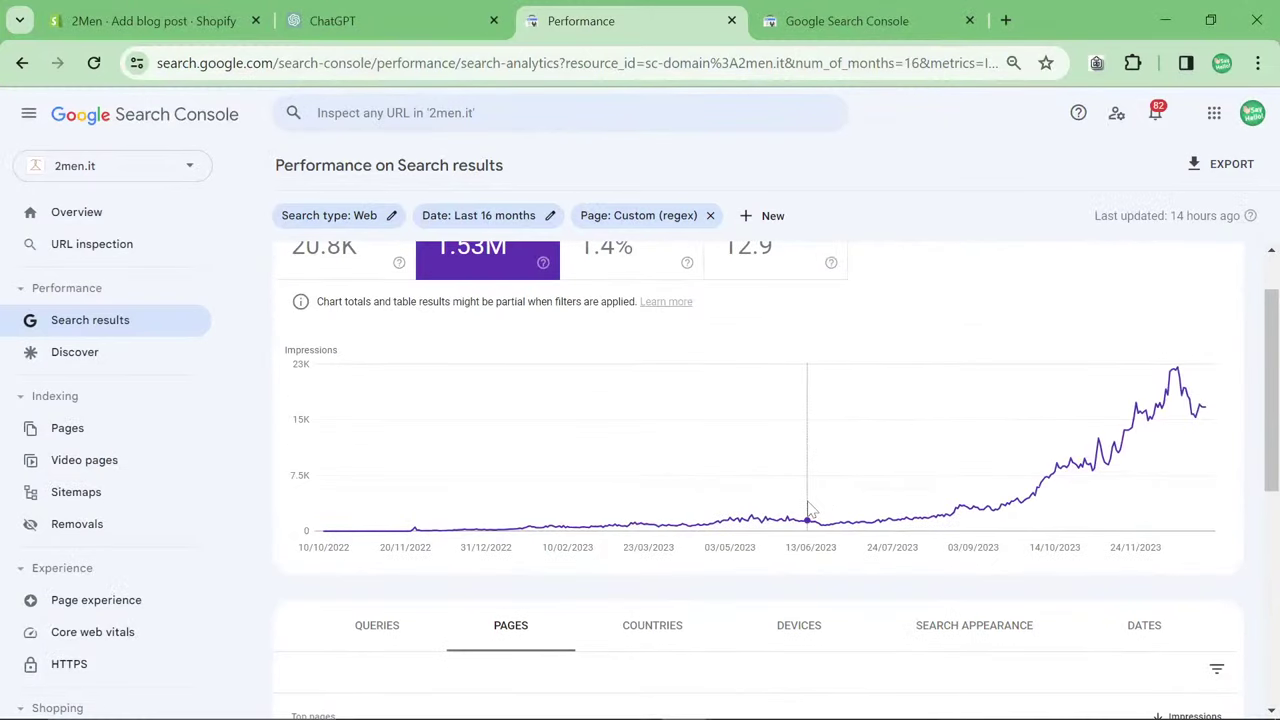
scroll(726, 516, down, 3)
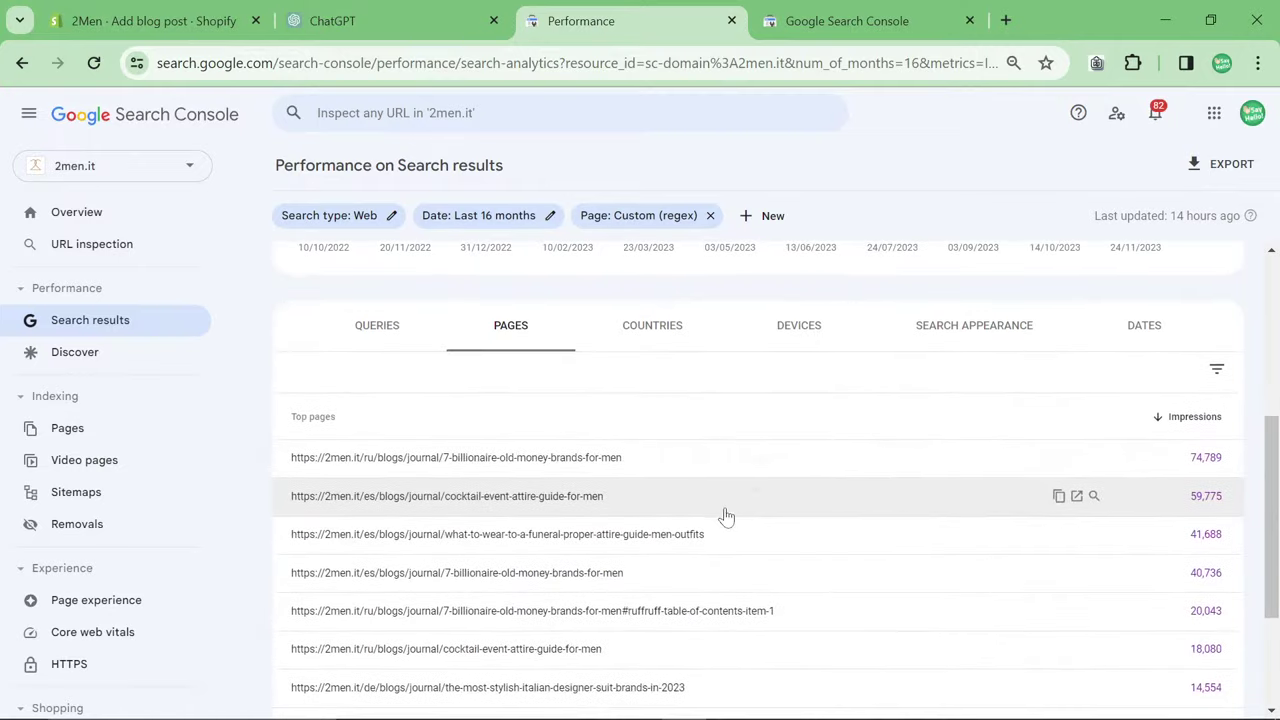
scroll(720, 522, down, 2)
scroll(771, 551, up, 3)
scroll(991, 617, down, 3)
Re-add total clicks, set the date range to Last 3 months, and clear the page filter
scroll(383, 265, up, 5)
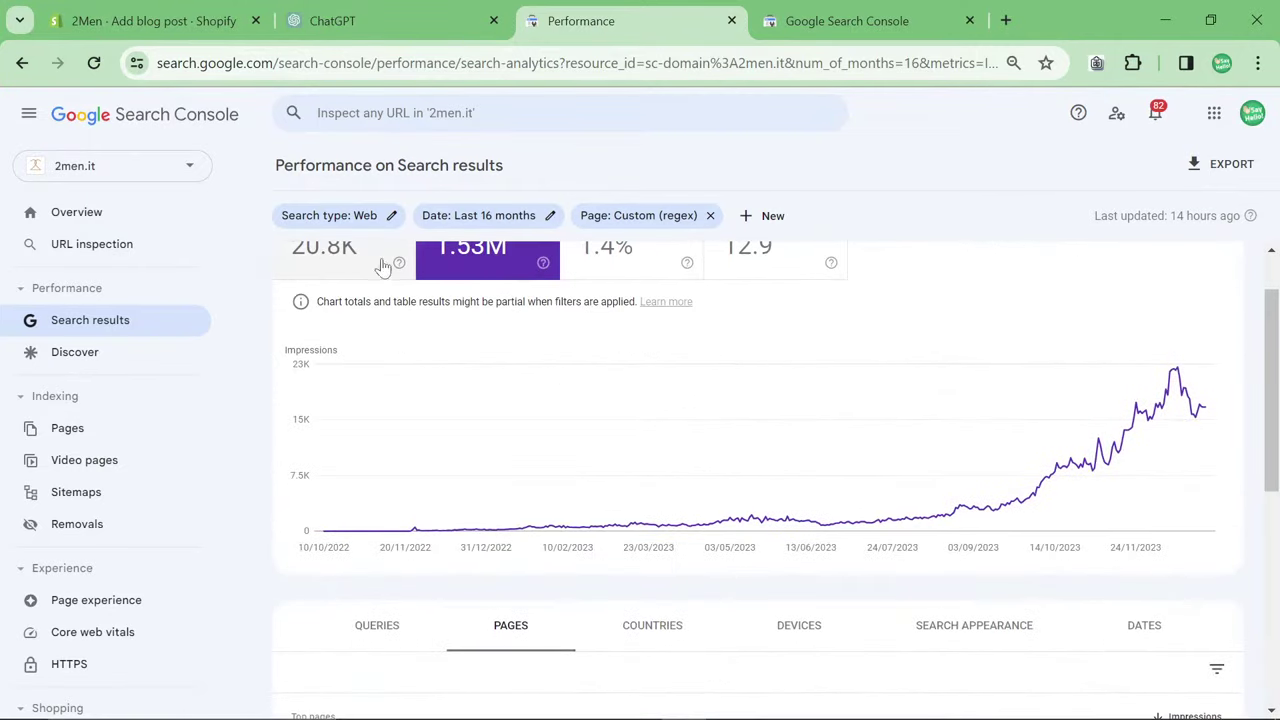
click(288, 265)
scroll(400, 370, up, 1)
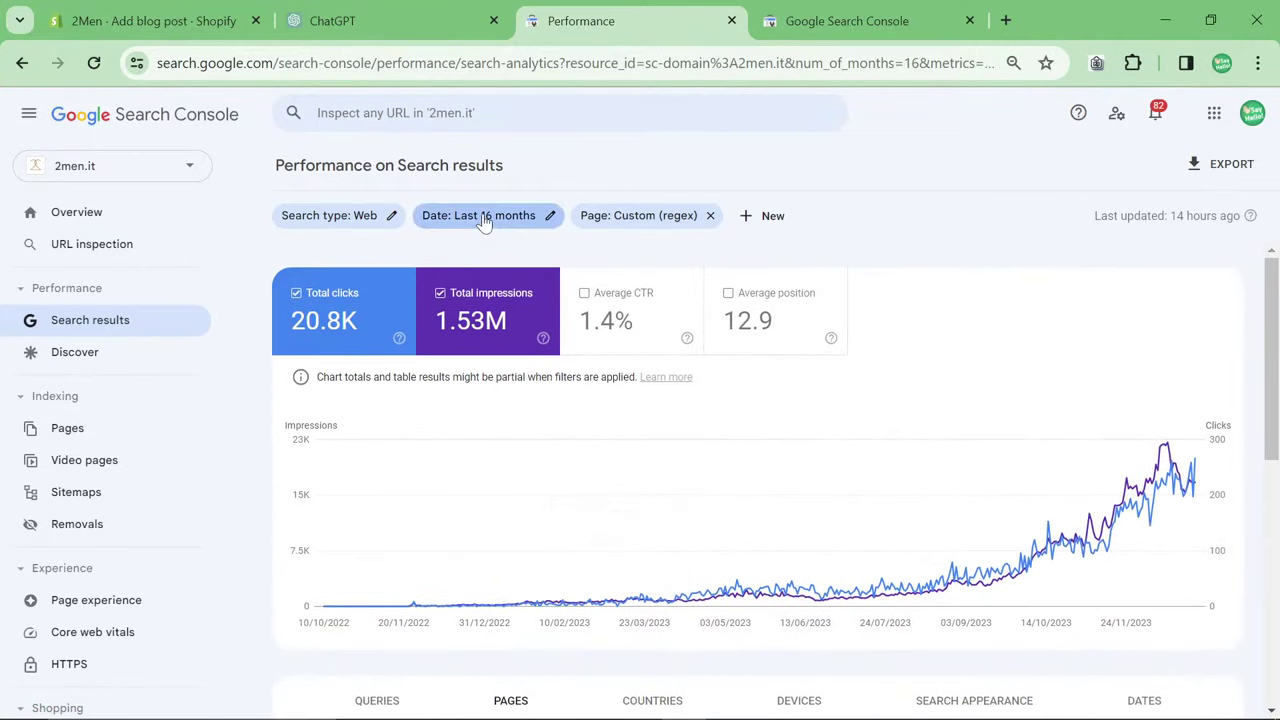
click(484, 218)
click(530, 376)
click(806, 639)
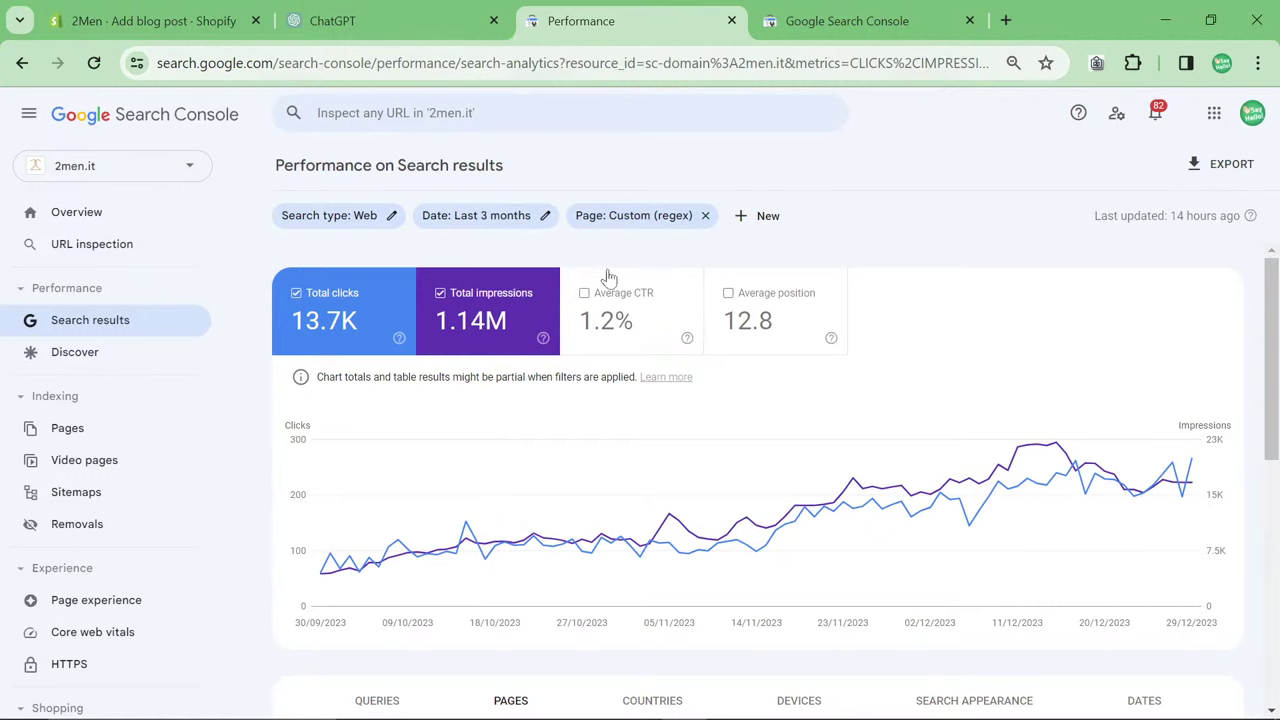
click(156, 325)
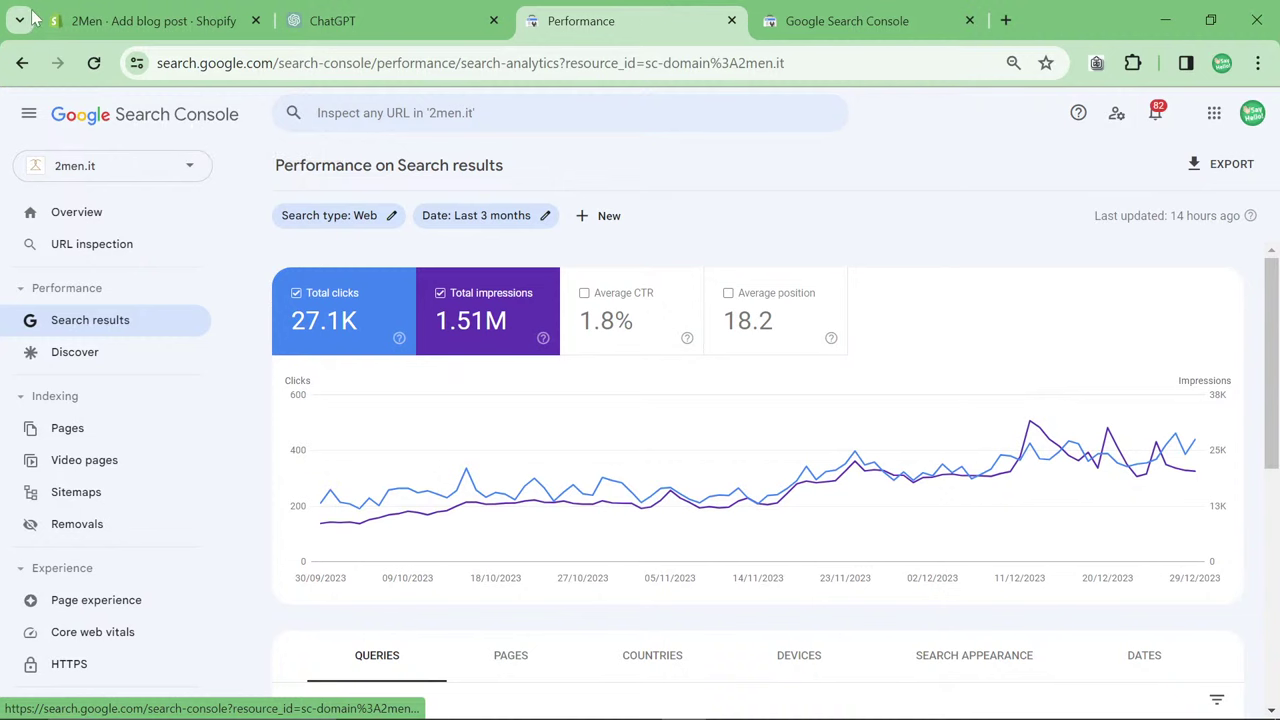
Download ChatGPT's generated wedding-suit image and show it in the Downloads folder
click(392, 10)
key(alt+Tab)
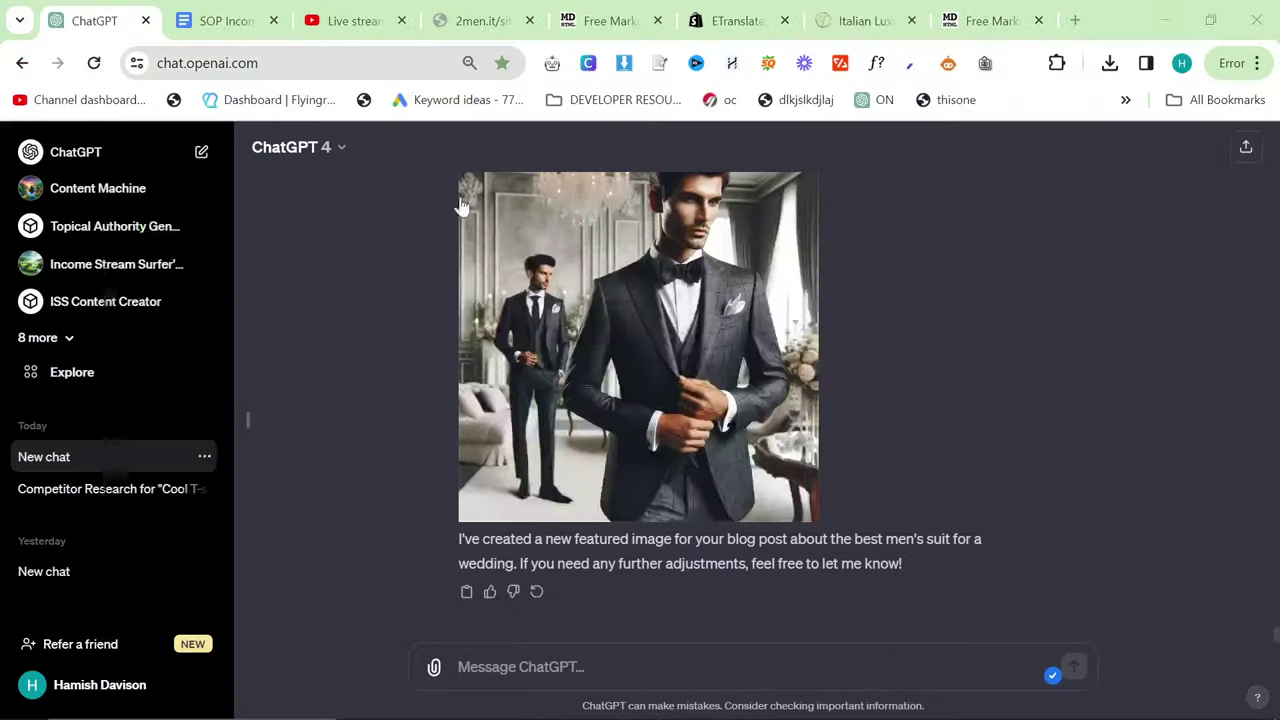
scroll(636, 414, up, 1)
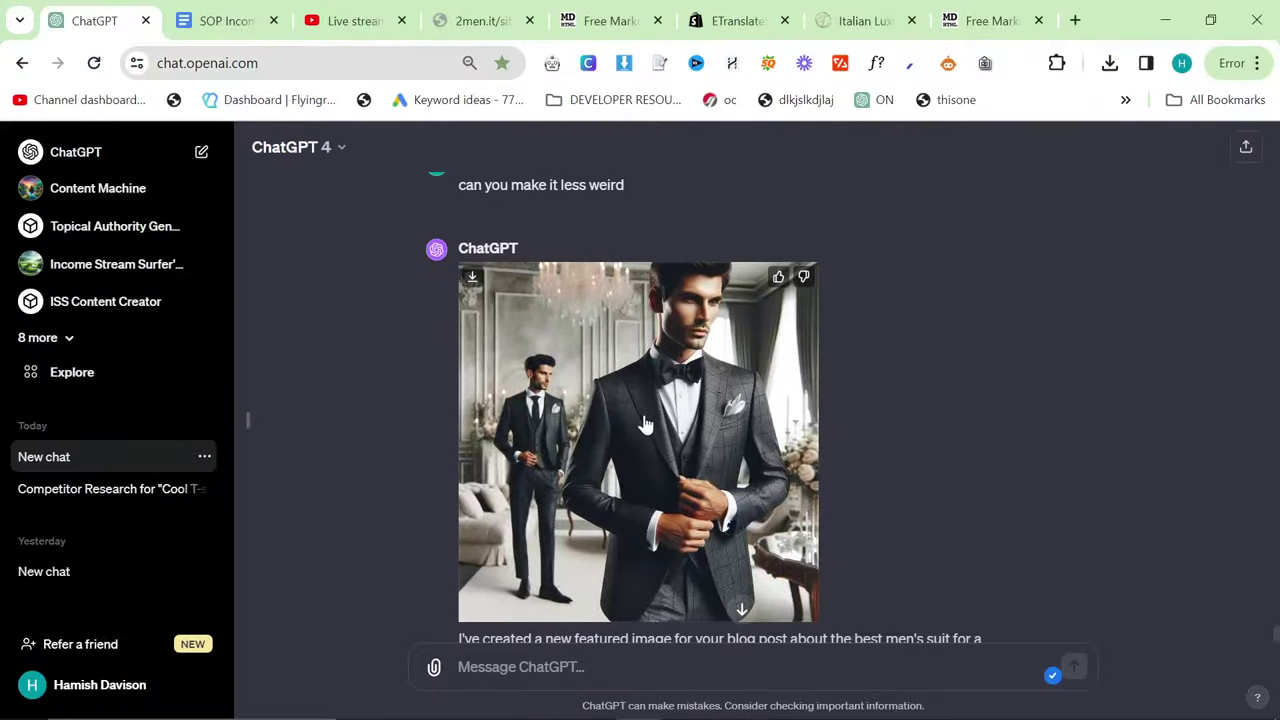
click(738, 376)
click(1202, 176)
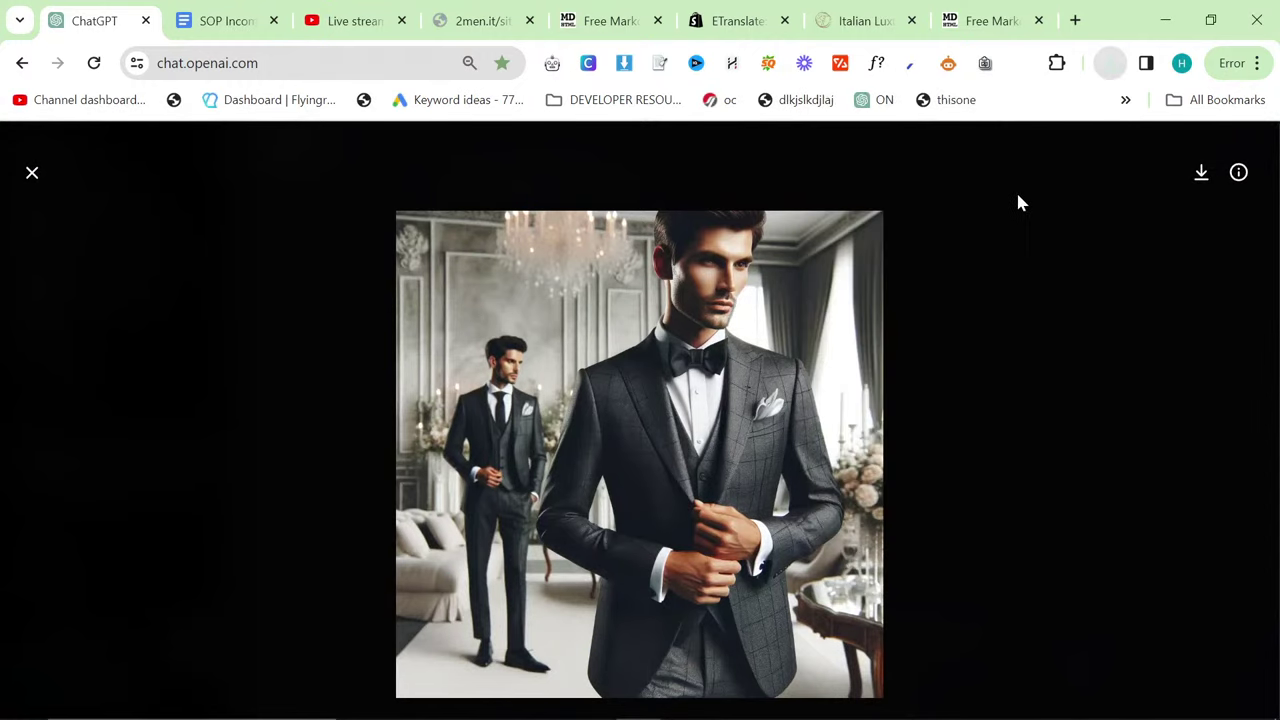
click(1110, 63)
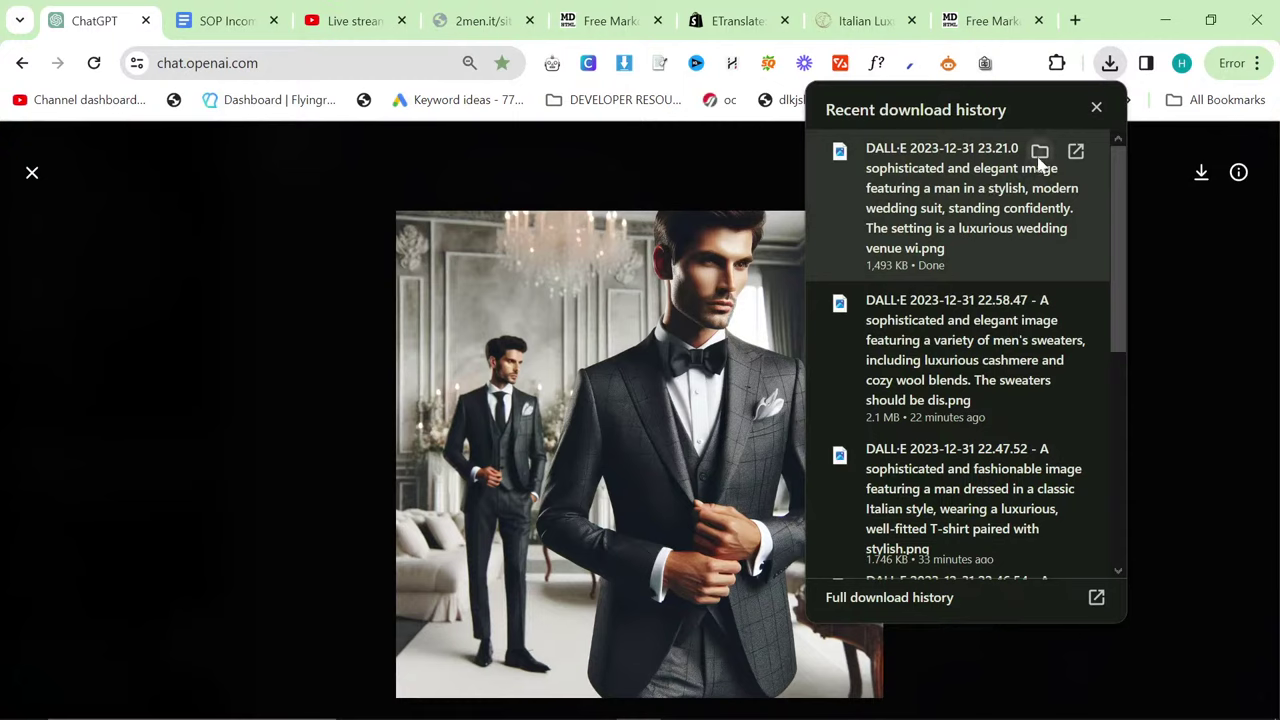
click(1040, 151)
Rename the downloaded DALL-E PNG to 'best mens suits for wedding in 2024'
key(shift+F10)
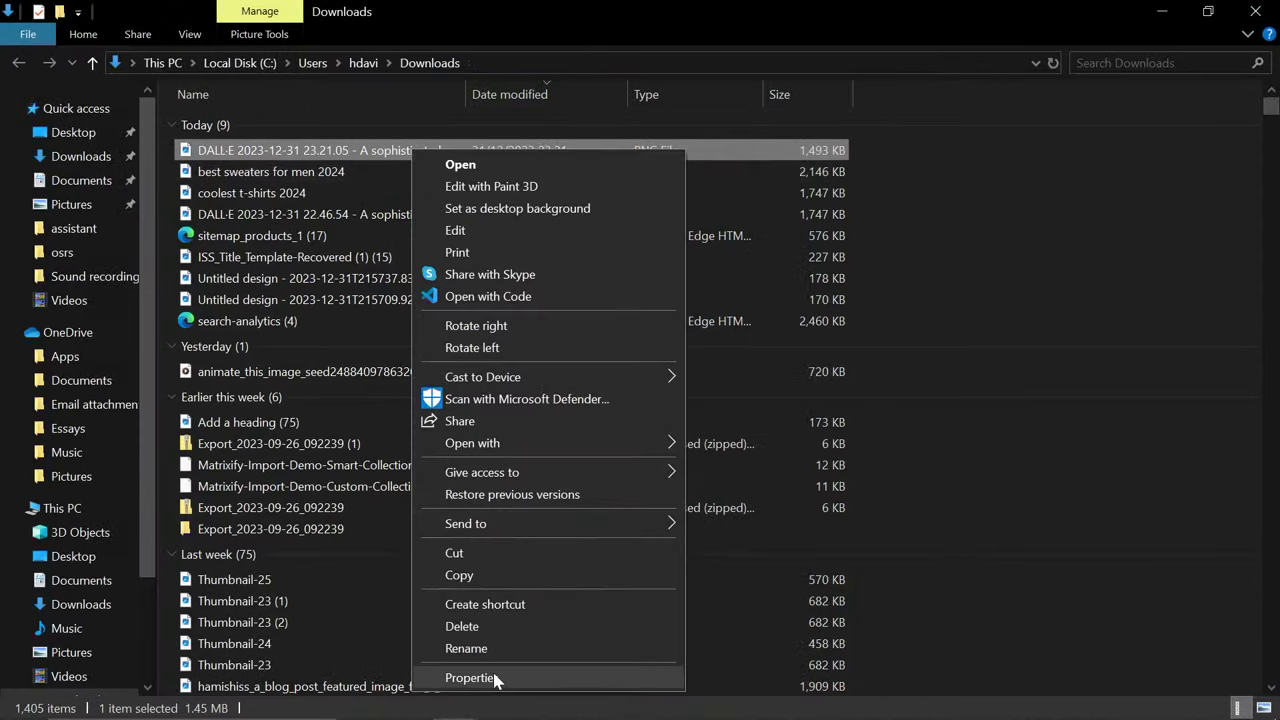
click(495, 650)
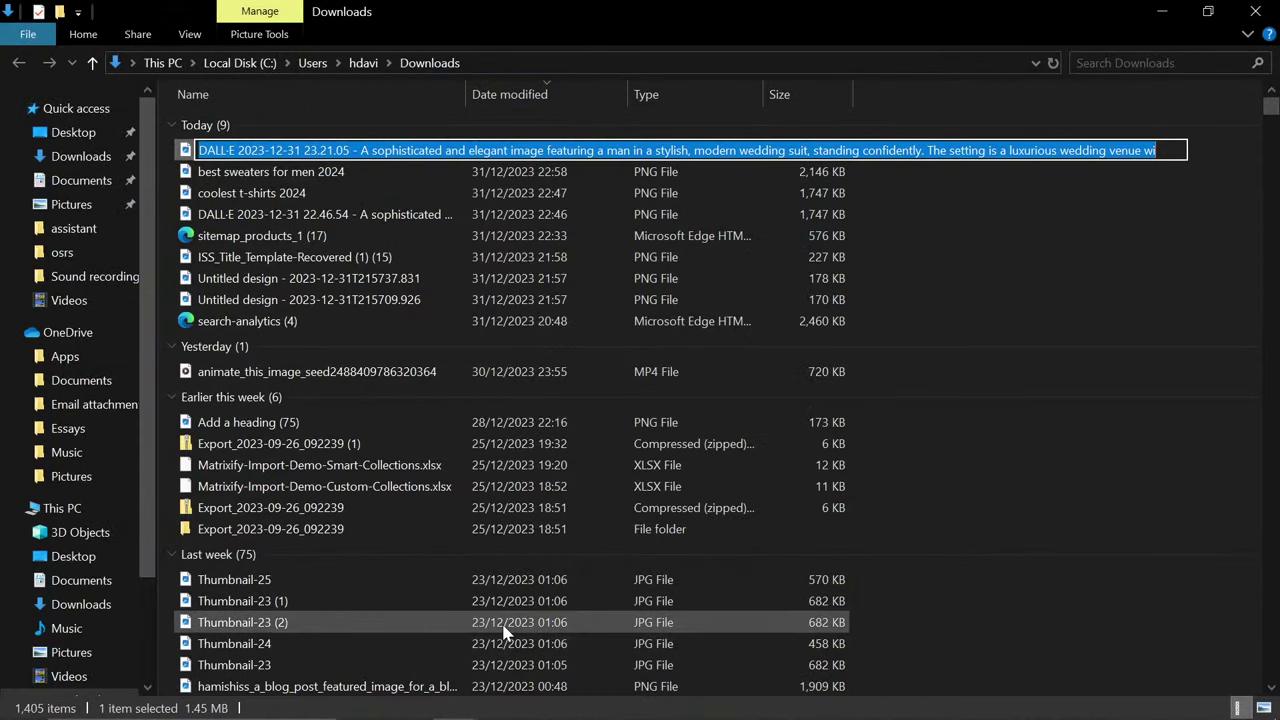
text(best suits for )
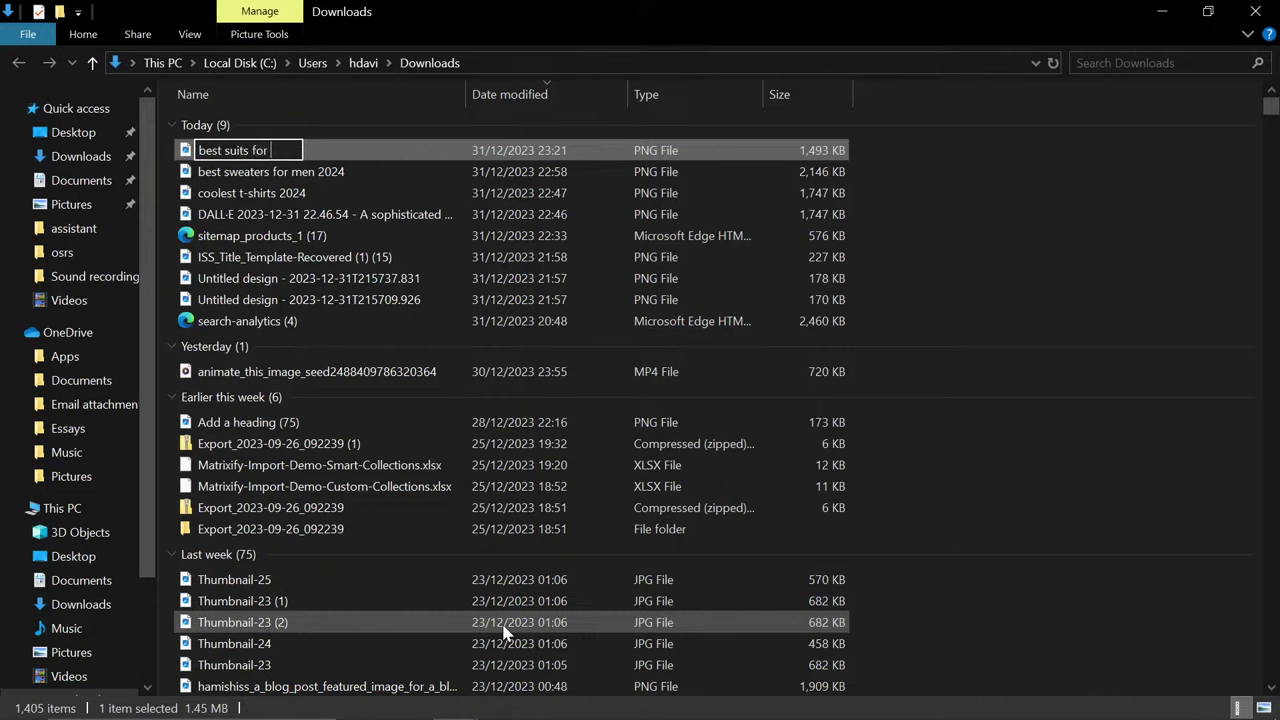
text(mens wedding)
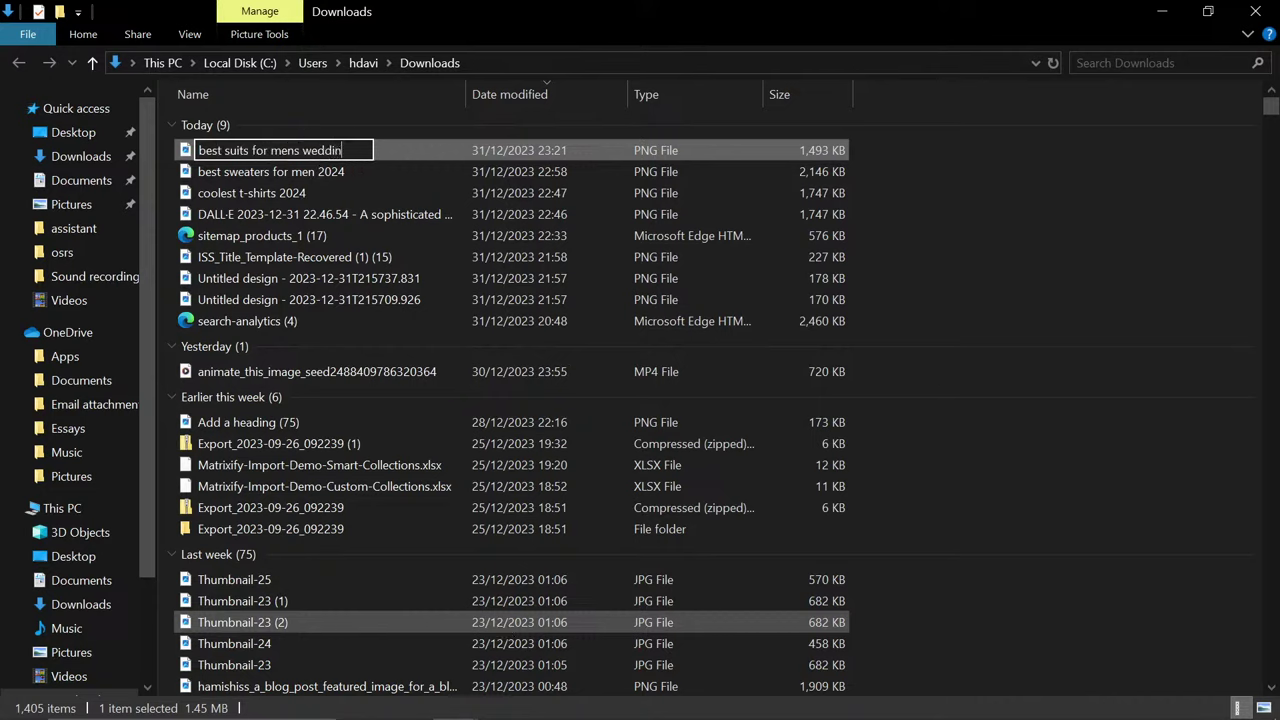
key(BackSpace)
key(BackSpace)
key(BackSpace)
key(BackSpace)
key(BackSpace)
key(BackSpace)
key(BackSpace)
key(BackSpace)
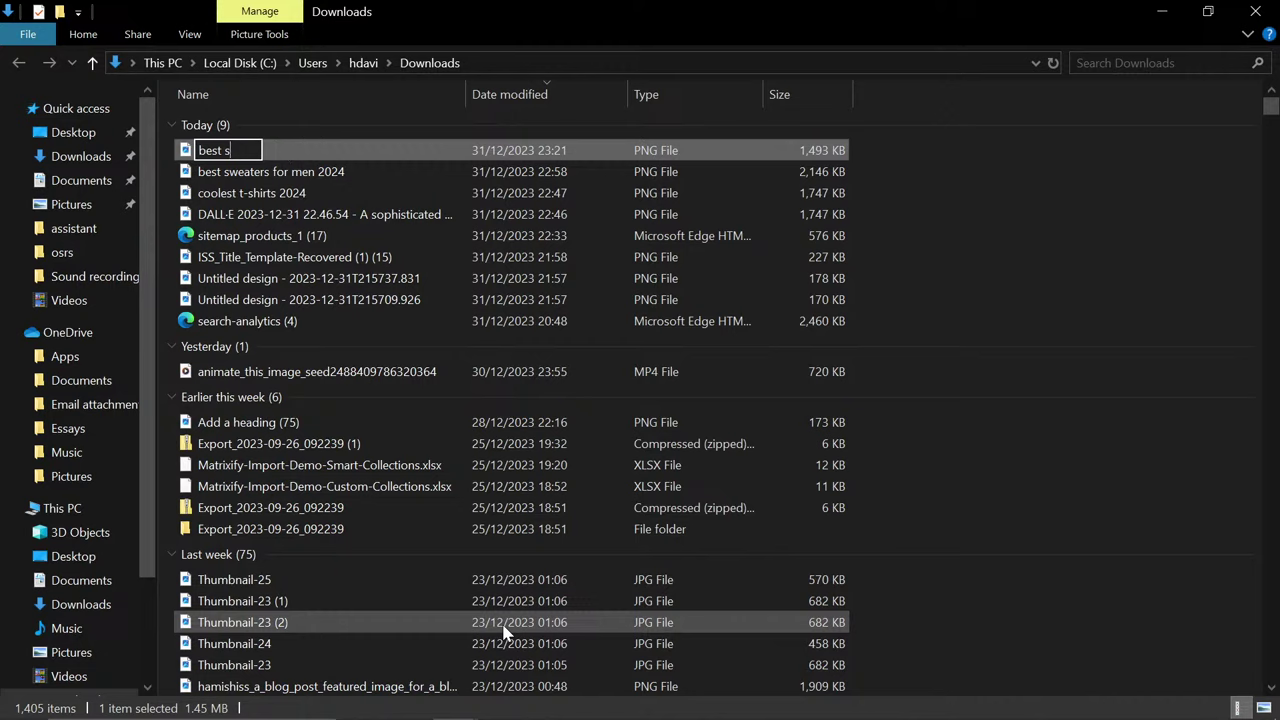
text(mens suits for wedding in 2024)
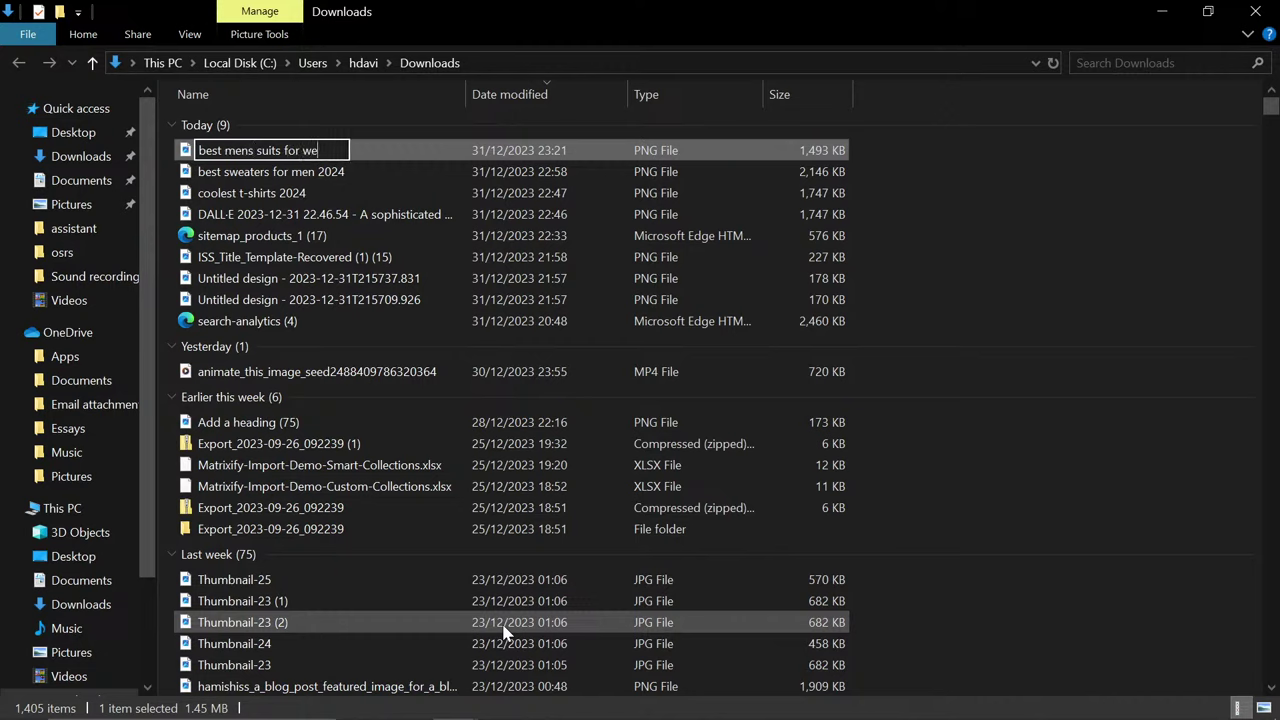
key(Return)
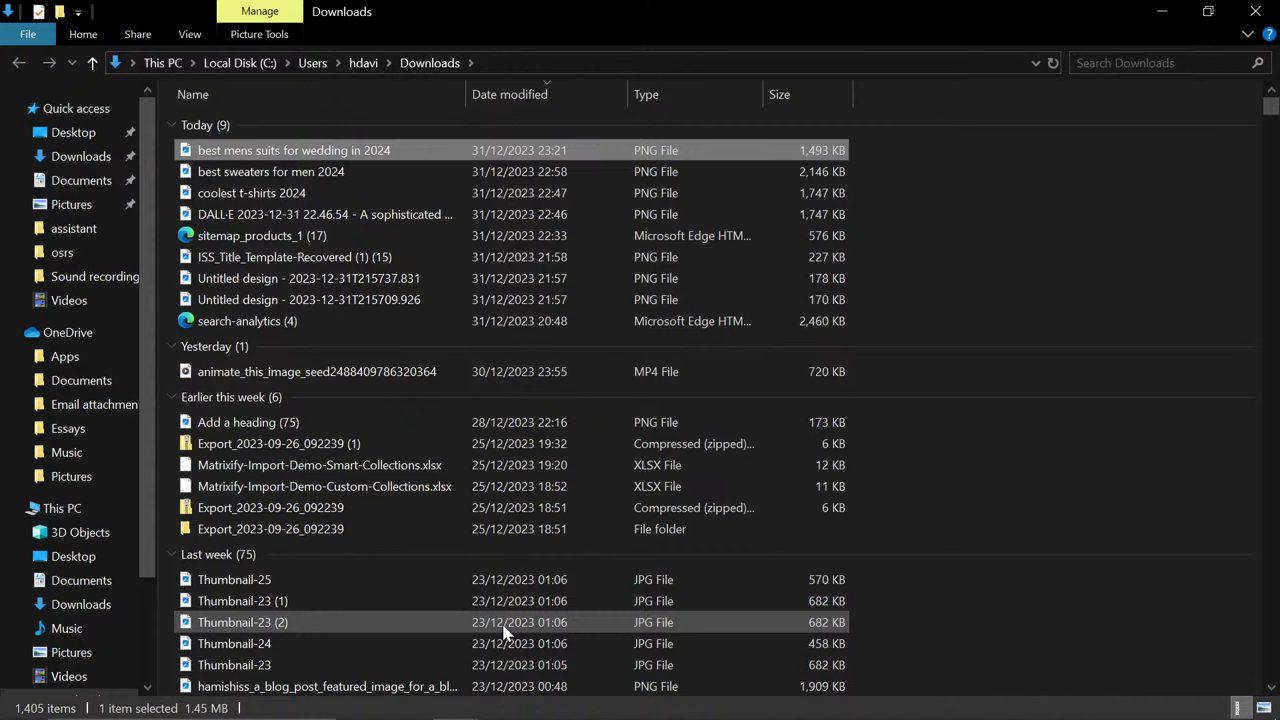
key(alt+Tab)
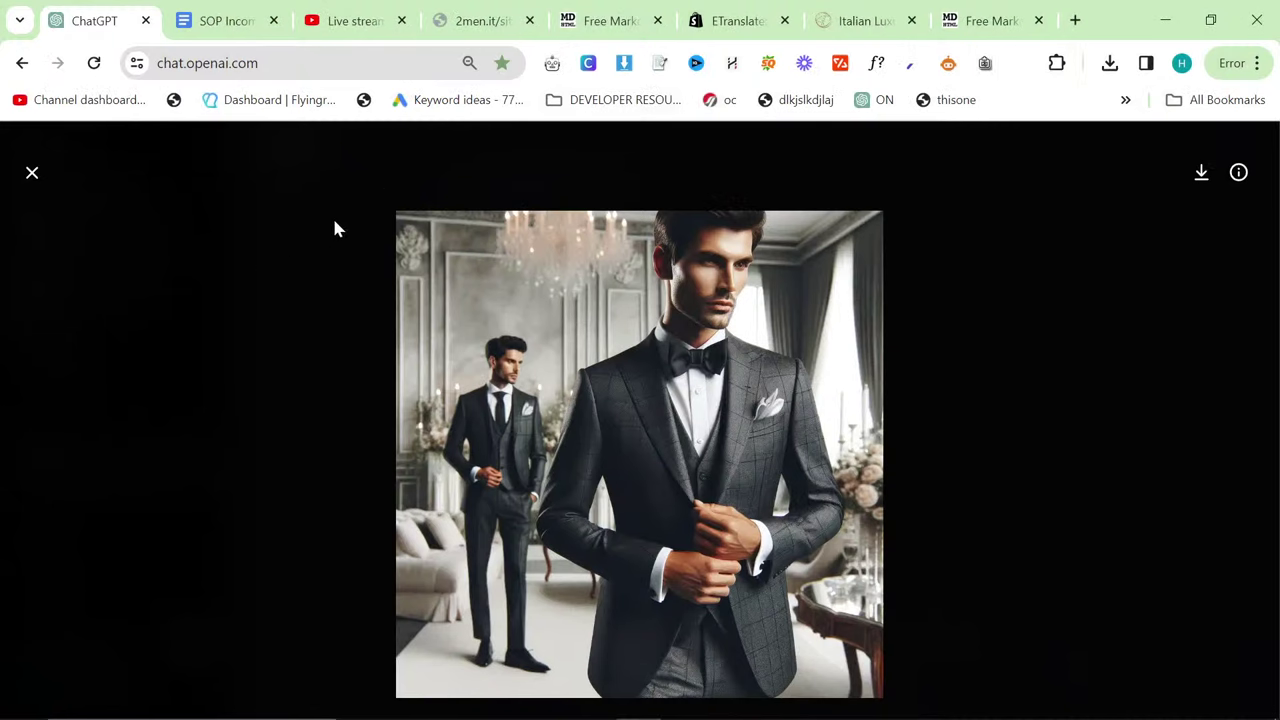
Upload 'best mens suits for wedding in 2024' as the new blog post's featured image
click(33, 175)
key(alt+Tab)
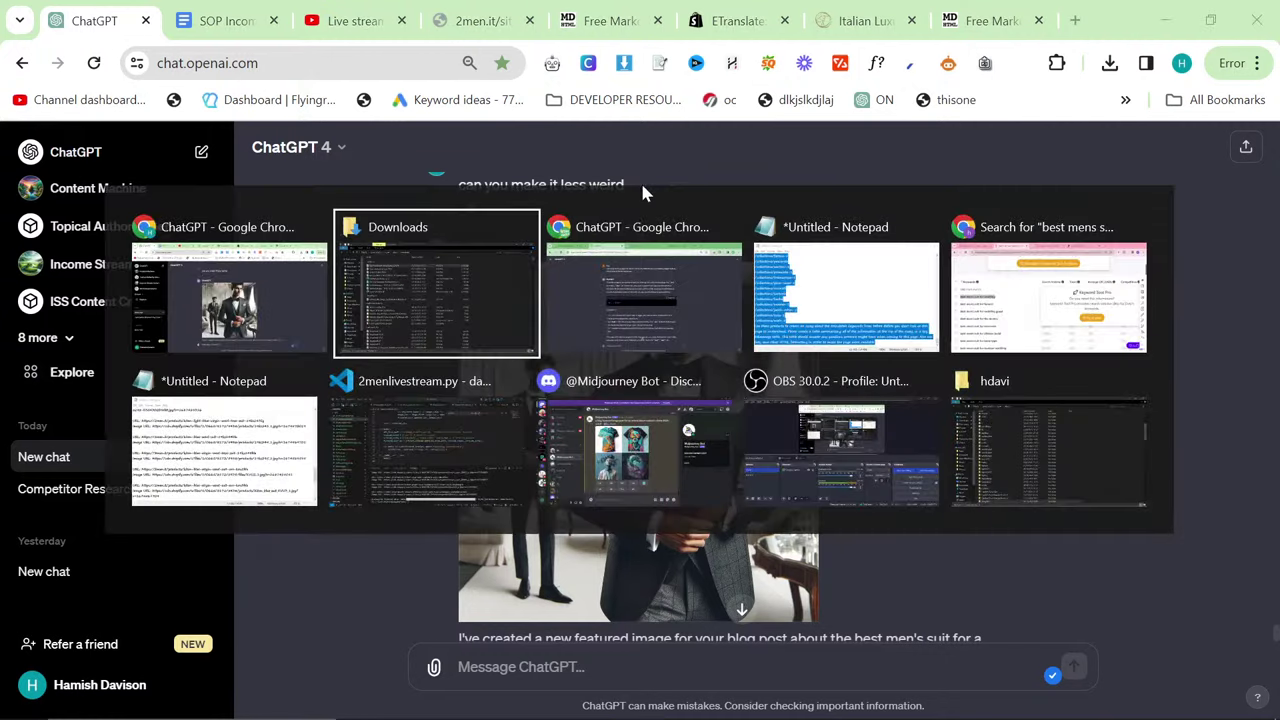
click(165, 20)
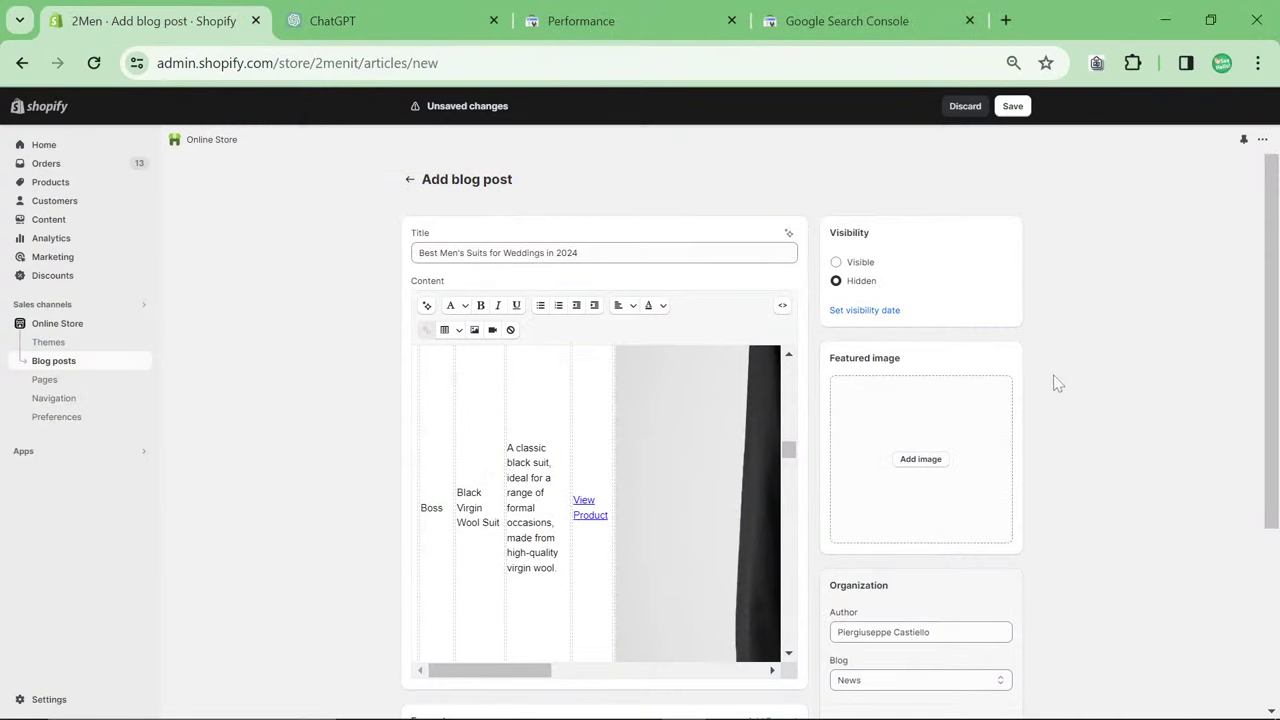
click(926, 466)
double_click(423, 273)
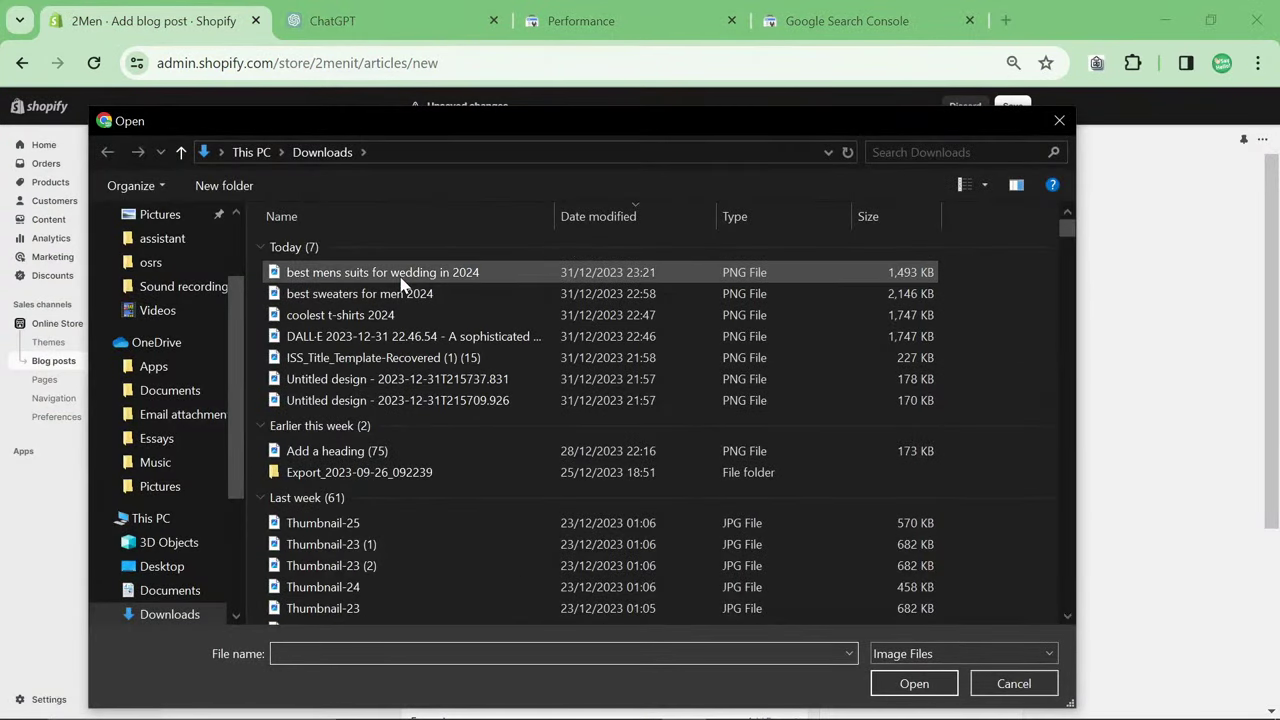
Assign the blog post to the journal blog
scroll(931, 551, down, 1)
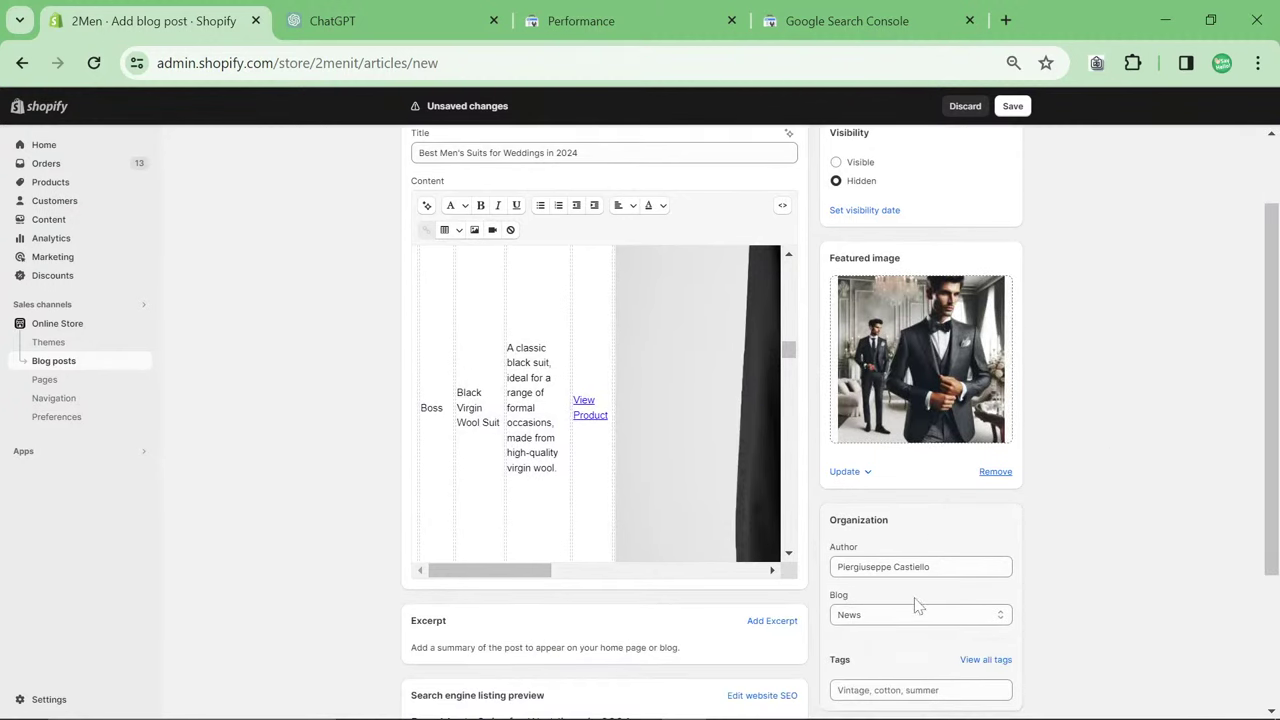
click(920, 612)
click(862, 655)
scroll(1032, 576, down, 2)
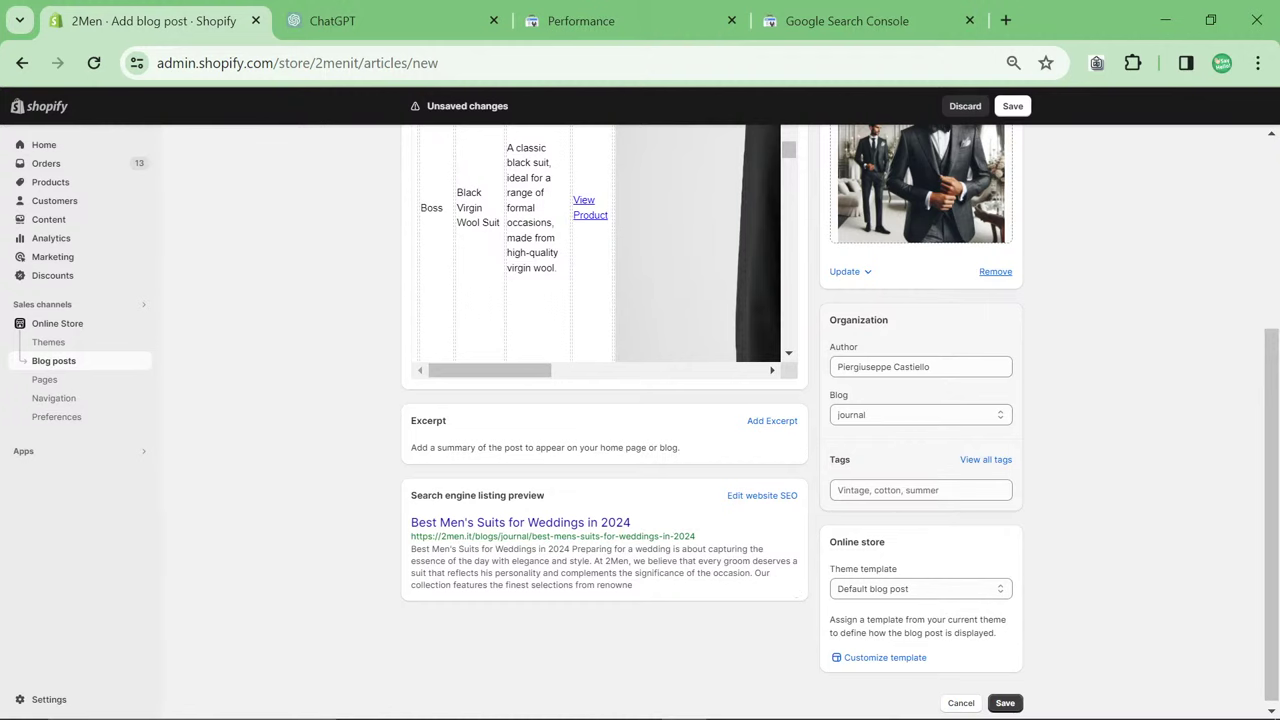
scroll(657, 528, up, 2)
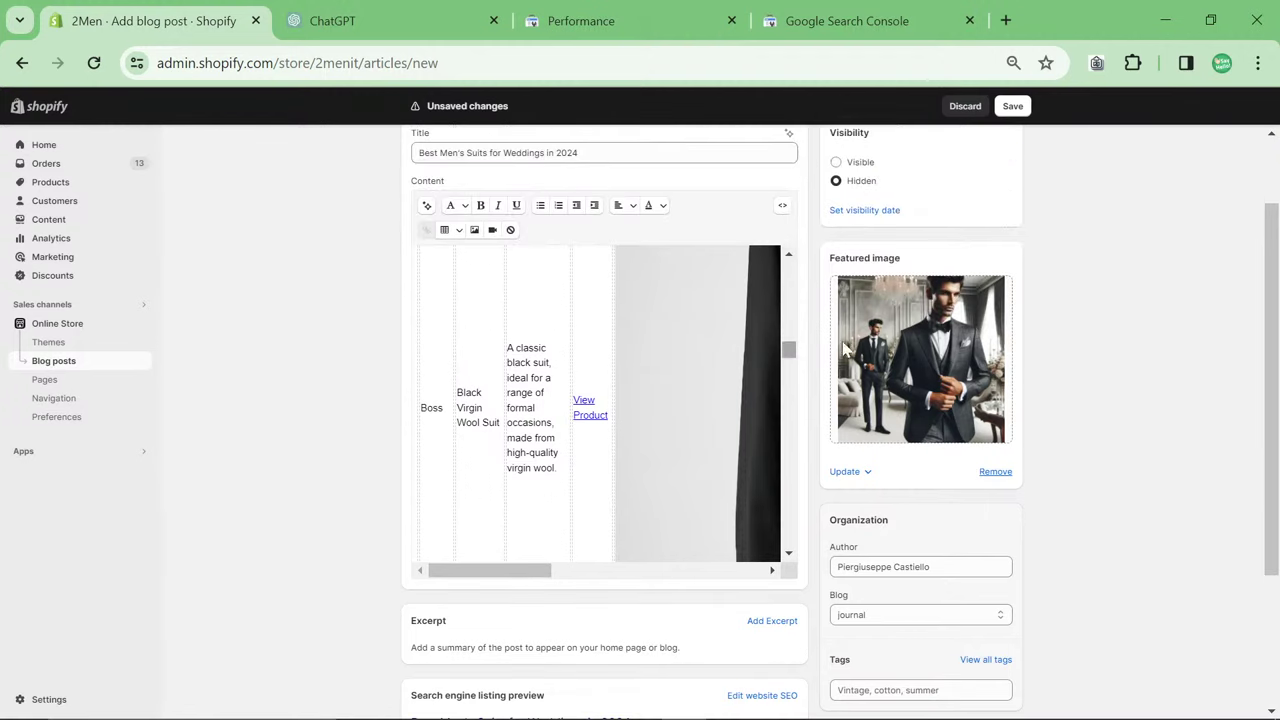
Schedule the hidden post to become visible on January 2, 2024 at 4:30 PM
click(874, 212)
scroll(991, 309, up, 2)
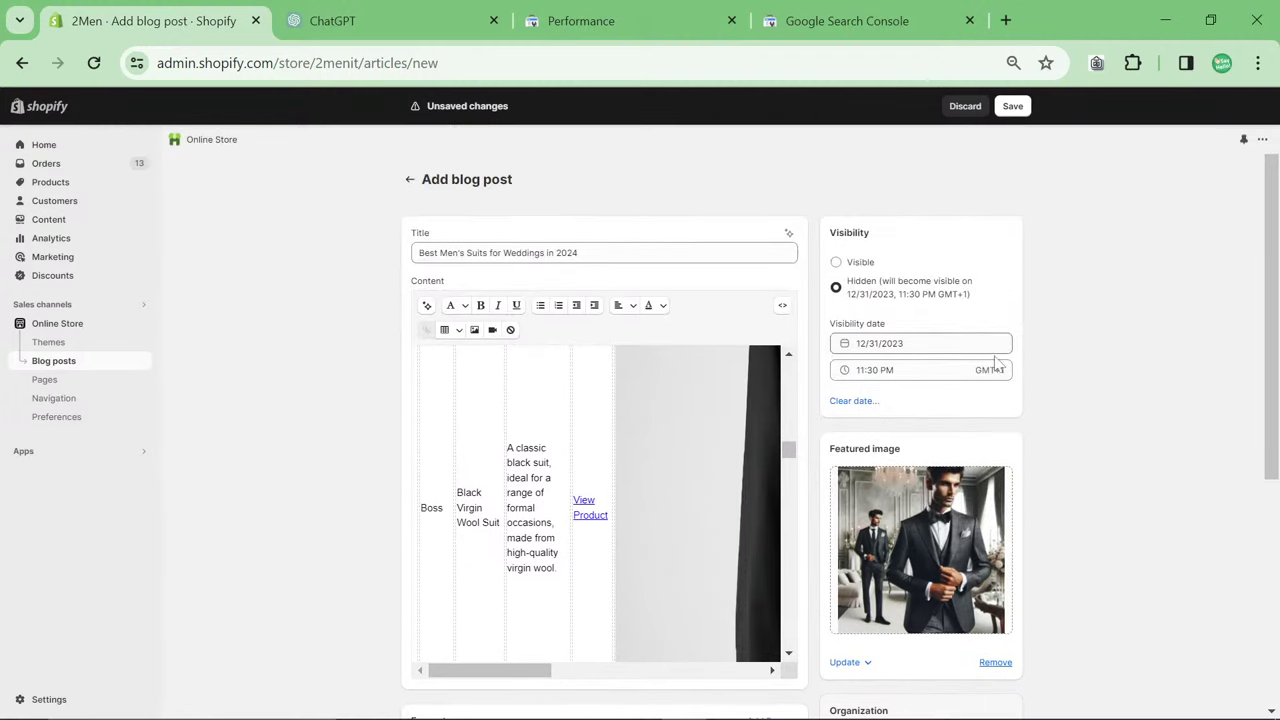
click(925, 370)
click(920, 343)
click(1053, 369)
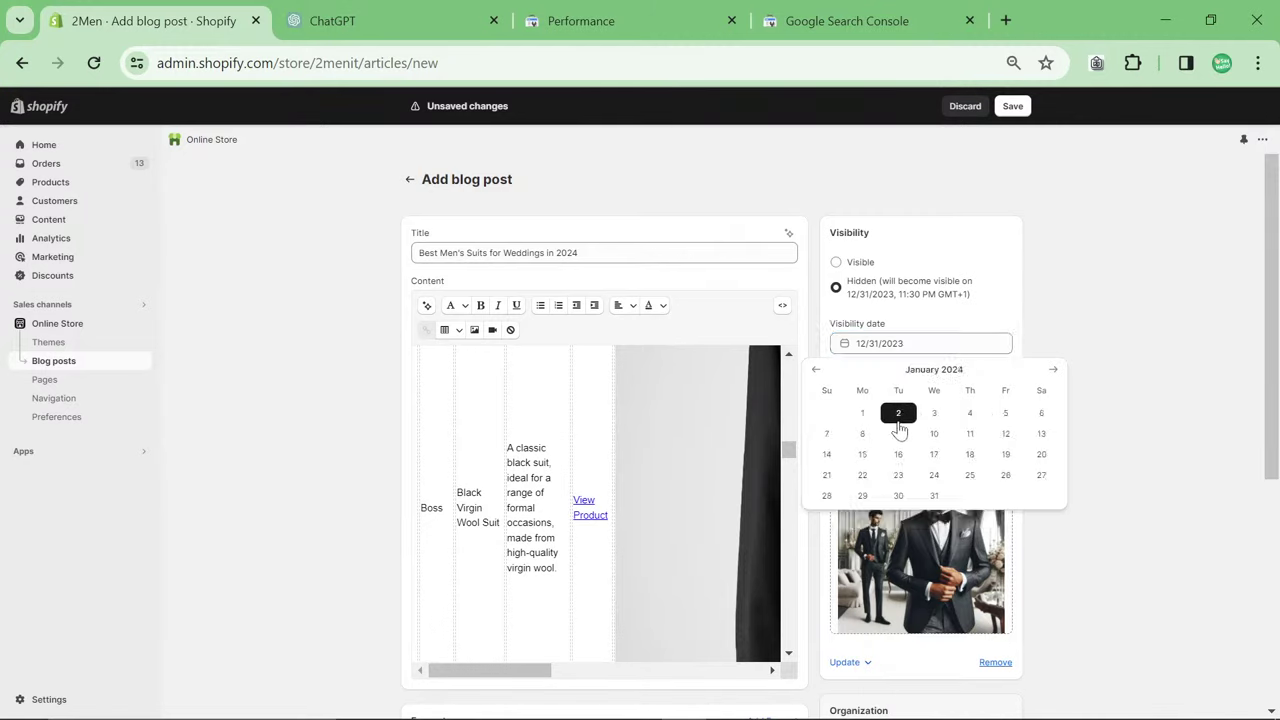
click(898, 412)
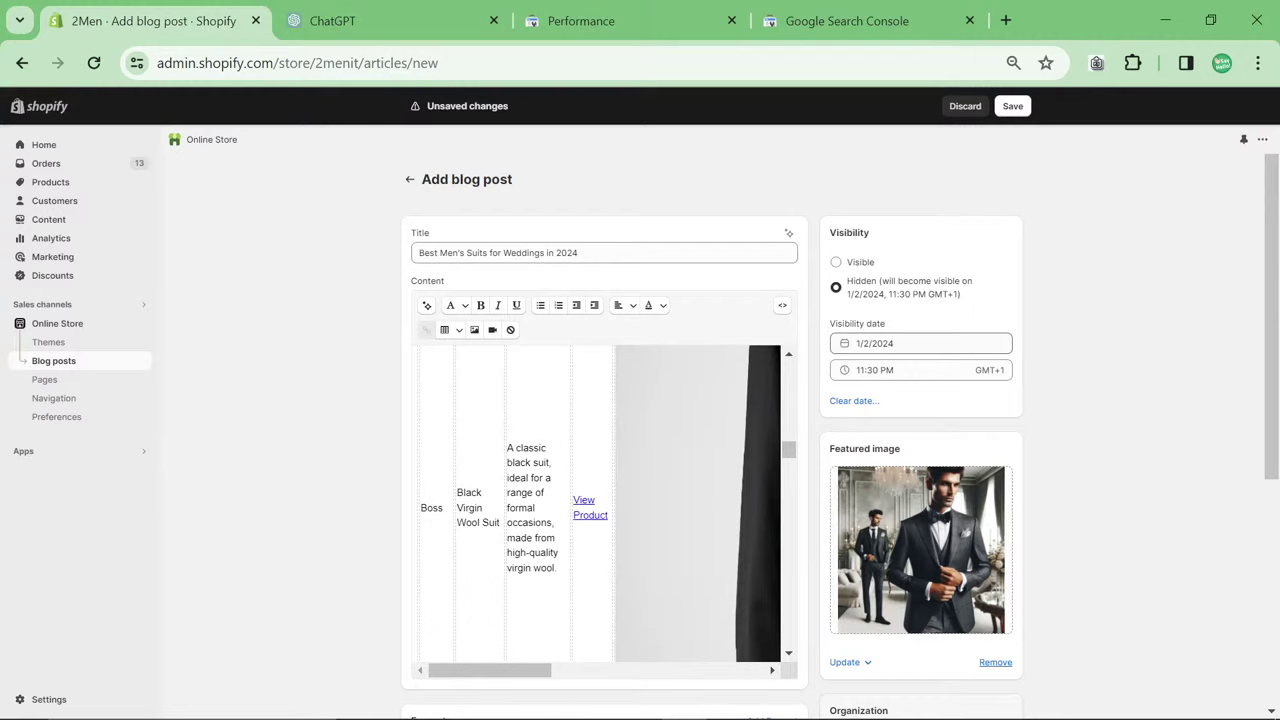
click(870, 370)
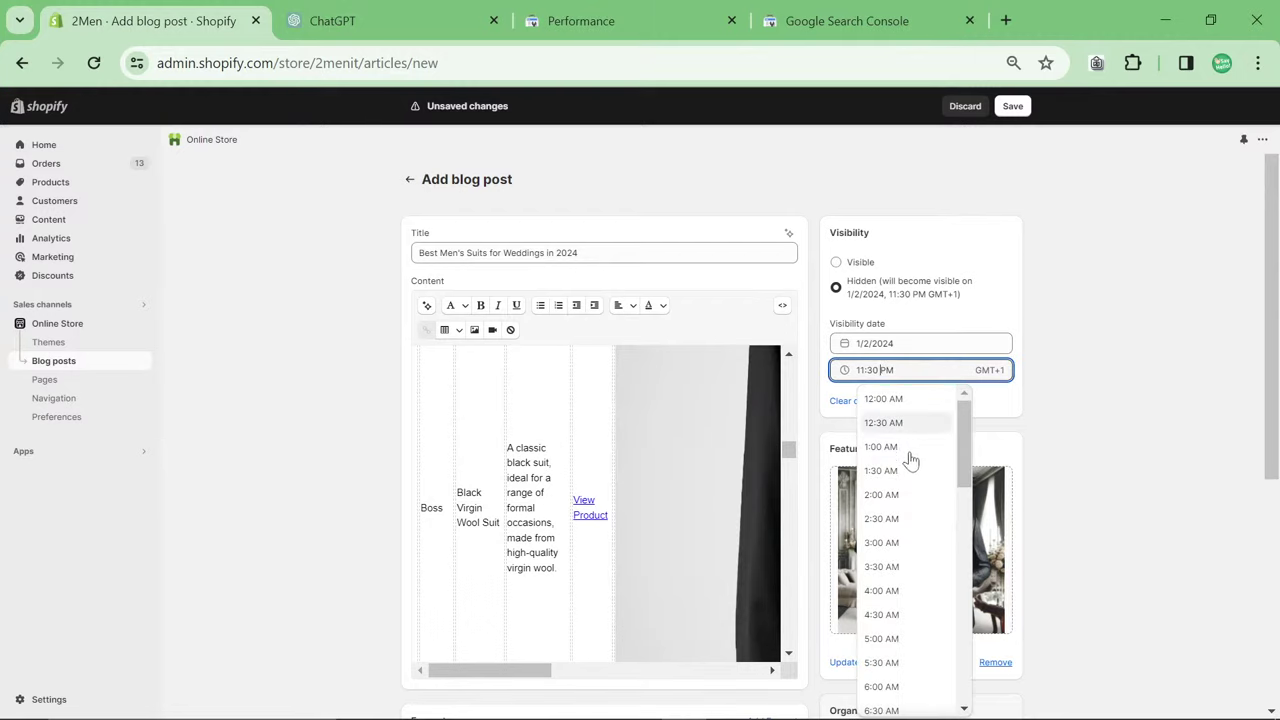
scroll(920, 510, down, 4)
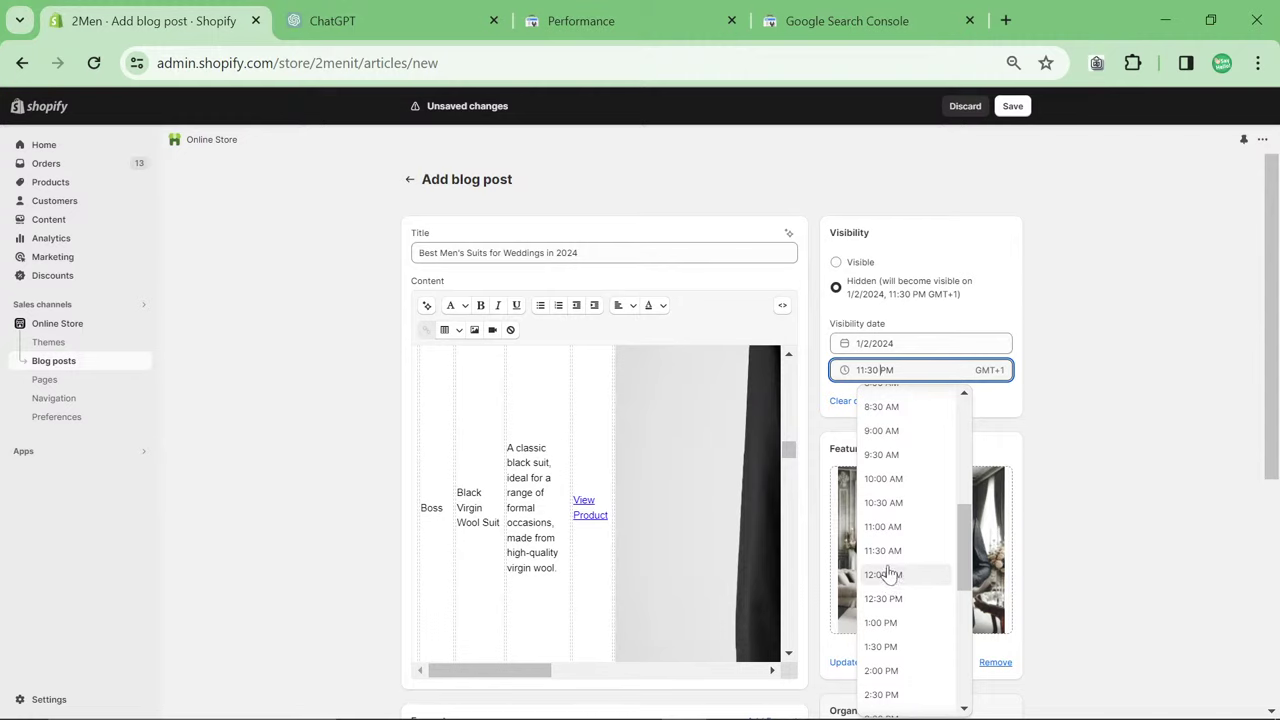
scroll(900, 586, down, 1)
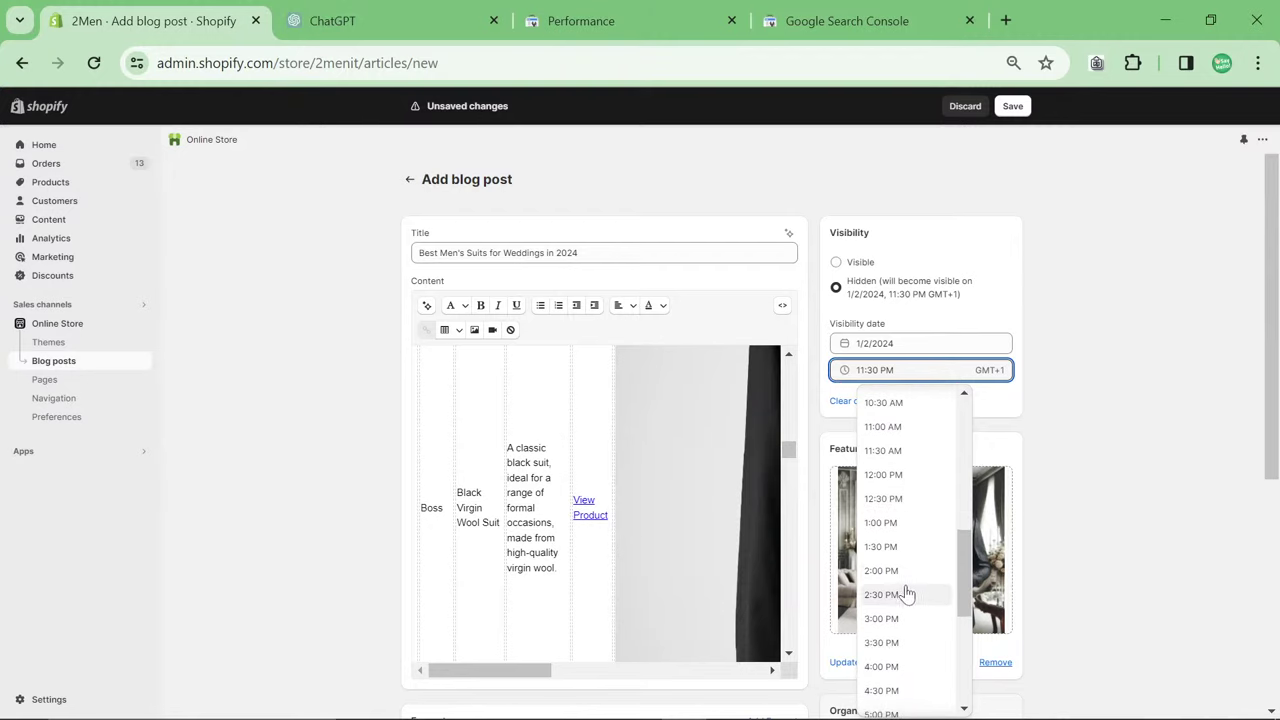
scroll(903, 594, down, 1)
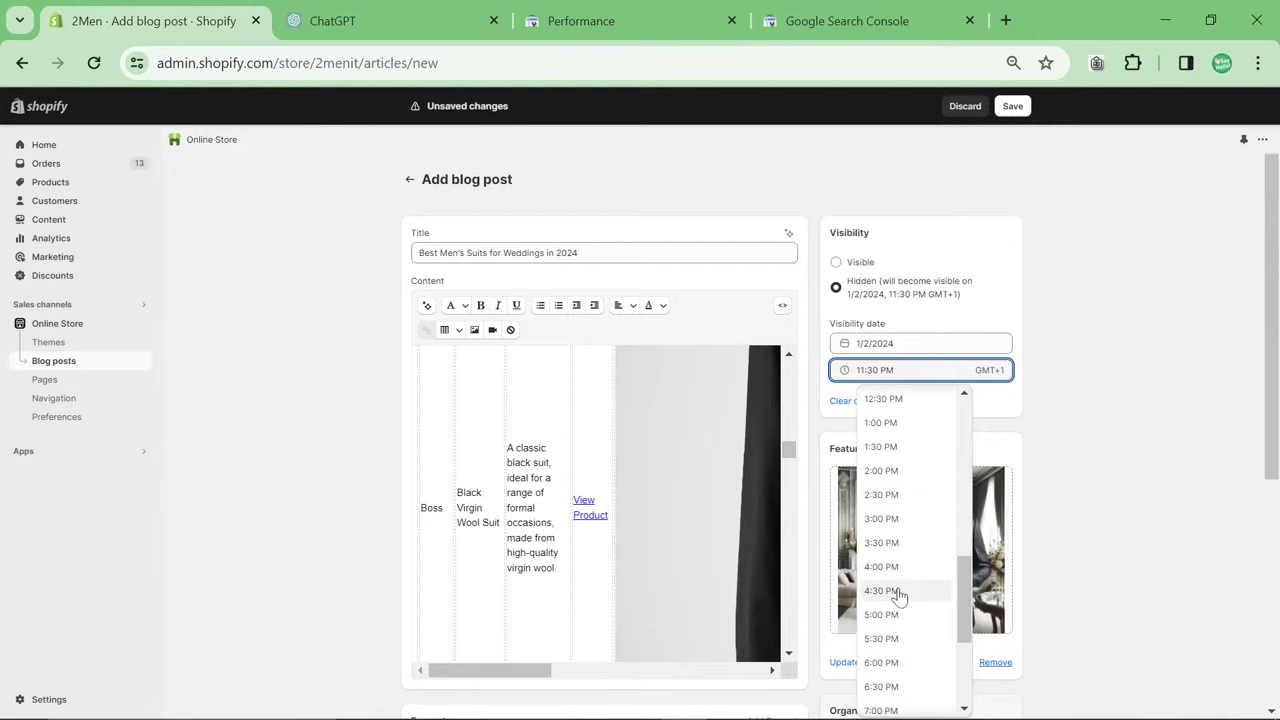
click(899, 592)
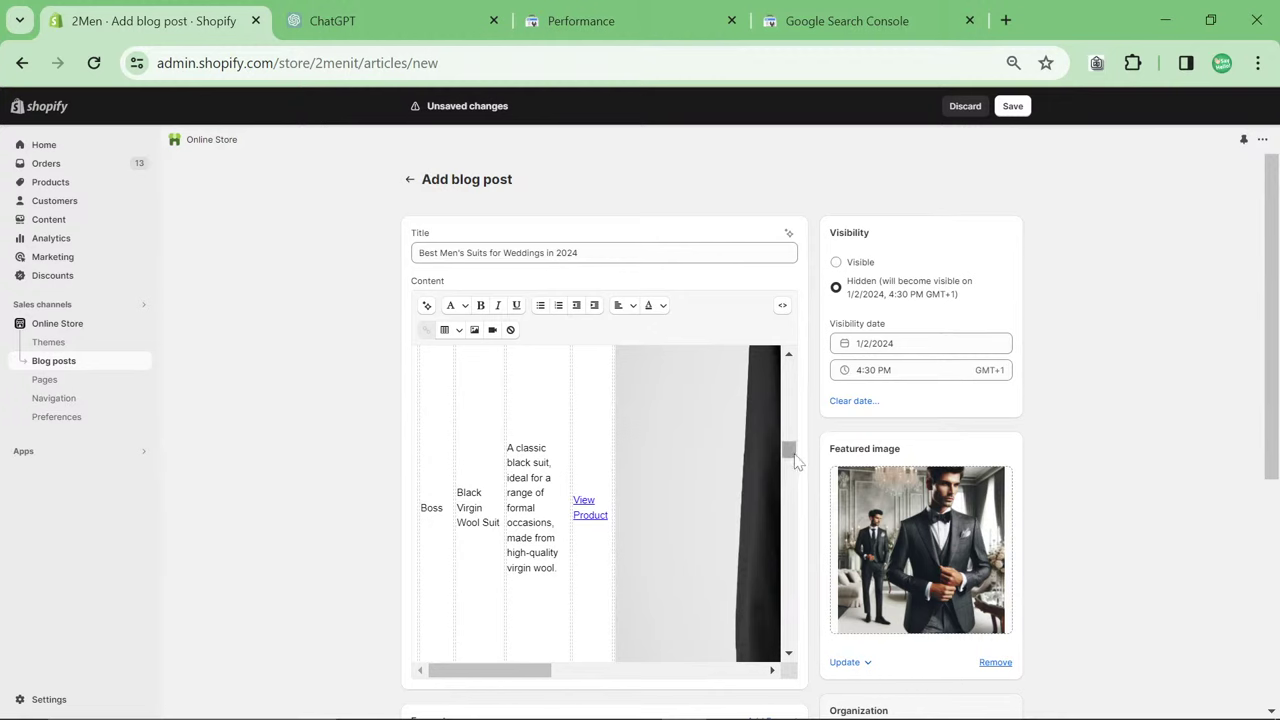
drag(788, 449, 788, 368)
click(1108, 400)
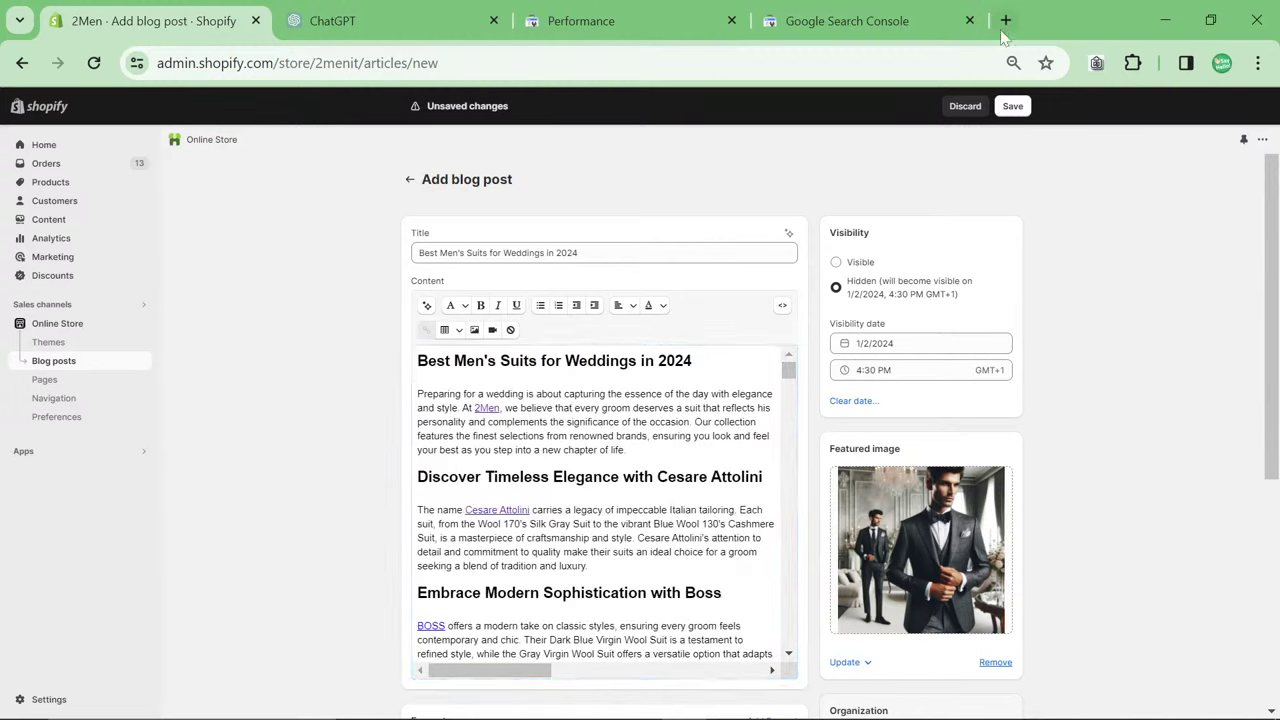
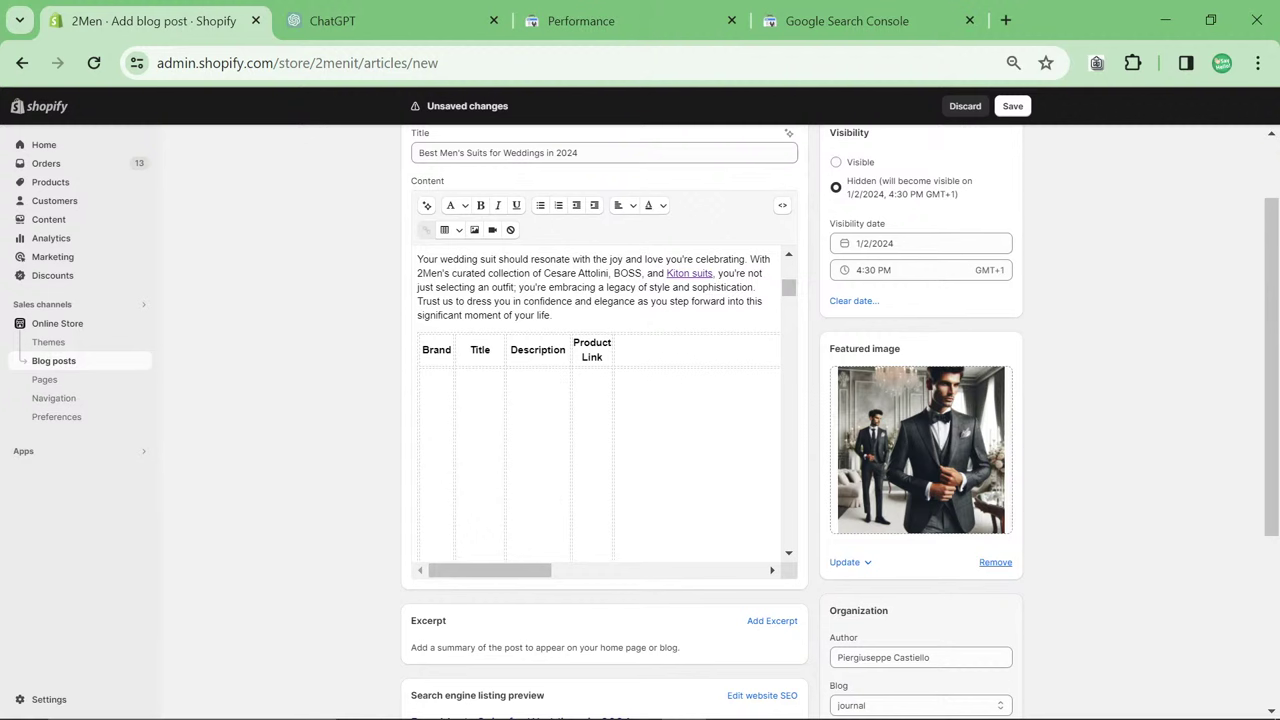
Bring the markdowntohtml.com converter page to the front
scroll(600, 400, up, 5)
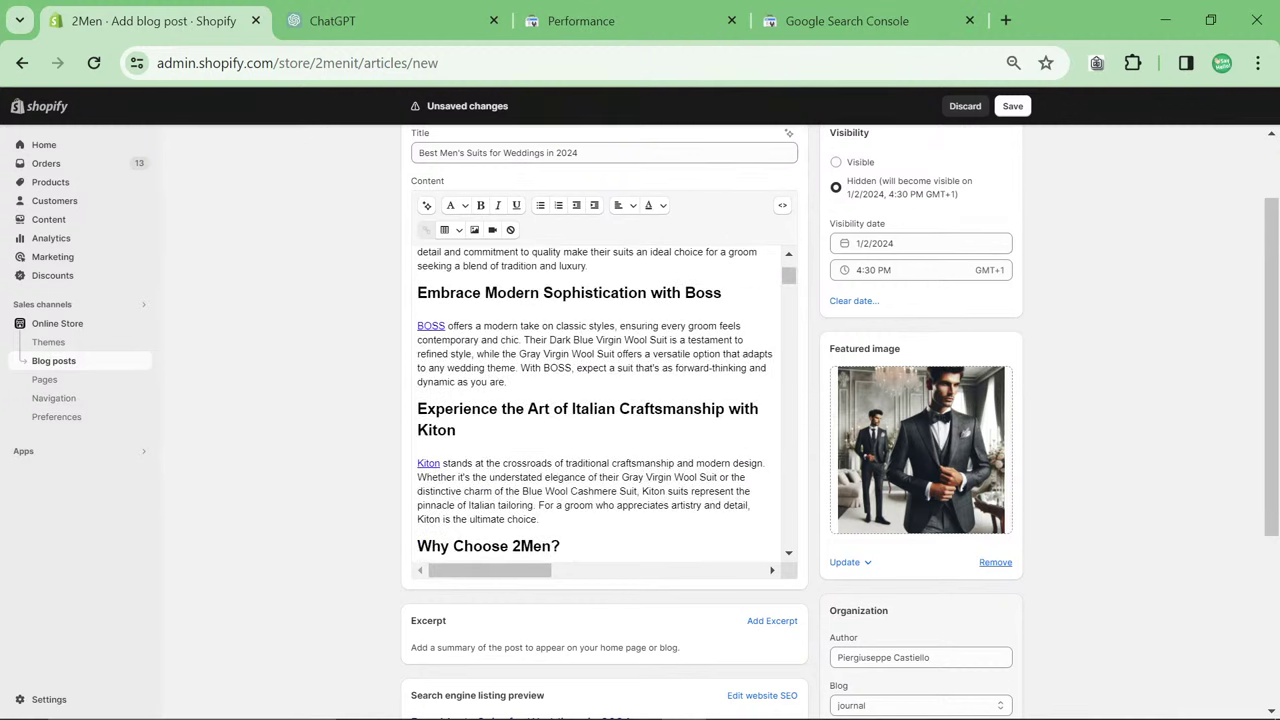
scroll(600, 400, down, 10)
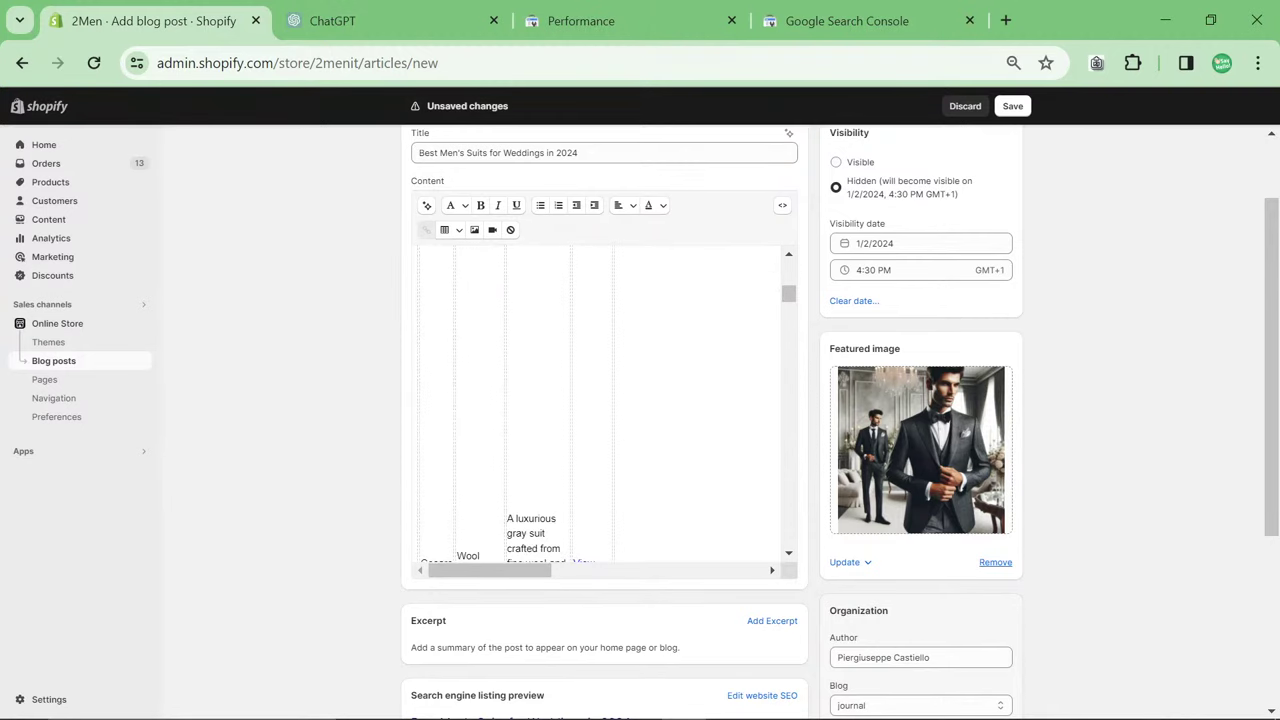
scroll(1050, 576, down, 2)
scroll(1041, 559, down, 2)
scroll(1034, 557, up, 2)
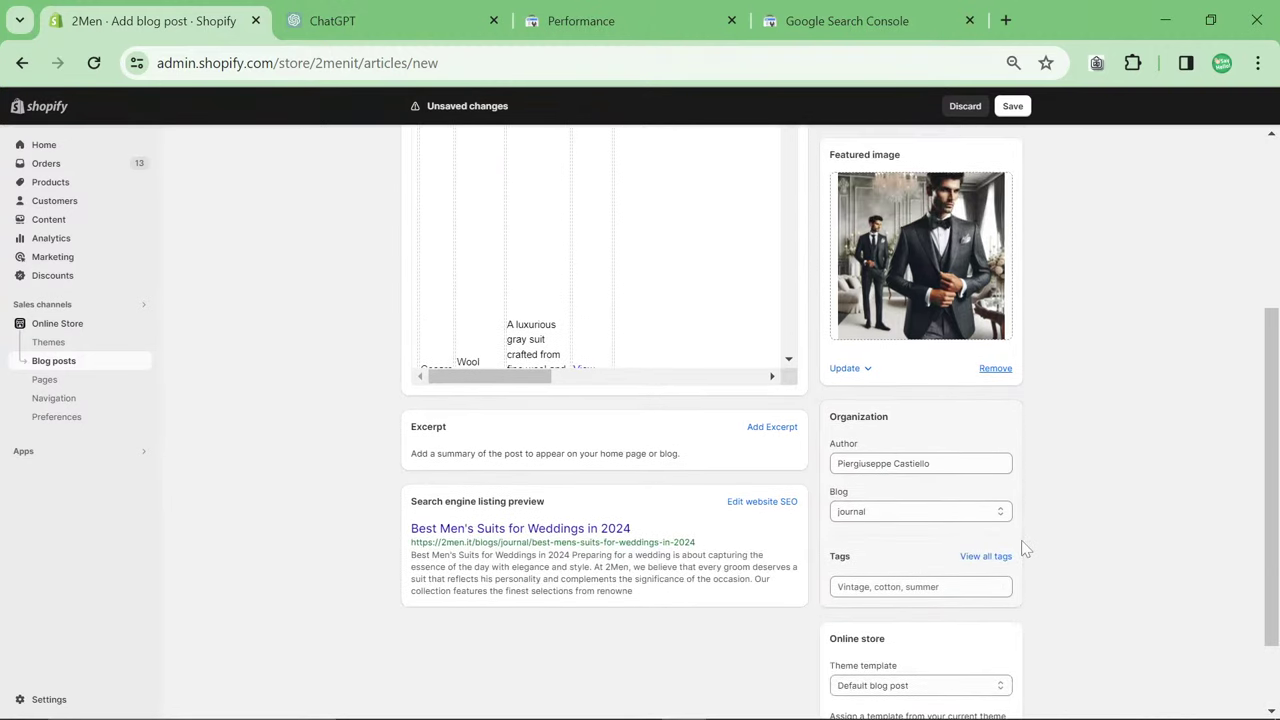
scroll(1020, 545, up, 2)
scroll(600, 410, up, 5)
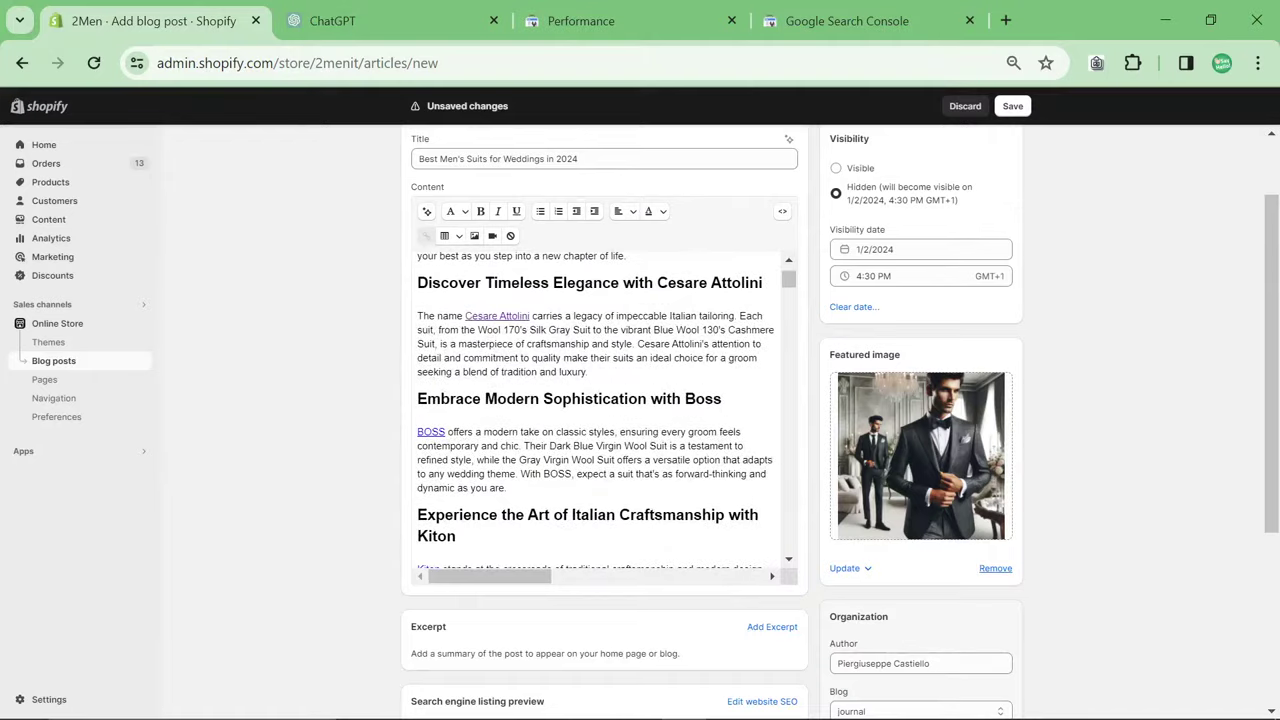
scroll(600, 410, up, 1)
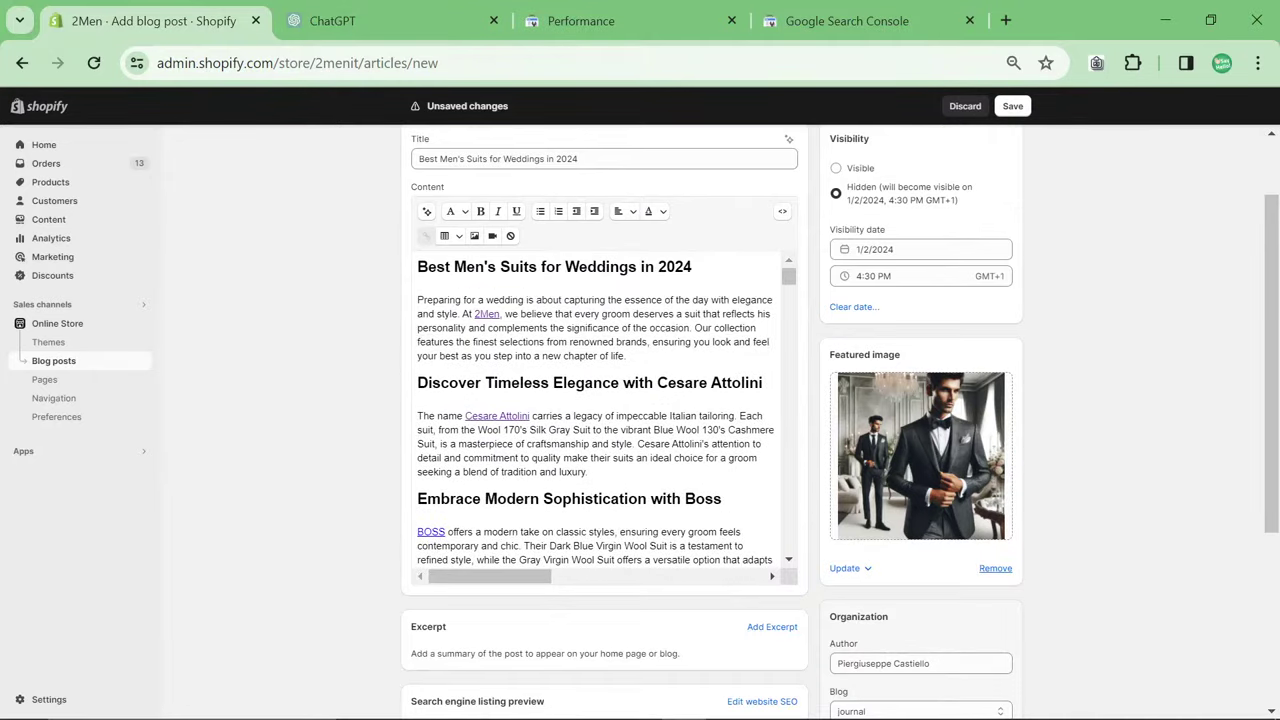
scroll(595, 410, down, 6)
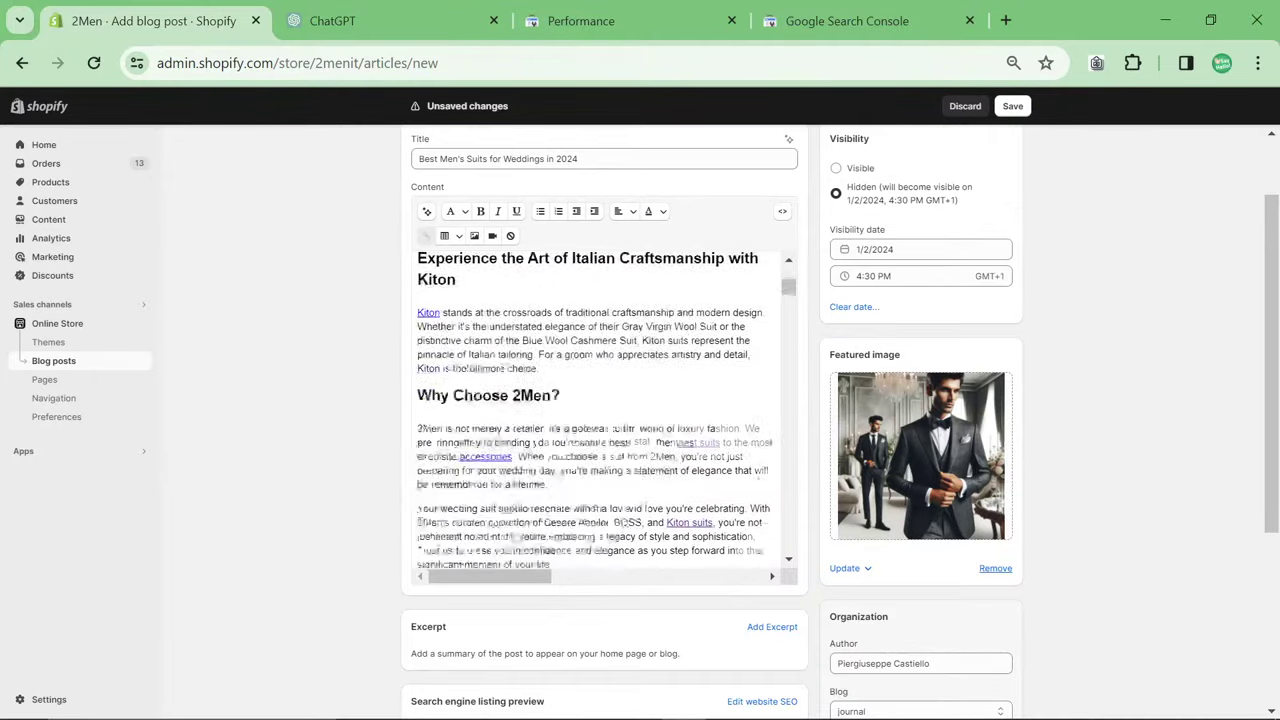
scroll(600, 410, up, 6)
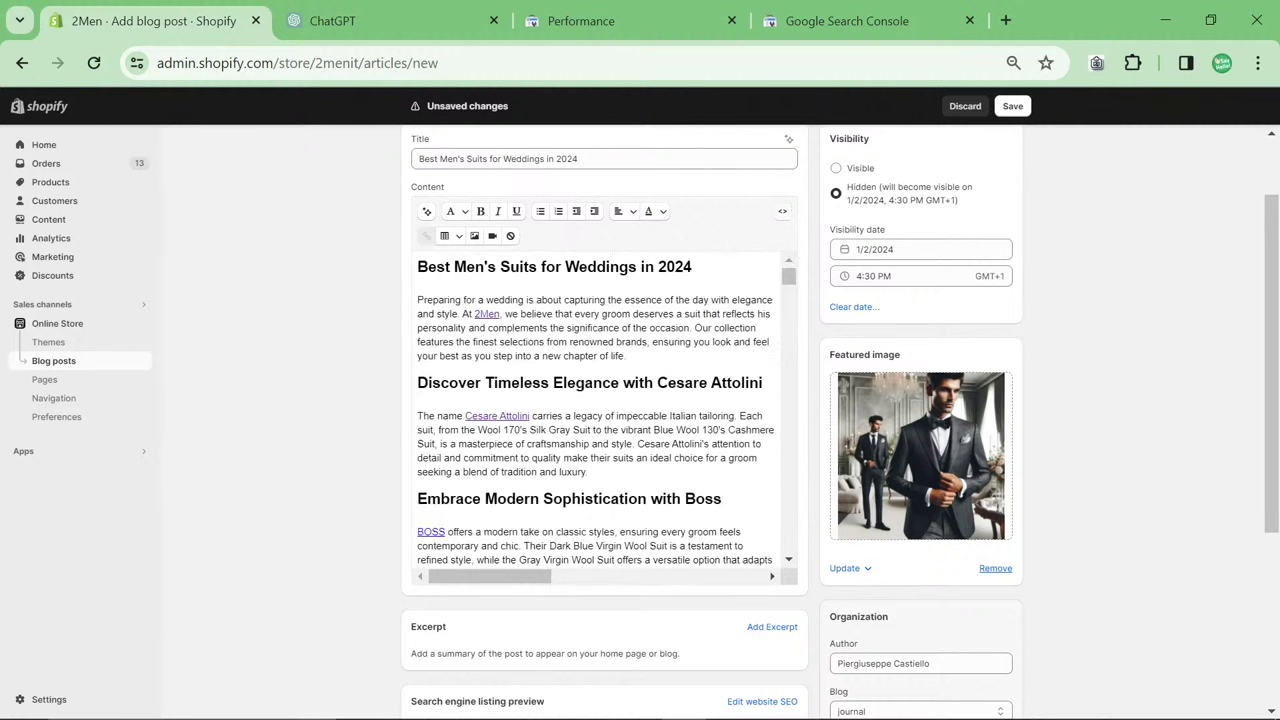
scroll(329, 294, up, 1)
key(alt+Tab)
click(605, 20)
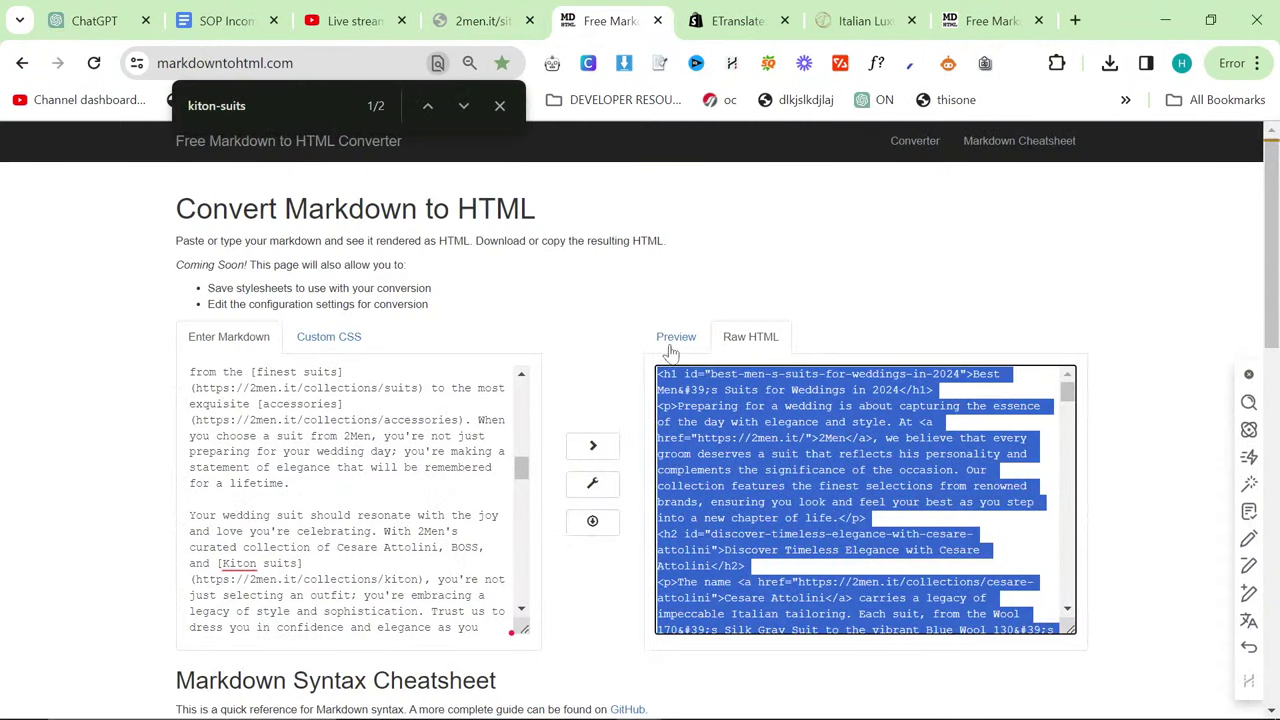
click(608, 271)
Find 'td' and copy the raw table HTML from <table> to </table>, then return to Shopify
scroll(511, 632, down, 3)
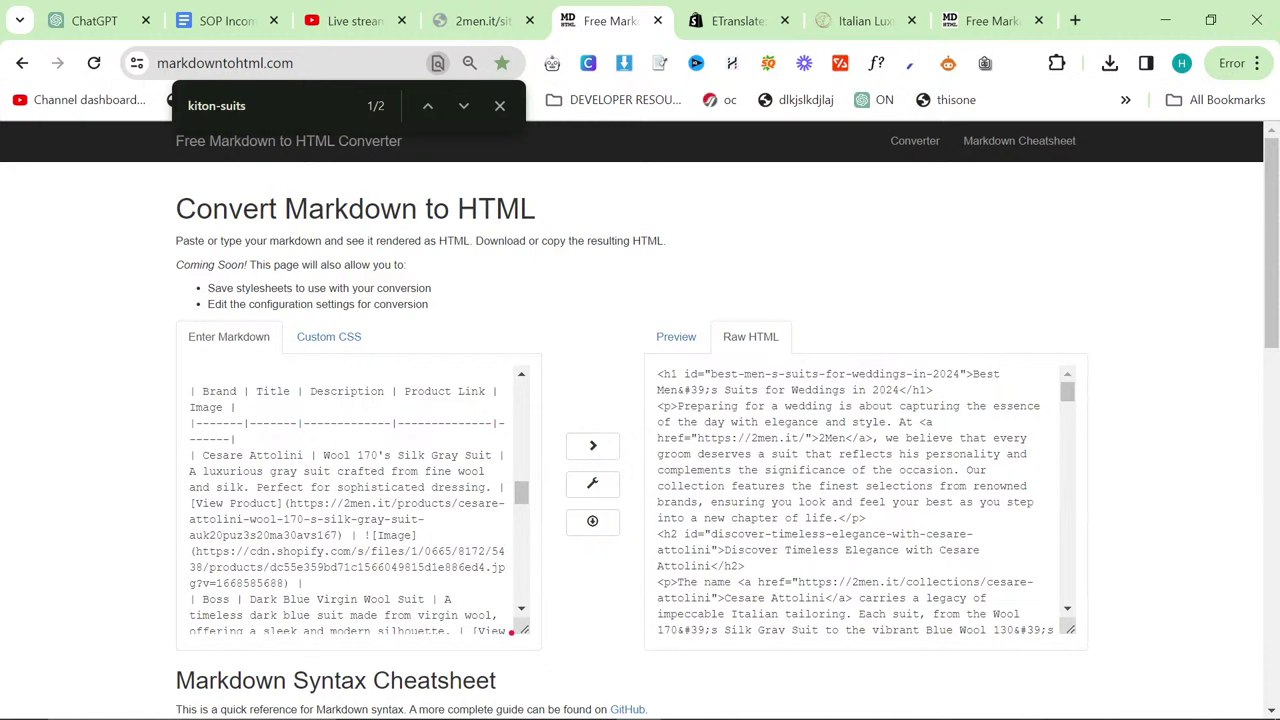
scroll(511, 632, up, 2)
scroll(866, 500, down, 6)
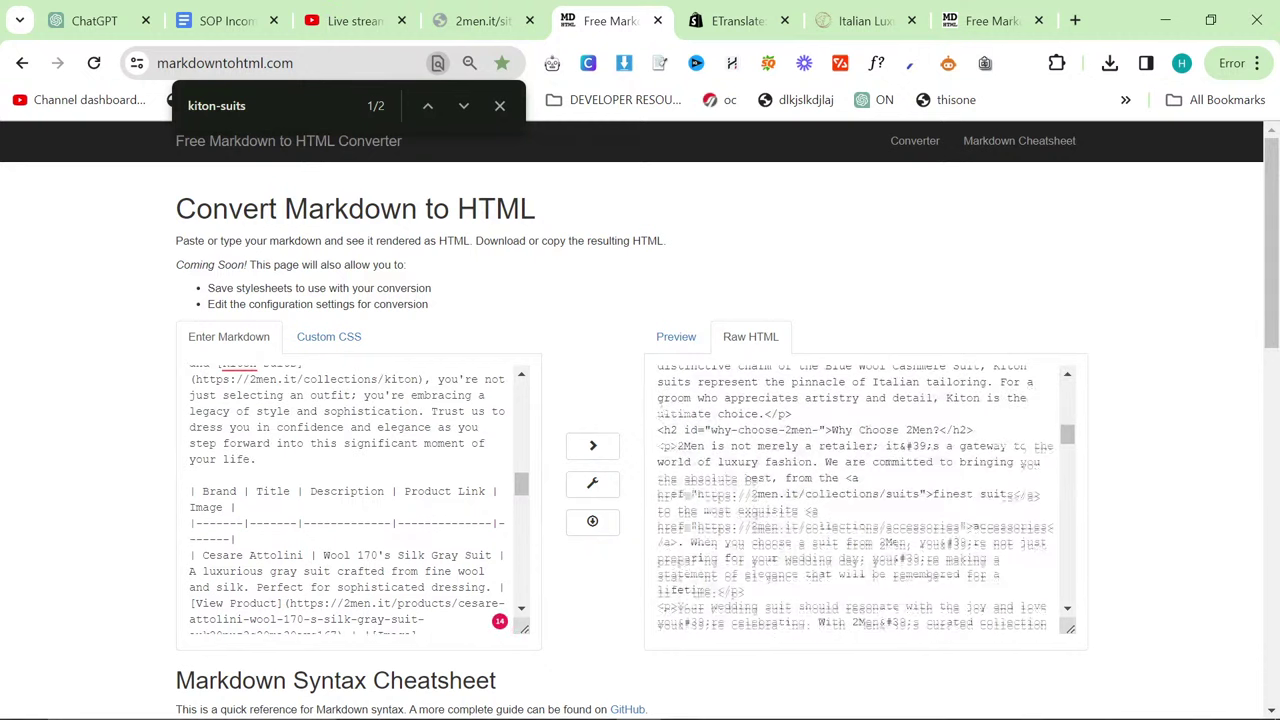
key(ctrl+f)
text(td)
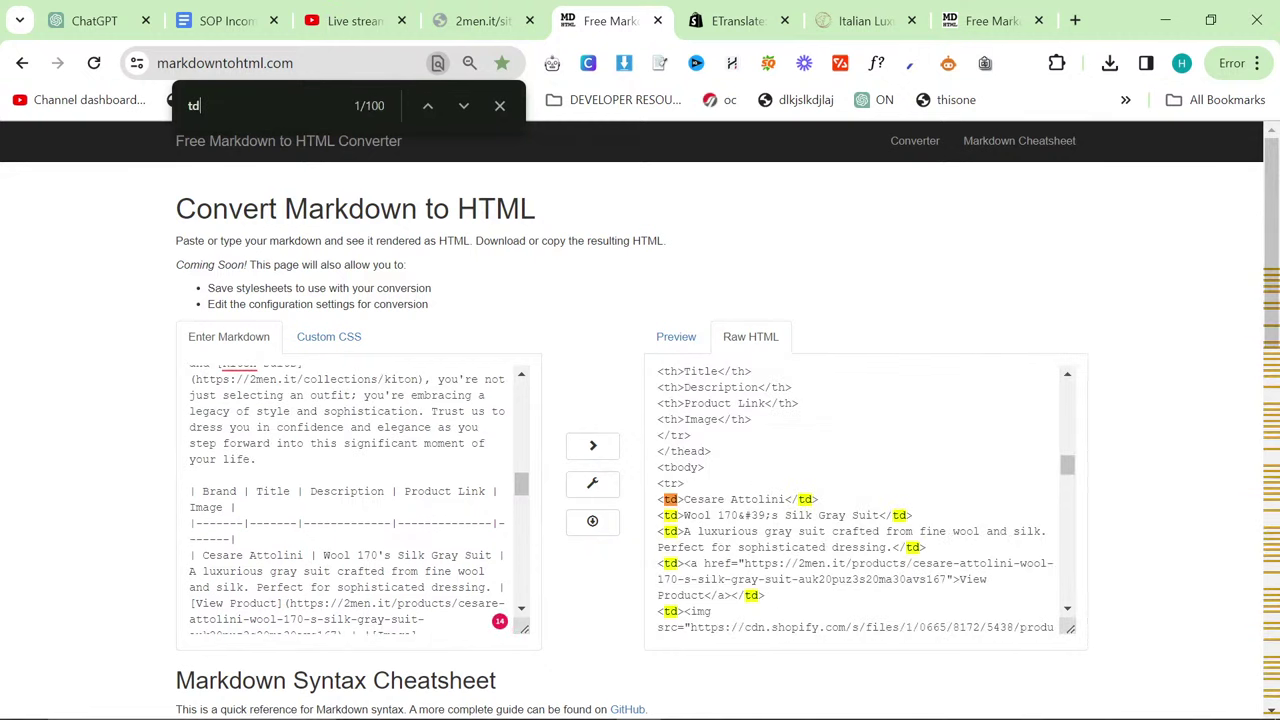
scroll(855, 500, up, 5)
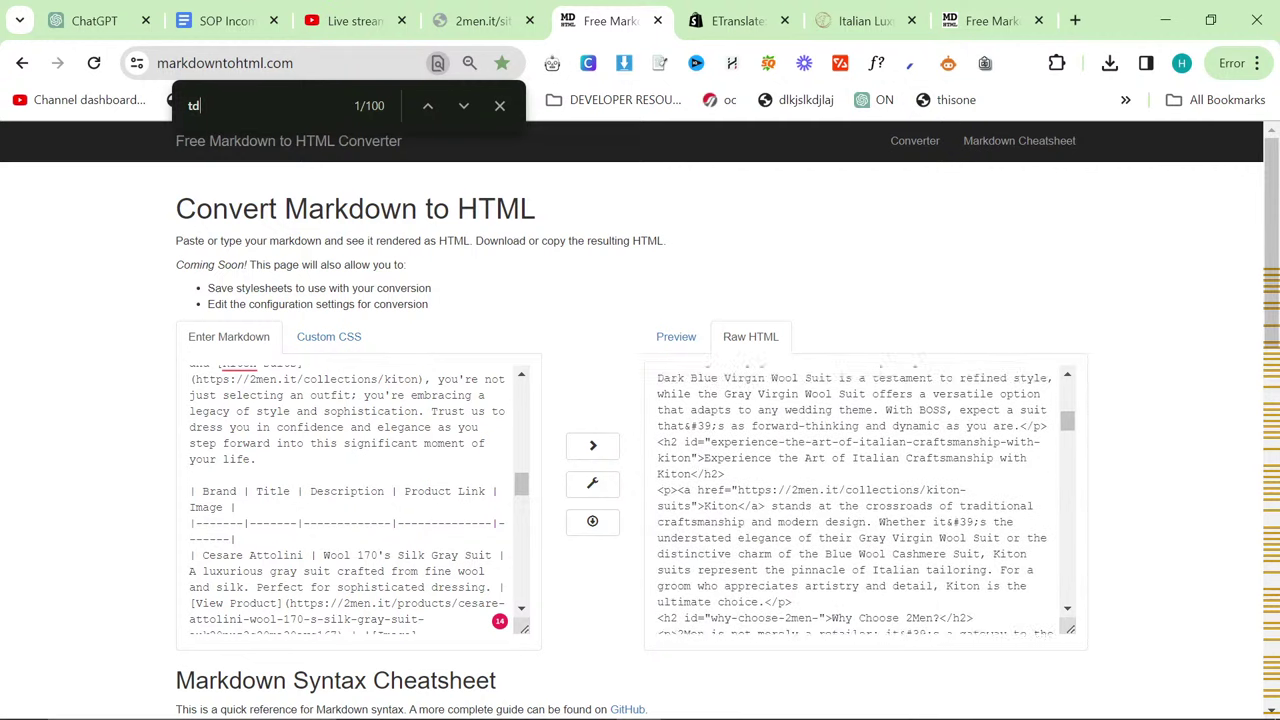
scroll(866, 500, down, 5)
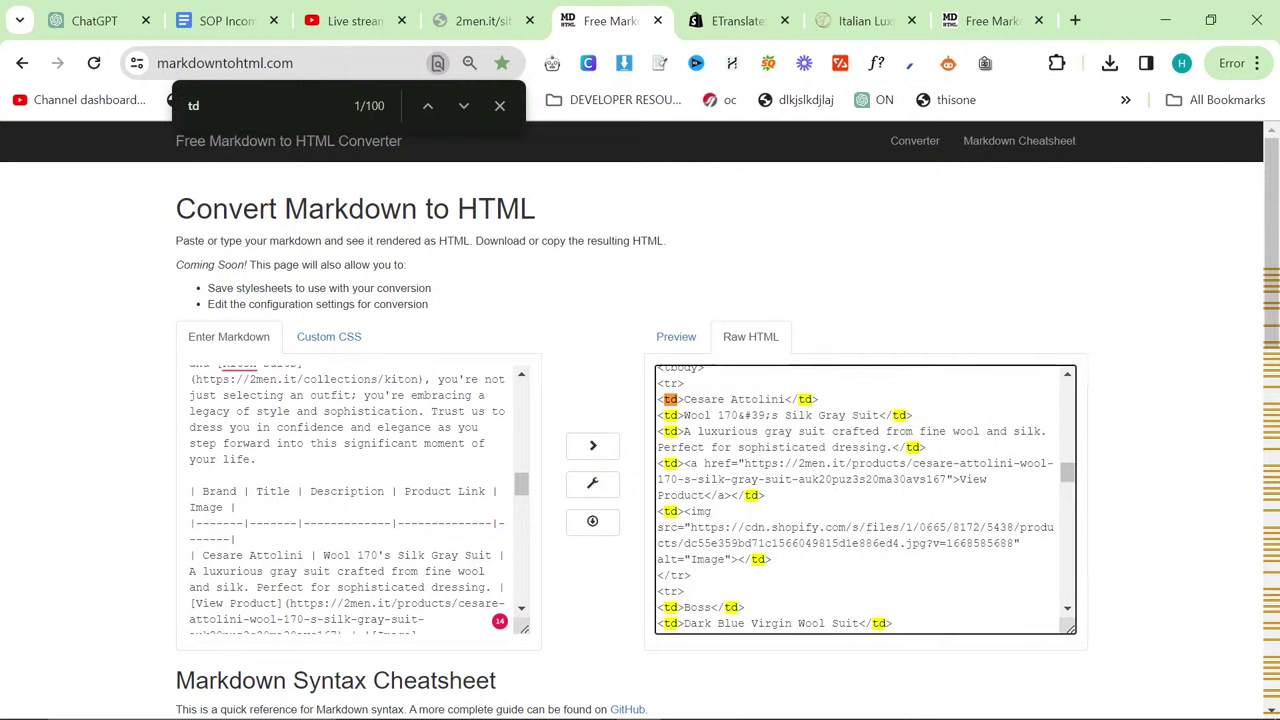
scroll(865, 500, up, 1)
scroll(865, 500, up, 1)
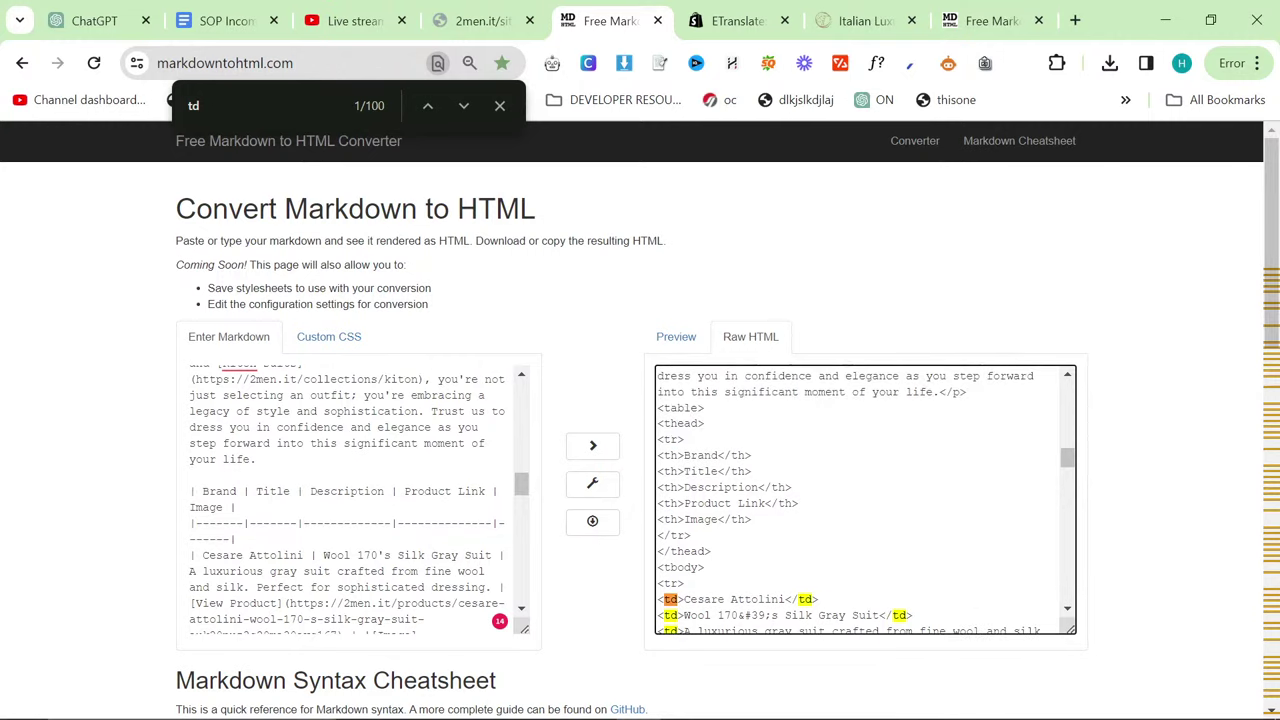
key(shift+Down)
key(shift+Down)
key(shift+Down)
key(shift+Down)
key(shift+Down)
key(shift+Down)
key(shift+Down)
key(shift+Down)
key(shift+Down)
key(shift+Down)
key(shift+Down)
key(shift+Down)
key(shift+Down)
key(shift+Down)
key(shift+Down)
key(shift+Down)
key(shift+Down)
key(shift+Down)
key(shift+Down)
key(shift+Down)
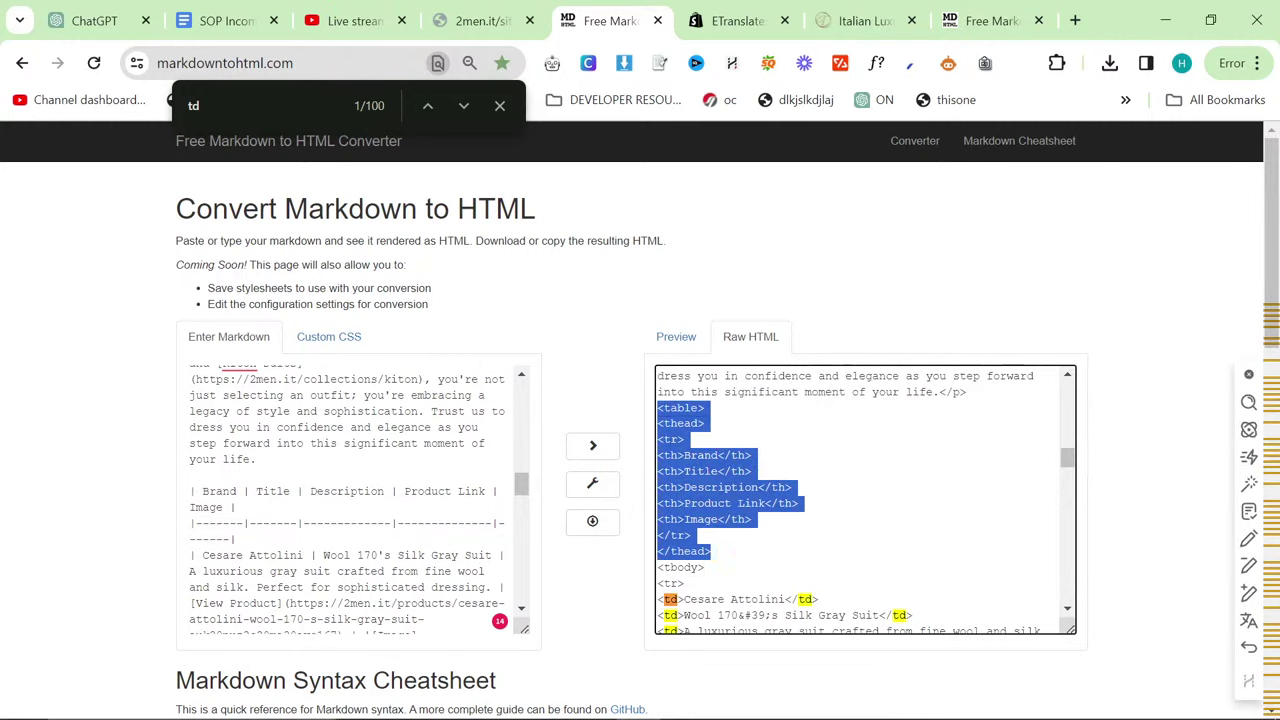
scroll(857, 491, down, 5)
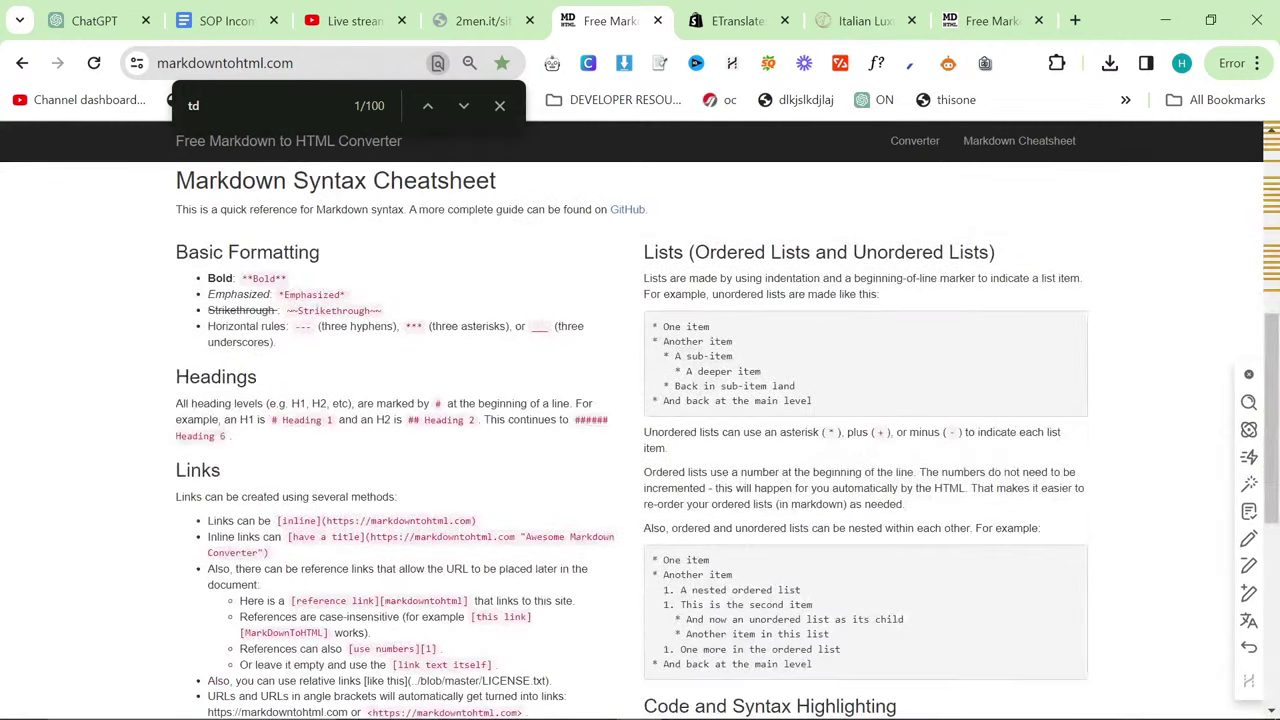
scroll(857, 491, up, 3)
key(shift+Down)
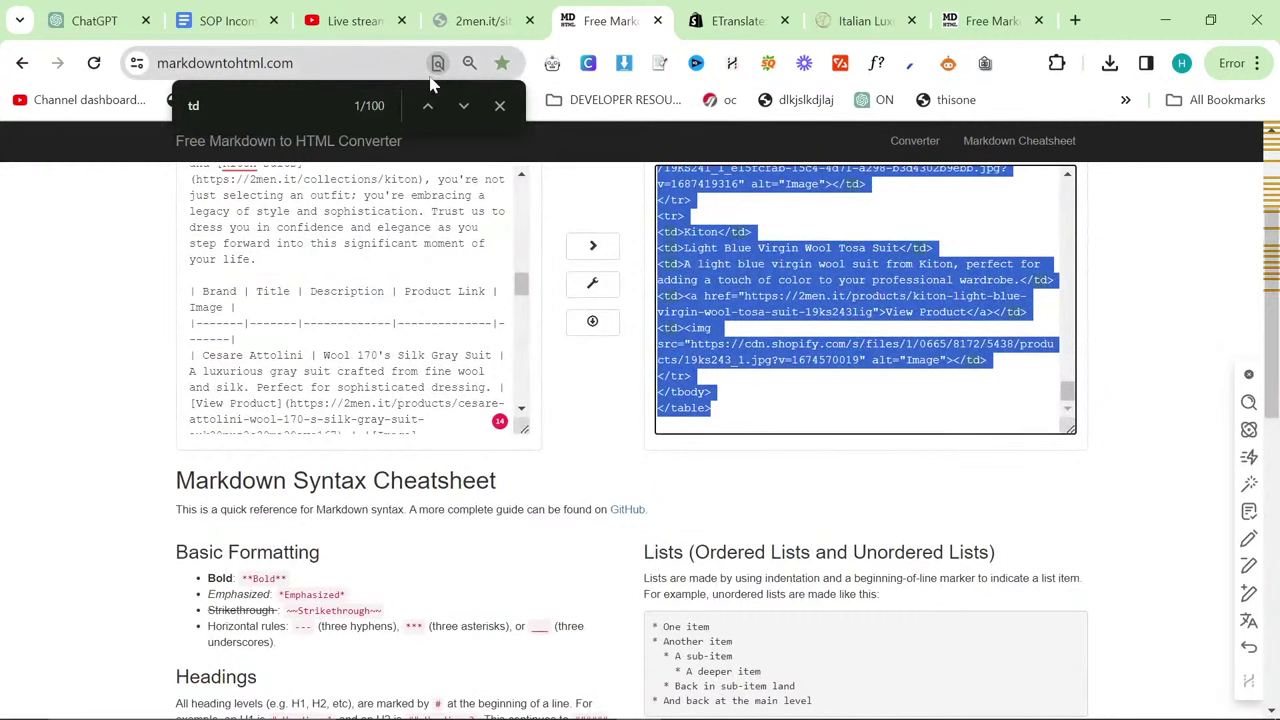
key(alt+Tab)
In the post's HTML view, replace the old table code with the newly copied table HTML
click(782, 305)
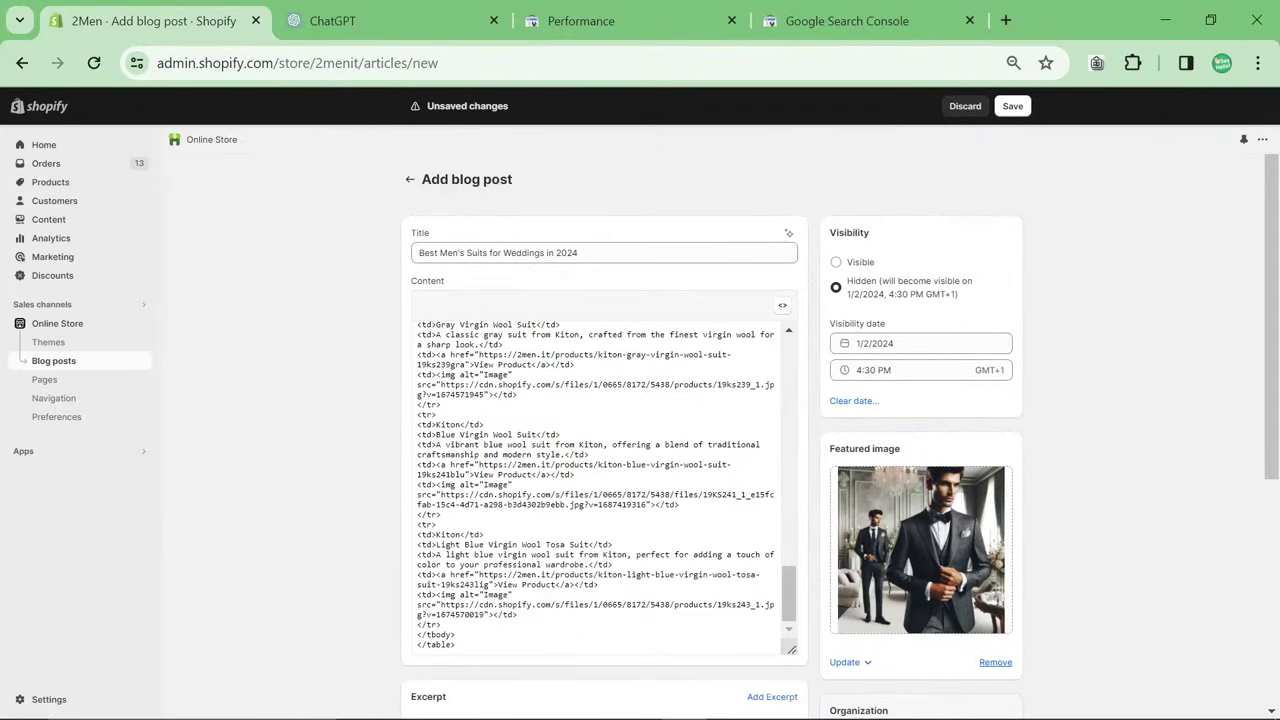
scroll(600, 420, down, 2)
drag(470, 354, 405, 330)
scroll(430, 362, up, 5)
scroll(433, 365, up, 1)
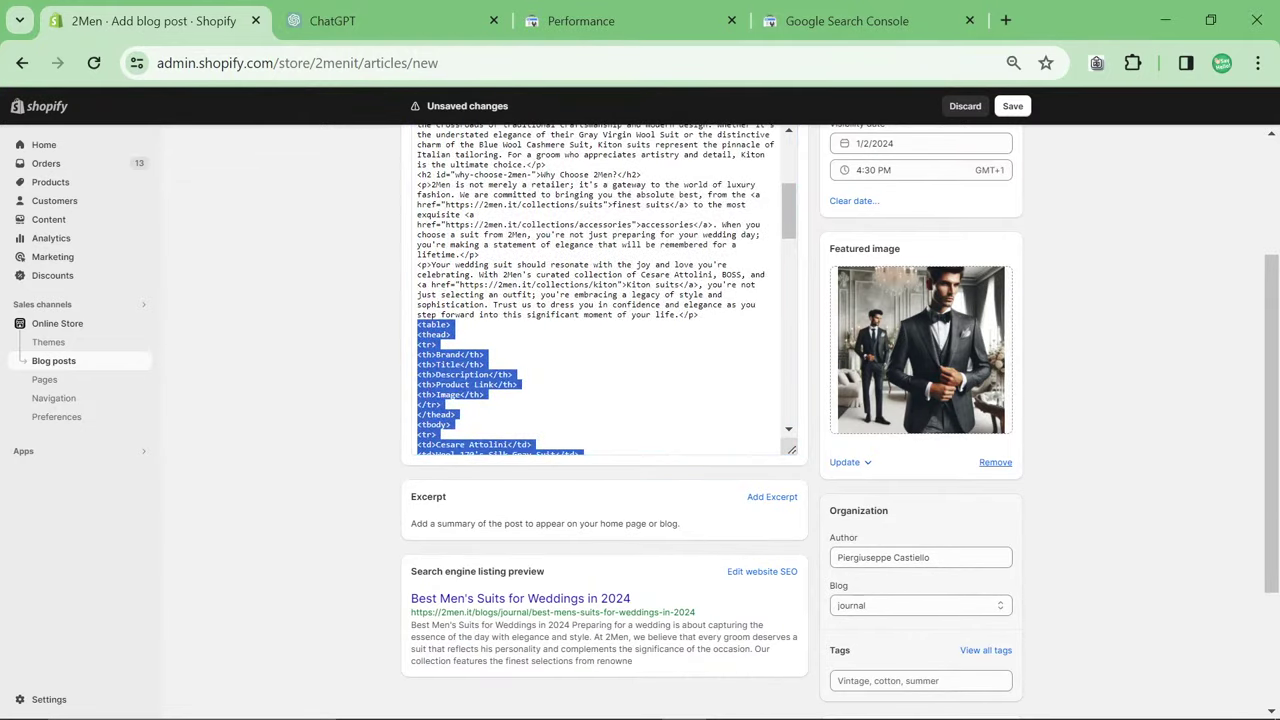
key(BackSpace)
scroll(405, 330, up, 5)
scroll(378, 370, up, 3)
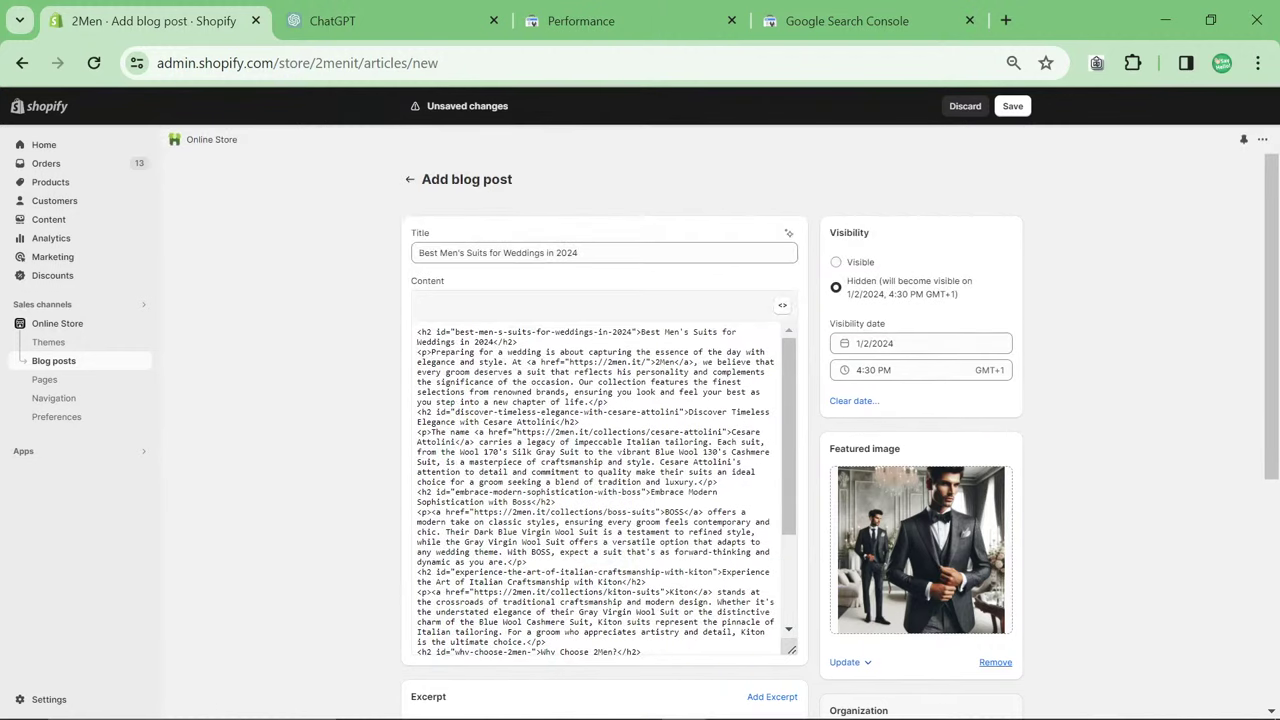
key(ctrl+v)
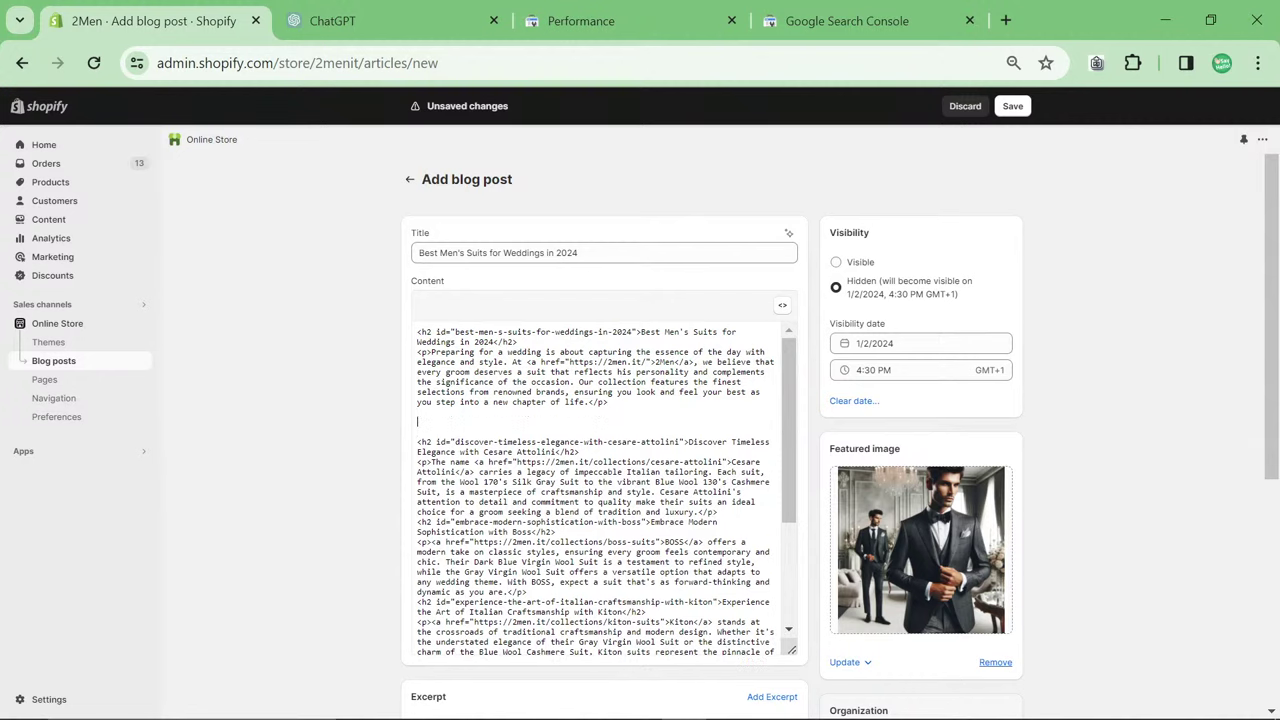
click(782, 305)
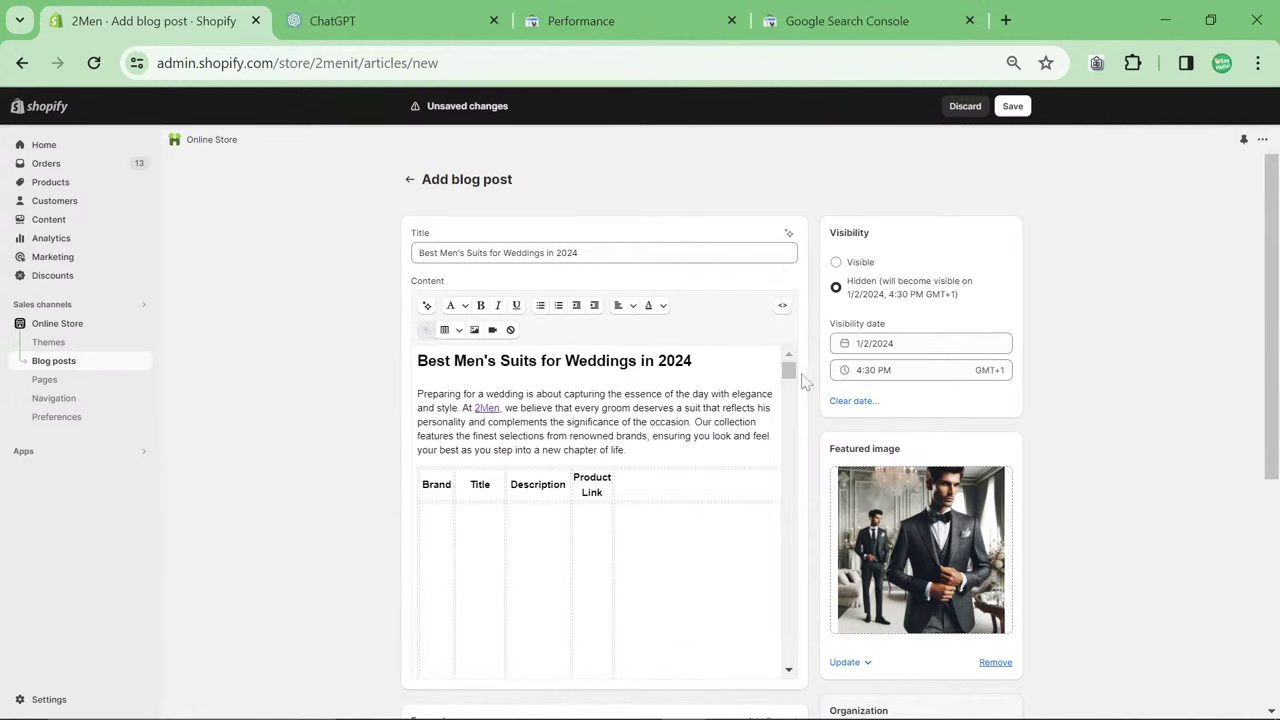
drag(789, 372, 806, 549)
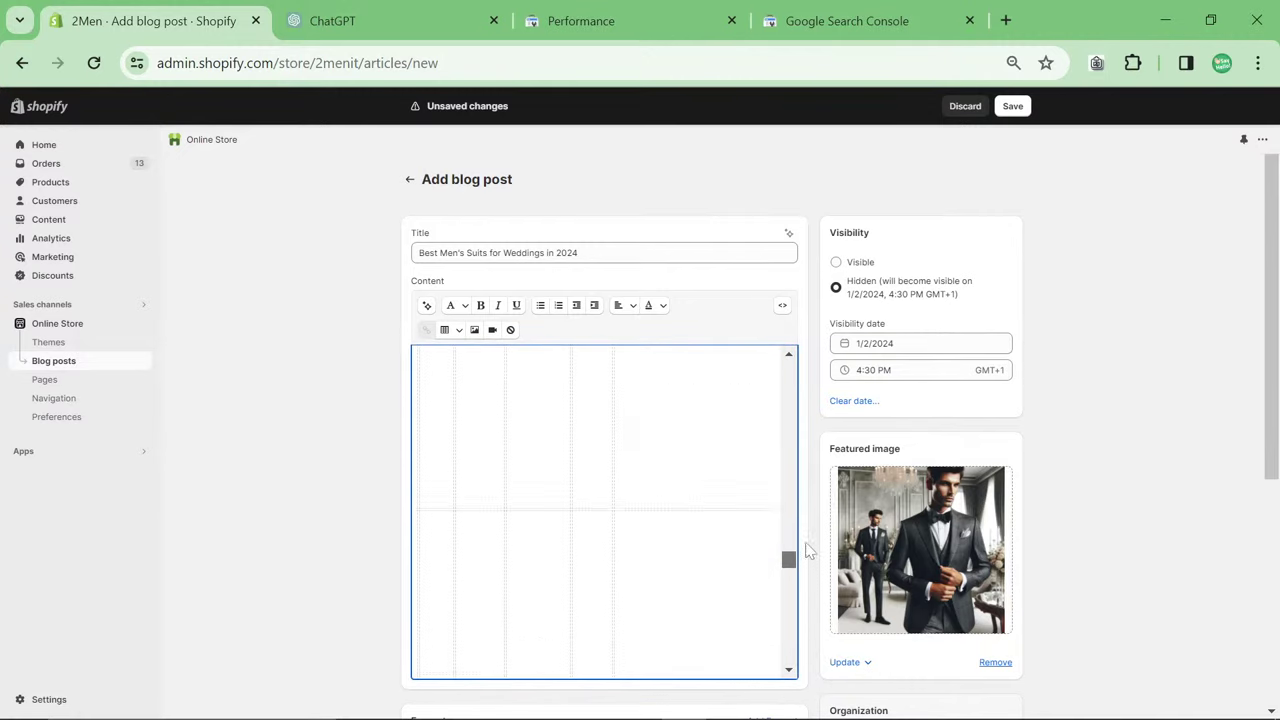
click(840, 20)
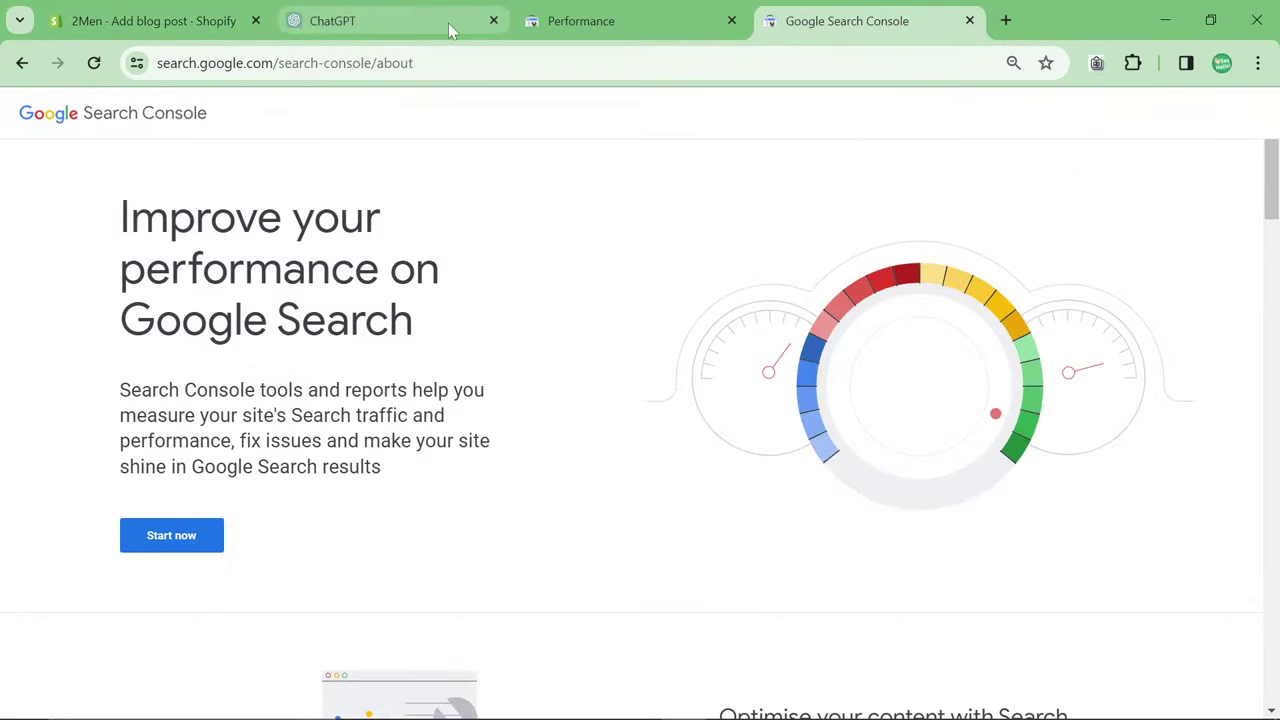
Check the 2men.it Search results performance report, then return to the blog post draft
click(615, 22)
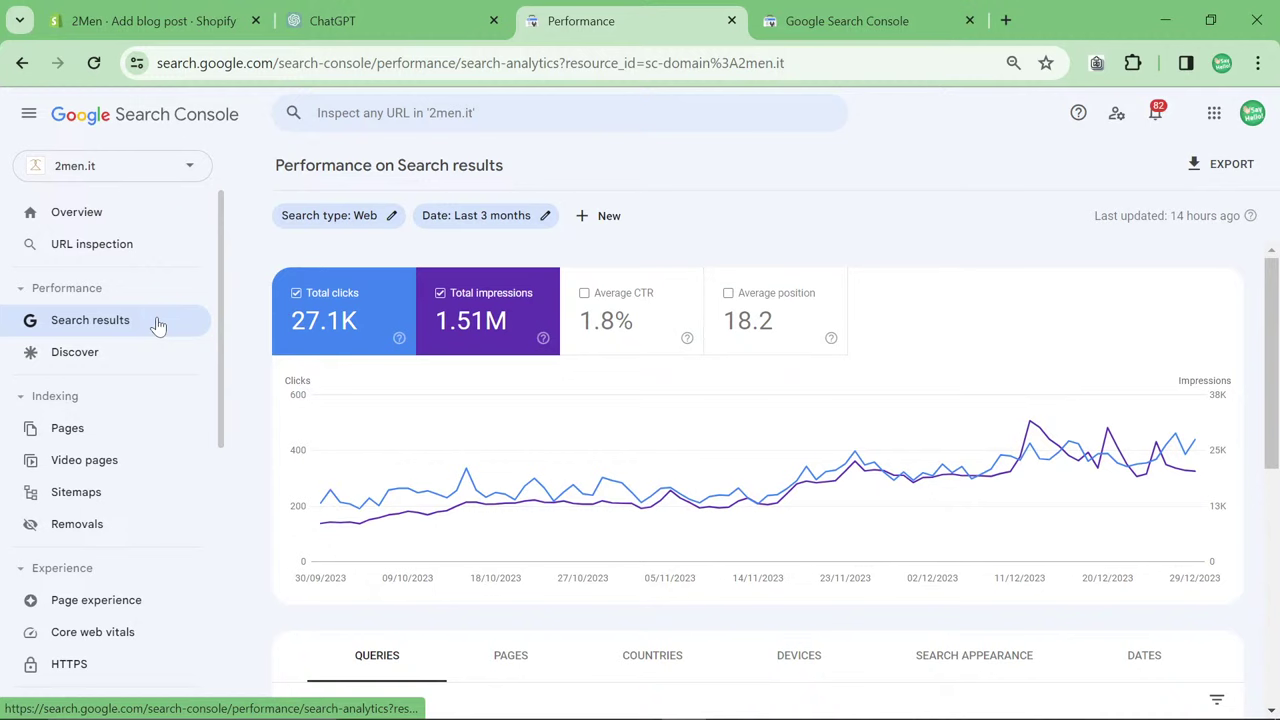
click(157, 322)
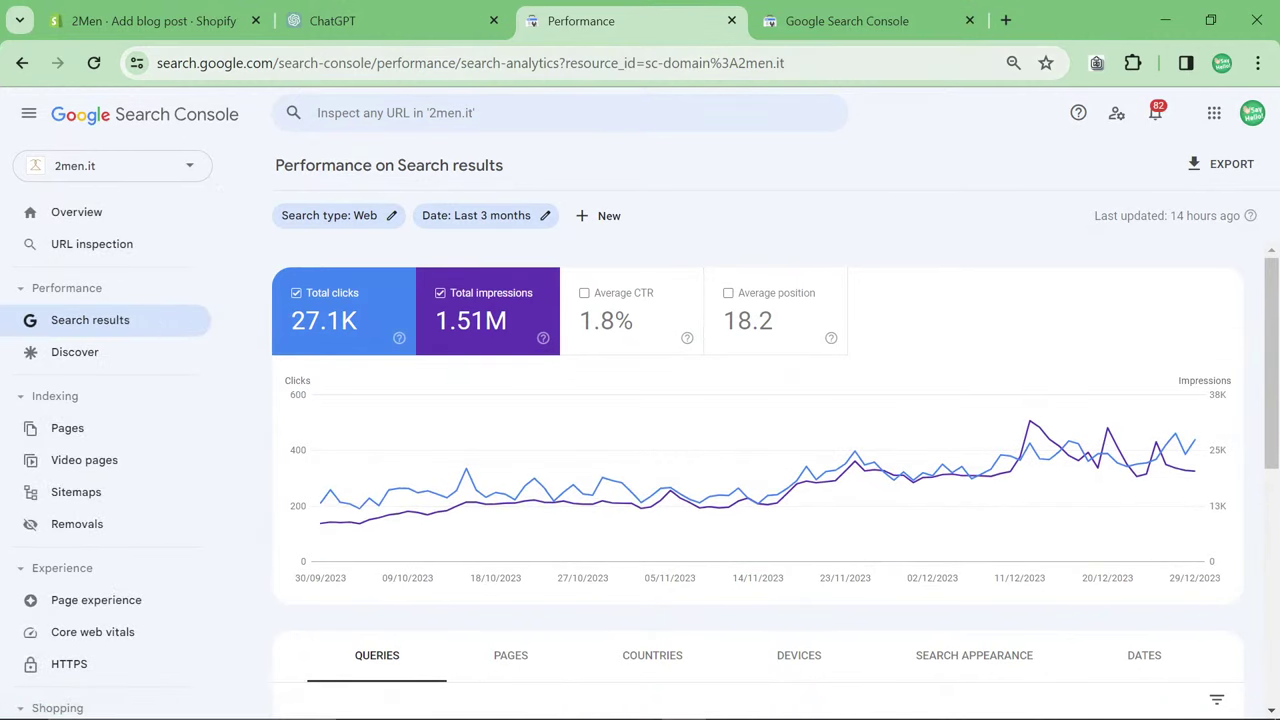
click(213, 12)
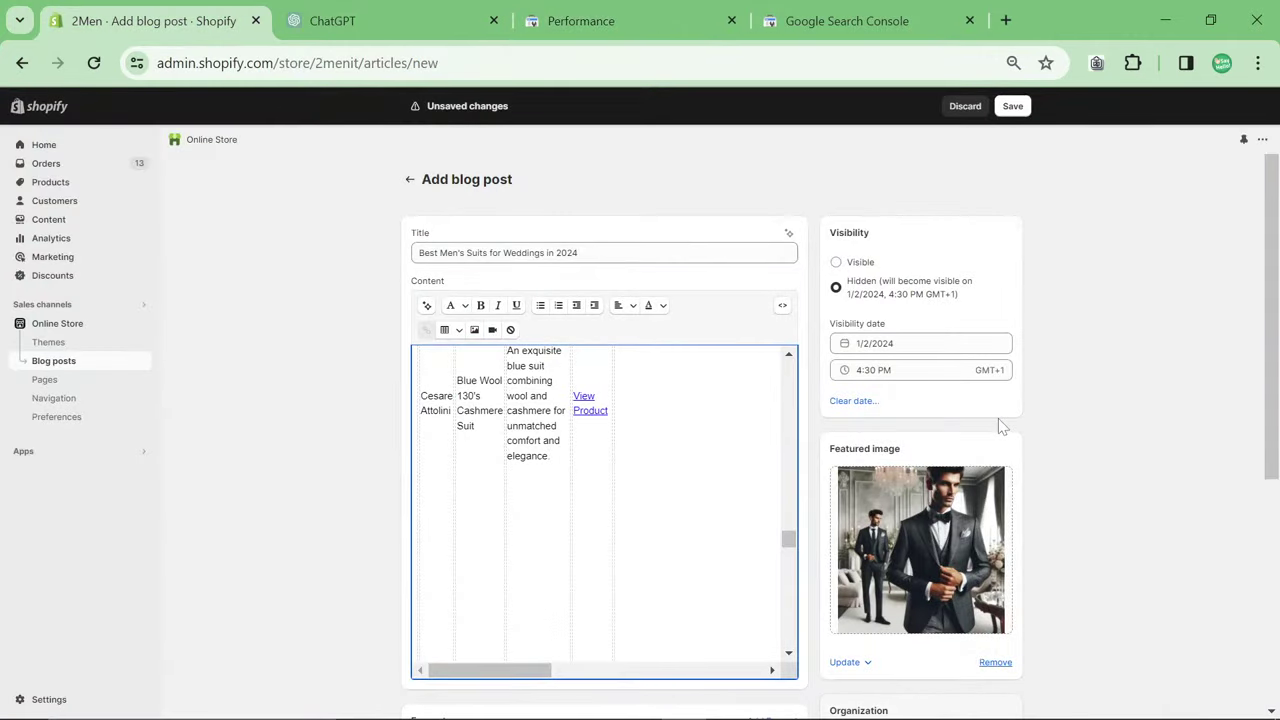
Save 'Best Men's Suits for Weddings in 2024' as a hidden post
scroll(1100, 422, down, 4)
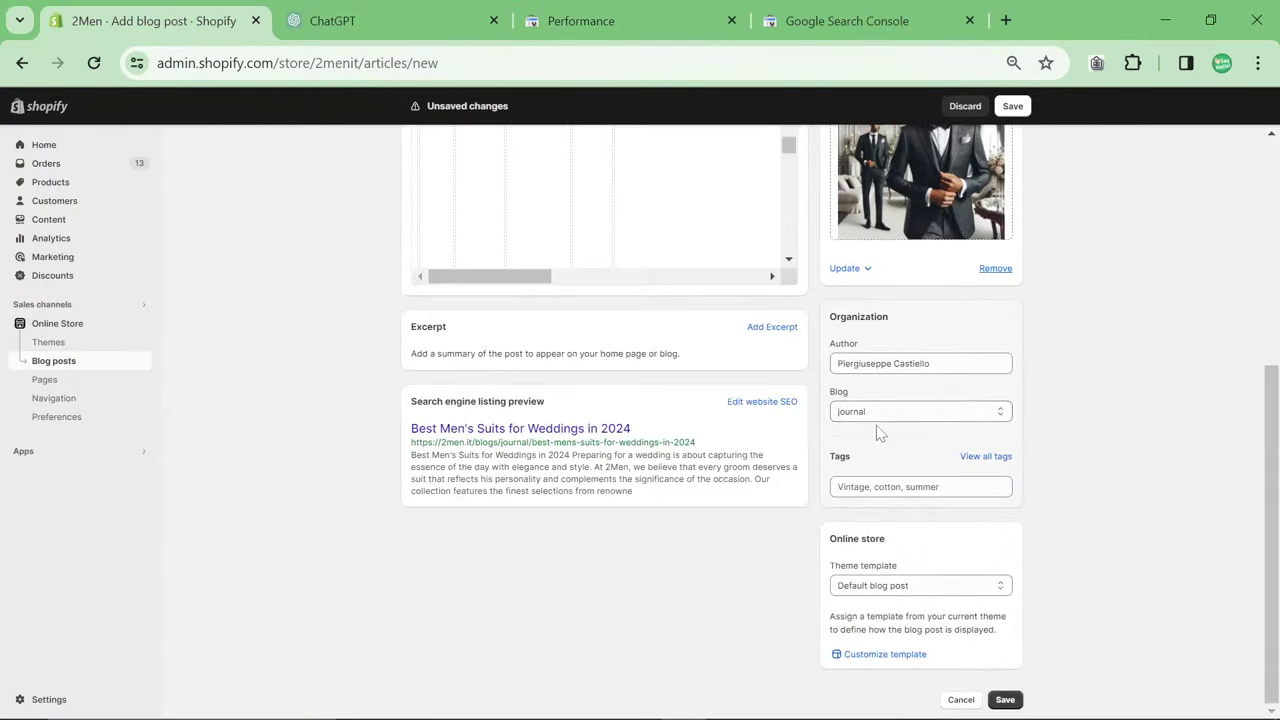
scroll(1008, 149, up, 4)
scroll(994, 337, down, 3)
scroll(1022, 97, up, 3)
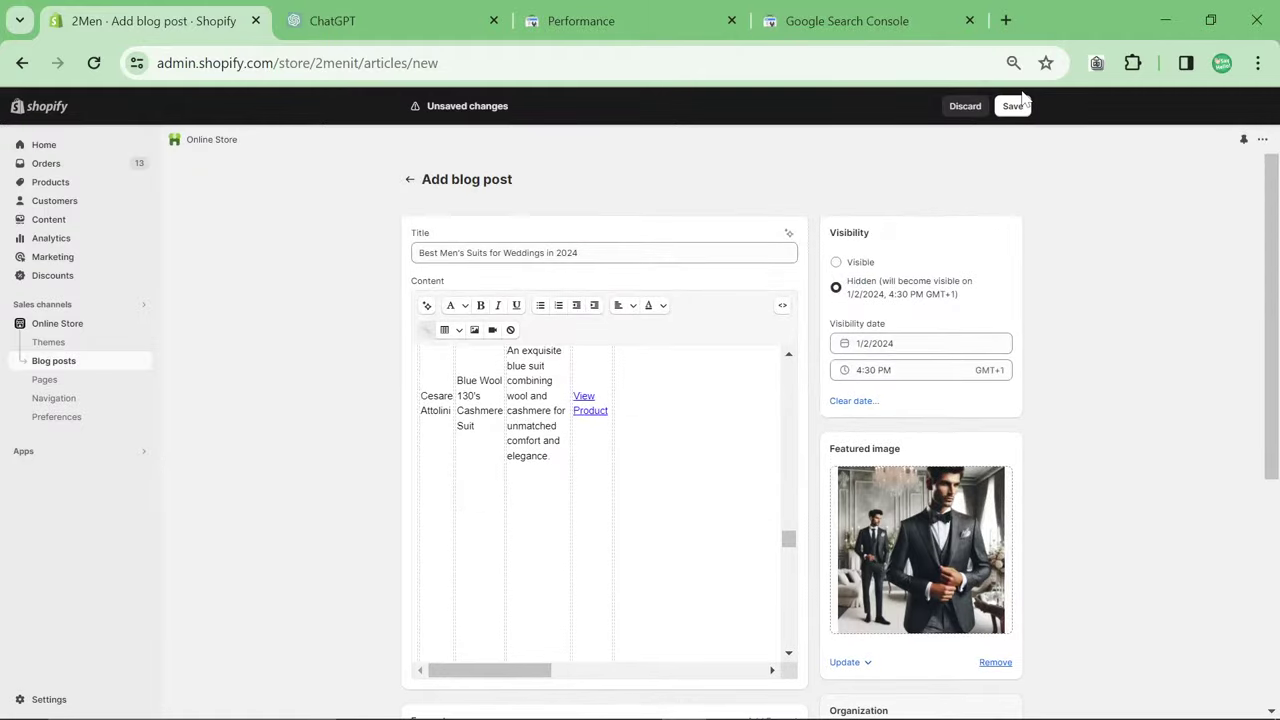
click(1013, 108)
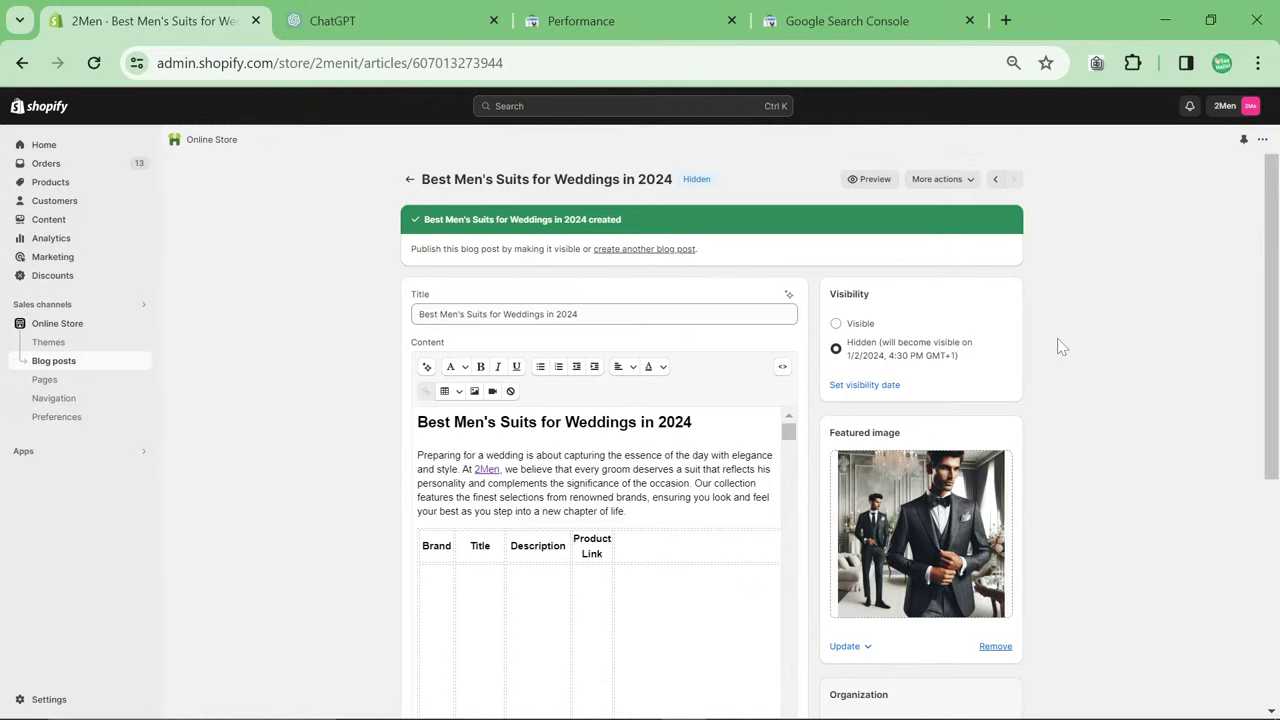
In OBS, drag the floating Chat window to dock it on the right edge
key(alt+Tab)
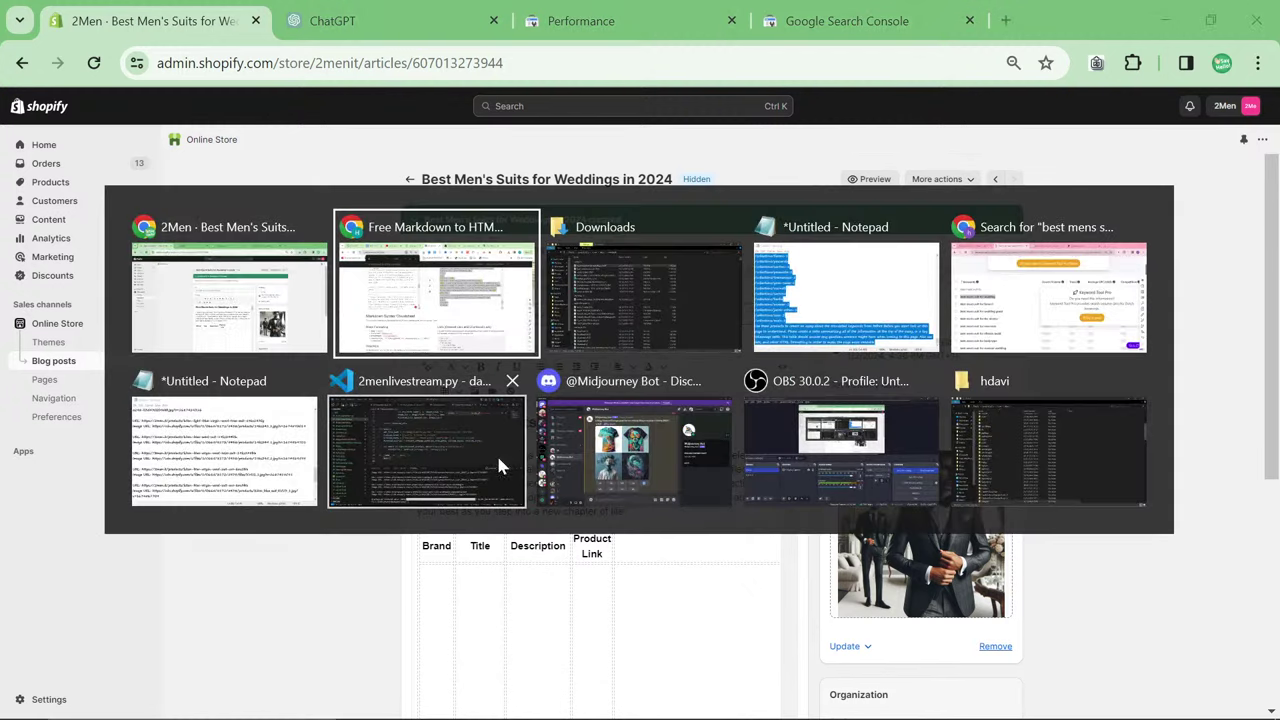
click(846, 457)
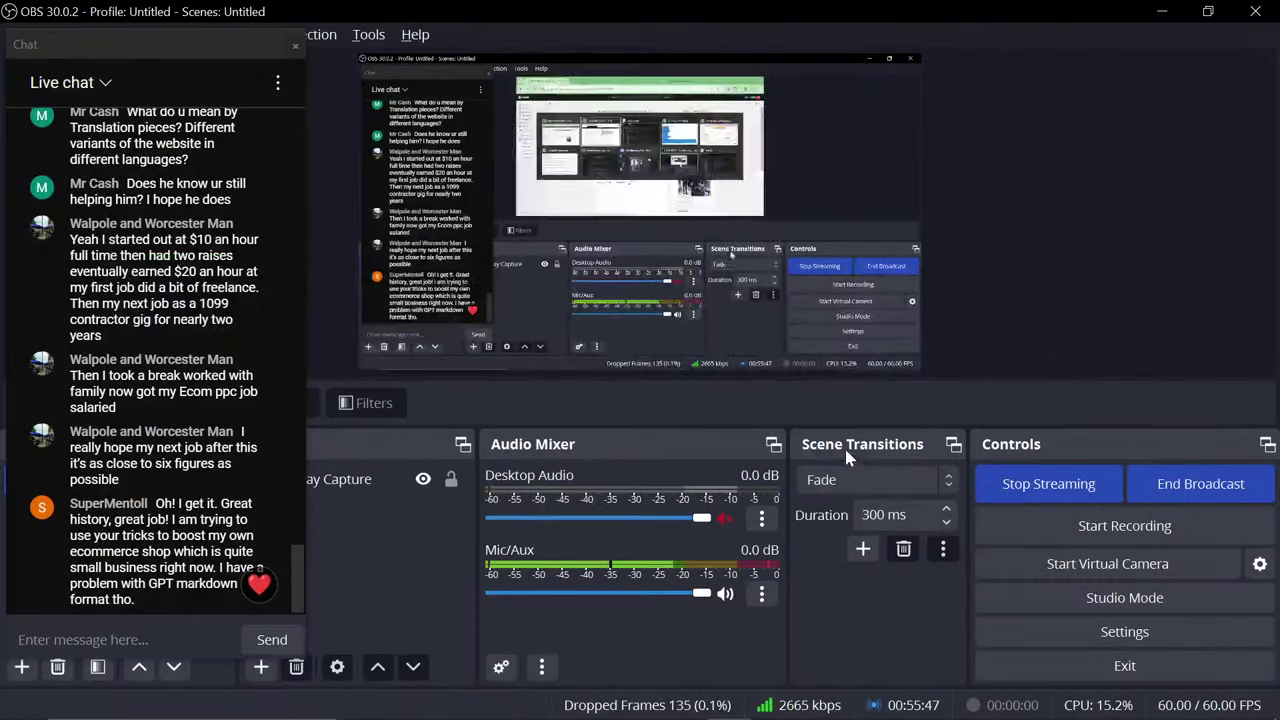
click(278, 84)
click(166, 65)
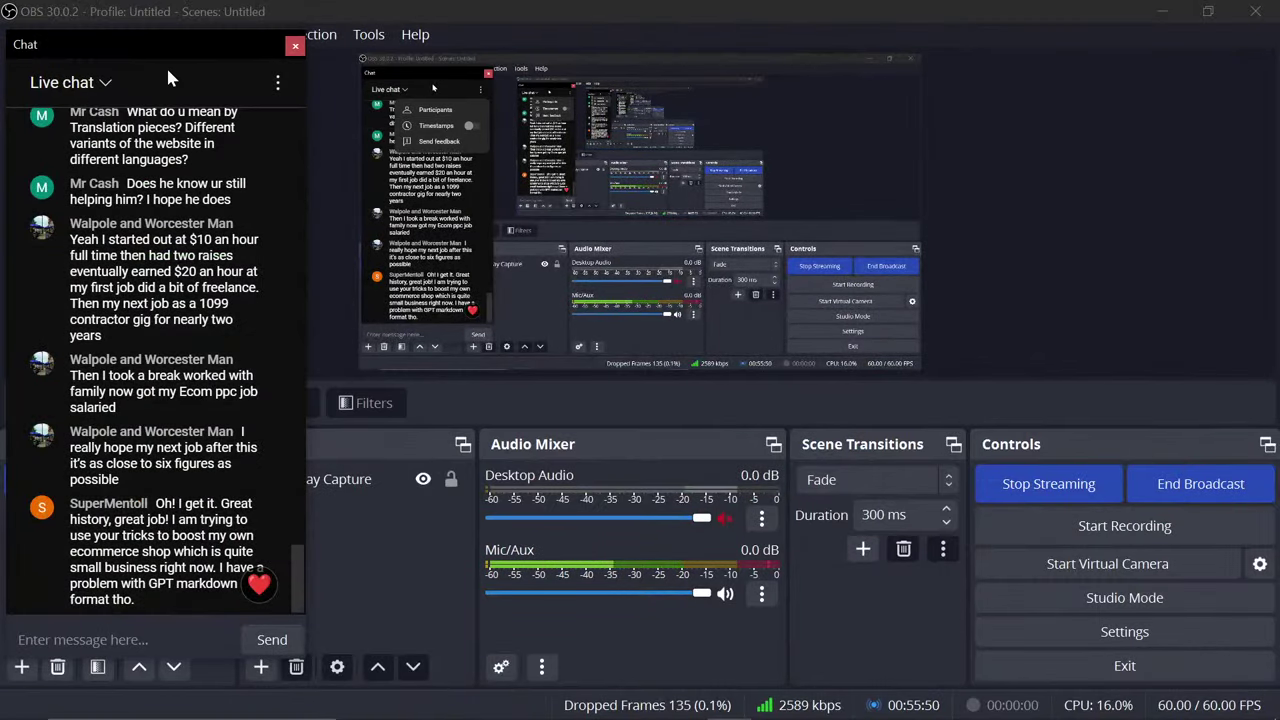
drag(160, 50, 529, 118)
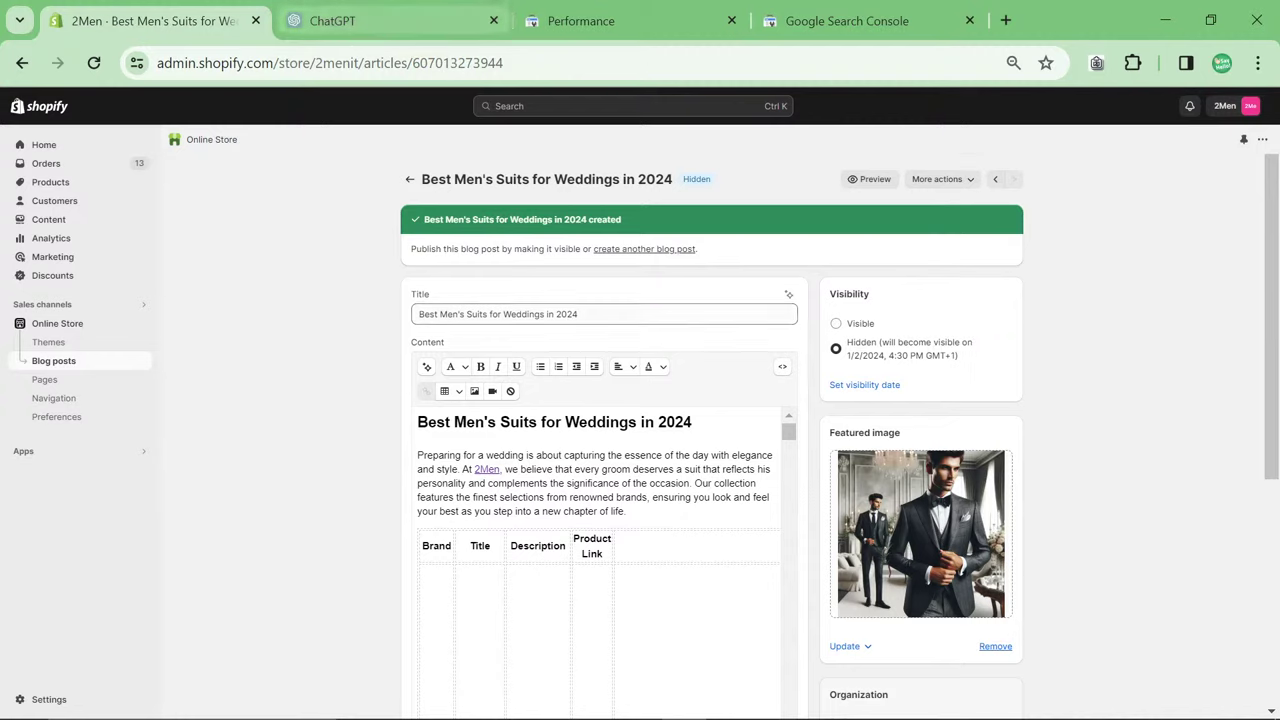
Open a storefront preview of the hidden wedding-suits post
scroll(836, 481, down, 2)
scroll(900, 480, down, 2)
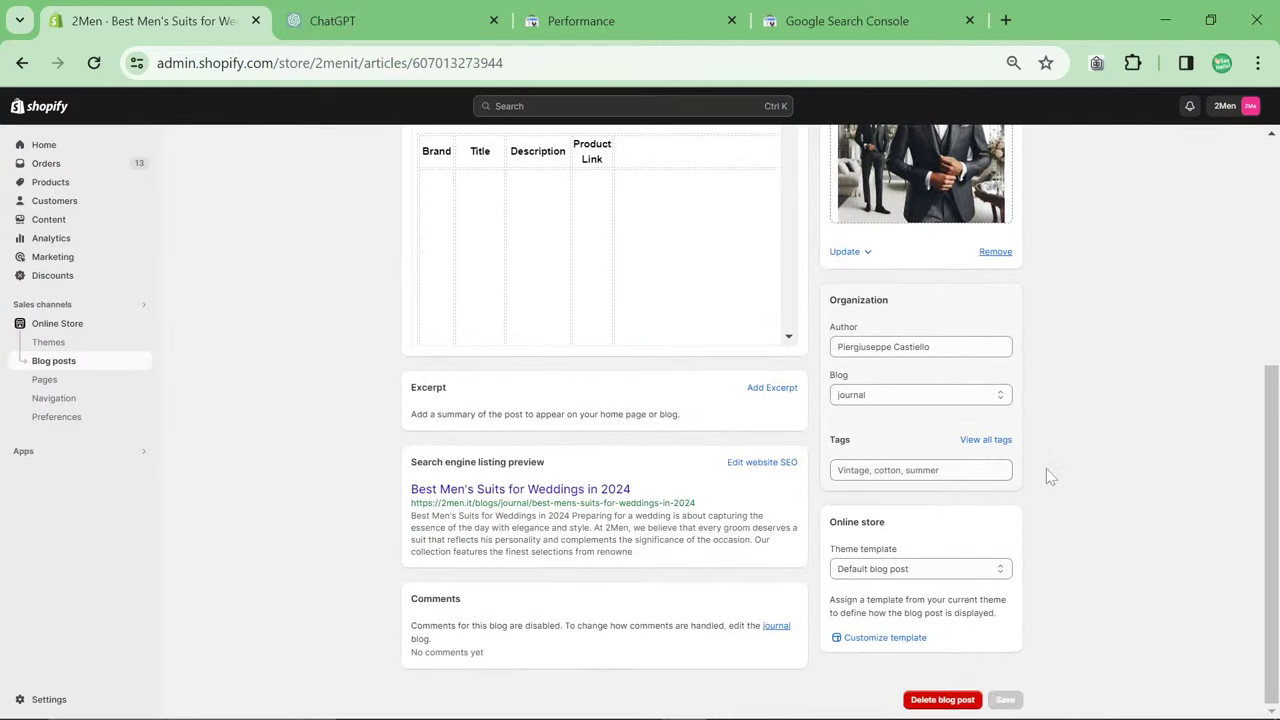
scroll(1055, 478, up, 3)
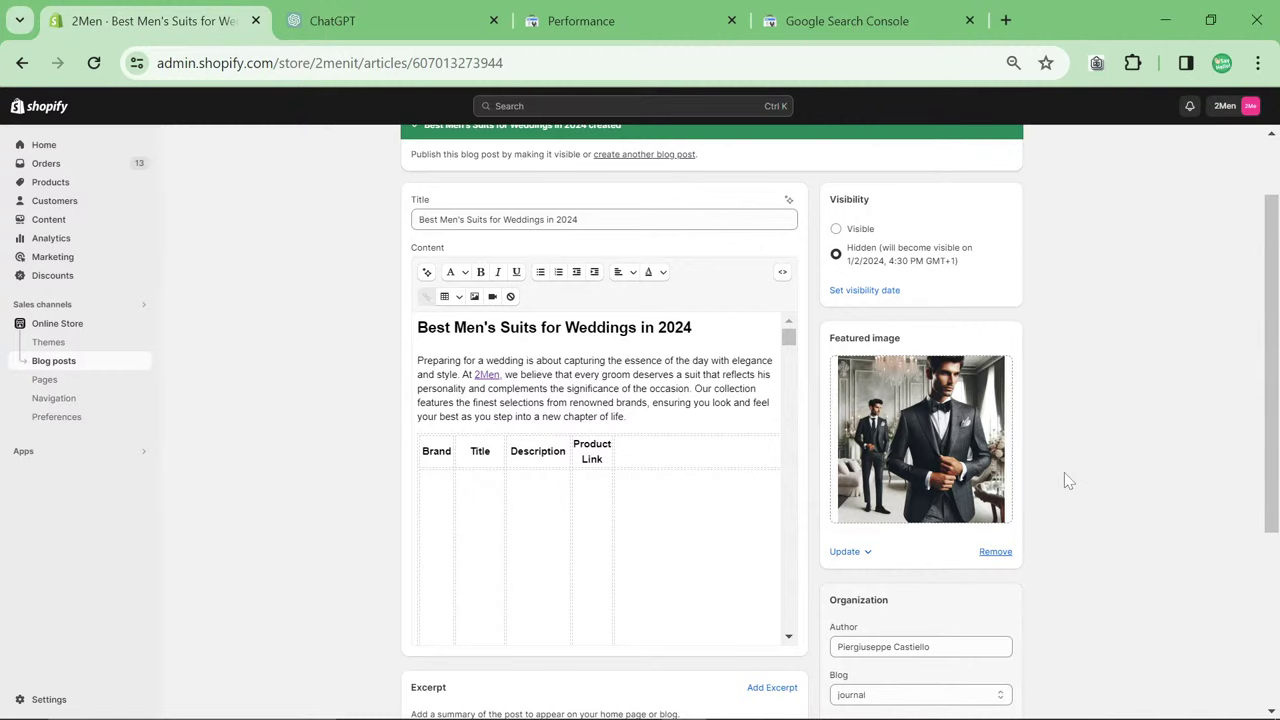
scroll(950, 390, up, 2)
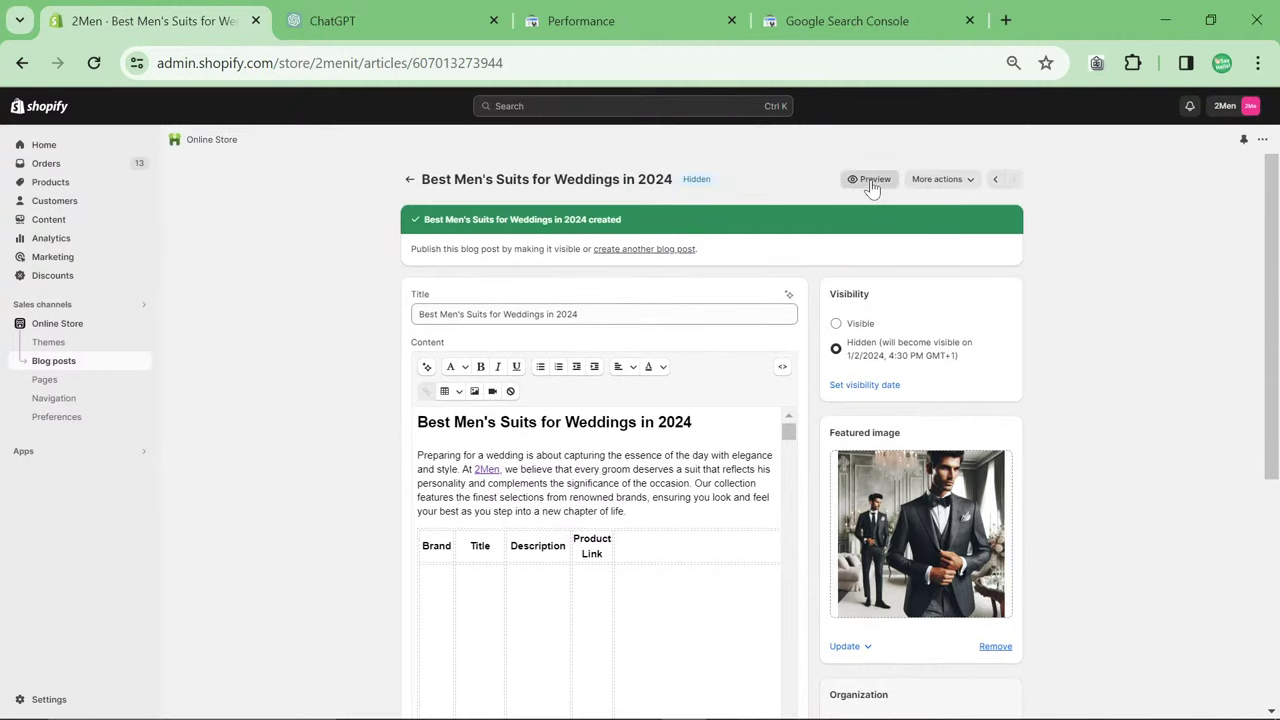
click(870, 182)
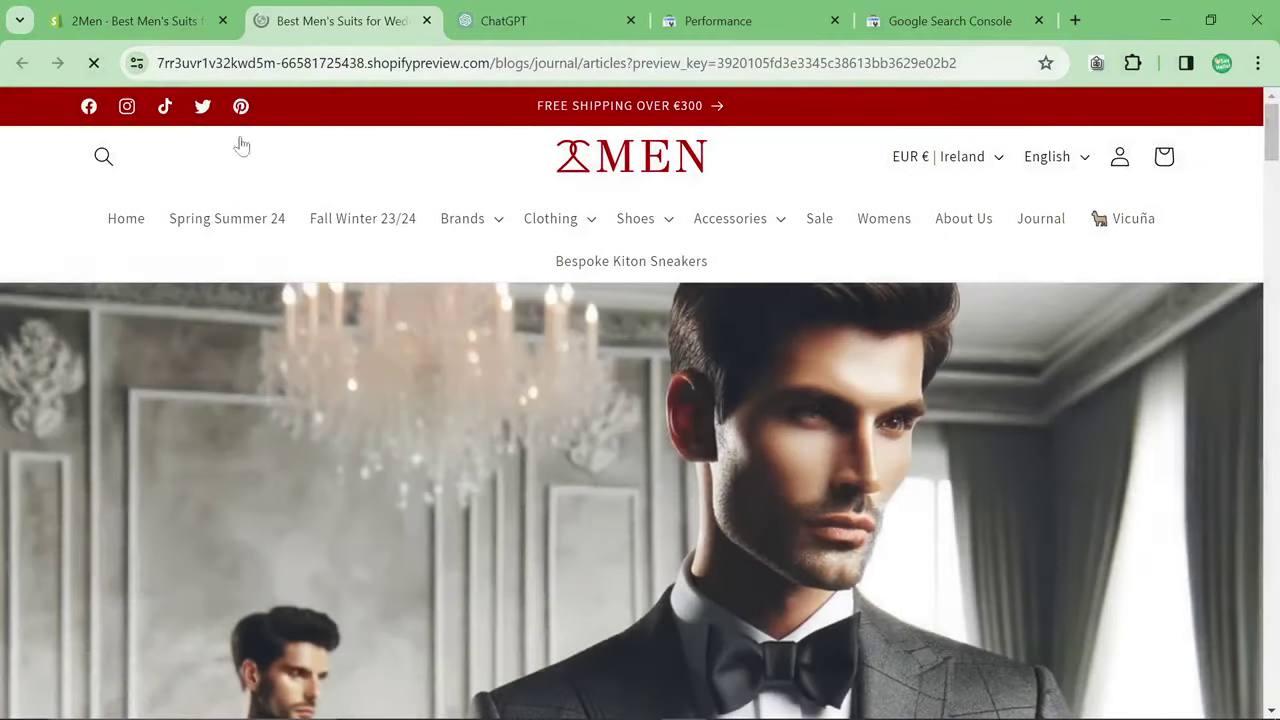
Dismiss the cookie banner and open the browser's developer tools on the preview
scroll(472, 339, down, 6)
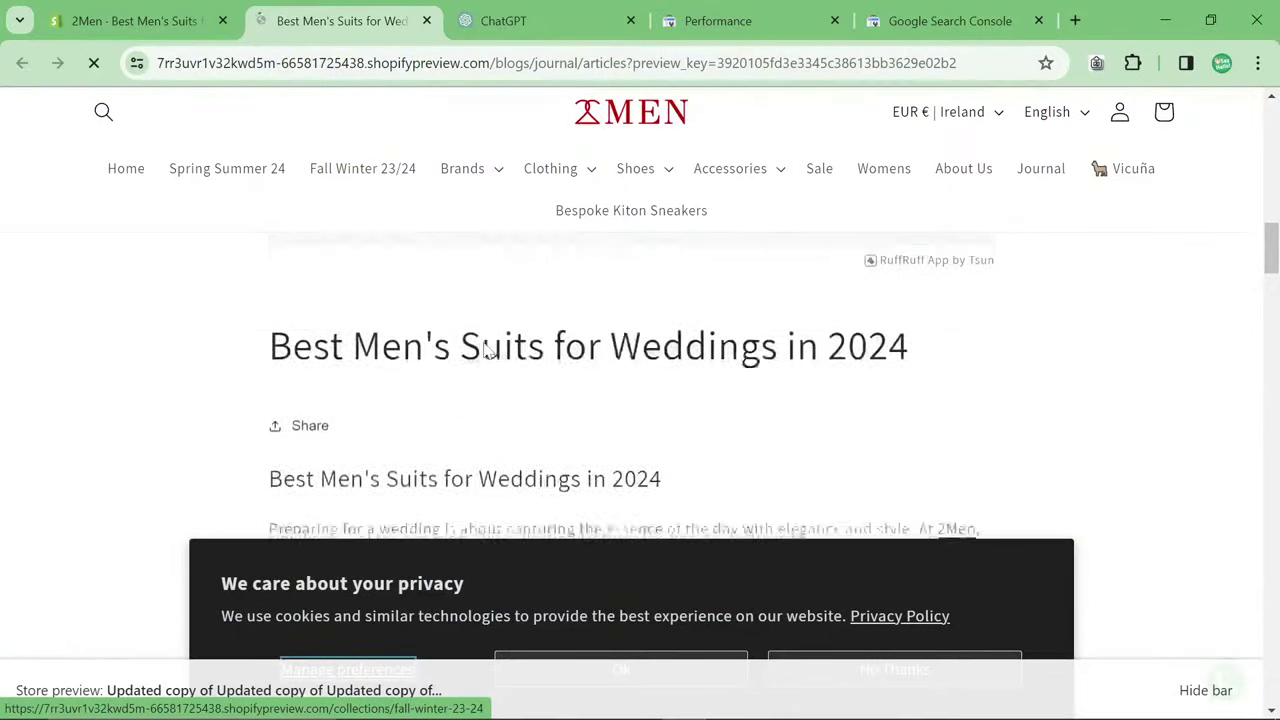
scroll(487, 345, down, 2)
click(664, 664)
scroll(600, 494, down, 6)
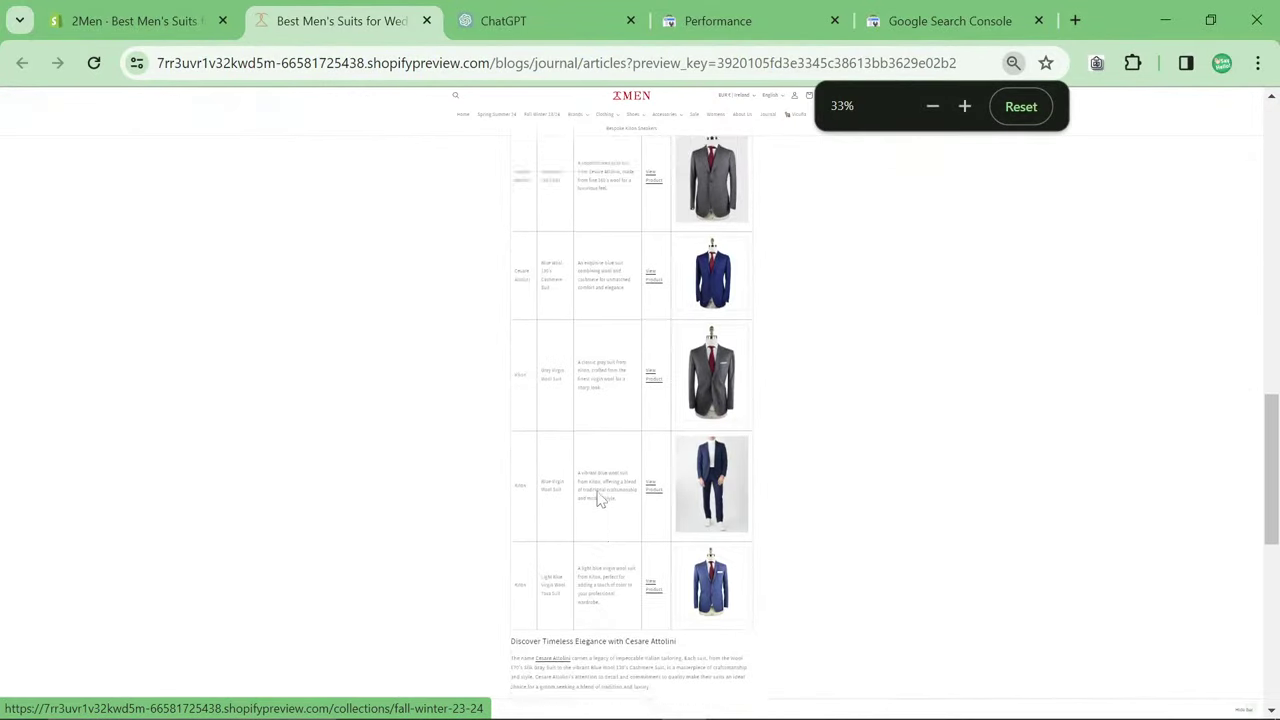
scroll(594, 497, up, 7)
right_click(1110, 352)
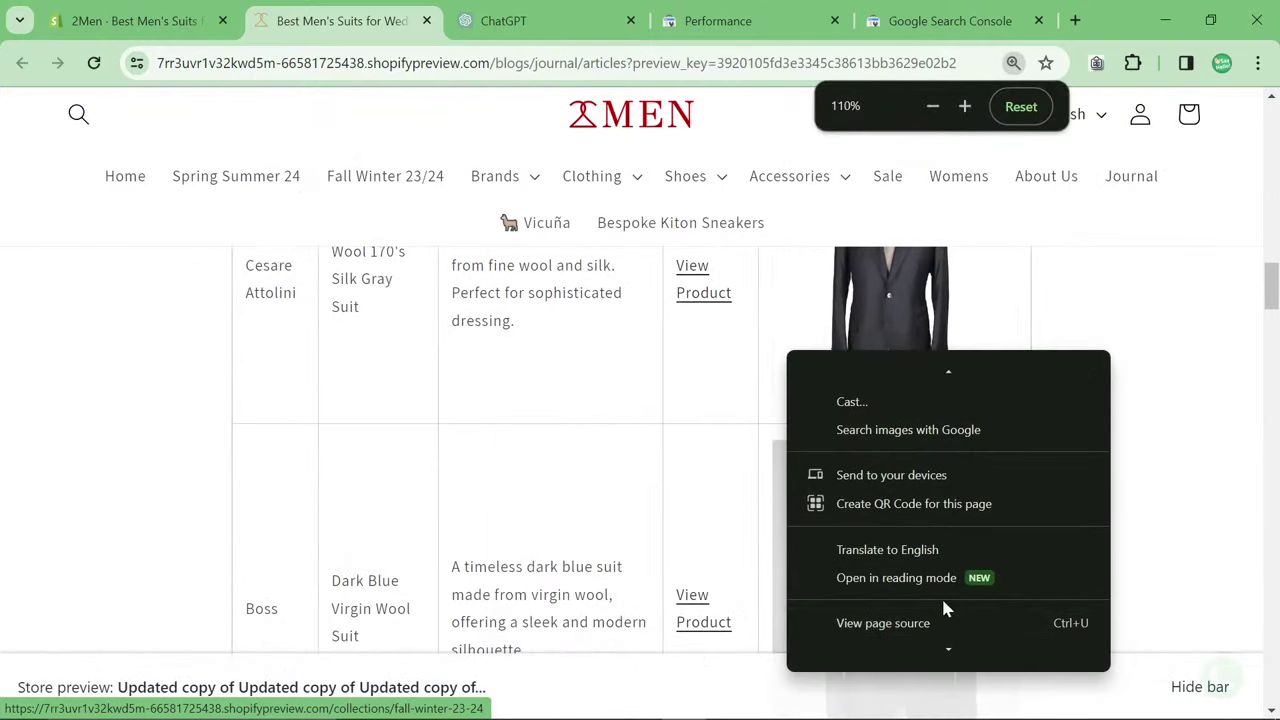
click(914, 656)
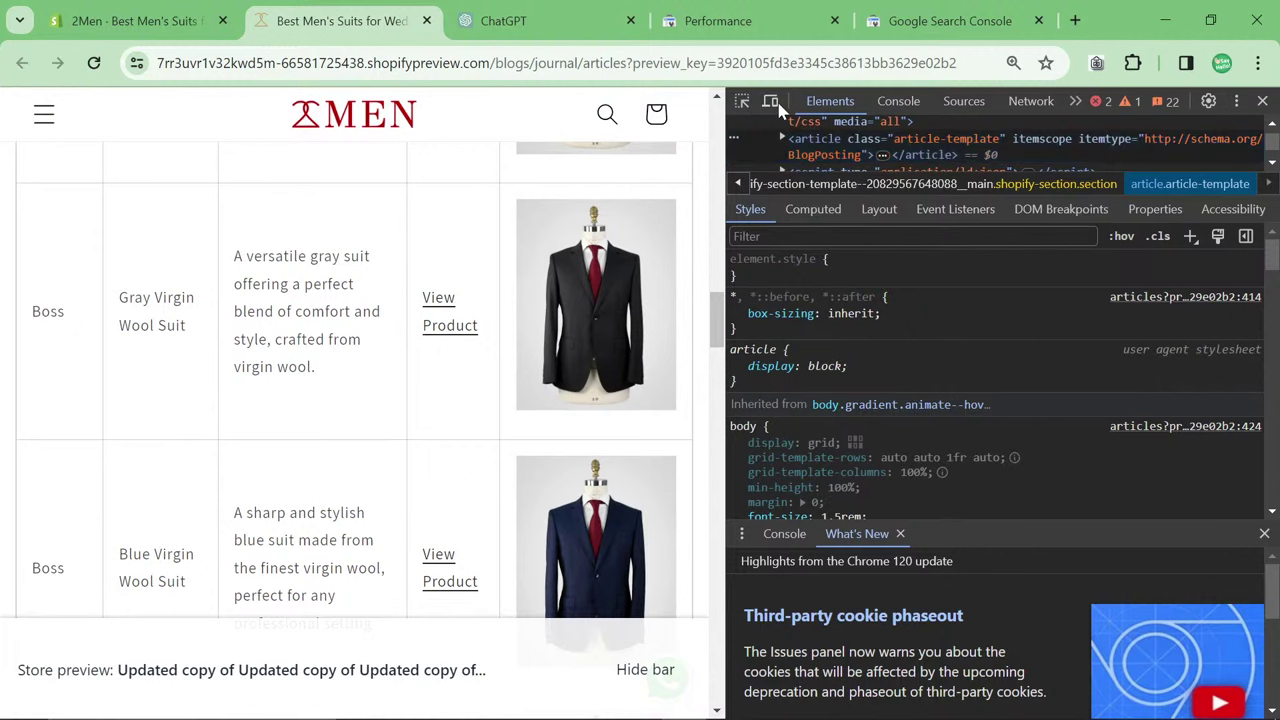
Emulate a Pixel 7 device and reload the preview page
click(770, 101)
click(255, 101)
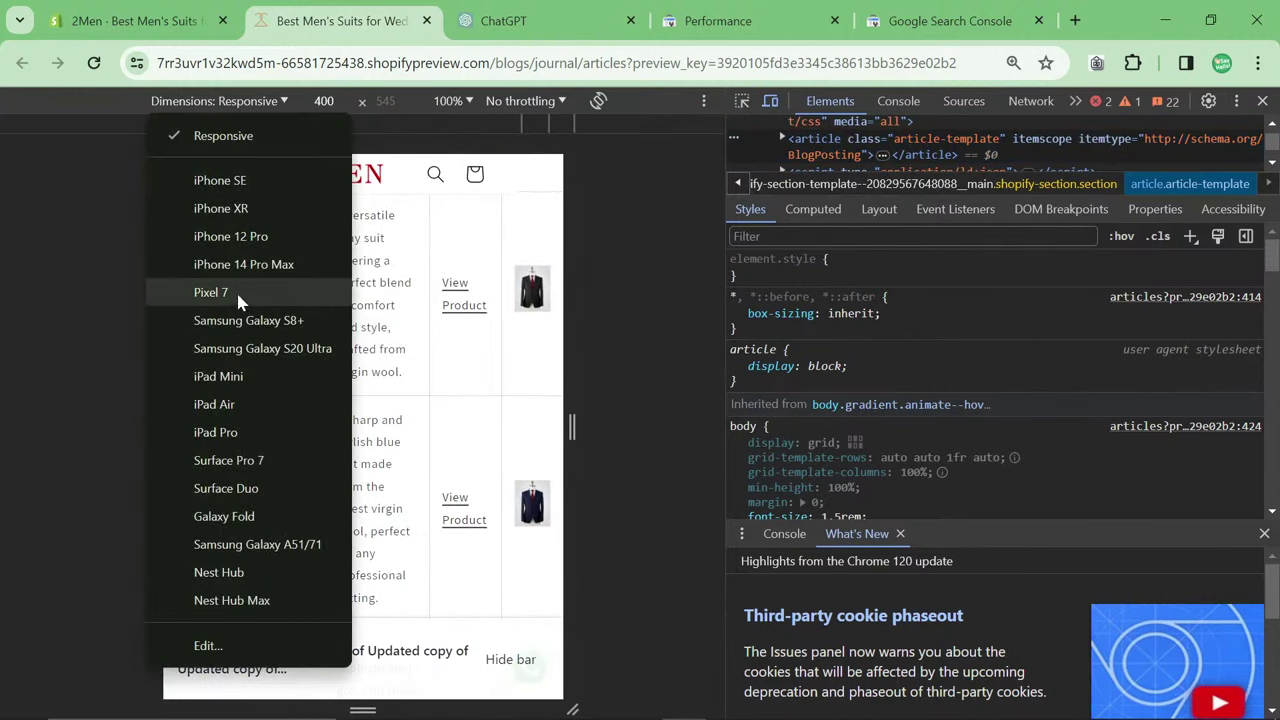
click(230, 294)
scroll(330, 450, up, 6)
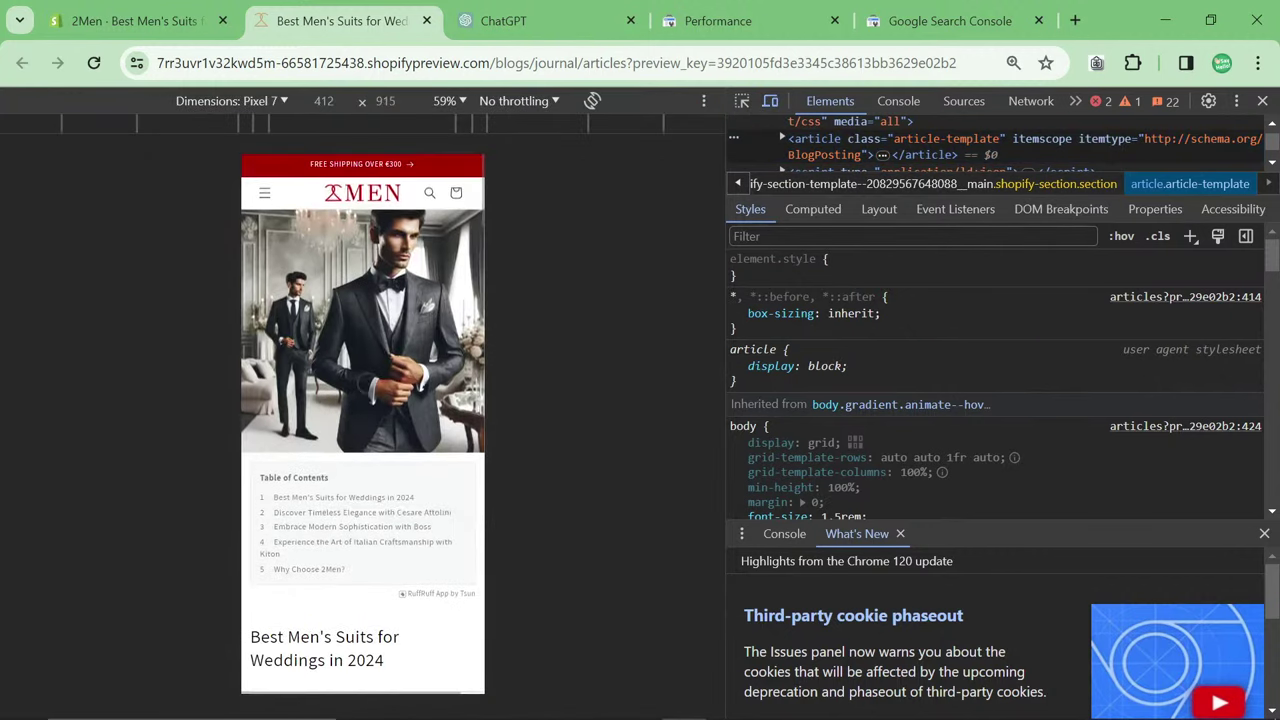
scroll(398, 432, down, 15)
scroll(398, 432, down, 5)
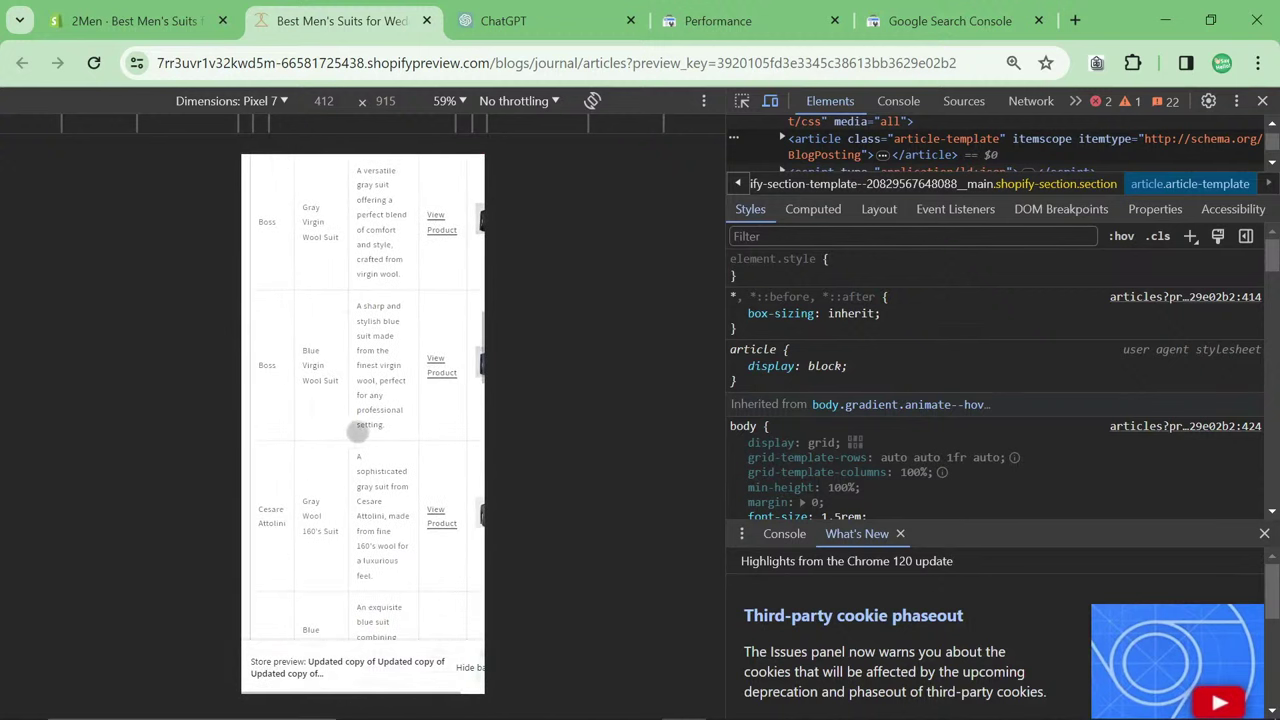
scroll(386, 403, down, 10)
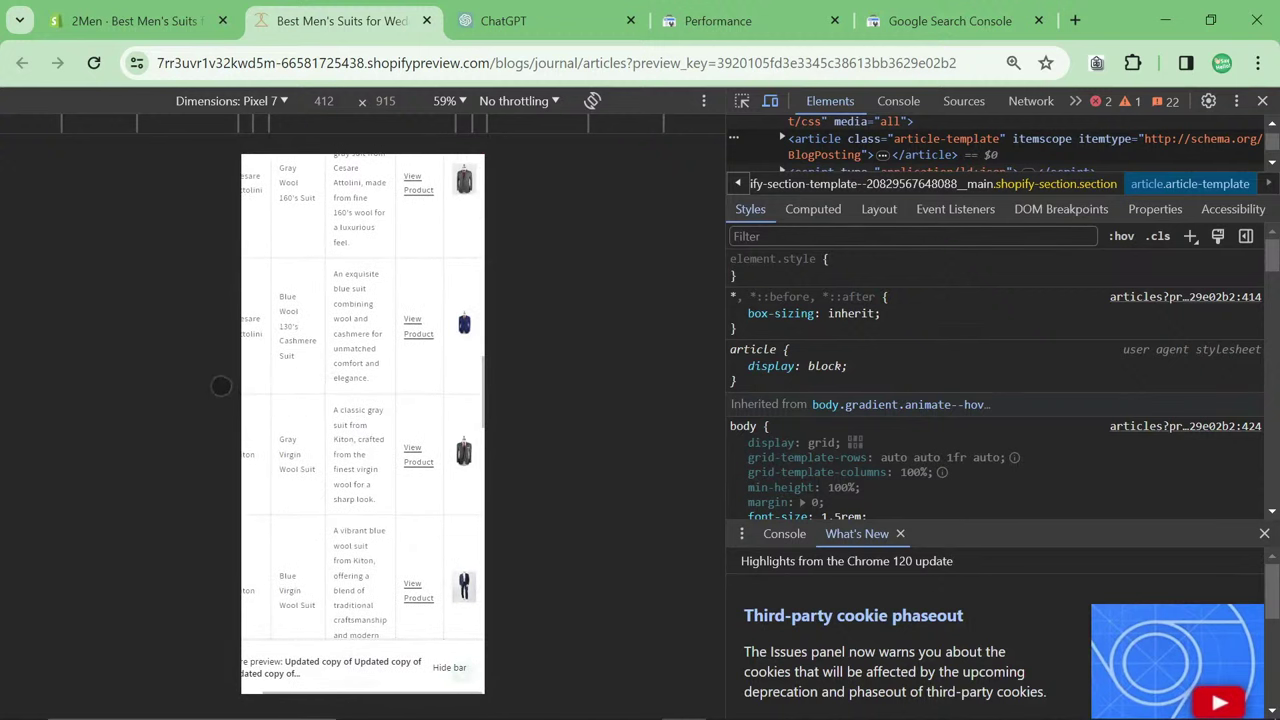
key(F5)
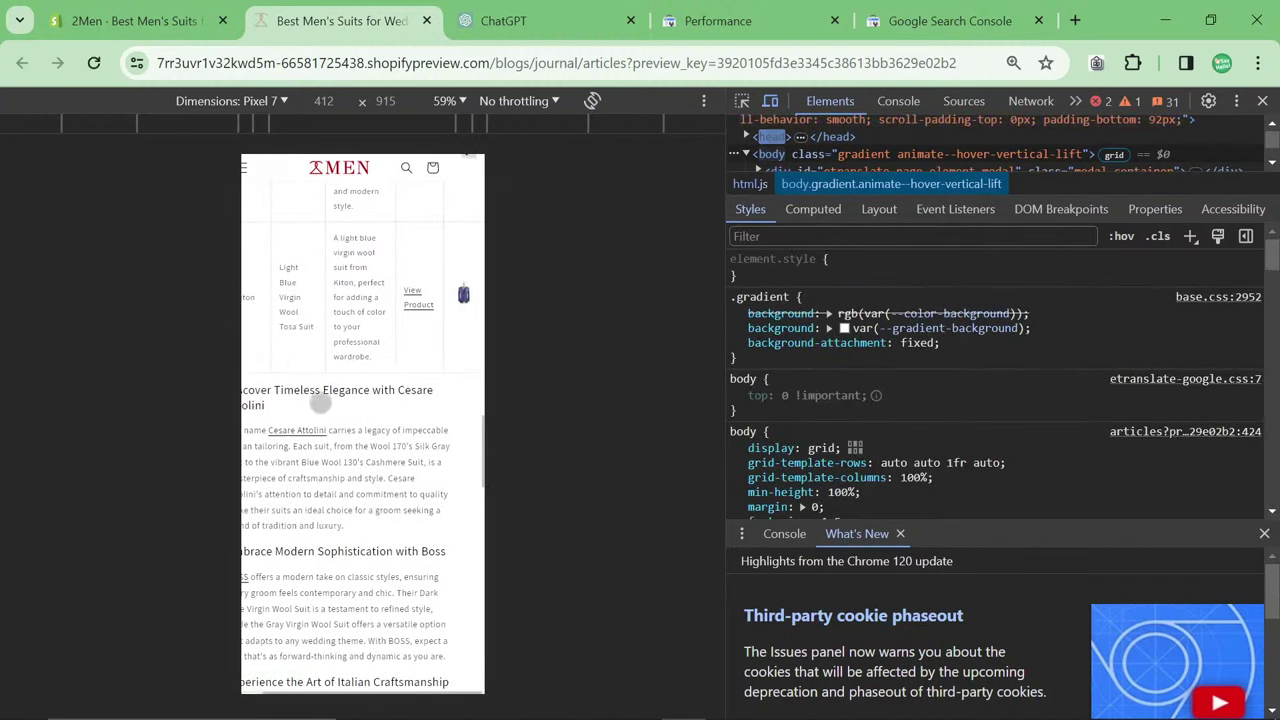
Scroll through the mobile preview to check how the product table renders
scroll(330, 370, down, 1)
scroll(345, 360, up, 5)
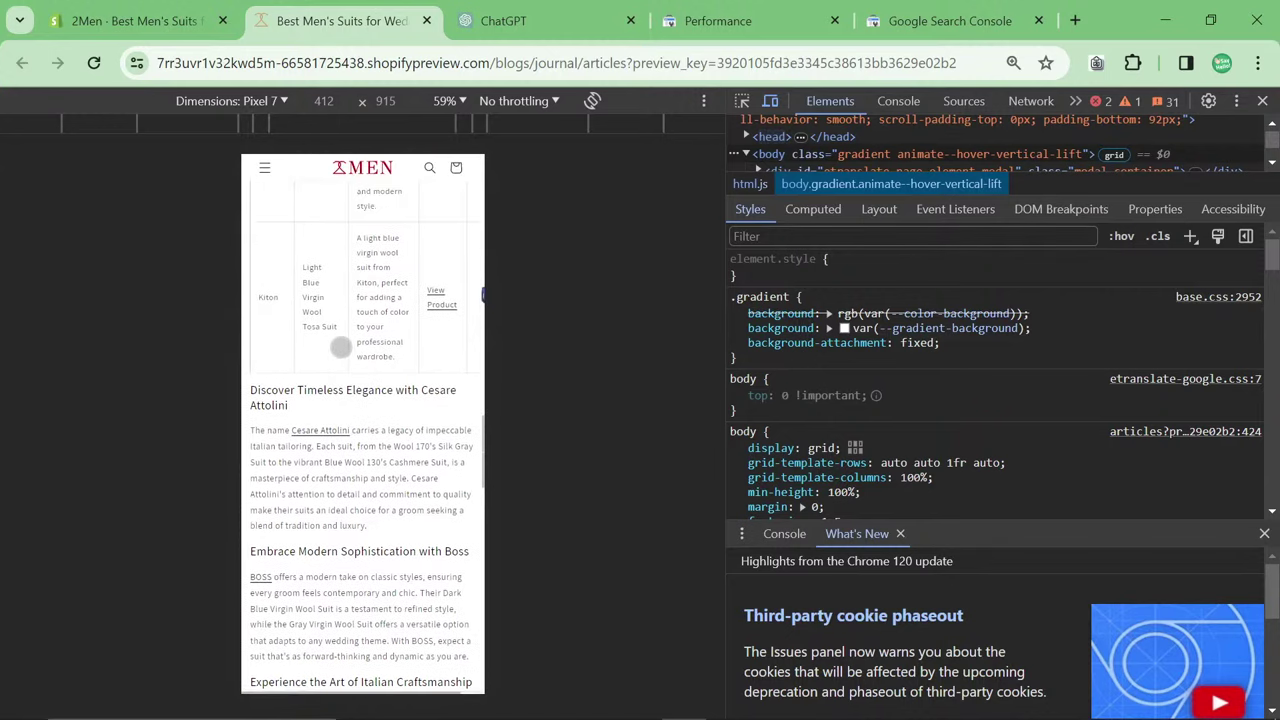
scroll(357, 470, down, 8)
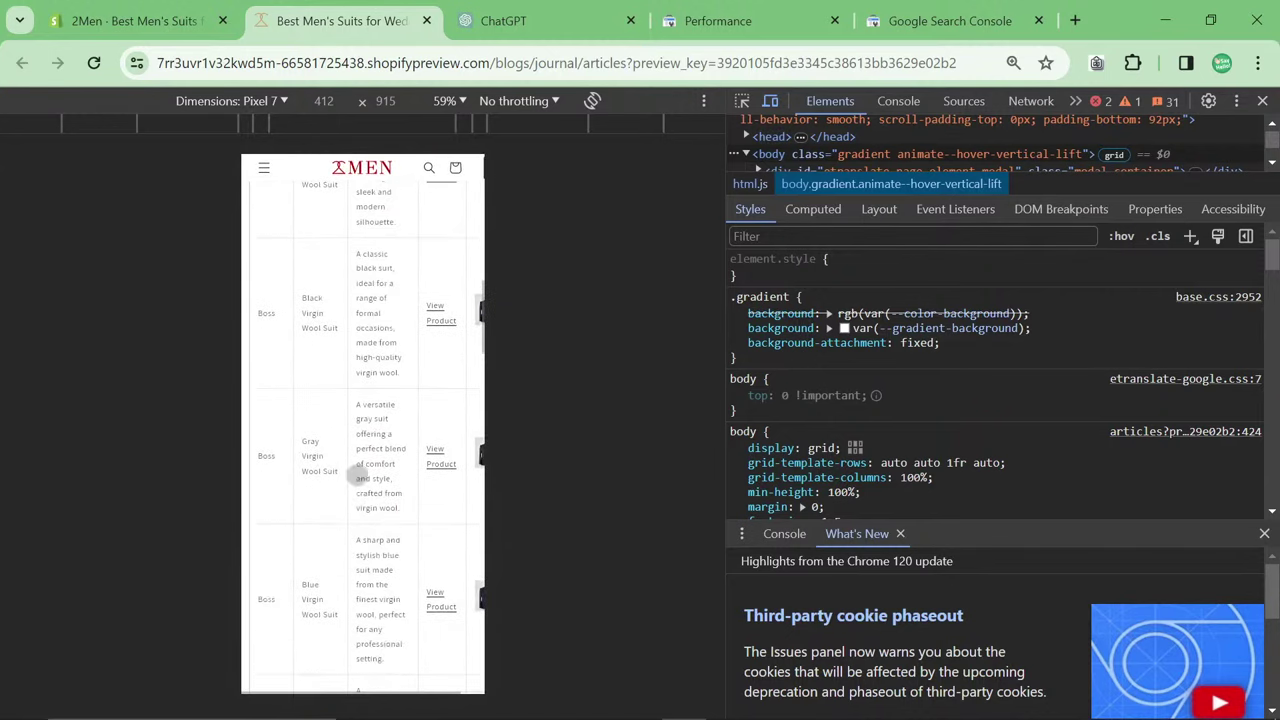
scroll(350, 400, up, 6)
scroll(357, 557, down, 3)
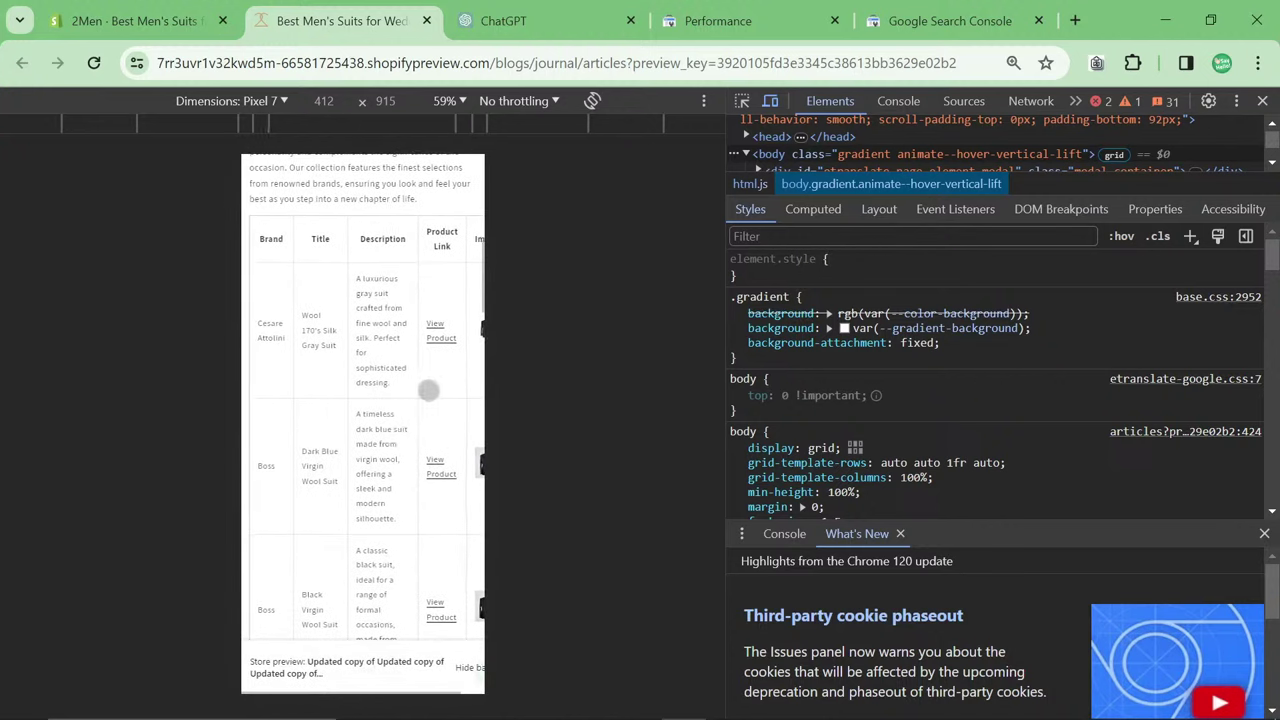
mouse_move(429, 391)
mouse_down()
mouse_move(287, 392)
mouse_move(431, 413)
mouse_up()
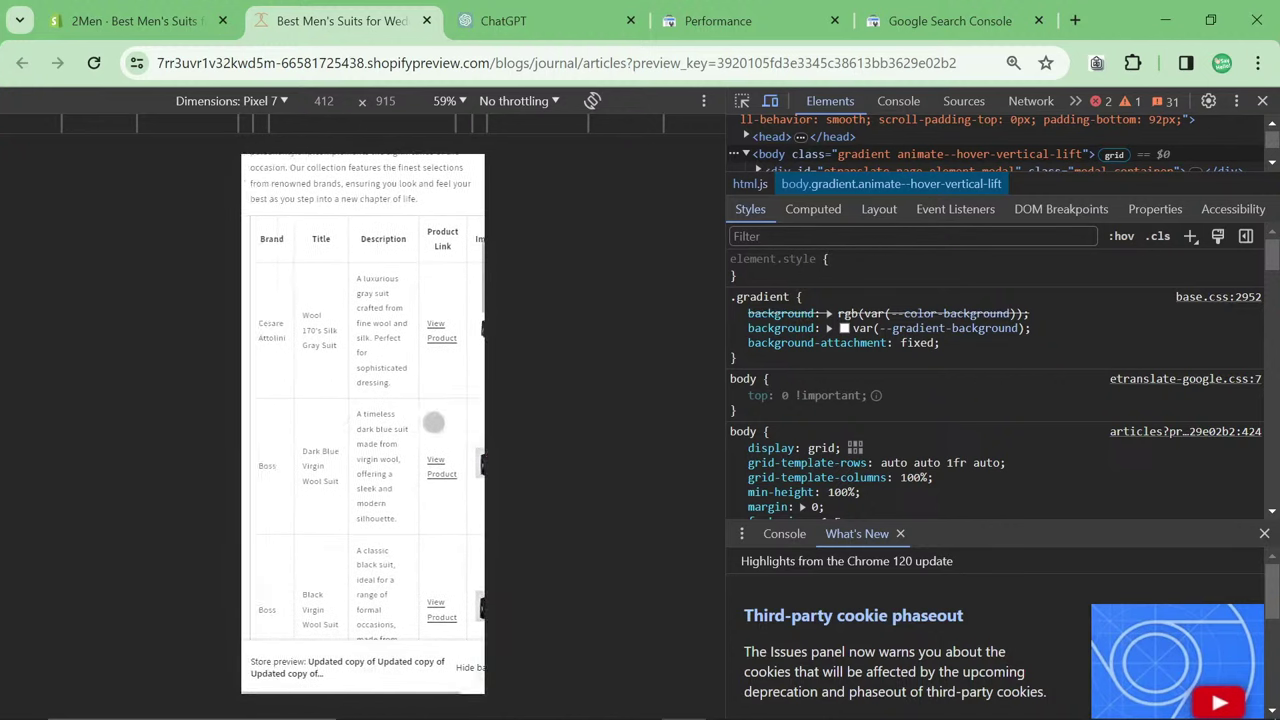
scroll(439, 419, down, 3)
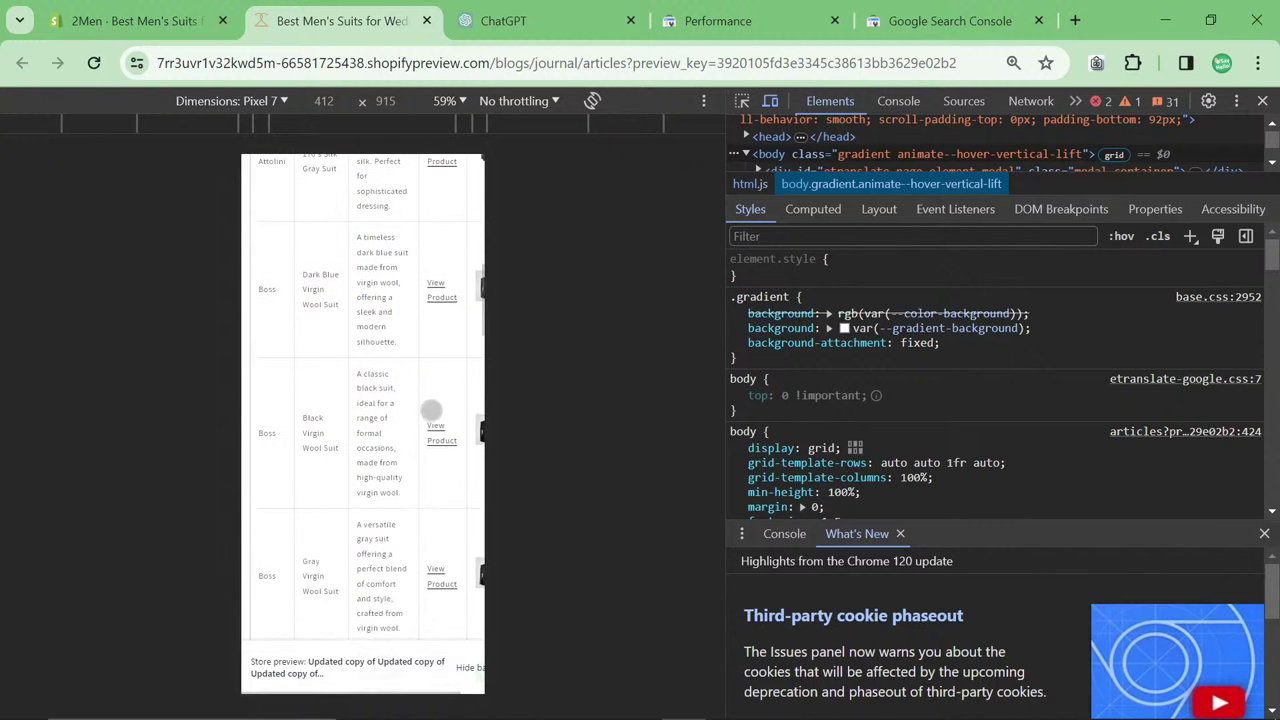
scroll(429, 414, up, 1)
scroll(409, 486, up, 2)
Glance at the Python script window, then scroll the product table sideways
key(alt+Tab)
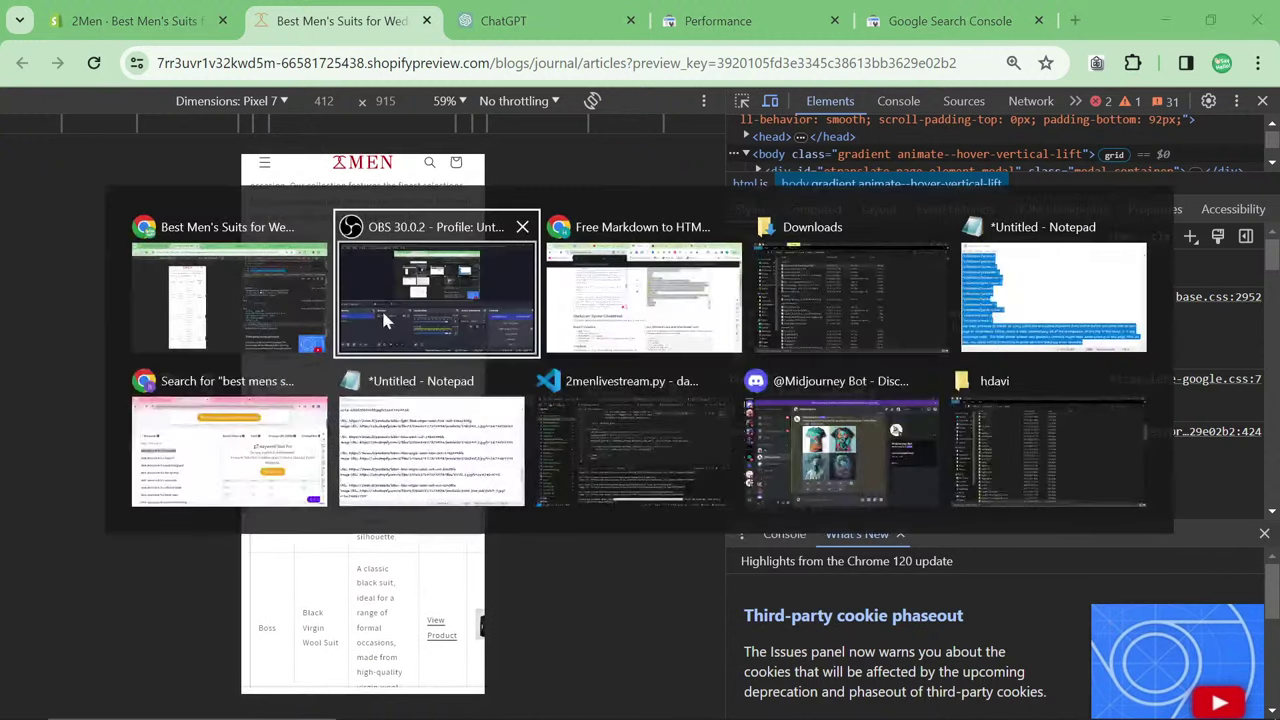
click(562, 431)
key(alt+Tab)
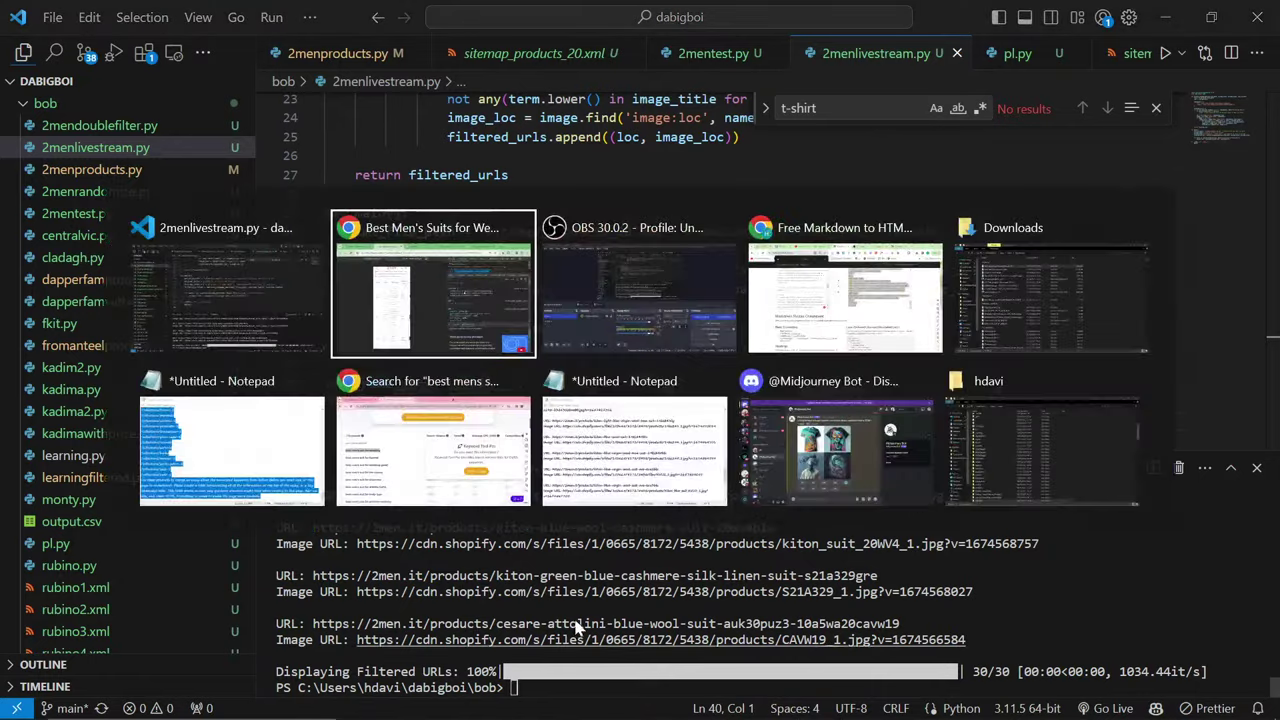
scroll(362, 480, down, 5)
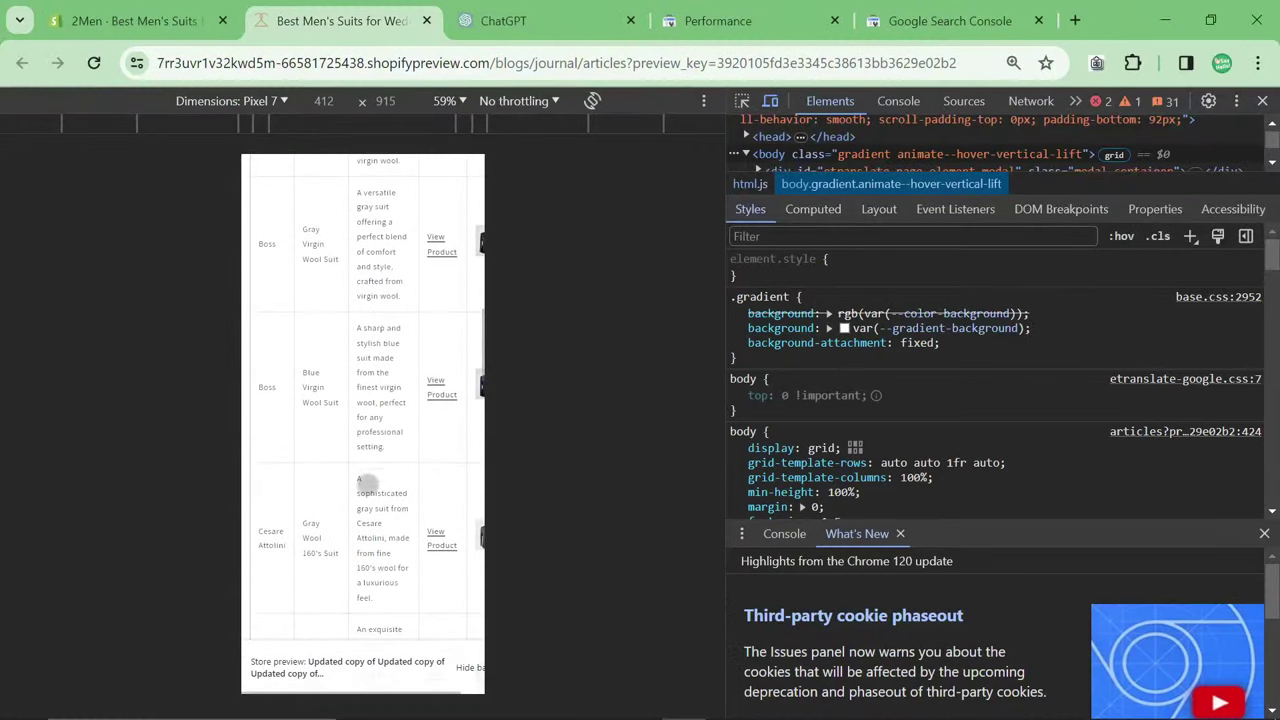
scroll(384, 450, down, 5)
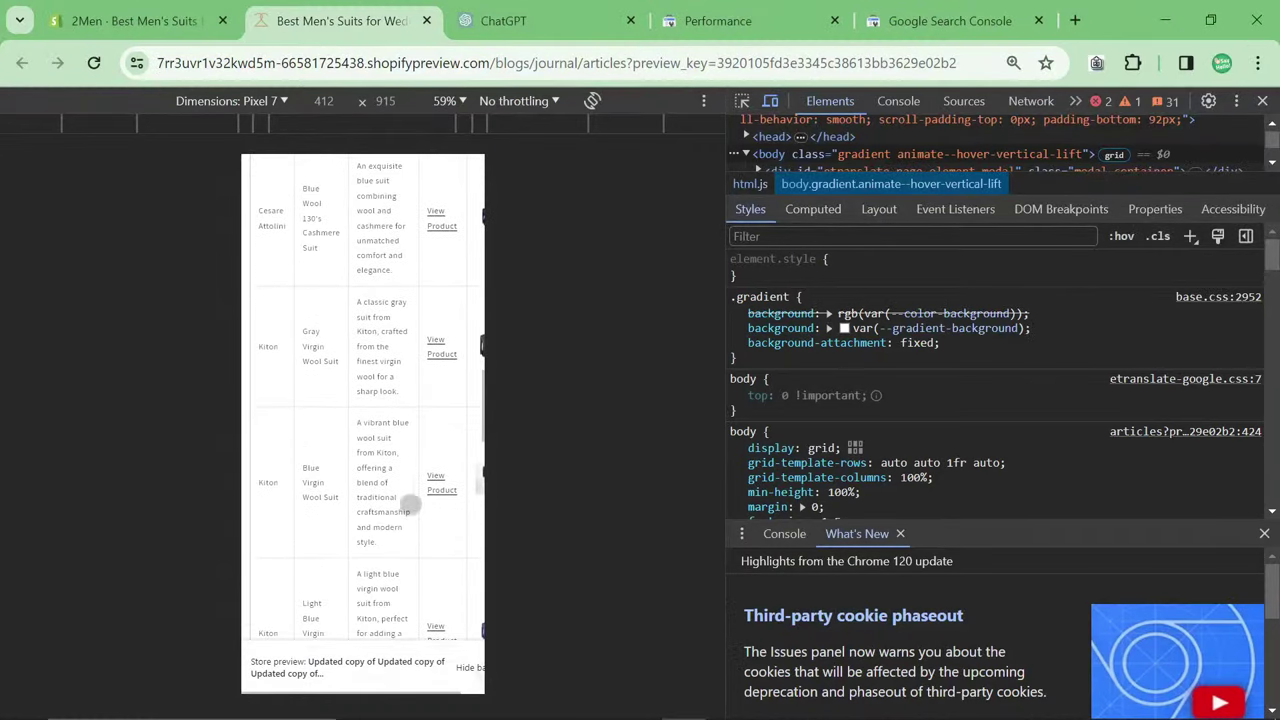
scroll(390, 535, right, 1)
scroll(390, 535, up, 3)
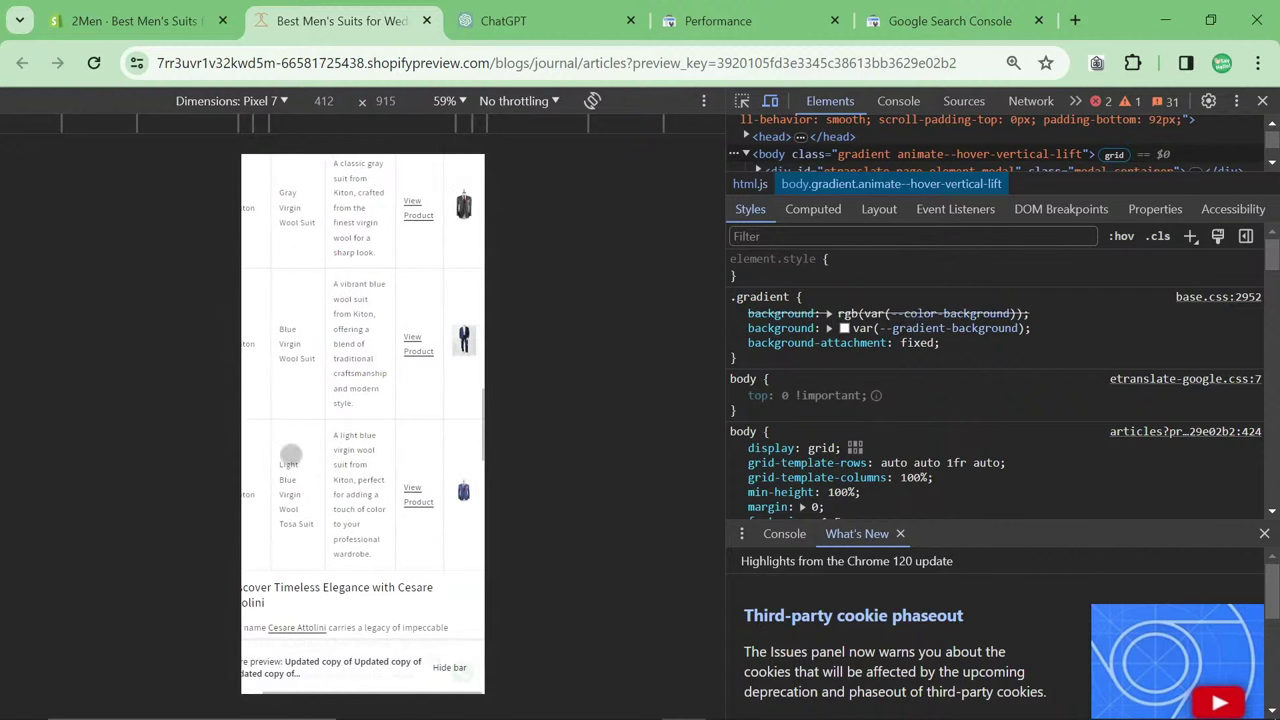
Return from the post editor to the Blog posts list, then bring up the Markdown converter
key(ctrl+shift+Tab)
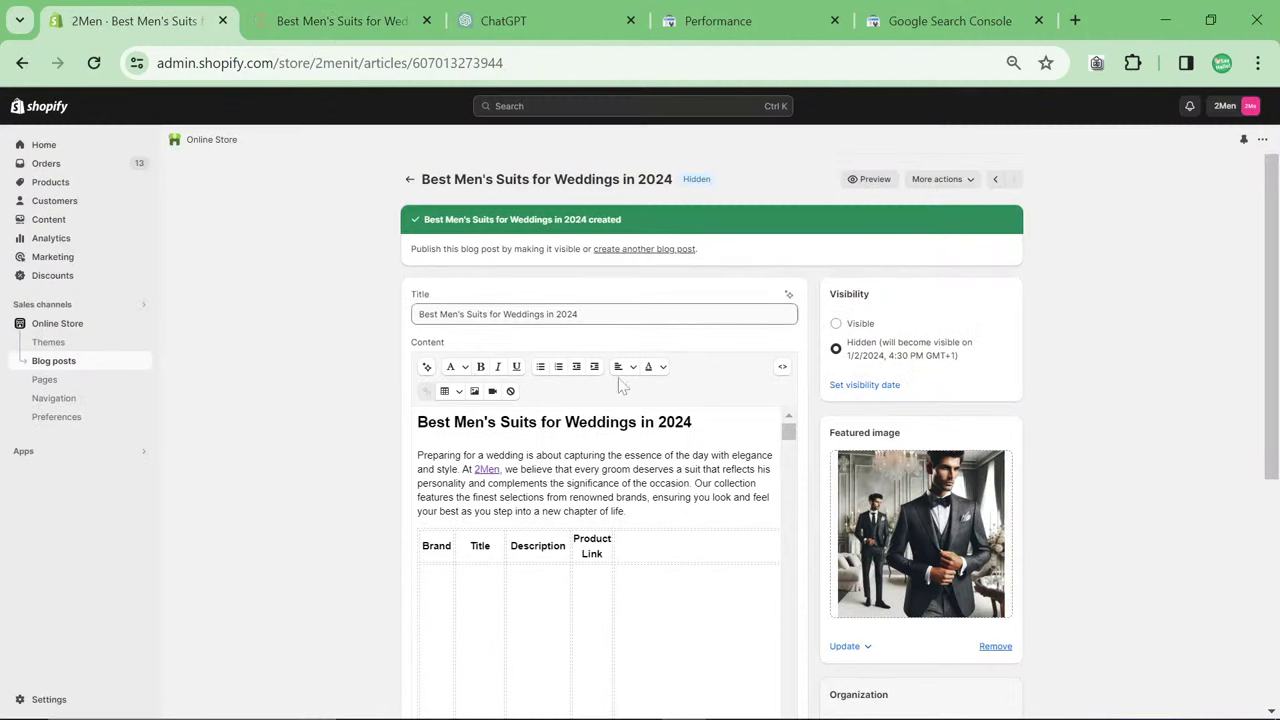
click(409, 179)
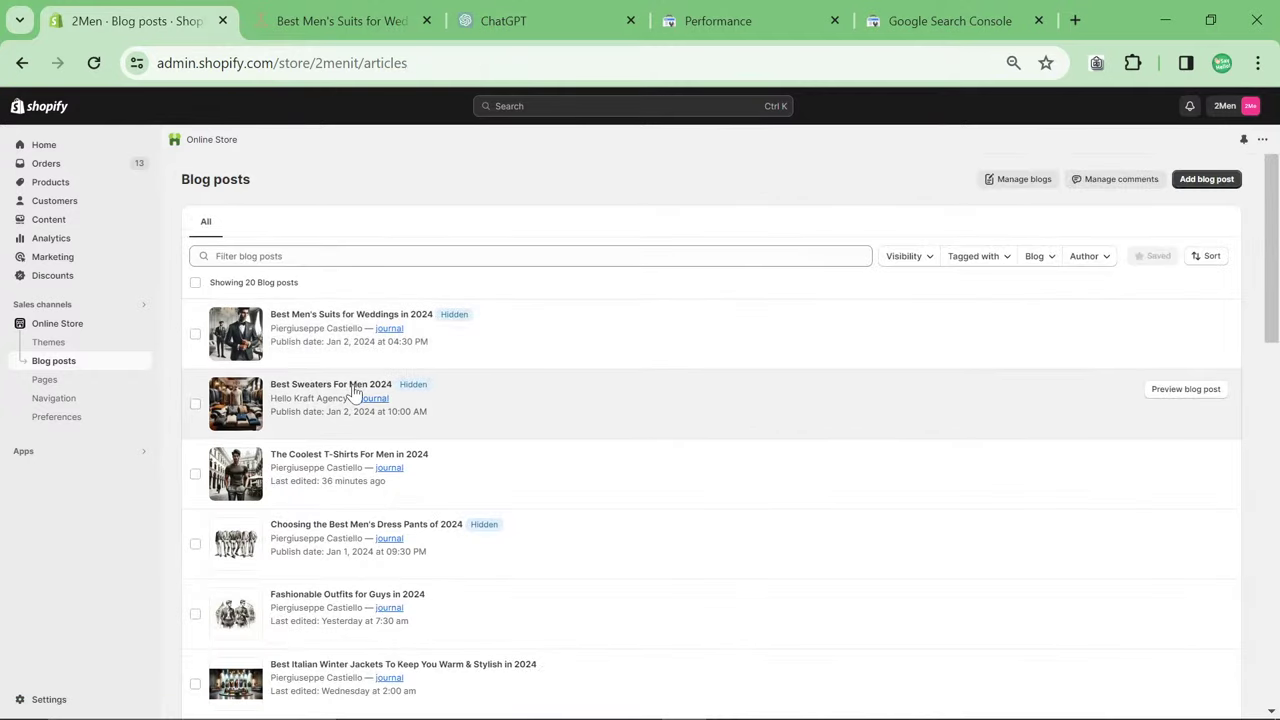
scroll(430, 600, down, 5)
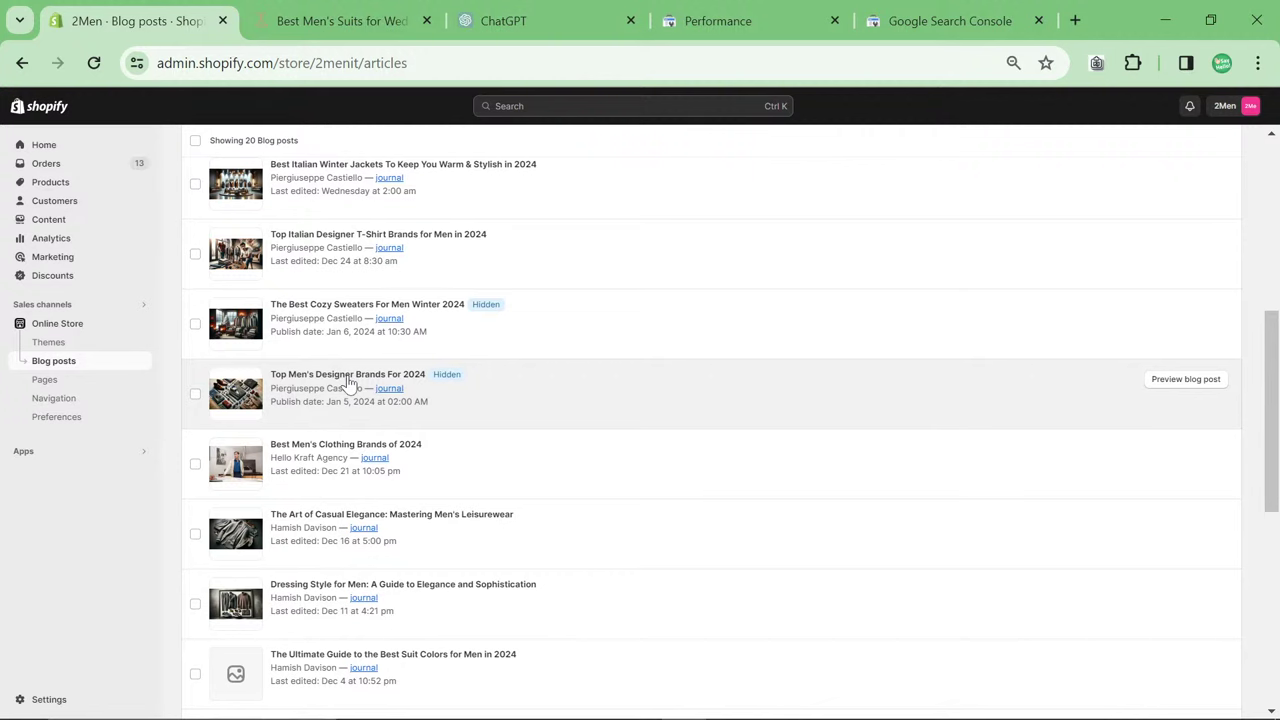
key(alt+Tab)
key(alt+Tab)
key(alt+Tab)
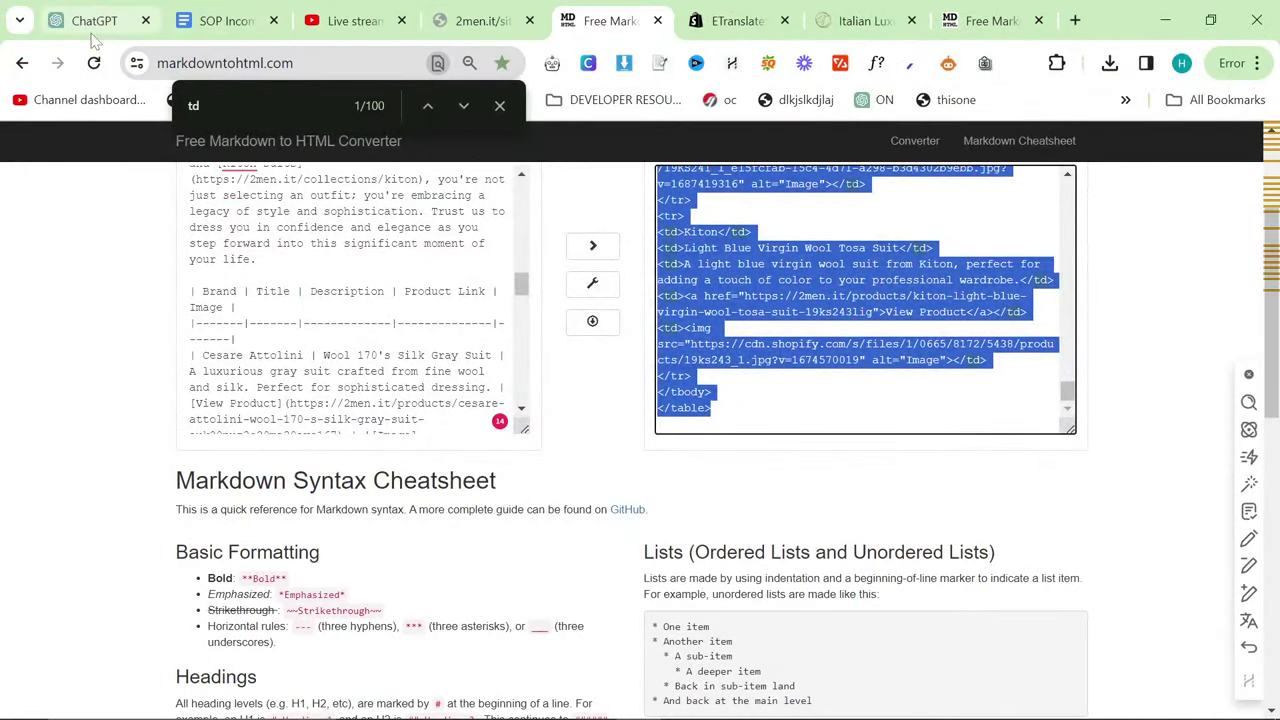
Tell ChatGPT 'these tables are not responsive' and copy its table-responsive CSS snippet
click(95, 20)
text(t)
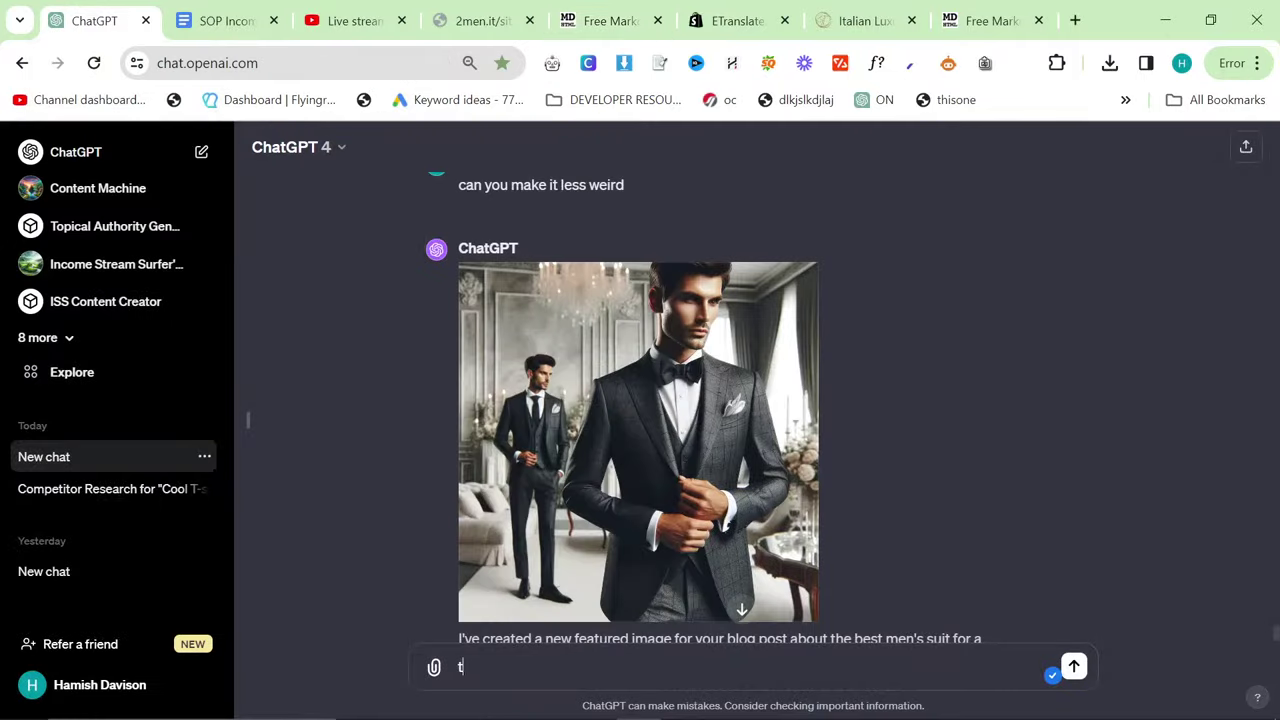
text(hese tables are not re)
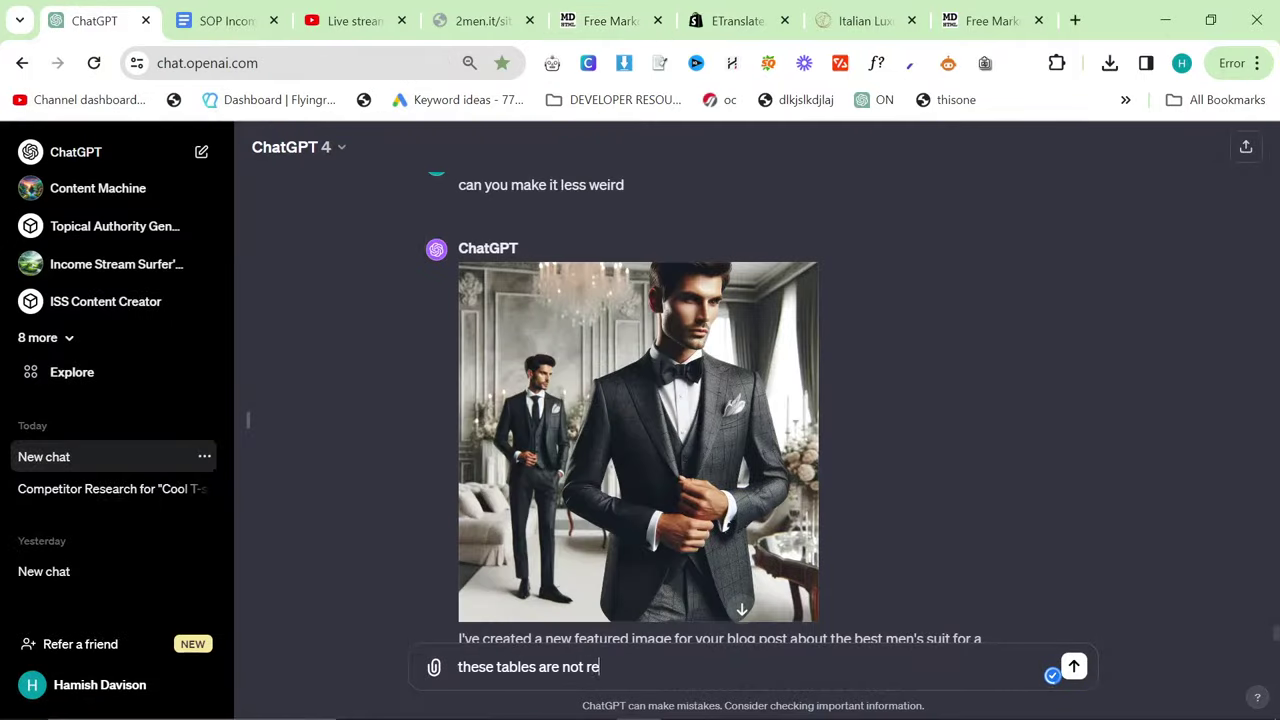
text(sponsive)
key(Return)
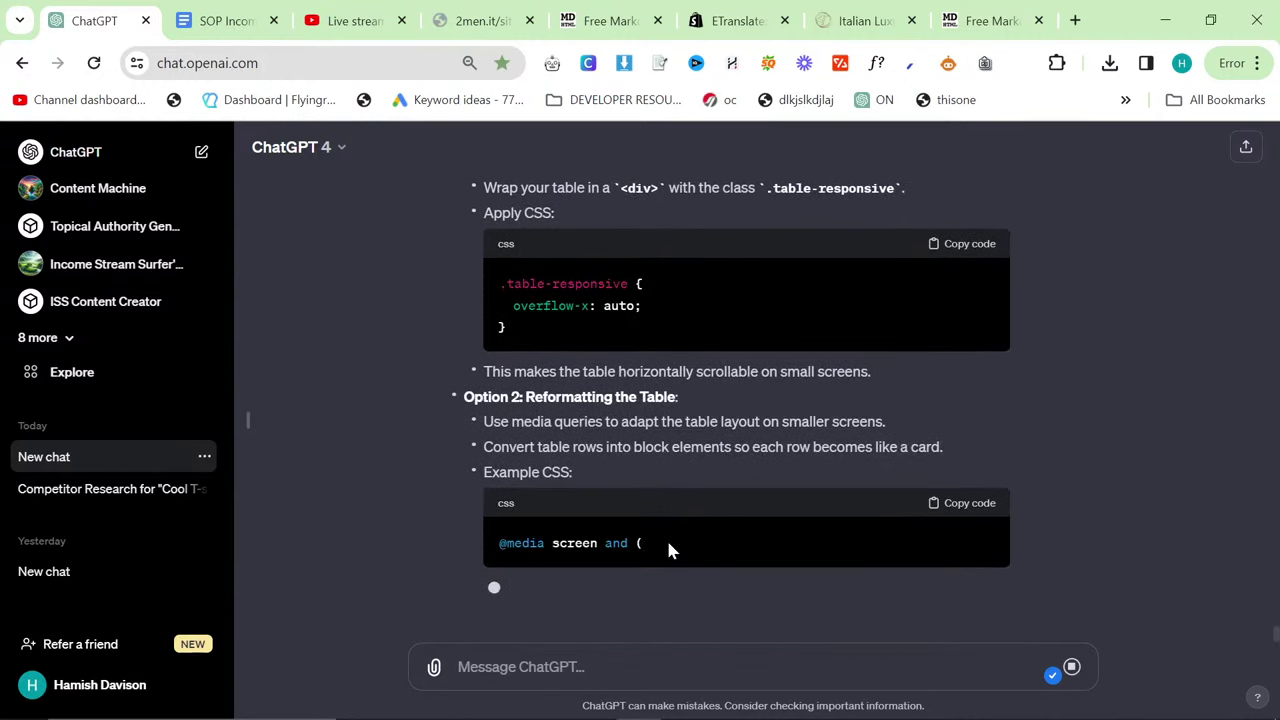
scroll(971, 380, up, 1)
click(965, 324)
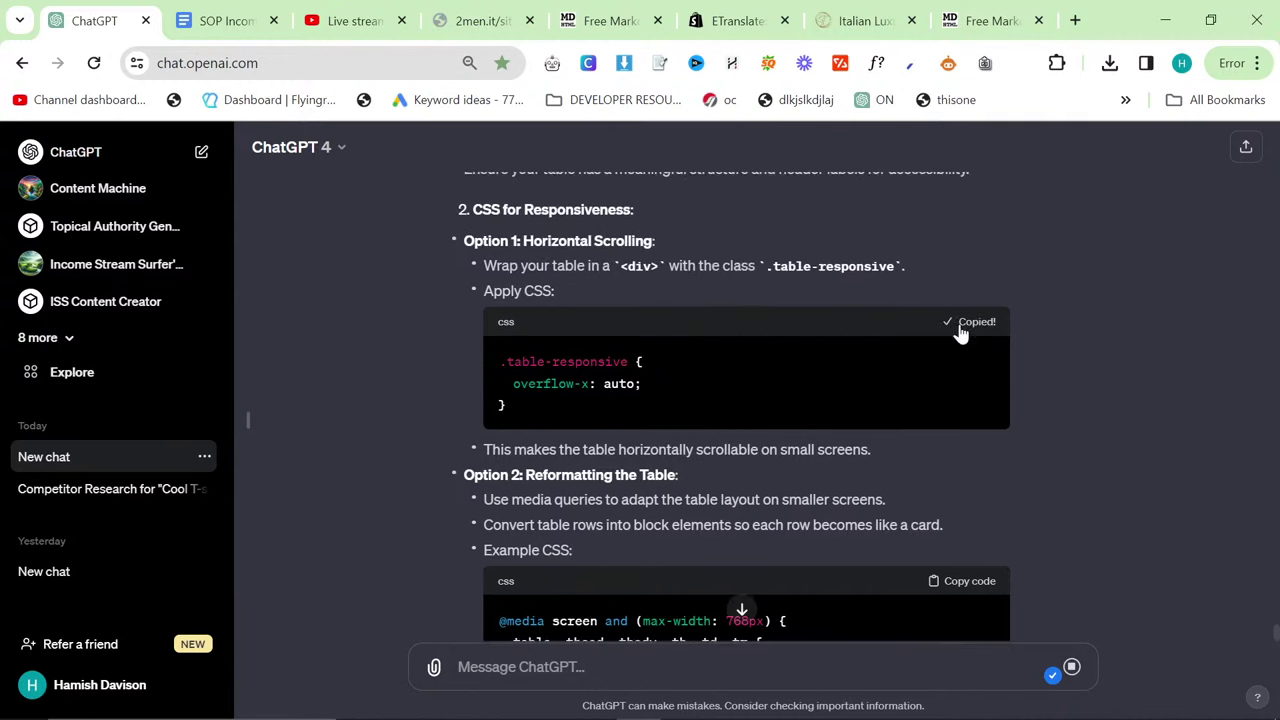
Read through the reply's table-wrapping tip and media-query CSS, then return to Shopify
scroll(712, 426, up, 1)
scroll(712, 426, up, 1)
triple_click(546, 492)
click(546, 492)
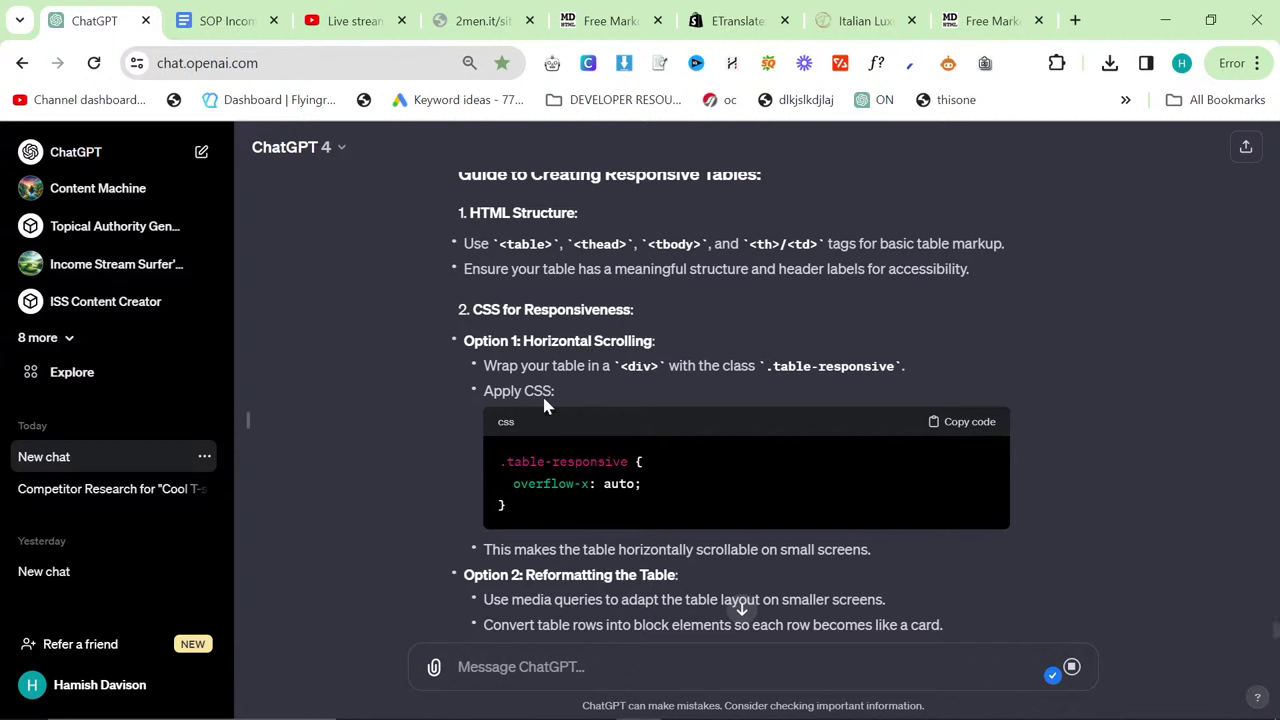
drag(502, 366, 616, 391)
scroll(616, 391, down, 2)
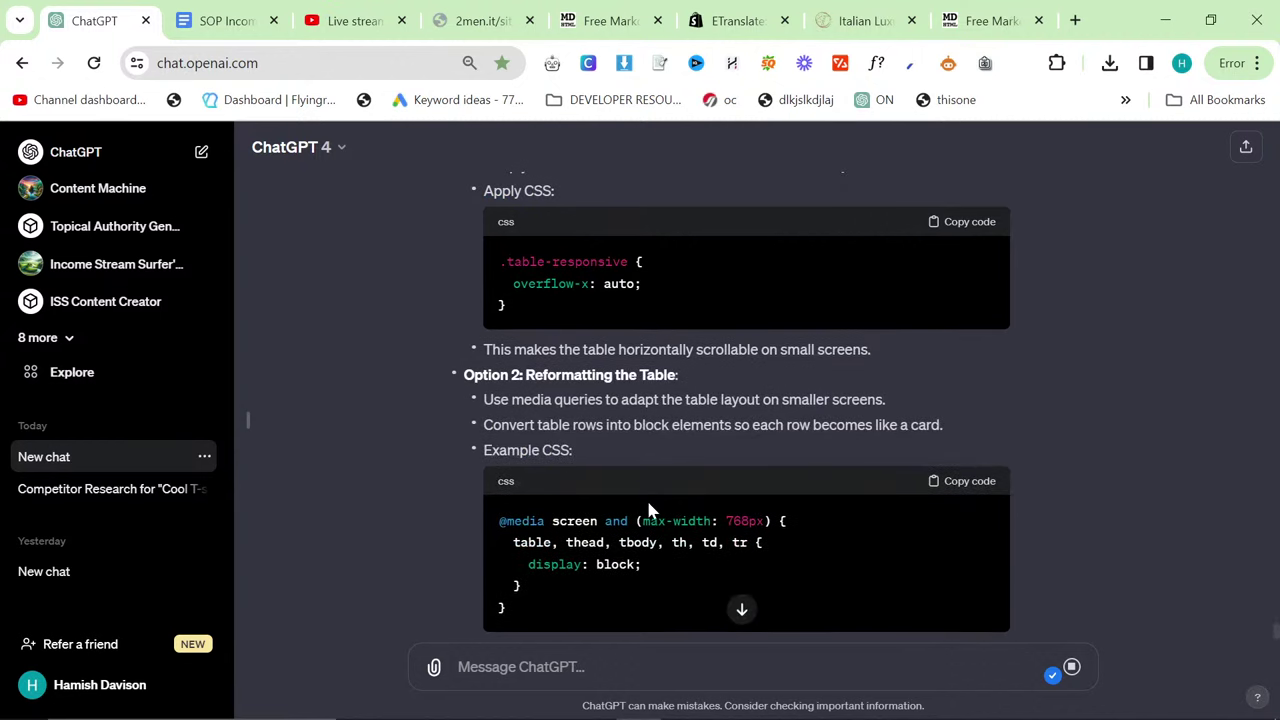
scroll(648, 510, down, 1)
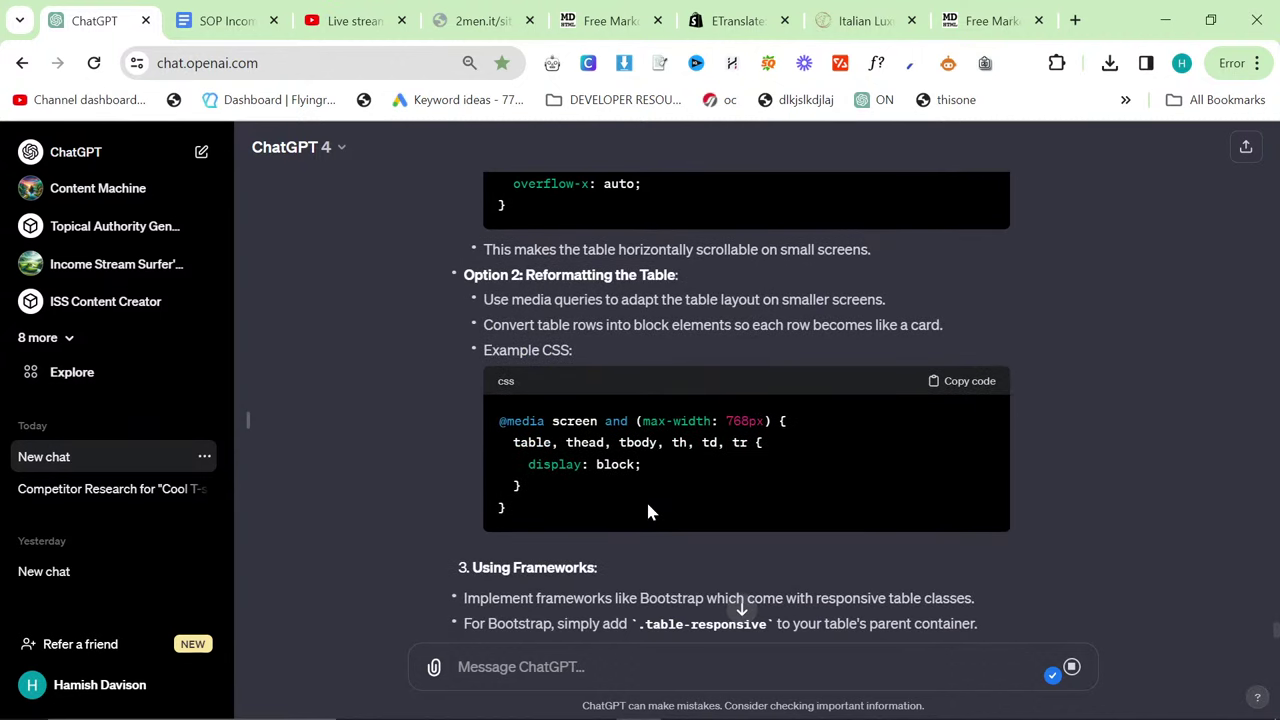
triple_click(640, 511)
drag(586, 517, 500, 442)
scroll(575, 528, down, 6)
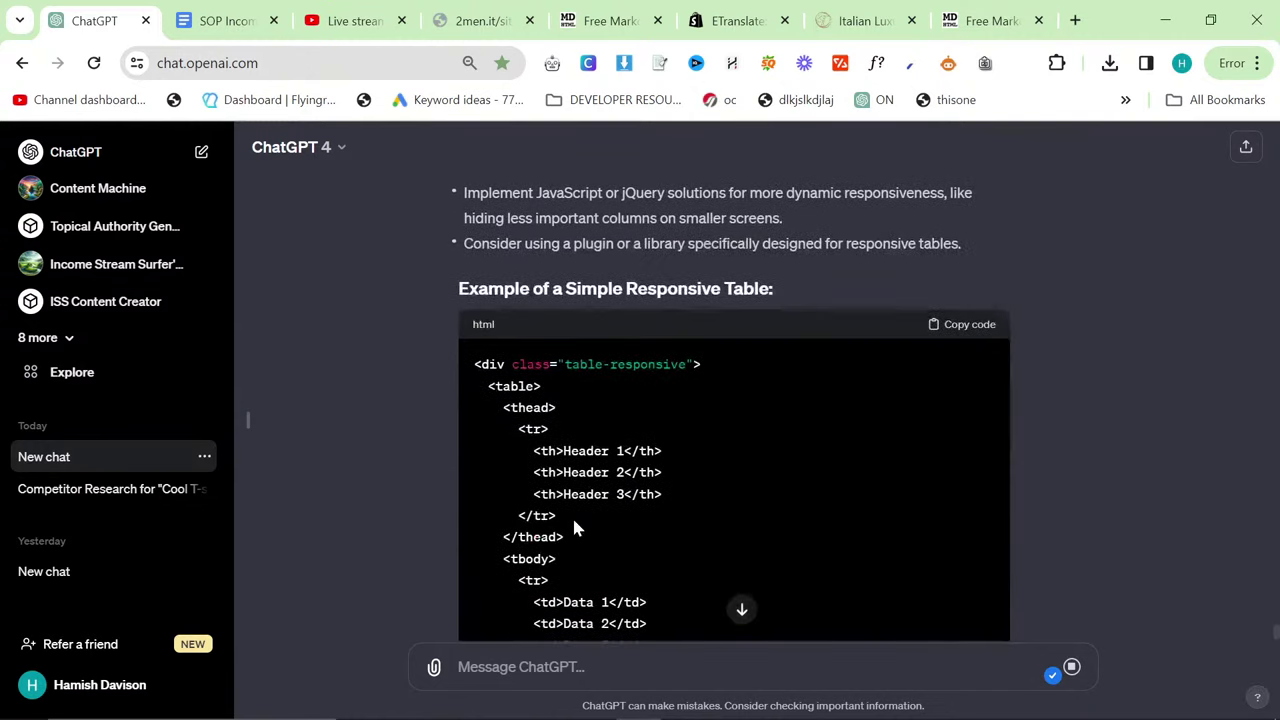
scroll(575, 528, down, 3)
scroll(575, 528, up, 2)
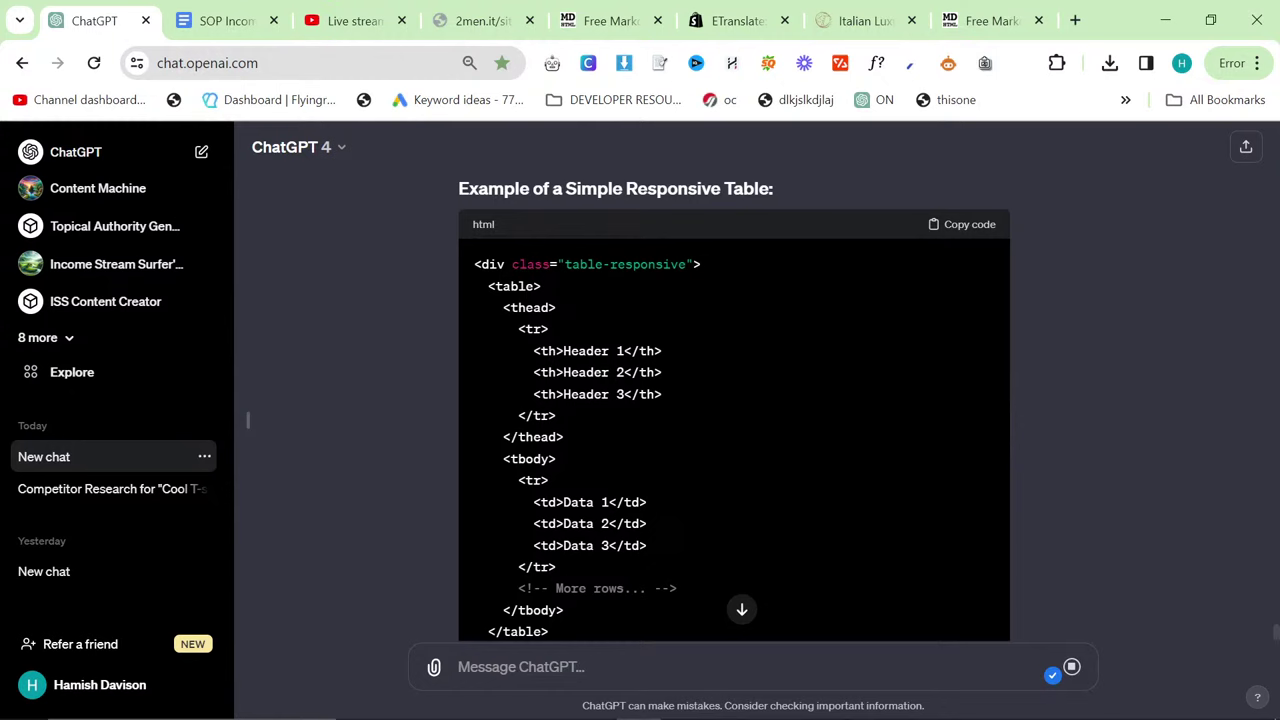
drag(474, 264, 696, 269)
scroll(713, 333, down, 3)
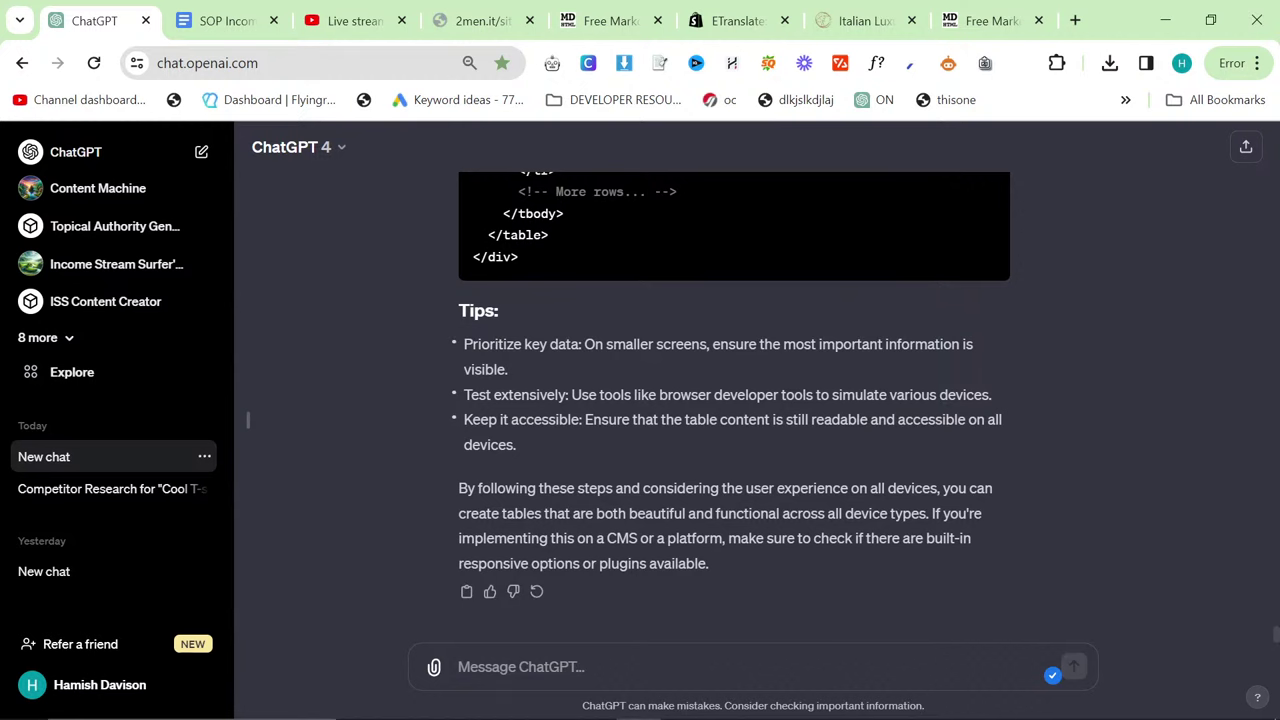
key(alt+Tab)
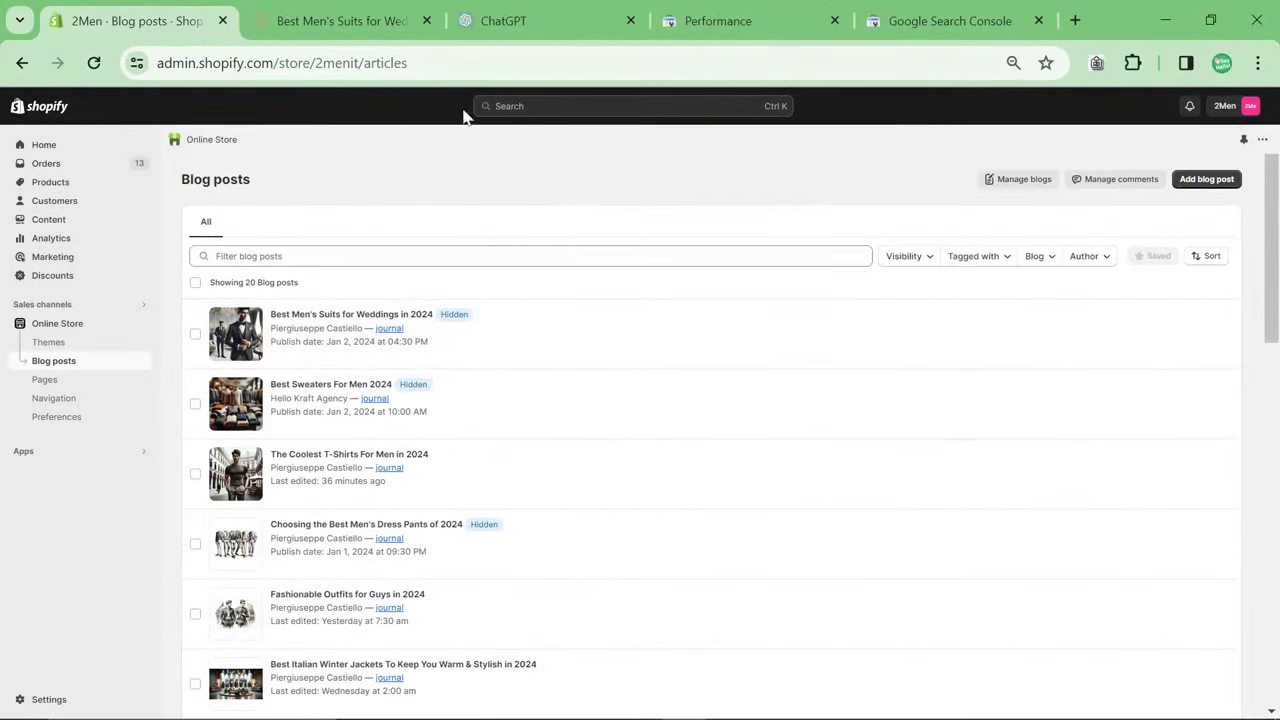
Ask ChatGPT 'what about 100% width', then return to the Shopify blog posts
key(alt+Tab)
scroll(734, 450, up, 5)
scroll(734, 450, down, 5)
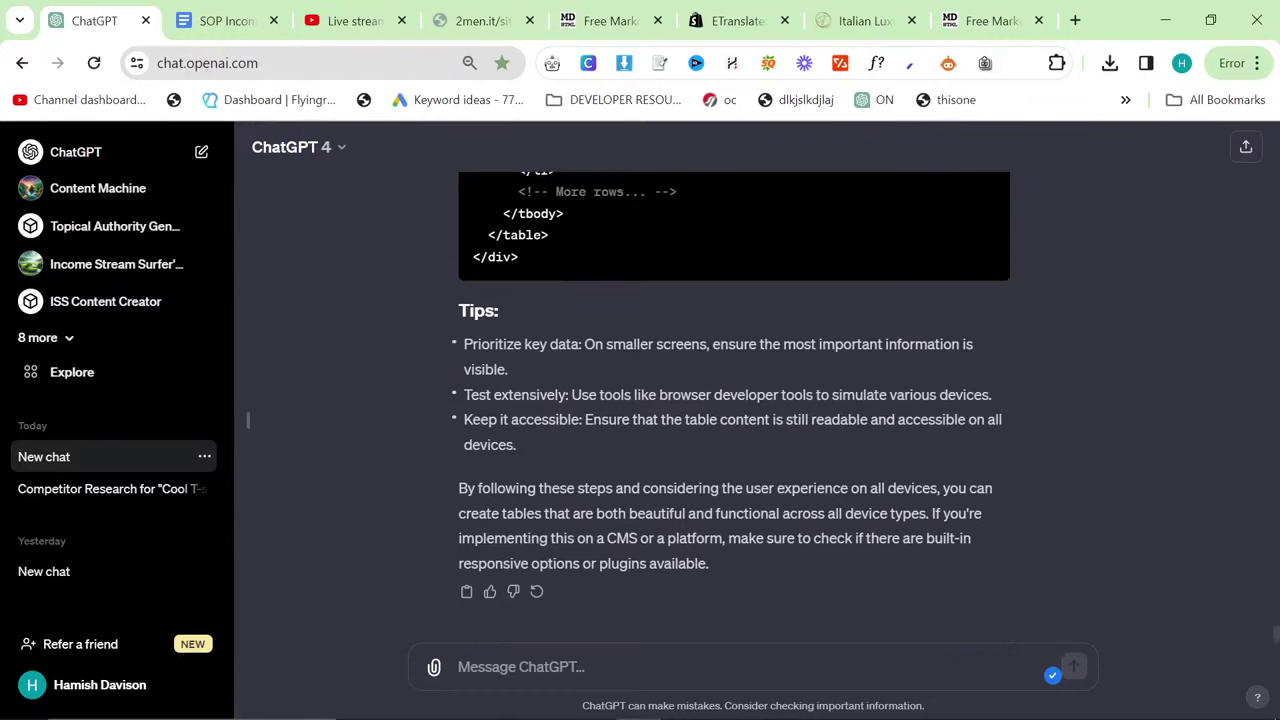
text(what about 100% width)
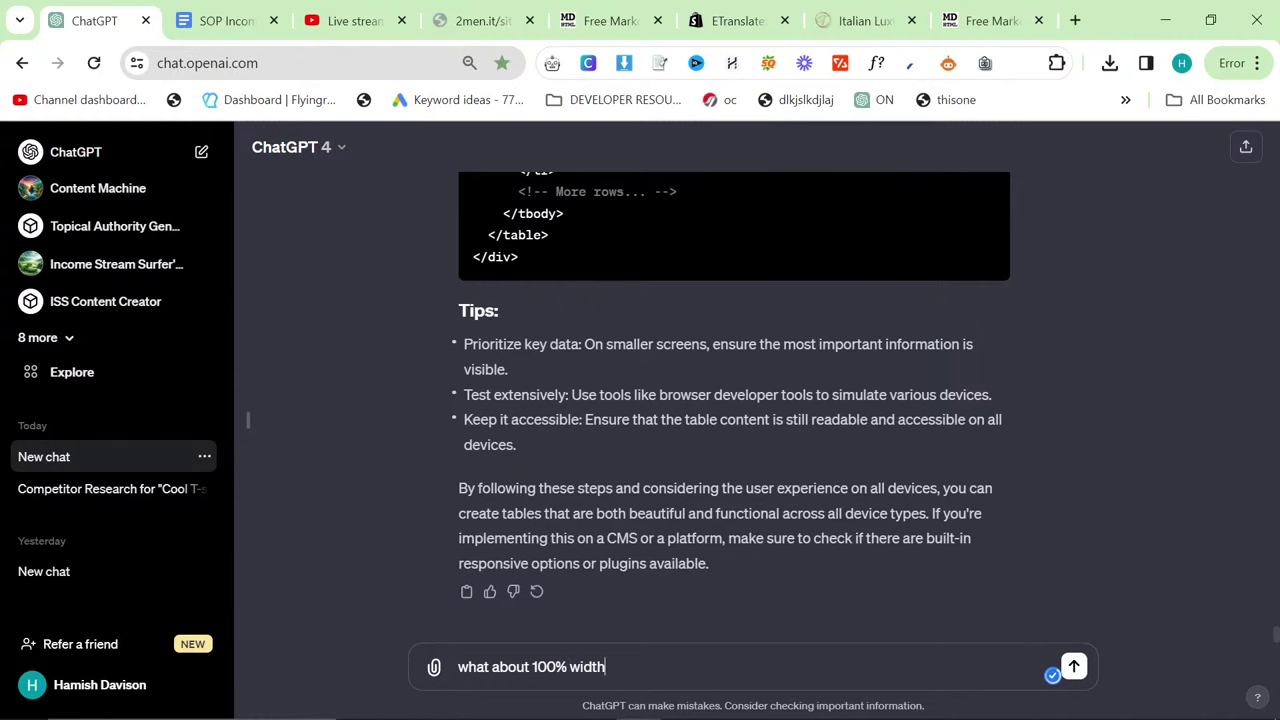
key(Return)
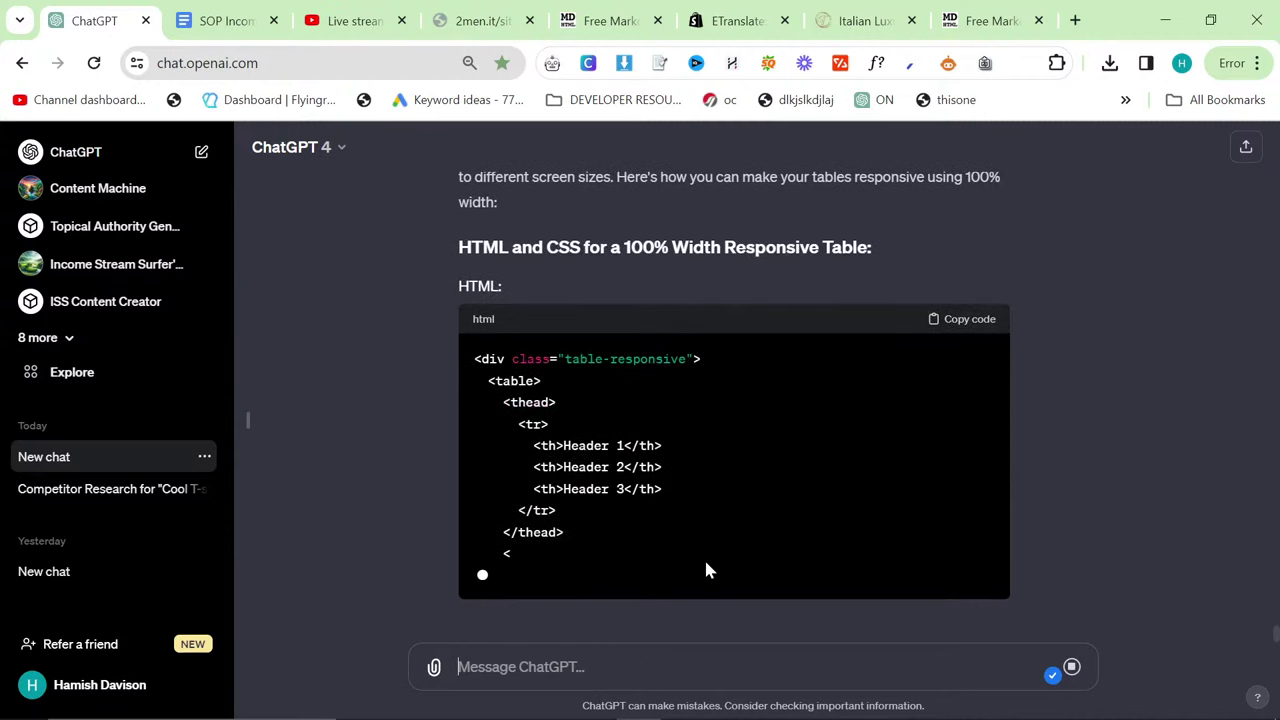
key(alt+Tab)
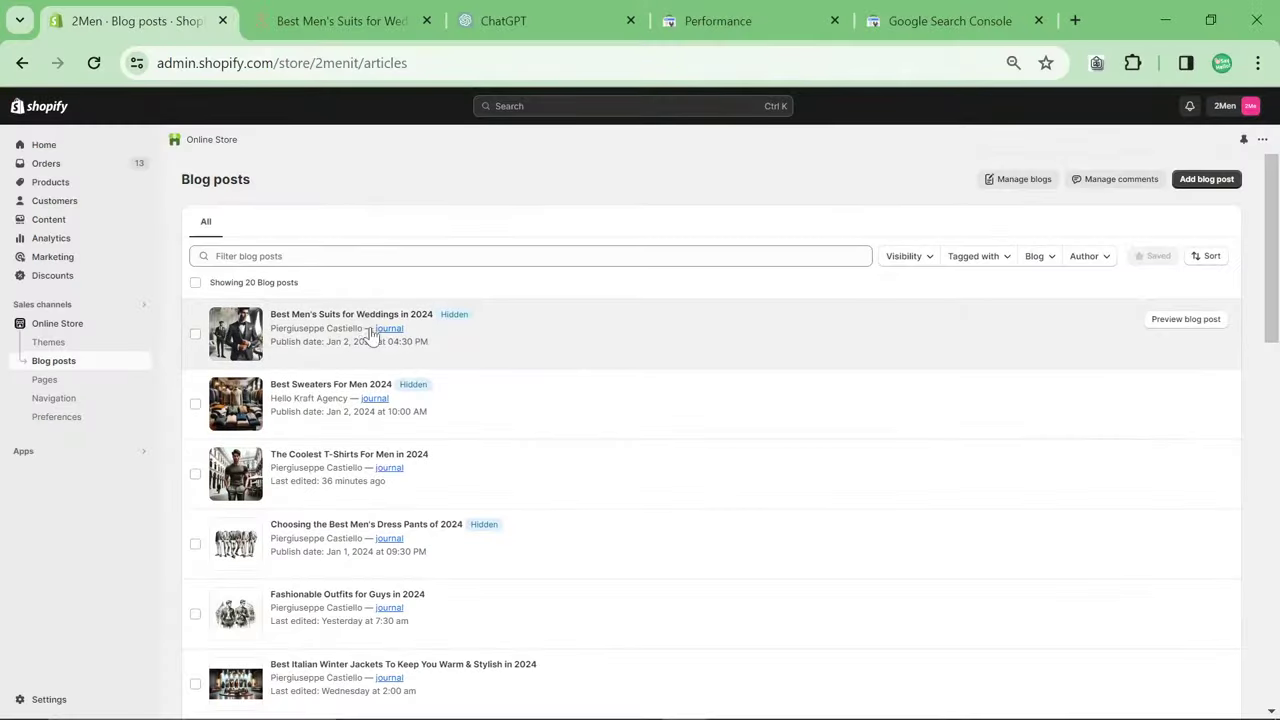
Open Online Store > Themes in a new tab beside the Blog posts list
key(alt+Tab)
key(alt+Tab)
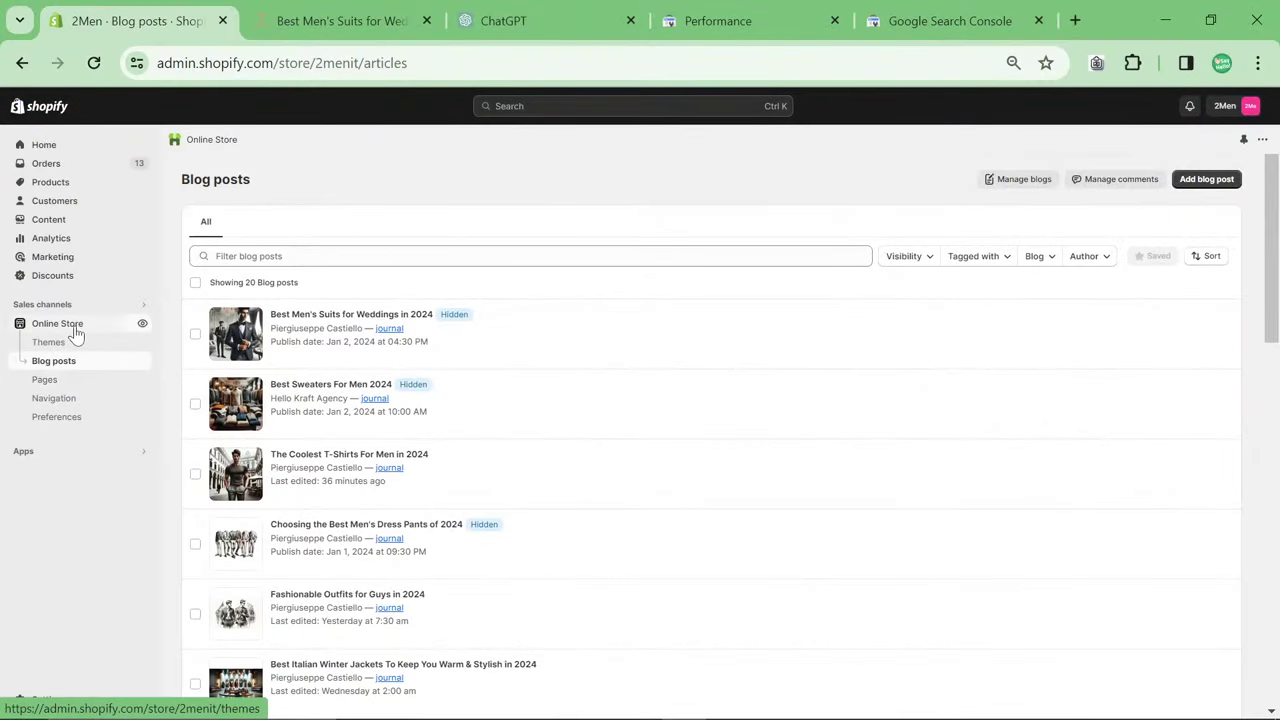
middle_click(76, 333)
key(ctrl+Tab)
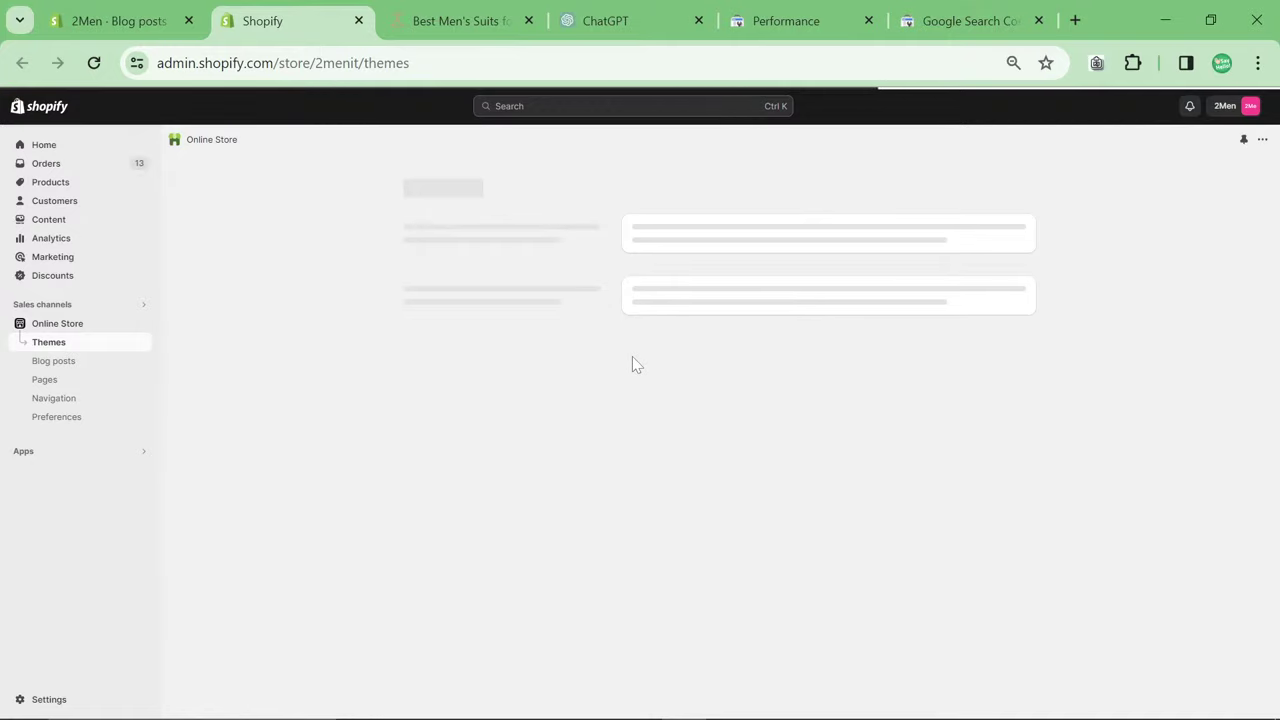
click(118, 20)
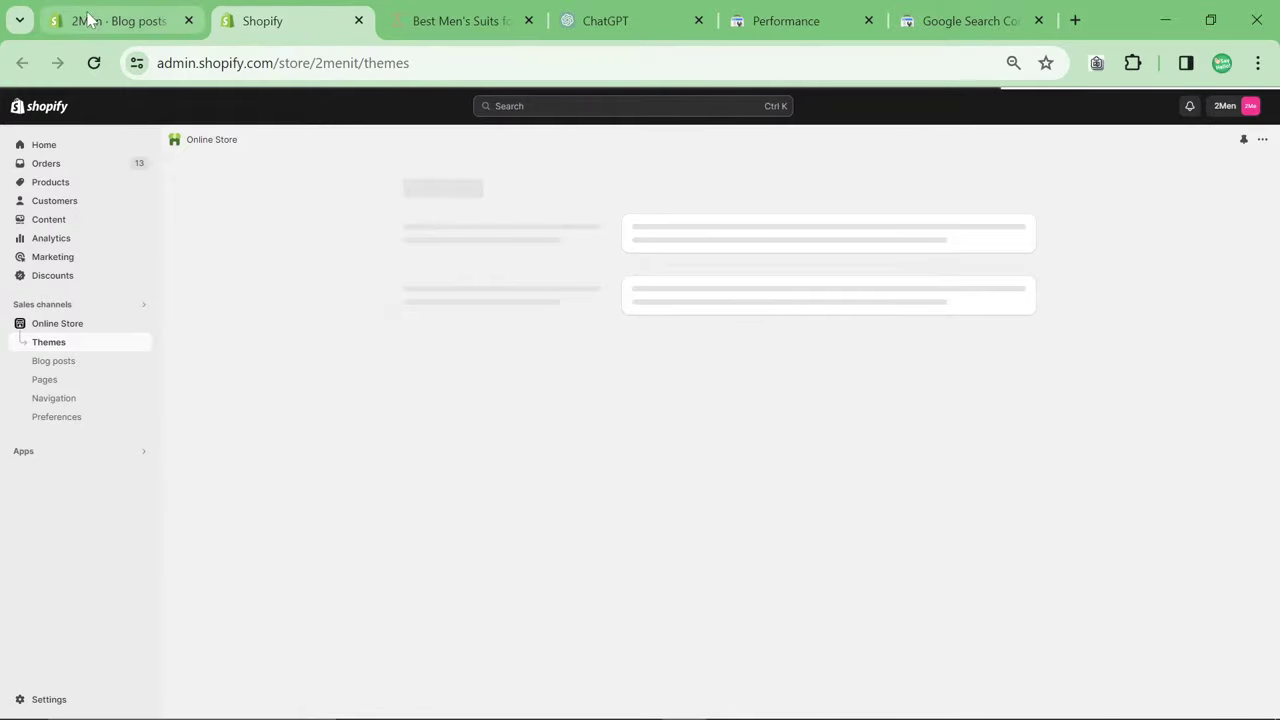
scroll(430, 480, down, 10)
scroll(432, 494, down, 2)
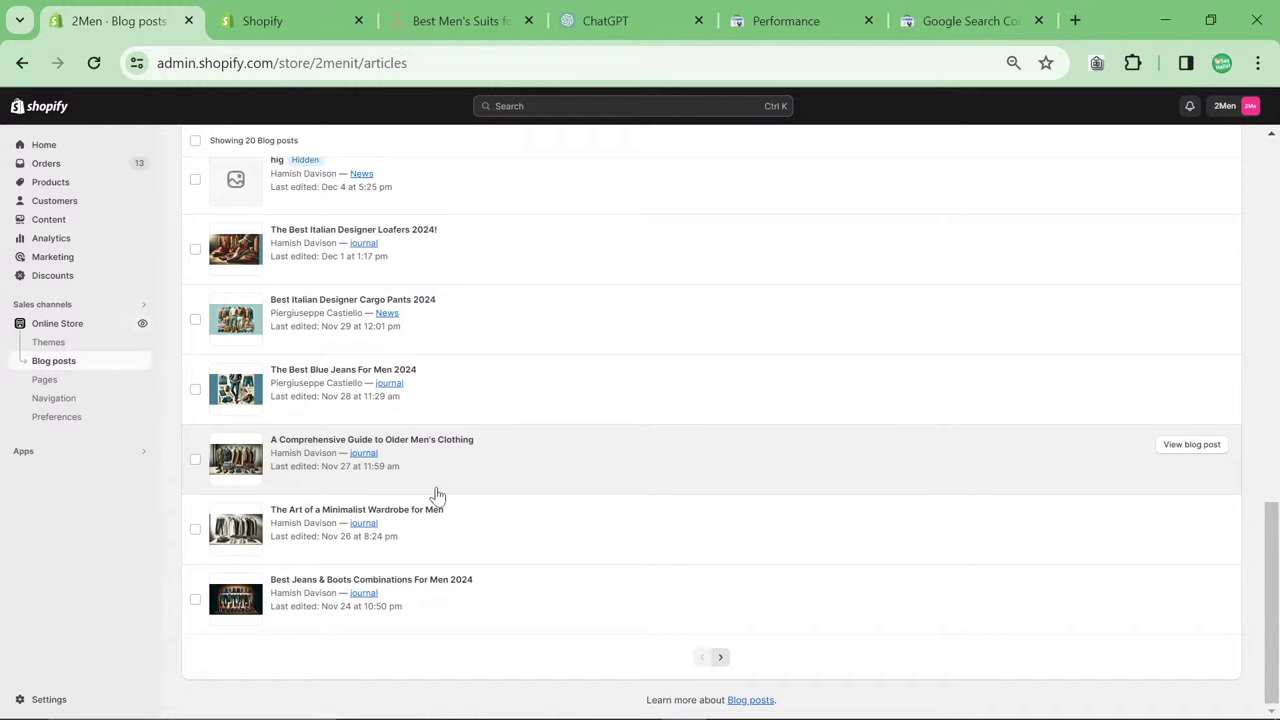
Open the Best Italian Winter Jackets post in its own tab
key(ctrl+Tab)
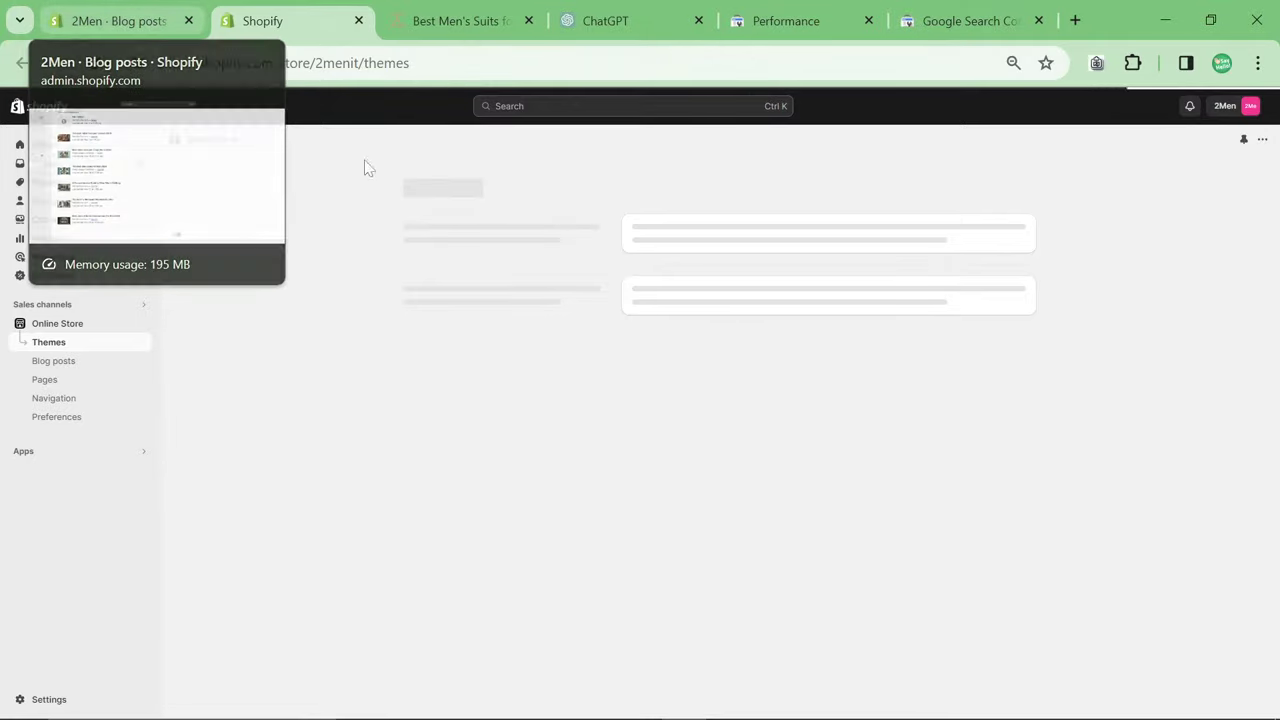
click(130, 20)
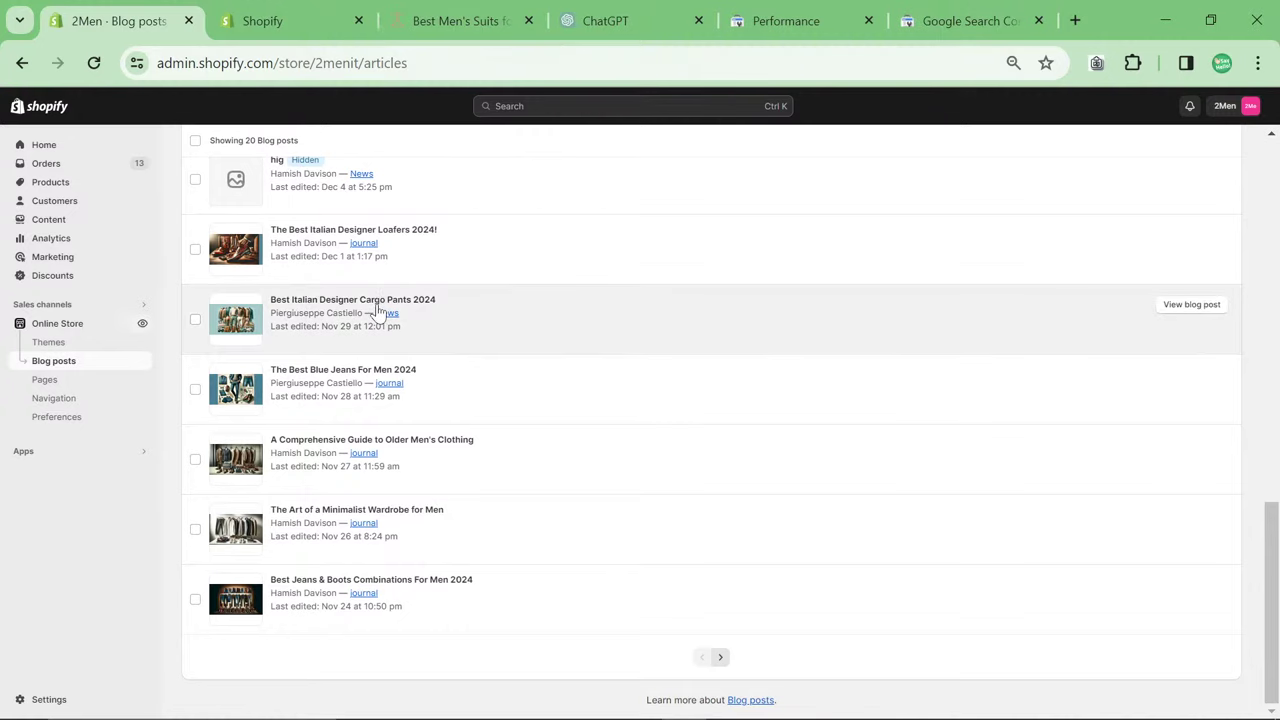
scroll(380, 308, up, 10)
scroll(440, 525, down, 2)
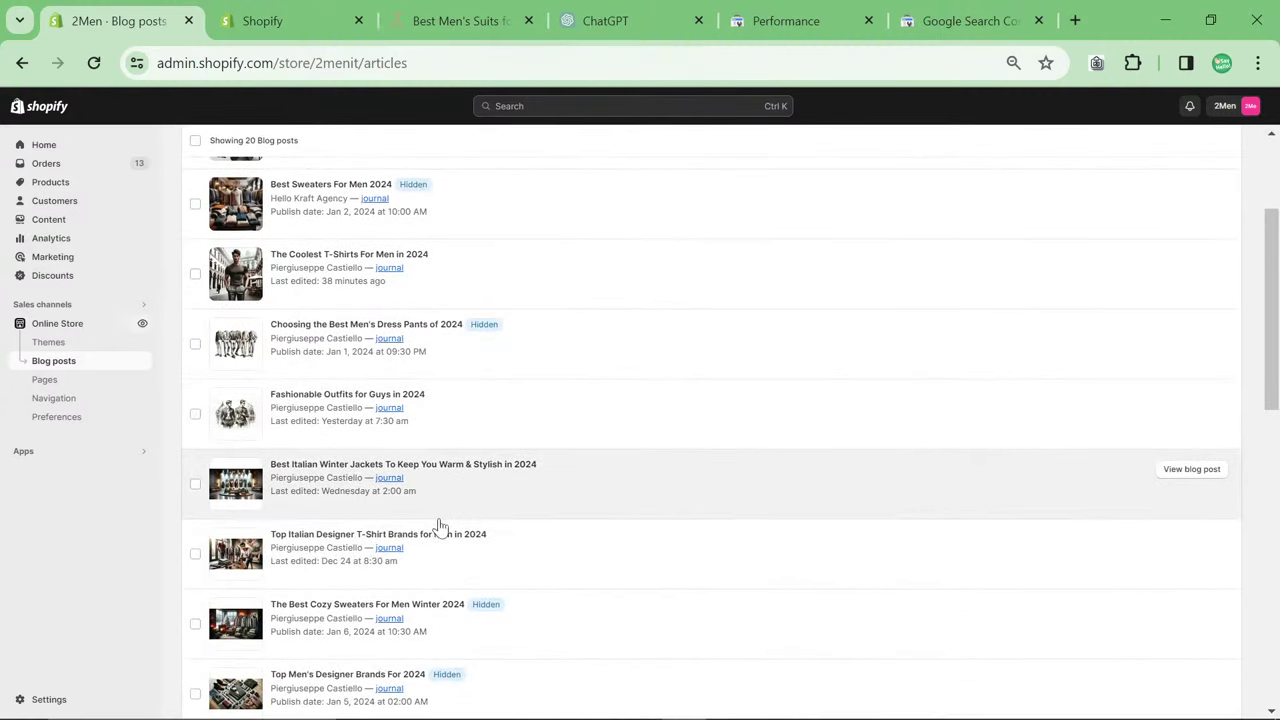
ctrl+click(466, 464)
click(250, 22)
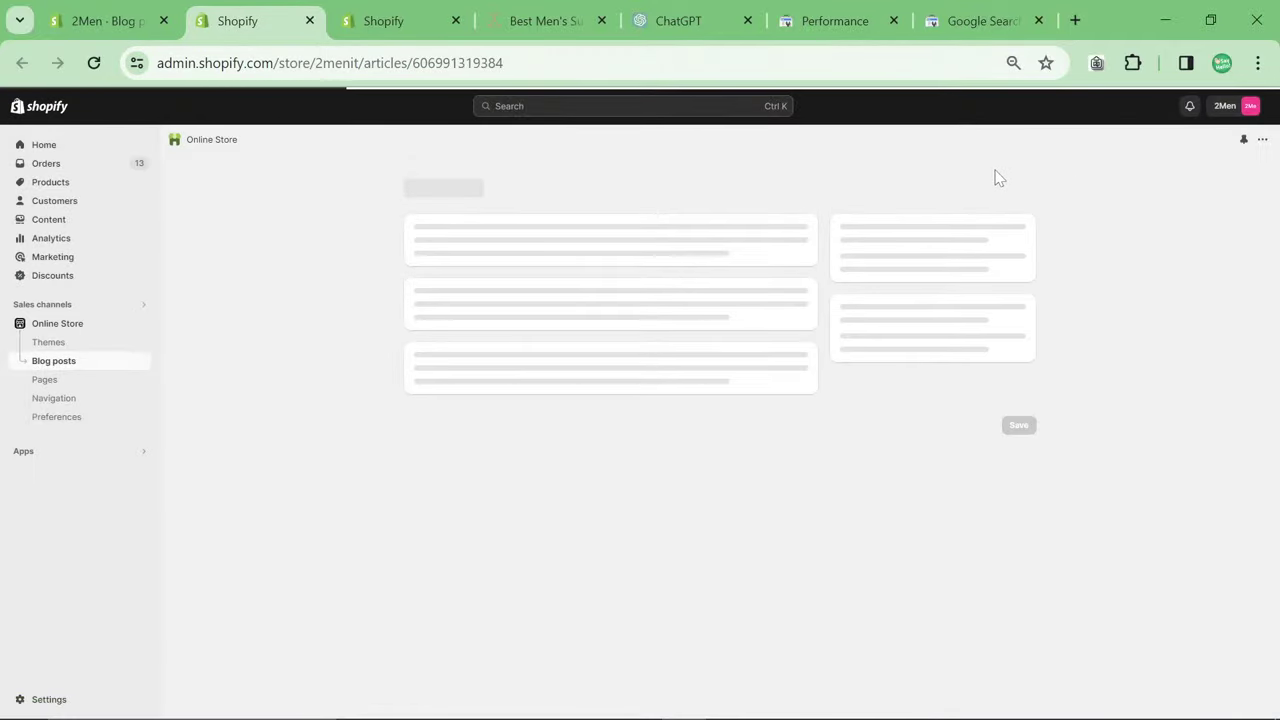
Preview the live winter jackets article, then open The Coolest T-Shirts post in a new tab
click(884, 182)
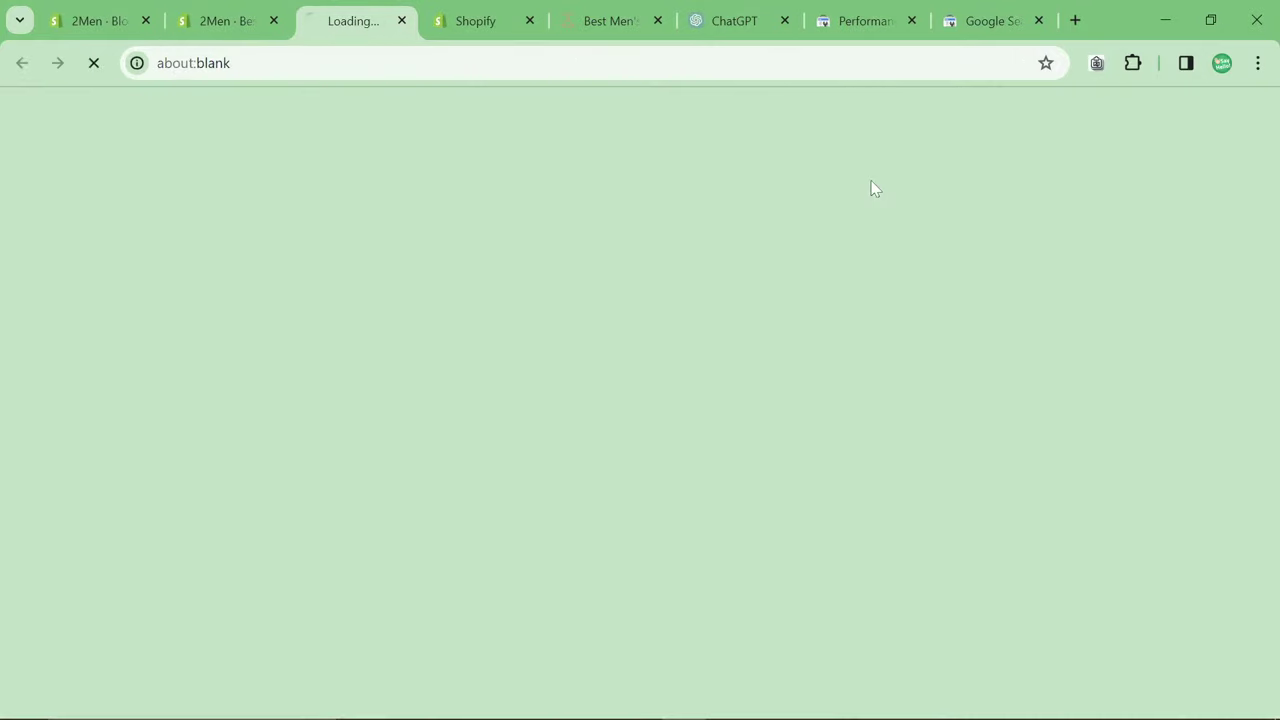
scroll(669, 491, down, 10)
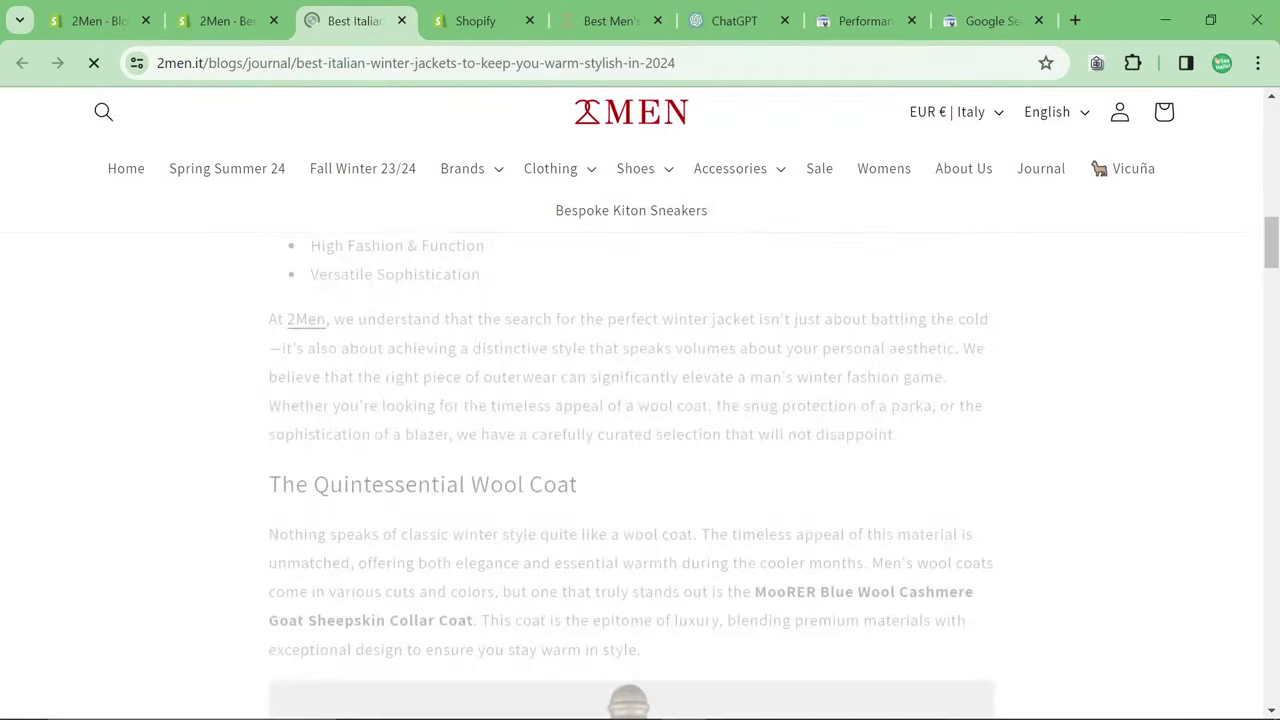
scroll(648, 483, down, 5)
click(225, 20)
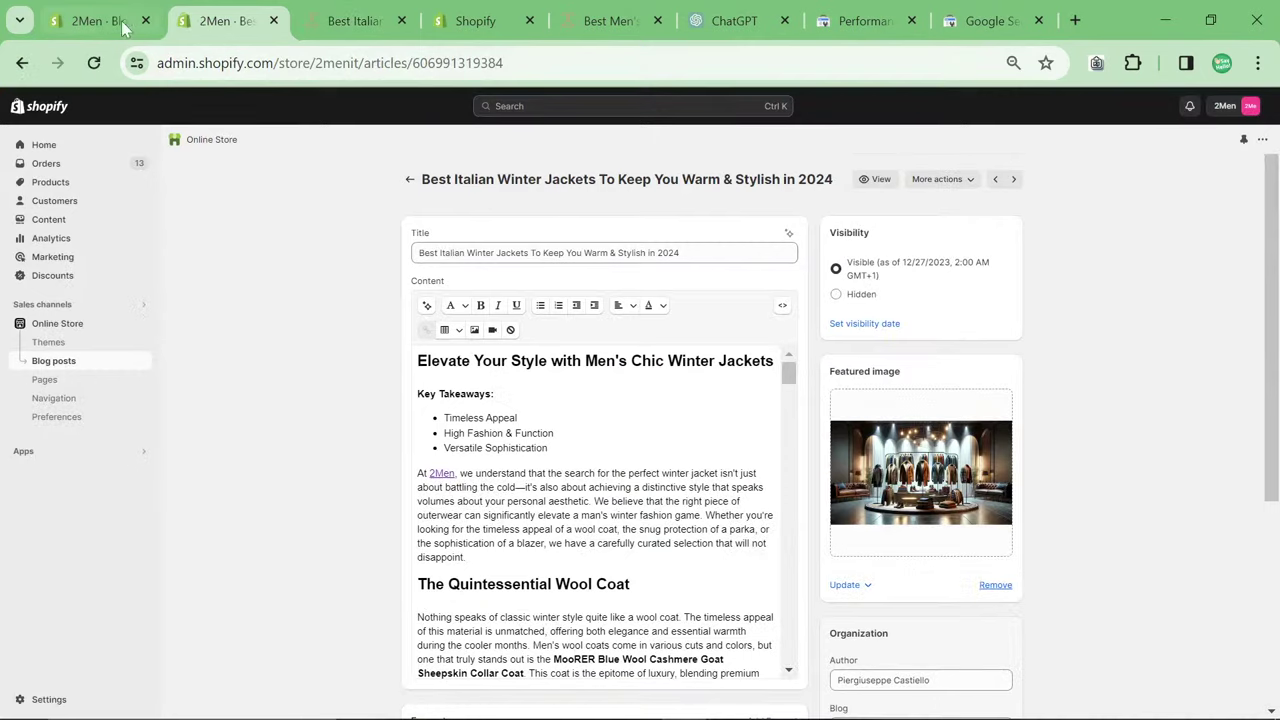
click(100, 20)
scroll(470, 415, up, 2)
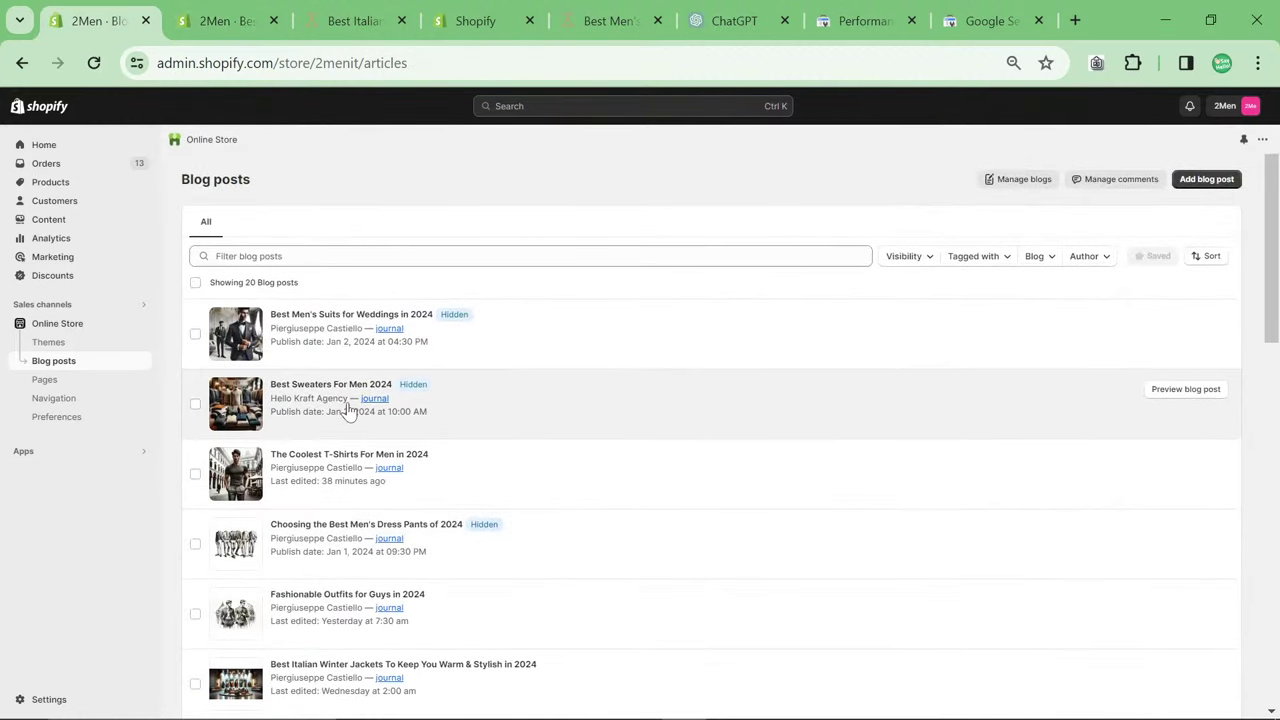
ctrl+click(340, 473)
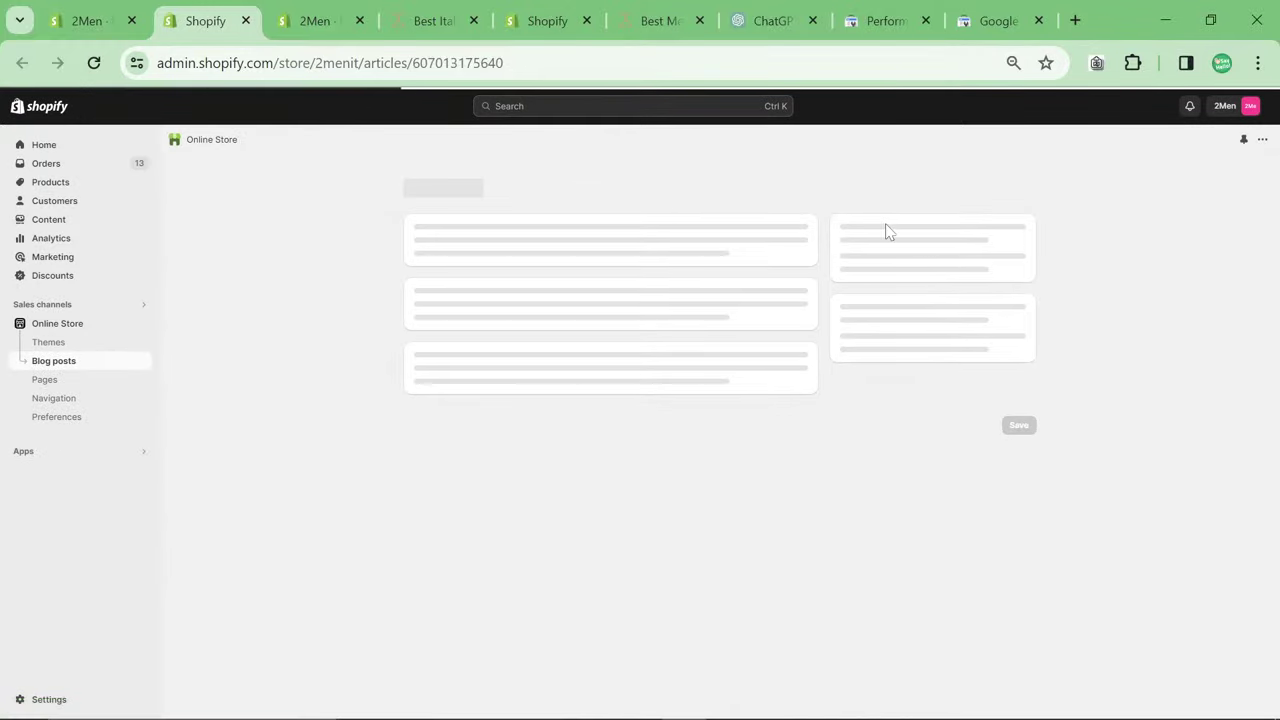
View the T-shirts post on the live 2men.it storefront, select its URL, and review ChatGPT's table advice
click(879, 181)
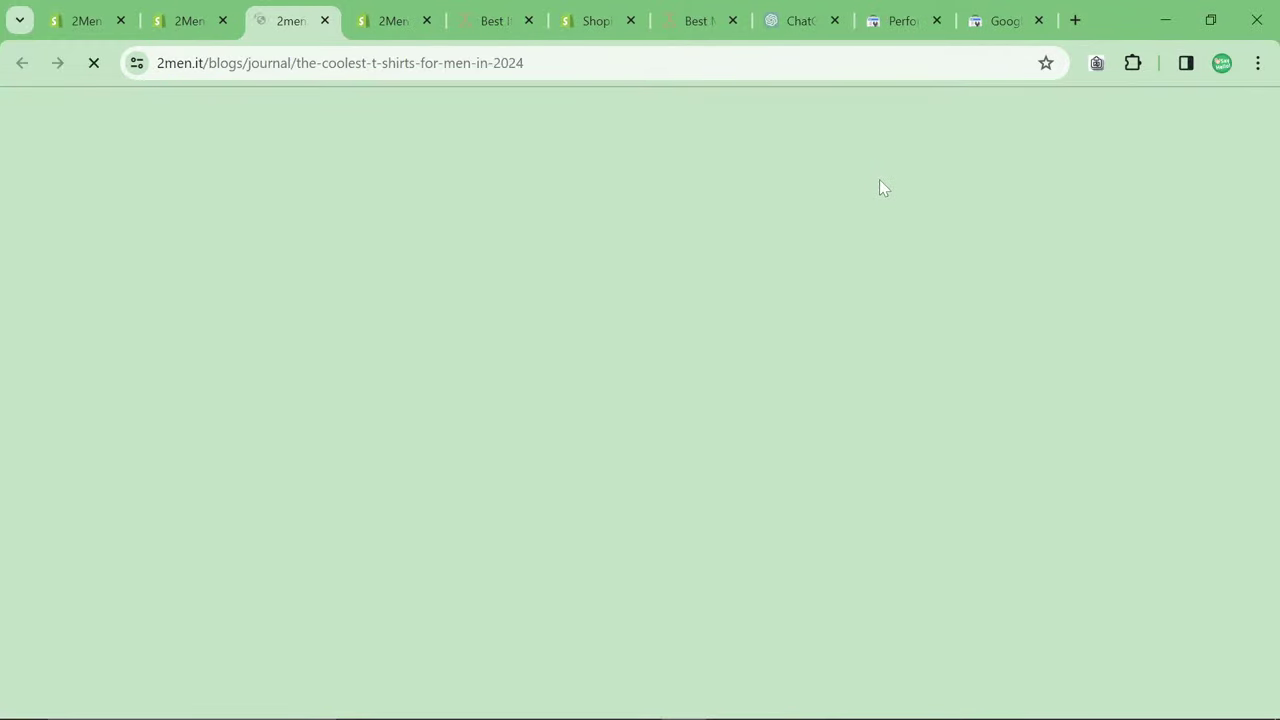
scroll(943, 407, down, 5)
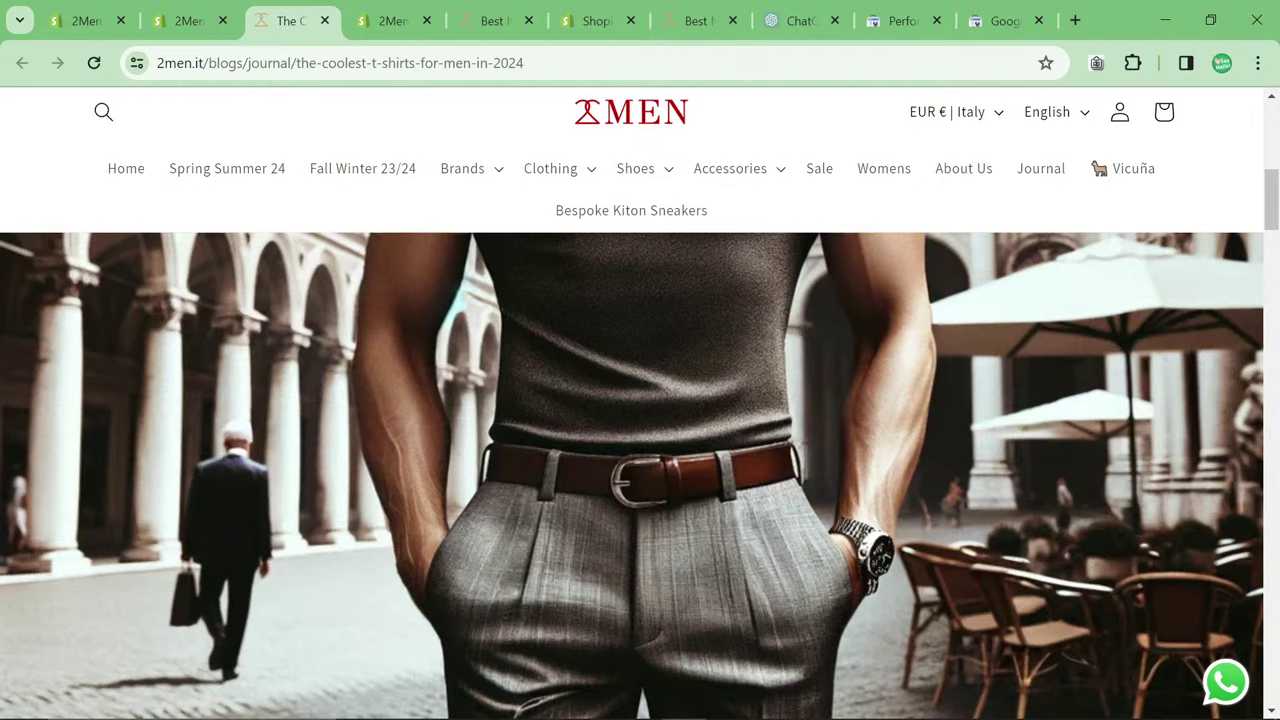
key(ctrl+l)
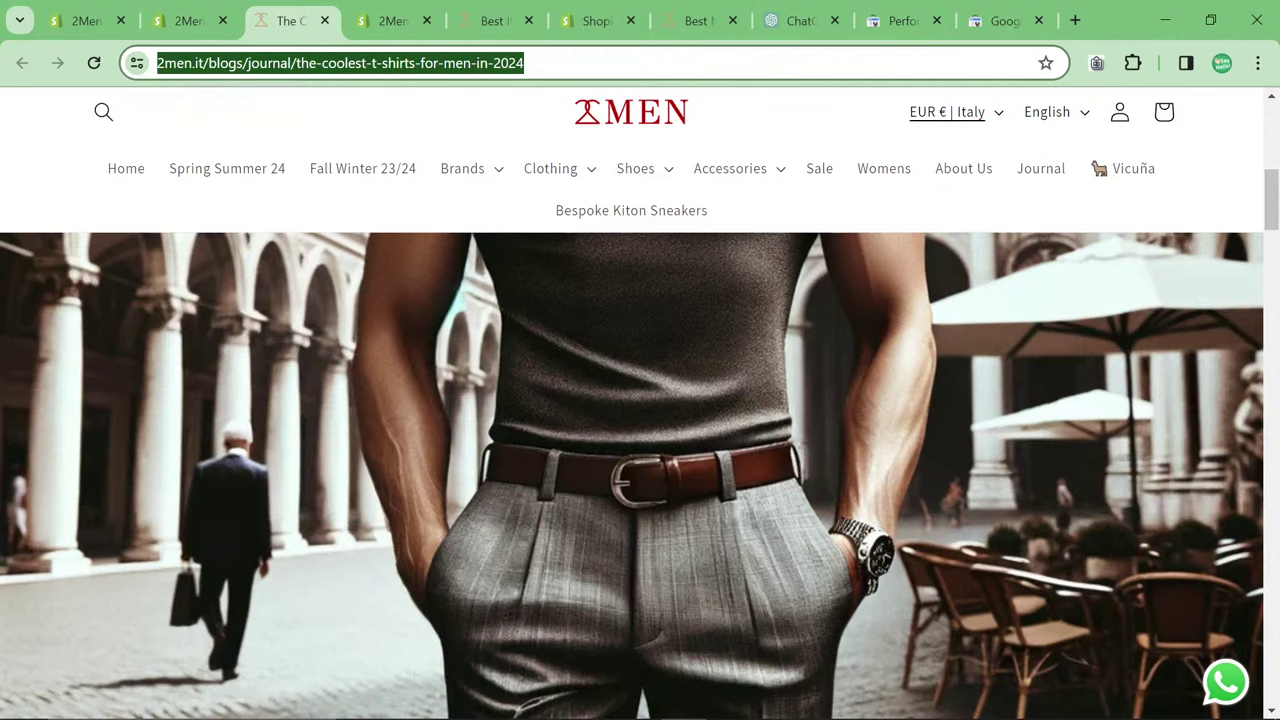
key(alt+Tab)
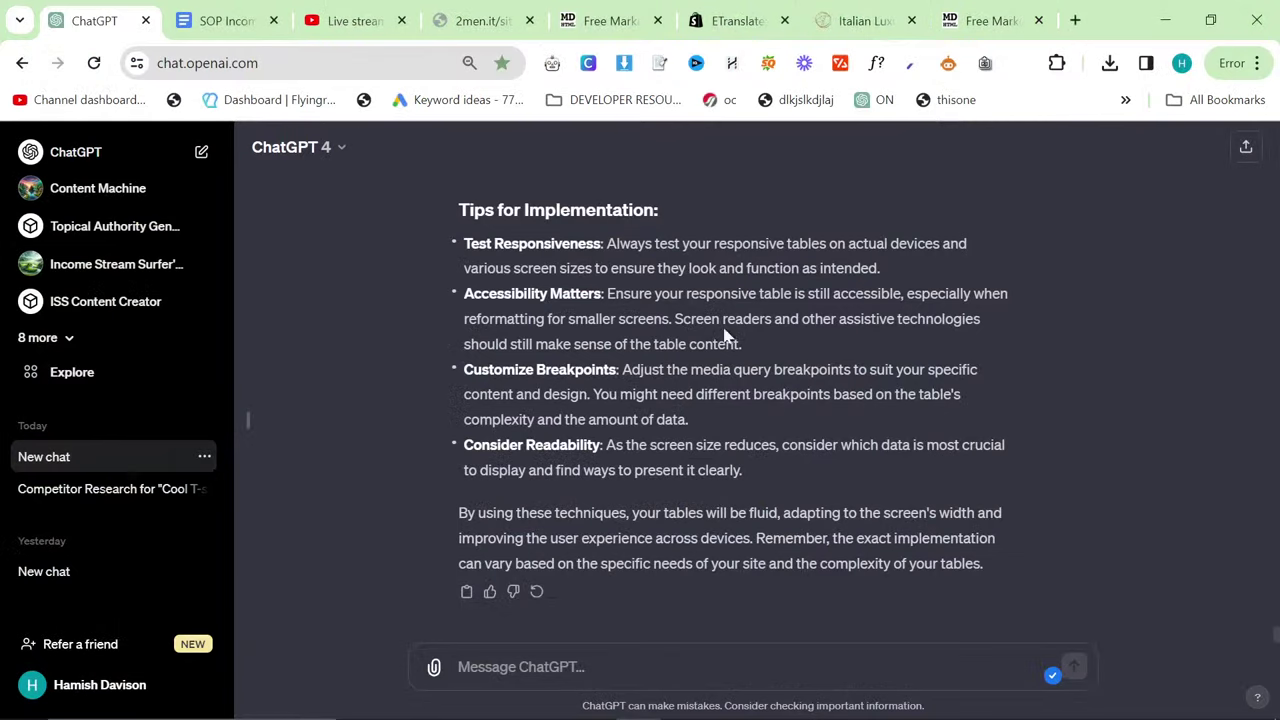
scroll(752, 385, up, 15)
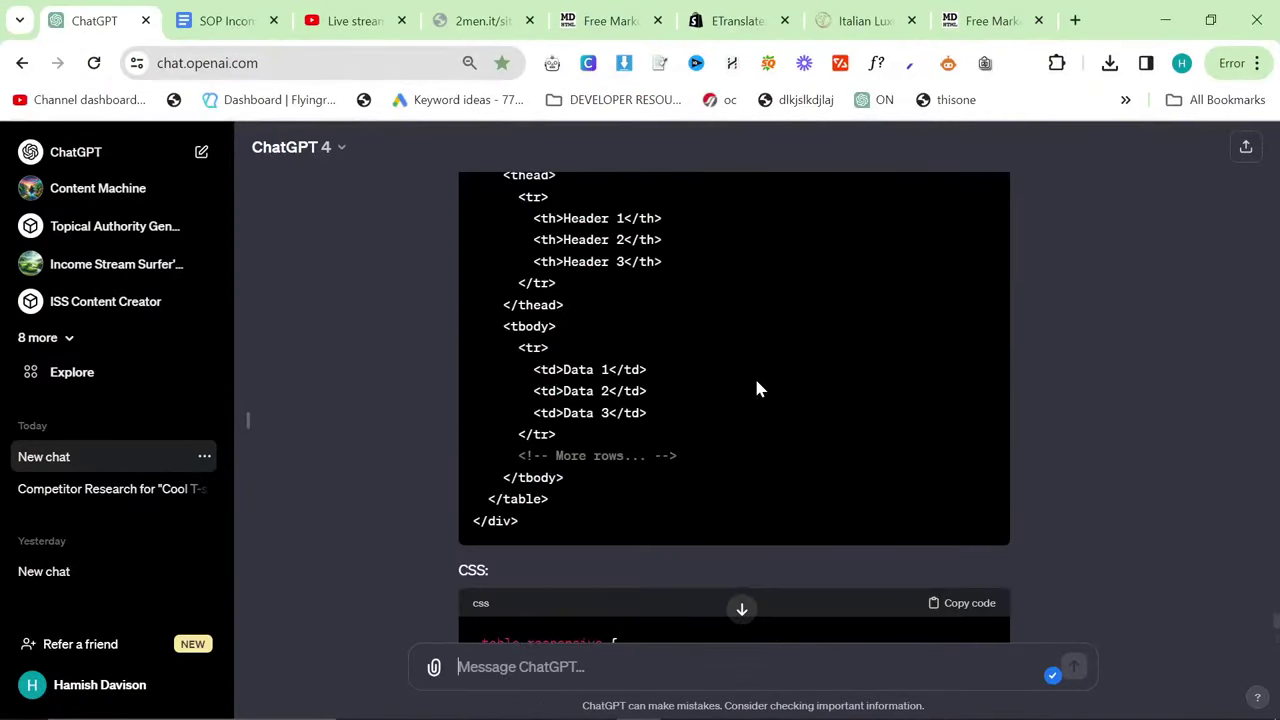
scroll(757, 388, up, 15)
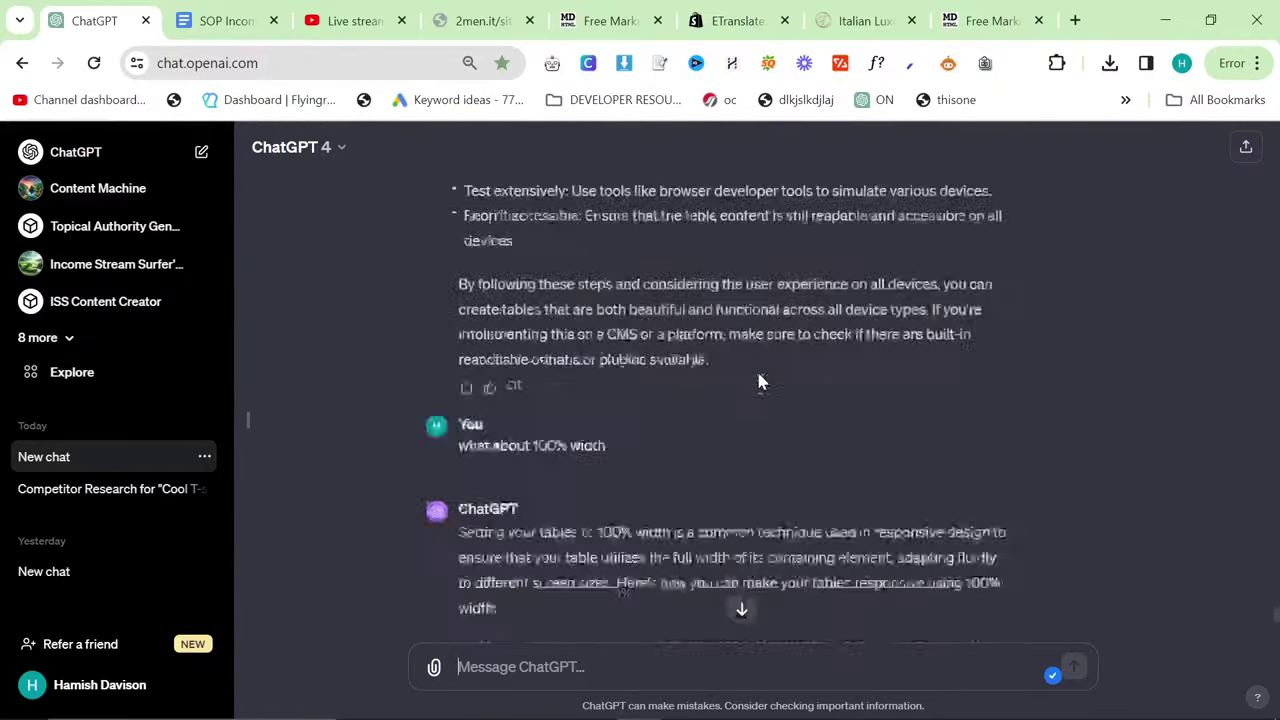
scroll(758, 381, down, 15)
key(alt+Tab)
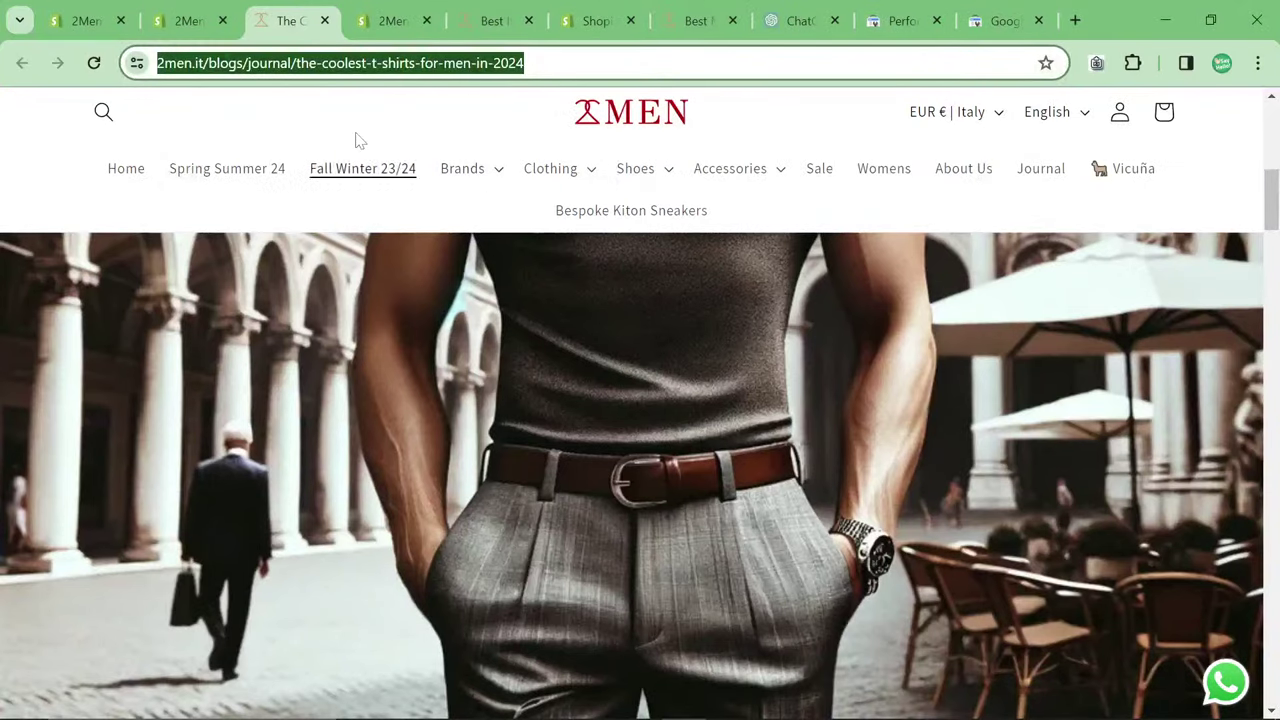
Open DevTools by inspecting the product table on the live post
scroll(506, 355, down, 10)
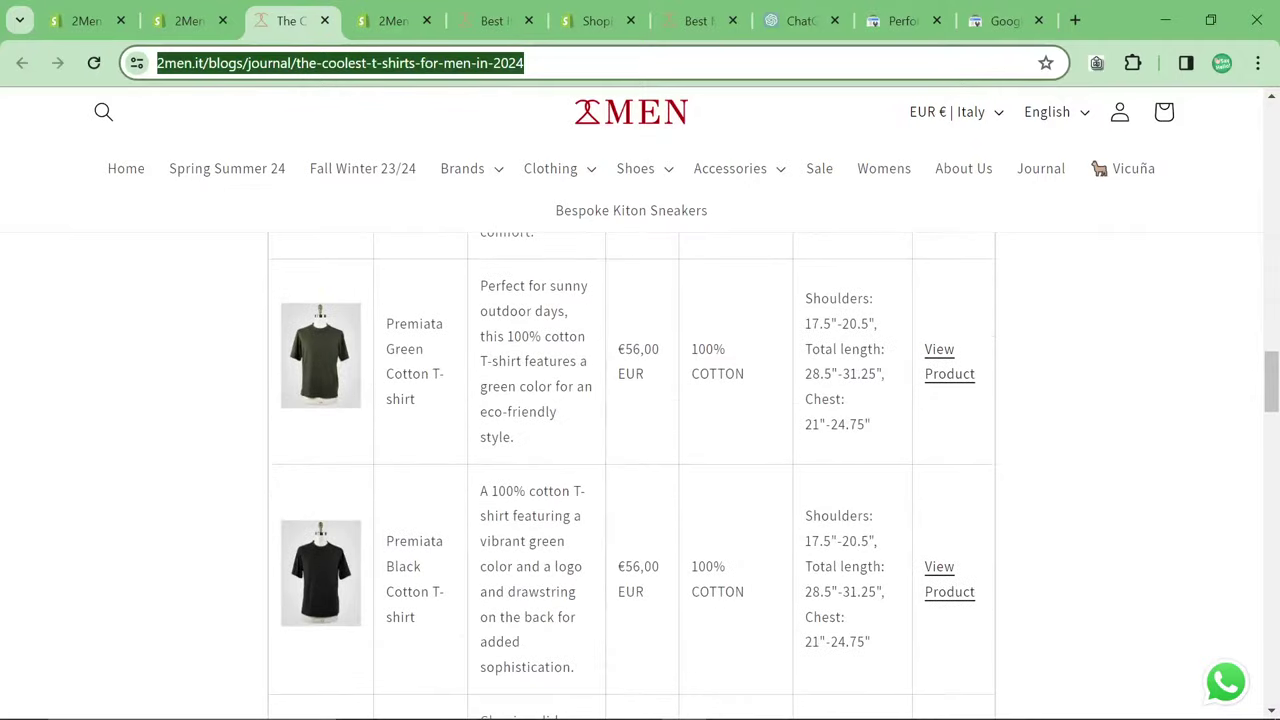
right_click(633, 423)
scroll(749, 280, down, 3)
key(Escape)
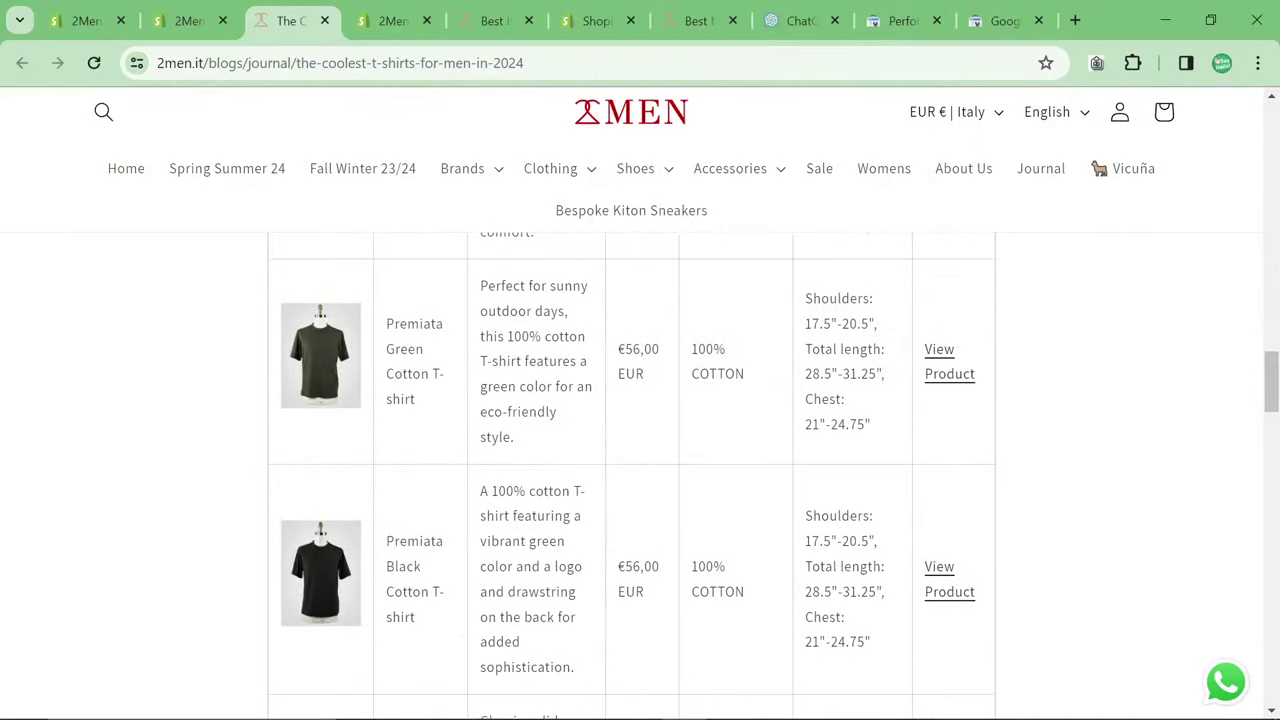
scroll(430, 400, down, 5)
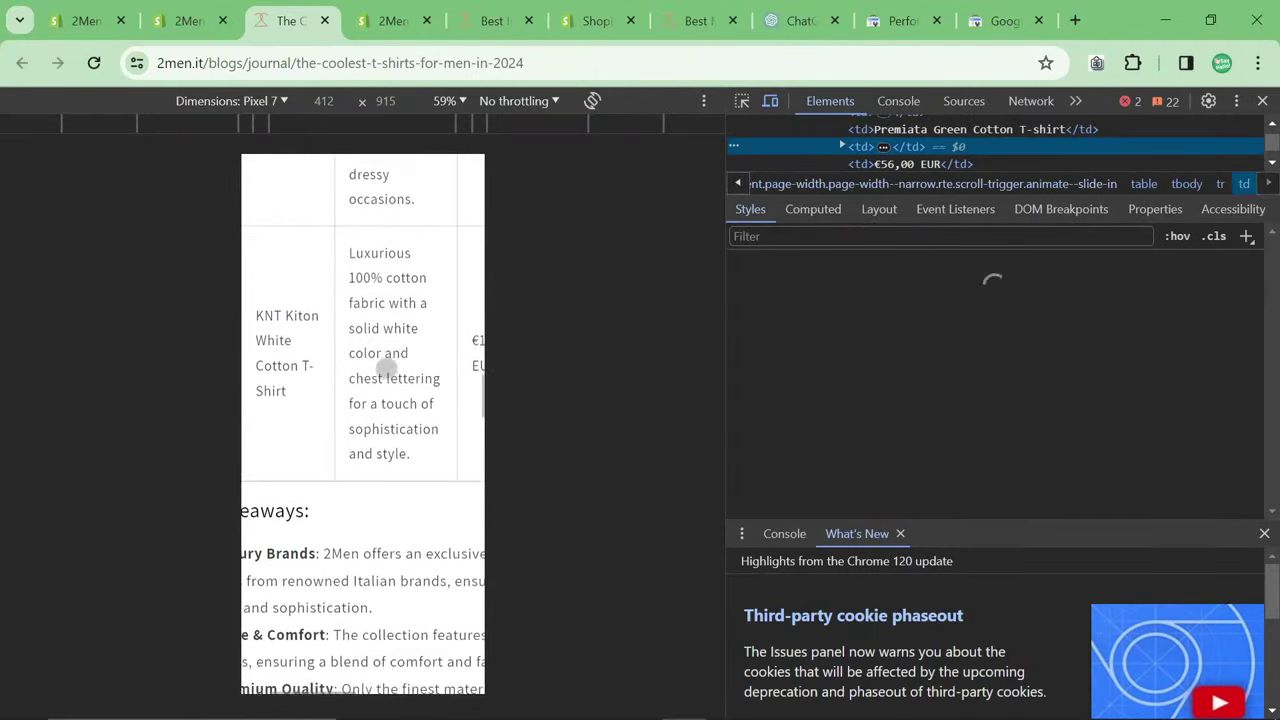
scroll(386, 360, up, 3)
scroll(408, 283, down, 6)
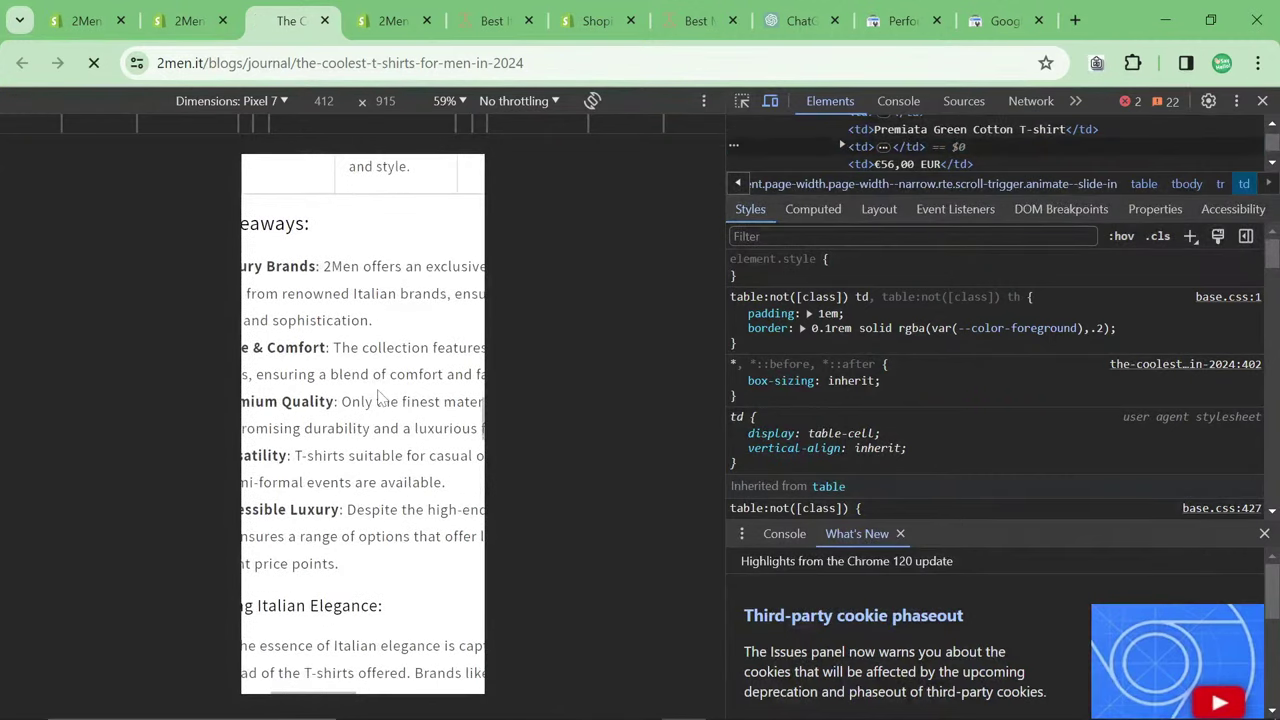
scroll(396, 397, down, 5)
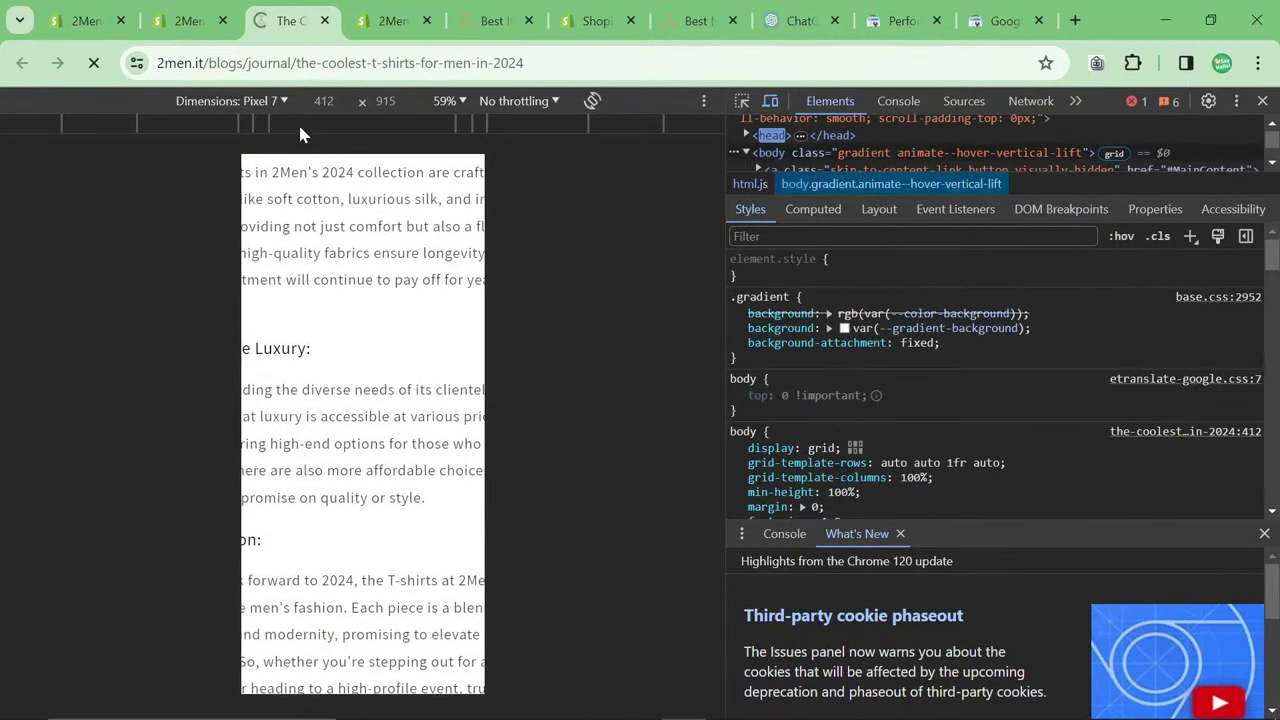
Emulate an iPhone 14 Pro Max (430×932) in the device toolbar and reload the page
click(279, 103)
click(424, 303)
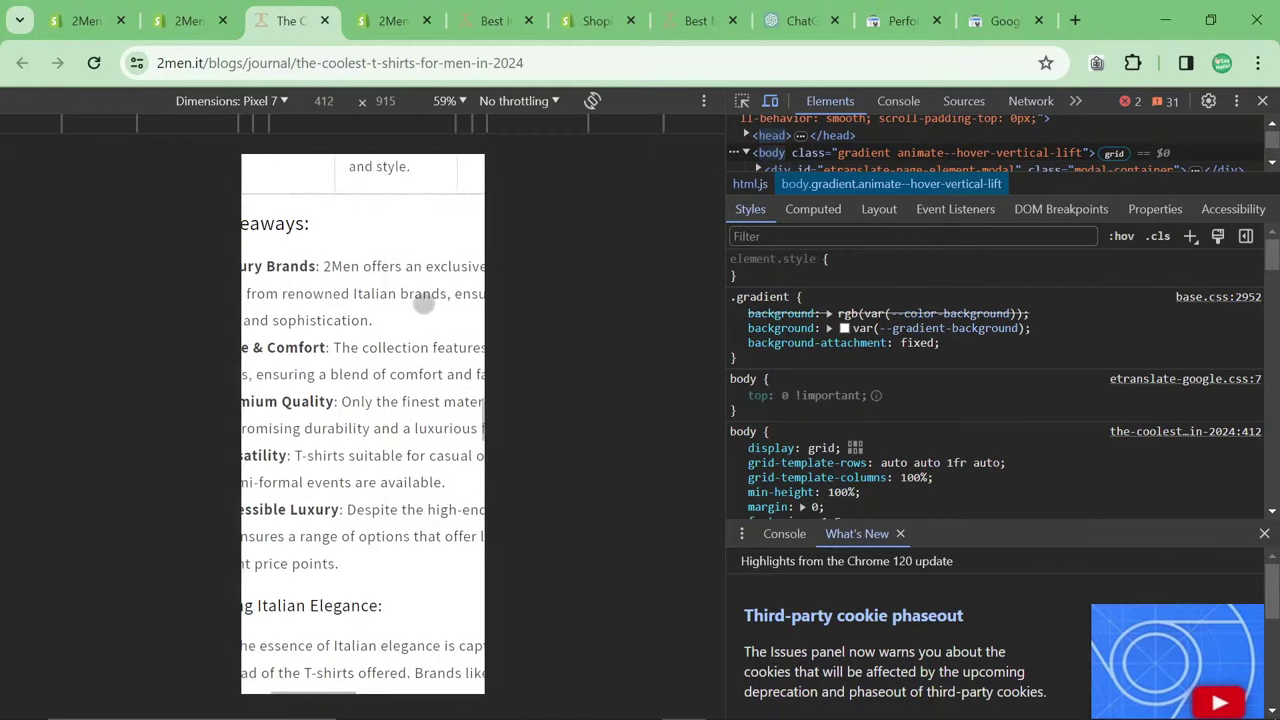
click(250, 101)
click(268, 260)
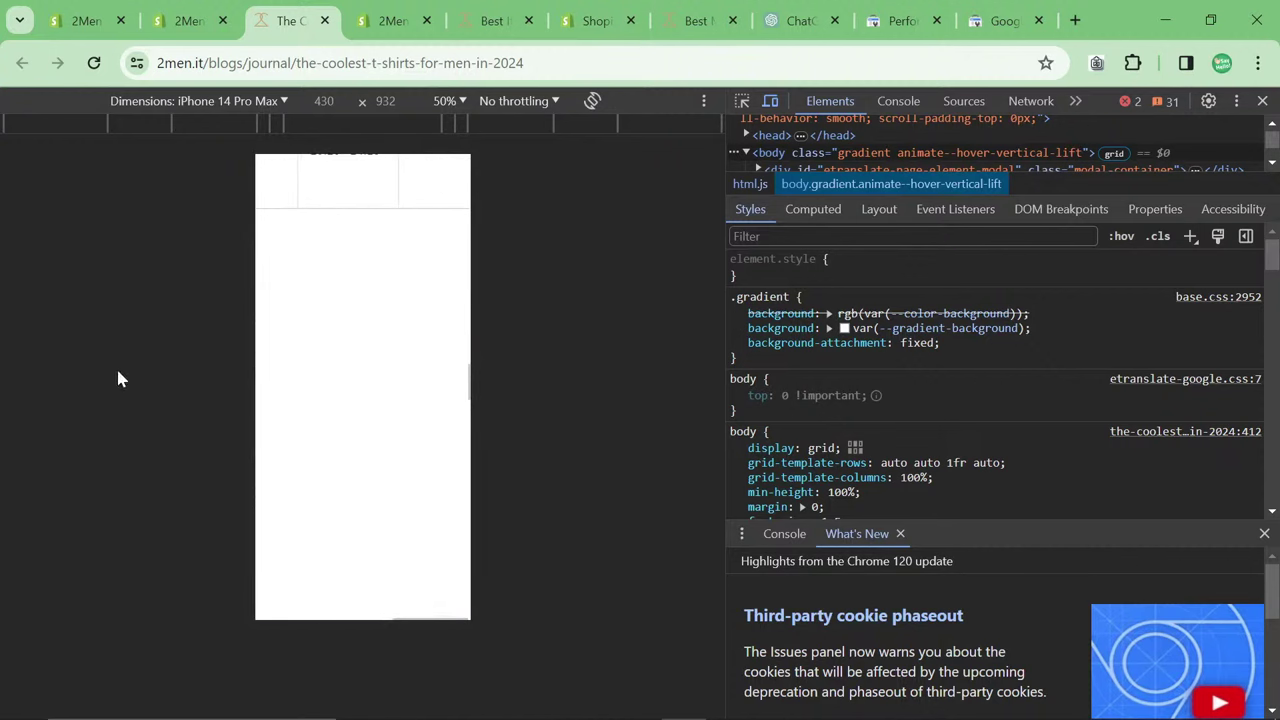
scroll(349, 246, down, 5)
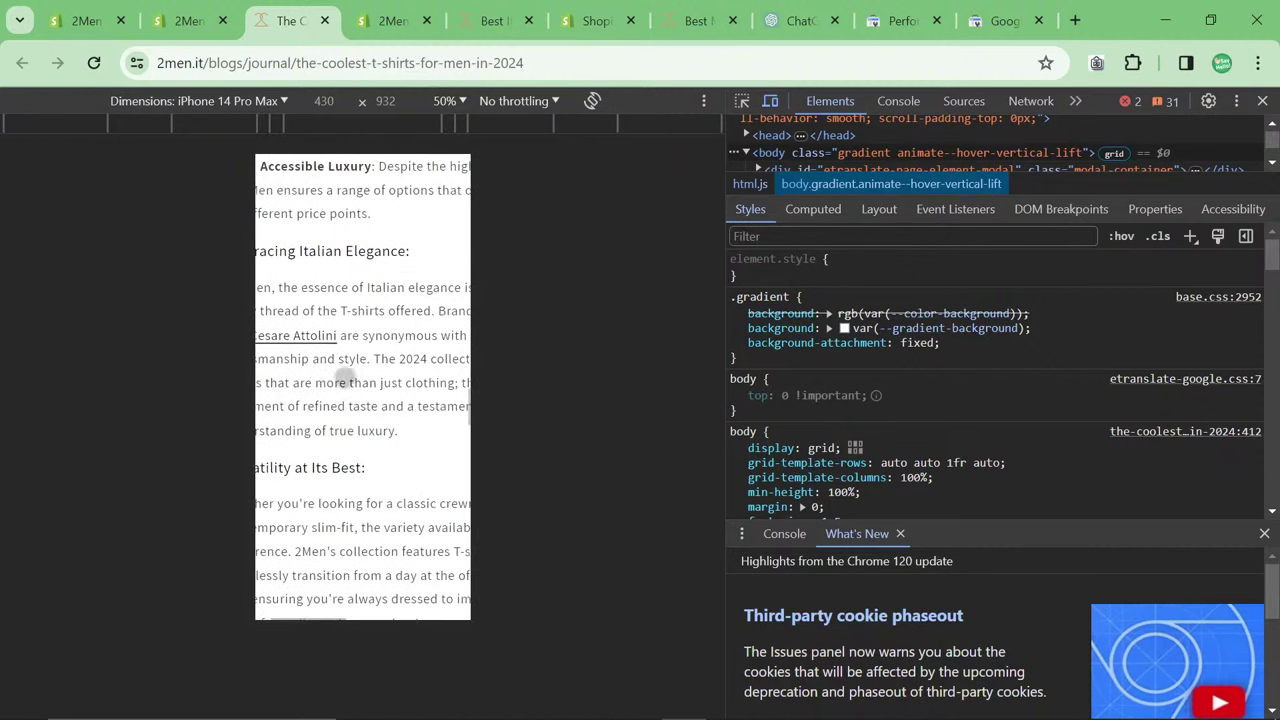
key(ctrl+r)
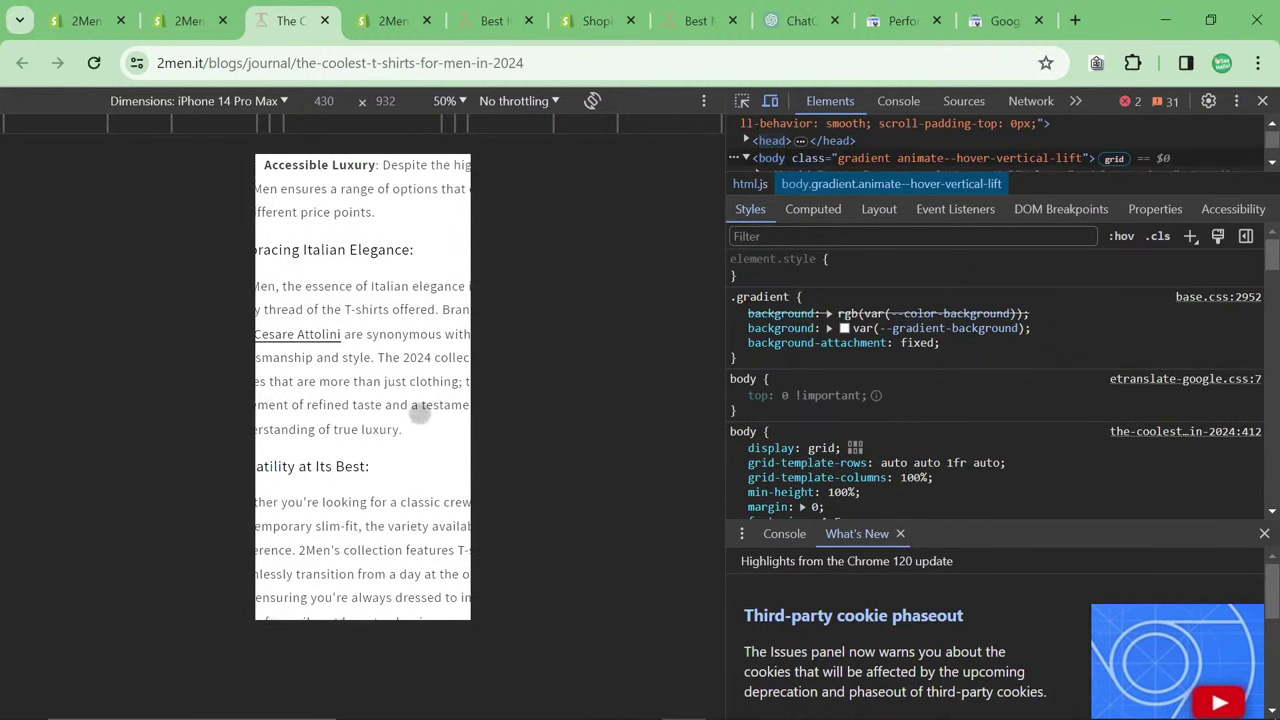
scroll(419, 413, up, 10)
click(262, 101)
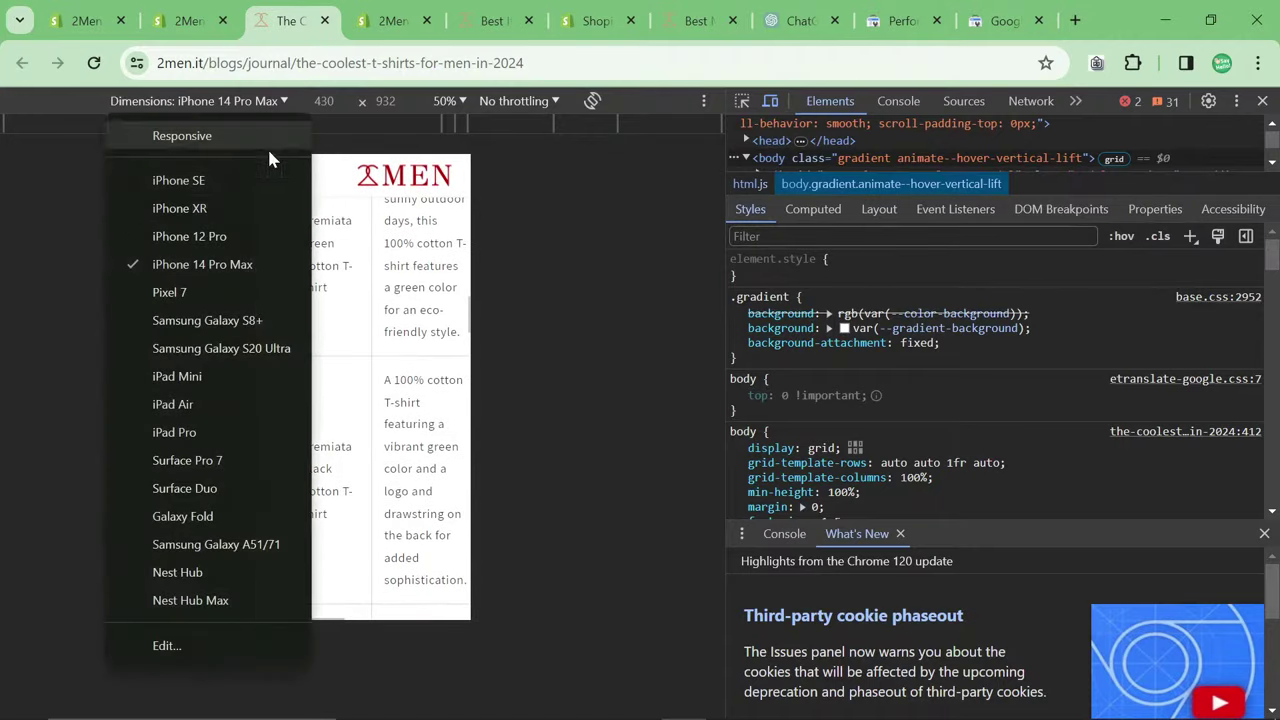
Preview the post as iPad Air, then iPhone XR, then copy its URL for Search Console
click(222, 406)
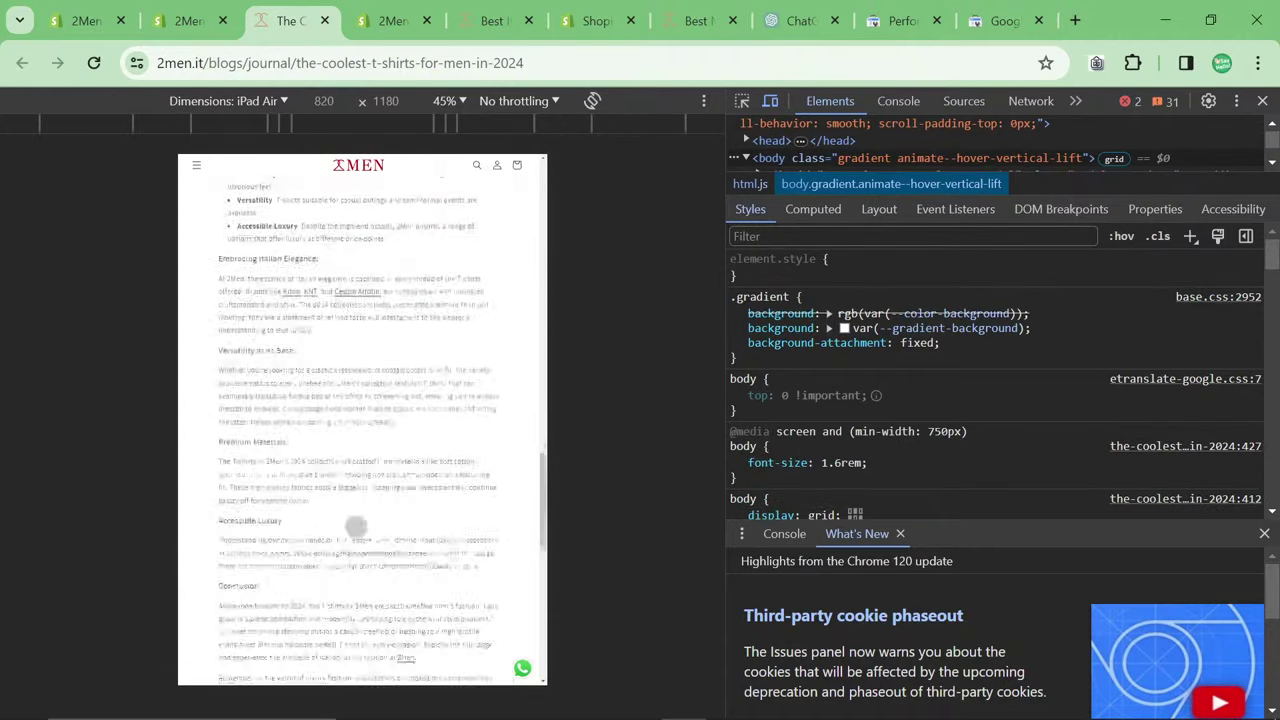
click(275, 101)
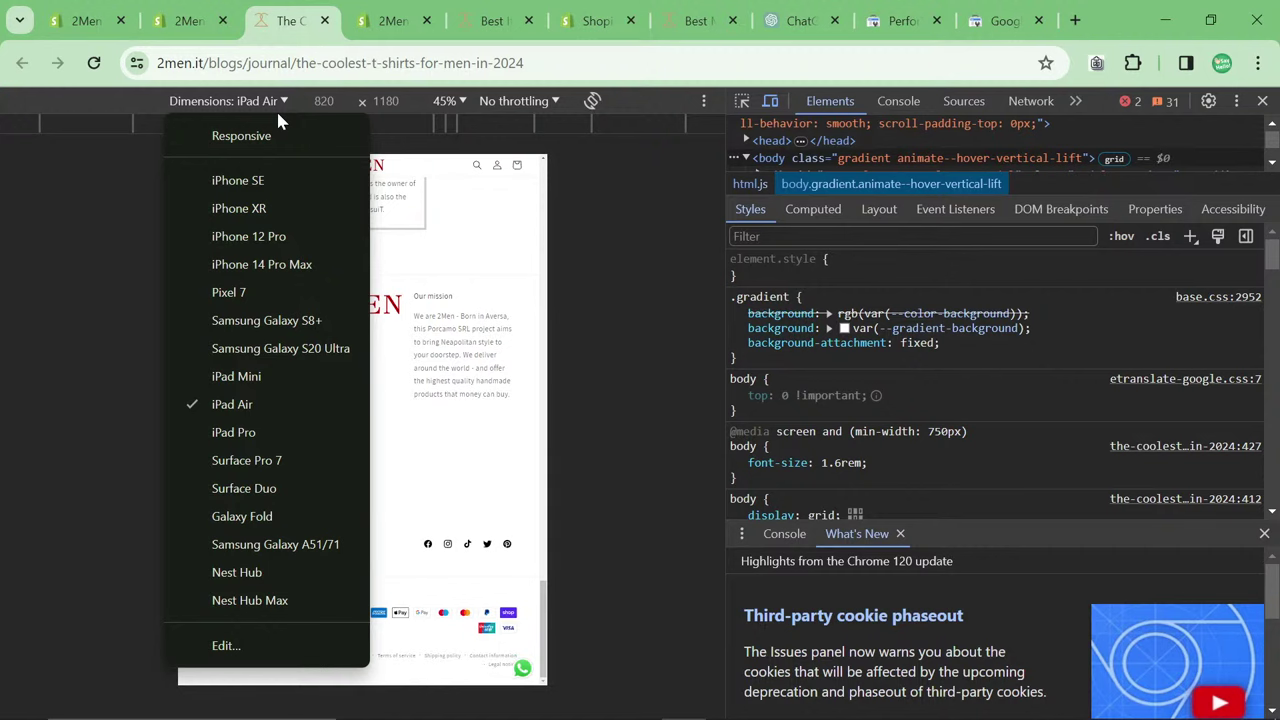
click(279, 206)
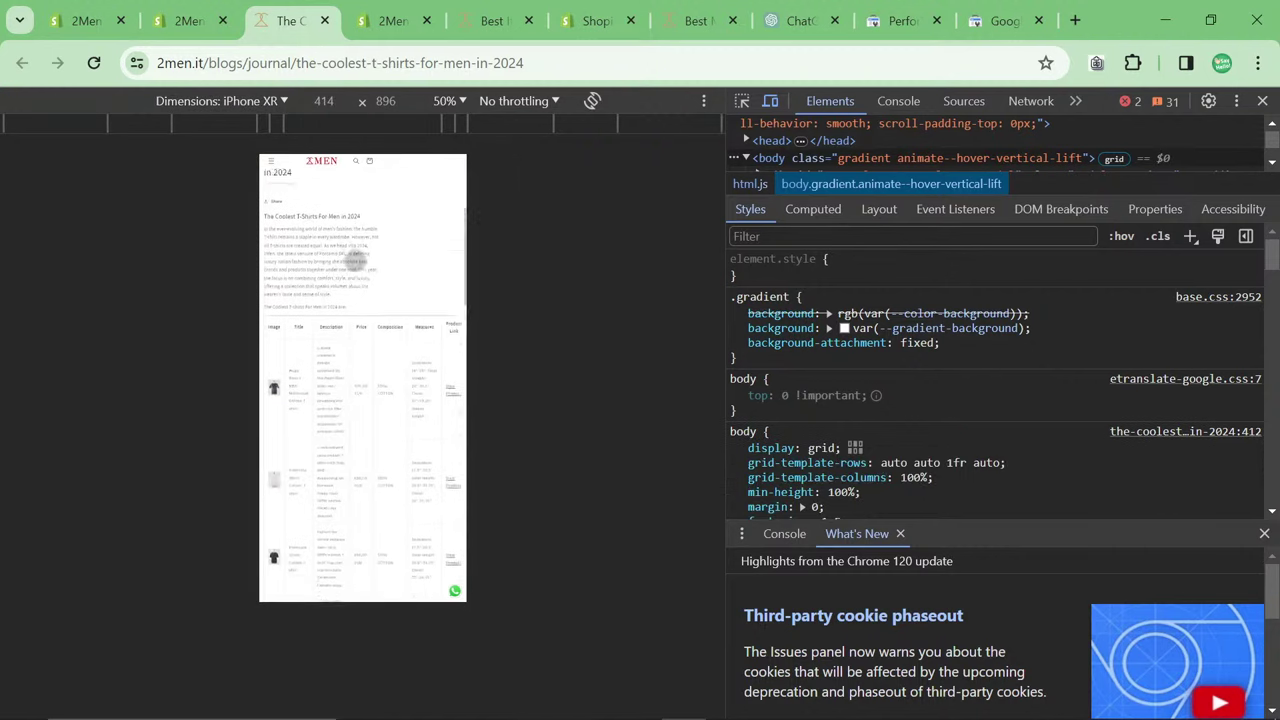
scroll(365, 400, down, 10)
scroll(369, 407, up, 10)
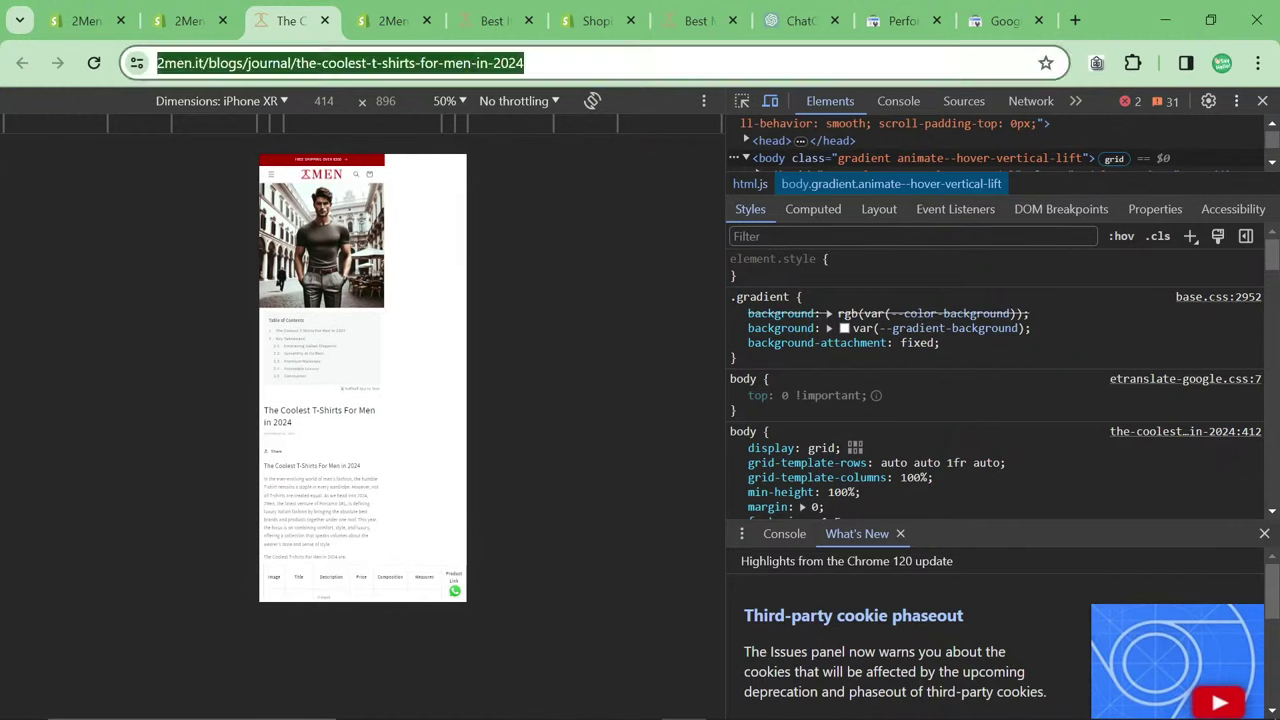
click(858, 62)
key(ctrl+c)
click(997, 22)
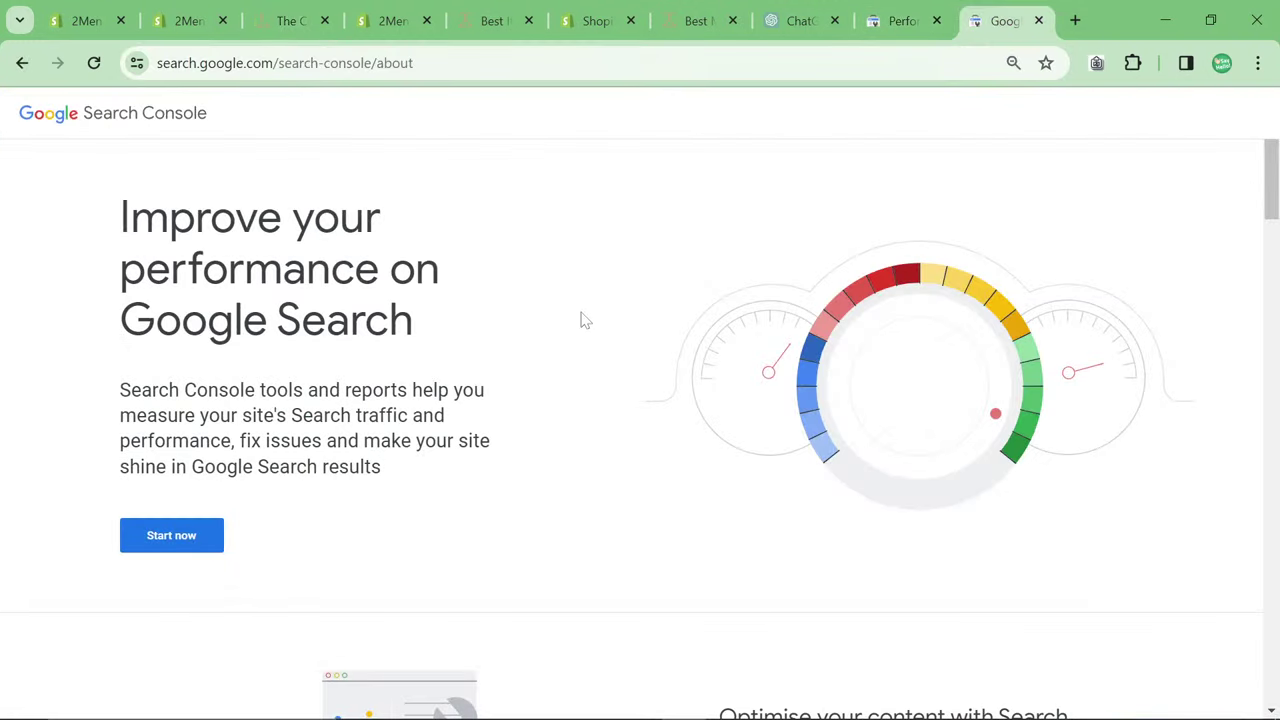
Inspect the coolest t-shirts post URL in Search Console and start a live URL test
click(197, 540)
click(905, 20)
click(443, 113)
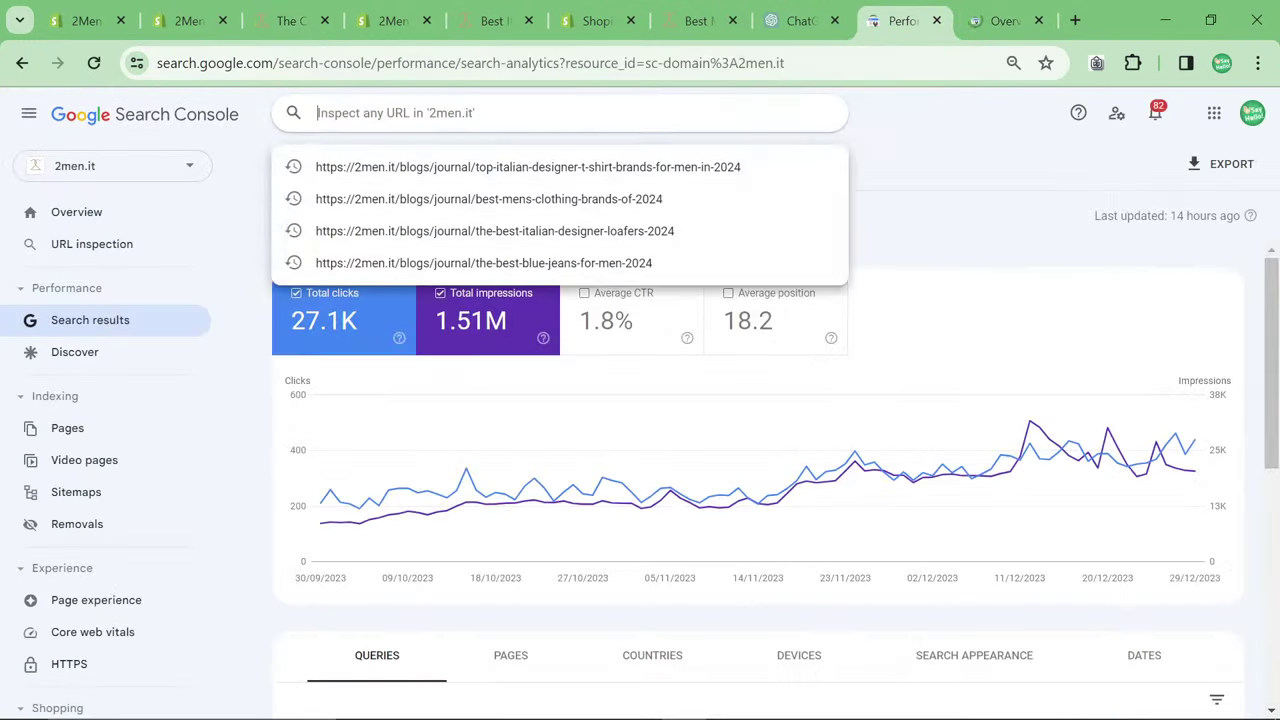
key(ctrl+v)
key(Return)
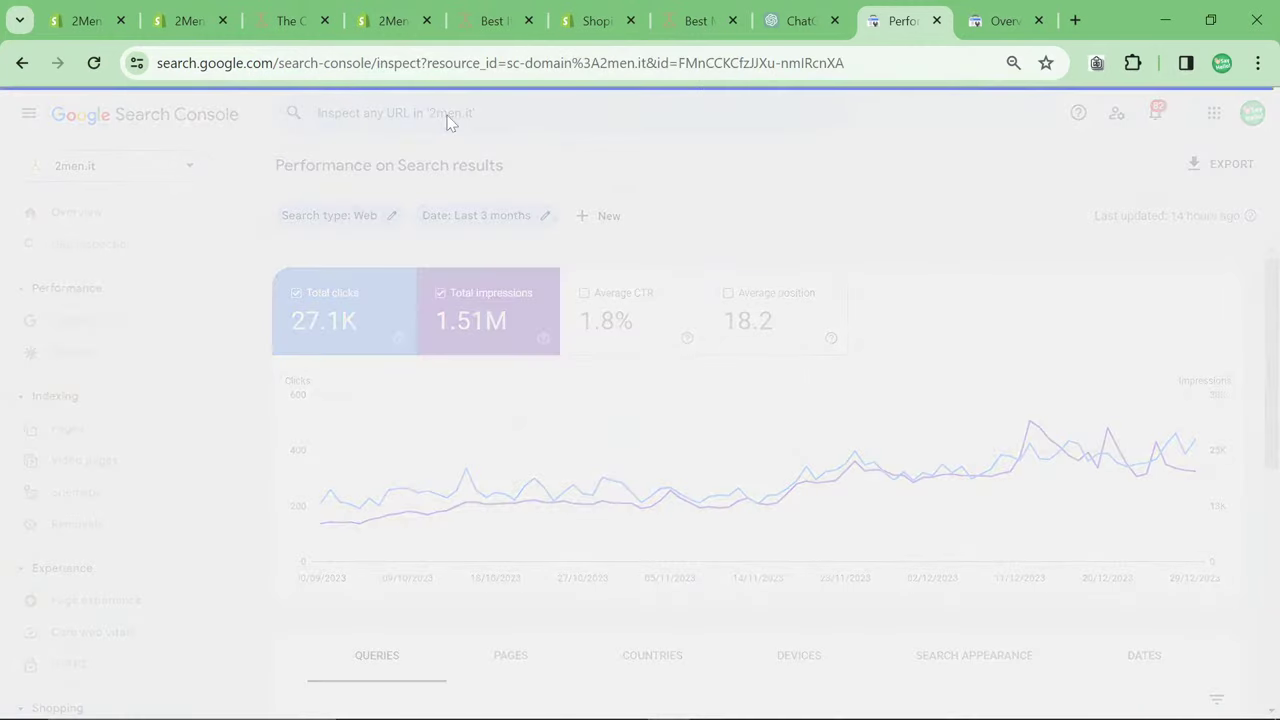
click(1177, 226)
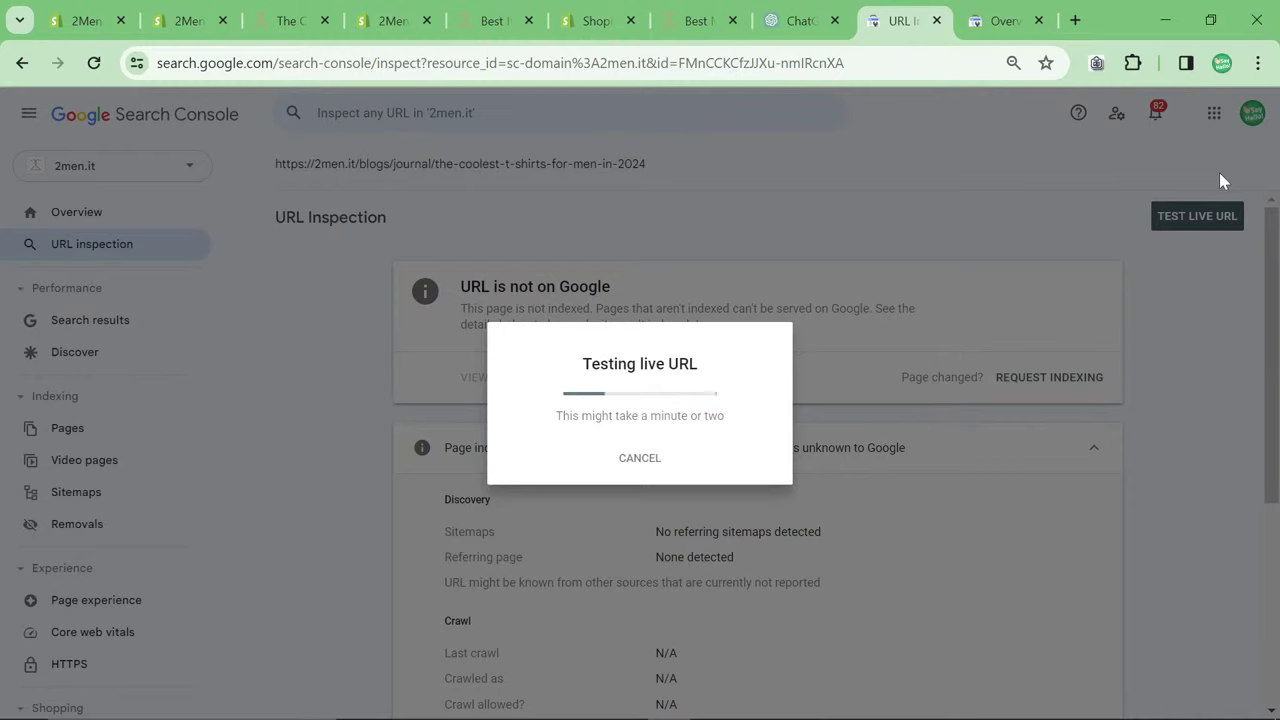
Place the Search Console tabs beside Shopify and open Customize on the current live theme
click(390, 20)
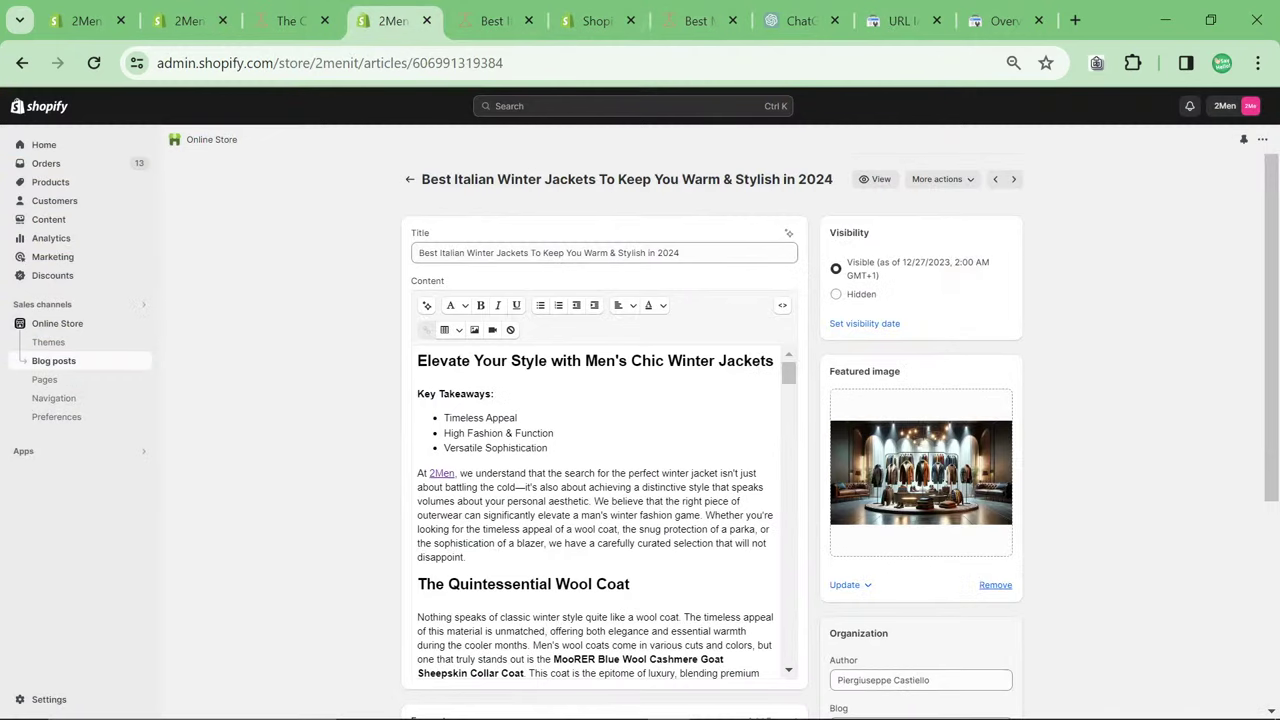
click(186, 20)
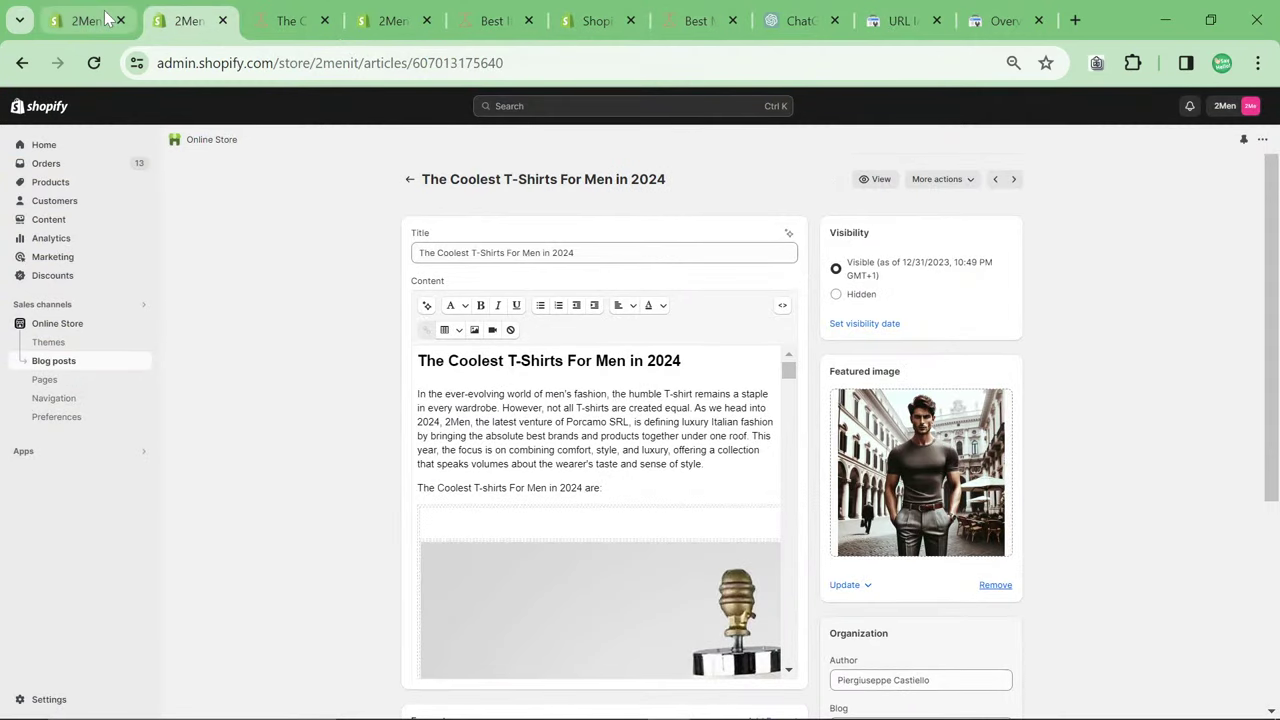
click(577, 21)
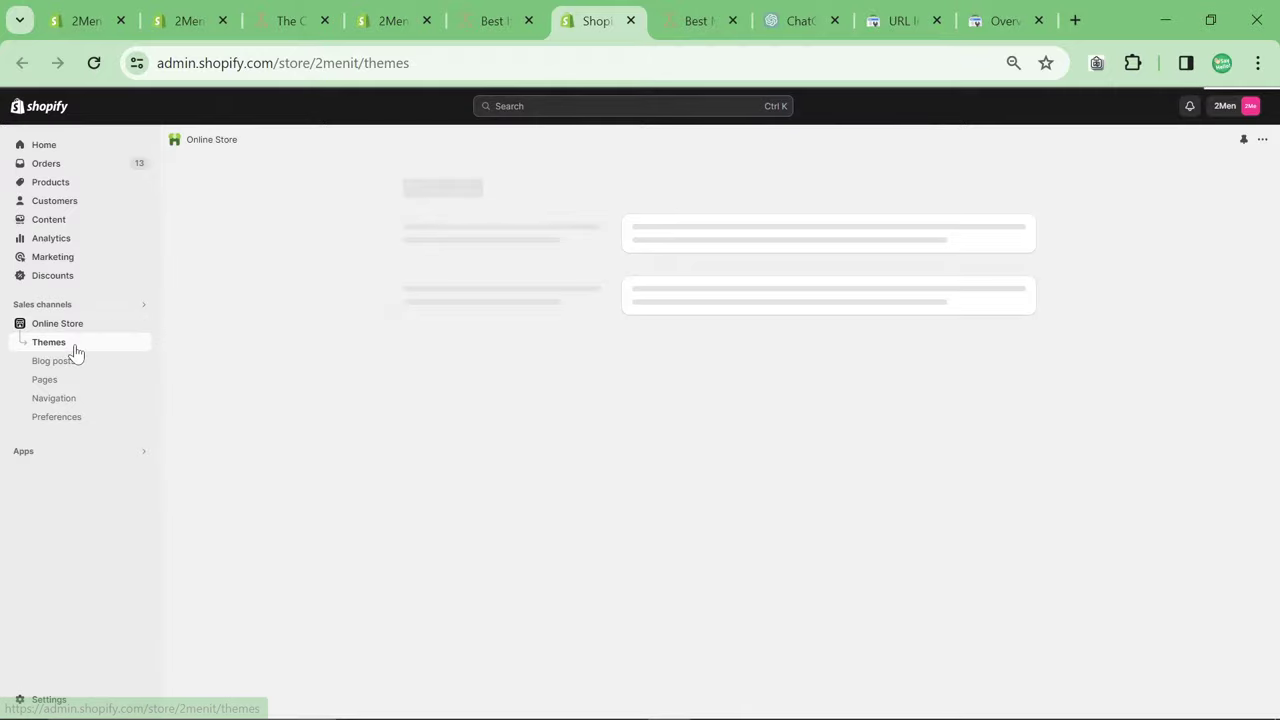
drag(990, 20, 677, 33)
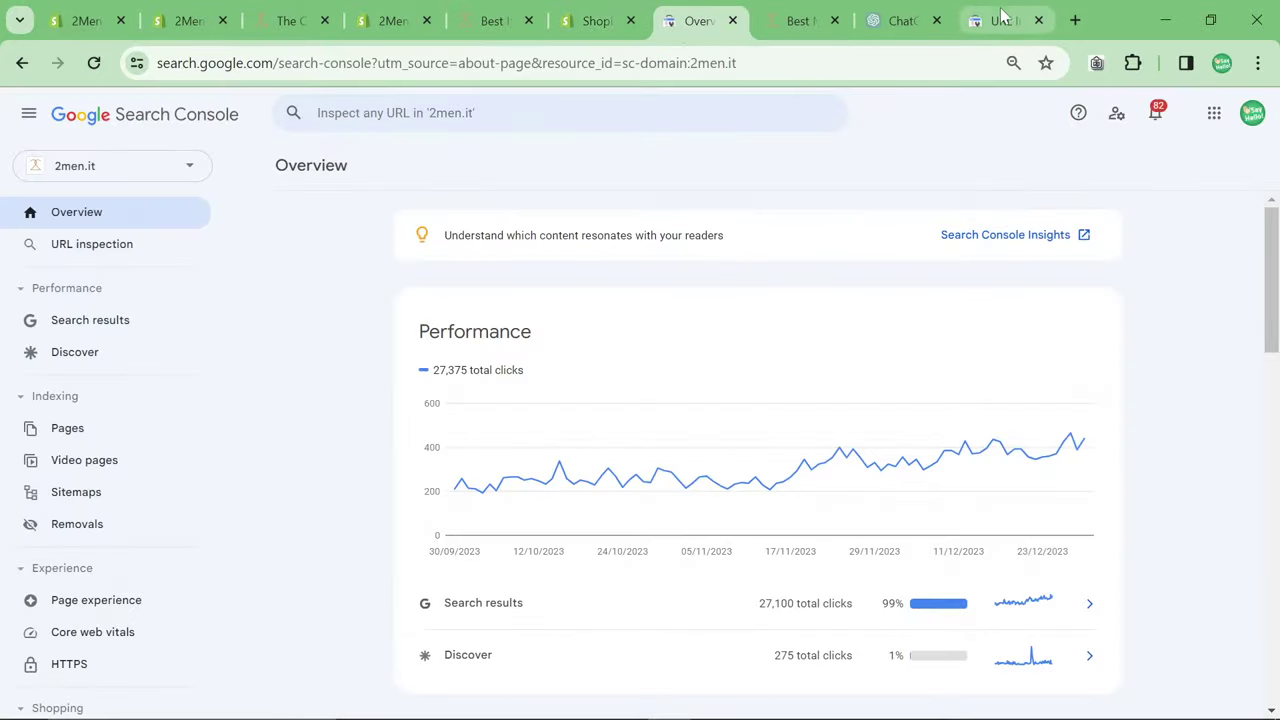
drag(1000, 20, 690, 20)
click(597, 22)
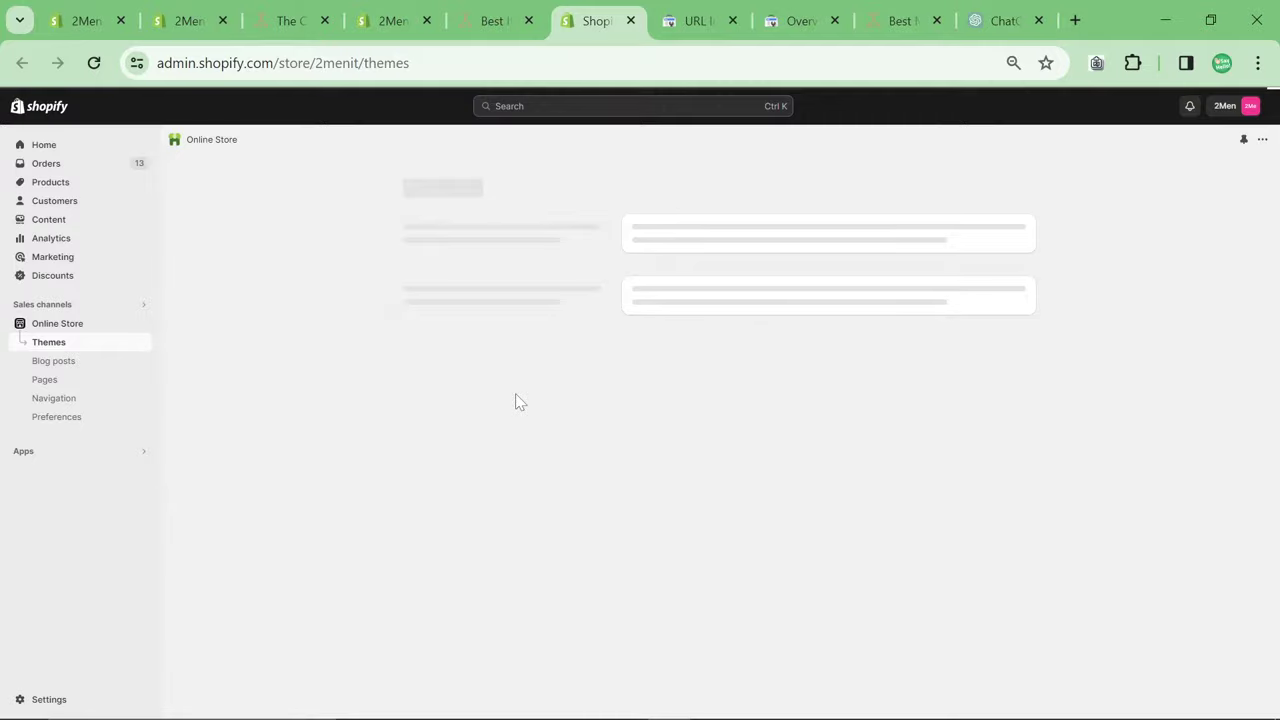
click(697, 20)
click(577, 18)
click(86, 352)
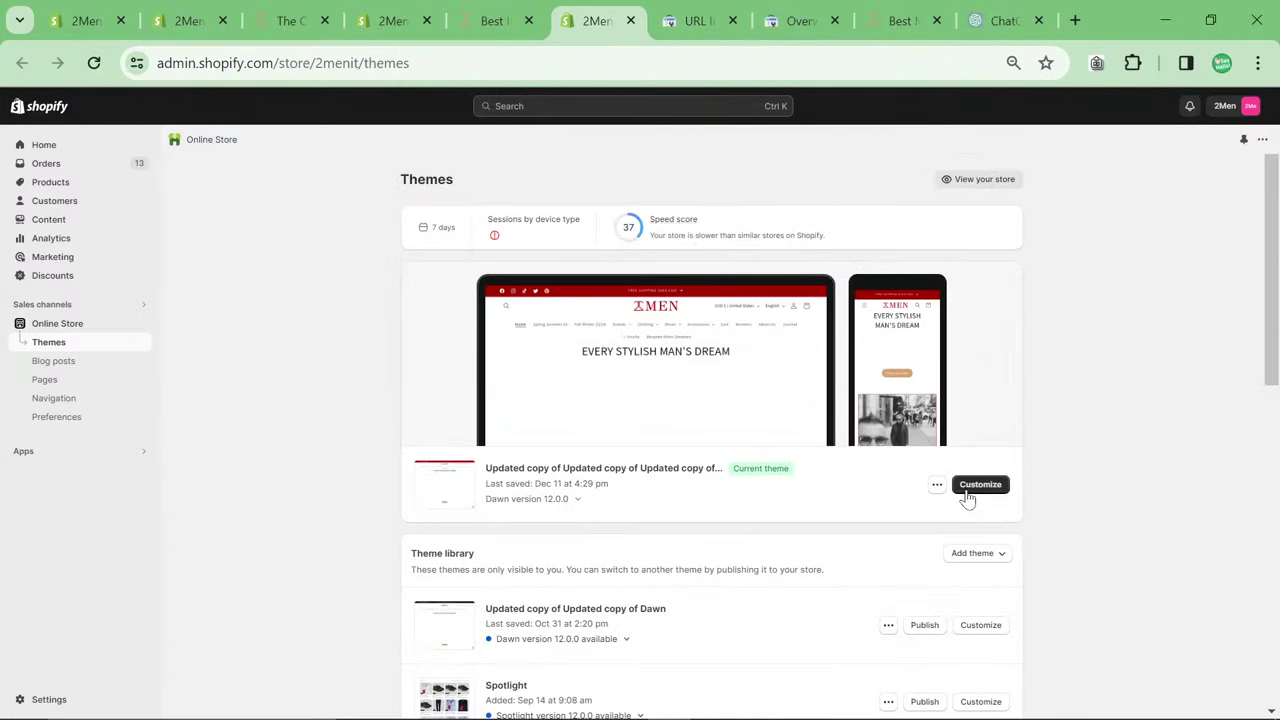
click(965, 500)
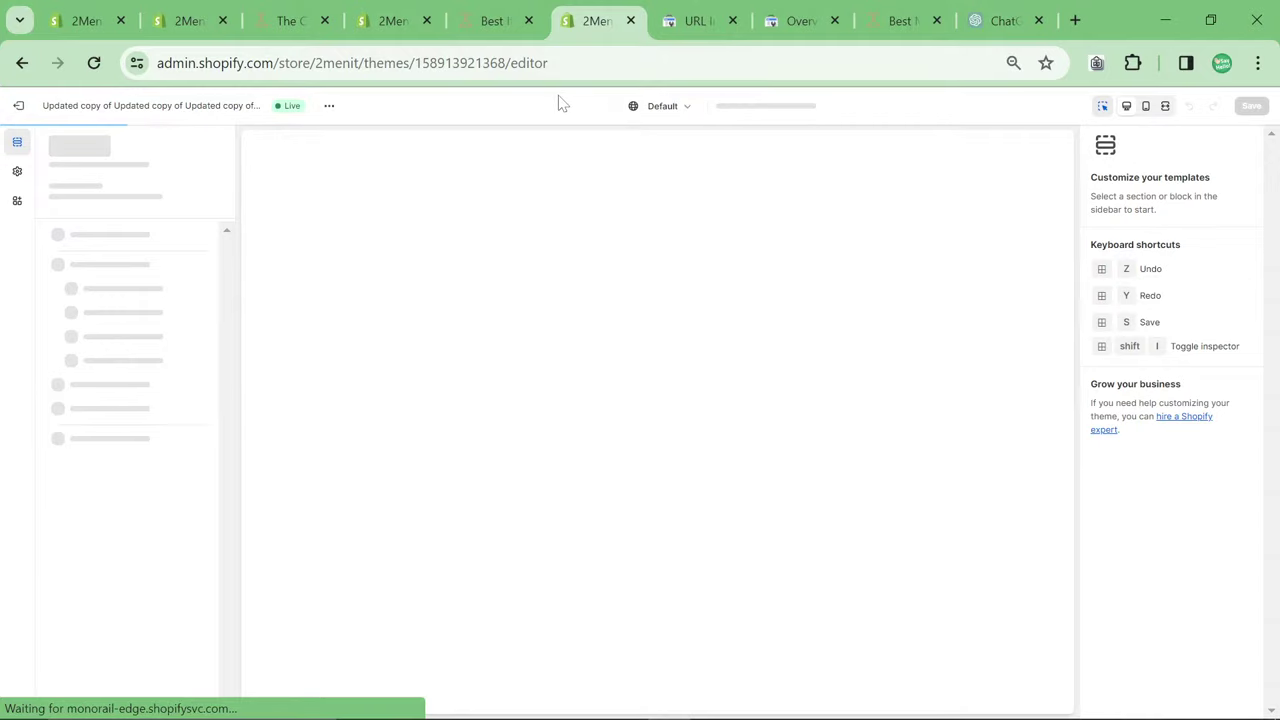
Switch the theme editor preview to the Blog posts > Default blog post template
click(695, 22)
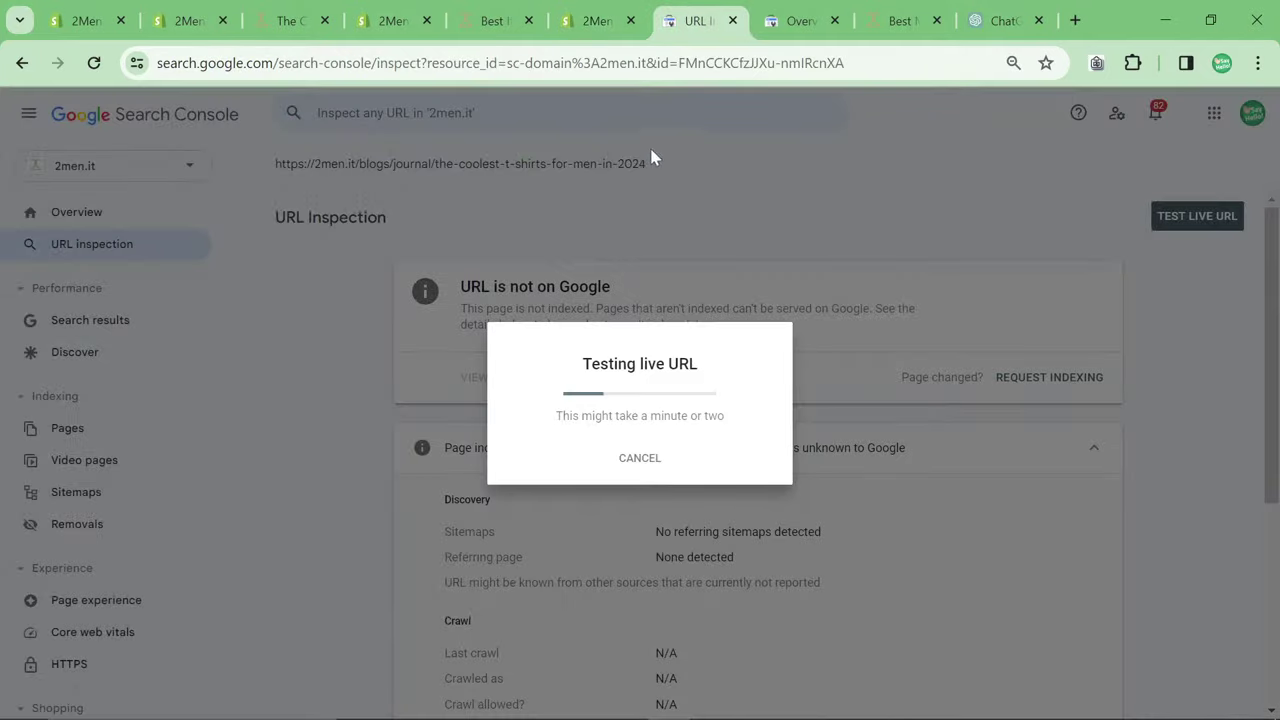
click(605, 30)
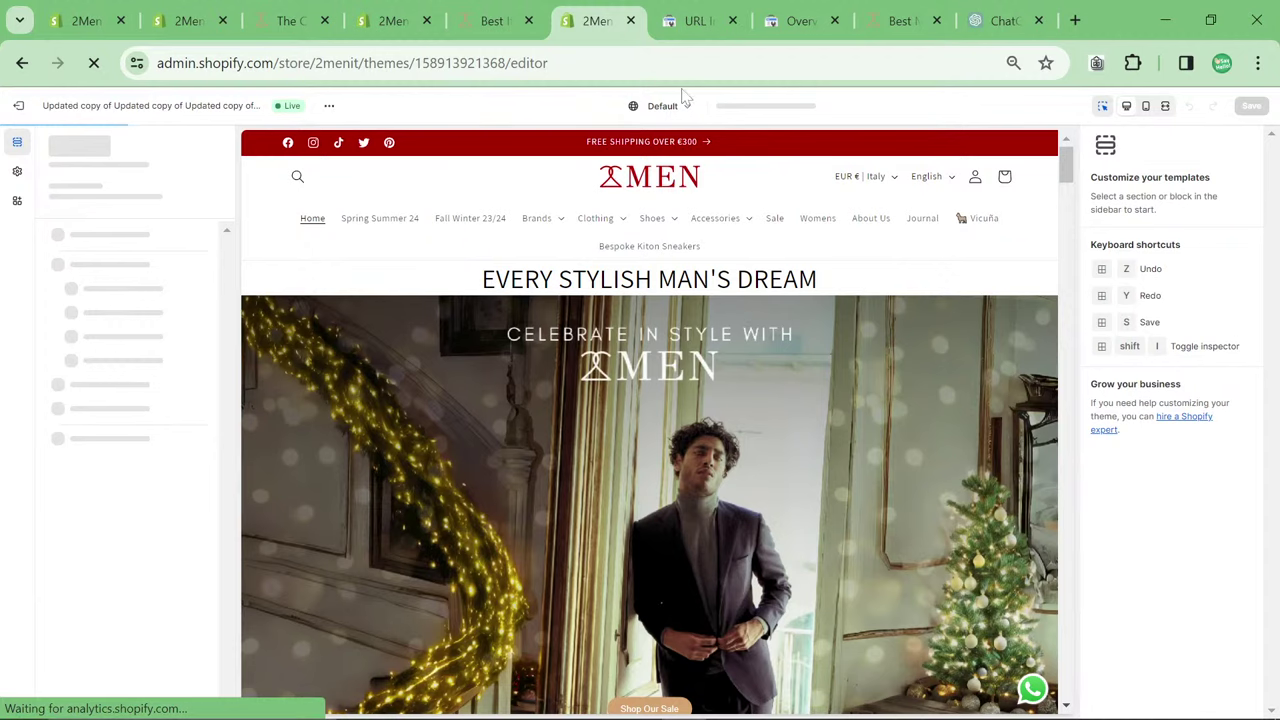
scroll(695, 475, down, 1)
scroll(695, 460, down, 10)
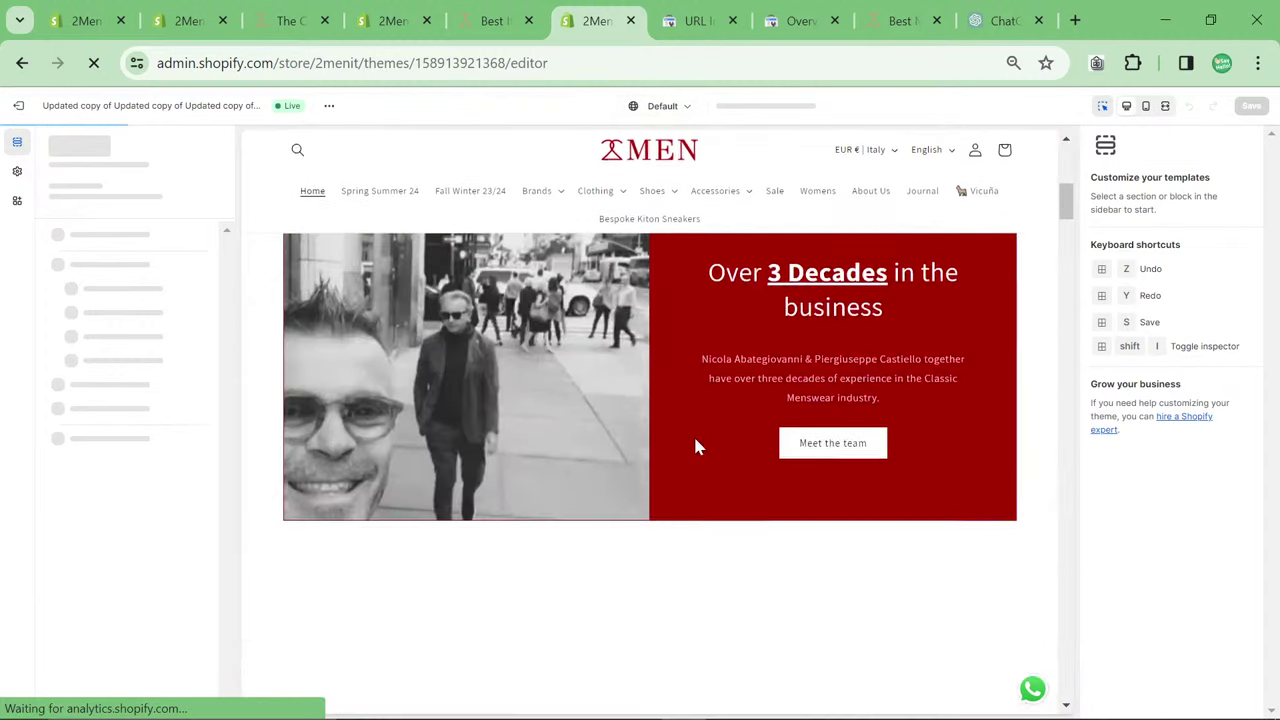
scroll(692, 448, up, 10)
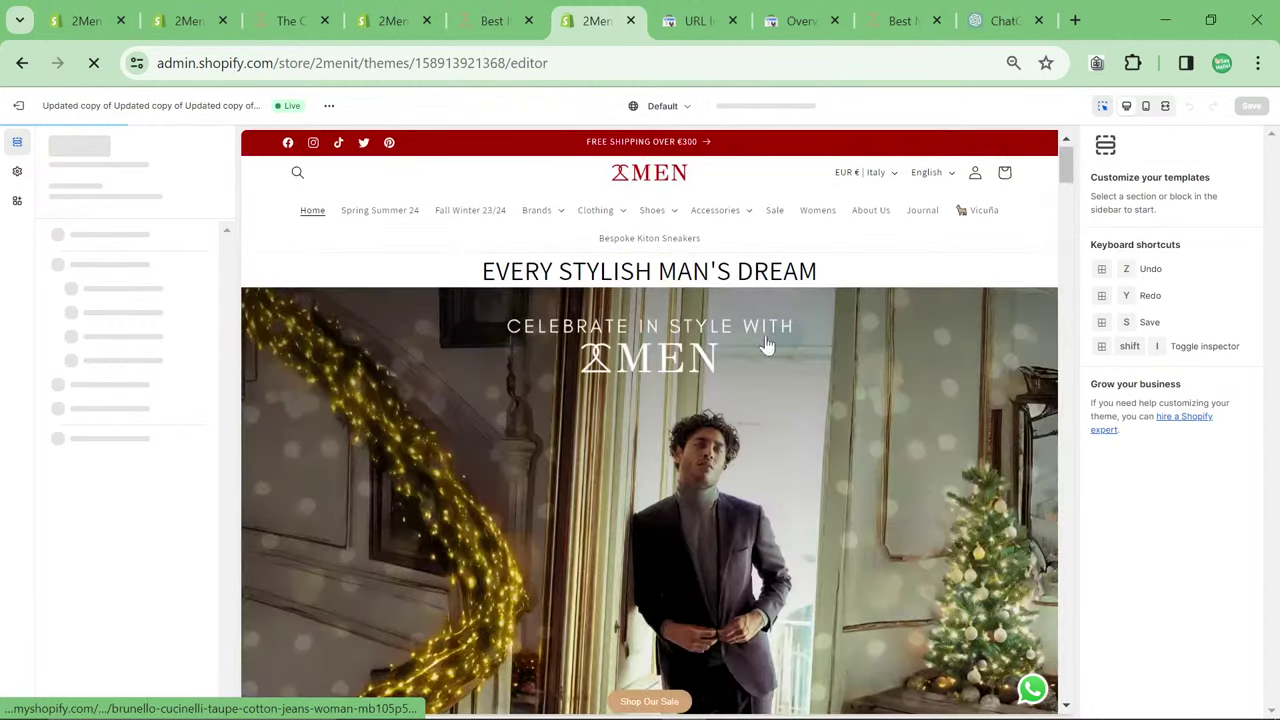
click(668, 112)
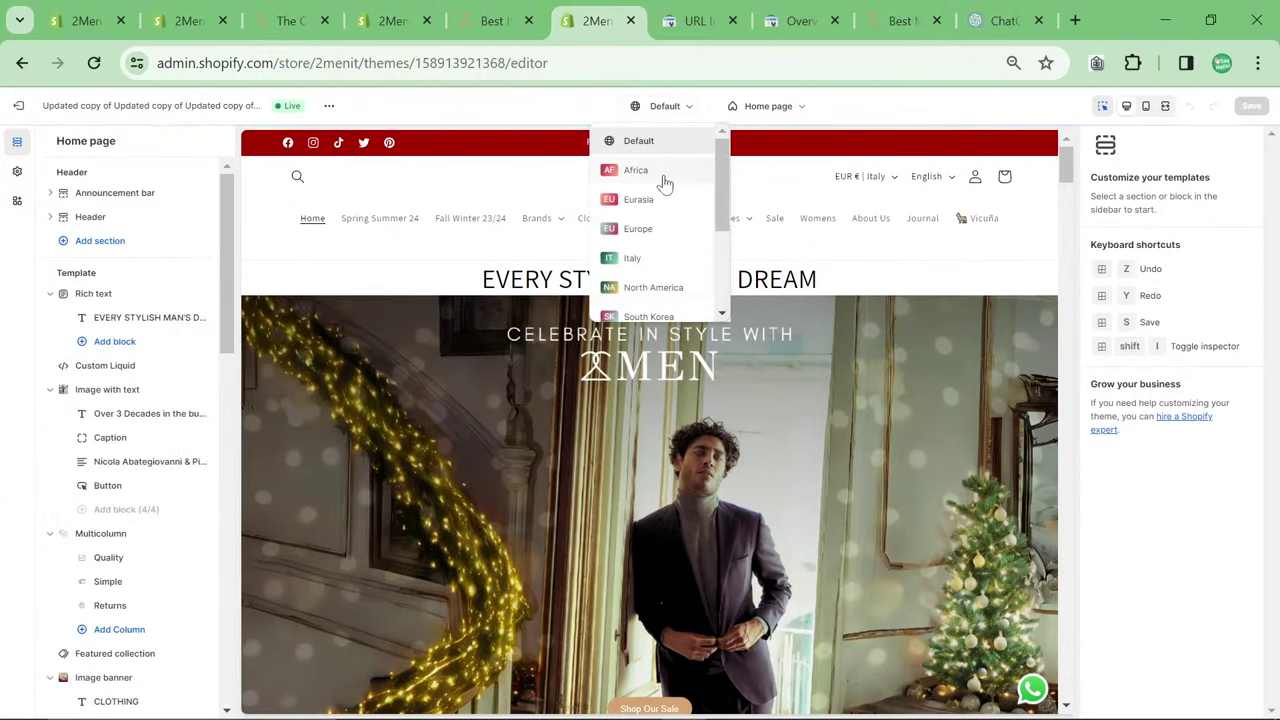
click(758, 107)
scroll(740, 285, down, 2)
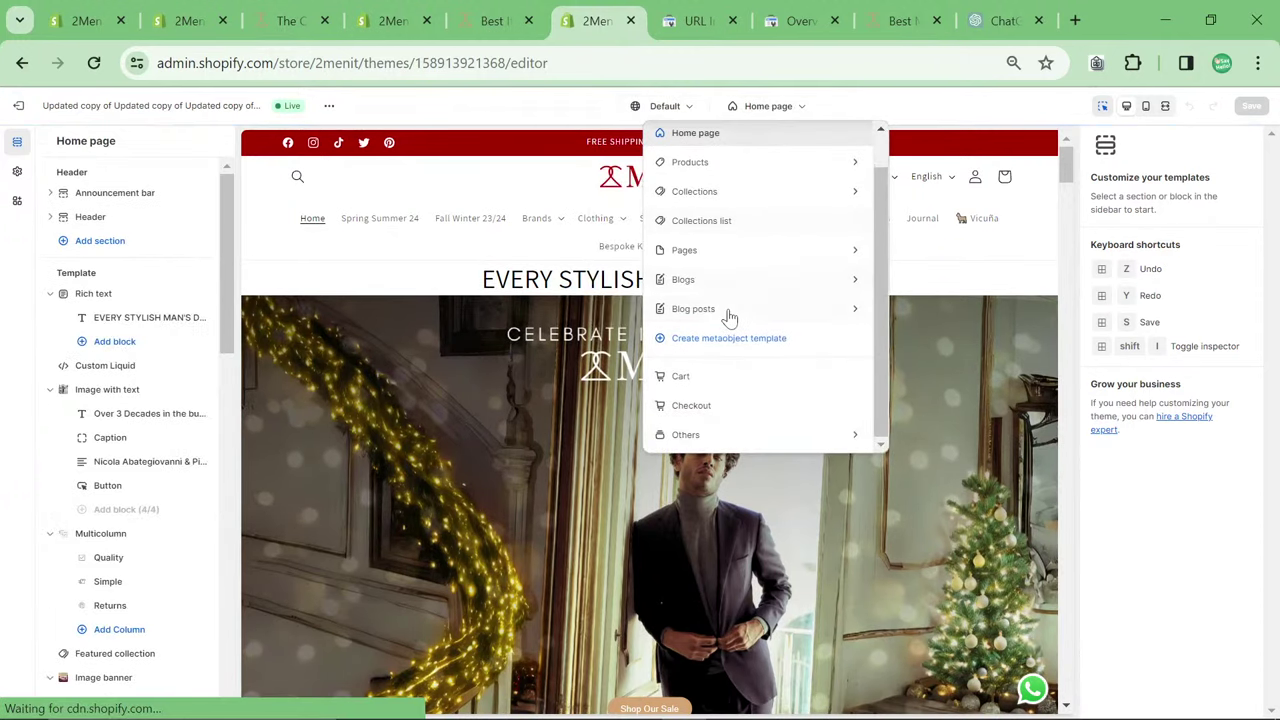
click(733, 282)
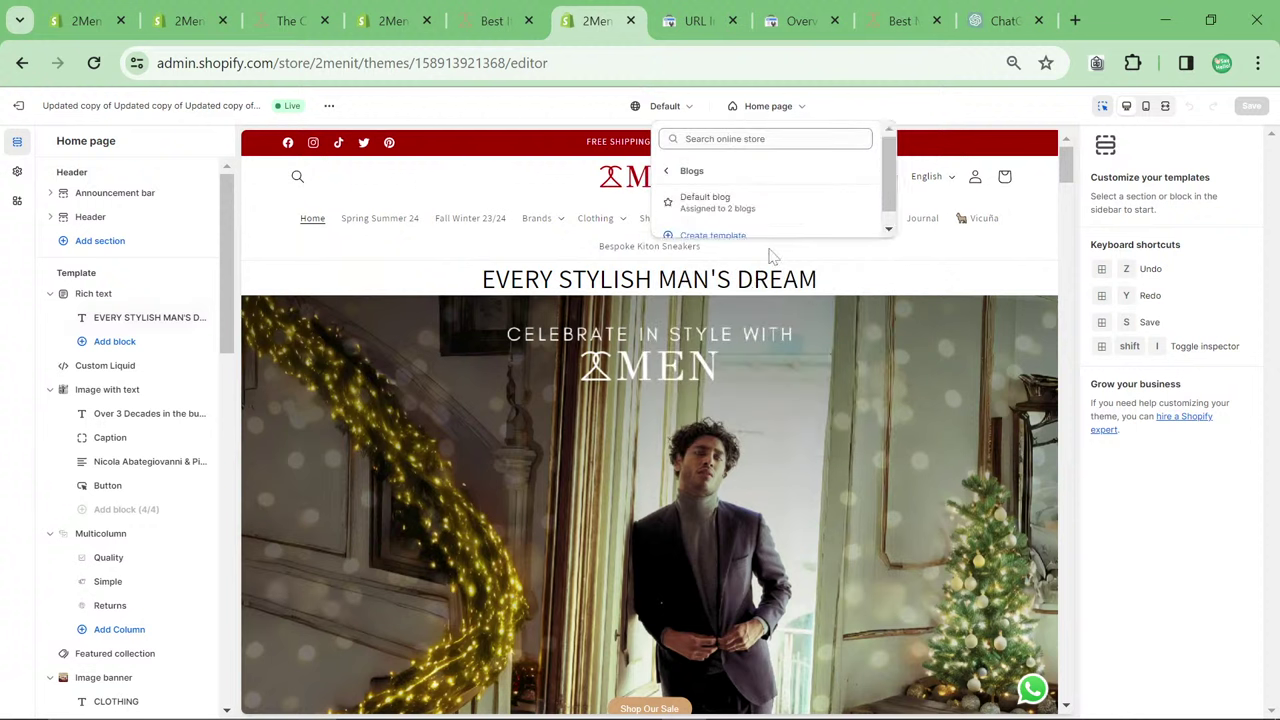
click(670, 171)
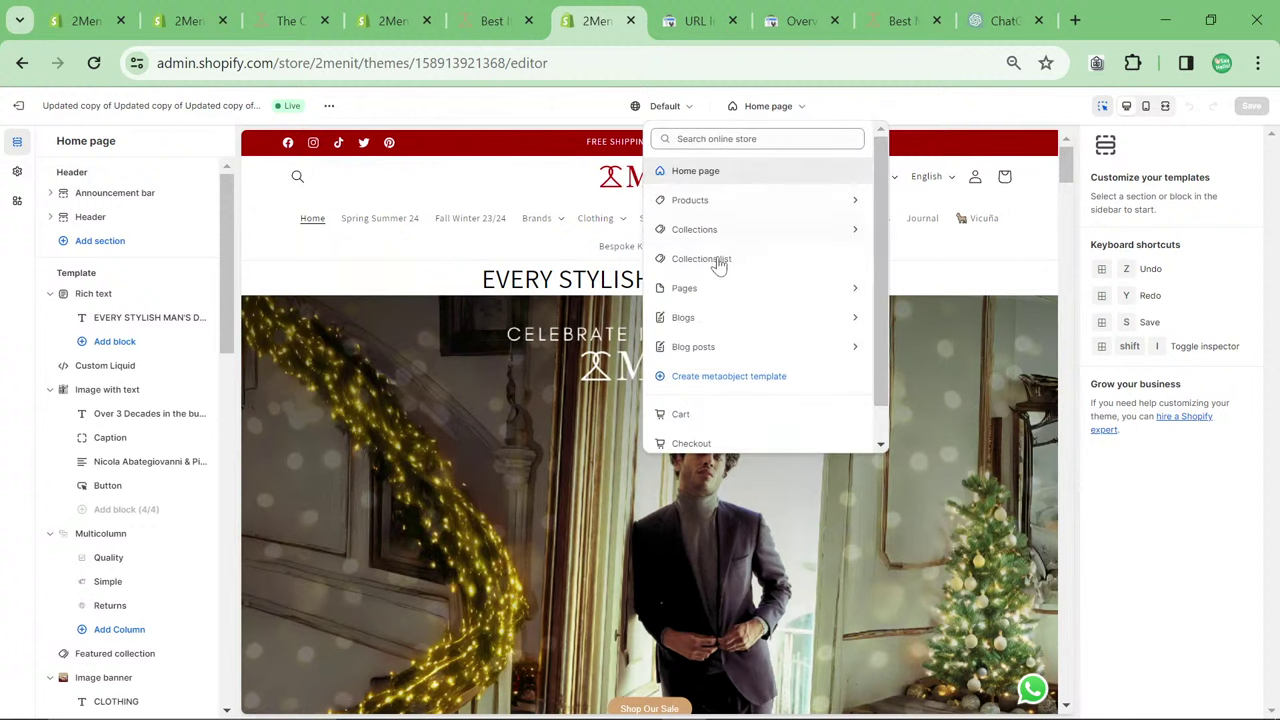
click(735, 347)
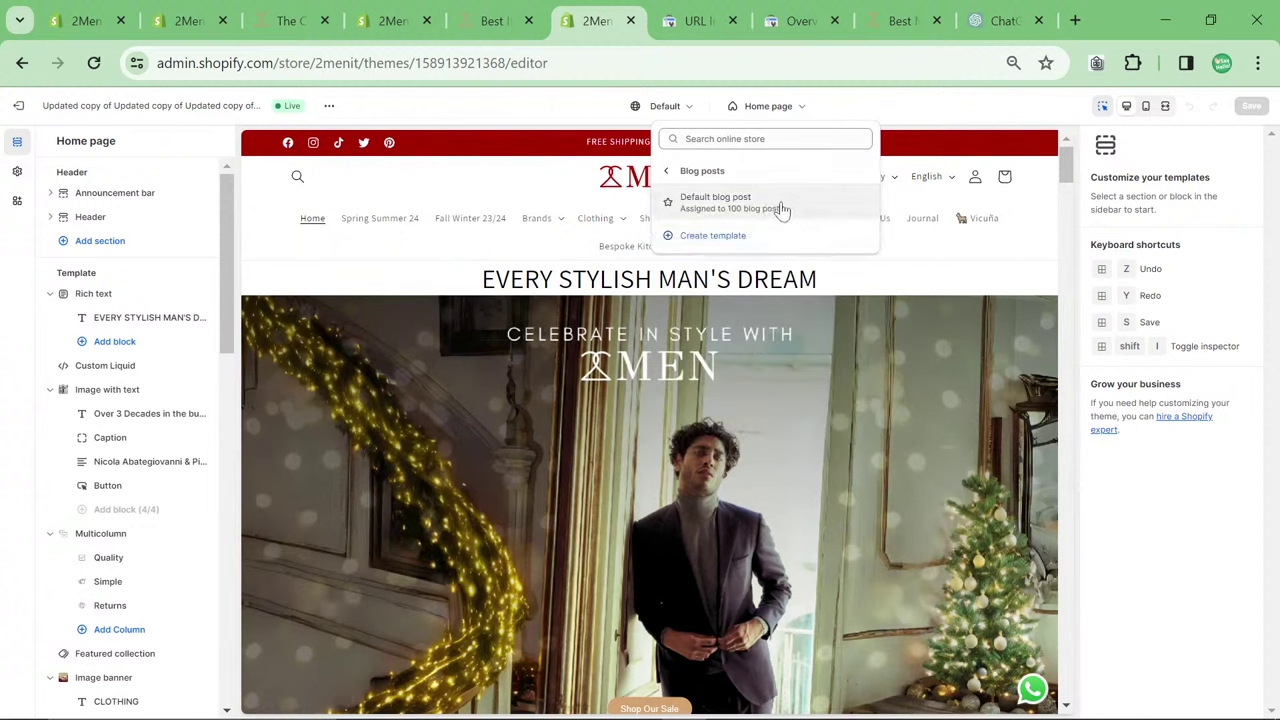
click(779, 209)
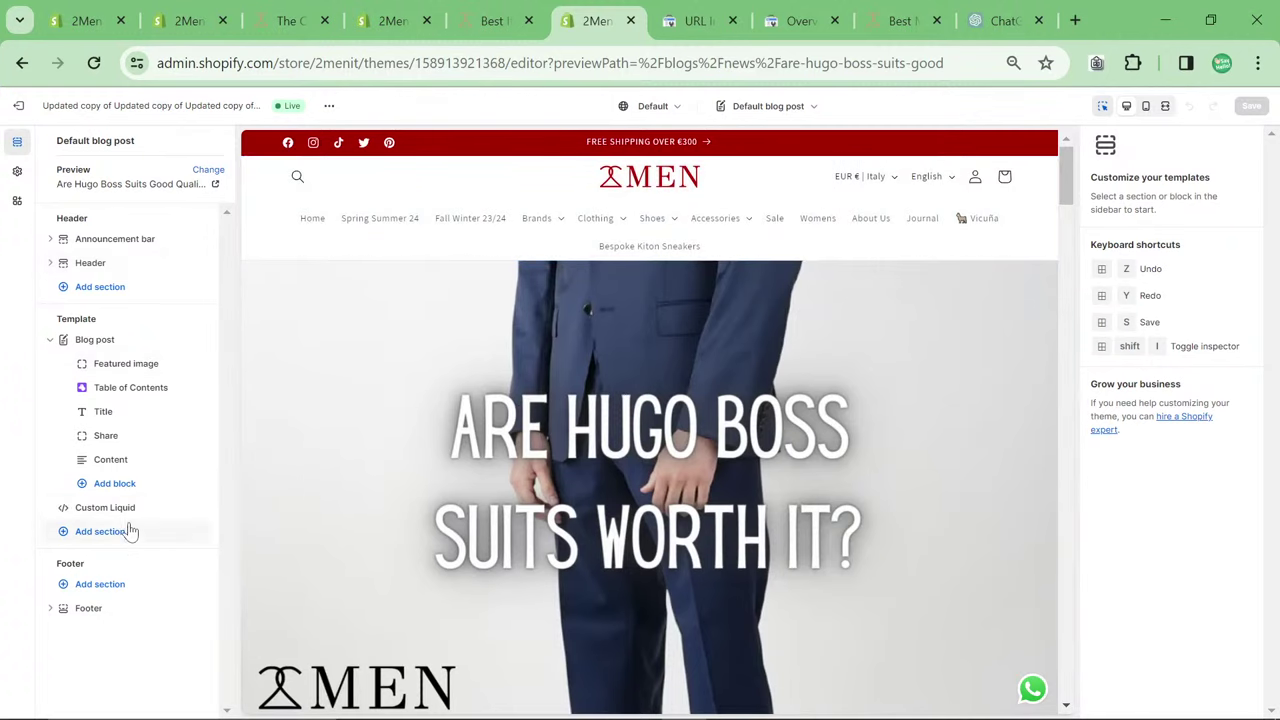
Open the Blog post section and expand its Custom CSS showing h2 font-size: 32px
click(100, 339)
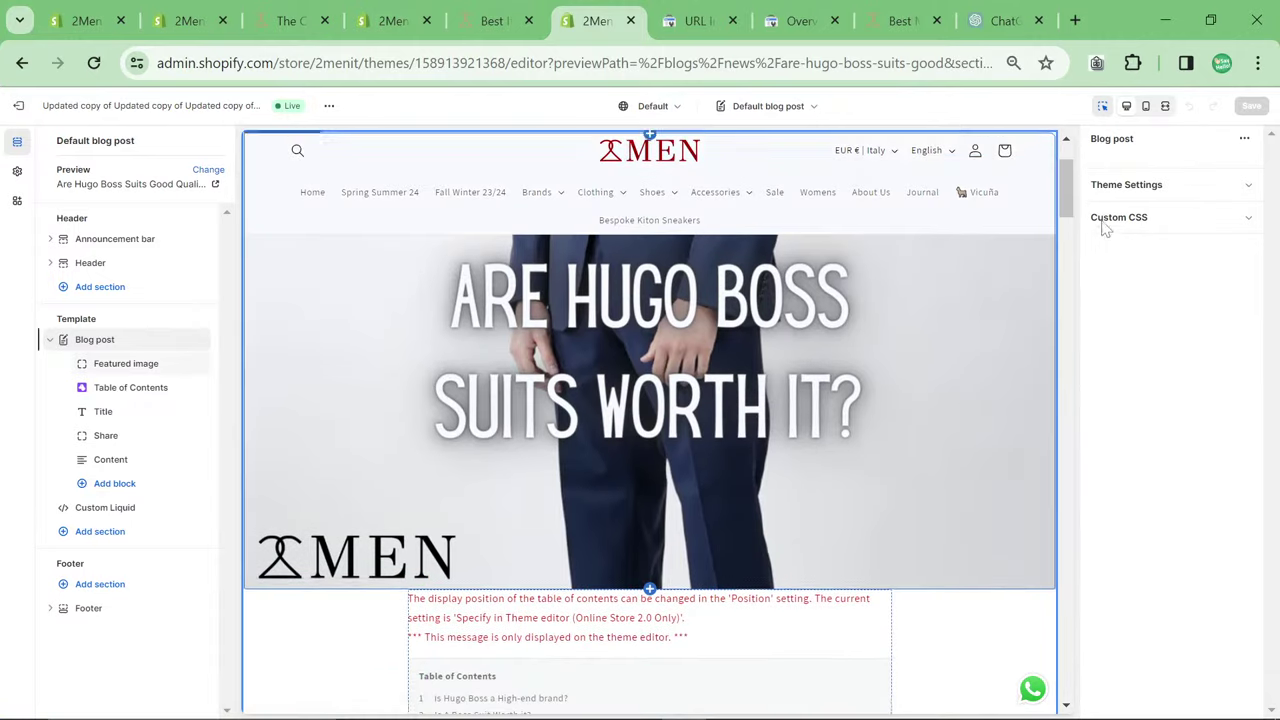
click(1160, 226)
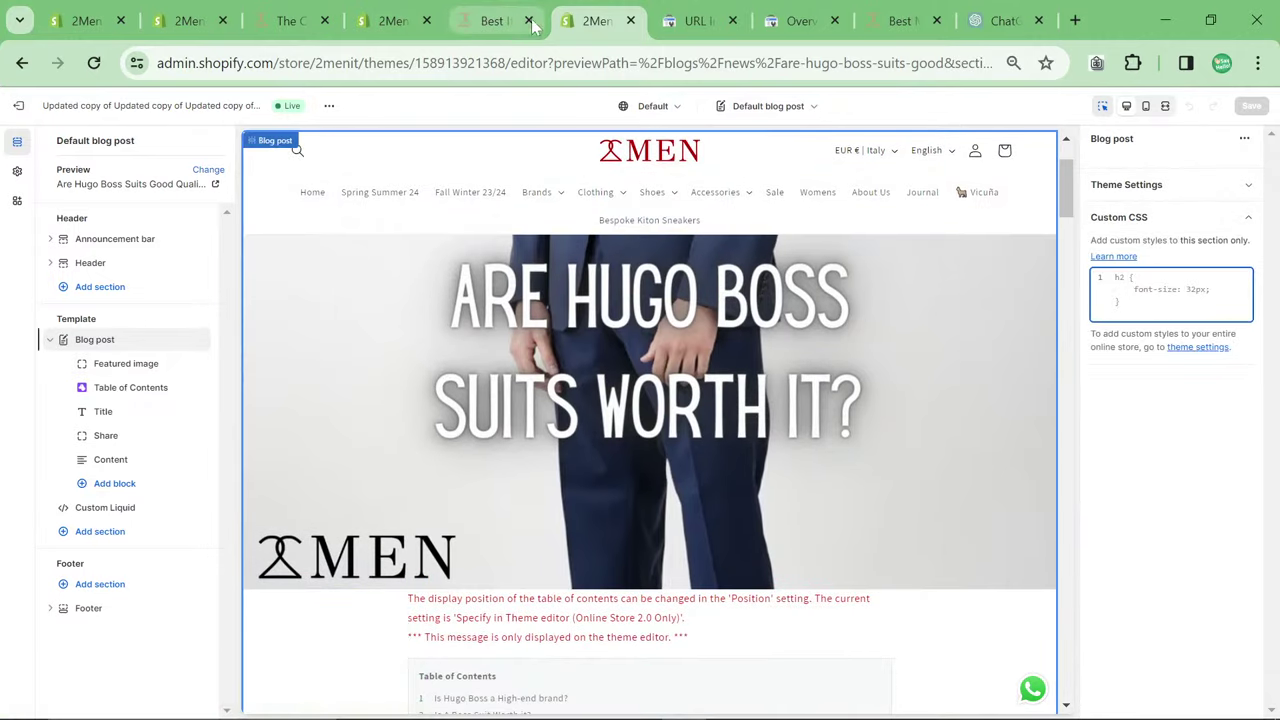
click(676, 33)
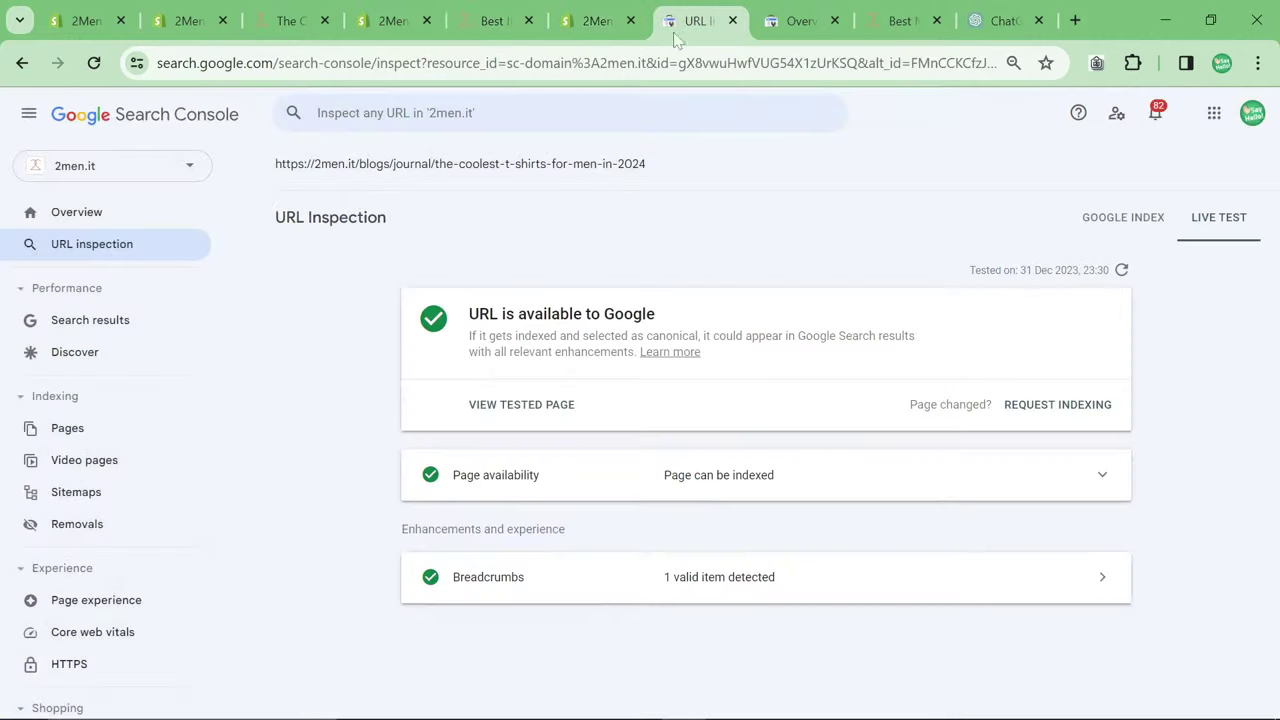
Check the Breadcrumbs detail, then expand Page availability to review crawl and indexing results
click(805, 578)
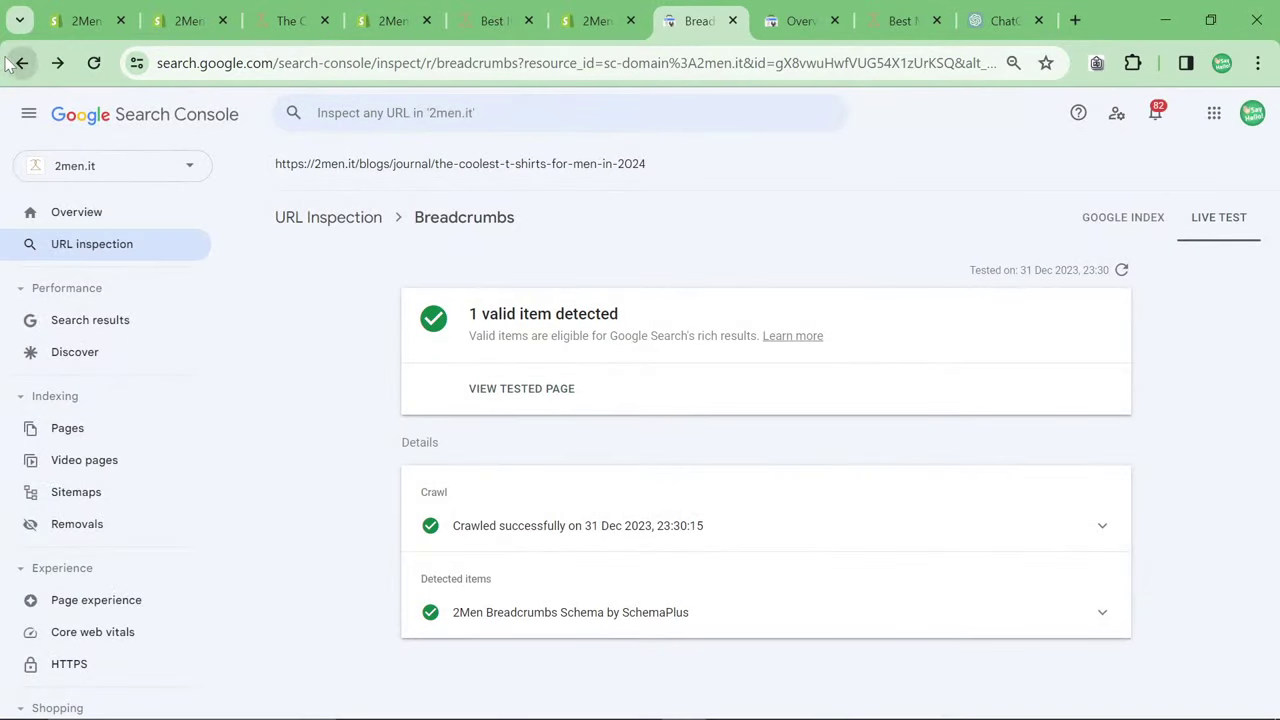
click(20, 63)
click(743, 500)
scroll(725, 500, down, 3)
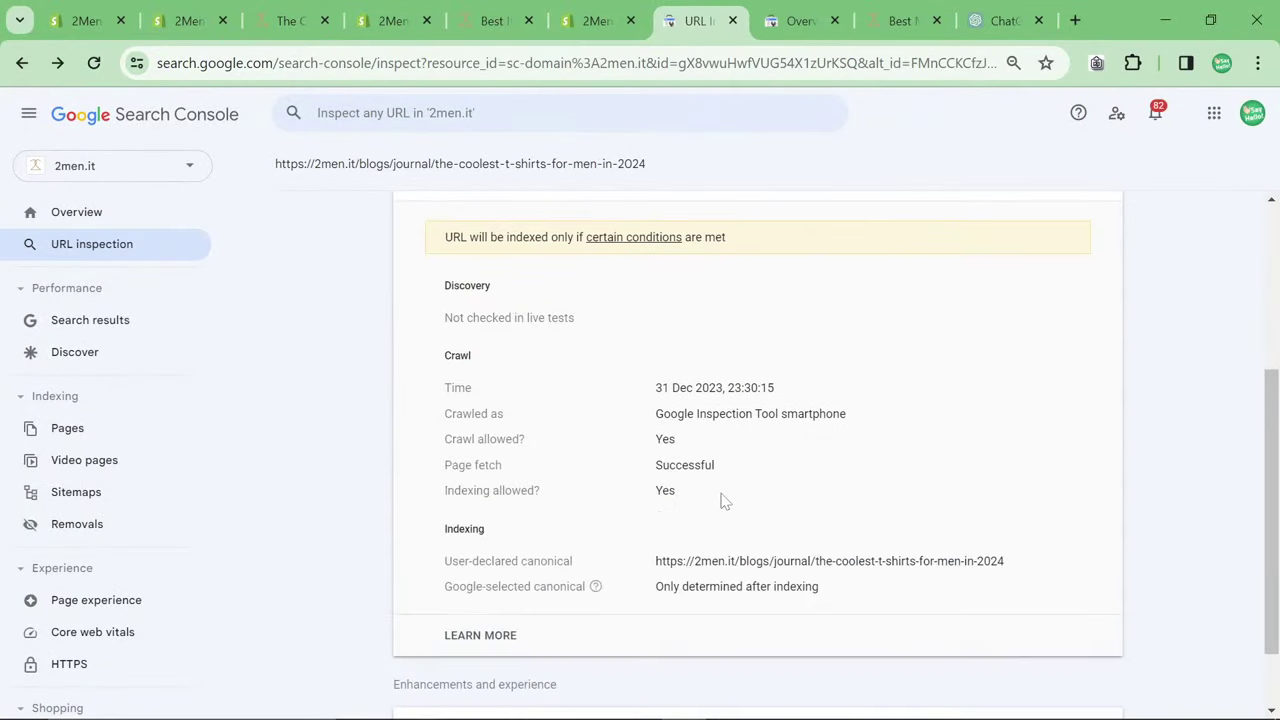
scroll(725, 500, down, 1)
scroll(725, 500, up, 4)
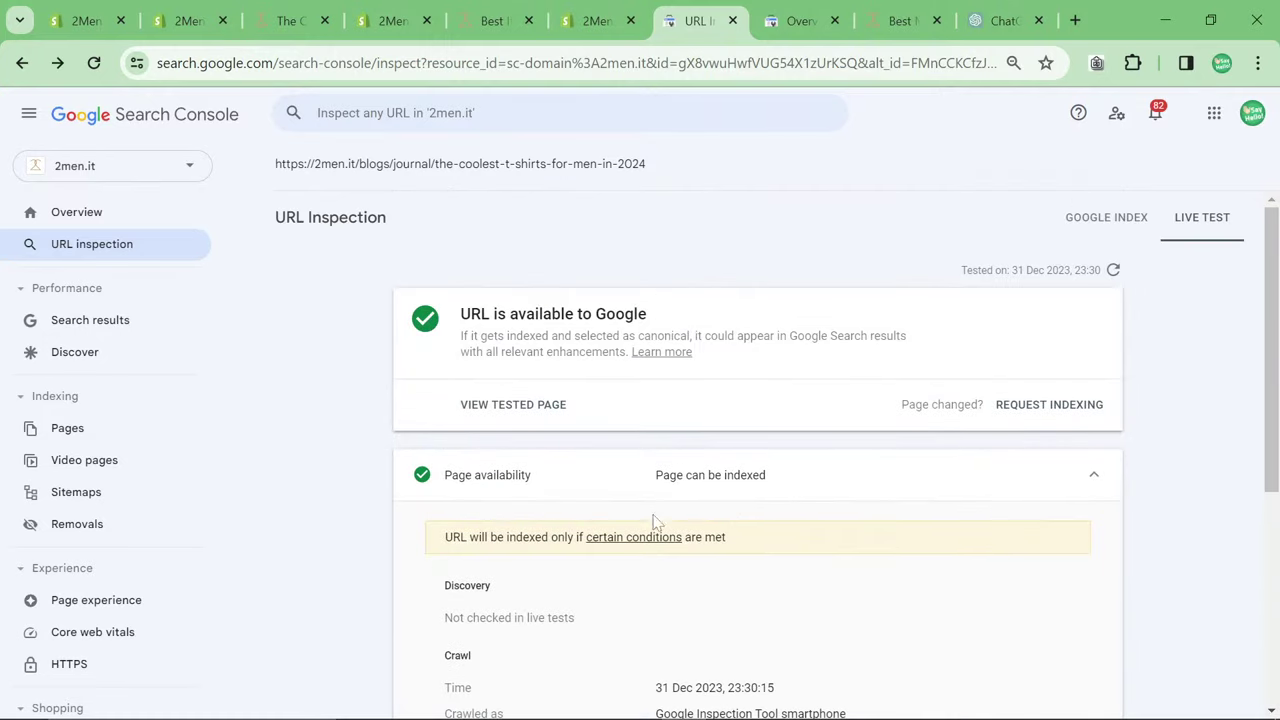
scroll(655, 520, down, 2)
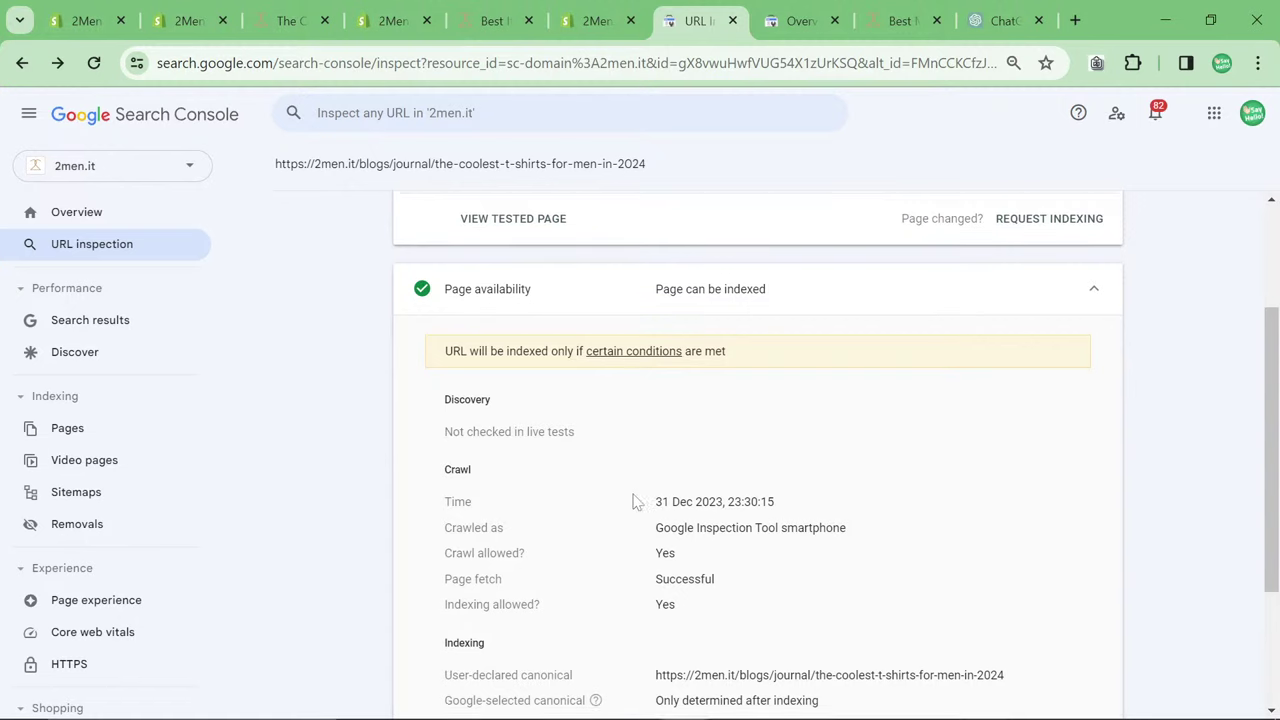
scroll(635, 502, up, 2)
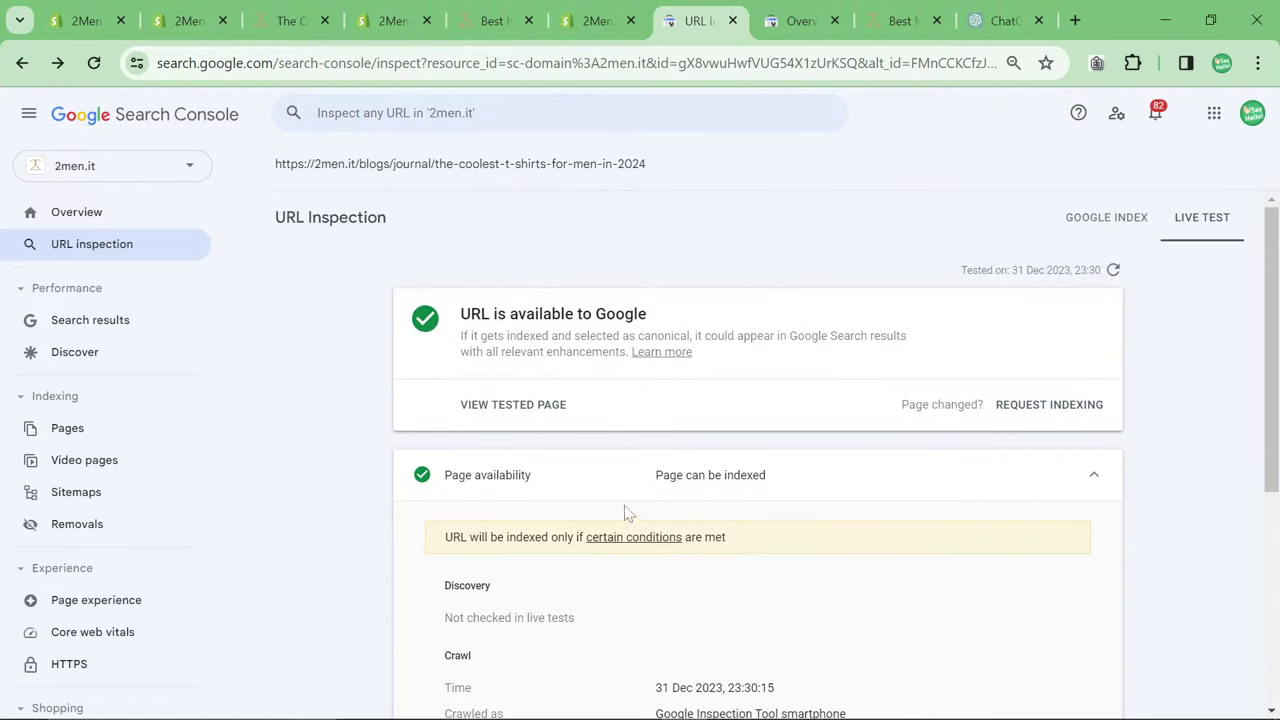
scroll(625, 519, down, 3)
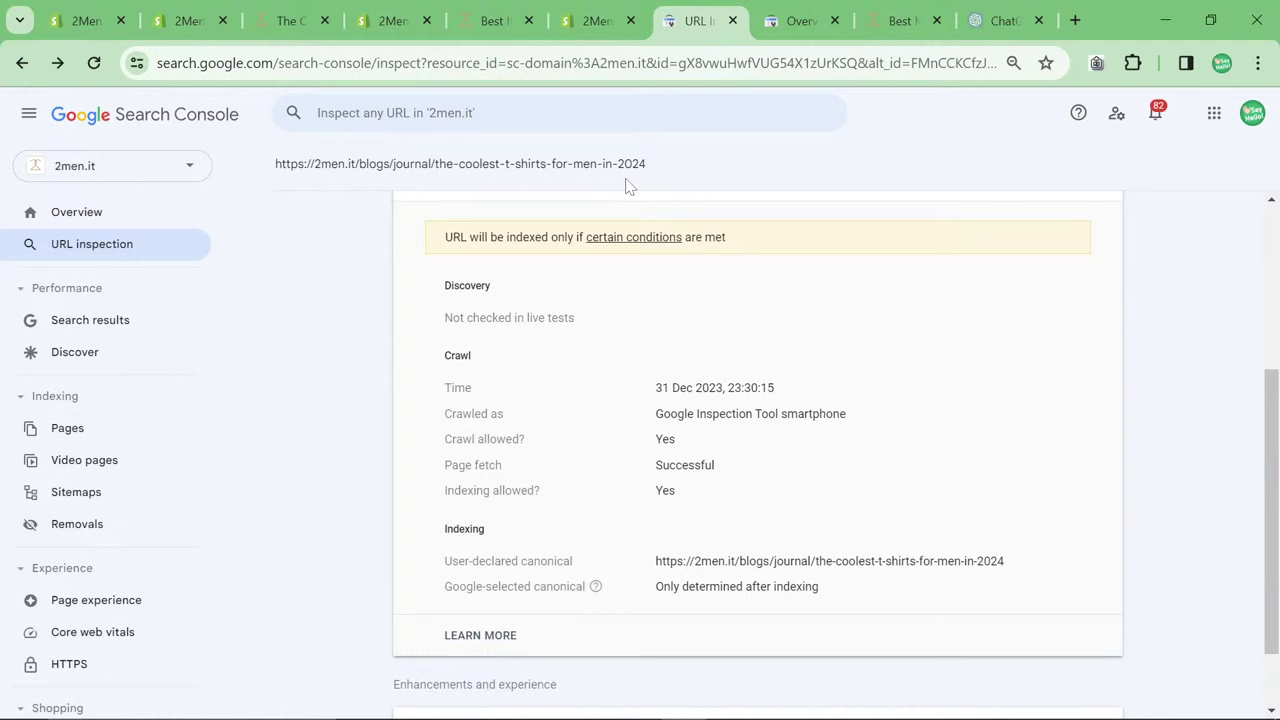
Bring up the ChatGPT conversation, discarding a half-typed 'Can you ge' message
click(597, 20)
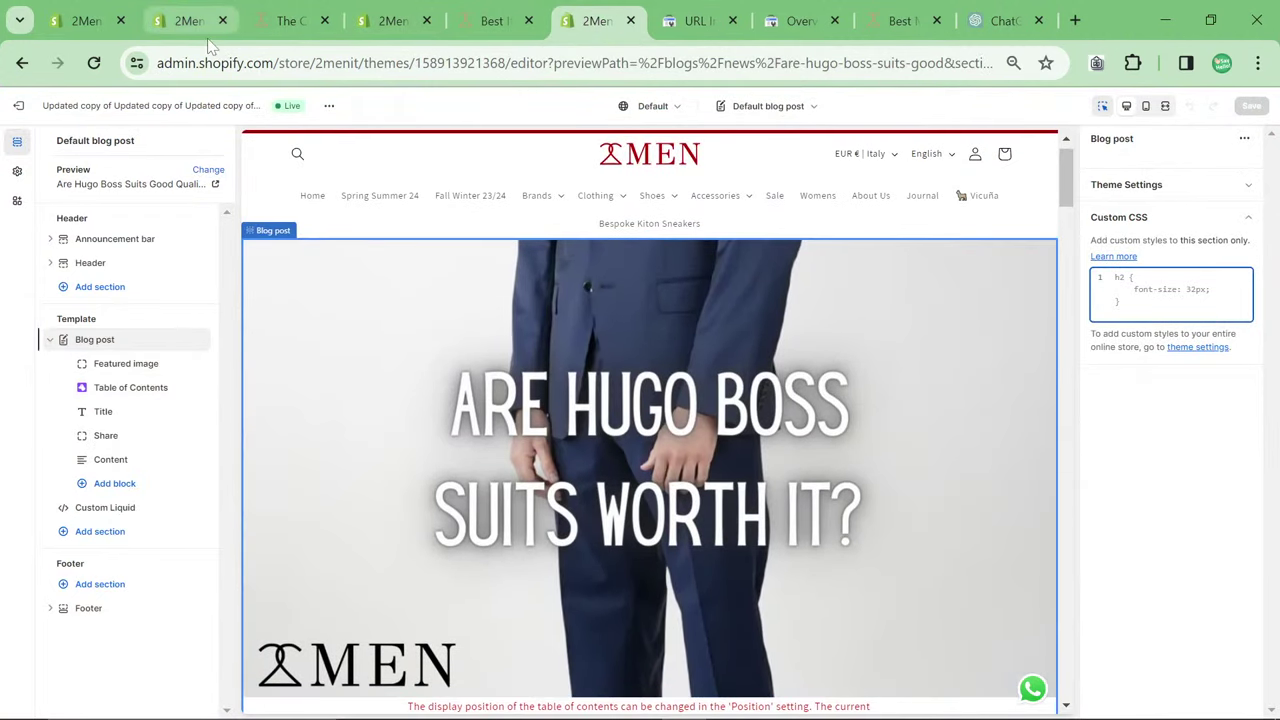
key(alt+Tab)
key(alt+Tab)
click(1030, 30)
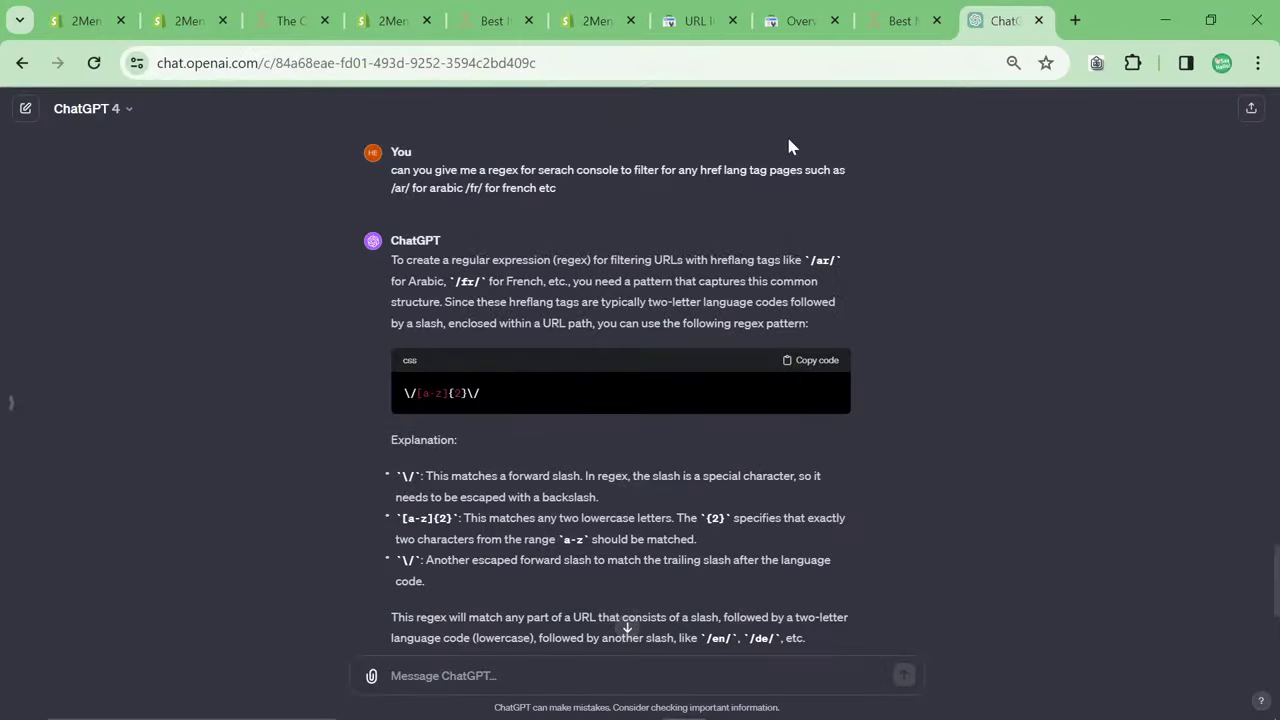
scroll(560, 500, down, 4)
scroll(498, 537, up, 7)
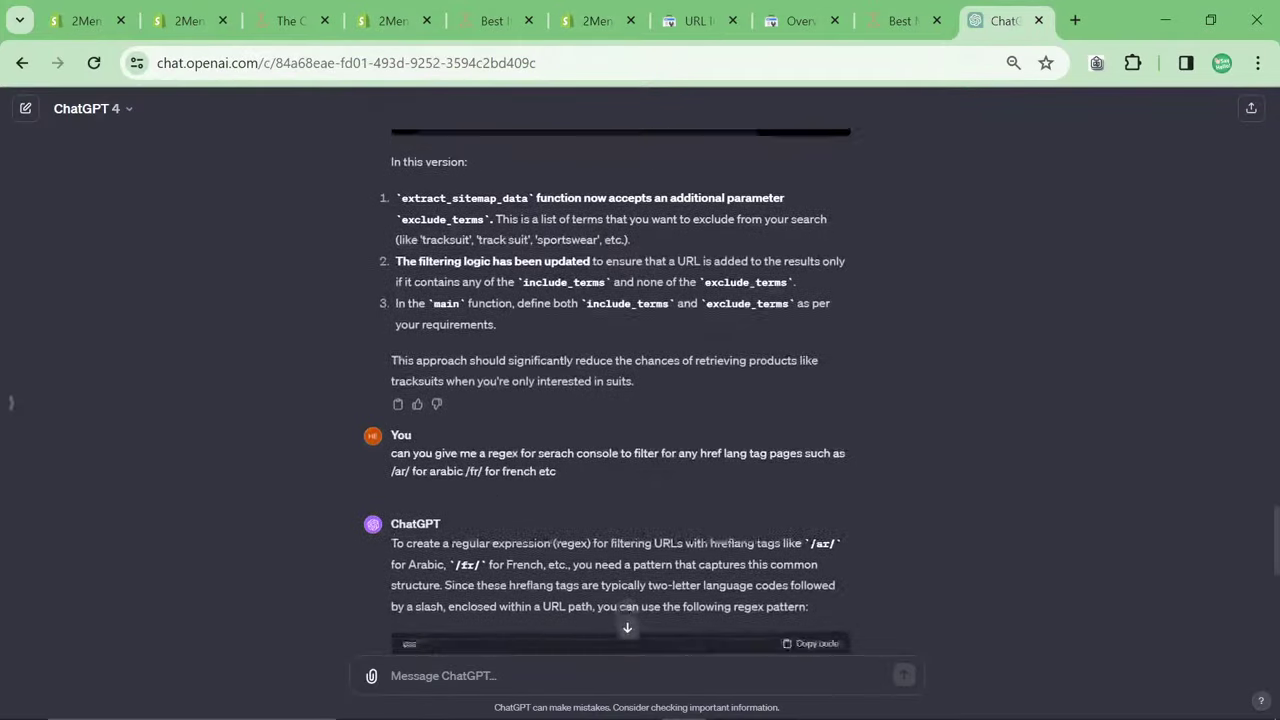
scroll(498, 537, down, 7)
text(Can you)
text( ge)
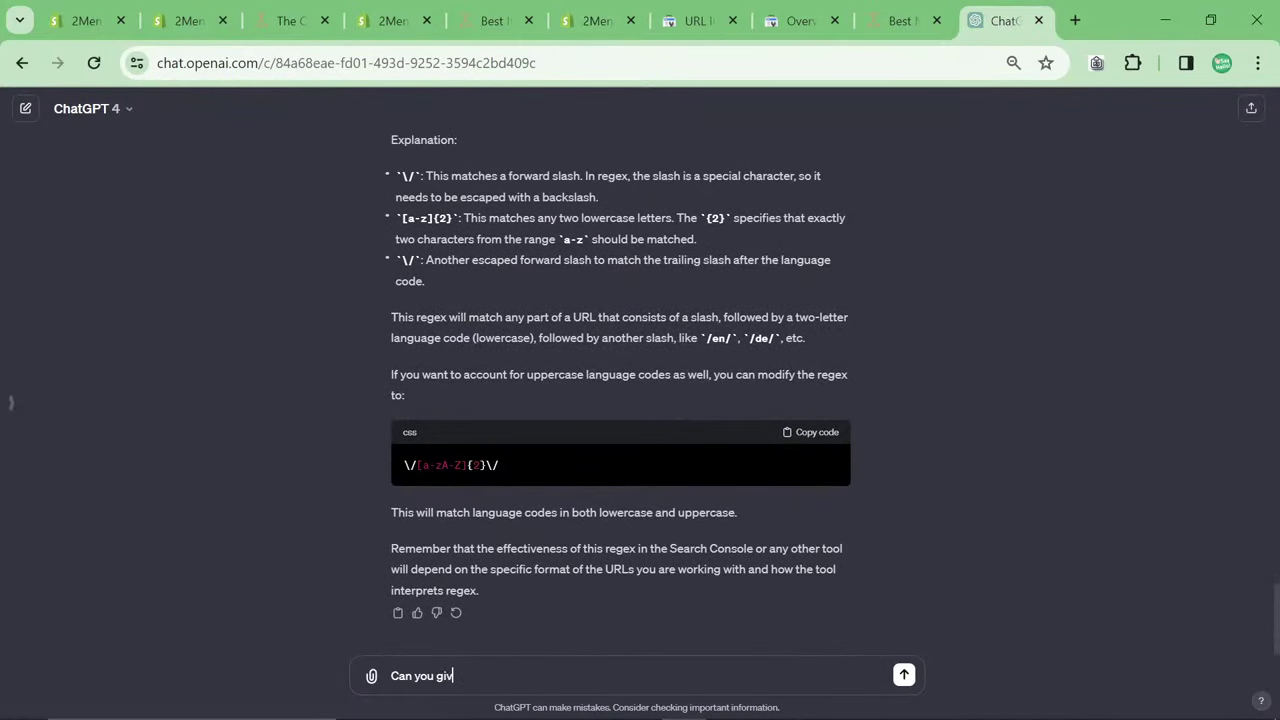
key(ctrl+a)
key(BackSpace)
key(ctrl+s)
Switch to the other ChatGPT window and scroll to the table-responsive CSS answer
key(alt+Tab)
key(Escape)
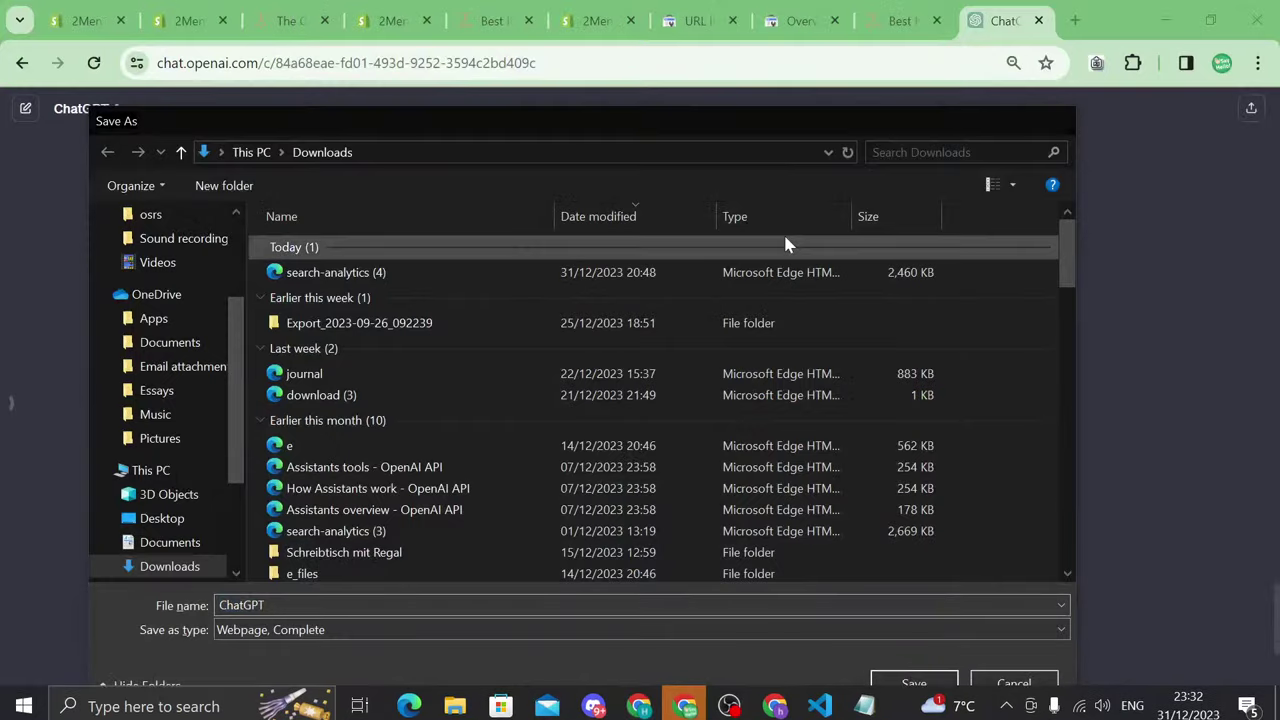
key(Escape)
key(alt+Tab)
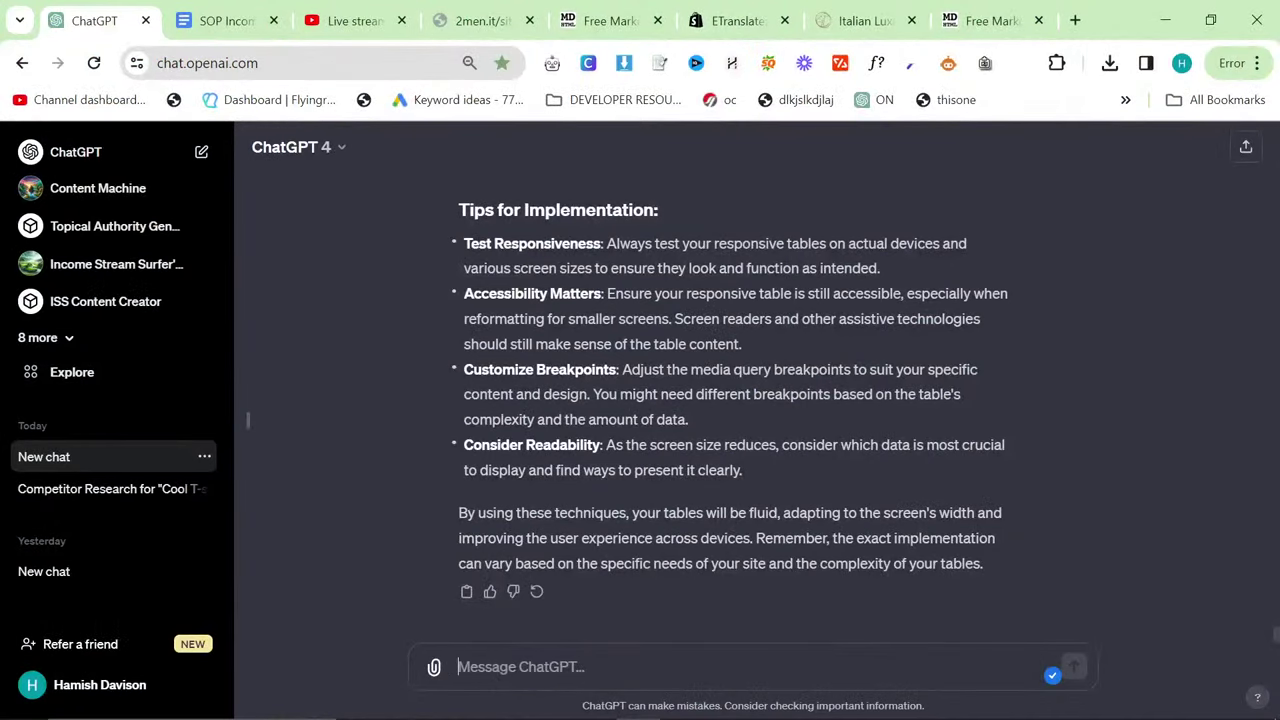
text(C)
scroll(570, 443, up, 10)
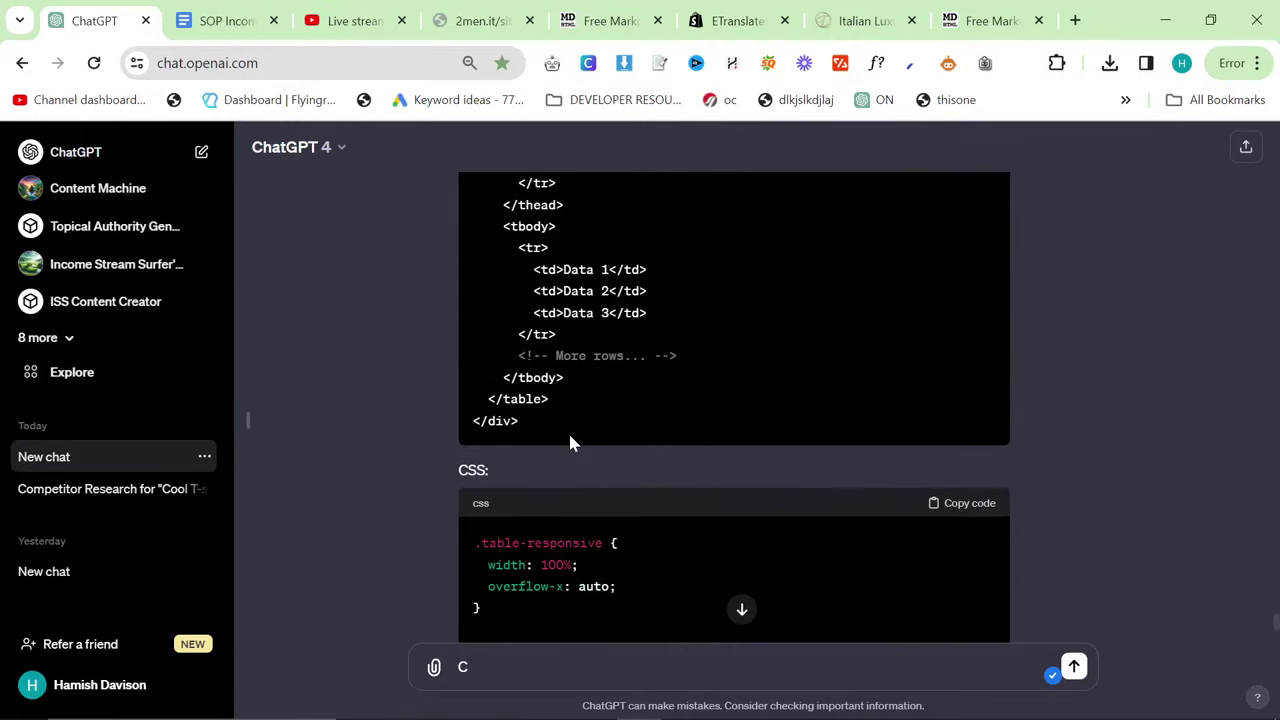
scroll(568, 431, up, 5)
scroll(568, 431, down, 7)
key(alt+Tab)
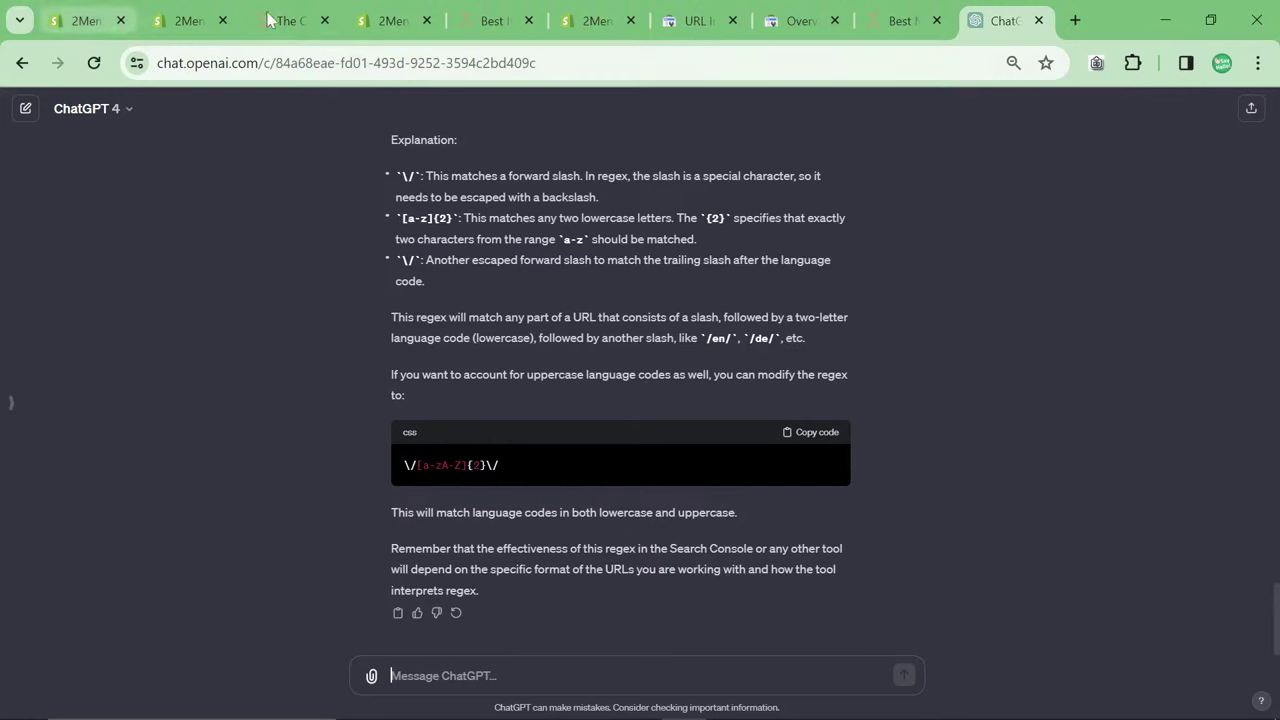
Inspect the product table's HTML in the T-shirts post's mobile DevTools preview
click(268, 20)
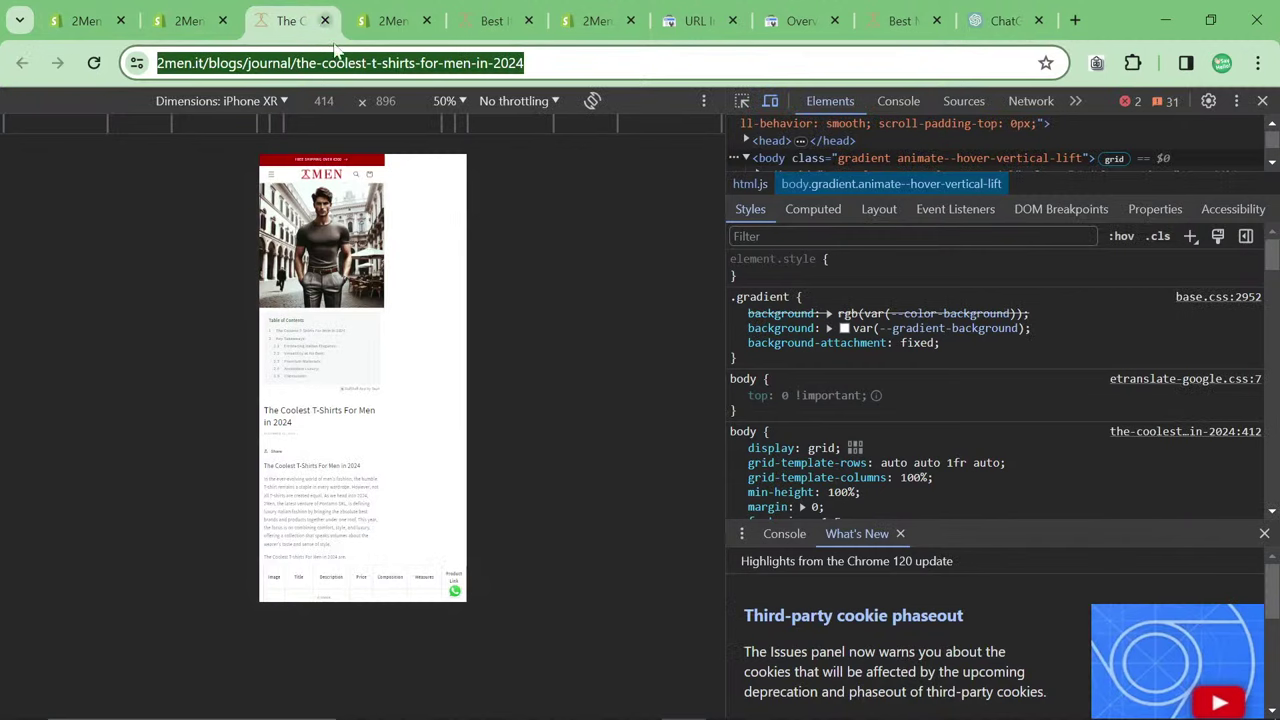
key(F12)
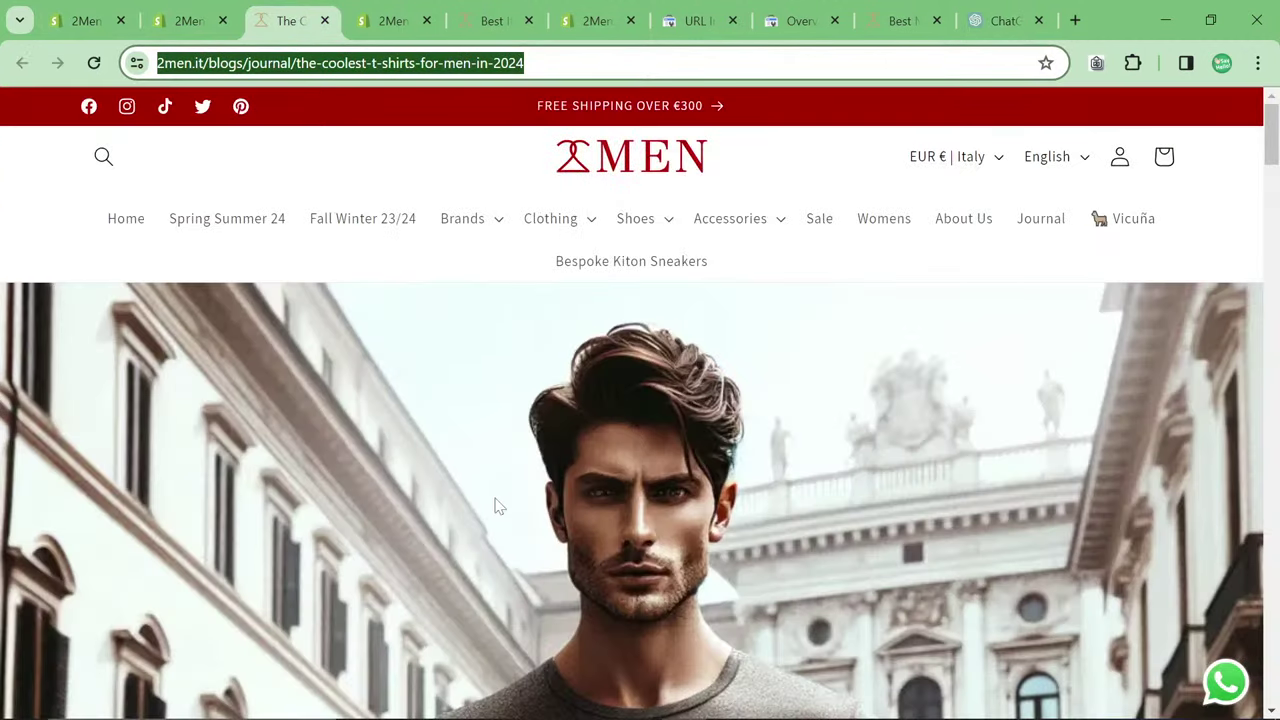
scroll(518, 497, down, 10)
scroll(518, 497, down, 10)
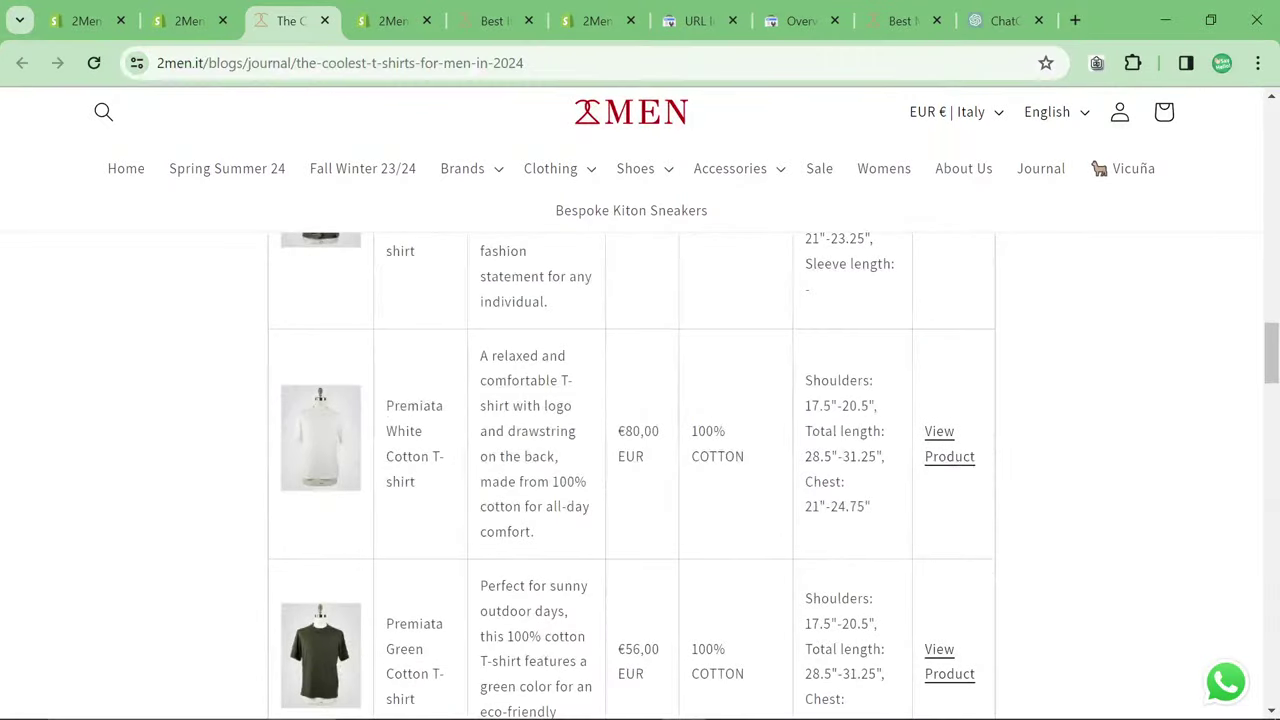
right_click(545, 505)
click(634, 491)
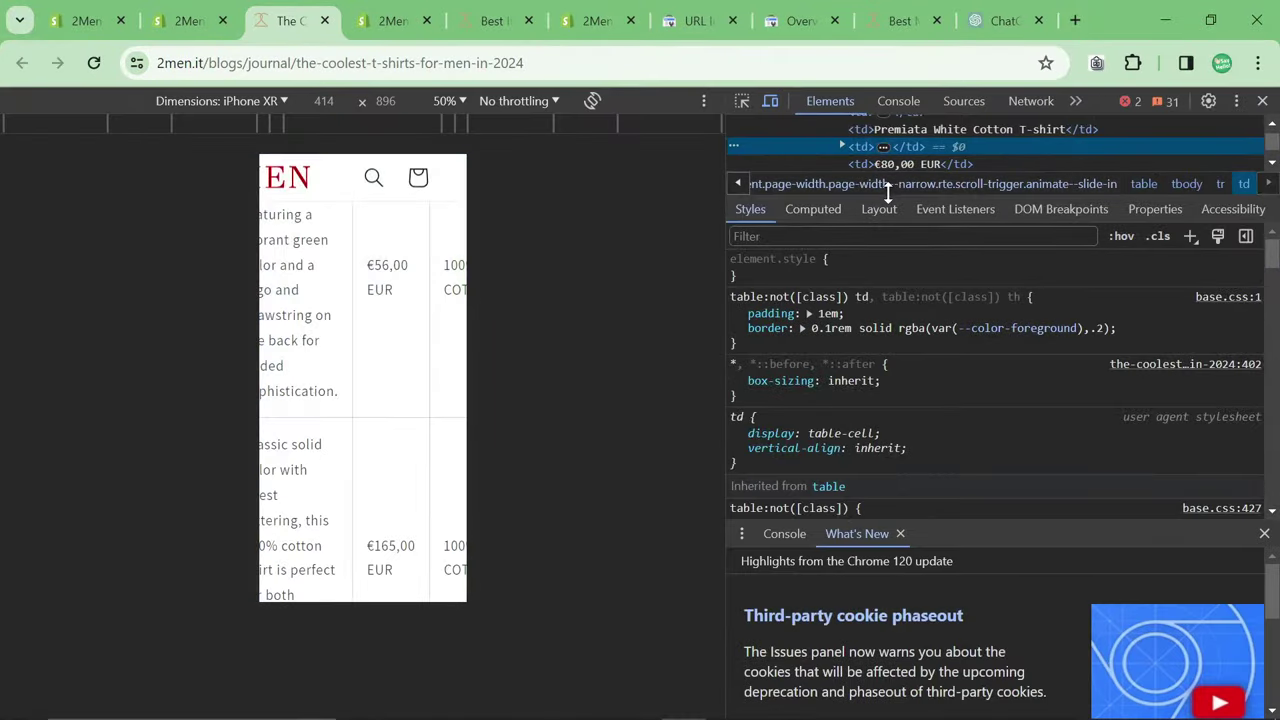
drag(895, 176, 905, 442)
scroll(910, 377, up, 5)
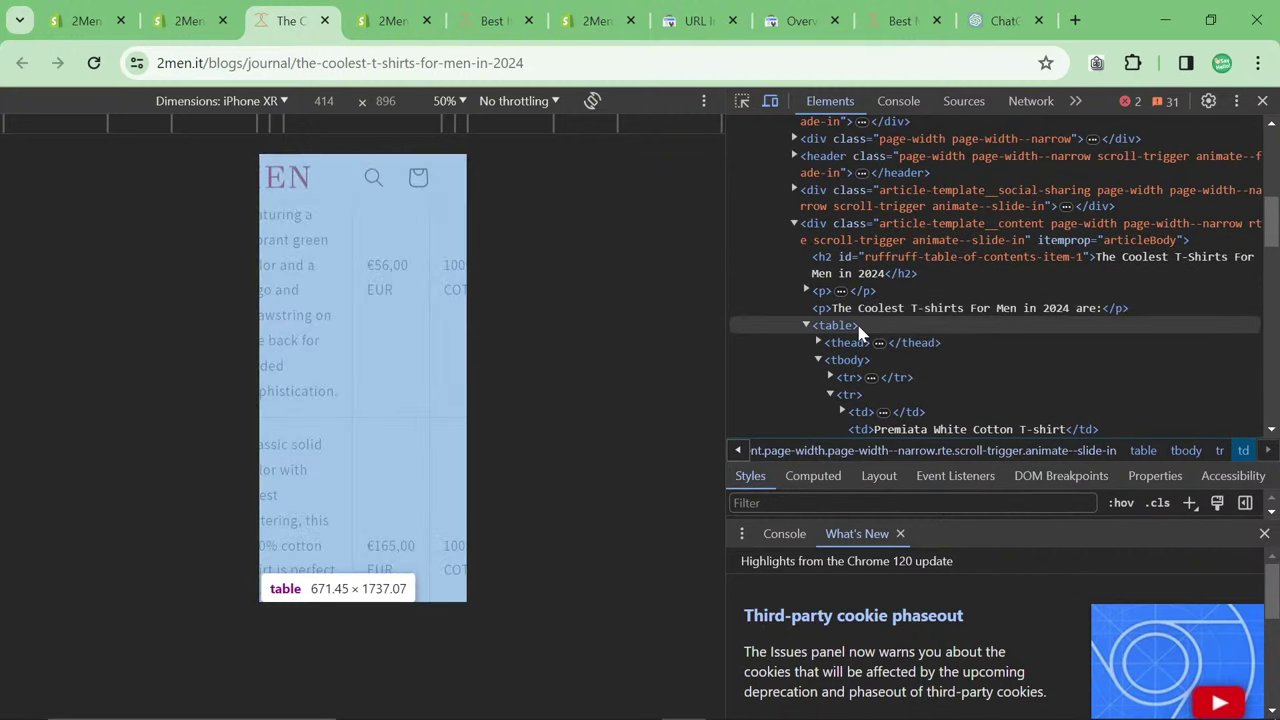
Copy ChatGPT's full .table-responsive CSS rule and return to the store tabs
key(alt+Tab)
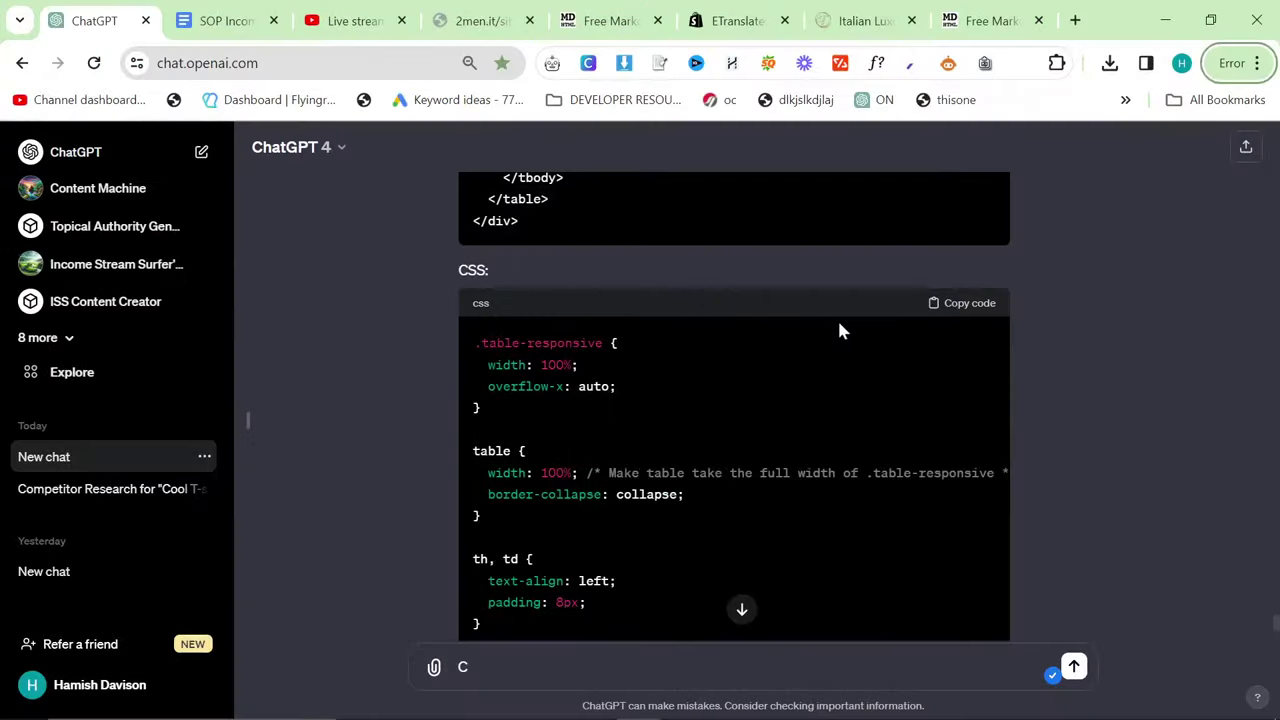
triple_click(474, 343)
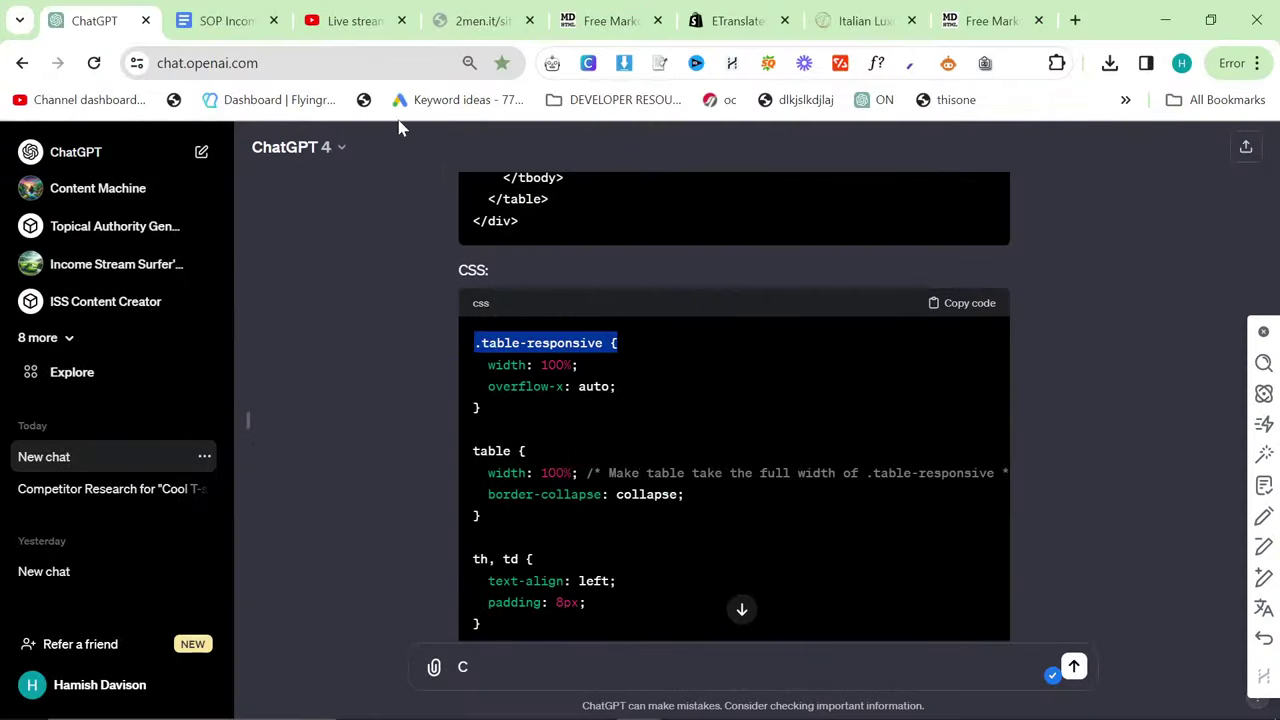
drag(539, 398, 465, 330)
key(ctrl+c)
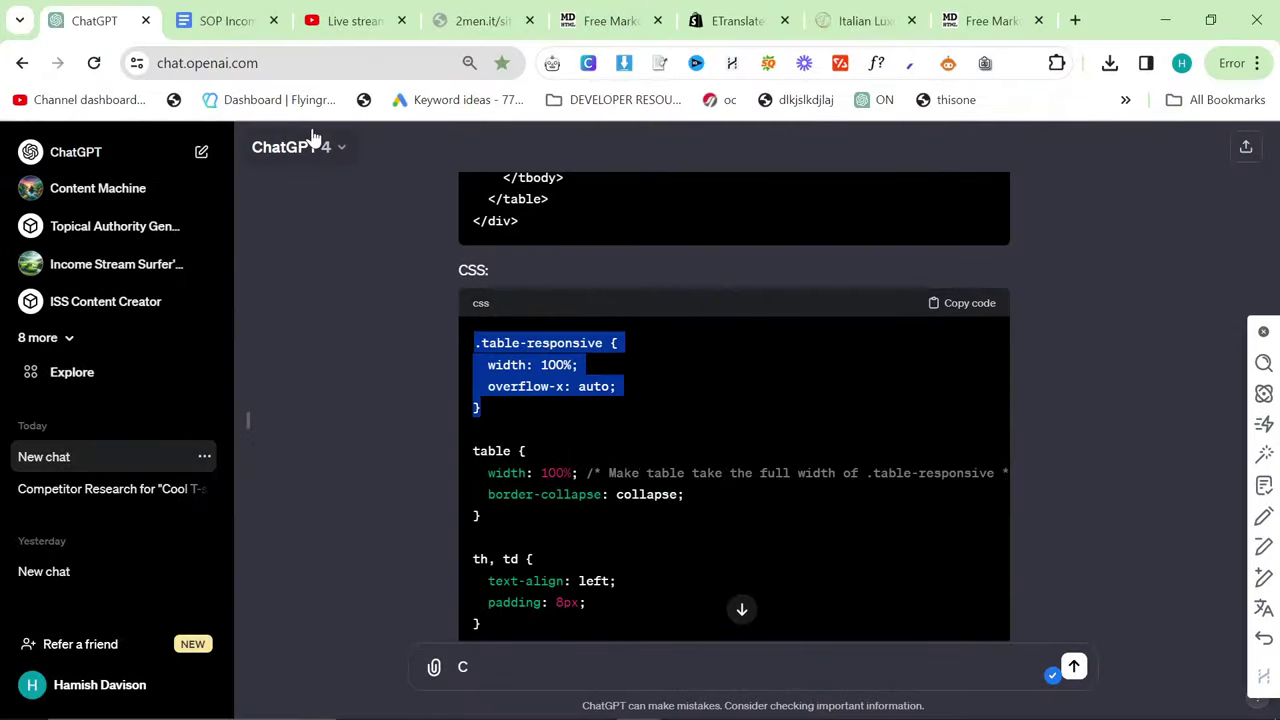
key(alt+Tab)
Paste the rule into the Blog post Custom CSS, rename the selector to .table, and save
click(390, 21)
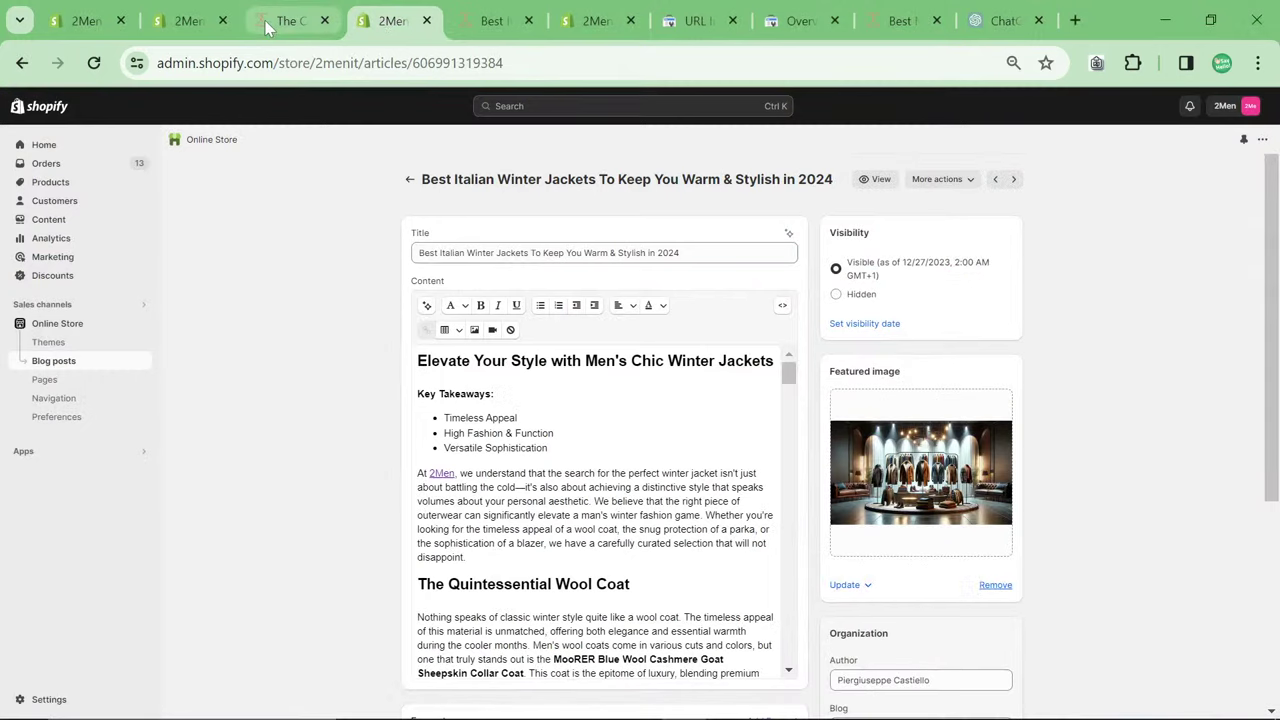
click(615, 22)
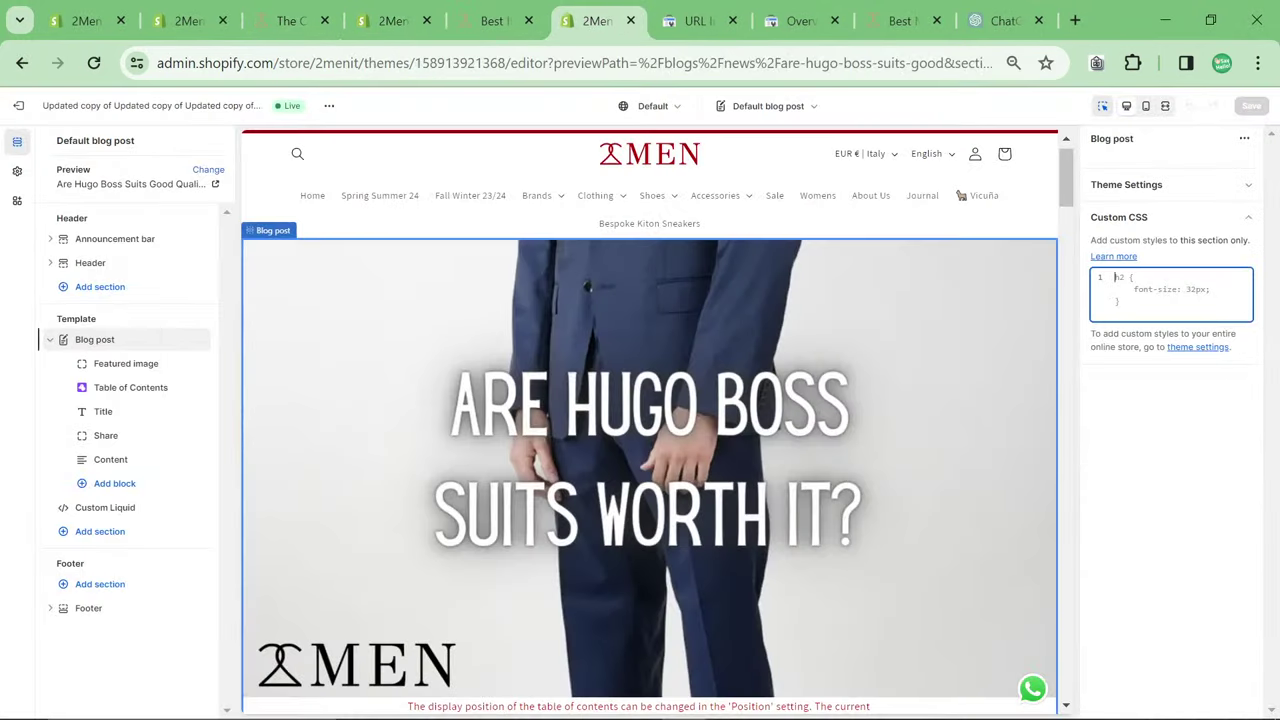
key(ctrl+v)
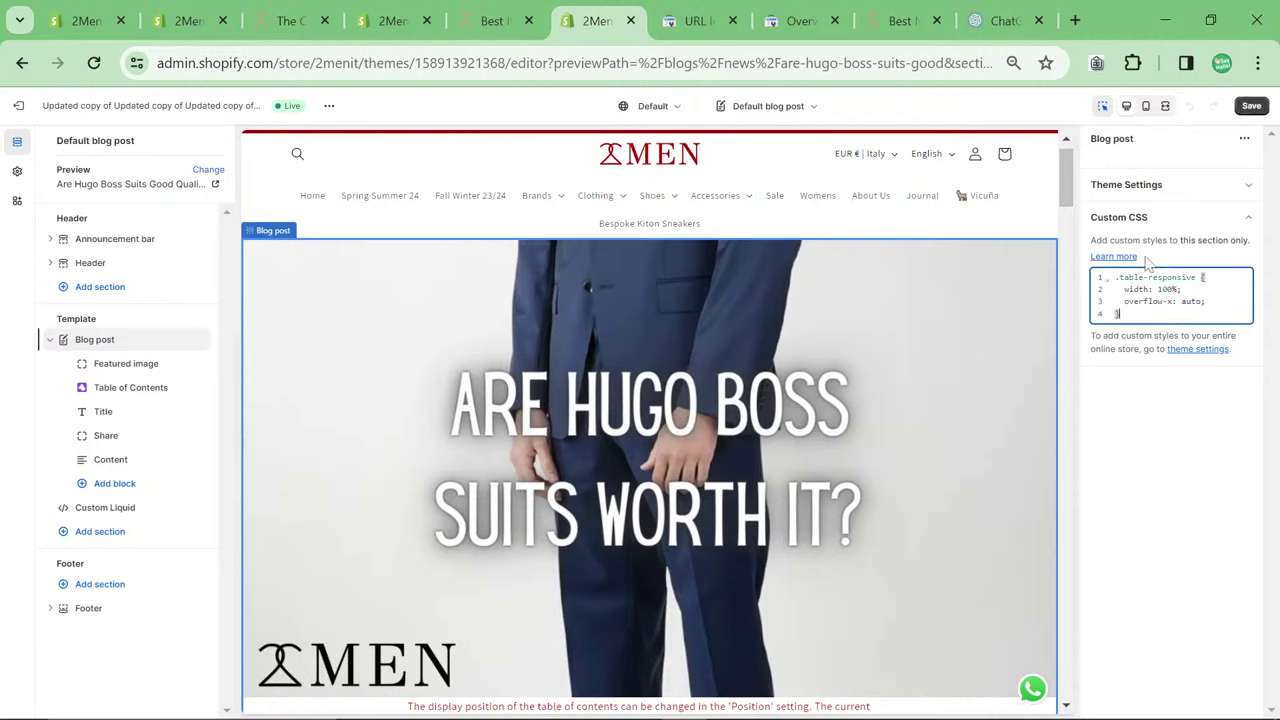
click(1143, 277)
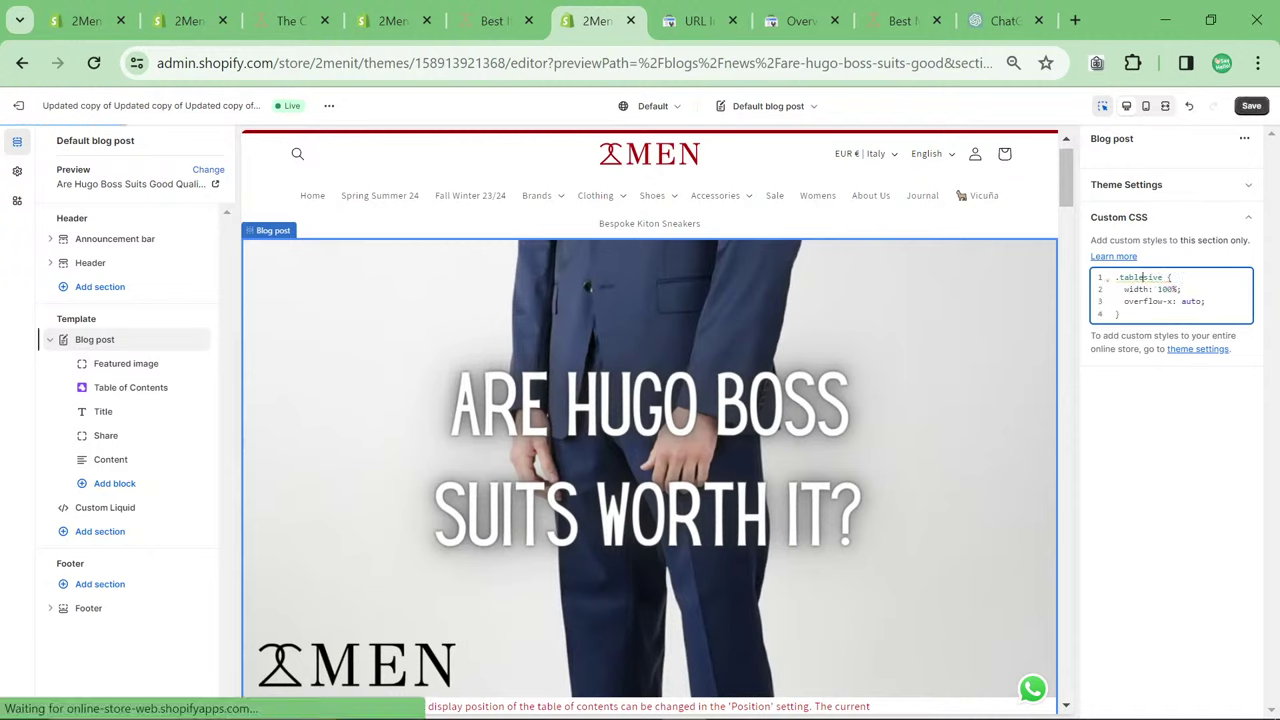
key(ctrl+z)
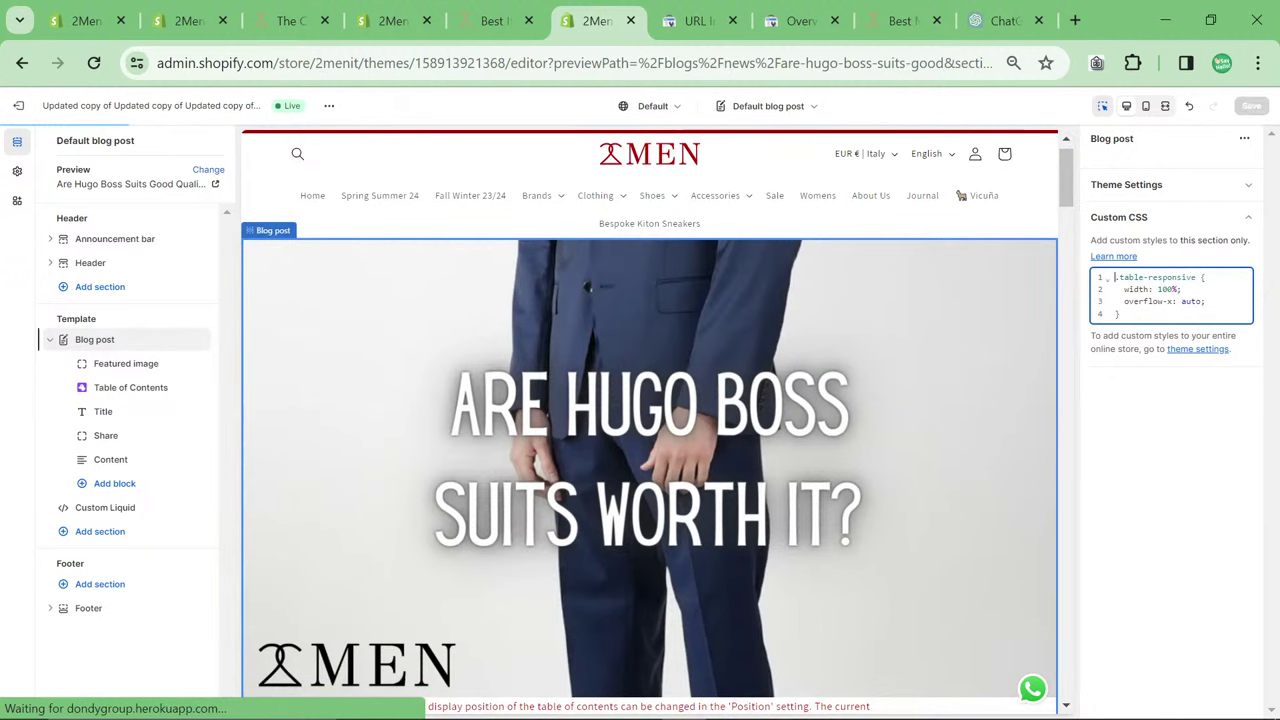
scroll(848, 500, down, 10)
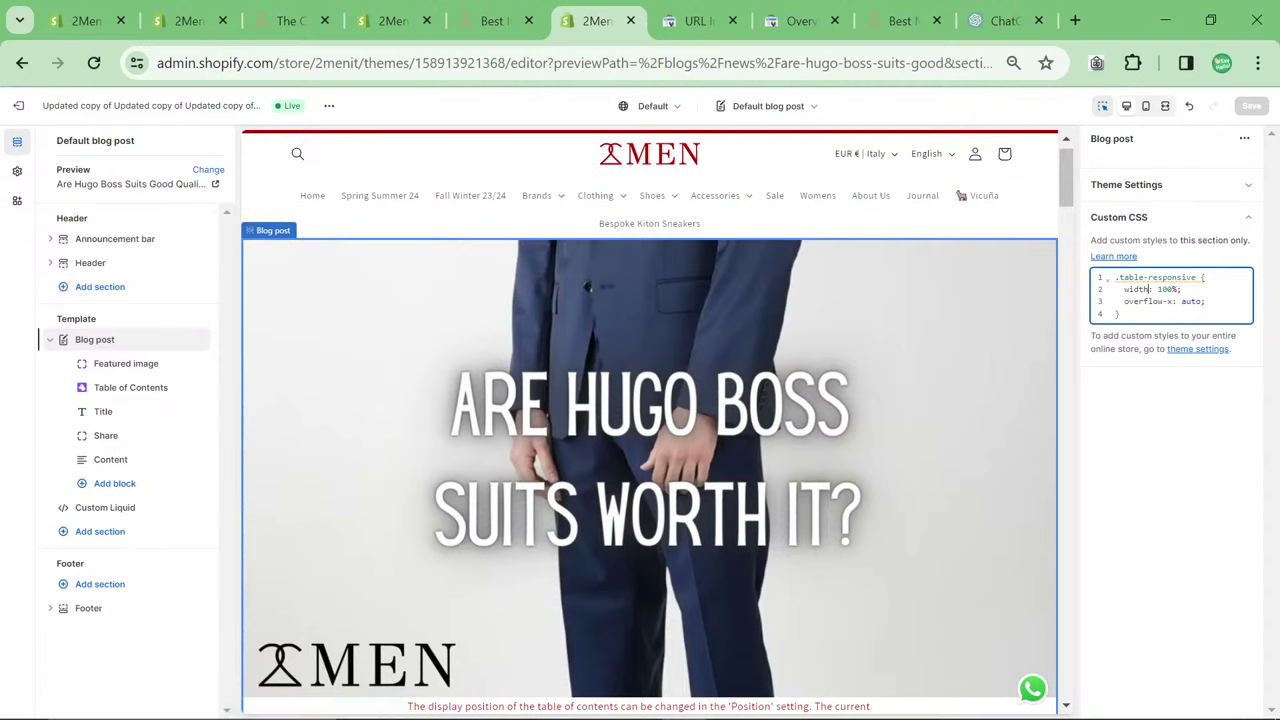
key(BackSpace)
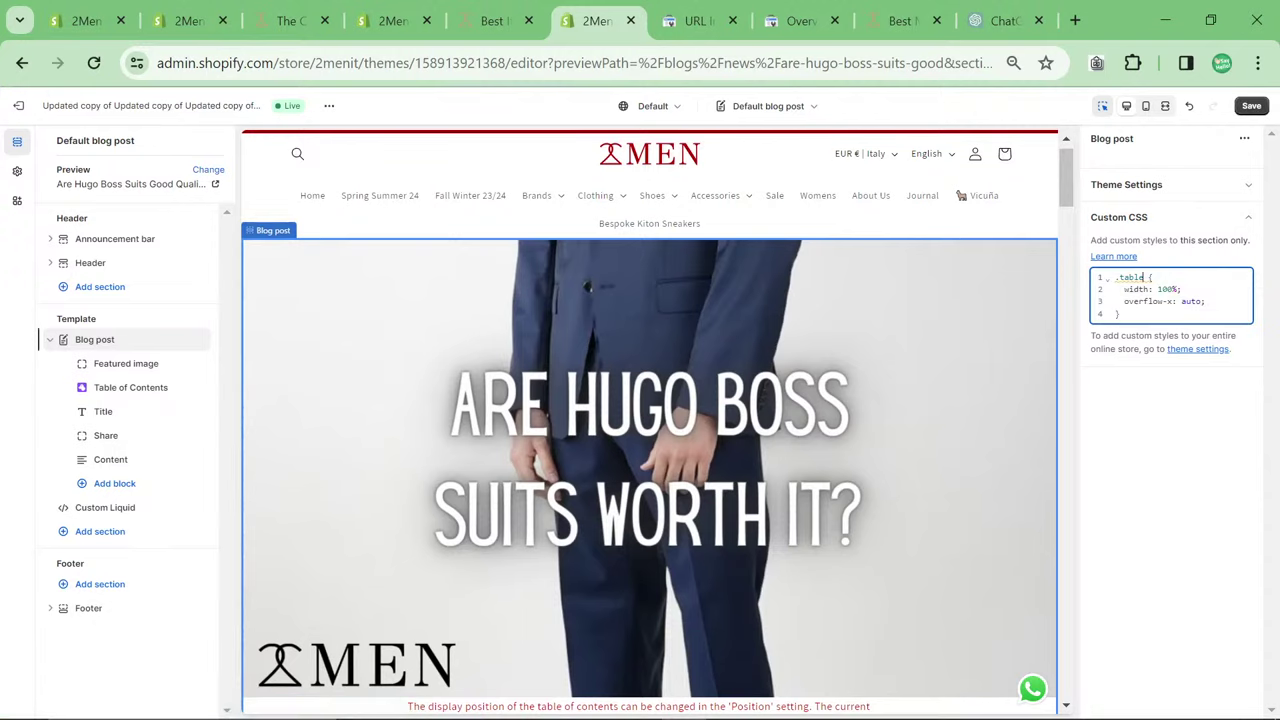
click(1250, 106)
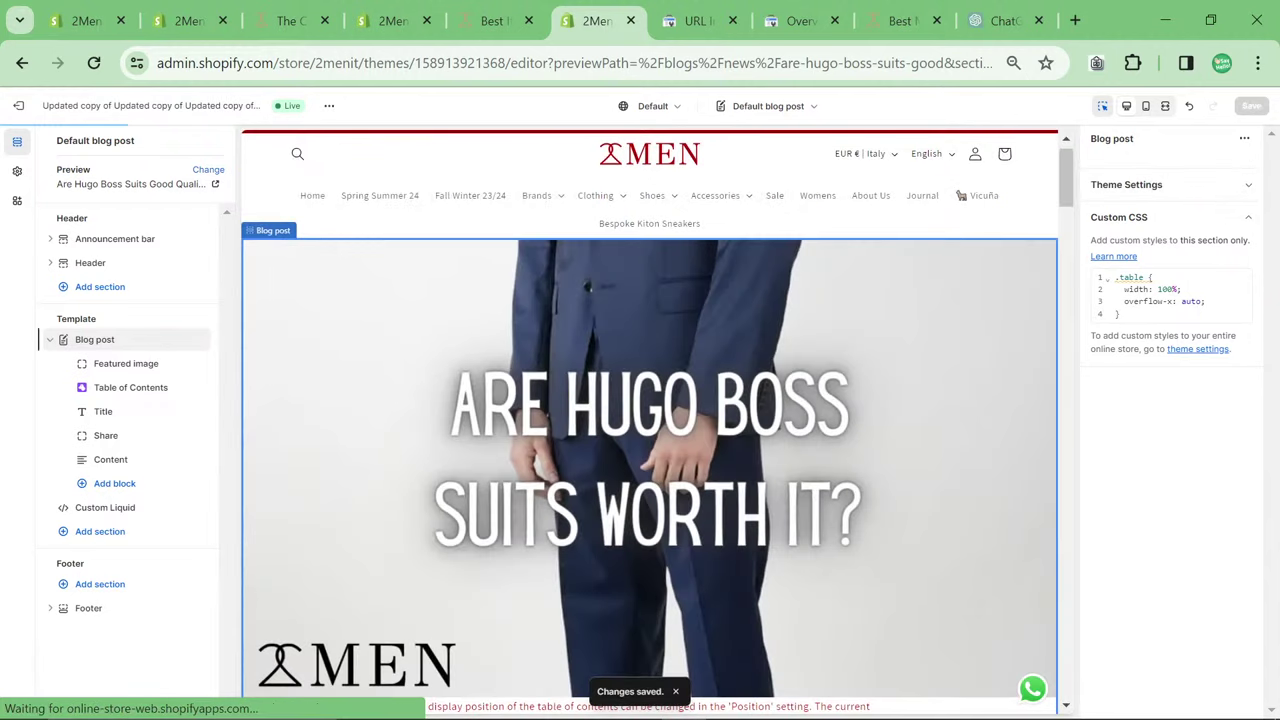
Review the saved .table rule and switch to the Pixel 7 store preview
click(1141, 278)
scroll(920, 337, down, 15)
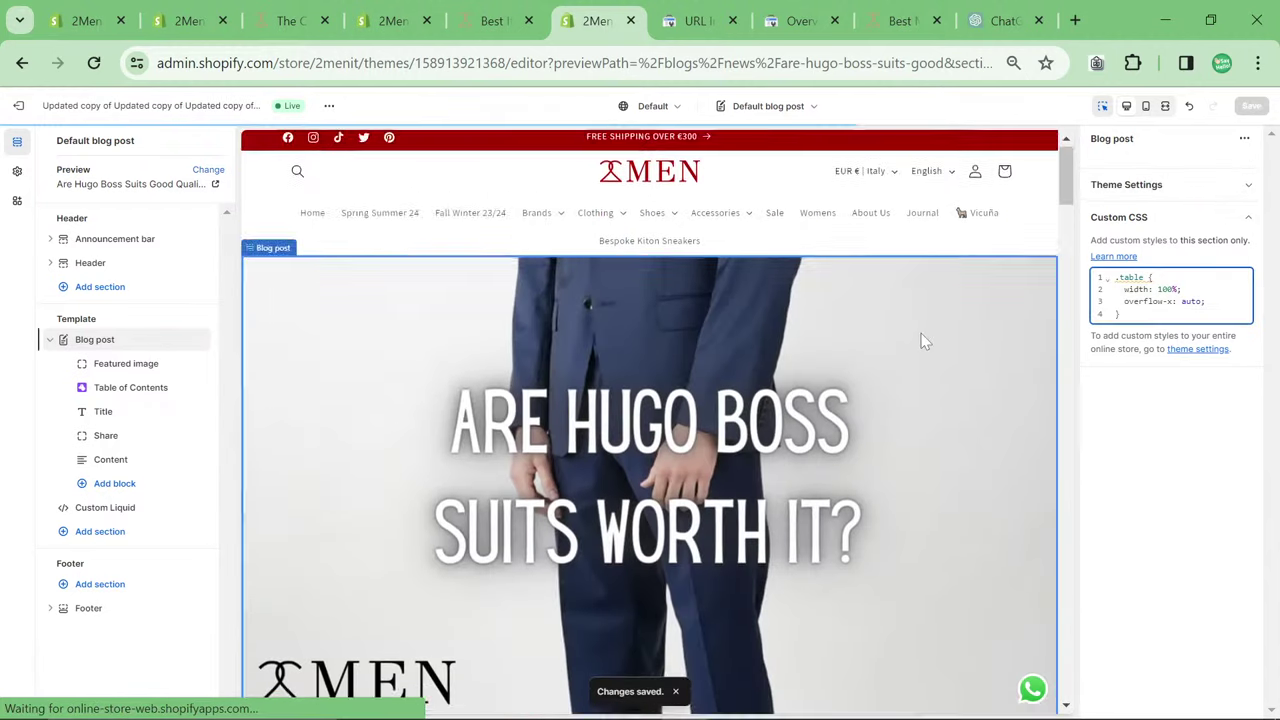
scroll(862, 337, down, 5)
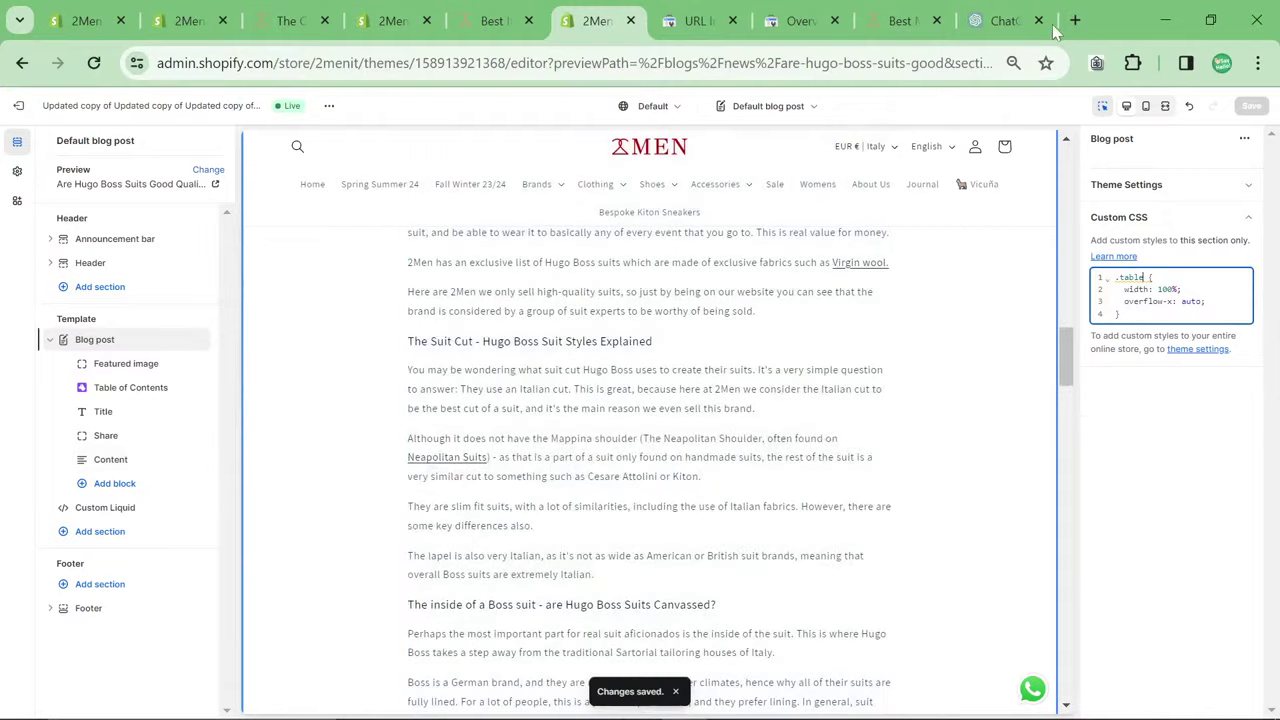
click(898, 20)
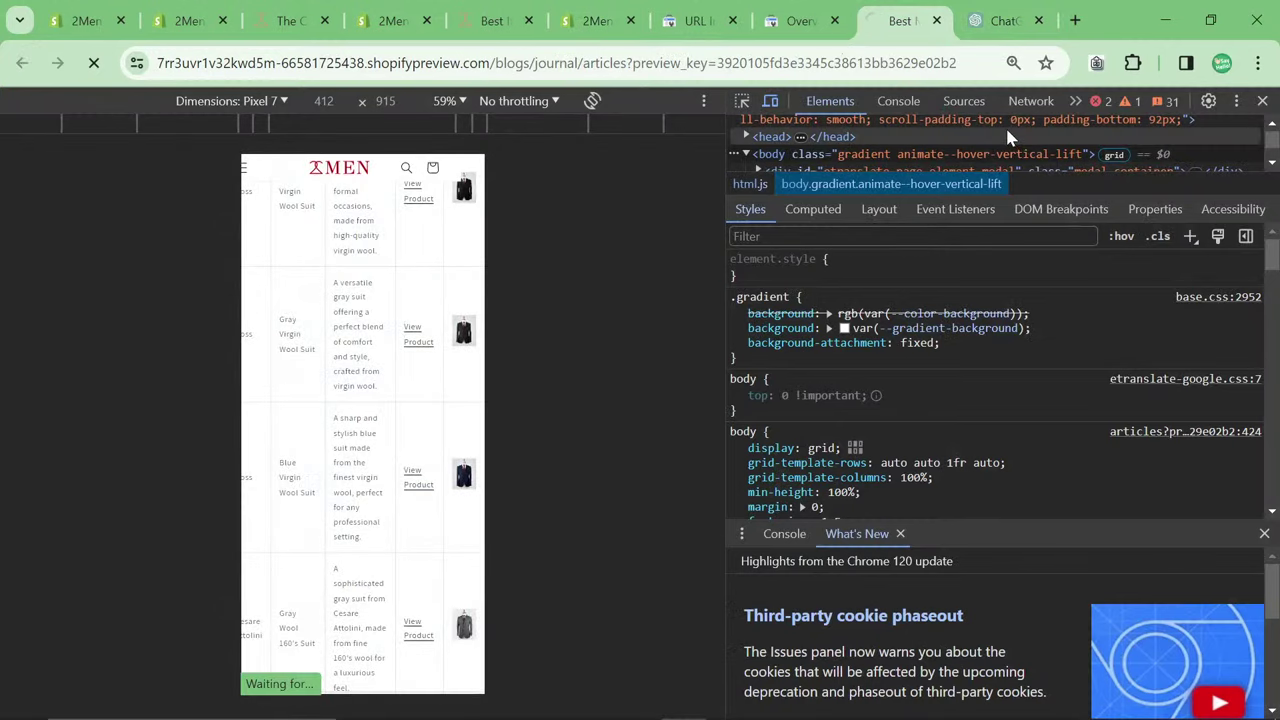
key(F5)
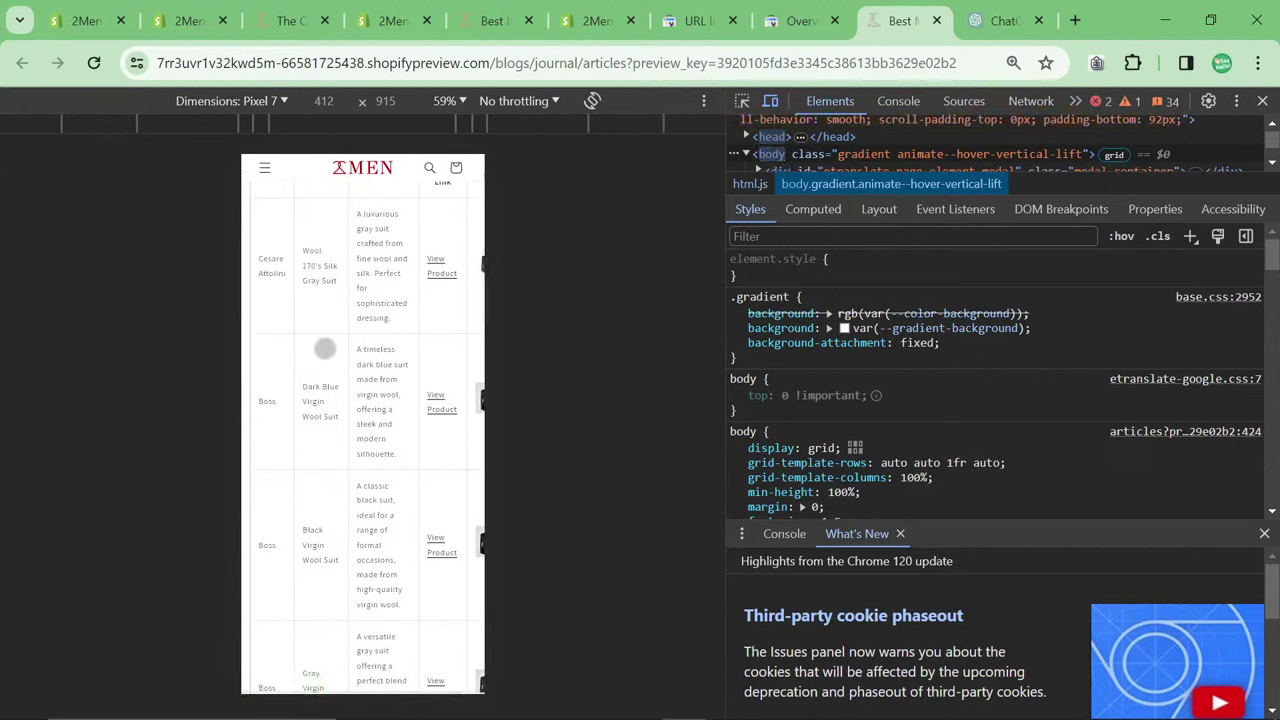
scroll(333, 332, down, 5)
scroll(333, 330, down, 10)
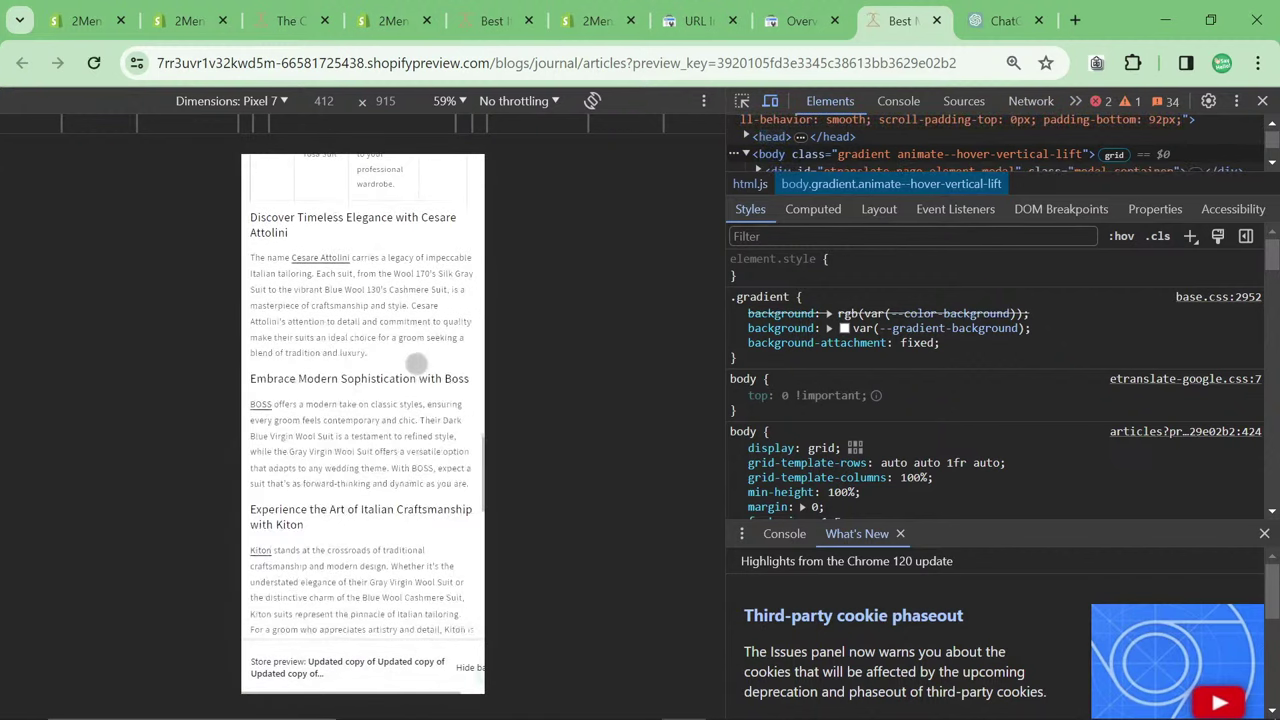
scroll(413, 367, up, 6)
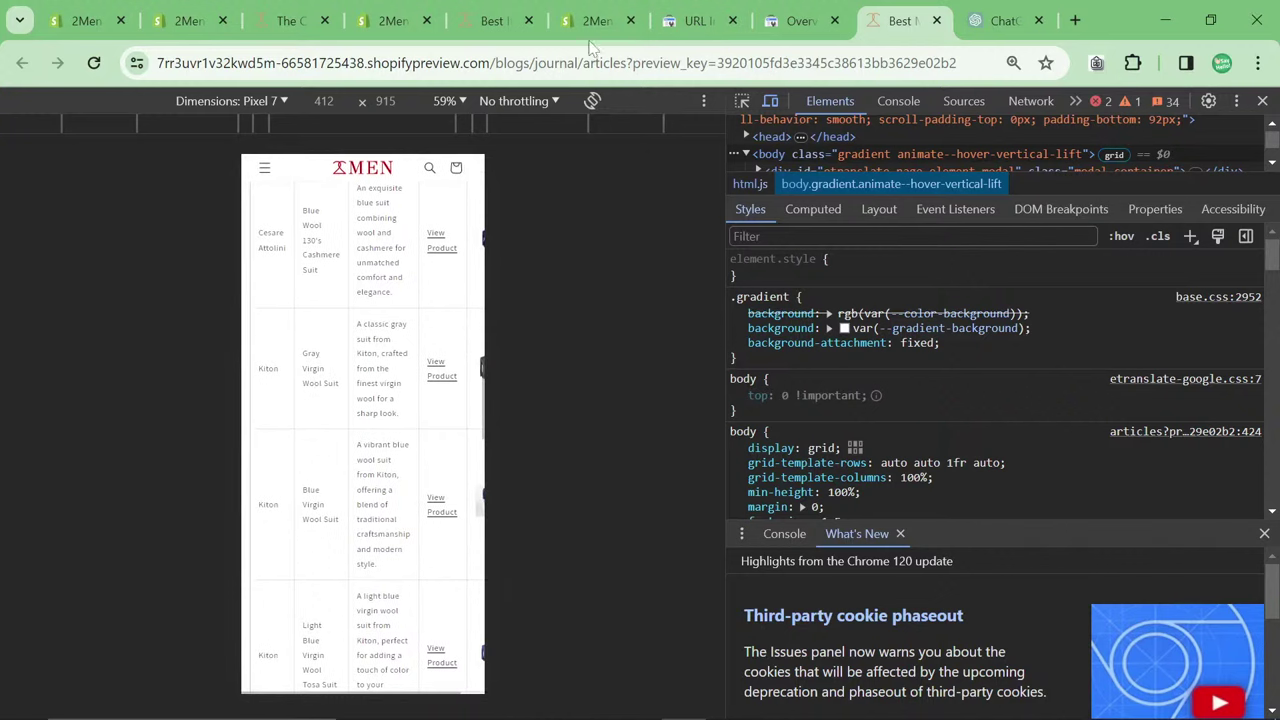
key(alt+Tab)
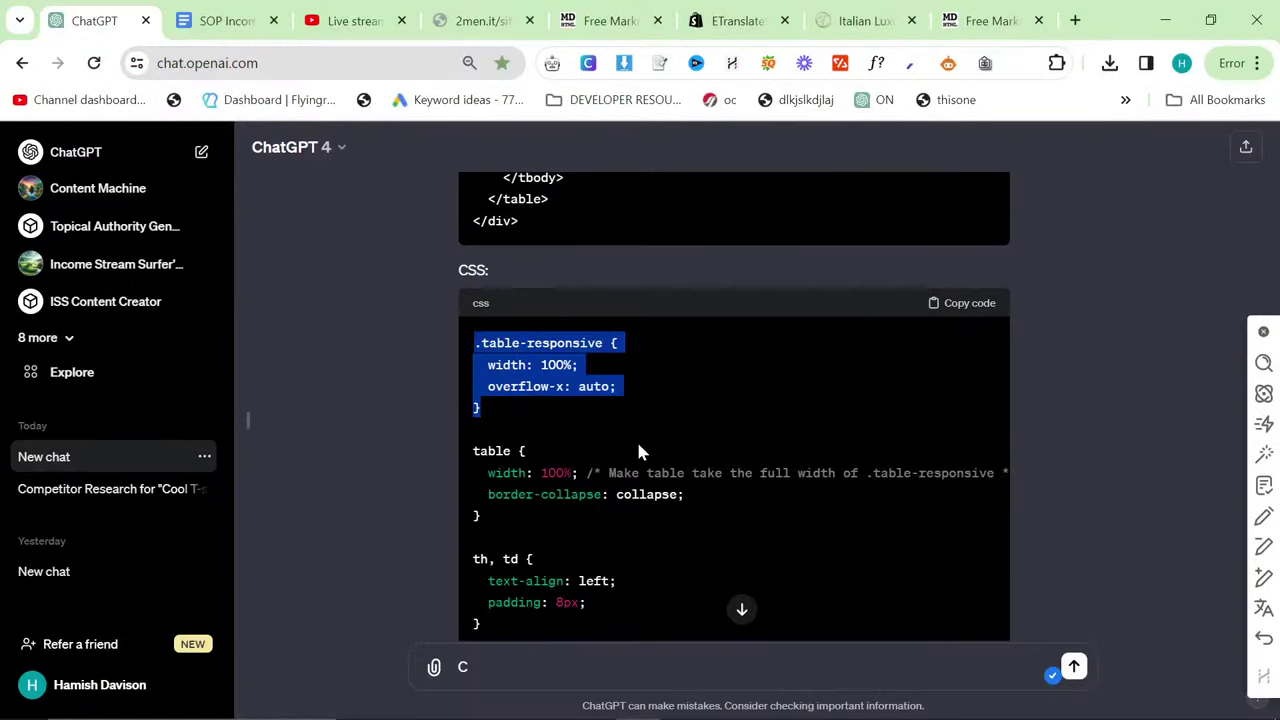
drag(684, 394, 488, 373)
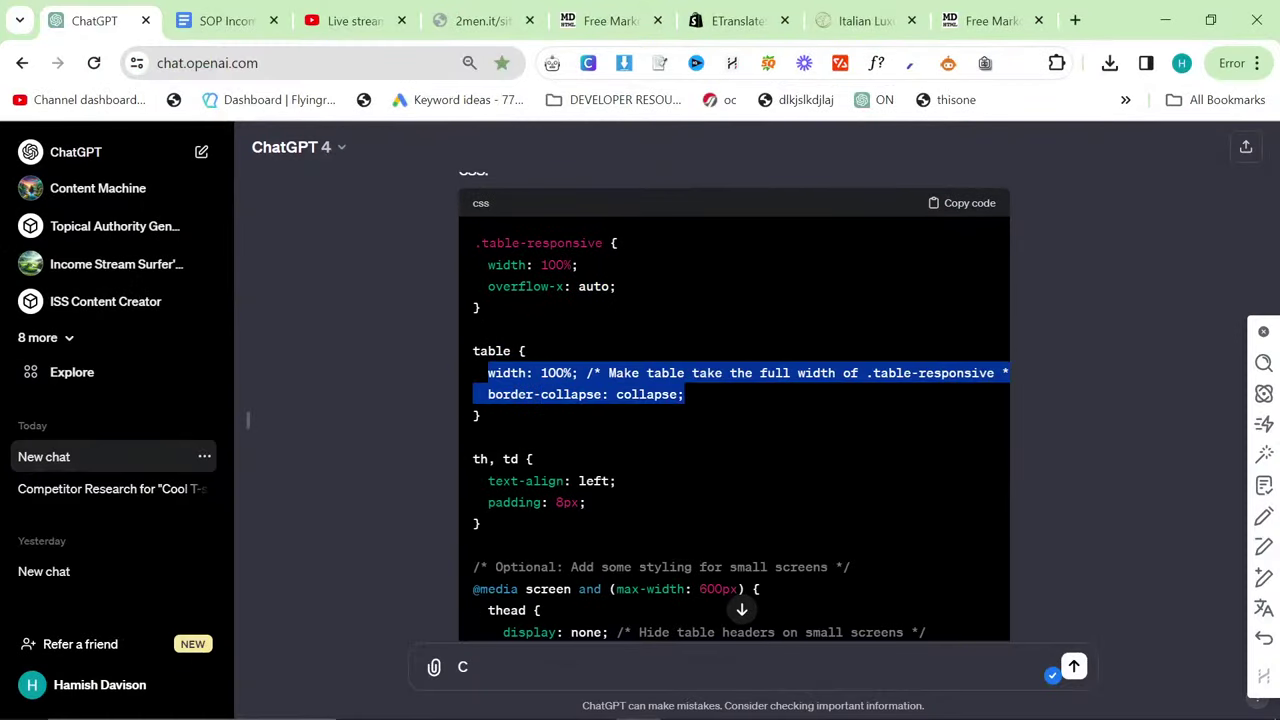
click(539, 399)
scroll(539, 399, down, 1)
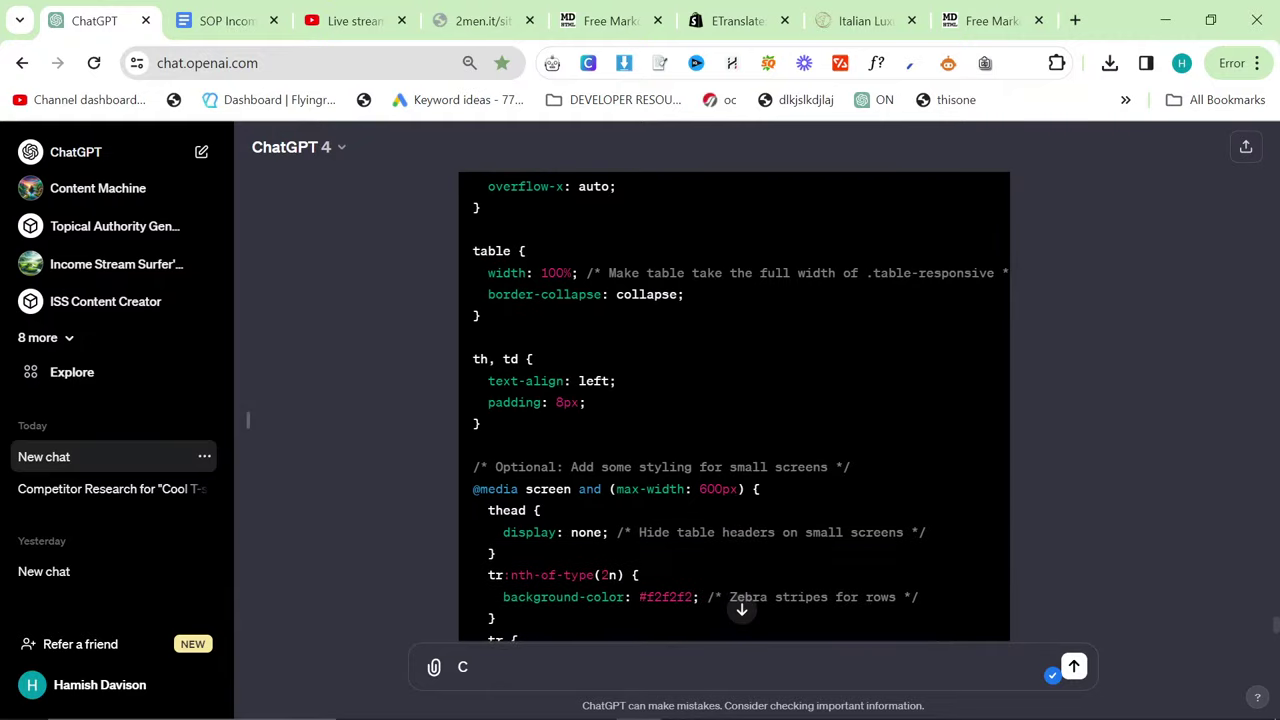
key(ctrl+minus)
key(ctrl+minus)
scroll(614, 417, up, 10)
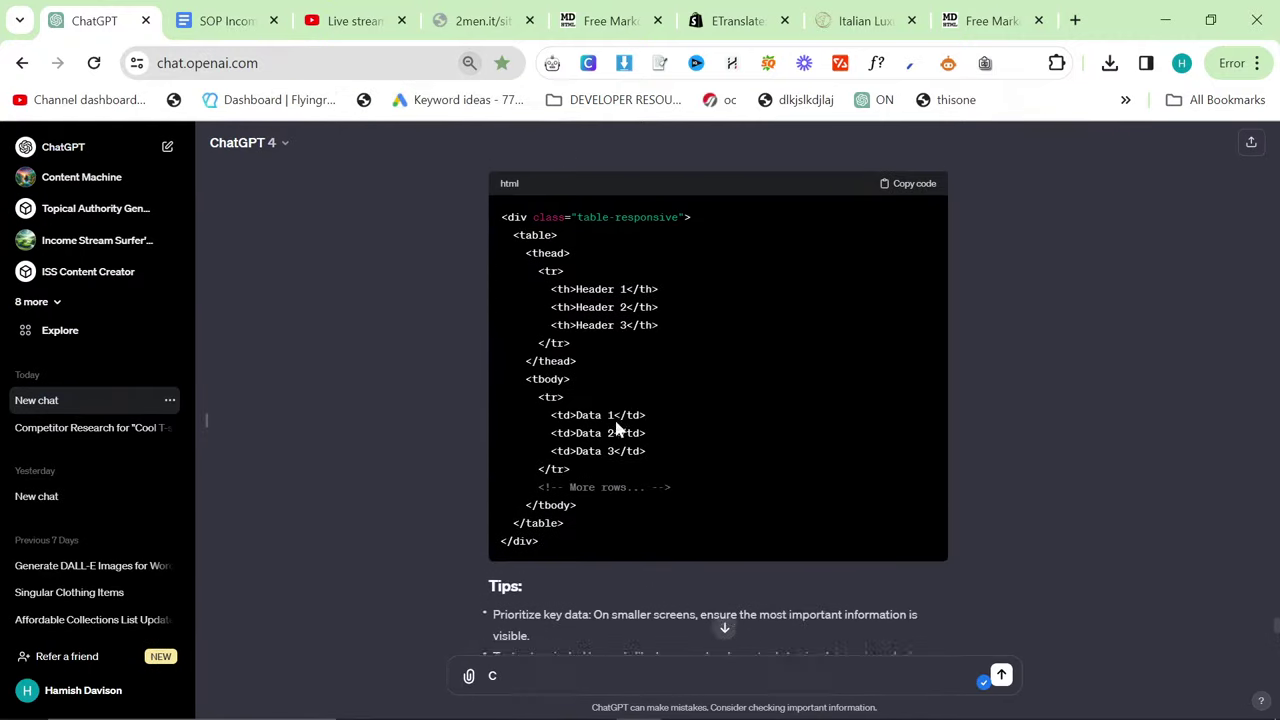
scroll(614, 423, down, 8)
scroll(612, 422, up, 3)
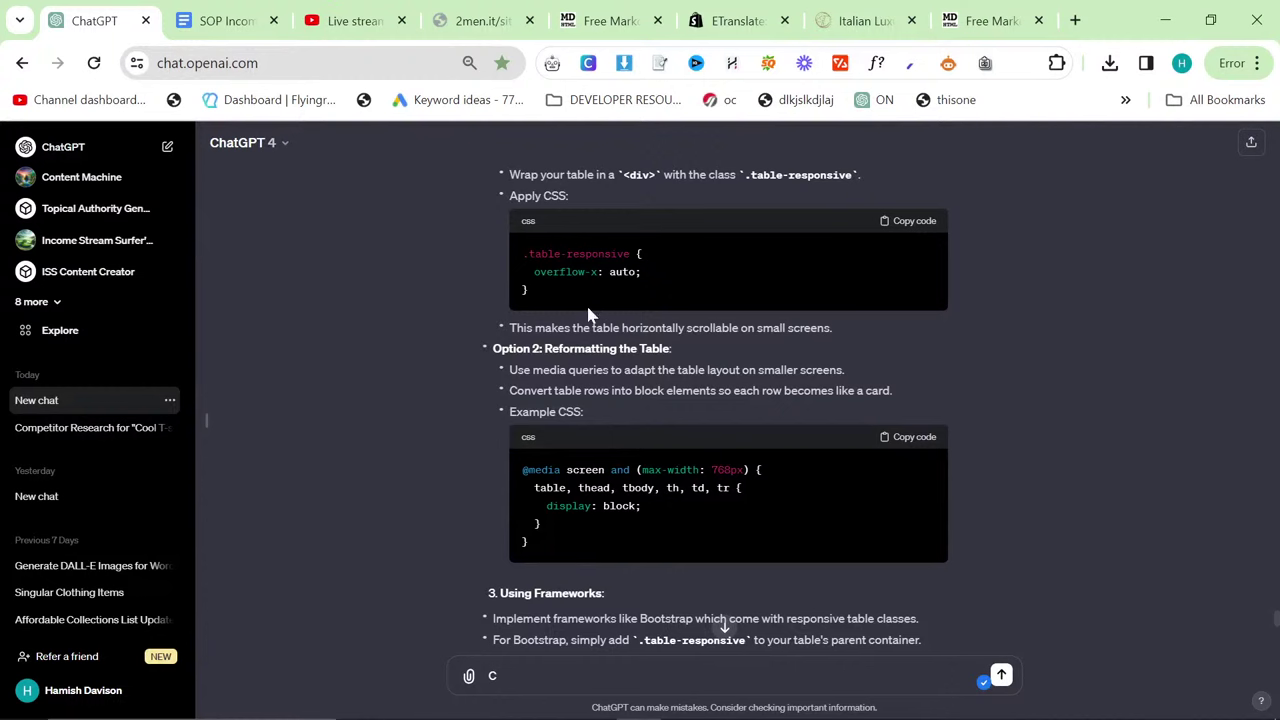
drag(588, 315, 522, 264)
scroll(650, 335, up, 3)
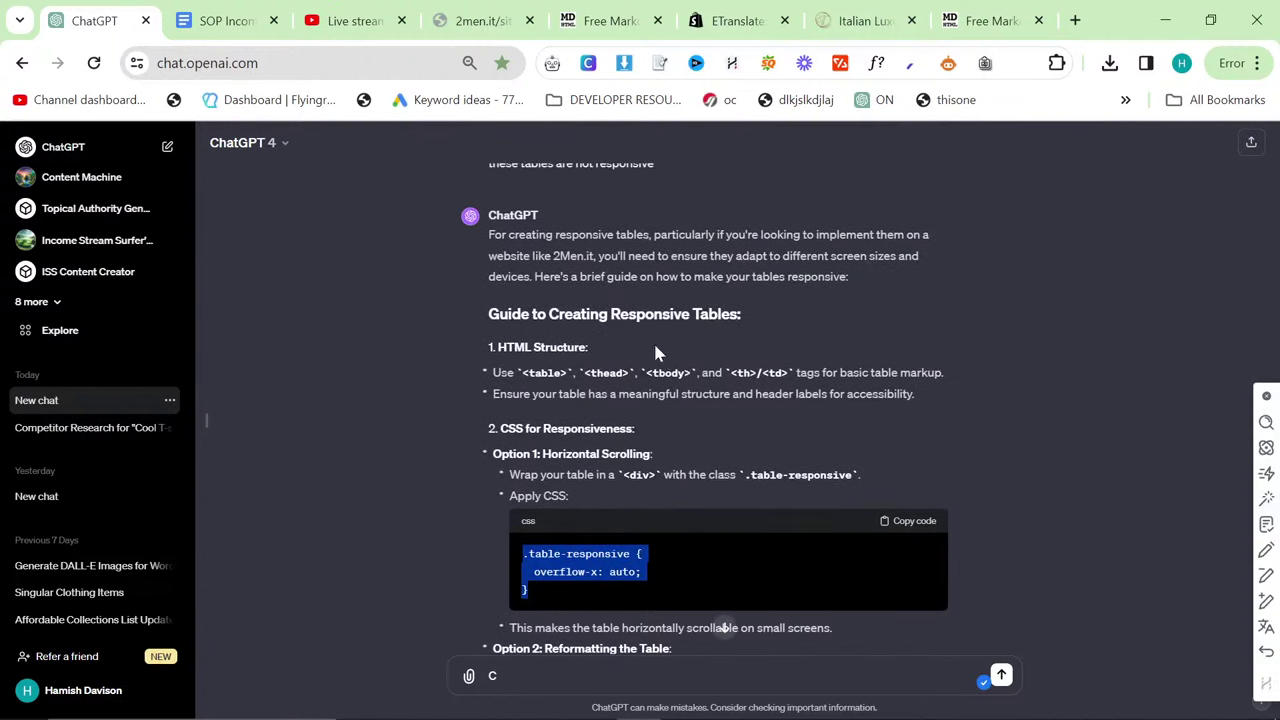
key(alt+Tab)
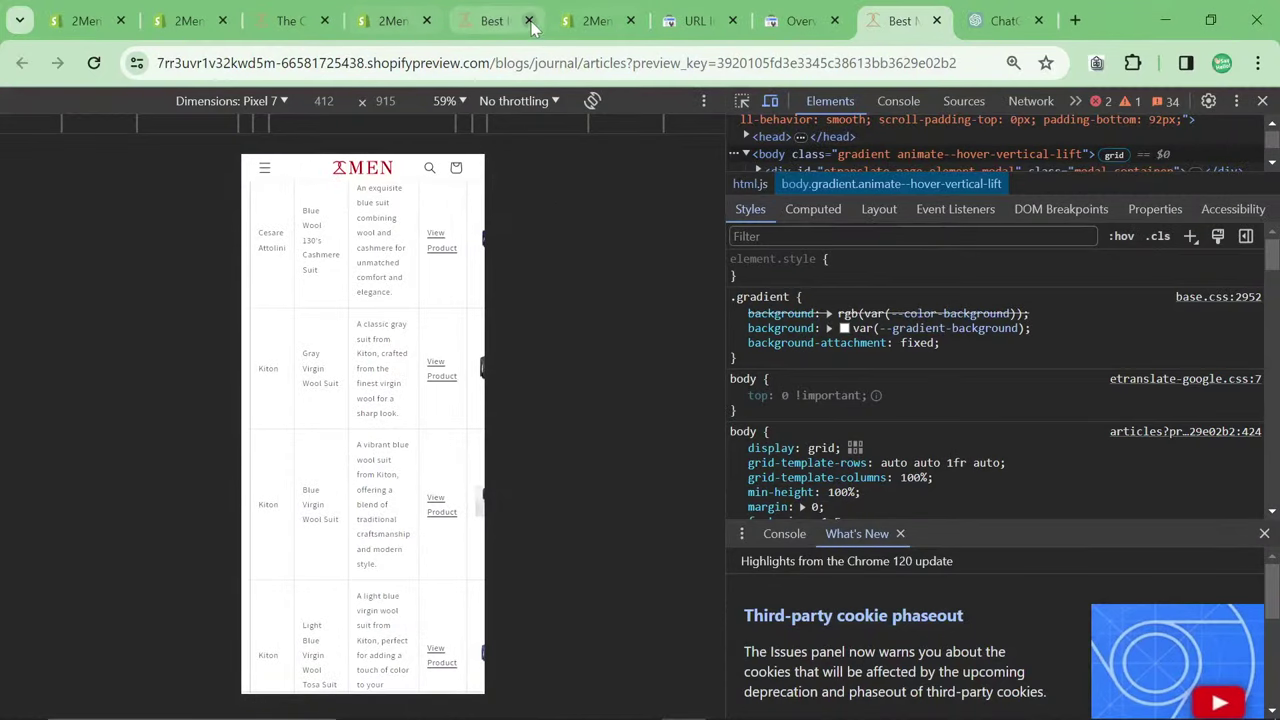
Return to the admin Blog posts list showing The Coolest T-Shirts For Men in 2024
click(90, 22)
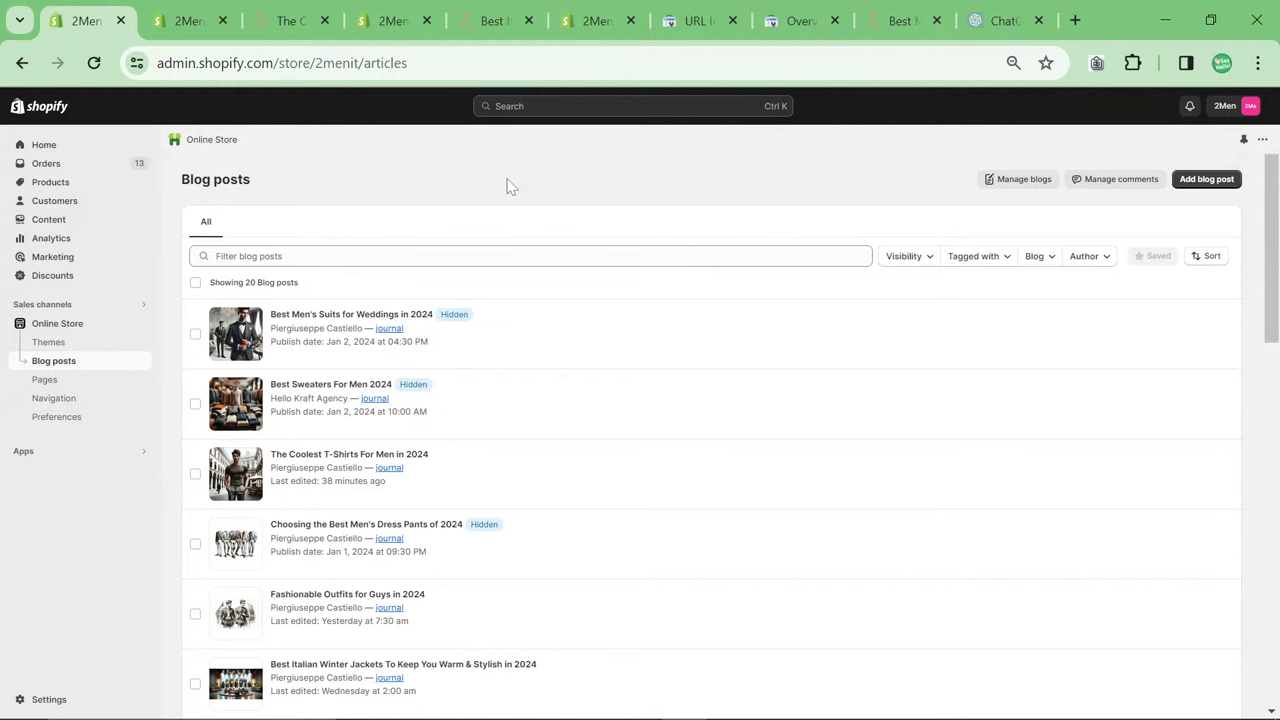
Start a new blog post from the Shopify Blog posts list
key(alt+Tab)
scroll(500, 505, down, 10)
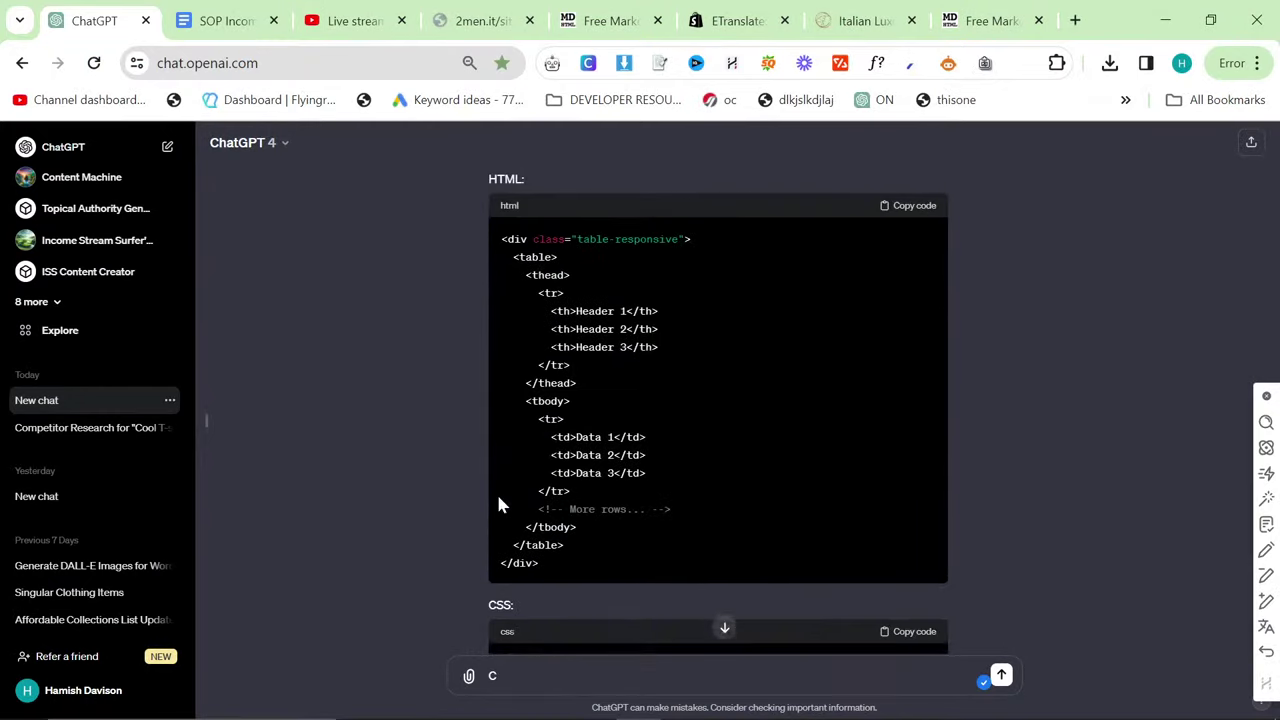
scroll(500, 505, down, 15)
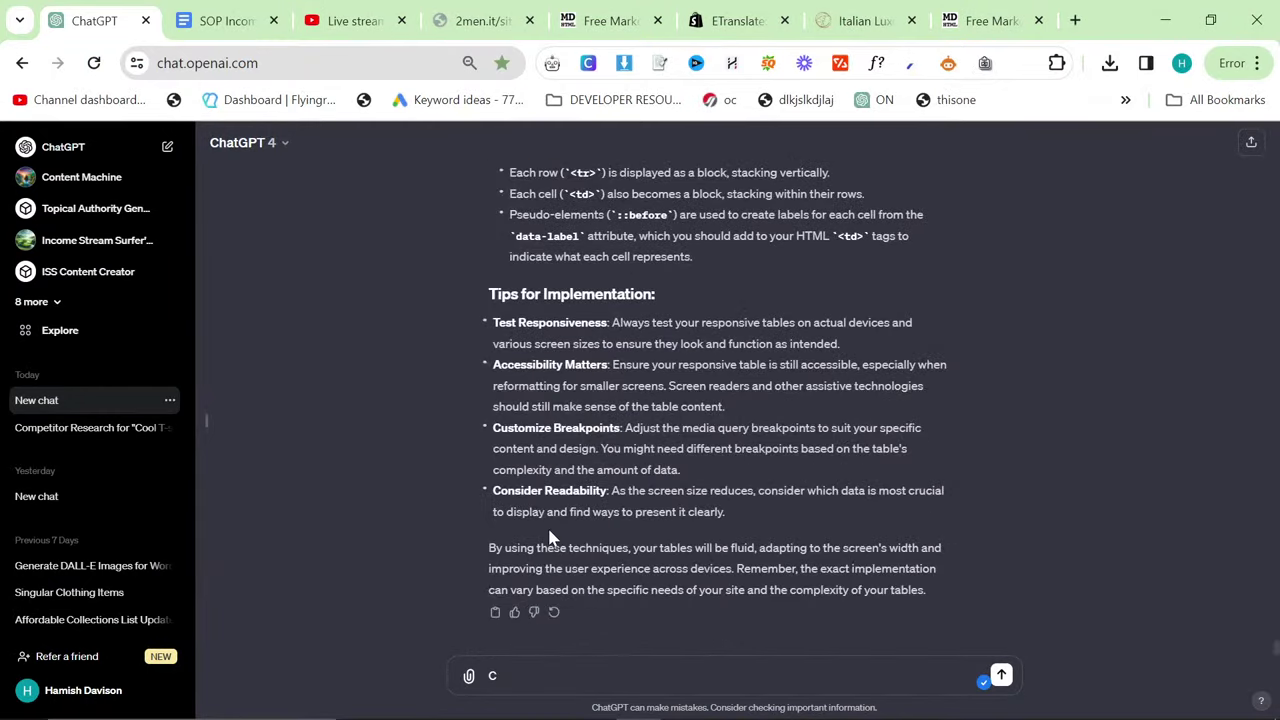
key(alt+Tab)
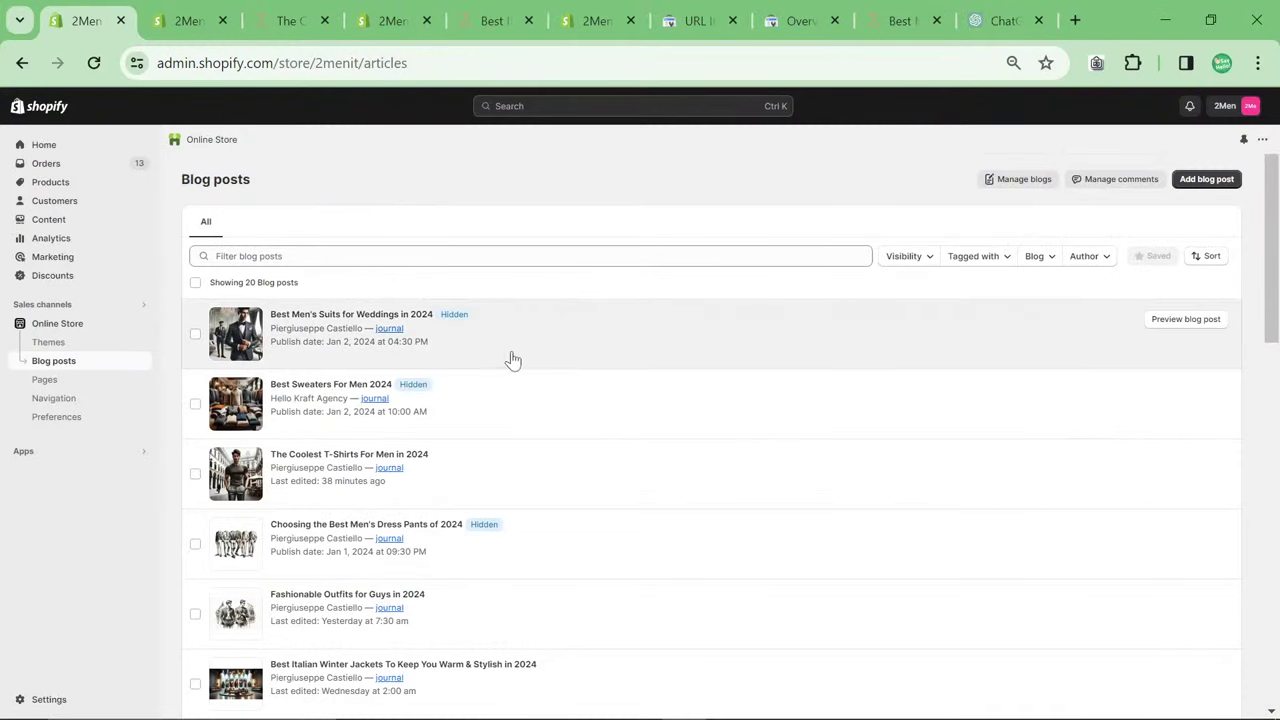
scroll(505, 362, down, 2)
scroll(449, 374, up, 2)
click(1206, 179)
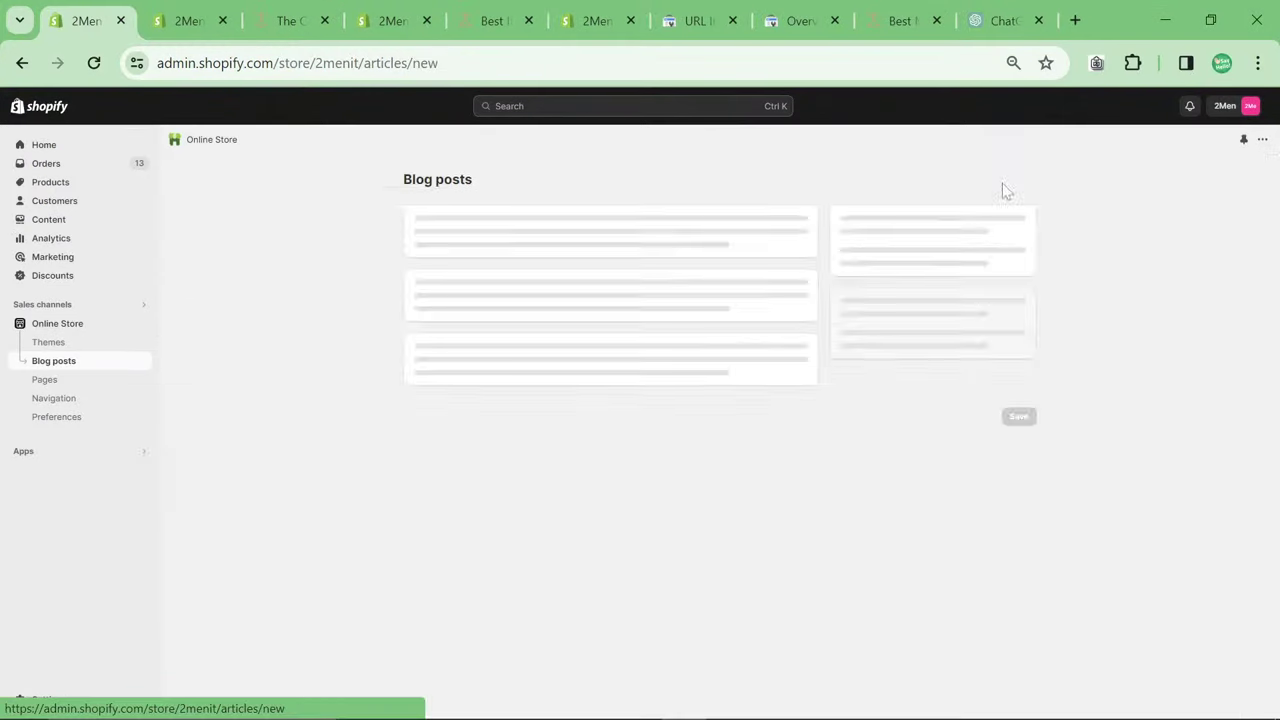
Delete the stray letter in the ChatGPT message box and bring up VS Code
key(alt+Tab)
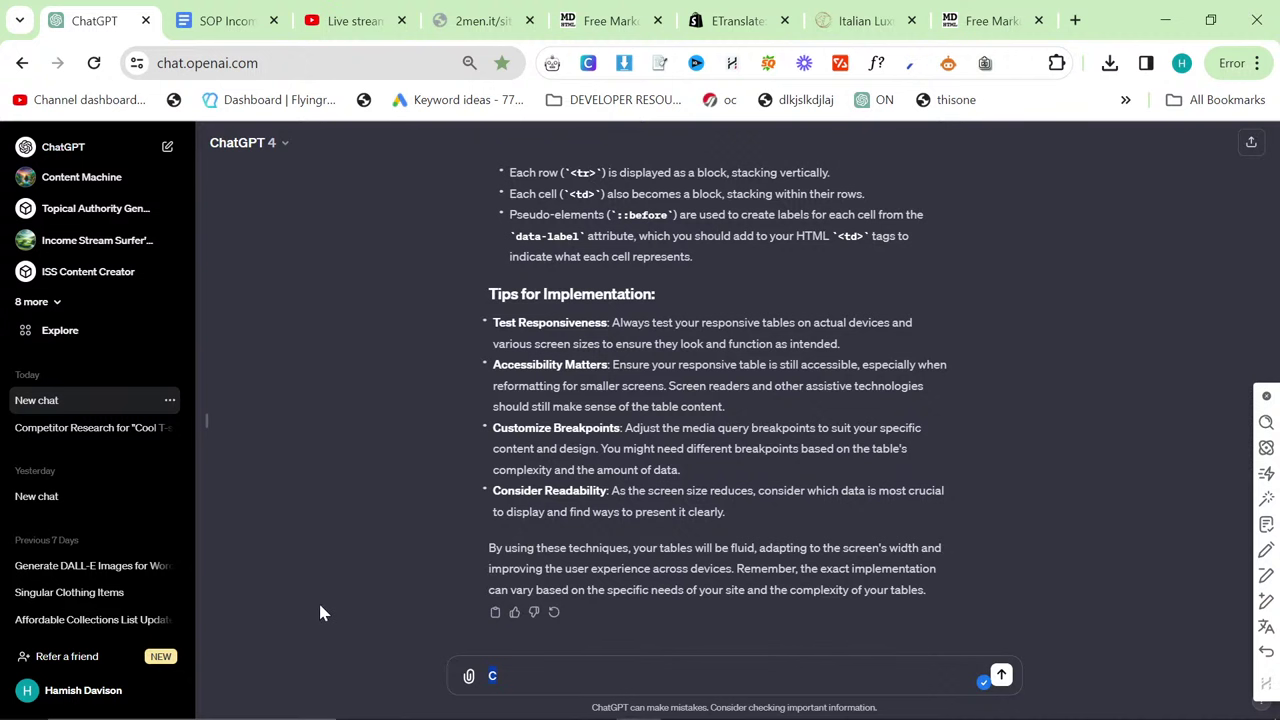
key(BackSpace)
key(alt+Tab)
key(alt+Tab)
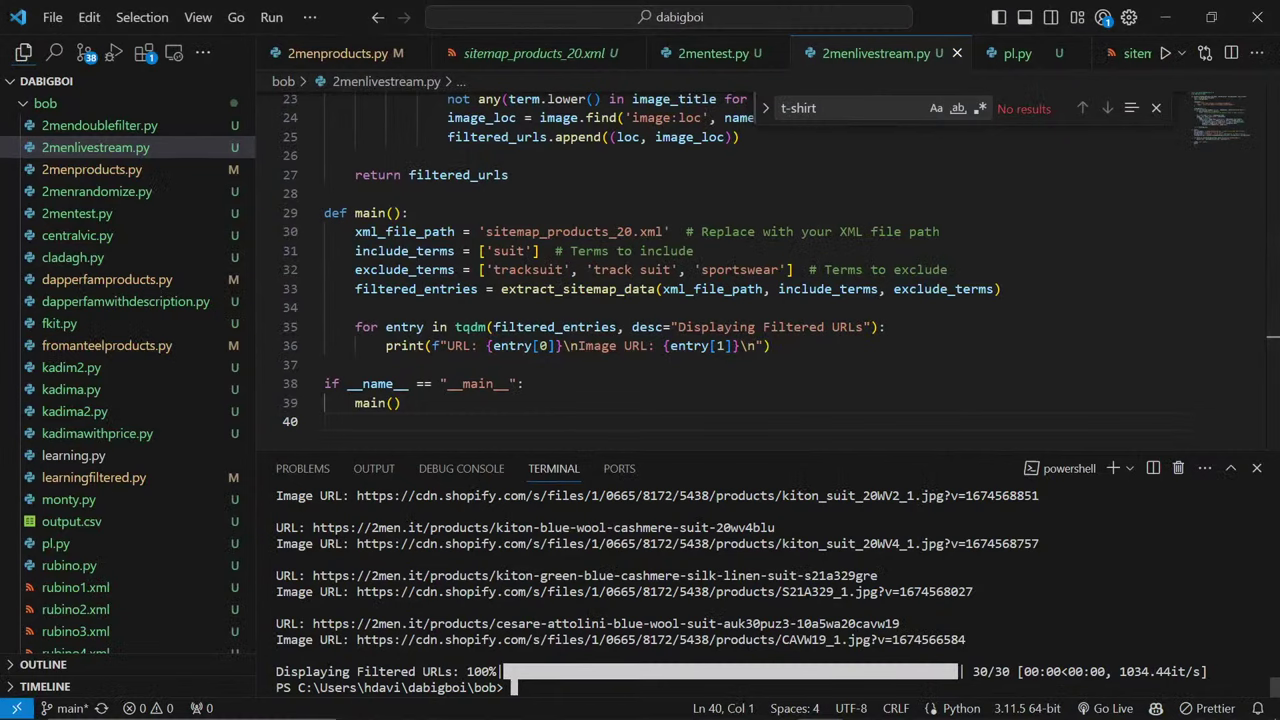
Tick 'best men's suit for funeral' in the Keyword Tool results
key(alt+Tab)
key(alt+Tab)
click(433, 450)
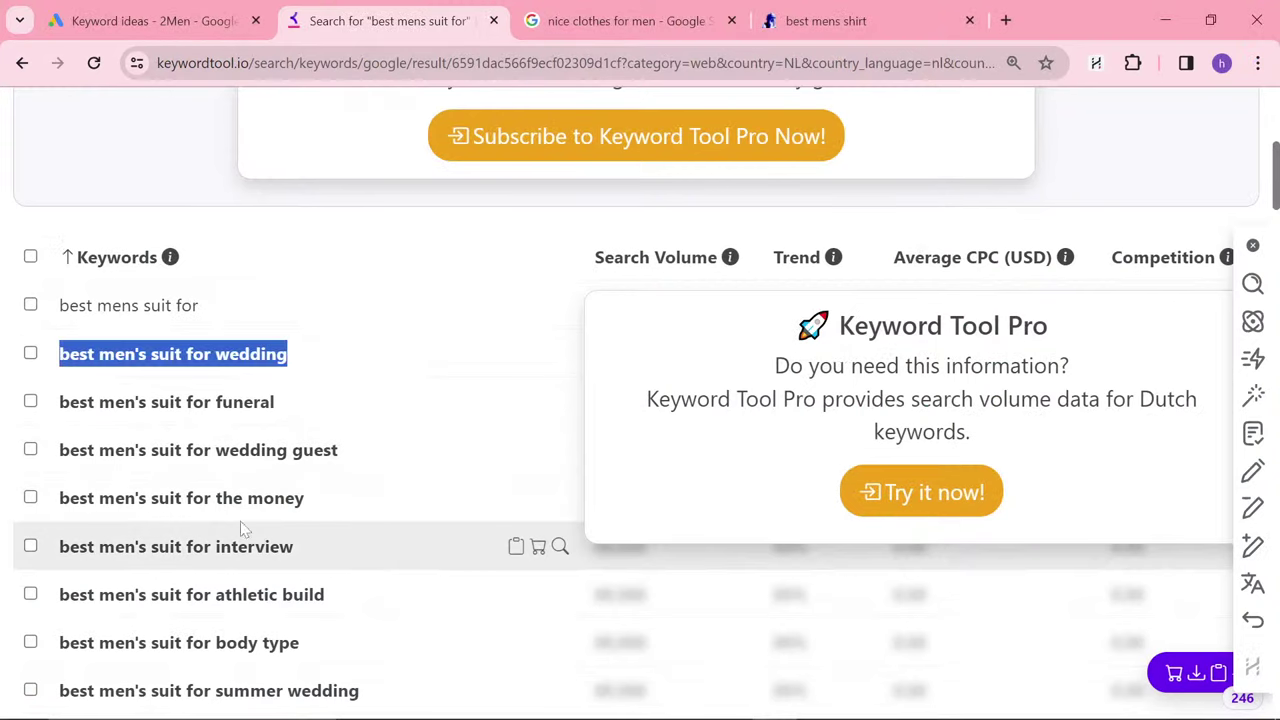
click(212, 405)
triple_click(212, 405)
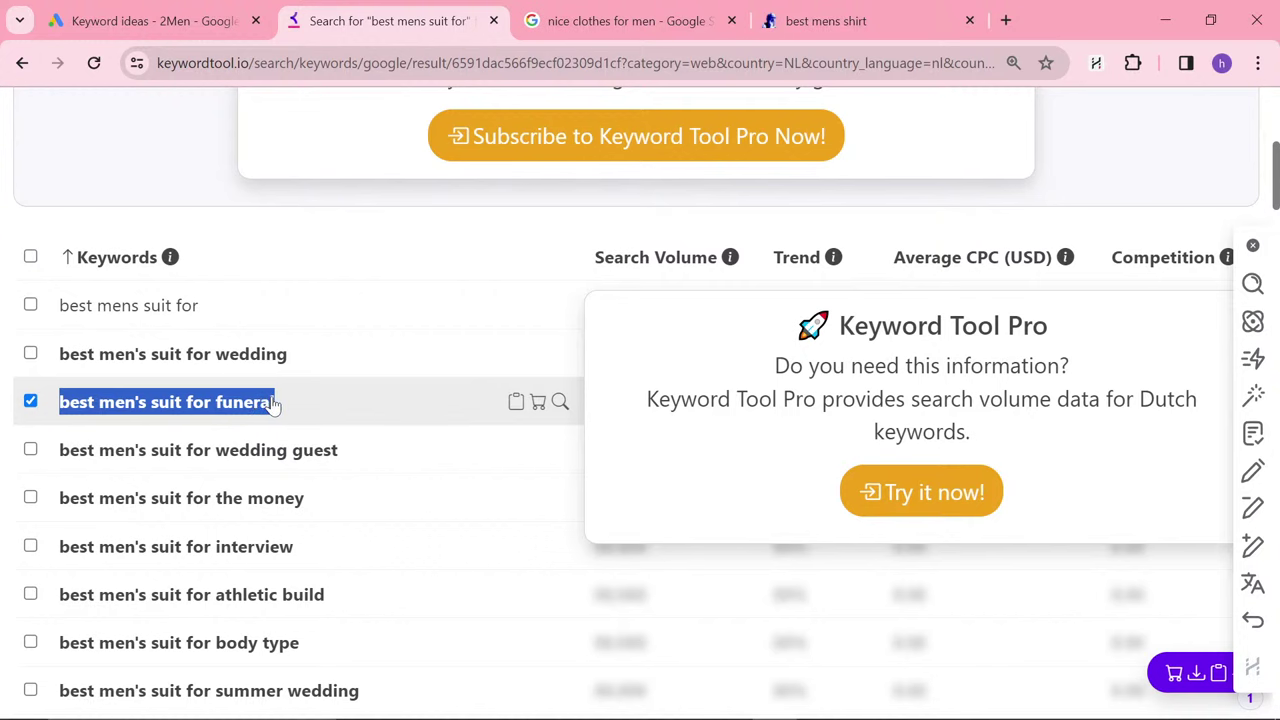
Google '2men black suits' and open the 2Men Italian Black Designer Suits collection, dismissing cookies
key(alt+Tab)
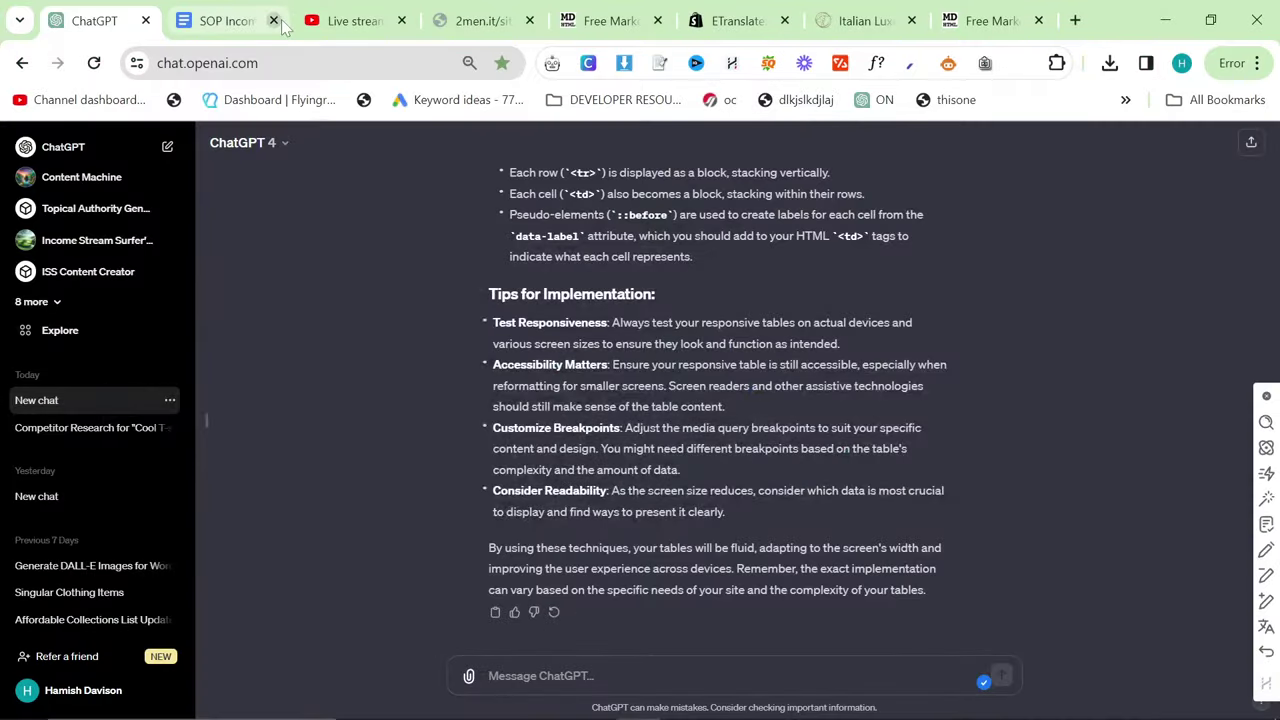
click(1078, 22)
text(2men)
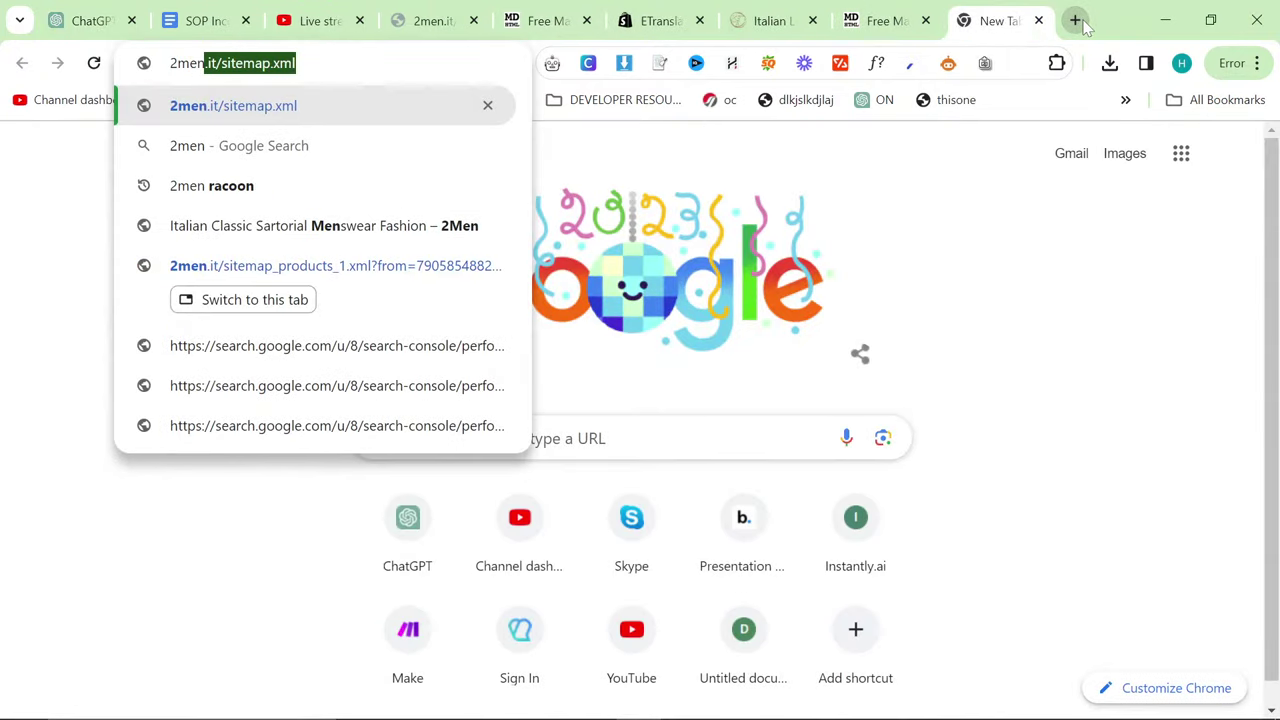
text( black suits)
key(Return)
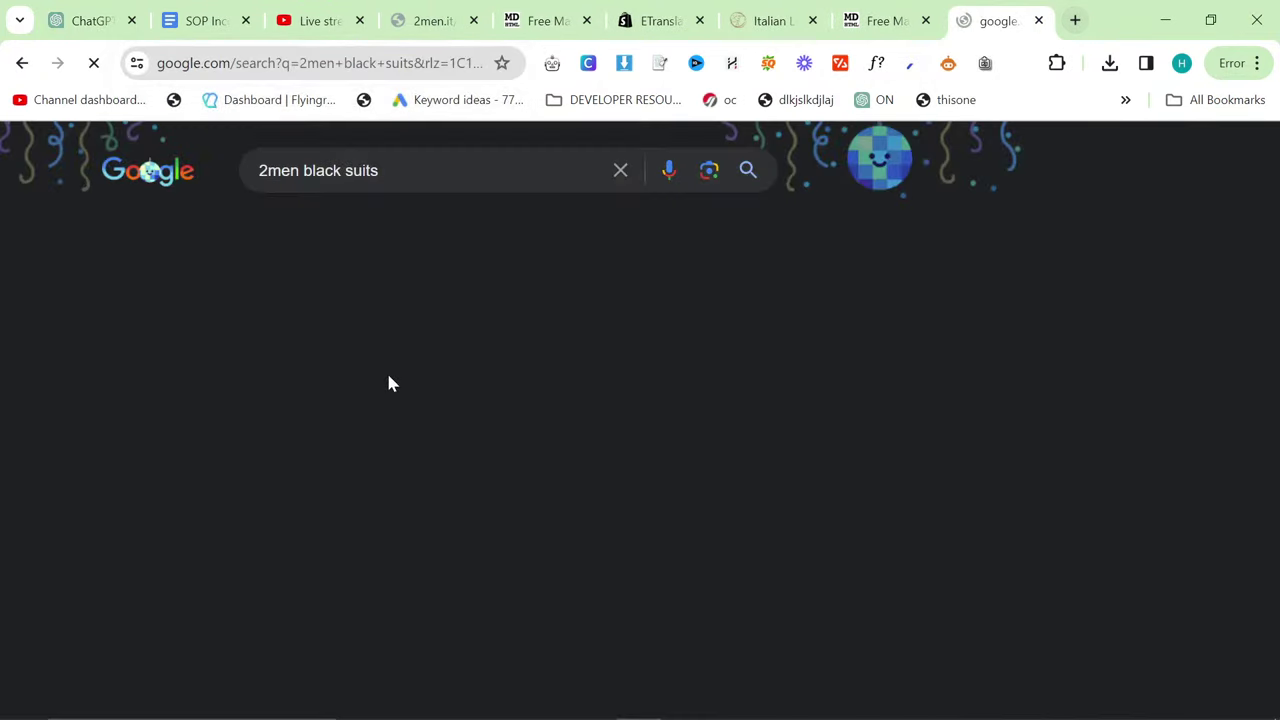
scroll(390, 383, down, 2)
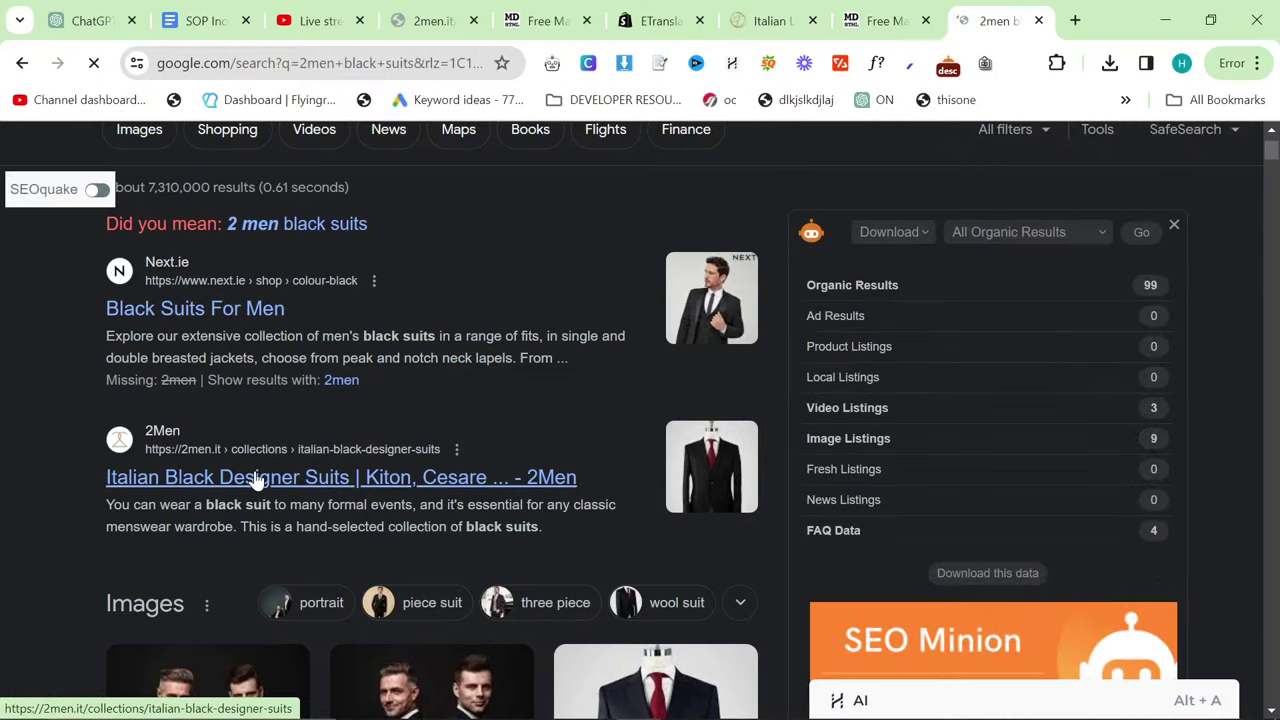
click(257, 480)
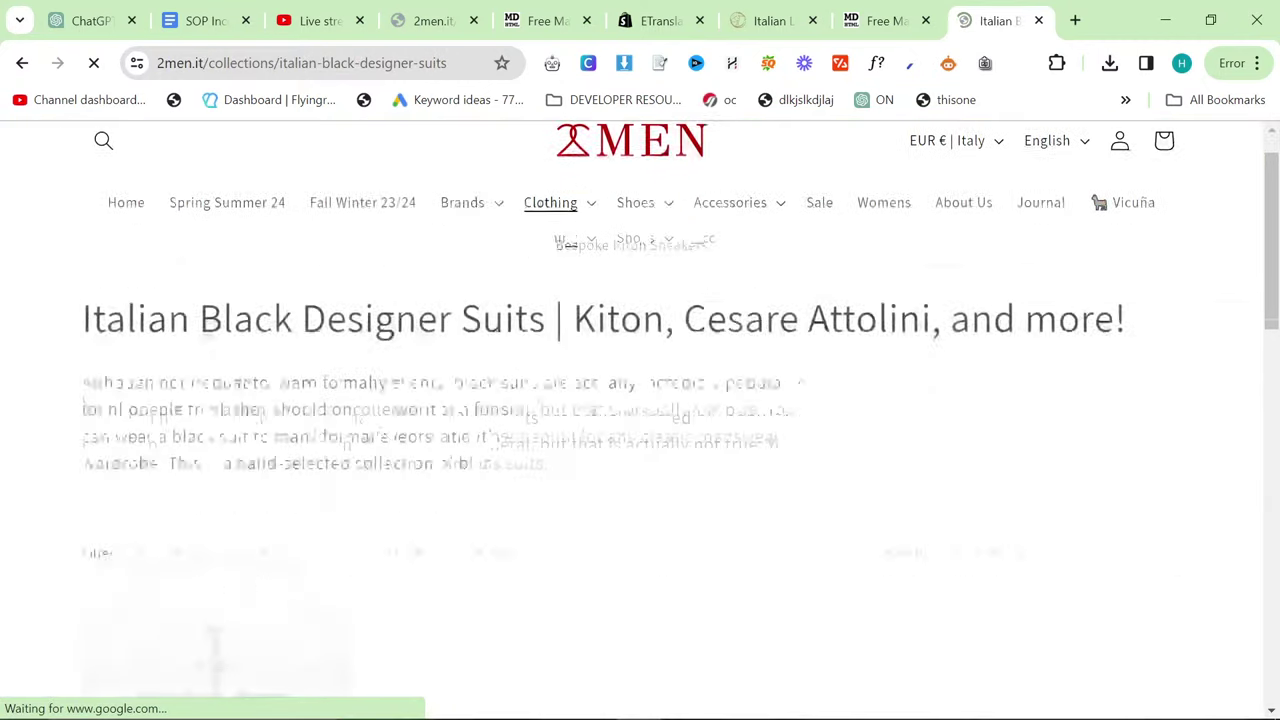
scroll(380, 434, down, 5)
click(629, 674)
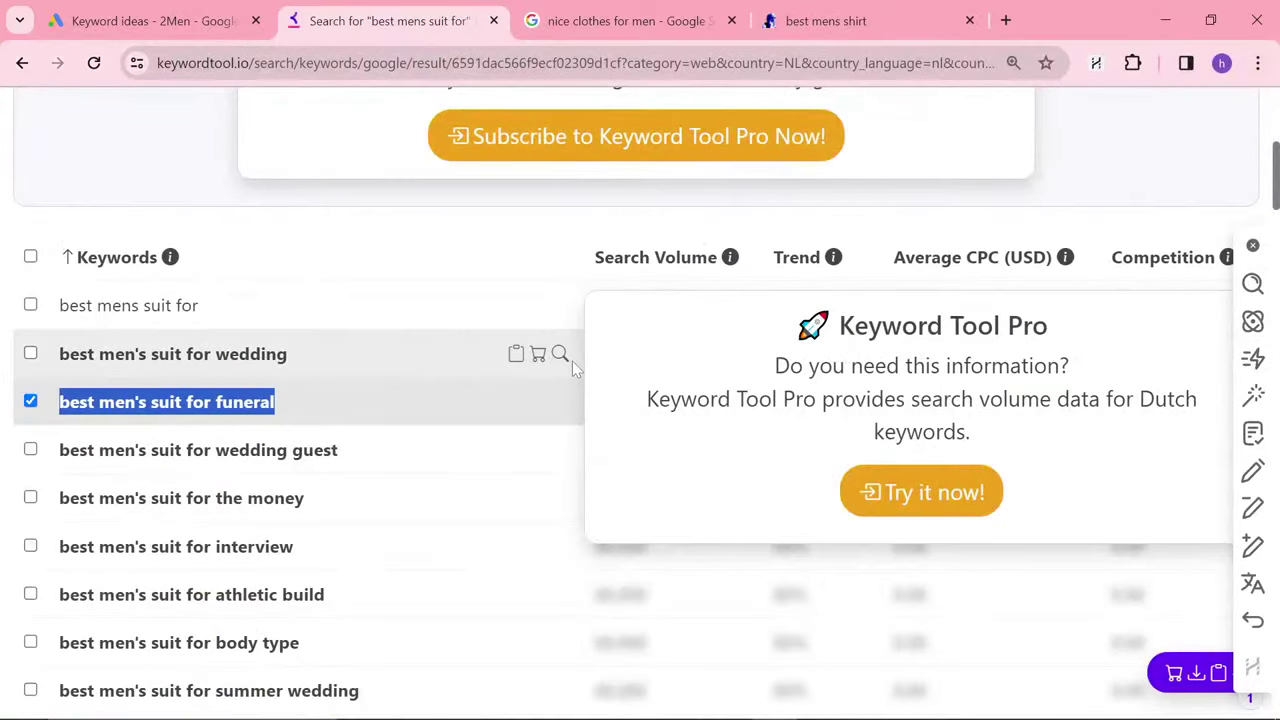
Tick 'best men's suit for wedding guest' and close the ChatGPT tab
click(200, 452)
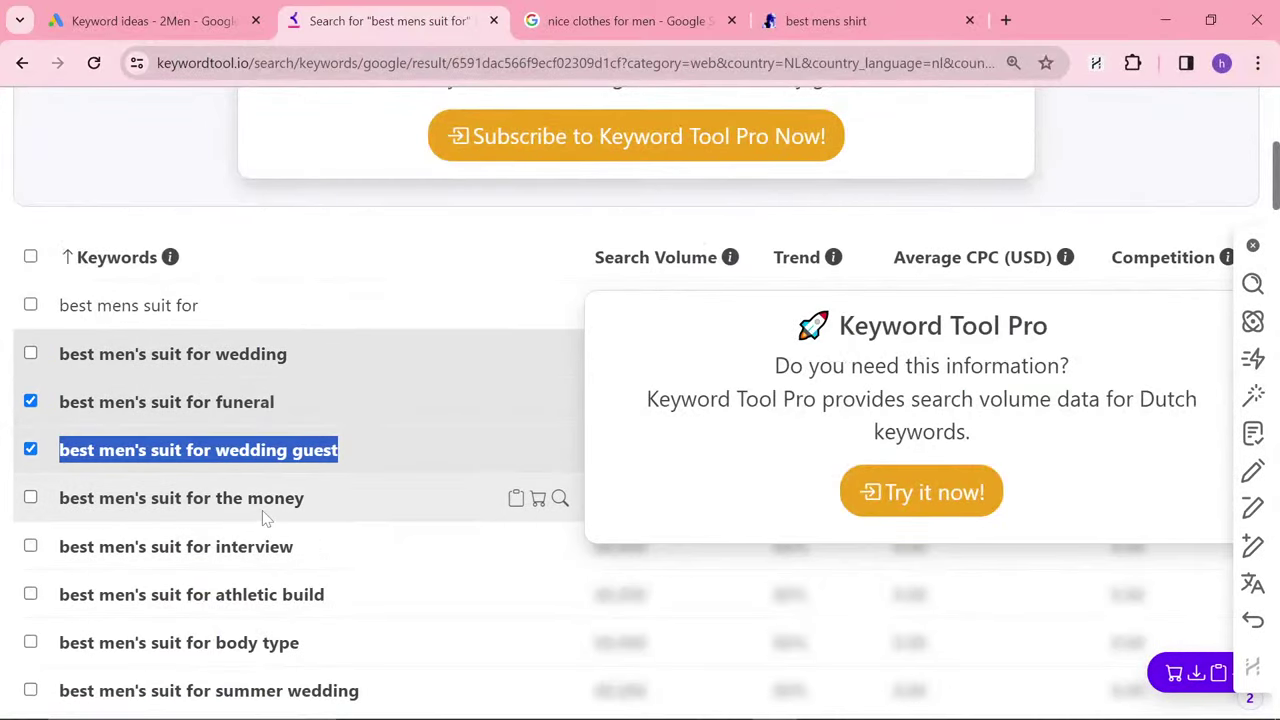
key(alt+Tab)
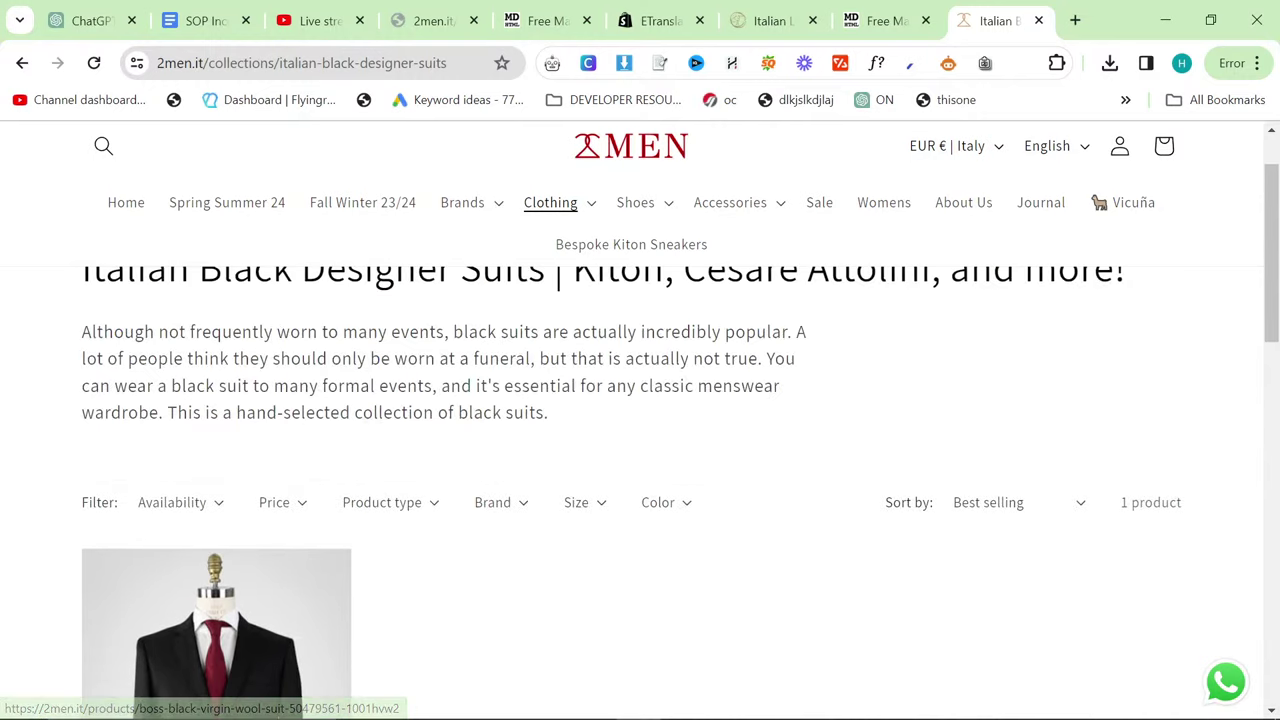
key(alt+Tab)
key(alt+Tab)
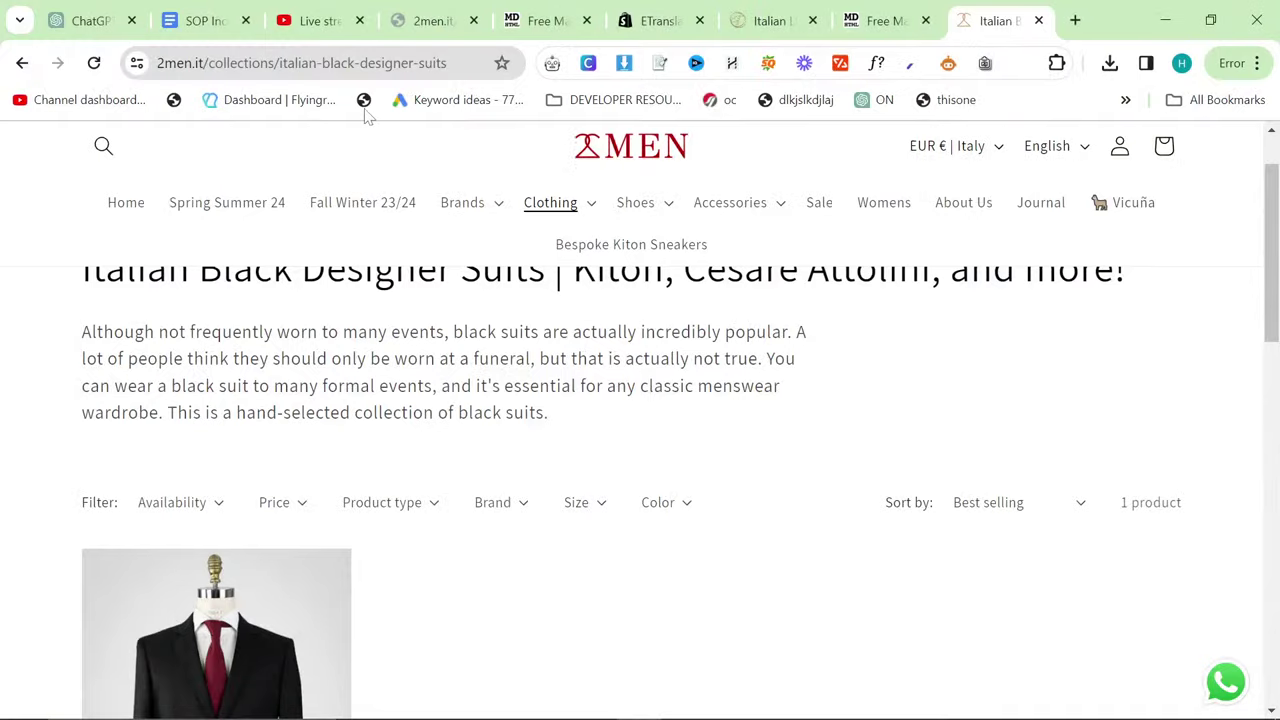
key(alt+Tab)
key(alt+Tab)
key(alt+Tab)
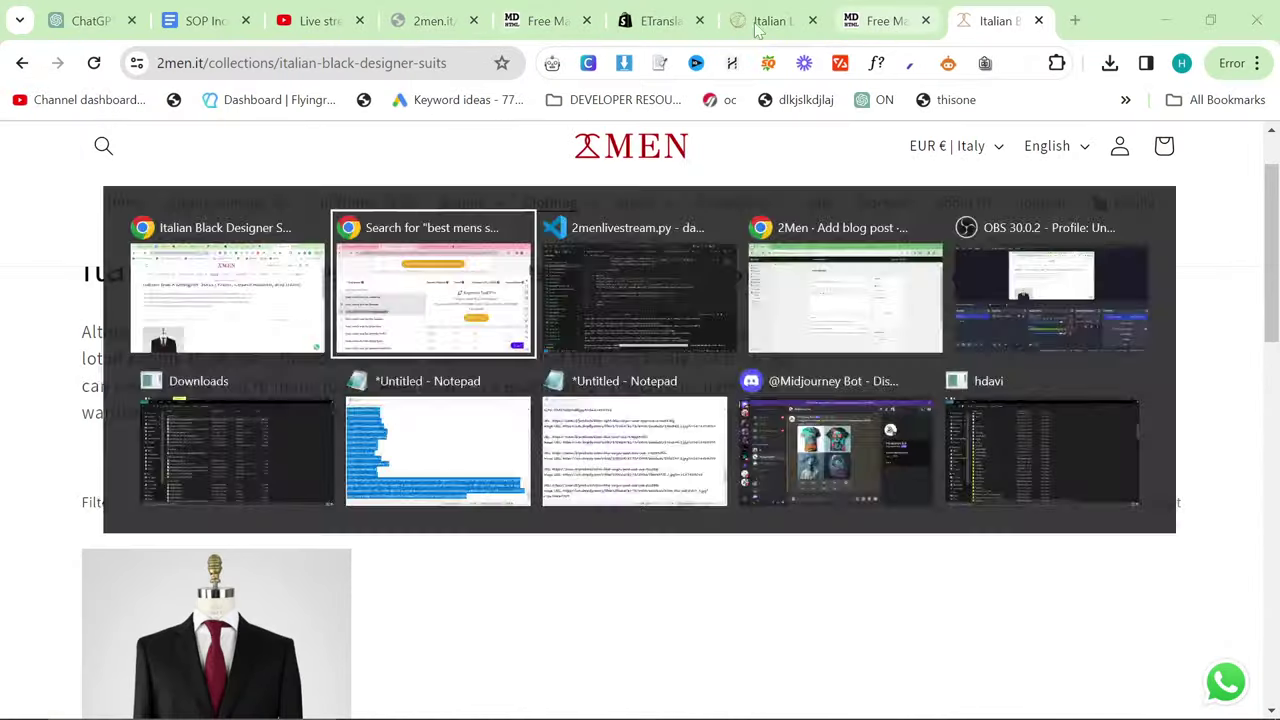
key(alt+Tab)
click(131, 20)
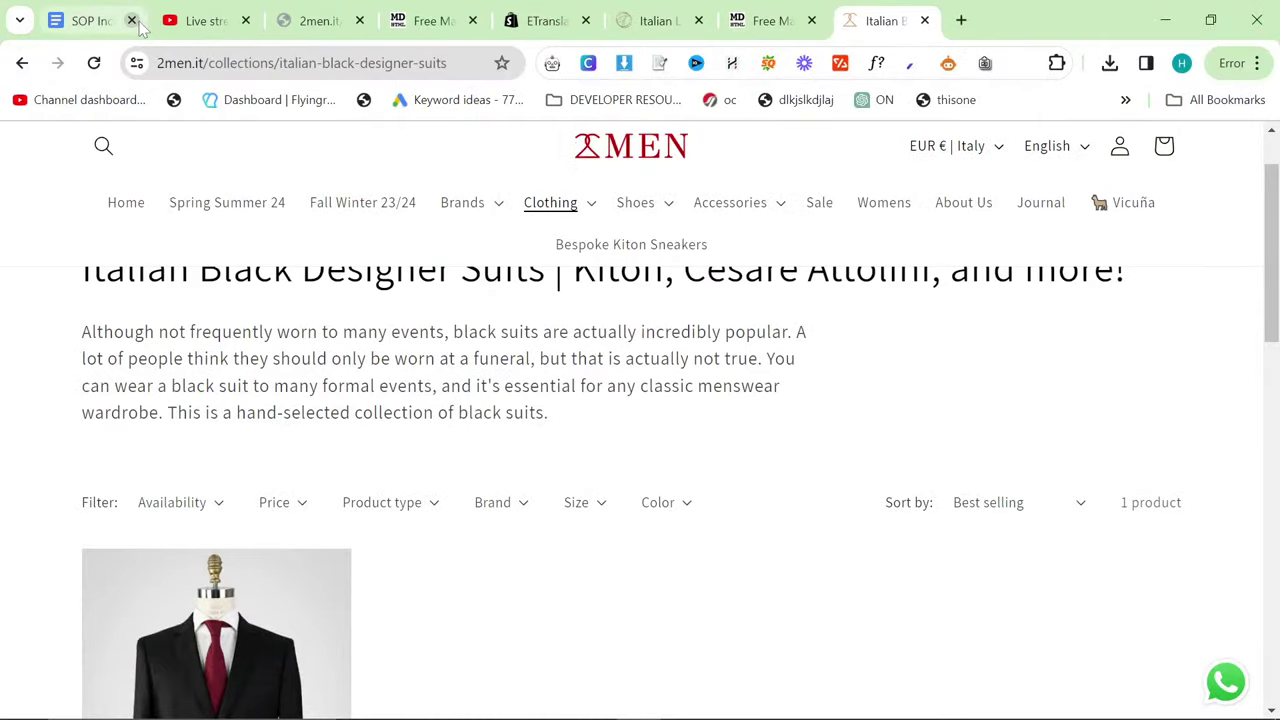
Restore the closed ChatGPT tab, reopen today's responsive-table New chat, and return to VS Code
key(ctrl+shift+t)
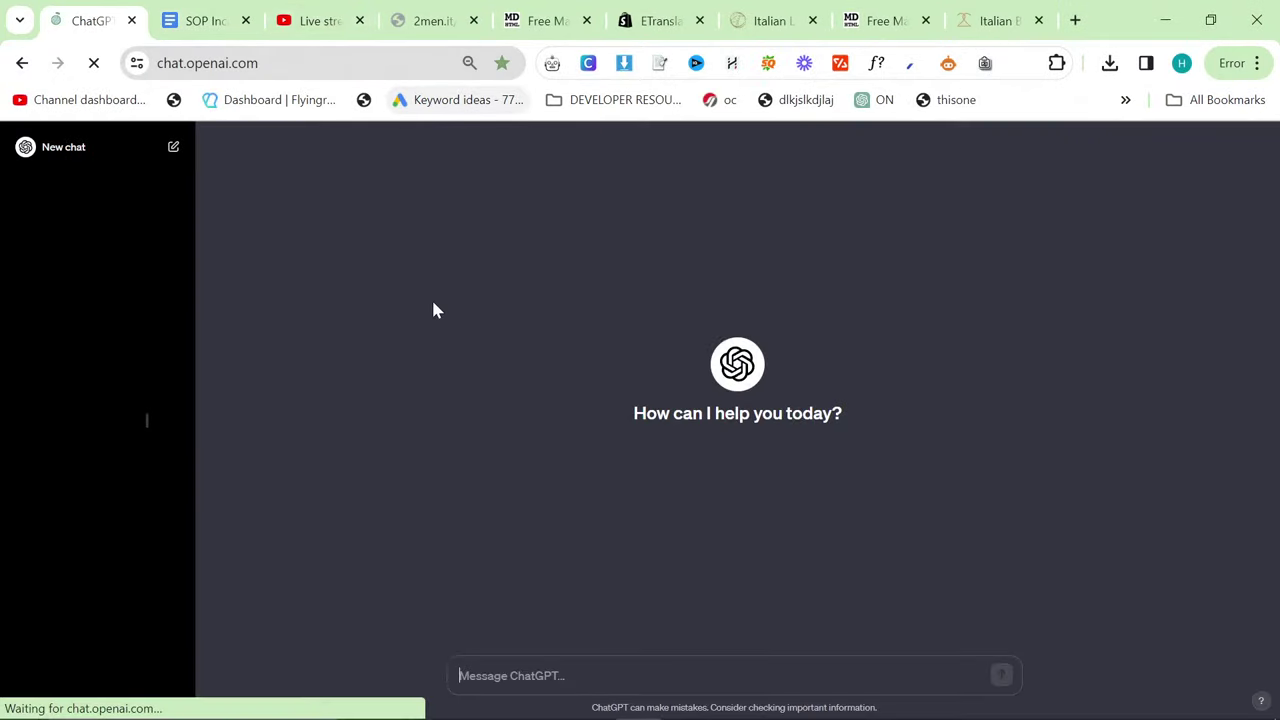
click(205, 421)
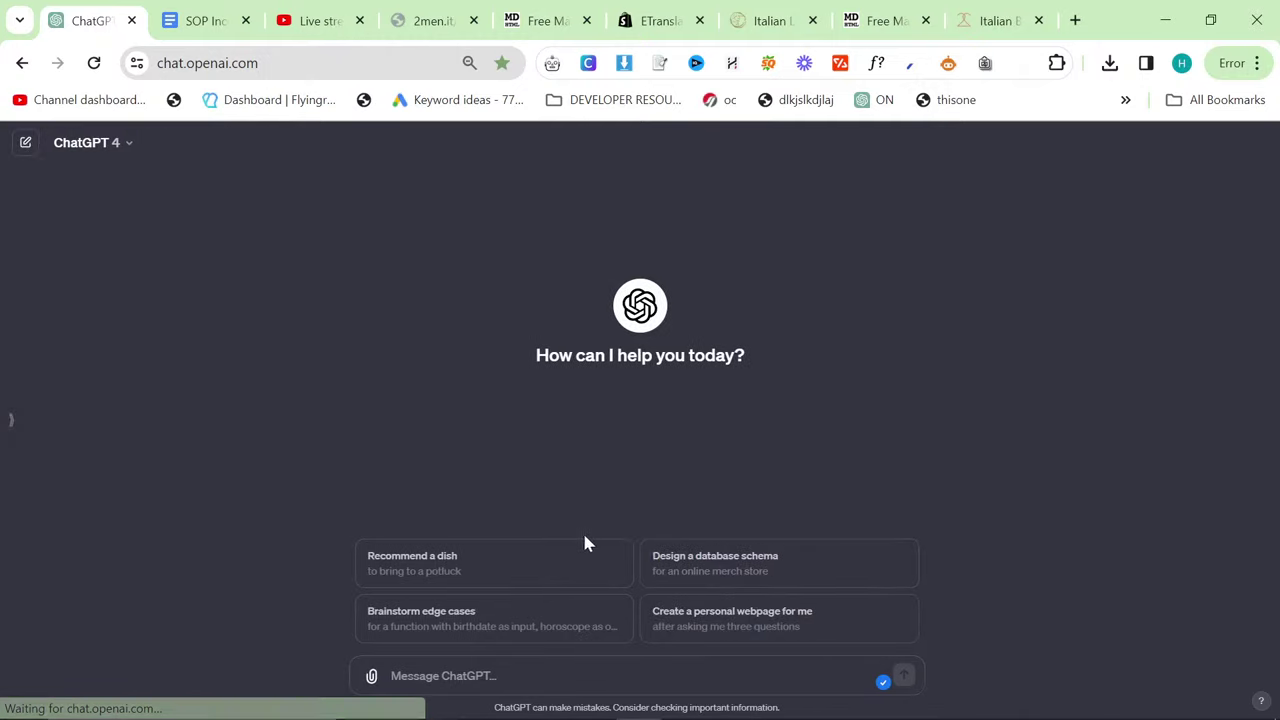
click(4, 424)
click(120, 401)
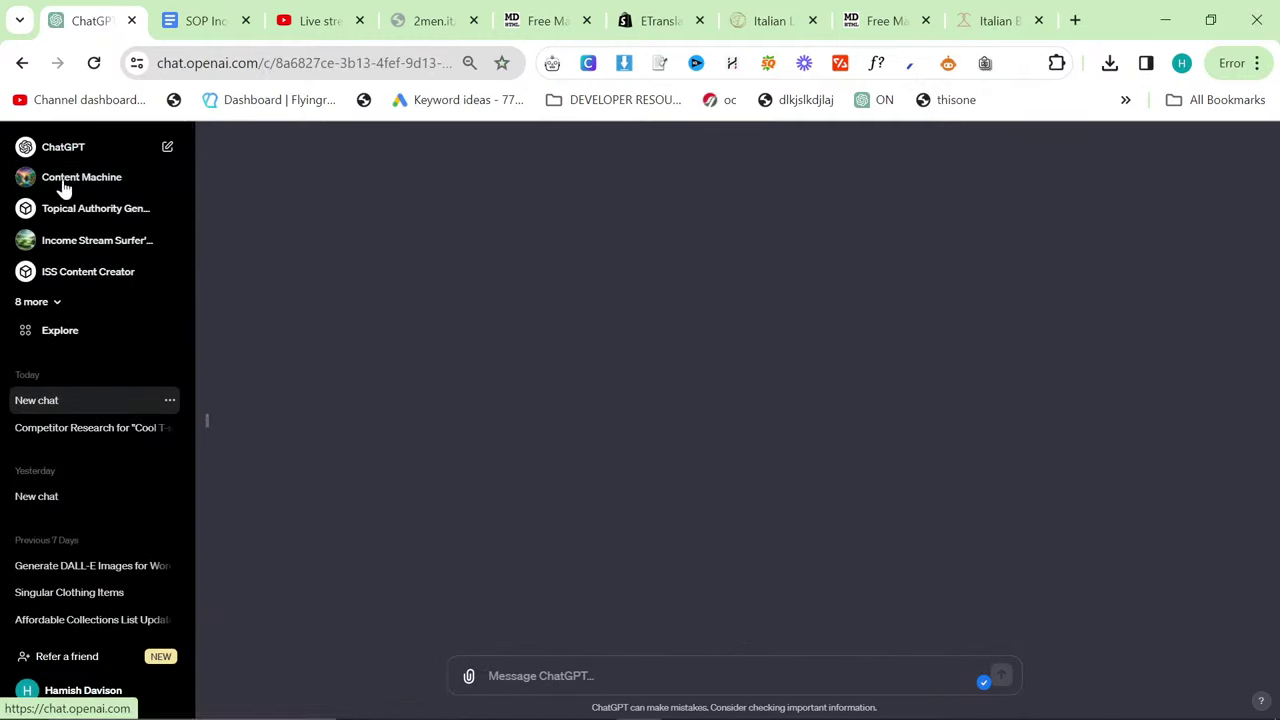
scroll(508, 540, up, 8)
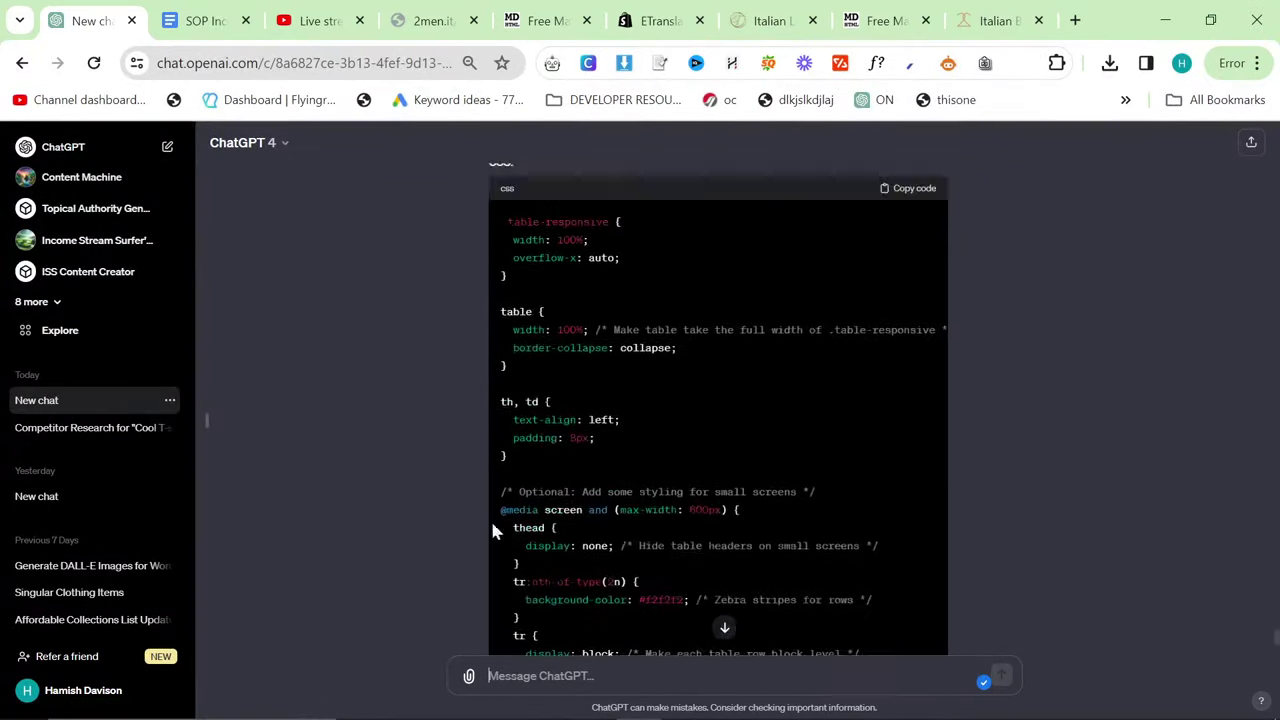
scroll(492, 530, down, 5)
click(205, 422)
scroll(593, 546, up, 8)
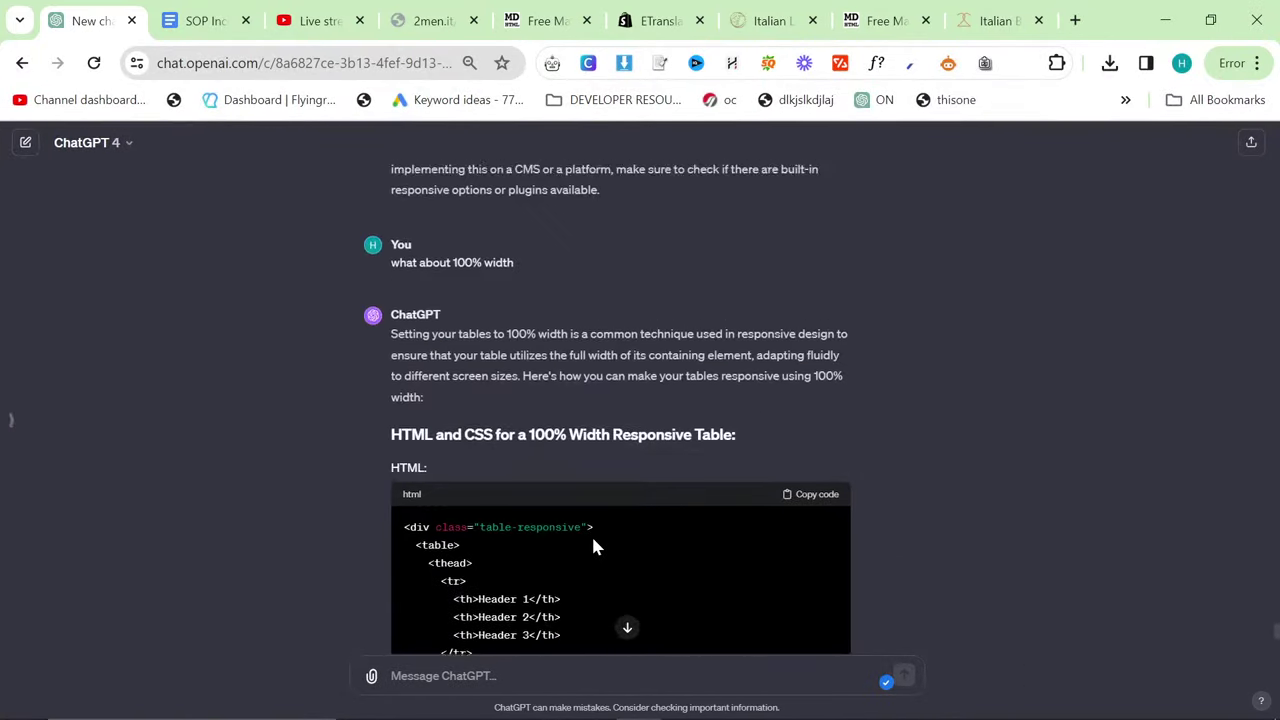
scroll(593, 546, up, 5)
mouse_move(1276, 630)
mouse_down()
mouse_move(1266, 397)
mouse_move(1276, 648)
mouse_up()
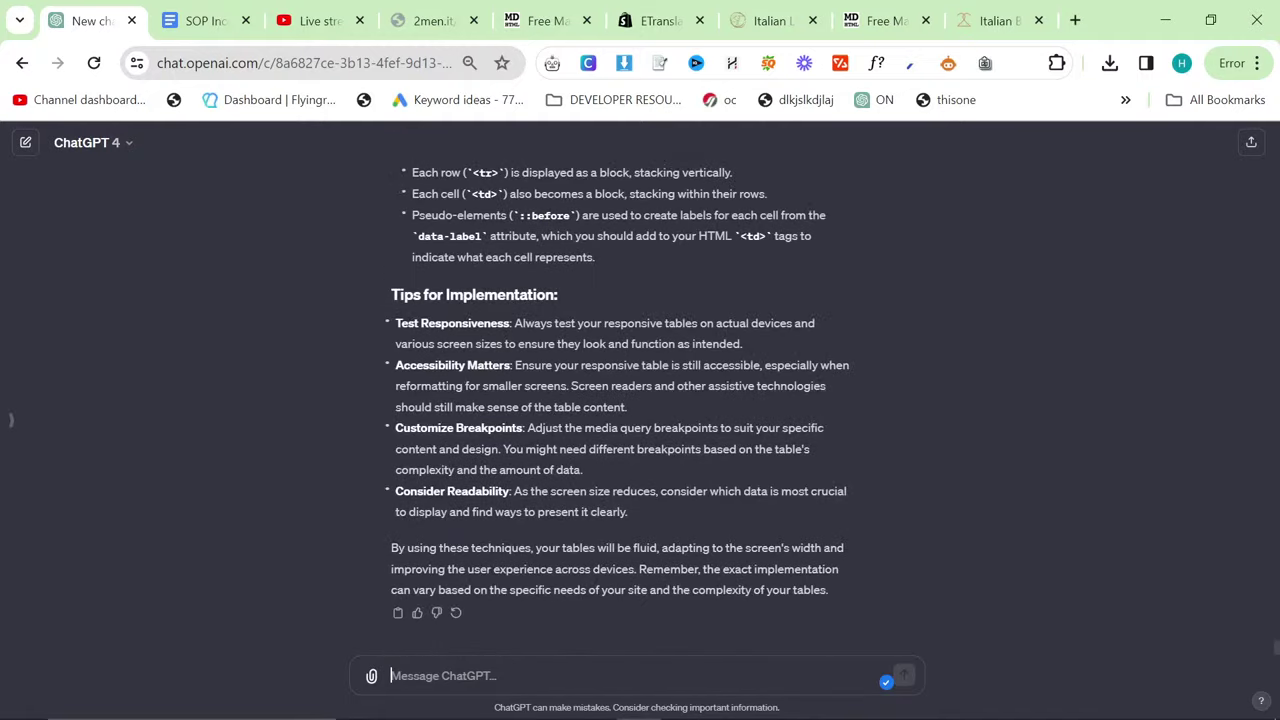
key(alt+Tab)
key(alt+Tab)
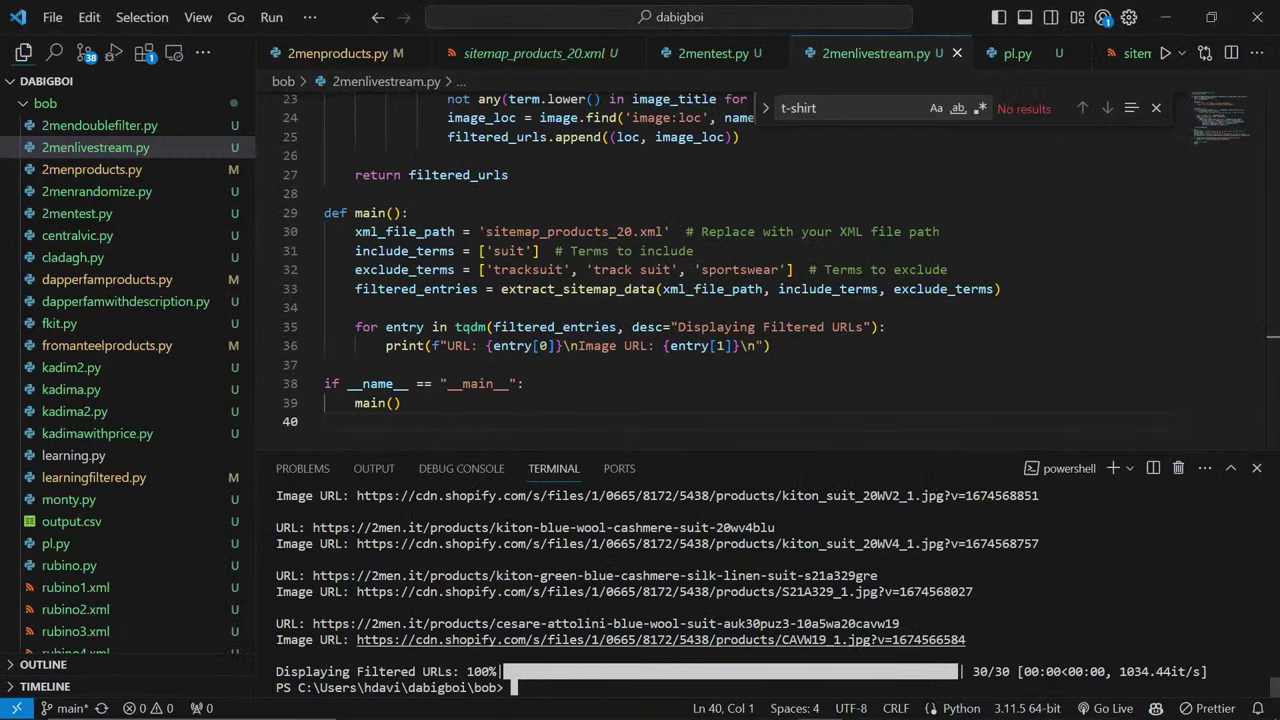
Re-run python 2menlivestream.py and review the filtered suit URLs in the terminal
key(Up)
key(Return)
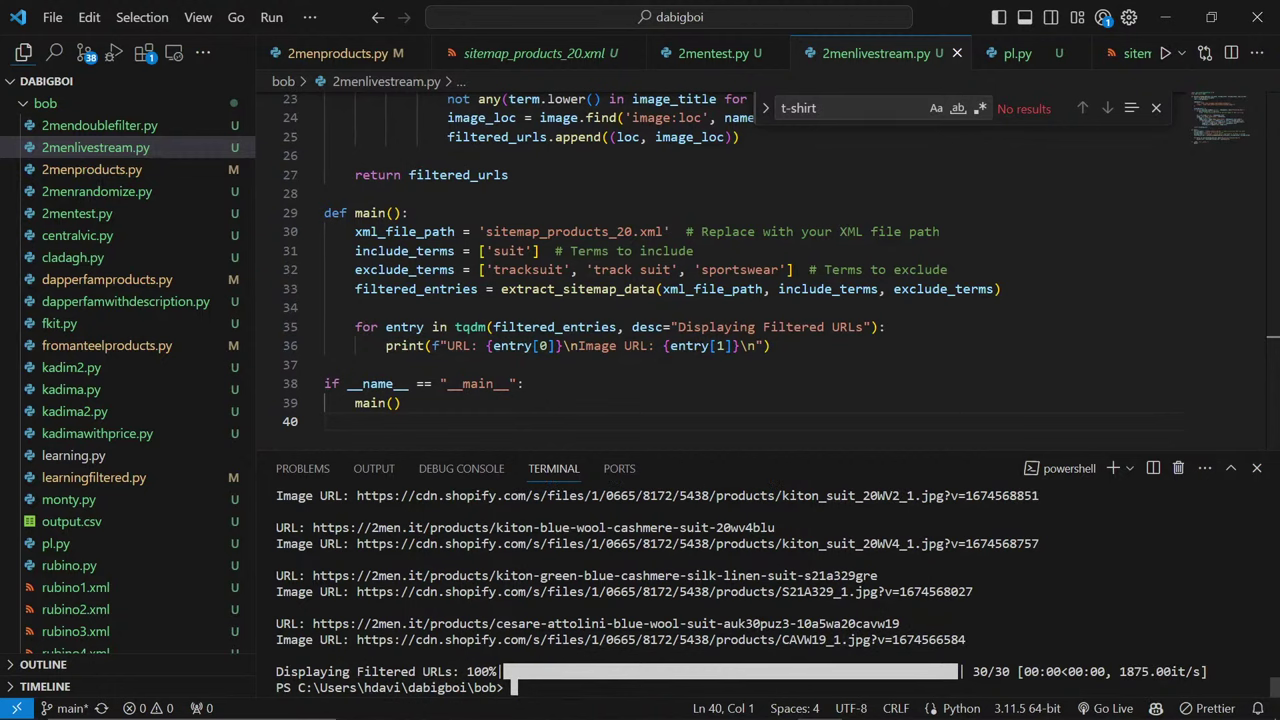
scroll(745, 590, up, 3)
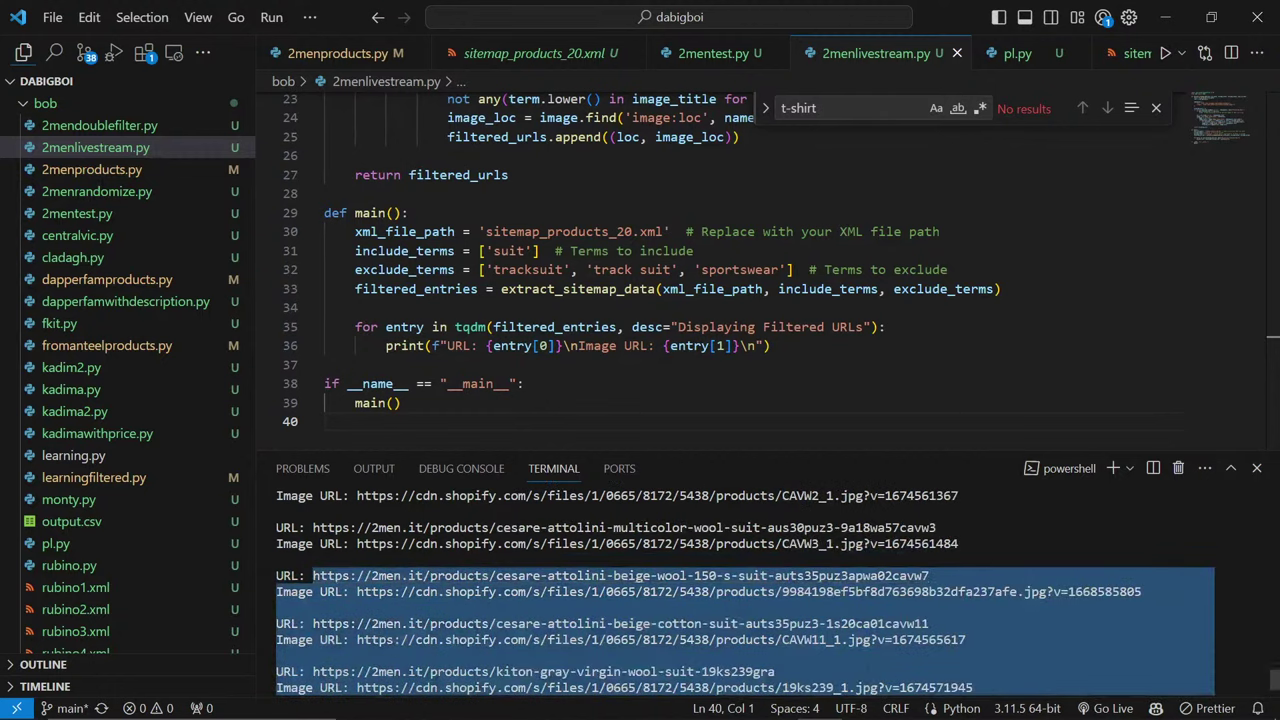
scroll(745, 590, down, 5)
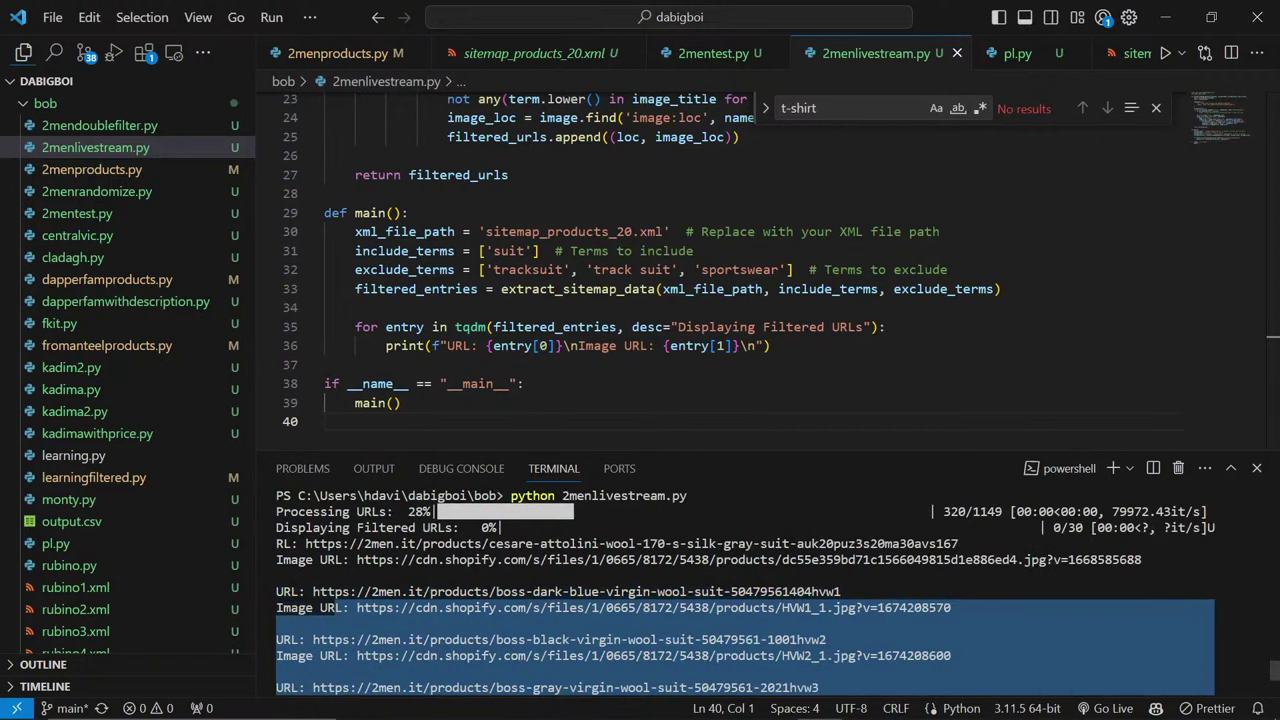
key(ctrl+c)
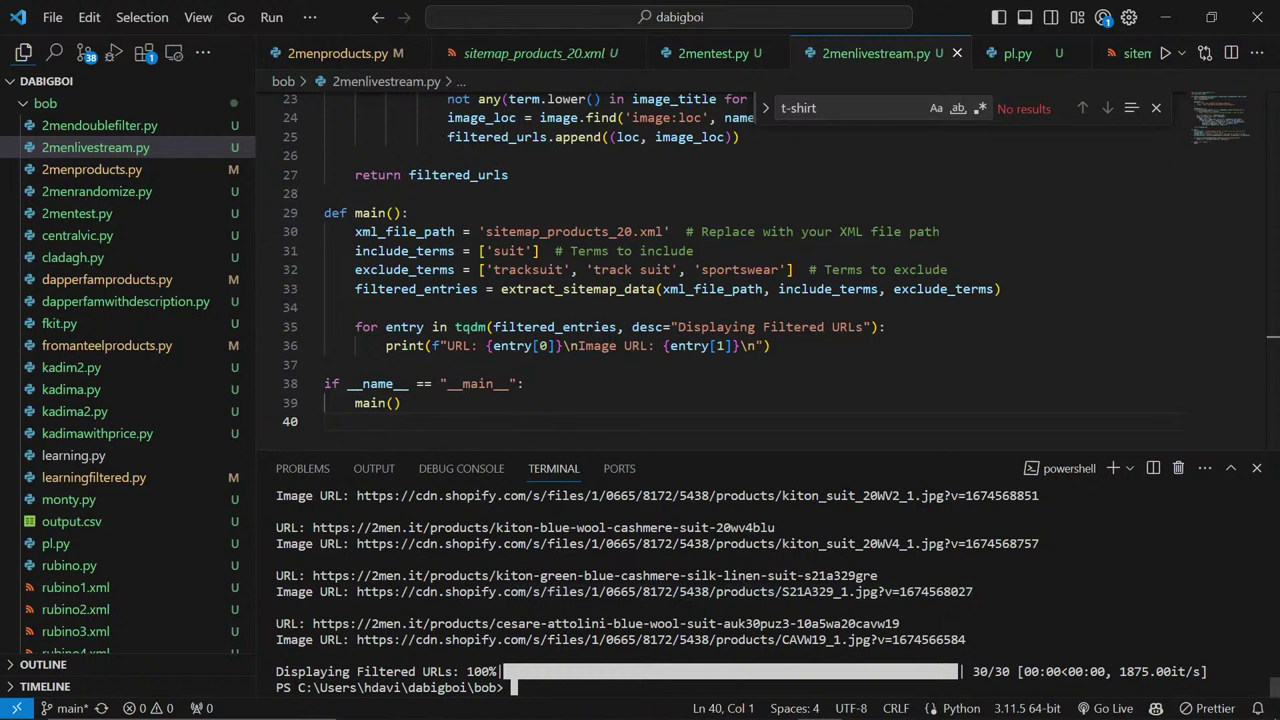
Run 2menlivestream.py once more, then switch to the ChatGPT window
scroll(400, 595, up, 3)
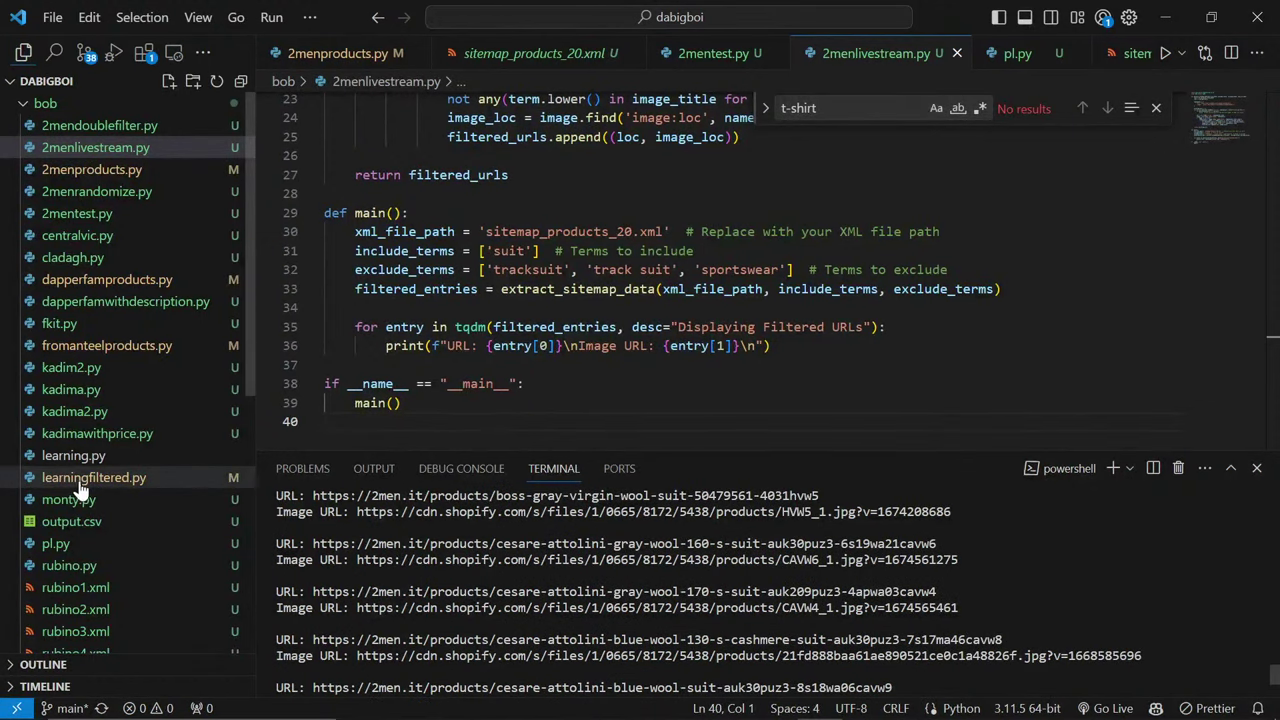
scroll(700, 590, up, 3)
scroll(700, 590, up, 10)
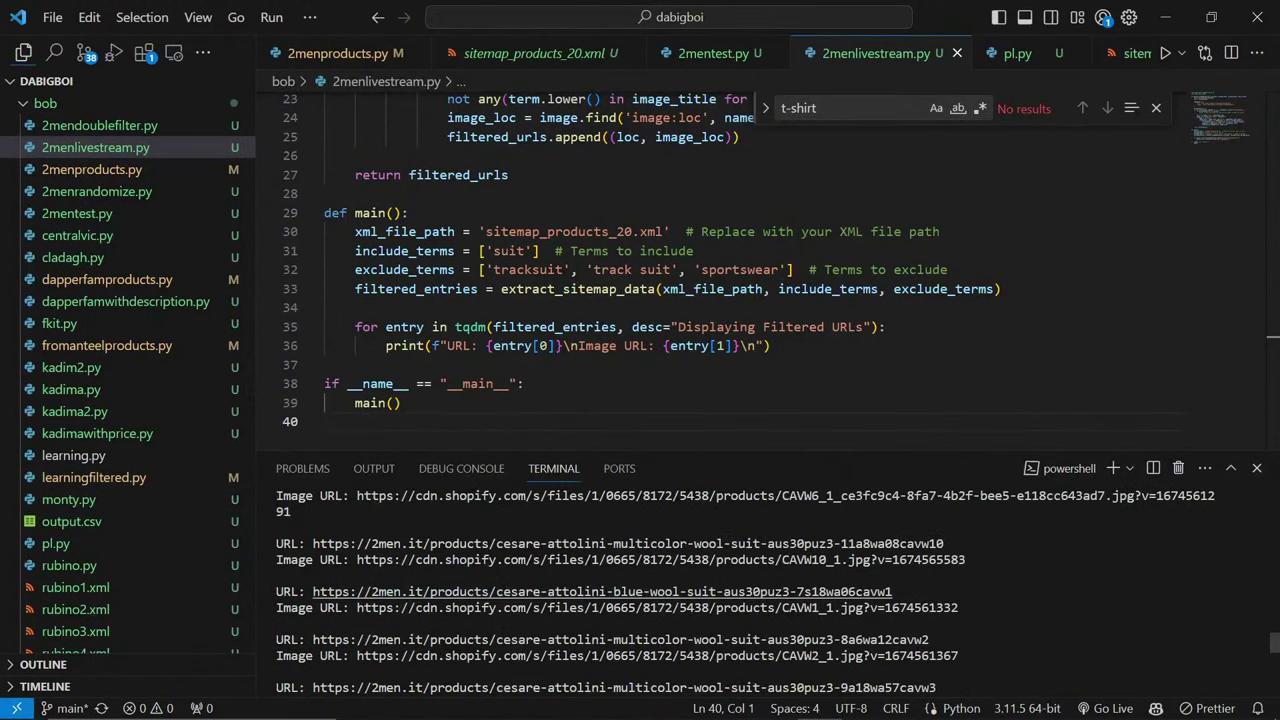
scroll(700, 590, down, 5)
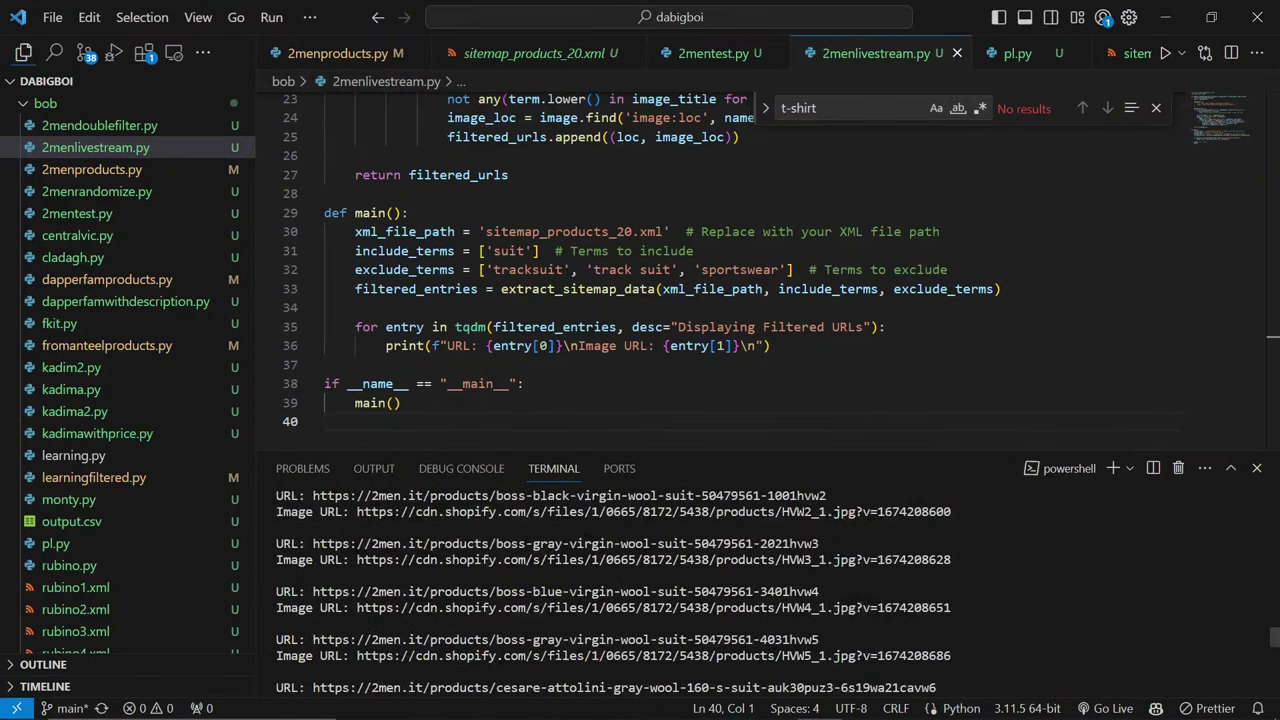
key(Up)
key(Return)
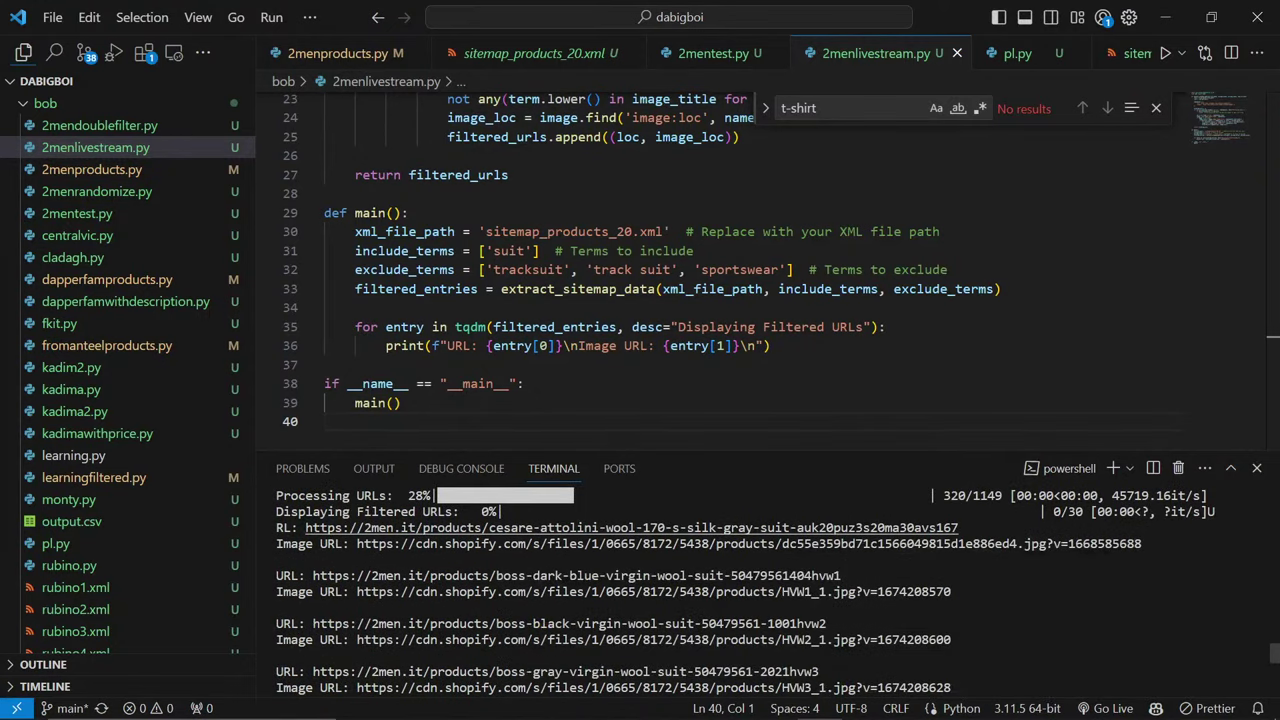
key(alt+Tab)
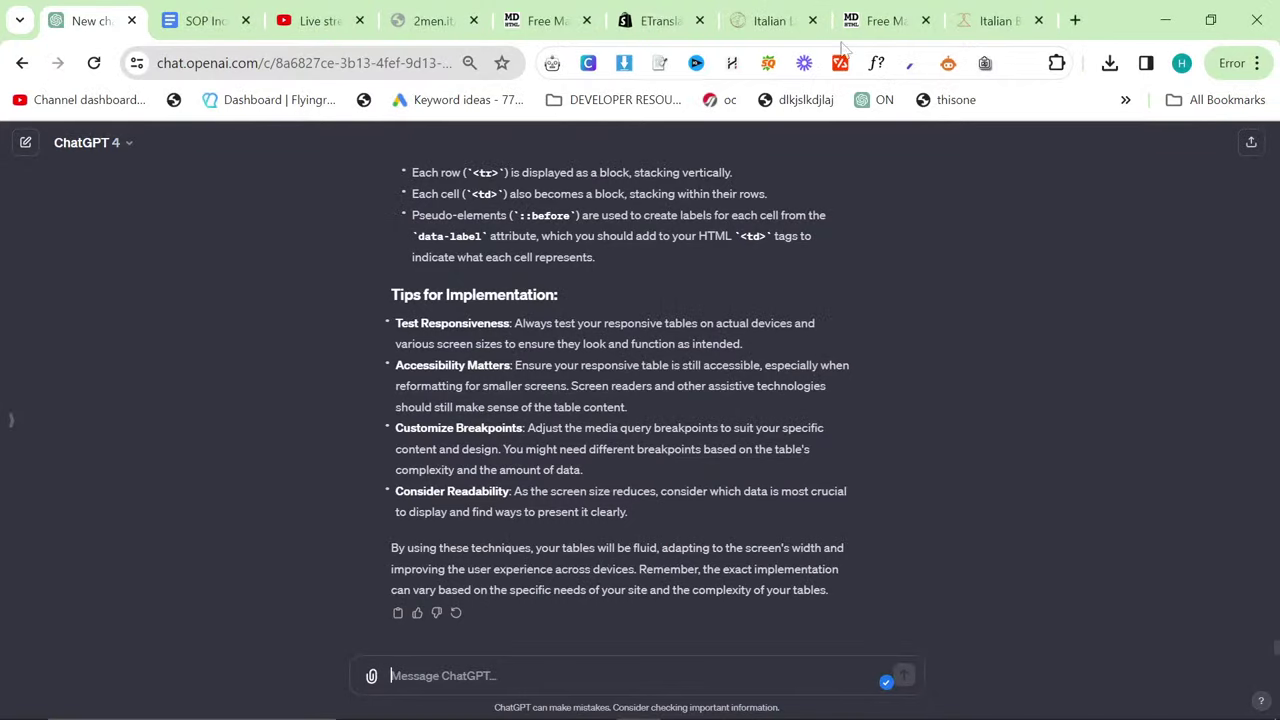
Open ChatGPT in a new tab and switch the model to GPT-3.5
click(1075, 20)
text(c)
key(Return)
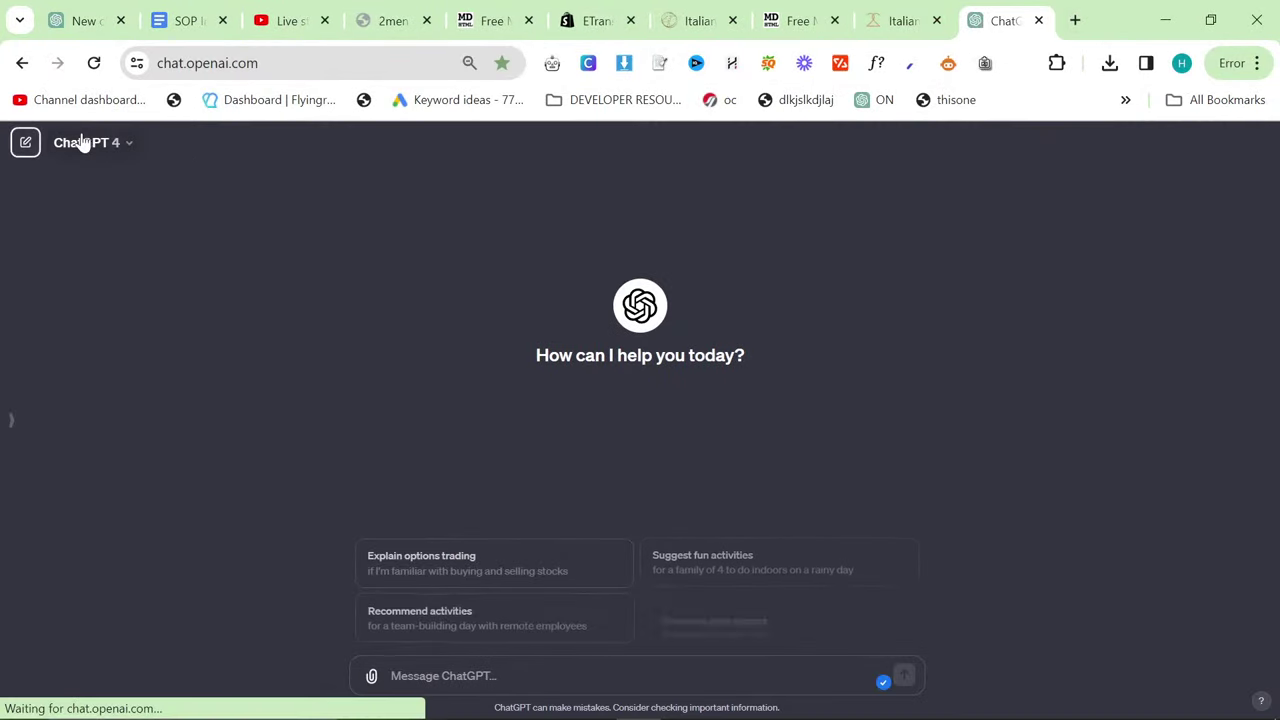
click(80, 142)
click(110, 250)
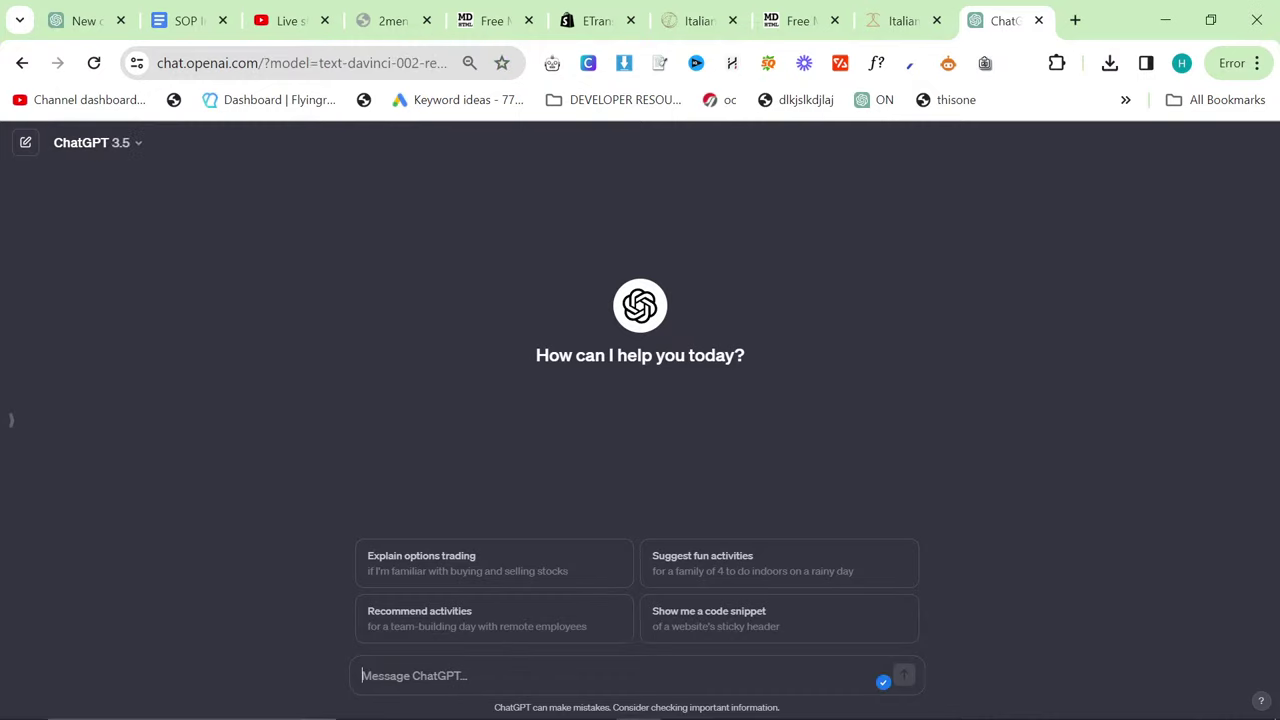
Send 'how many suits are there here' with the pasted suit URL list
text(how many suits are there h)
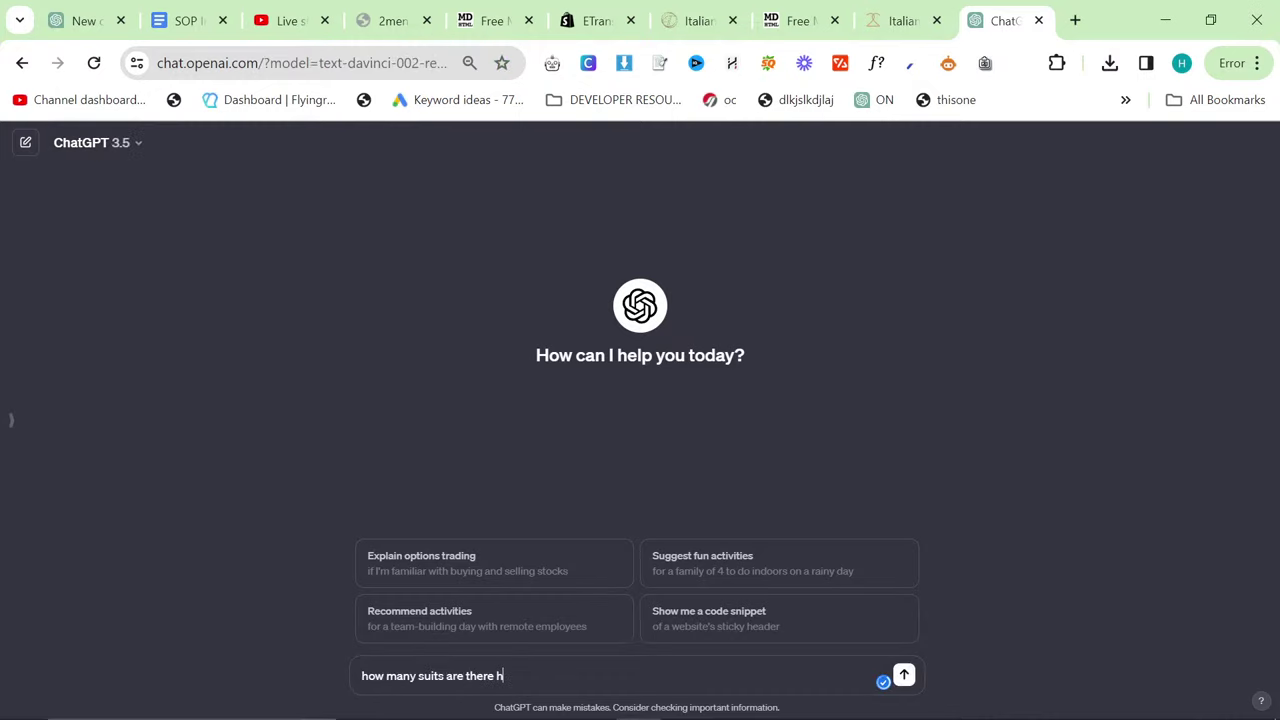
text(ere)
key(shift+Return)
key(ctrl+v)
key(Return)
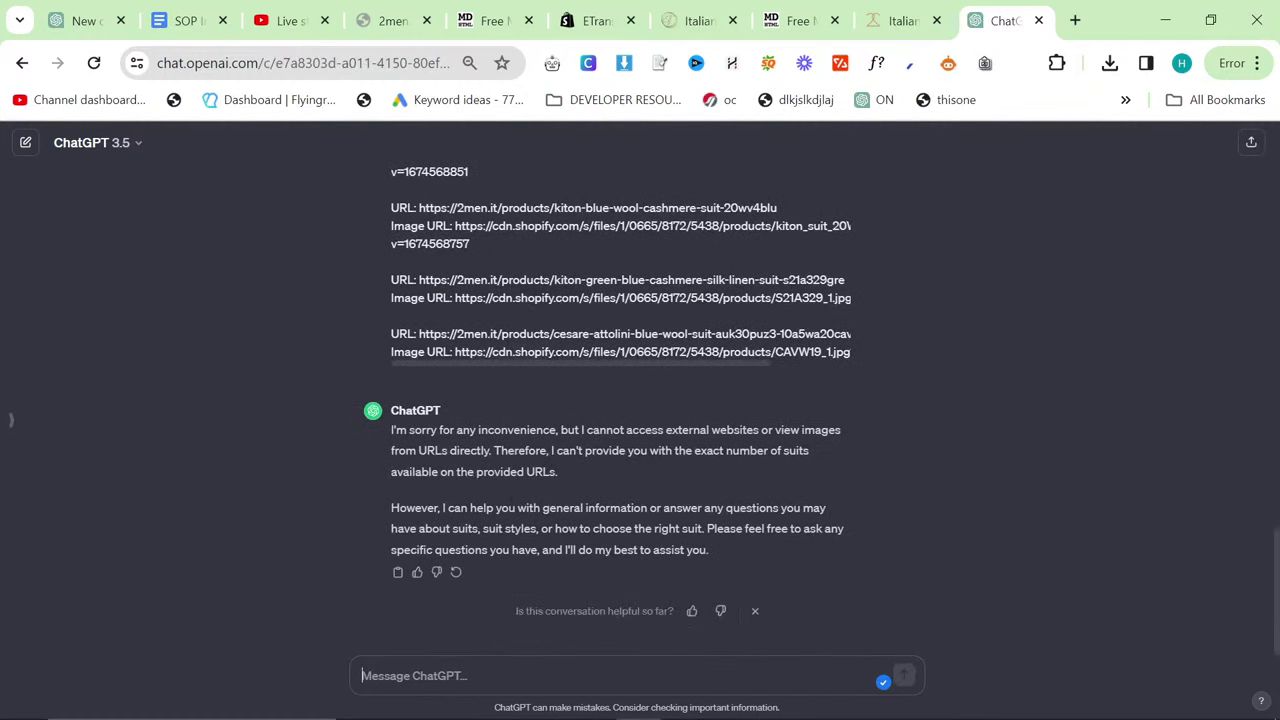
Follow up with 'nah just in the list, each 2 urls is 1 suit' and 'HOW MANY ARE THERE JUST TELL ME'
text(nah just)
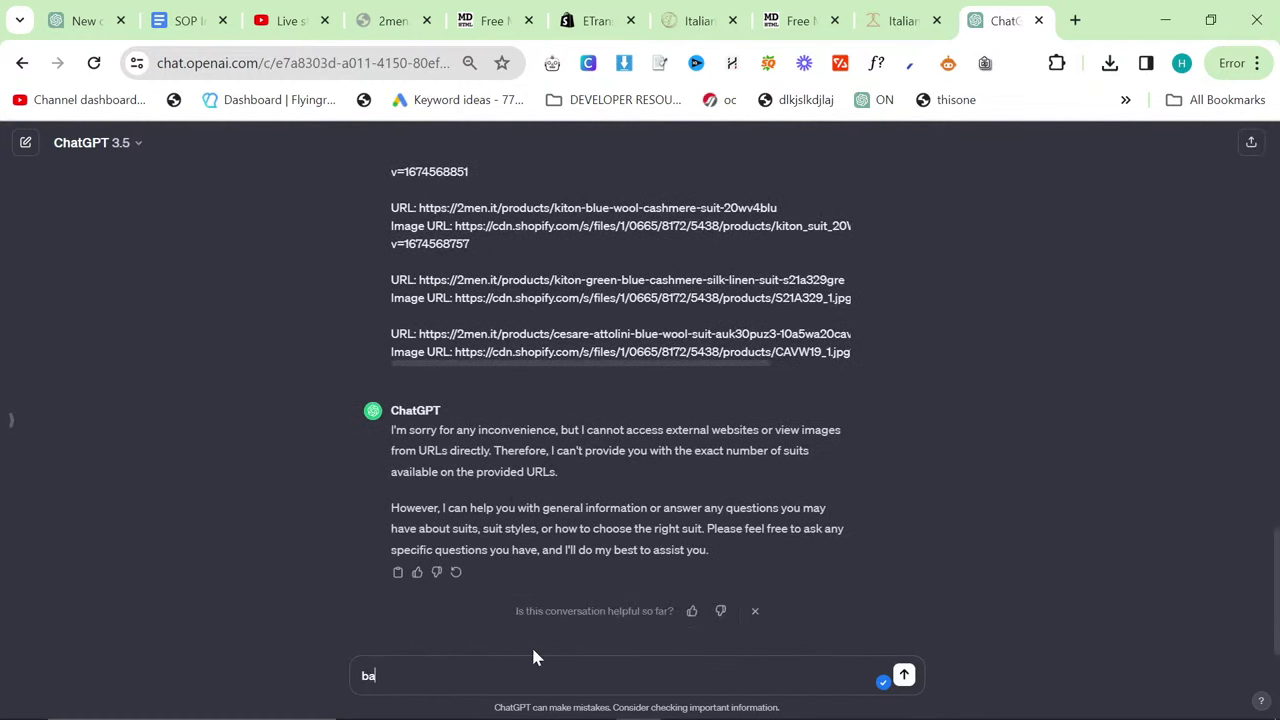
text( in the list, each)
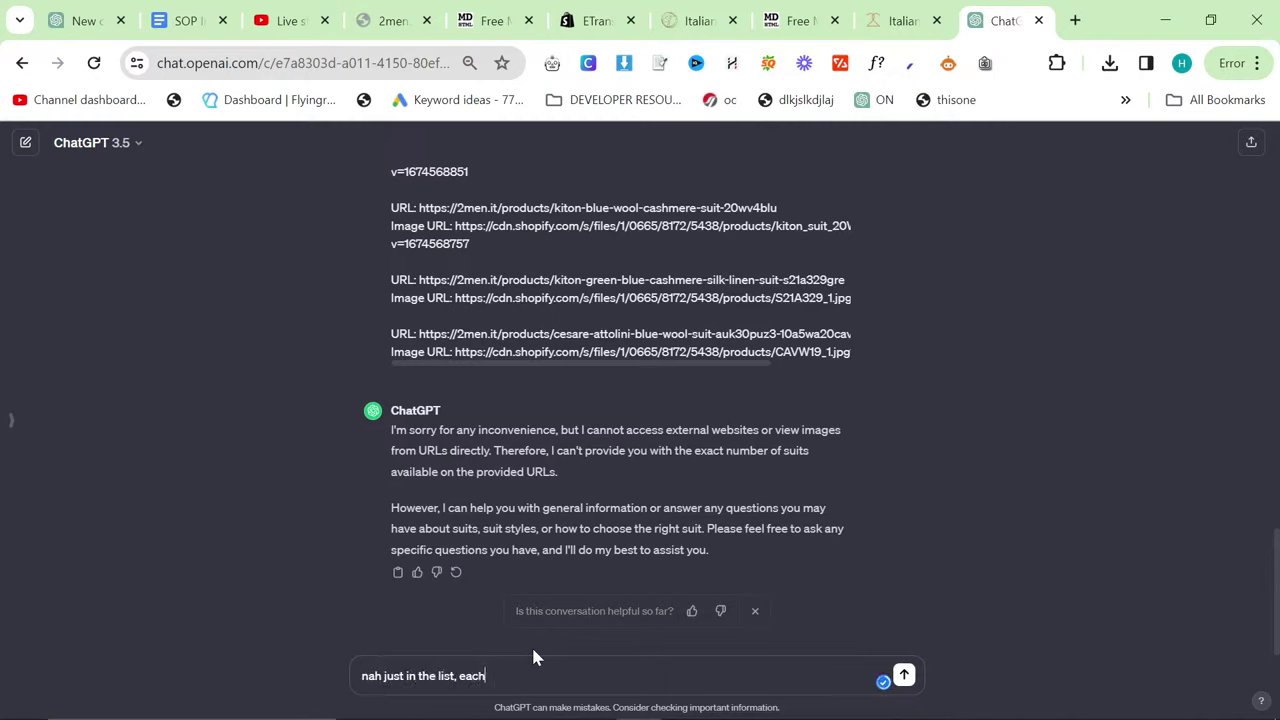
text( 2 urls is 1 suit)
key(Return)
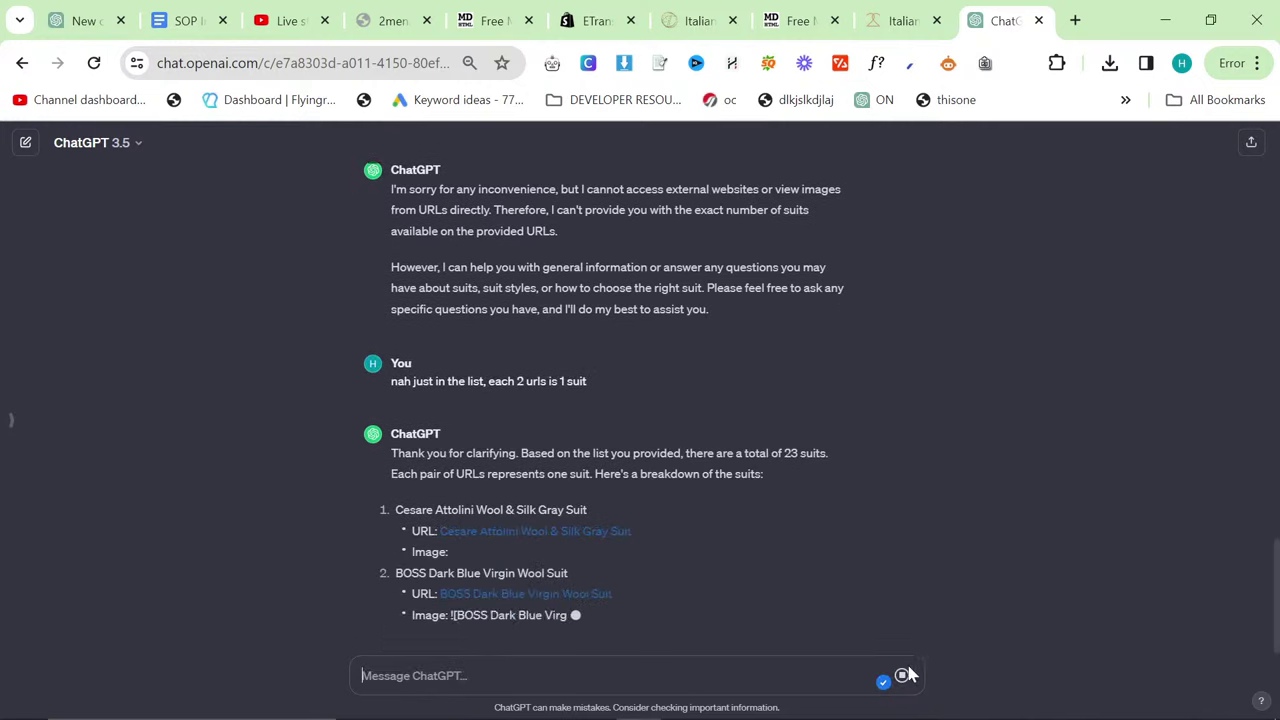
text(H)
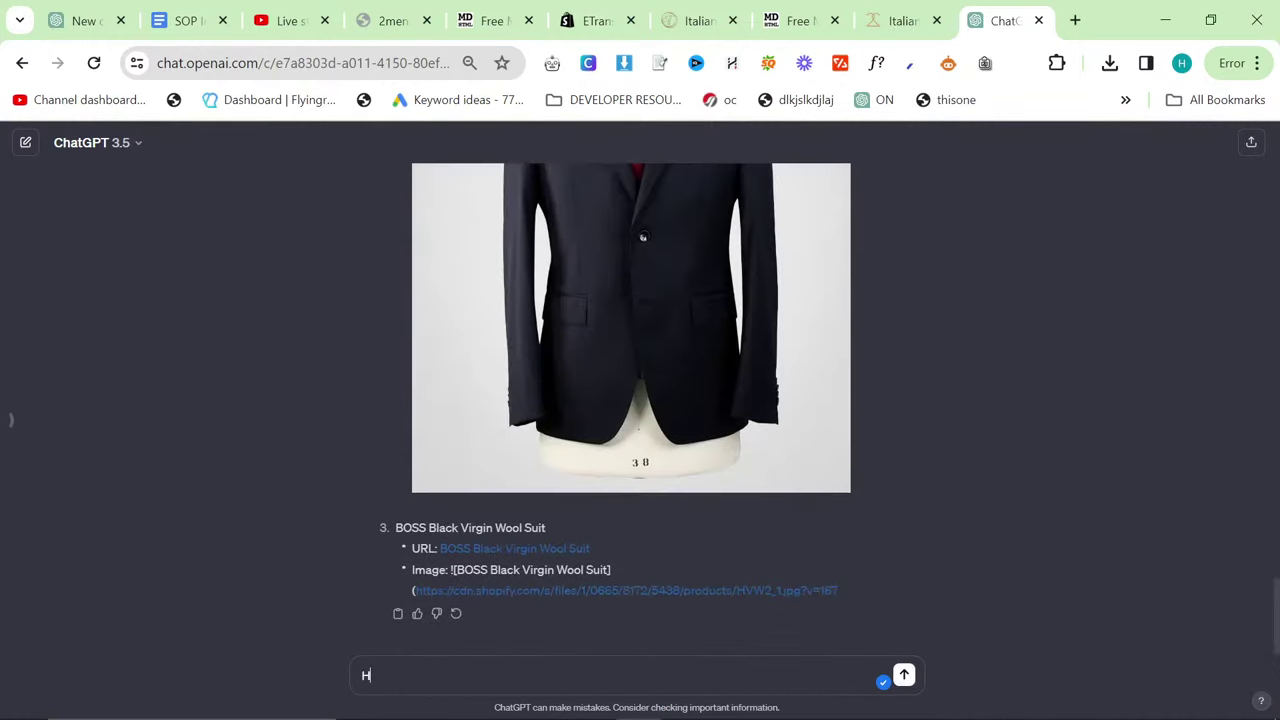
text(OW MANY ARE THERE JUST TELL ME)
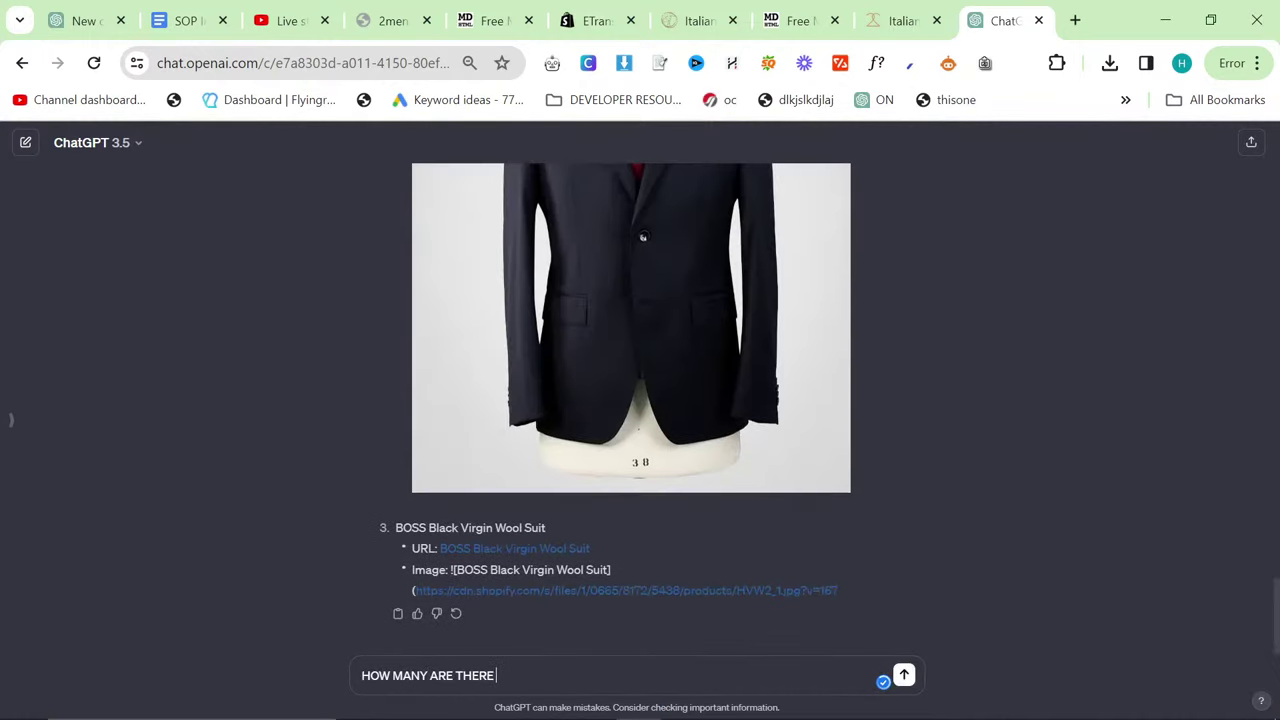
key(Return)
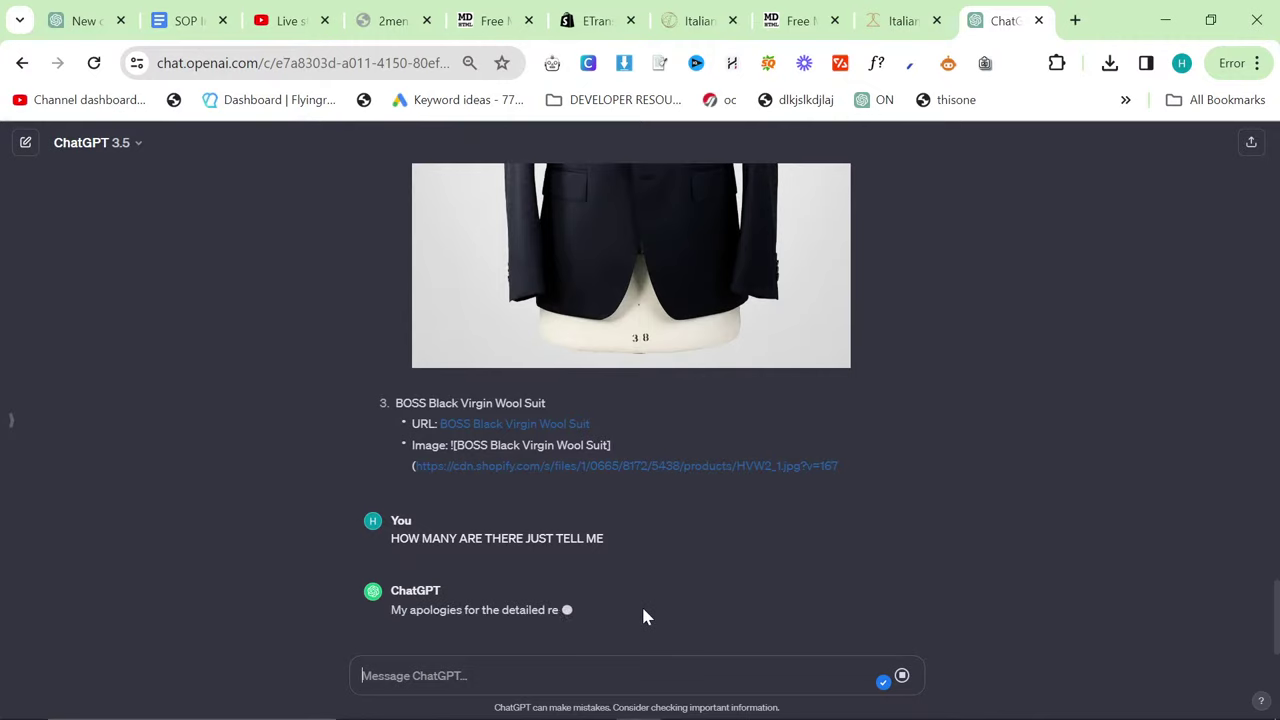
scroll(610, 600, up, 5)
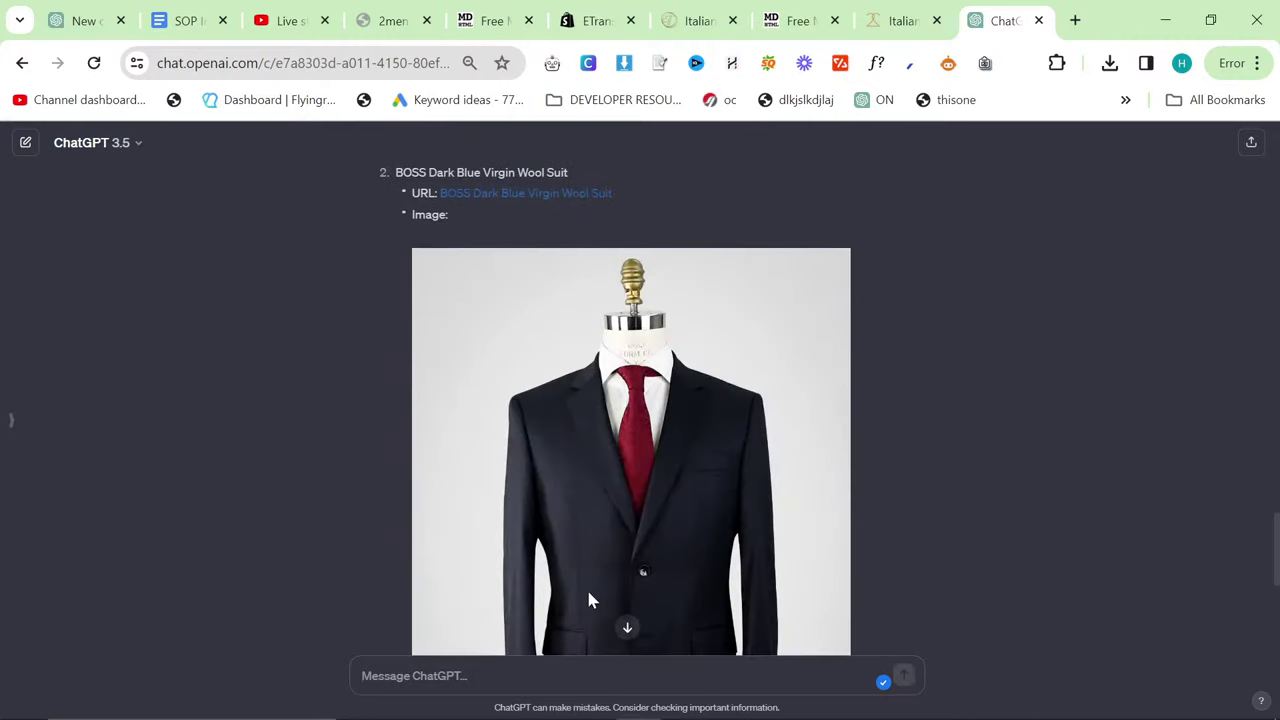
Return to 2menlivestream.py in VS Code at the XML file path line
key(alt+Tab)
click(801, 231)
scroll(780, 270, up, 7)
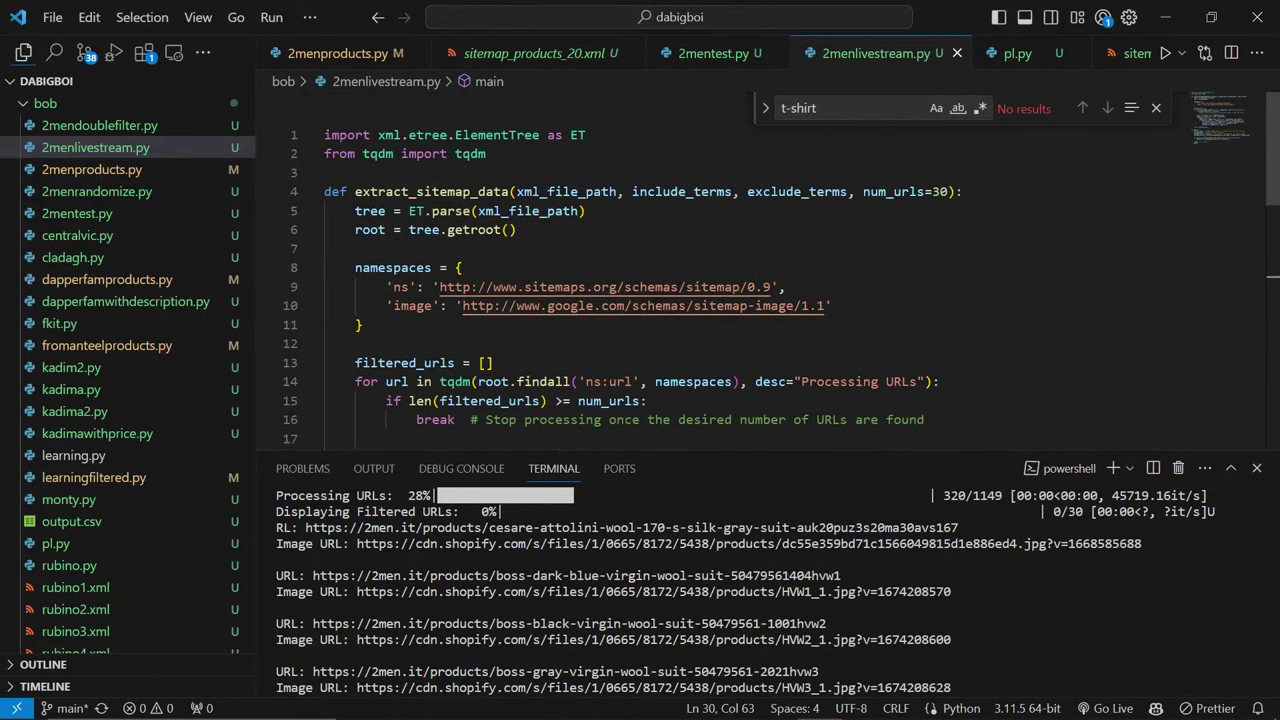
Change the Keyword Tool search to 'best mens sweatsuit for' and run it
click(943, 191)
click(633, 270)
key(alt+Tab)
click(622, 242)
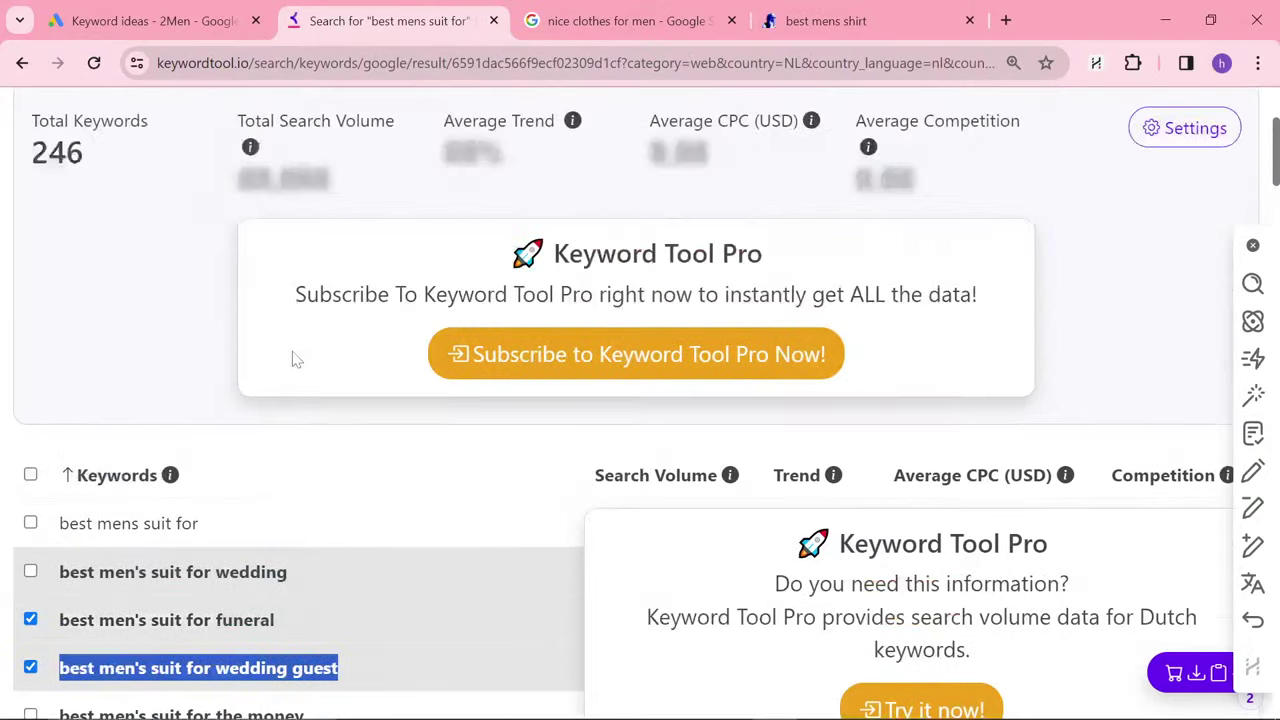
scroll(291, 357, up, 3)
double_click(190, 260)
click(242, 260)
key(ctrl+shift+Left)
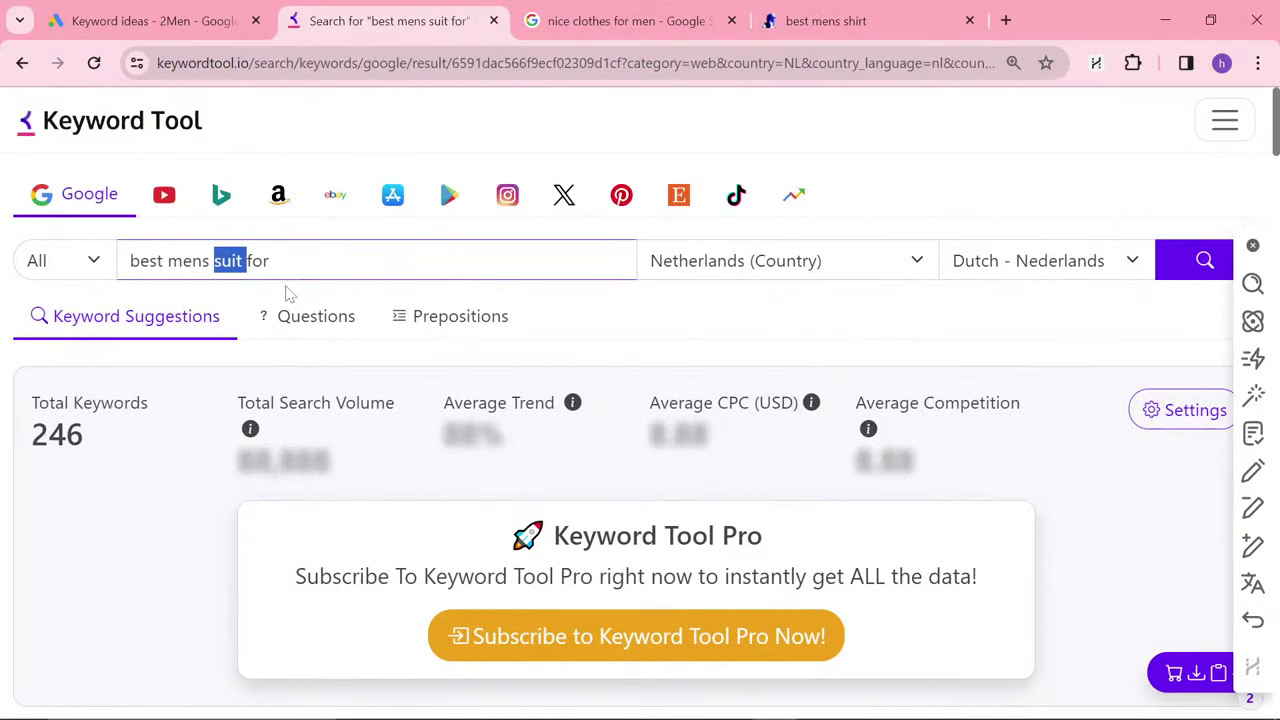
text(sweatsuit)
key(Return)
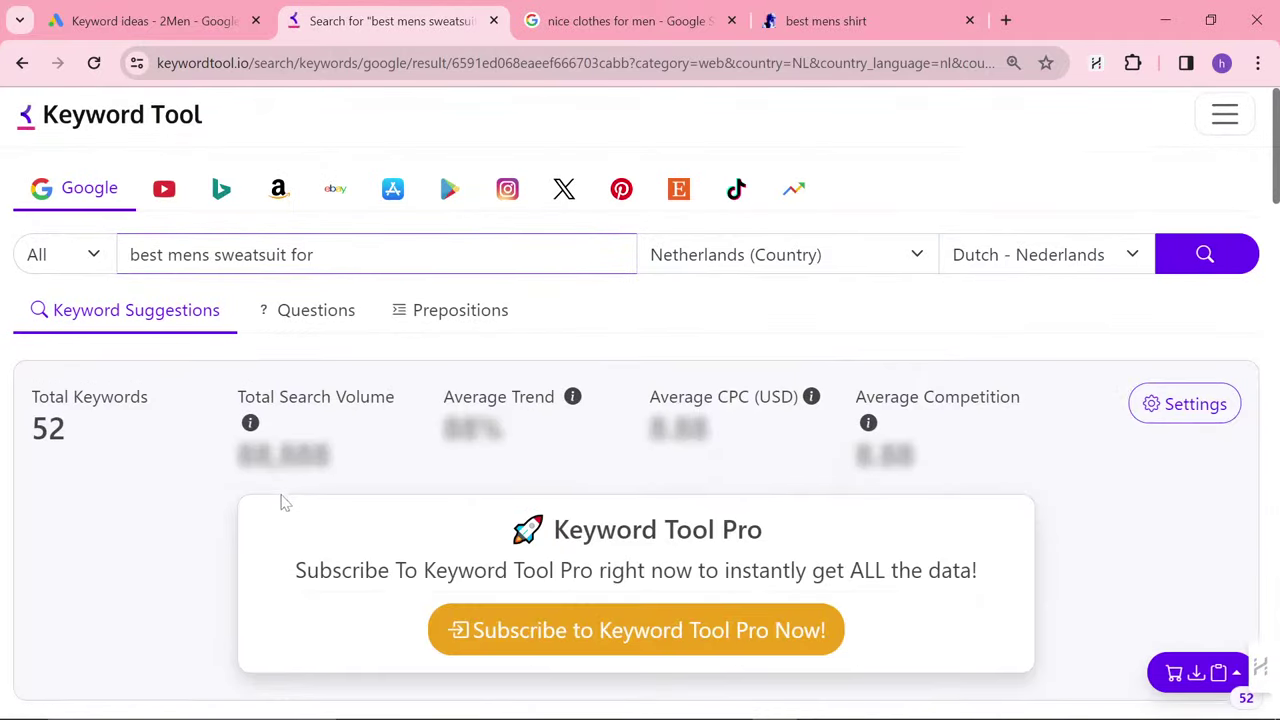
Review the 52 sweatsuit keywords, then delete 'sweatsuit for' from the search phrase
scroll(278, 503, down, 5)
scroll(278, 503, down, 2)
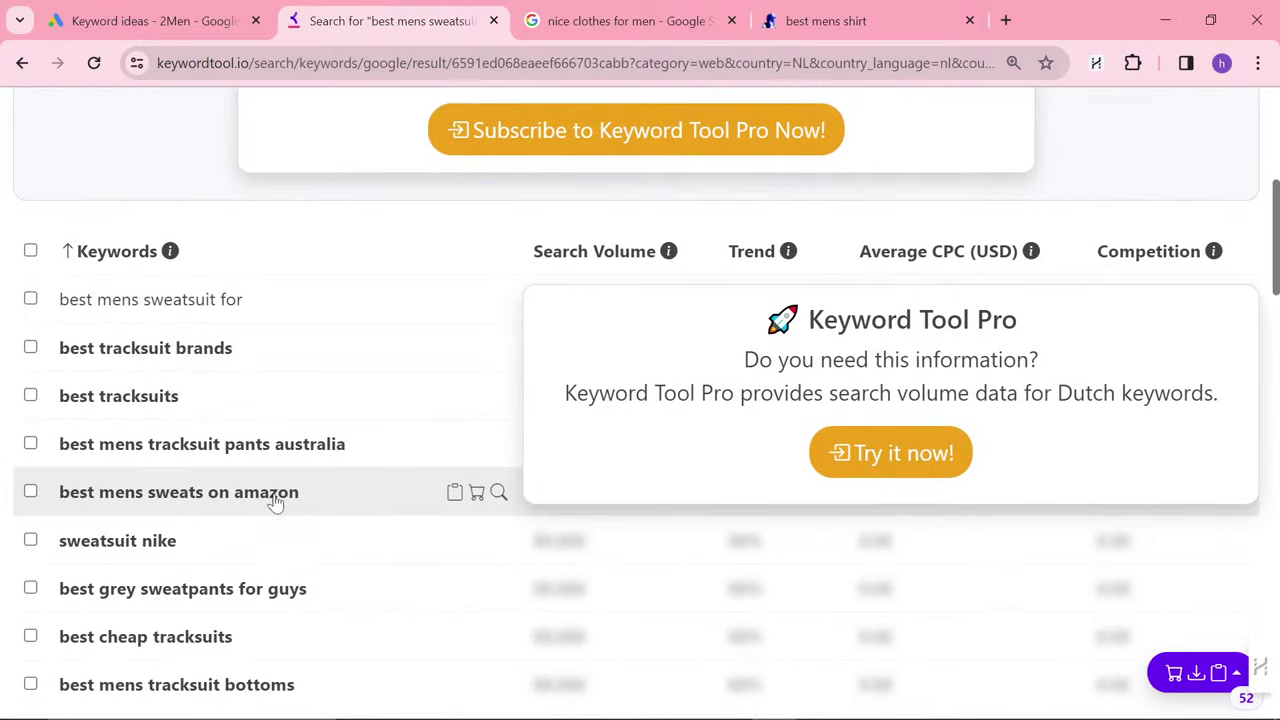
scroll(260, 490, up, 2)
scroll(252, 484, up, 5)
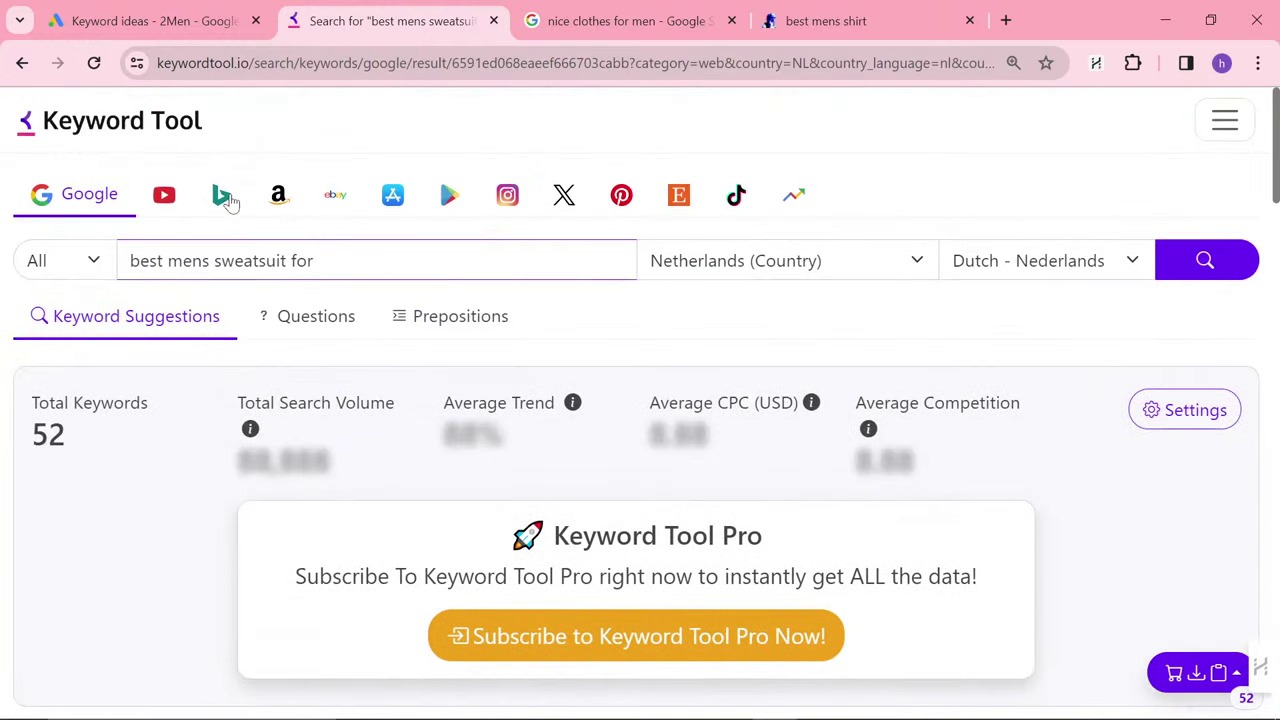
click(314, 260)
drag(214, 260, 314, 260)
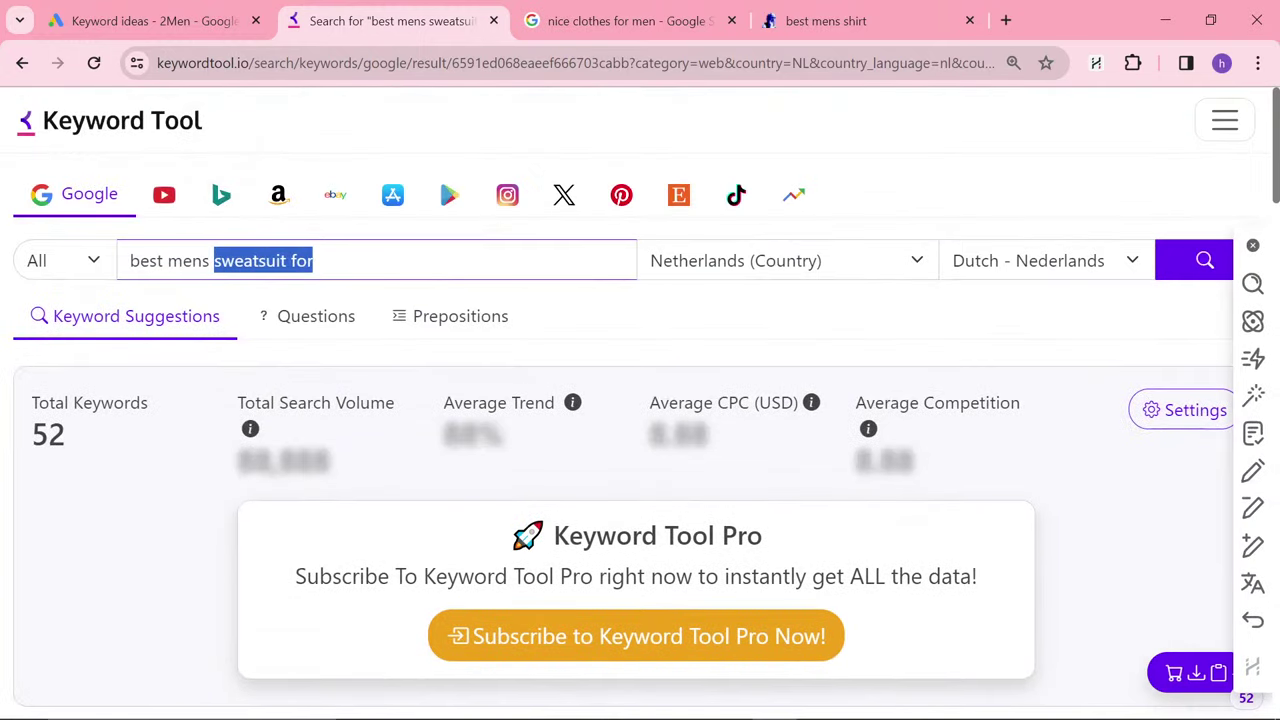
key(BackSpace)
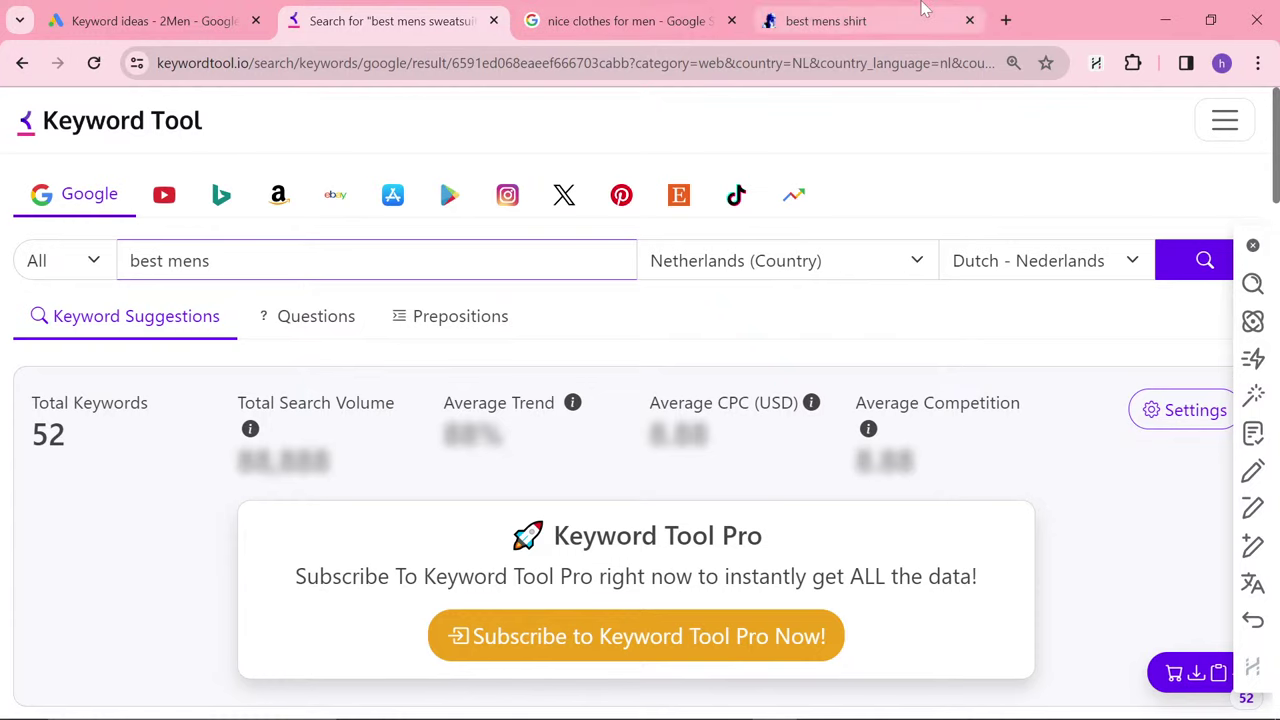
Open the 2men.it store in a new tab placed beside the Keyword Tool tabs
click(870, 20)
click(1005, 20)
text(2m)
key(Return)
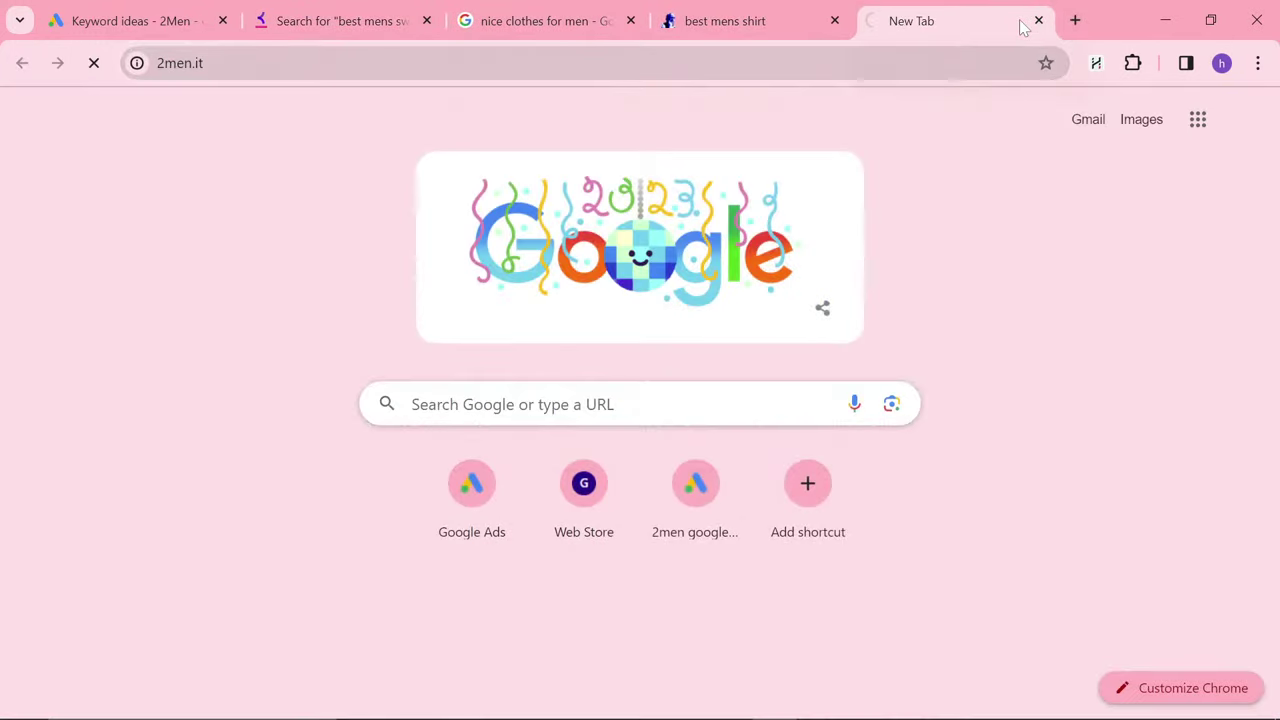
drag(1023, 22, 520, 26)
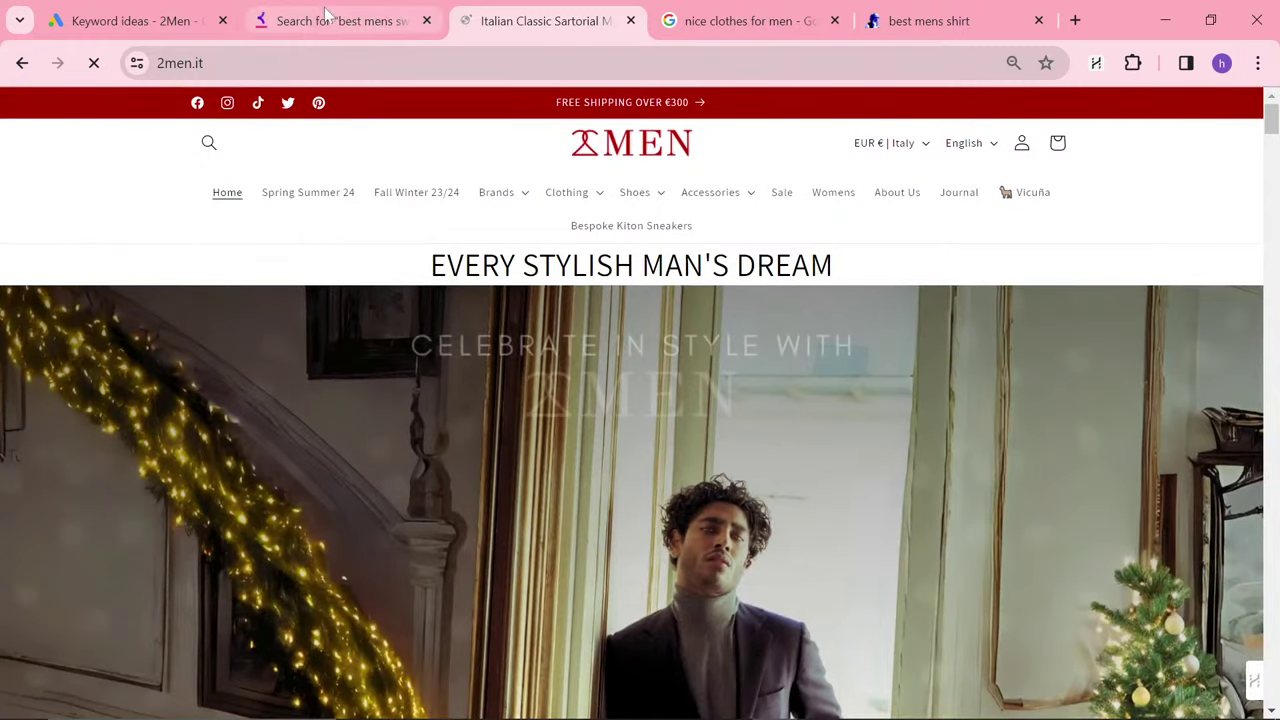
Extend the Keyword Tool search phrase with 'shirts for'
click(325, 12)
click(255, 250)
text(shirts for)
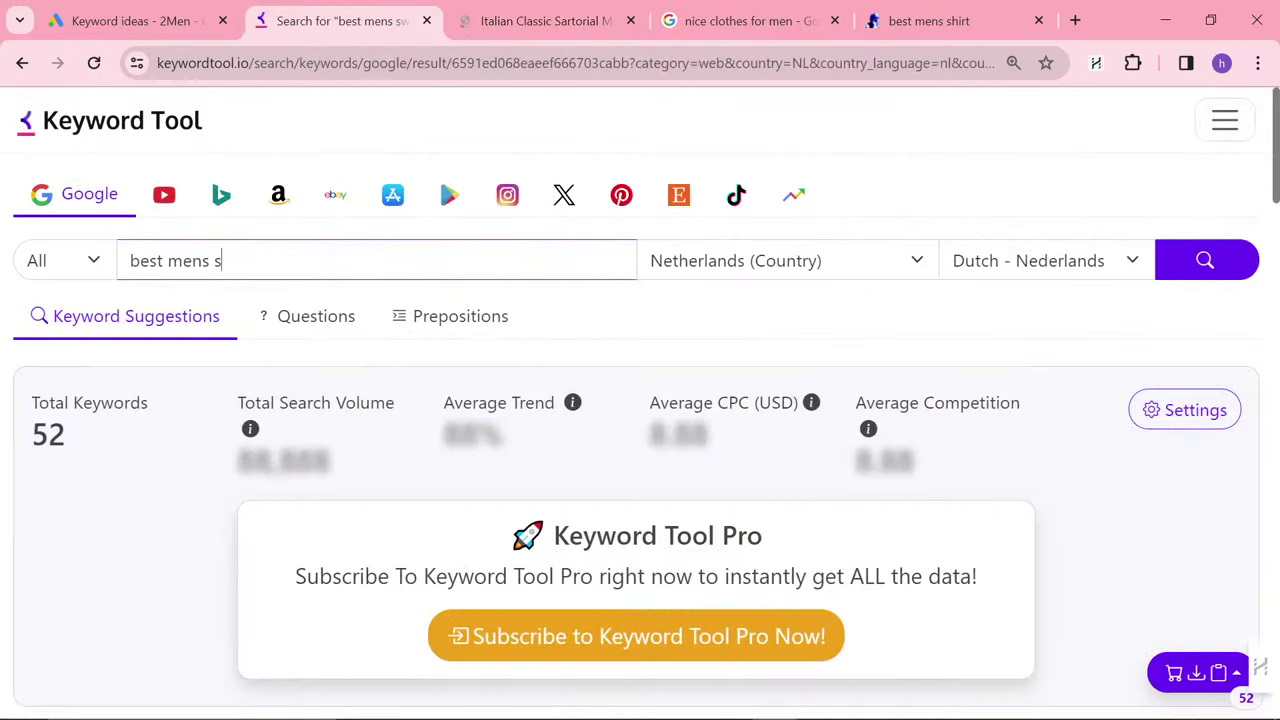
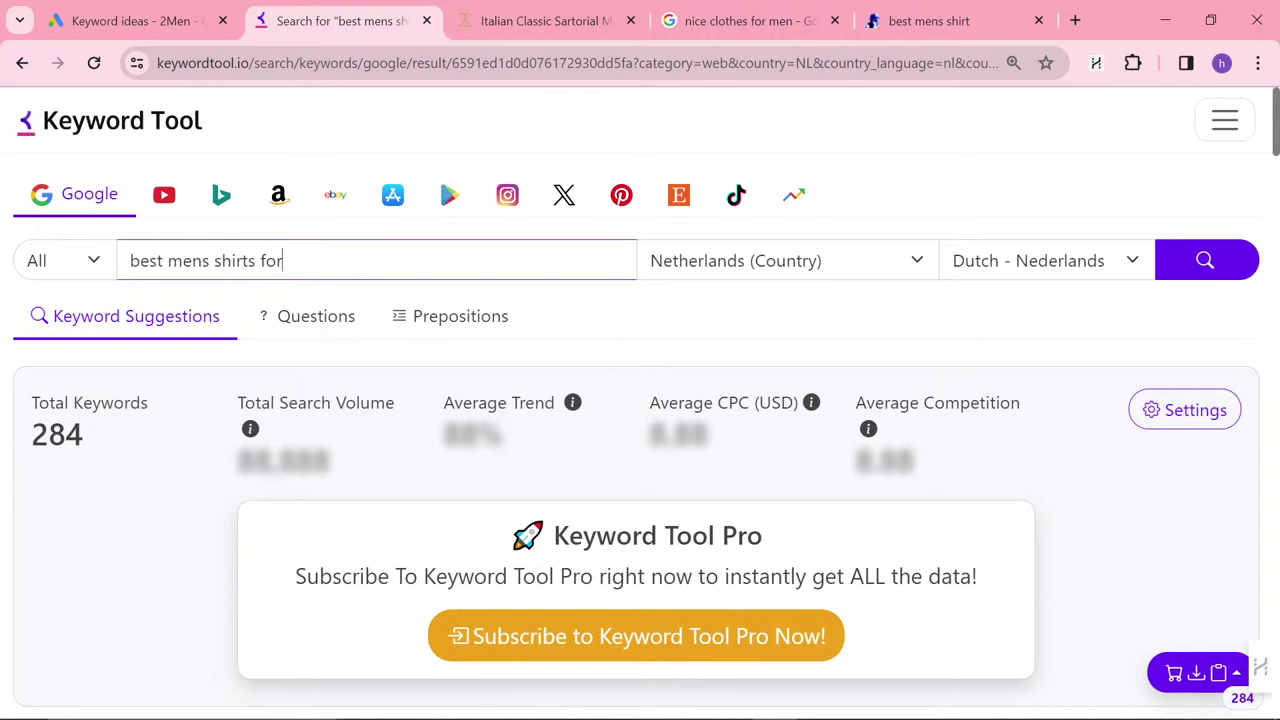
Select 'best men's shirts for work' from the Keyword Tool suggestion list
scroll(200, 535, down, 3)
scroll(209, 523, up, 1)
scroll(206, 505, down, 2)
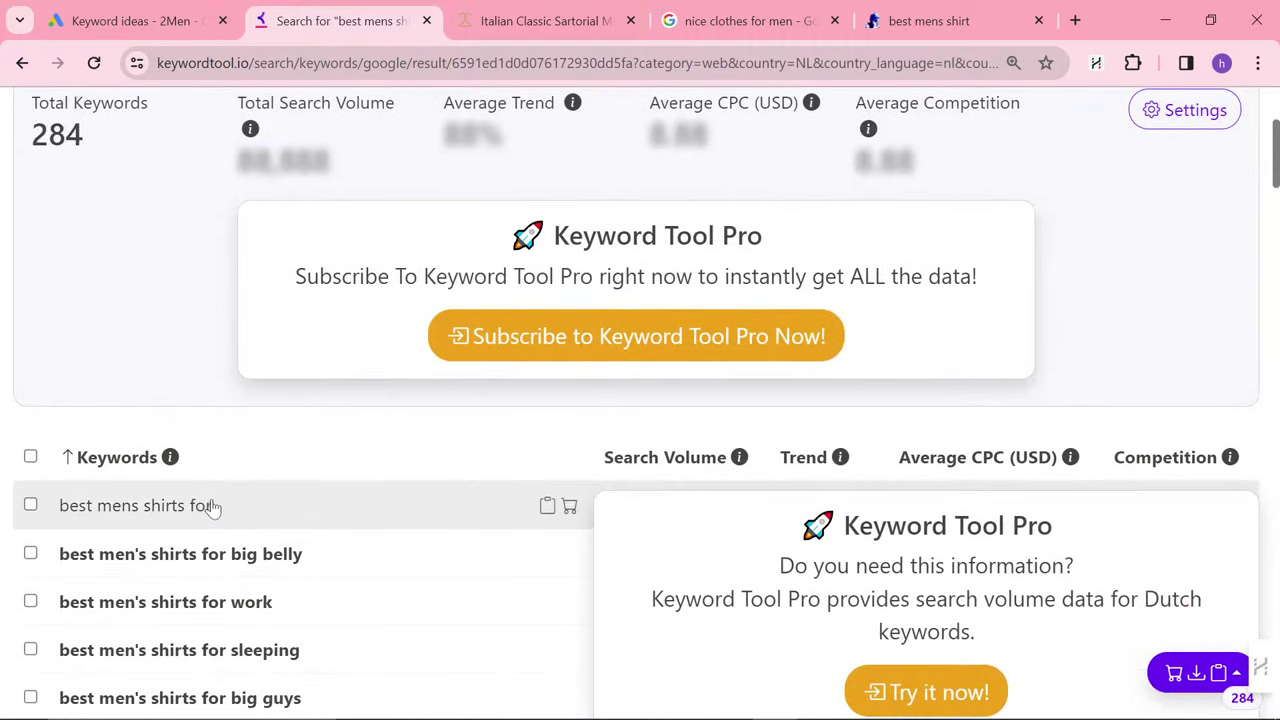
triple_click(85, 512)
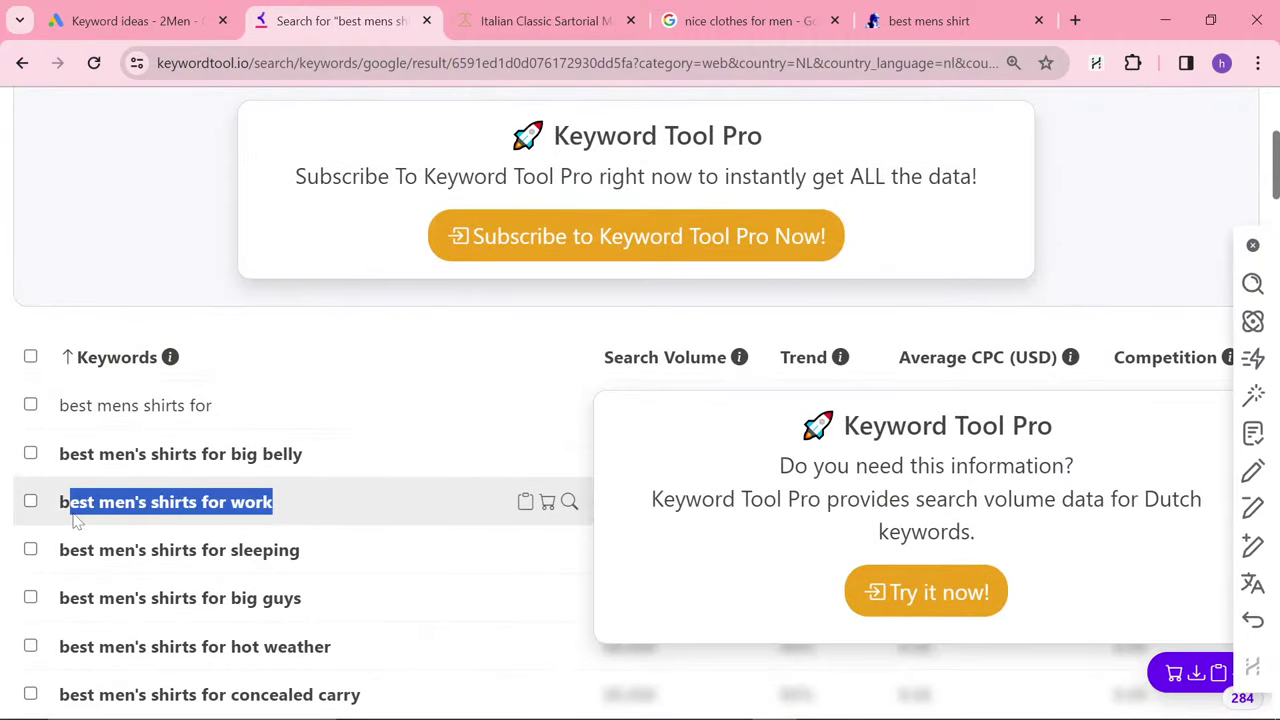
Pass through the ChatGPT responsive-tables chat on the way to the sitemap script
key(alt+Tab)
scroll(470, 606, down, 7)
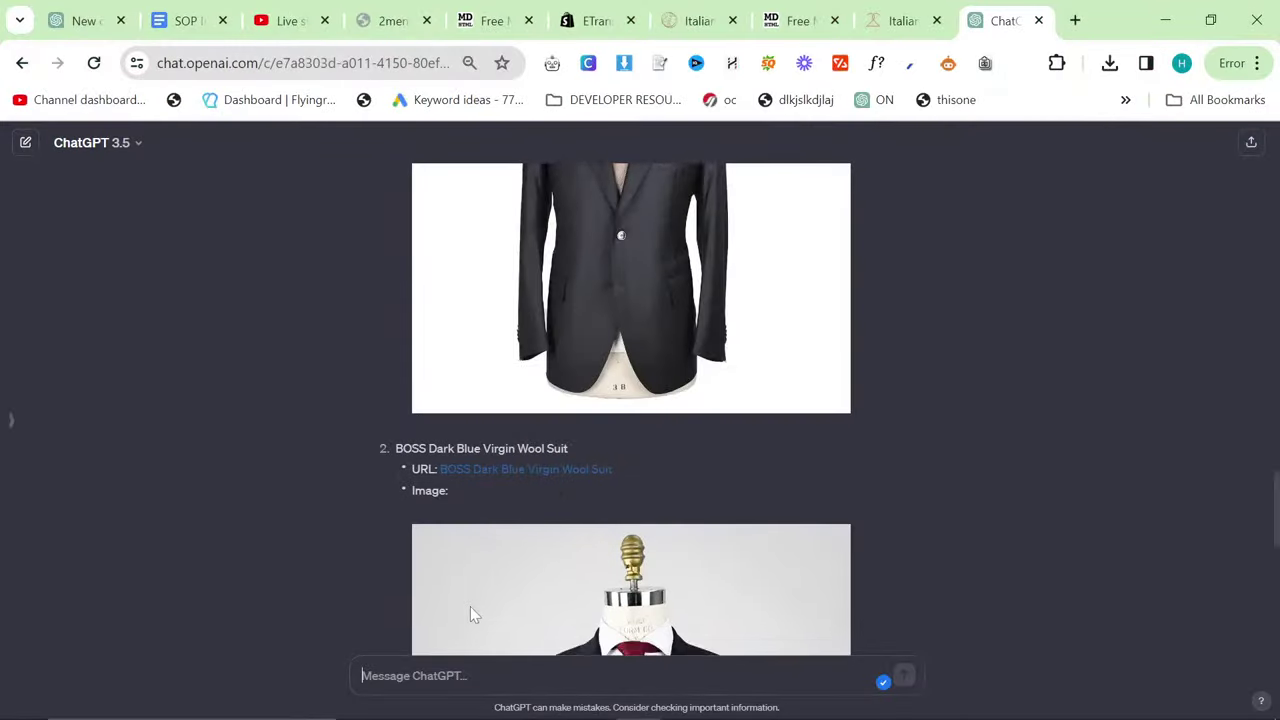
click(82, 18)
key(alt+Tab)
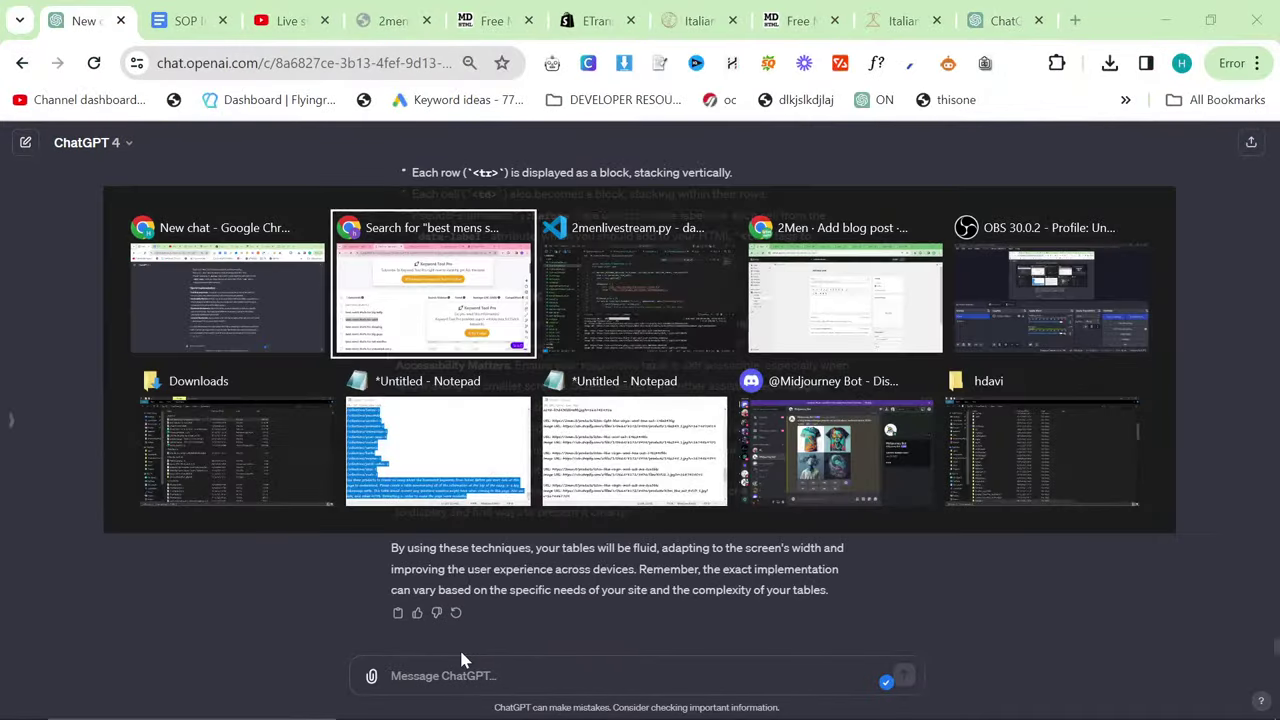
Change the script's include term from 'suit' to 'shirt' and save
scroll(760, 270, down, 3)
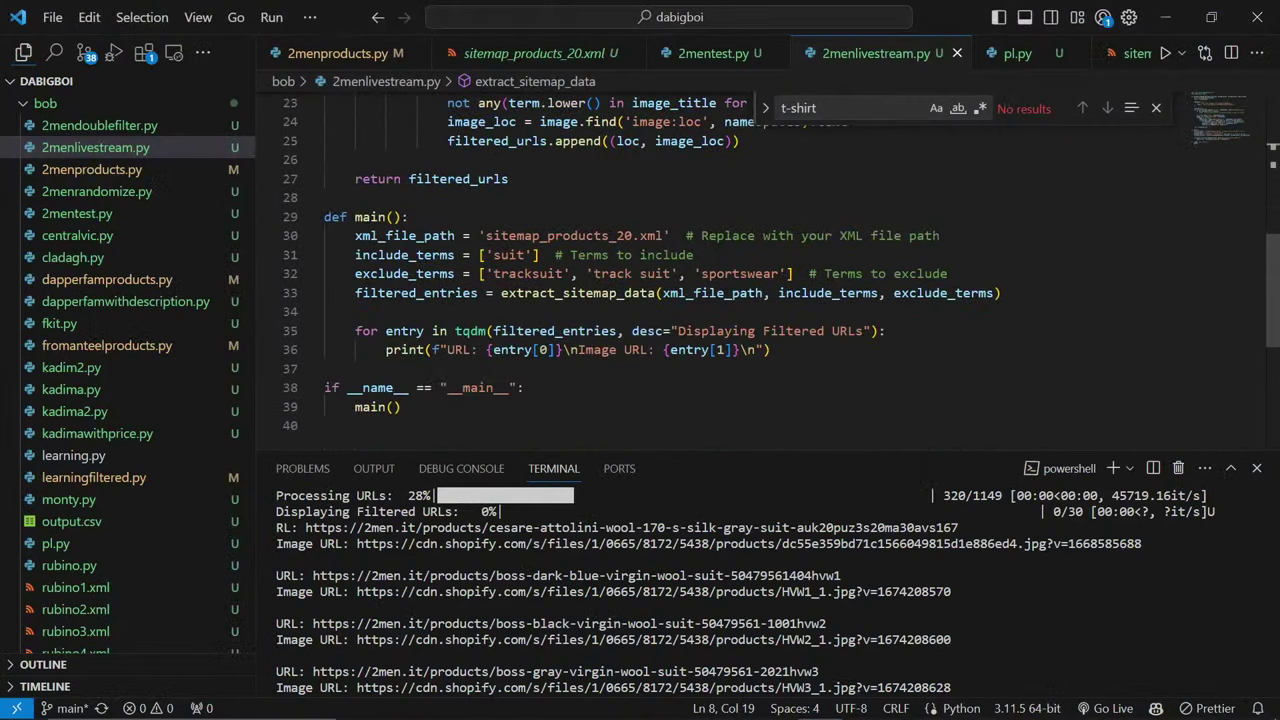
double_click(508, 255)
text(shirt)
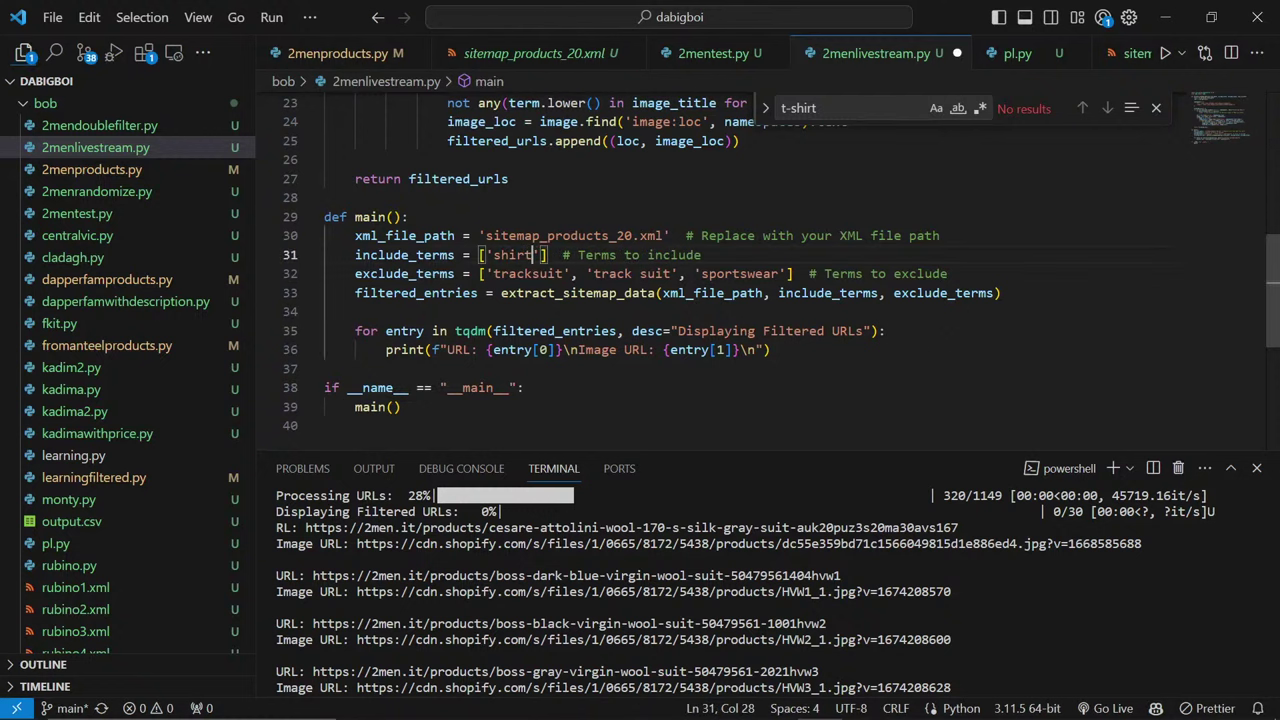
click(330, 312)
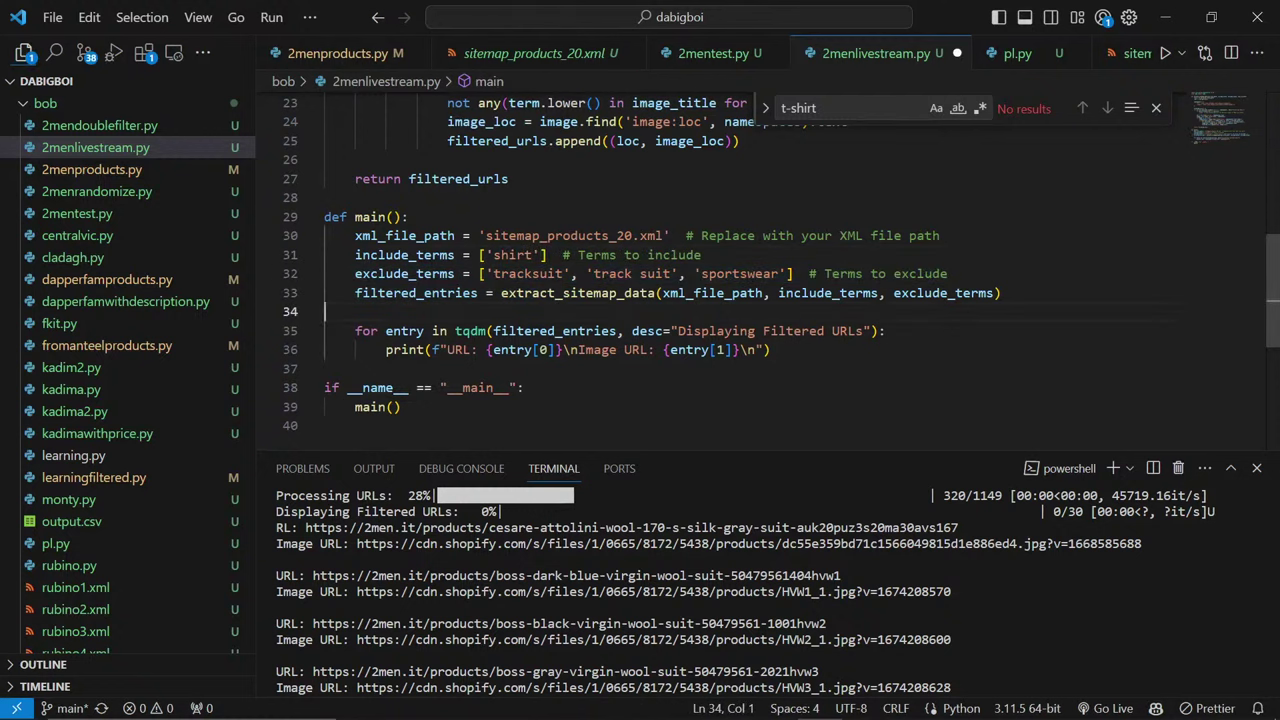
key(ctrl+s)
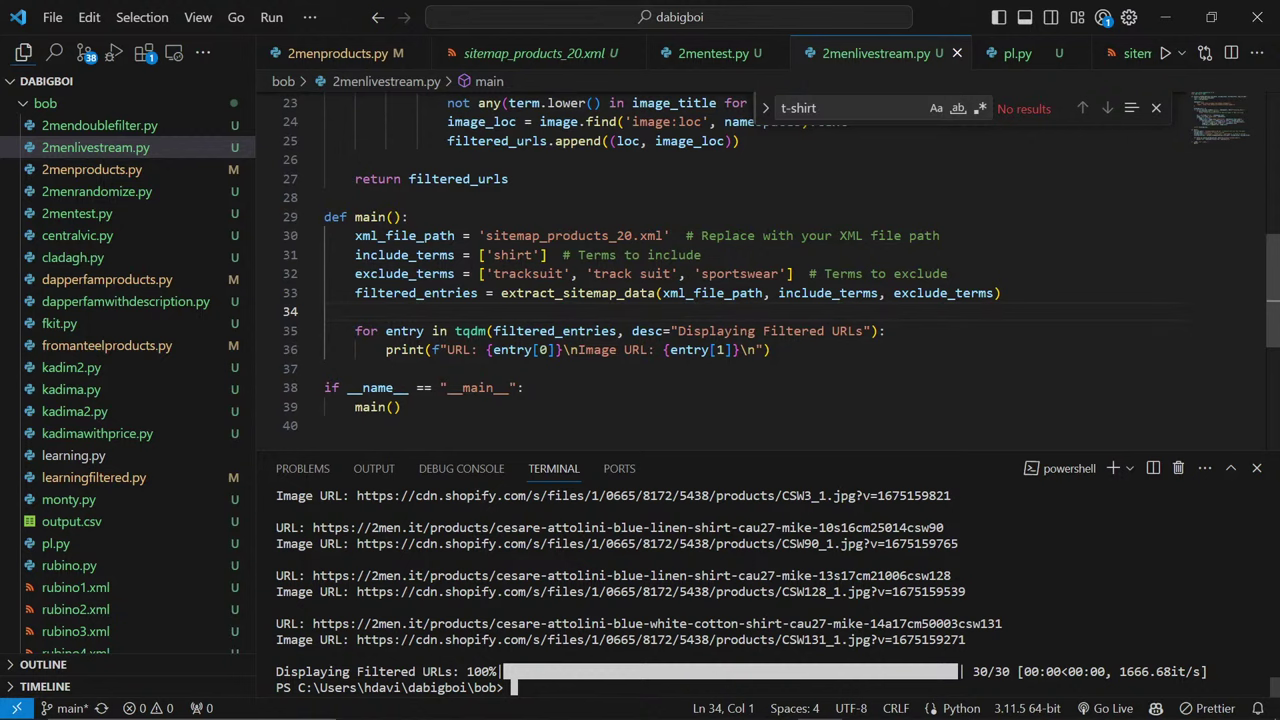
Replace the excluded term 'tracksuit' with 't-shirt', save, and rerun the script in the terminal
scroll(700, 580, up, 10)
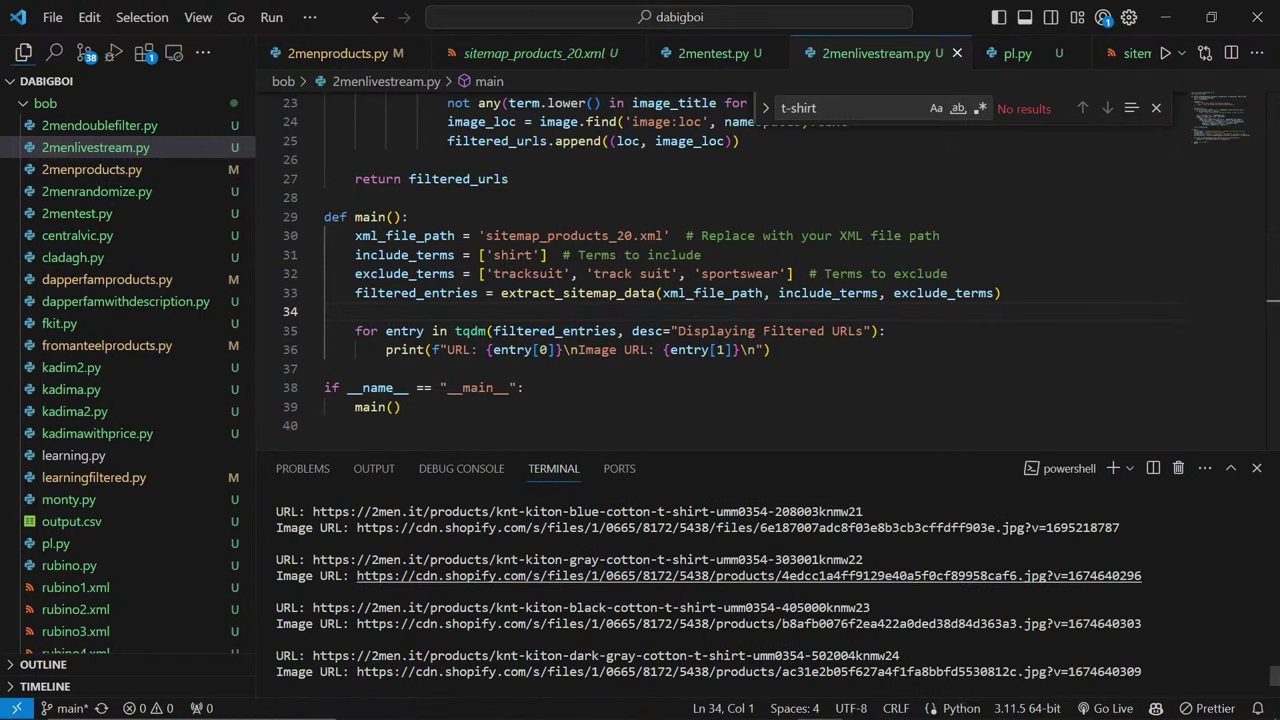
scroll(700, 580, up, 3)
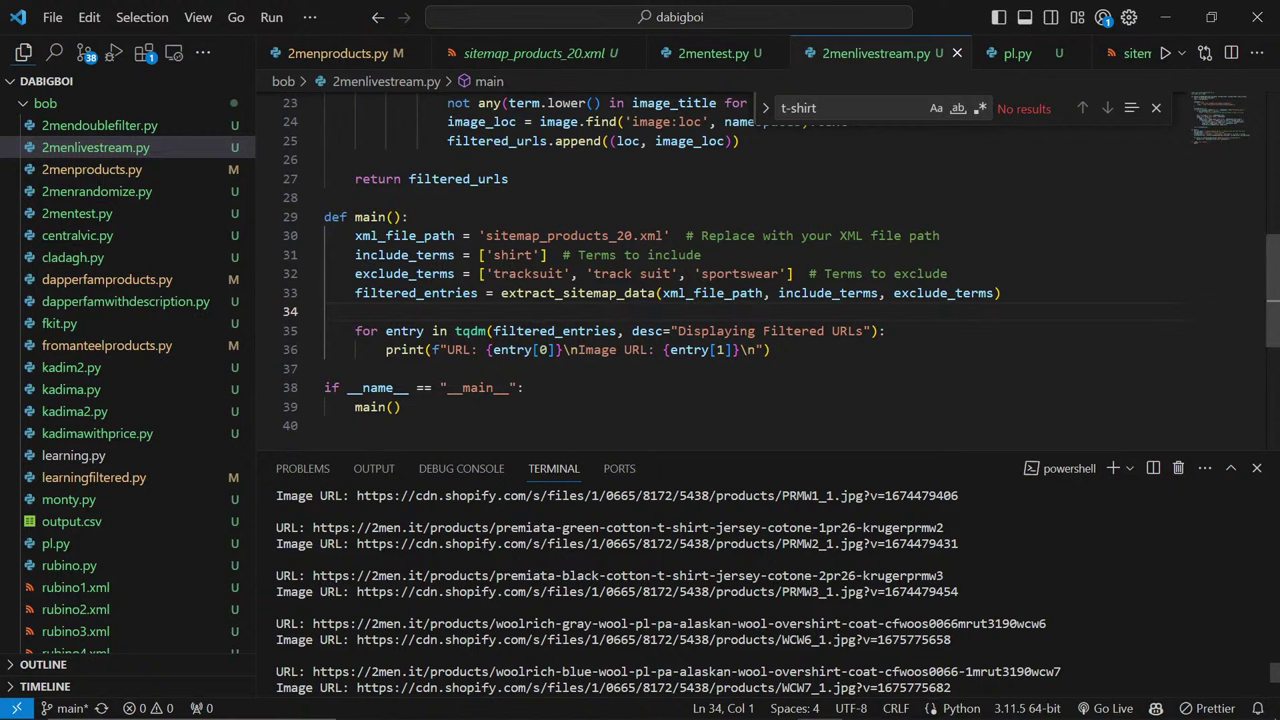
double_click(517, 273)
text(t-shirt)
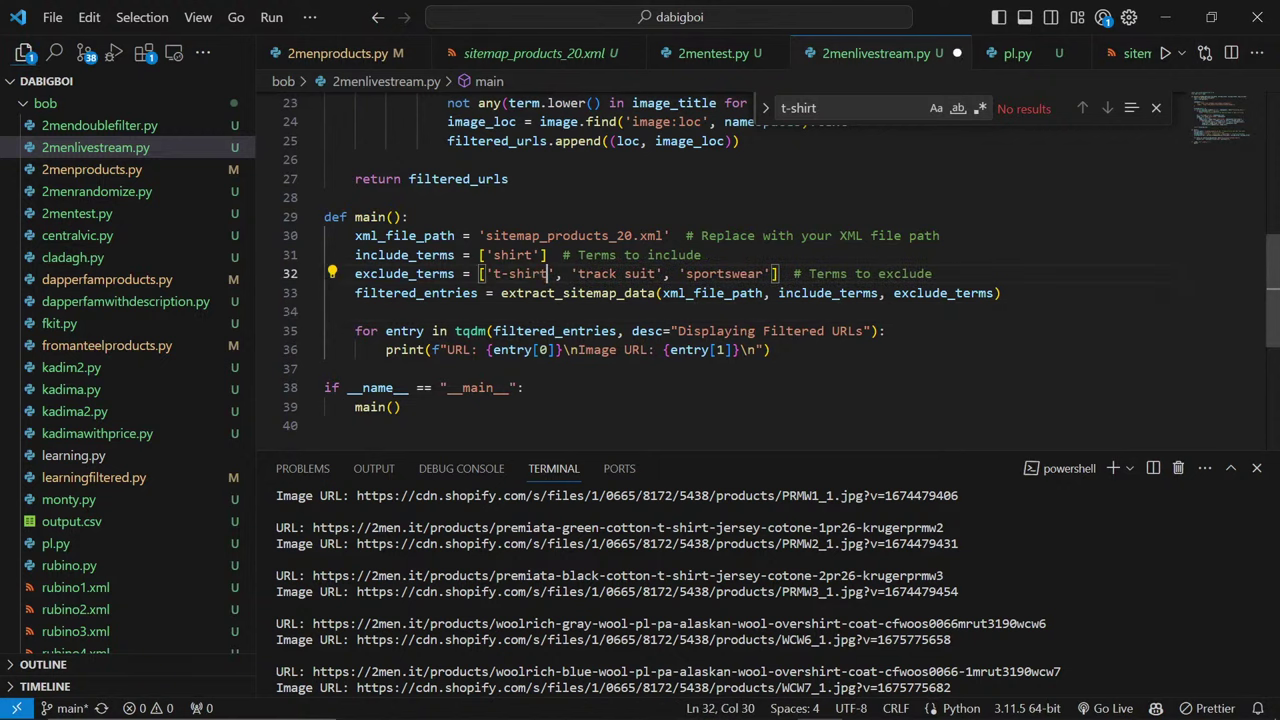
key(ctrl+s)
key(ctrl+grave)
key(Up)
key(Return)
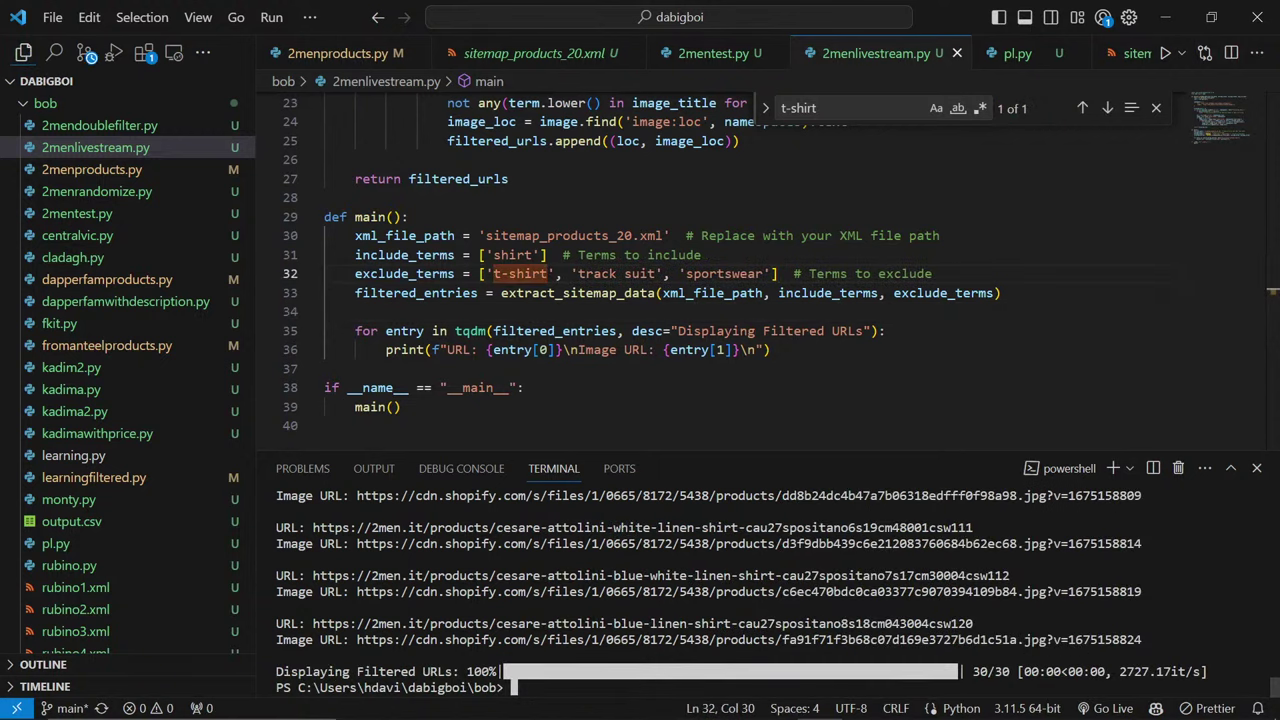
key(Up)
key(Return)
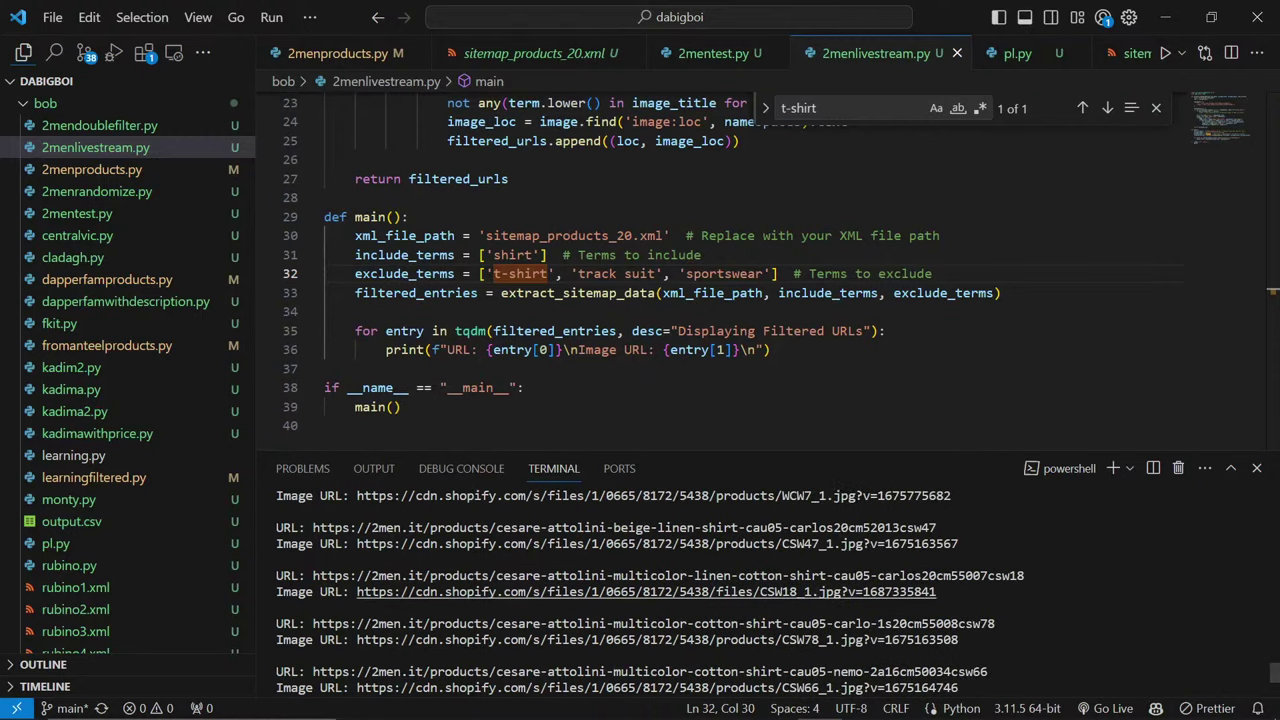
Copy the last filtered shirt URLs from the output and switch to ChatGPT
scroll(600, 580, up, 10)
drag(280, 576, 1145, 642)
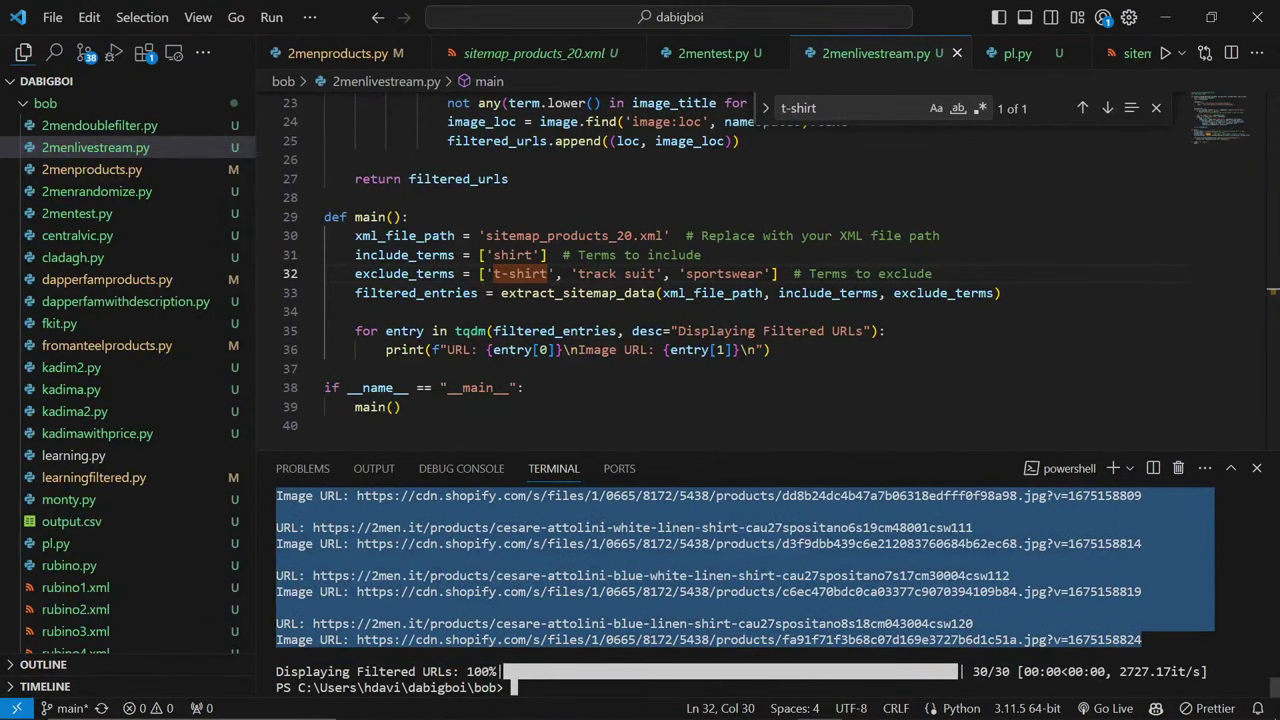
key(ctrl+c)
key(alt+Tab)
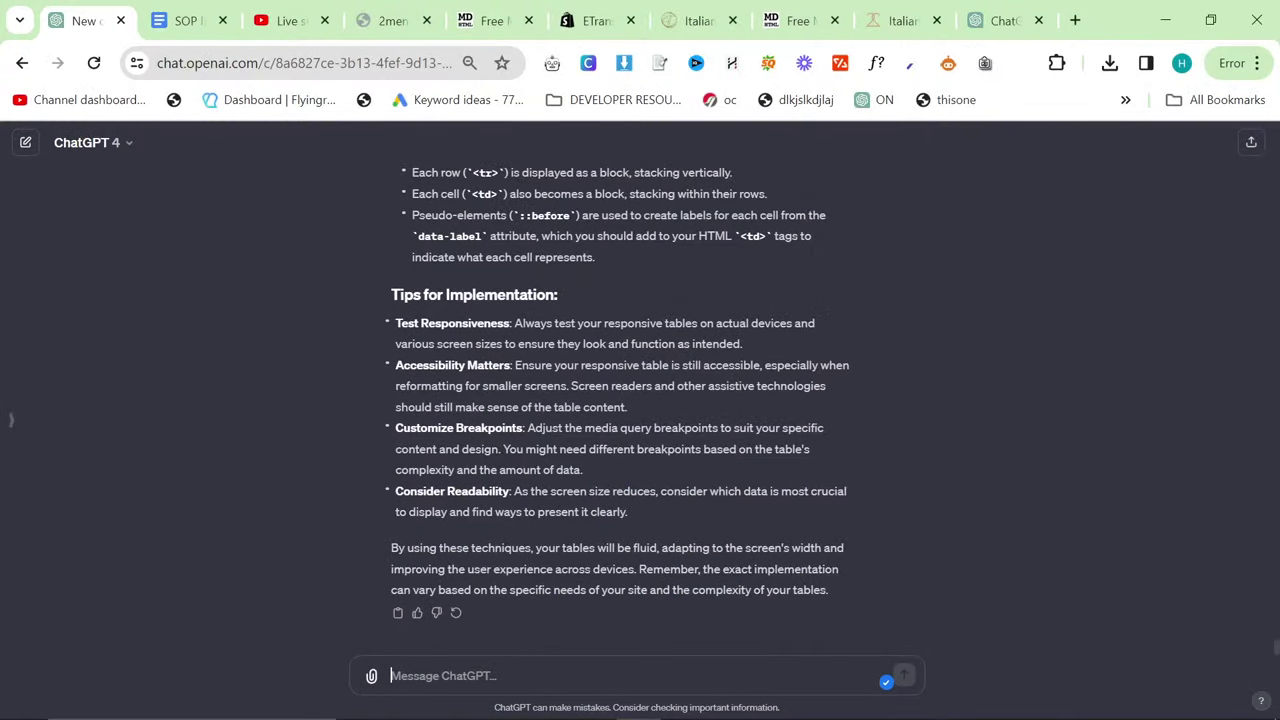
Review the ChatGPT responsive-tables answer, then return to the sitemap script in VS Code
scroll(505, 510, up, 10)
scroll(630, 530, down, 9)
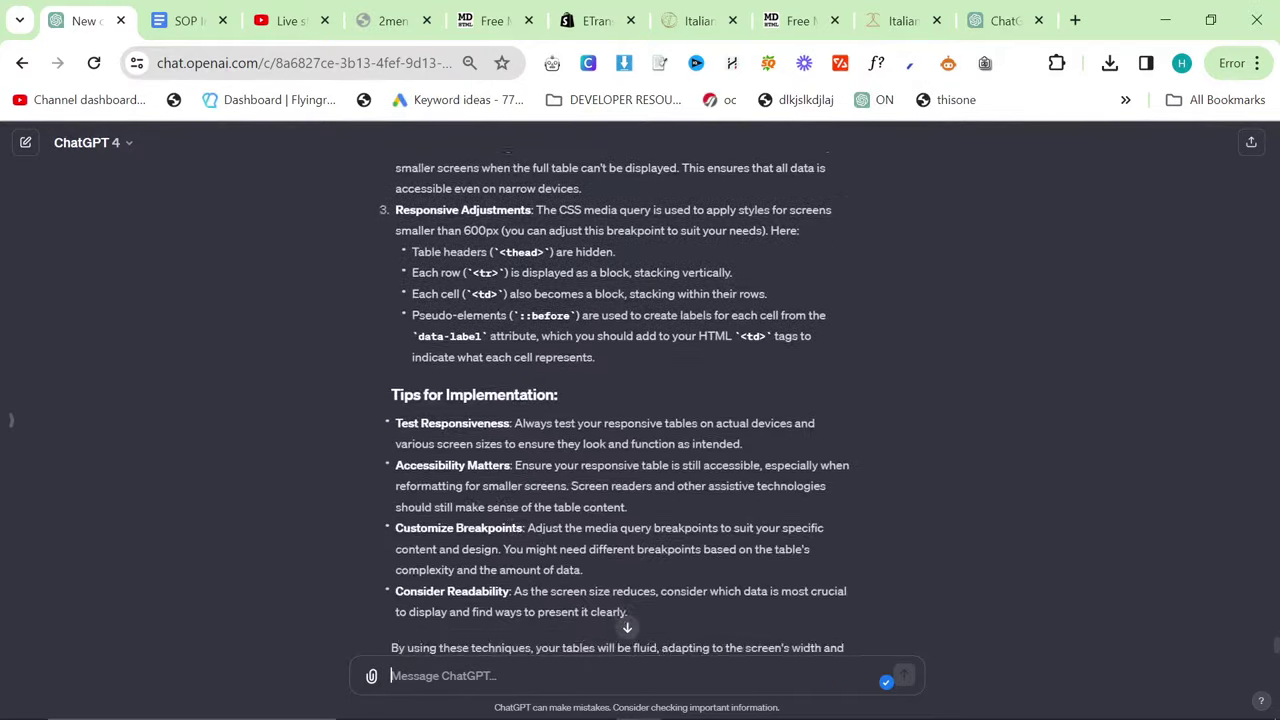
scroll(763, 557, up, 8)
scroll(763, 520, up, 15)
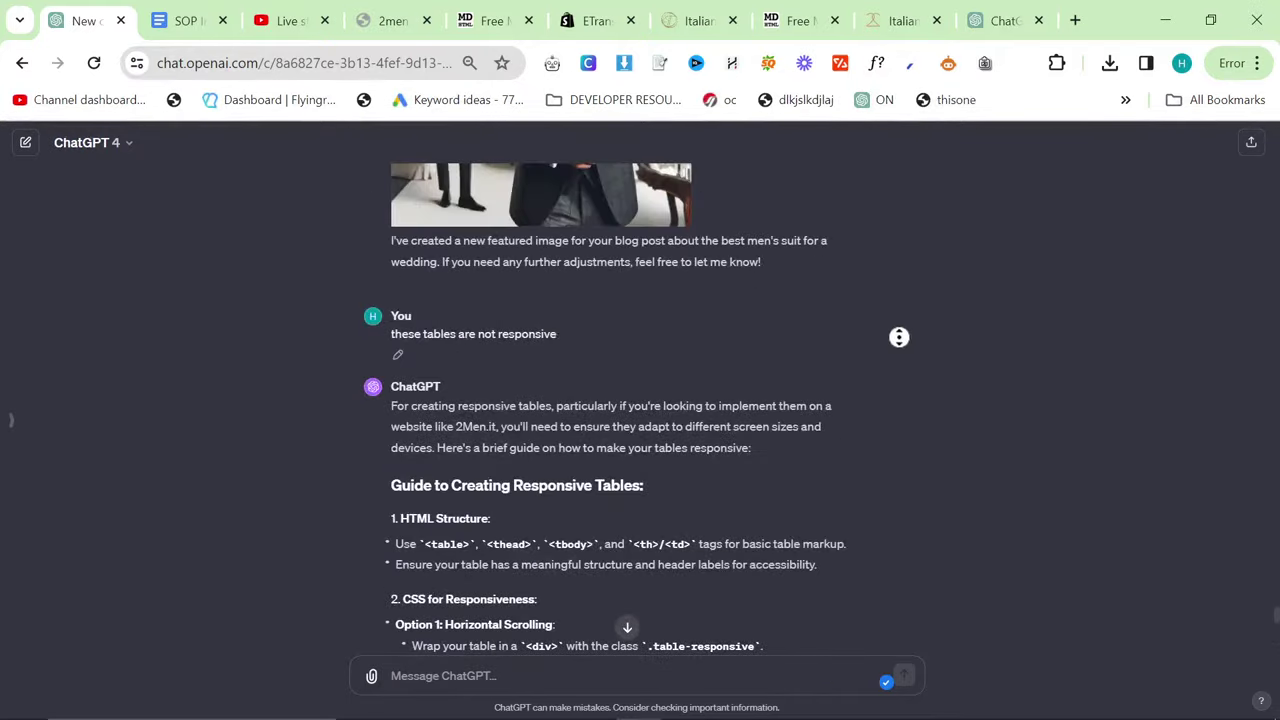
scroll(897, 334, down, 20)
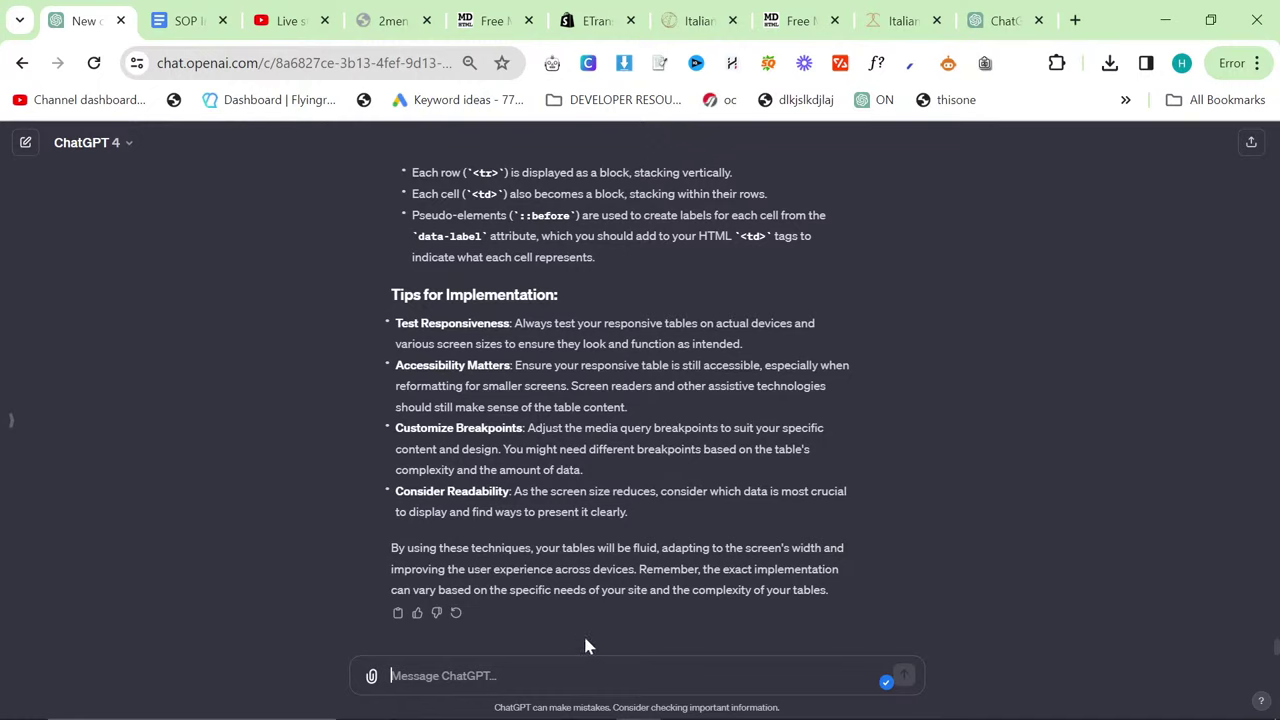
key(alt+Tab)
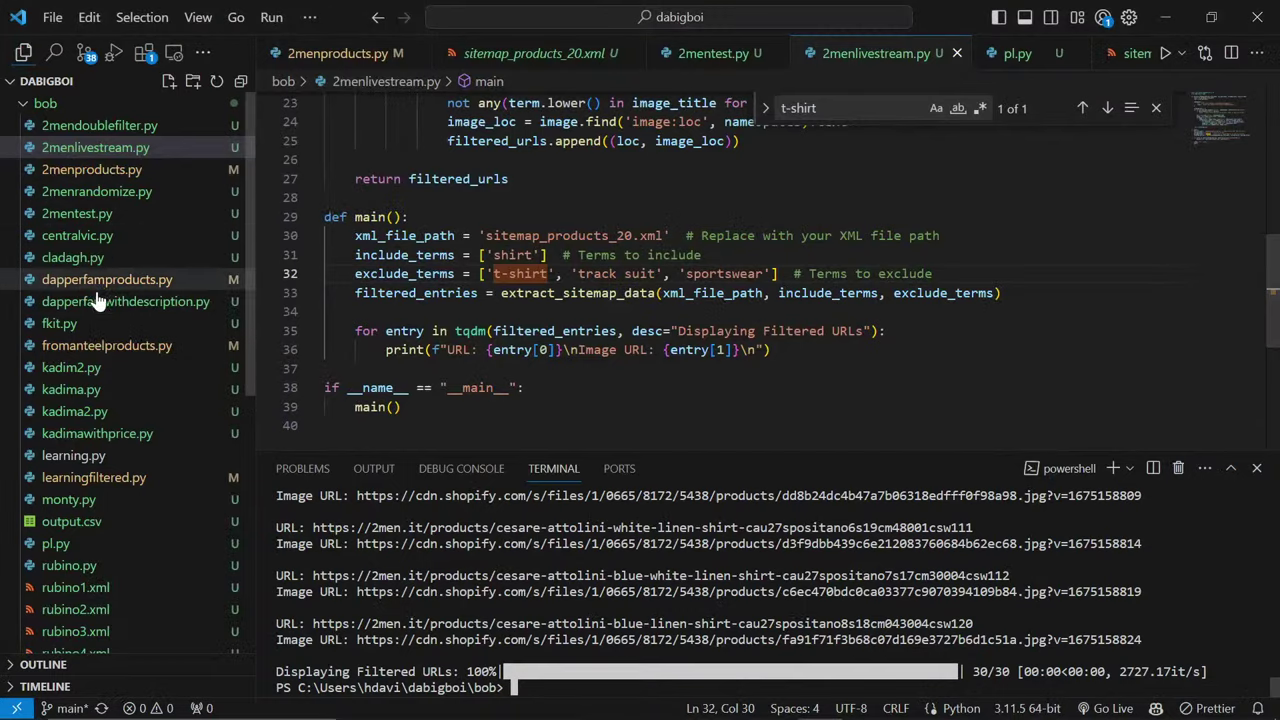
Launch a second, maximized Visual Studio Code window showing the Welcome page via Start search 'visual'
key(super)
text(vis)
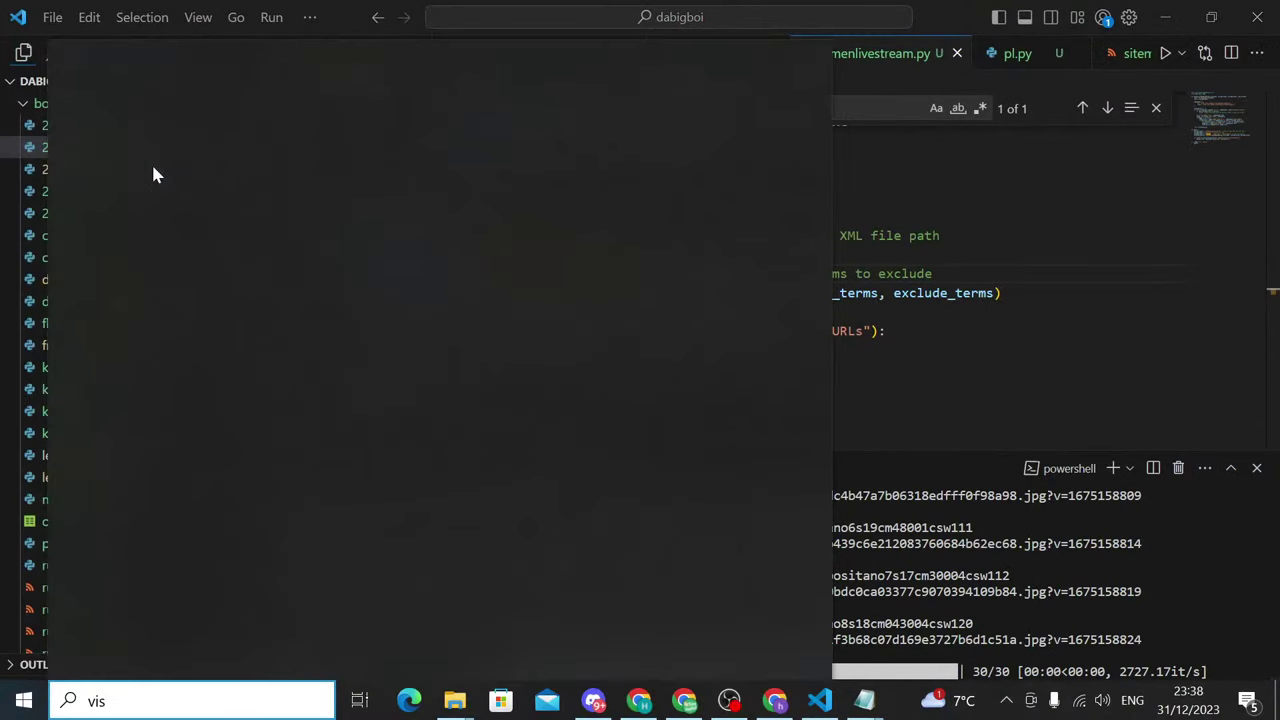
text(ual)
click(283, 162)
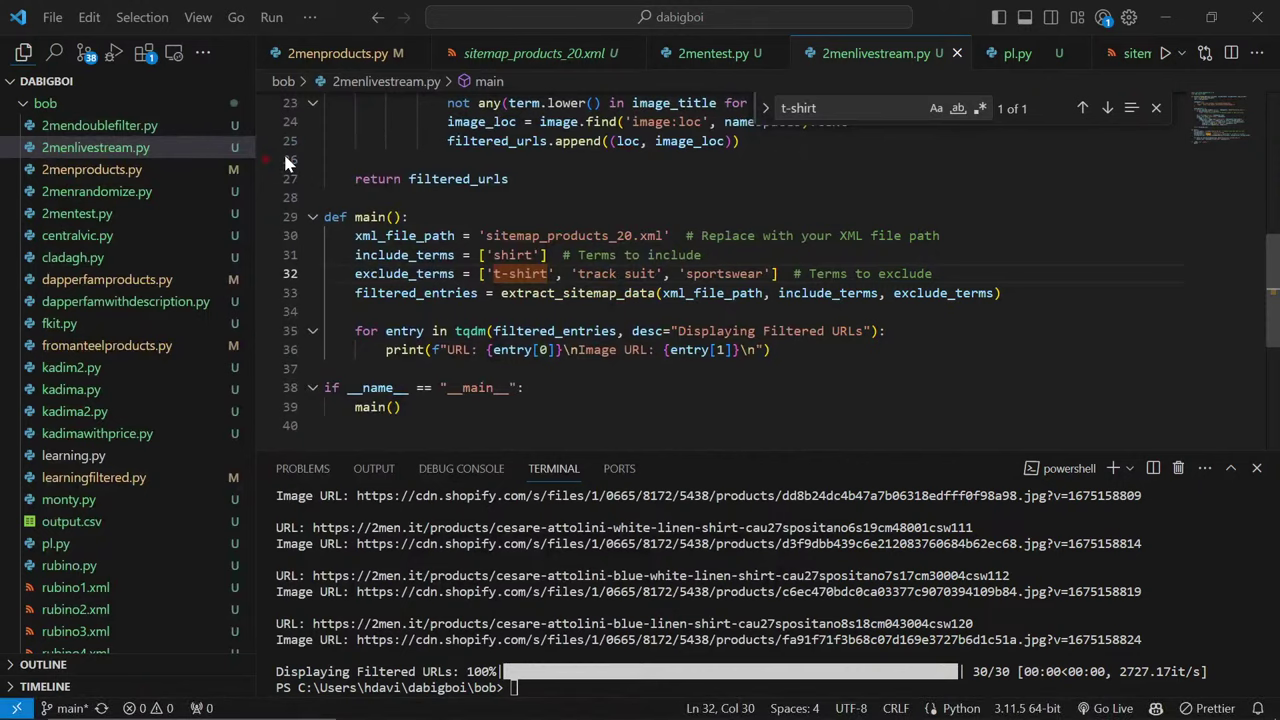
click(648, 24)
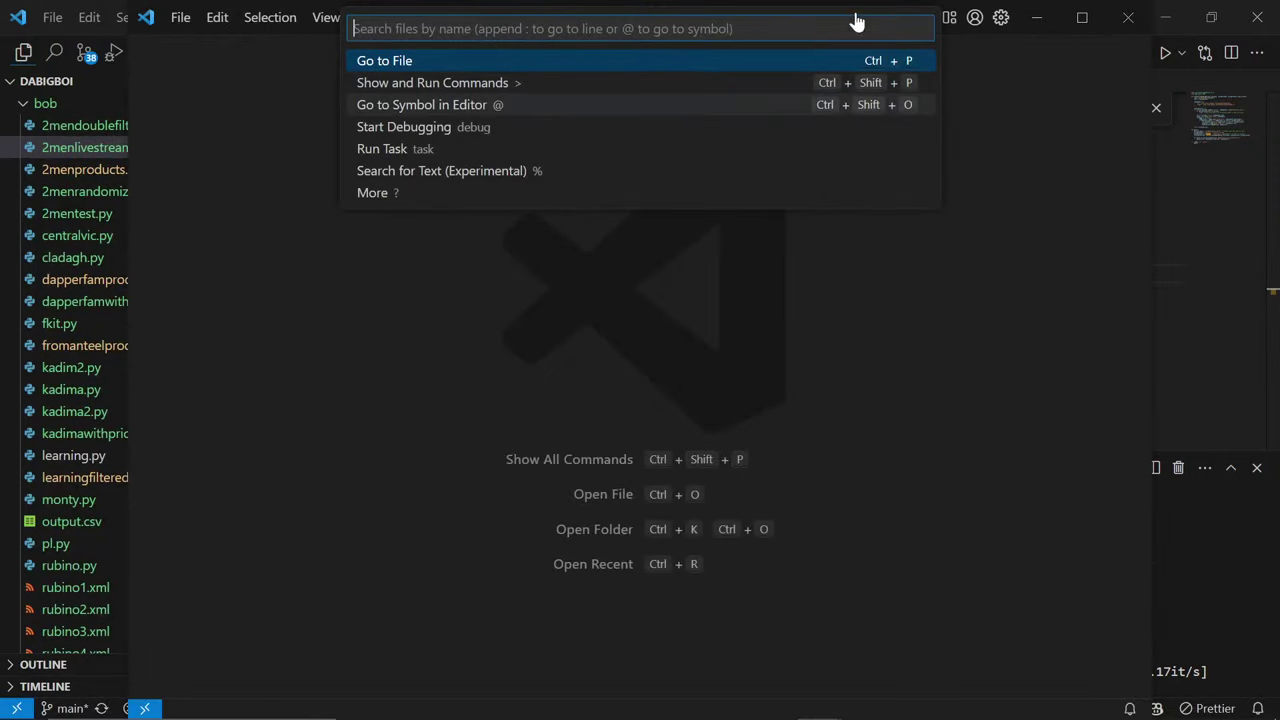
click(1082, 17)
click(140, 117)
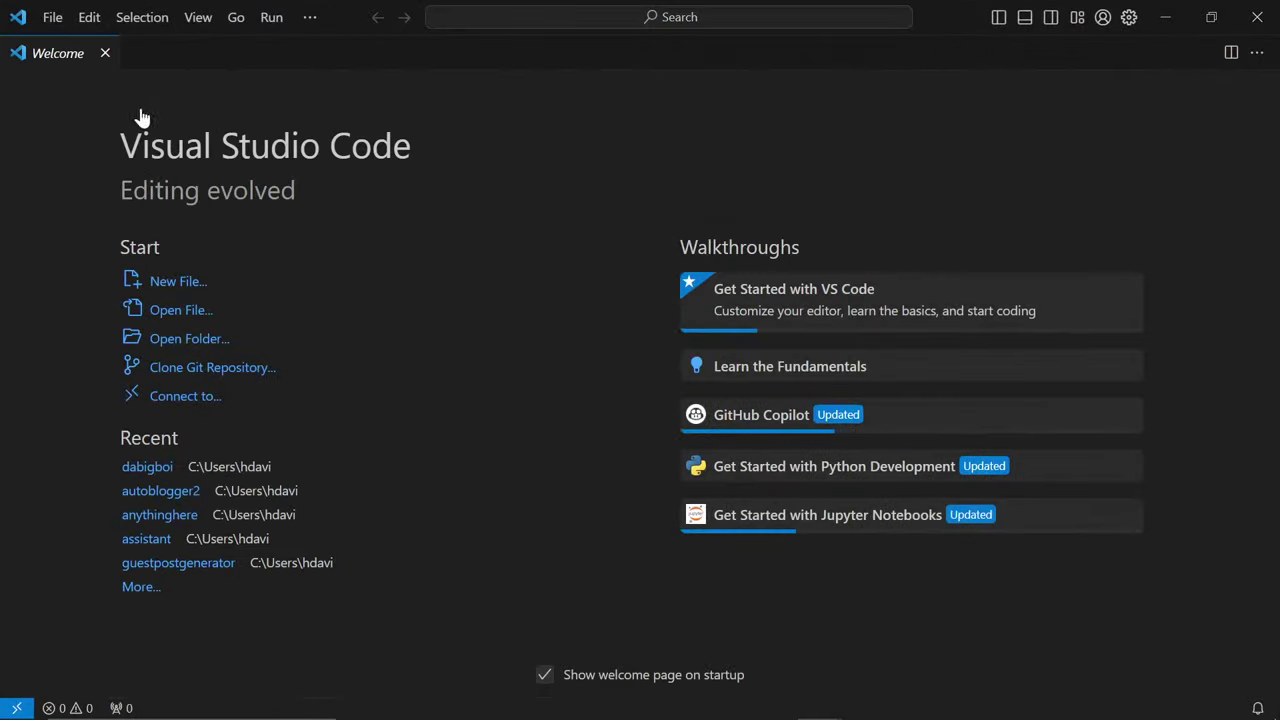
click(201, 314)
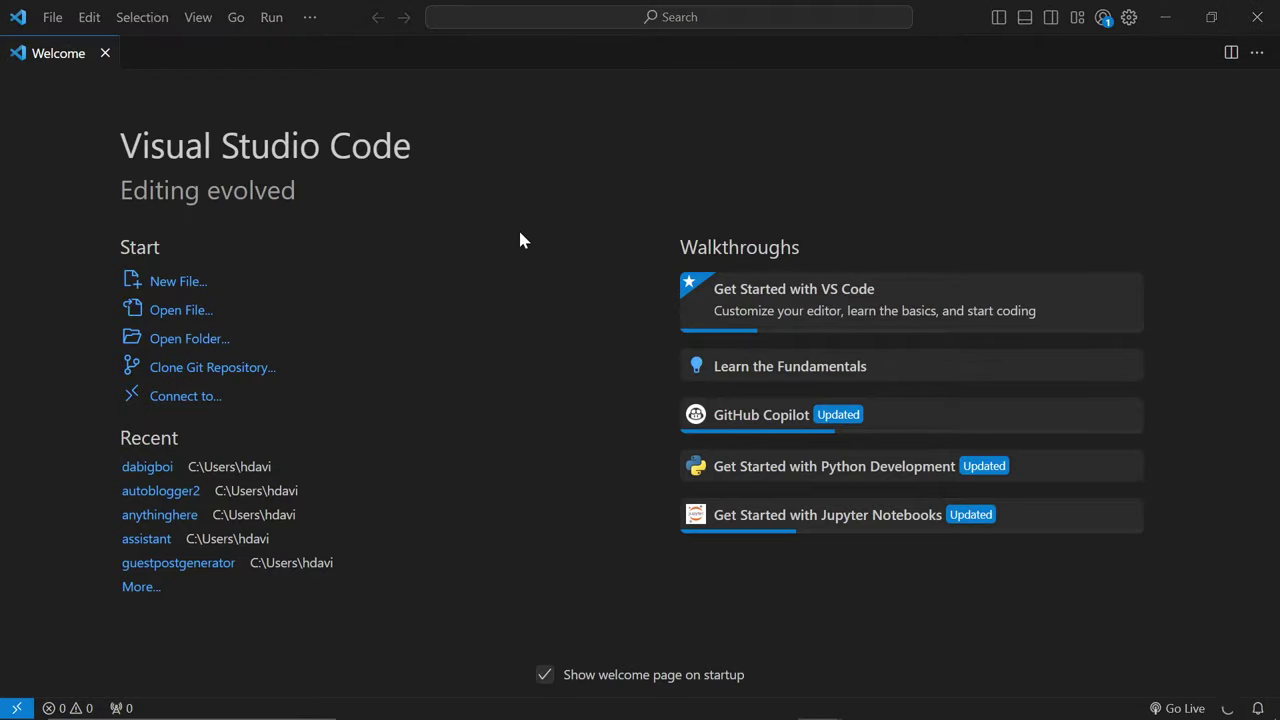
Return to the 2menlivestream.py script, then bring the Chrome window forward
key(super+Tab)
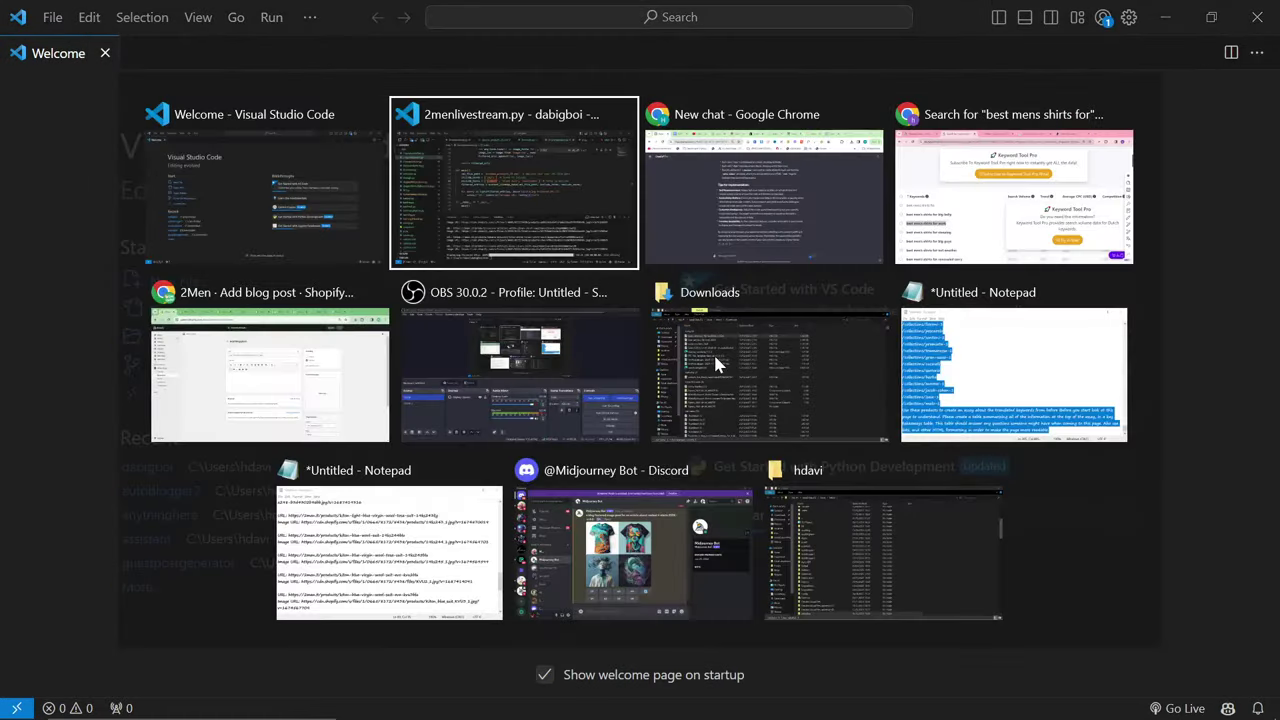
click(300, 219)
key(alt+Tab)
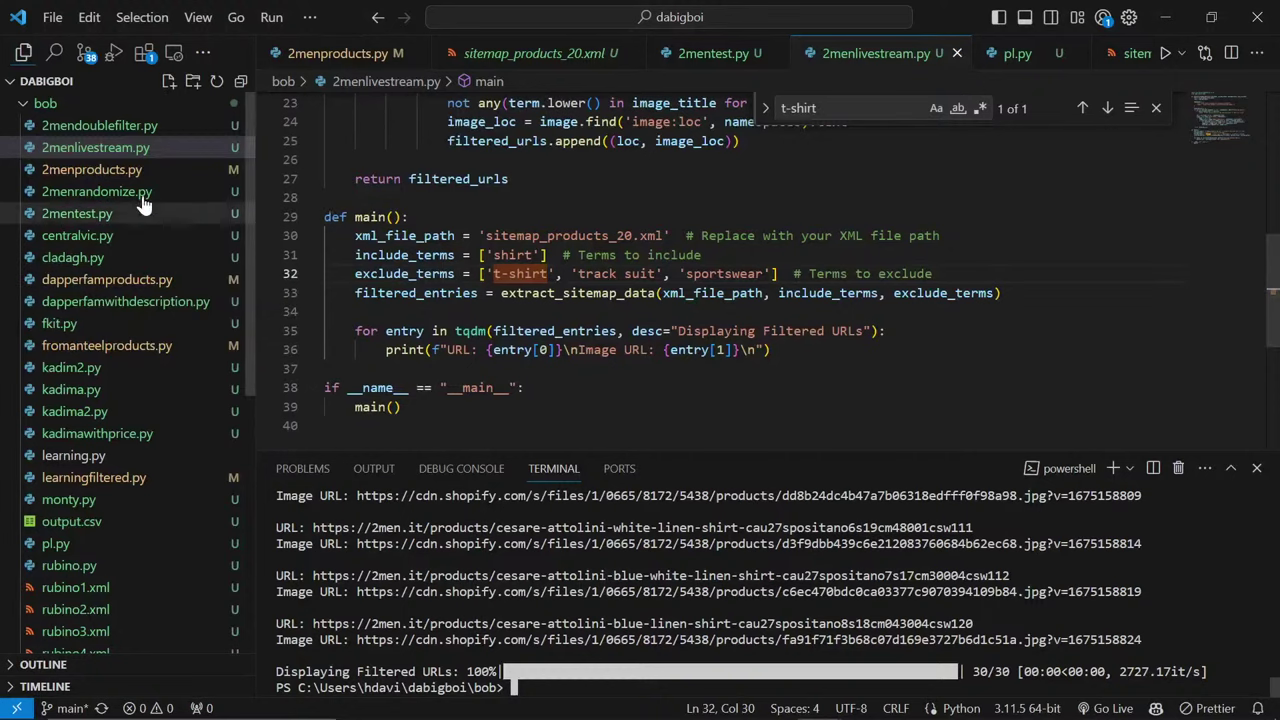
click(123, 150)
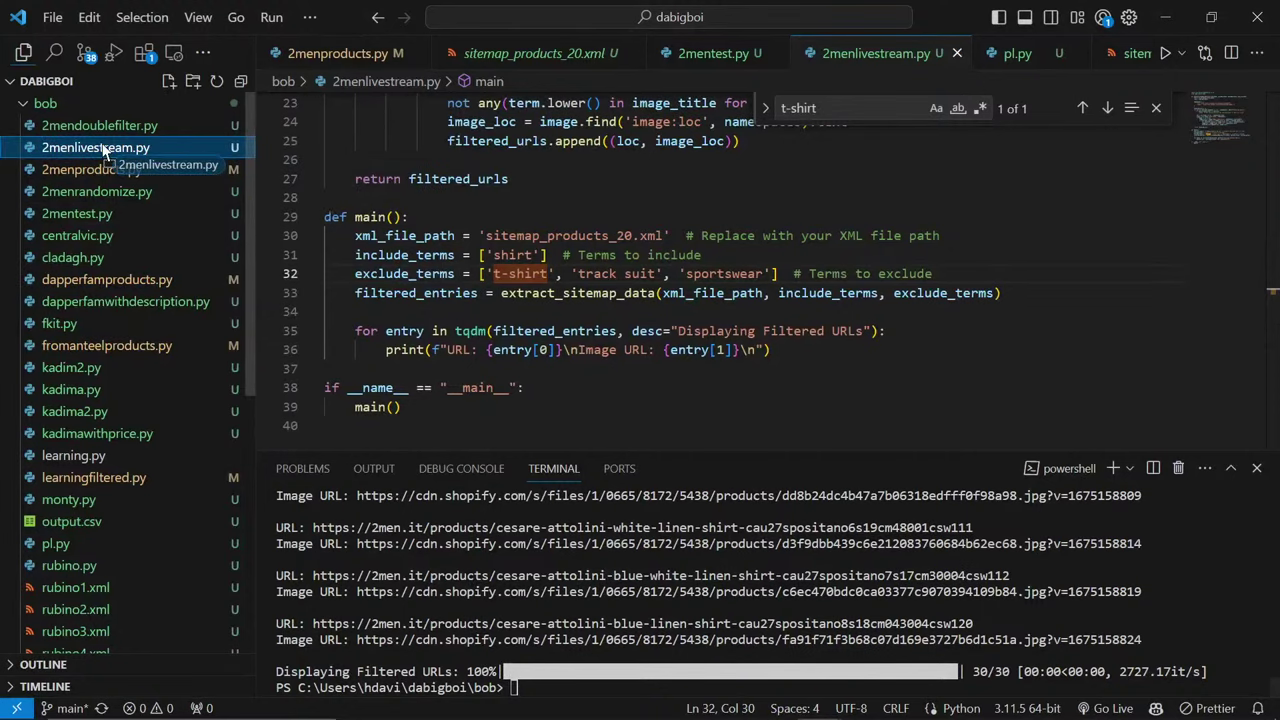
scroll(640, 270, up, 5)
scroll(760, 270, up, 1)
key(super+Tab)
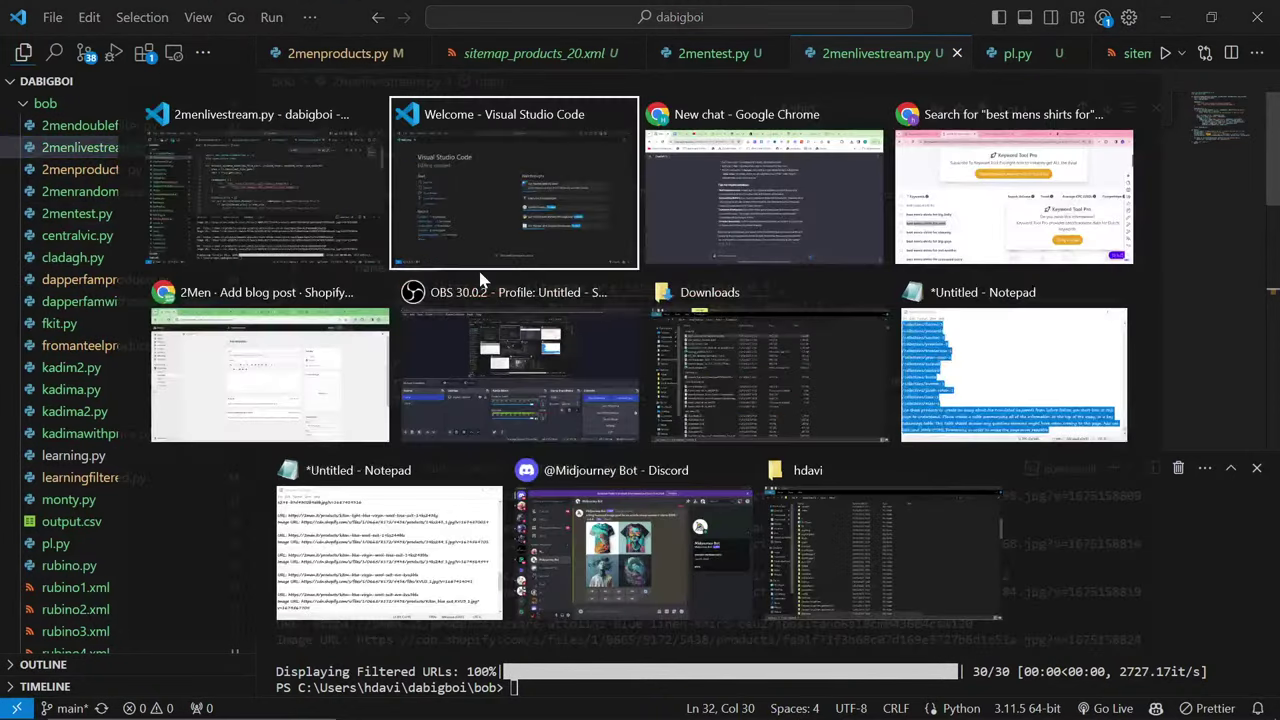
click(688, 198)
In the 2men product sitemap, select the black cotton sweater URLs and zoom to 125%
click(390, 25)
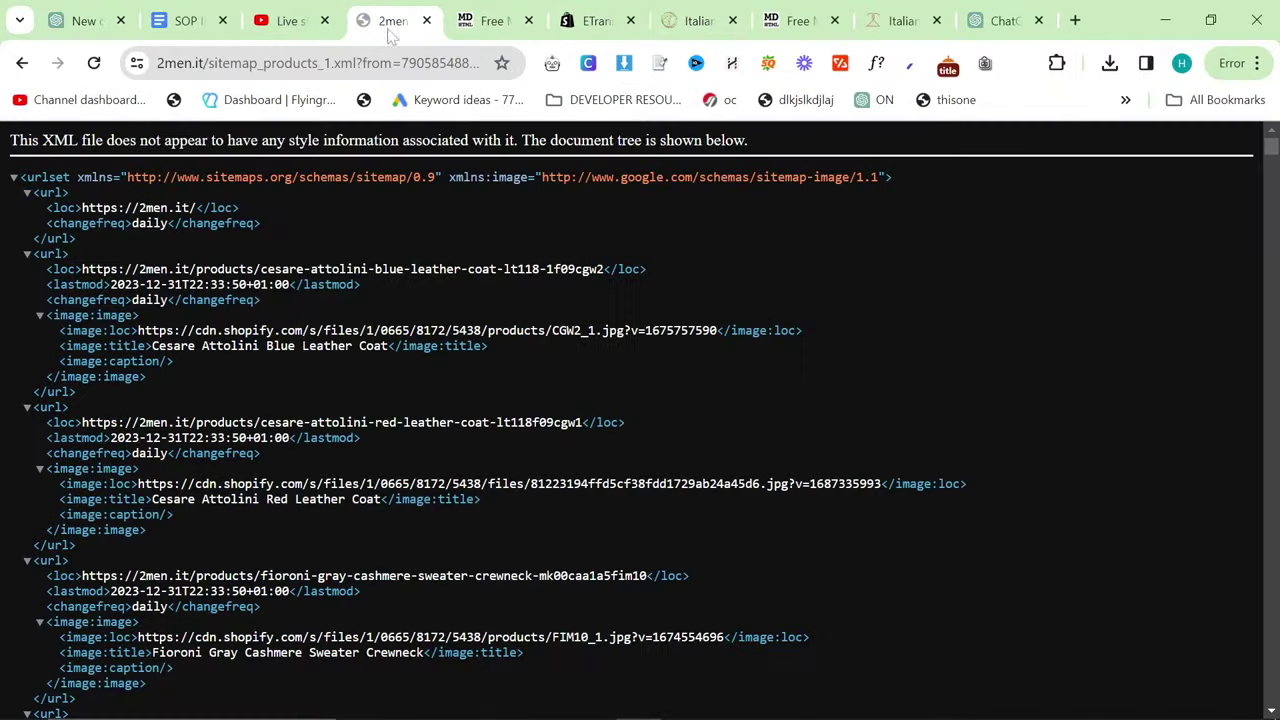
scroll(419, 374, down, 20)
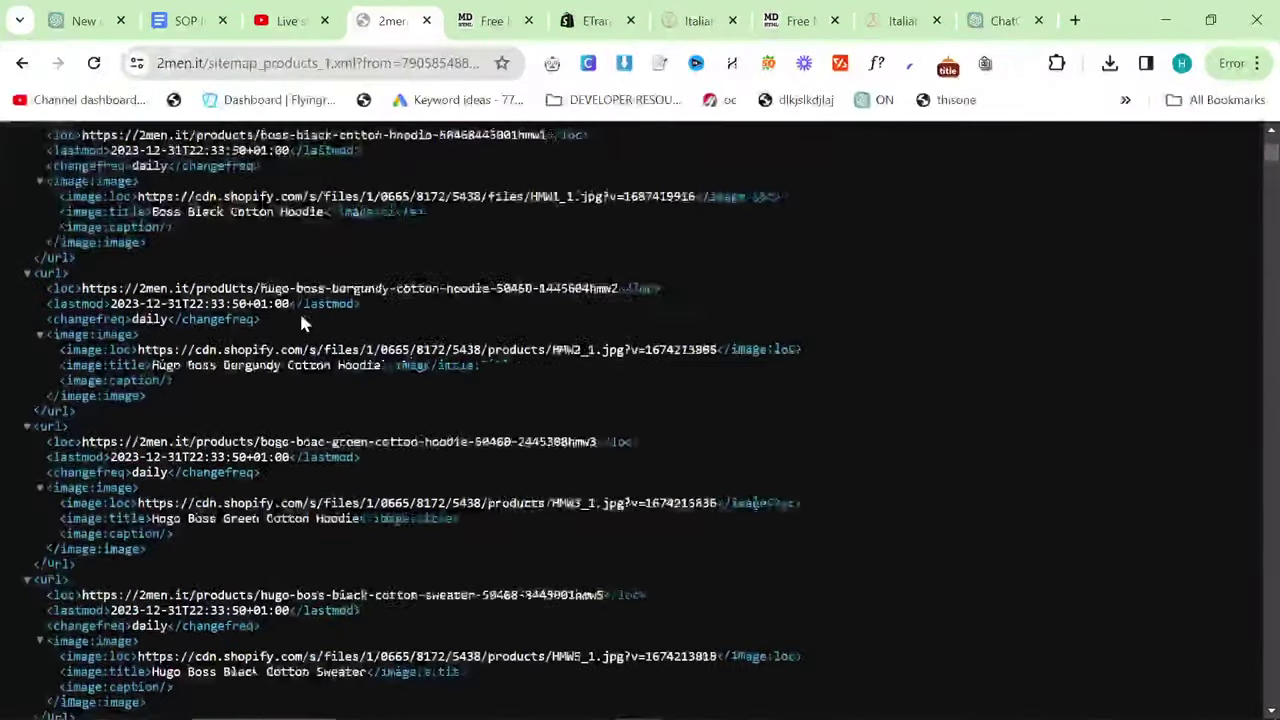
scroll(290, 393, down, 3)
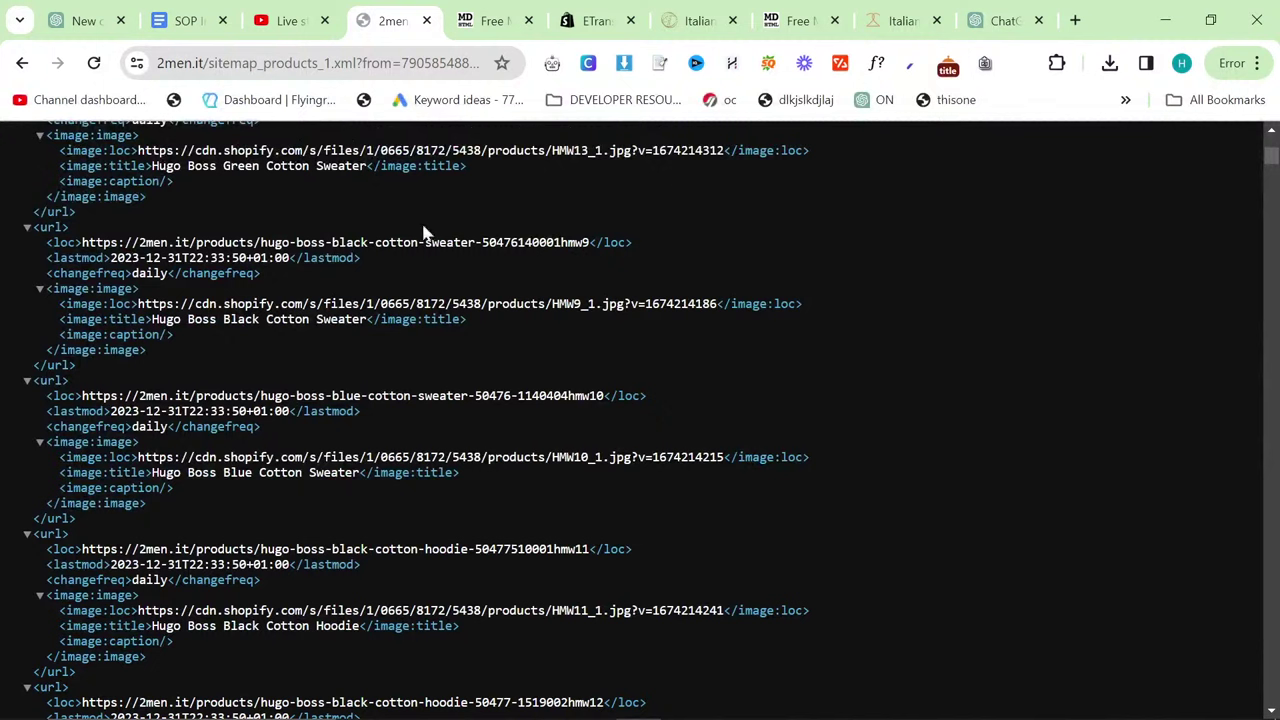
drag(577, 248, 86, 242)
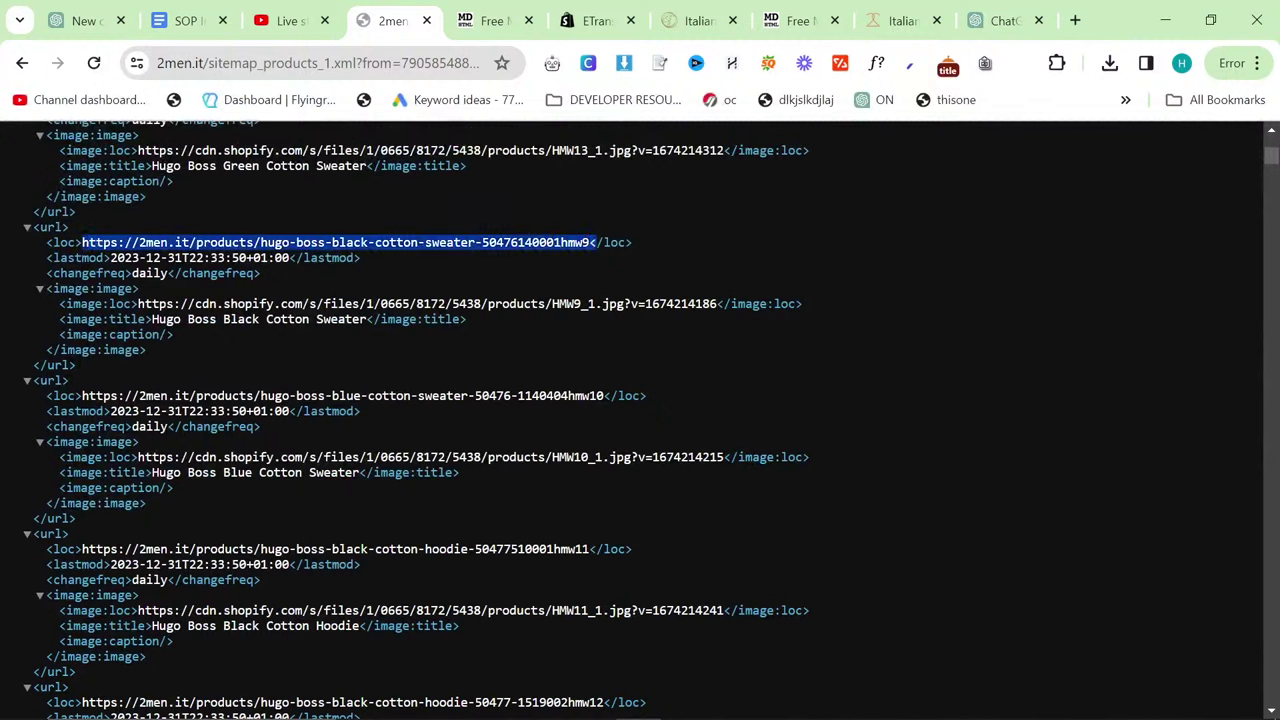
drag(718, 304, 136, 304)
click(136, 304)
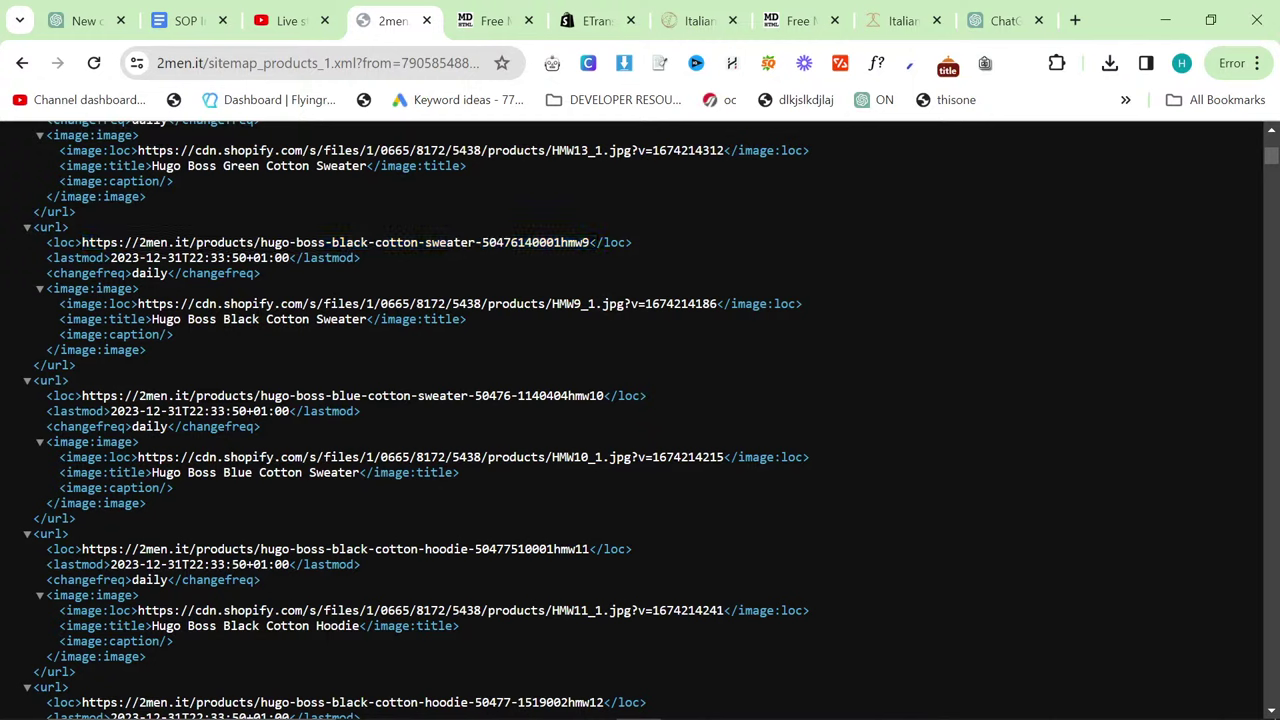
drag(258, 242, 590, 242)
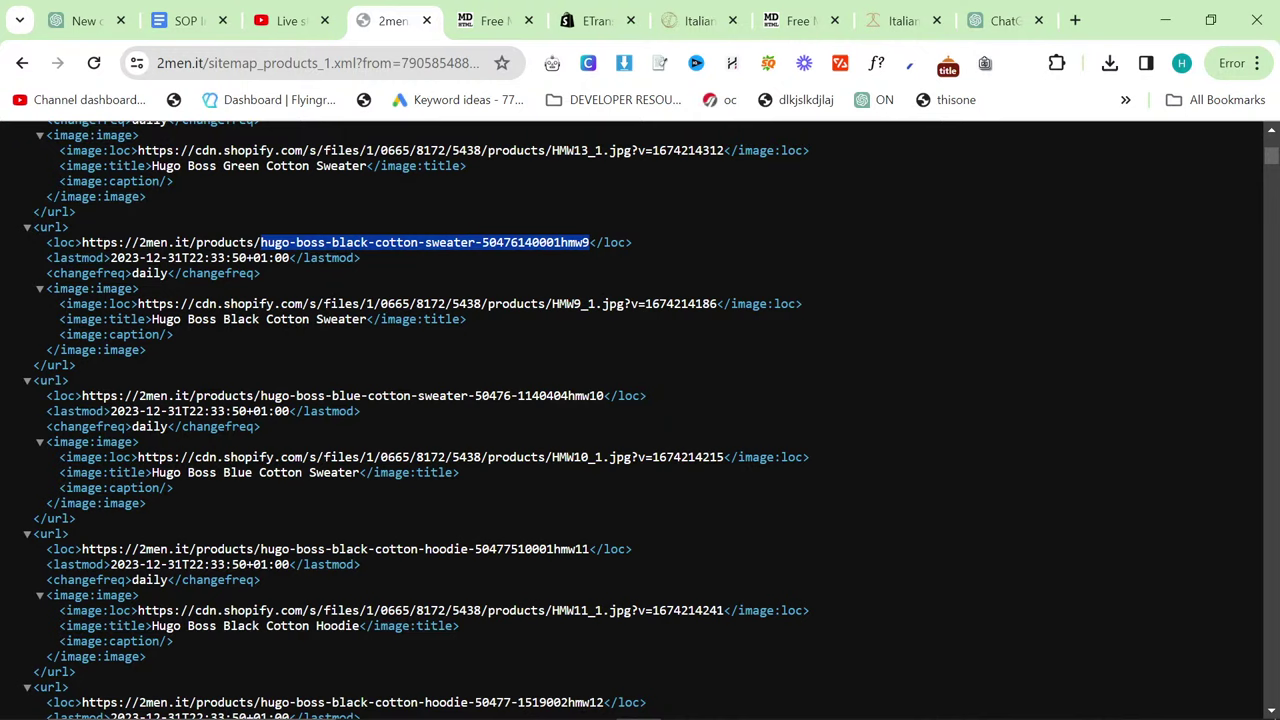
key(ctrl+plus)
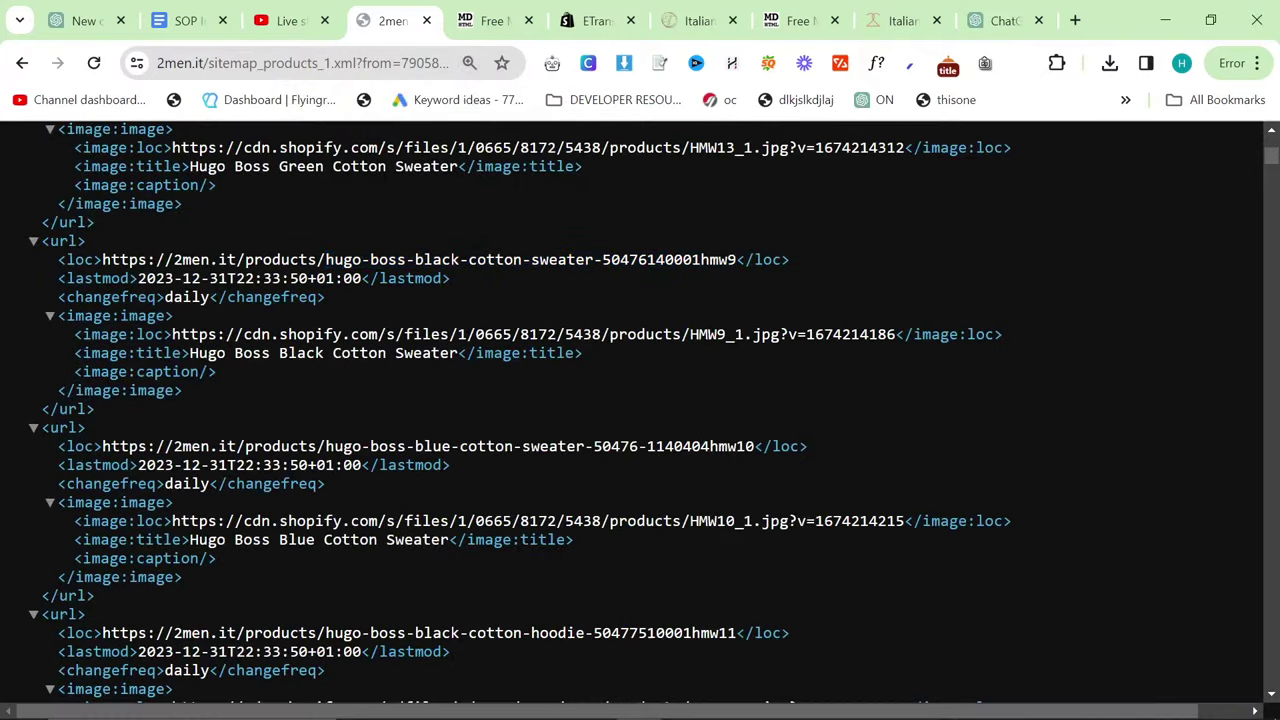
Select parts of the sweater entry: product handle, image lines, title and loc line
drag(432, 259, 656, 259)
drag(322, 259, 726, 259)
click(322, 259)
drag(1005, 335, 74, 334)
drag(386, 355, 230, 372)
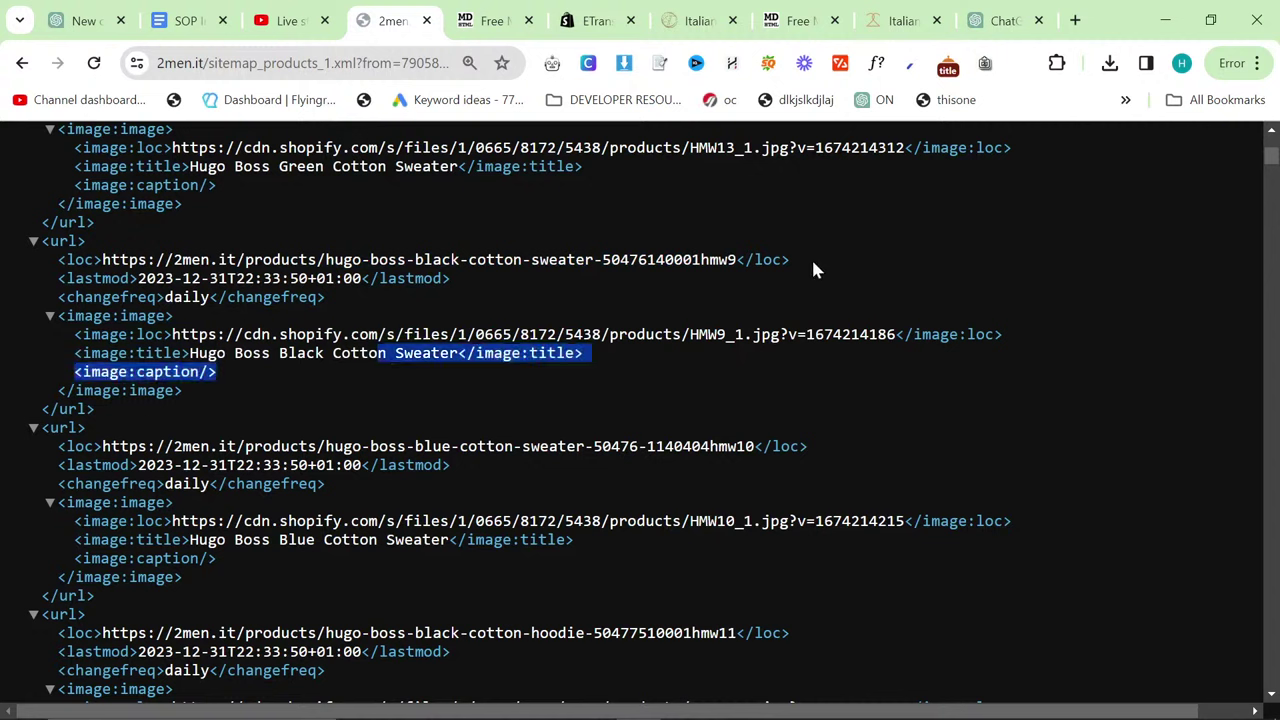
drag(812, 263, 48, 263)
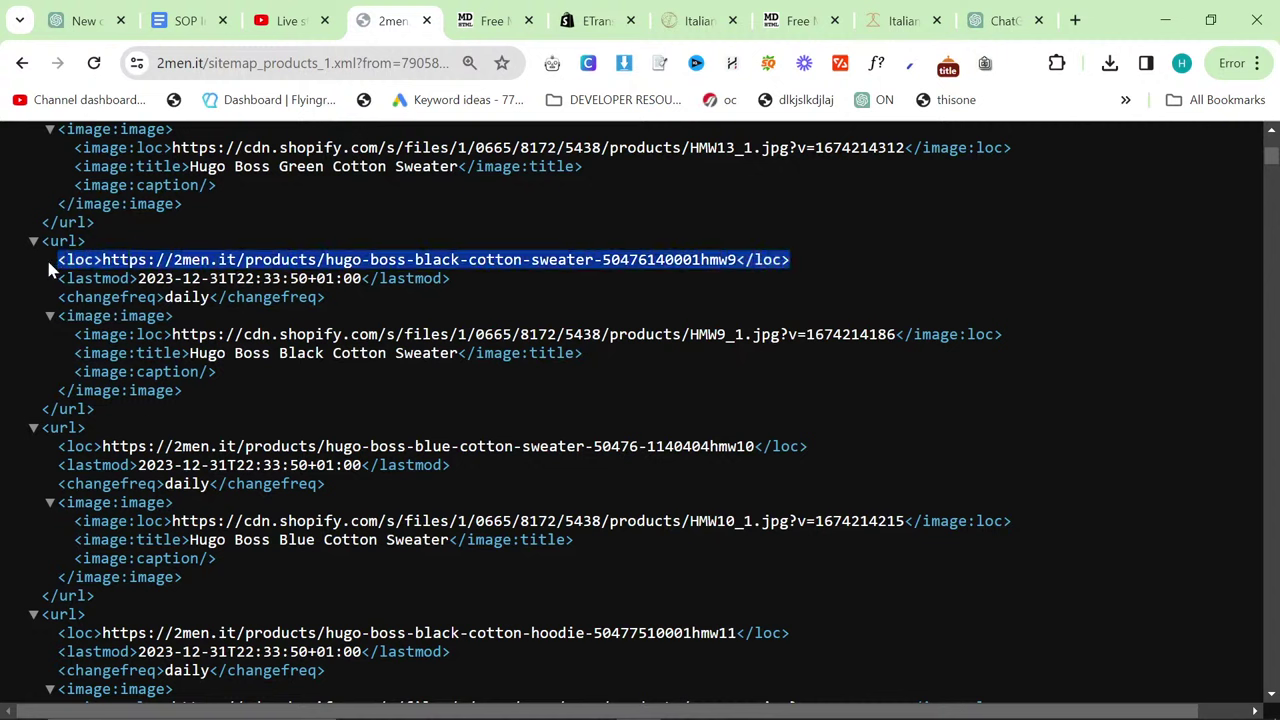
click(350, 290)
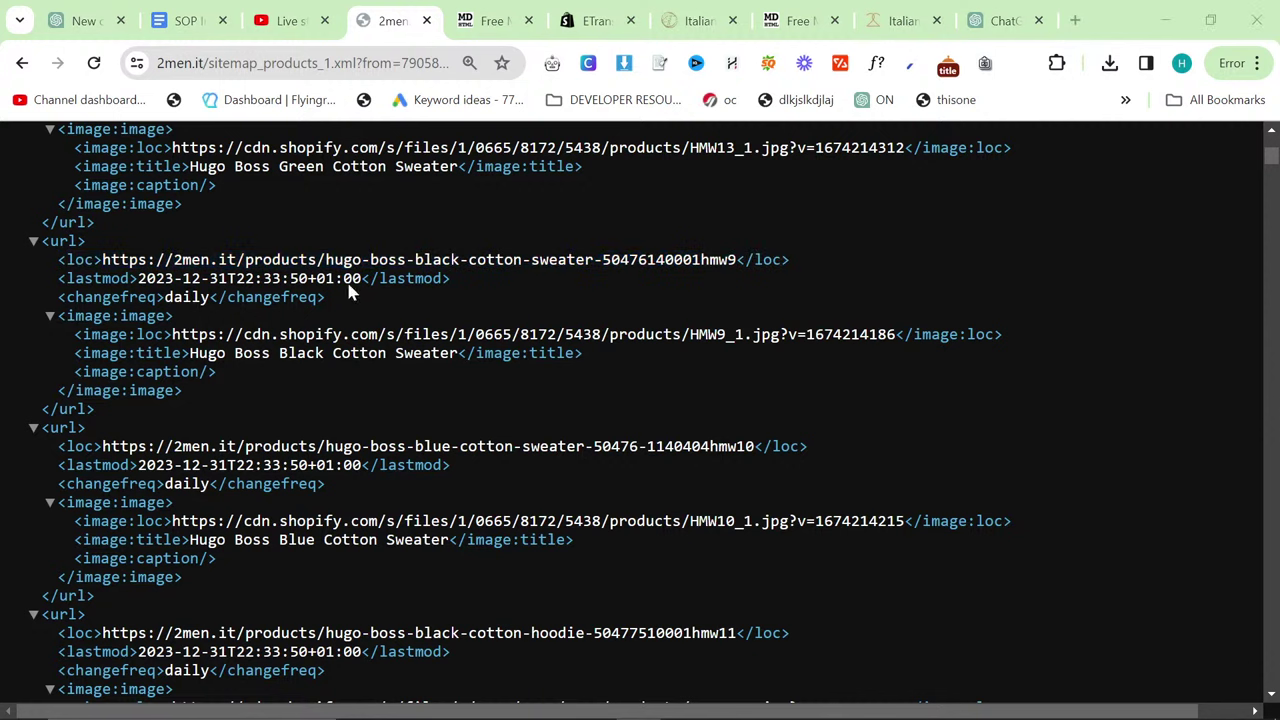
Glance at the Python script, then start saving the sitemap as XML and cancel
key(alt+Tab)
scroll(600, 270, down, 8)
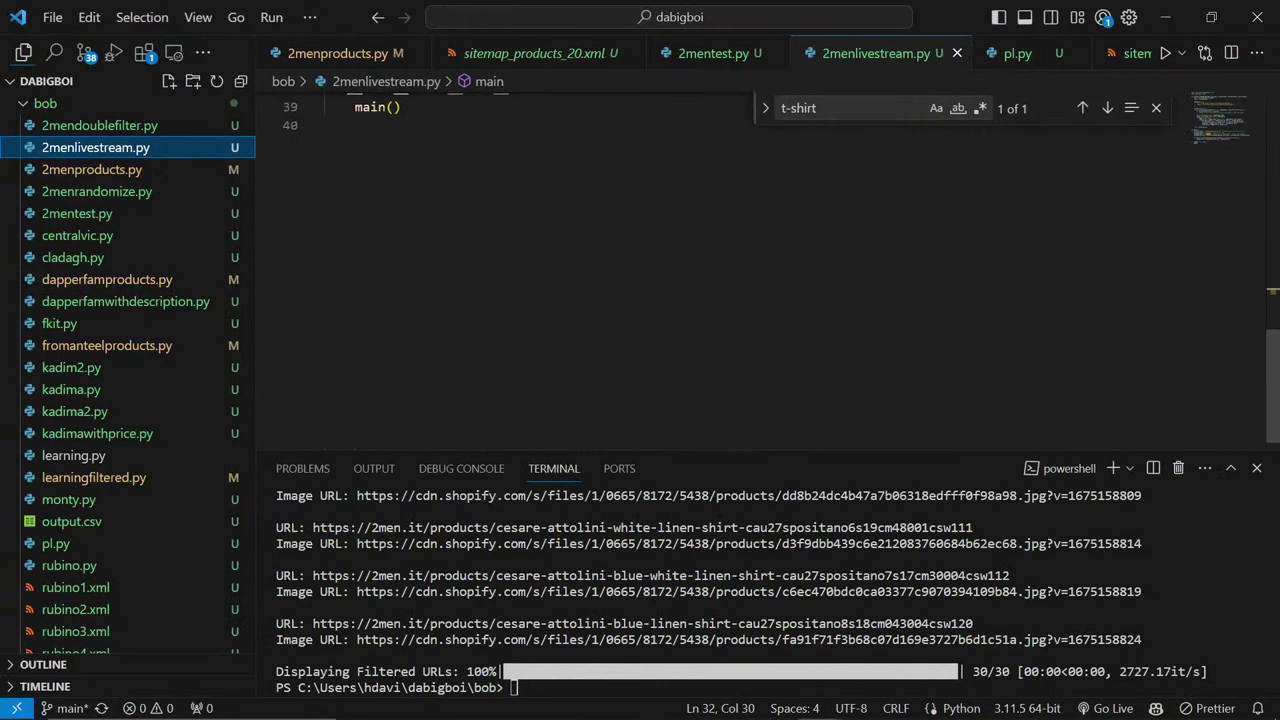
scroll(700, 270, up, 10)
key(alt+Tab)
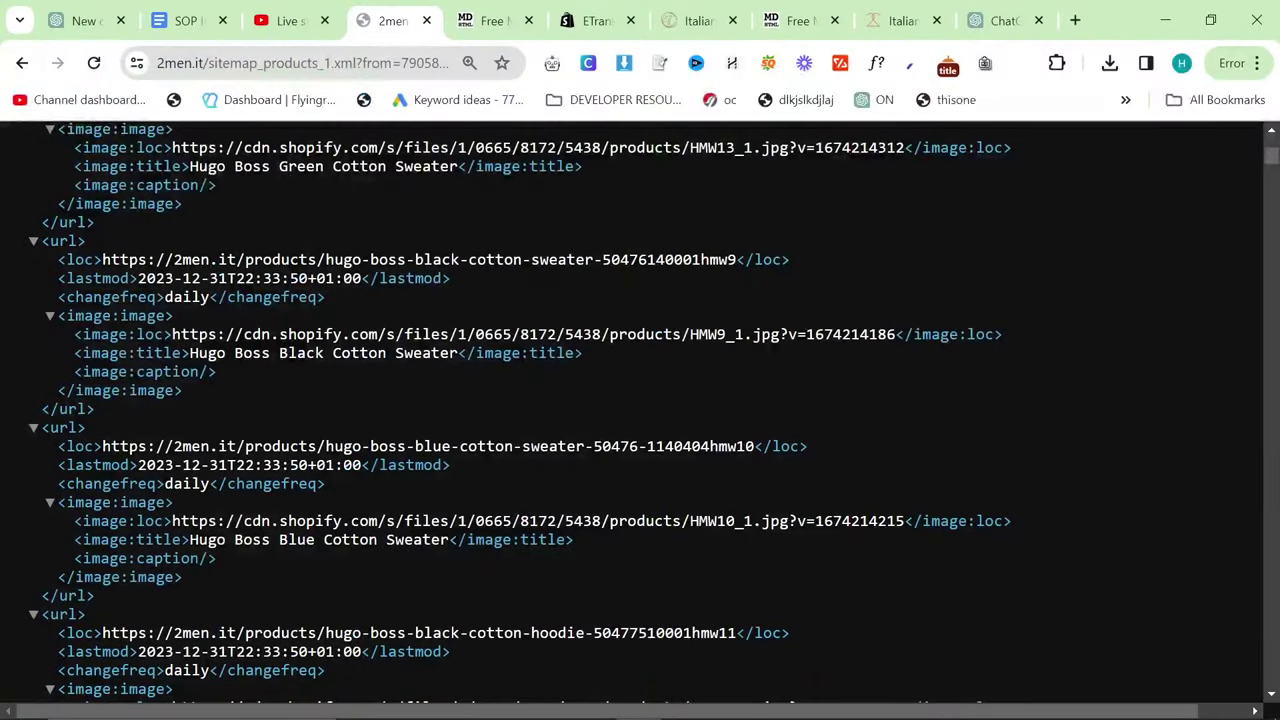
right_click(771, 172)
click(851, 370)
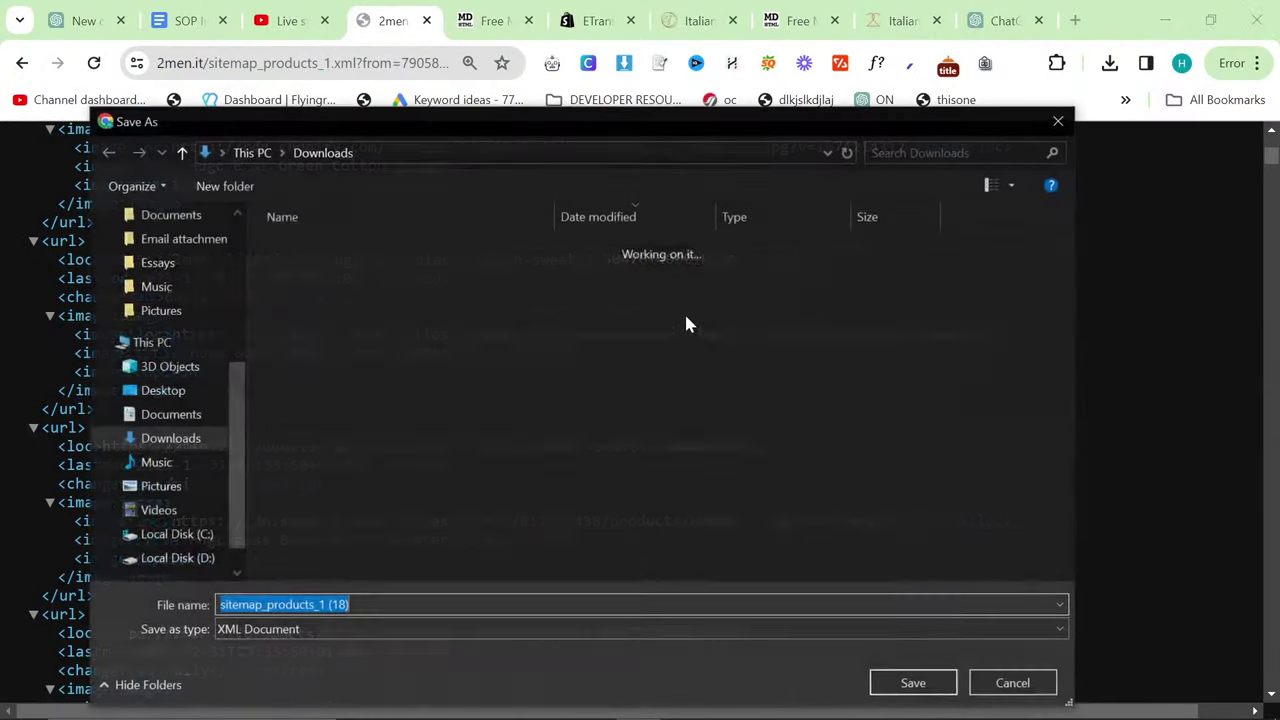
click(1058, 121)
Switch between the script and sitemap, ending on 2menlivestream.py in VS Code
key(alt+Tab)
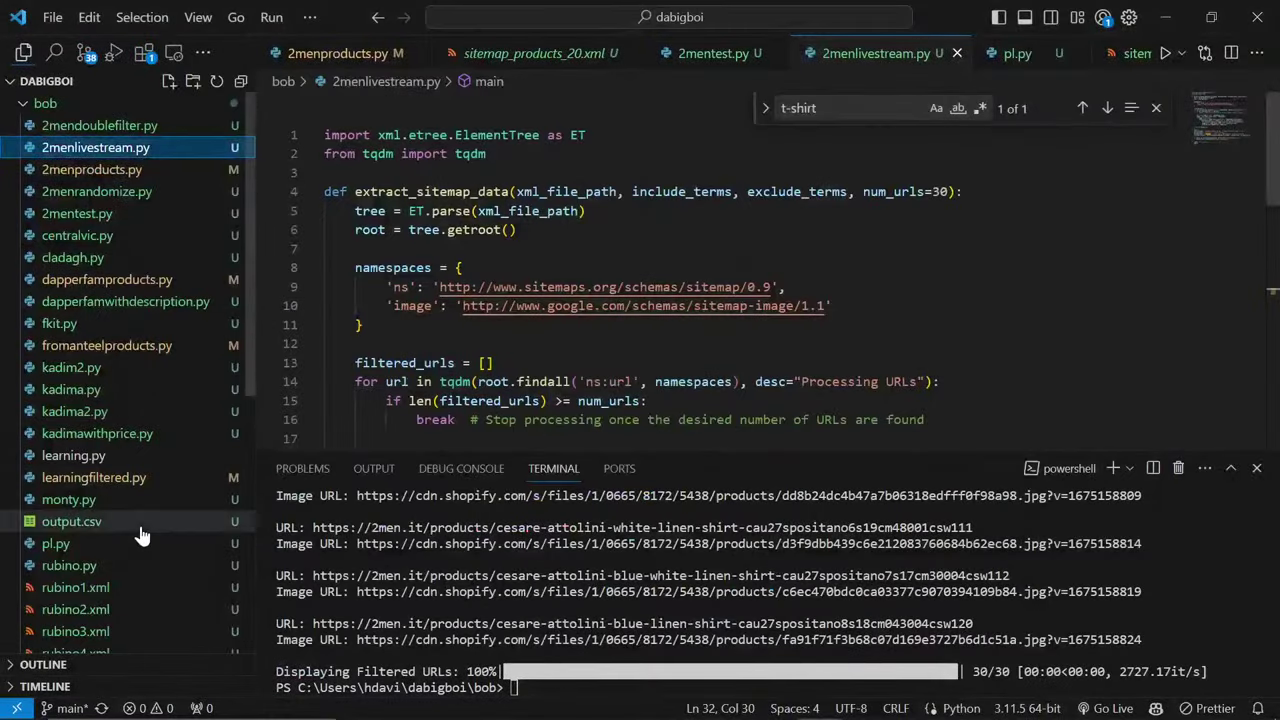
scroll(140, 530, down, 7)
scroll(137, 529, up, 7)
key(alt+Tab)
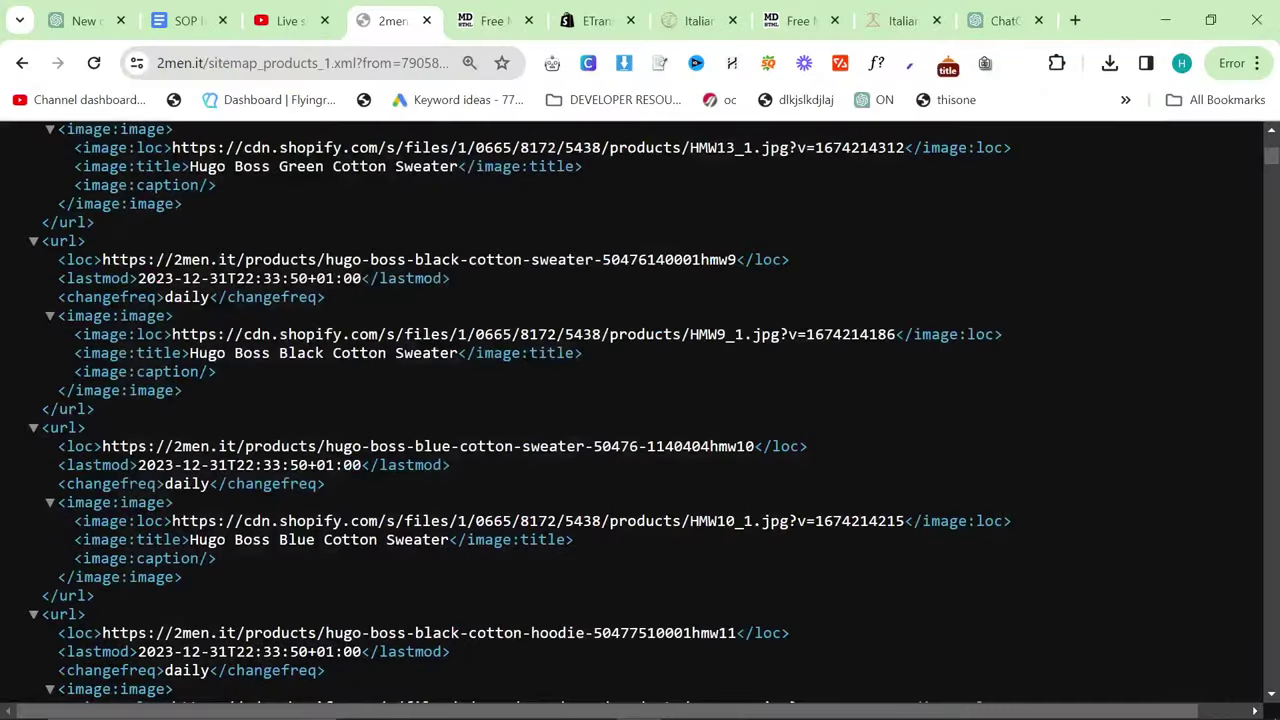
key(alt+Tab)
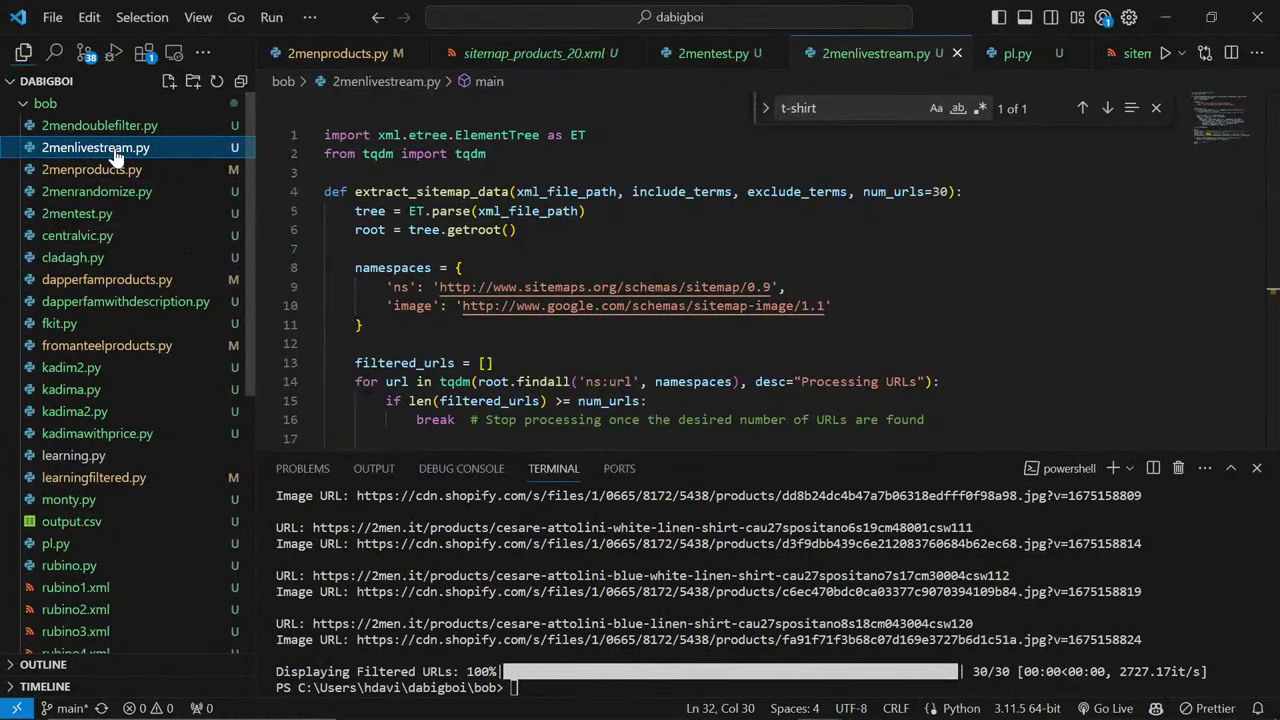
Rerun 2menlivestream.py and look over the filtered shirt URL output
key(ctrl+grave)
key(Up)
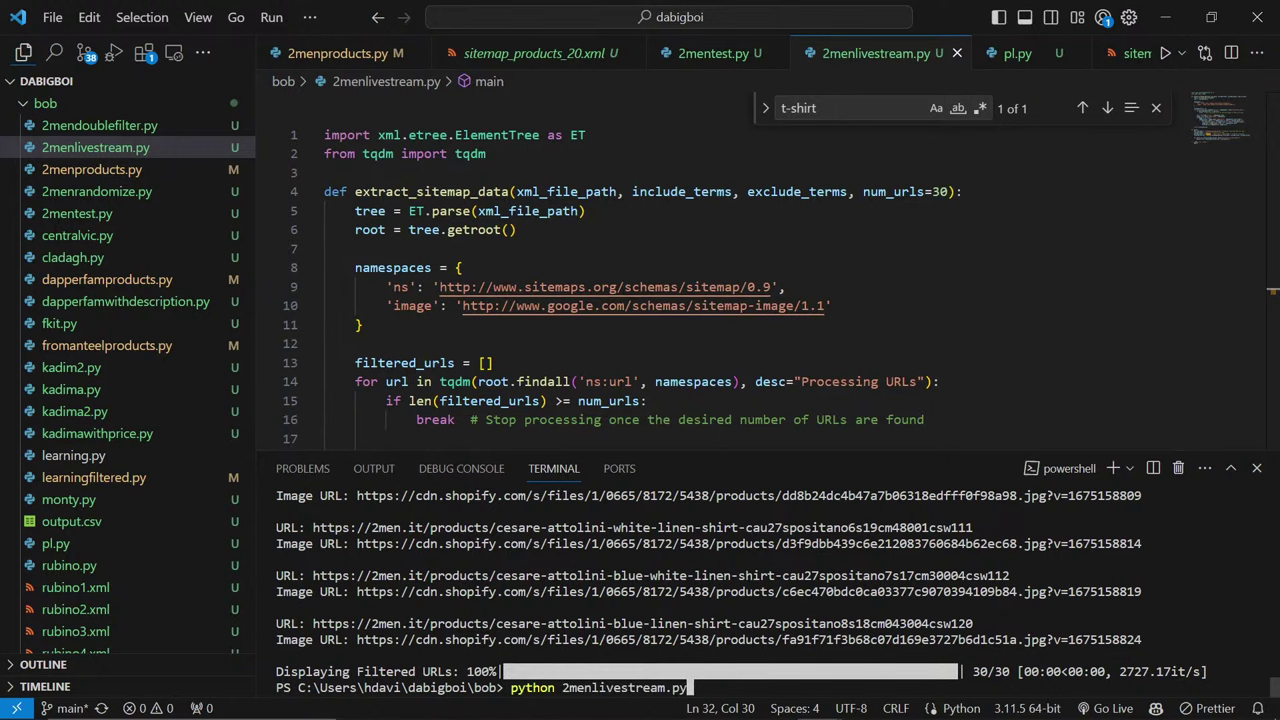
scroll(720, 270, down, 3)
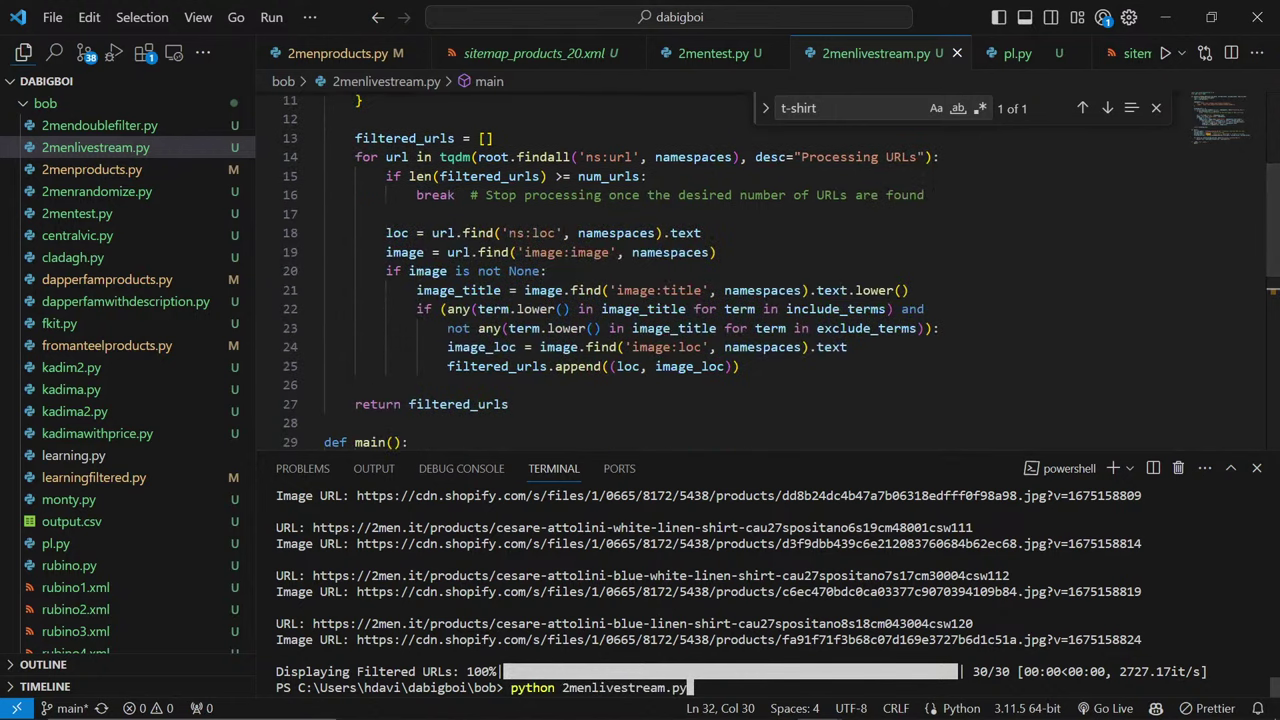
scroll(720, 270, up, 3)
scroll(512, 330, down, 5)
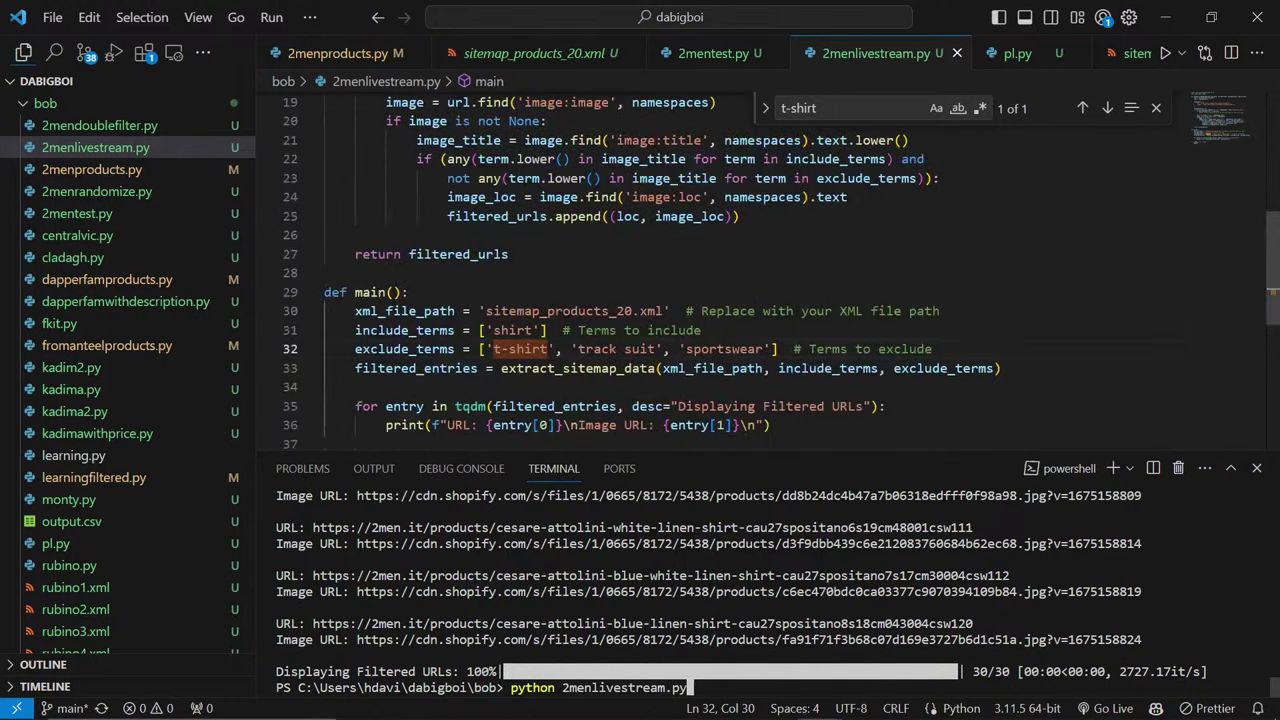
double_click(510, 330)
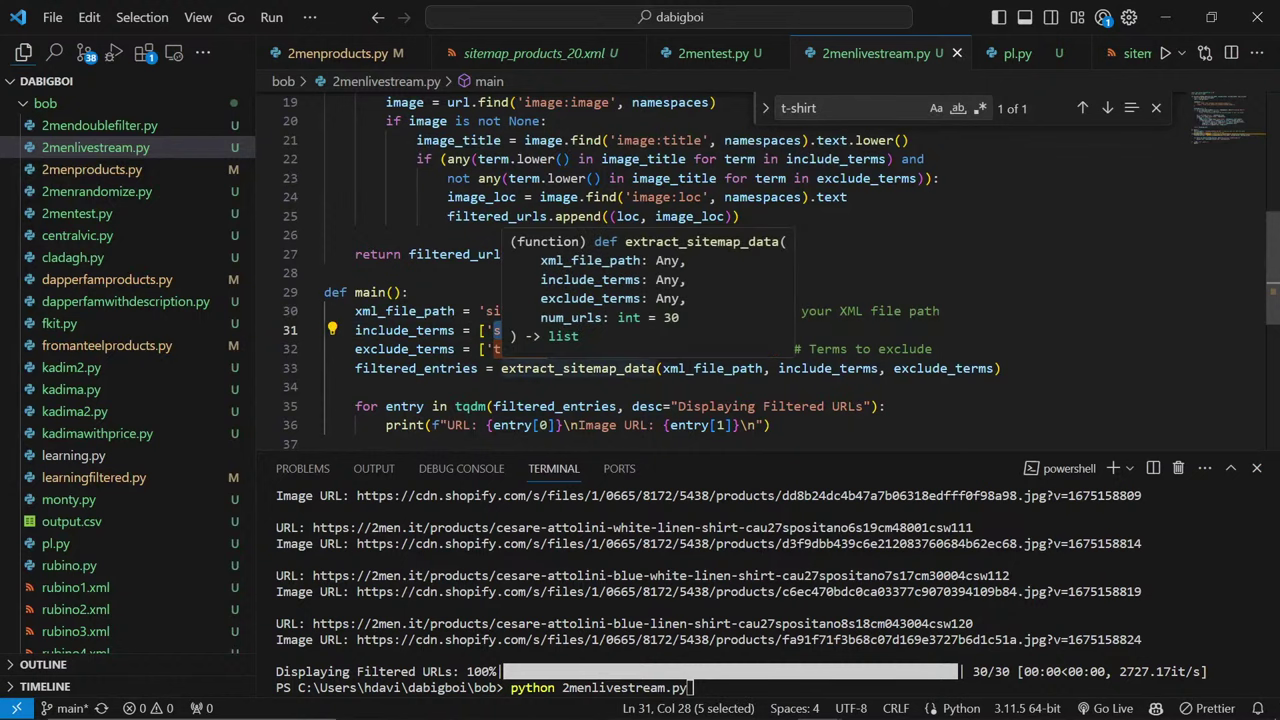
click(324, 273)
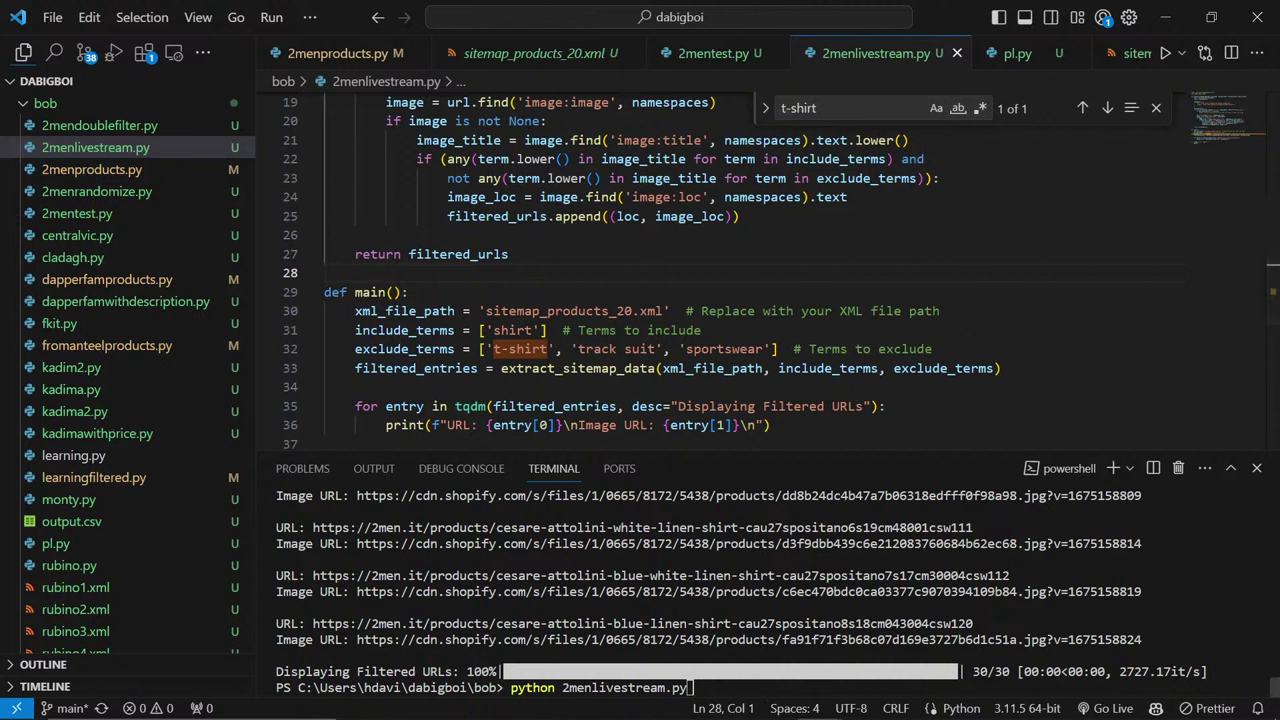
key(Return)
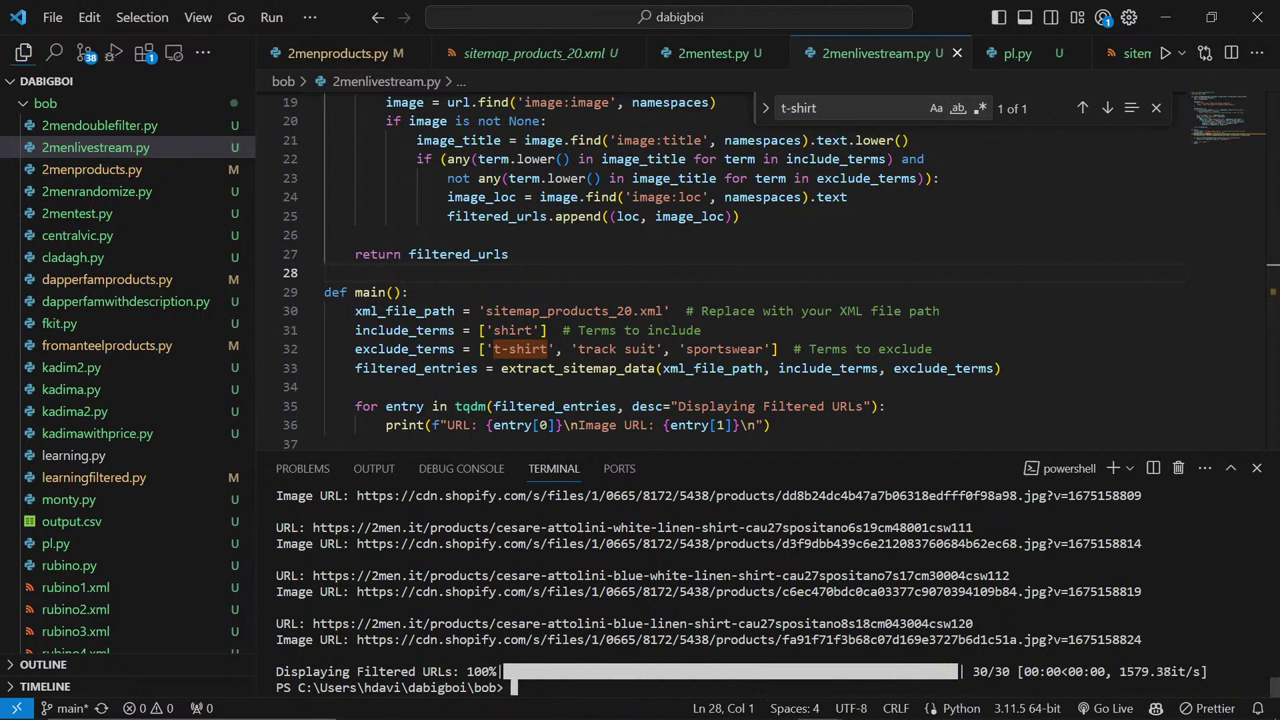
drag(700, 700, 312, 559)
key(ctrl+c)
drag(700, 700, 276, 575)
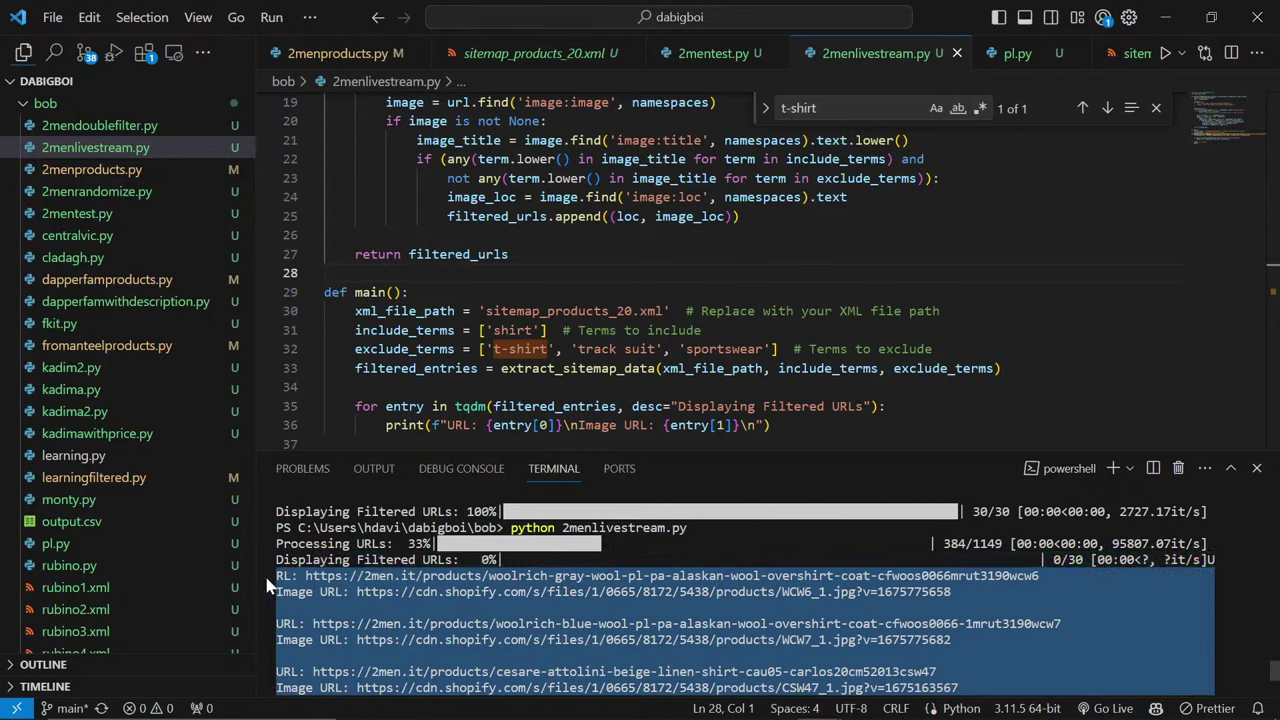
key(ctrl+c)
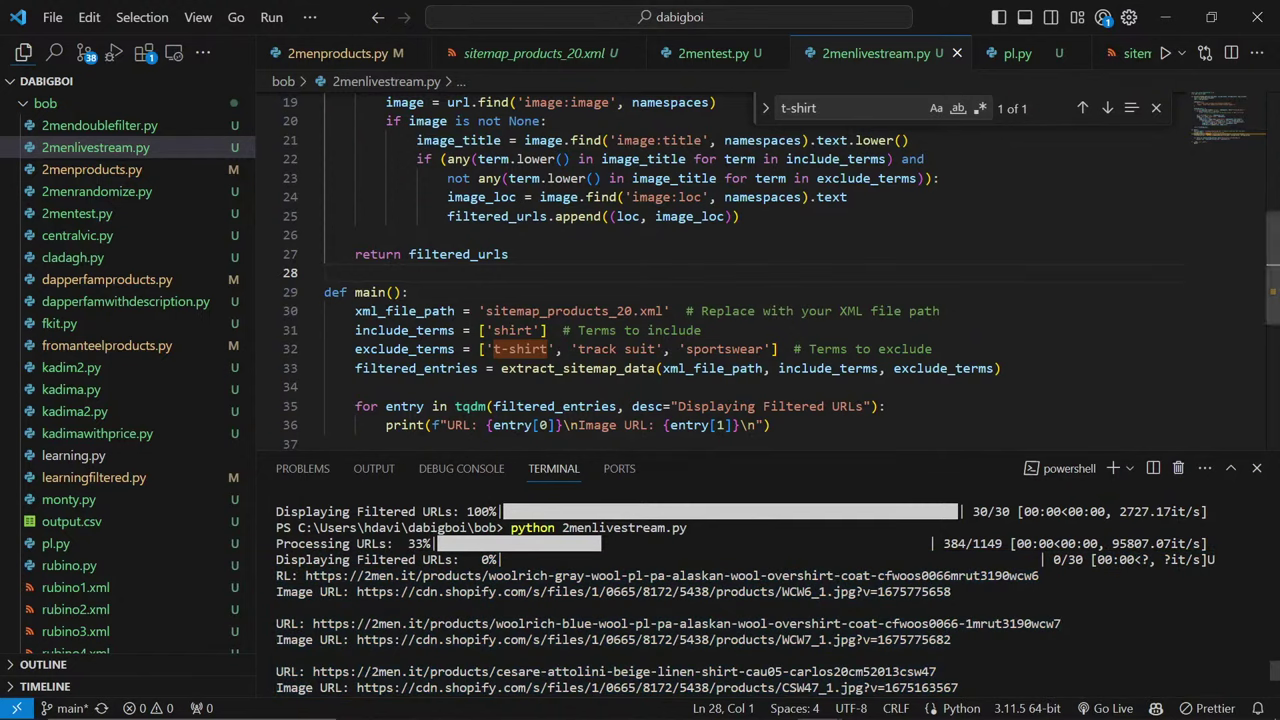
Replace 'track suit' with 'overshirt' in the exclude list, save, rerun, then stop the script
drag(578, 349, 656, 349)
text(overshirt)
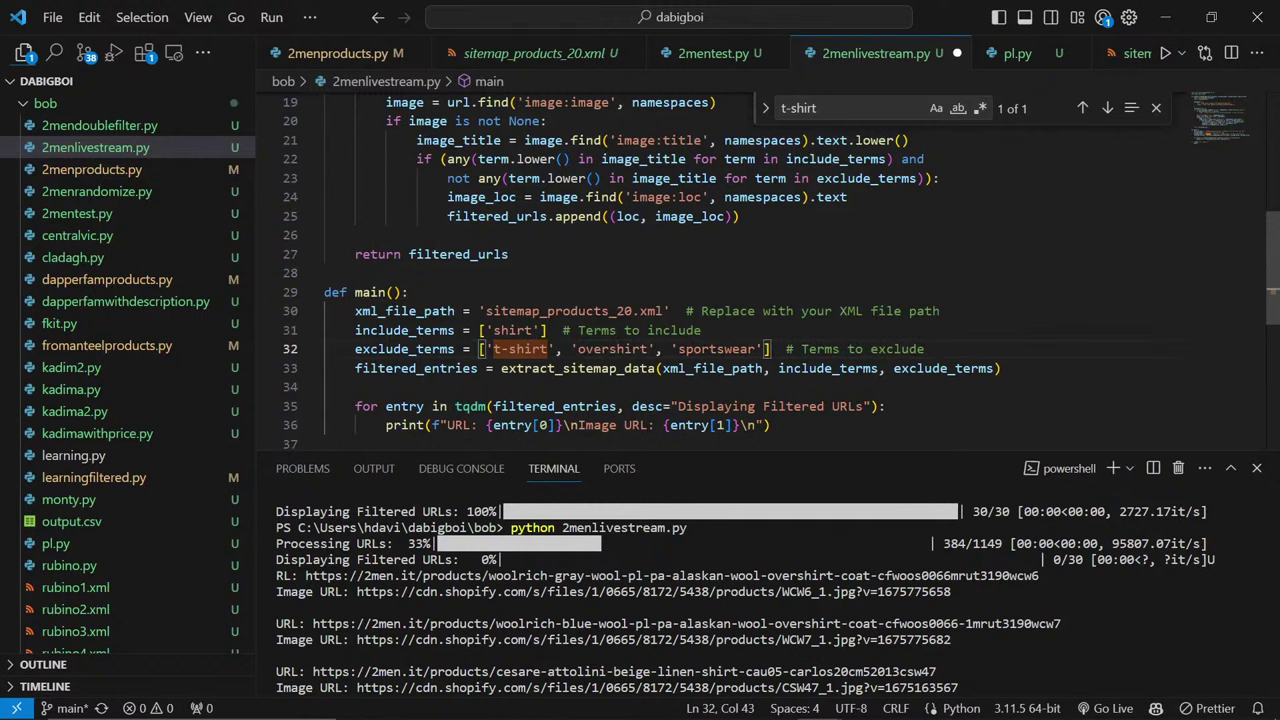
key(ctrl+s)
key(Return)
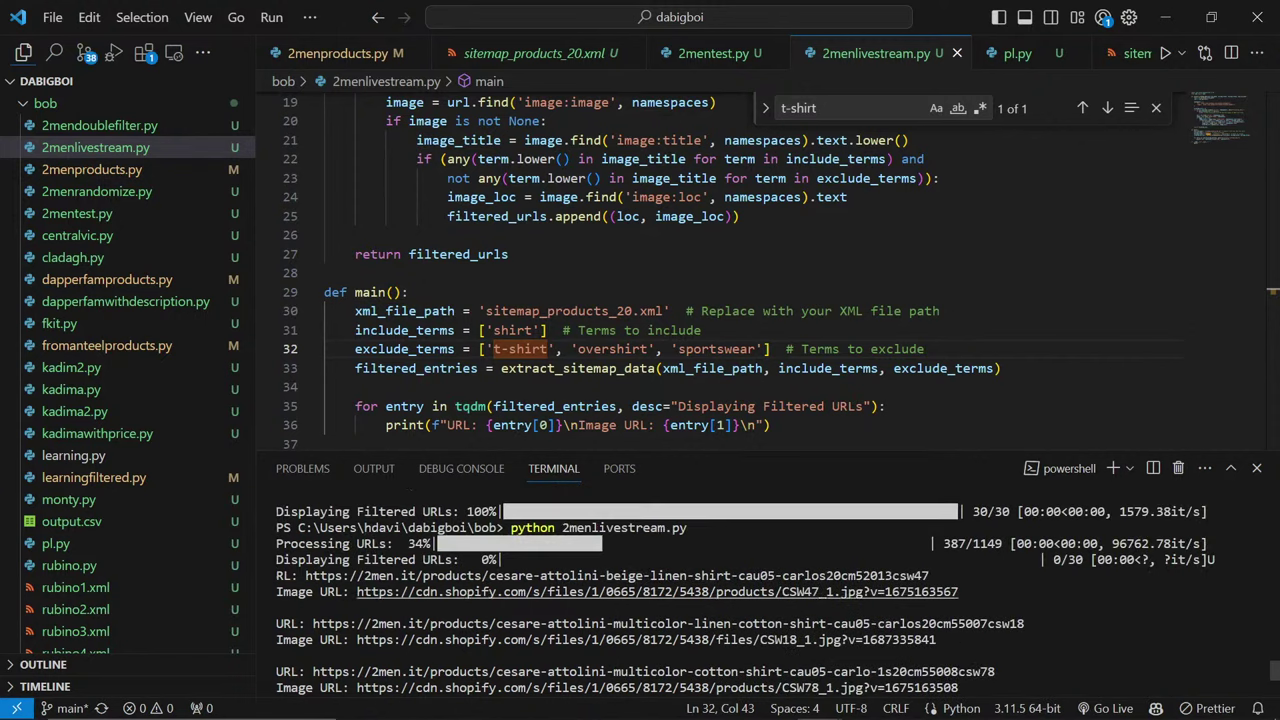
drag(280, 585, 870, 625)
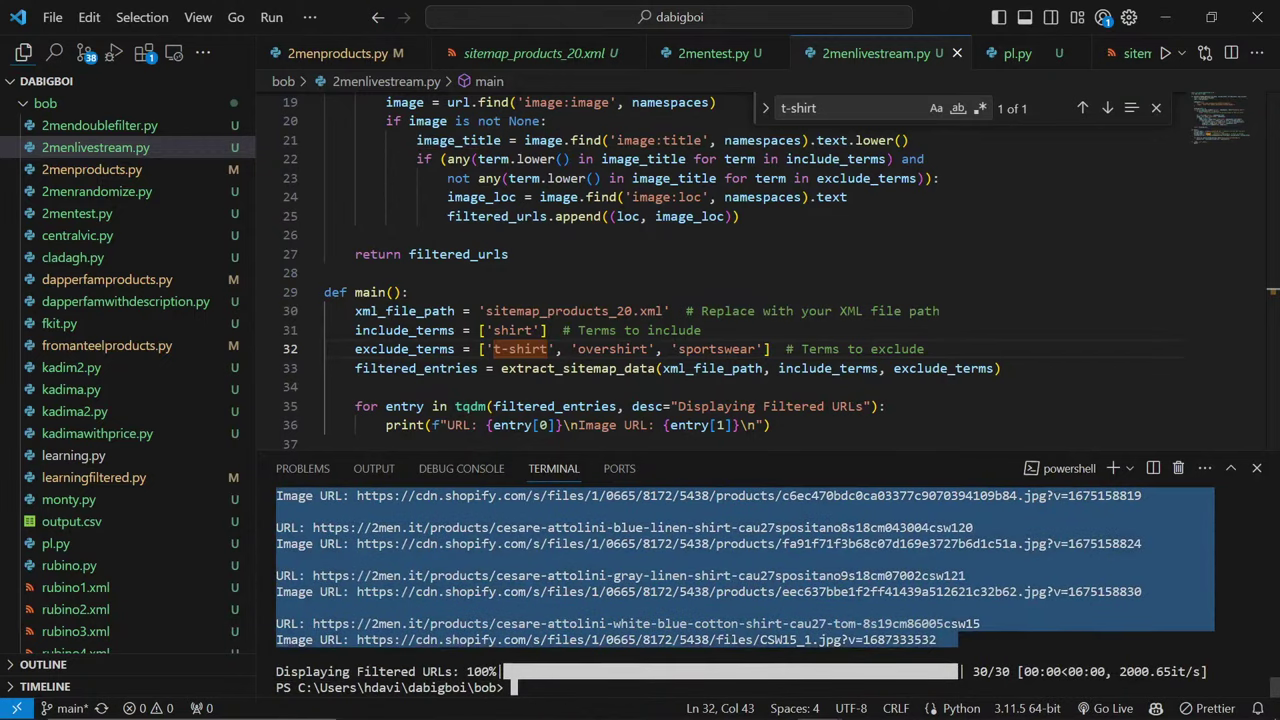
key(ctrl+c)
key(ctrl+c)
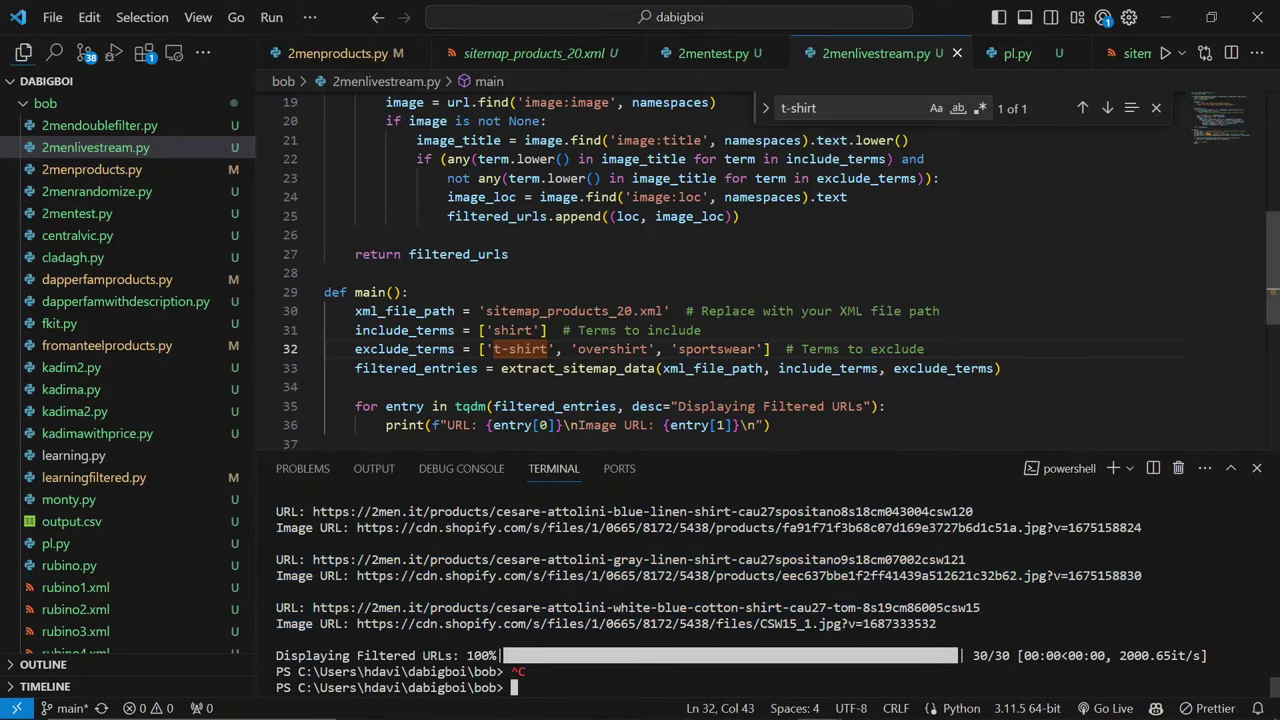
Replace 'sportswear' with 'cesare attolini' in the exclude list, save, and rerun the script
double_click(746, 349)
text(cesarea a)
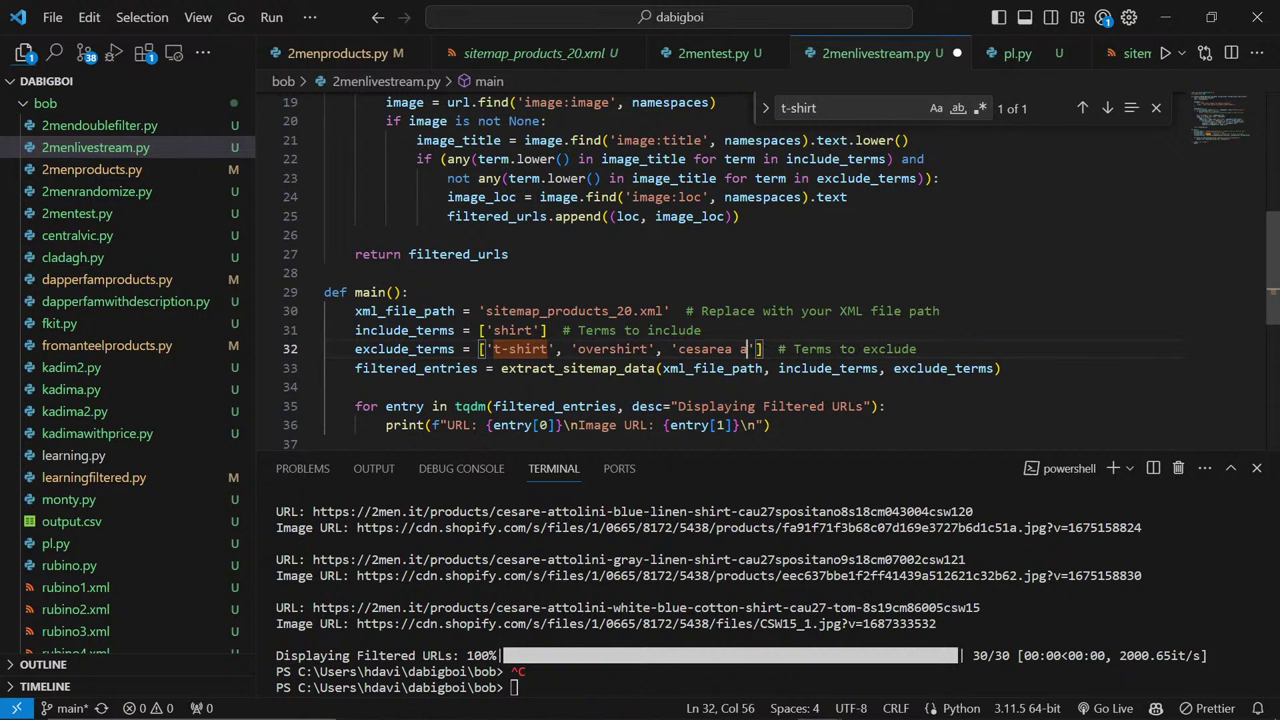
key(BackSpace)
key(BackSpace)
key(BackSpace)
text(attolini)
key(ctrl+s)
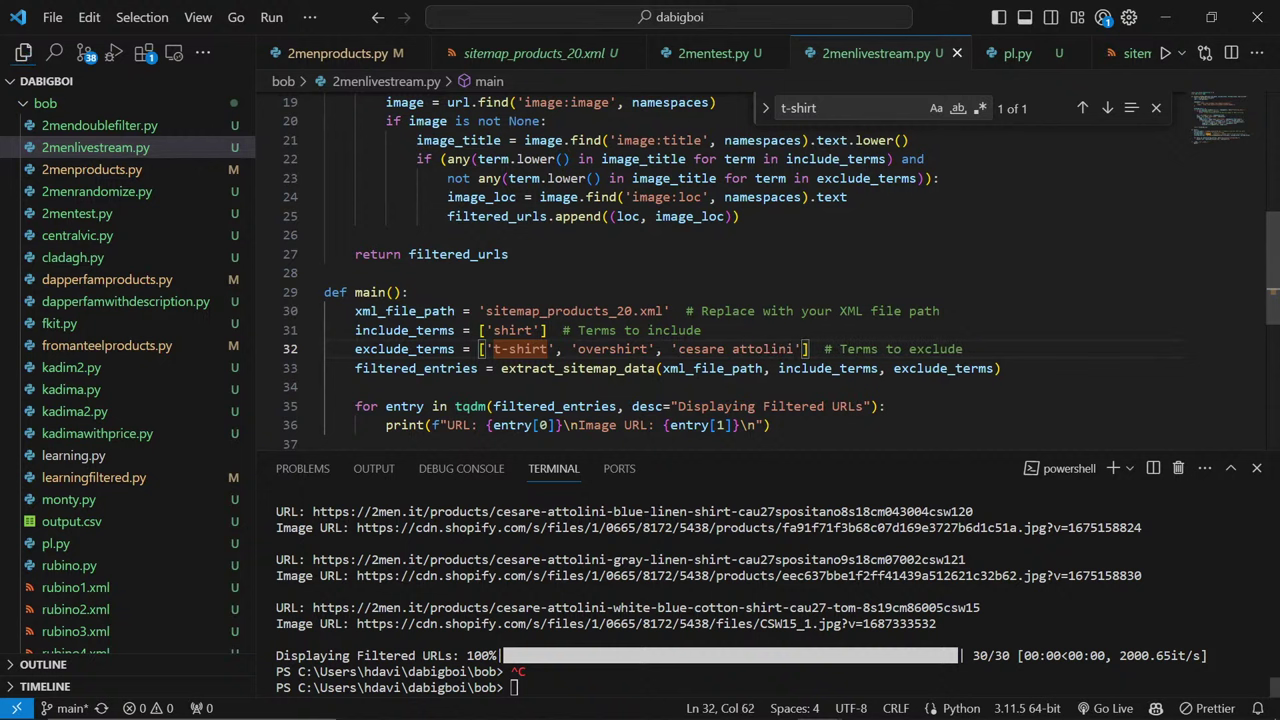
key(Up)
key(Return)
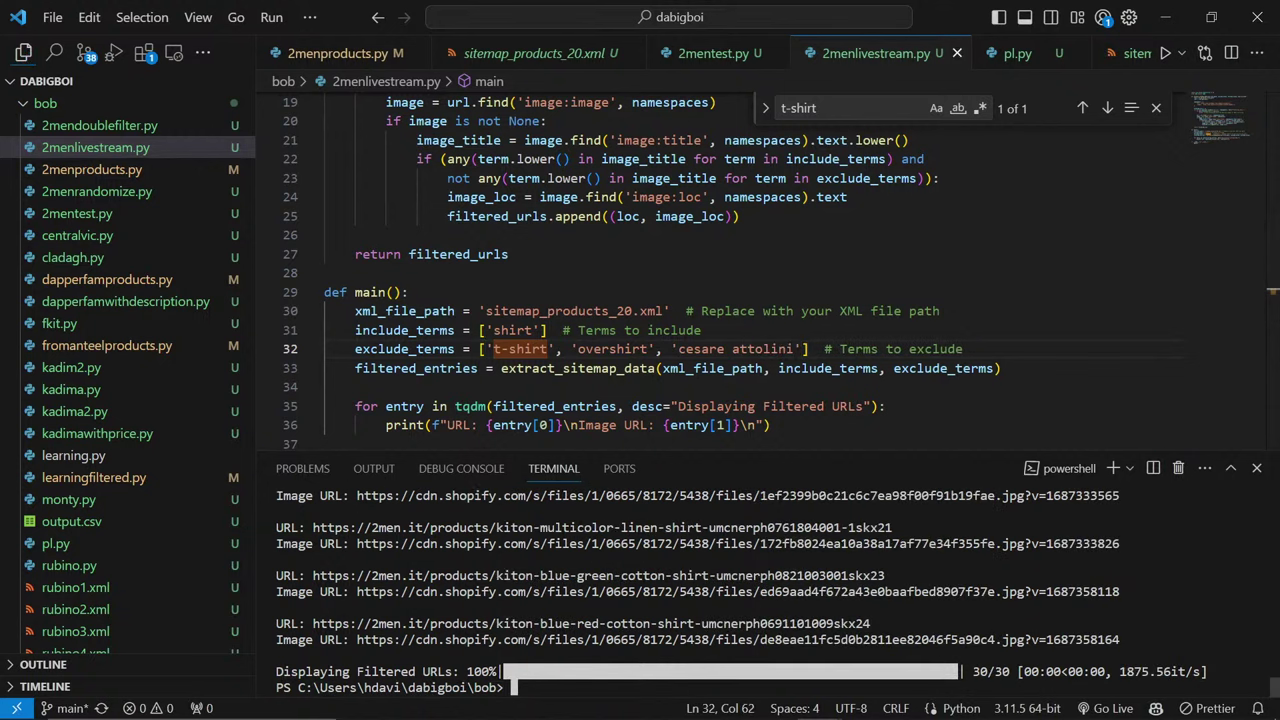
Launch Notepad from the Windows search, then return to the code
key(super)
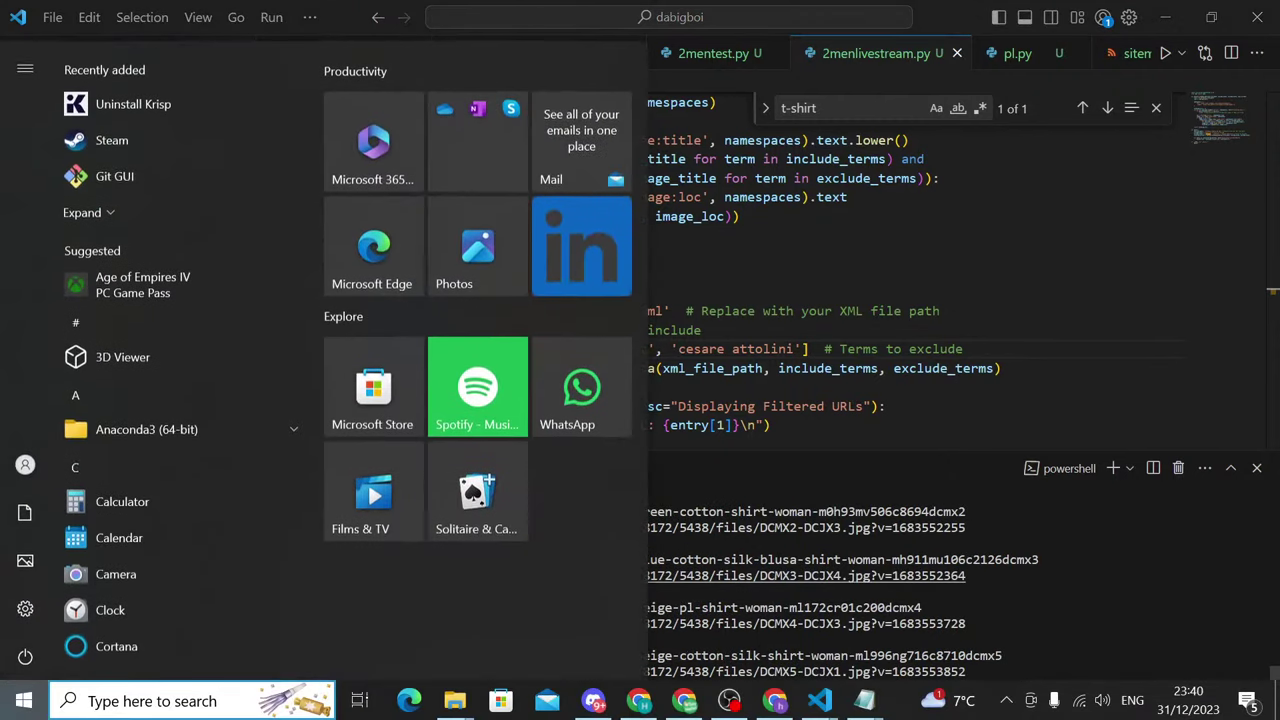
text(notepad)
click(231, 150)
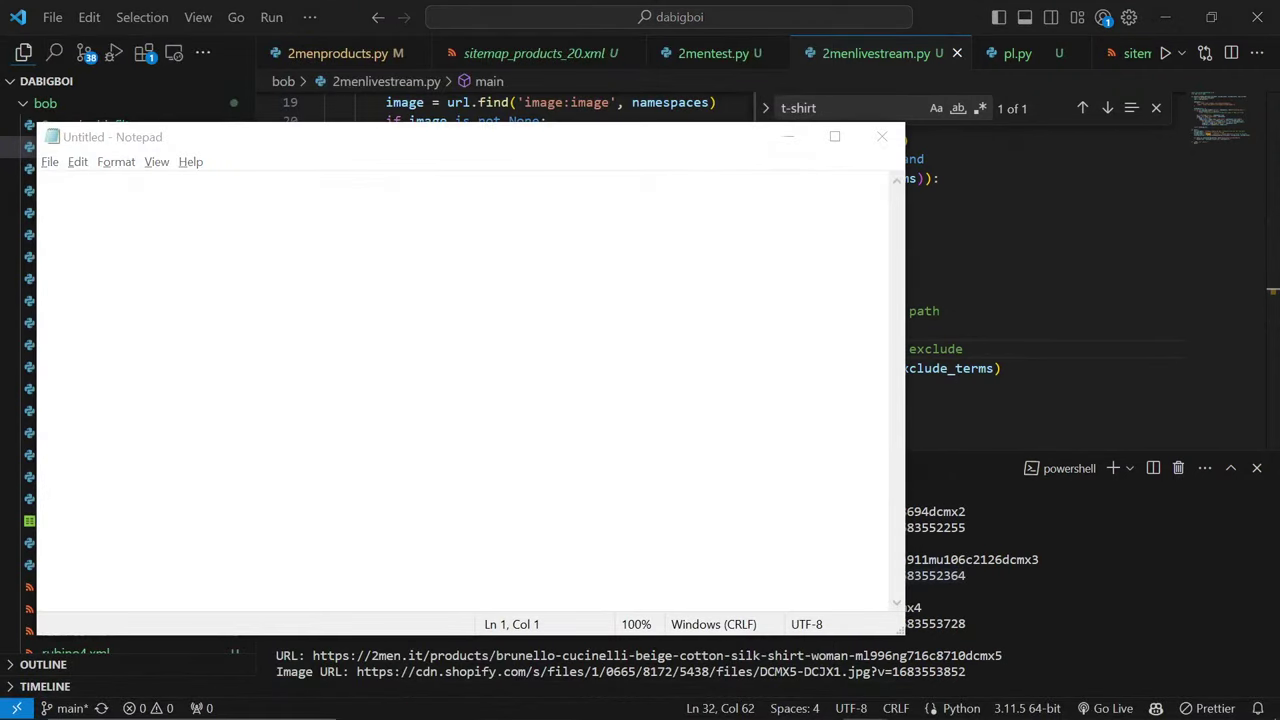
key(alt+Tab)
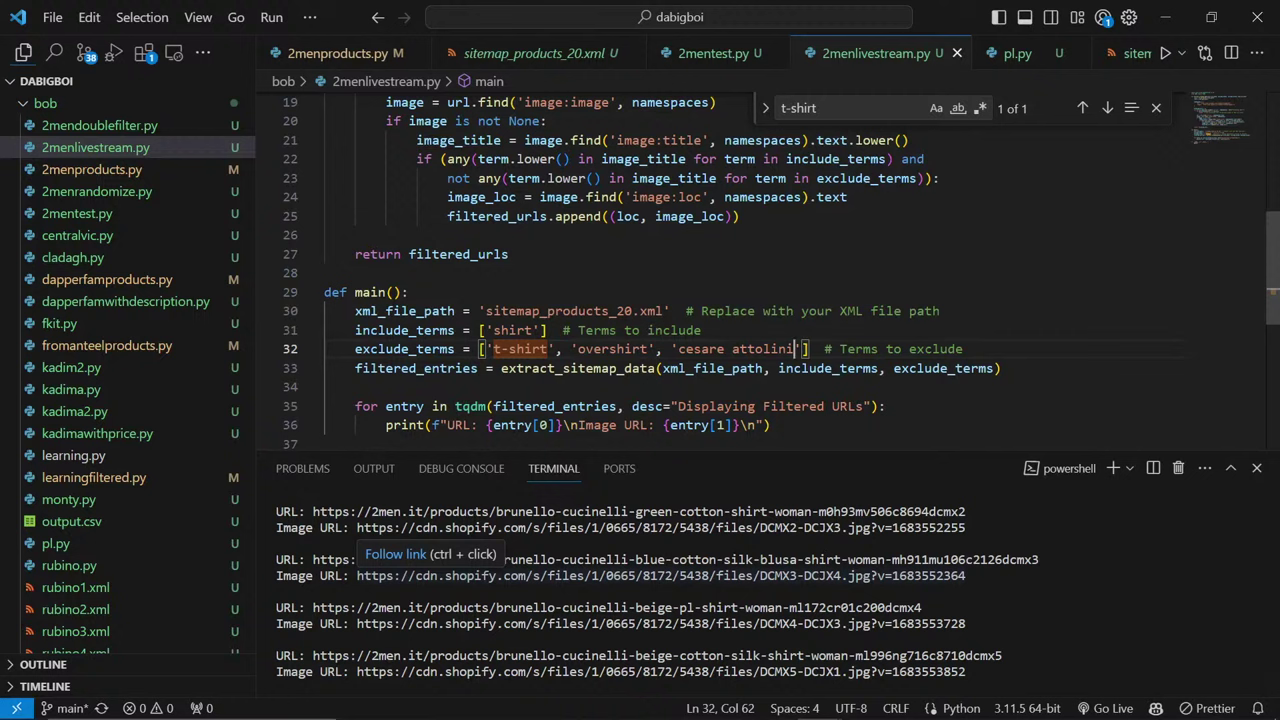
Add 'woman' to exclude_terms, save, and rerun the filtering script
text(, 'woam)
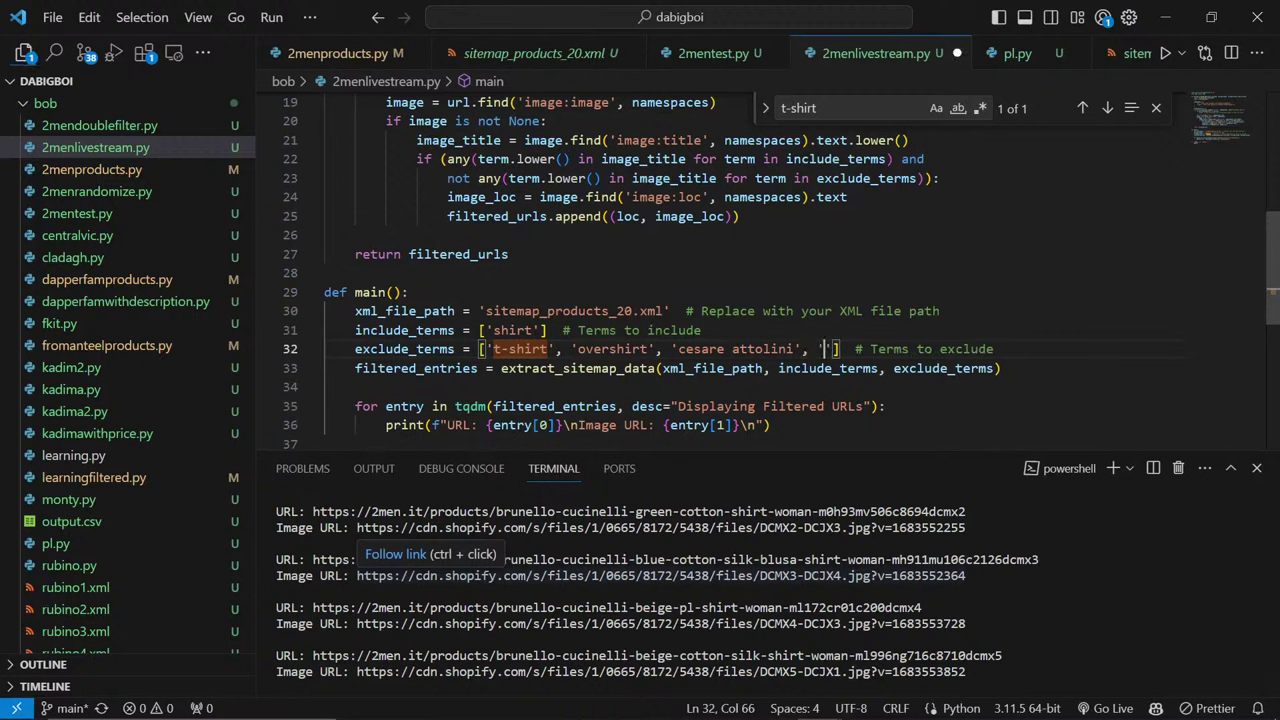
key(BackSpace)
key(BackSpace)
text(man)
key(ctrl+s)
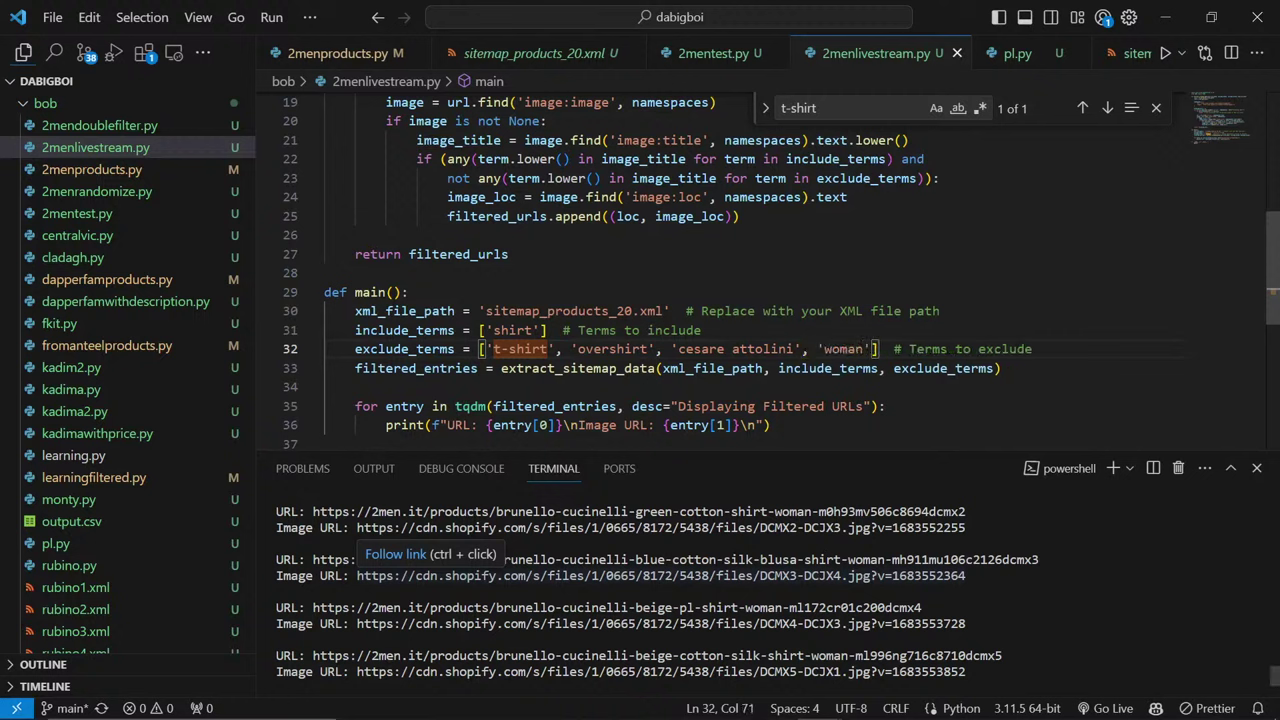
key(ctrl+grave)
key(Up)
key(Return)
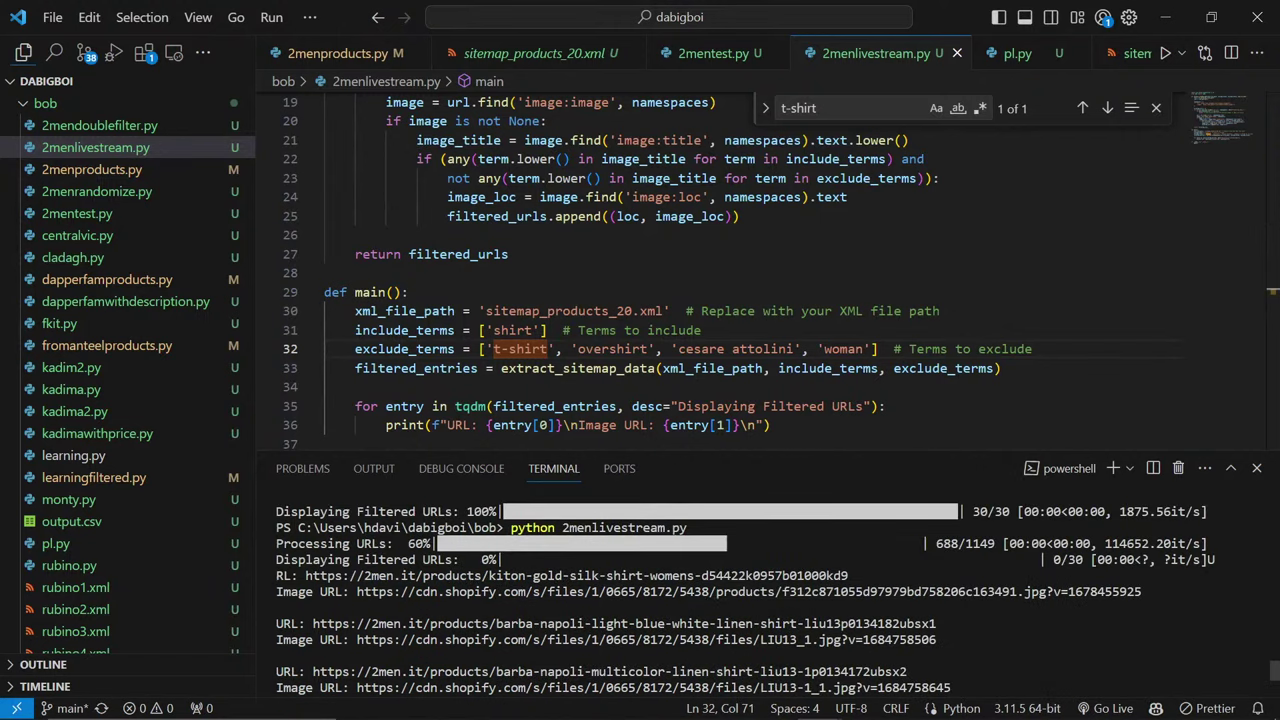
key(ctrl+v)
Copy the new filtered URL output and paste it over the old lines in Notepad
key(alt+Tab)
drag(272, 580, 520, 700)
key(ctrl+c)
key(alt+Tab)
key(ctrl+minus)
key(ctrl+minus)
key(ctrl+minus)
key(ctrl+minus)
key(ctrl+minus)
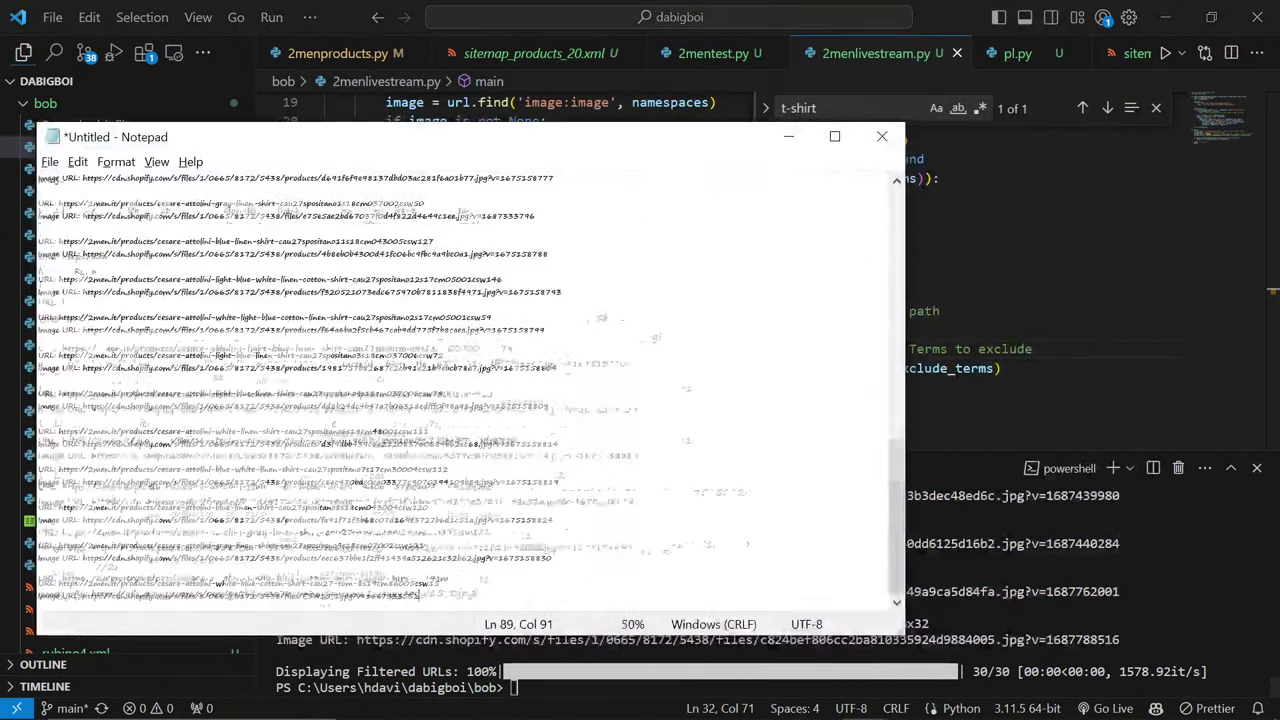
key(ctrl+minus)
key(ctrl+minus)
key(ctrl+minus)
key(ctrl+minus)
key(shift+Home)
key(shift+Up)
key(shift+Up)
key(shift+Up)
key(shift+Up)
key(shift+Up)
key(shift+Up)
key(shift+Up)
key(shift+Up)
key(shift+Up)
key(shift+Up)
key(shift+Up)
key(shift+Up)
key(shift+Up)
key(shift+Up)
key(shift+Up)
key(shift+Up)
key(shift+Up)
key(shift+Up)
key(shift+Up)
key(shift+Up)
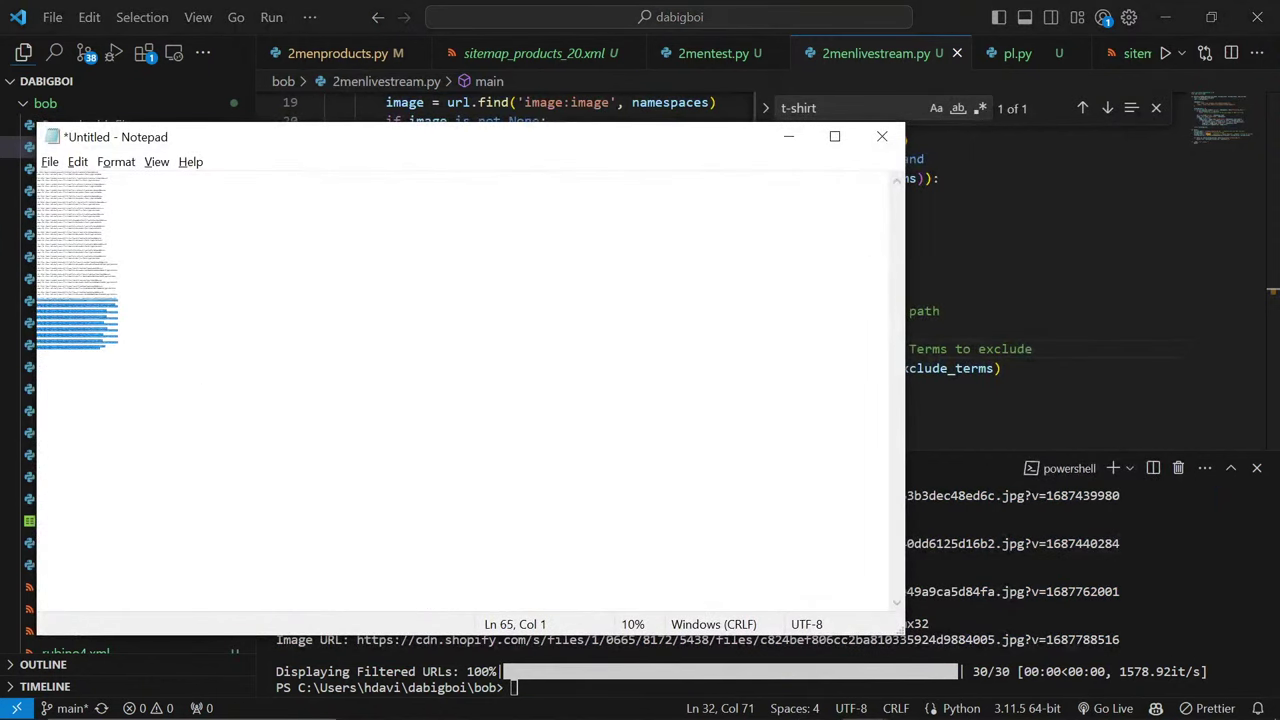
key(shift+Up)
key(shift+Up)
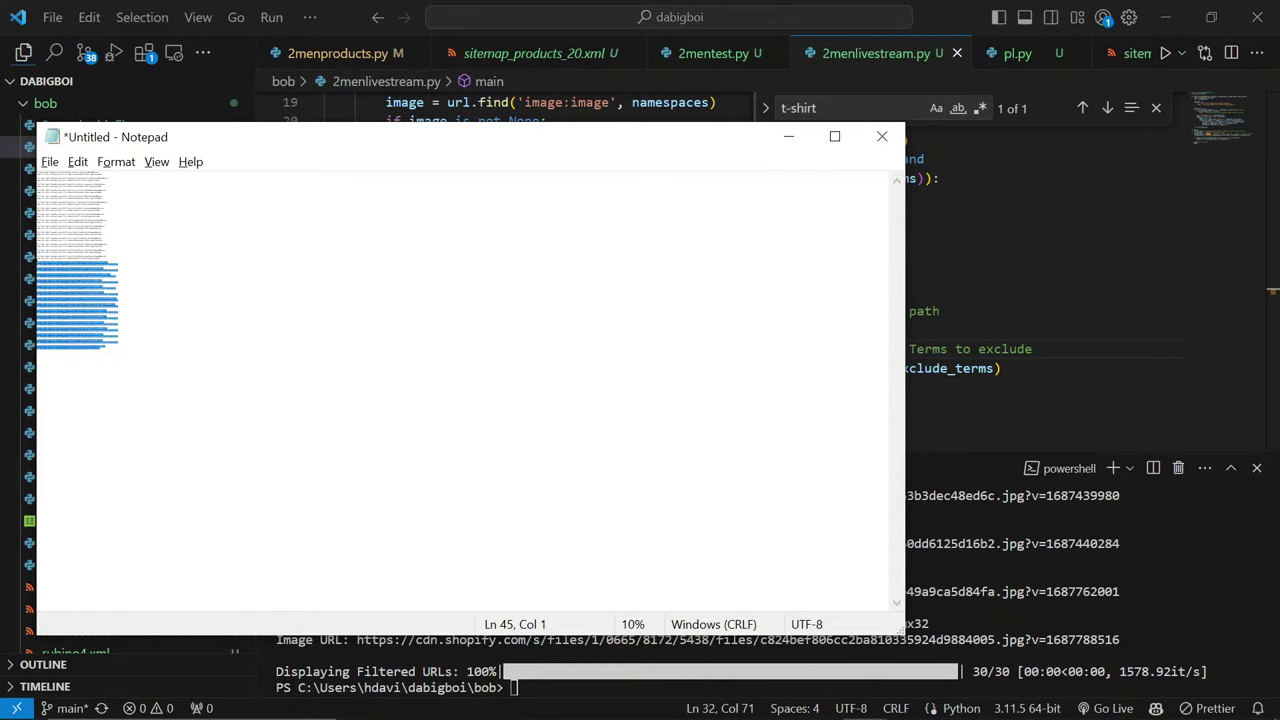
key(ctrl+v)
Redo the paste at a smaller zoom and select the whole URL list
key(ctrl+plus)
key(ctrl+plus)
key(ctrl+plus)
key(ctrl+plus)
key(ctrl+z)
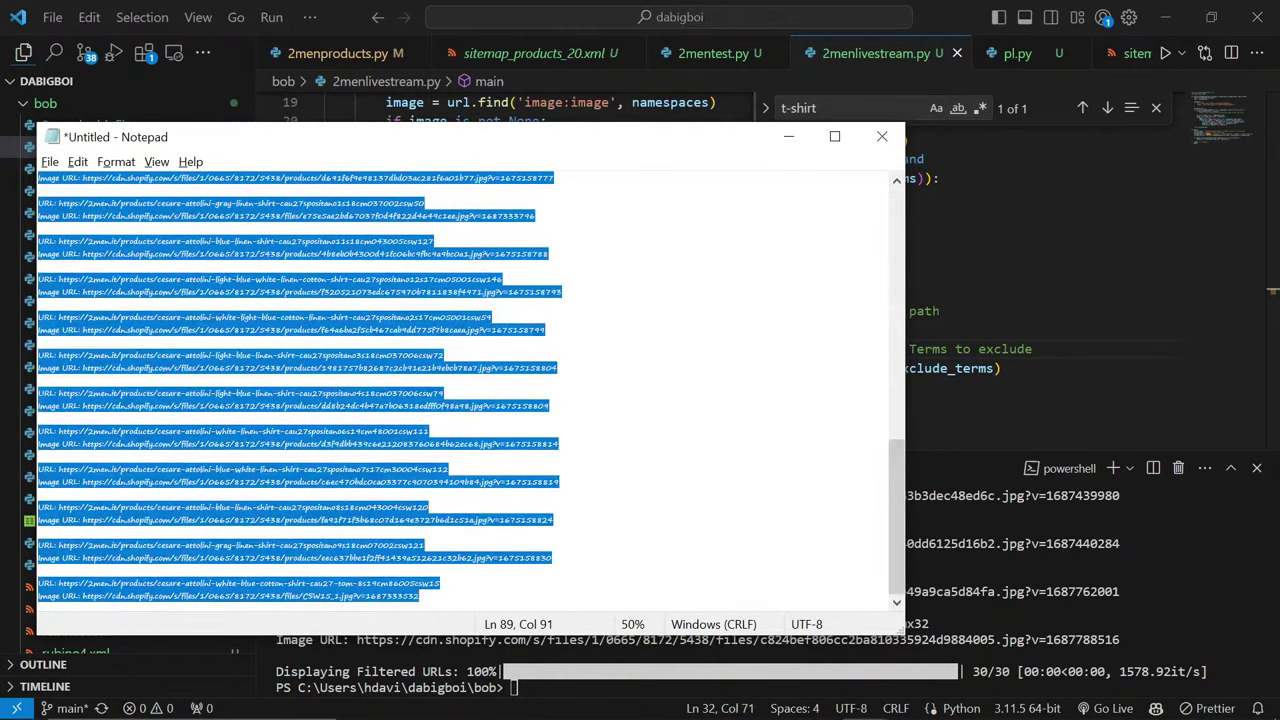
key(ctrl+minus)
key(ctrl+minus)
key(ctrl+v)
key(ctrl+a)
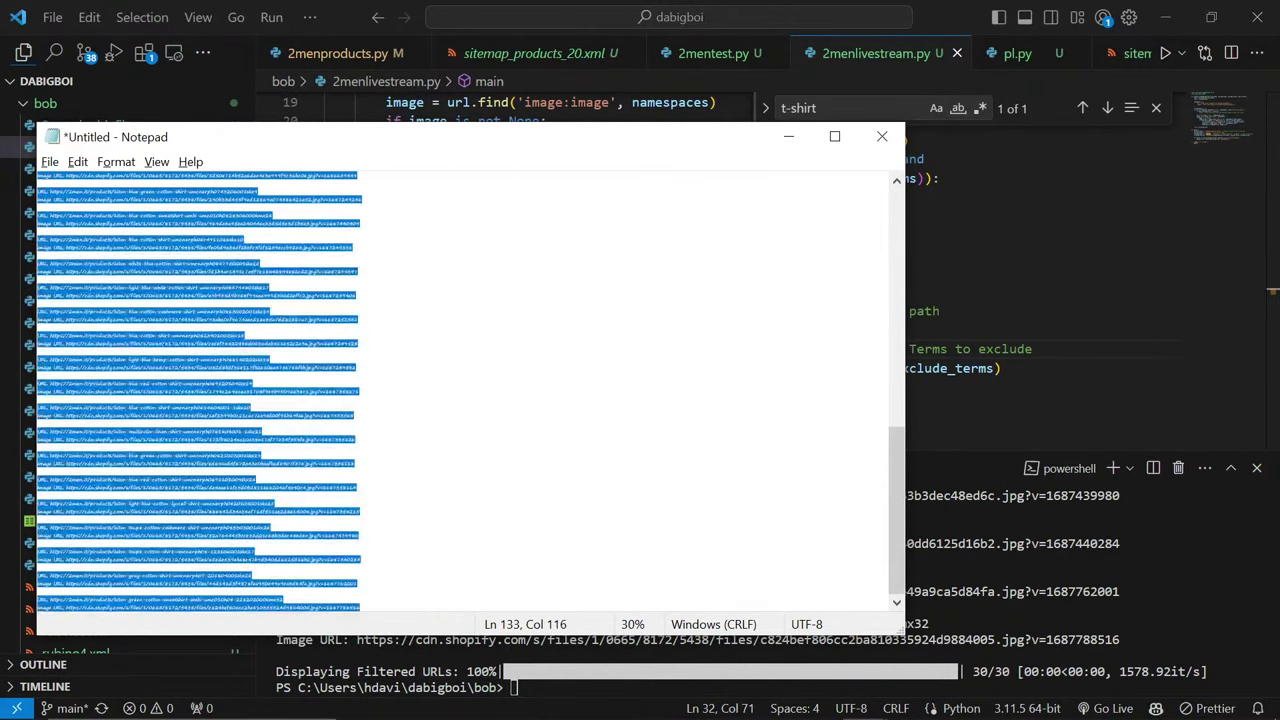
key(alt+Tab)
key(alt+Tab)
Write a comparison-table request: title / short description with product link, and product photo
key(ctrl+1)
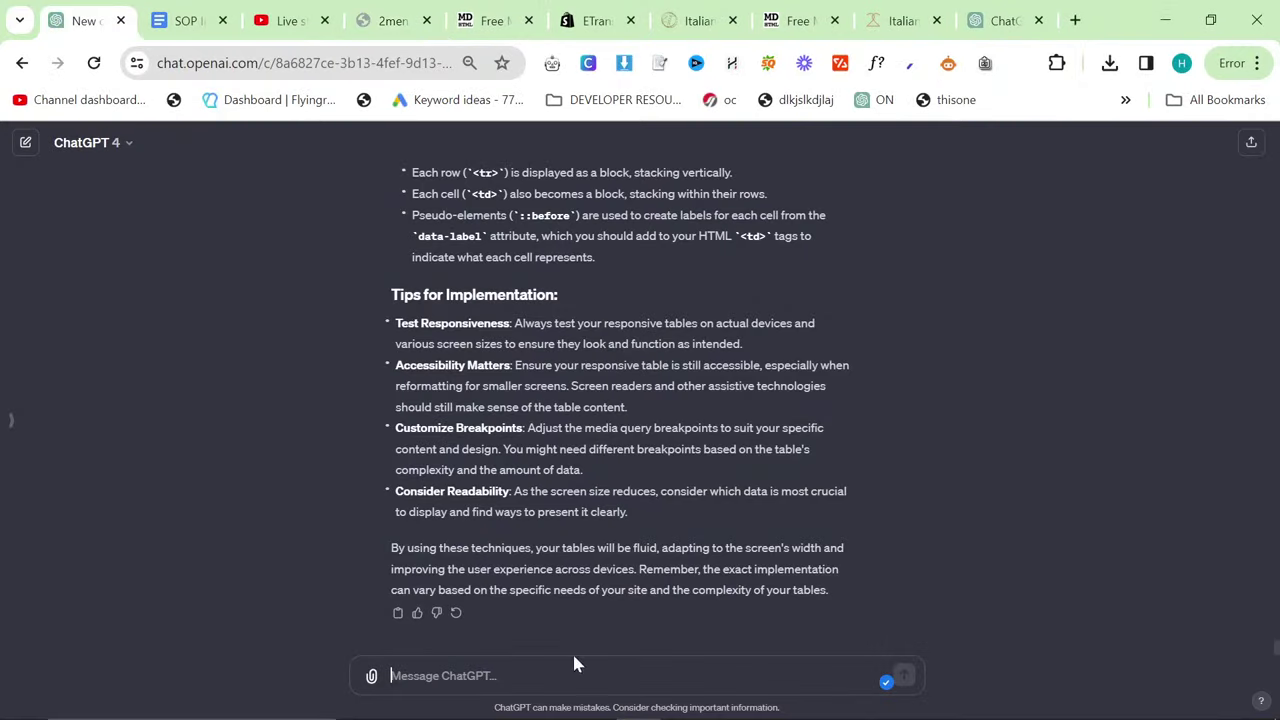
text(Now make a comparison table with 3 columns, Title,)
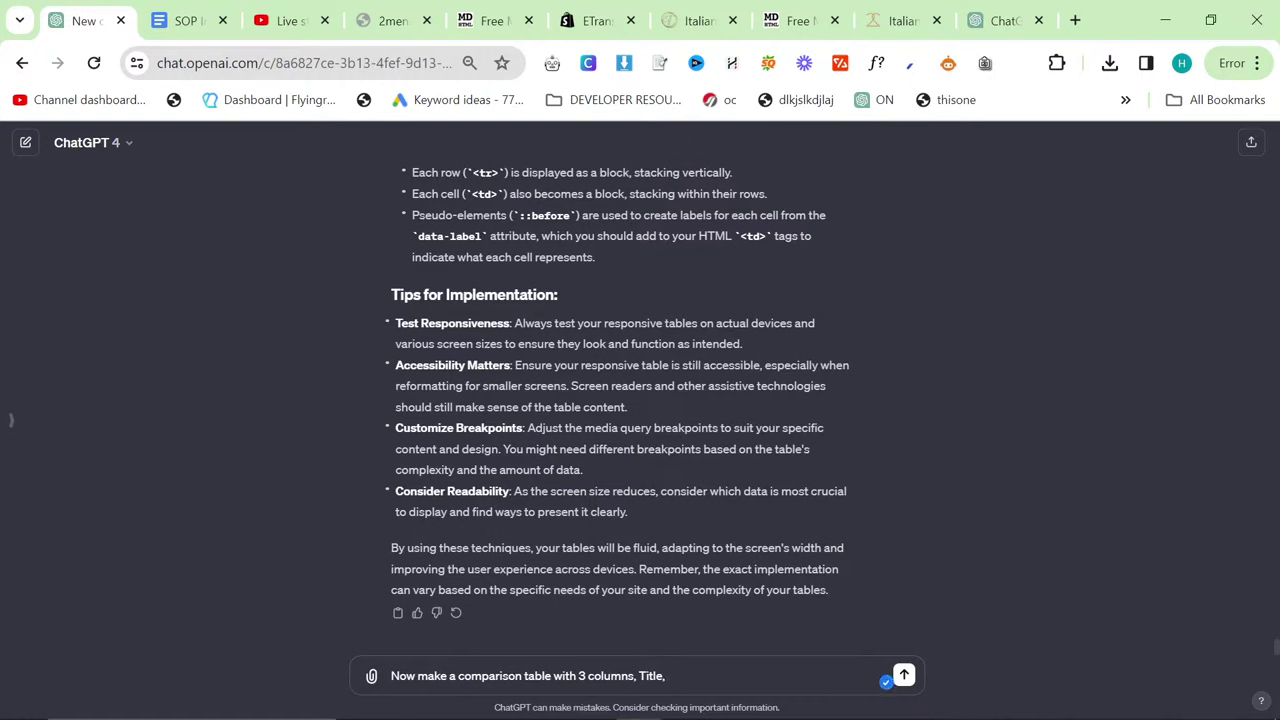
text(roduc)
key(BackSpace)
key(BackSpace)
key(BackSpace)
key(BackSpace)
key(BackSpace)
key(BackSpace)
key(BackSpace)
key(BackSpace)
key(BackSpace)
key(BackSpace)
key(BackSpace)
key(BackSpace)
key(BackSpace)
key(BackSpace)
key(BackSpace)
key(BackSpace)
key(BackSpace)
key(BackSpace)
key(BackSpace)
key(BackSpace)
key(BackSpace)
key(BackSpace)
key(BackSpace)
key(BackSpace)
key(BackSpace)
key(BackSpace)
key(BackSpace)
key(BackSpace)
key(BackSpace)
key(BackSpace)
text(with link to produc)
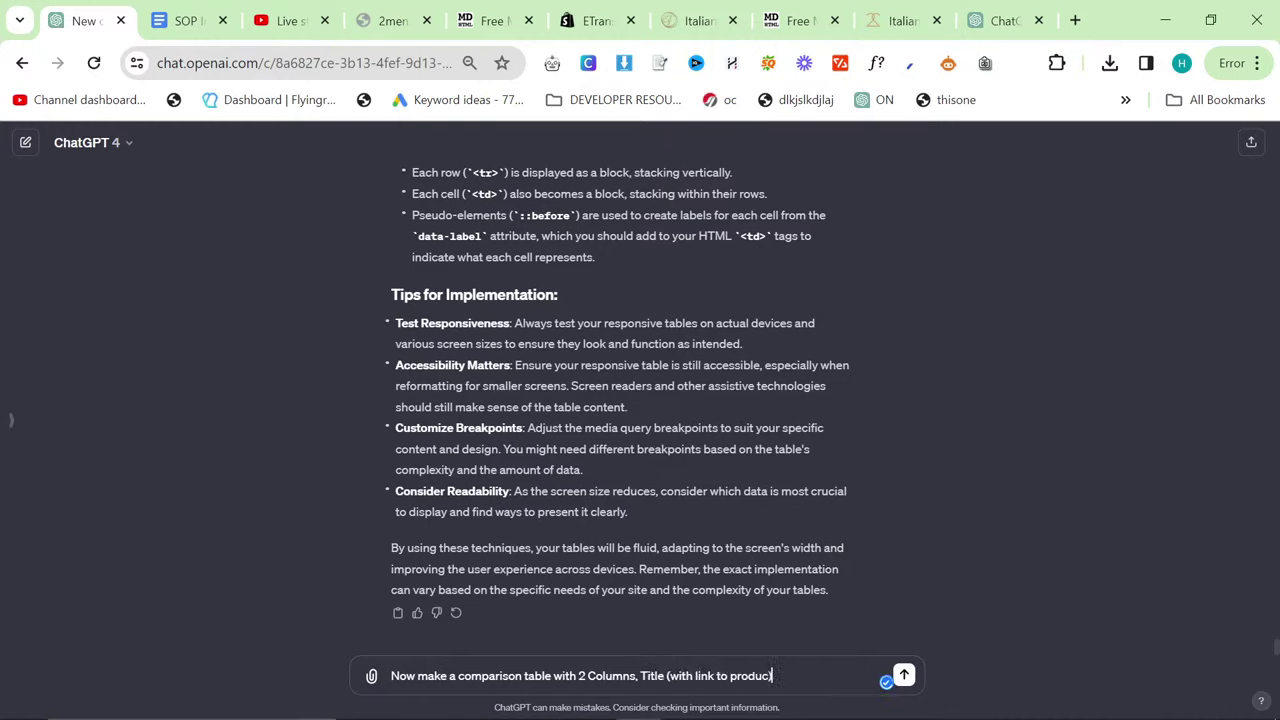
text() and product photo)
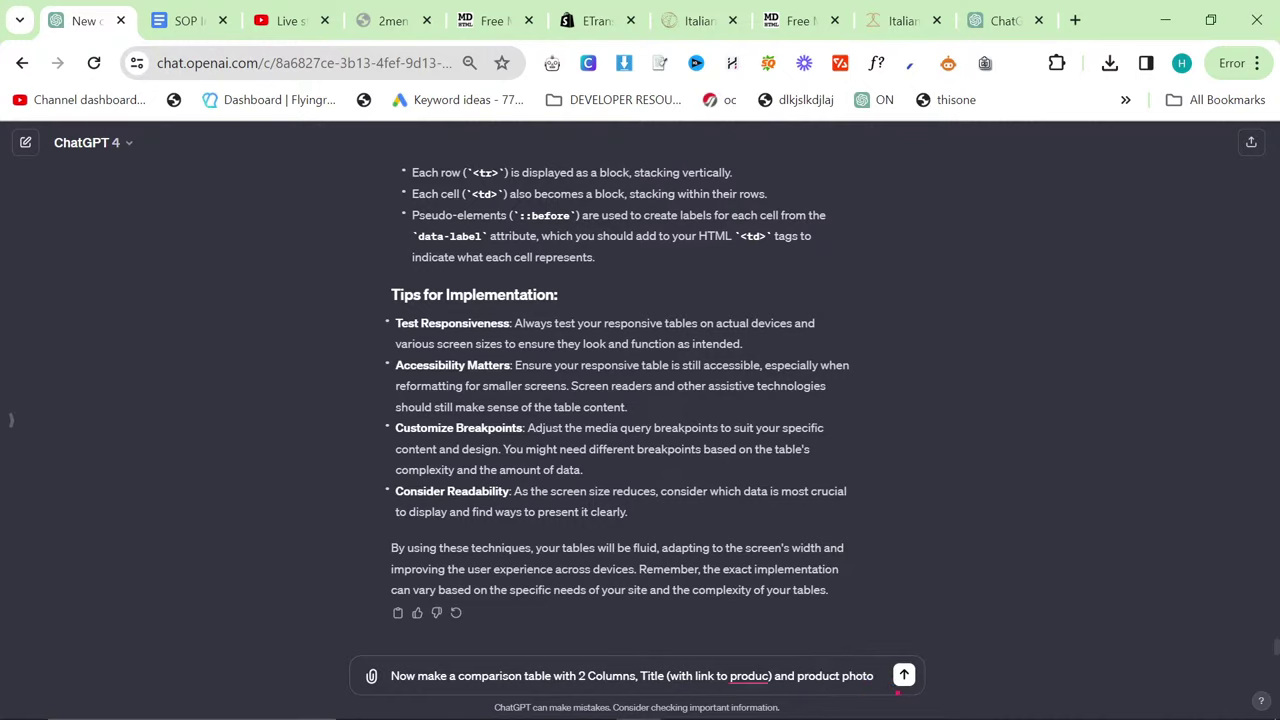
click(750, 676)
click(760, 643)
text(/ short description)
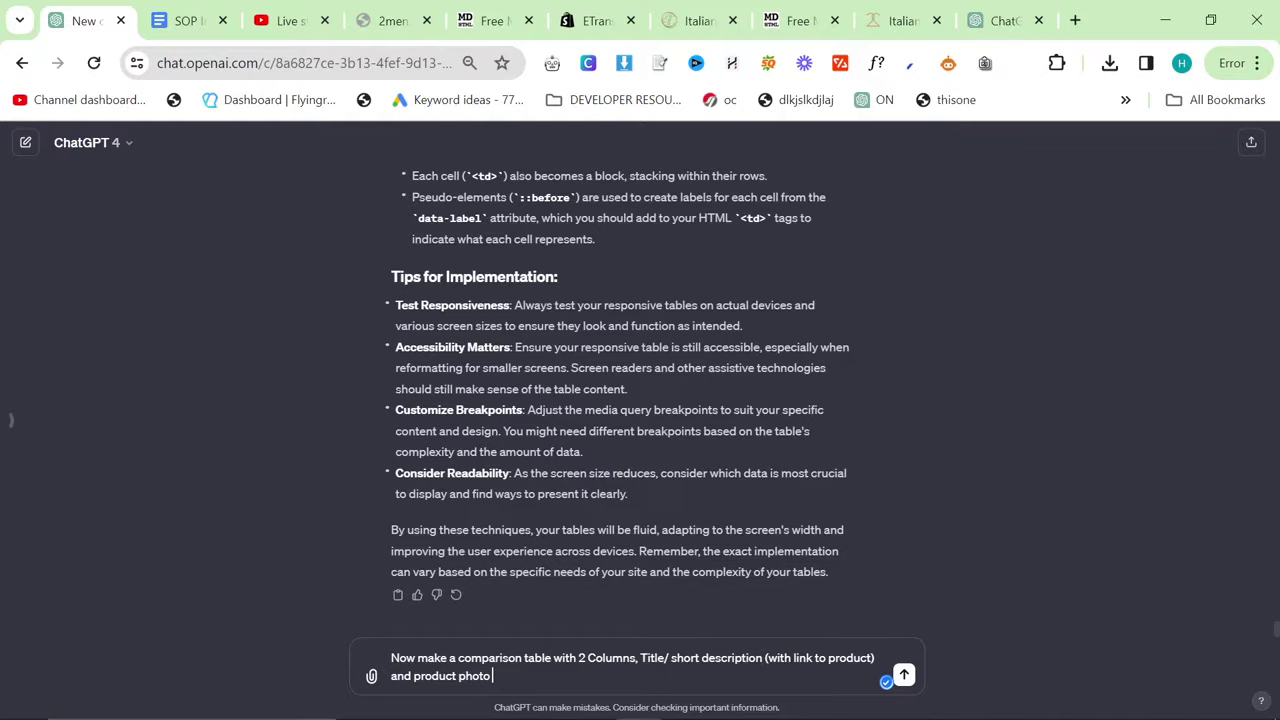
Paste the URL list into the message and send it
key(ctrl+v)
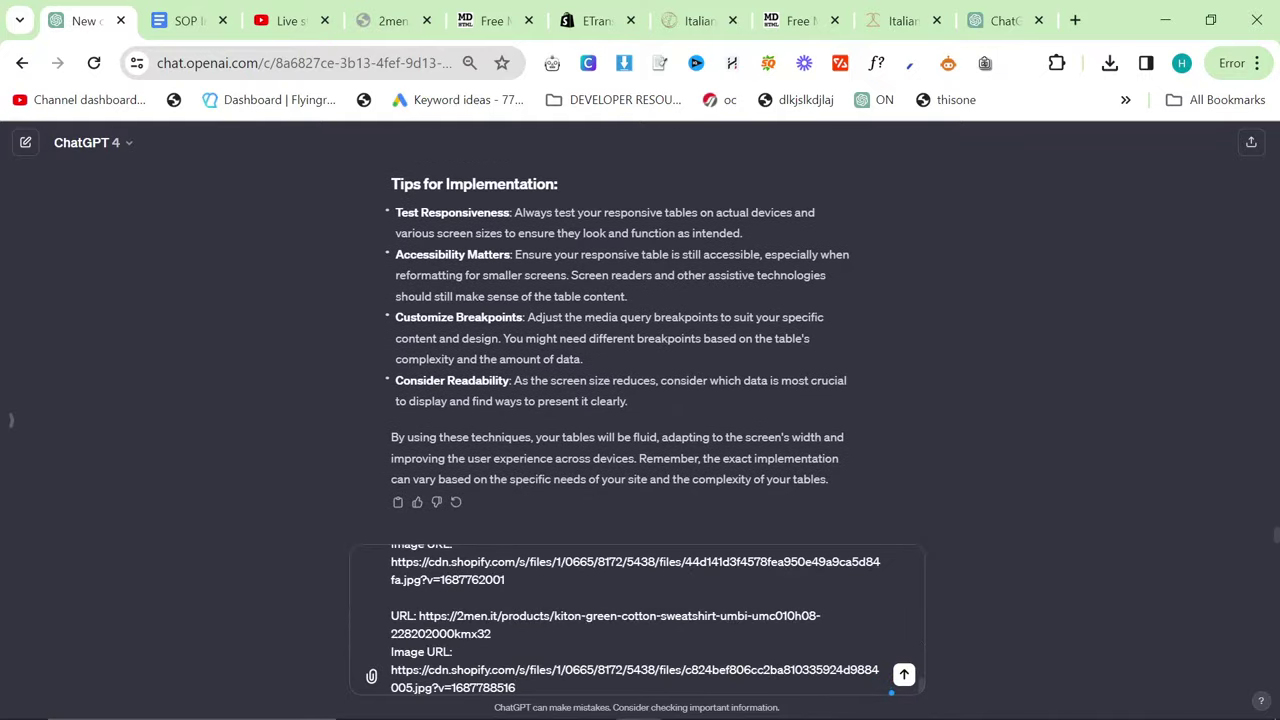
key(Return)
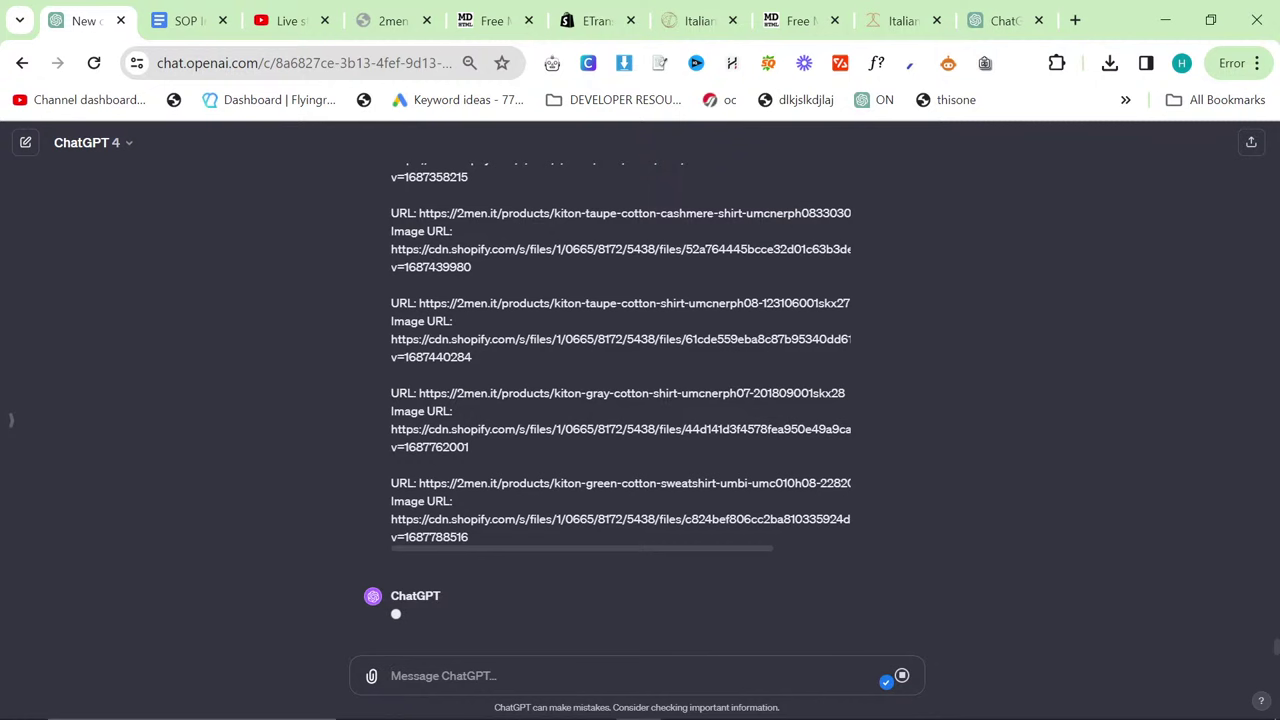
key(alt+Tab)
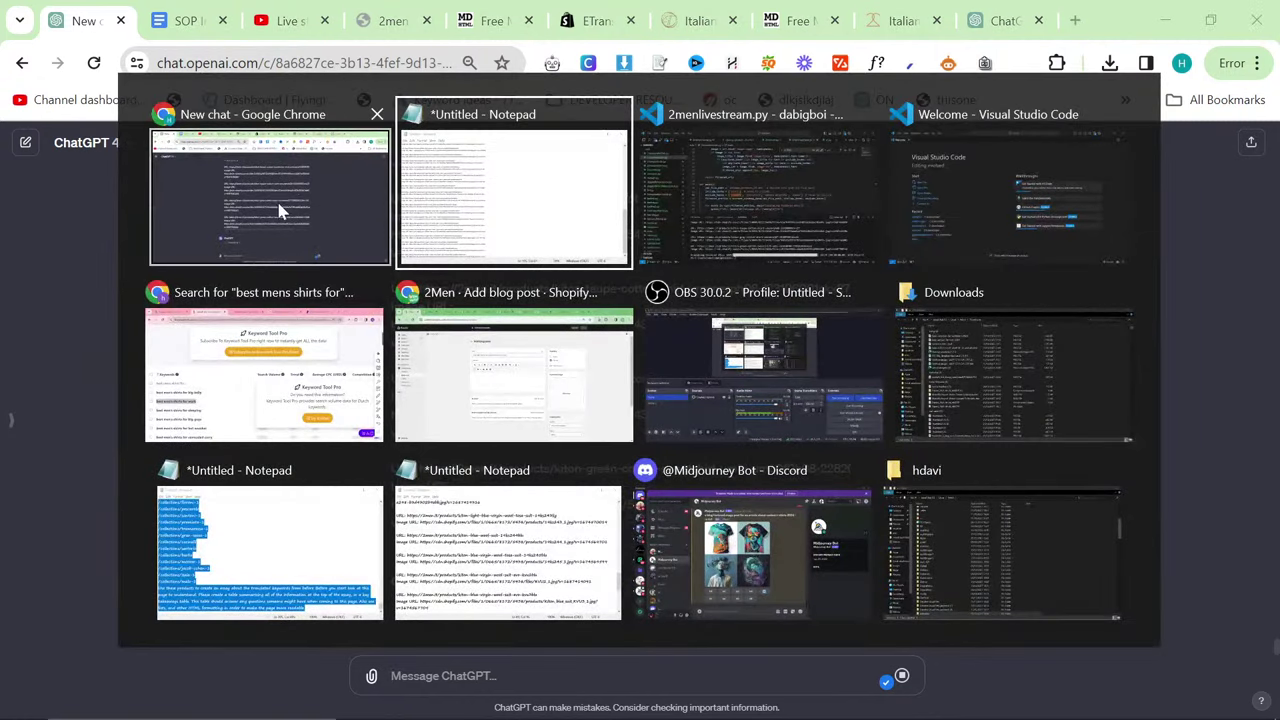
Browse the Keyword Tool suggestions and select 'best men's shirts for hot weather'
click(316, 410)
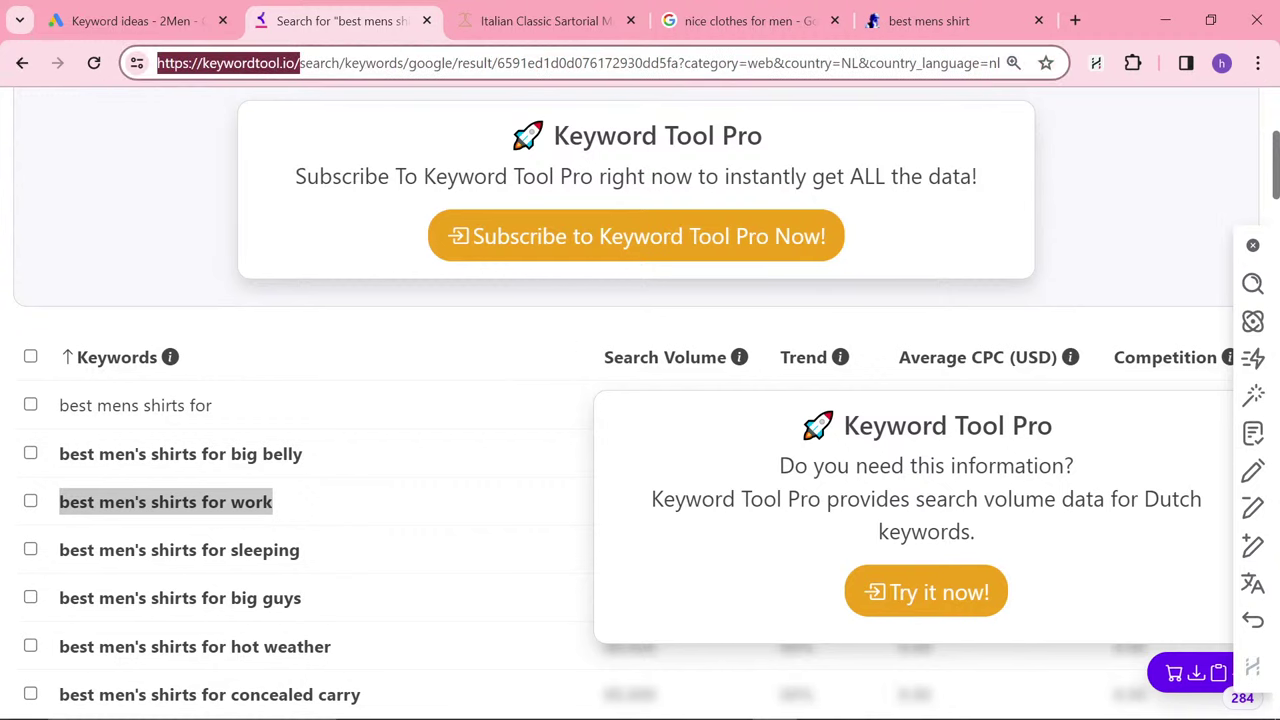
drag(780, 432, 528, 291)
scroll(1000, 550, down, 1)
scroll(251, 346, down, 1)
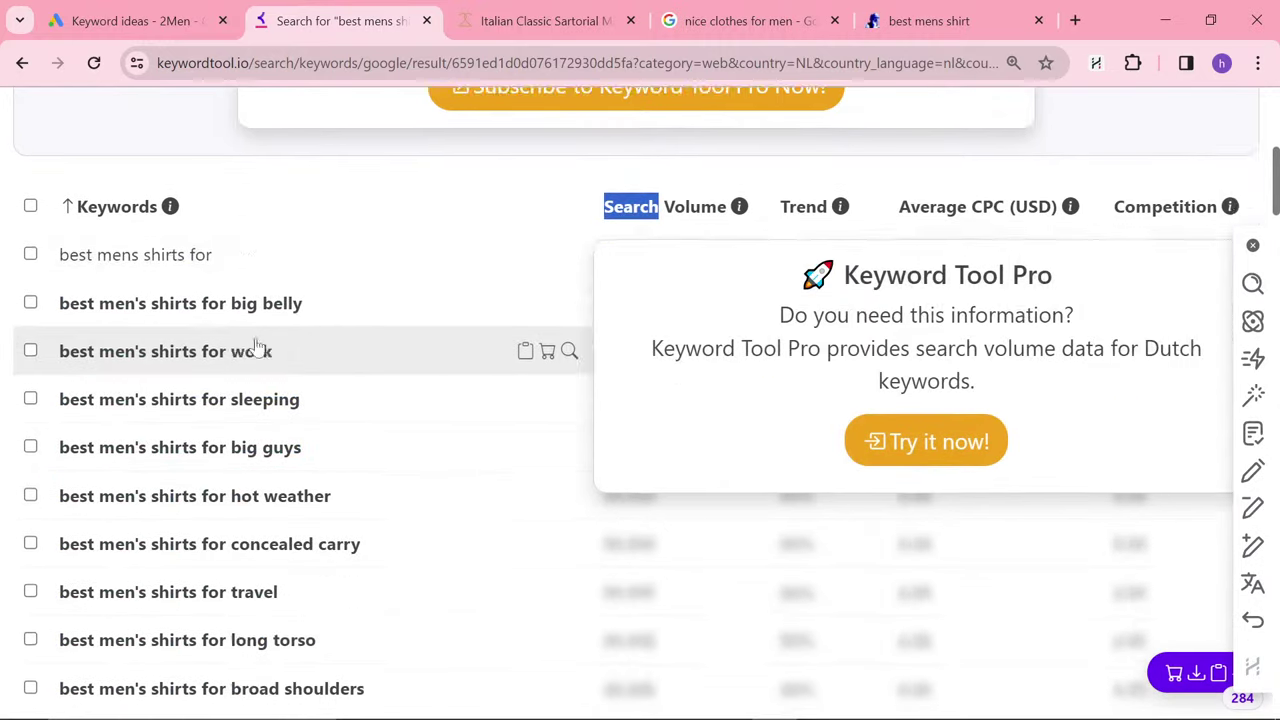
scroll(323, 534, up, 2)
scroll(321, 535, up, 2)
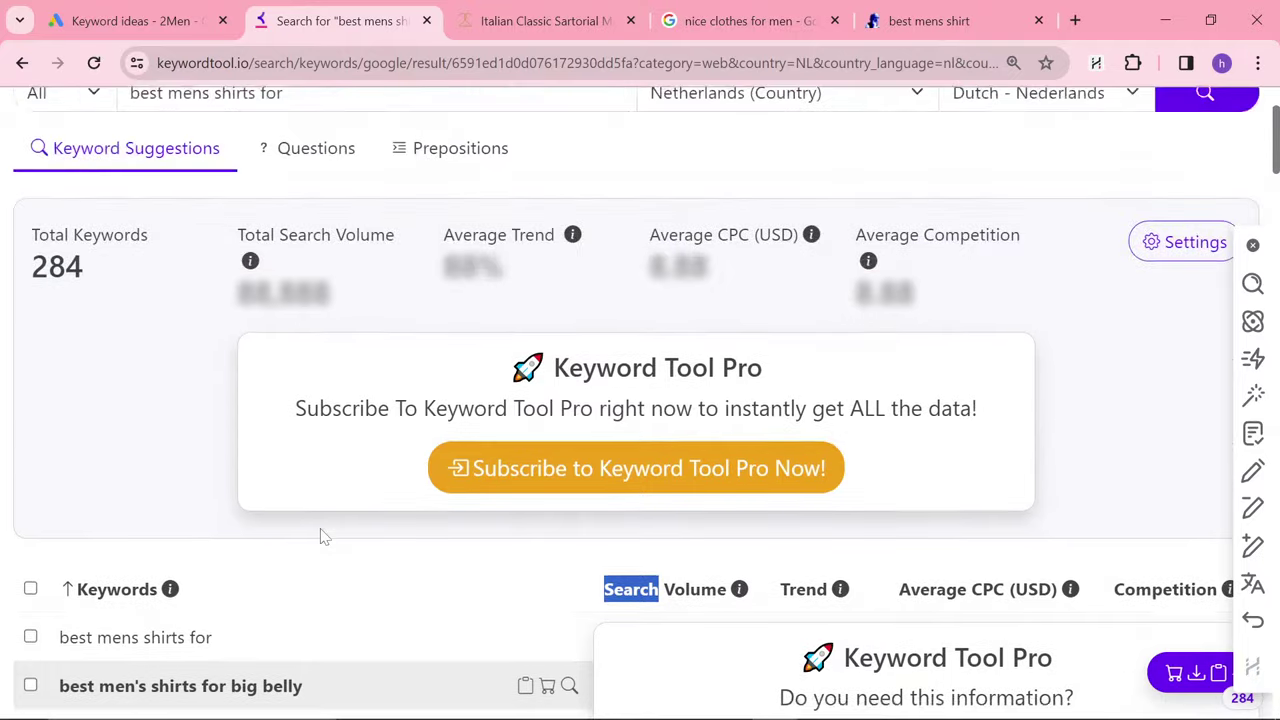
scroll(321, 530, down, 4)
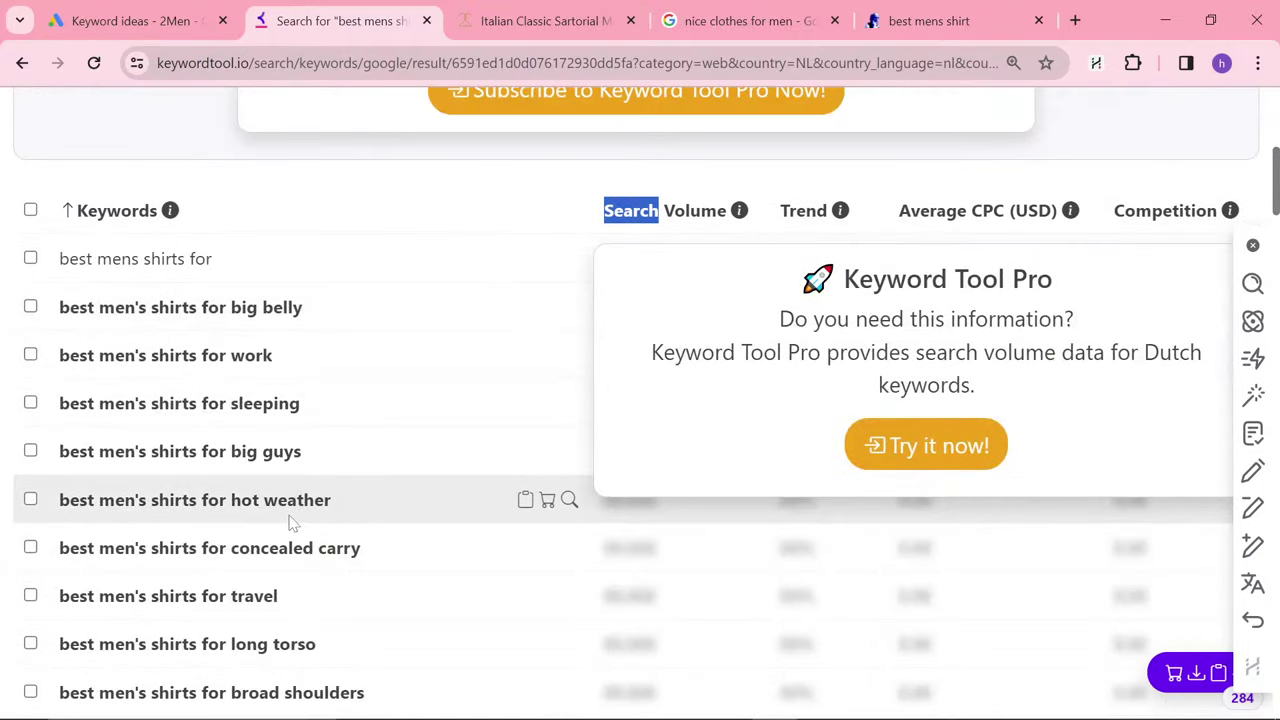
triple_click(291, 520)
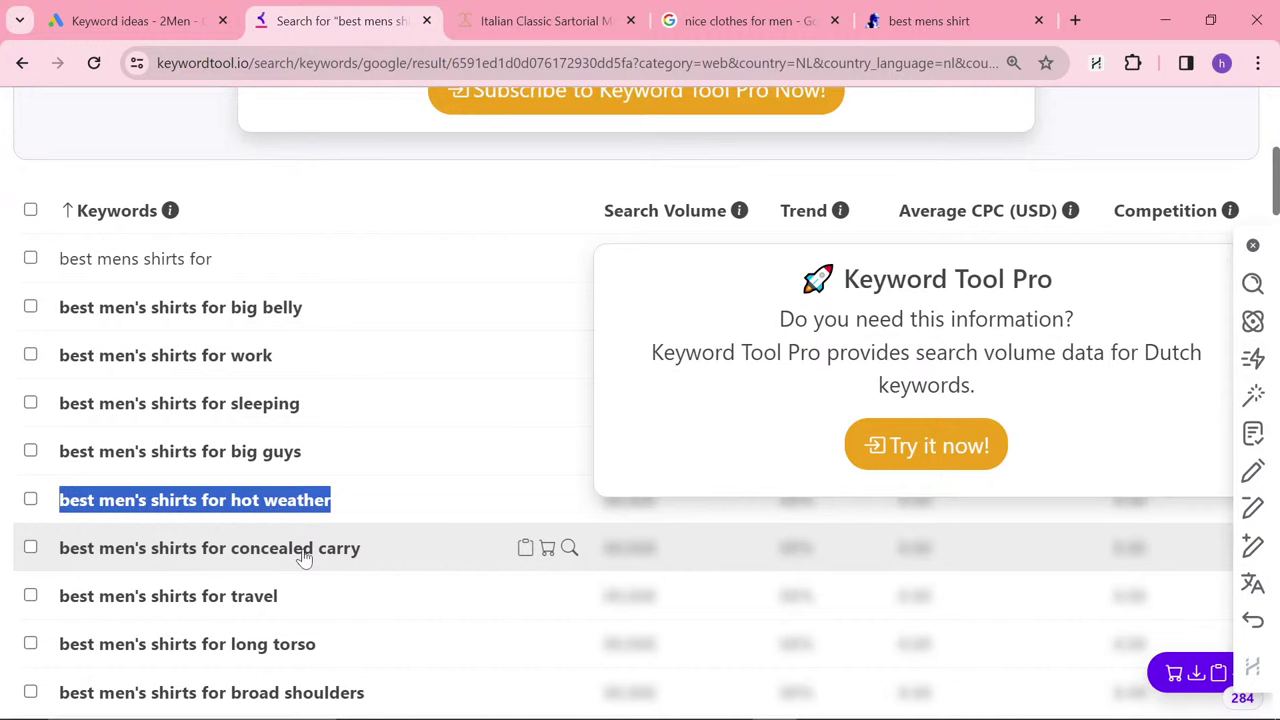
Look over the remaining keyword suggestions, then go back to the ChatGPT chat
scroll(160, 522, down, 8)
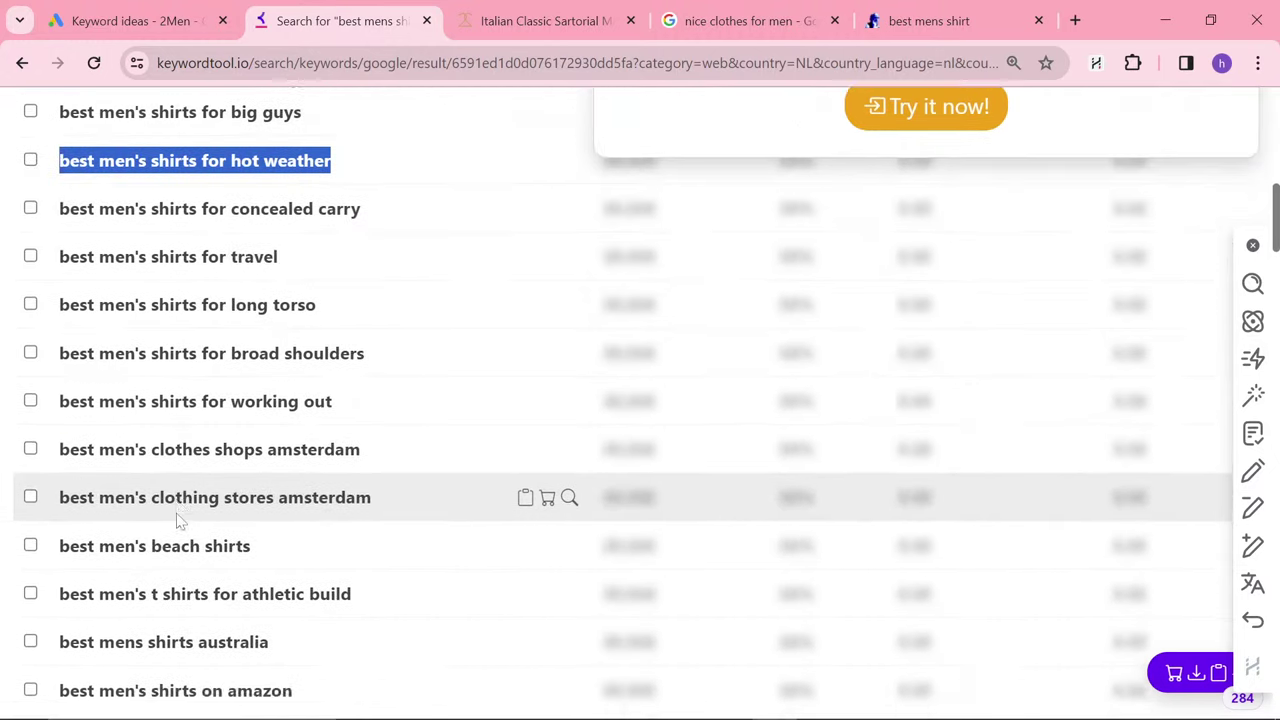
scroll(145, 446, up, 1)
scroll(130, 450, down, 4)
scroll(240, 550, up, 10)
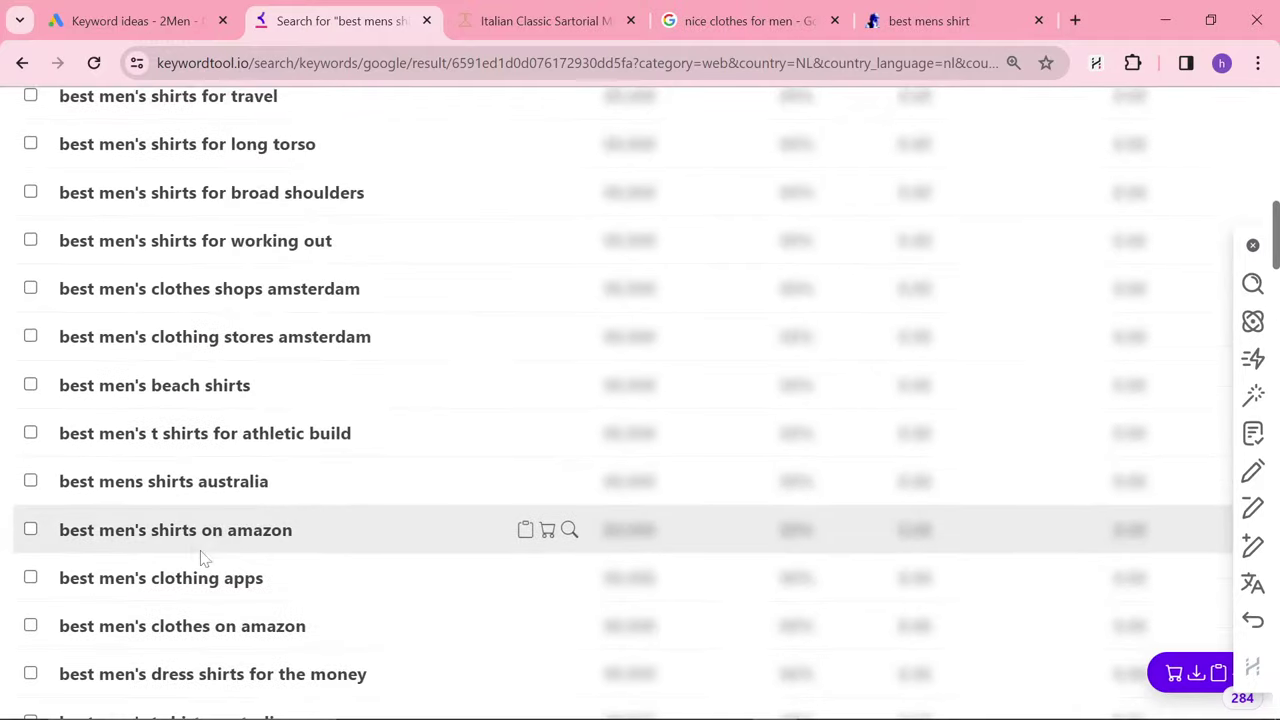
key(alt+Tab)
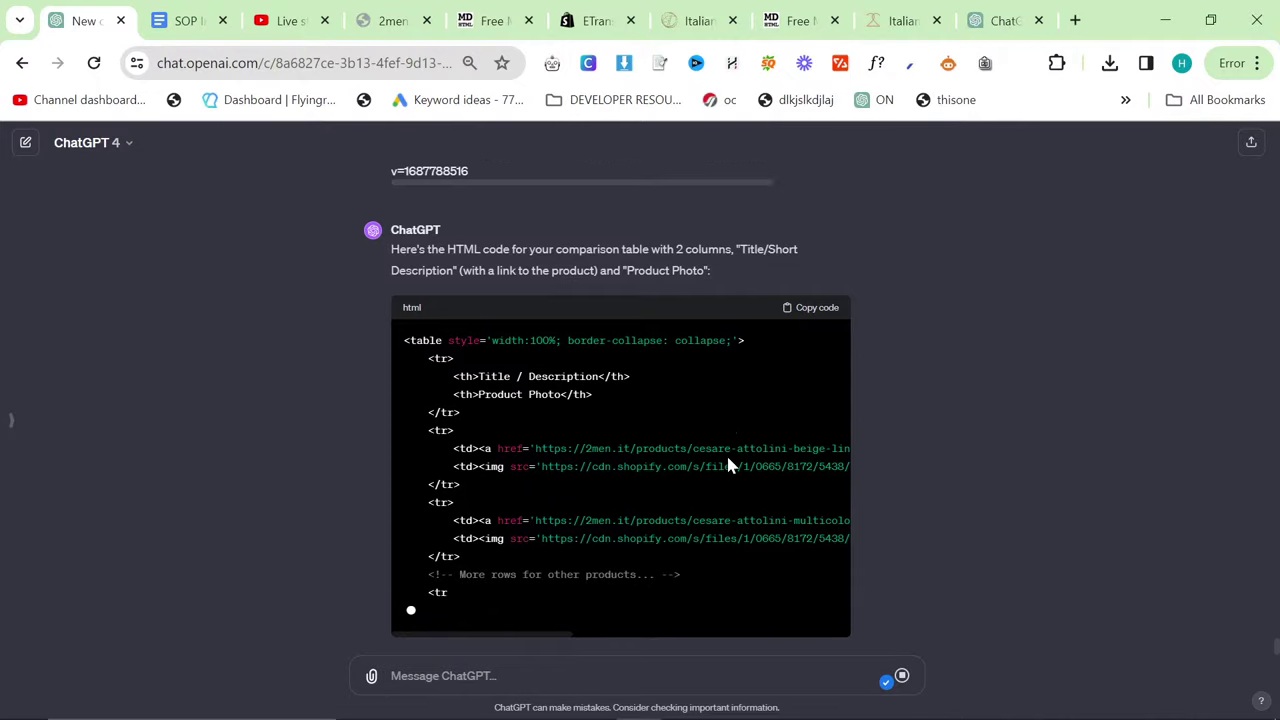
Stop the HTML table reply and draft a follow-up asking for markdown and products of different brands
click(902, 677)
text(p)
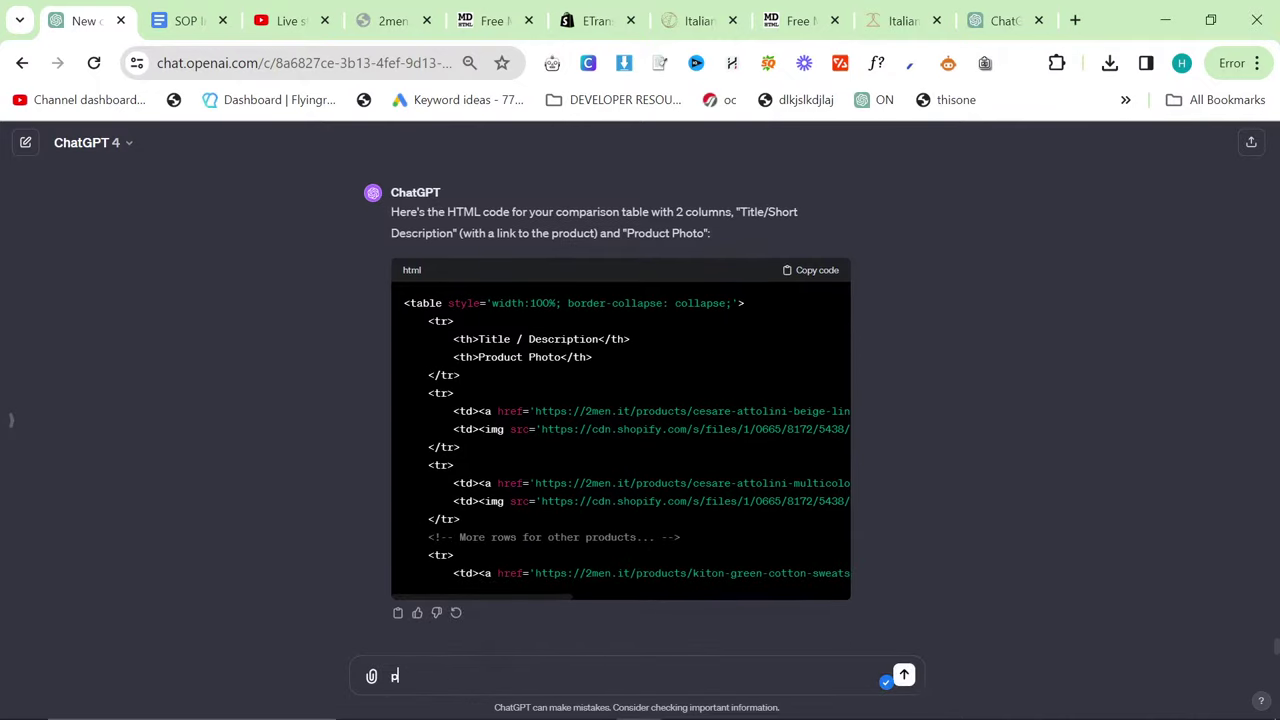
text(lease just use markdown and)
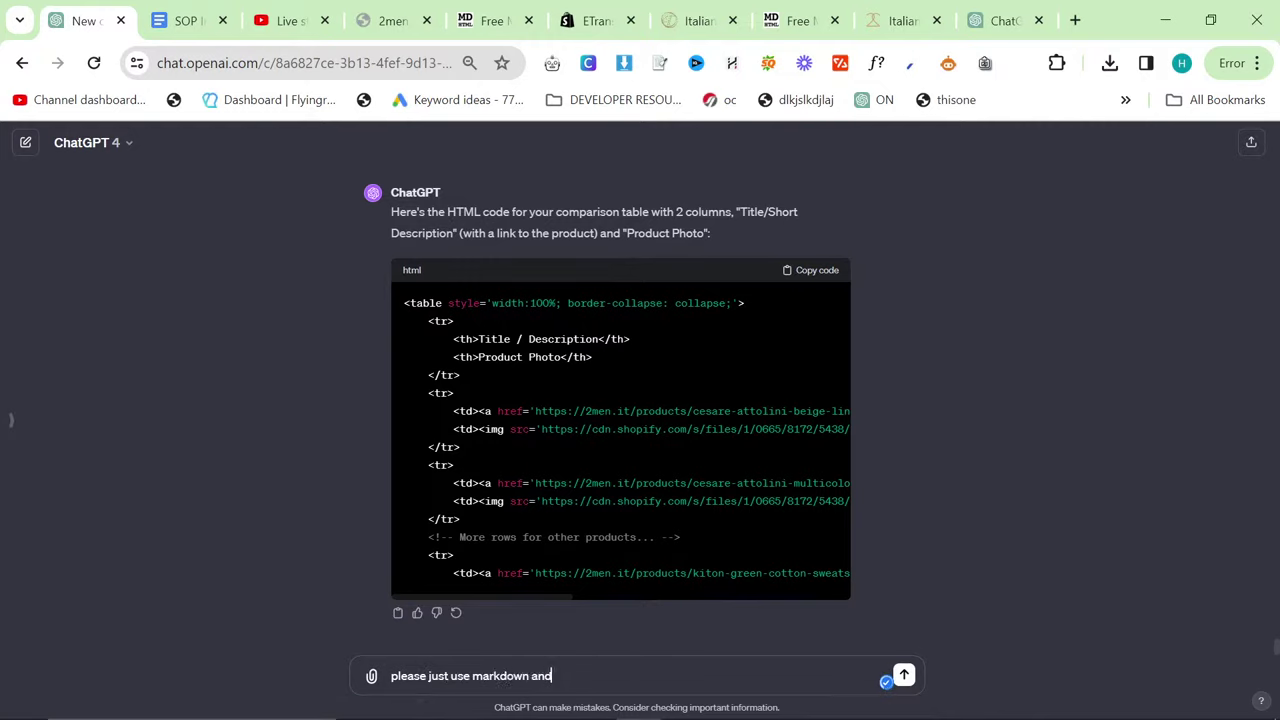
text( give me all my yo)
key(BackSpace)
key(BackSpace)
key(BackSpace)
key(BackSpace)
key(BackSpace)
key(BackSpace)
text(of different brands)
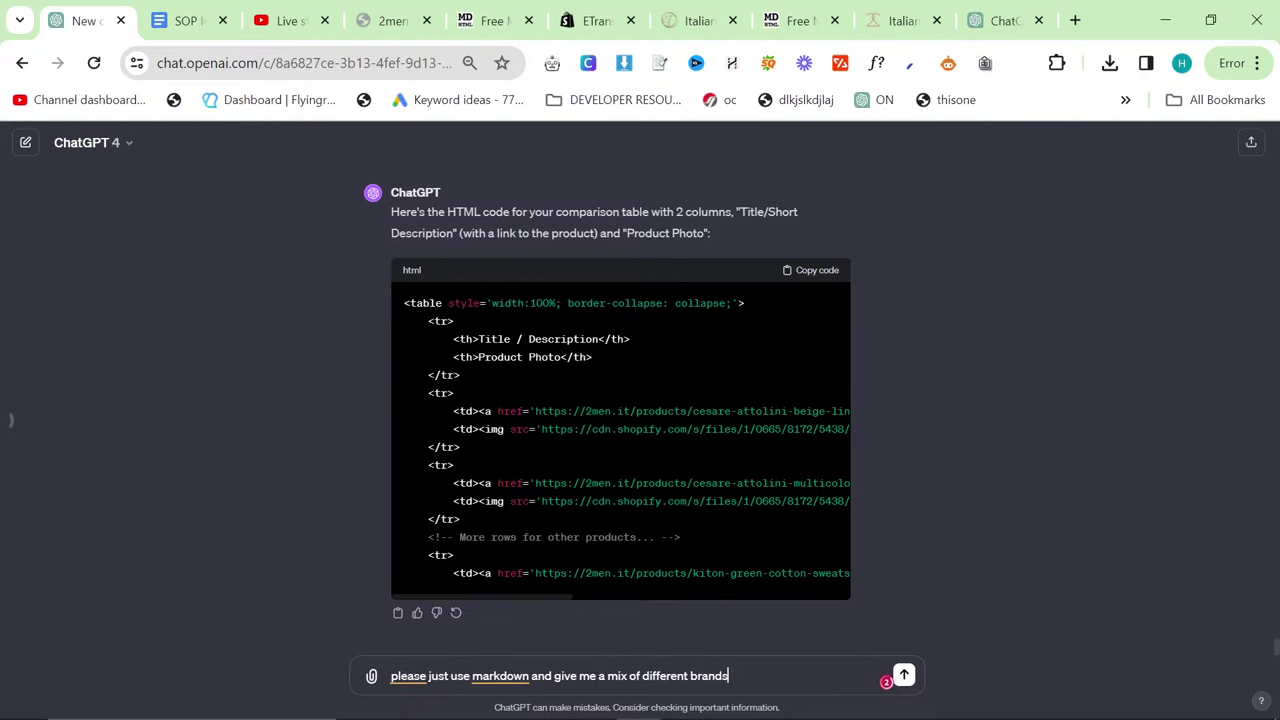
key(alt+Tab)
Review the Keyword Planner ideas for 'best mens clothing for', then bring up AnswerSocrates' 'best mens shirt' results
key(ctrl+shift+Tab)
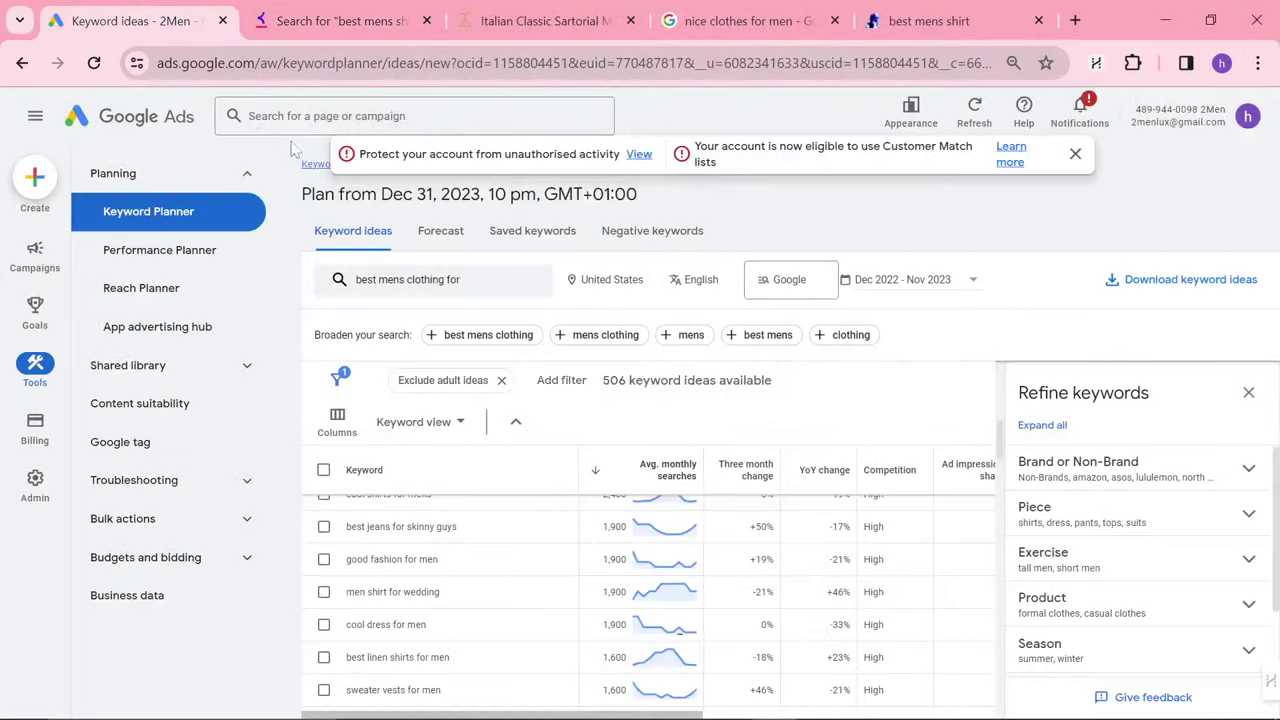
scroll(450, 585, up, 5)
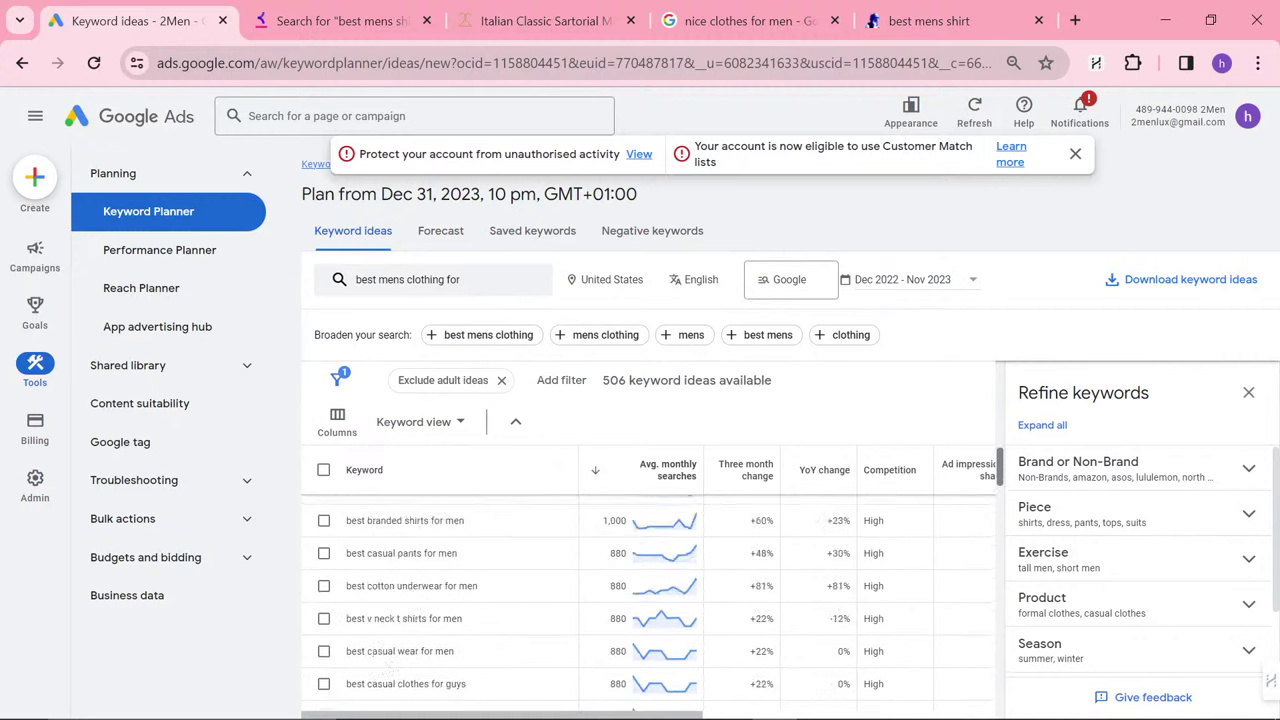
scroll(448, 582, up, 2)
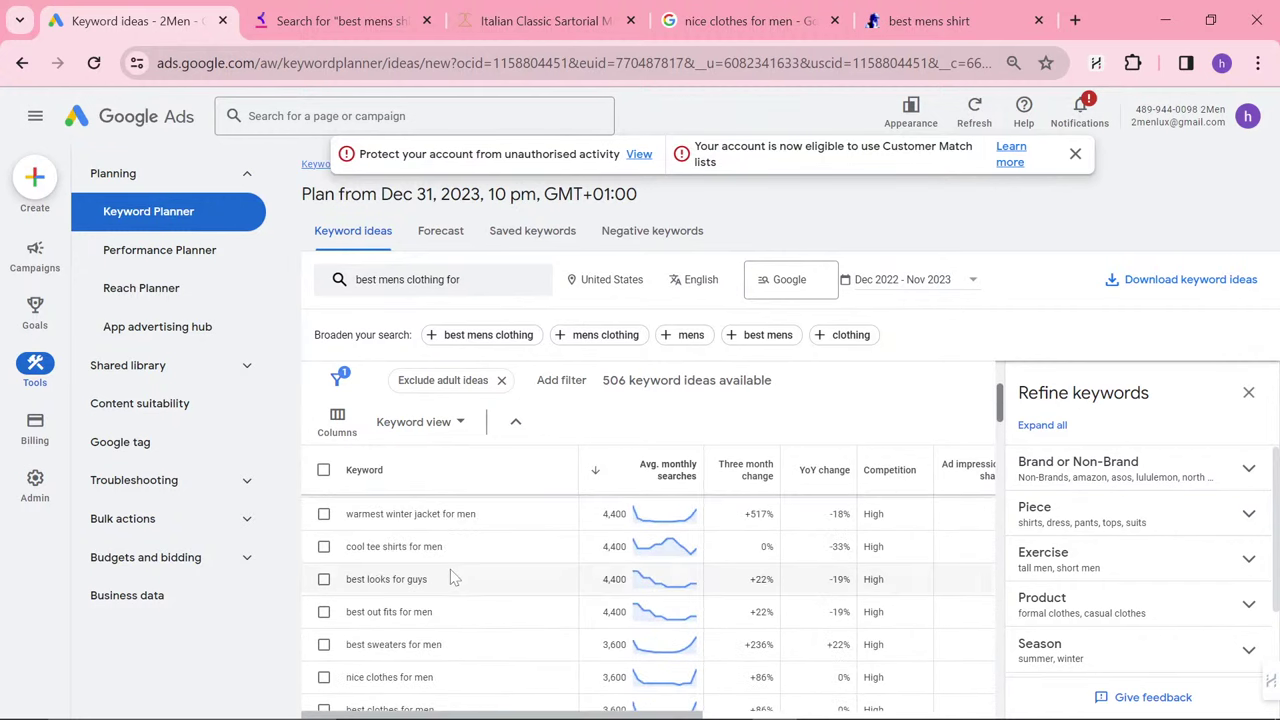
scroll(450, 571, down, 8)
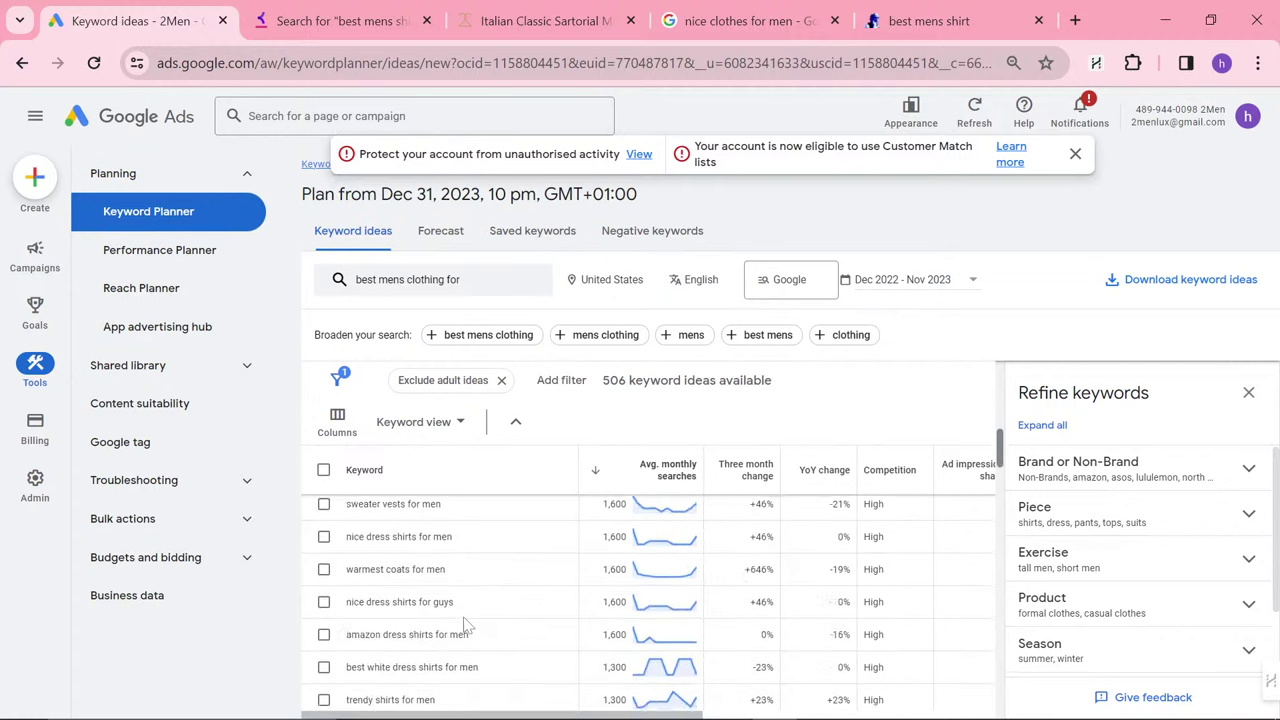
scroll(465, 625, down, 3)
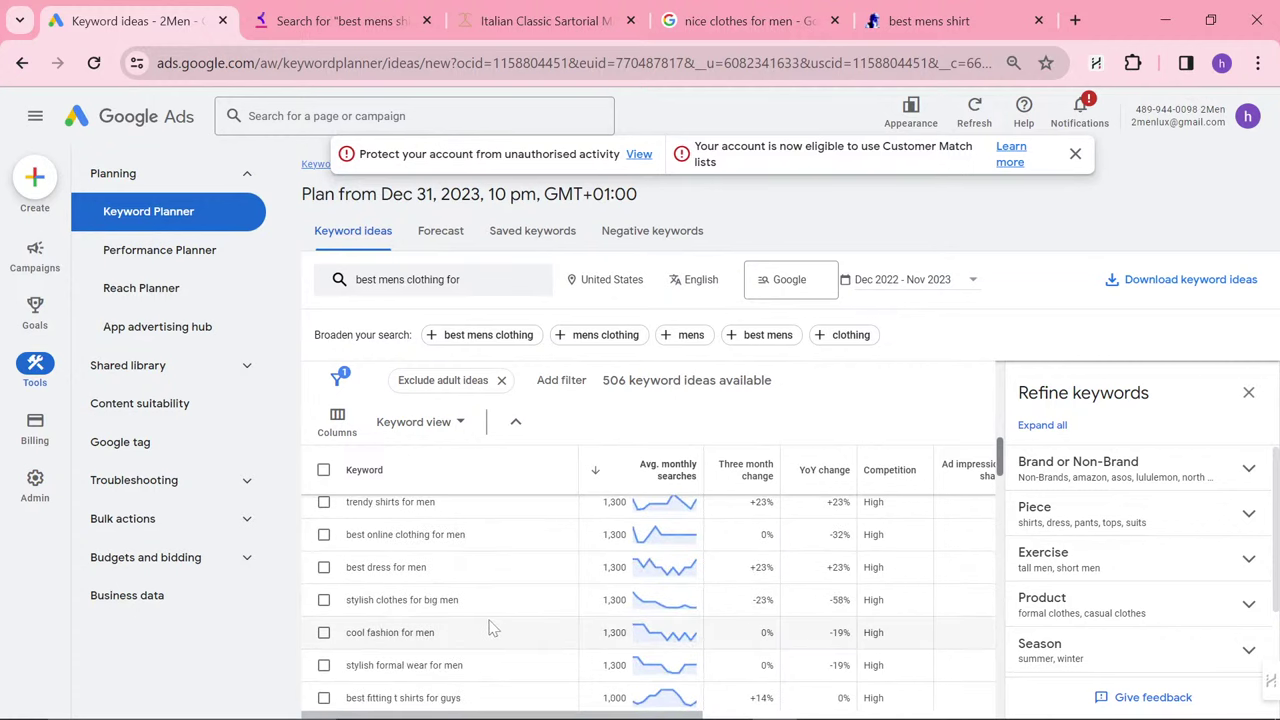
click(985, 24)
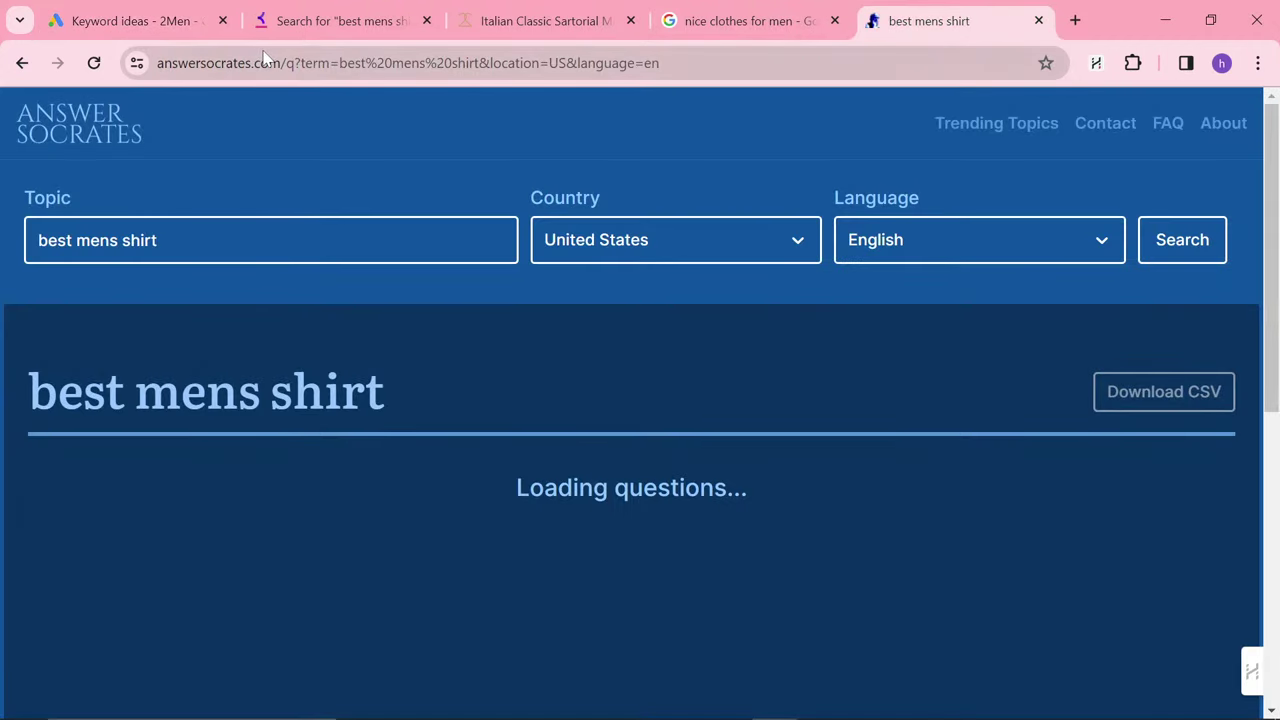
Zoom in on AnswerSocrates and rerun the question search with the topic 'best mens shirt for'
drag(160, 240, 5, 240)
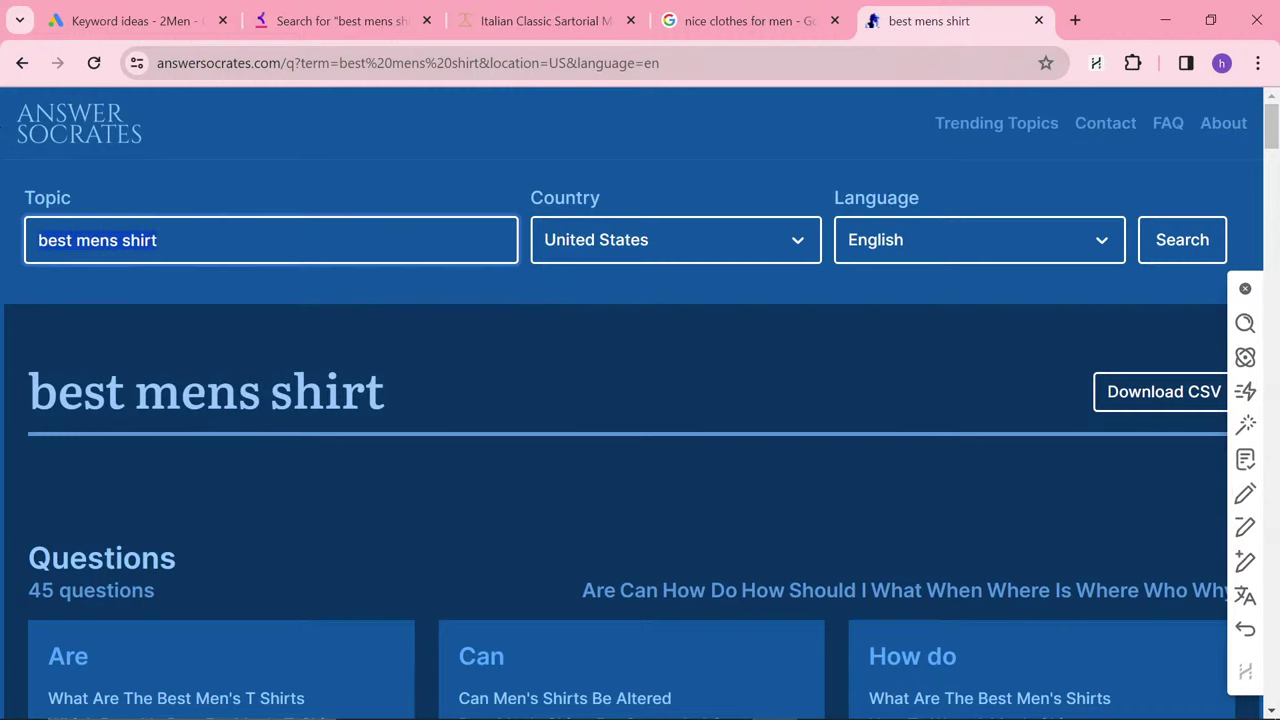
key(ctrl+plus)
key(ctrl+plus)
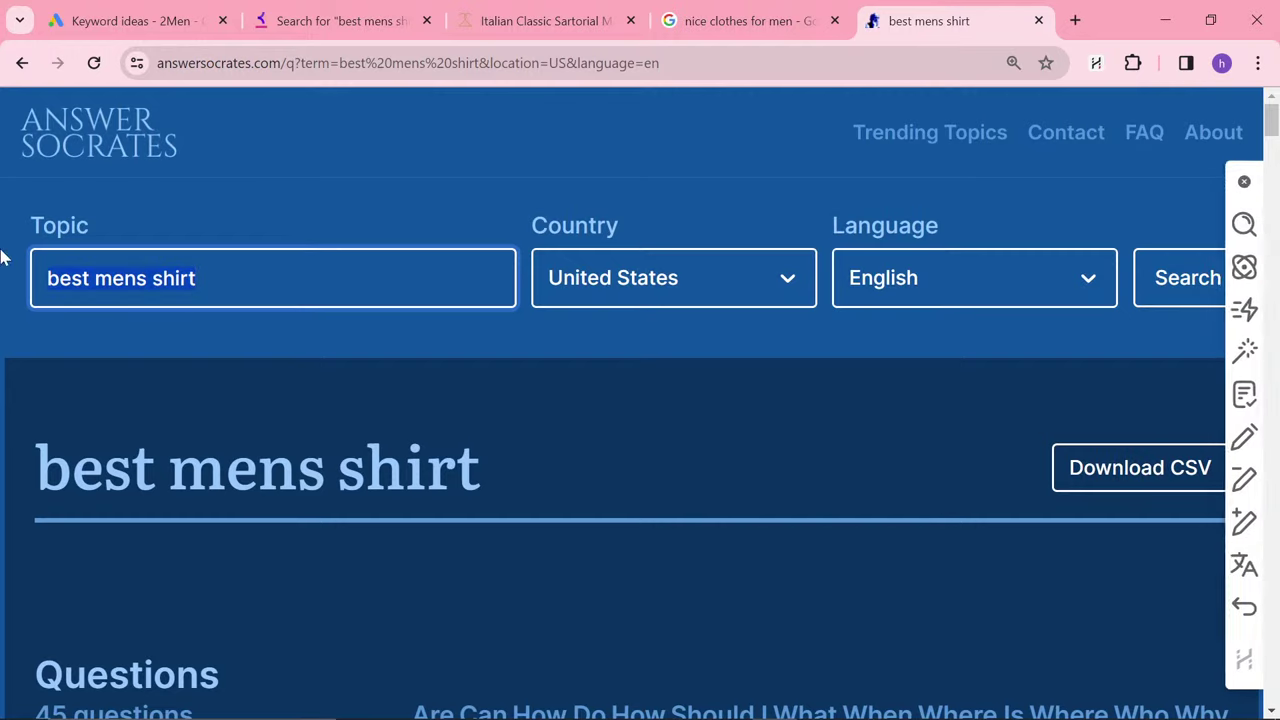
click(438, 212)
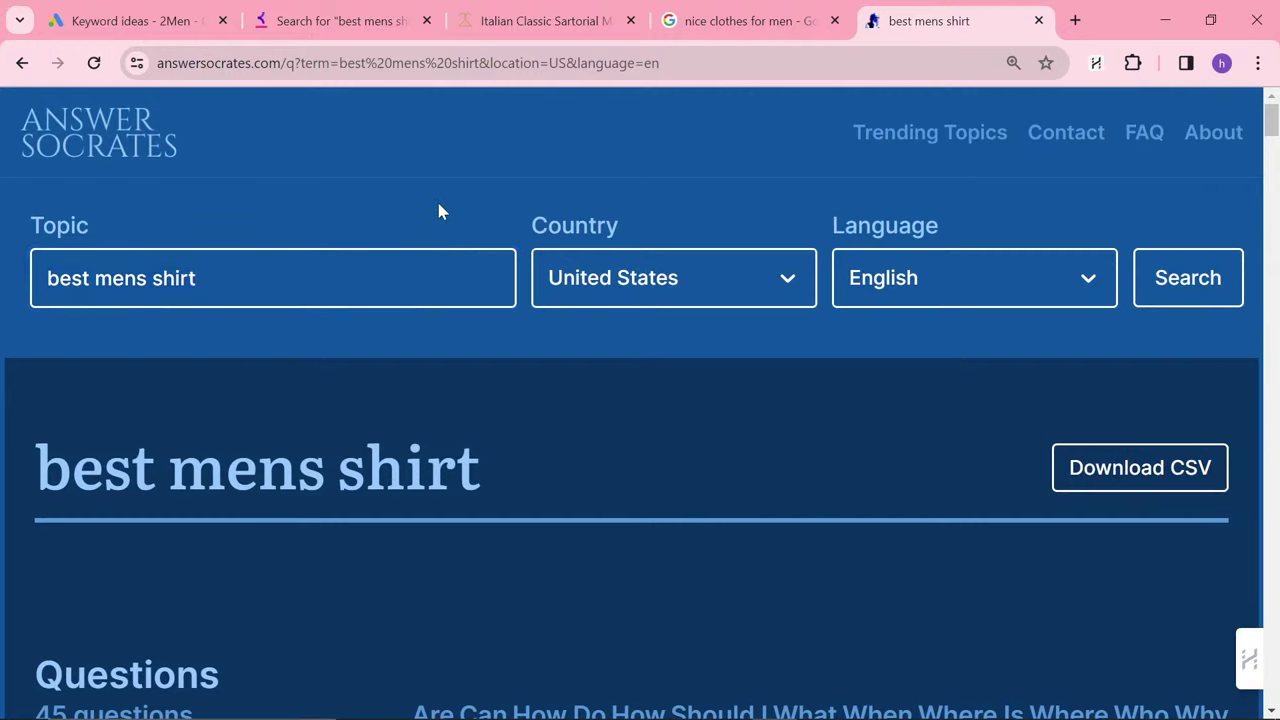
scroll(640, 400, down, 5)
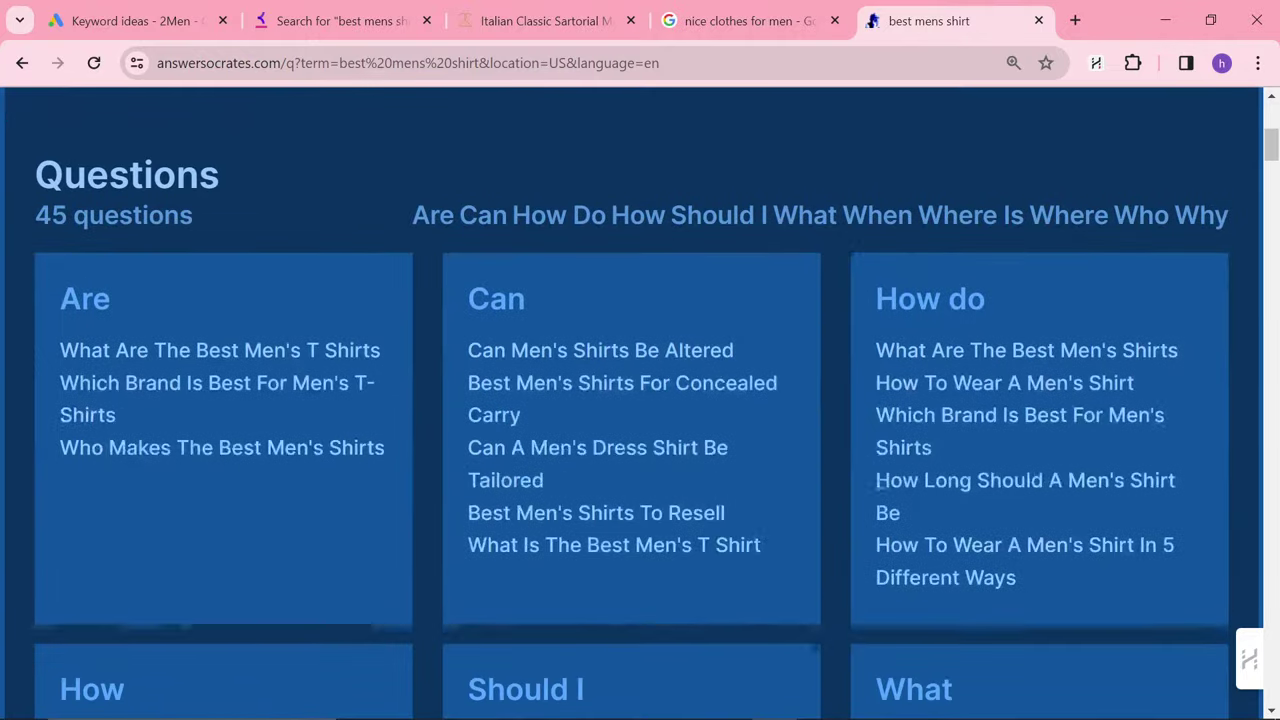
scroll(640, 400, up, 5)
click(197, 278)
text(for)
key(Return)
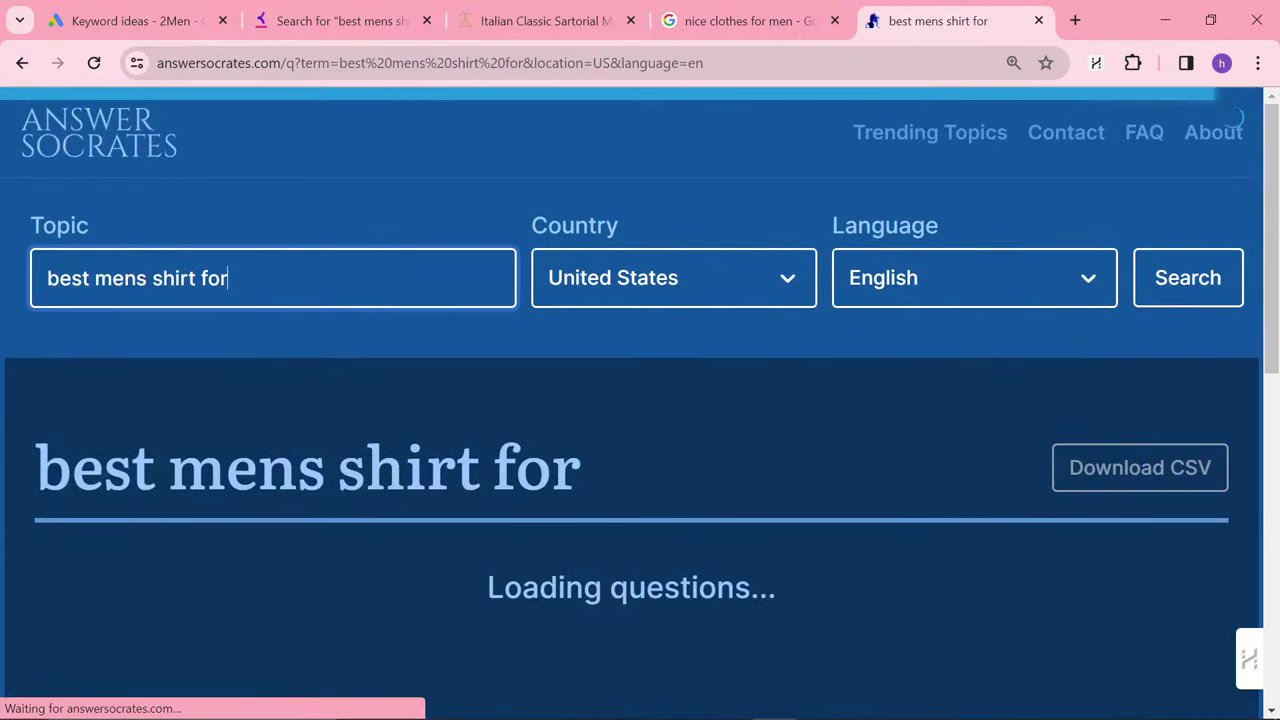
scroll(155, 435, down, 3)
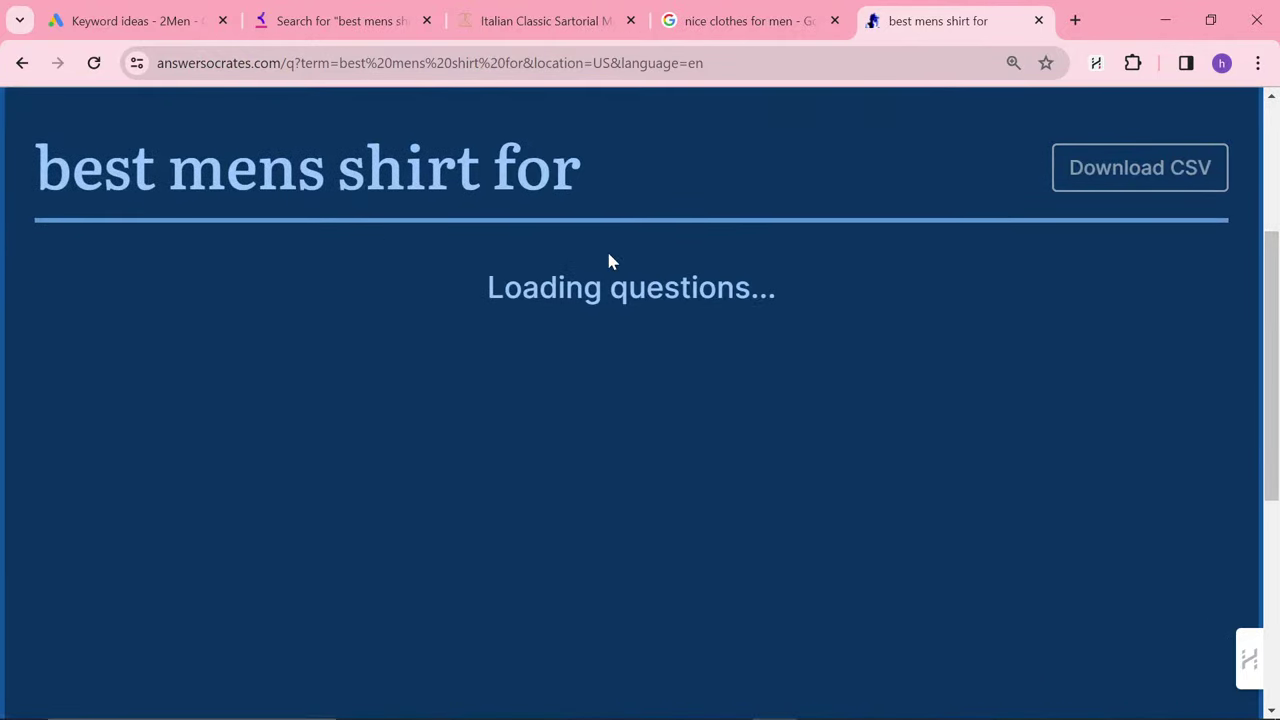
Send ChatGPT the follow-up 'Yes but i need more products'
click(360, 14)
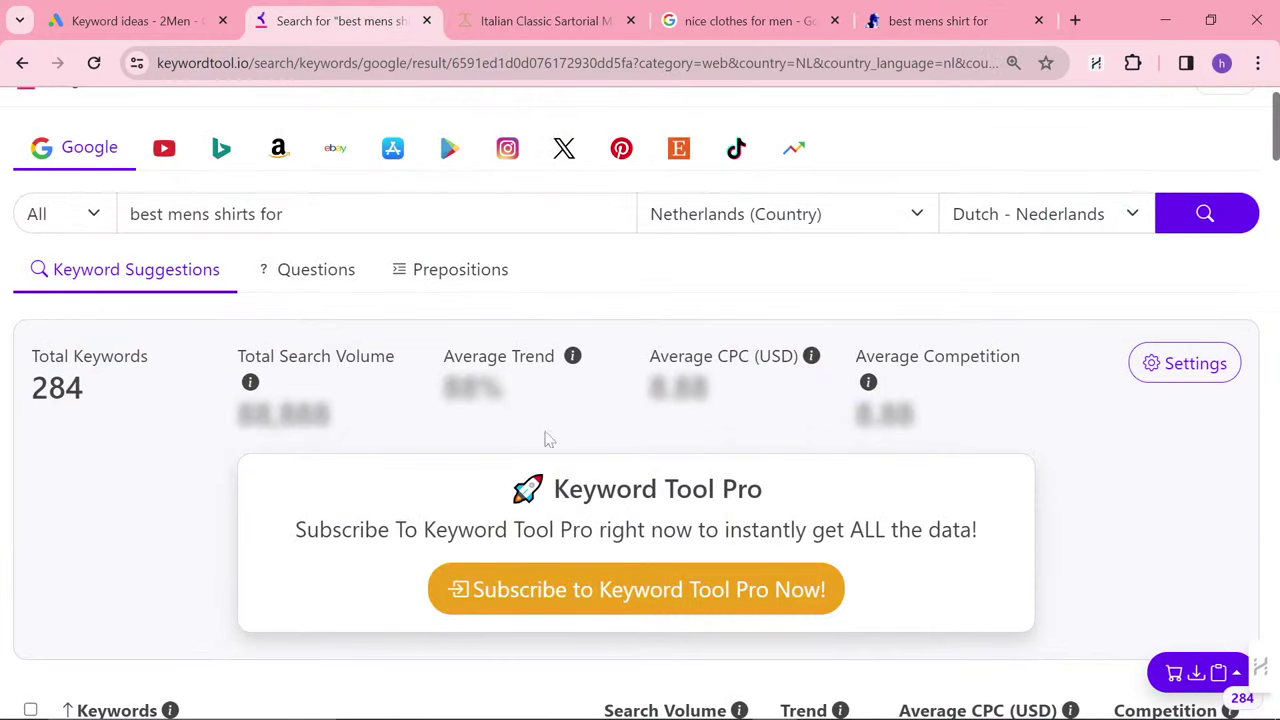
scroll(543, 434, down, 5)
scroll(402, 556, down, 2)
key(alt+Tab)
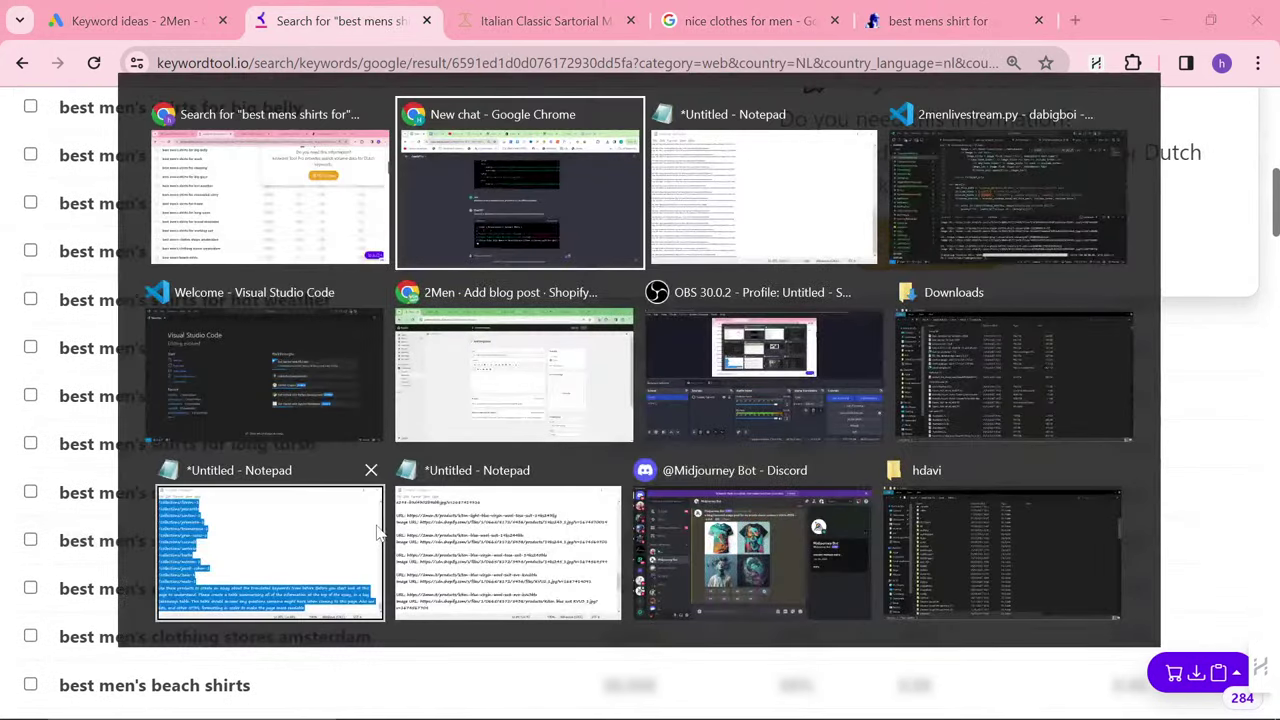
scroll(559, 517, up, 4)
scroll(573, 522, down, 5)
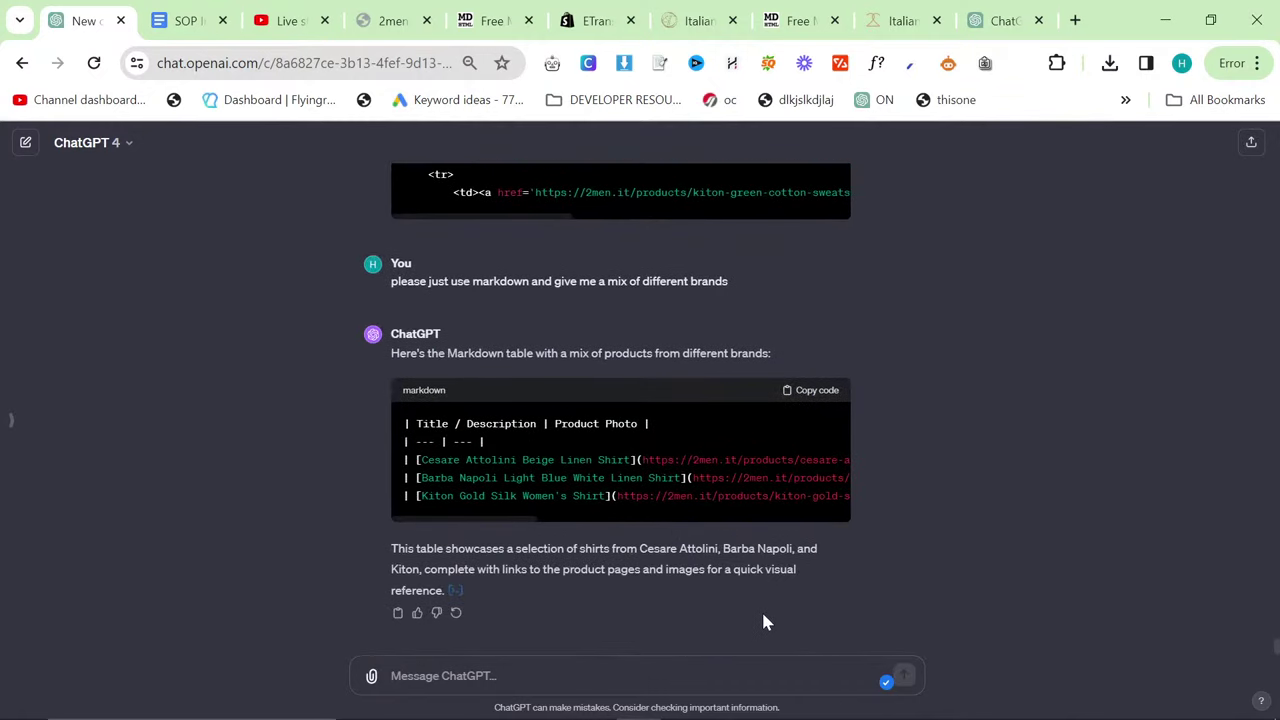
text(Yes)
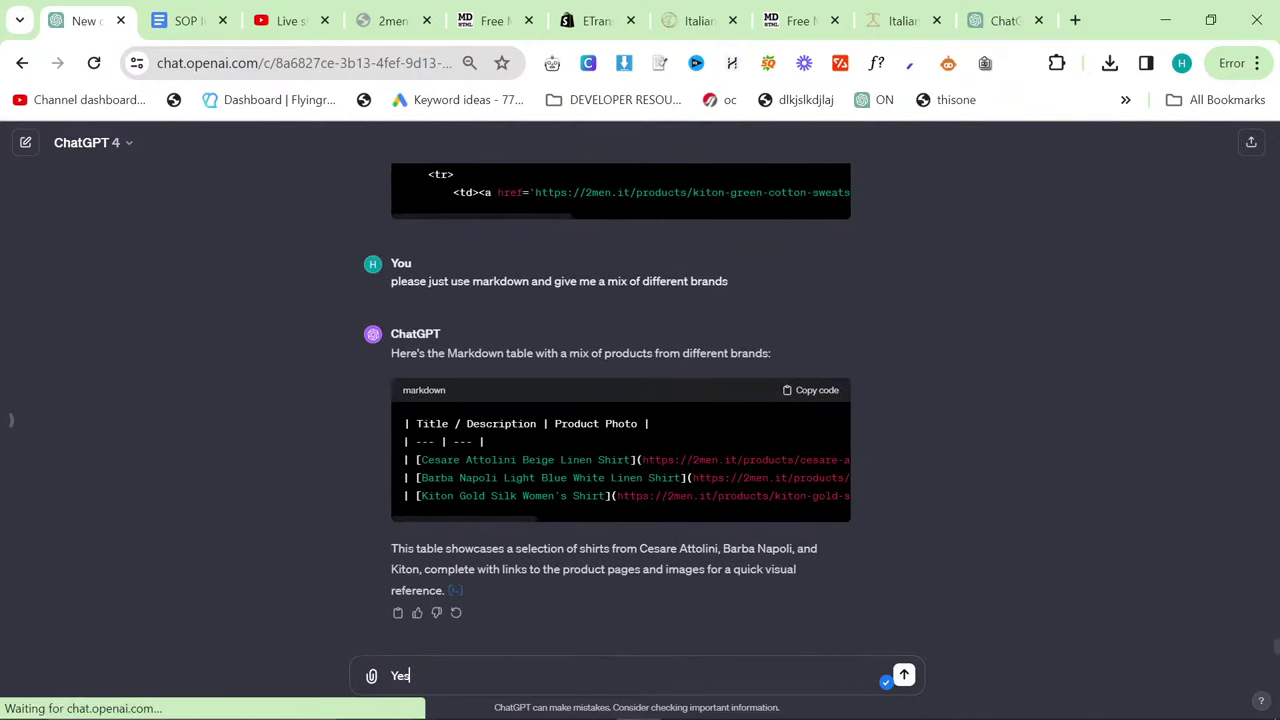
text( but i need more products)
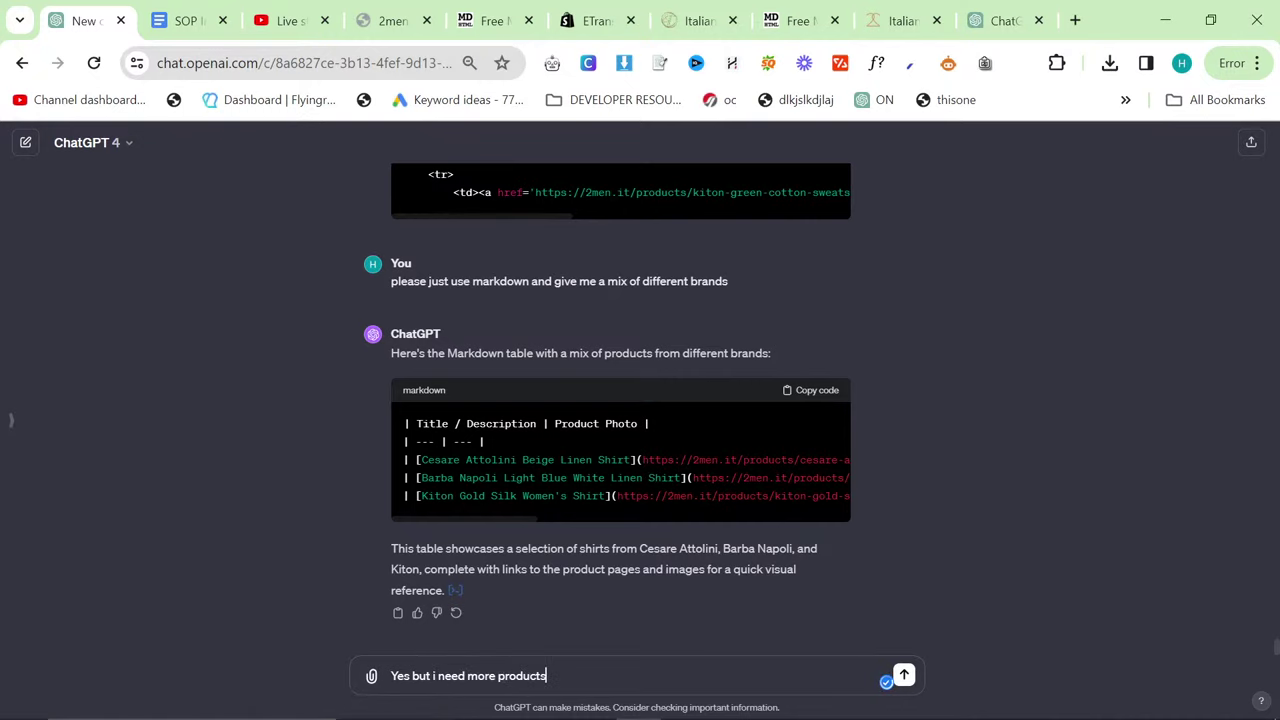
key(Return)
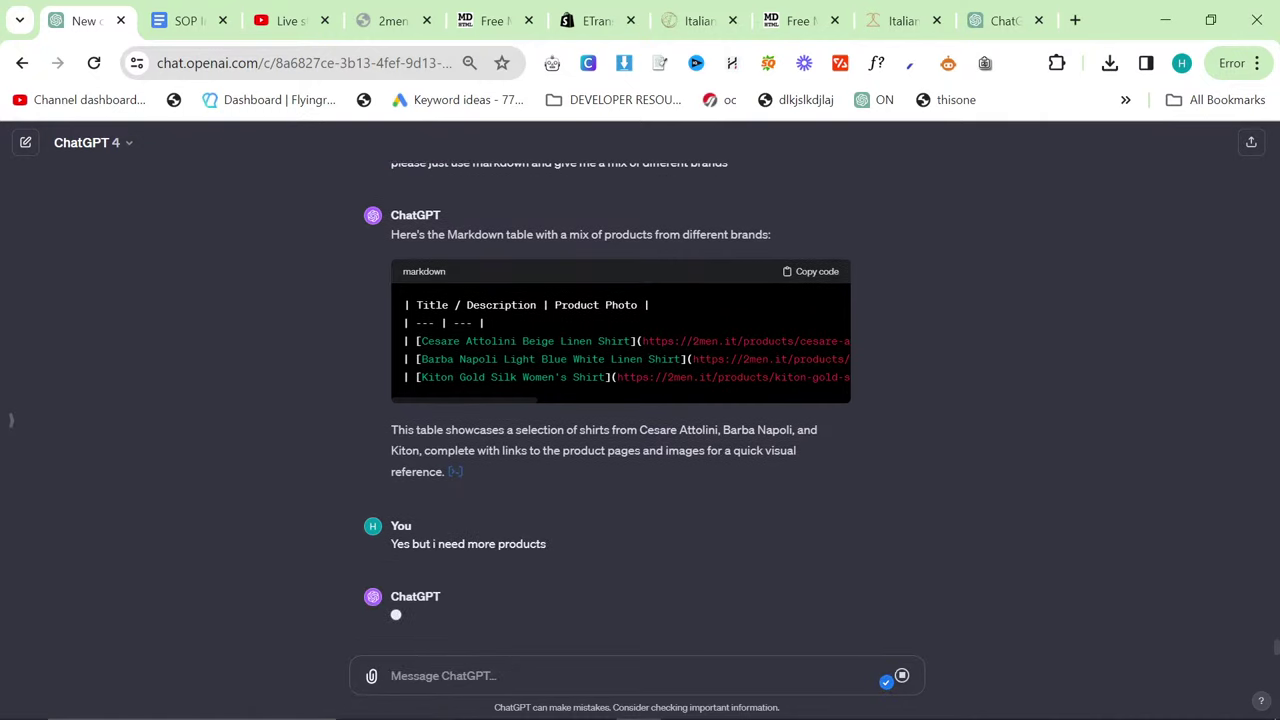
Stop ChatGPT's reply and select the product and image URL lists
scroll(663, 535, up, 3)
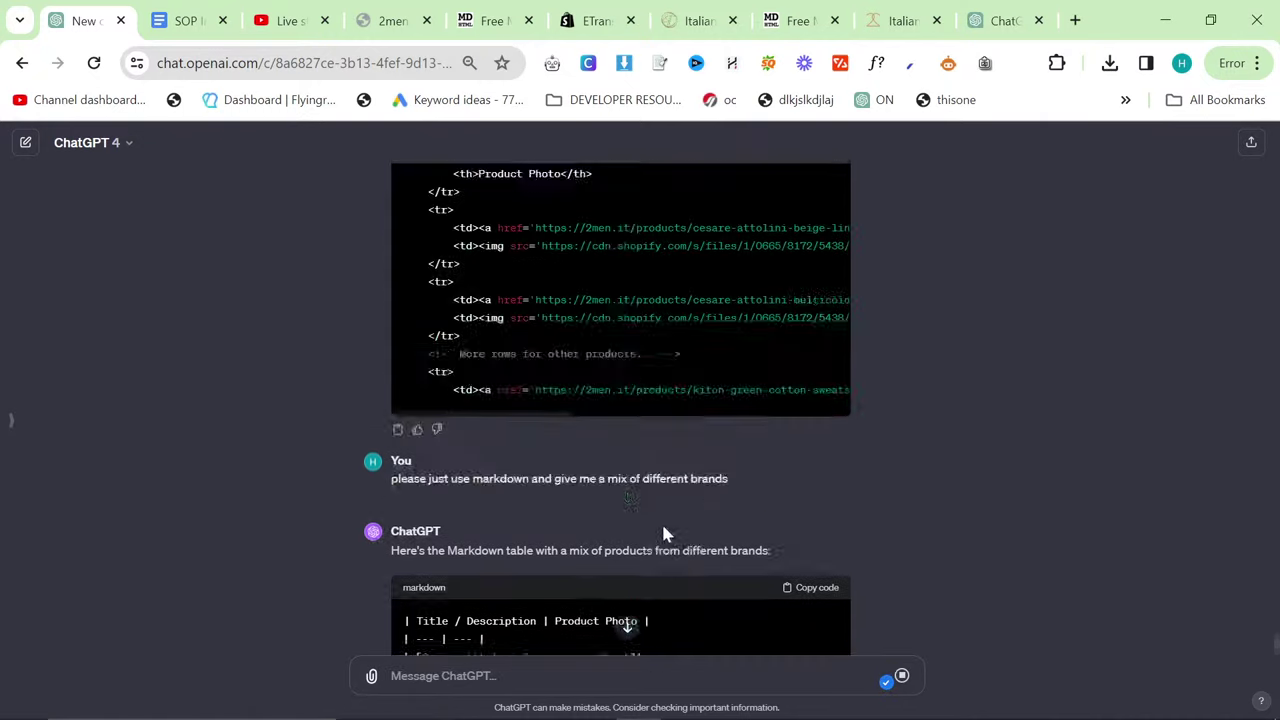
click(901, 677)
scroll(834, 528, up, 15)
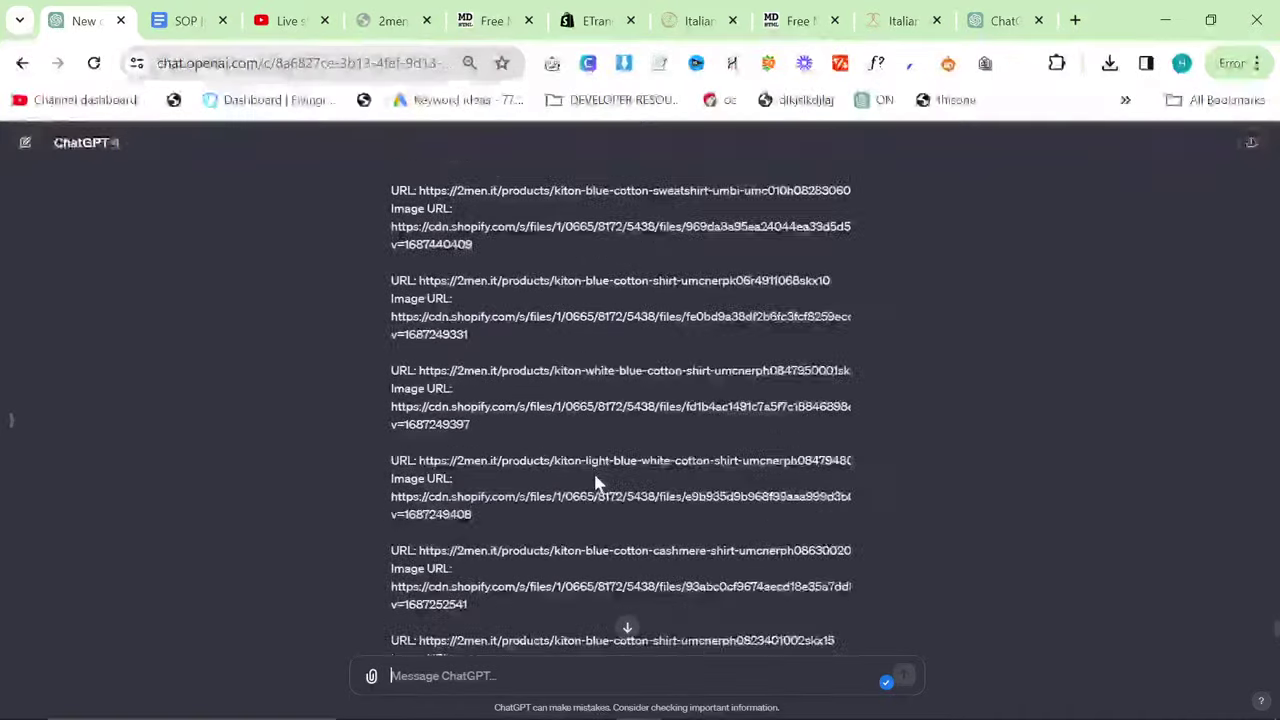
scroll(596, 484, down, 10)
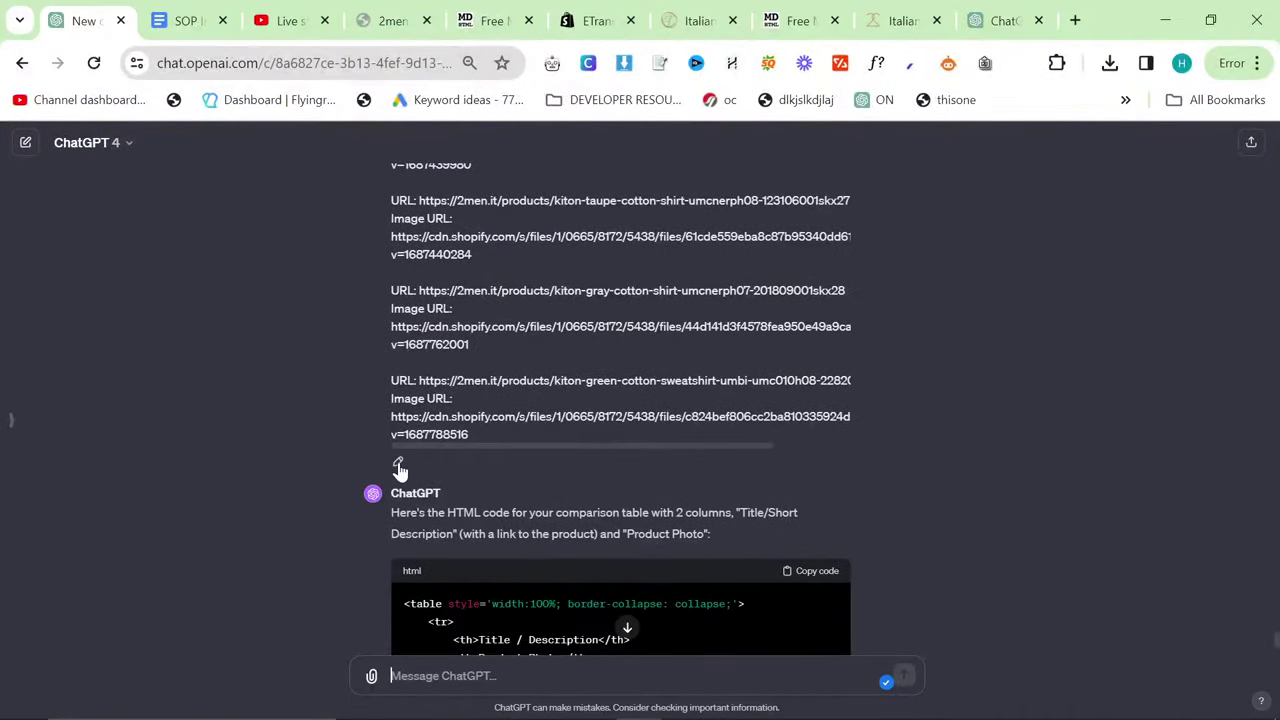
drag(398, 470, 975, 190)
Google 'playground chatgppt' in a new tab and open the OpenAI Platform playground result
click(1075, 20)
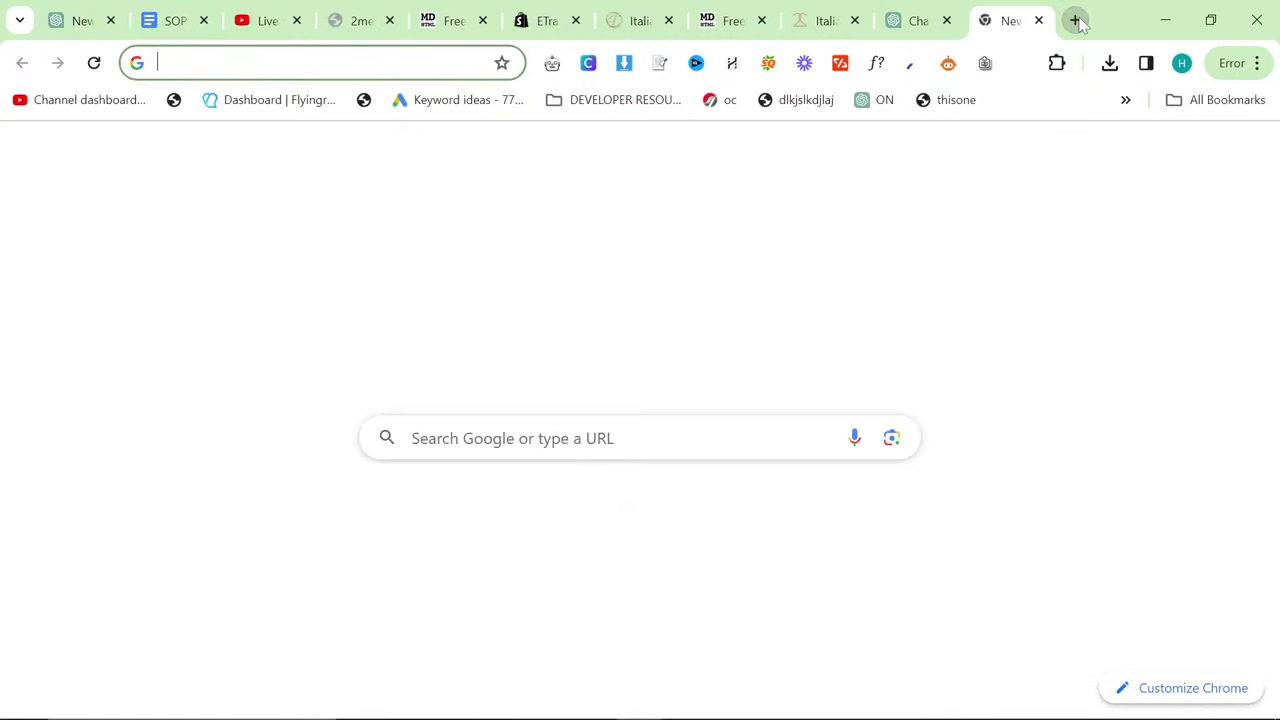
text(play)
key(Return)
click(194, 63)
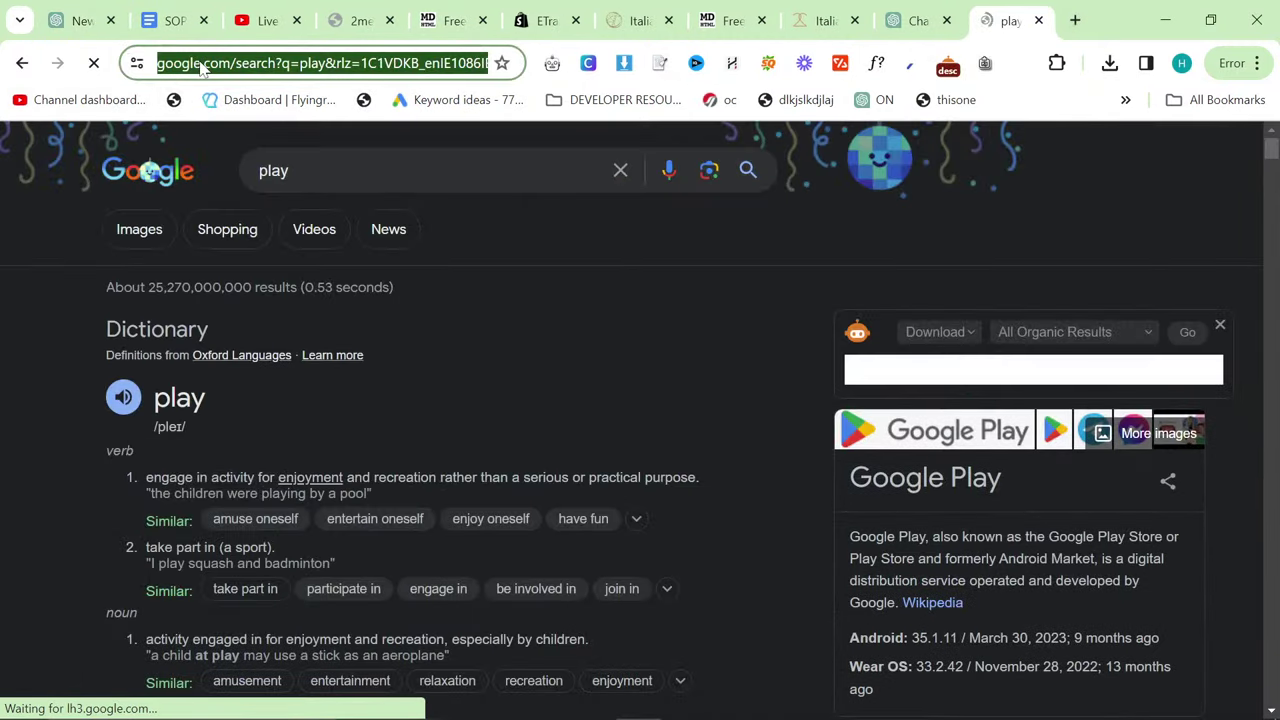
text(playground)
key(Return)
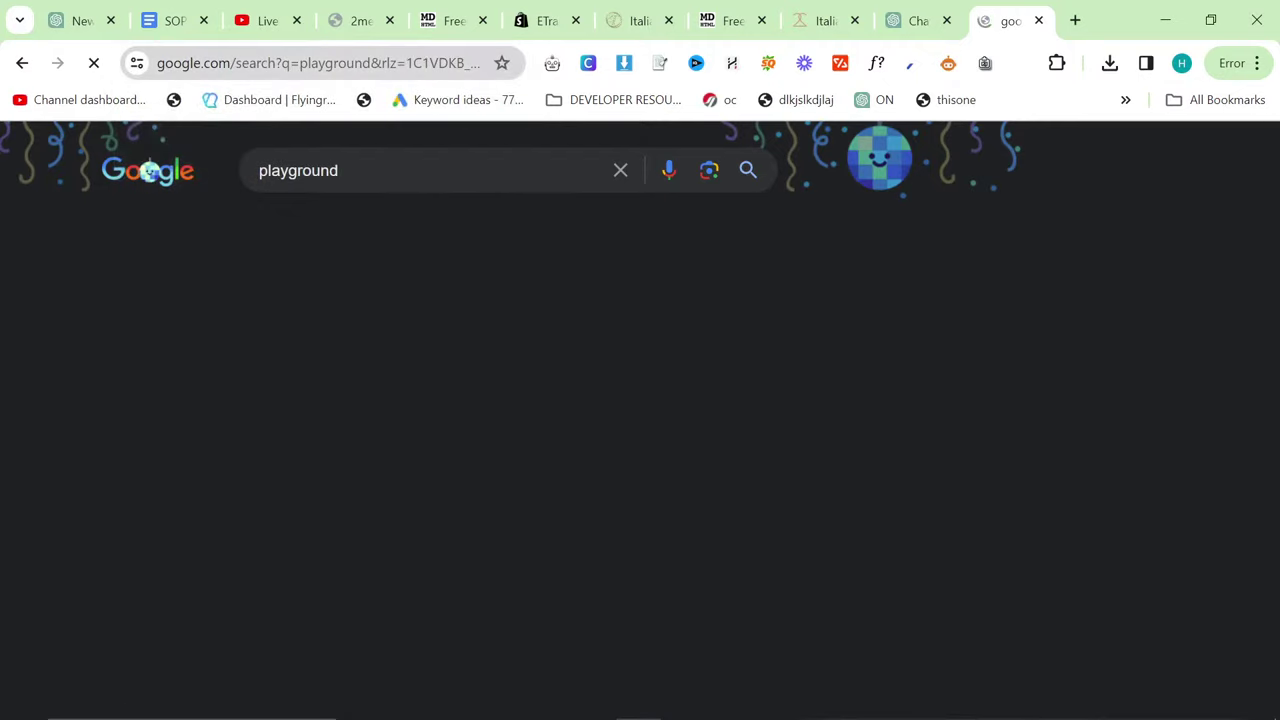
click(389, 176)
text(chatgppt)
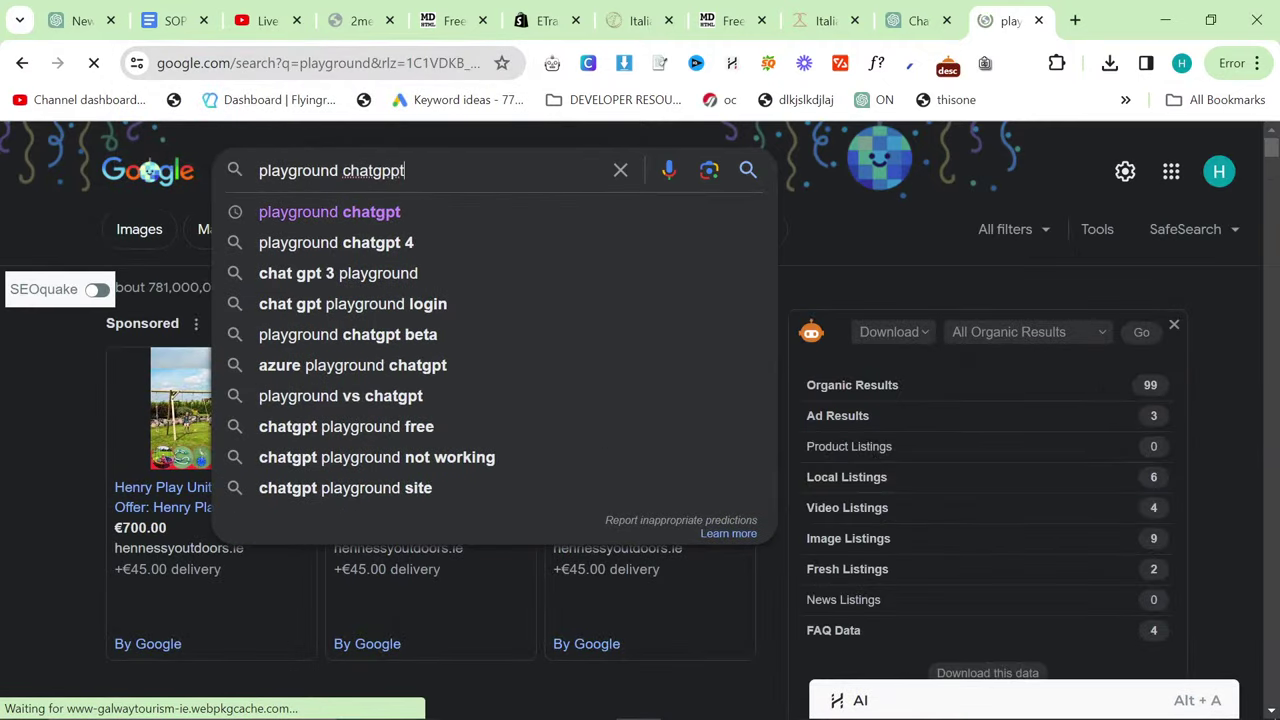
key(Return)
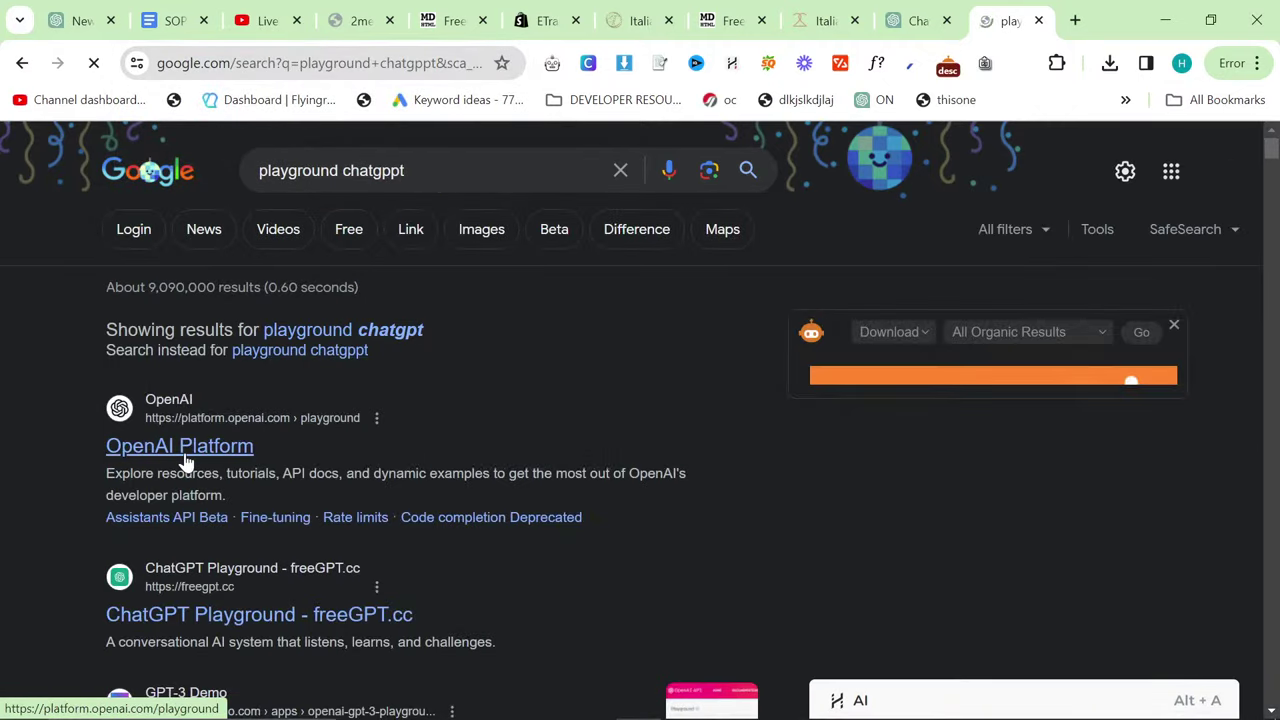
click(152, 448)
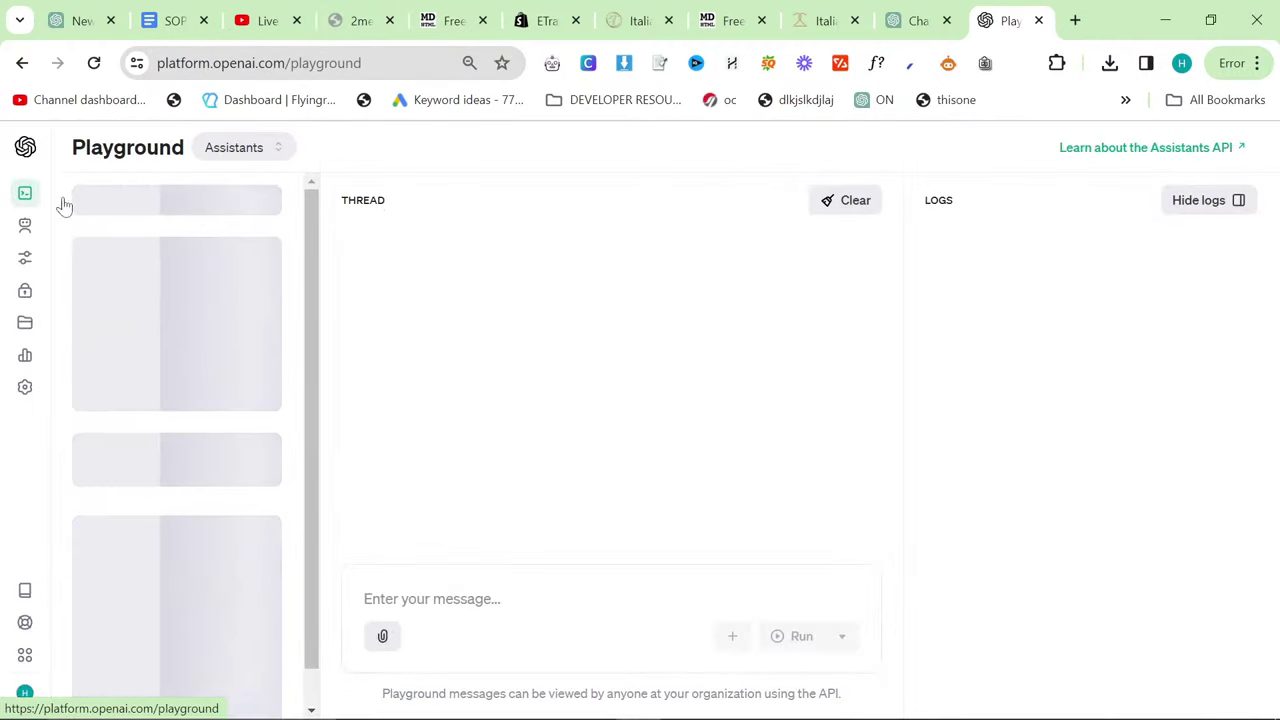
Switch the OpenAI Playground to Chat mode
click(60, 224)
click(94, 194)
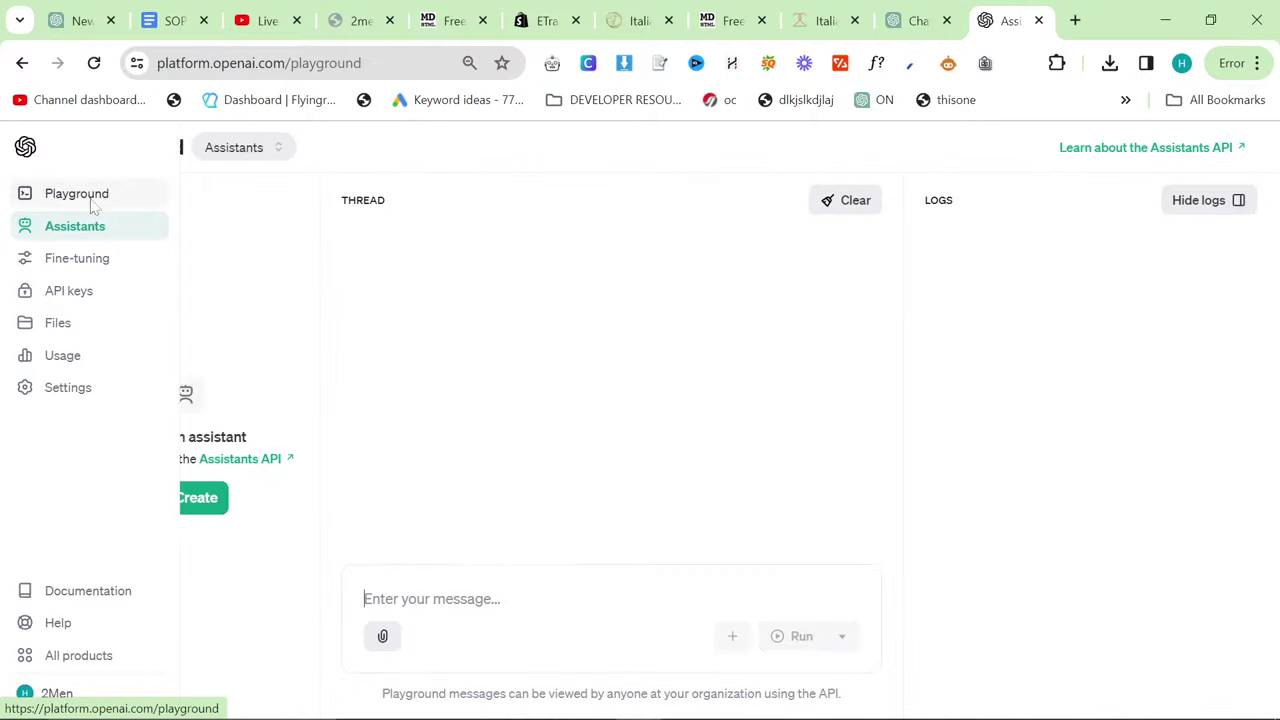
click(240, 148)
click(212, 229)
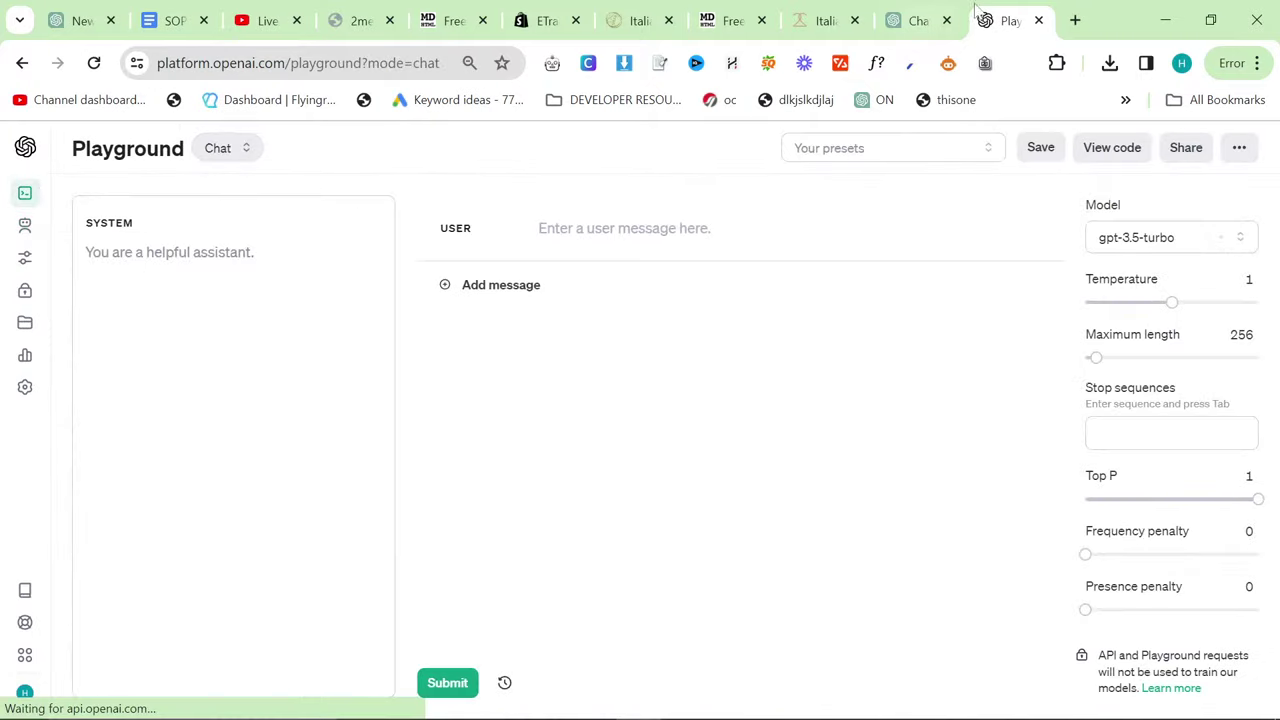
click(1075, 20)
text(gu)
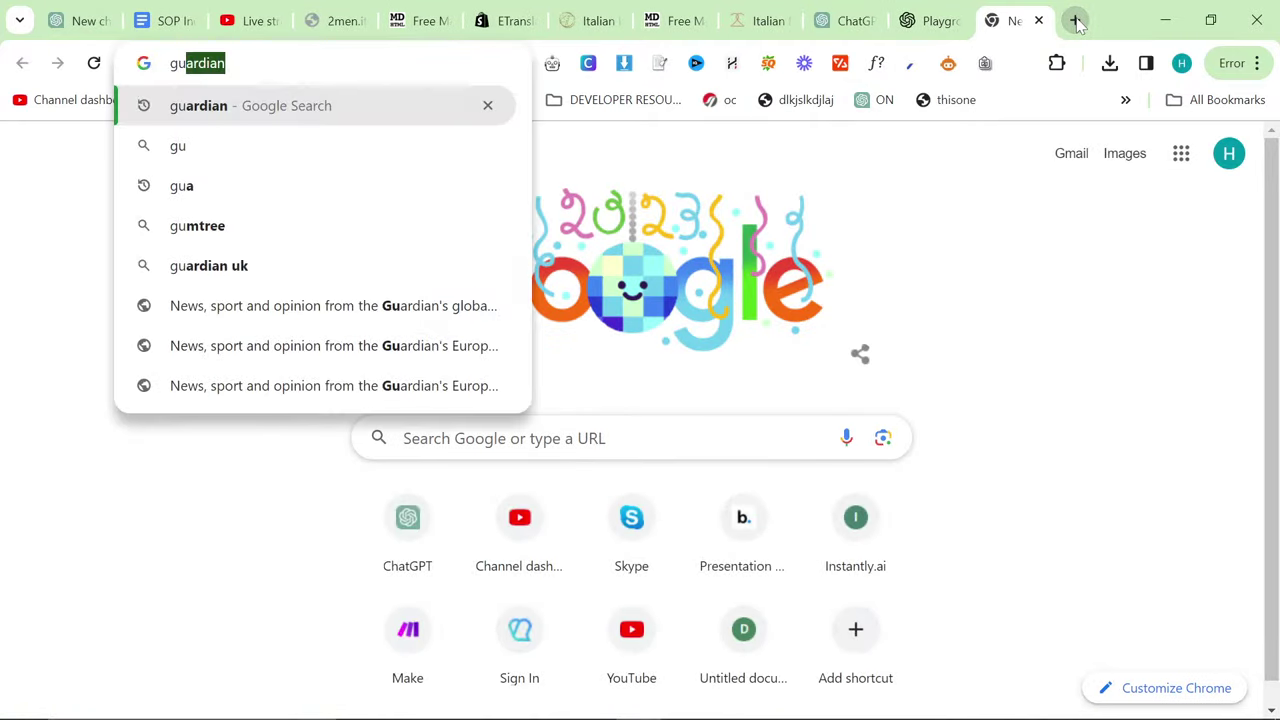
key(BackSpace)
key(BackSpace)
key(BackSpace)
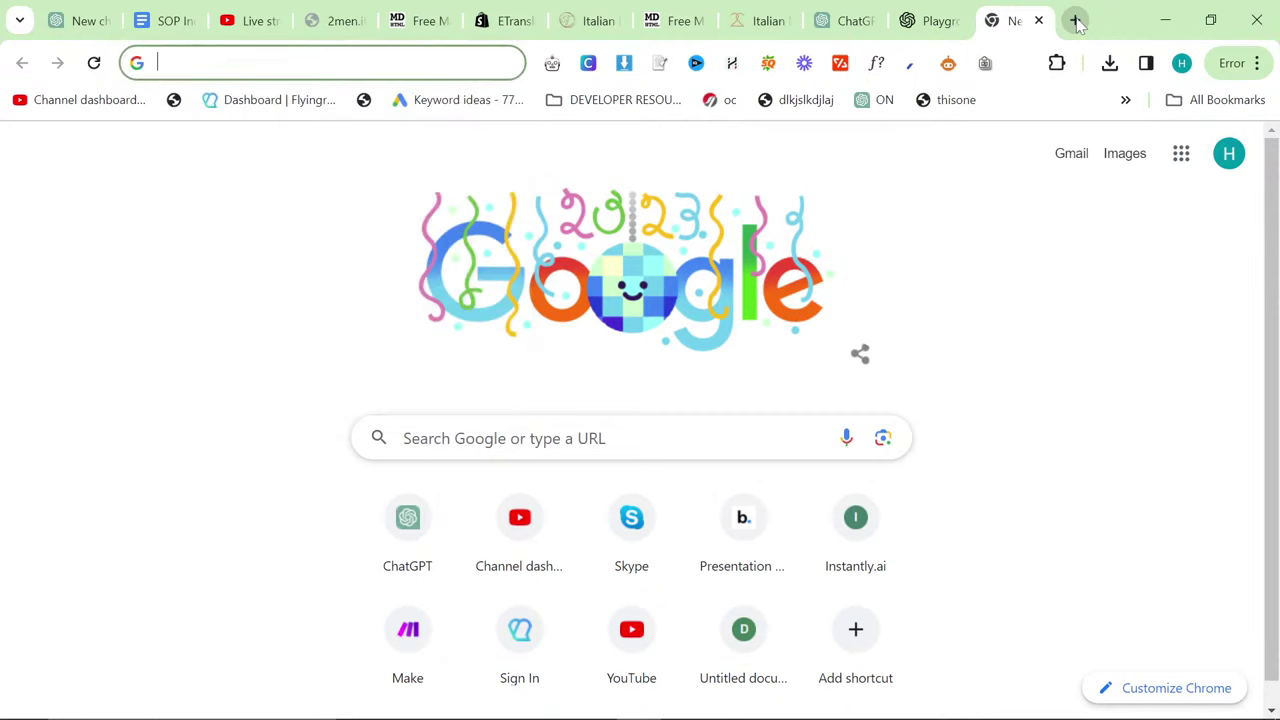
click(930, 20)
Select model gpt-4-1106-preview with maximum length 4095 and temperature 0.22
click(1180, 238)
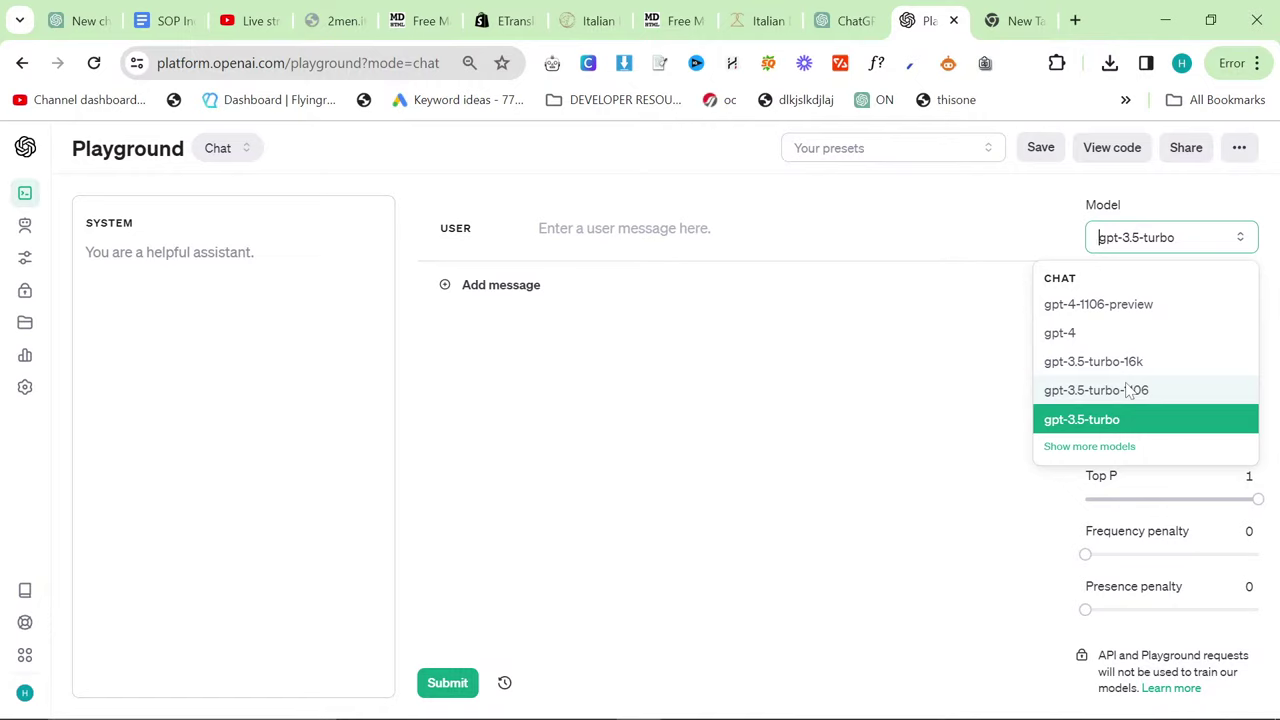
click(1127, 391)
drag(1096, 358, 1262, 358)
click(1175, 237)
click(1120, 304)
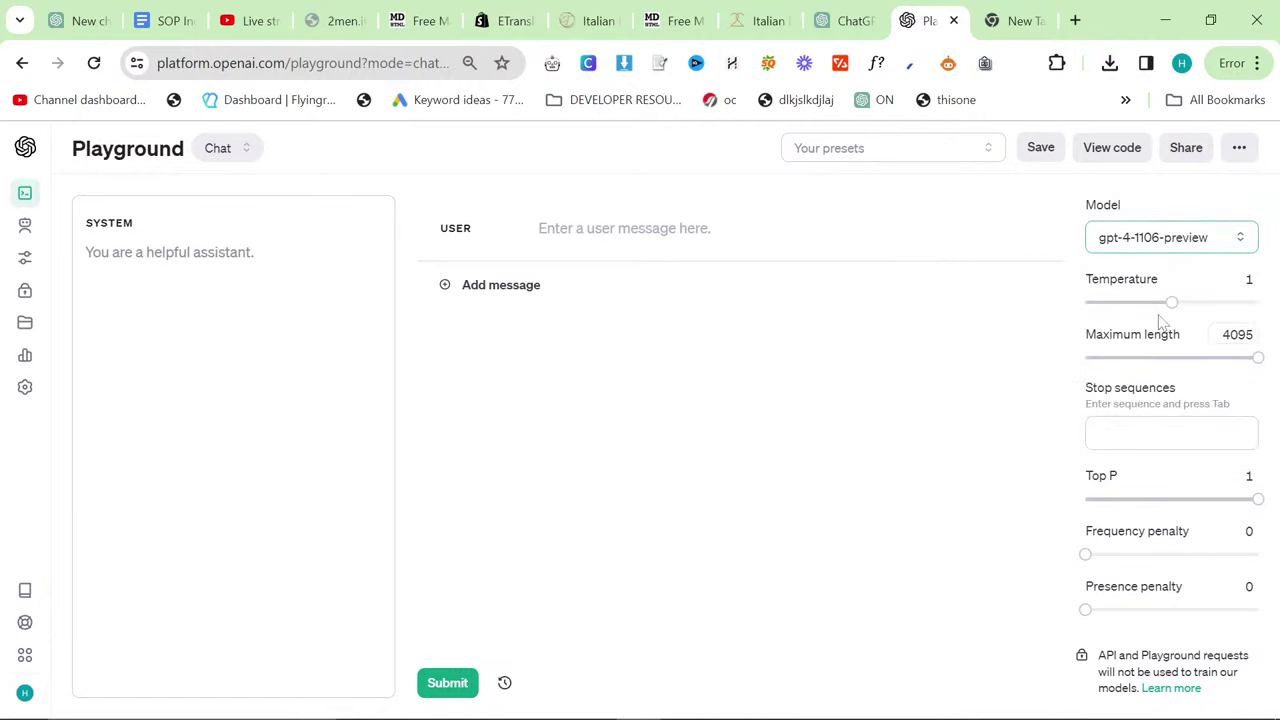
drag(1170, 301, 1104, 301)
Paste the product URL list, write a system prompt requesting a markdown comparison table, and submit
key(ctrl+v)
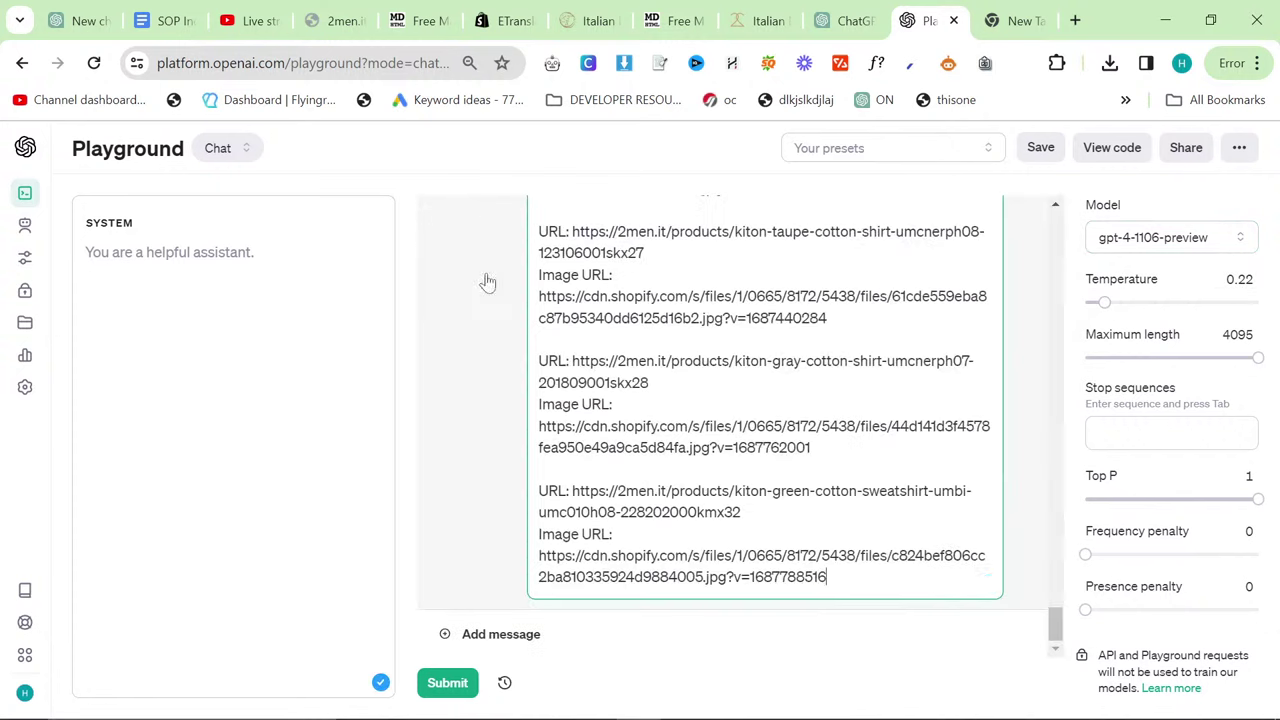
text(You)
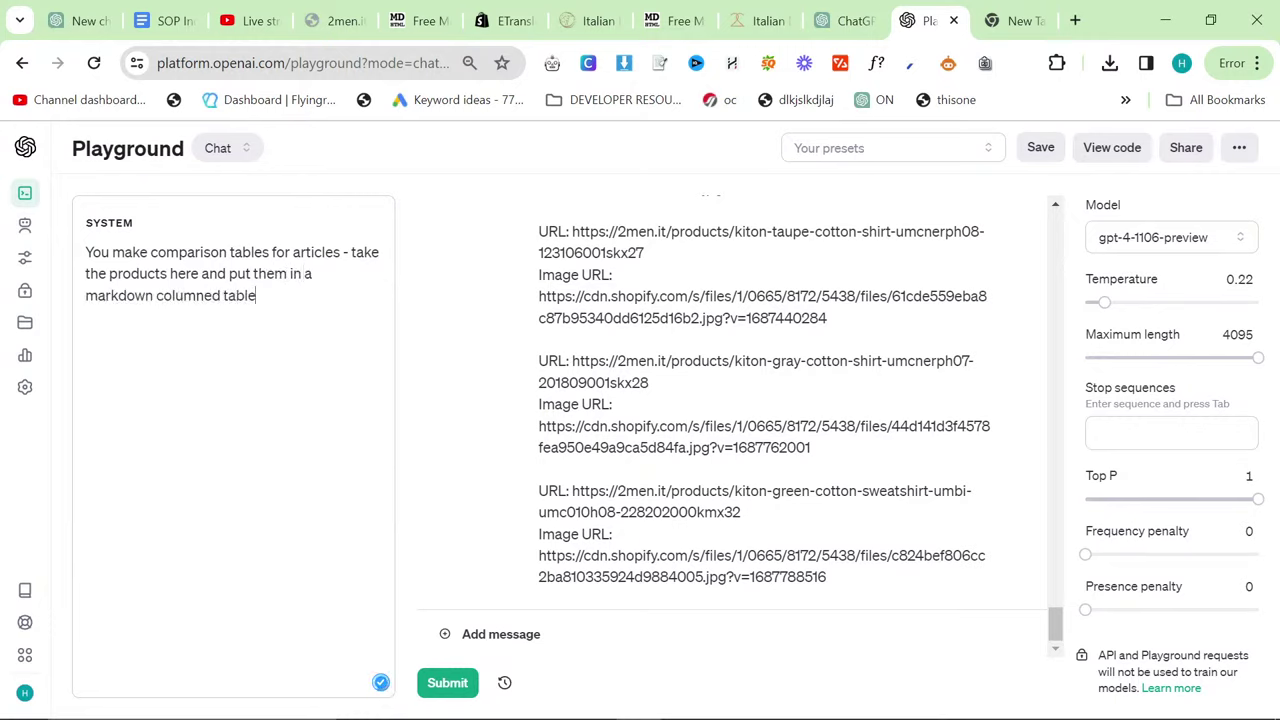
click(447, 682)
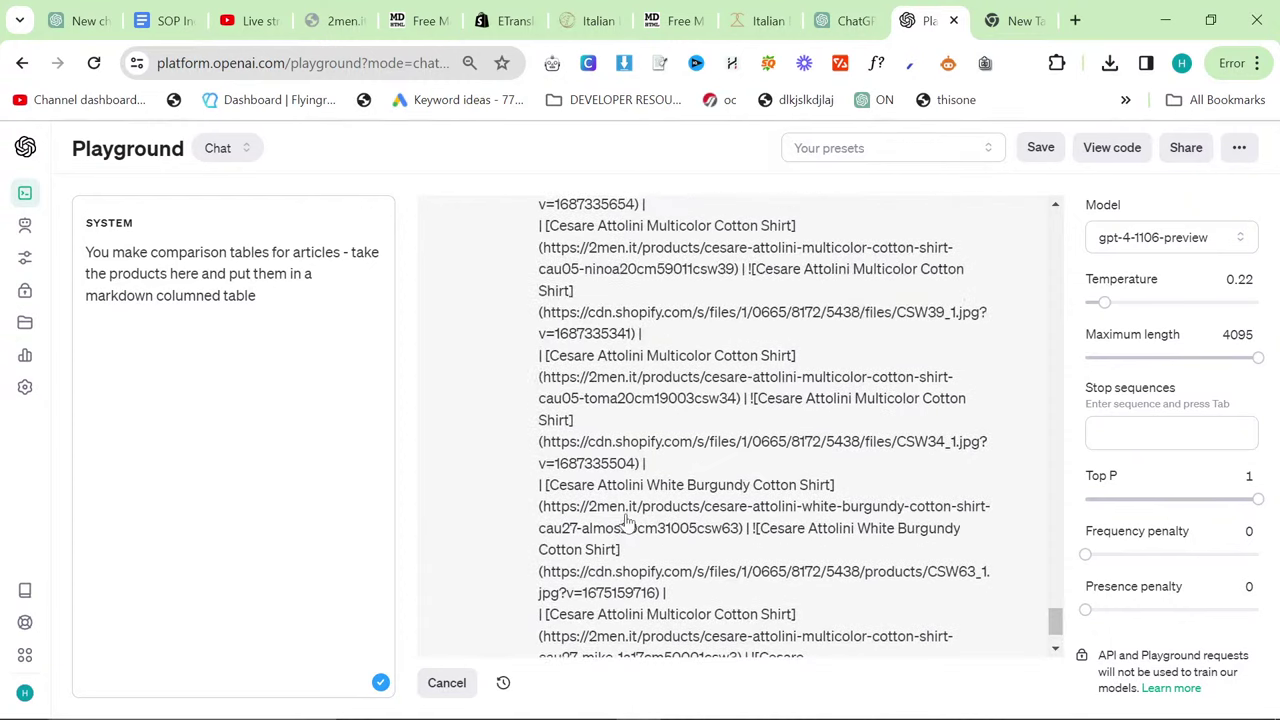
Cancel the streaming table reply, look it over, and submit again to regenerate it
click(447, 683)
scroll(560, 515, up, 3)
scroll(555, 517, up, 5)
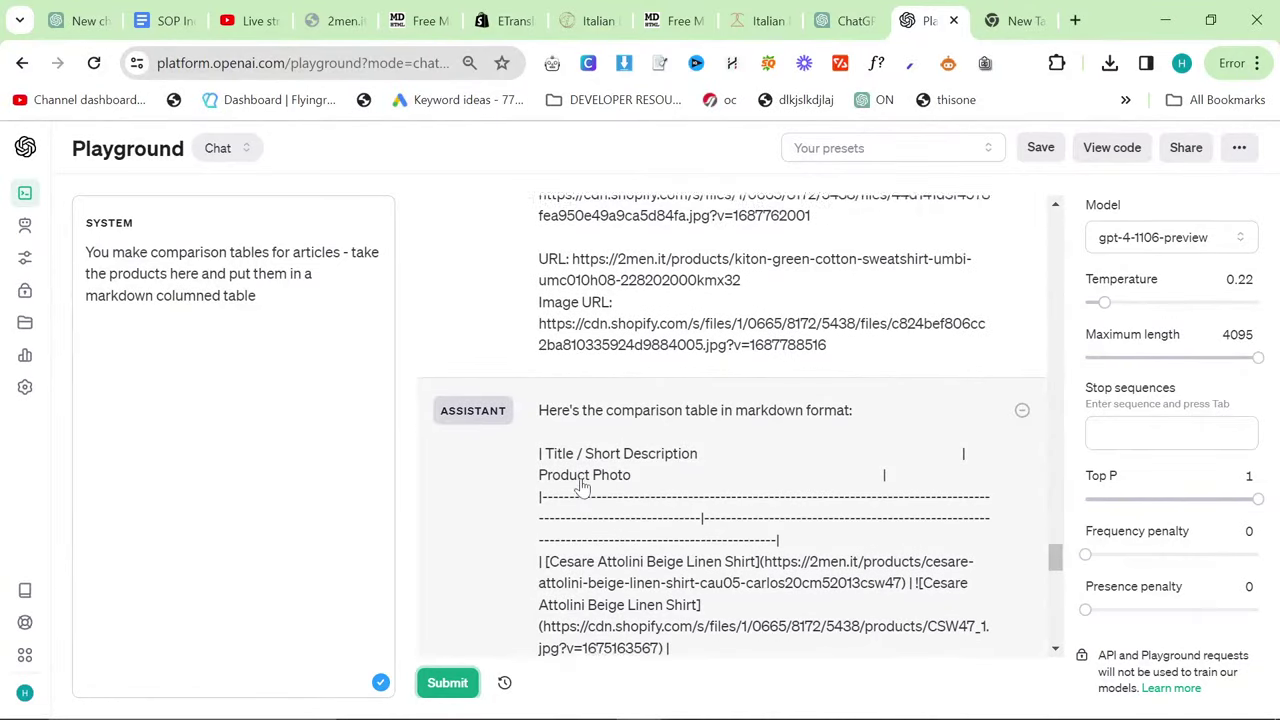
scroll(584, 490, down, 1)
scroll(584, 490, down, 6)
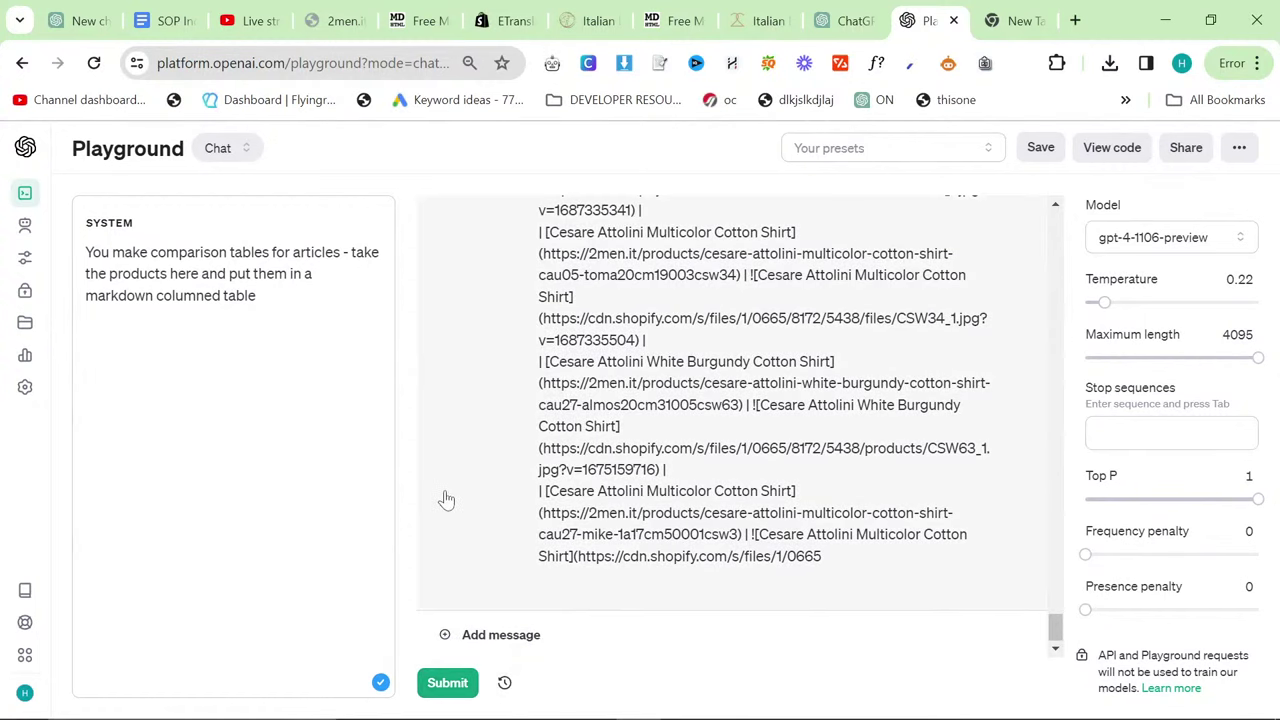
click(447, 682)
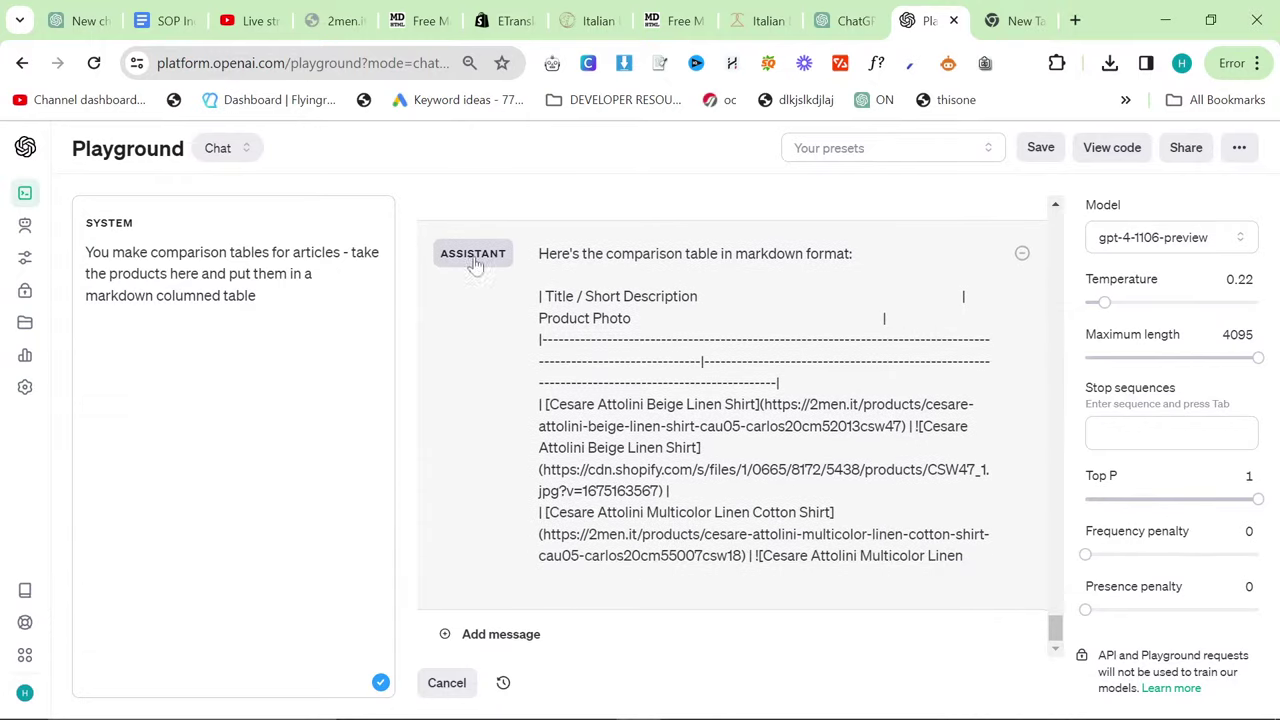
key(alt+Tab)
Discard a draft ChatGPT message, check the SOP document's collection links, and return to ChatGPT
key(Escape)
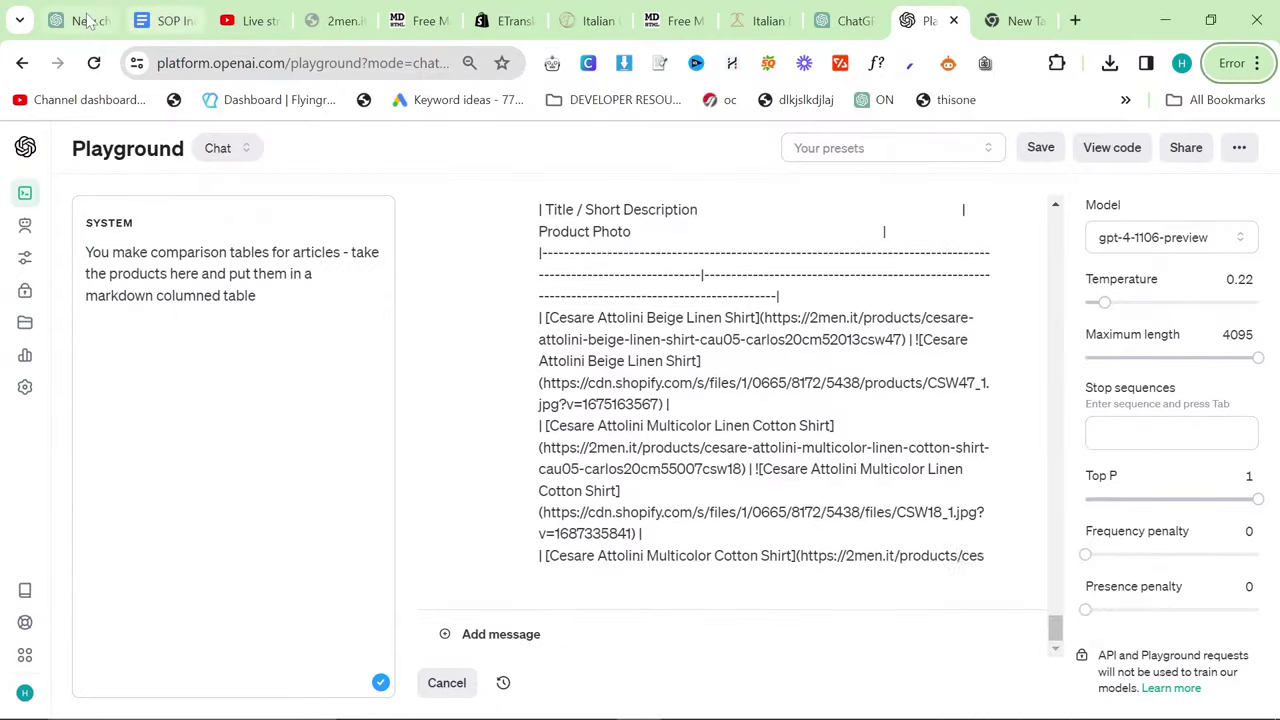
click(80, 20)
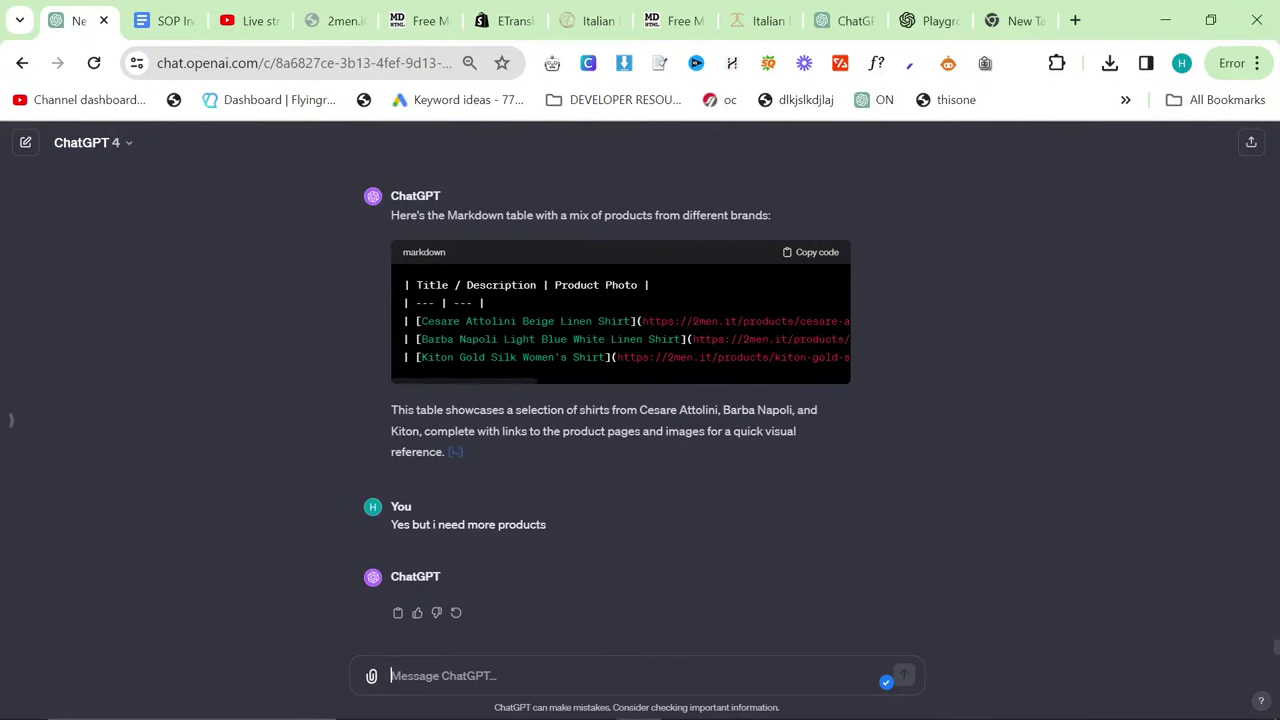
text(make a)
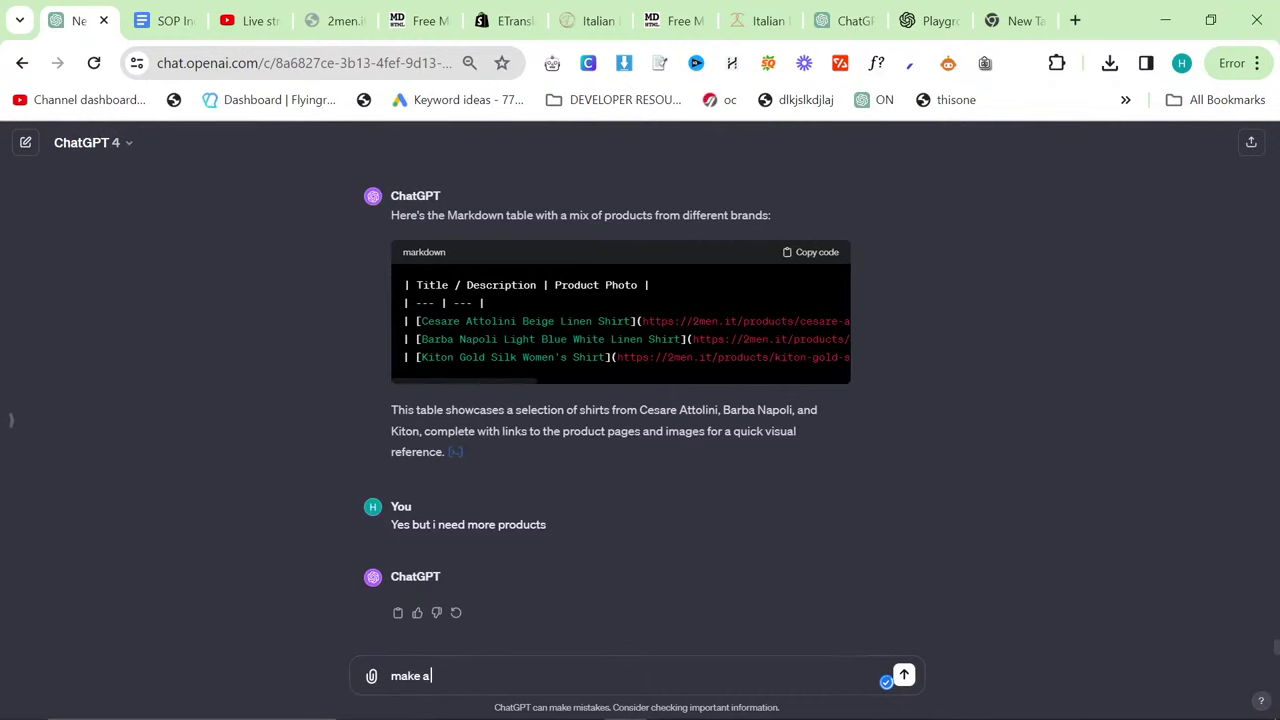
text( fe)
key(ctrl+a)
key(BackSpace)
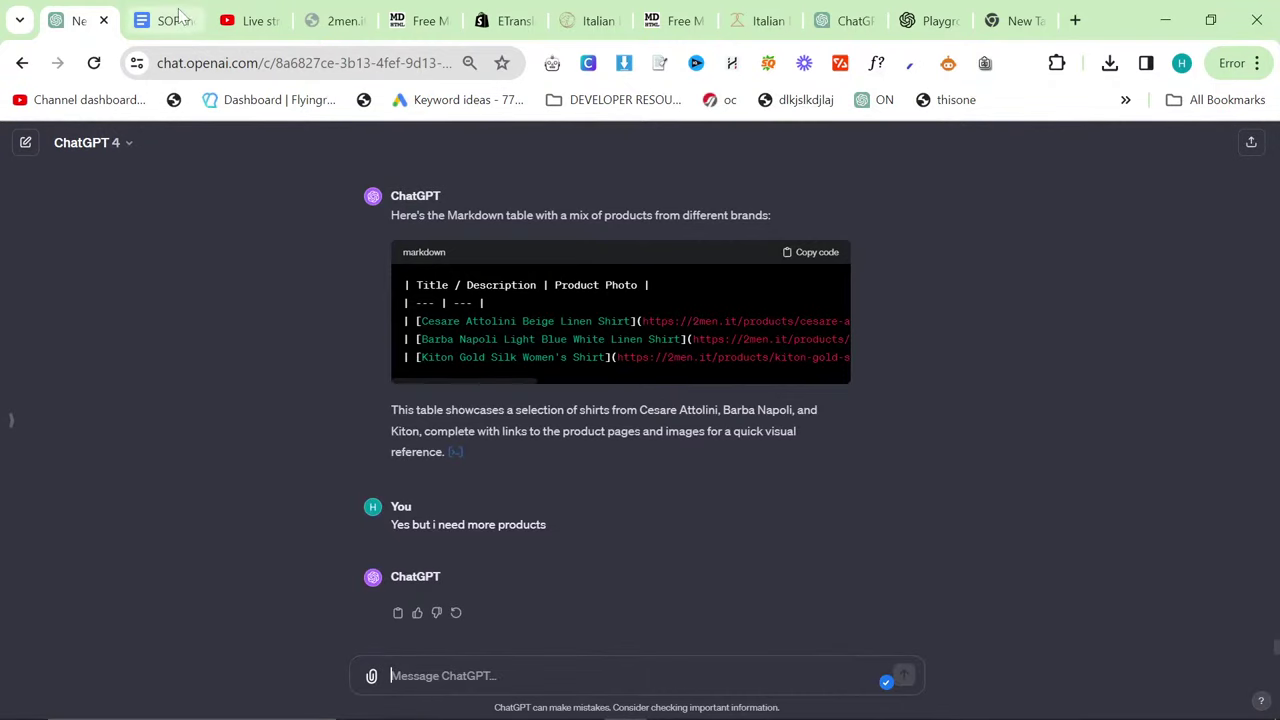
click(165, 20)
scroll(640, 450, down, 10)
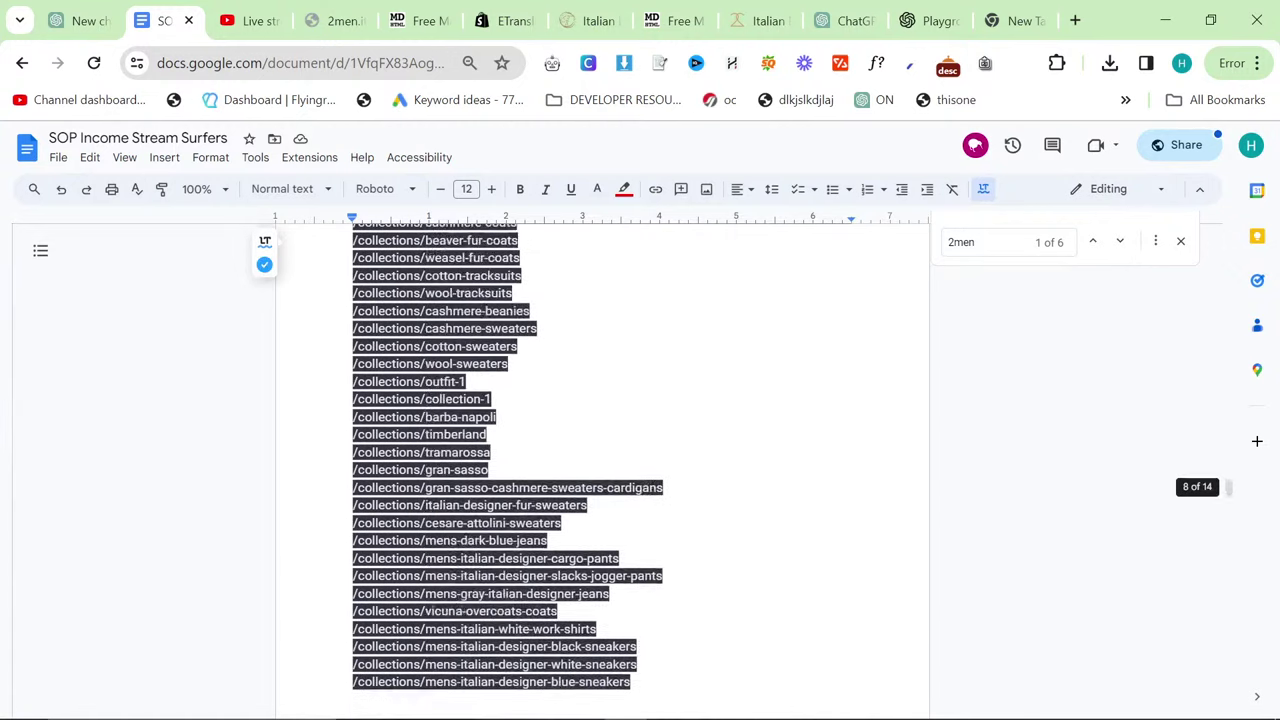
scroll(640, 450, down, 15)
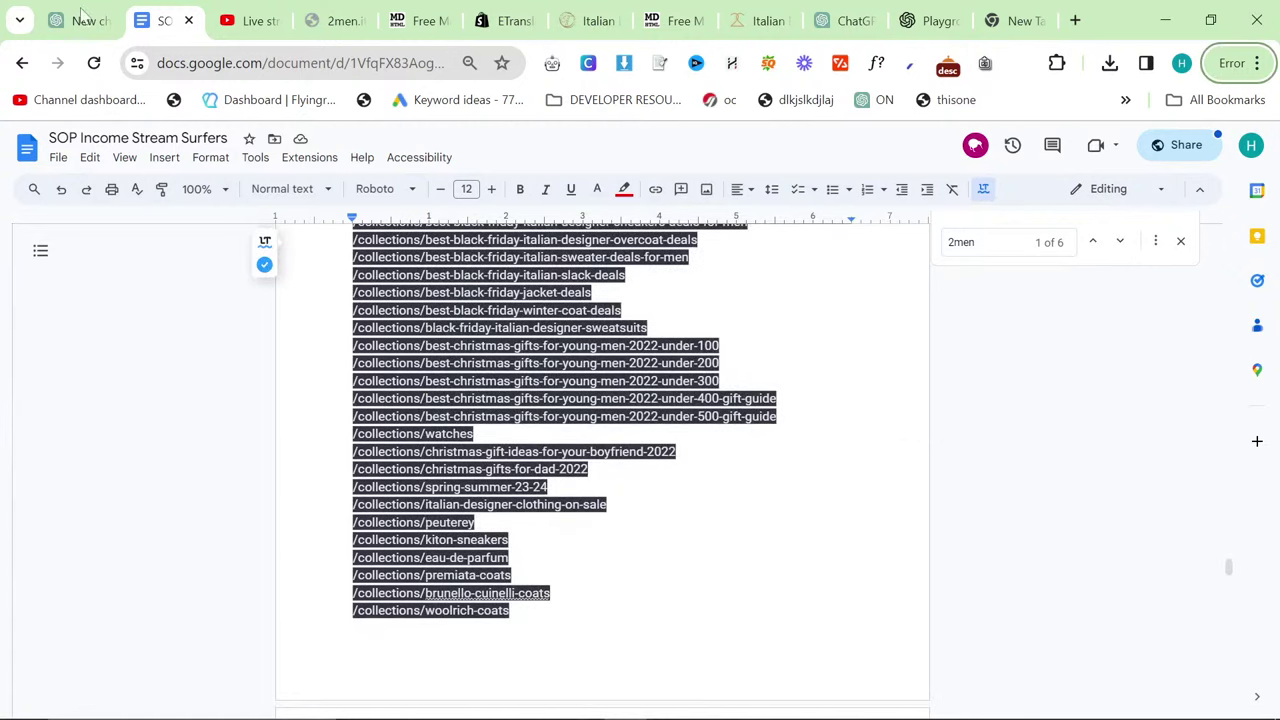
click(83, 14)
key(alt+Tab)
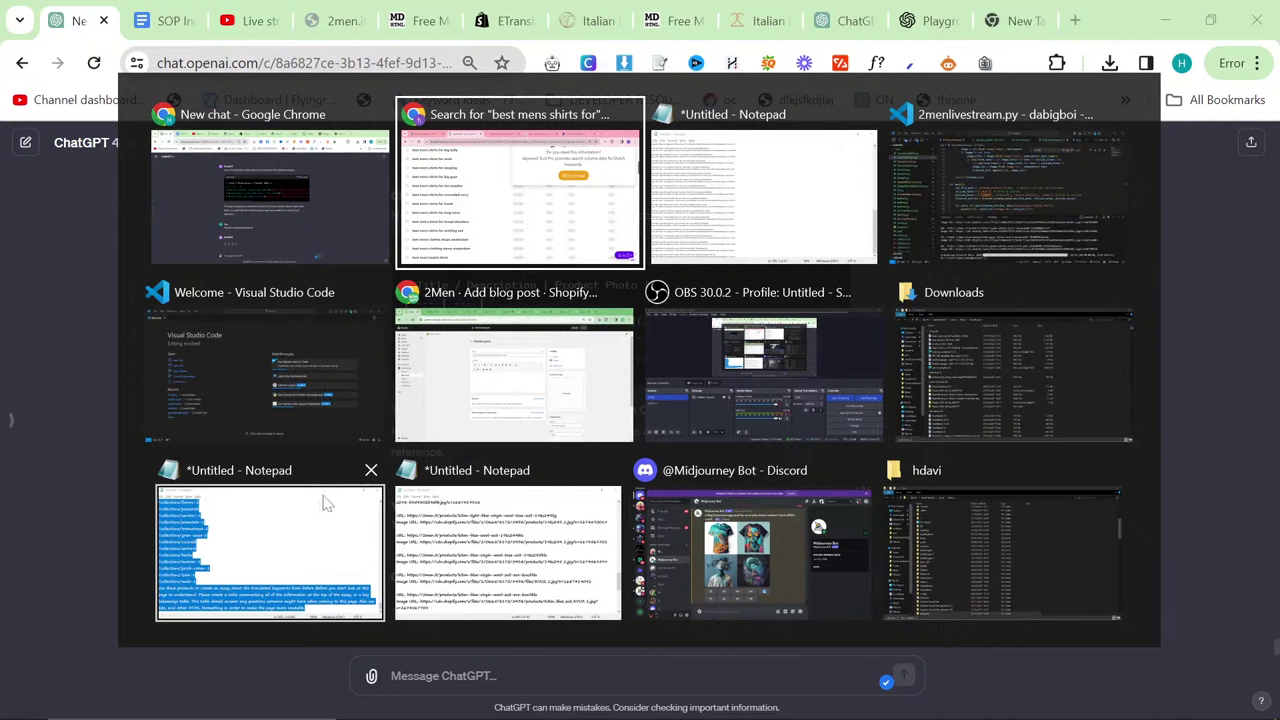
Bring up the Notepad prompt and select the old keyword in its first line
click(320, 517)
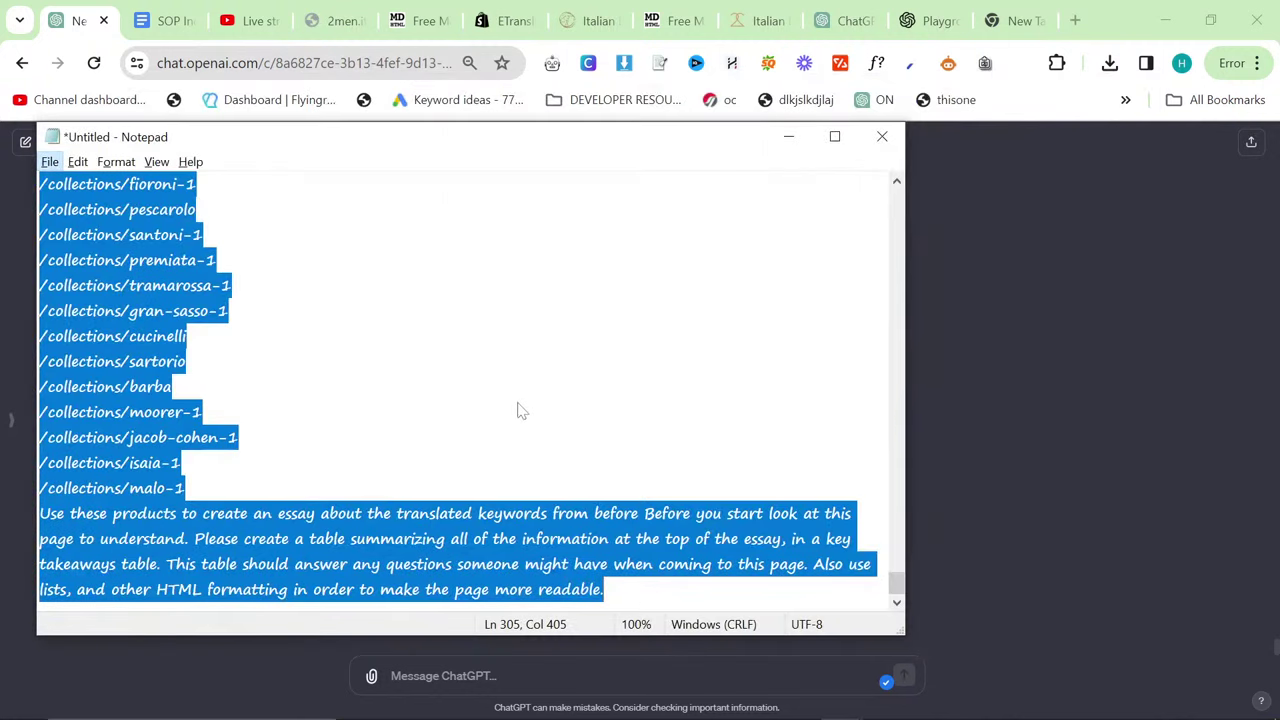
drag(897, 588, 897, 200)
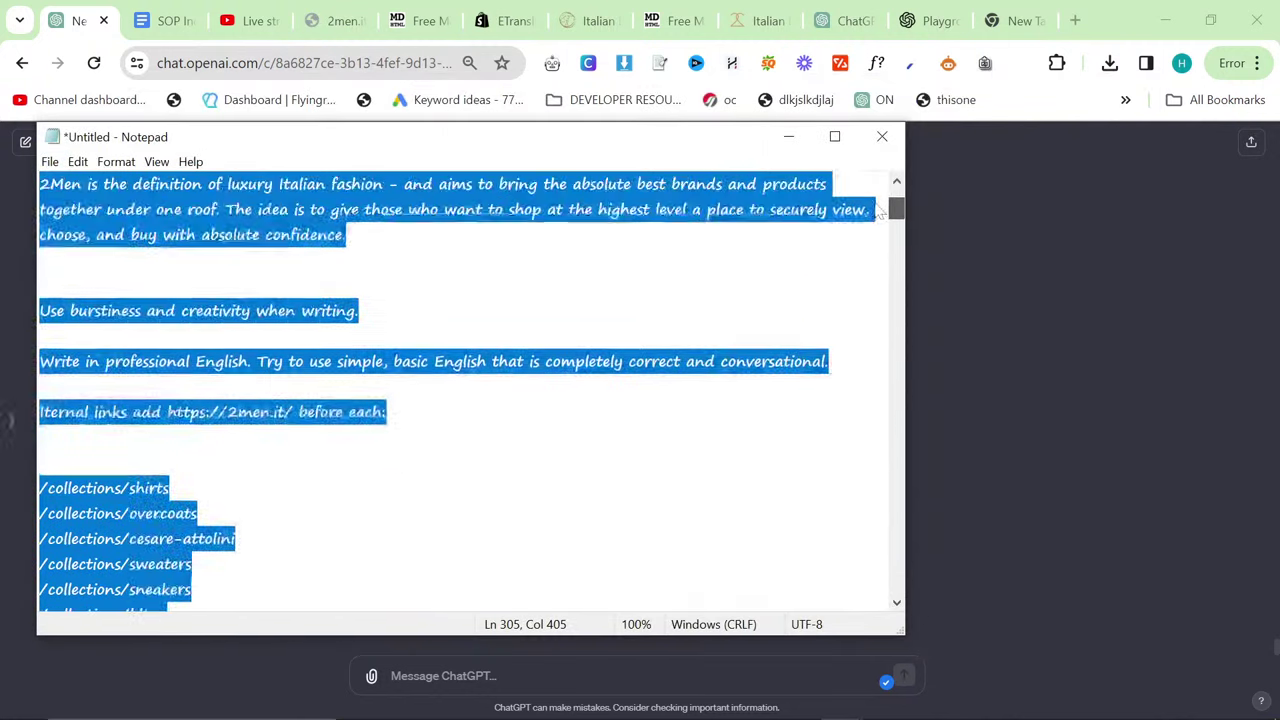
click(40, 260)
drag(408, 184, 220, 184)
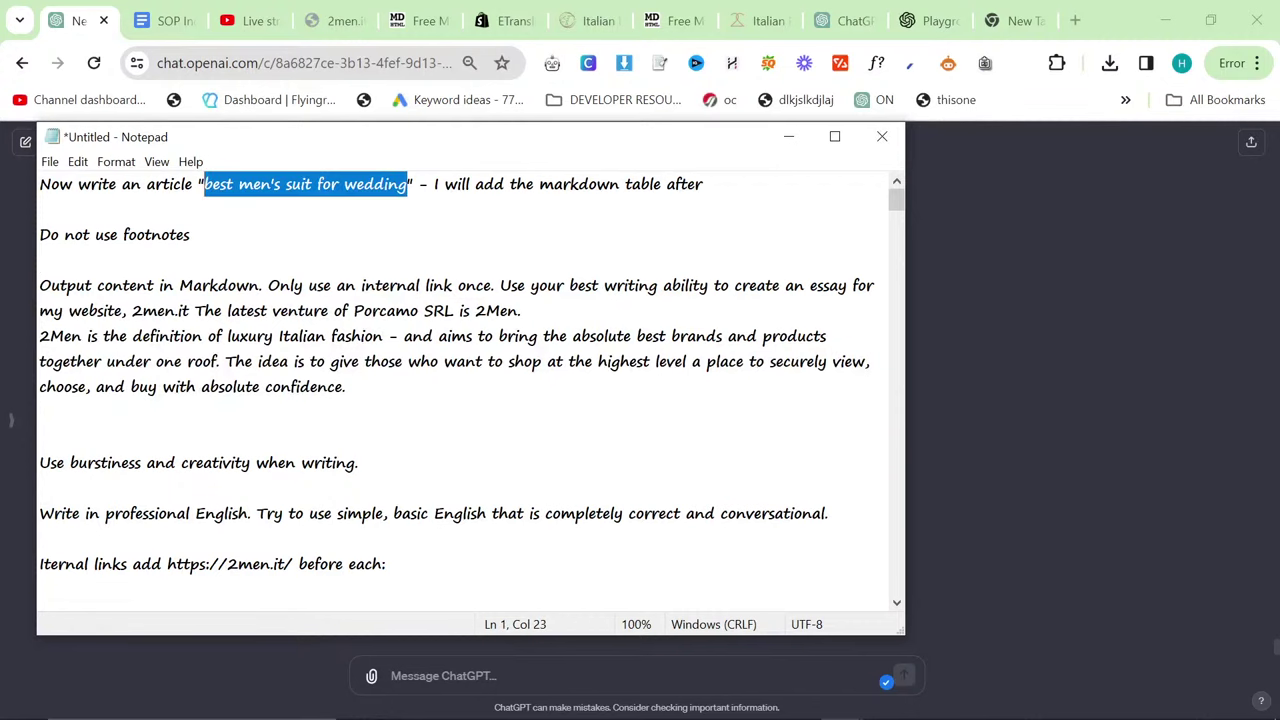
key(alt+Tab)
key(Tab)
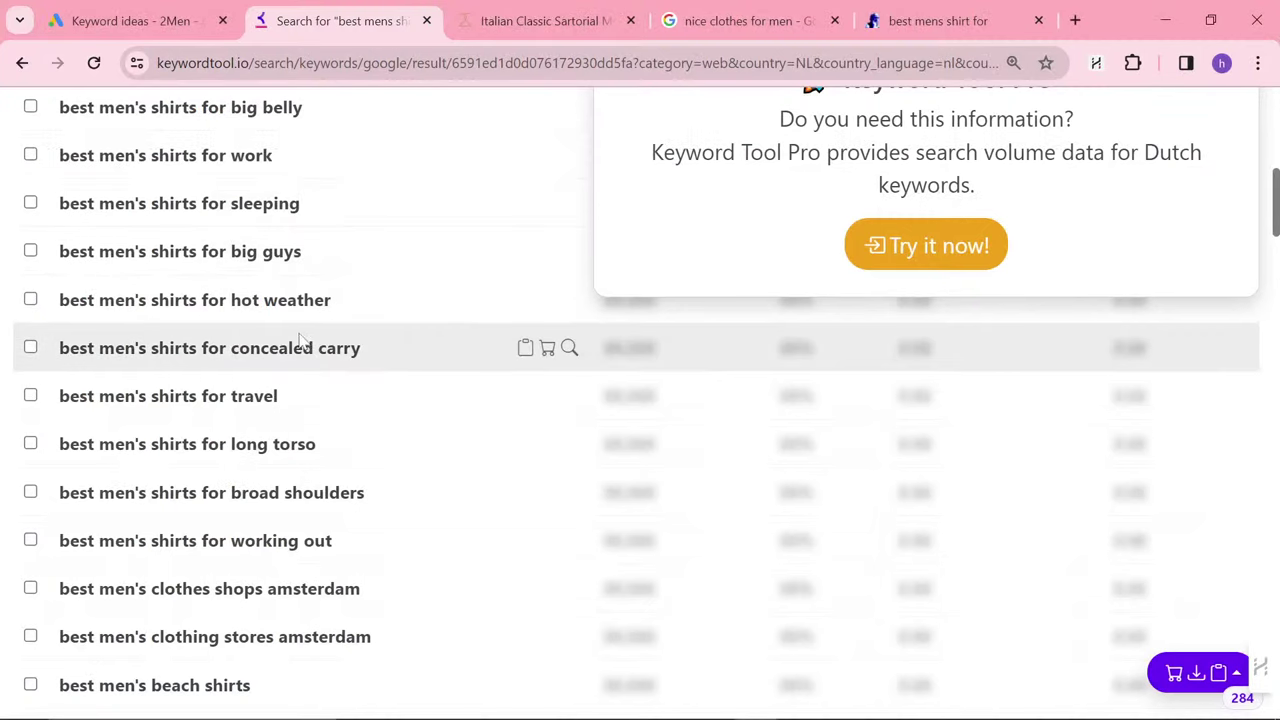
key(alt+Tab)
key(alt+Tab)
key(Tab)
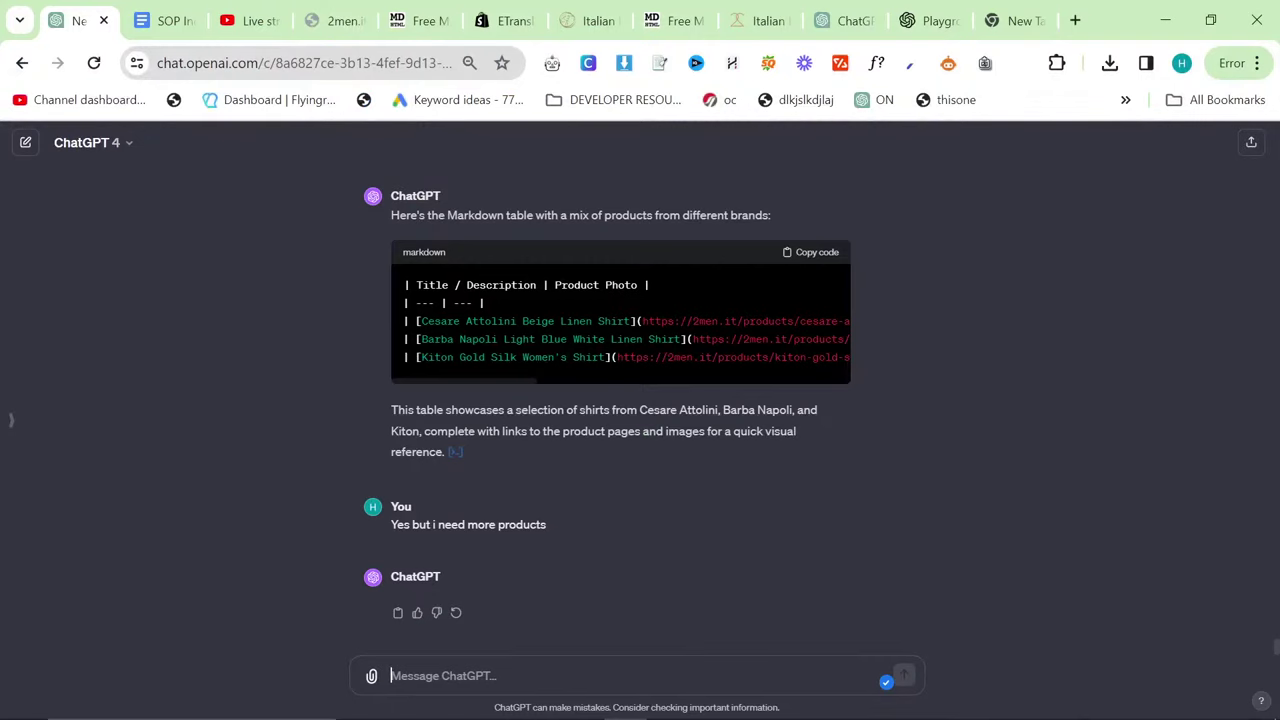
Select 'best men's shirts for work' in the keywordtool.io results
scroll(530, 381, up, 10)
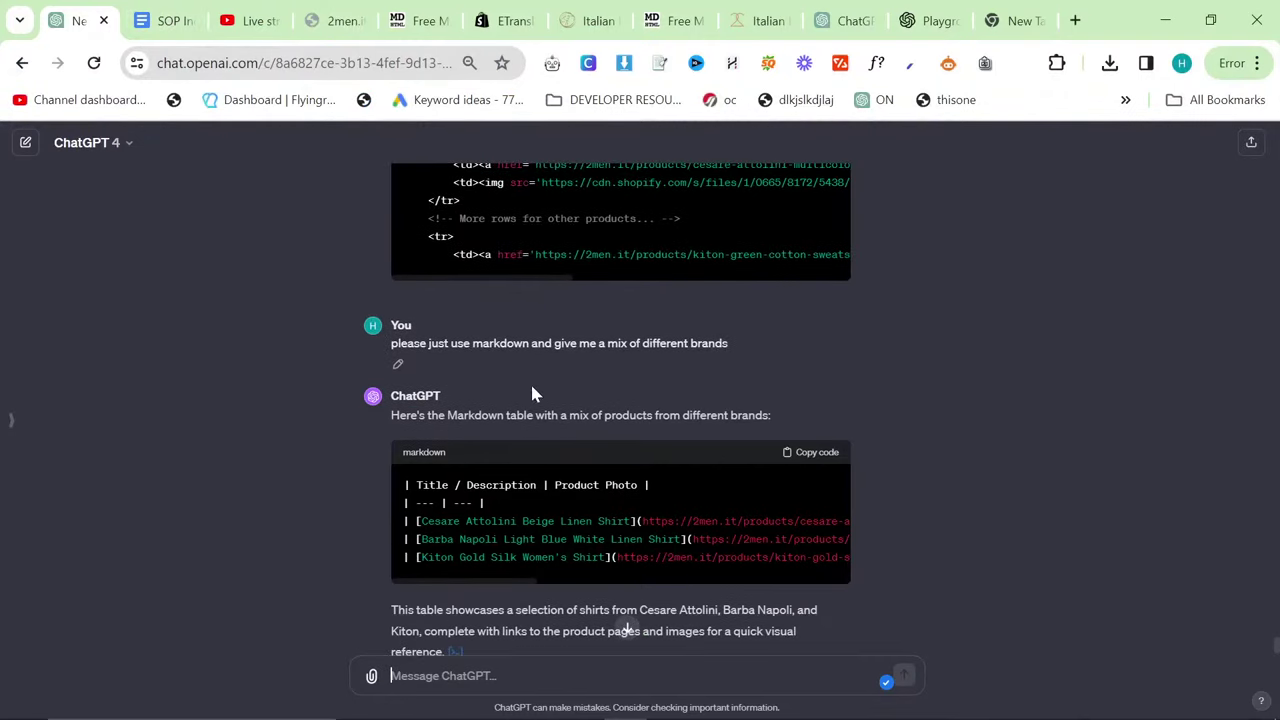
key(alt+Tab)
key(Tab)
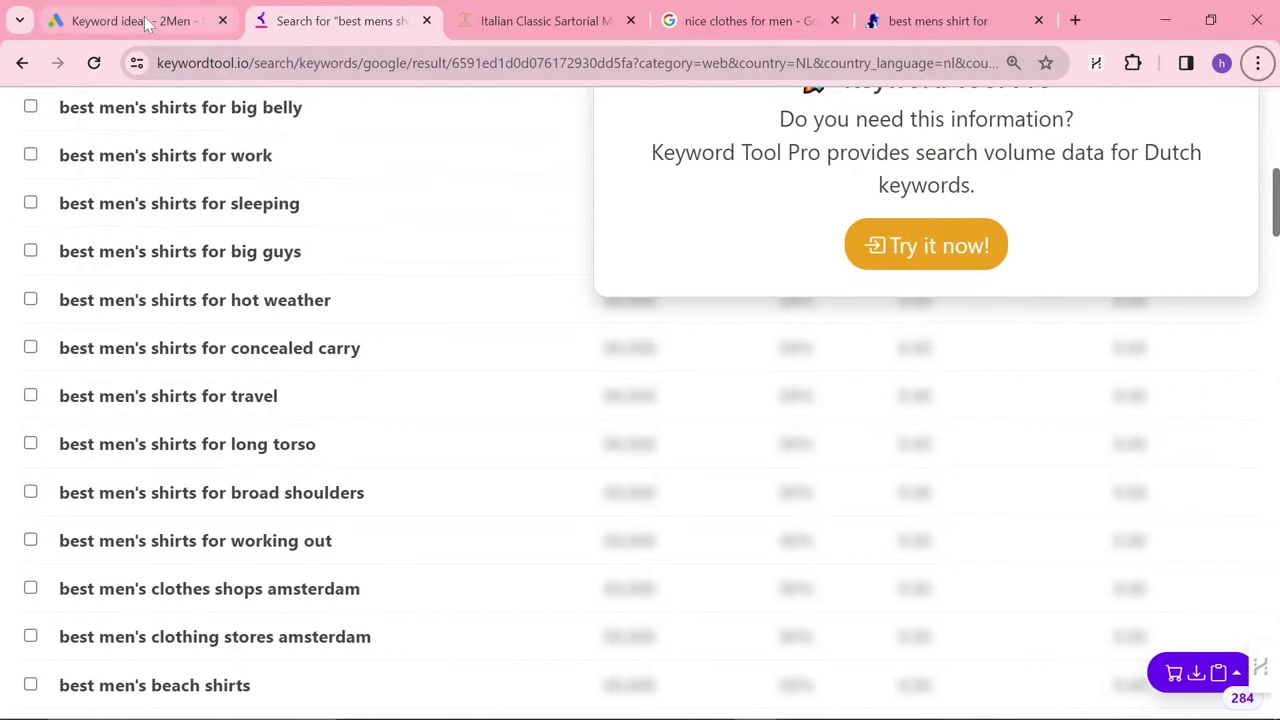
click(145, 22)
click(330, 20)
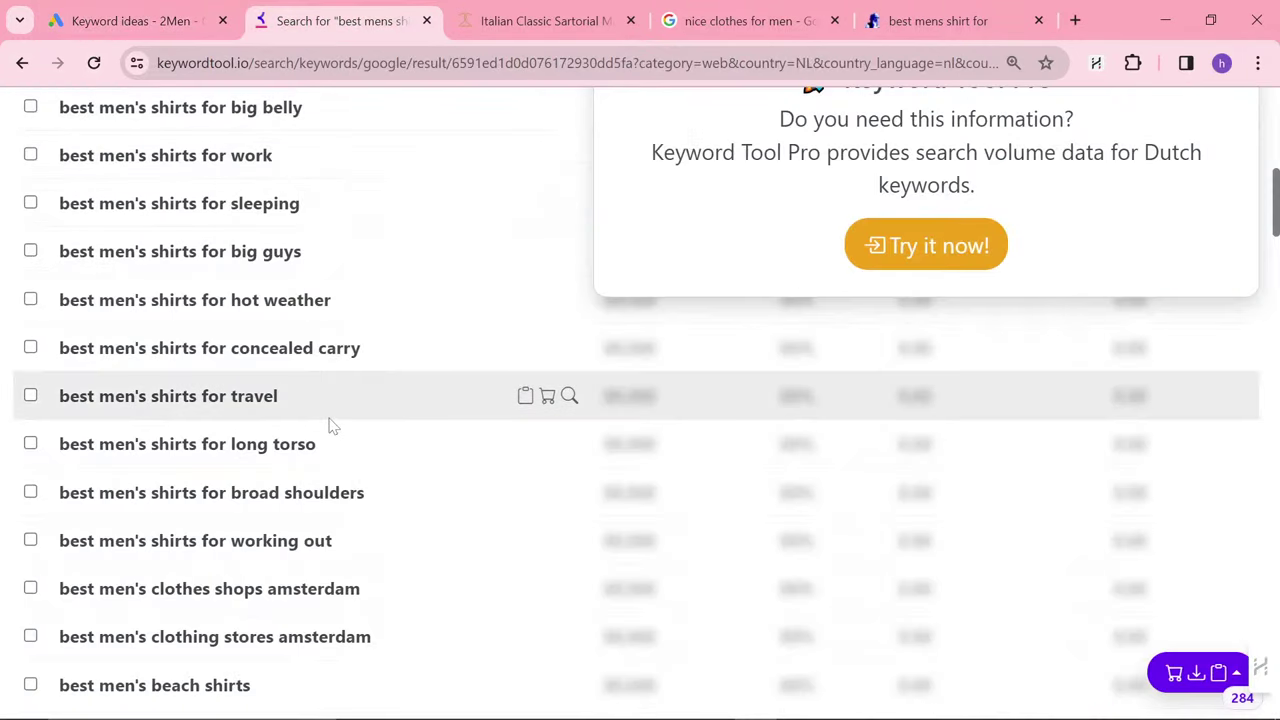
scroll(330, 423, up, 2)
triple_click(240, 378)
key(ctrl+c)
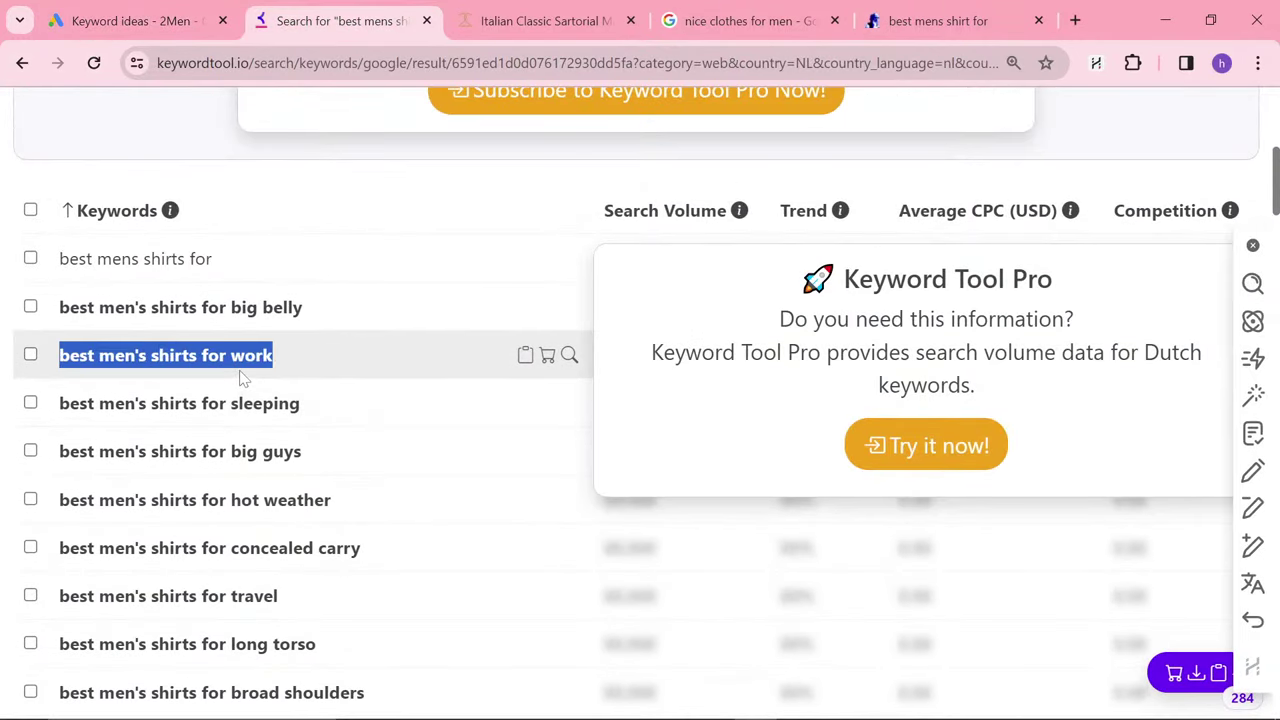
Paste it over 'best men's suit for wedding', select the prompt, and start 'Now write the article' in ChatGPT
key(alt+Tab)
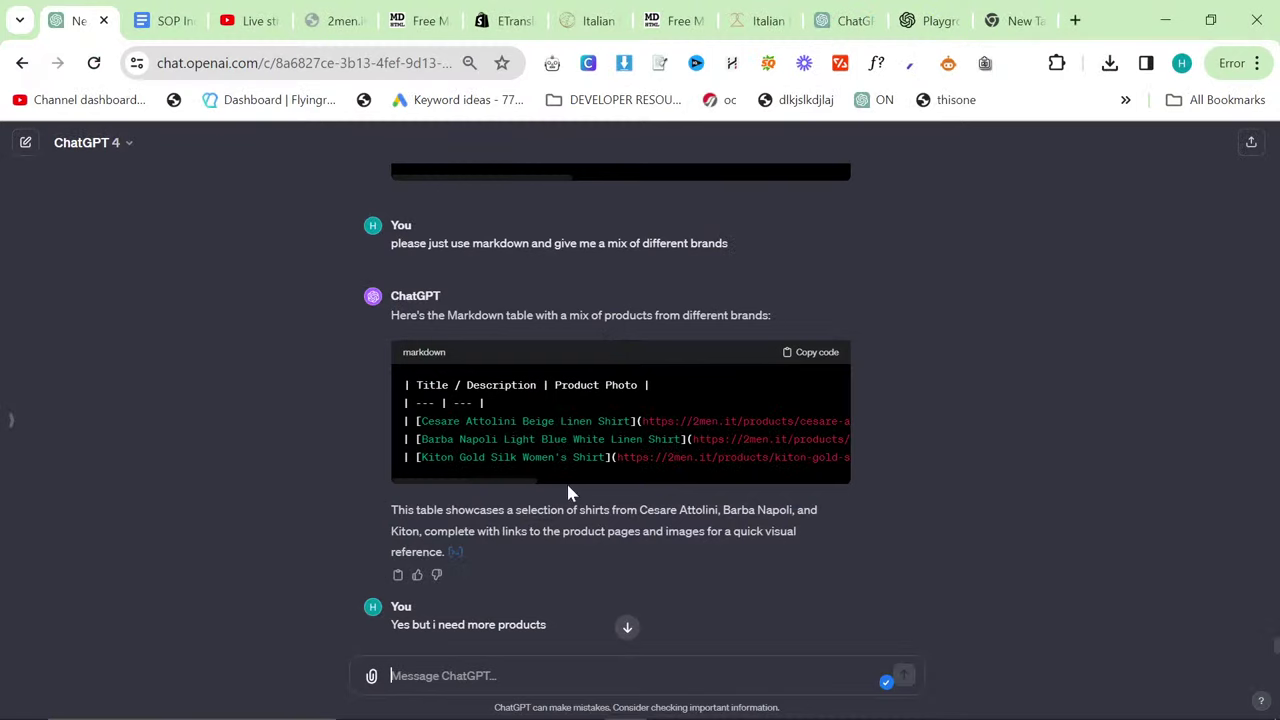
key(alt+Tab)
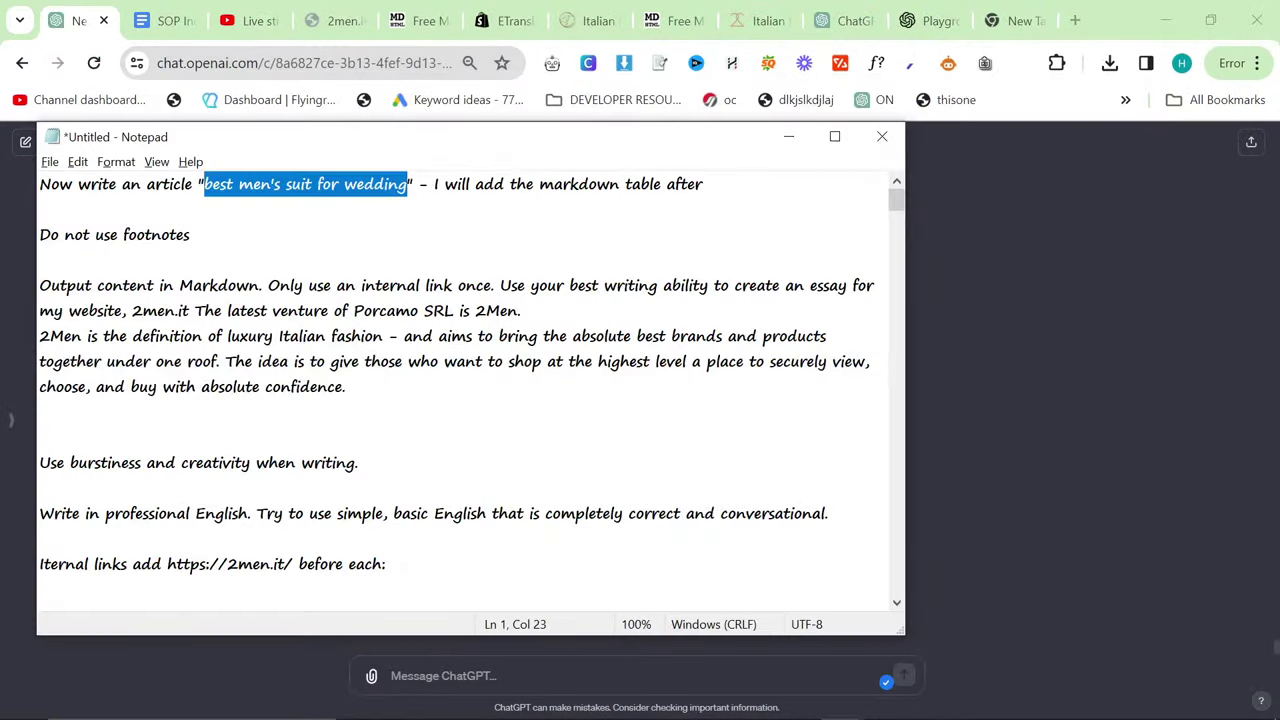
key(BackSpace)
key(ctrl+a)
key(ctrl+Home)
key(ctrl+z)
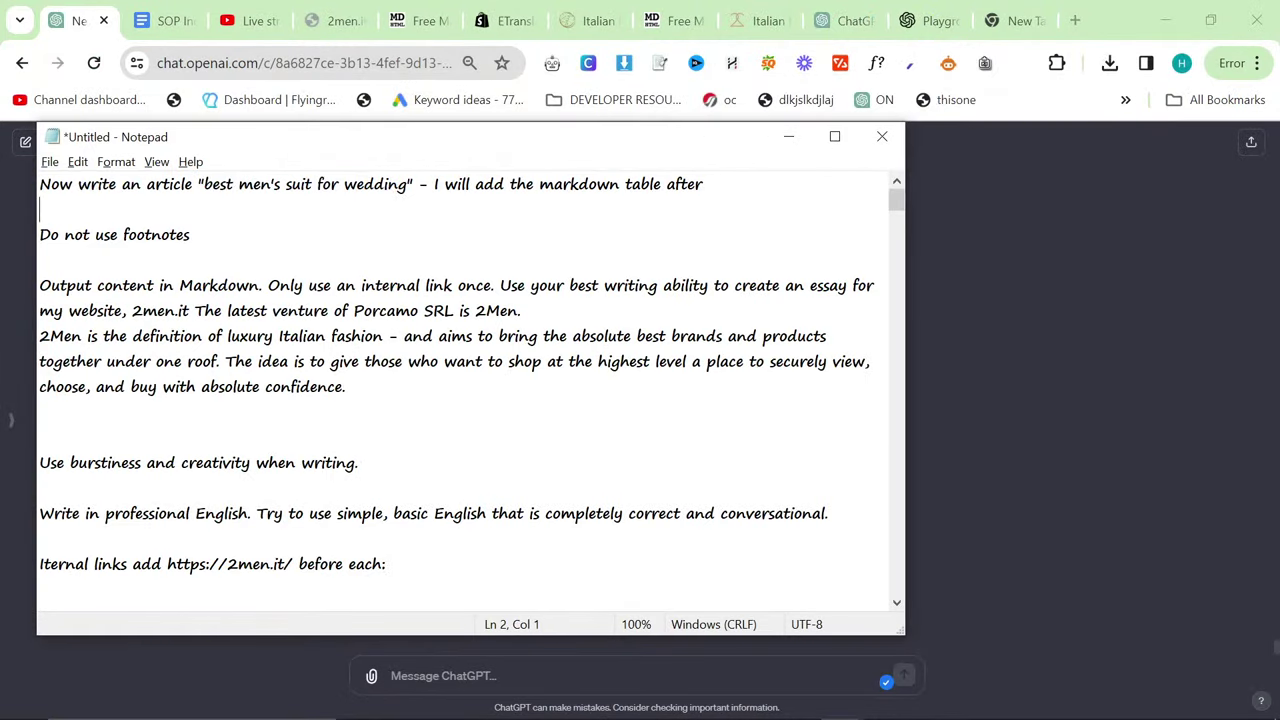
drag(408, 184, 253, 184)
key(ctrl+v)
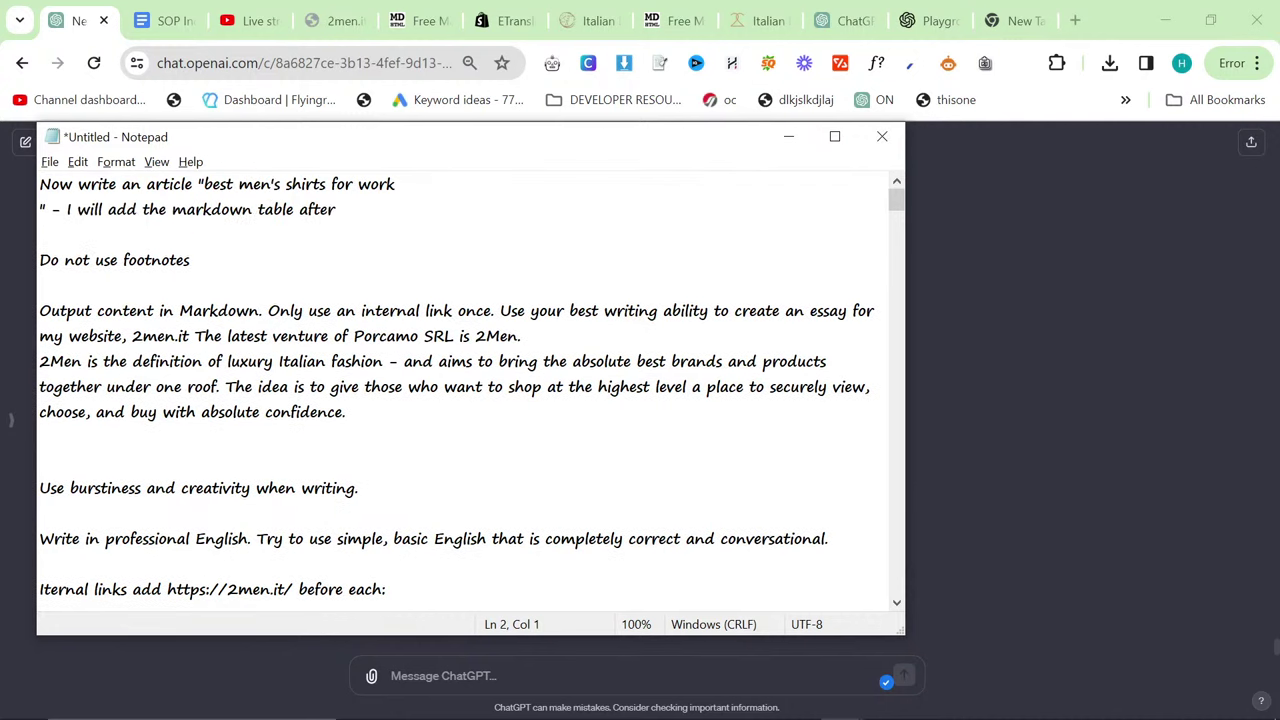
key(BackSpace)
key(ctrl+a)
key(alt+Tab)
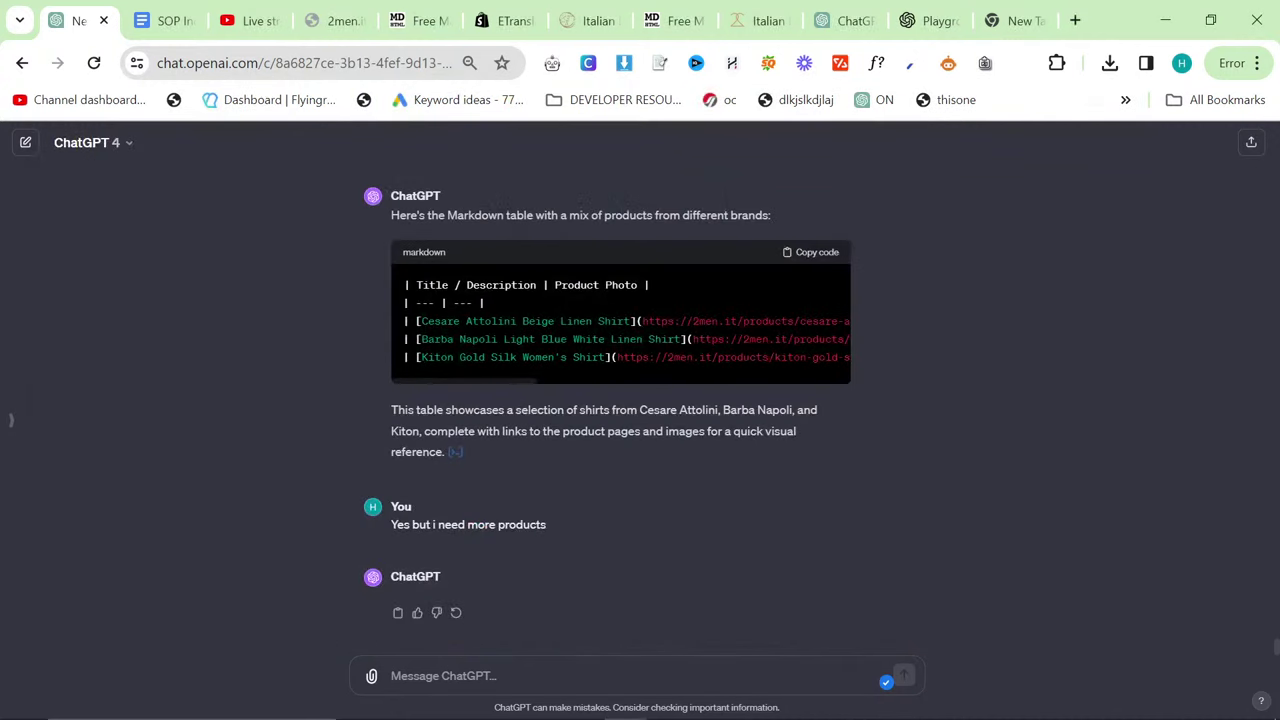
text(Now write the art)
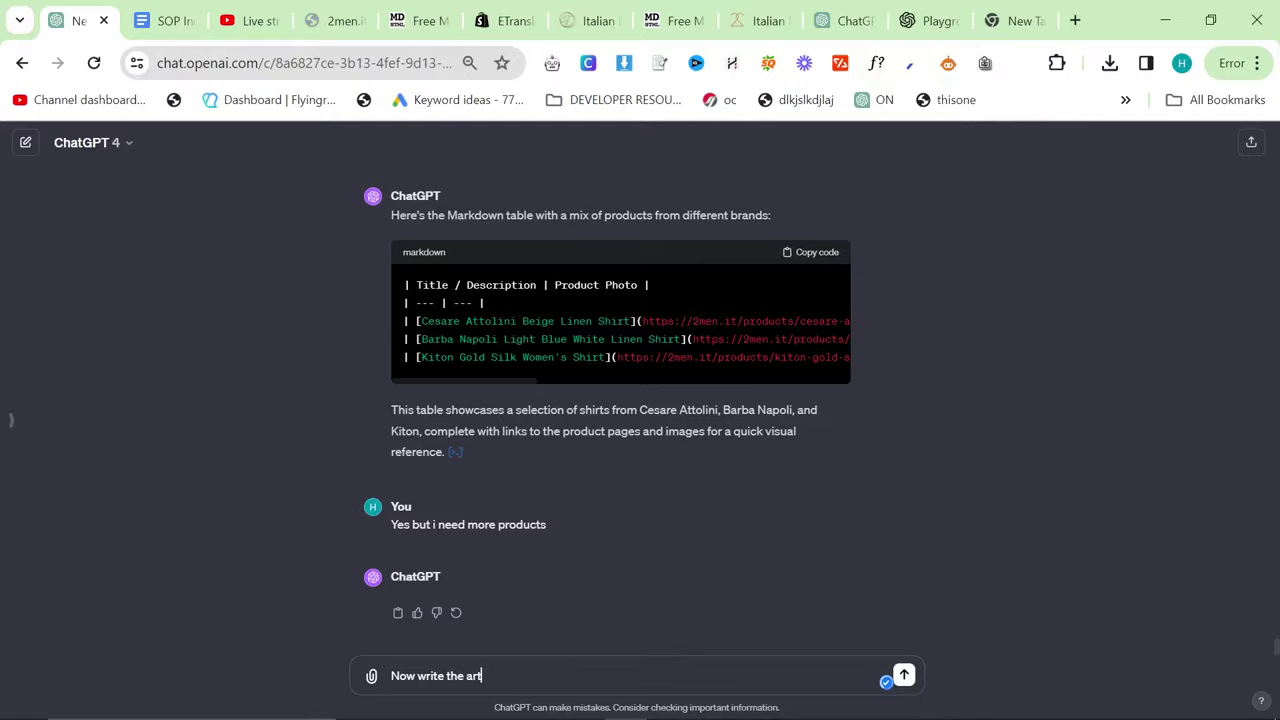
text(icle)
Paste the article prompt into ChatGPT, send it, and follow the streaming article reply
key(ctrl+v)
key(Return)
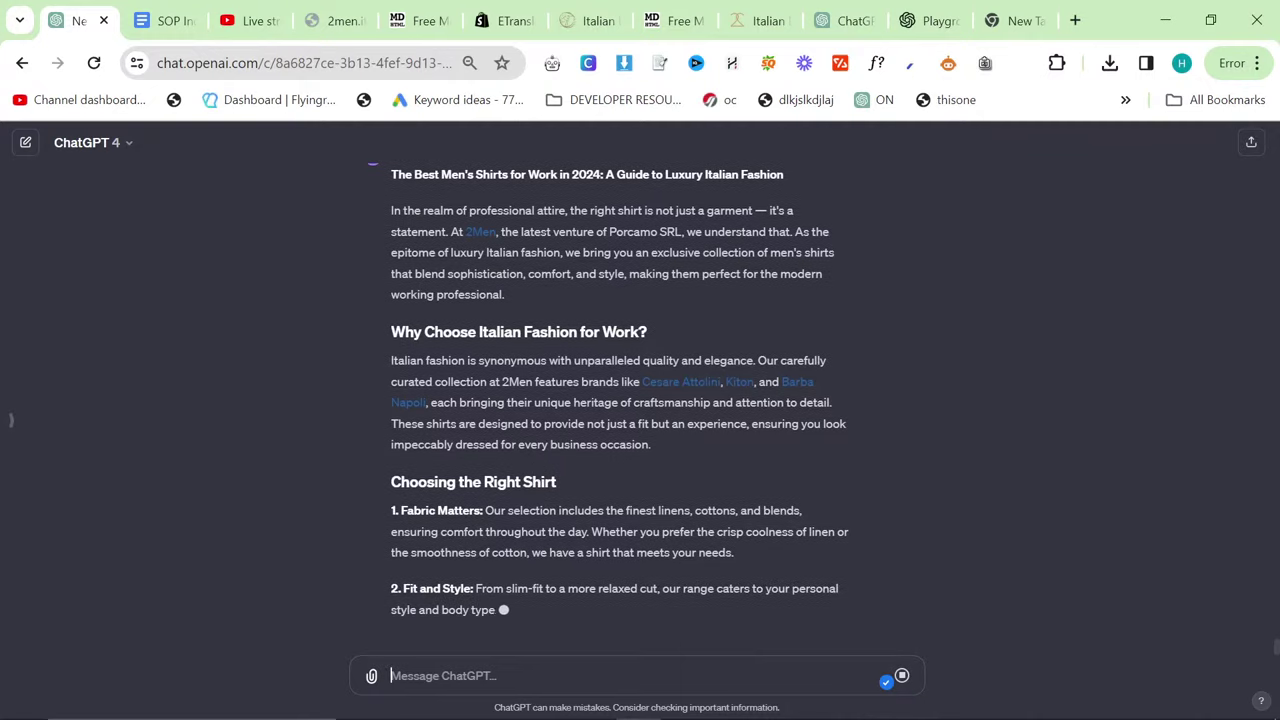
scroll(496, 418, up, 3)
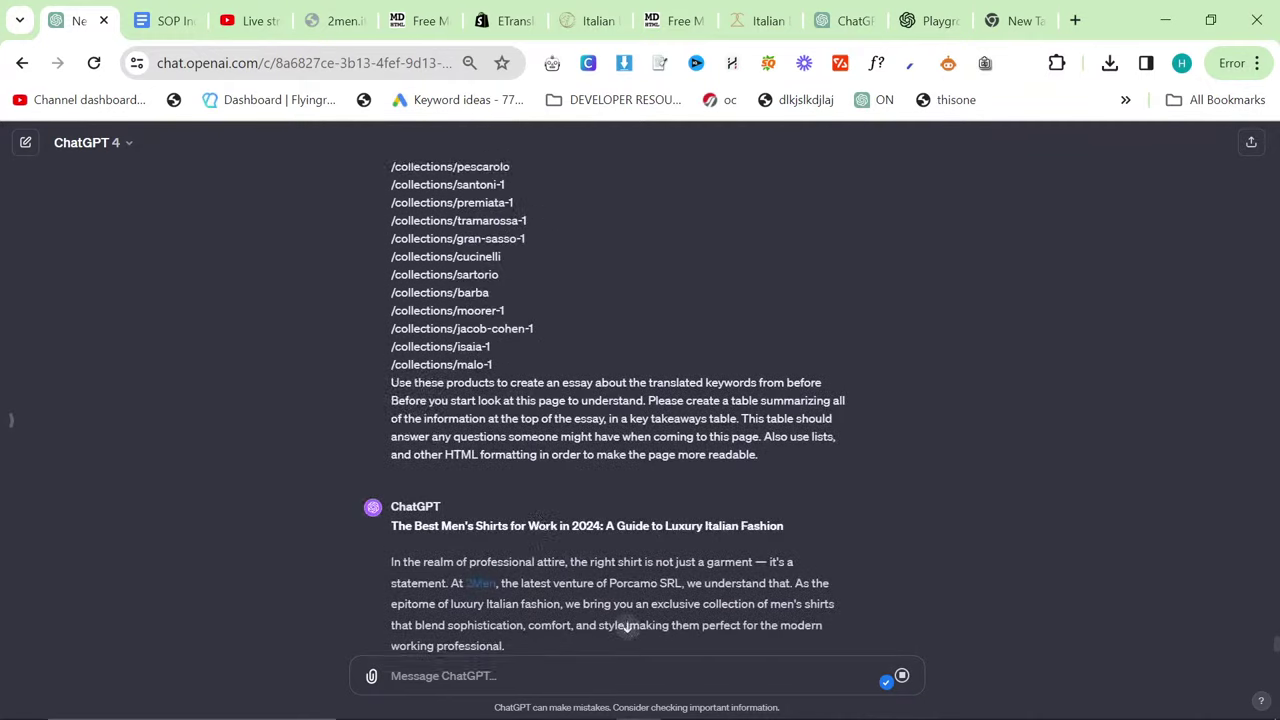
scroll(535, 520, down, 2)
scroll(535, 520, down, 2)
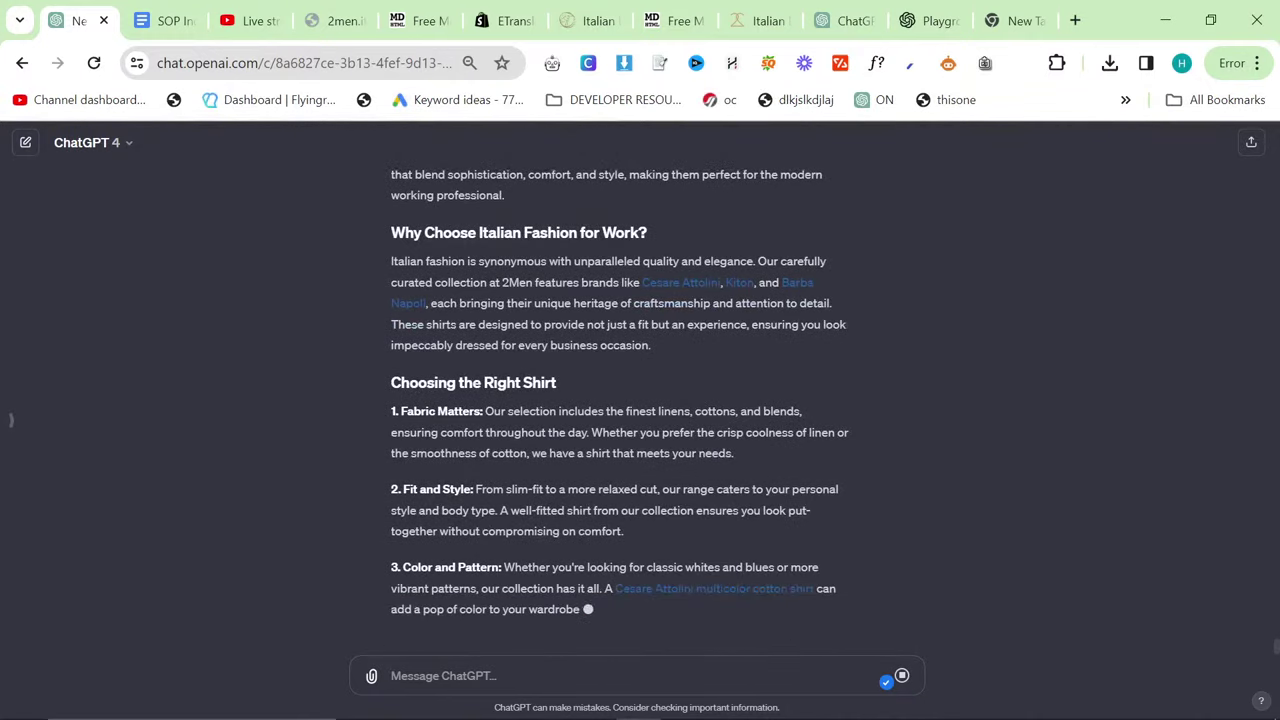
scroll(620, 420, up, 1)
scroll(620, 420, down, 1)
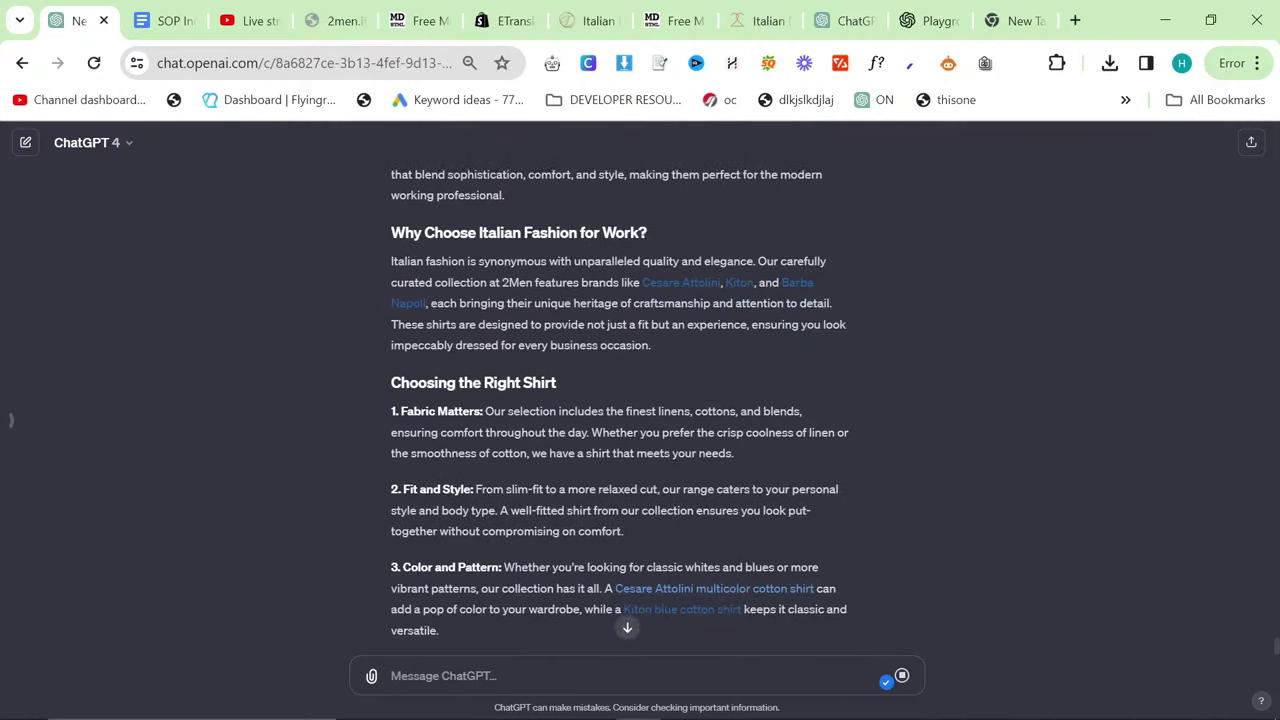
scroll(690, 636, up, 2)
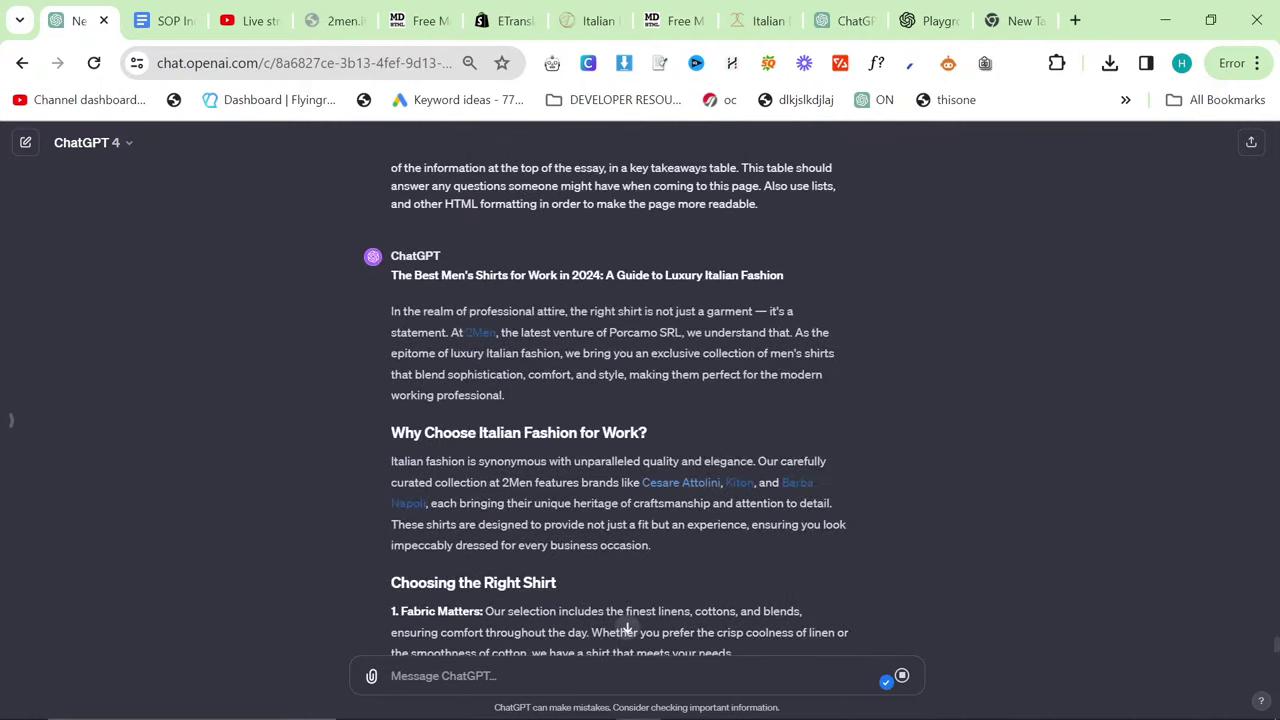
scroll(726, 480, down, 5)
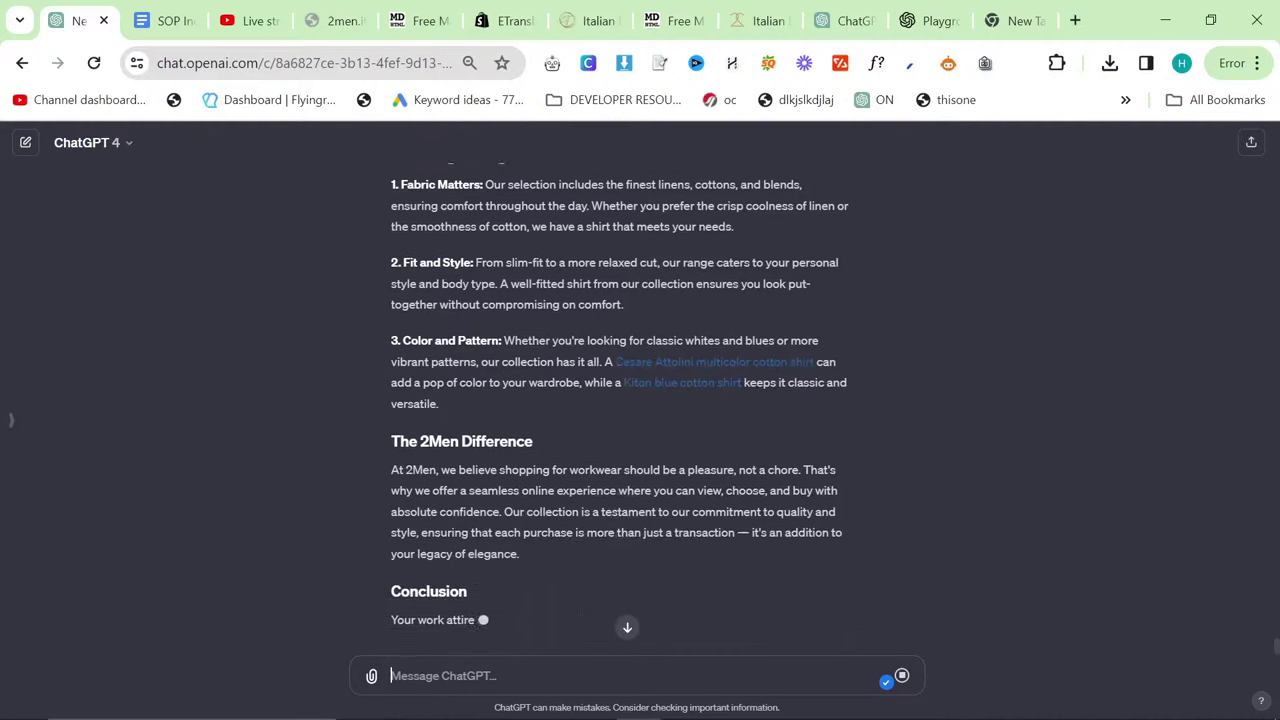
scroll(435, 462, up, 4)
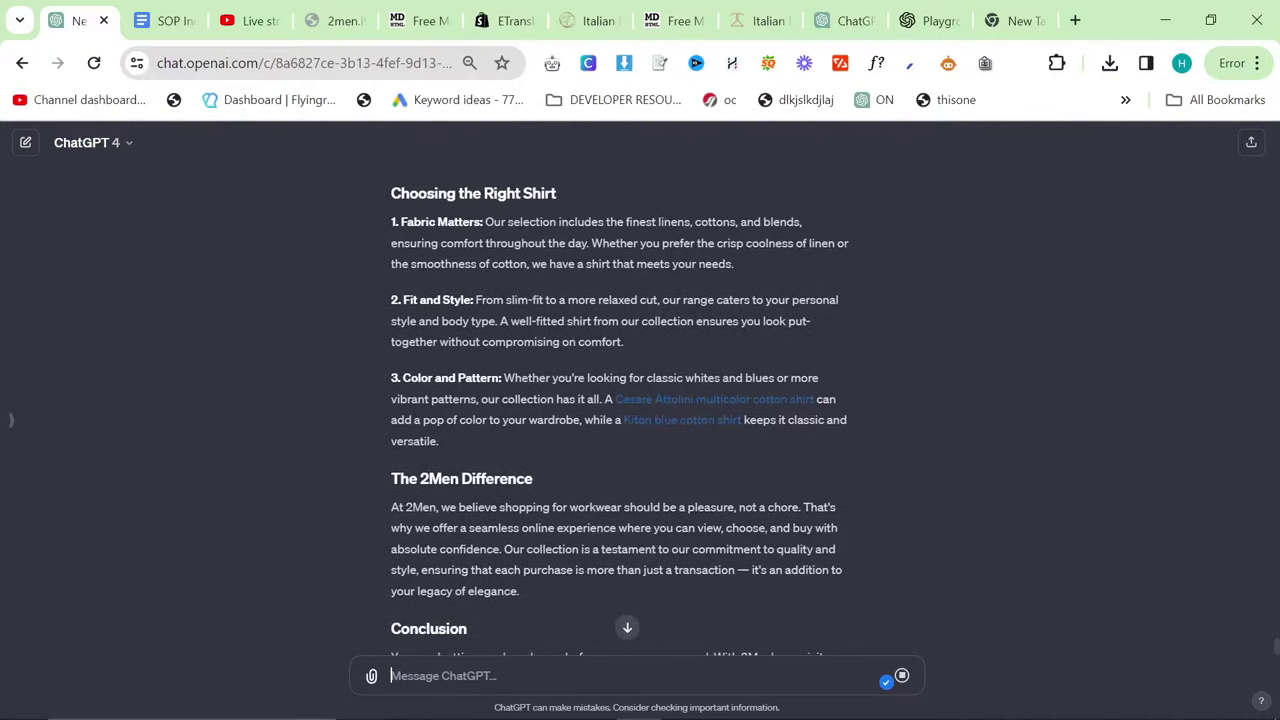
scroll(436, 422, down, 5)
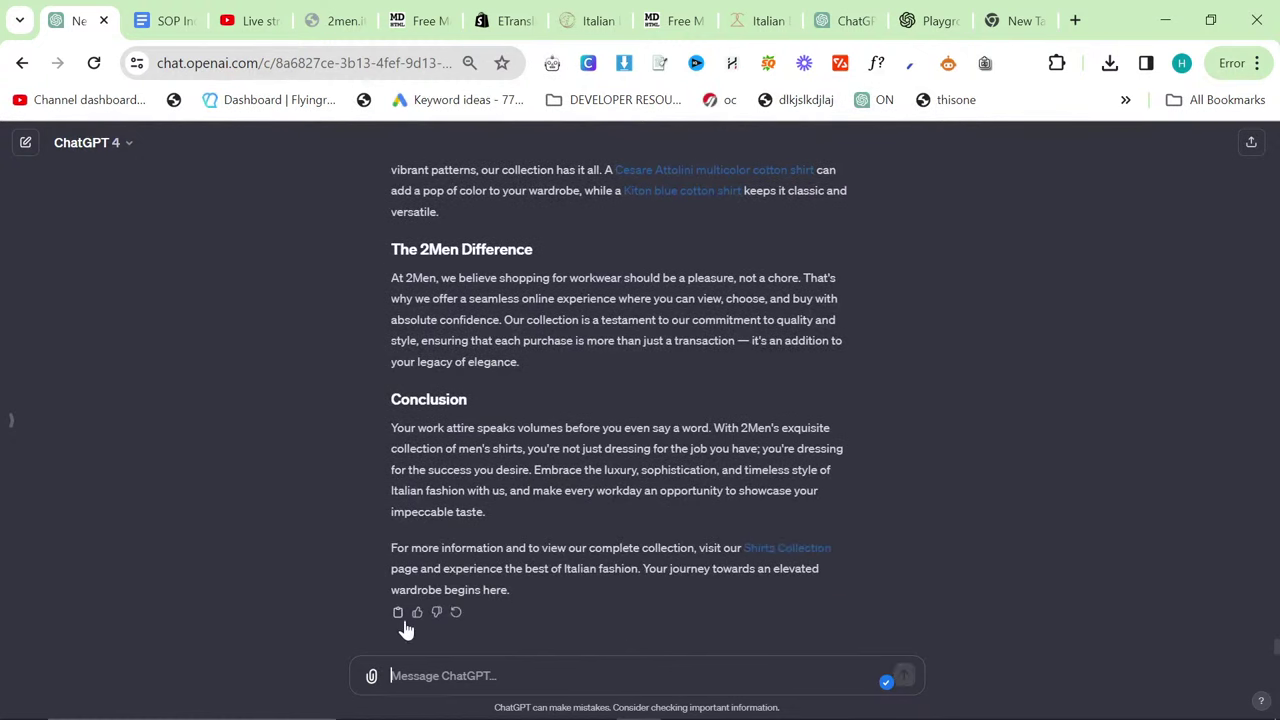
Search for and open the markdowntohtml.com converter in a new tab
key(alt+Tab)
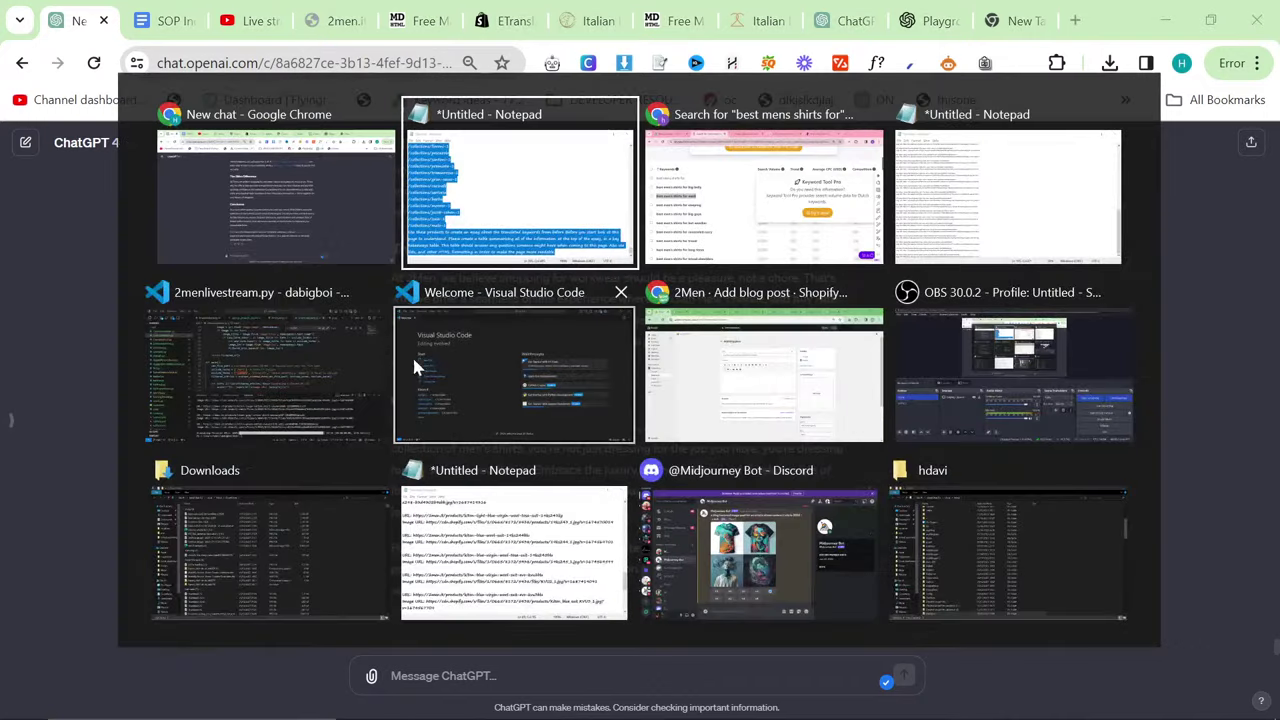
click(1028, 20)
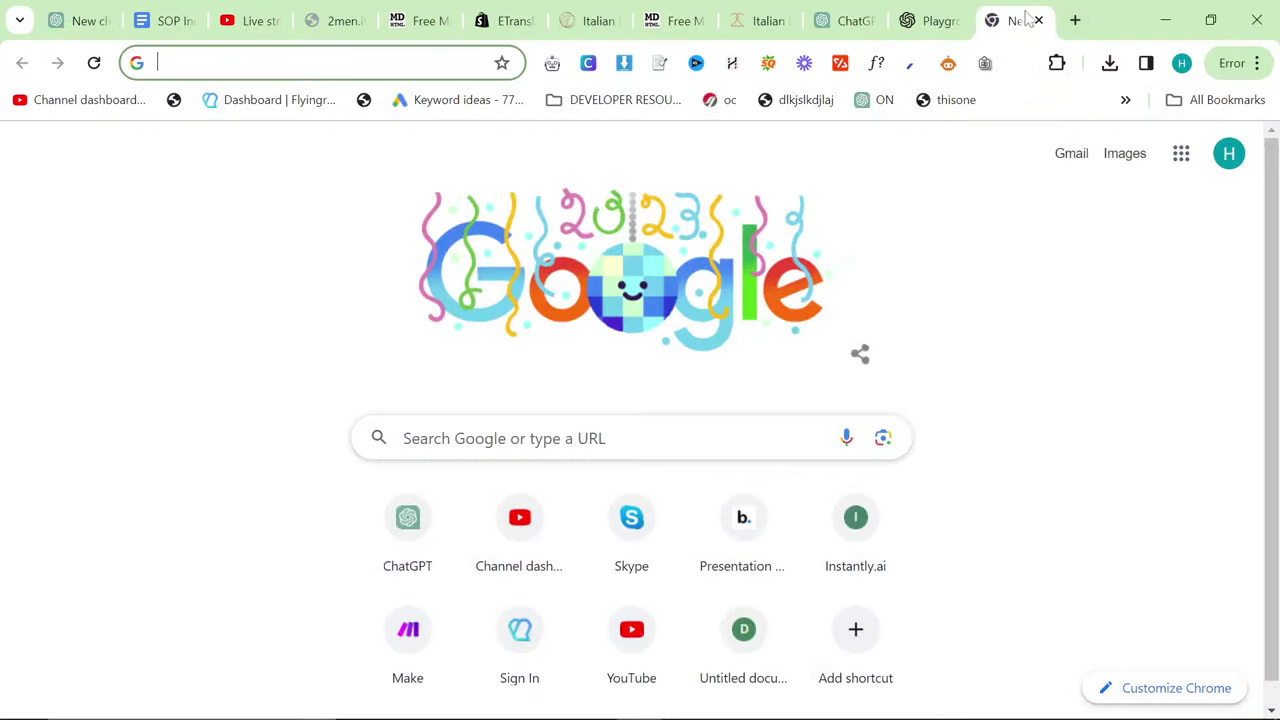
text(markdowntohtml)
key(Return)
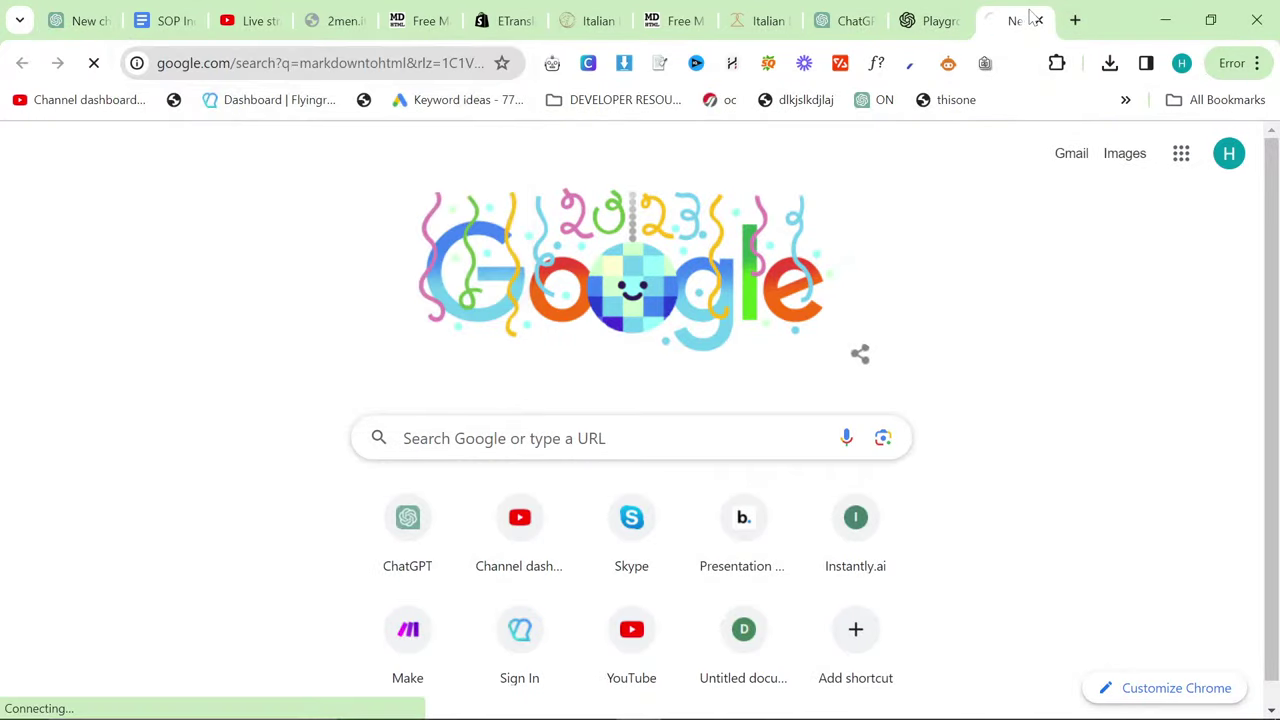
click(334, 376)
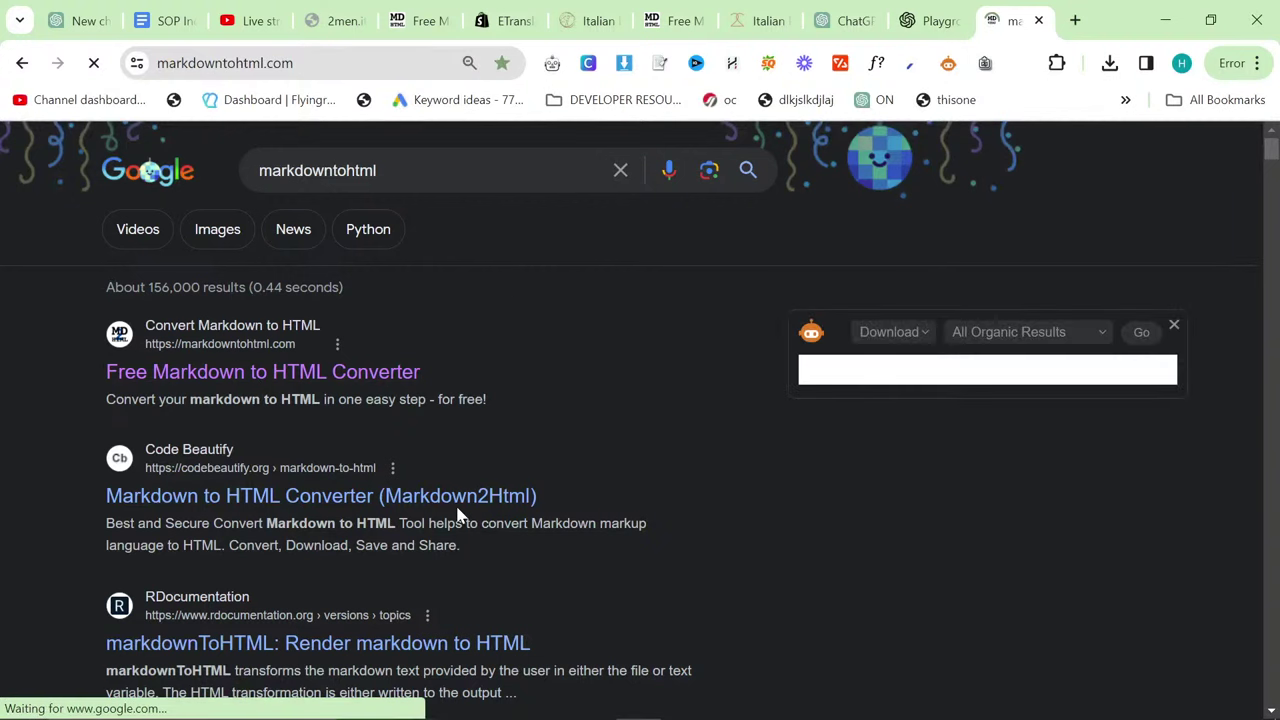
Paste the article as markdown and strip the title's subtitle and bold markers
key(ctrl+a)
key(ctrl+v)
scroll(358, 500, up, 10)
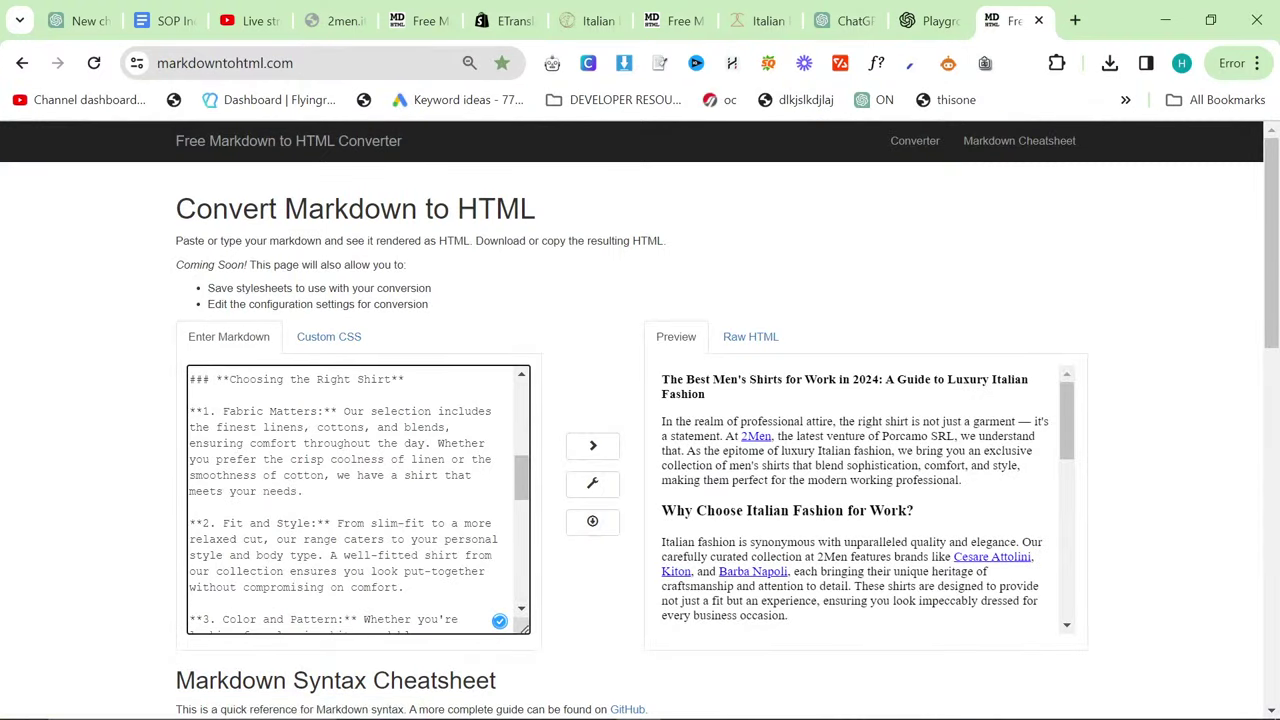
key(ctrl+minus)
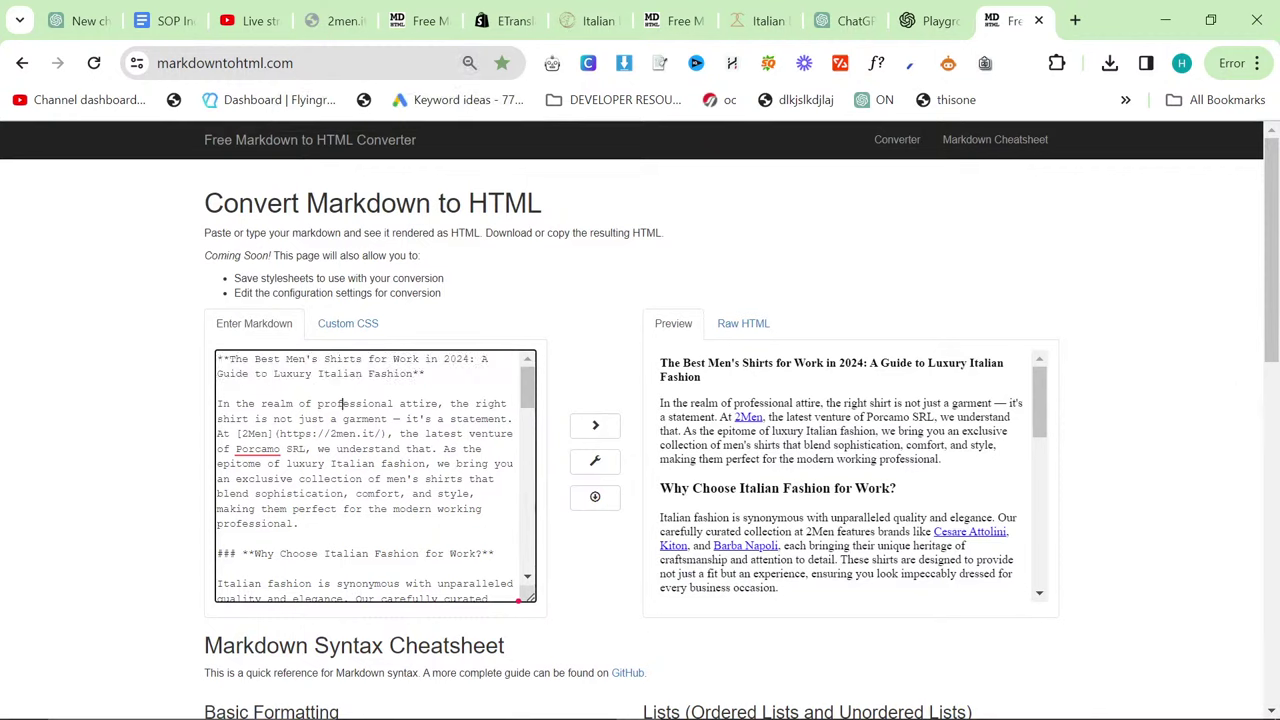
drag(426, 374, 470, 359)
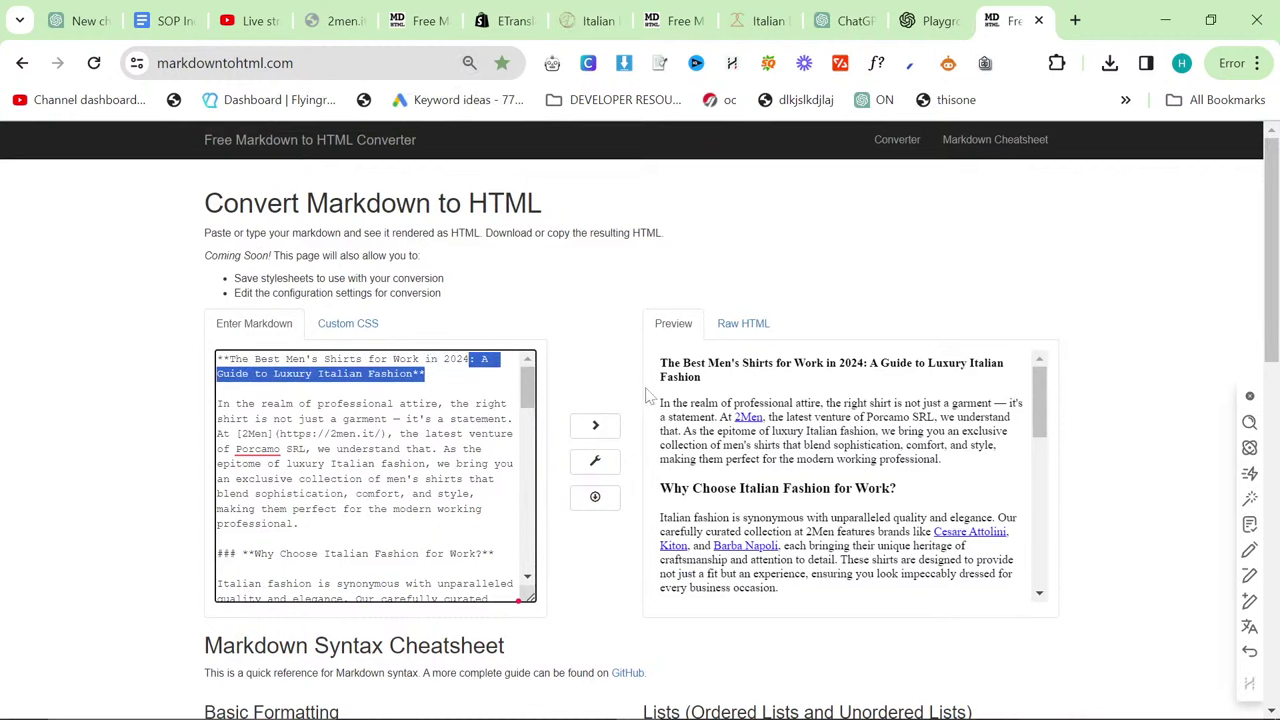
key(BackSpace)
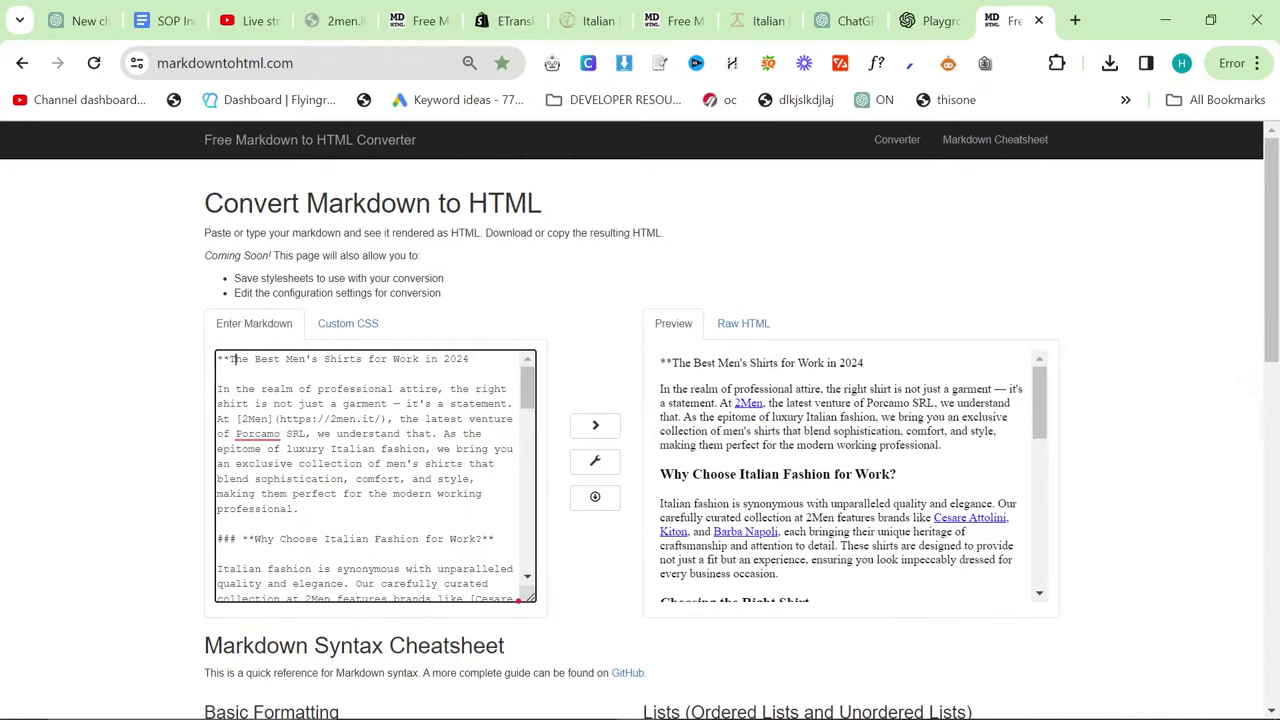
key(Delete)
key(Delete)
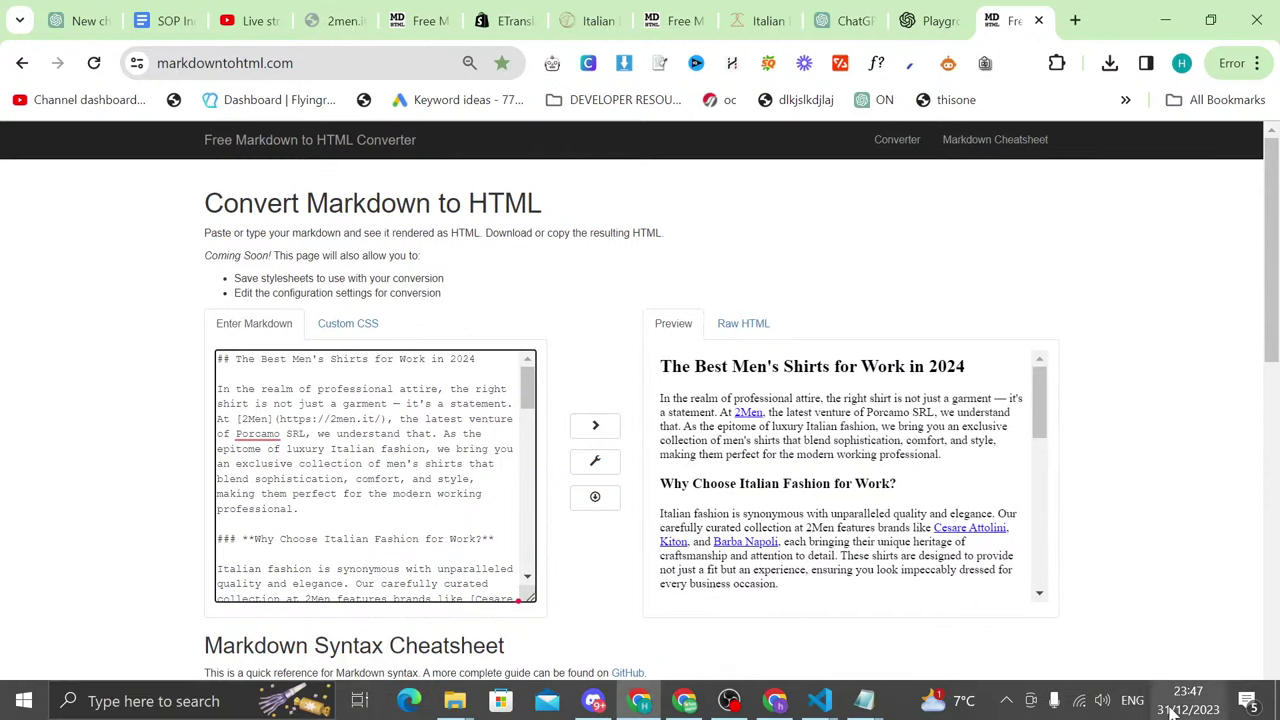
mouse_move(1172, 708)
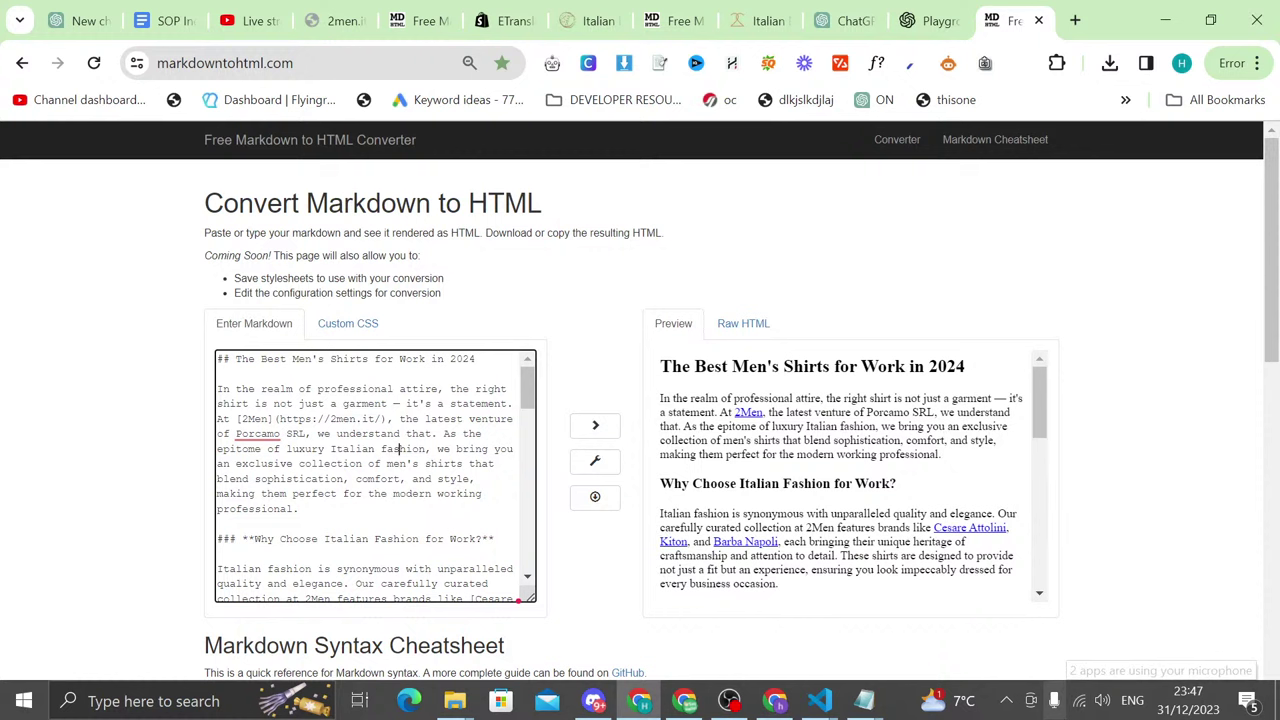
click(380, 188)
Copy the comparison table from Playground and paste it into the markdown
key(alt+Tab)
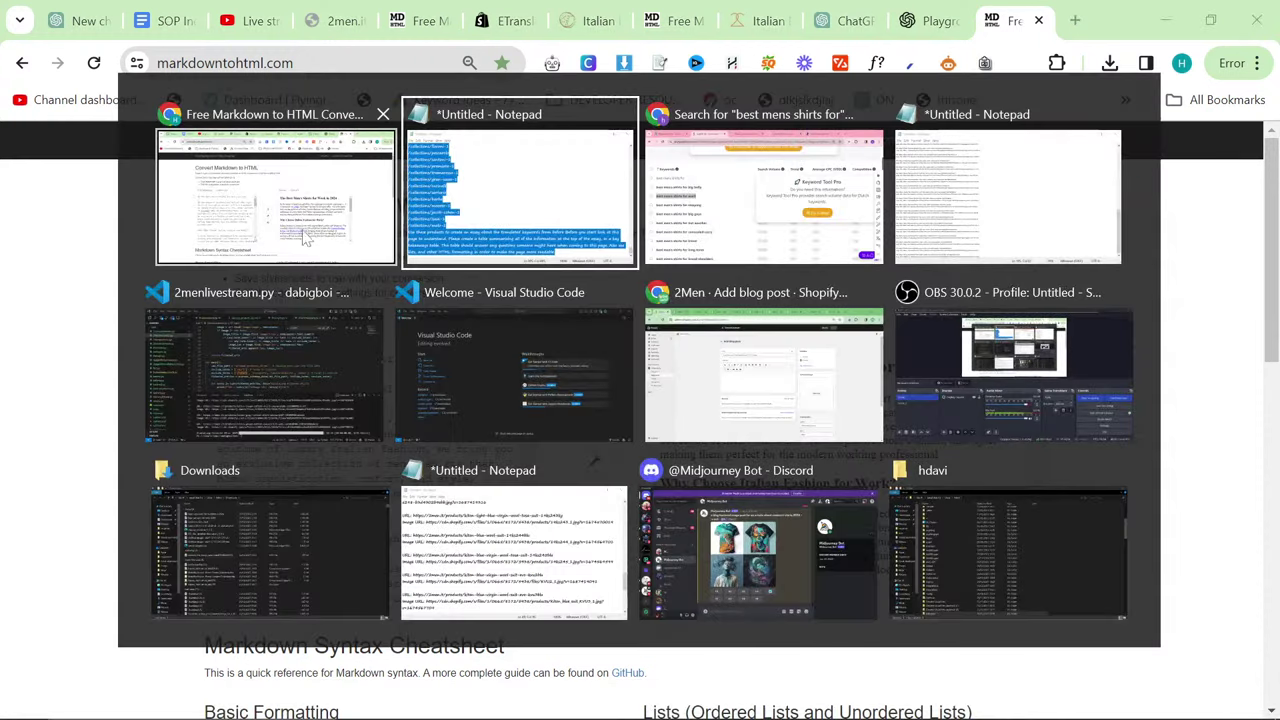
click(922, 21)
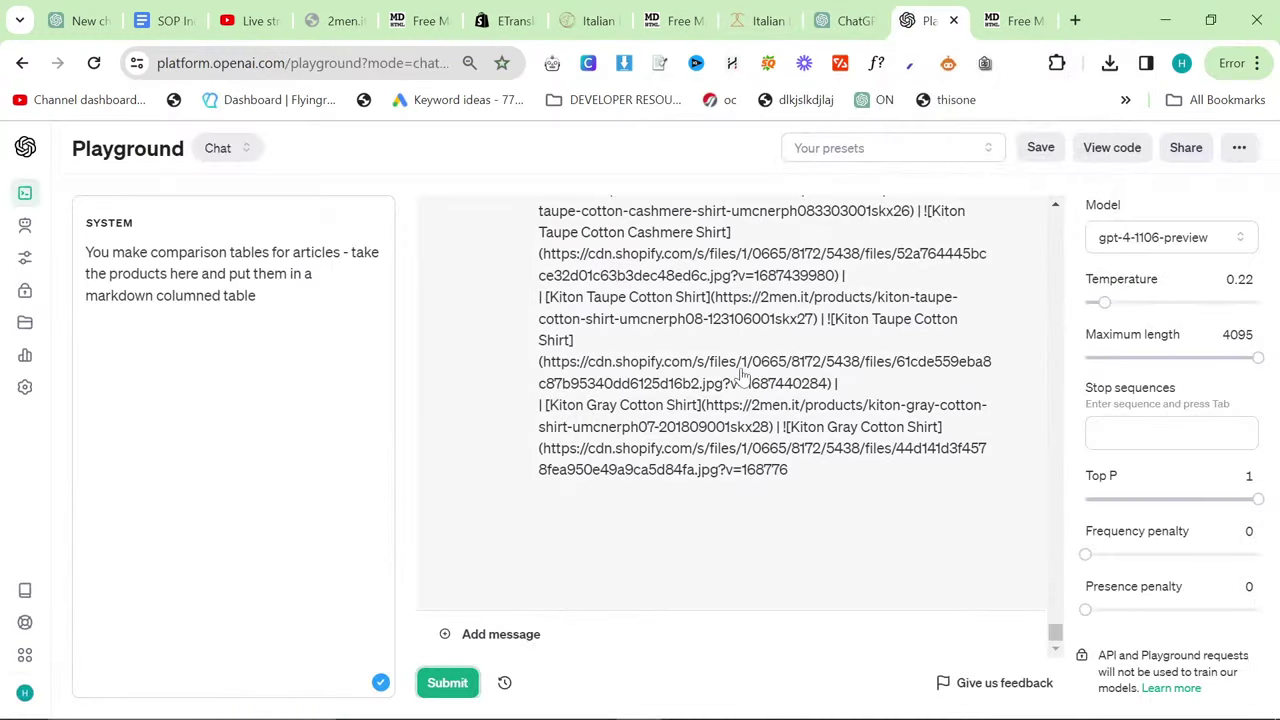
scroll(700, 400, up, 3)
key(ctrl+a)
key(ctrl+Tab)
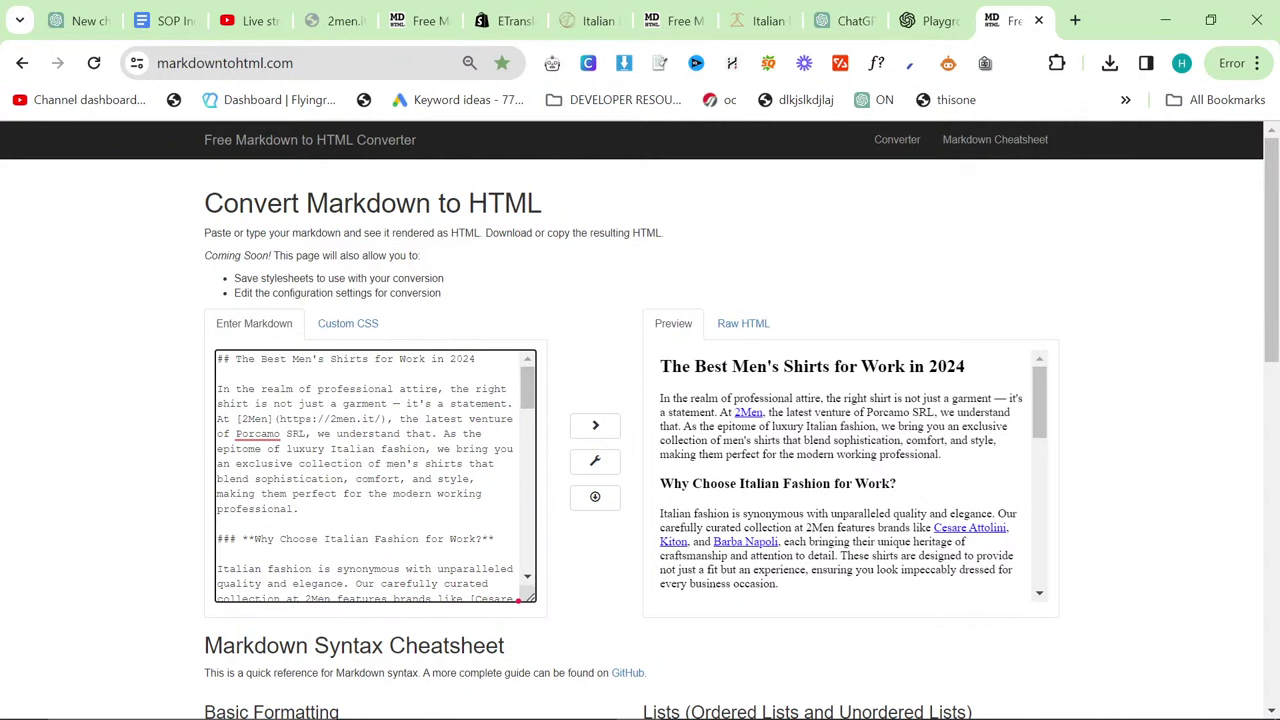
key(ctrl+v)
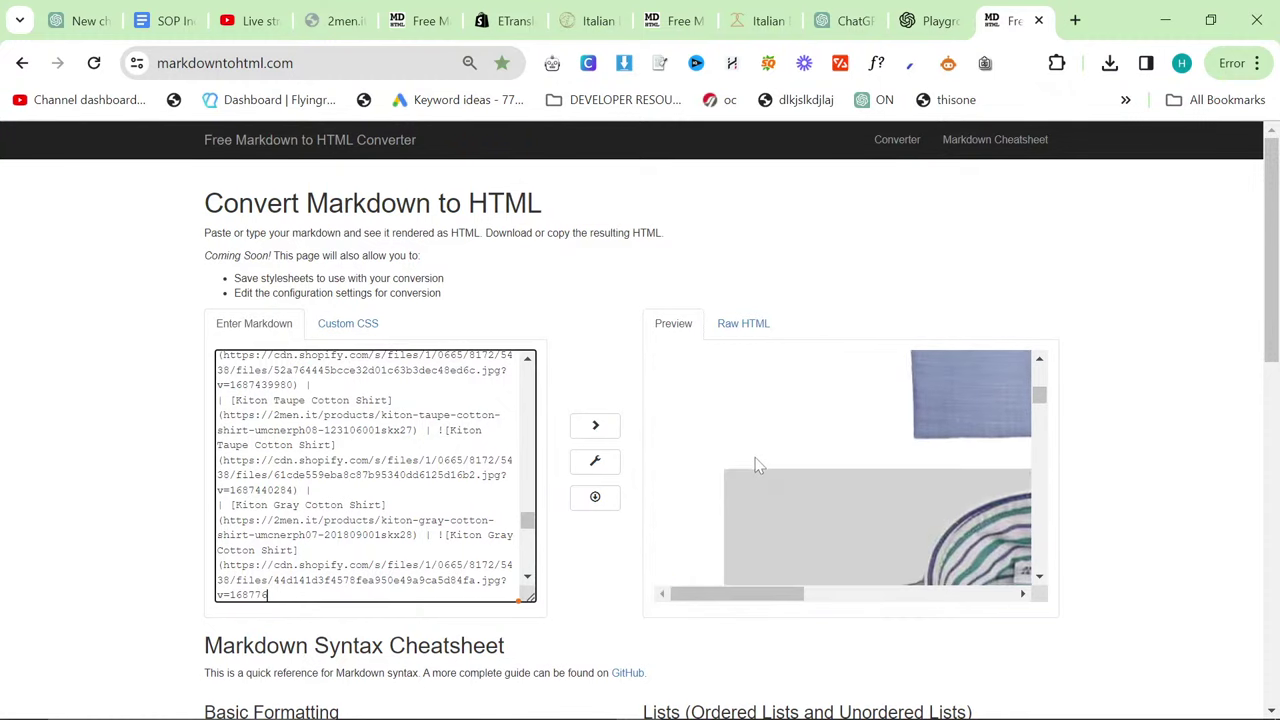
Copy all of the converted Raw HTML code
click(743, 323)
key(ctrl+a)
key(alt+Tab)
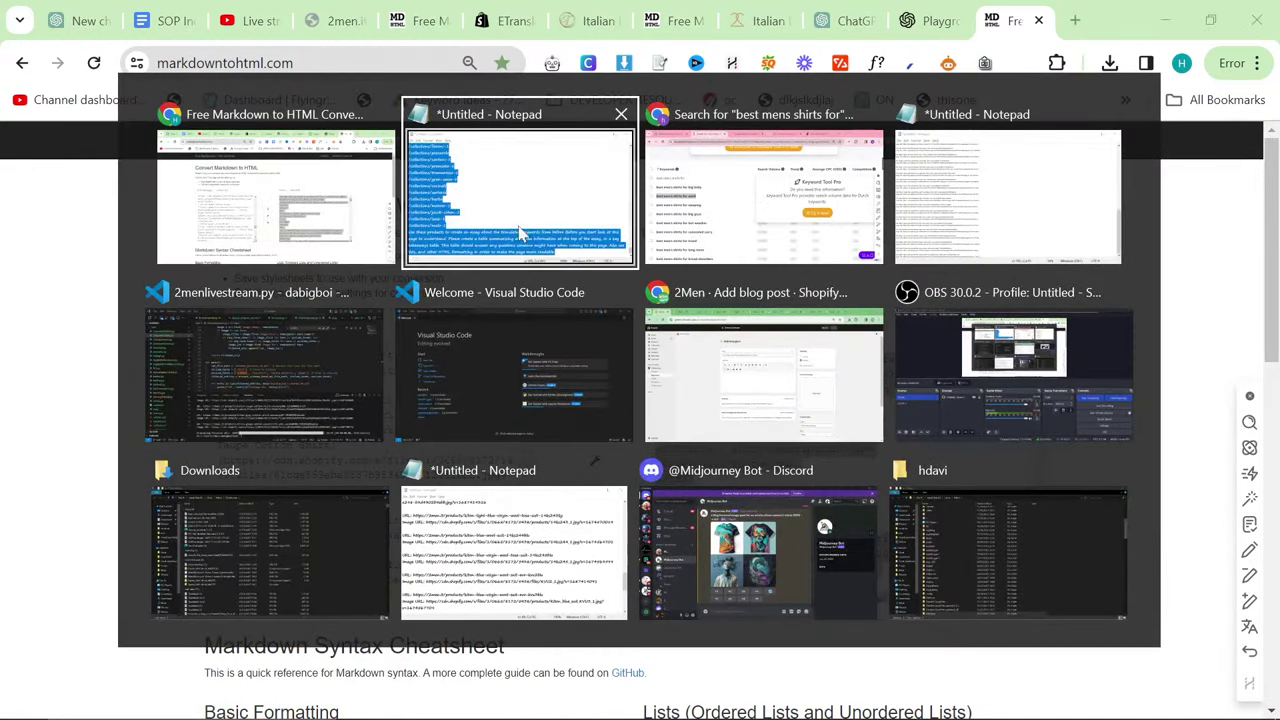
key(Escape)
key(alt+Tab)
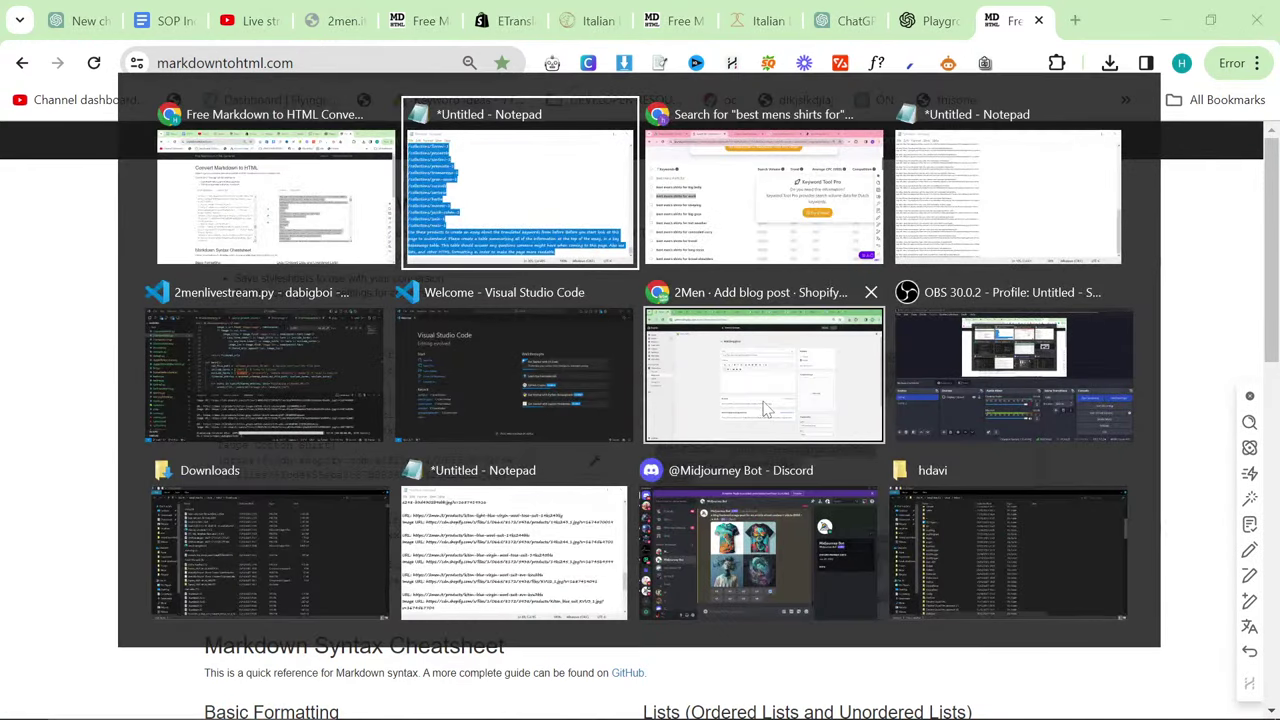
Paste the HTML into the Shopify post's HTML view and copy its main heading into Title
click(765, 408)
click(783, 305)
key(ctrl+v)
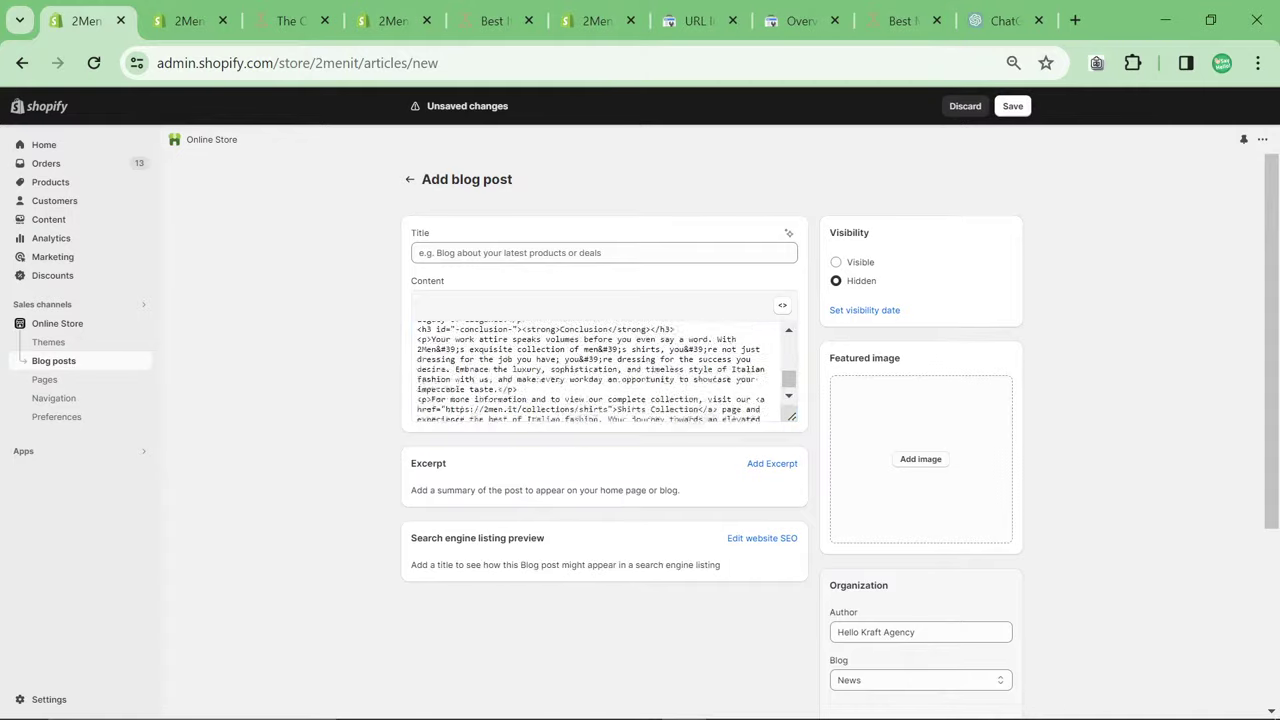
click(783, 305)
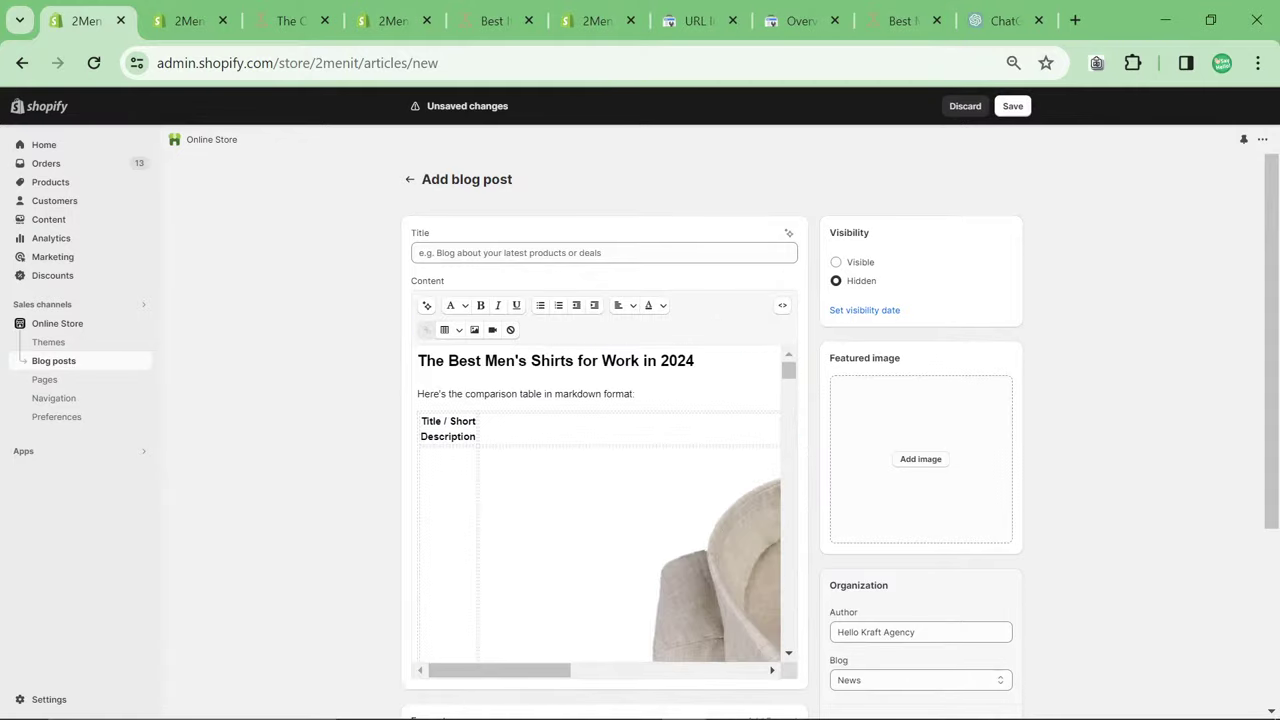
triple_click(606, 360)
key(ctrl+c)
click(604, 252)
key(ctrl+v)
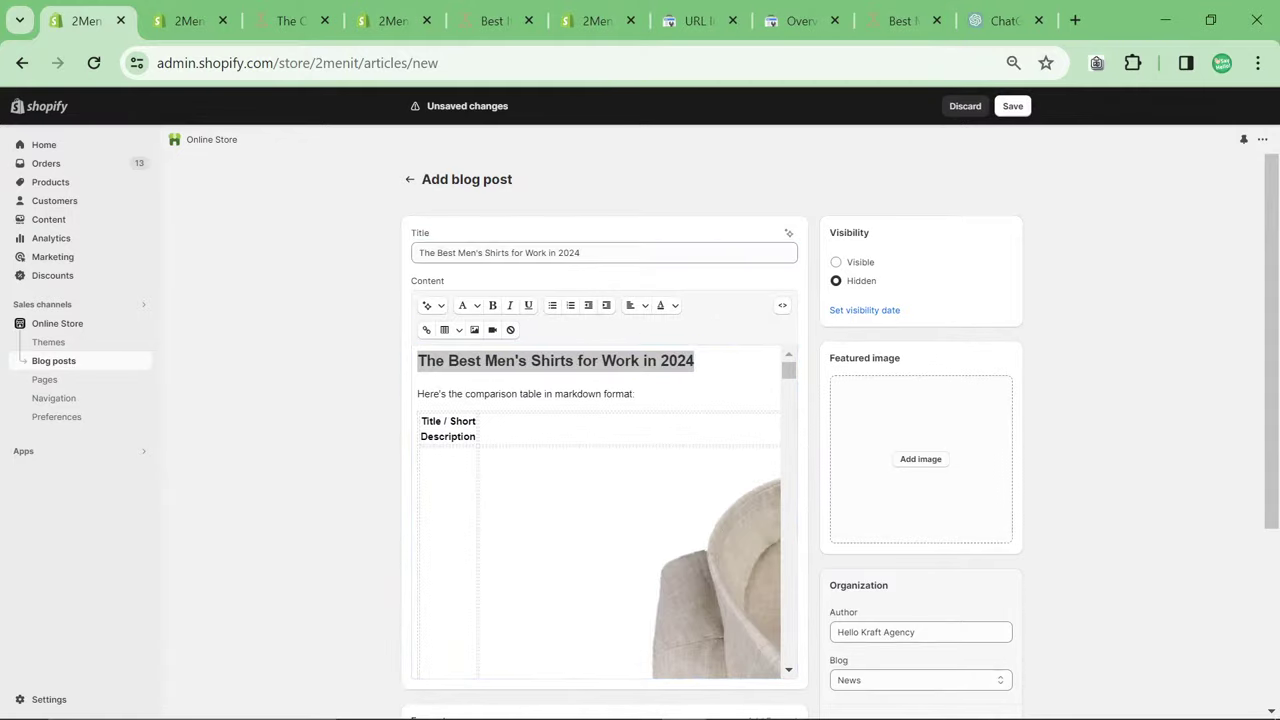
key(alt+Tab)
key(ctrl+1)
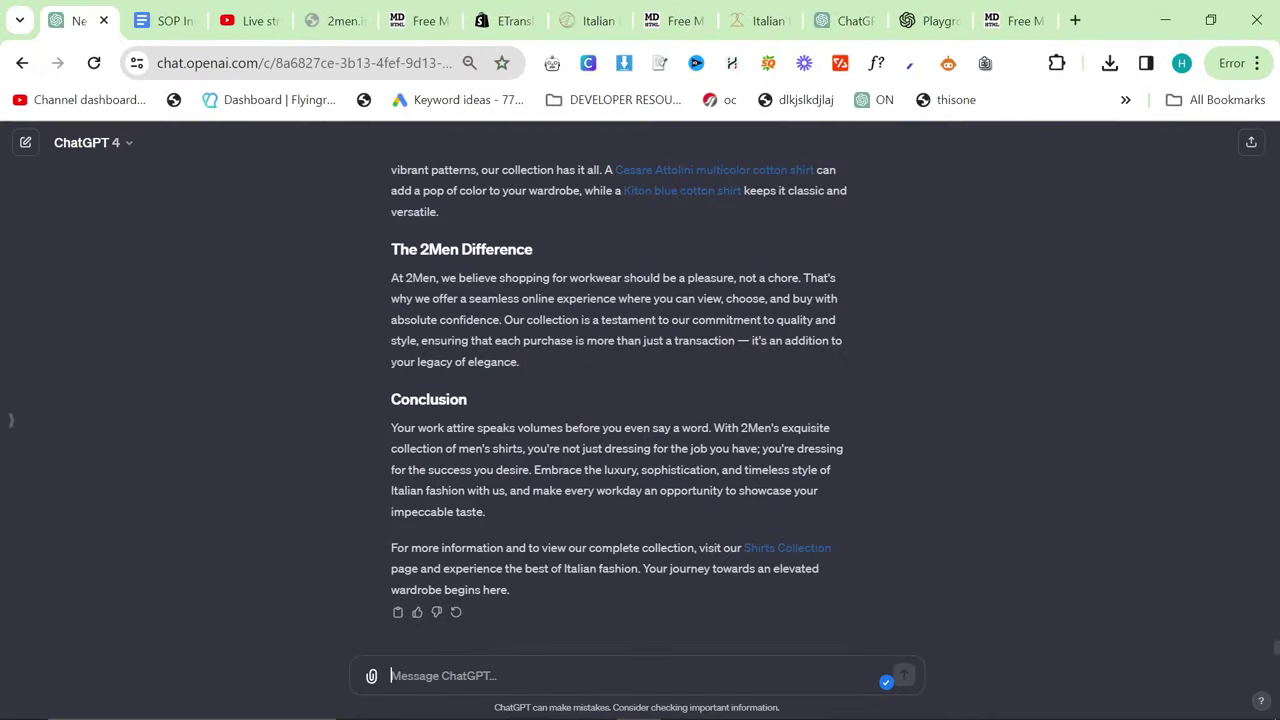
Ask ChatGPT for a featured image, then open and download the generated shirts image
text(now do a featured imag)
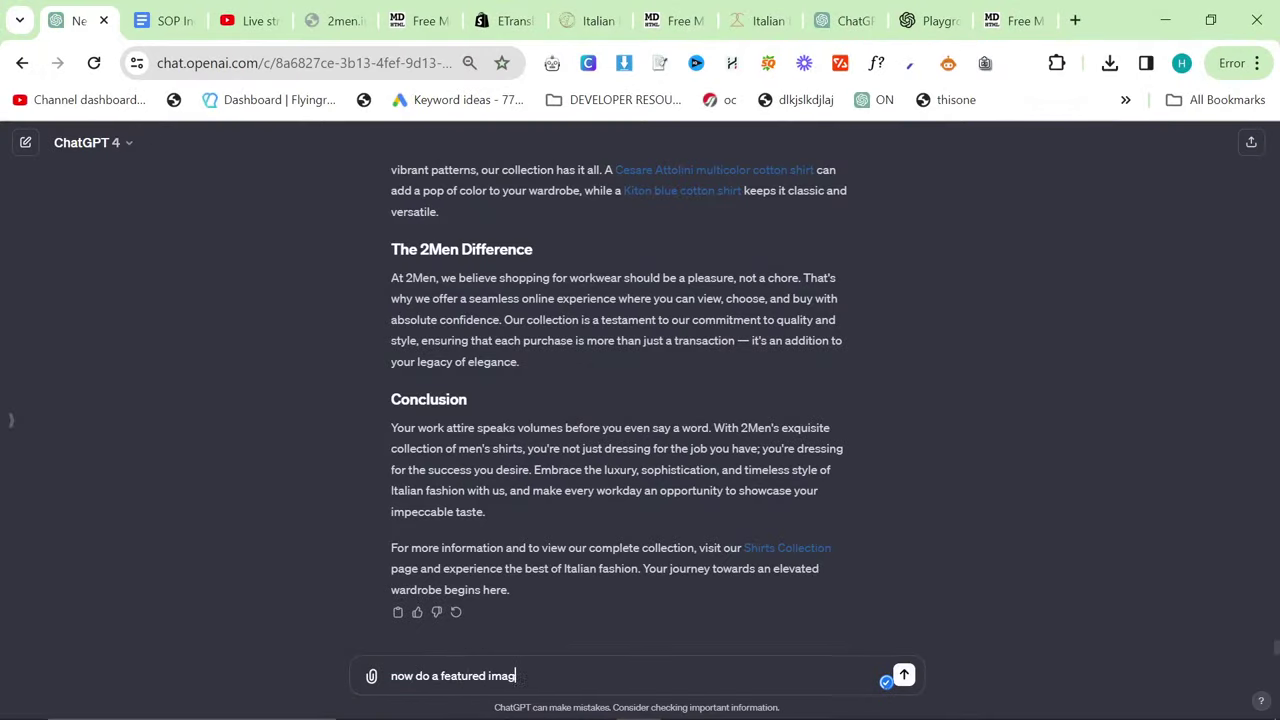
key(BackSpace)
text(gine)
key(Return)
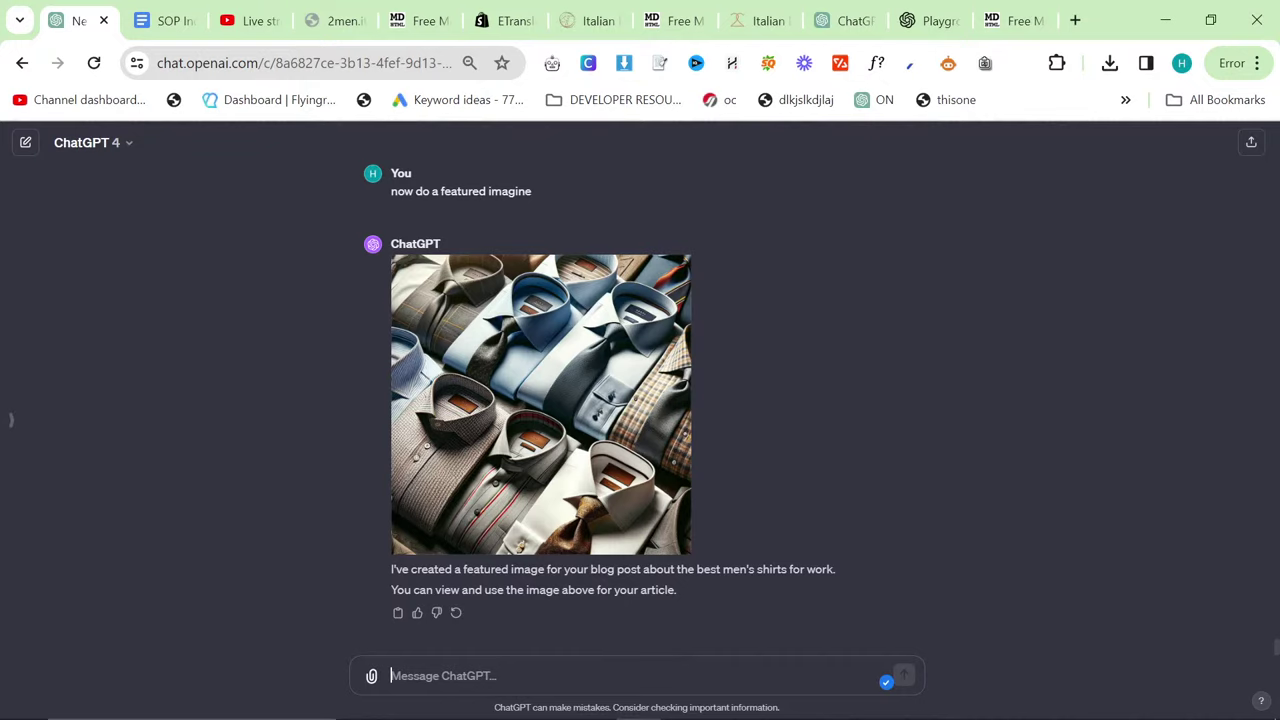
click(471, 329)
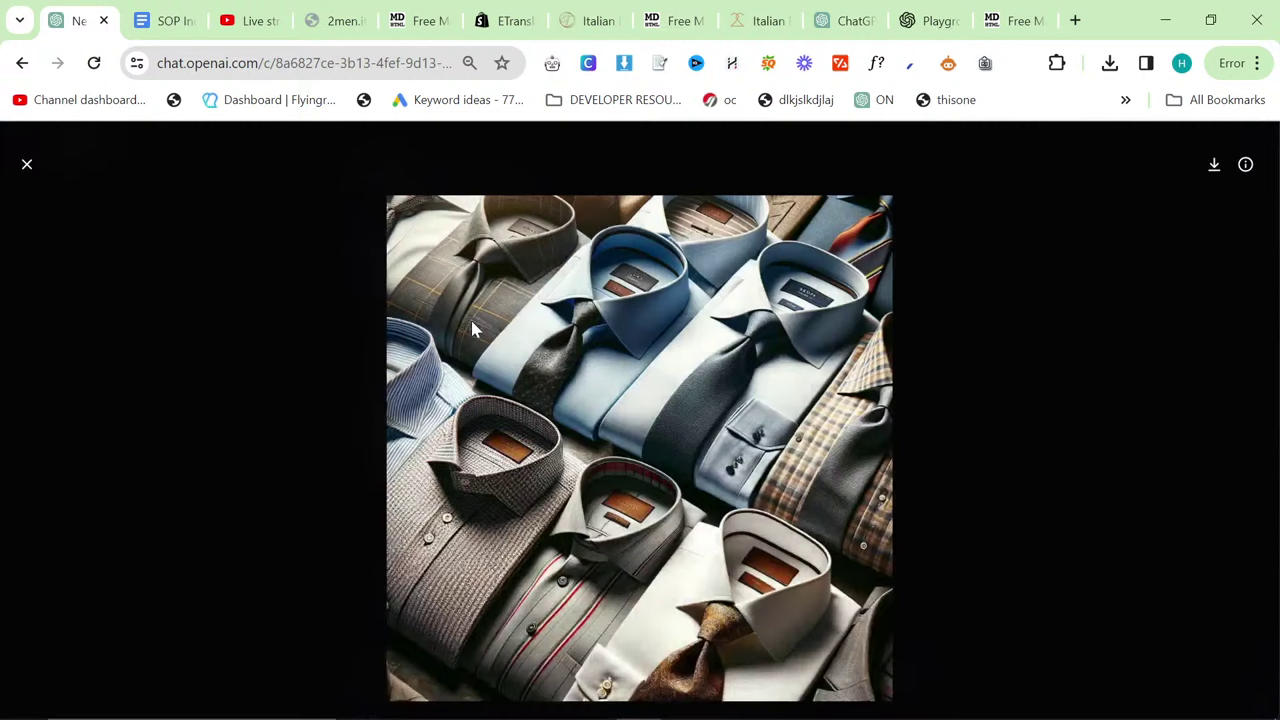
click(1212, 168)
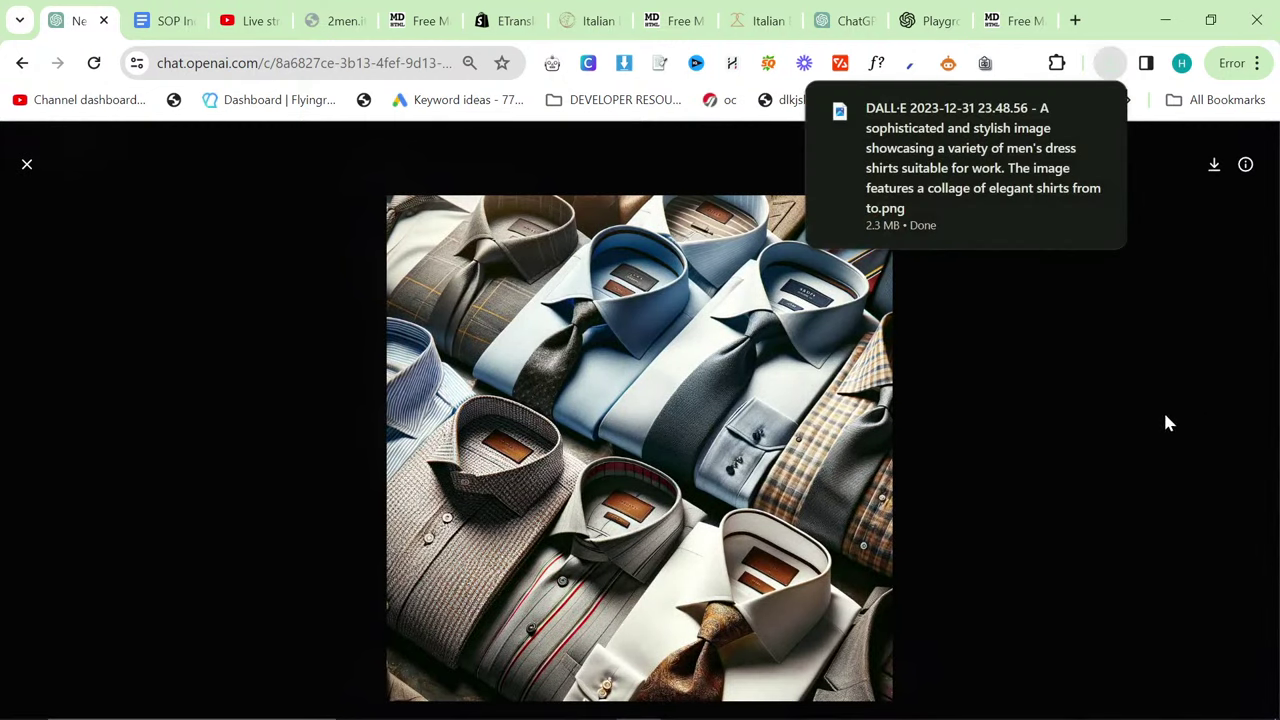
Show the downloaded PNG in its folder and rename it 'best shirts for work 2024'
right_click(988, 116)
click(1073, 207)
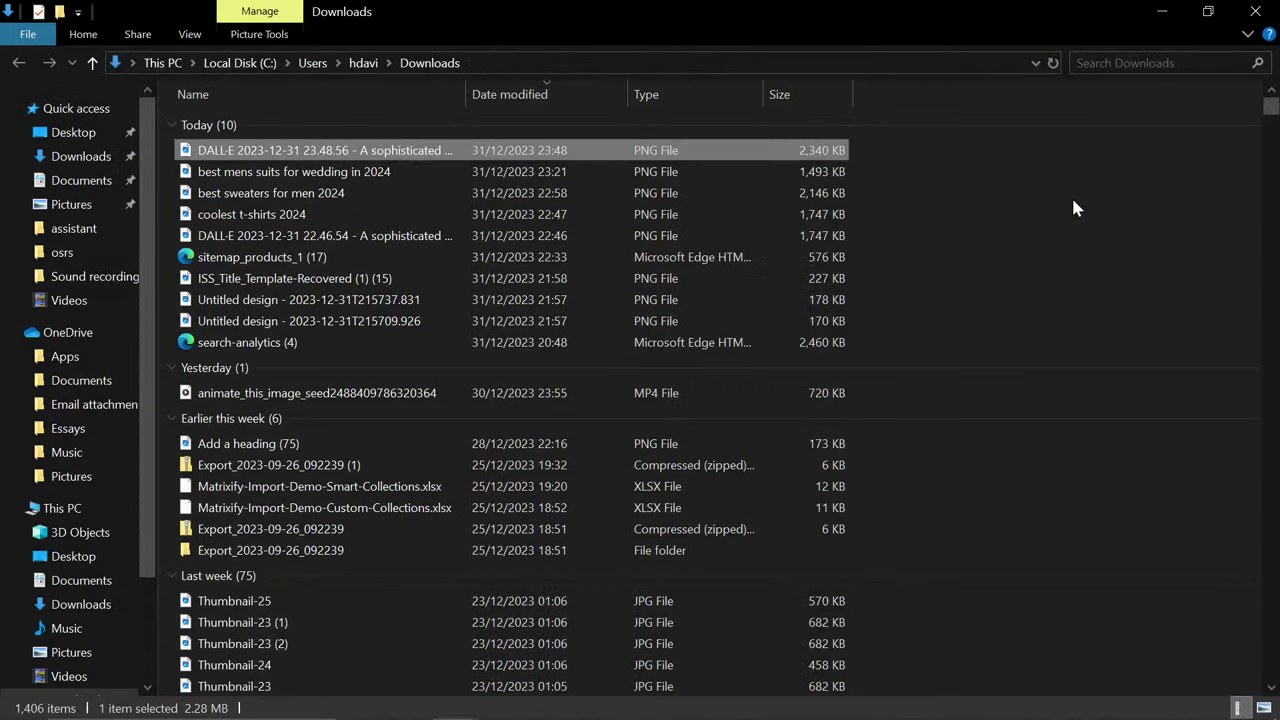
right_click(486, 151)
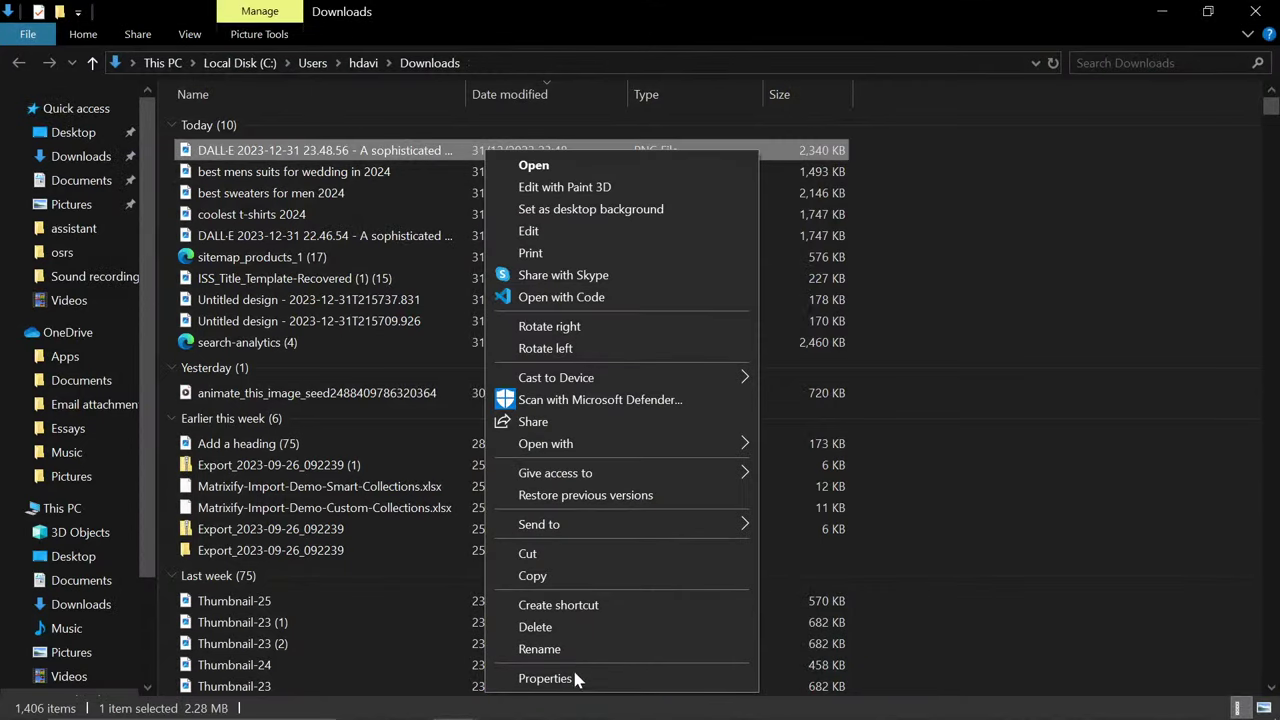
click(540, 649)
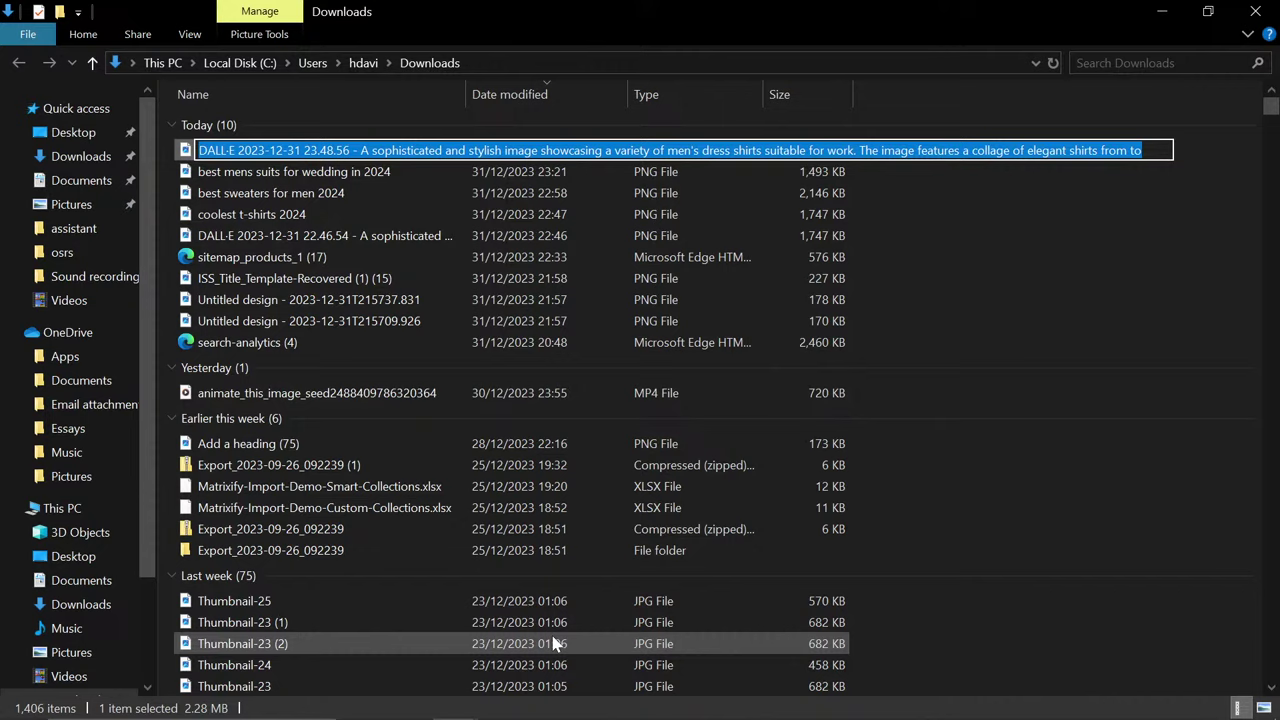
text(best shirts f)
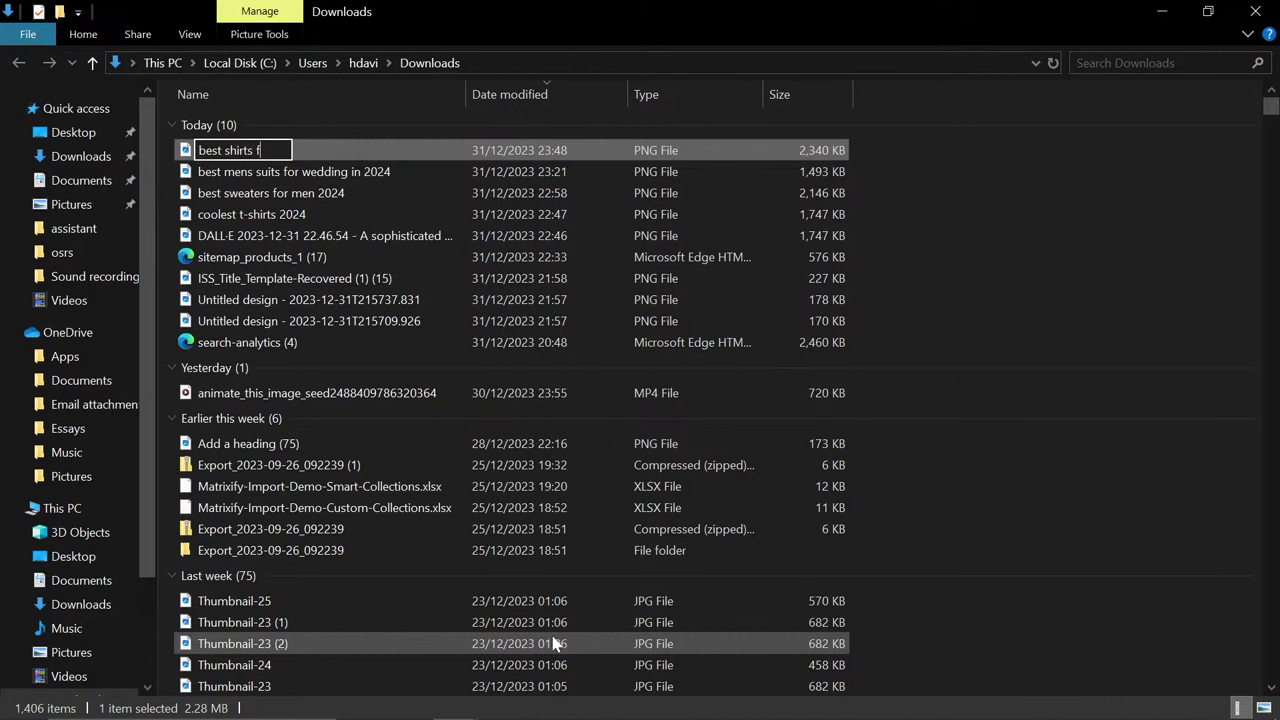
text(or work 2024)
key(Return)
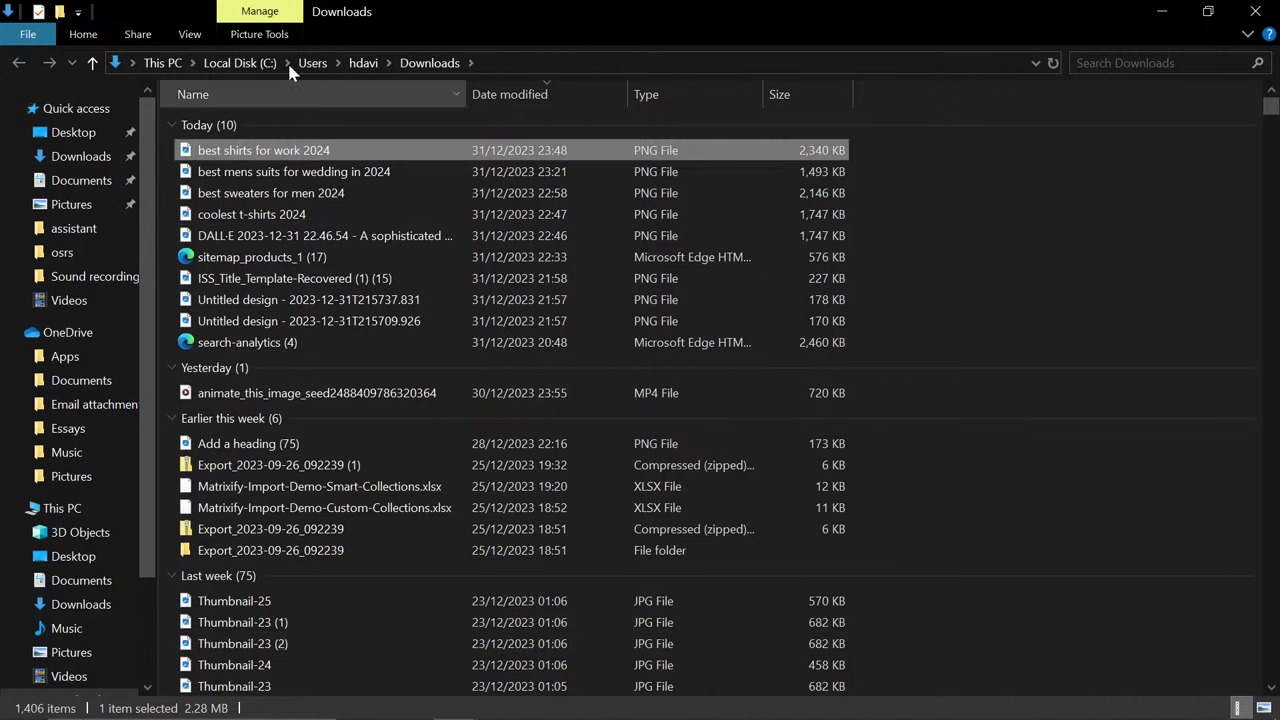
key(alt+Tab)
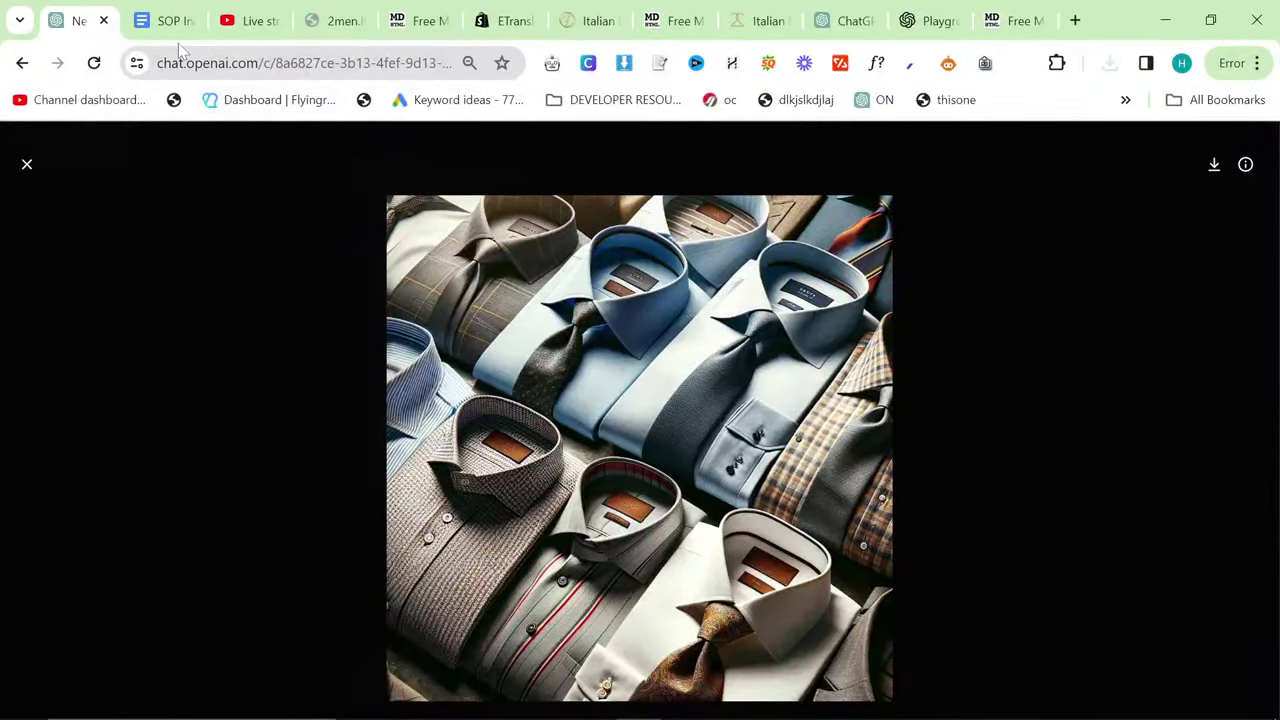
key(alt+Tab)
key(Tab)
Set 'best shirts for work 2024' as the featured image and pick the new author from suggestions
click(936, 470)
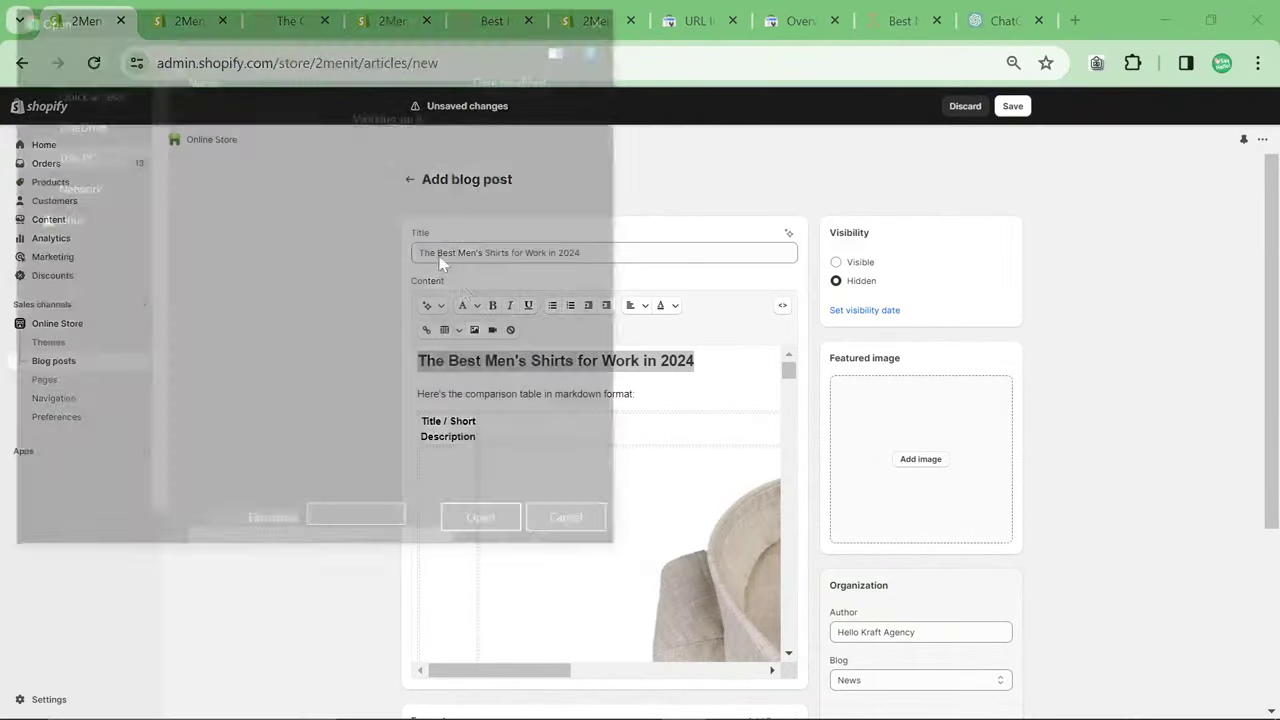
double_click(352, 272)
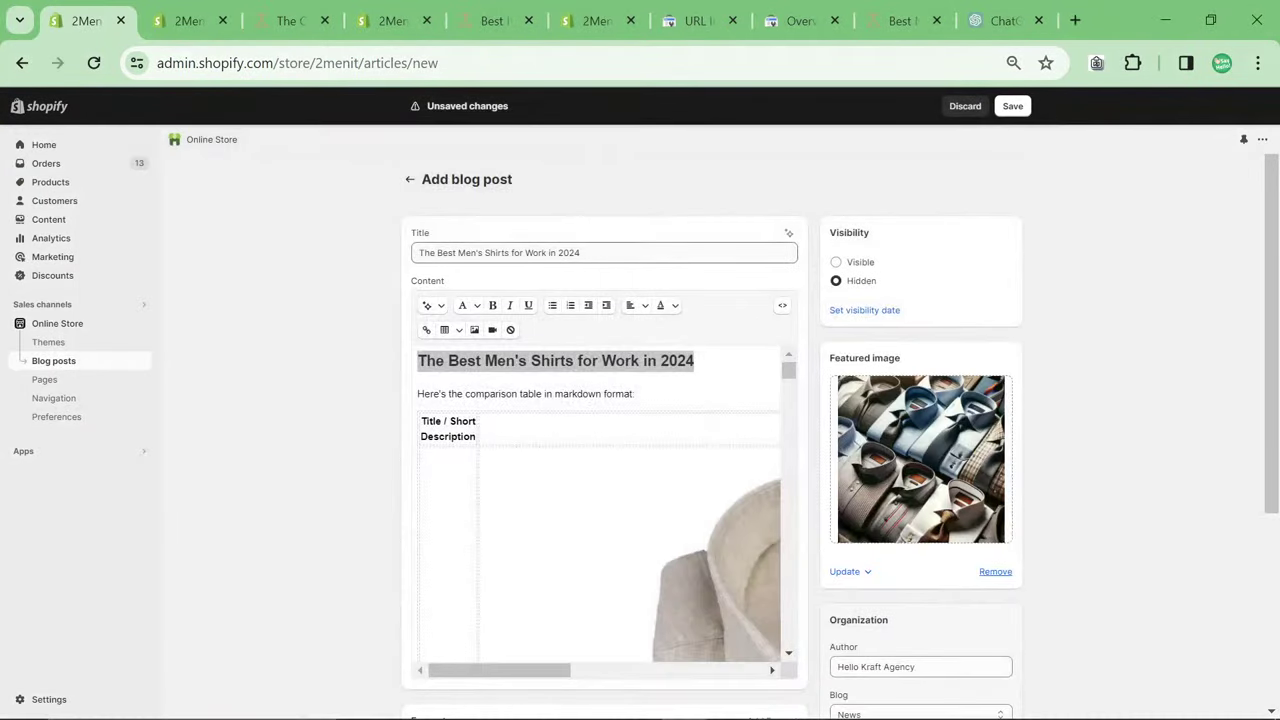
click(900, 666)
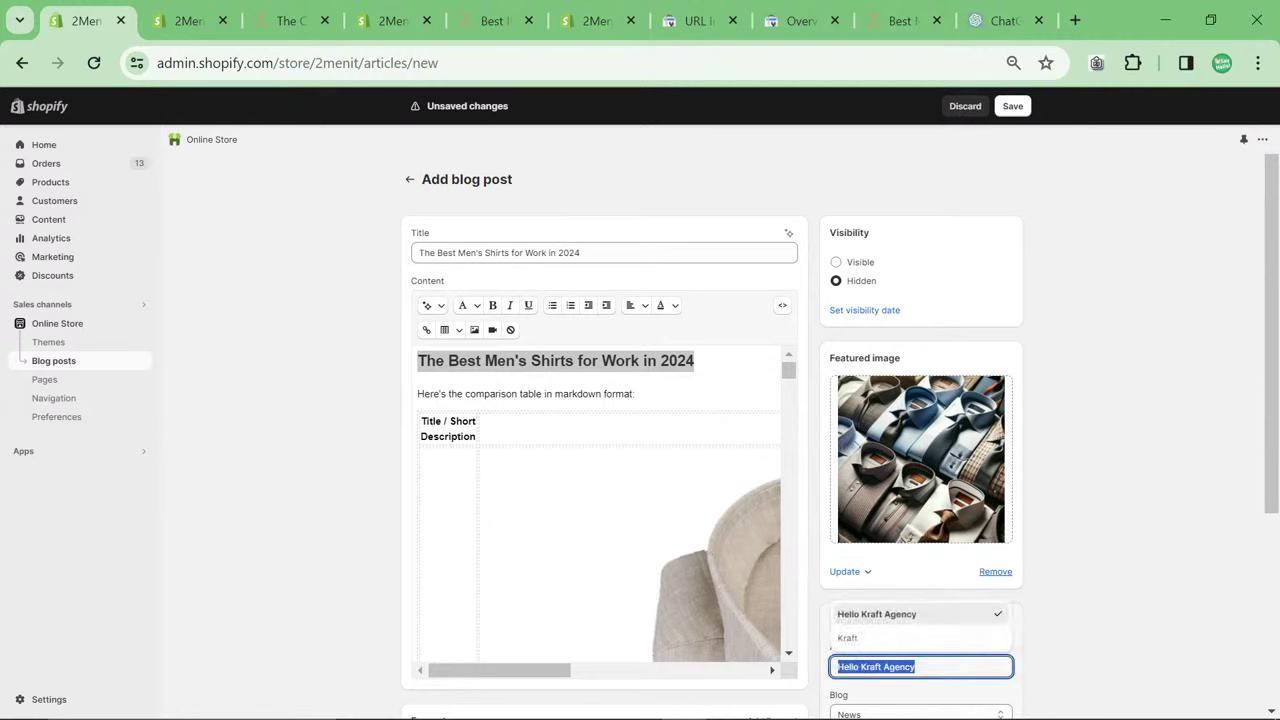
text(pie)
key(BackSpace)
key(BackSpace)
key(BackSpace)
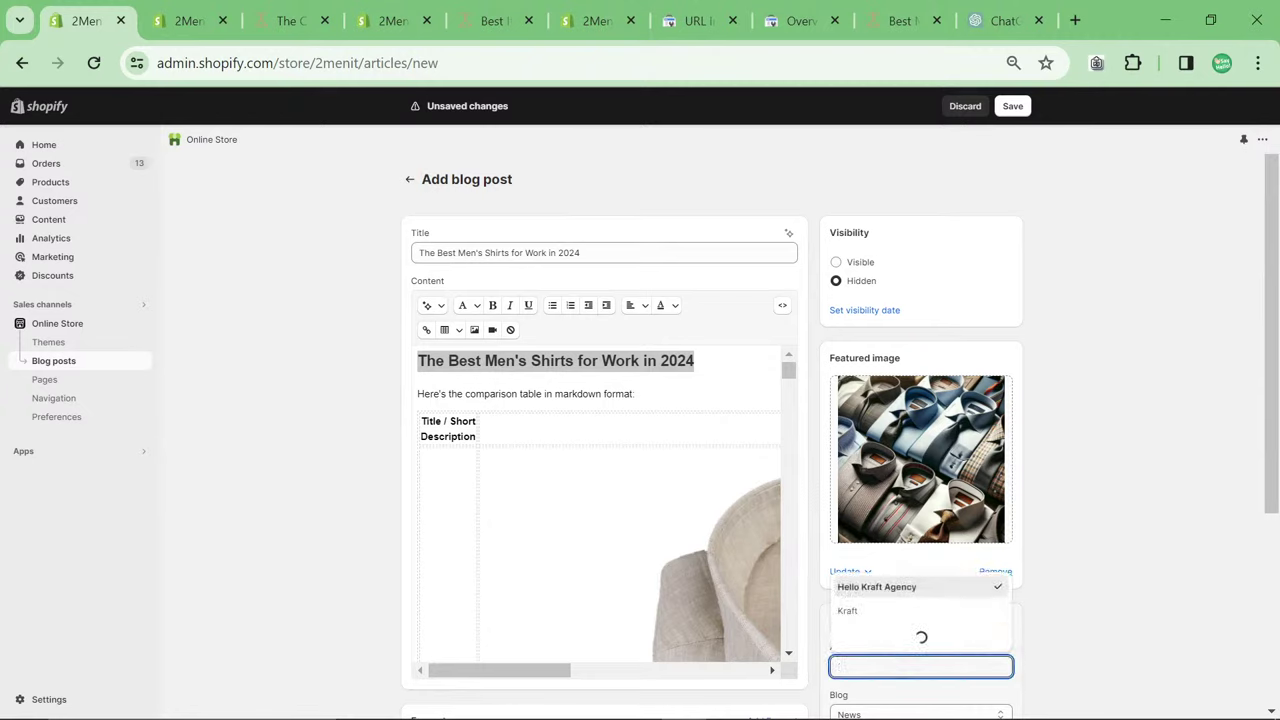
text(piergiu)
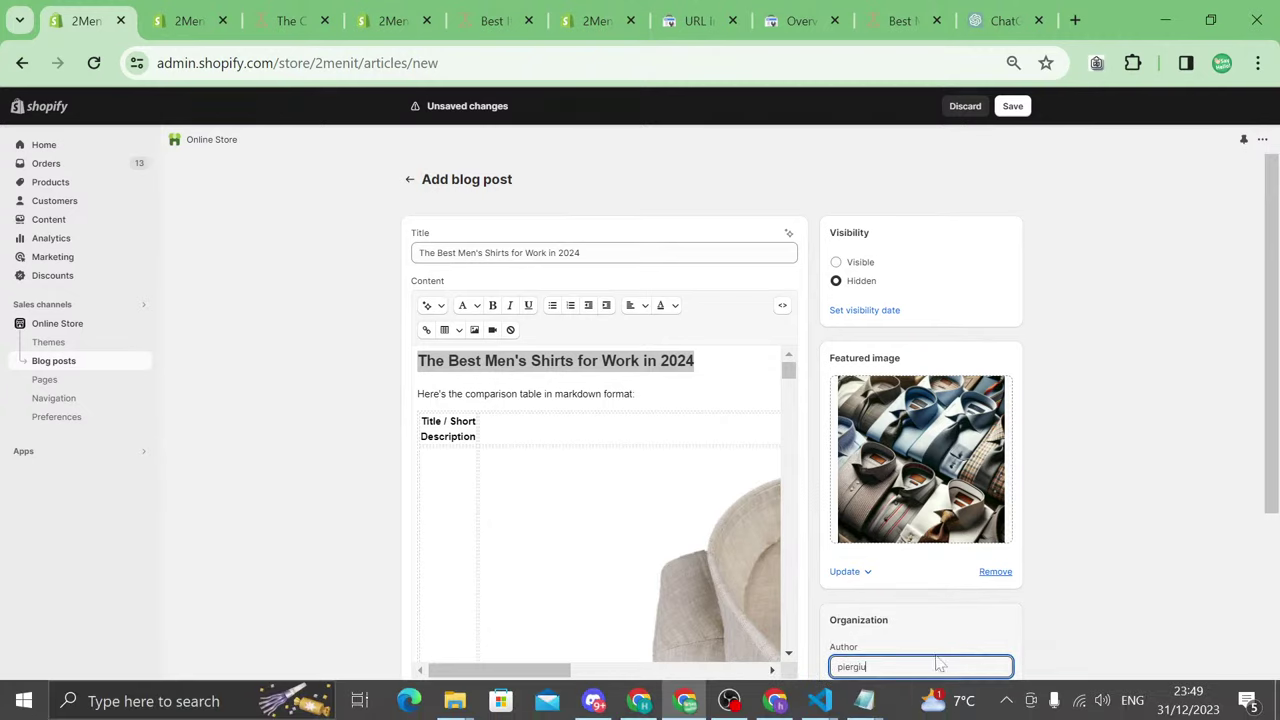
click(940, 700)
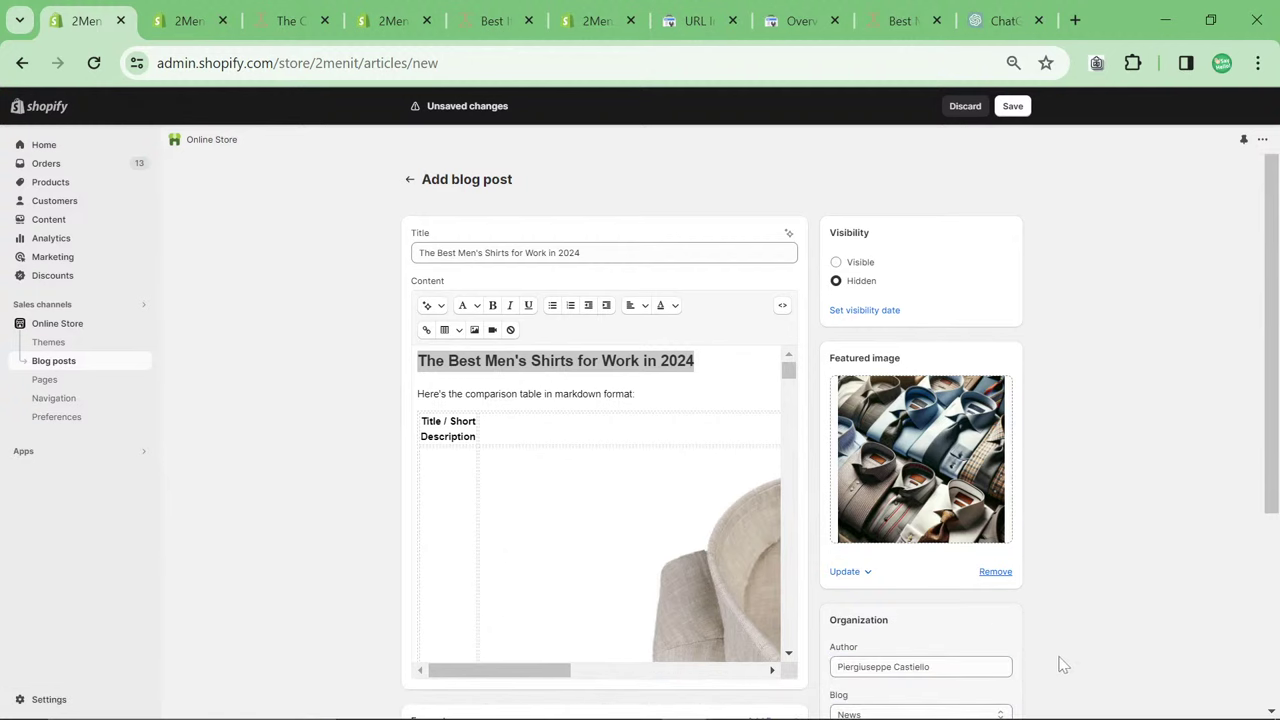
Assign the post to the journal blog
scroll(909, 591, down, 1)
click(880, 615)
click(875, 655)
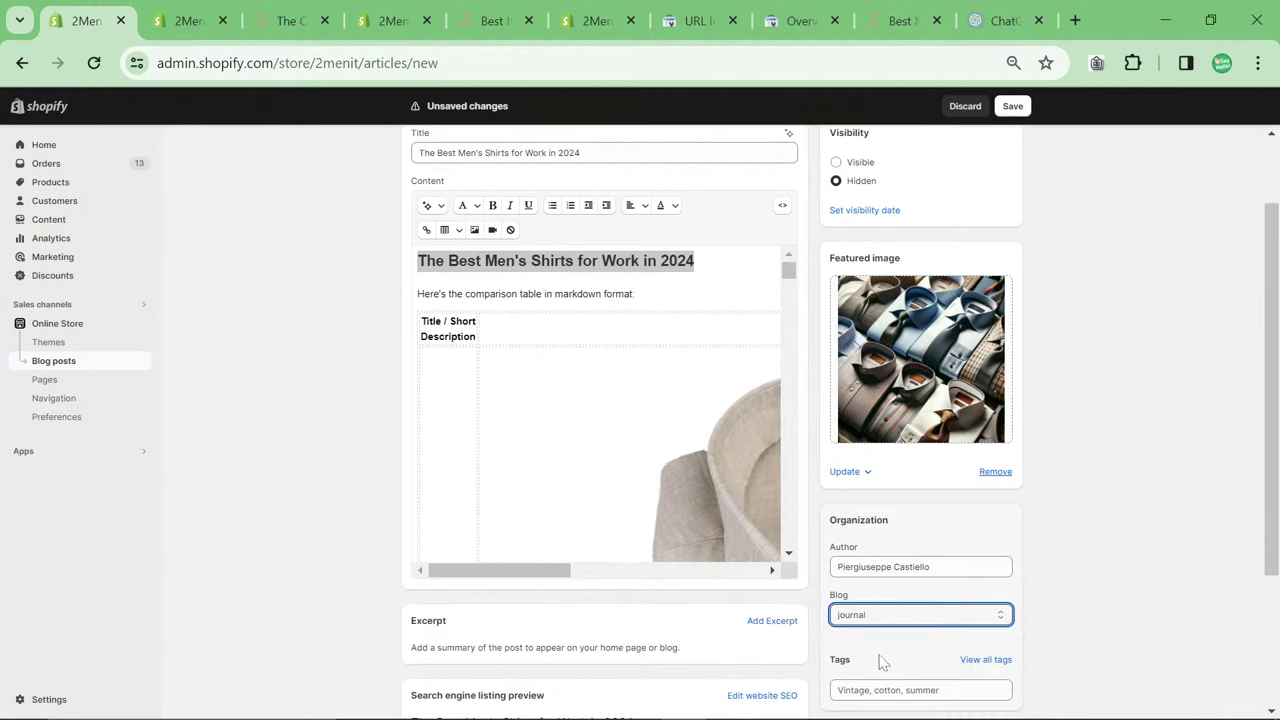
scroll(1088, 599, down, 2)
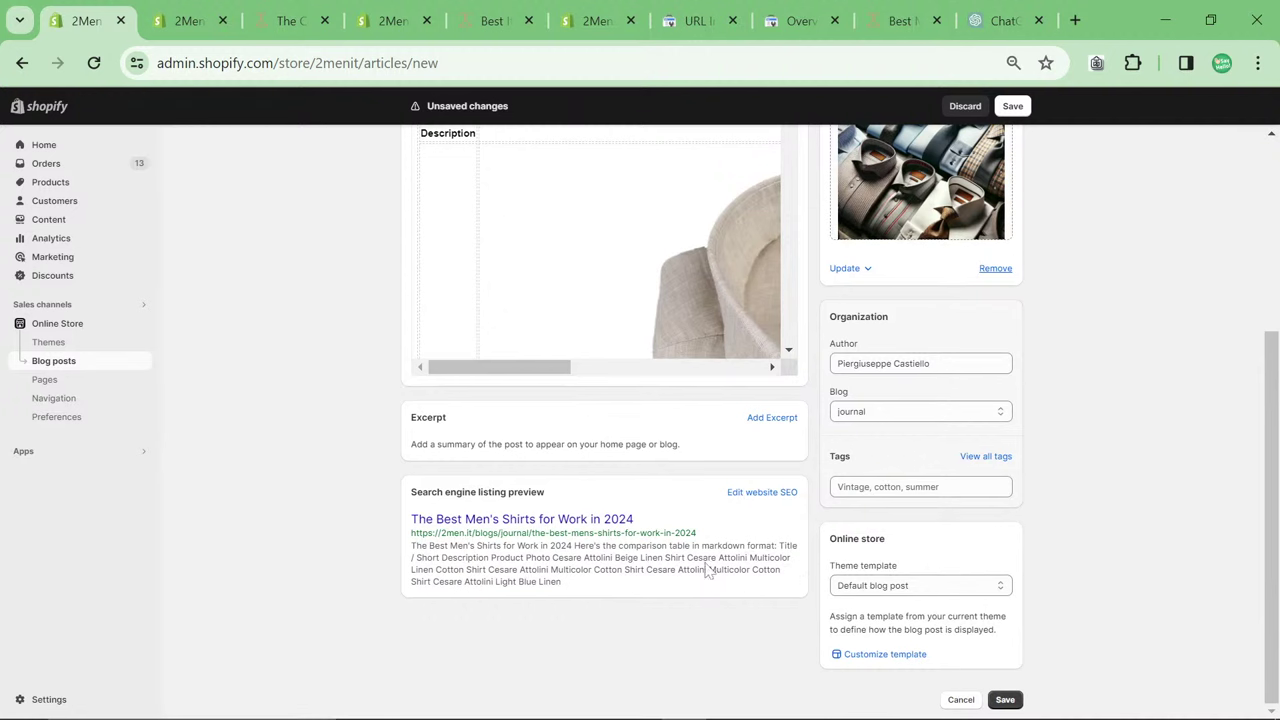
scroll(709, 569, up, 3)
scroll(340, 497, down, 3)
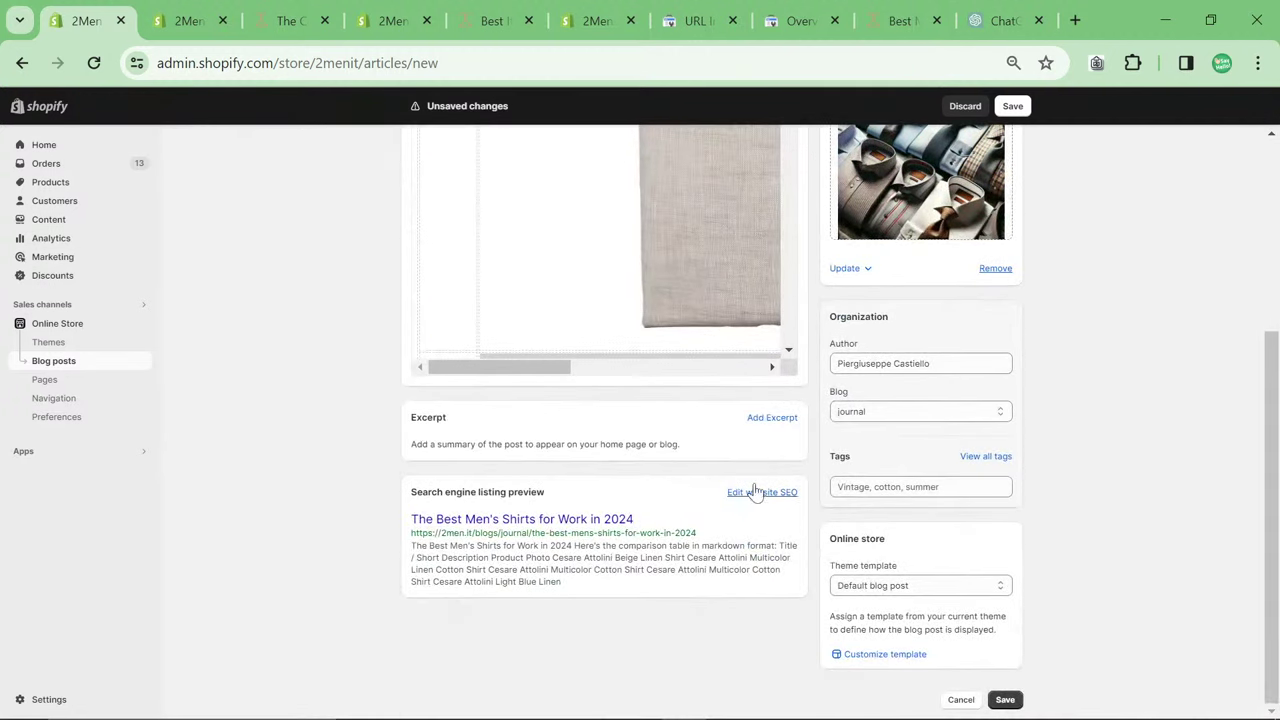
scroll(420, 443, up, 3)
scroll(420, 443, up, 5)
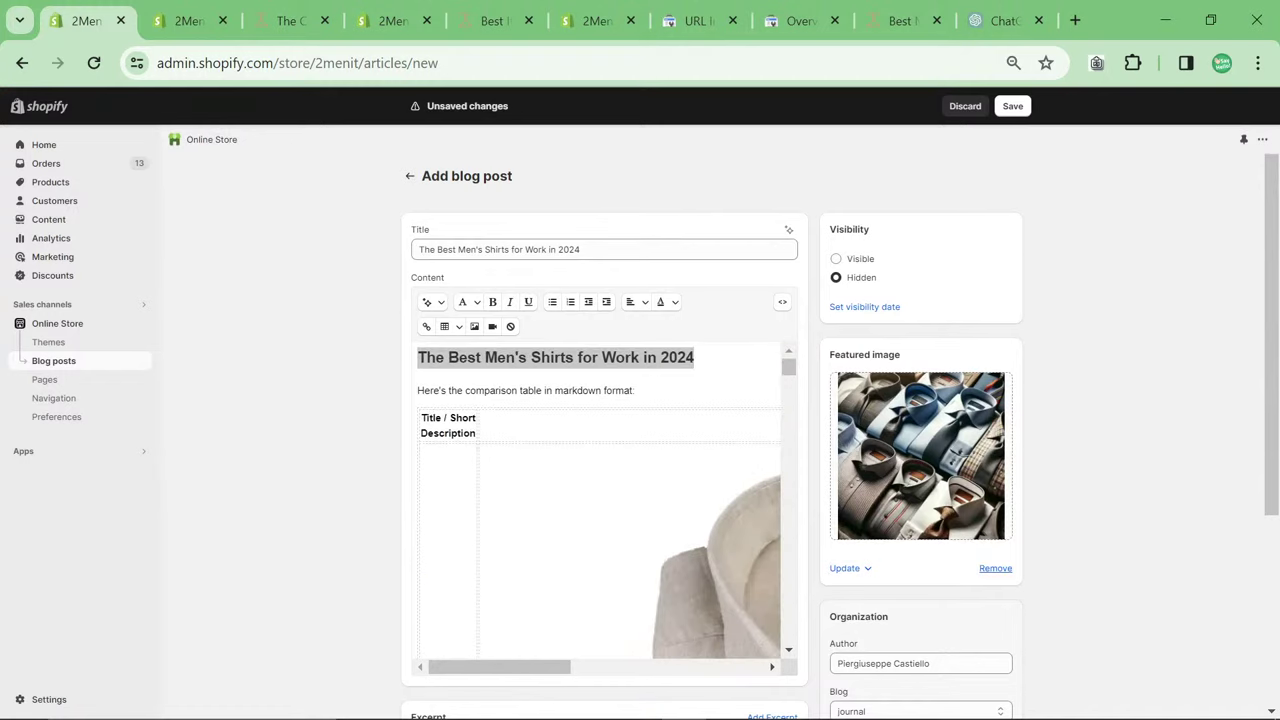
Rename the comparison table's first header to 'Description'
drag(476, 436, 422, 418)
key(BackSpace)
text(Des)
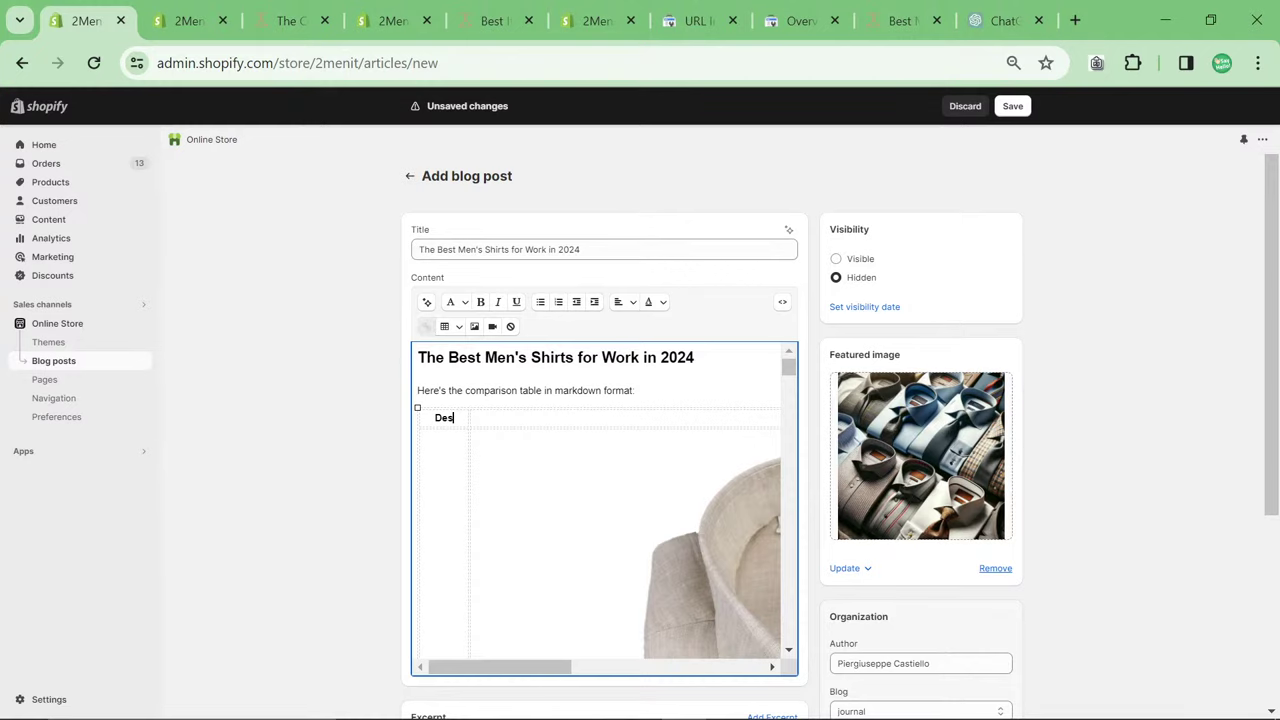
text(cription)
scroll(440, 520, down, 3)
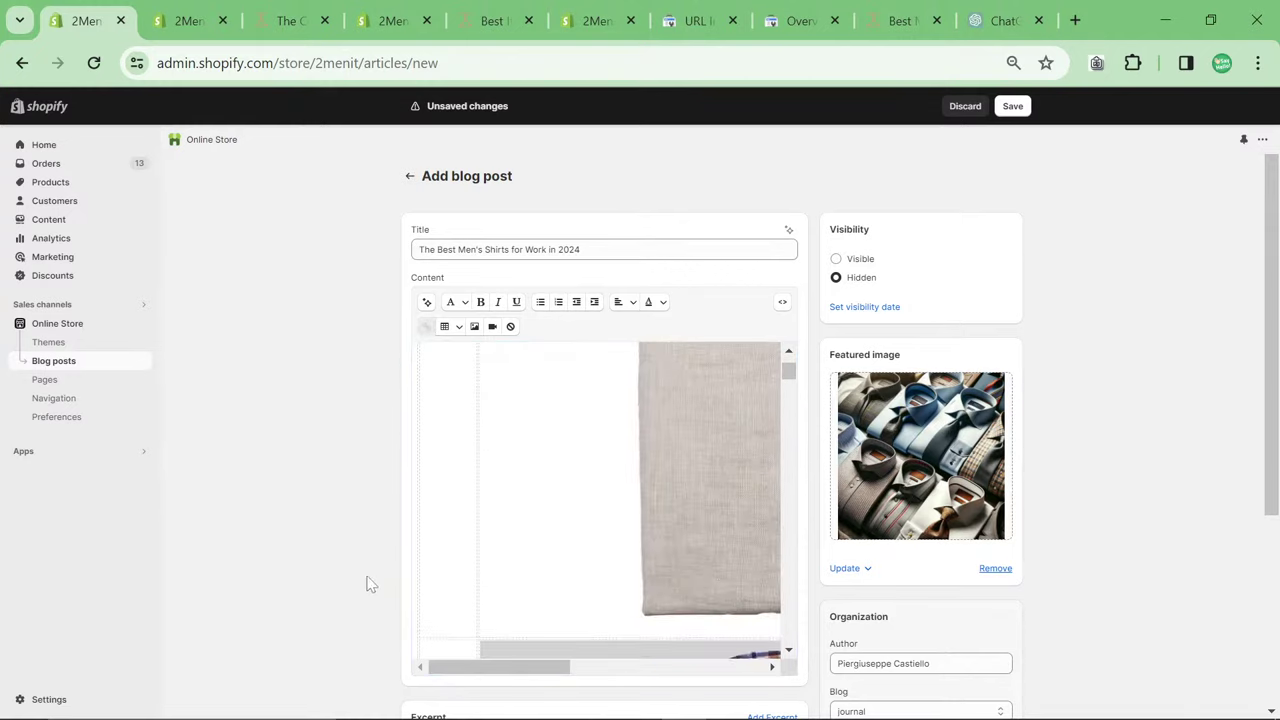
scroll(420, 590, down, 3)
Open the search engine listing fields, select the SEO description, and delete the markdown intro line
click(762, 492)
scroll(560, 560, down, 2)
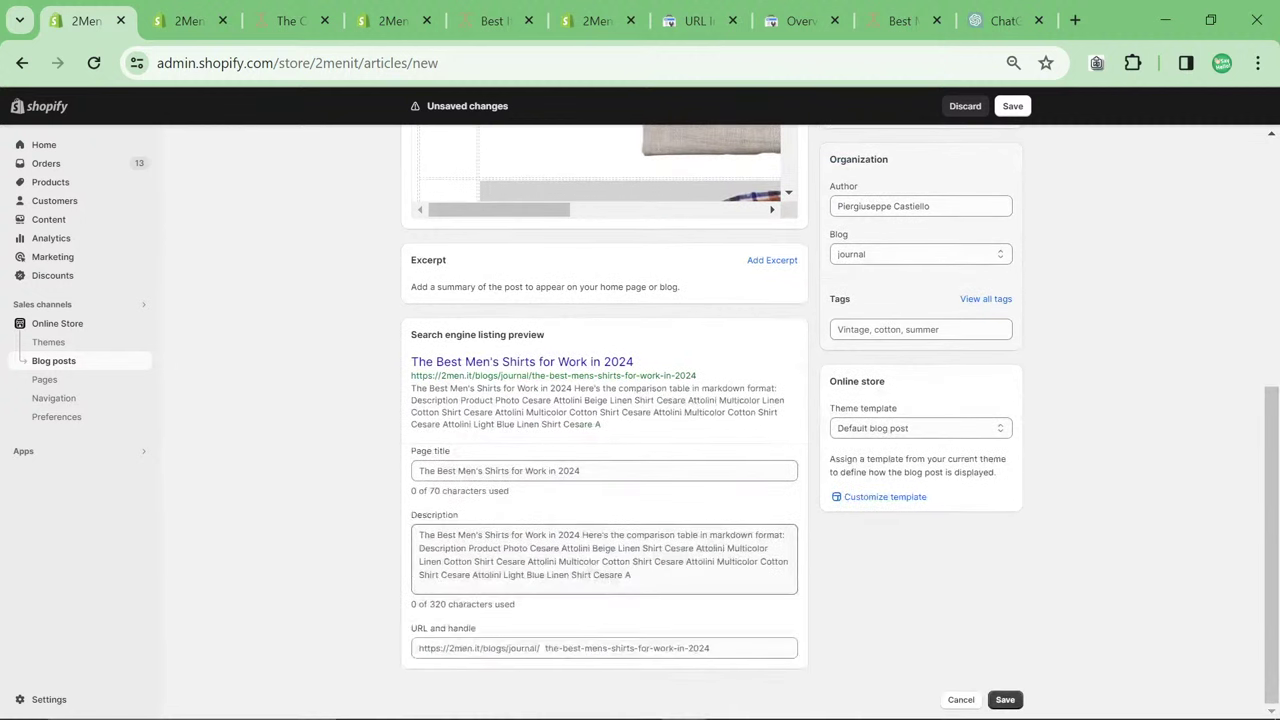
click(525, 575)
key(ctrl+a)
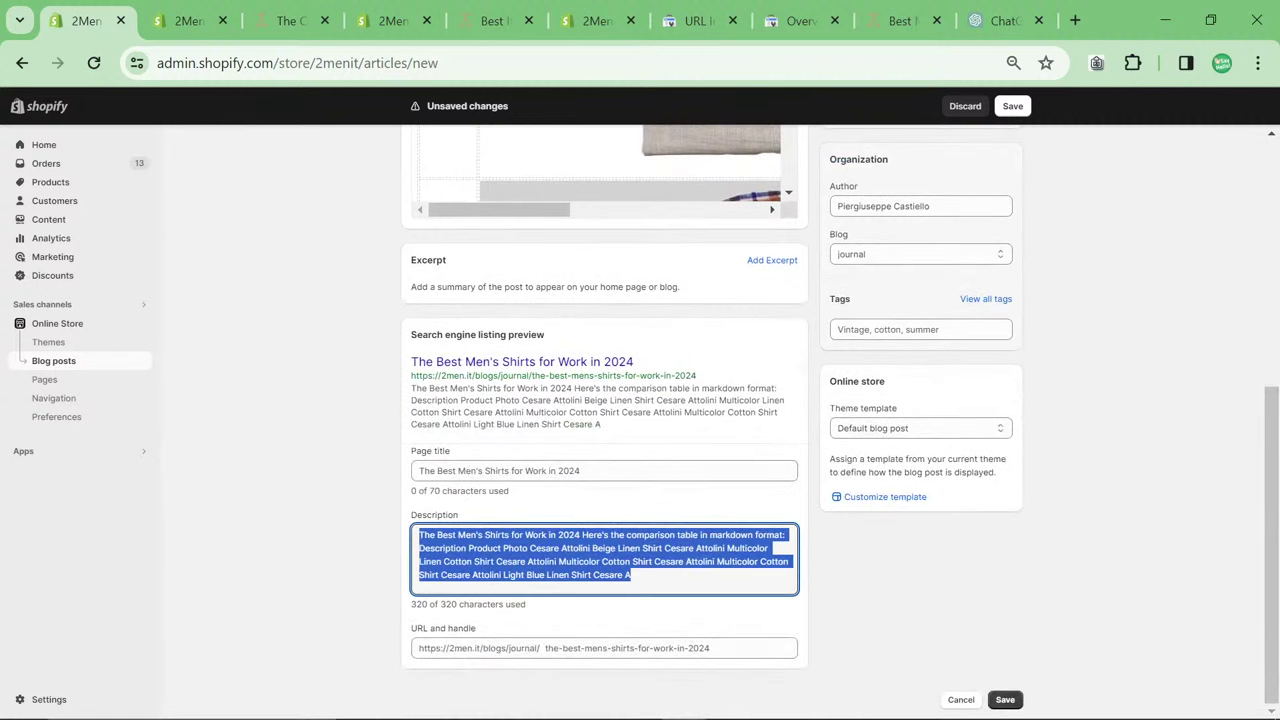
scroll(604, 450, up, 5)
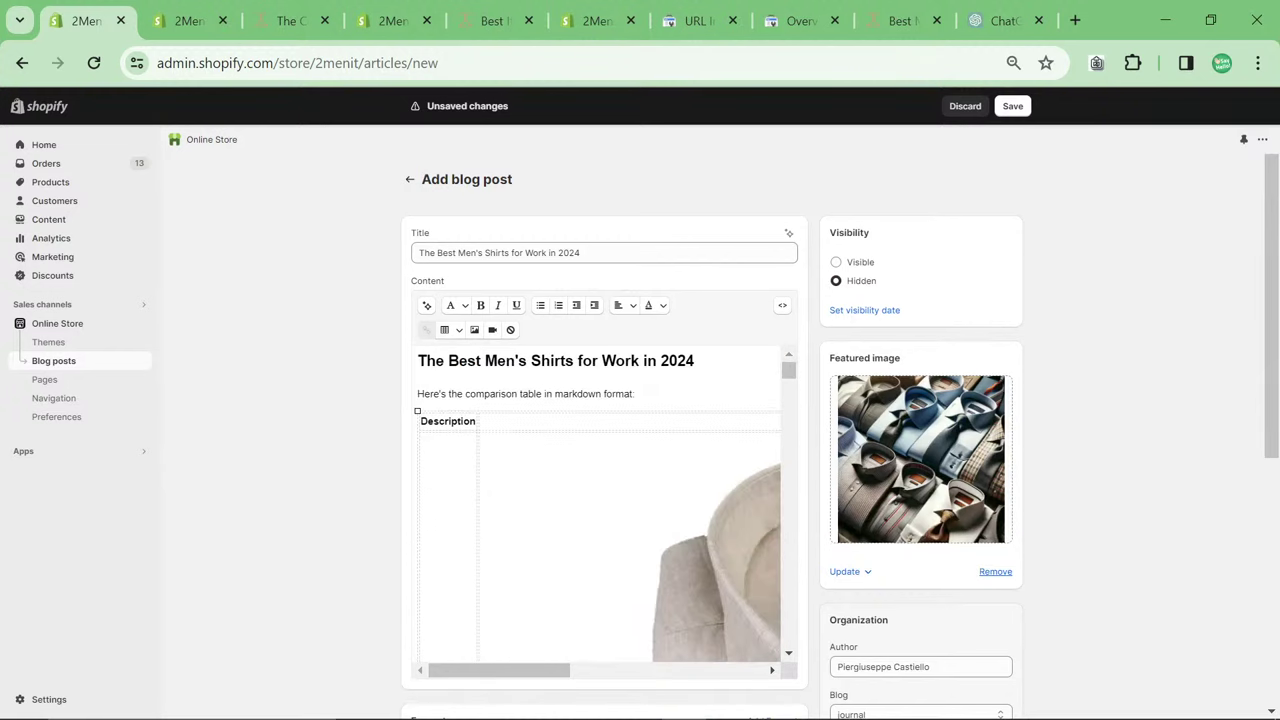
drag(636, 394, 391, 394)
key(BackSpace)
key(BackSpace)
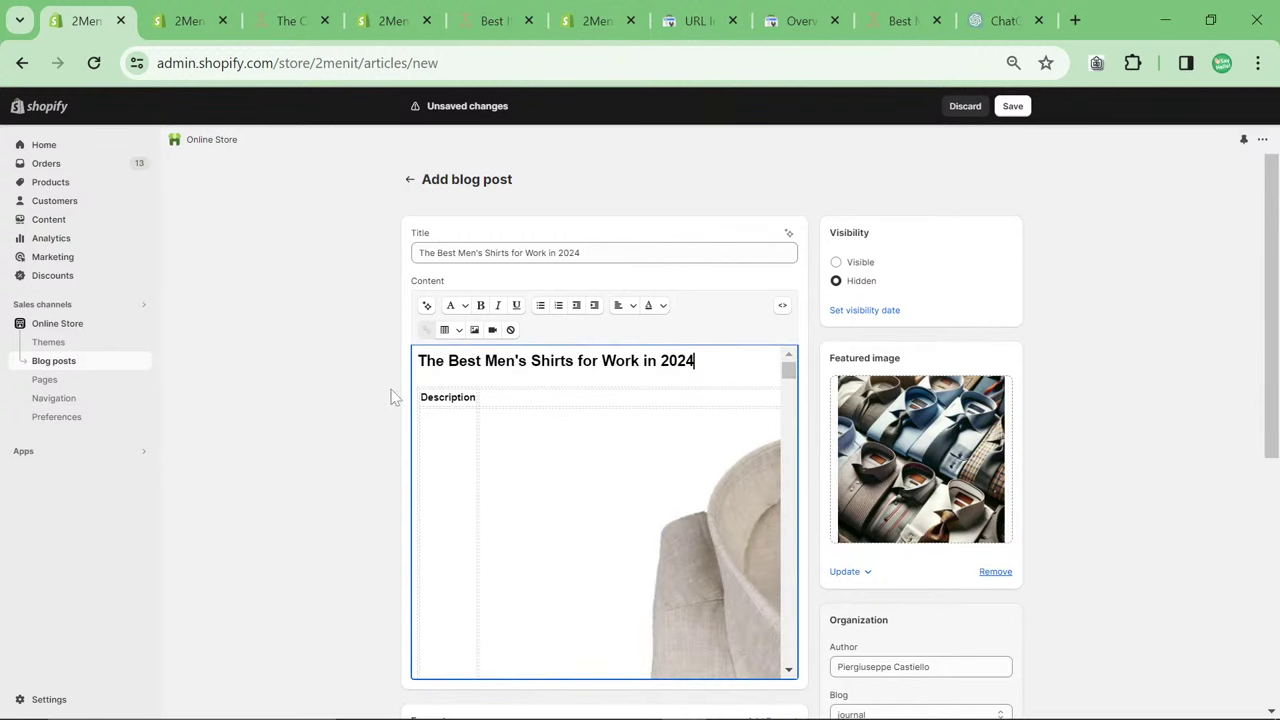
scroll(334, 534, down, 5)
Rewrite the SEO description around business attire, naming Cesare Attolini, Kiton and Barba Napoli
click(545, 575)
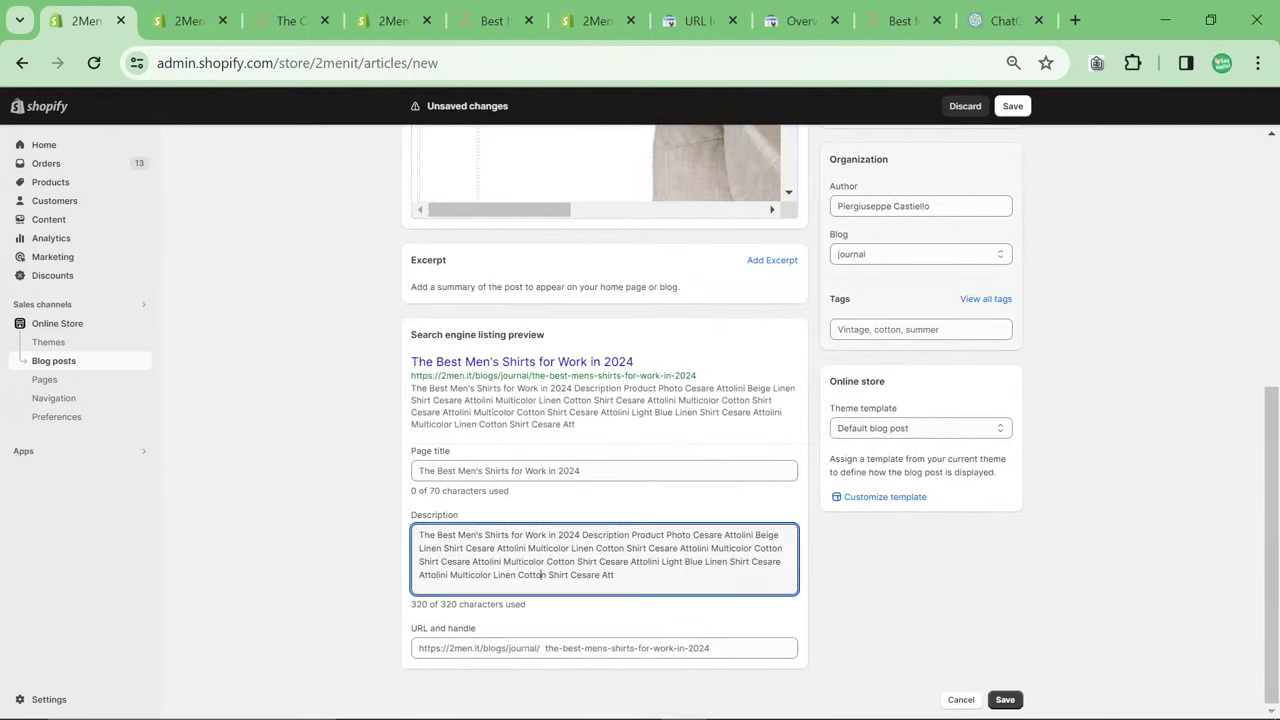
drag(580, 535, 723, 603)
key(BackSpace)
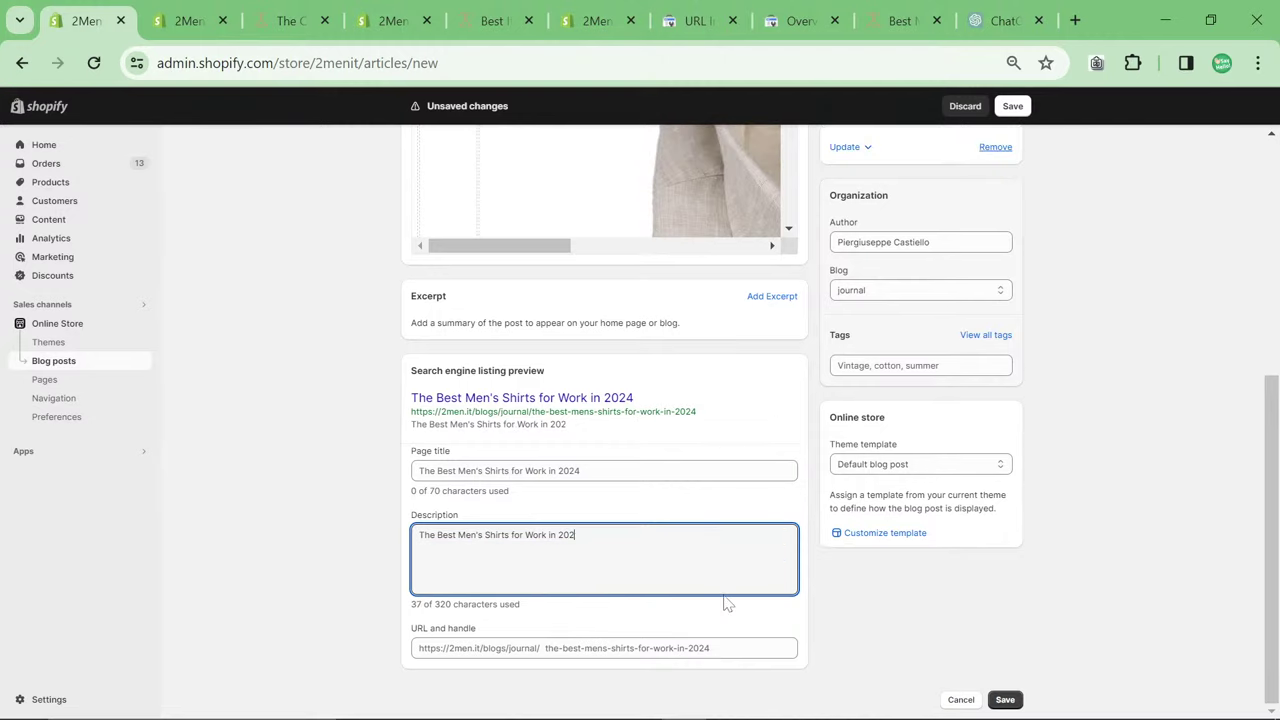
text(- I)
text(ooking to st)
text(ep up your)
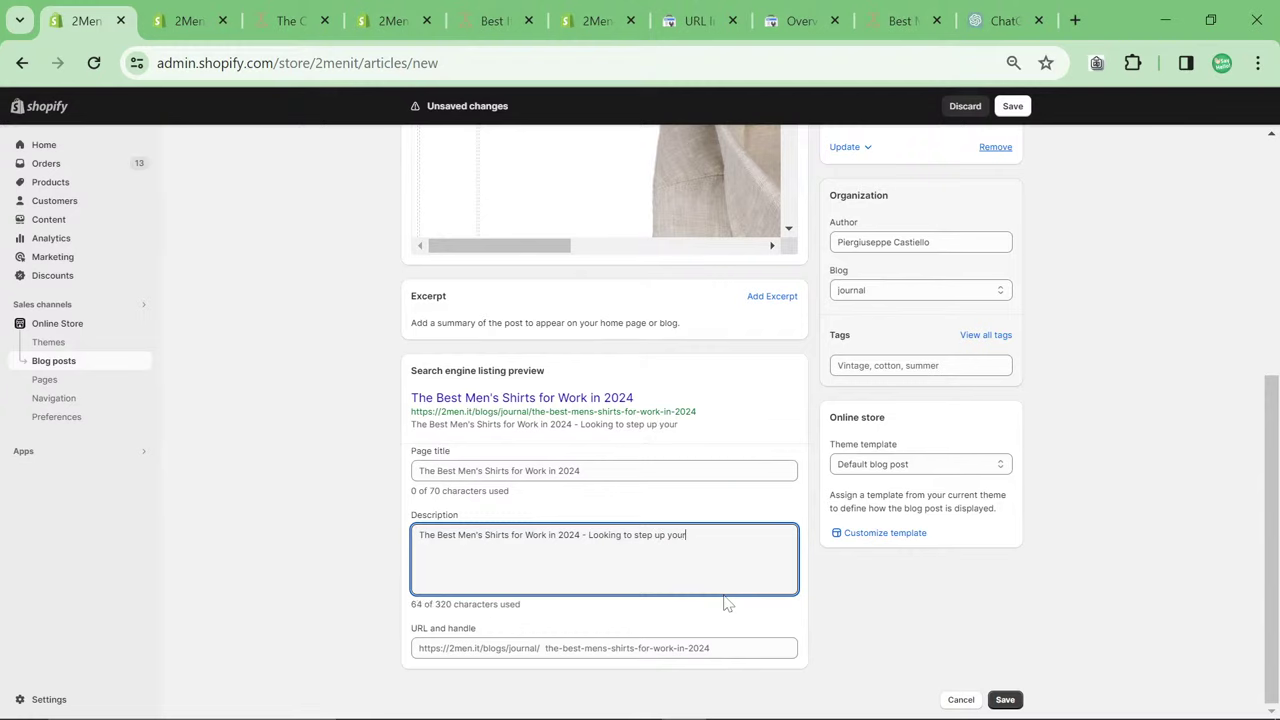
text( business acs)
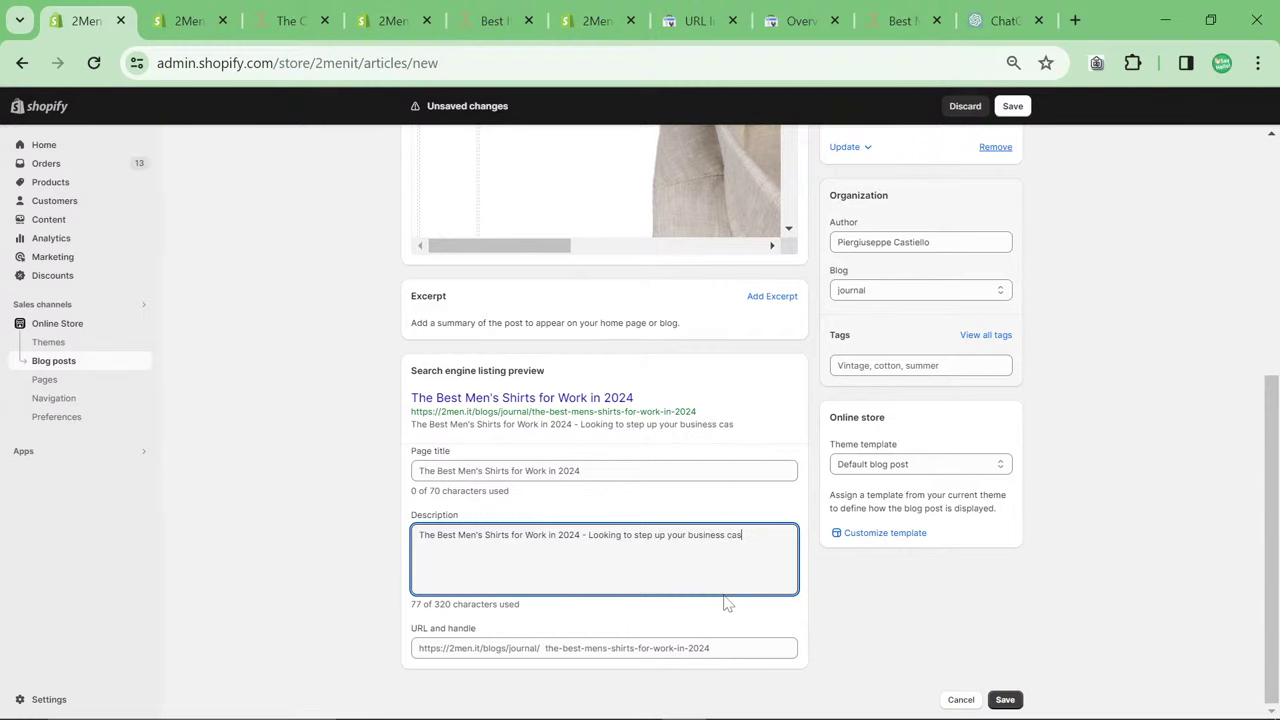
text(ual attire in the )
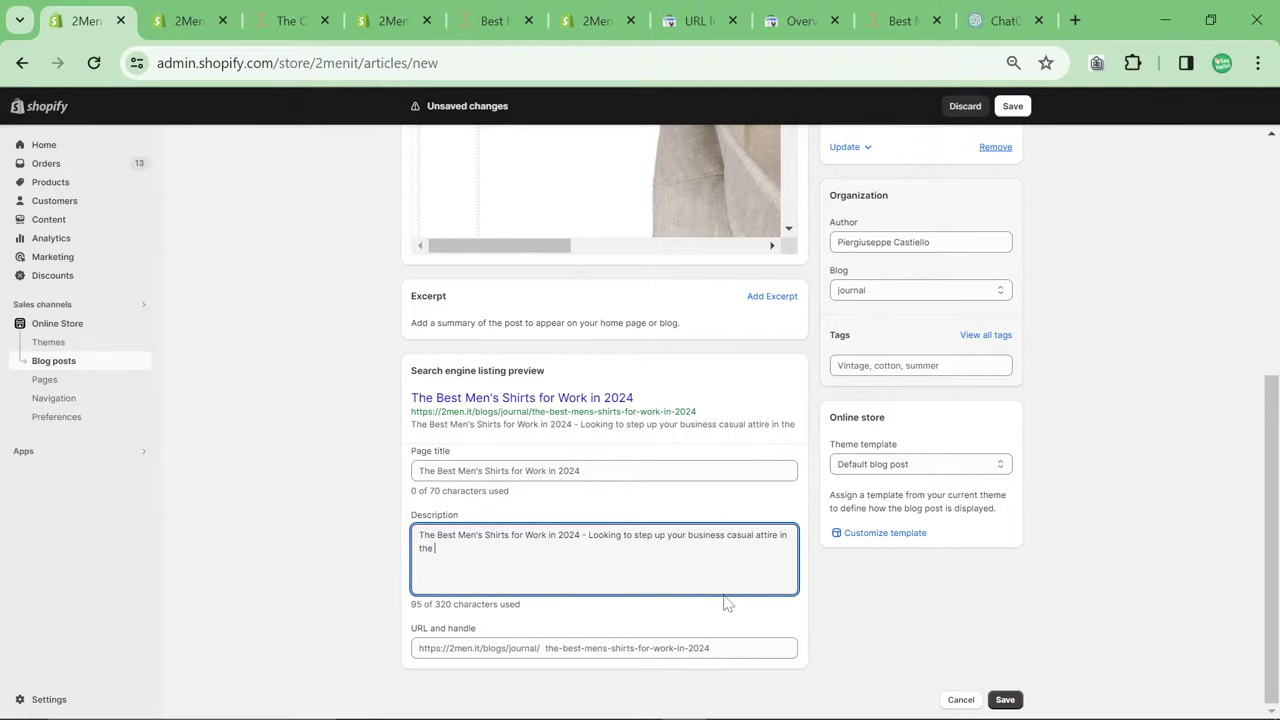
text(New Year? L)
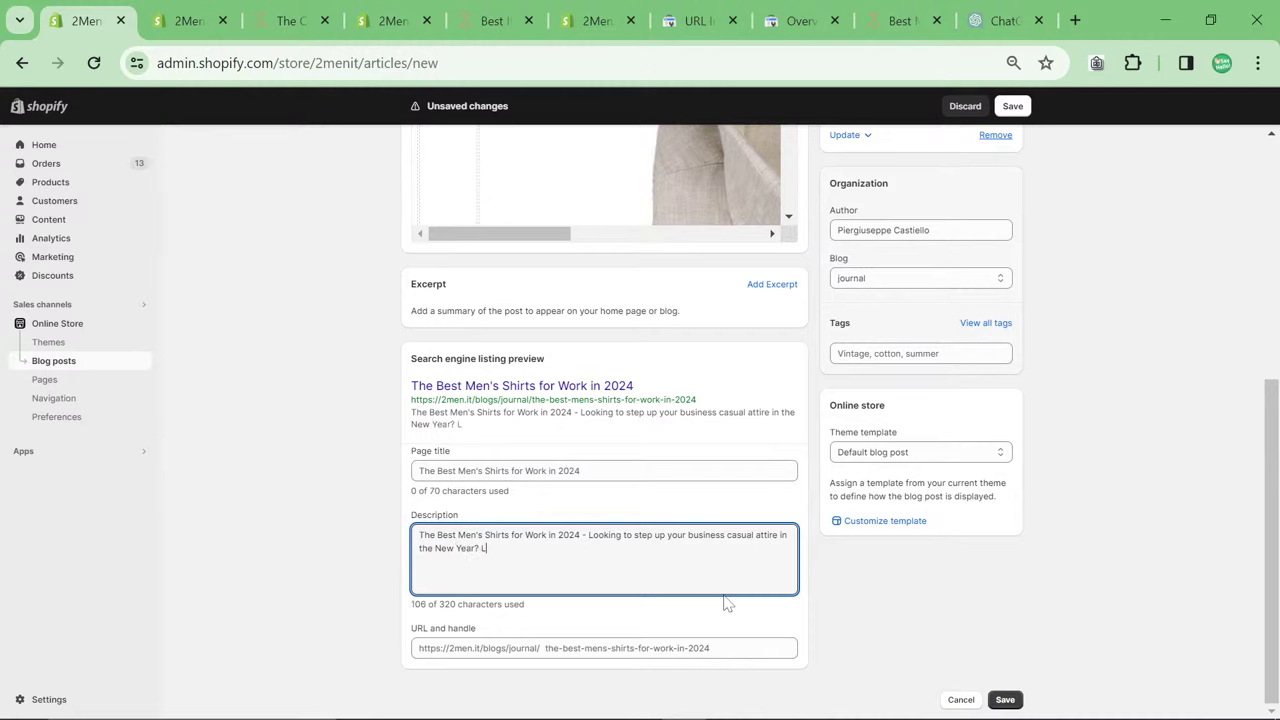
text(earn more about the Best l)
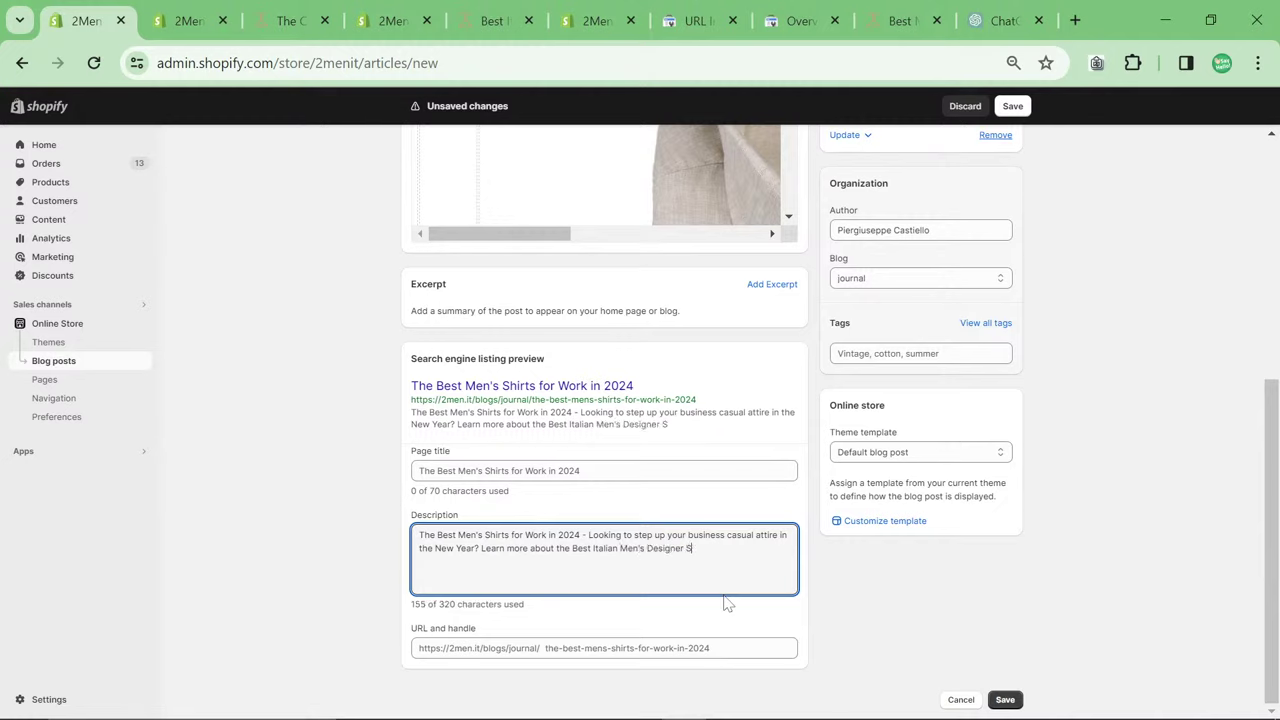
text(s)
text(For Work, including)
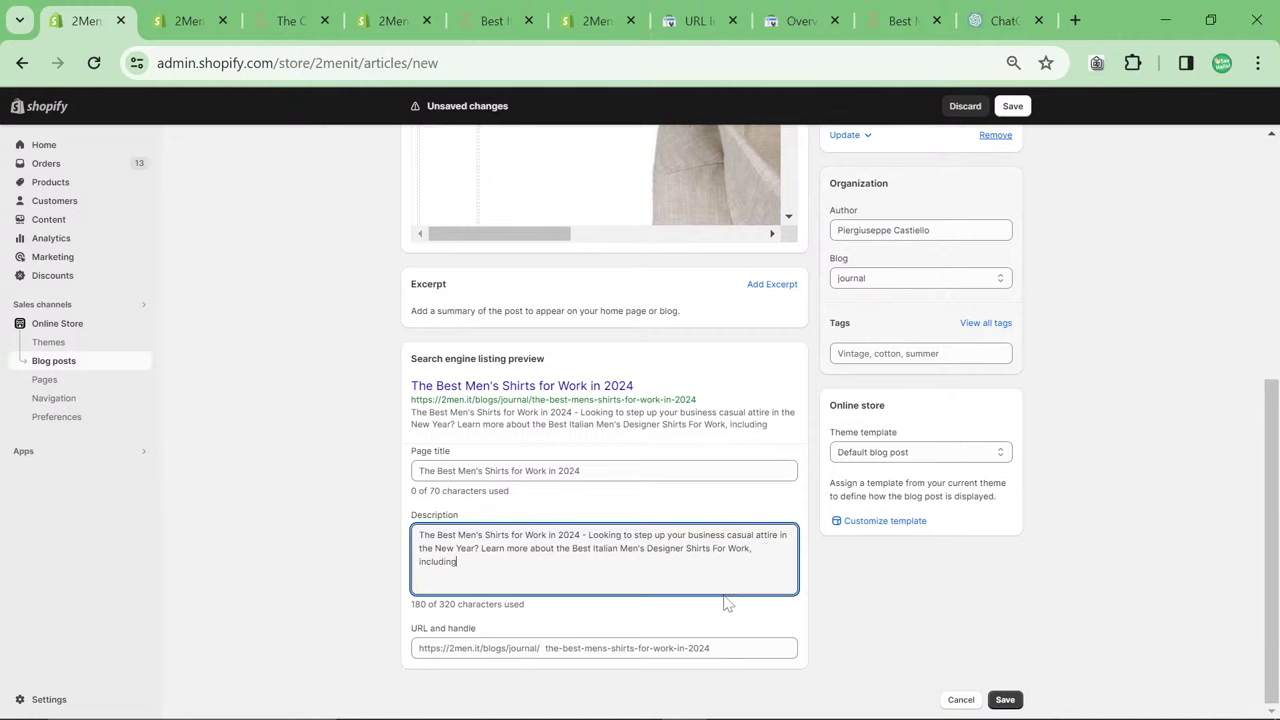
text( classic menswe)
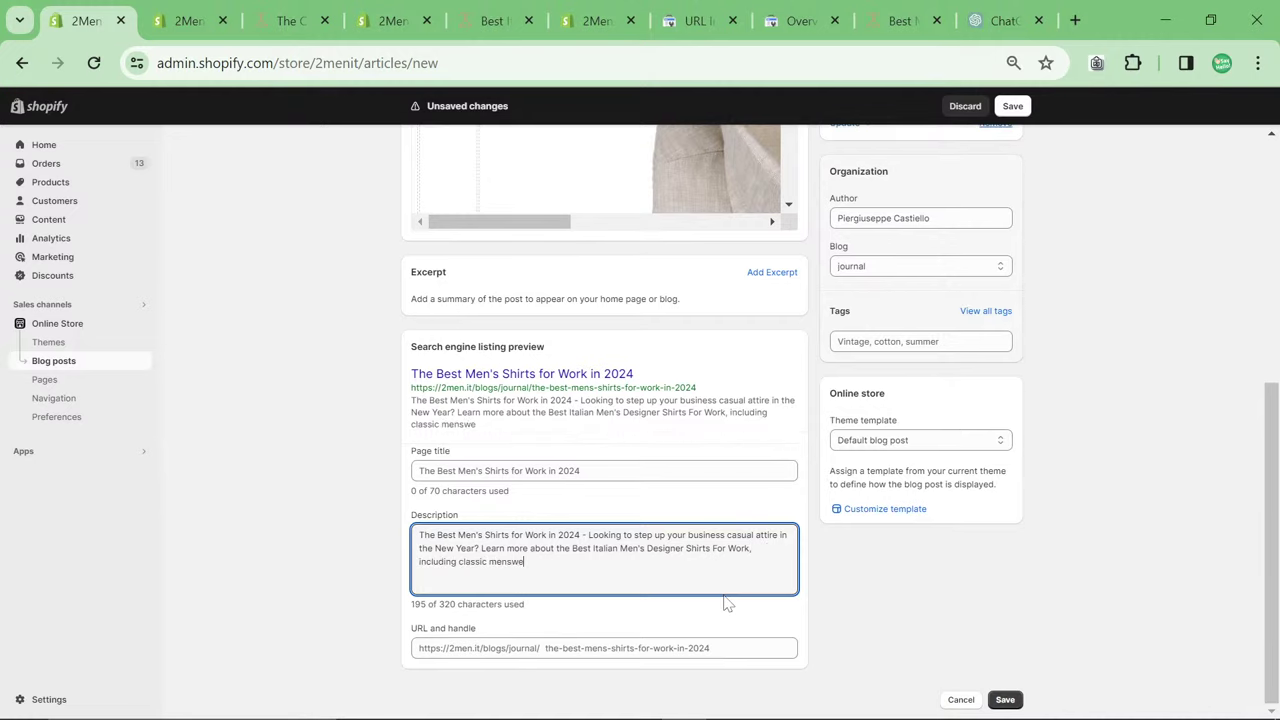
text(ar brands such)
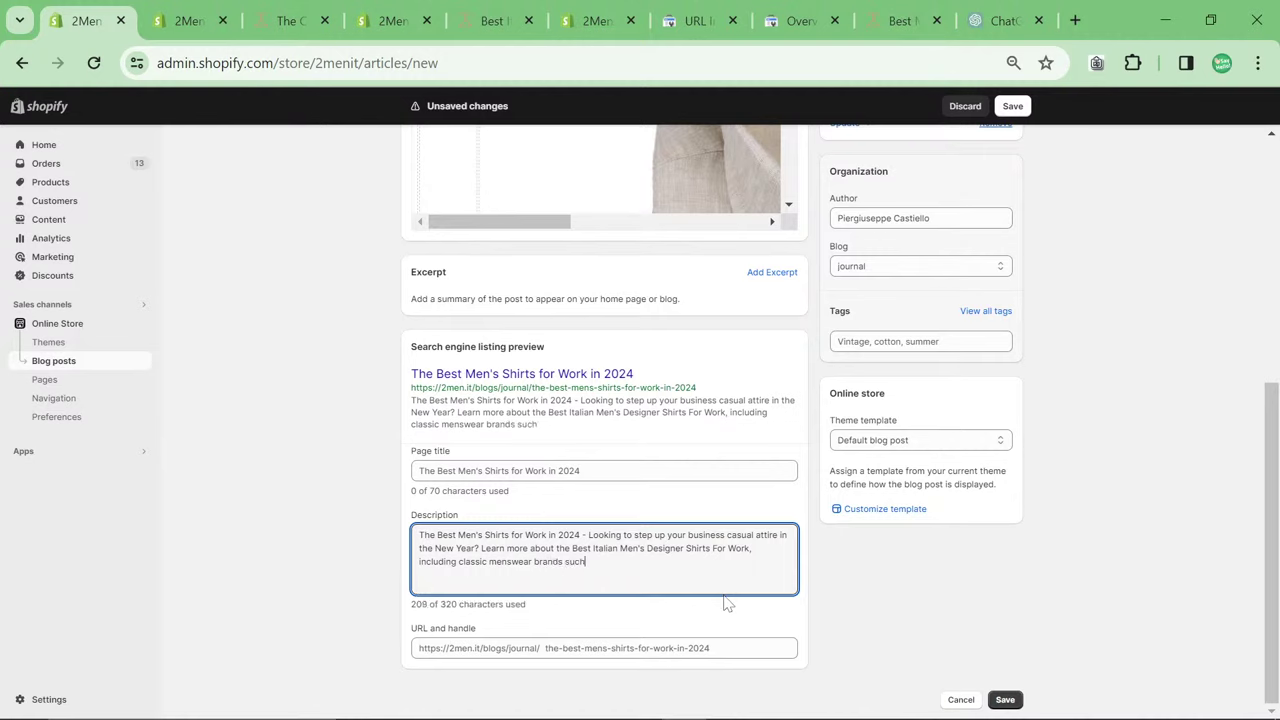
text( as Cesare Attol)
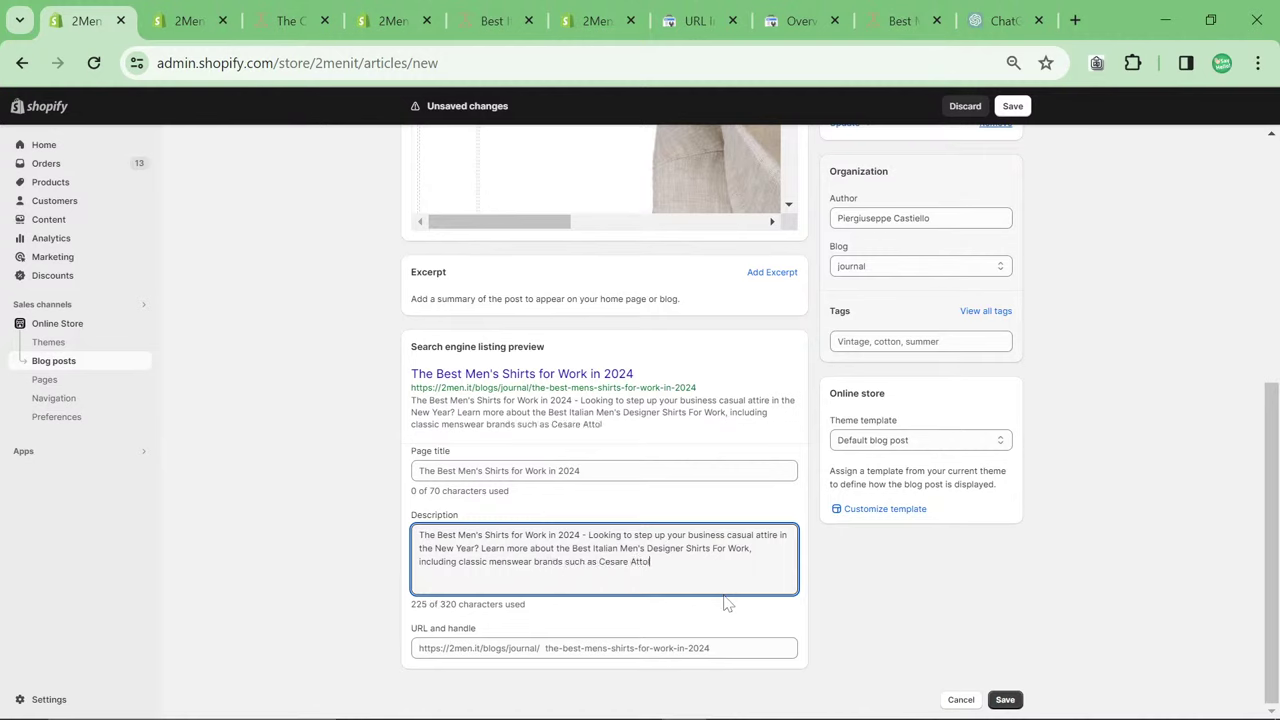
text(ini, Kiton, Barba Napoli and much)
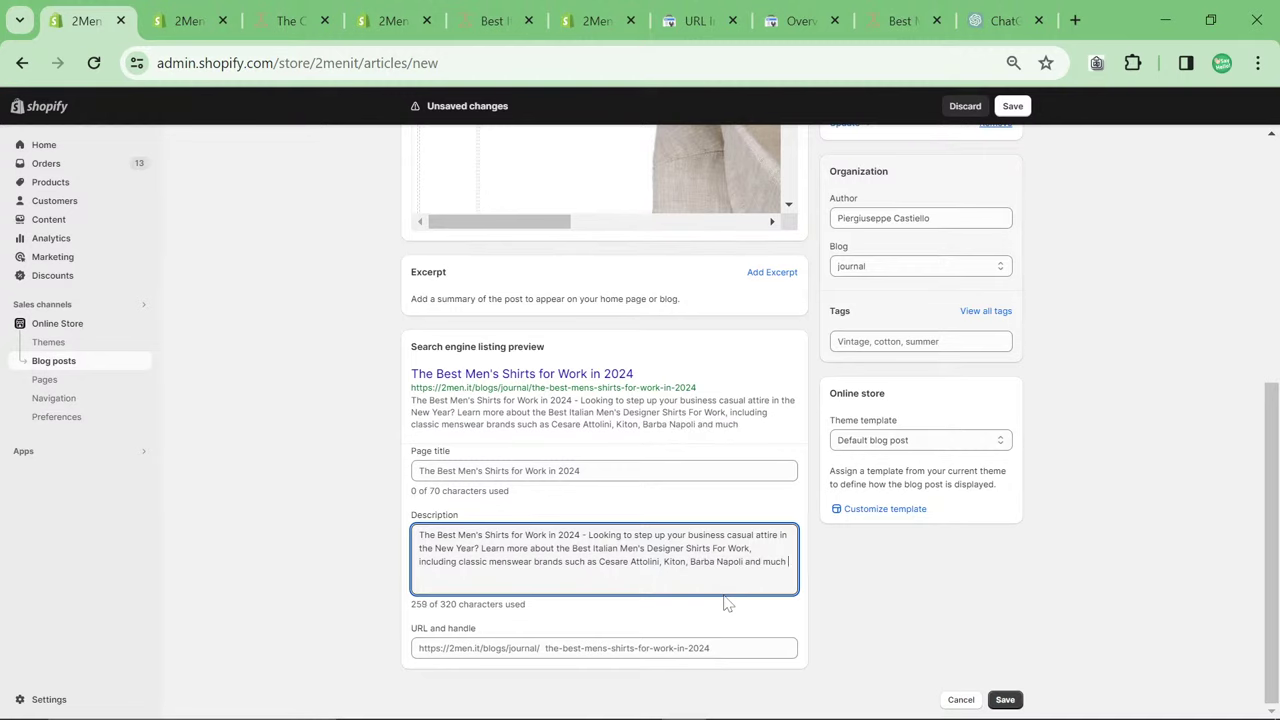
text( more. Spring)
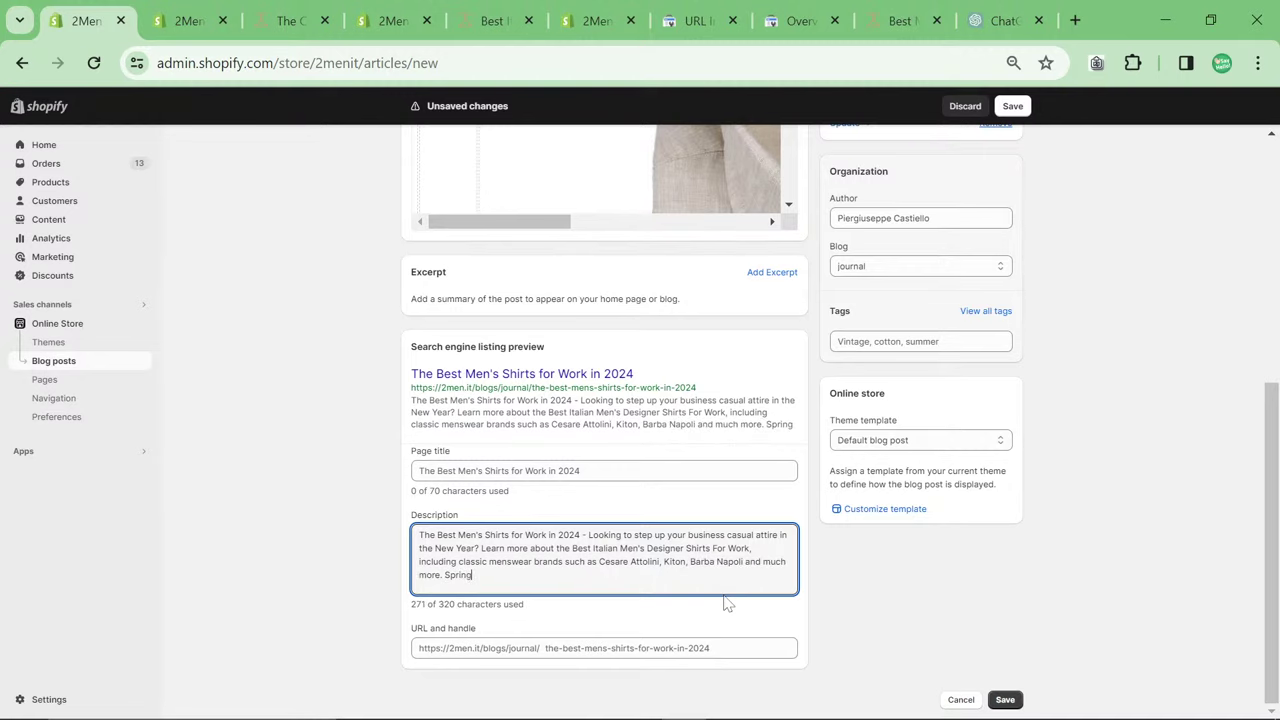
text(/summer, F)
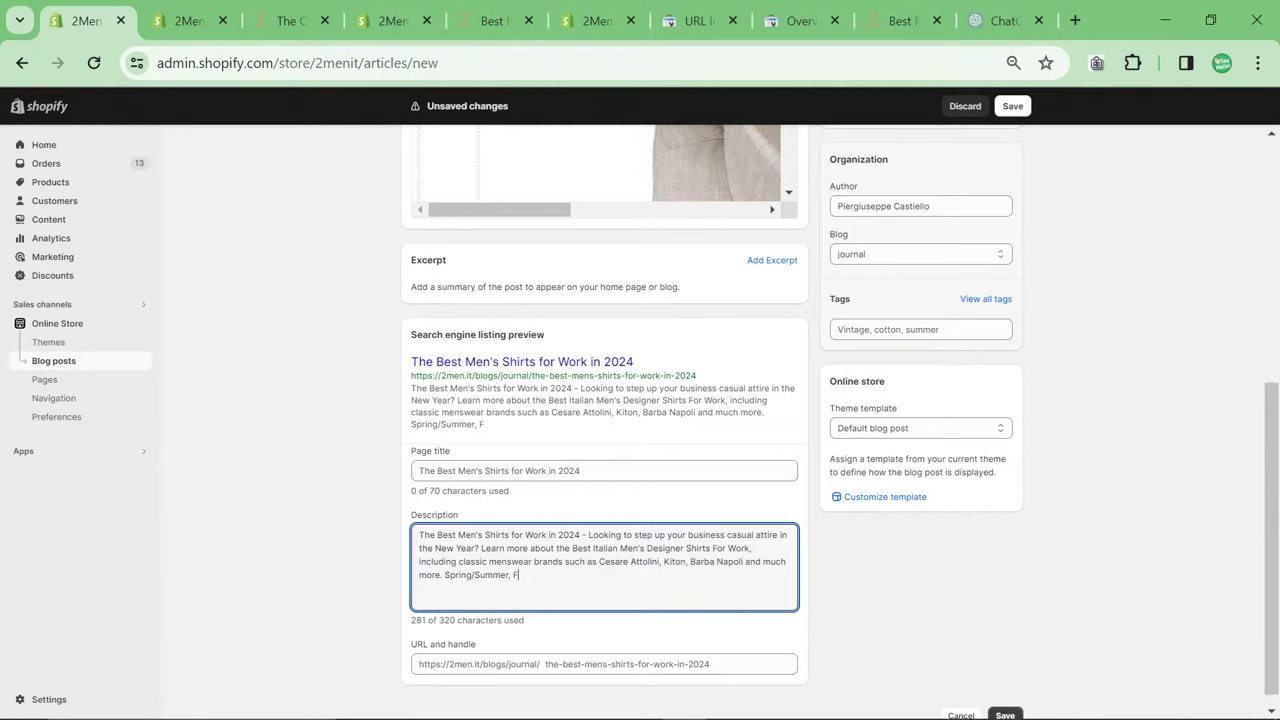
text(all/Winter, we have )
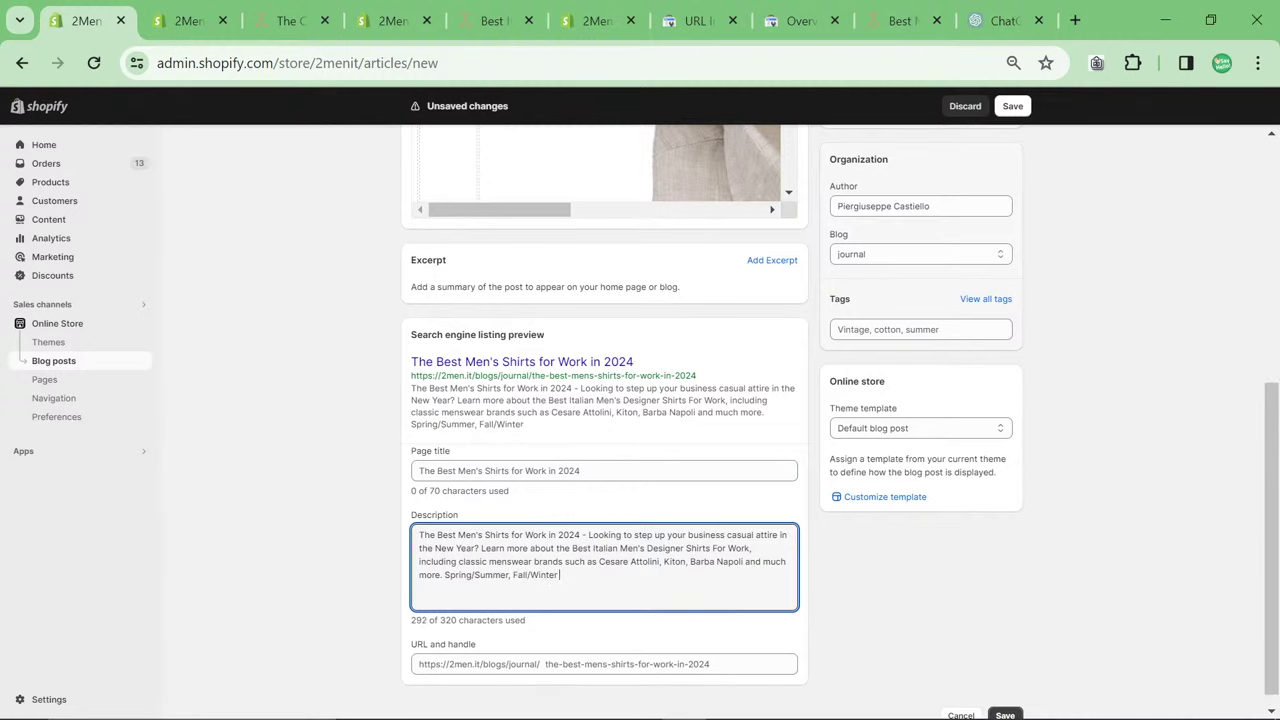
text(aomethi)
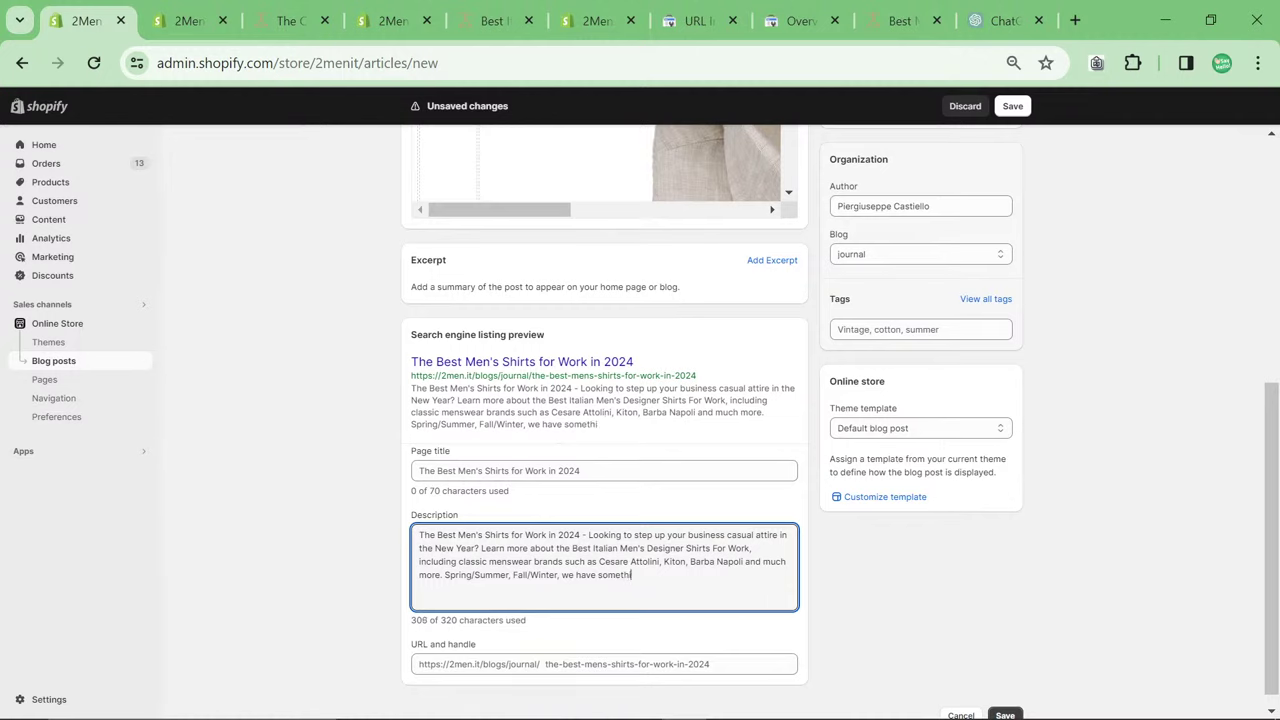
text(ng for every)
Schedule the hidden post for 1/1/2024 12:00 AM and open the Blog posts list in a new tab
scroll(1036, 278, up, 3)
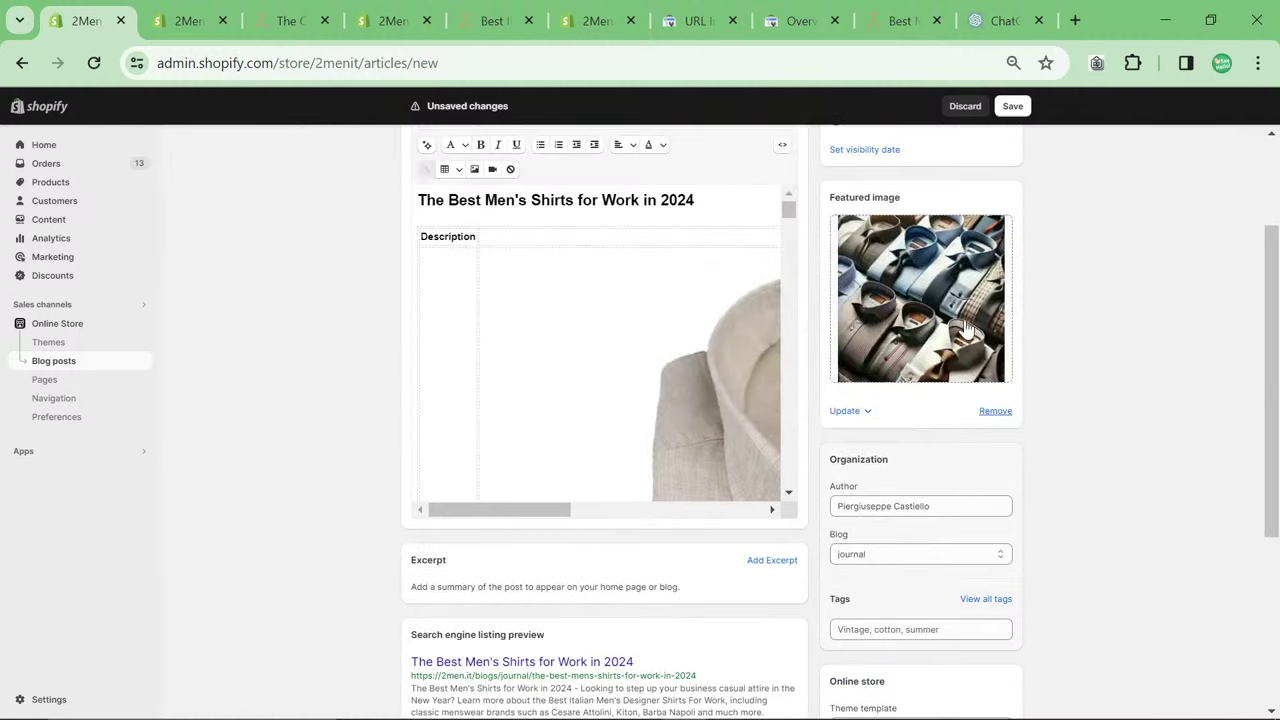
scroll(1123, 403, up, 3)
click(868, 306)
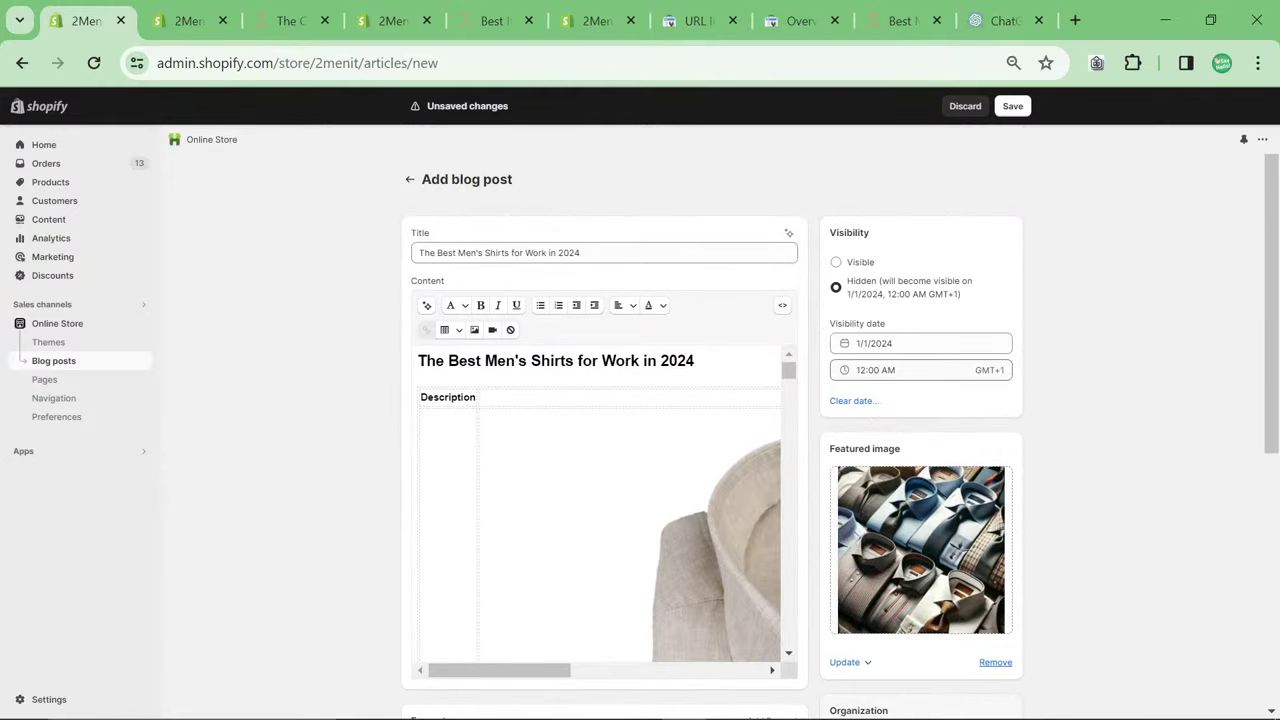
click(905, 343)
click(1157, 325)
ctrl+shift+click(409, 179)
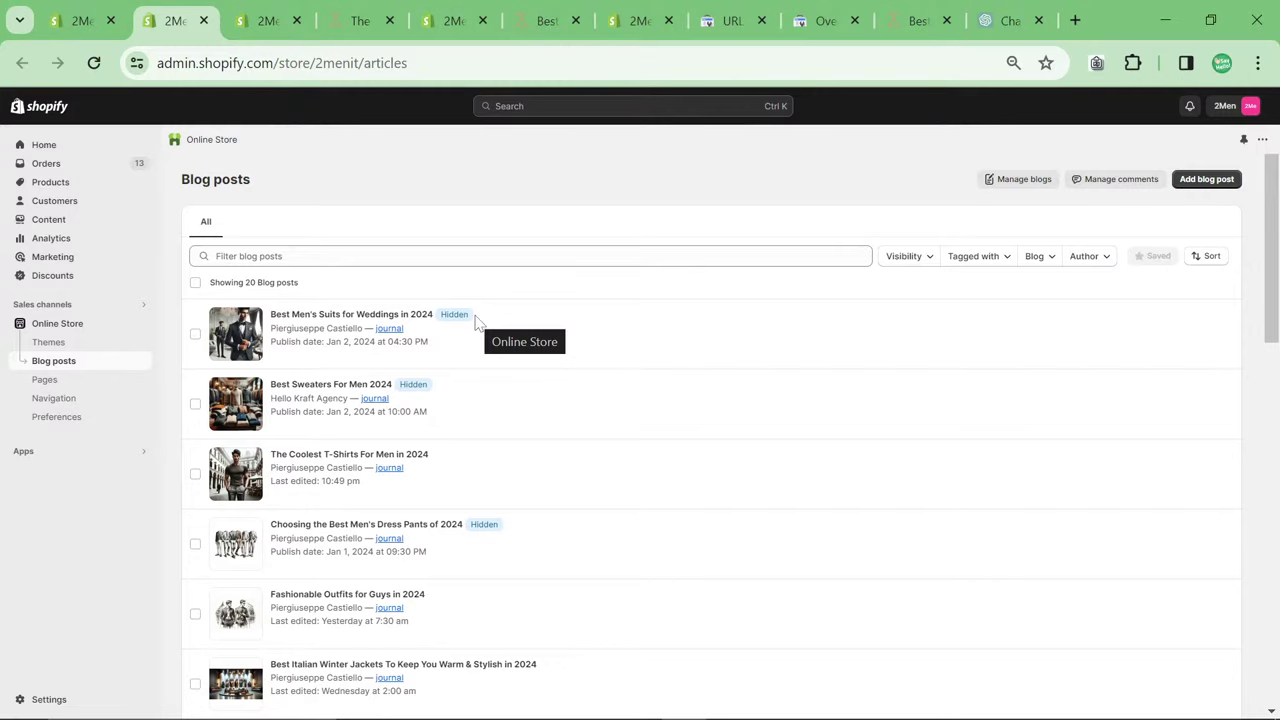
Open the 2men.it storefront in a new tab placed beside the admin tabs
click(1080, 20)
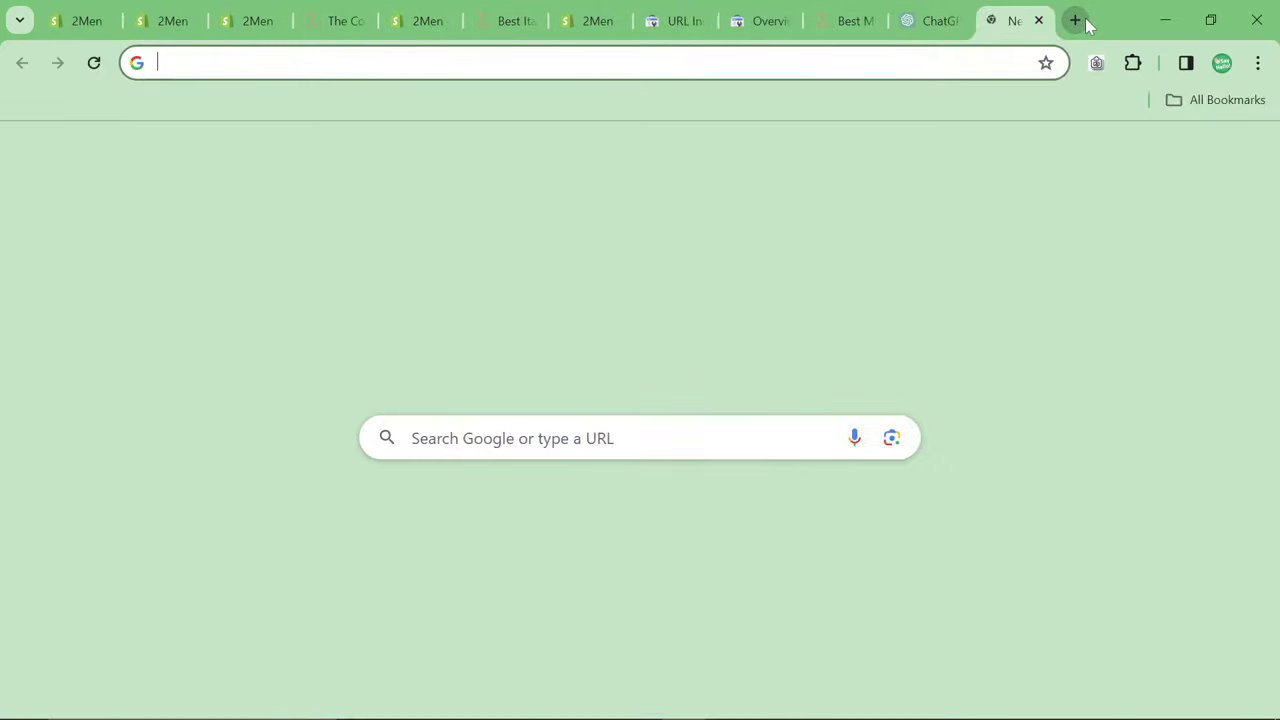
text(2m)
key(Return)
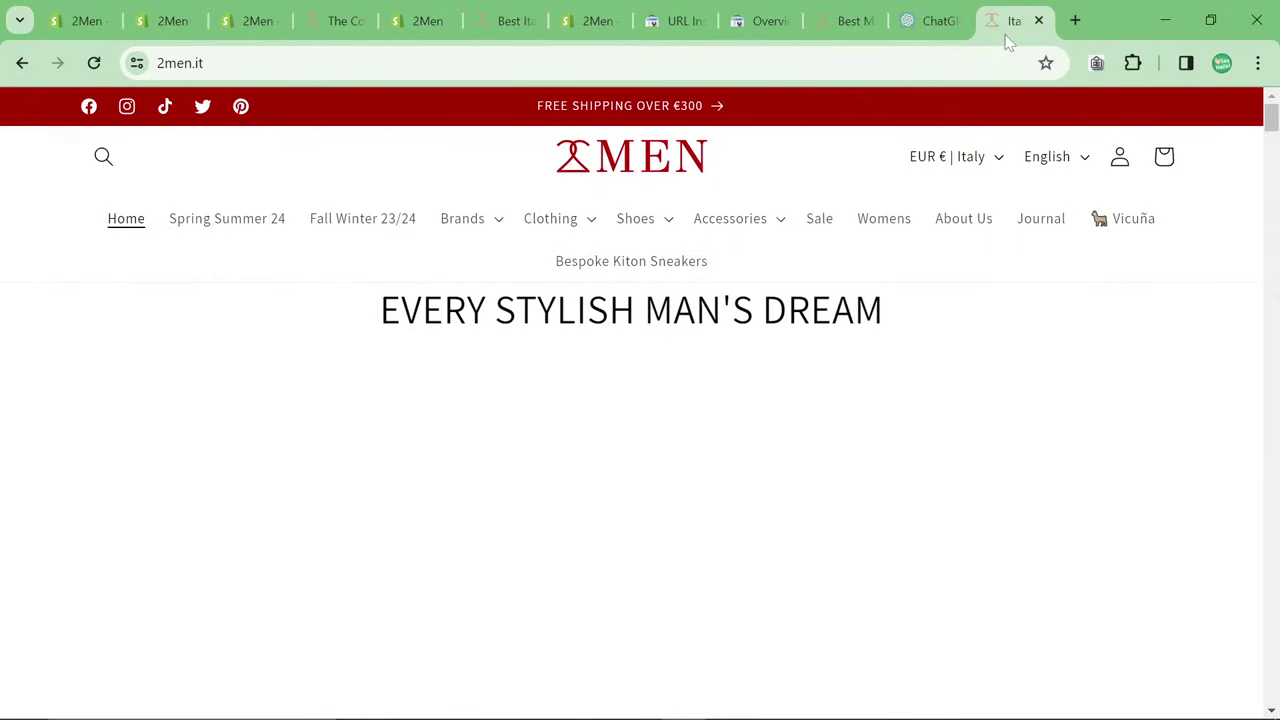
drag(1006, 38, 150, 32)
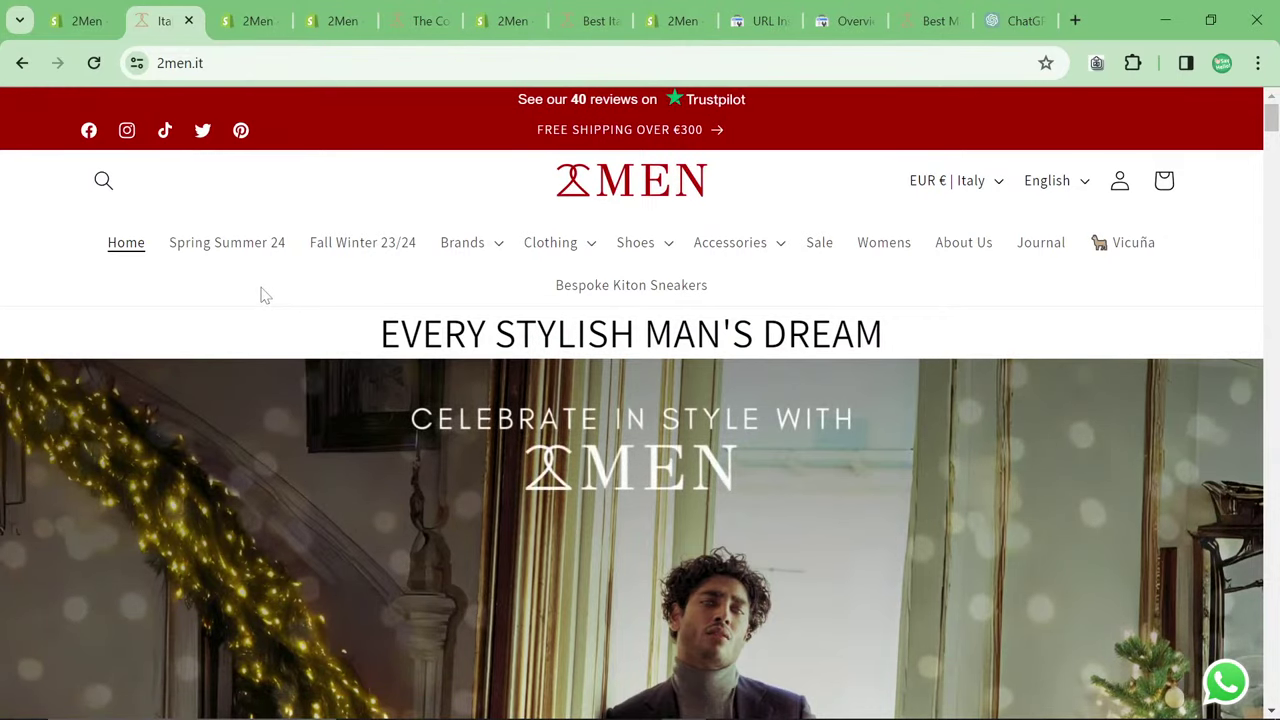
Scroll the storefront homepage down to 'The latest from Our Classic Menswear Journal' posts
scroll(323, 274, down, 9)
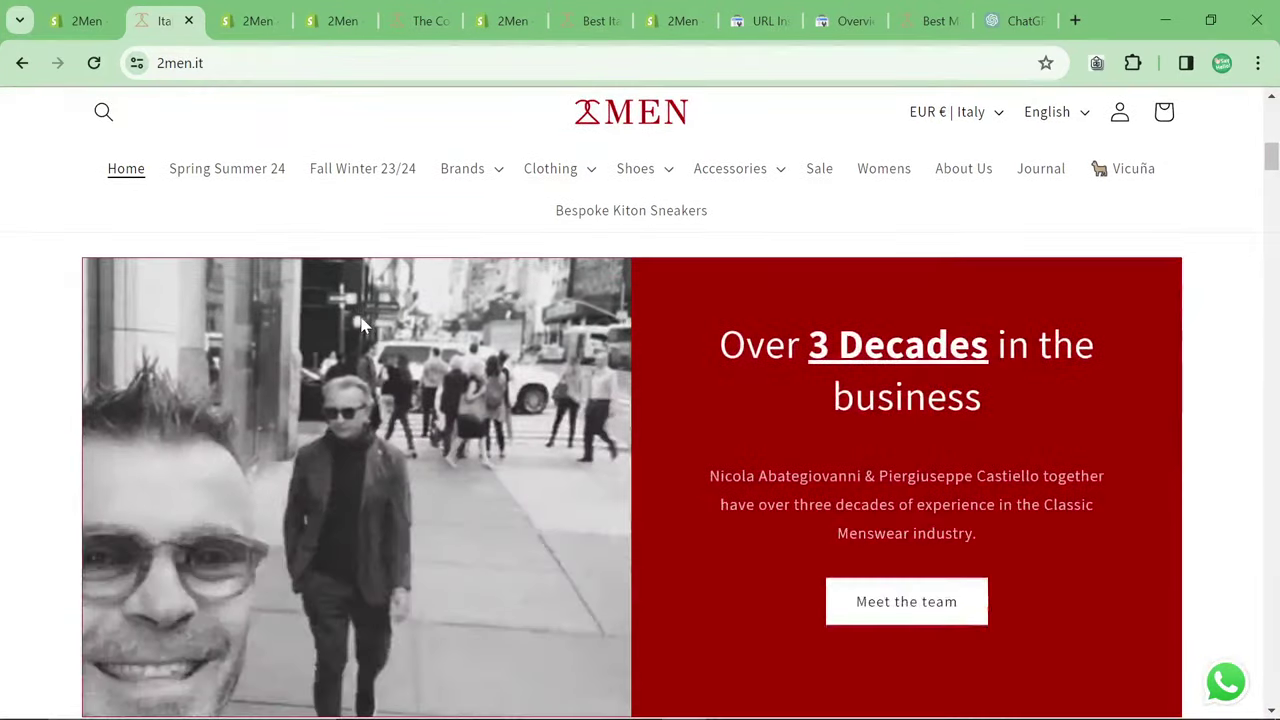
scroll(417, 340, down, 8)
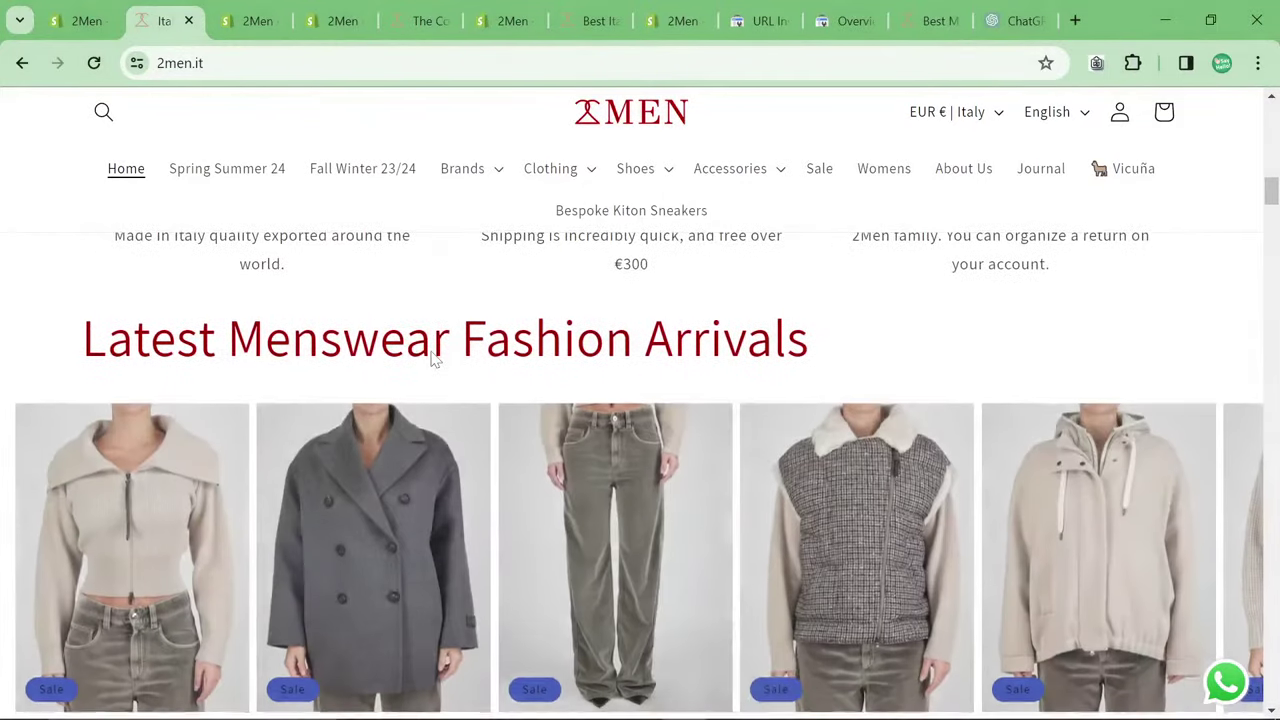
scroll(433, 360, down, 8)
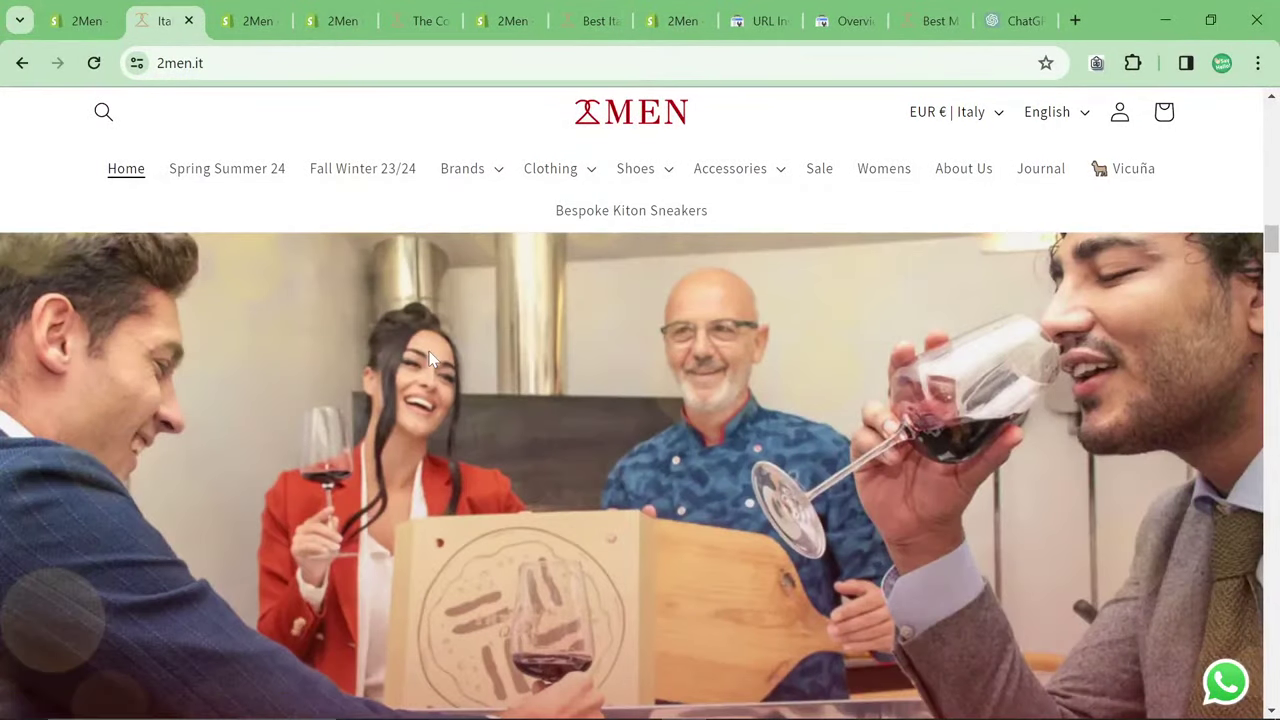
scroll(433, 360, down, 5)
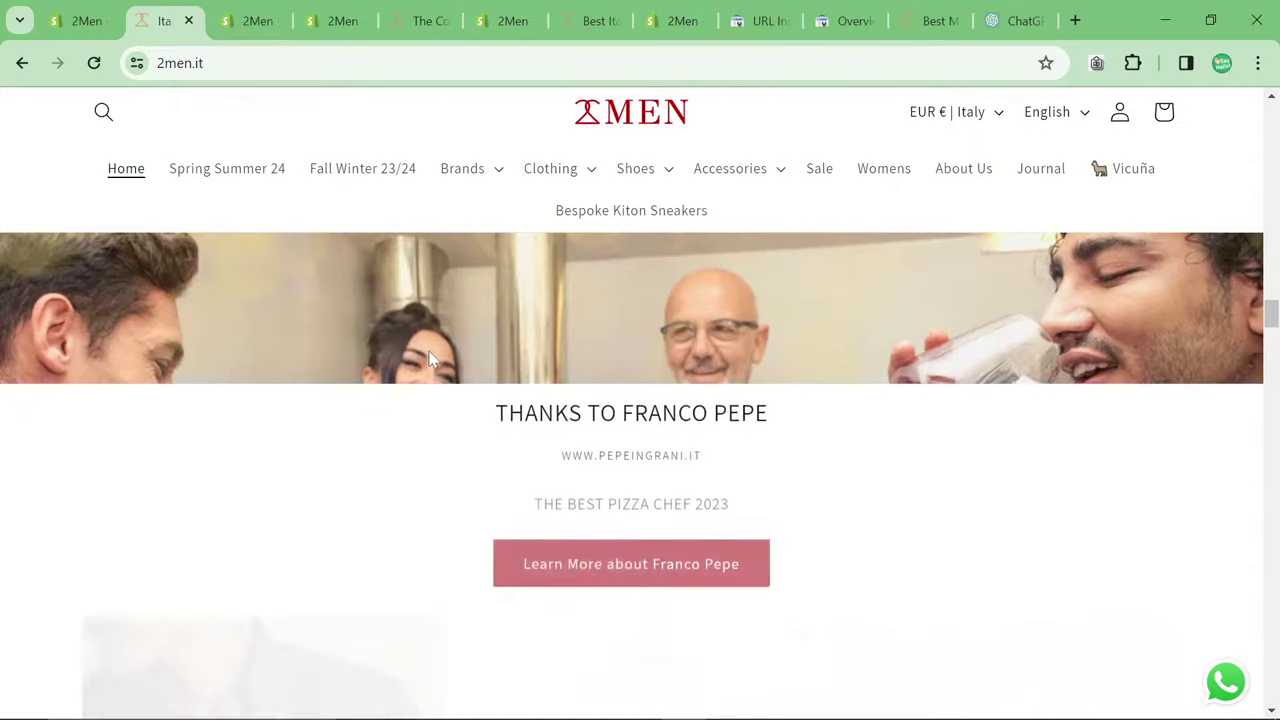
scroll(430, 360, down, 8)
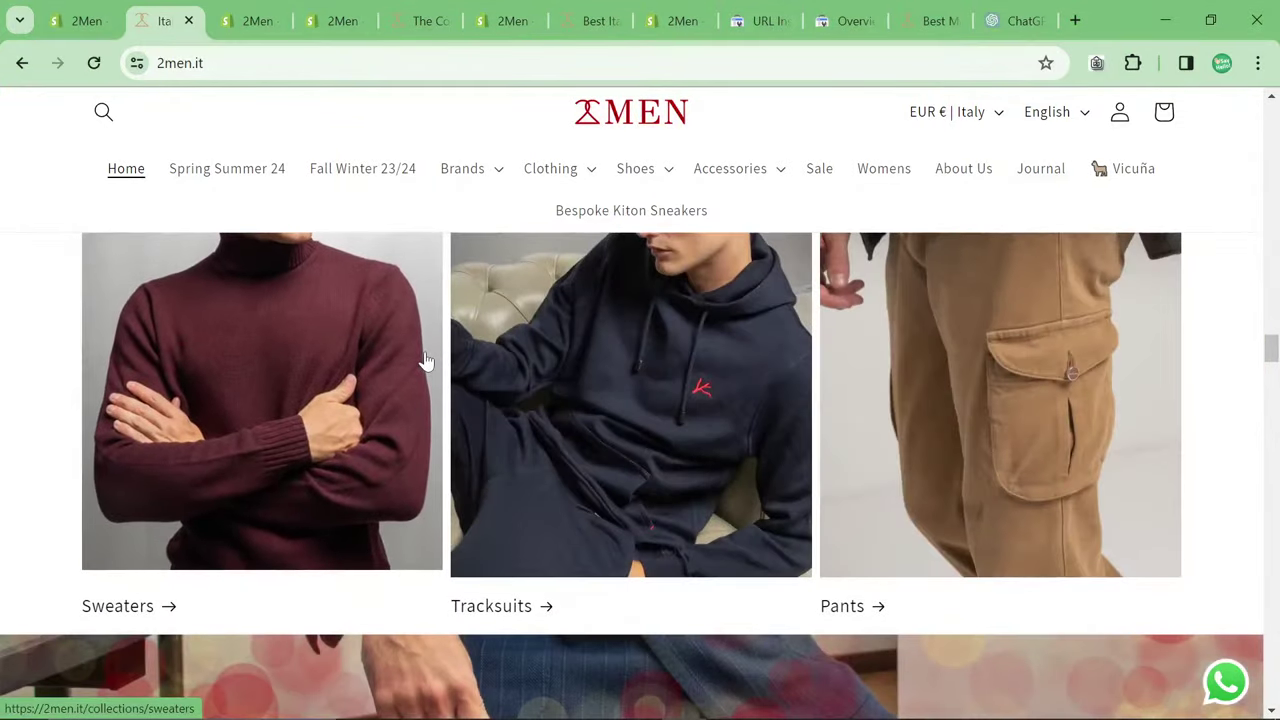
scroll(425, 360, down, 5)
scroll(700, 485, down, 2)
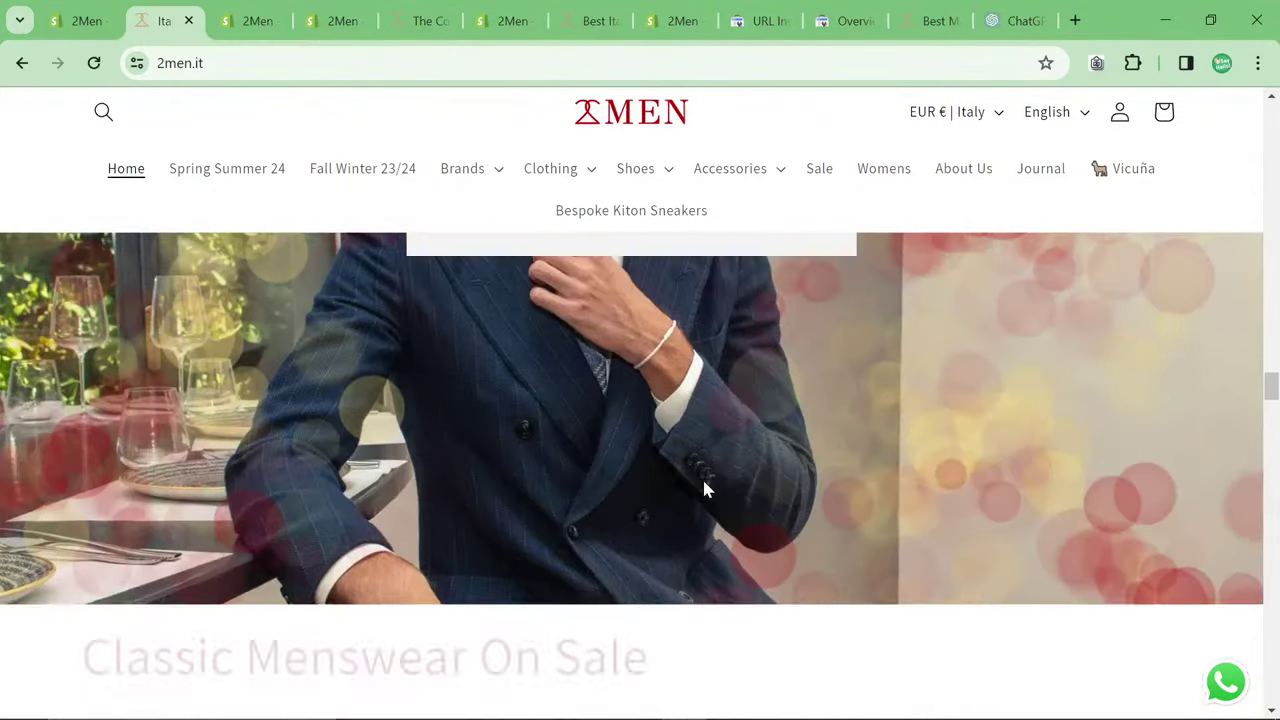
scroll(704, 489, down, 8)
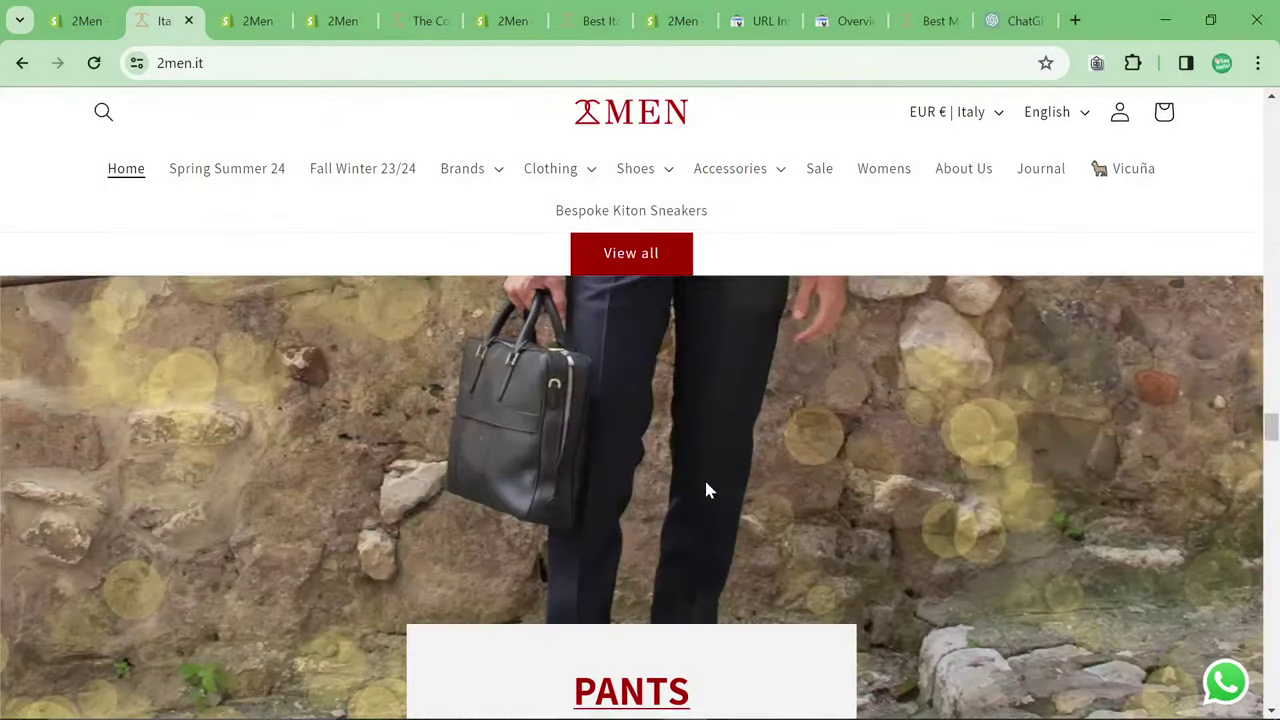
scroll(705, 490, down, 6)
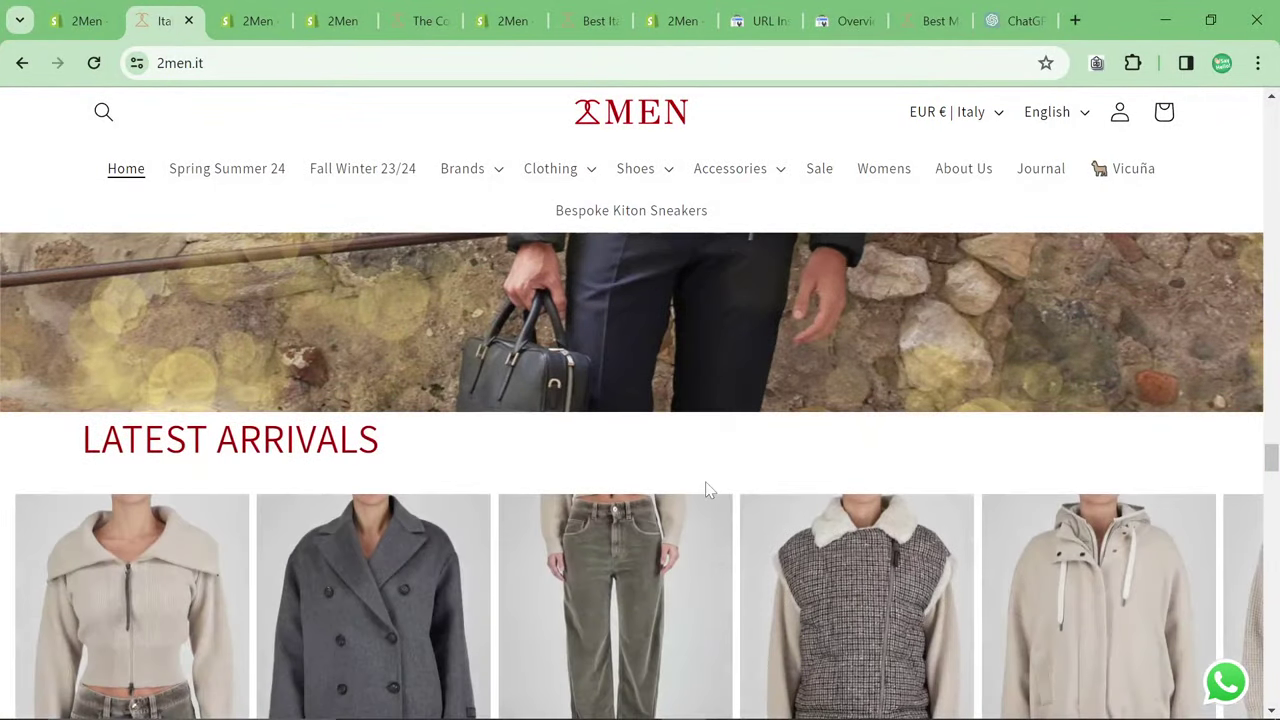
scroll(705, 490, down, 3)
scroll(705, 490, down, 5)
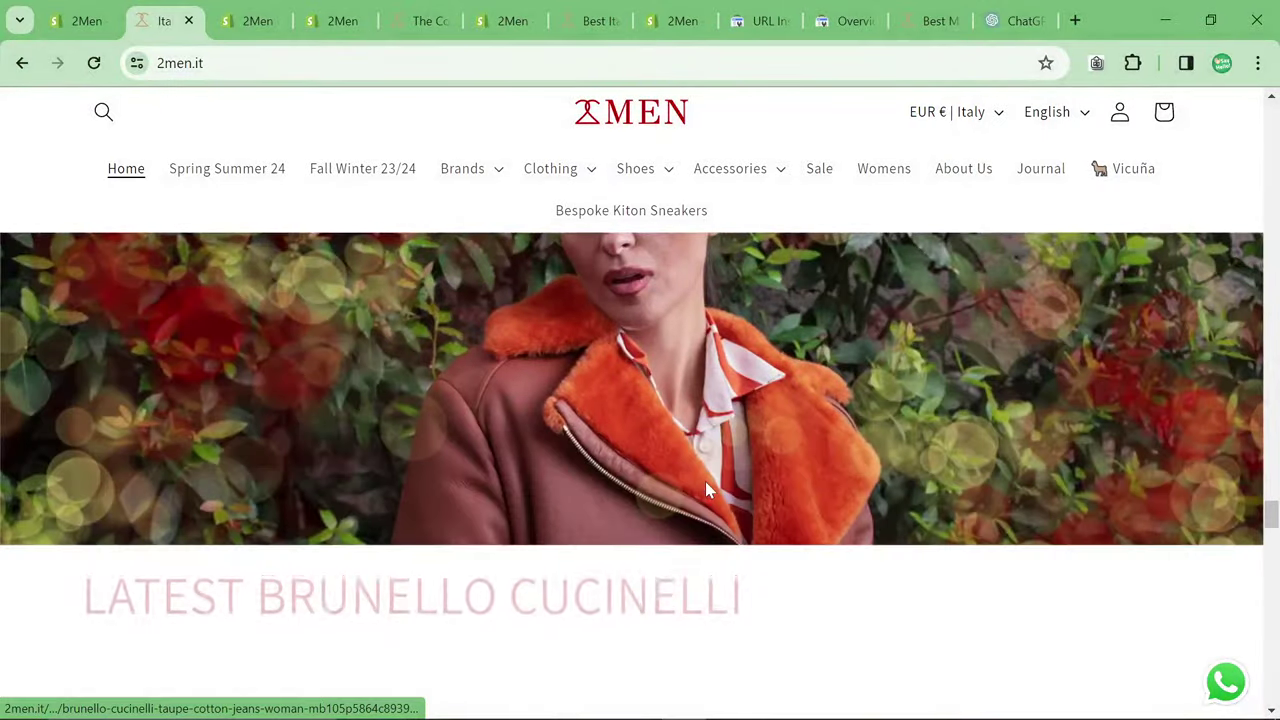
scroll(705, 489, down, 4)
scroll(1184, 575, down, 5)
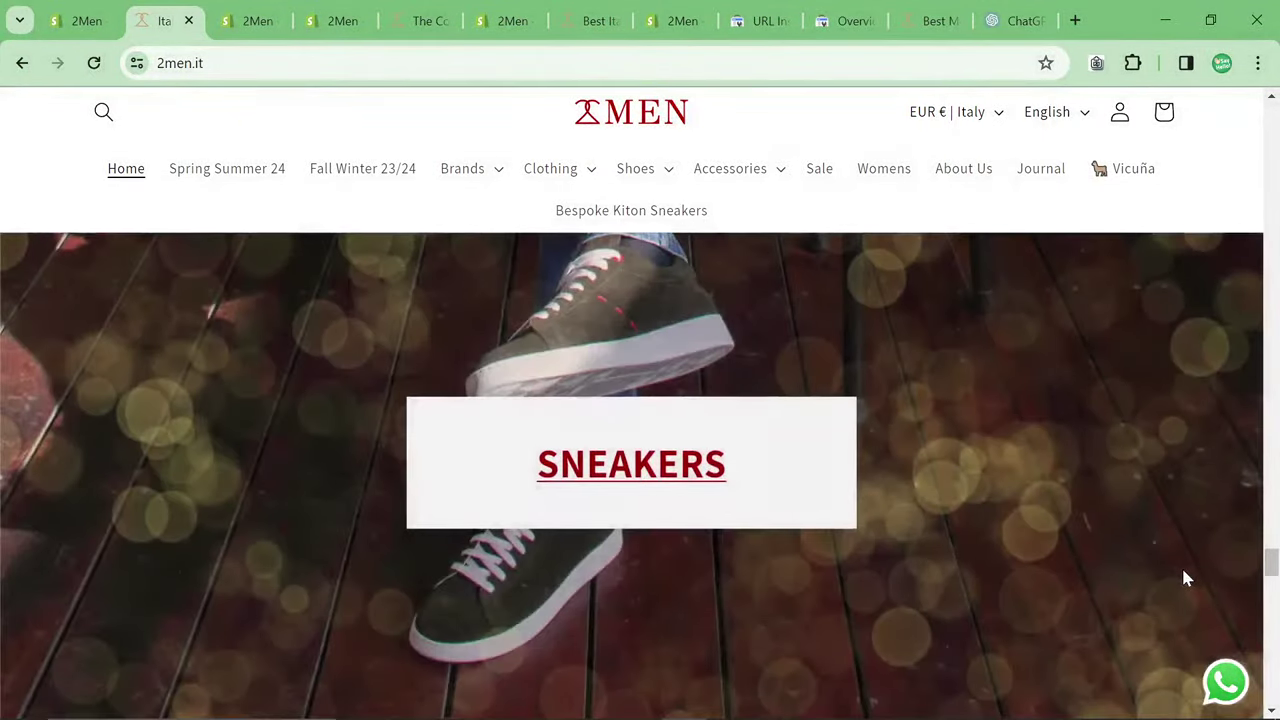
scroll(1184, 578, down, 15)
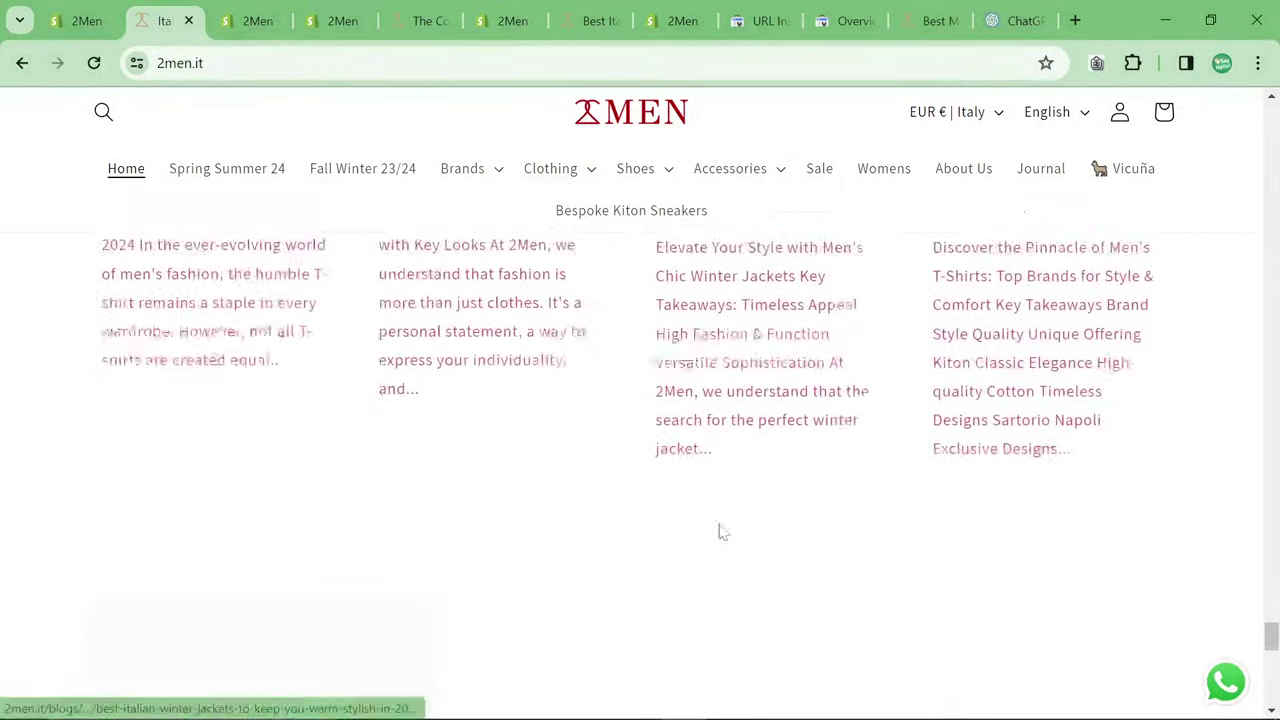
scroll(740, 530, up, 4)
scroll(760, 529, down, 4)
scroll(757, 531, up, 4)
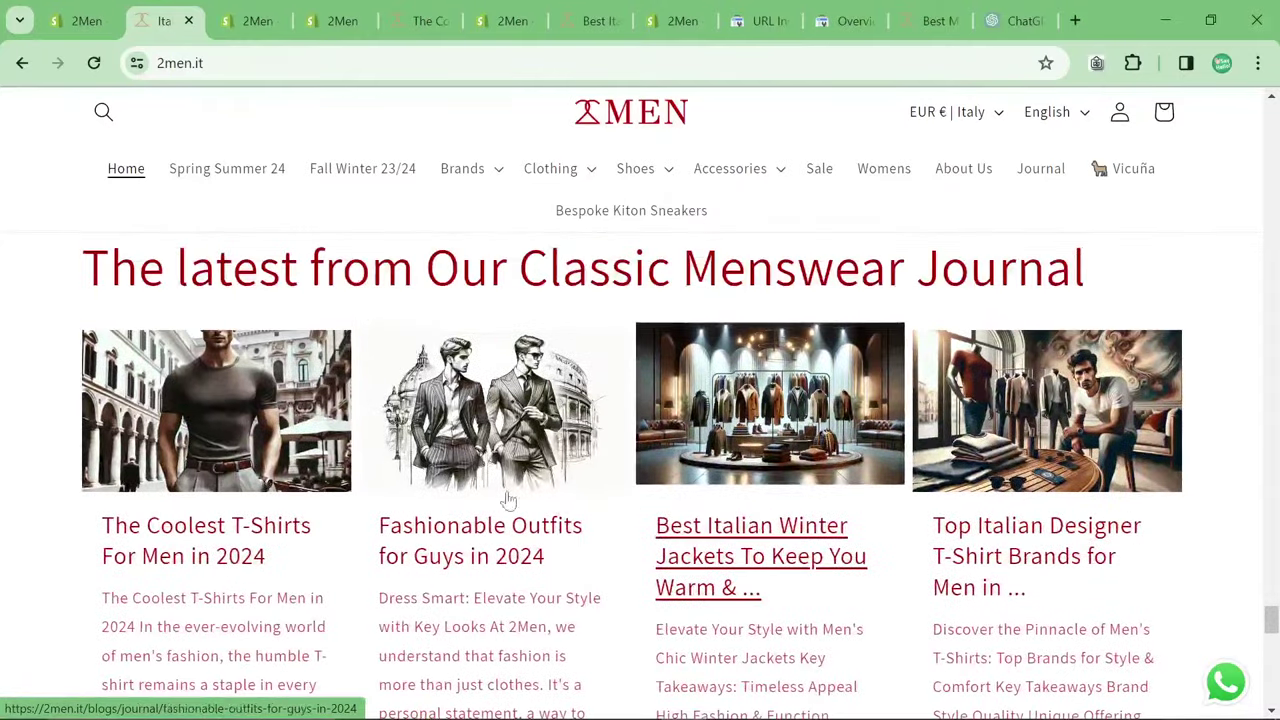
Schedule the new post for January 3, 2024 at 3:30 PM and open the blog posts list in a background tab
key(ctrl+Page_Up)
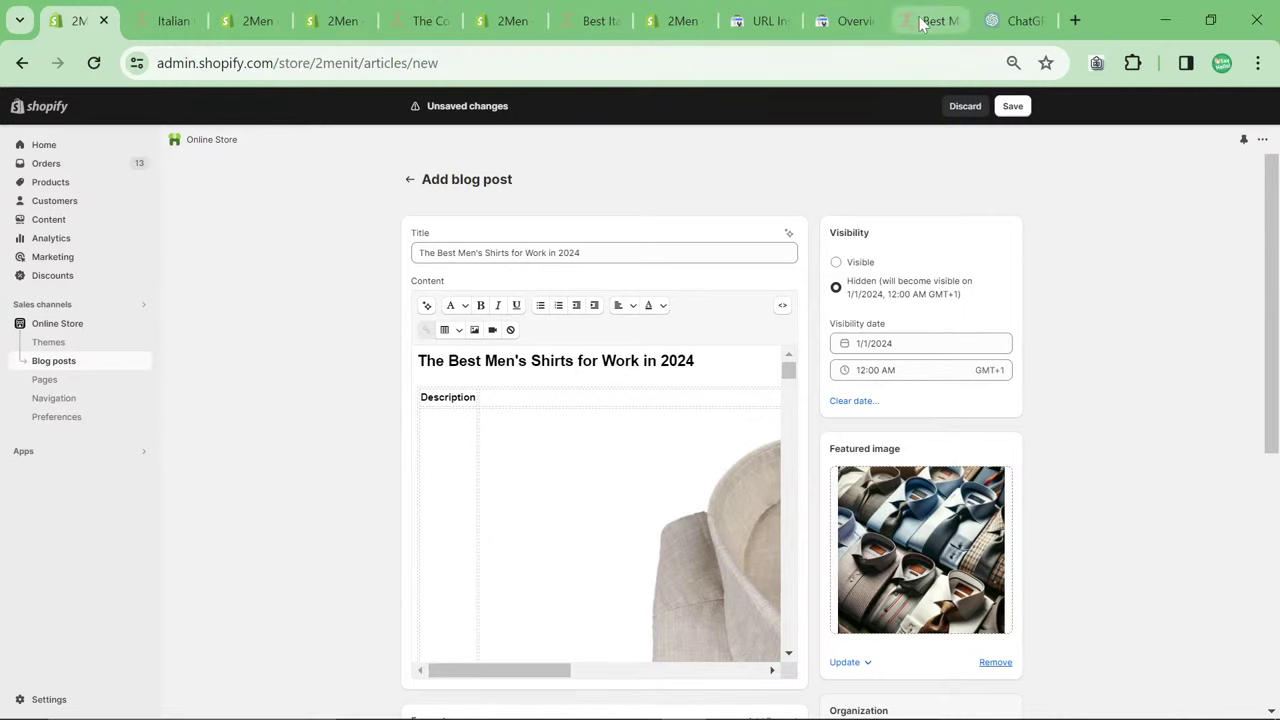
scroll(873, 437, down, 1)
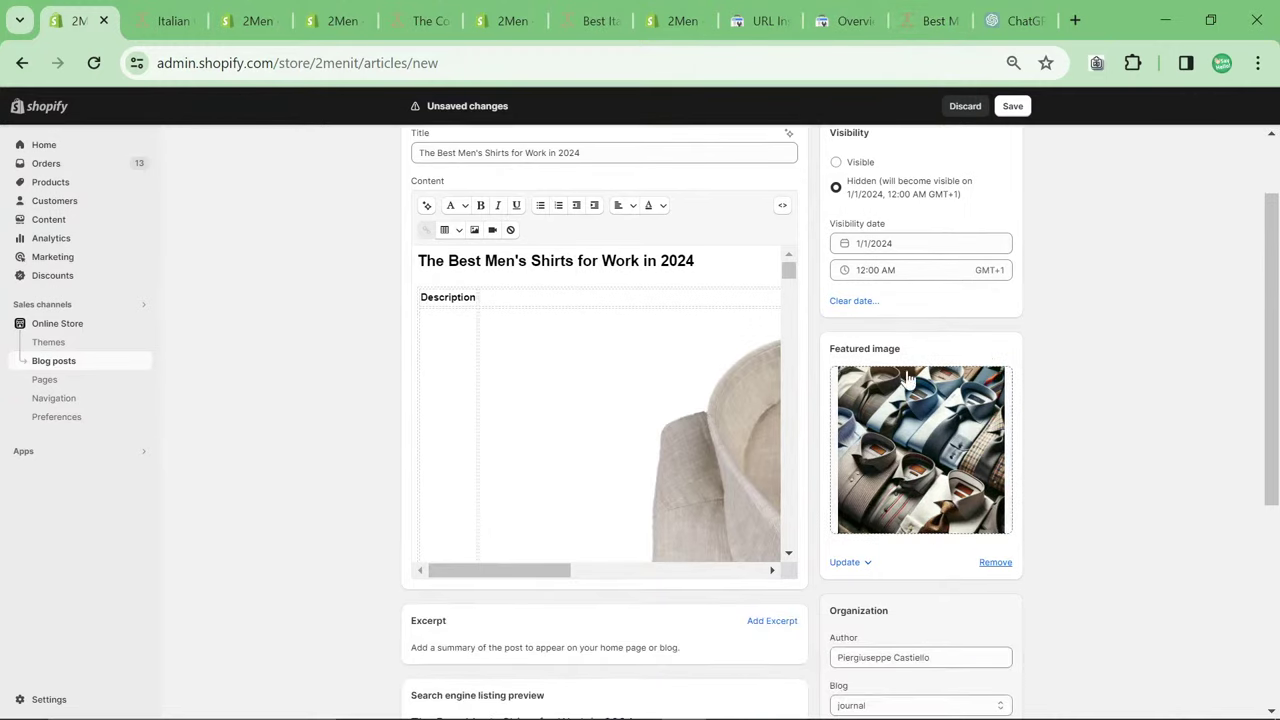
click(900, 270)
click(900, 243)
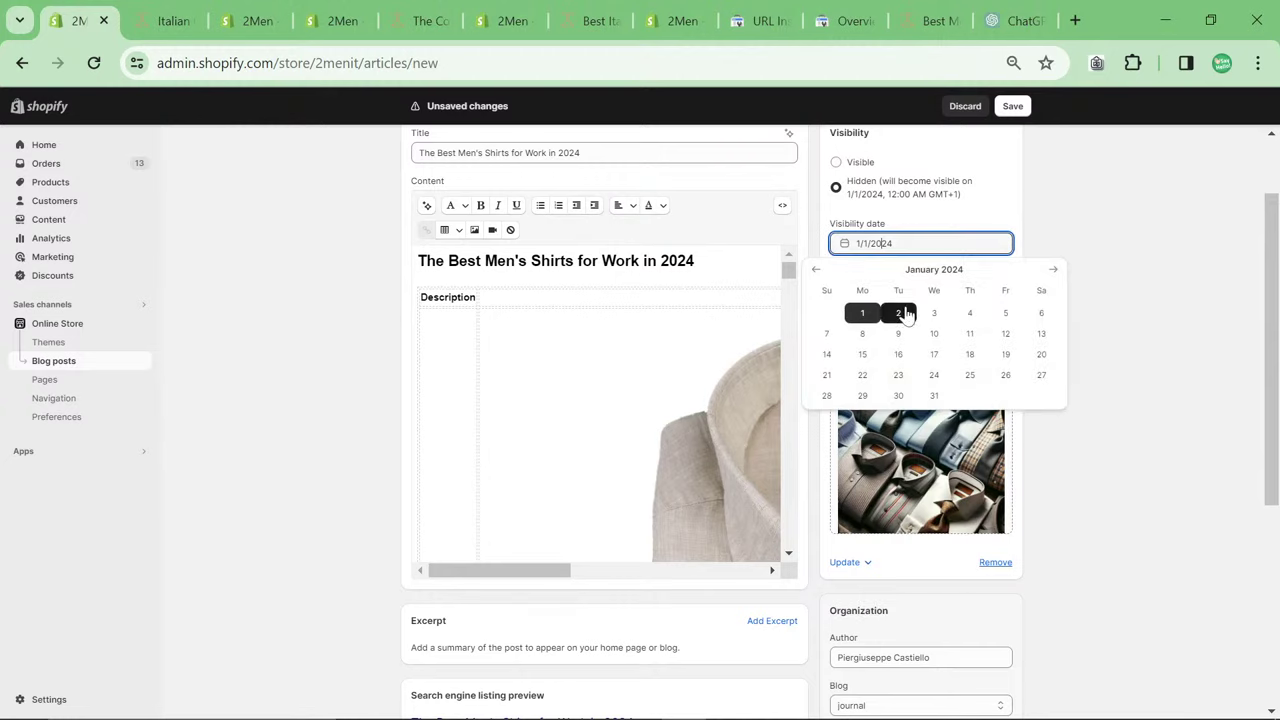
click(934, 311)
click(905, 270)
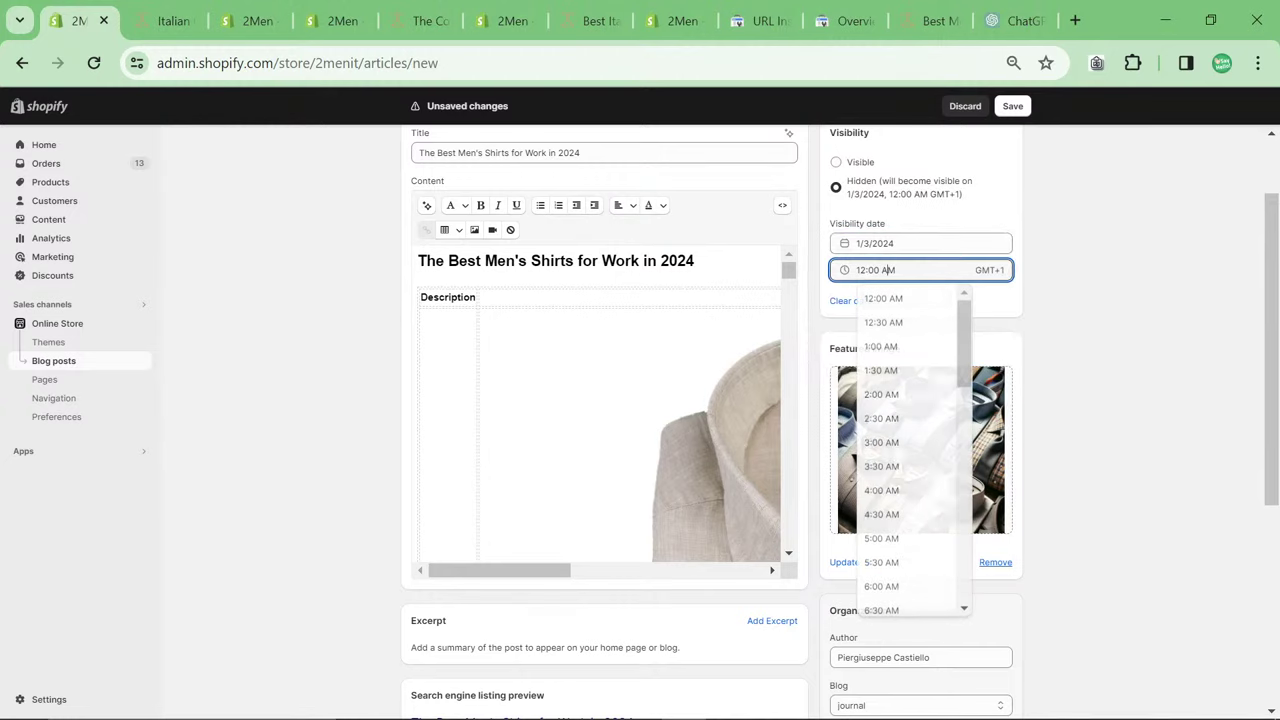
scroll(929, 406, down, 3)
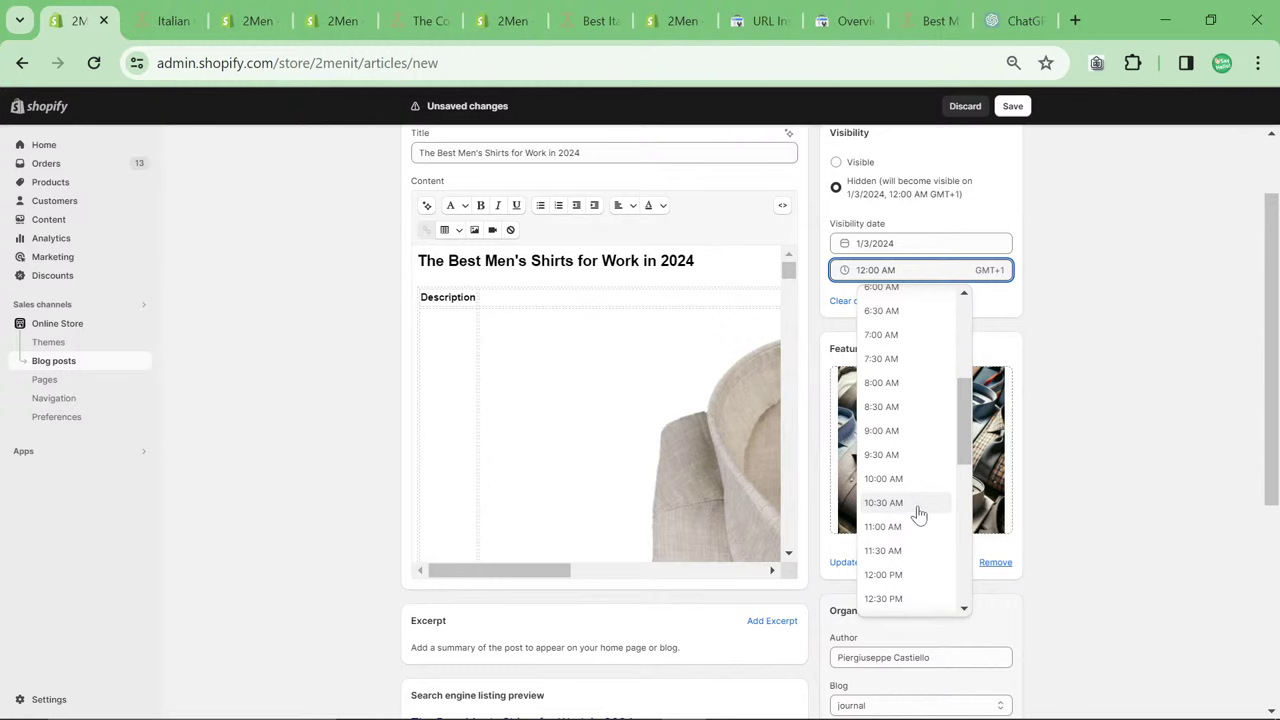
scroll(918, 514, down, 2)
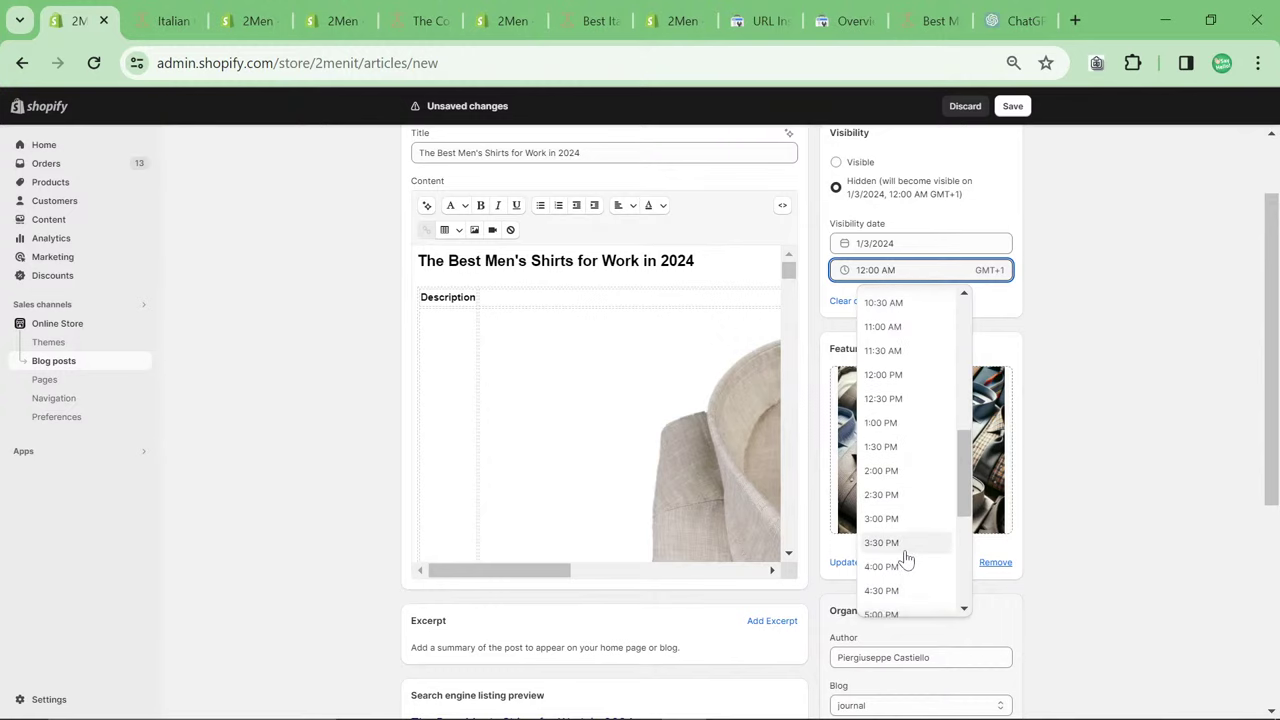
click(882, 543)
scroll(300, 290, up, 2)
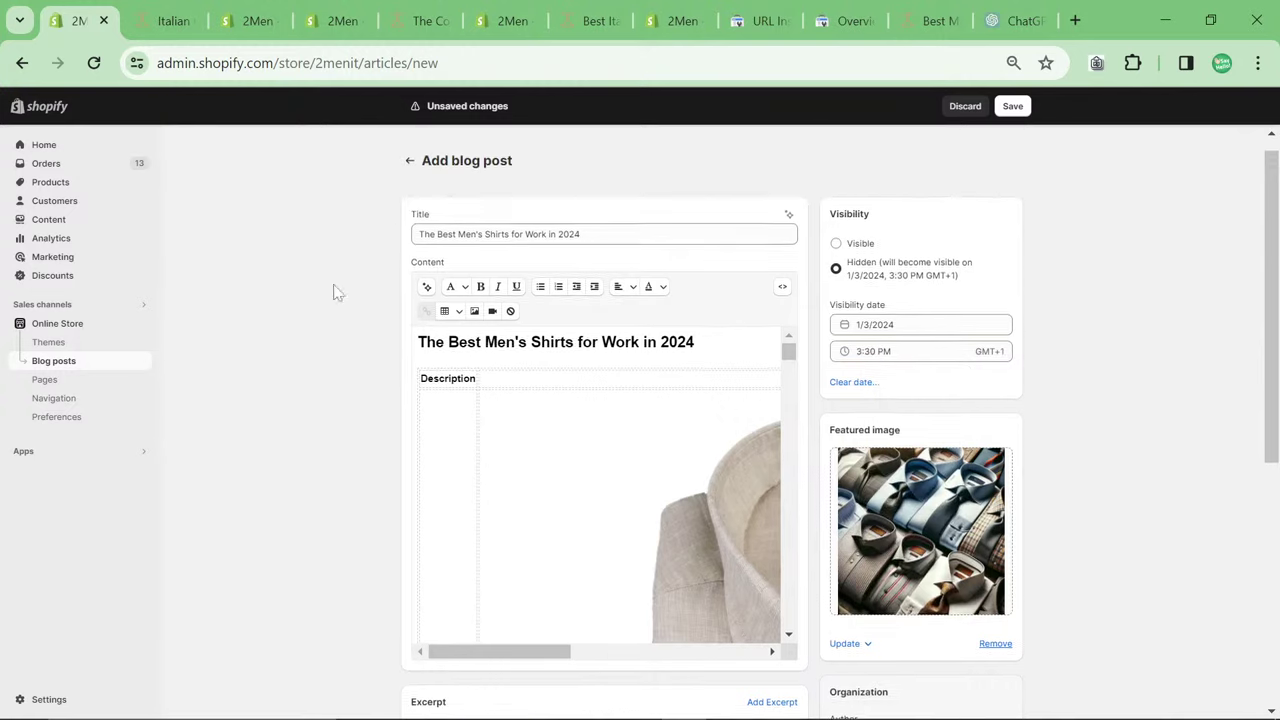
middle_click(409, 180)
Open the 'Best Men's Suits for Weddings in 2024' post in its own tab from the blog posts list
click(168, 21)
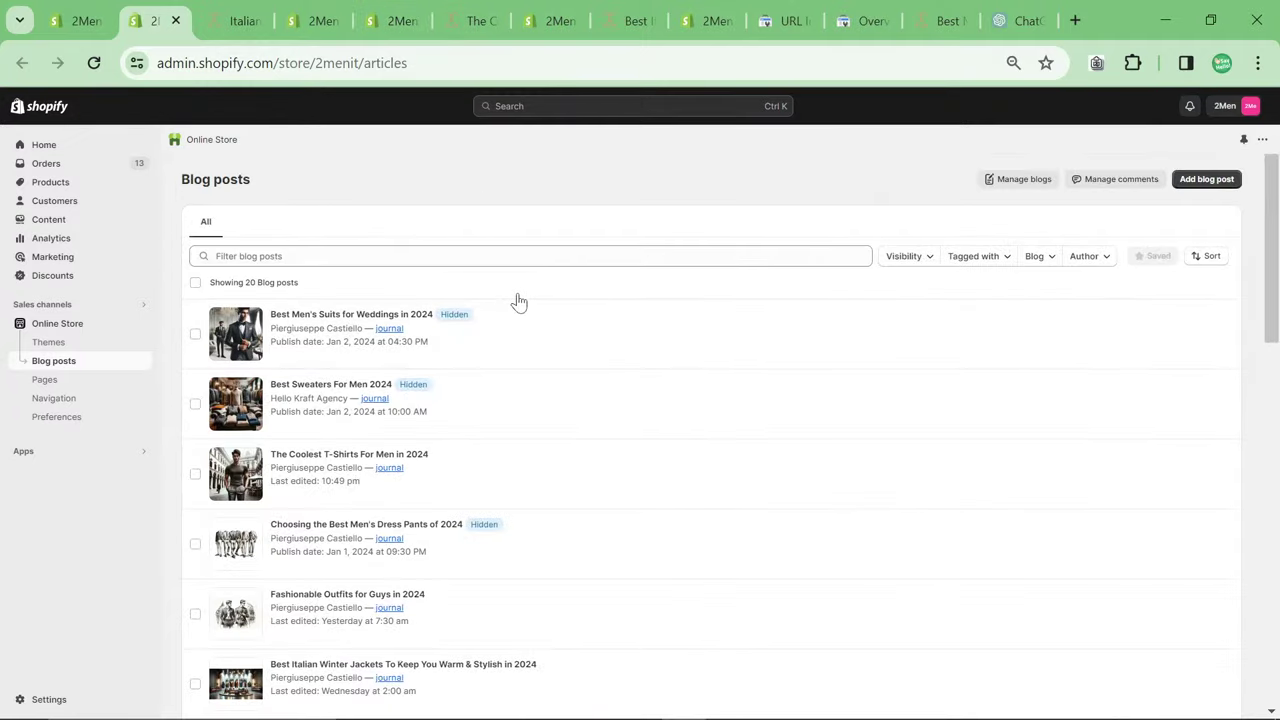
scroll(520, 301, down, 1)
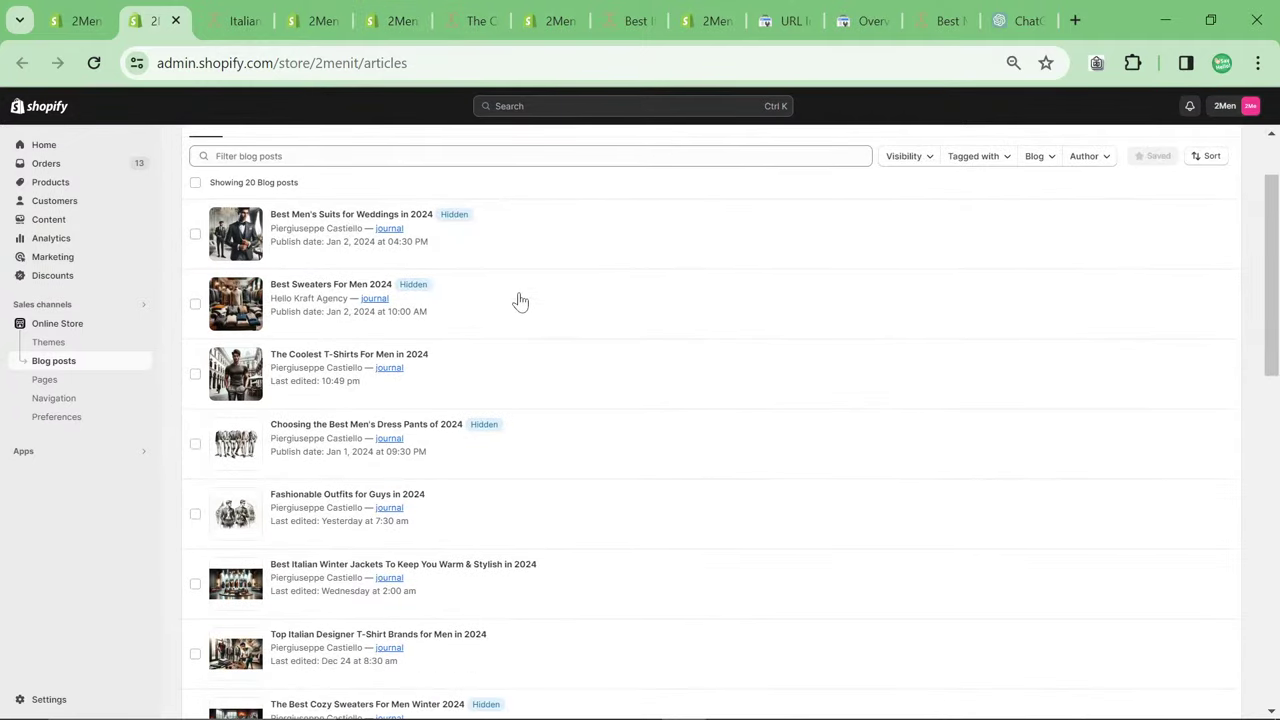
middle_click(311, 234)
click(215, 20)
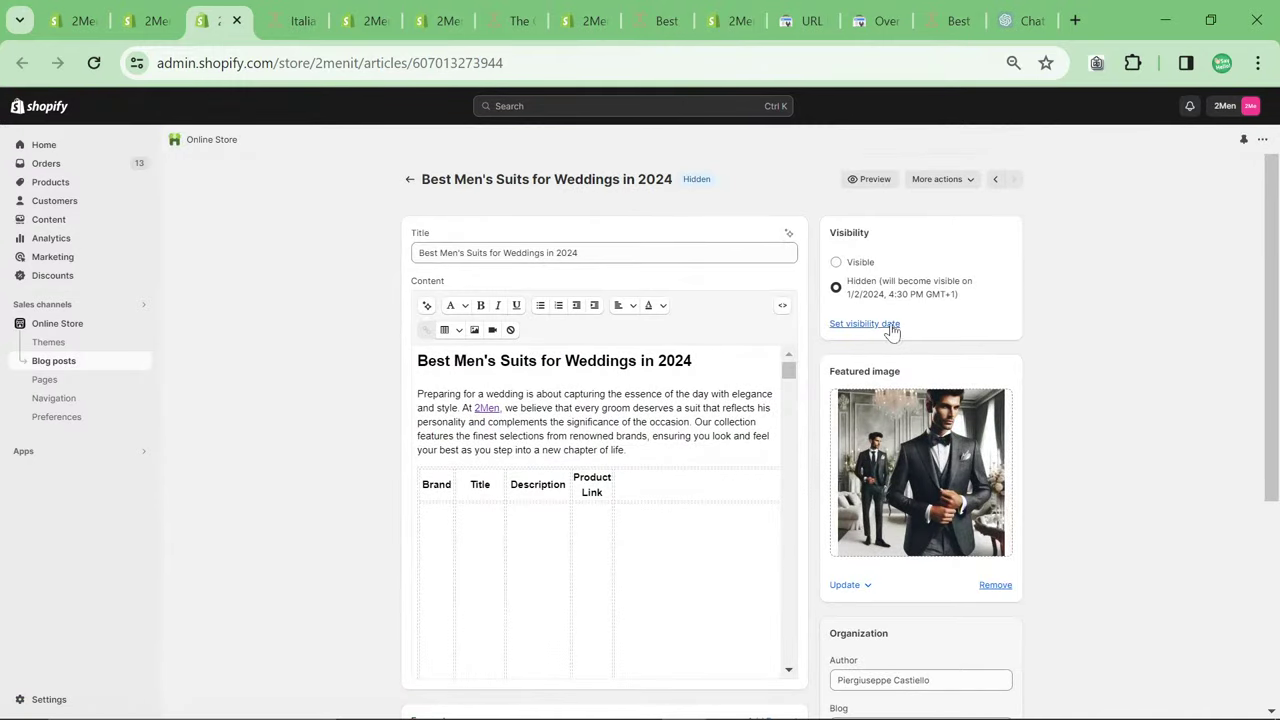
Set the wedding-suits post's visibility date to January 2 at 10:30 PM and save it
click(876, 324)
click(880, 343)
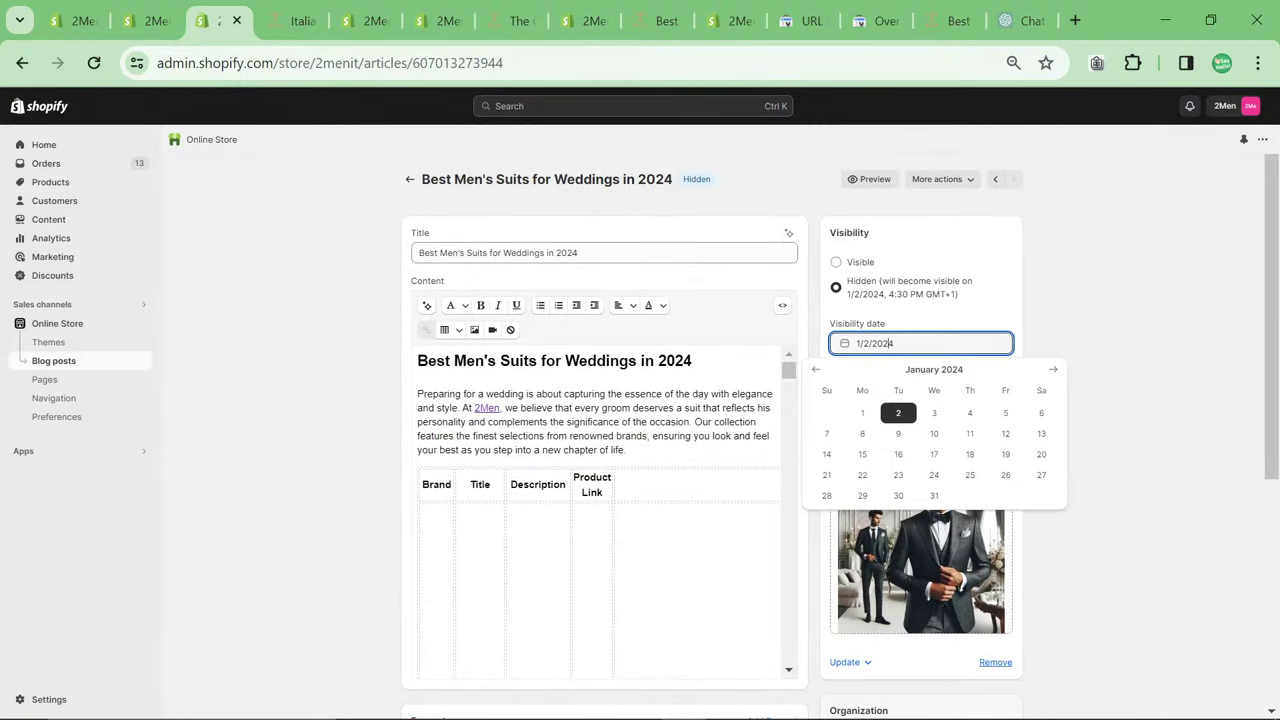
click(894, 411)
click(880, 370)
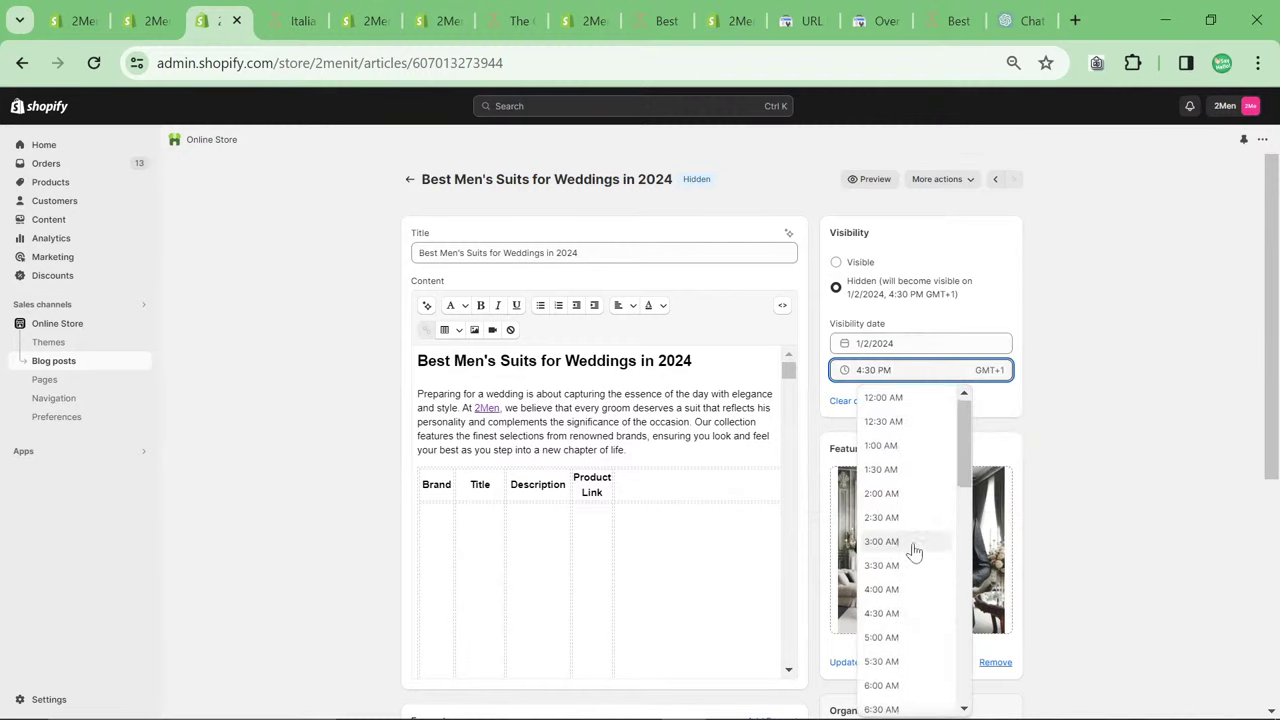
scroll(914, 549, down, 5)
scroll(919, 580, down, 3)
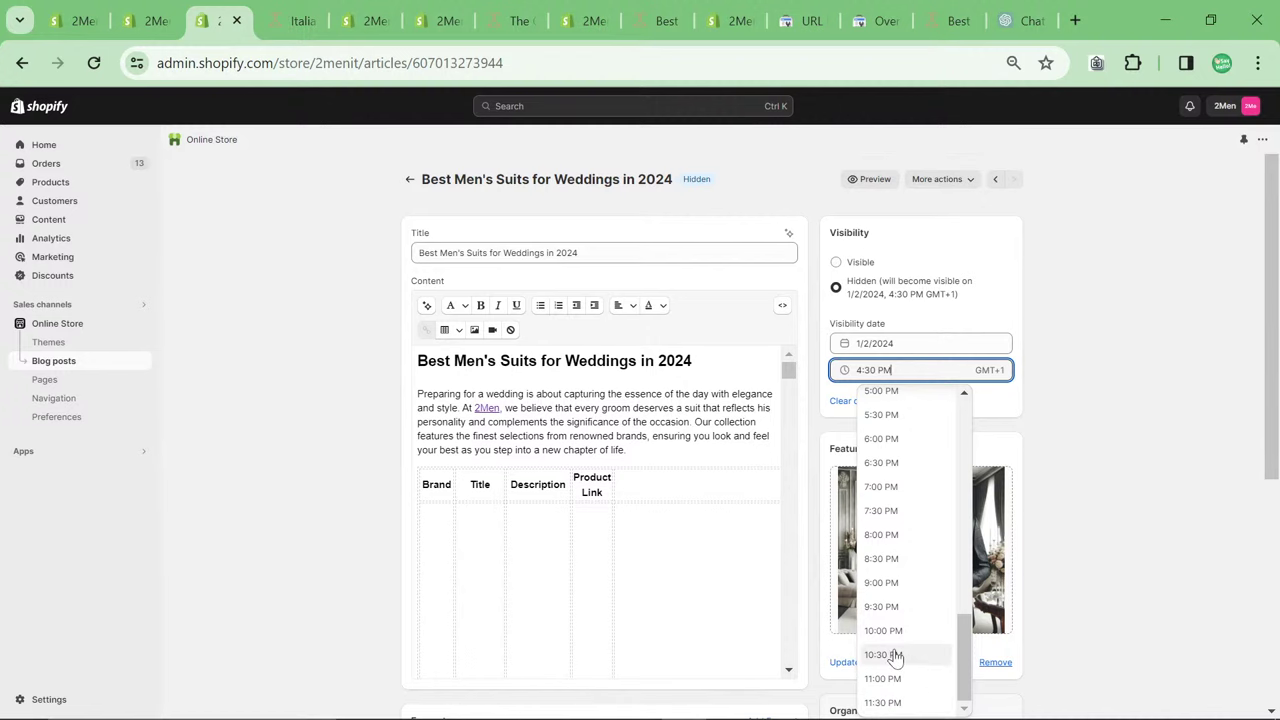
click(898, 654)
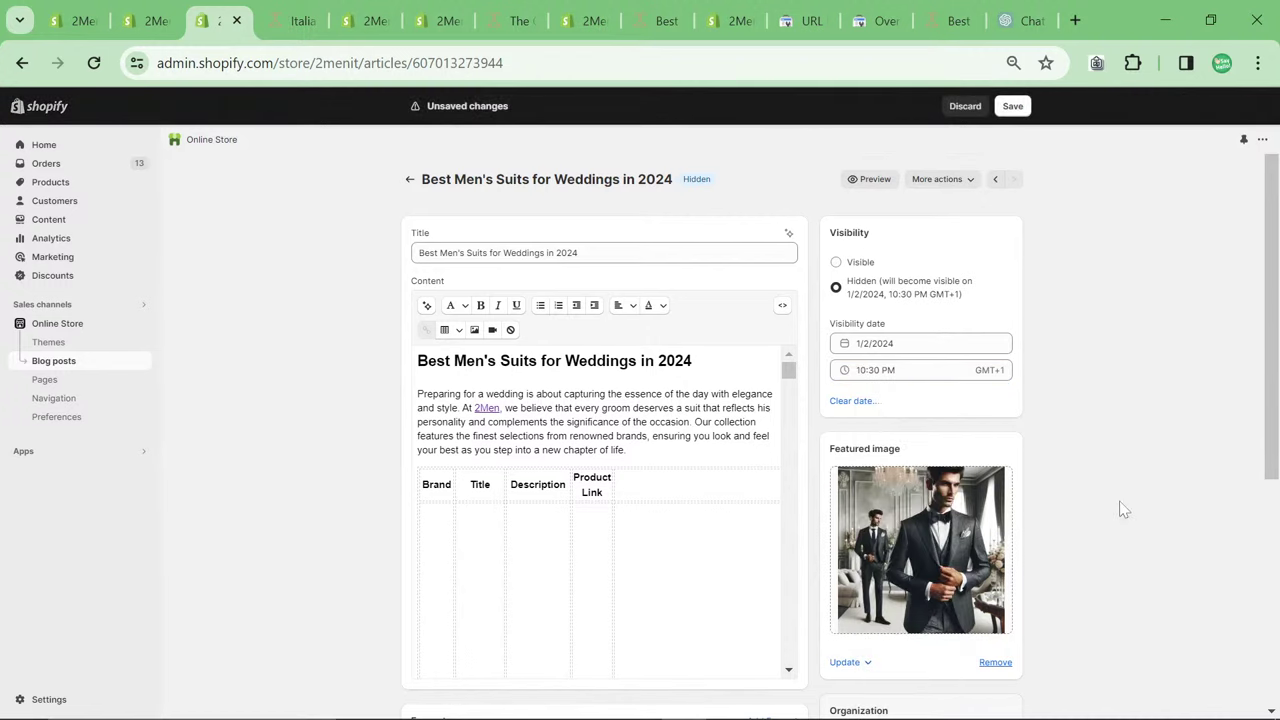
click(1013, 106)
click(70, 20)
click(120, 20)
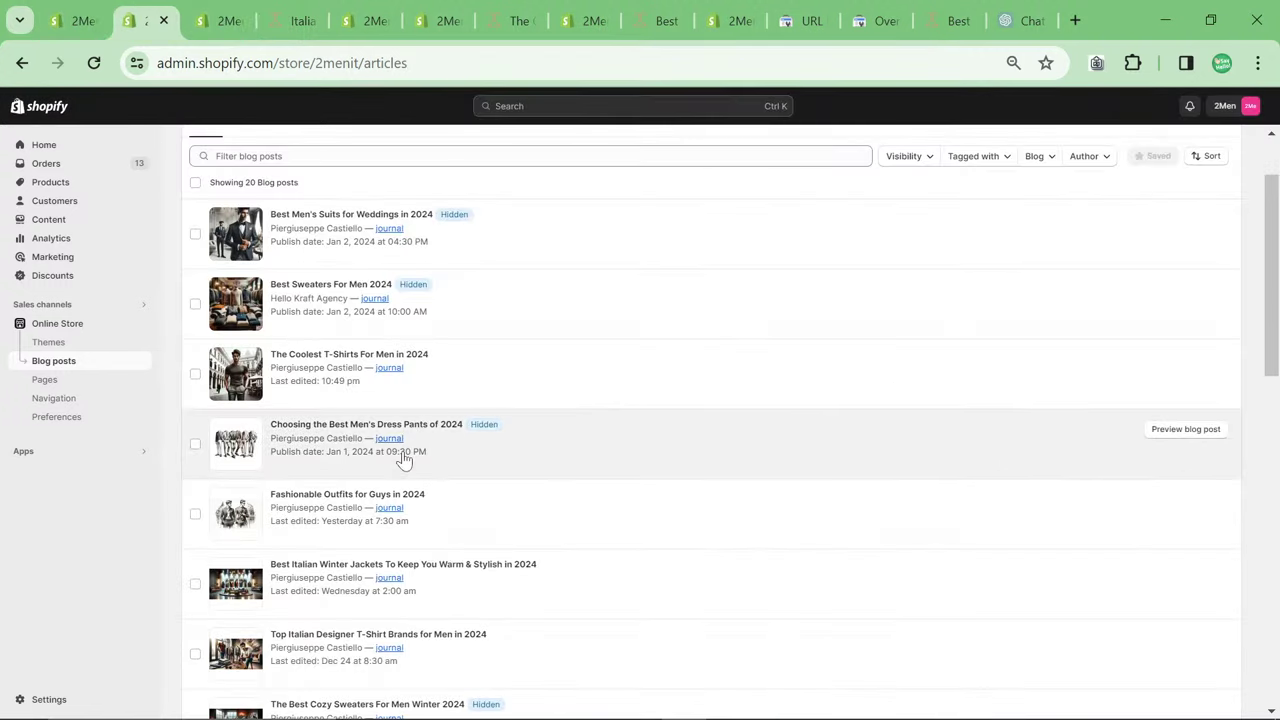
scroll(403, 457, down, 6)
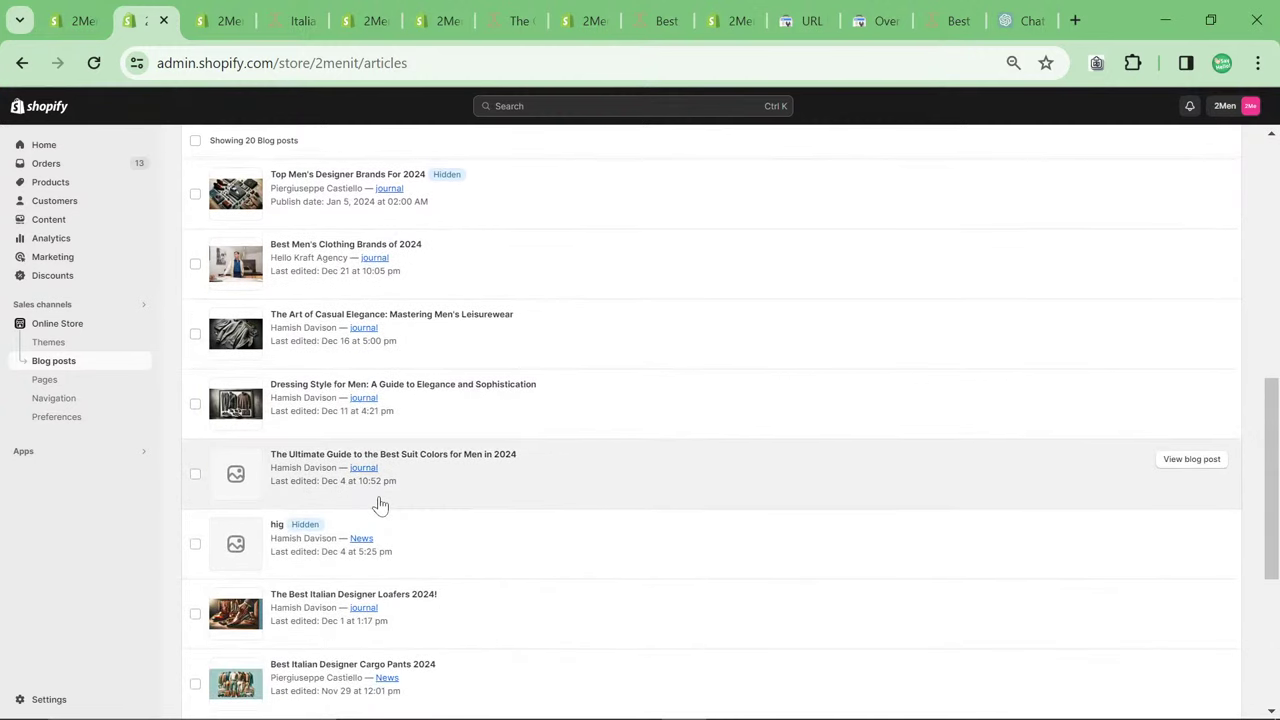
scroll(380, 505, up, 3)
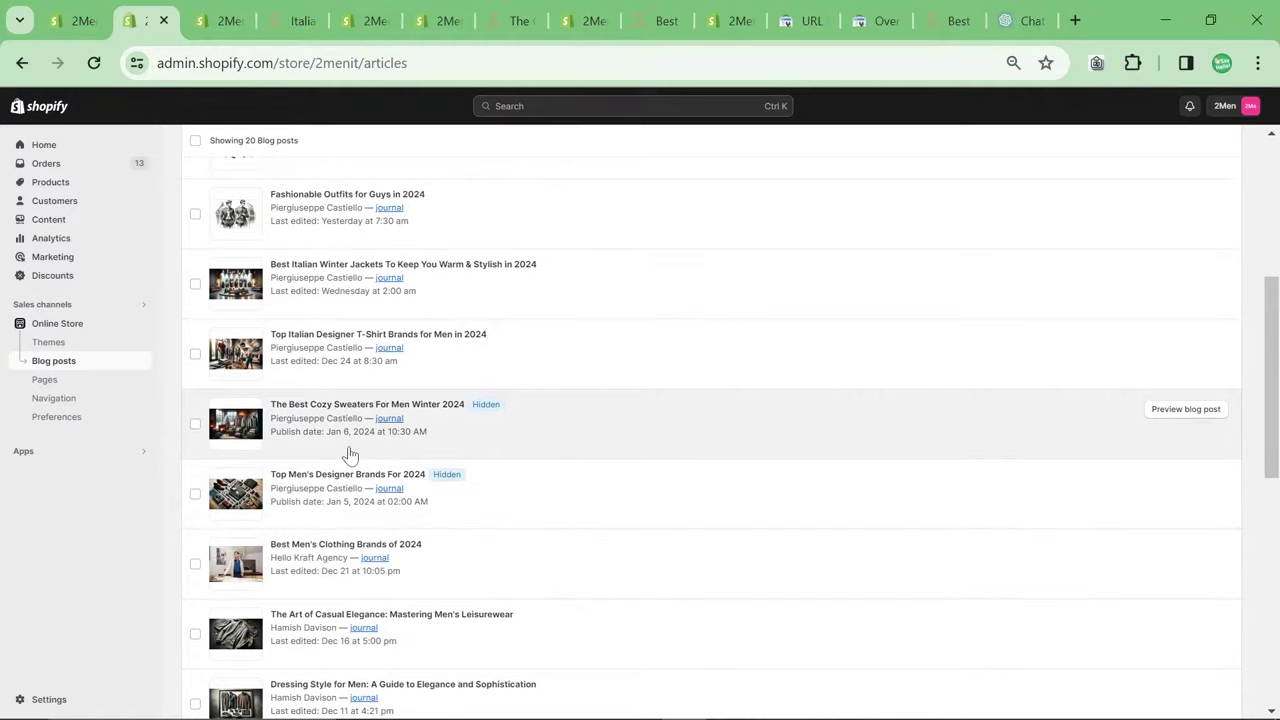
scroll(350, 455, up, 4)
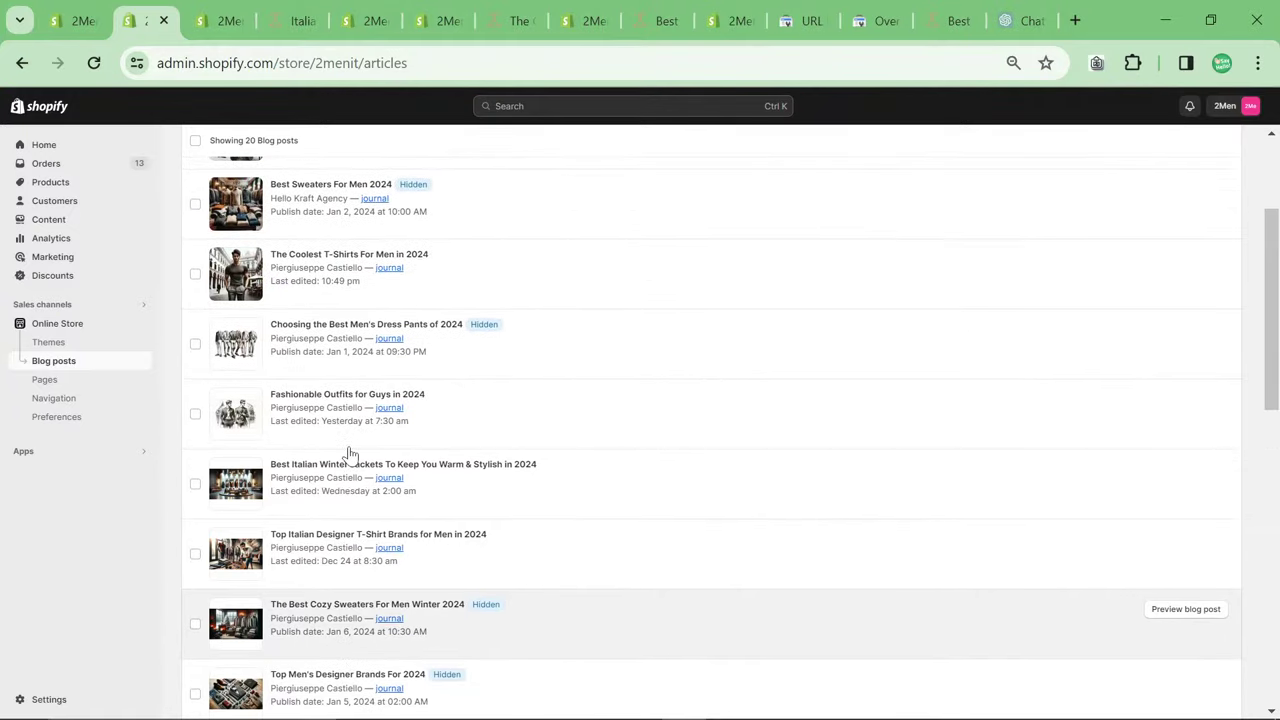
scroll(352, 430, down, 8)
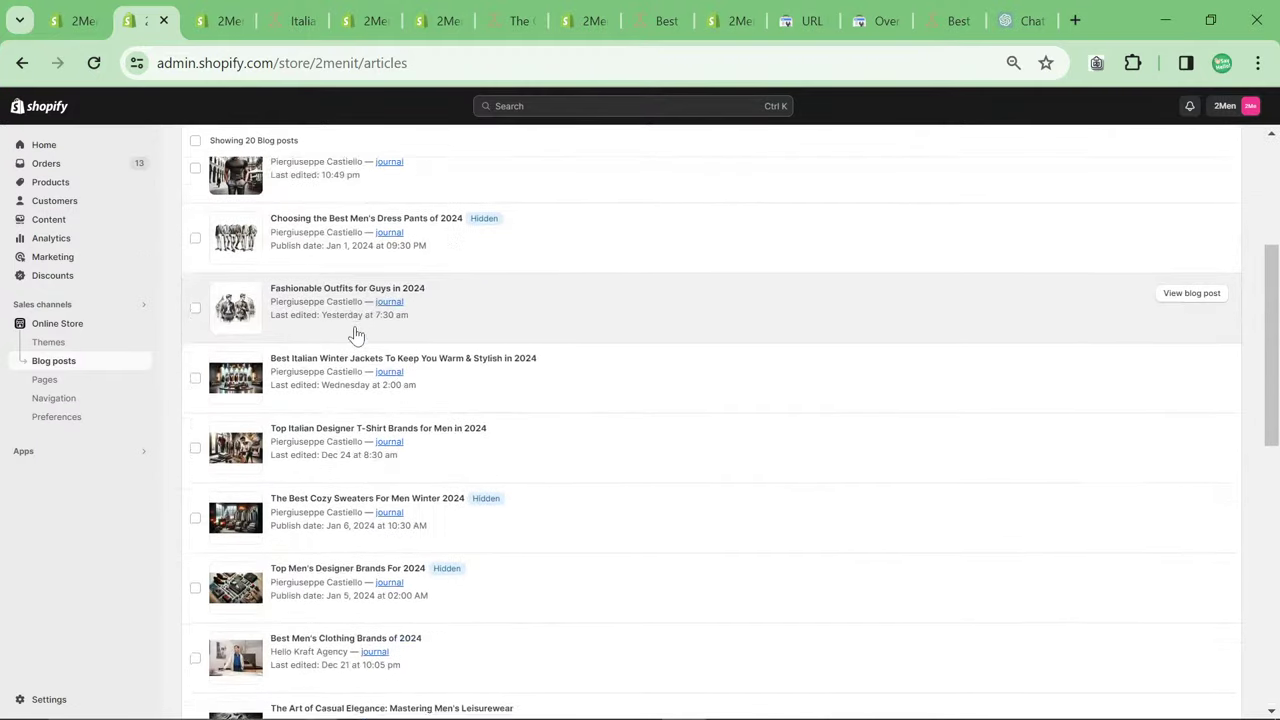
scroll(357, 343, up, 3)
scroll(351, 366, down, 3)
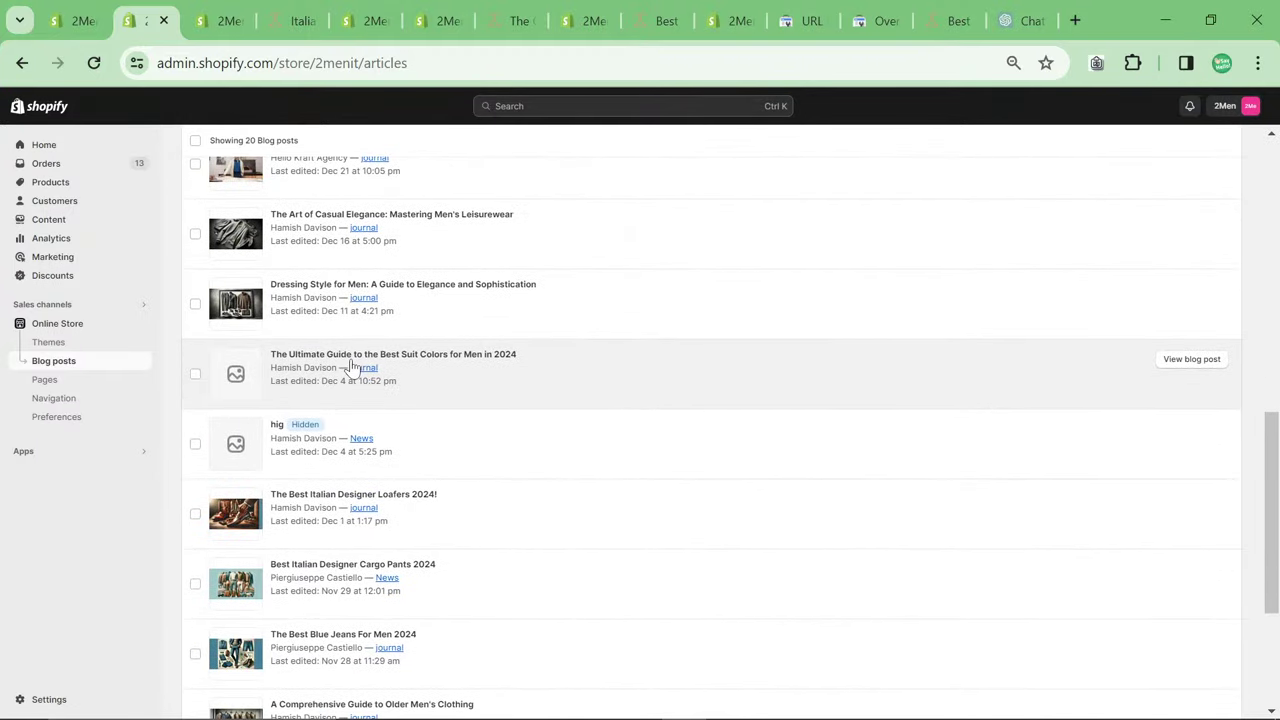
scroll(365, 410, up, 4)
scroll(380, 425, up, 4)
scroll(365, 400, down, 1)
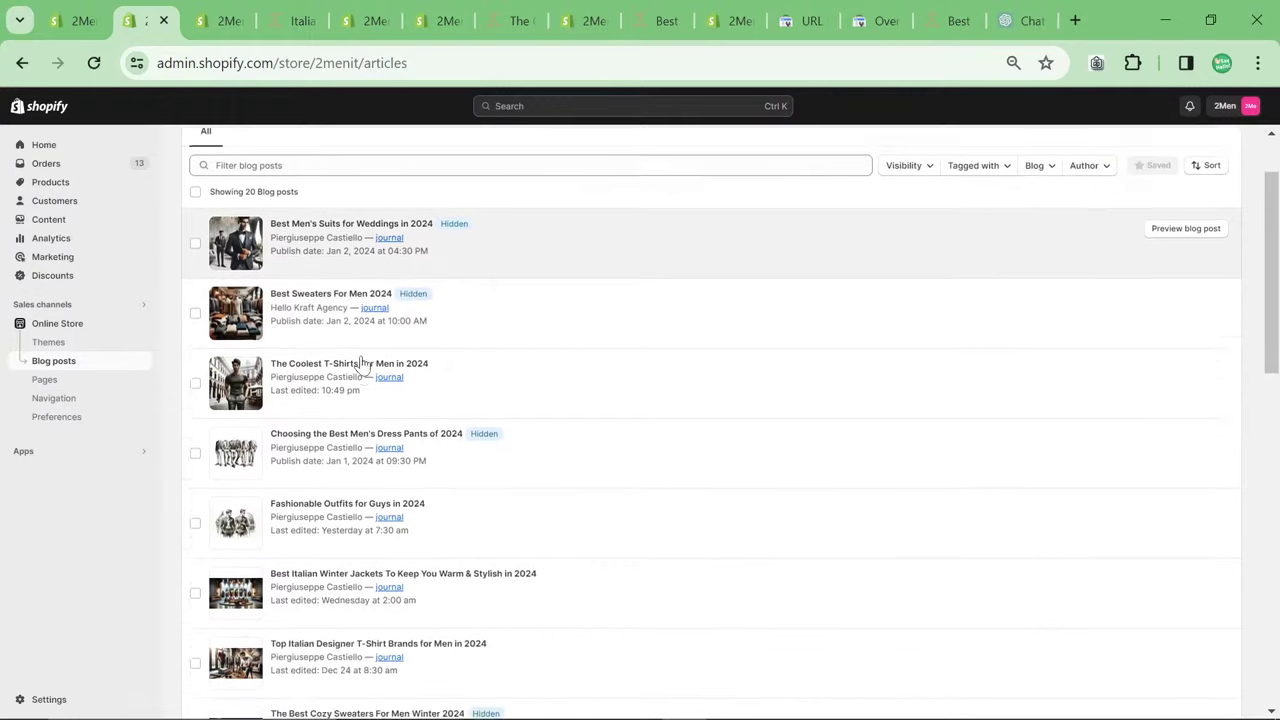
scroll(368, 347, down, 1)
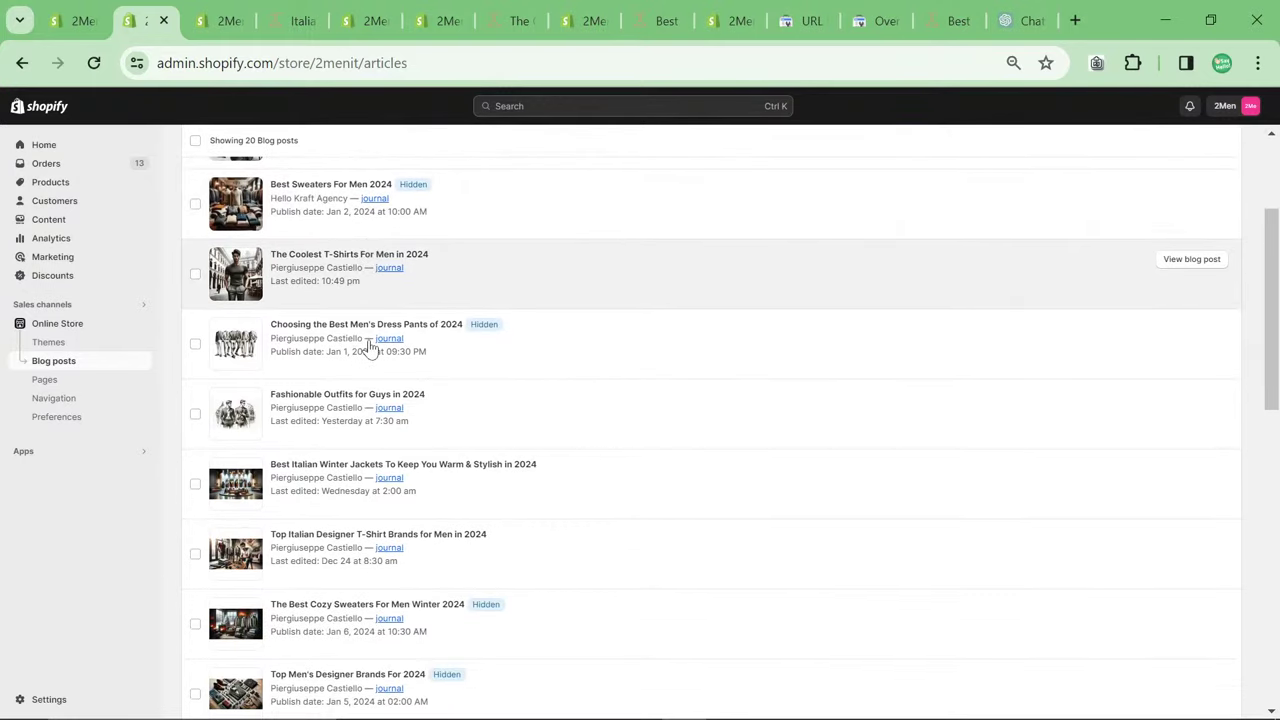
scroll(368, 345, down, 2)
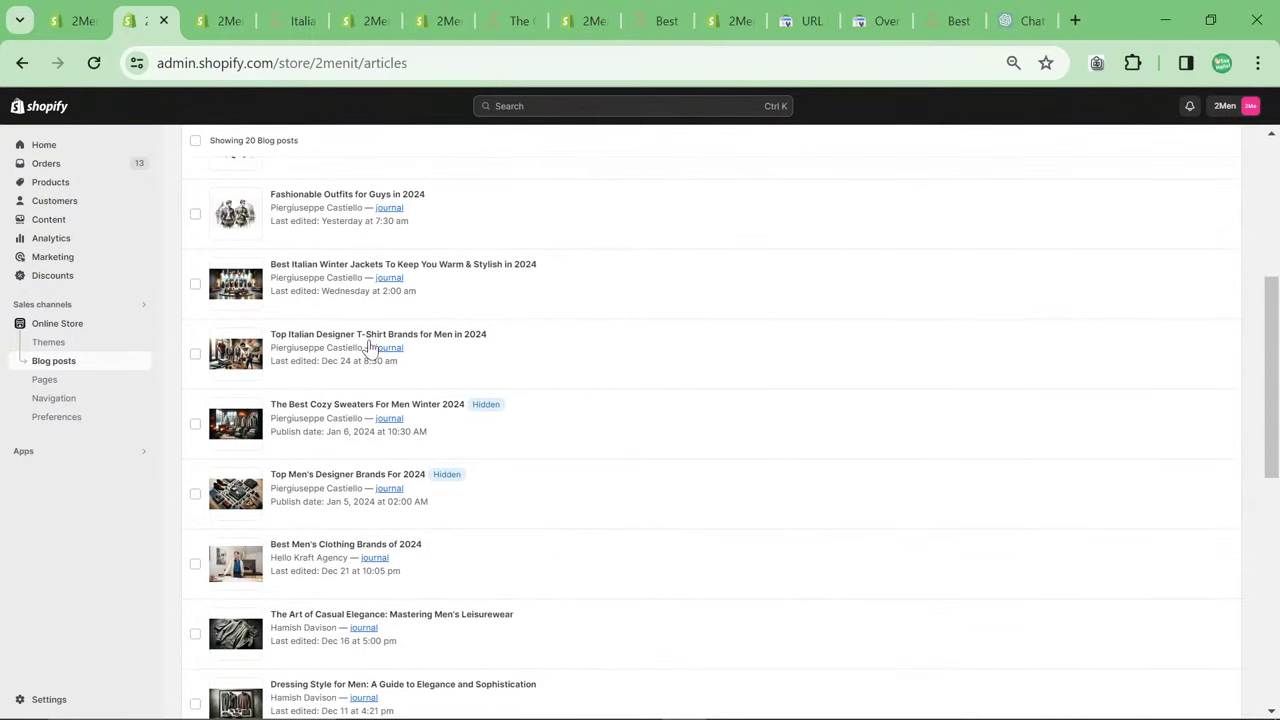
scroll(368, 345, down, 2)
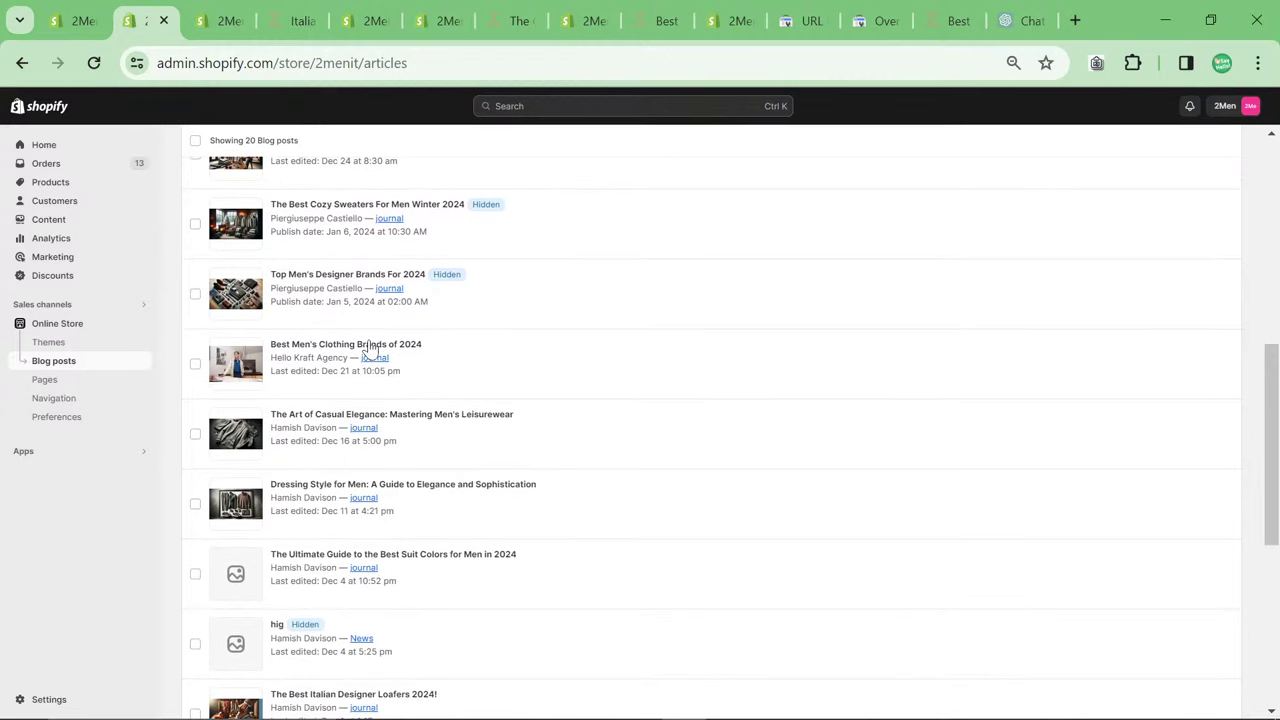
scroll(349, 318, up, 1)
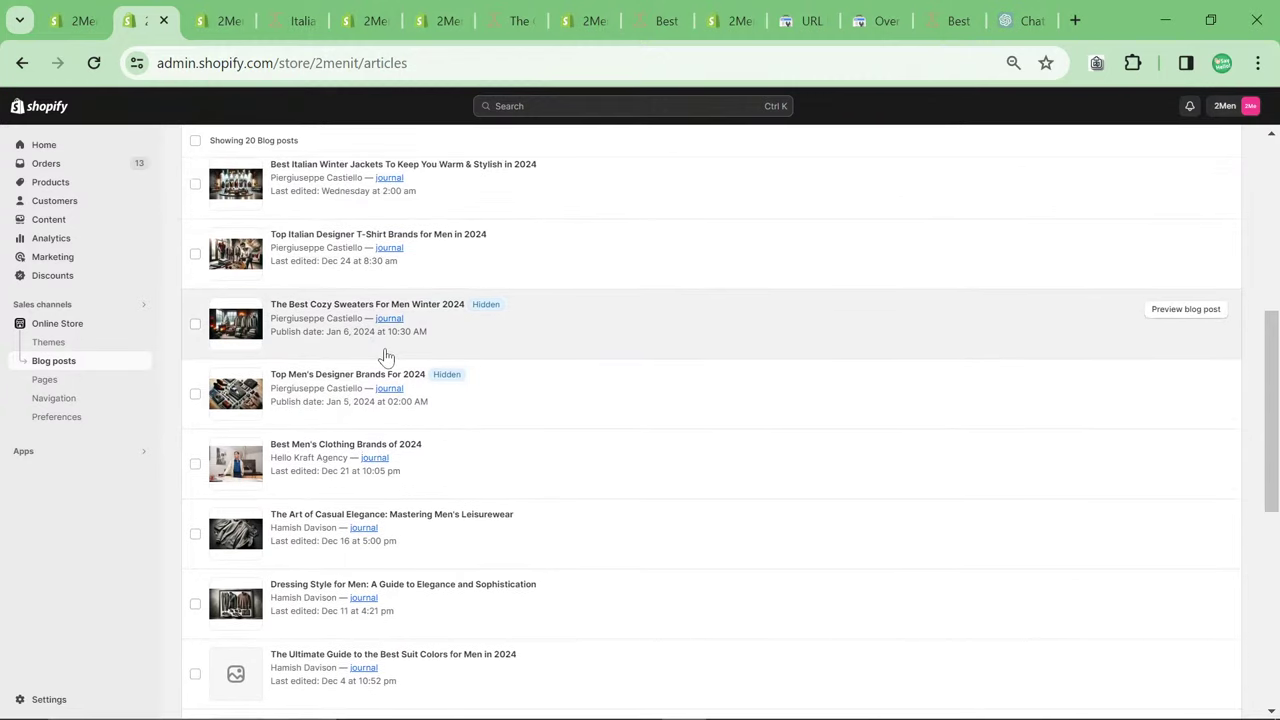
scroll(418, 410, up, 1)
scroll(408, 415, up, 5)
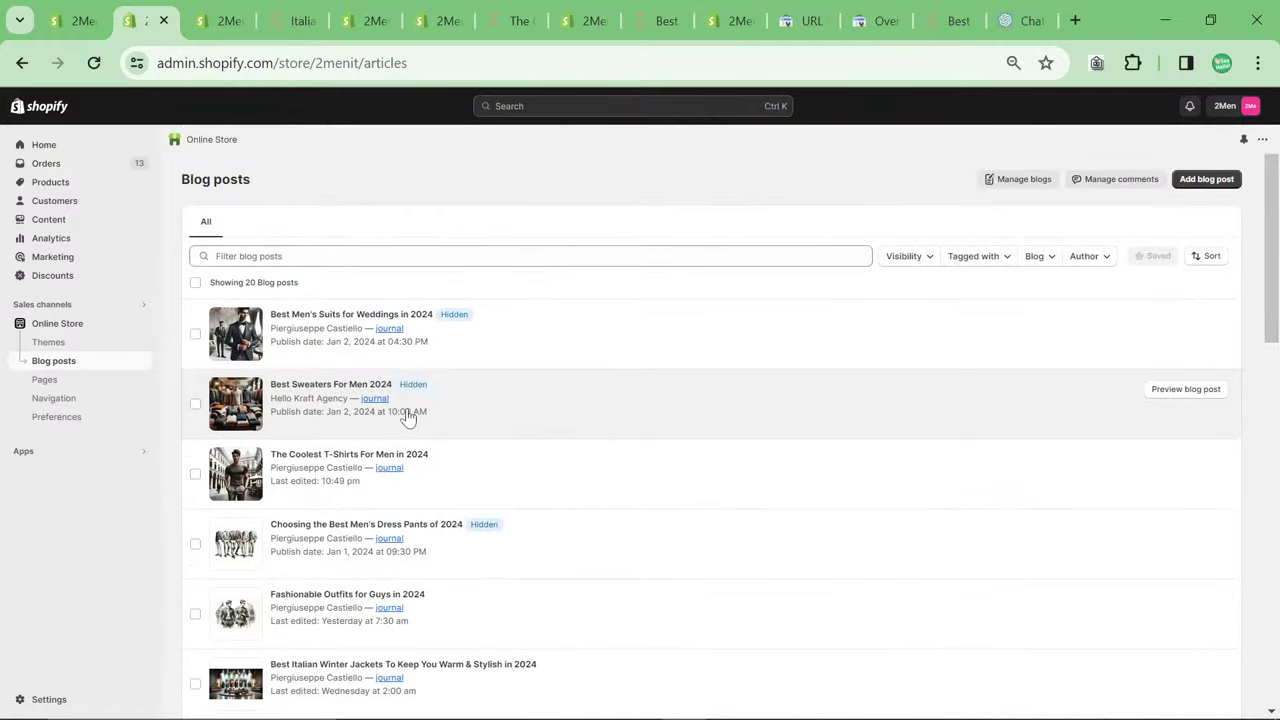
scroll(408, 417, down, 6)
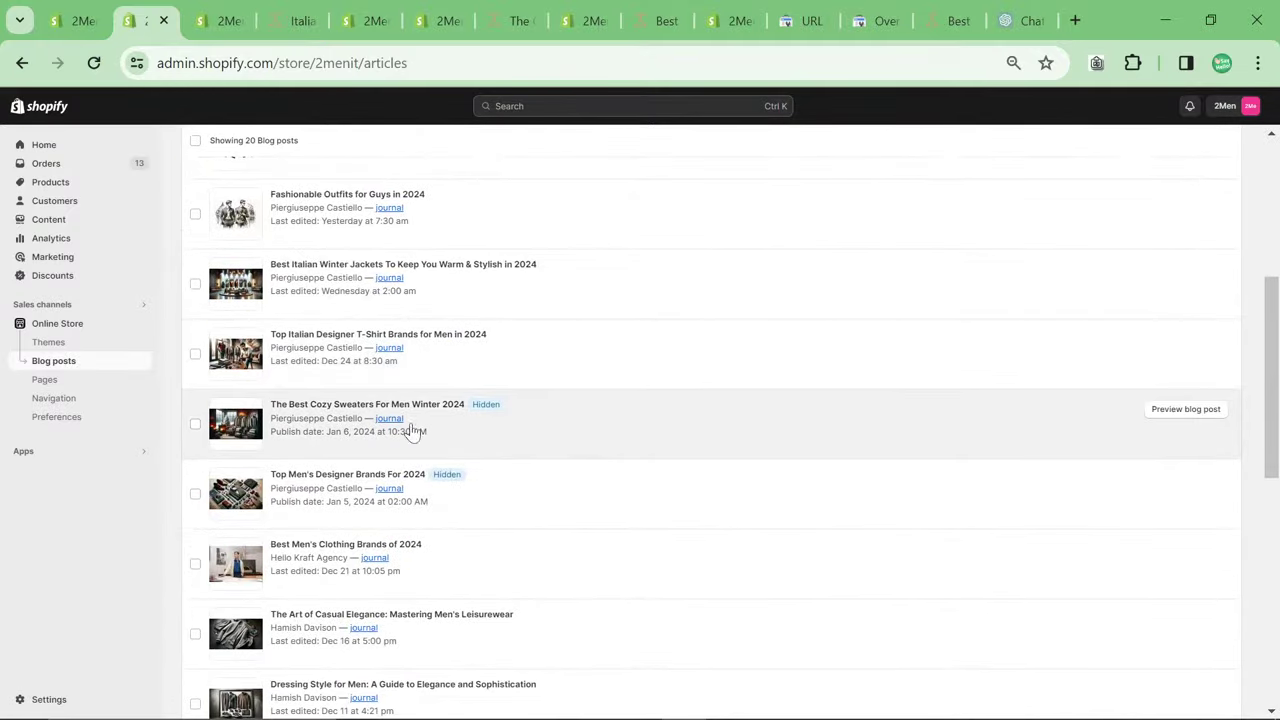
scroll(424, 459, down, 3)
scroll(423, 440, up, 8)
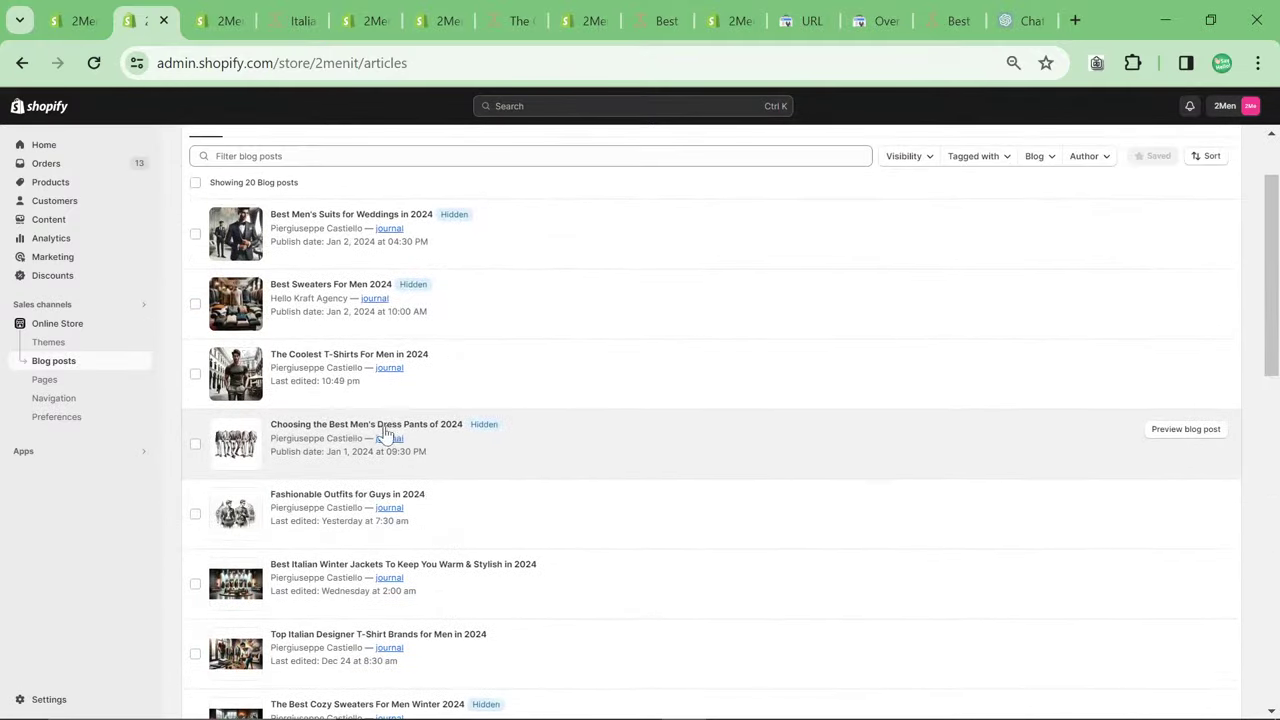
Change the shirts-for-work draft's visibility time from 3:30 PM to 10:00 AM and save
click(72, 14)
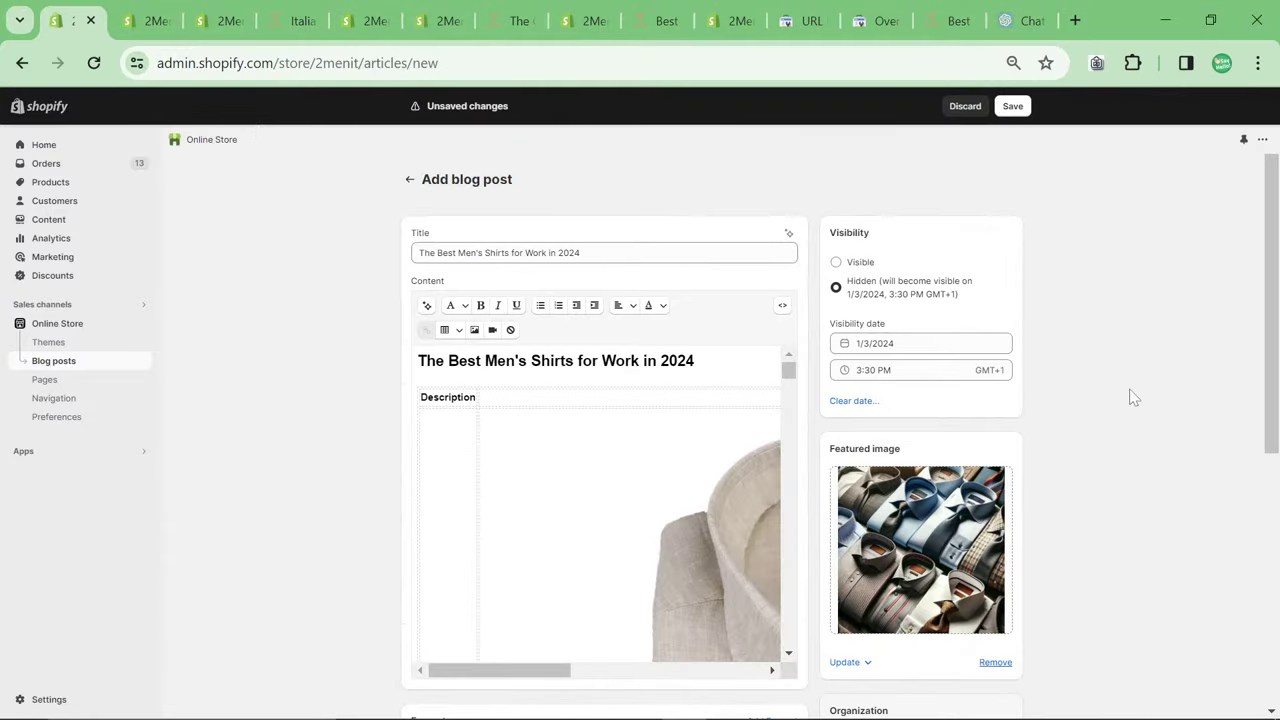
scroll(980, 514, down, 3)
scroll(980, 514, up, 3)
click(886, 369)
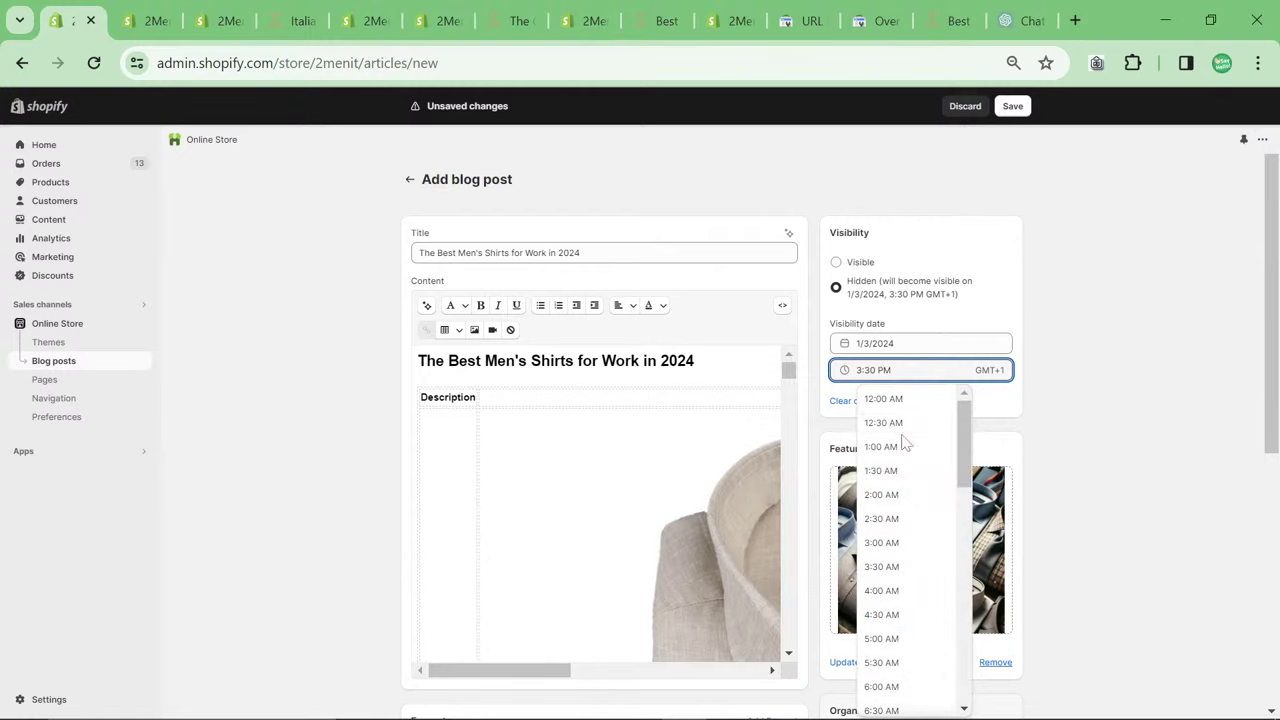
scroll(900, 610, down, 3)
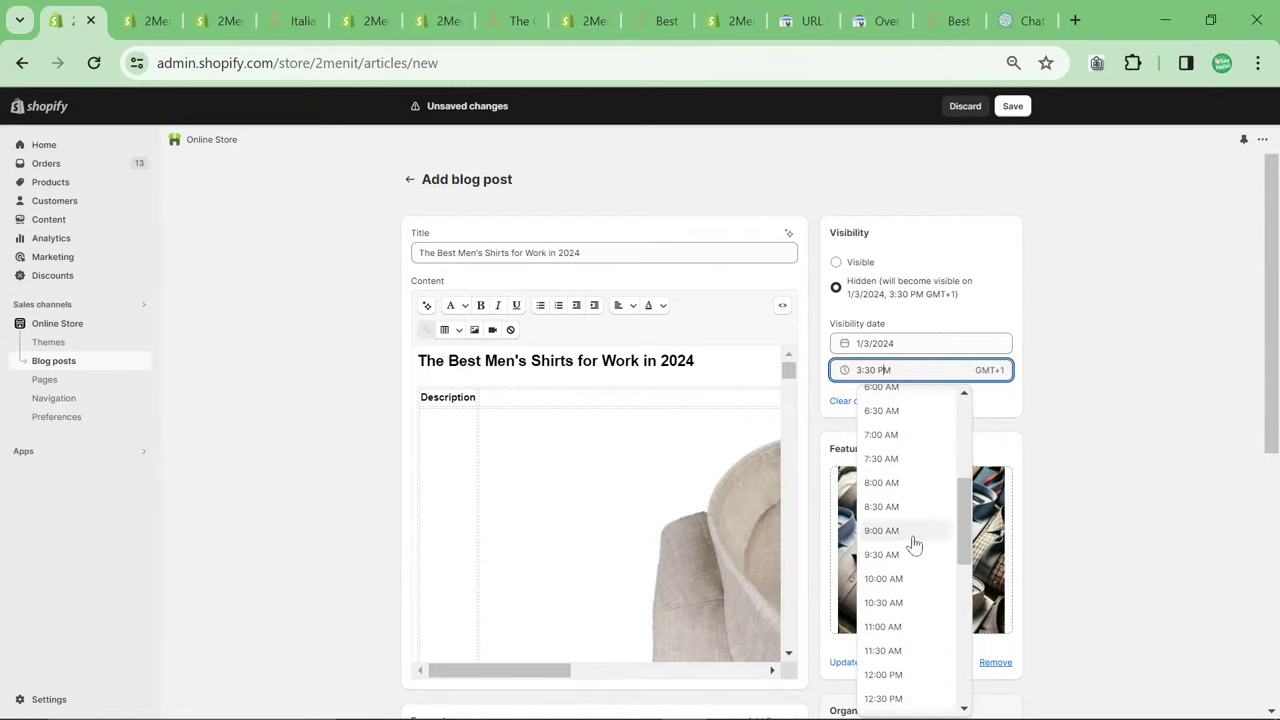
click(898, 582)
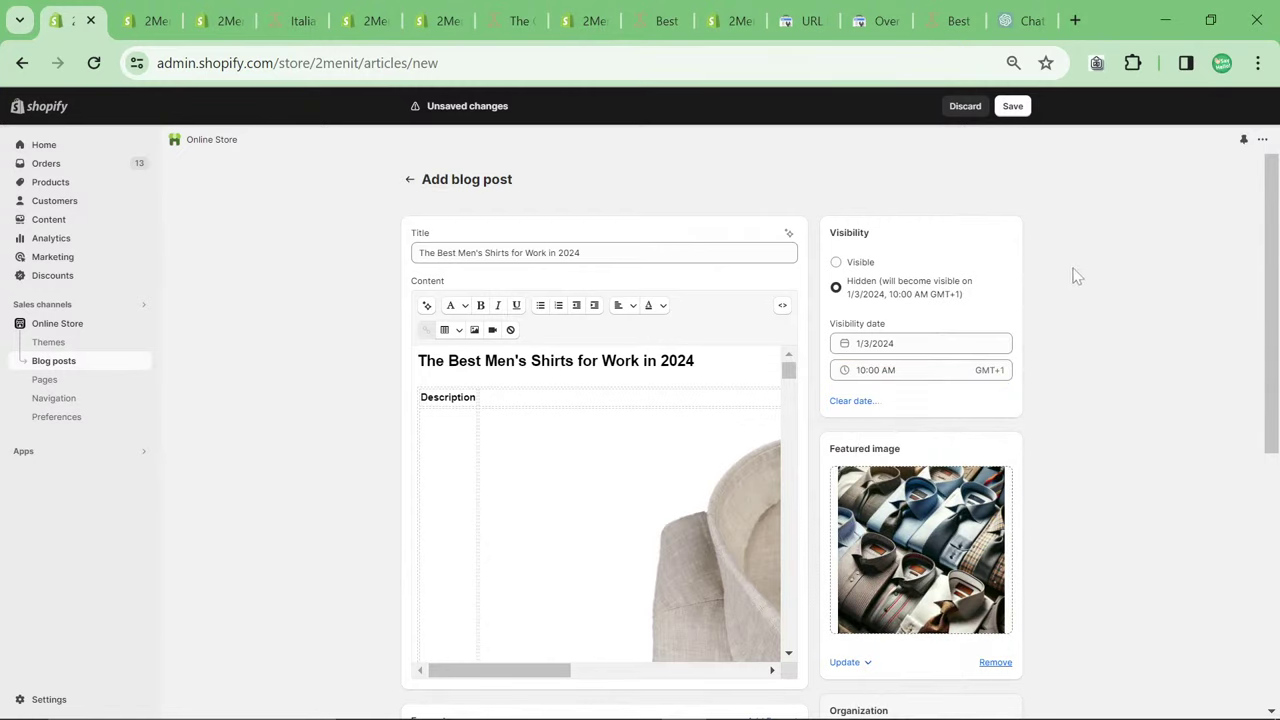
click(1013, 108)
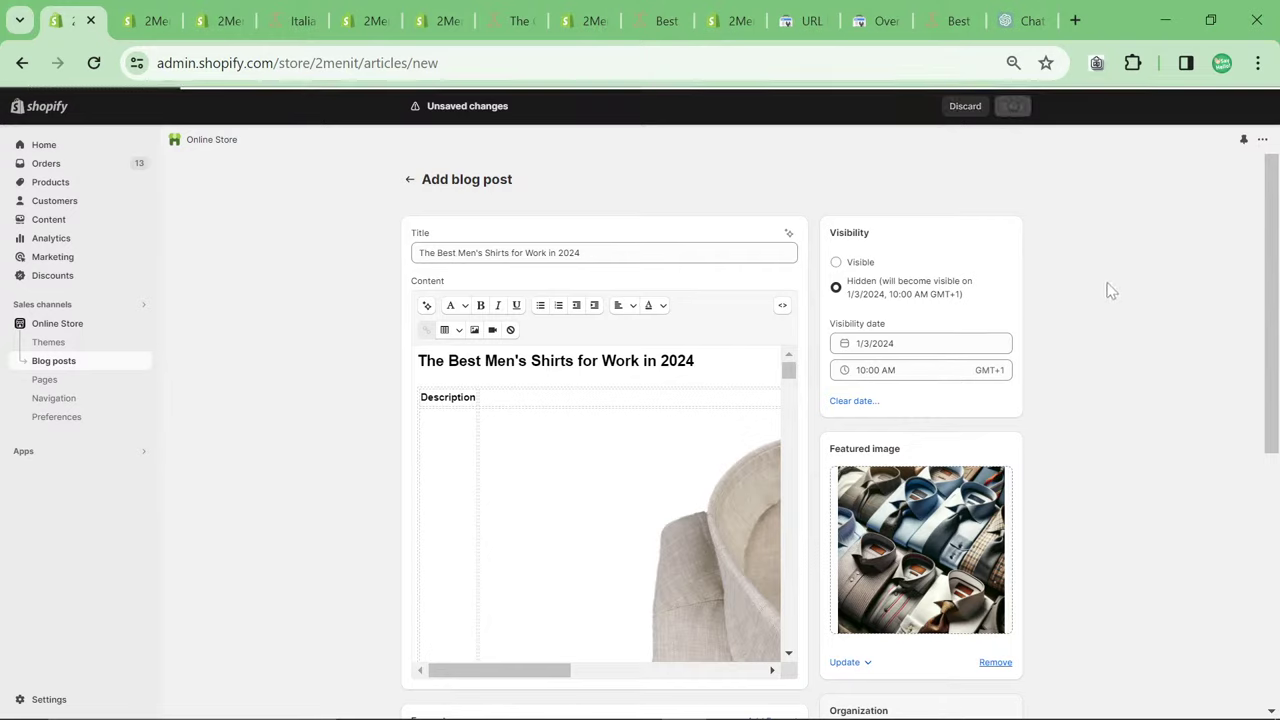
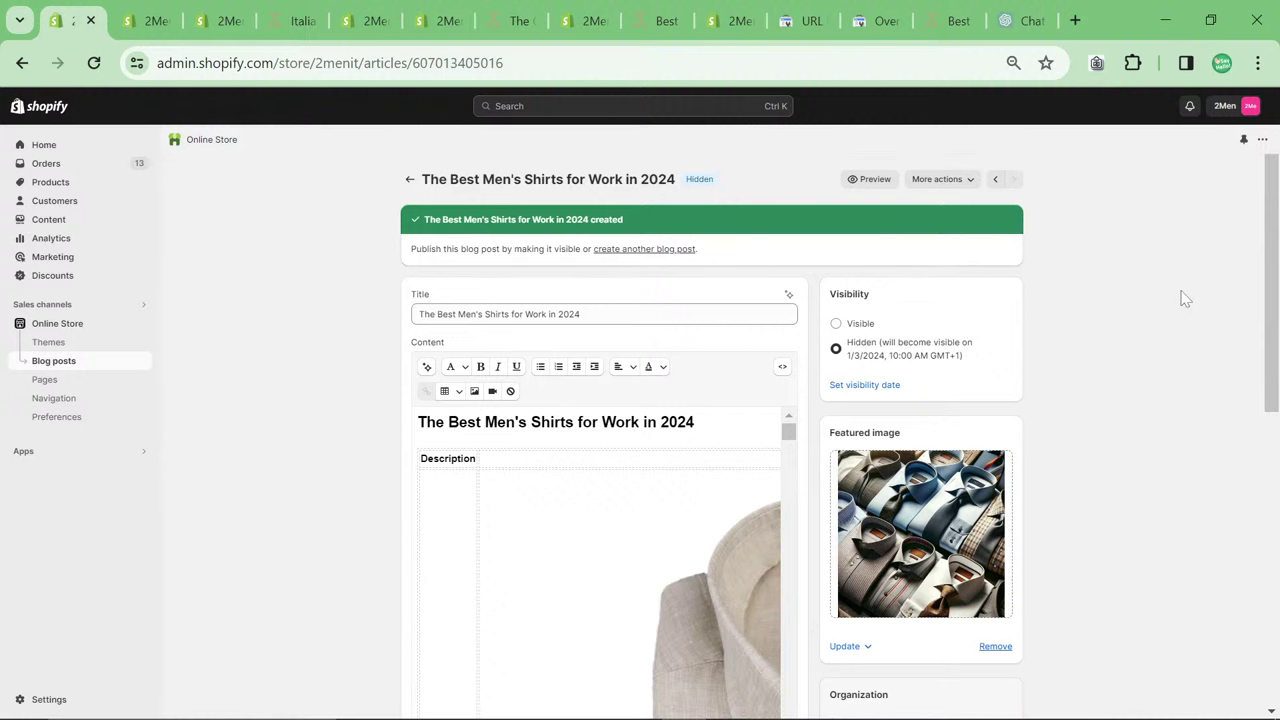
Close the enlarged shirts image in ChatGPT and exit the work-shirts post editor to the blog posts list
key(alt+Tab)
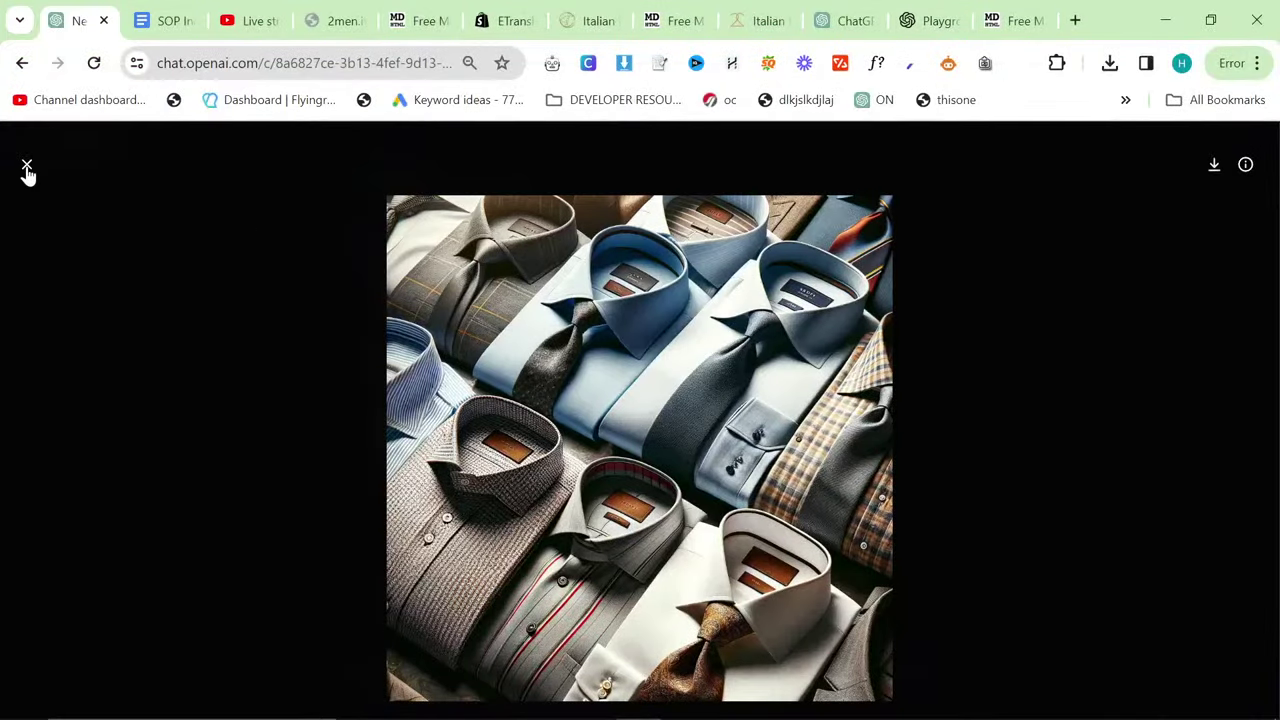
click(27, 166)
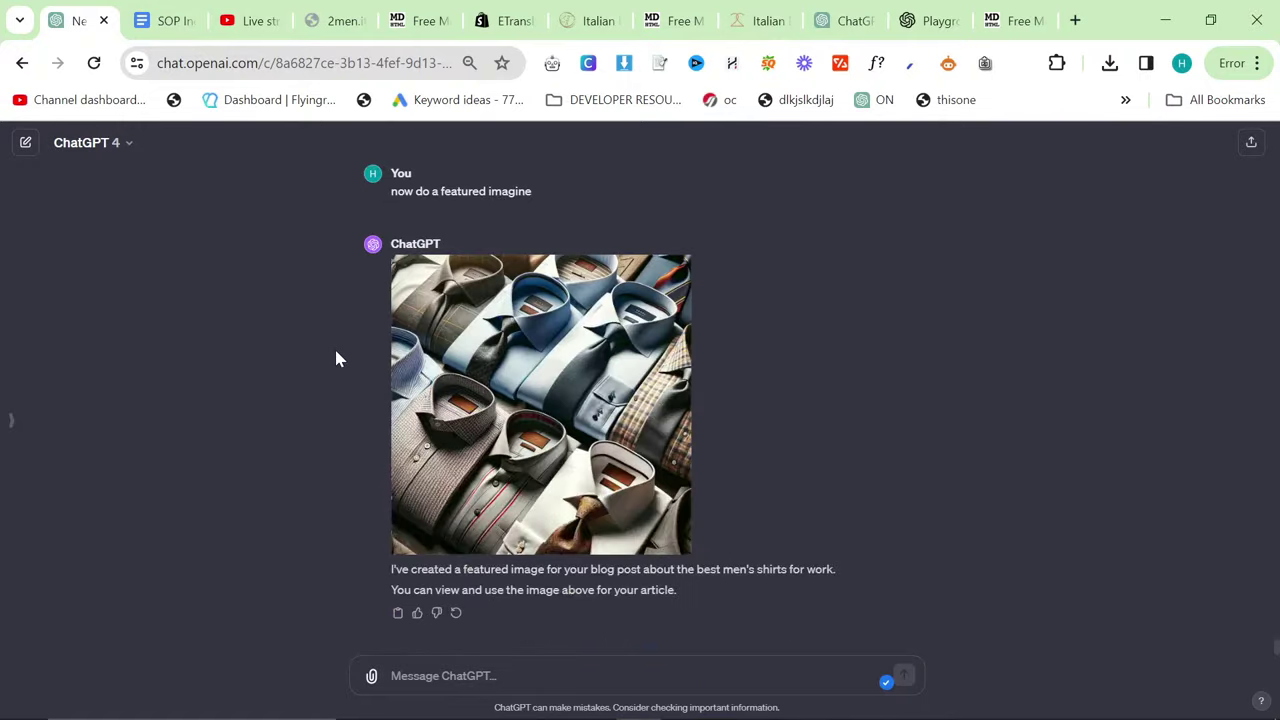
key(alt+Tab)
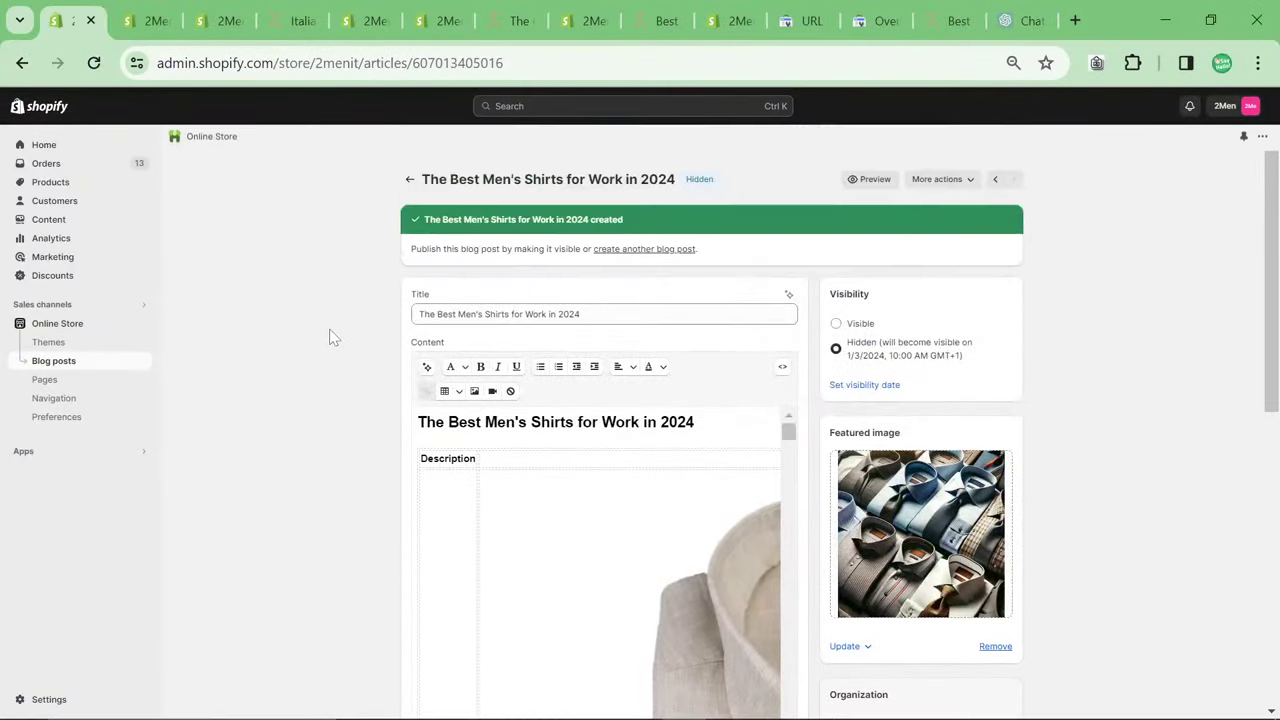
scroll(345, 336, down, 3)
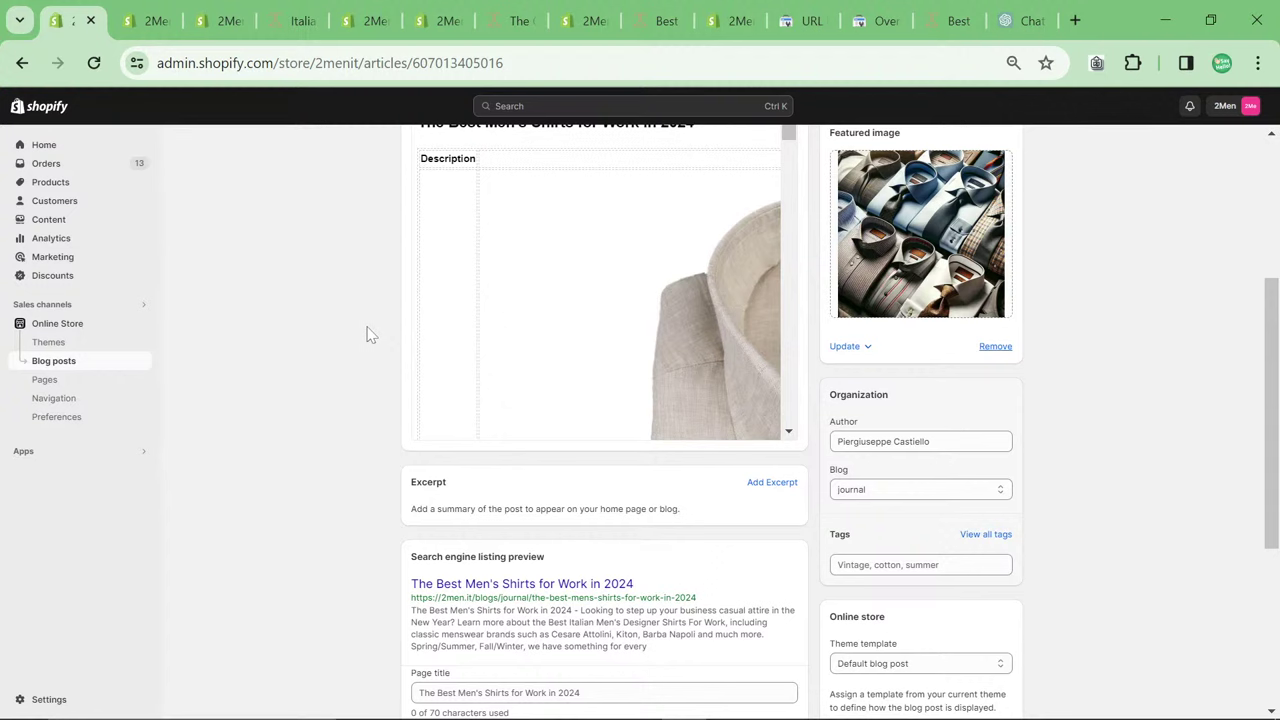
scroll(386, 492, down, 1)
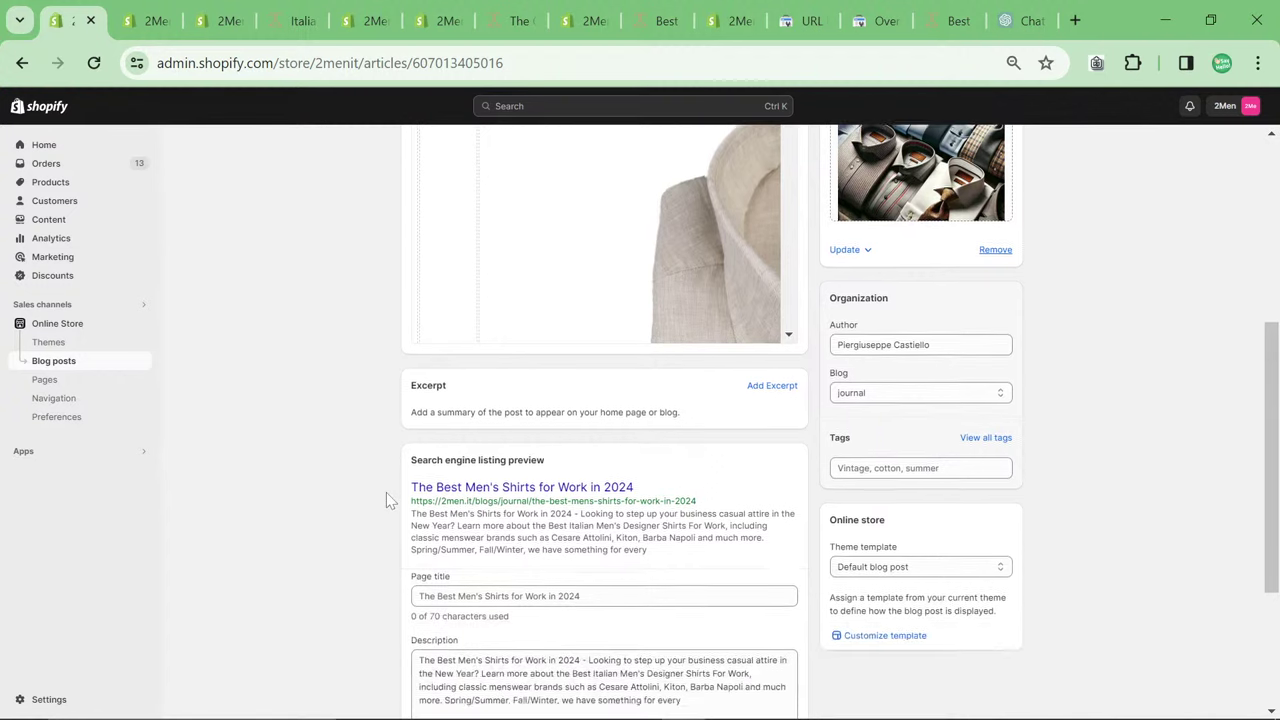
scroll(386, 492, up, 1)
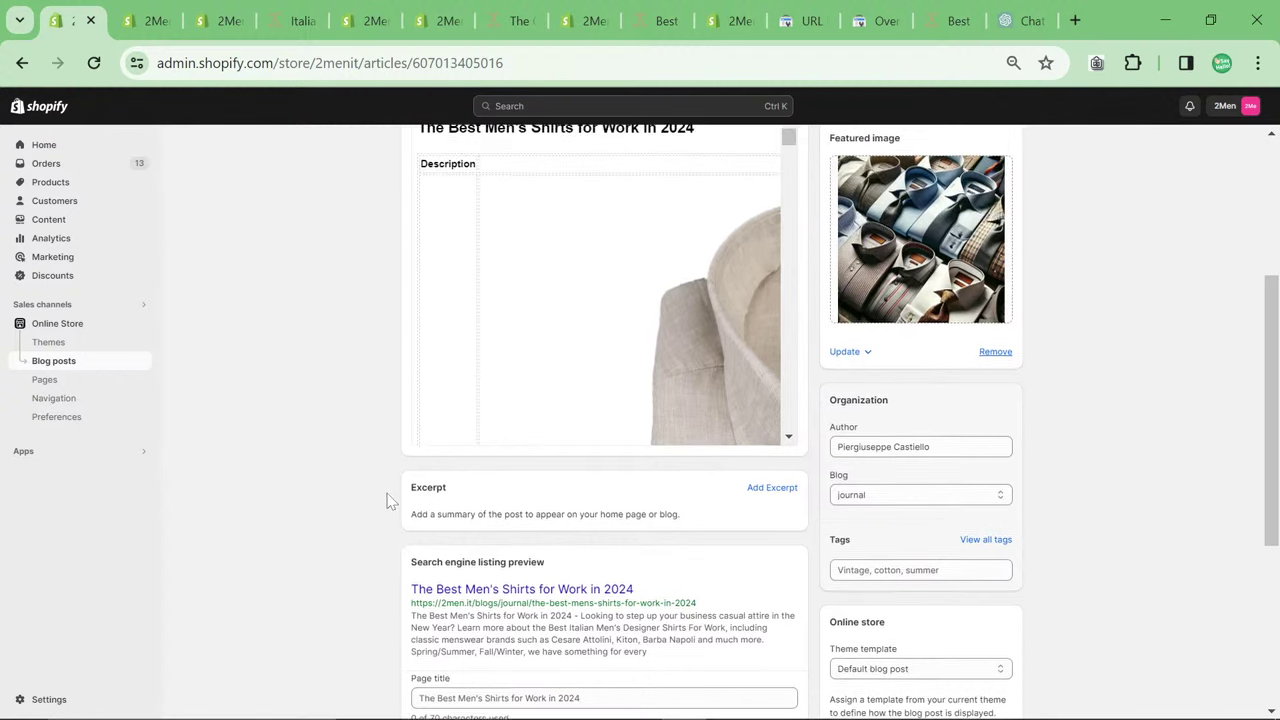
scroll(389, 500, up, 3)
click(408, 181)
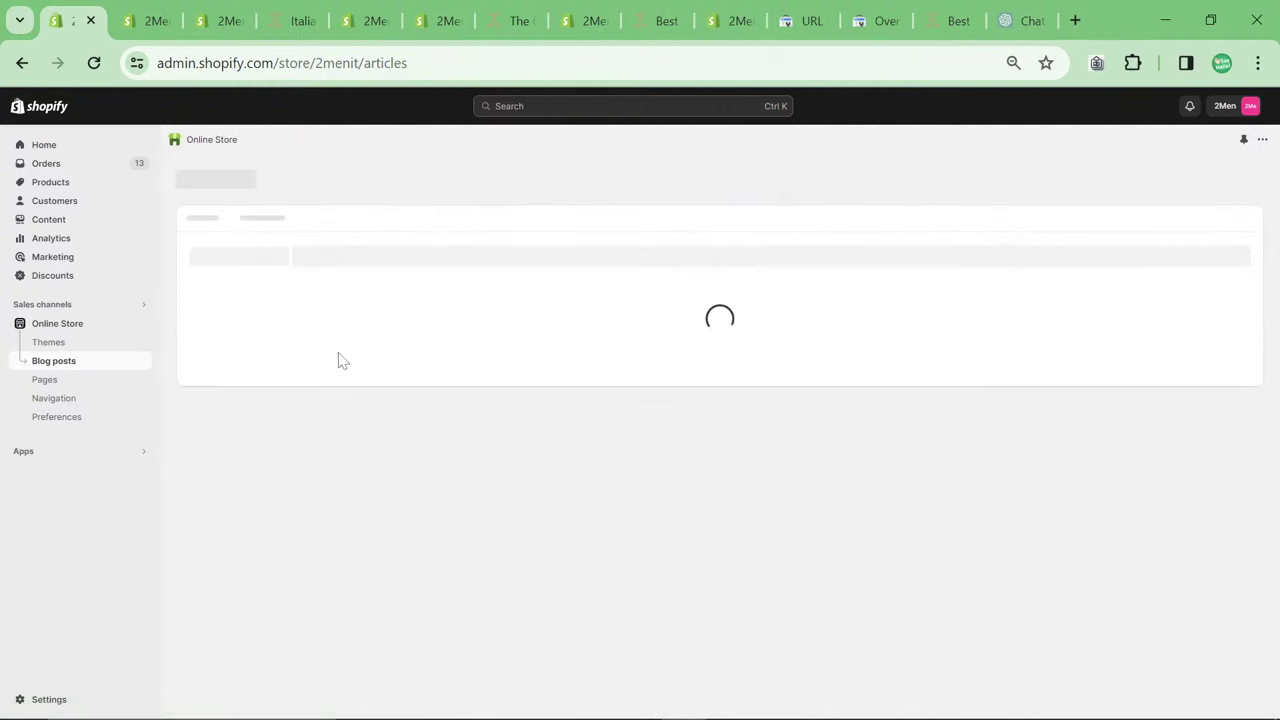
Scroll through the Blog posts list, then bring the ChatGPT window forward
key(alt+Tab)
key(alt+Tab)
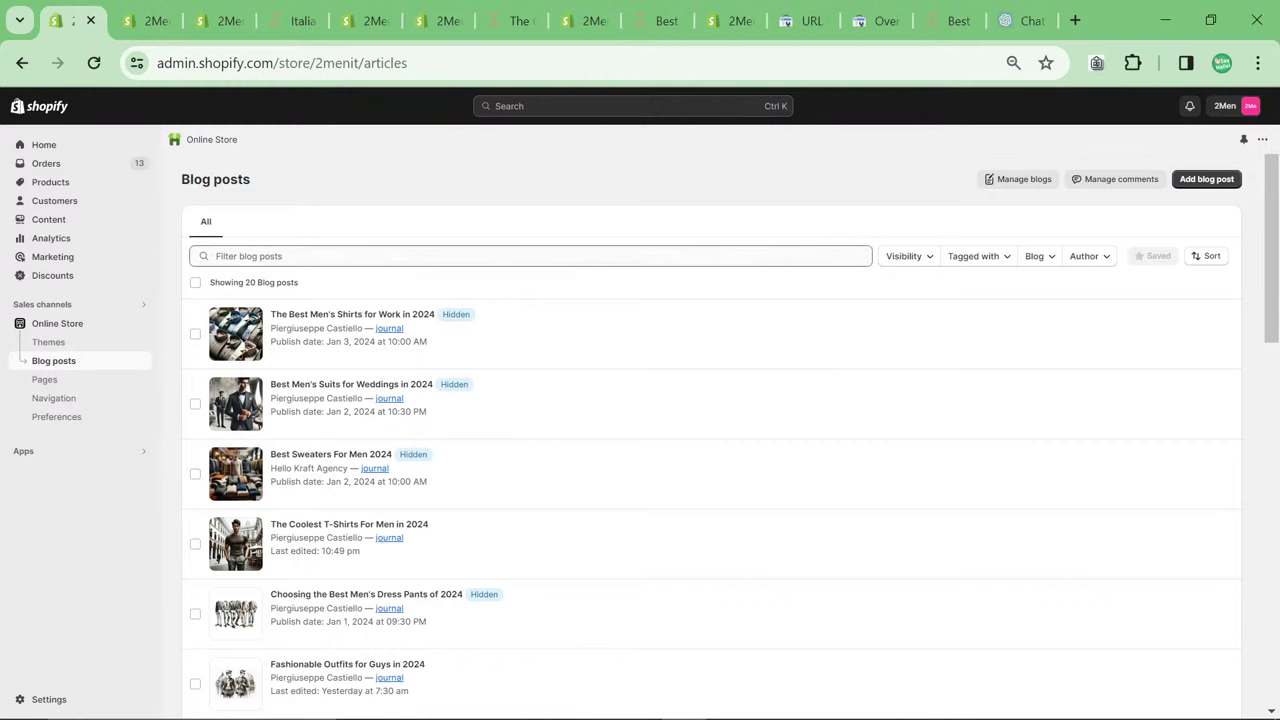
scroll(523, 277, down, 3)
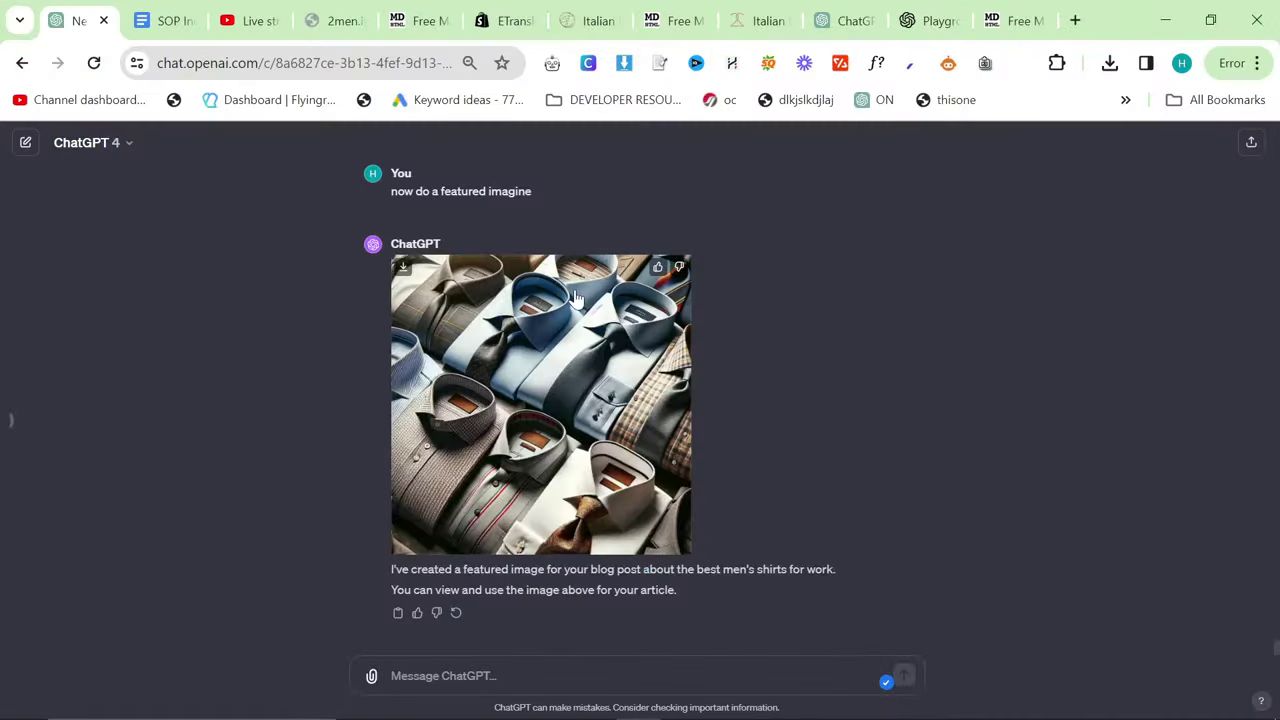
key(alt+Tab)
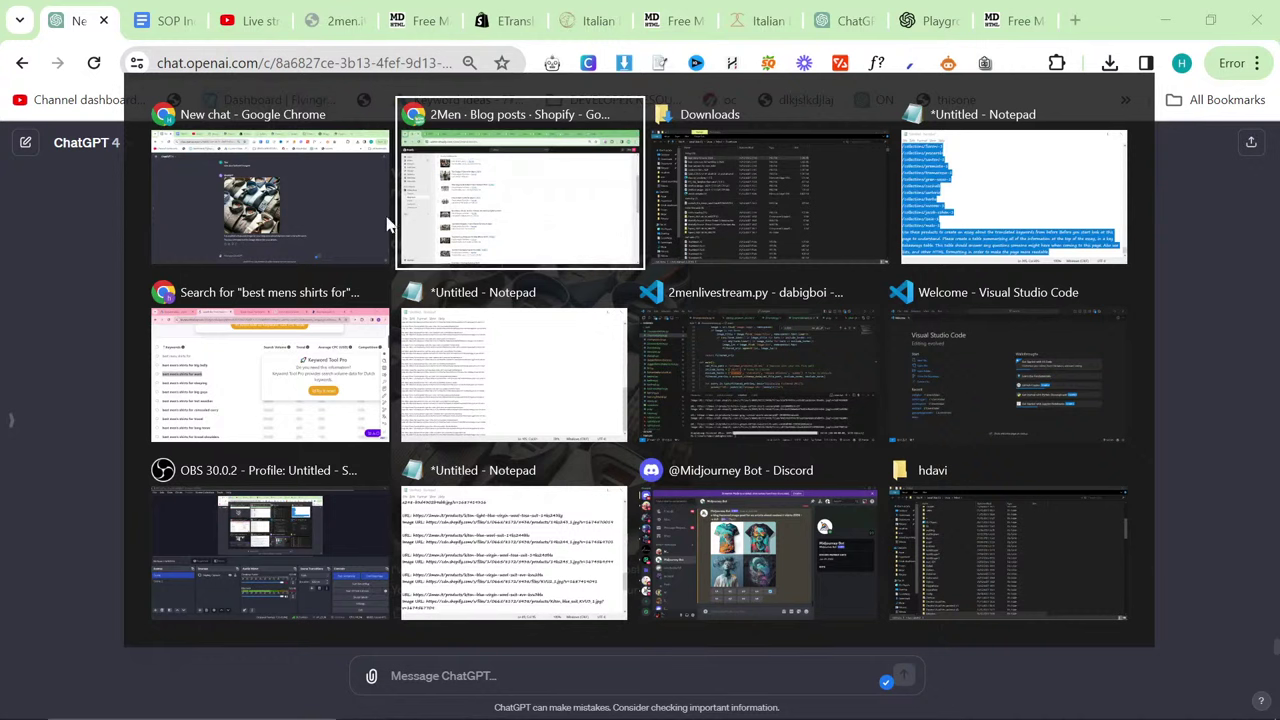
Copy the 'best men's shirts for hot weather' keyword from the Keyword Tool results
key(Escape)
key(alt+Tab)
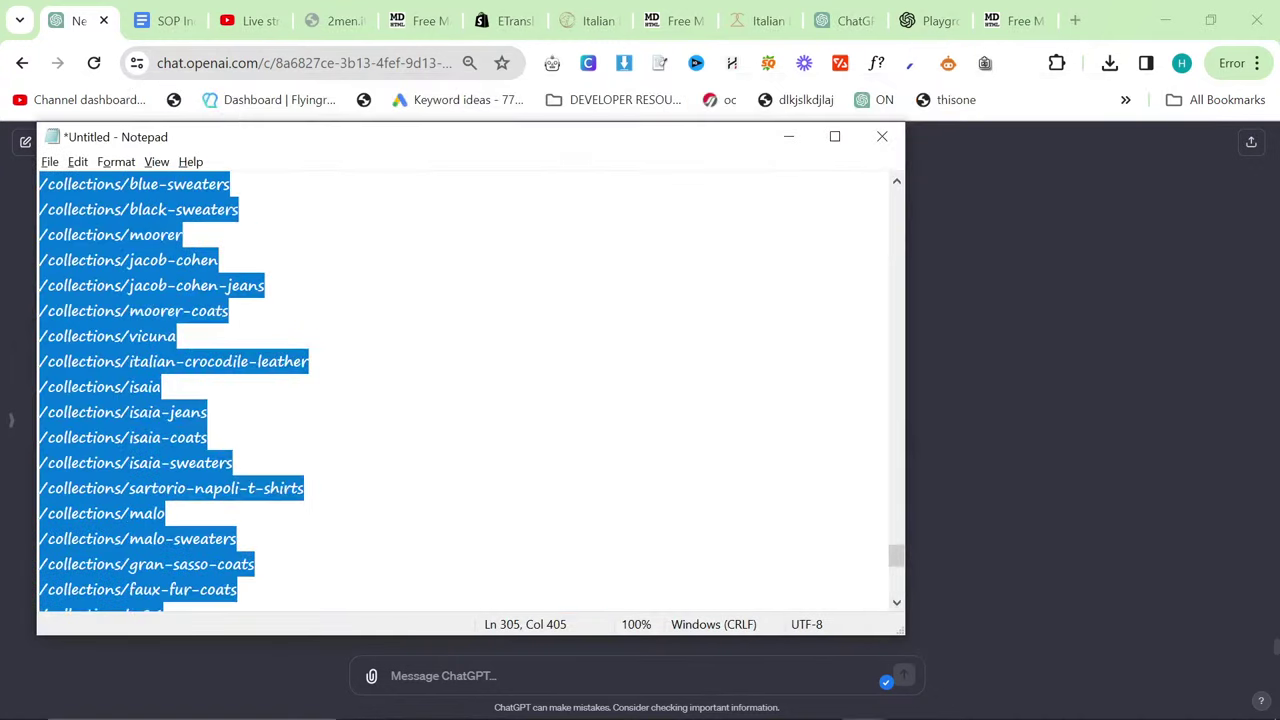
drag(896, 505, 896, 192)
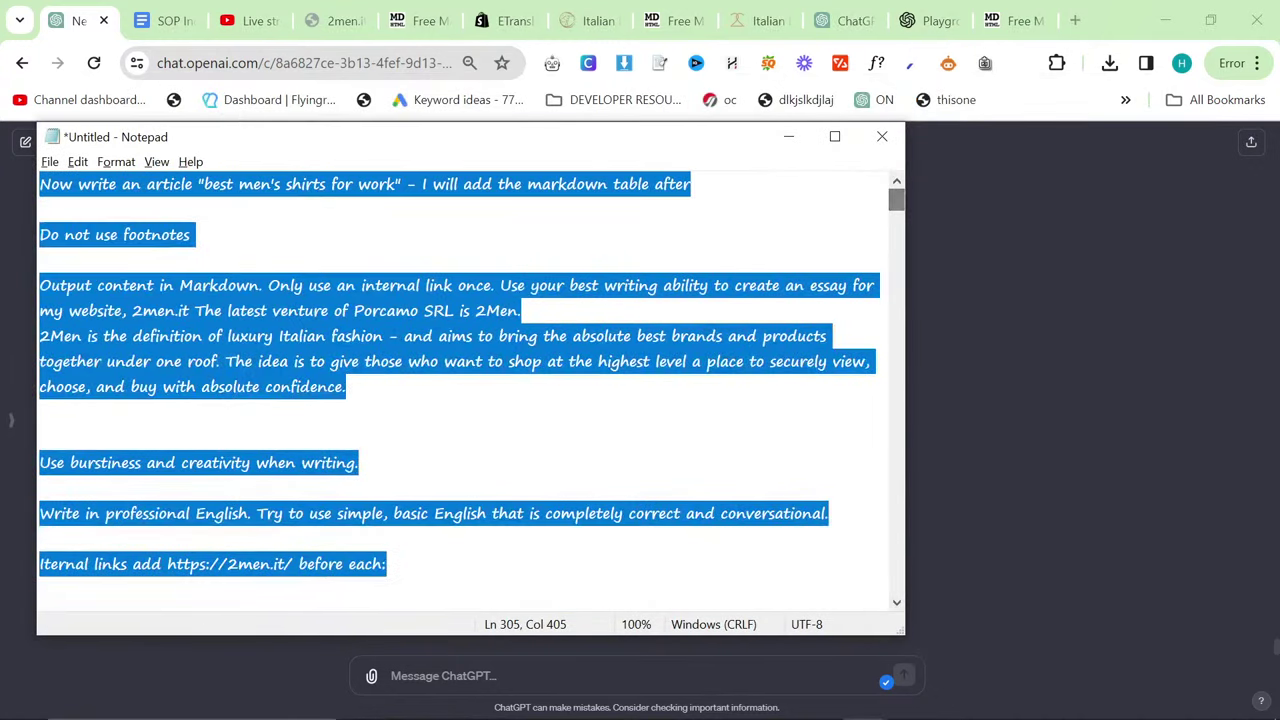
click(191, 231)
click(290, 118)
key(alt+Tab)
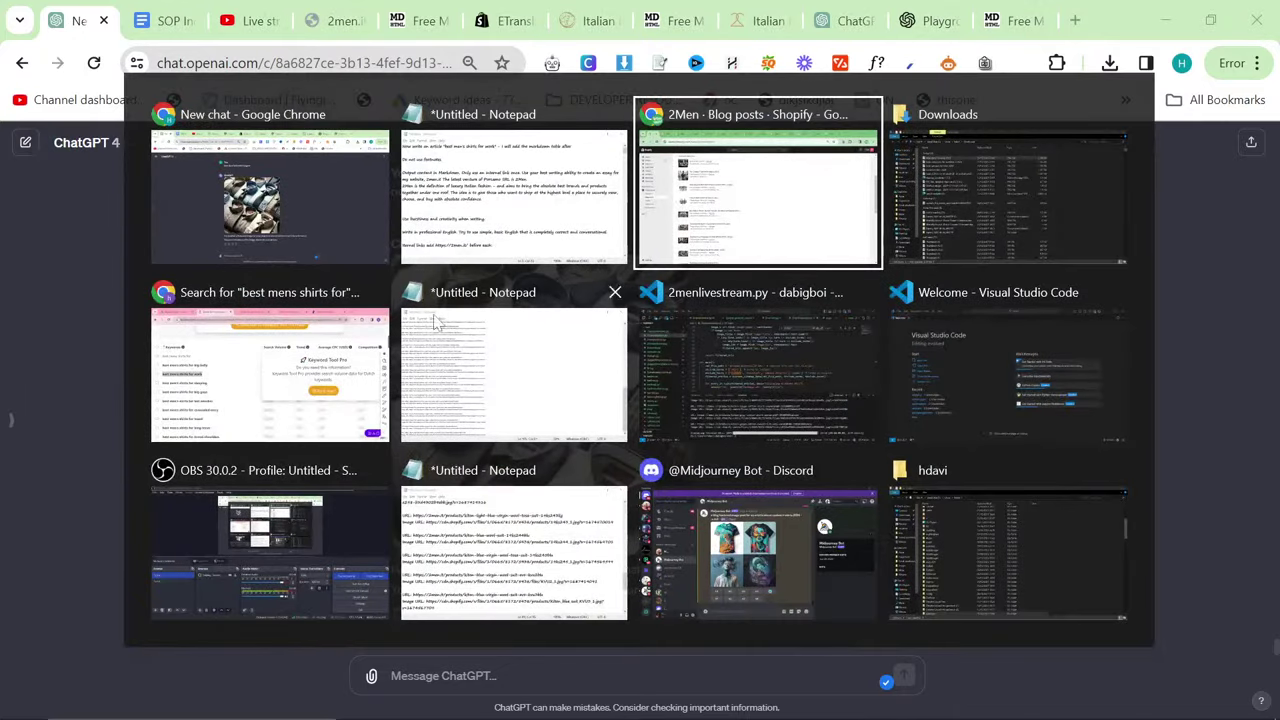
click(346, 366)
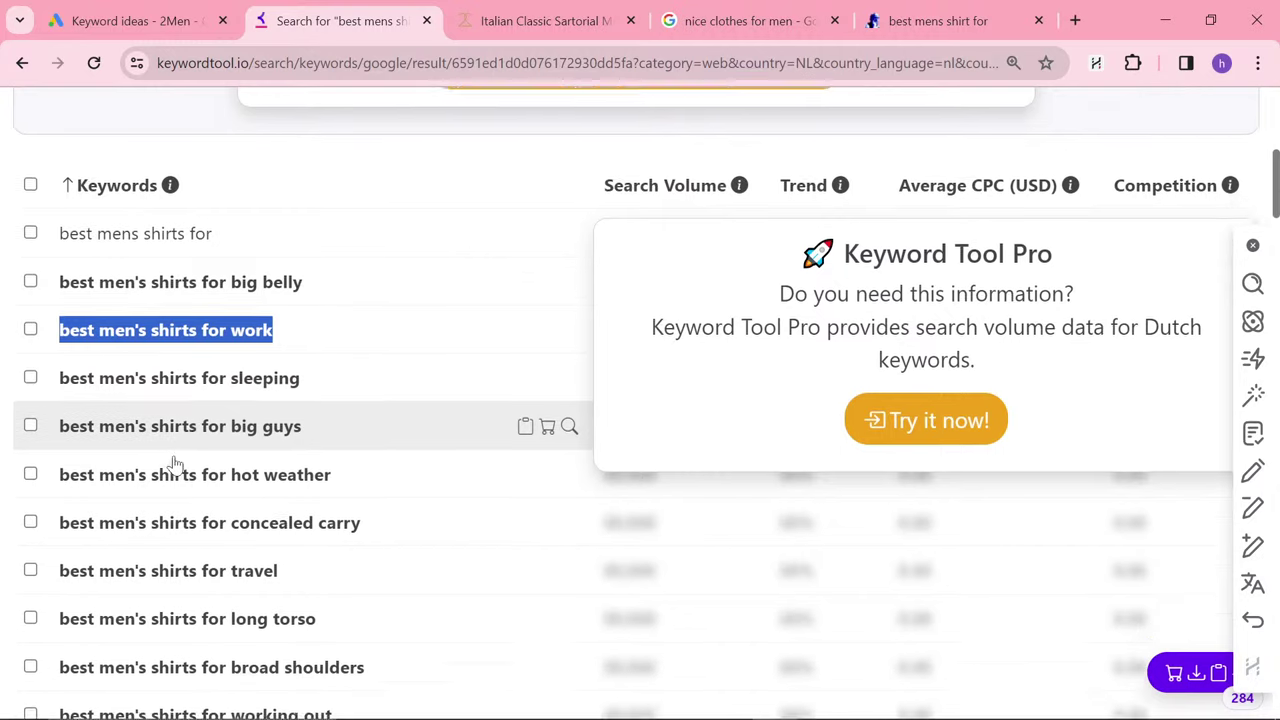
scroll(175, 466, down, 1)
click(237, 414)
key(ctrl+c)
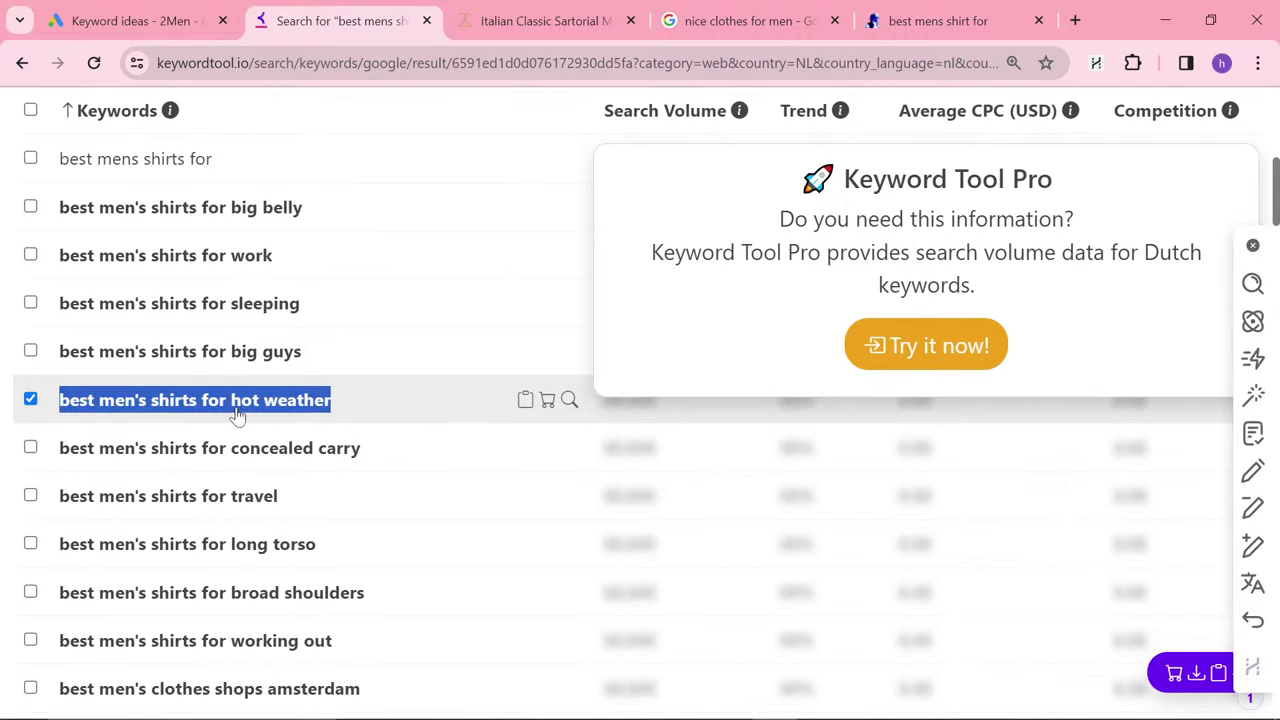
Replace 'best men's shirts for work' in the Notepad prompt with the hot weather keyword and save
key(alt+Tab)
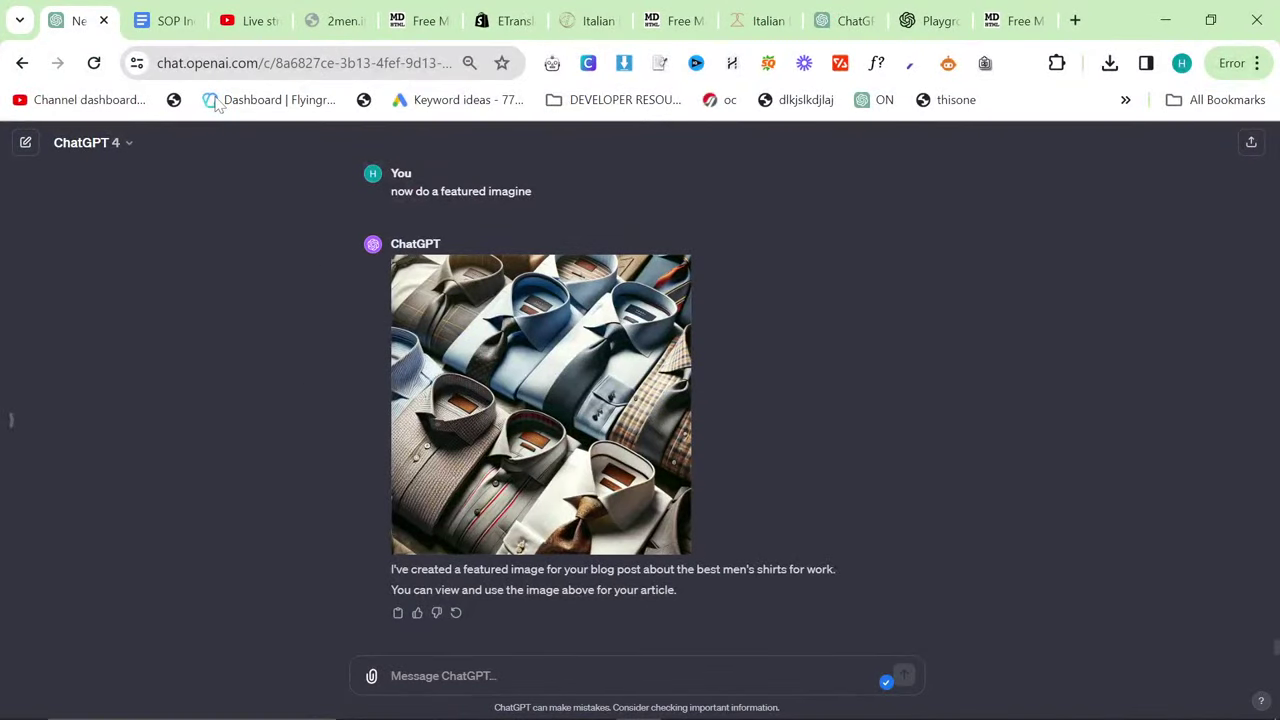
key(alt+Tab)
drag(390, 184, 204, 184)
key(ctrl+v)
key(BackSpace)
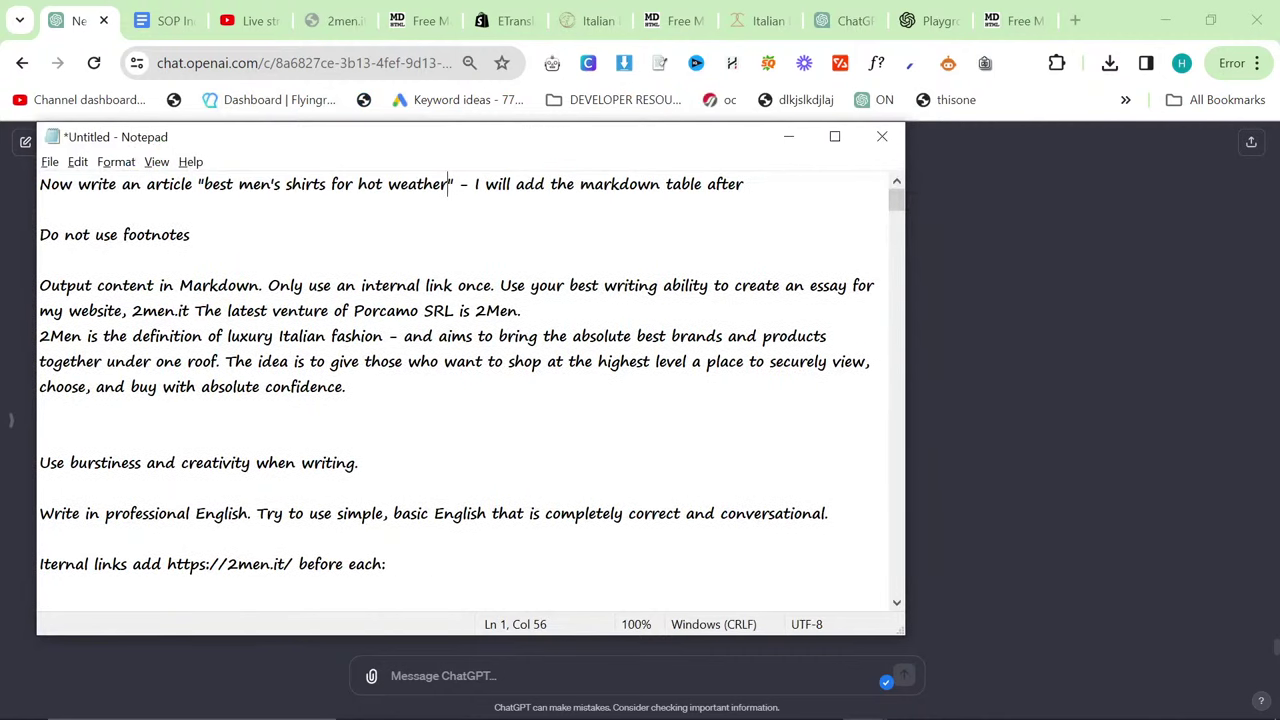
key(alt+Tab)
key(alt+Tab)
key(ctrl+s)
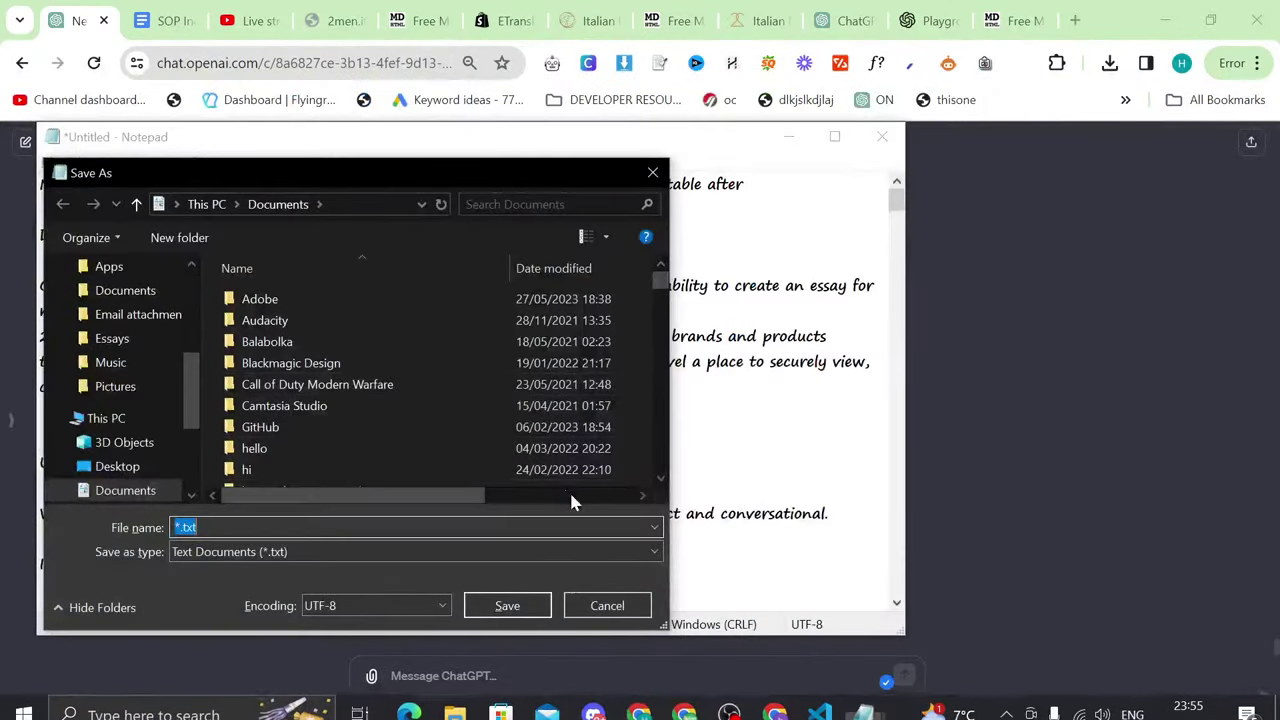
key(alt+Tab)
key(alt+Tab)
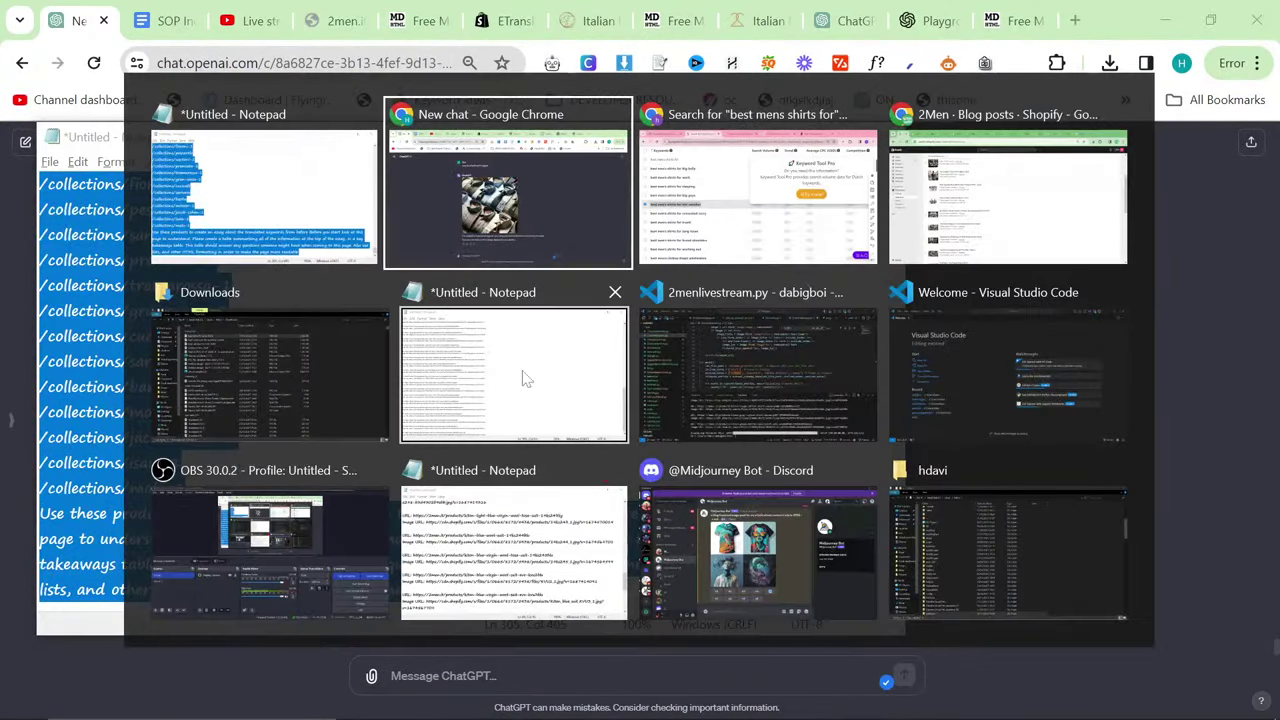
Search sitemap_products_20.xml for cdn links, then browse the product scripts to 2menlivestream.py
click(663, 373)
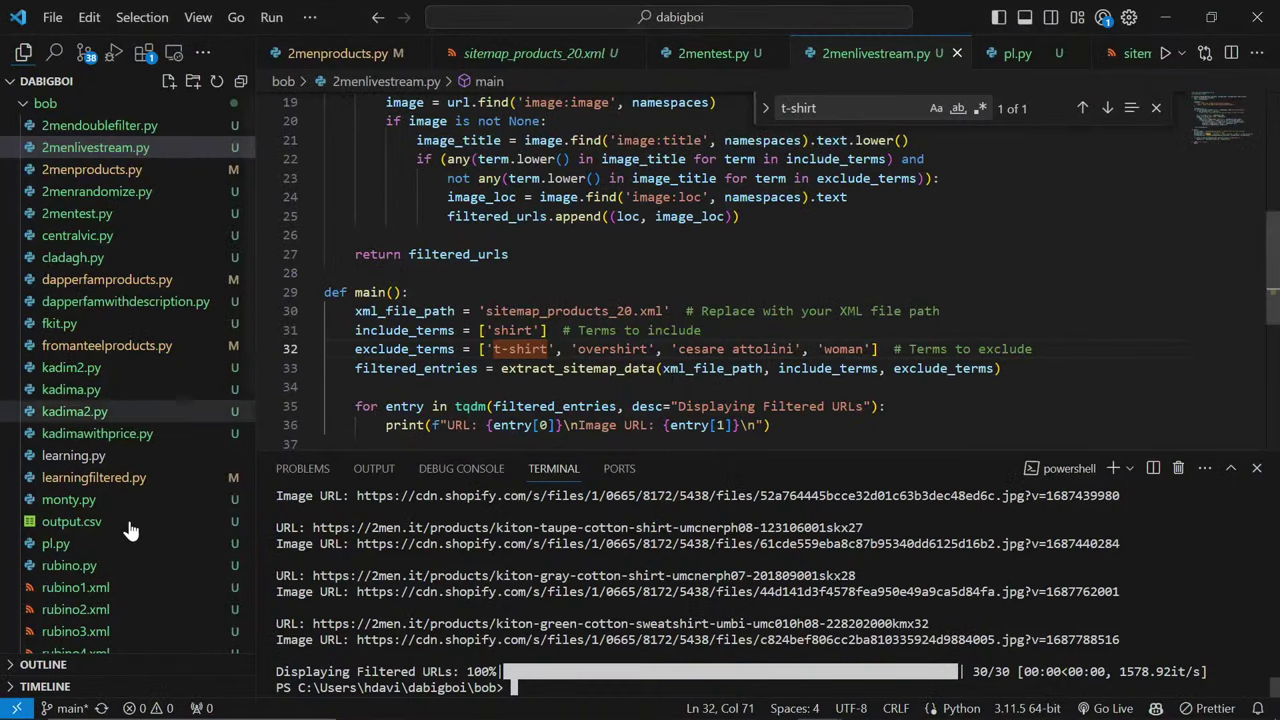
click(68, 617)
click(113, 595)
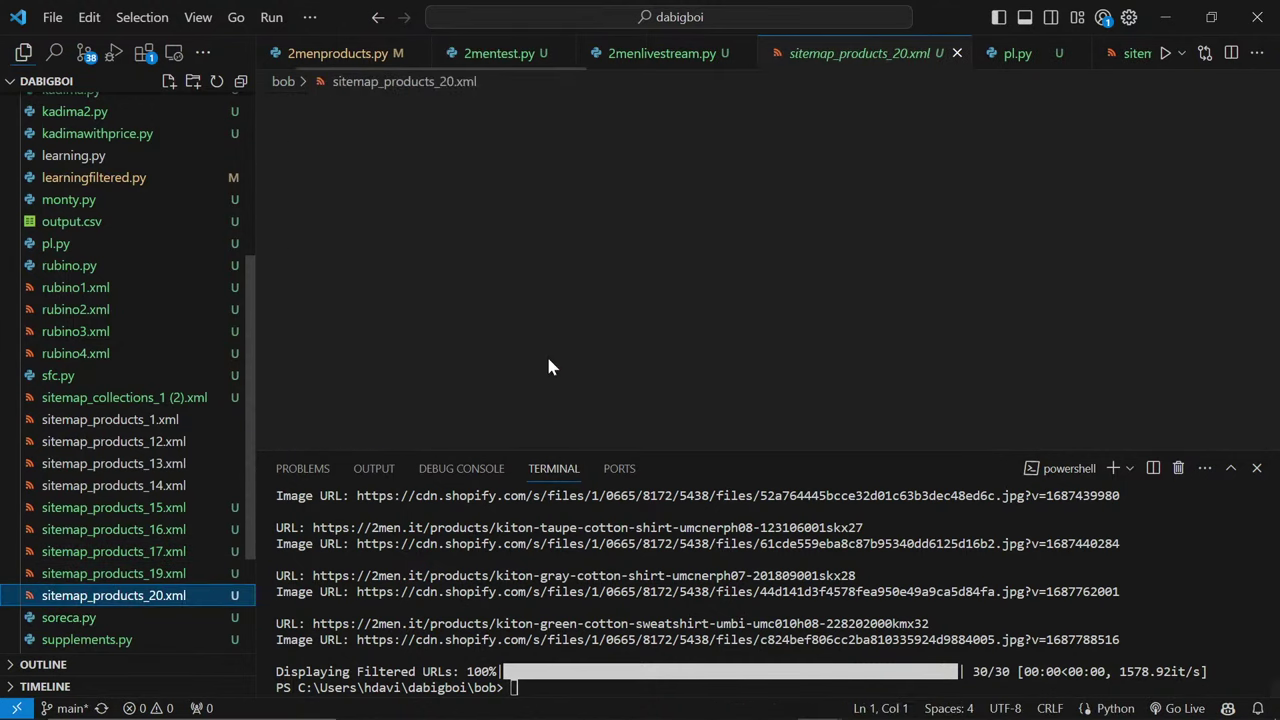
click(557, 348)
key(ctrl+f)
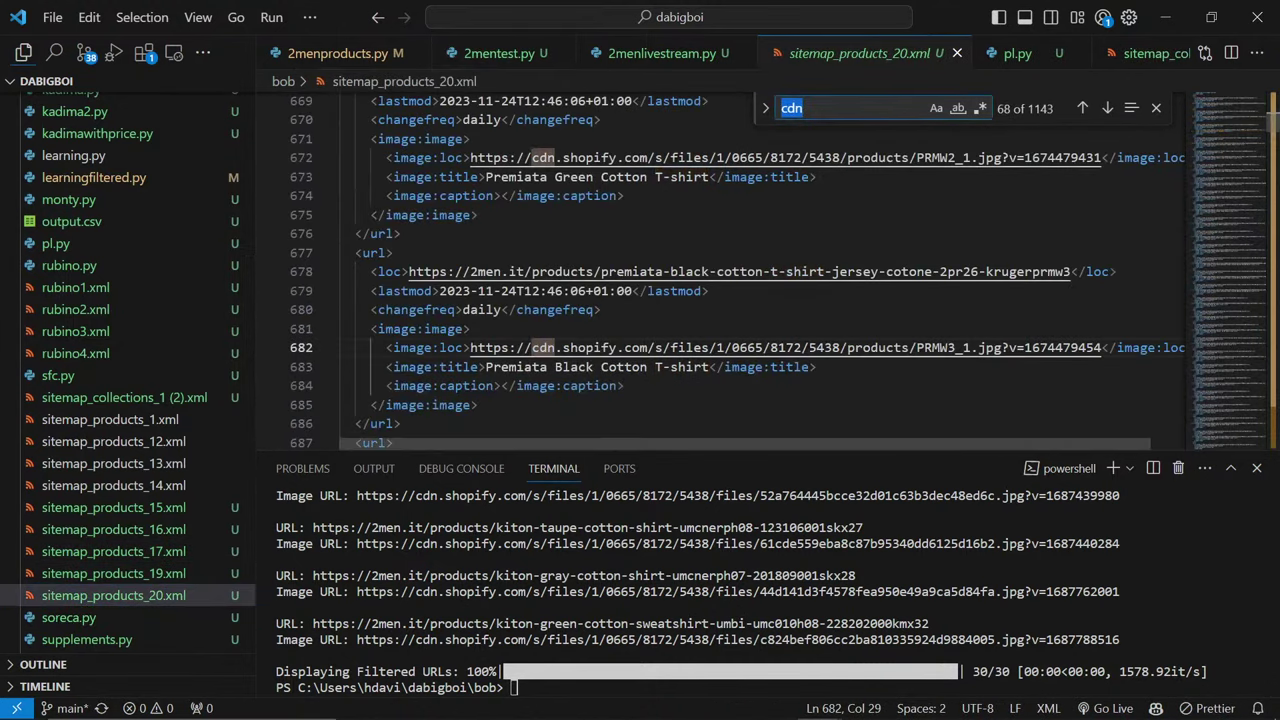
scroll(86, 306, up, 5)
click(88, 170)
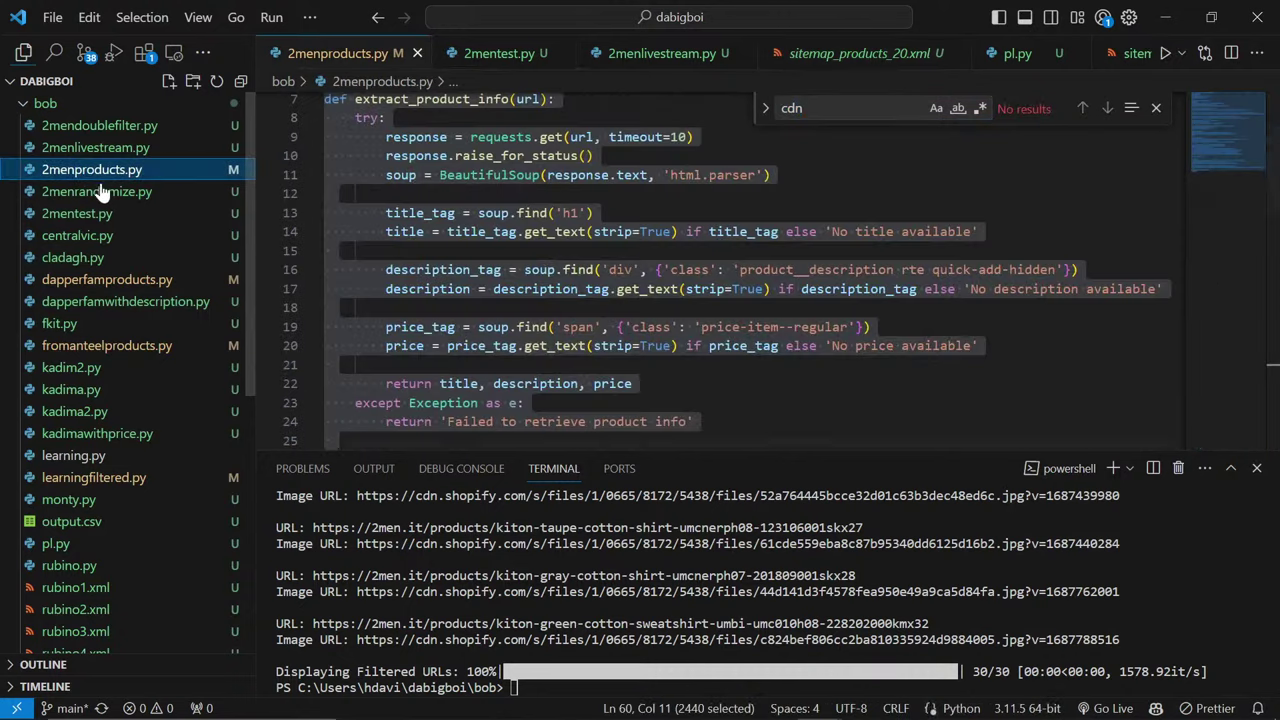
click(110, 280)
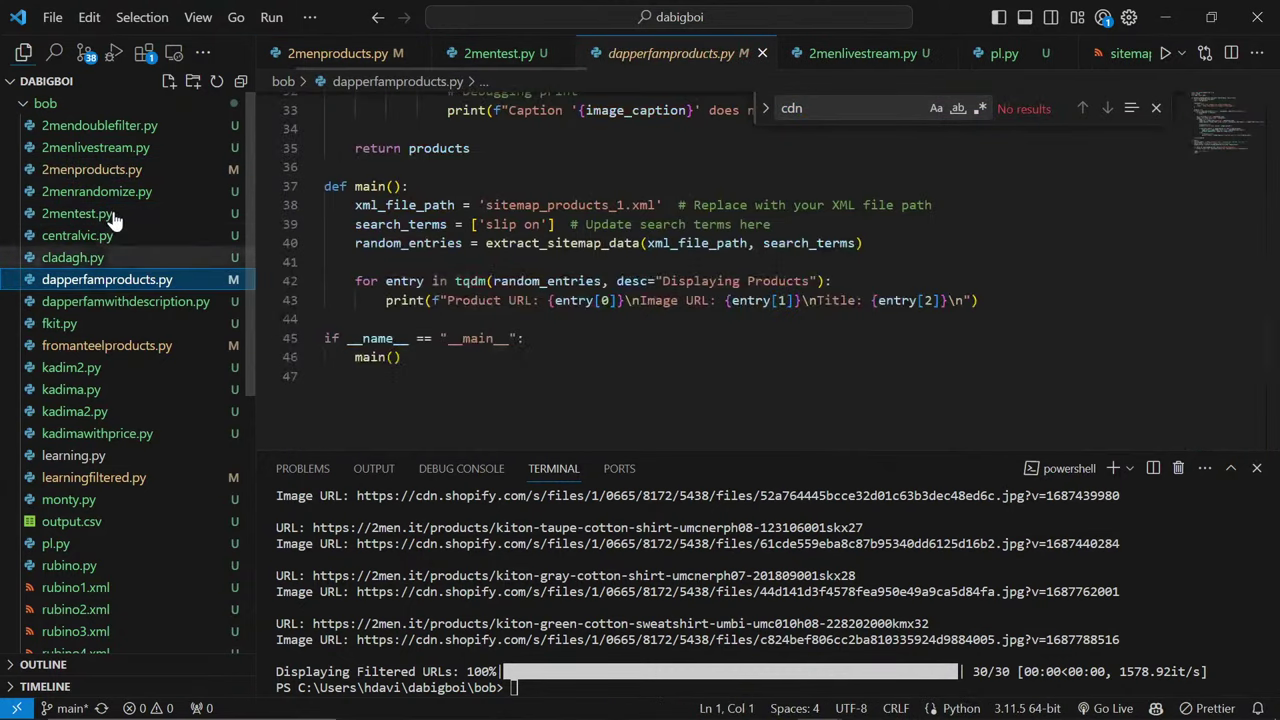
click(108, 150)
Change the include term to 'linen shirt', save, and run python 2menlivestream.py
double_click(513, 330)
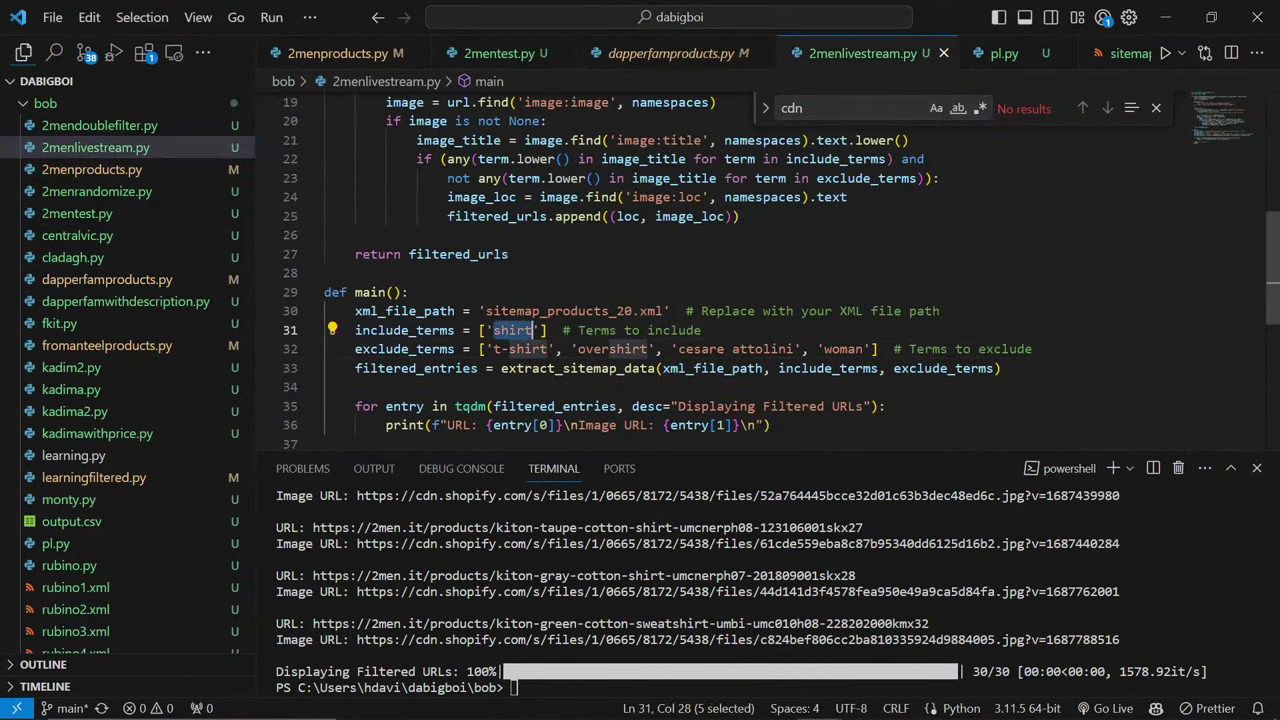
text(liner)
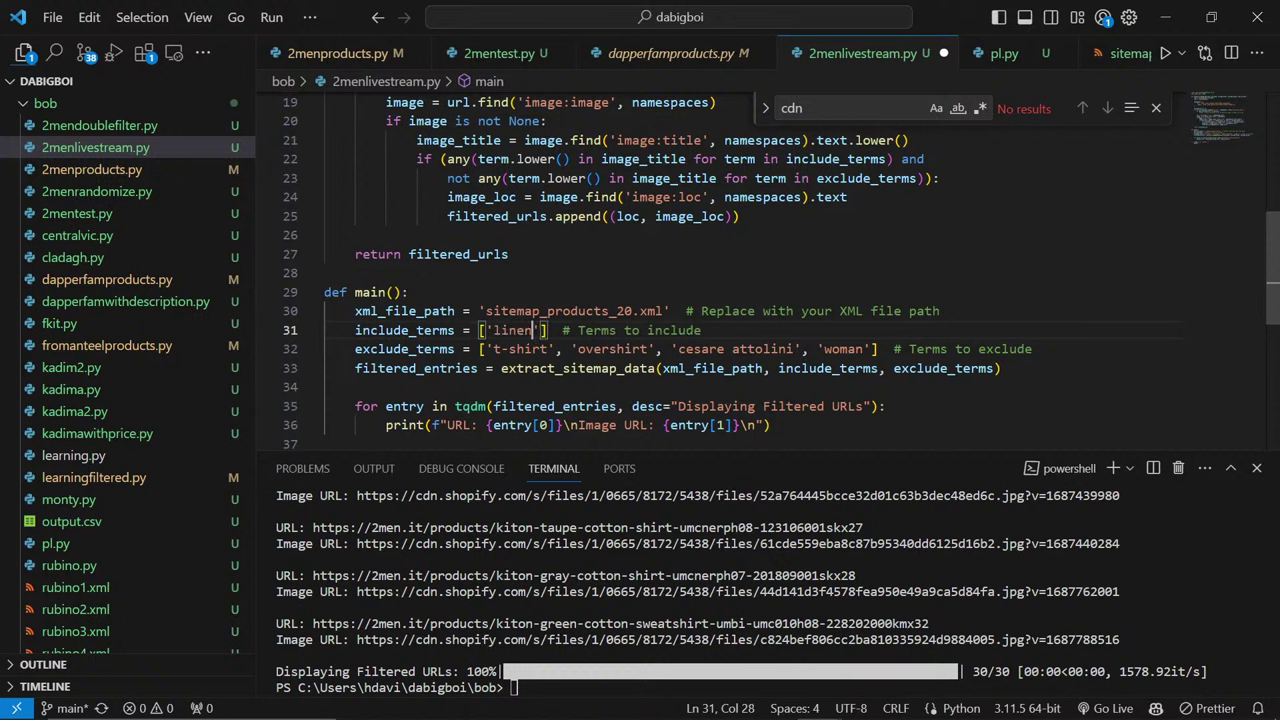
key(BackSpace)
text(n shirt)
key(ctrl+s)
key(ctrl+grave)
key(Up)
key(Return)
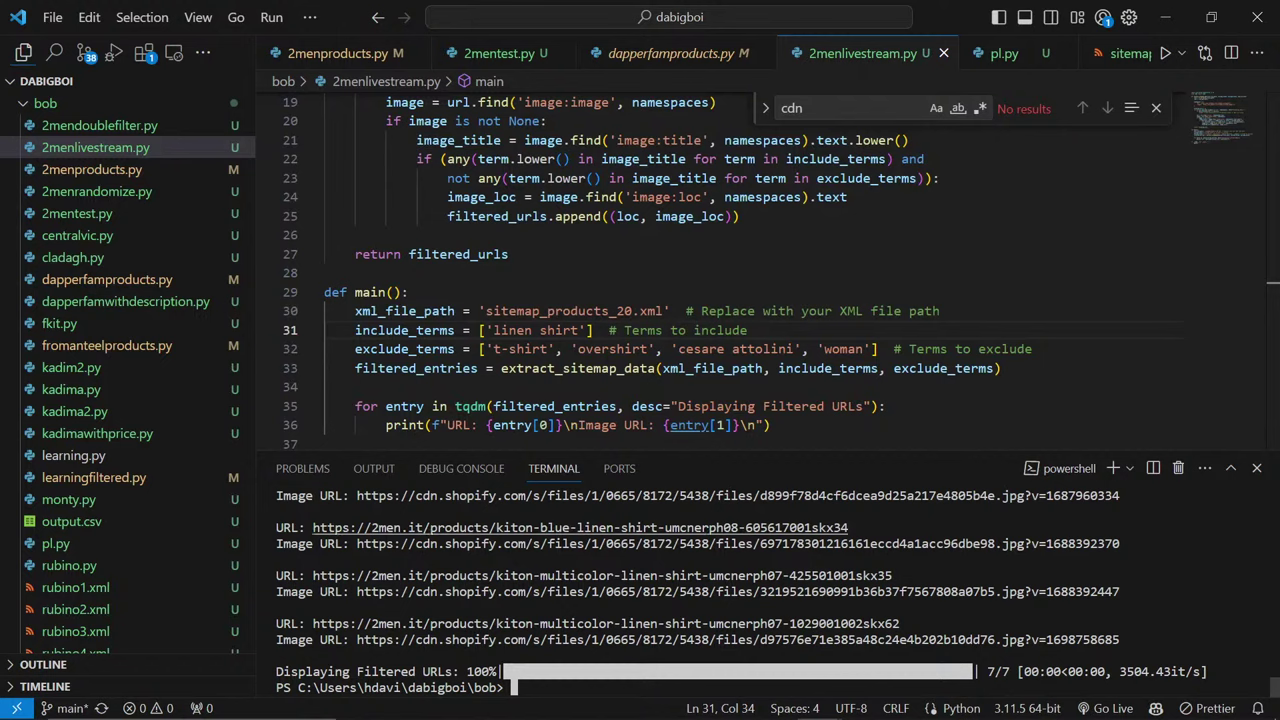
scroll(746, 580, up, 8)
scroll(746, 580, down, 8)
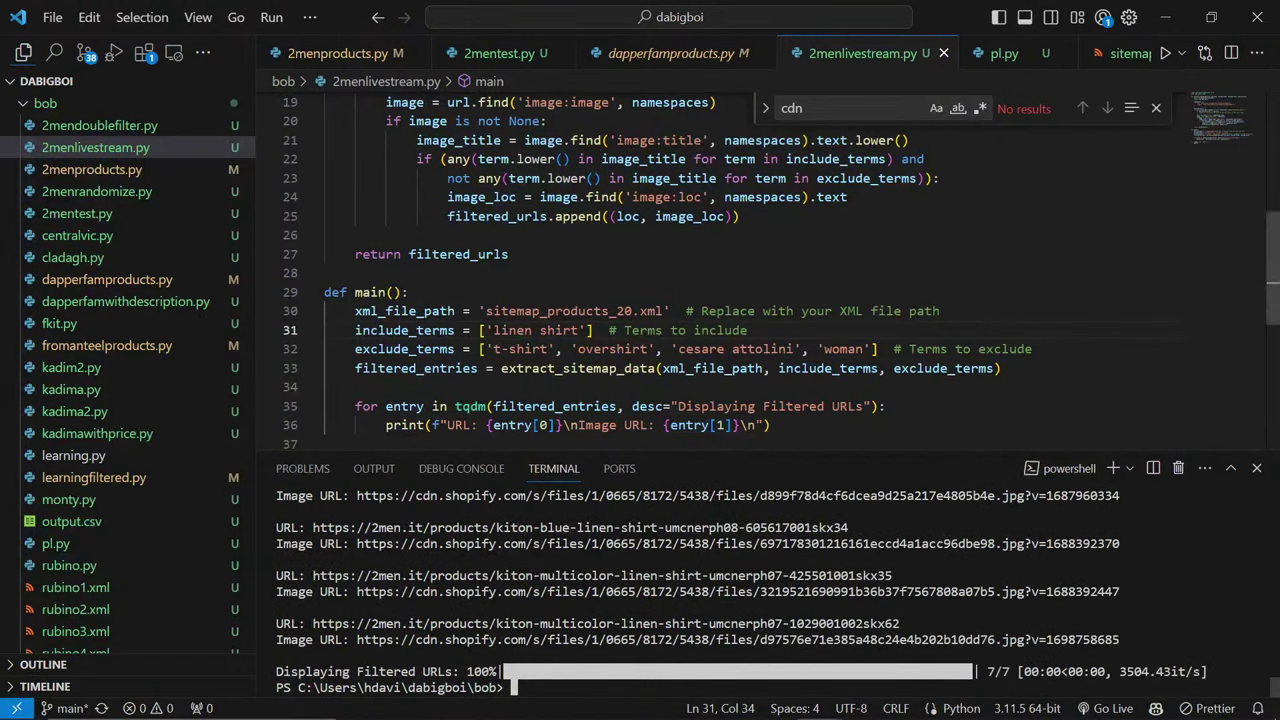
Add 'cotton shirt' as a second include term, save, and rerun the script
key(Right)
text(, c)
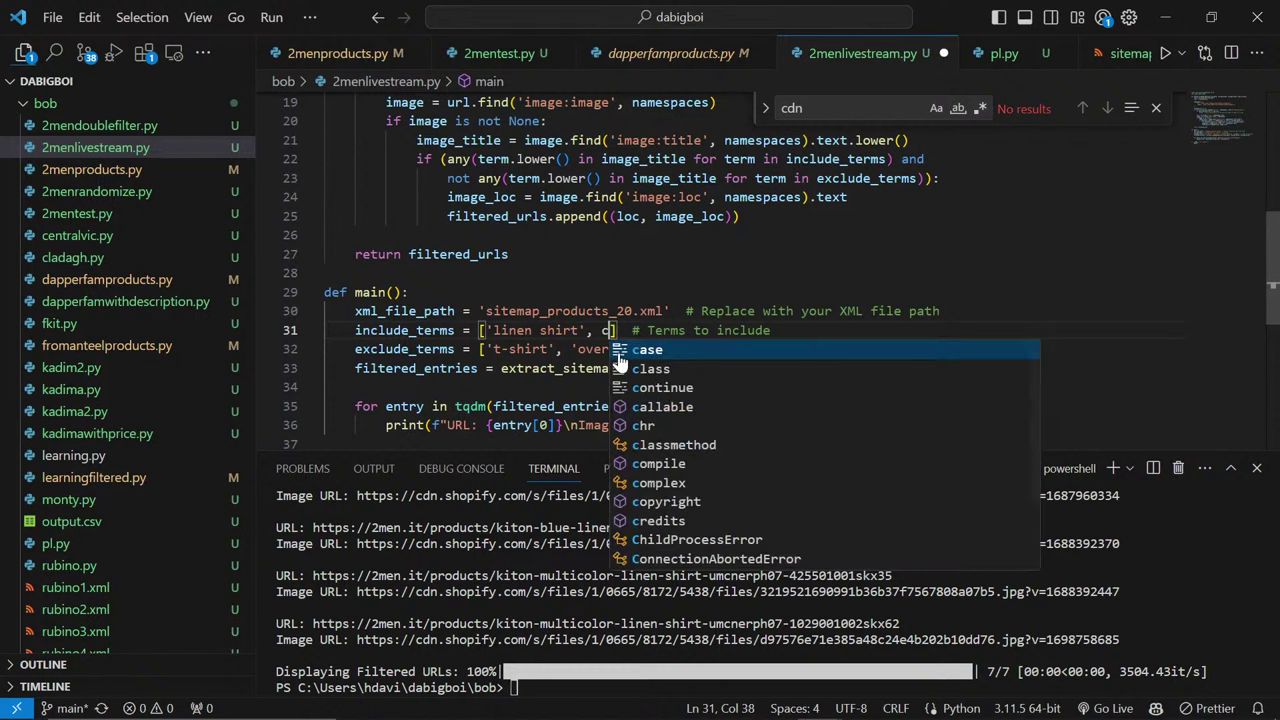
key(BackSpace)
text('cotton shirt)
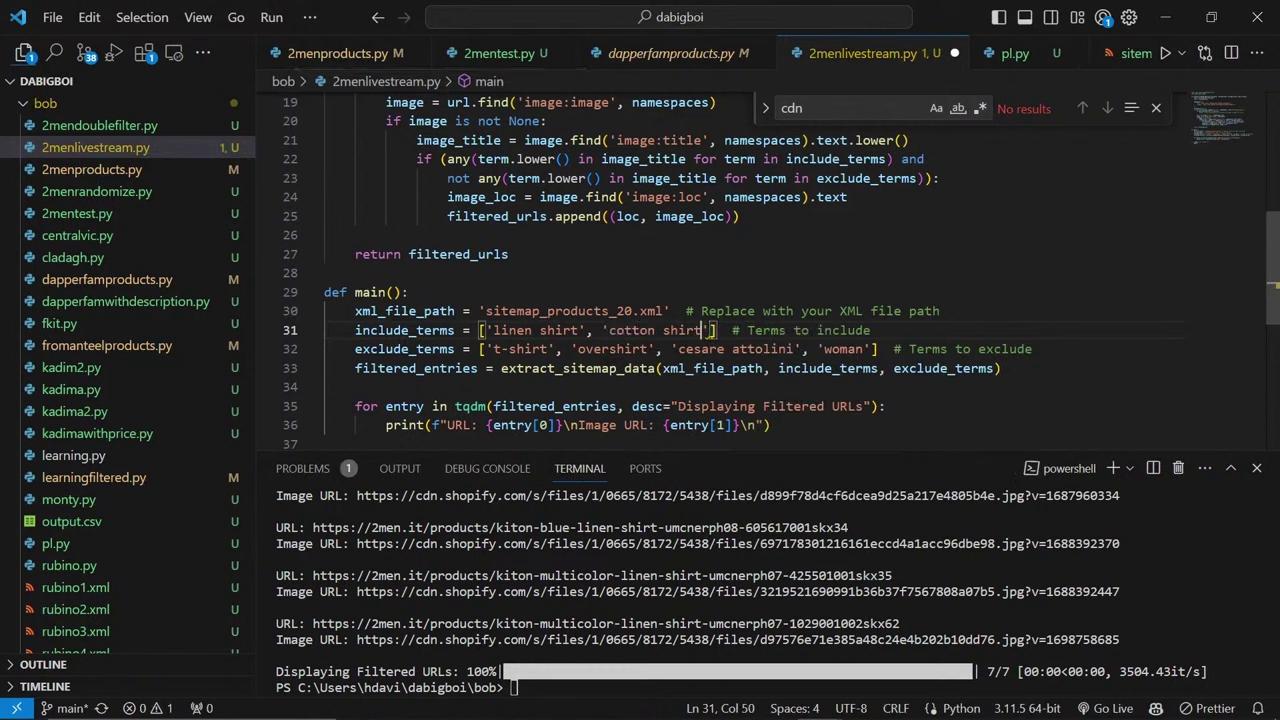
key(ctrl+s)
click(340, 527)
key(Up)
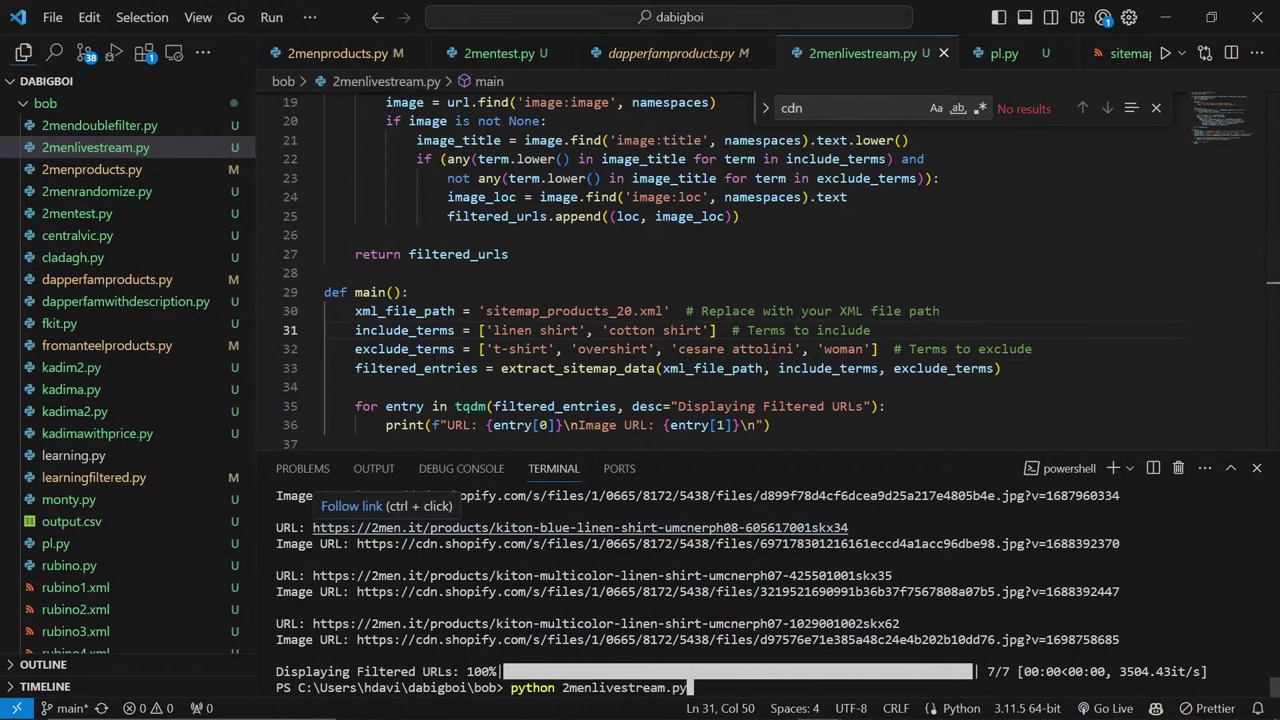
key(Return)
scroll(360, 608, up, 5)
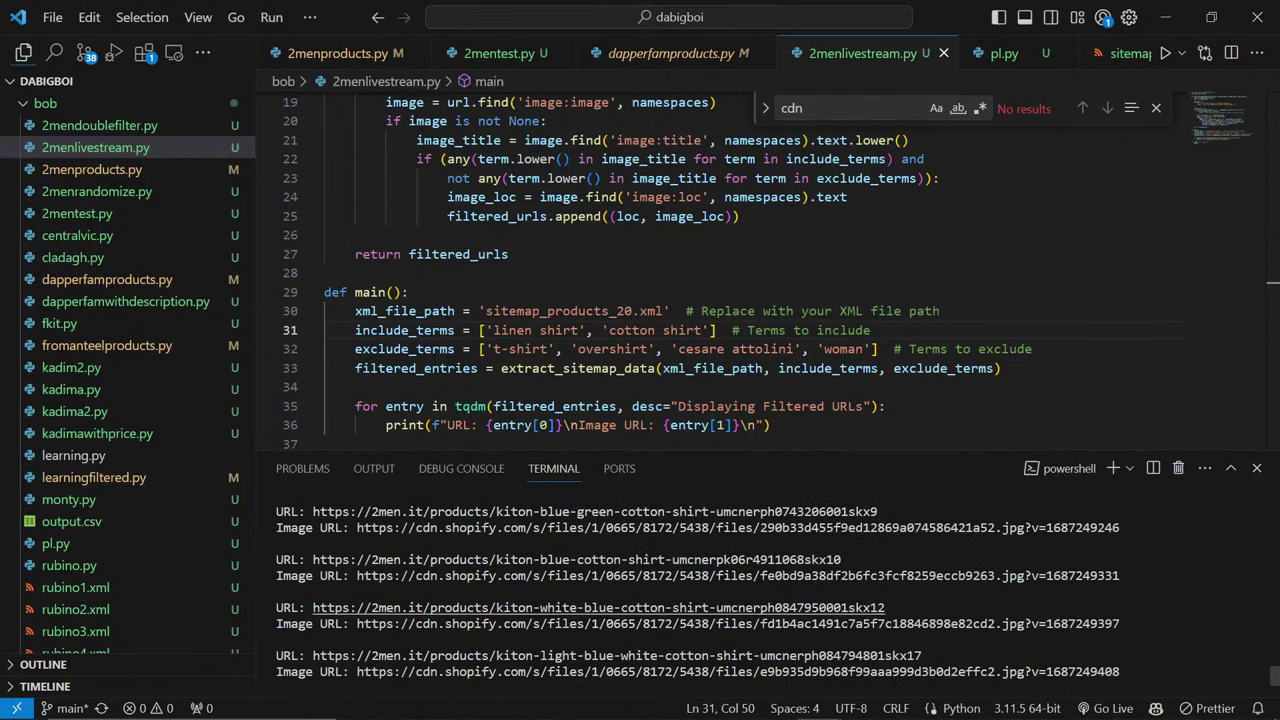
scroll(360, 608, down, 5)
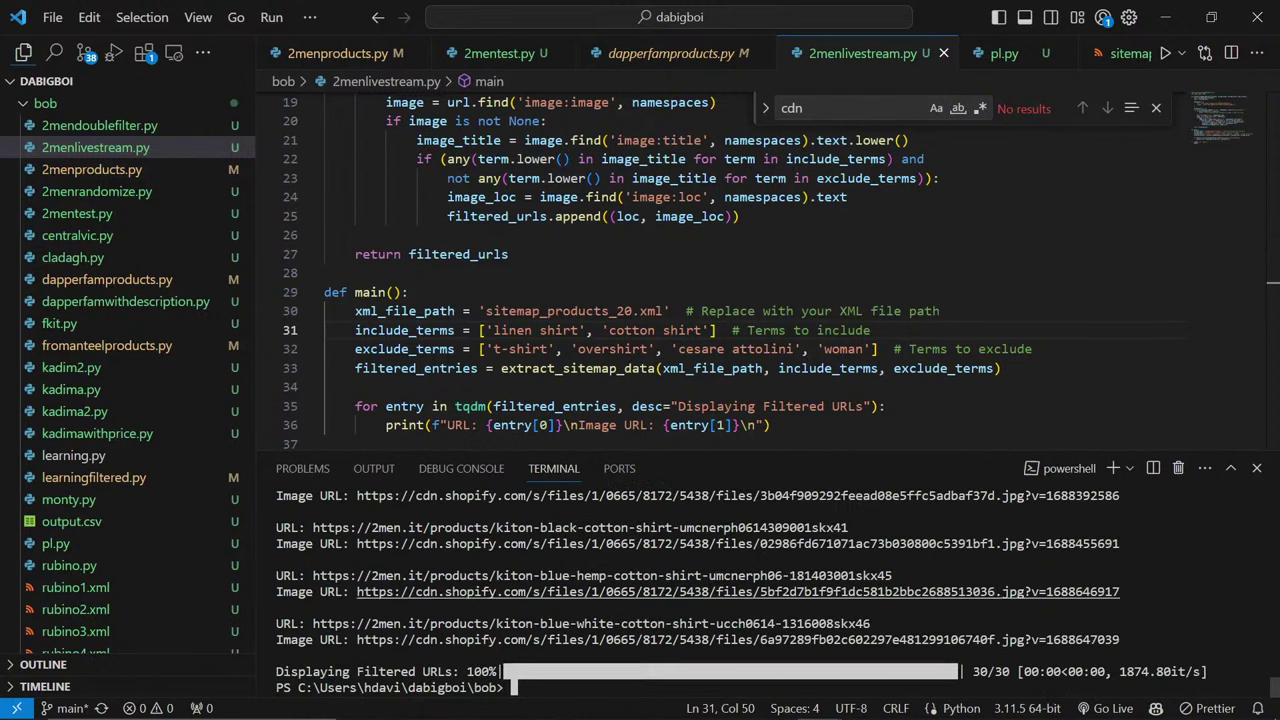
scroll(360, 600, up, 5)
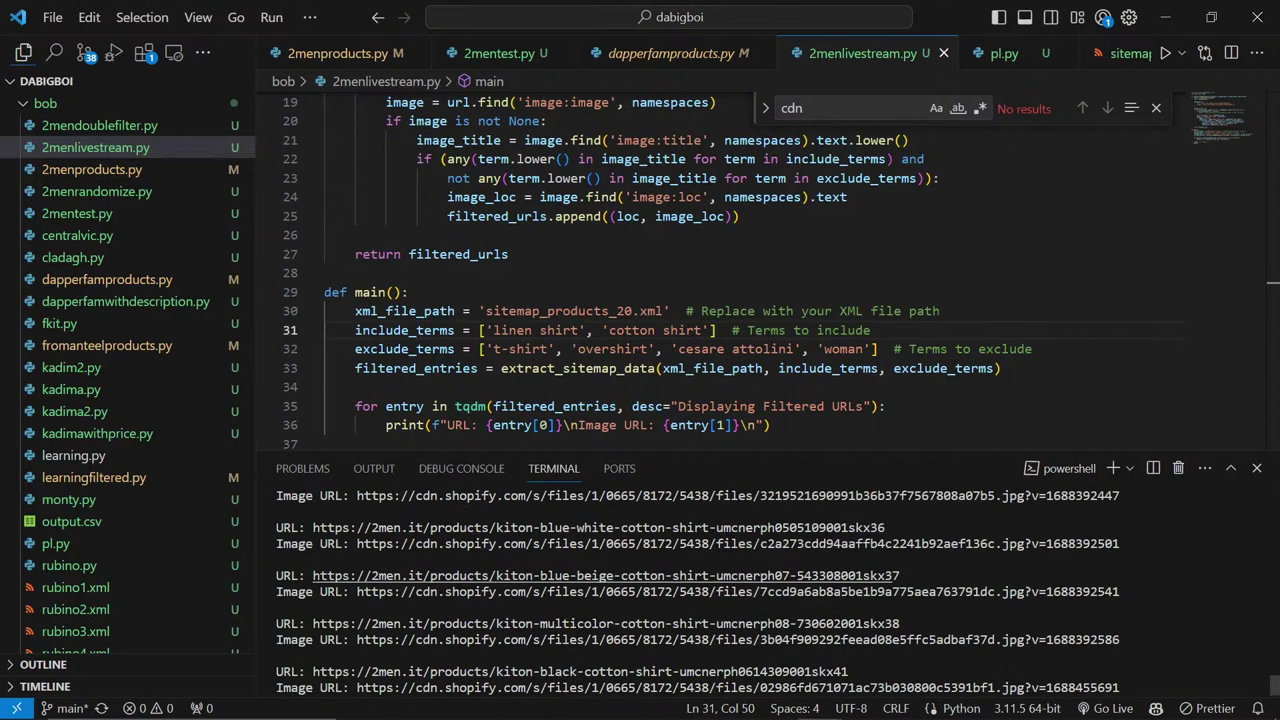
scroll(360, 595, down, 5)
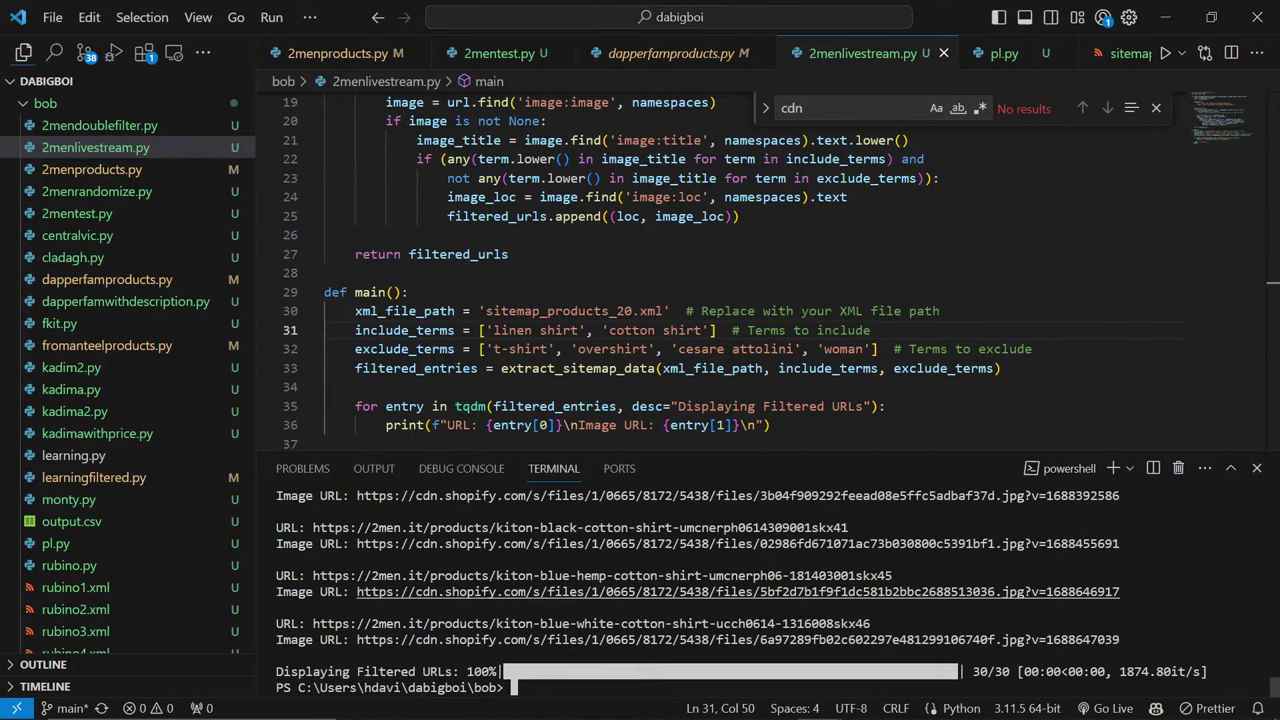
Rerun the linen and cotton shirt filter and copy the printed product and image URLs
key(BackSpace)
key(BackSpace)
key(BackSpace)
key(BackSpace)
key(BackSpace)
key(BackSpace)
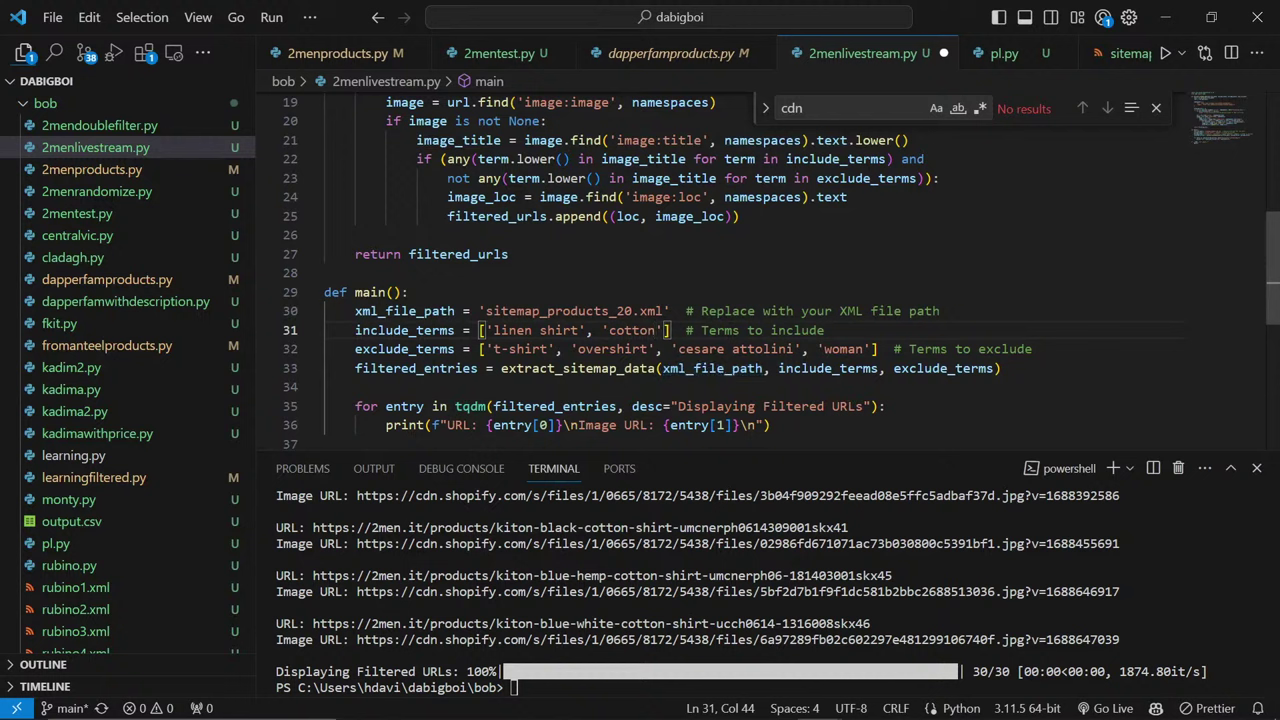
key(ctrl+z)
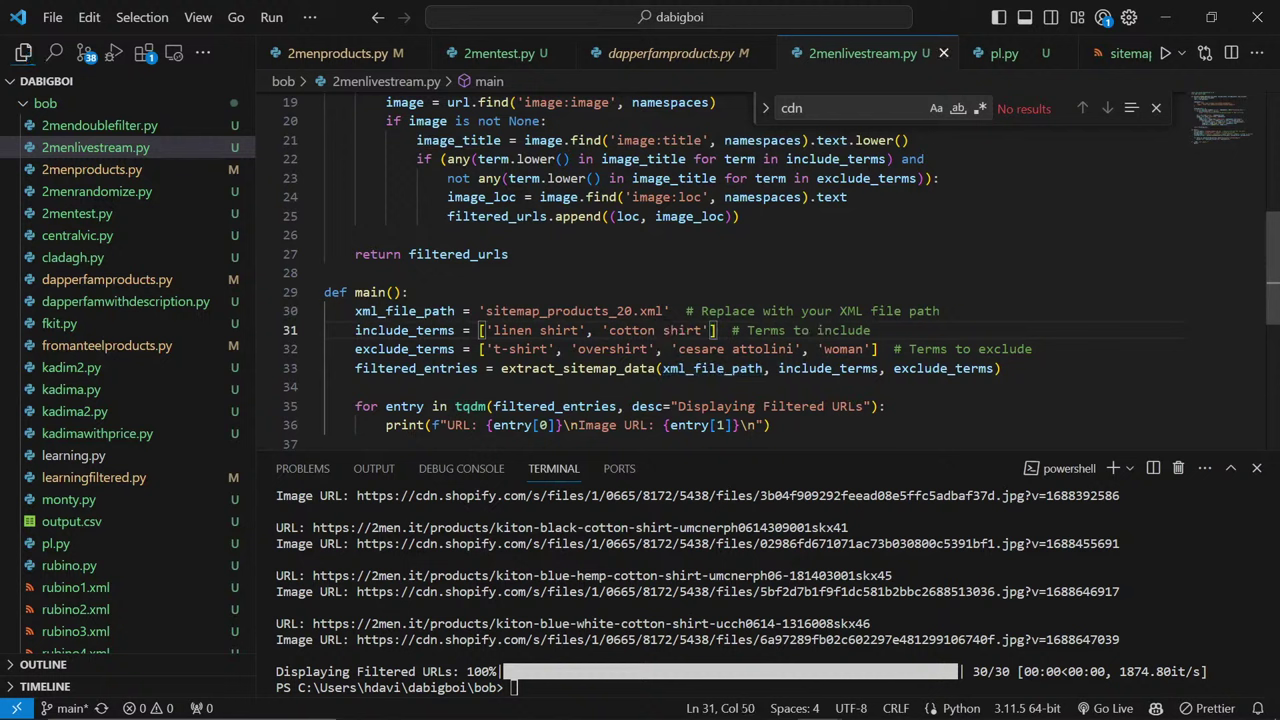
drag(1120, 645, 276, 572)
key(ctrl+c)
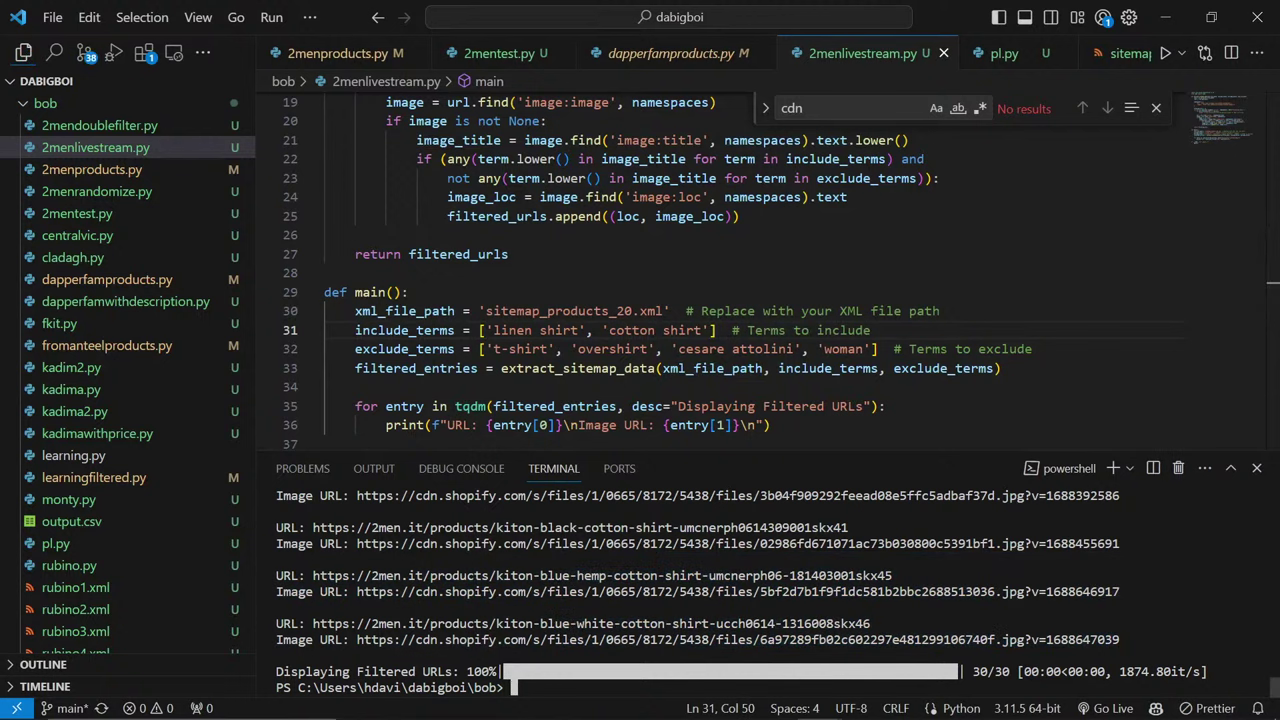
key(Up)
key(Return)
drag(1210, 690, 256, 580)
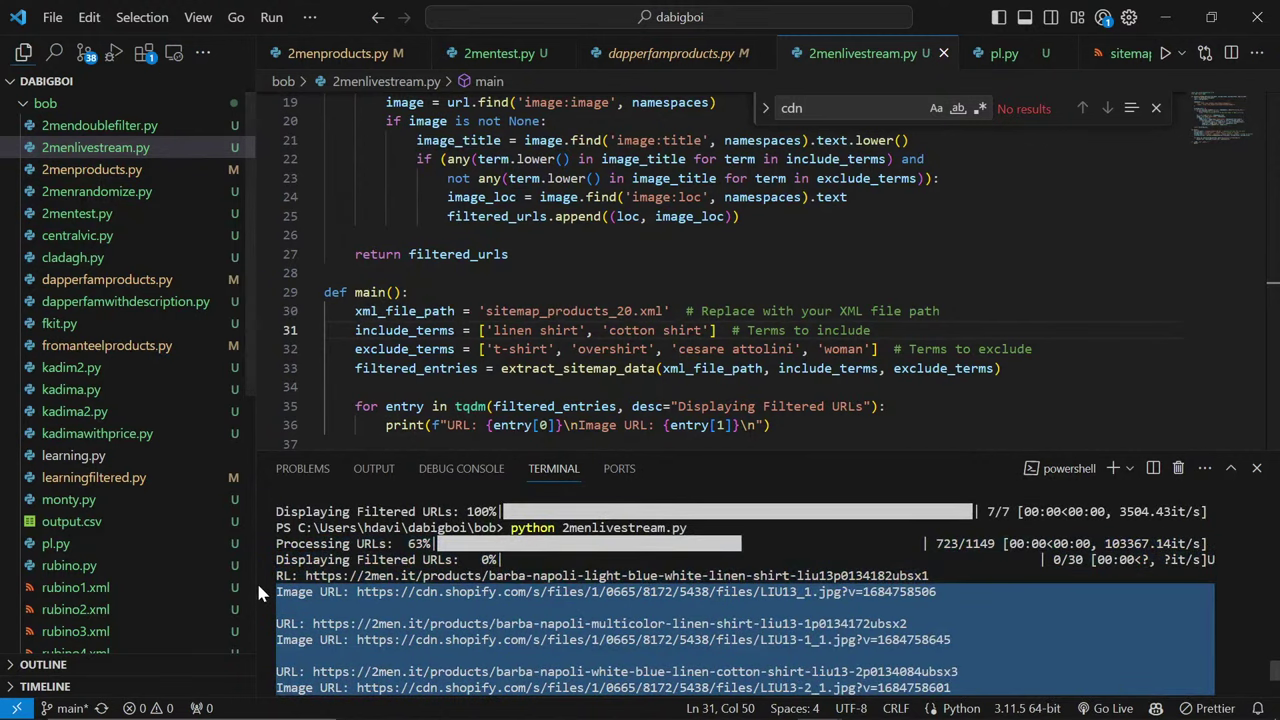
key(ctrl+c)
key(alt+Tab)
key(alt+Tab)
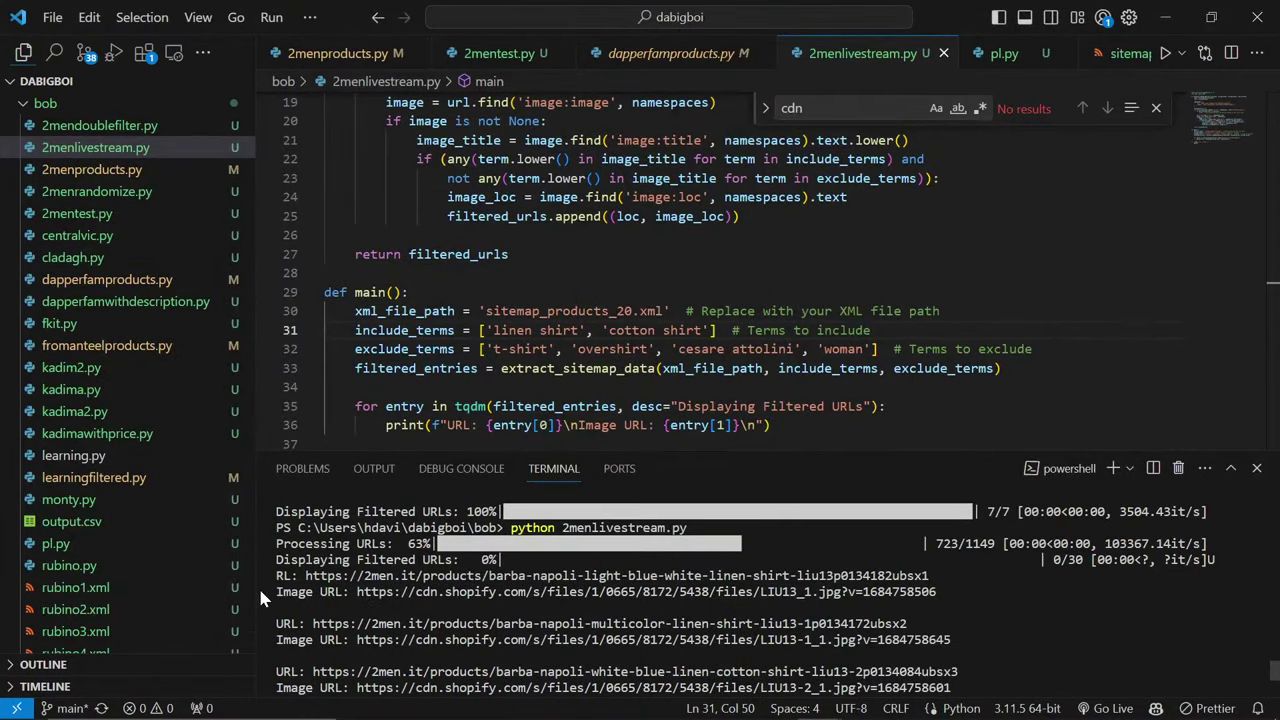
drag(272, 576, 546, 607)
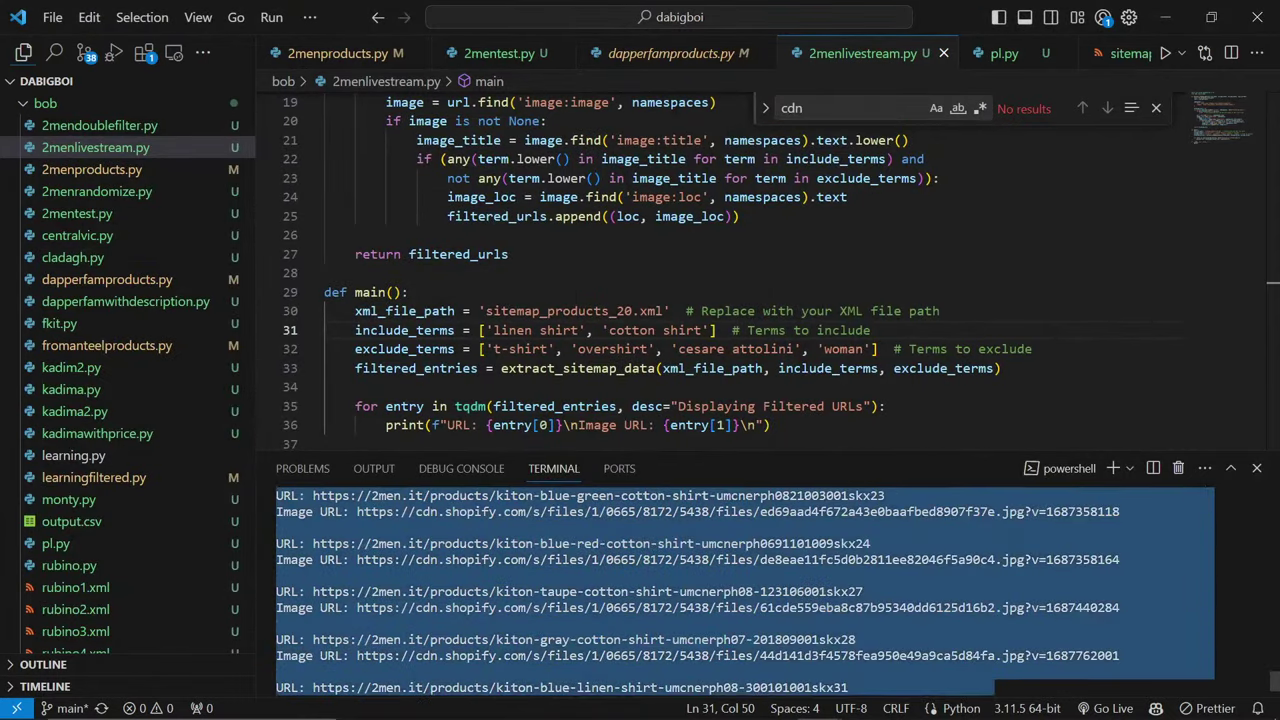
key(ctrl+c)
Submit a Playground message 'Now do these products' followed by the pasted product and image URLs
key(alt+Tab)
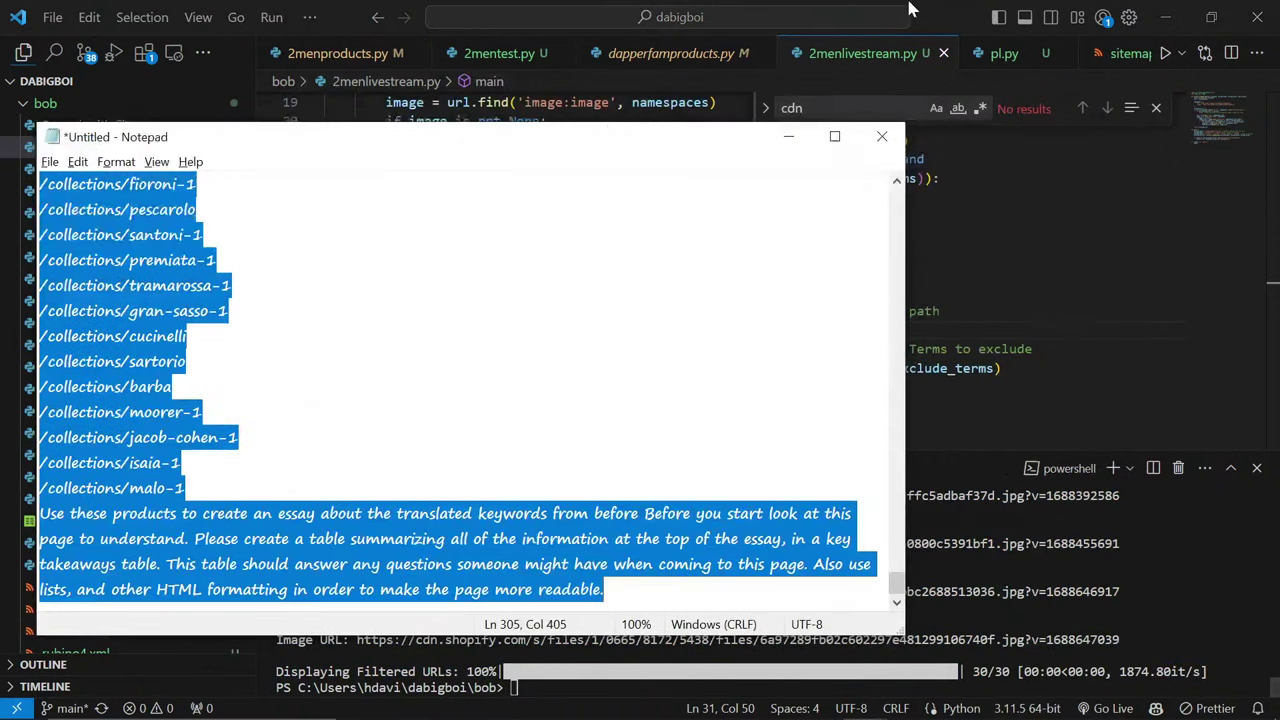
key(alt+Tab)
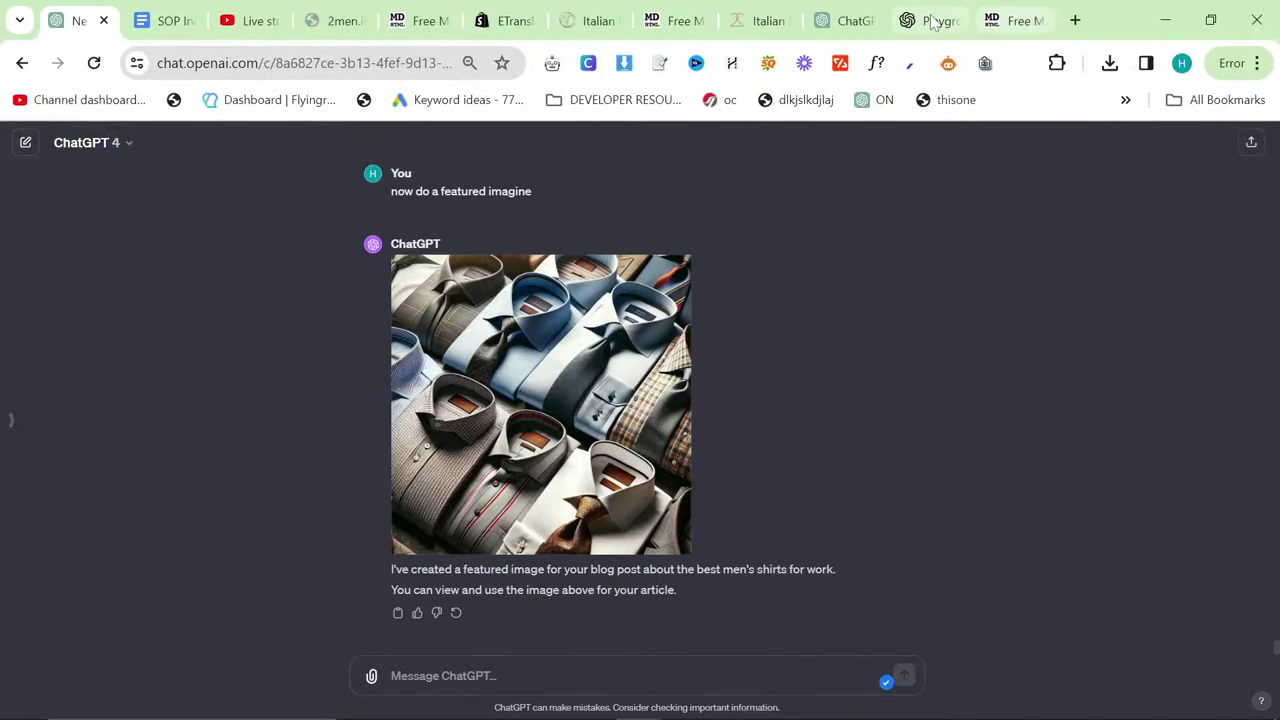
click(935, 20)
click(545, 636)
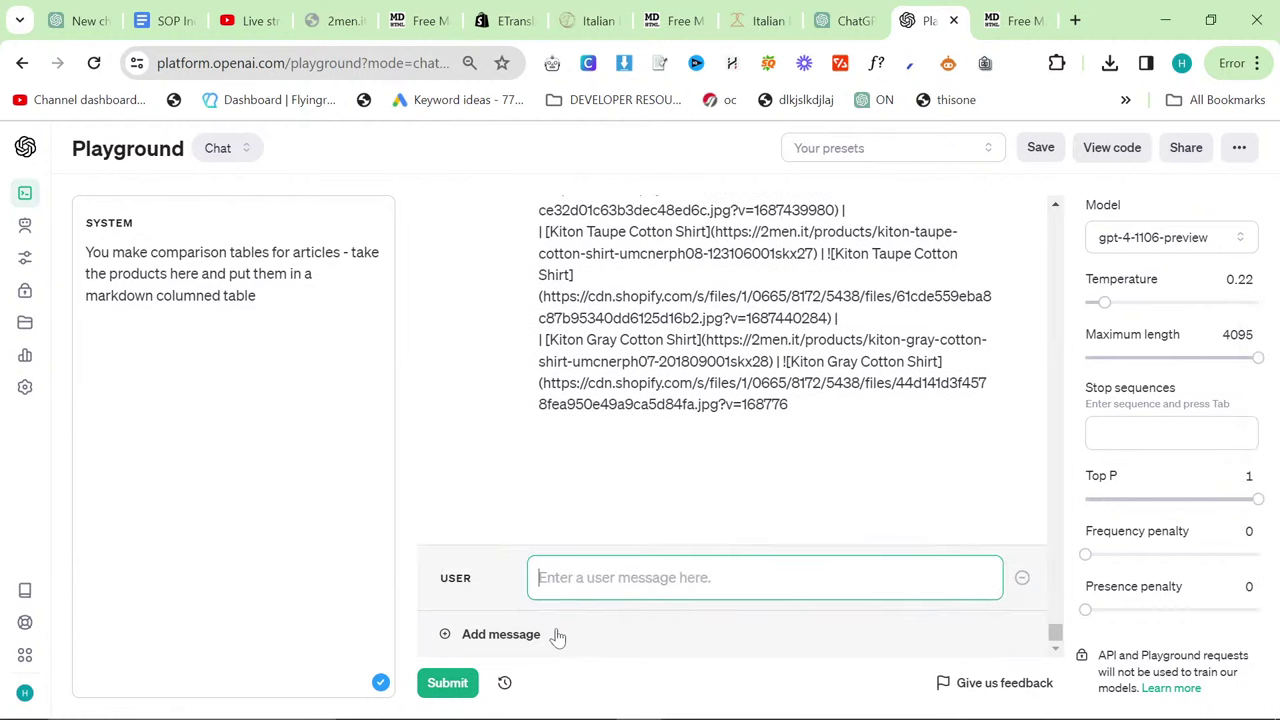
text(Now do these products)
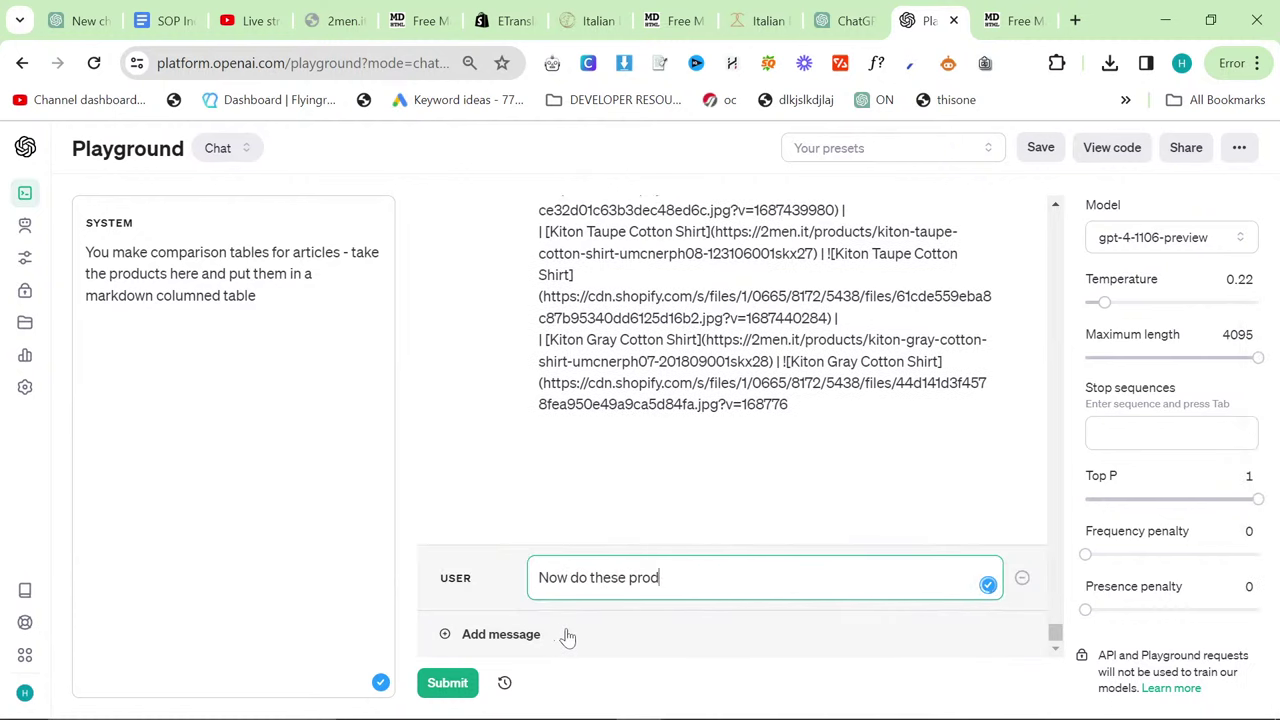
key(Return)
key(ctrl+v)
click(435, 682)
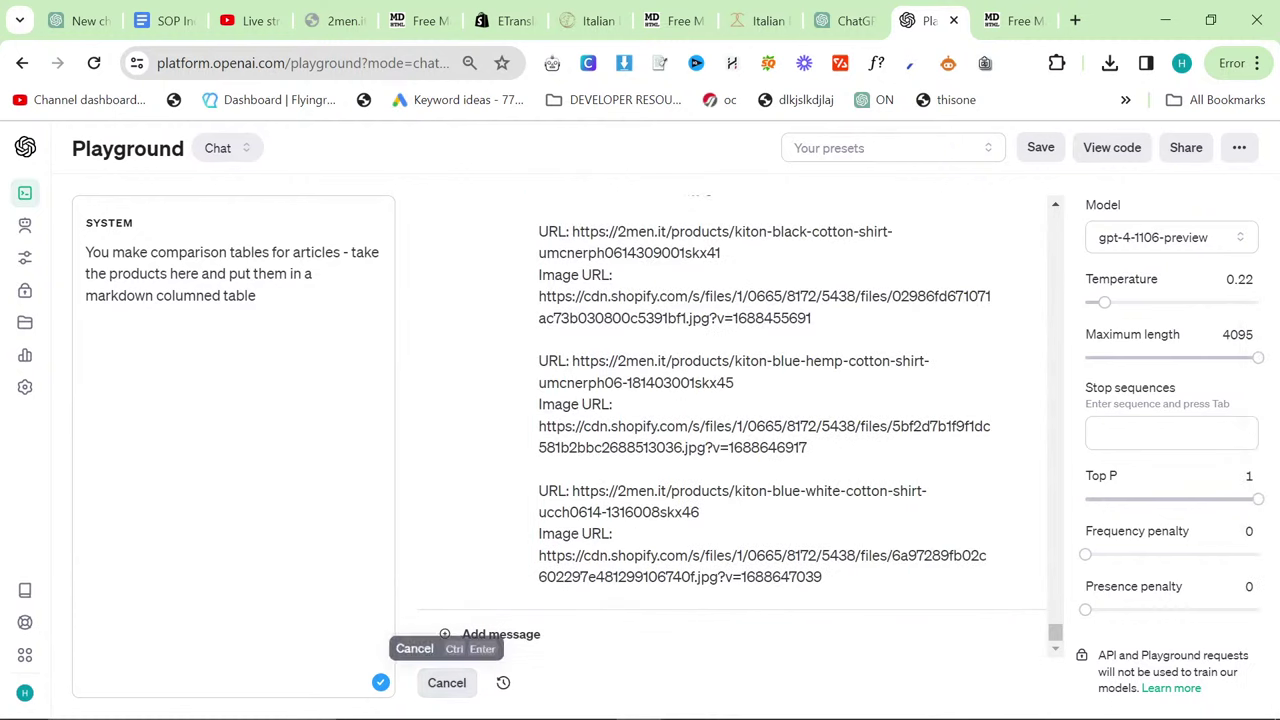
click(80, 20)
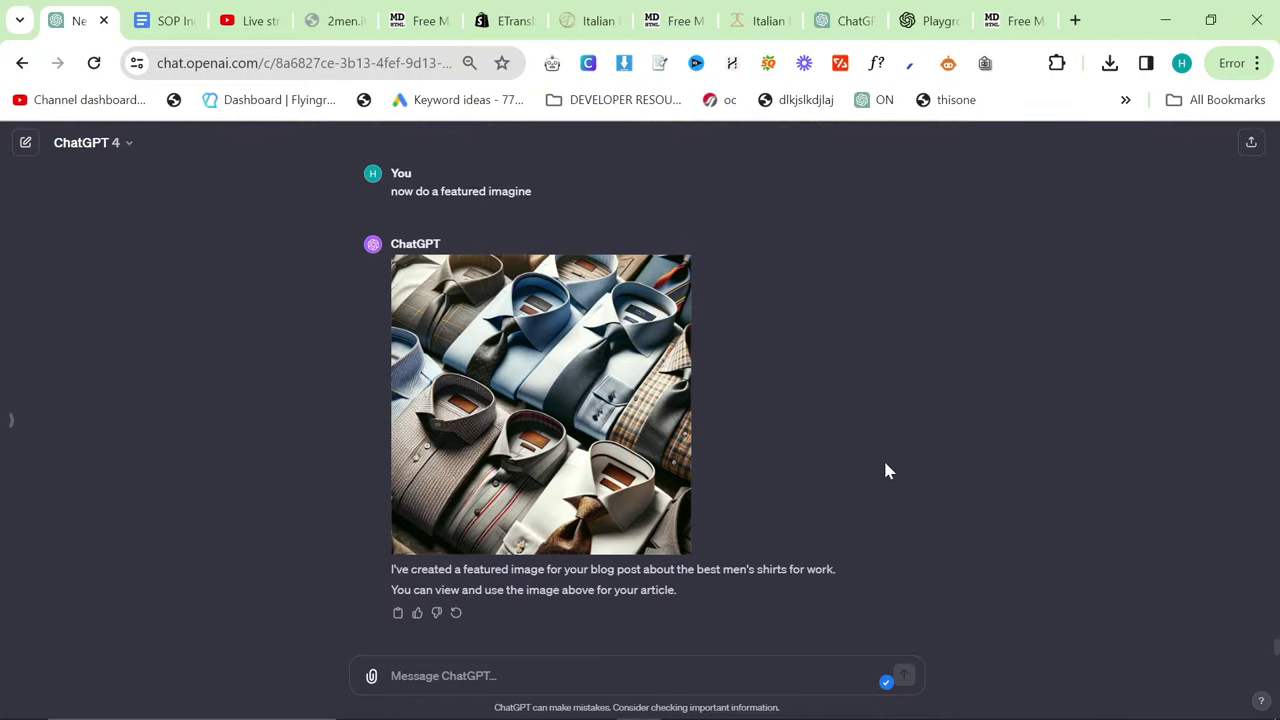
key(alt+Tab)
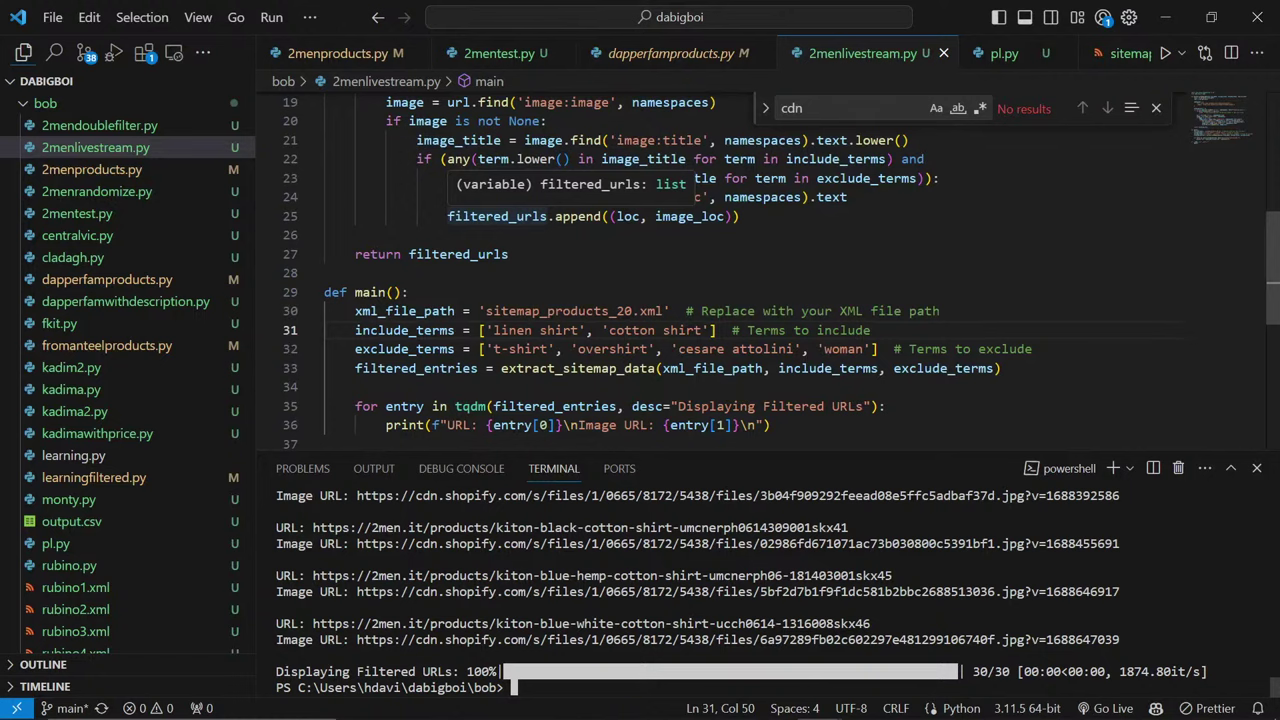
Scroll through the ChatGPT conversation showing the generated men's dress shirts featured image
key(alt+Tab)
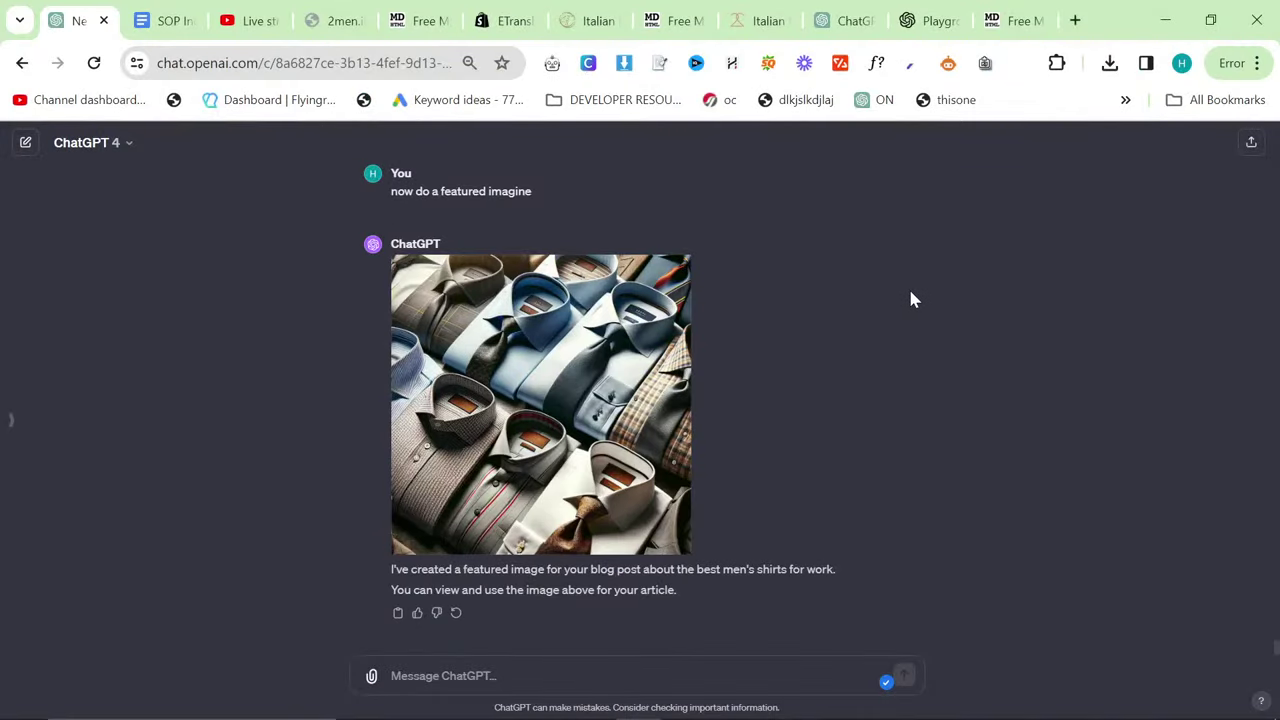
scroll(862, 389, up, 3)
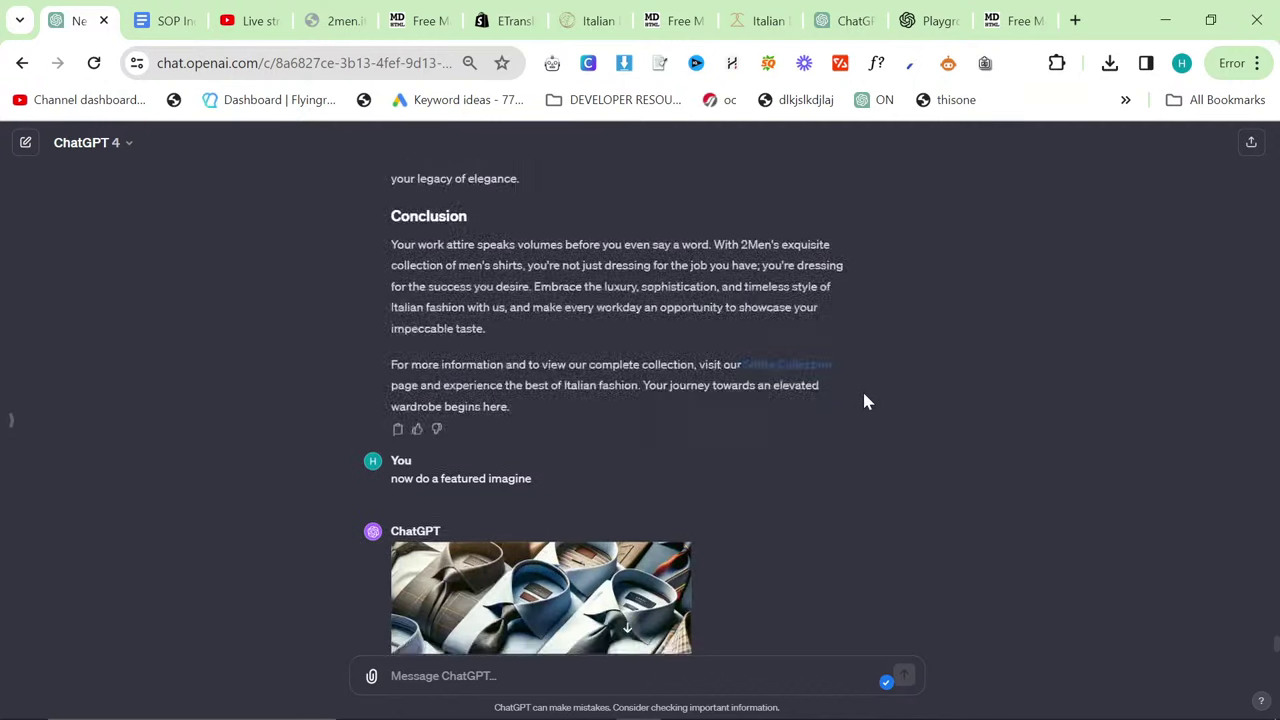
scroll(862, 389, down, 3)
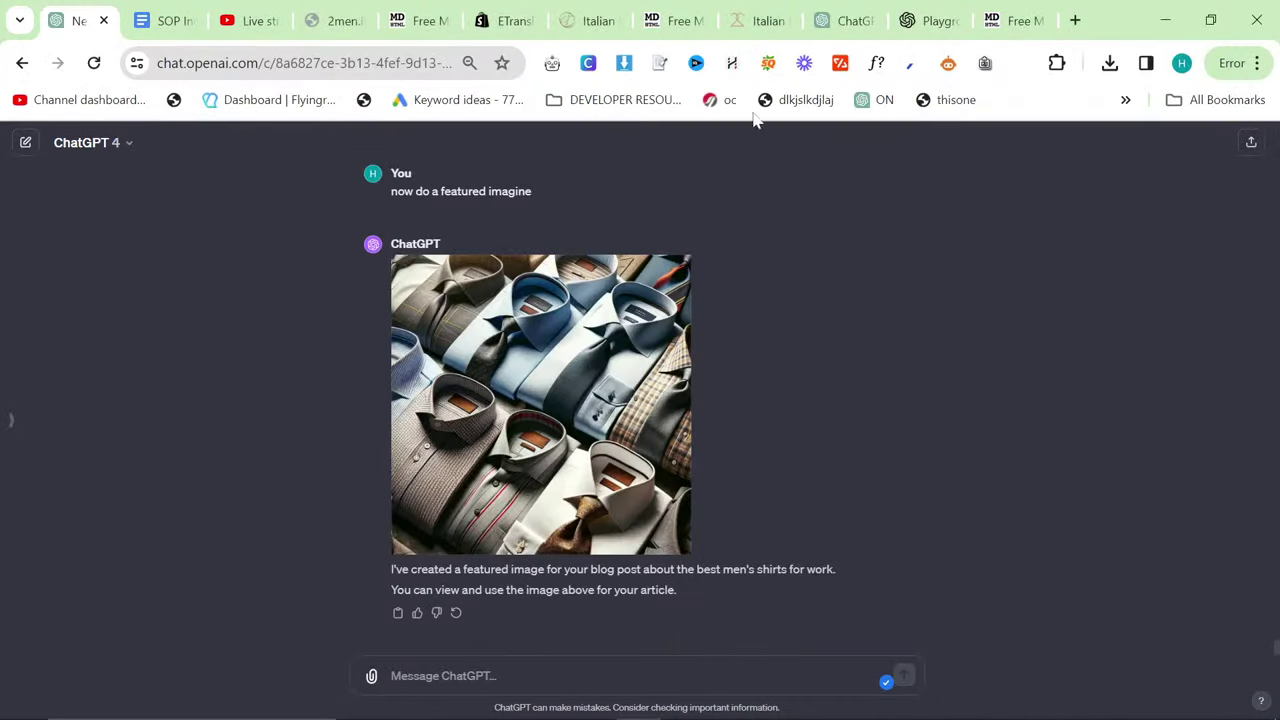
Move the Playground tab to first position and copy a Lightshot capture of its table setup
click(930, 20)
drag(930, 20, 190, 22)
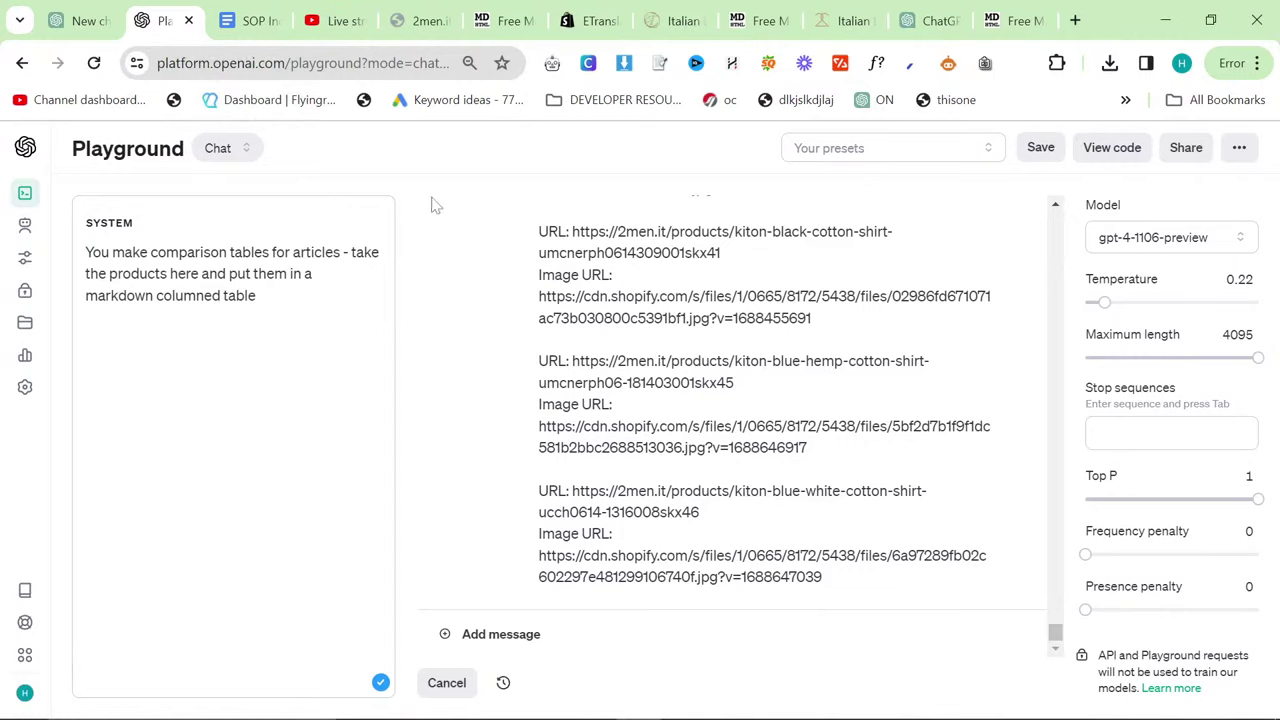
key(Print)
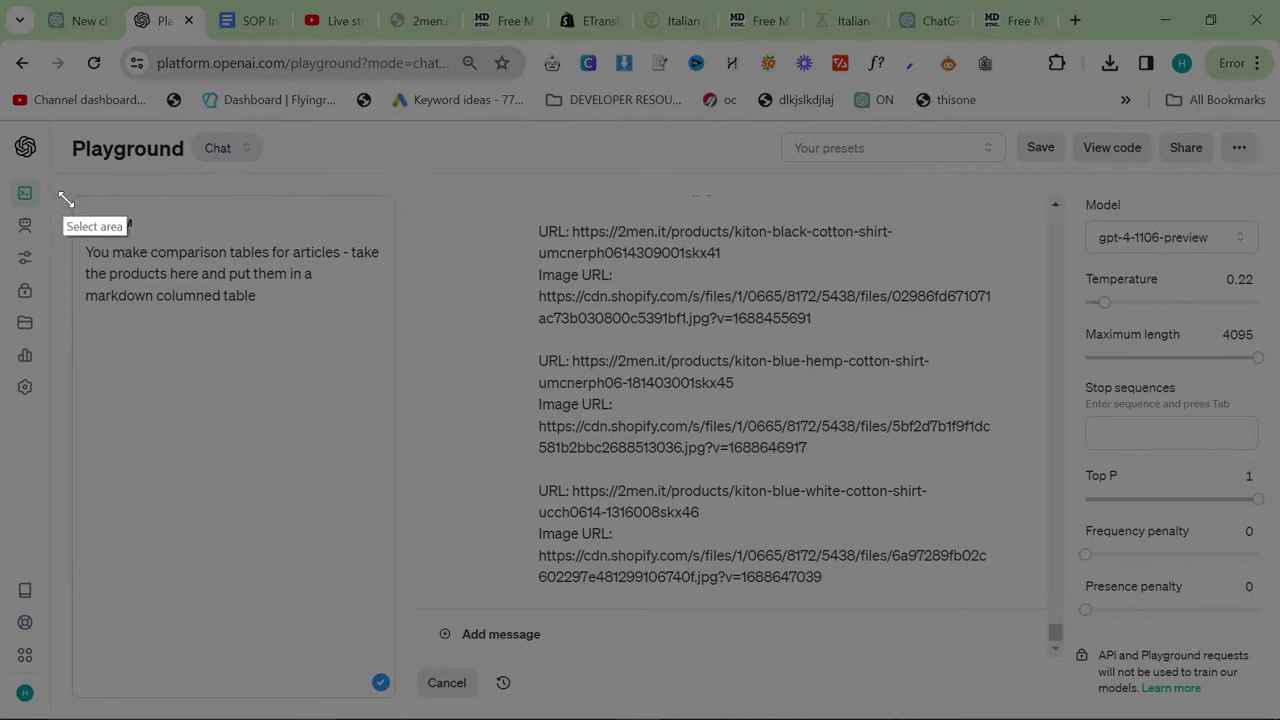
drag(70, 192, 400, 337)
key(ctrl+c)
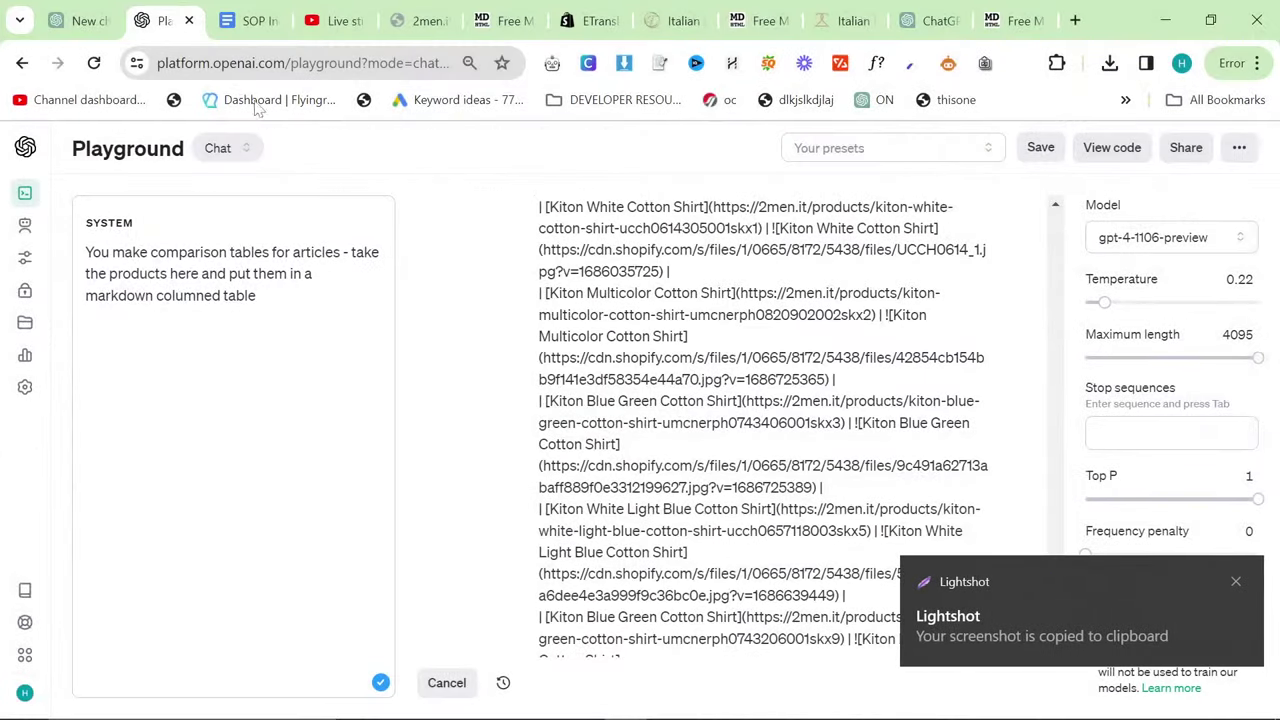
Close the Playground tab and search the web for the ChatGPT Playground in a new tab
click(188, 22)
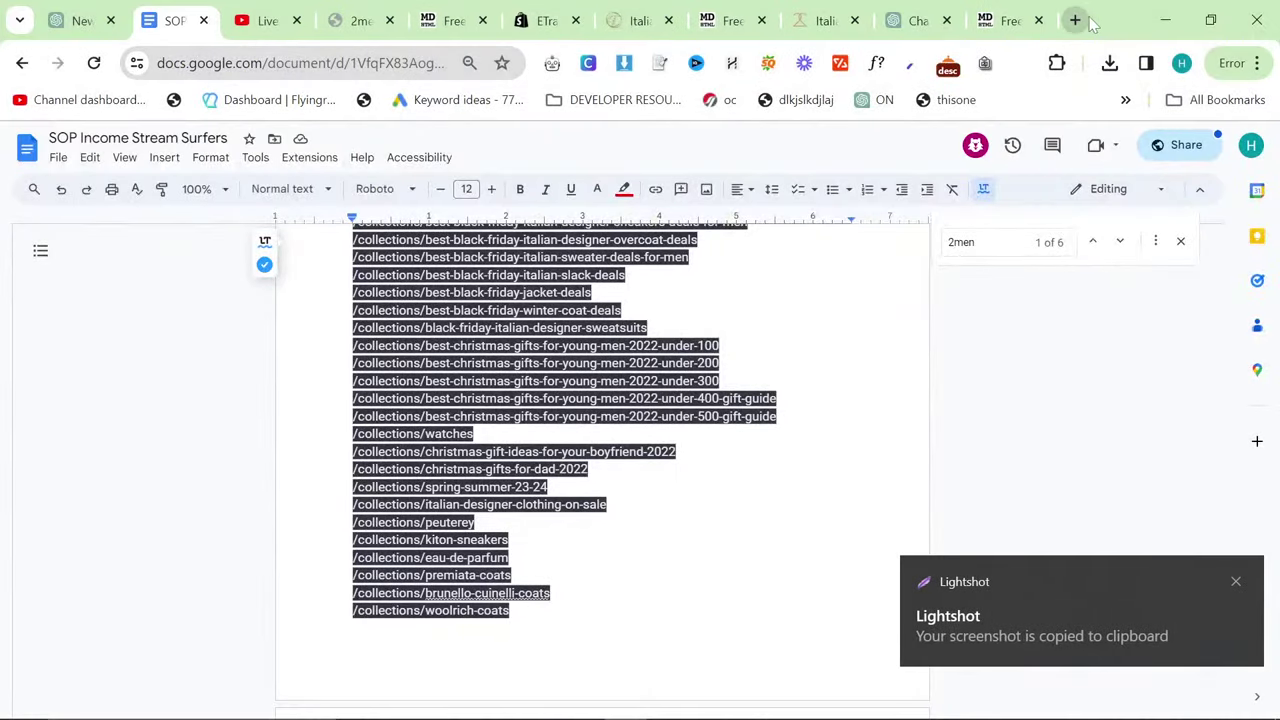
click(1075, 20)
text(play)
key(Return)
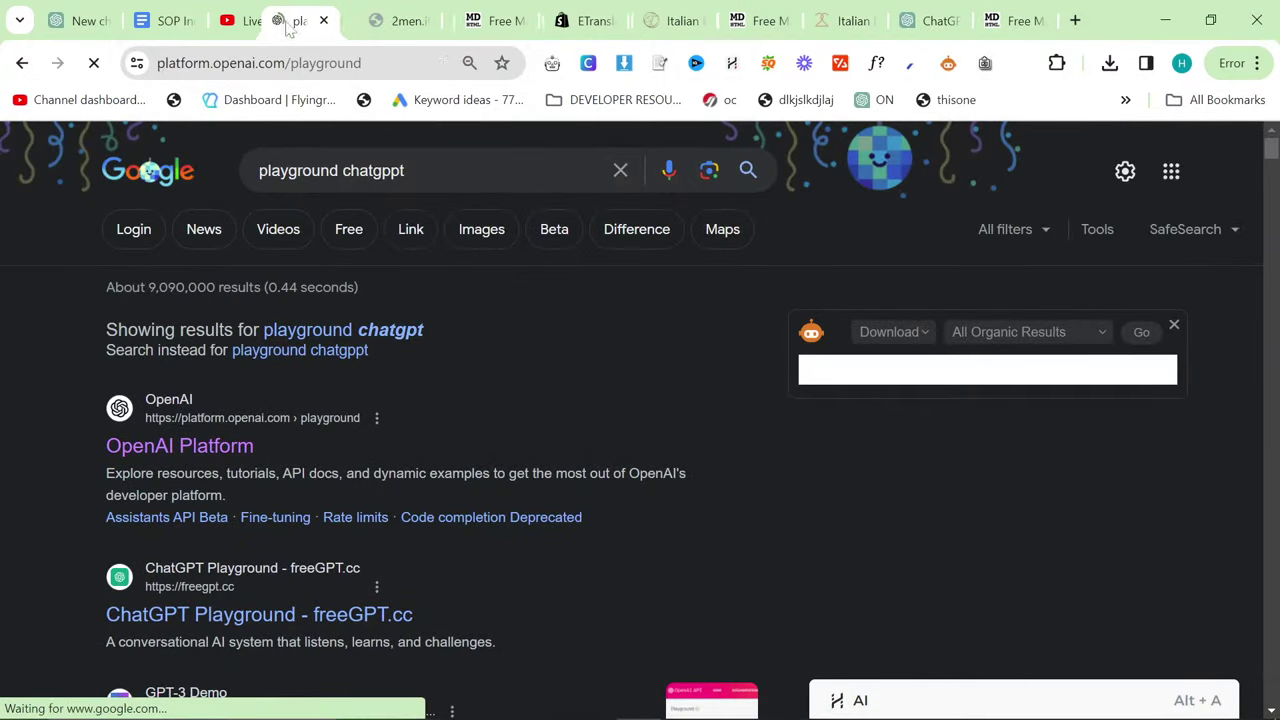
Paste the copied Playground screenshot into Paint
key(super)
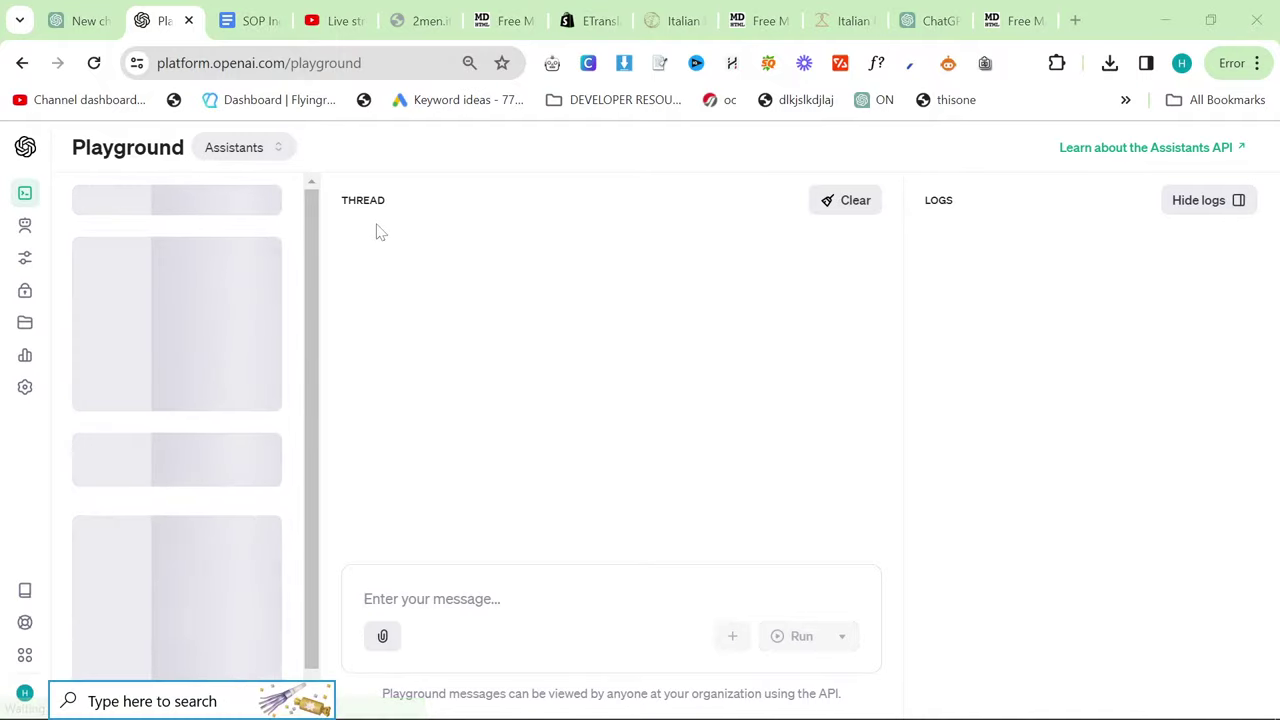
text(paint)
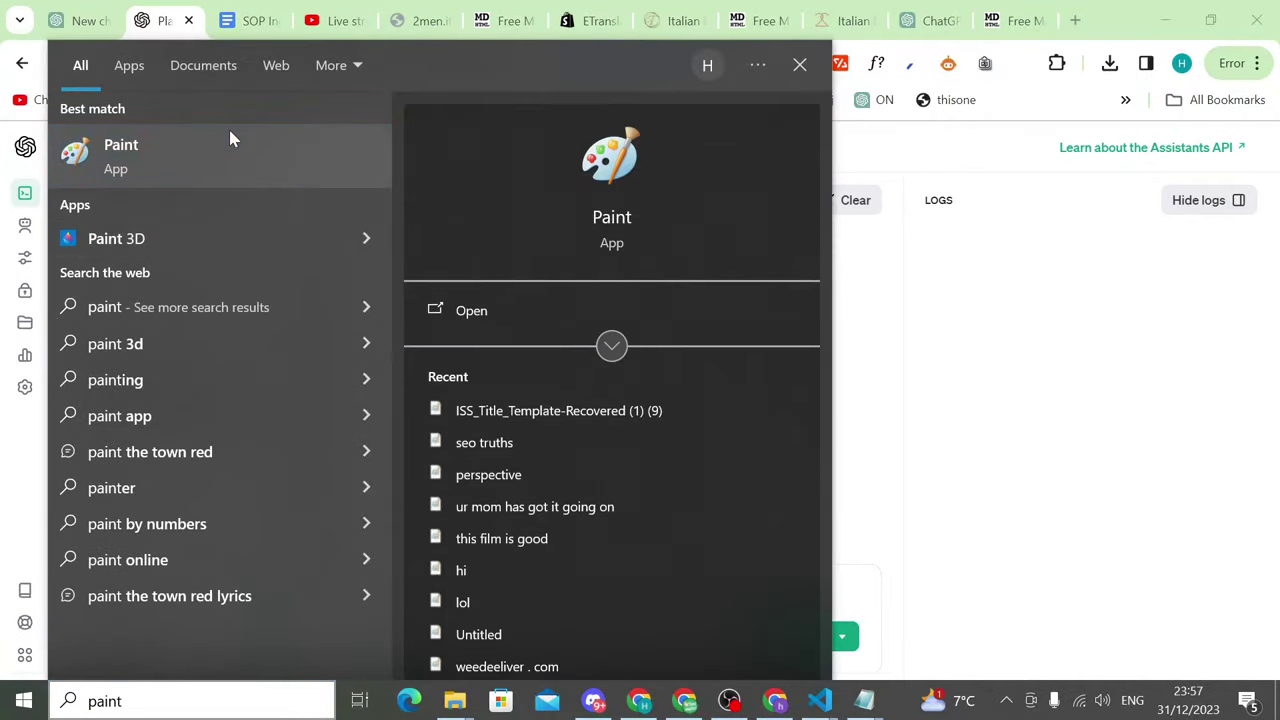
click(229, 126)
key(ctrl+v)
Set Playground to Chat mode on gpt-4-1106-preview with maximum length 4095 and temperature 0.1
key(alt+Tab)
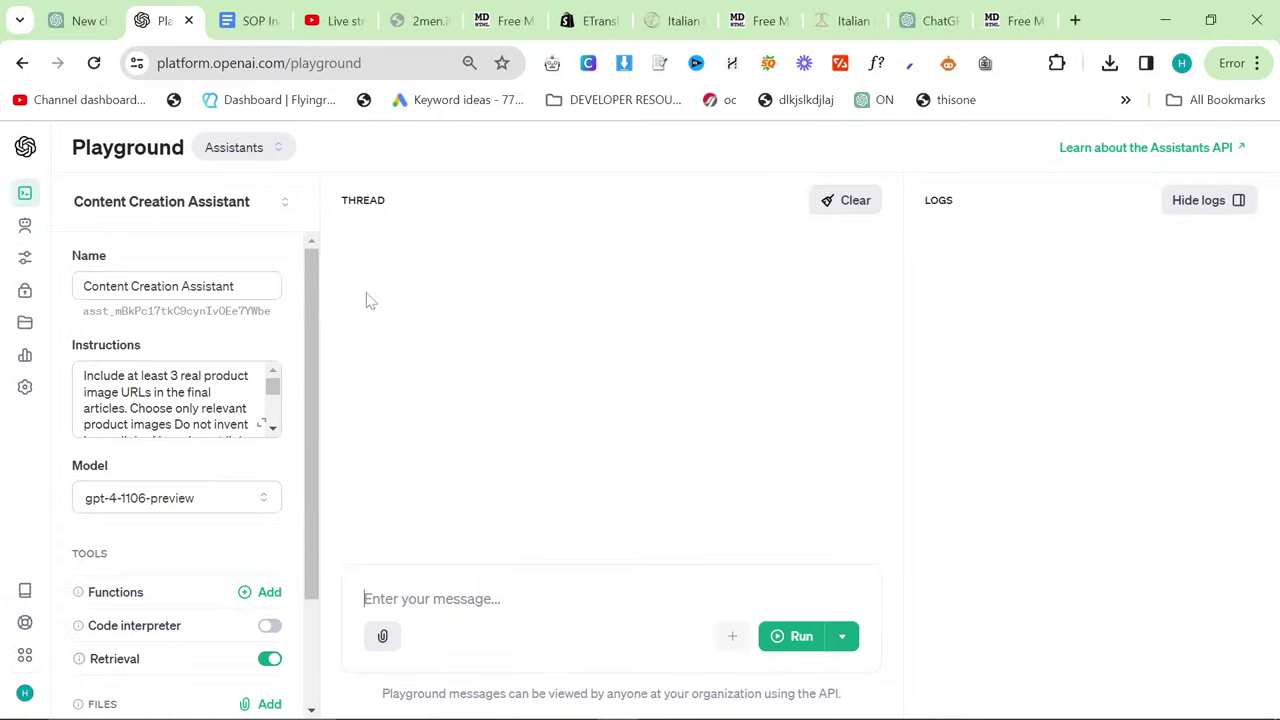
click(233, 147)
click(210, 232)
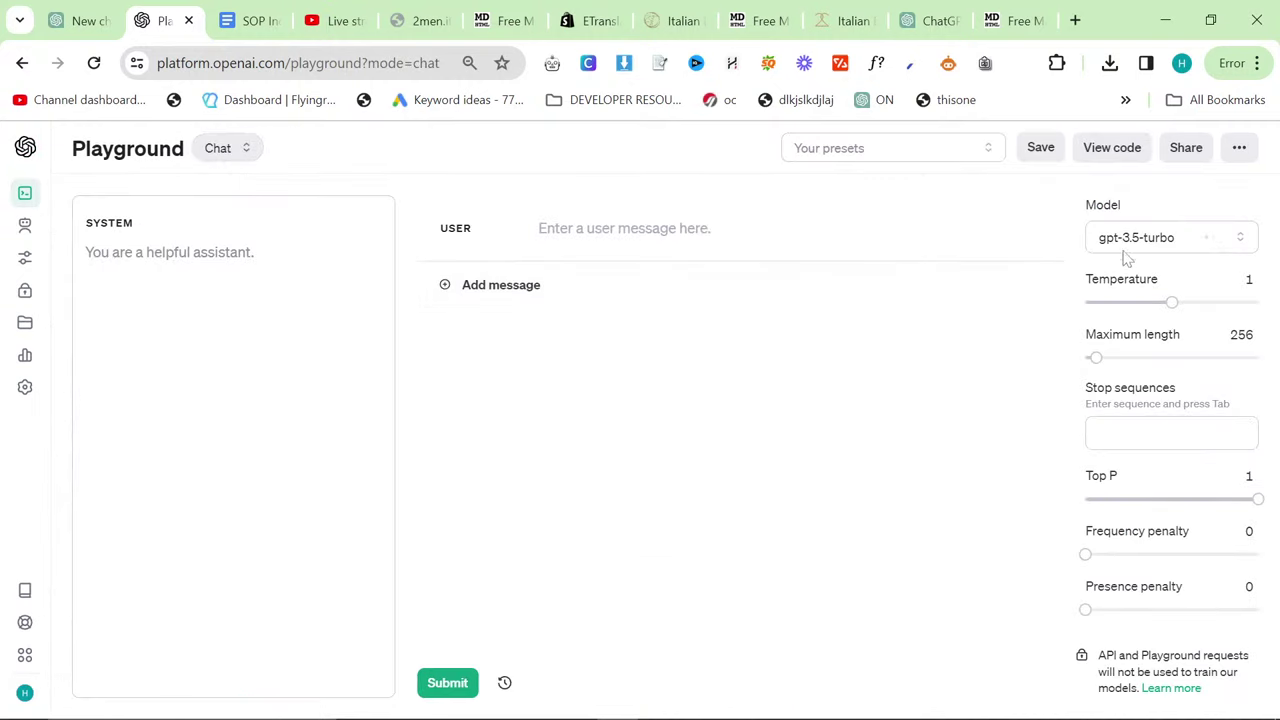
click(1130, 240)
click(1130, 295)
drag(1149, 360, 1262, 357)
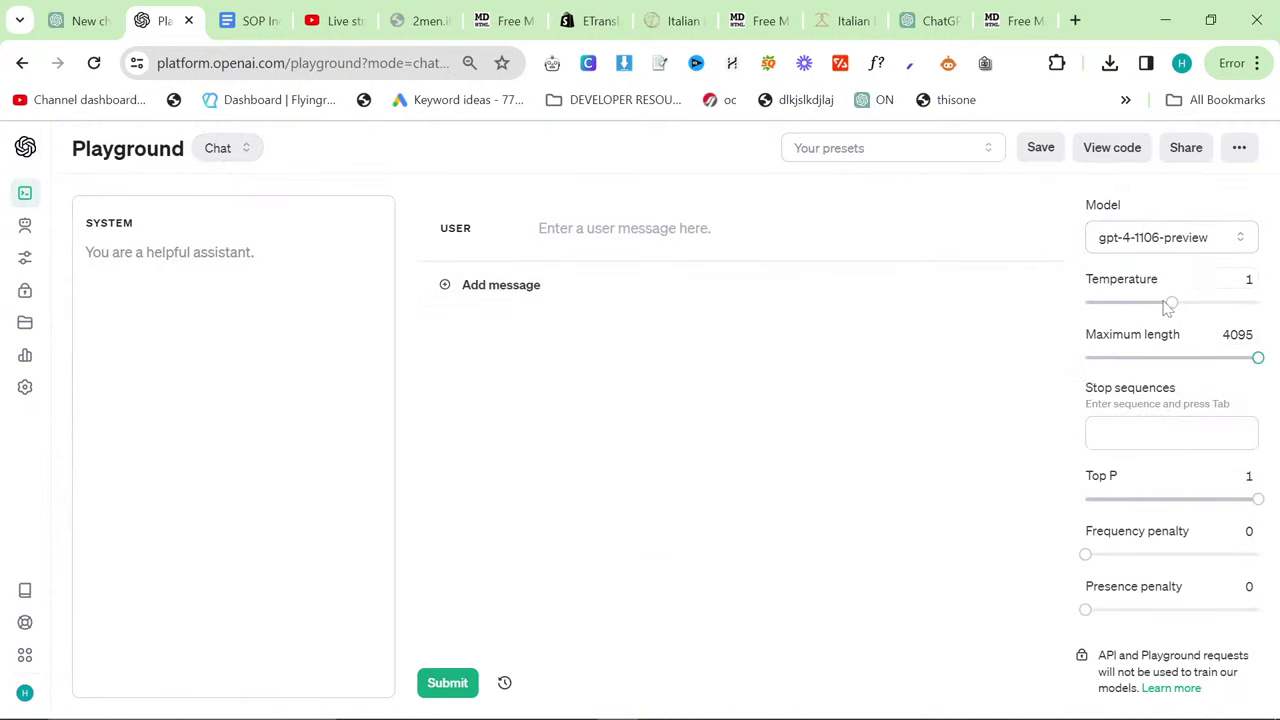
drag(1170, 302, 1034, 323)
click(1141, 301)
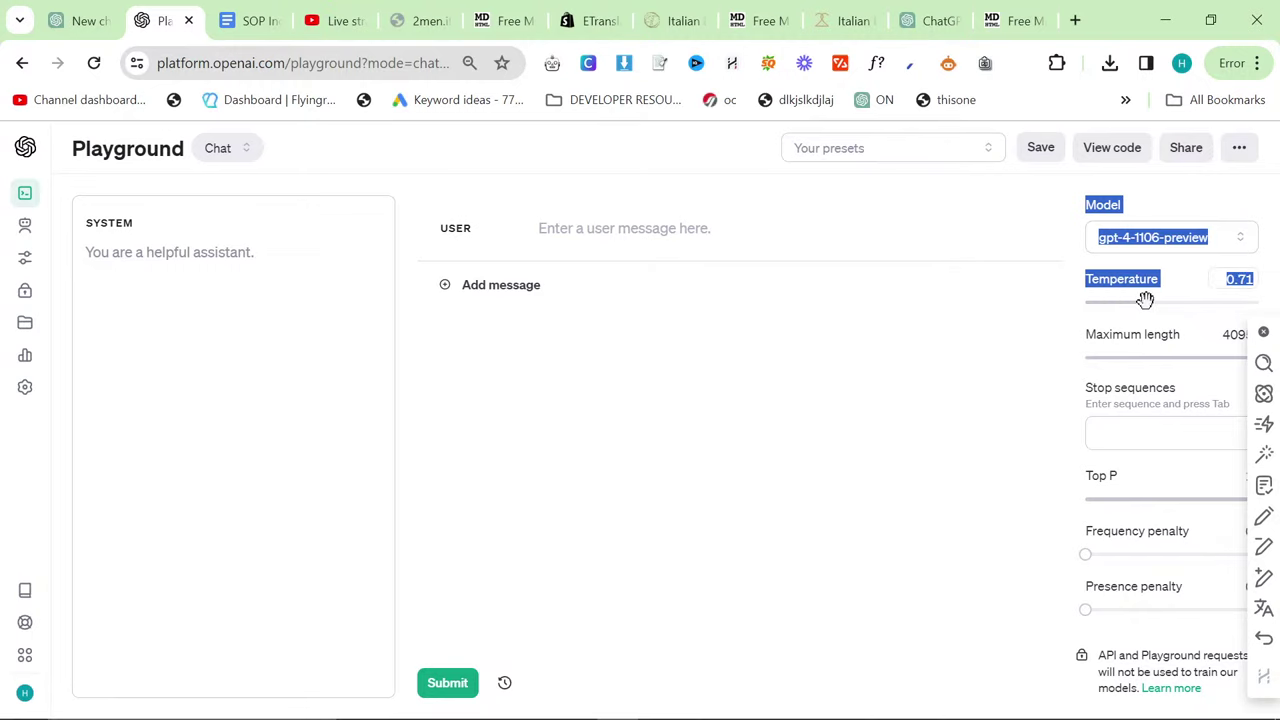
drag(1140, 302, 1093, 302)
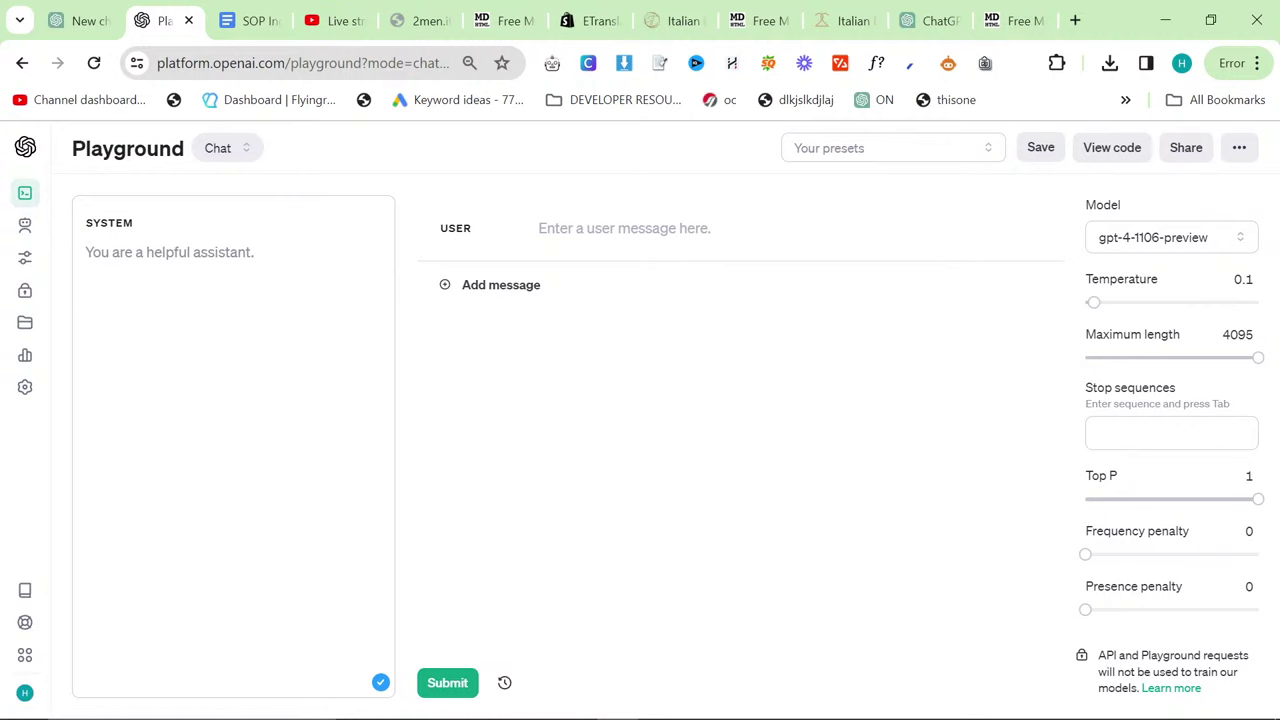
Begin the system instructions about making comparison tables for articles from the given products
key(alt+Tab)
key(alt+Tab)
text(Y)
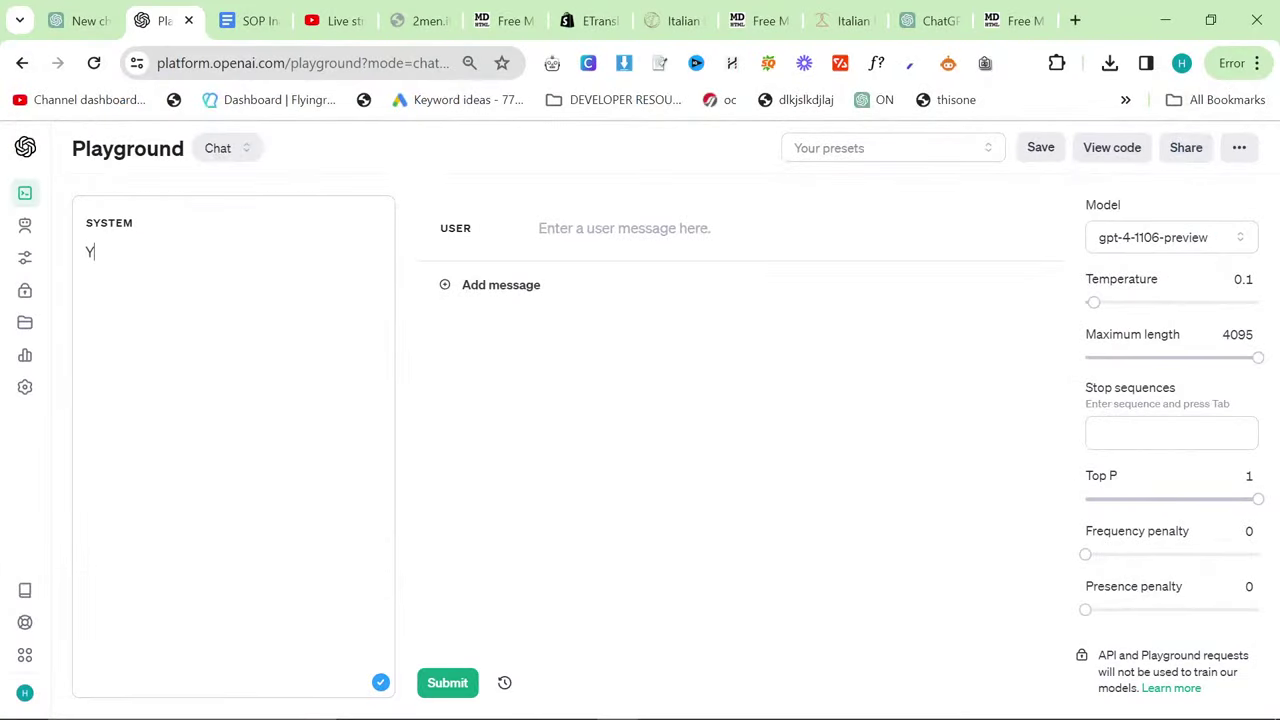
text(c)
text(omparison)
text(tabl)
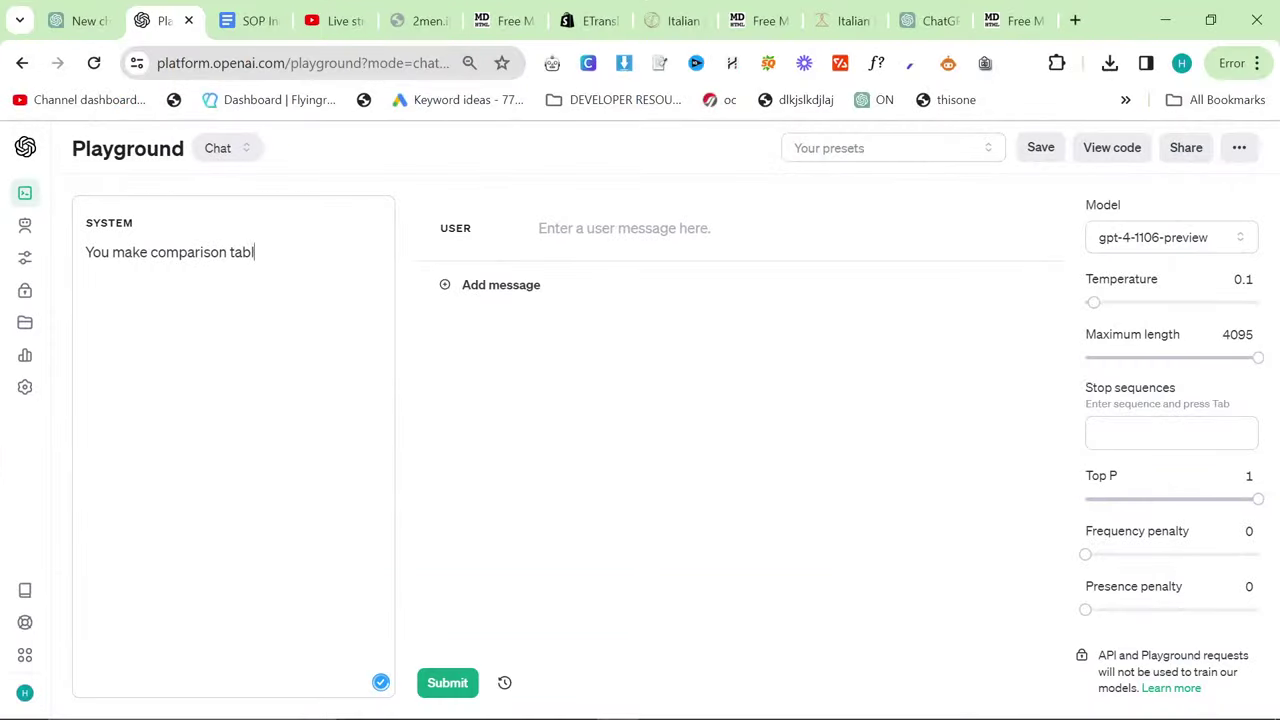
text(es for)
text(art)
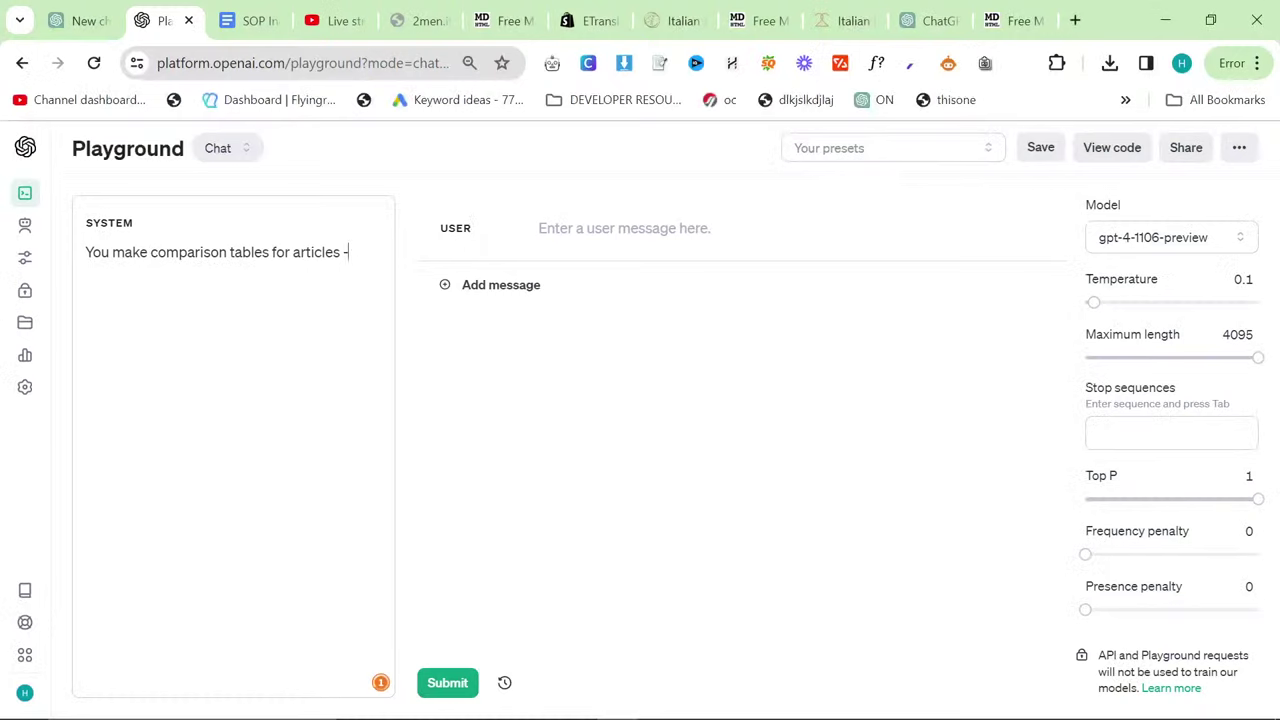
text(icles - take)
text(t)
text(he produc)
text(ts h)
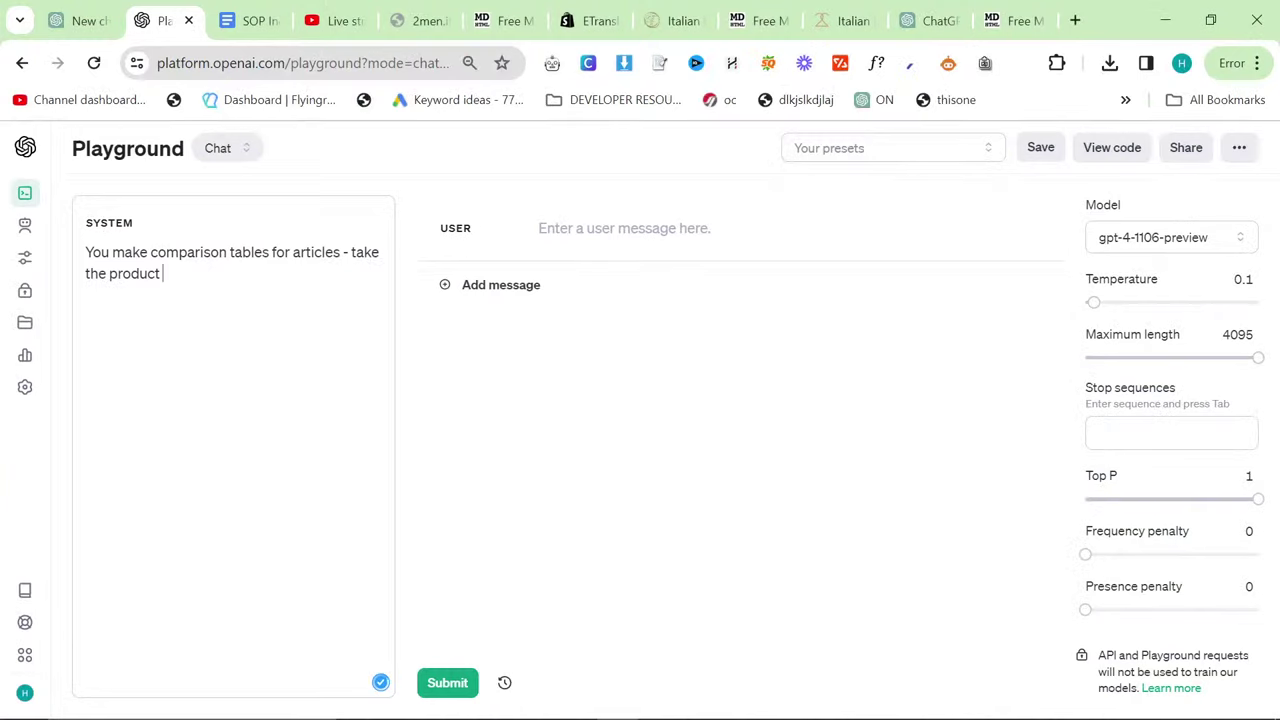
text(ere)
Finish the system instructions asking to put the products in a markdown columned table
key(alt+Tab)
key(alt+Tab)
text(and pu)
text(t)
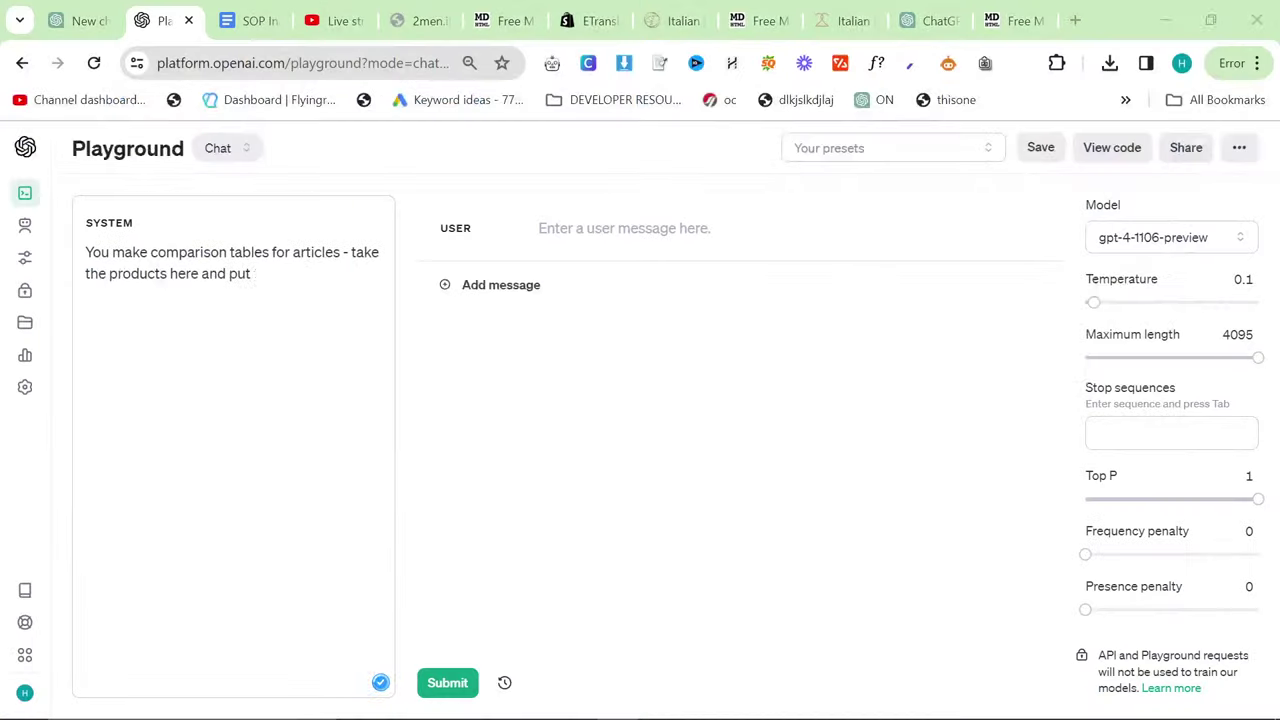
text(them in)
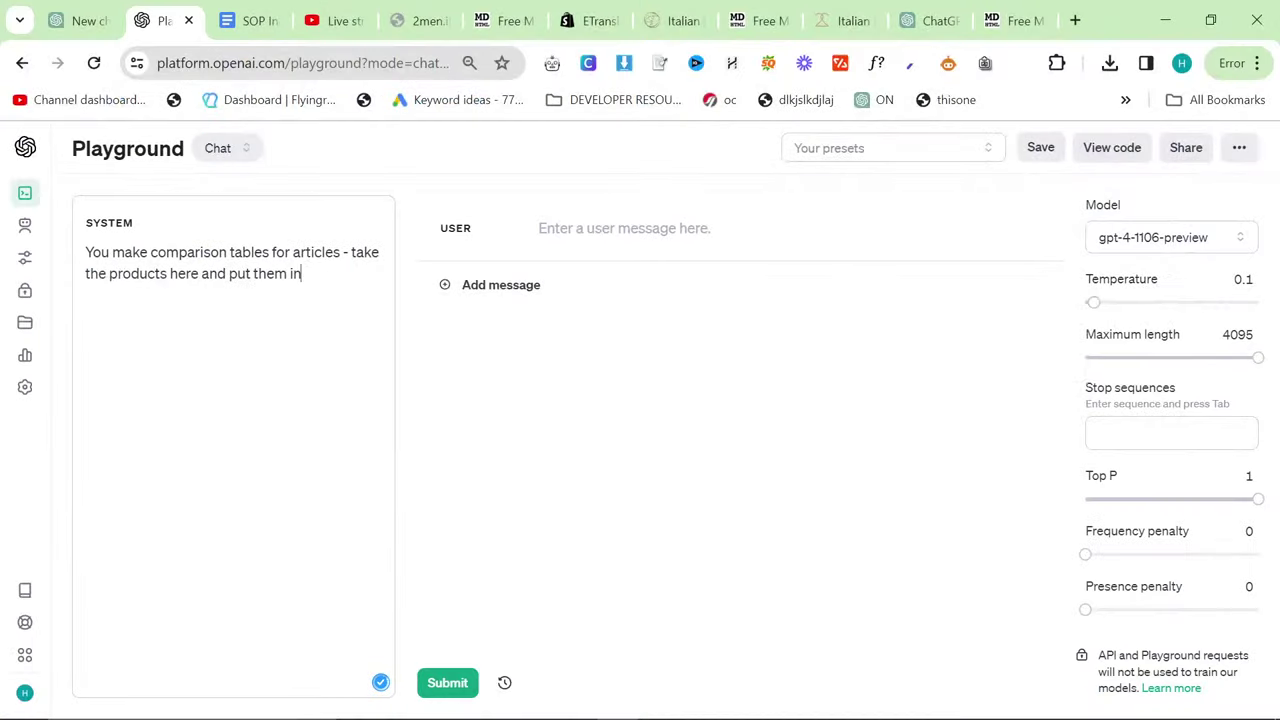
key(BackSpace)
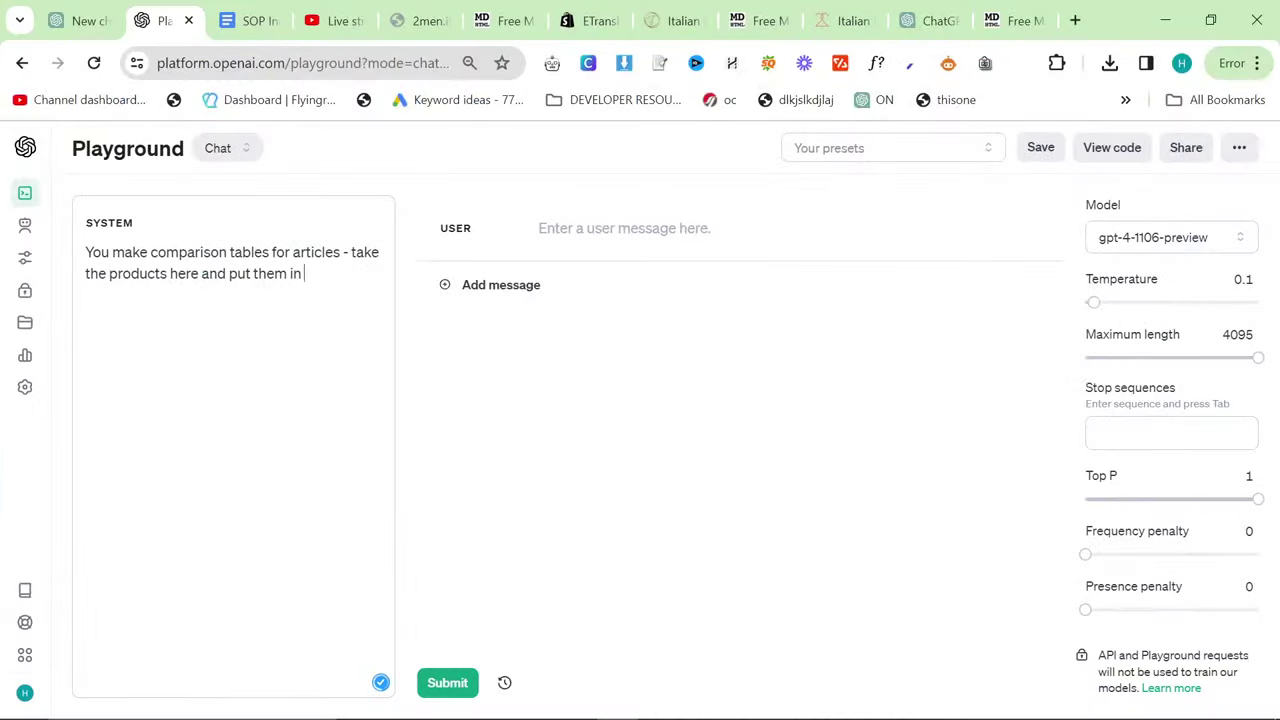
text(a markdown)
text(col)
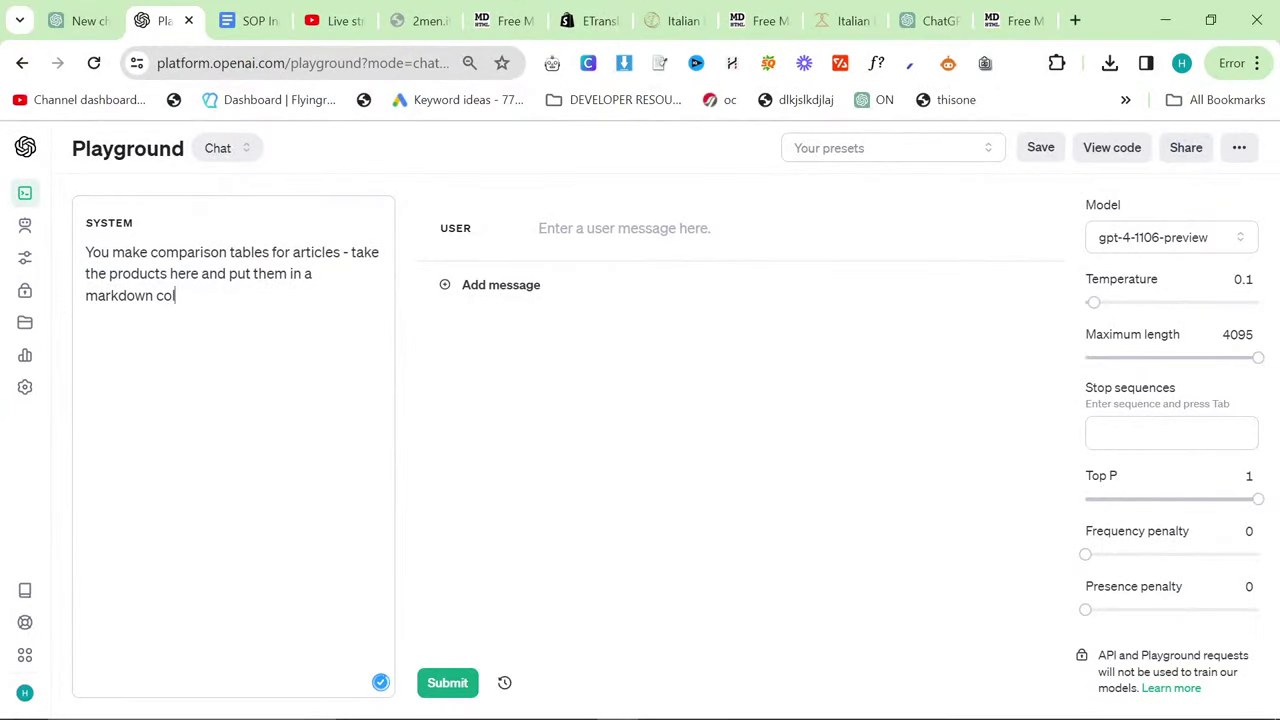
text(umned t)
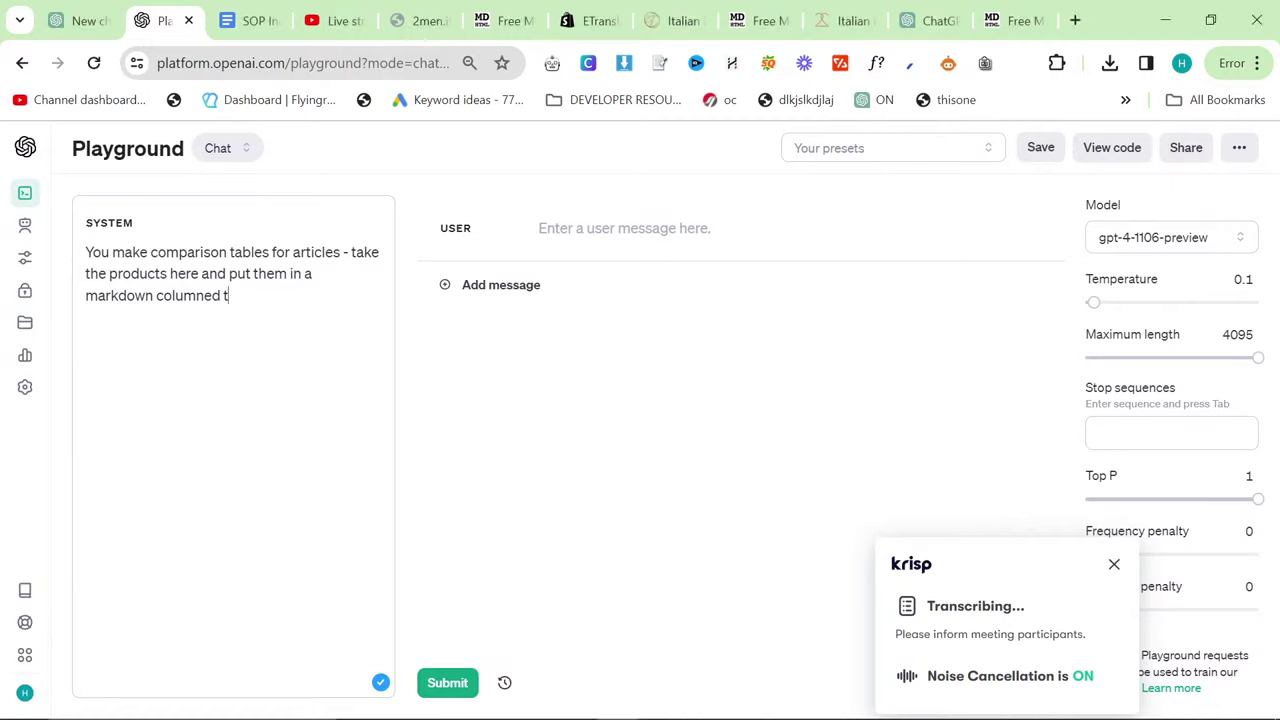
Dismiss the transcription and Krisp notifications and return to the system instructions
click(1114, 566)
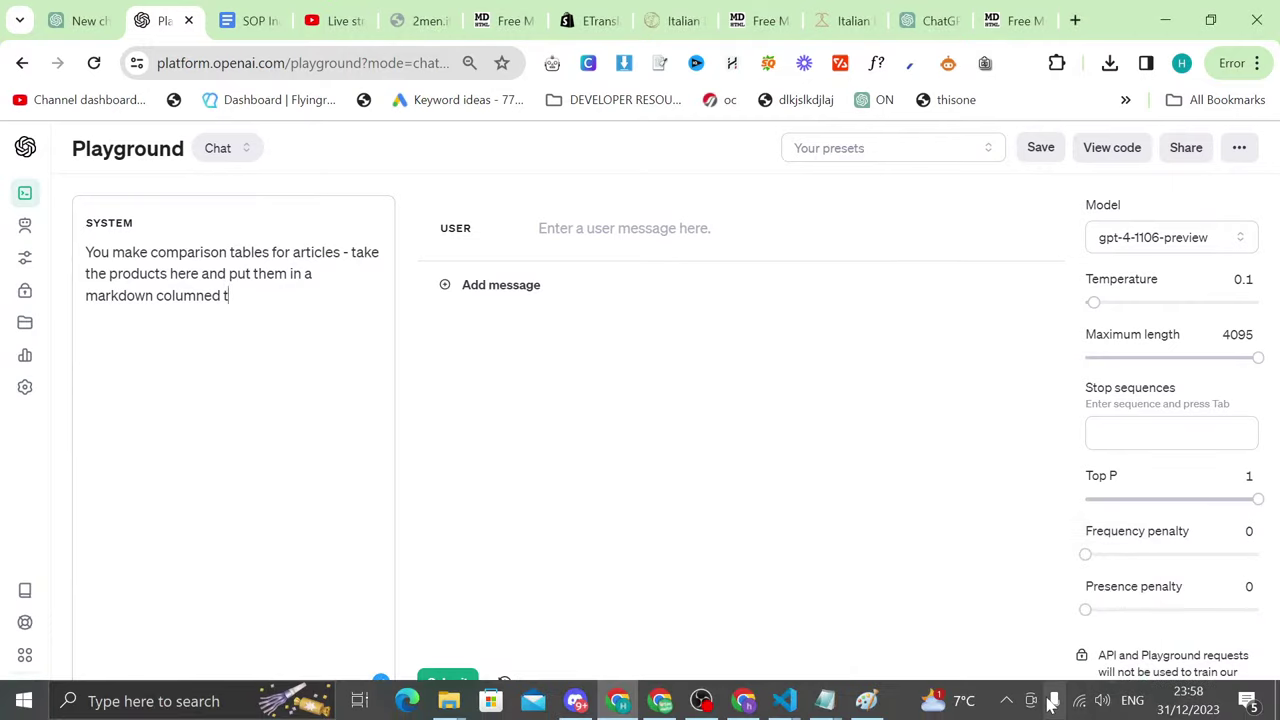
click(1008, 702)
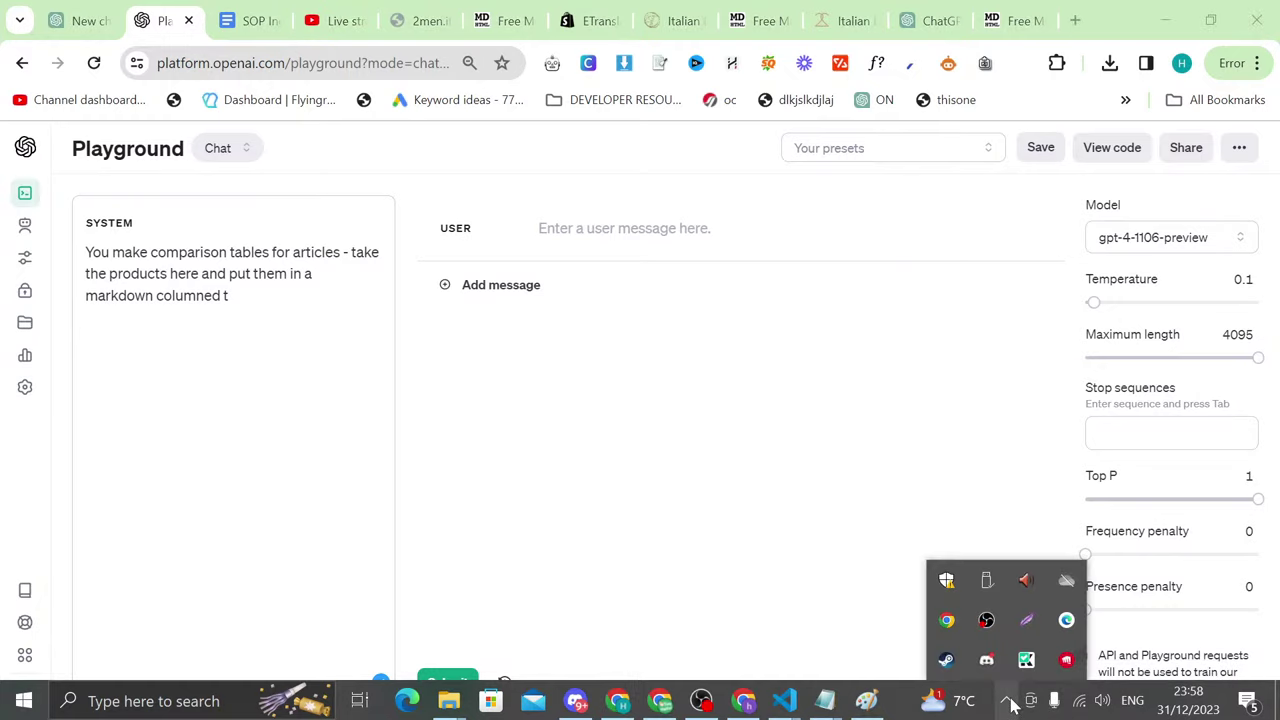
click(171, 295)
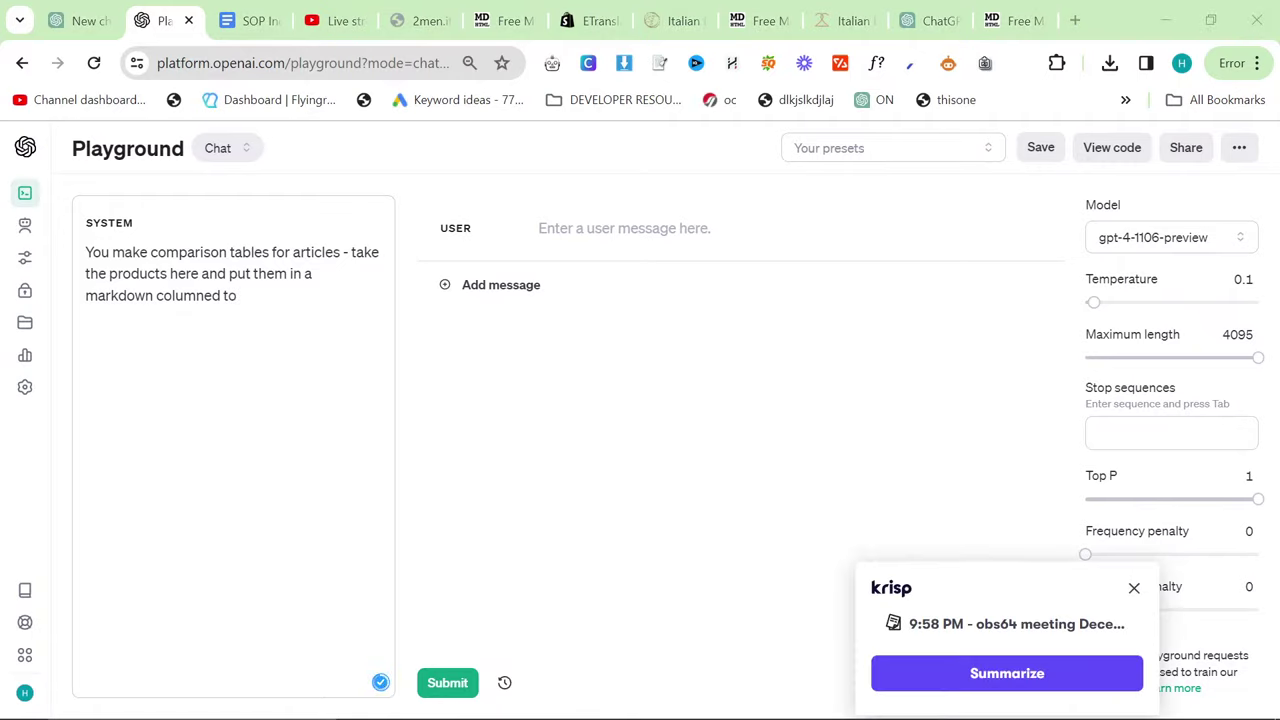
click(1133, 591)
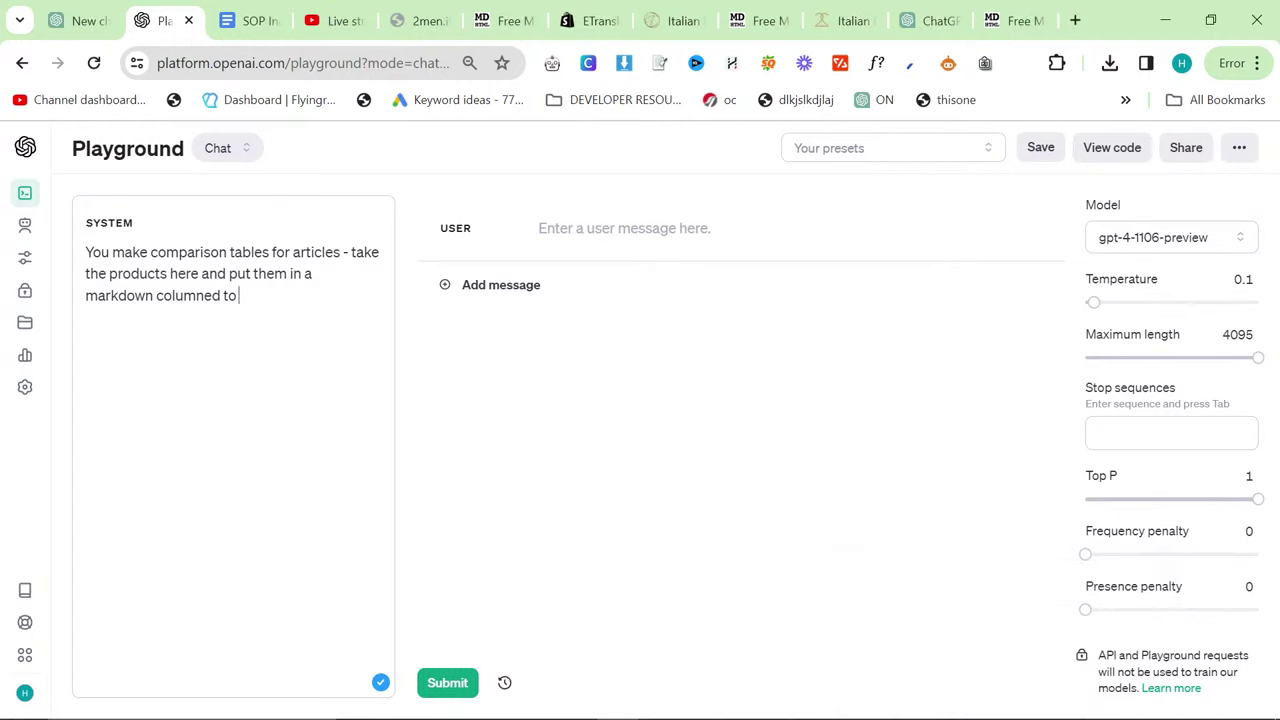
click(1006, 701)
click(396, 399)
Rerun 2menlivestream.py and paste its product and image URLs into the user message
click(654, 222)
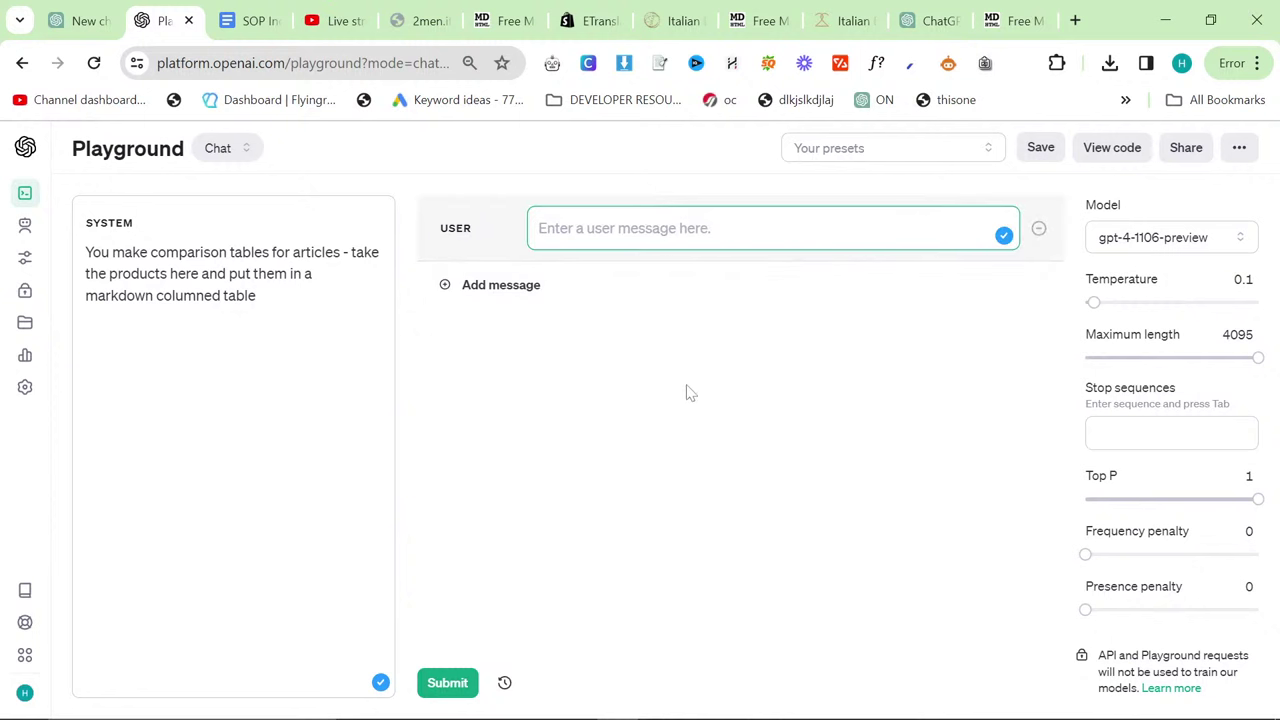
key(alt+Tab)
key(Tab)
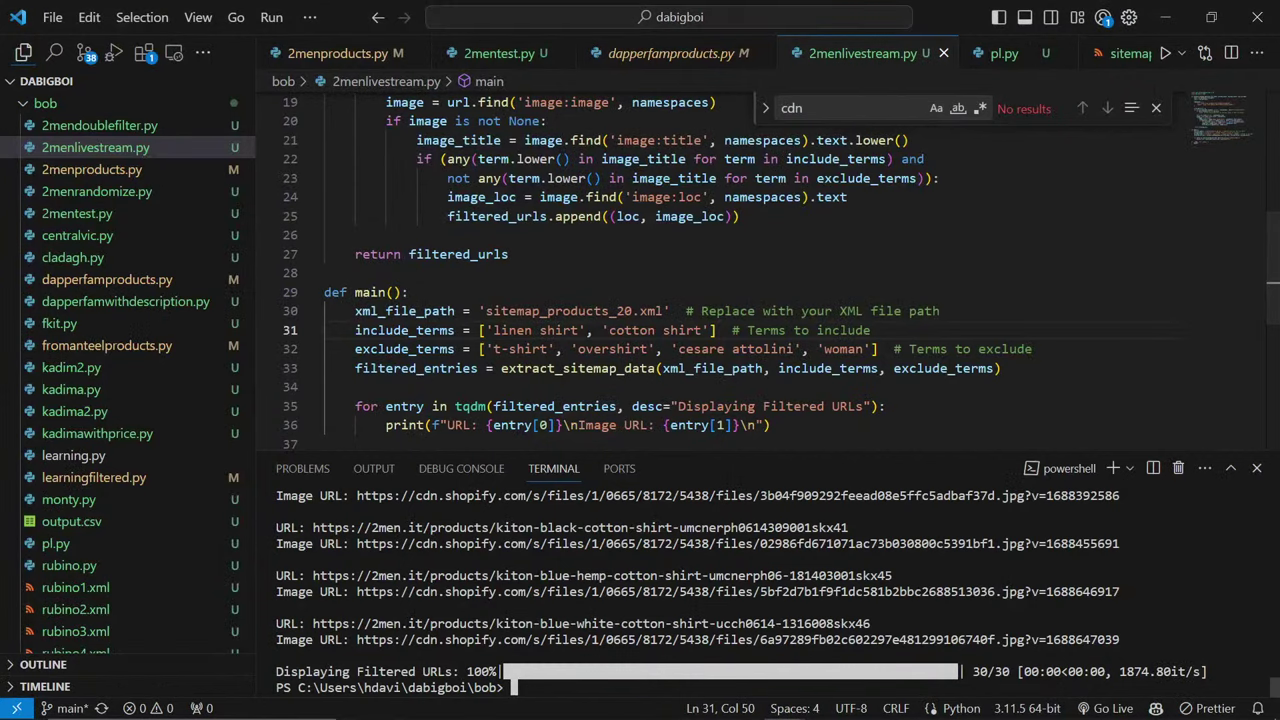
key(Up)
key(Return)
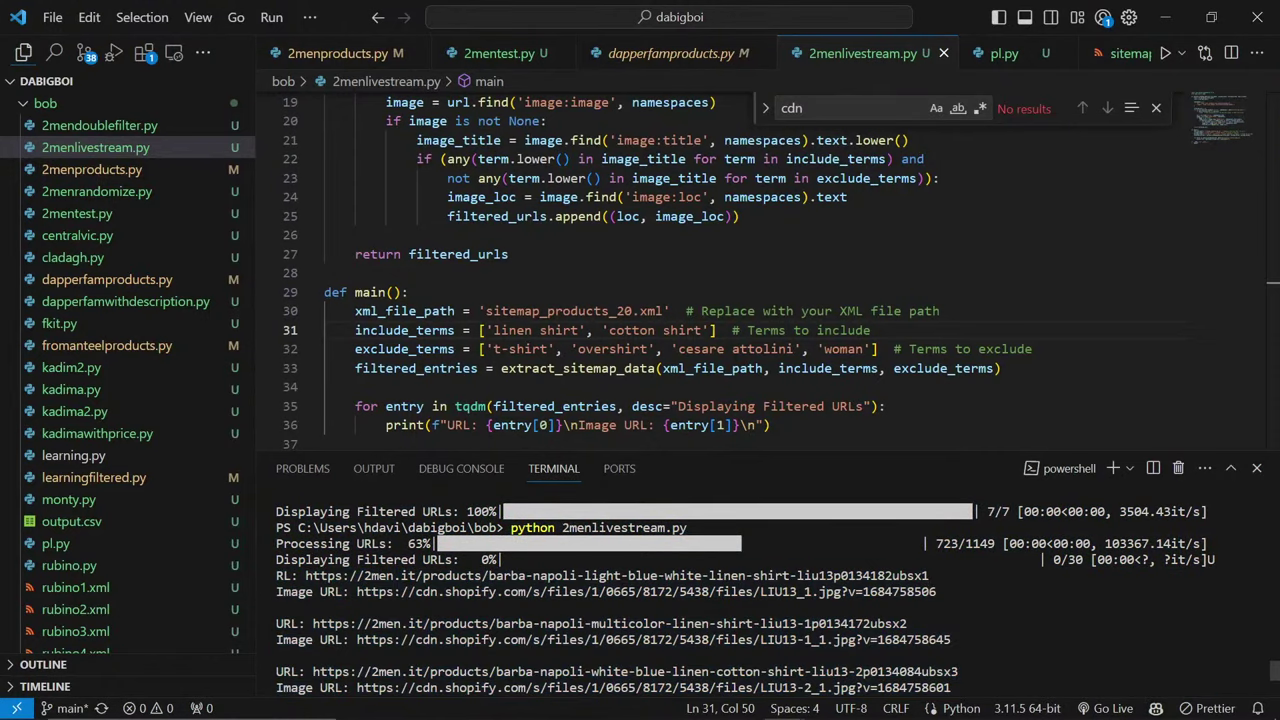
key(alt+Tab)
click(624, 228)
Paste the scraped product and image URLs into the Playground and run the comparison-table request
key(ctrl+v)
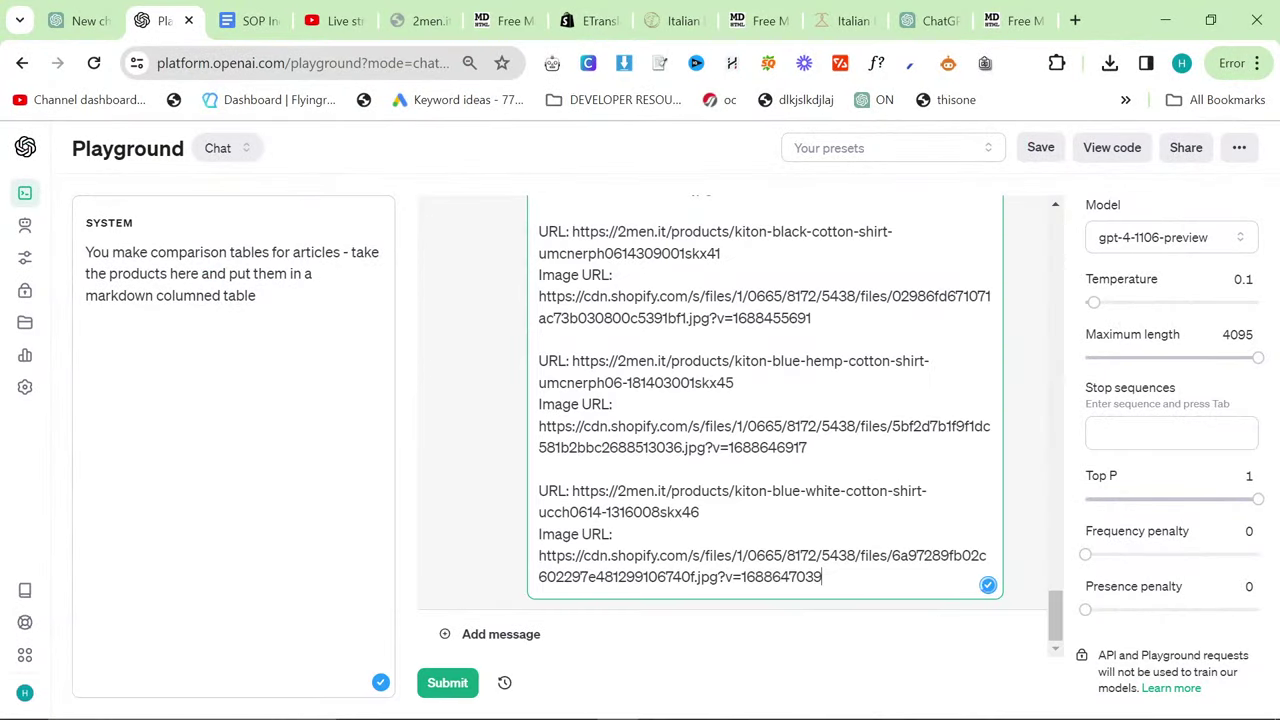
click(447, 684)
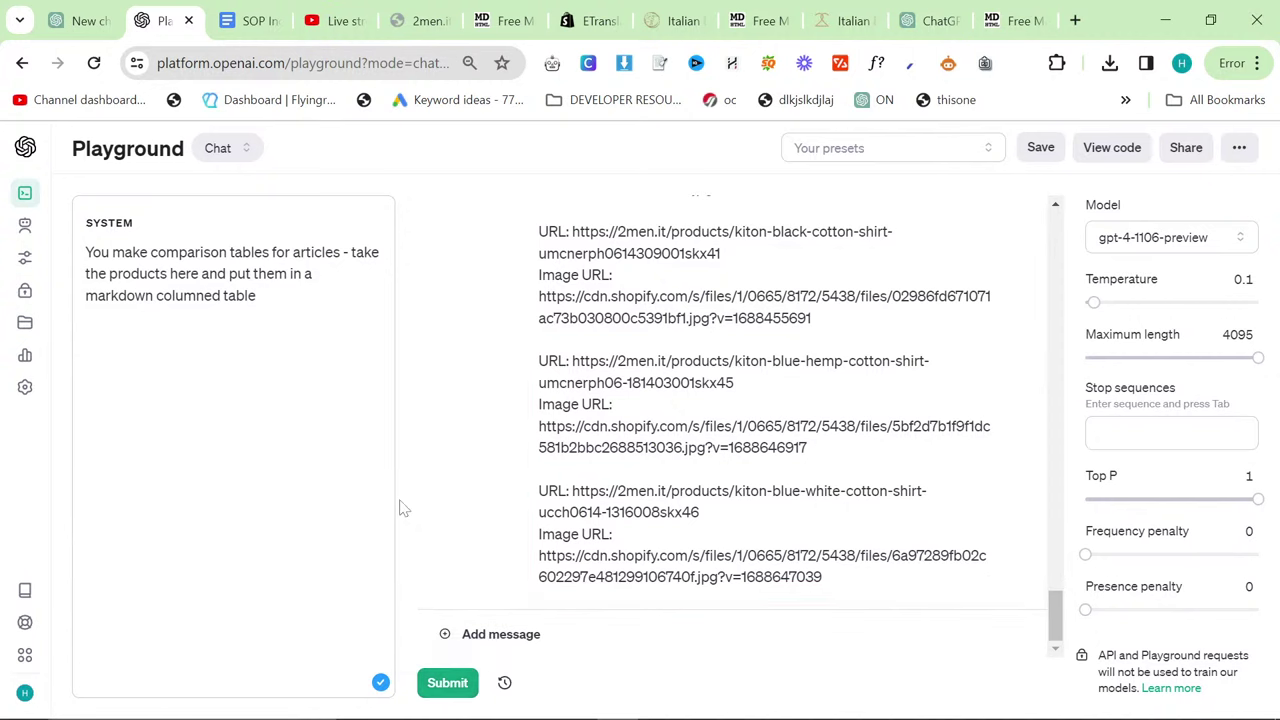
scroll(587, 577, up, 10)
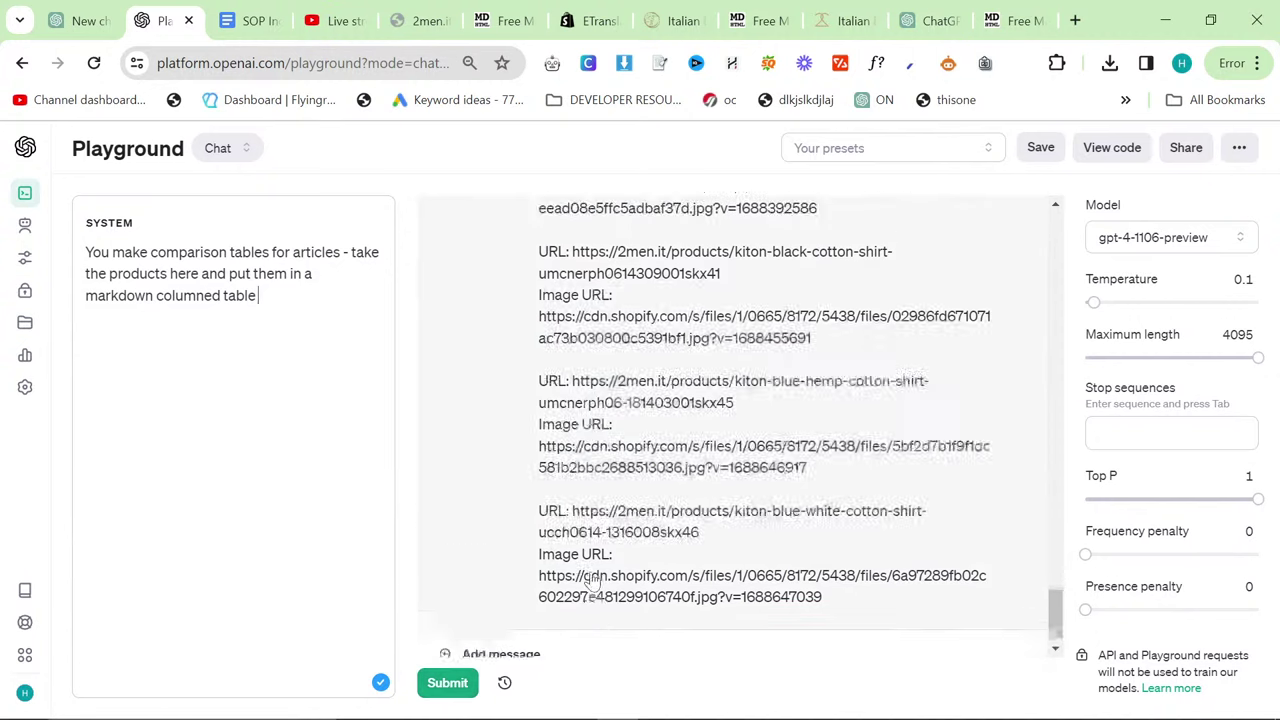
scroll(587, 577, down, 10)
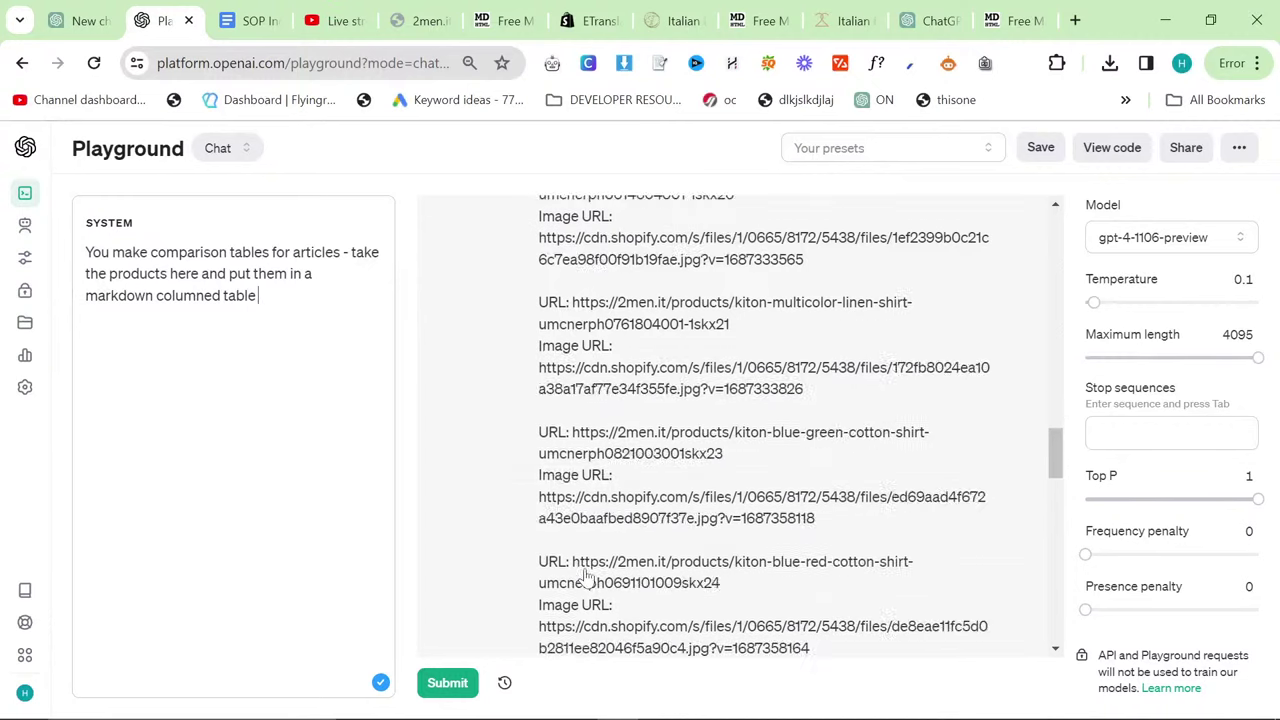
key(ctrl+Return)
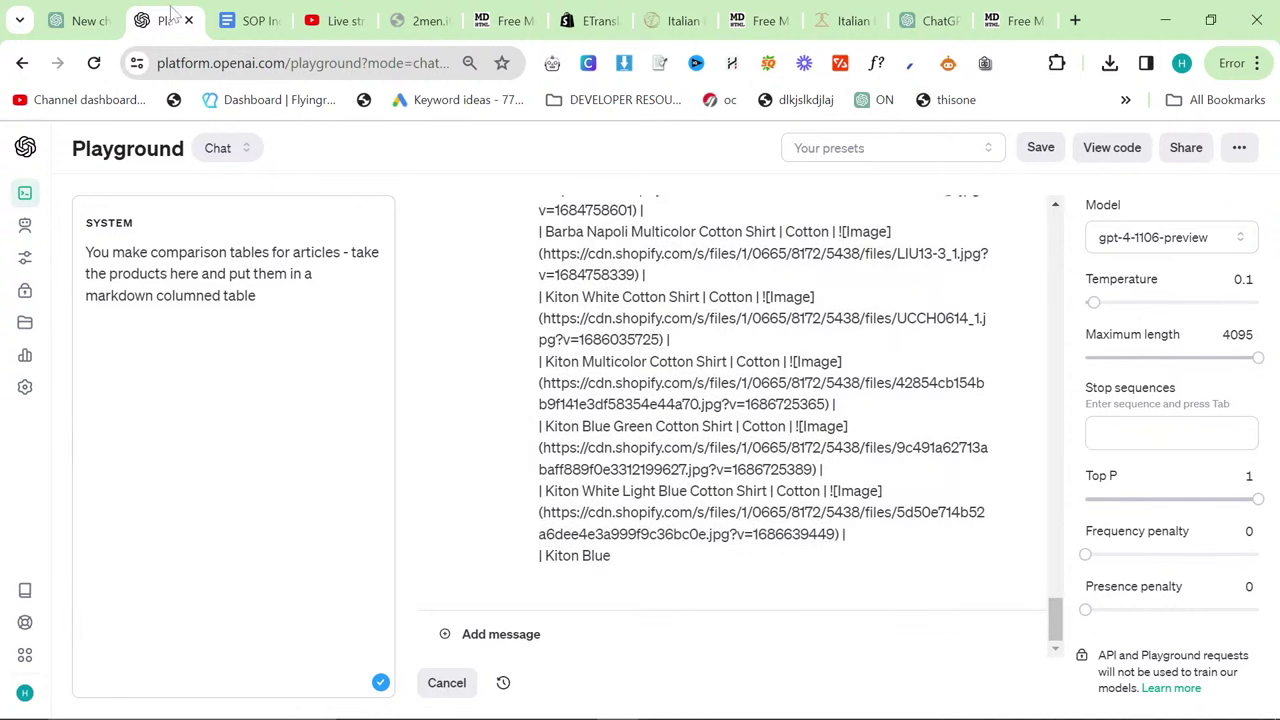
Glance at the featured-image conversation and the Markdown to HTML converter while the table streams
click(80, 20)
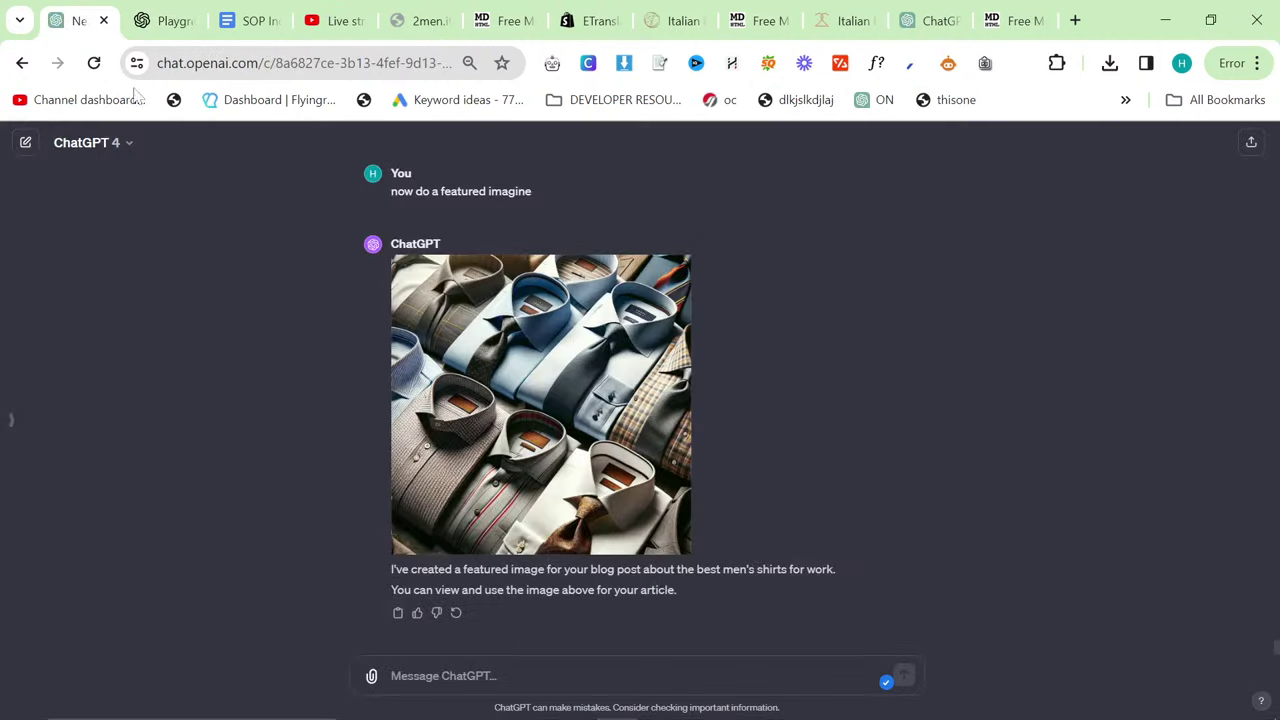
click(165, 24)
click(1012, 22)
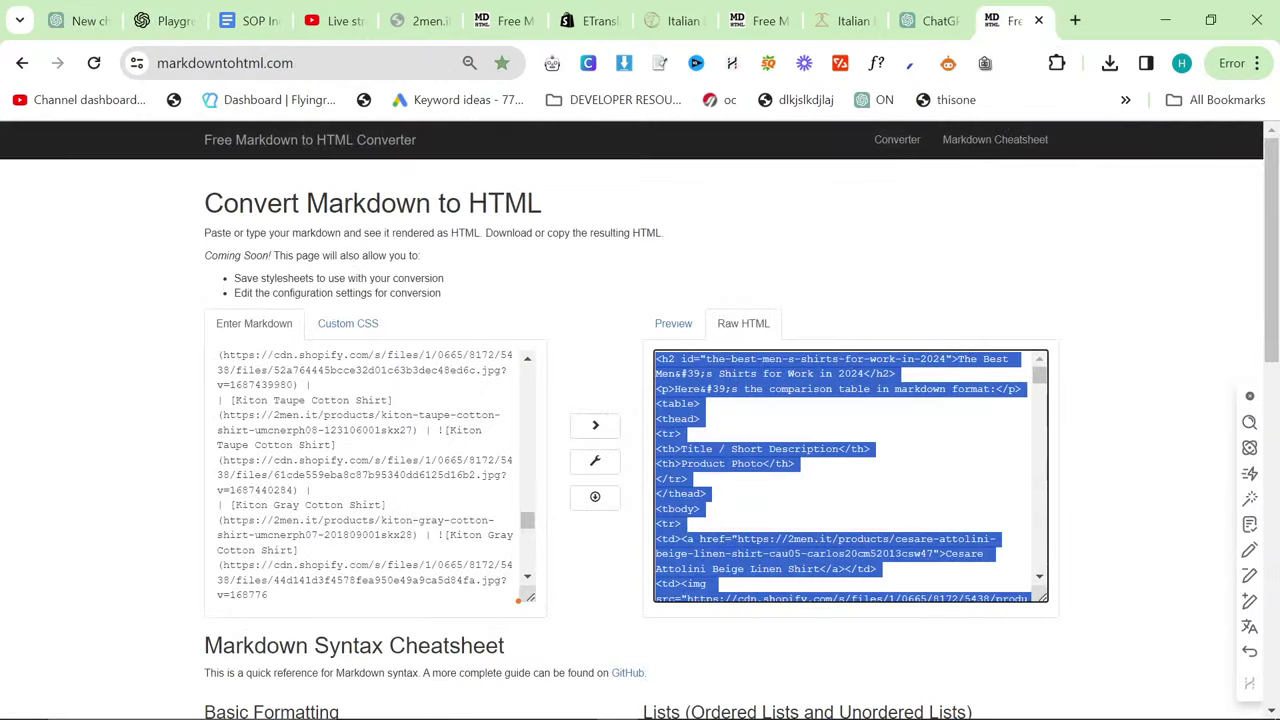
click(150, 22)
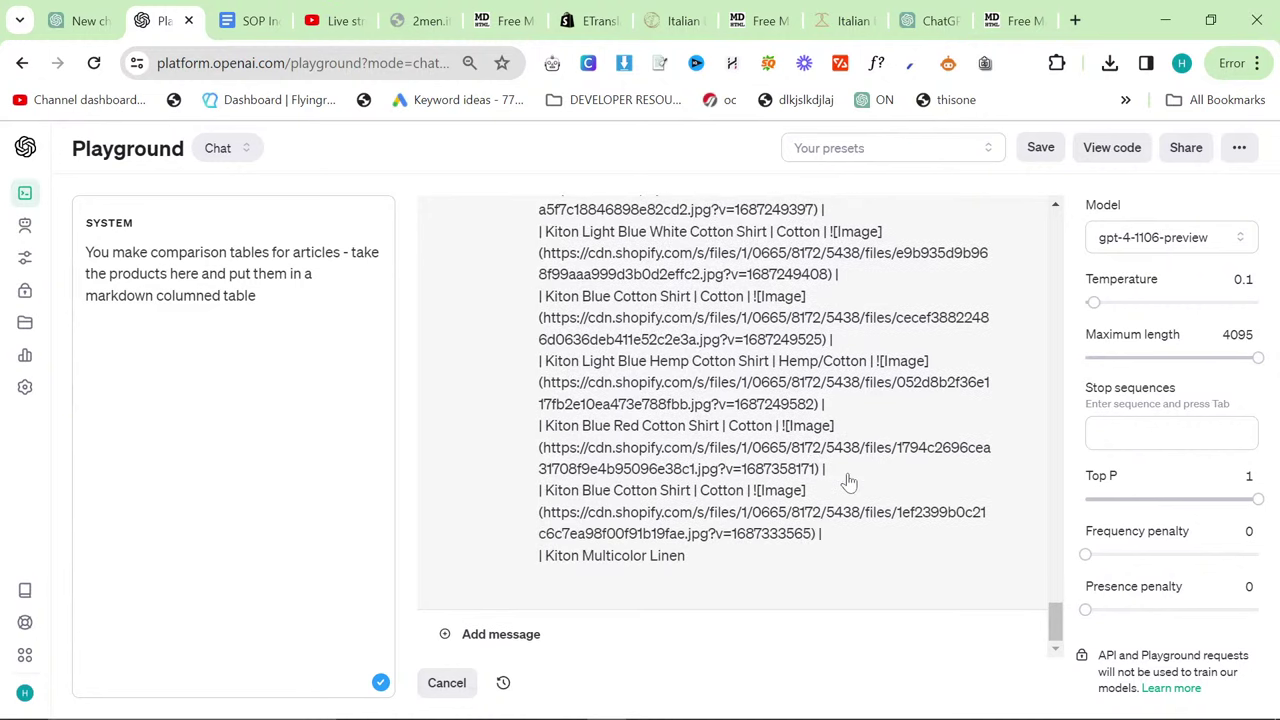
Bring the recording software forward and dock its chat panel on the right side
key(alt+Tab)
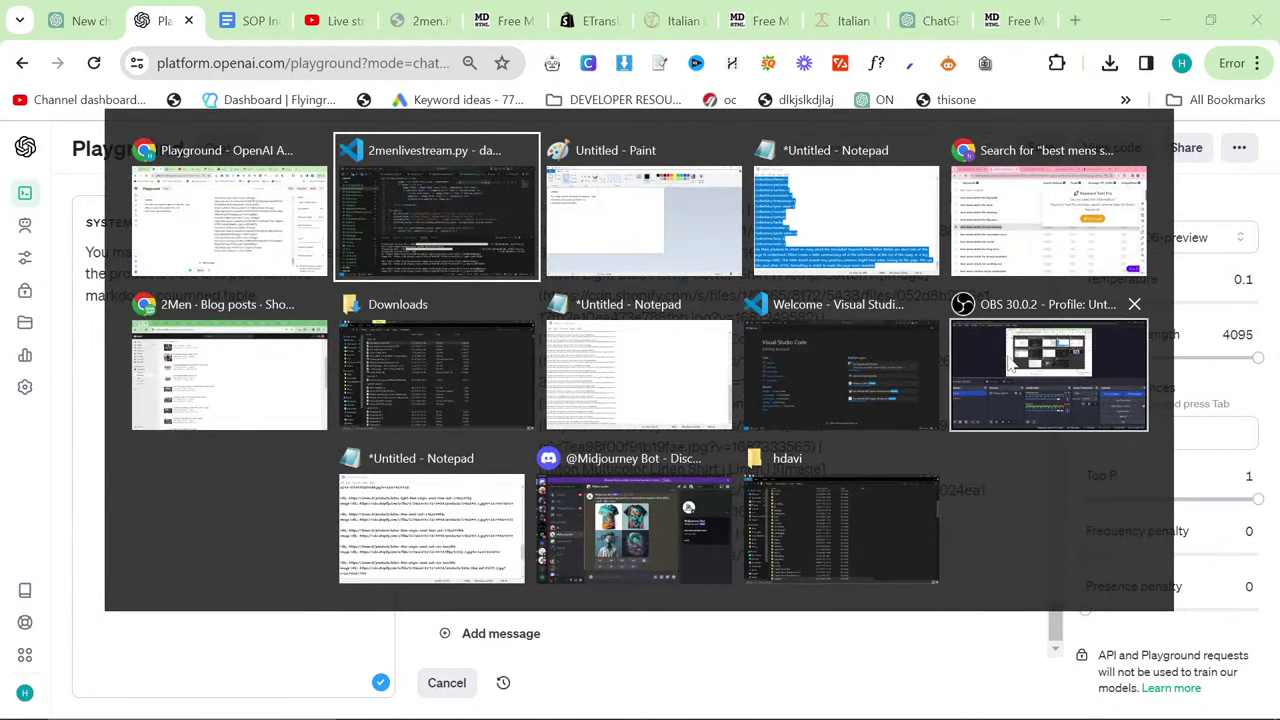
click(1009, 362)
drag(640, 337, 1040, 120)
key(alt+Tab)
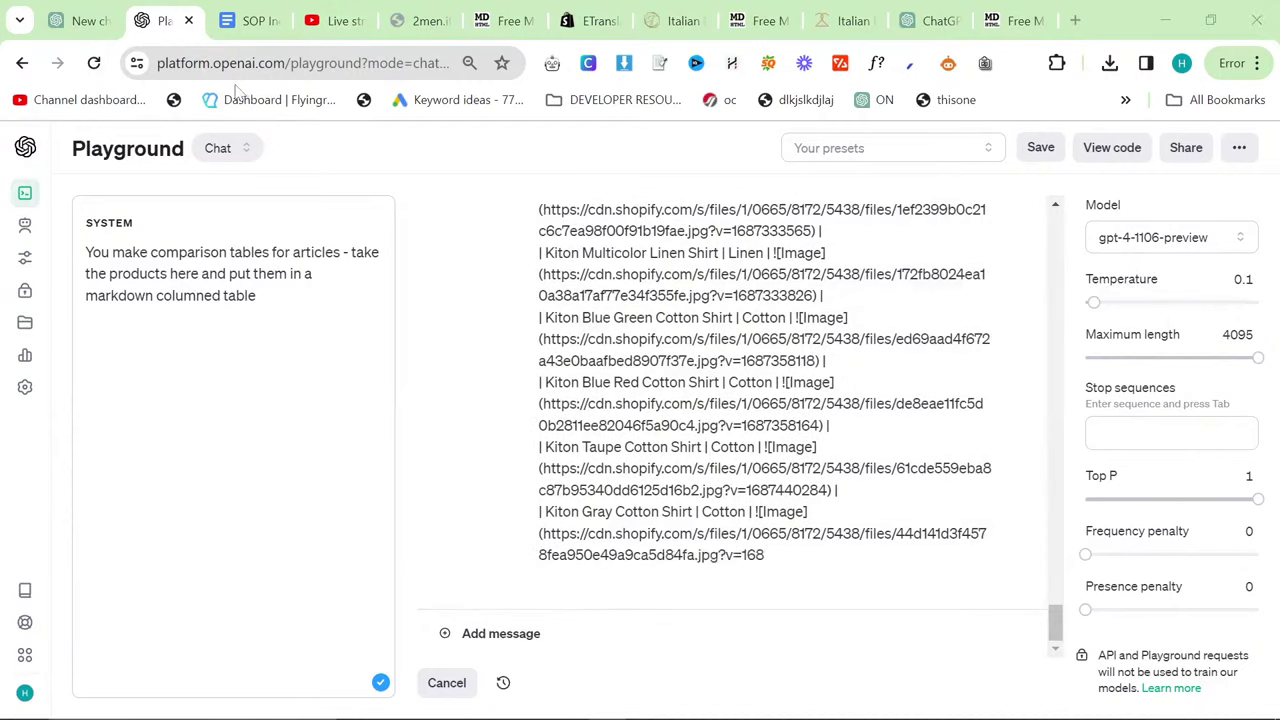
key(alt+Tab)
key(alt+Tab)
key(alt+Tab)
key(alt+Tab)
key(alt+Tab)
key(alt+Tab)
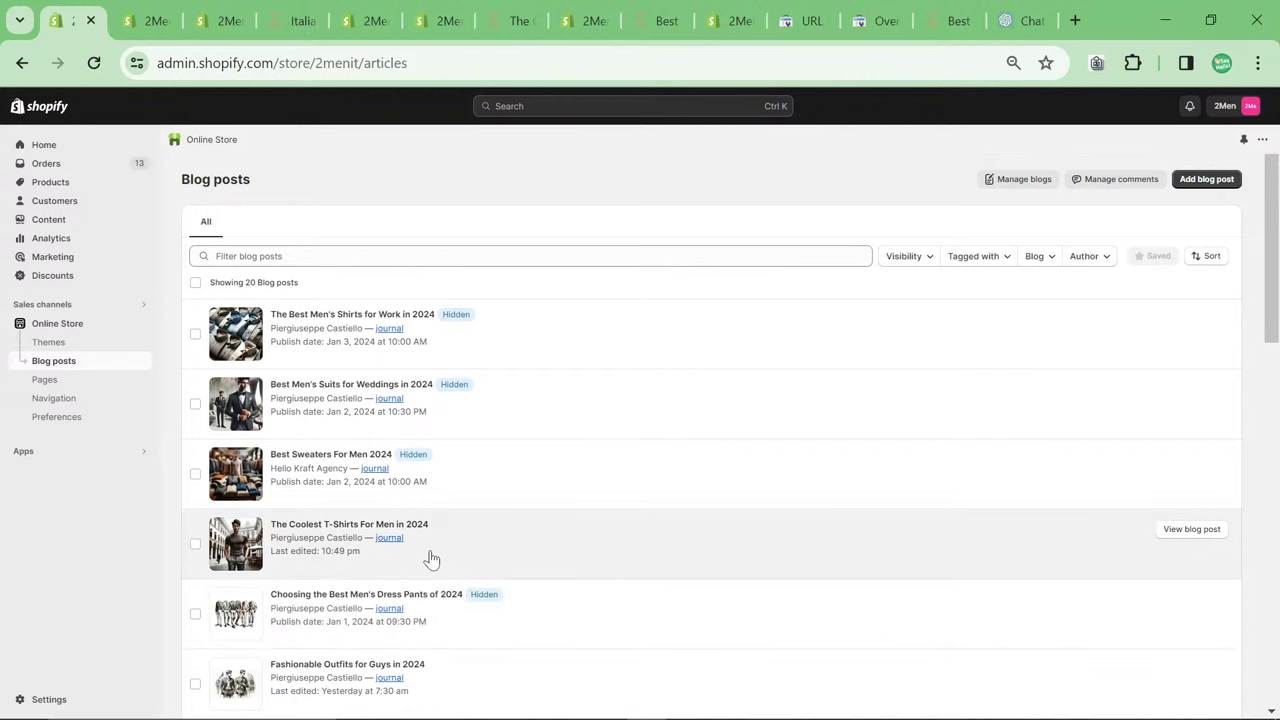
Scroll down the Shopify blog posts list, then return to the Playground window
scroll(428, 395, down, 1)
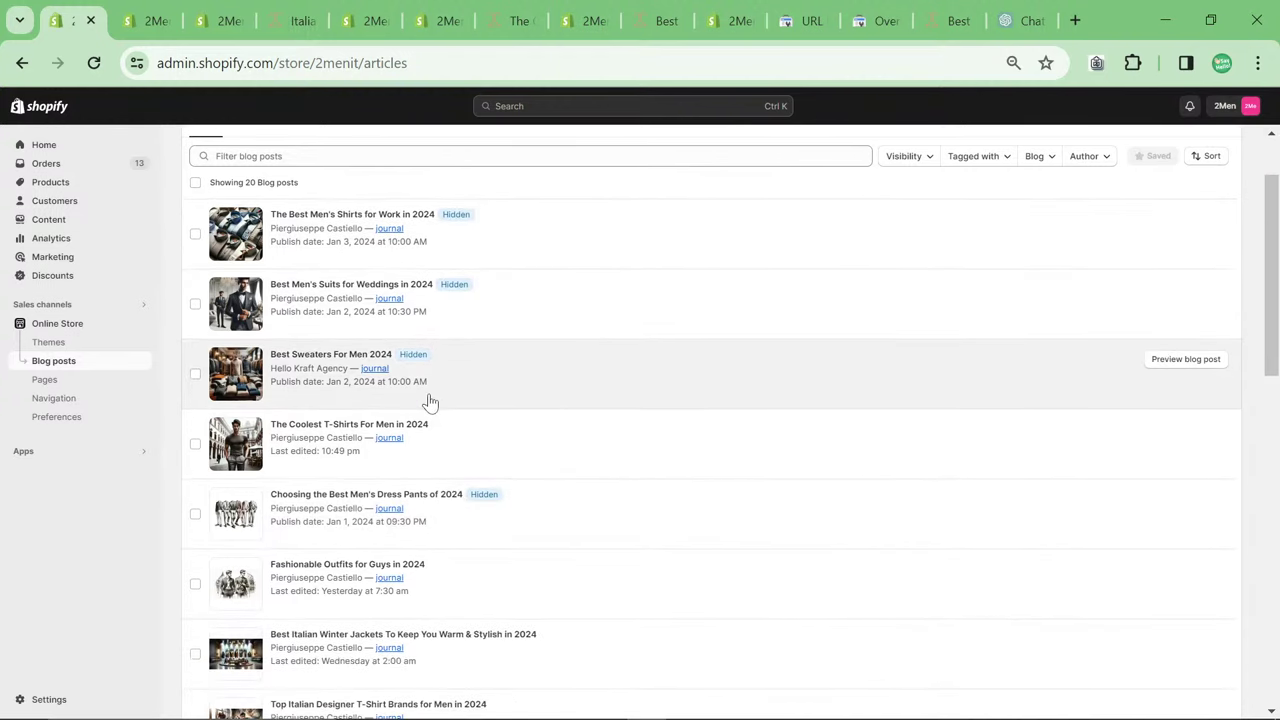
key(alt+Tab)
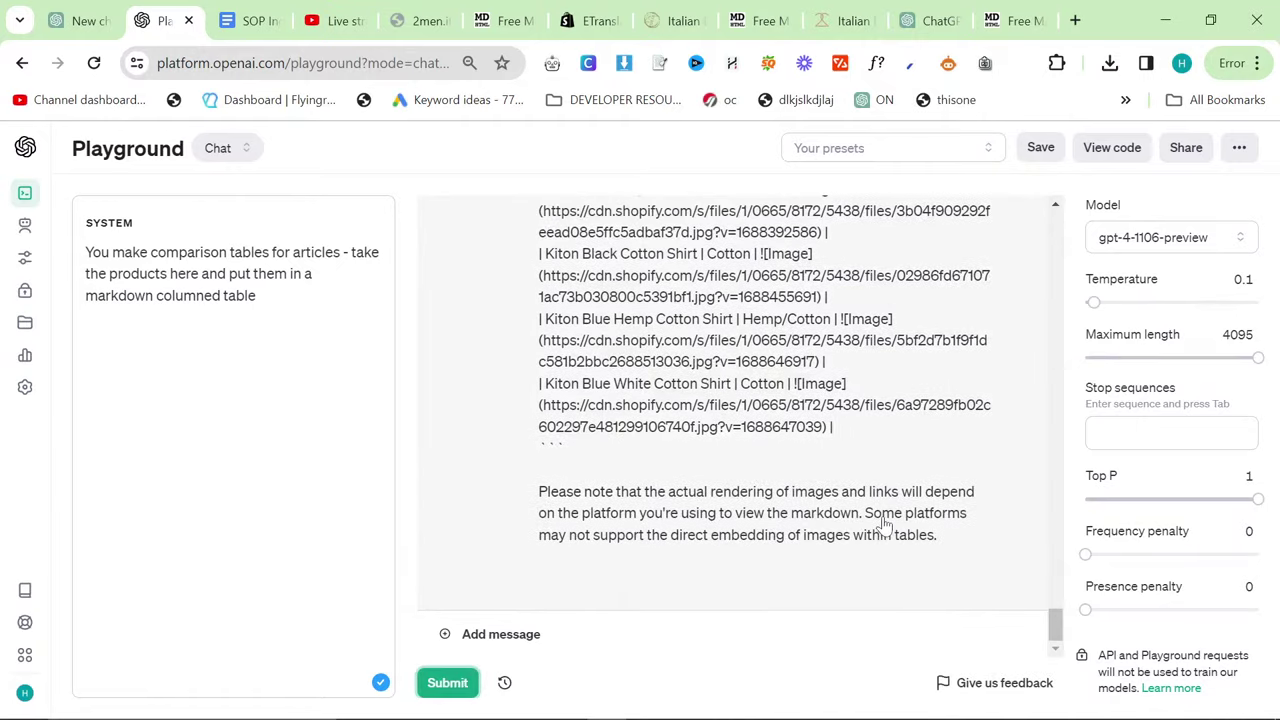
Select the generated markdown table rows in the Playground and check the saved prompt in Notepad
click(800, 475)
drag(578, 386, 523, 463)
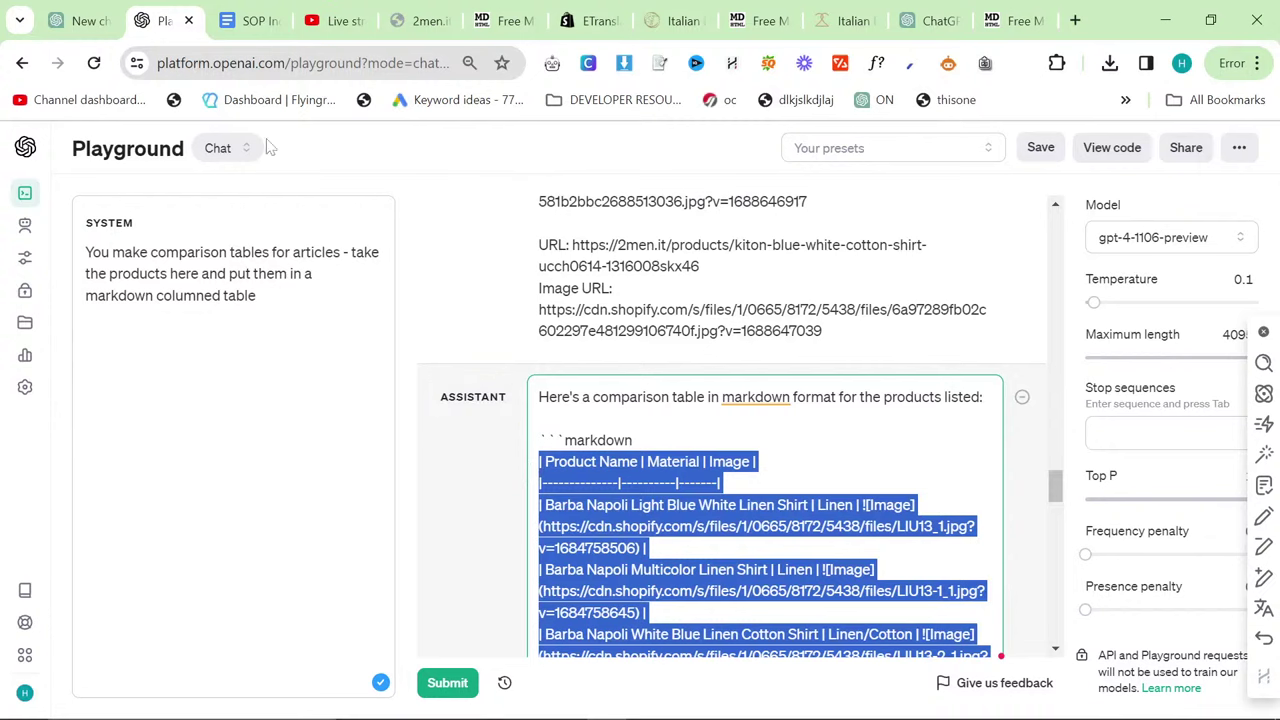
click(60, 22)
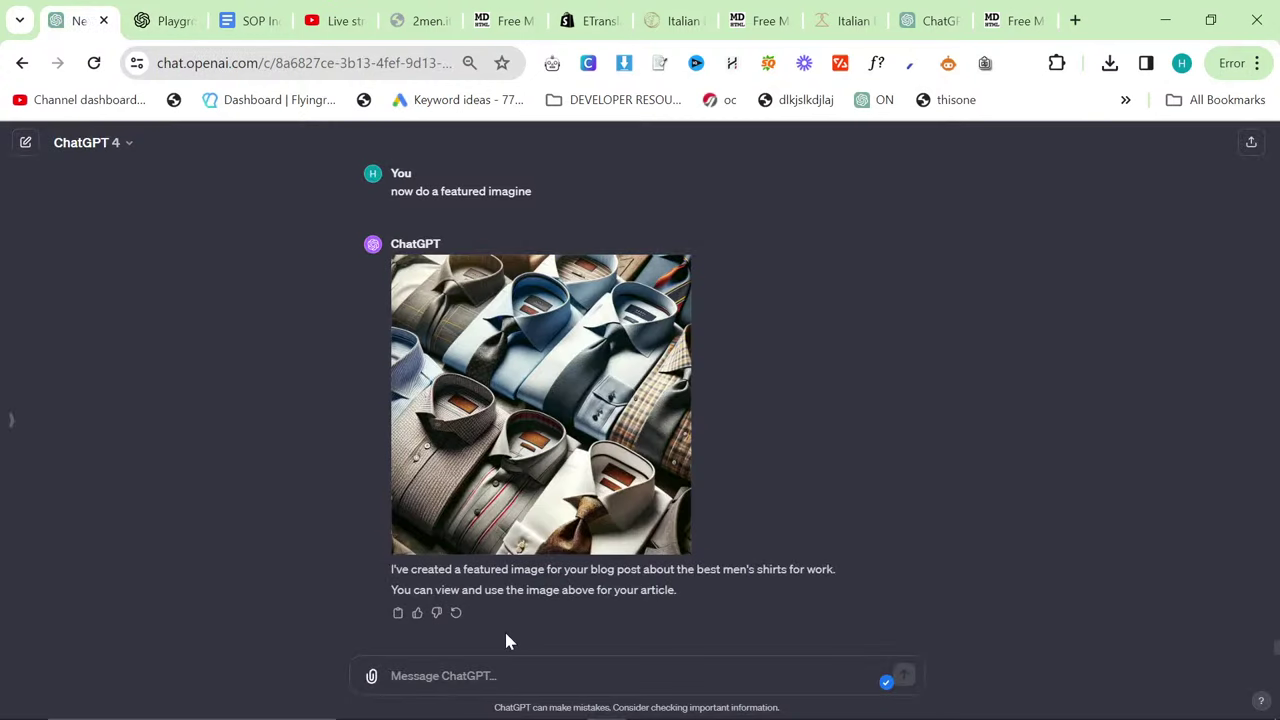
text(Here's)
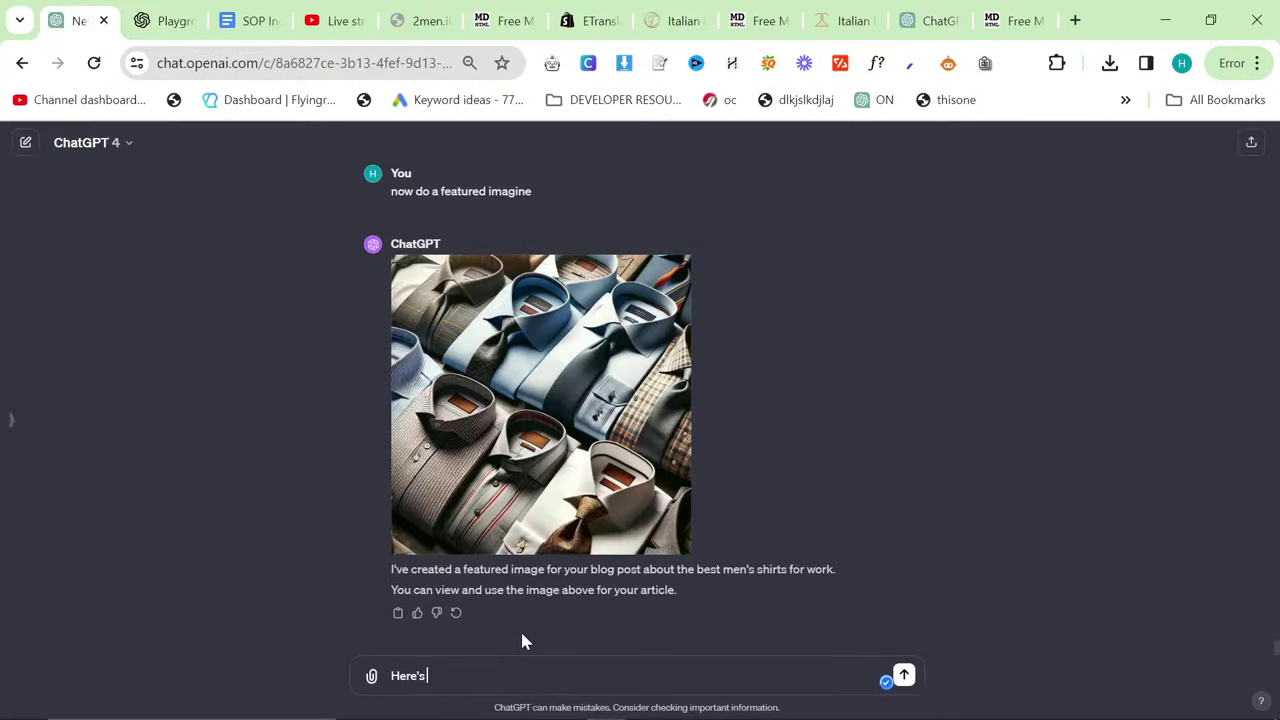
mouse_move(686, 373)
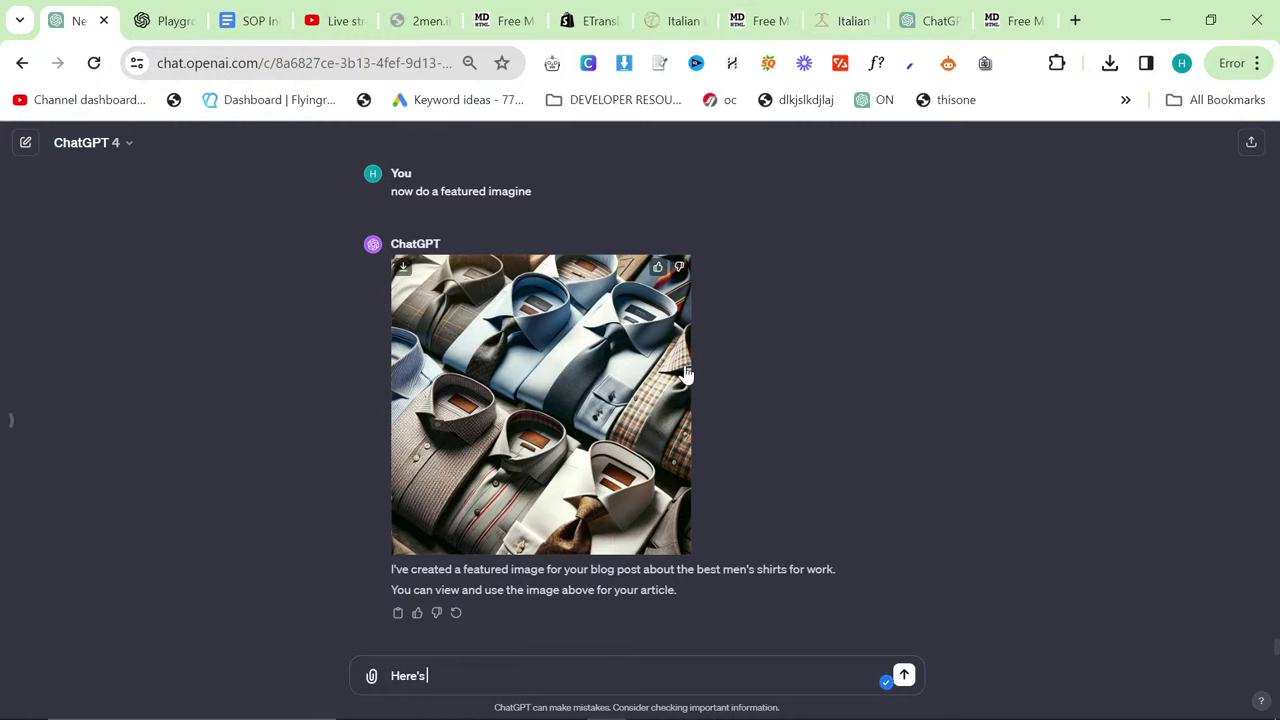
key(alt+Tab)
key(alt+Tab)
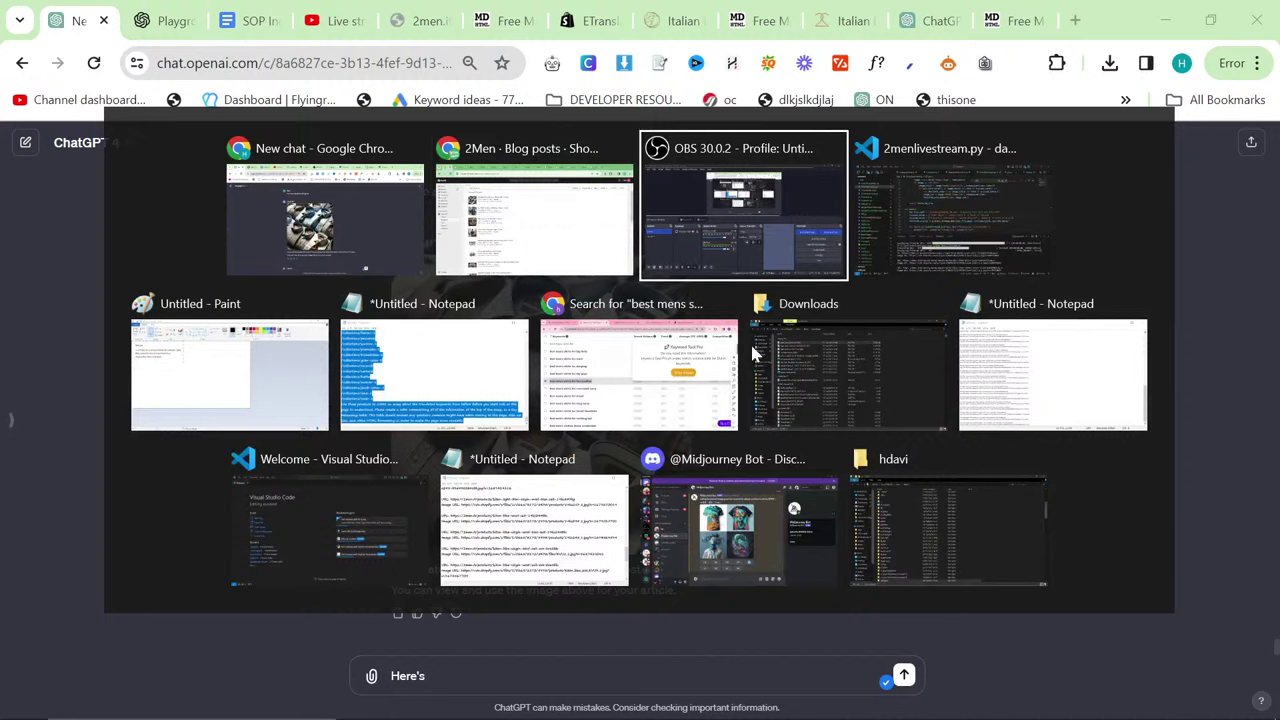
click(430, 388)
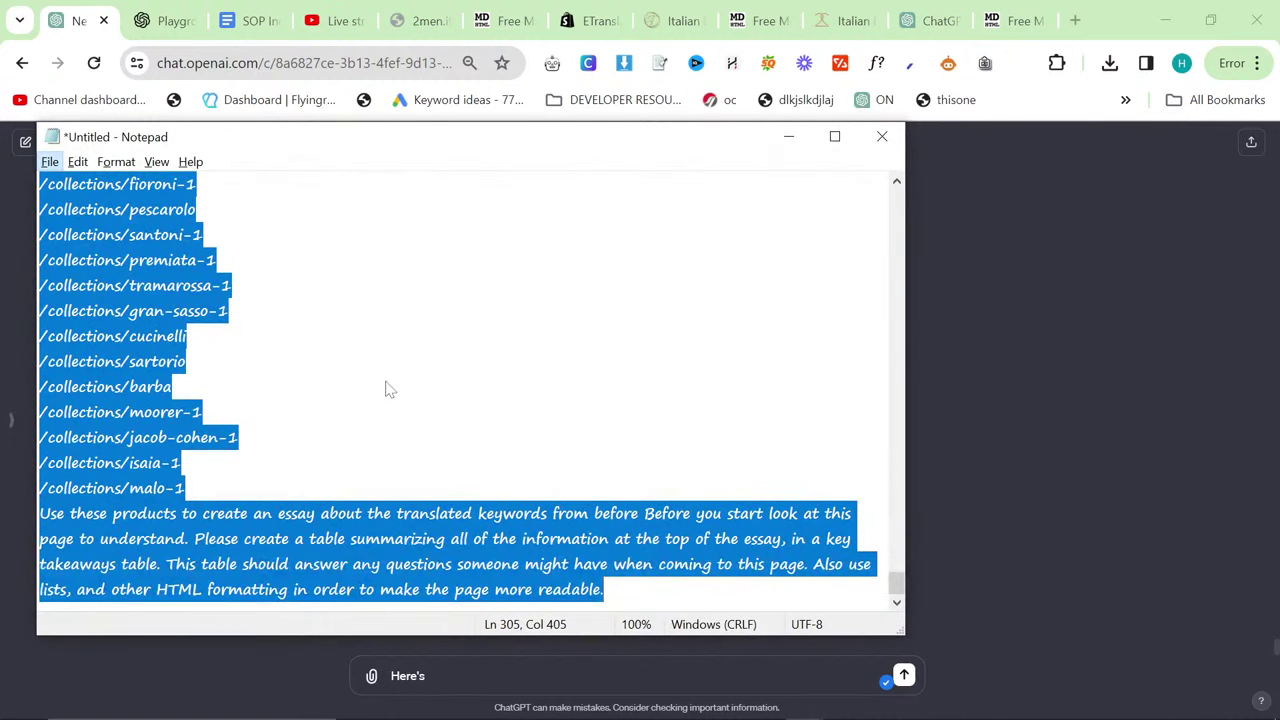
scroll(900, 600, up, 5)
scroll(900, 600, down, 5)
click(600, 600)
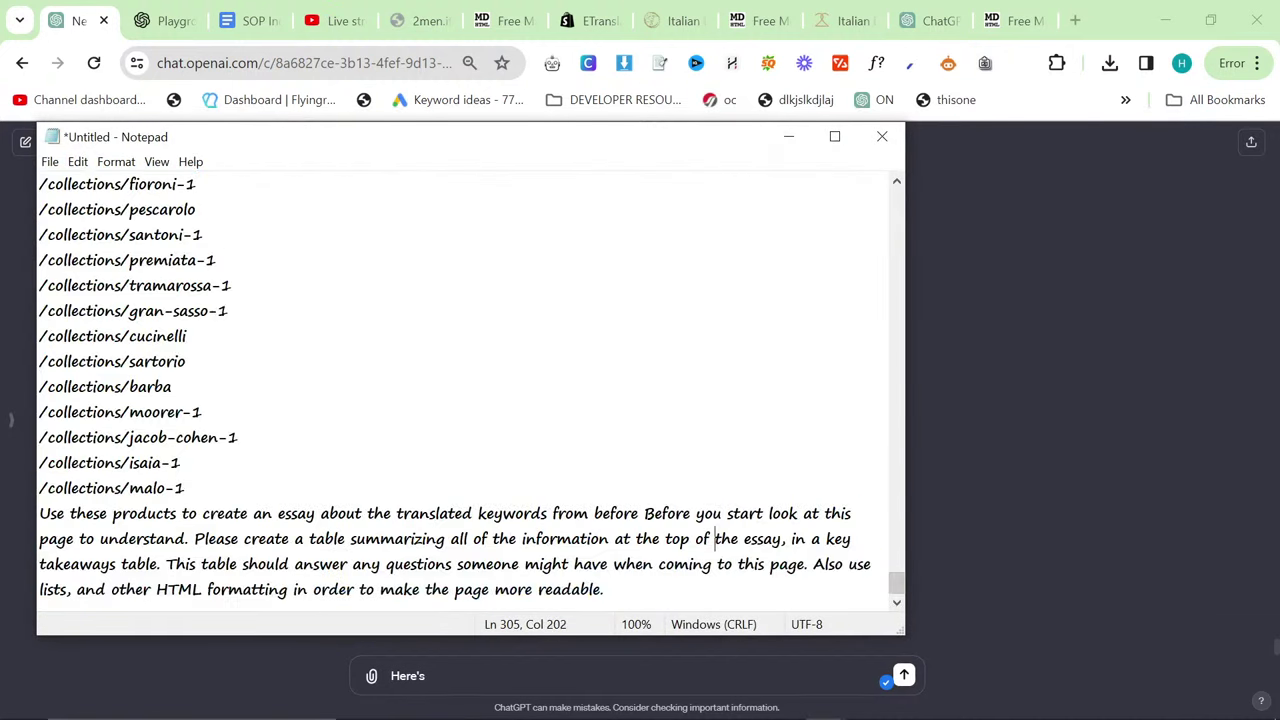
Tell ChatGPT the pasted shirt table is for the next article and not to act yet
click(603, 648)
text(Here's the table fot)
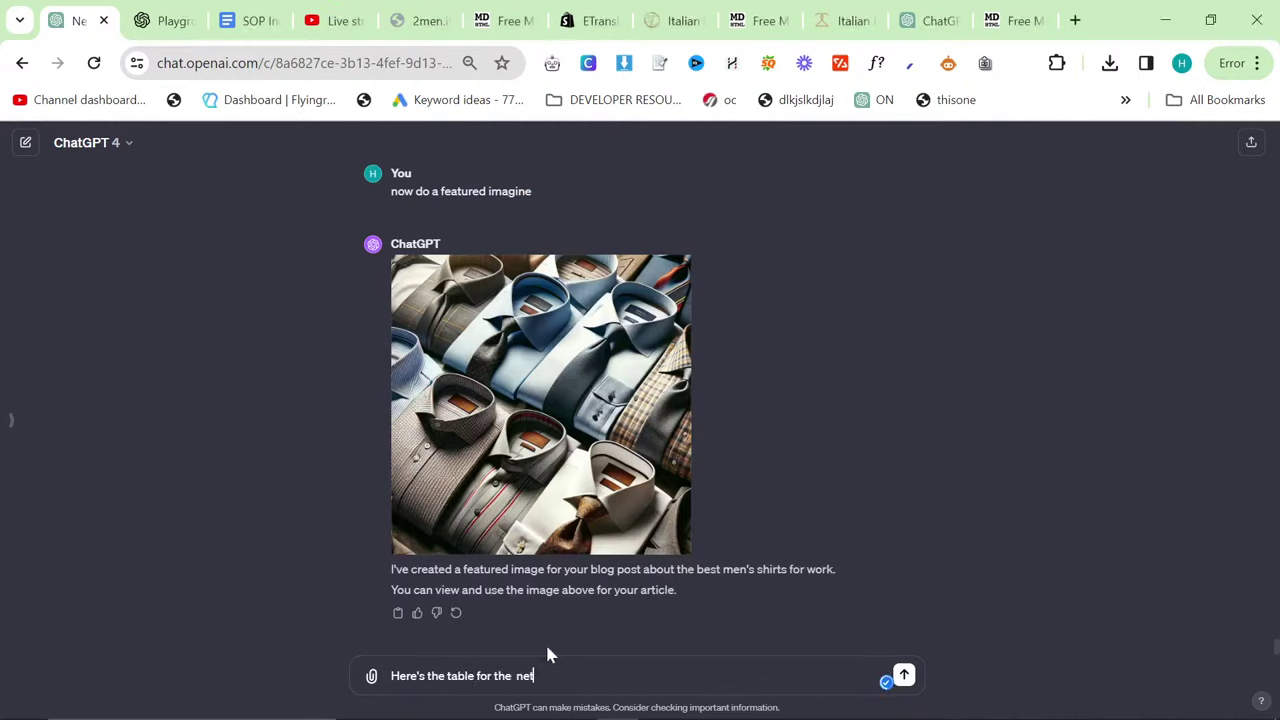
text( the  next article, i don't wa)
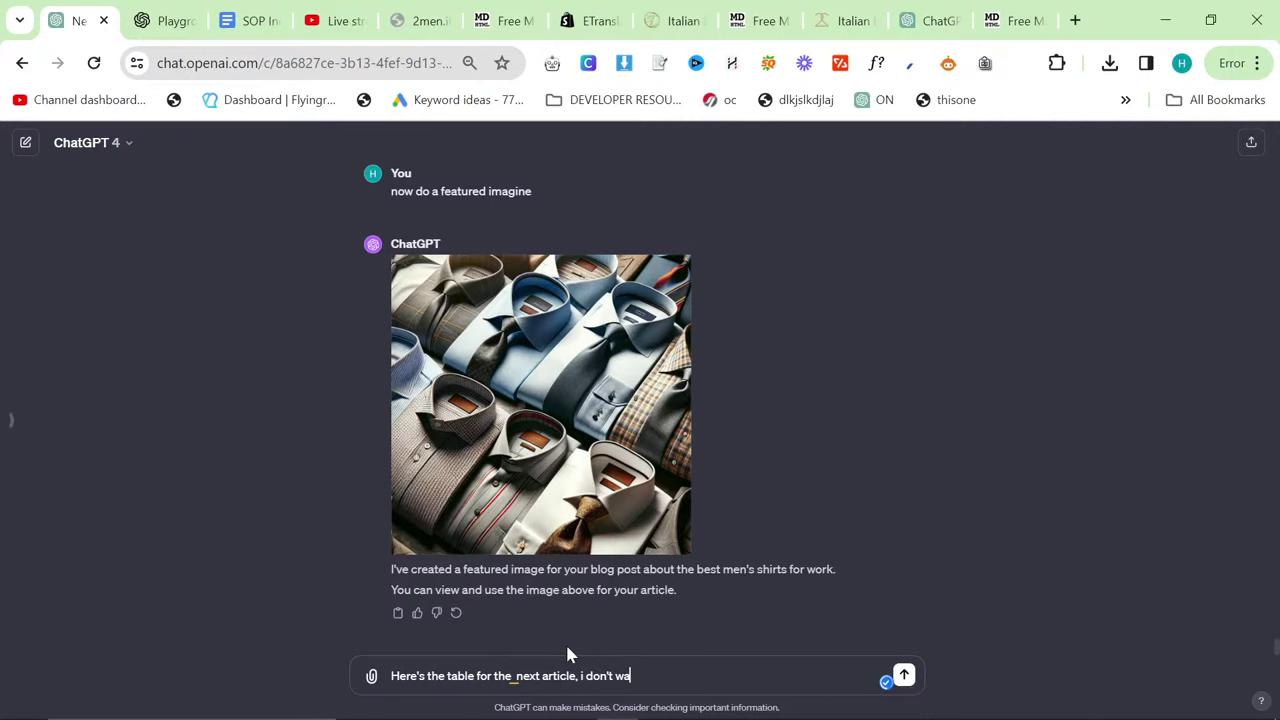
text(nt you to do anythig yet)
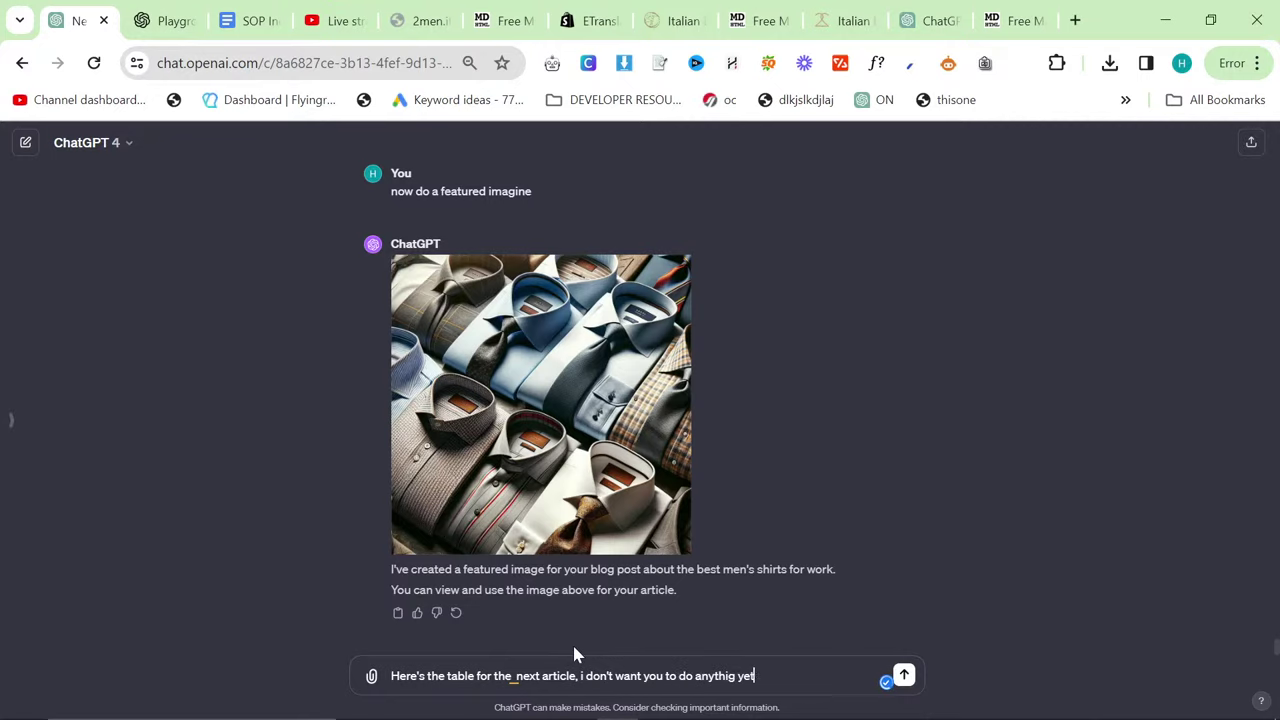
text(, do you understand)
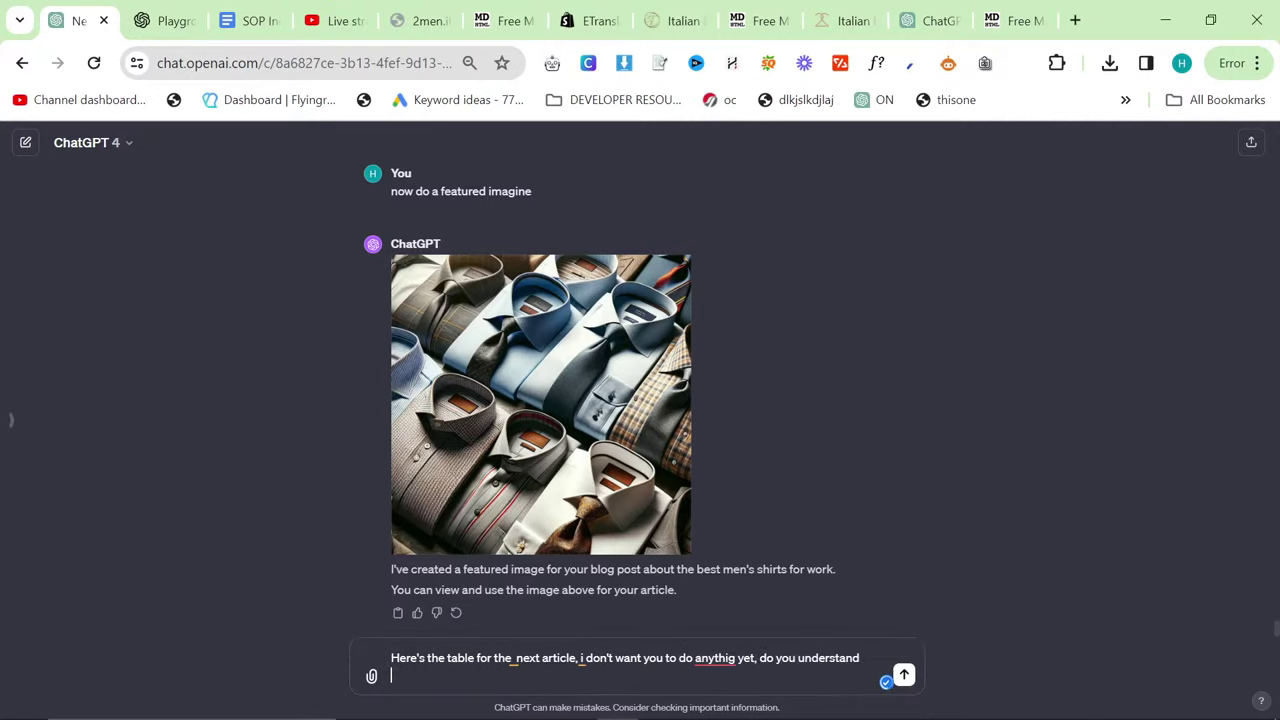
key(ctrl+v)
key(ctrl+f)
scroll(620, 340, down, 15)
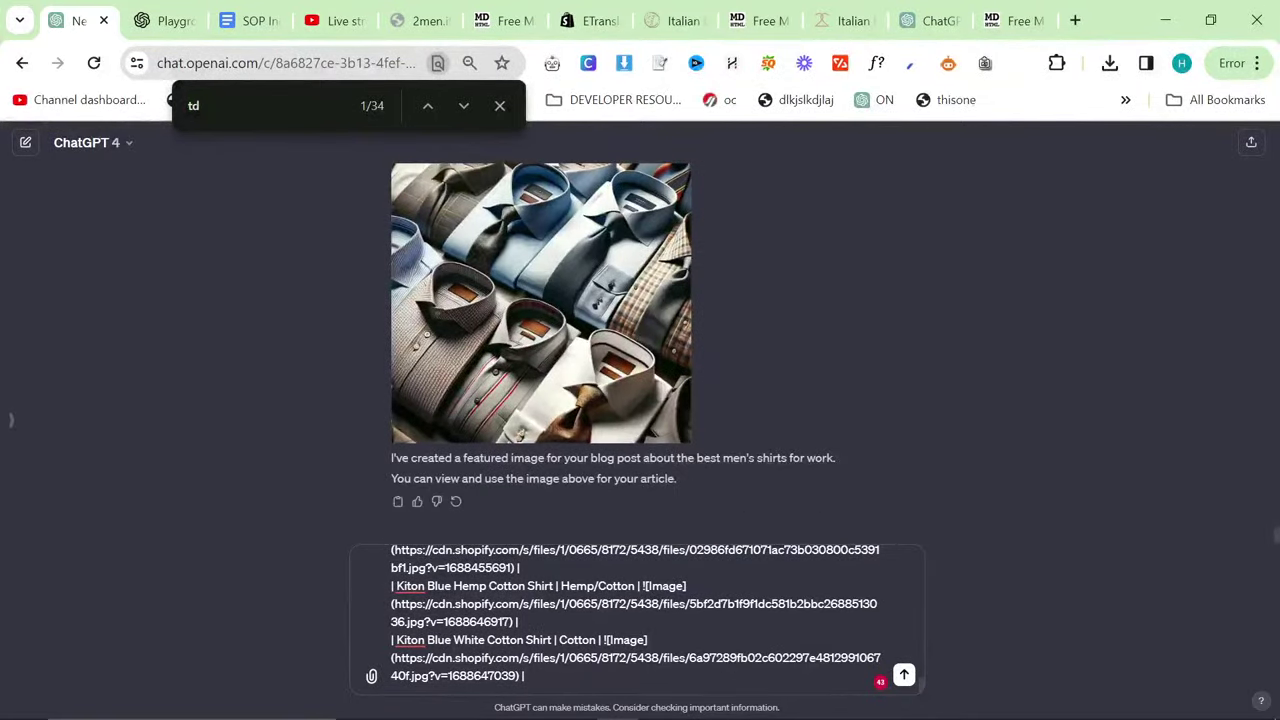
click(500, 105)
Copy the collection paths and essay prompt from Notepad and send them to ChatGPT
key(alt+Tab)
key(ctrl+a)
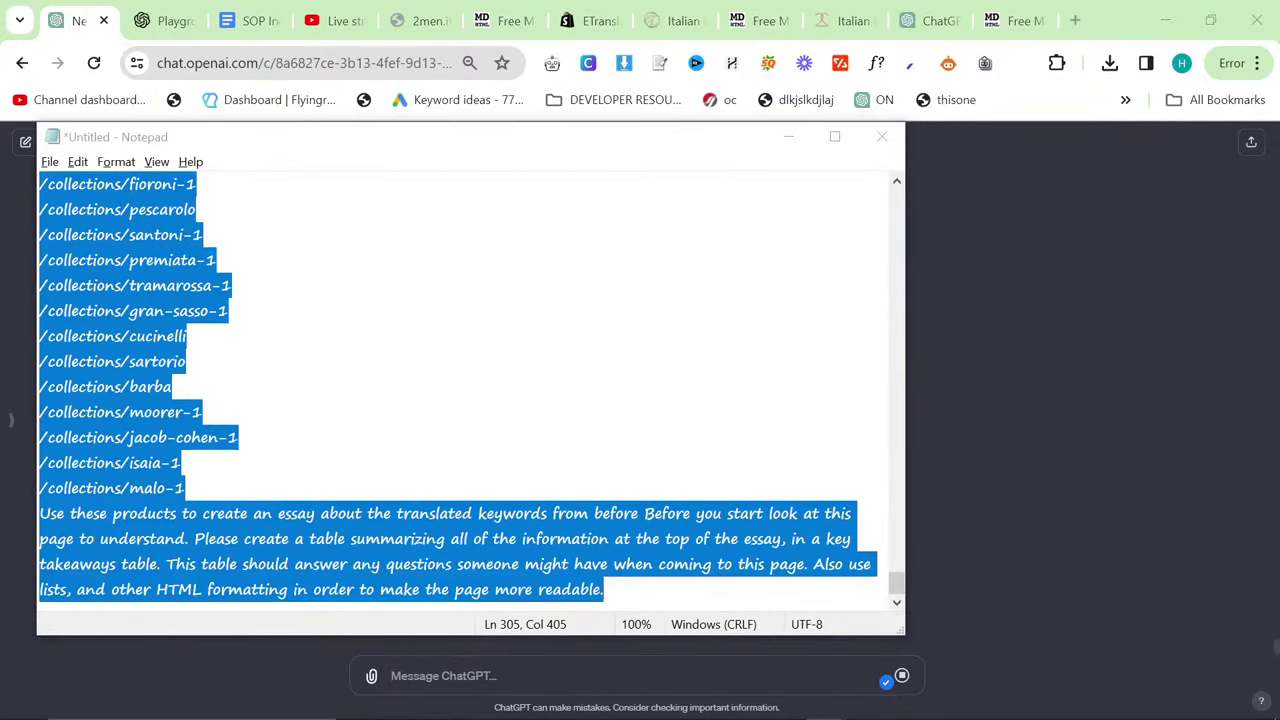
key(alt+Tab)
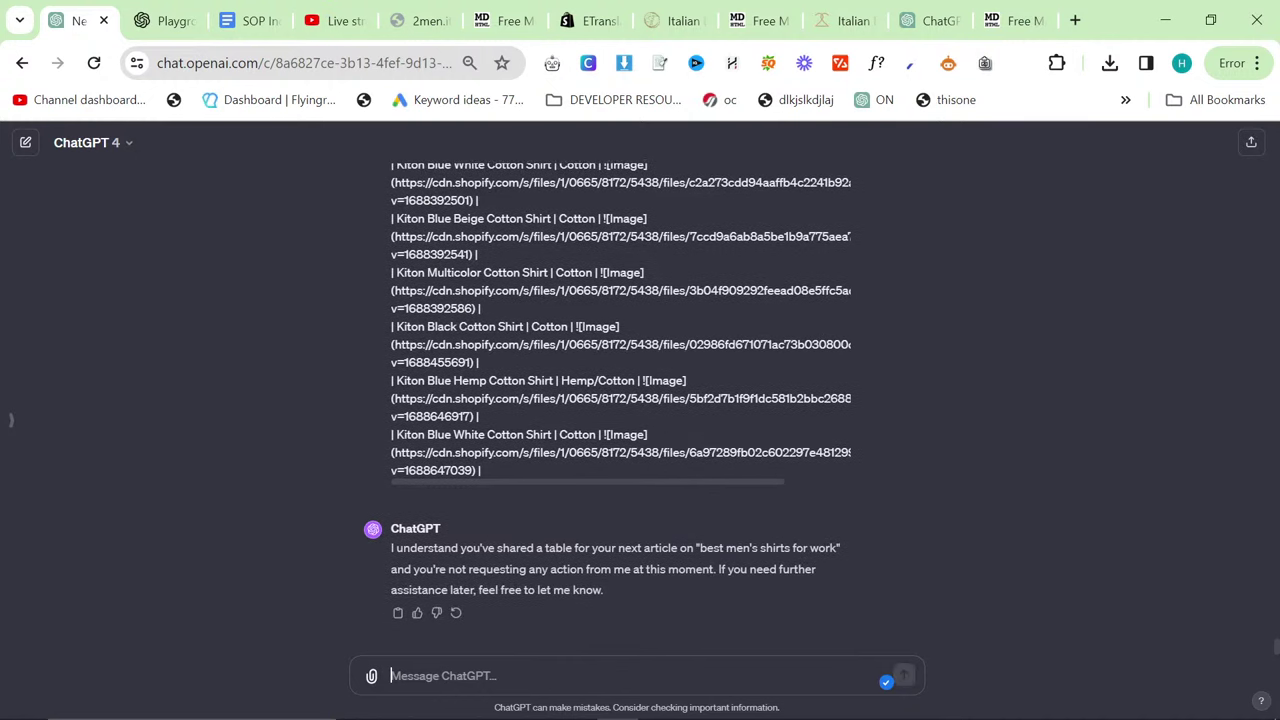
key(ctrl+v)
scroll(637, 618, up, 3)
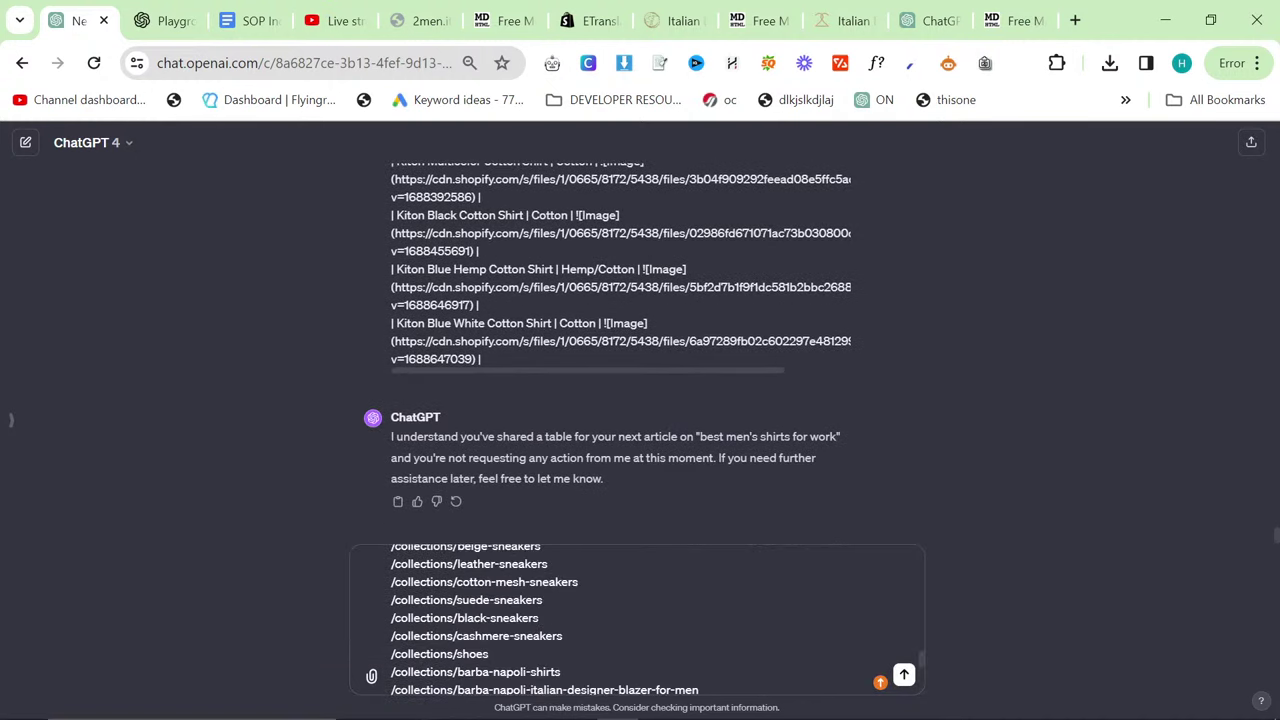
scroll(637, 618, up, 3)
key(Return)
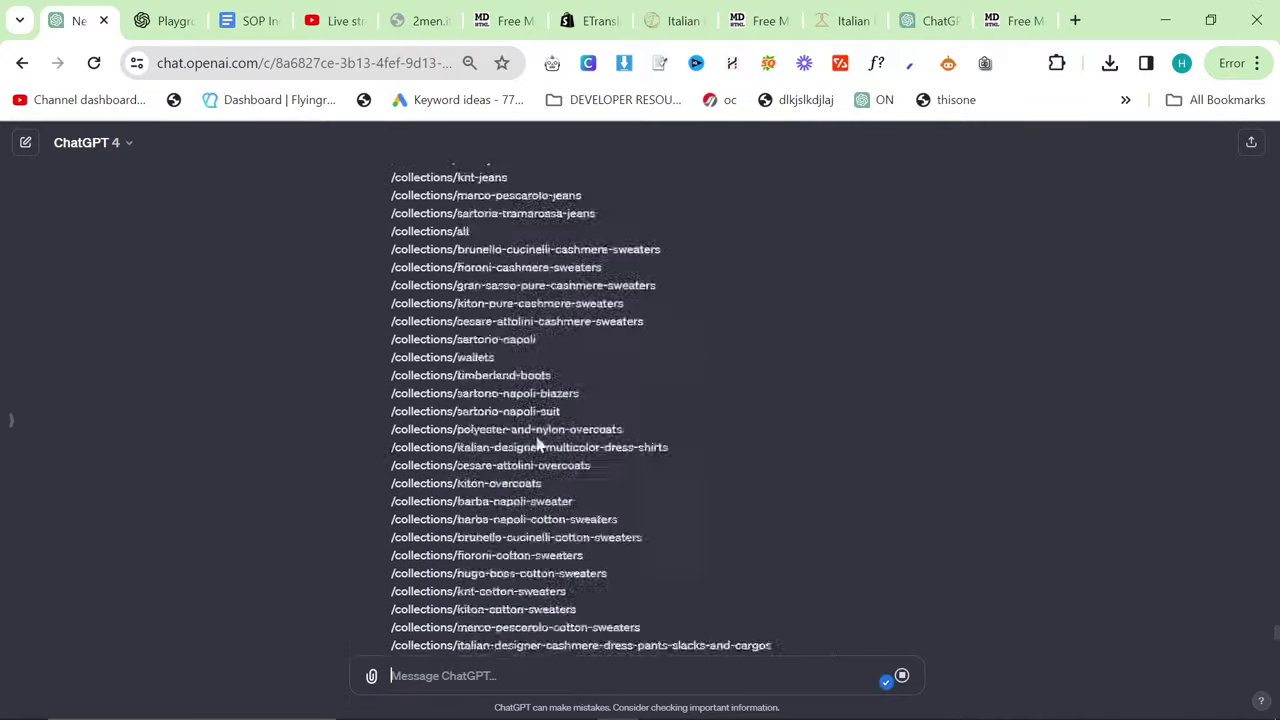
key(alt+Tab)
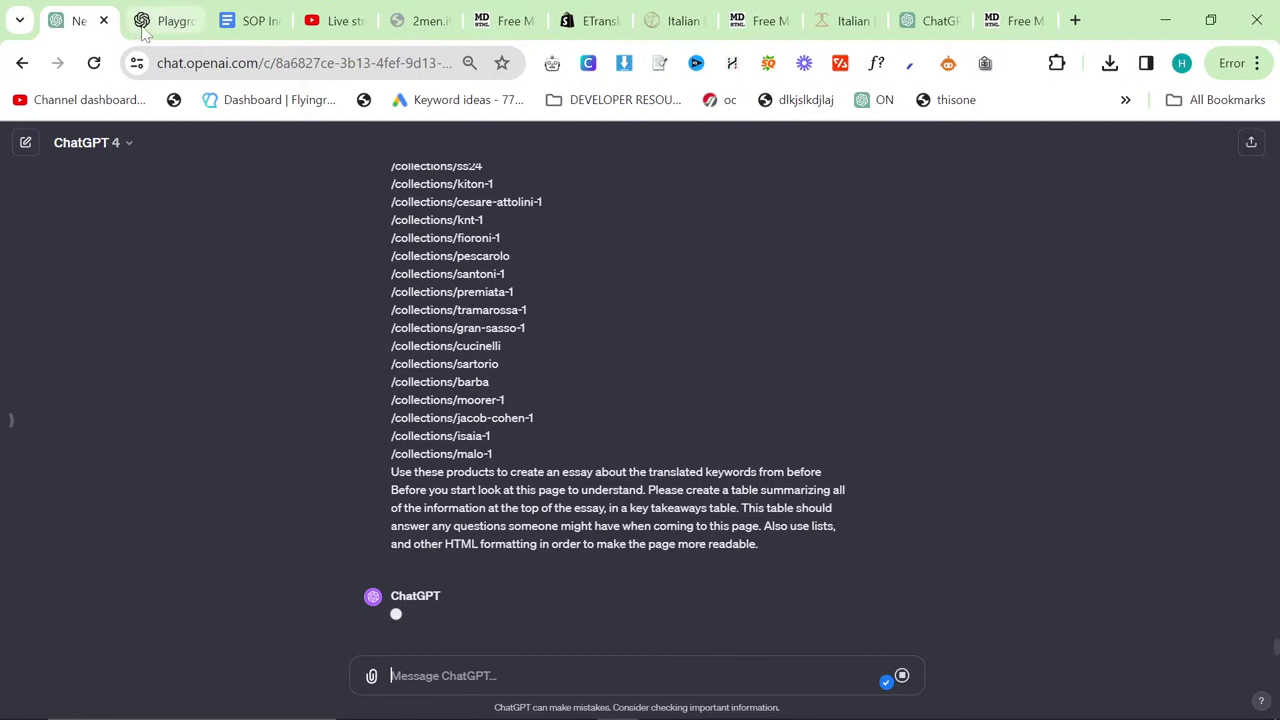
key(alt+Tab)
key(Tab)
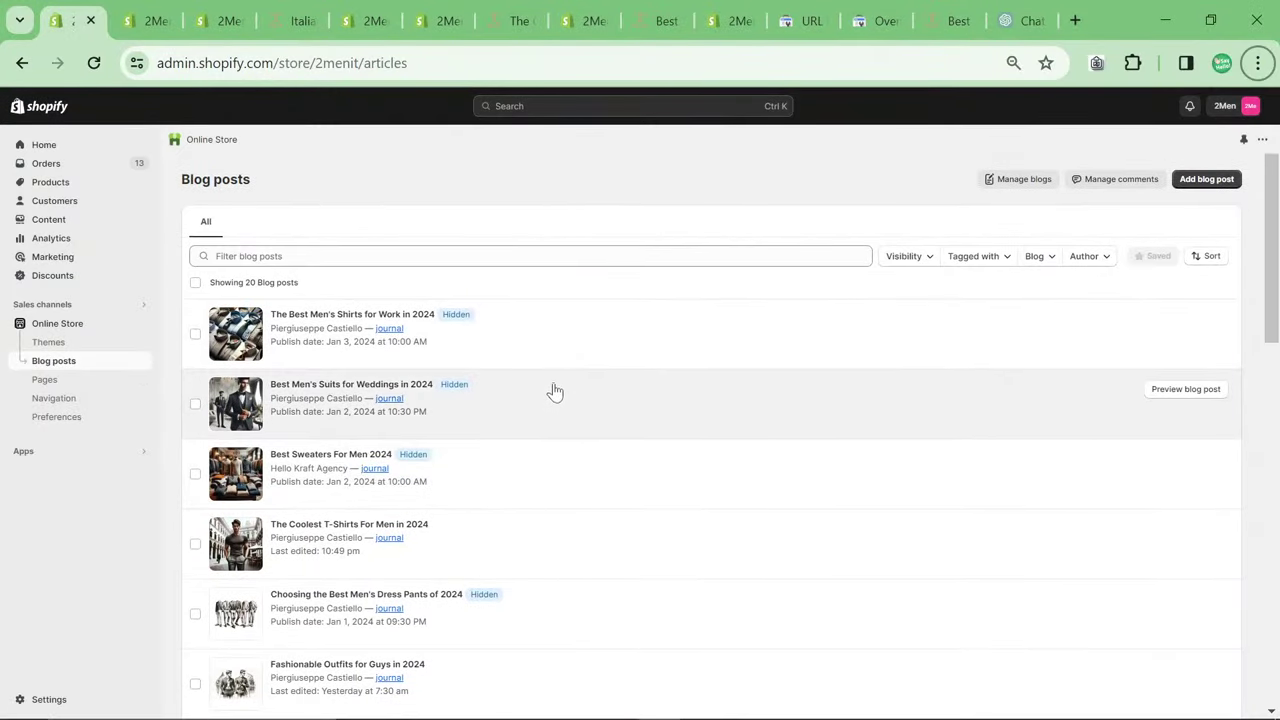
Open the suits, work shirts and sweaters posts in new tabs and view each one's HTML source
middle_click(358, 318)
middle_click(358, 390)
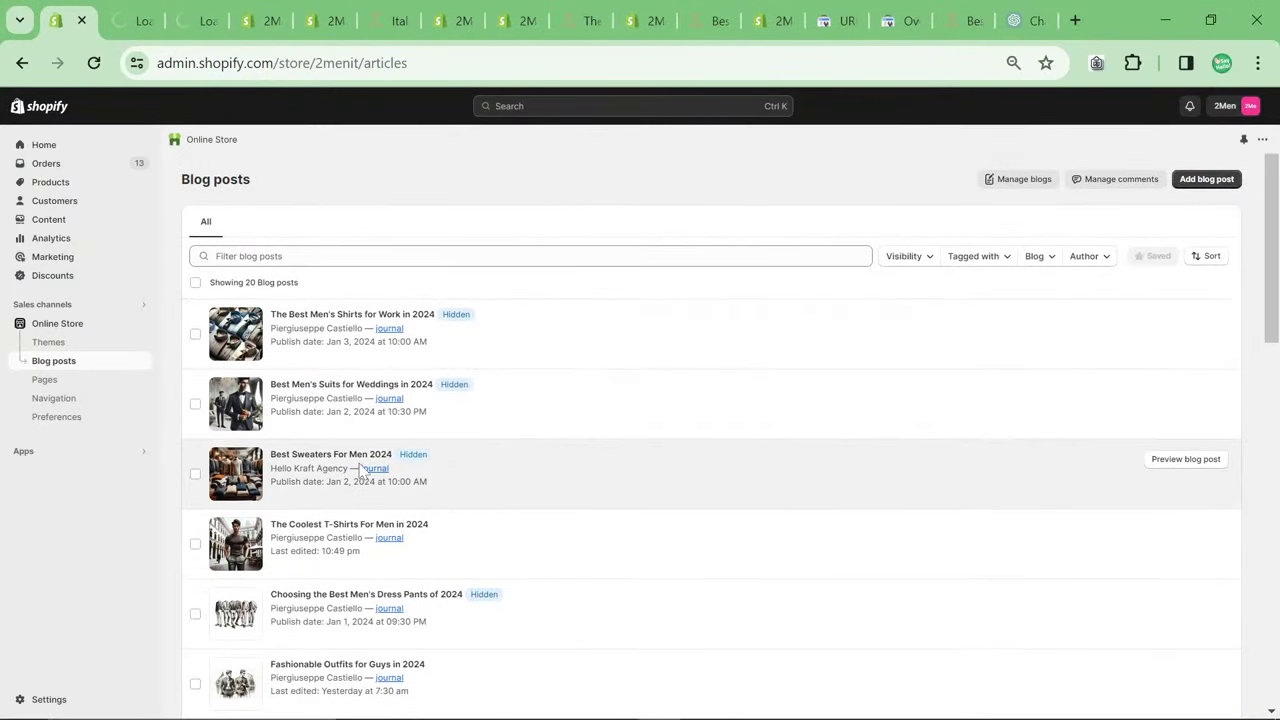
middle_click(357, 460)
key(ctrl+Tab)
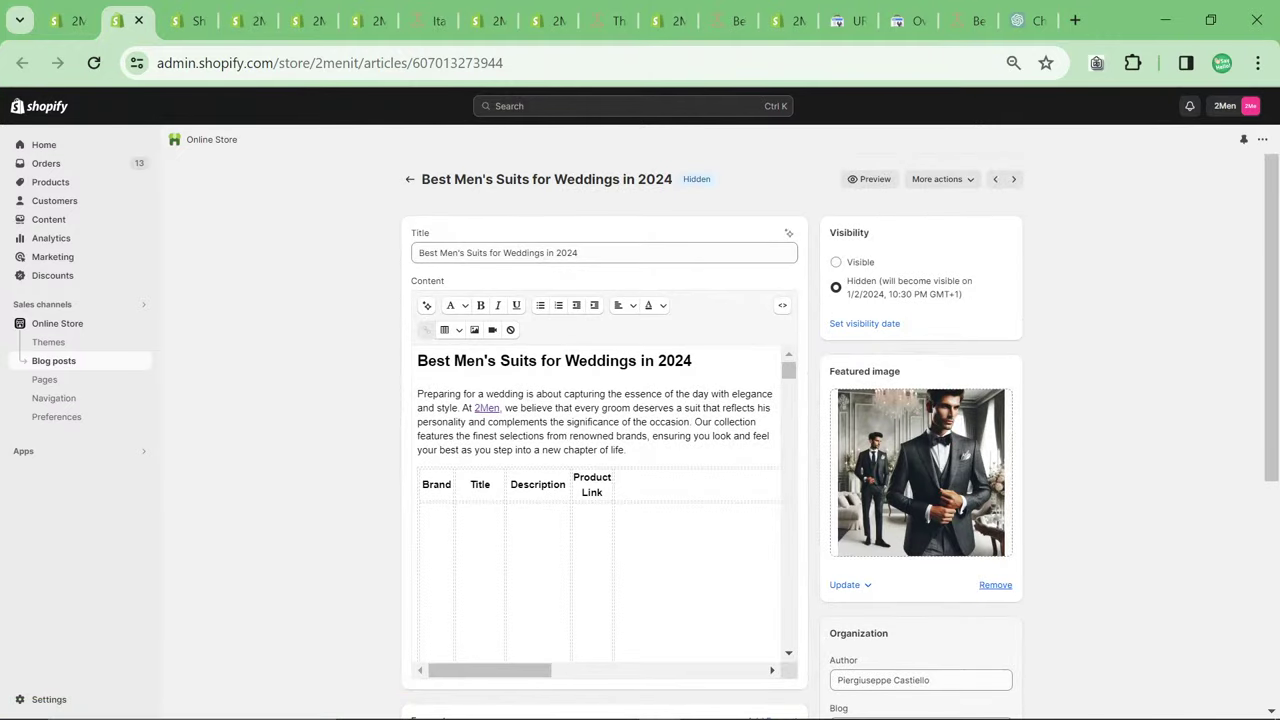
triple_click(555, 360)
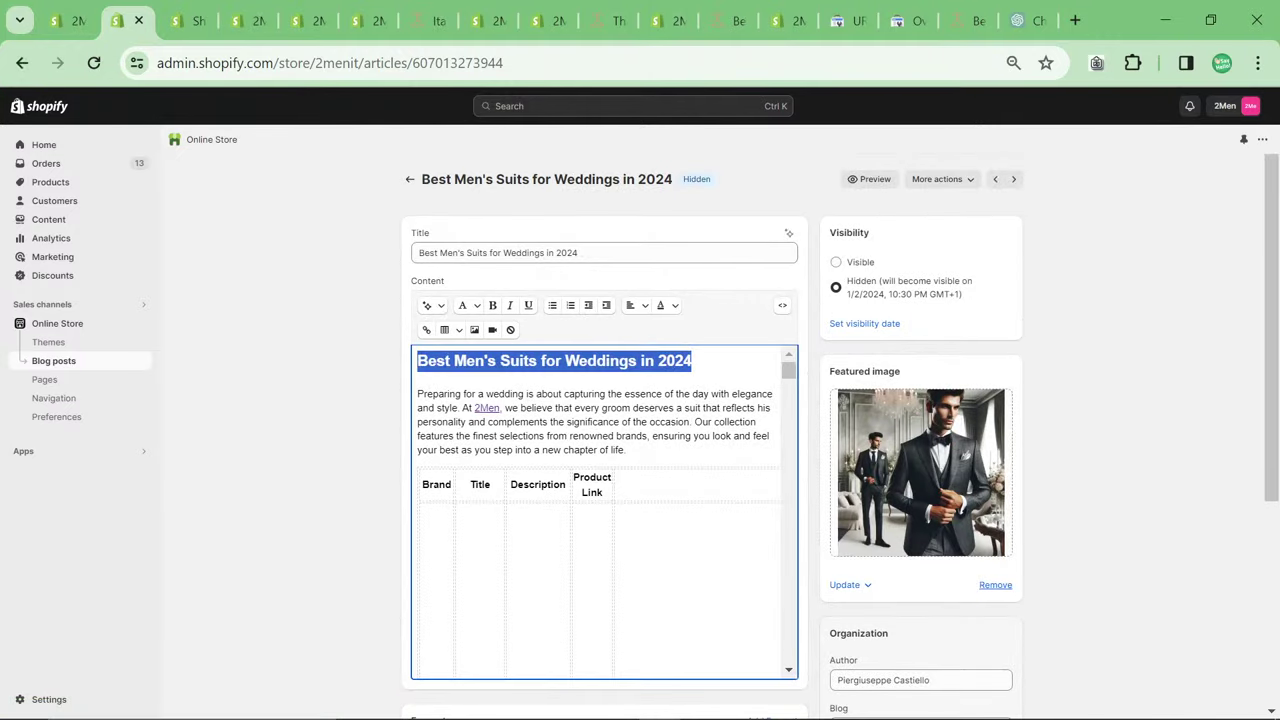
click(782, 305)
key(ctrl+Tab)
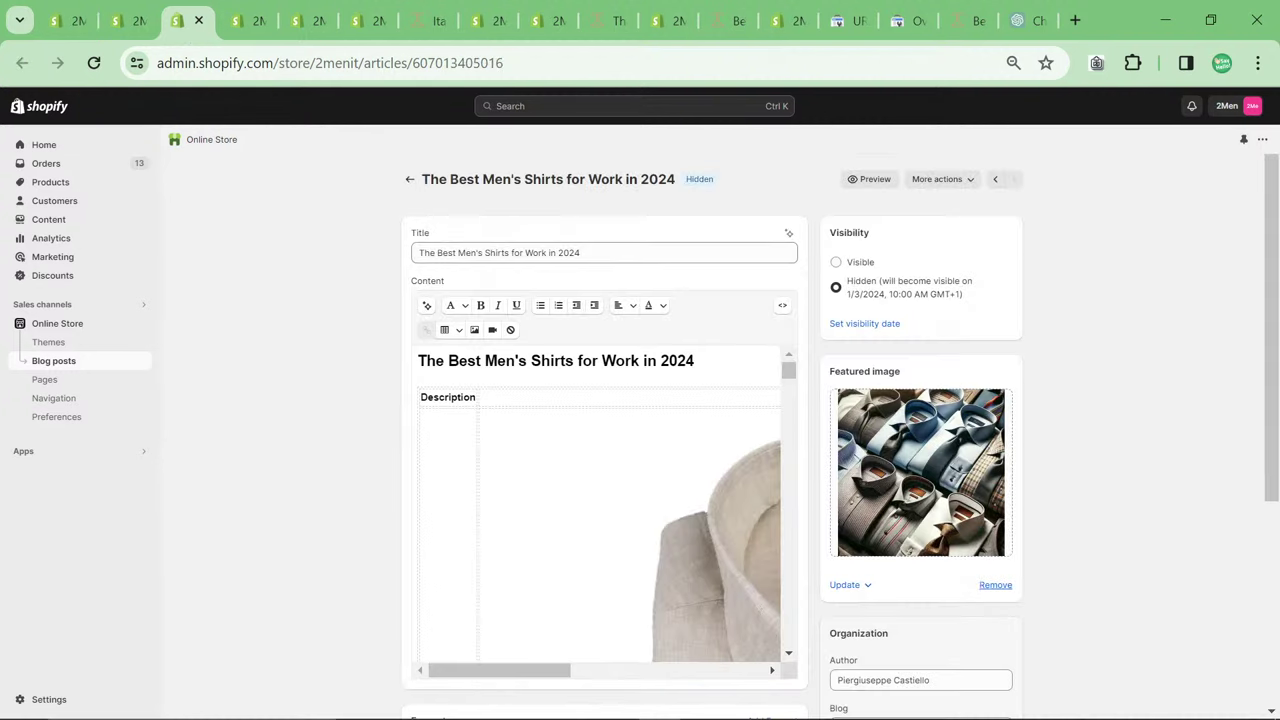
click(782, 305)
key(ctrl+Tab)
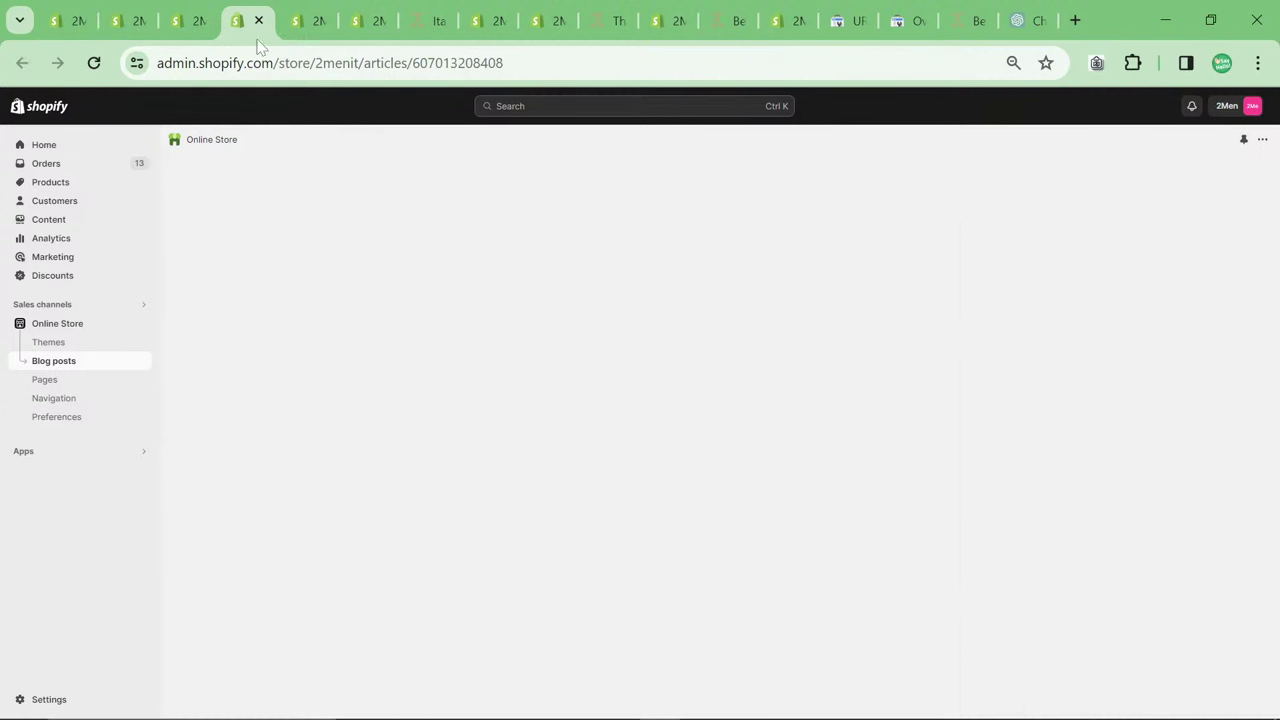
click(782, 305)
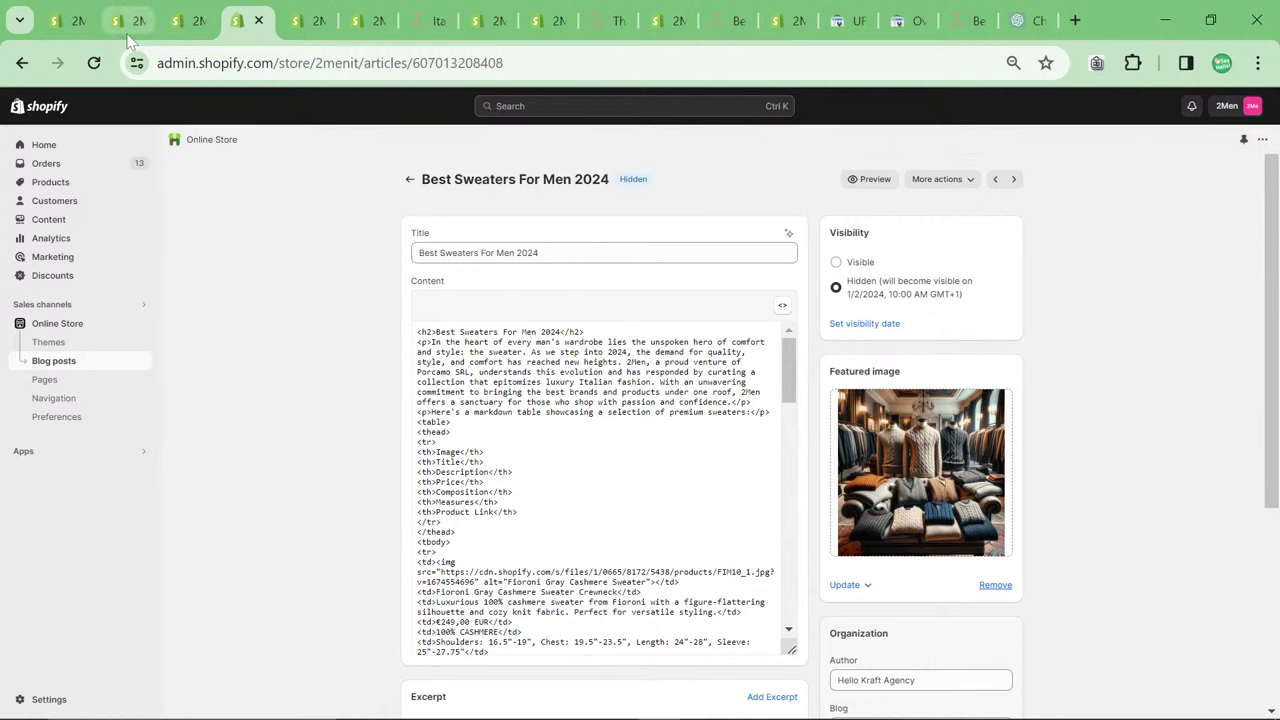
click(60, 20)
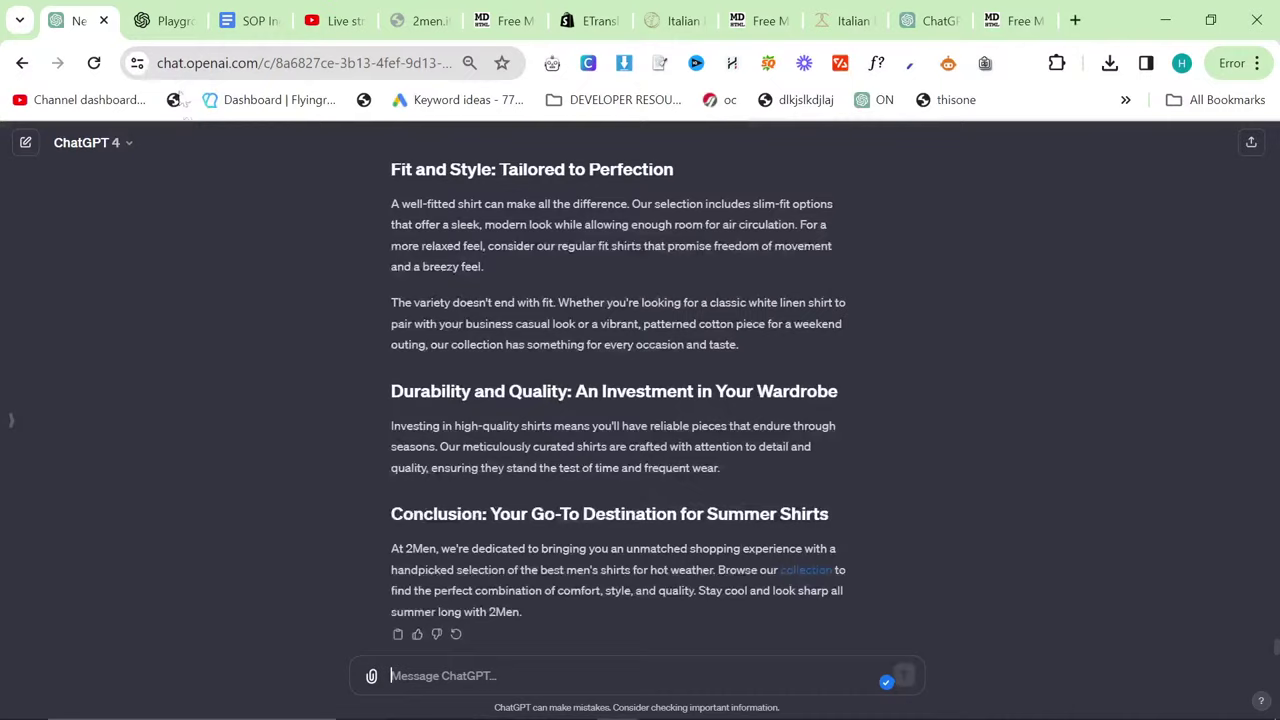
Copy ChatGPT's finished hot-weather shirts article
scroll(714, 474, down, 1)
scroll(714, 474, up, 10)
scroll(648, 472, up, 4)
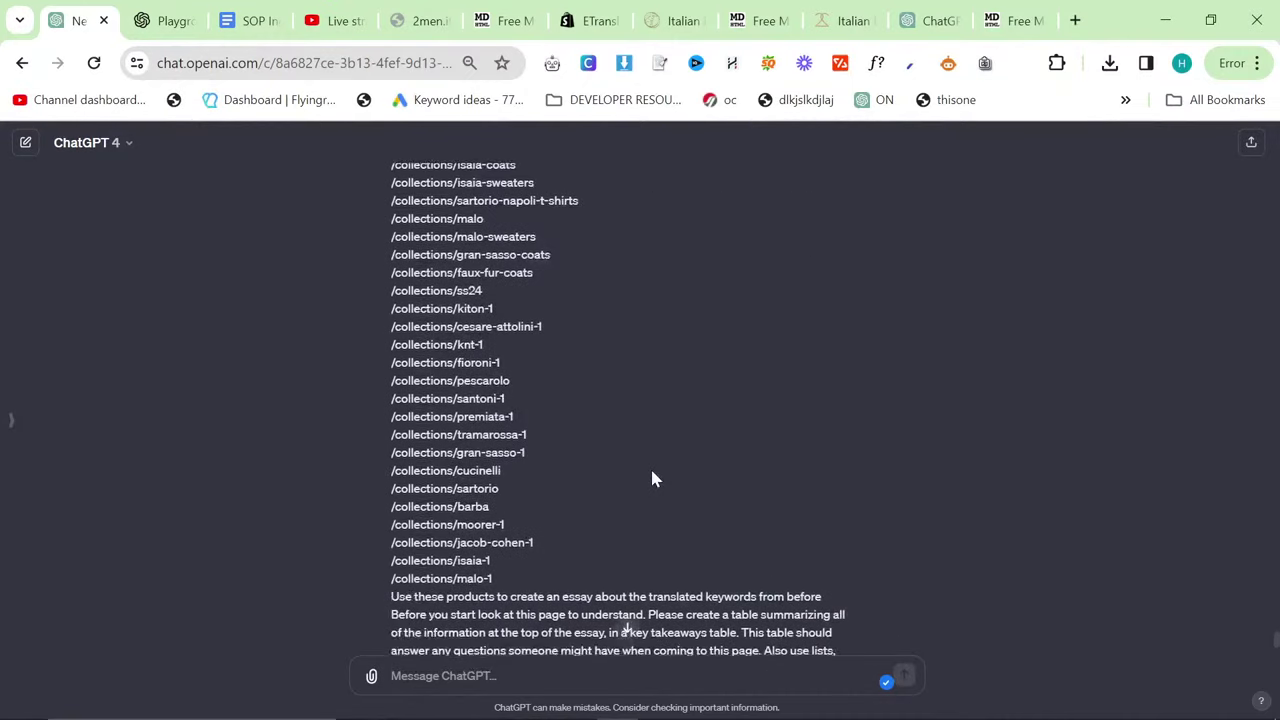
scroll(611, 475, down, 4)
scroll(780, 430, down, 2)
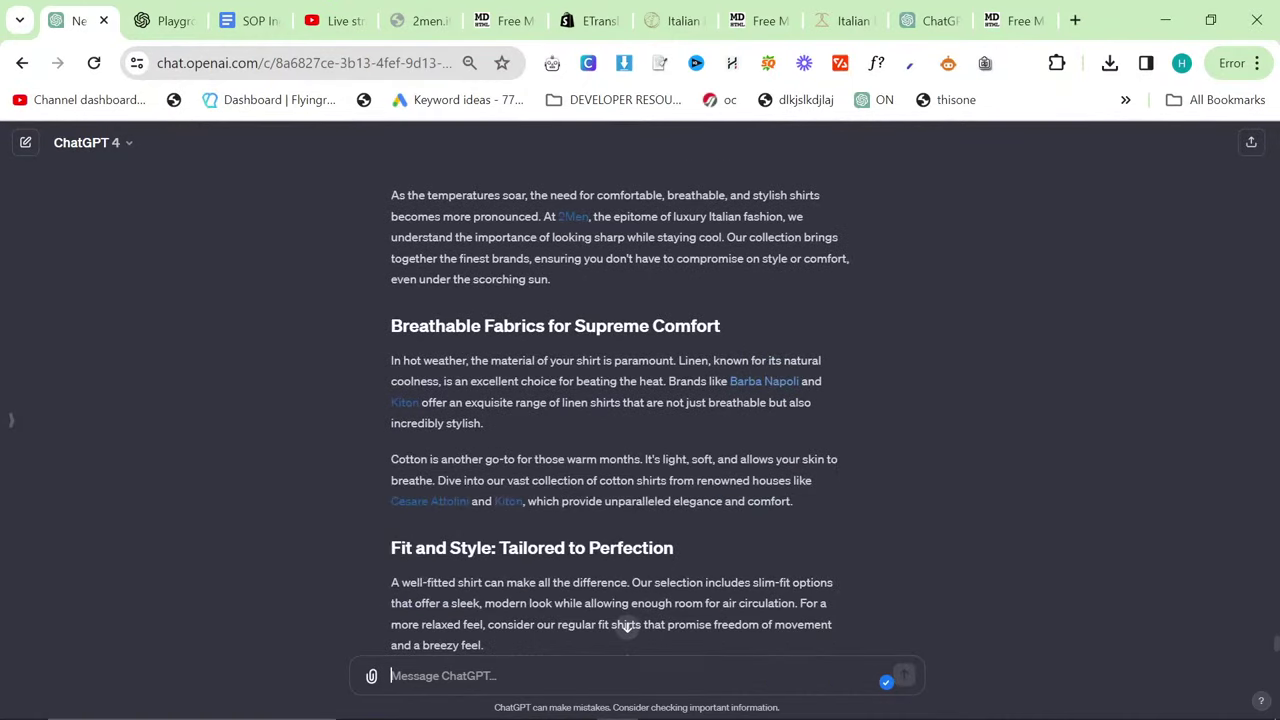
scroll(465, 518, down, 4)
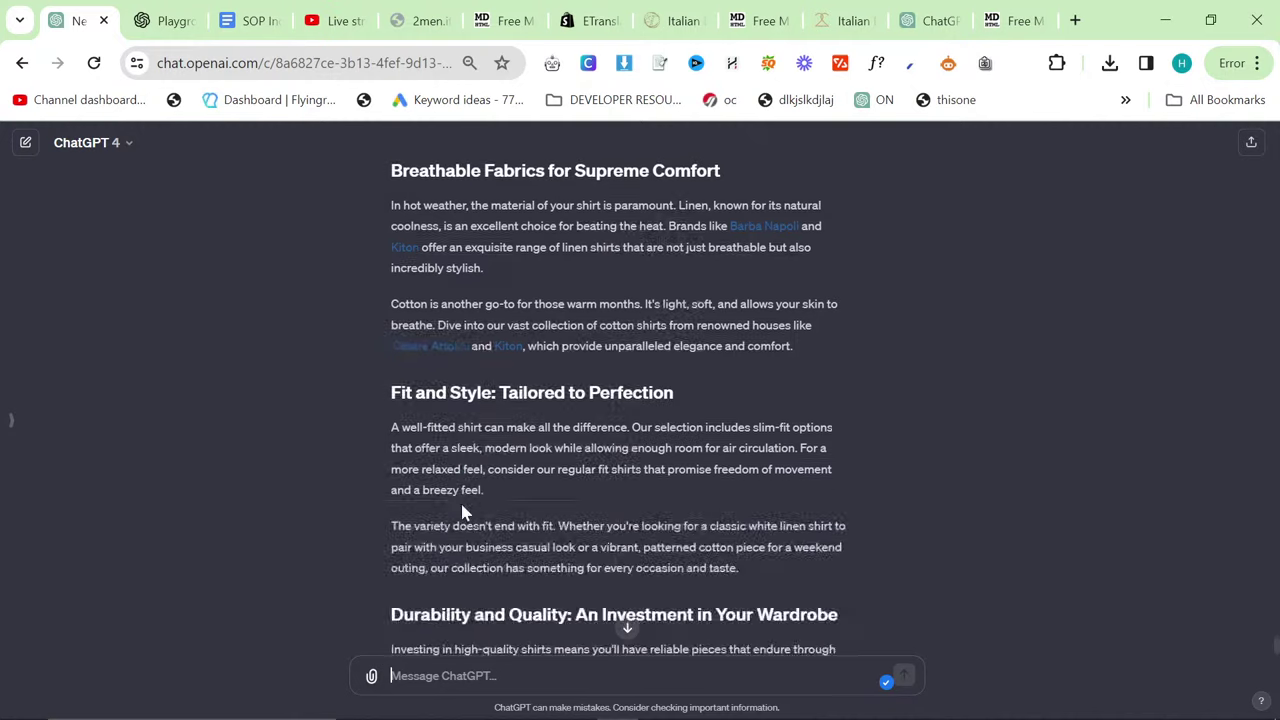
click(399, 614)
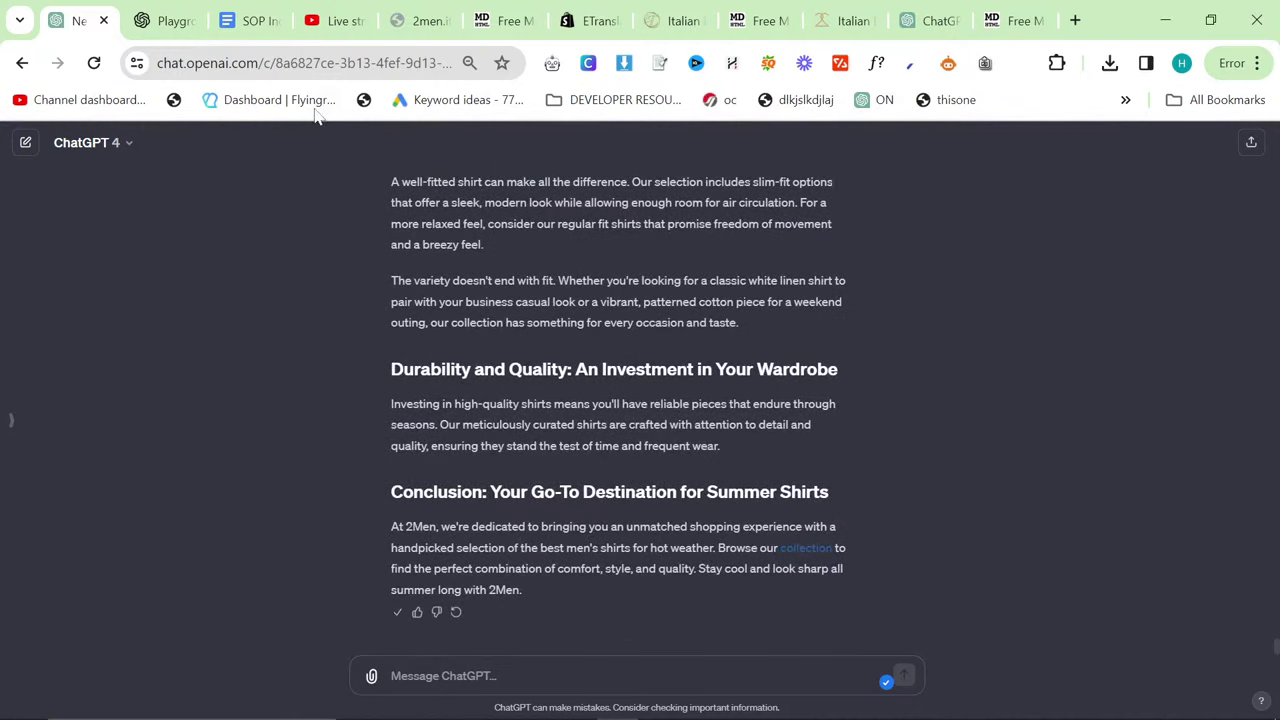
Start a new Shopify blog post in HTML view, then go to the Markdown converter's input
key(alt+Tab)
click(1206, 177)
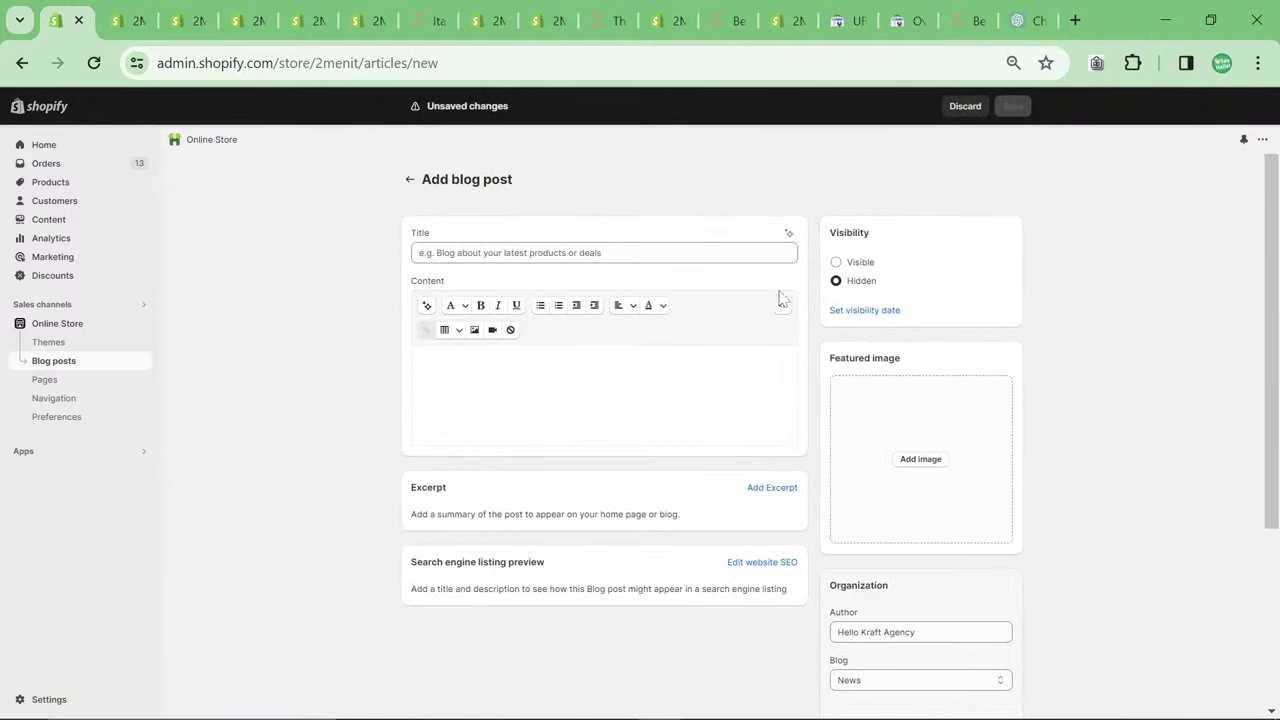
click(781, 303)
key(alt+Tab)
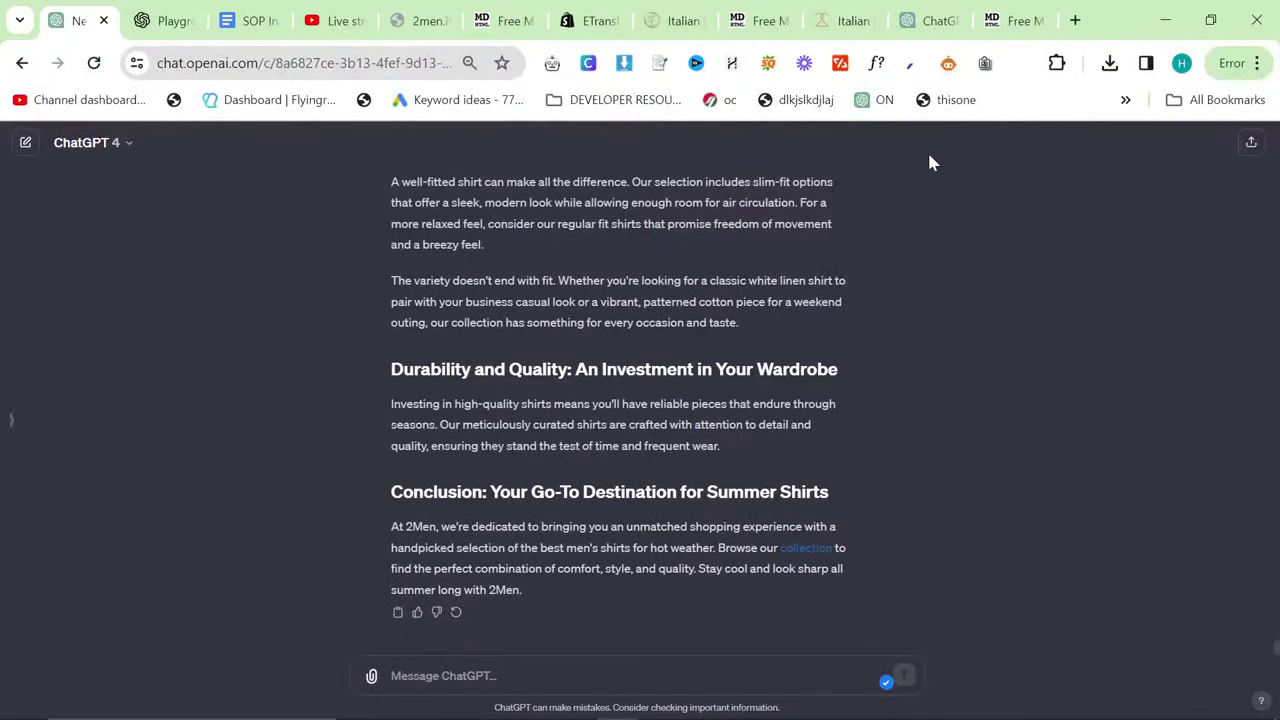
key(alt+Tab)
click(337, 445)
Replace the converter's markdown input with the hot-weather shirts article
key(ctrl+a)
key(ctrl+v)
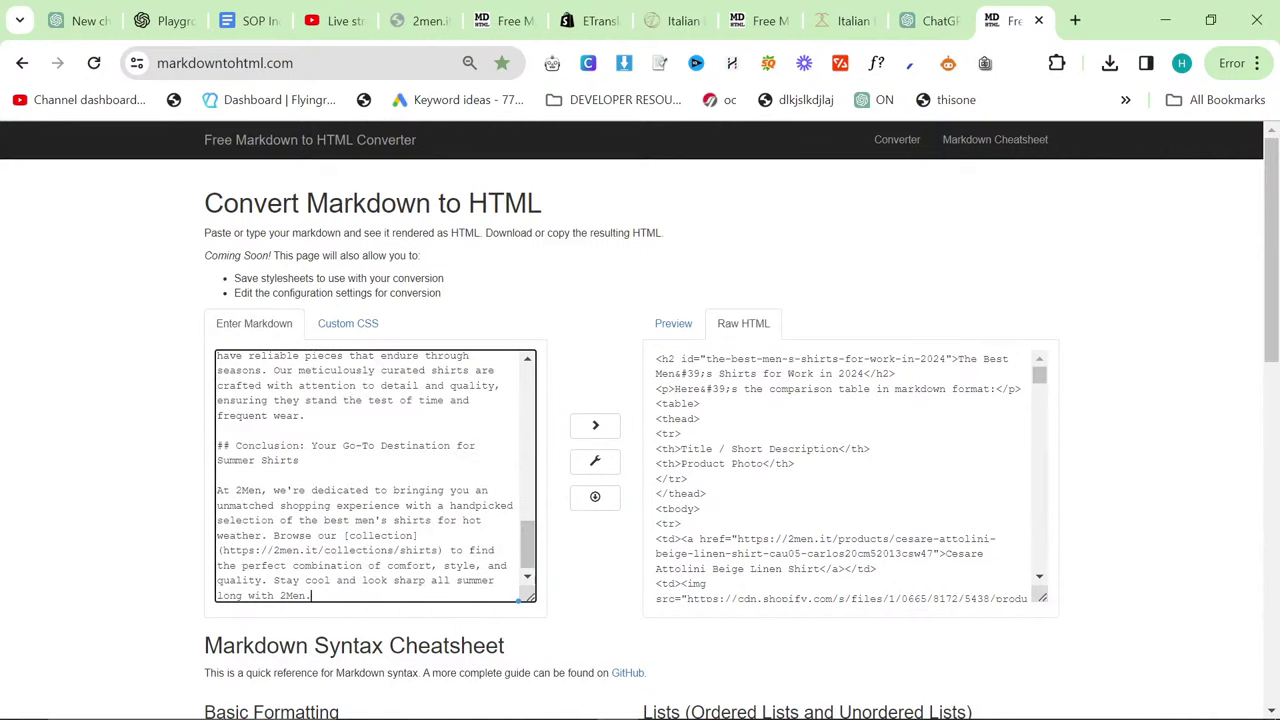
scroll(337, 445, up, 15)
key(alt+Tab)
key(Escape)
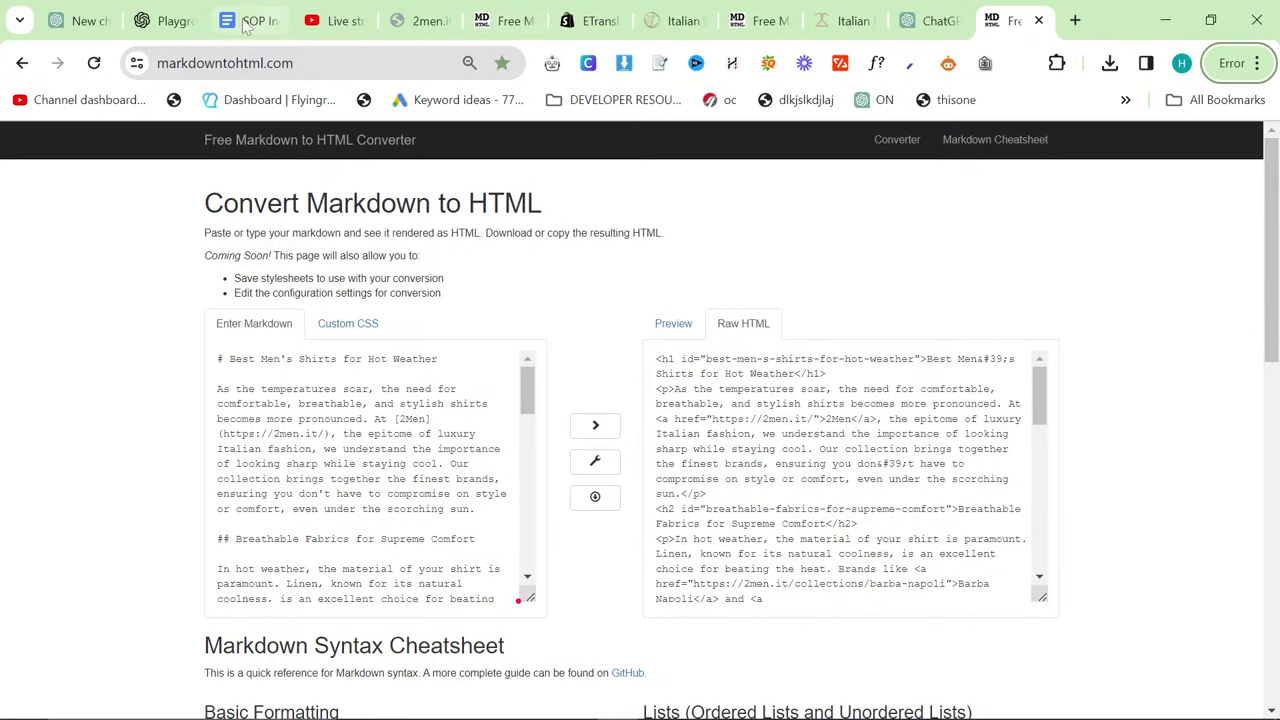
Copy the Playground's markdown comparison table and paste it after the intro paragraph
click(165, 20)
drag(540, 461, 700, 650)
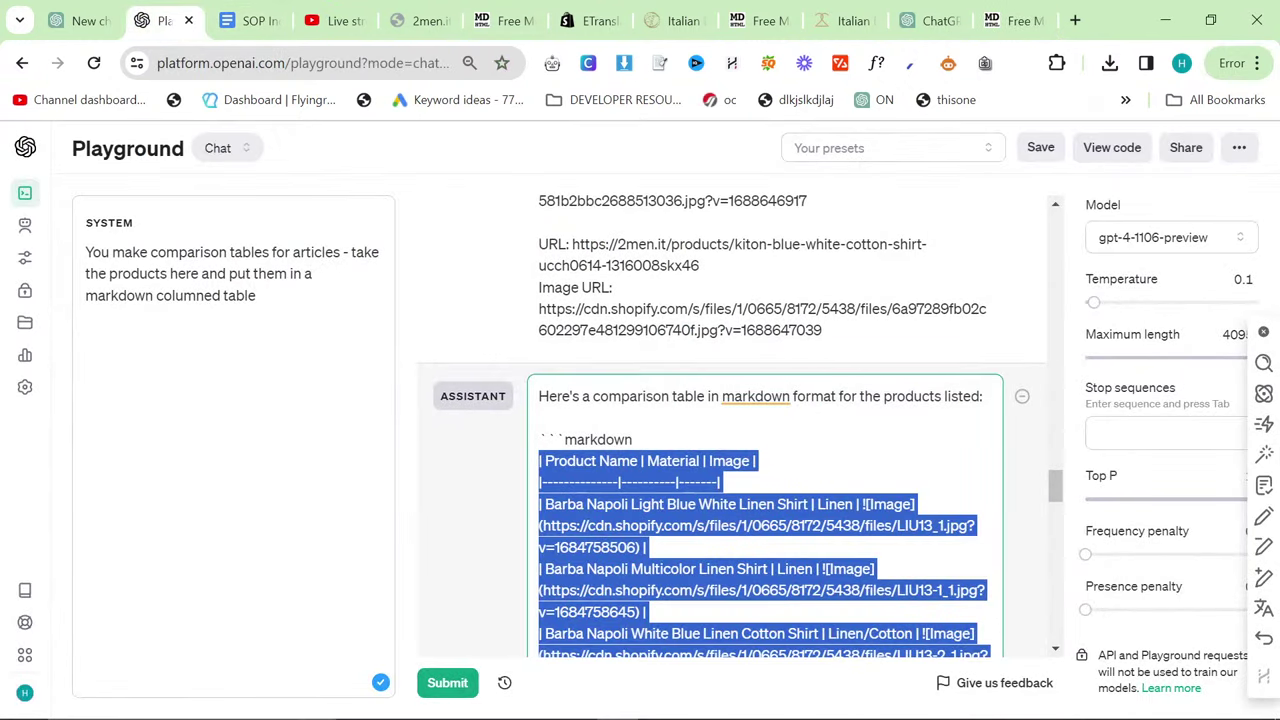
click(1005, 20)
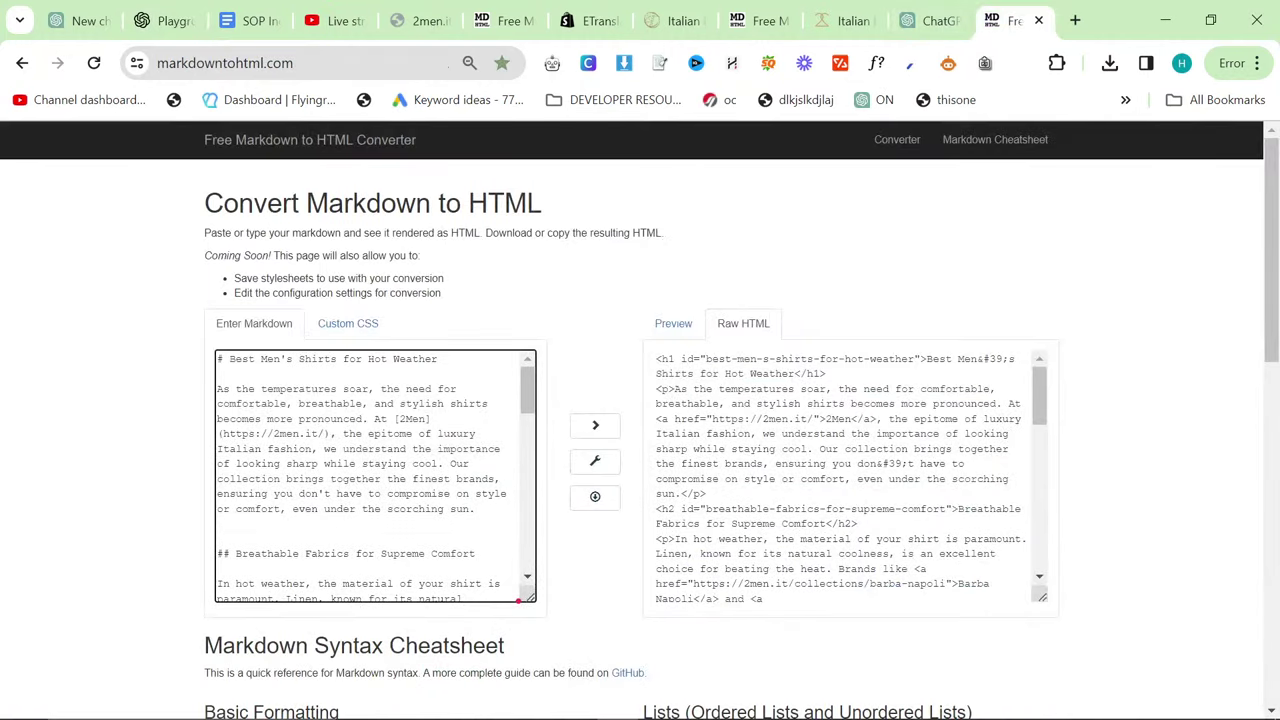
key(ctrl+v)
Make the title an h2, add 'Here's our top picks for 2024:', and remove the blank line before the table
scroll(375, 475, up, 10)
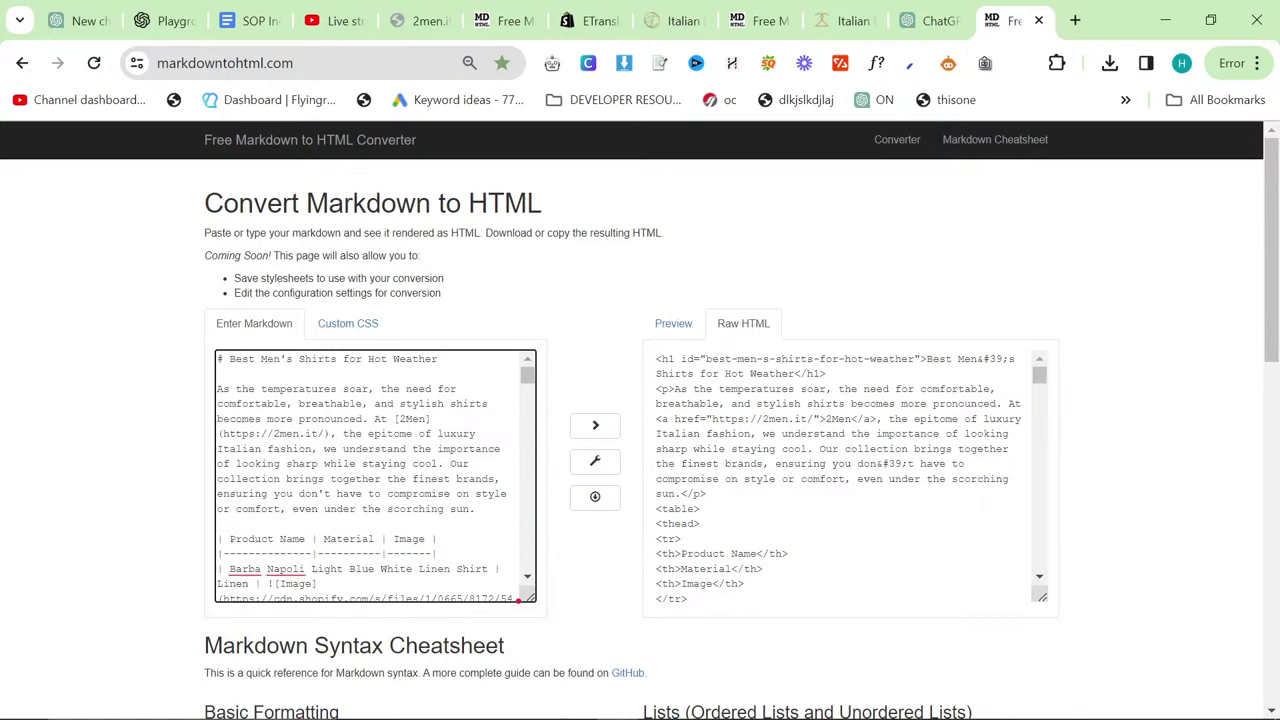
text(#)
key(Return)
key(BackSpace)
key(Return)
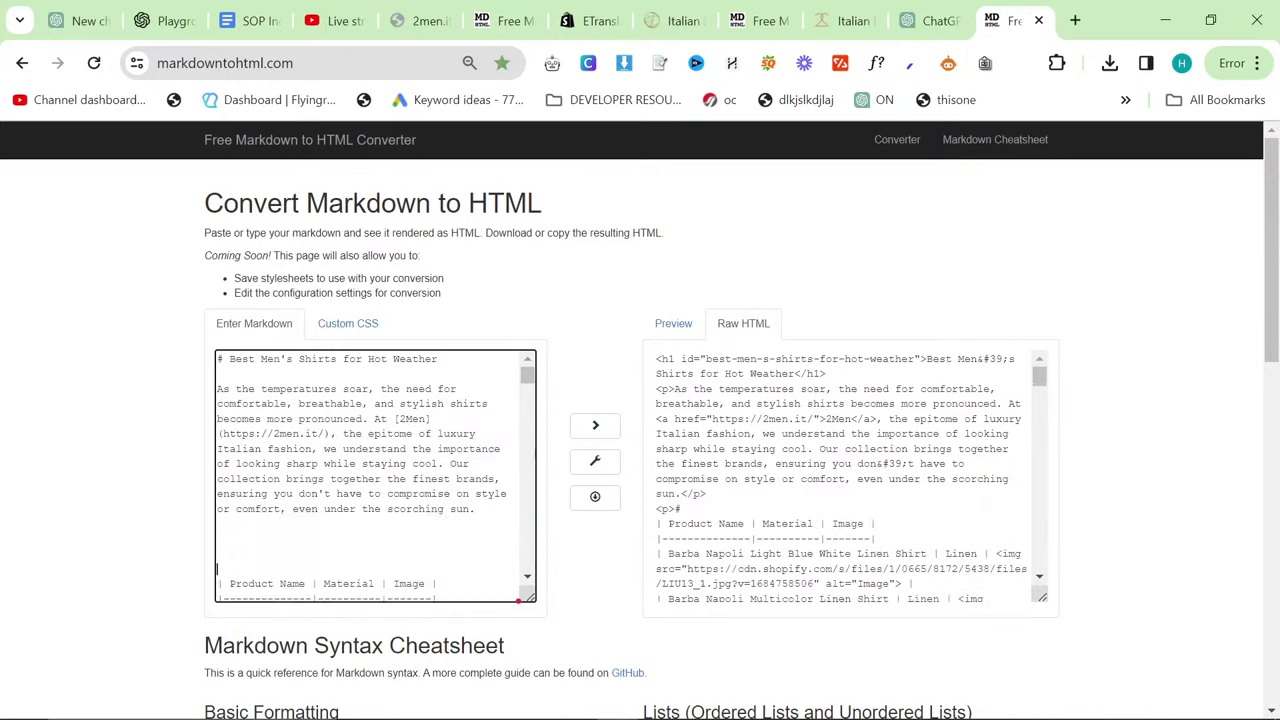
text(Here's ou)
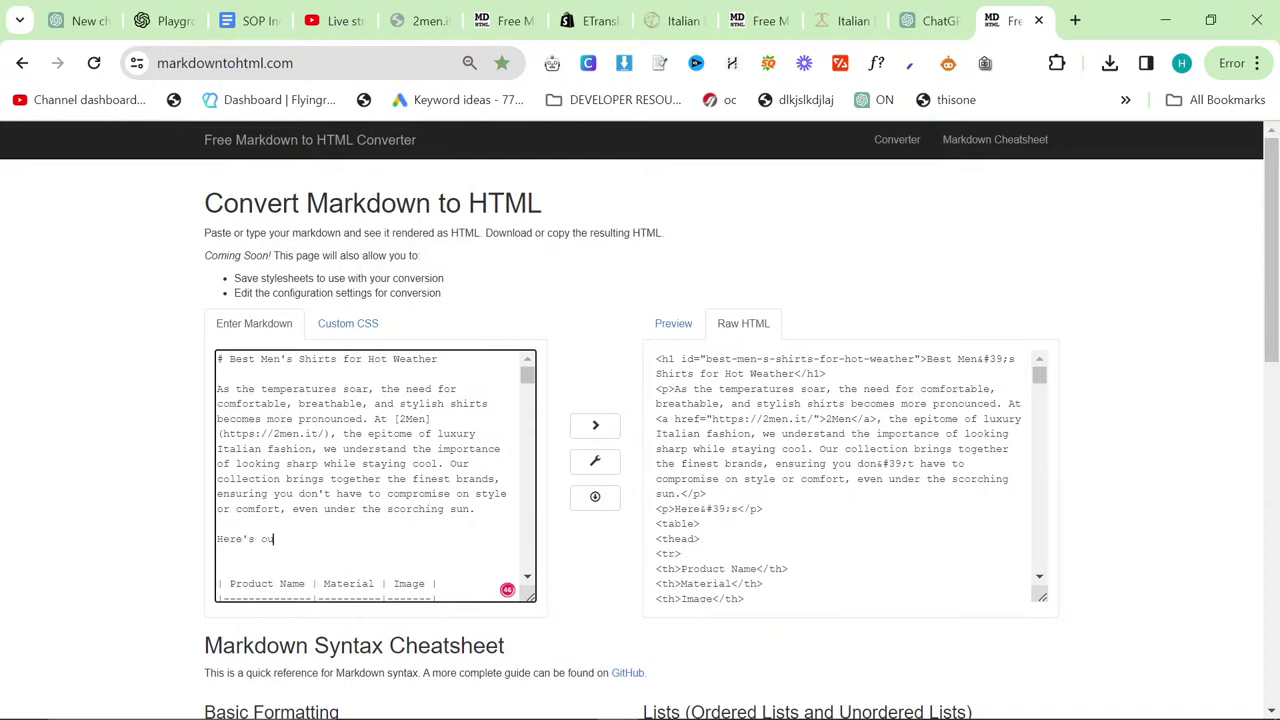
text(r top picks for 2024:)
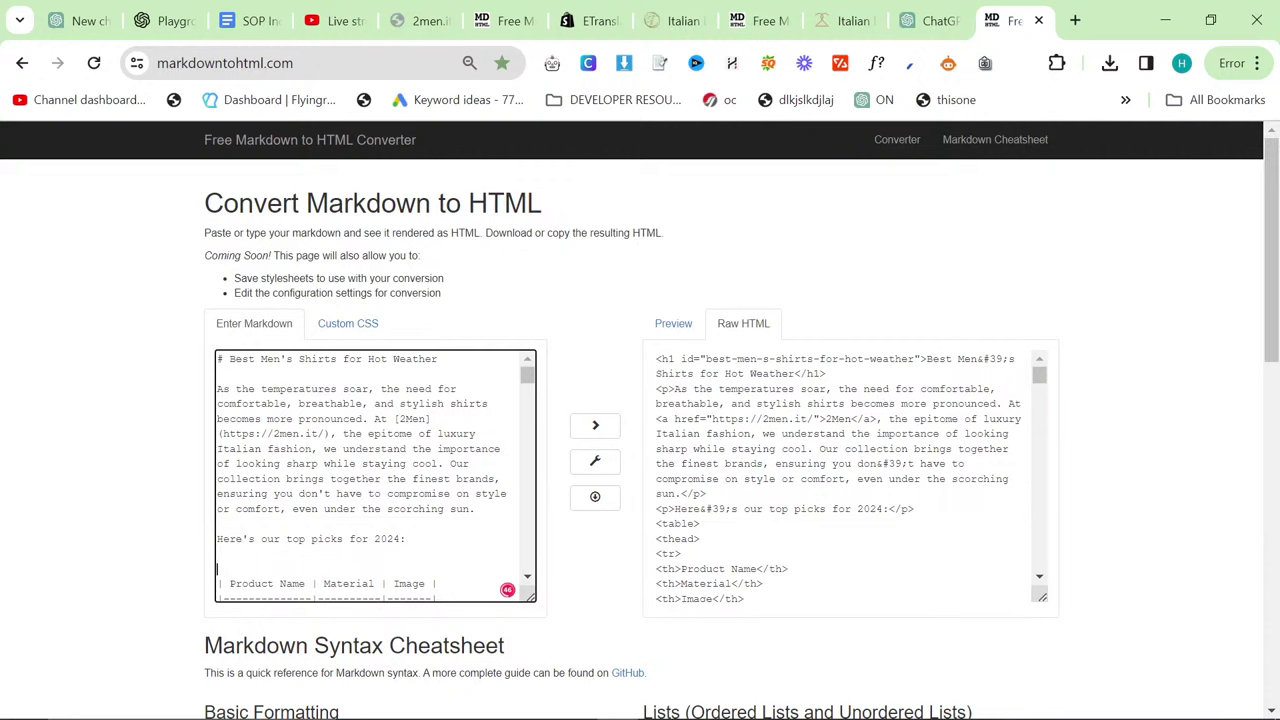
key(BackSpace)
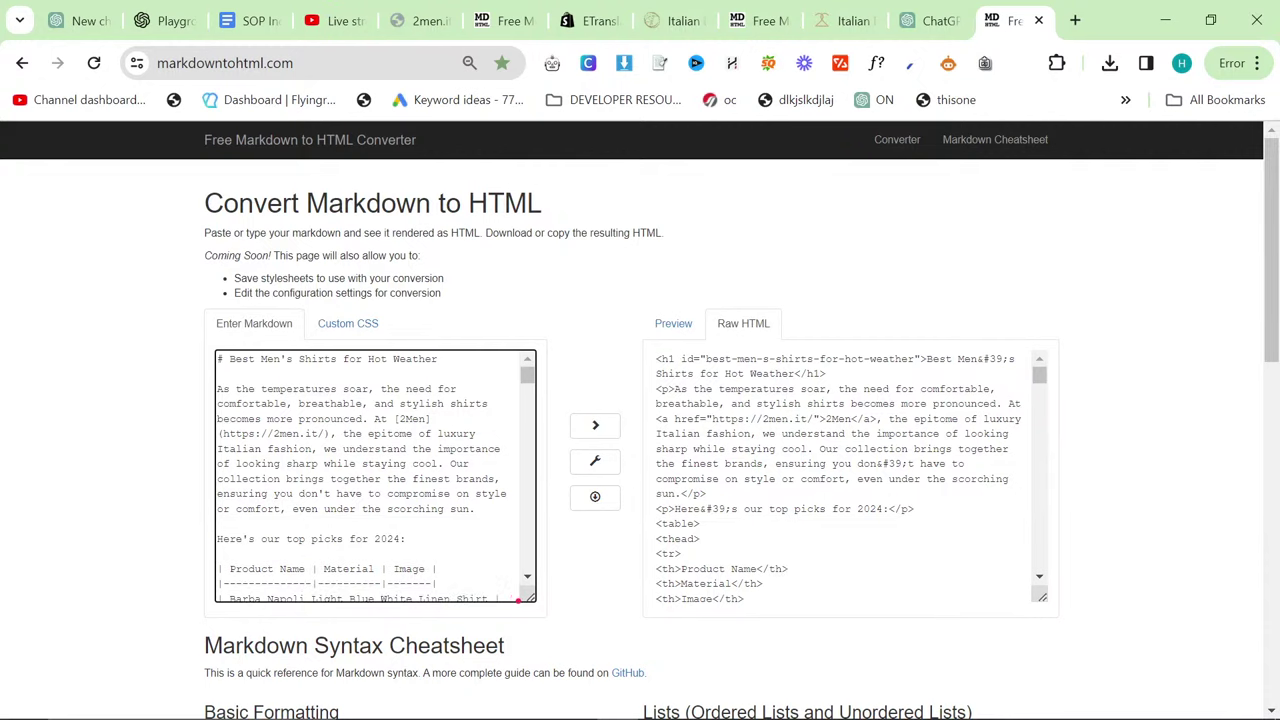
text(#)
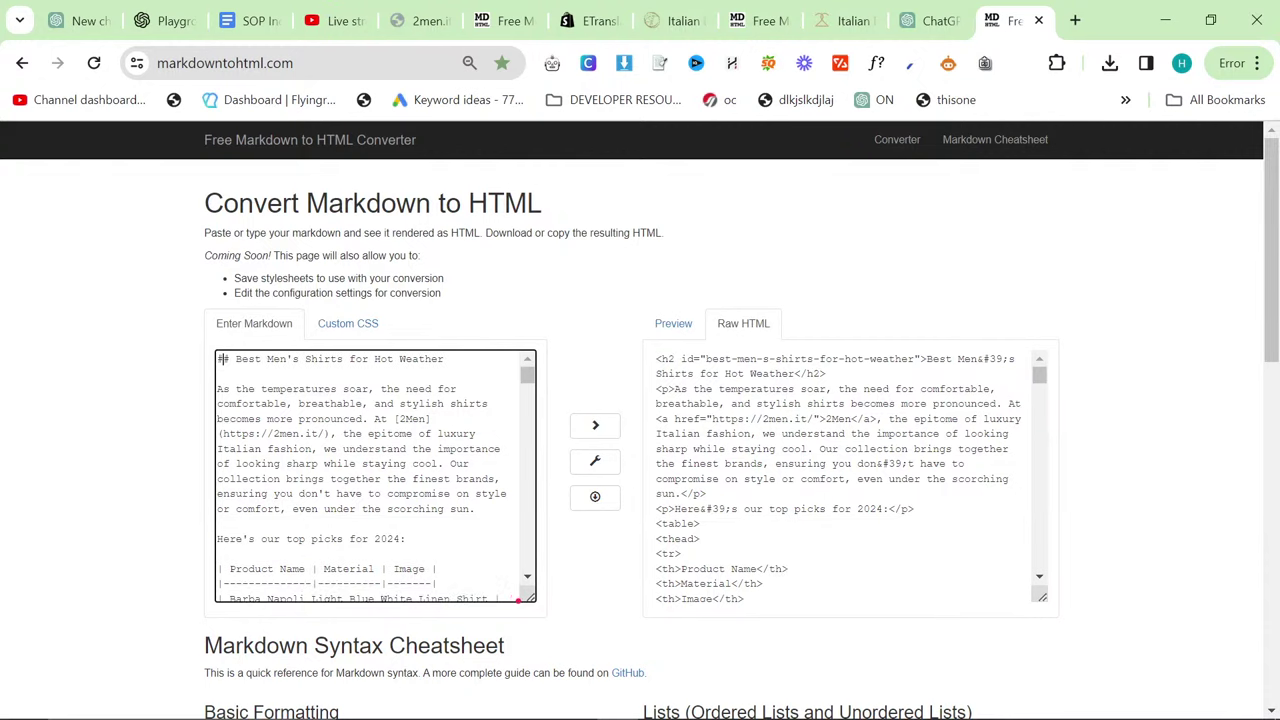
Select all of the converted raw HTML, then go to the ChatGPT conversation
click(714, 356)
key(ctrl+a)
key(alt+Tab)
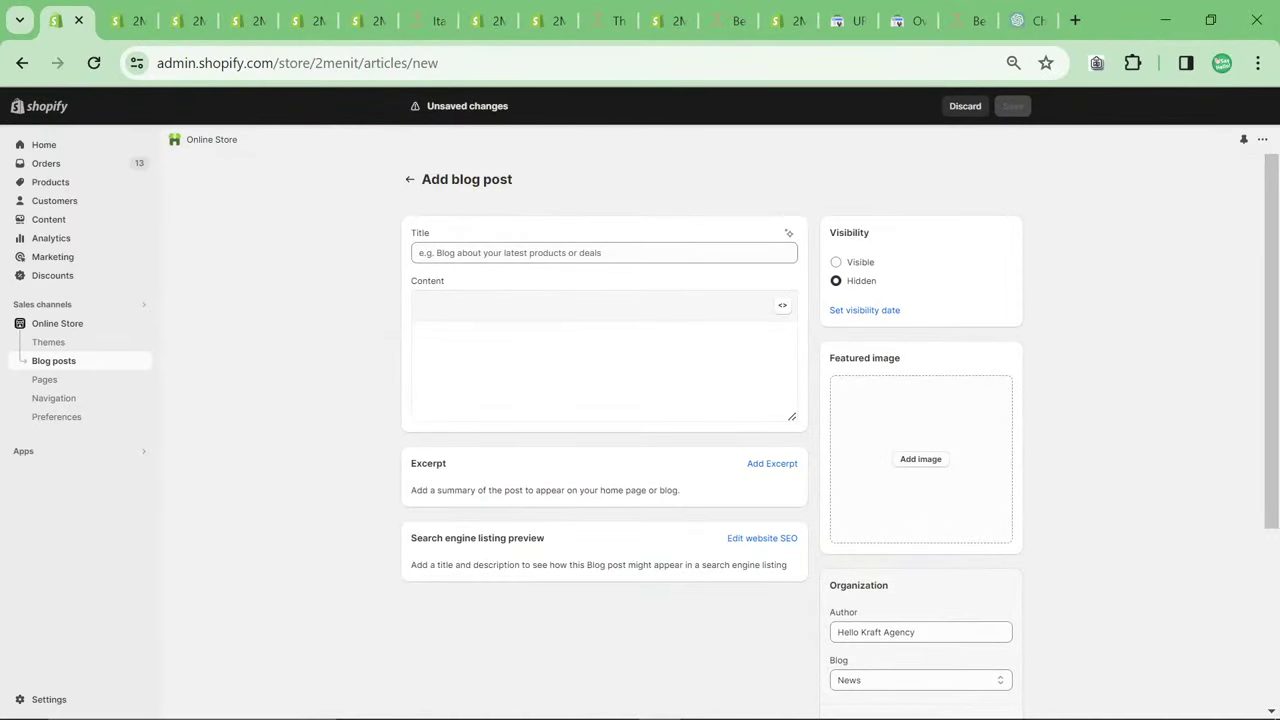
key(alt+Tab)
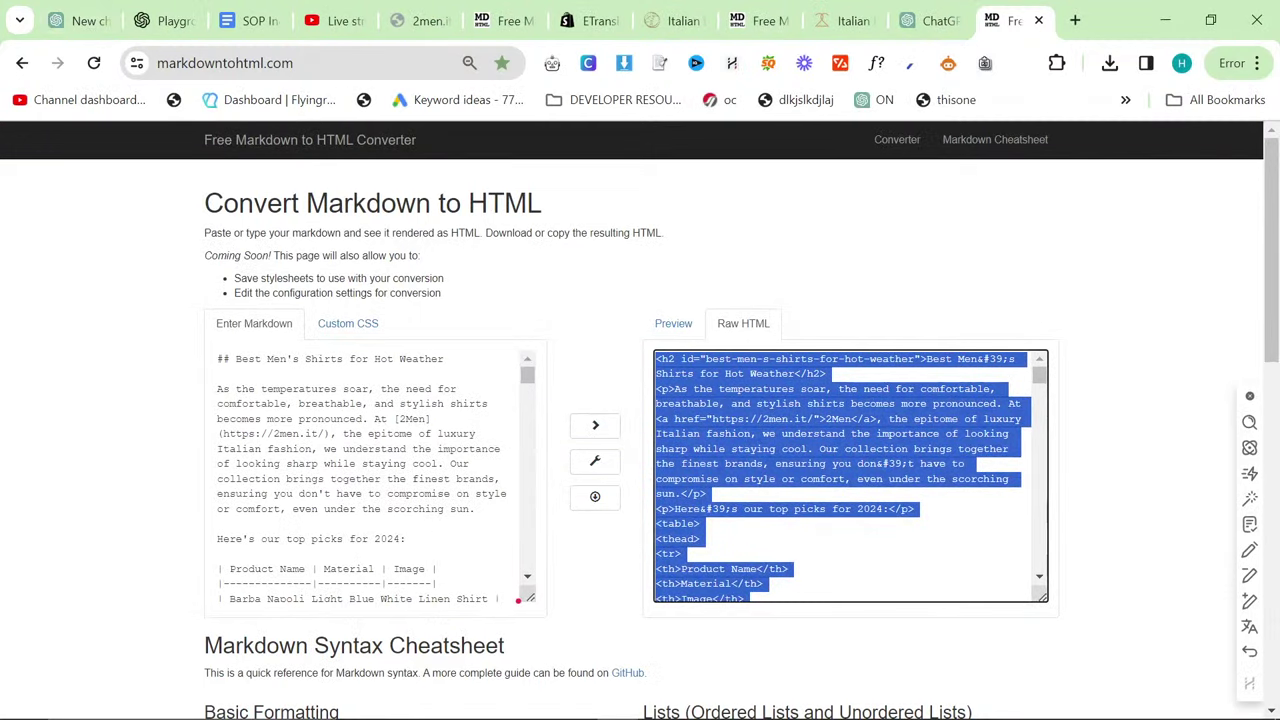
key(Home)
key(shift+End)
key(ctrl+c)
key(alt+Tab)
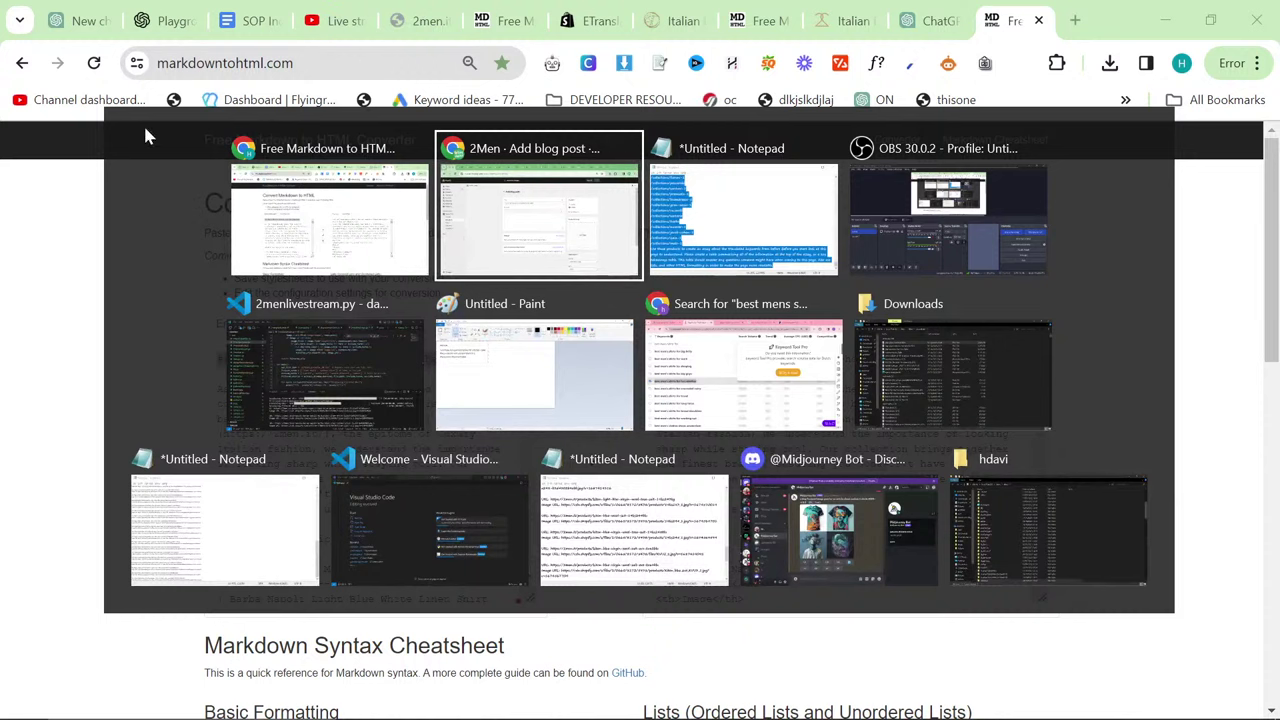
key(Escape)
click(48, 27)
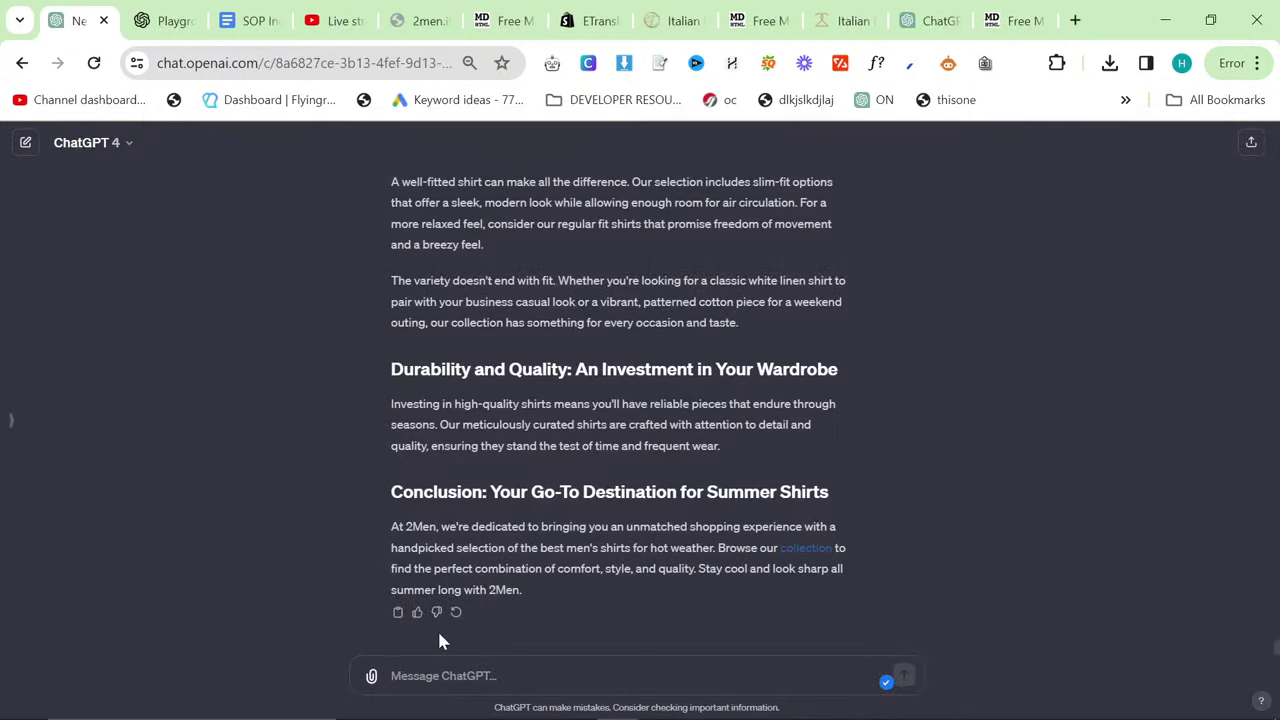
Send 'now do this blog post' with the pasted heading, then regenerate the failed reply
text(now do this blog post)
key(shift+Return)
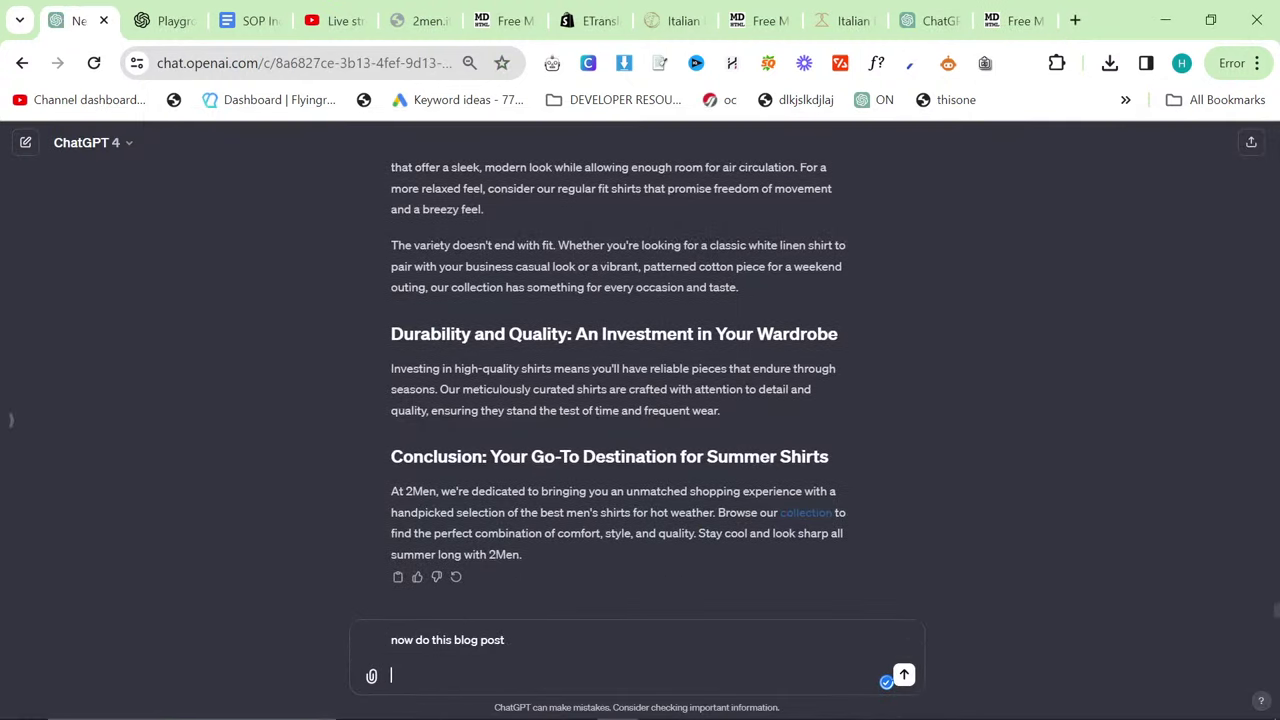
key(ctrl+v)
key(Return)
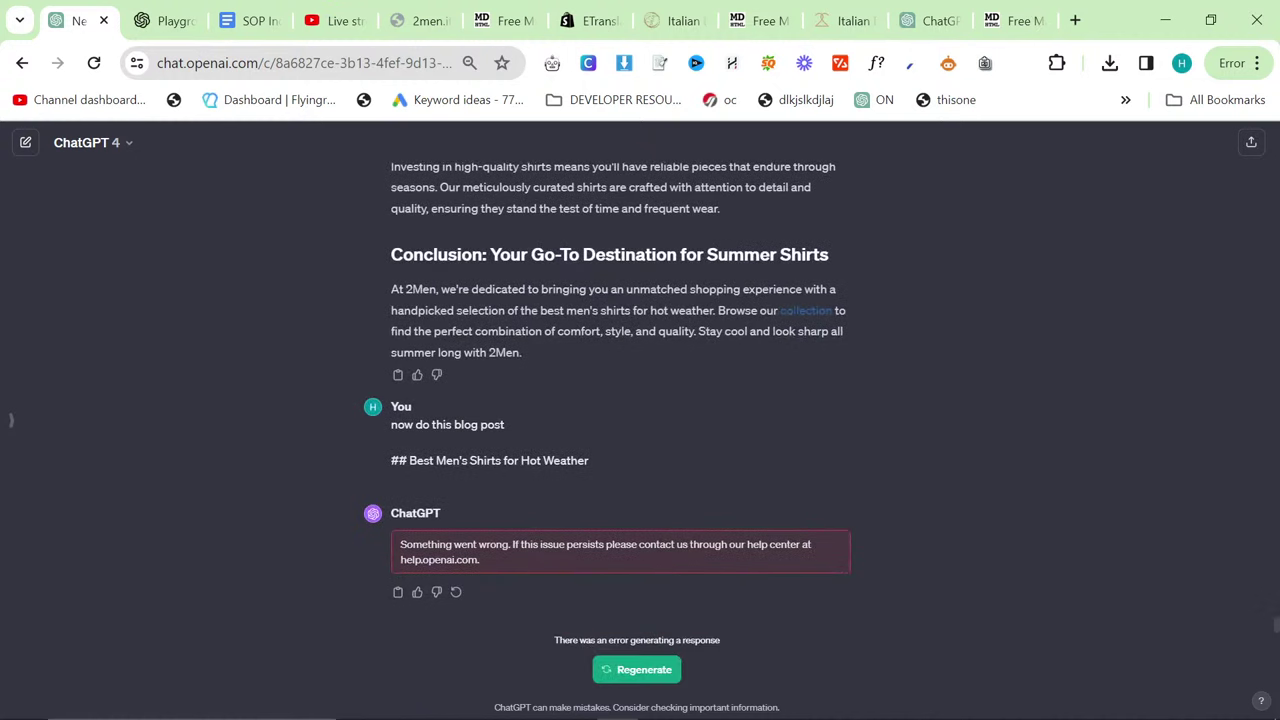
click(666, 676)
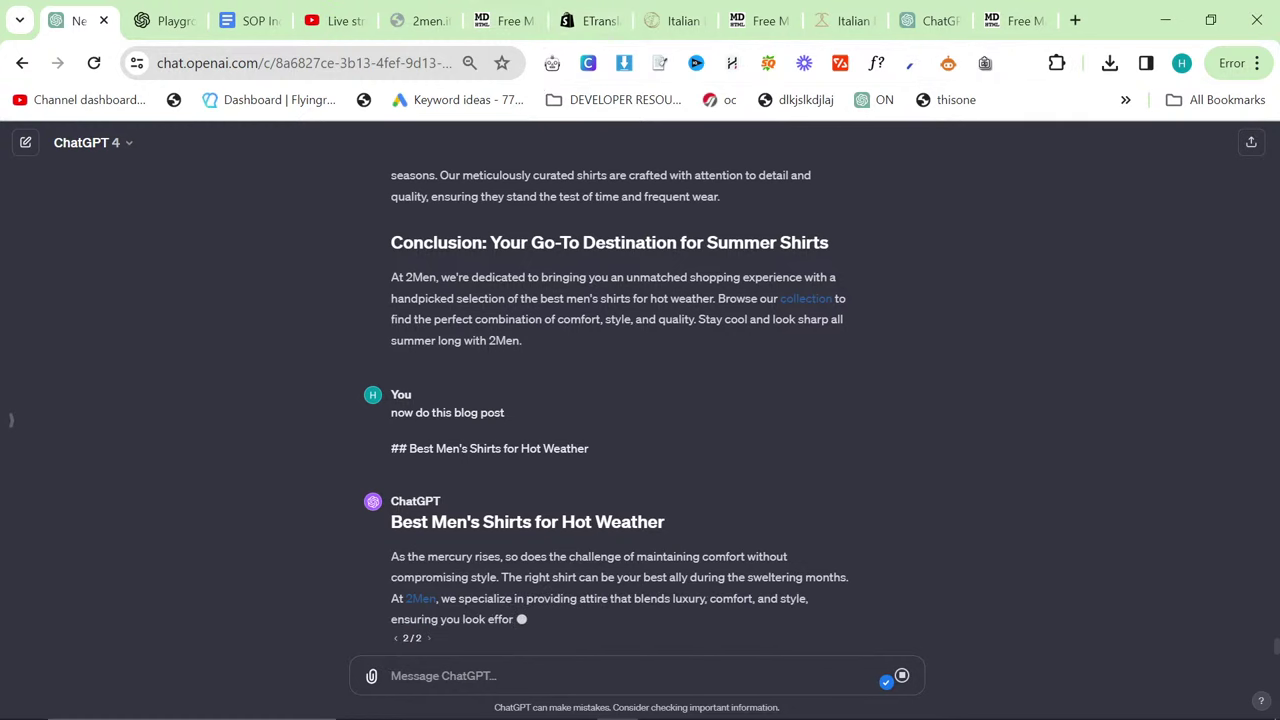
Send 'I just need the featured image sory m8', then head to the Markdown converter
text(I)
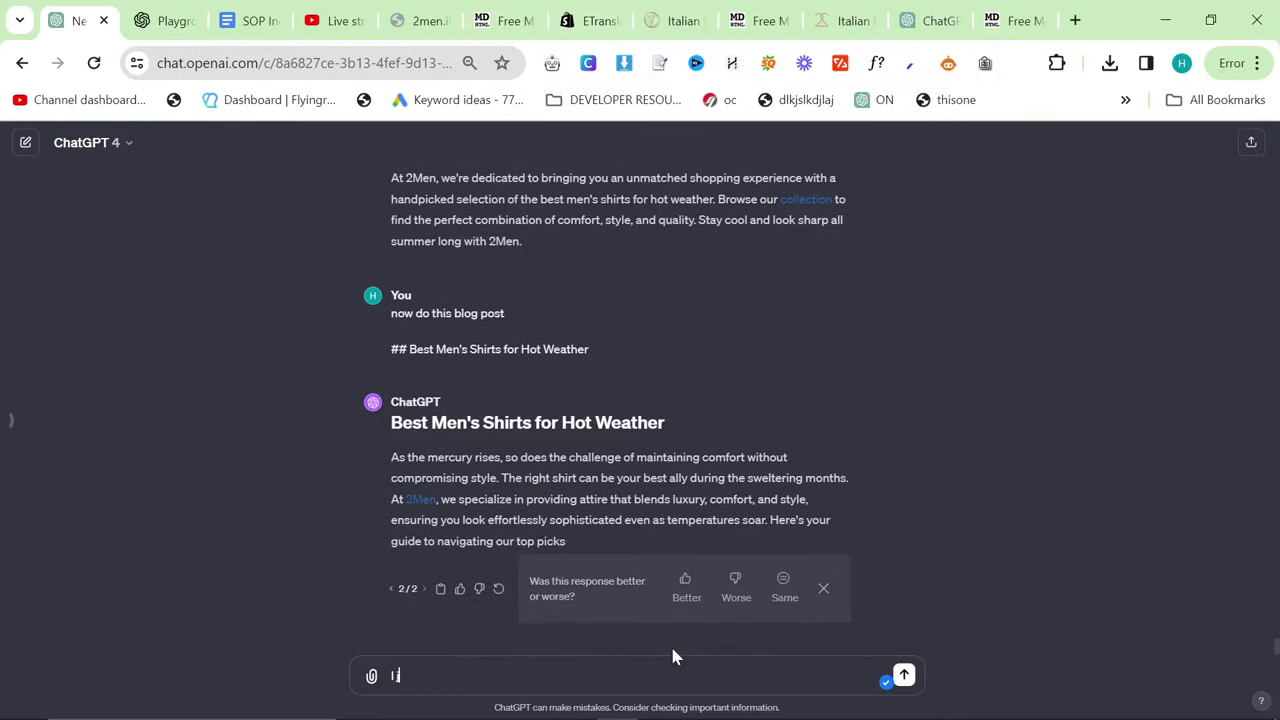
text( just need the featu)
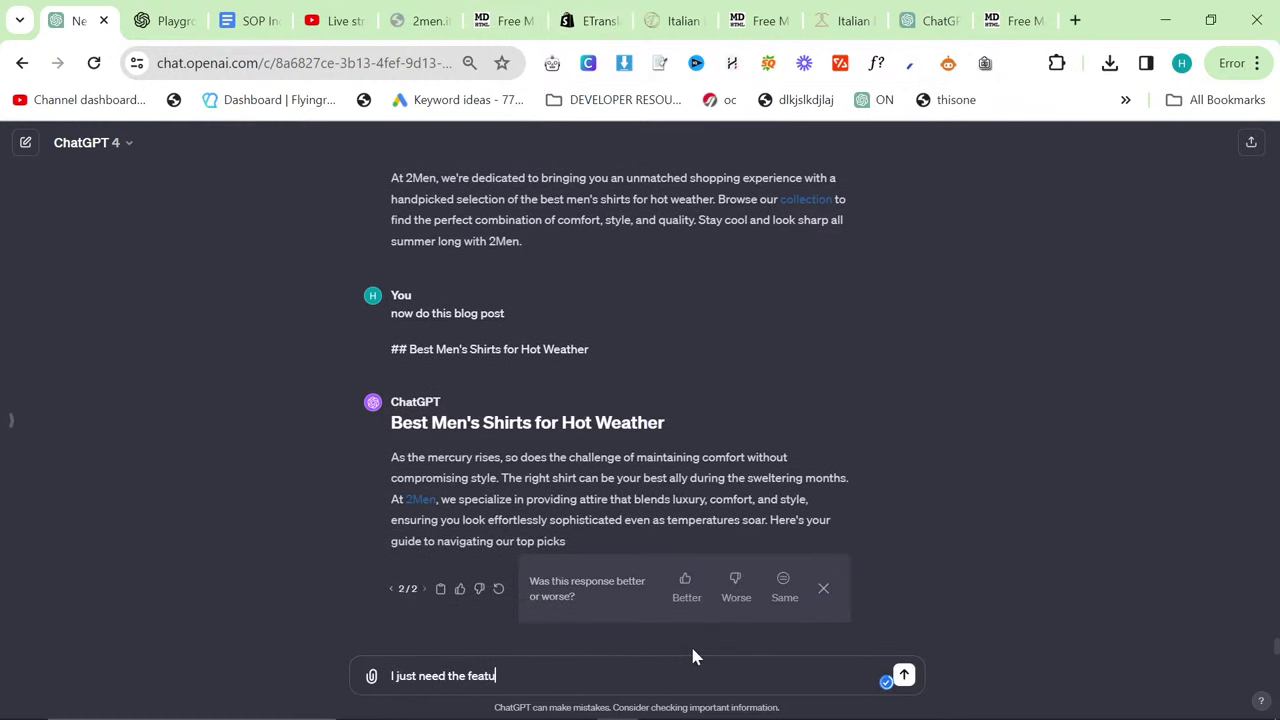
text(red image sory m8)
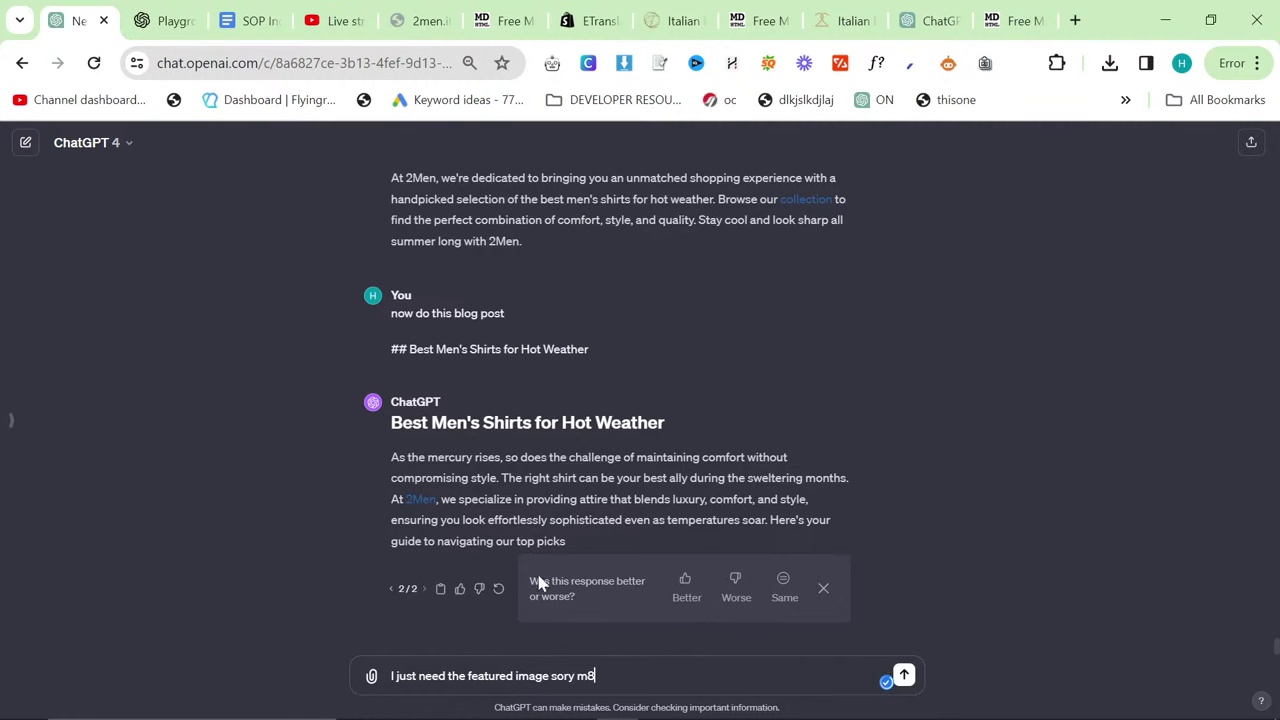
key(Return)
click(168, 20)
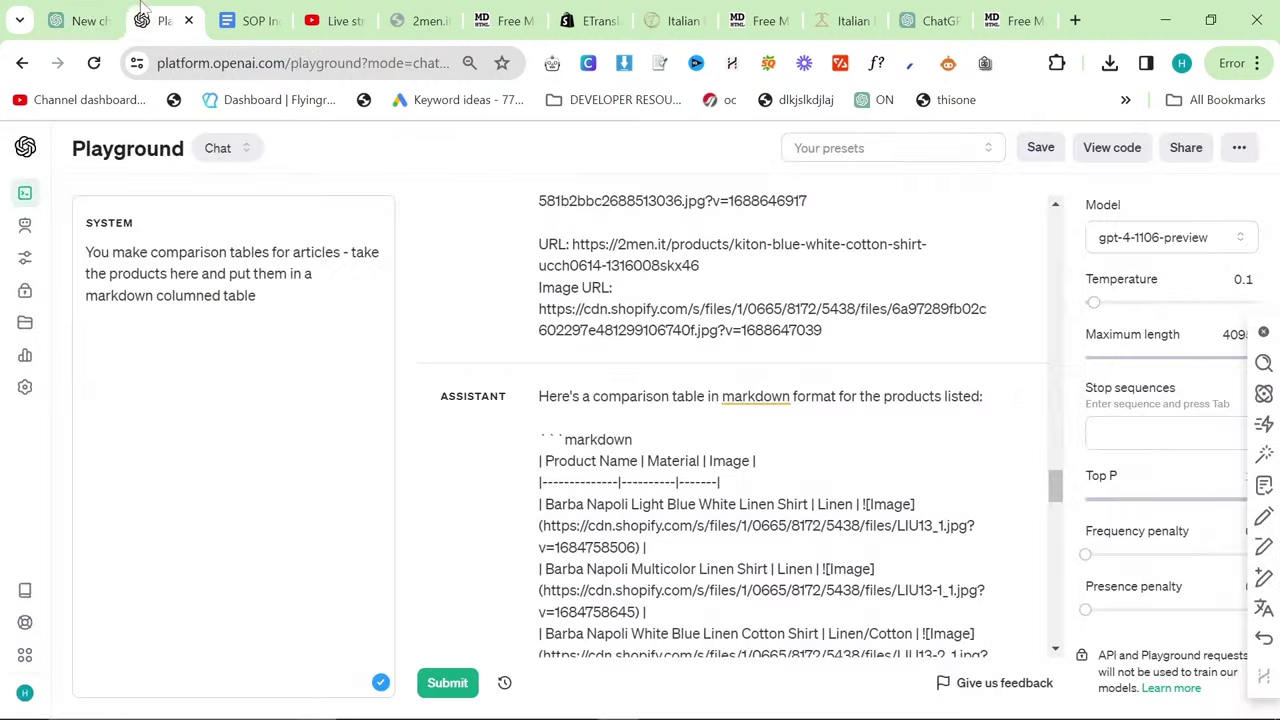
click(78, 20)
key(alt+Tab)
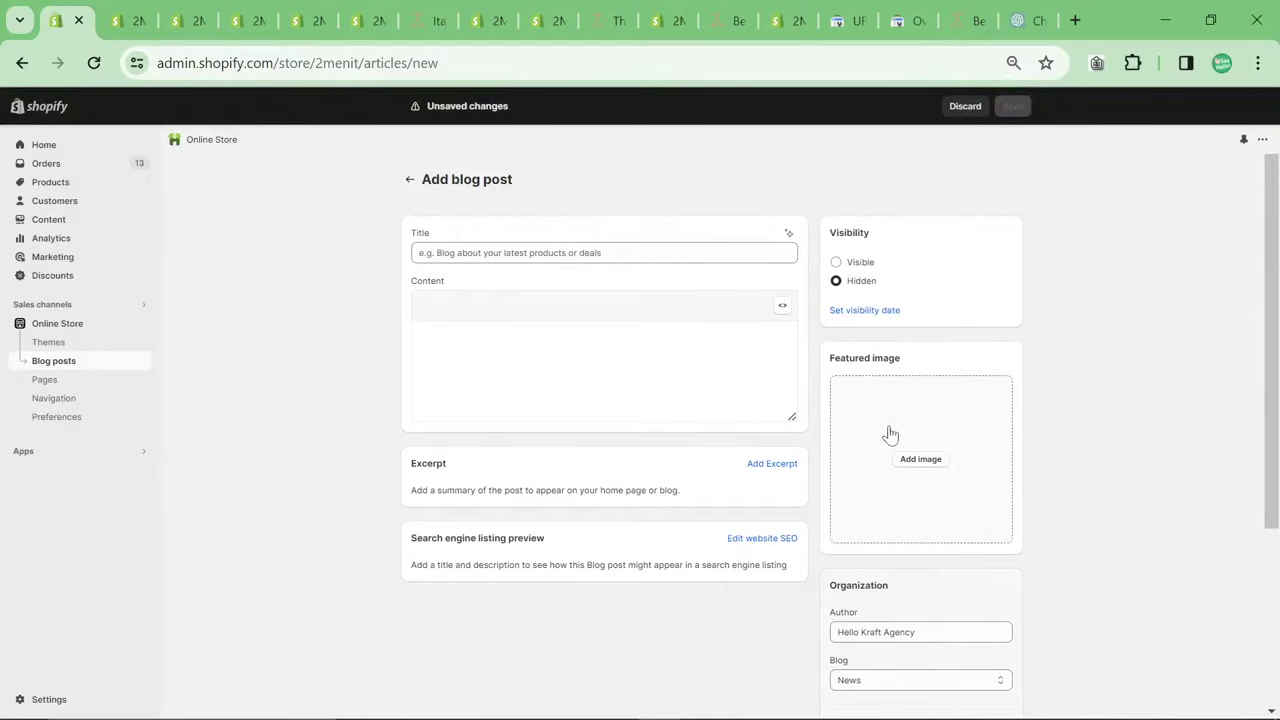
key(alt+Tab)
click(1012, 22)
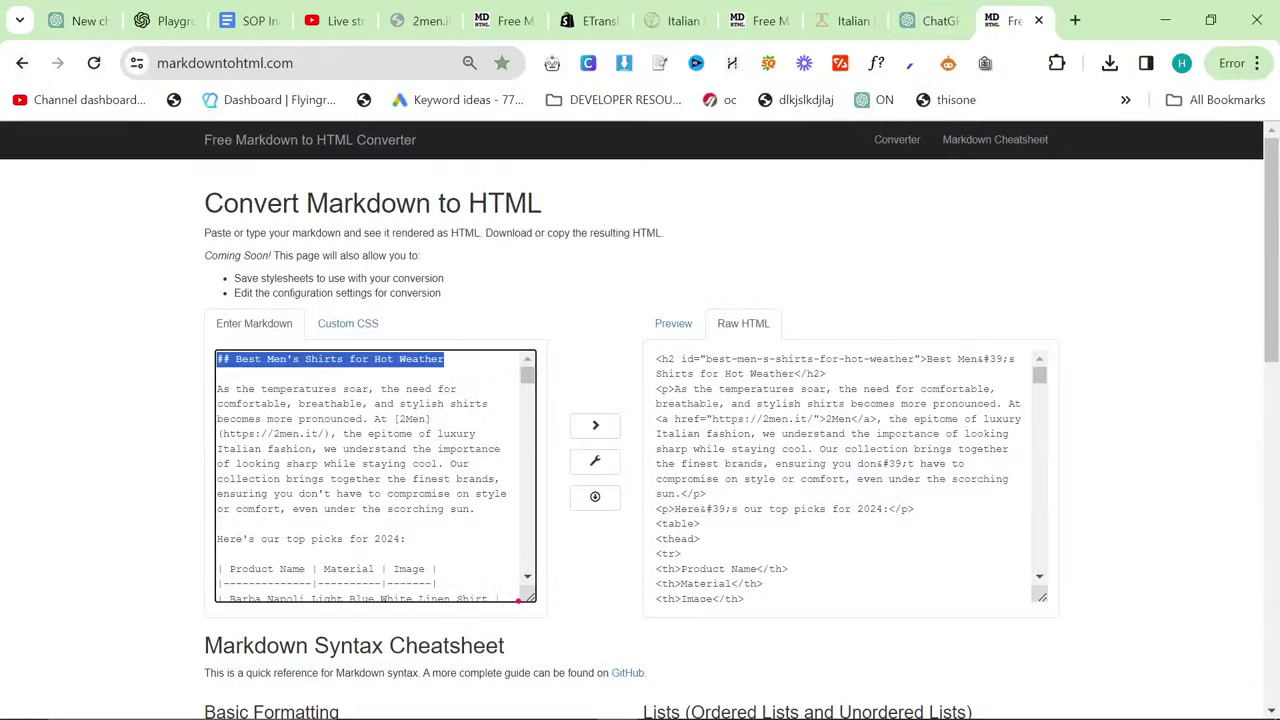
Paste the converted HTML into the new post's content and switch back to the rich editor
click(735, 430)
key(ctrl+a)
key(alt+Tab)
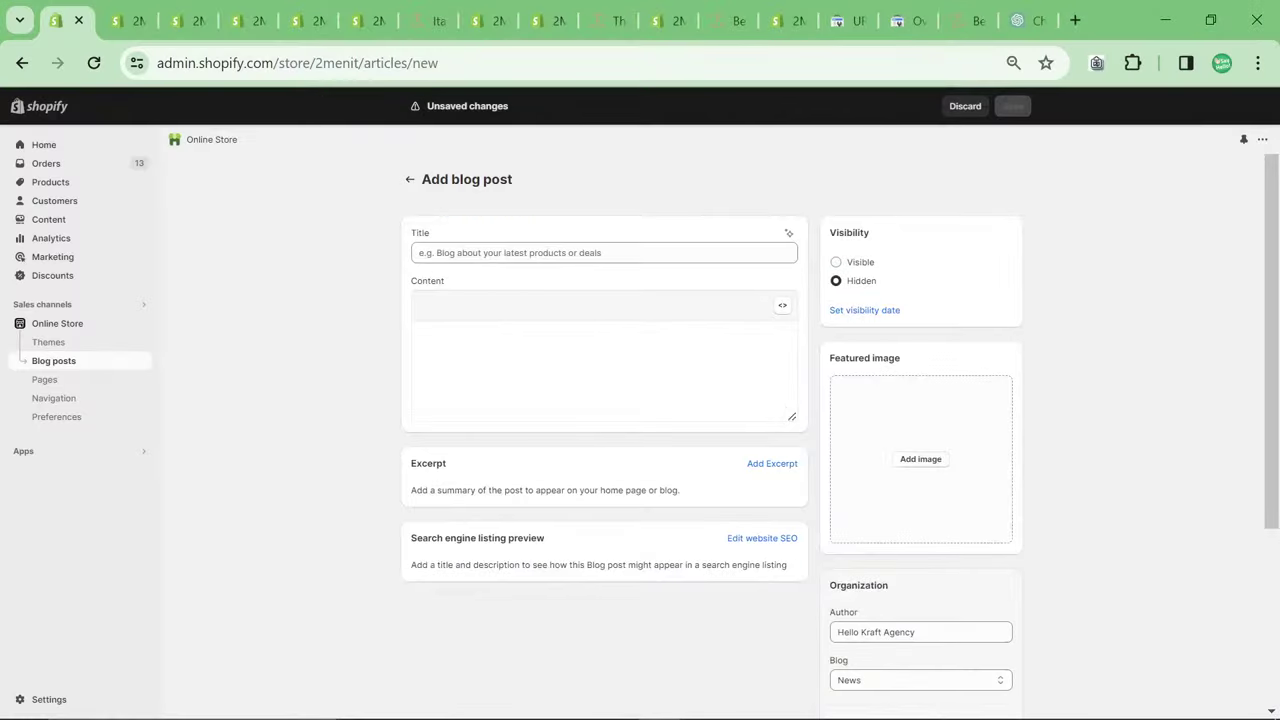
key(ctrl+v)
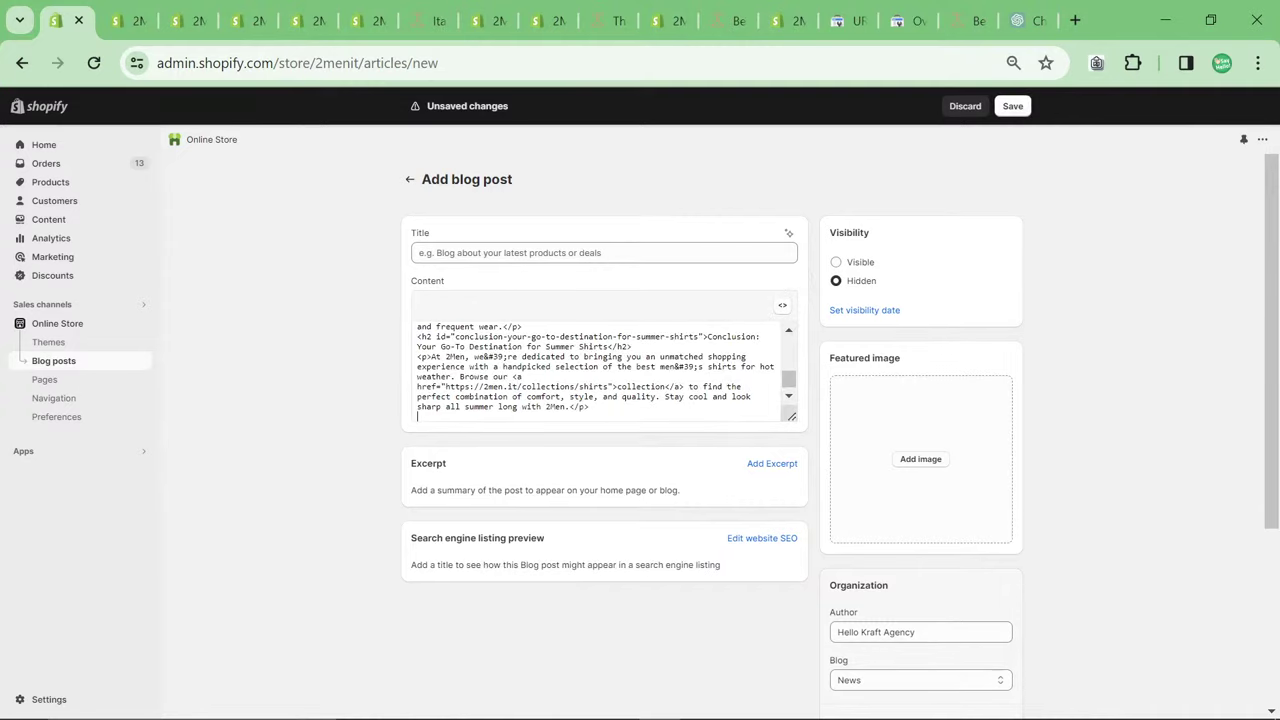
click(778, 306)
Copy the post's heading, Best Men's Shirts for Hot Weather, into the Title field
triple_click(537, 360)
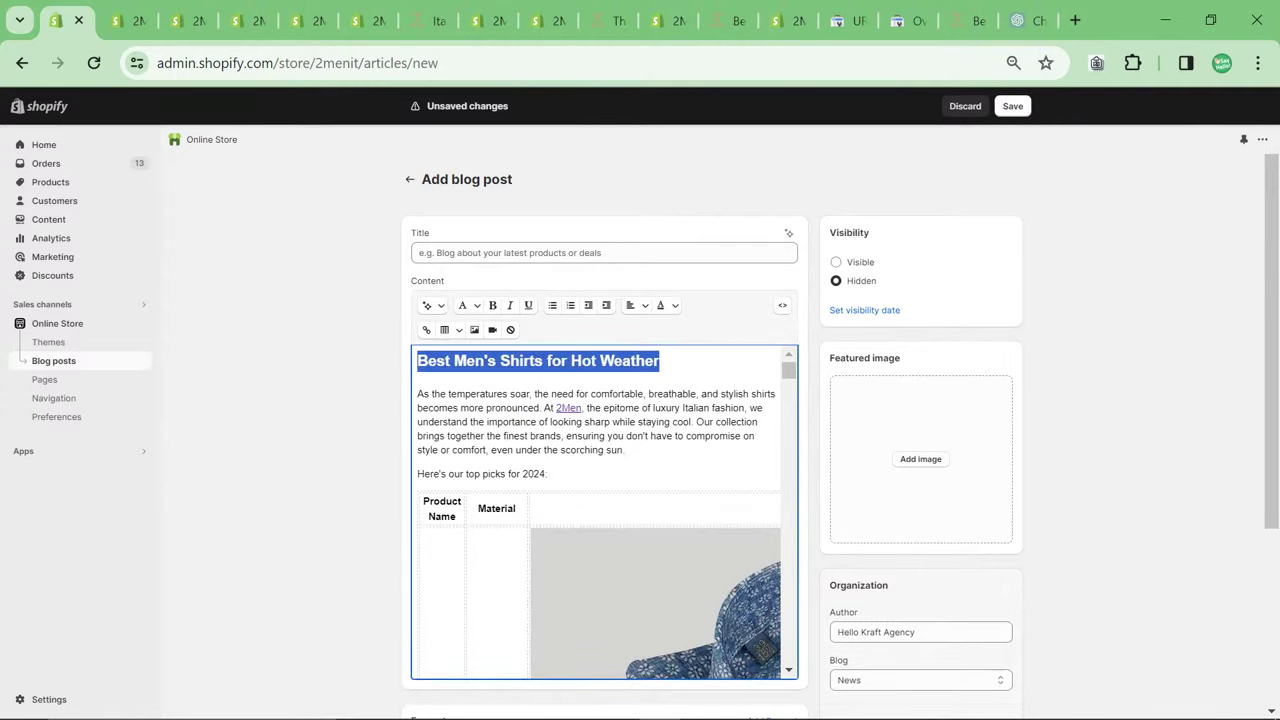
key(ctrl+c)
click(604, 252)
key(ctrl+v)
Scroll through the new post to review the pasted article and comparison table
scroll(600, 500, down, 5)
scroll(662, 513, down, 3)
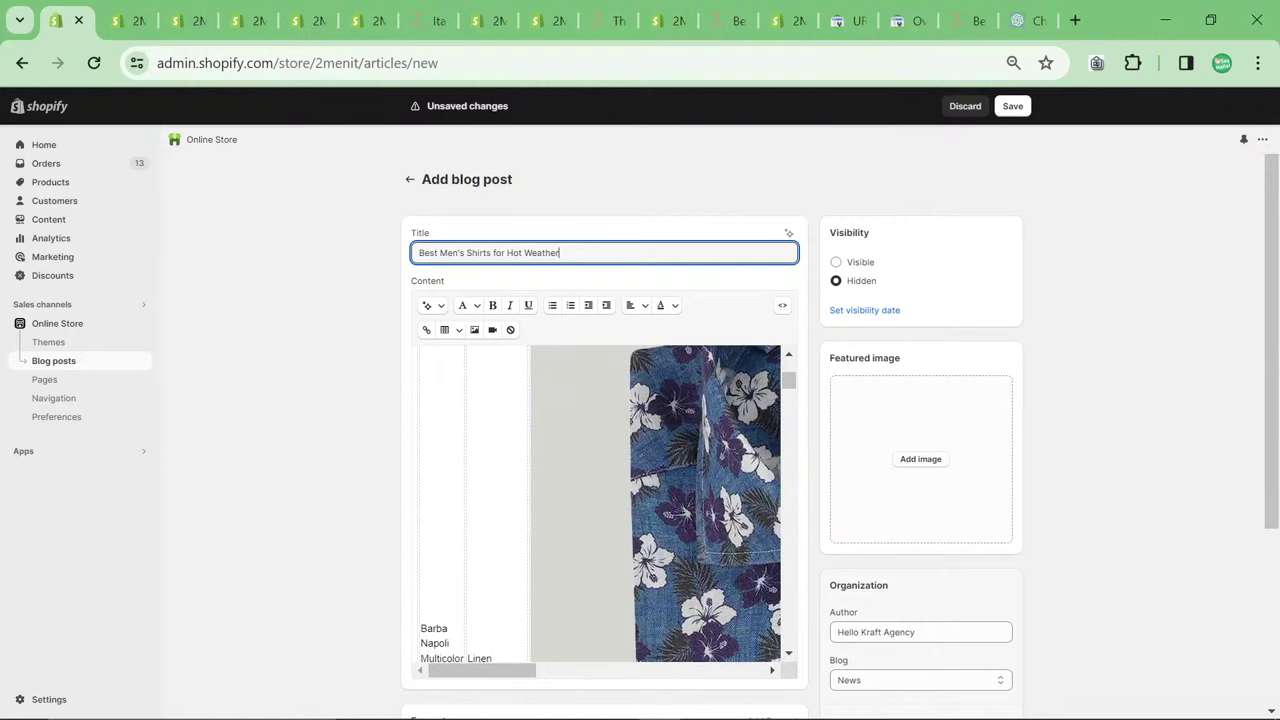
click(662, 513)
scroll(662, 513, down, 2)
scroll(662, 513, down, 5)
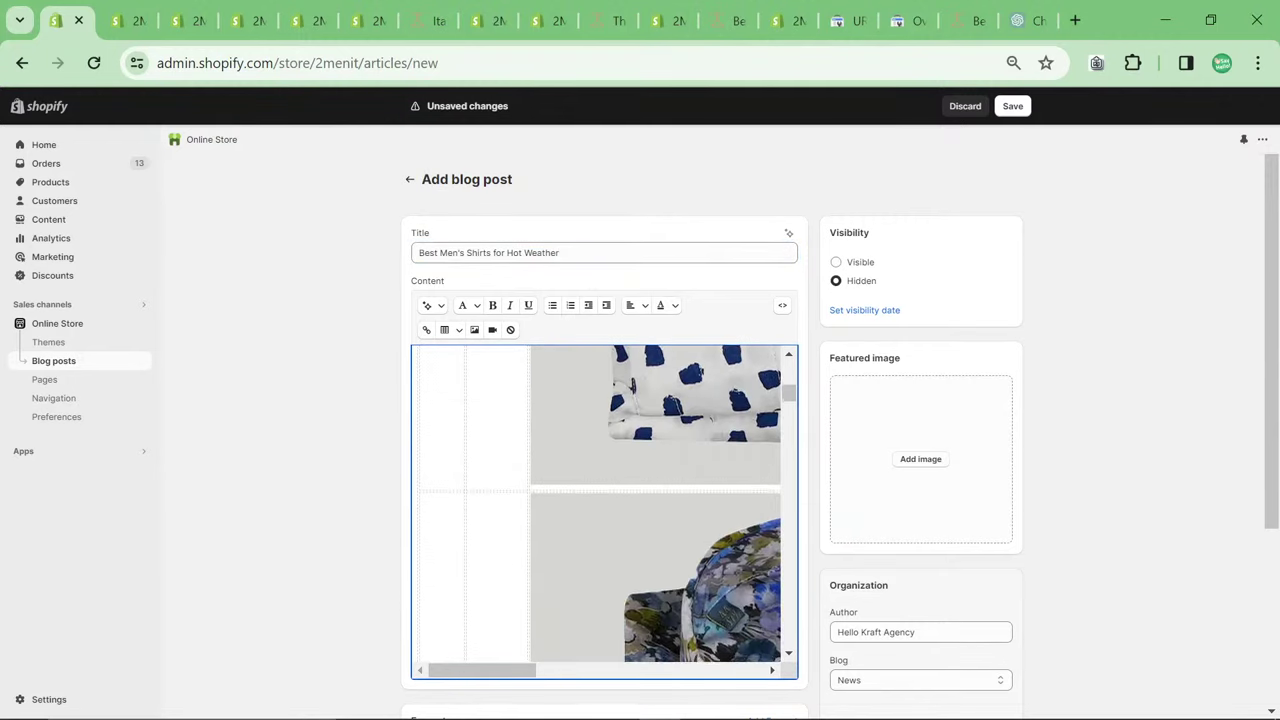
scroll(604, 503, down, 5)
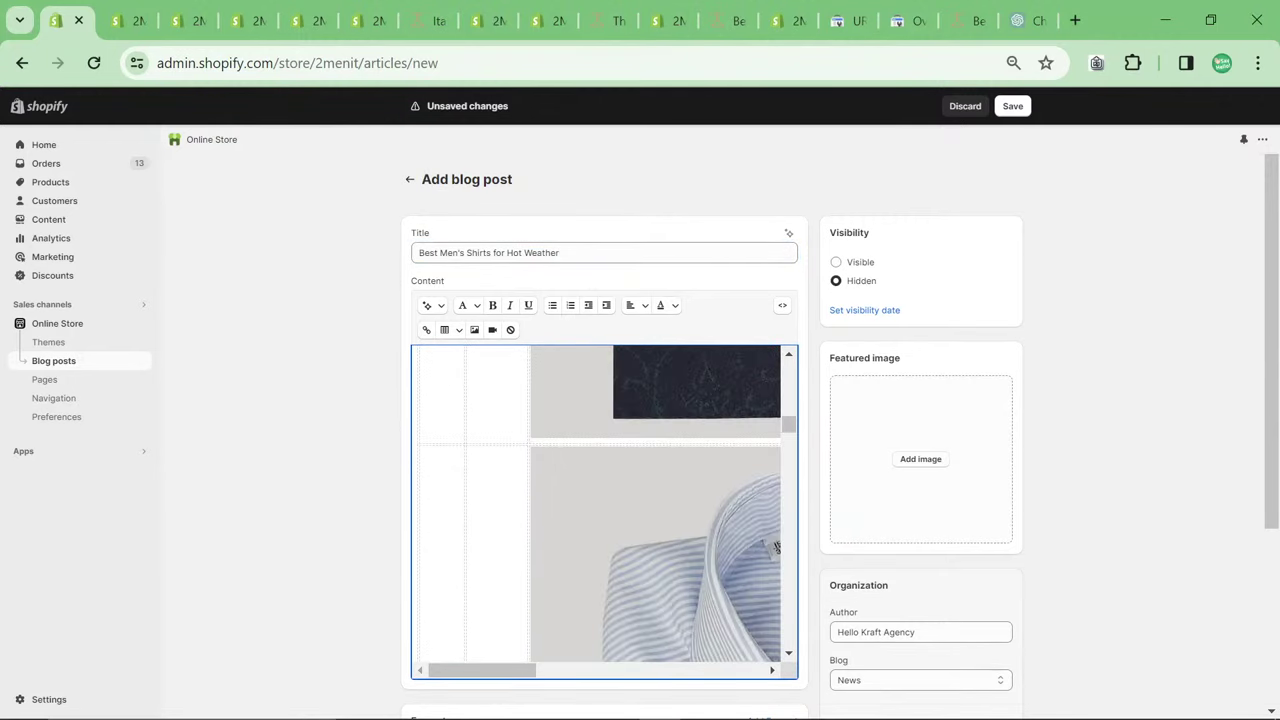
scroll(604, 503, down, 5)
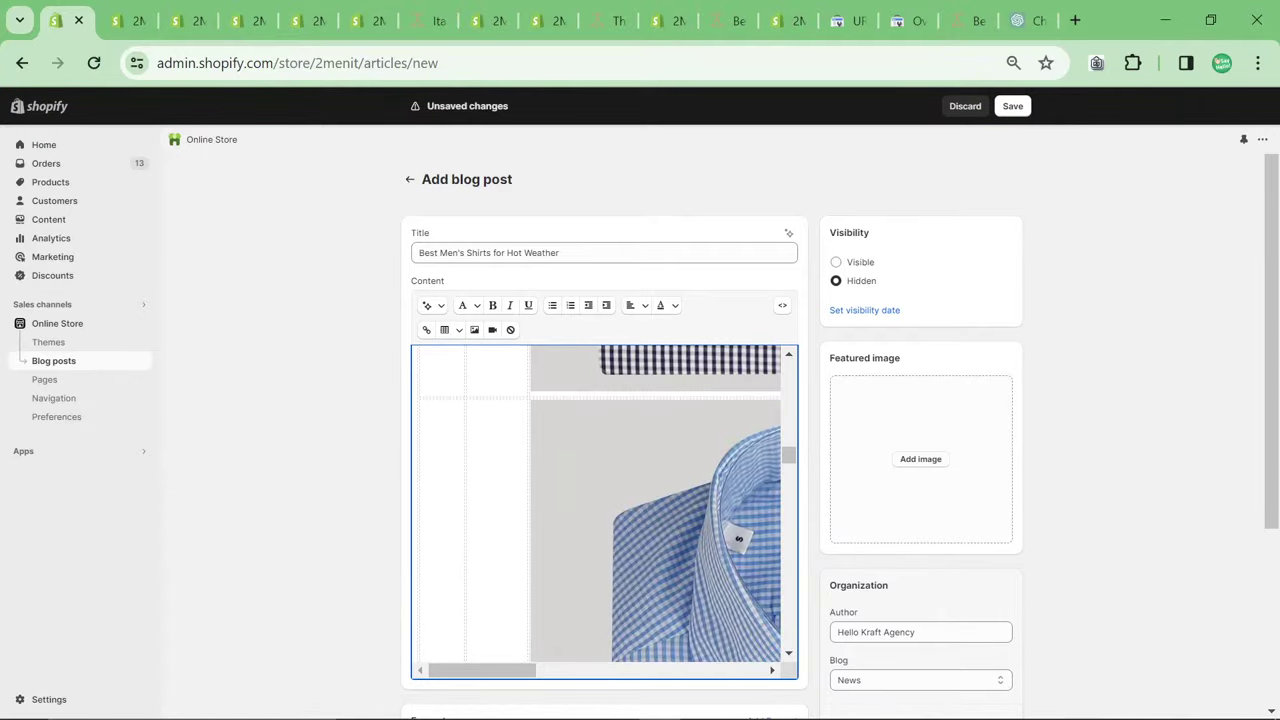
scroll(604, 503, down, 3)
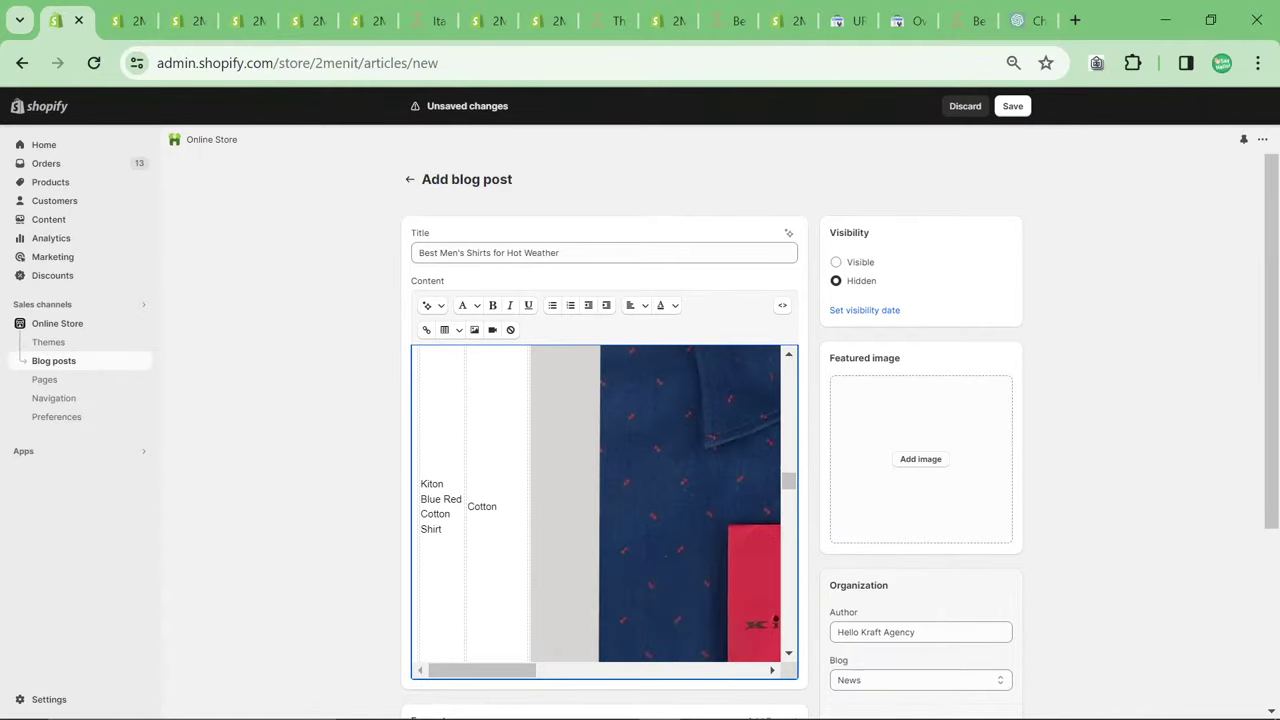
scroll(604, 503, down, 8)
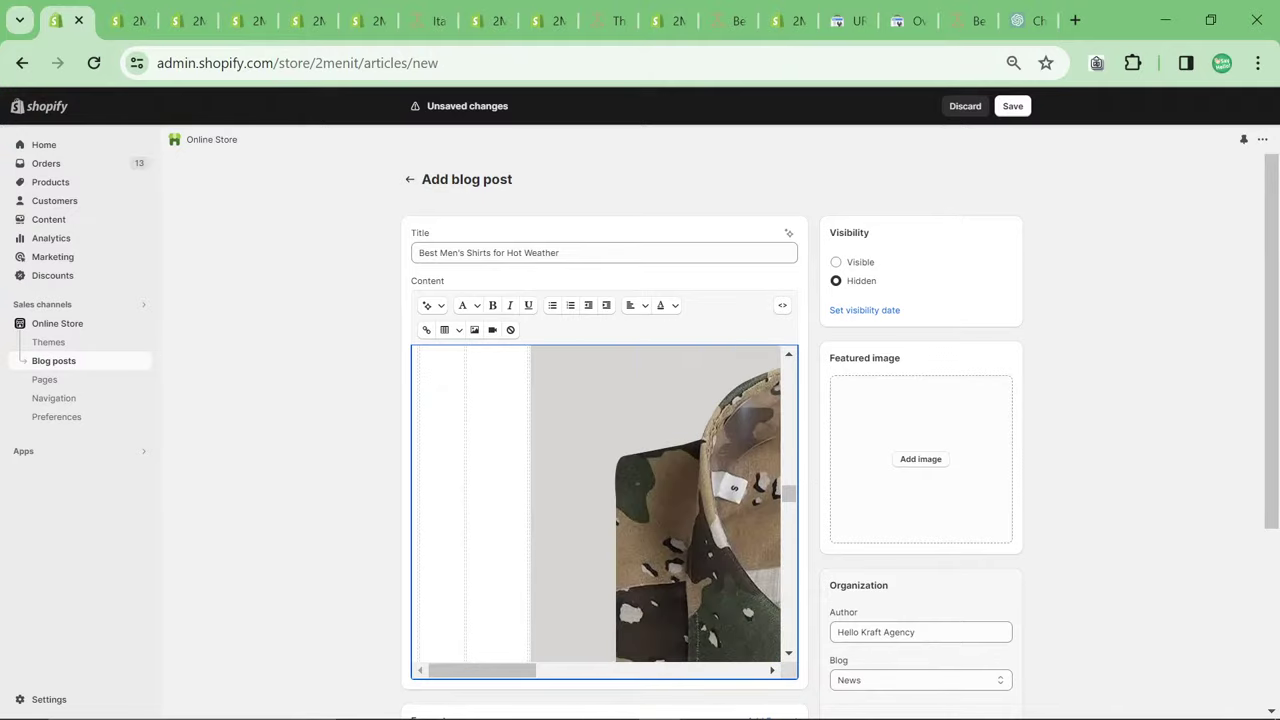
scroll(604, 503, down, 6)
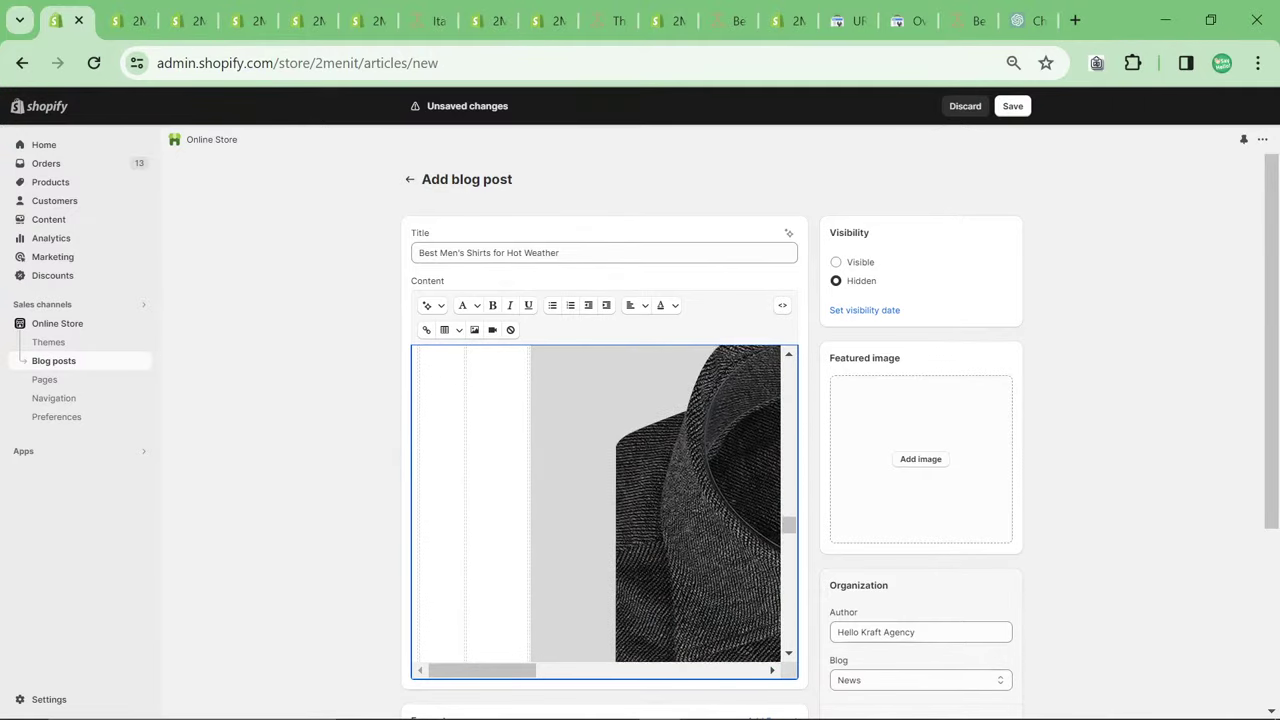
scroll(604, 503, down, 4)
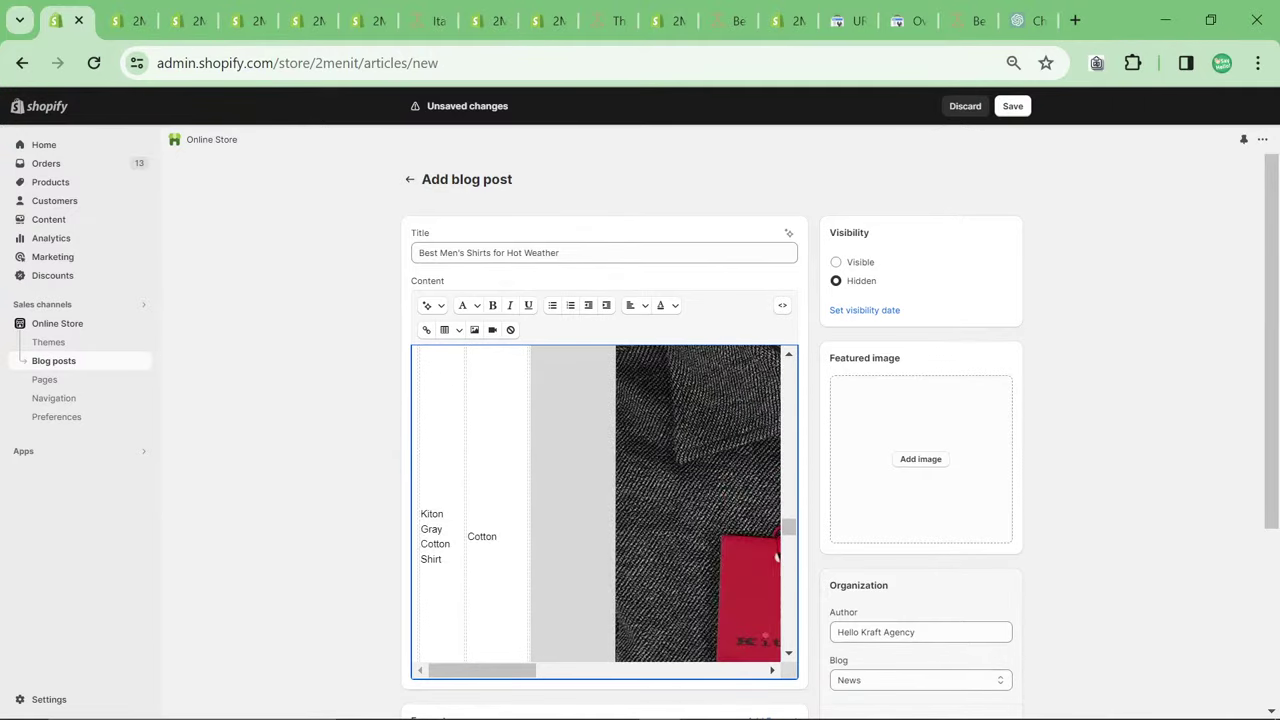
scroll(604, 503, down, 8)
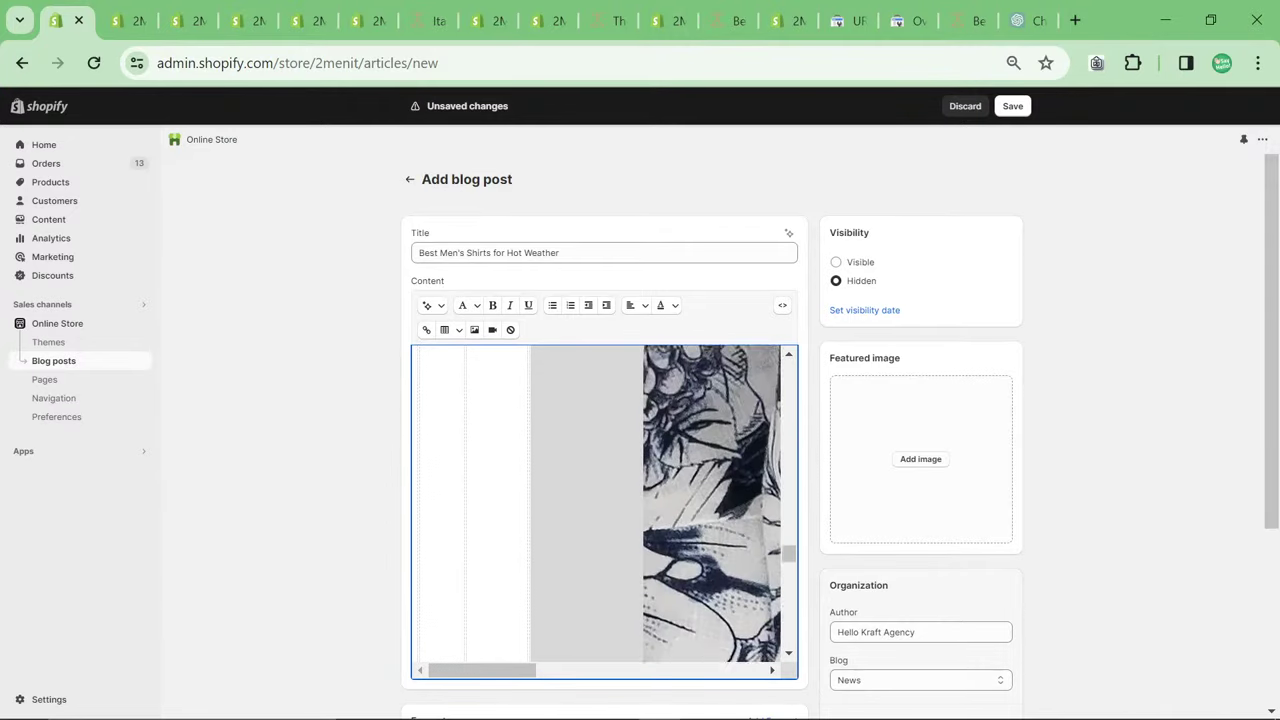
scroll(604, 503, down, 8)
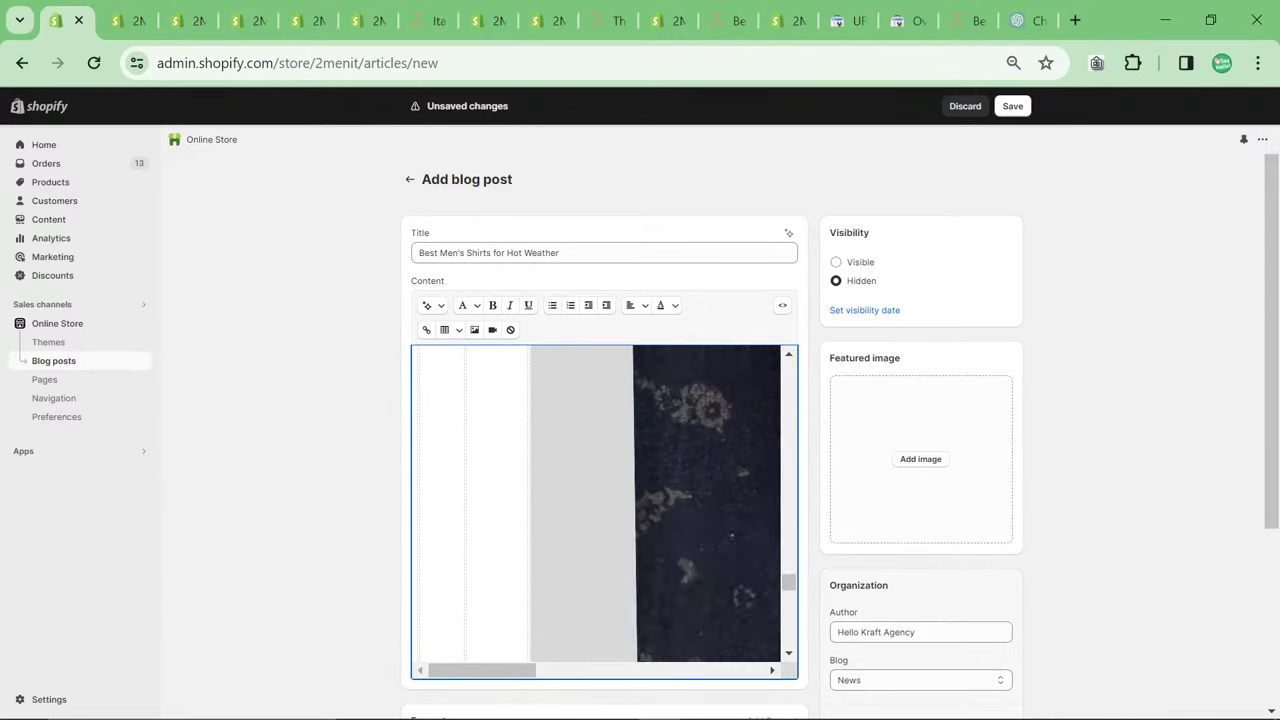
scroll(604, 503, down, 3)
drag(789, 587, 707, 305)
Download the white-shirt featured image and show the DALL-E PNG in the Downloads folder
click(1122, 452)
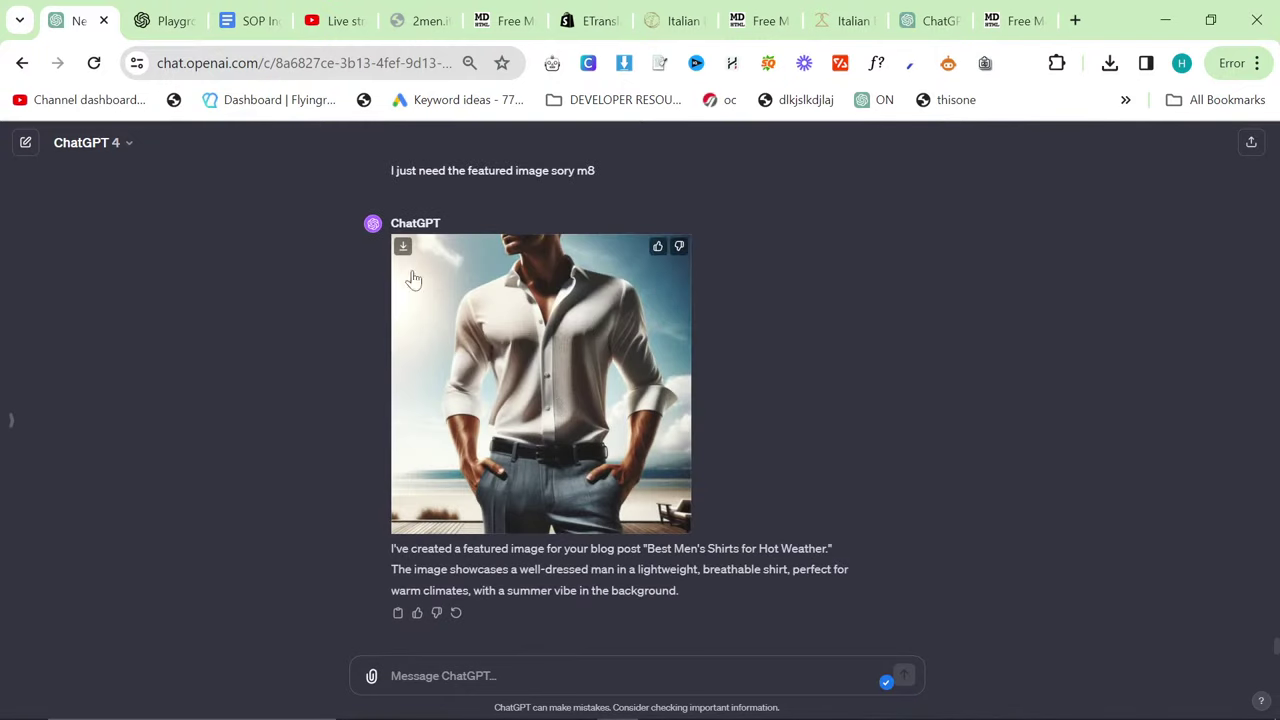
click(404, 248)
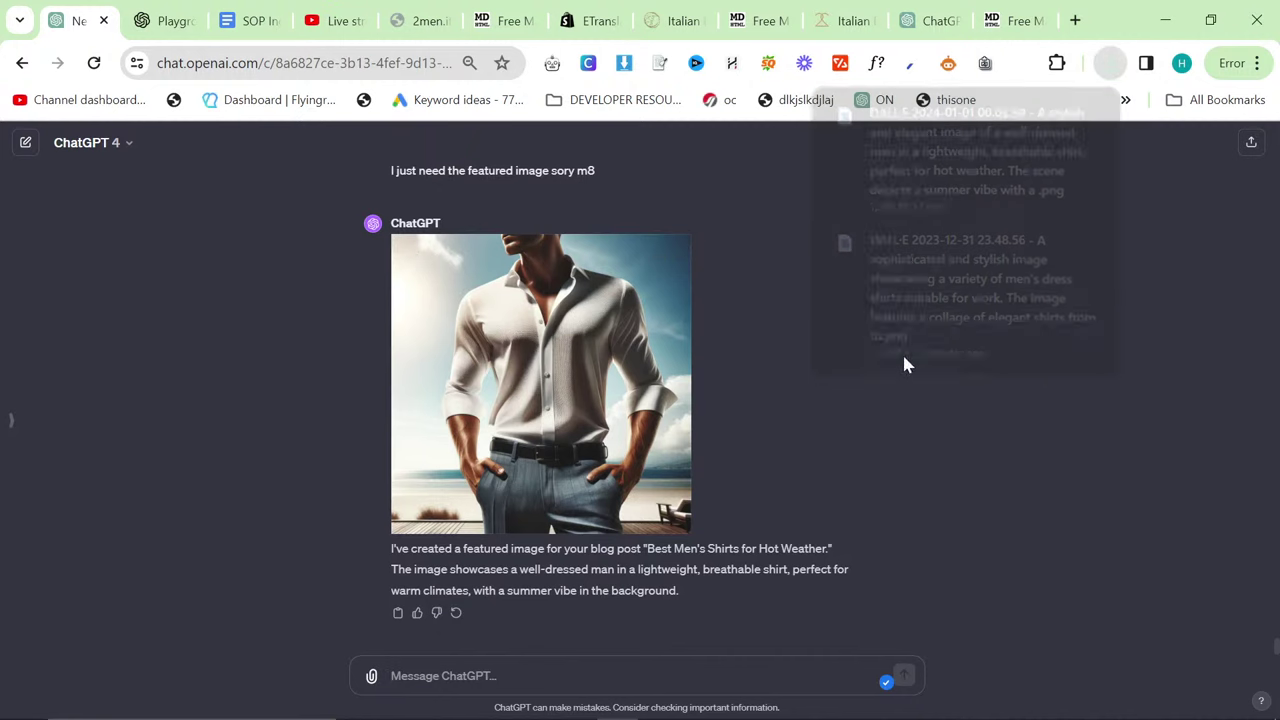
click(1110, 63)
right_click(1028, 168)
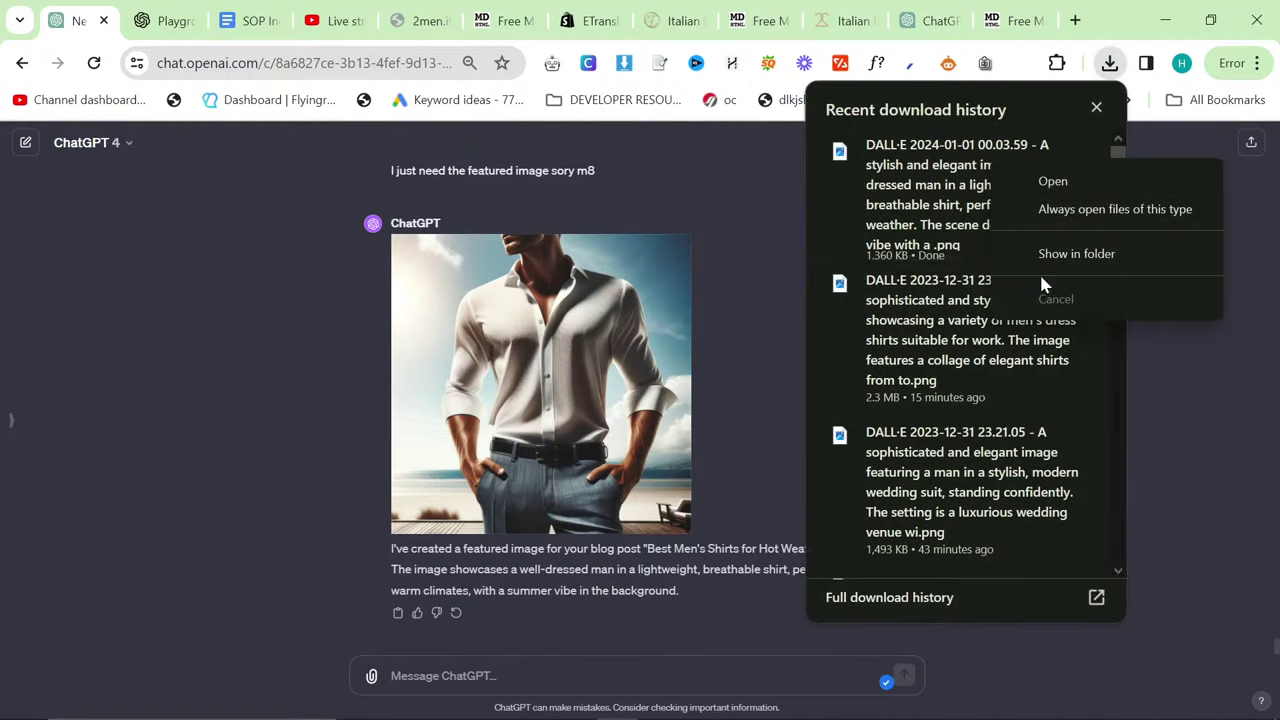
click(1045, 253)
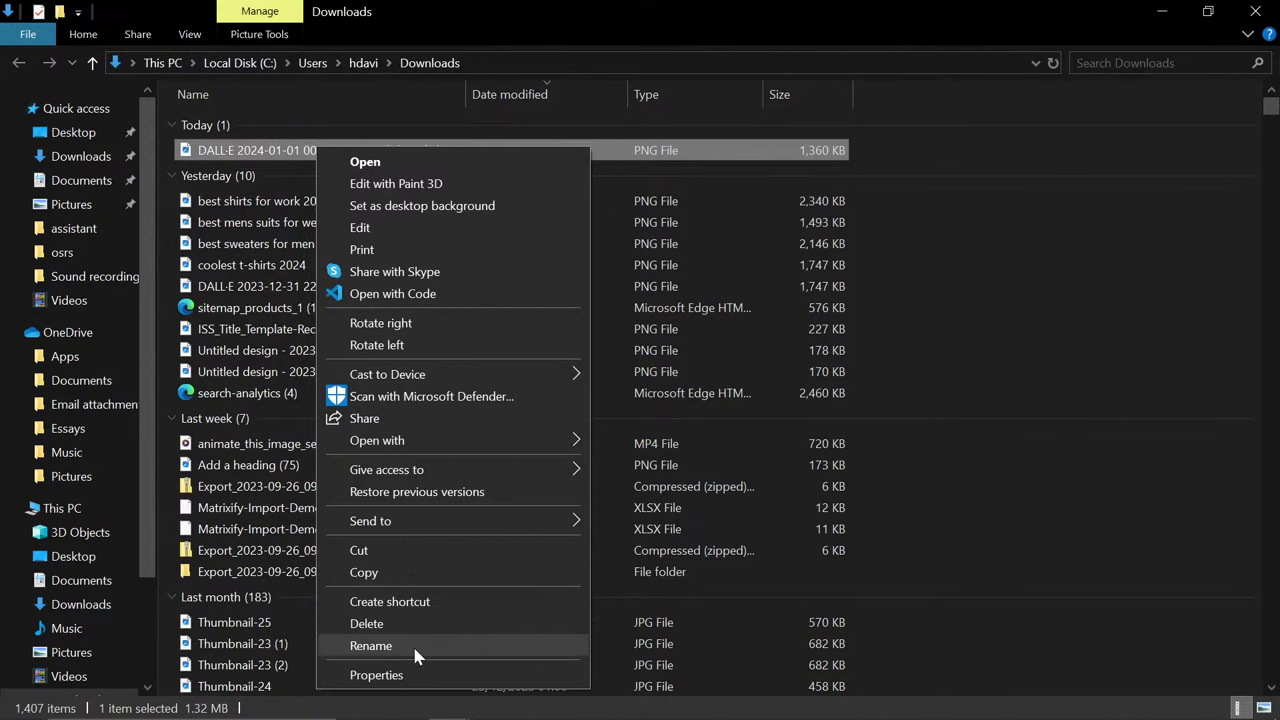
Rename the newest downloaded PNG to 'best shirts for men for hot weather 2024', adding the missing 'men for'
click(412, 645)
text(best)
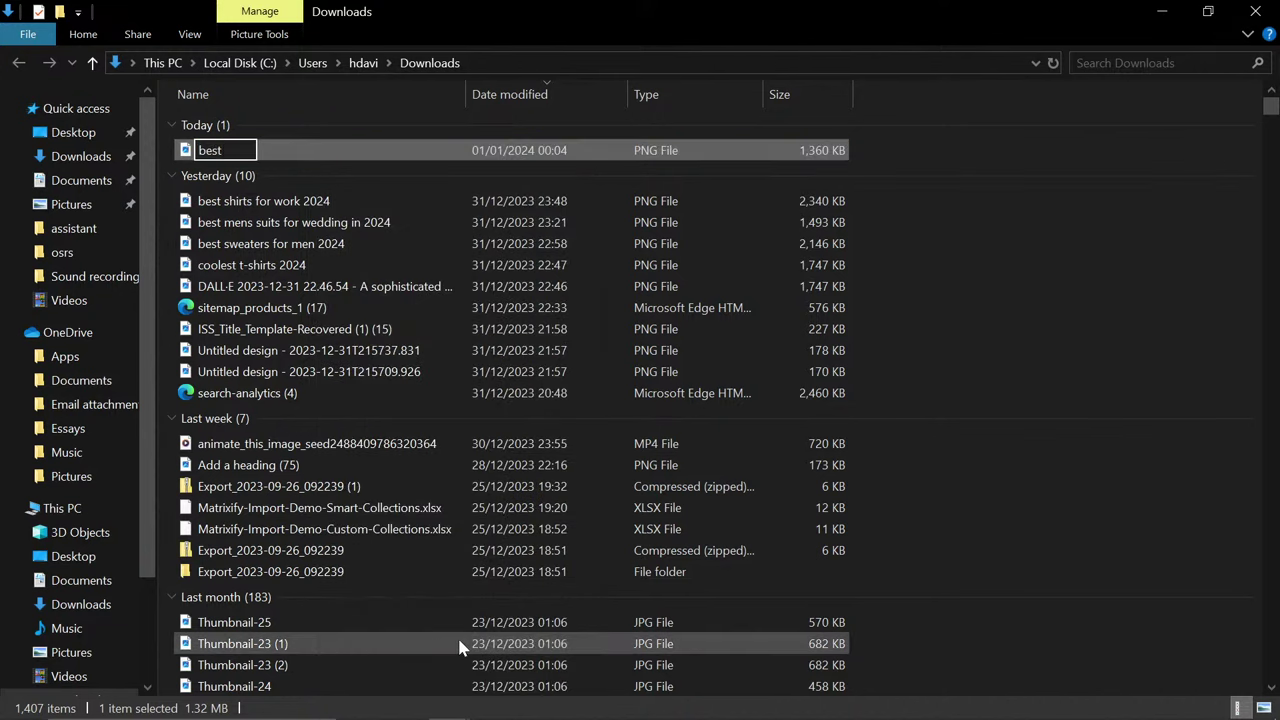
text( shirts for hot weather )
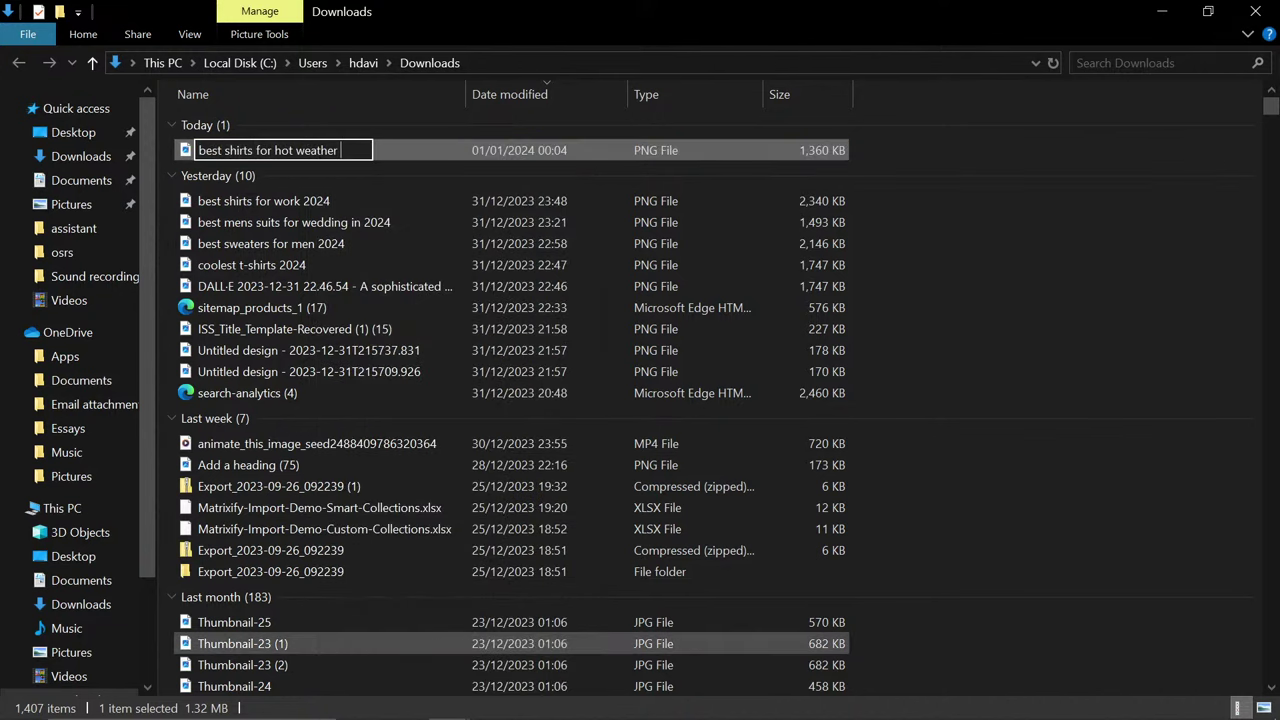
text(2024)
key(Return)
right_click(310, 158)
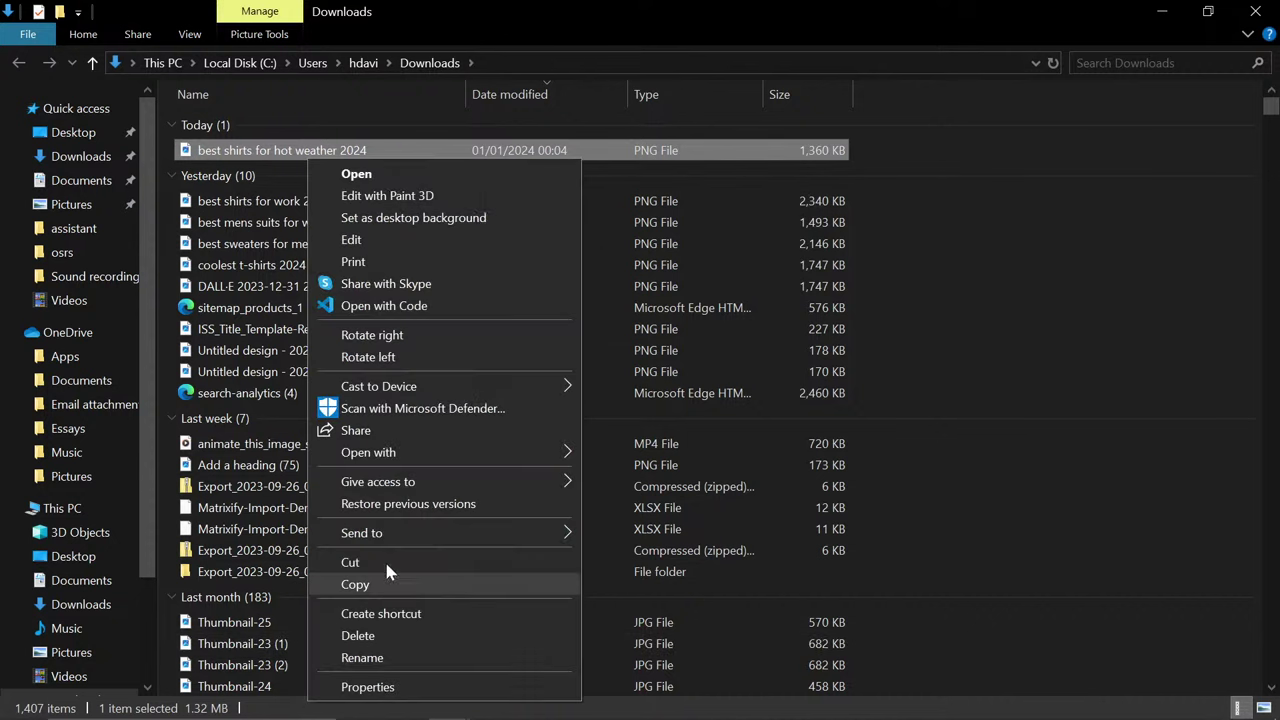
click(402, 660)
click(271, 150)
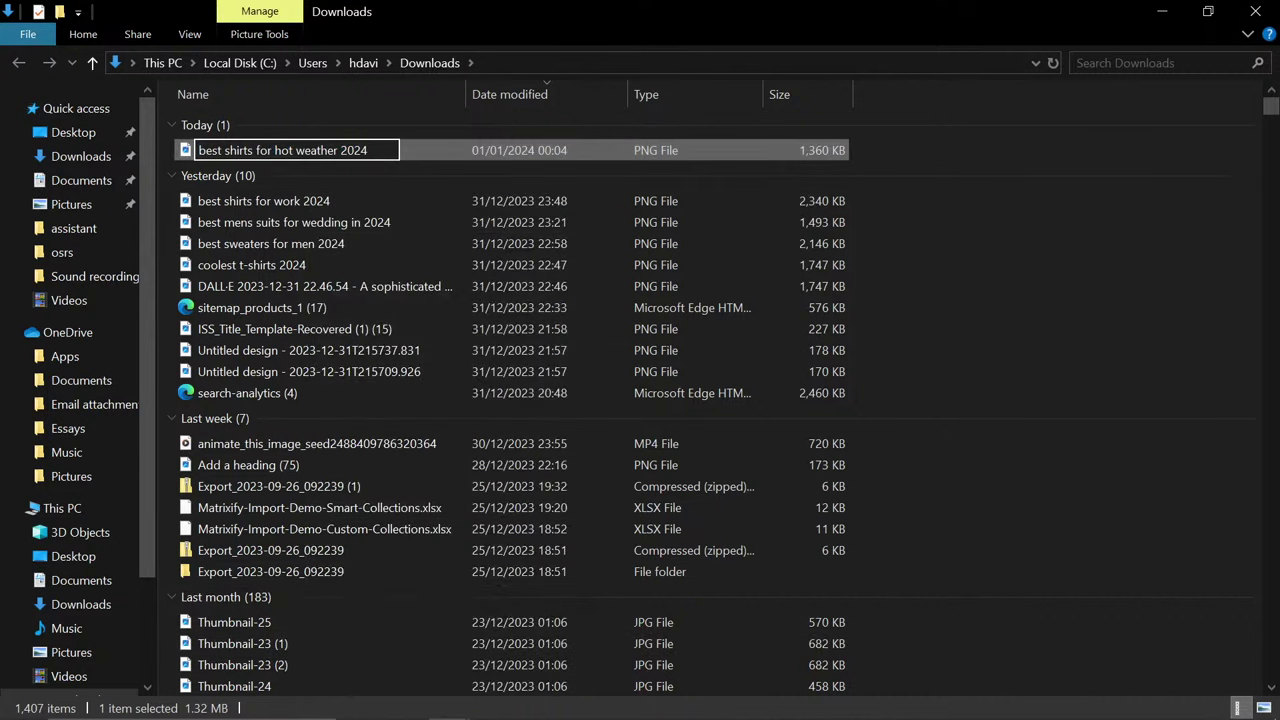
text(men for)
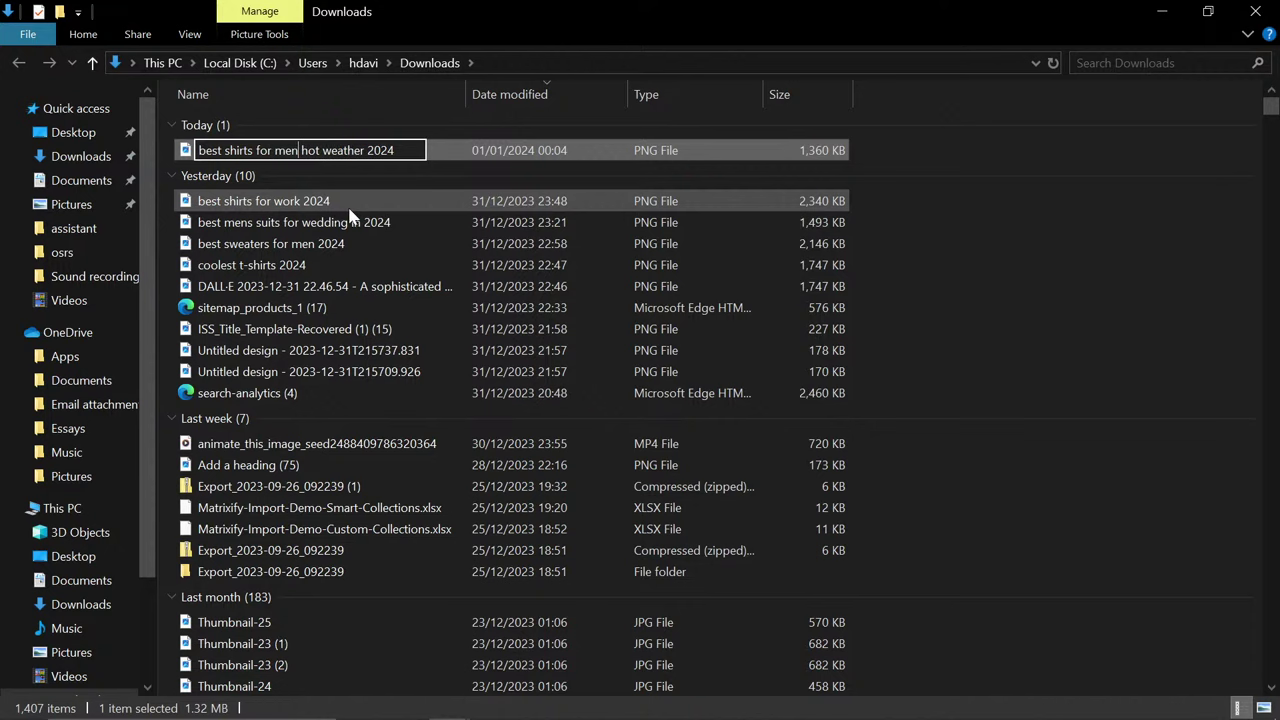
key(Return)
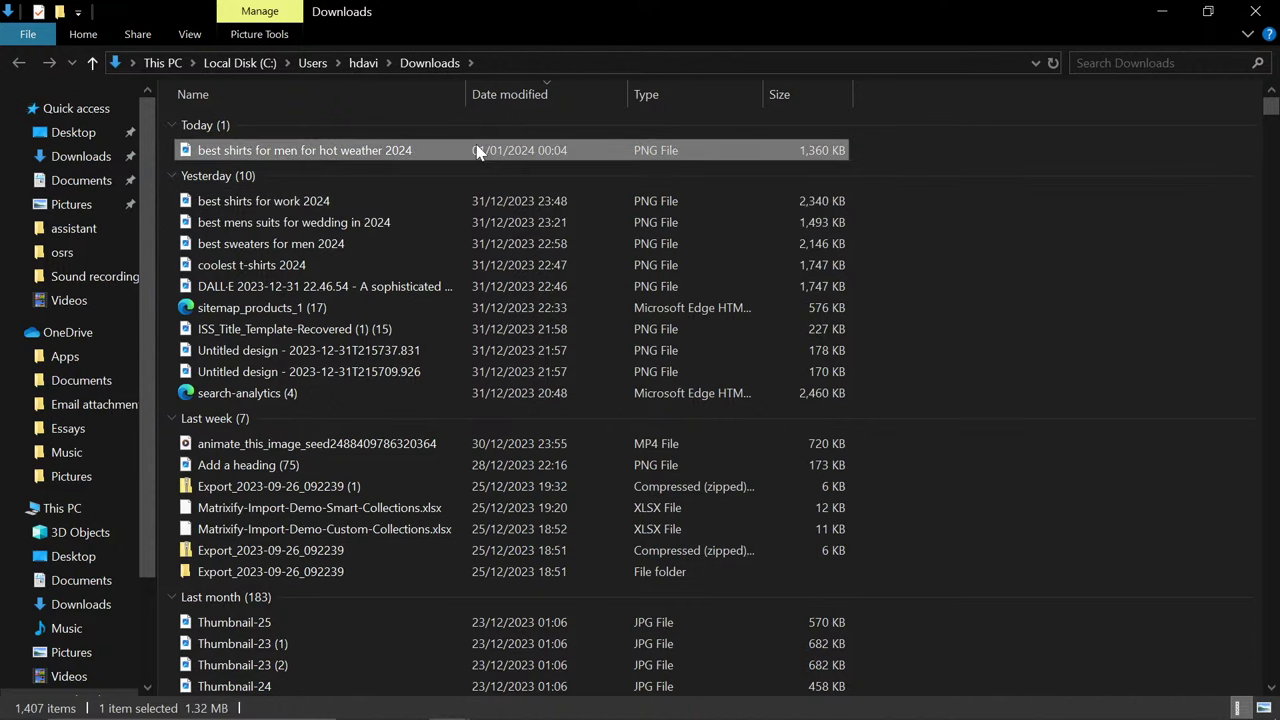
key(alt+Tab)
key(alt+Tab)
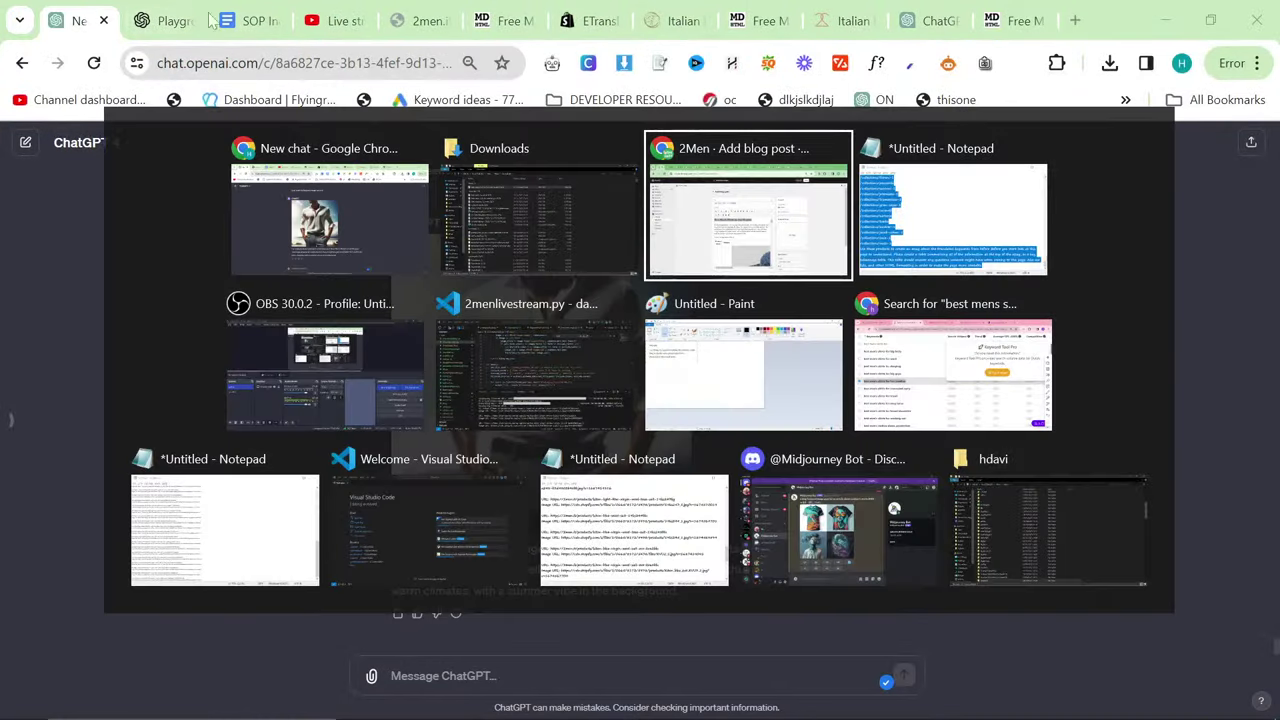
Set the renamed shirt image as featured image and paste the post title as alt text
click(884, 475)
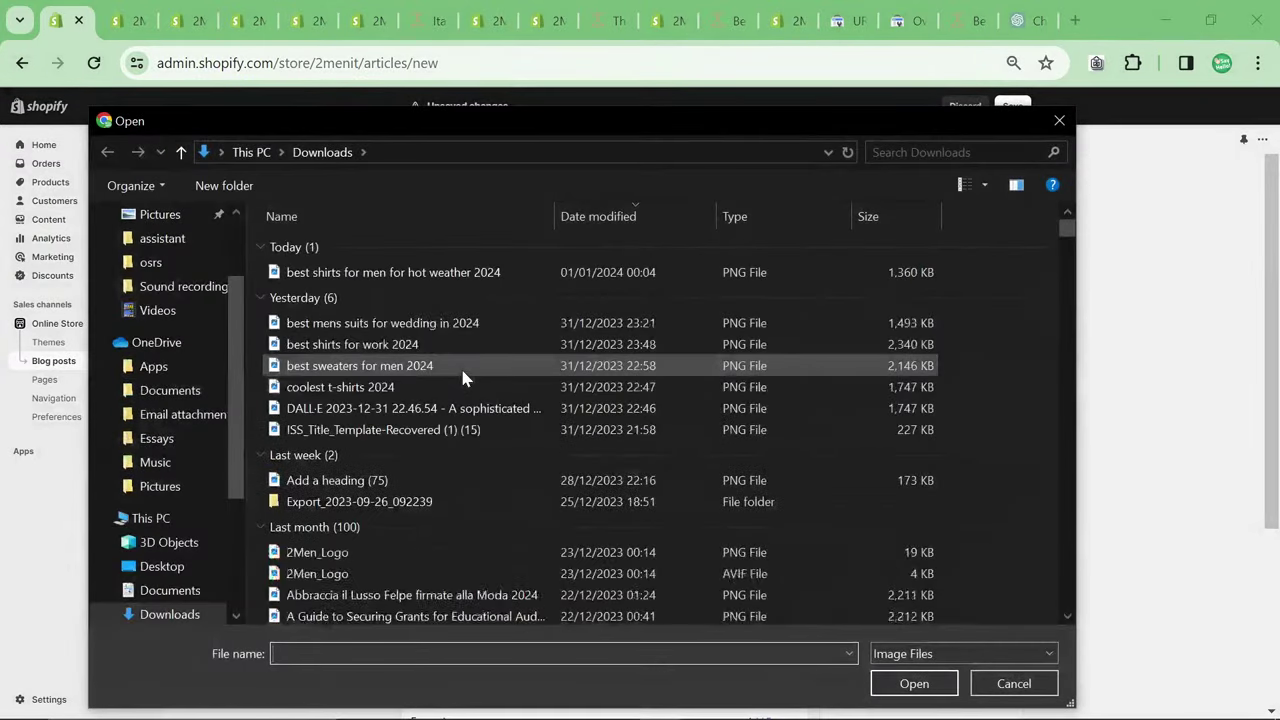
double_click(400, 278)
scroll(949, 491, down, 2)
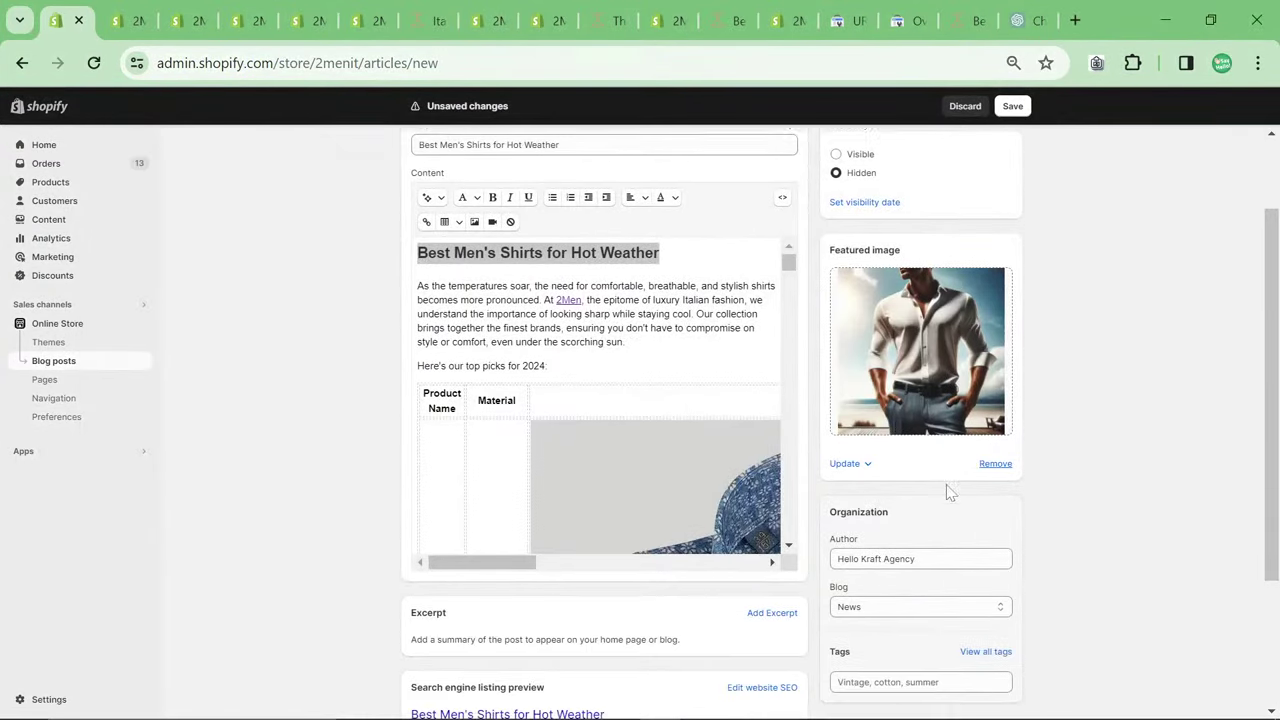
scroll(949, 491, up, 2)
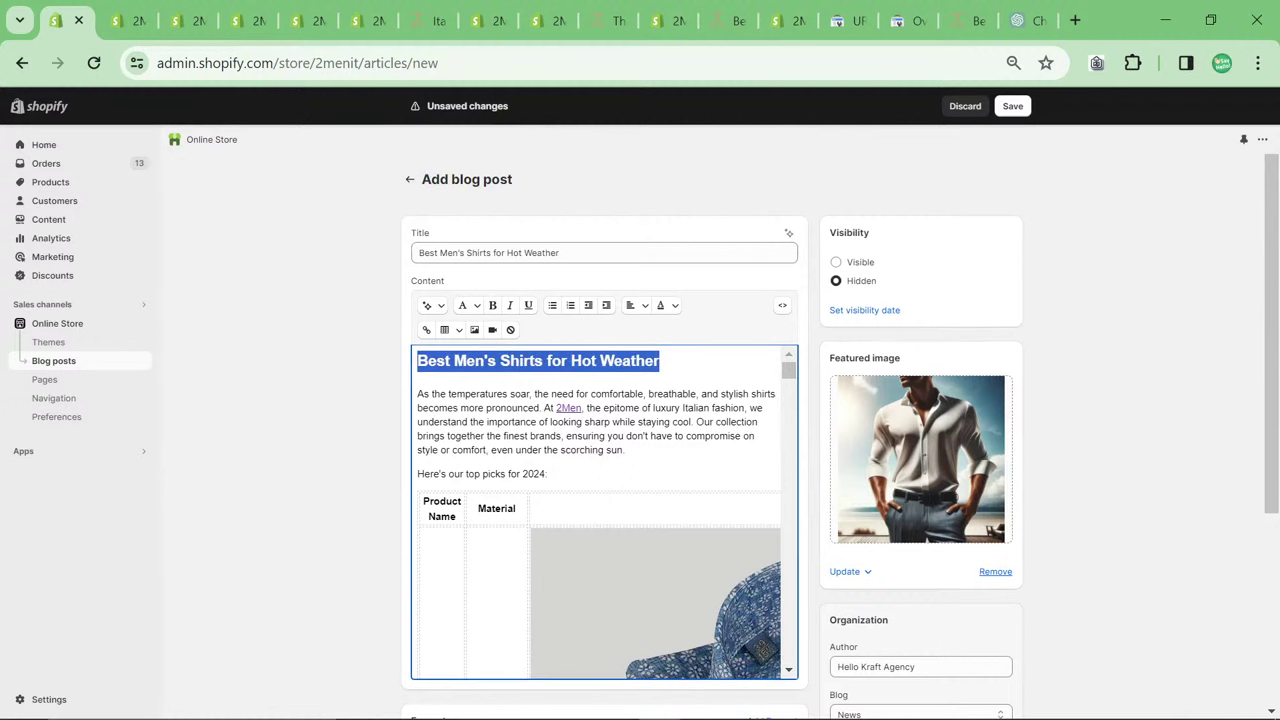
click(970, 458)
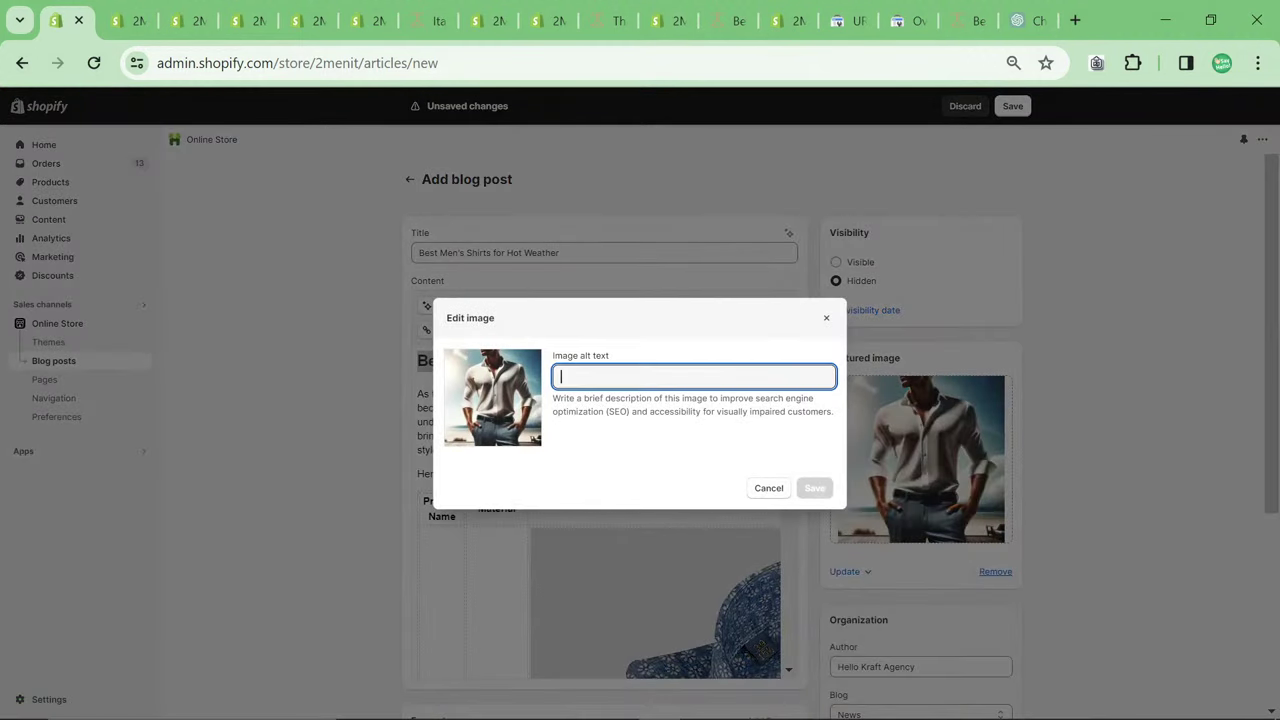
text(Best Men's Shirts for Hot Weather)
click(814, 488)
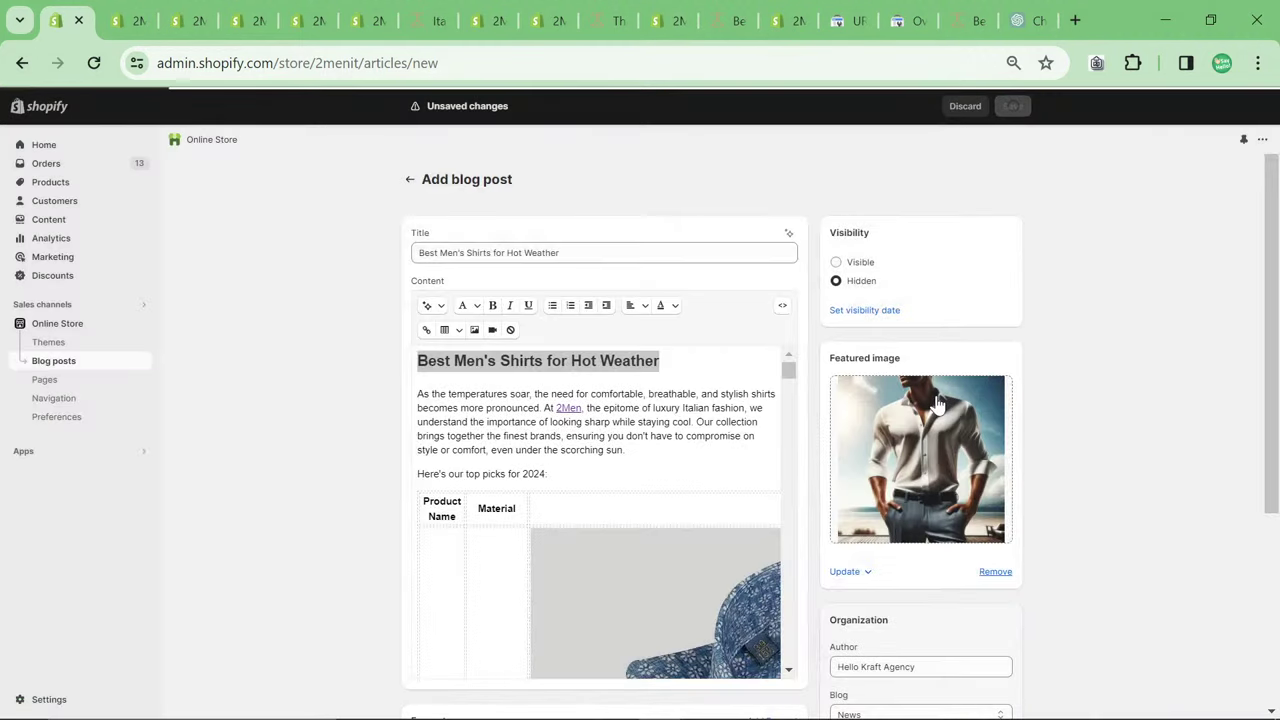
Change the post's author to a different staff member
scroll(938, 622, down, 2)
click(910, 467)
key(ctrl+a)
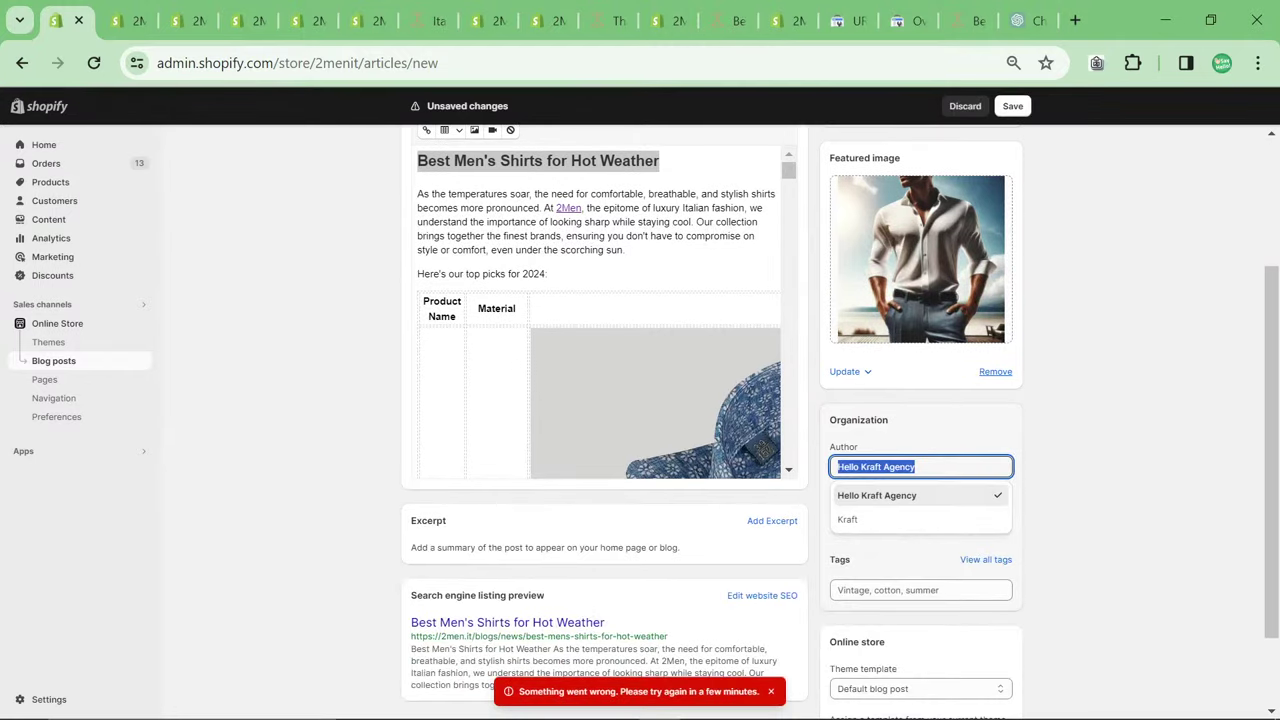
text(pier)
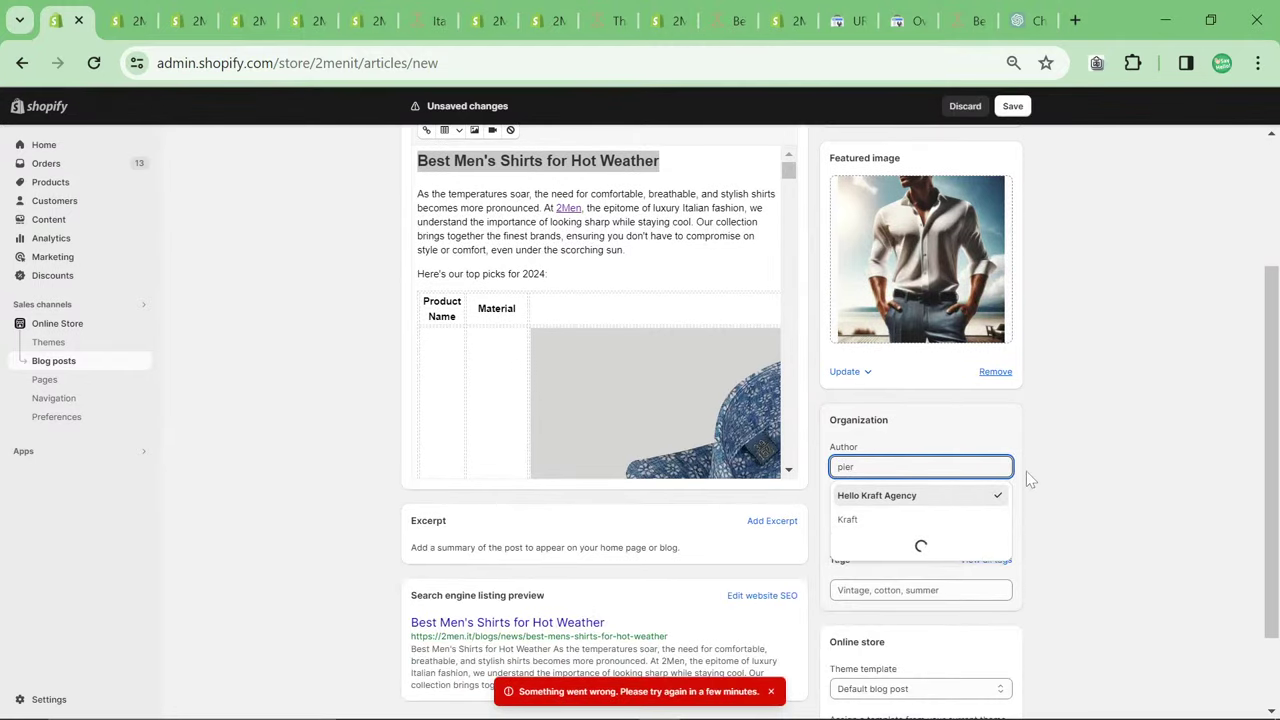
click(927, 497)
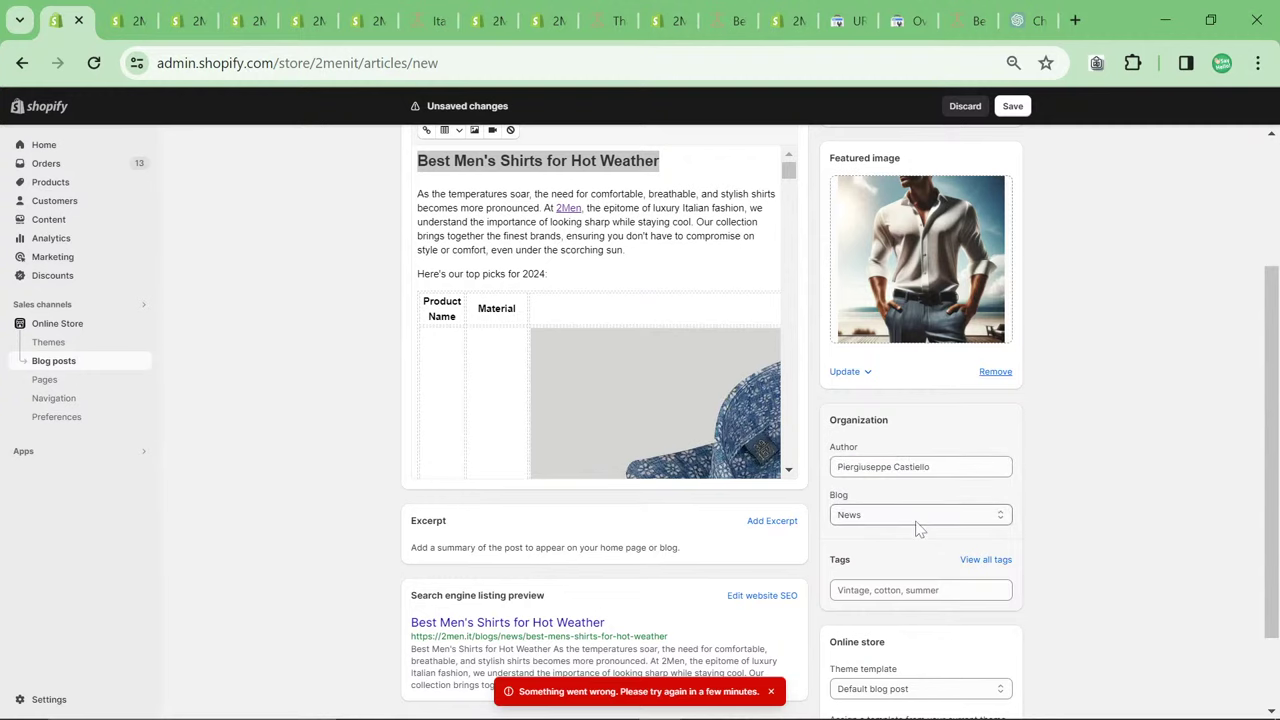
File the post under the journal blog
click(916, 515)
click(1163, 525)
click(917, 516)
click(857, 553)
scroll(1078, 537, up, 3)
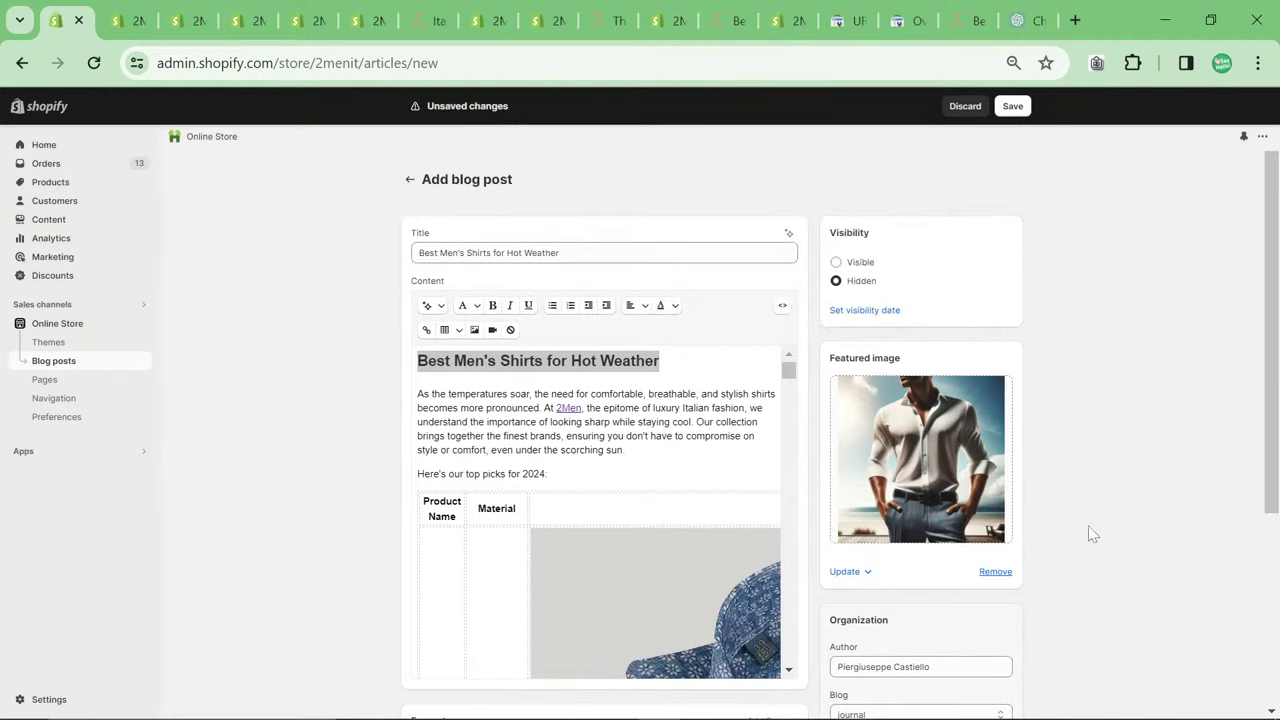
scroll(600, 500, down, 5)
scroll(655, 503, down, 2)
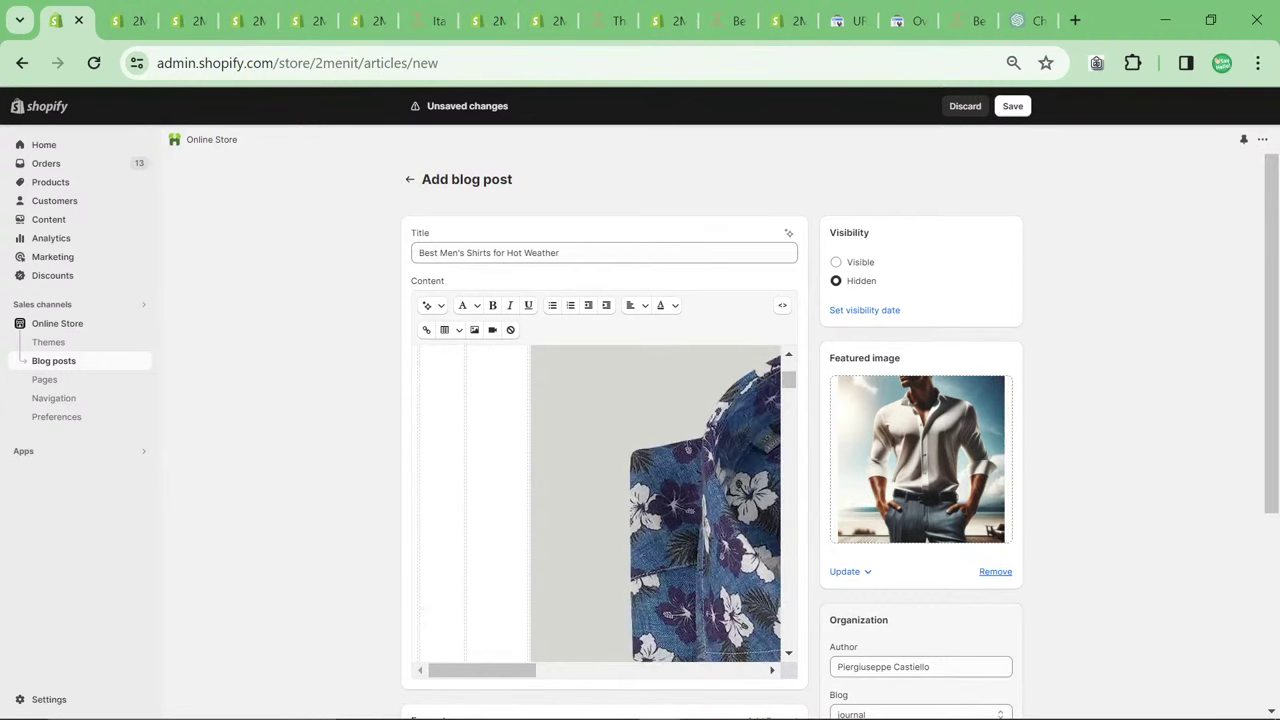
scroll(600, 503, down, 5)
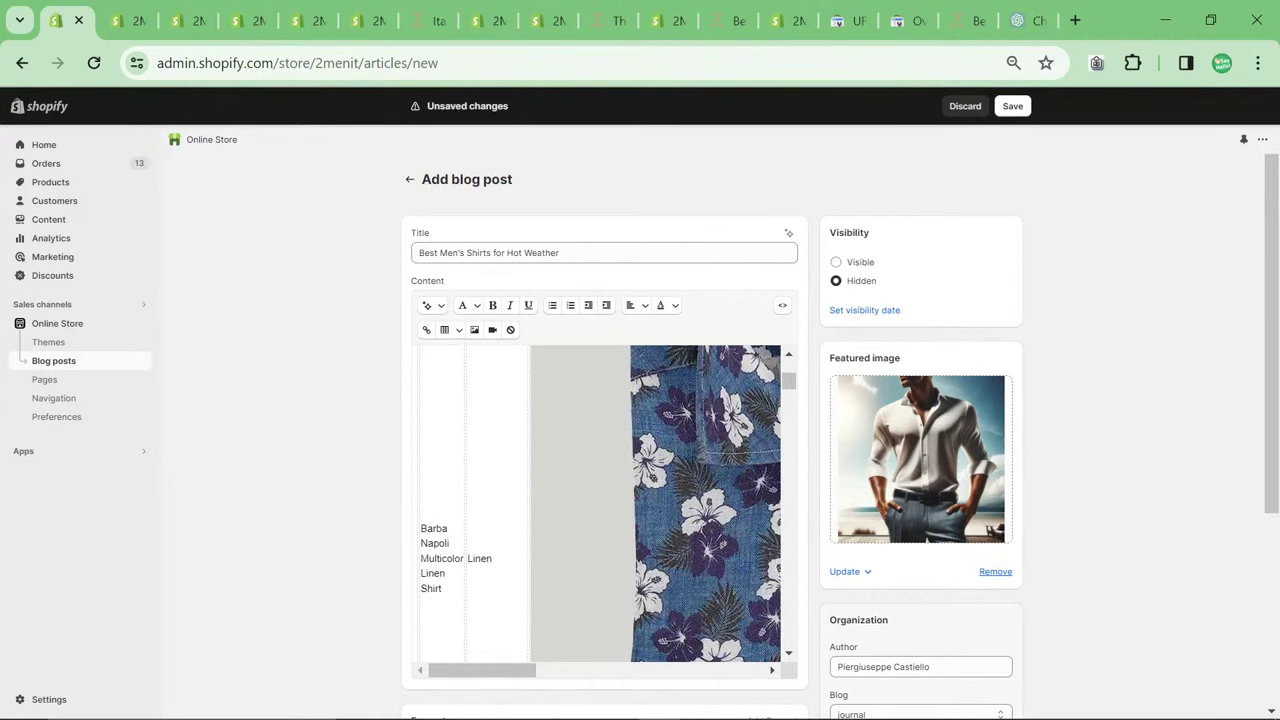
drag(795, 390, 808, 650)
key(ctrl+z)
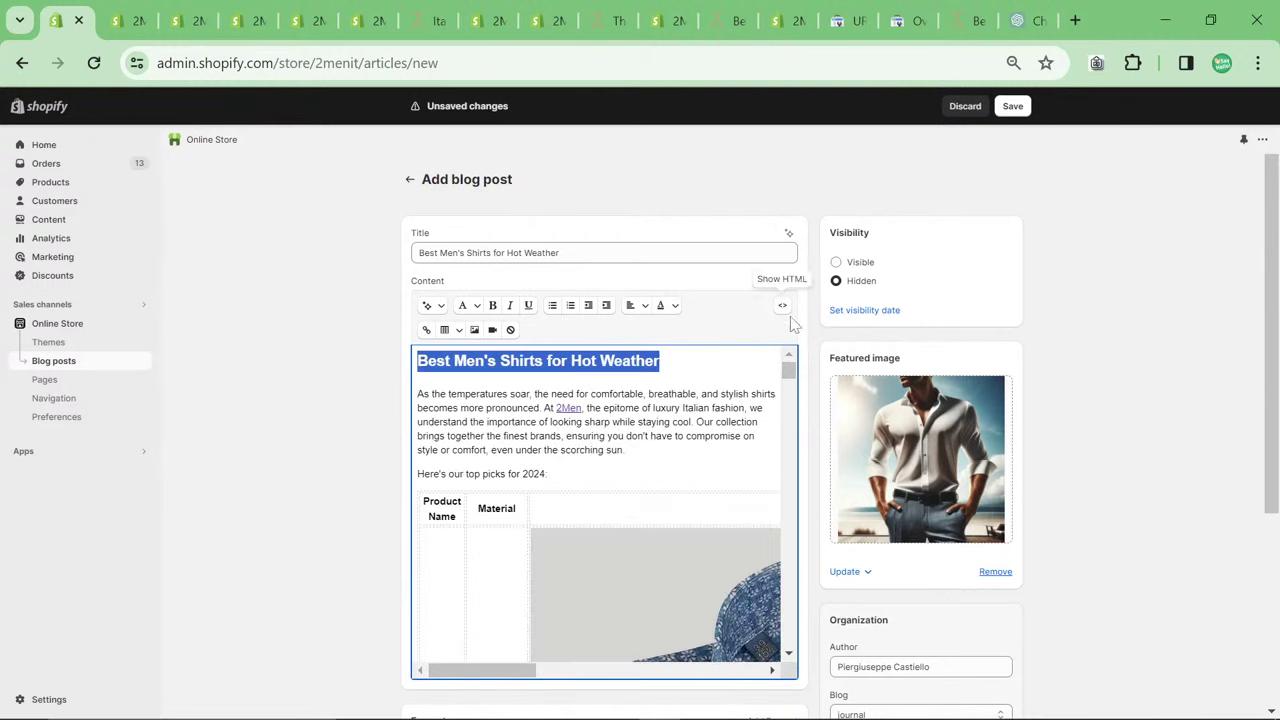
click(910, 300)
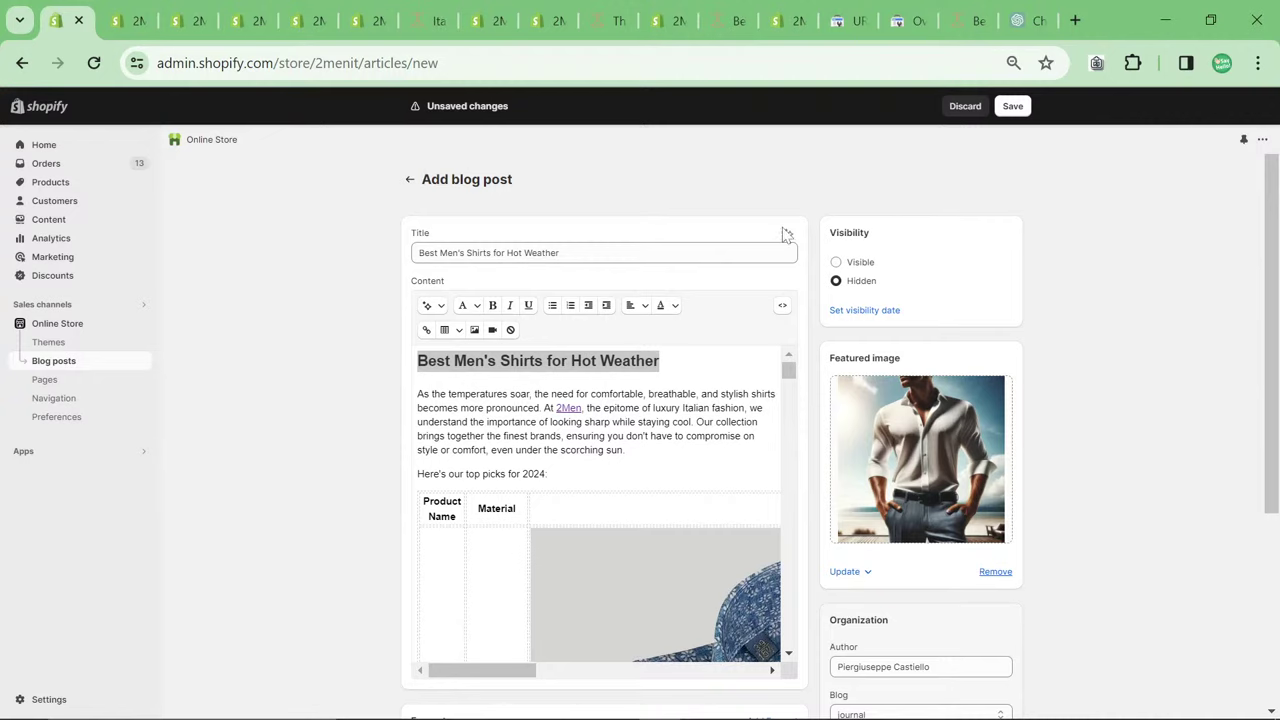
Set the post's visibility date to January 3, 2024 at 10:00 PM and save it
click(849, 314)
click(850, 366)
click(860, 342)
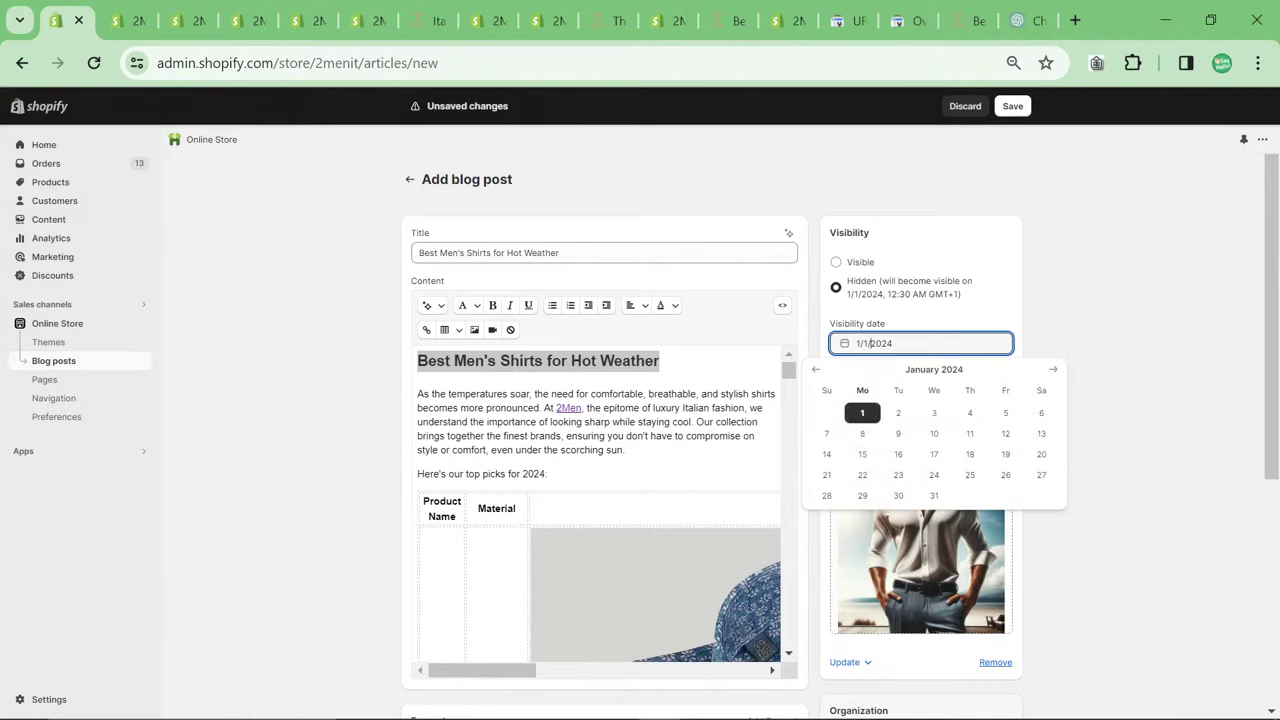
click(934, 414)
click(880, 370)
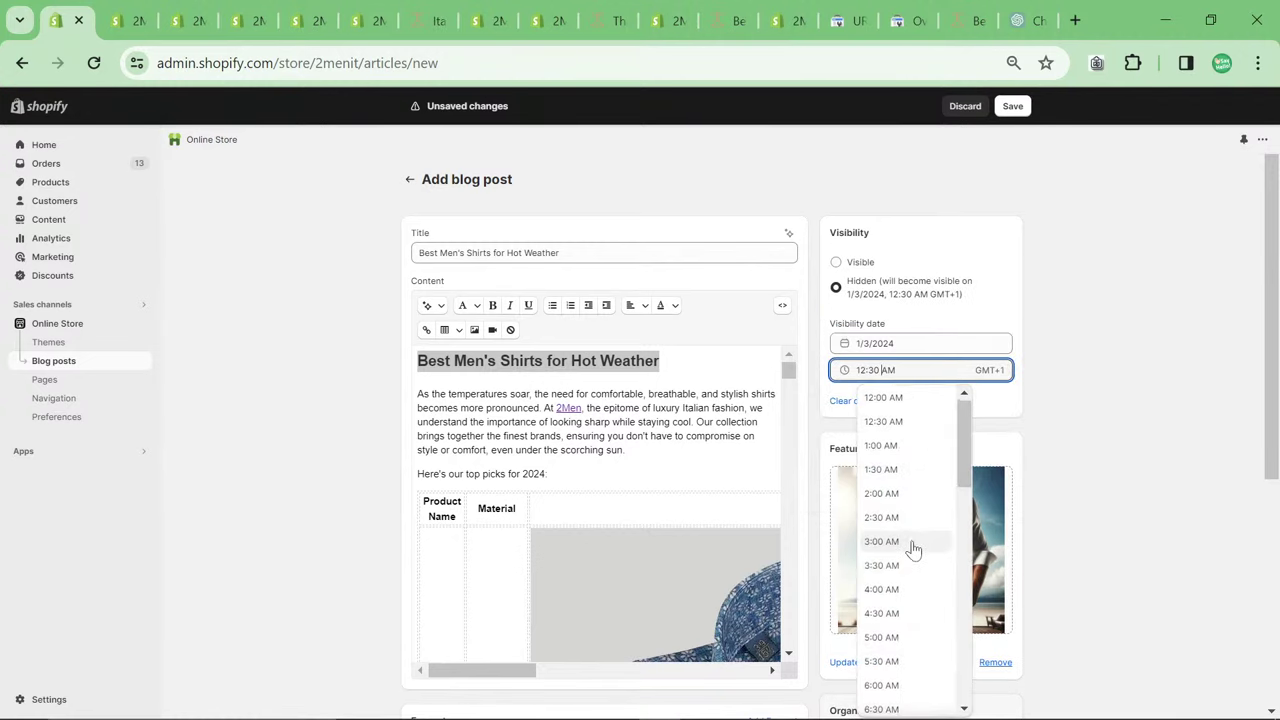
scroll(905, 560, down, 10)
click(884, 636)
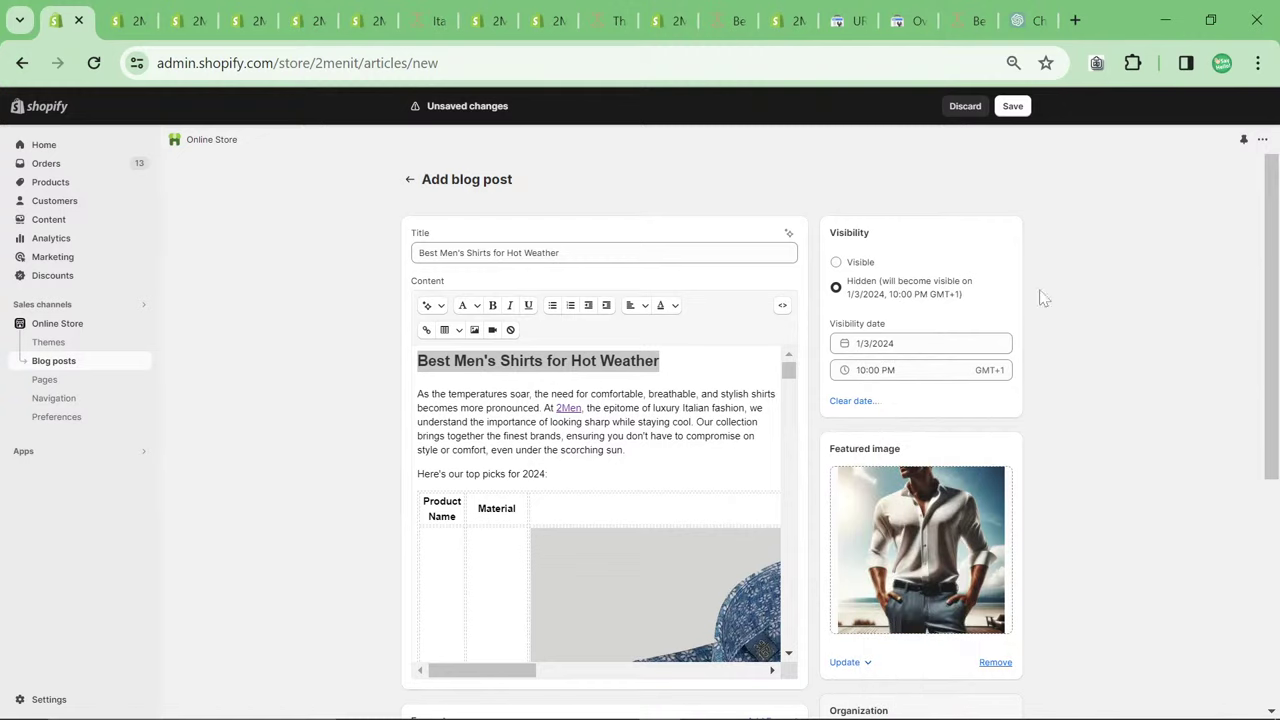
click(1013, 107)
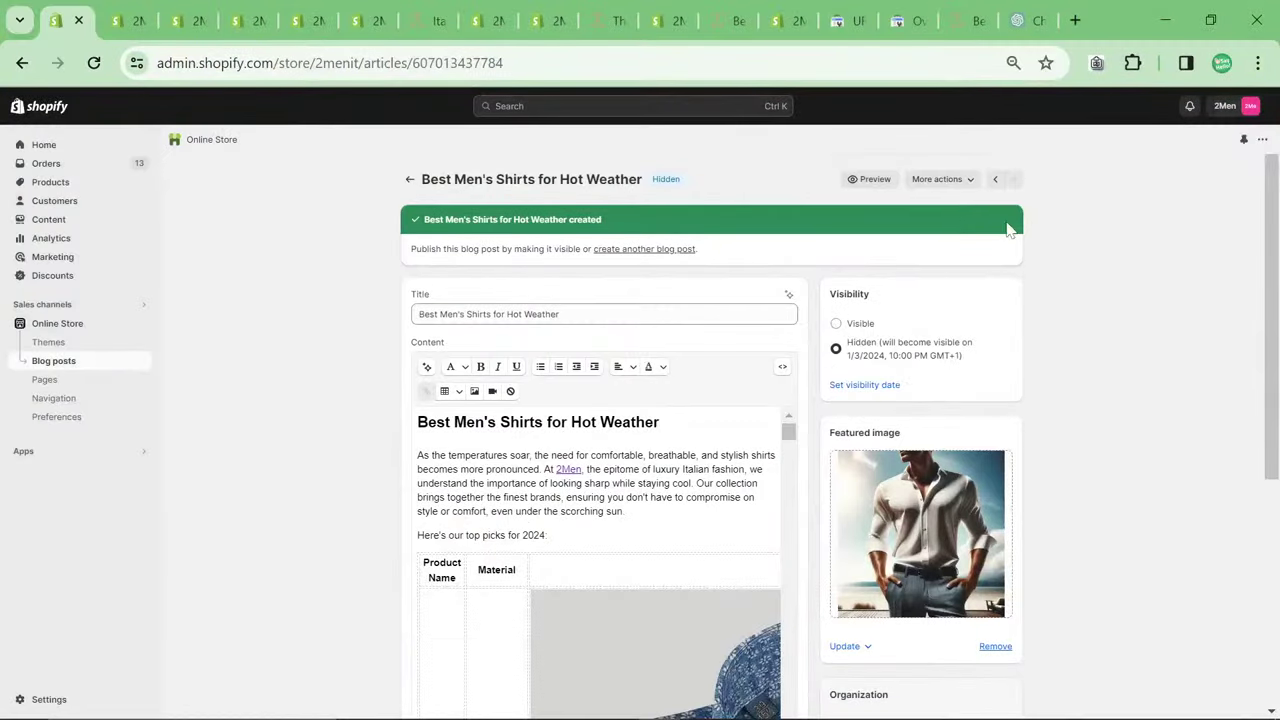
Preview the post on the storefront and scroll through the comparison table and Breathable Fabrics section
click(874, 180)
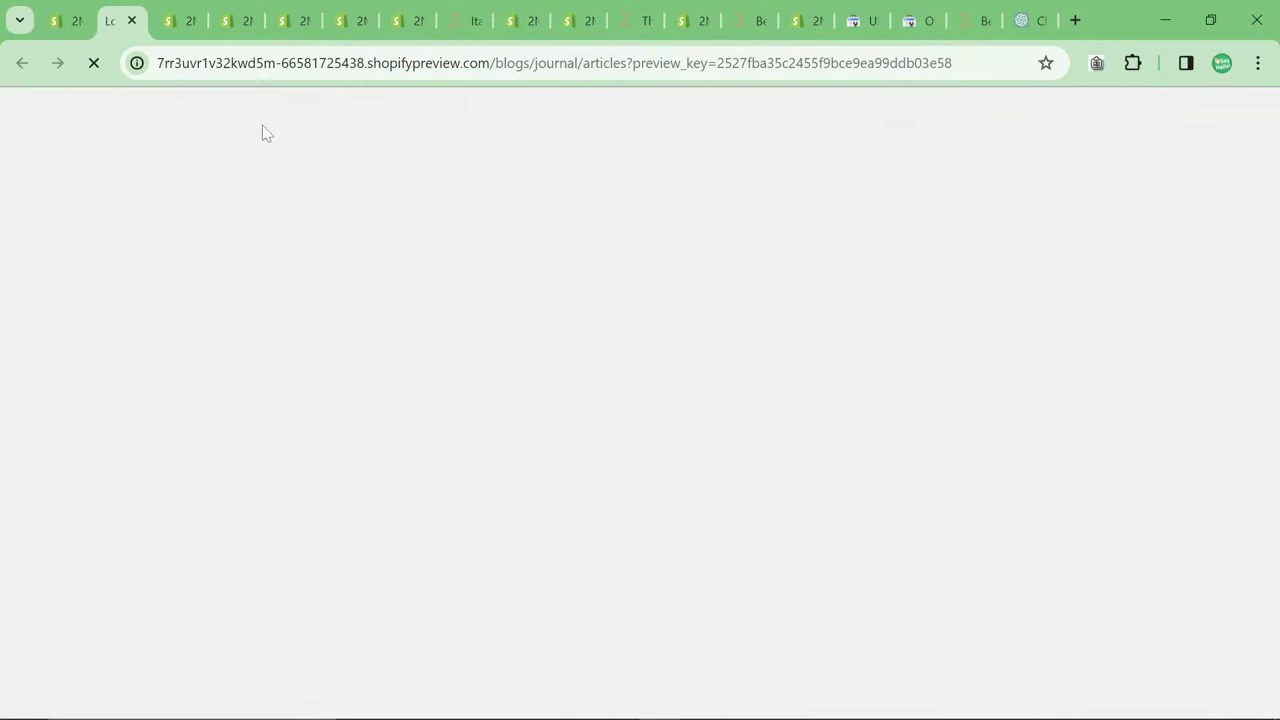
scroll(465, 420, down, 10)
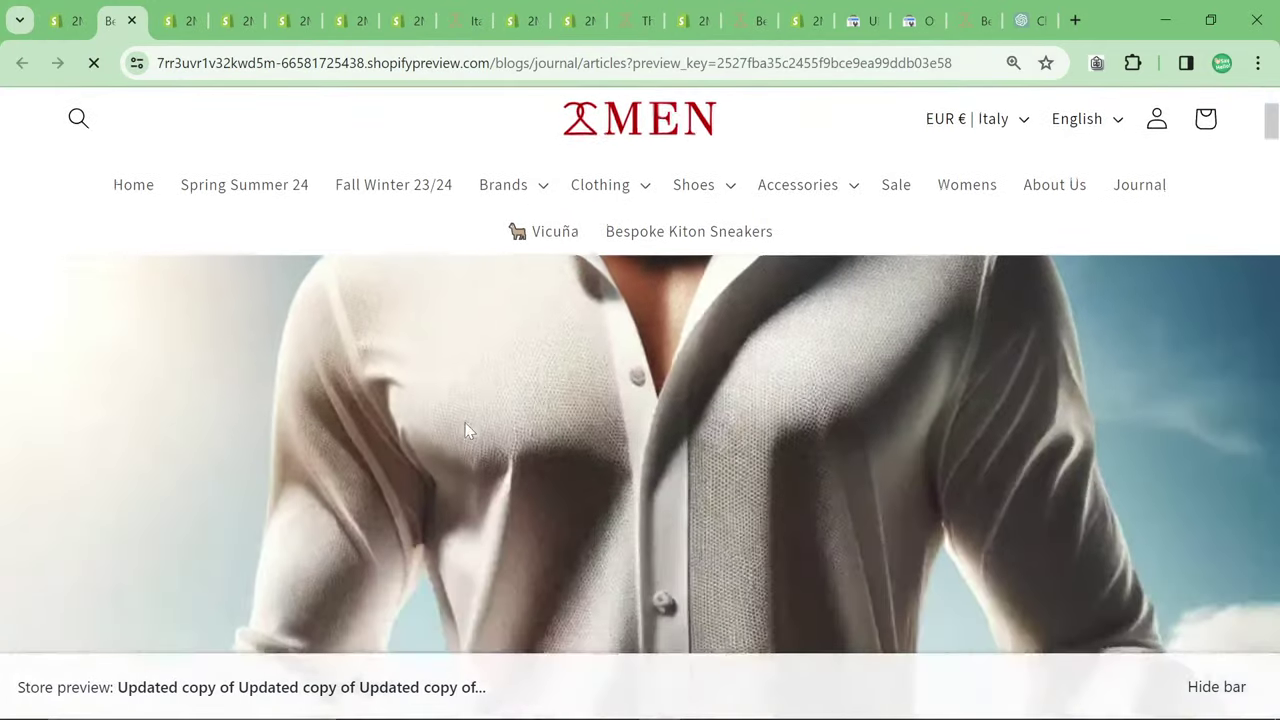
scroll(465, 430, down, 10)
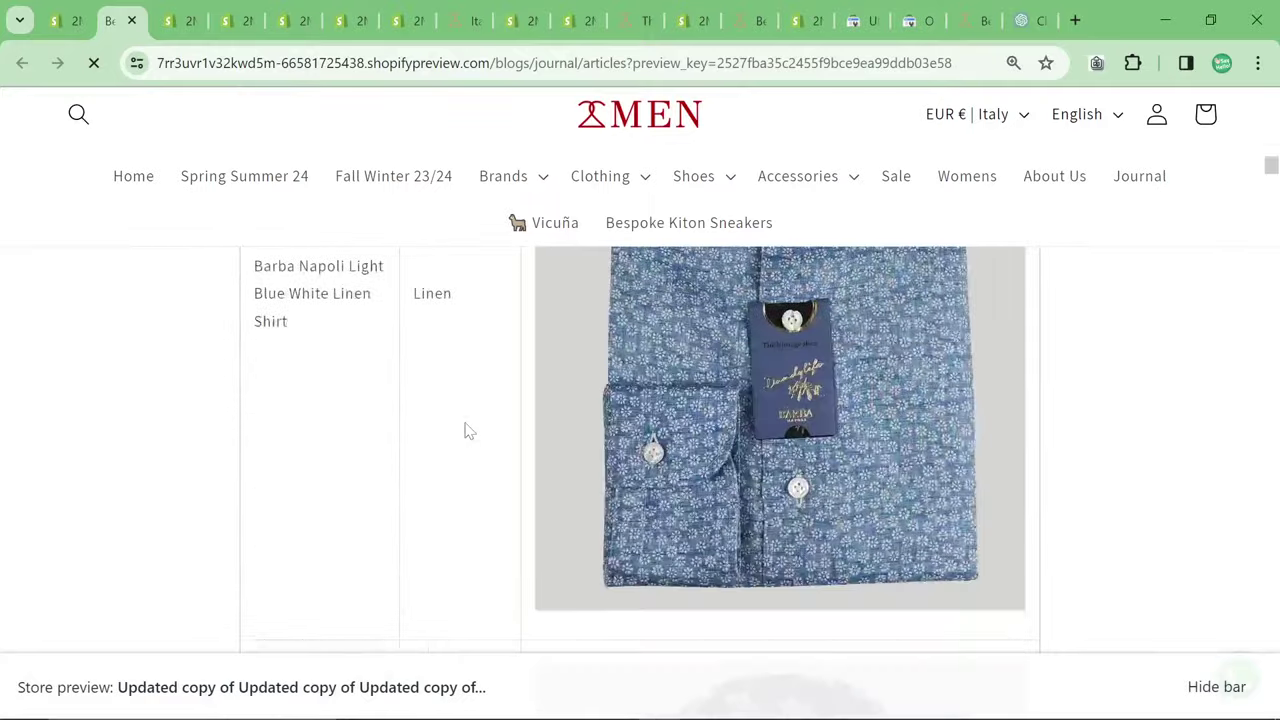
scroll(385, 458, down, 10)
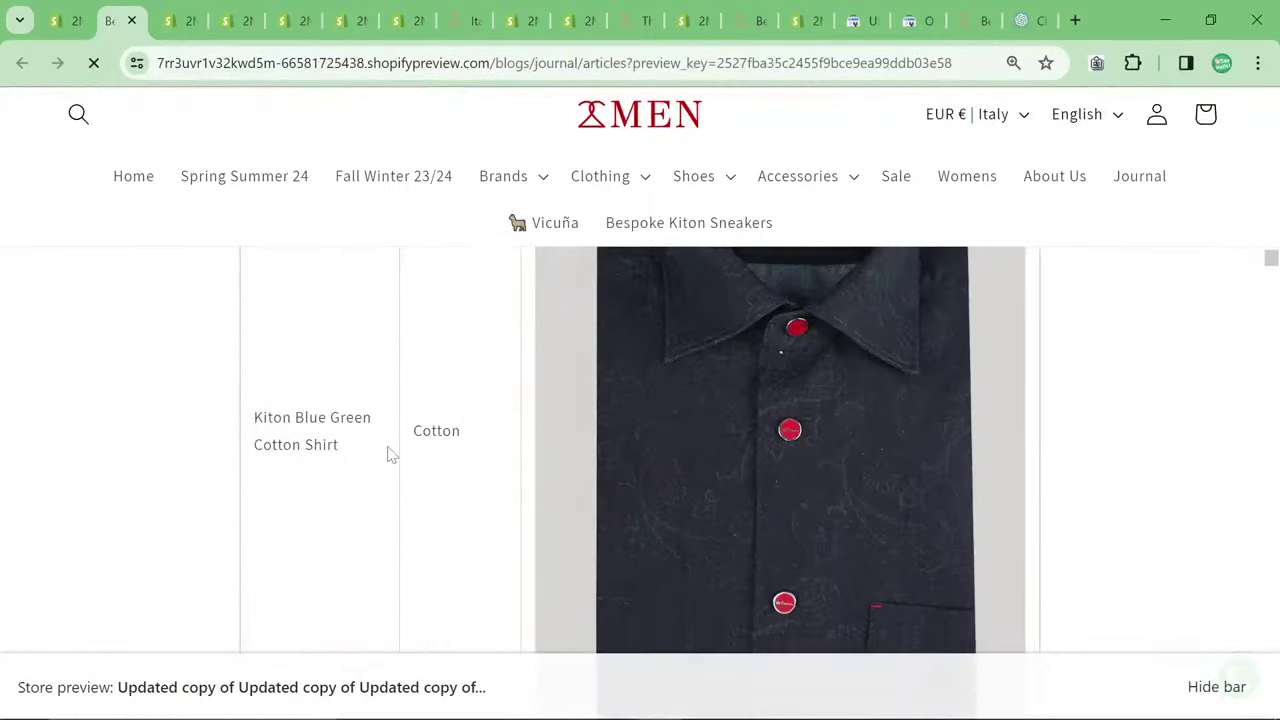
scroll(378, 463, down, 10)
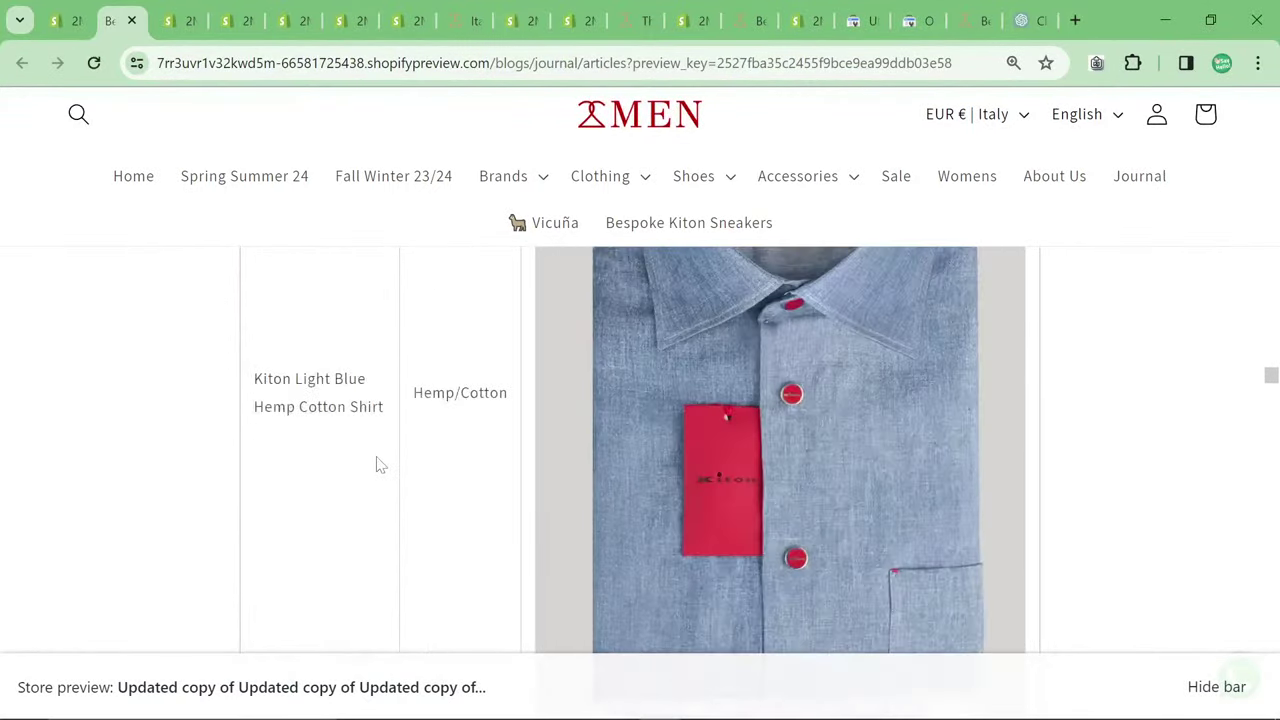
scroll(378, 465, down, 10)
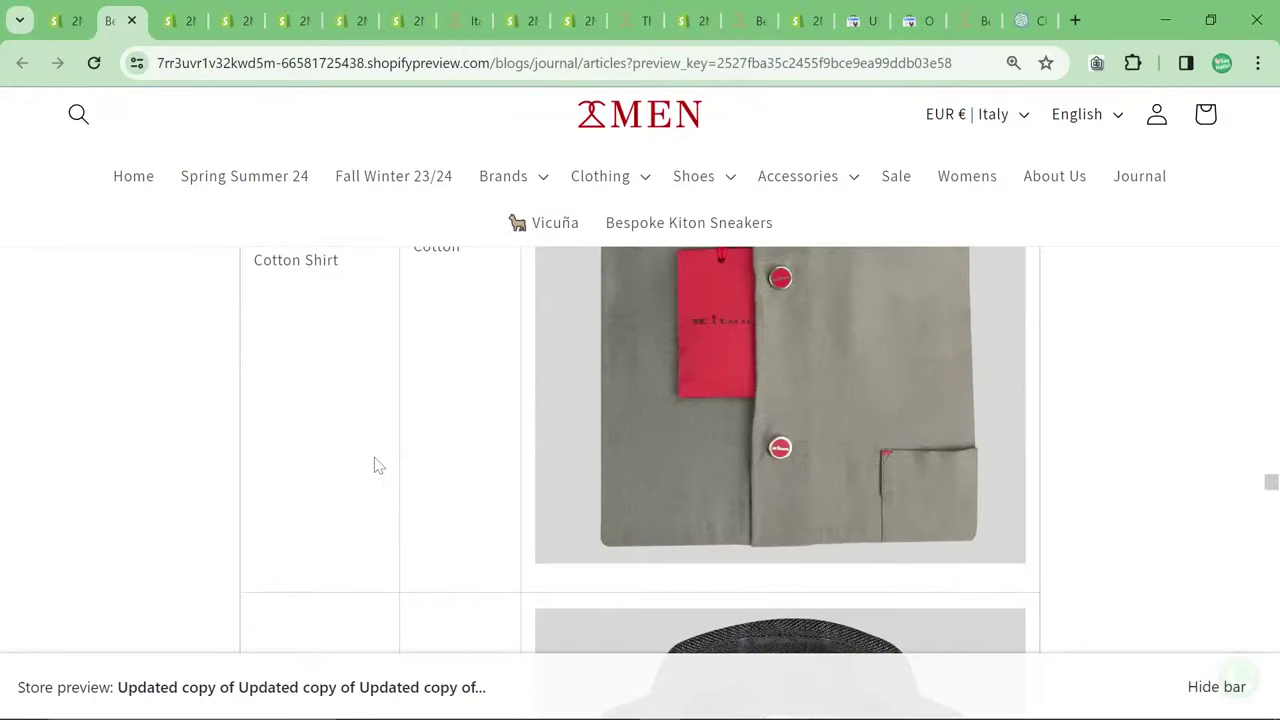
scroll(420, 487, down, 10)
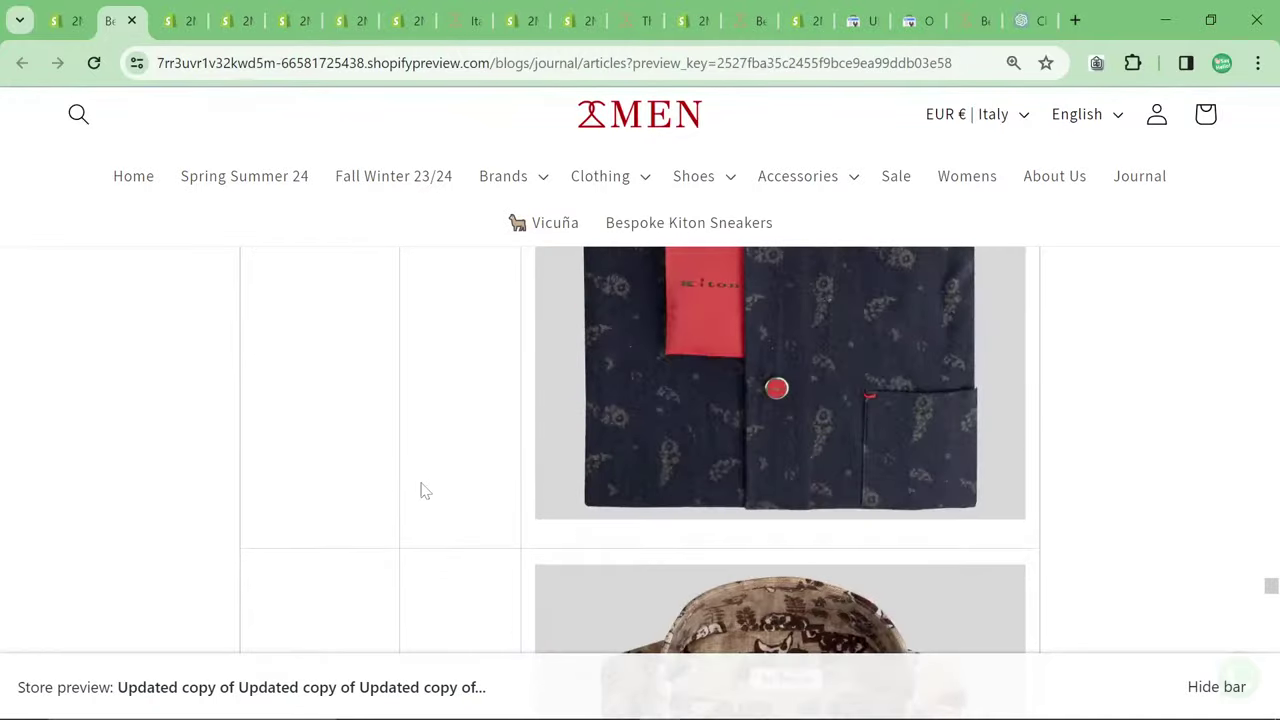
scroll(486, 460, down, 6)
scroll(485, 459, down, 5)
scroll(808, 503, up, 5)
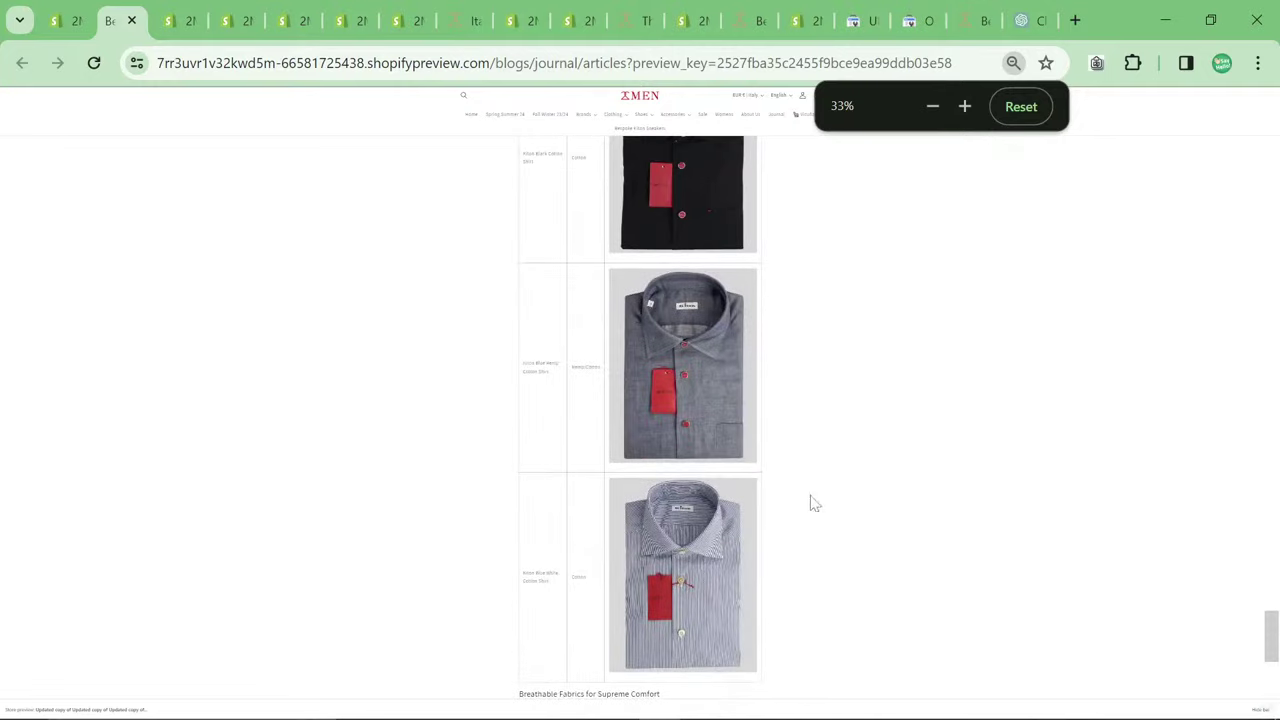
scroll(860, 506, up, 4)
scroll(857, 507, down, 5)
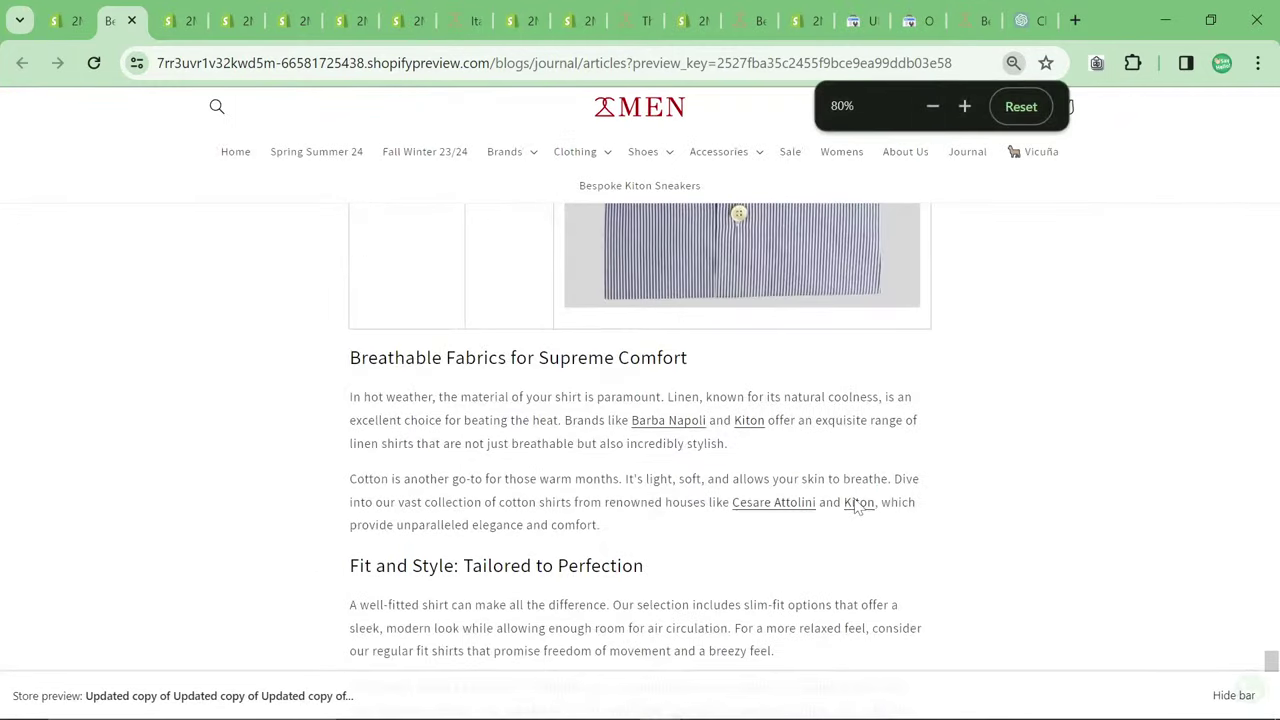
right_click(911, 365)
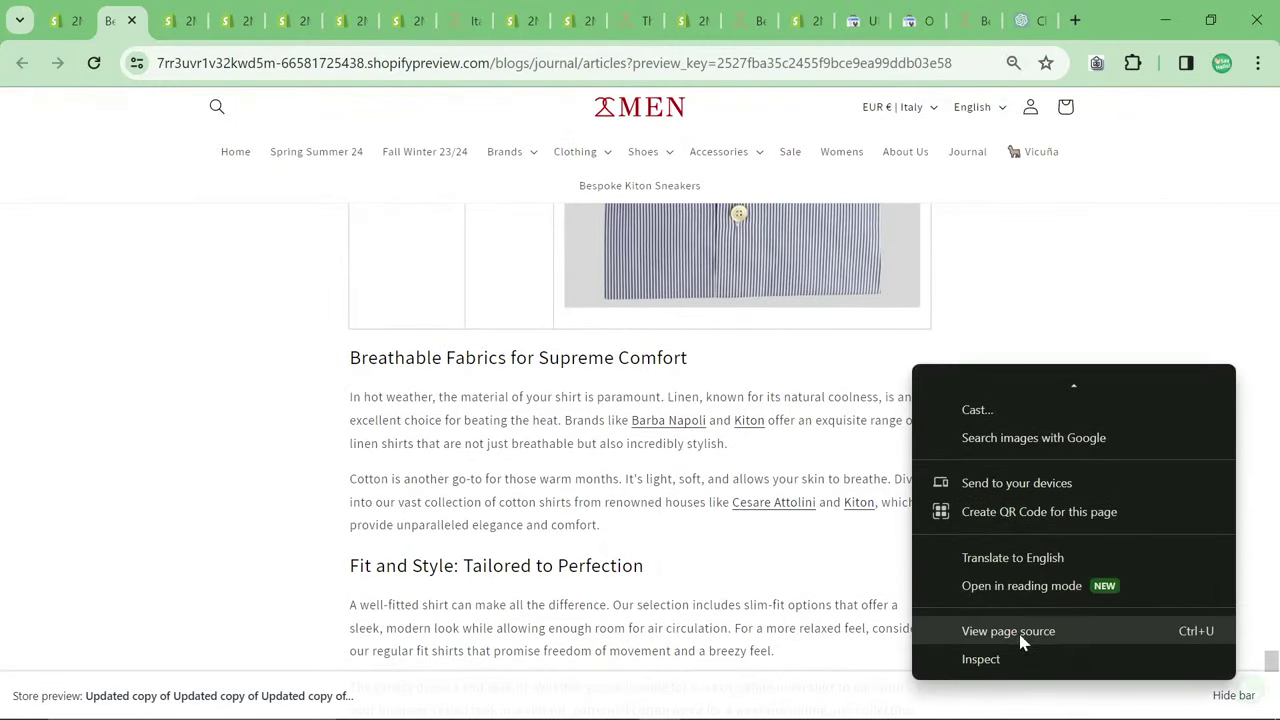
Inspect the preview page and emulate an iPhone 14 Pro Max in DevTools
click(1013, 658)
scroll(352, 367, up, 10)
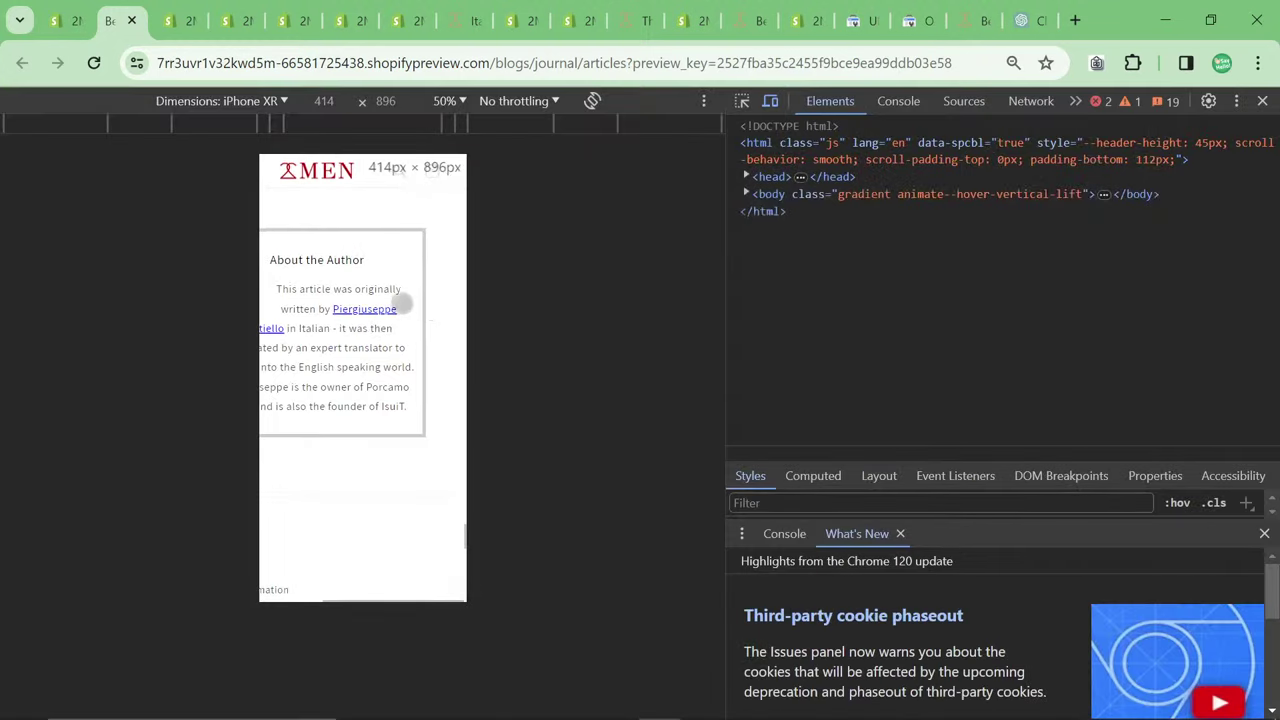
scroll(352, 367, up, 3)
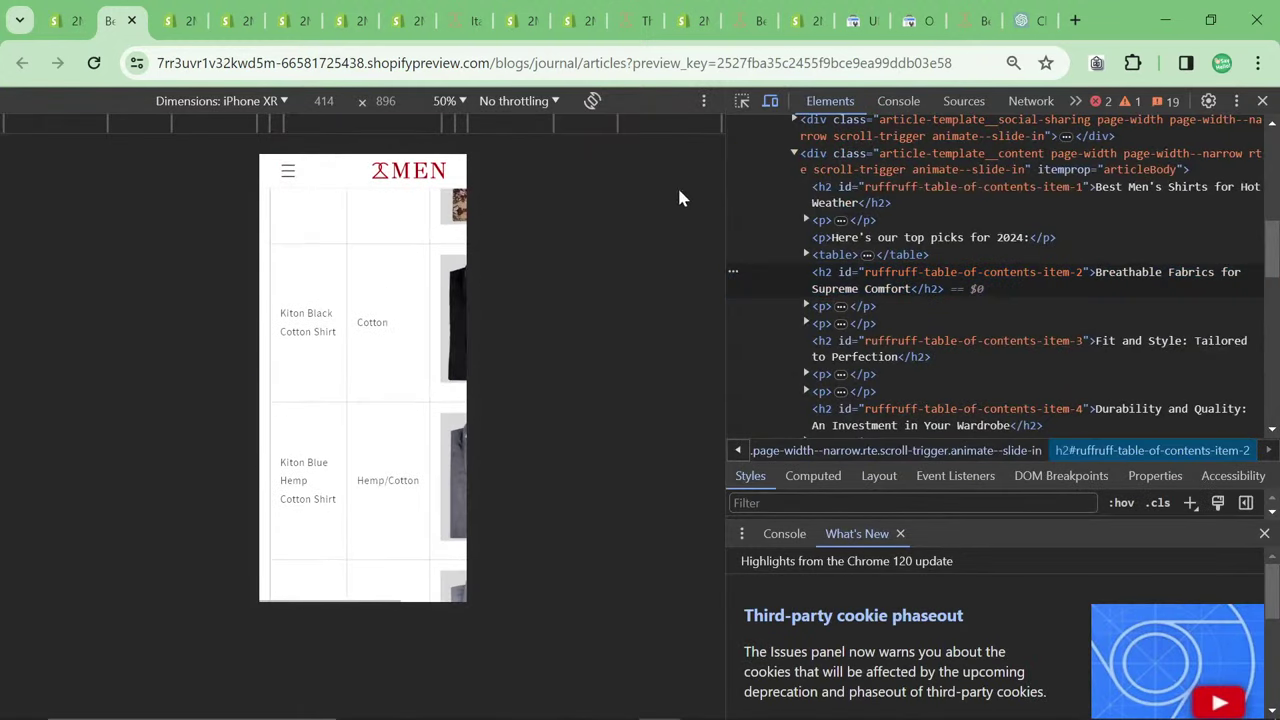
click(280, 101)
click(229, 266)
drag(389, 310, 317, 400)
scroll(317, 400, right, 2)
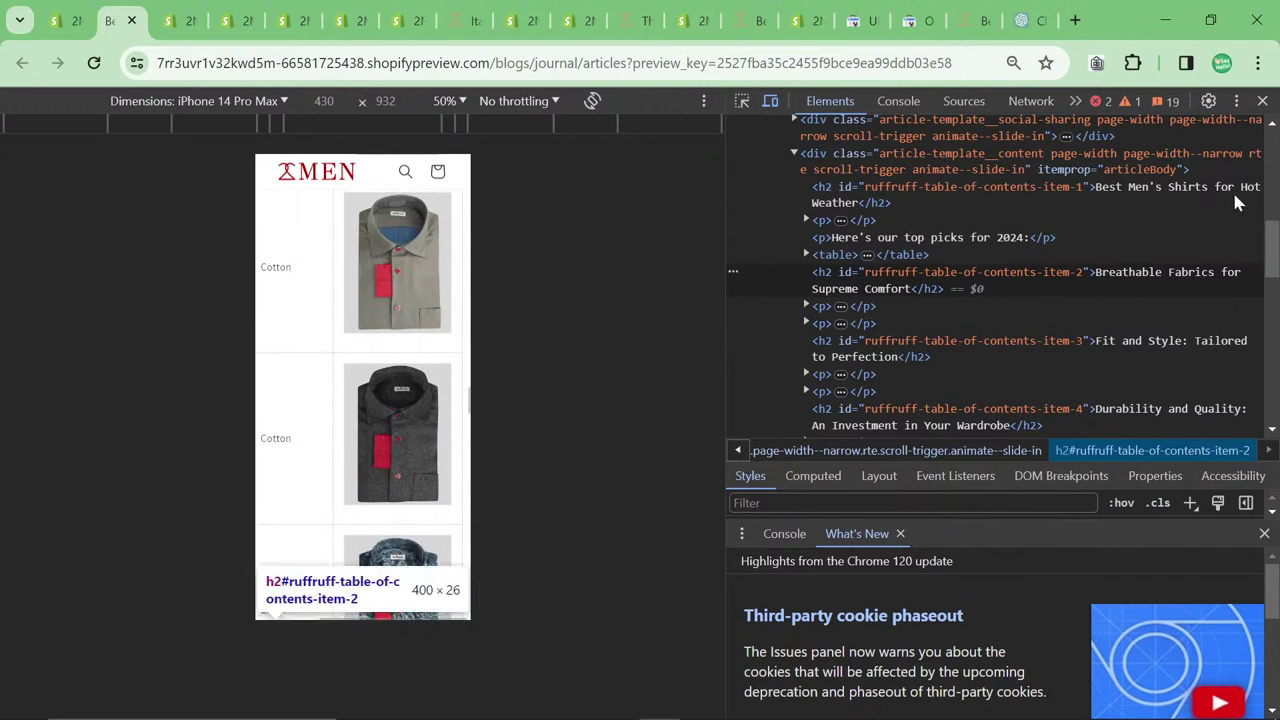
Reload the post in the phone view and scroll through the article
key(F5)
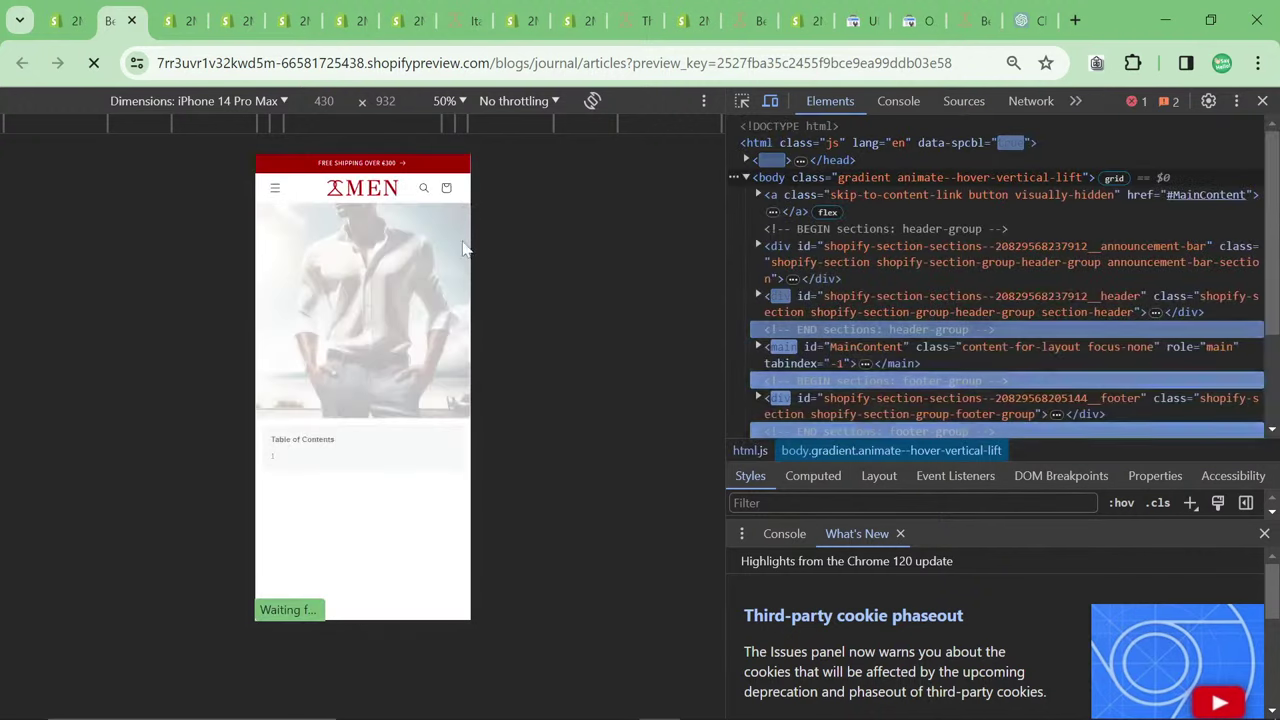
scroll(300, 300, down, 3)
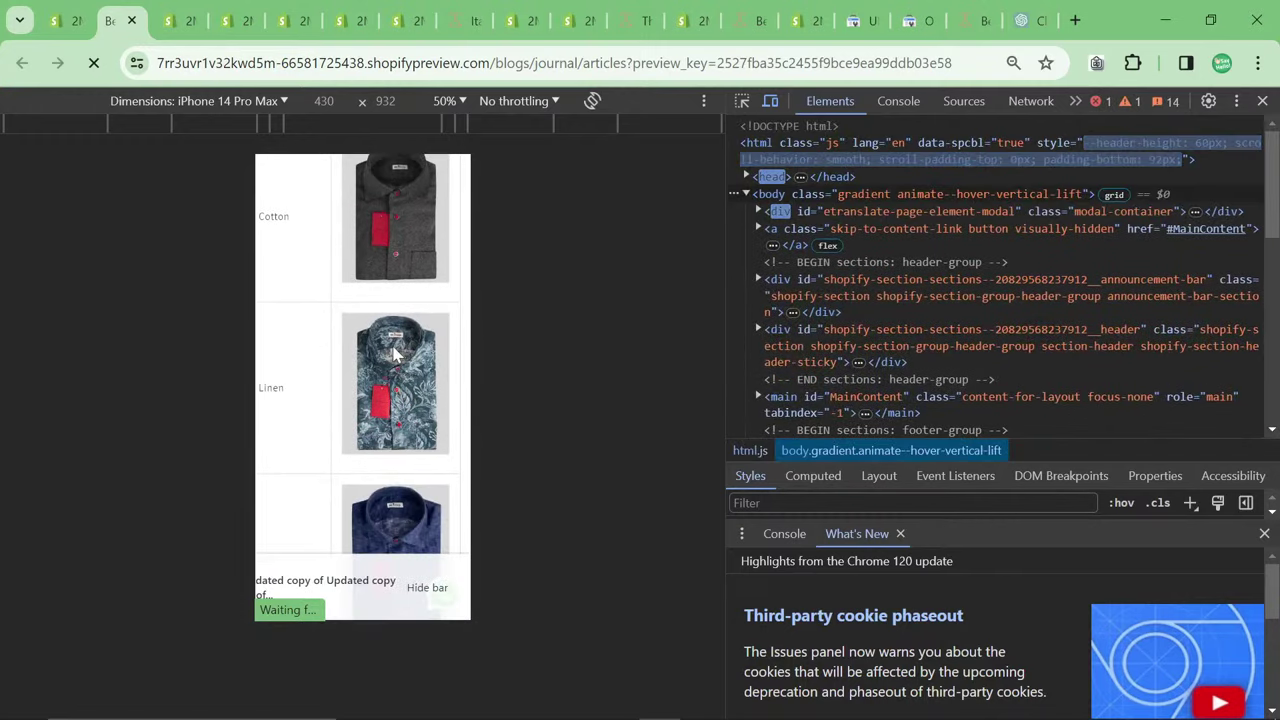
scroll(417, 371, left, 2)
scroll(388, 450, down, 5)
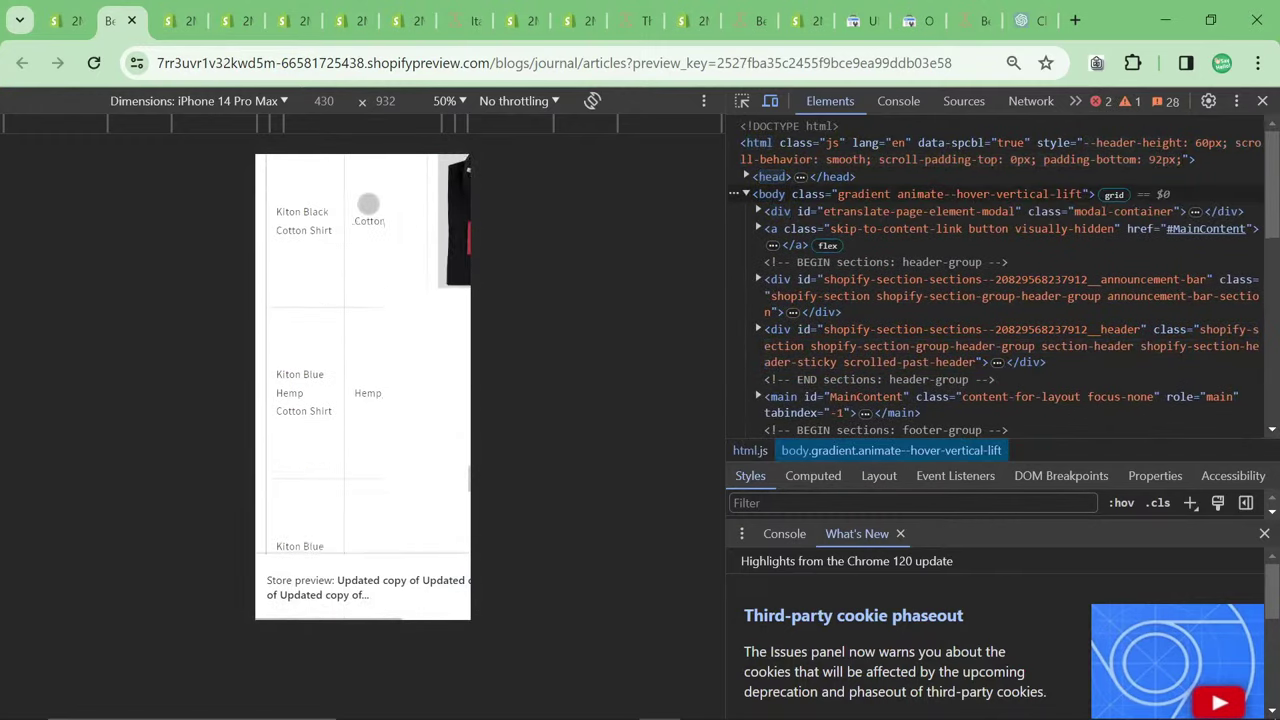
scroll(388, 450, down, 10)
scroll(378, 278, up, 5)
scroll(378, 278, up, 3)
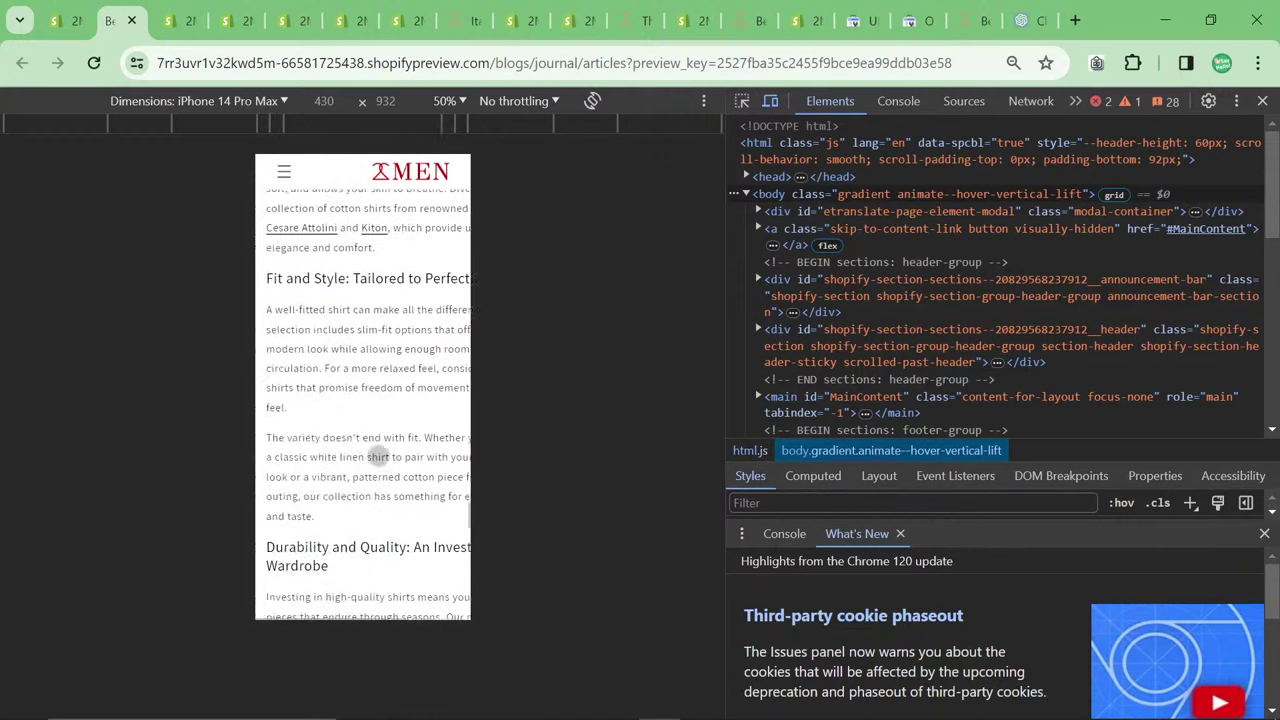
scroll(380, 450, right, 2)
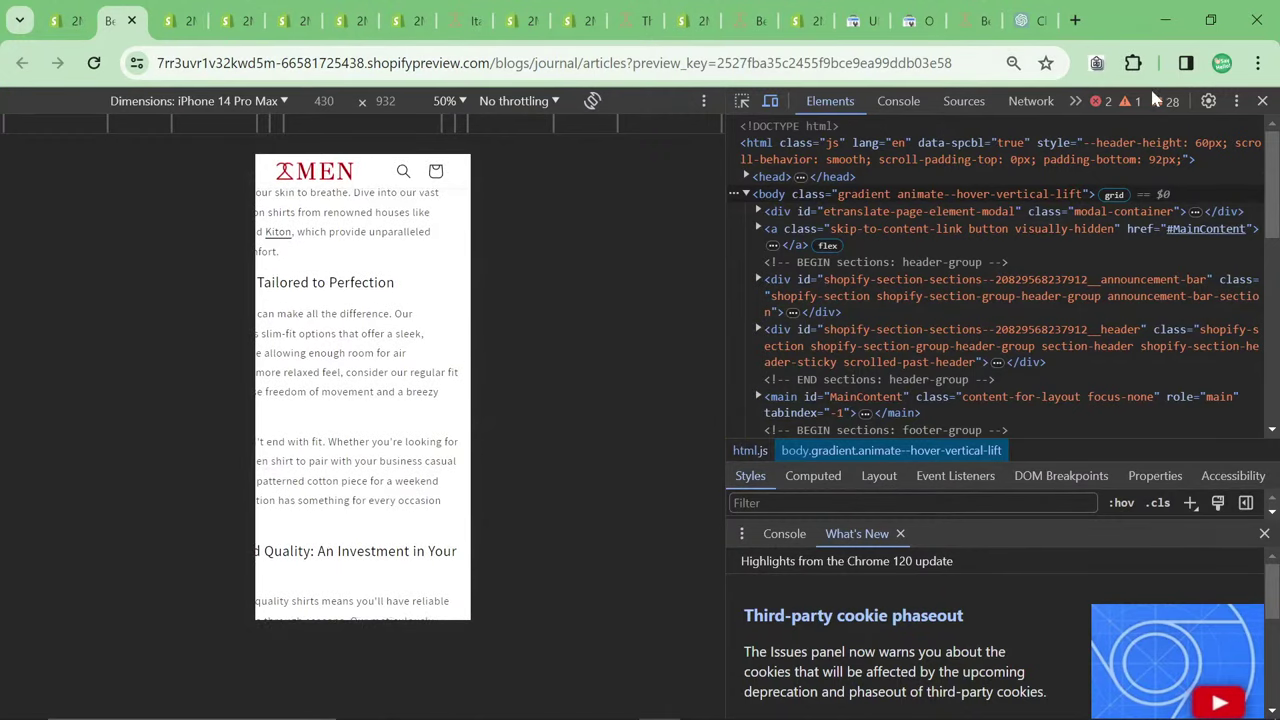
Close DevTools, scroll back up to the article's hero image, and close the preview tab
click(1263, 101)
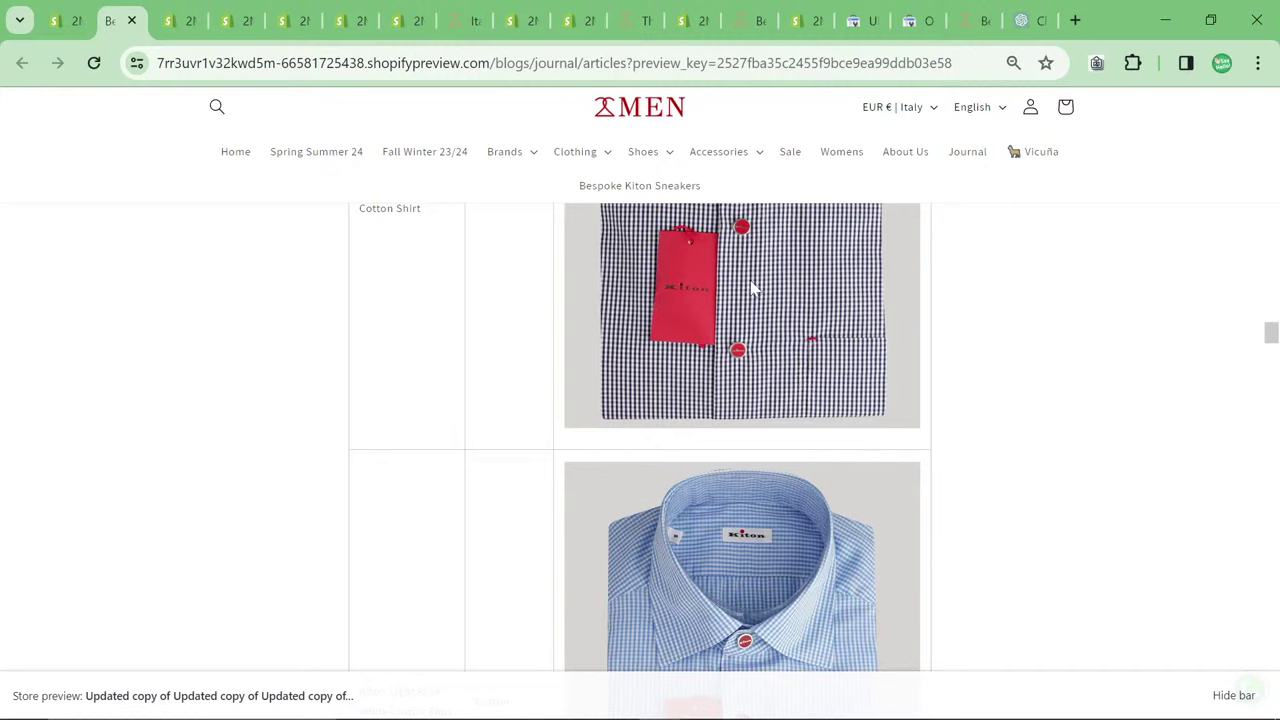
scroll(518, 398, up, 5)
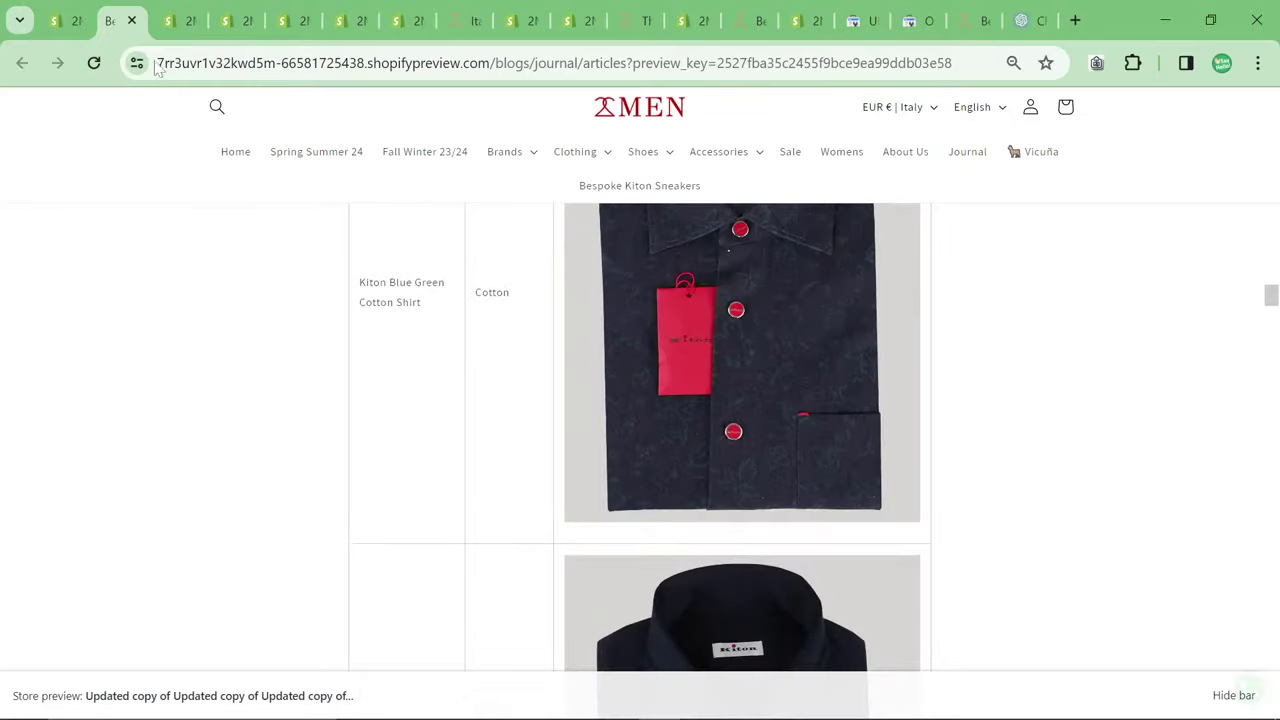
scroll(640, 460, up, 4)
drag(1271, 275, 1254, 89)
scroll(826, 393, down, 5)
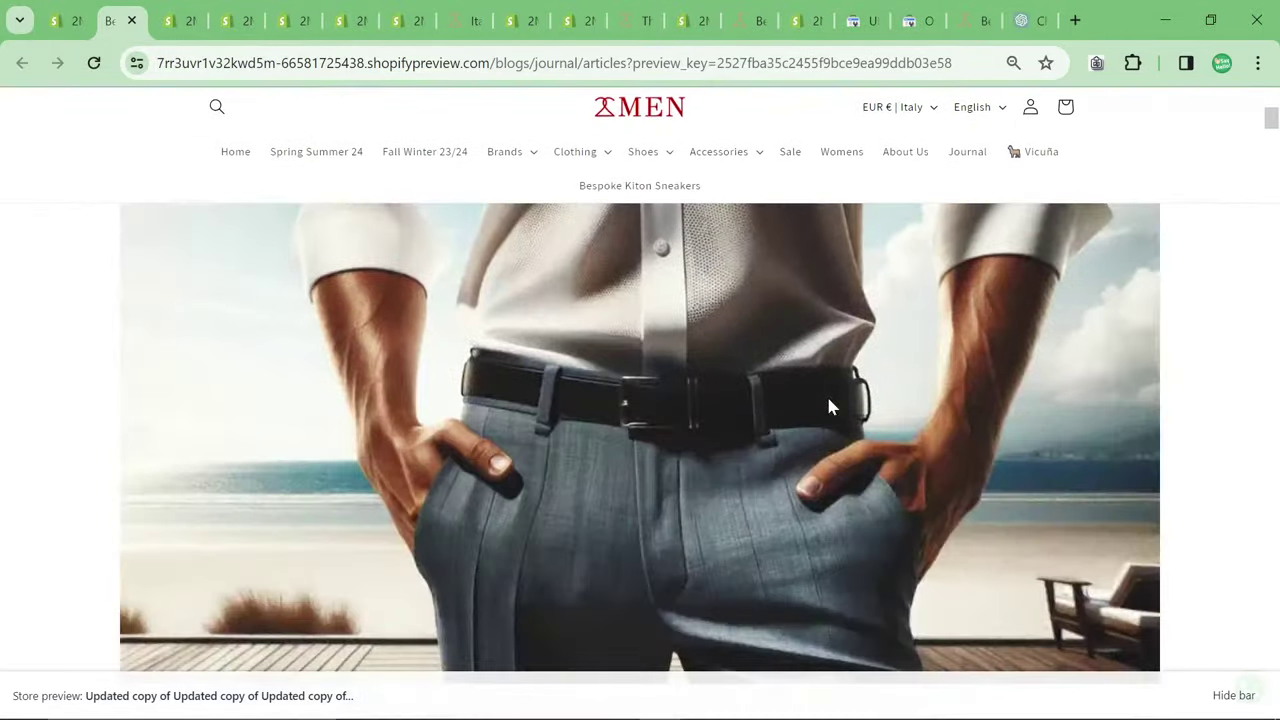
scroll(826, 400, up, 5)
click(131, 20)
Close the fourteen leftover tabs, including Suits for Weddings, Italian Winter Jackets, 2men and Search Console
click(132, 20)
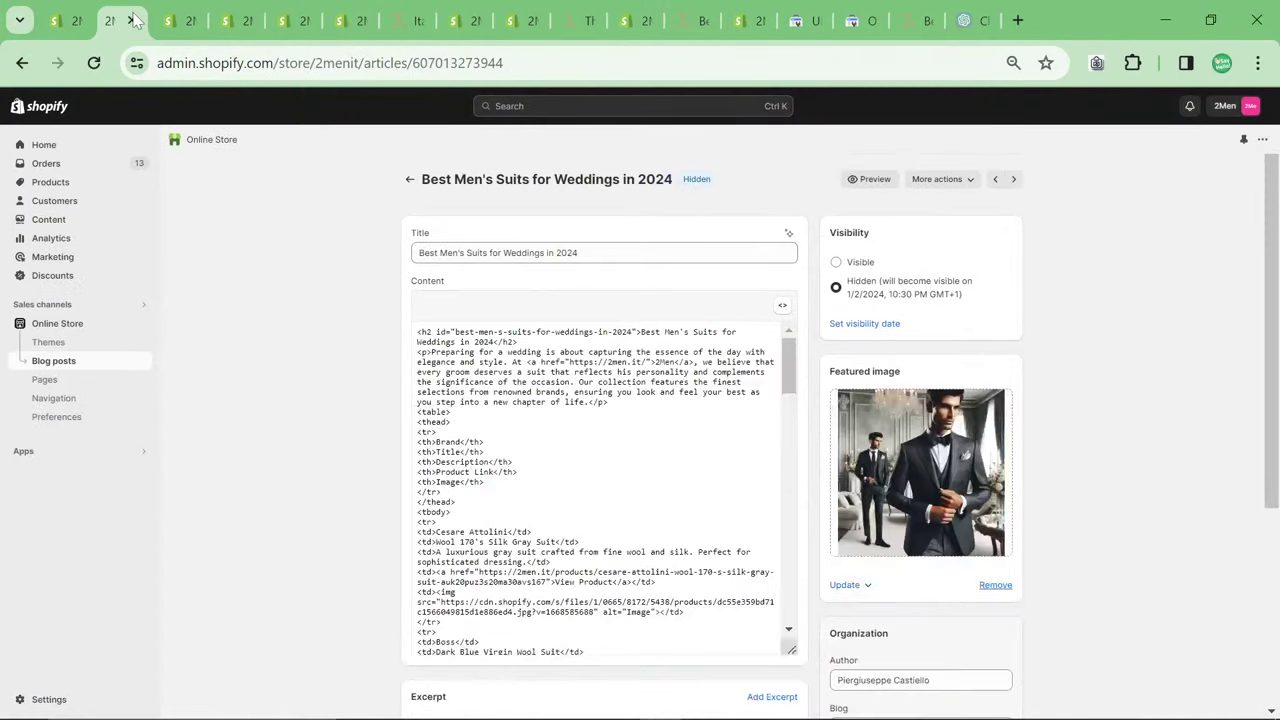
click(132, 20)
click(132, 20)
click(132, 20)
click(132, 20)
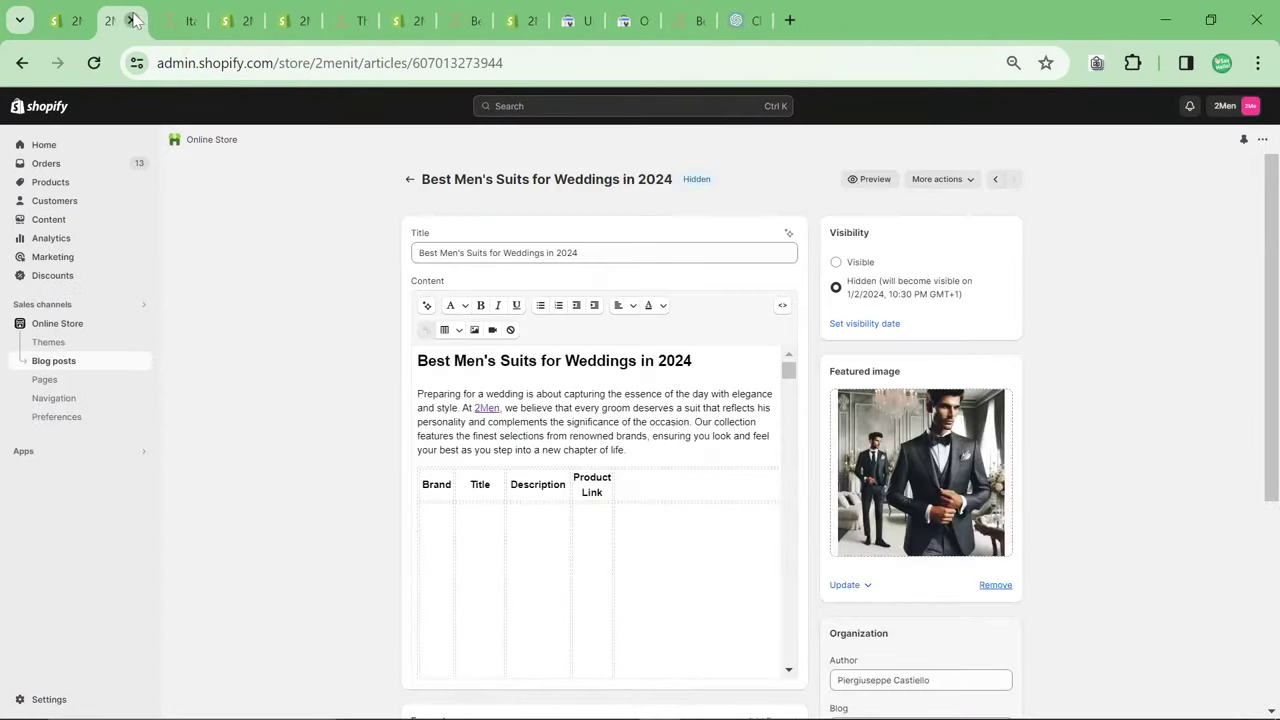
click(132, 20)
click(132, 20)
click(132, 20)
click(132, 20)
click(132, 20)
click(132, 20)
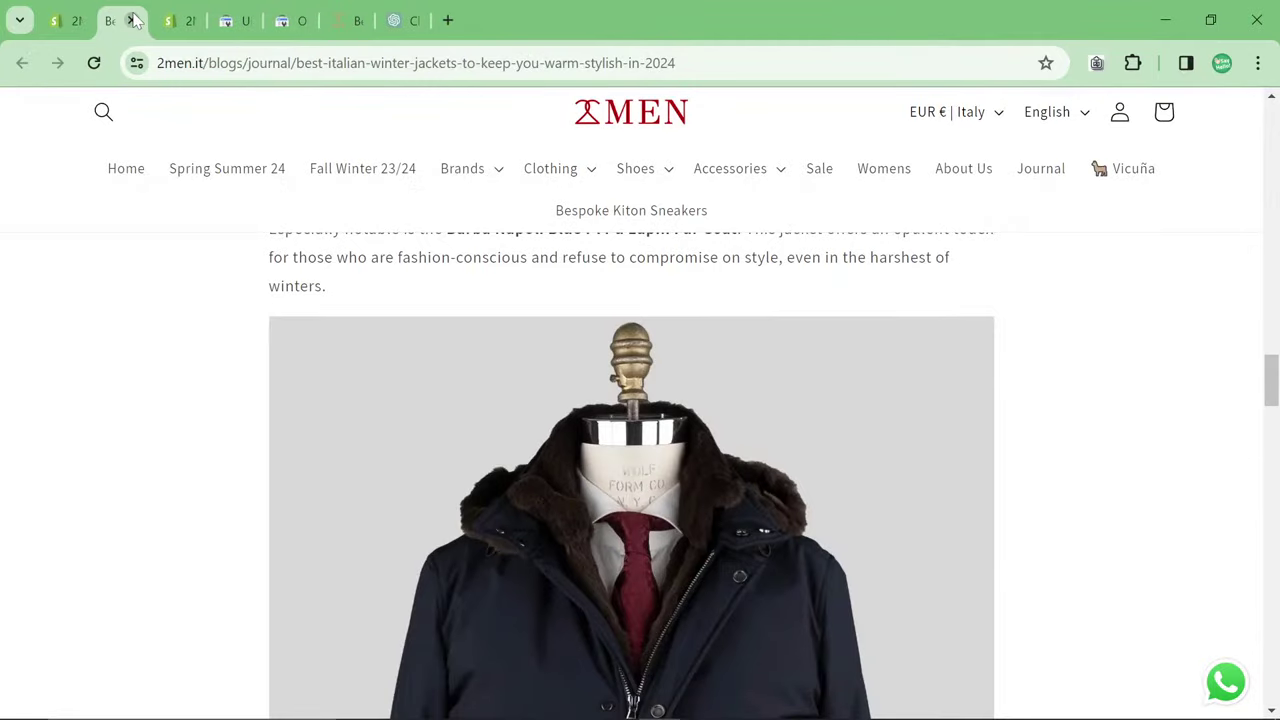
click(132, 20)
click(132, 20)
click(132, 20)
click(132, 20)
click(132, 20)
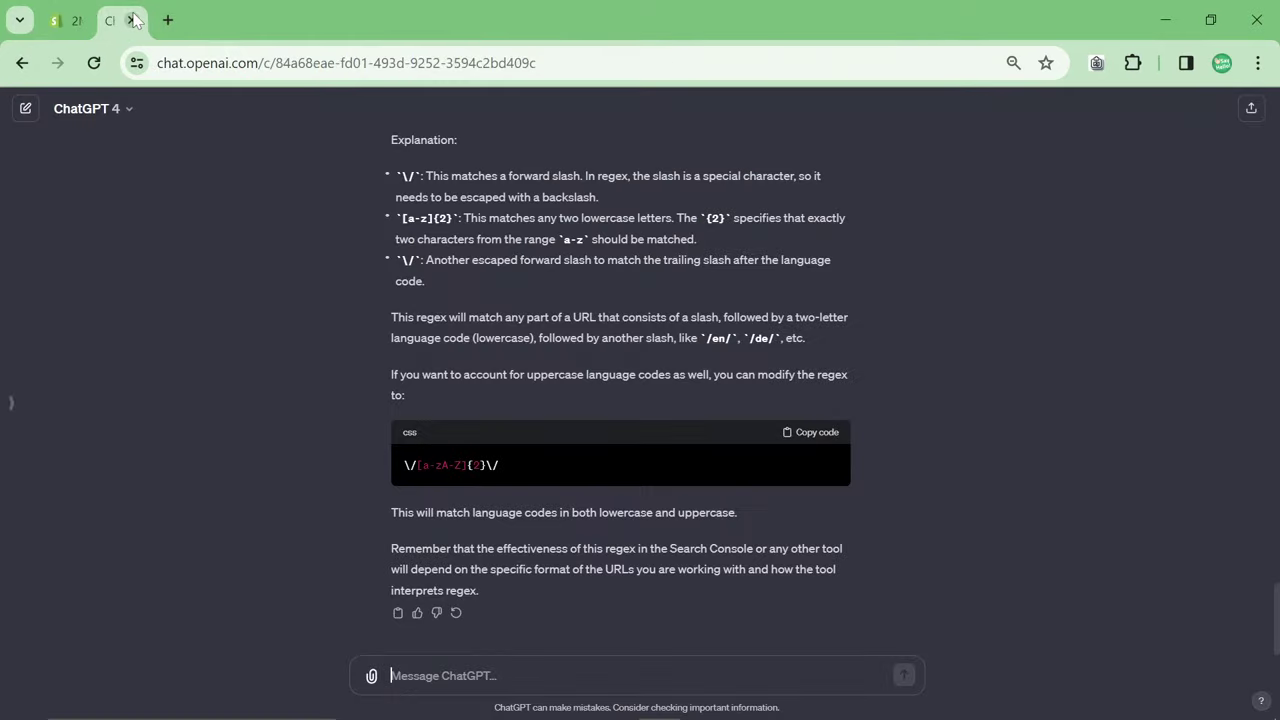
click(132, 20)
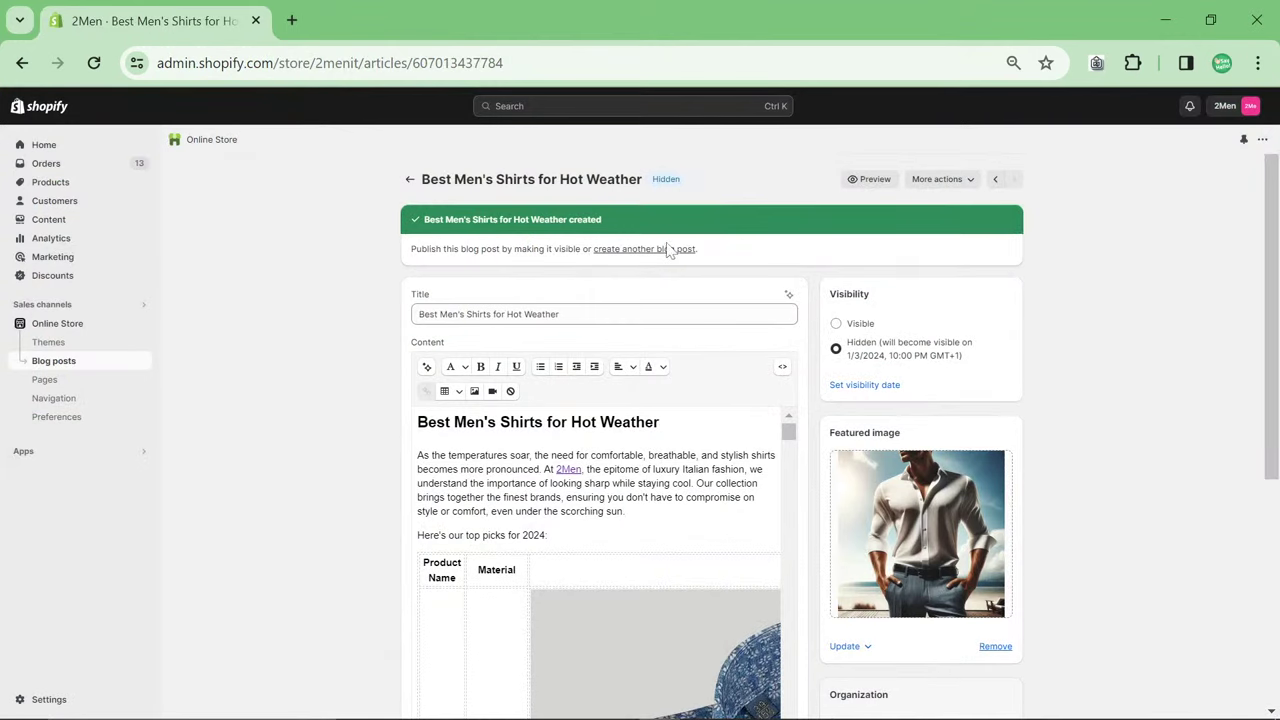
Open the Blog posts list in a new tab beside the Hot Weather post editor
scroll(668, 250, down, 1)
scroll(917, 223, up, 1)
scroll(930, 300, down, 1)
scroll(955, 393, up, 1)
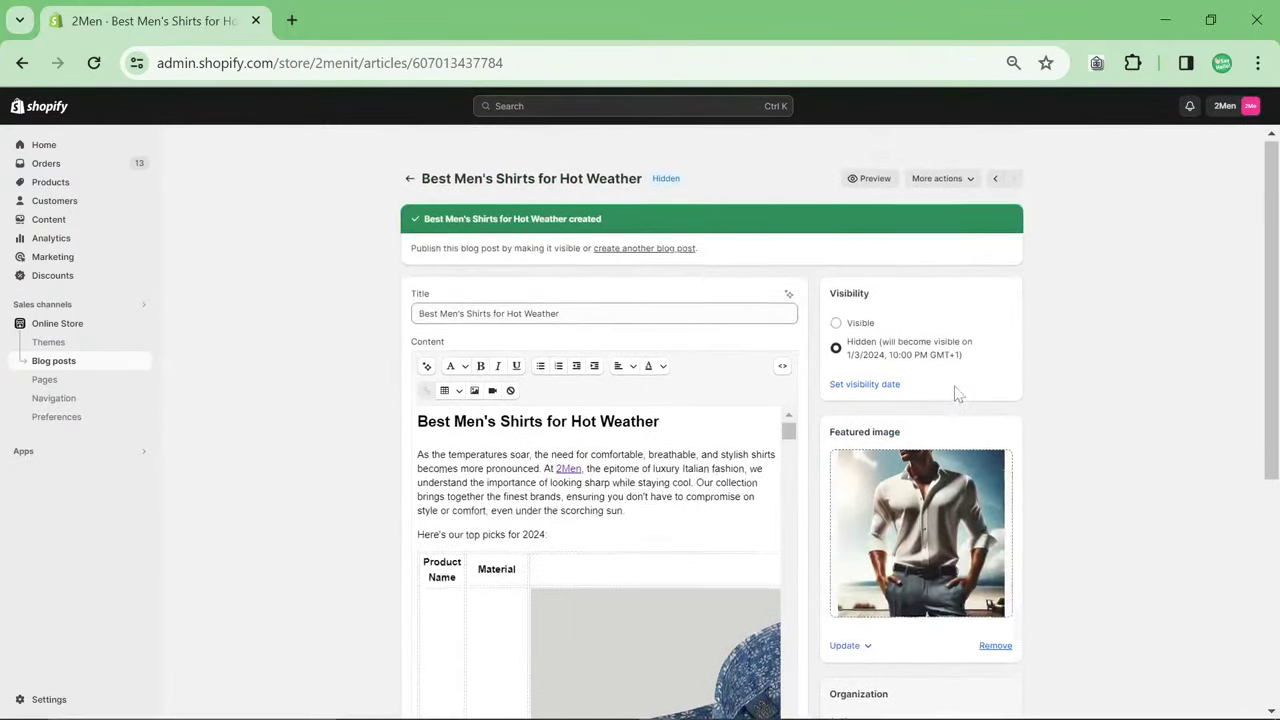
middle_click(409, 179)
click(337, 20)
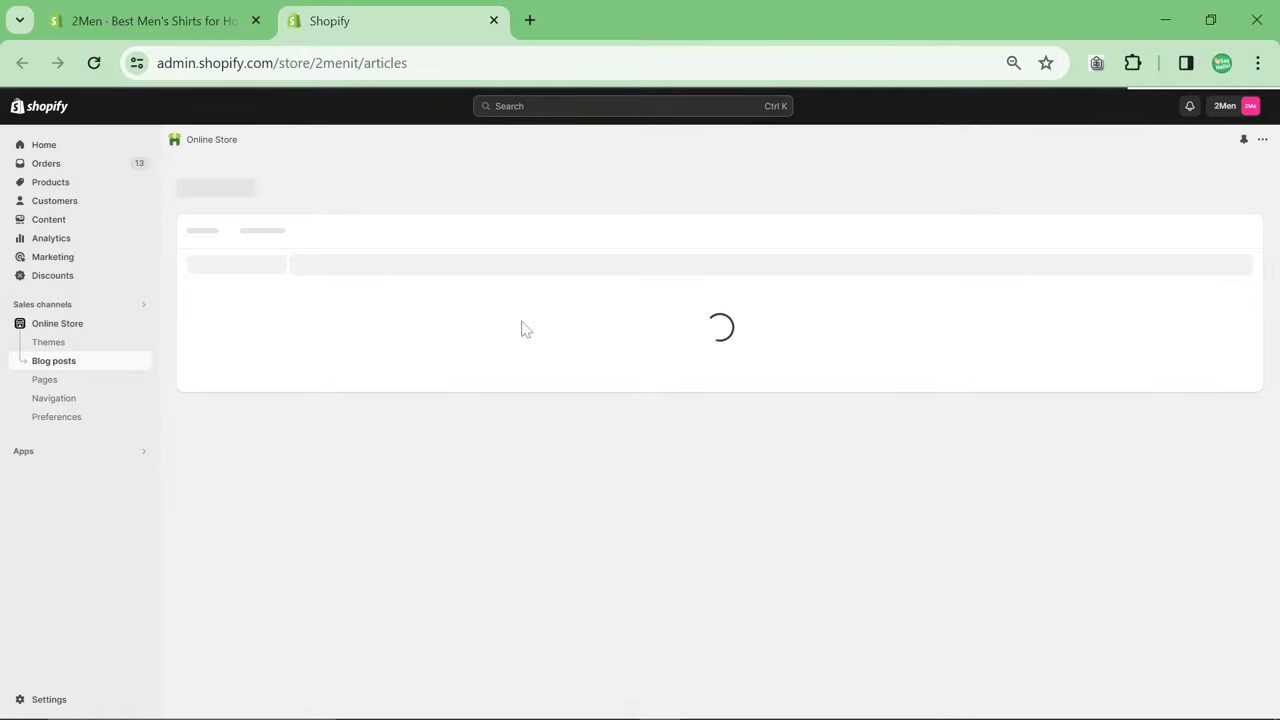
click(196, 21)
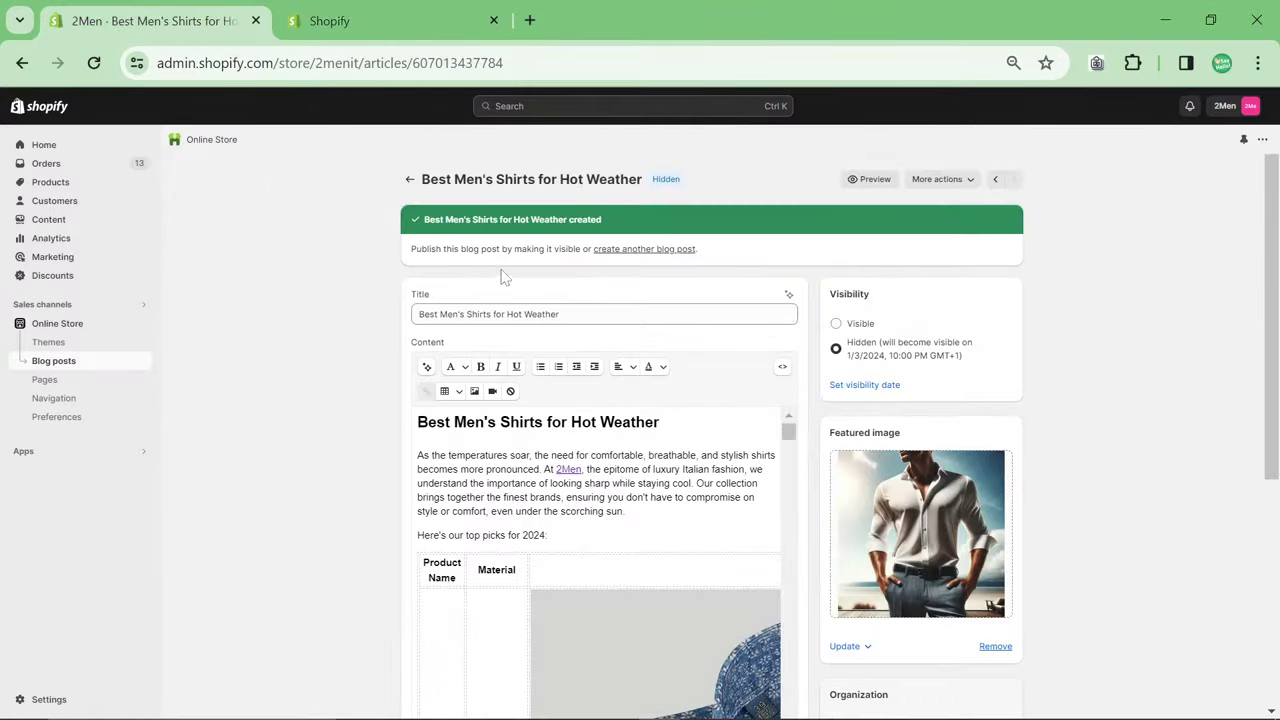
ctrl+click(409, 179)
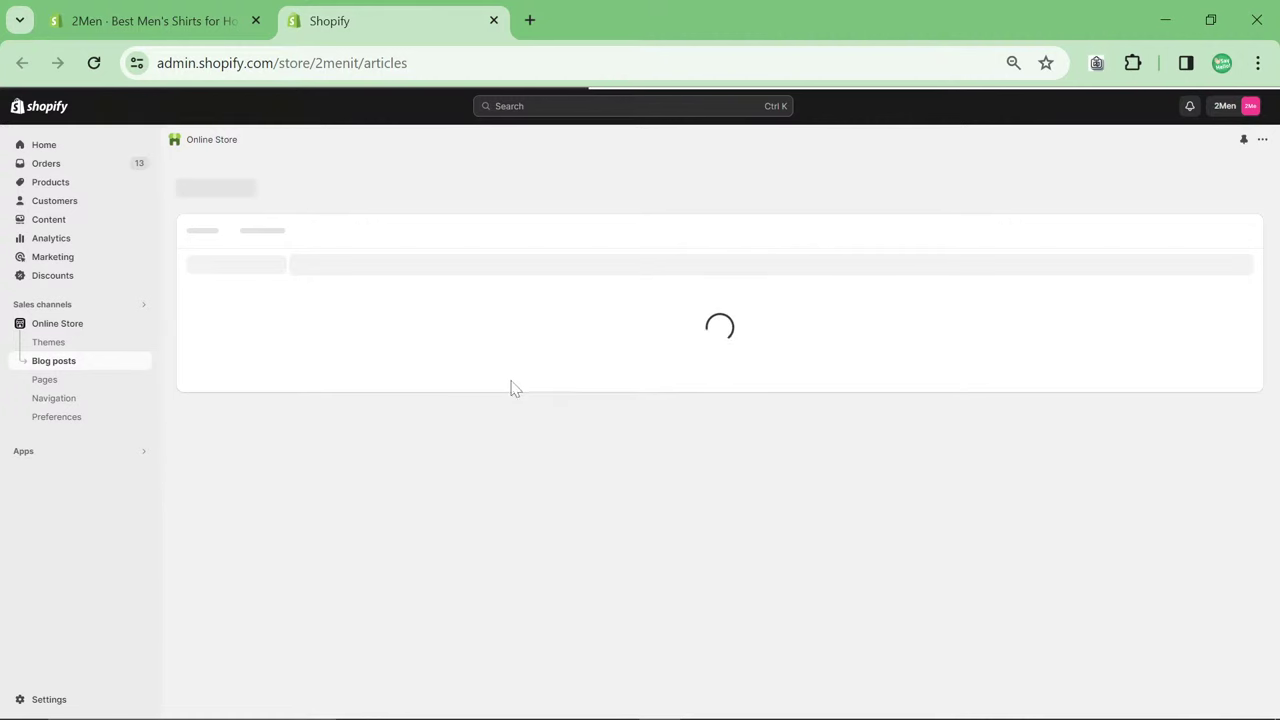
key(alt+Tab)
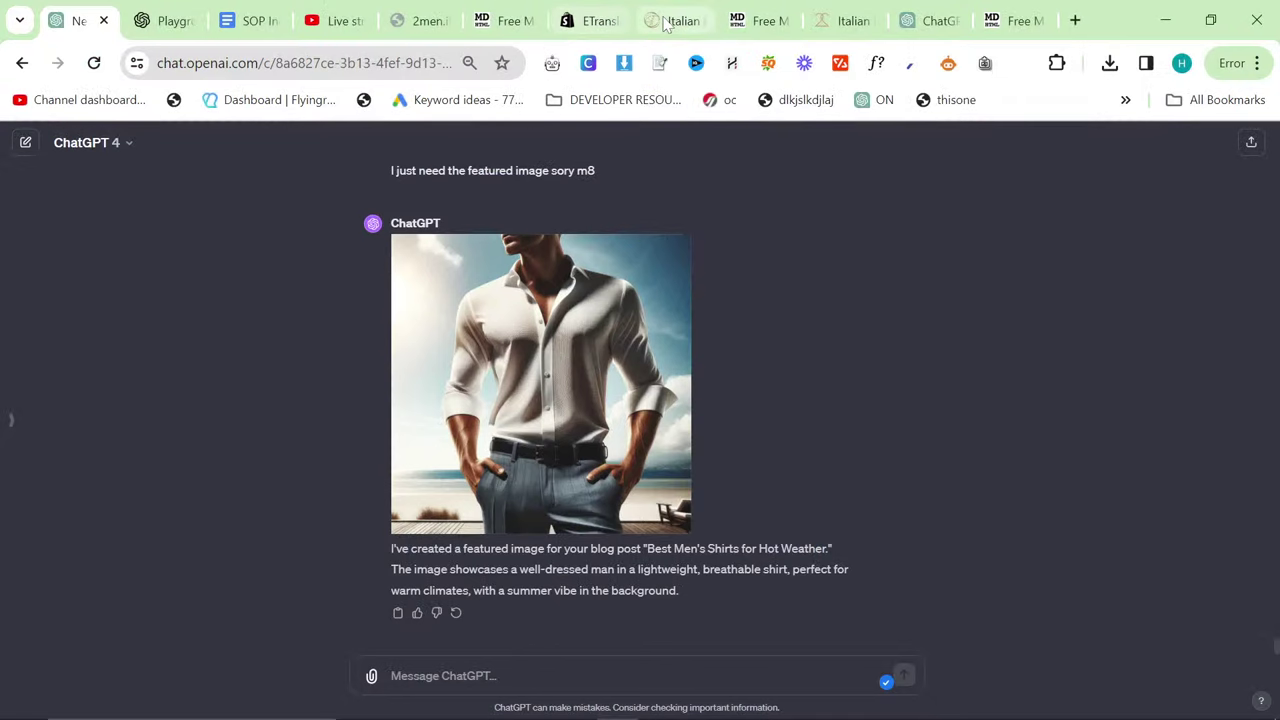
Load the 2men.it home page in the Italian storefront tab
click(675, 22)
key(ctrl+l)
text(2men)
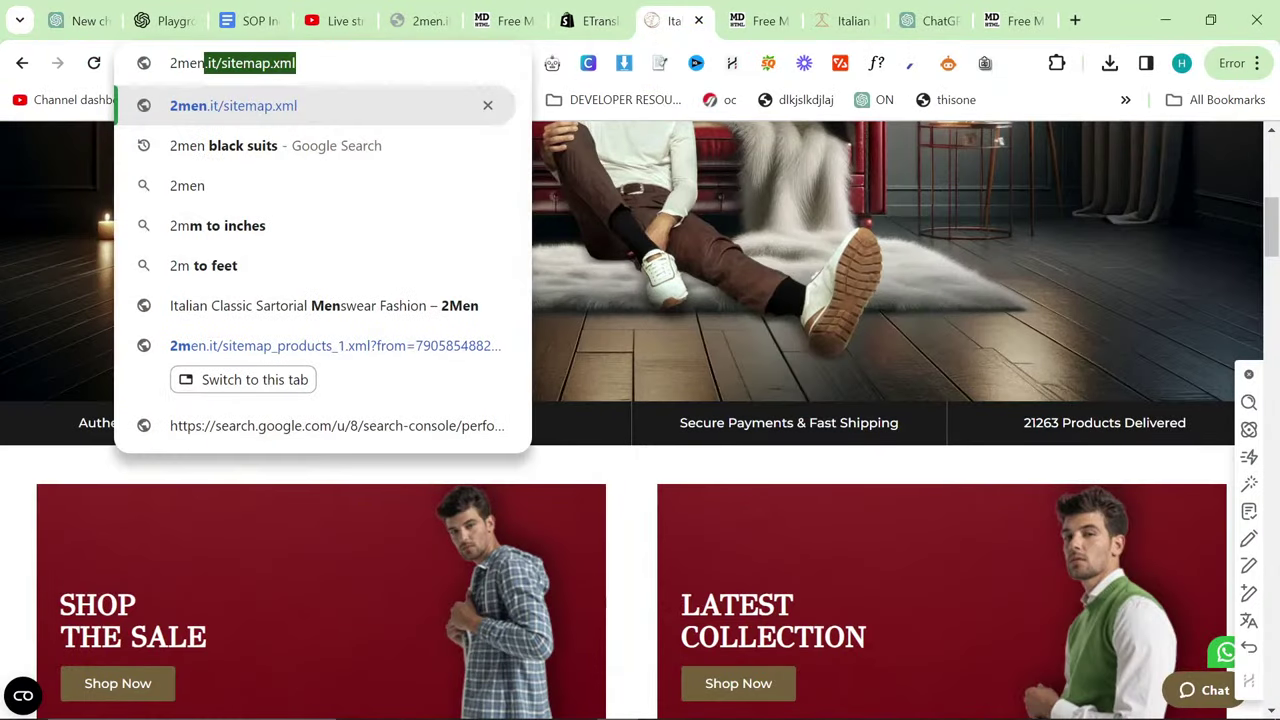
key(End)
key(BackSpace)
key(BackSpace)
key(BackSpace)
key(BackSpace)
key(BackSpace)
key(BackSpace)
key(BackSpace)
key(BackSpace)
key(BackSpace)
key(BackSpace)
key(BackSpace)
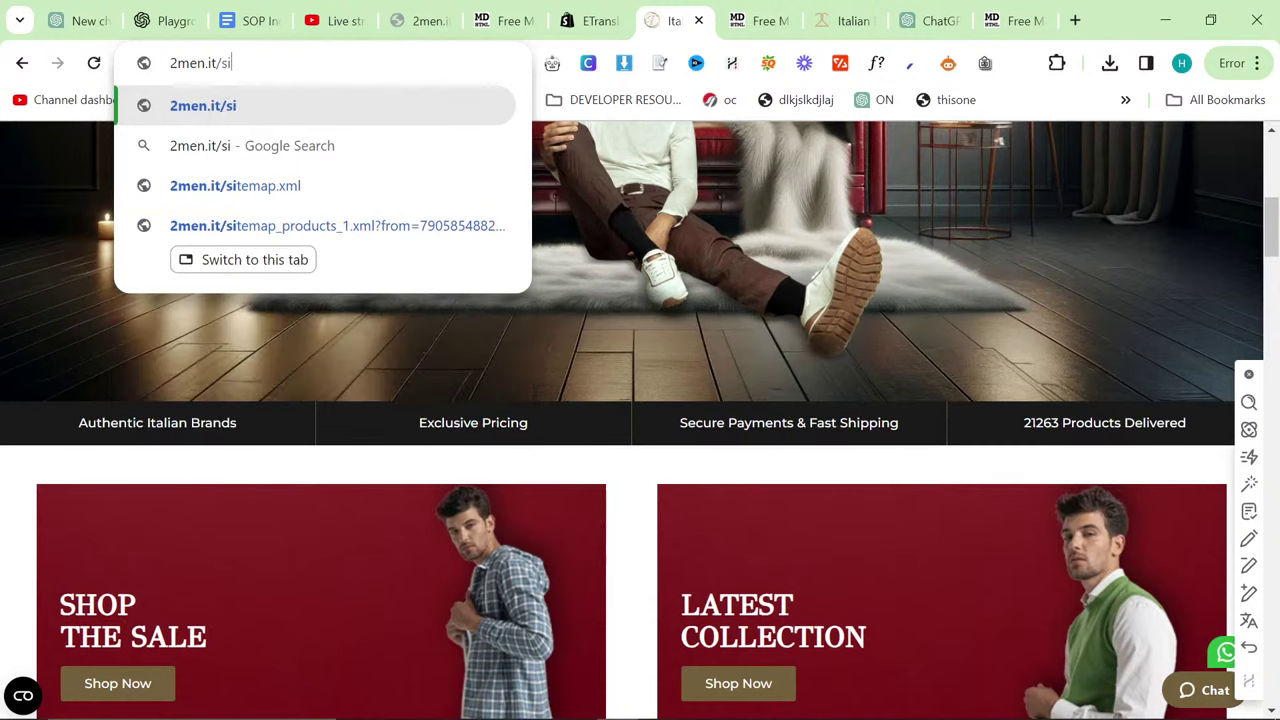
key(Return)
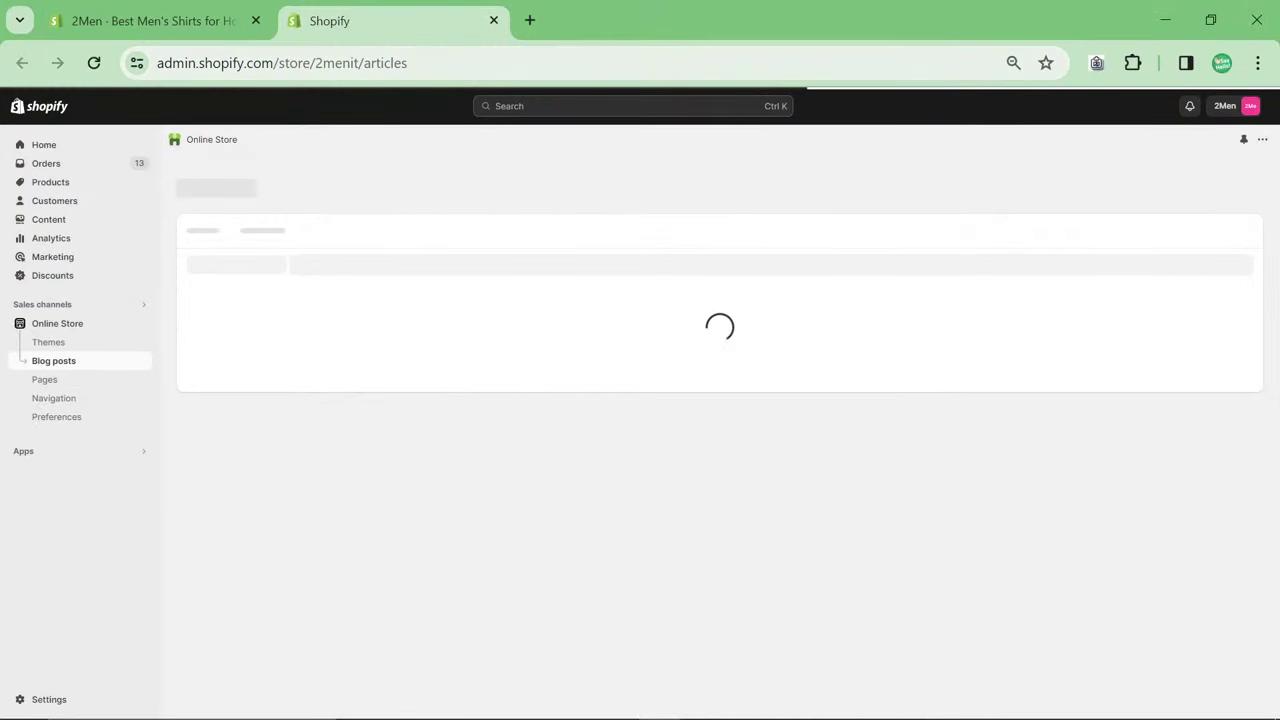
key(alt+Tab)
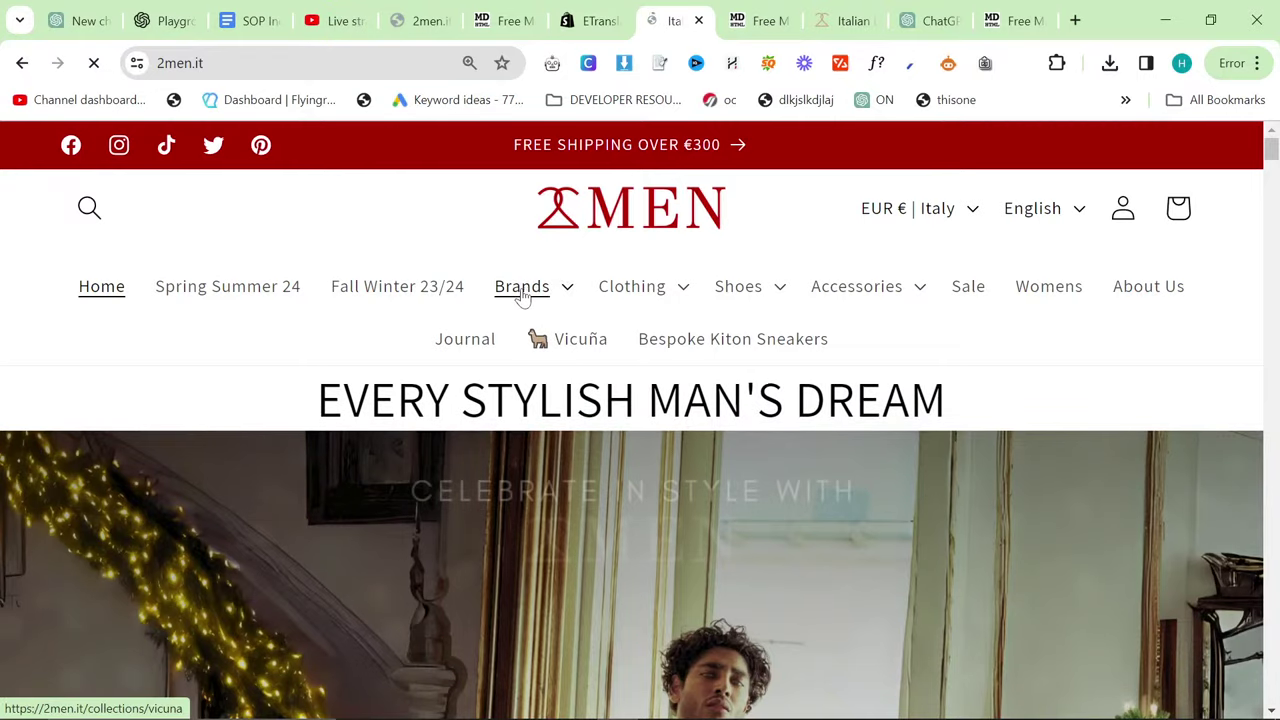
Browse Clothing > Shirts and review the discounted Kiton cotton shirt prices
click(635, 286)
scroll(509, 480, down, 3)
scroll(474, 486, up, 3)
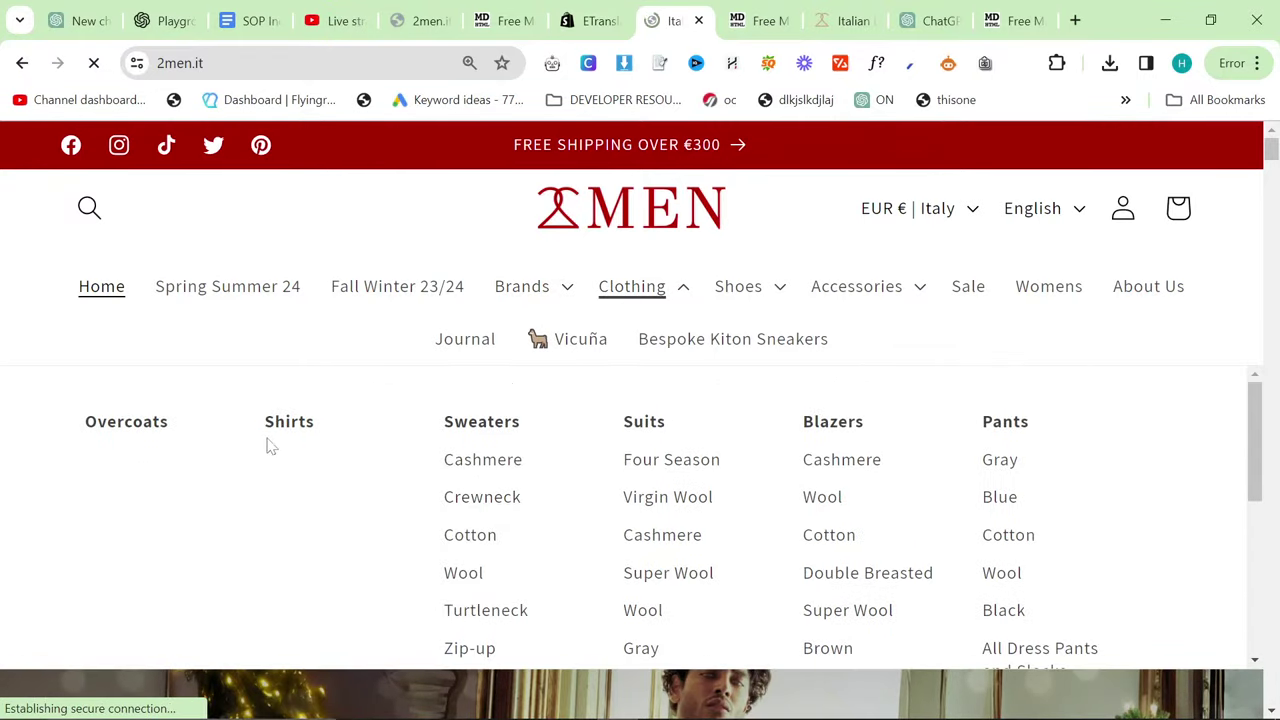
click(289, 421)
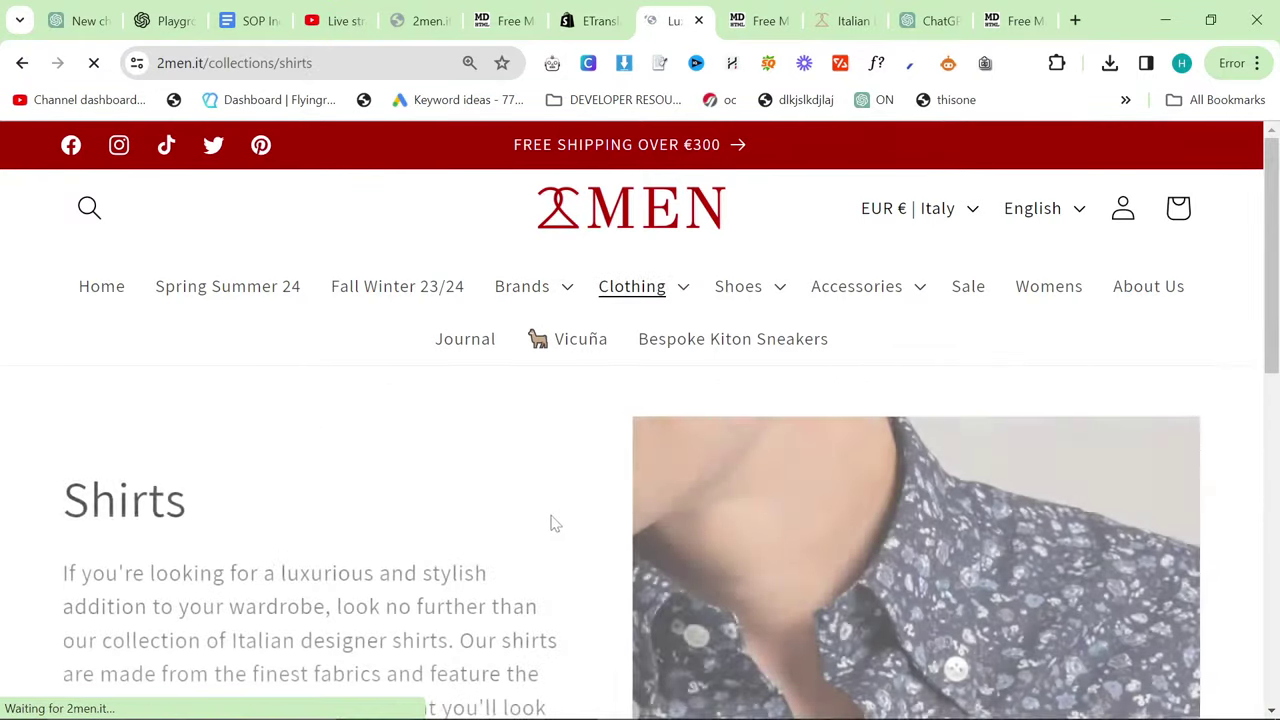
scroll(555, 523, down, 10)
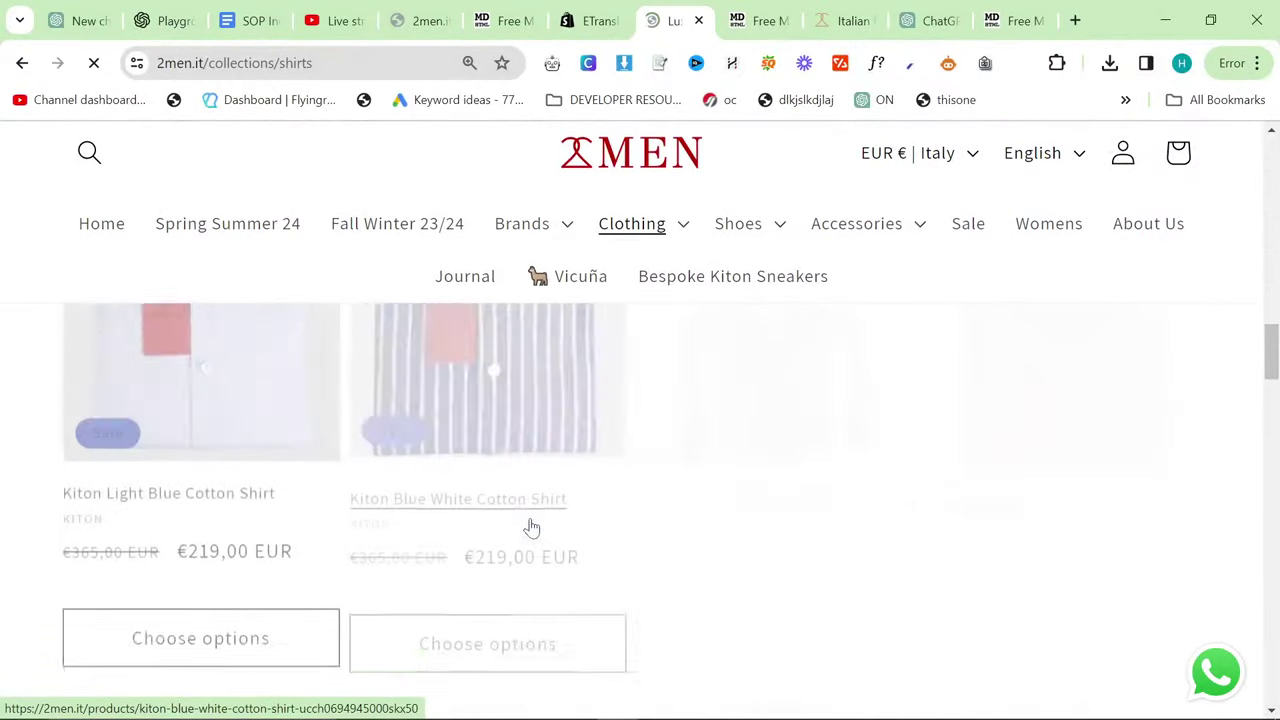
scroll(540, 500, down, 3)
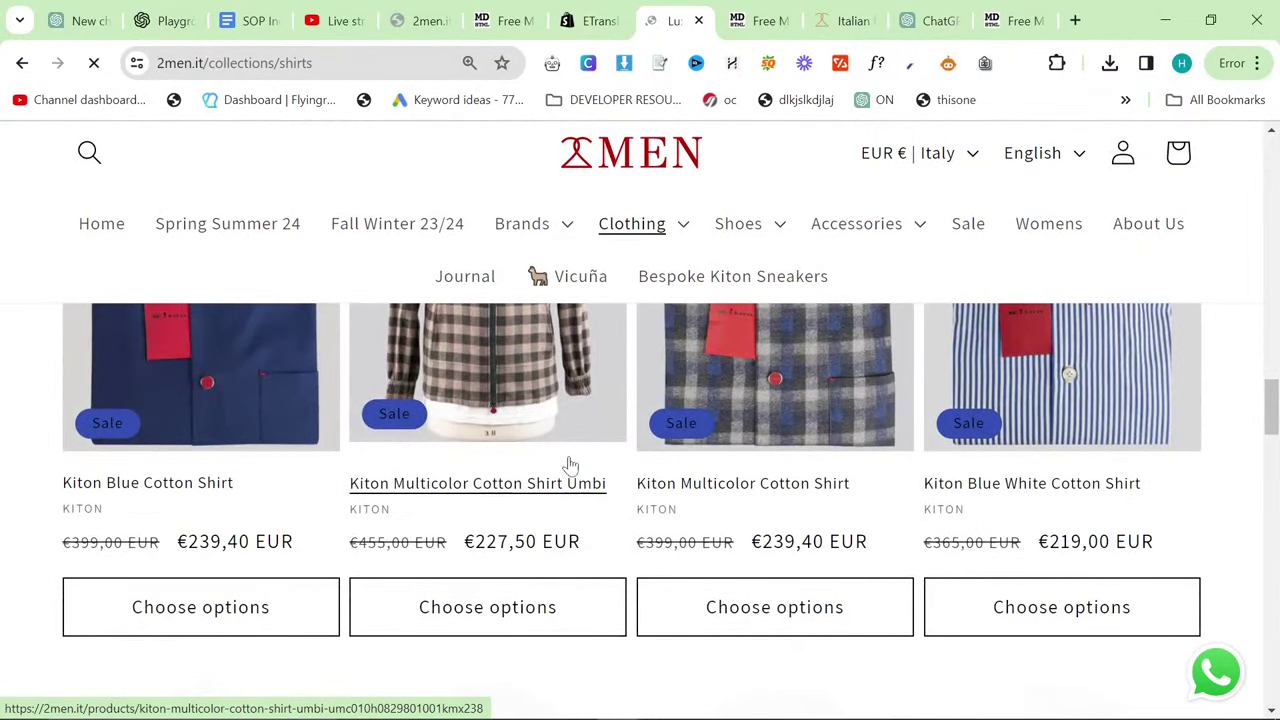
scroll(505, 500, up, 1)
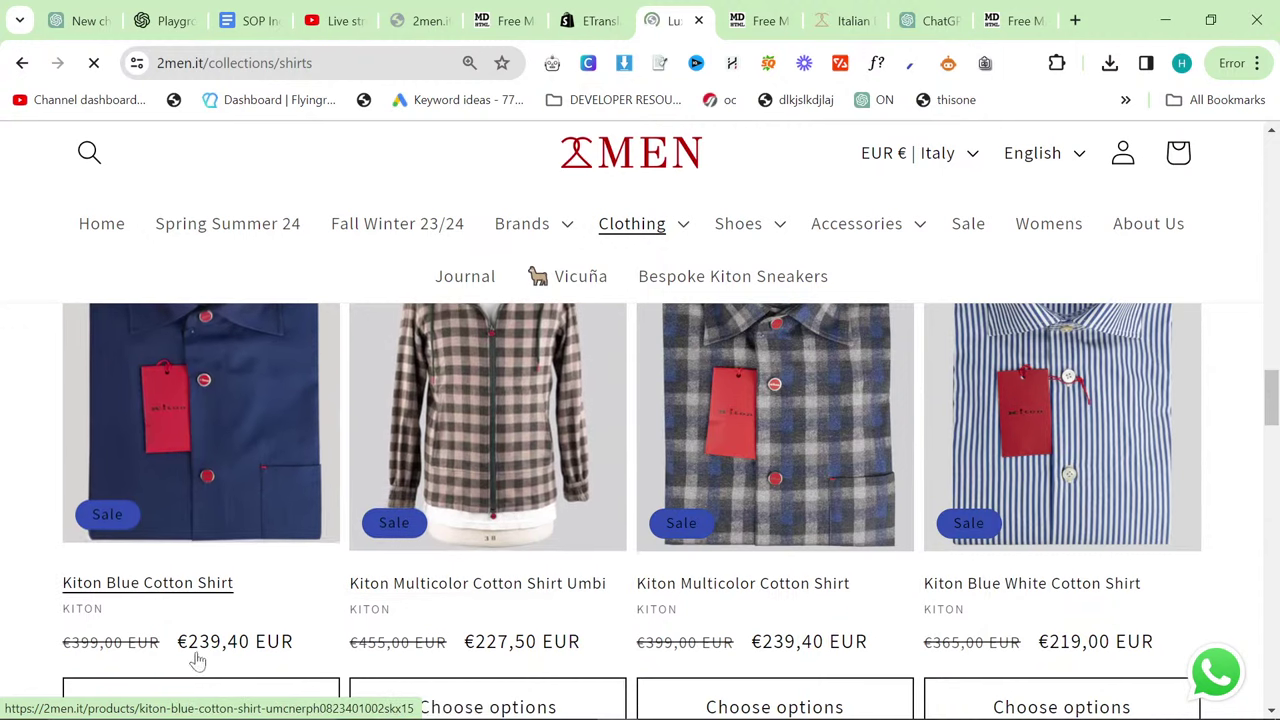
scroll(230, 635, down, 1)
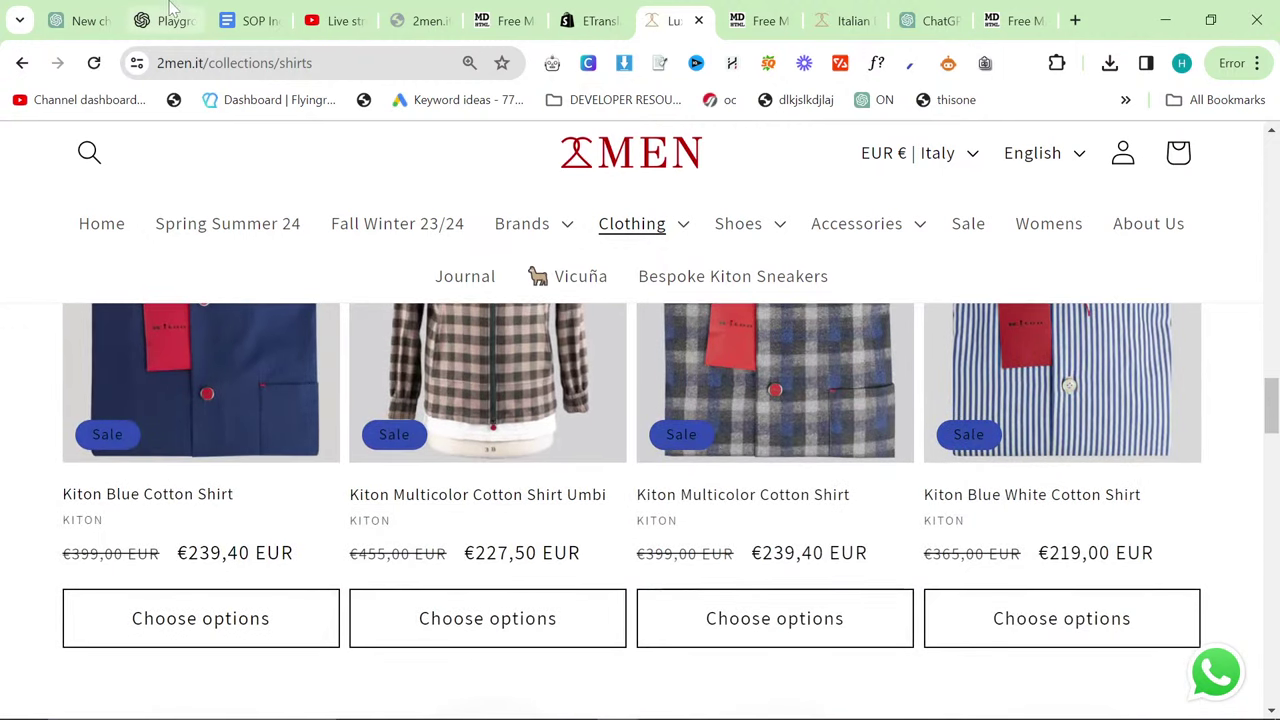
key(alt+Tab)
key(alt+Tab)
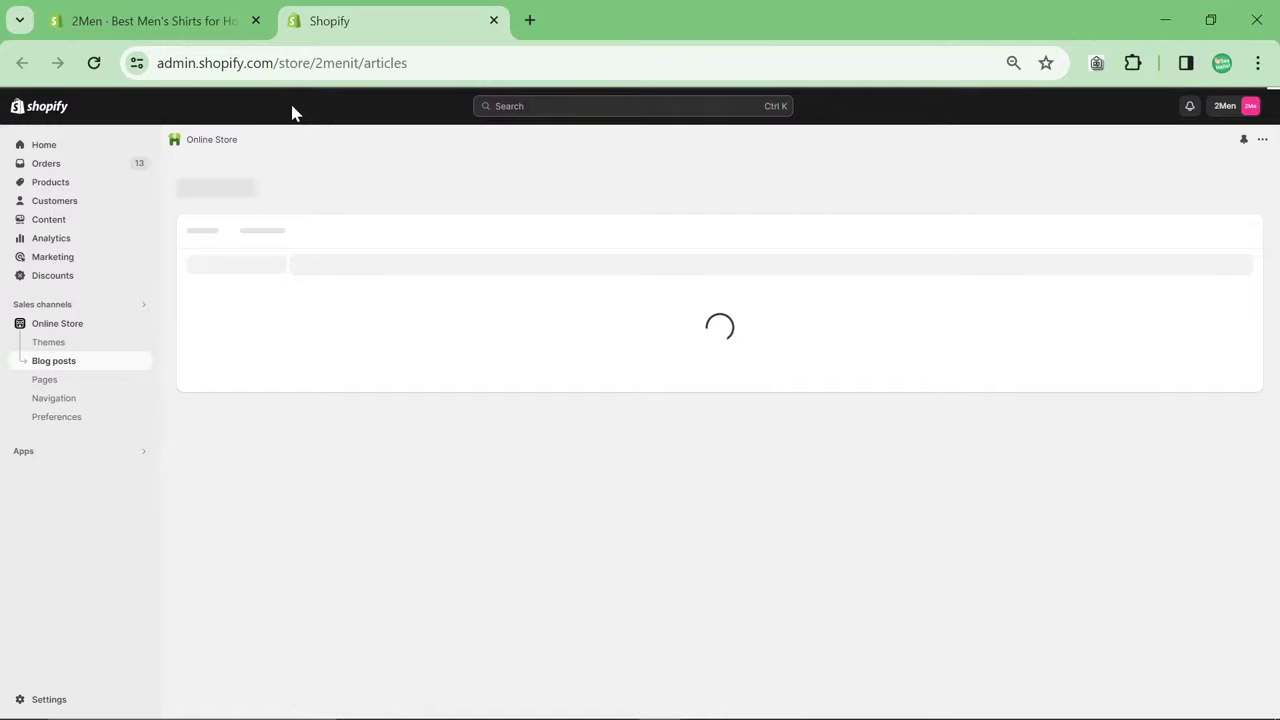
Start another blank blog post from the Best Men's Shirts for Hot Weather success banner
click(150, 20)
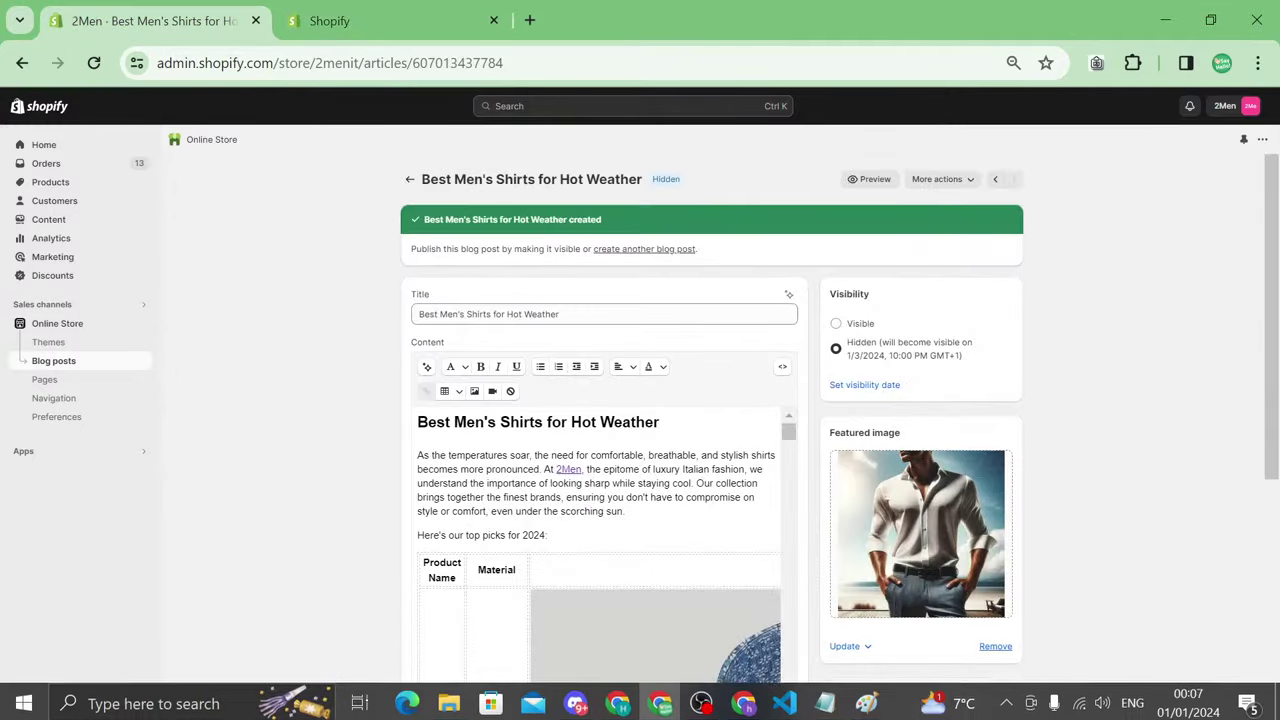
click(690, 247)
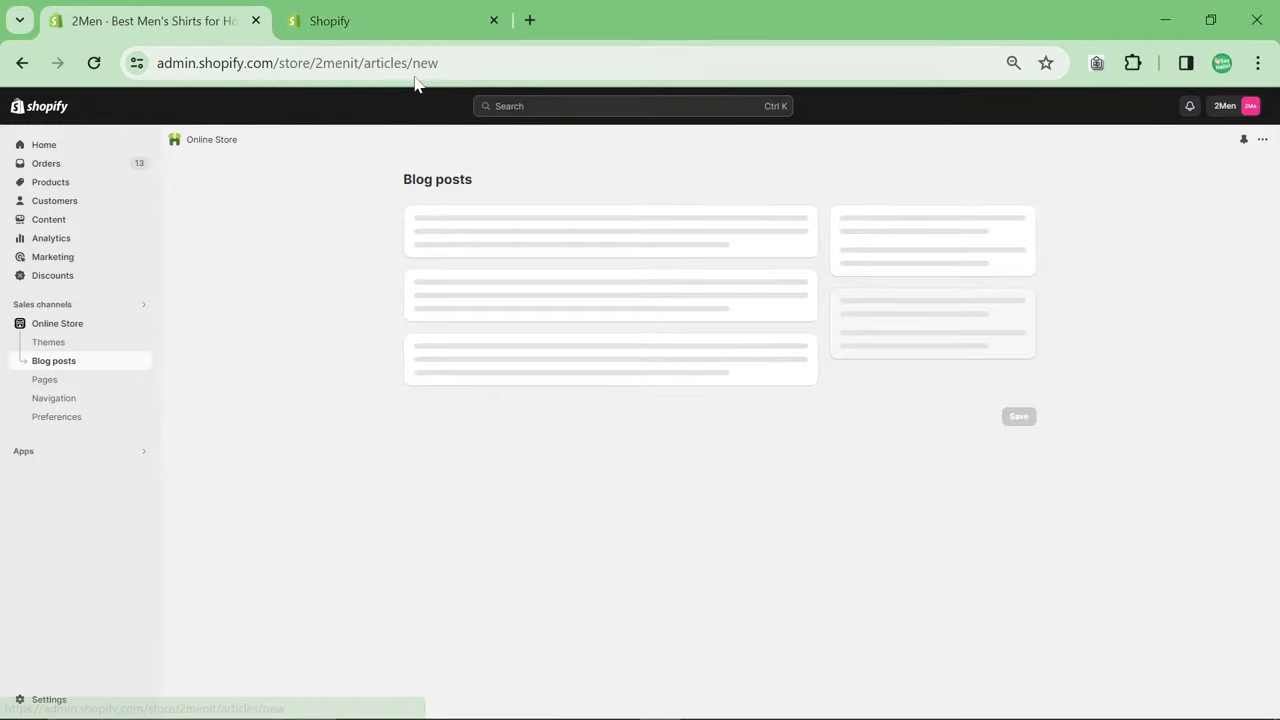
click(391, 21)
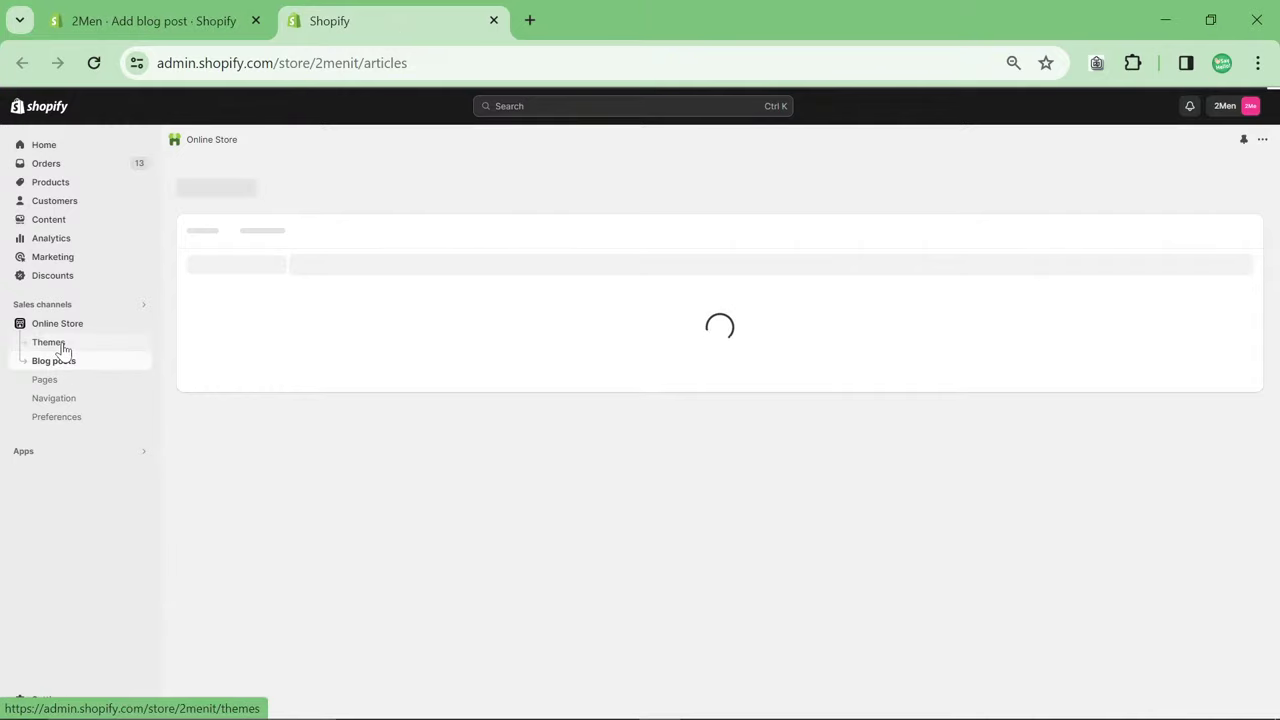
click(255, 24)
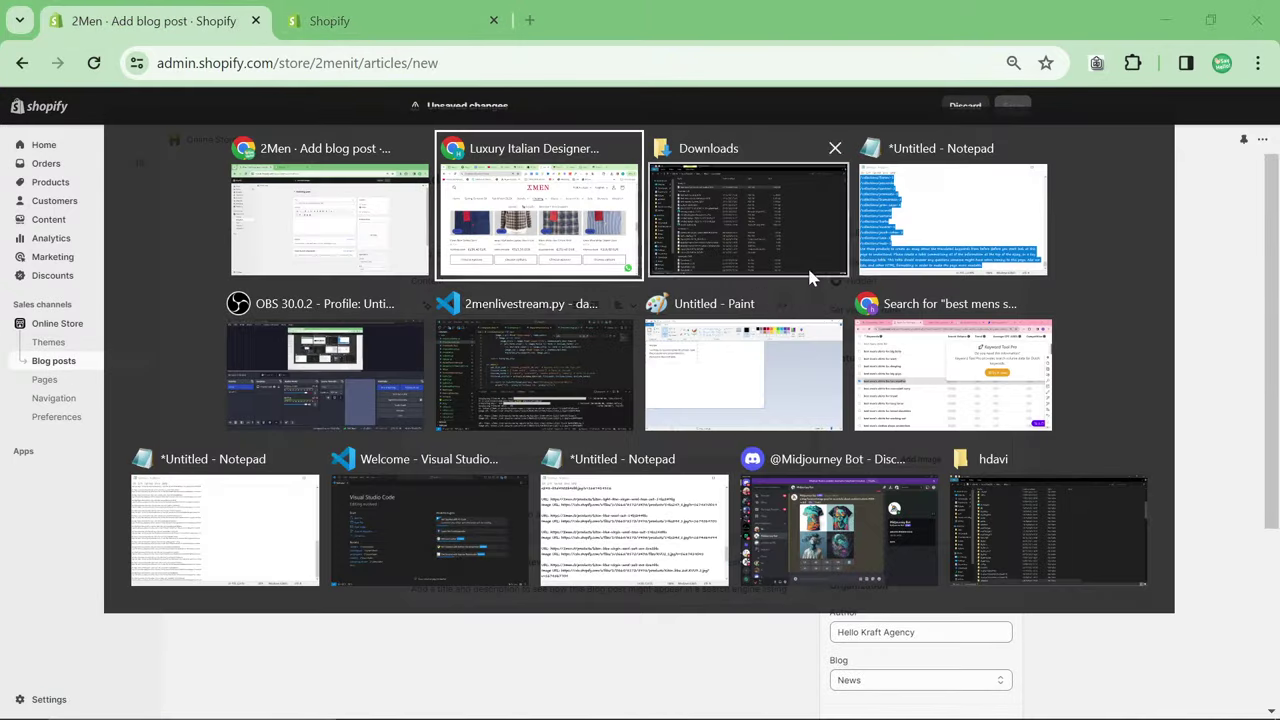
key(alt+Tab)
key(alt+Tab)
key(alt+Tab)
key(alt+Tab)
key(alt+Tab)
key(alt+Tab)
key(alt+Tab)
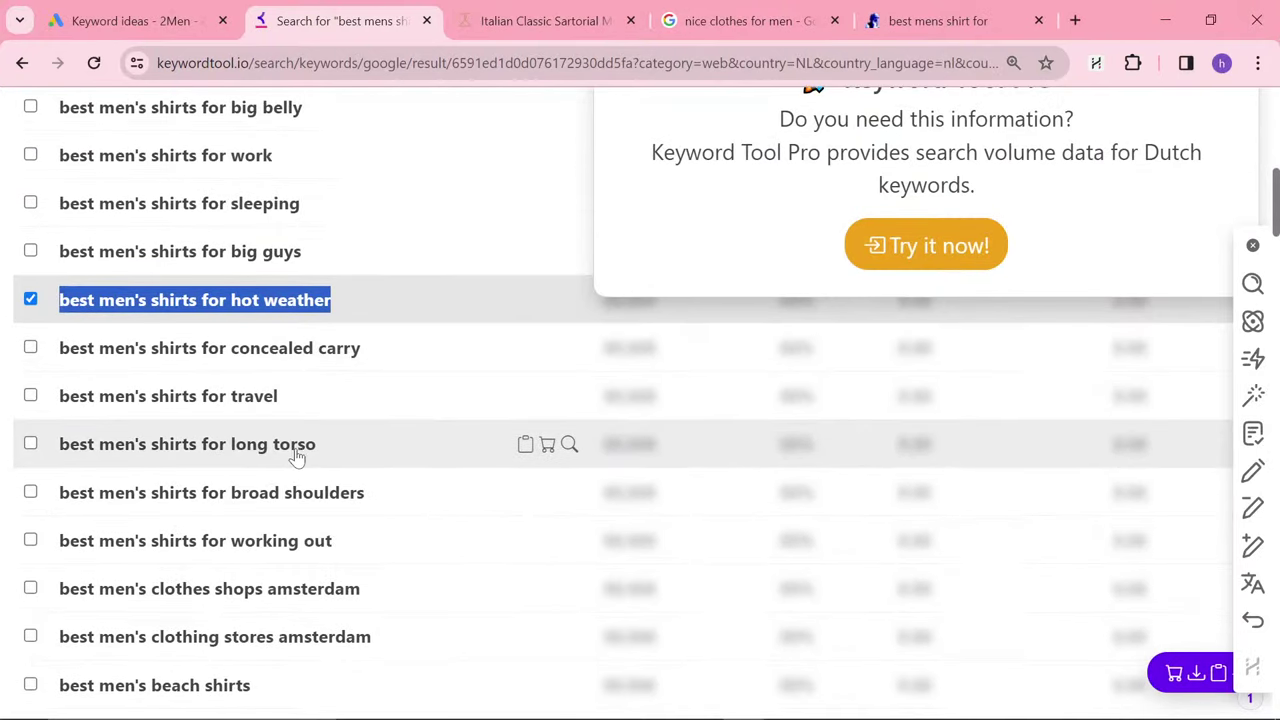
Select the keyword 'best men's beach shirts' in the enlarged Keyword Tool list
scroll(249, 397, down, 2)
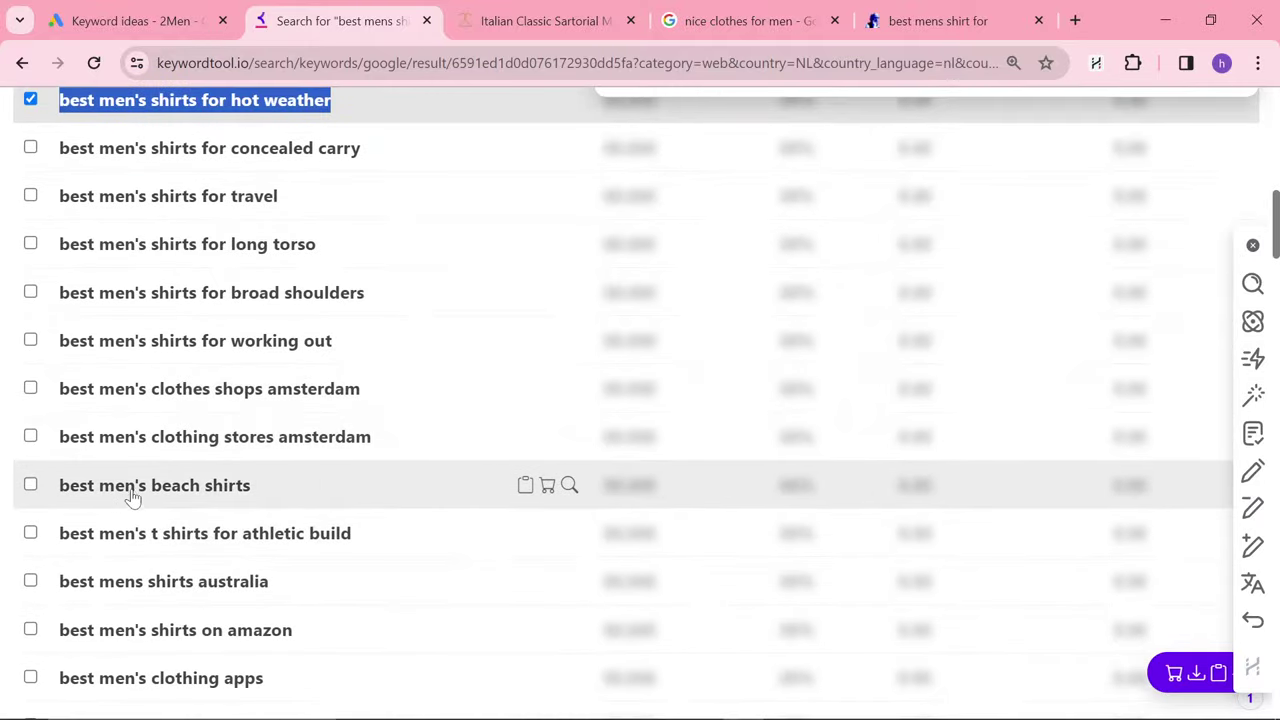
triple_click(133, 490)
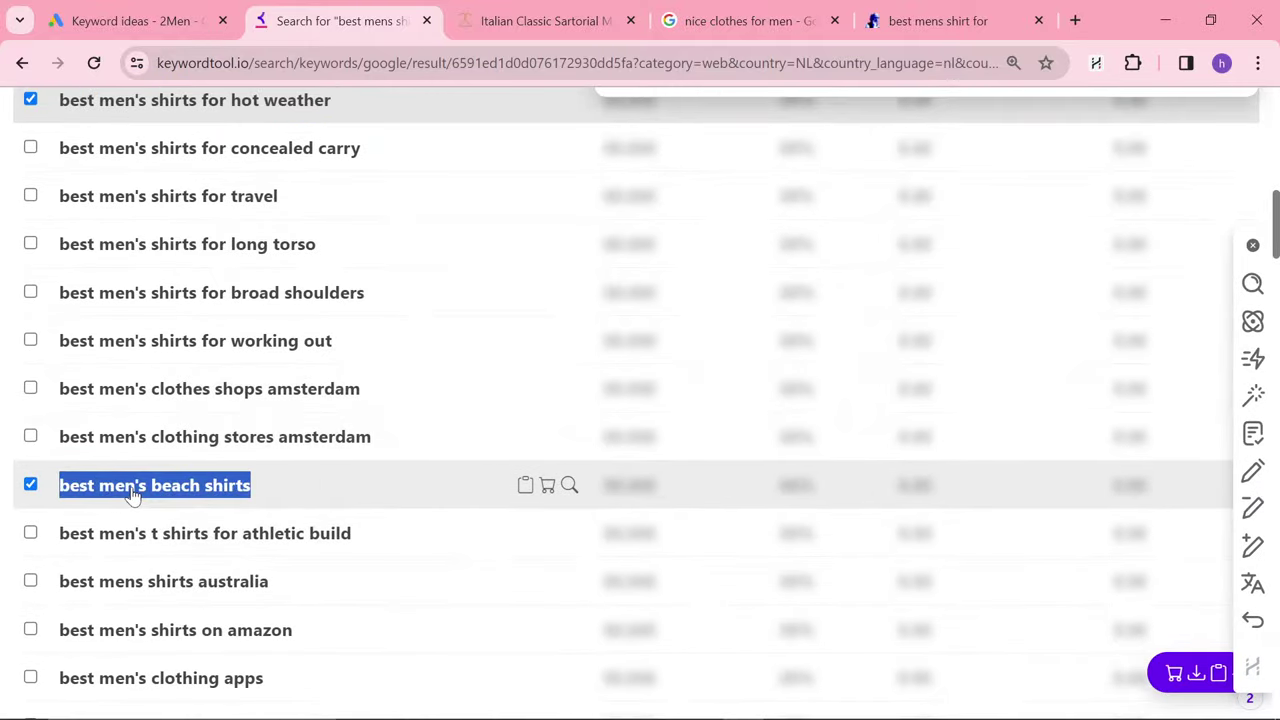
key(ctrl+plus)
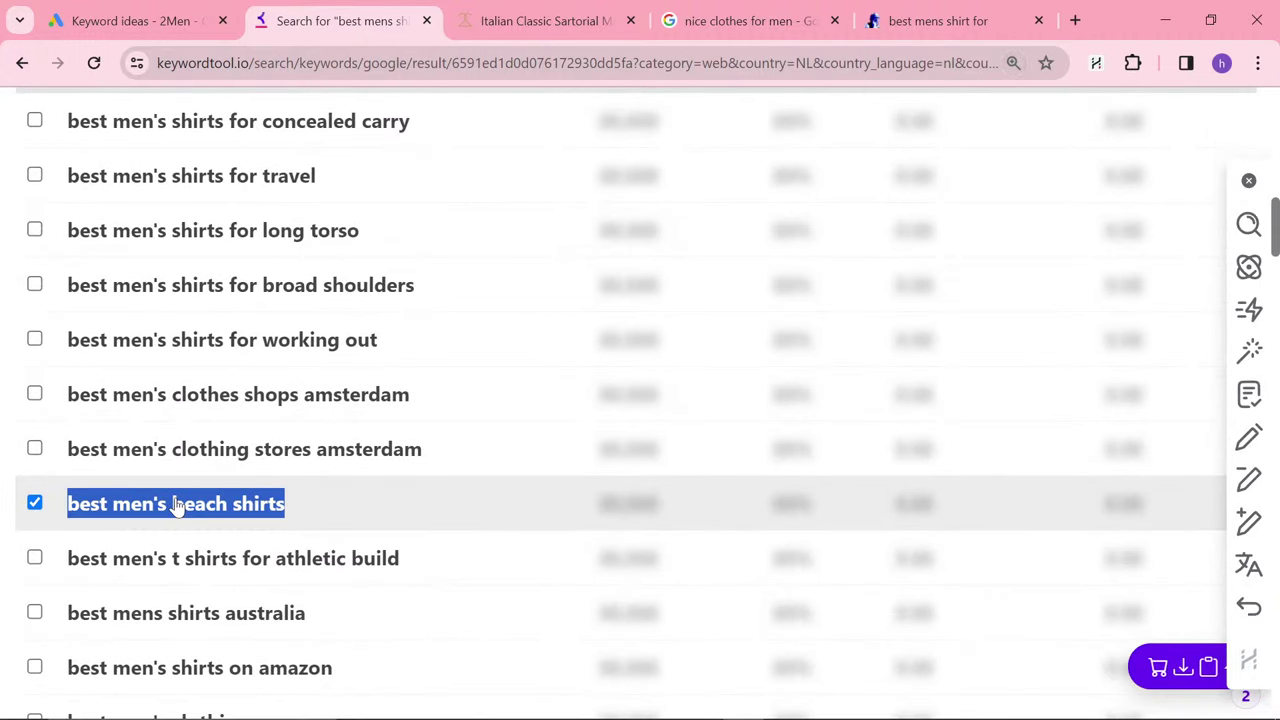
key(alt+Tab)
key(alt+Tab)
key(alt+Tab)
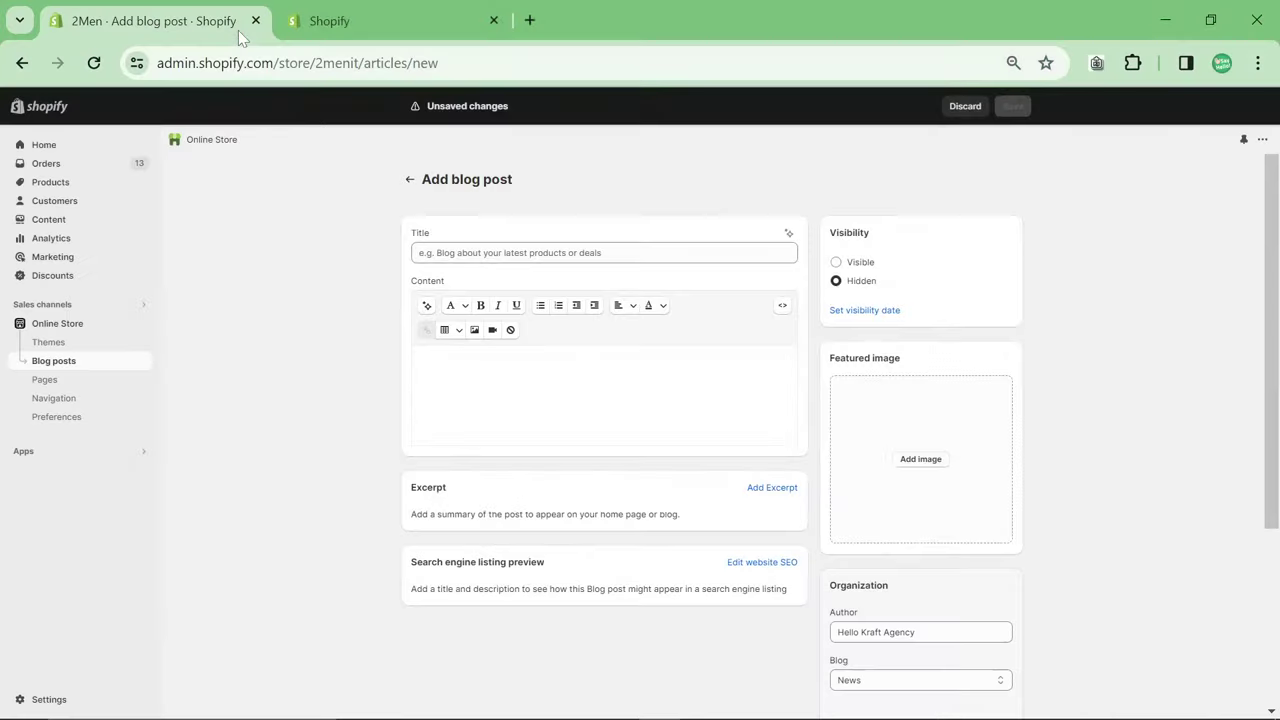
Run 2menlivestream.py twice in the Visual Studio Code terminal and copy the URL output
key(alt+Tab)
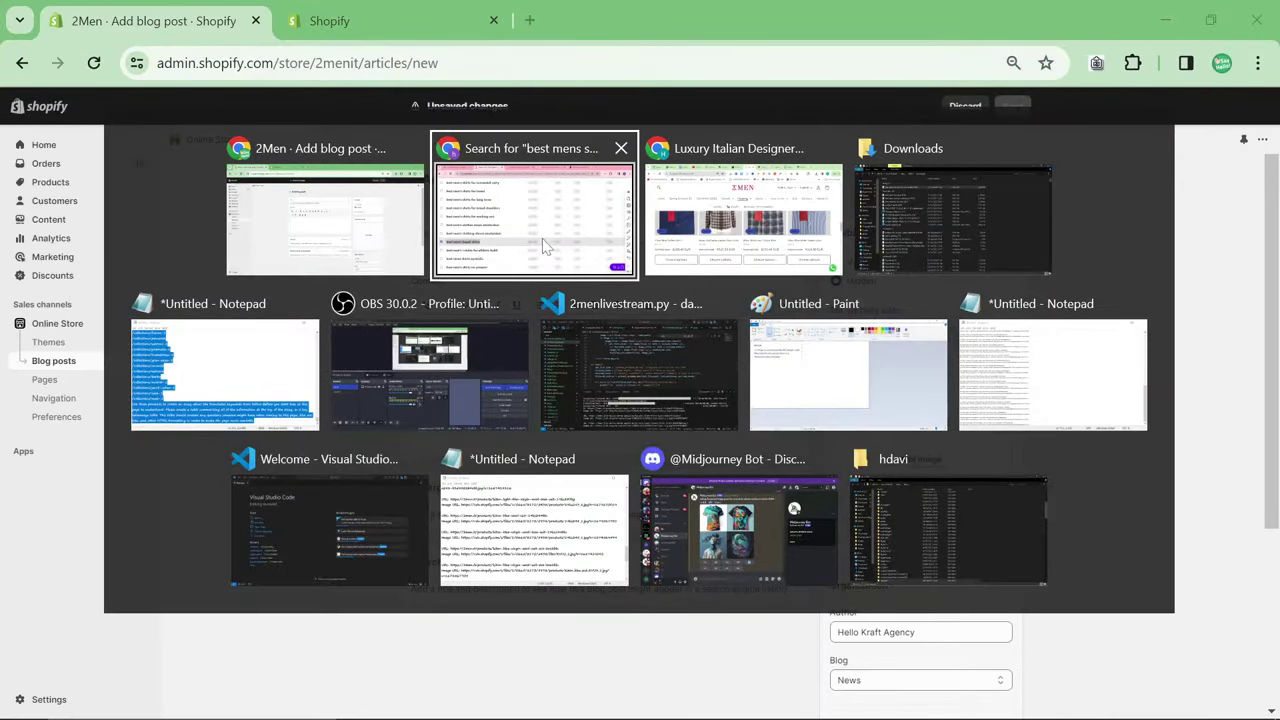
key(alt+Tab)
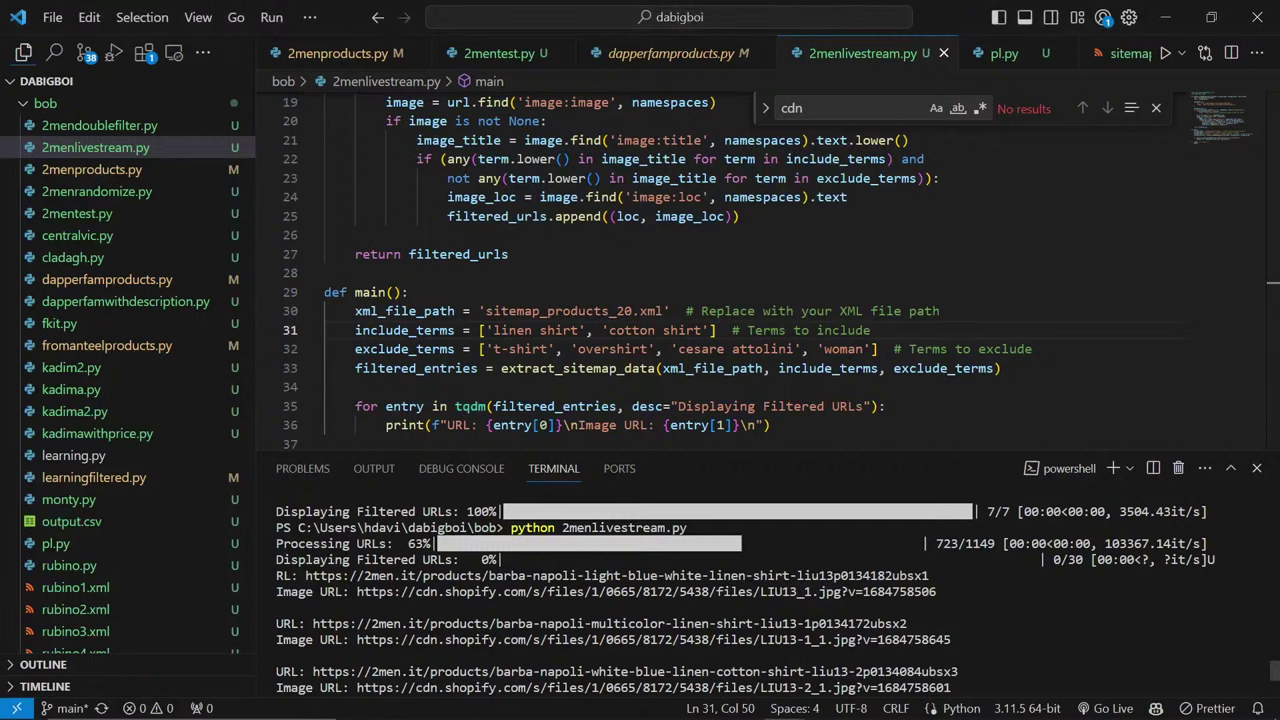
key(Return)
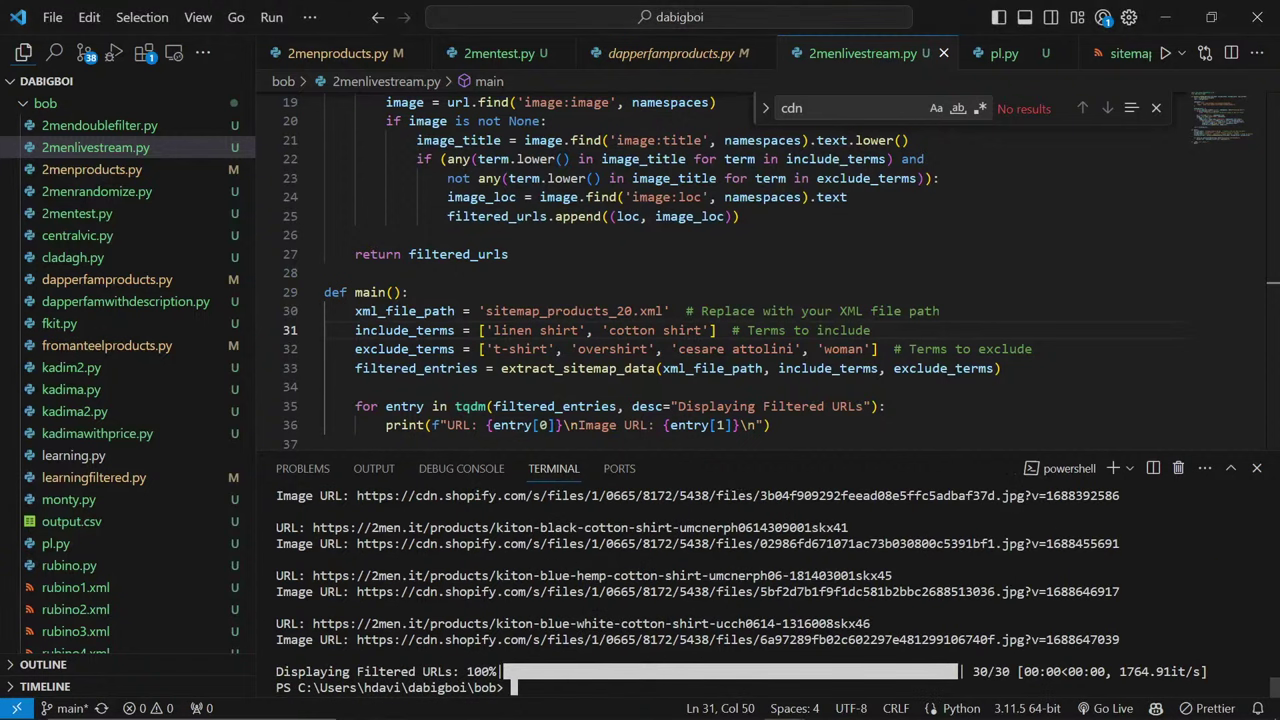
scroll(700, 590, up, 5)
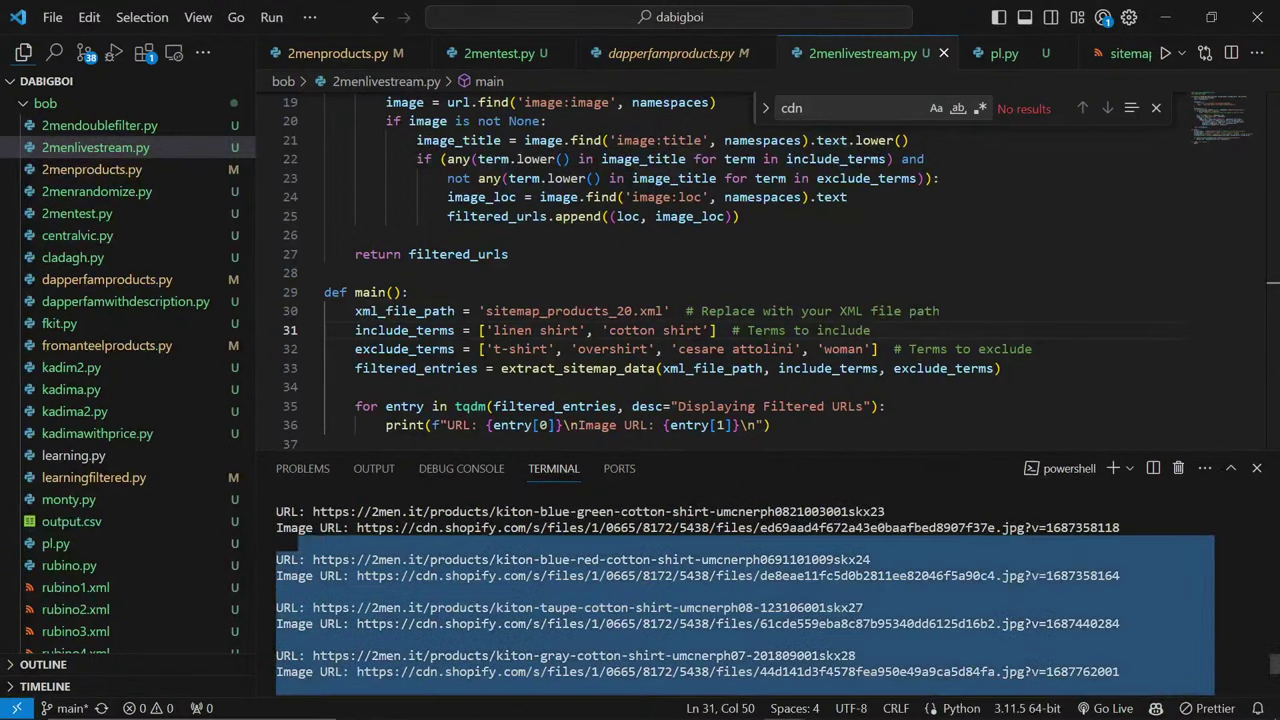
scroll(600, 555, down, 5)
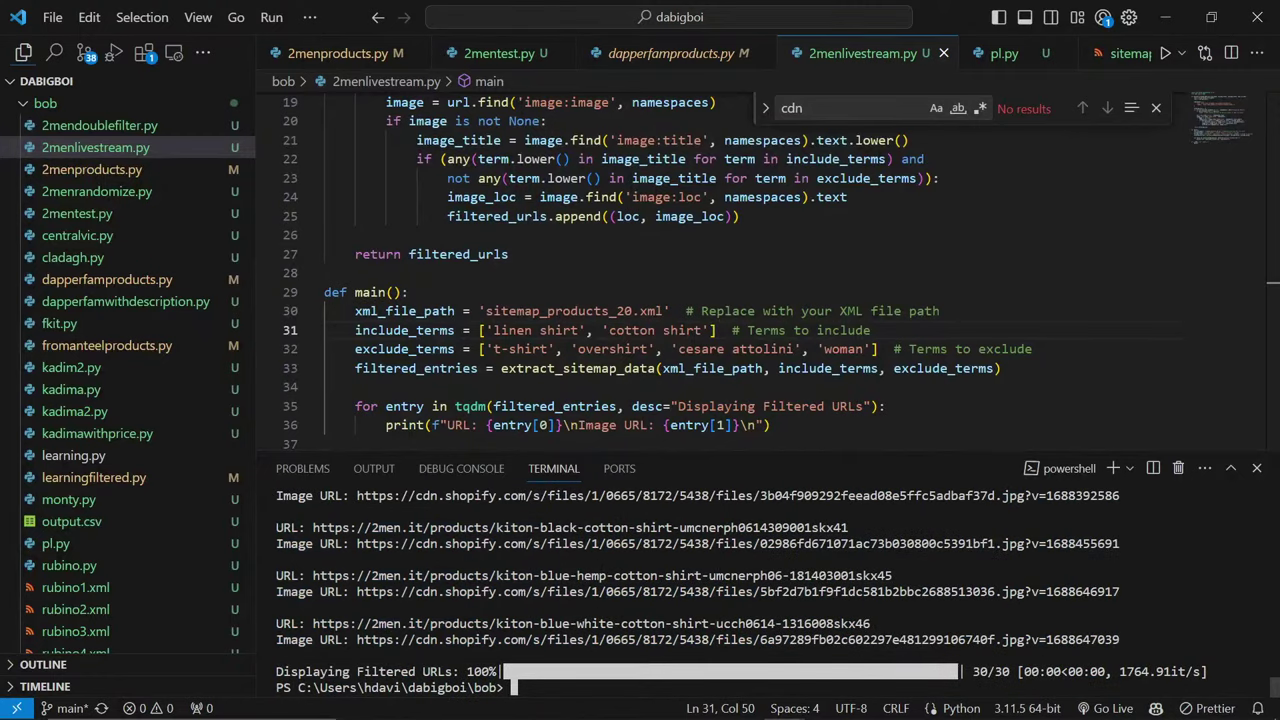
key(Up)
key(Return)
drag(1210, 640, 279, 578)
key(ctrl+c)
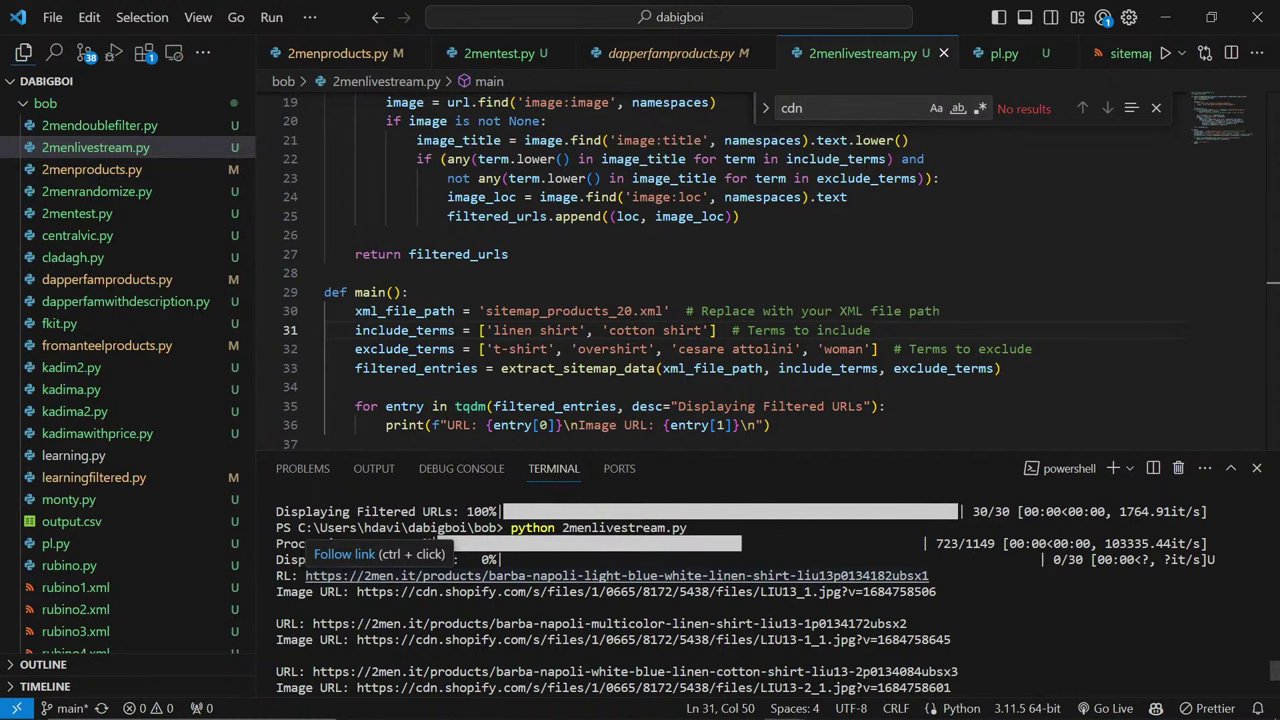
Paste into the blog post title, undo it, and bring up the ChatGPT conversation
key(alt+Tab)
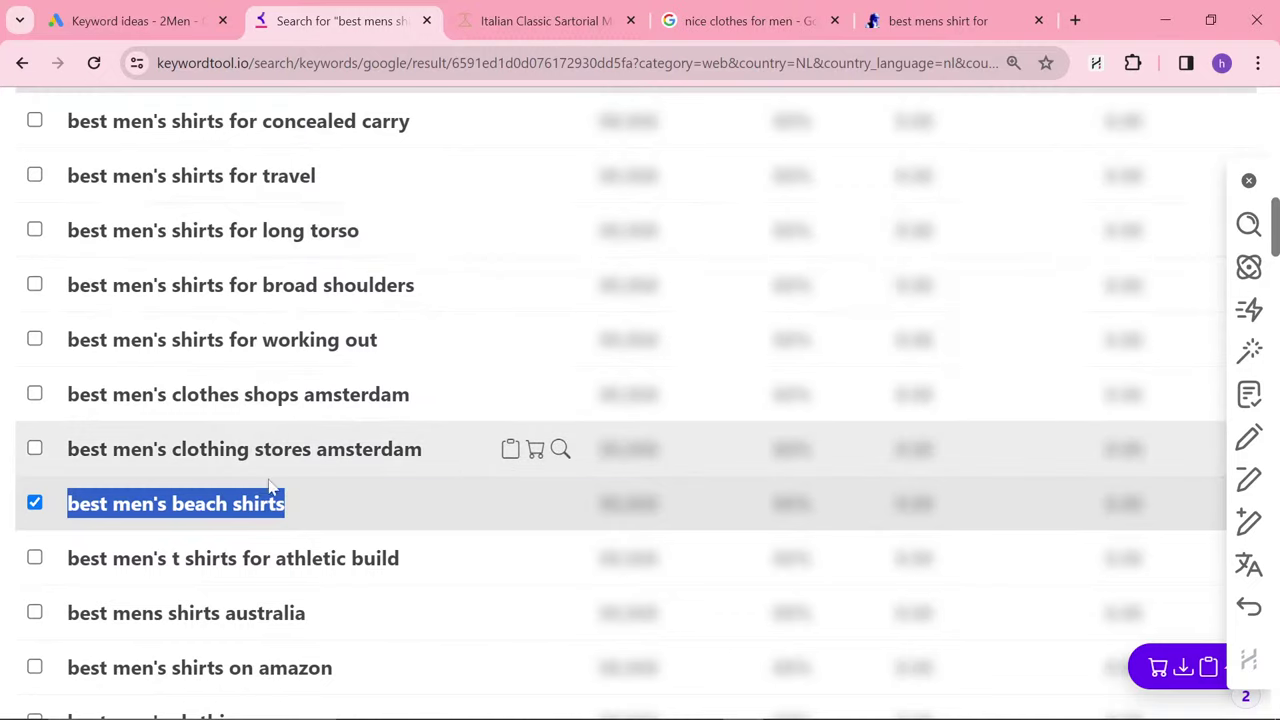
key(alt+Tab)
key(alt+Tab)
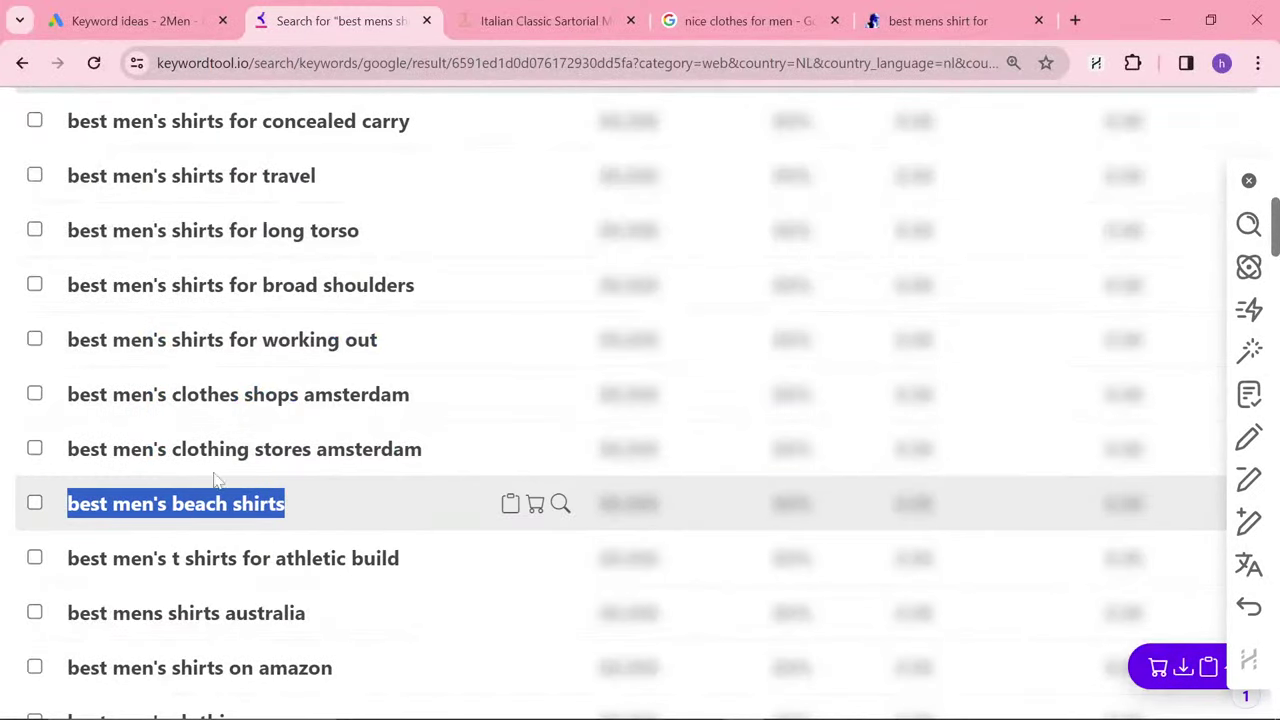
key(alt+Tab)
key(alt+Tab)
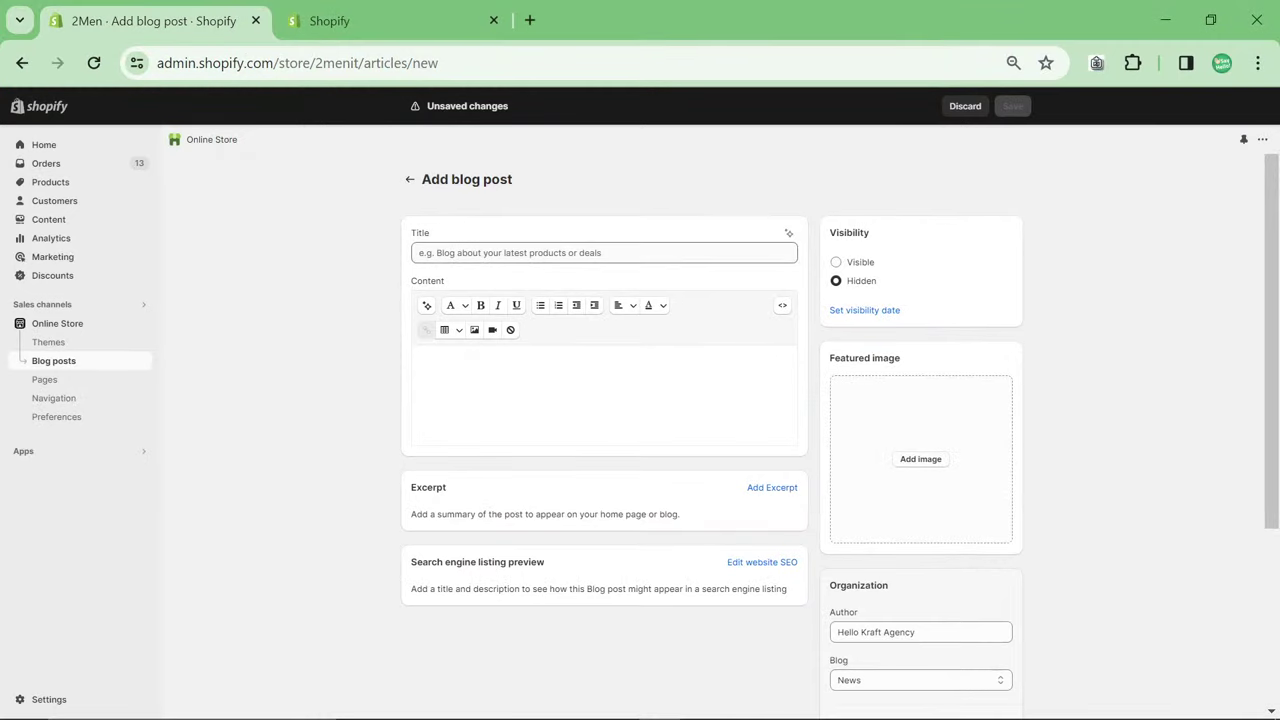
click(560, 253)
key(ctrl+v)
key(ctrl+z)
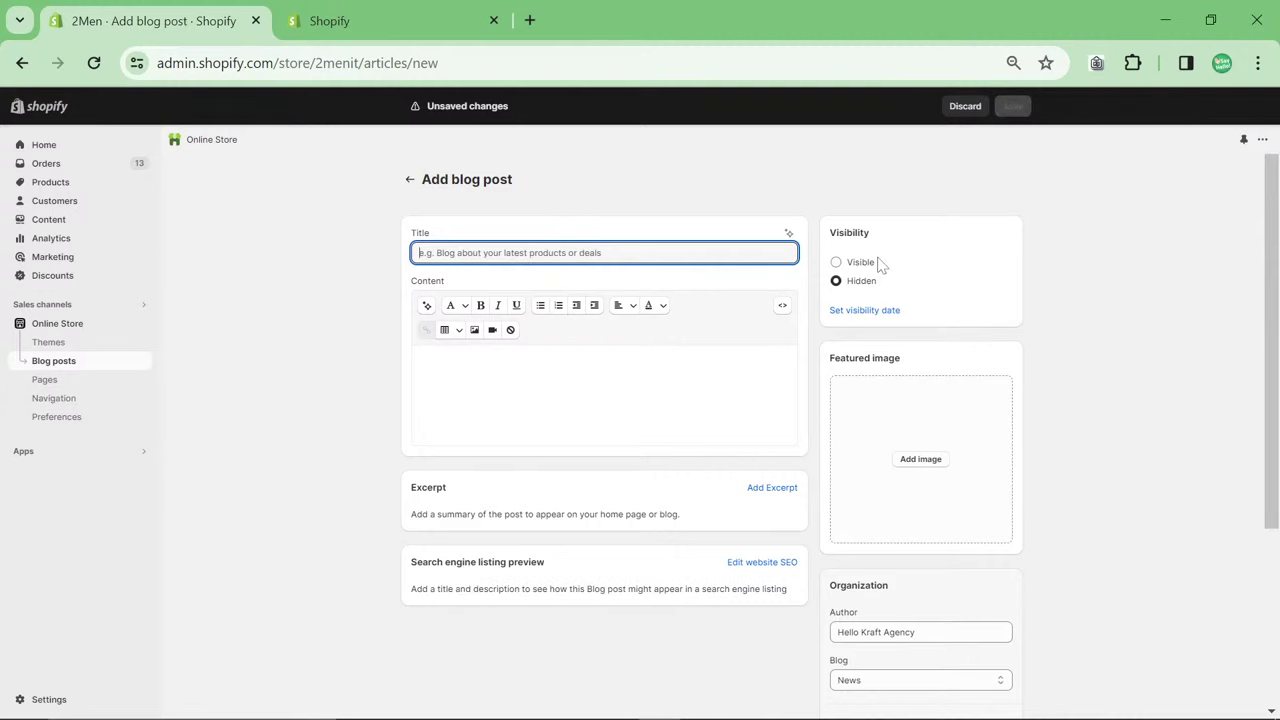
key(alt+Tab)
key(Tab)
key(Tab)
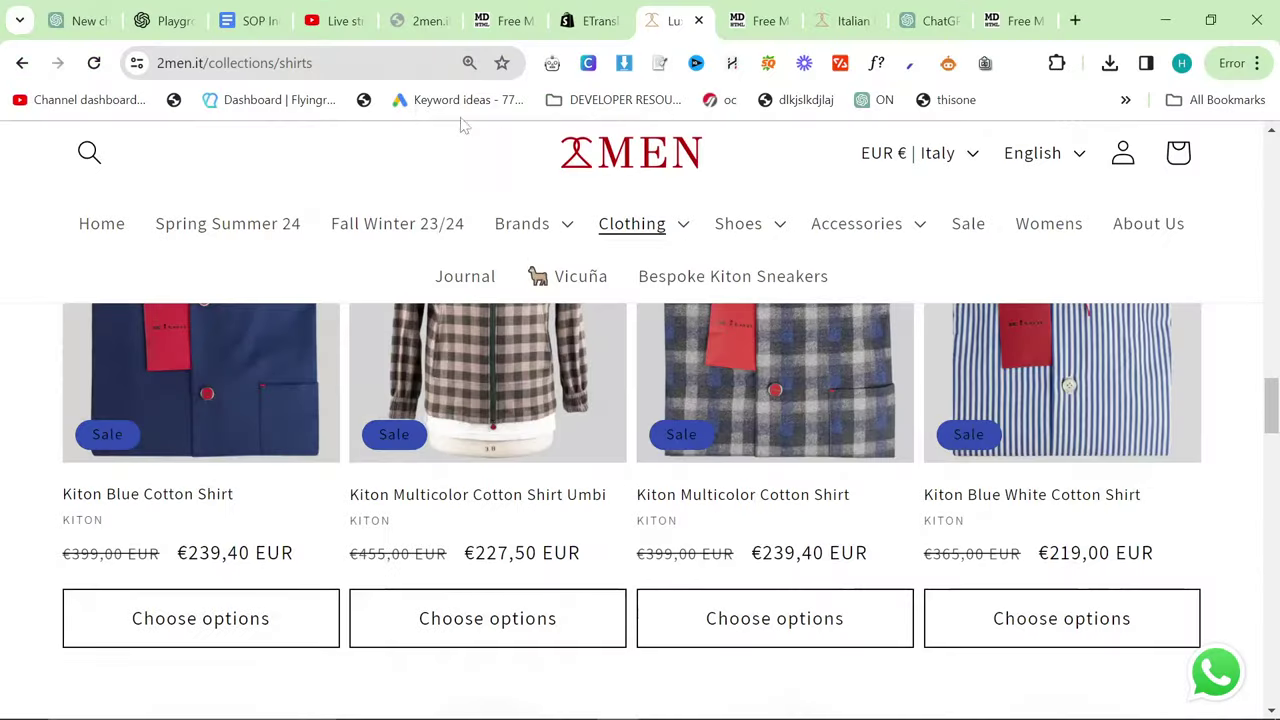
key(ctrl+1)
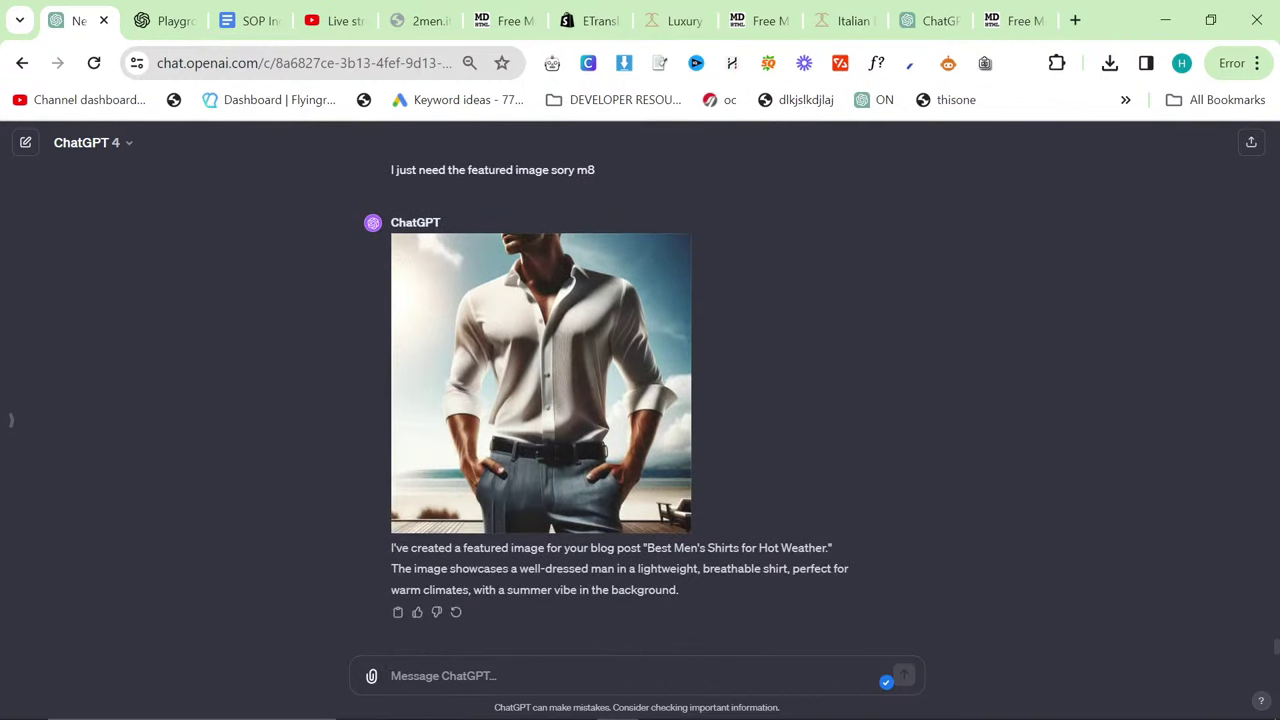
Back in the code editor, select and copy the listed shirt and image URLs
key(alt+Tab)
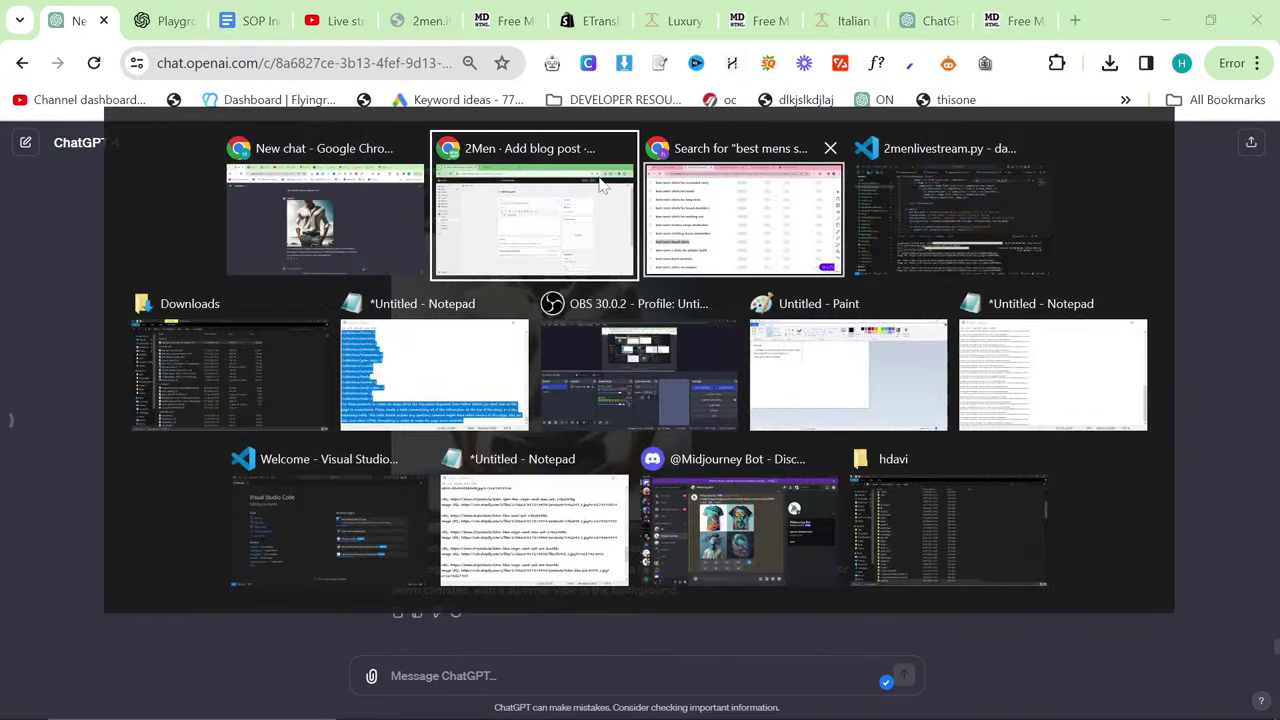
click(370, 185)
key(alt+Tab)
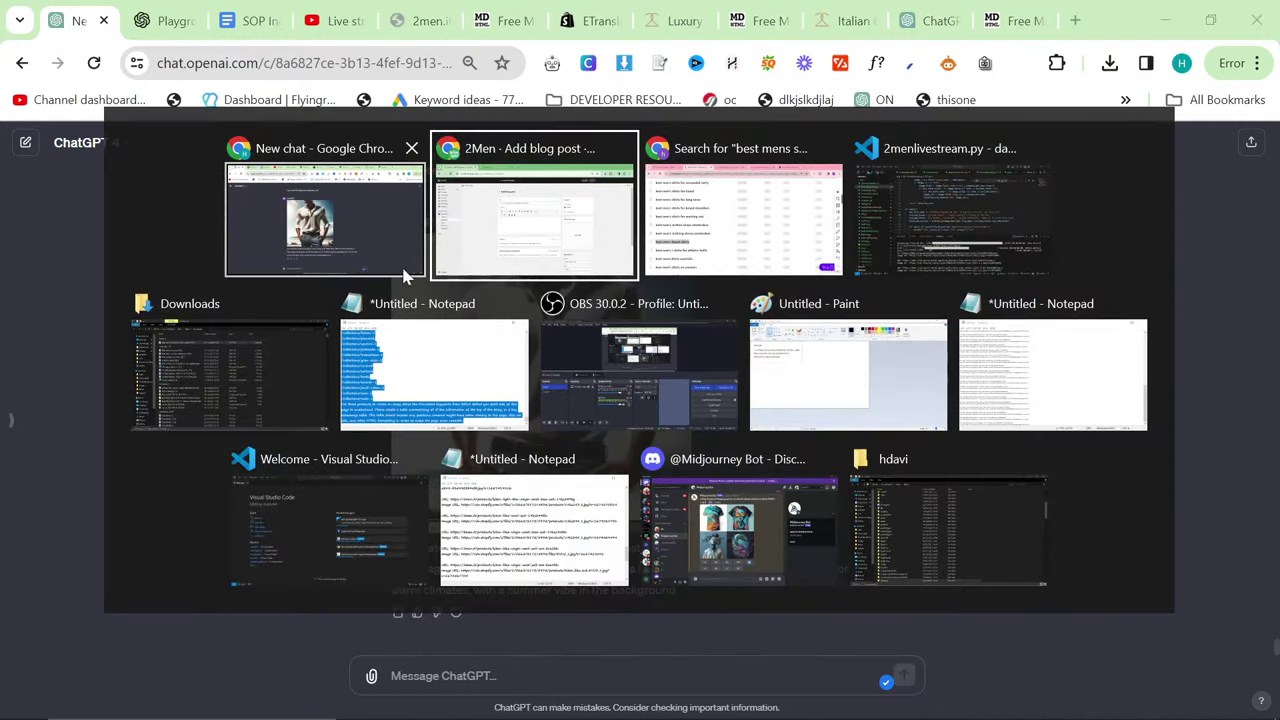
click(950, 212)
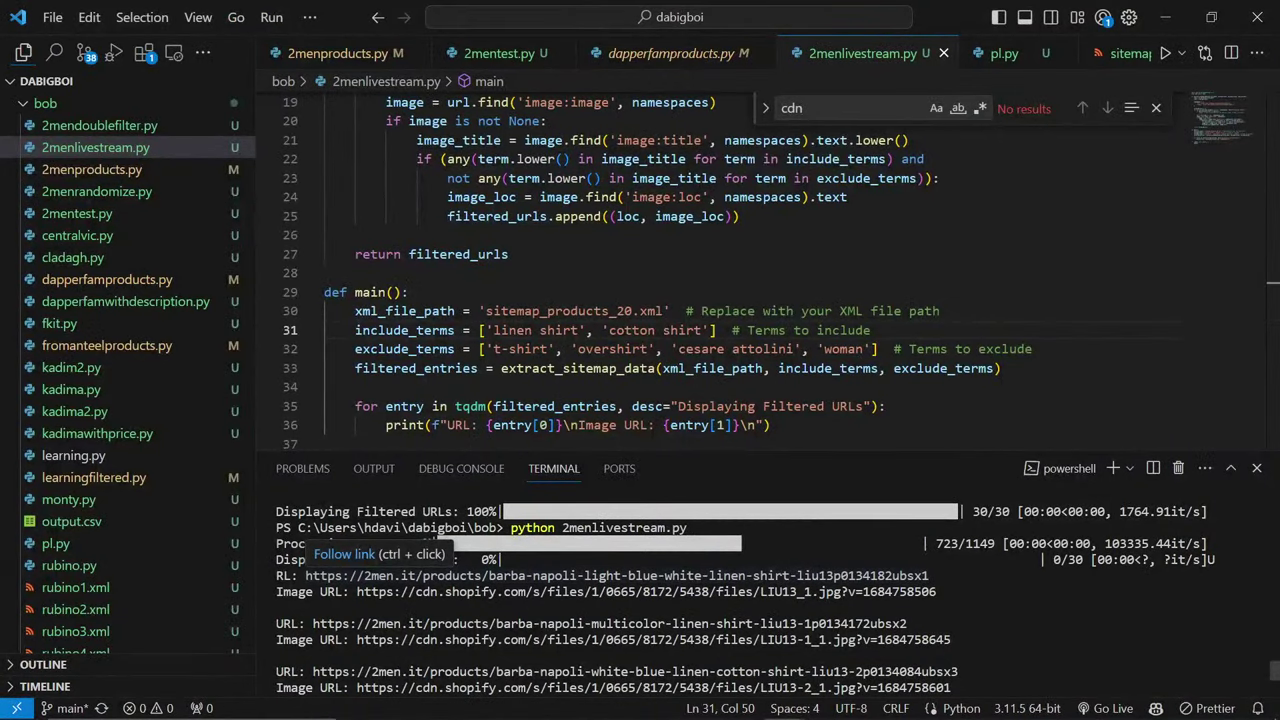
drag(276, 575, 1215, 696)
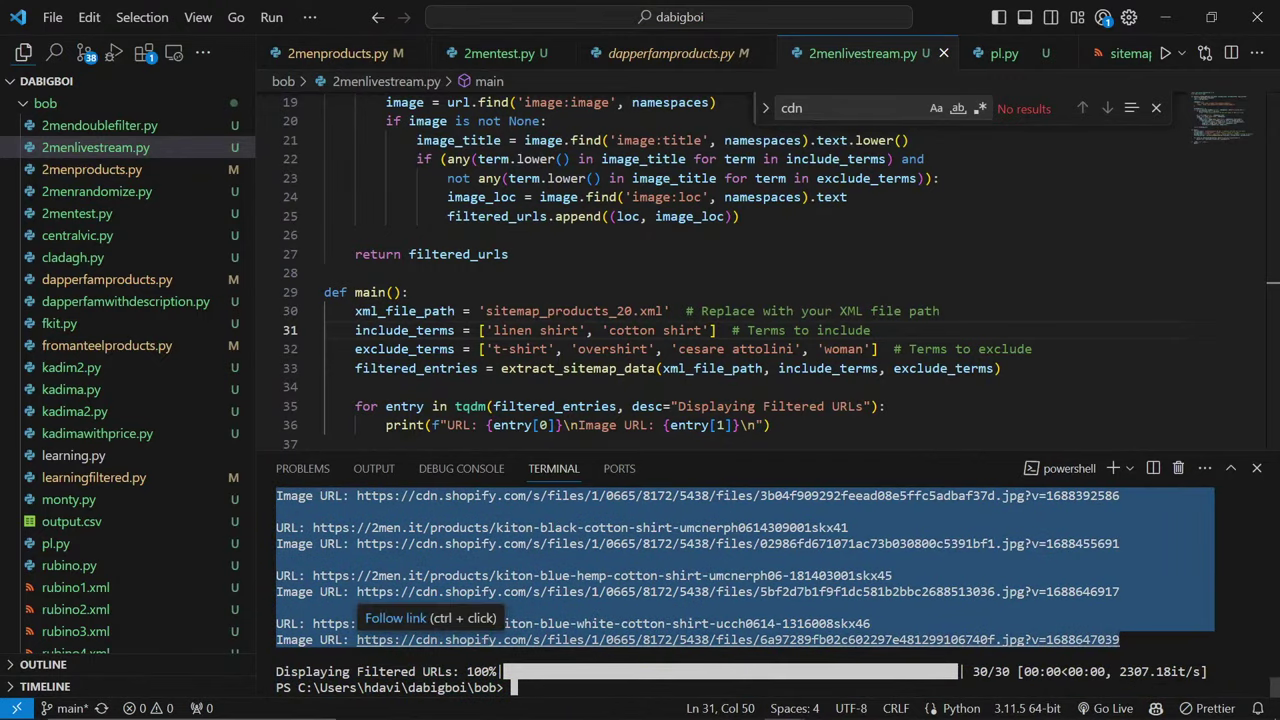
key(ctrl+c)
key(alt+Tab)
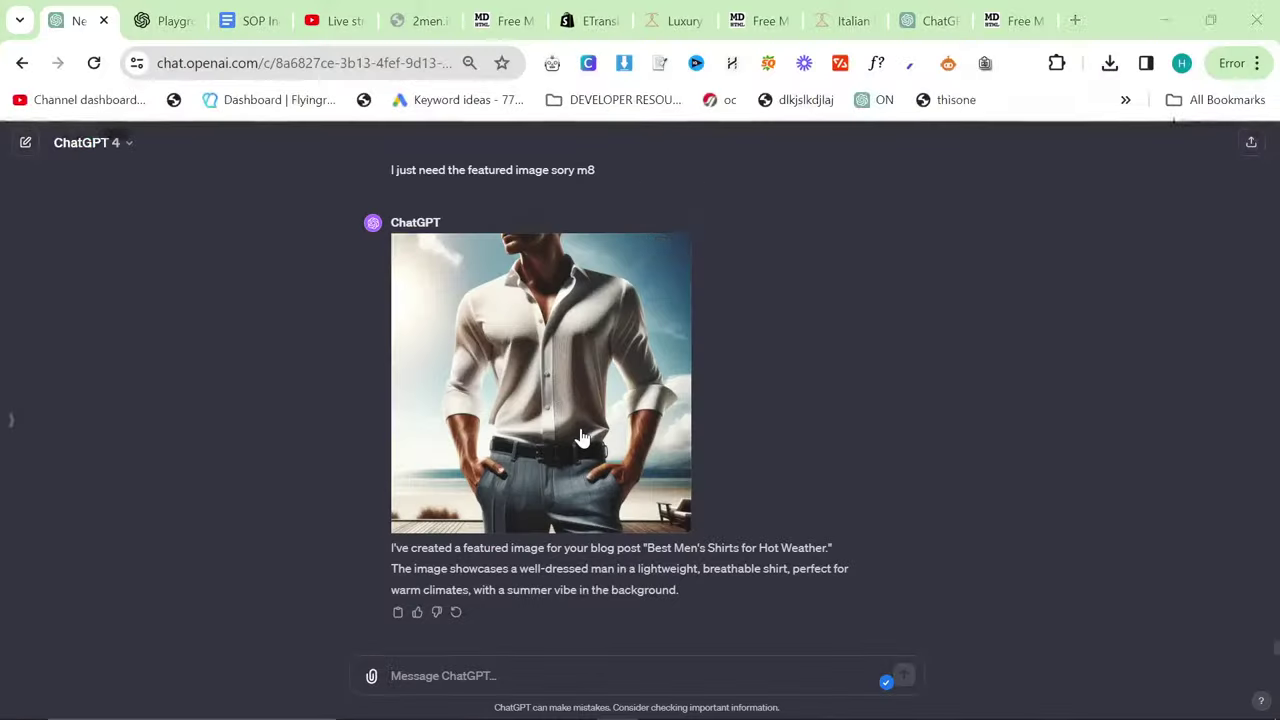
Paste the shirt URLs into a new Playground user message and send it
click(166, 20)
scroll(477, 549, down, 8)
scroll(473, 560, down, 4)
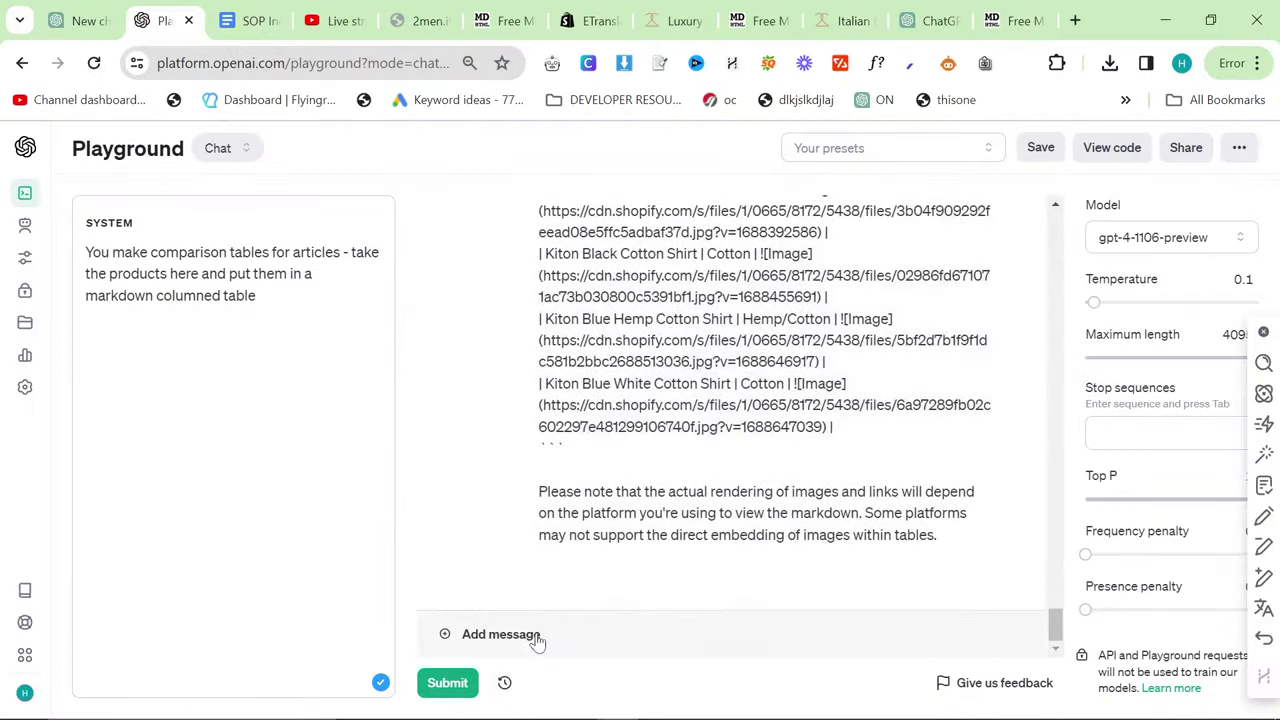
click(531, 636)
key(ctrl+v)
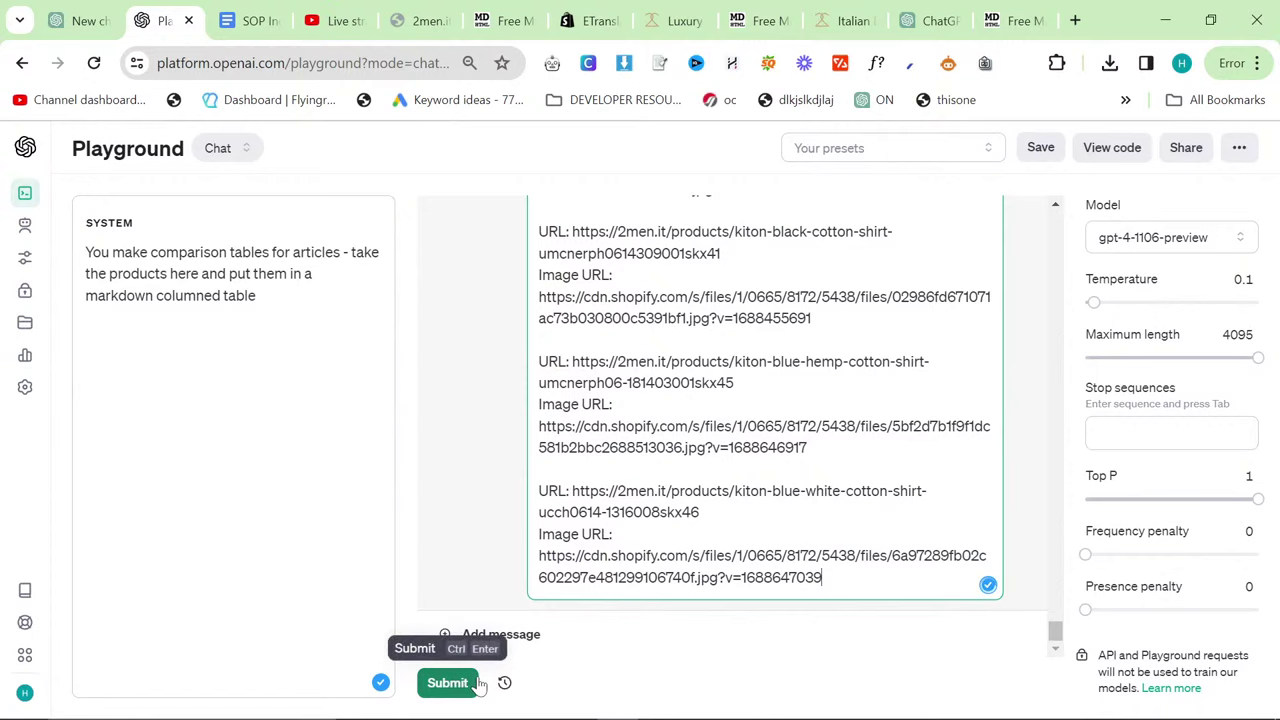
click(445, 688)
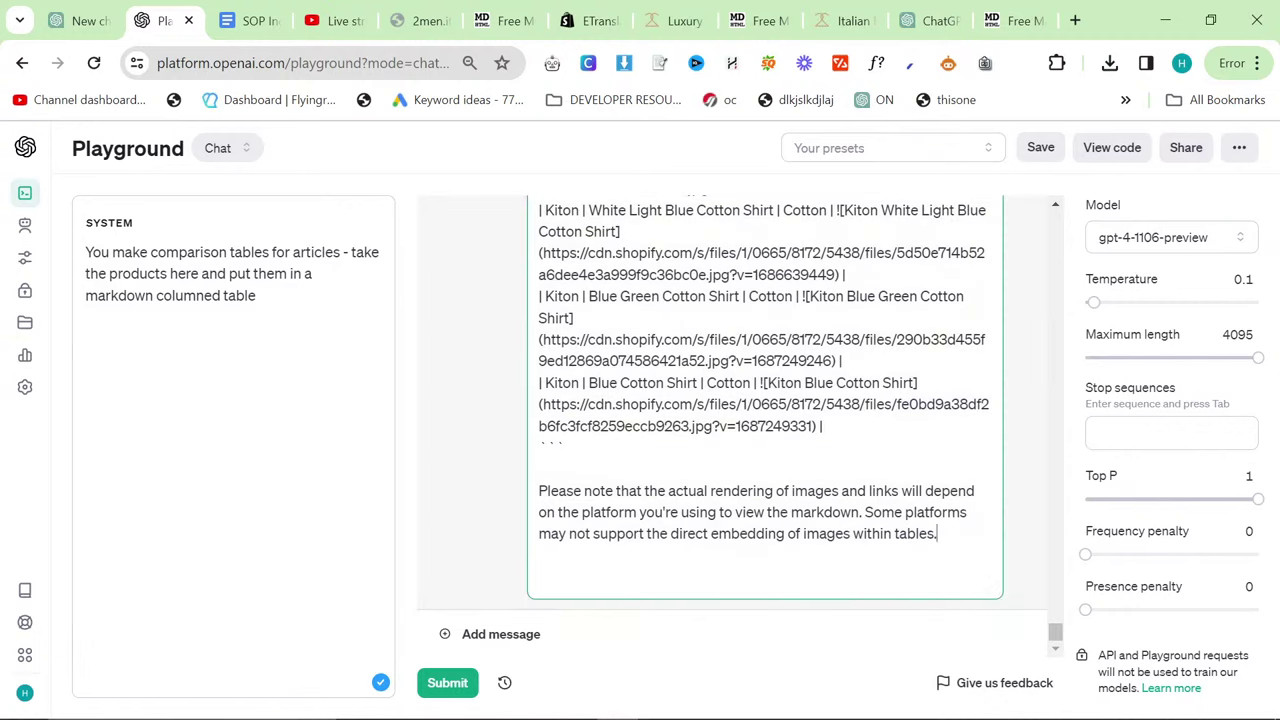
Select the generated Barba Napoli and Kiton markdown comparison table in the reply
drag(823, 427, 545, 503)
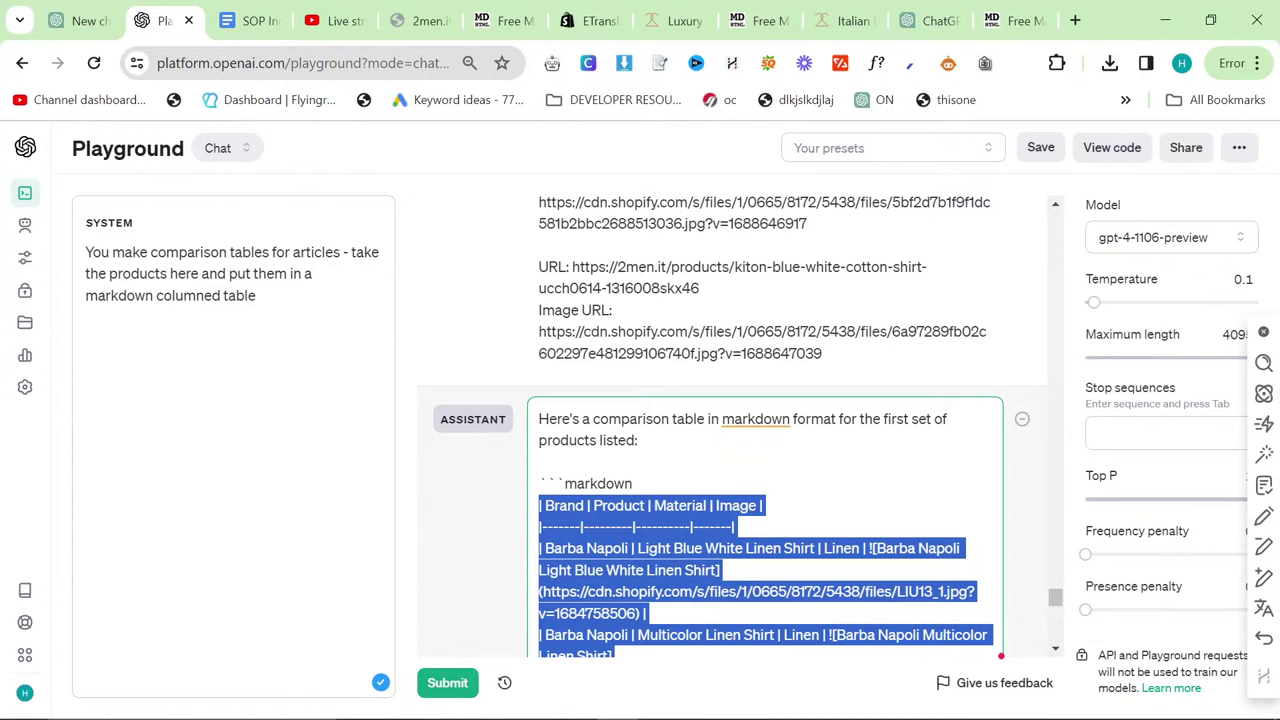
scroll(740, 425, down, 7)
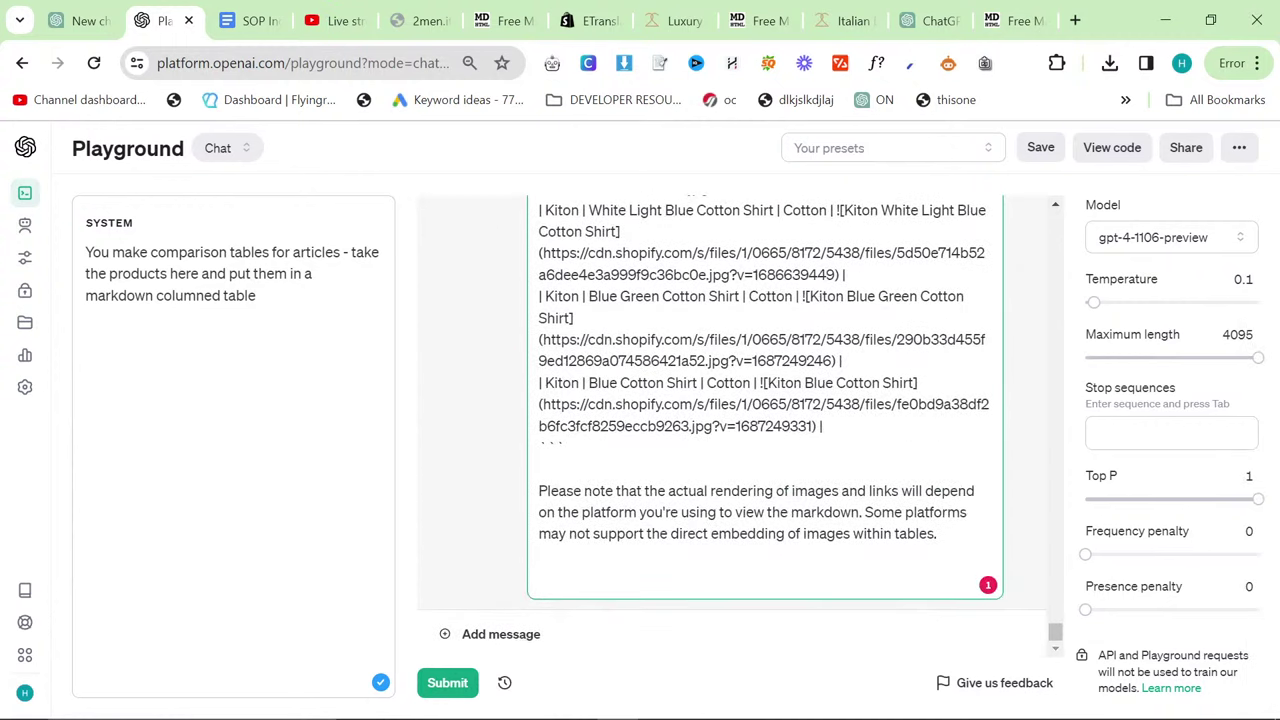
key(alt+Tab)
key(alt+Tab)
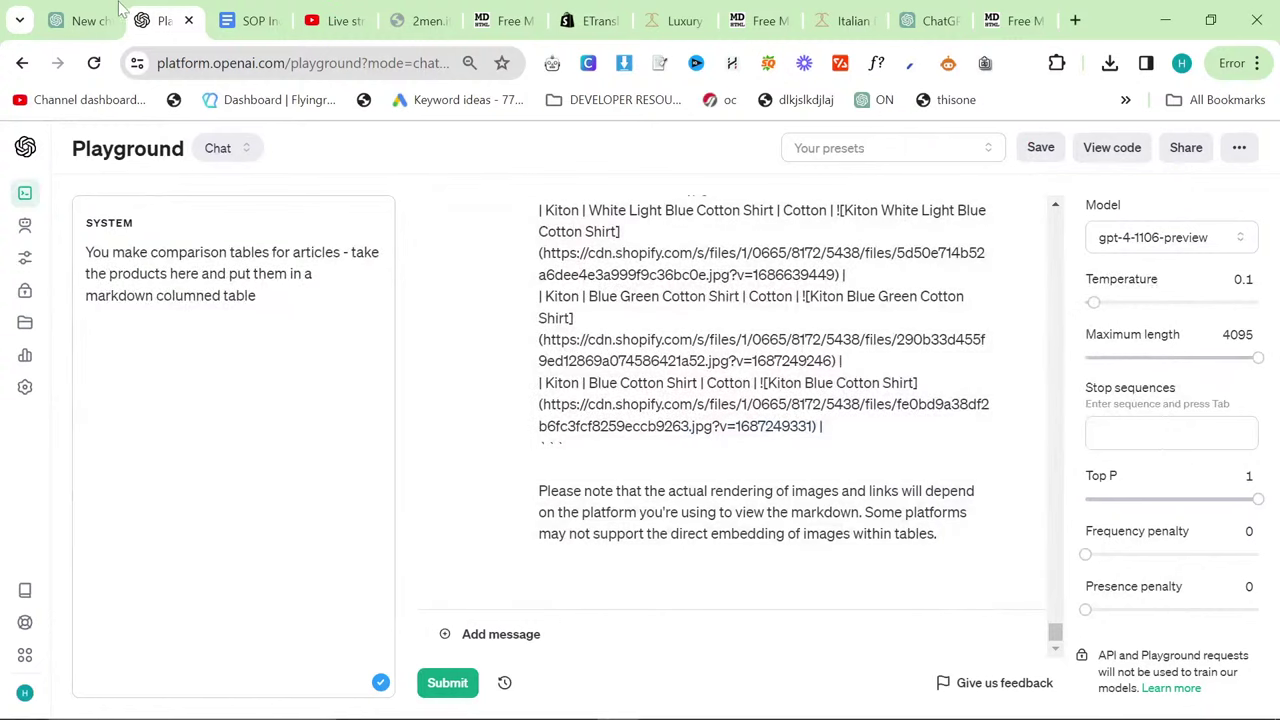
click(116, 14)
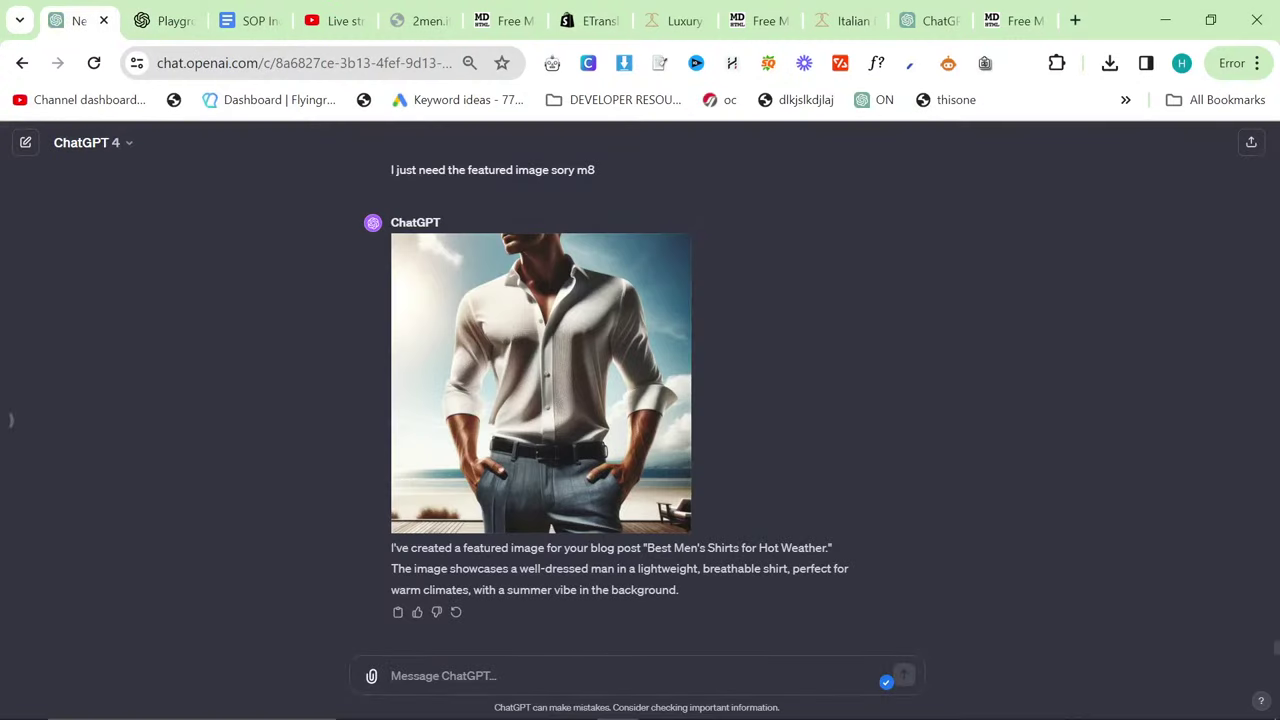
Send ChatGPT a short intro line followed by the pasted shirt comparison table
text(Here's the)
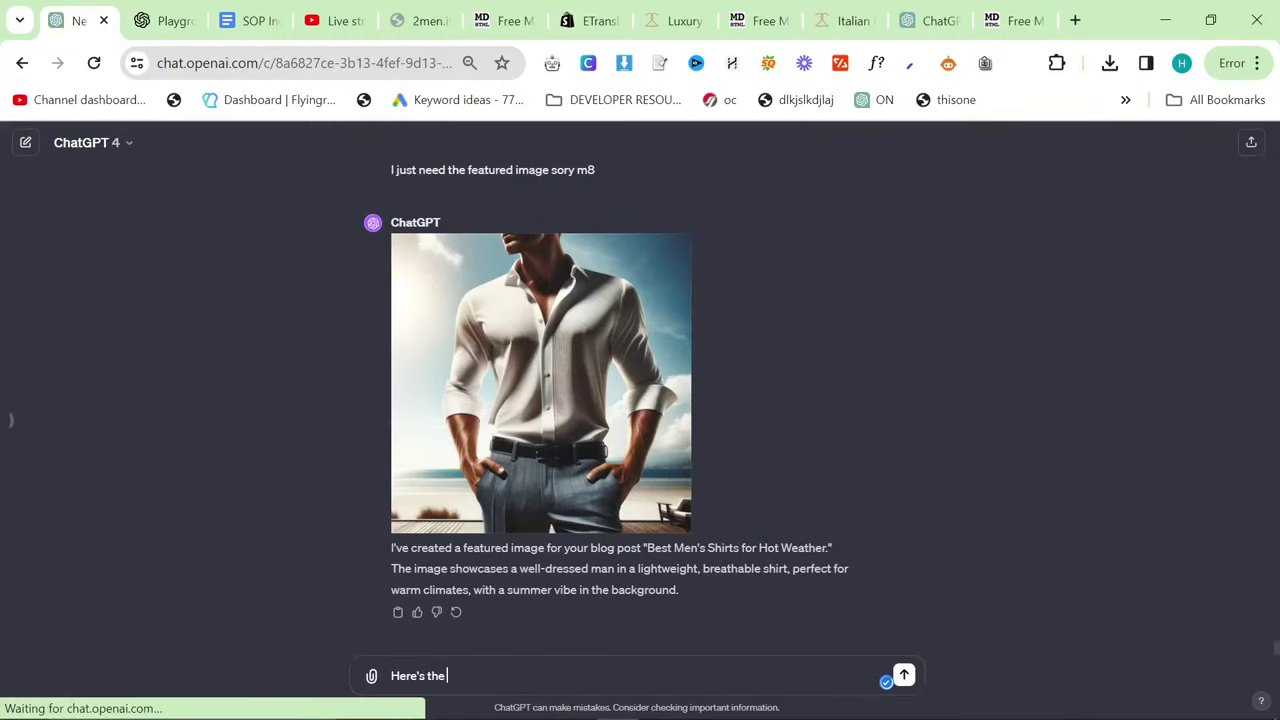
text( enx)
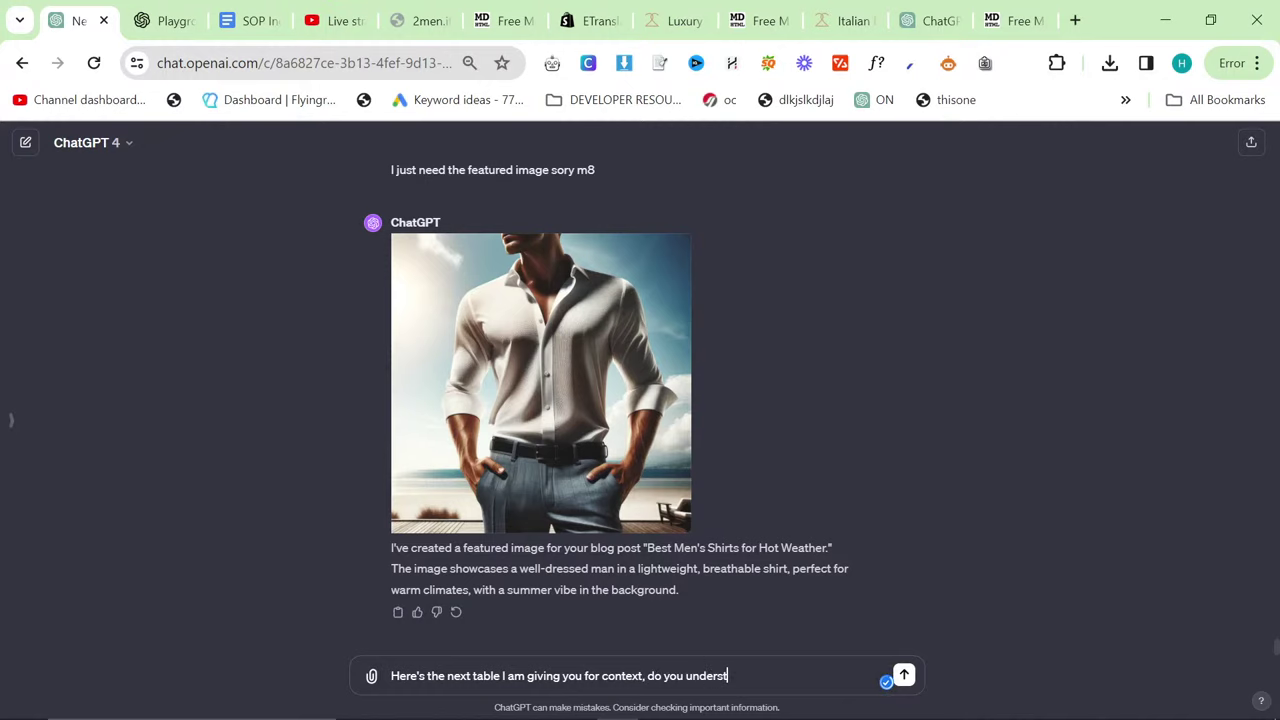
key(shift+Return)
key(ctrl+v)
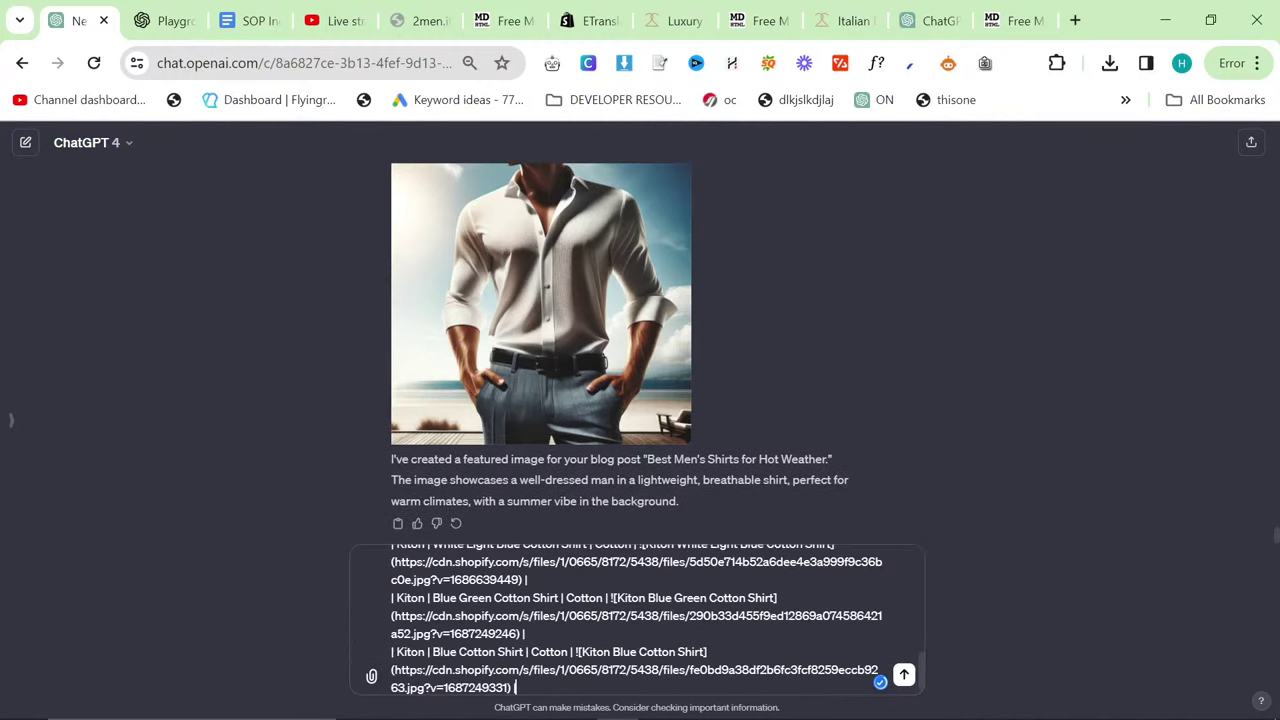
key(Return)
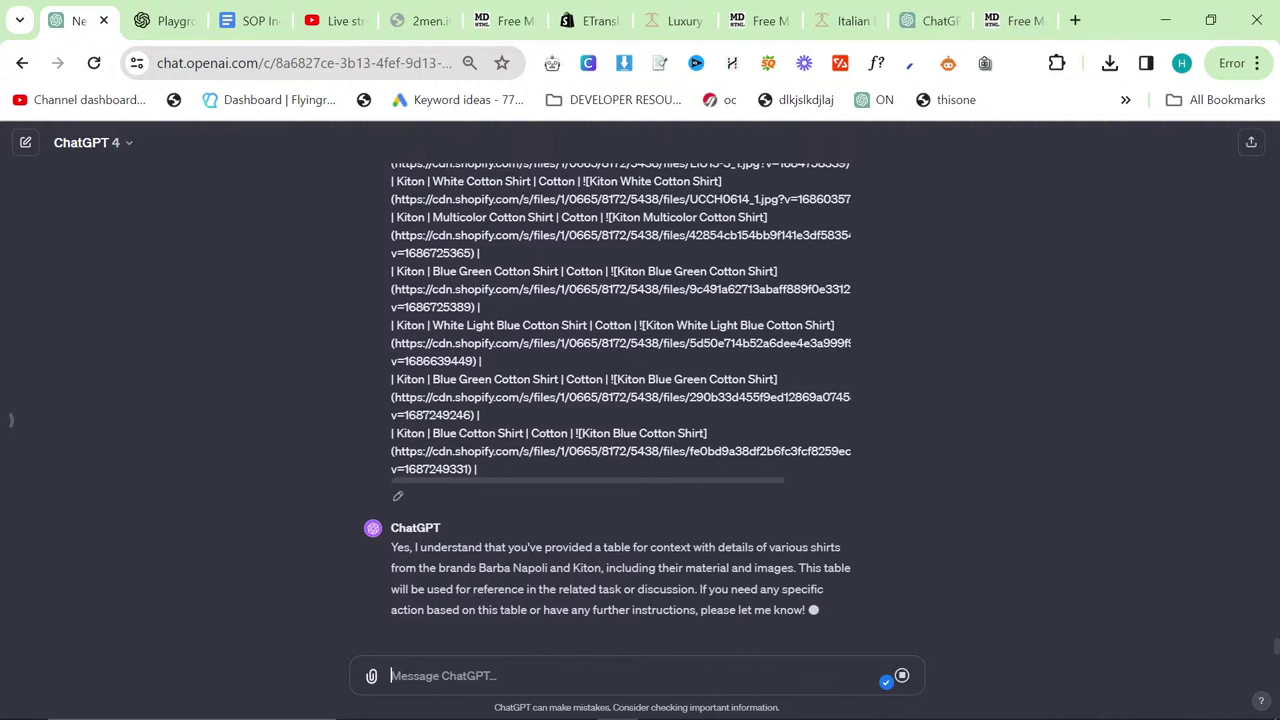
Check ChatGPT's acknowledgement, then return to the Shopify Add blog post page
key(alt+Tab)
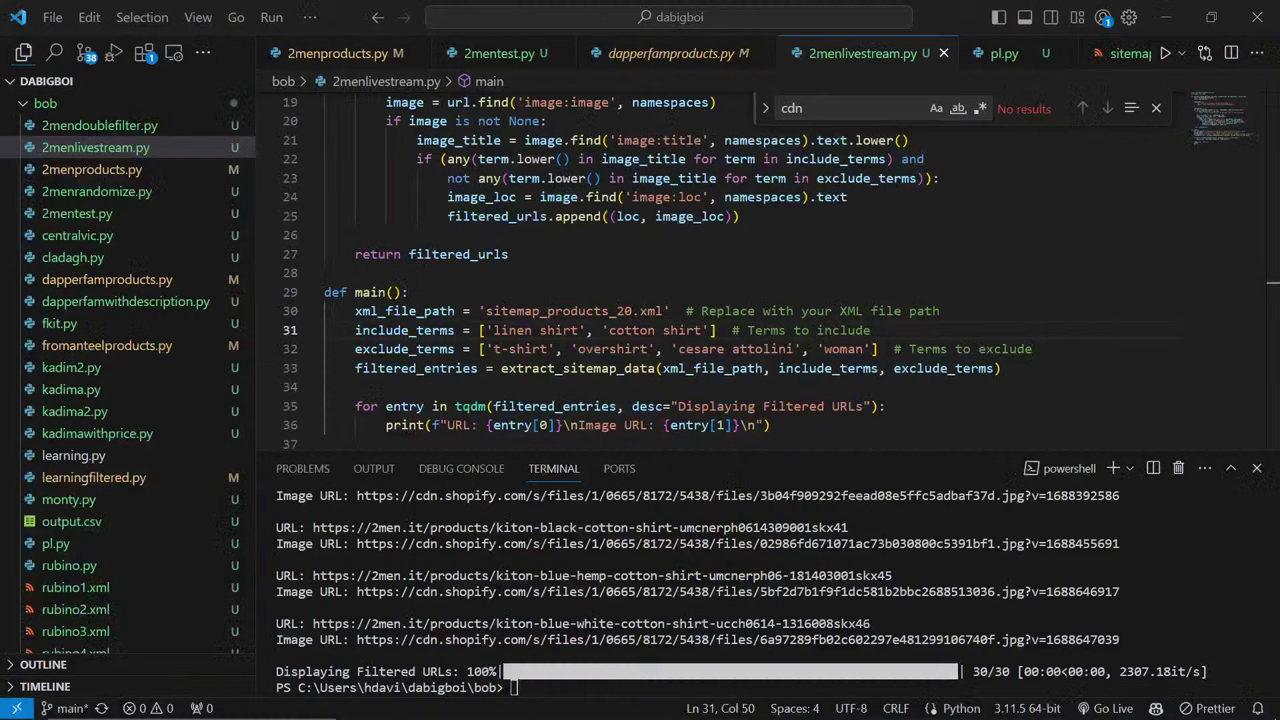
key(alt+Tab)
key(alt+Tab)
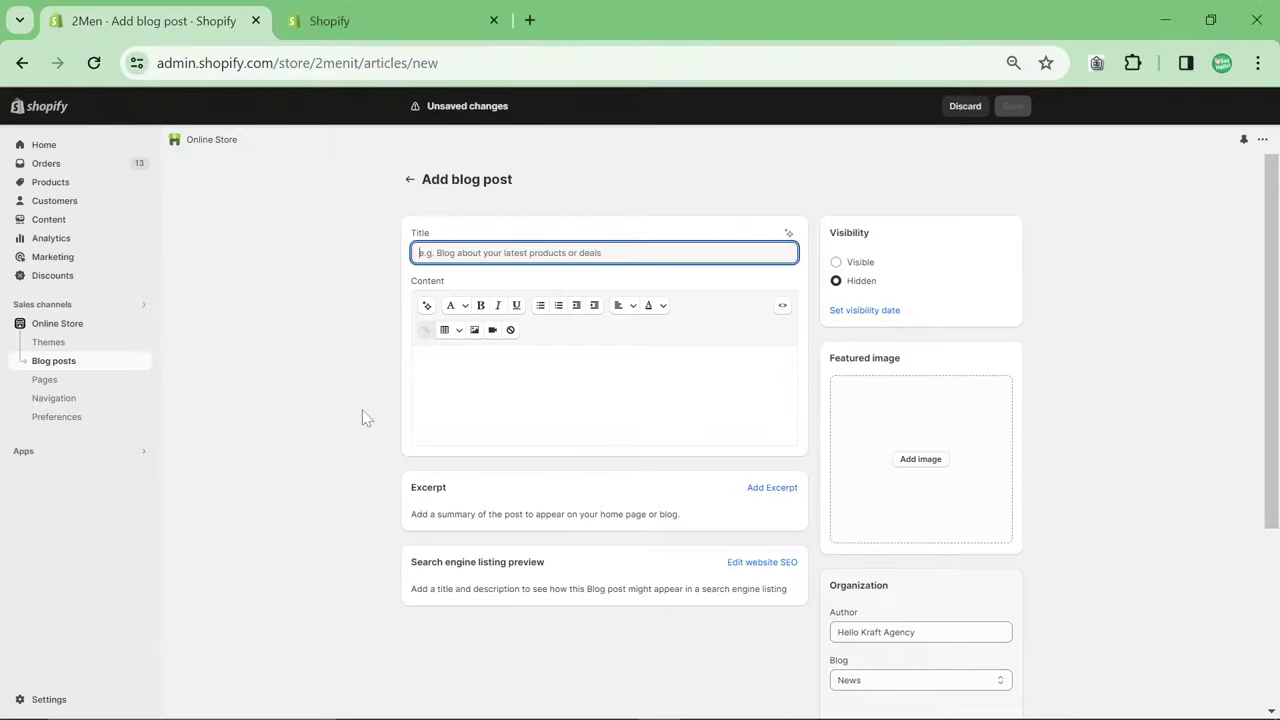
key(alt+Tab)
scroll(447, 487, up, 3)
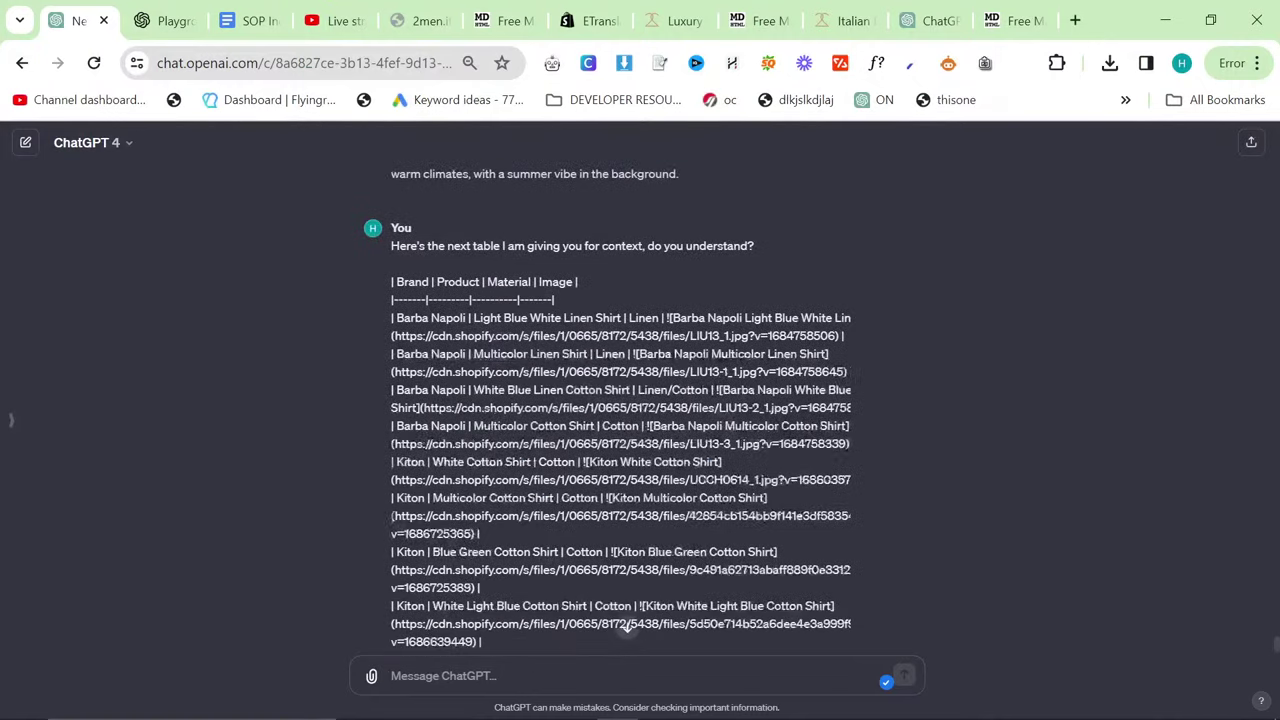
scroll(447, 487, down, 3)
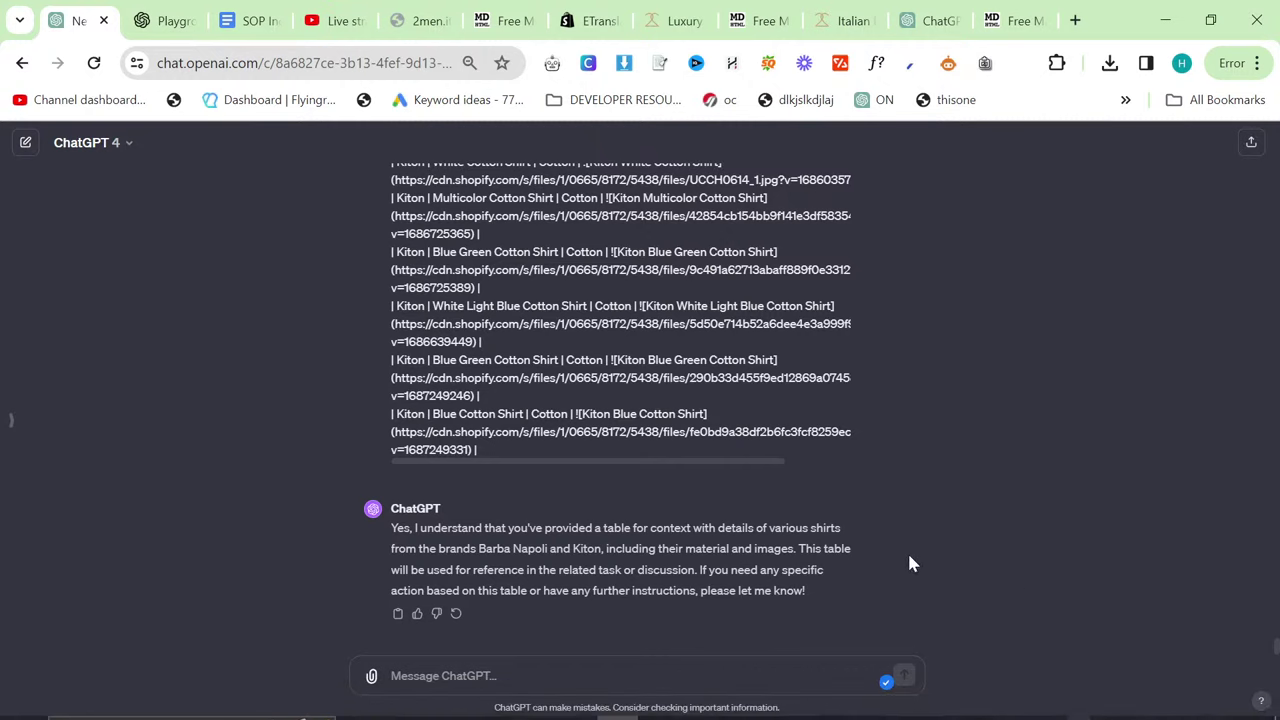
key(alt+Tab)
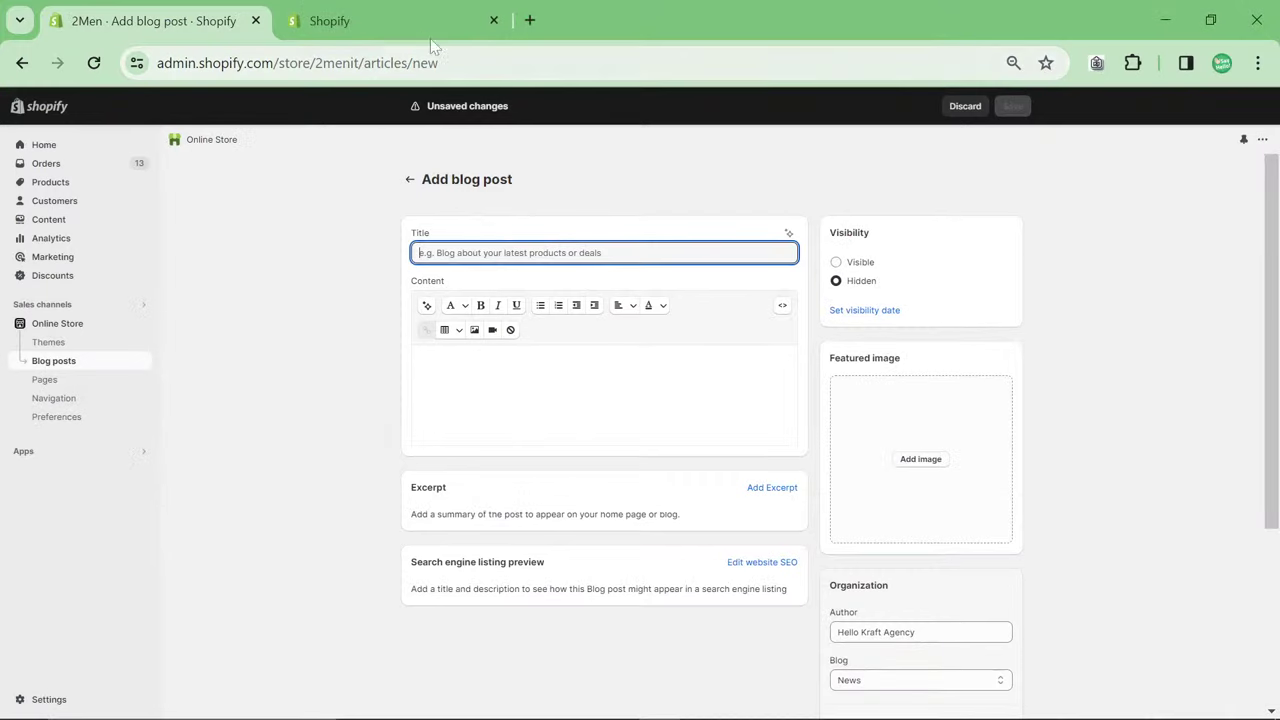
Open Google Search Console's Search results report for the 2men.it property
click(531, 22)
text(se)
key(Return)
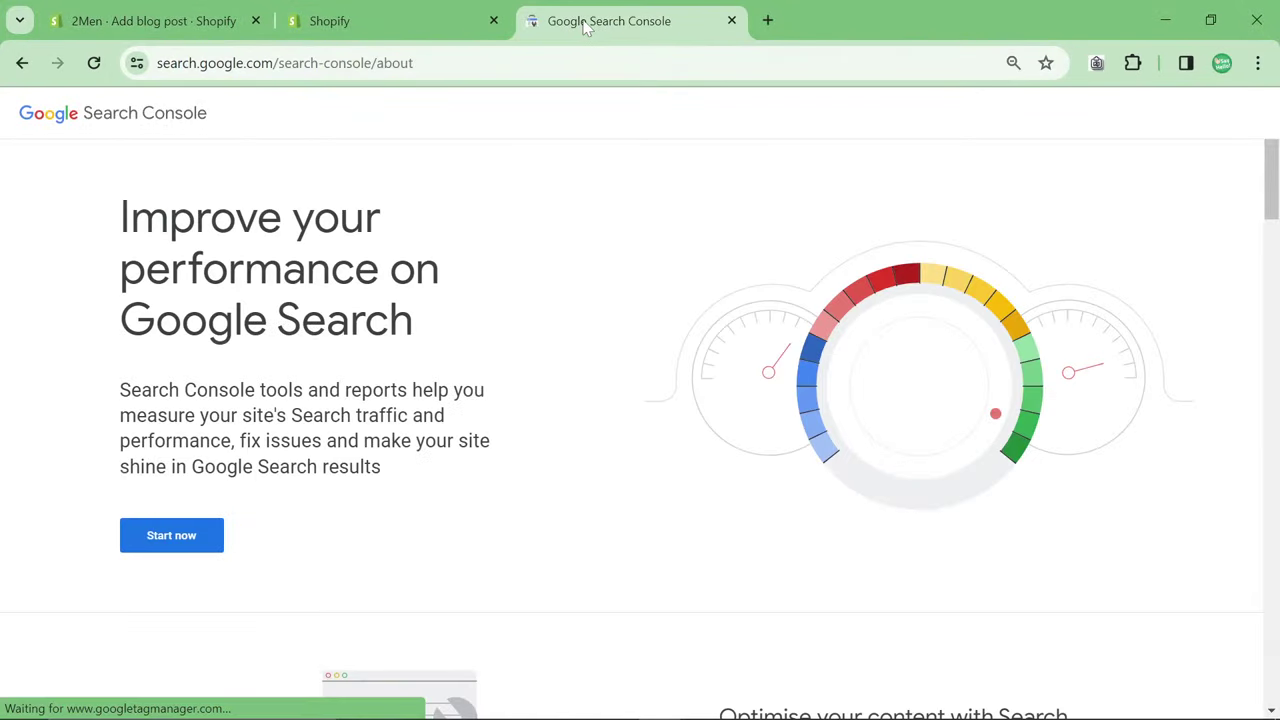
click(128, 531)
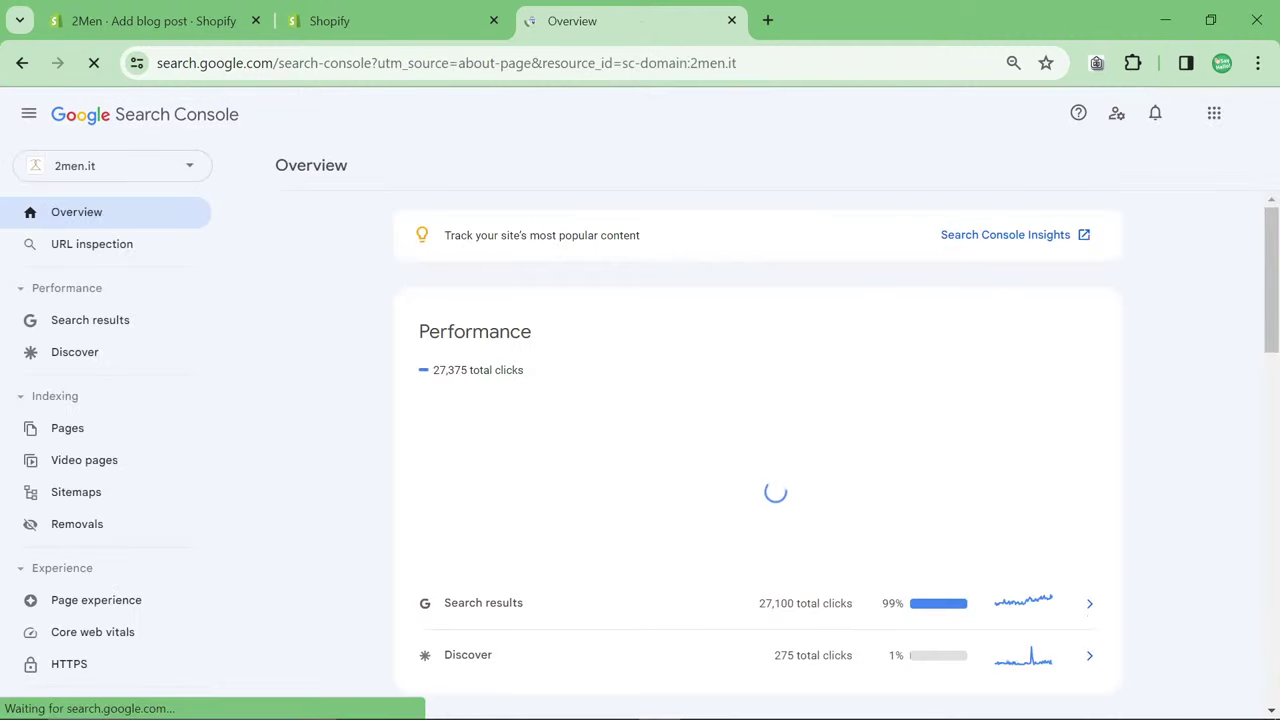
click(94, 166)
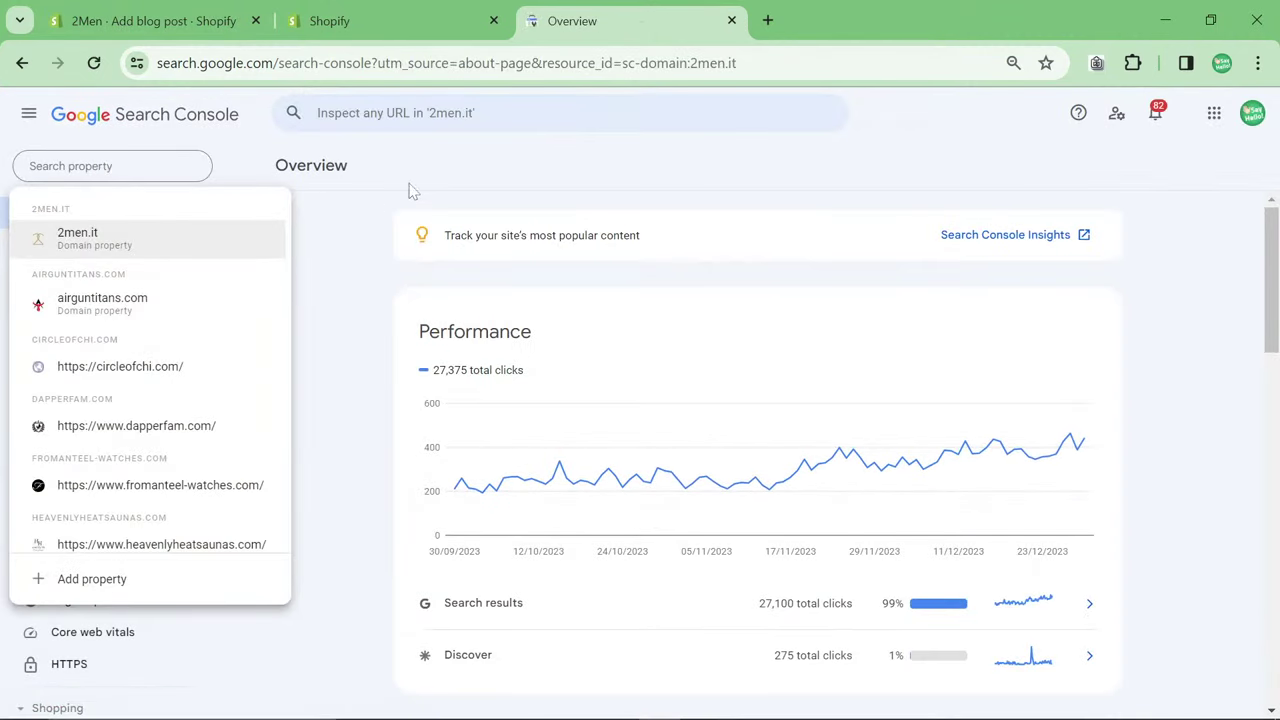
click(88, 245)
click(118, 321)
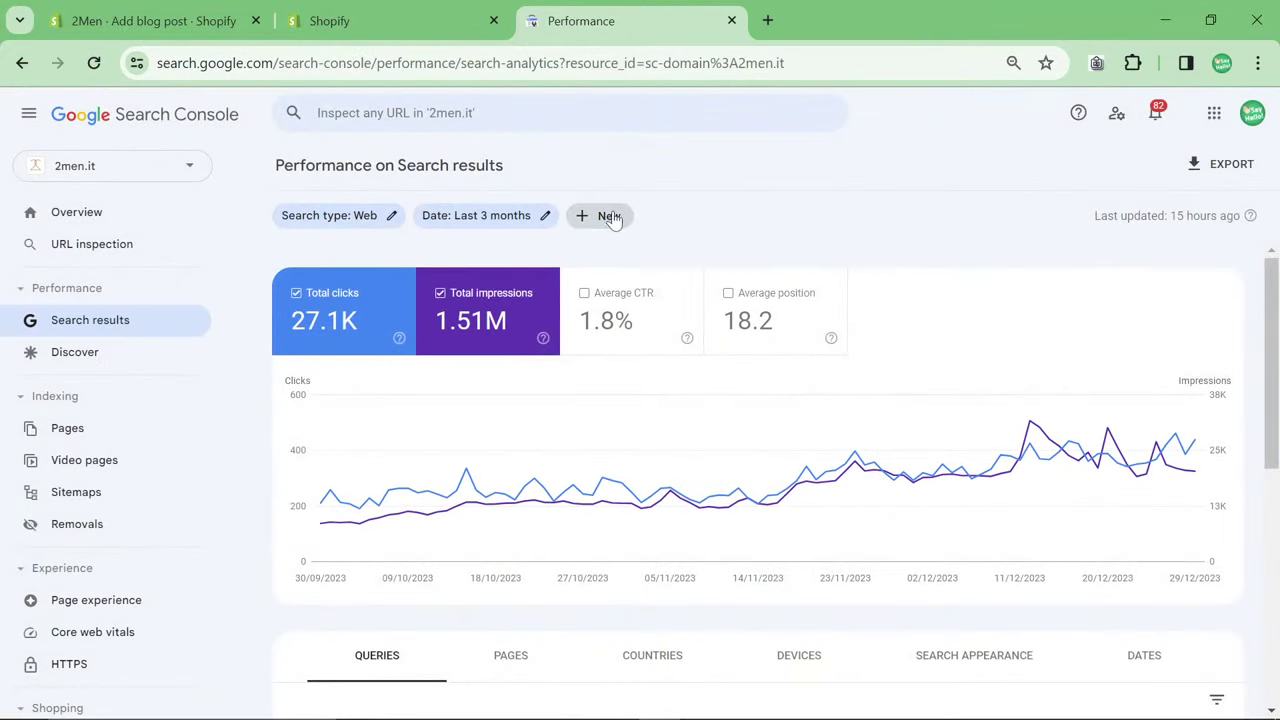
Filter the report to pages with URLs containing 'collections'
click(592, 220)
click(677, 291)
text(c)
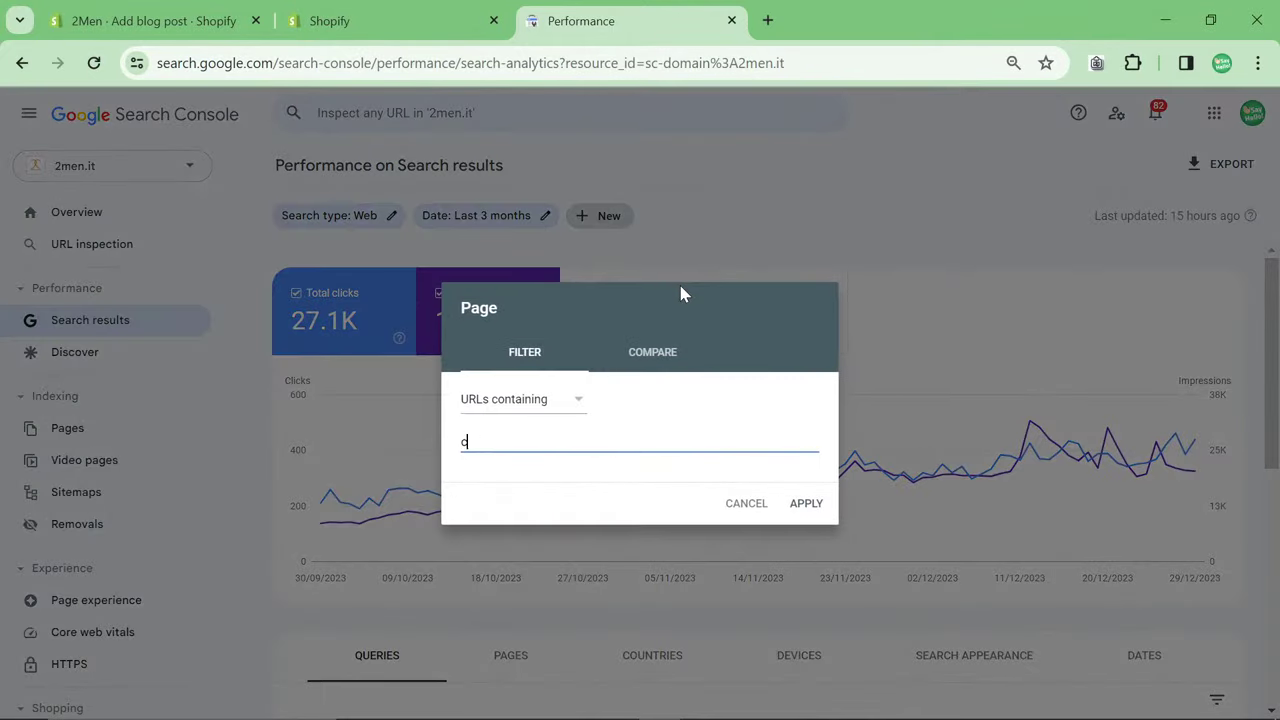
text(ollections)
key(Return)
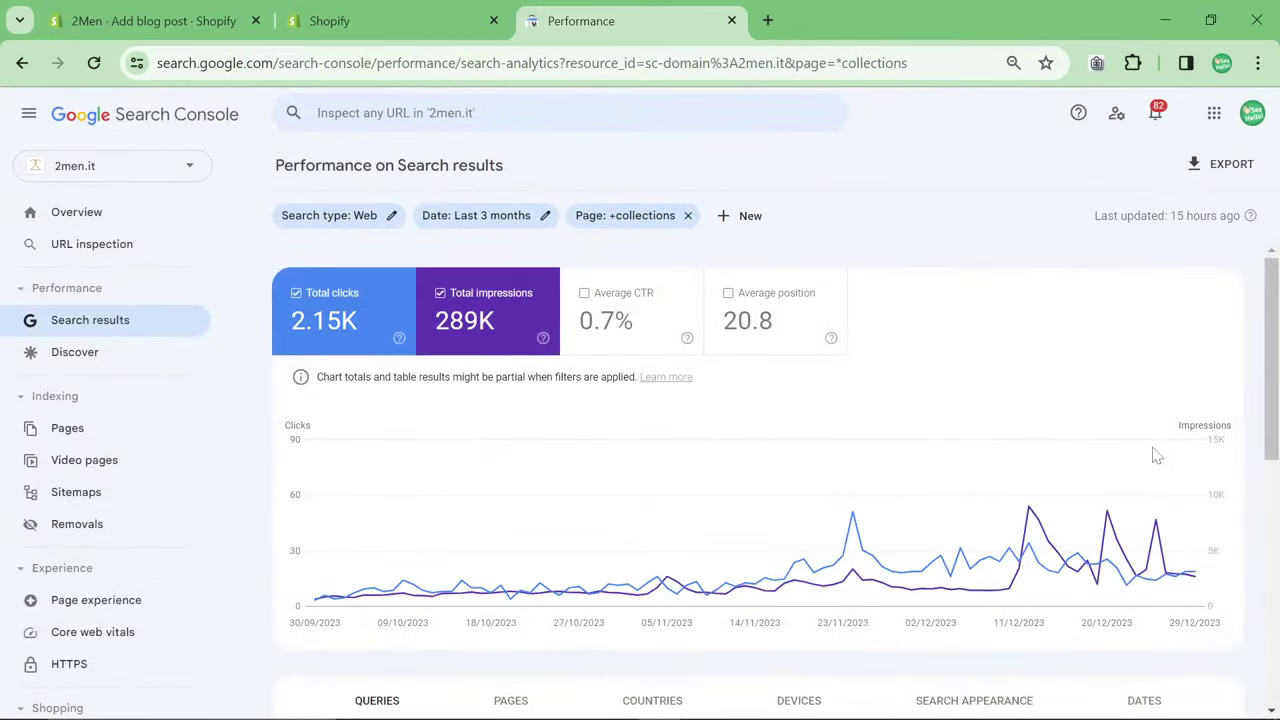
scroll(897, 520, down, 1)
scroll(897, 520, up, 1)
scroll(660, 617, down, 3)
scroll(660, 617, up, 3)
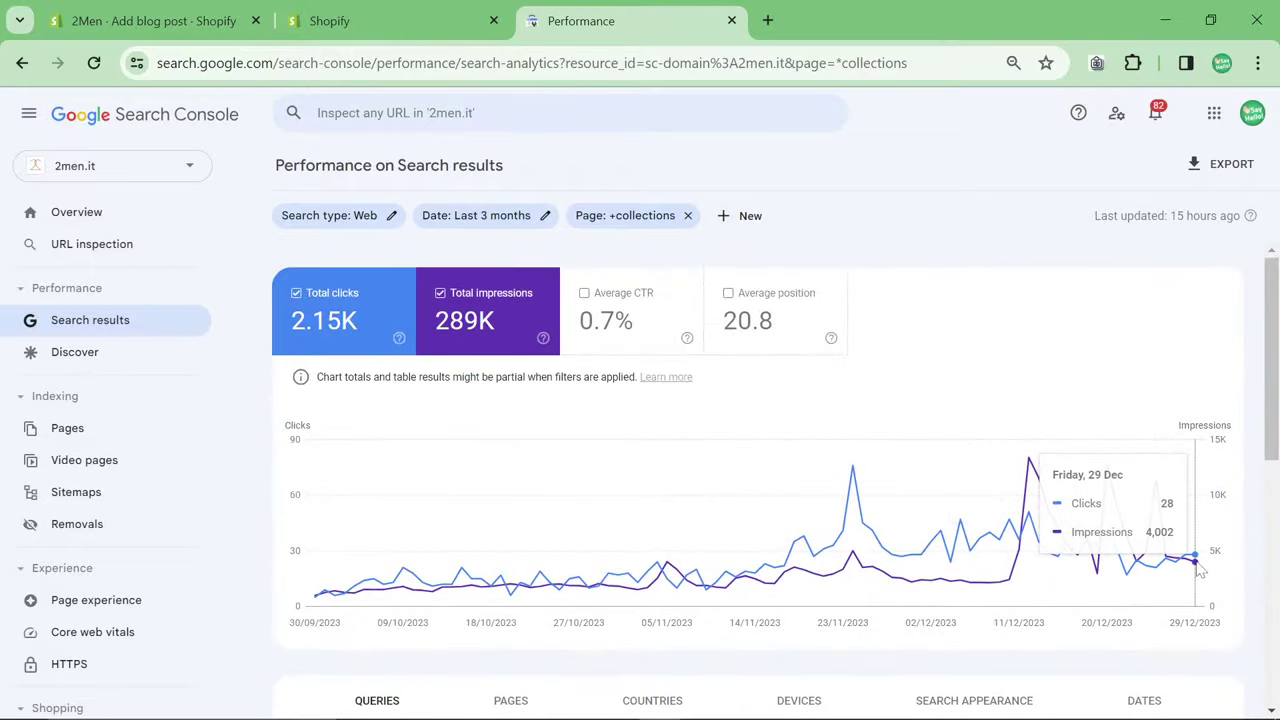
Change the page filter to URLs containing 'blogs'
click(600, 222)
key(ctrl+a)
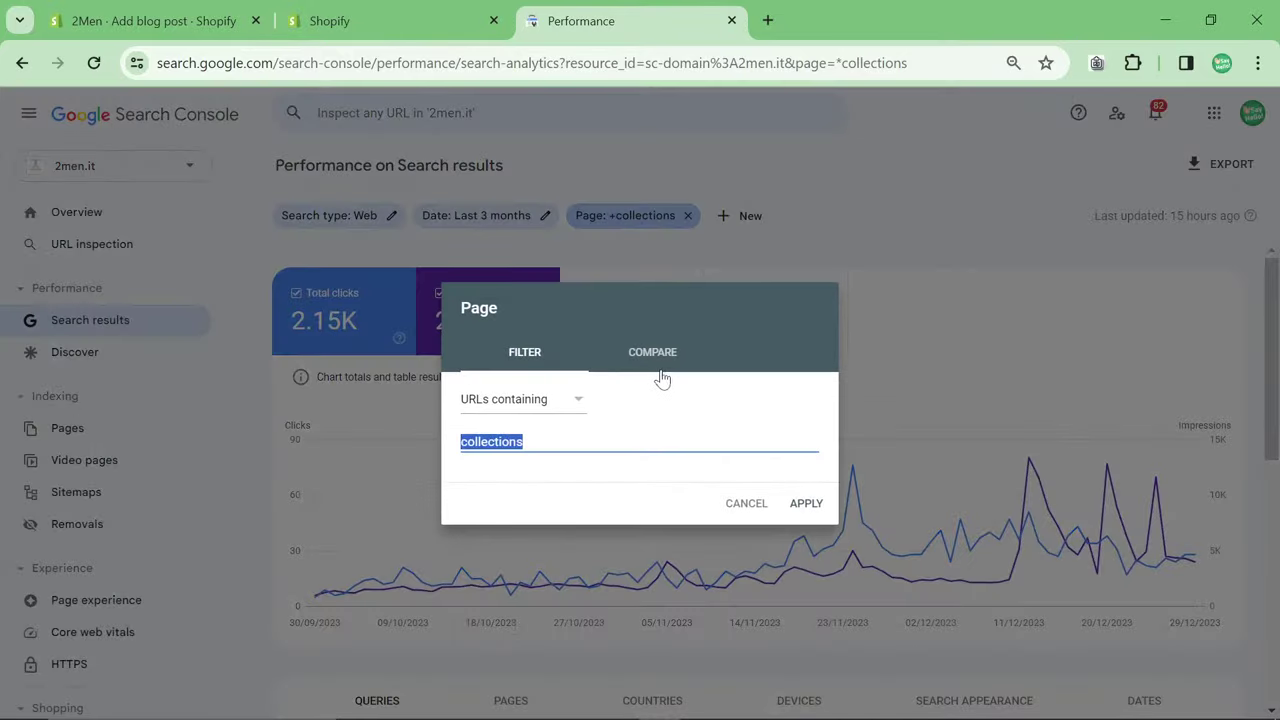
text(blogs)
key(Return)
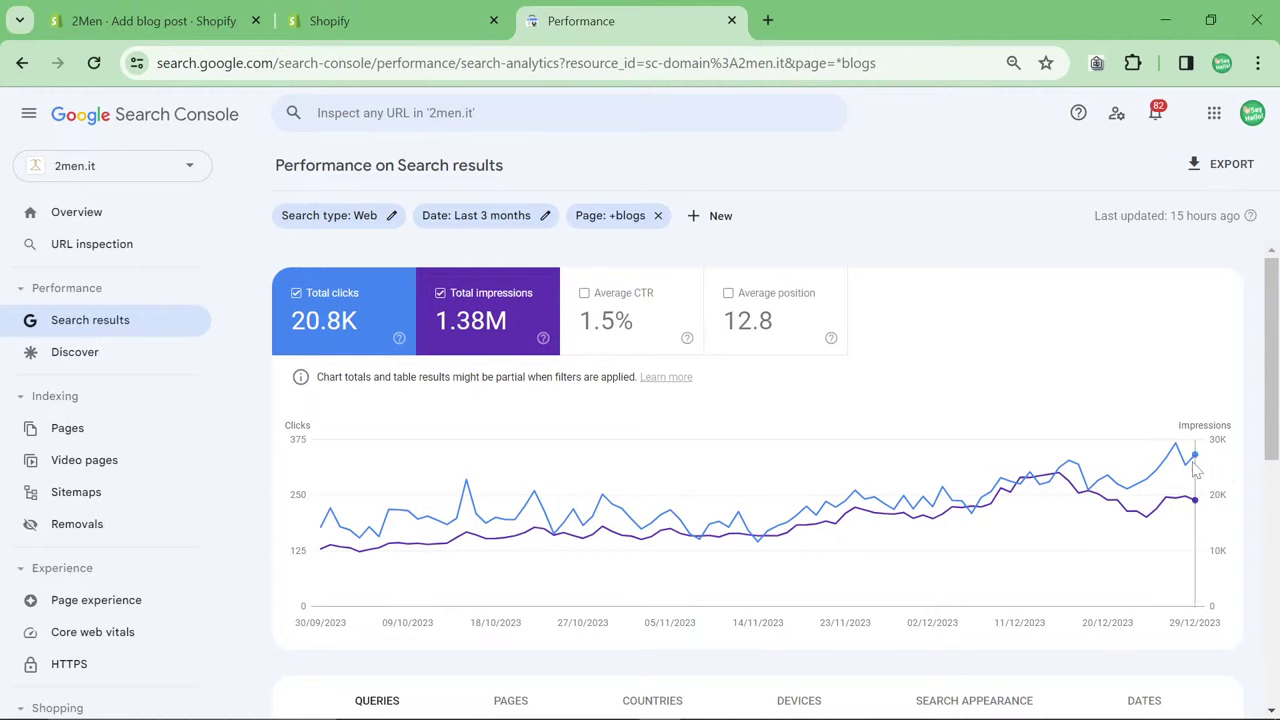
mouse_move(1190, 460)
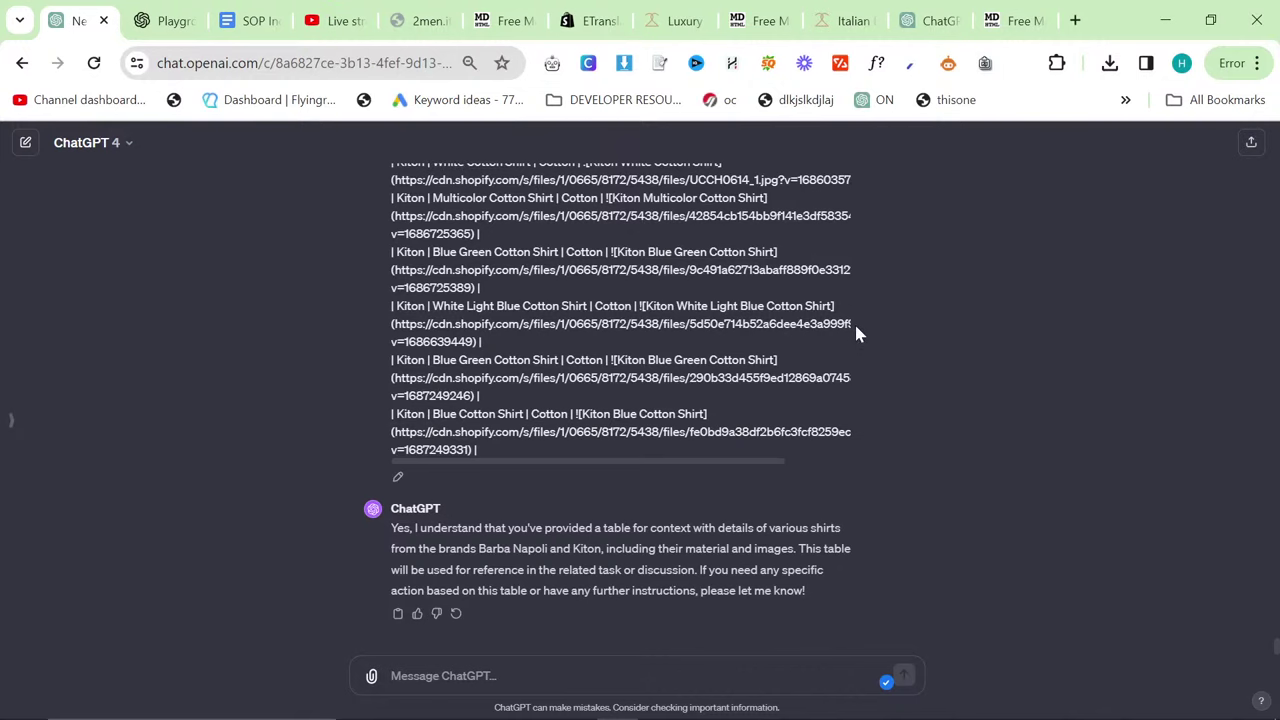
In the Notepad prompt, replace 'for hot weather' with 'the beach' and copy it all
key(alt+Tab)
click(321, 236)
click(178, 20)
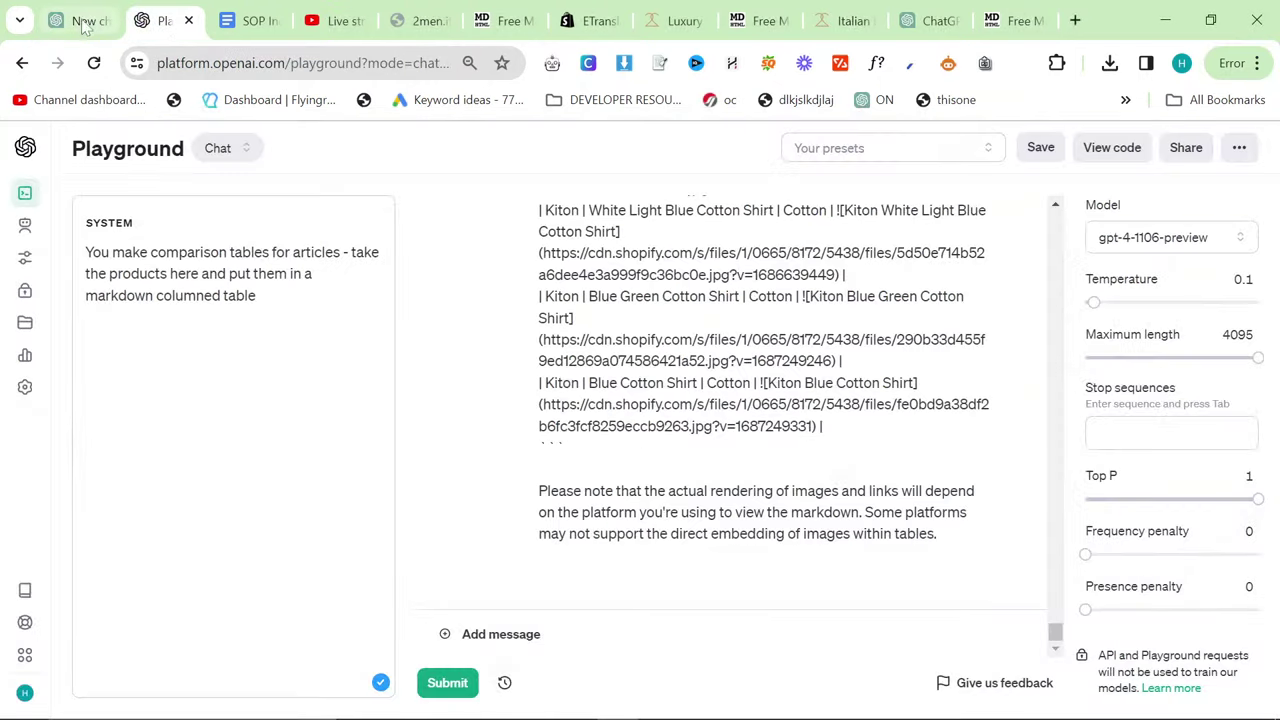
click(85, 26)
key(alt+Tab)
click(400, 365)
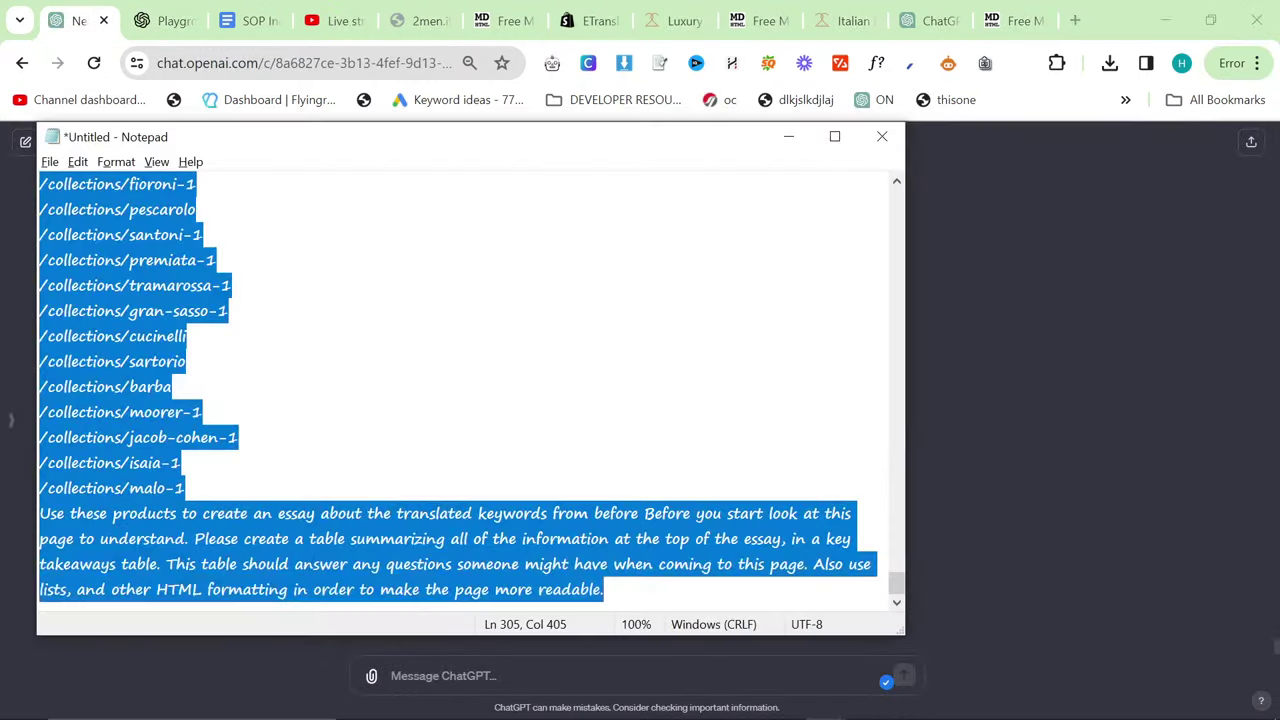
scroll(465, 390, up, 15)
drag(895, 519, 888, 195)
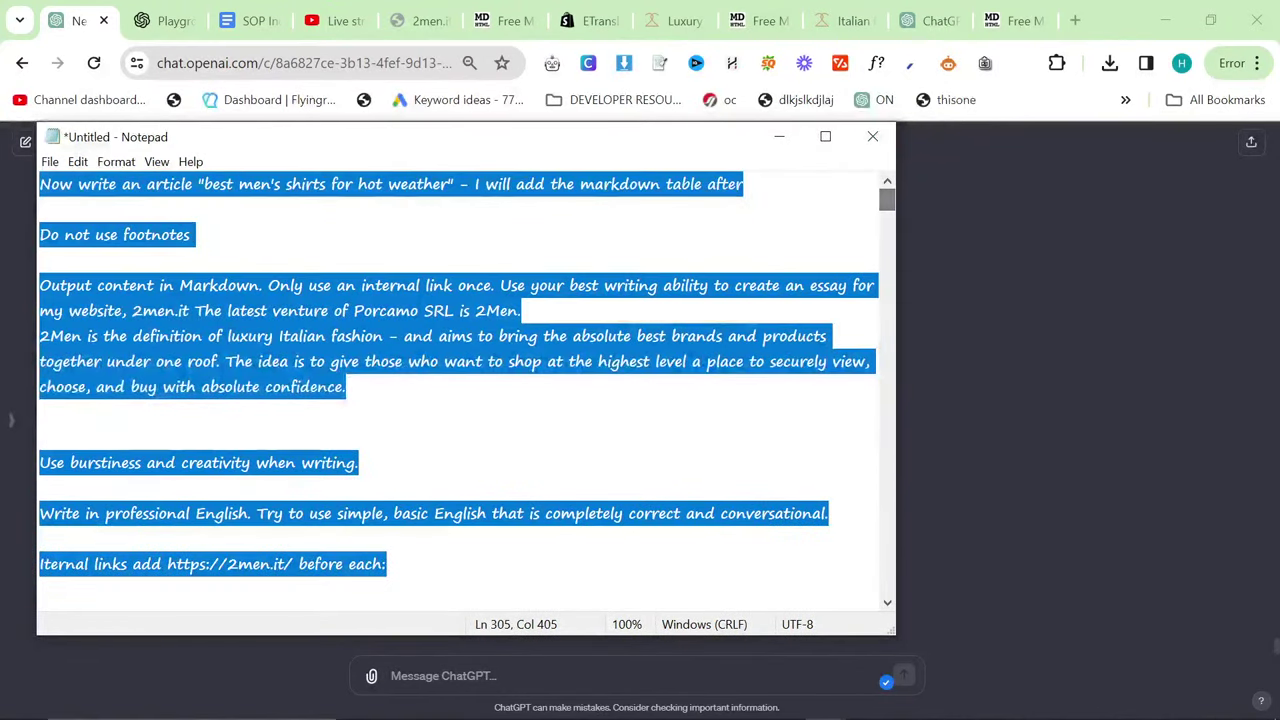
drag(449, 184, 331, 184)
text(the beach)
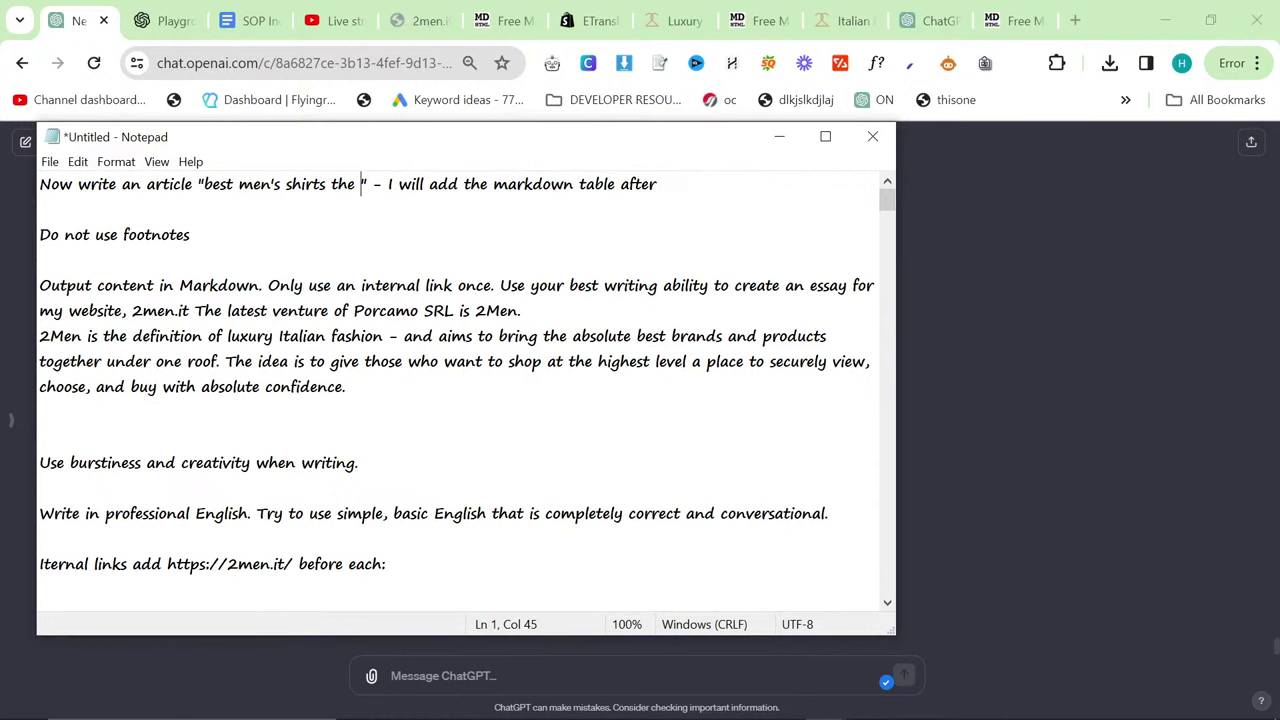
key(ctrl+a)
key(ctrl+c)
Send ChatGPT 'Now write this art...' with the pasted article prompt
click(517, 638)
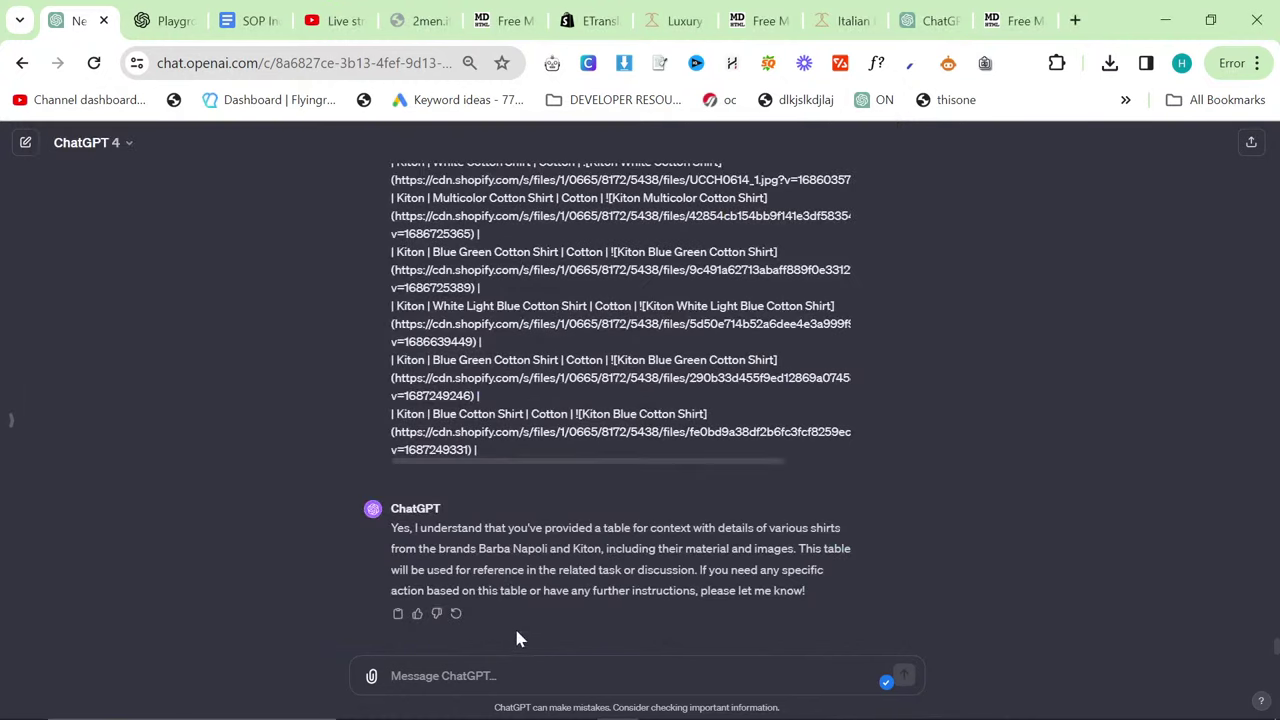
text(Now write t)
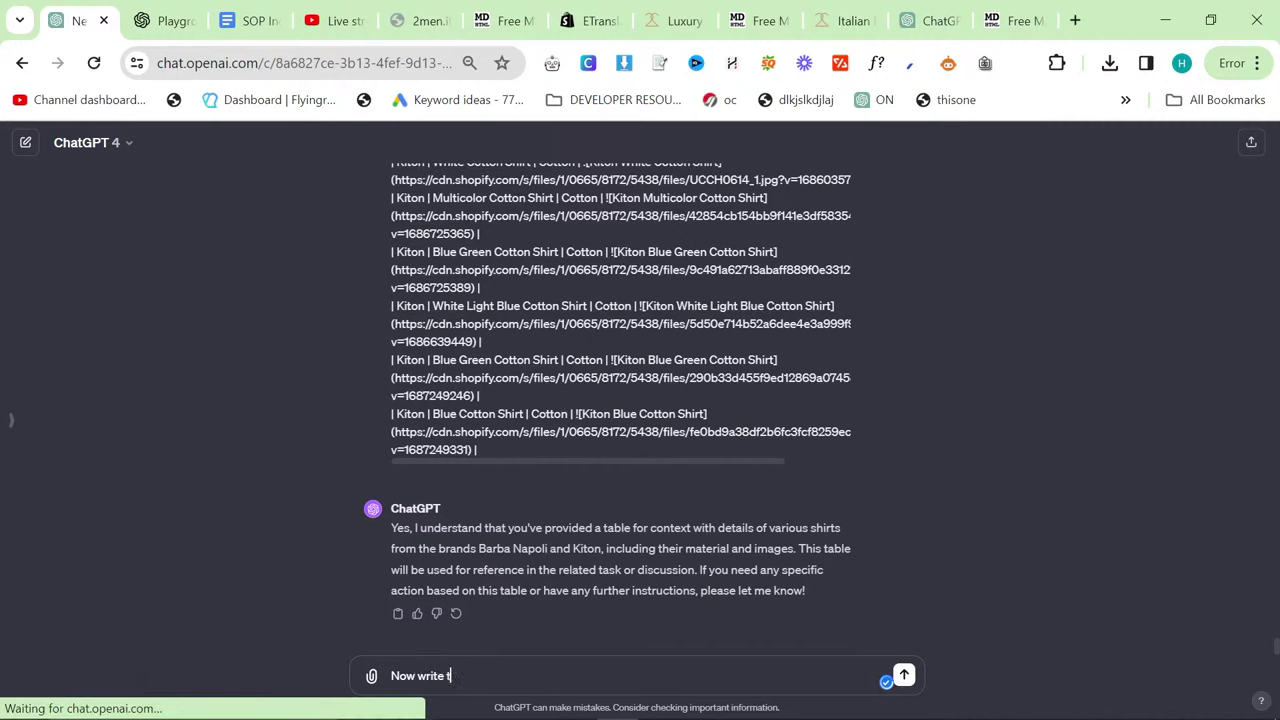
text(his article)
key(ctrl+v)
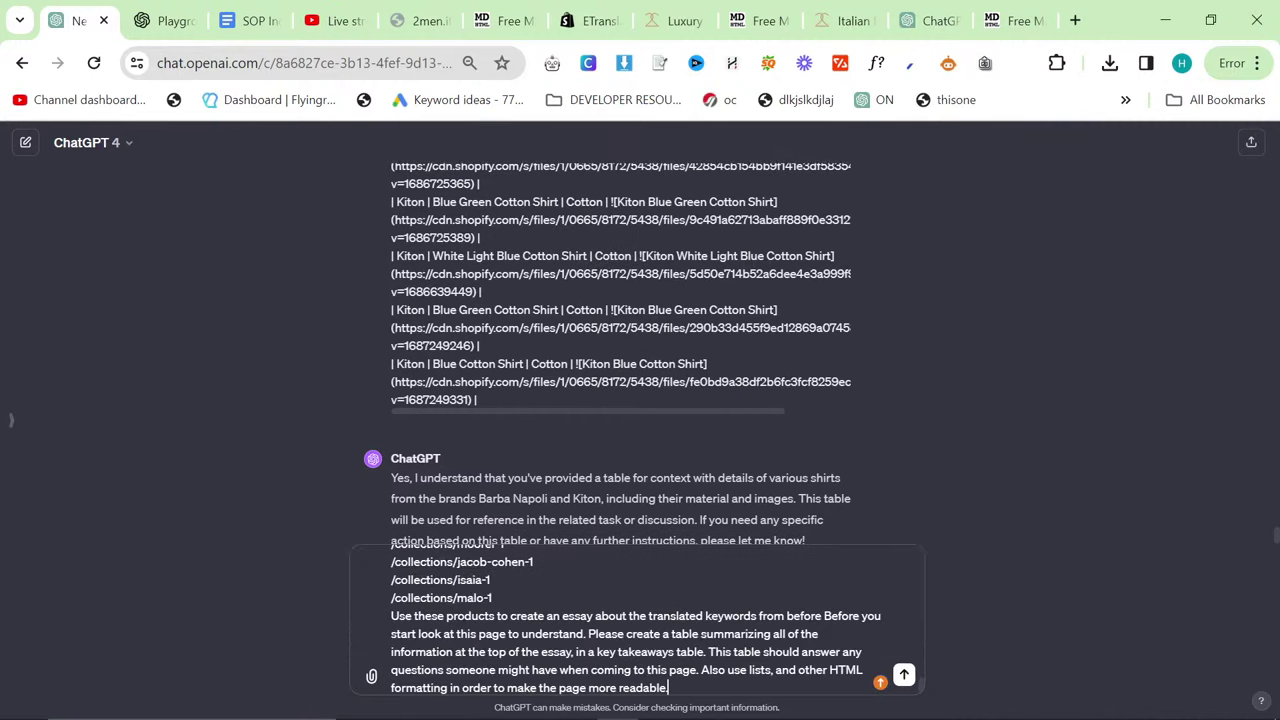
key(Return)
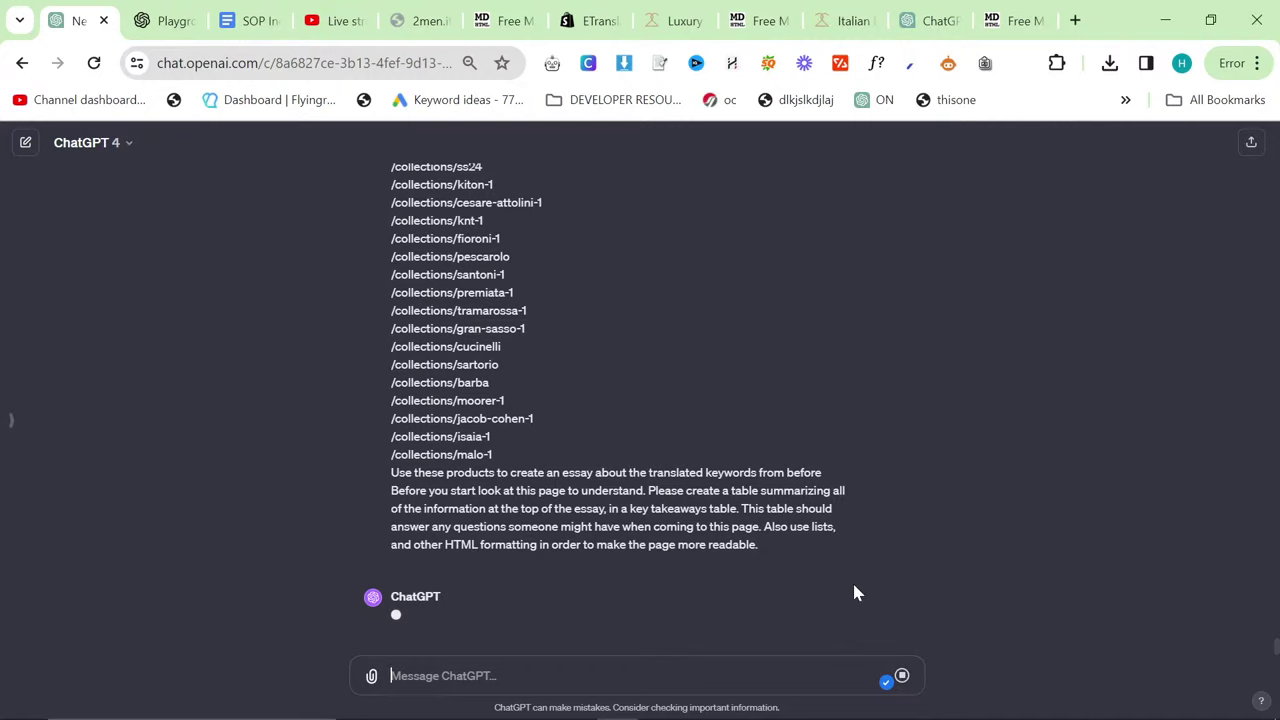
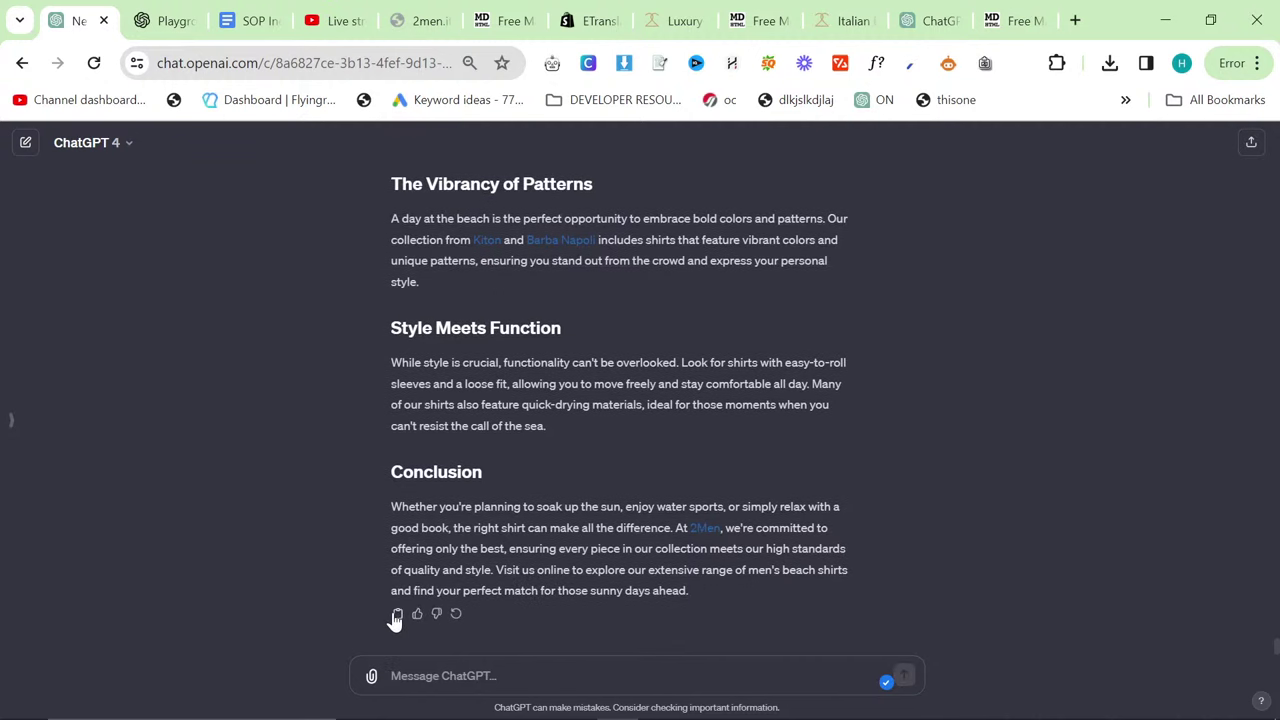
Paste the beach-shirts article into Enter Markdown and make its title a second-level (##) heading
key(alt+Tab)
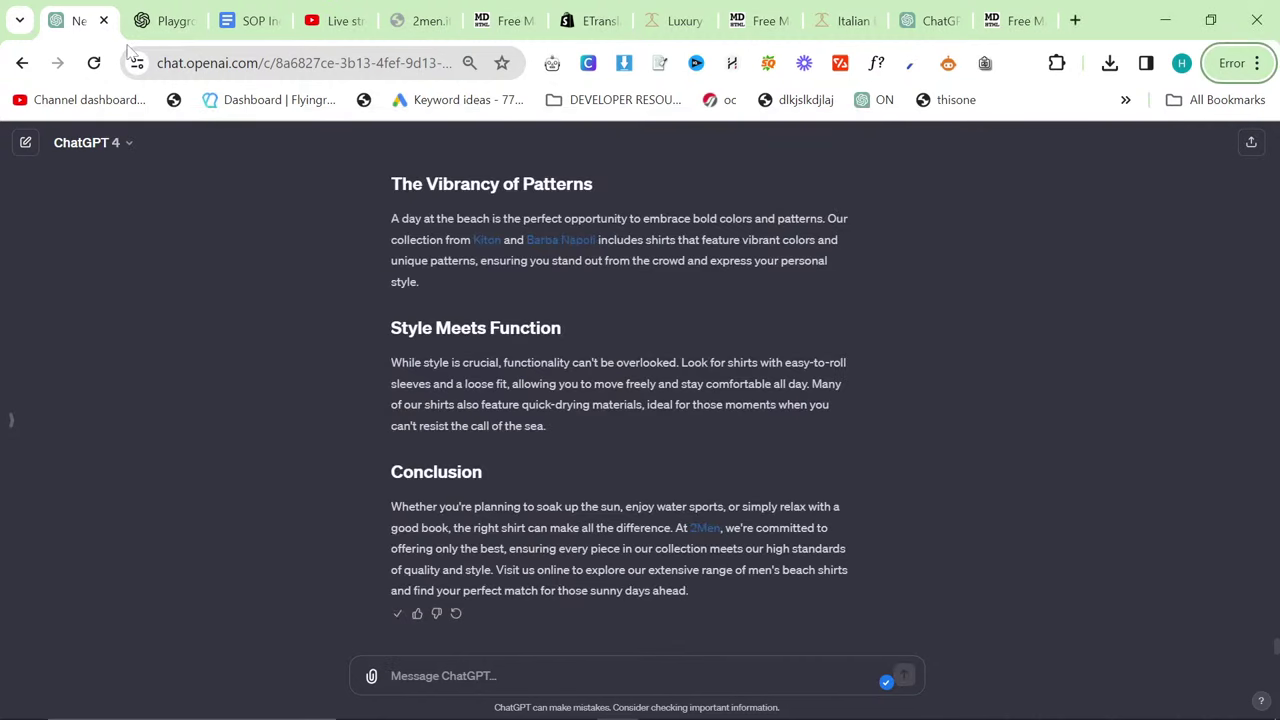
click(426, 268)
key(alt+Tab)
click(364, 240)
click(1013, 24)
click(375, 470)
key(ctrl+a)
key(ctrl+v)
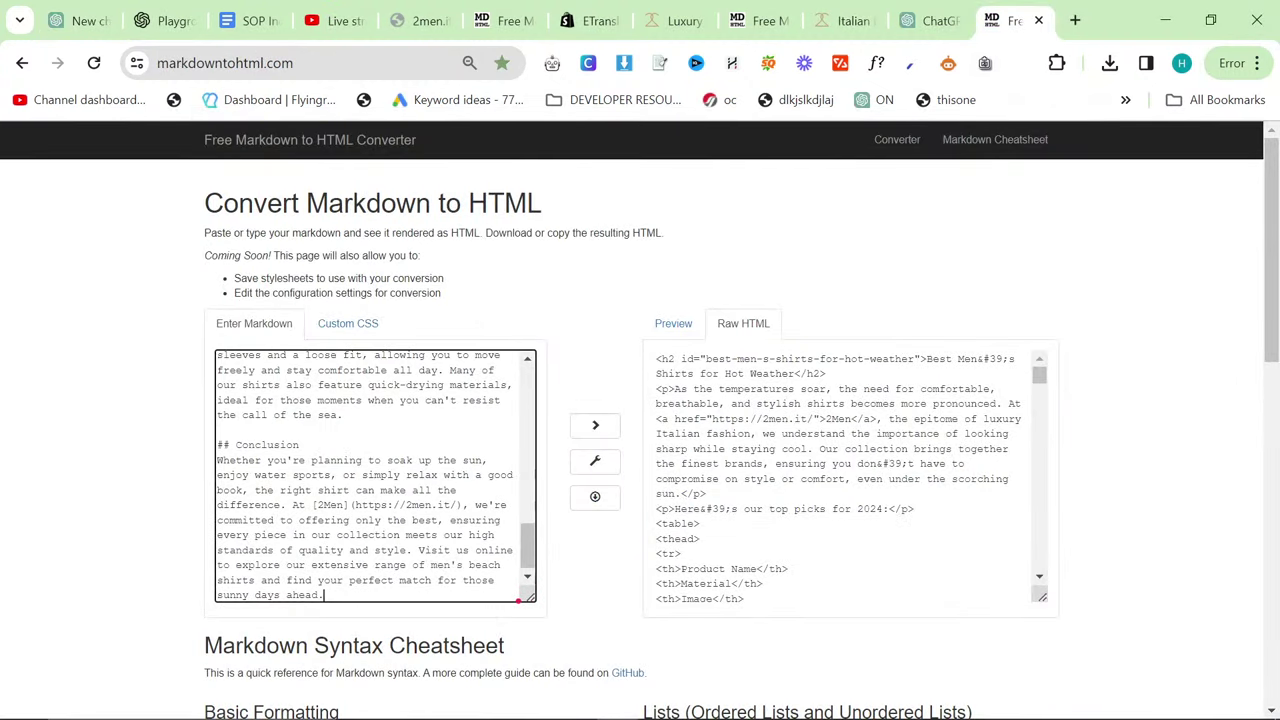
scroll(375, 475, up, 5)
scroll(375, 475, up, 5)
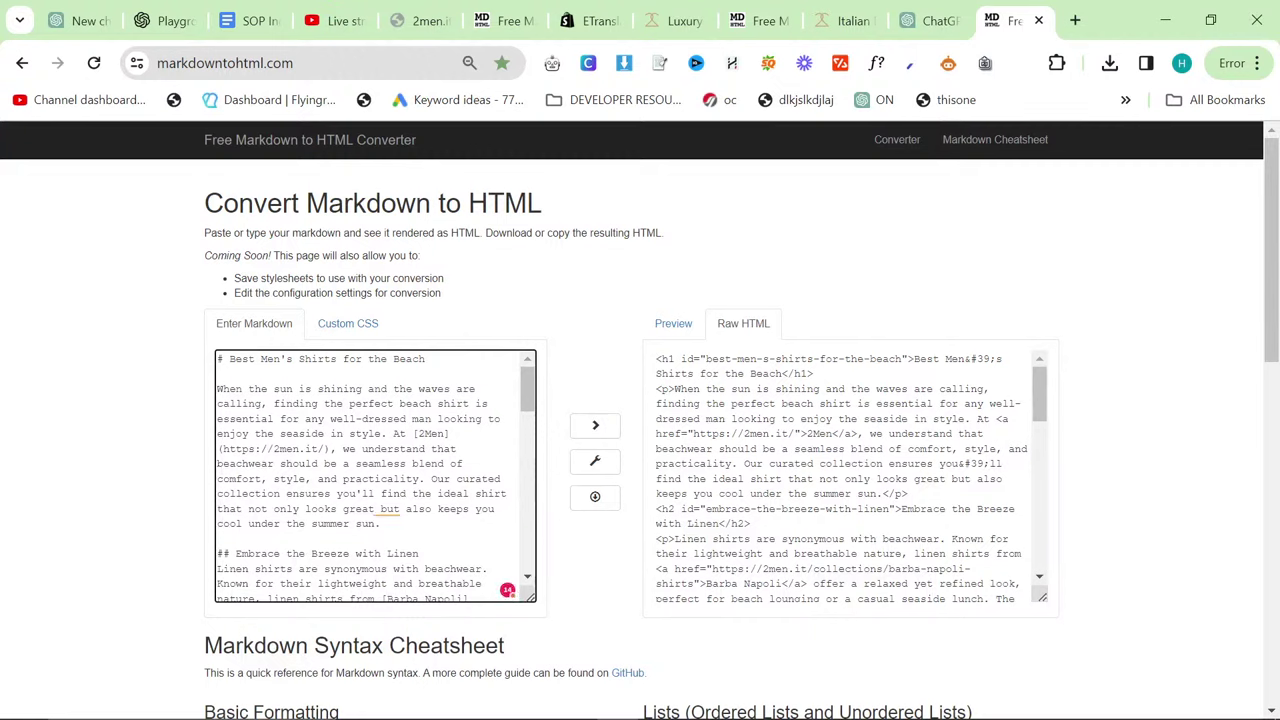
text(#)
key(Return)
key(Return)
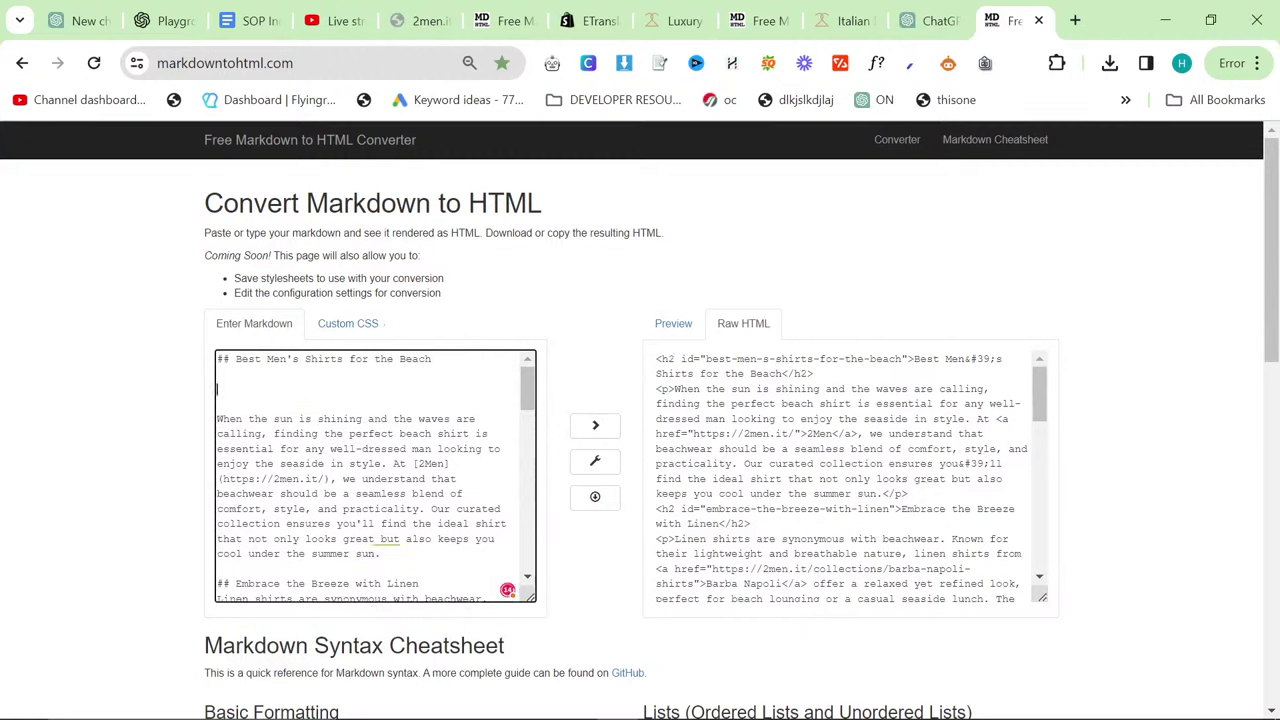
Add the line 'Here's our picks for 2024:' followed by the Playground product table
click(160, 22)
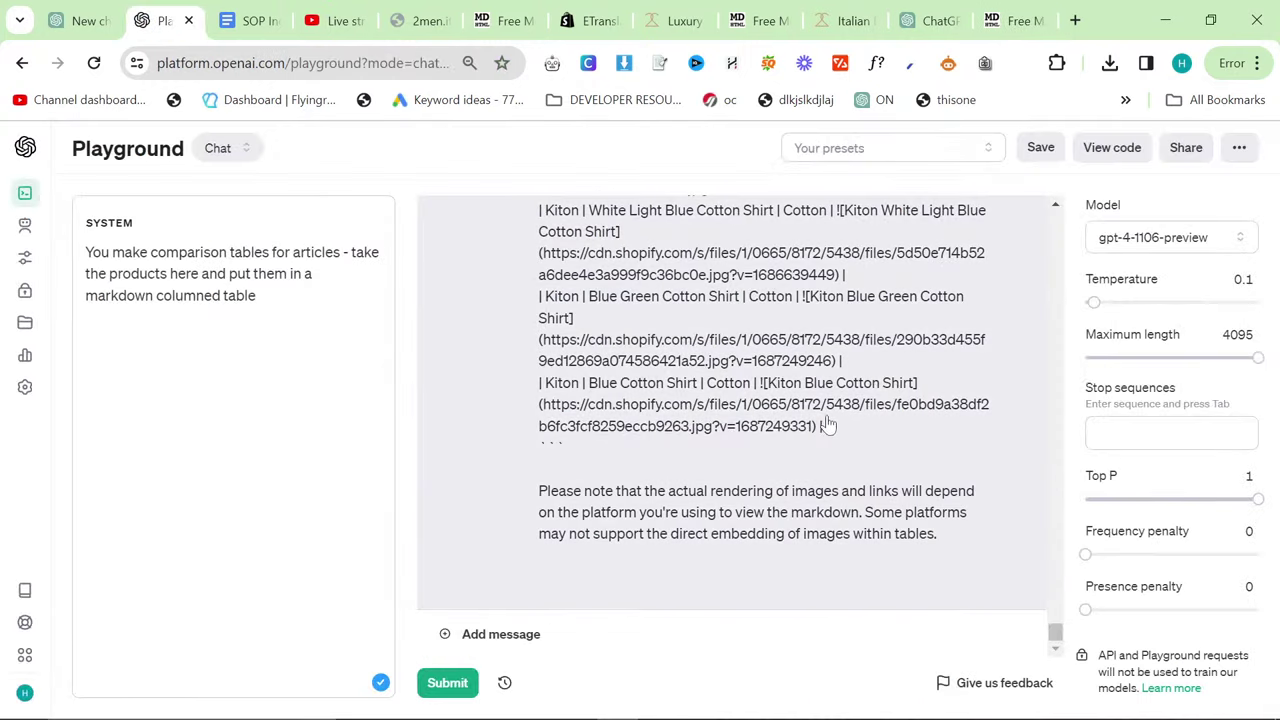
click(829, 424)
mouse_move(829, 424)
mouse_down()
mouse_move(975, 640)
mouse_move(822, 428)
mouse_up()
key(ctrl+c)
click(1012, 20)
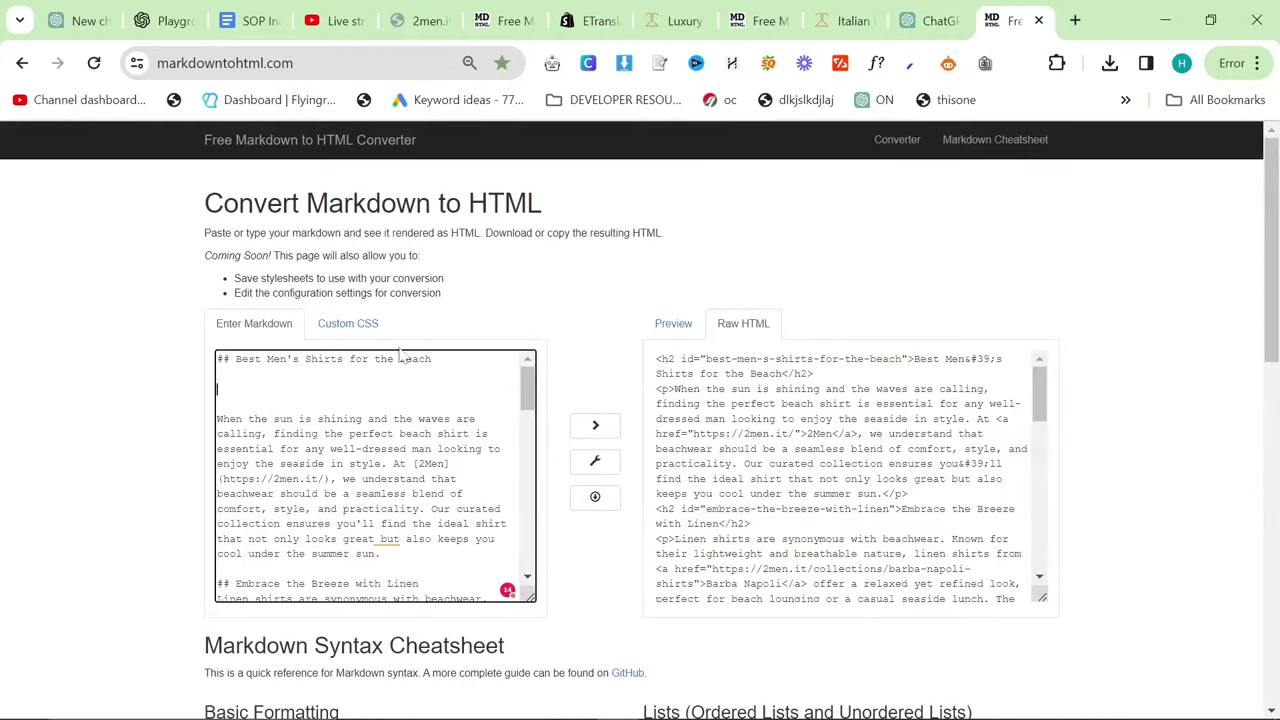
key(ctrl+v)
scroll(375, 475, up, 5)
scroll(375, 475, up, 10)
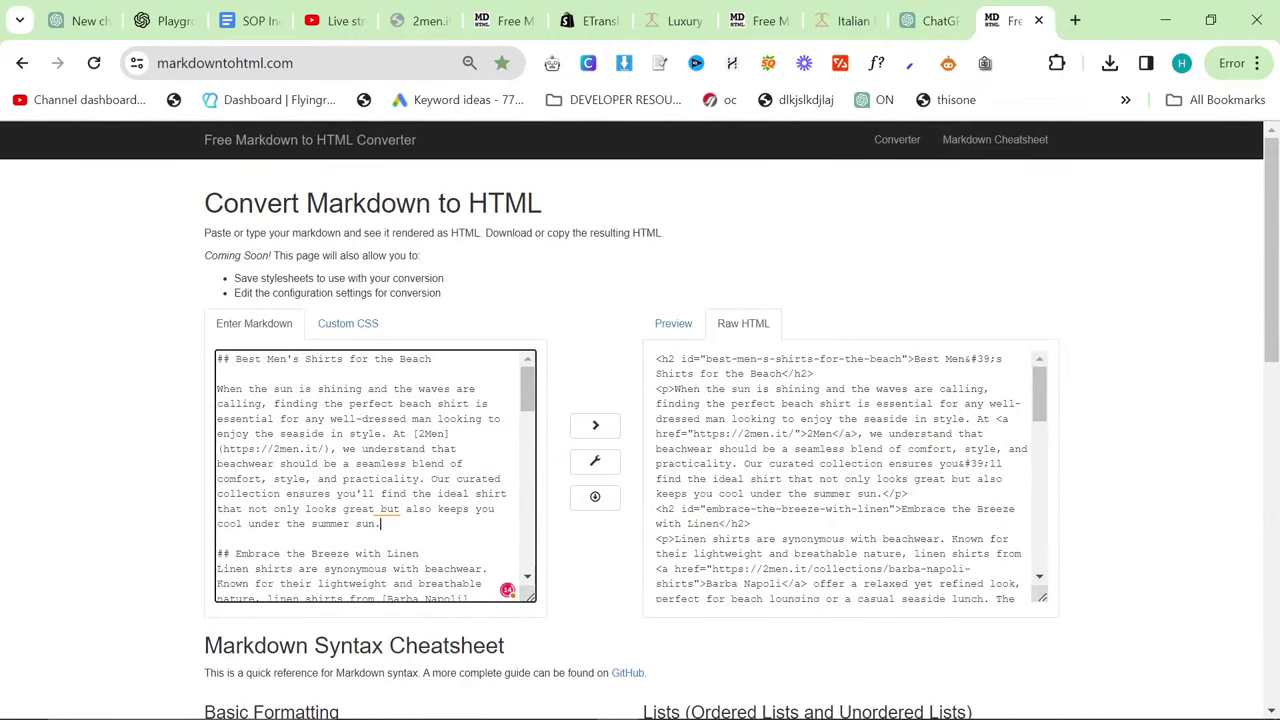
key(Return)
key(Return)
text(Here's our pic)
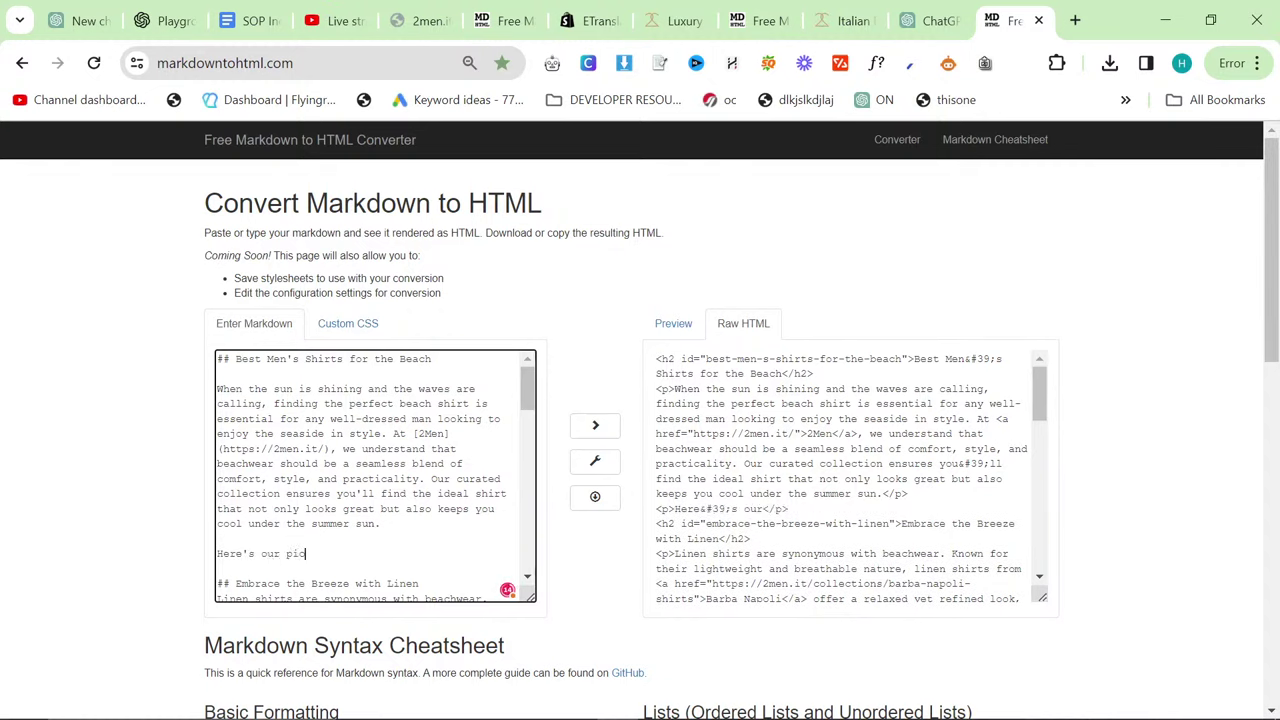
text(ks for 2024:)
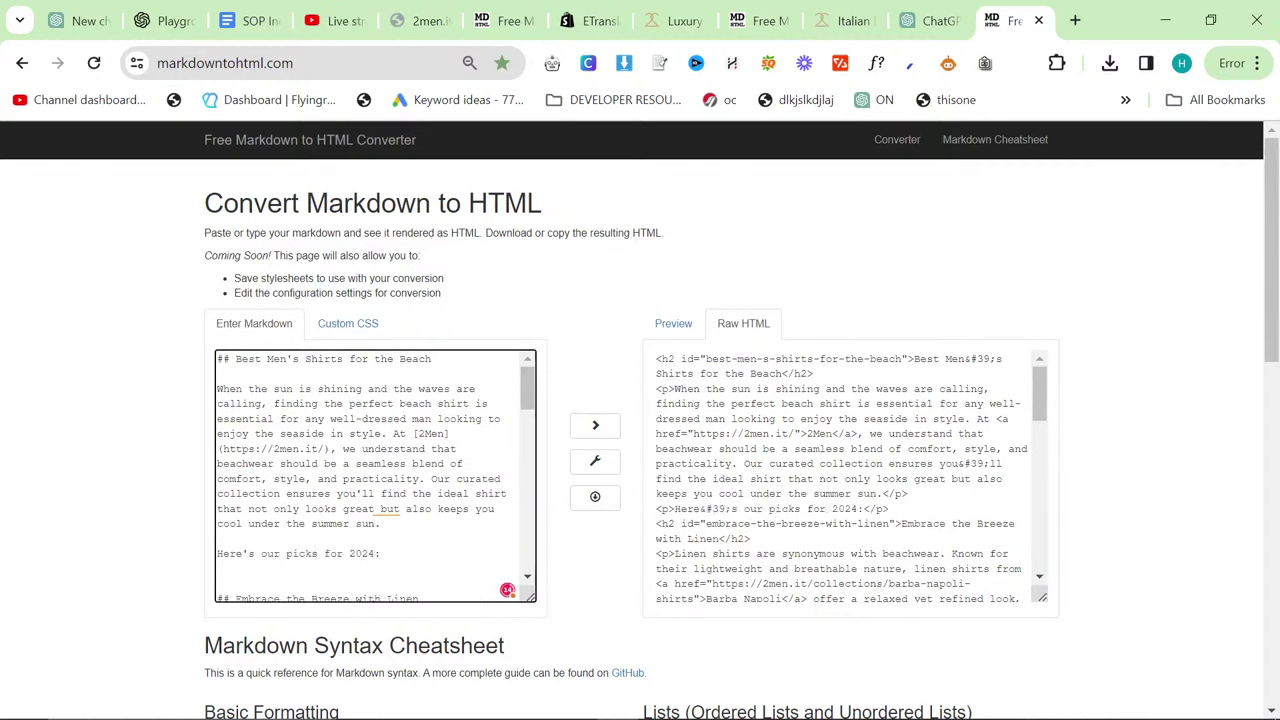
key(ctrl+v)
Select and copy all of the generated Raw HTML
click(840, 470)
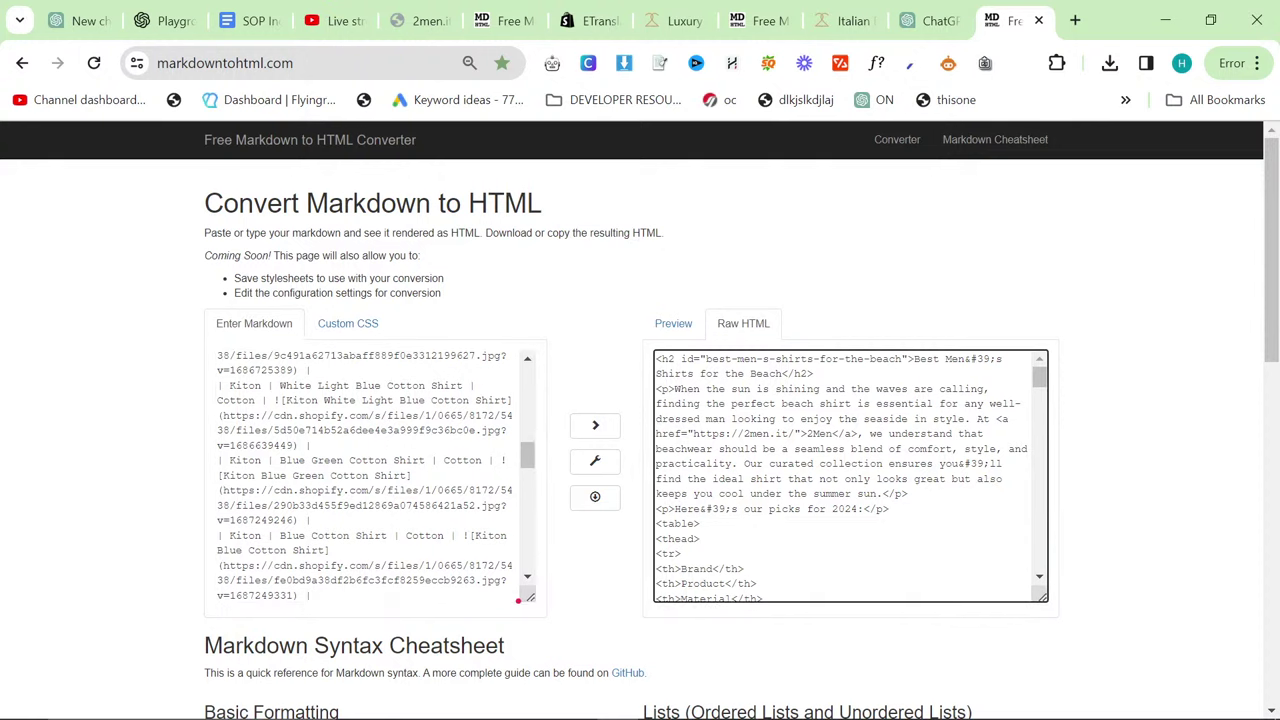
key(ctrl+a)
key(alt+Tab)
click(80, 21)
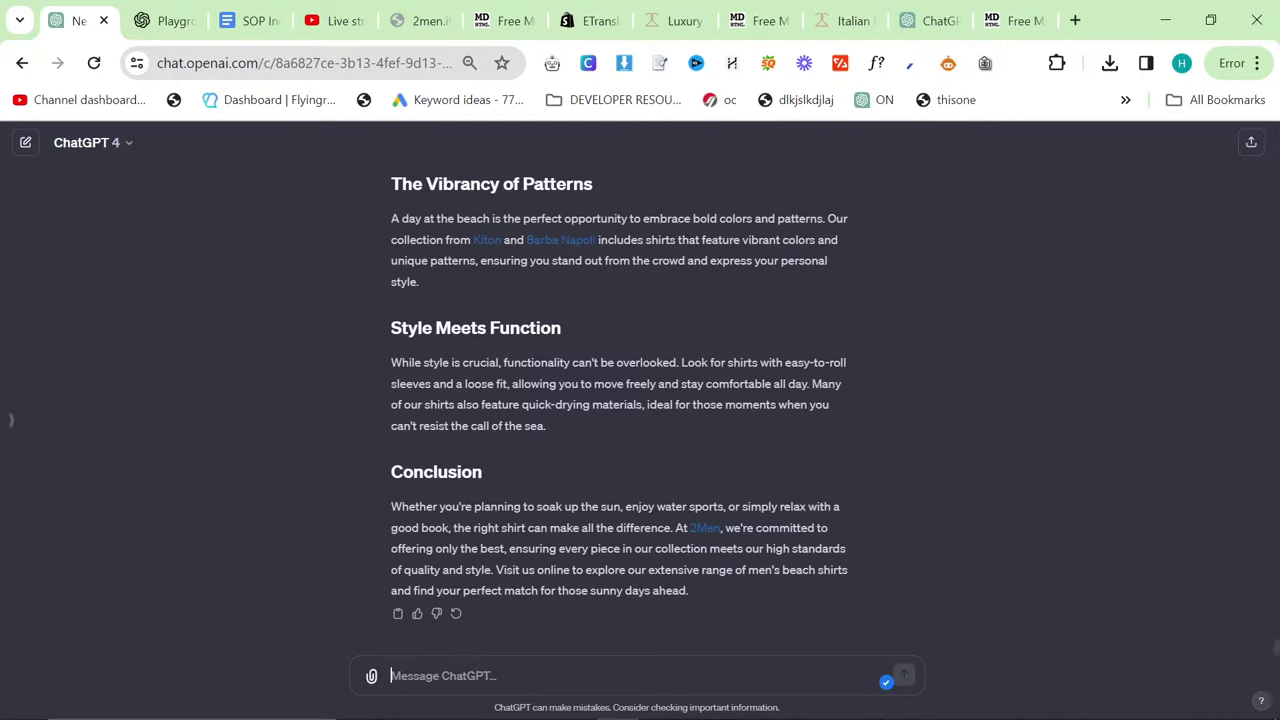
Send 'now make the featured image' to ChatGPT, then go to Shopify's Add blog post page
text(now make the featured image)
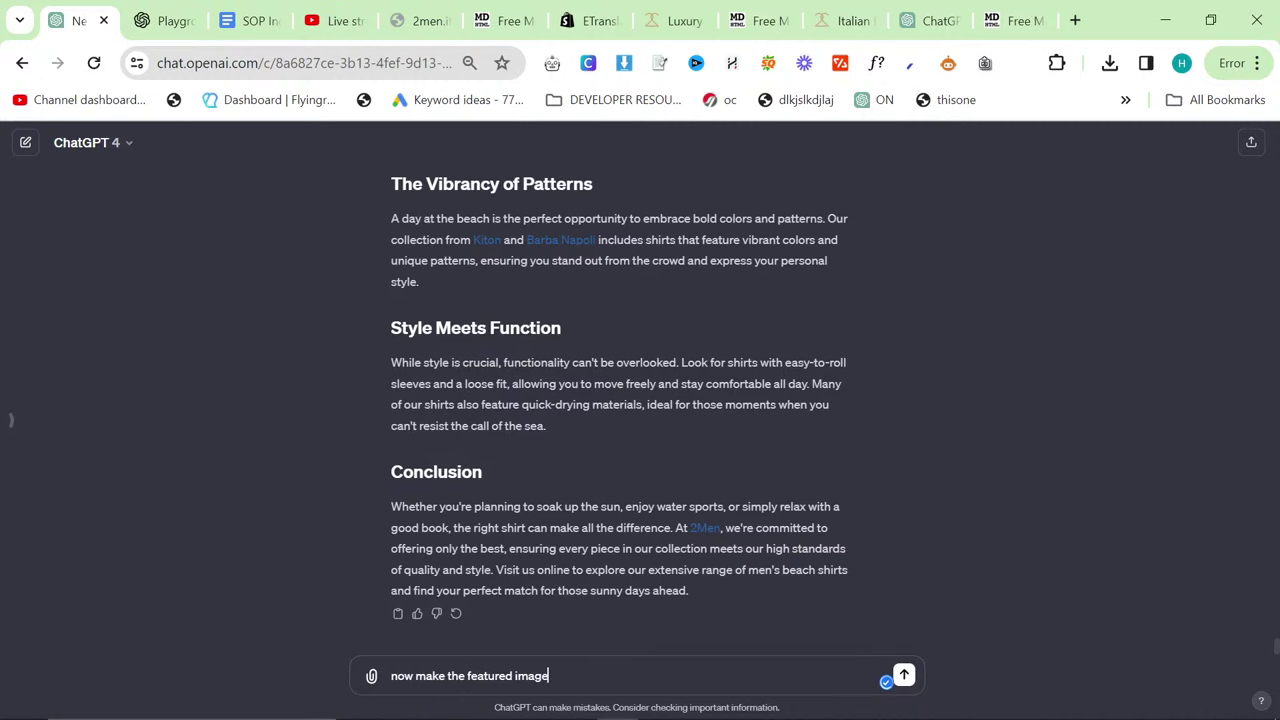
key(Return)
key(alt+Tab)
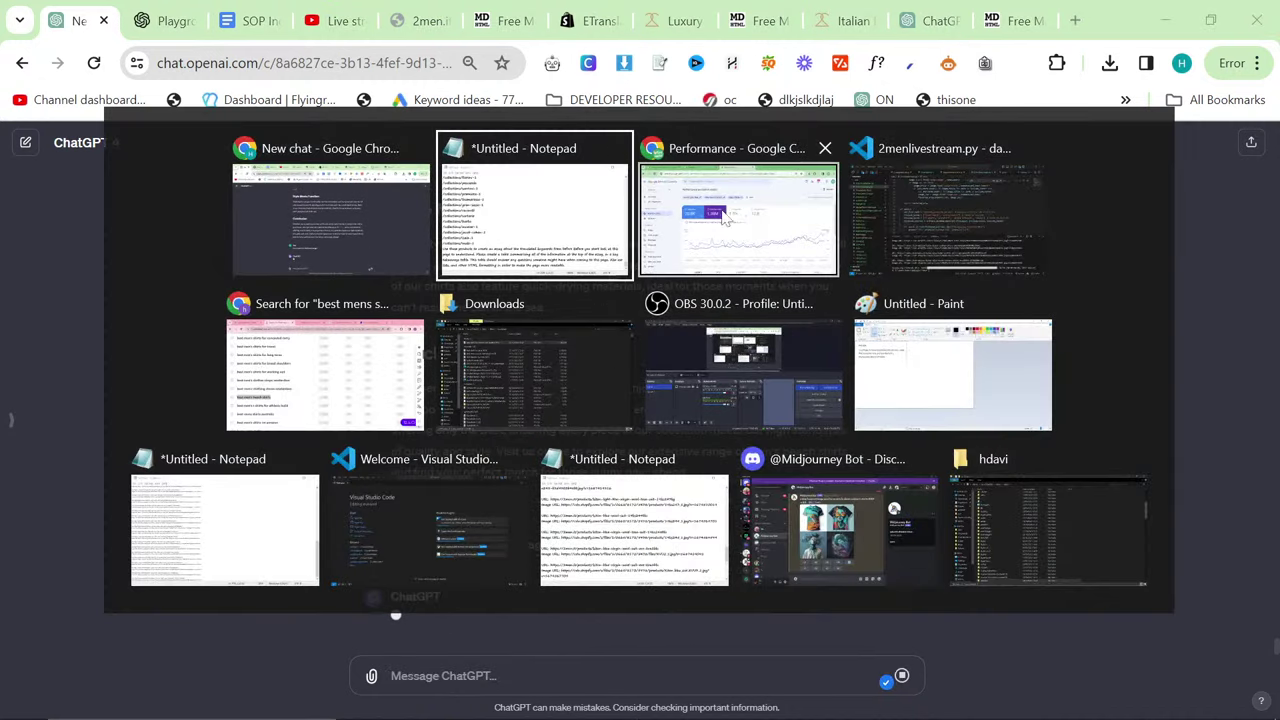
click(726, 218)
click(150, 20)
Paste the article HTML into the post's Content through the HTML code view, not the title
key(ctrl+v)
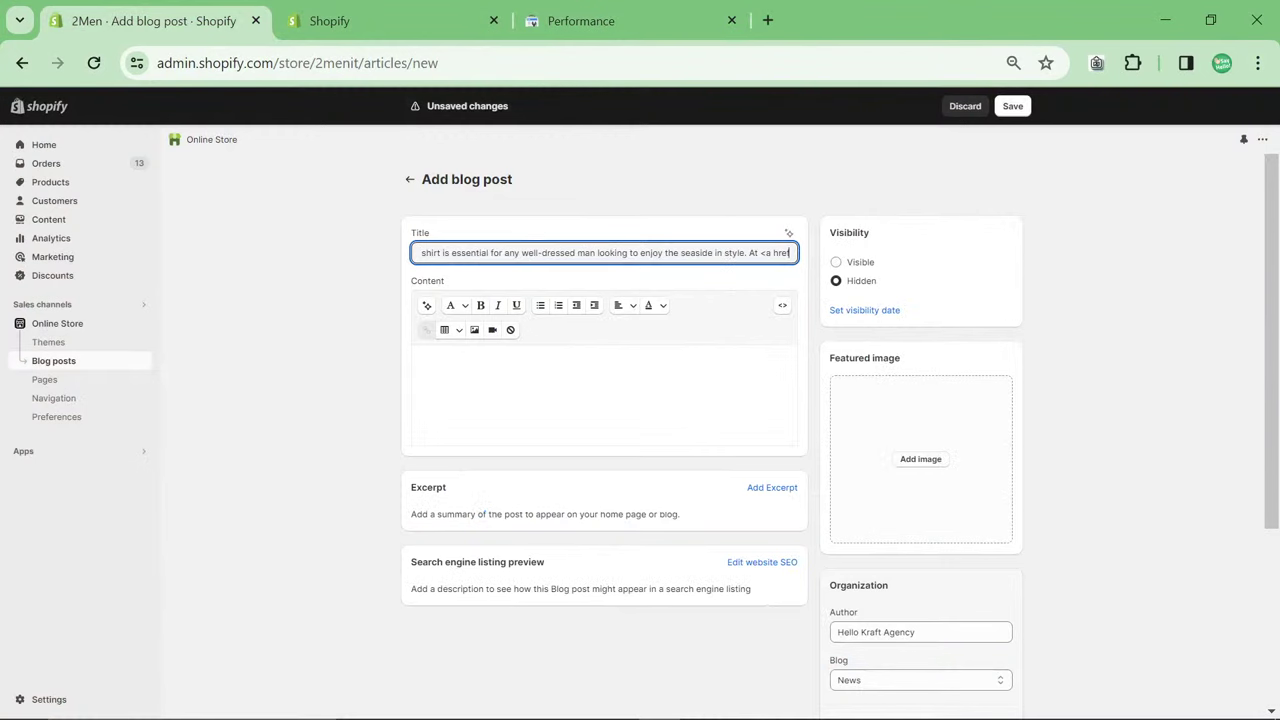
key(ctrl+z)
click(782, 306)
key(ctrl+v)
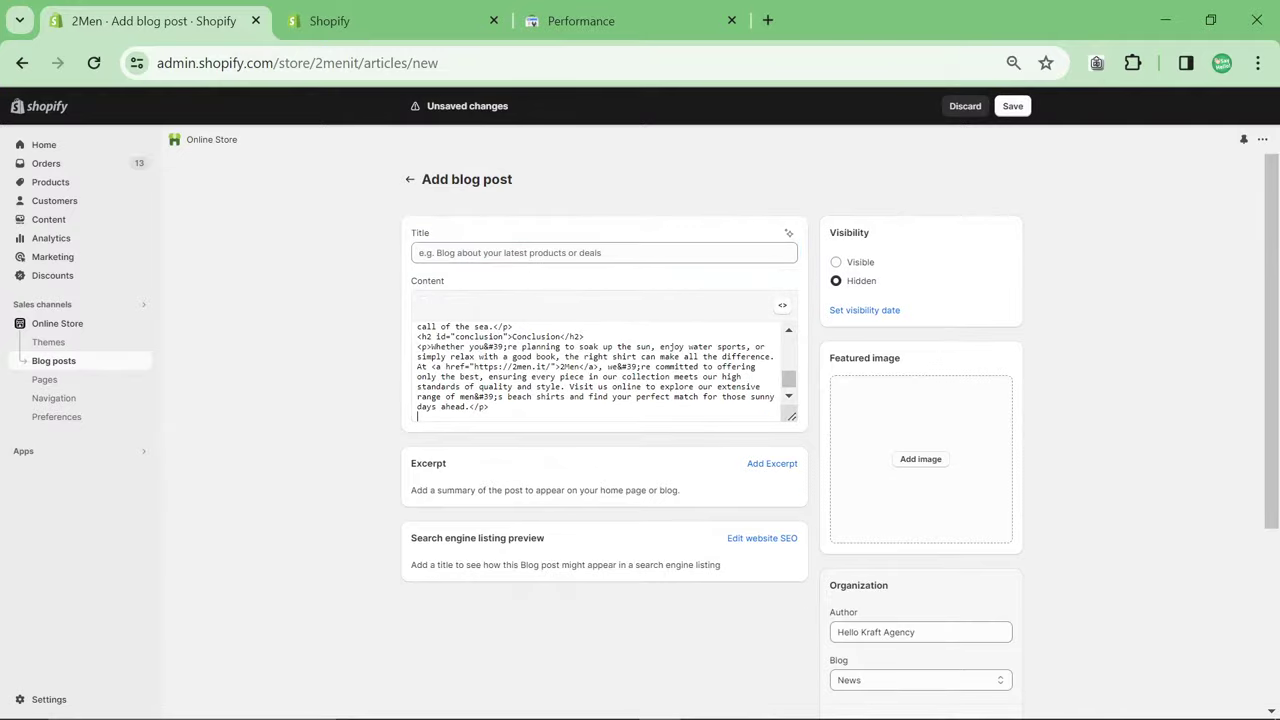
click(782, 306)
scroll(600, 510, down, 5)
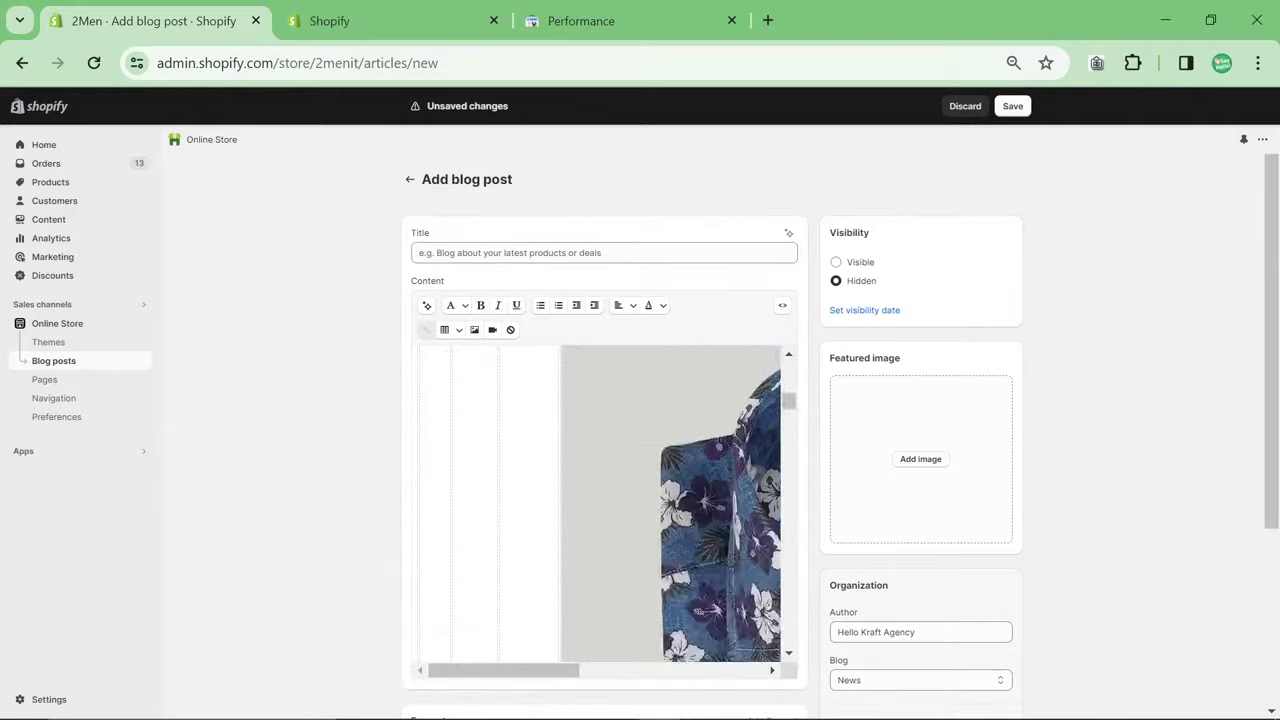
scroll(600, 510, up, 5)
scroll(600, 510, down, 8)
scroll(600, 505, down, 10)
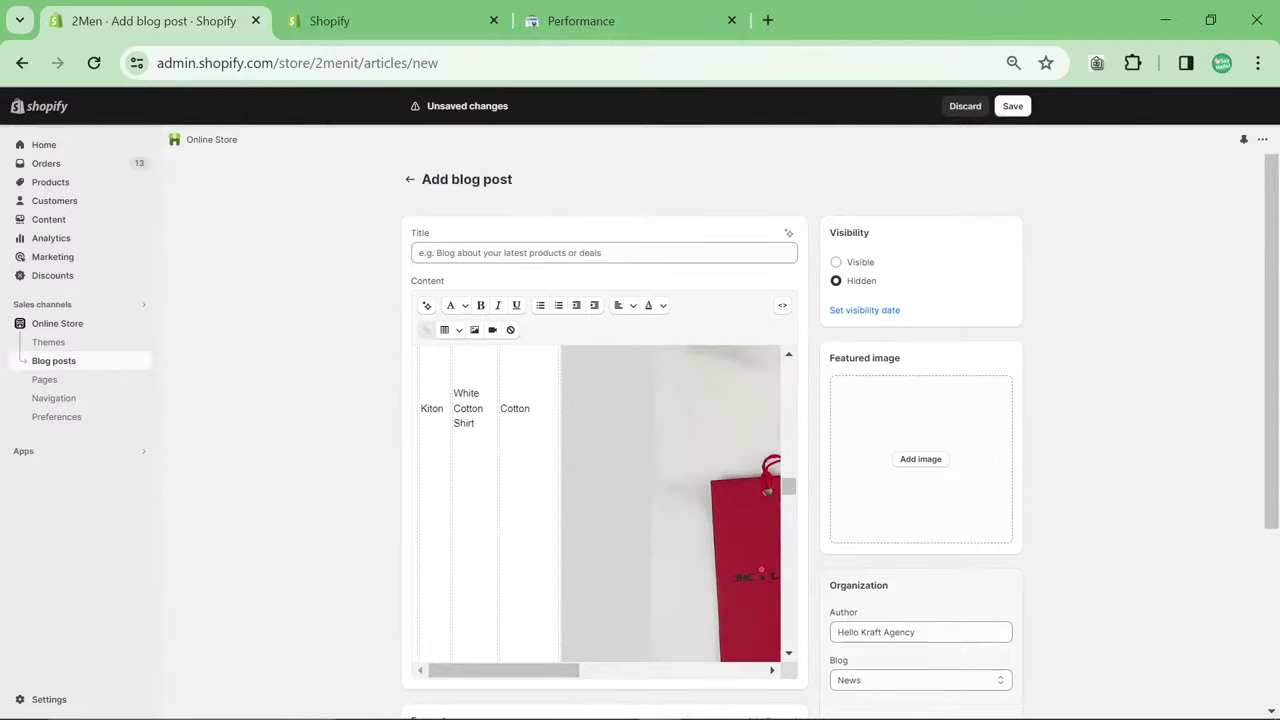
scroll(600, 505, up, 5)
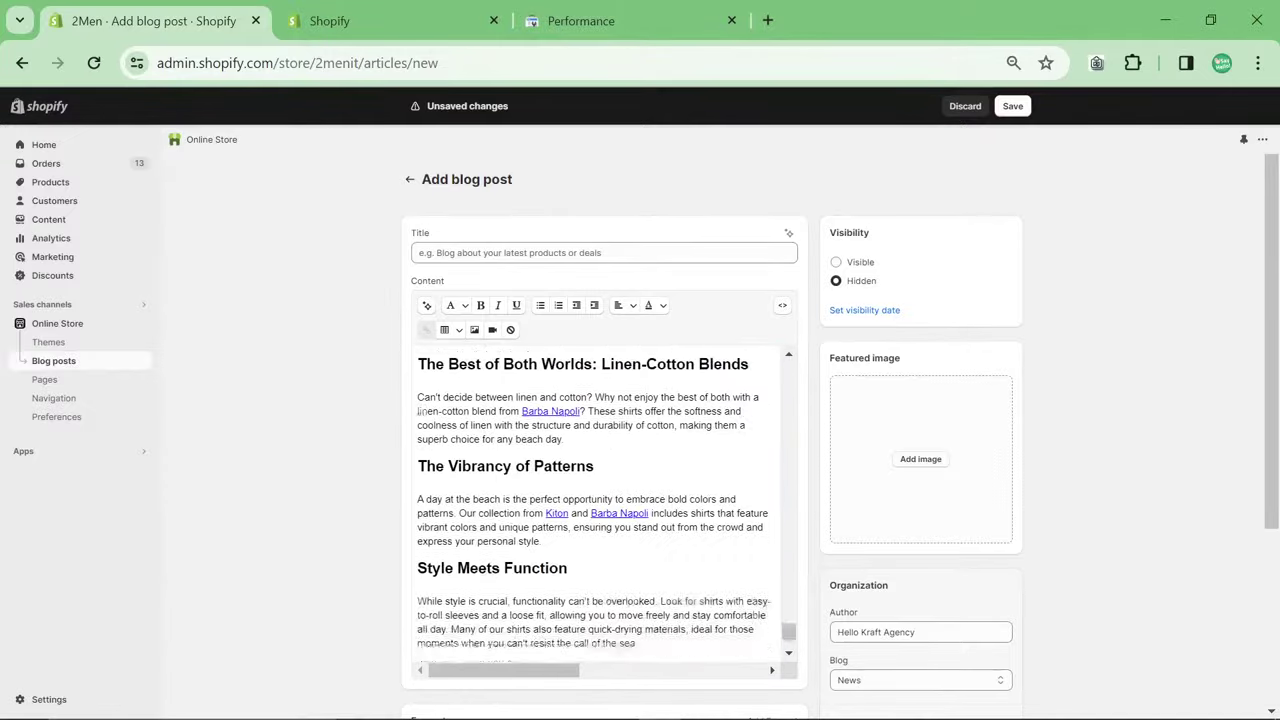
scroll(600, 505, down, 6)
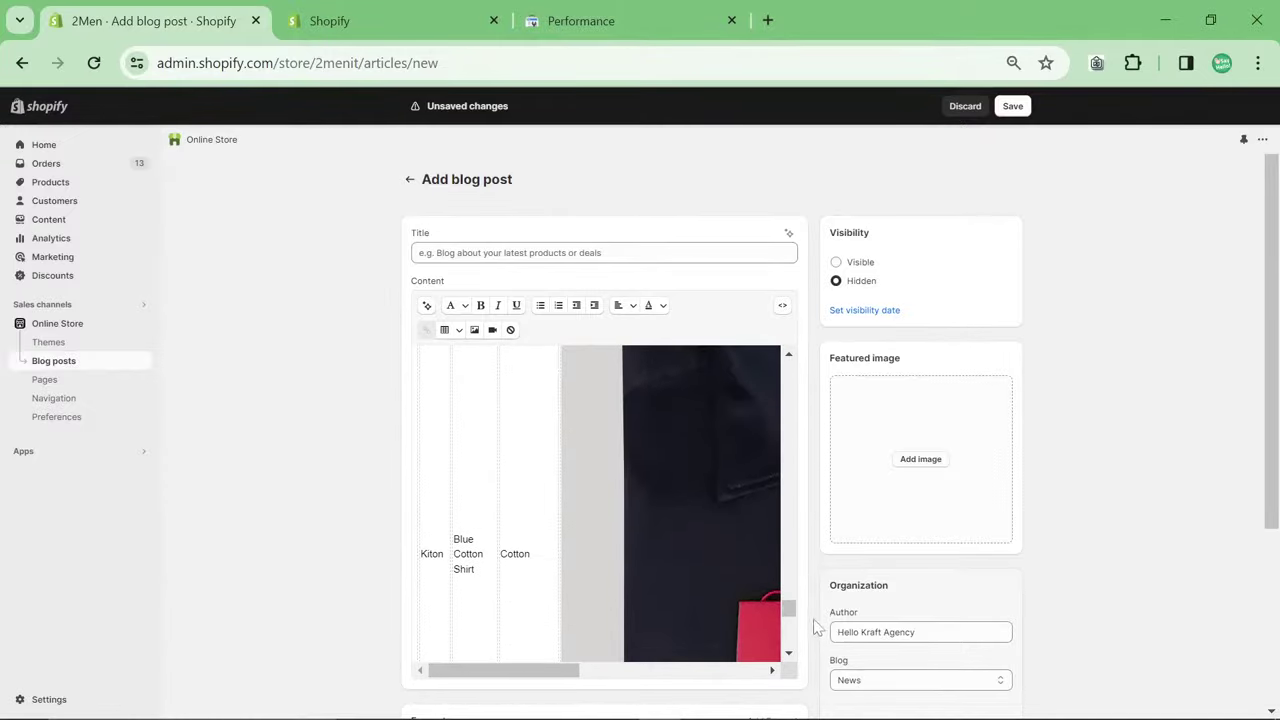
drag(788, 608, 795, 370)
Download ChatGPT's generated featured image and show it in the Downloads folder
key(alt+Tab)
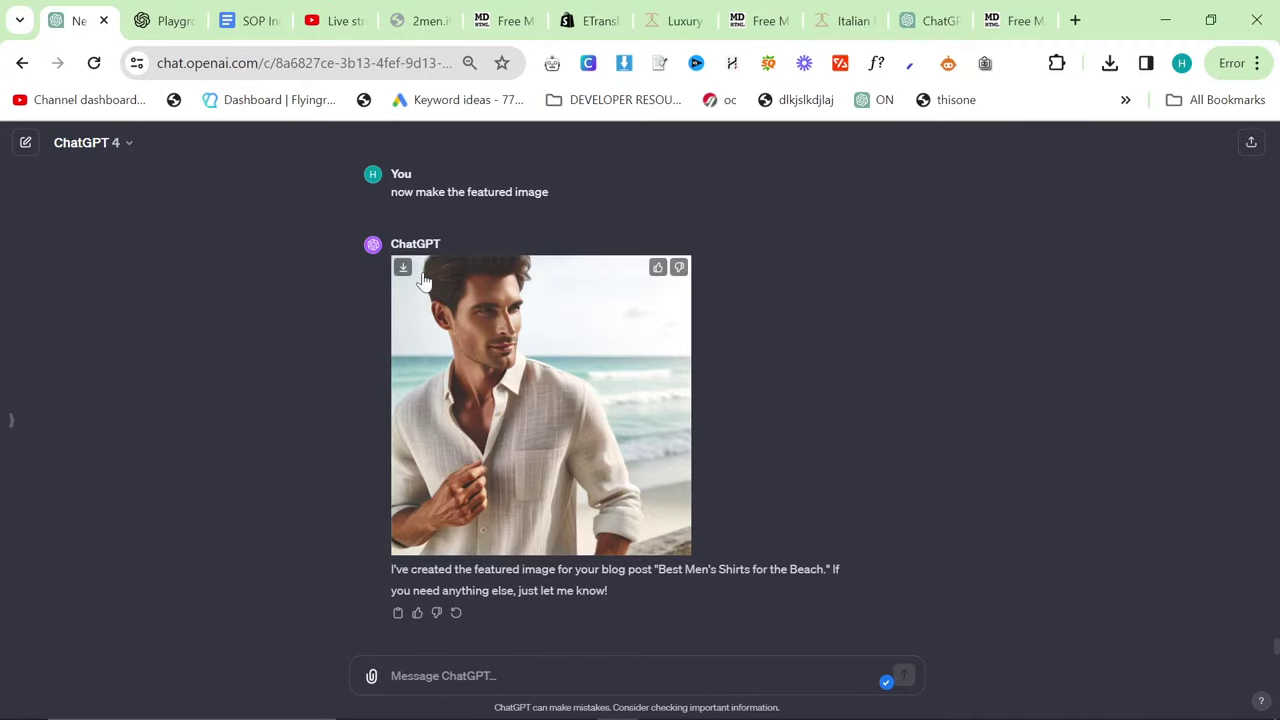
click(402, 266)
key(alt+Tab)
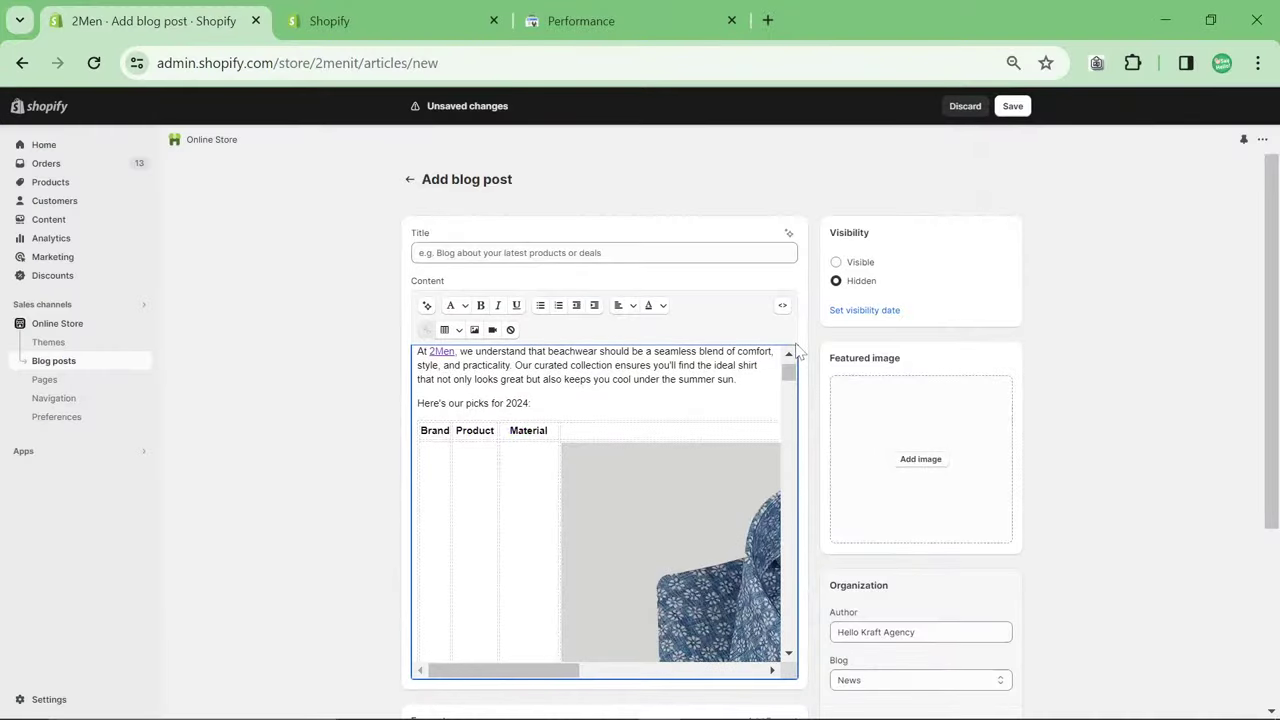
key(alt+Tab)
click(1110, 63)
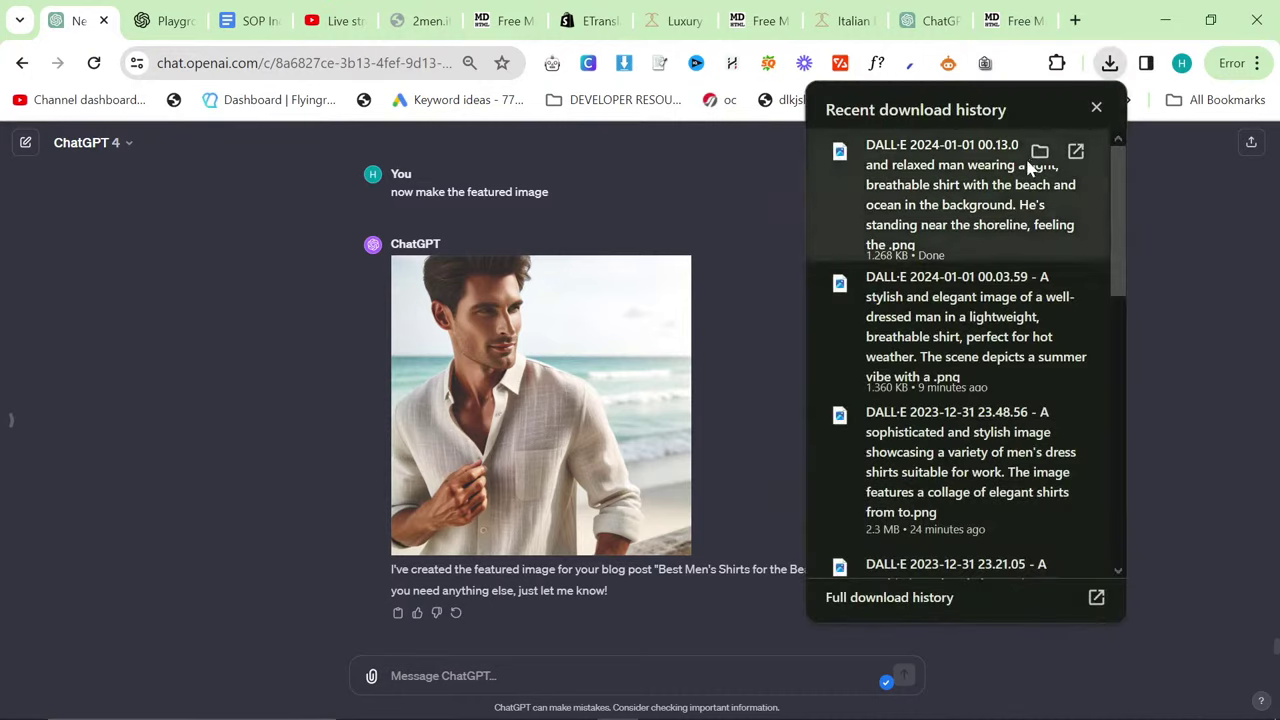
click(1040, 151)
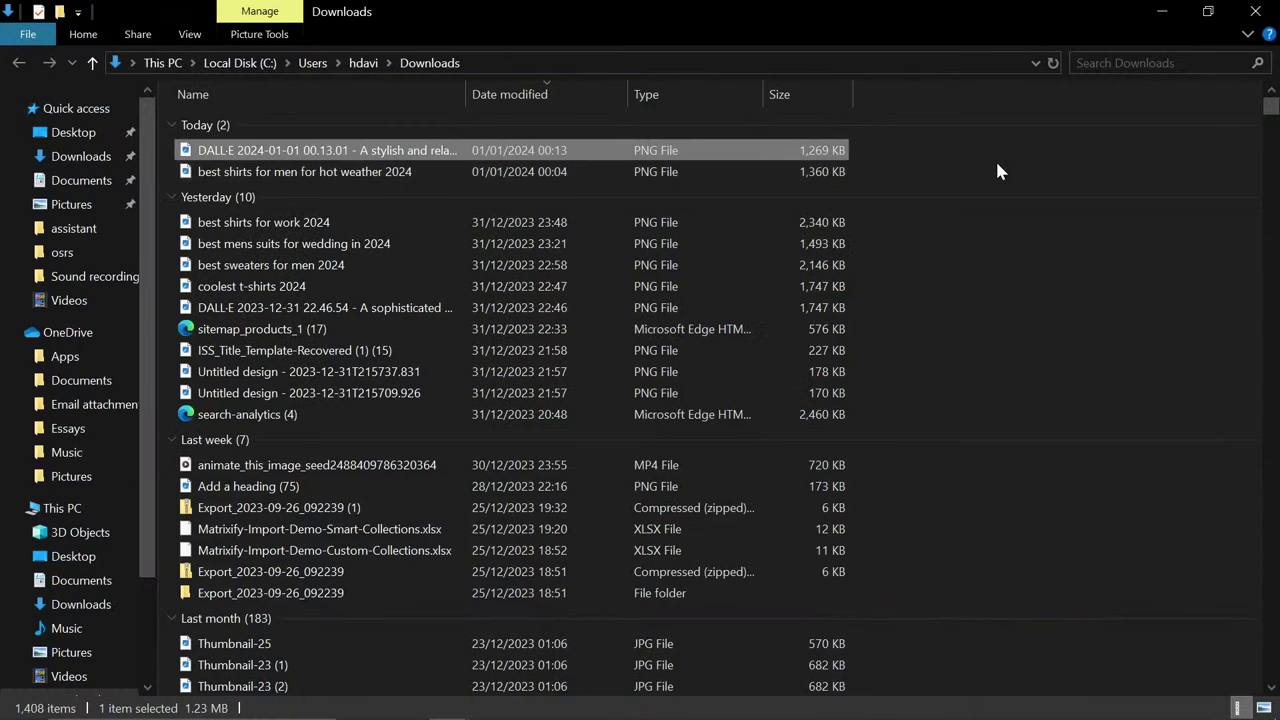
Rename the DALL·E PNG to 'best mens shirts for the beach 2024'
right_click(398, 150)
click(497, 634)
text(be)
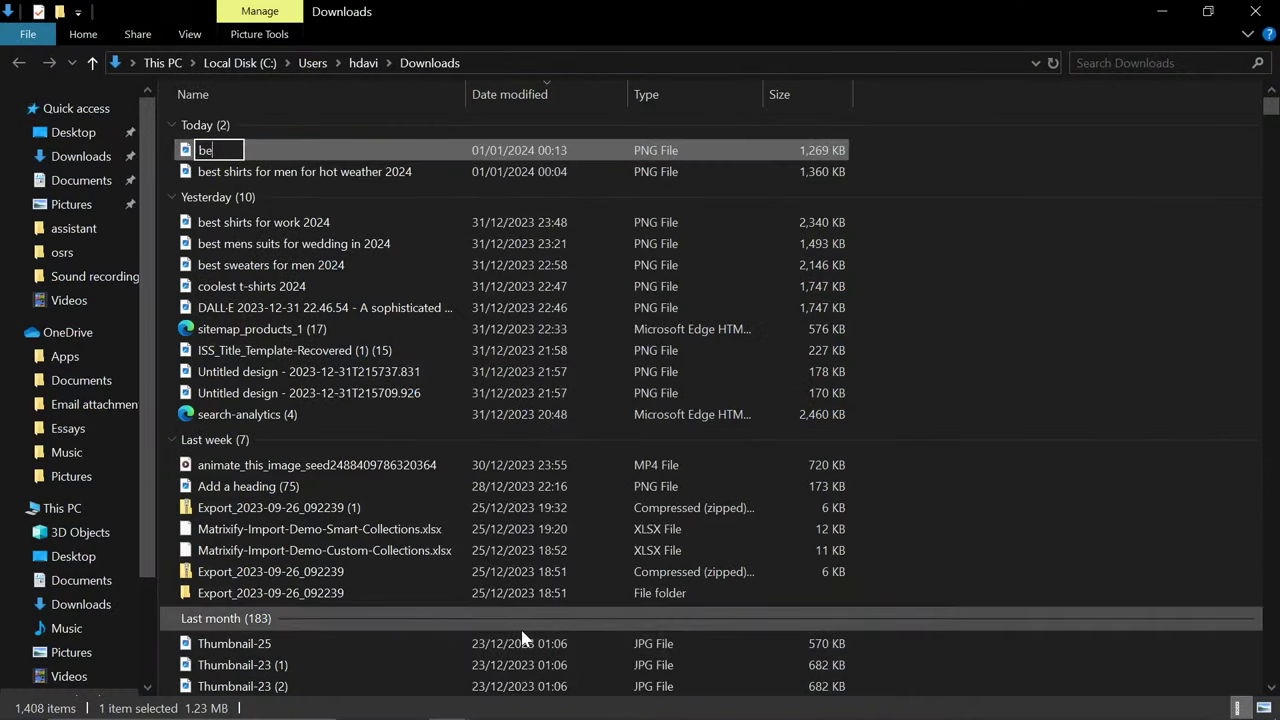
text(st mens shirts for the beach 20)
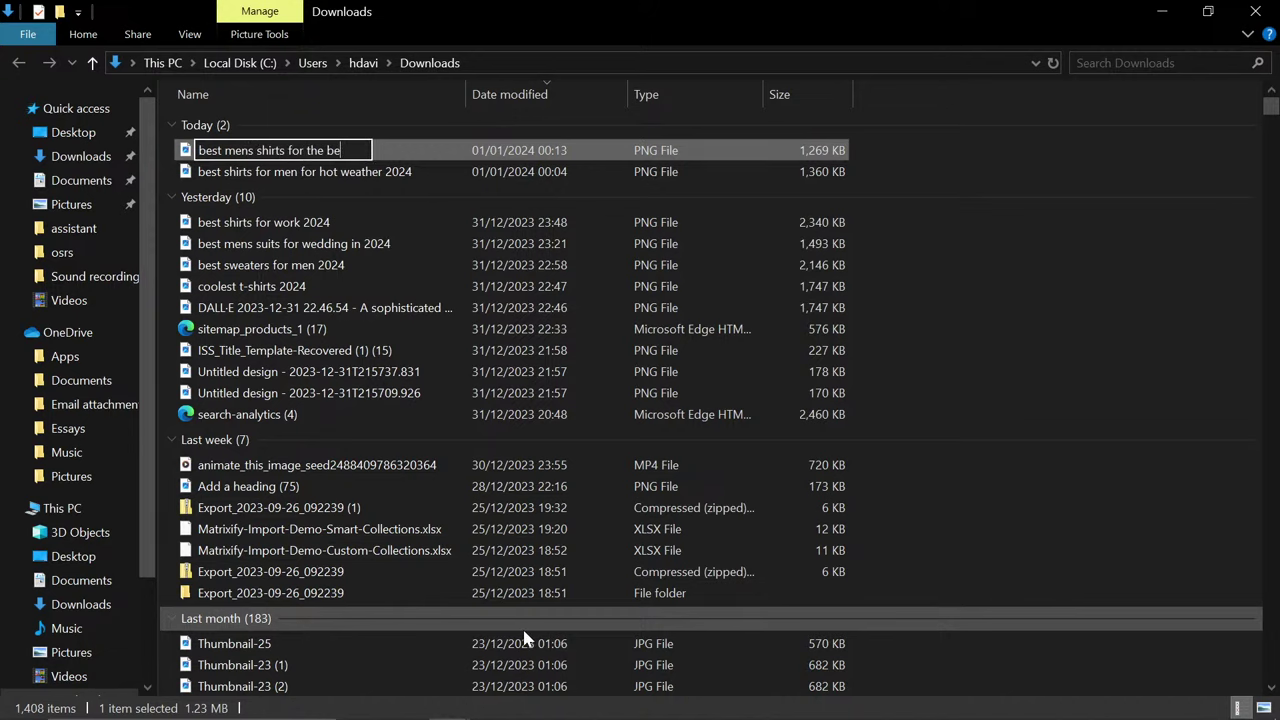
text(24)
key(Return)
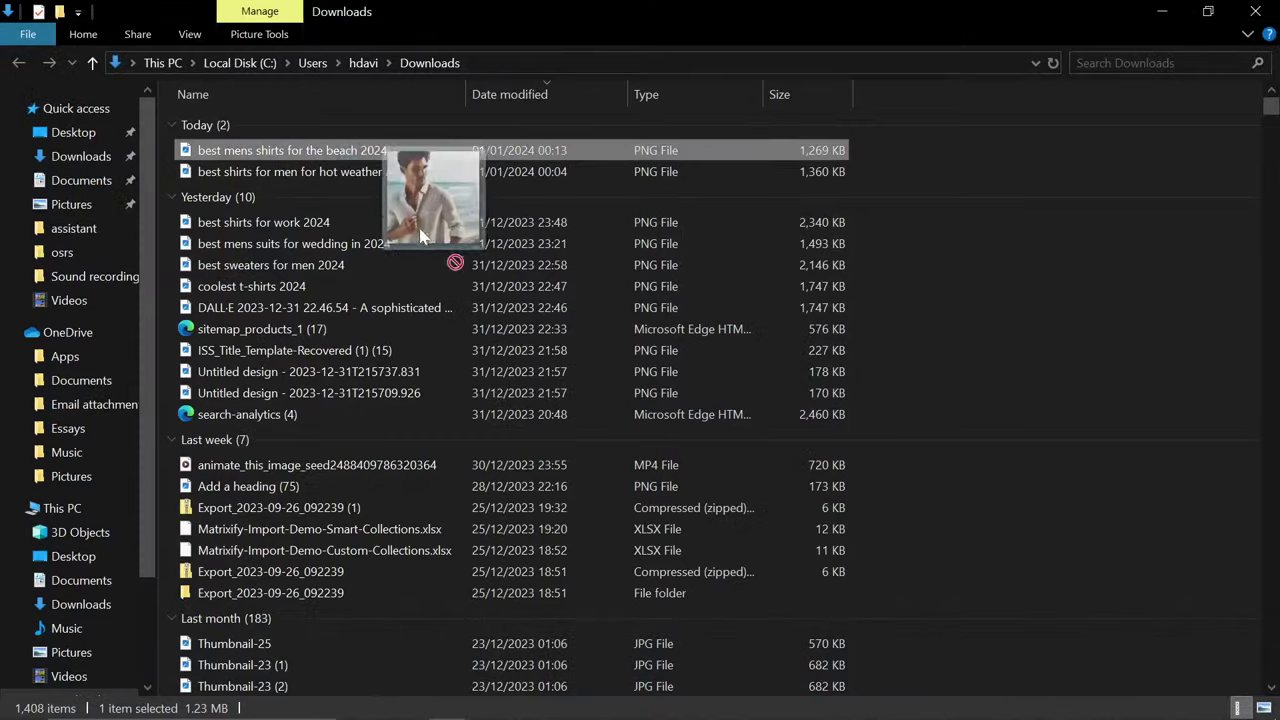
Drag the renamed image onto Shopify's Featured image box
drag(430, 238, 330, 138)
key(alt+Tab)
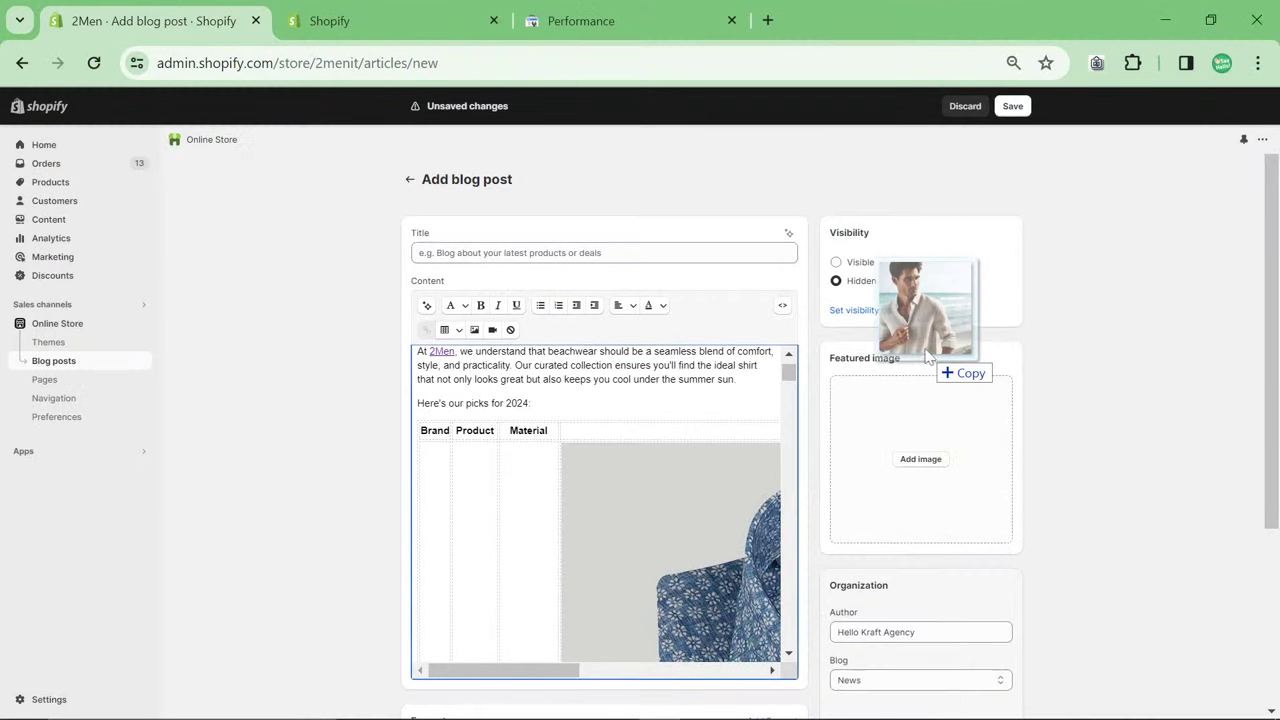
drag(943, 363, 942, 452)
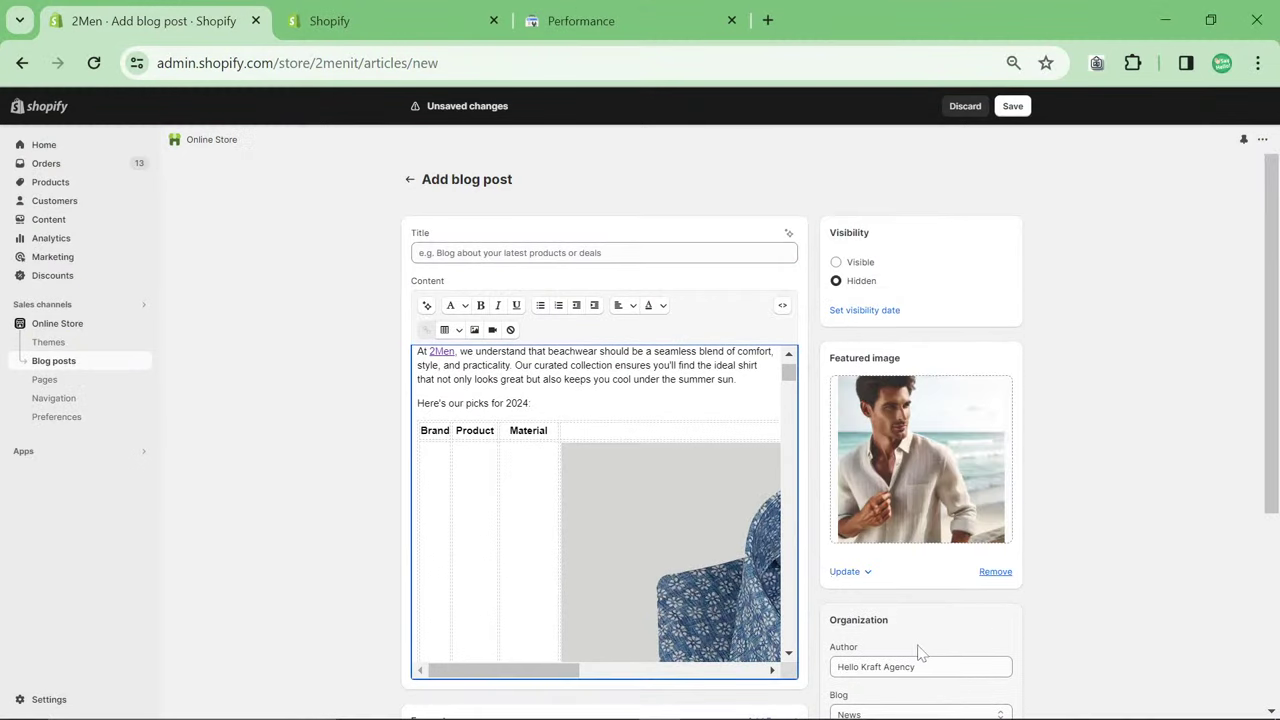
Set the author to the store's suggested regular author and file the post under journal
scroll(900, 400, down, 3)
triple_click(896, 367)
text(piergiu)
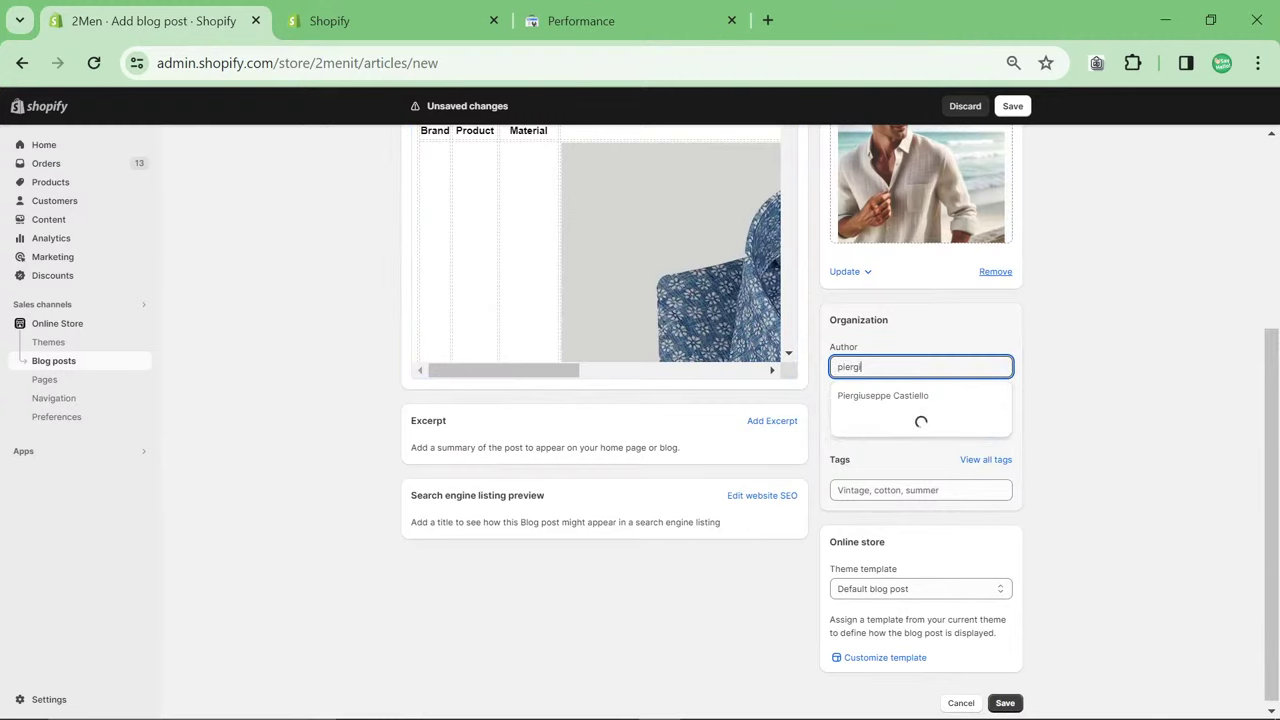
click(923, 396)
click(920, 414)
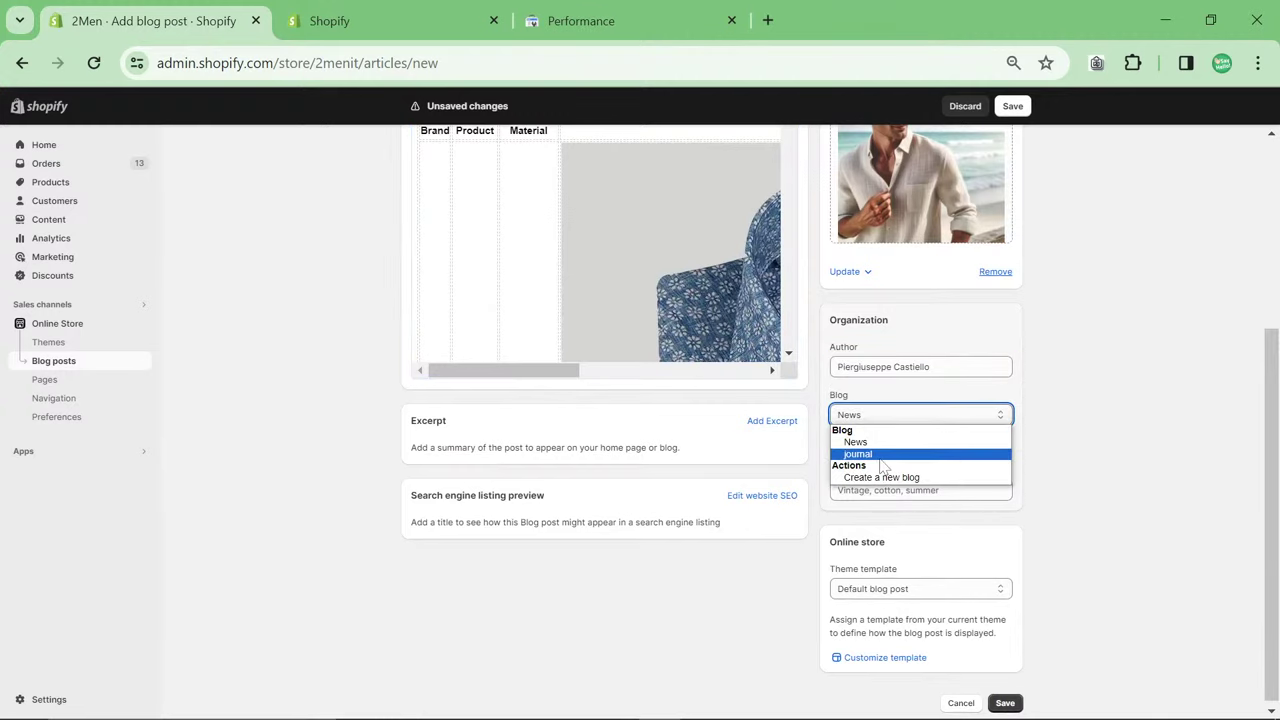
click(890, 449)
Title the post 'Best Men's Shirts for the Beach' from its heading and add a visibility date
scroll(907, 543, up, 3)
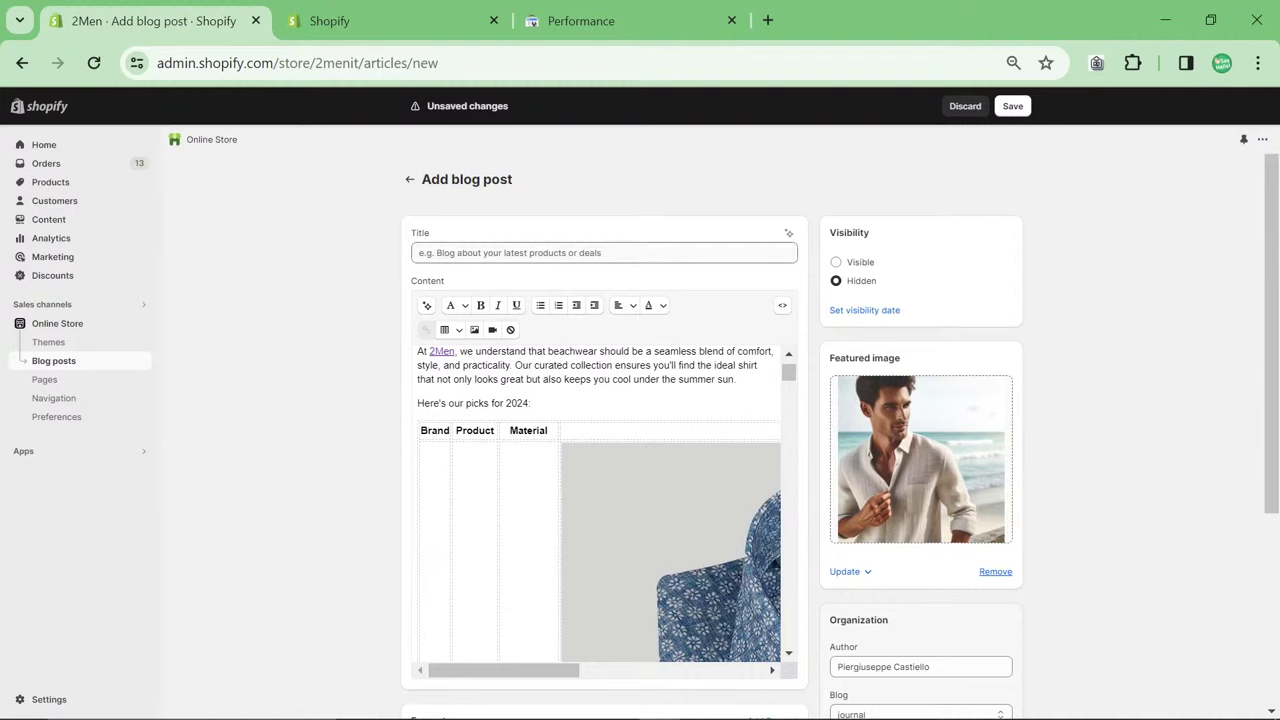
click(595, 253)
click(508, 360)
triple_click(508, 360)
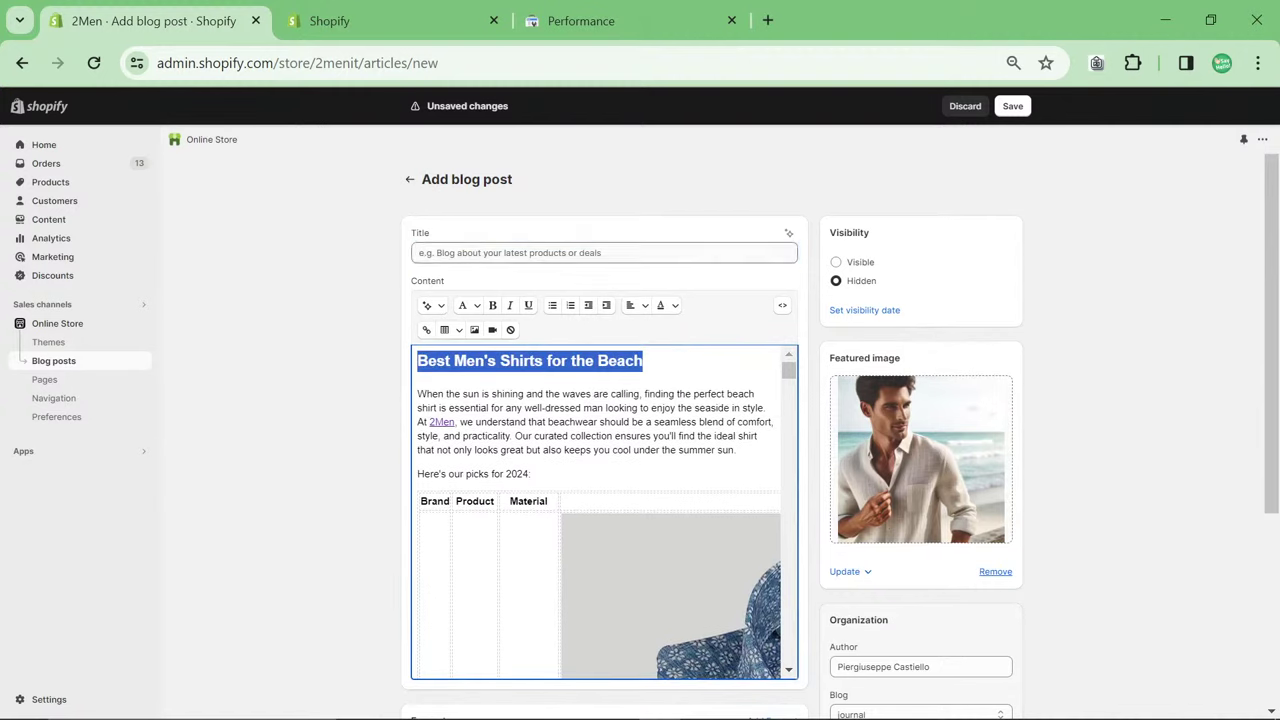
key(ctrl+c)
click(600, 253)
key(ctrl+v)
click(880, 311)
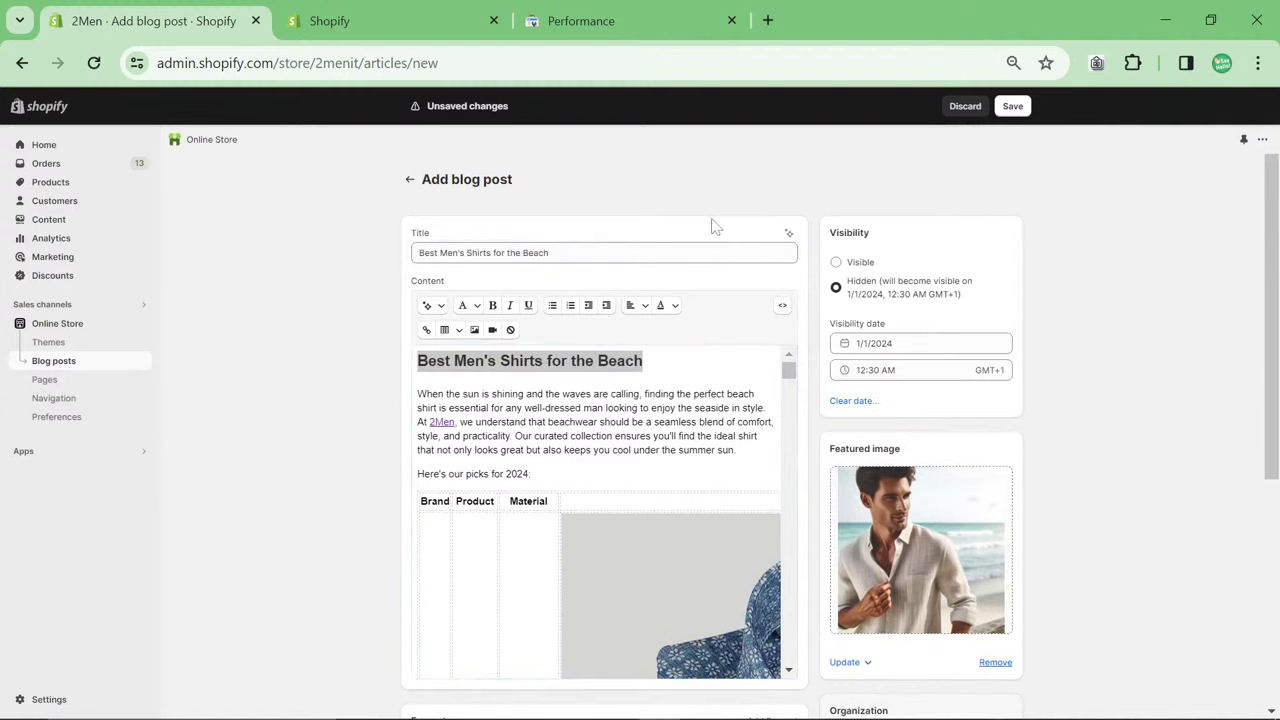
Open the Blog posts list in a new tab and check existing publish dates
middle_click(410, 180)
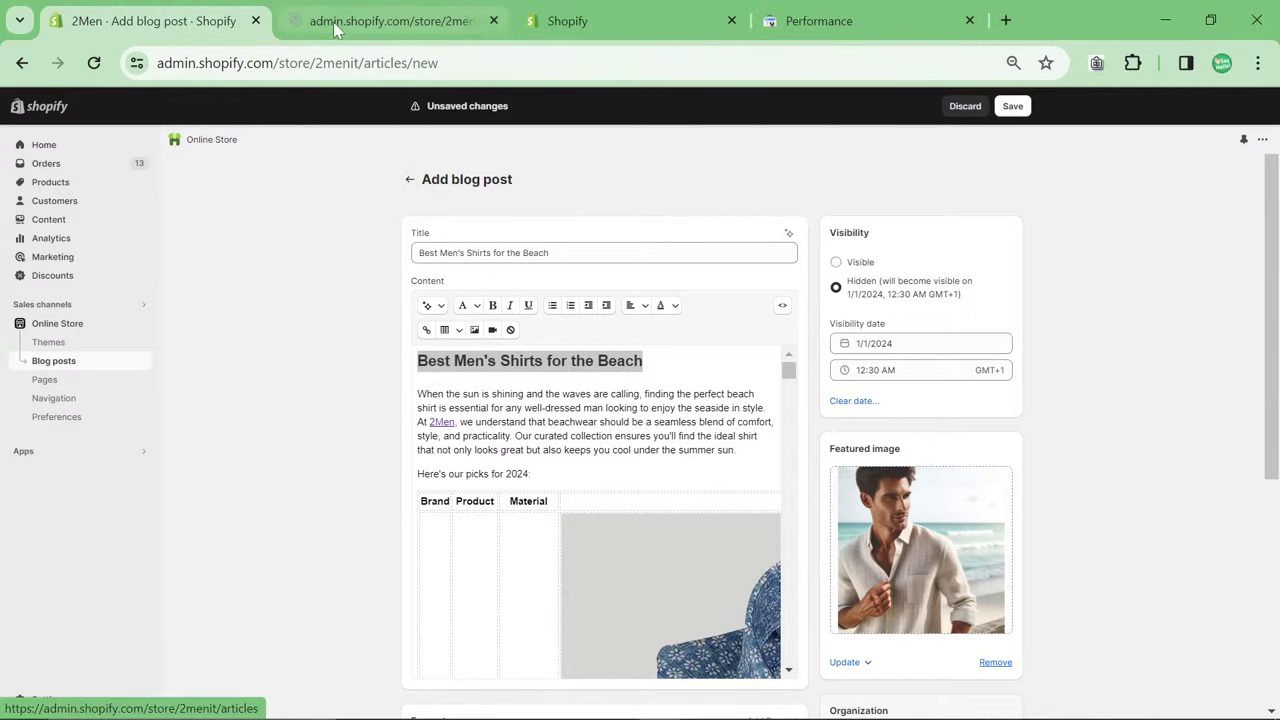
click(333, 22)
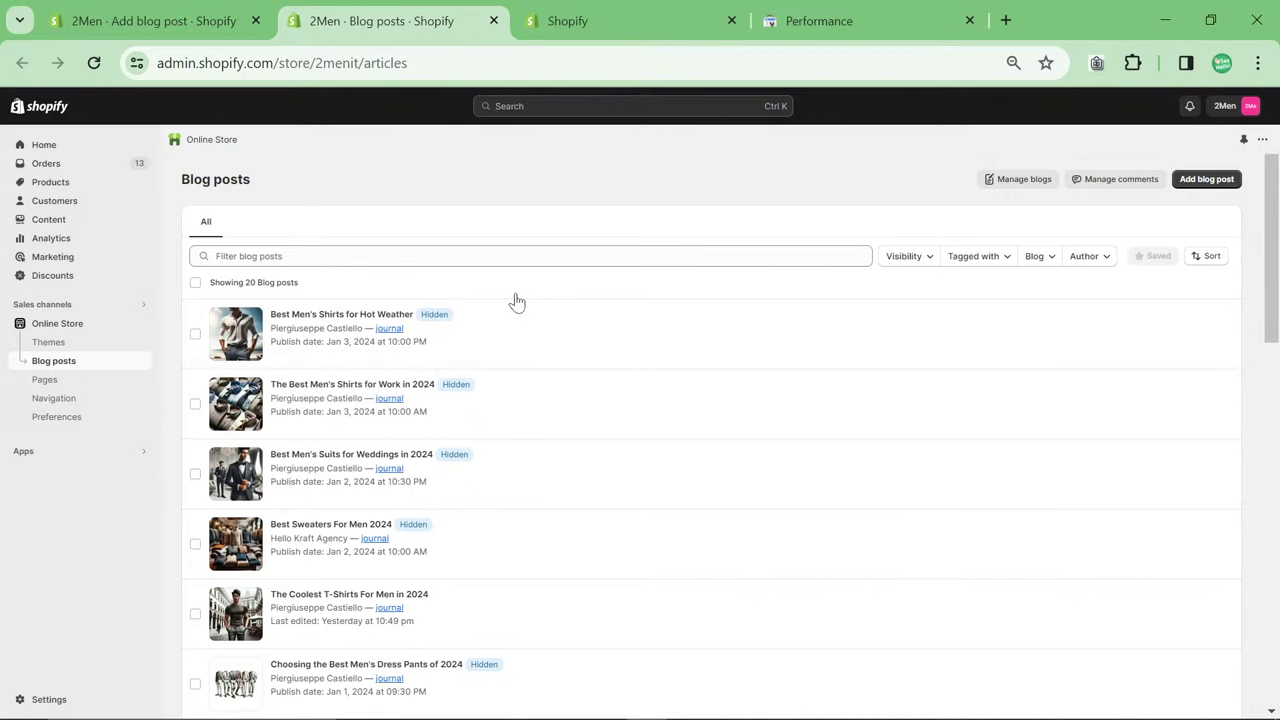
scroll(514, 305, down, 4)
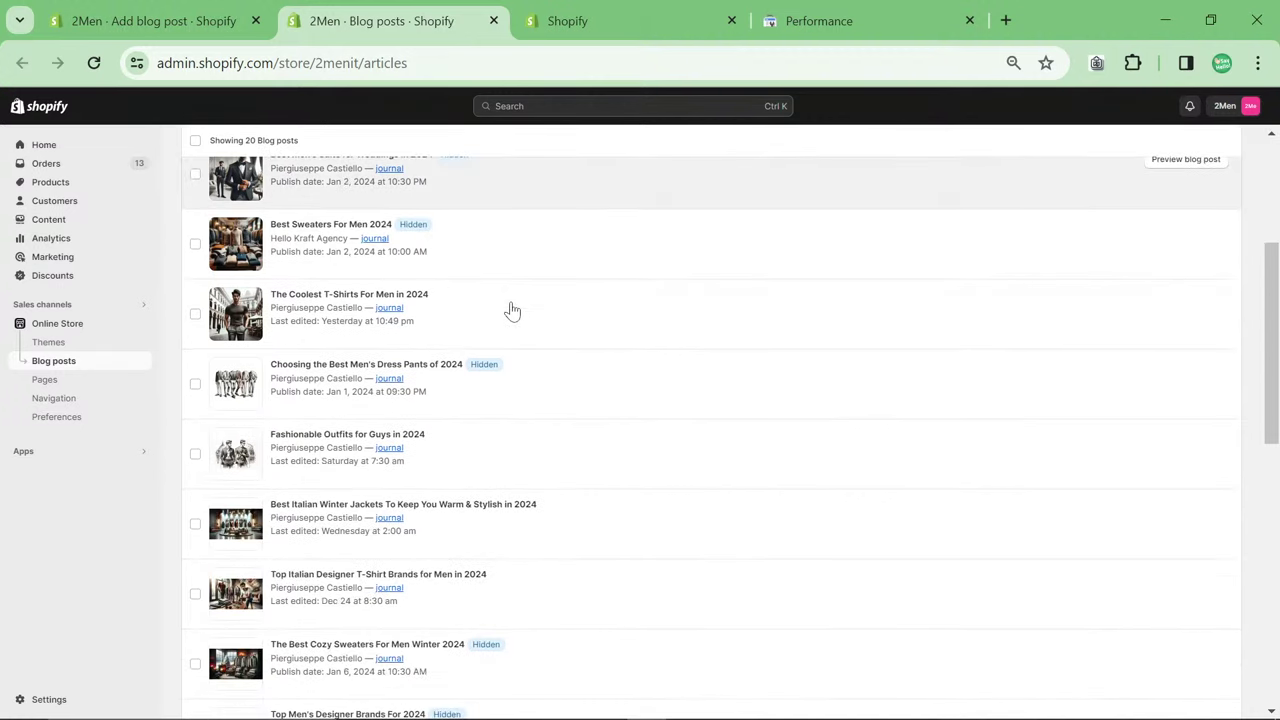
scroll(512, 311, up, 3)
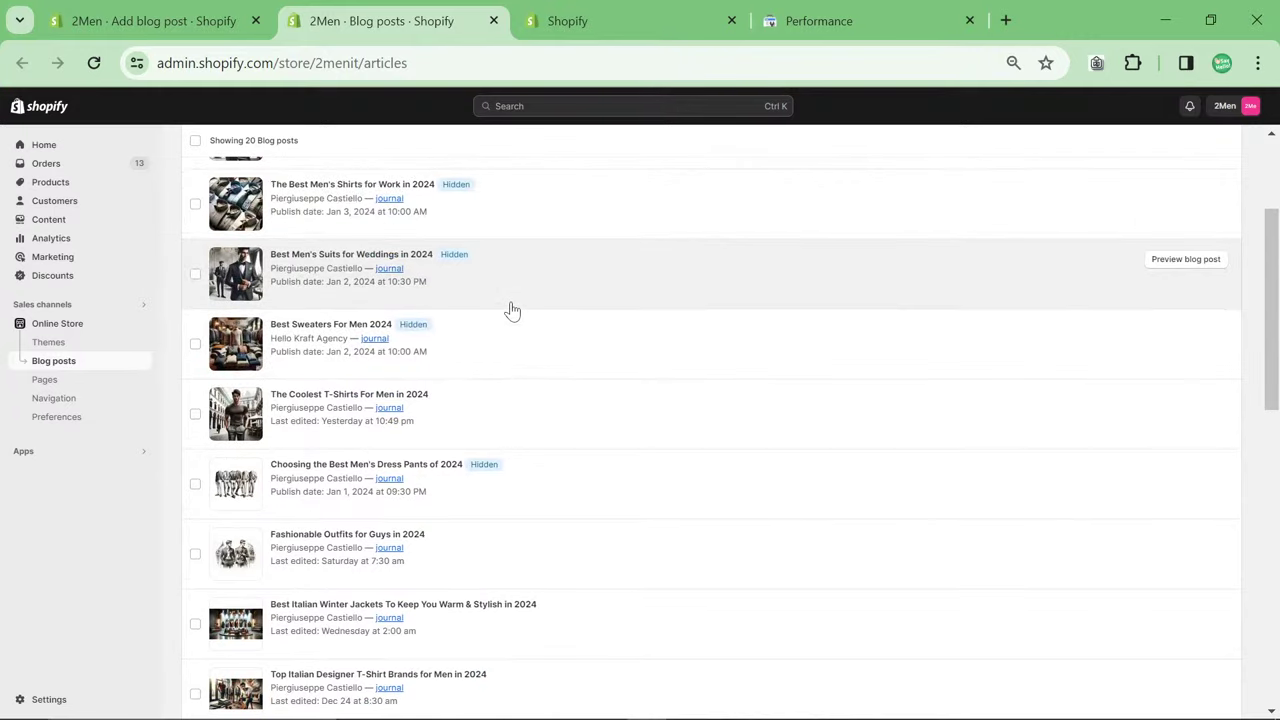
scroll(1074, 280, up, 2)
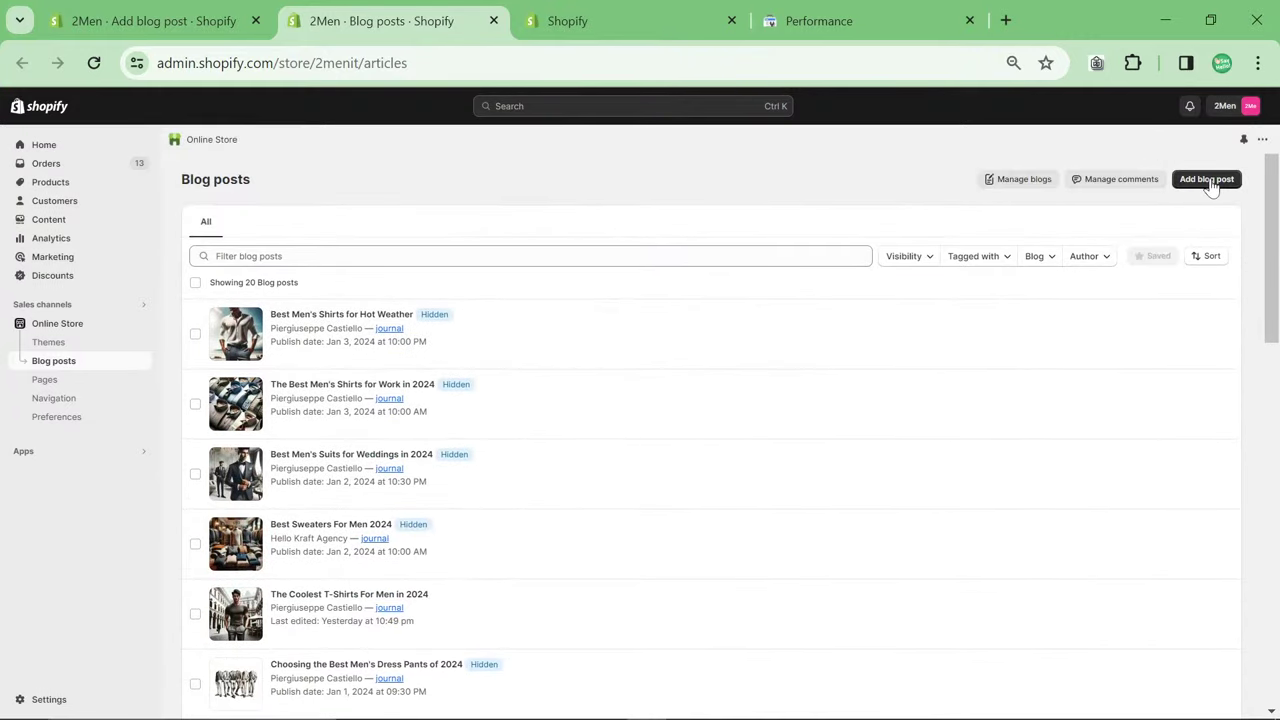
click(1206, 177)
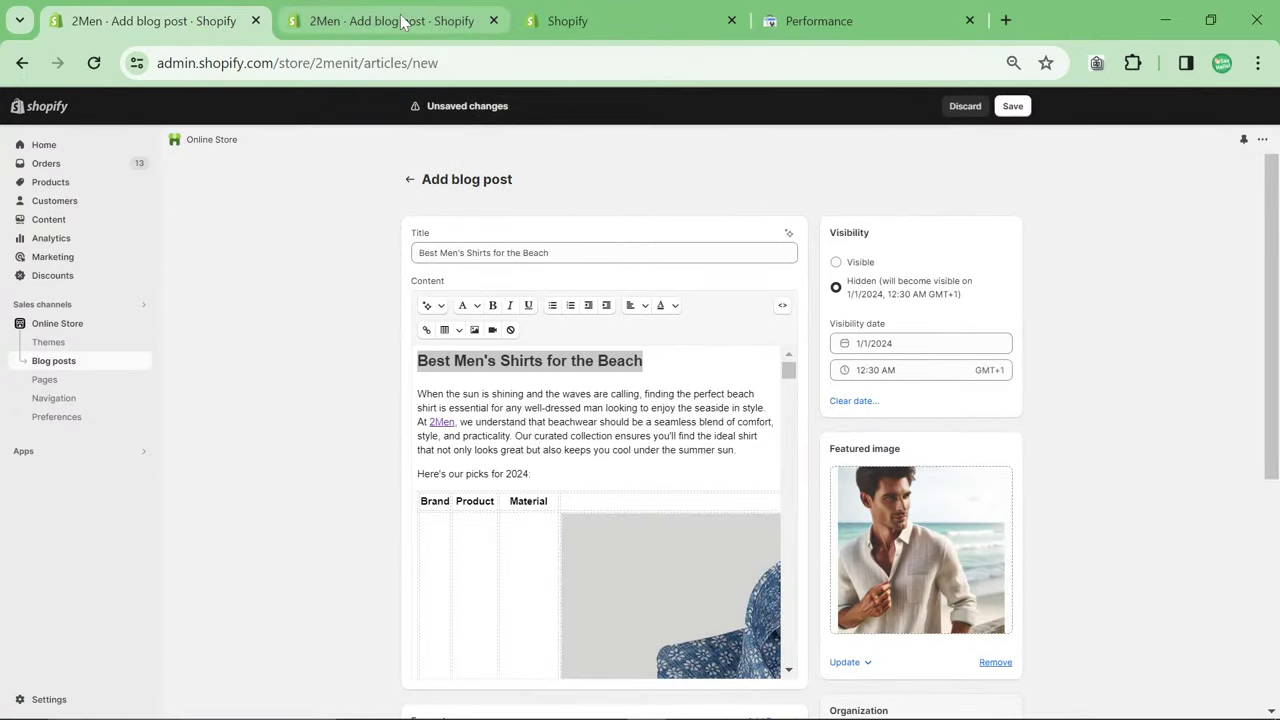
click(22, 63)
Set the draft's visibility date to January 4, 2024, then recheck the scheduled posts list
click(95, 20)
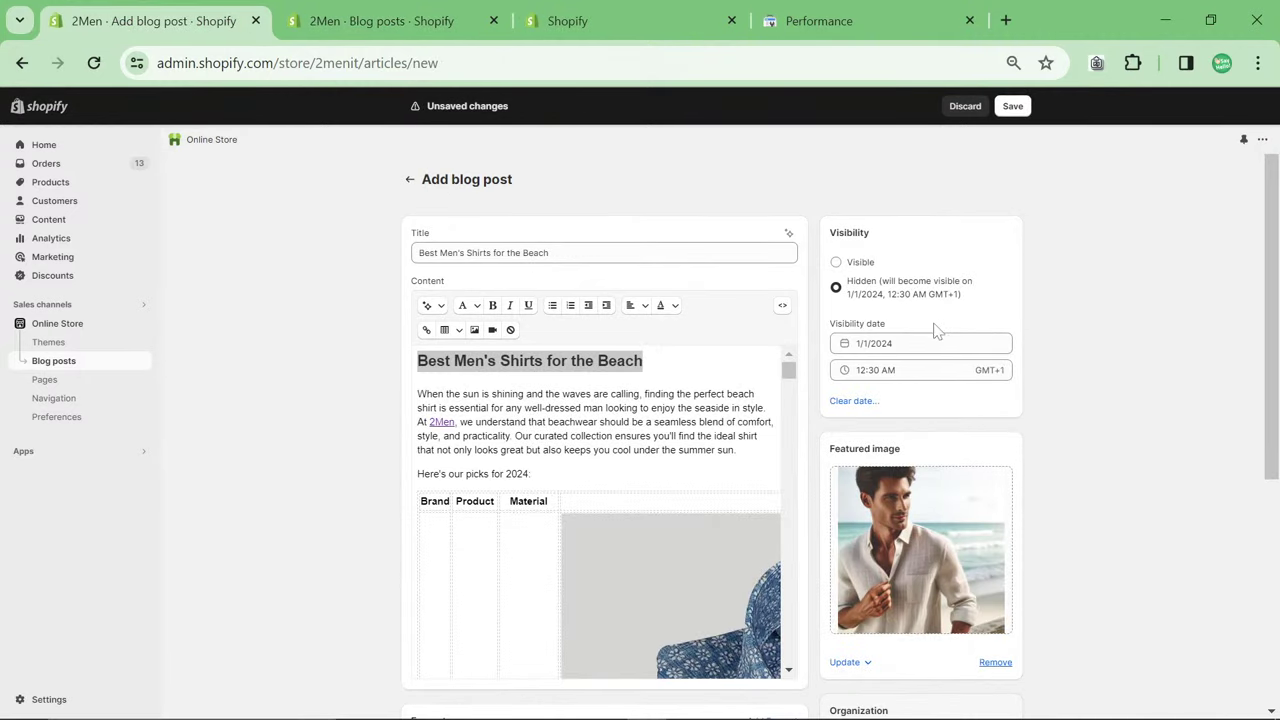
click(888, 345)
click(969, 413)
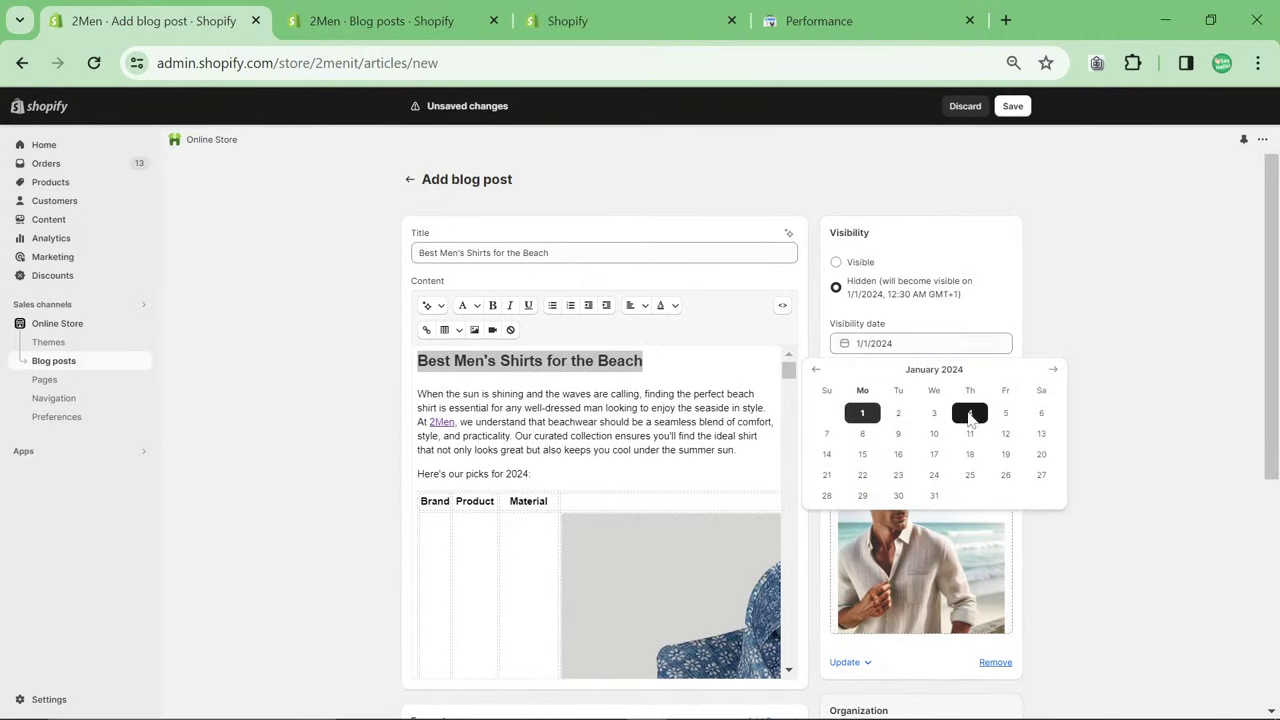
click(420, 20)
scroll(480, 497, down, 4)
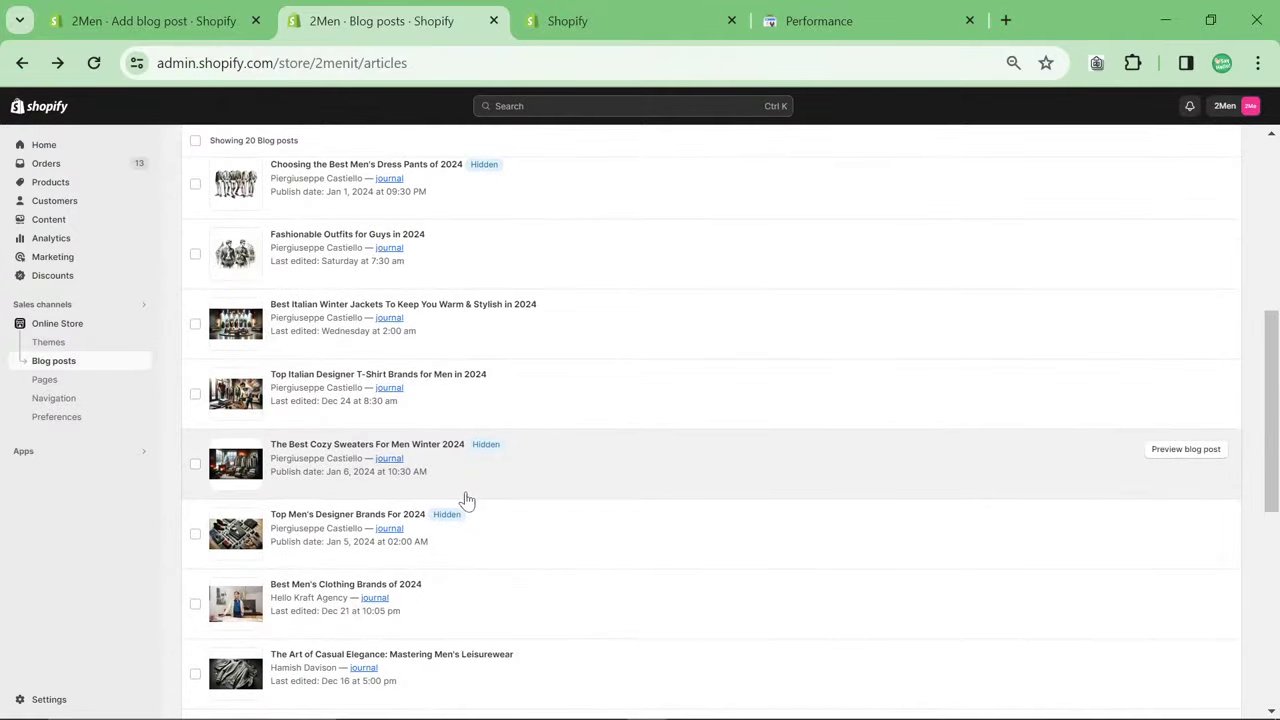
scroll(434, 466, up, 2)
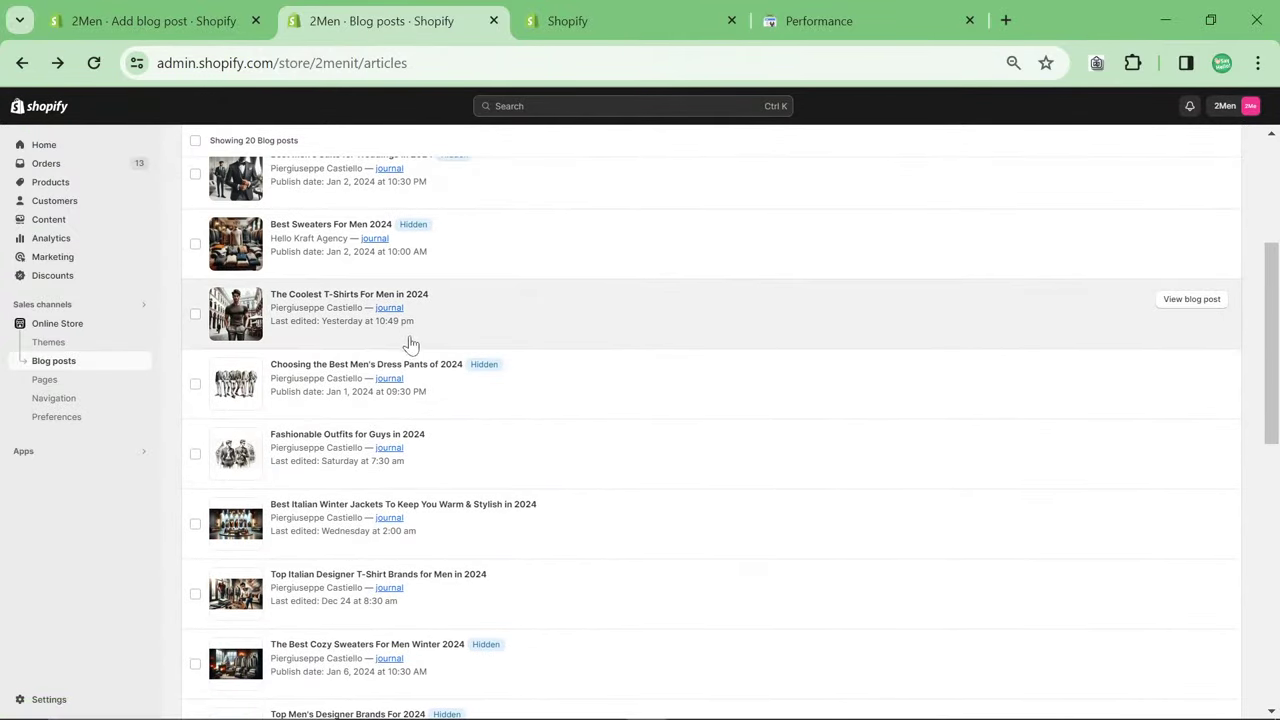
scroll(480, 386, up, 2)
scroll(470, 585, down, 1)
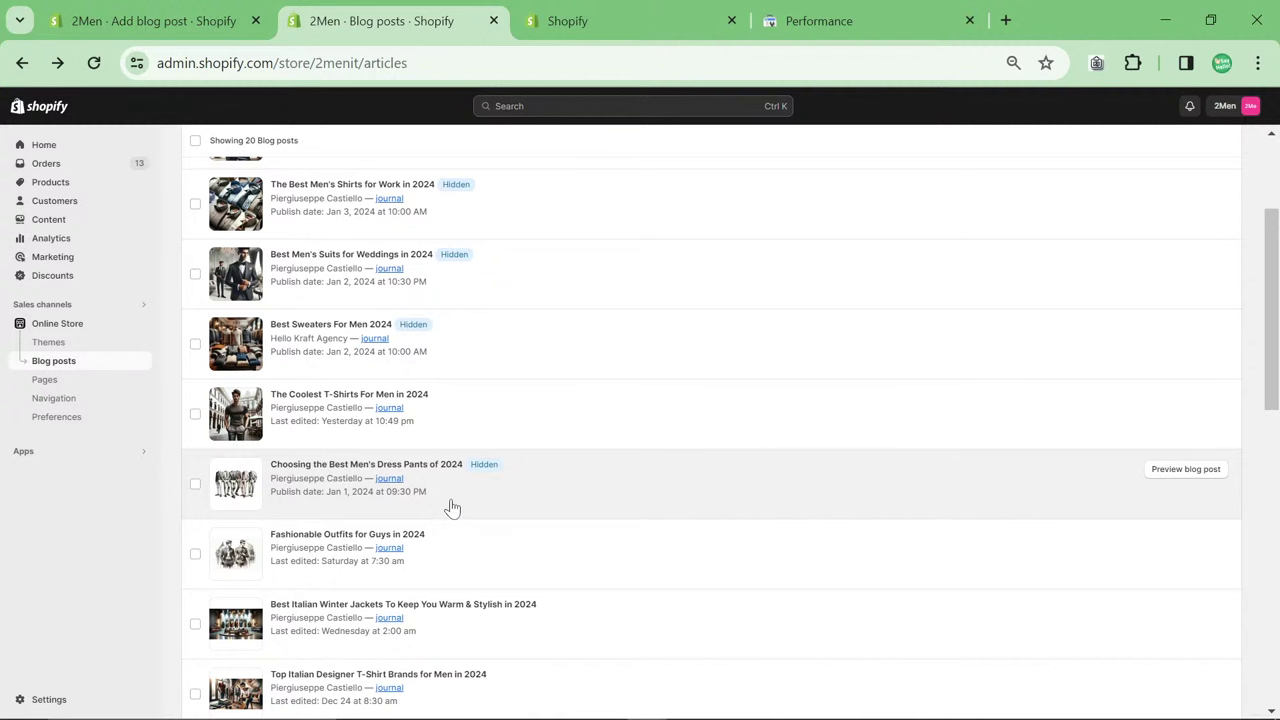
scroll(450, 507, up, 2)
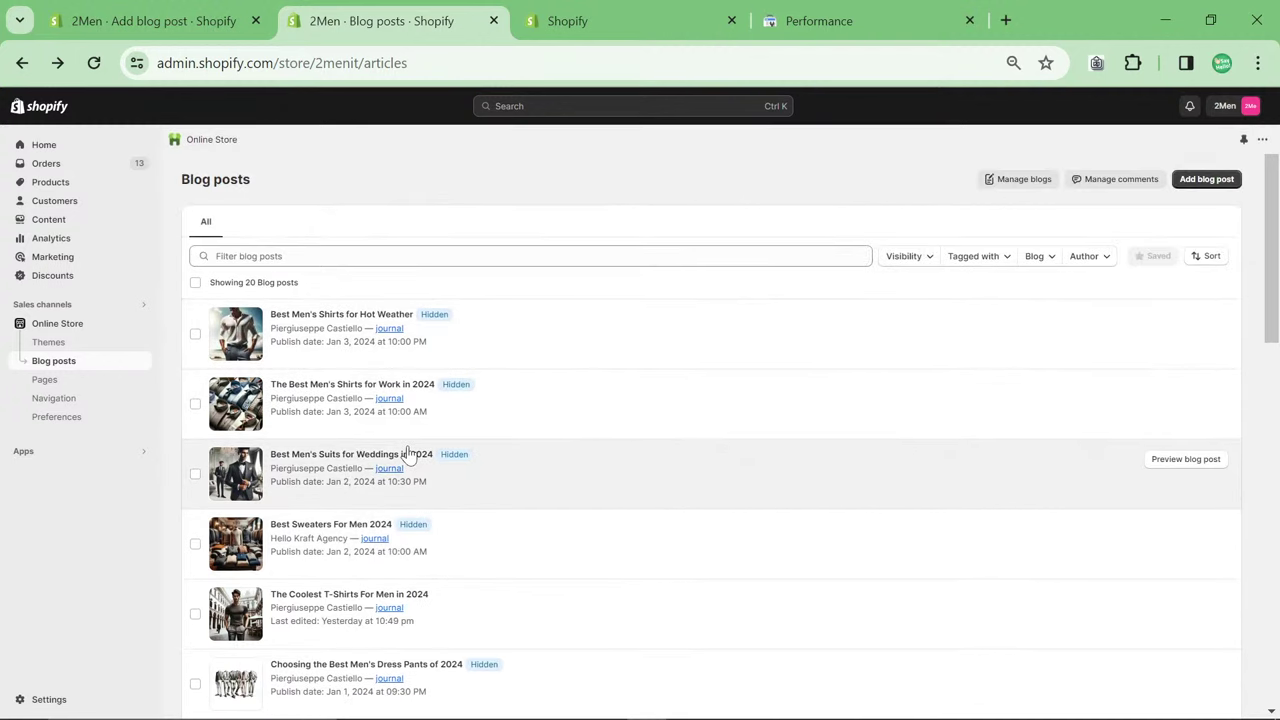
scroll(408, 457, down, 2)
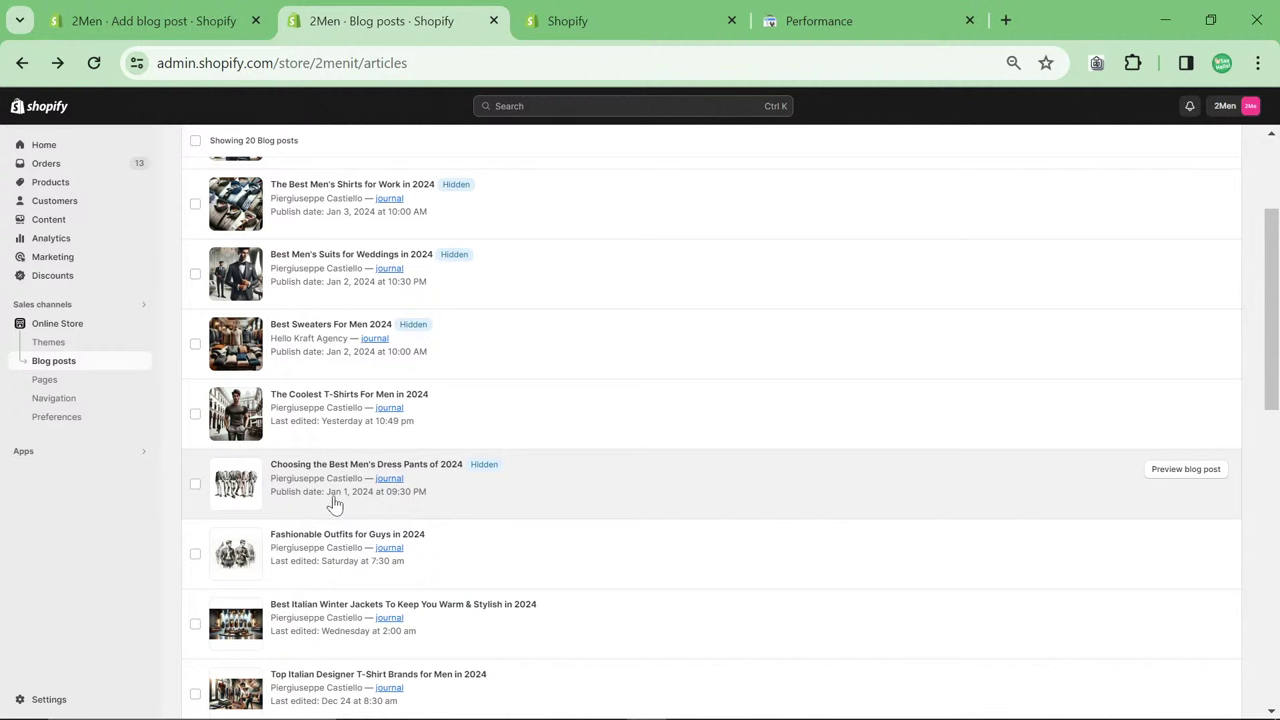
scroll(335, 503, down, 2)
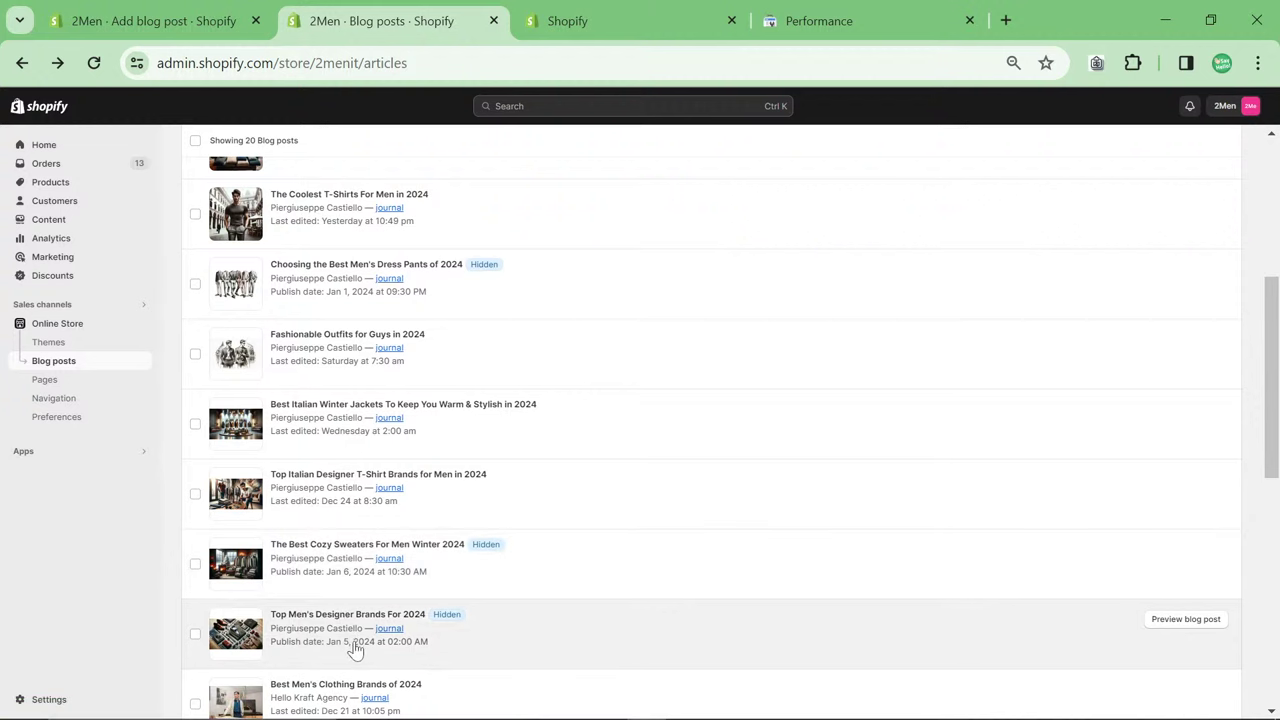
Set the visibility time to 8:30 AM on 1/4/2024 and save the new blog post
click(222, 33)
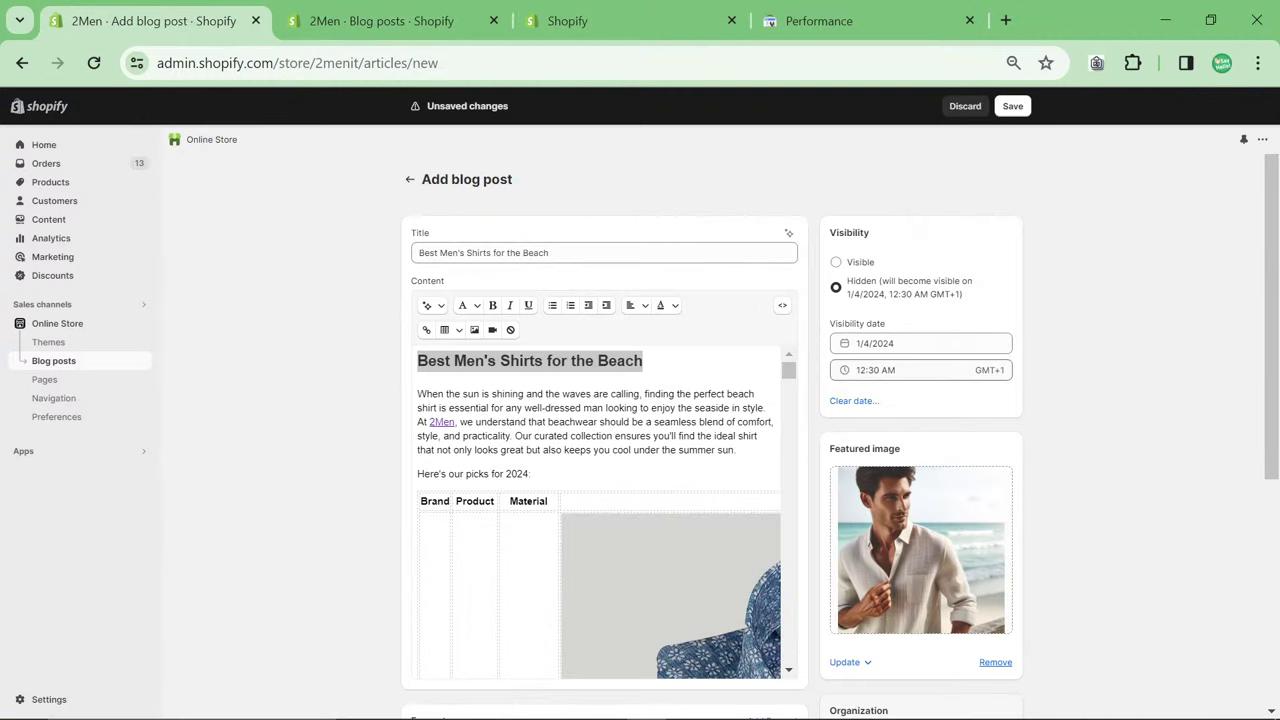
click(900, 370)
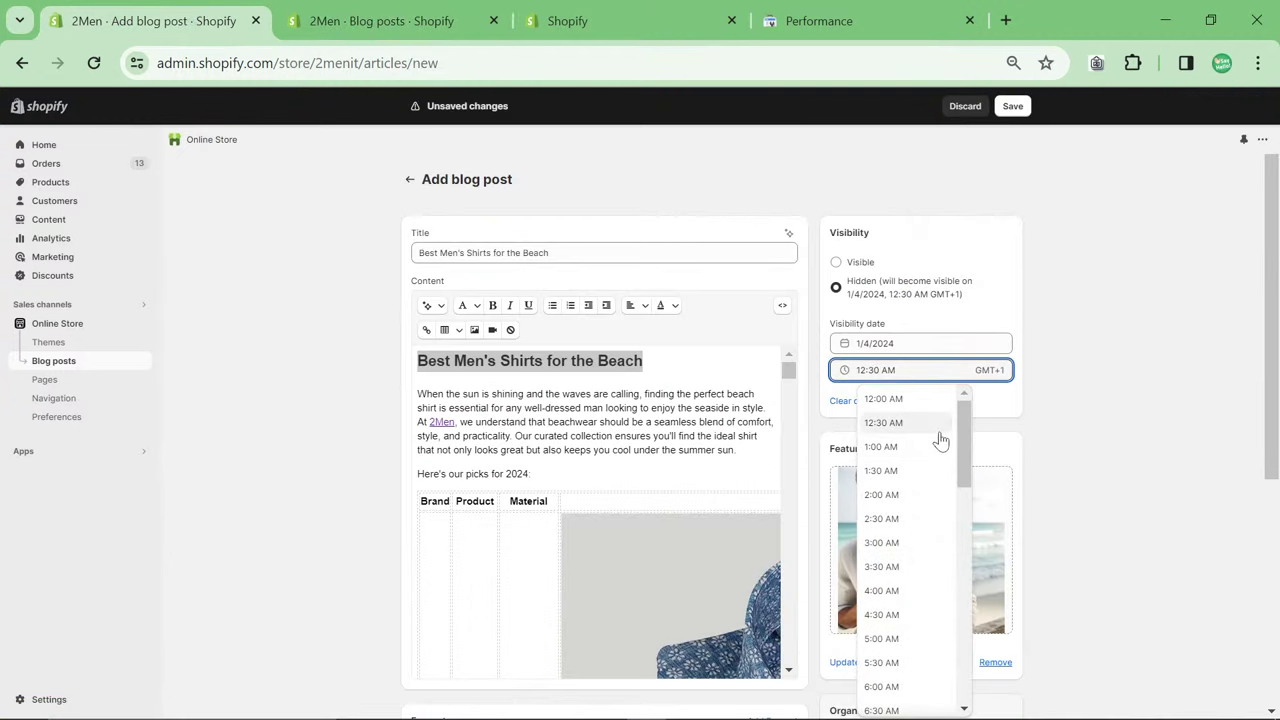
scroll(925, 500, down, 2)
click(906, 610)
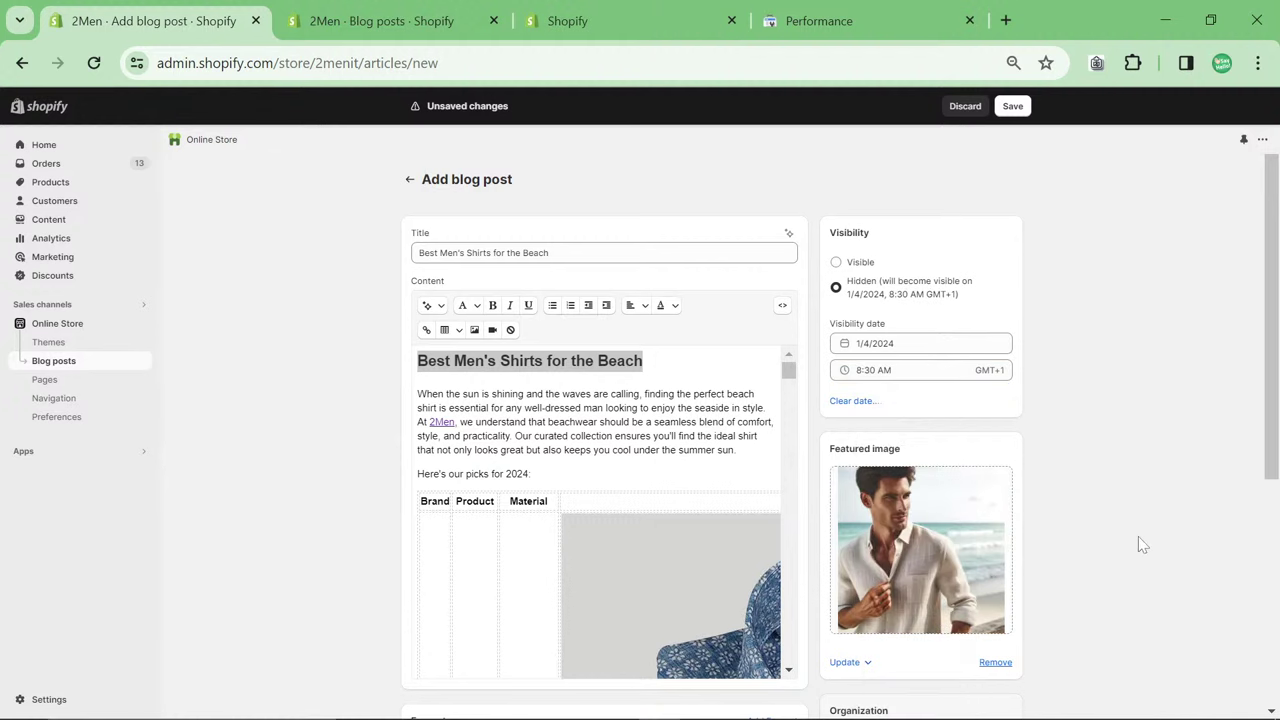
scroll(964, 563, down, 3)
scroll(906, 551, down, 1)
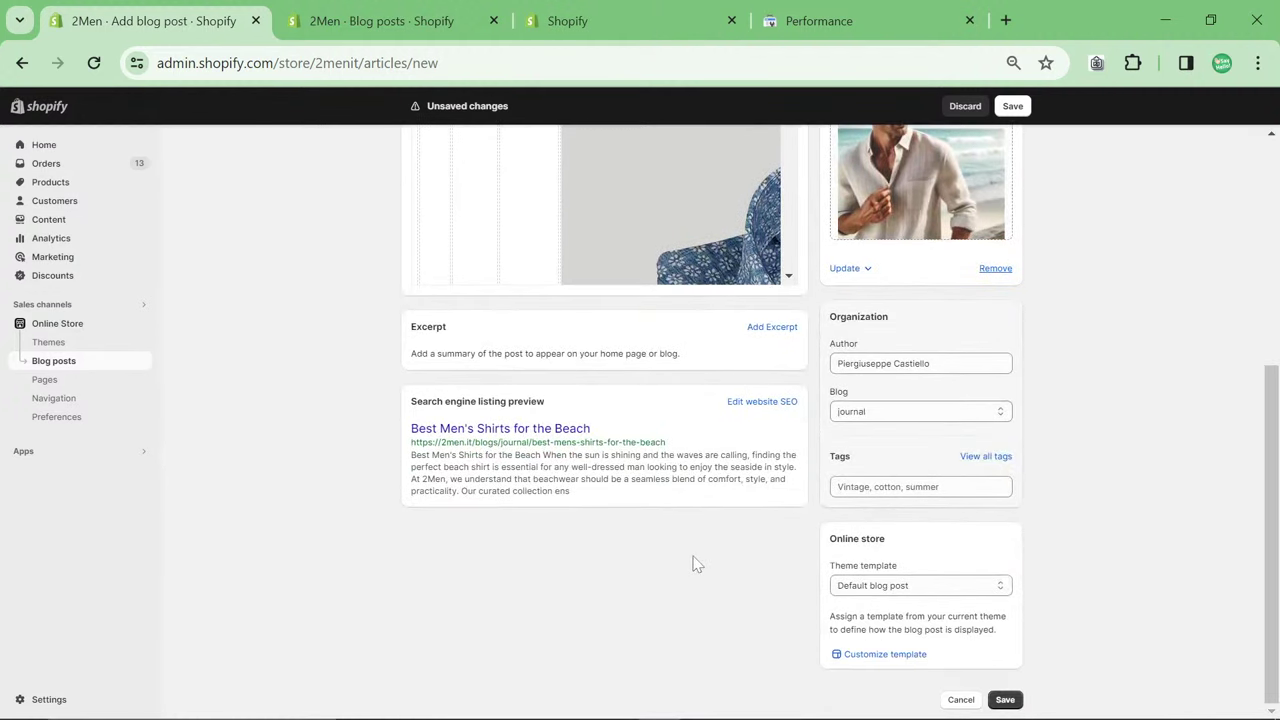
triple_click(639, 500)
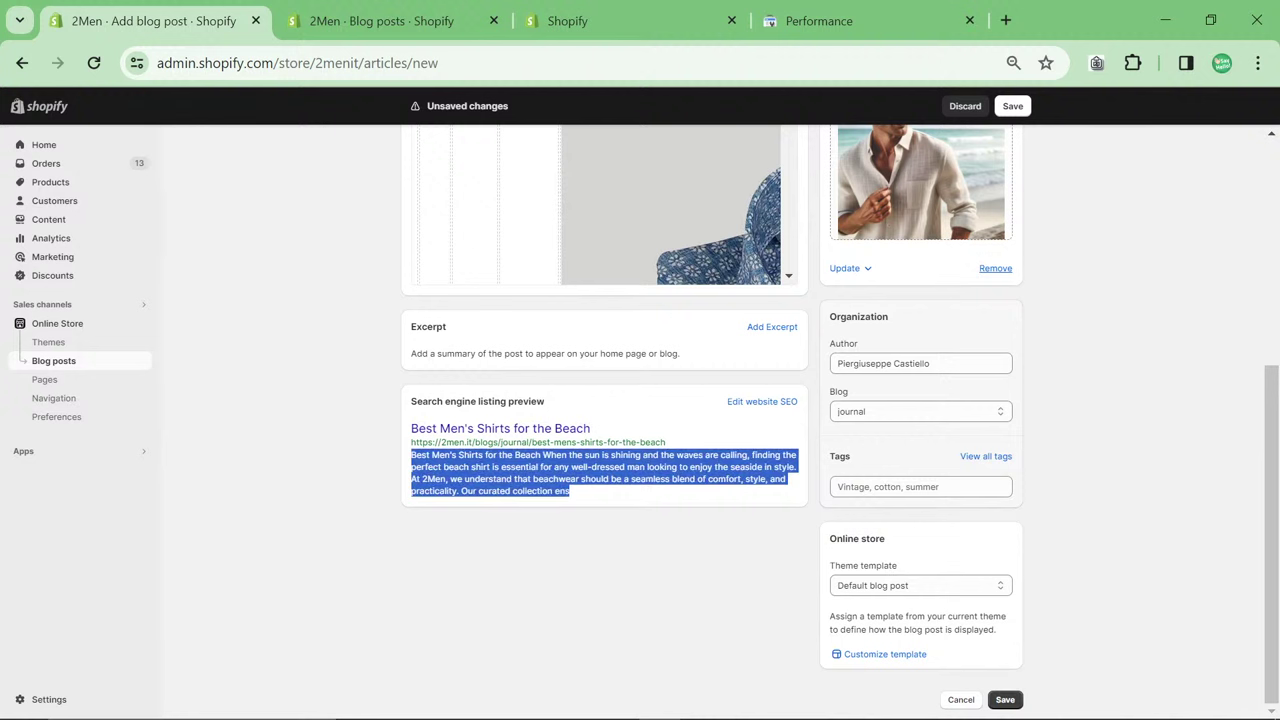
scroll(639, 500, up, 6)
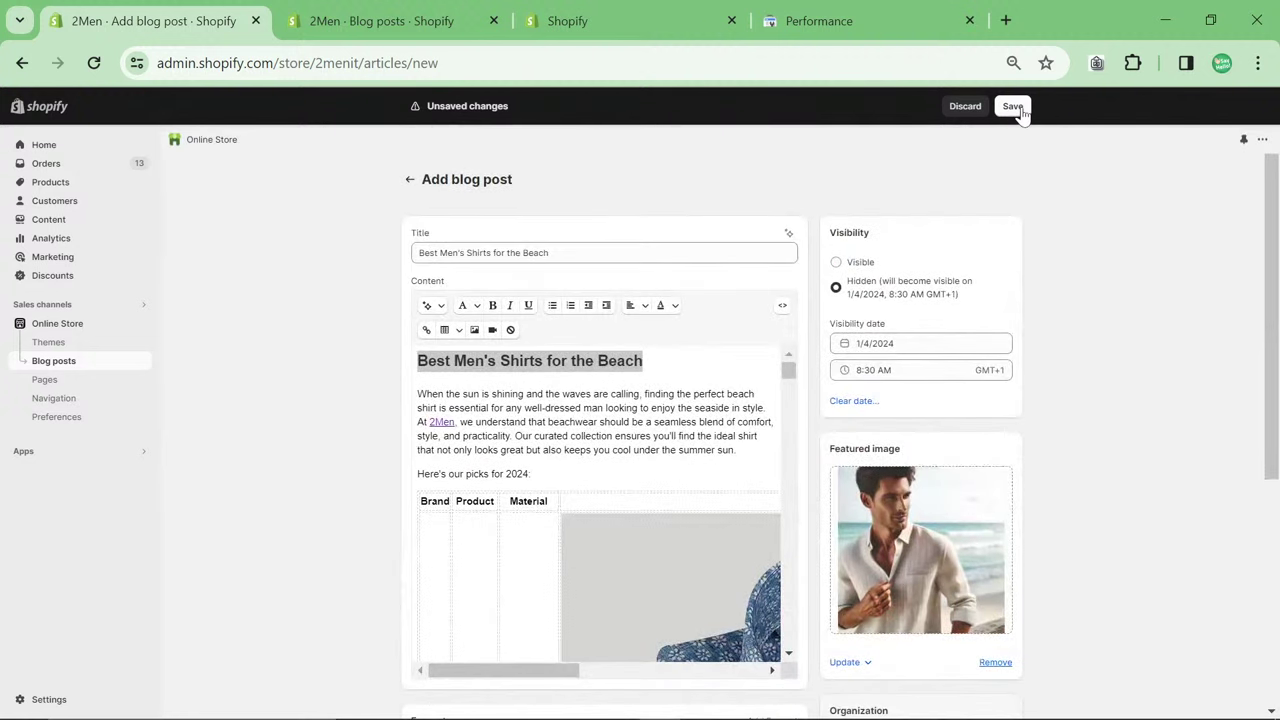
click(1013, 106)
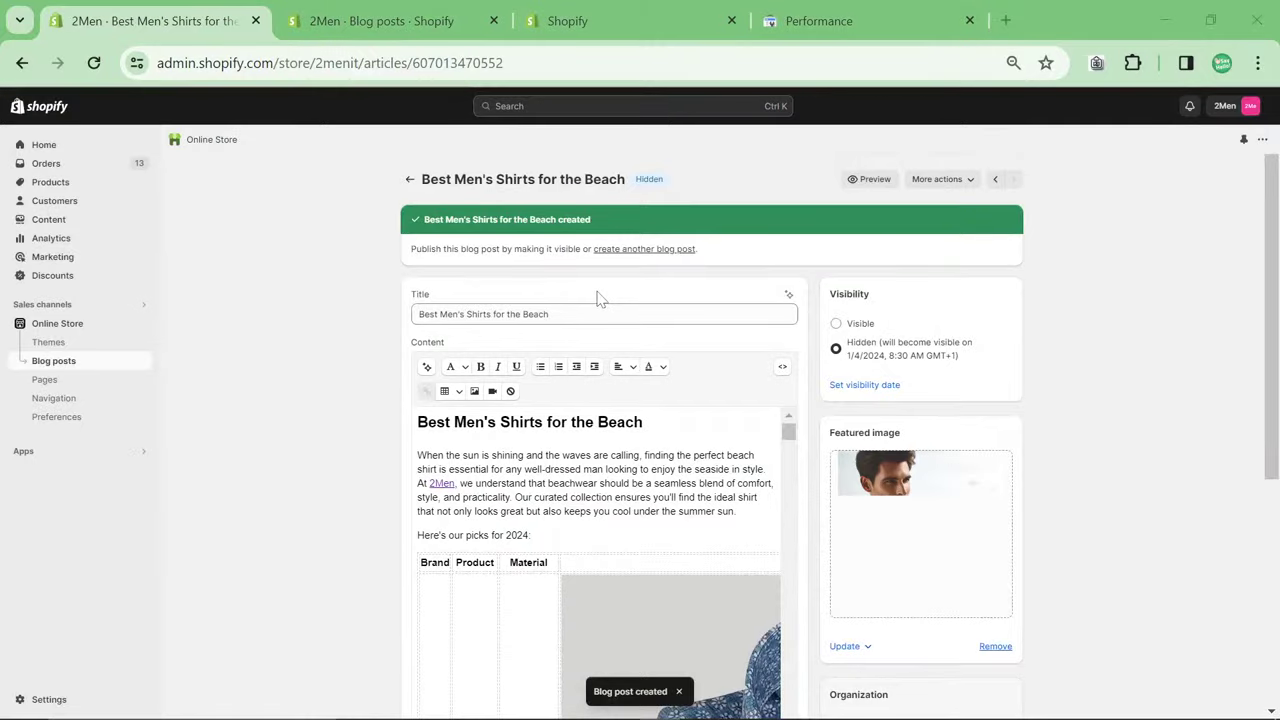
key(alt+Tab)
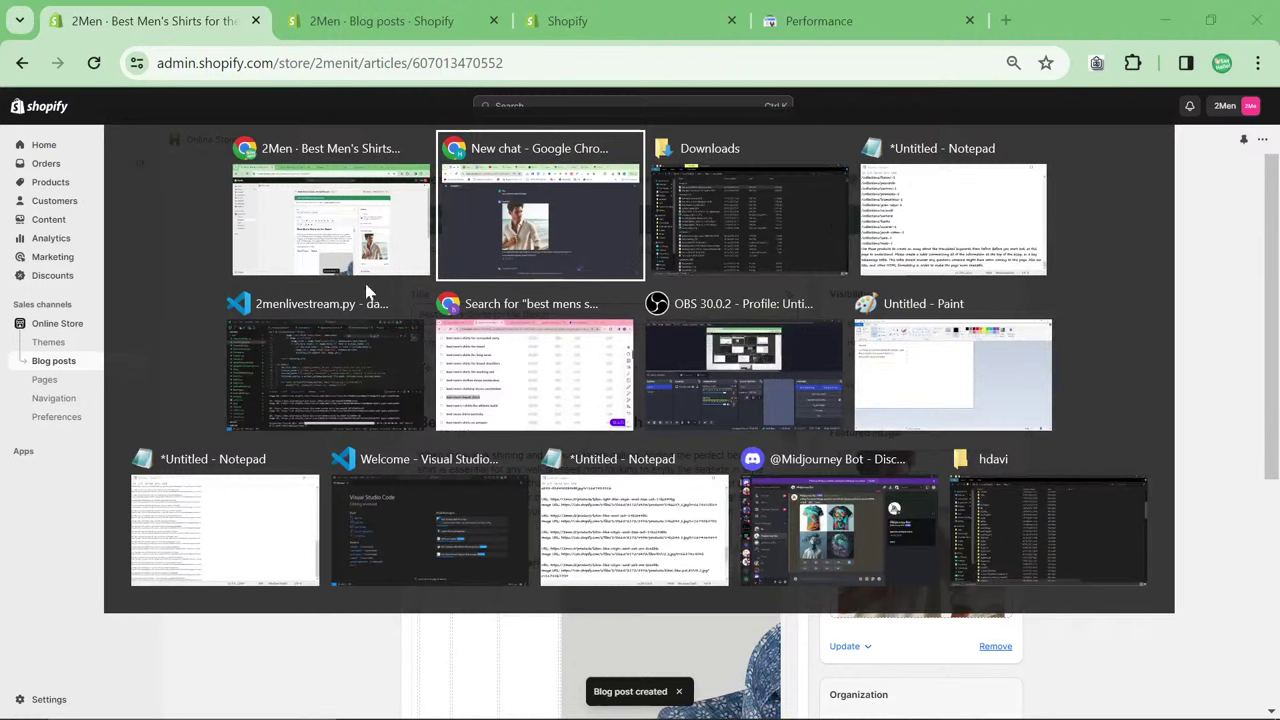
Copy 'best men's dress shirts for the money' from Keyword Tool's results
click(503, 400)
scroll(199, 518, down, 2)
scroll(205, 490, down, 1)
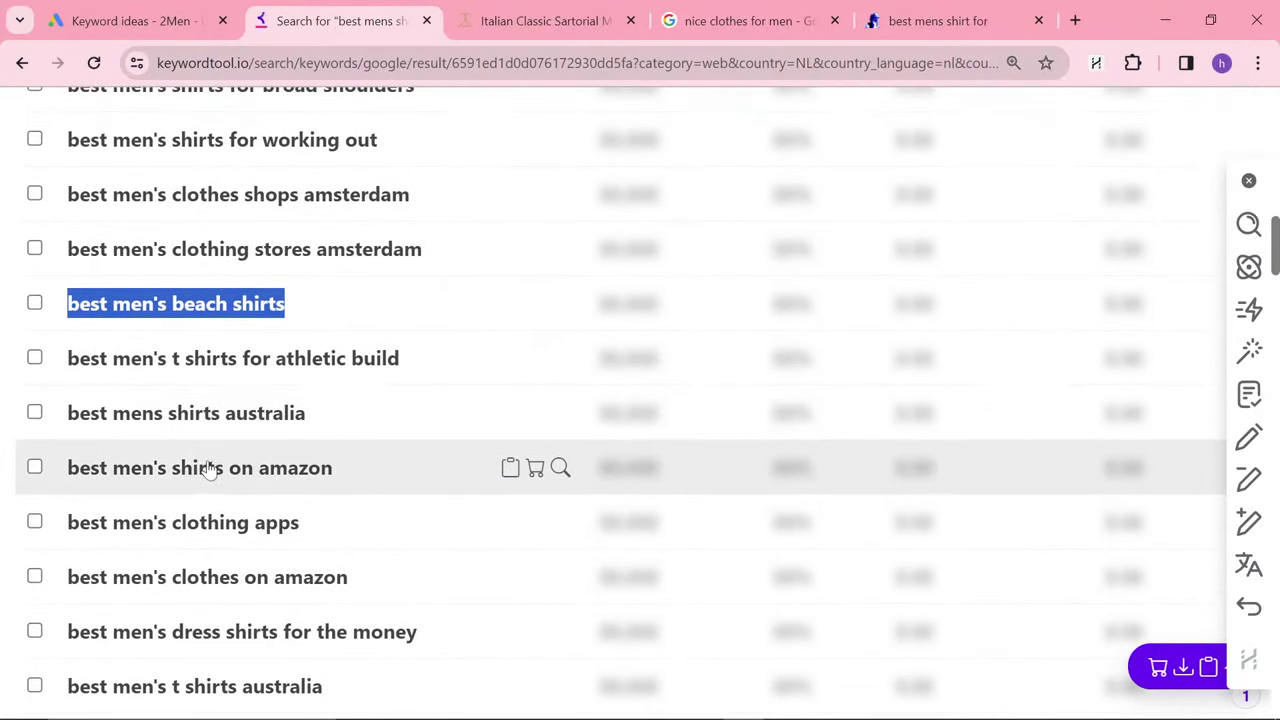
scroll(212, 412, down, 1)
scroll(210, 405, down, 1)
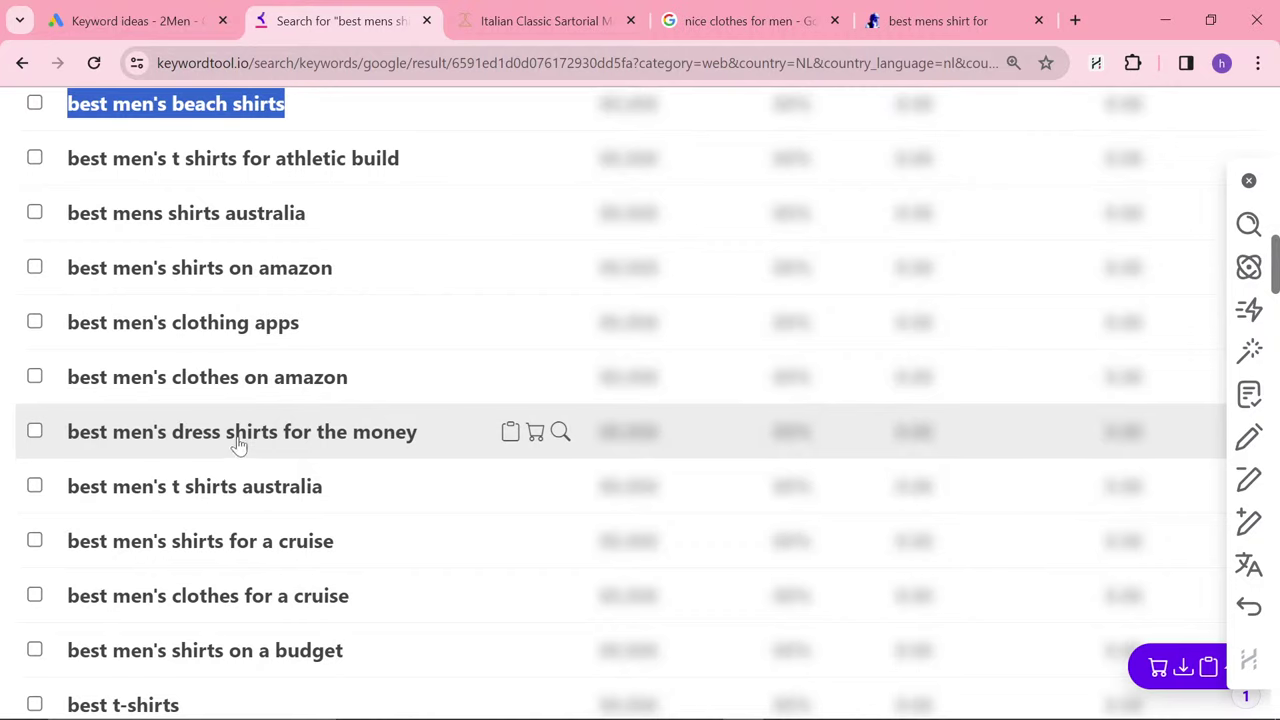
click(238, 440)
key(ctrl+c)
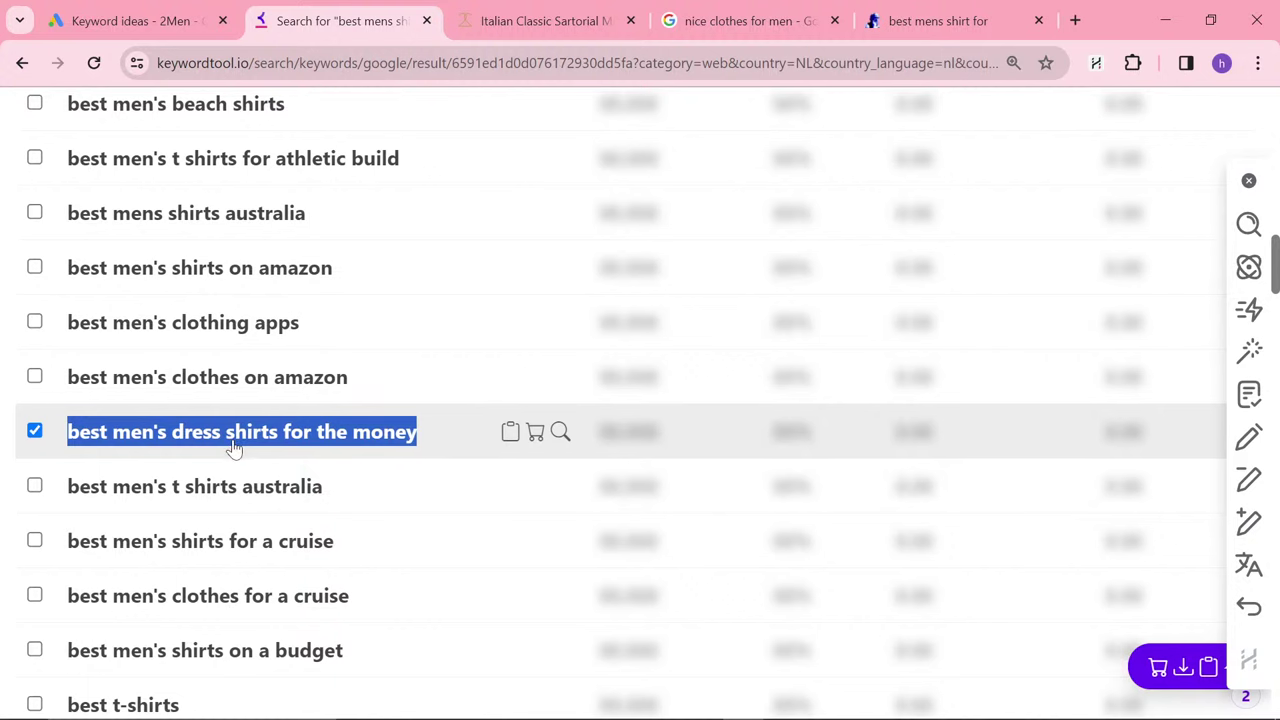
Get Keyword Planner ideas for 'best men's dress shirts for the money'
key(ctrl+shift+Tab)
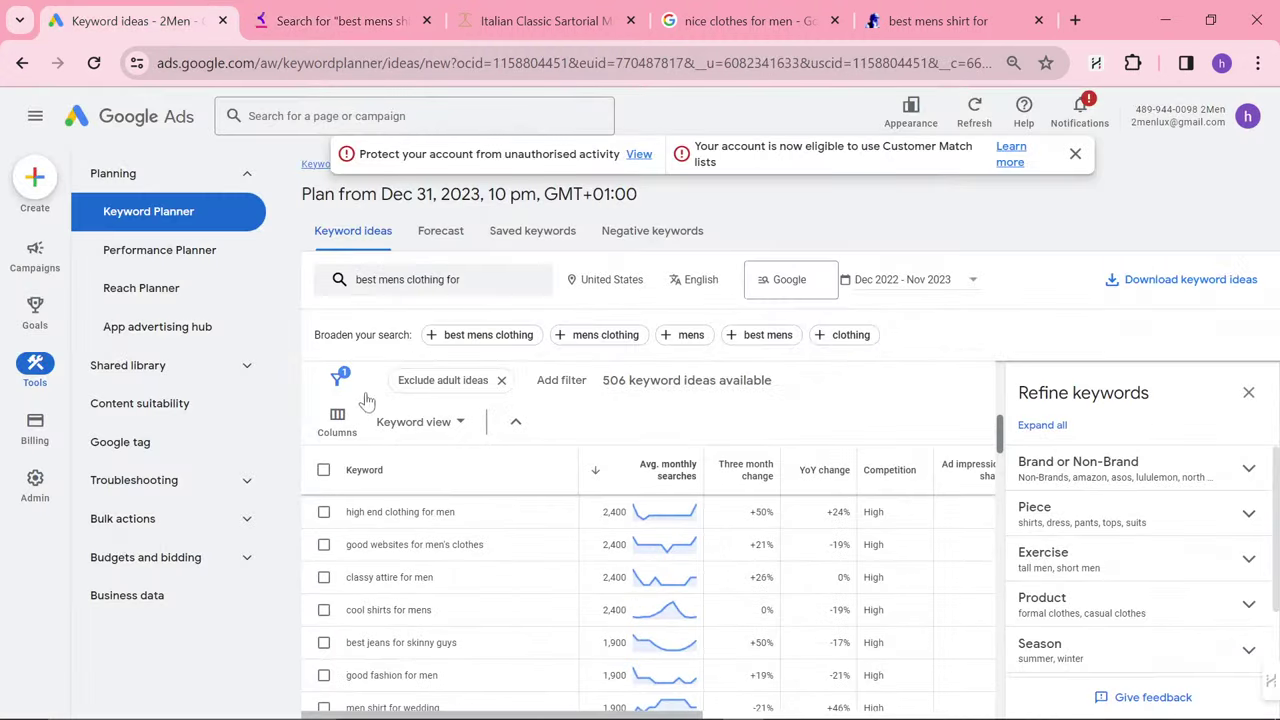
click(459, 285)
click(433, 360)
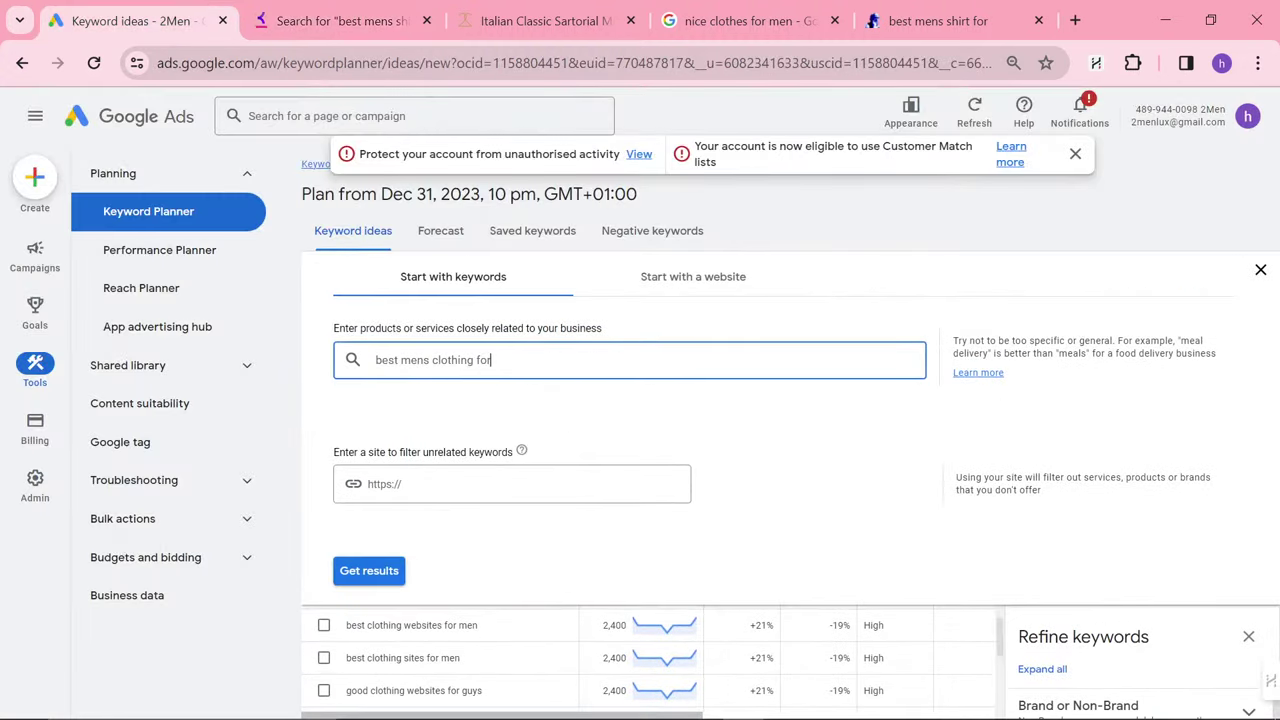
key(ctrl+a)
key(ctrl+v)
click(369, 571)
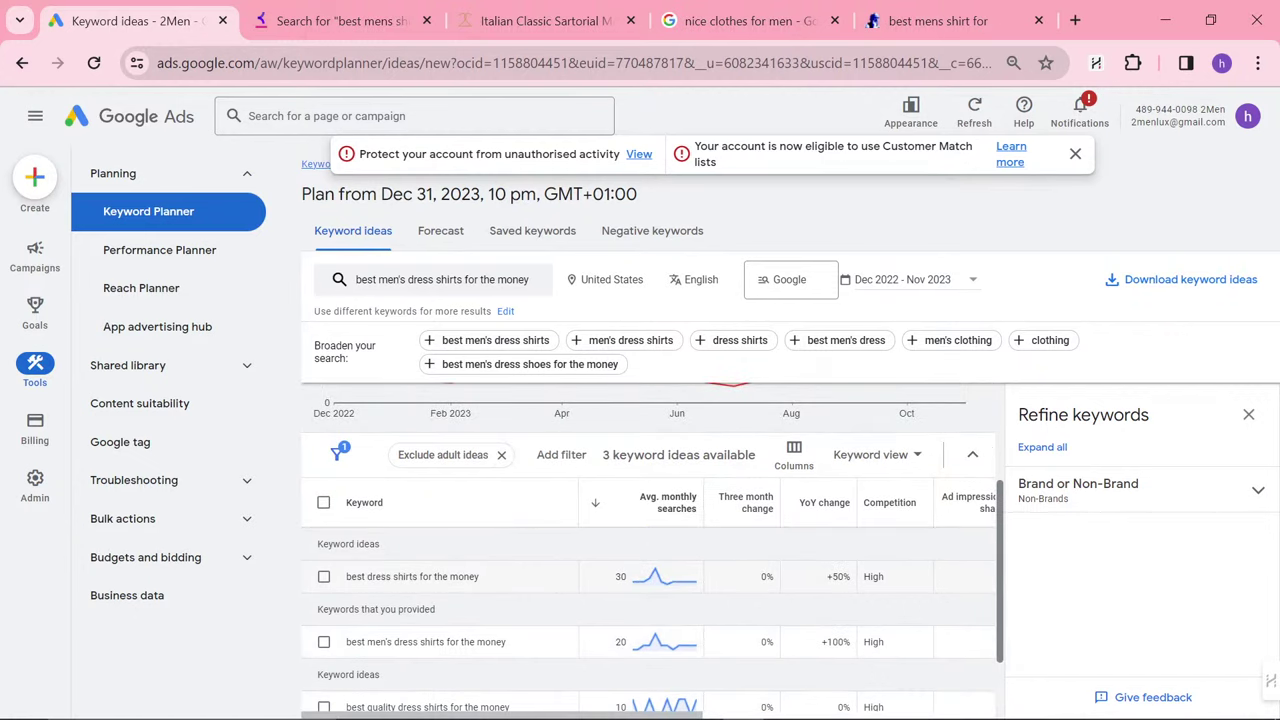
triple_click(412, 576)
scroll(648, 580, up, 2)
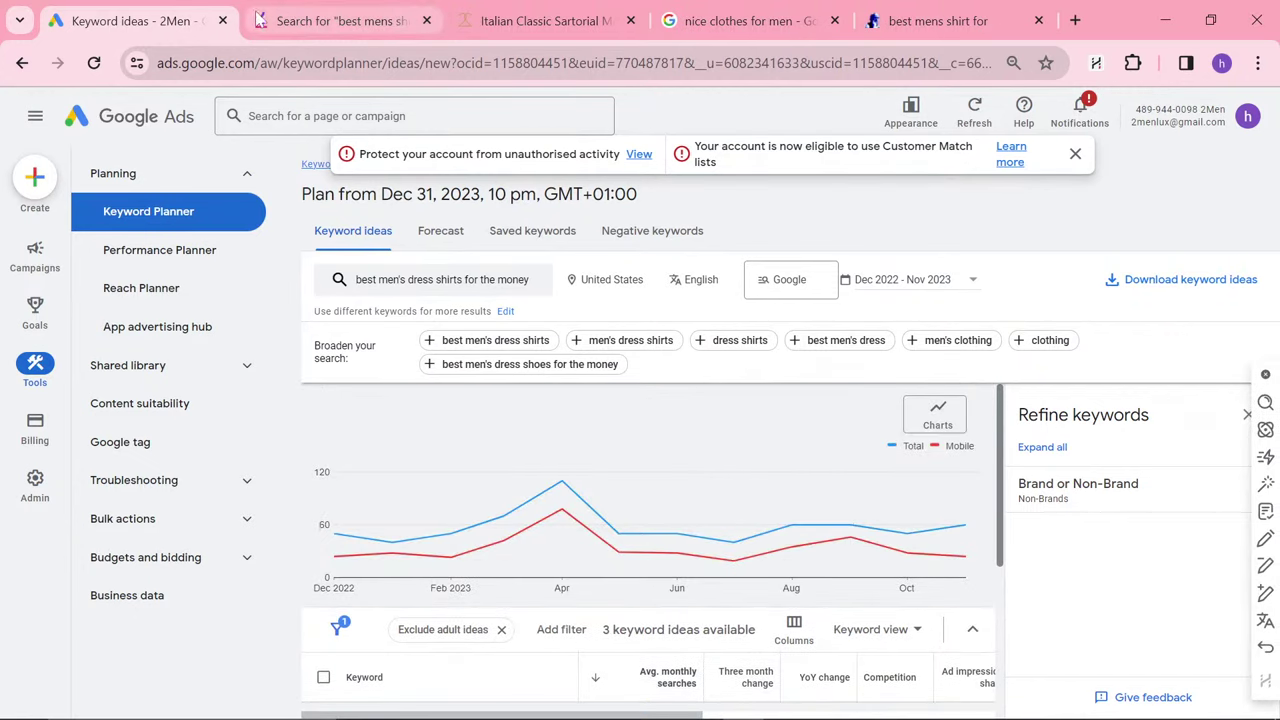
Copy 'best men's shirts for a cruise' from Keyword Tool's suggestions
click(308, 18)
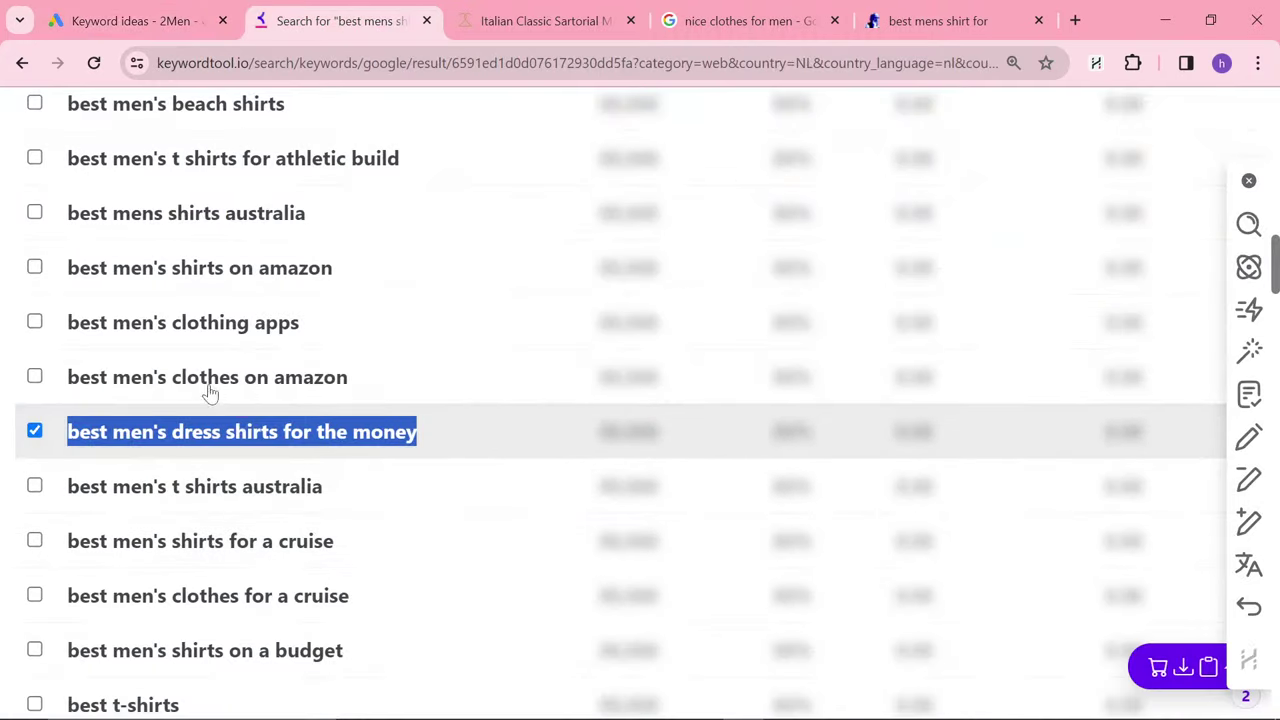
scroll(257, 600, down, 2)
triple_click(205, 441)
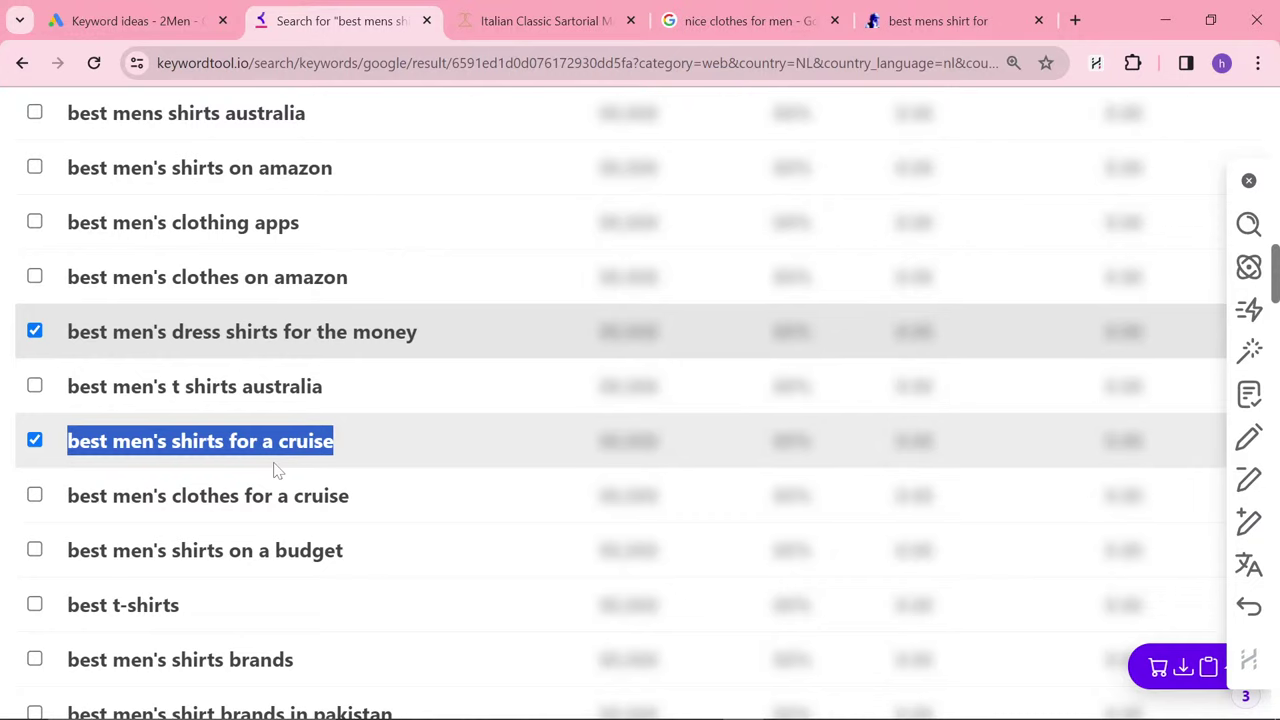
triple_click(228, 497)
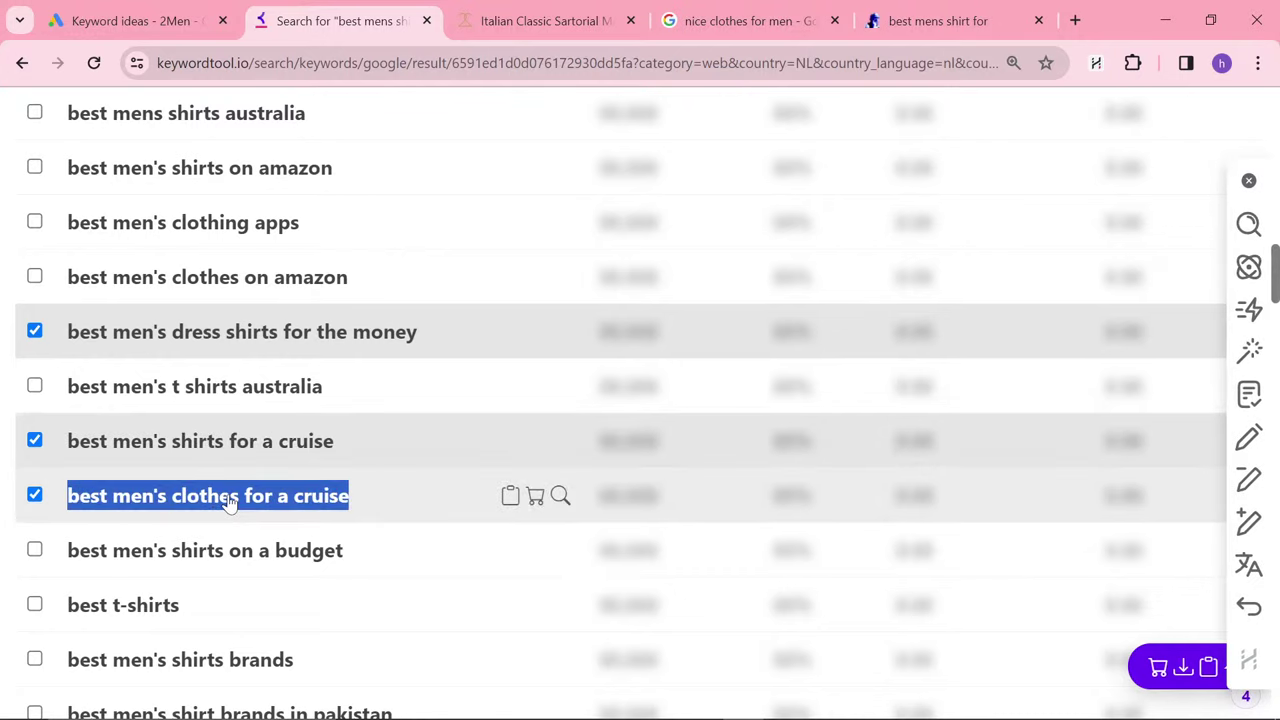
triple_click(171, 449)
key(ctrl+c)
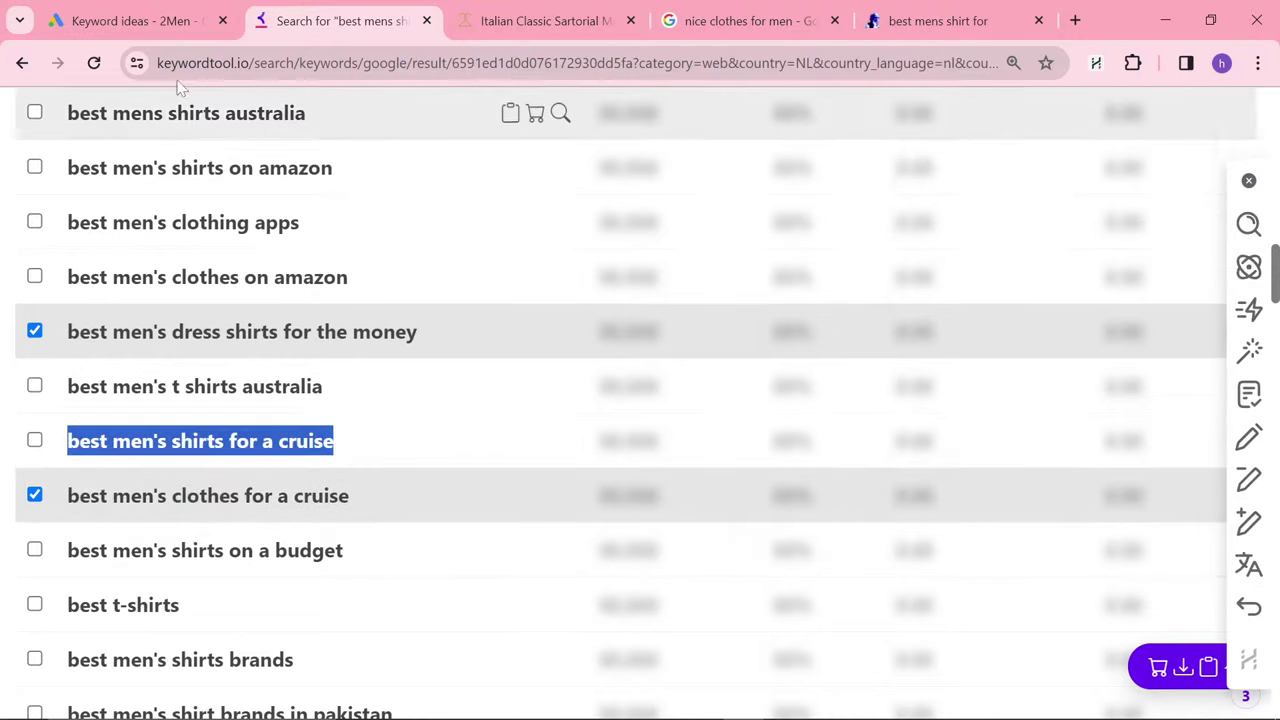
Search Keyword Planner for 'best men's shirts for a cruise', then the broader 'mens shirts cruise'
click(140, 20)
click(505, 311)
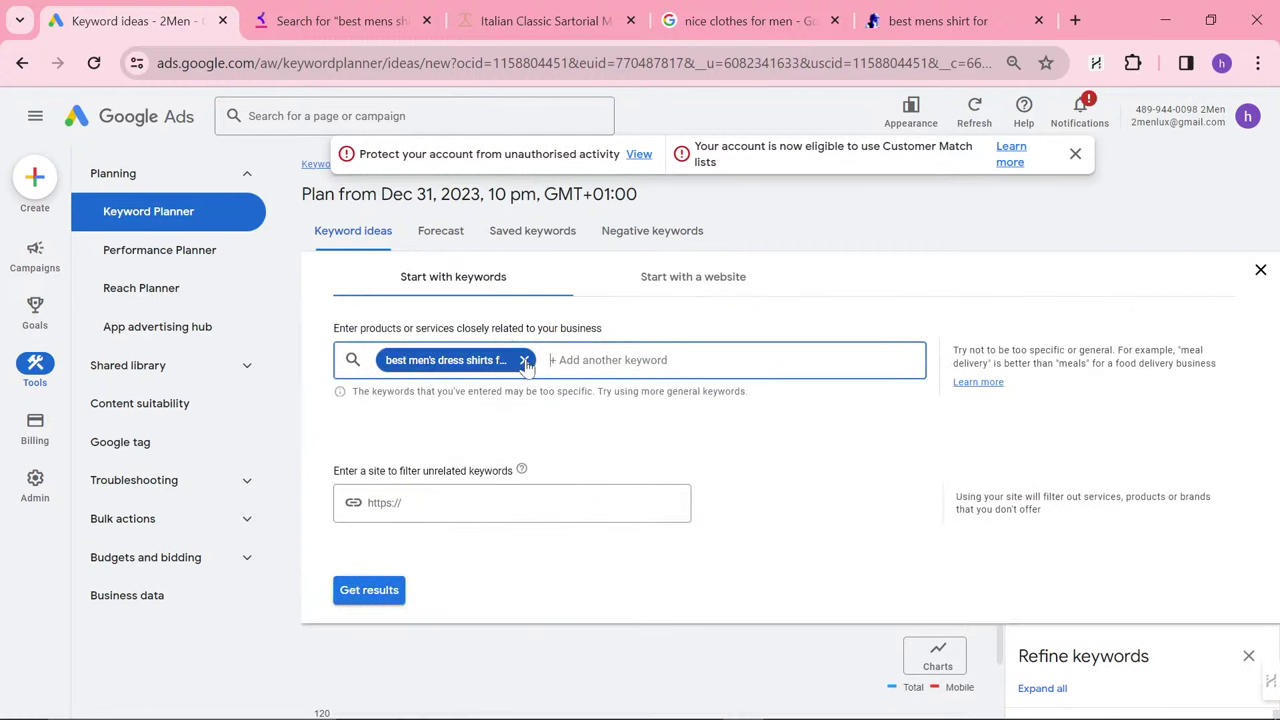
click(524, 360)
key(ctrl+v)
click(360, 576)
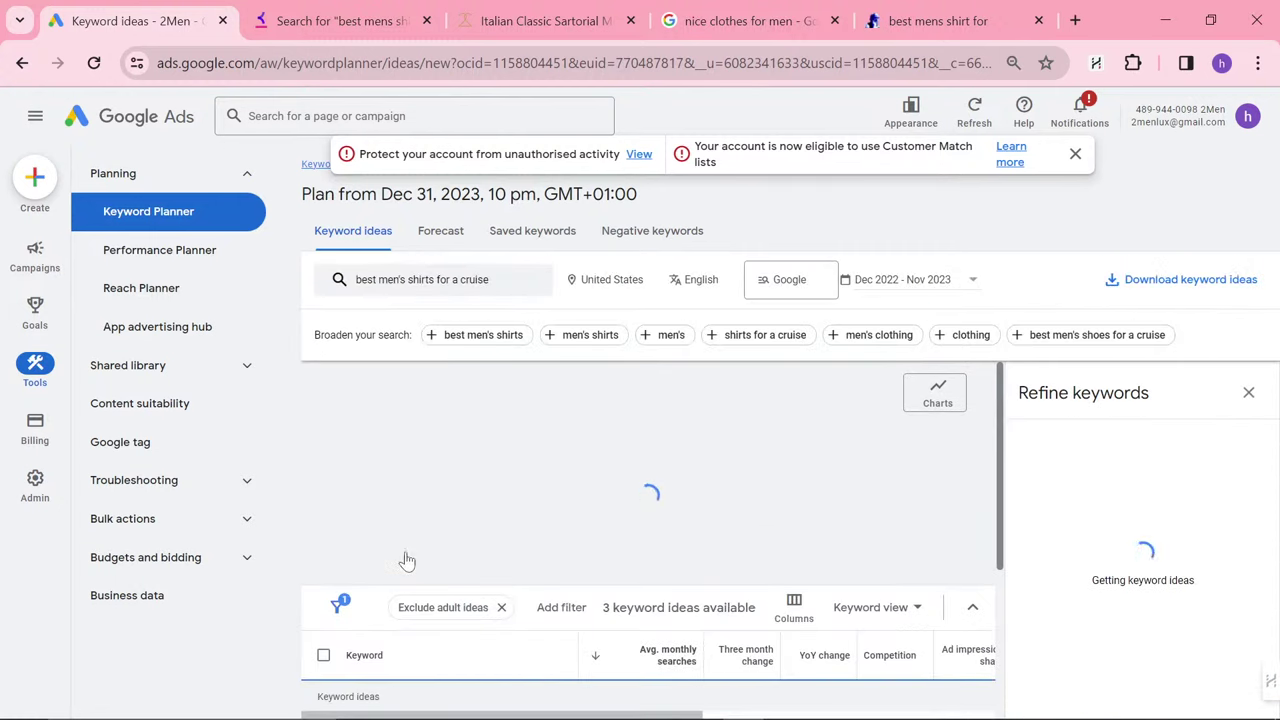
click(444, 285)
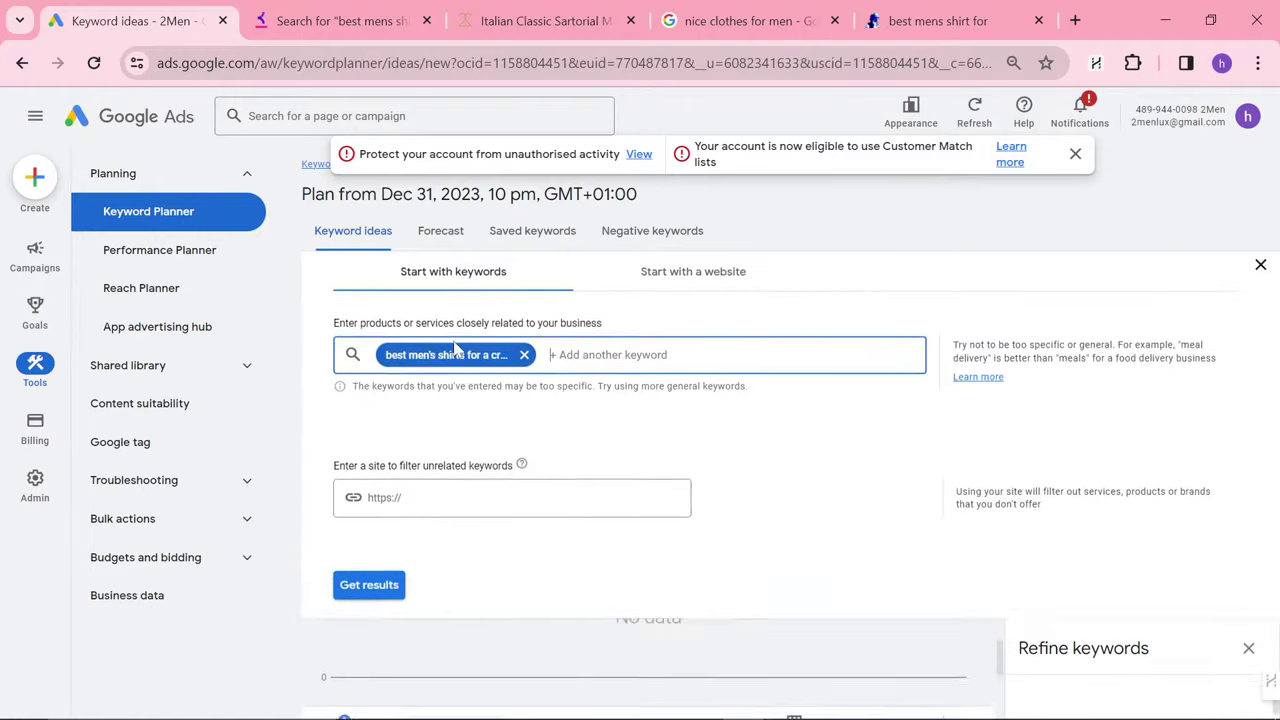
click(525, 361)
text(mens sh)
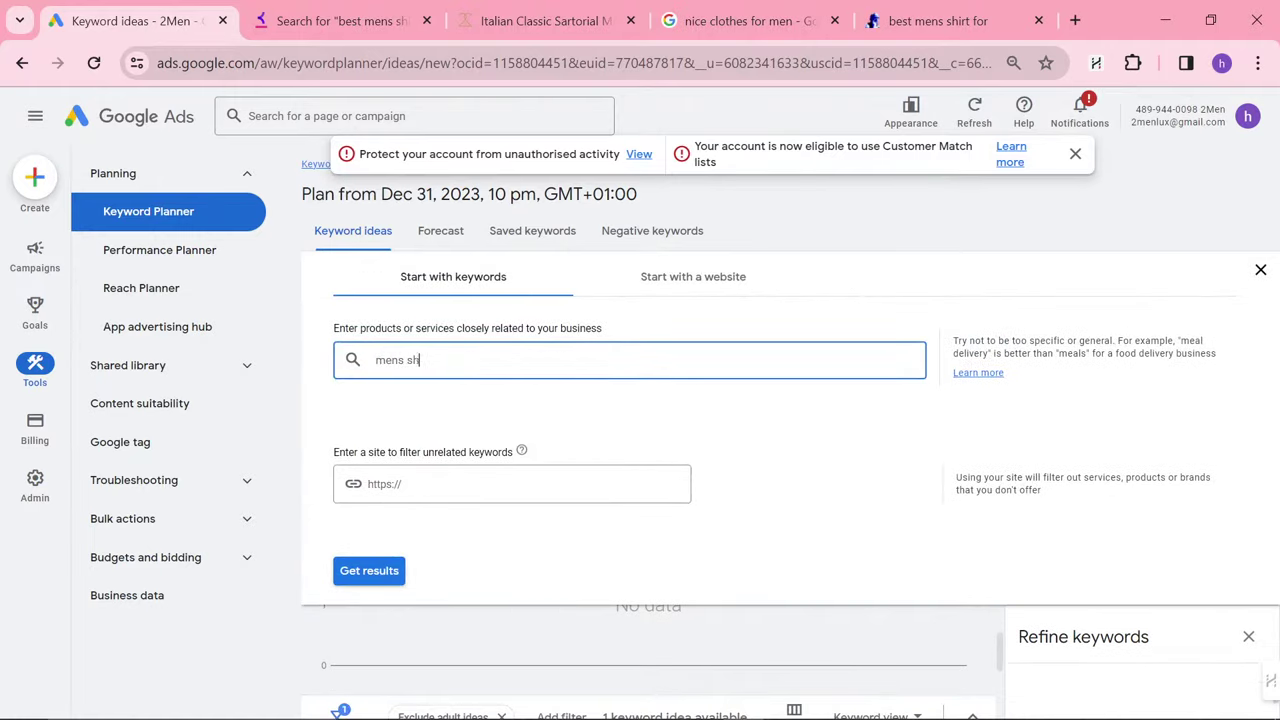
text(irts cruise)
key(Return)
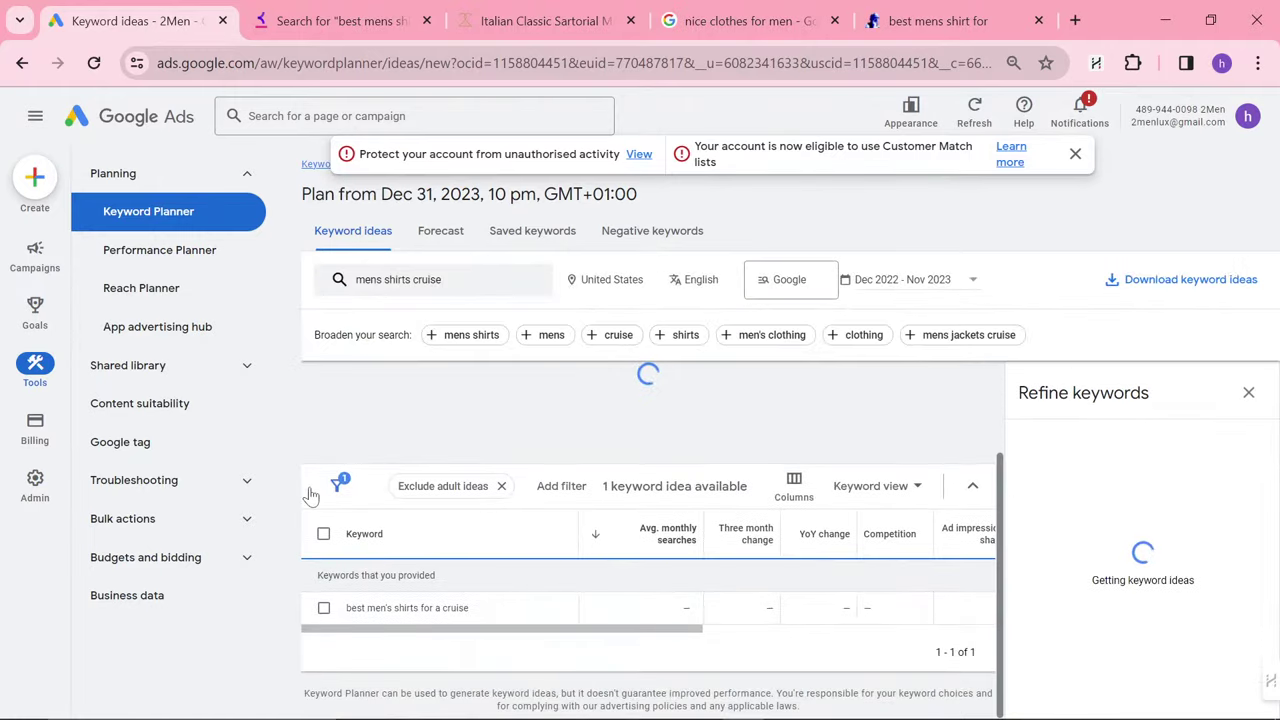
scroll(458, 610, down, 2)
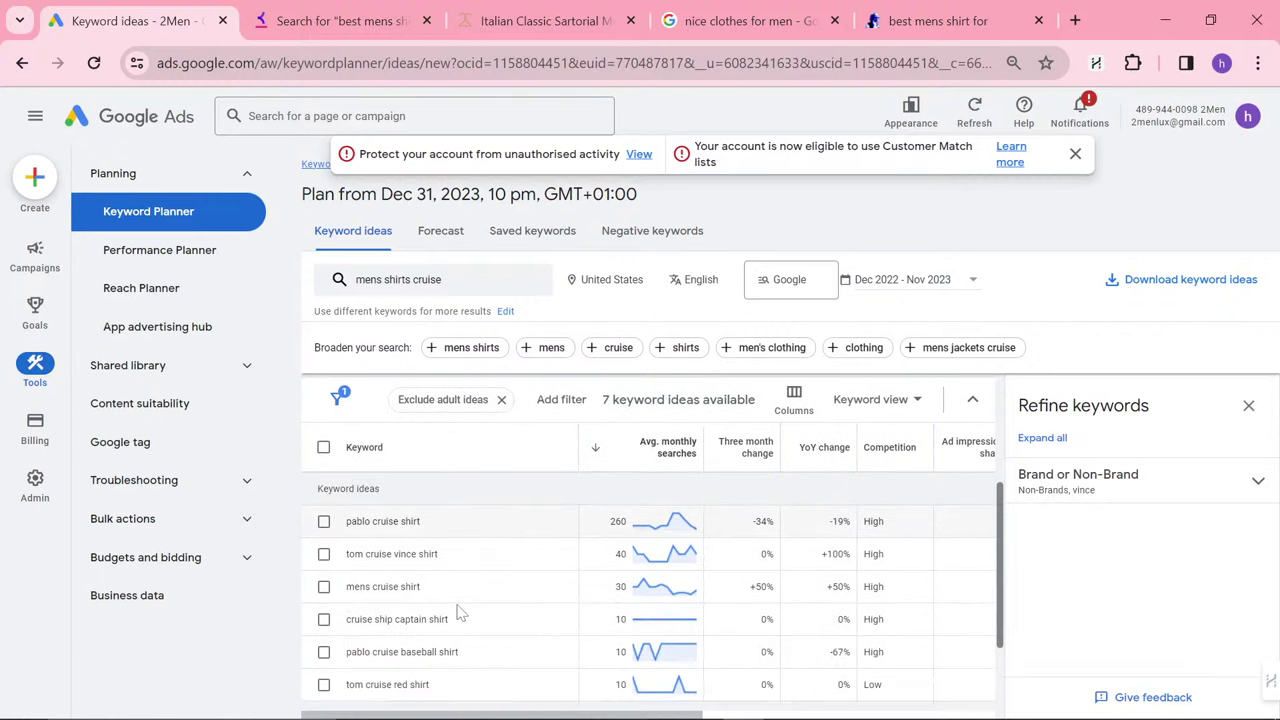
scroll(458, 610, up, 3)
Return to the Keyword Tool suggestions and look over the list
click(340, 20)
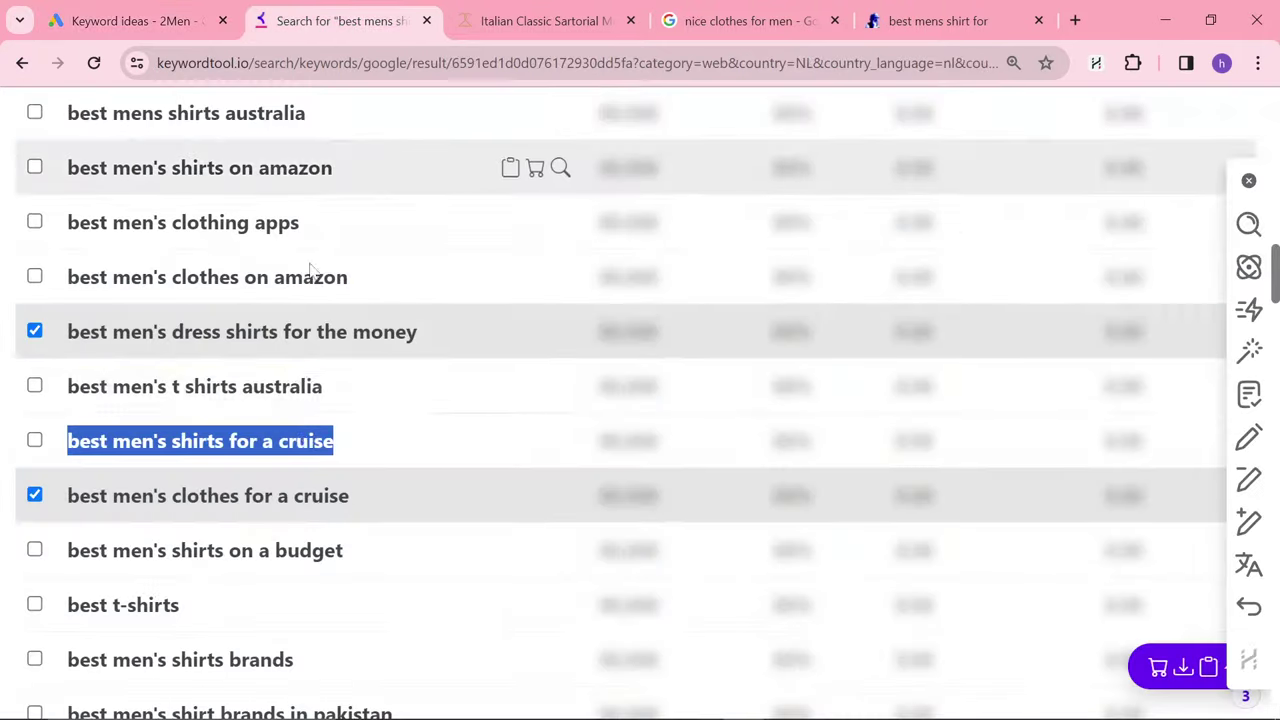
scroll(222, 500, down, 2)
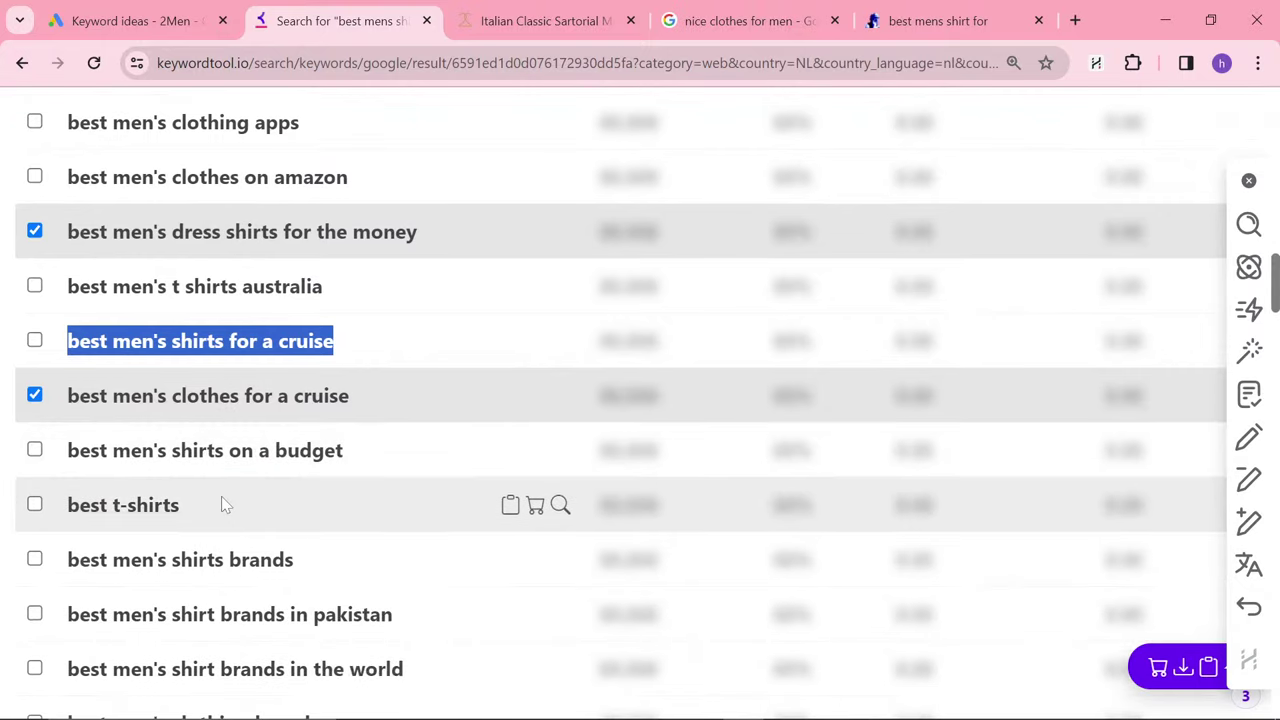
scroll(222, 405, up, 15)
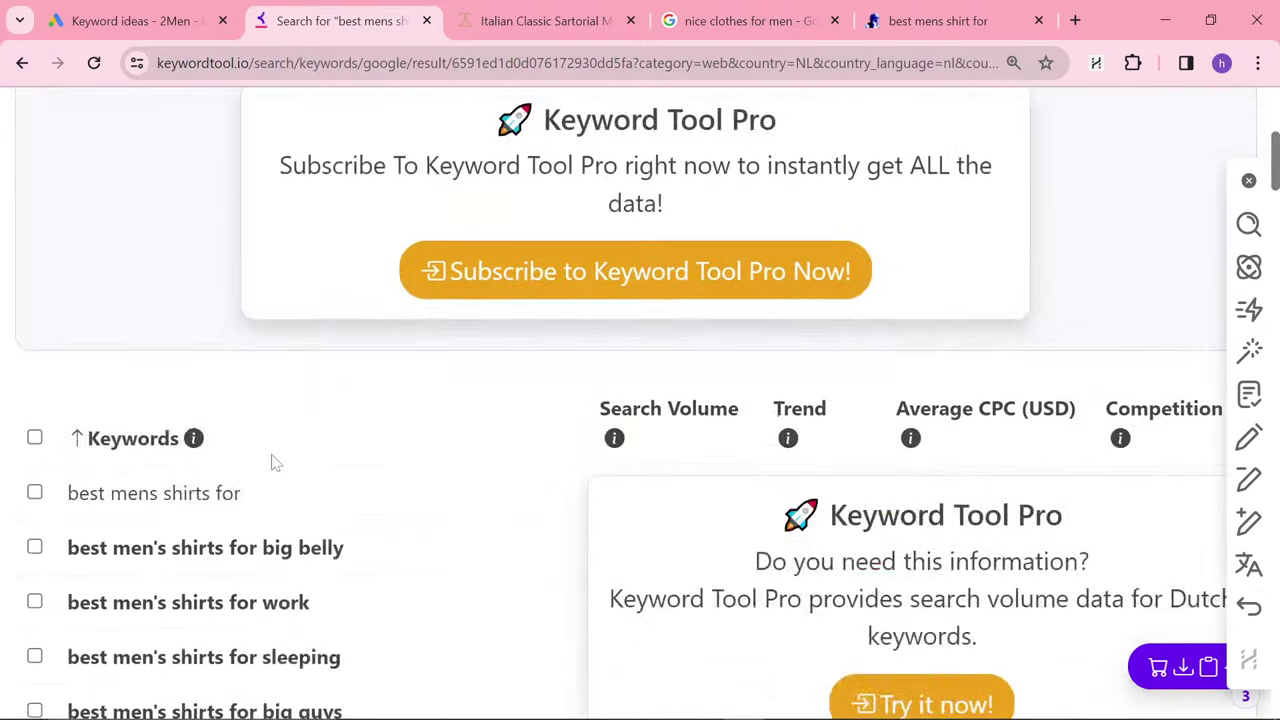
Search Keyword Tool for 'best mens pants for', then narrow it to 'best mens pants' (373 suggestions)
key(ctrl+a)
text(best )
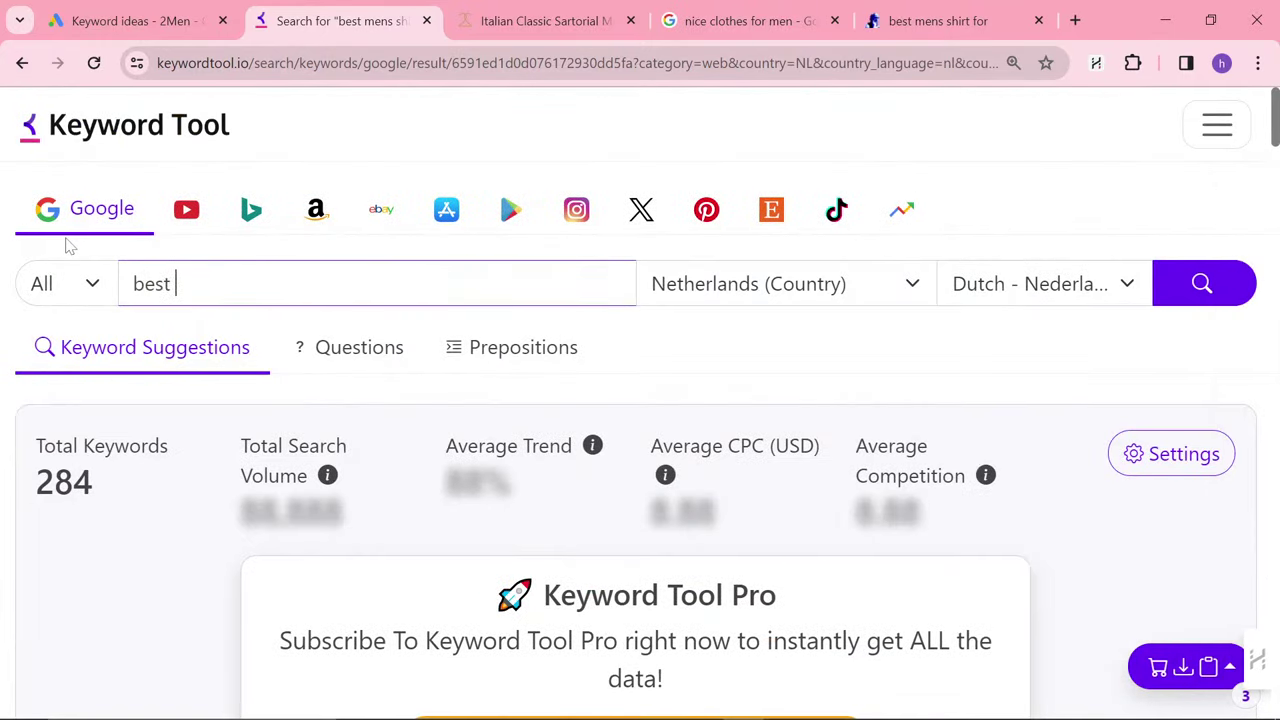
text(mens pants for)
key(Return)
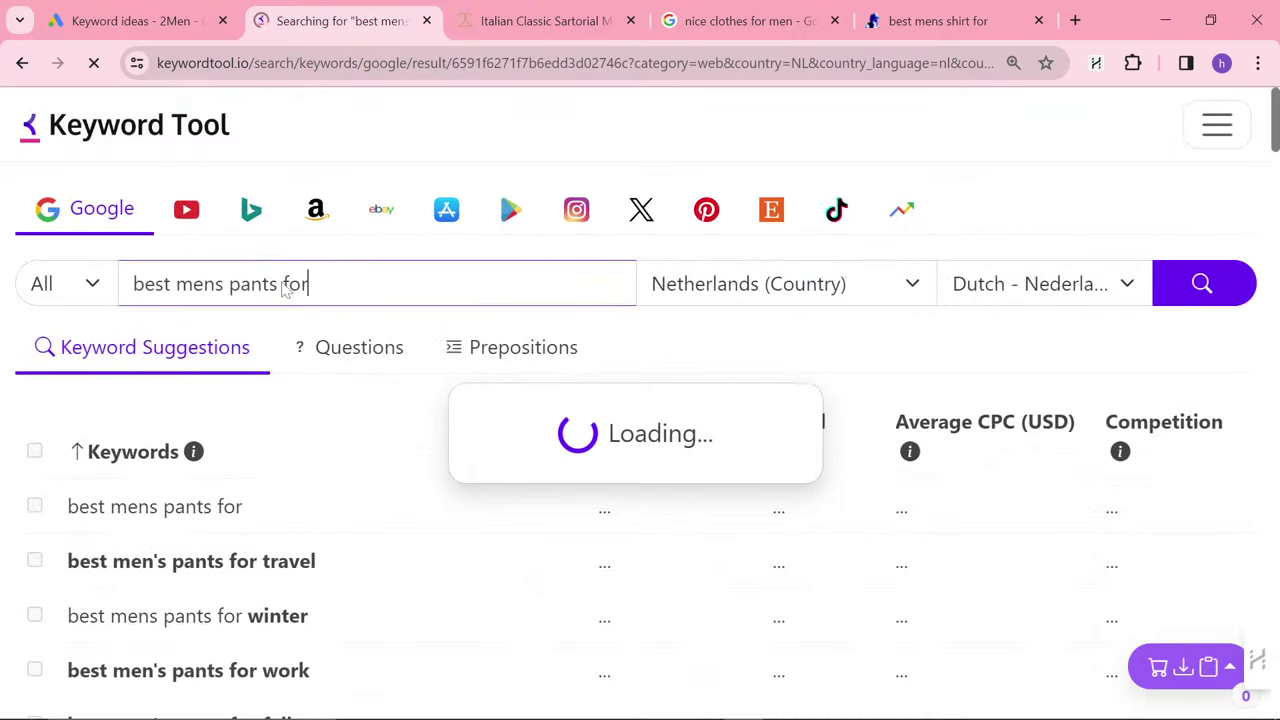
key(BackSpace)
key(BackSpace)
key(BackSpace)
key(Return)
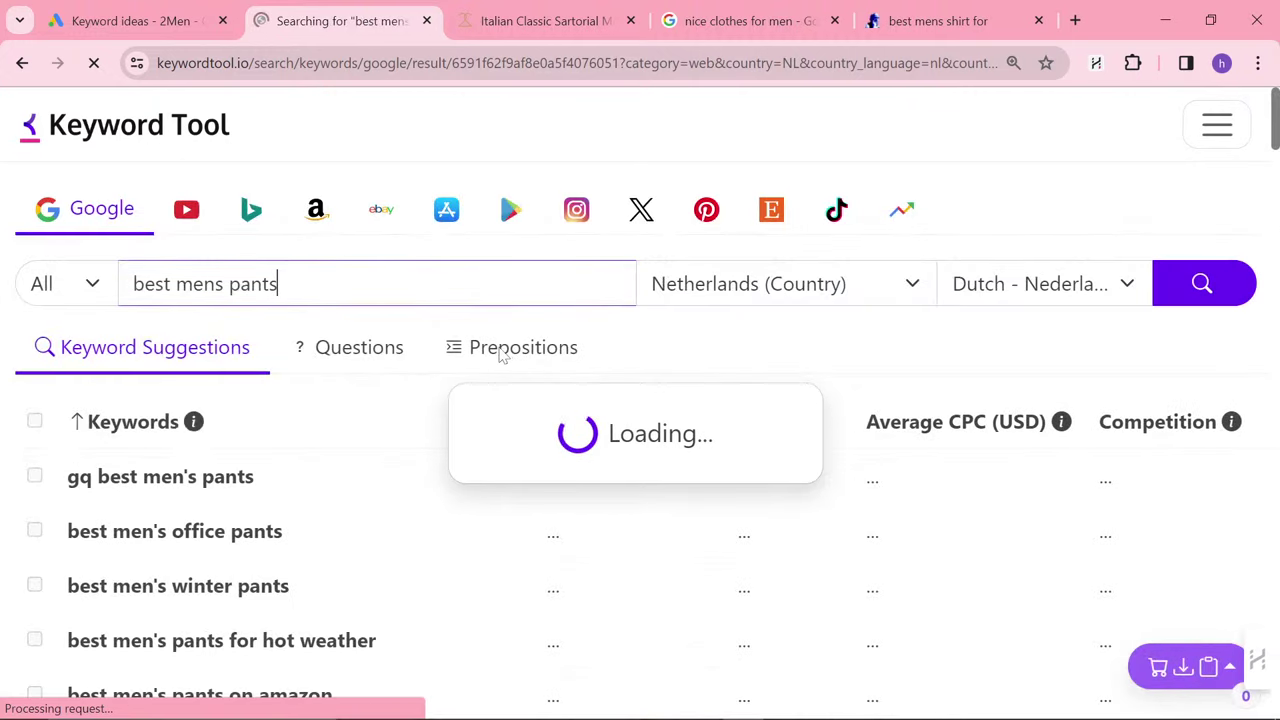
Copy the 'best men's work pants' suggestion and return to the Shopify post editor
scroll(240, 515, down, 6)
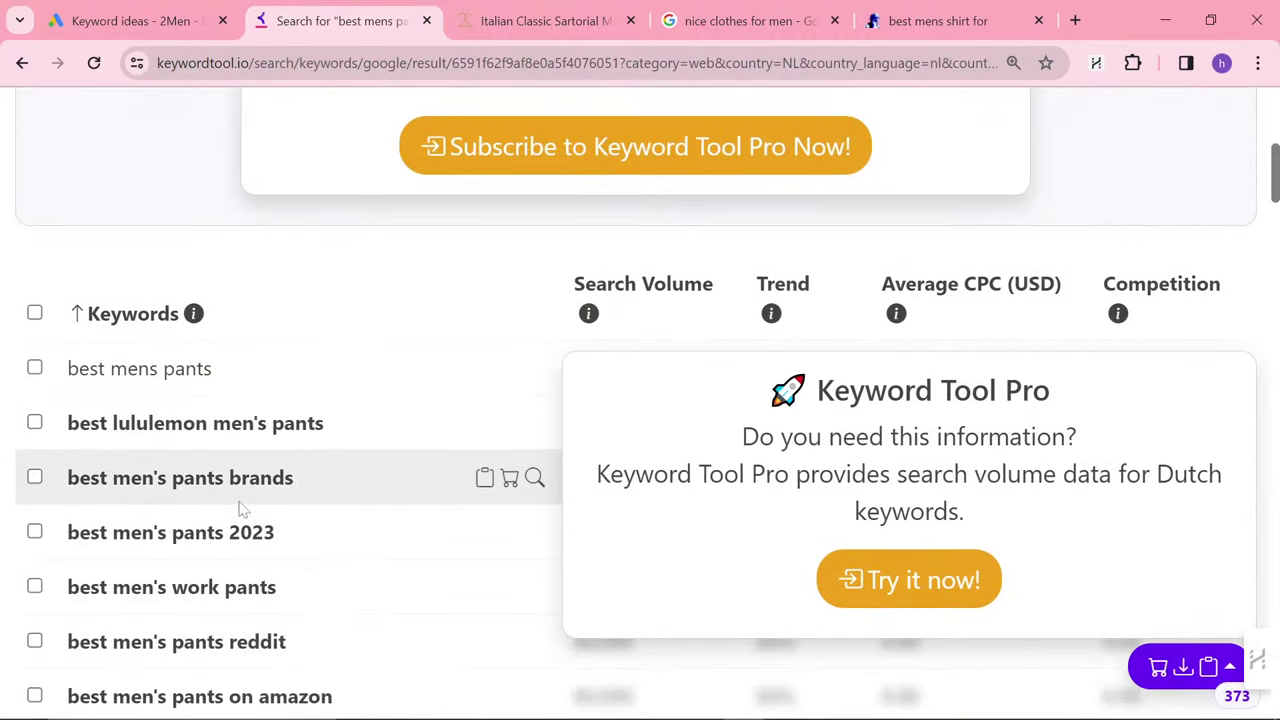
scroll(240, 510, down, 1)
scroll(238, 500, down, 1)
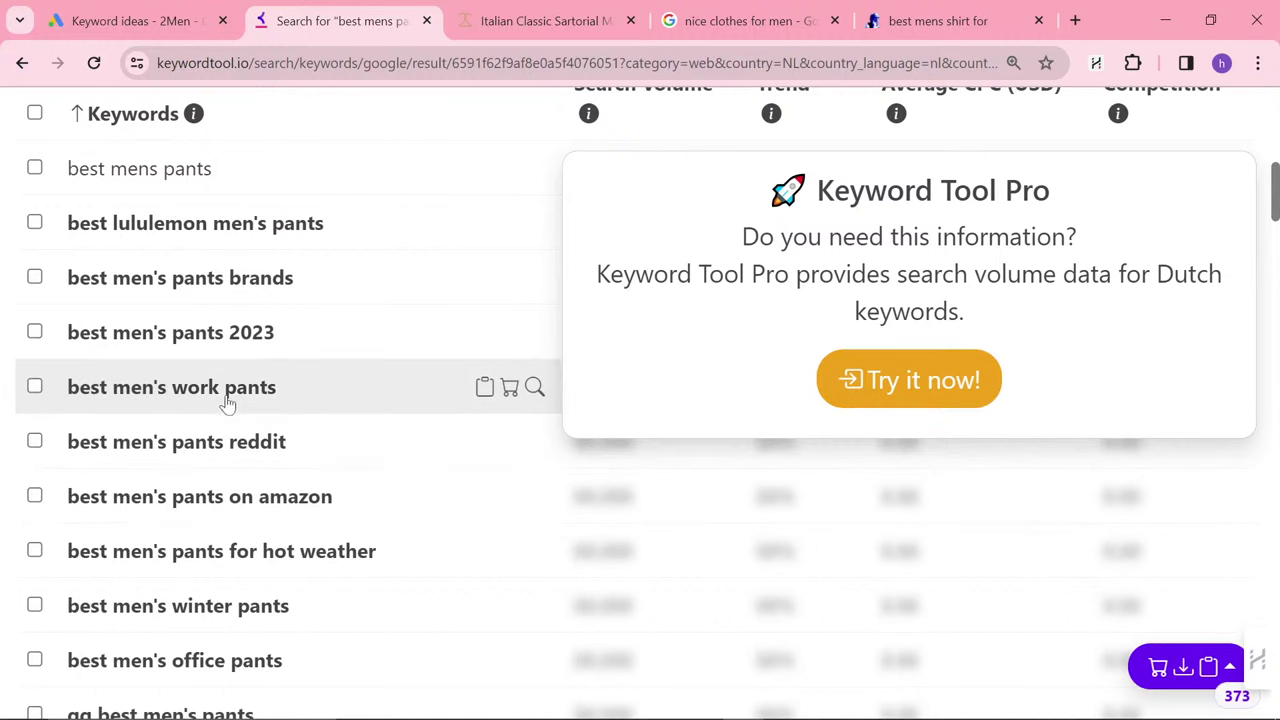
triple_click(203, 390)
key(ctrl+c)
key(alt+Tab)
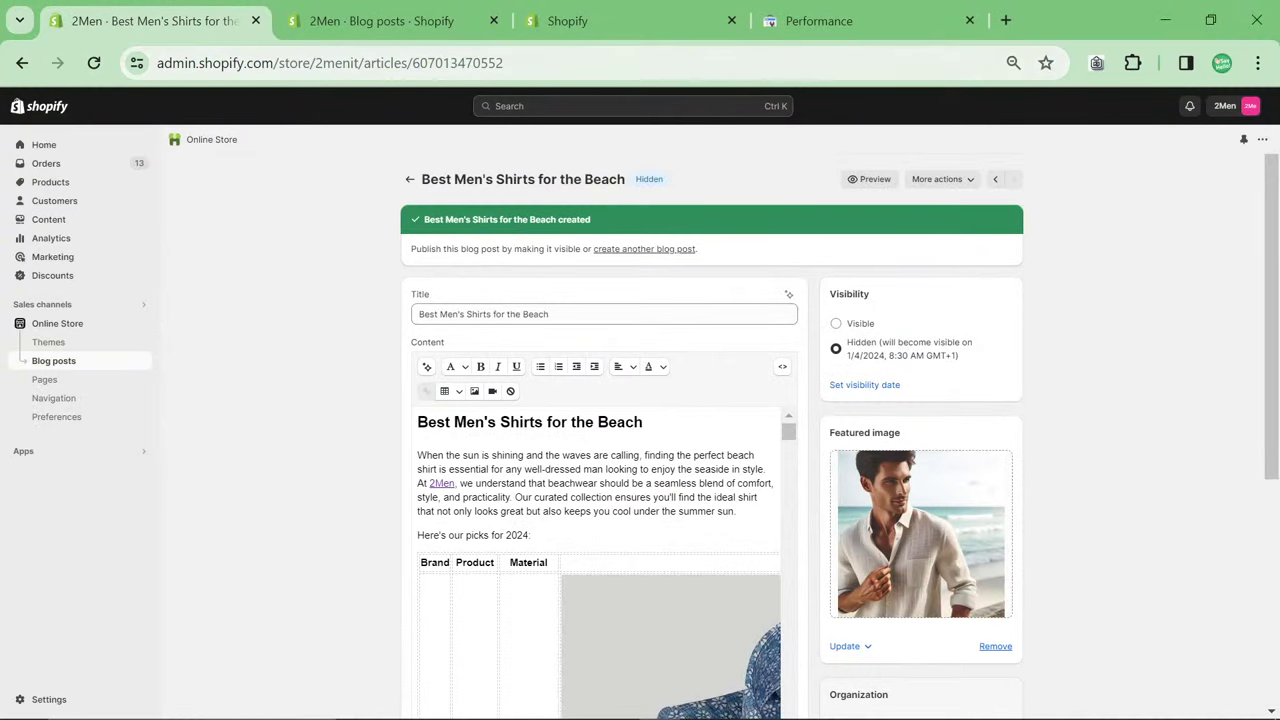
Filter Shopify blog posts by 'best men's work pants' (12 found), then paste the phrase into a new tab
middle_click(410, 182)
click(345, 20)
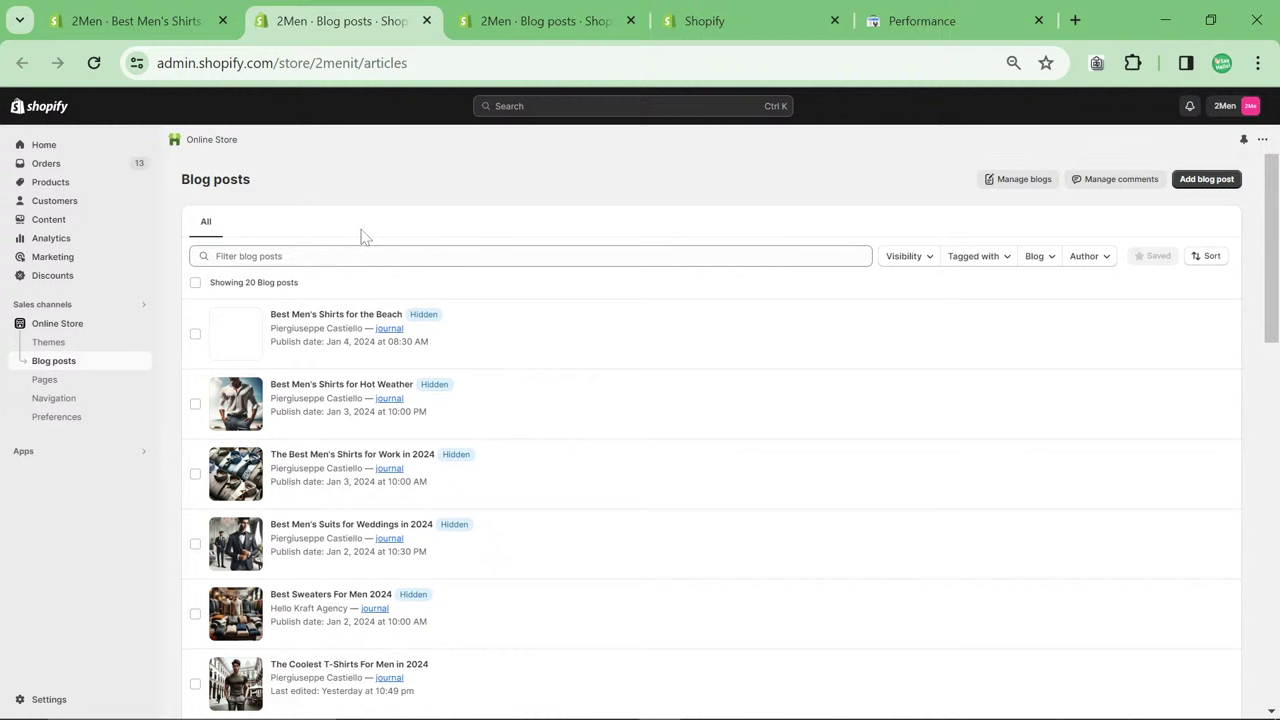
click(365, 256)
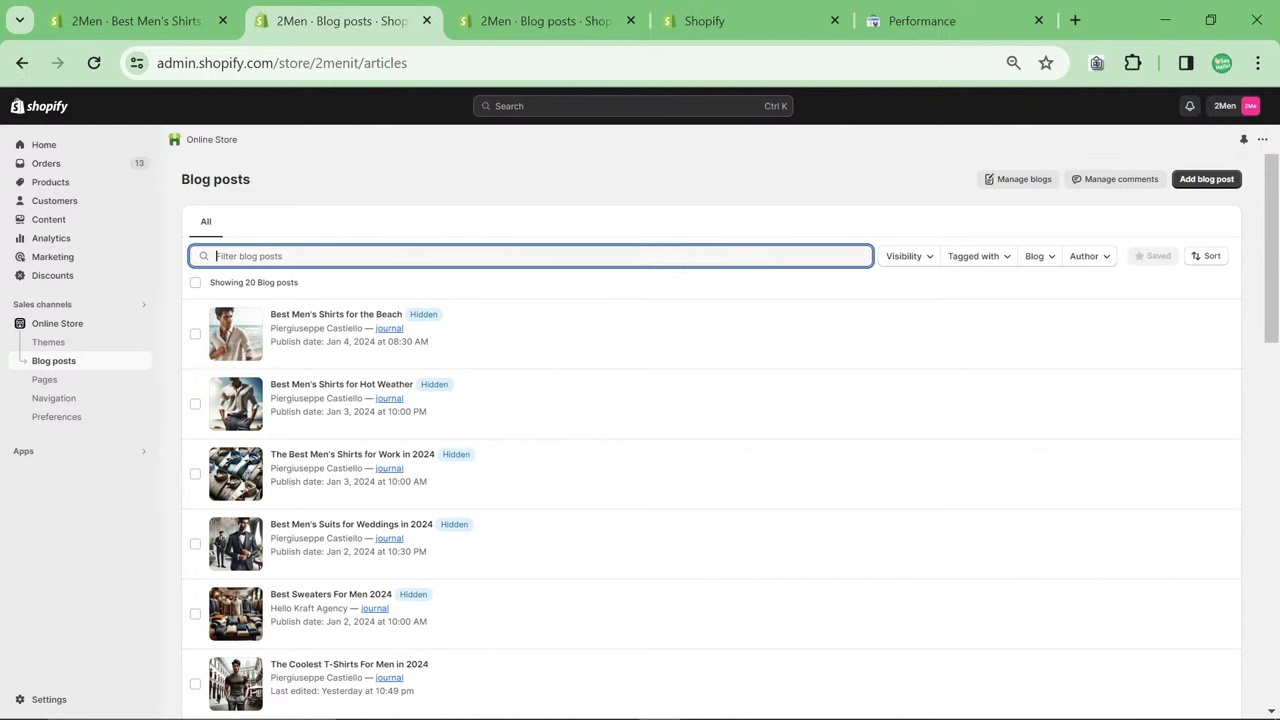
key(ctrl+v)
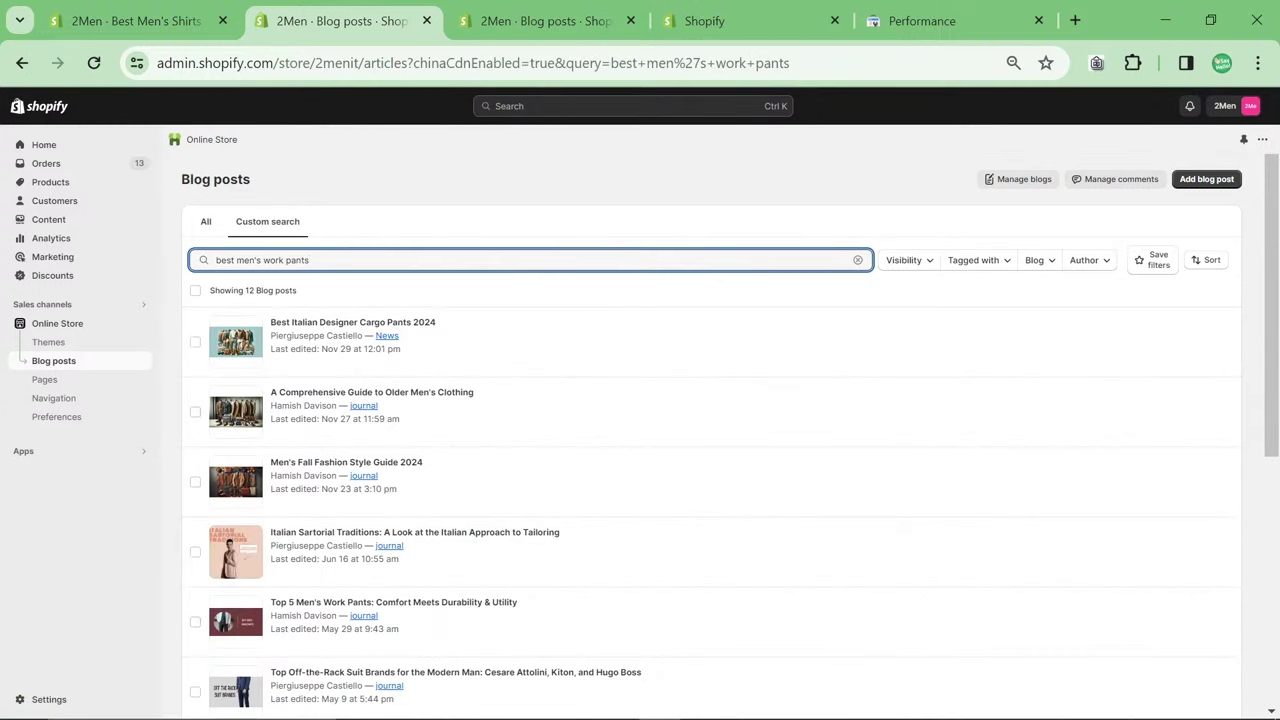
scroll(471, 385, down, 1)
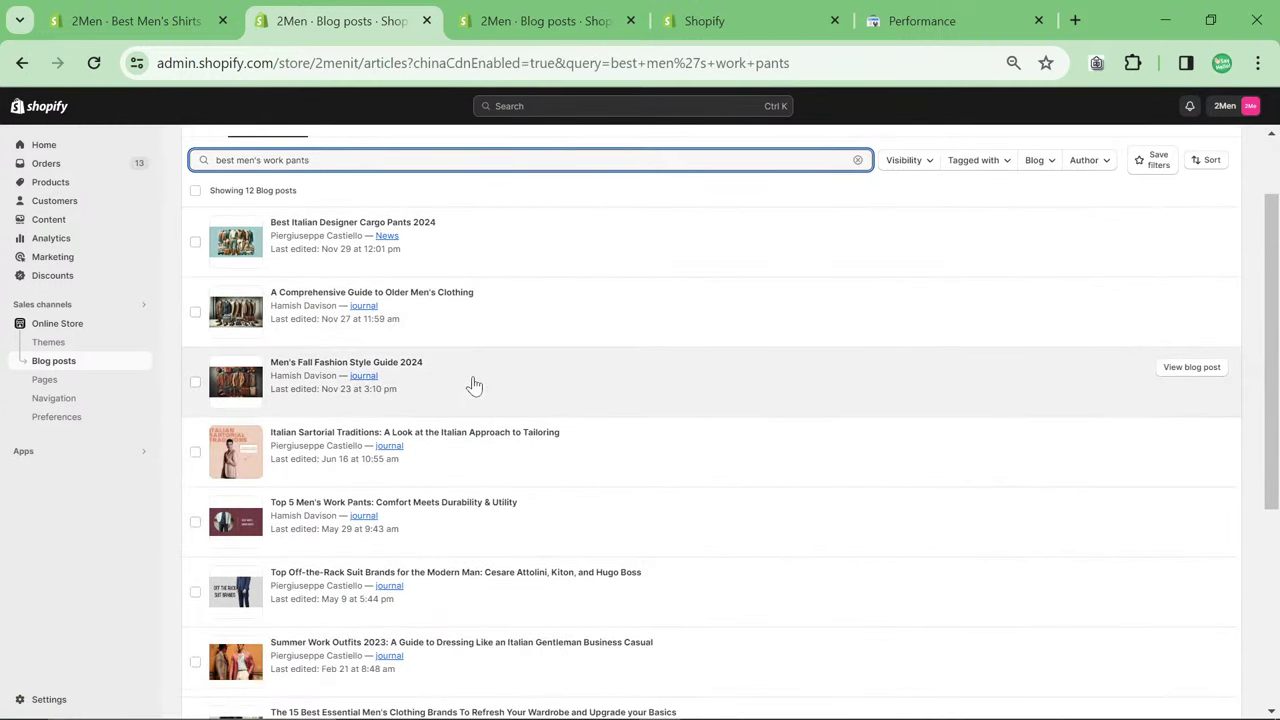
click(1075, 22)
key(ctrl+v)
Search Google for 'best men's work pants 2024 2men.it' and open the Top 5 Men's Work Pants result in a new tab
text(2024 )
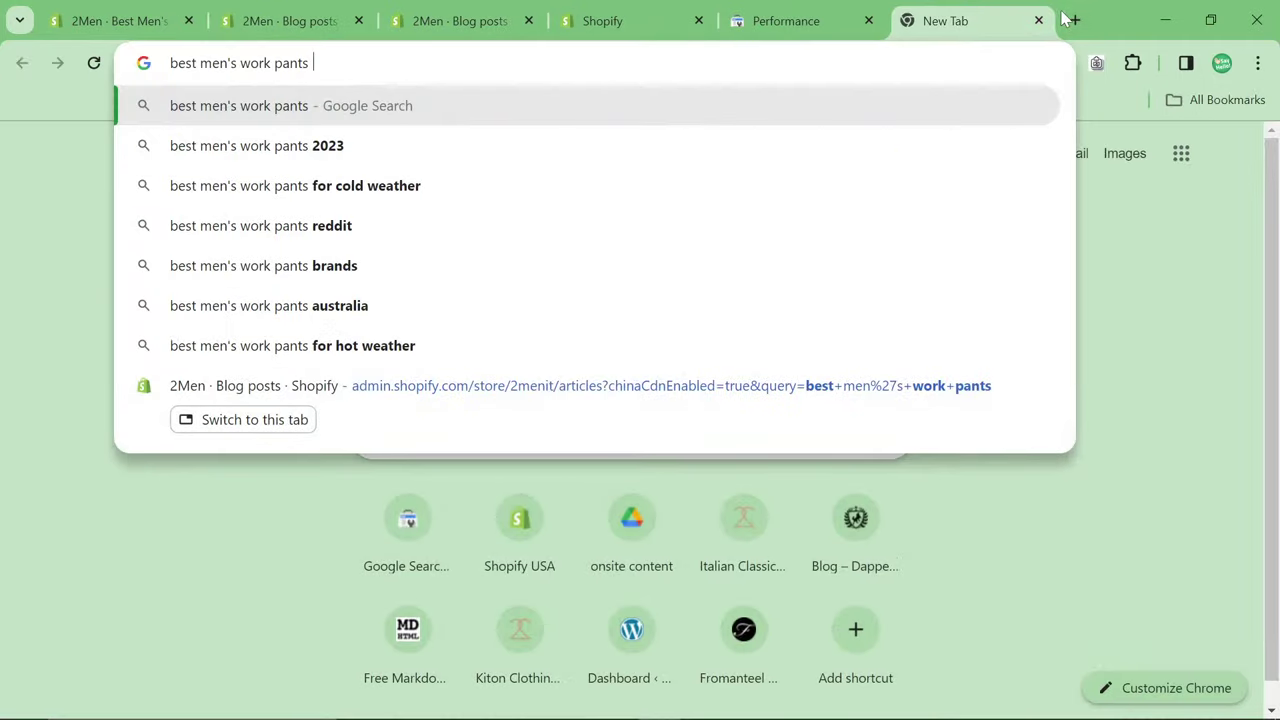
text(2men.it)
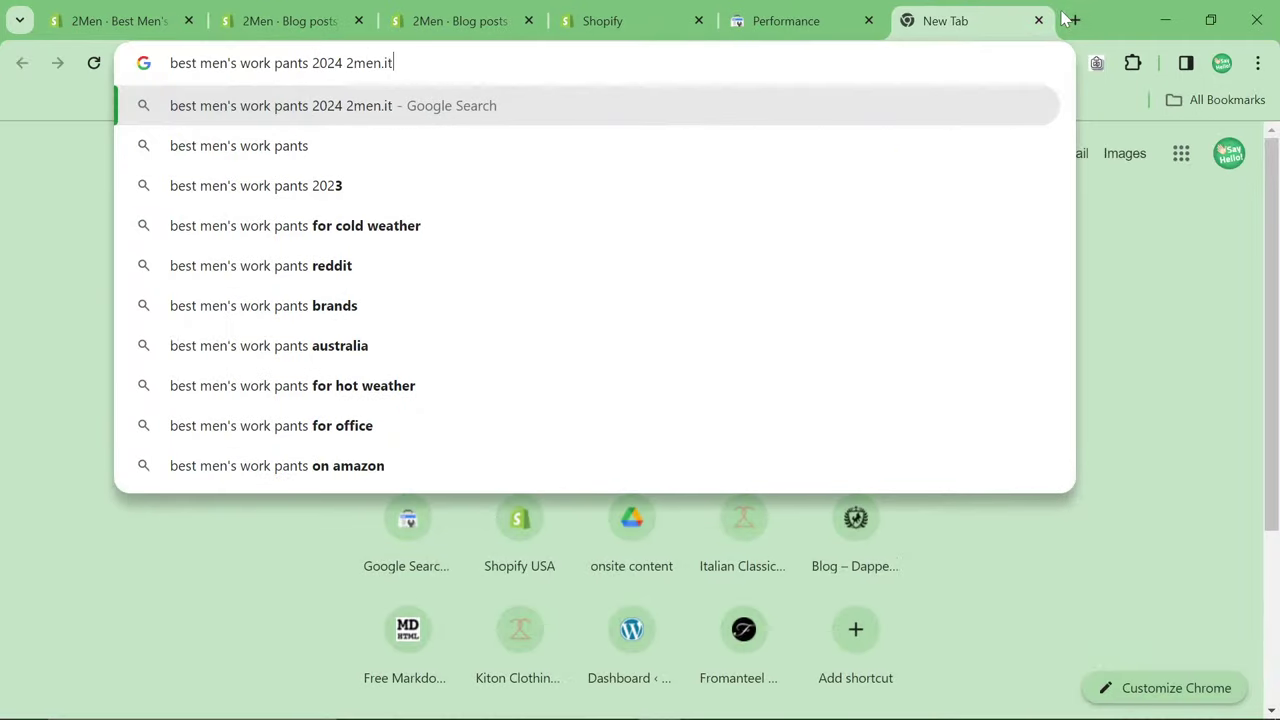
key(Return)
scroll(551, 349, down, 3)
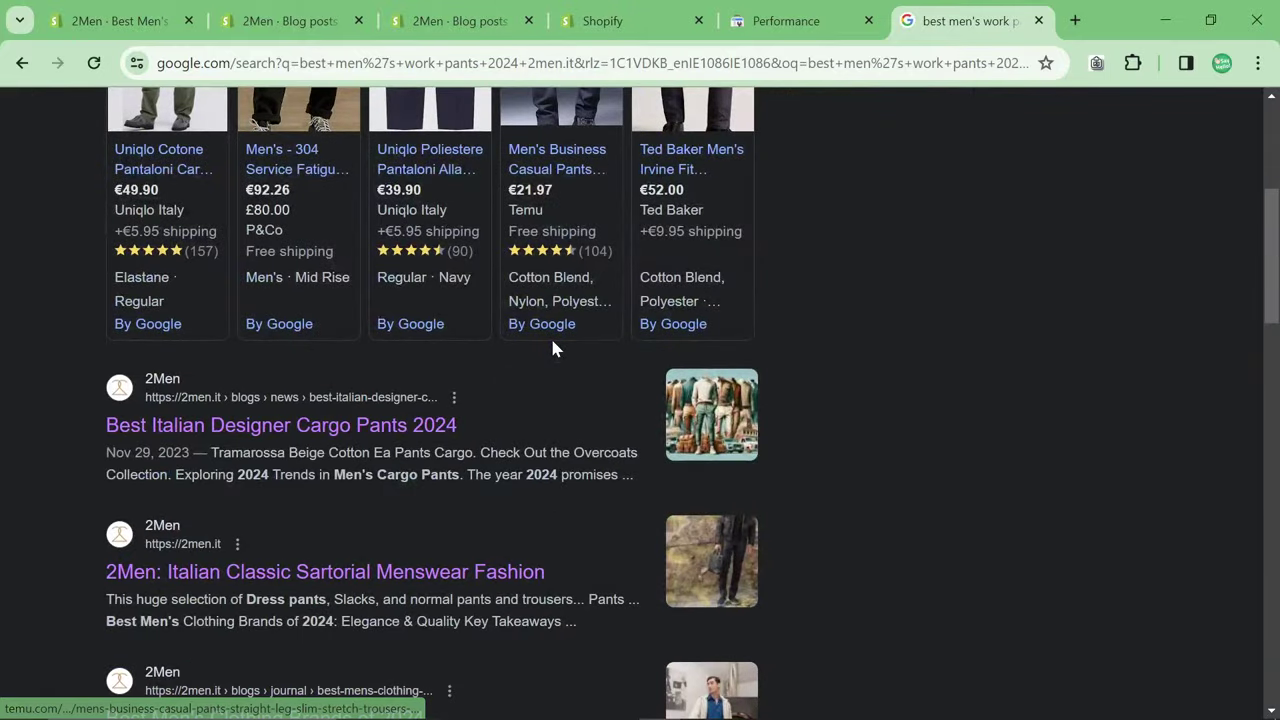
scroll(440, 483, down, 1)
scroll(440, 483, down, 2)
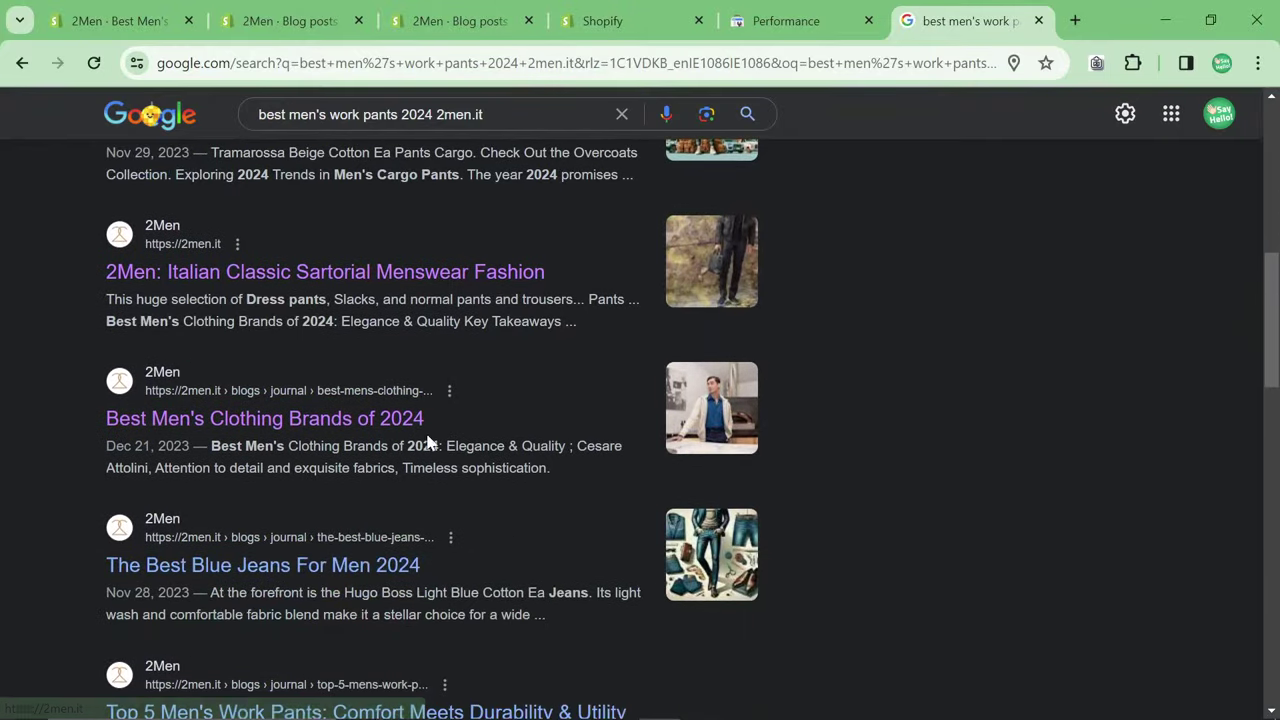
scroll(425, 442, down, 2)
click(341, 352)
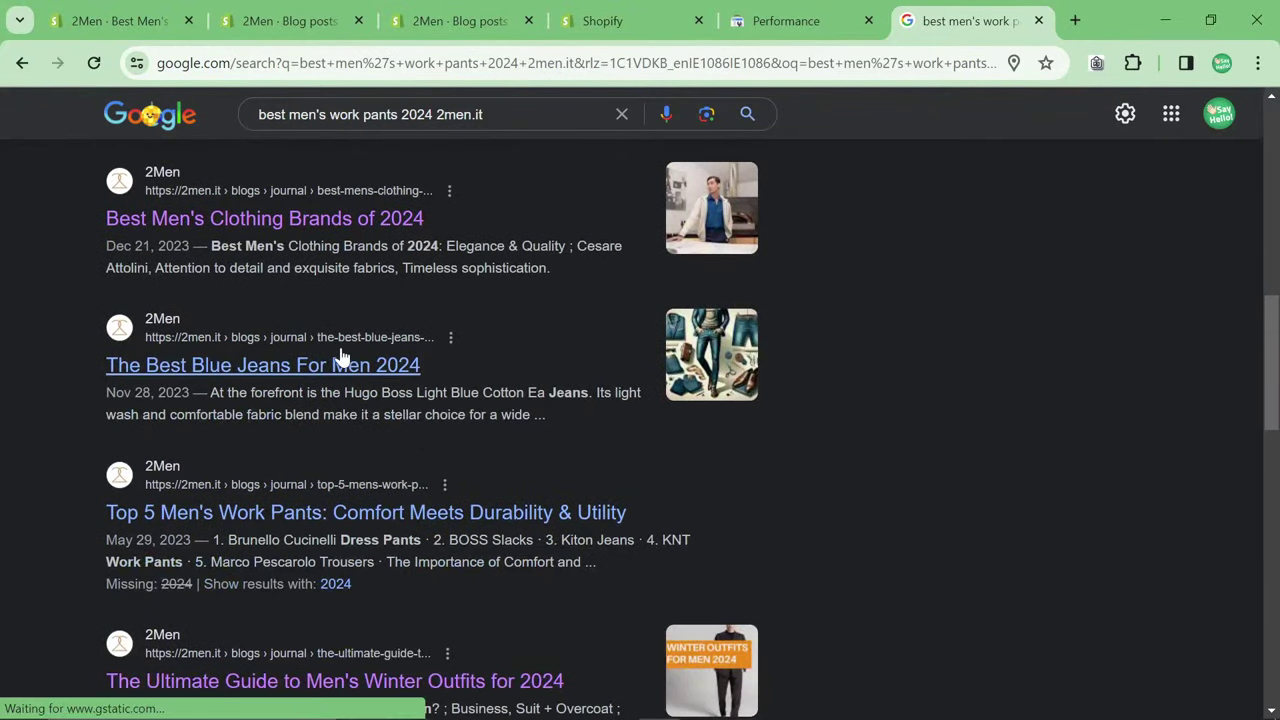
right_click(305, 516)
click(370, 262)
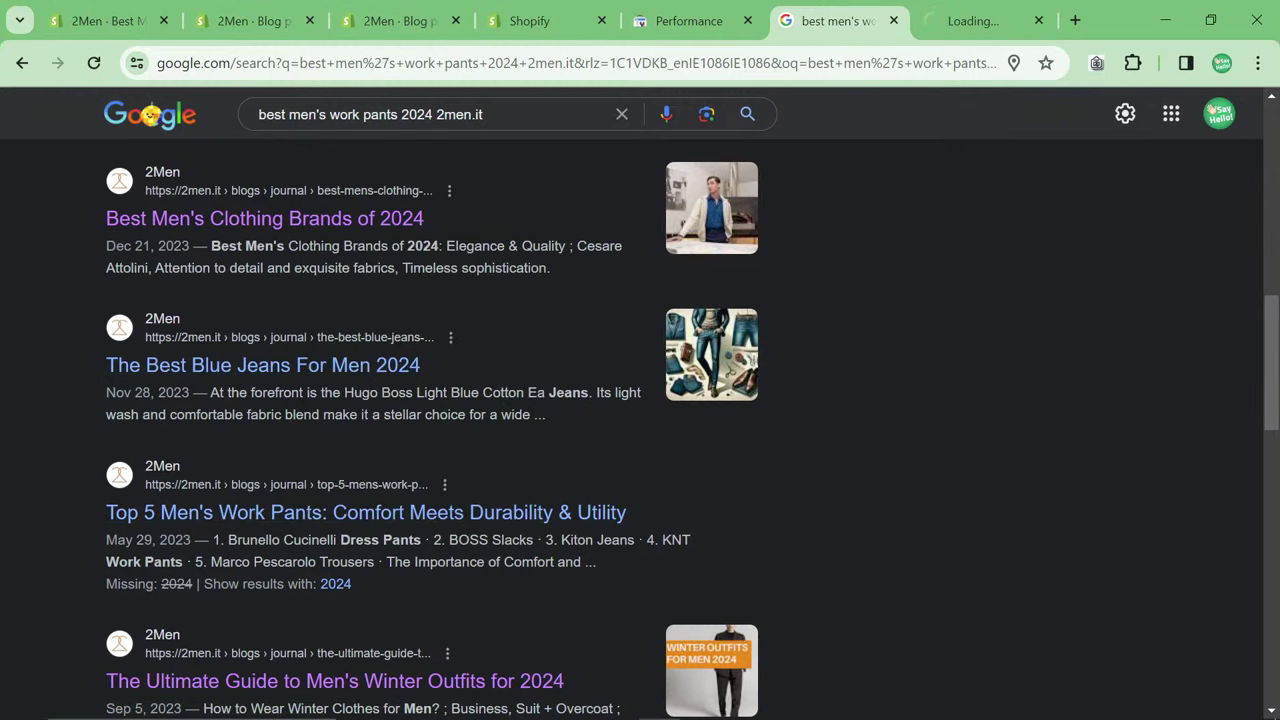
click(966, 14)
Select the article's URL path and skim down to its Brunello Cucinelli Dress Pants section
drag(459, 63, 241, 63)
key(ctrl+c)
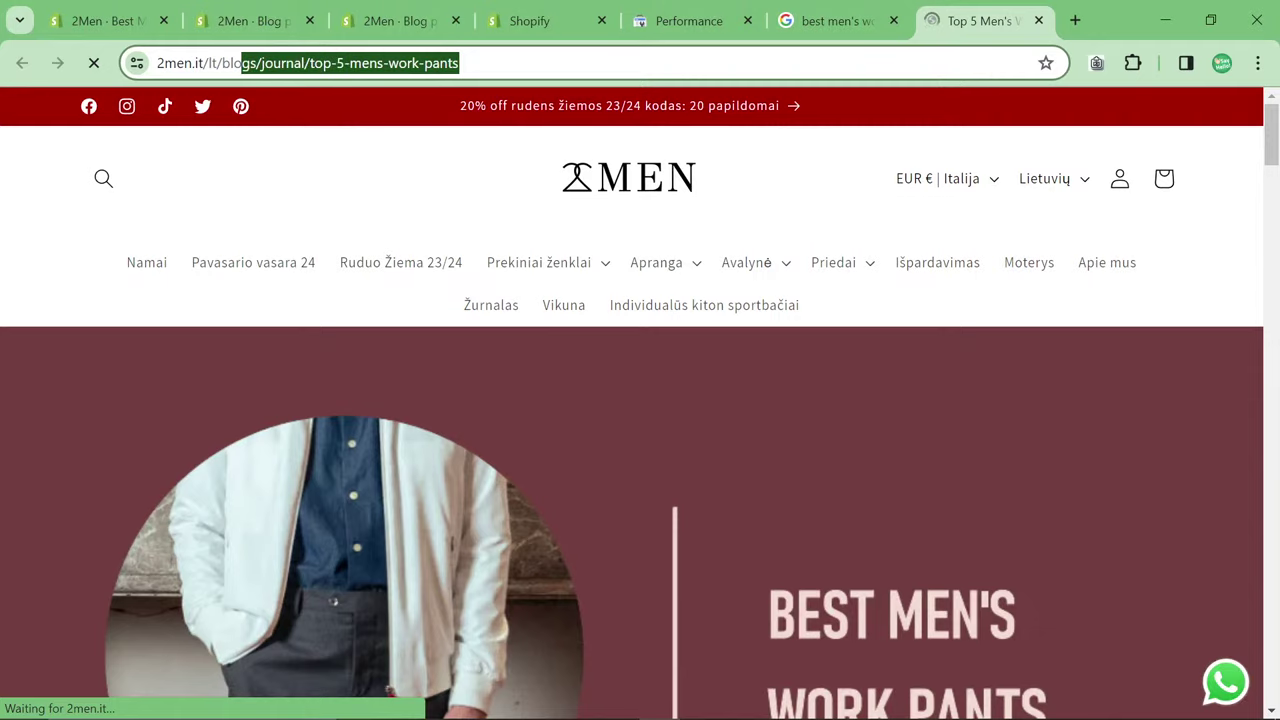
scroll(403, 460, down, 6)
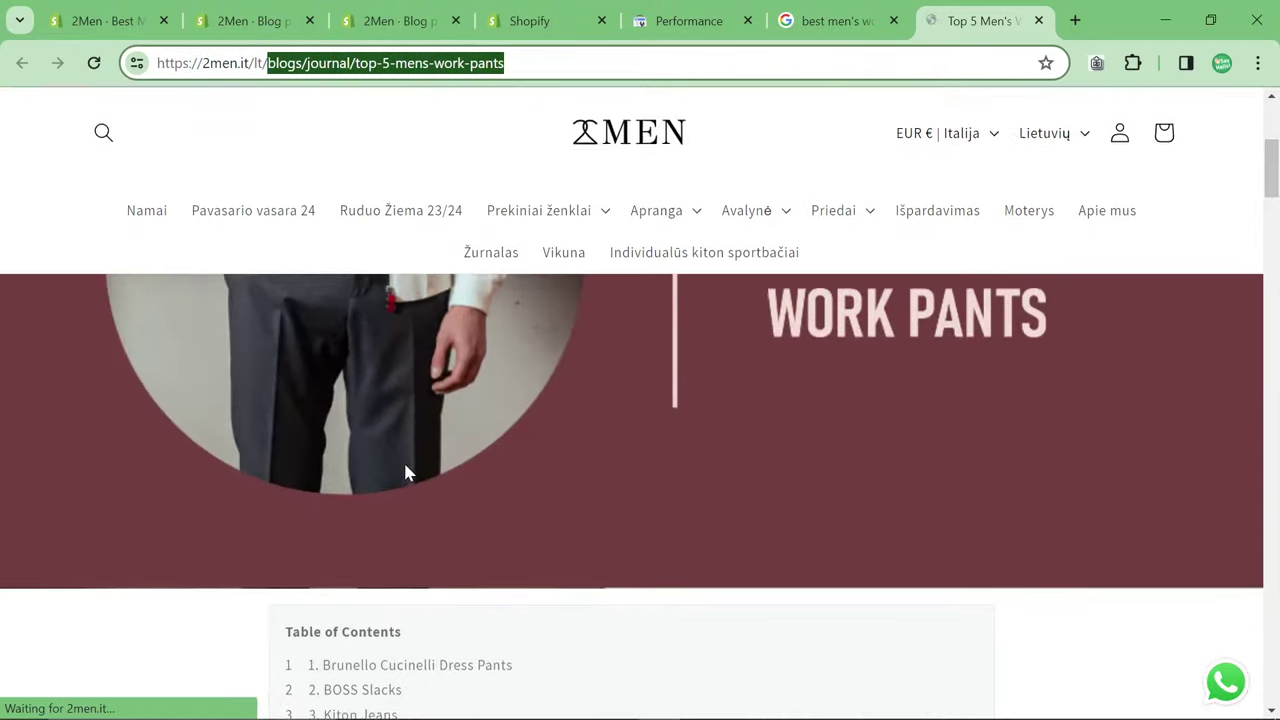
scroll(403, 466, up, 5)
scroll(408, 357, down, 5)
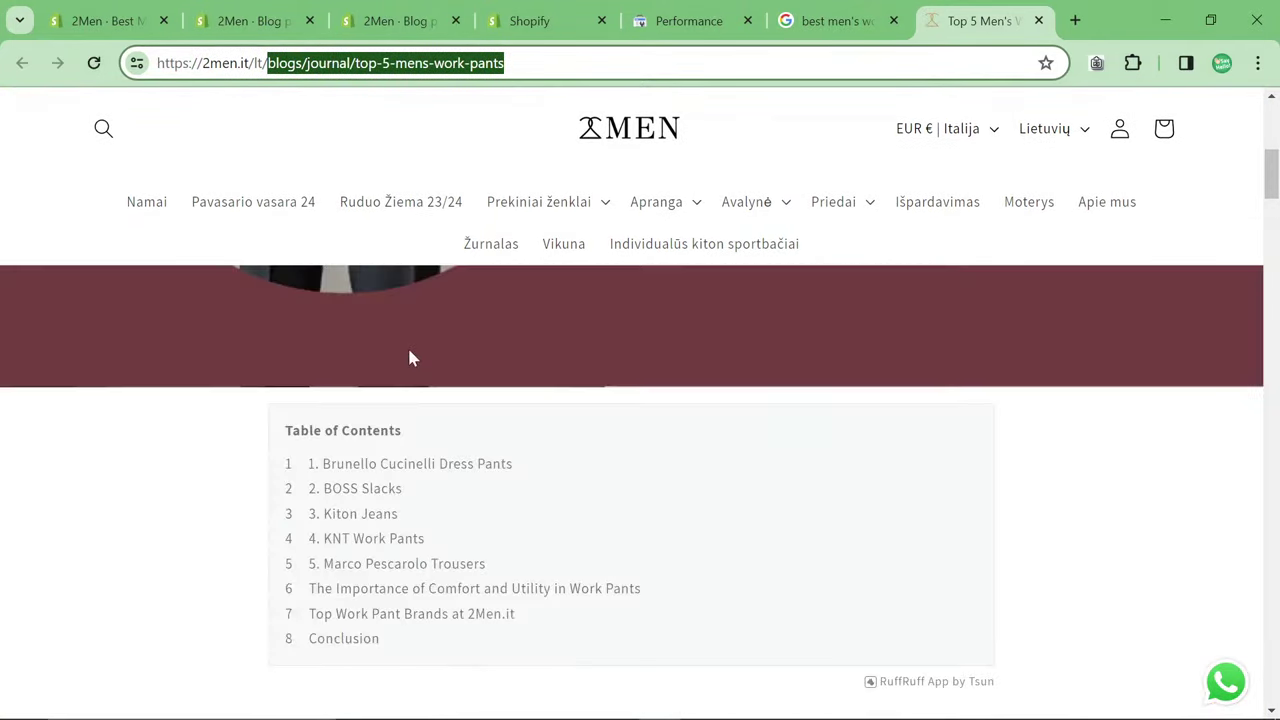
click(375, 440)
scroll(403, 500, down, 8)
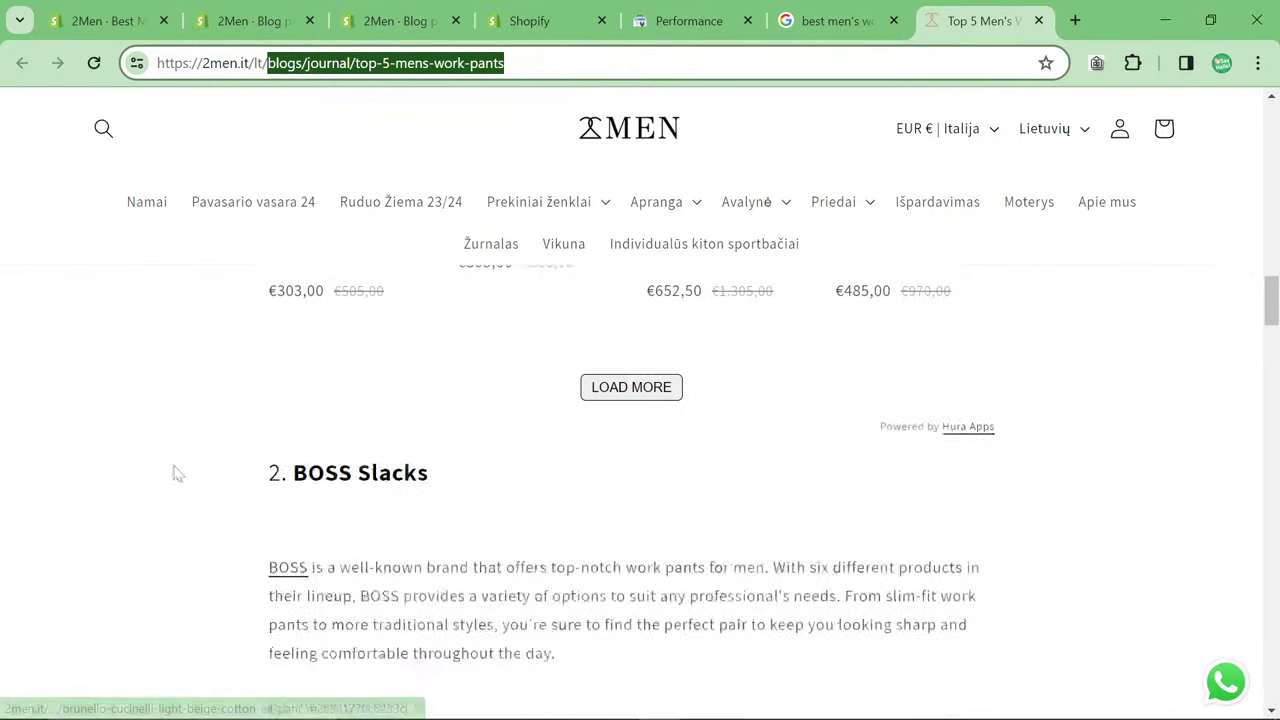
click(125, 450)
key(alt+Tab)
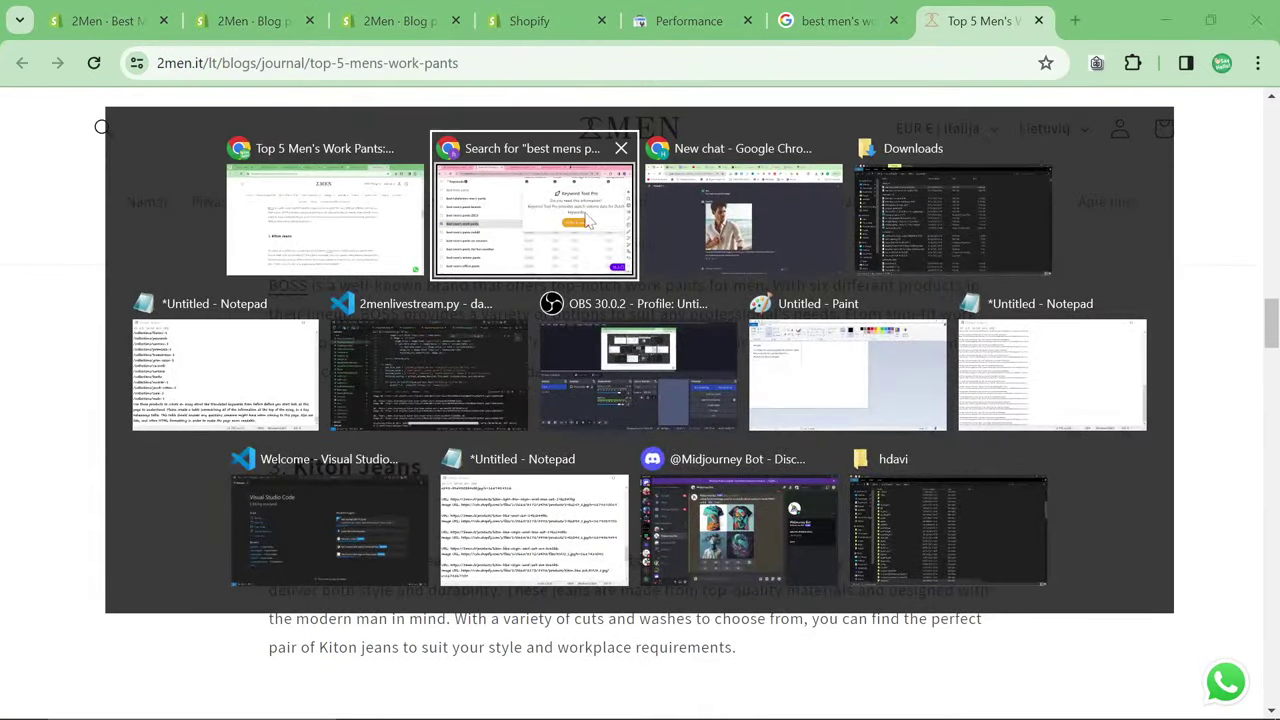
click(306, 214)
Filter the Search Console performance report to the Top 5 Men's Work Pants page, showing 2 queries
click(653, 28)
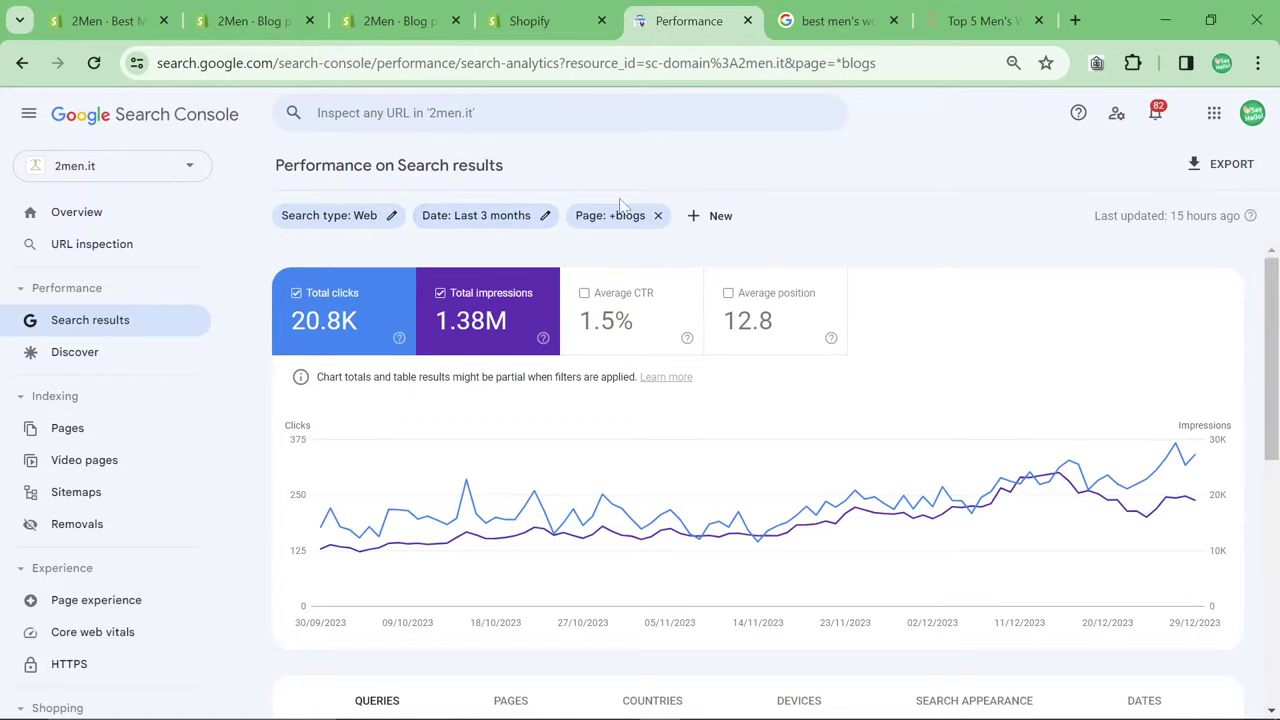
click(645, 220)
key(ctrl+v)
key(Return)
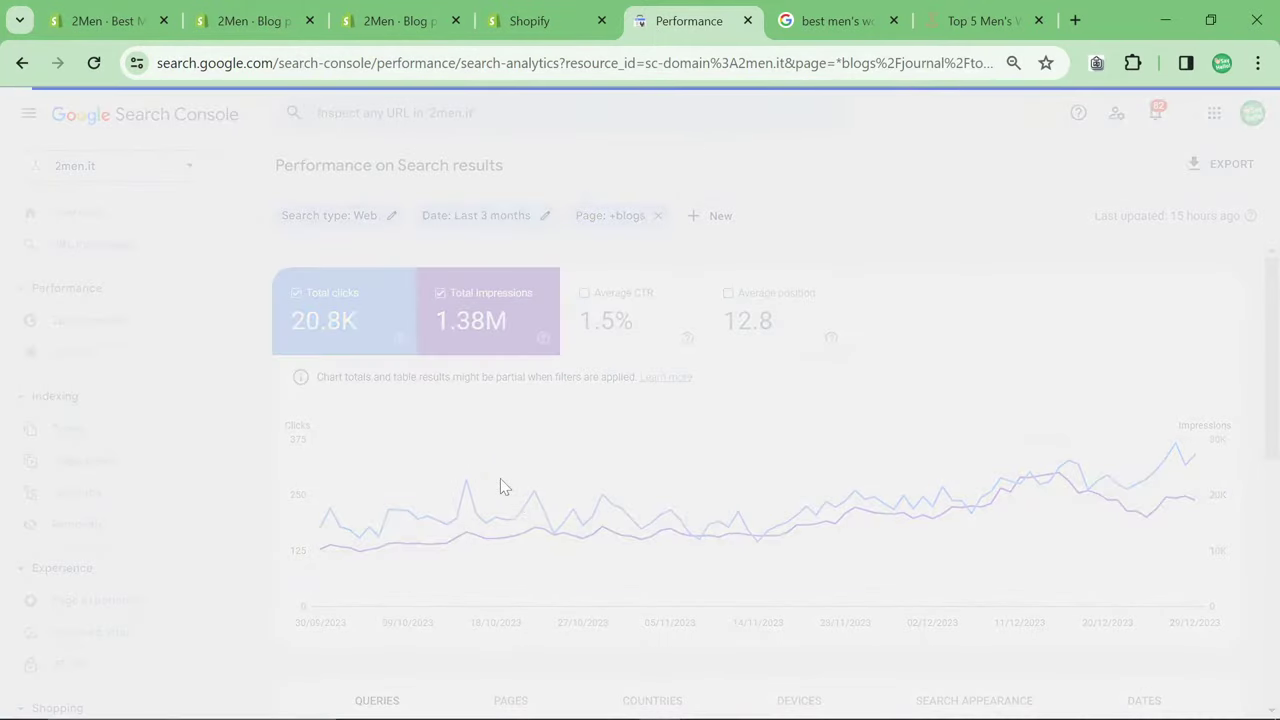
scroll(900, 480, down, 3)
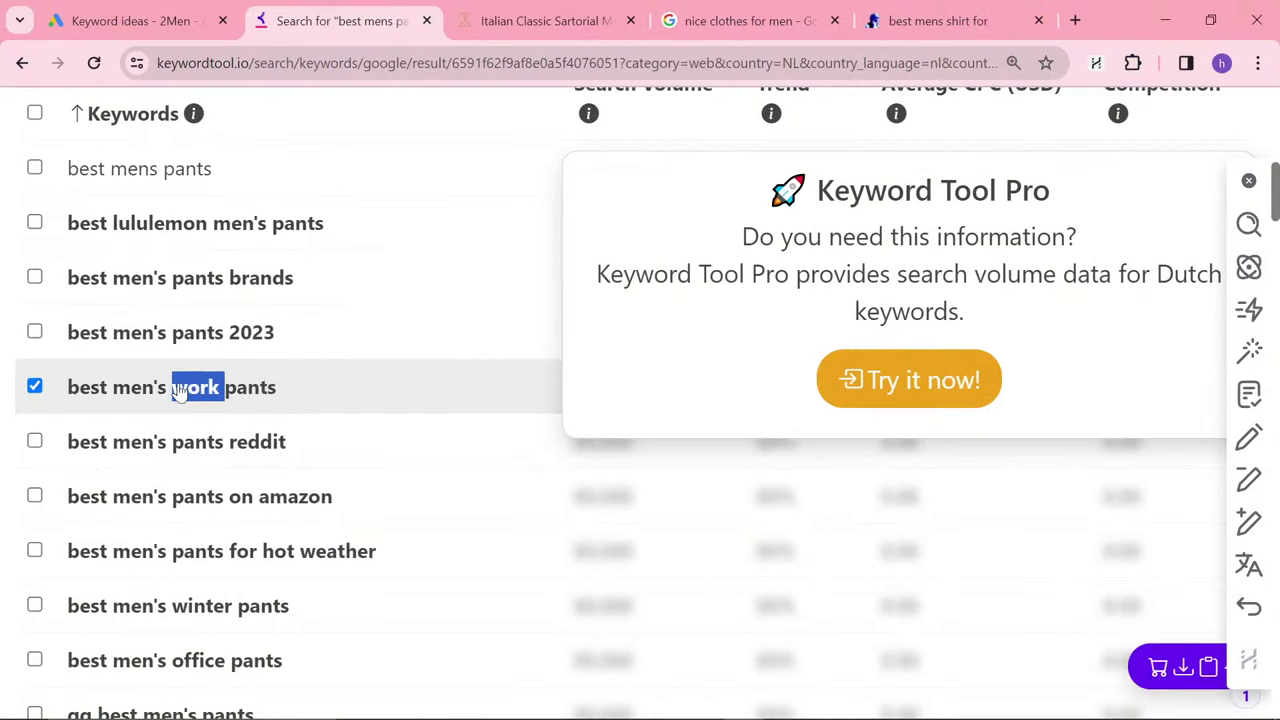
key(alt+Tab)
Change include_terms in 2menlivestream.py to ['pants'] and rerun the script
click(310, 530)
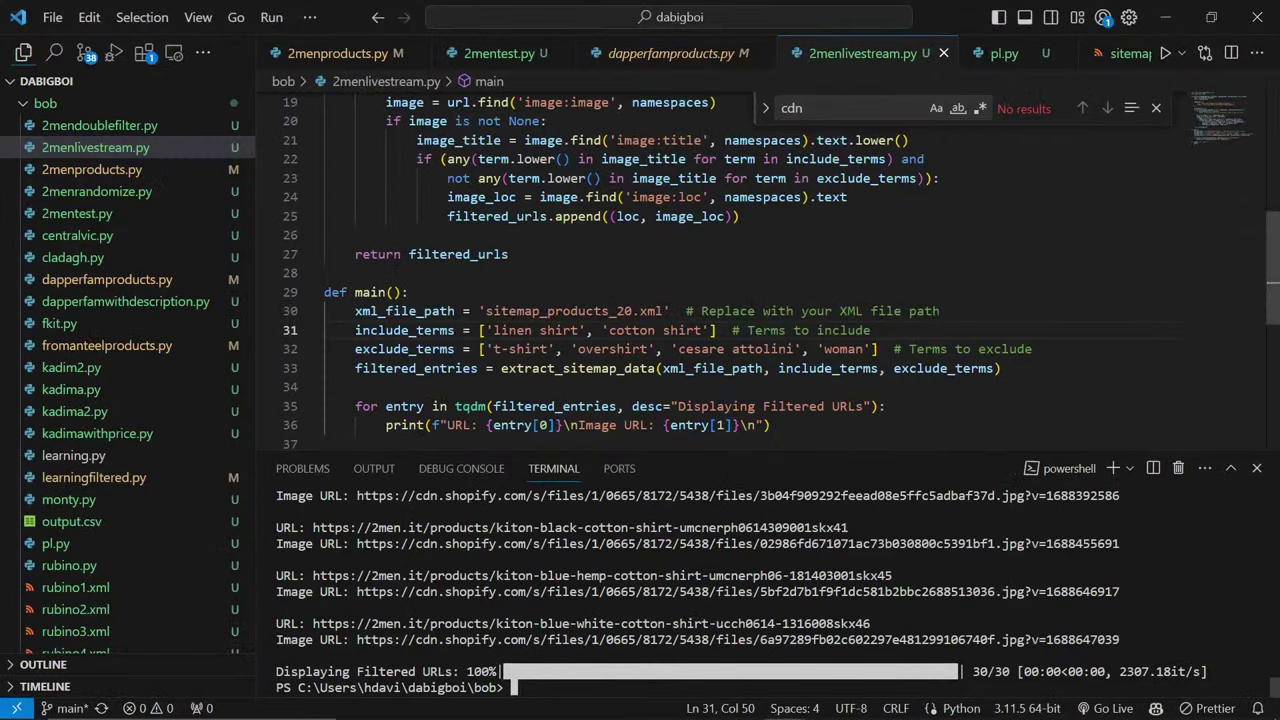
drag(702, 330, 493, 330)
text(pant)
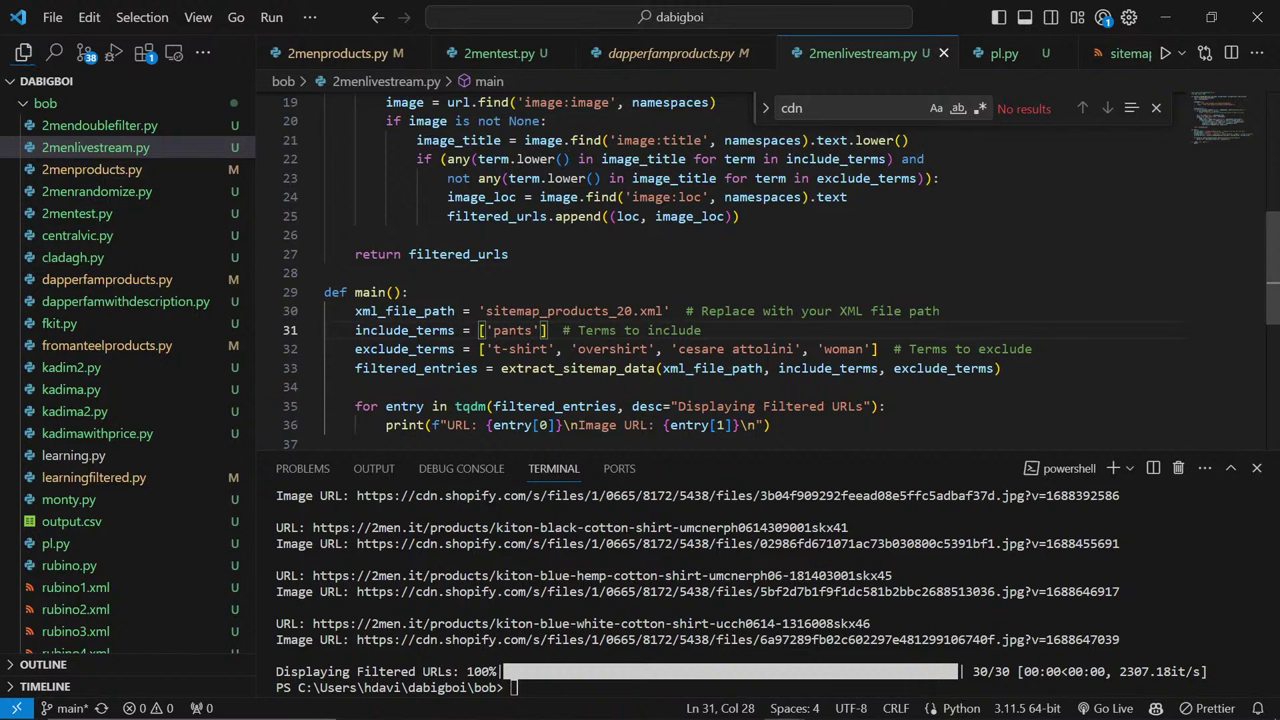
click(345, 527)
key(Up)
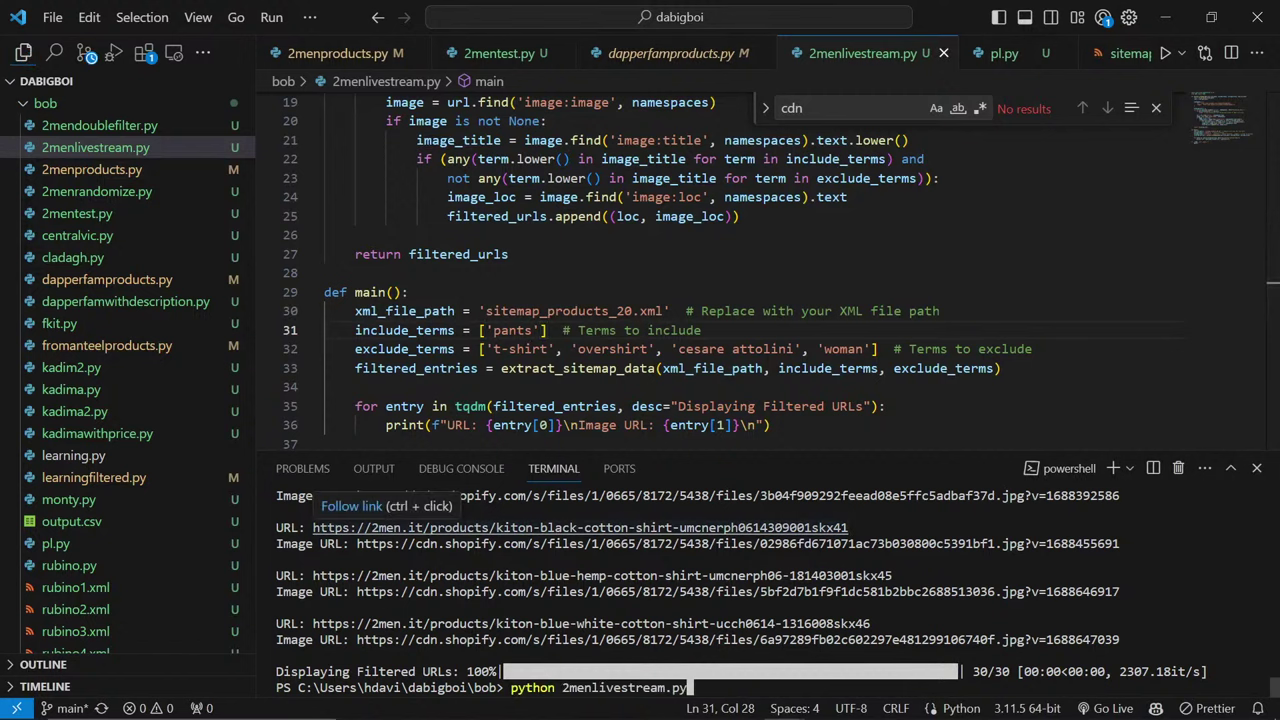
key(Return)
key(alt+Tab)
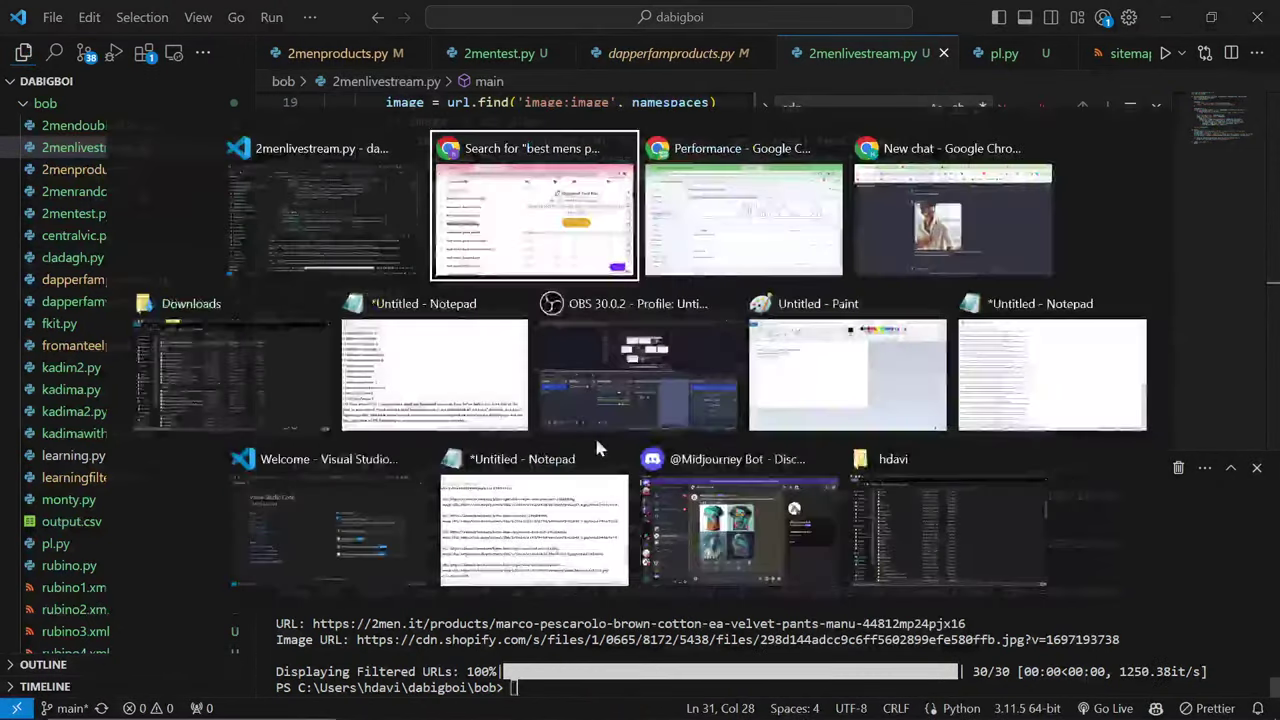
key(alt+Tab)
key(alt+Tab)
Add 'womens' to exclude_terms and rerun, listing the pants product URLs with image URLs (30/30)
scroll(640, 590, up, 10)
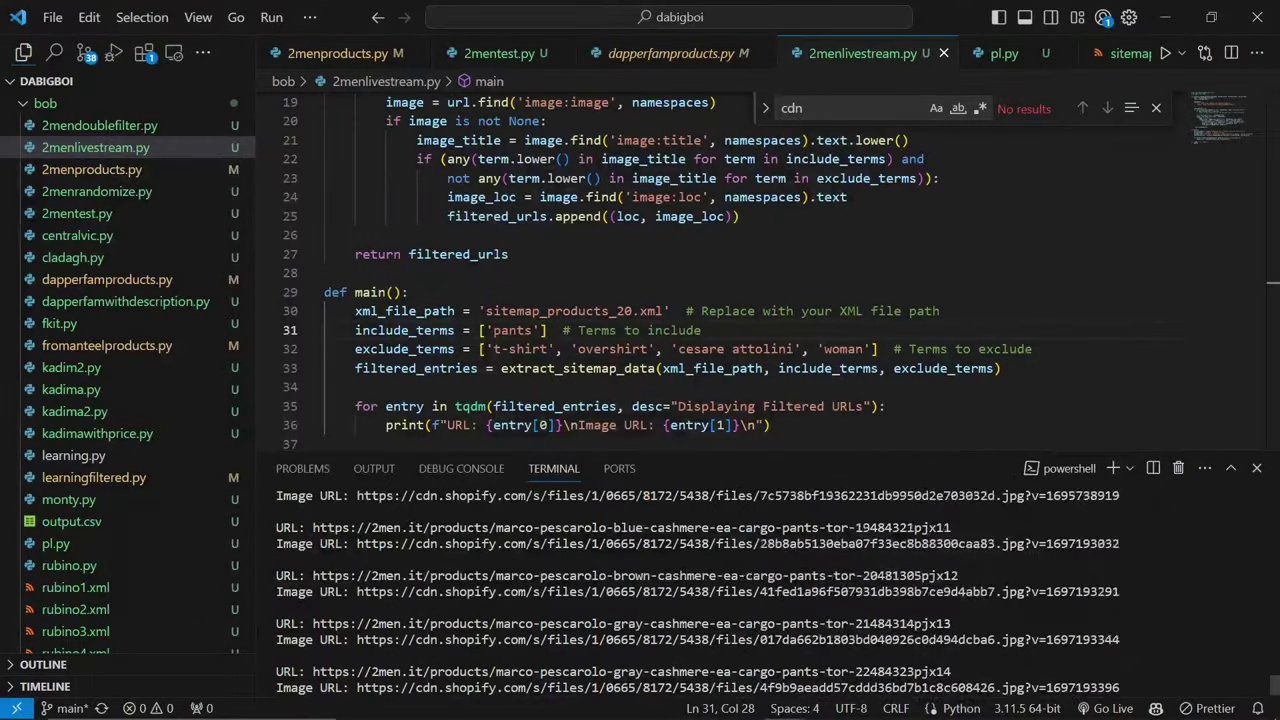
scroll(640, 590, down, 10)
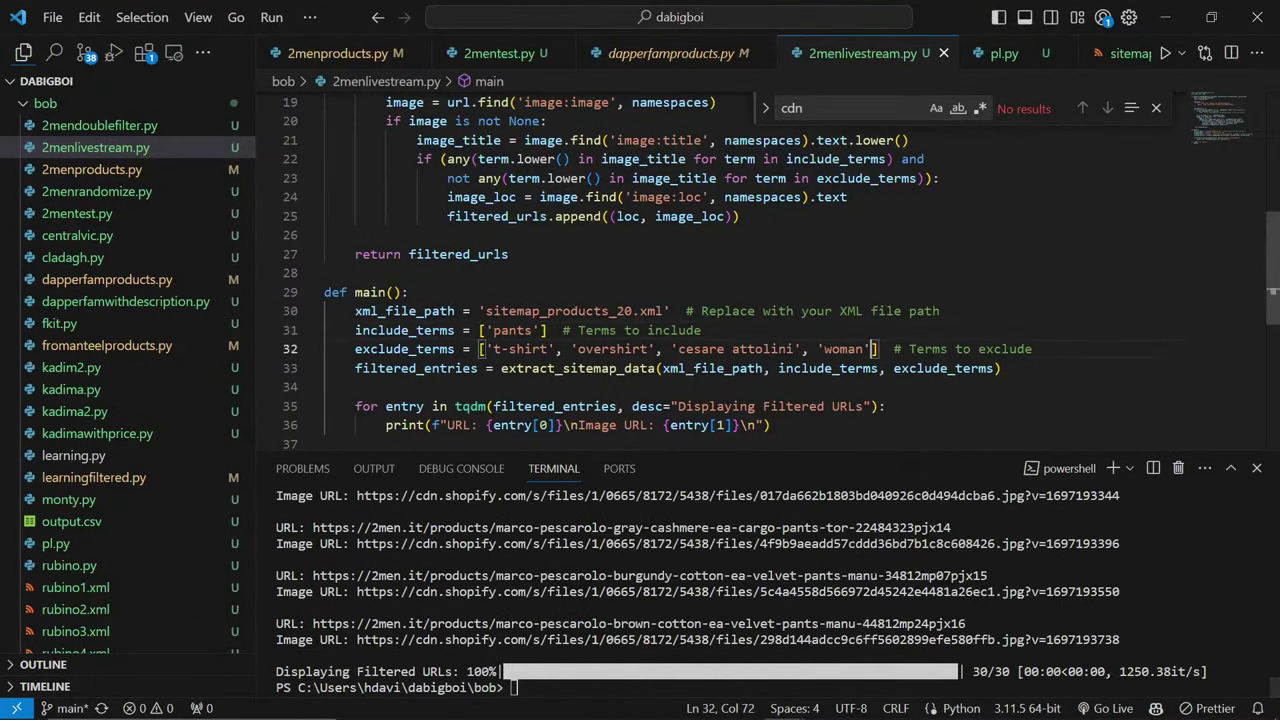
text(, 'womens)
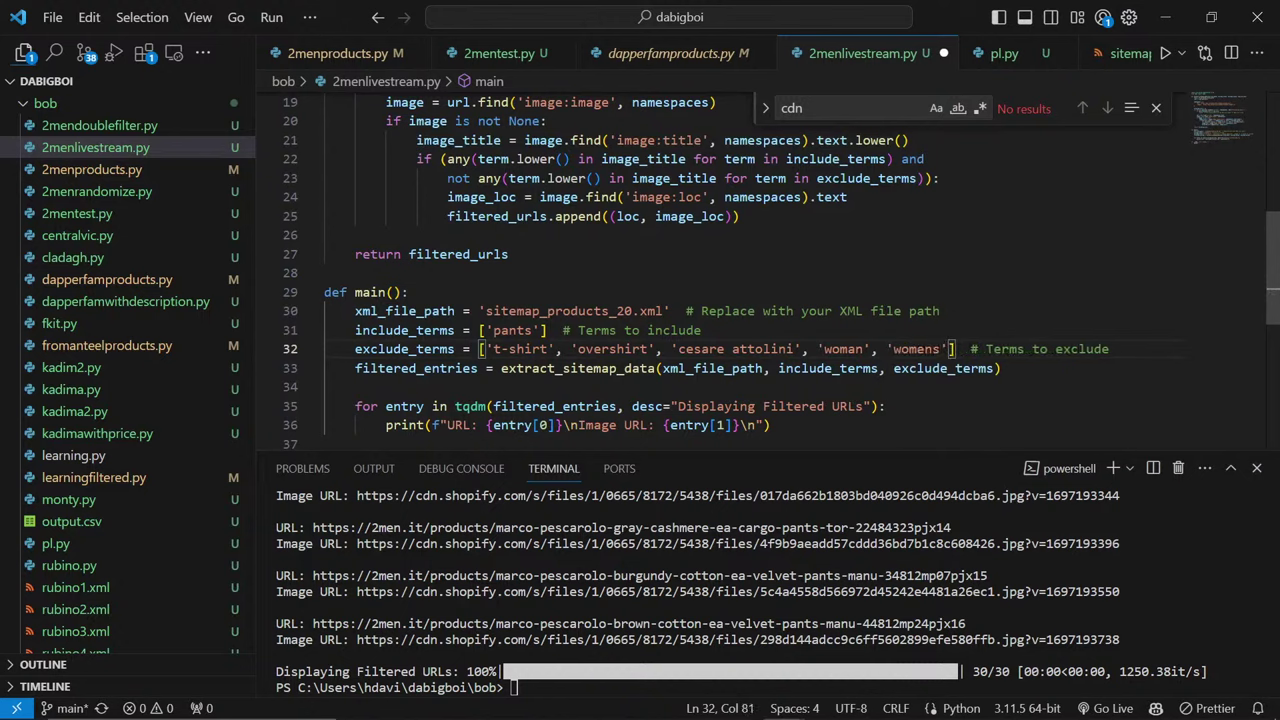
key(Up)
key(Return)
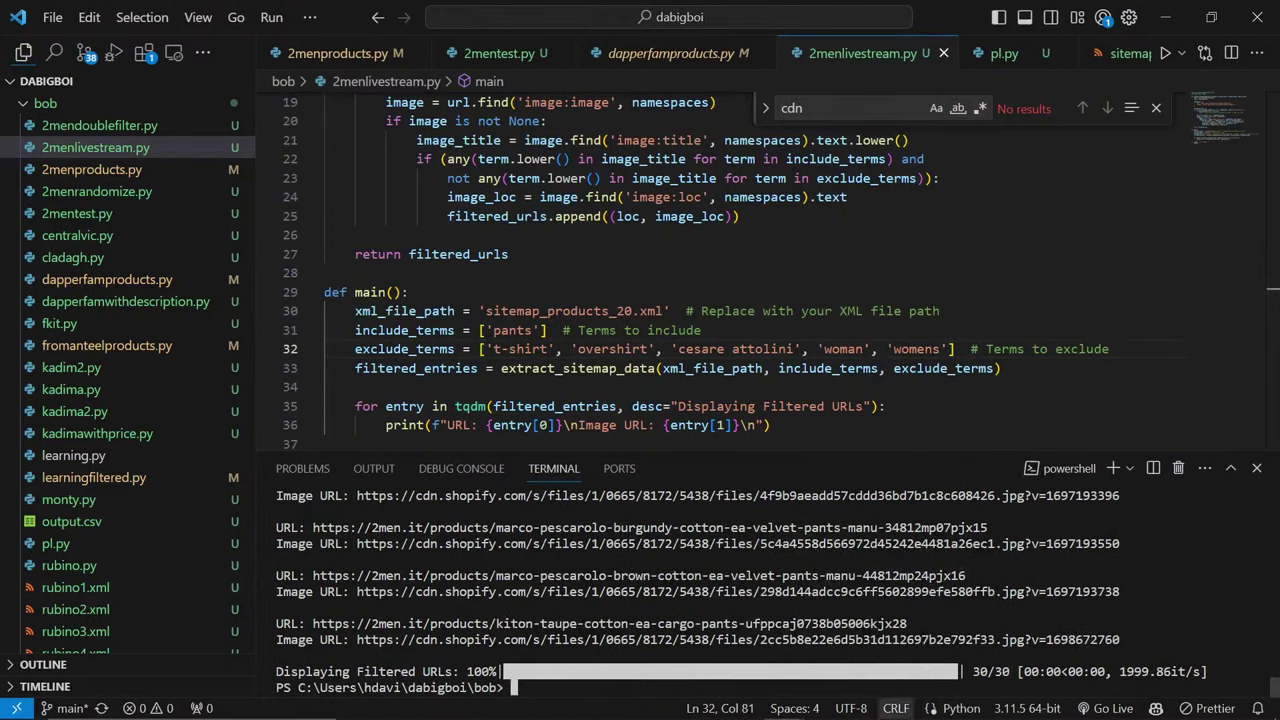
mouse_move(1110, 715)
key(alt+Tab)
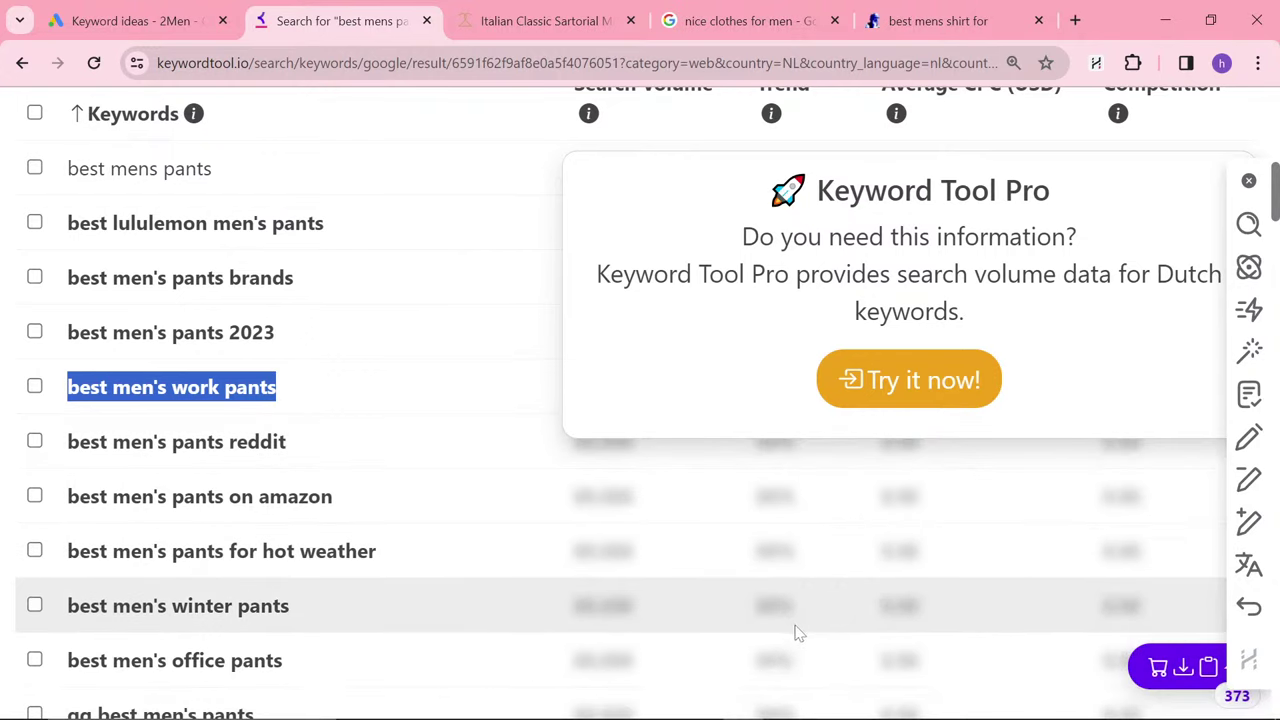
key(alt+Tab)
key(alt+Tab)
key(Tab)
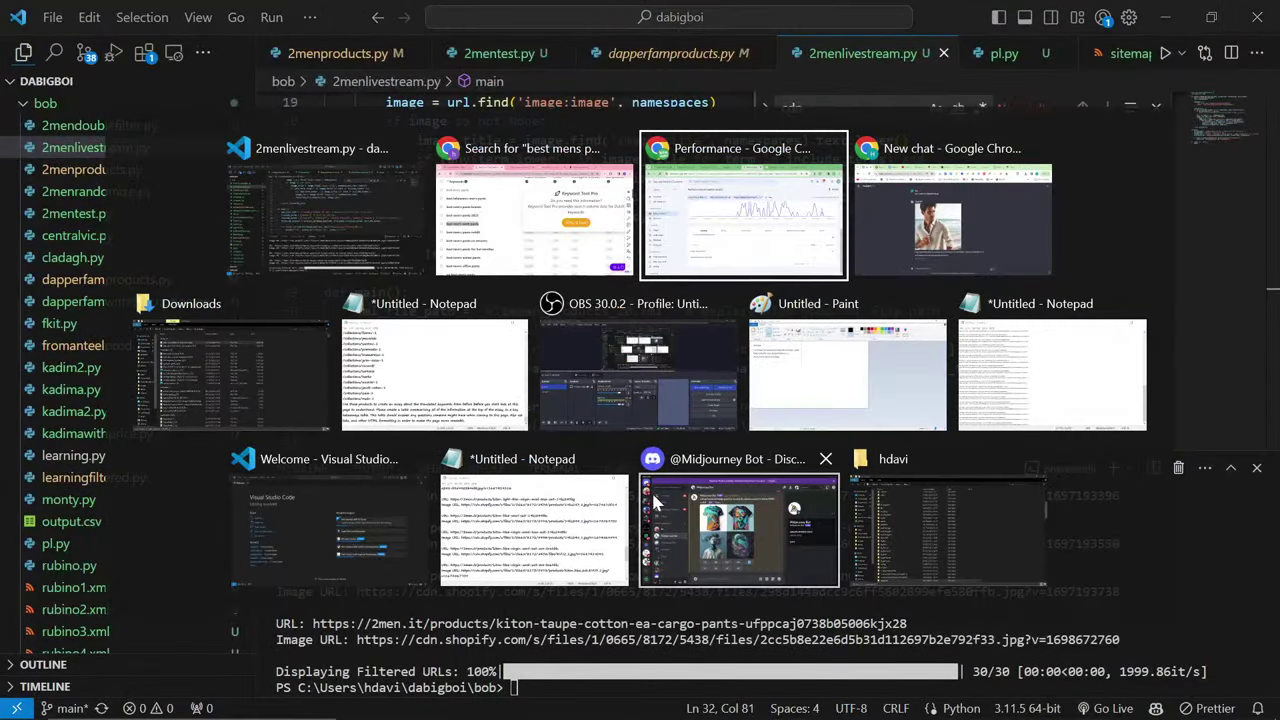
key(alt+Tab)
Copy the new pants product results from the VS Code terminal
click(160, 20)
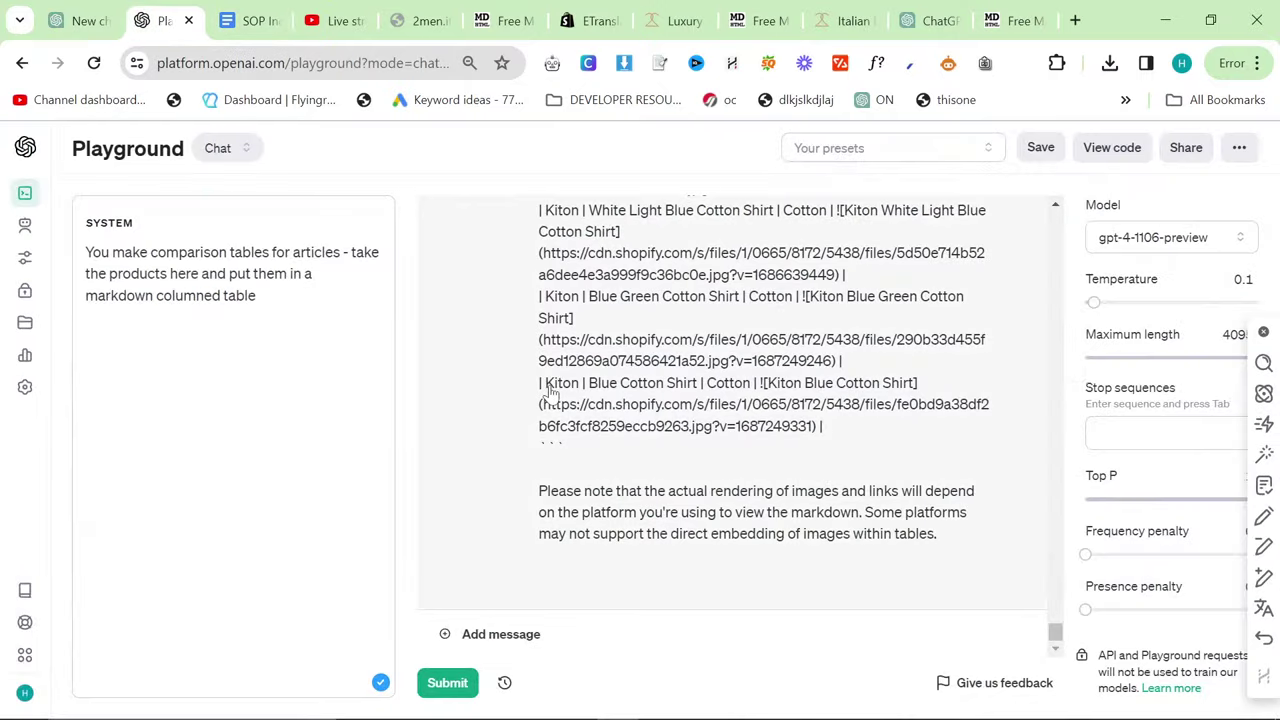
key(alt+Tab)
drag(958, 690, 276, 575)
scroll(745, 590, down, 10)
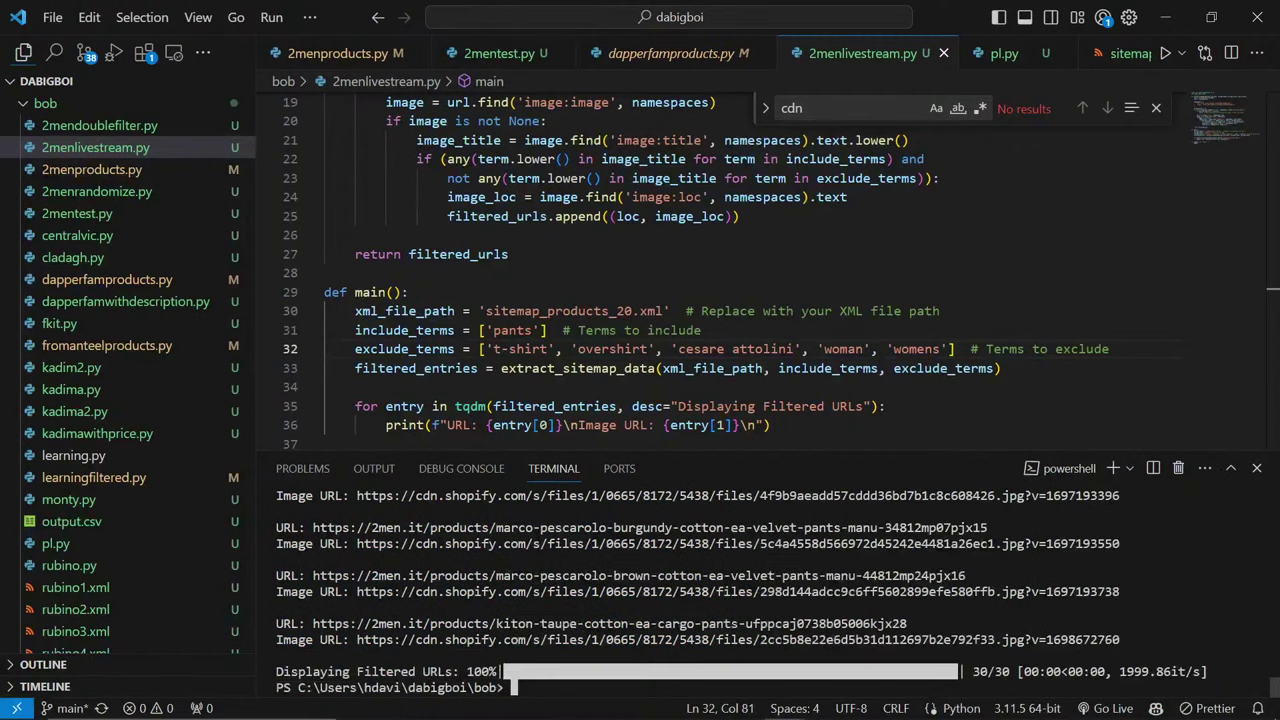
scroll(745, 590, up, 2)
scroll(697, 590, up, 3)
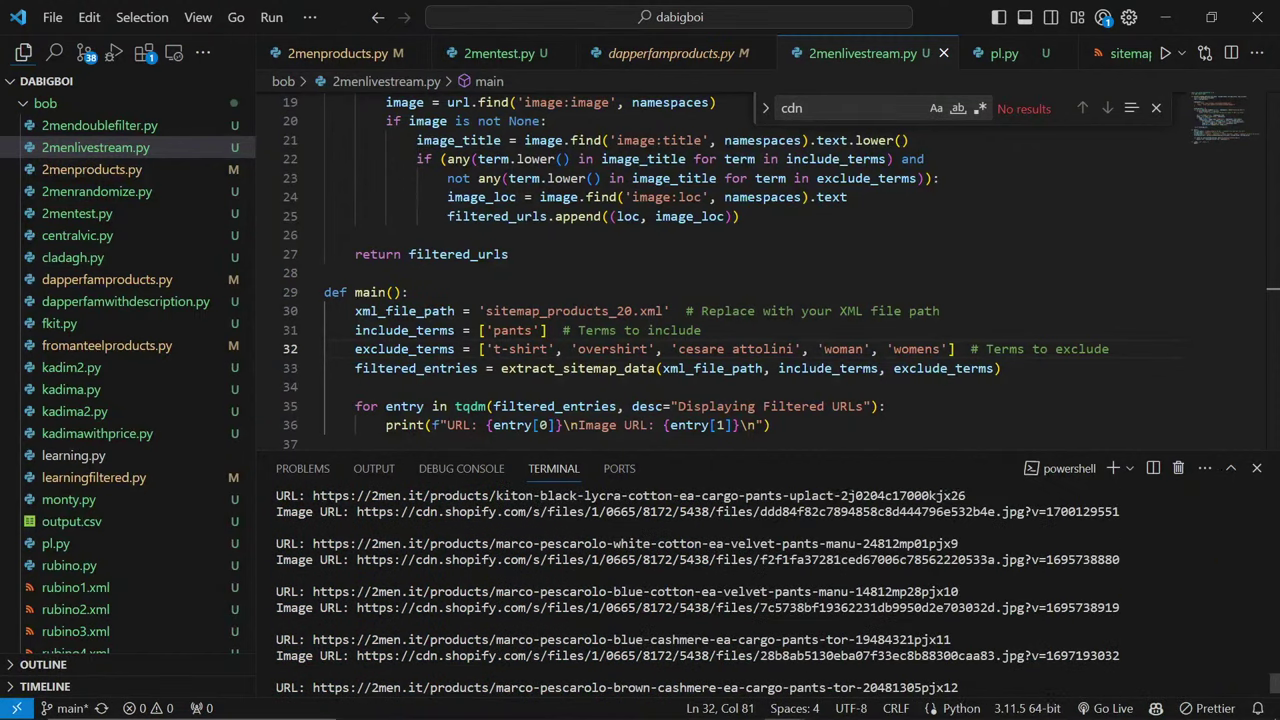
scroll(697, 590, down, 3)
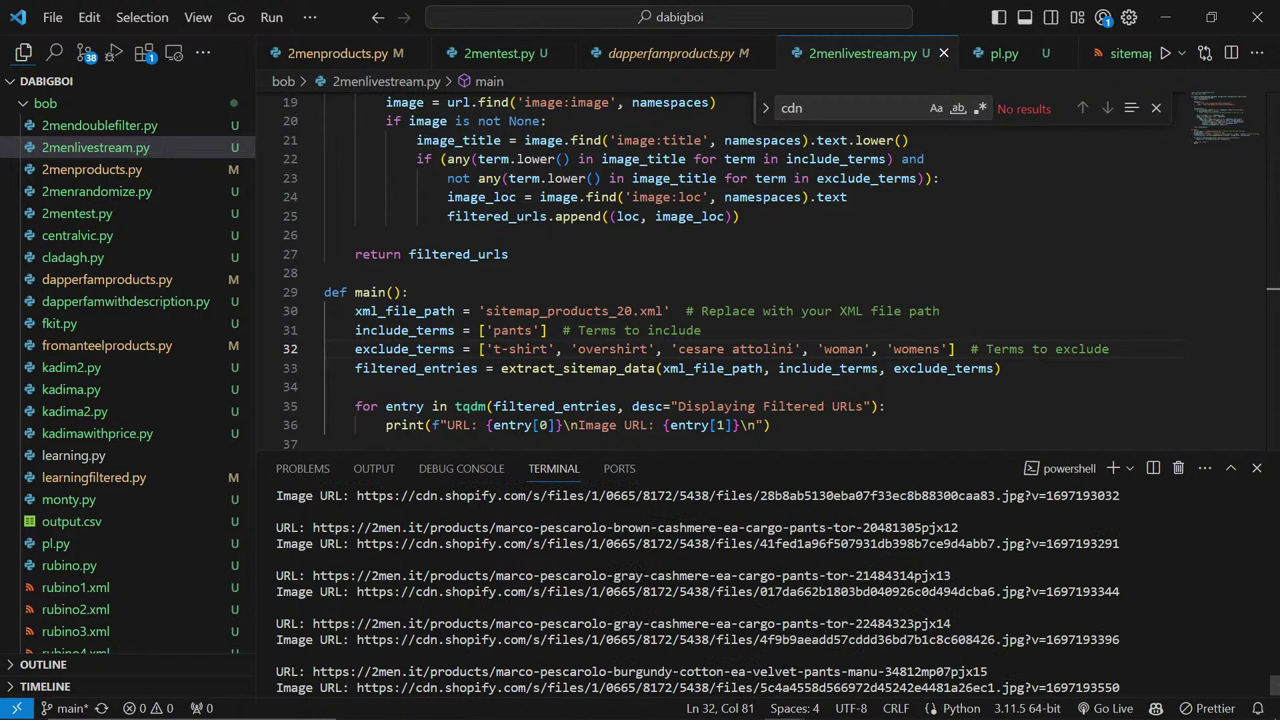
scroll(697, 590, down, 5)
Send 'Now do this ones' with the pasted product links as a new Playground user message
key(alt+Tab)
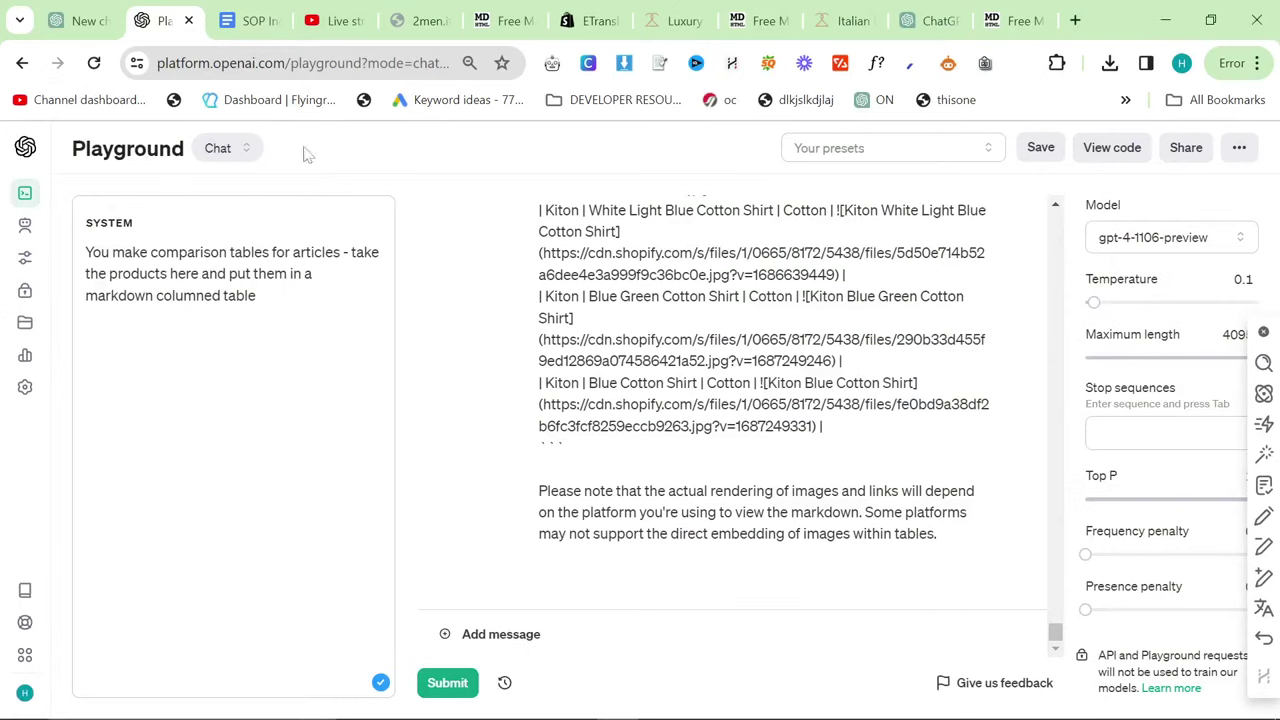
click(532, 636)
text(N)
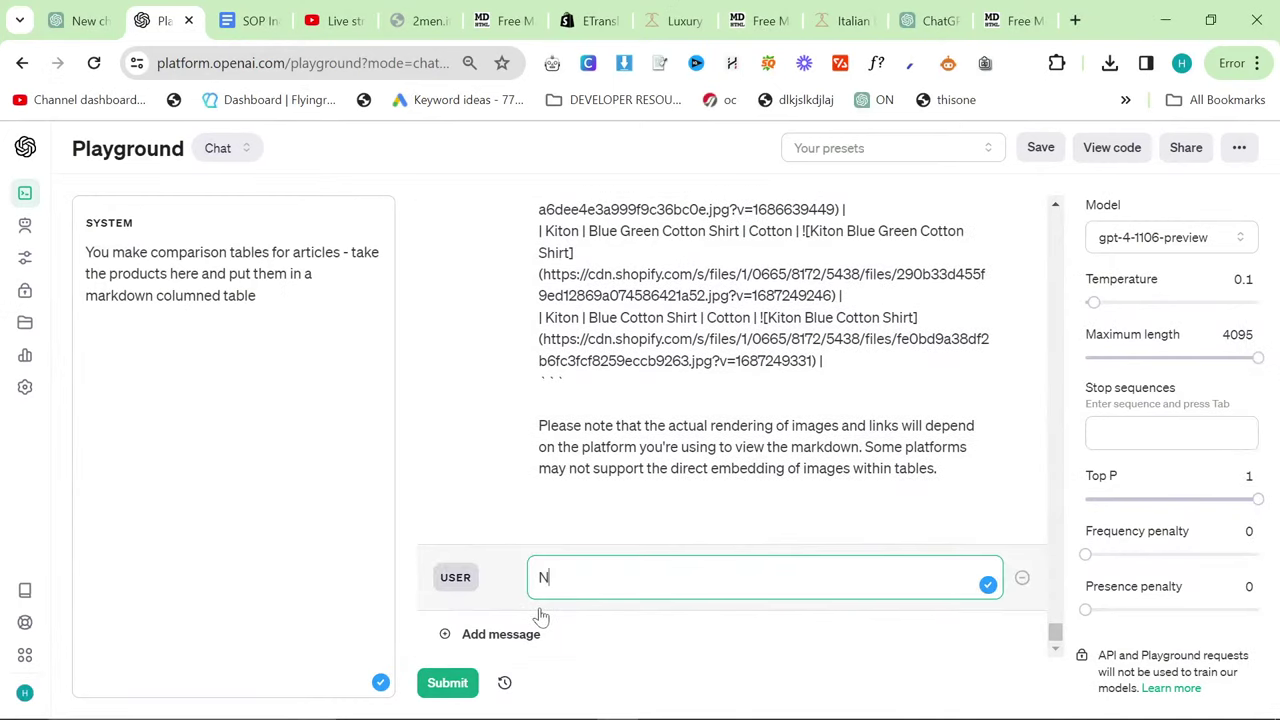
text(ow do this ones)
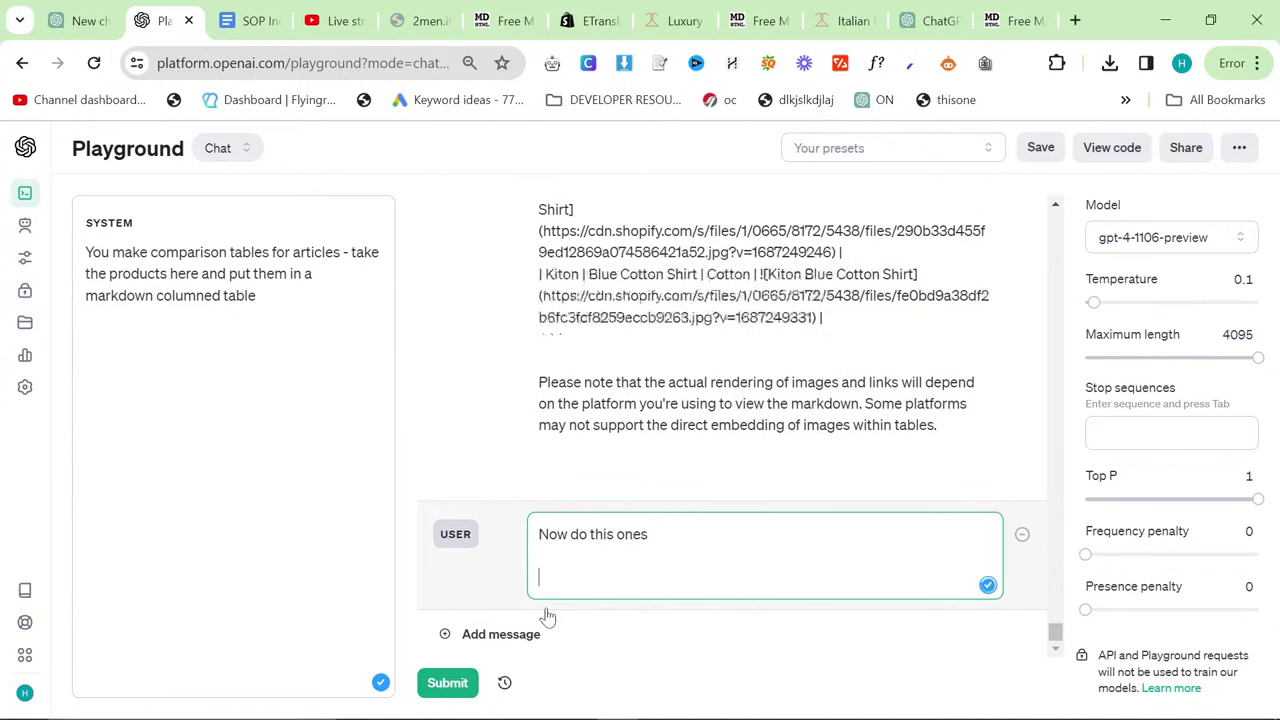
key(ctrl+v)
click(447, 682)
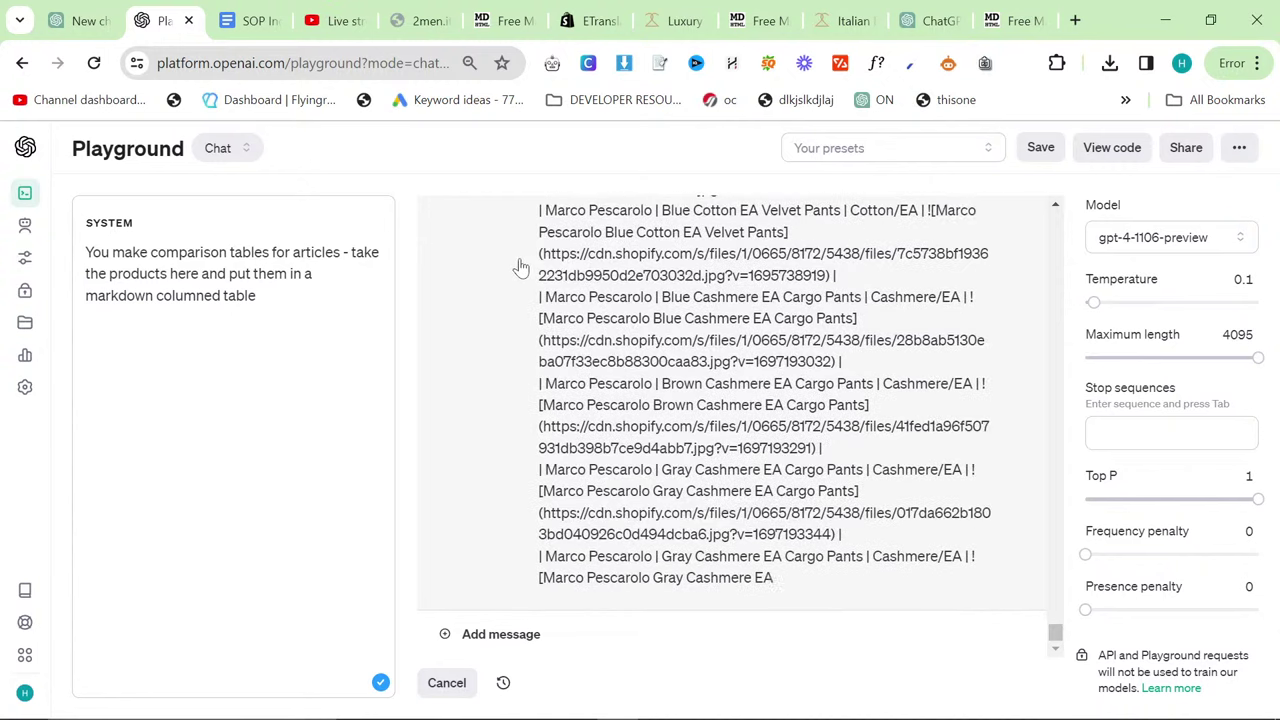
Once the pants comparison table finishes, select and copy its markdown rows from the reply
click(1182, 63)
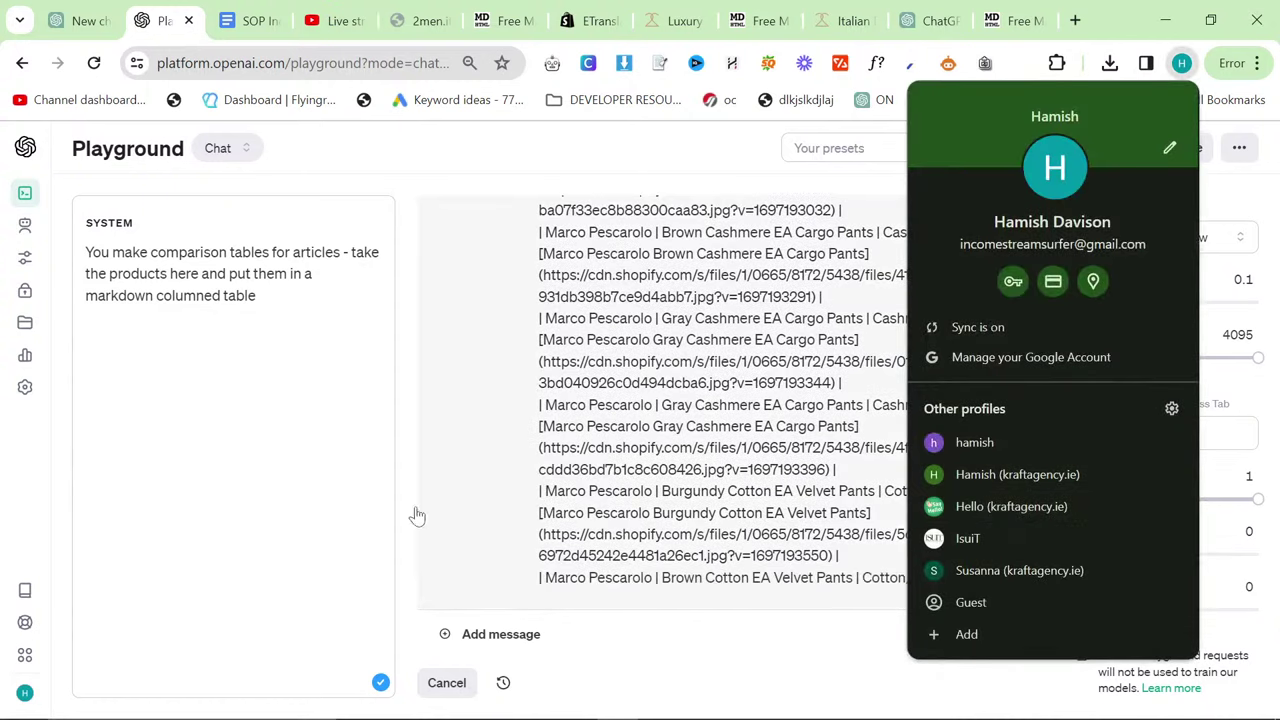
click(258, 295)
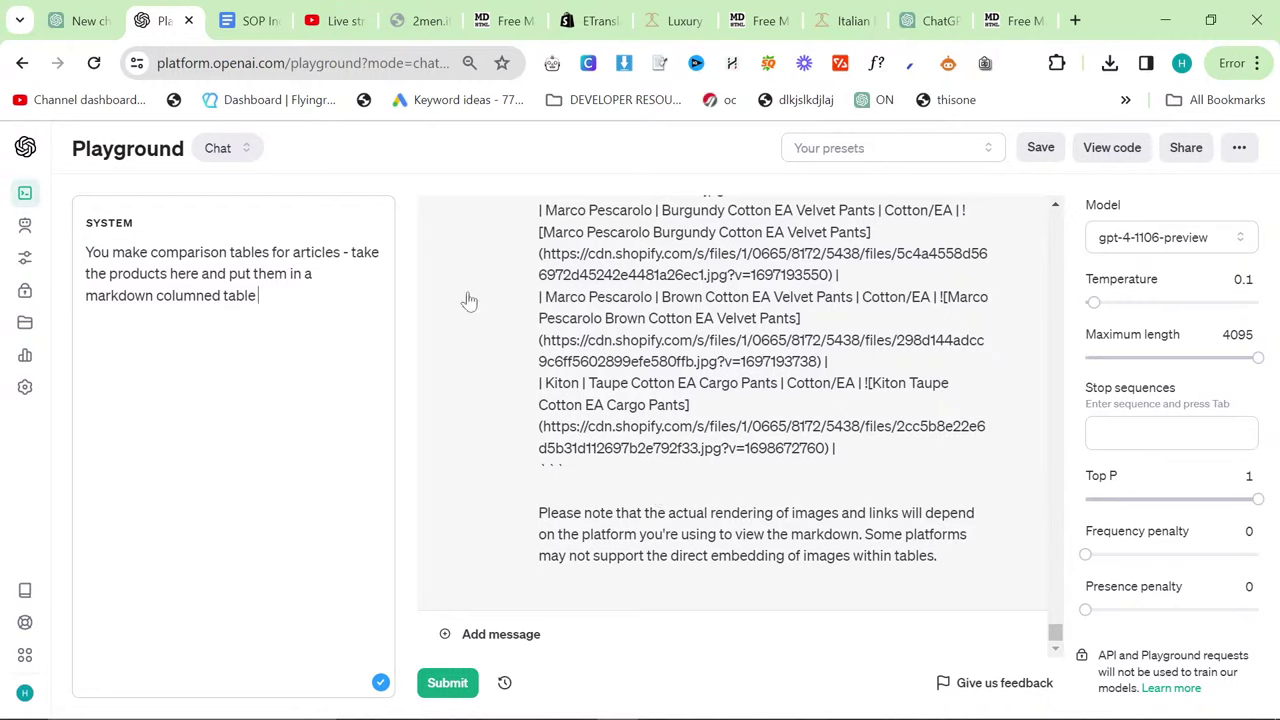
click(720, 472)
scroll(760, 400, up, 4)
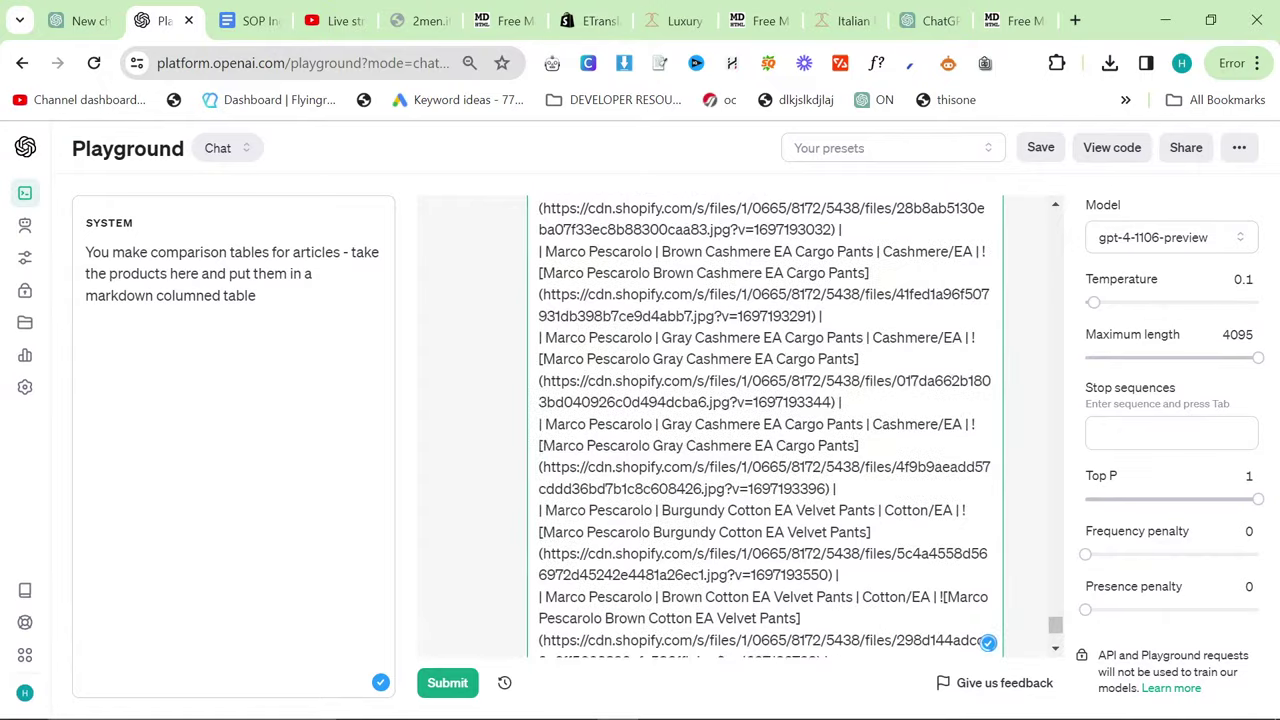
scroll(760, 400, down, 4)
drag(836, 448, 540, 430)
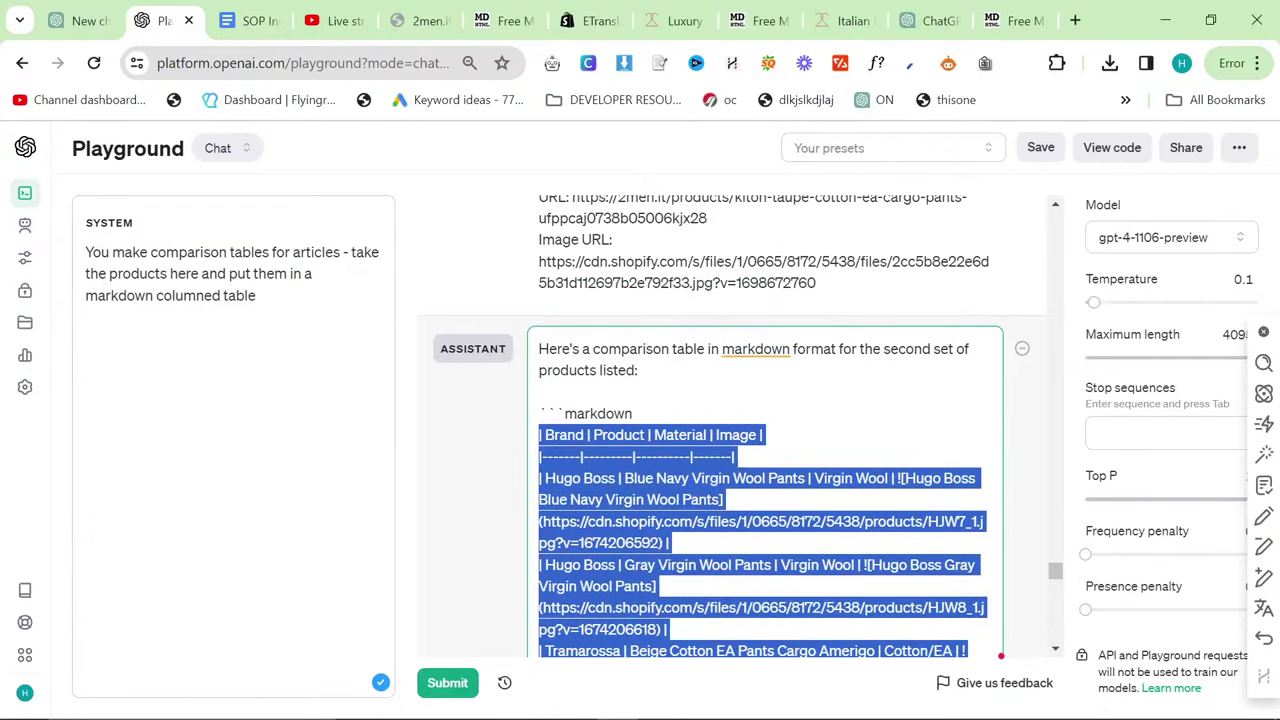
click(80, 20)
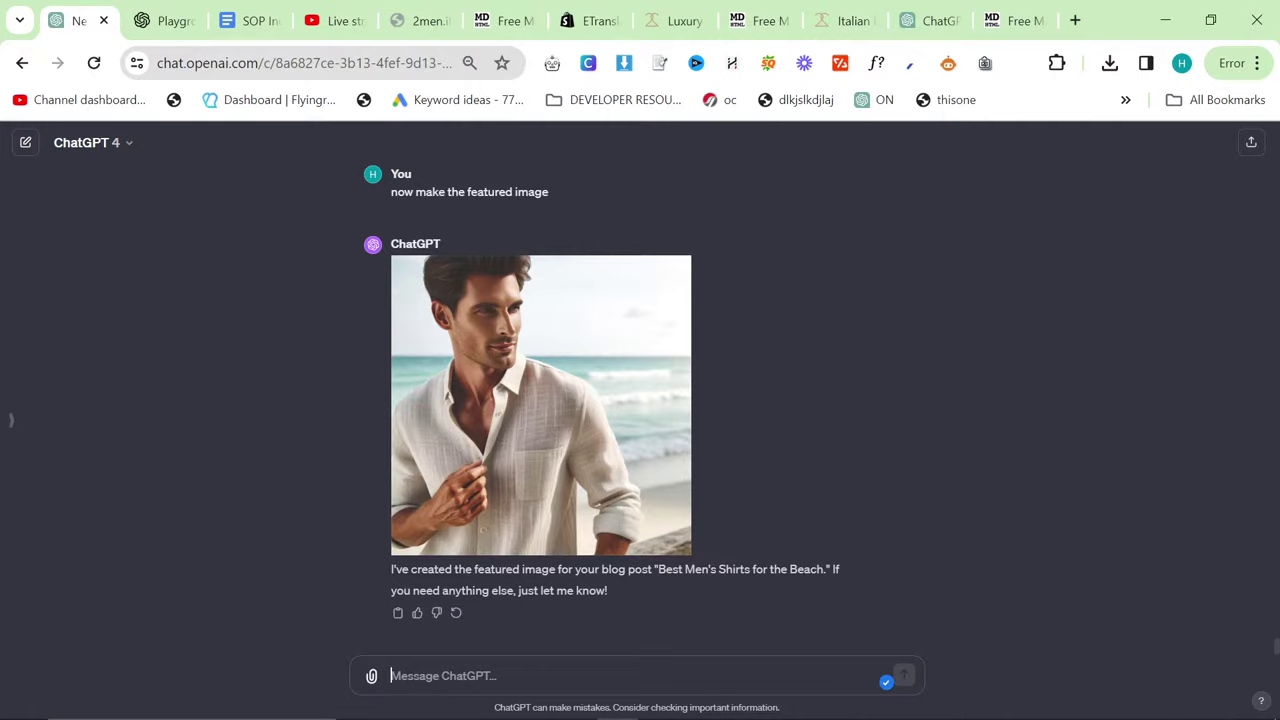
Send ChatGPT the pants product table with the note 'Here's the next product table, just store this information, do you understand?'
text(Here's the next pr)
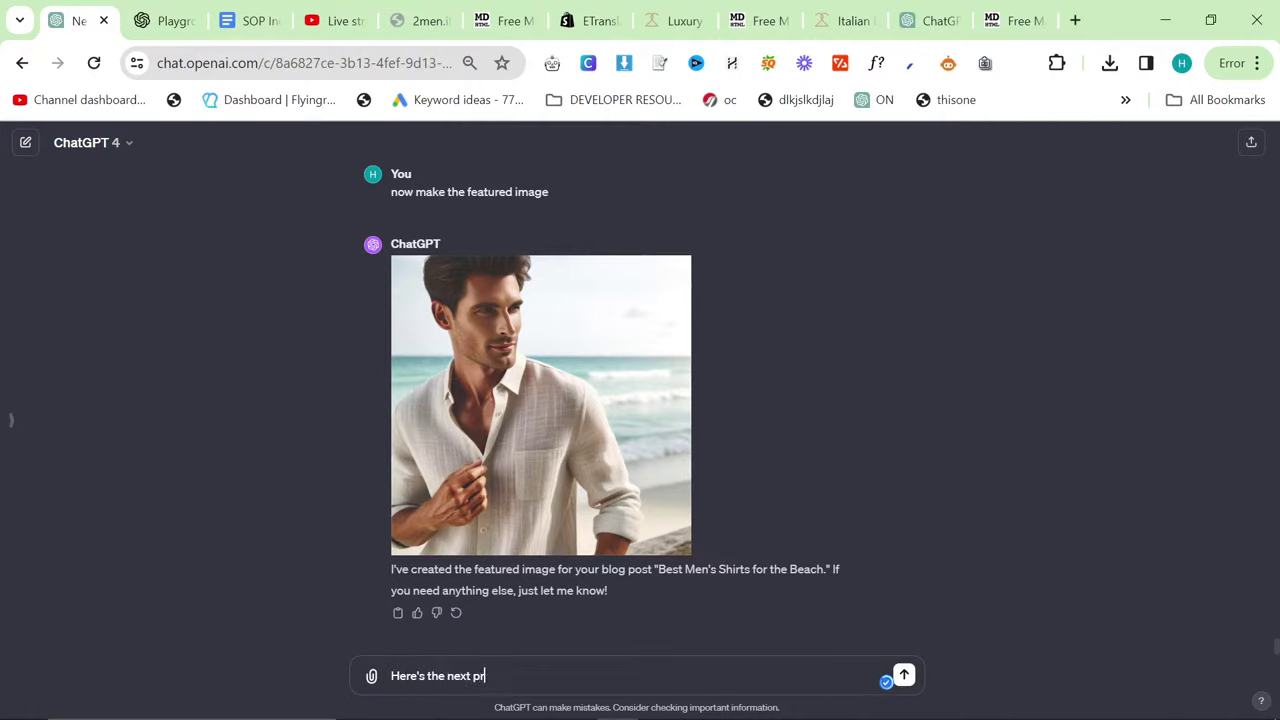
text(oduct table, just store this information)
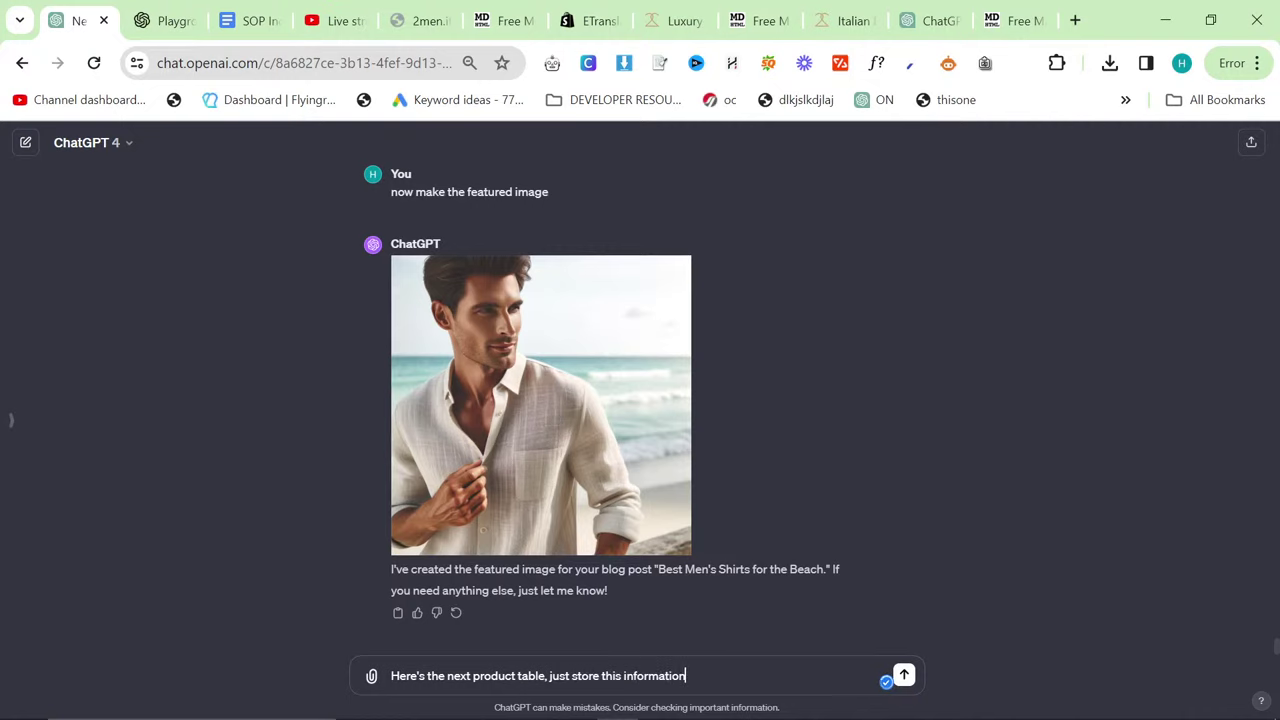
text(, do you understand?)
key(shift+Return)
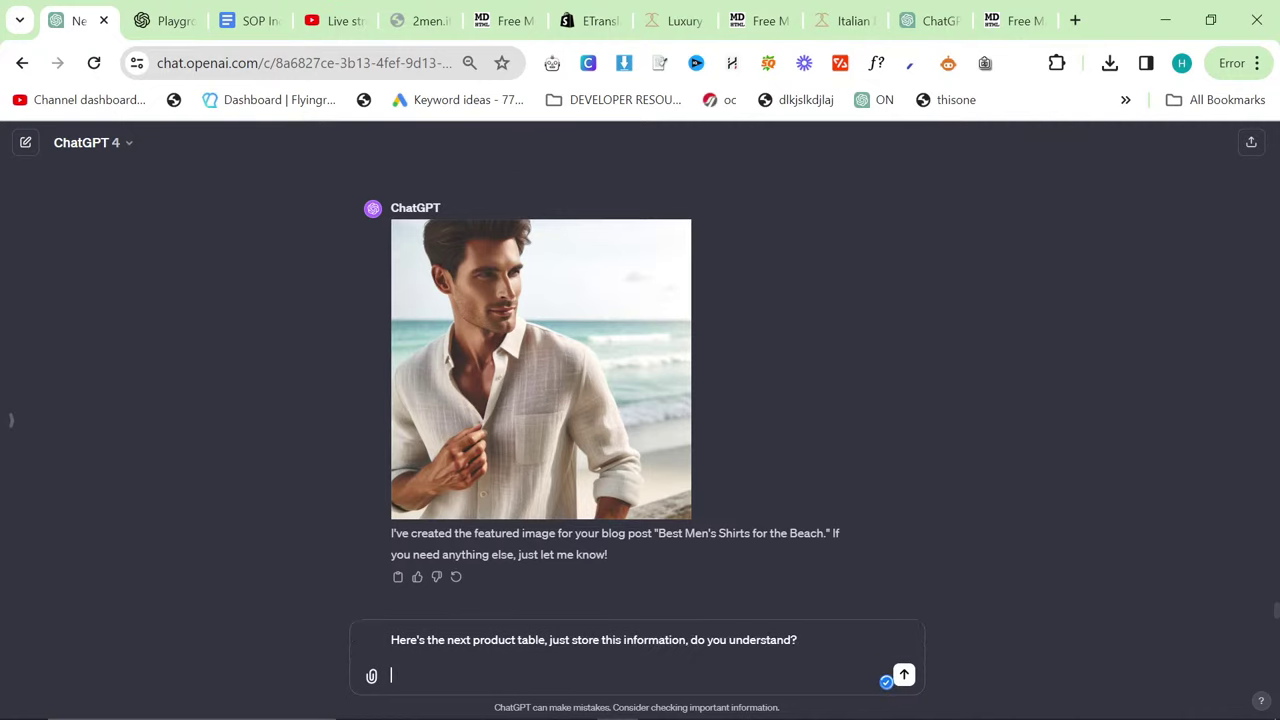
key(ctrl+v)
key(Return)
Retitle the Notepad article prompt to 'Best Dress Pants For Work in 2024'
key(super+Tab)
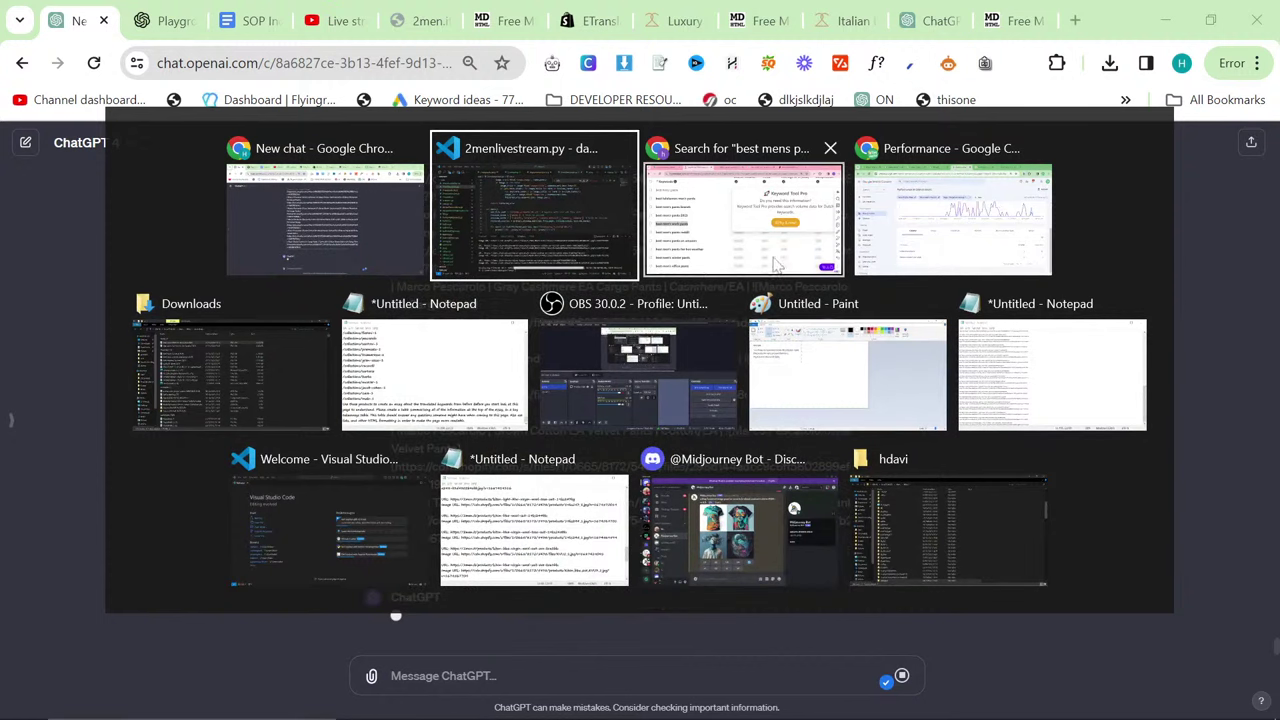
click(458, 410)
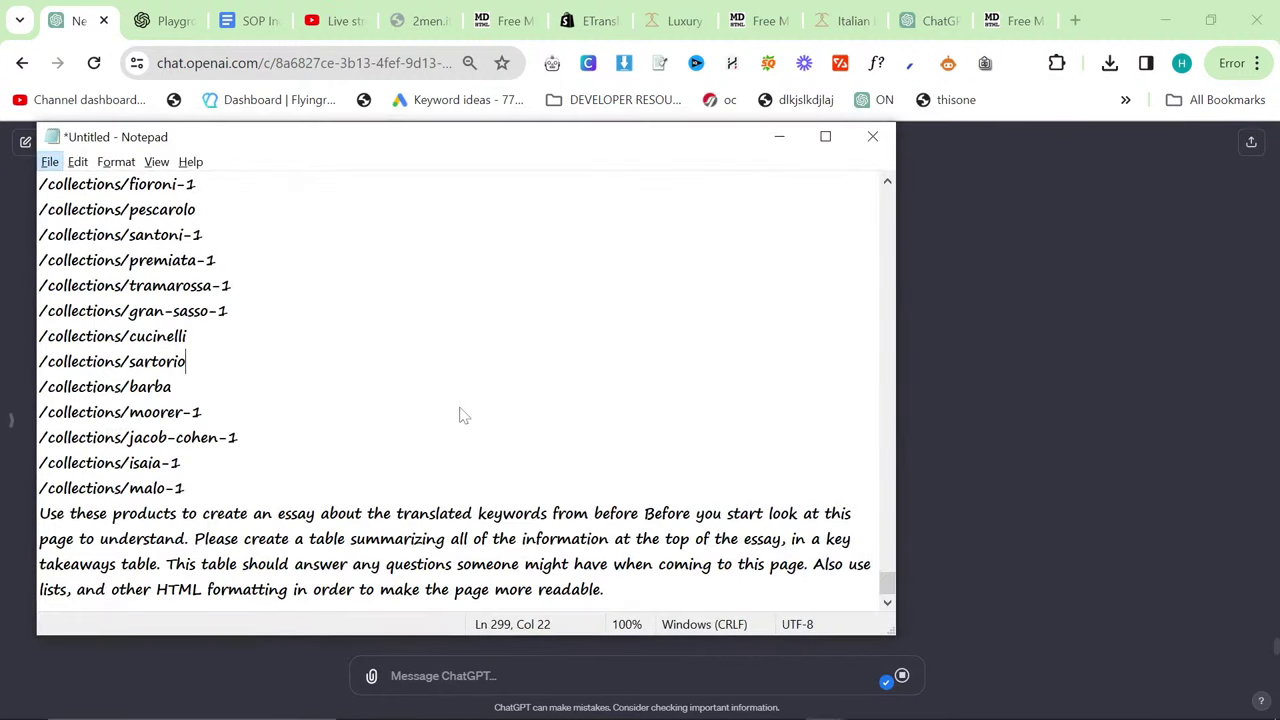
scroll(888, 588, up, 1)
scroll(888, 588, down, 1)
drag(888, 590, 888, 195)
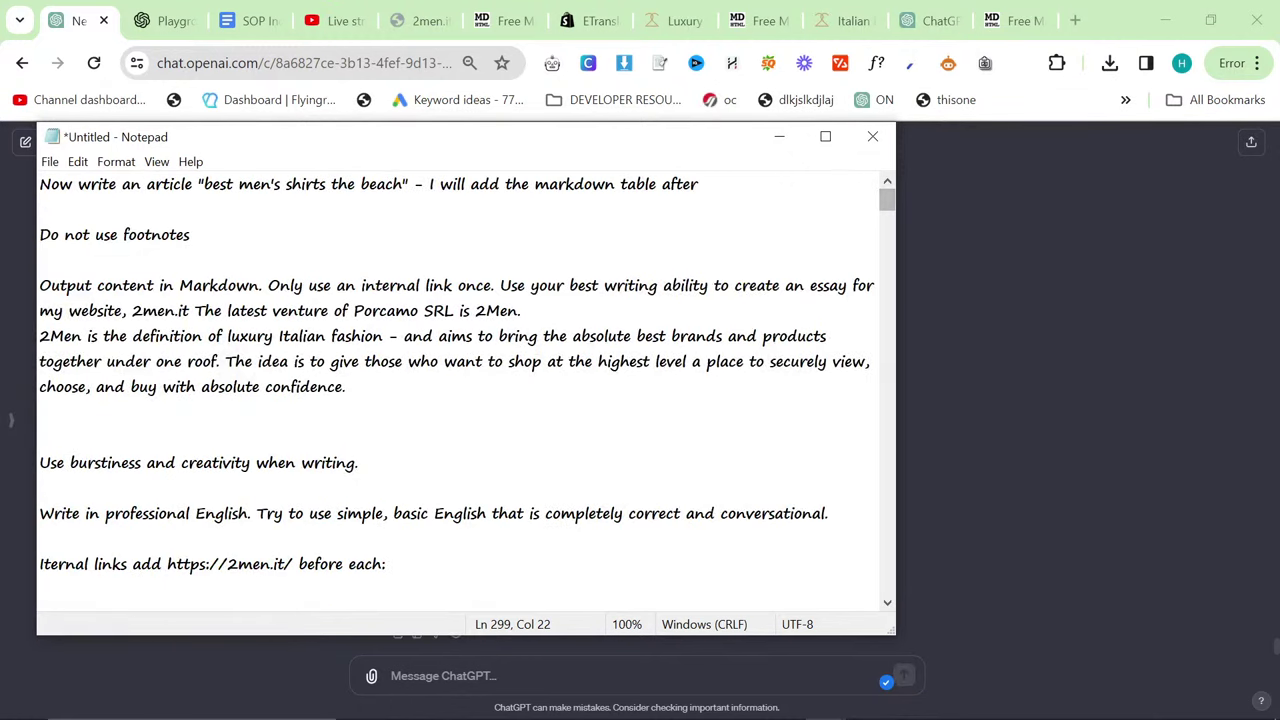
drag(404, 184, 198, 184)
click(266, 209)
drag(404, 184, 203, 184)
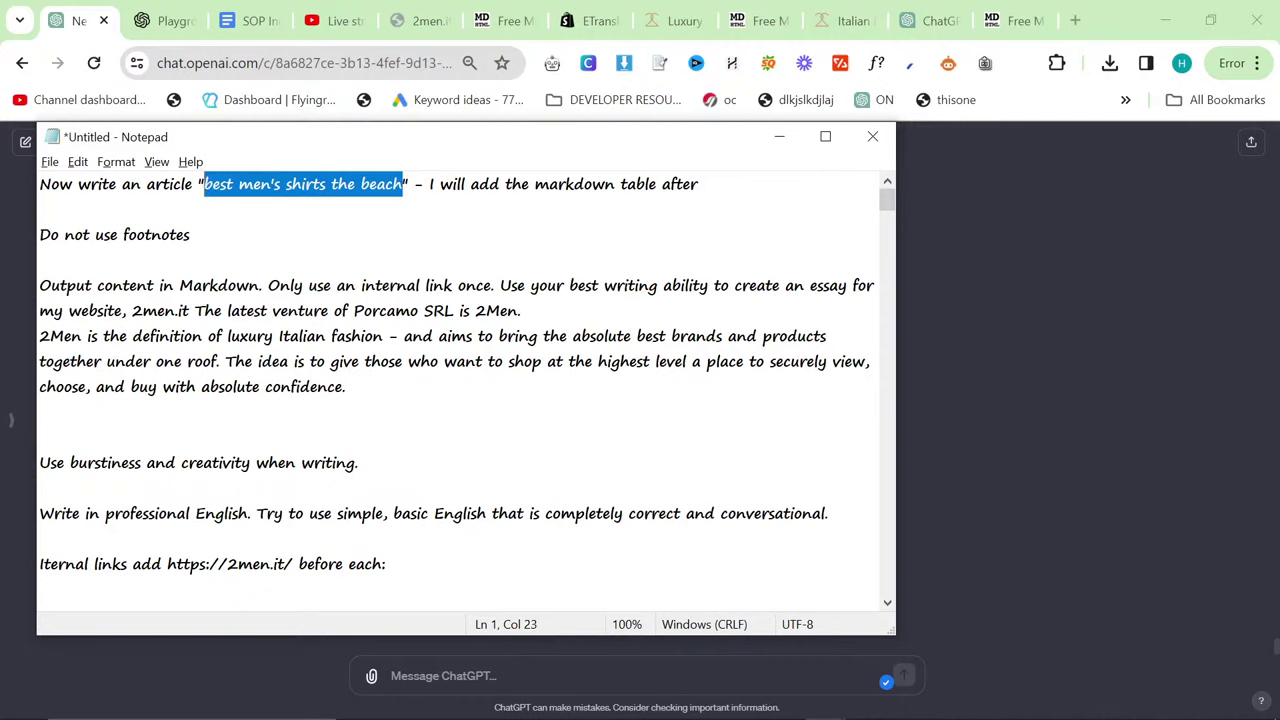
text(Best )
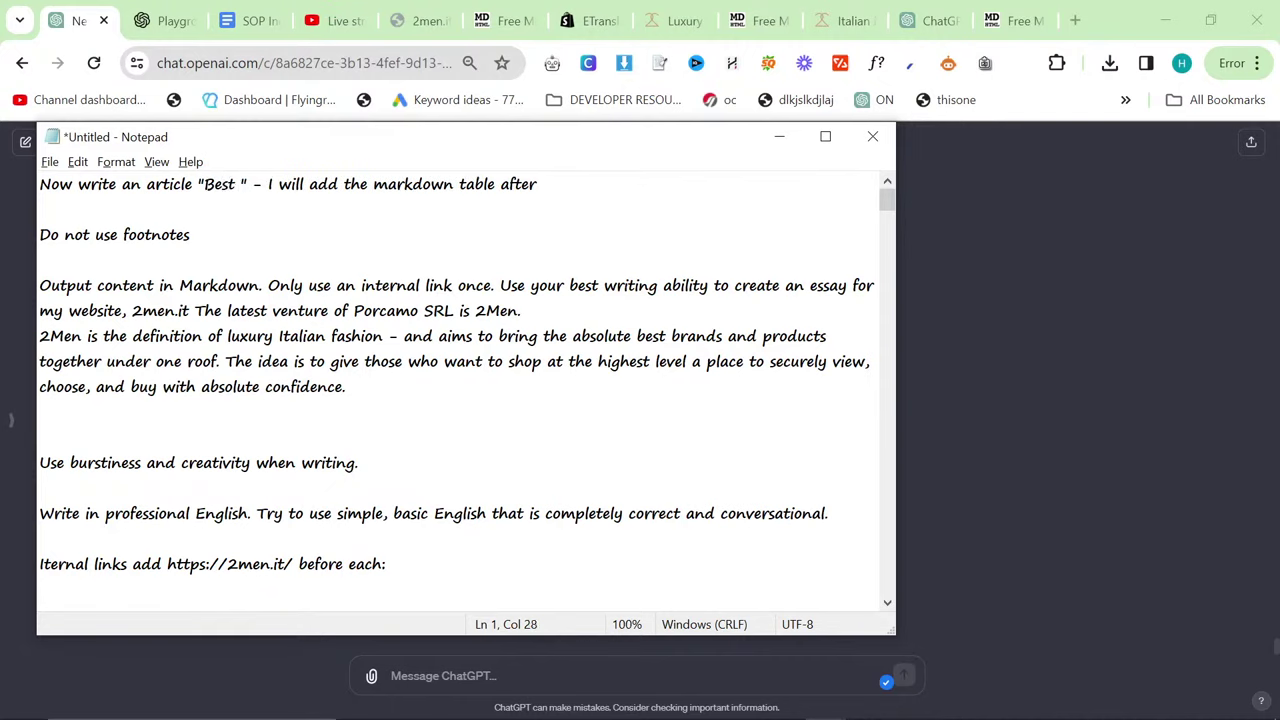
text(Pants For )
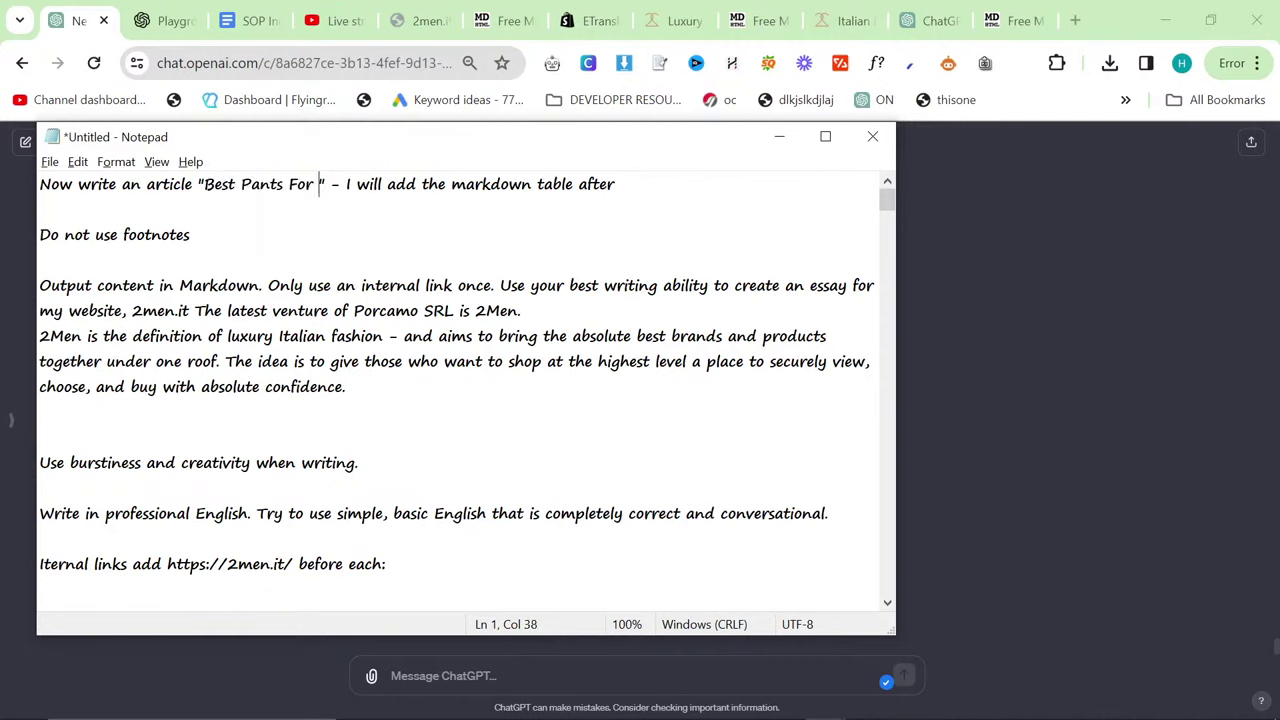
text(Work )
text(in 2024)
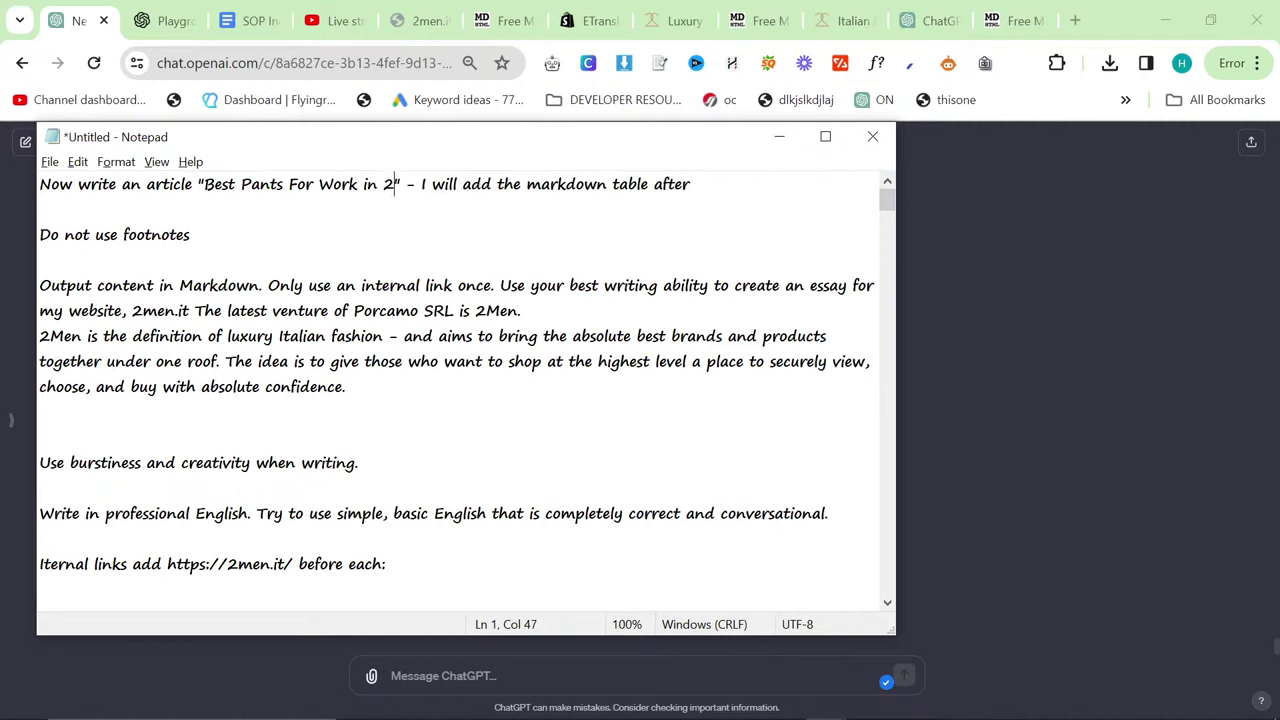
click(241, 184)
text(Dress)
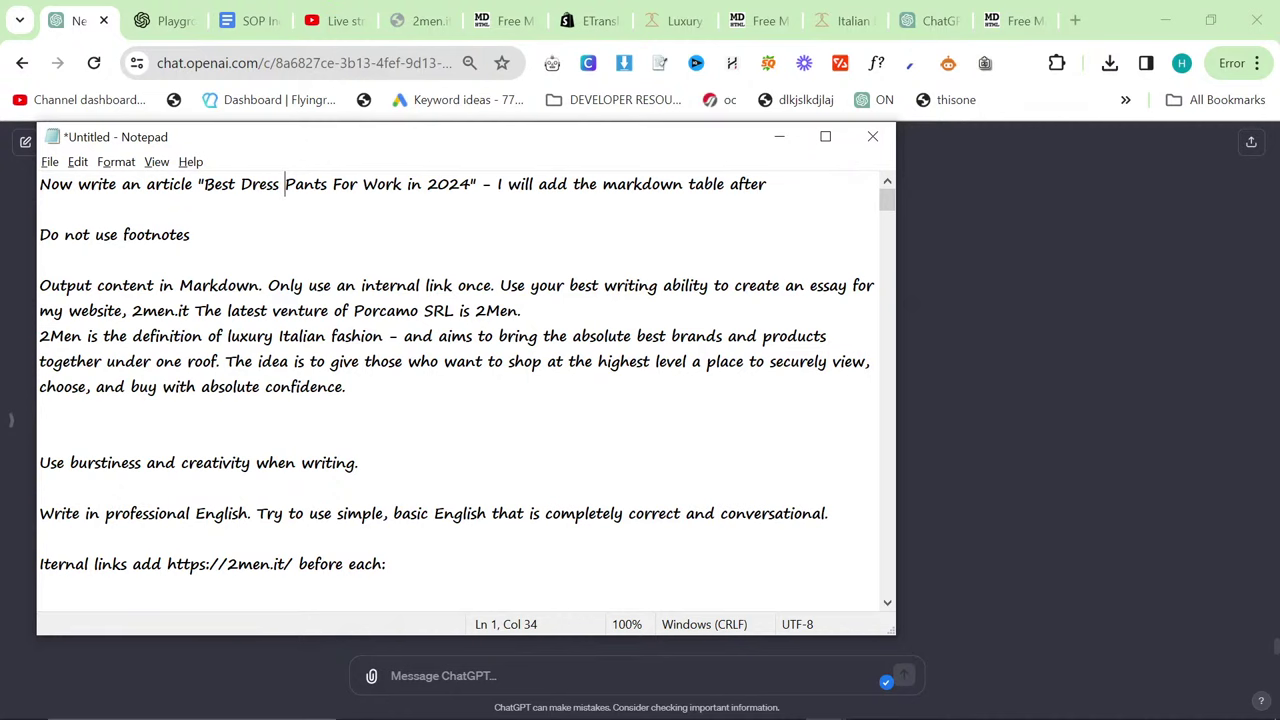
Send the full 'Best Dress Pants For Work in 2024' article prompt to ChatGPT
key(ctrl+a)
key(alt+Tab)
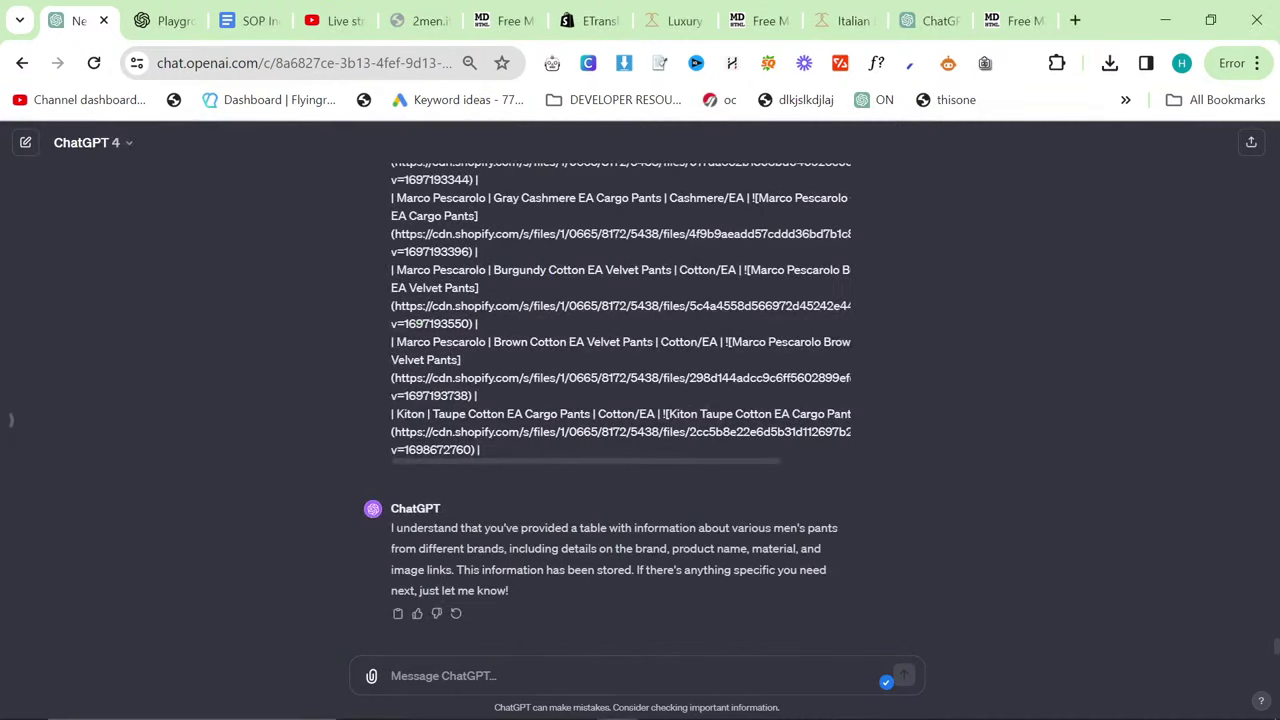
key(ctrl+v)
key(Return)
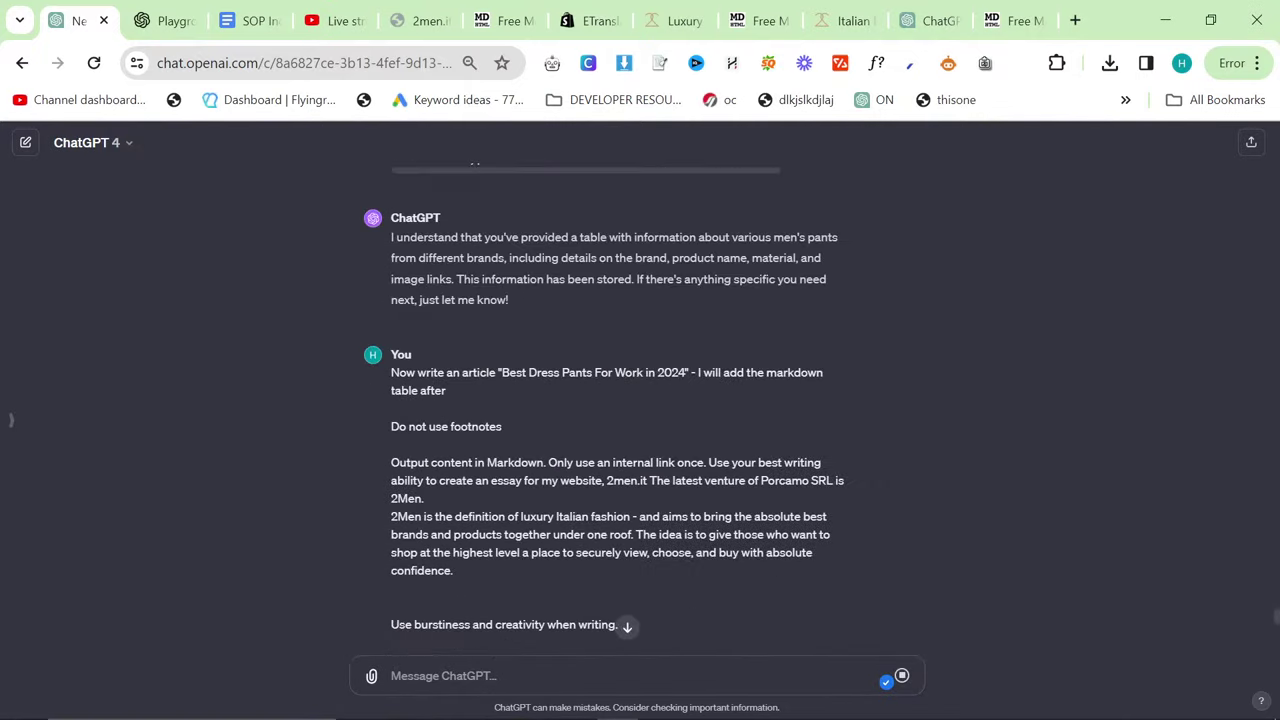
Replace the markdowntohtml.com Markdown input with the pants product table
drag(447, 517, 930, 78)
drag(1015, 20, 165, 20)
key(ctrl+a)
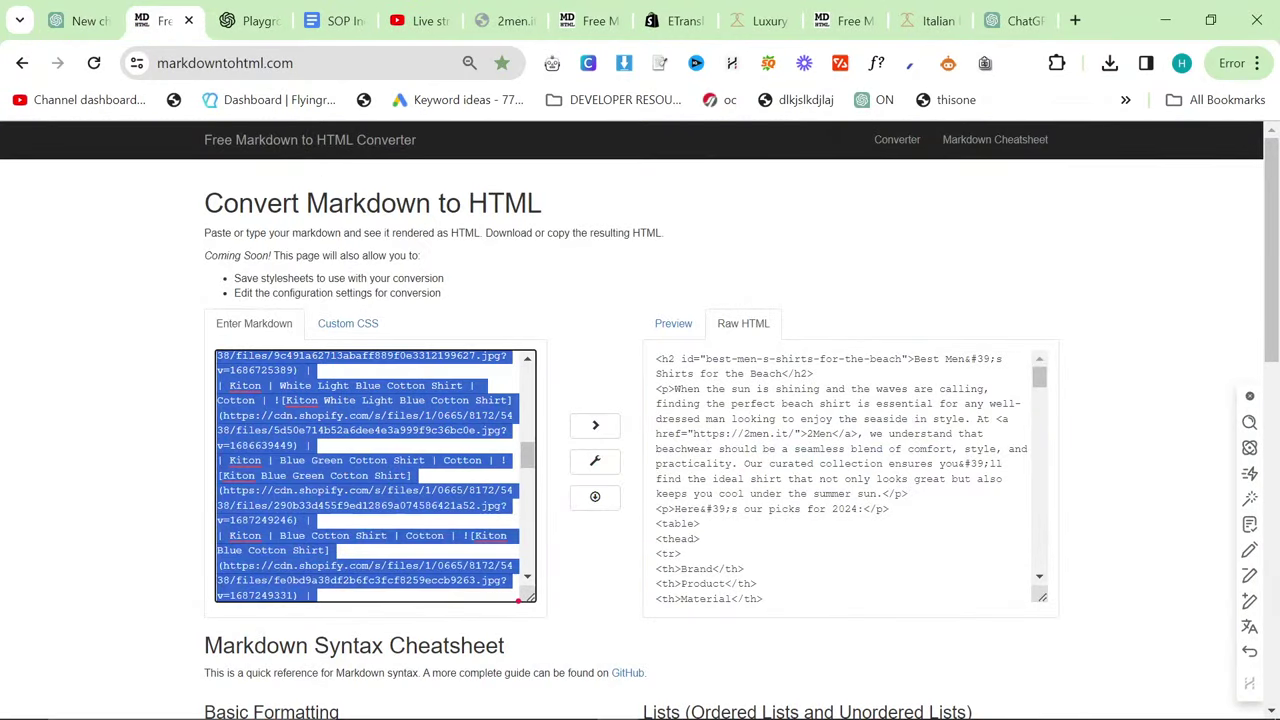
key(ctrl+v)
scroll(375, 475, up, 10)
drag(412, 374, 150, 181)
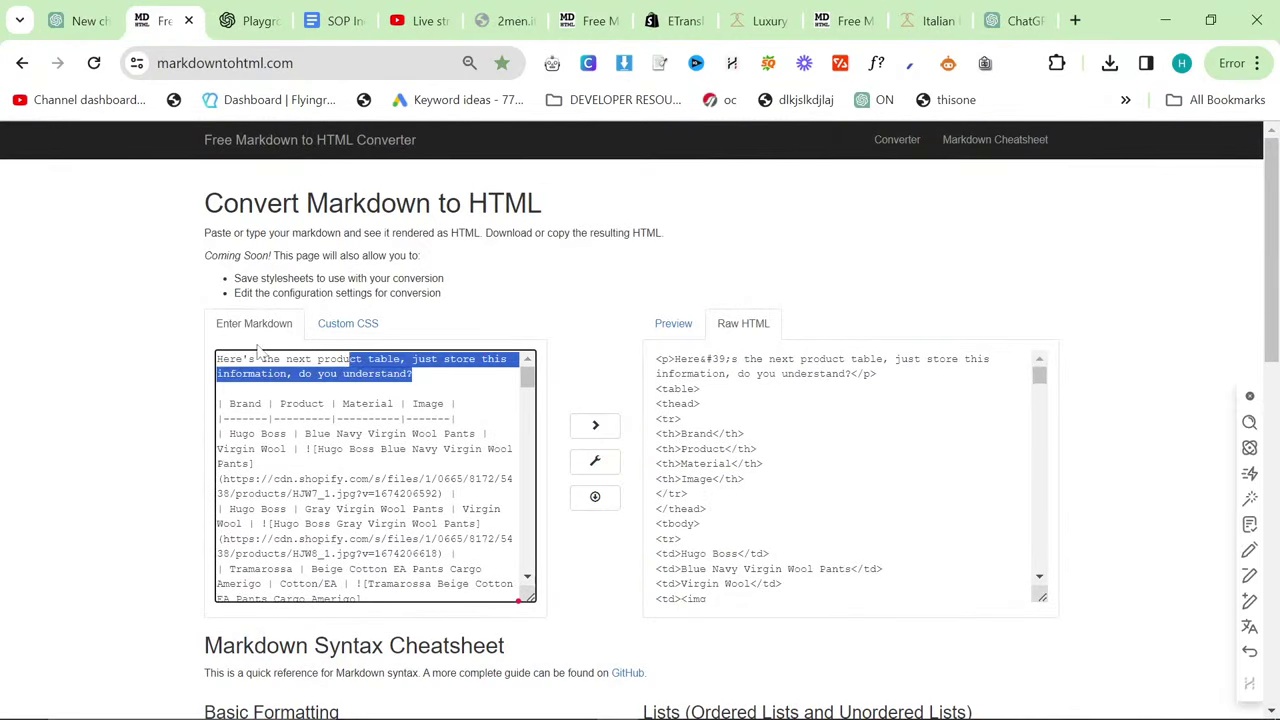
Delete the leftover request sentence from the Markdown and copy the article title from ChatGPT
key(BackSpace)
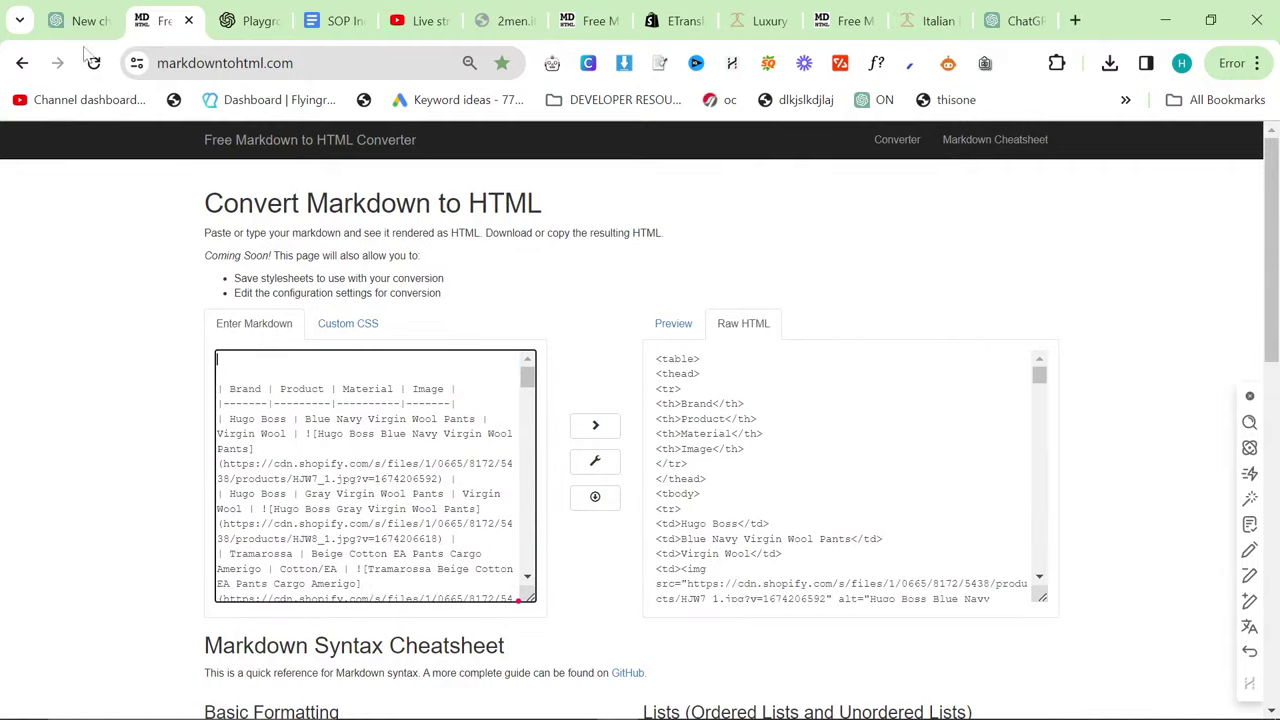
click(84, 20)
scroll(475, 556, down, 15)
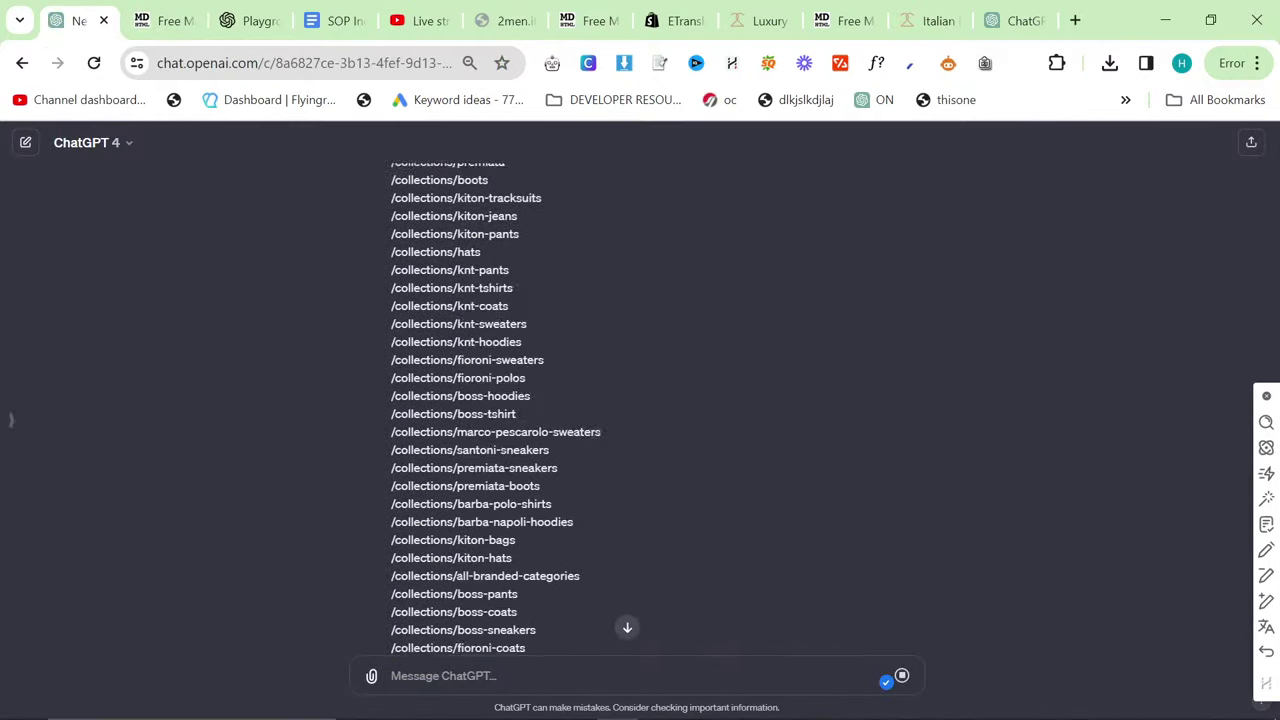
scroll(1148, 371, down, 20)
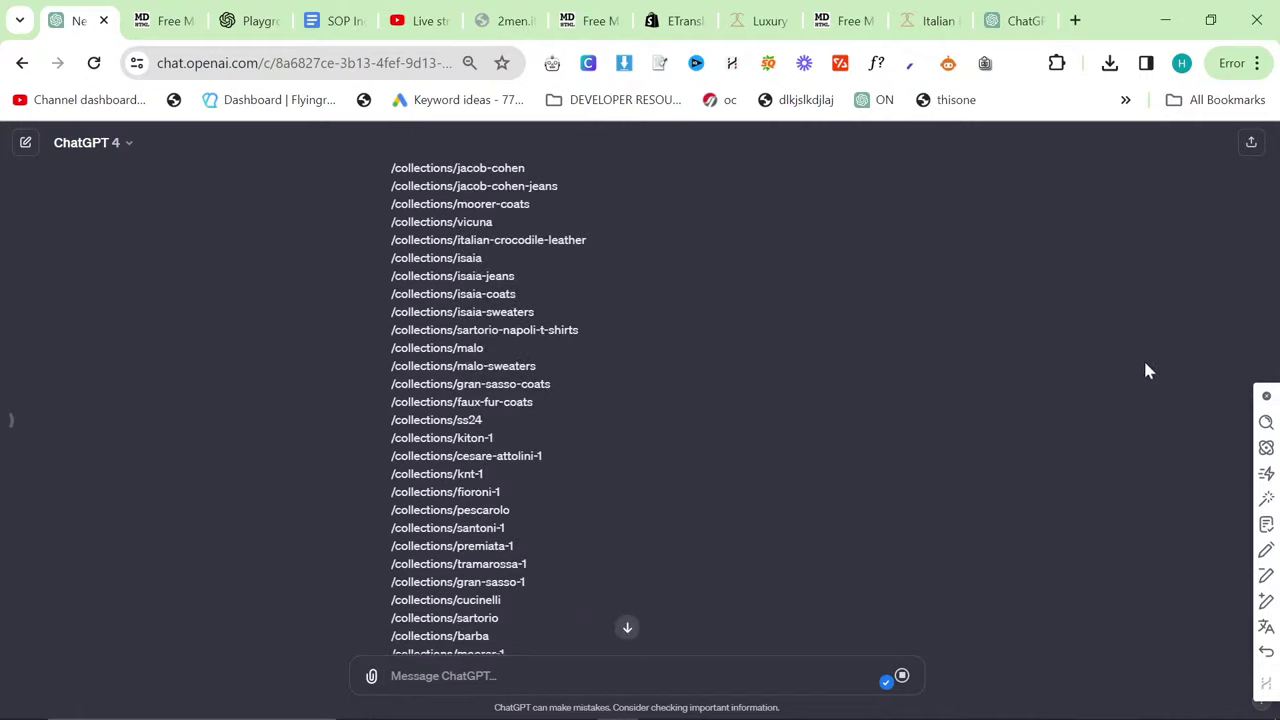
scroll(1148, 371, down, 5)
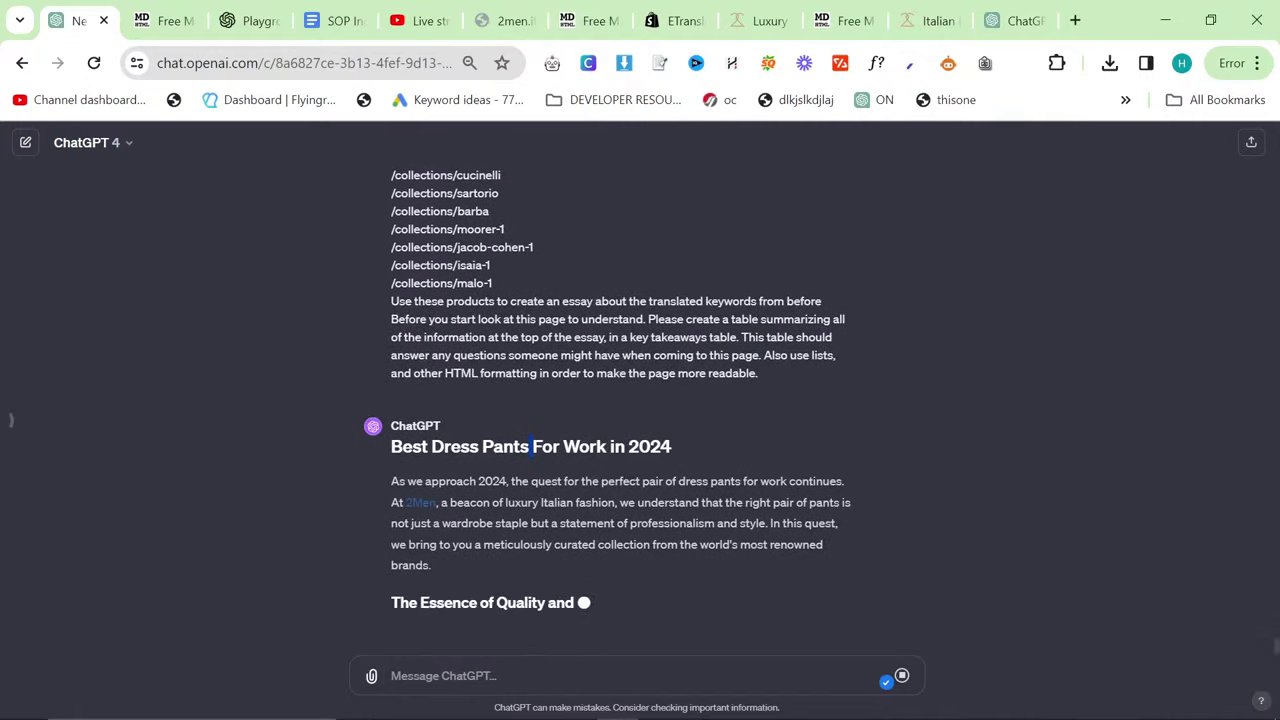
drag(666, 425, 391, 408)
key(ctrl+c)
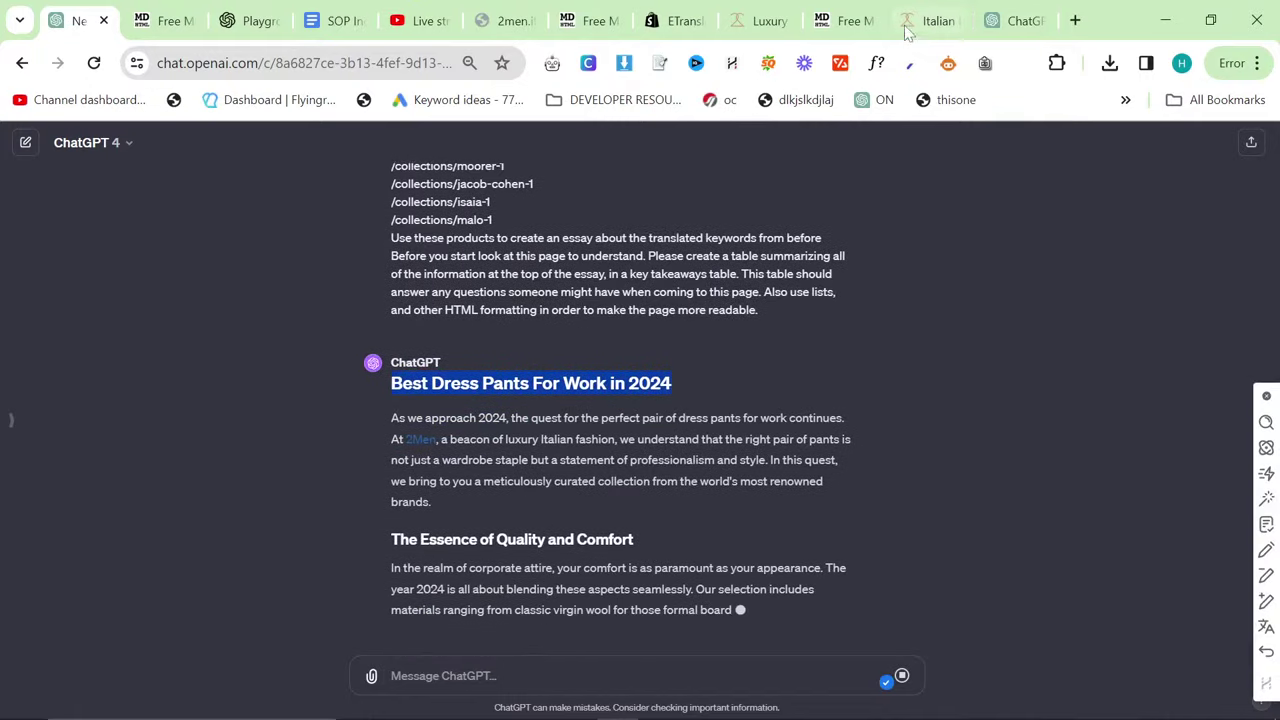
Add '## Best Dress Pants For Work in 2024' as the heading above the converter's table
drag(850, 20, 168, 22)
text(#)
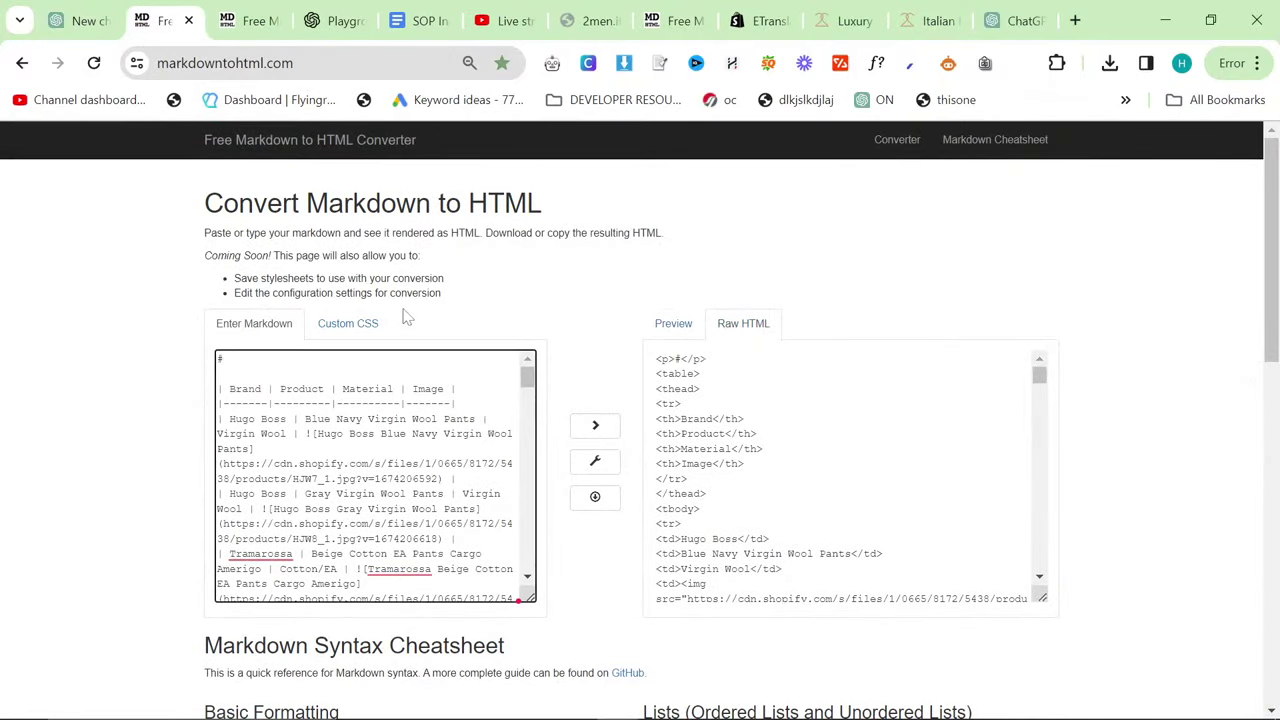
text(#)
key(ctrl+v)
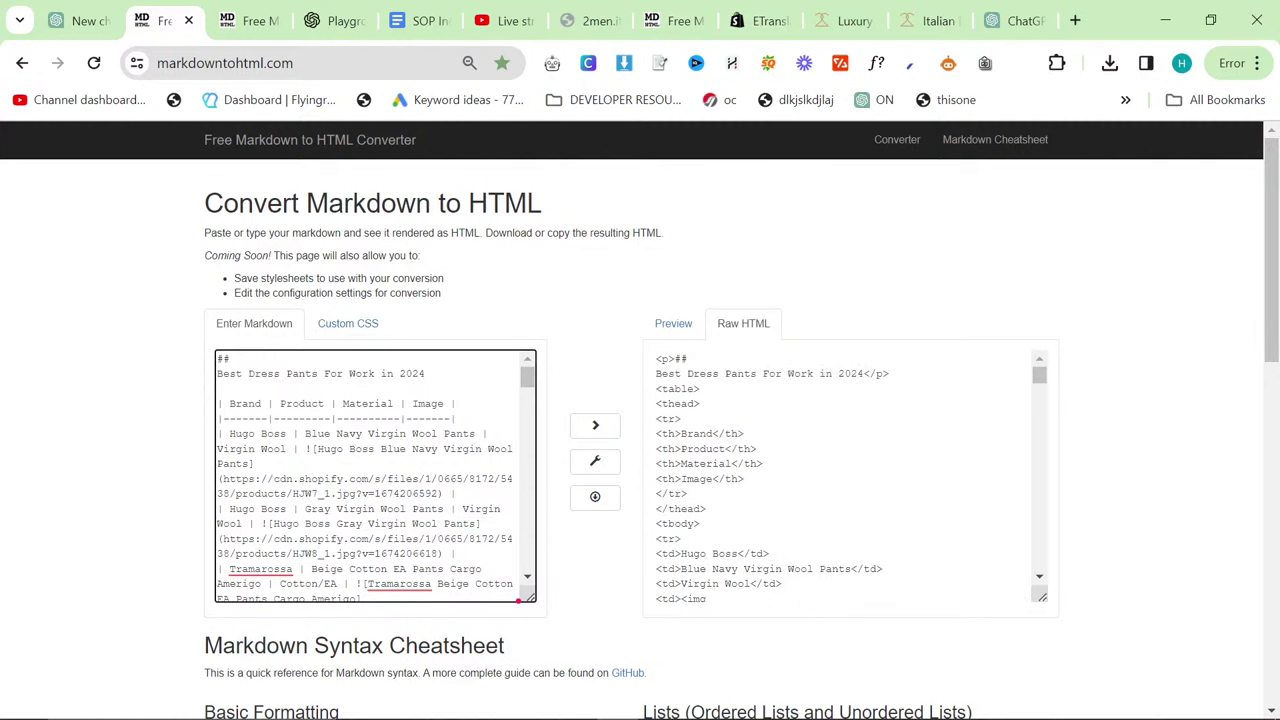
key(BackSpace)
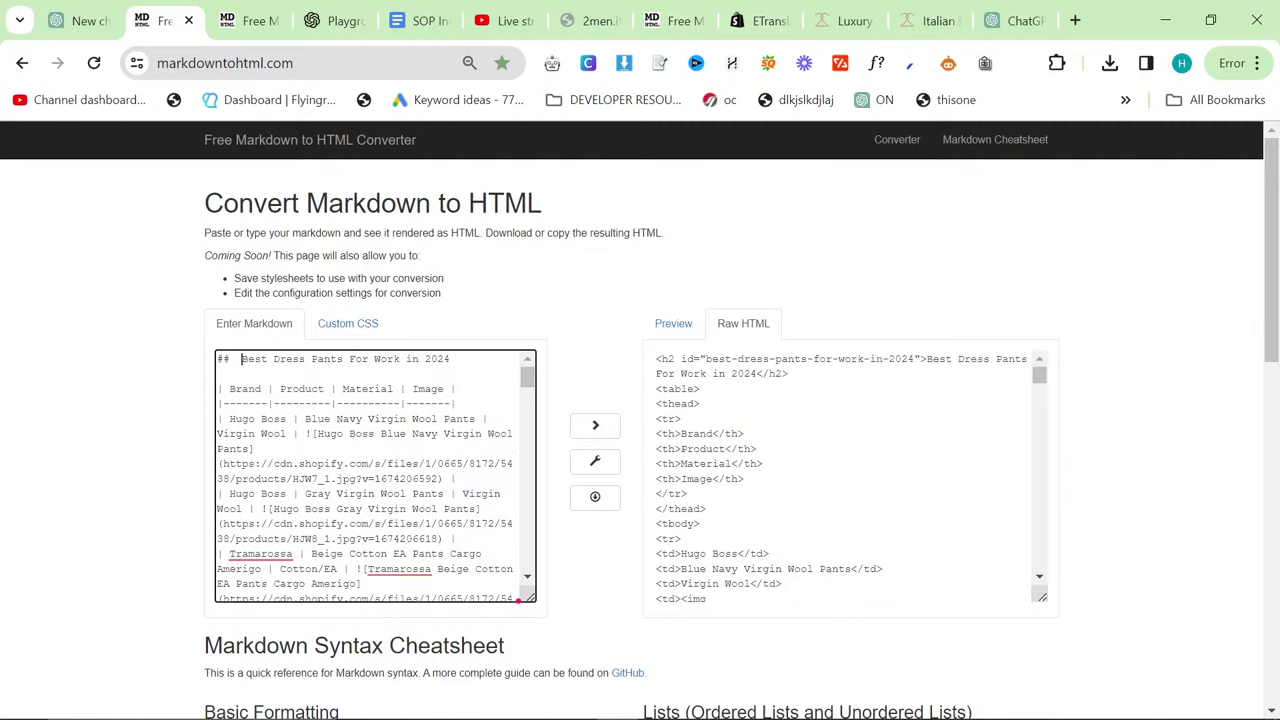
key(ctrl+shift+Tab)
Ask ChatGPT: 'Please make sure to internally link to the brands'
scroll(427, 548, down, 1)
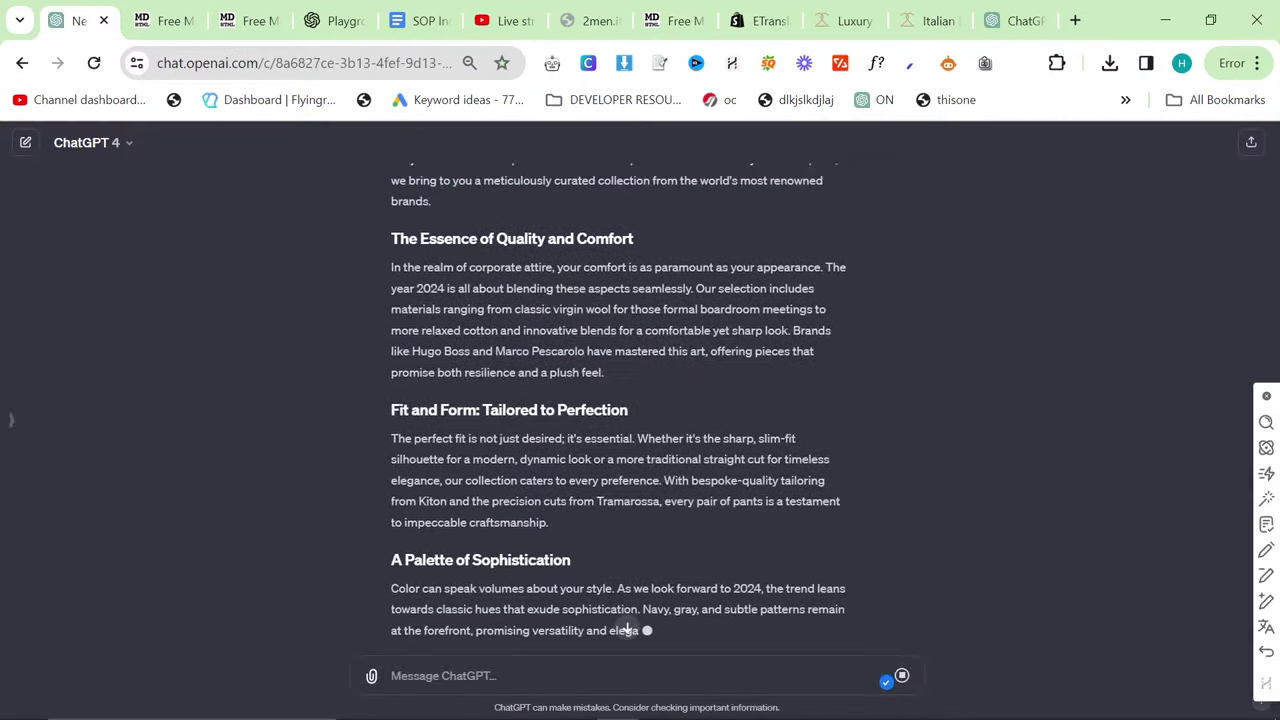
scroll(427, 548, up, 5)
scroll(427, 548, down, 10)
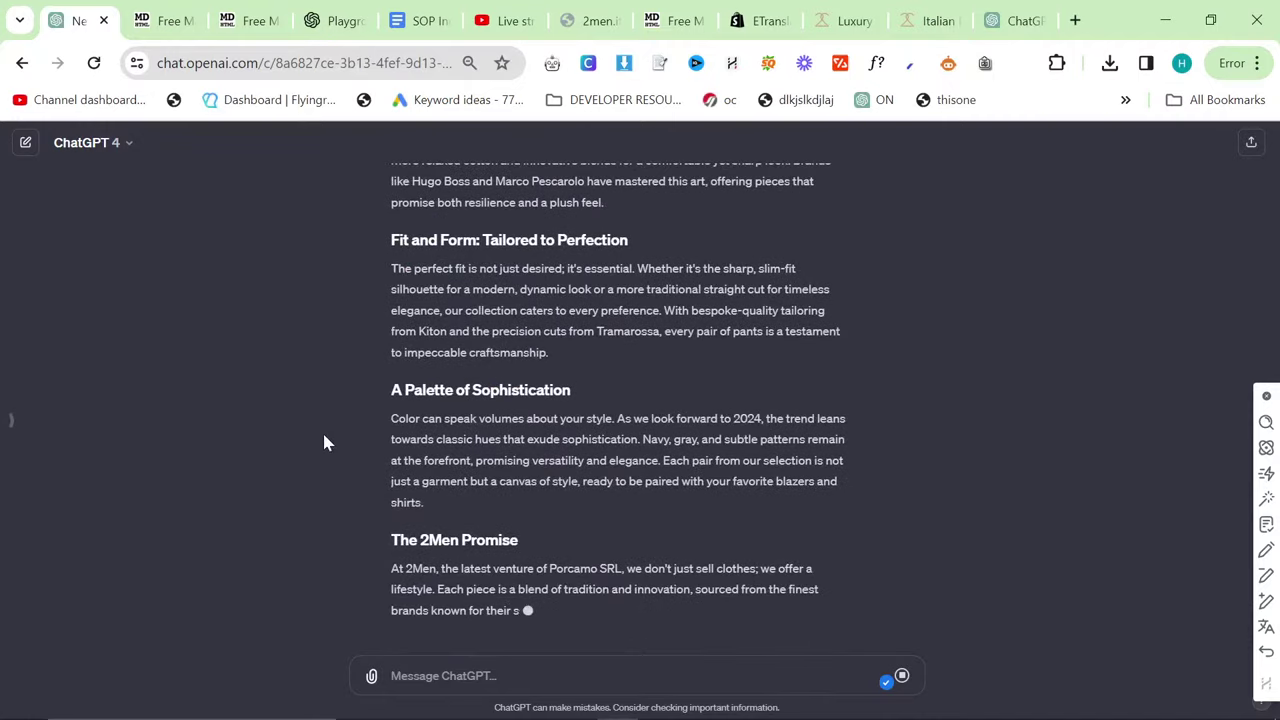
scroll(618, 409, up, 2)
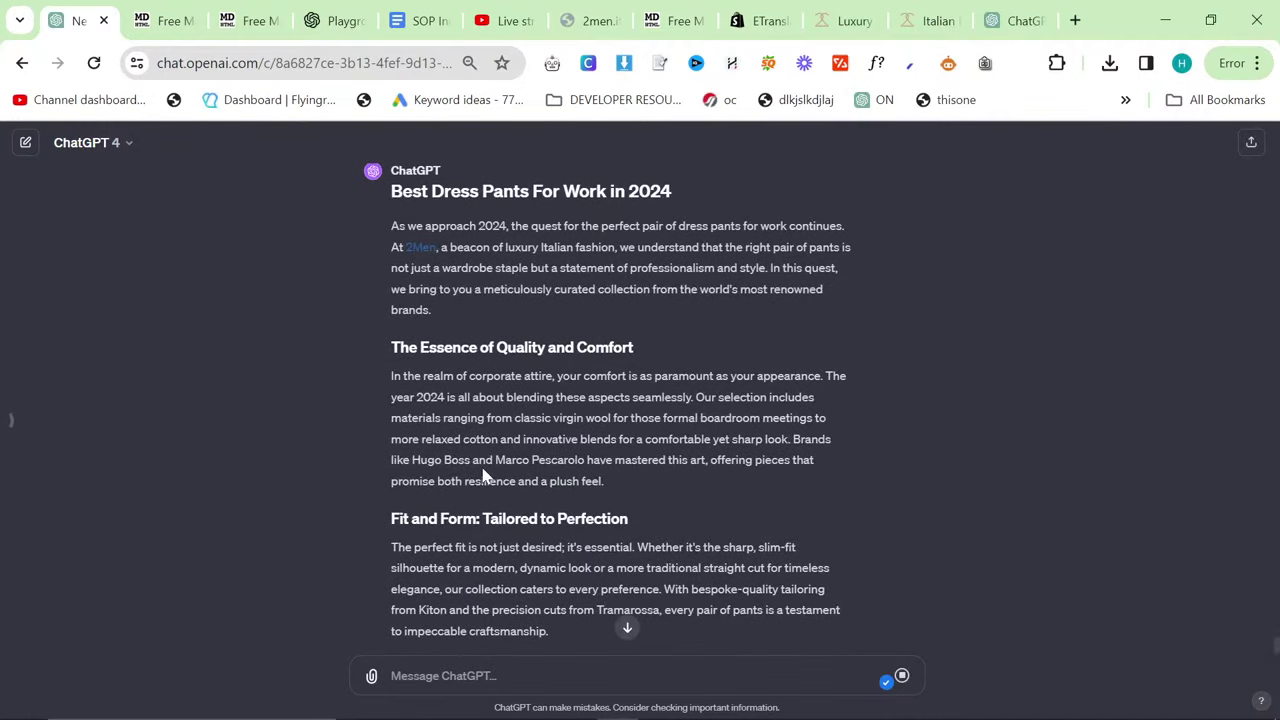
scroll(481, 470, down, 3)
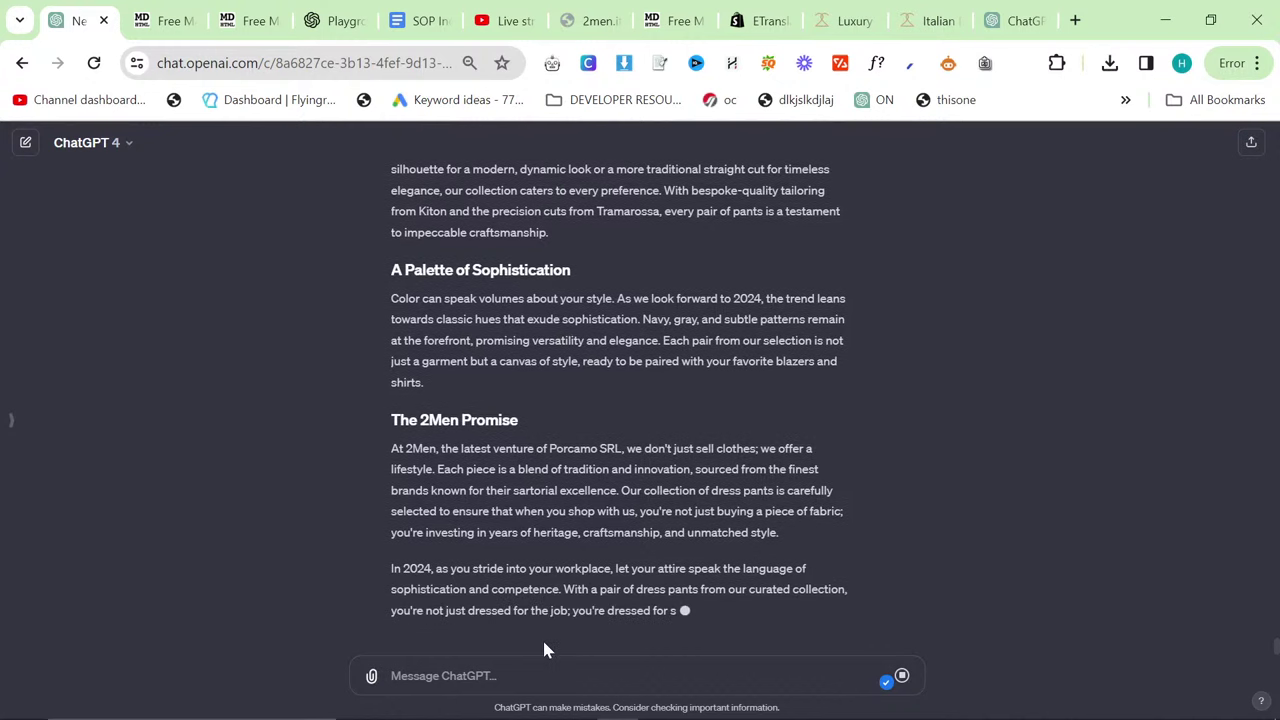
text(Please make sure to internally)
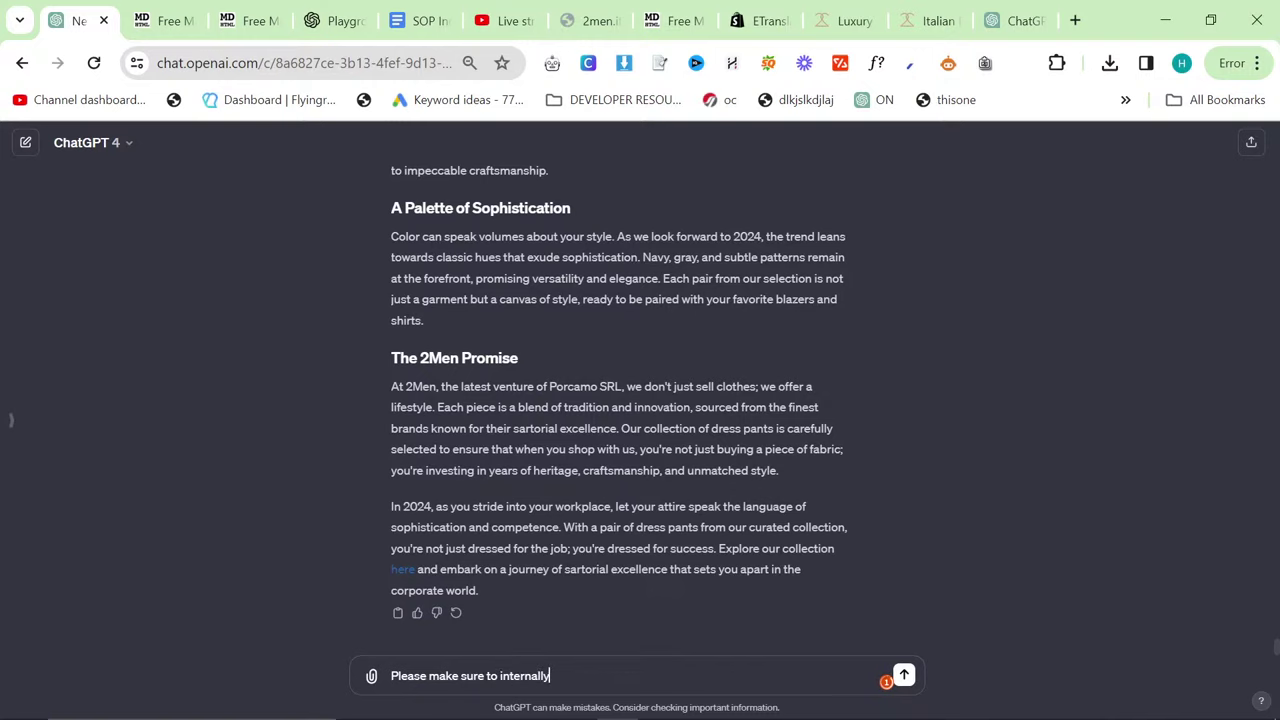
text(link to the brands)
key(Return)
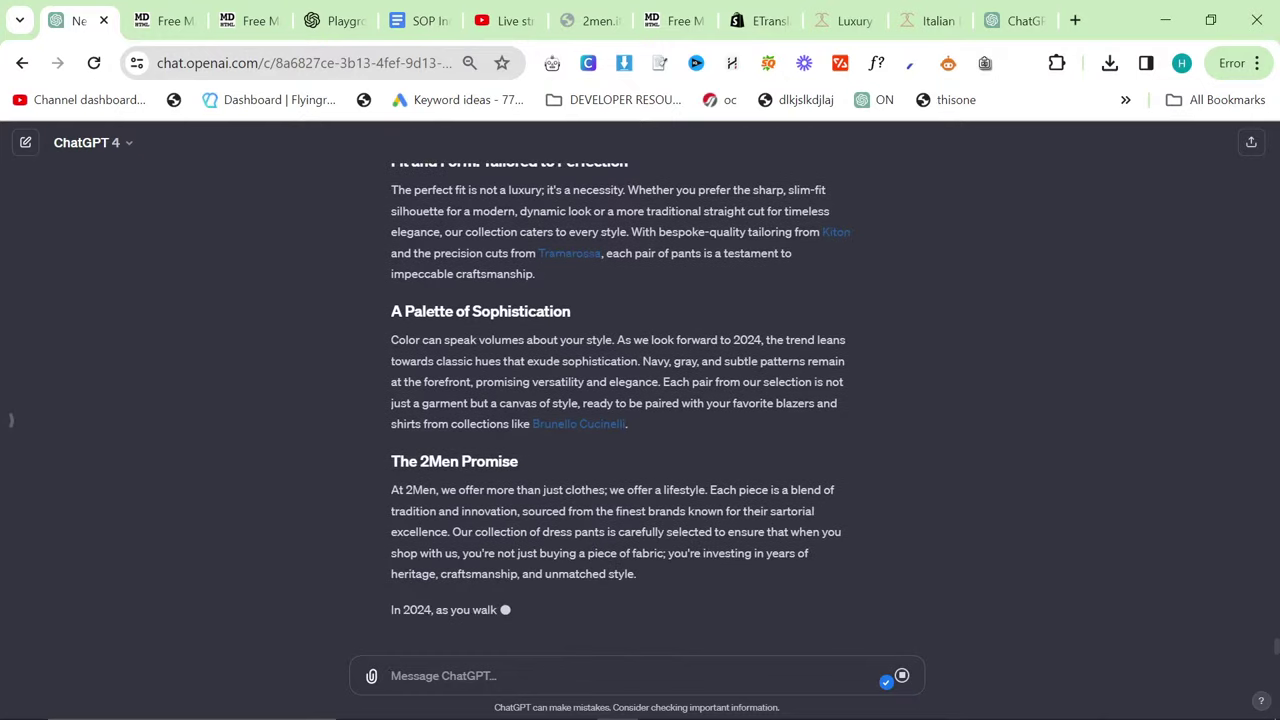
Review the rewritten article through 'The 2Men Promise' and its closing paragraph
scroll(535, 490, up, 6)
scroll(530, 470, down, 4)
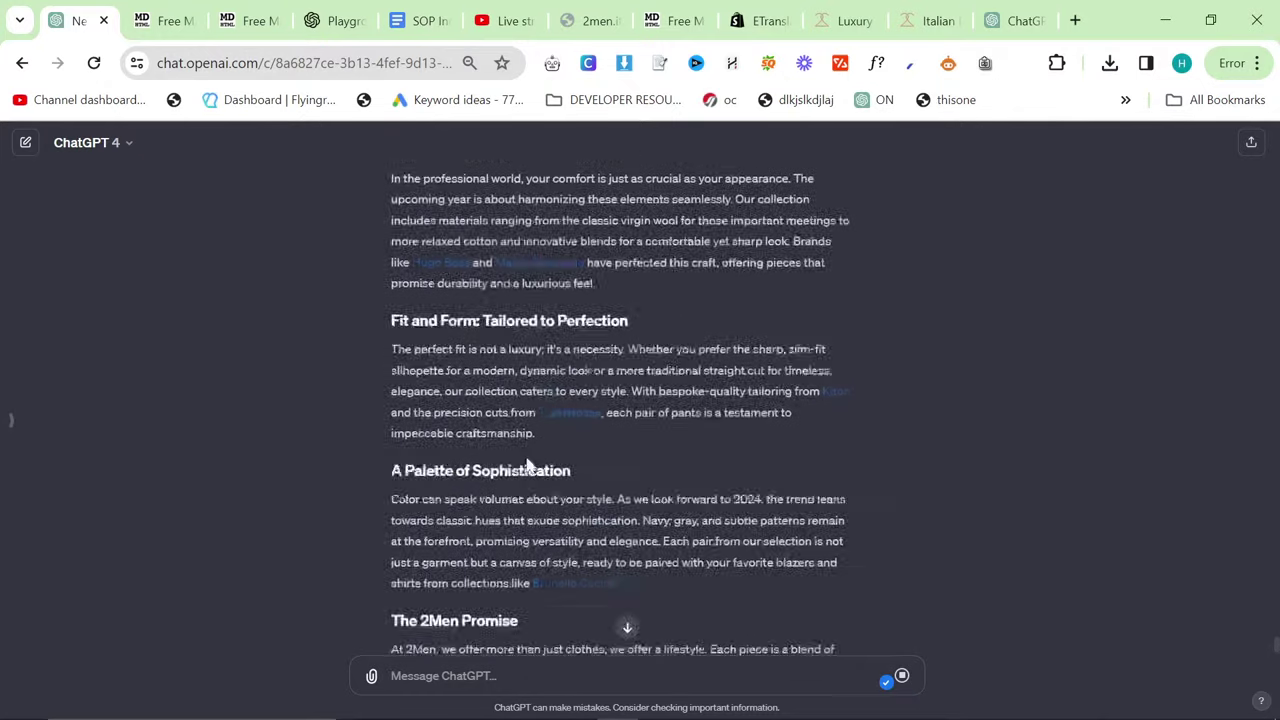
scroll(555, 420, down, 1)
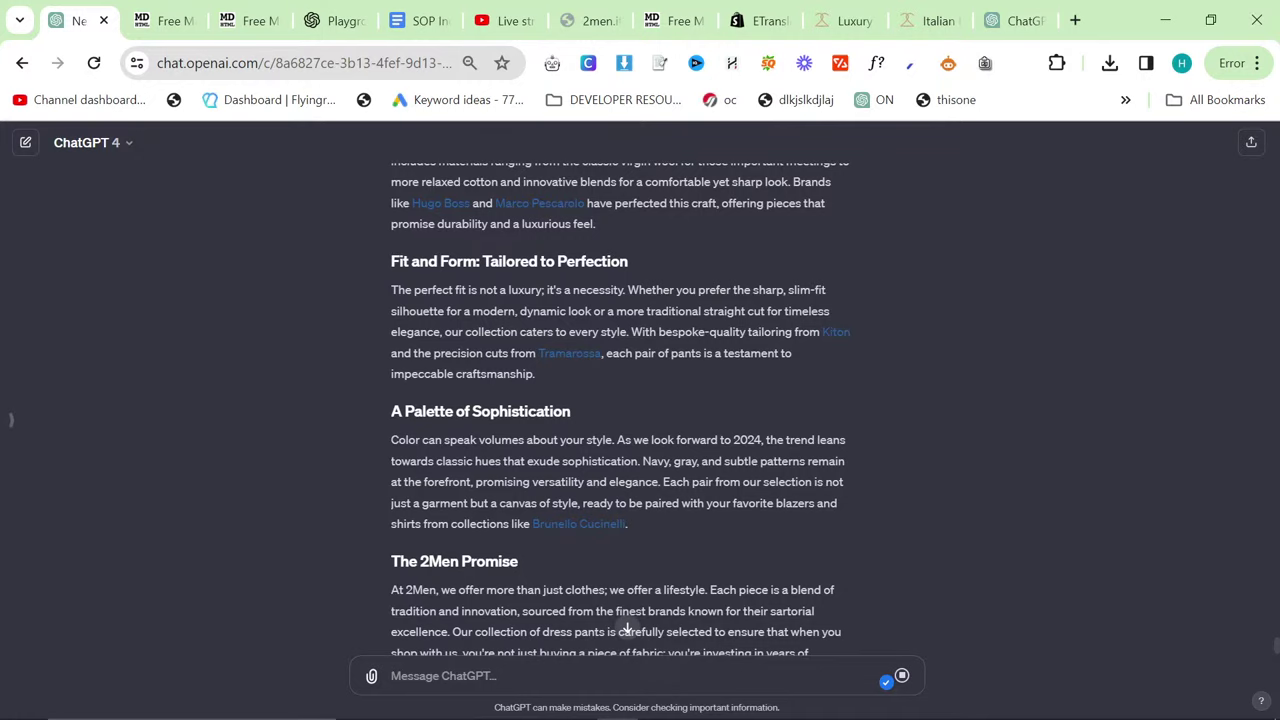
scroll(626, 630, down, 2)
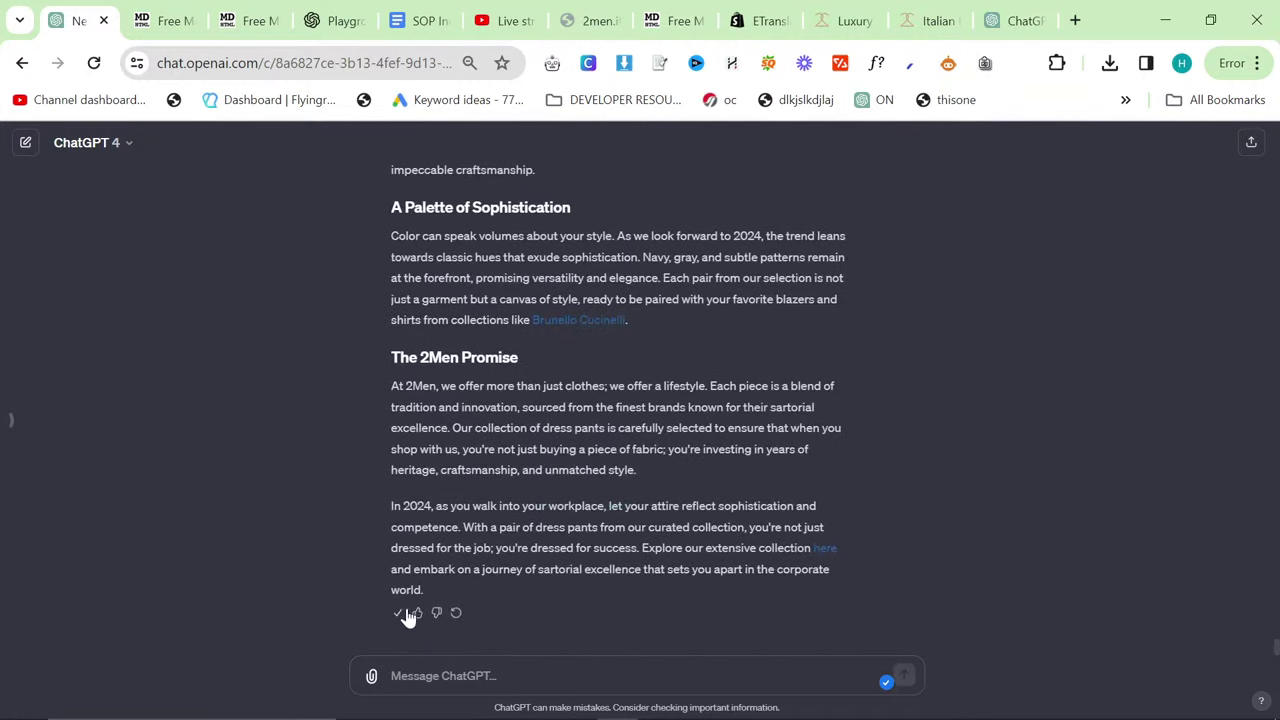
scroll(450, 480, up, 10)
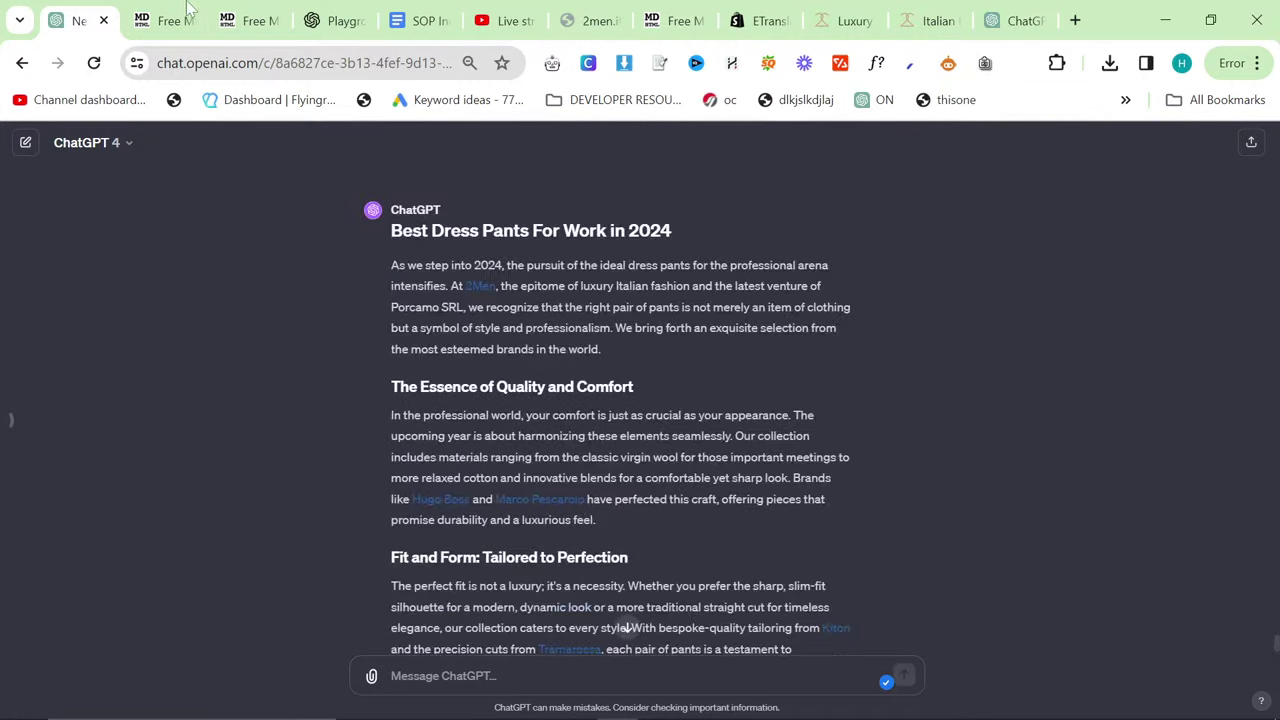
click(165, 20)
Paste the linked dress-pants article into the converter's Markdown text
scroll(375, 476, down, 10)
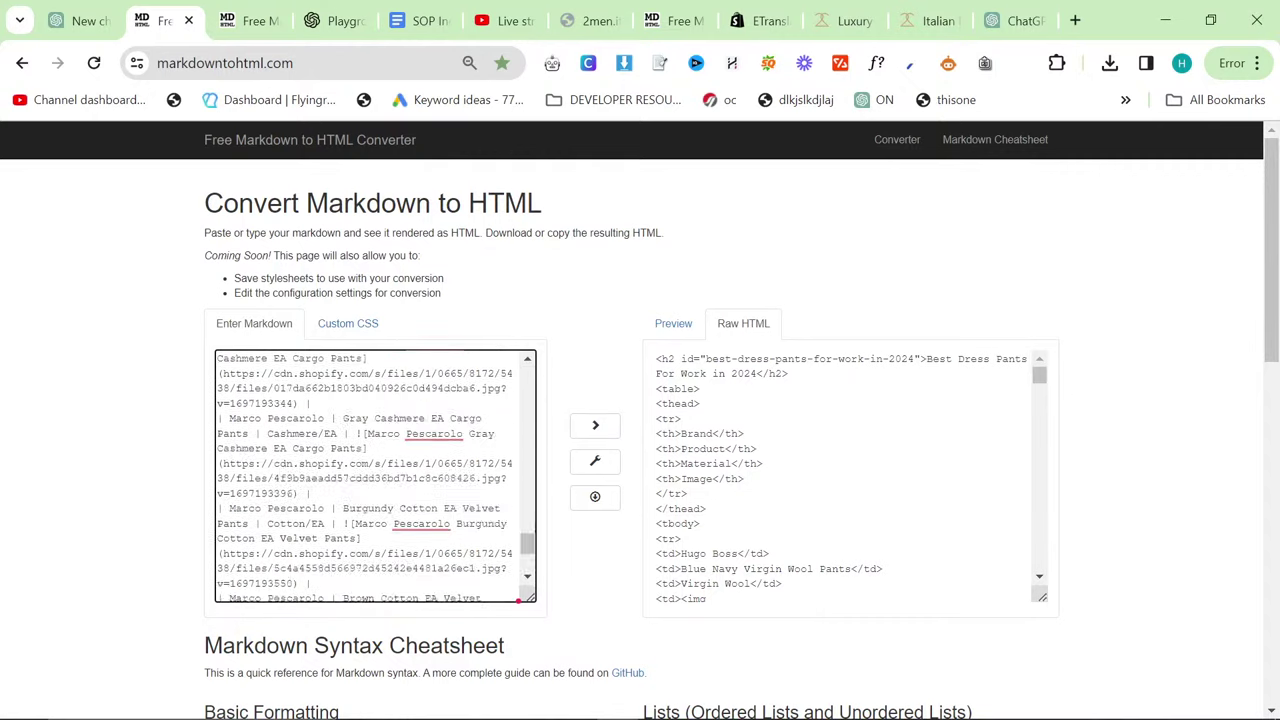
key(ctrl+v)
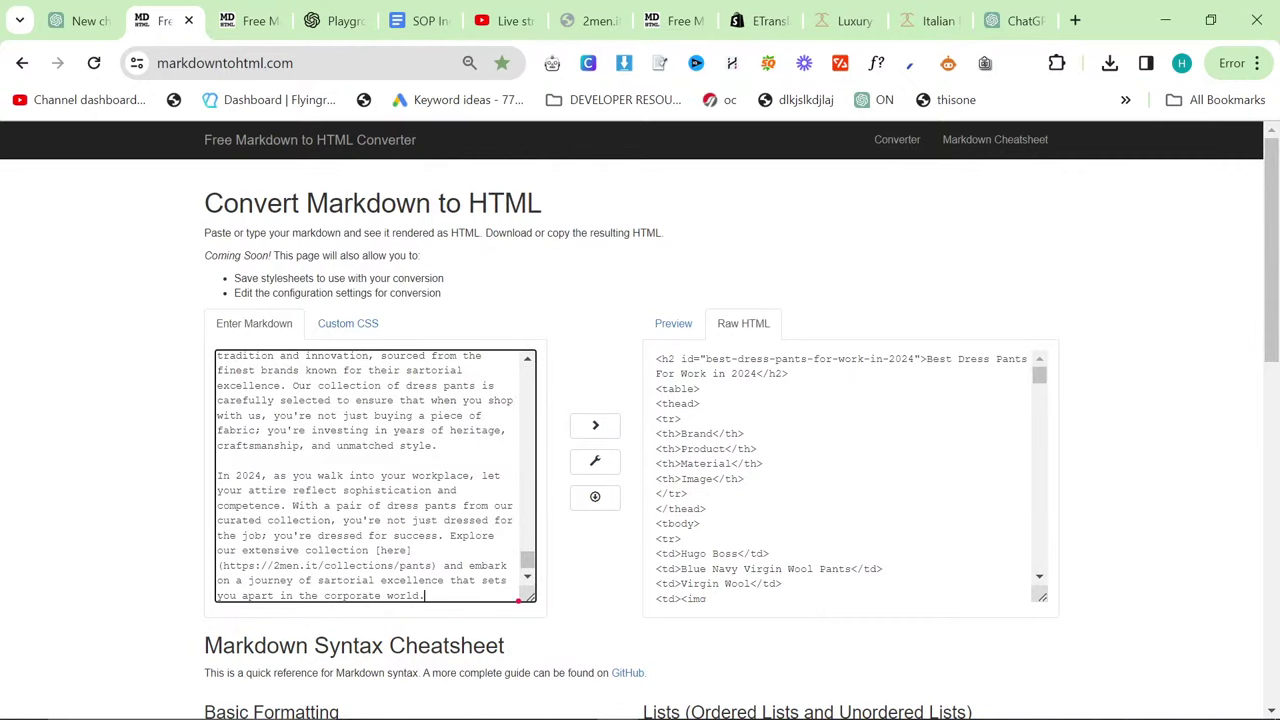
scroll(375, 476, up, 5)
scroll(375, 476, up, 10)
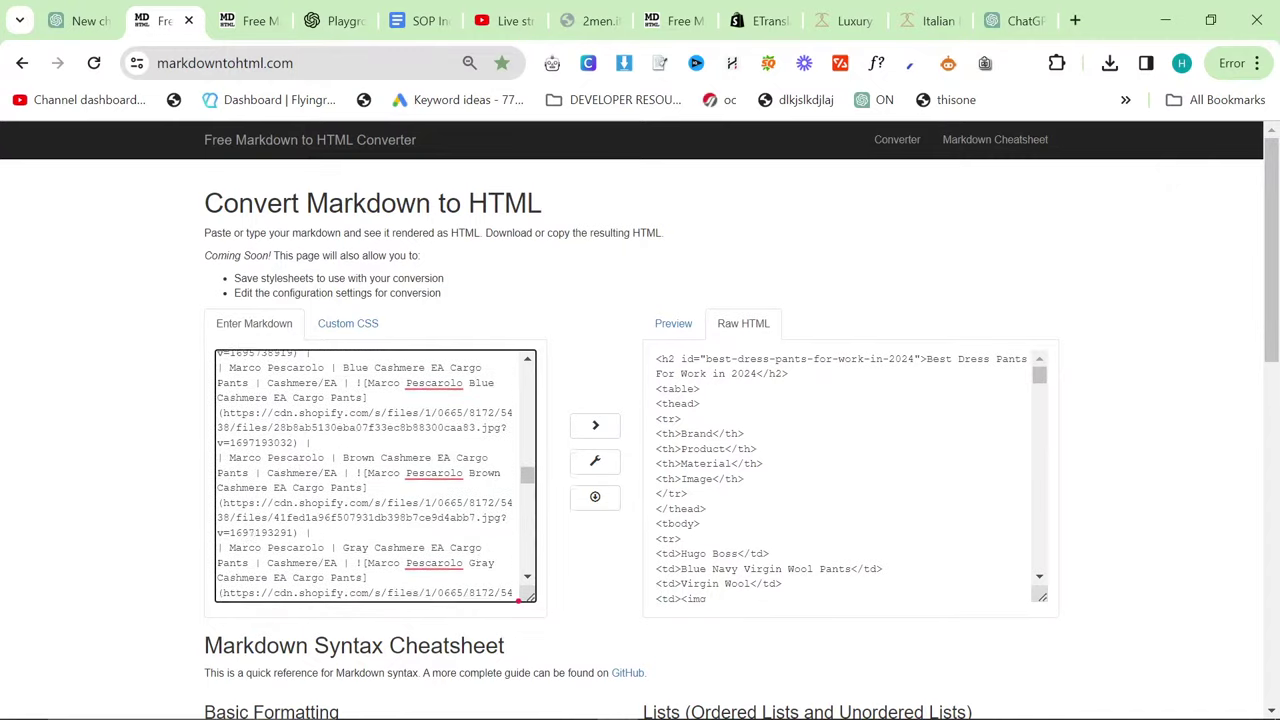
key(ctrl+z)
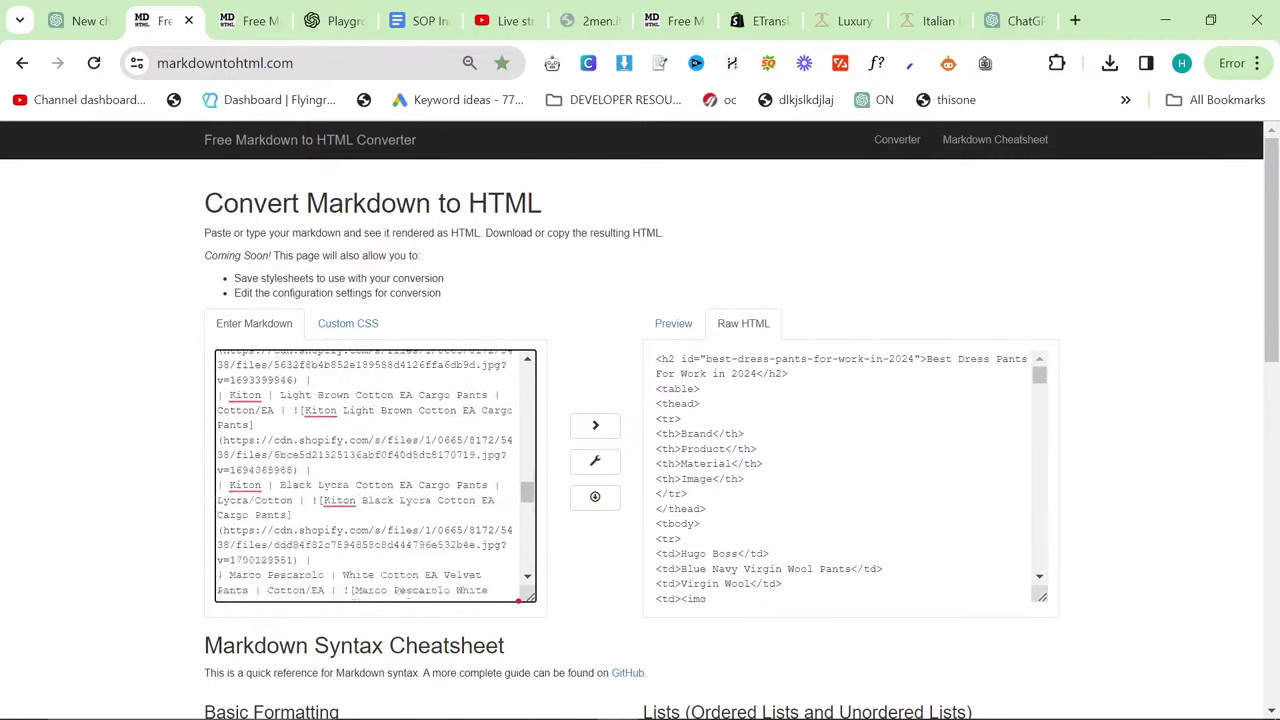
key(ctrl+y)
scroll(375, 476, up, 10)
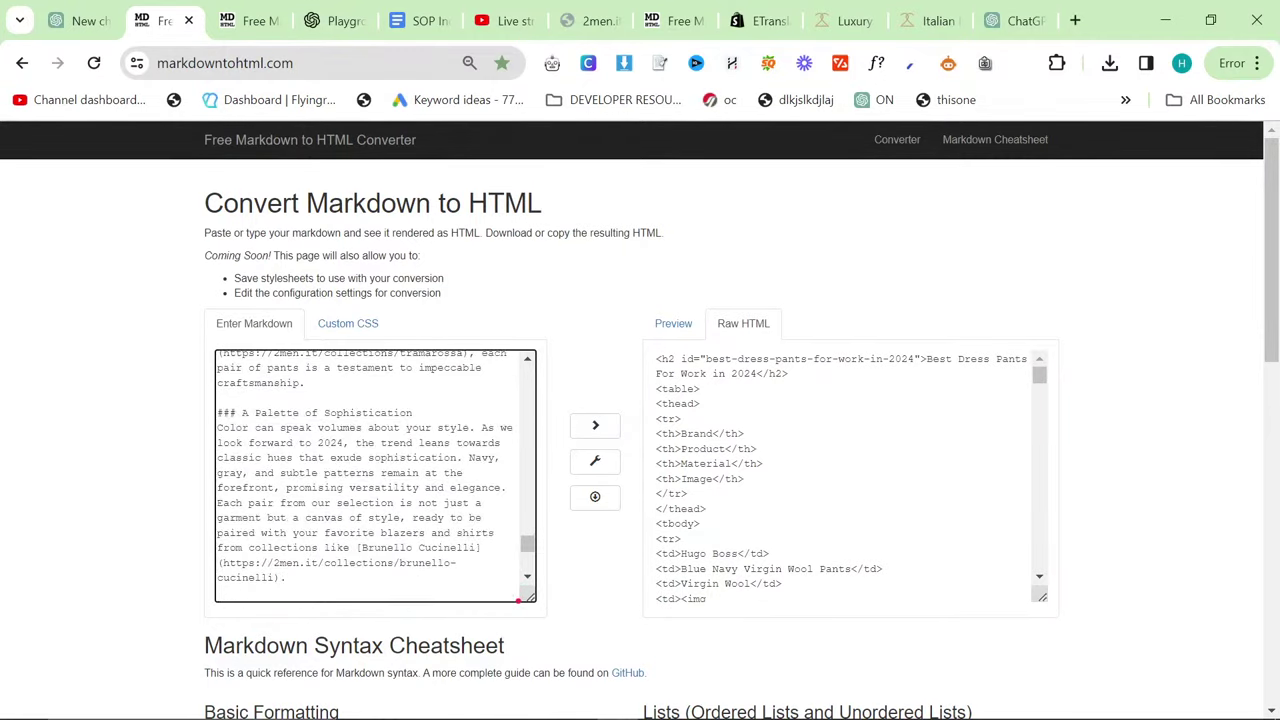
scroll(375, 476, down, 3)
scroll(375, 476, up, 10)
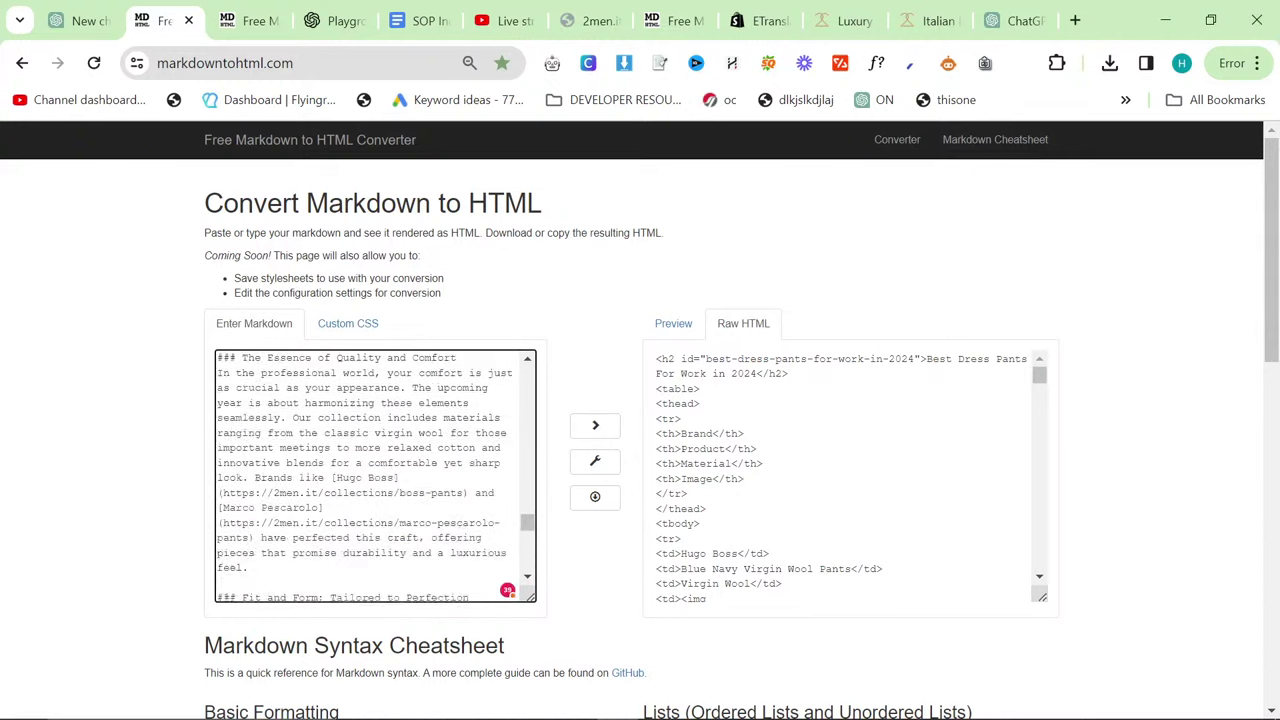
scroll(375, 476, up, 1)
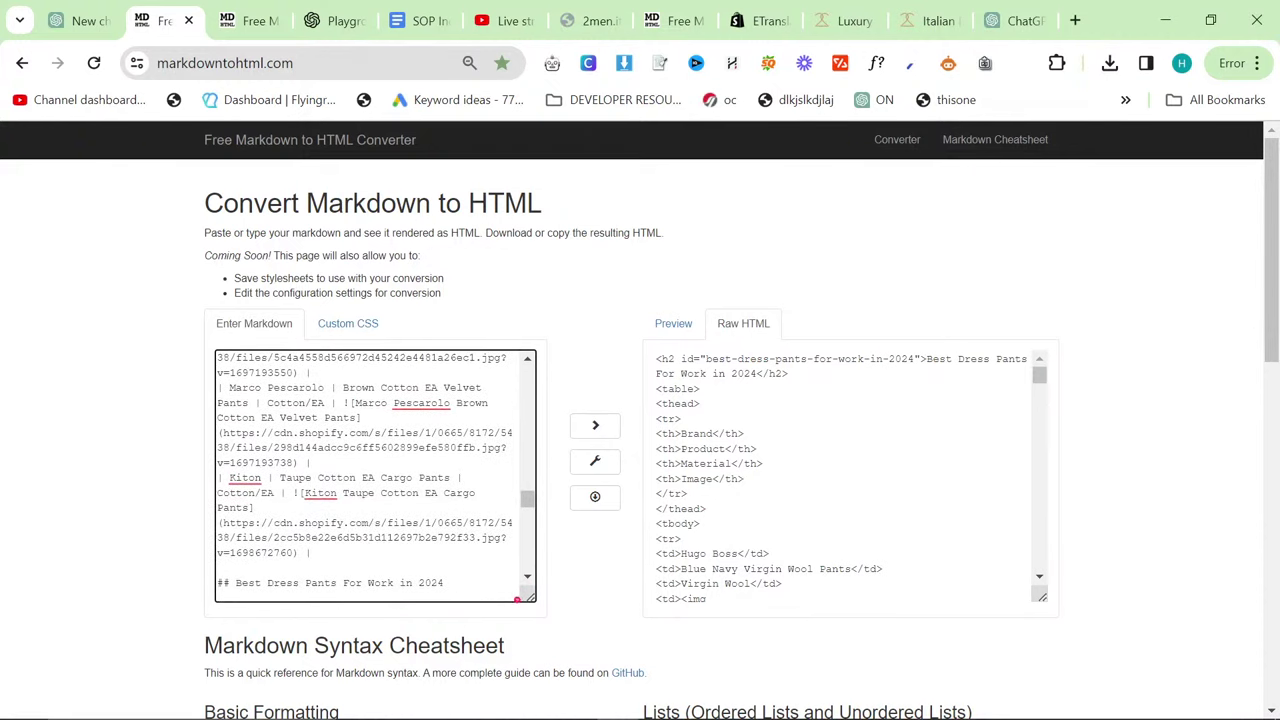
Delete the repeated heading, move the product table after the article, and select all HTML
key(shift+Up)
key(Delete)
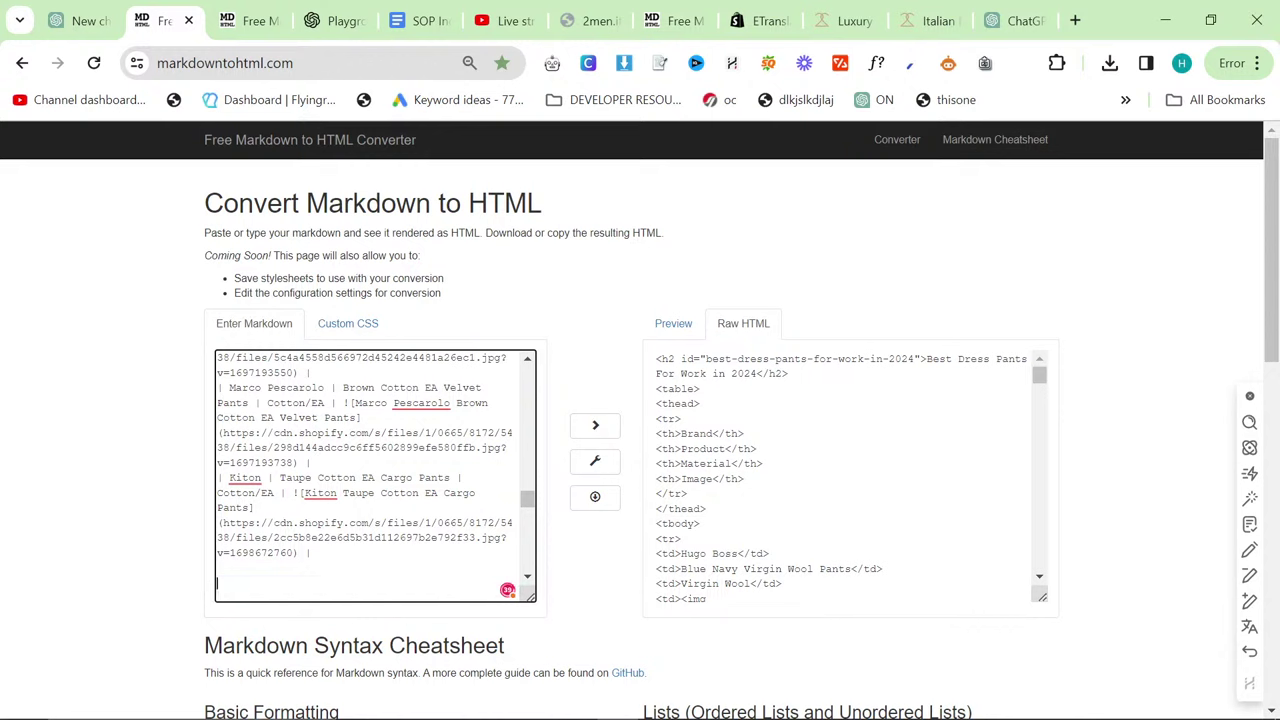
key(shift+Up)
key(shift+Up)
key(shift+Up)
key(shift+Up)
key(shift+Up)
key(shift+Up)
key(shift+Up)
key(shift+Up)
key(shift+Up)
key(shift+Up)
key(shift+Up)
key(shift+Up)
key(shift+Up)
key(shift+Up)
key(shift+Up)
key(shift+Up)
key(shift+Up)
key(shift+Up)
key(shift+Up)
key(shift+Up)
key(shift+Up)
key(shift+Up)
key(shift+Up)
key(shift+Up)
key(shift+Up)
key(shift+Up)
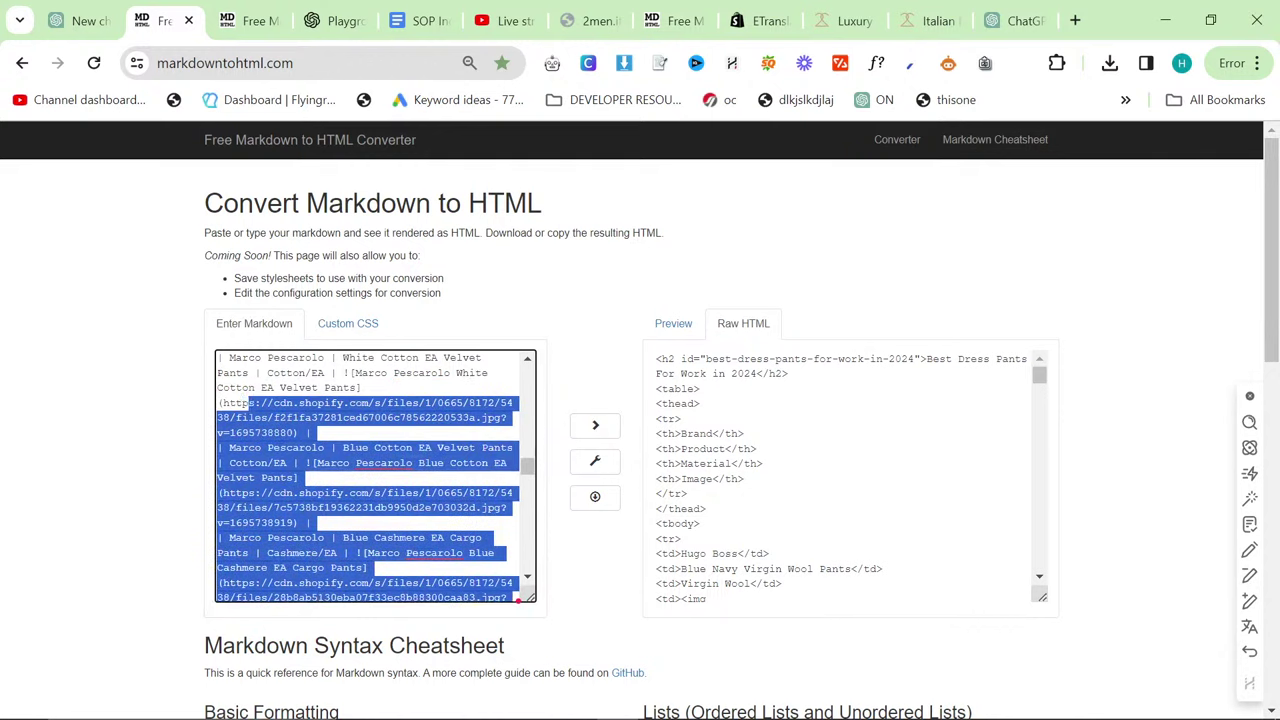
key(shift+Up)
key(shift+Up)
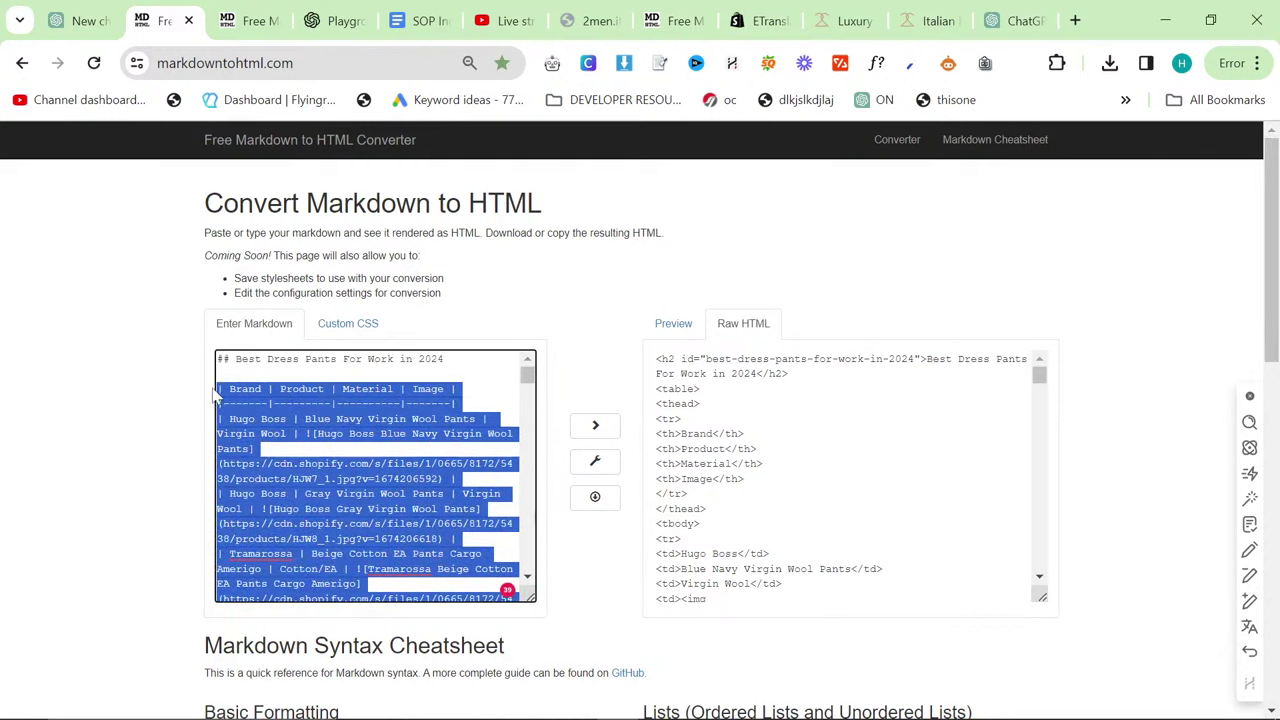
key(Delete)
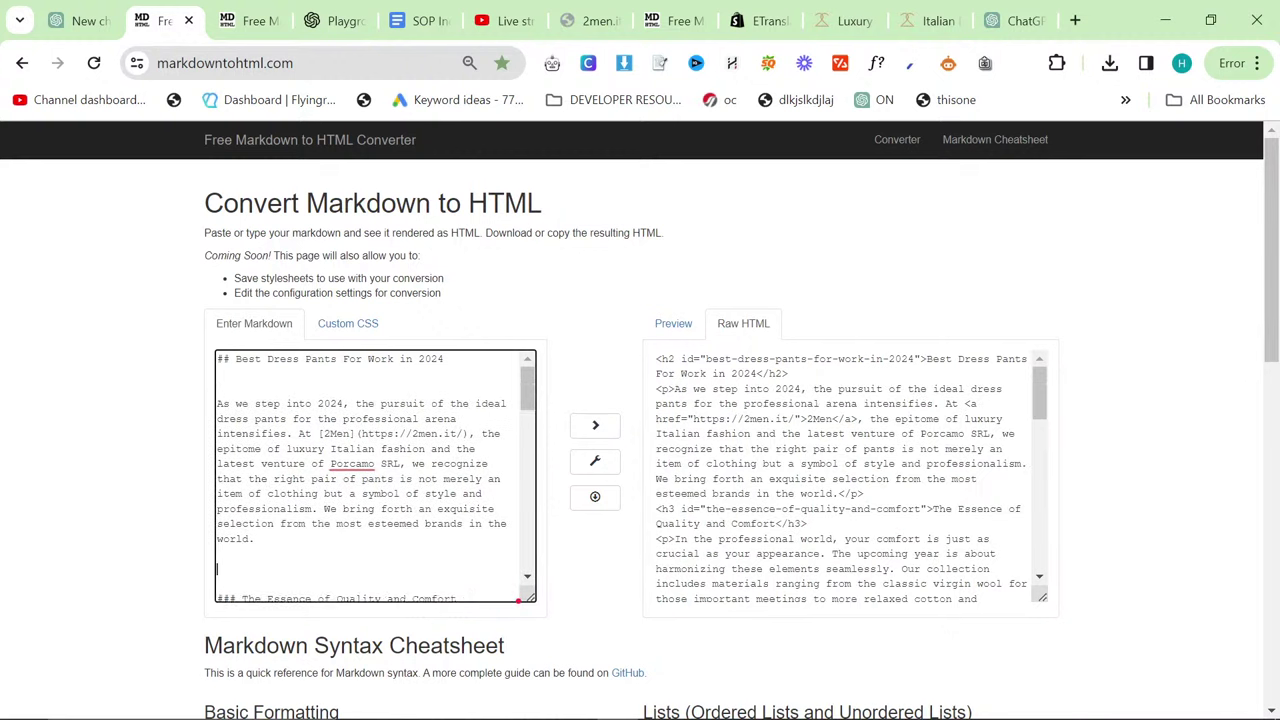
key(ctrl+v)
key(ctrl+a)
key(alt+Tab)
key(alt+Tab)
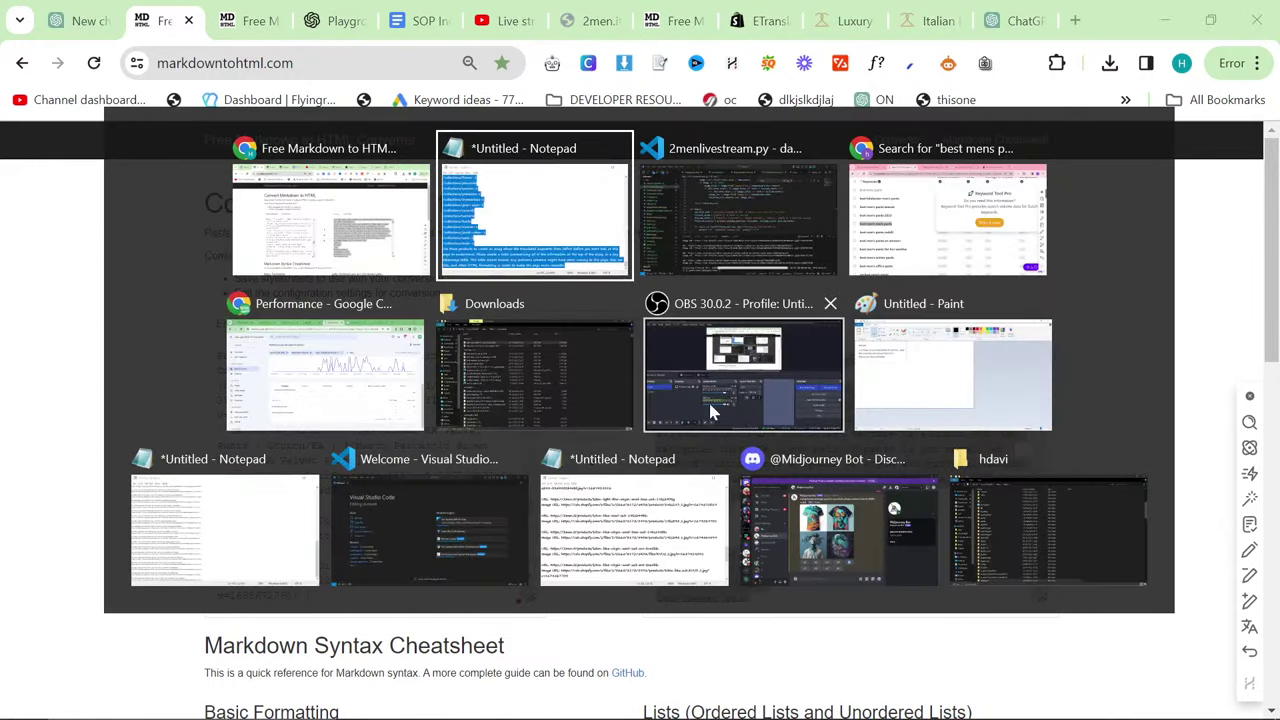
Start a new blog post in the Shopify admin
click(330, 388)
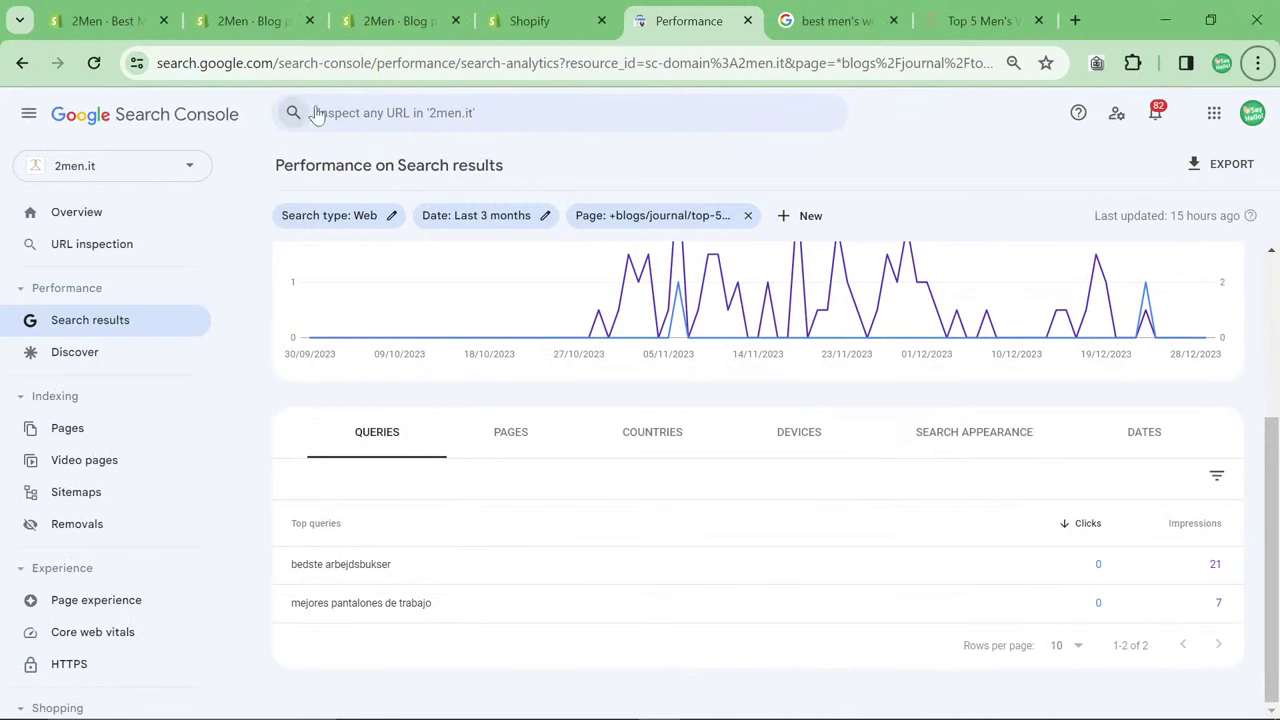
click(128, 18)
click(228, 22)
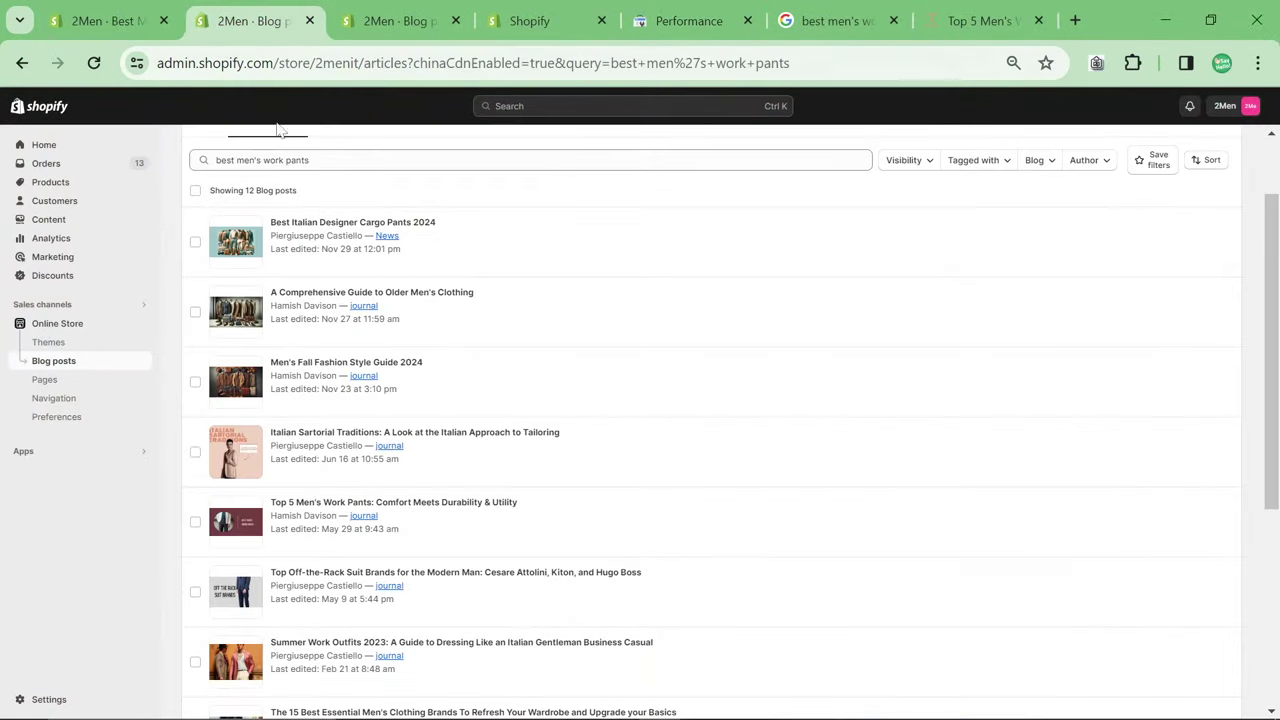
click(1205, 180)
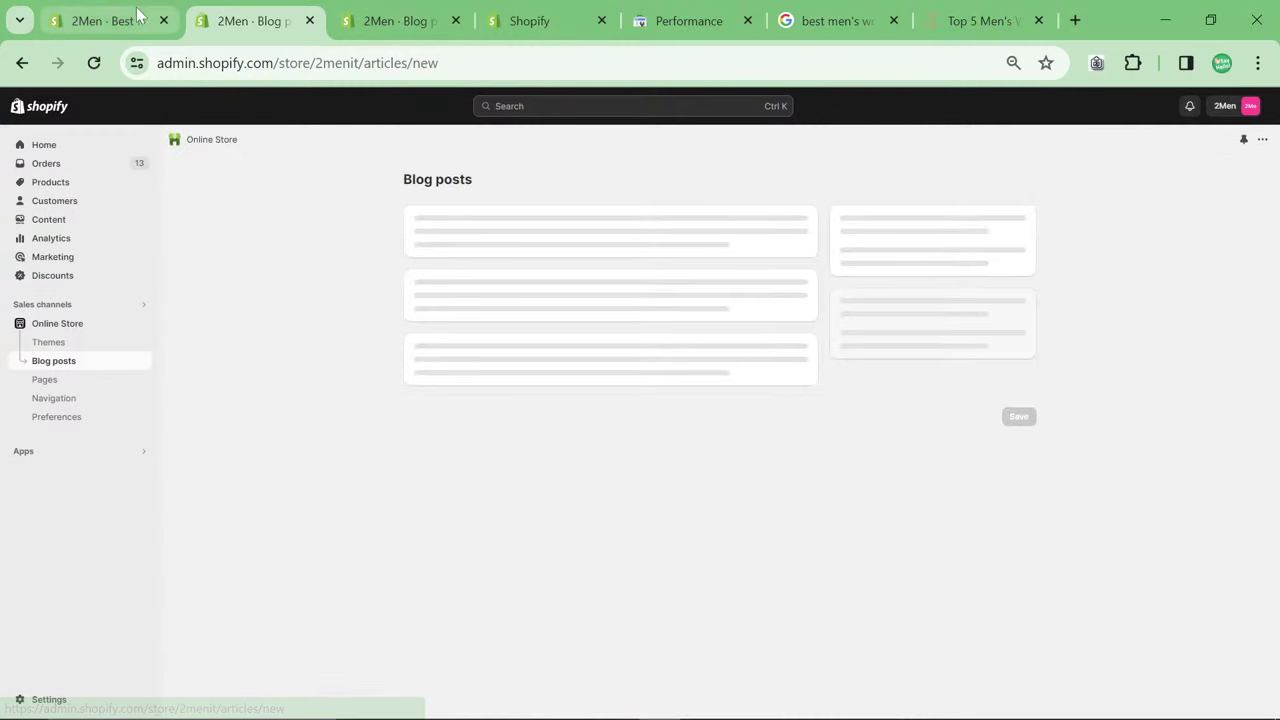
click(105, 20)
click(250, 20)
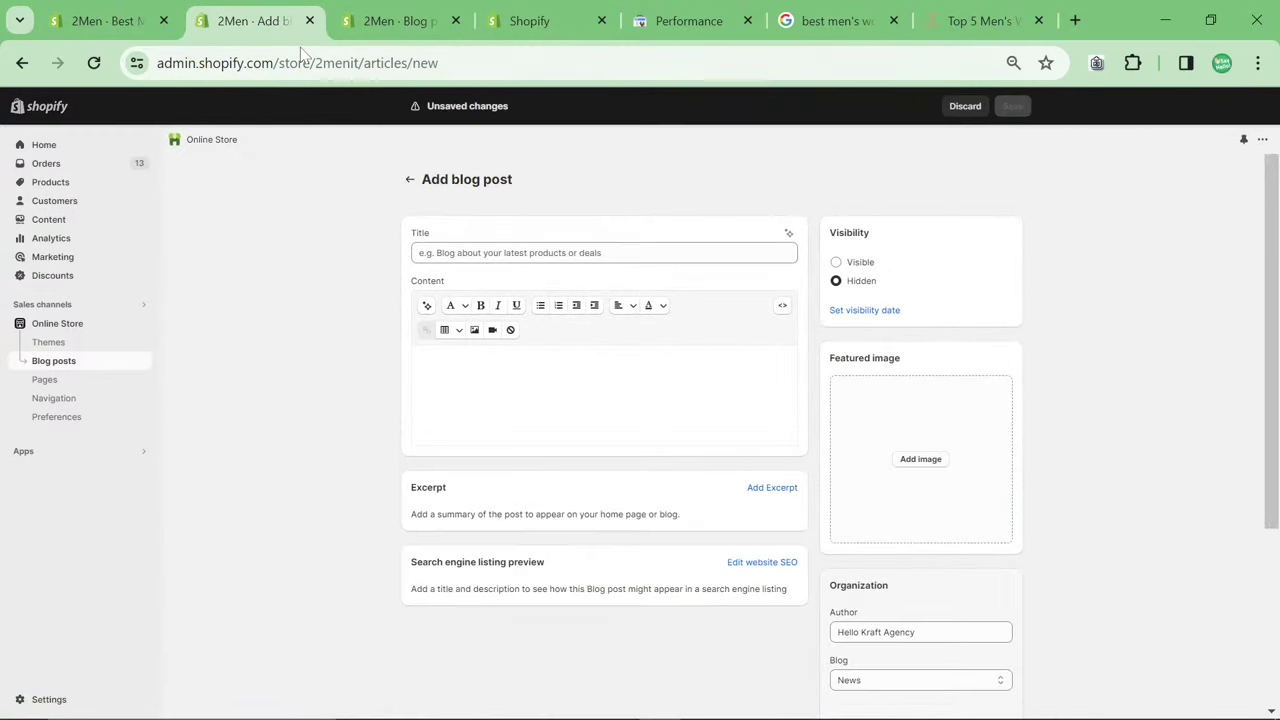
Paste the converted HTML into the post body and title it 'Best Dress Pants For Work in 2024'
click(782, 305)
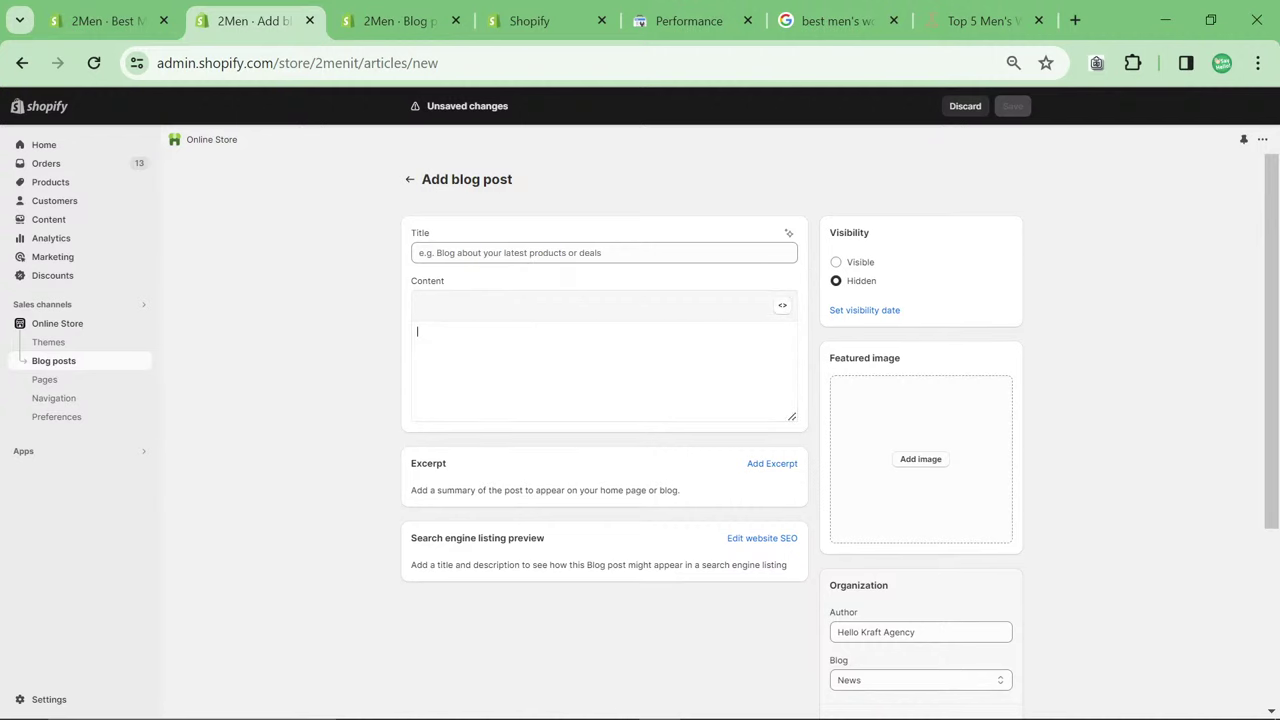
key(ctrl+v)
click(782, 305)
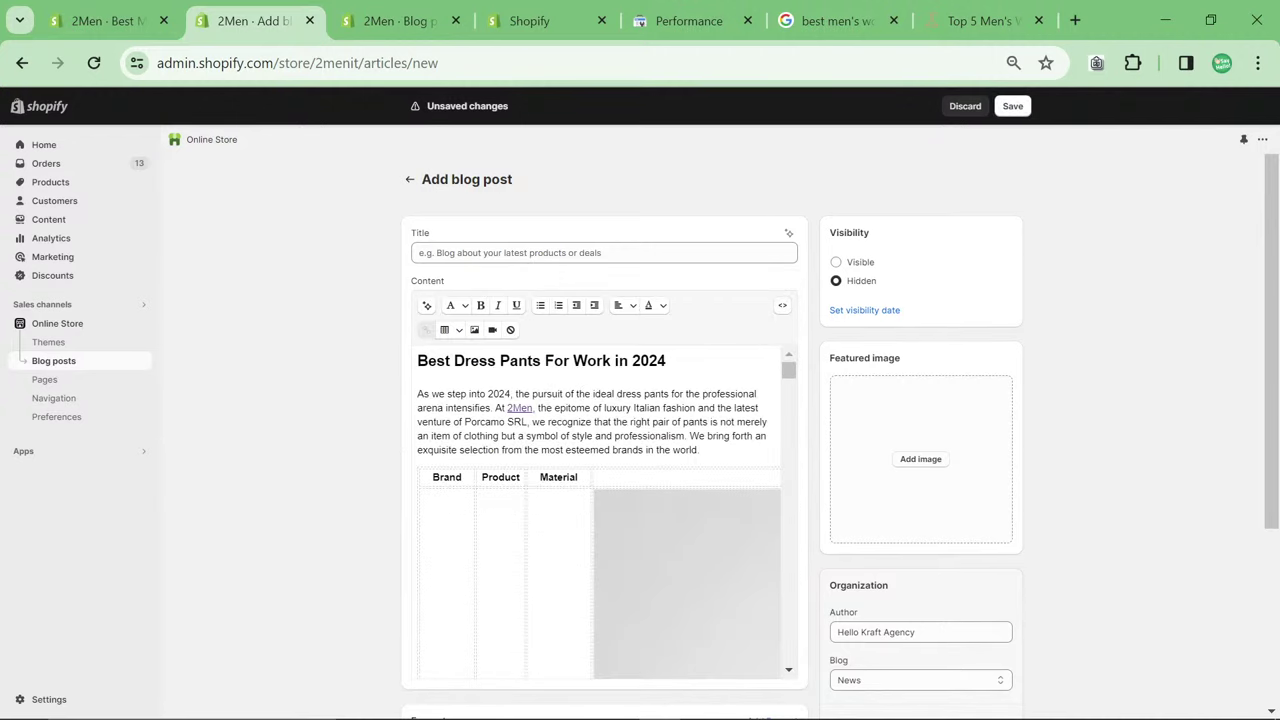
drag(417, 360, 666, 360)
key(ctrl+c)
click(555, 252)
key(ctrl+v)
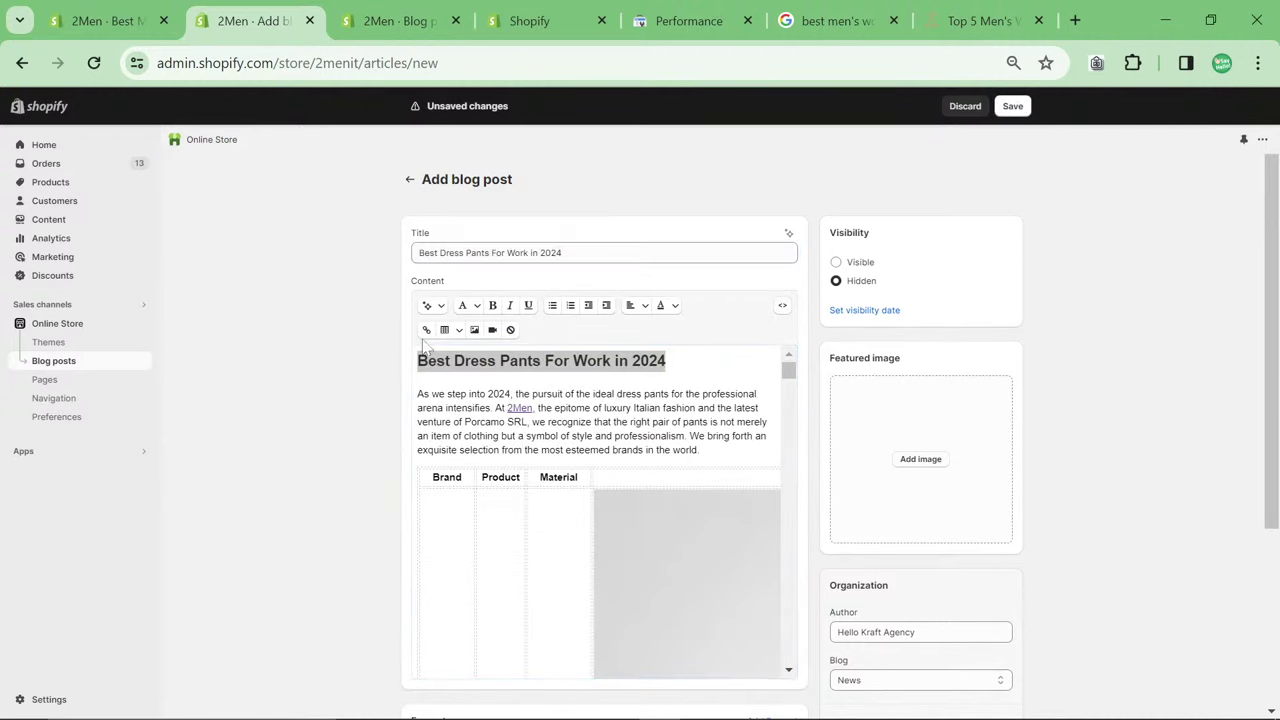
Change the post's author from the agency to the store owner's name
scroll(600, 510, down, 5)
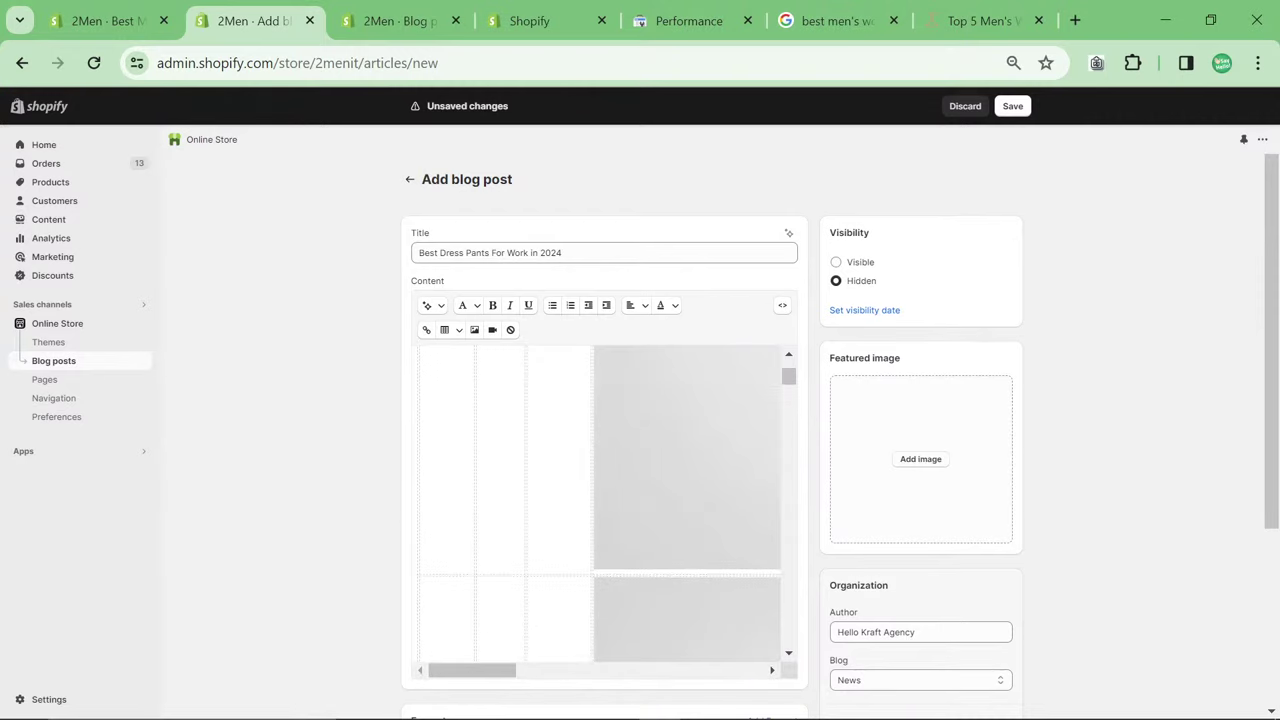
drag(514, 670, 528, 670)
scroll(506, 600, down, 5)
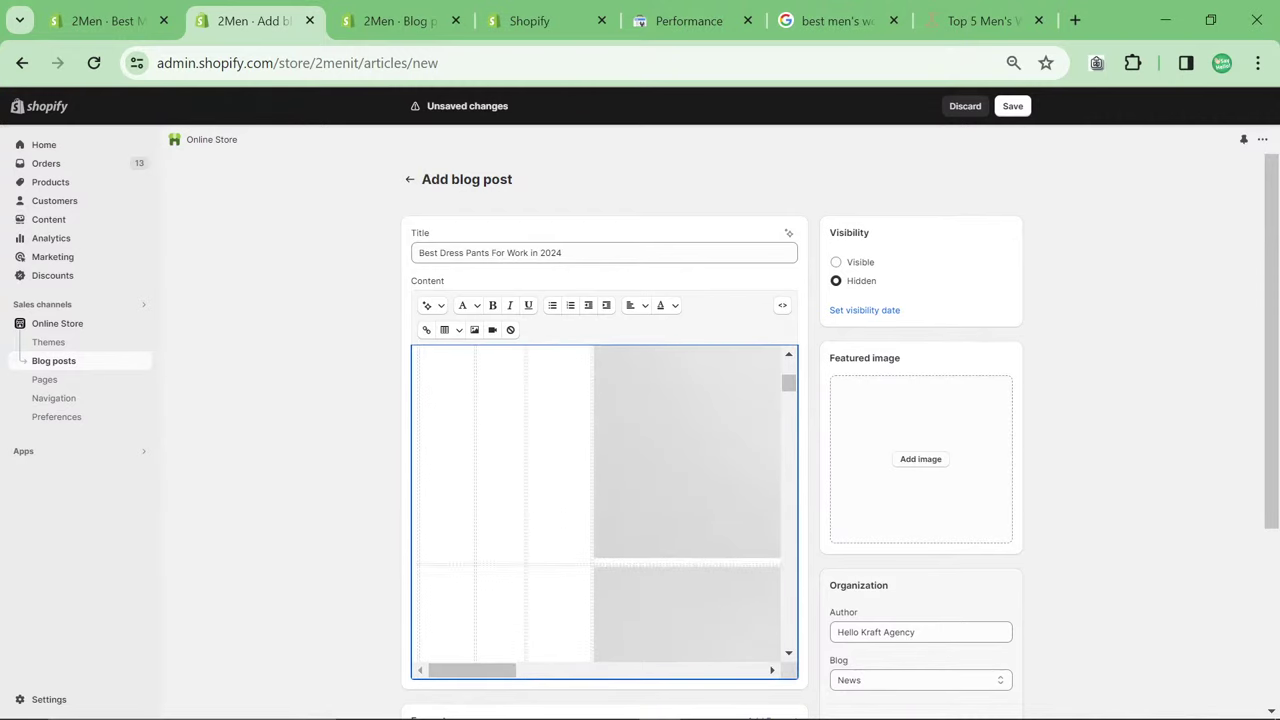
scroll(600, 510, down, 5)
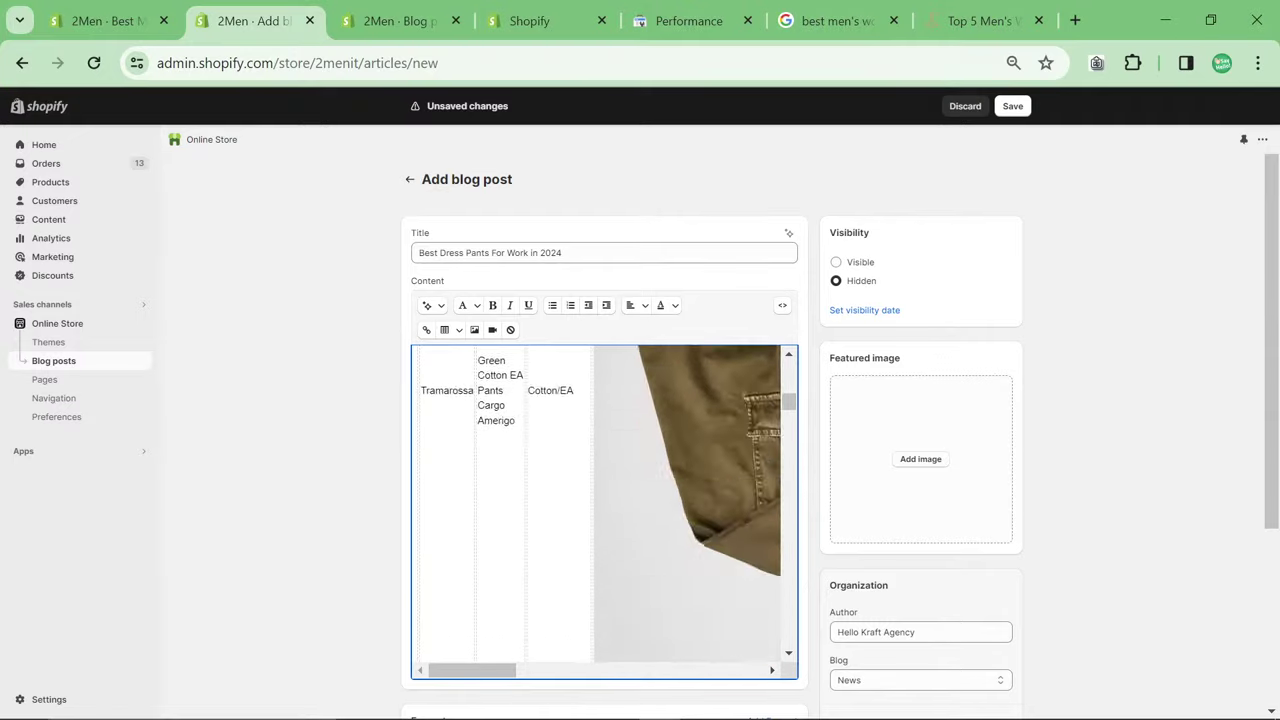
scroll(600, 510, down, 5)
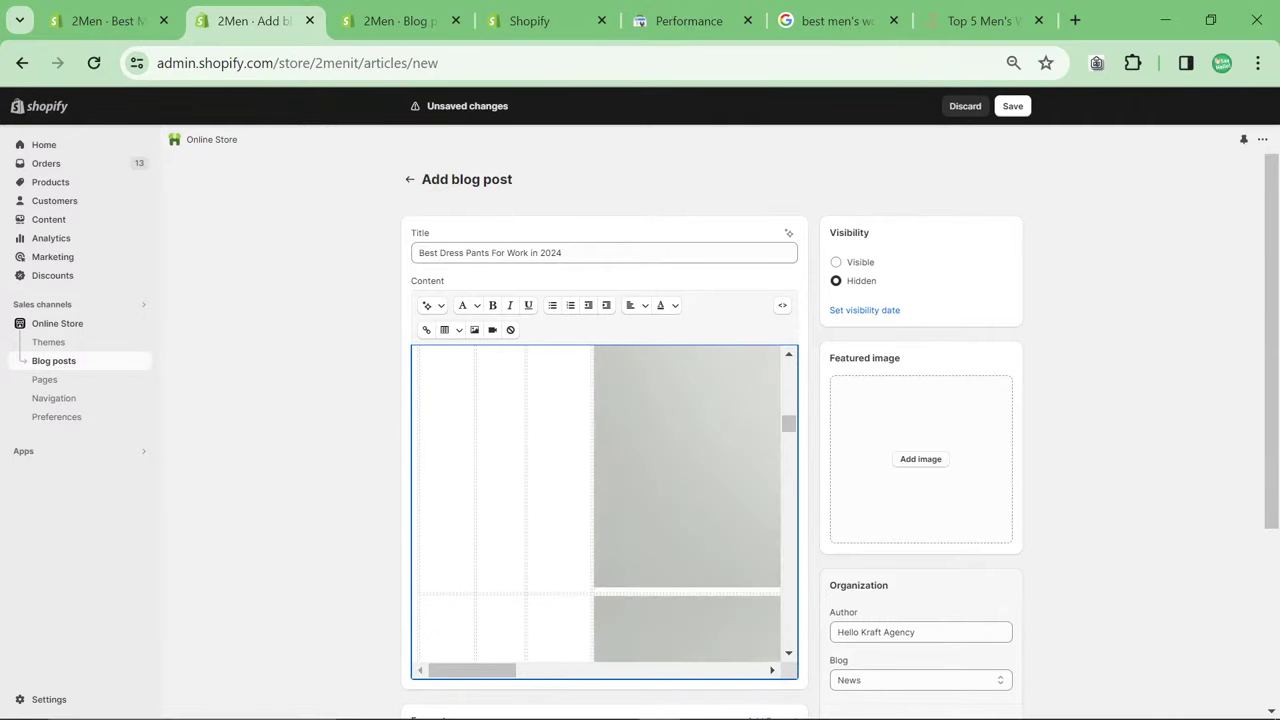
scroll(1047, 583, down, 1)
click(905, 532)
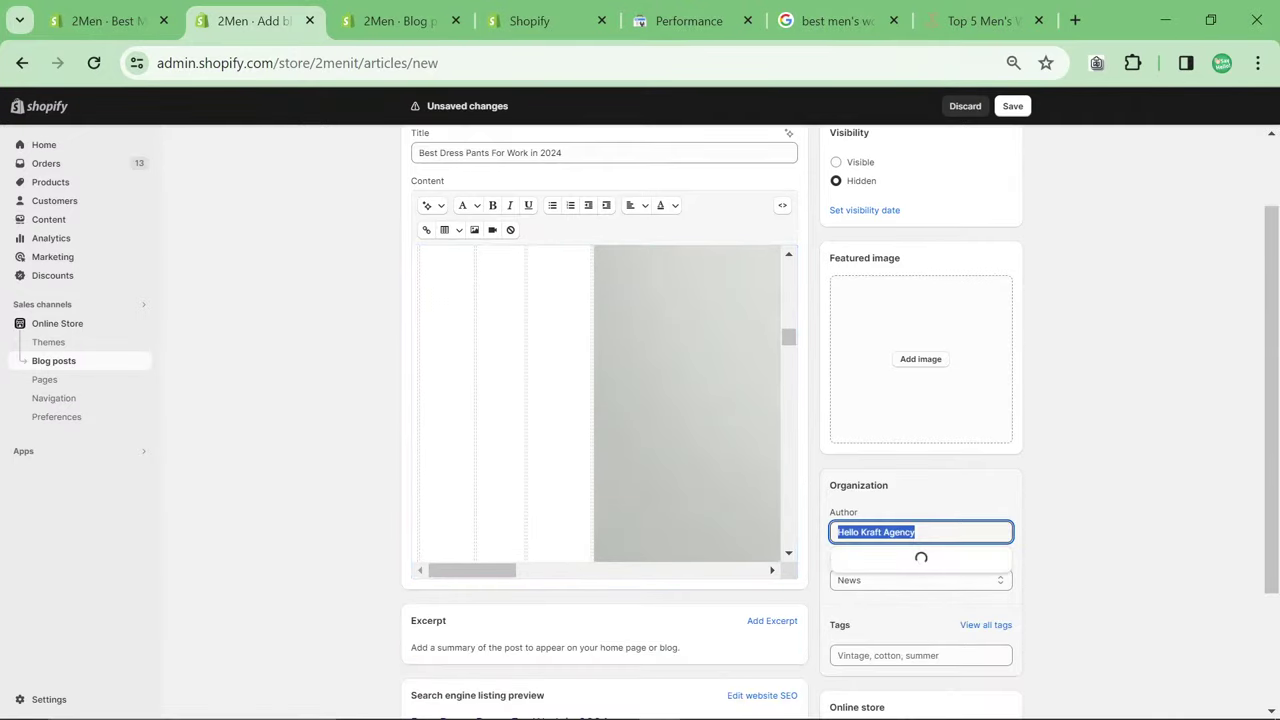
text(piergiu)
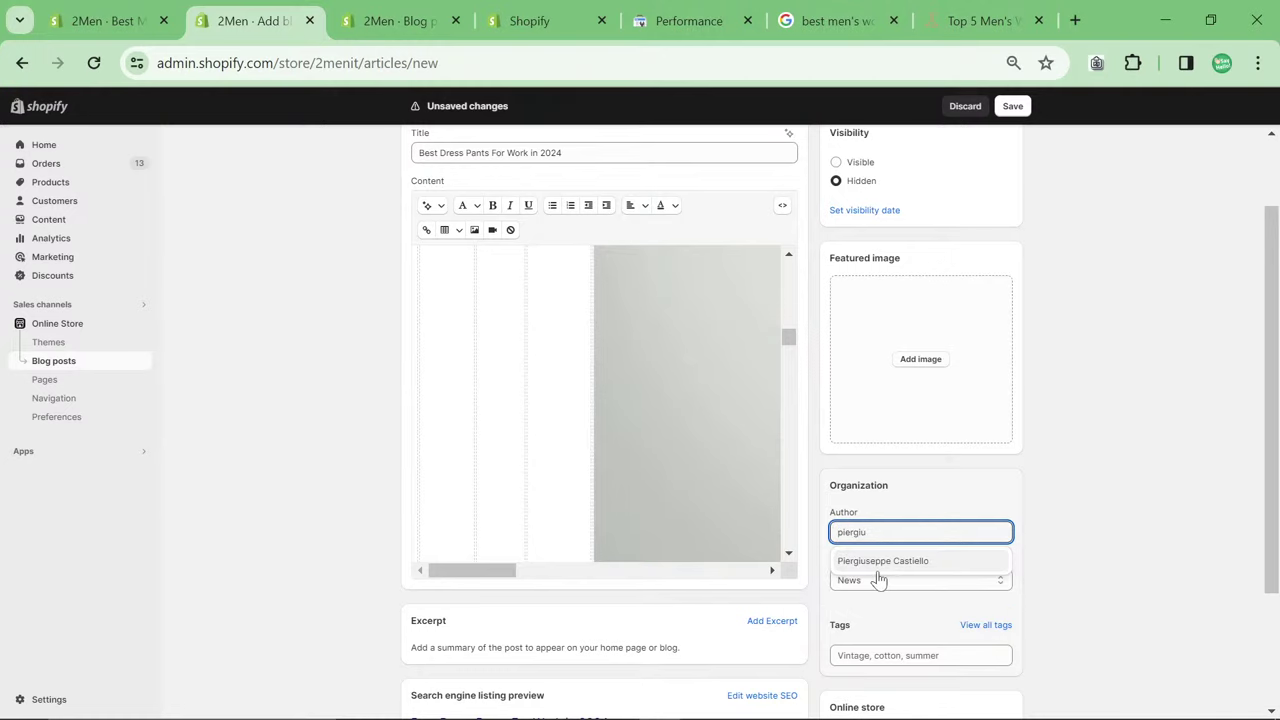
click(885, 560)
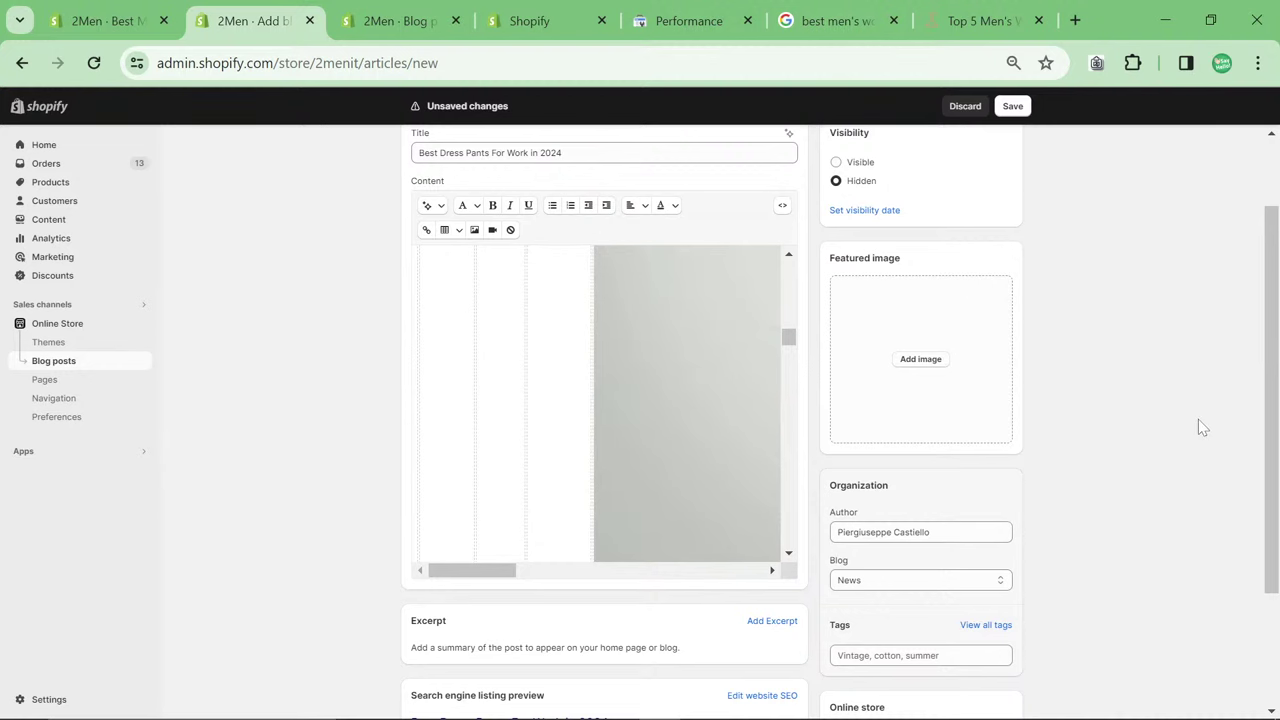
key(alt+Tab)
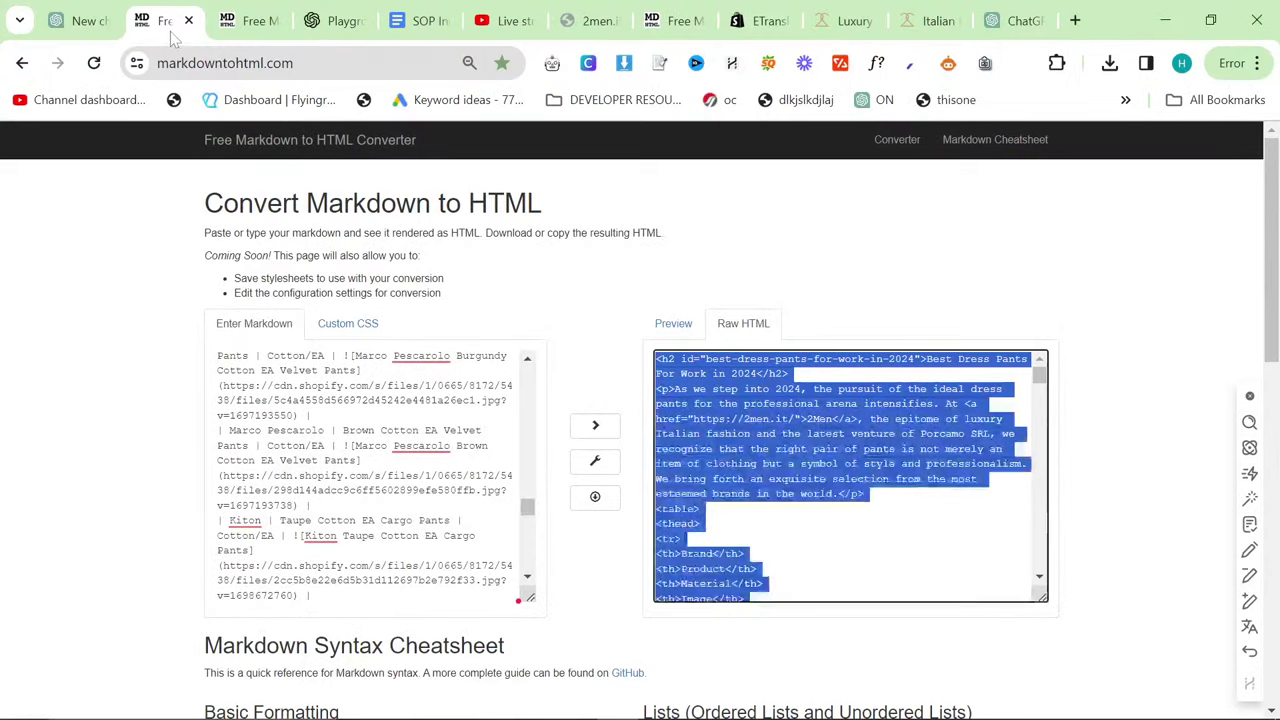
Switch to the ChatGPT tab showing the dress-pants article
click(80, 20)
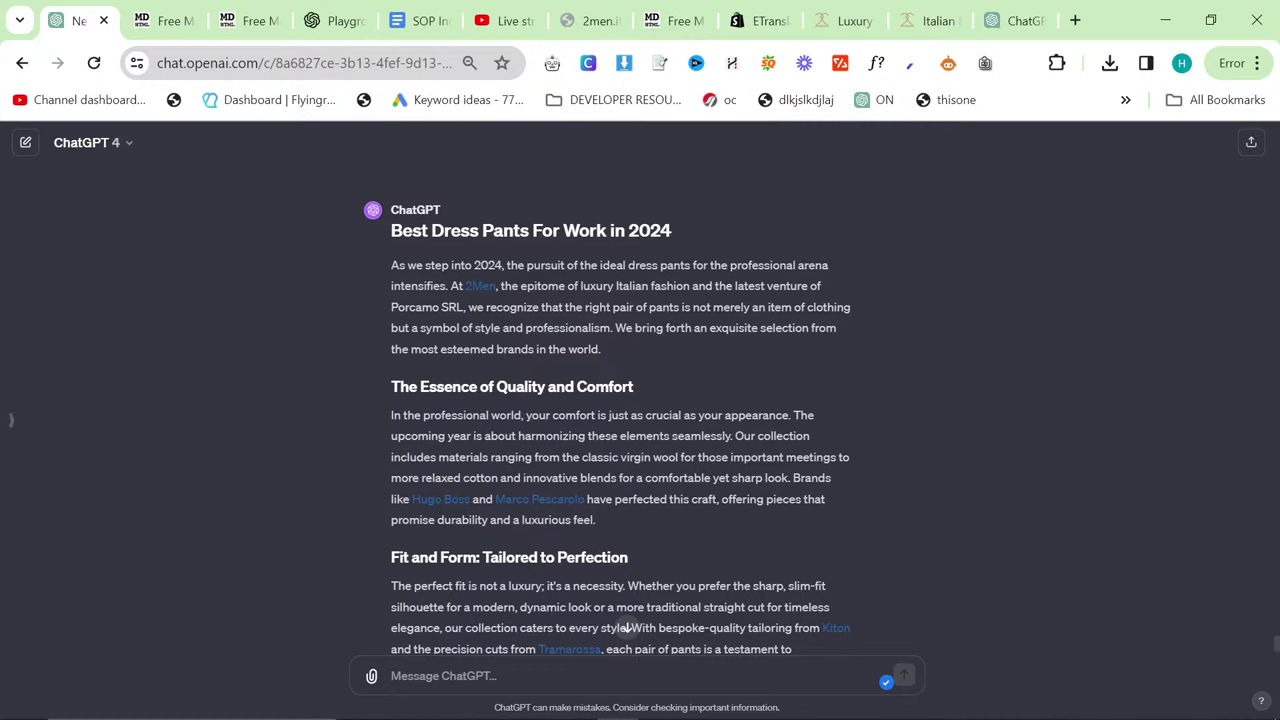
Ask ChatGPT 'now give me a featured image' for the article
key(alt+Tab)
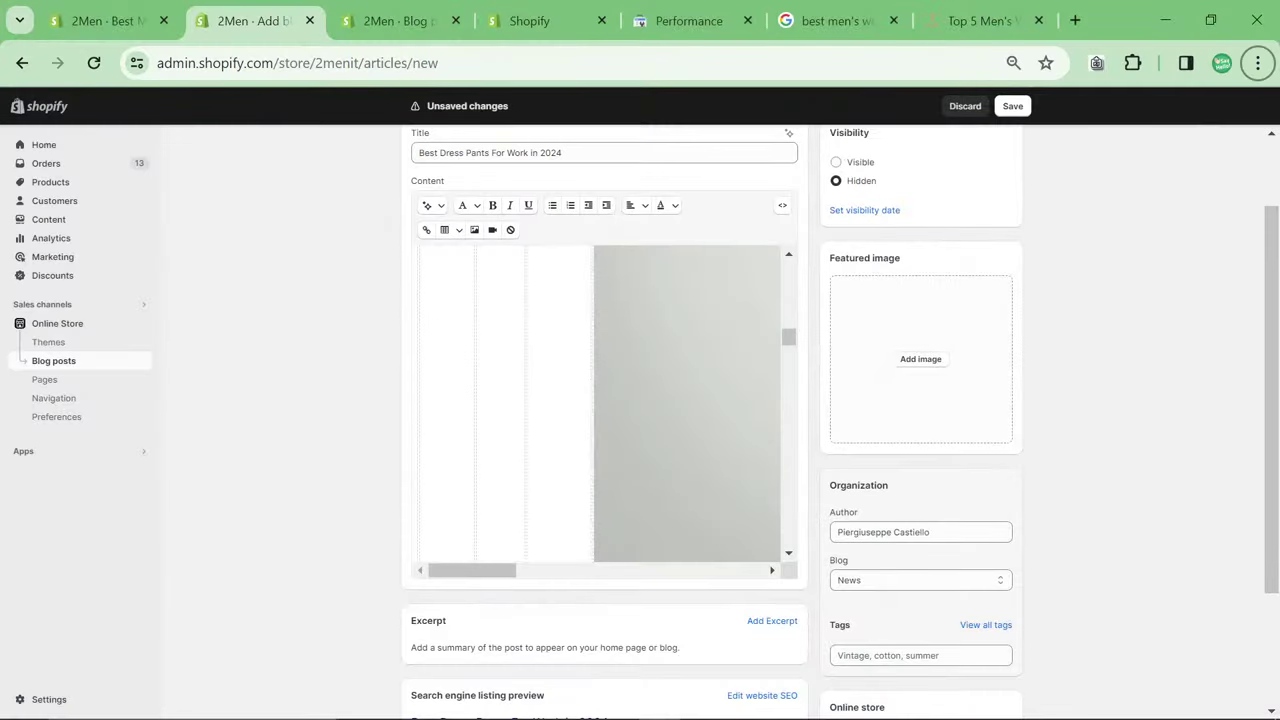
key(alt+Tab)
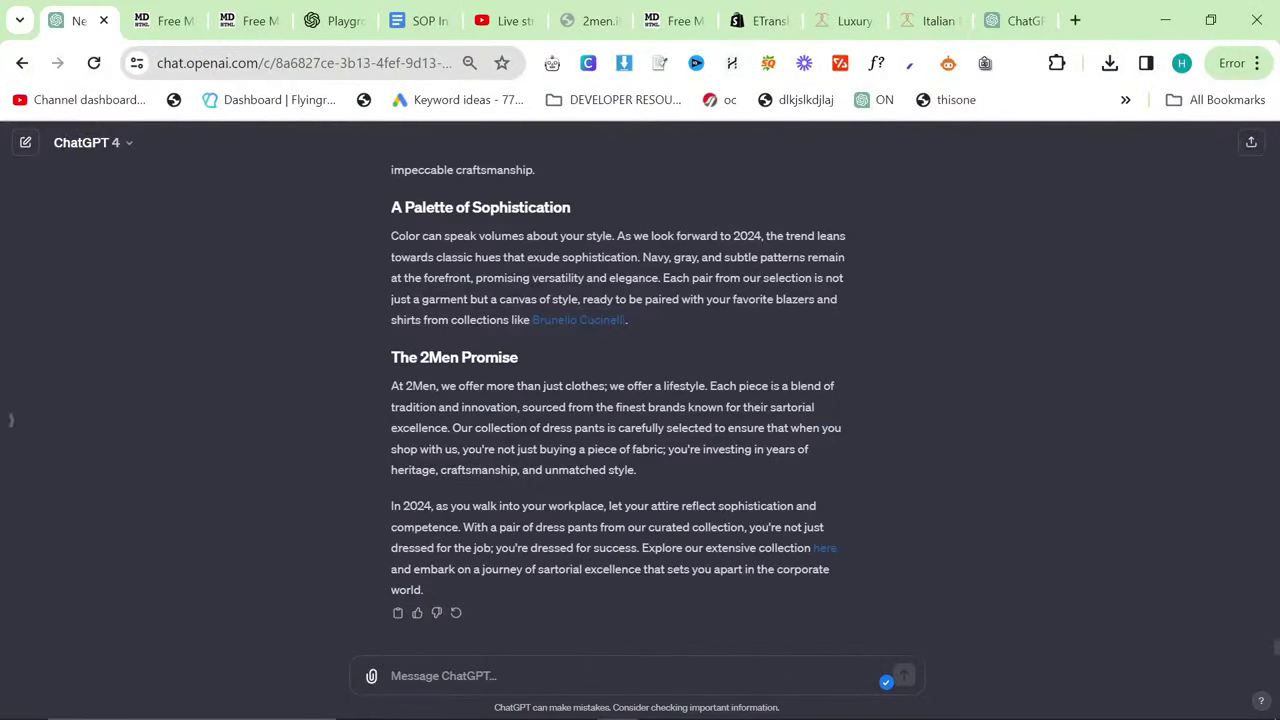
text(now give me a featured image)
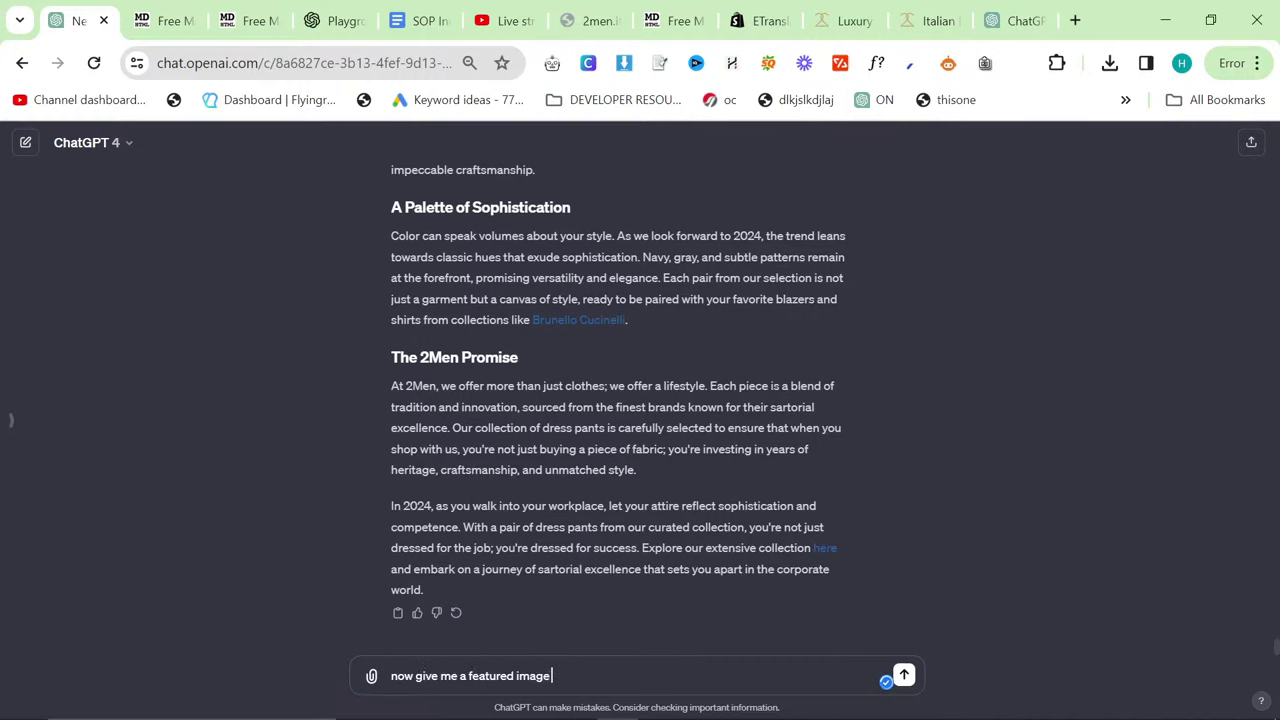
key(Return)
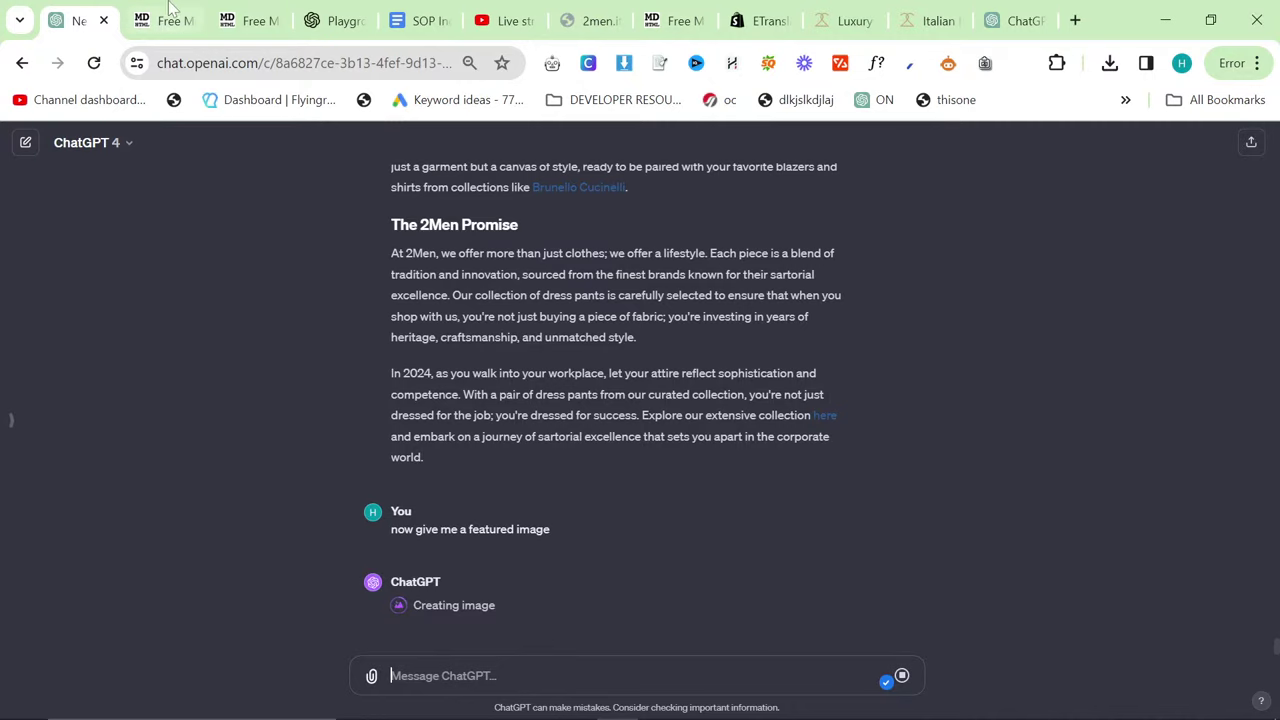
Post the SOP Google Doc link in the YouTube Studio live chat
click(412, 20)
key(alt+Tab)
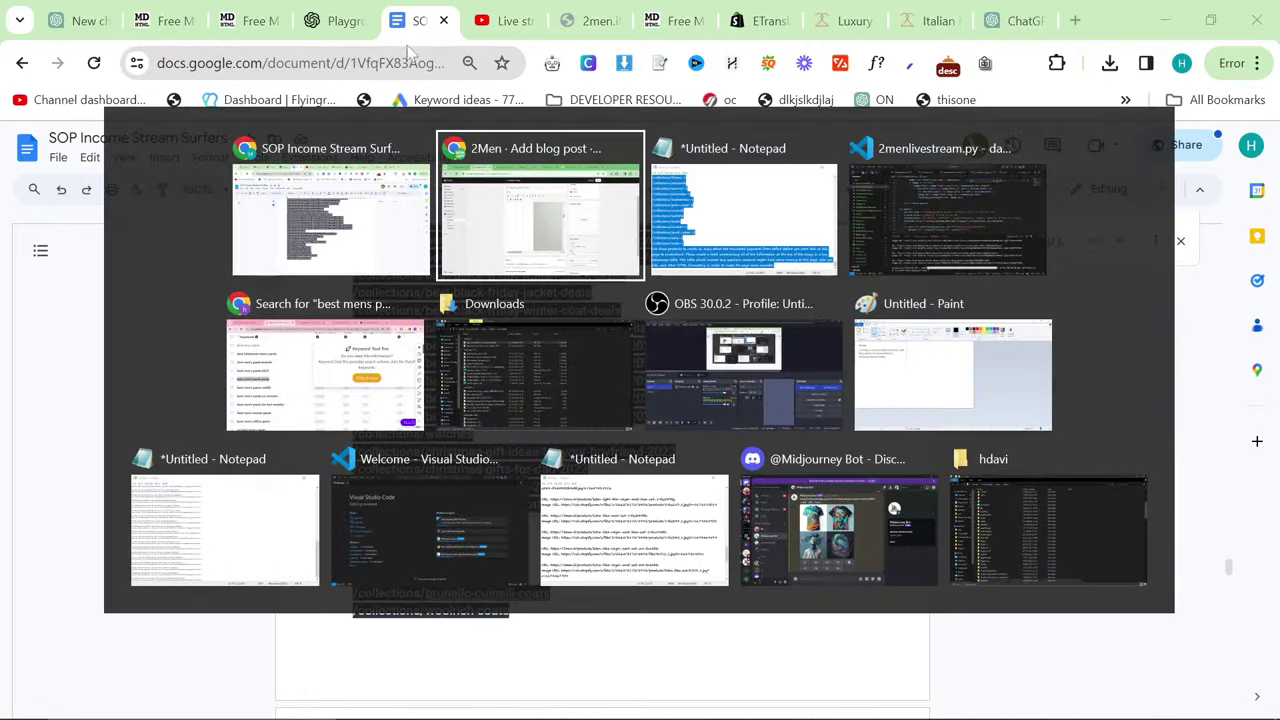
key(Escape)
click(505, 20)
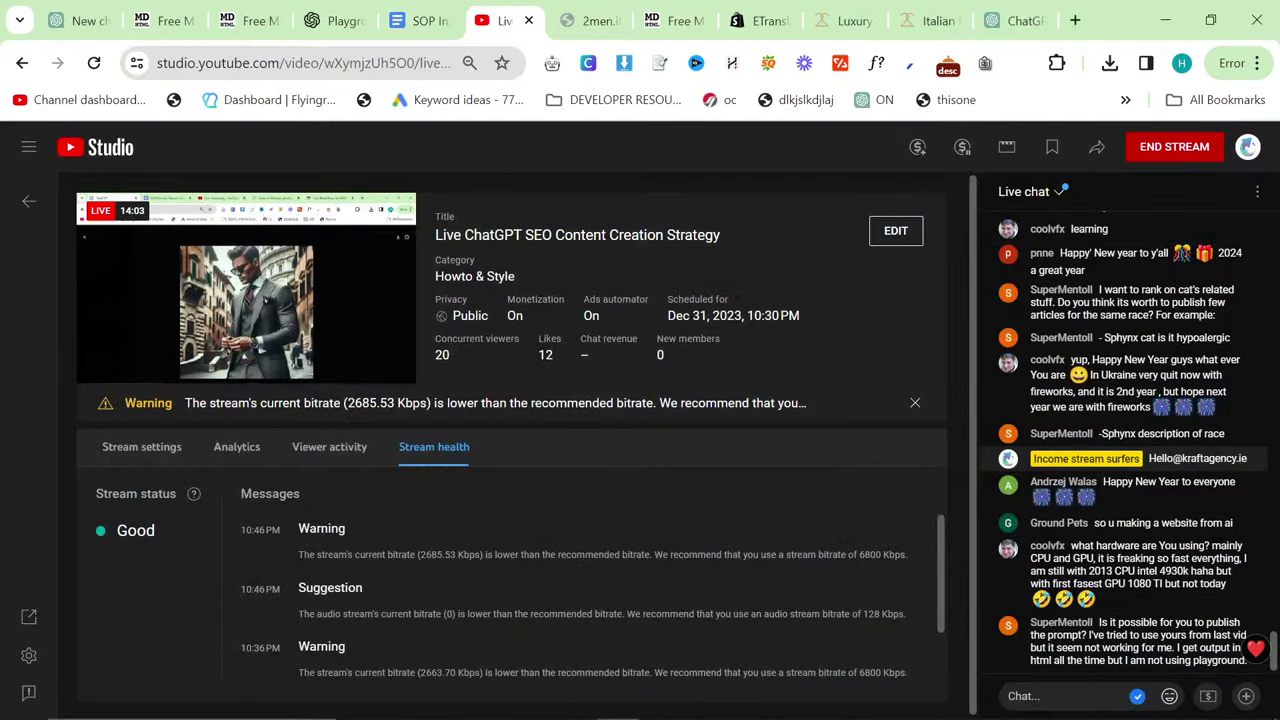
click(1090, 700)
key(ctrl+v)
key(Return)
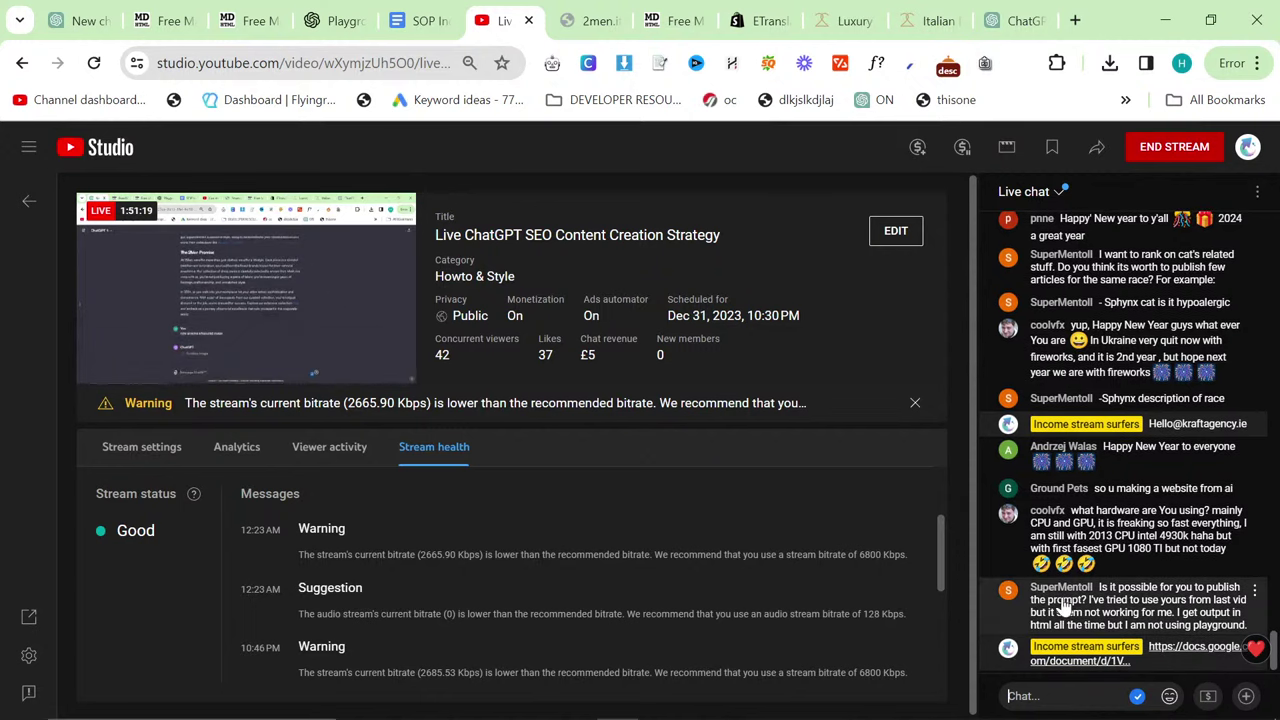
Move the SOP document tab to second place and return to ChatGPT
click(85, 22)
drag(432, 30, 172, 27)
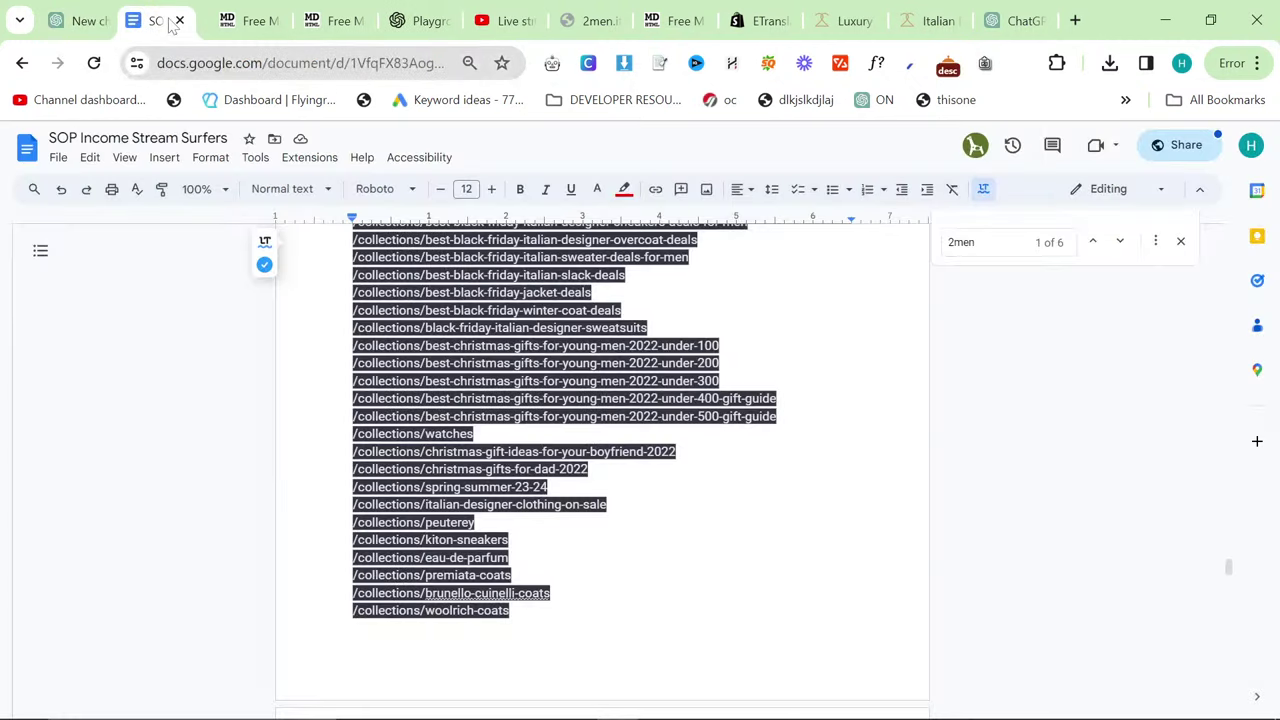
click(92, 22)
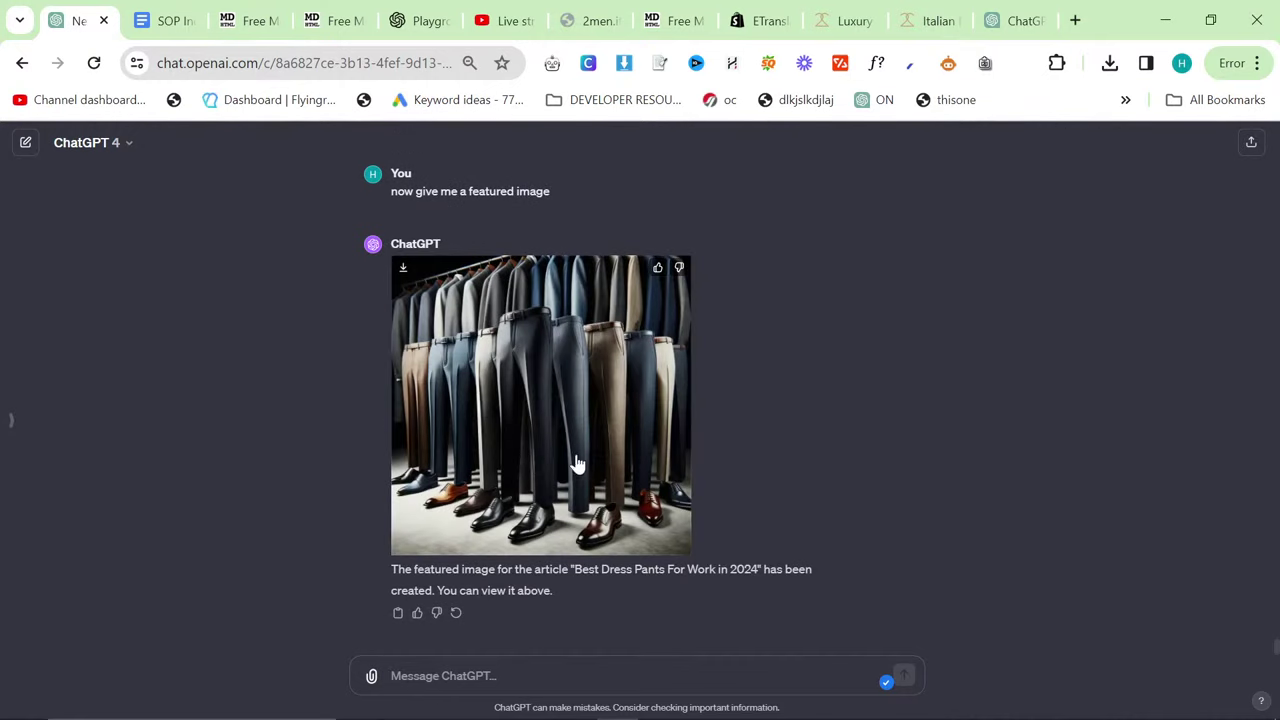
Ask ChatGPT to 'make it a bit less weird please classic italian style'
text(make it a )
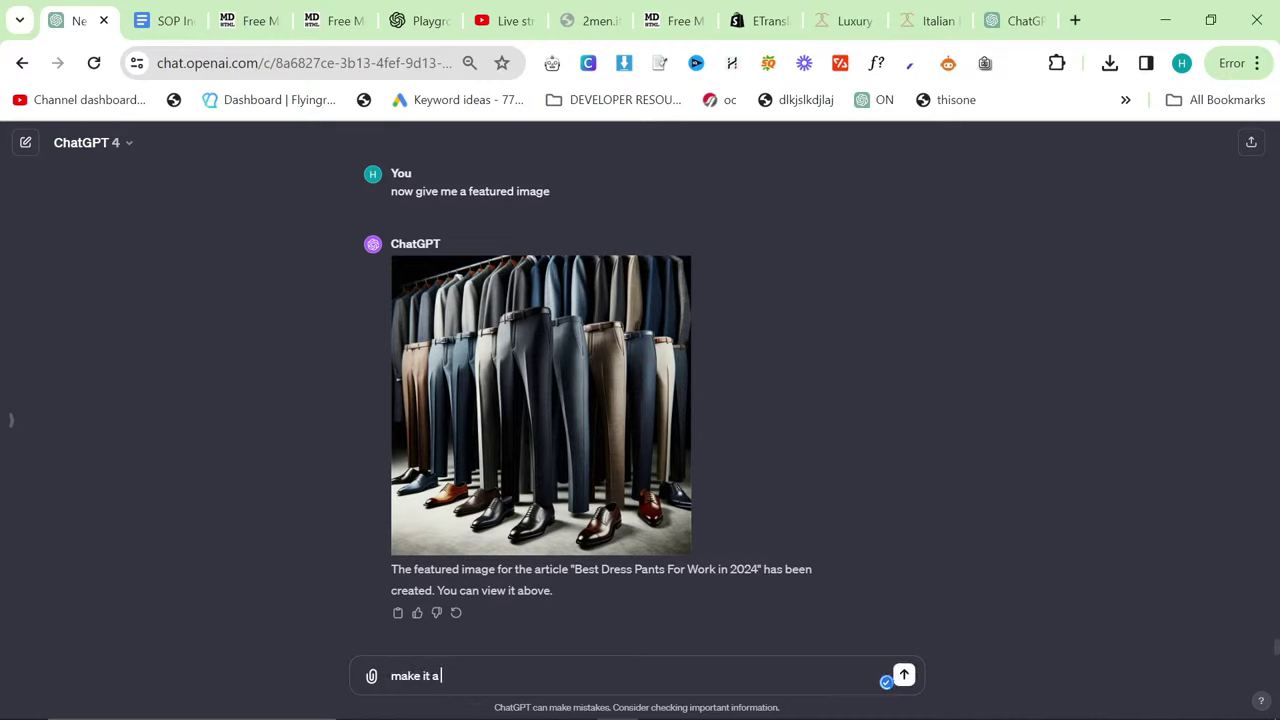
text(bit less weird please classic italian style)
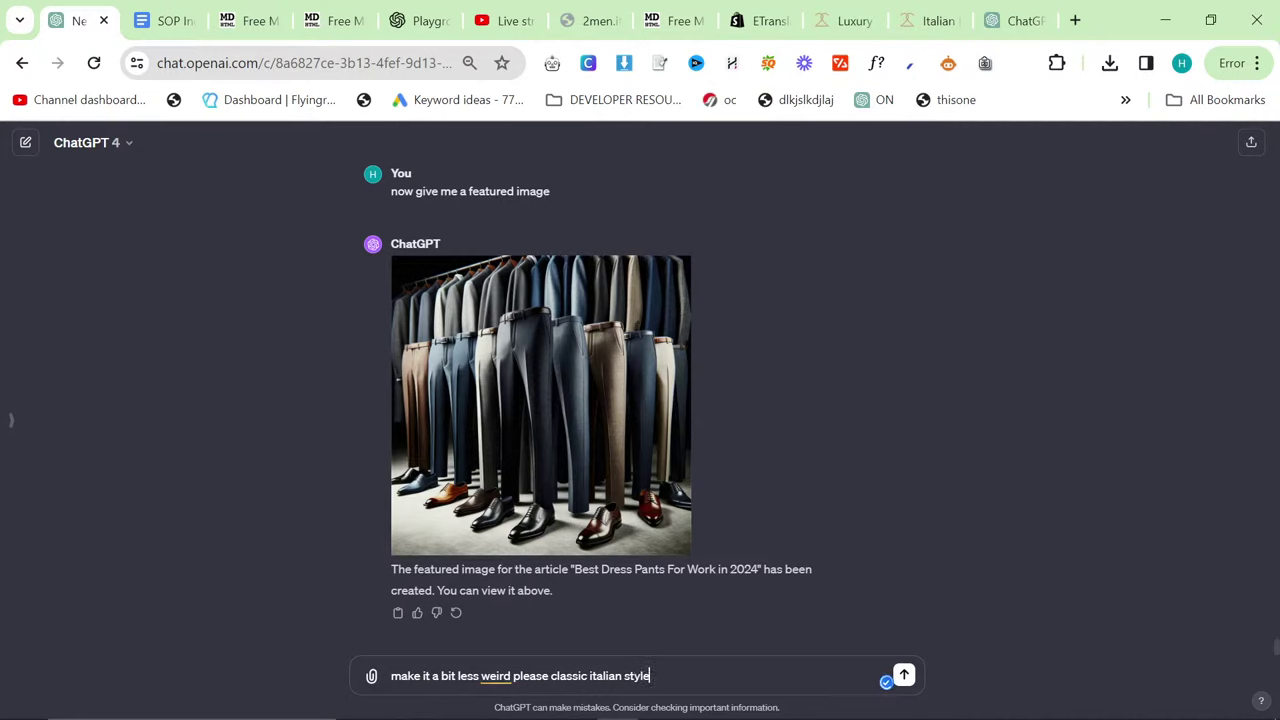
key(Return)
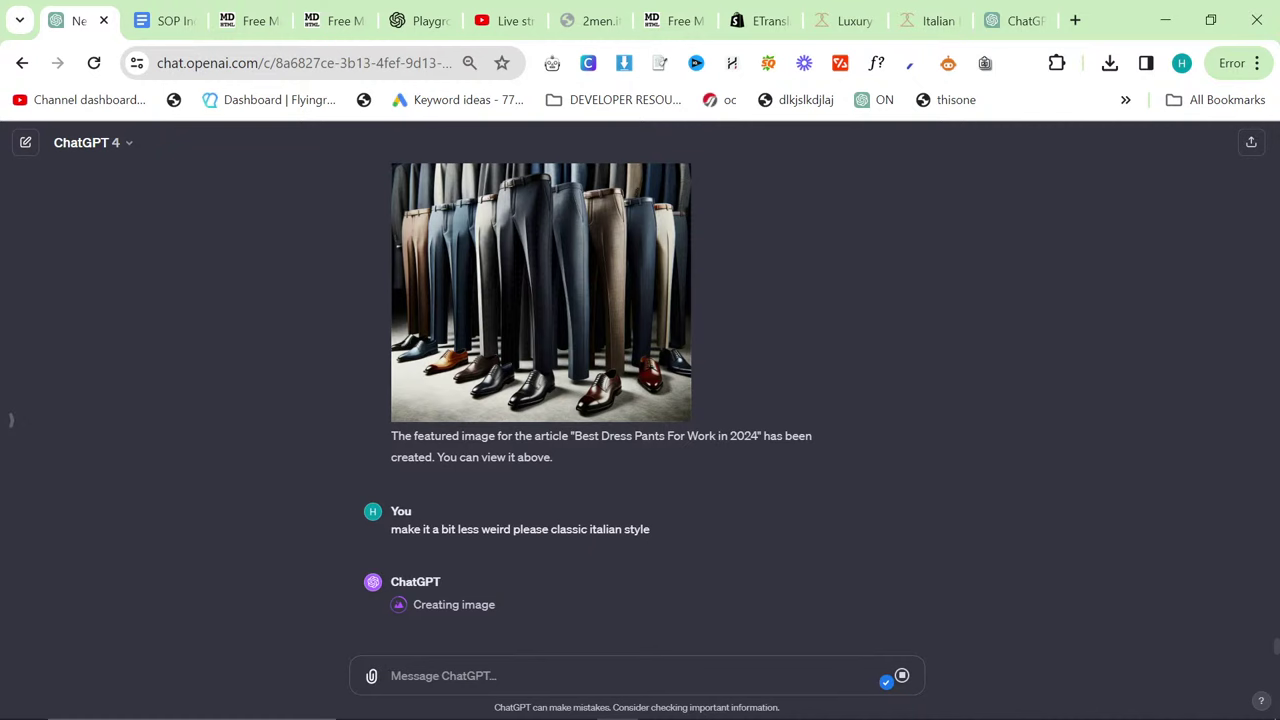
key(alt+Tab)
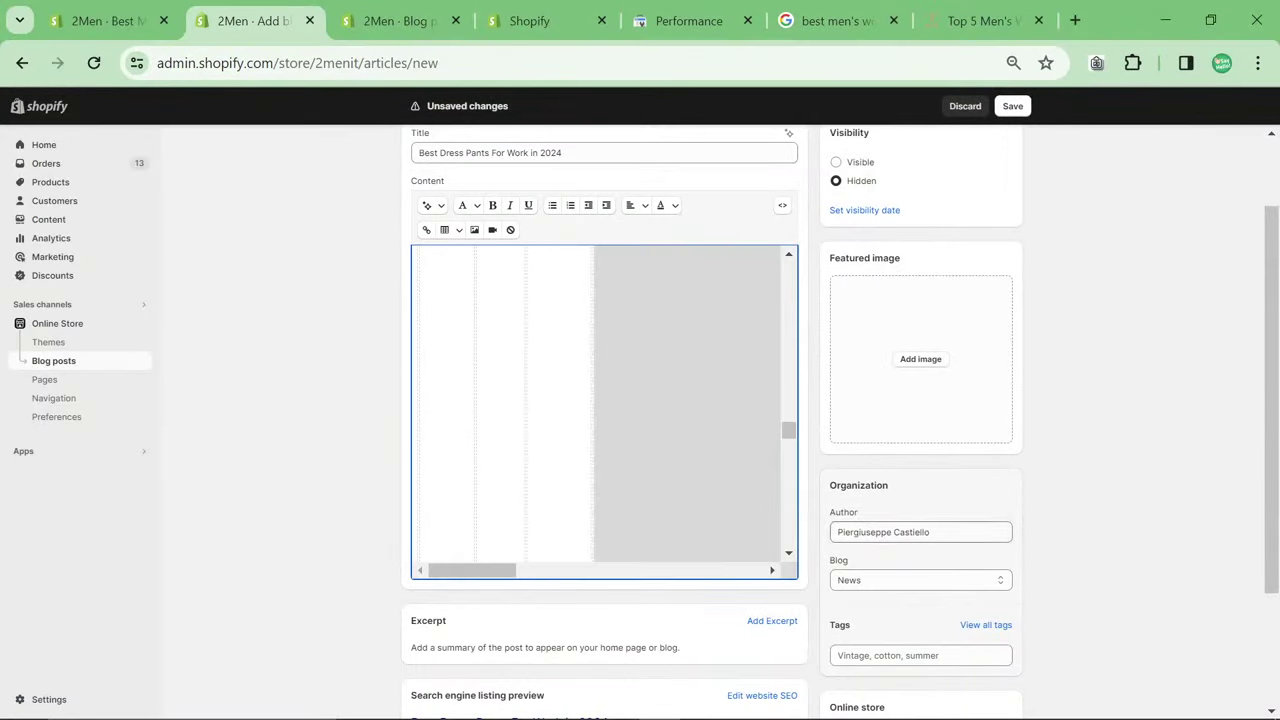
Assign the dress-pants post to the journal blog instead of News
click(903, 578)
click(860, 620)
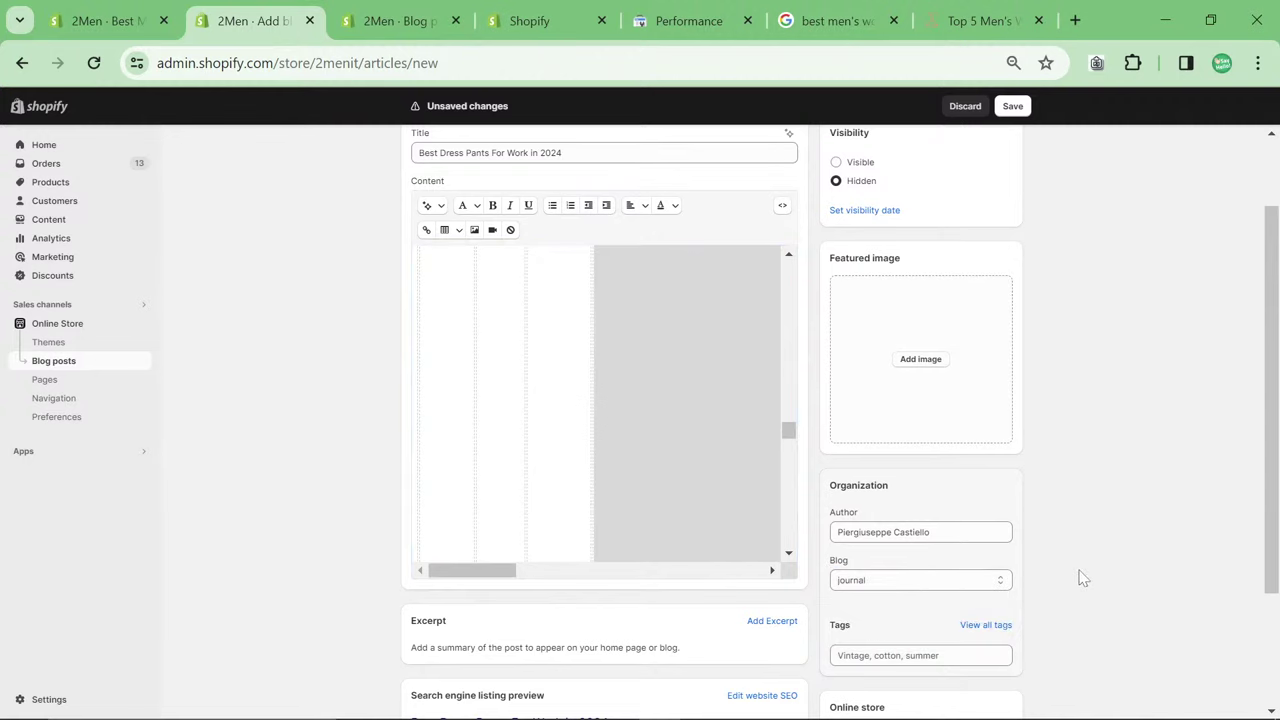
scroll(1075, 577, down, 1)
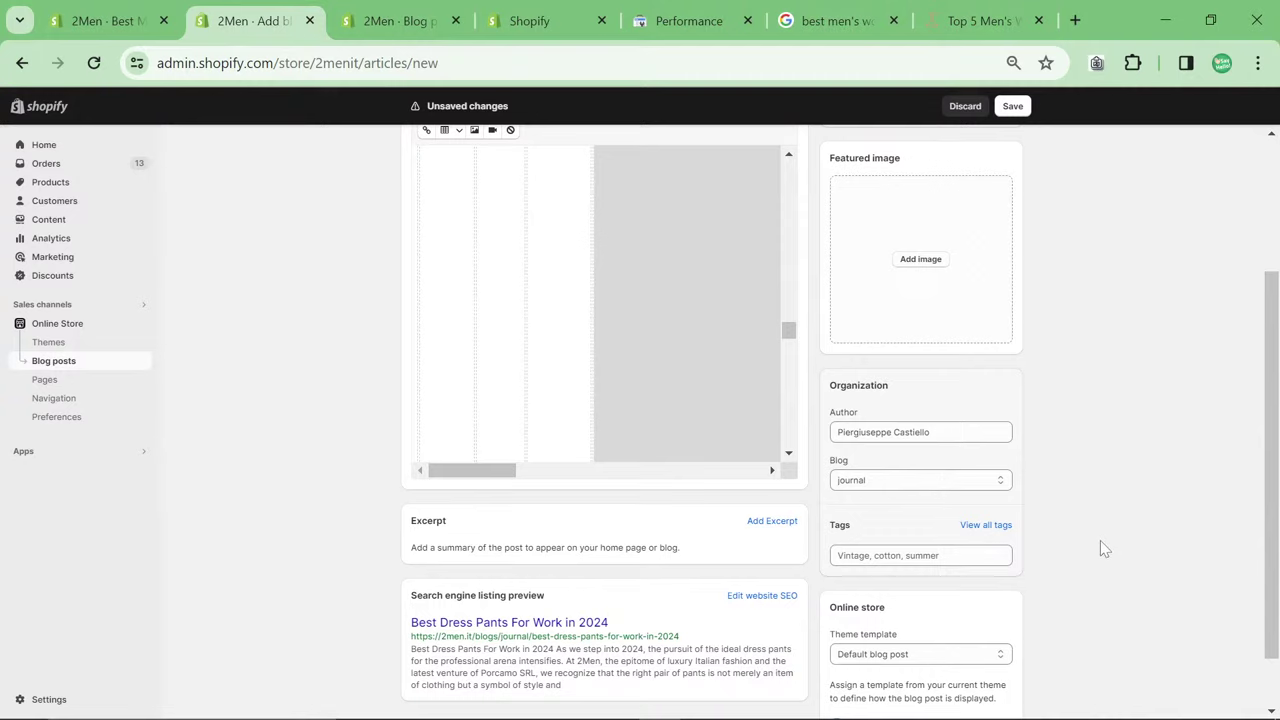
key(alt+Tab)
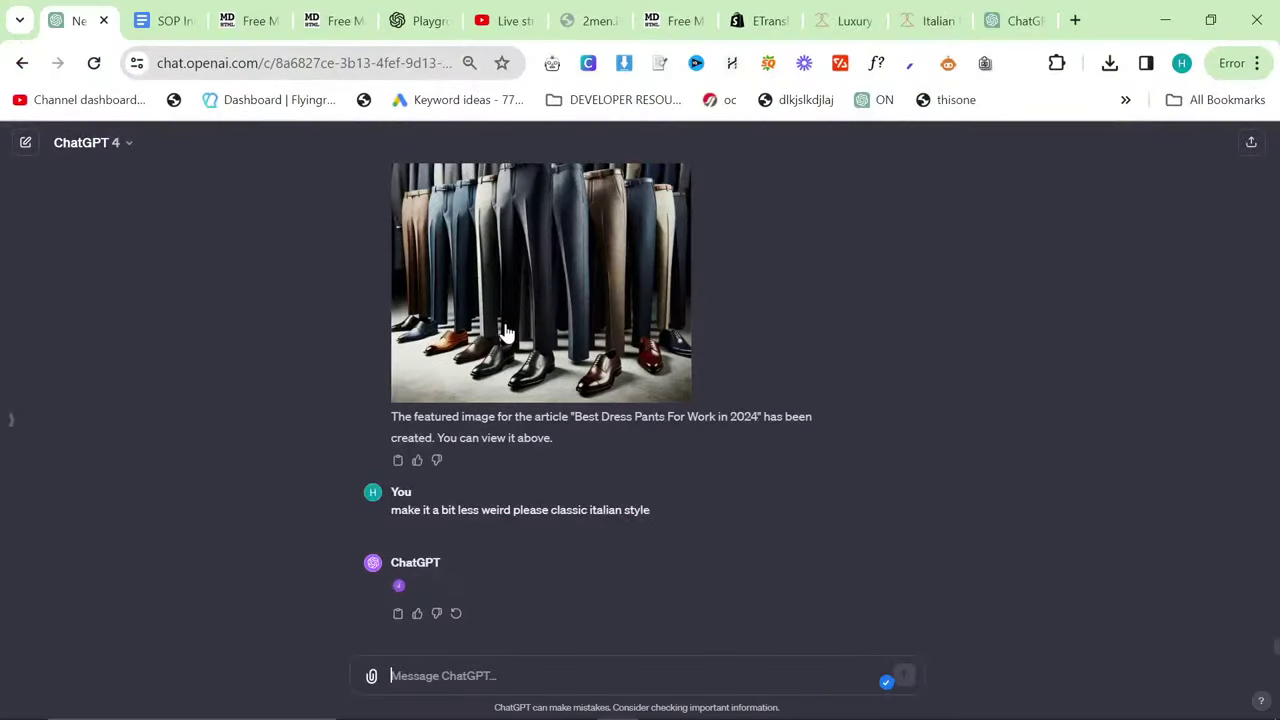
scroll(505, 333, up, 2)
key(alt+Tab)
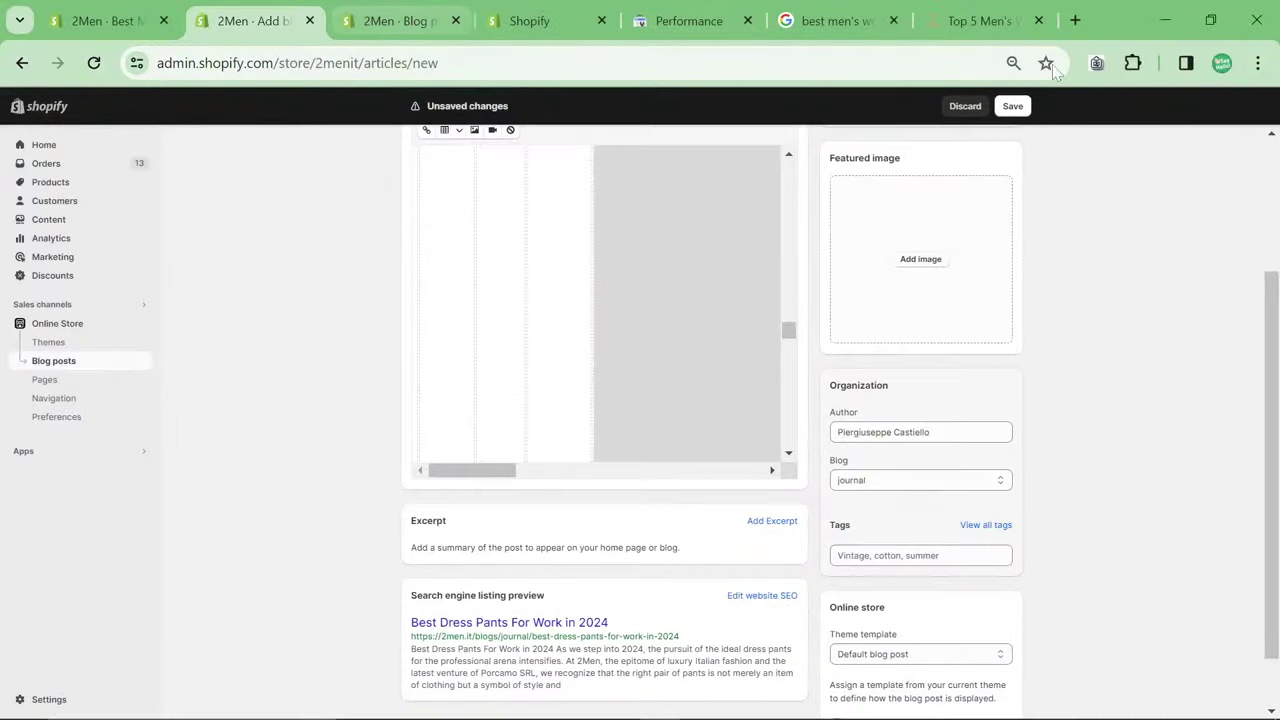
click(1077, 19)
Load the 2men.it storefront and open the KNT coats collection
text(2men)
key(Return)
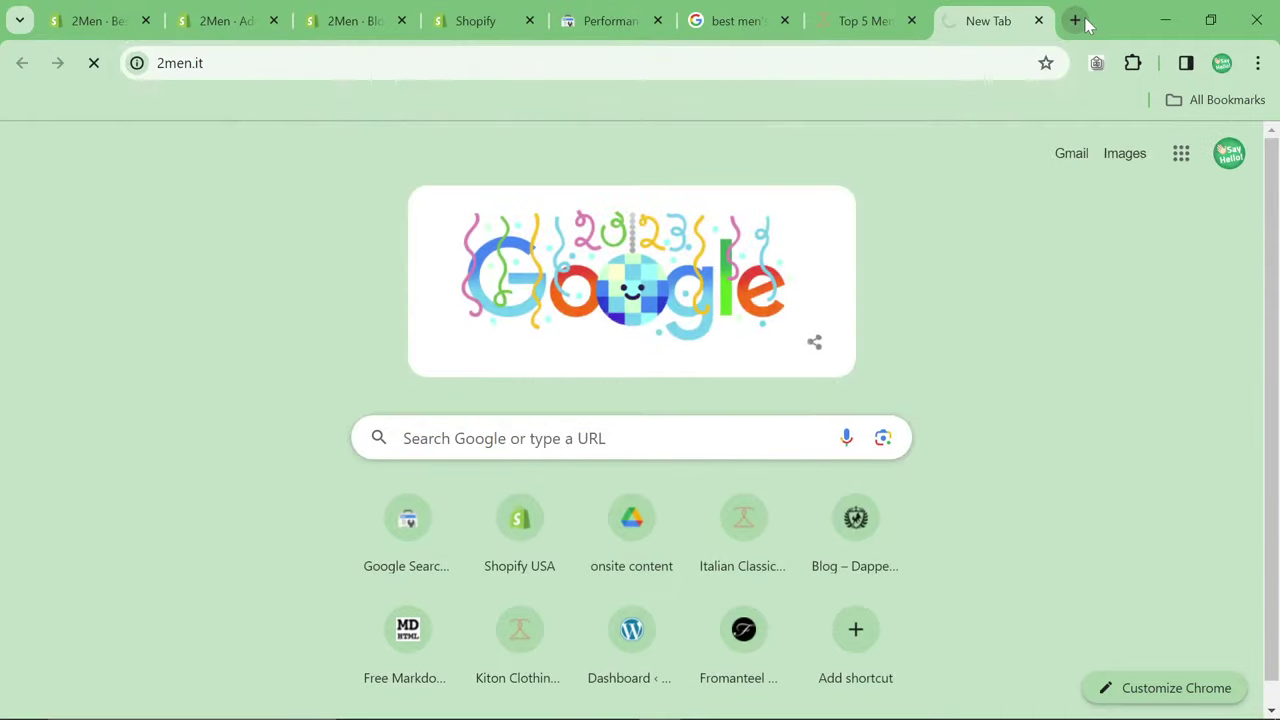
drag(985, 20, 498, 40)
click(462, 218)
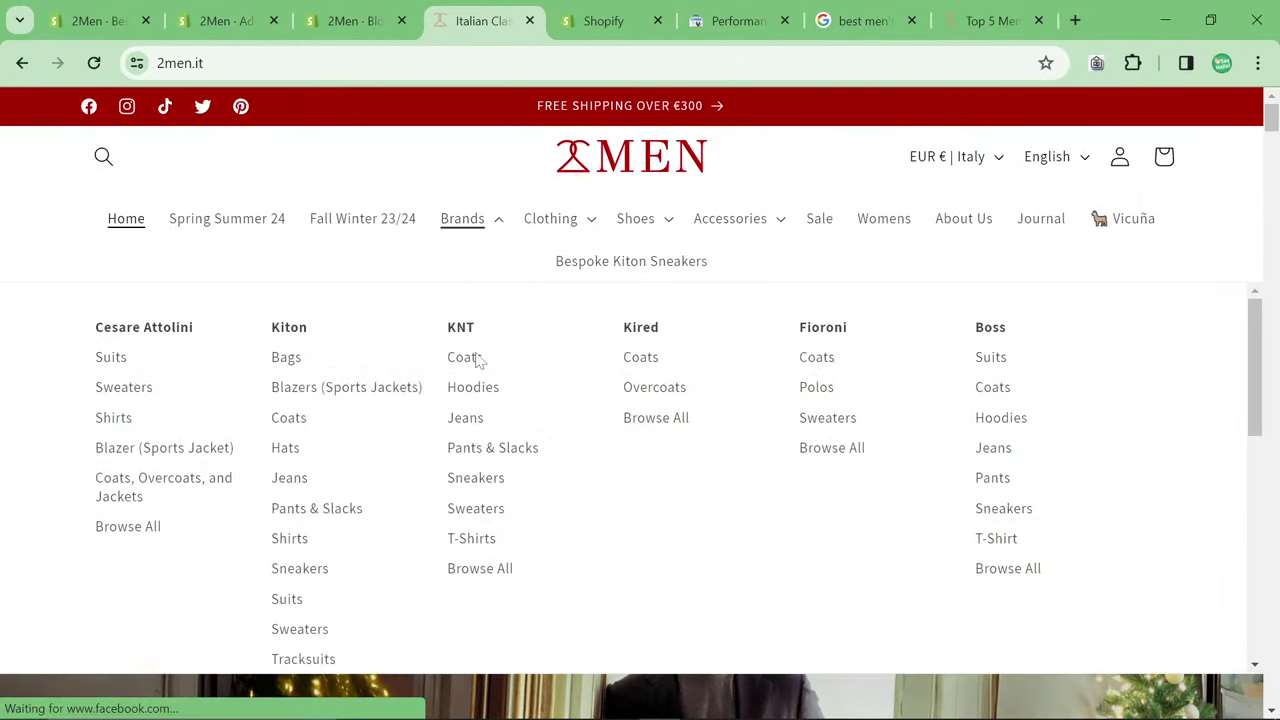
click(470, 357)
Browse the KNT coats grid and open the Kiton Black Pl Pa Coat Velvet product
scroll(467, 482, down, 5)
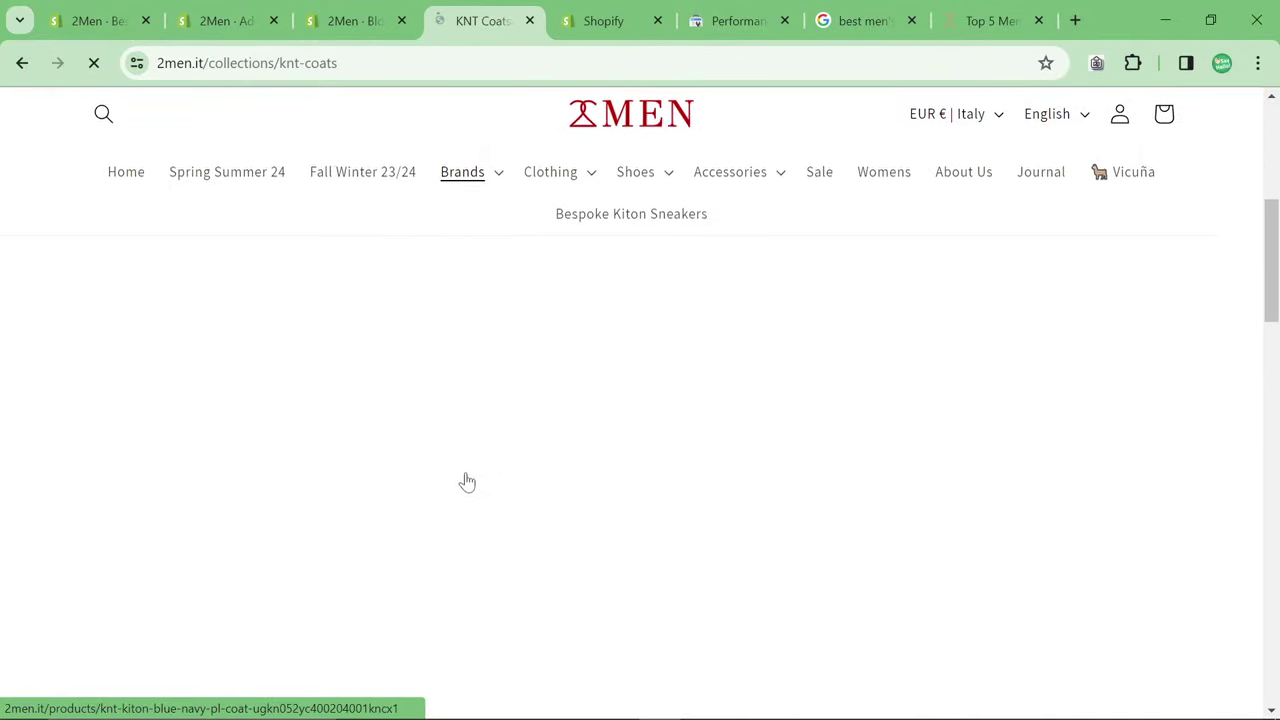
key(ctrl+minus)
key(ctrl+minus)
key(ctrl+minus)
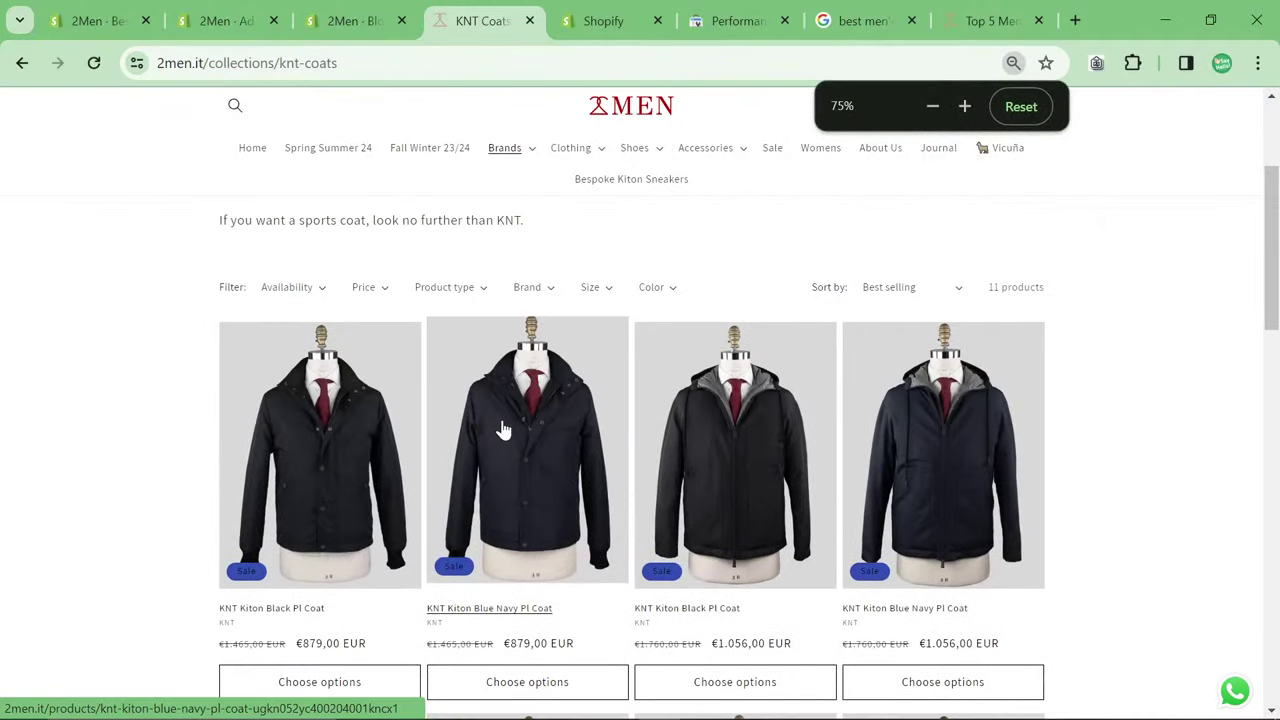
key(ctrl+0)
scroll(637, 432, down, 3)
key(ctrl+plus)
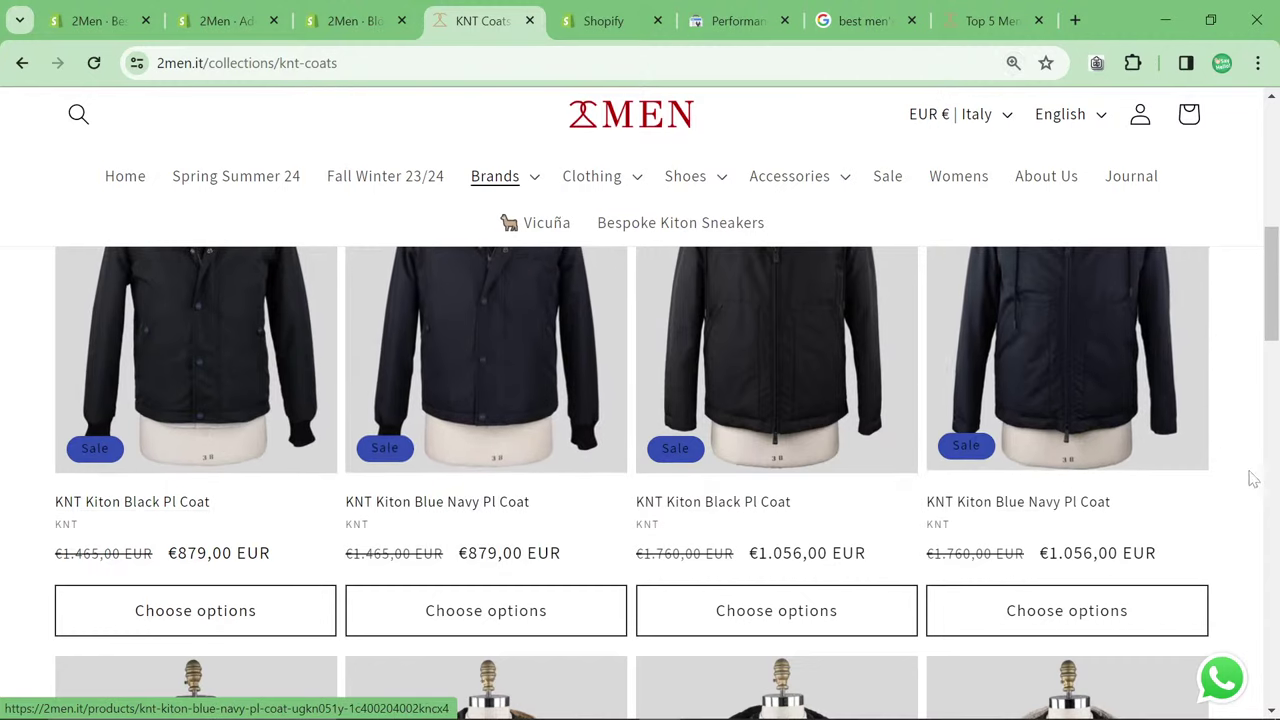
scroll(1000, 460, down, 3)
click(749, 443)
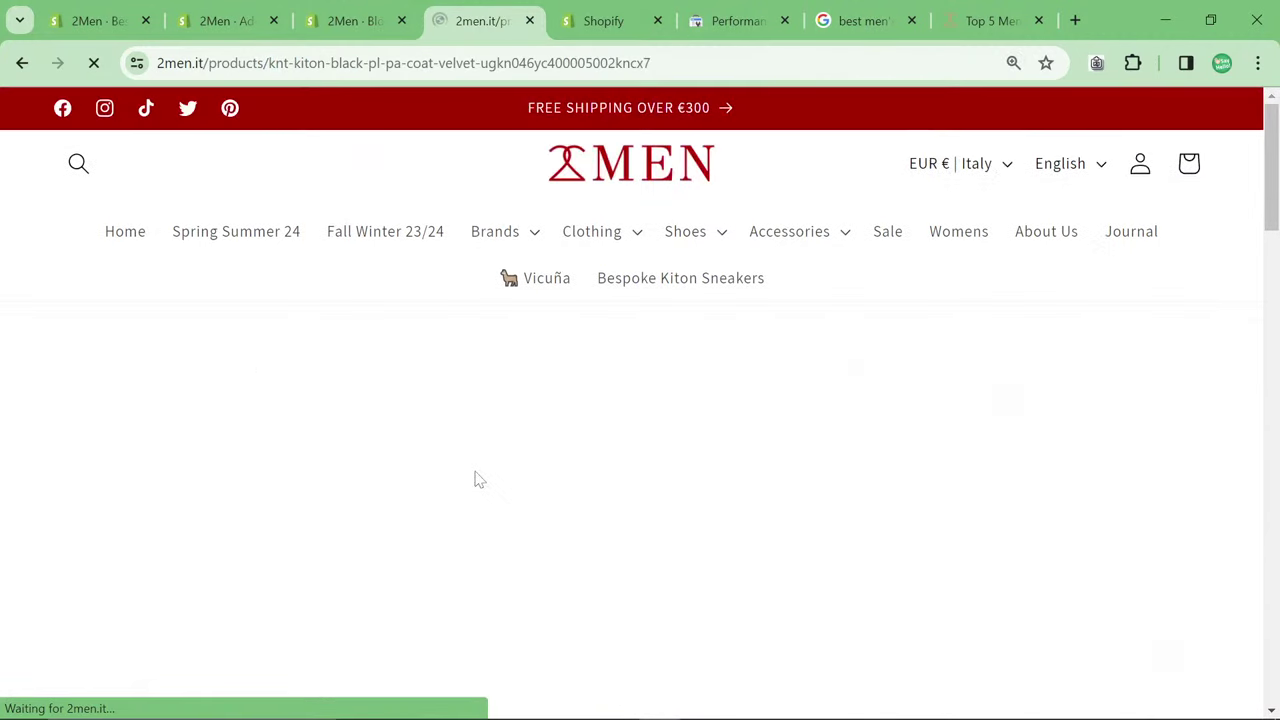
Review the coat's product page, selecting its brand label and title
key(ctrl+minus)
key(ctrl+minus)
key(ctrl+minus)
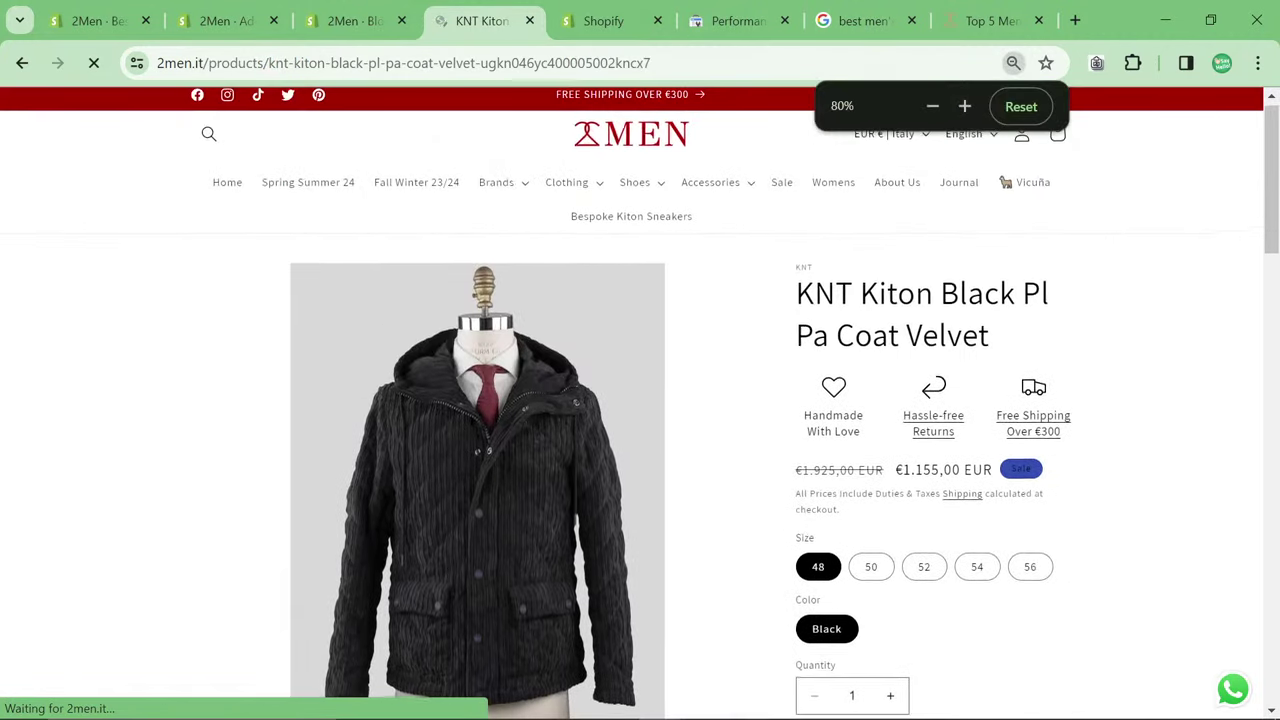
drag(788, 424, 968, 478)
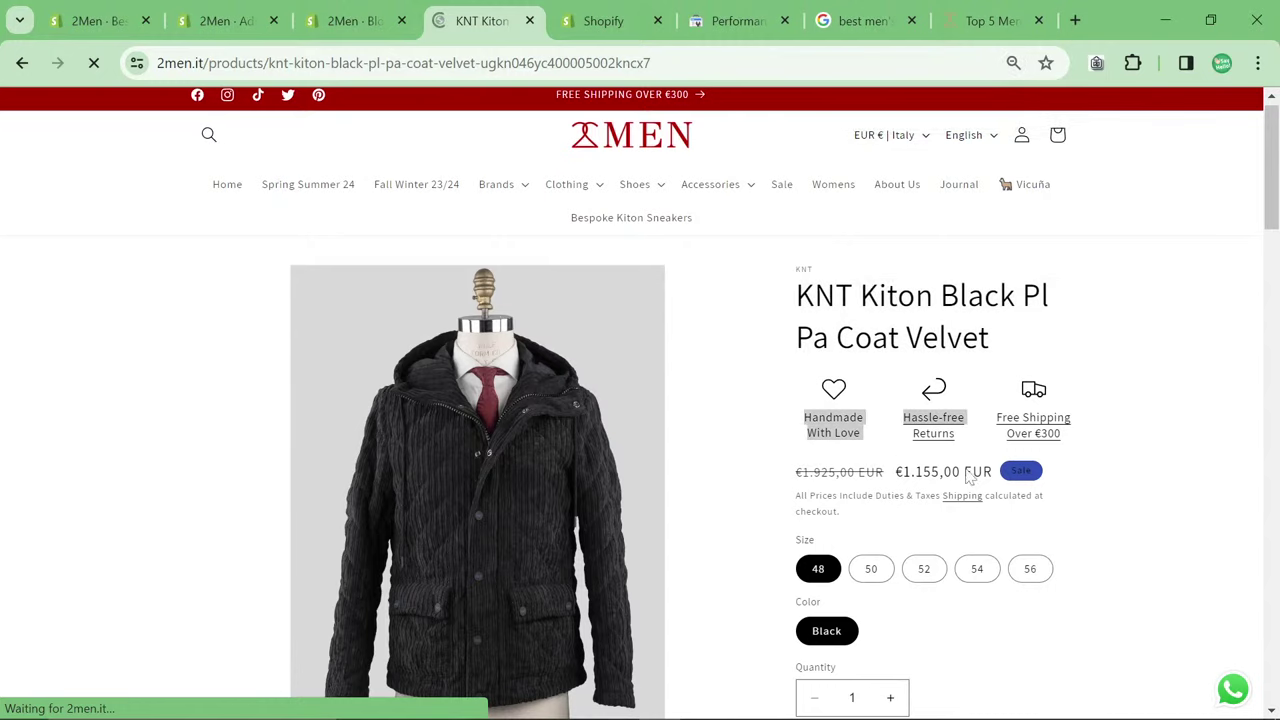
scroll(968, 478, down, 6)
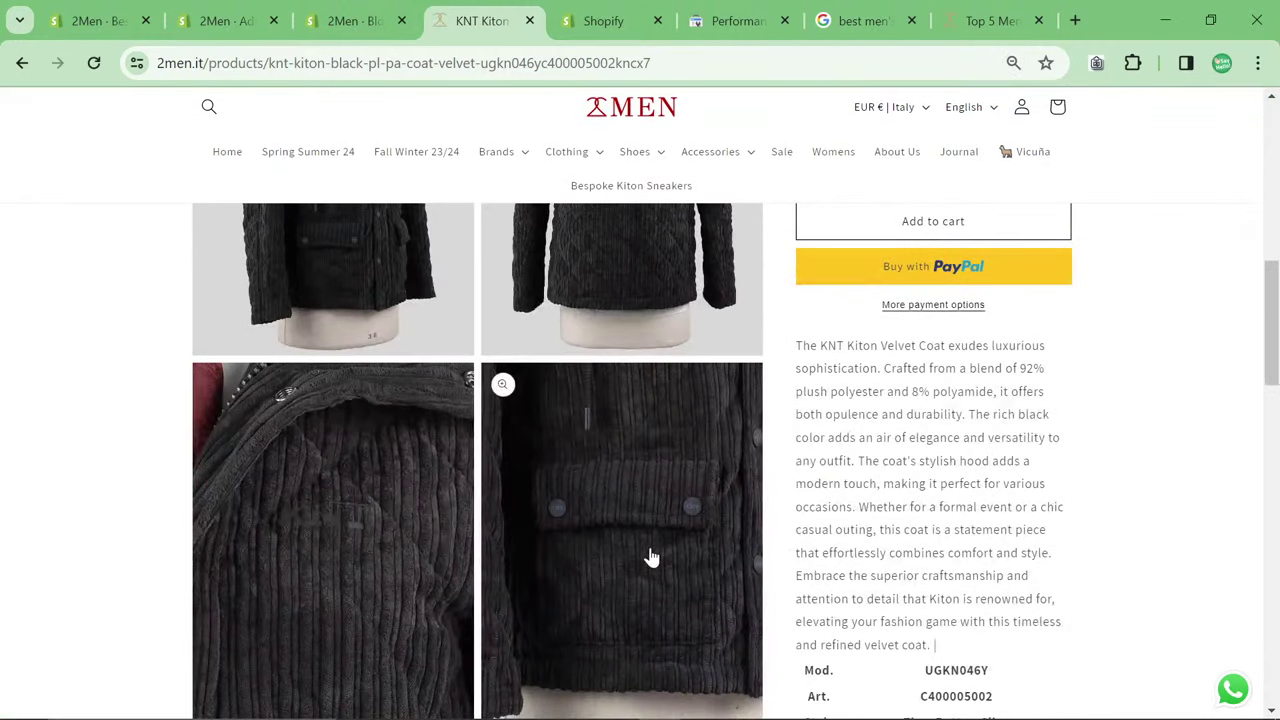
scroll(651, 557, up, 8)
drag(792, 272, 1056, 343)
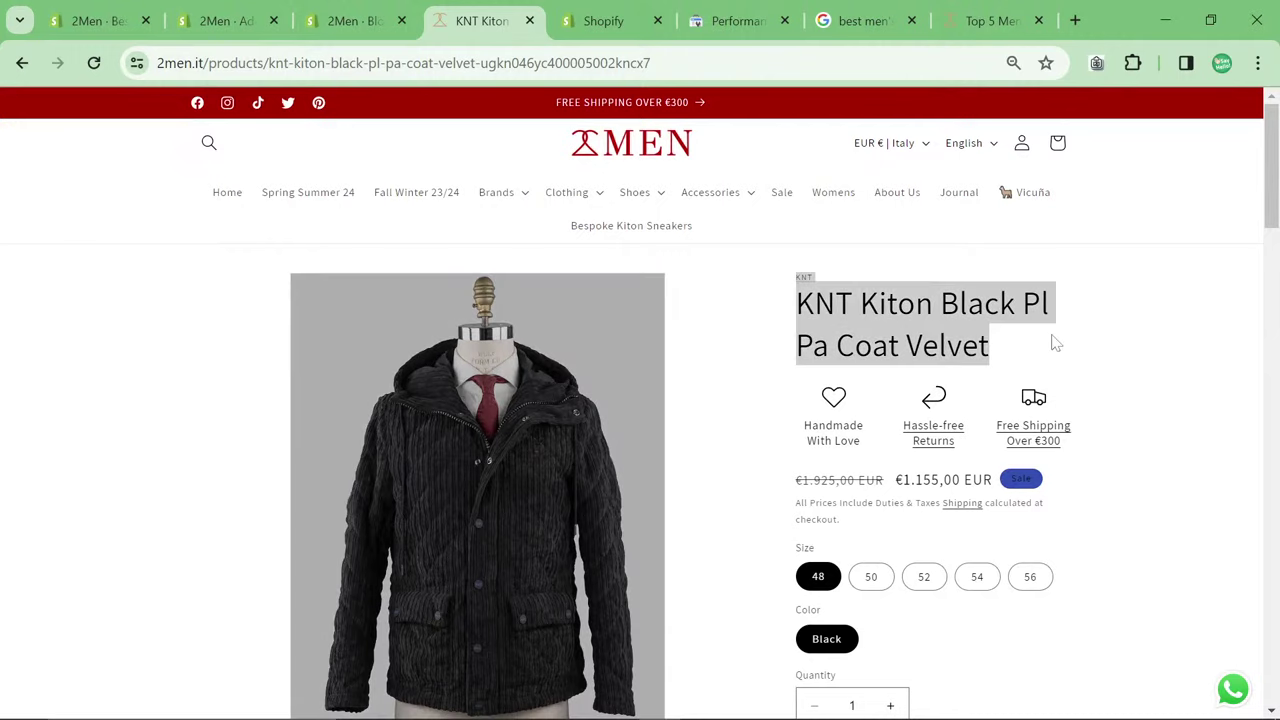
click(1048, 363)
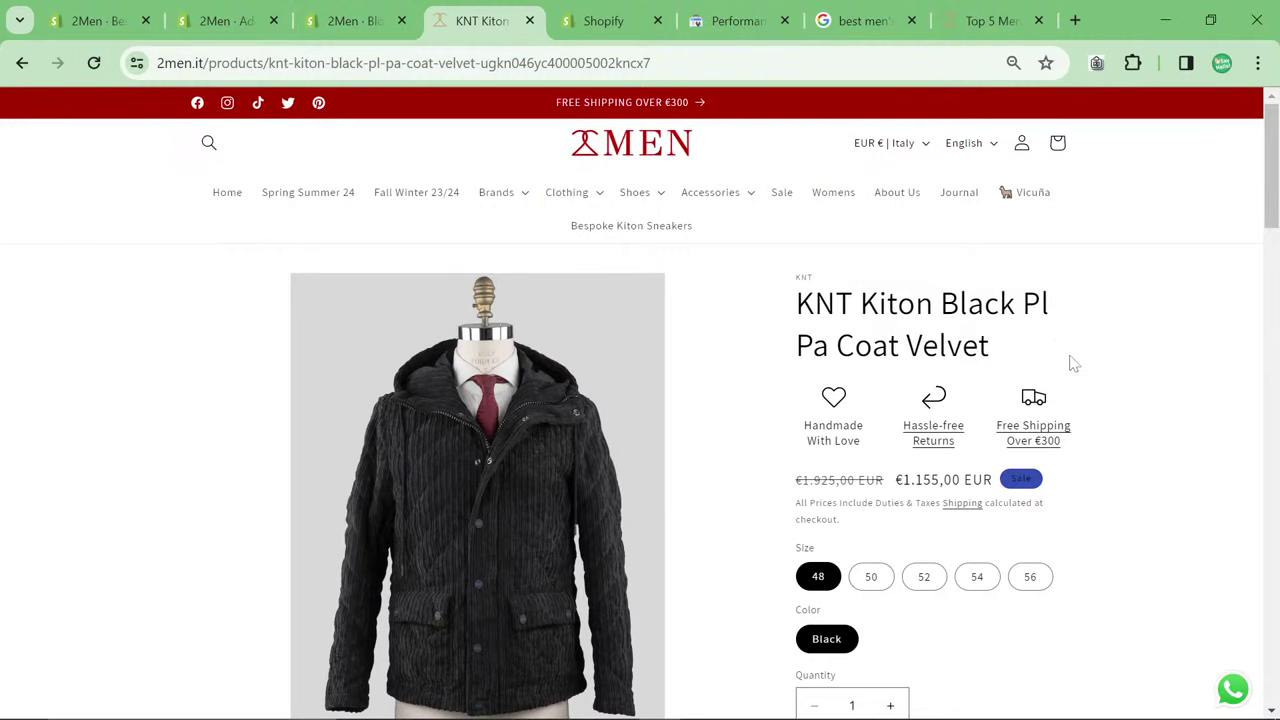
Open System Information via a 'specs' search and check the AMD Ryzen 5 3400G processor row
key(super)
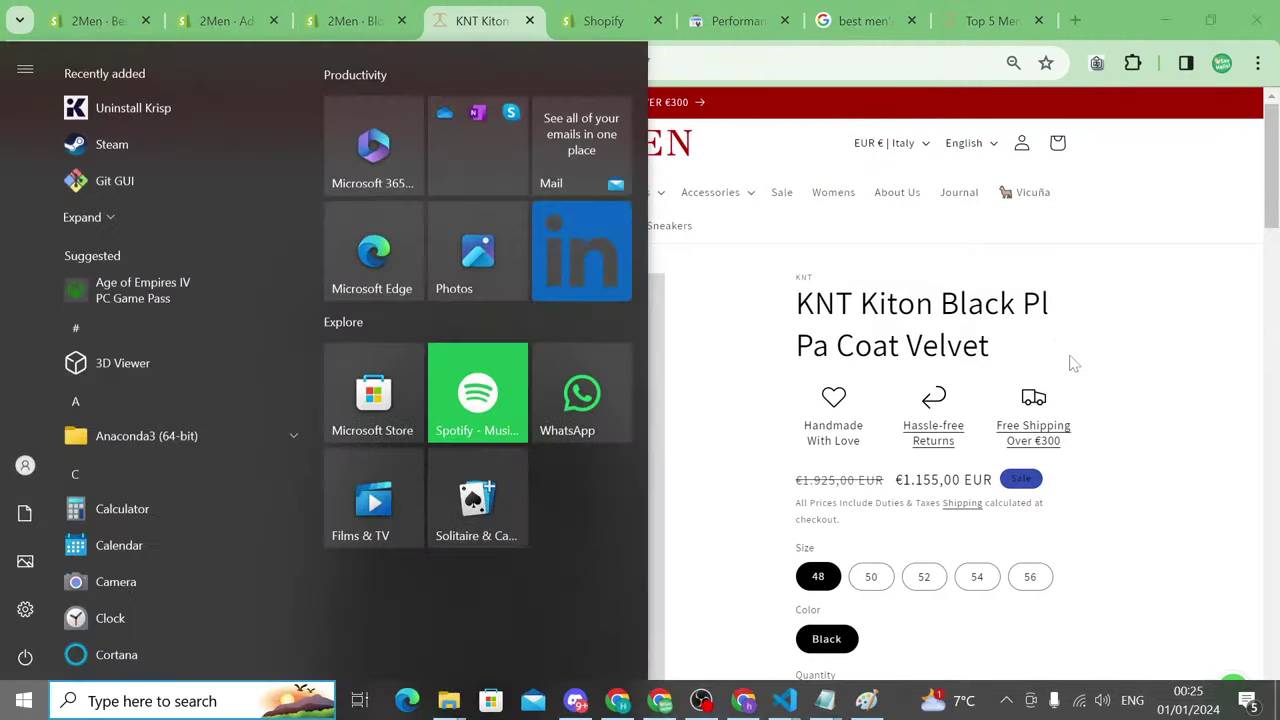
text(specs)
click(266, 160)
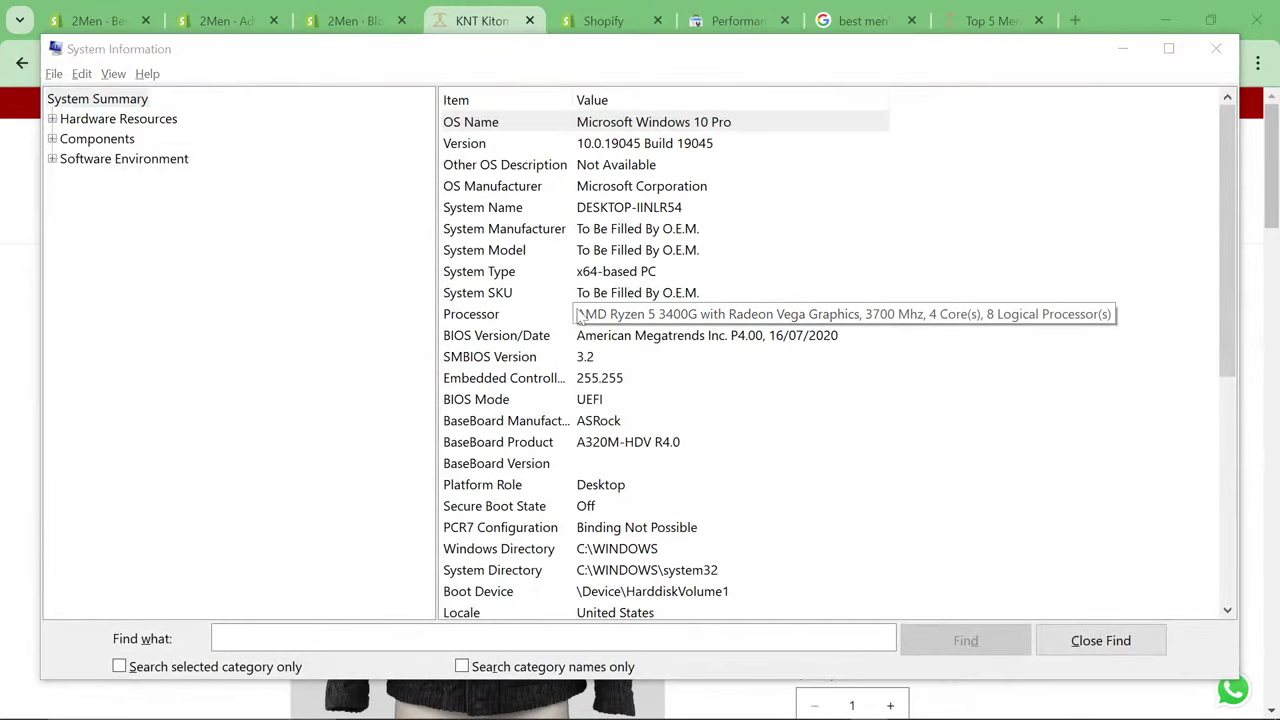
key(alt+Tab)
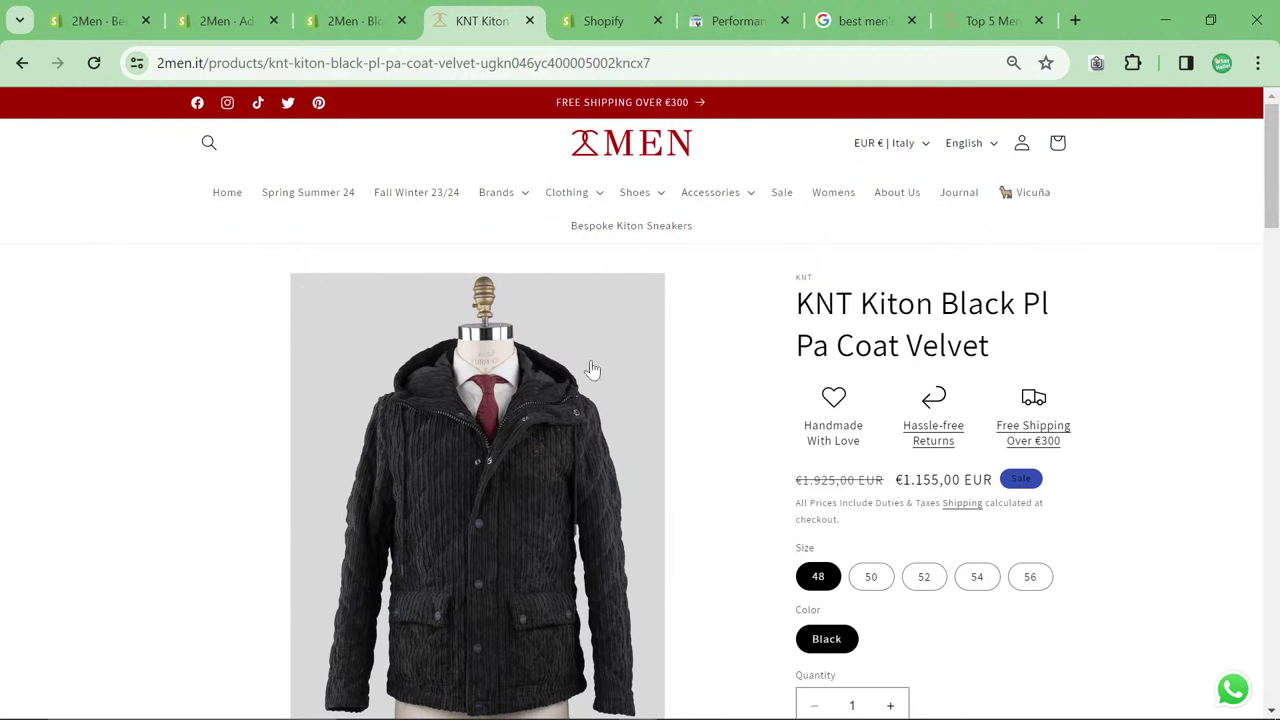
key(alt+Tab)
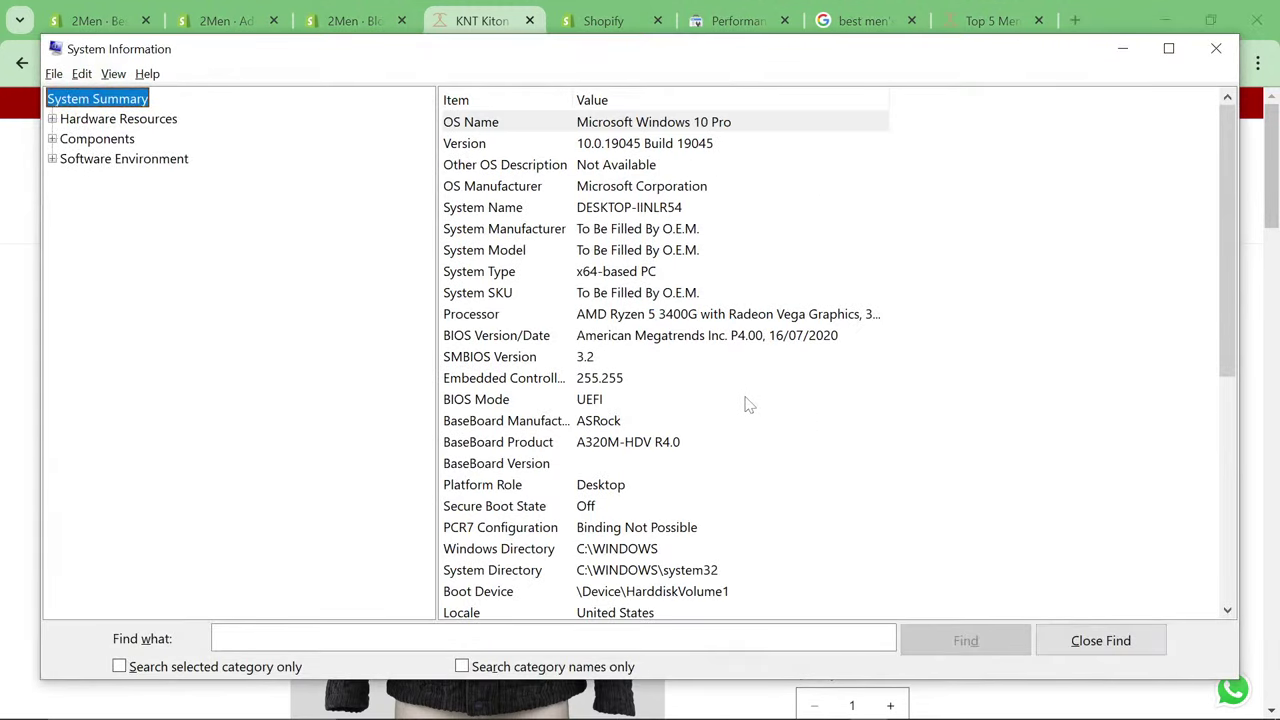
key(alt+Tab)
key(alt+Tab)
scroll(773, 405, down, 6)
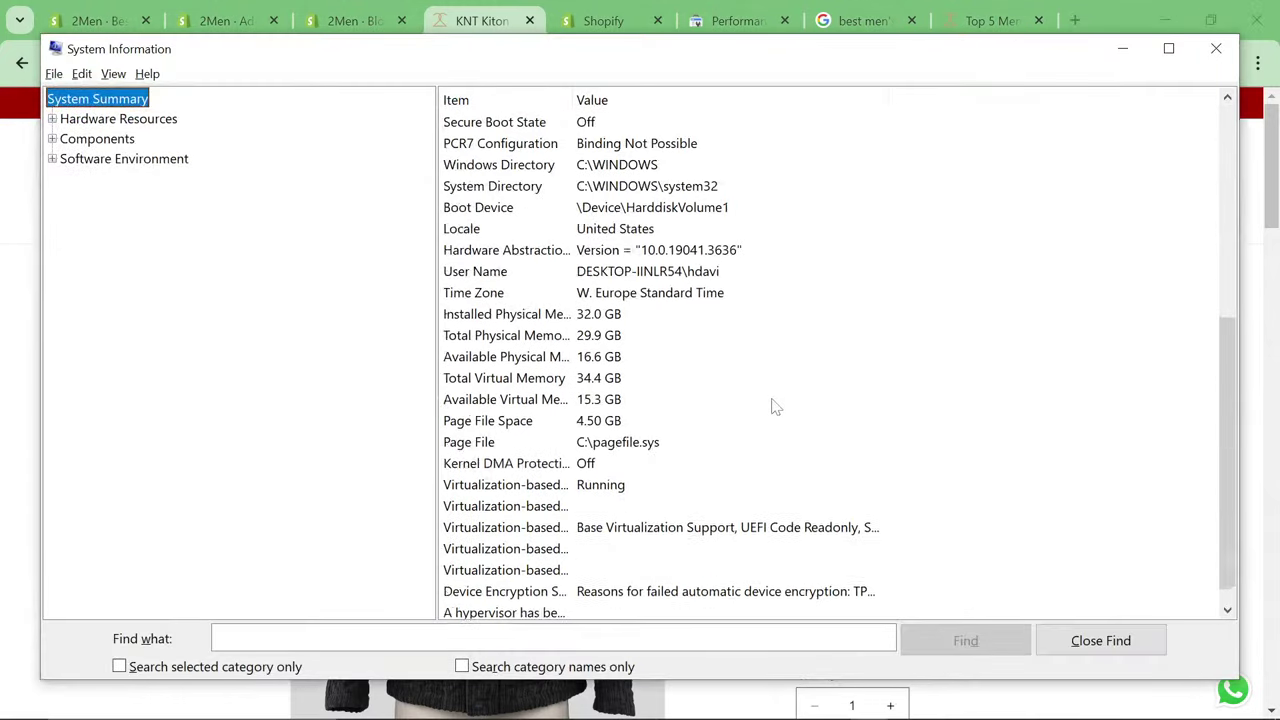
scroll(773, 405, up, 6)
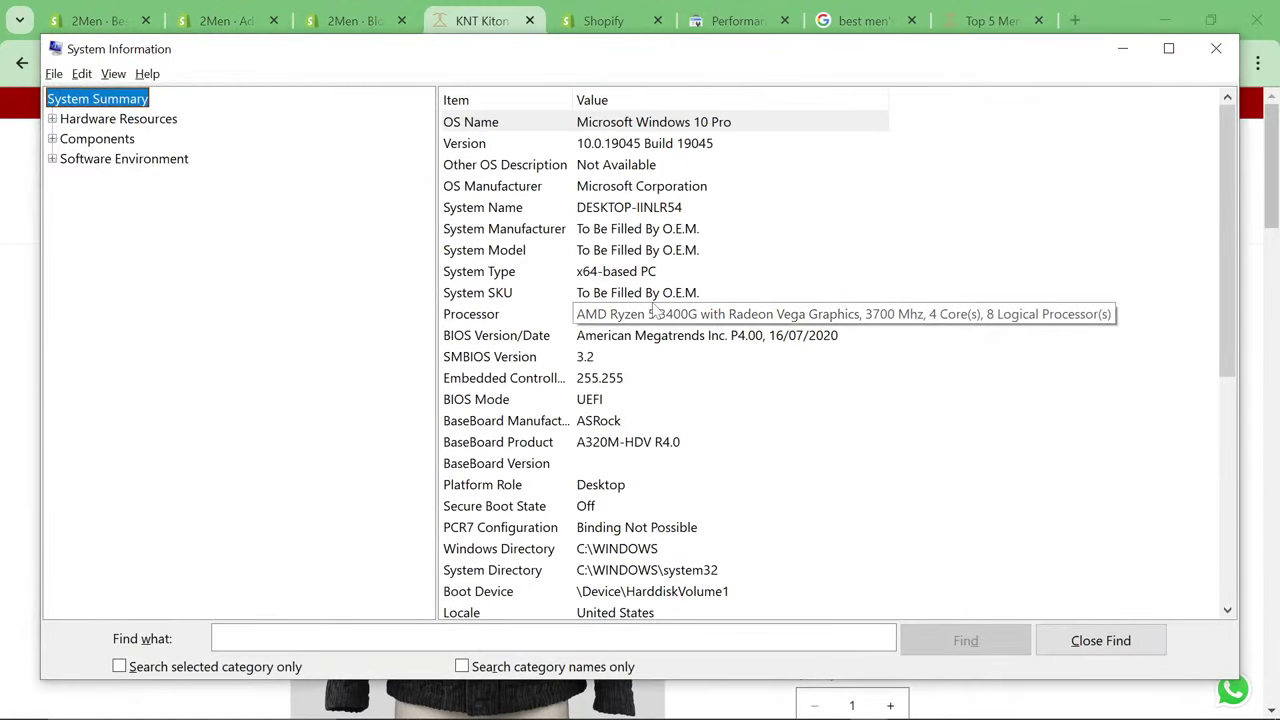
click(645, 318)
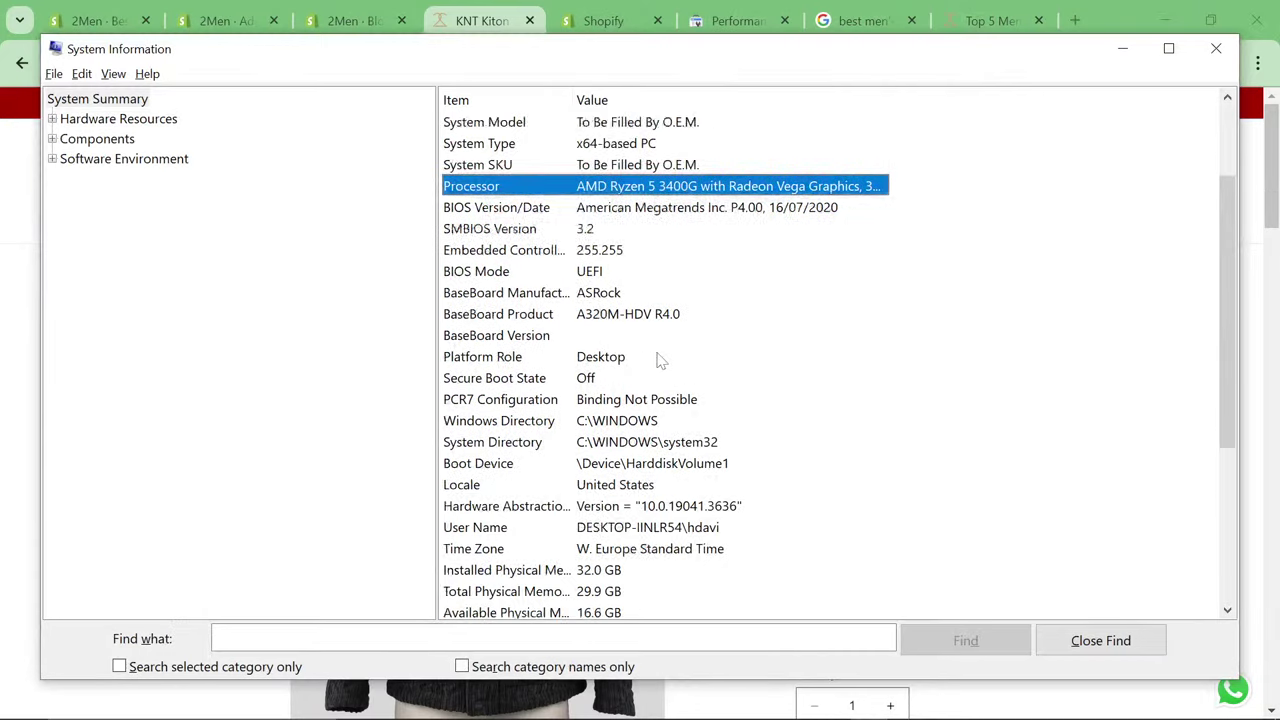
Check the dress-pants draft in Shopify, then view the new classic Italian image in ChatGPT
key(alt+Tab)
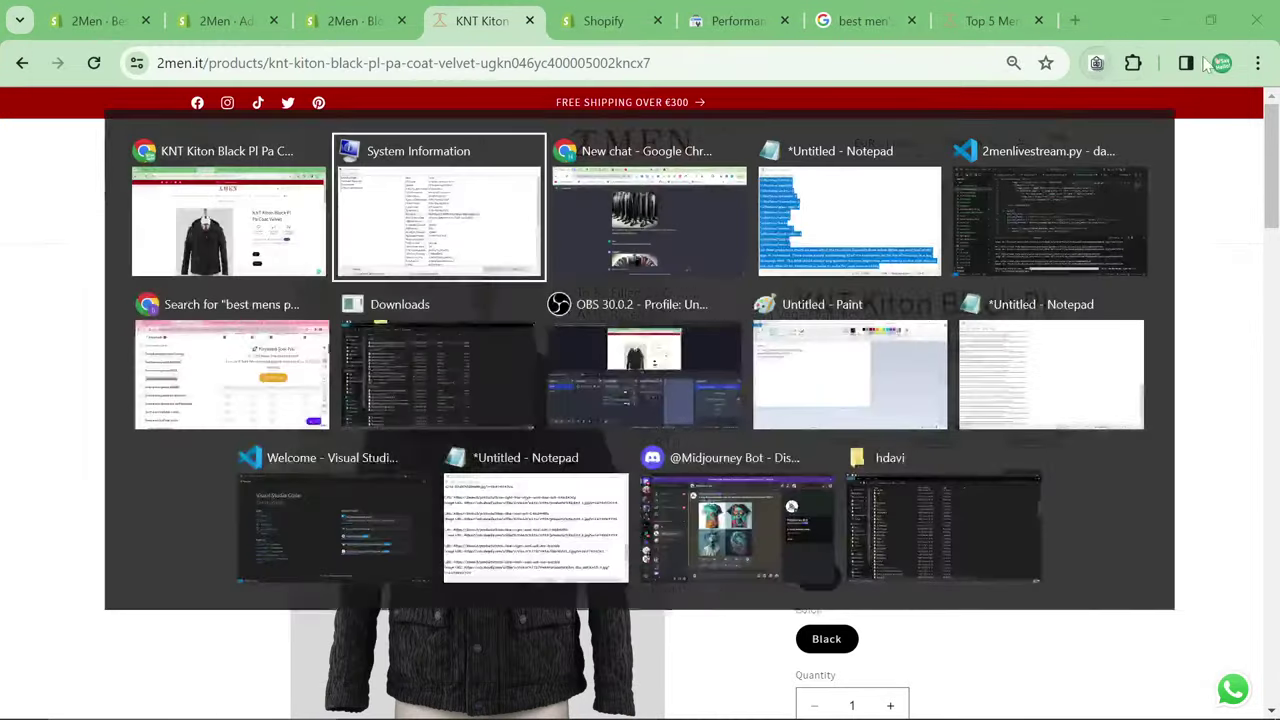
key(alt+Tab)
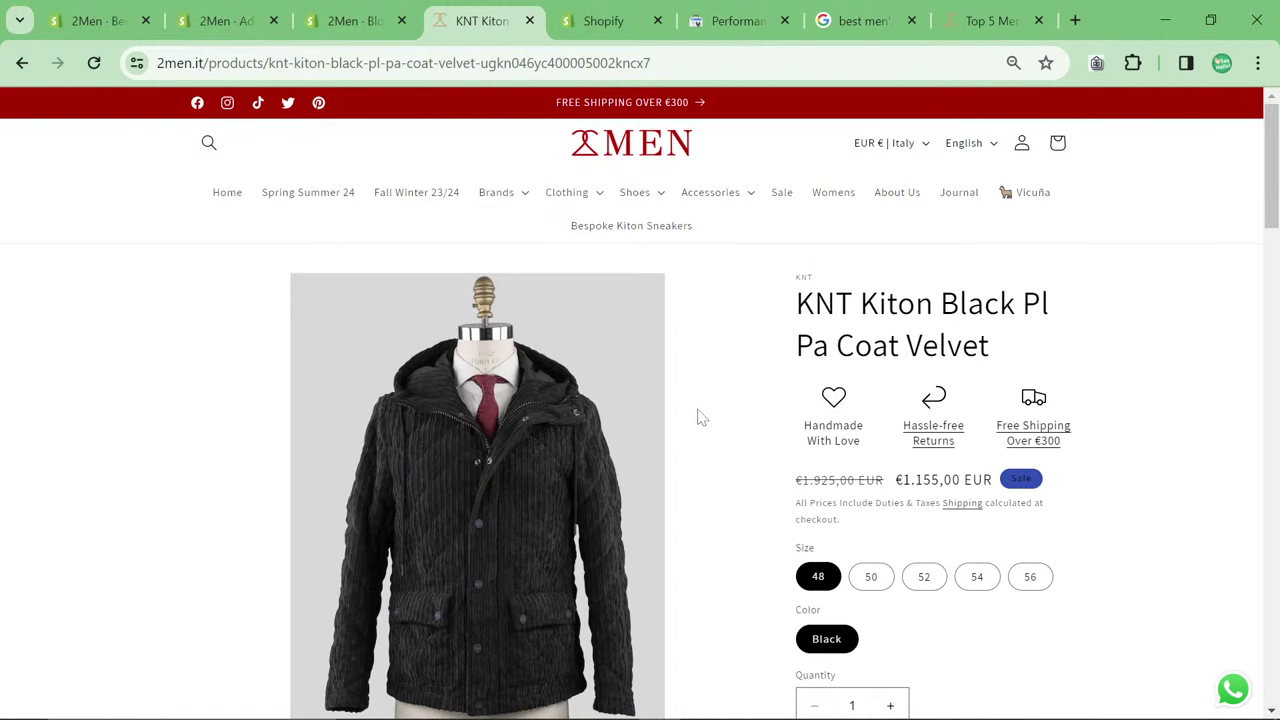
click(97, 20)
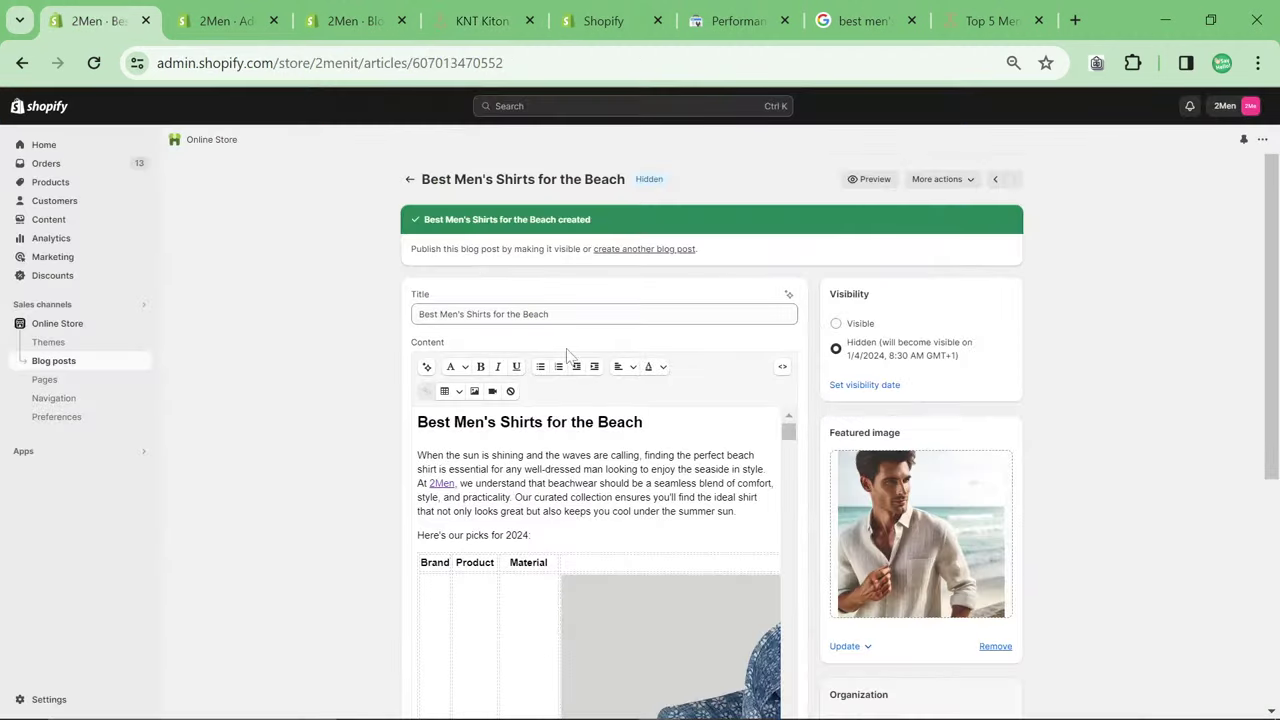
click(226, 20)
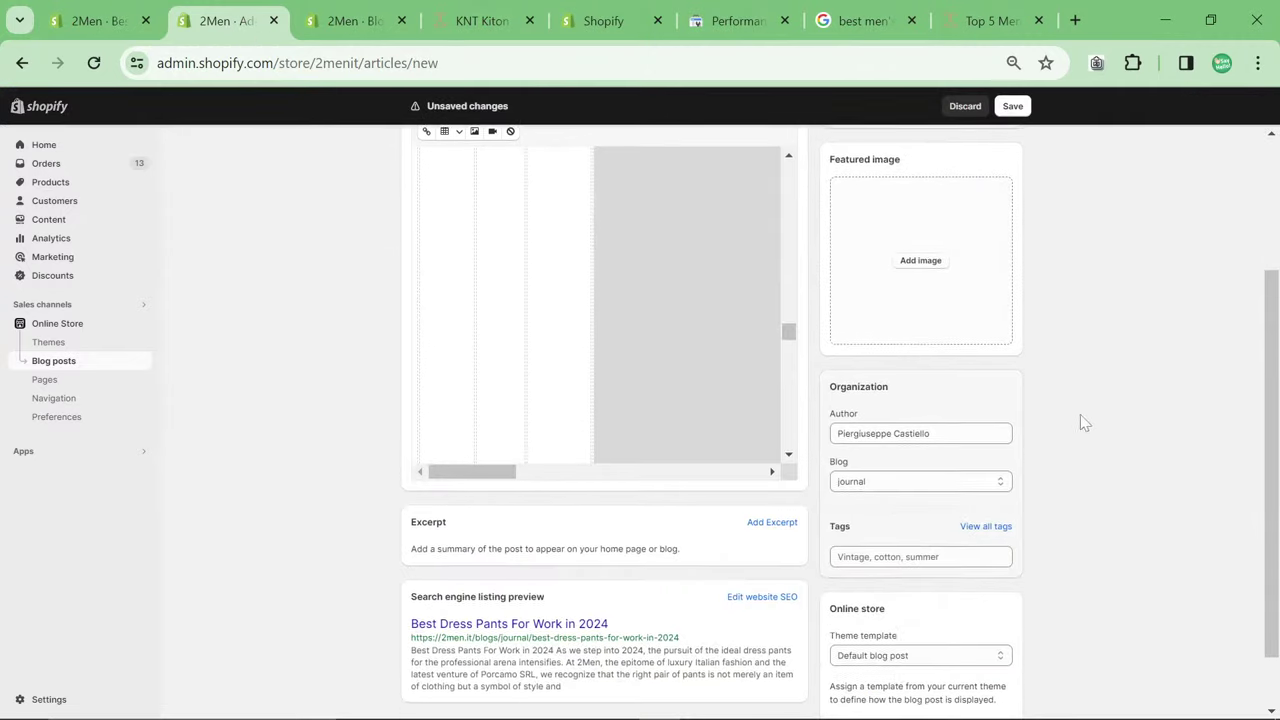
key(alt+Tab)
scroll(393, 207, down, 3)
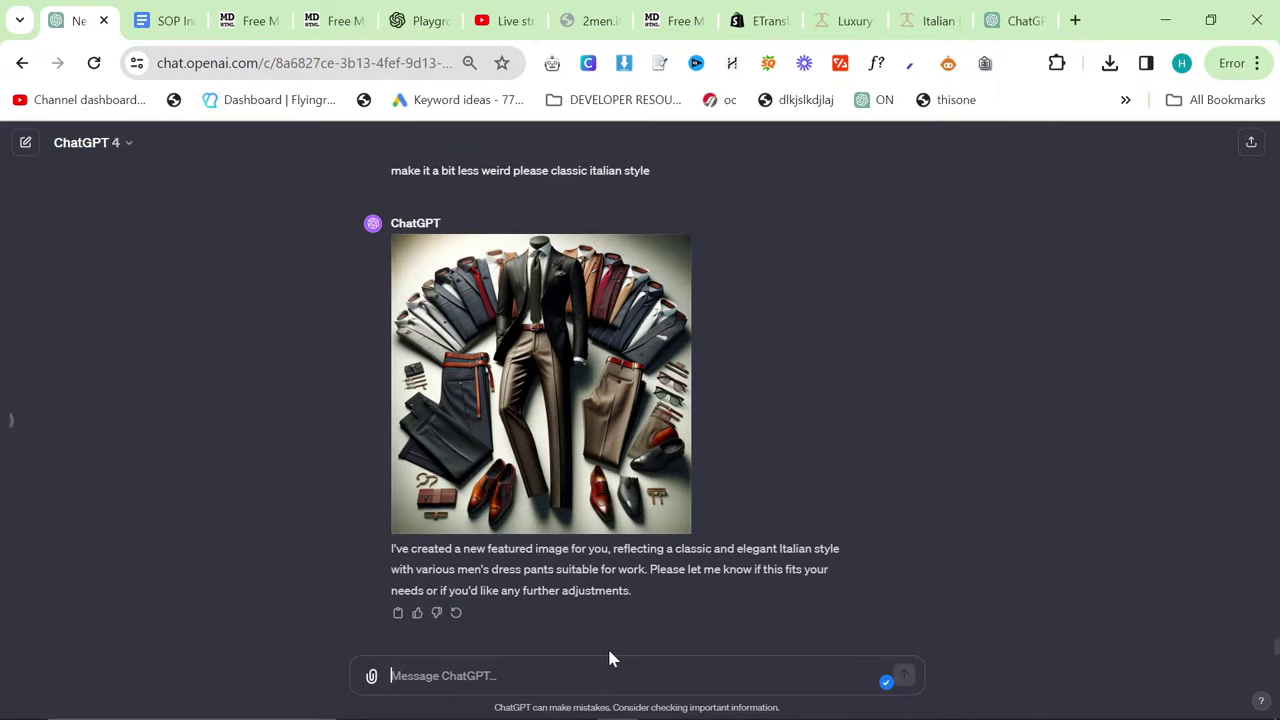
Ask ChatGPT: 'please make it less weid, what is this? make it more life style' for the featured image
text(please make it less wei)
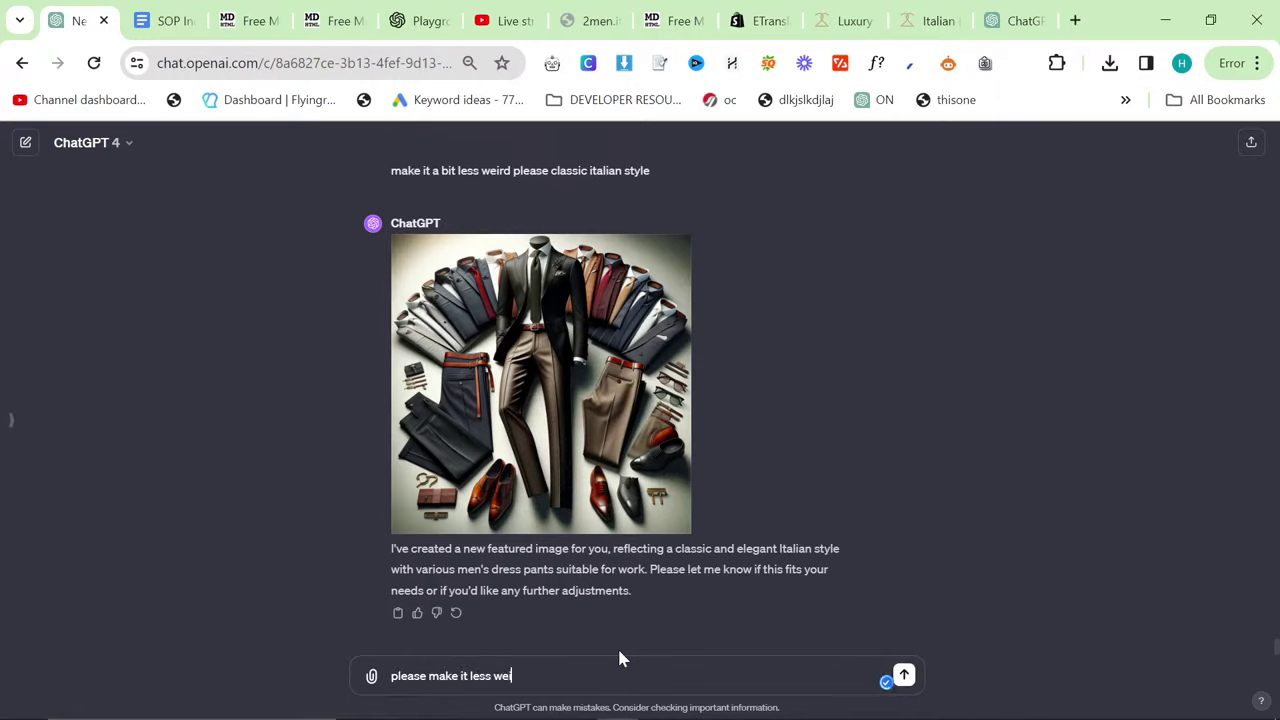
text(d, what is this? make it more)
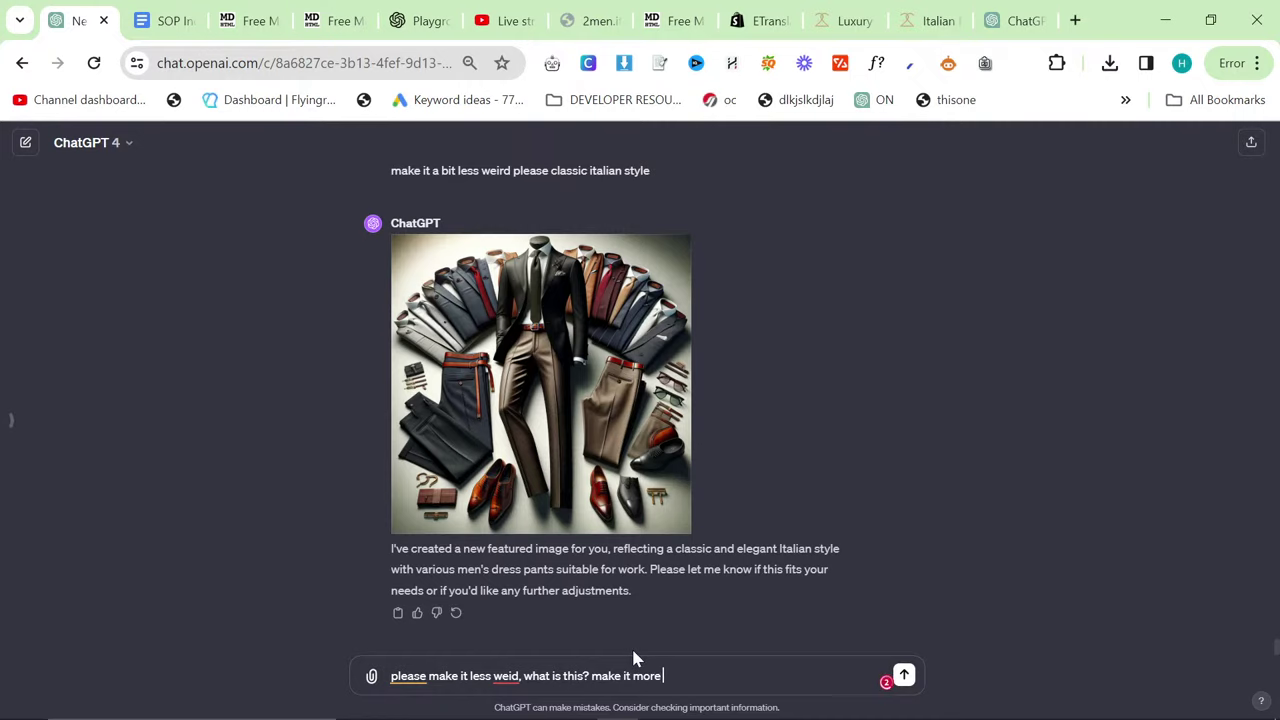
text( life style)
key(Return)
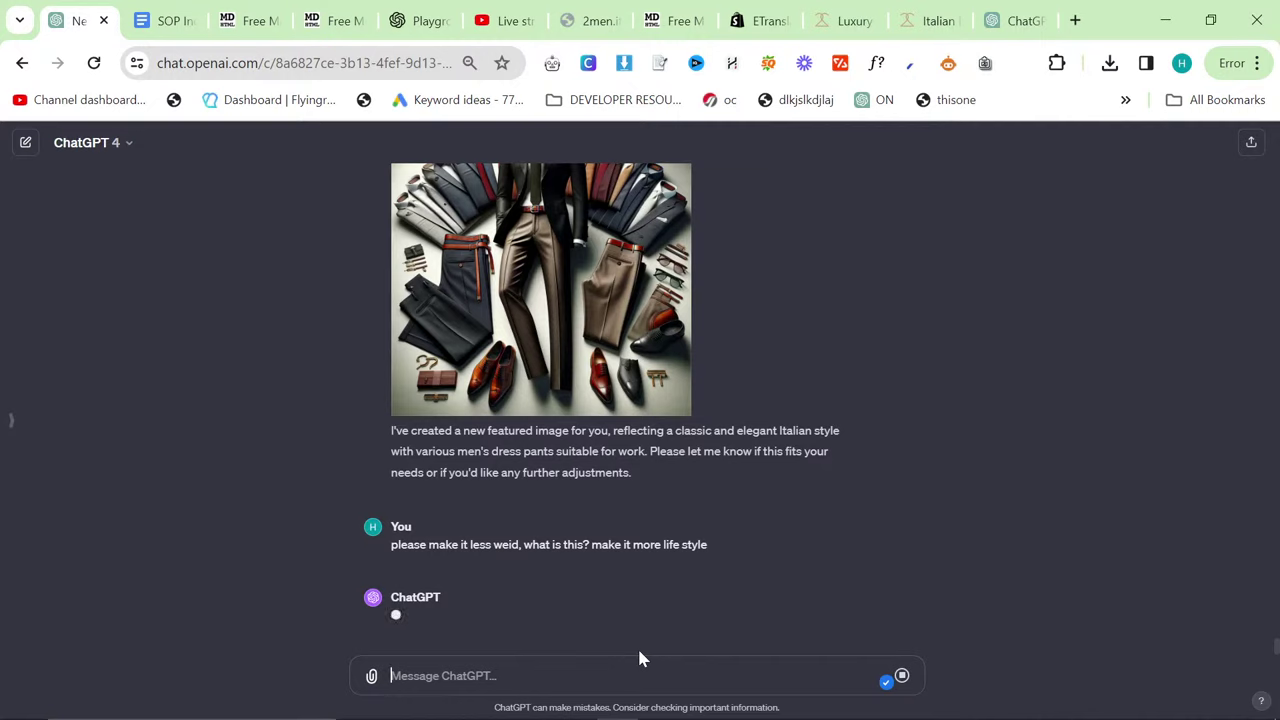
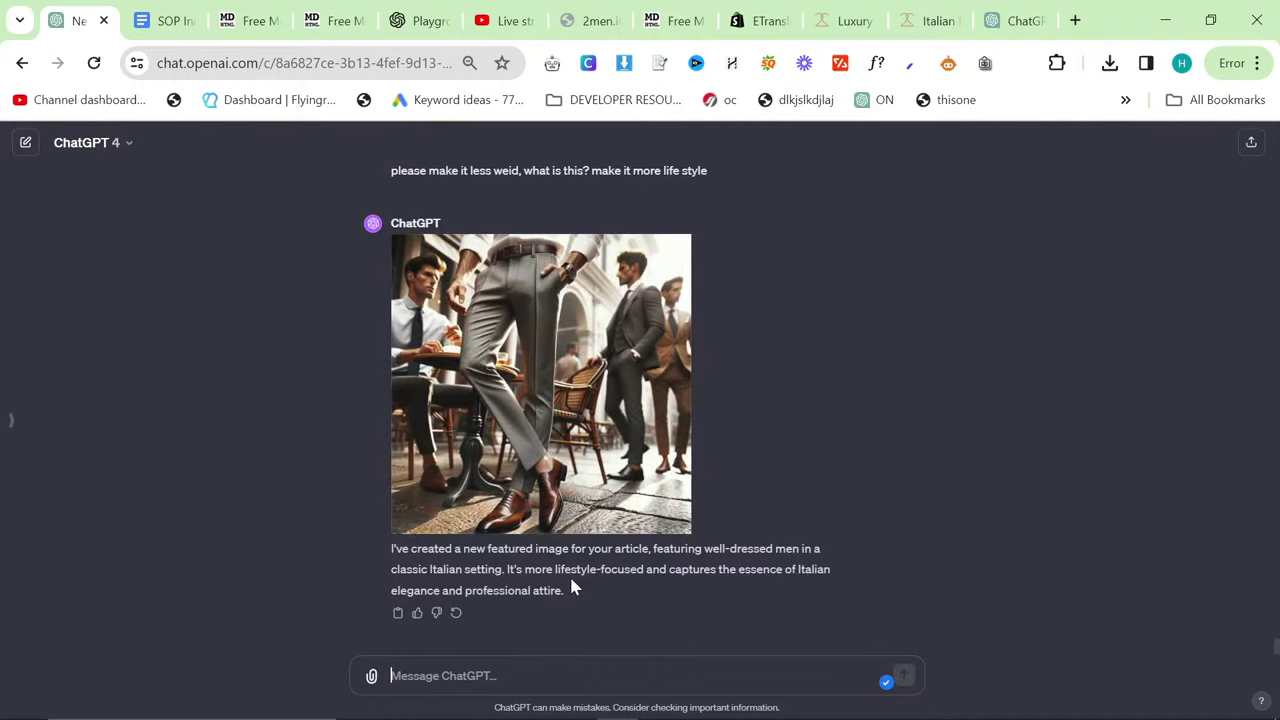
Download ChatGPT's Italian-setting lifestyle image and bring up Chrome's recent downloads
scroll(532, 401, up, 1)
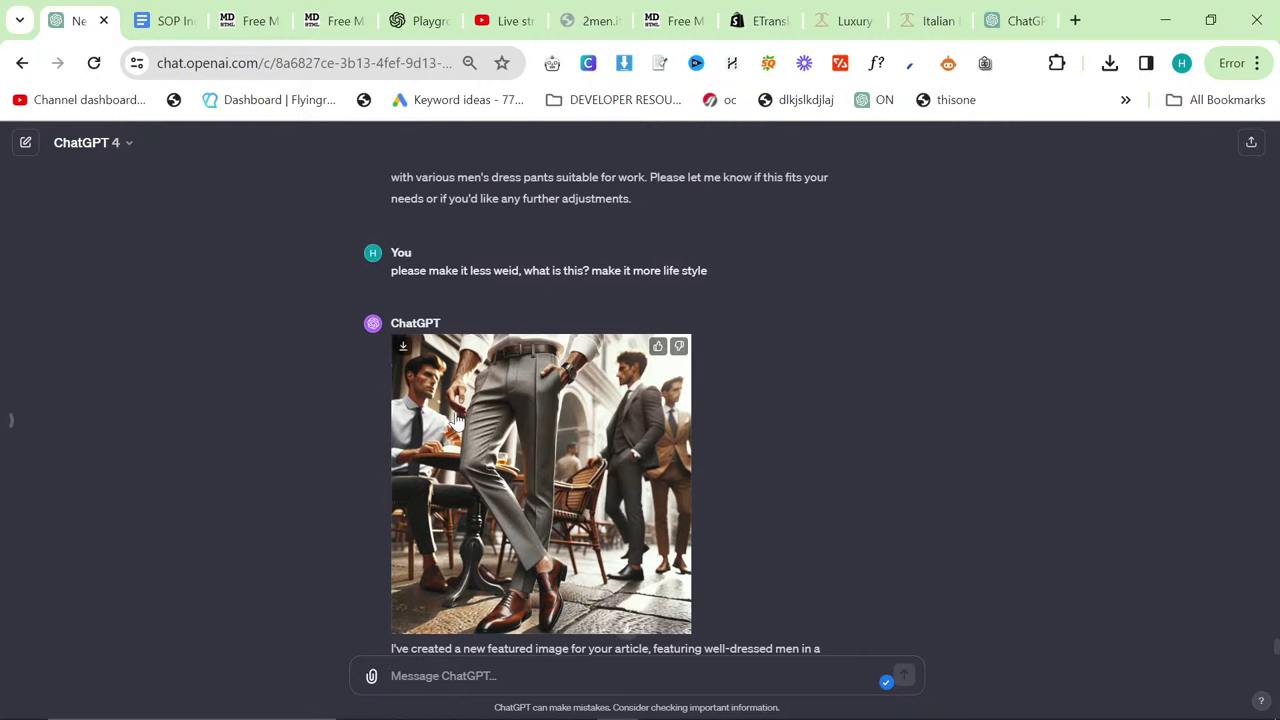
scroll(535, 447, down, 1)
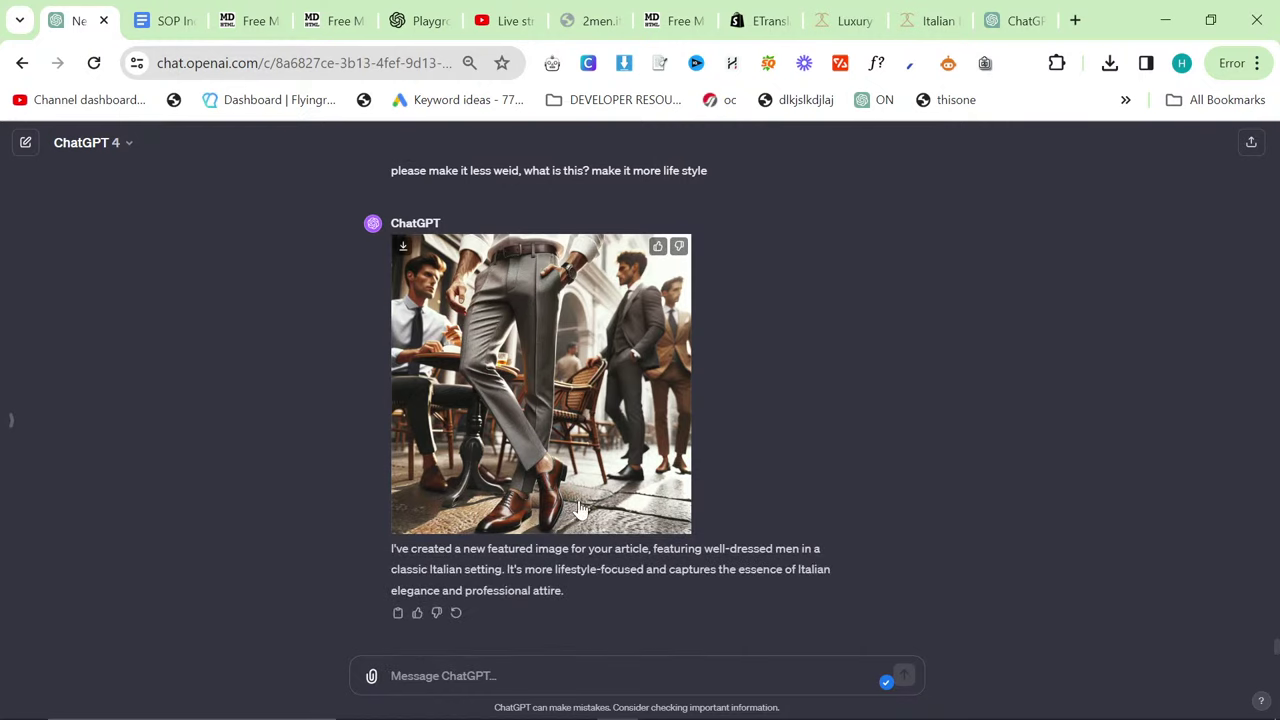
click(400, 248)
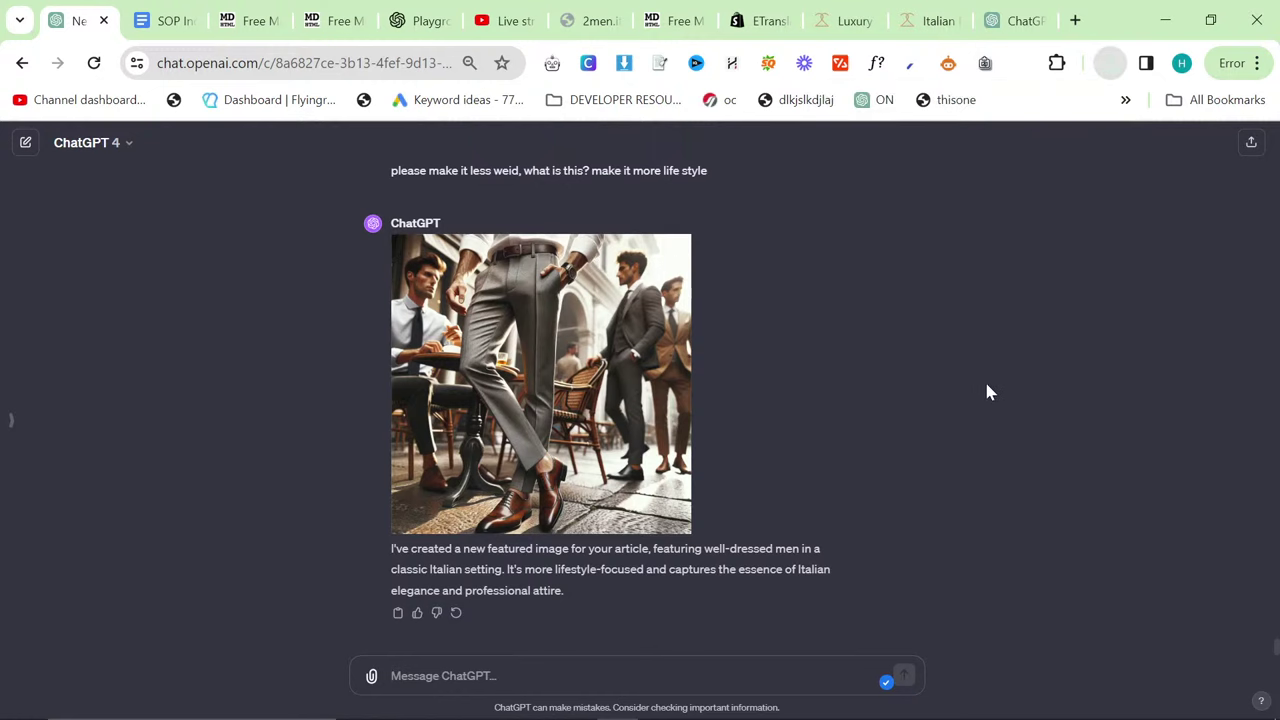
click(1109, 63)
Rename the downloaded DALL-E image to 'best pants for men for work in 2024'
click(1037, 149)
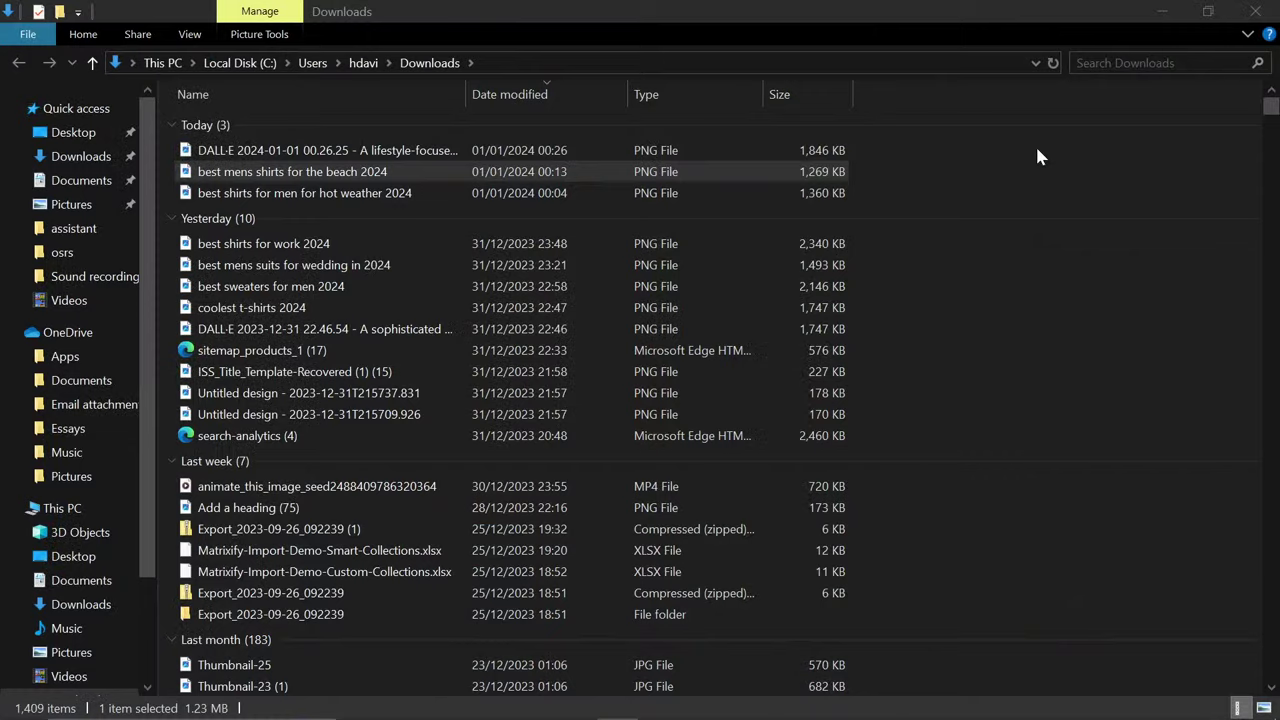
right_click(357, 150)
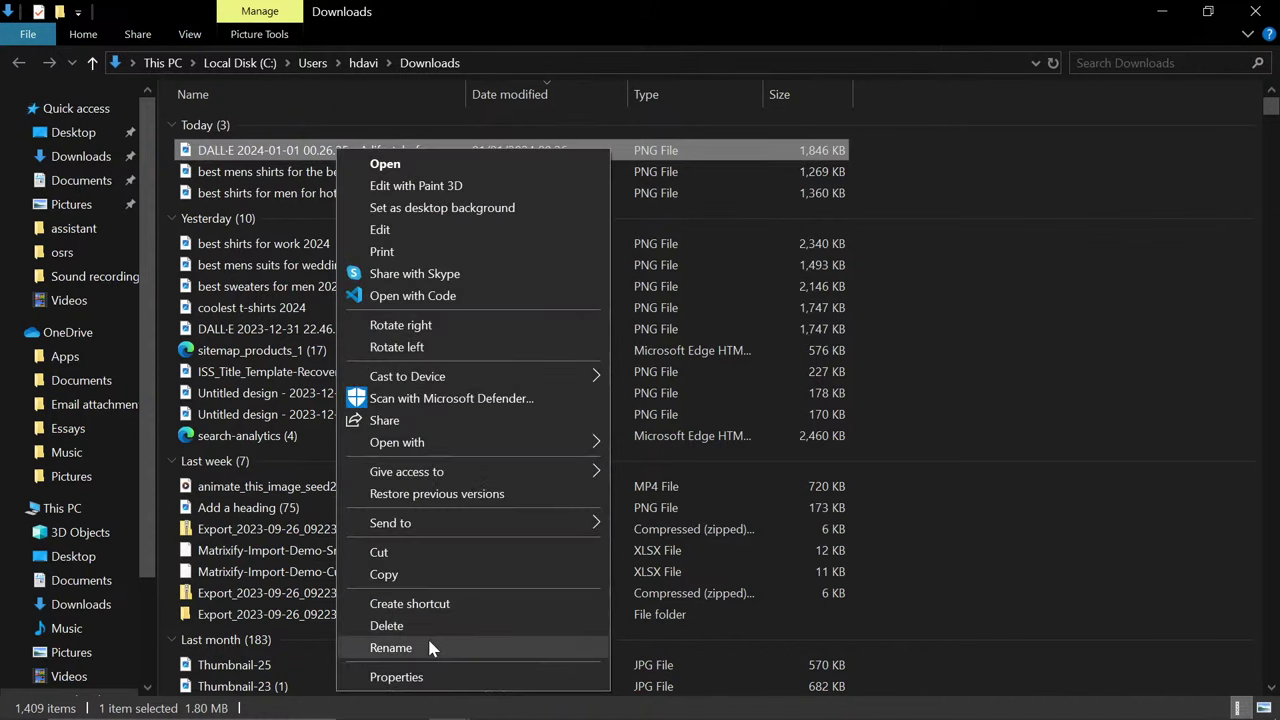
click(427, 640)
text(best pants for men)
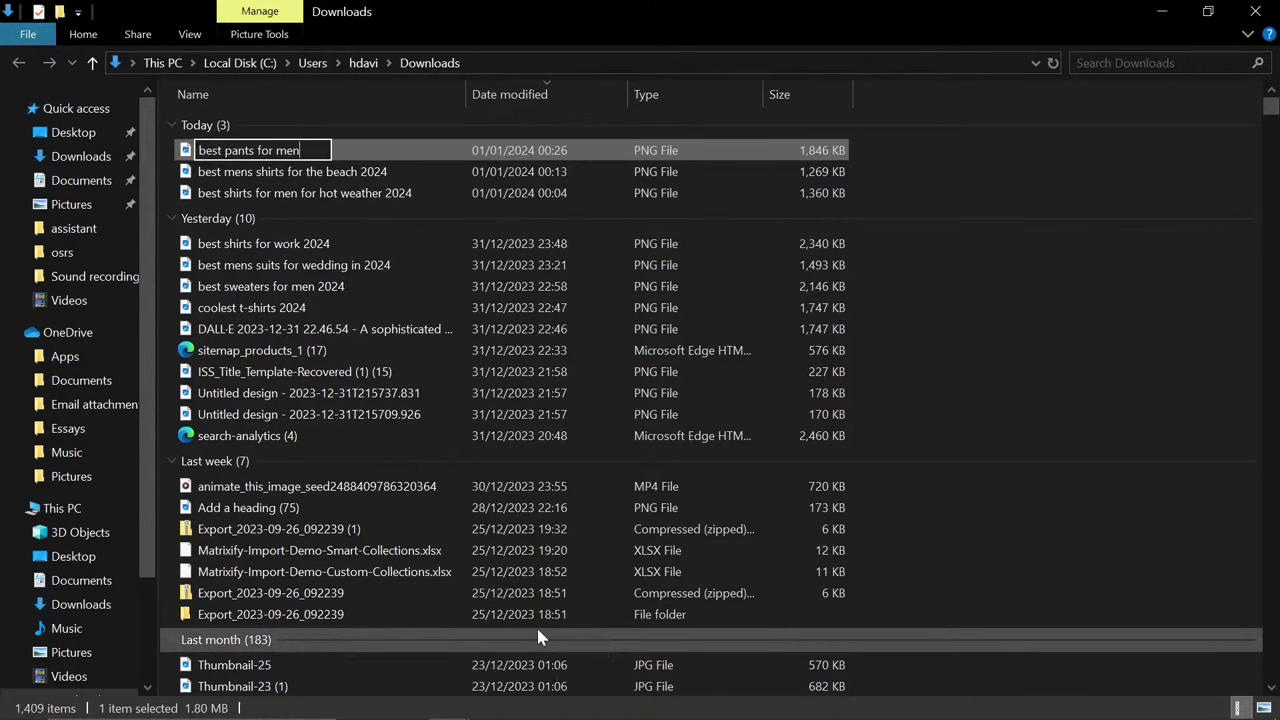
text( for work in 2024)
key(Return)
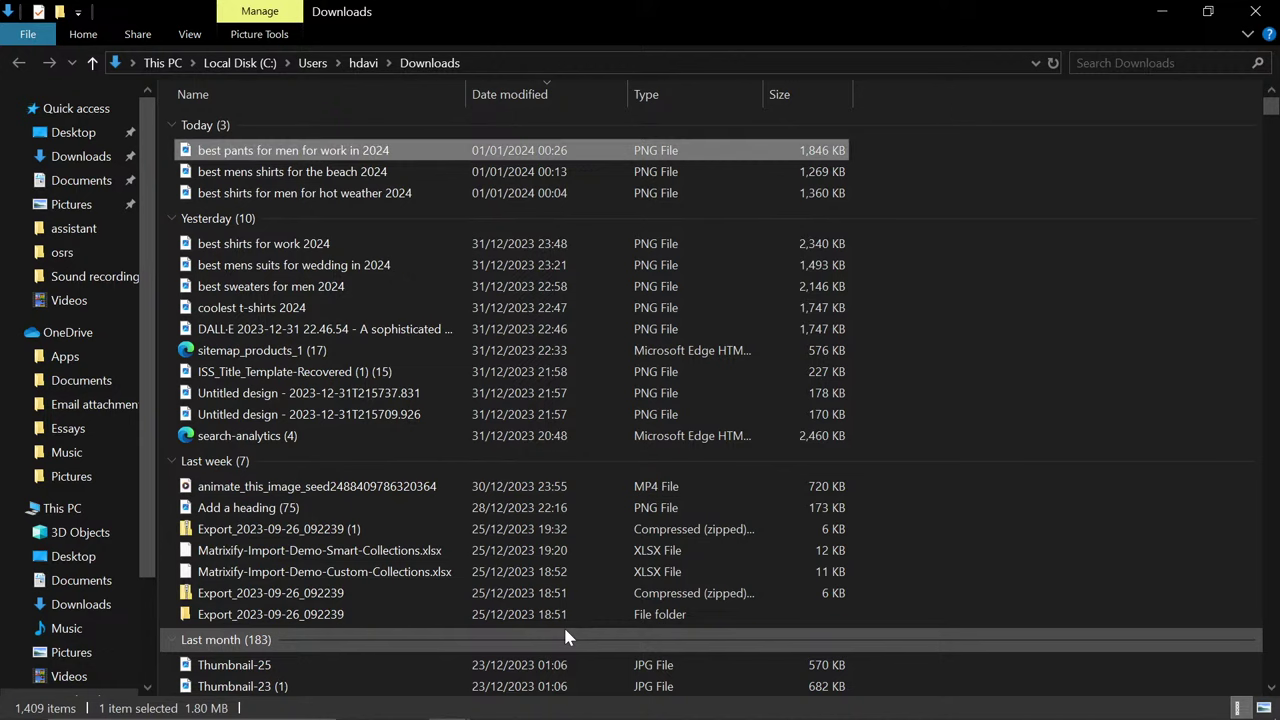
Drag the renamed image into the Shopify post's Featured image area
key(alt+Tab)
key(Escape)
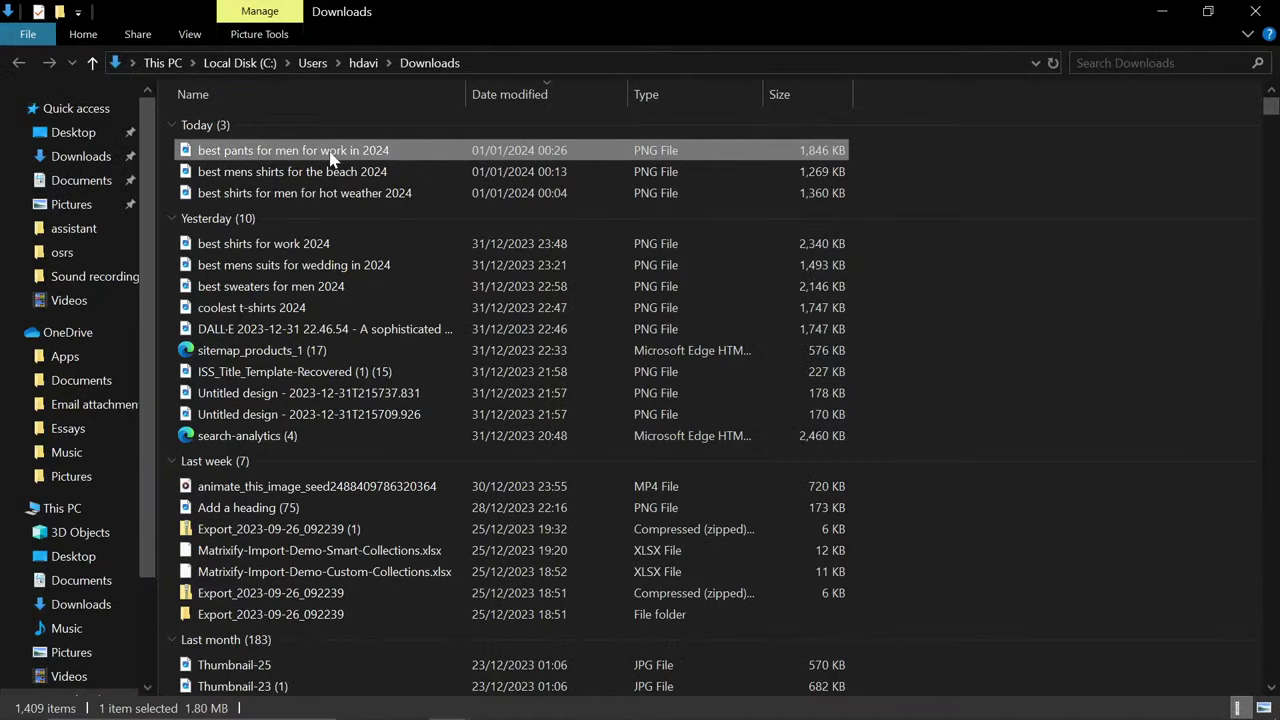
key(alt+Tab)
key(Tab)
drag(906, 440, 906, 440)
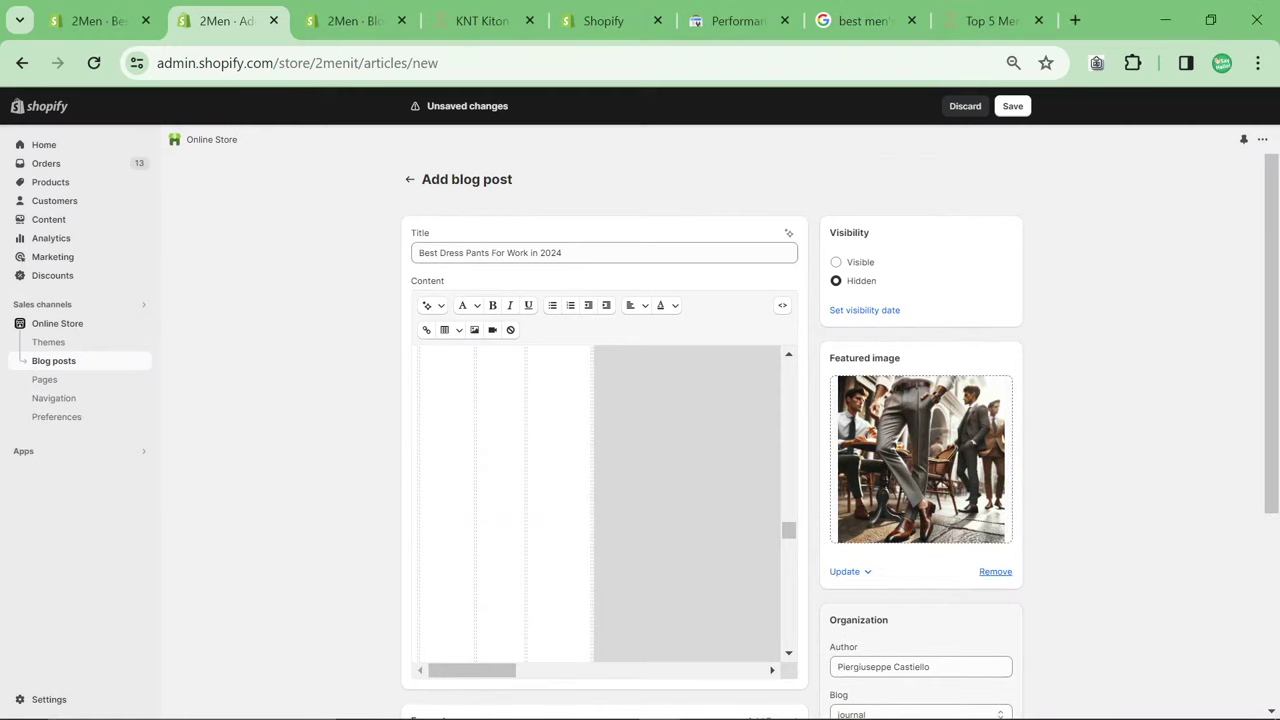
key(alt+Tab)
Set the featured image alt text to 'best pants for men for work in 2024'
click(335, 152)
right_click(340, 153)
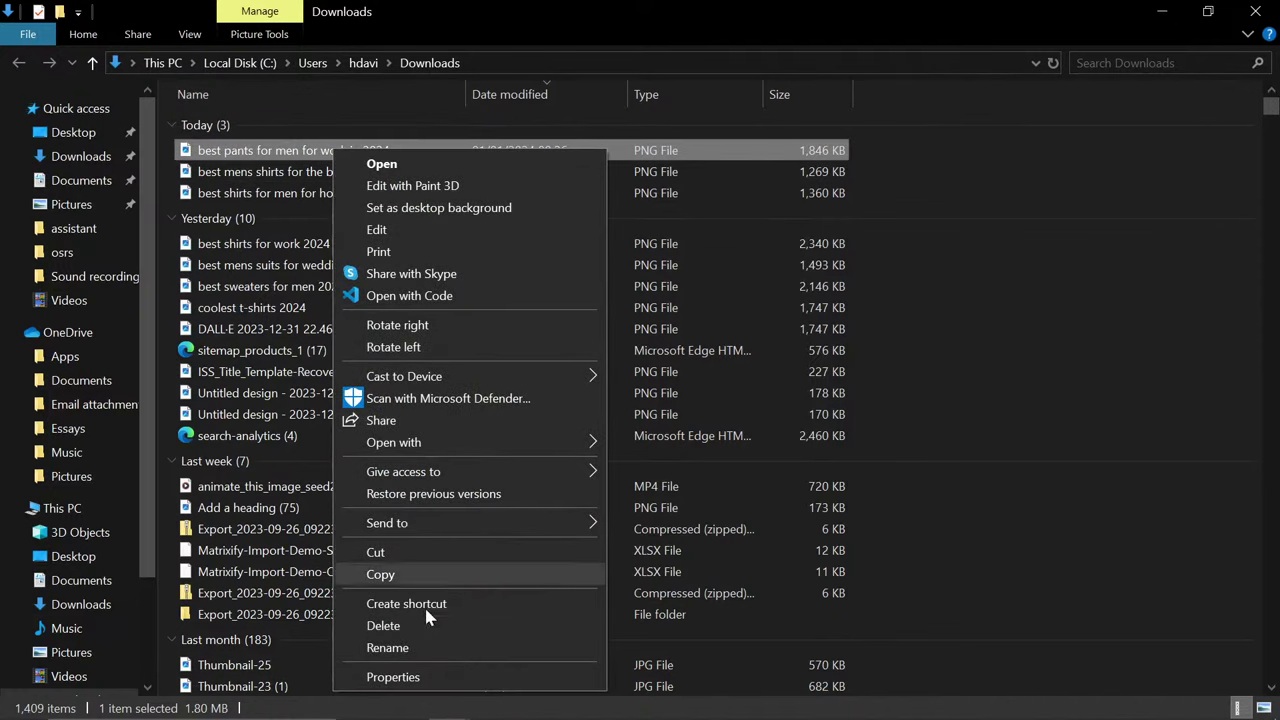
click(407, 645)
key(ctrl+c)
key(alt+Tab)
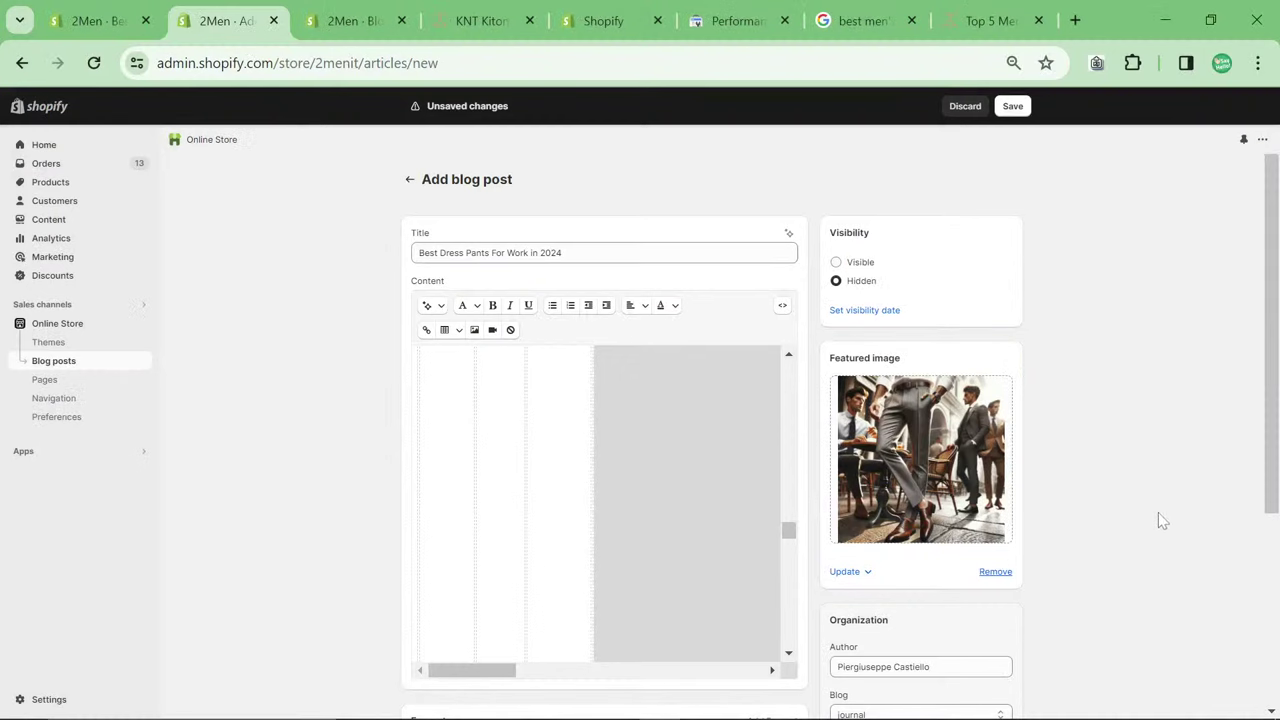
click(913, 463)
click(598, 381)
key(ctrl+v)
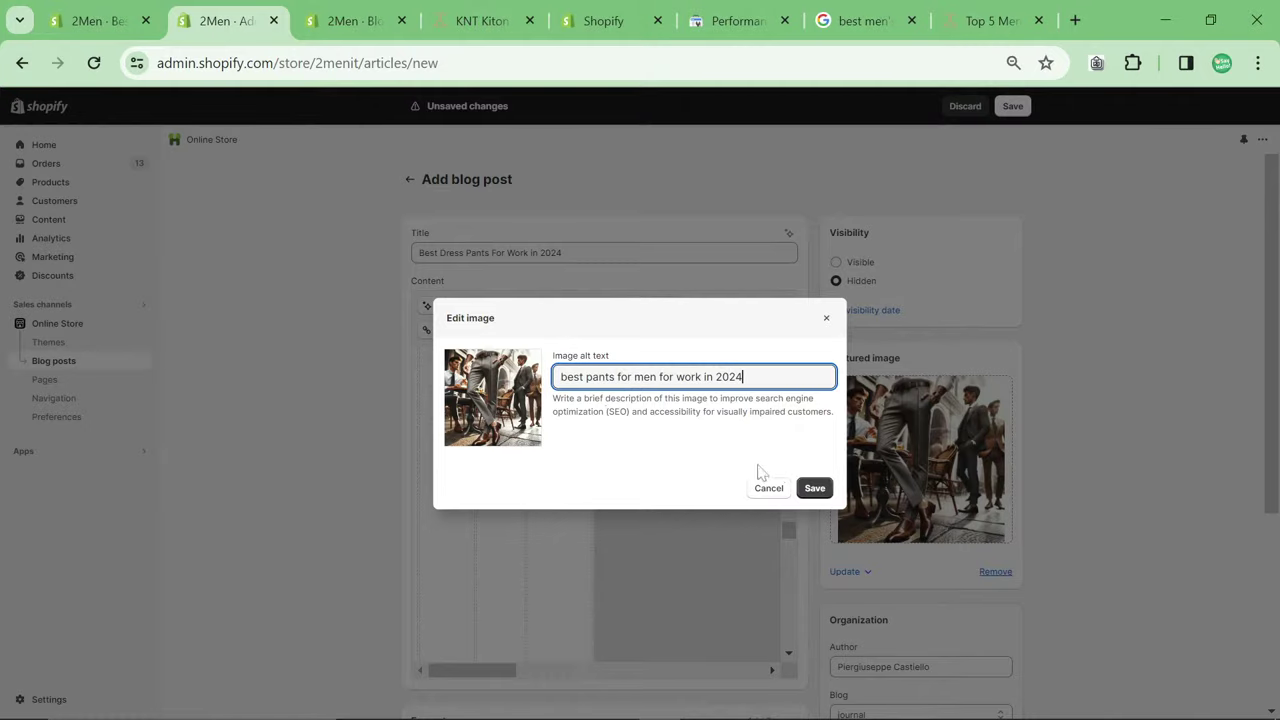
click(814, 488)
scroll(1112, 517, down, 3)
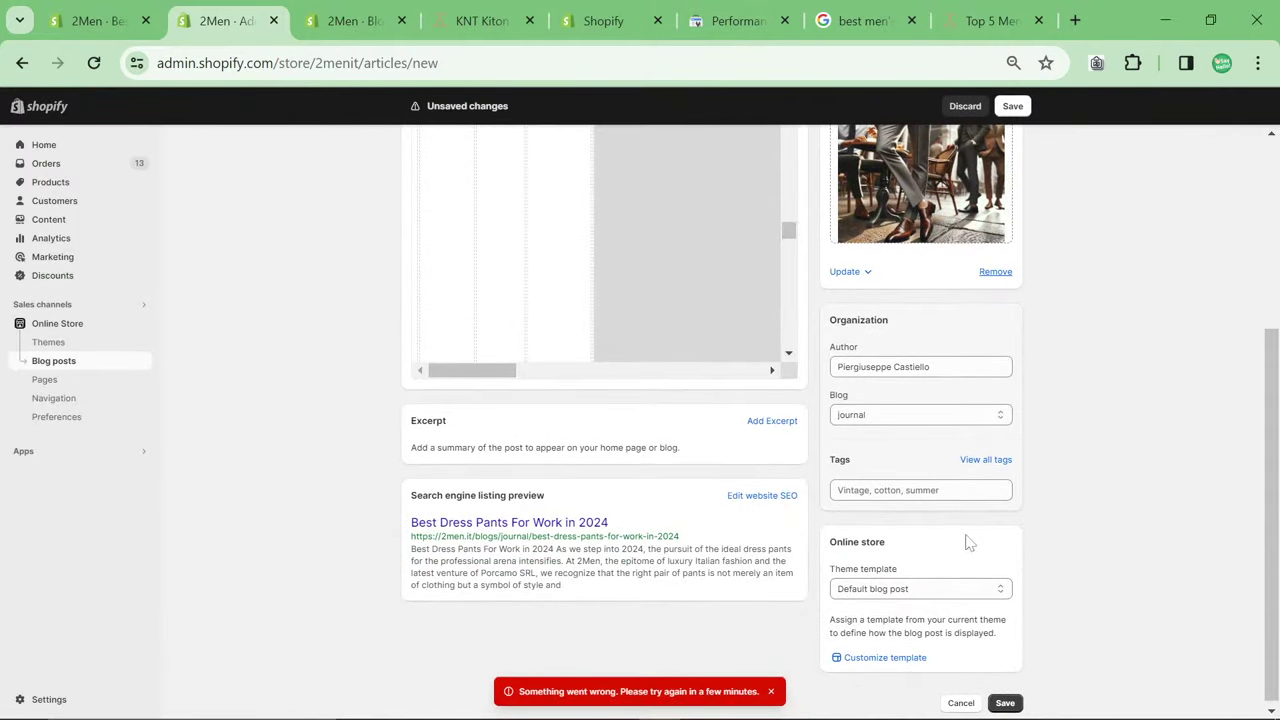
scroll(970, 543, up, 3)
click(910, 400)
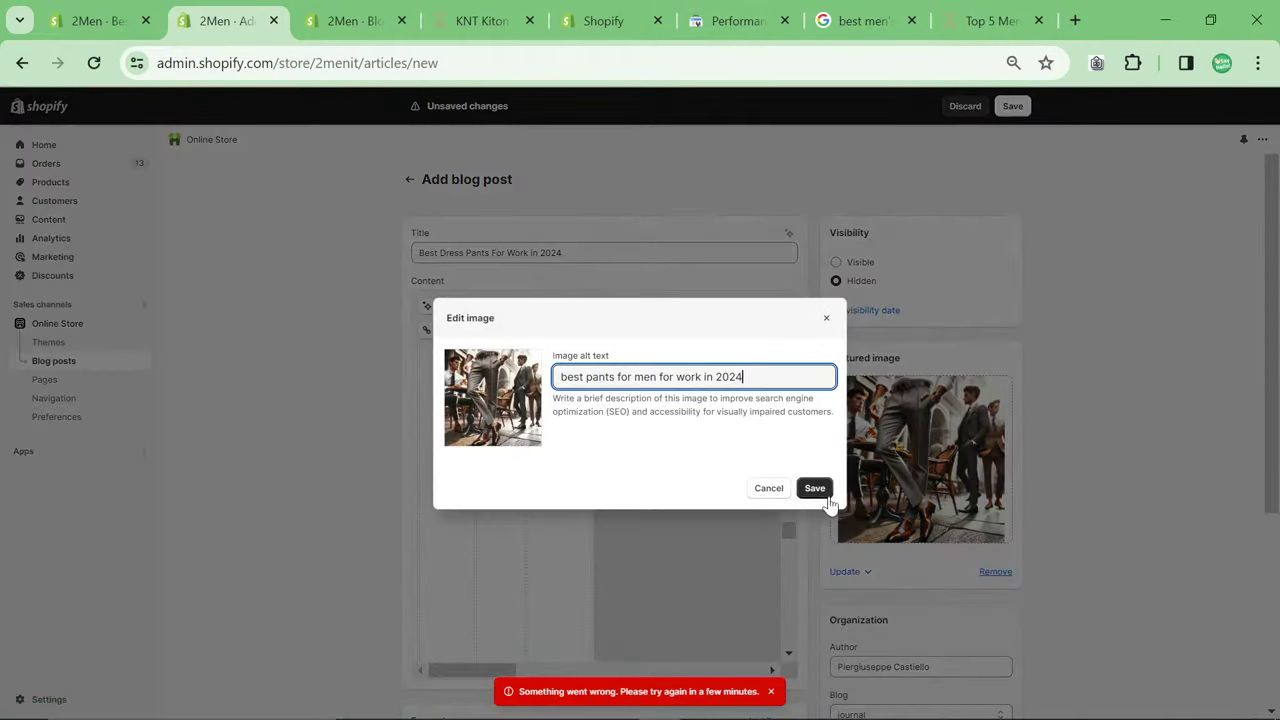
click(822, 494)
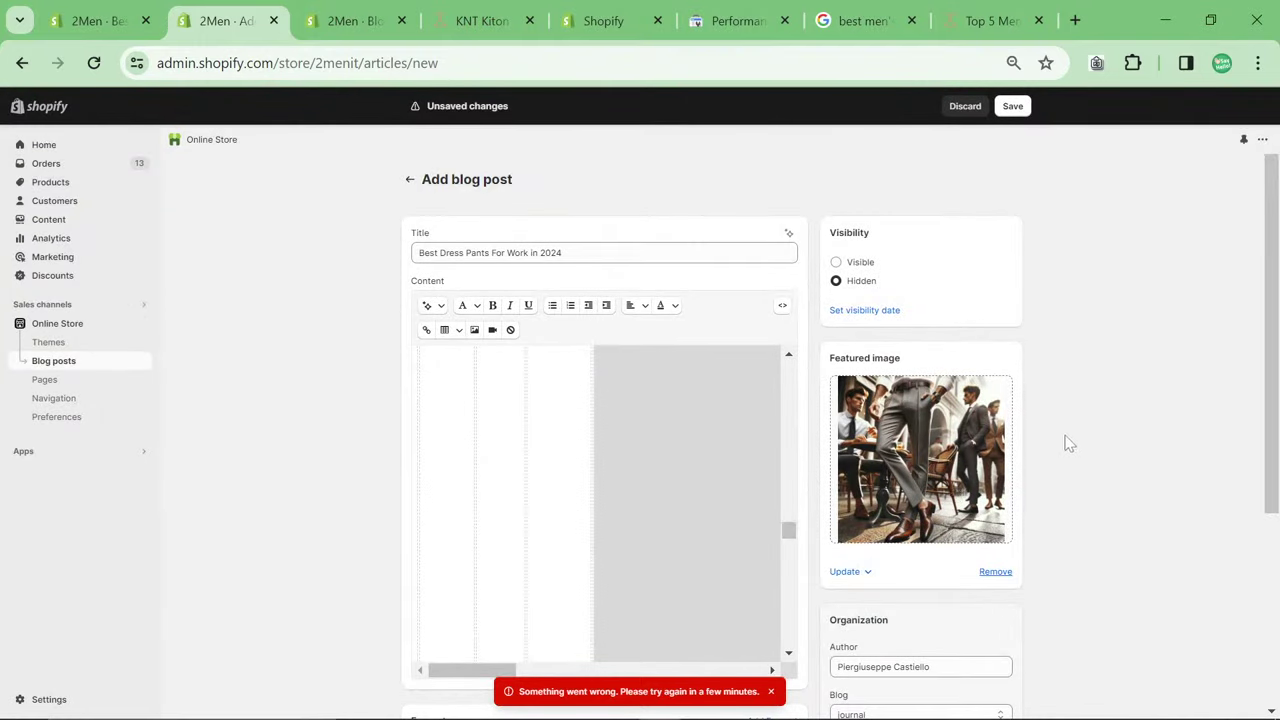
Schedule the post's visibility for Jan 4, 2024 at 10:00 PM and save it
scroll(1092, 460, down, 2)
scroll(1094, 449, up, 2)
click(888, 310)
click(900, 343)
click(966, 409)
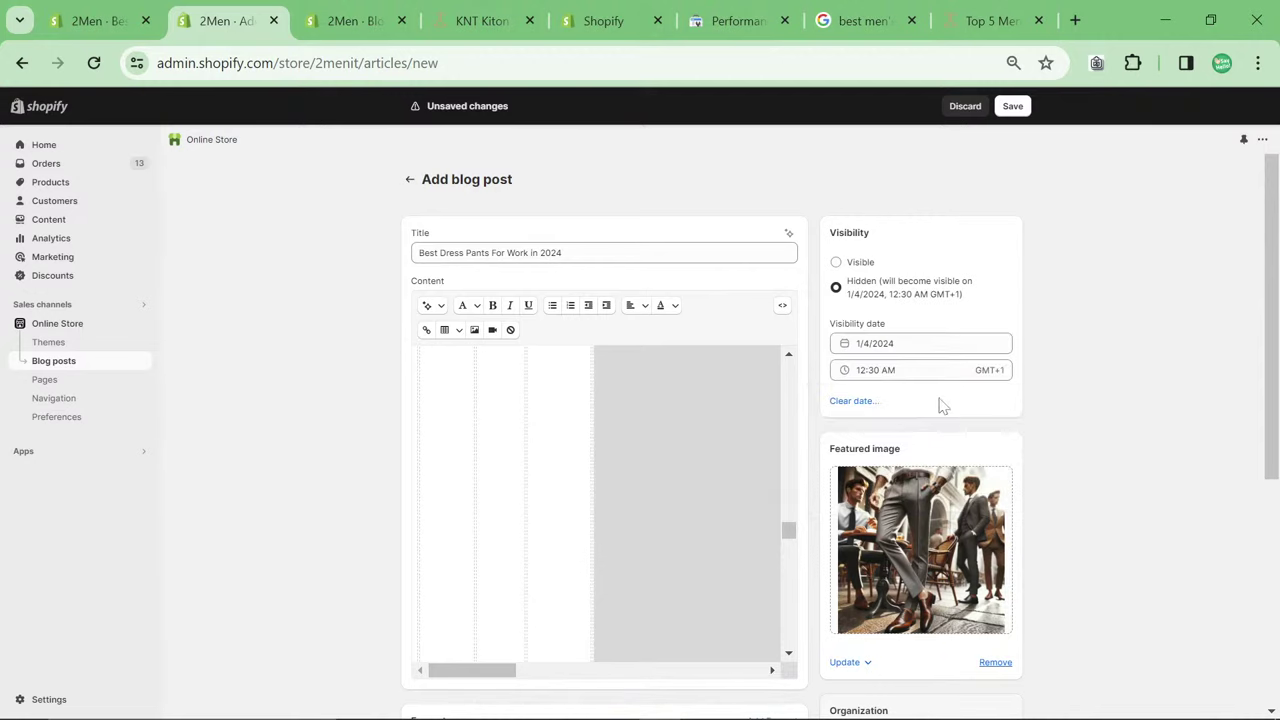
click(868, 370)
scroll(920, 600, down, 8)
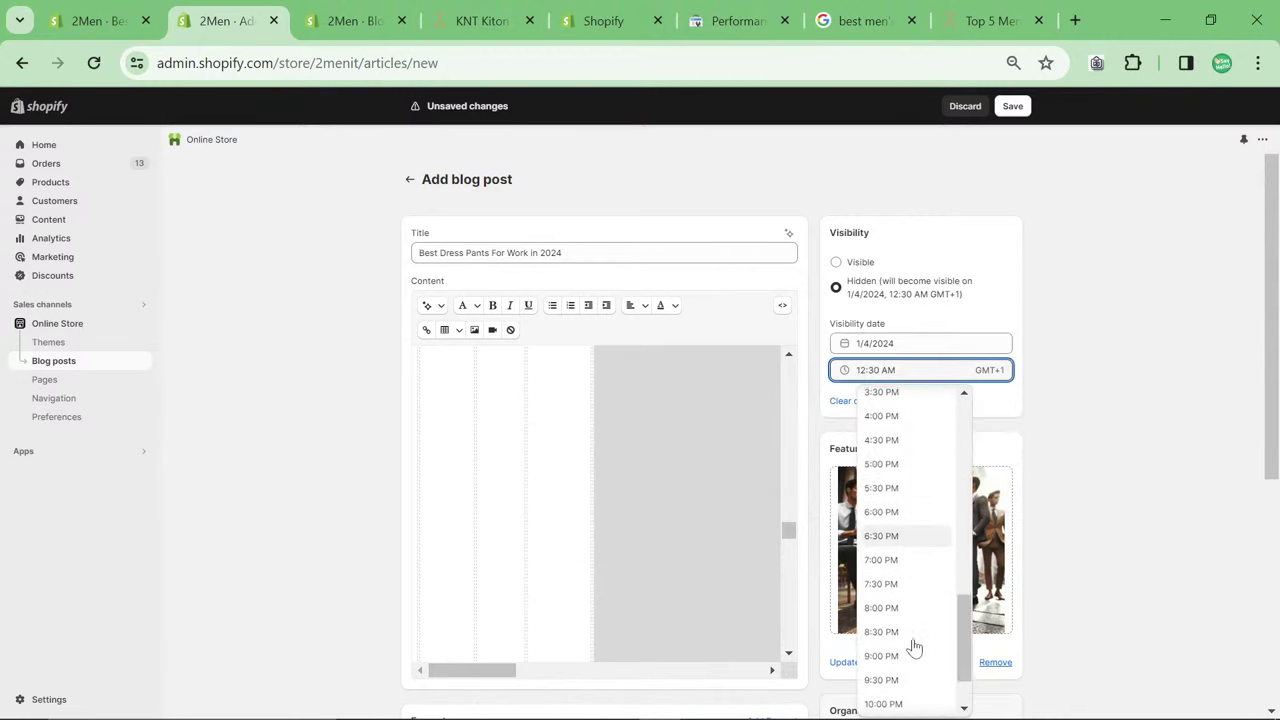
click(885, 631)
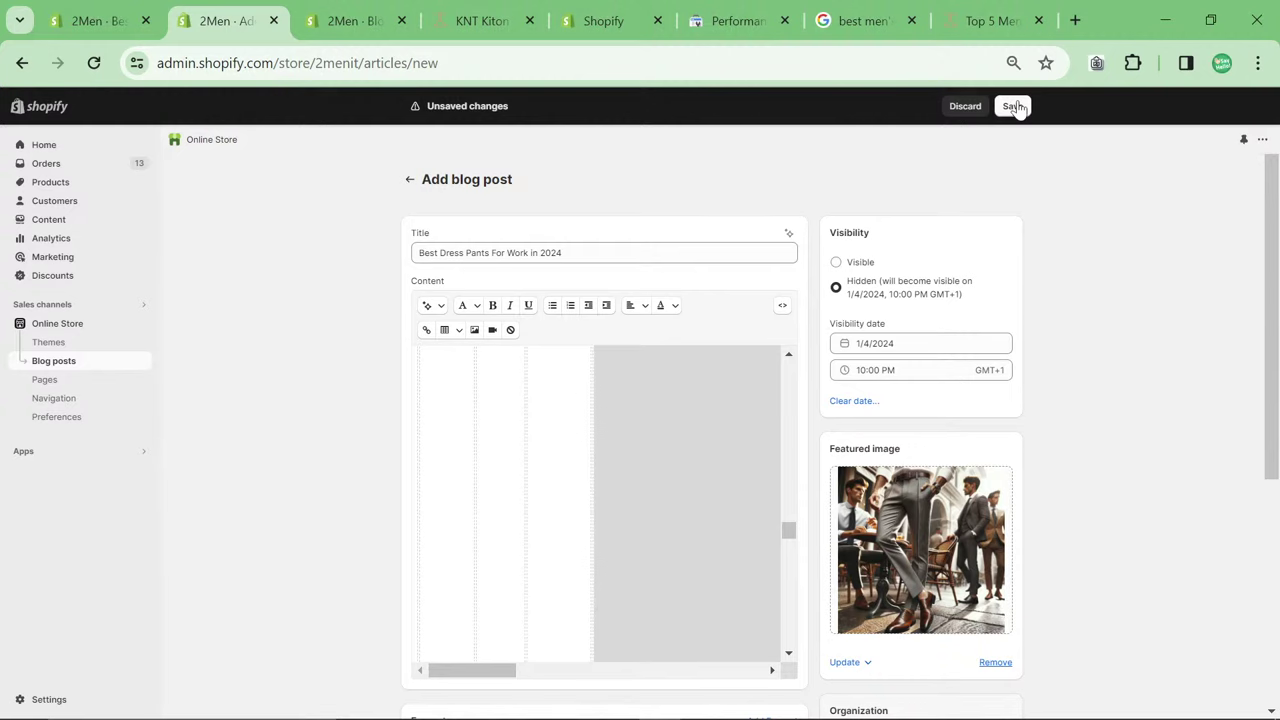
scroll(1108, 504, down, 4)
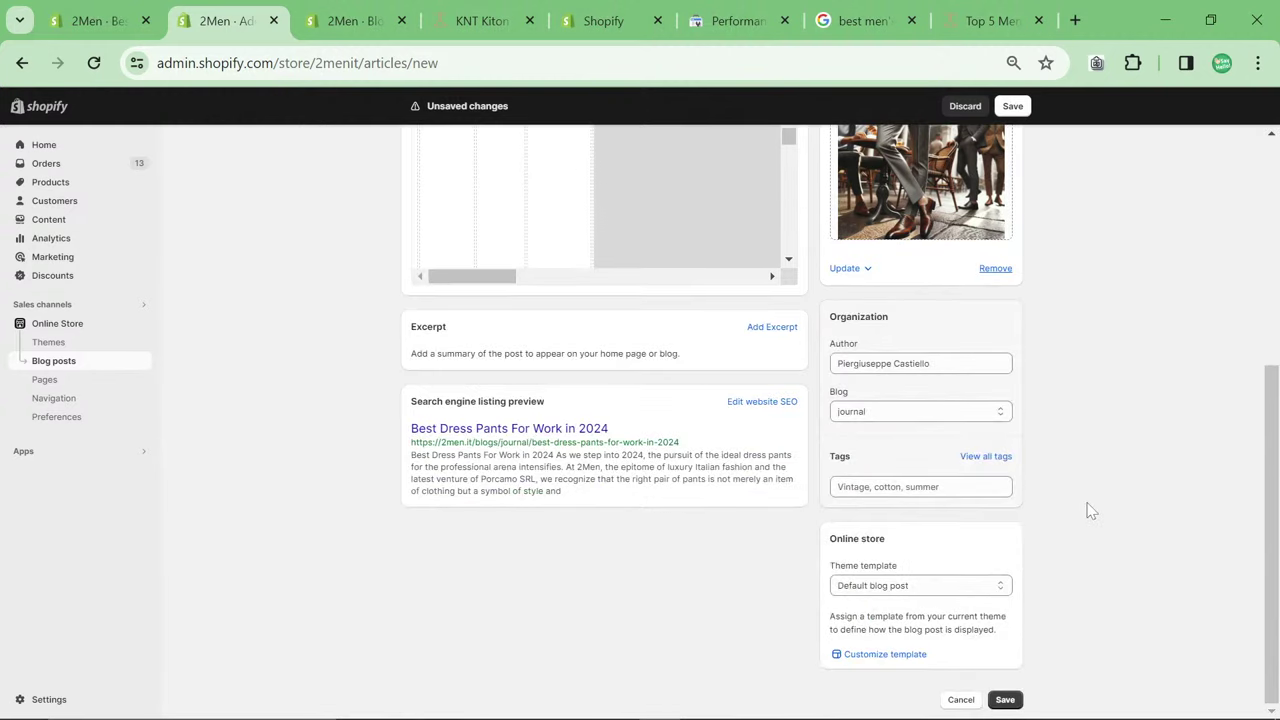
scroll(722, 492, up, 4)
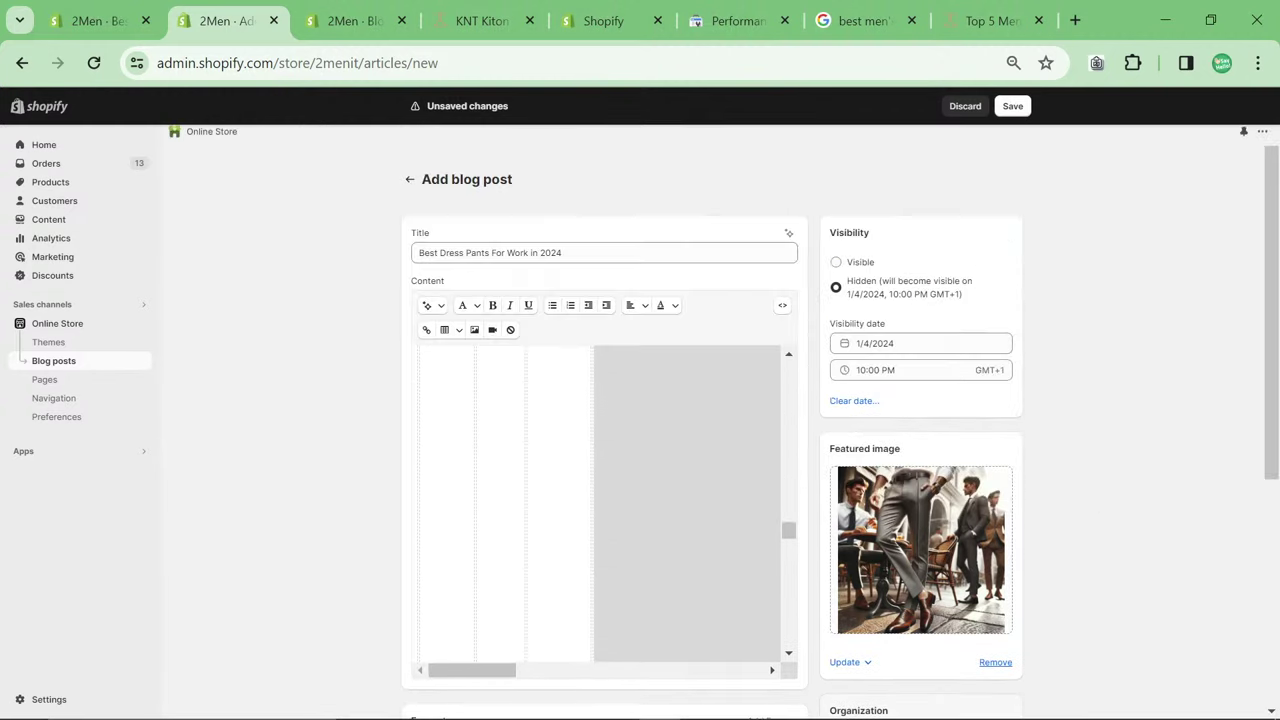
click(1011, 106)
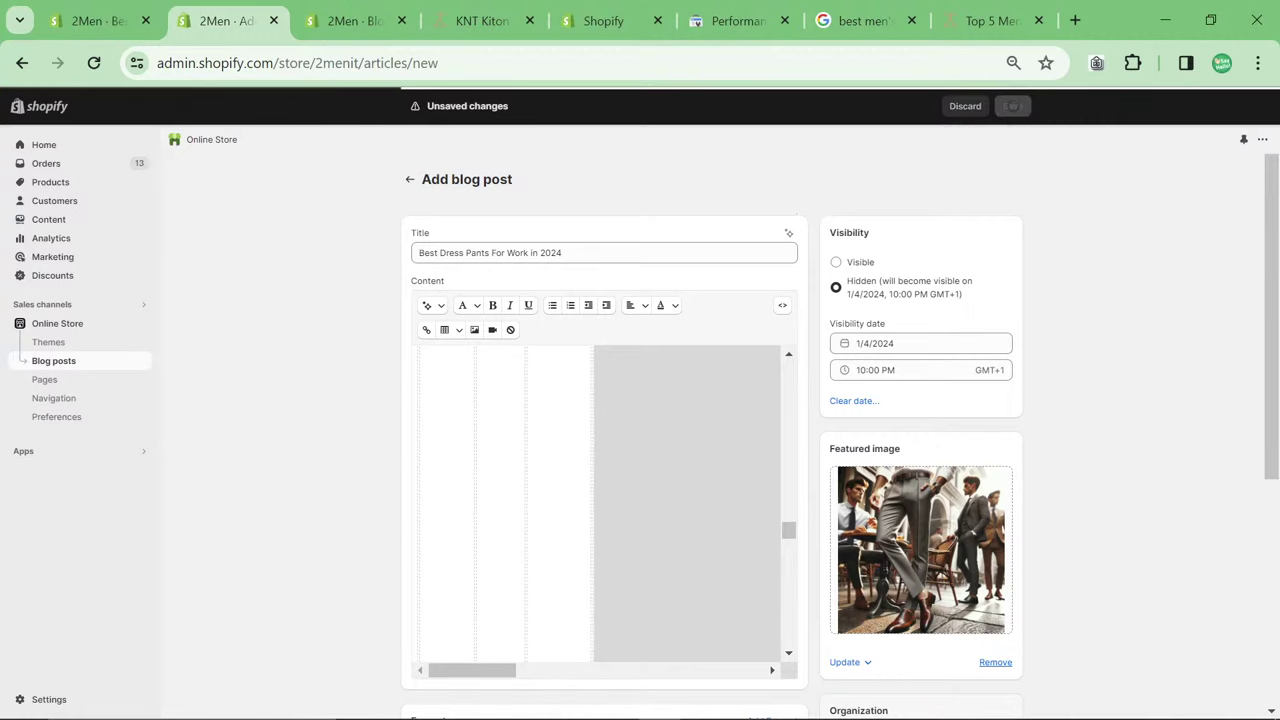
Scroll through the existing blog posts, then move the Search Console tab to second position
click(112, 18)
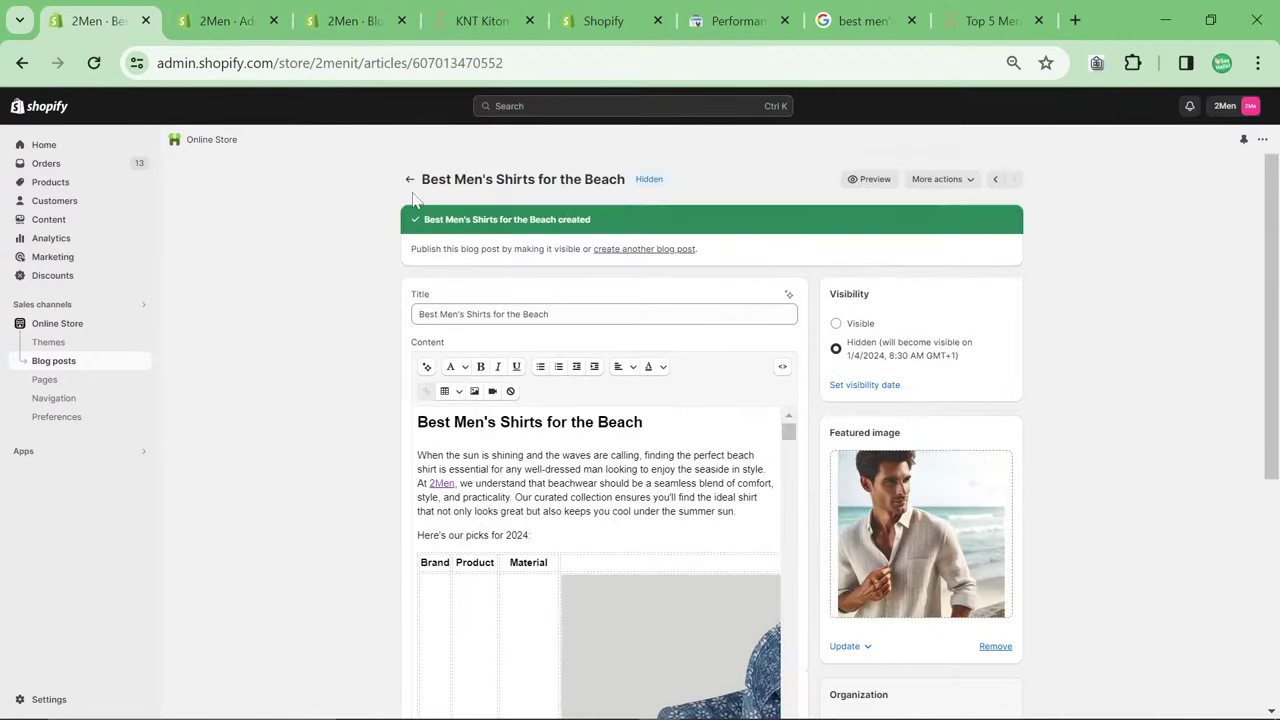
click(409, 180)
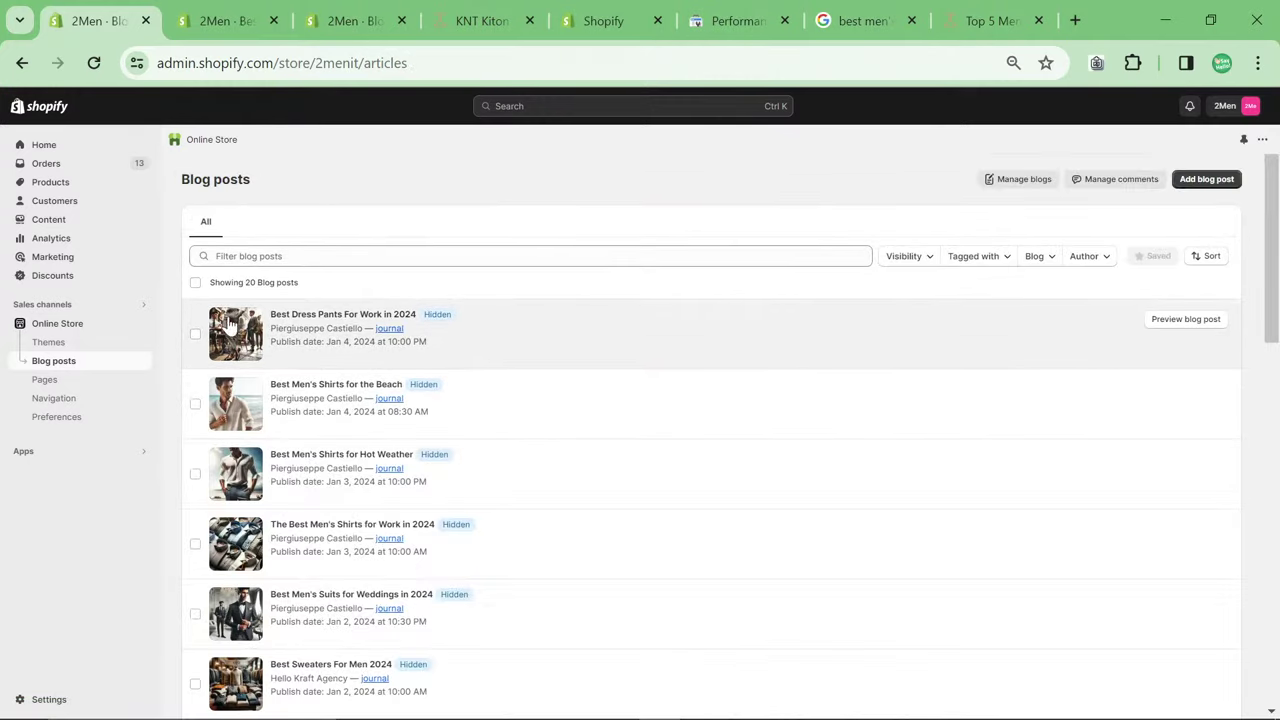
scroll(245, 520, down, 8)
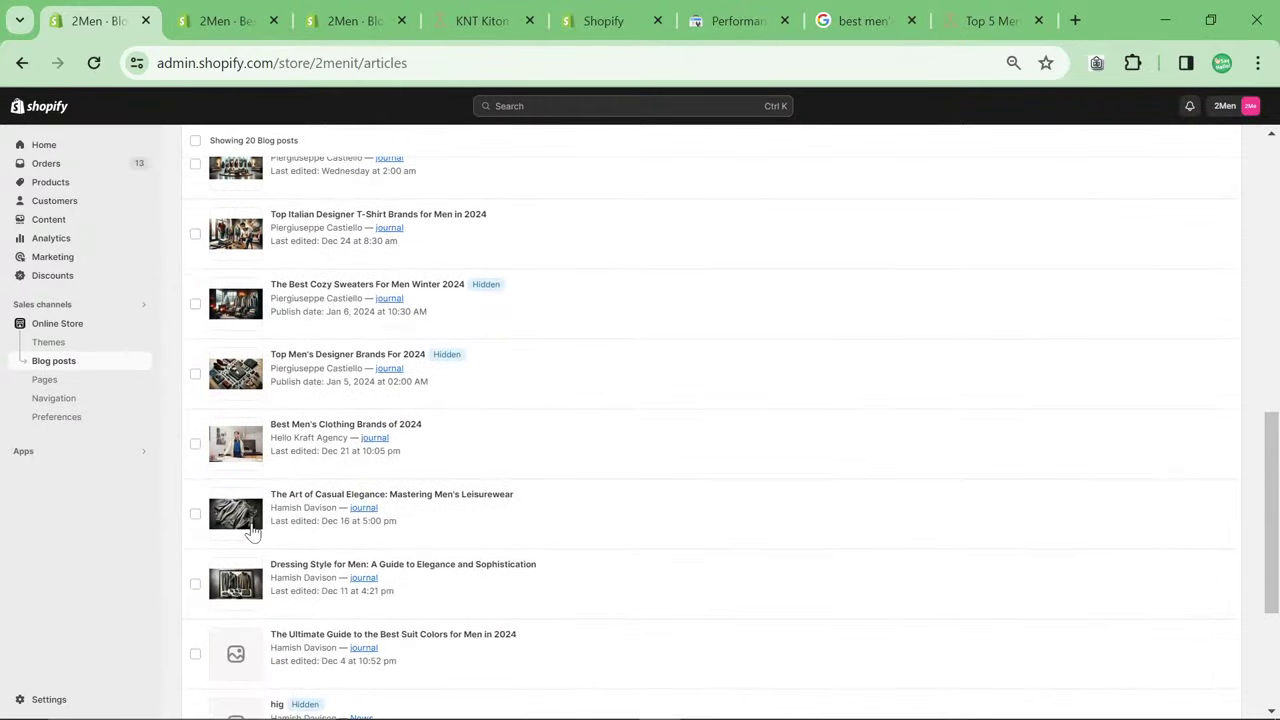
scroll(252, 532, down, 3)
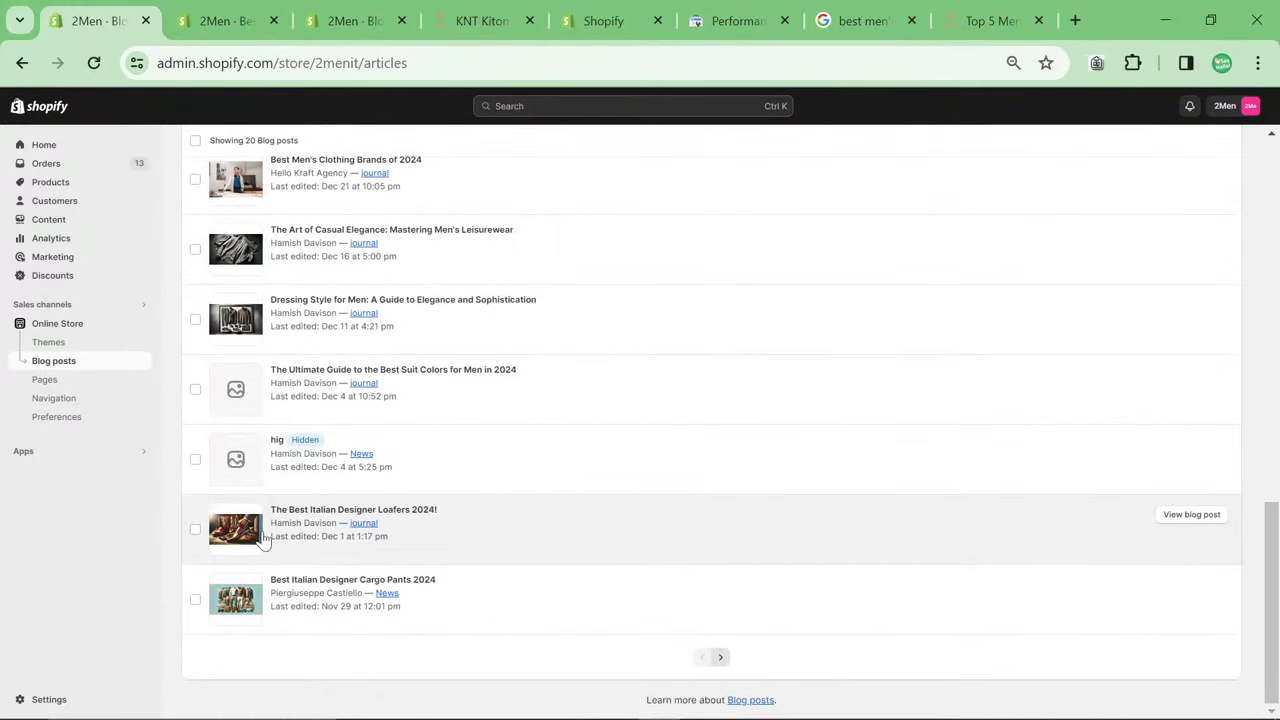
scroll(250, 550, up, 5)
scroll(212, 552, up, 4)
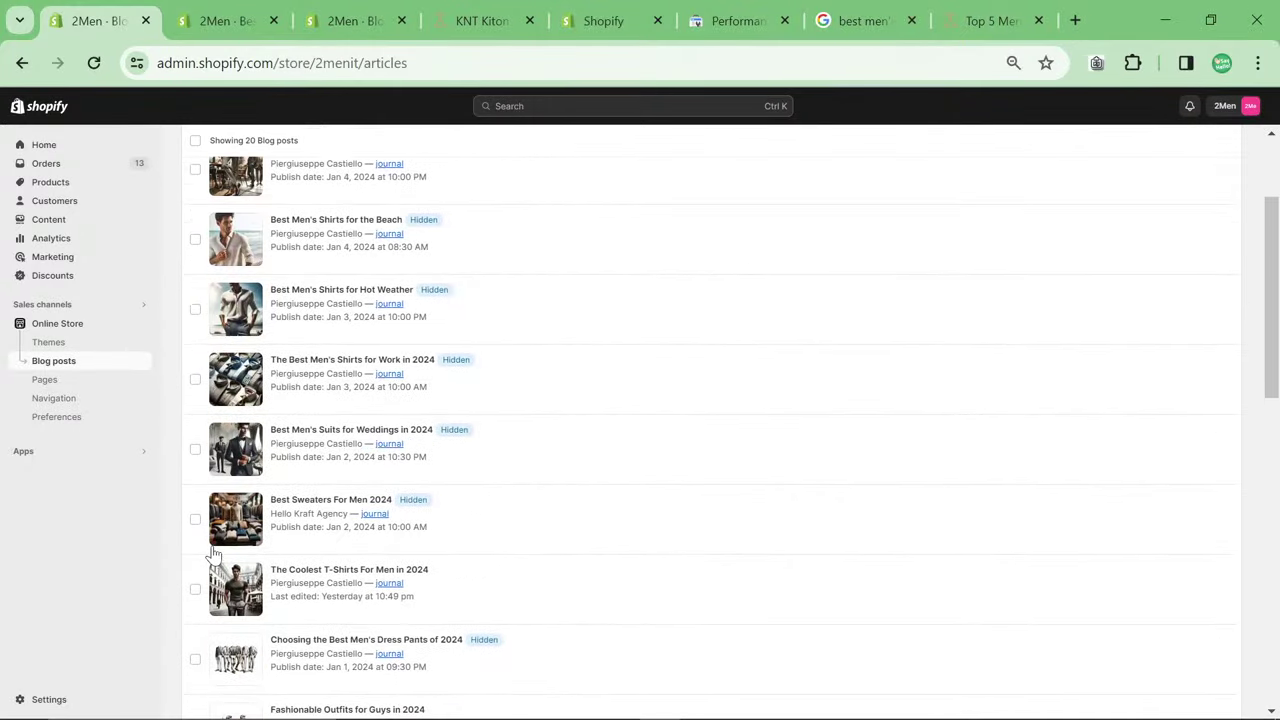
scroll(212, 552, up, 2)
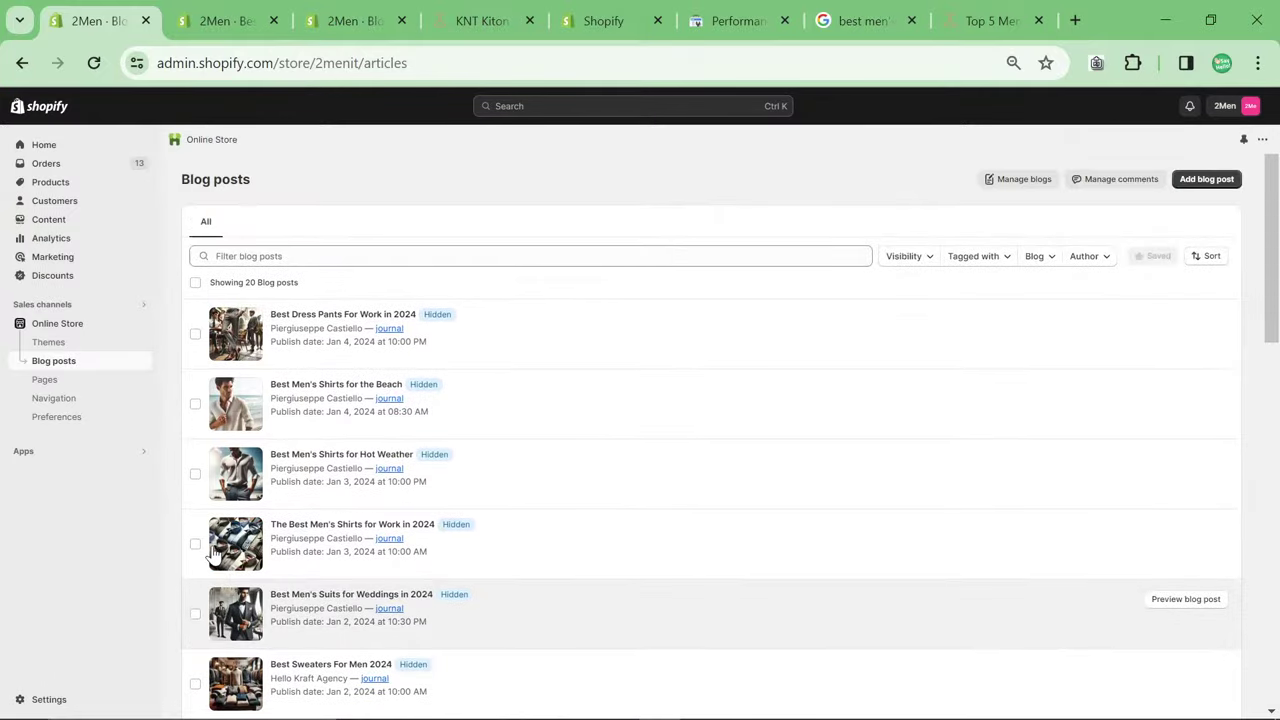
scroll(212, 552, down, 2)
scroll(212, 552, down, 2)
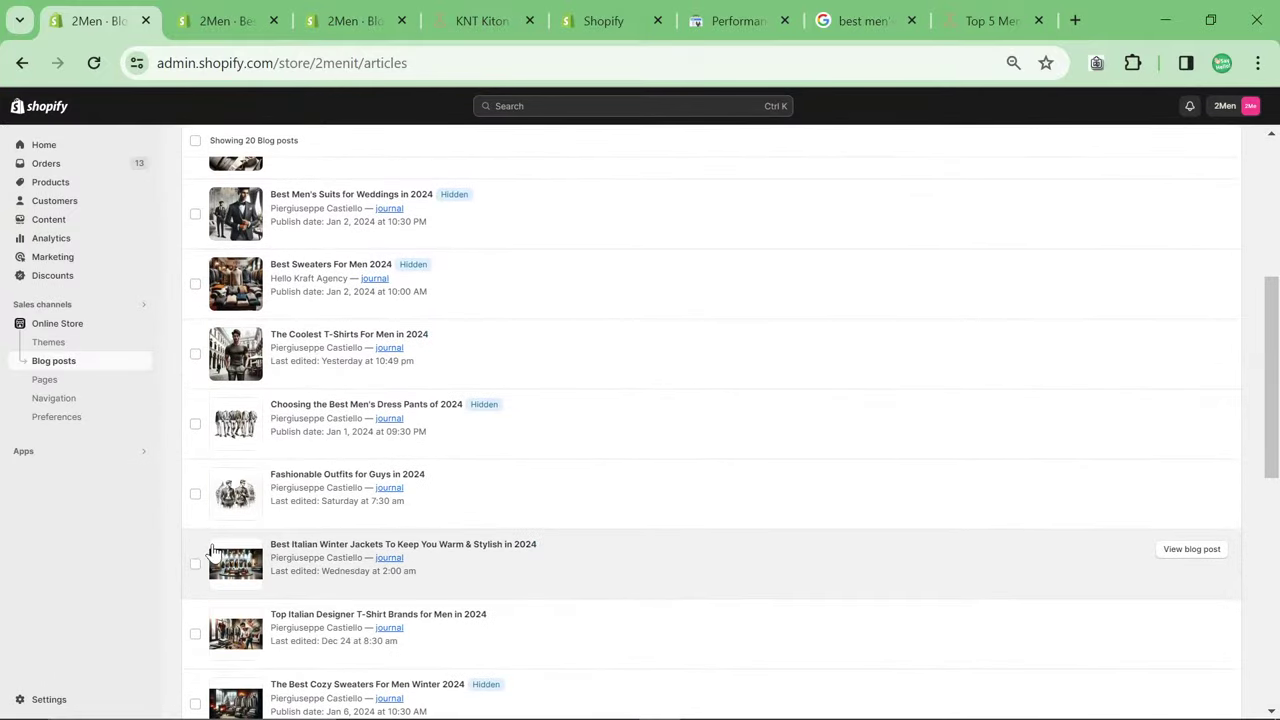
scroll(212, 552, down, 1)
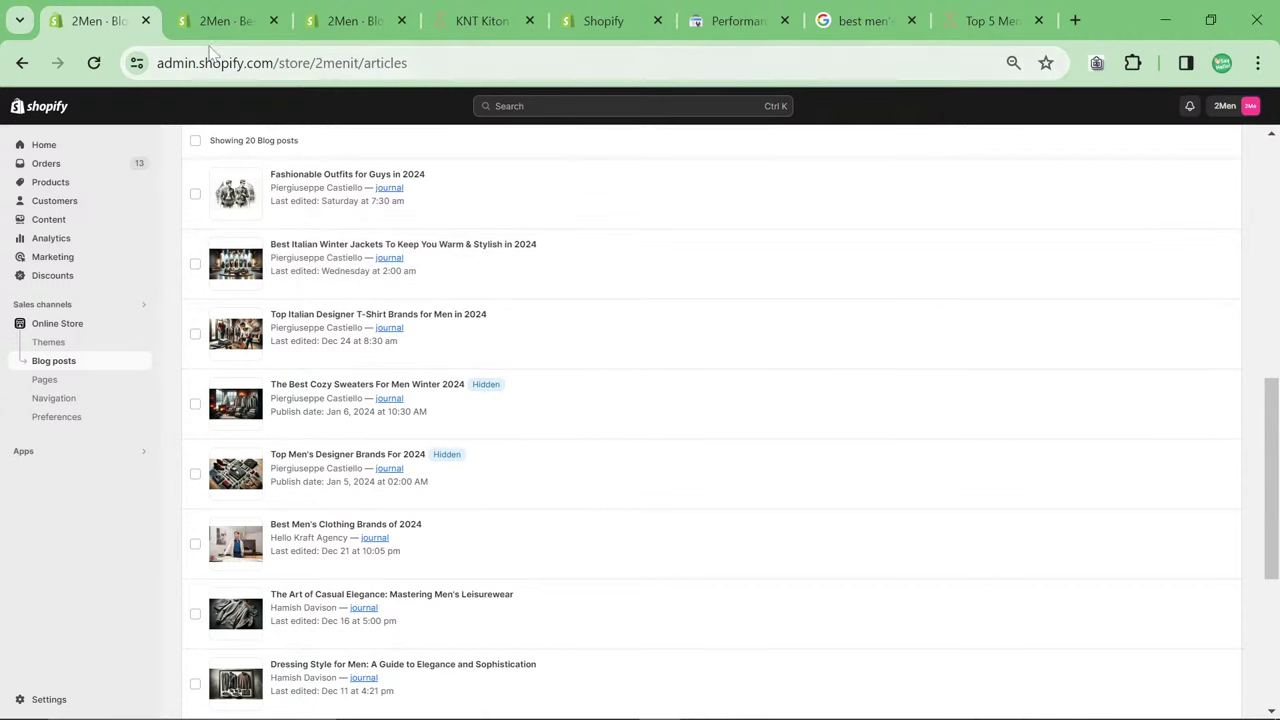
drag(738, 20, 230, 20)
Show whole-site search results for the last 16 months, charting clicks only
scroll(323, 313, up, 2)
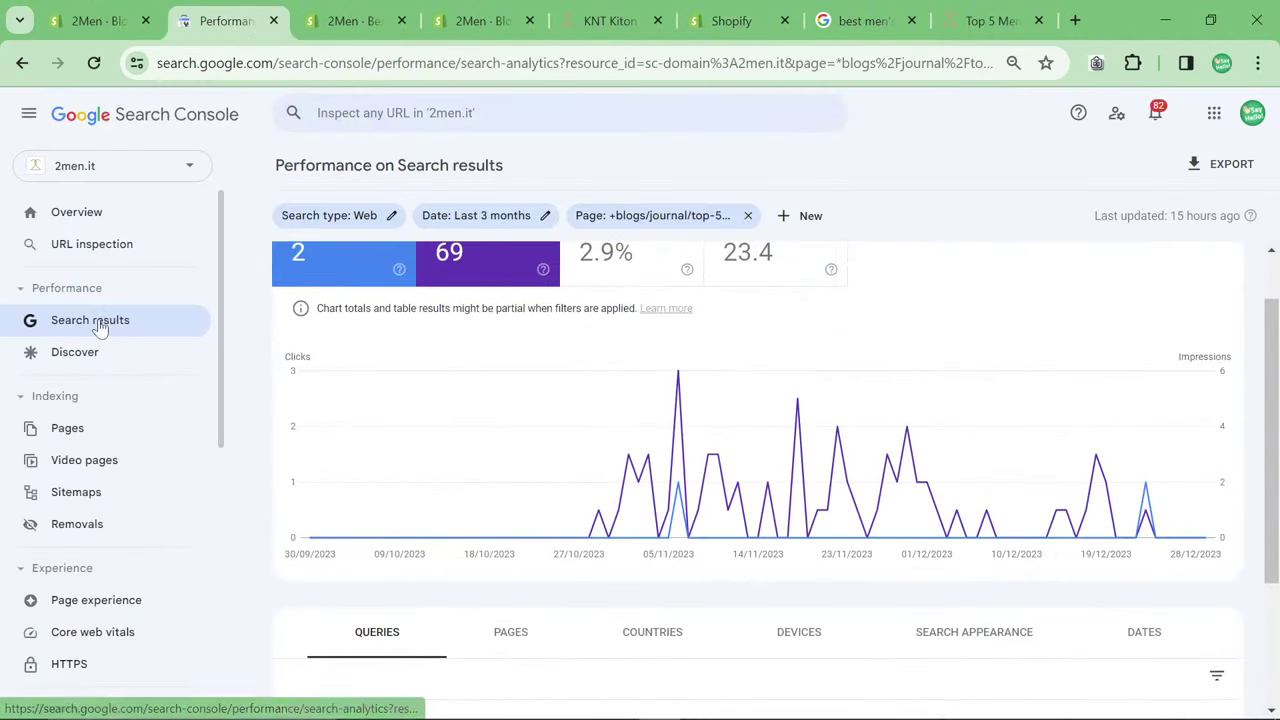
click(100, 320)
click(510, 220)
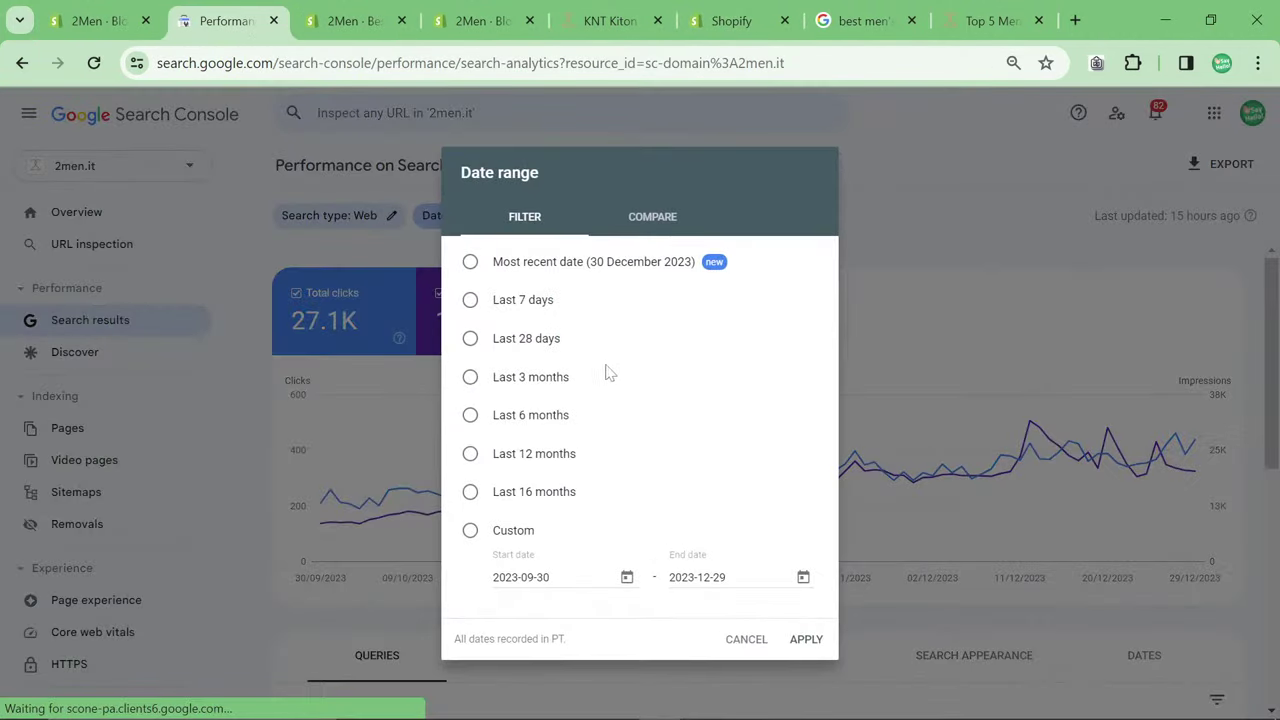
click(550, 491)
click(806, 639)
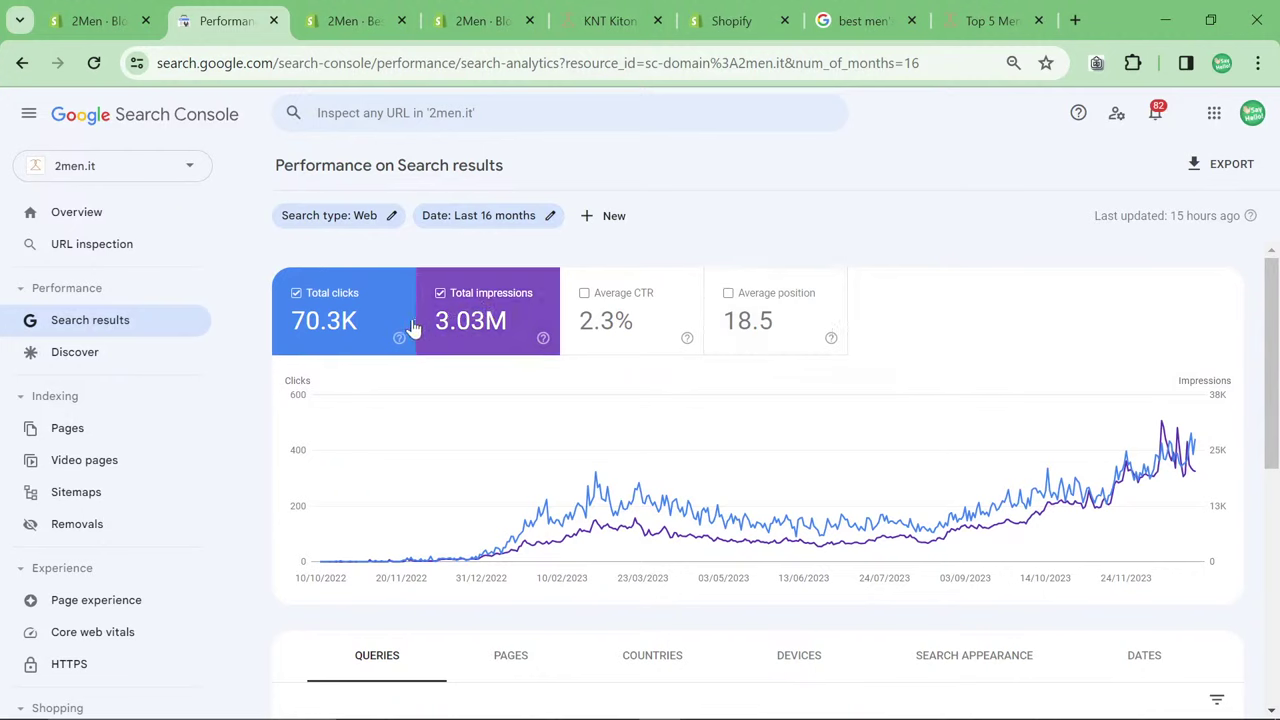
click(445, 292)
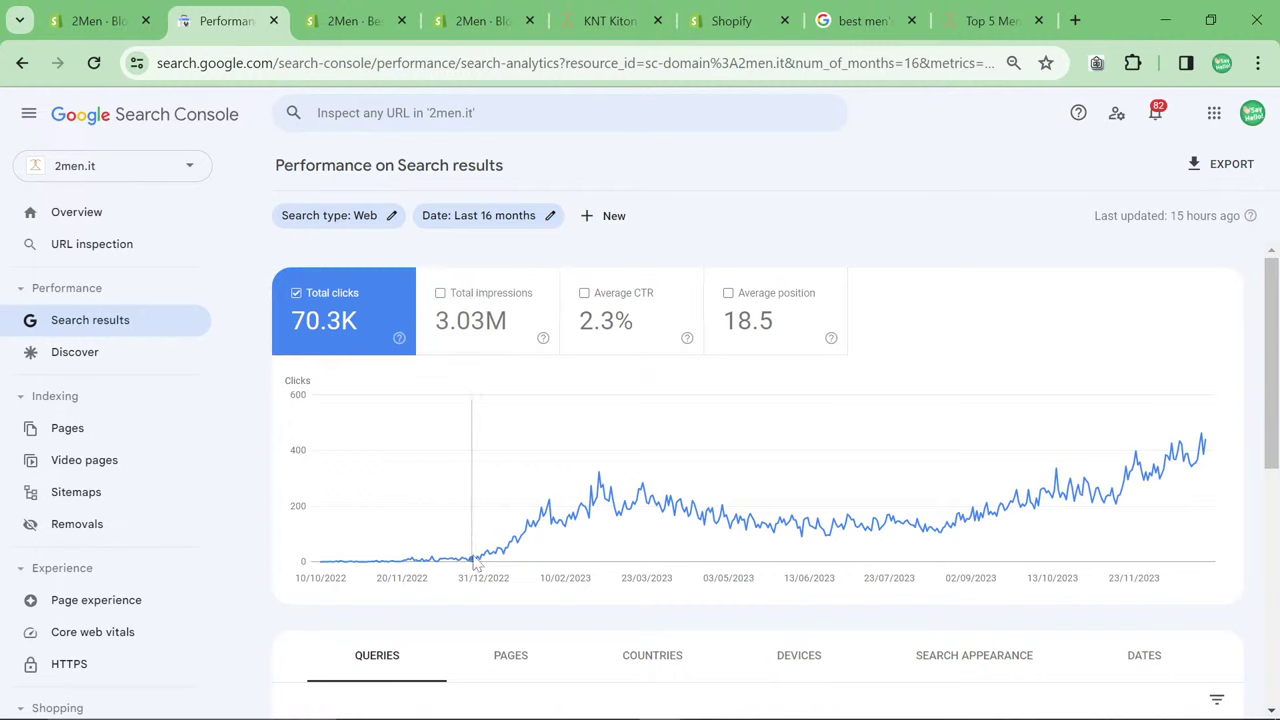
Glance at the Best Dress Pants For Work in 2024 post and return to the blog posts list
click(105, 20)
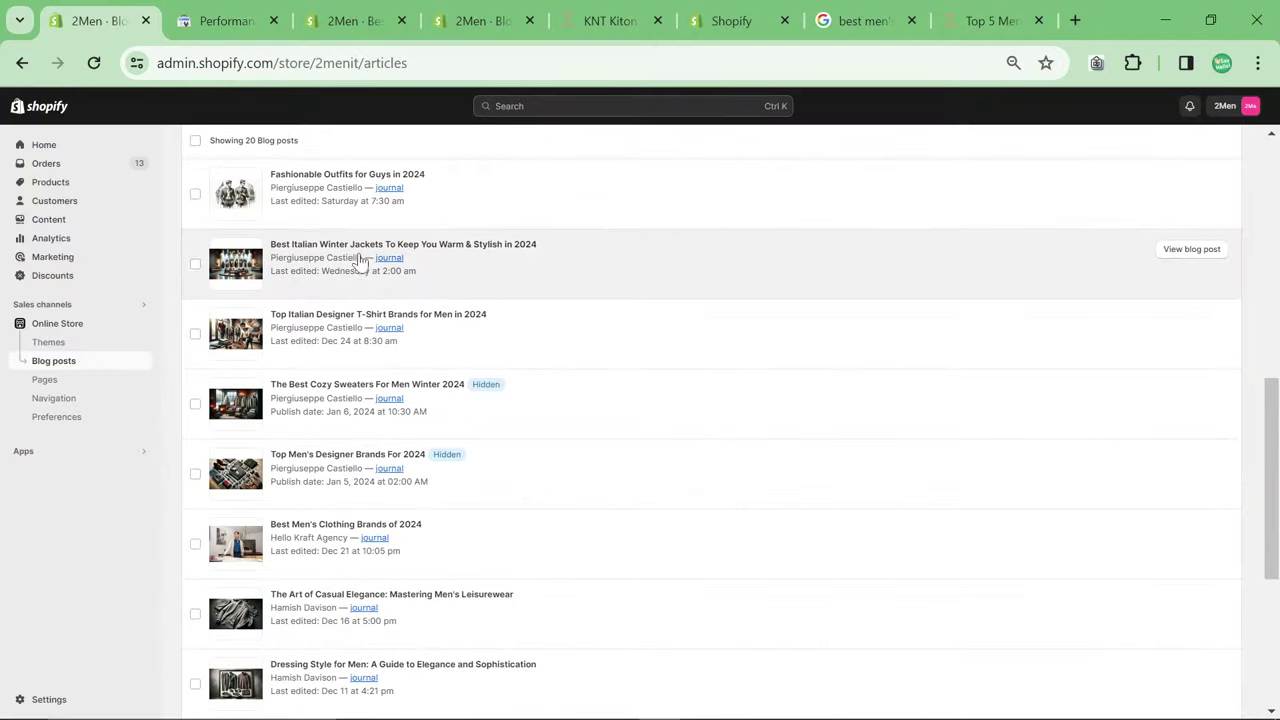
scroll(554, 503, up, 3)
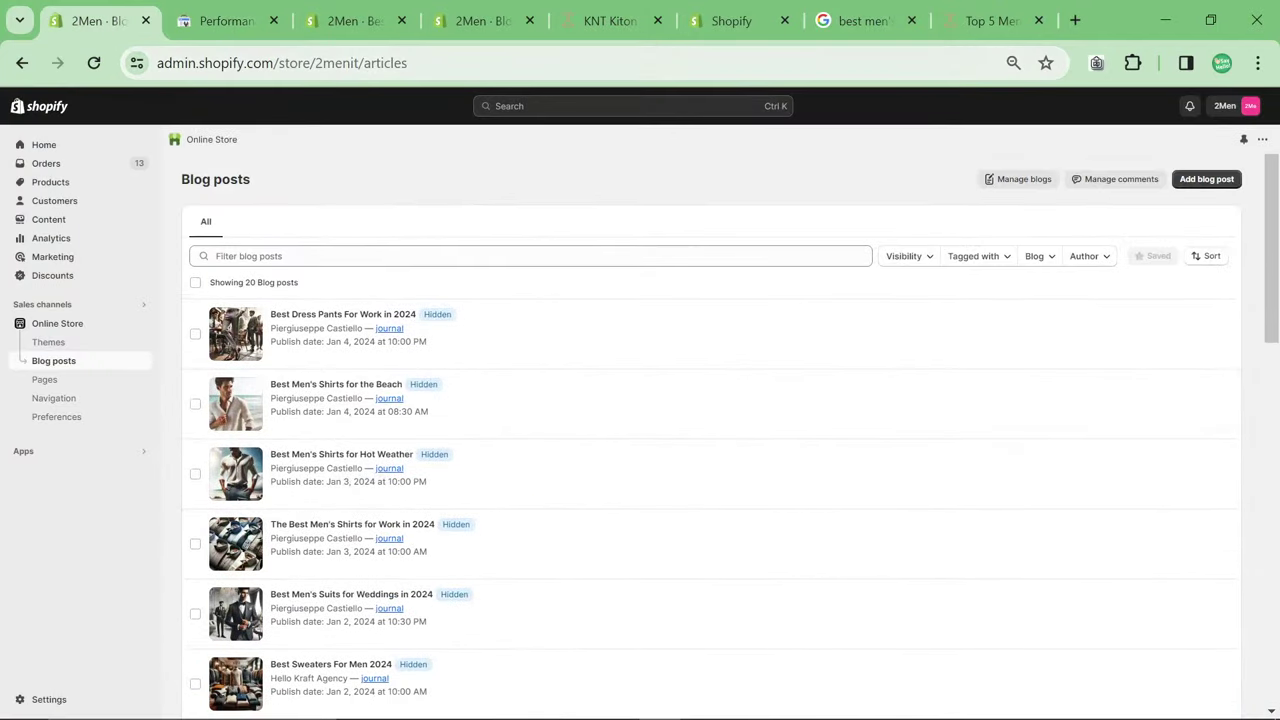
key(alt+Tab)
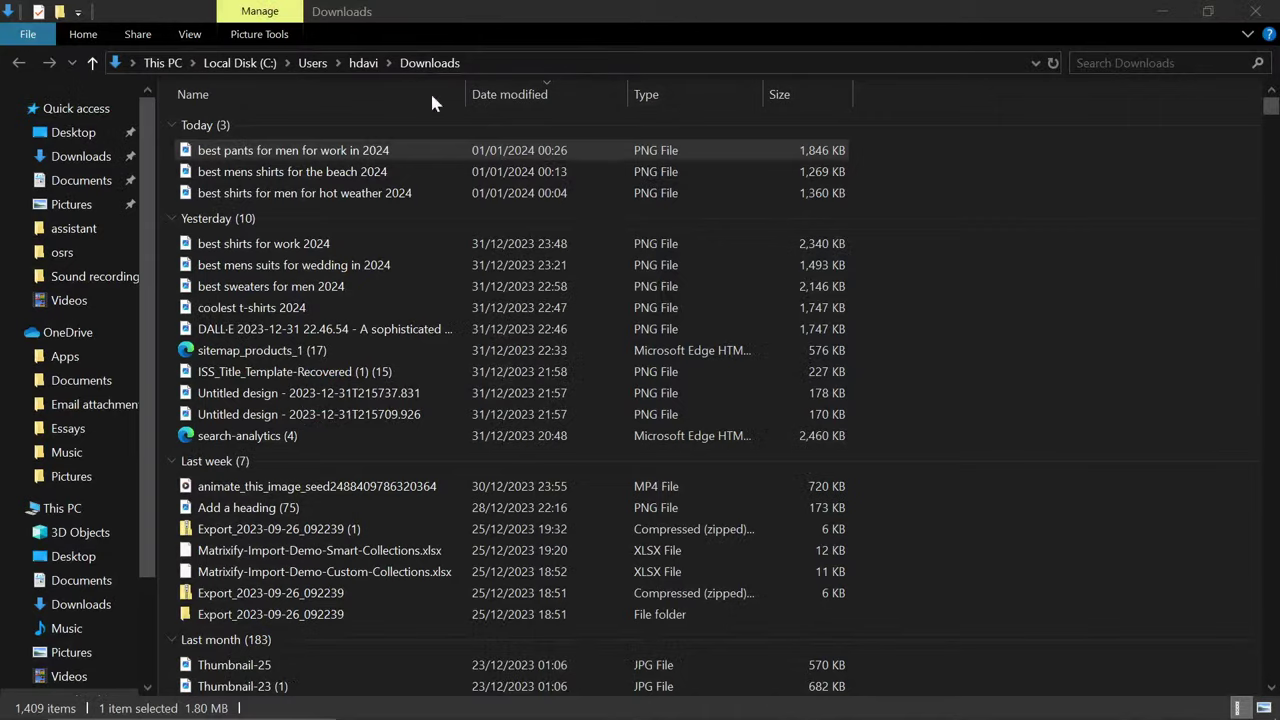
key(alt+Tab)
click(345, 20)
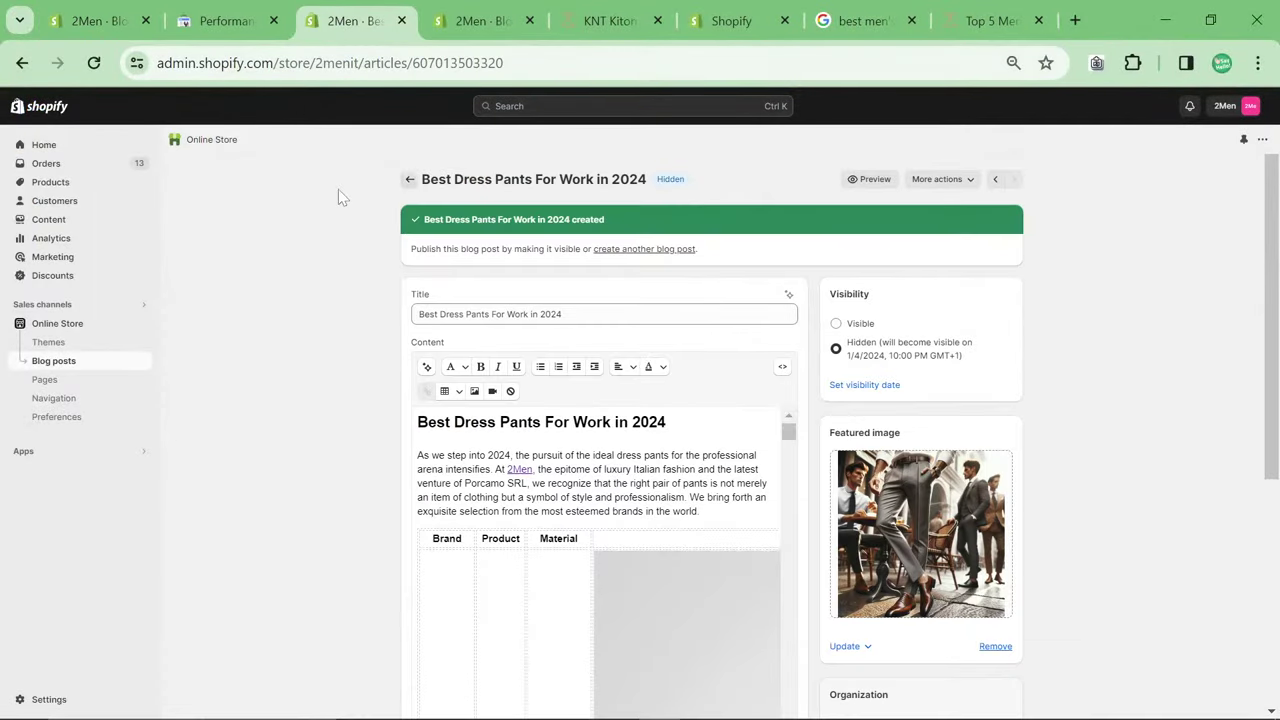
click(120, 20)
key(alt+Tab)
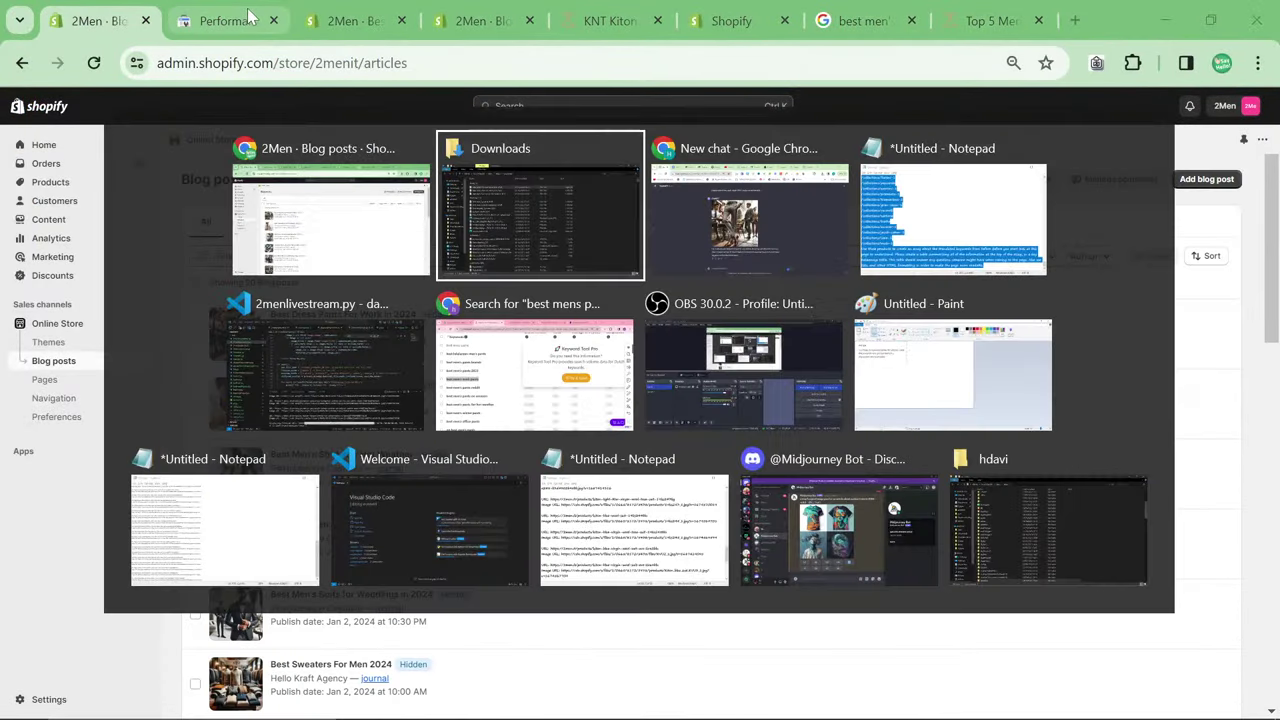
key(alt+Tab)
key(alt+Tab)
key(alt+Tab)
key(alt+Tab)
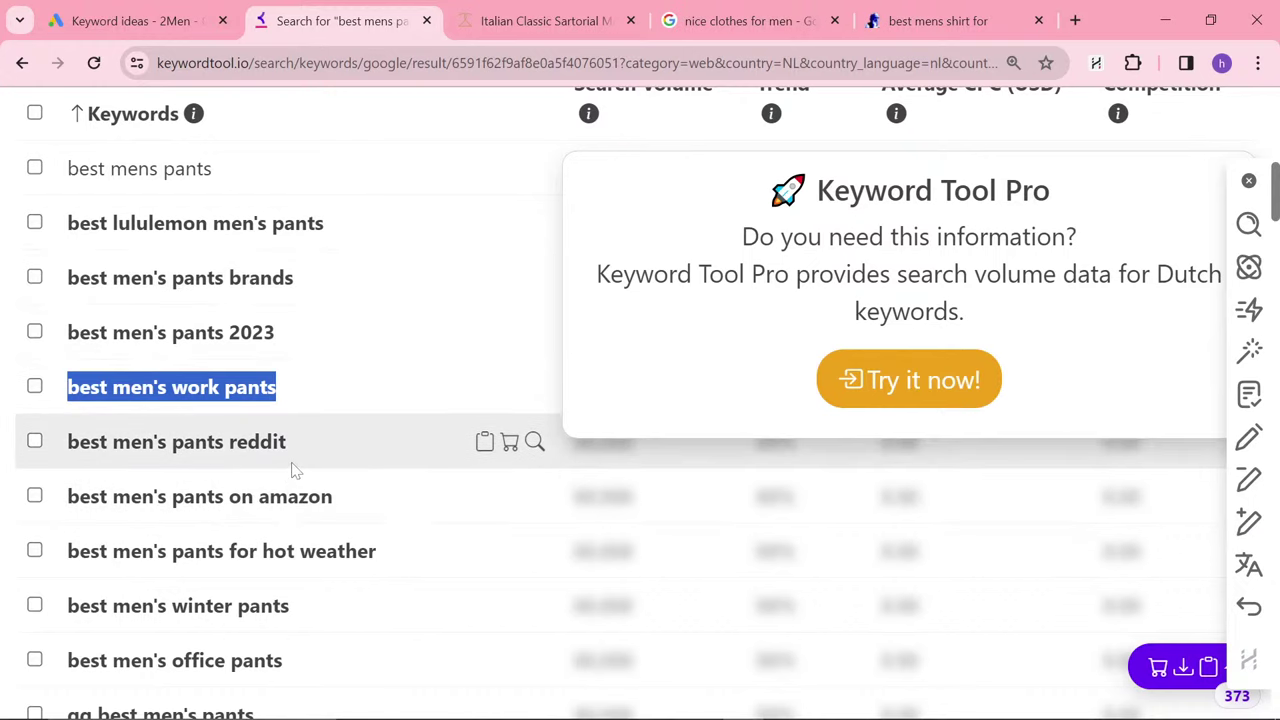
Change the Keyword Tool search from 'best mens pants' to 'best mens jeans'
scroll(295, 470, down, 1)
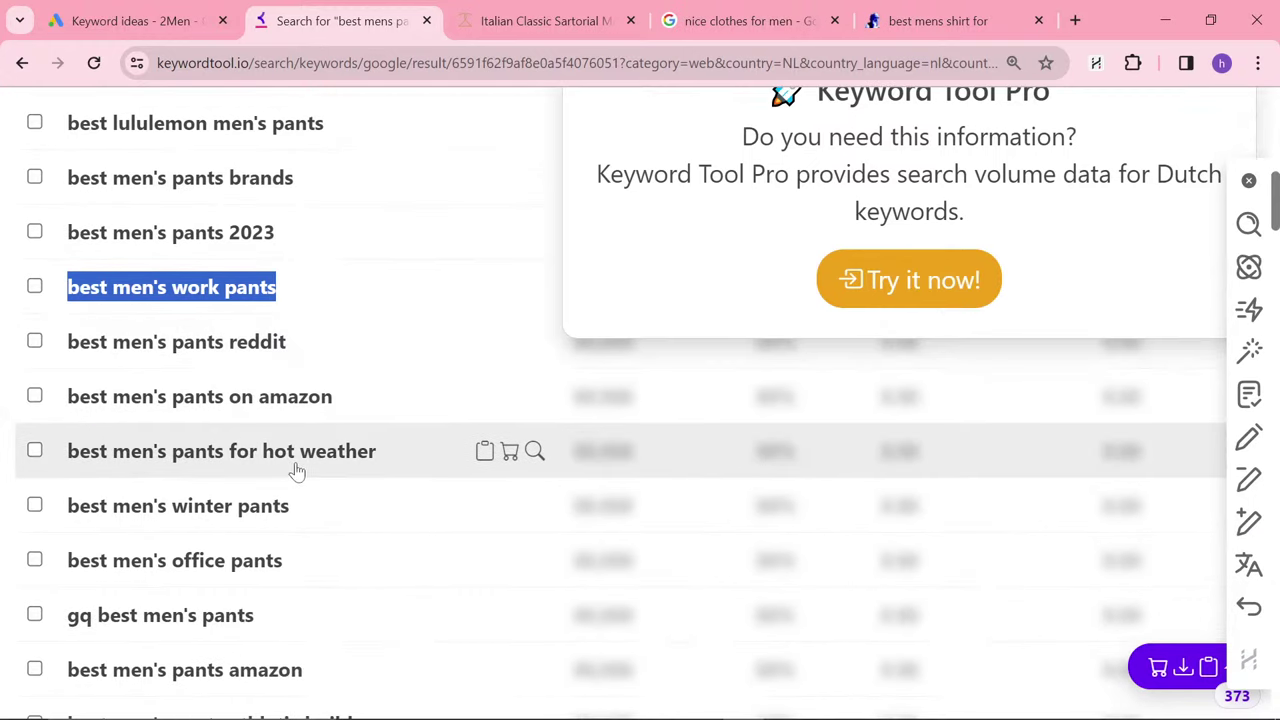
scroll(310, 465, up, 12)
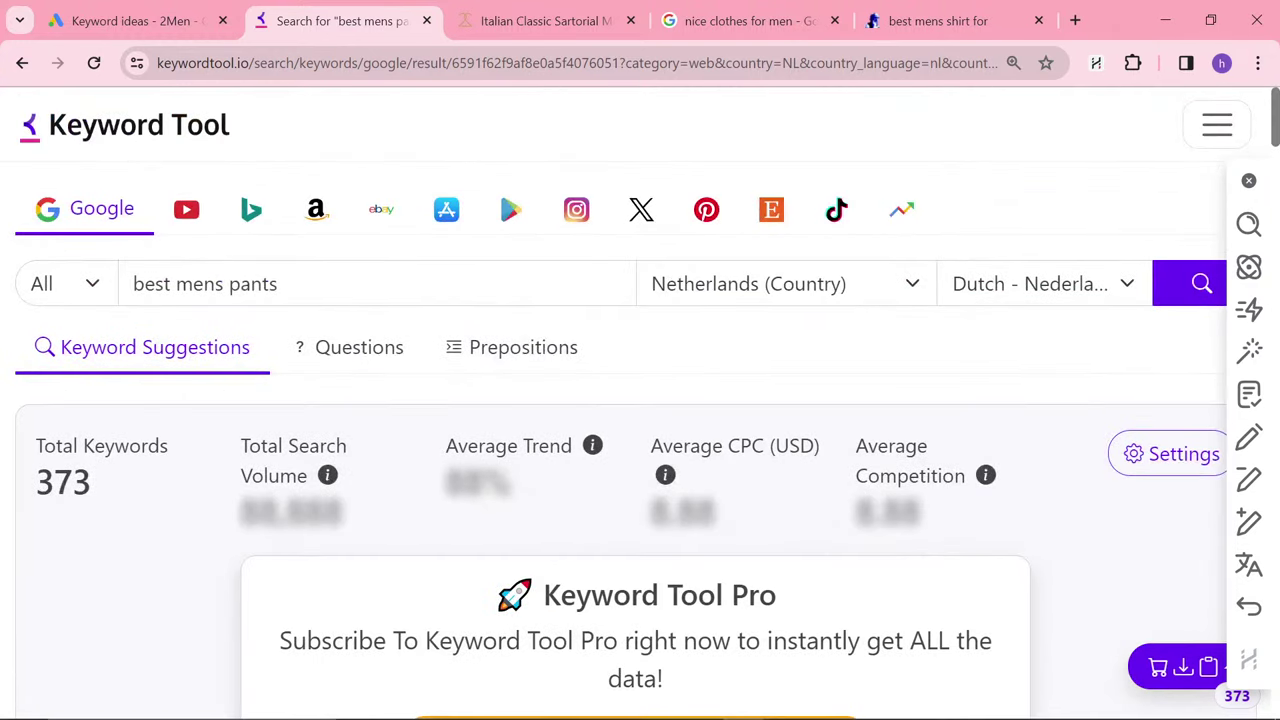
double_click(265, 285)
text(jeans)
key(Return)
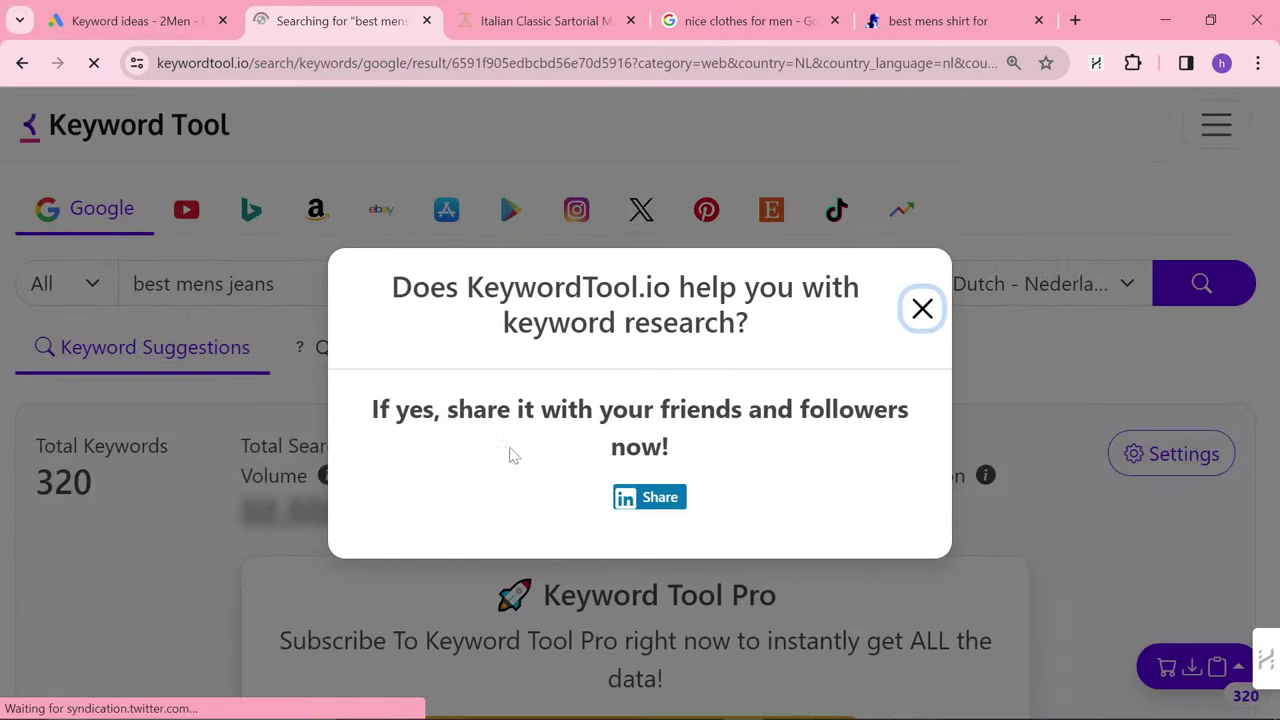
Browse the preposition-based keyword ideas for best mens jeans
click(920, 316)
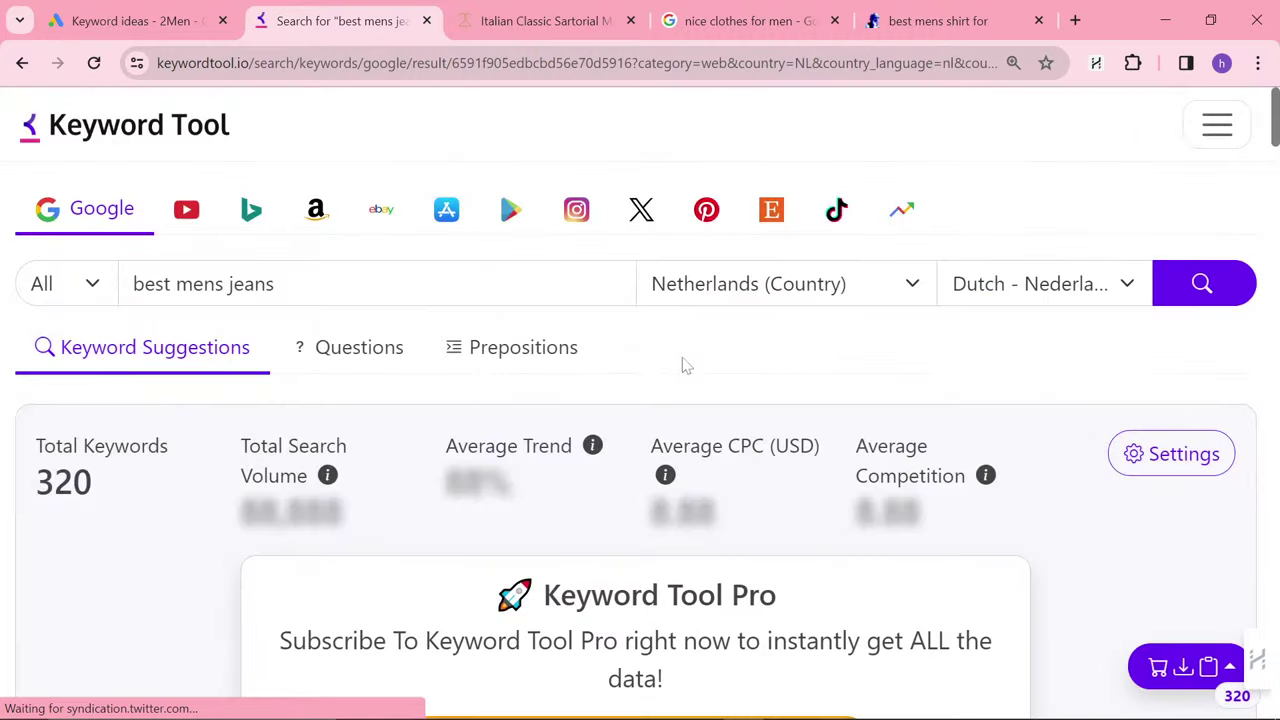
click(551, 357)
scroll(484, 460, down, 2)
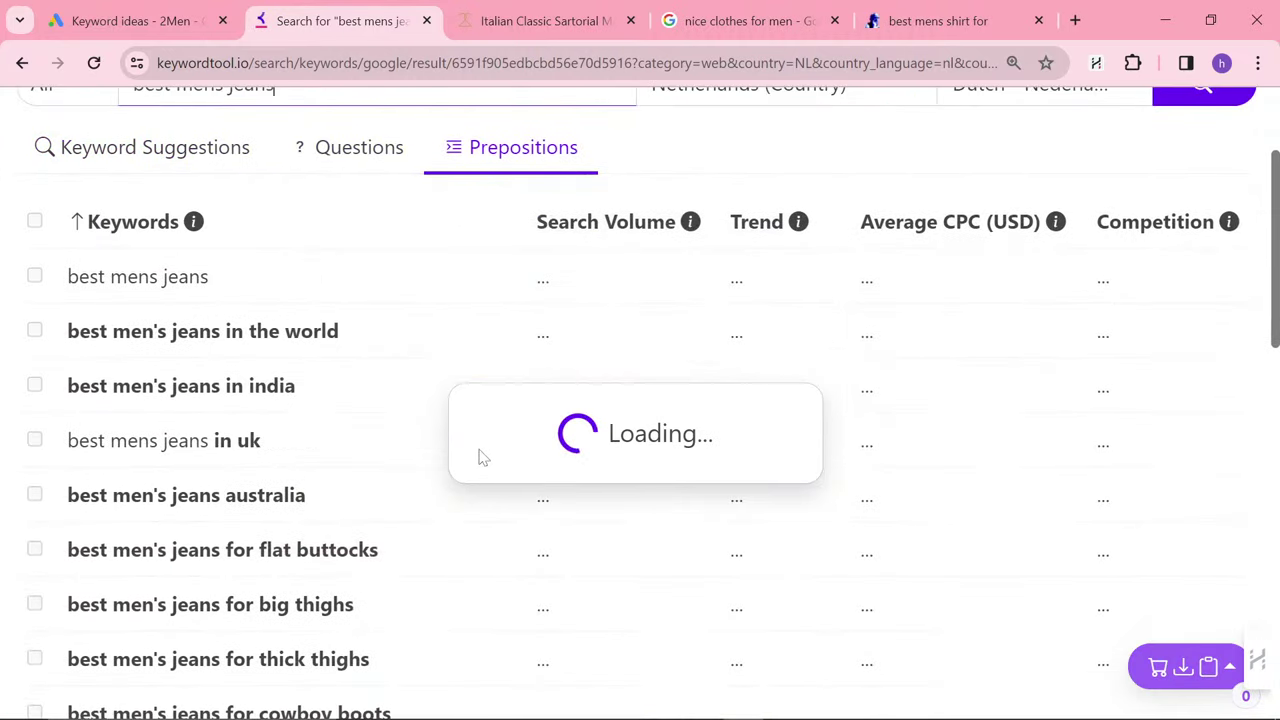
scroll(470, 450, down, 4)
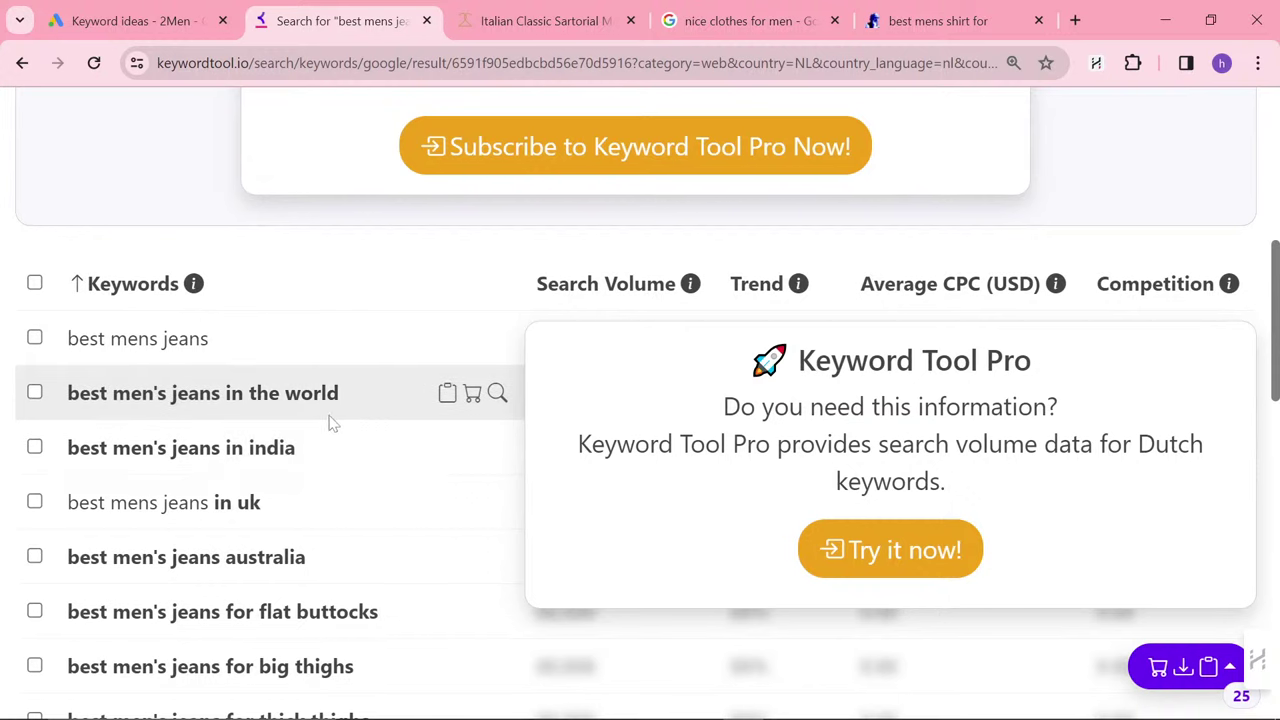
scroll(300, 420, down, 1)
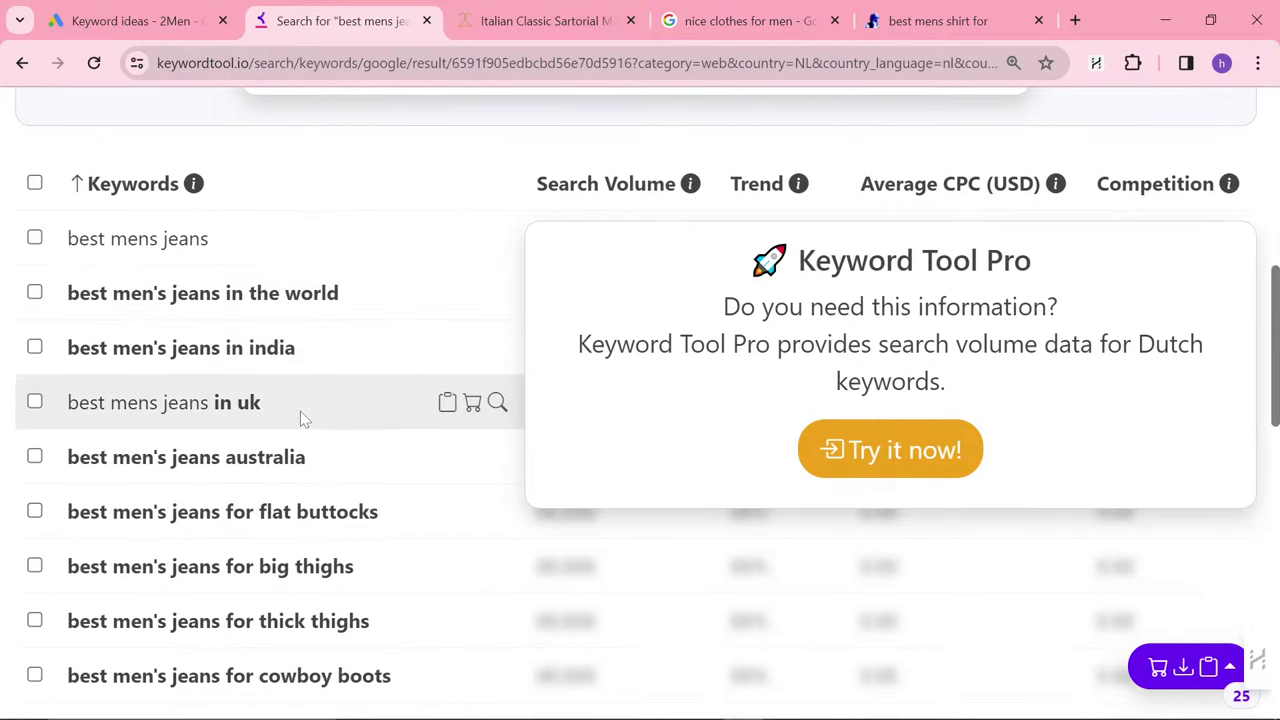
scroll(300, 420, down, 1)
drag(378, 420, 5, 410)
scroll(5, 400, down, 1)
click(232, 447)
scroll(260, 445, down, 1)
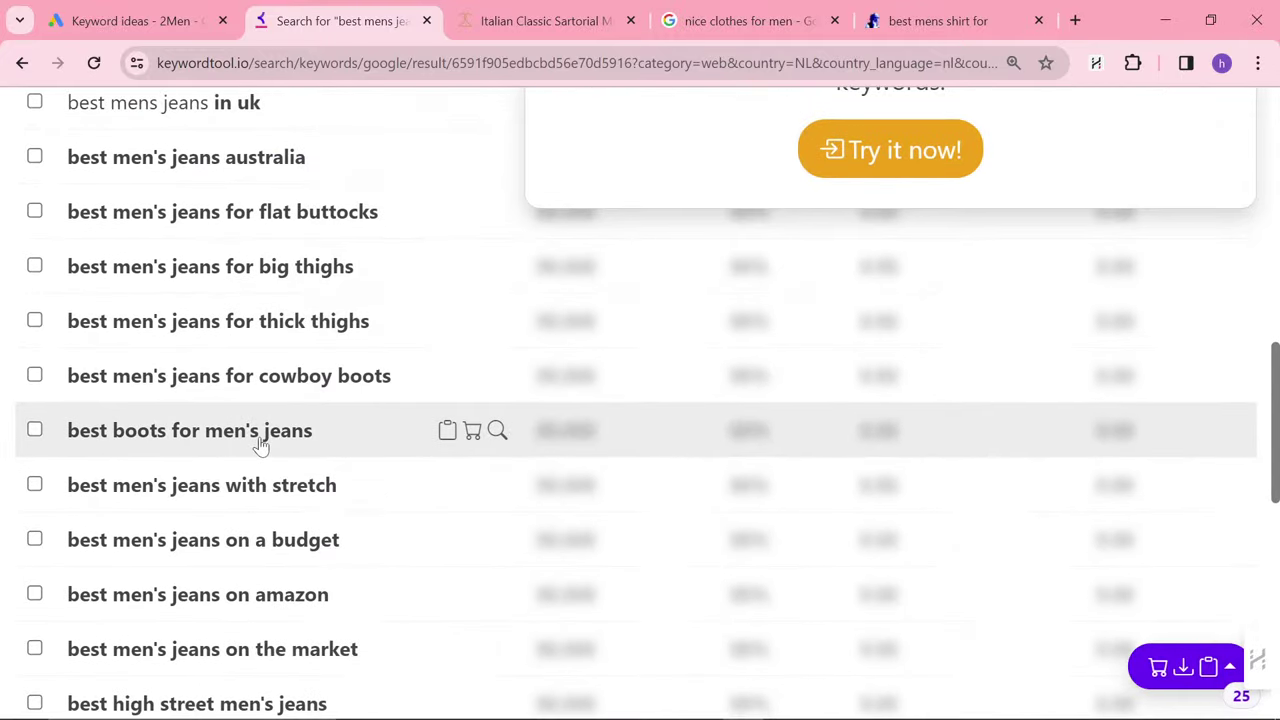
scroll(262, 444, down, 1)
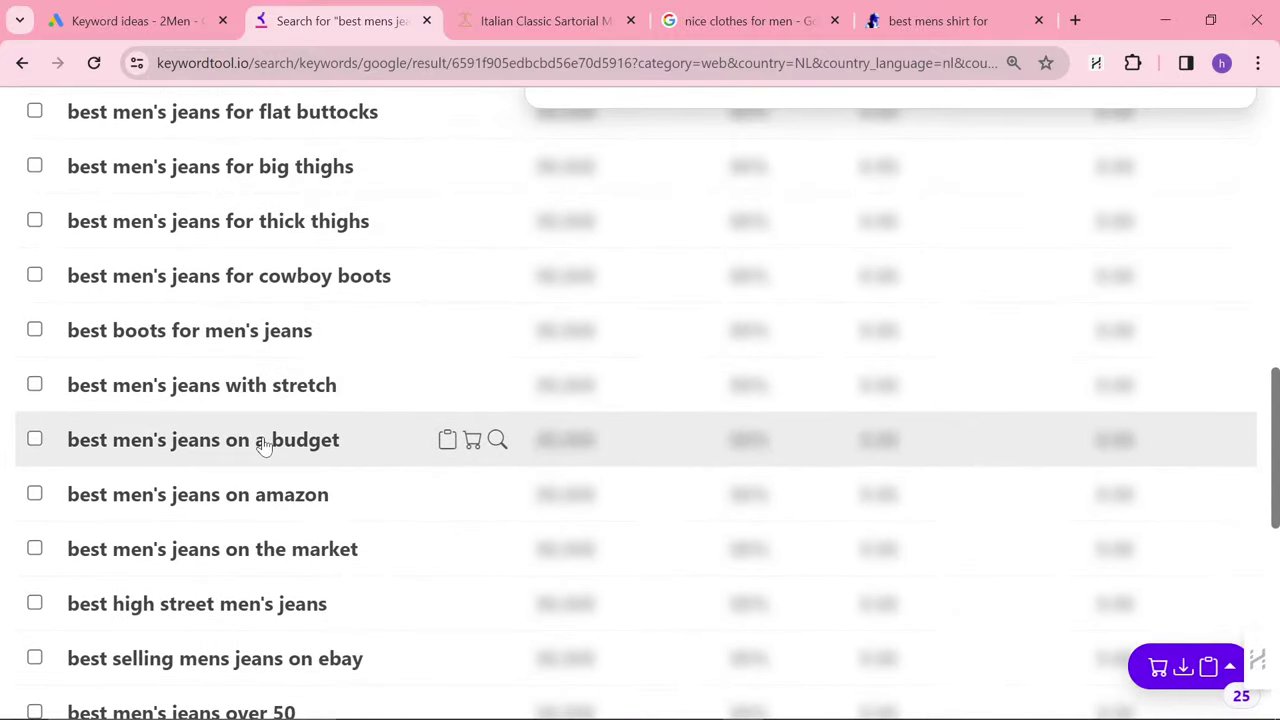
scroll(262, 447, down, 1)
scroll(214, 411, up, 10)
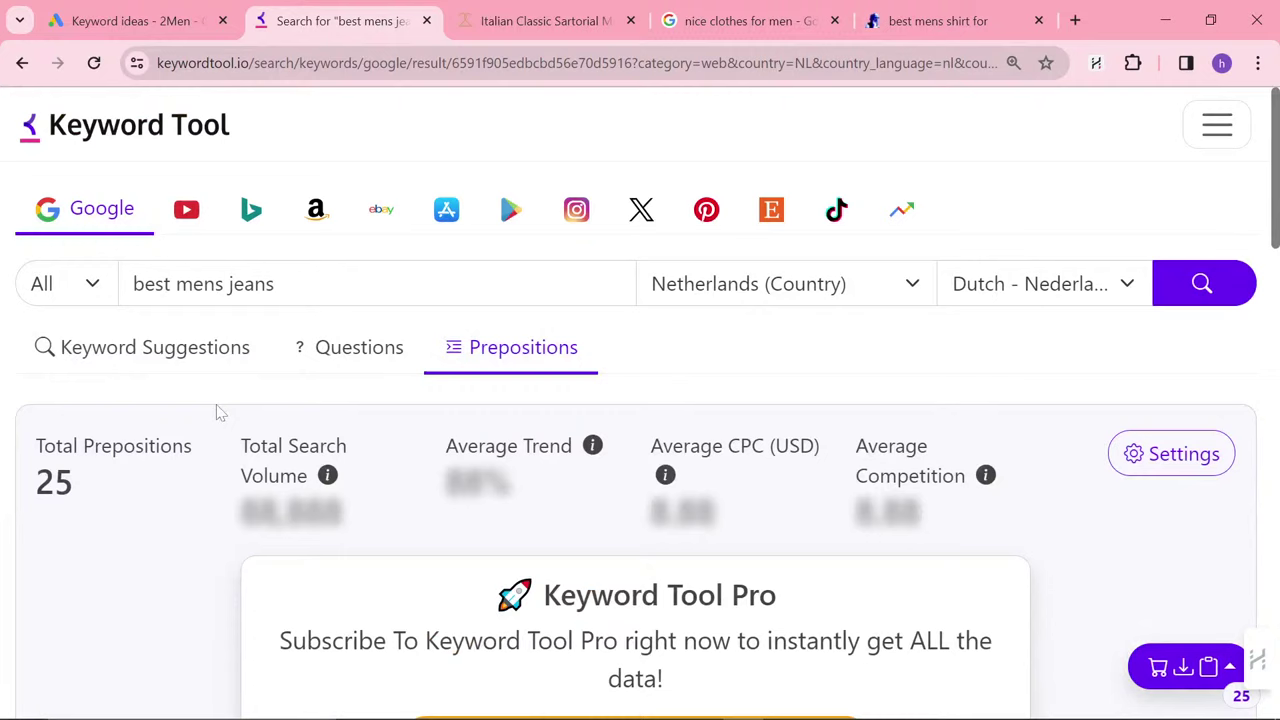
Scroll through the full list of best mens jeans keyword suggestions
click(111, 362)
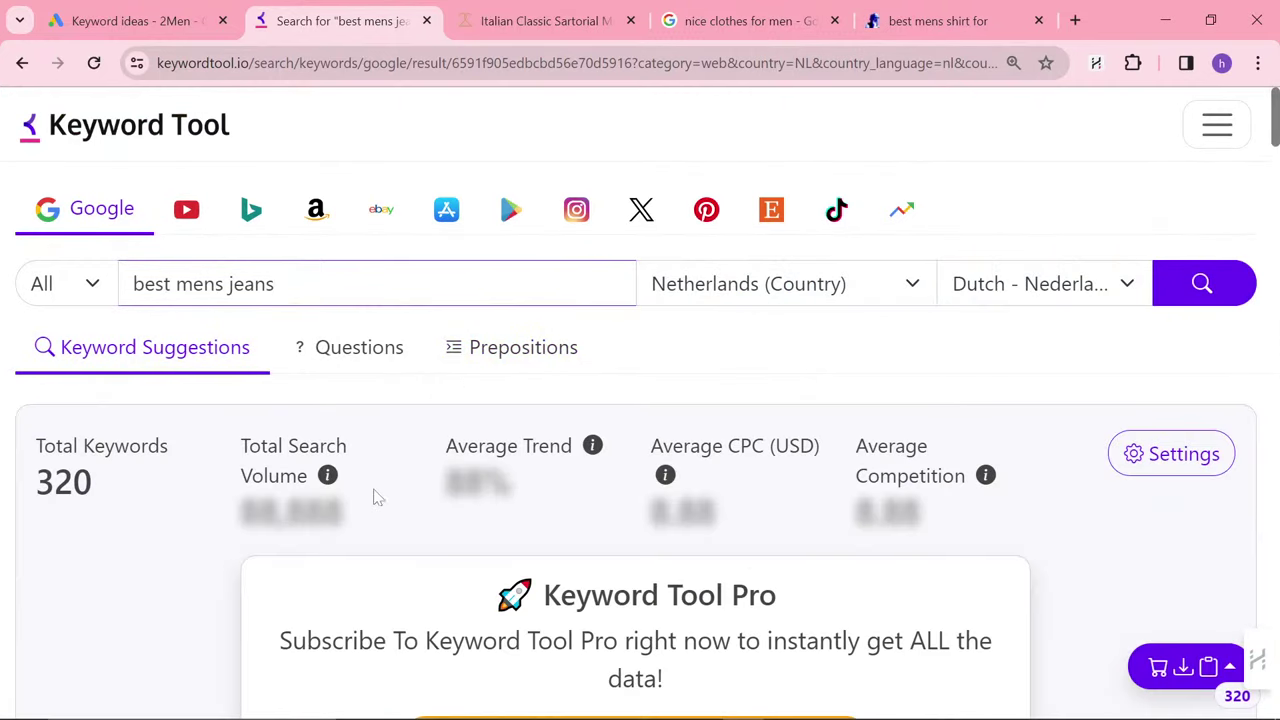
scroll(376, 497, down, 10)
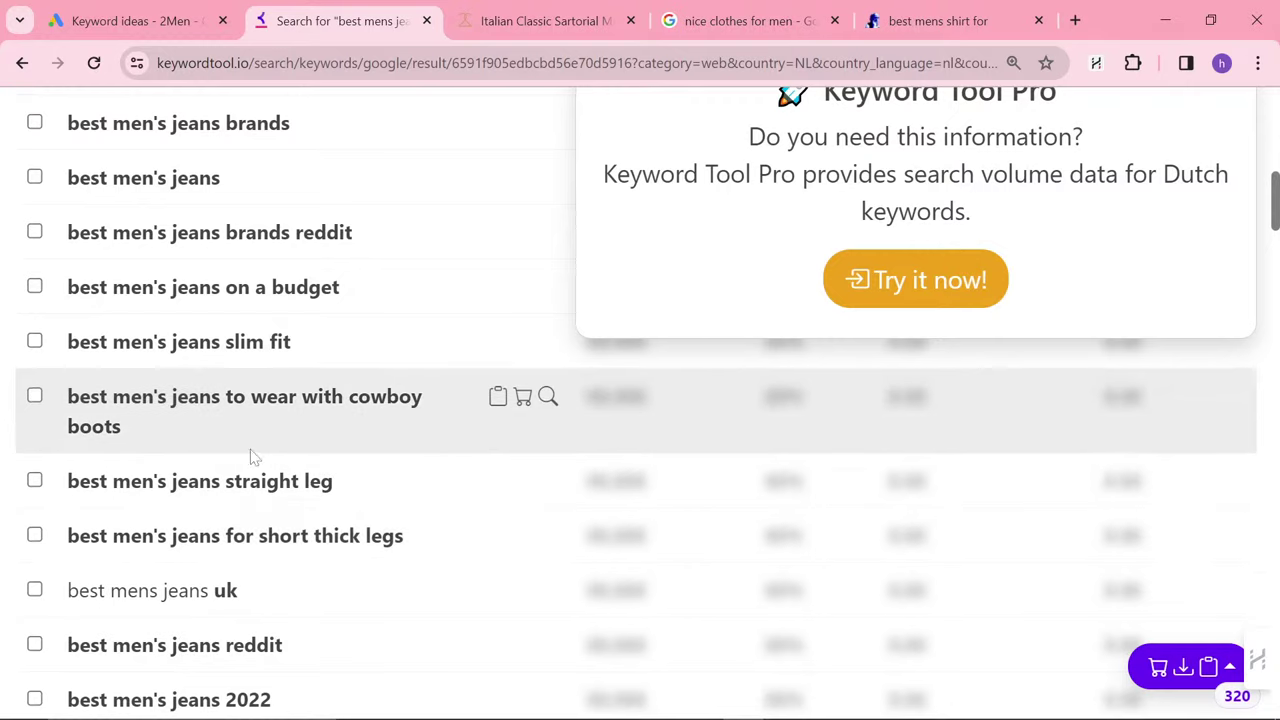
scroll(300, 415, up, 1)
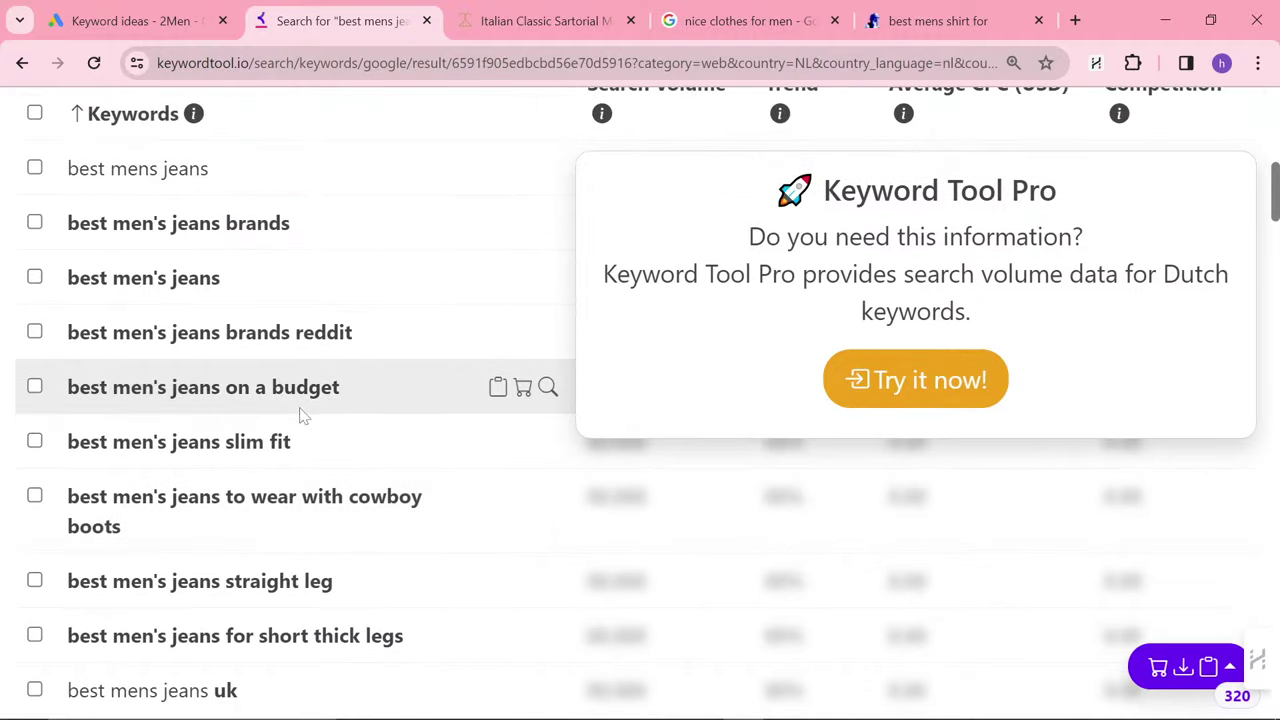
scroll(300, 415, down, 2)
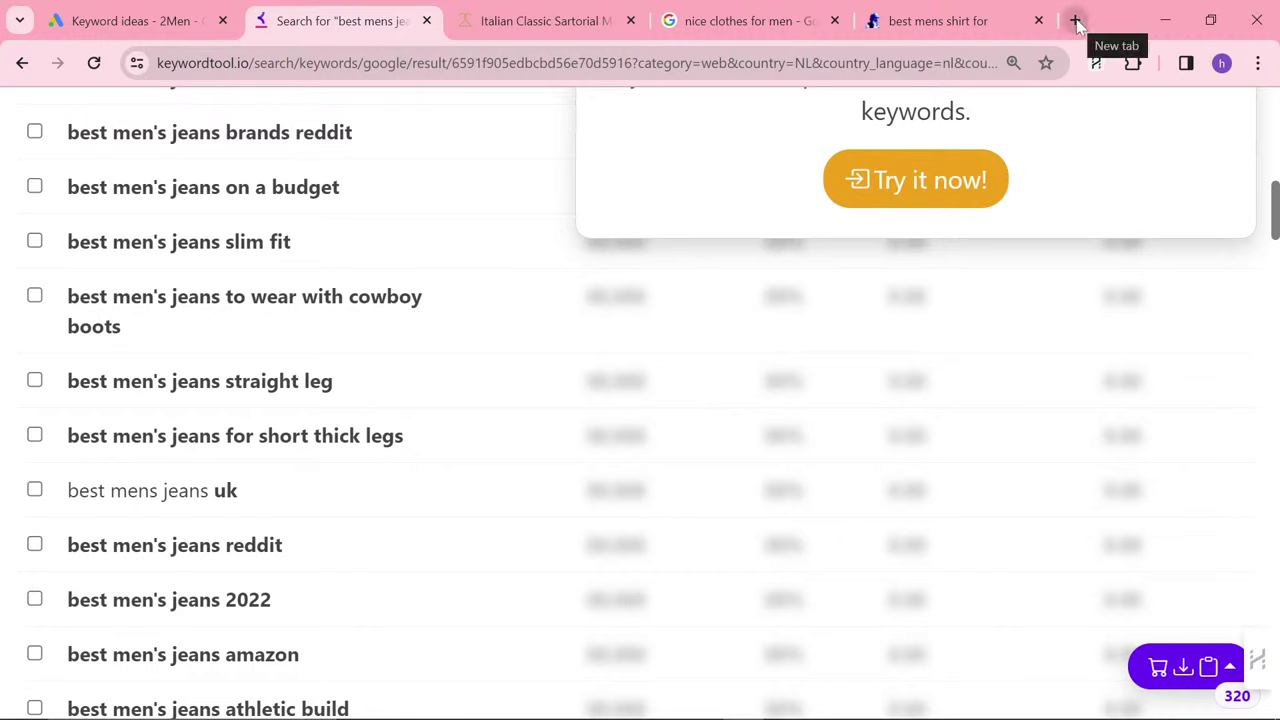
scroll(436, 490, down, 1)
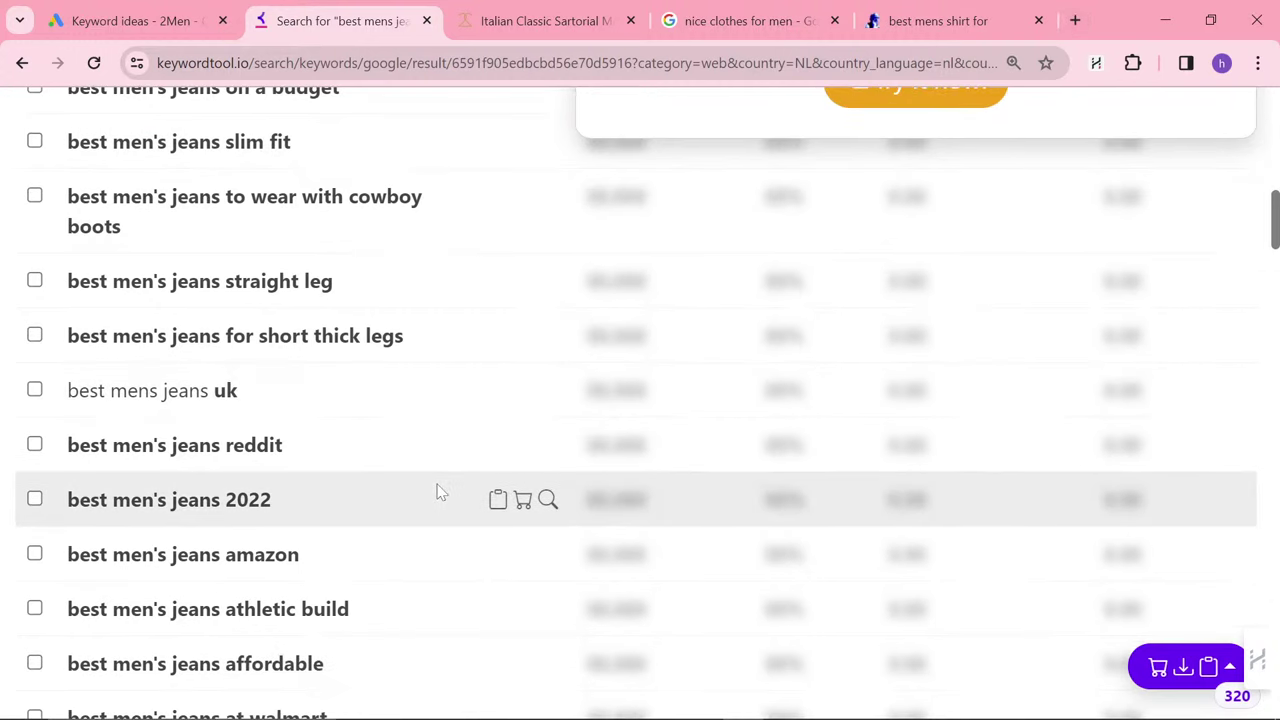
scroll(436, 490, down, 2)
scroll(436, 490, down, 2)
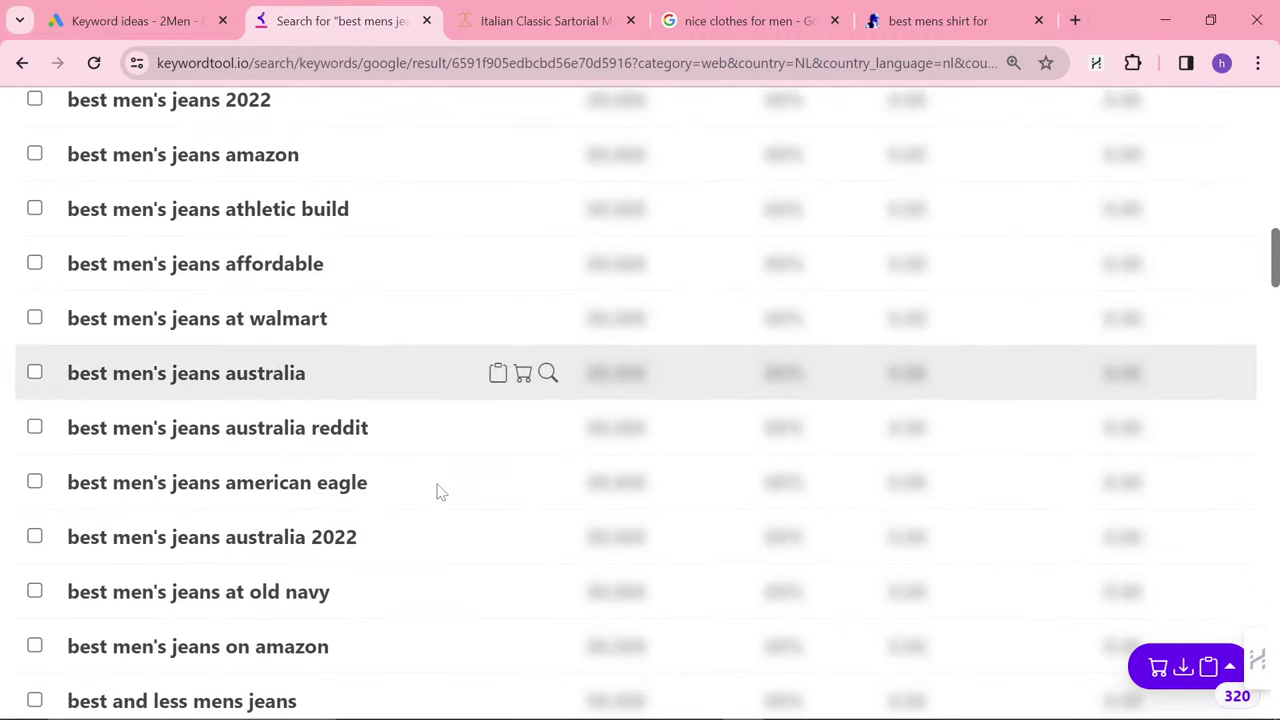
scroll(437, 491, down, 2)
Replace 'mens shirts cruise' with 'best mens jeans for' in Keyword Planner and review the ideas
click(140, 20)
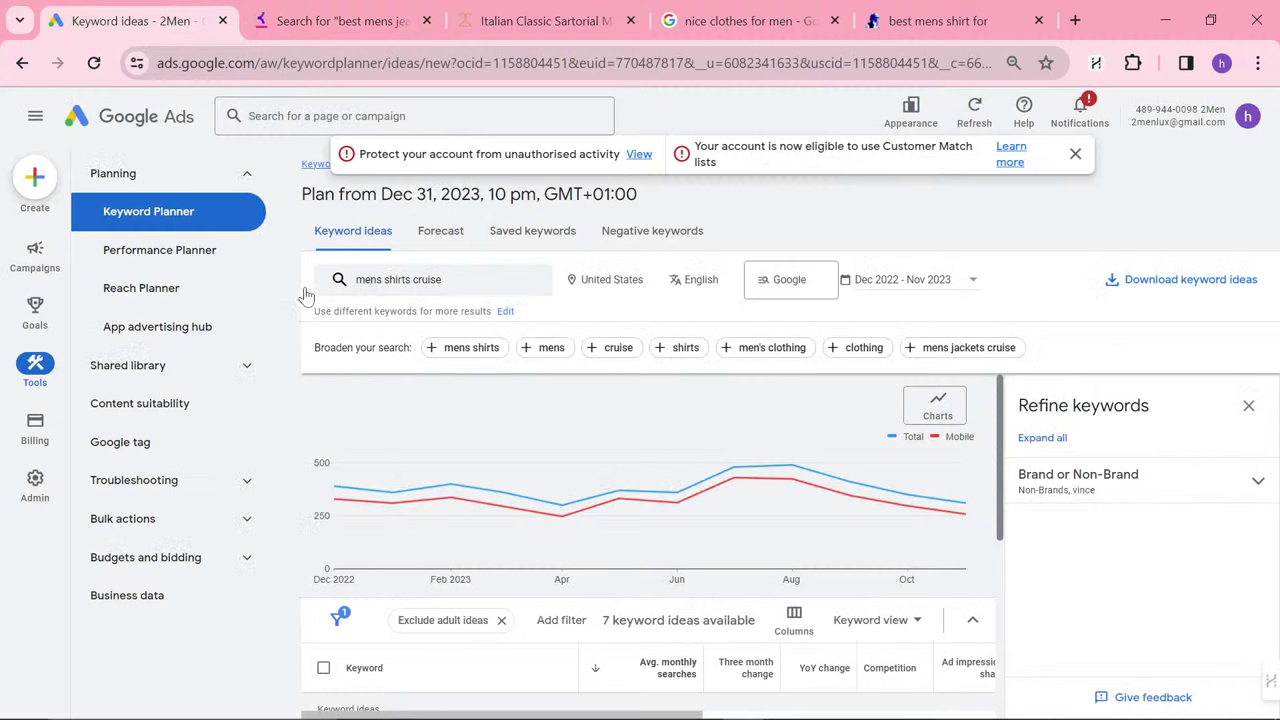
click(330, 279)
click(487, 362)
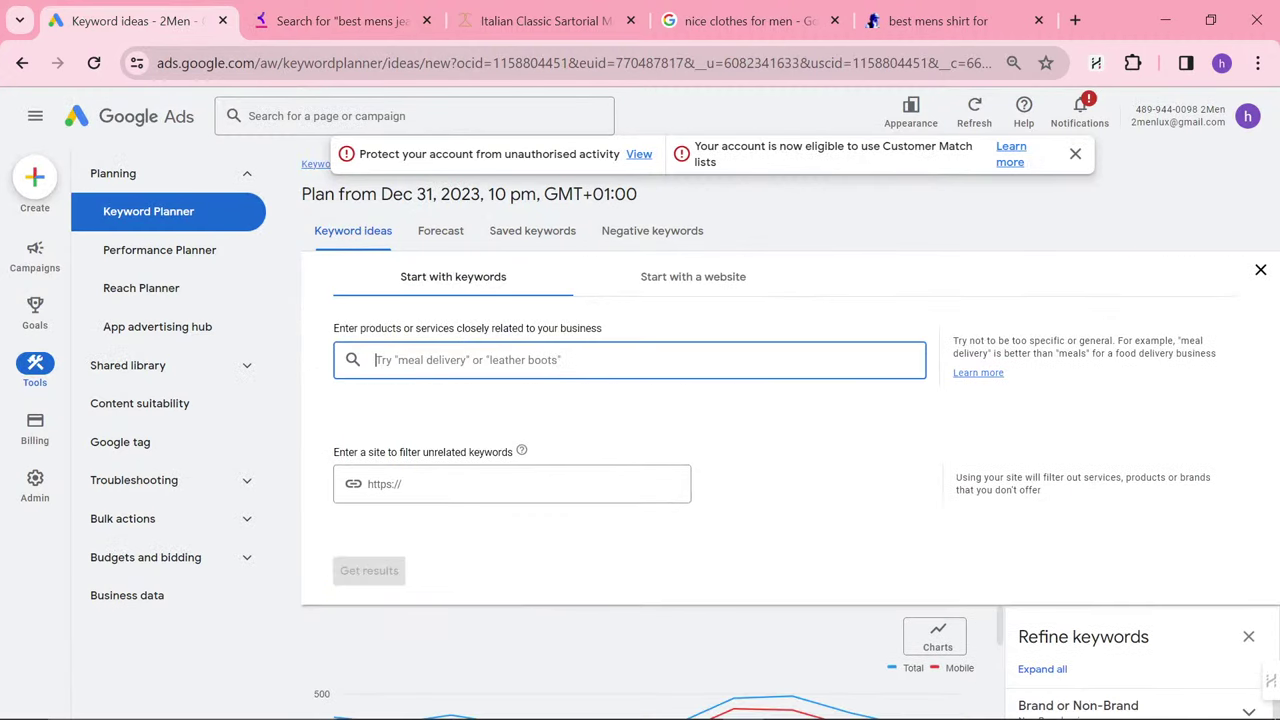
text(best mens jea)
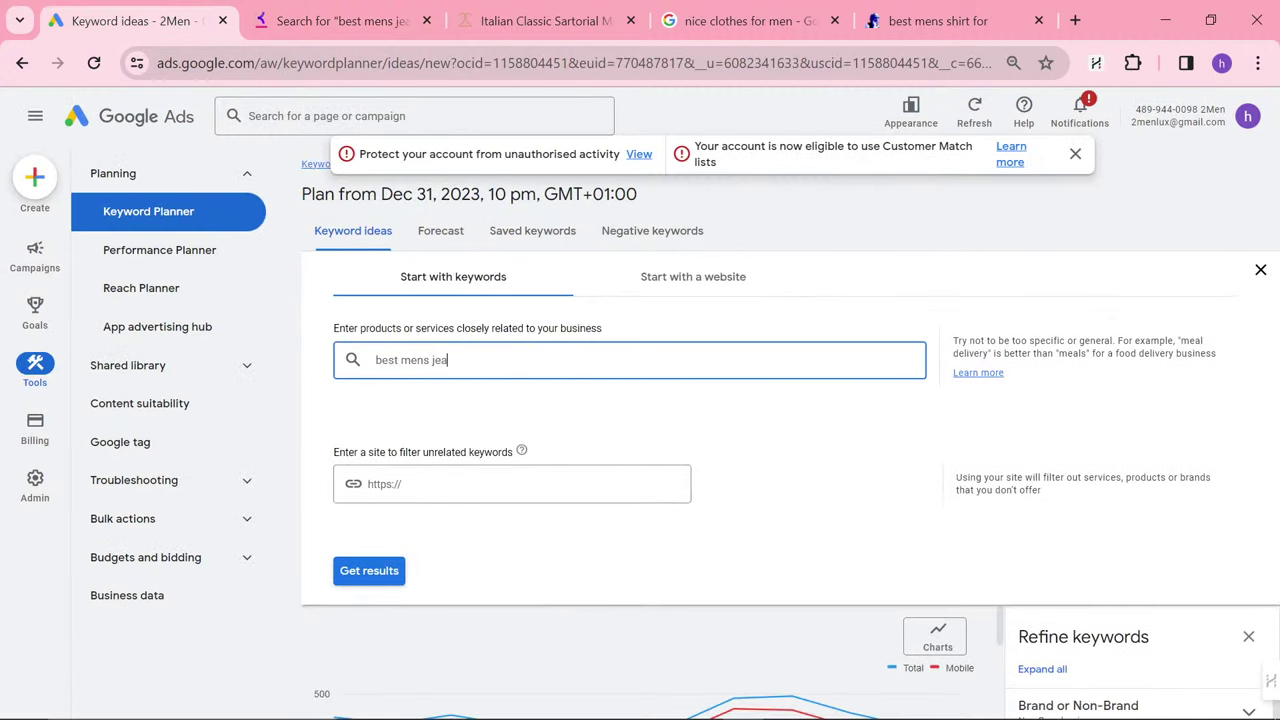
text(ns for)
key(Return)
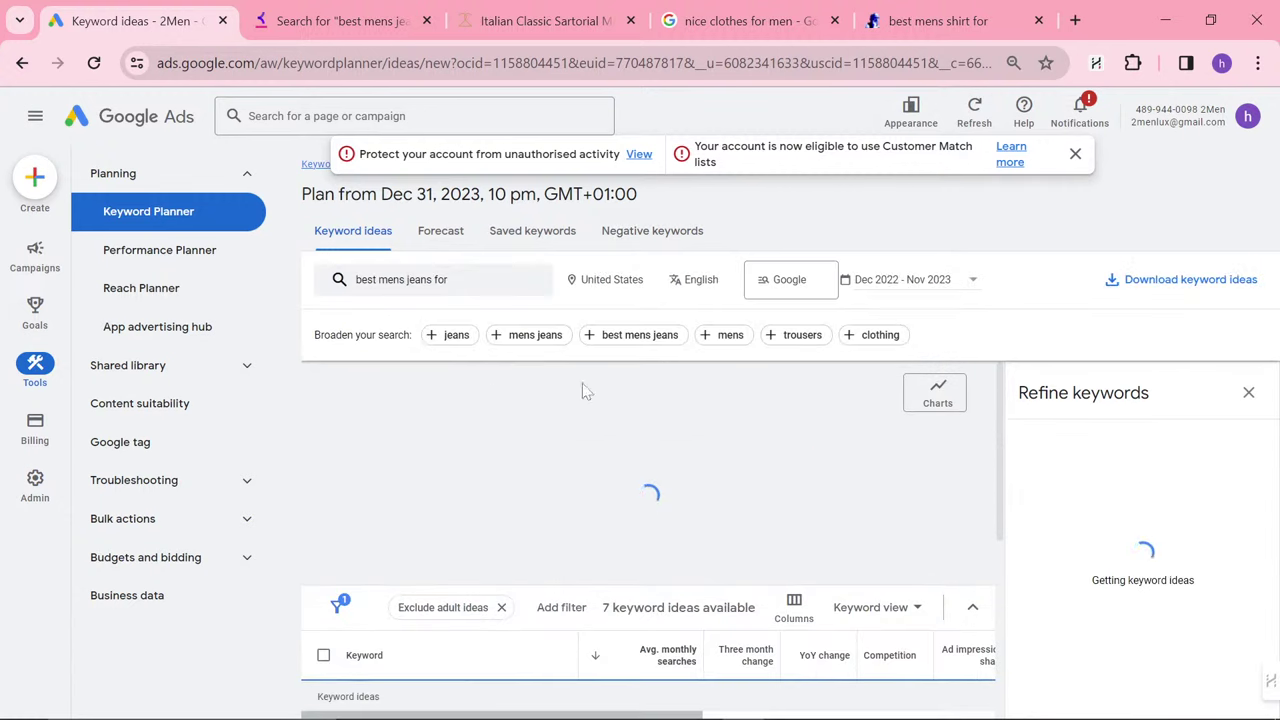
scroll(530, 483, down, 1)
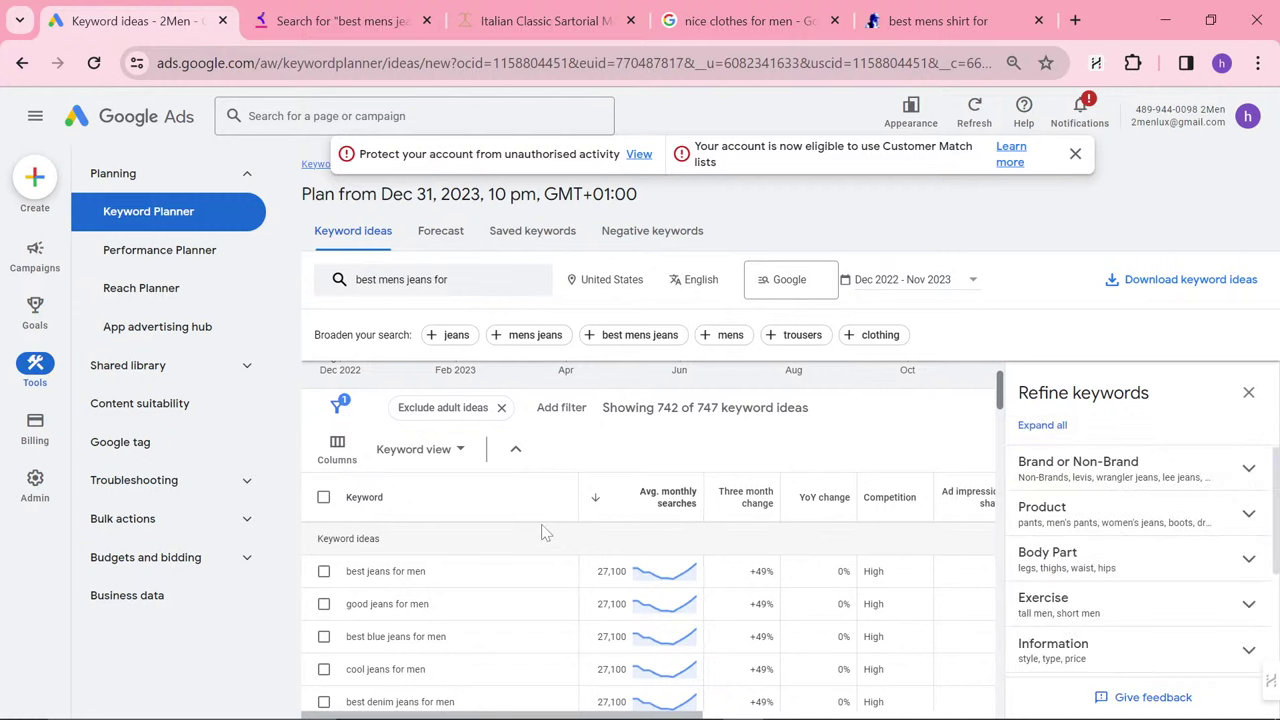
scroll(543, 533, down, 3)
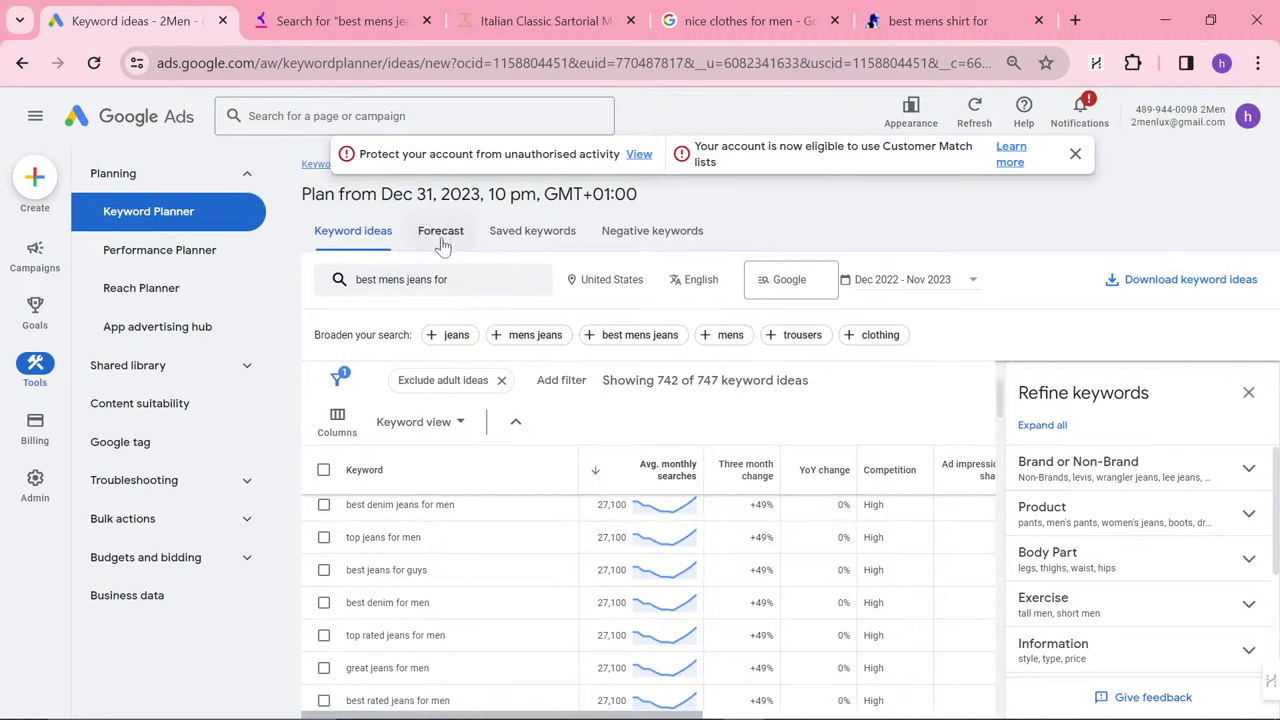
key(alt+Tab)
key(ctrl+Tab)
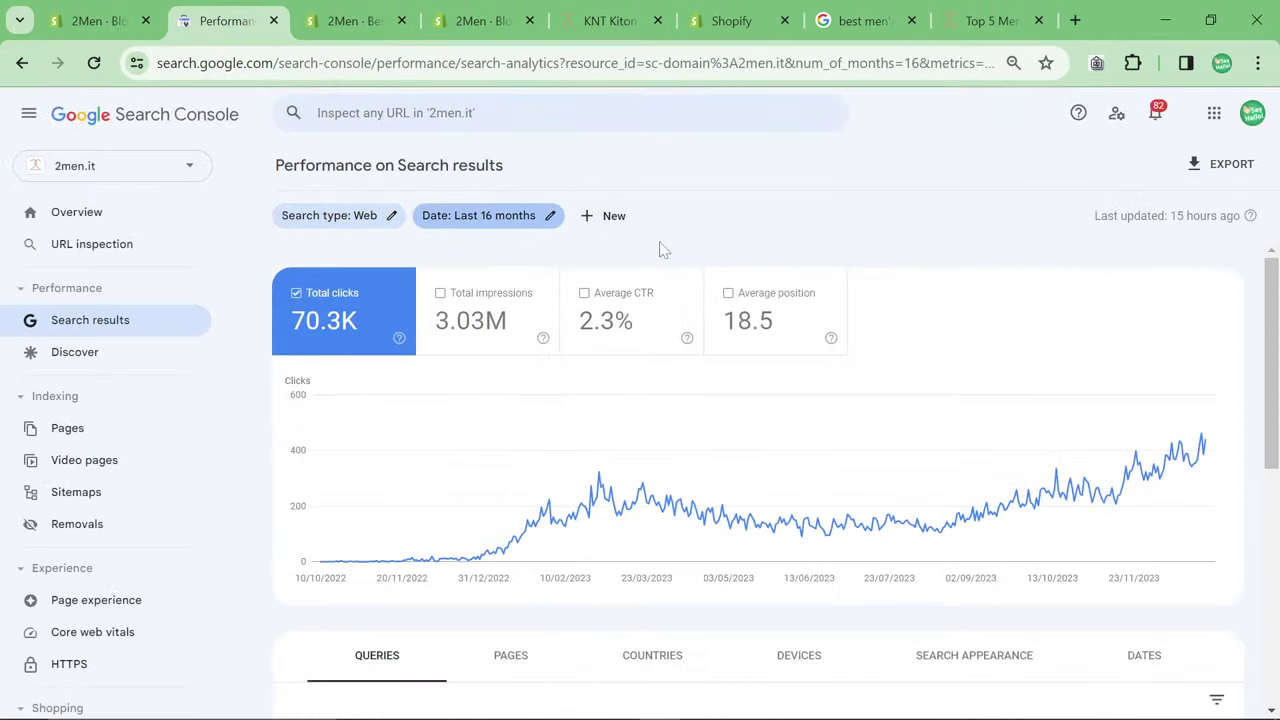
Show clicks by country with total impressions added, sorted by impressions
scroll(634, 509, down, 3)
click(500, 360)
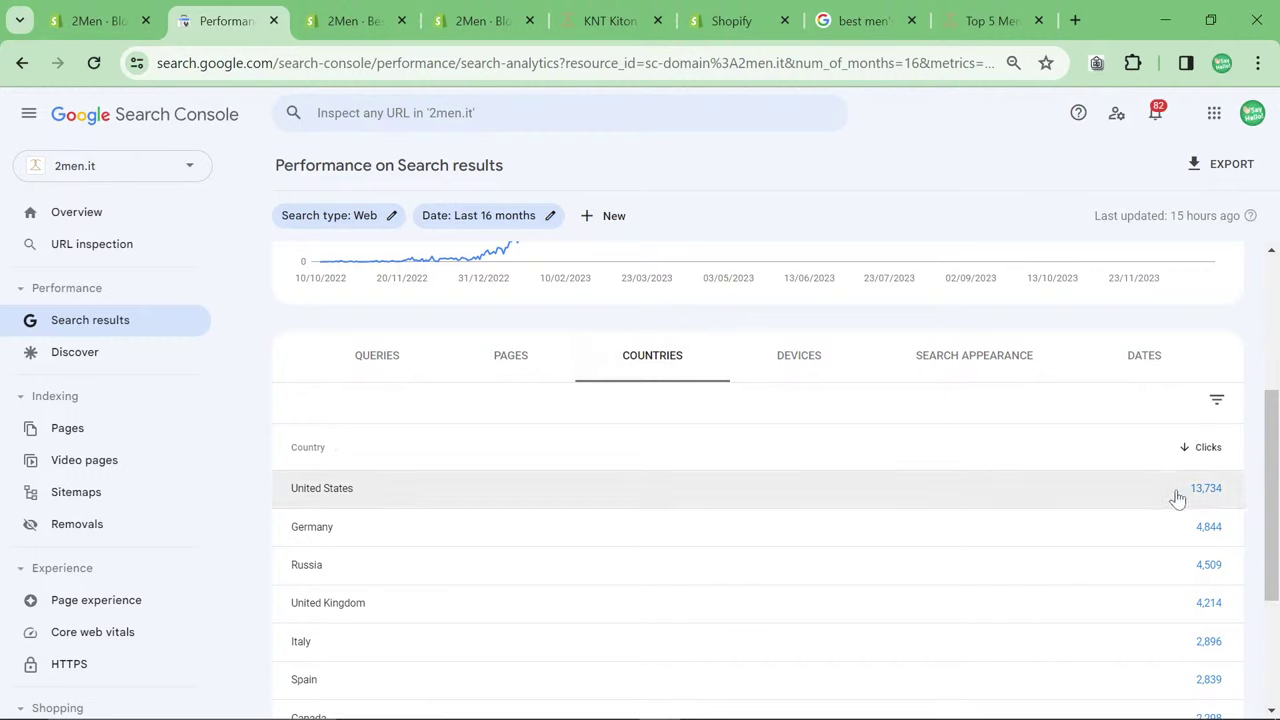
drag(1178, 498, 1243, 503)
click(1243, 492)
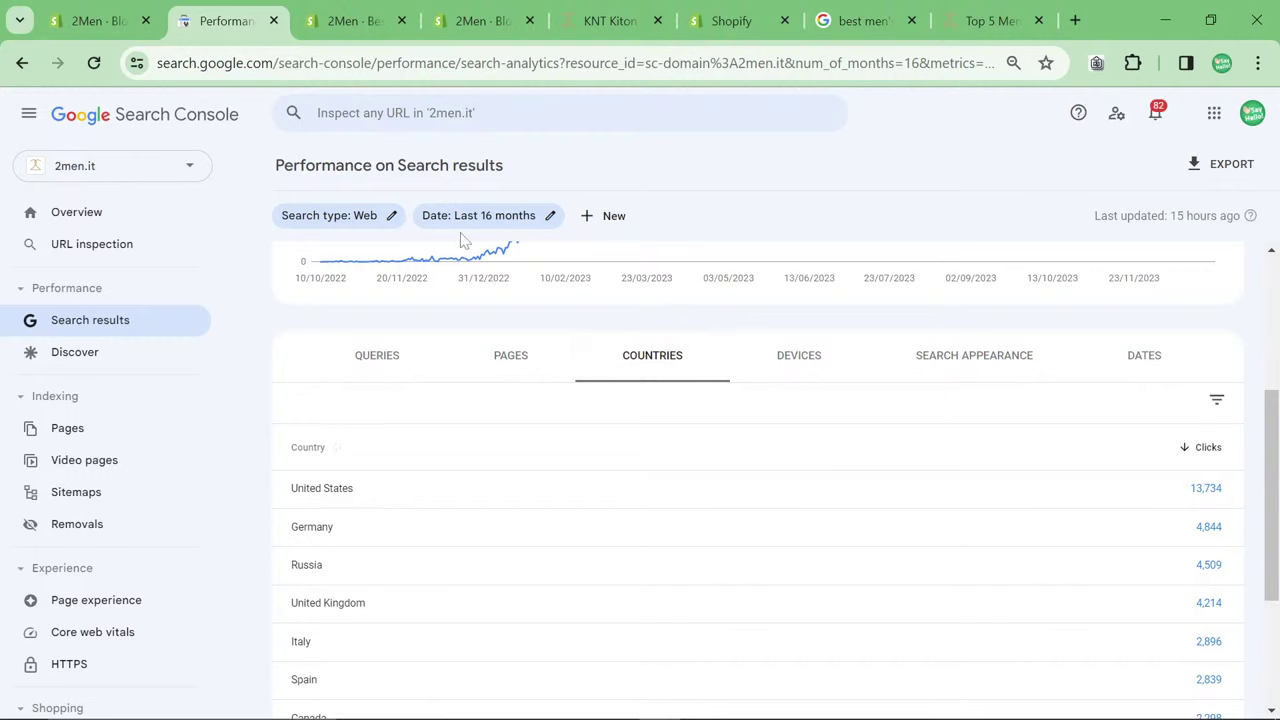
scroll(660, 348, up, 3)
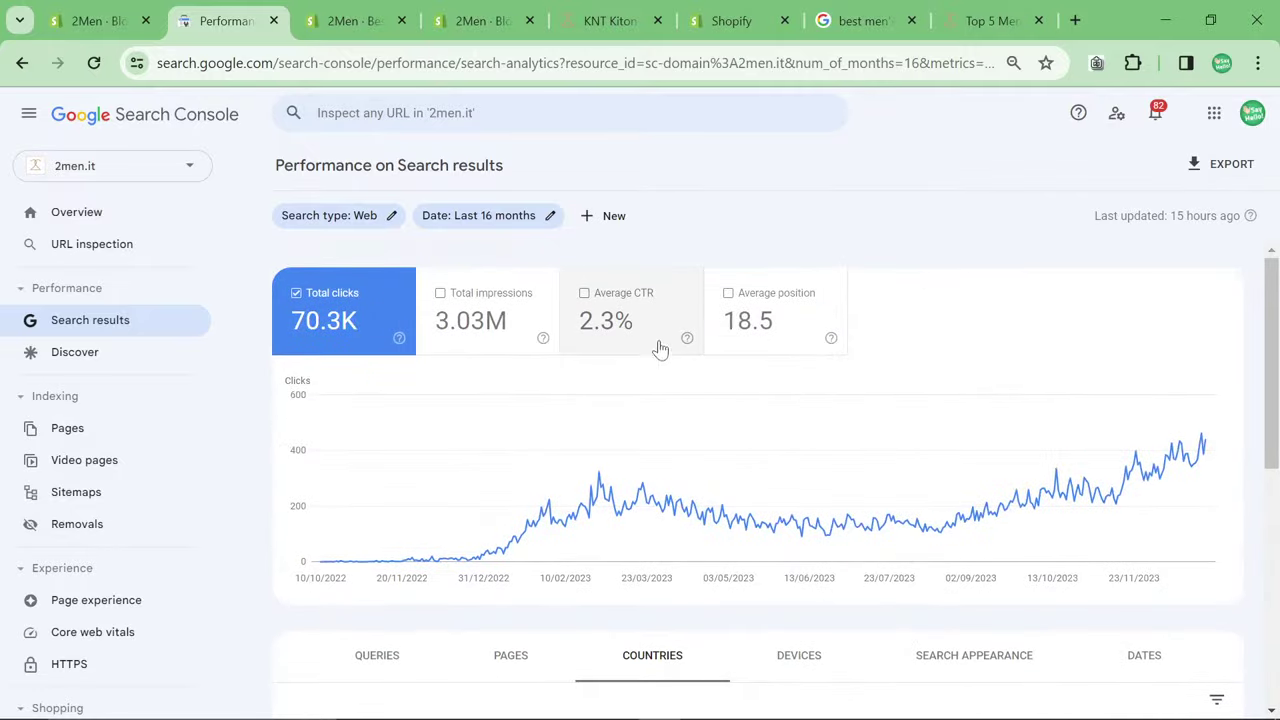
click(443, 294)
scroll(803, 563, down, 3)
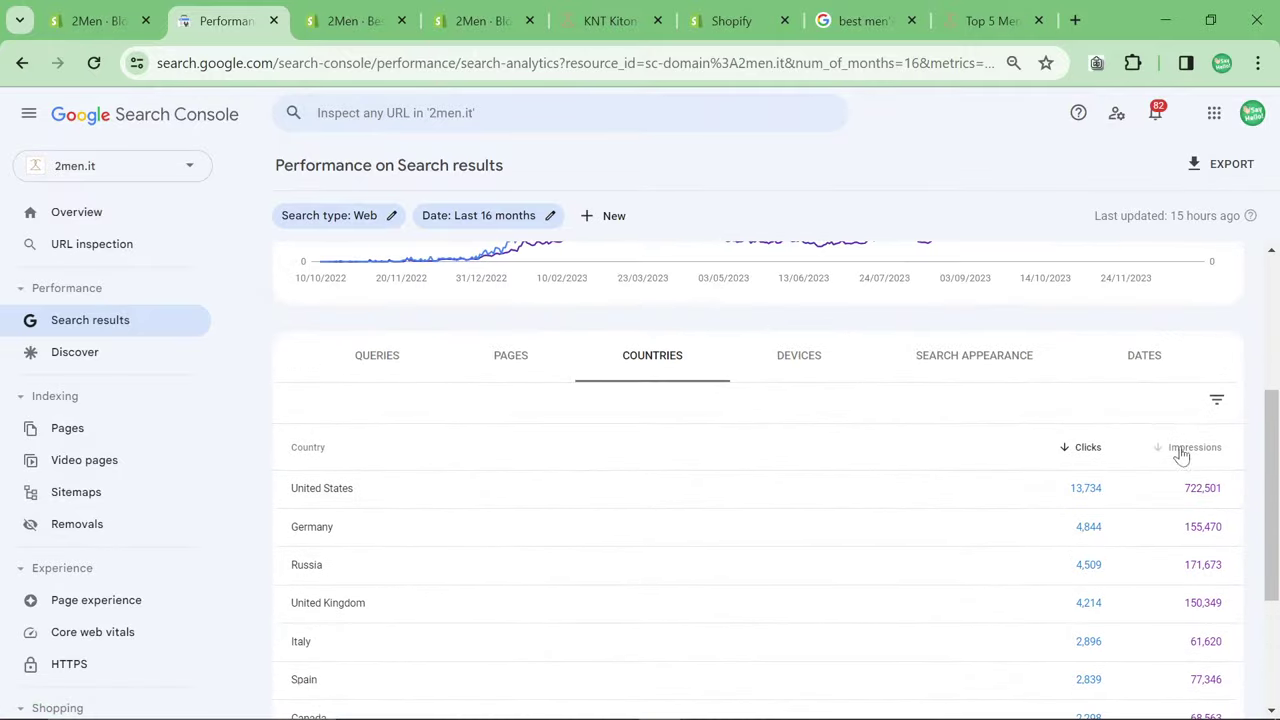
click(1181, 452)
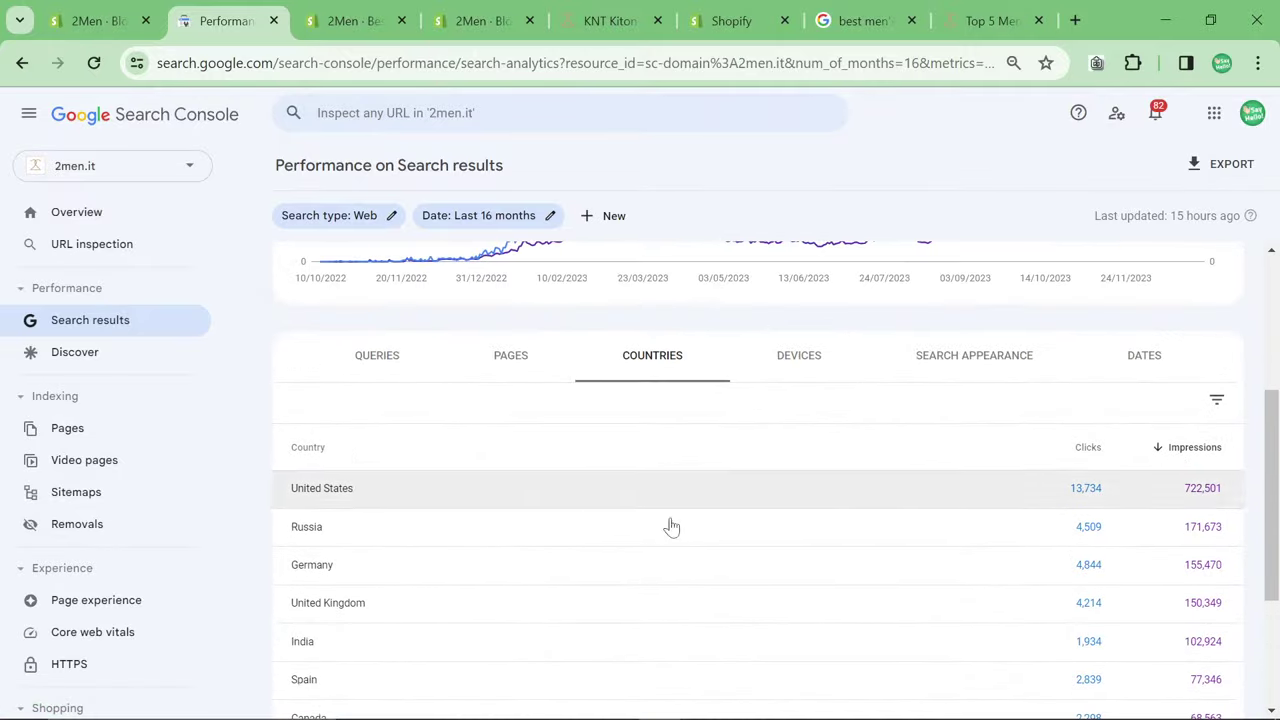
click(98, 20)
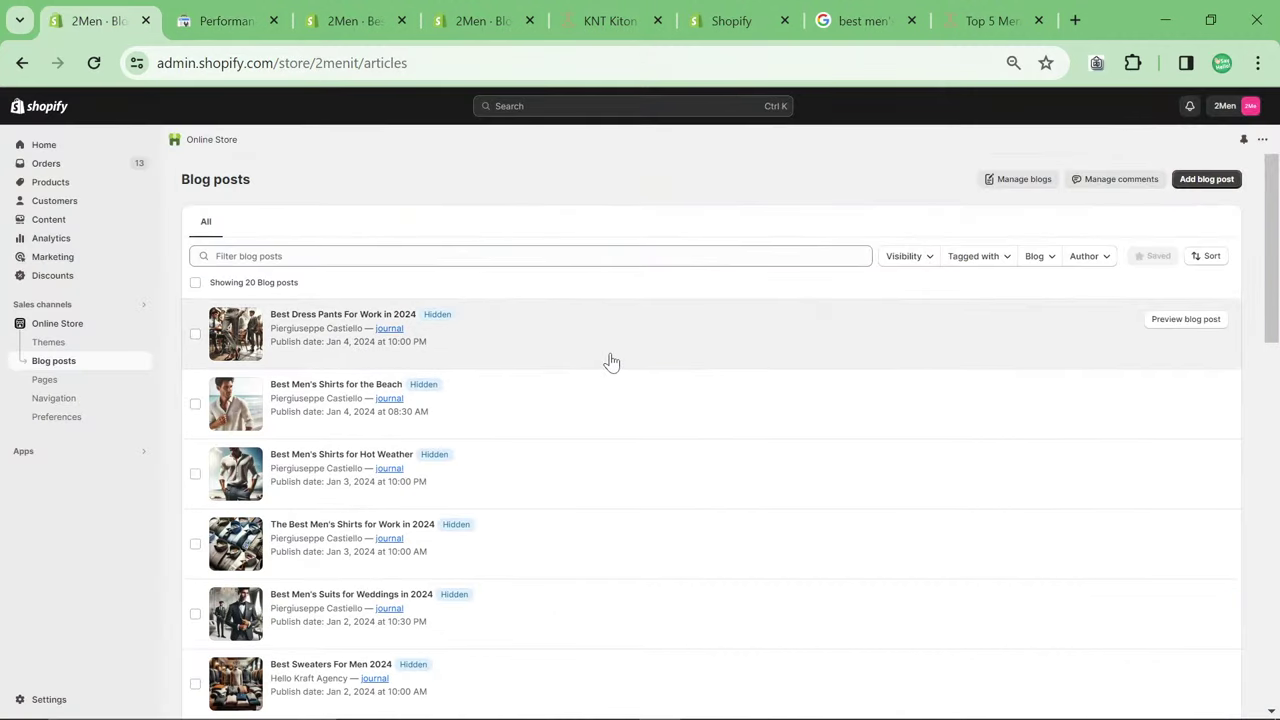
scroll(610, 372, down, 6)
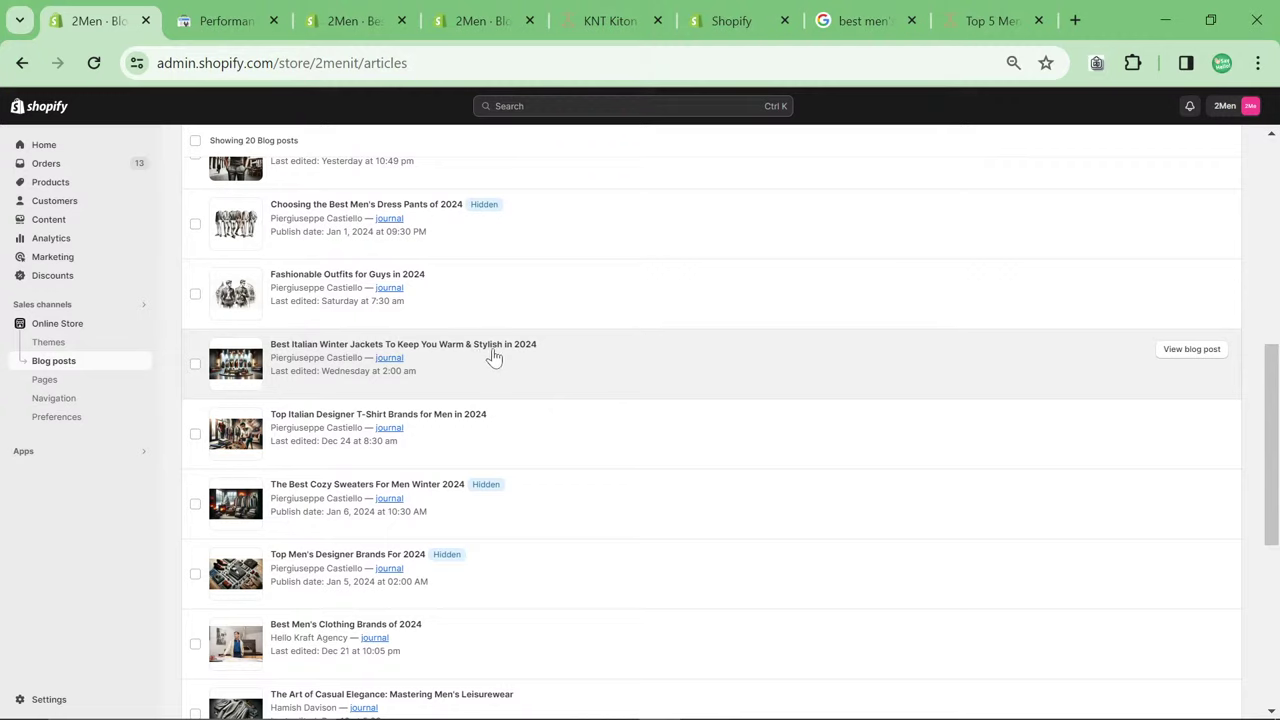
click(1076, 24)
click(120, 20)
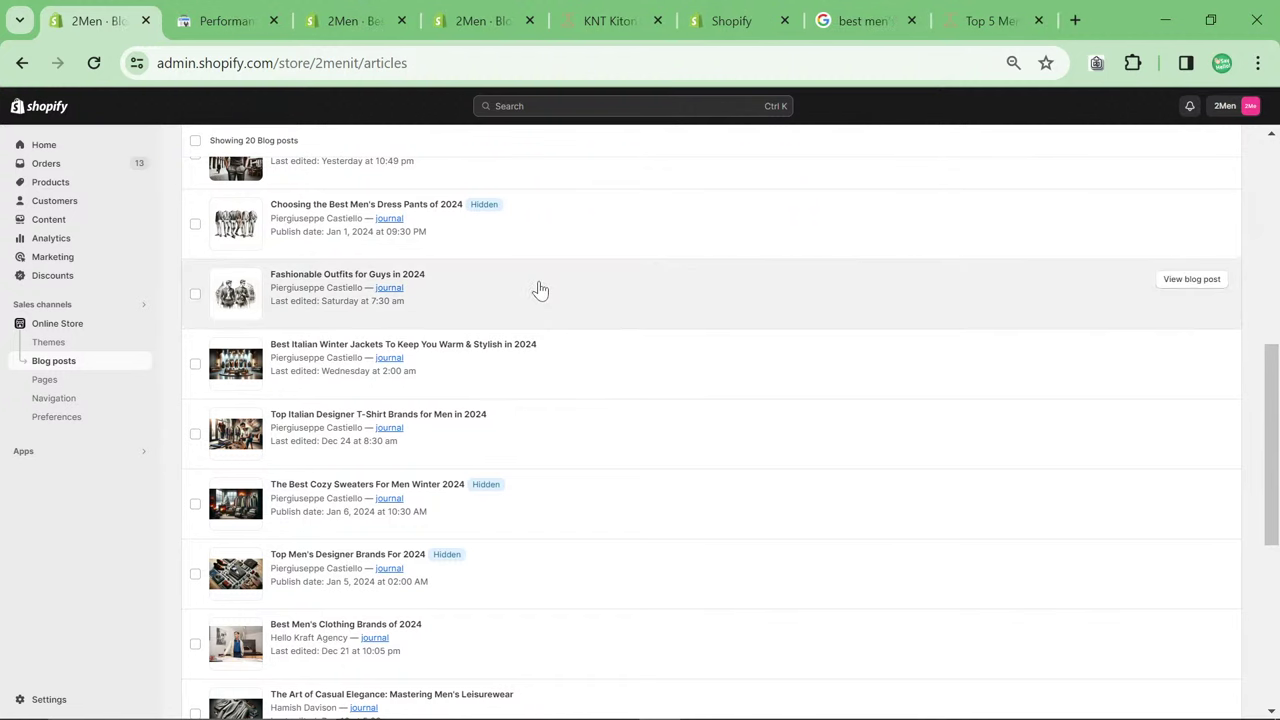
scroll(610, 338, up, 2)
scroll(622, 337, up, 5)
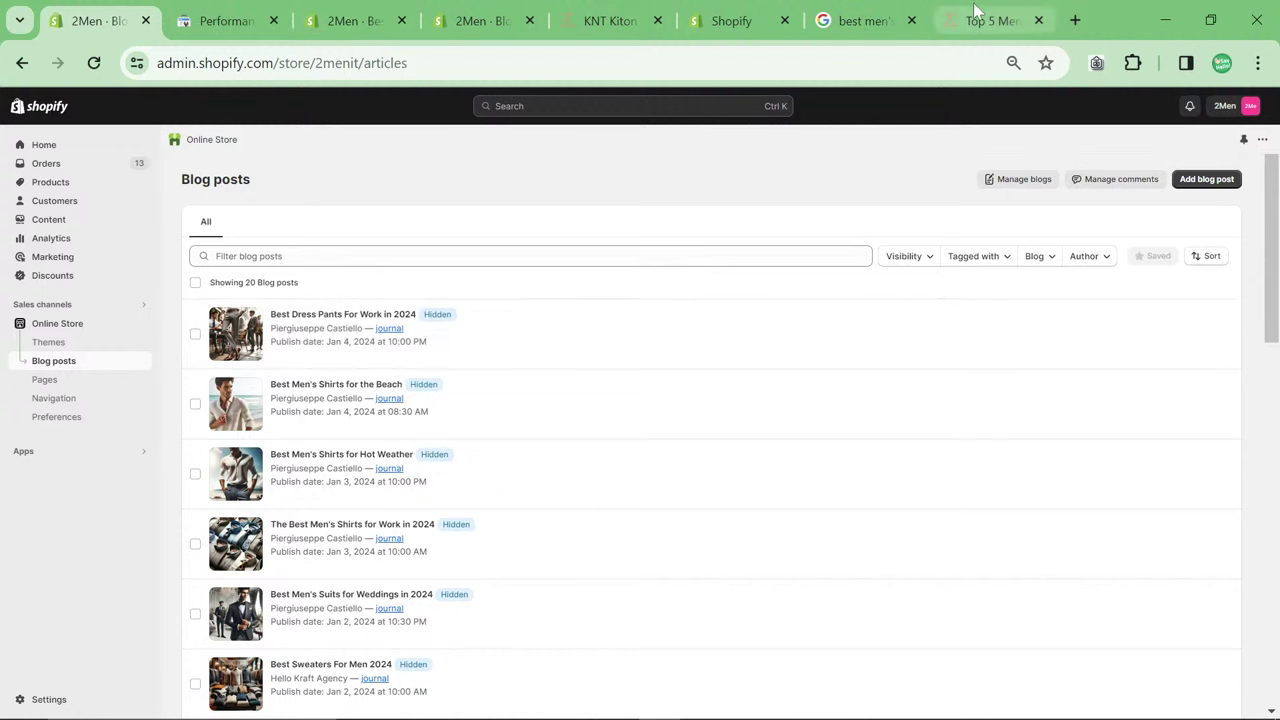
Strip the work pants article path from the address to load the store's home page
click(1001, 13)
click(504, 63)
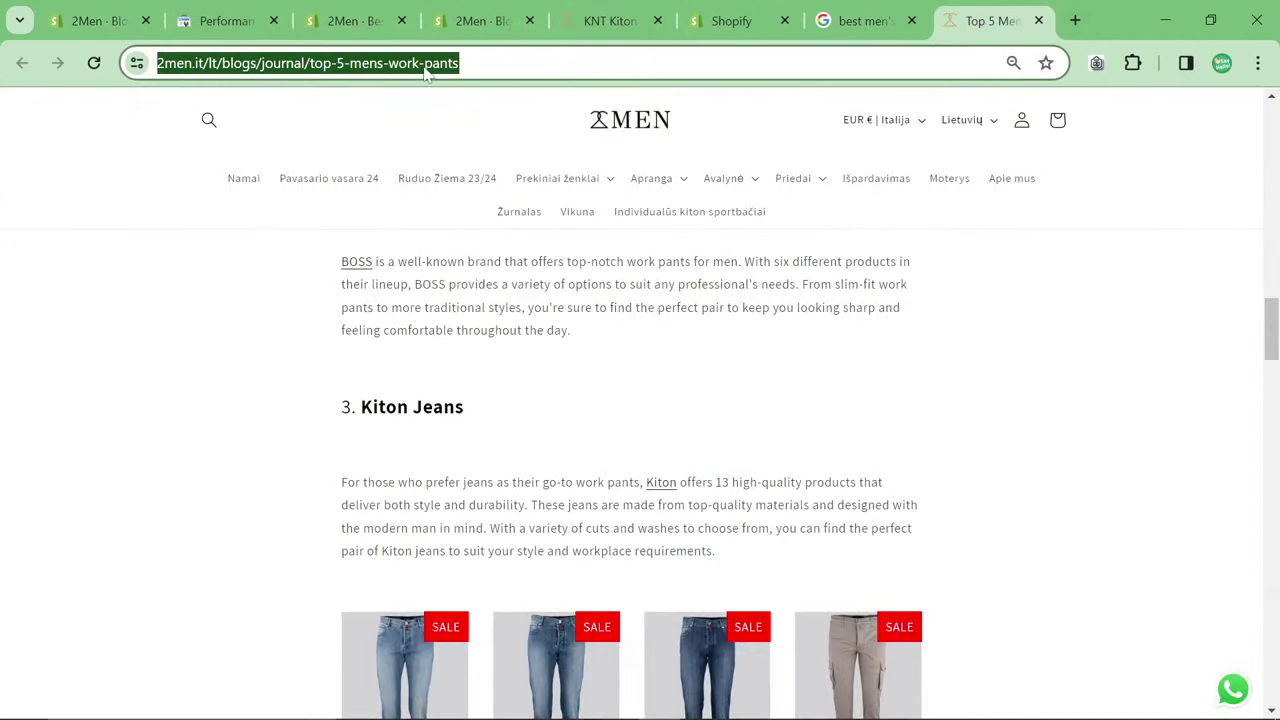
drag(504, 63, 237, 63)
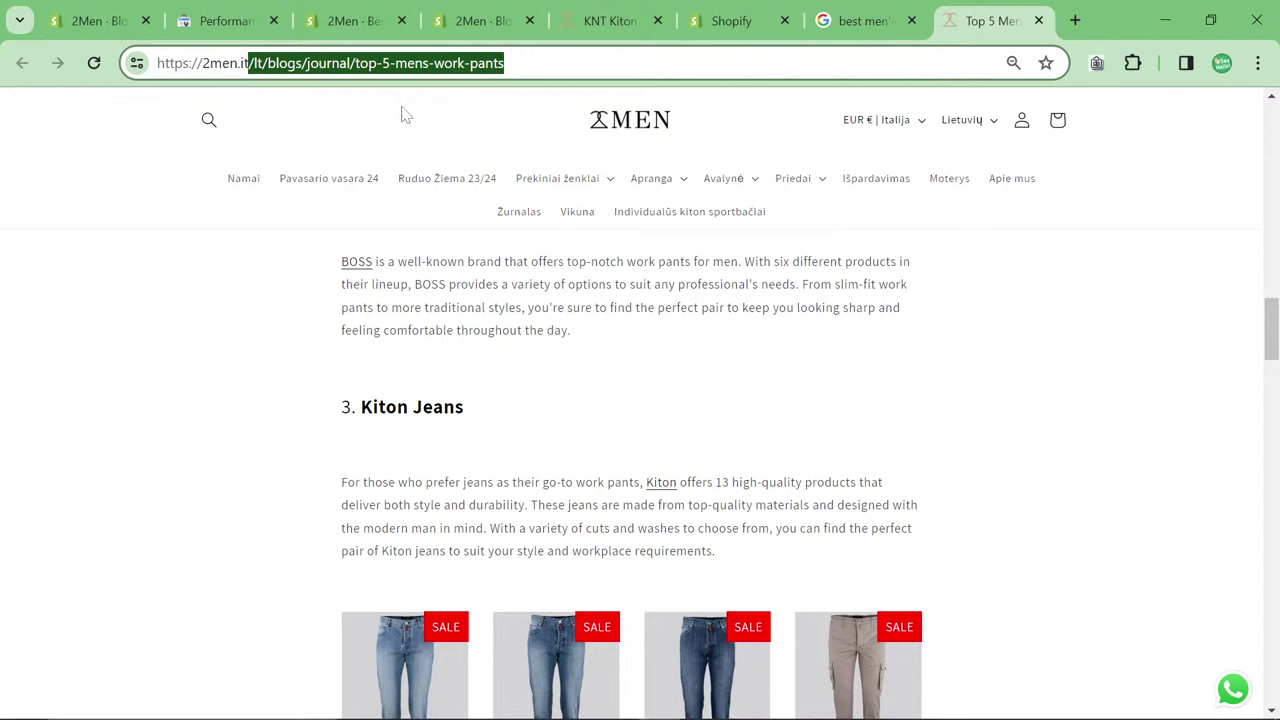
key(BackSpace)
key(Return)
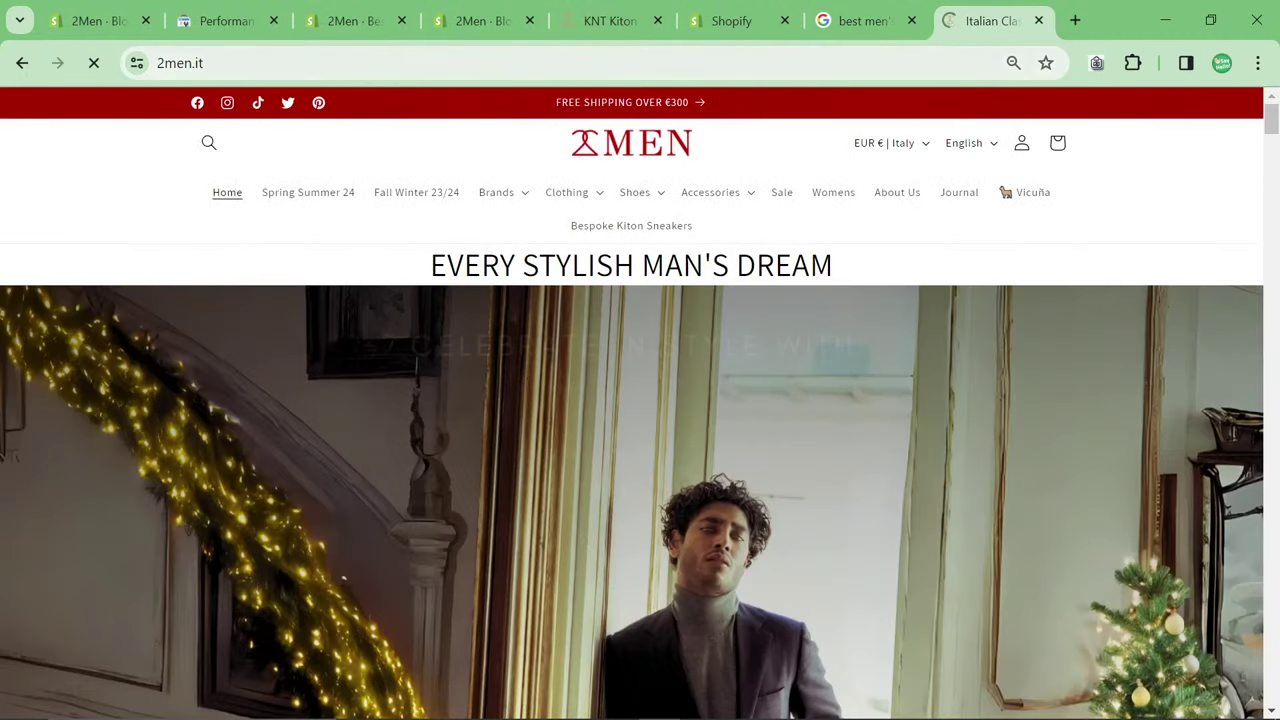
Change the domain to 2men.it and load the Kiton Clothing collection page
double_click(246, 63)
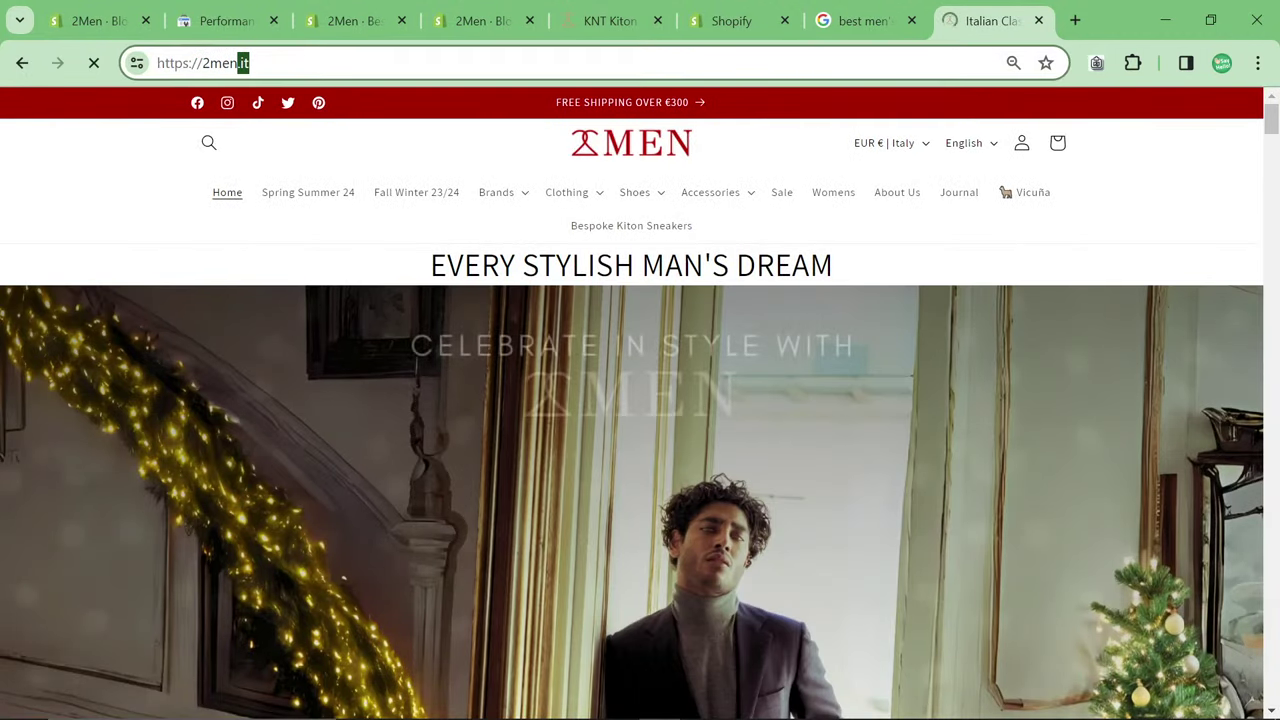
text(com .)
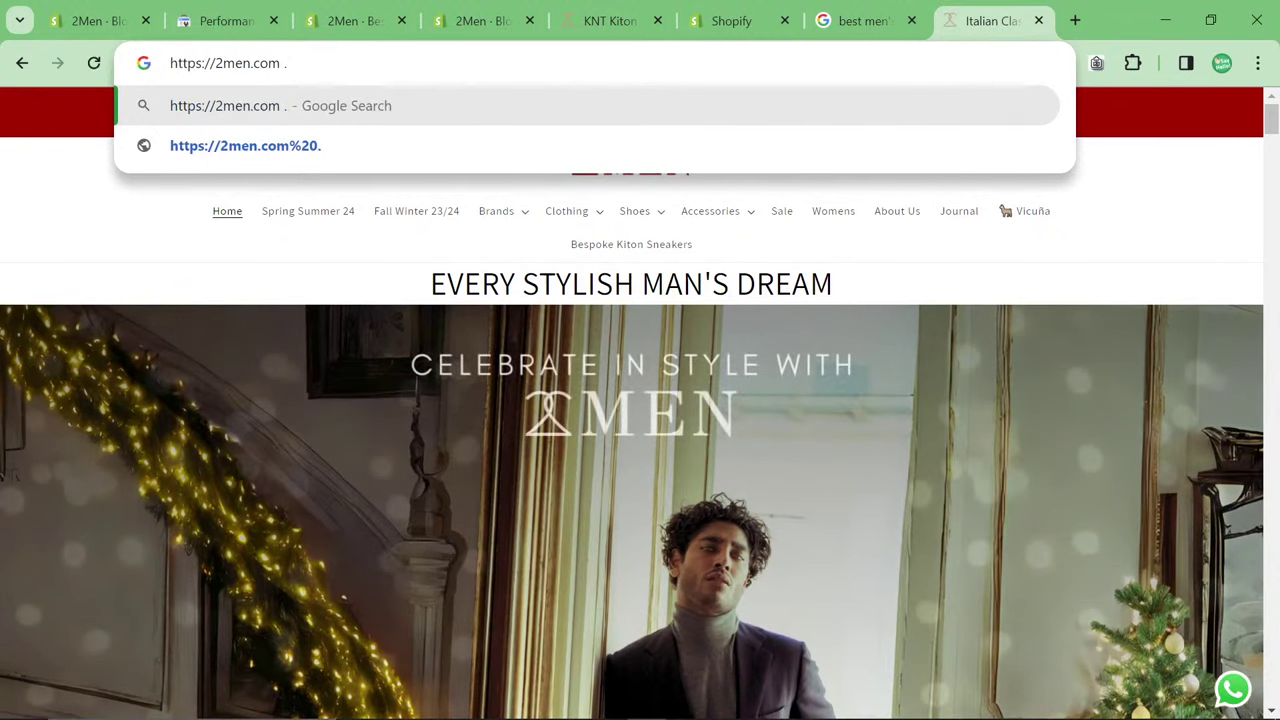
text(co .shop)
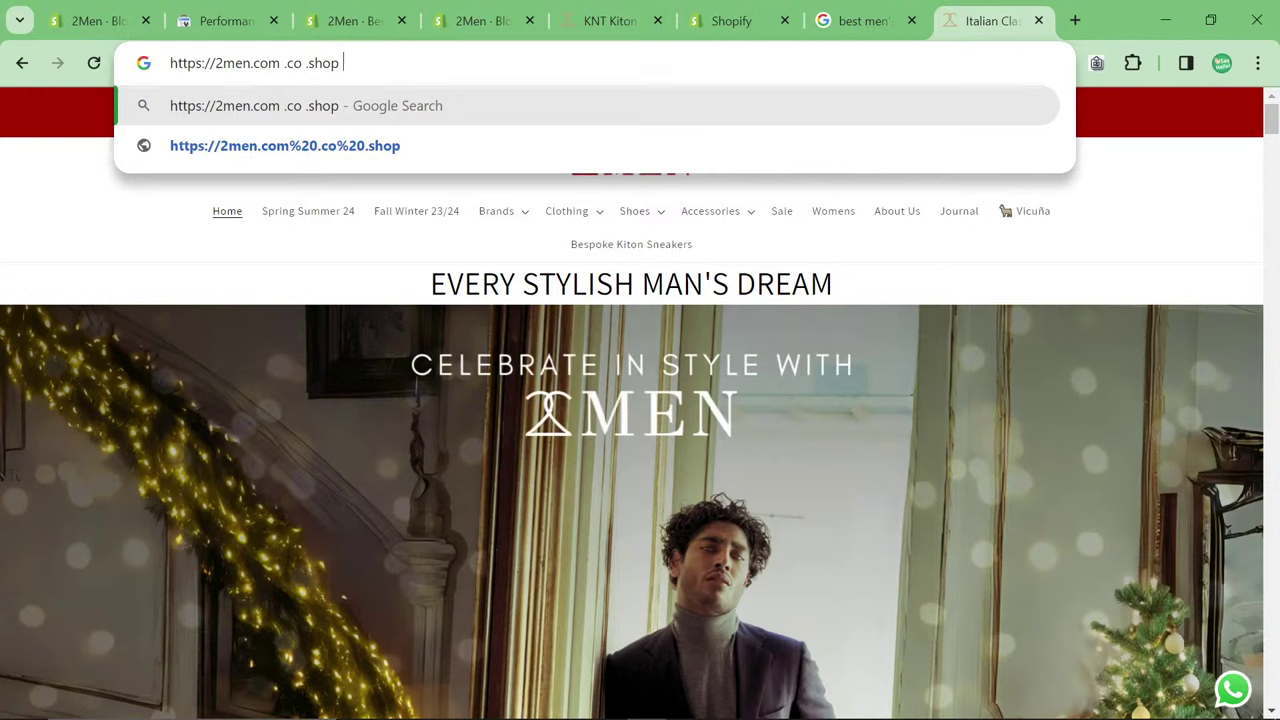
text( .)
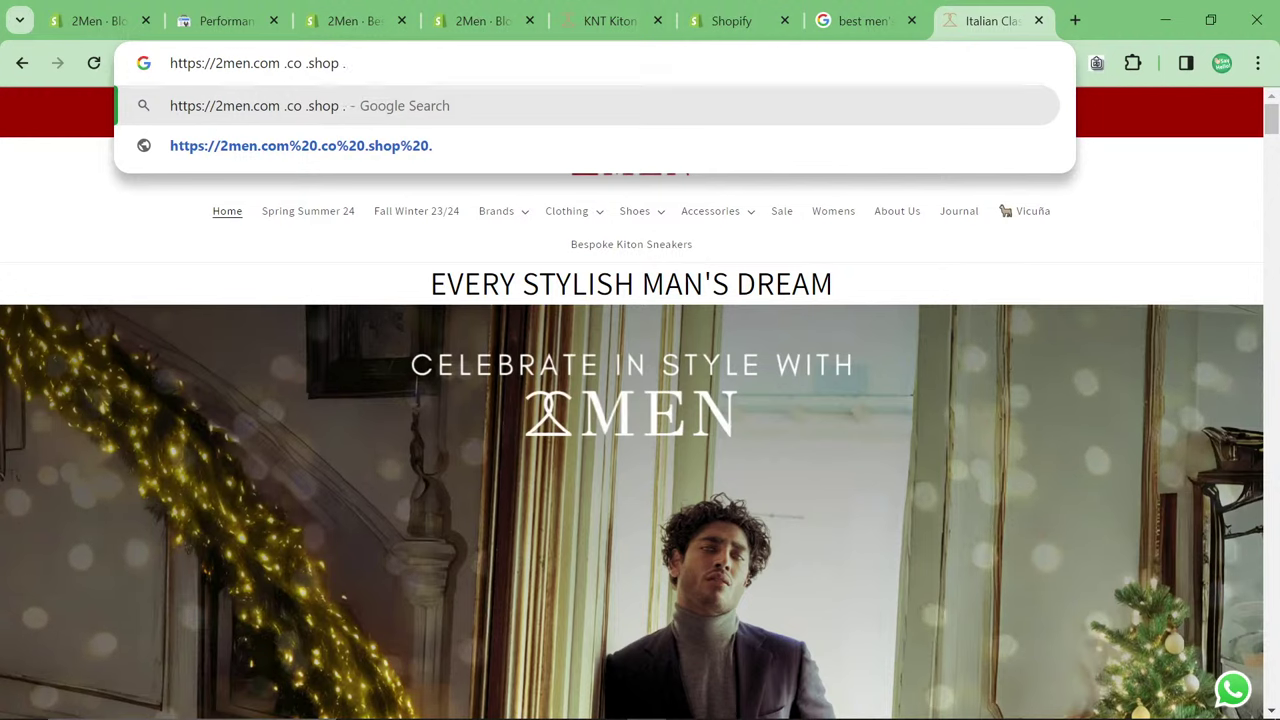
text(ai .io)
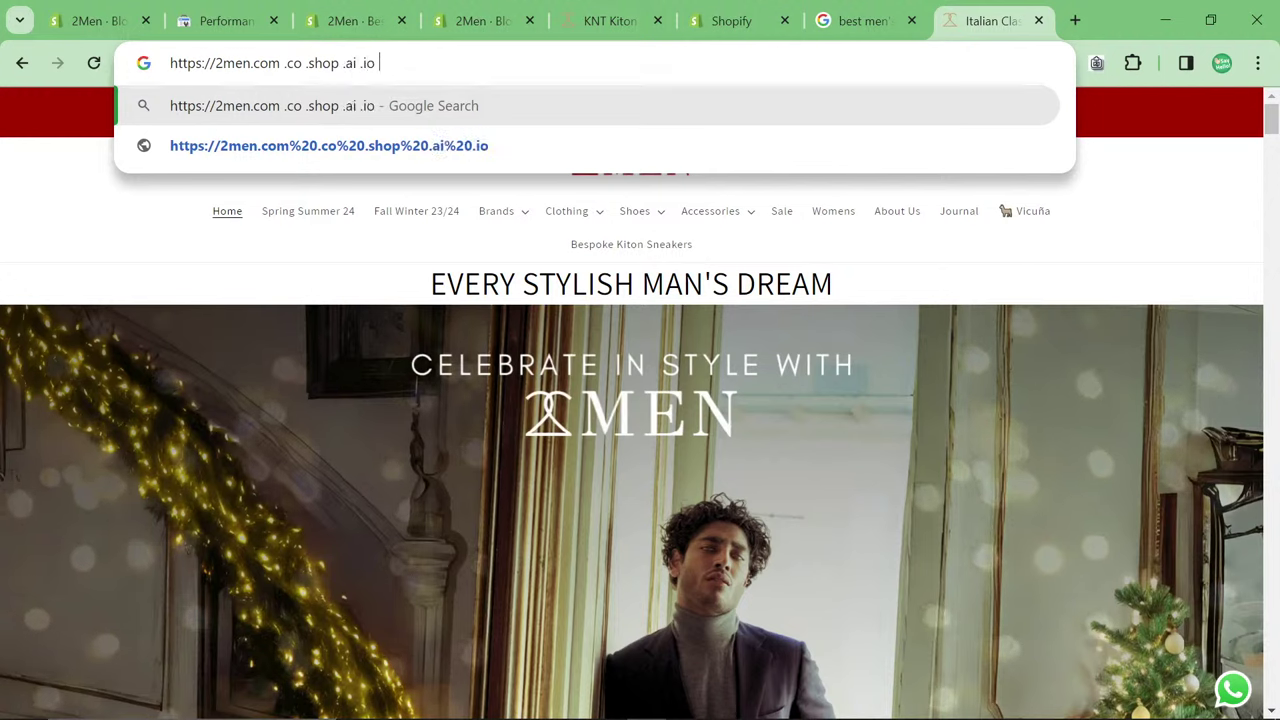
drag(380, 63, 256, 66)
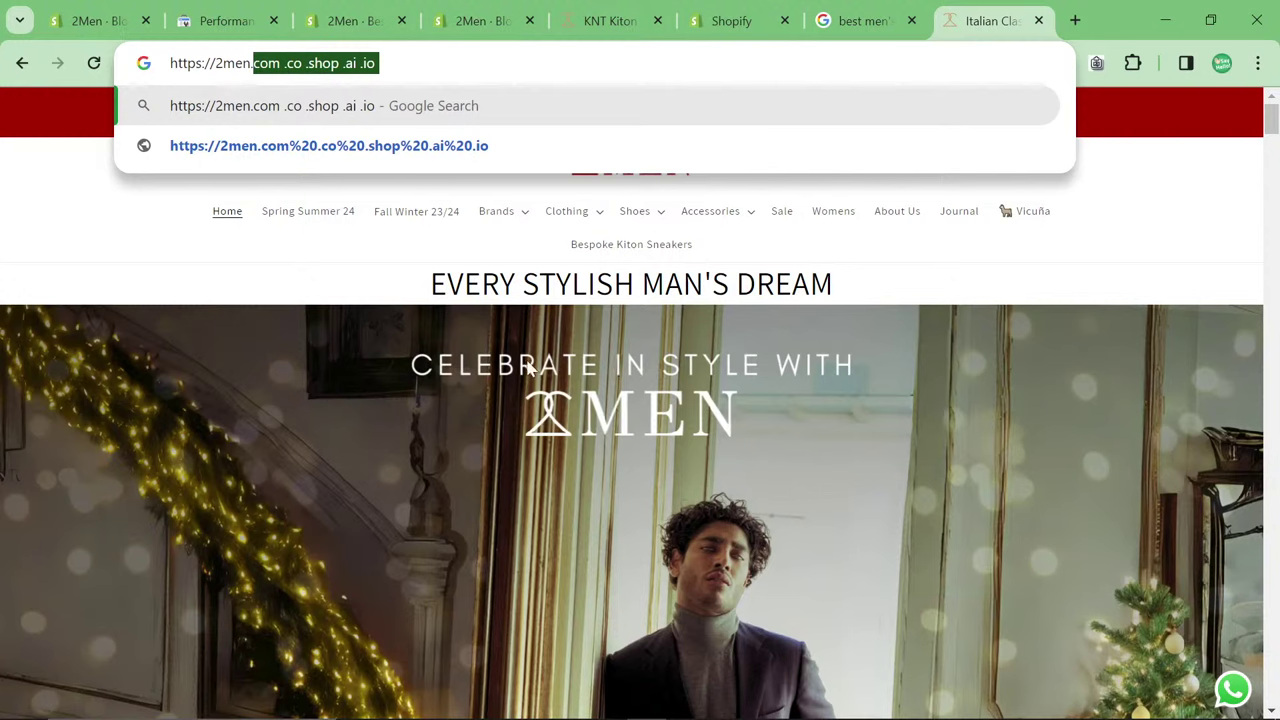
click(236, 288)
drag(246, 63, 366, 63)
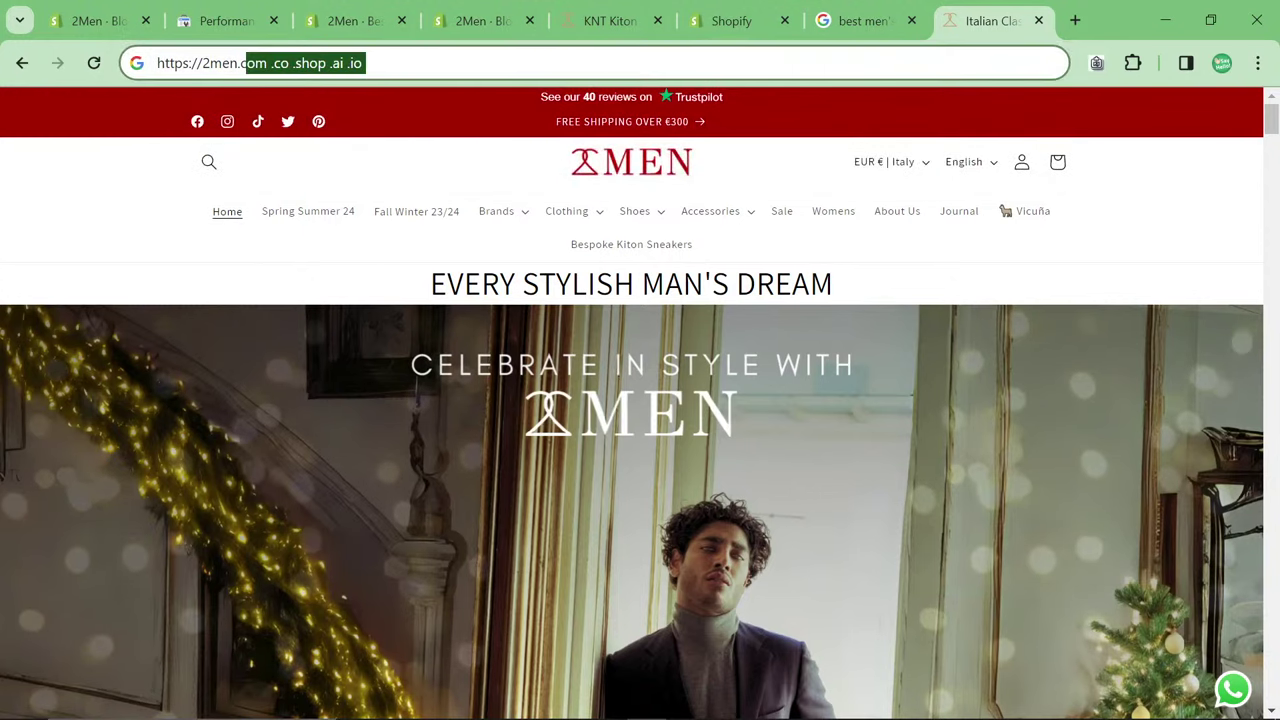
text(io)
key(BackSpace)
text(t)
key(Return)
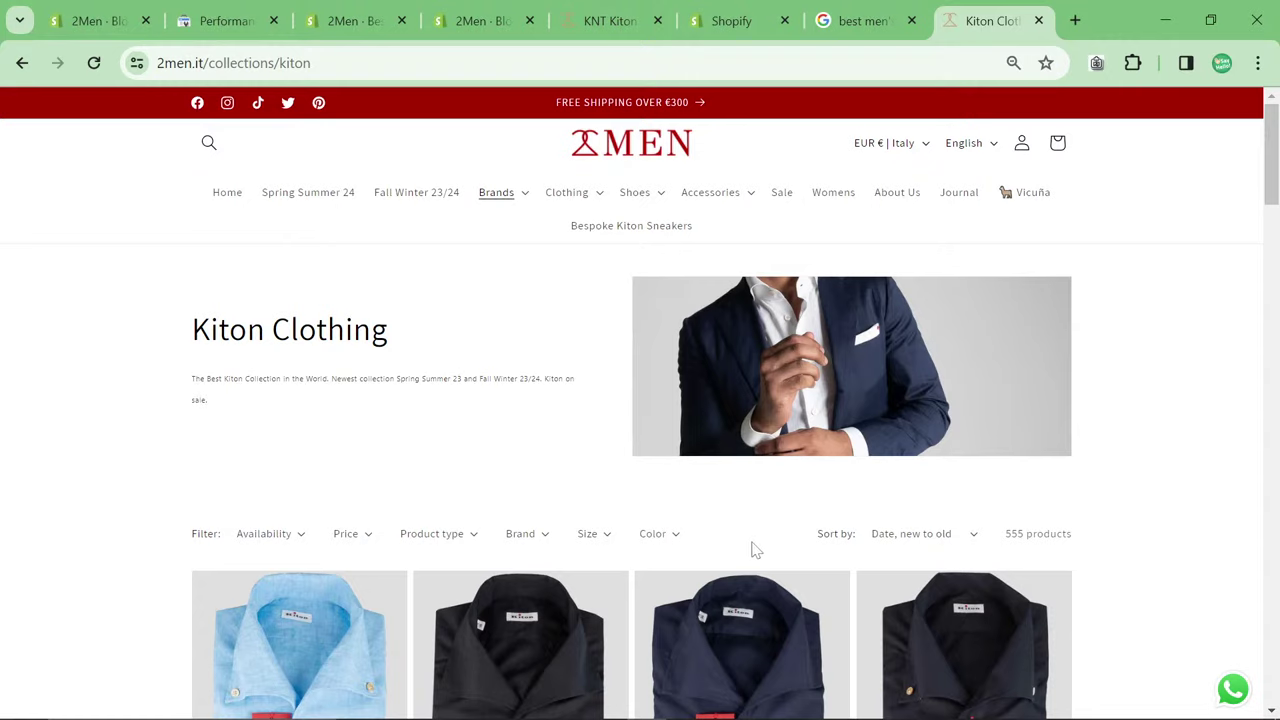
Start a new blank blog post for the 2Men store, then return to the Keyword Planner jeans ideas
key(ctrl+1)
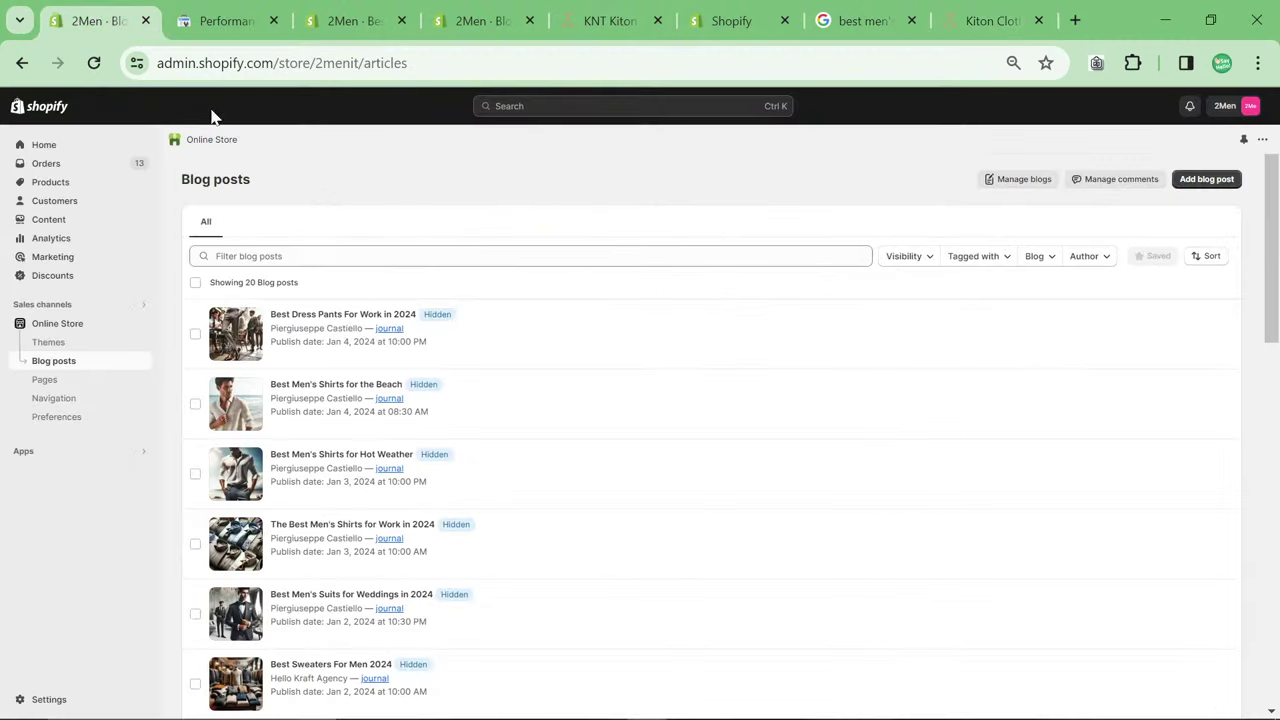
scroll(730, 505, down, 5)
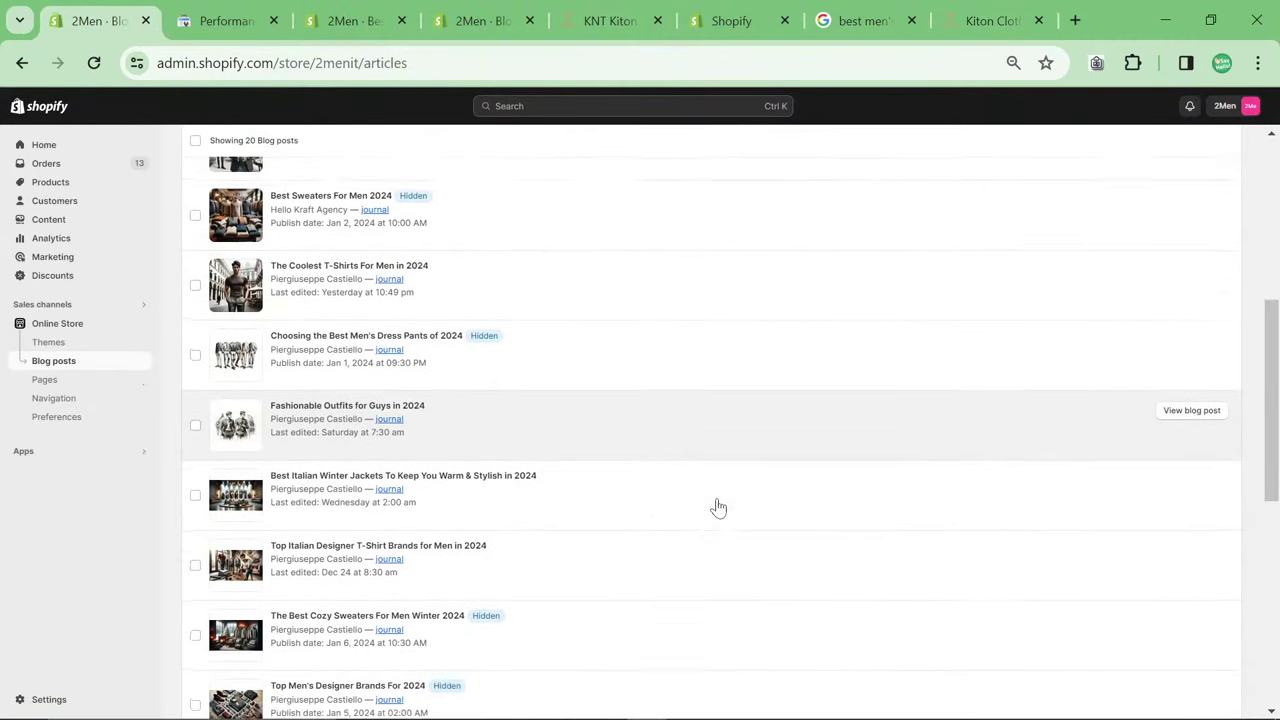
scroll(715, 491, up, 3)
scroll(715, 491, up, 5)
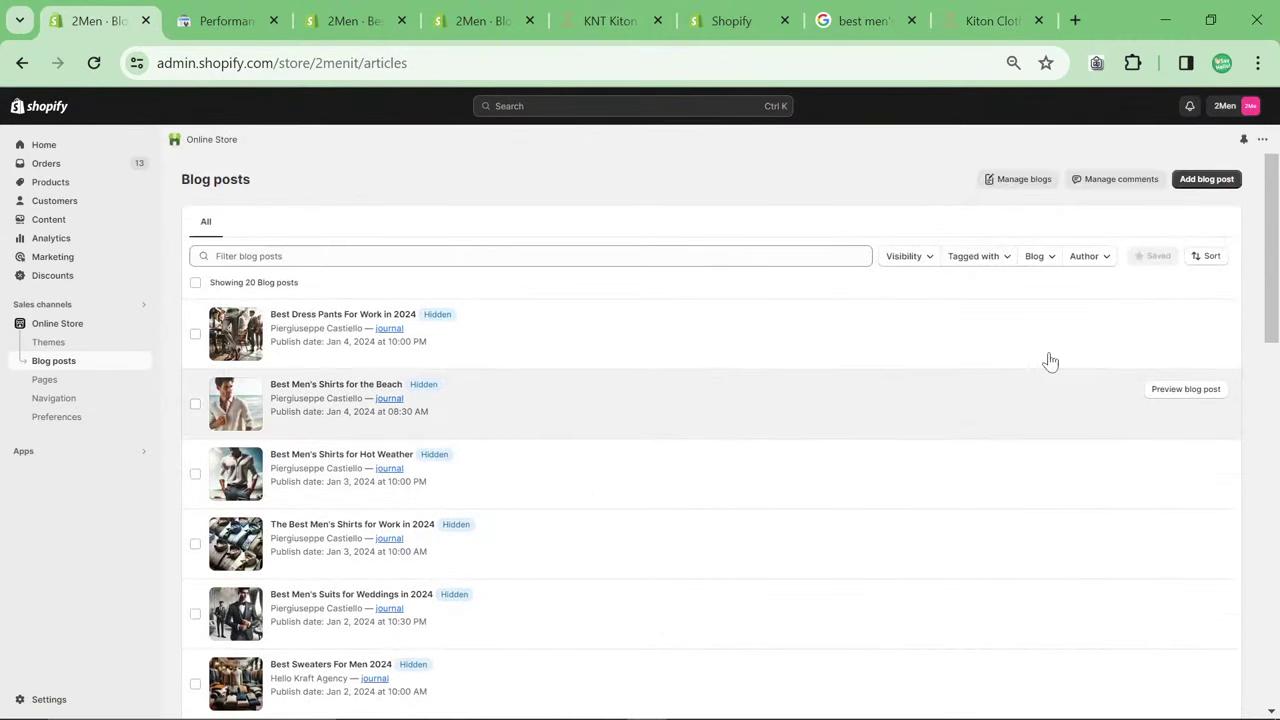
click(1203, 178)
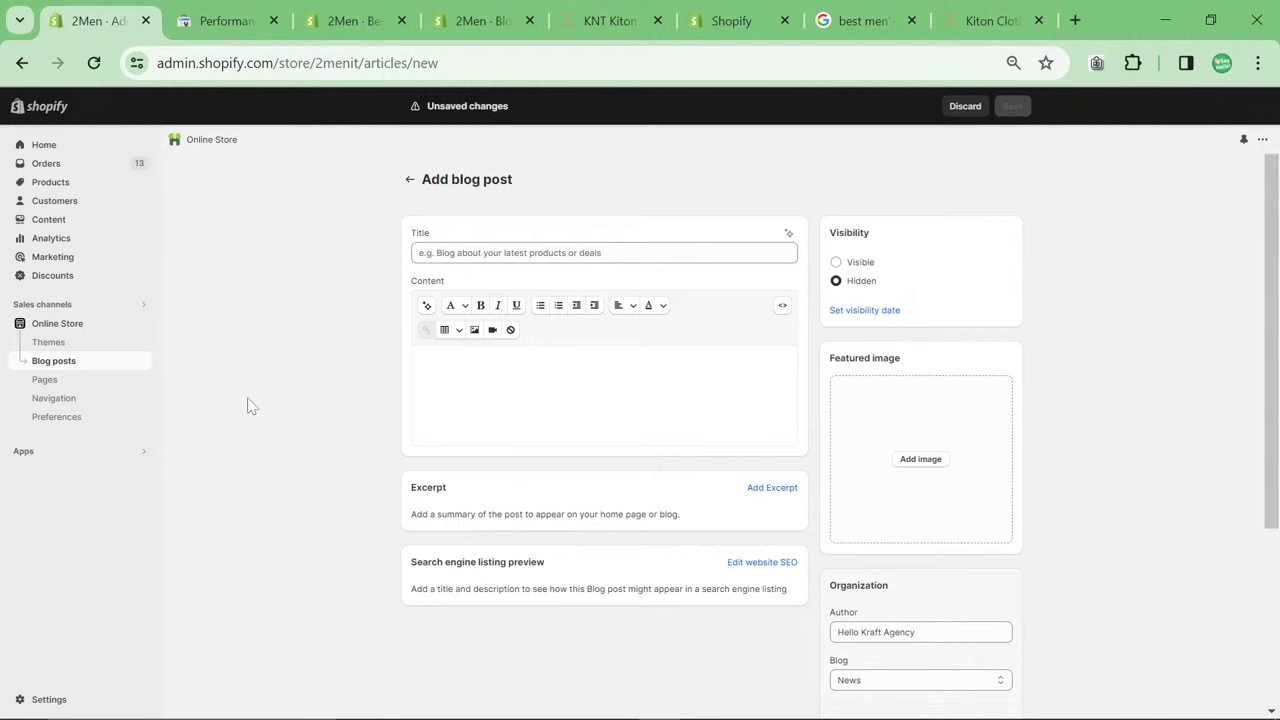
key(alt+Tab)
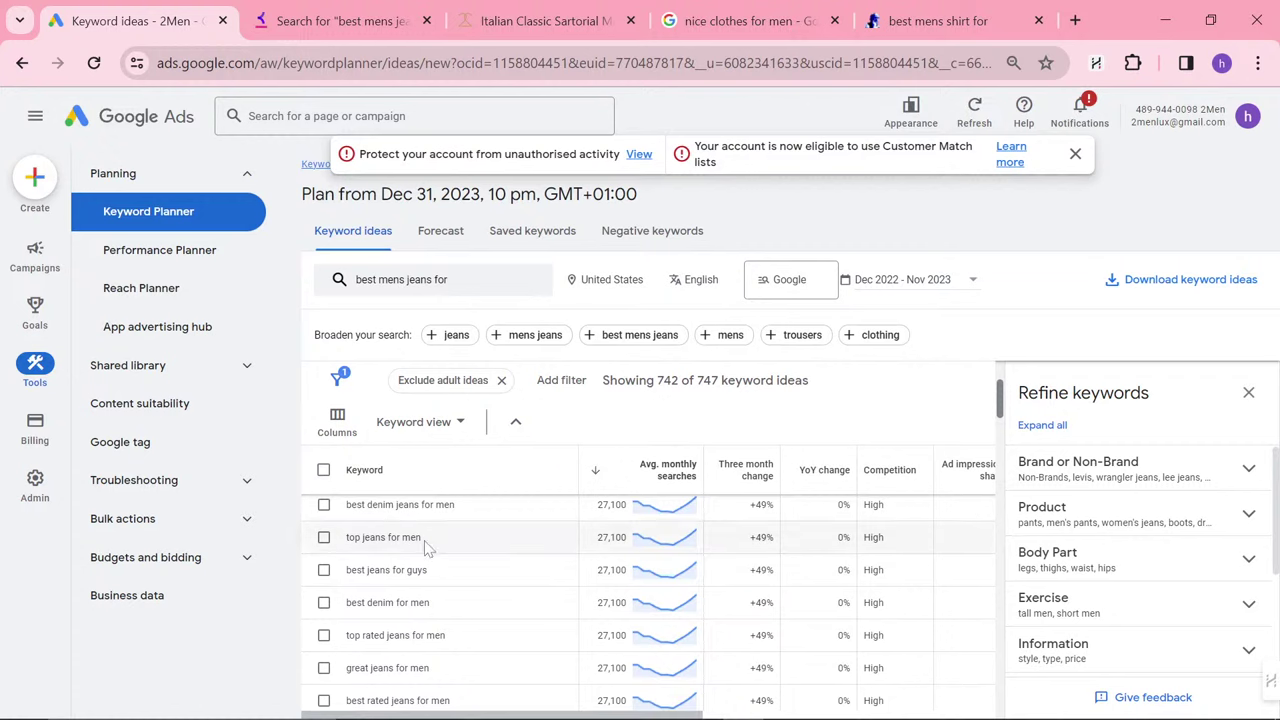
scroll(424, 547, down, 1)
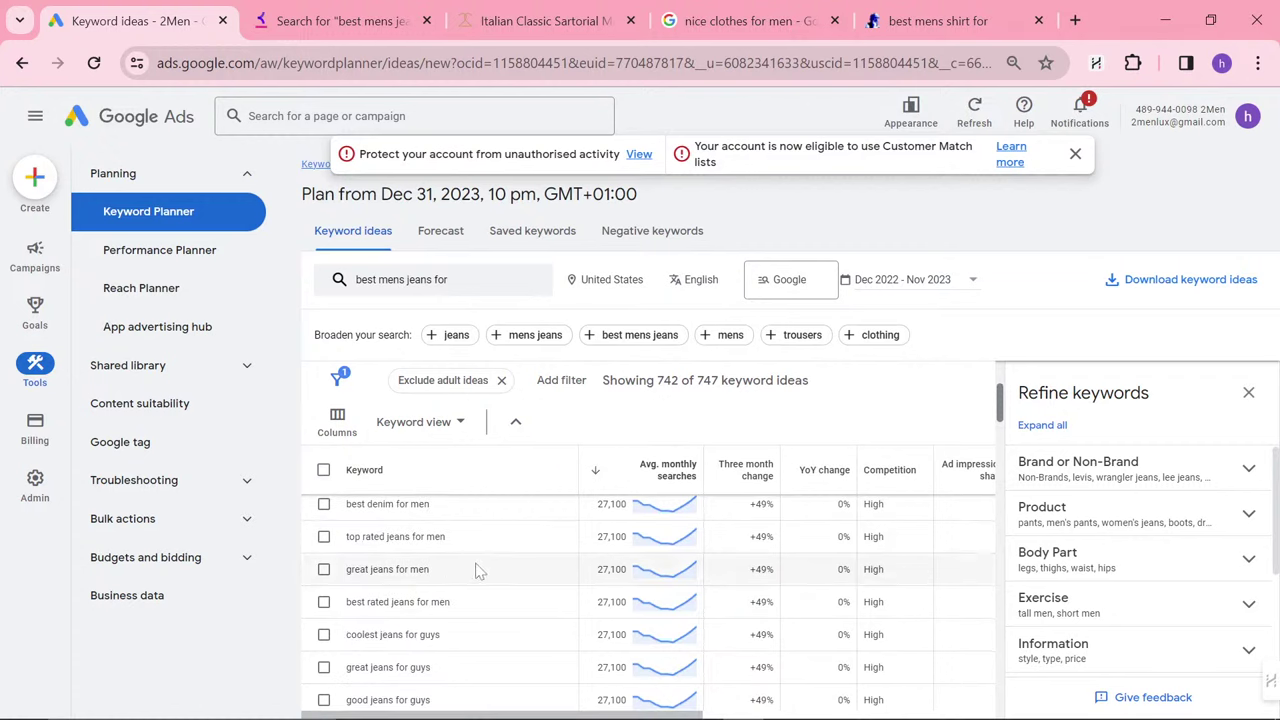
Scan the 742 'best mens jeans for' ideas and select 'most comfortable jeans for guys' (1,000 searches)
scroll(480, 580, down, 2)
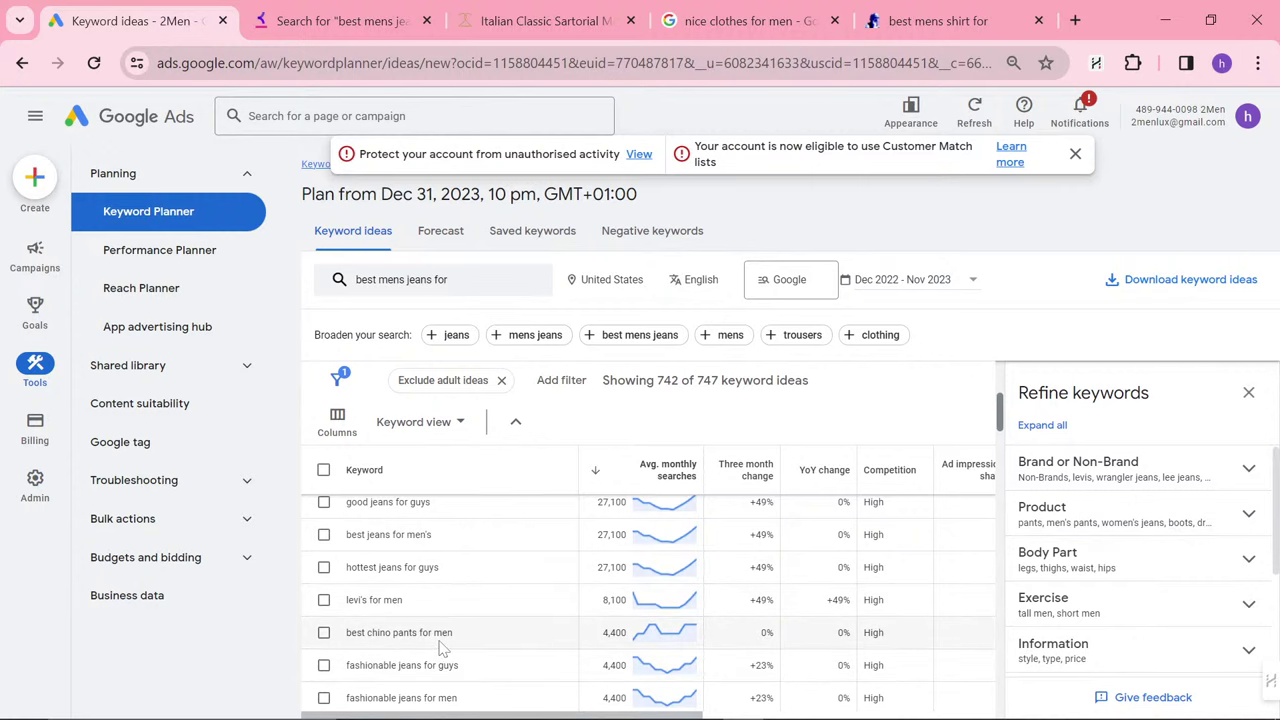
scroll(440, 650, down, 1)
scroll(440, 652, up, 5)
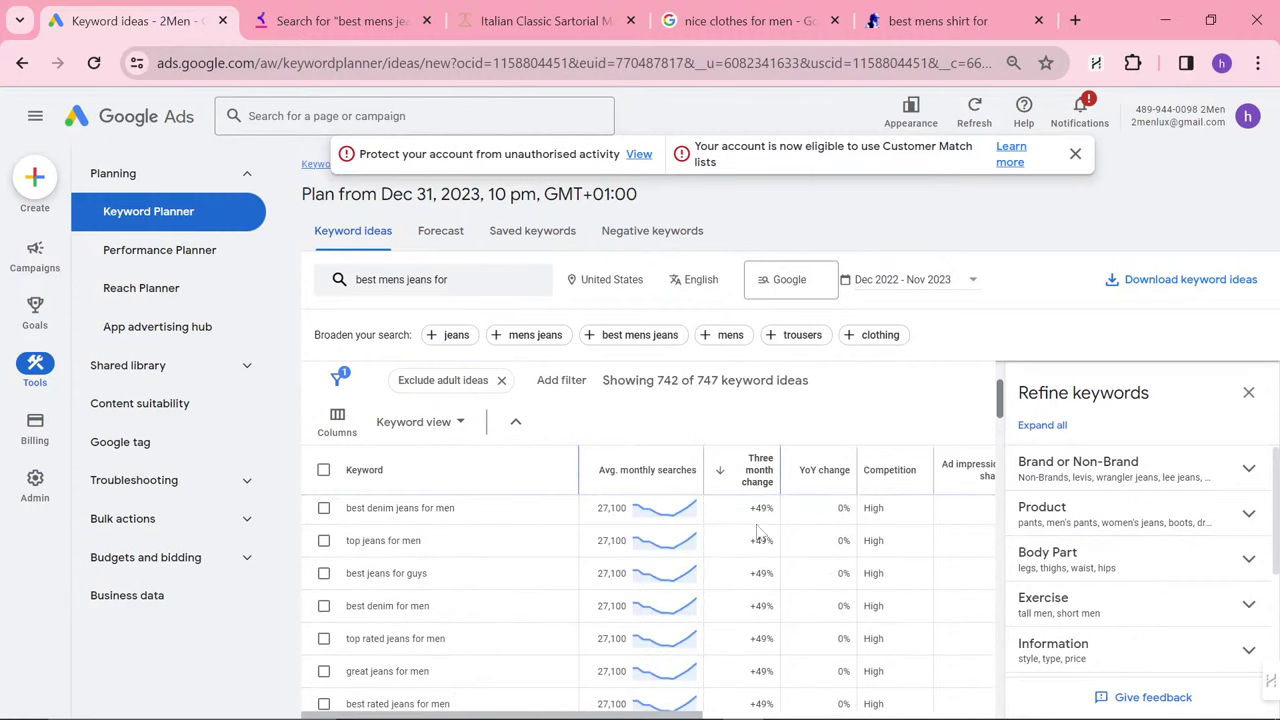
scroll(580, 628, up, 3)
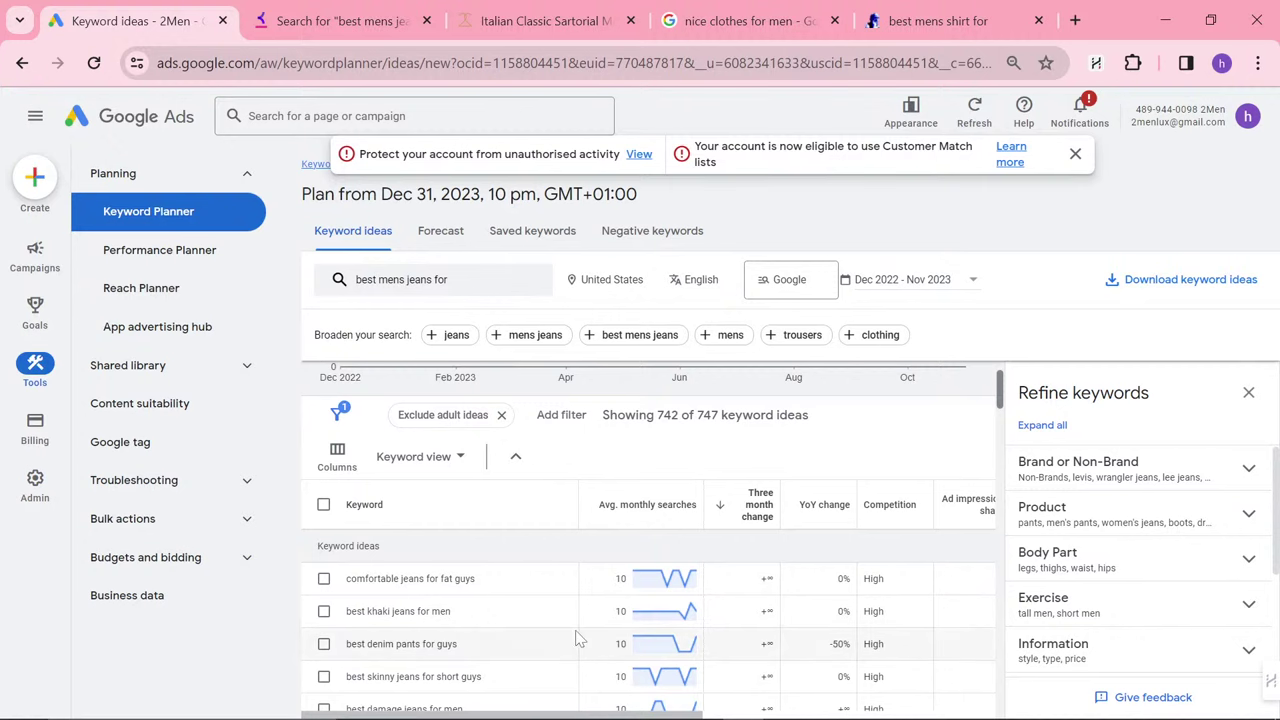
scroll(577, 633, down, 8)
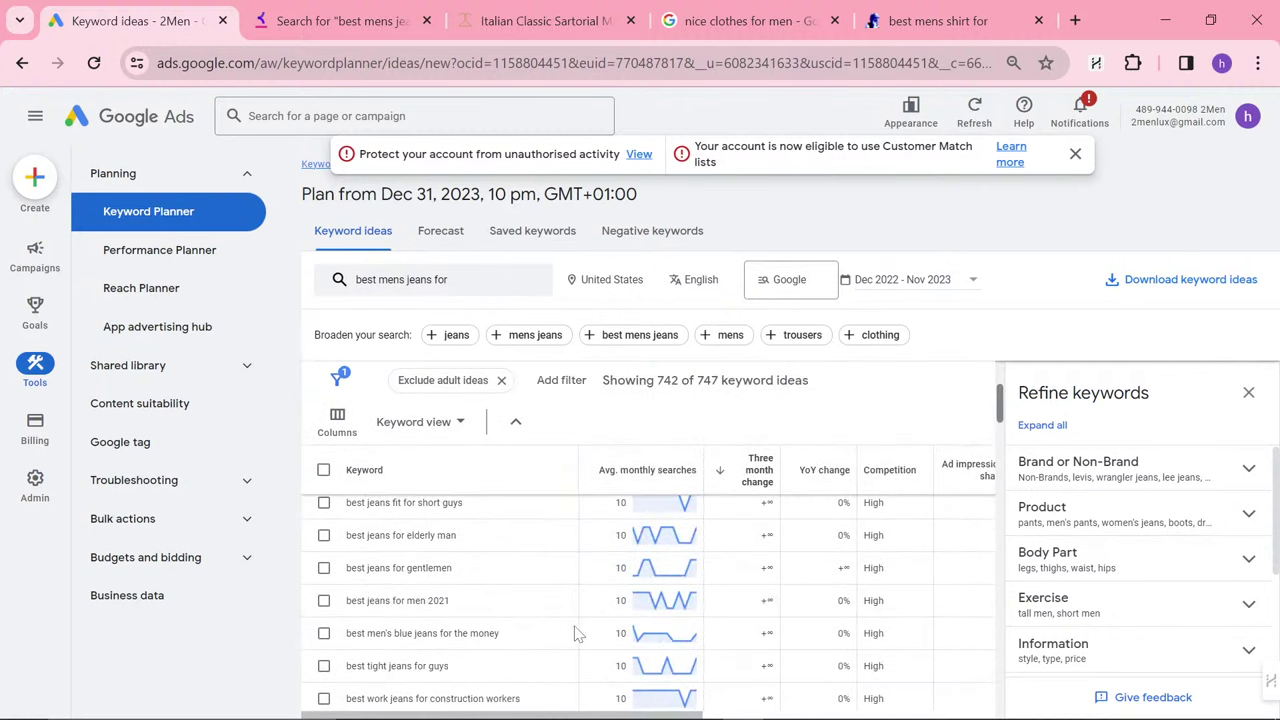
scroll(567, 633, up, 5)
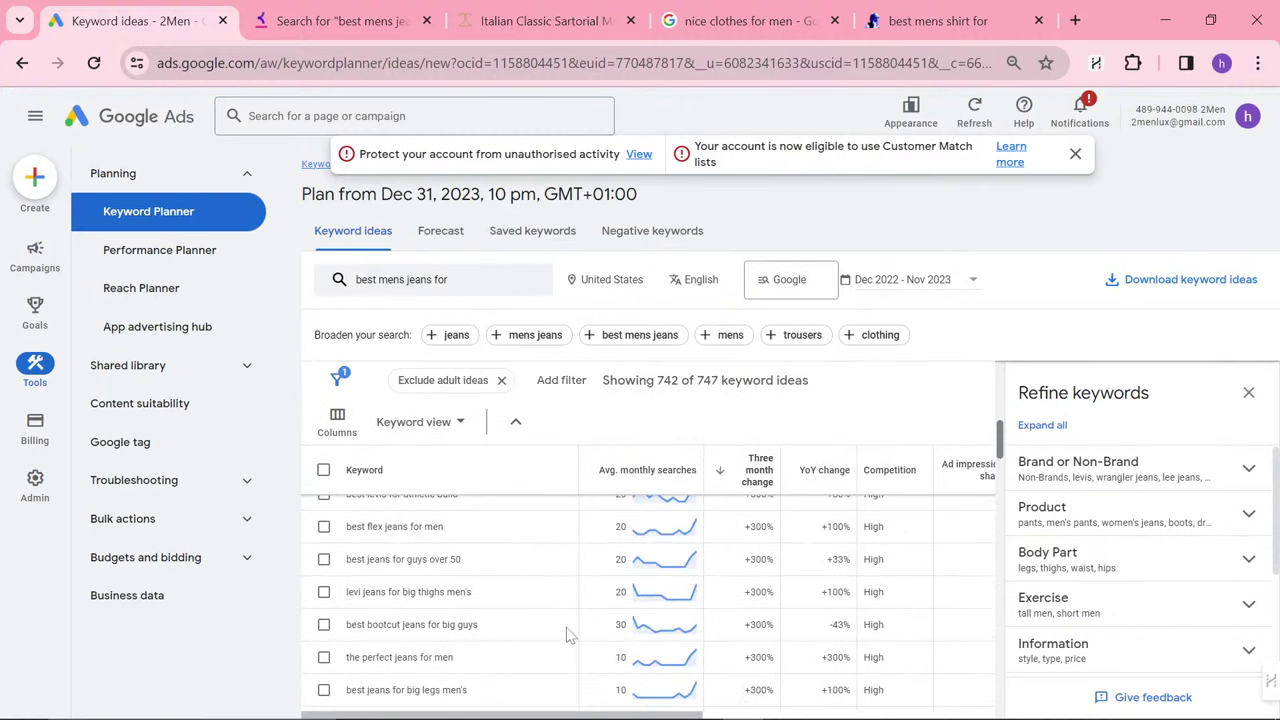
scroll(567, 633, down, 5)
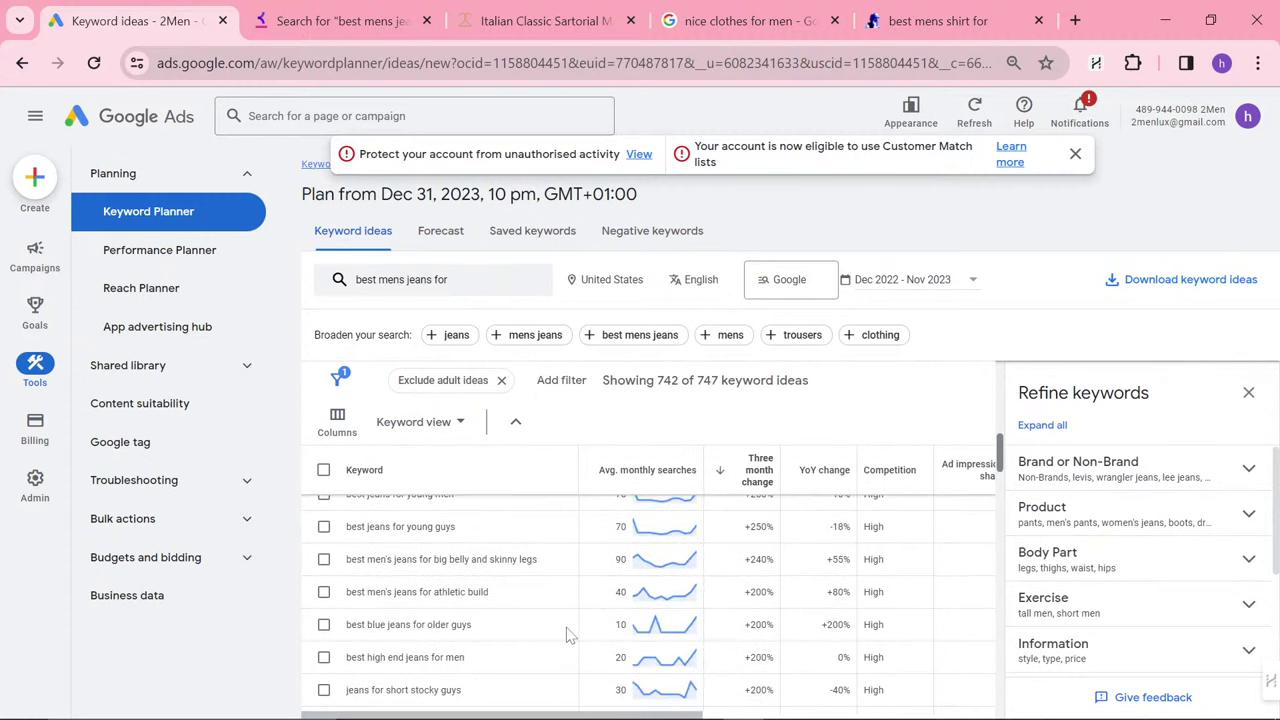
scroll(567, 633, down, 5)
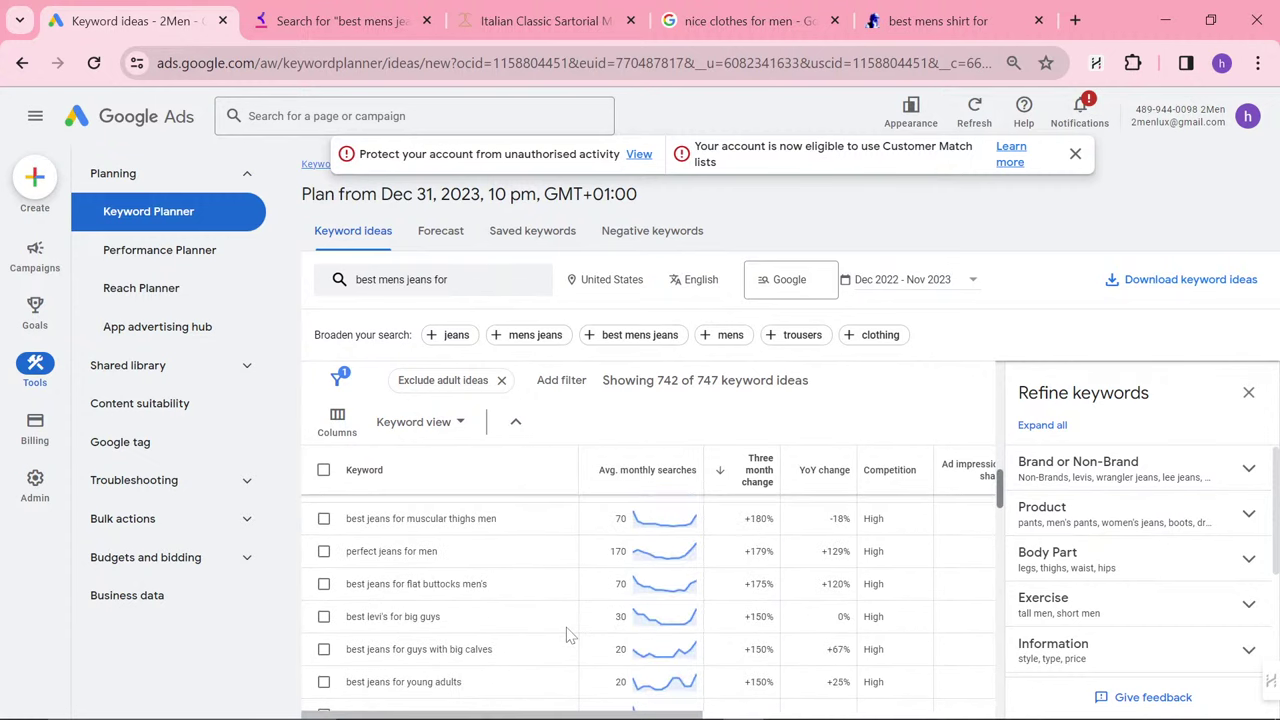
scroll(567, 633, down, 5)
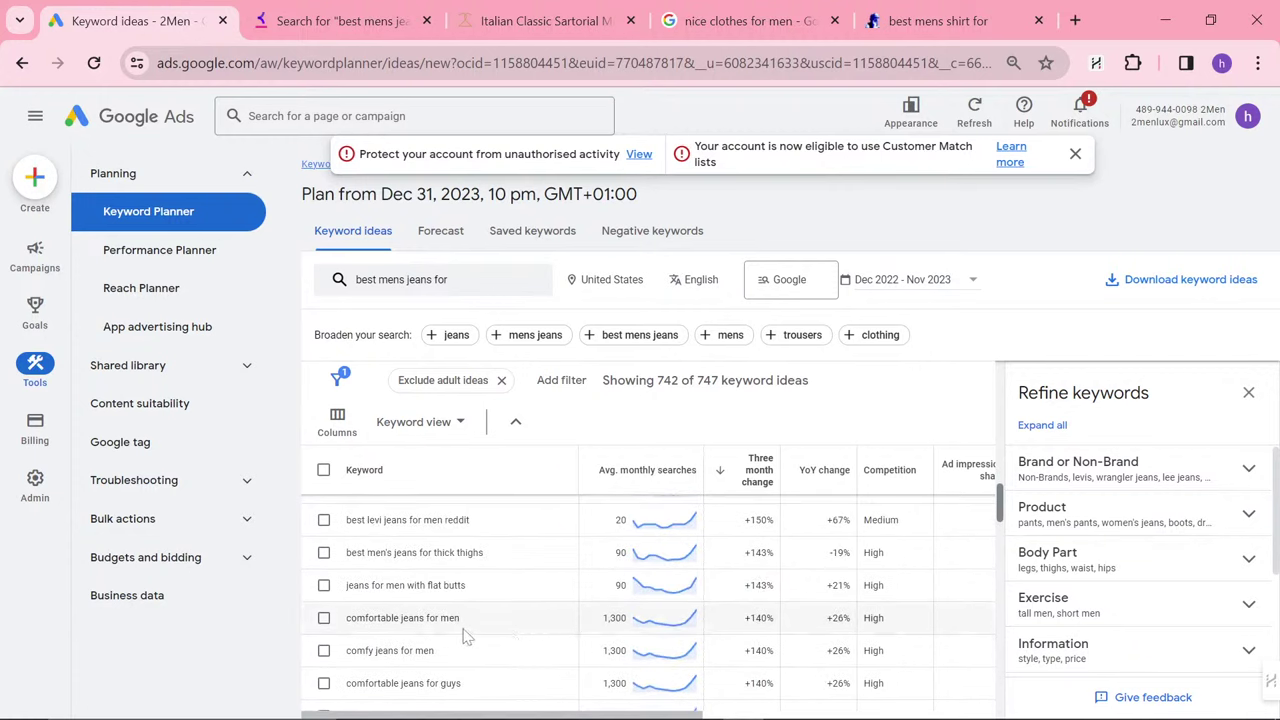
scroll(465, 635, down, 1)
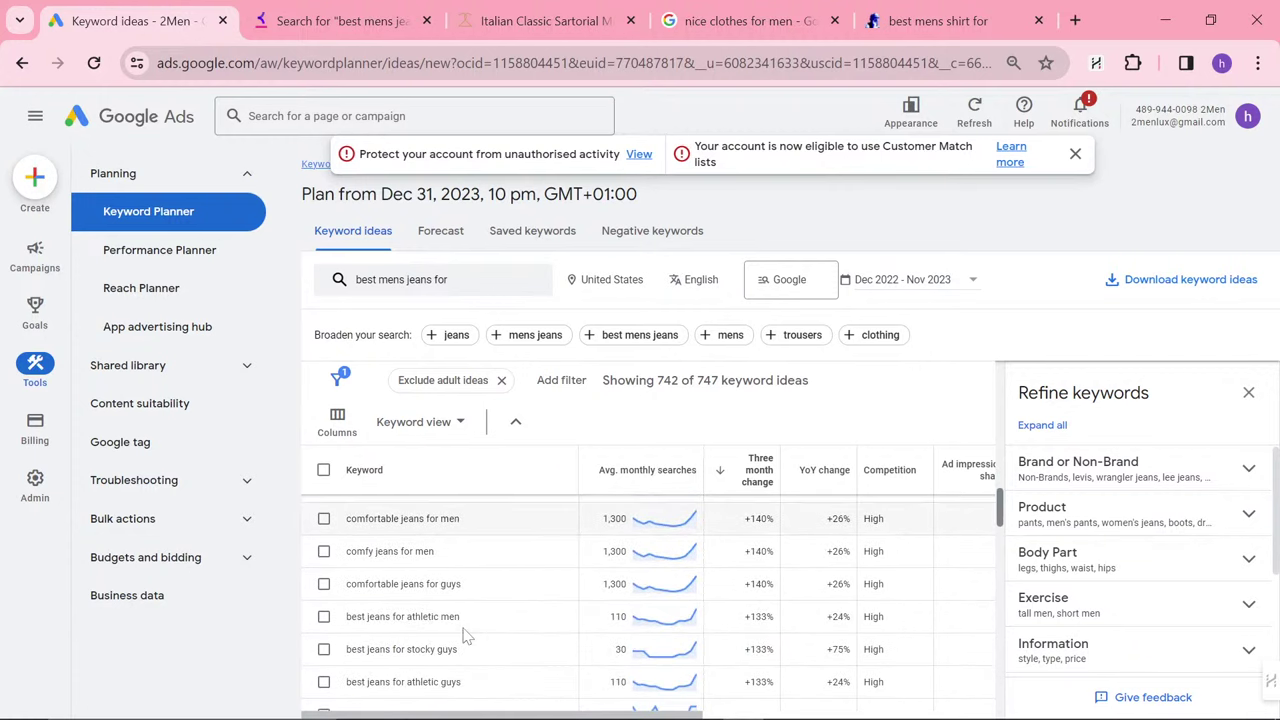
scroll(465, 635, down, 2)
scroll(465, 635, down, 3)
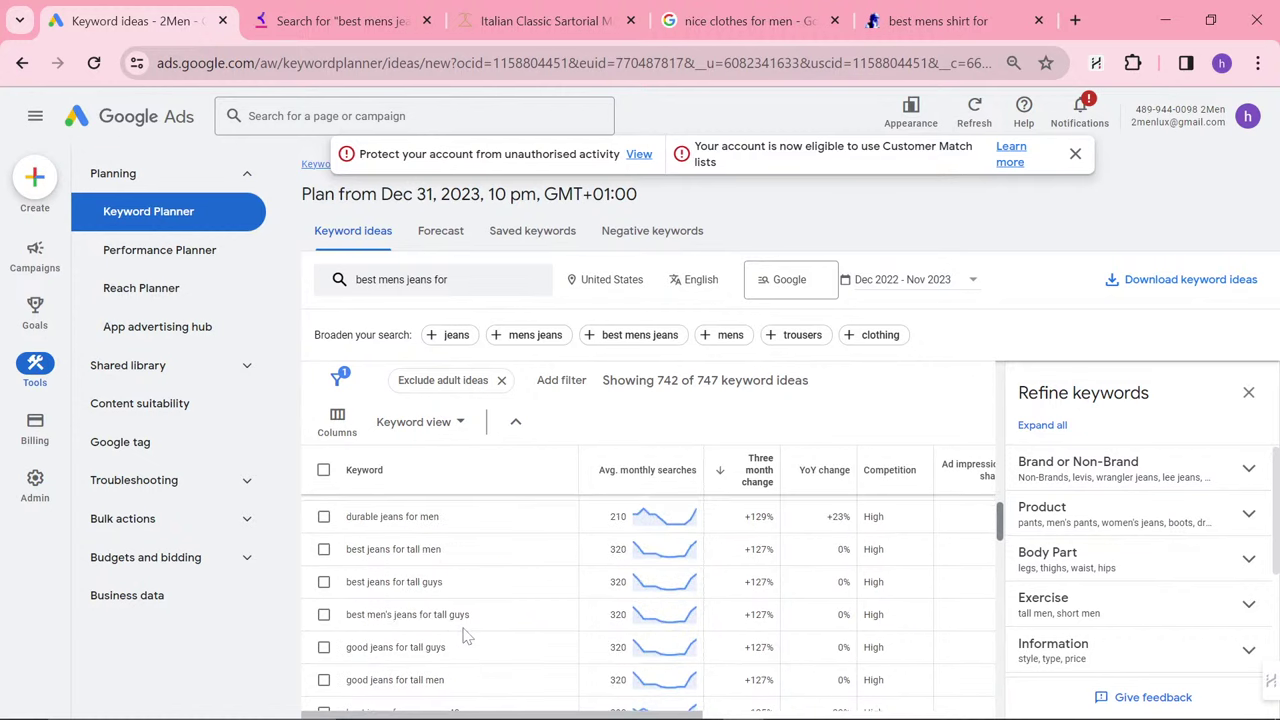
scroll(465, 635, down, 1)
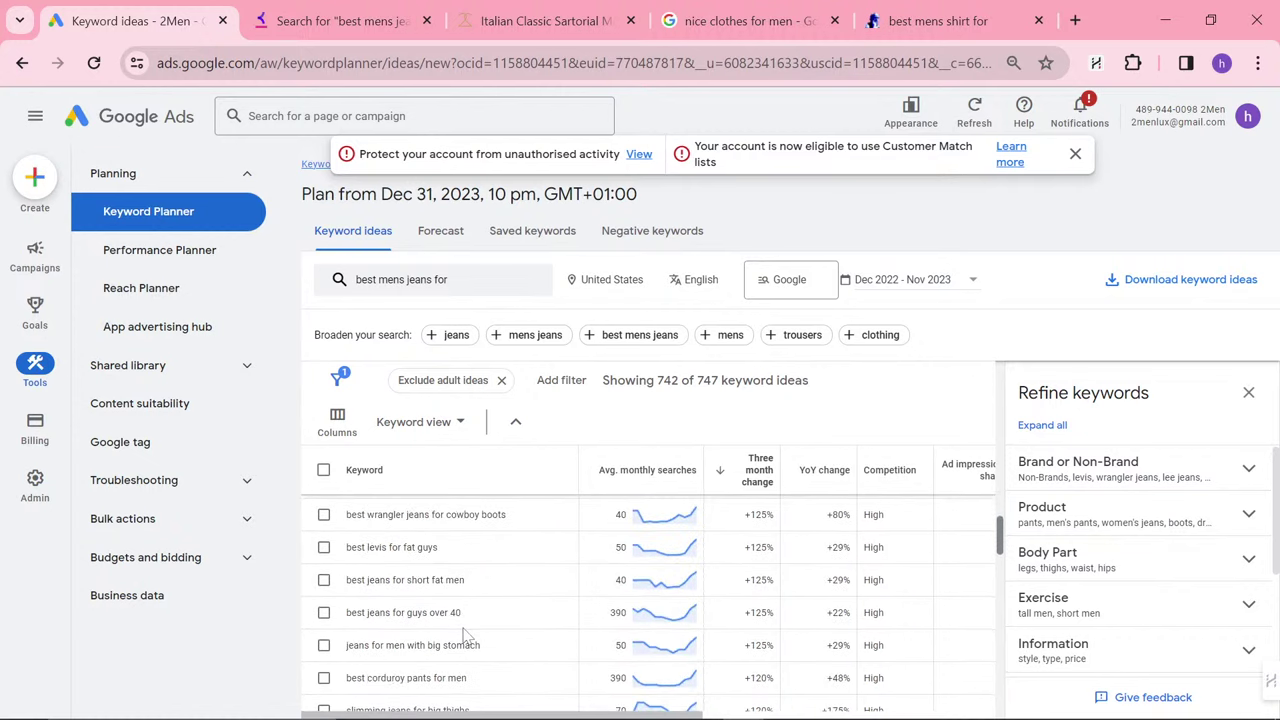
scroll(465, 635, down, 4)
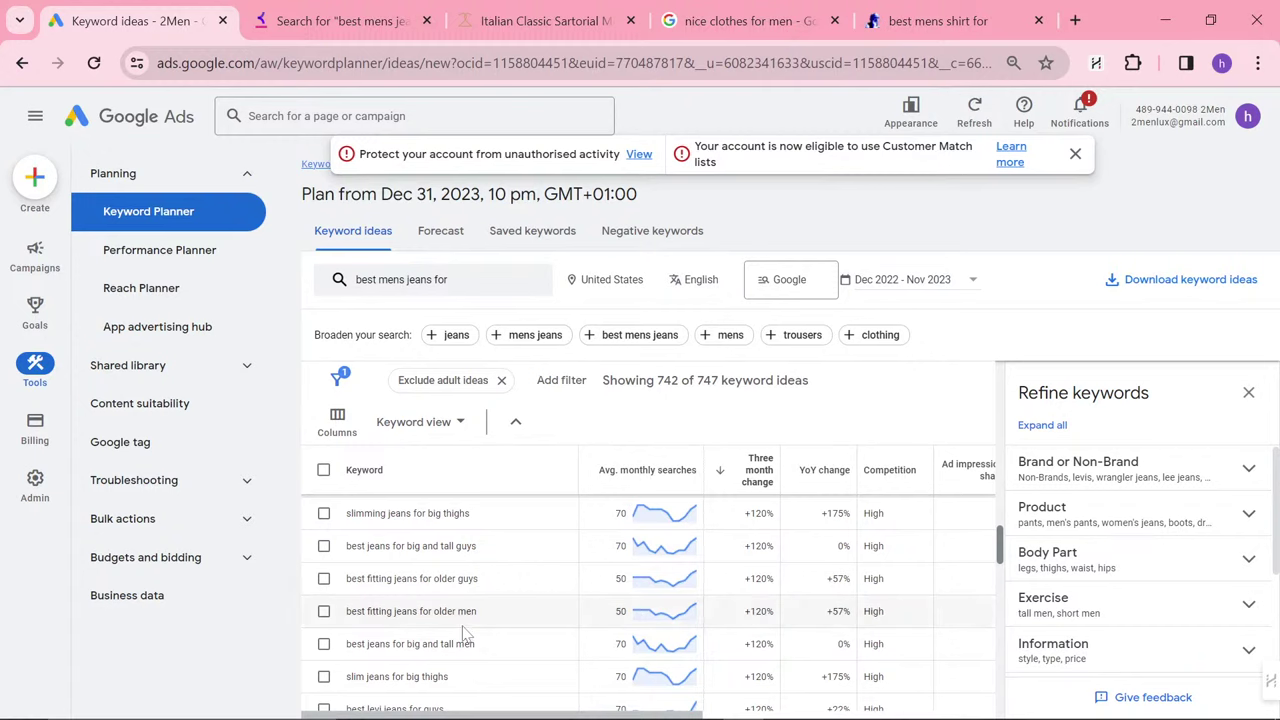
scroll(465, 632, down, 1)
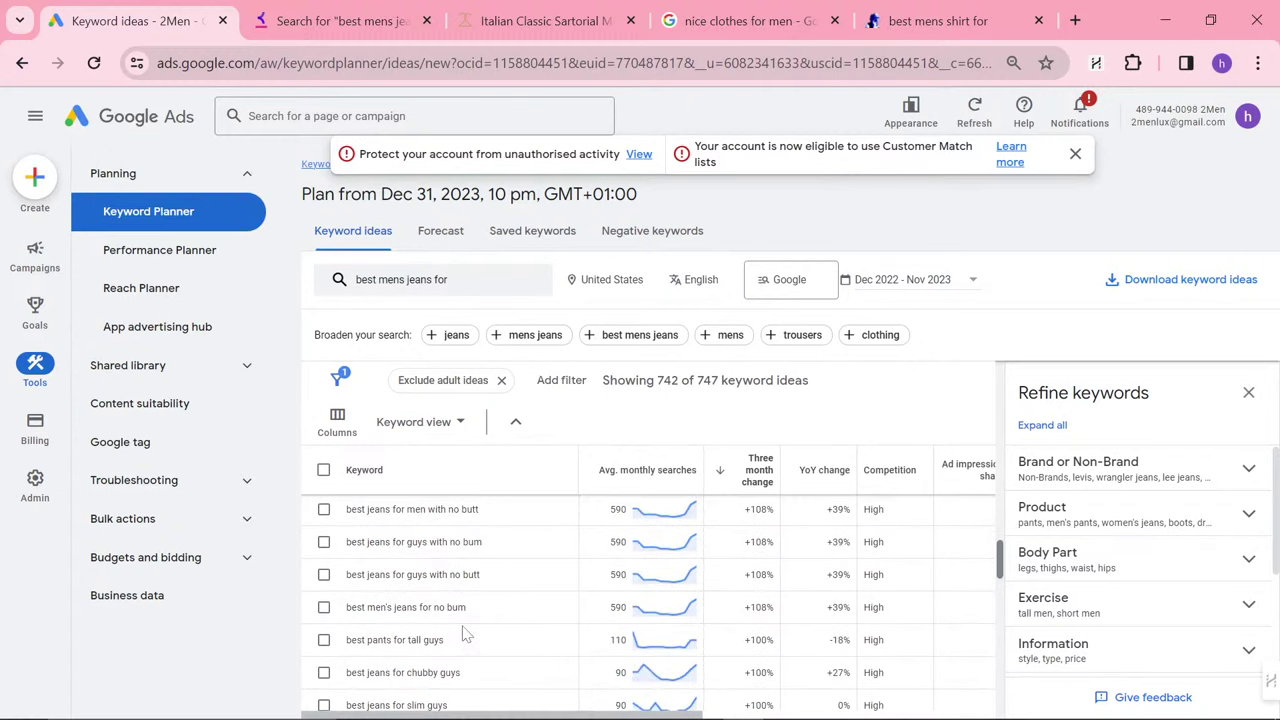
scroll(463, 633, down, 2)
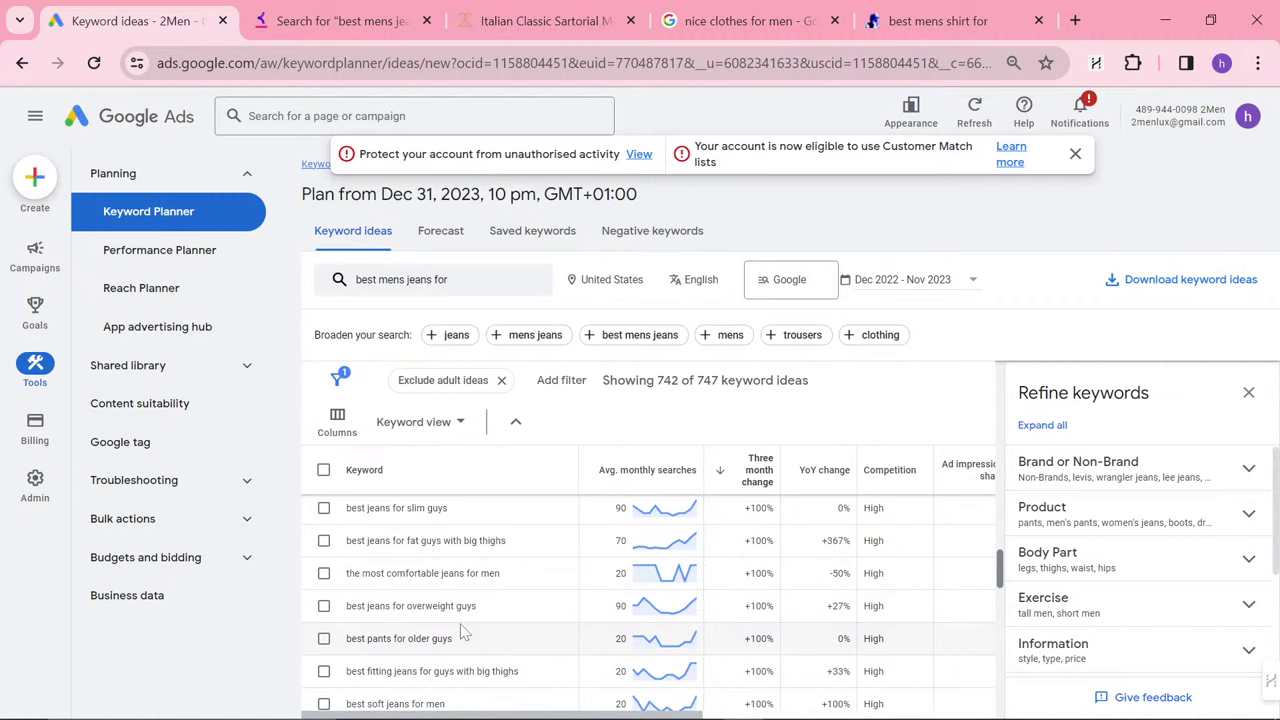
scroll(463, 632, down, 1)
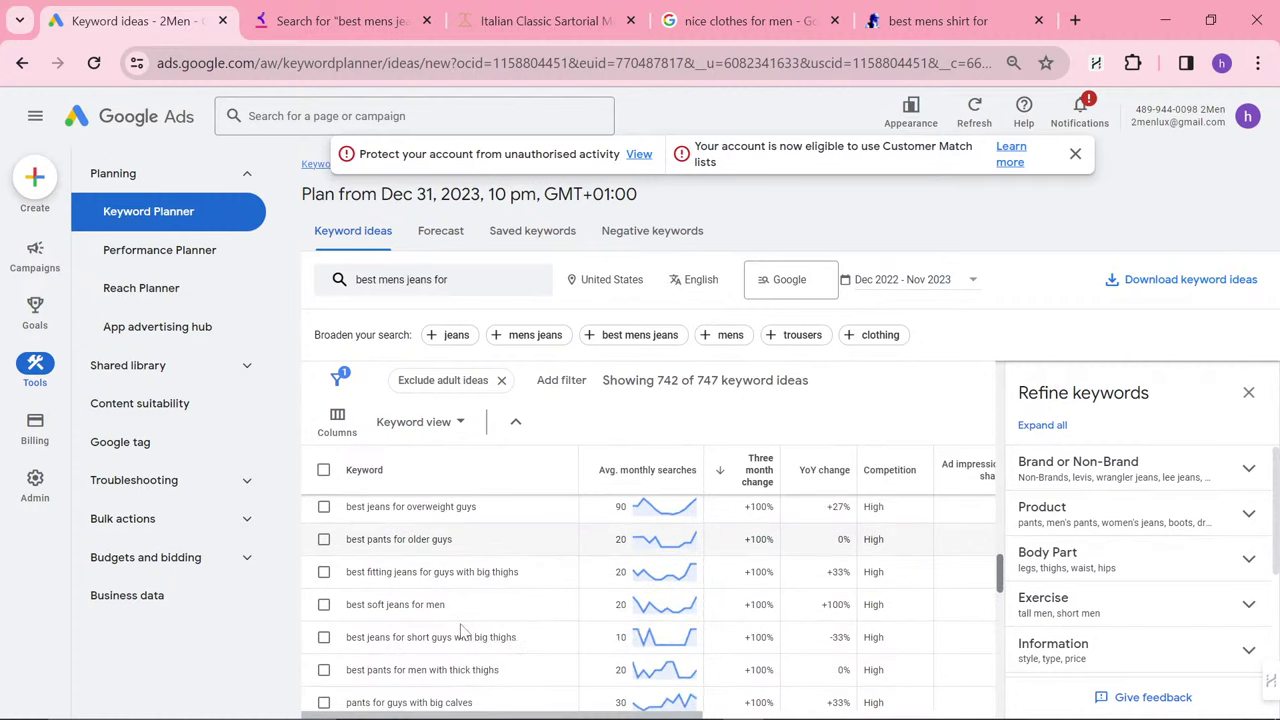
scroll(463, 630, down, 5)
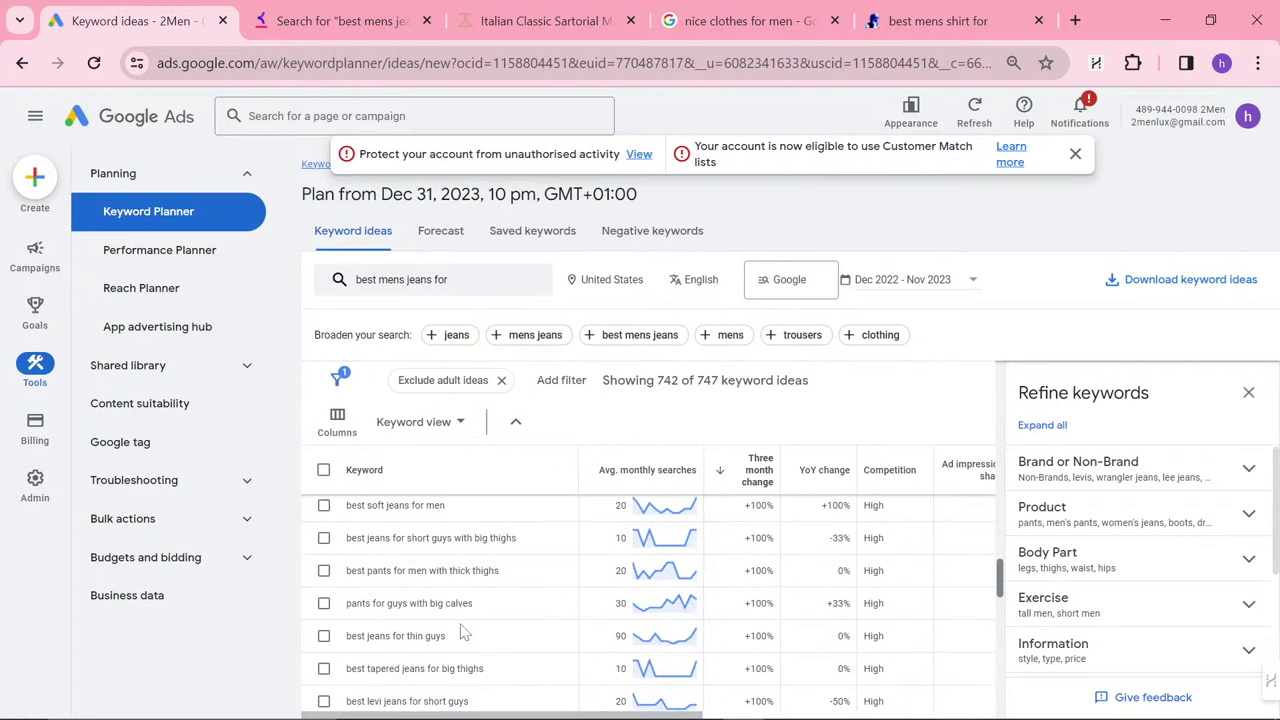
scroll(463, 632, down, 5)
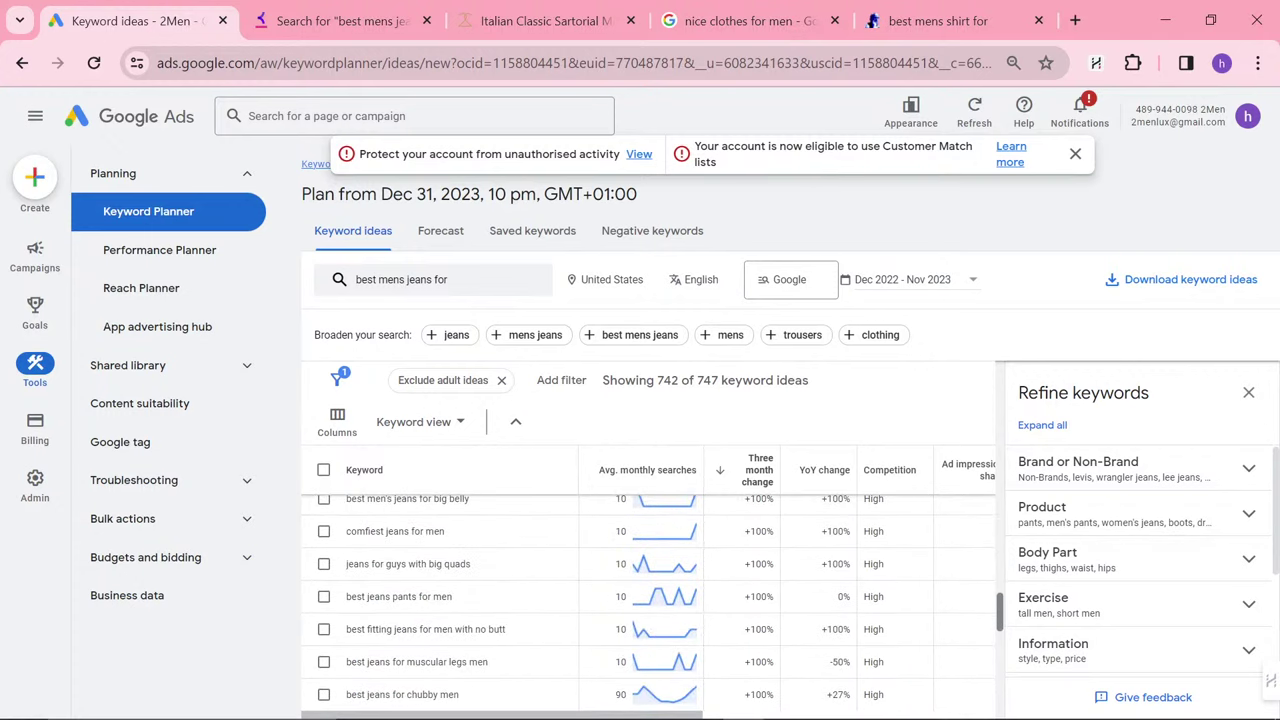
scroll(463, 630, down, 2)
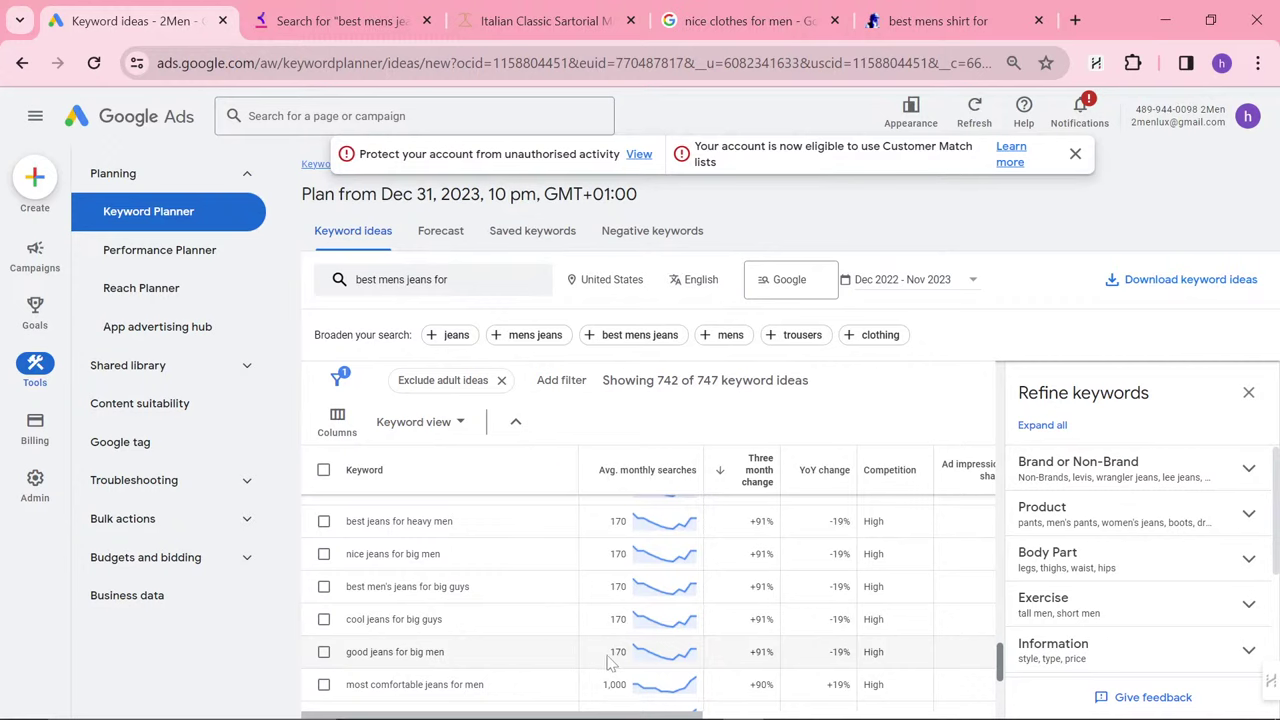
scroll(612, 662, down, 5)
scroll(527, 602, down, 3)
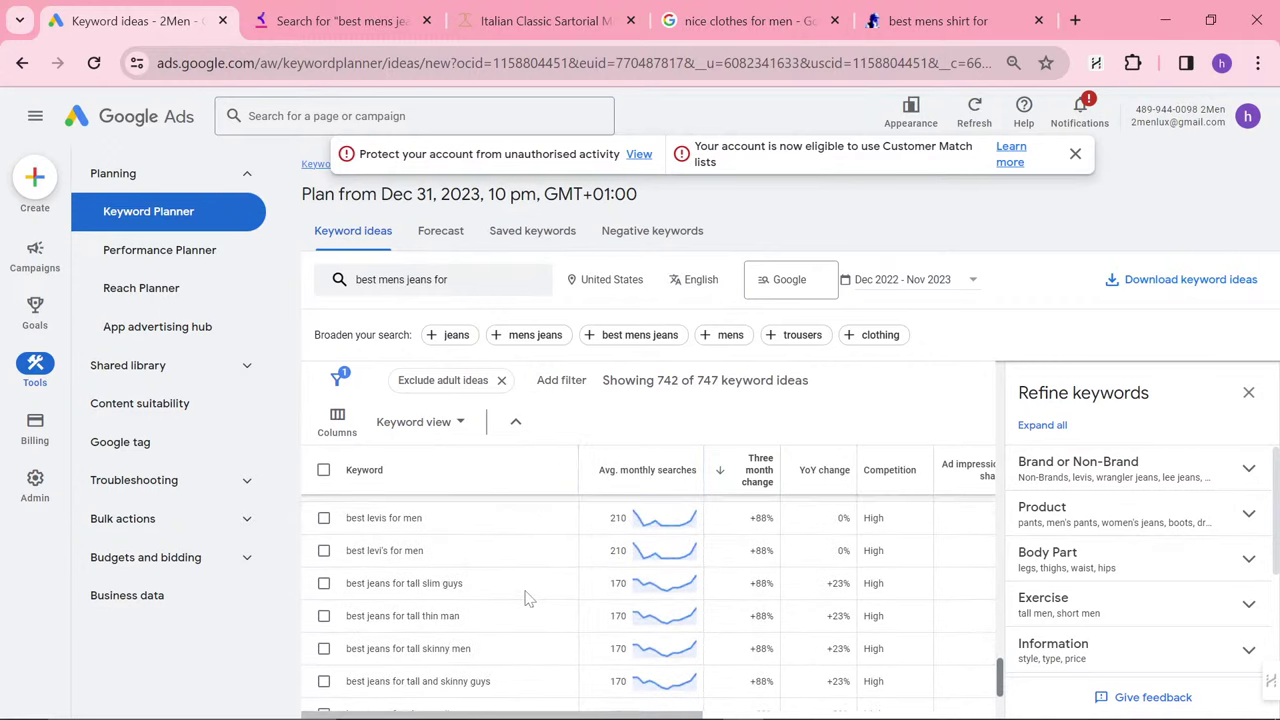
scroll(518, 622, down, 1)
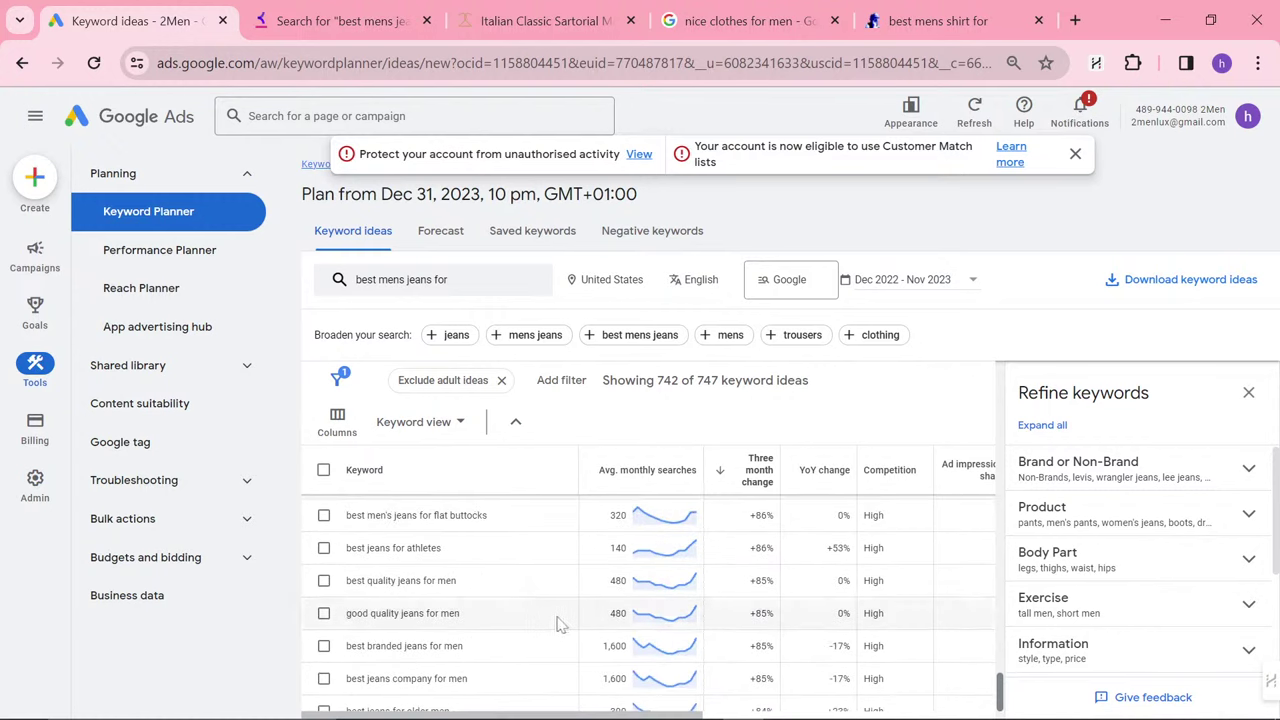
scroll(560, 625, down, 3)
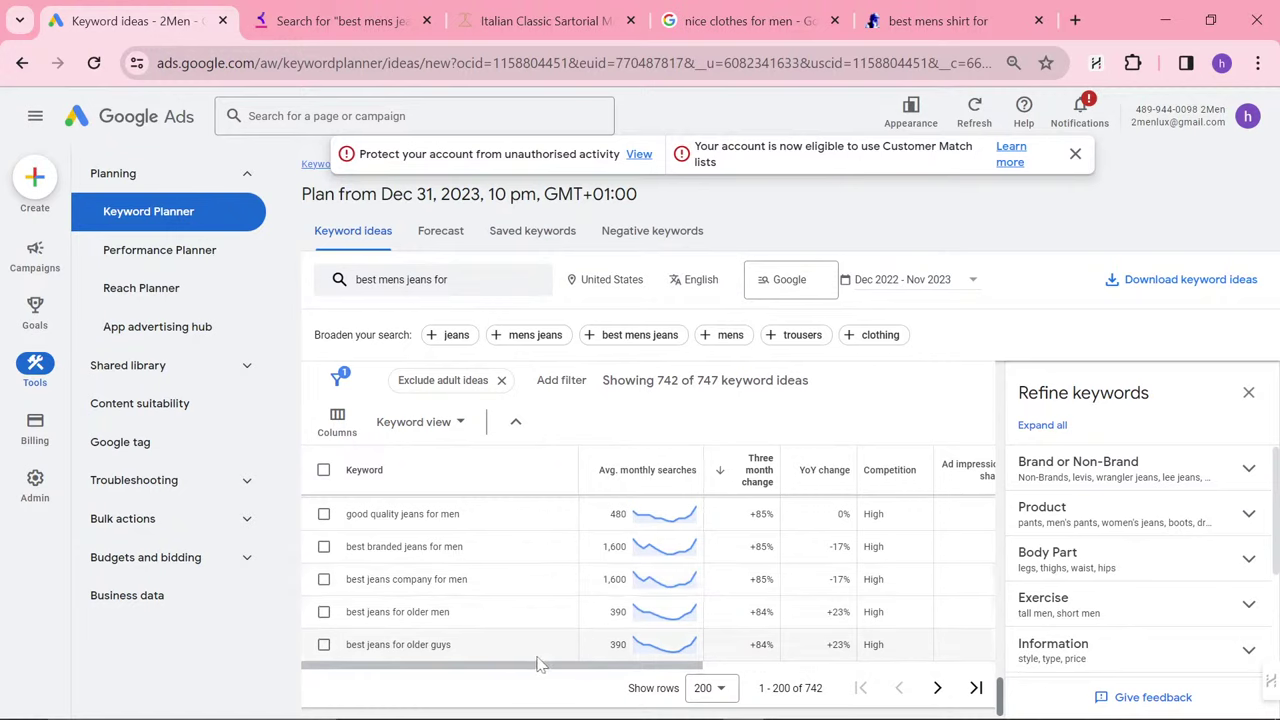
scroll(548, 605, up, 5)
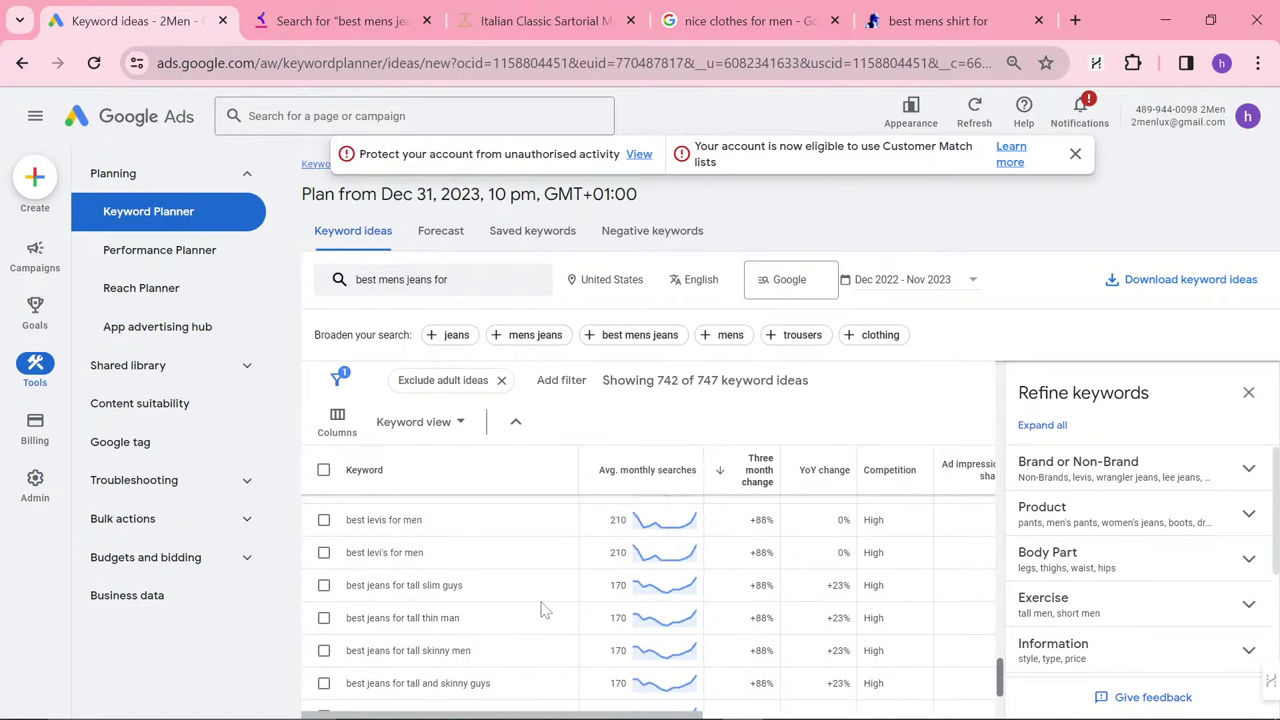
scroll(543, 610, up, 2)
drag(498, 555, 328, 562)
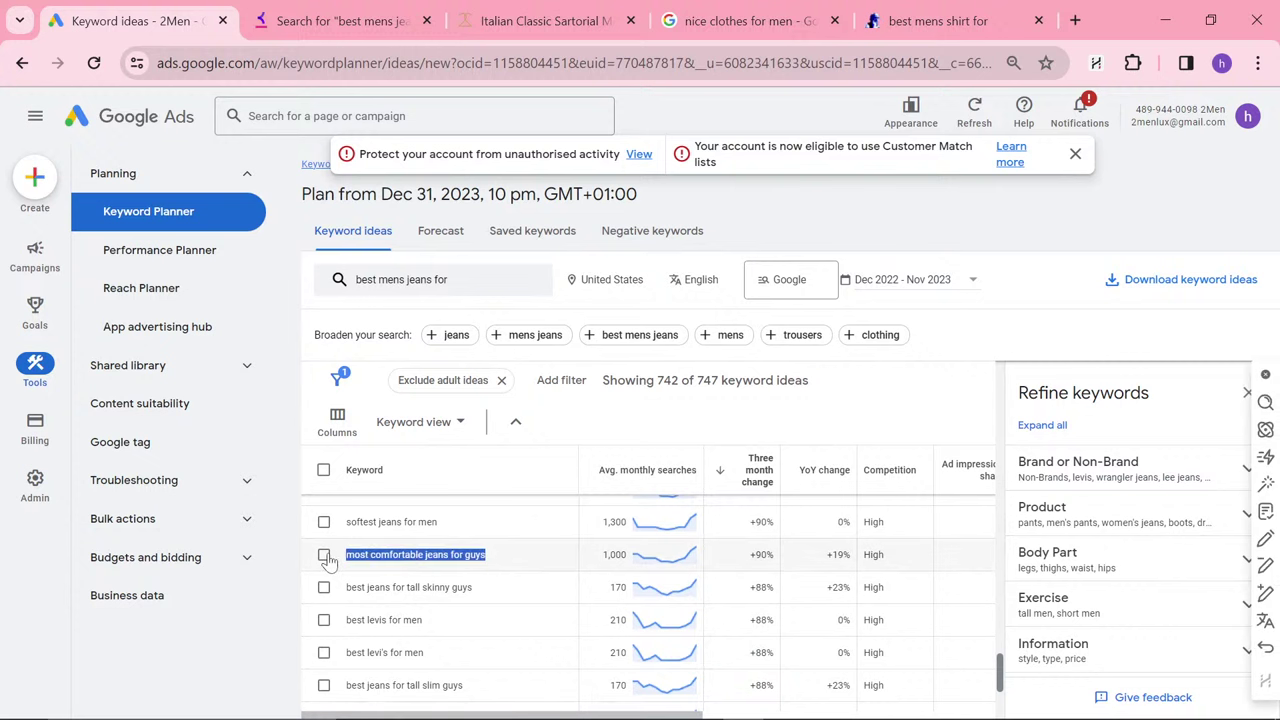
key(alt+Tab)
key(alt+Tab)
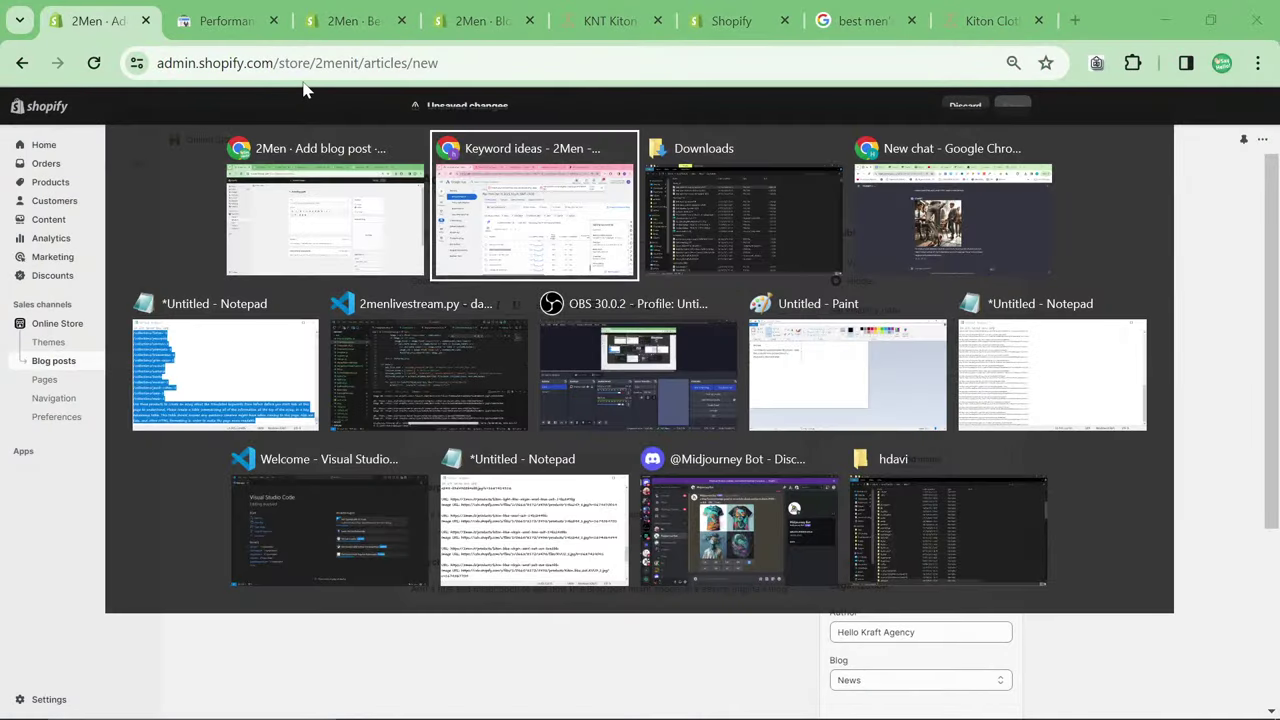
Change the include term from 'pants' to 'jeans' in 2menlivestream.py and rerun the script
key(Tab)
key(Tab)
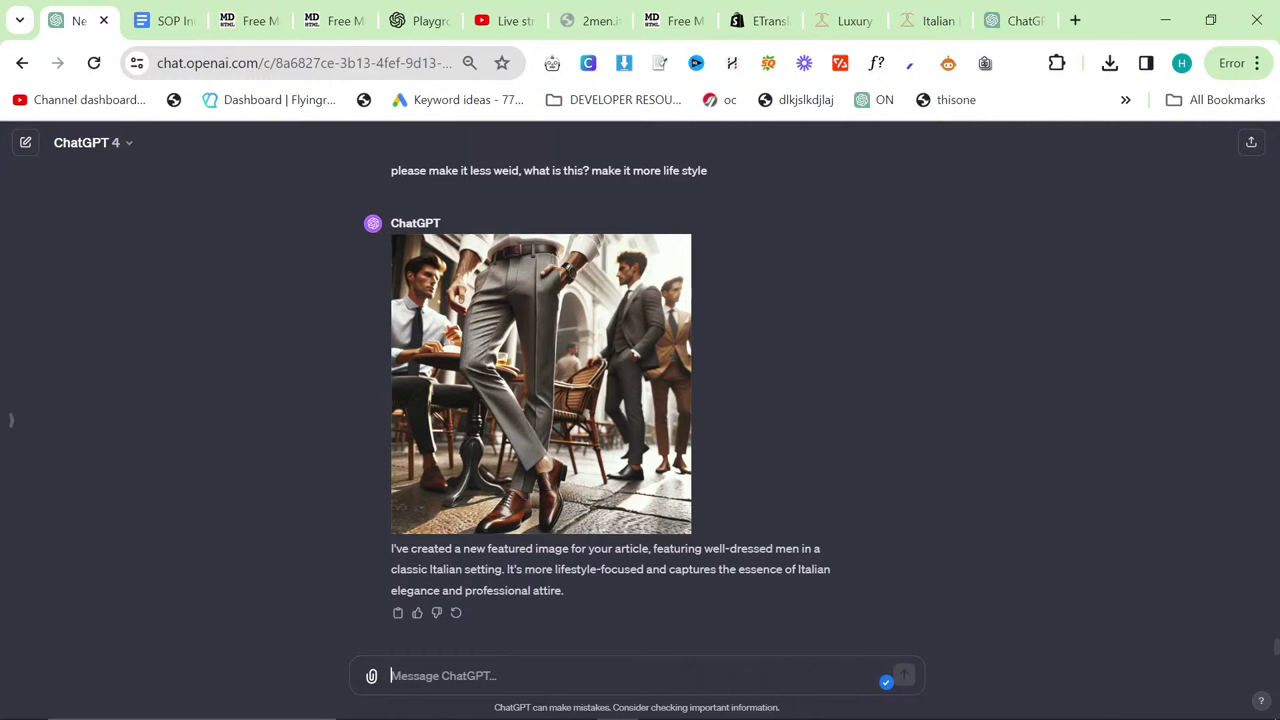
key(alt+Tab)
click(440, 375)
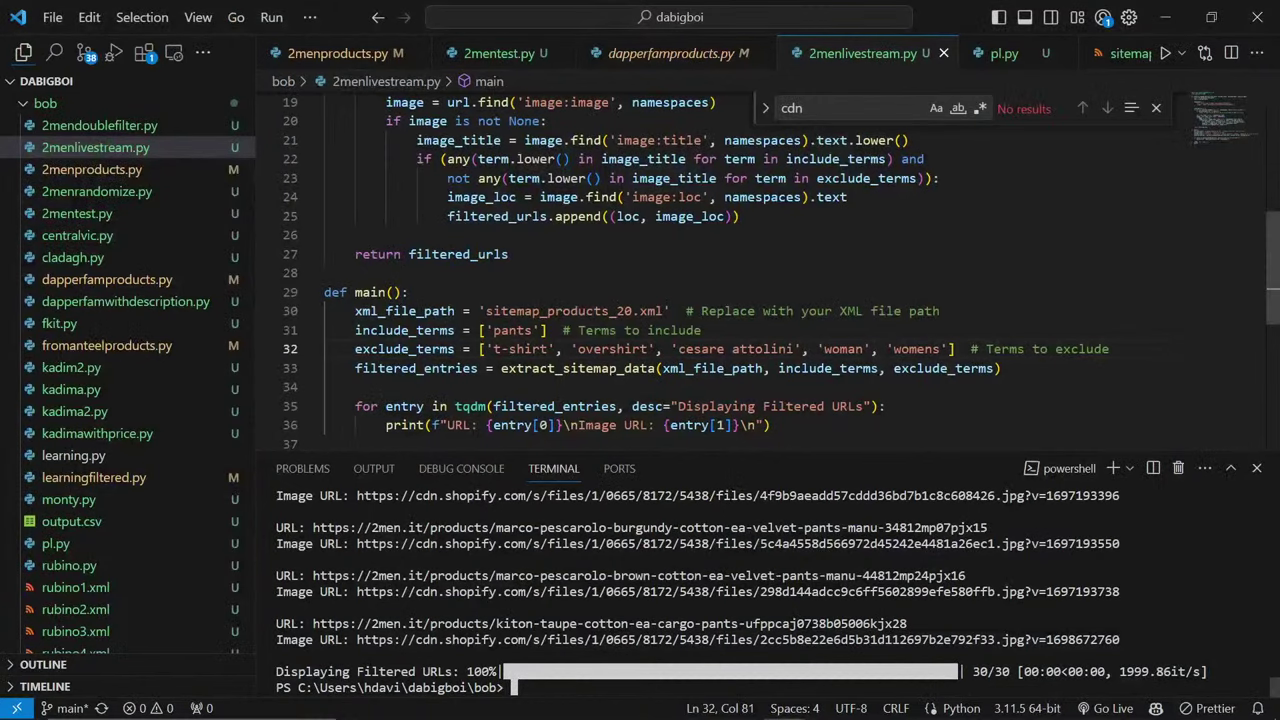
double_click(512, 330)
text(jeans)
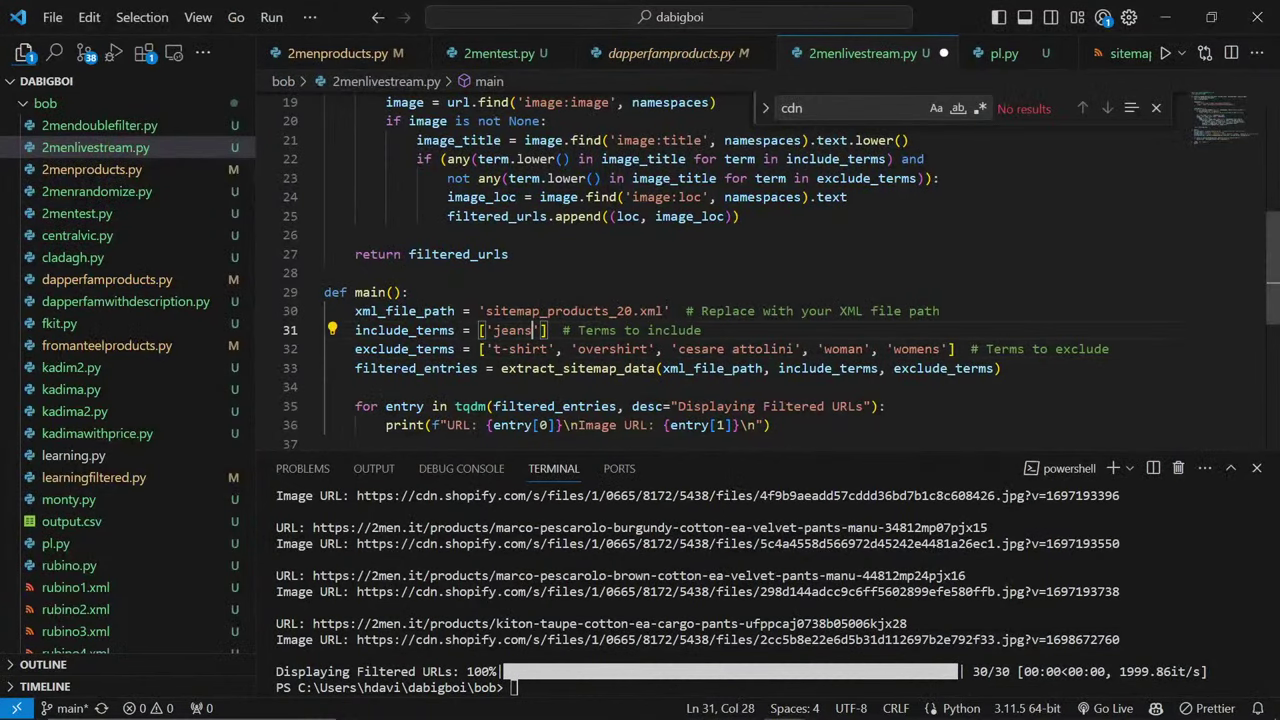
key(Up)
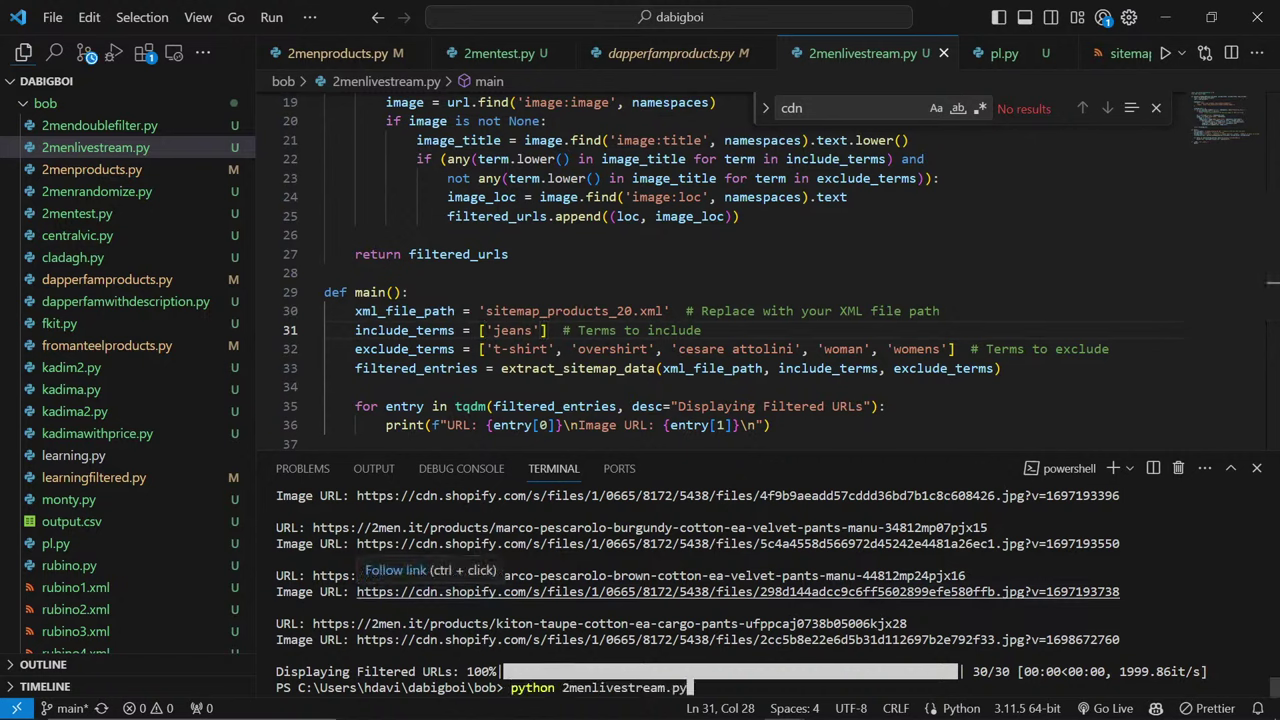
key(Return)
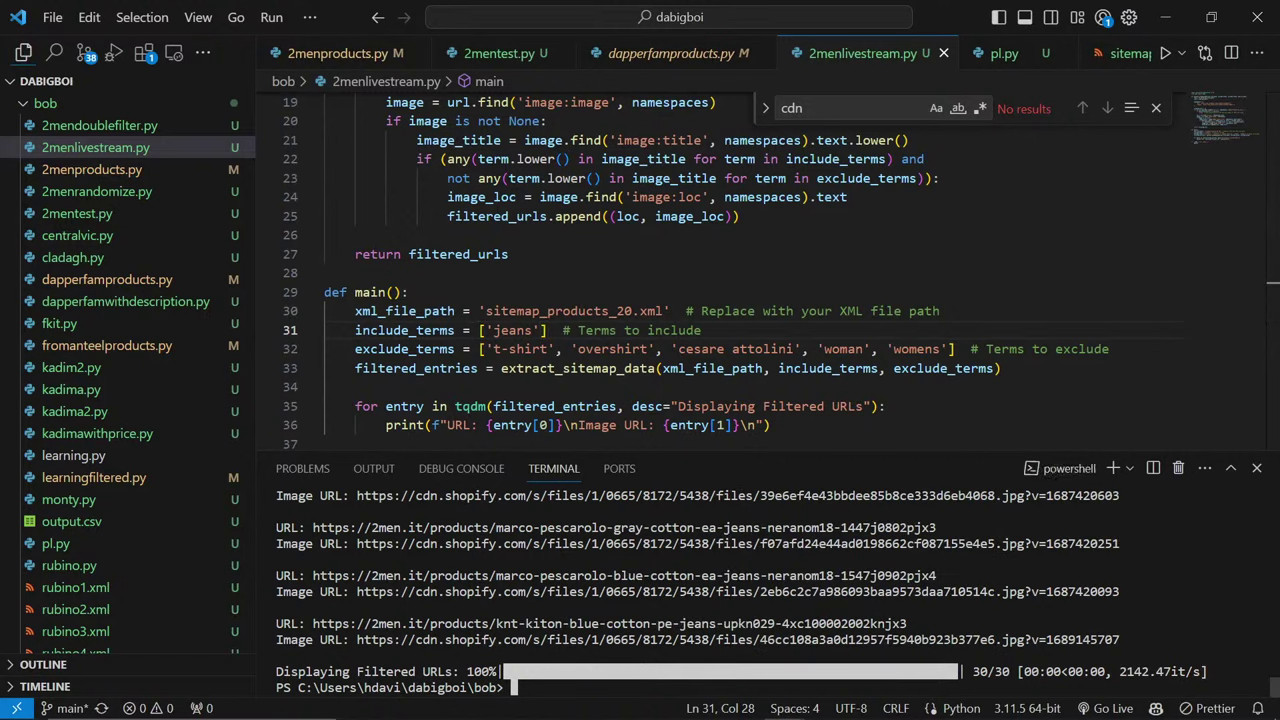
Copy the 30 filtered 2men.it jeans product and image URLs from the terminal output
scroll(430, 656, up, 10)
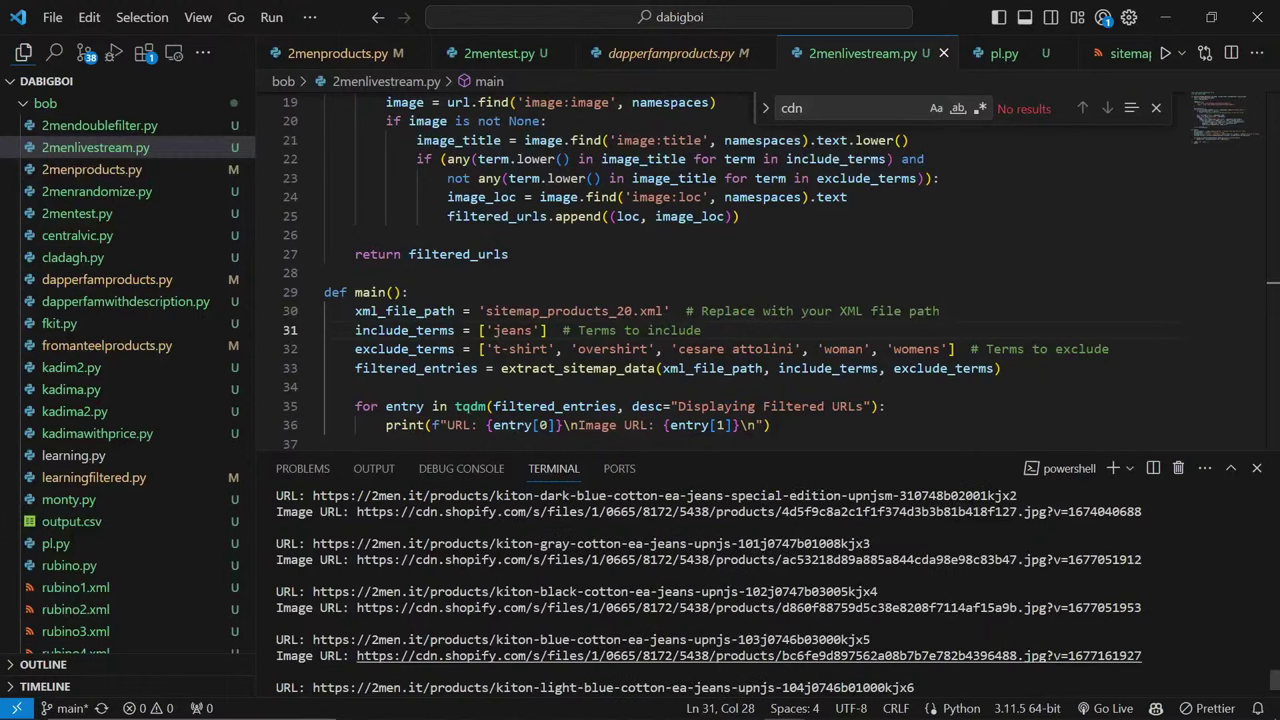
scroll(430, 652, down, 10)
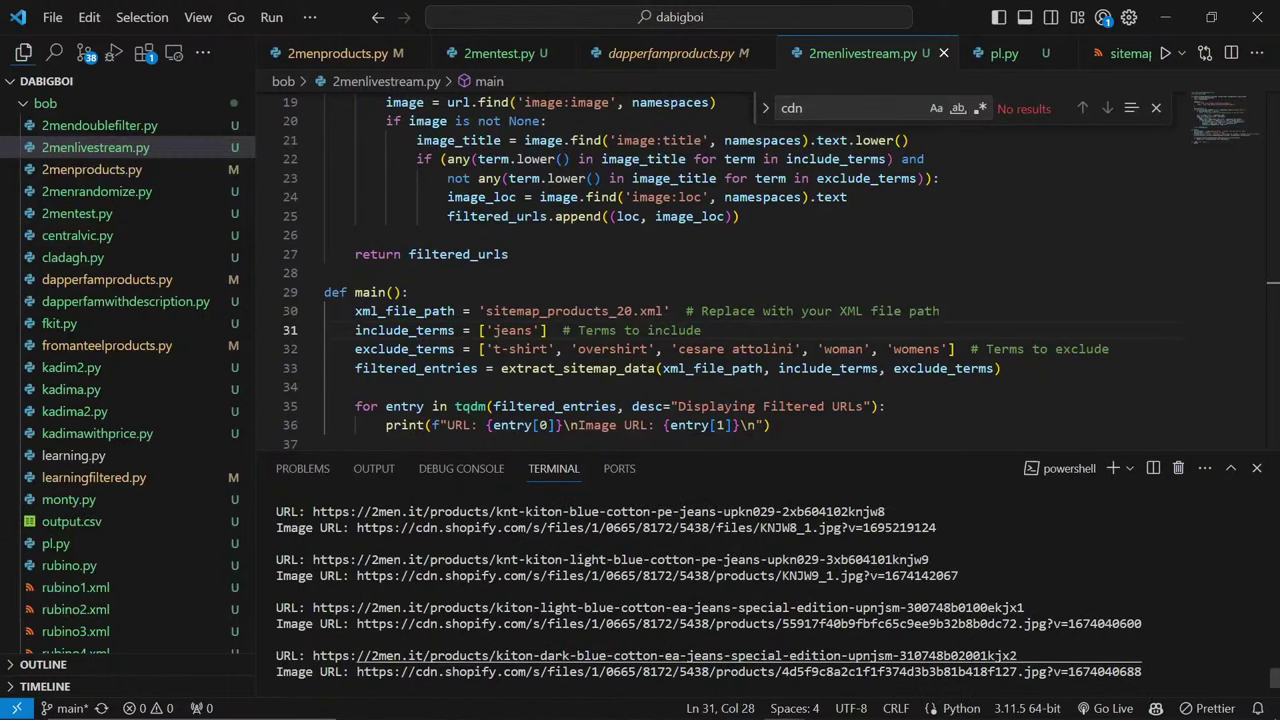
scroll(430, 663, up, 8)
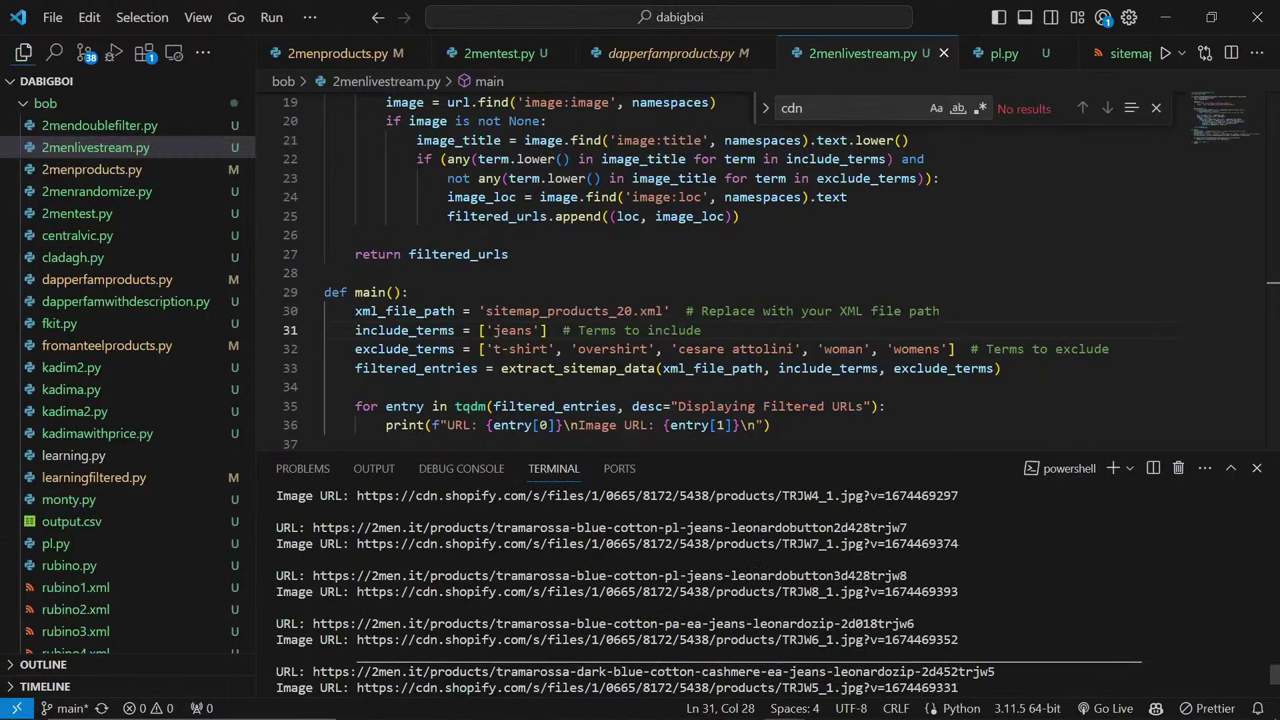
scroll(430, 663, down, 8)
scroll(430, 663, up, 3)
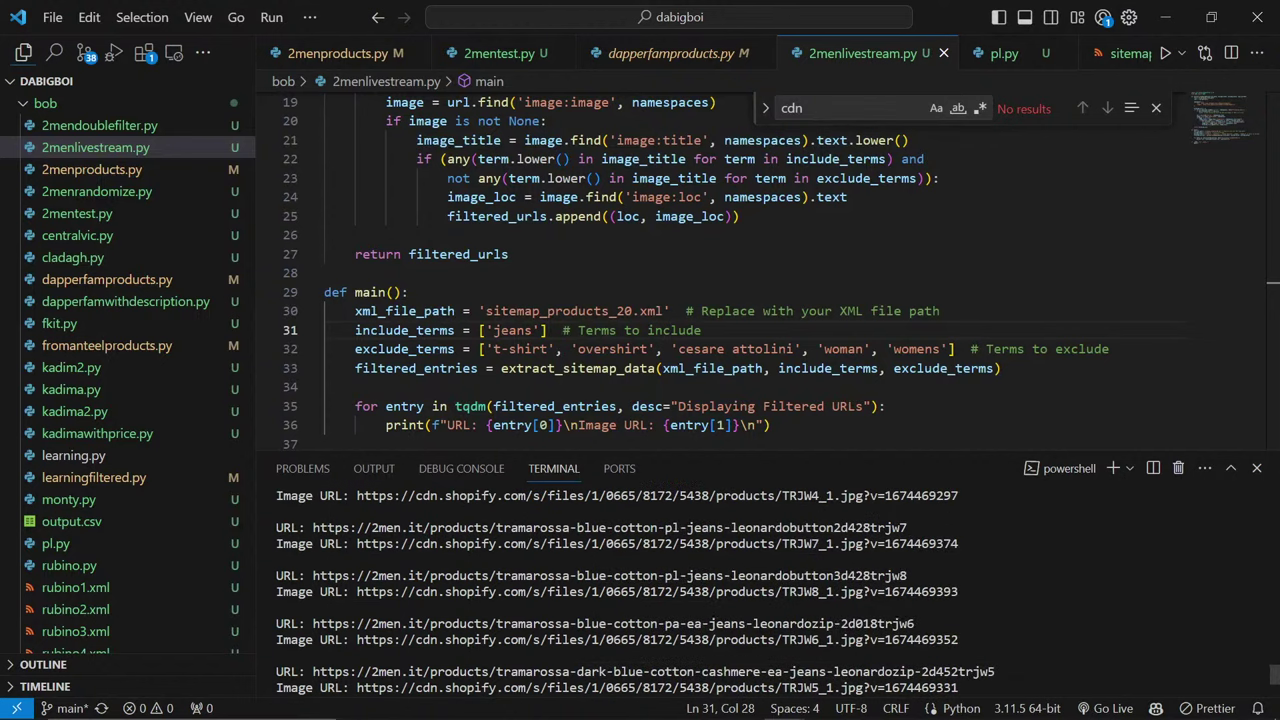
scroll(430, 663, up, 5)
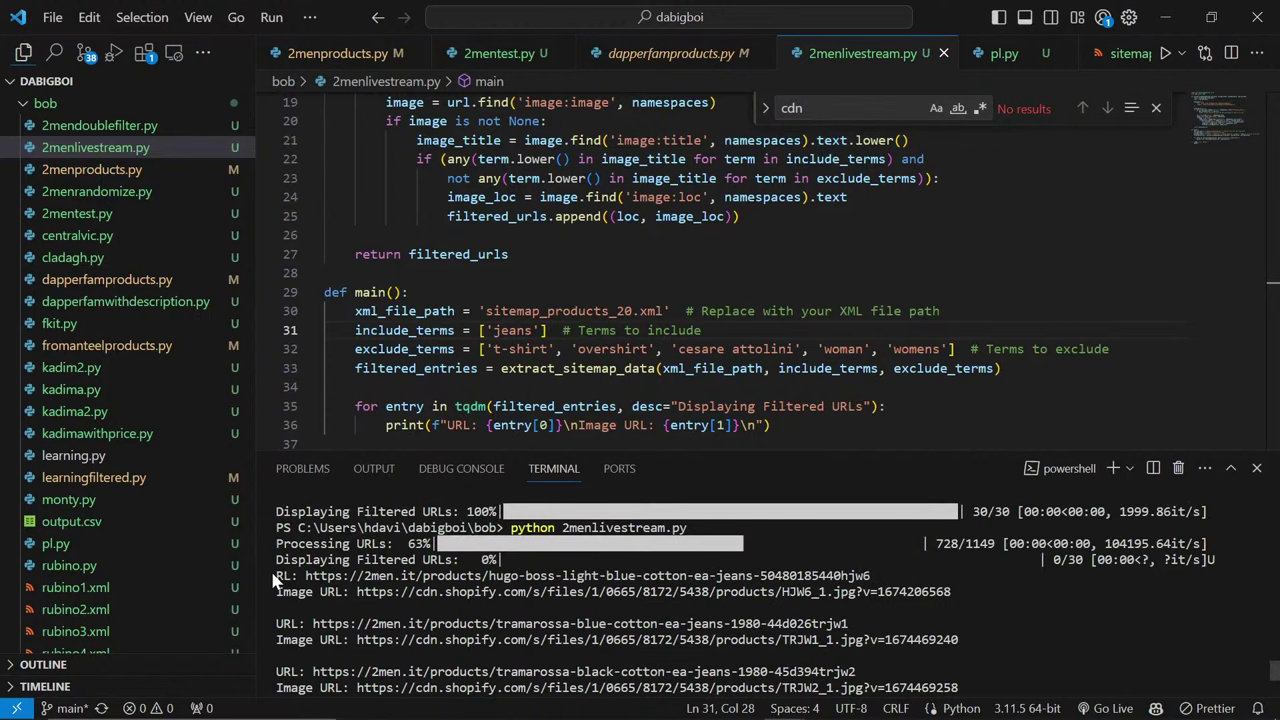
drag(277, 577, 1120, 640)
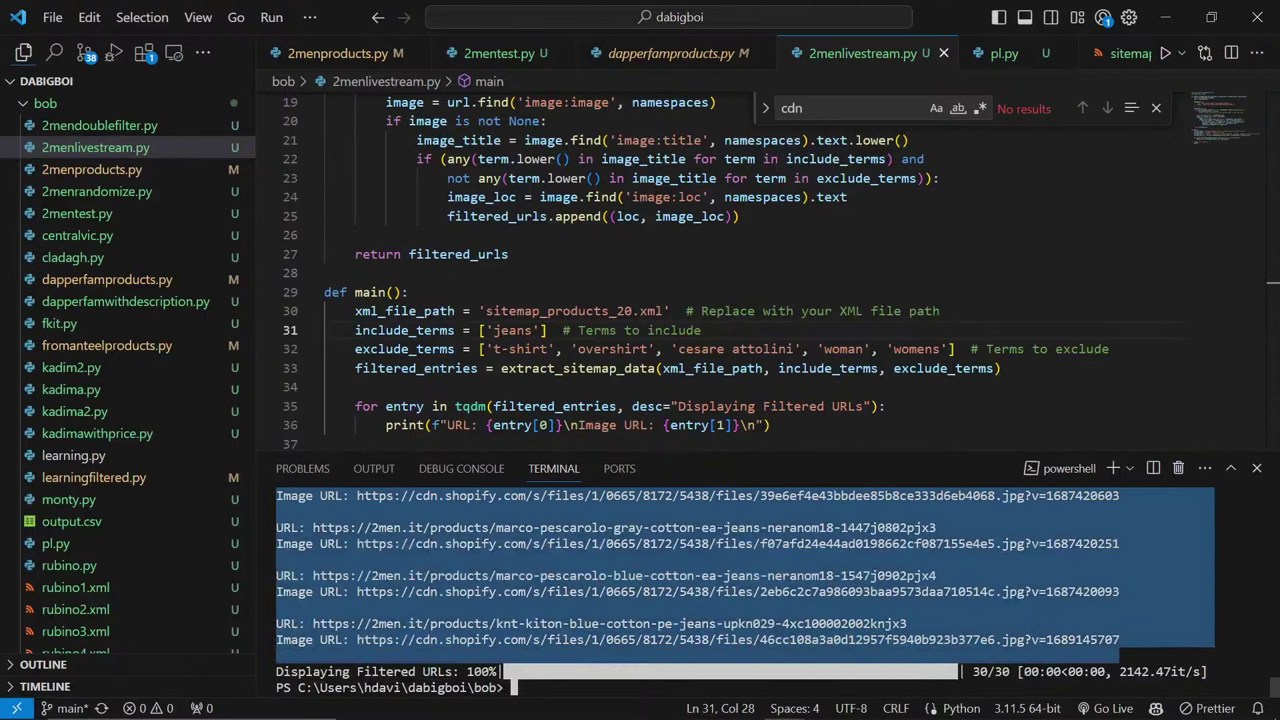
key(ctrl+c)
key(alt+Tab)
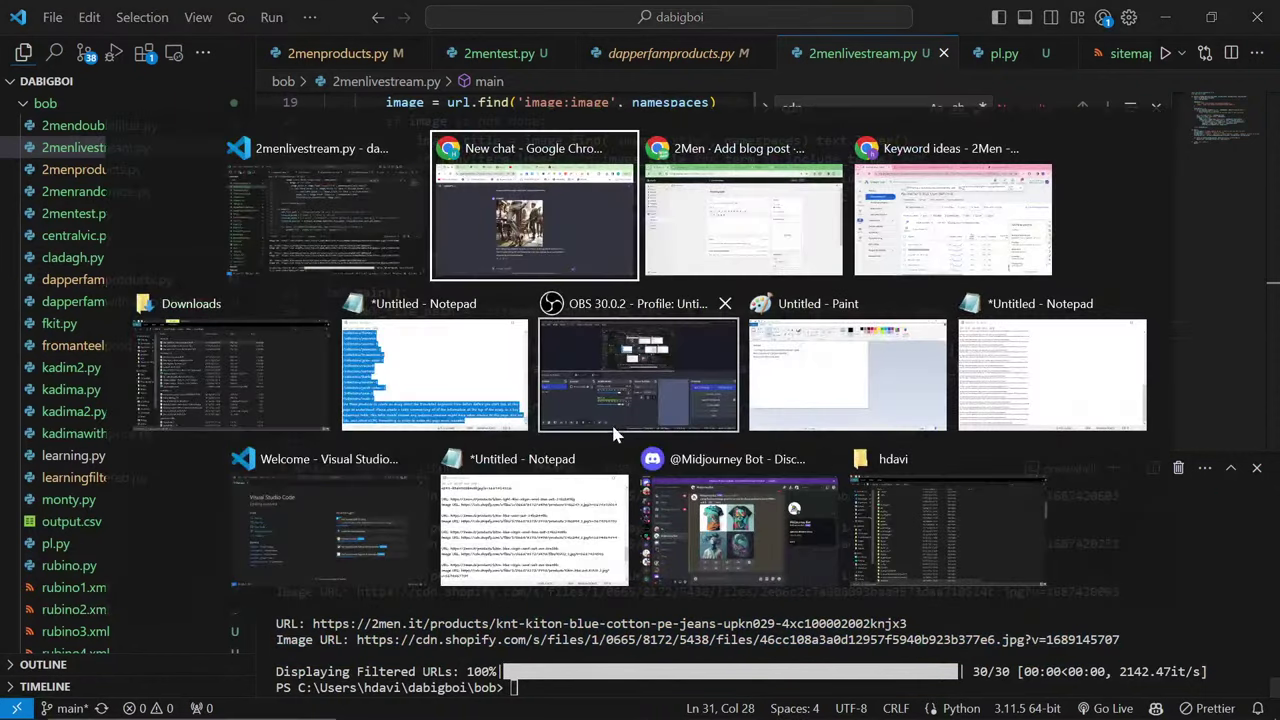
key(alt+Tab)
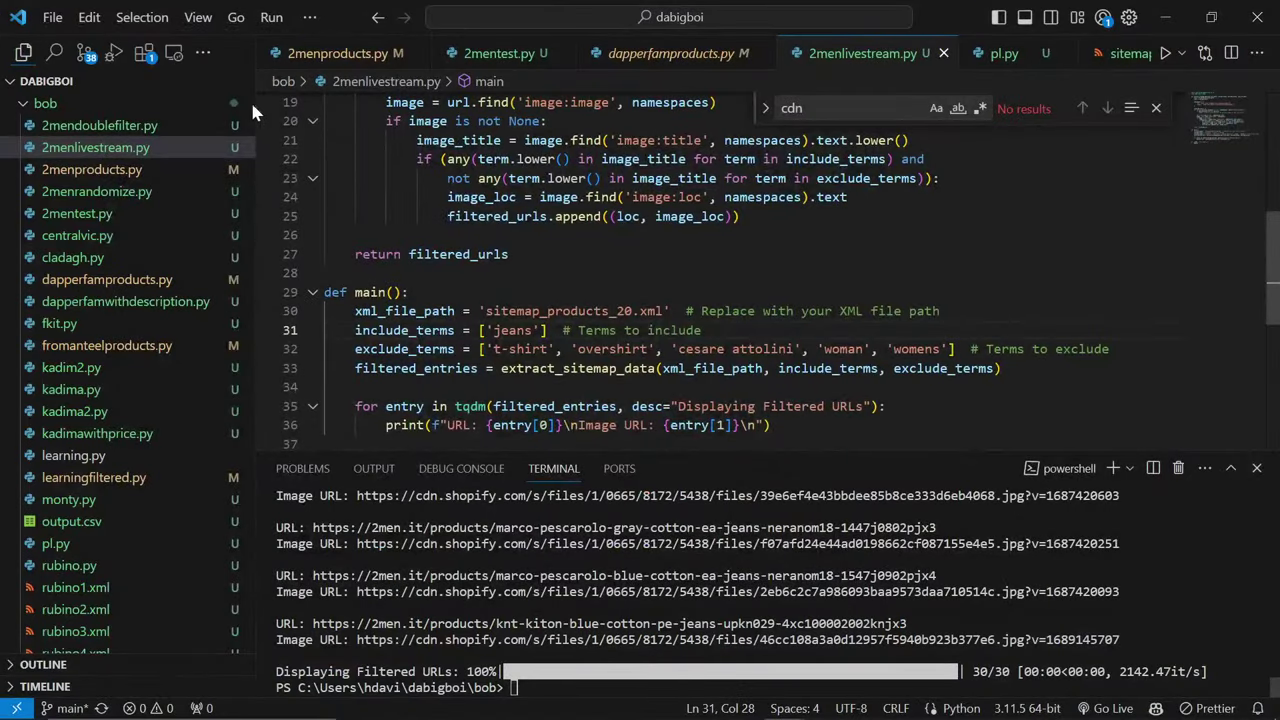
key(alt+Tab)
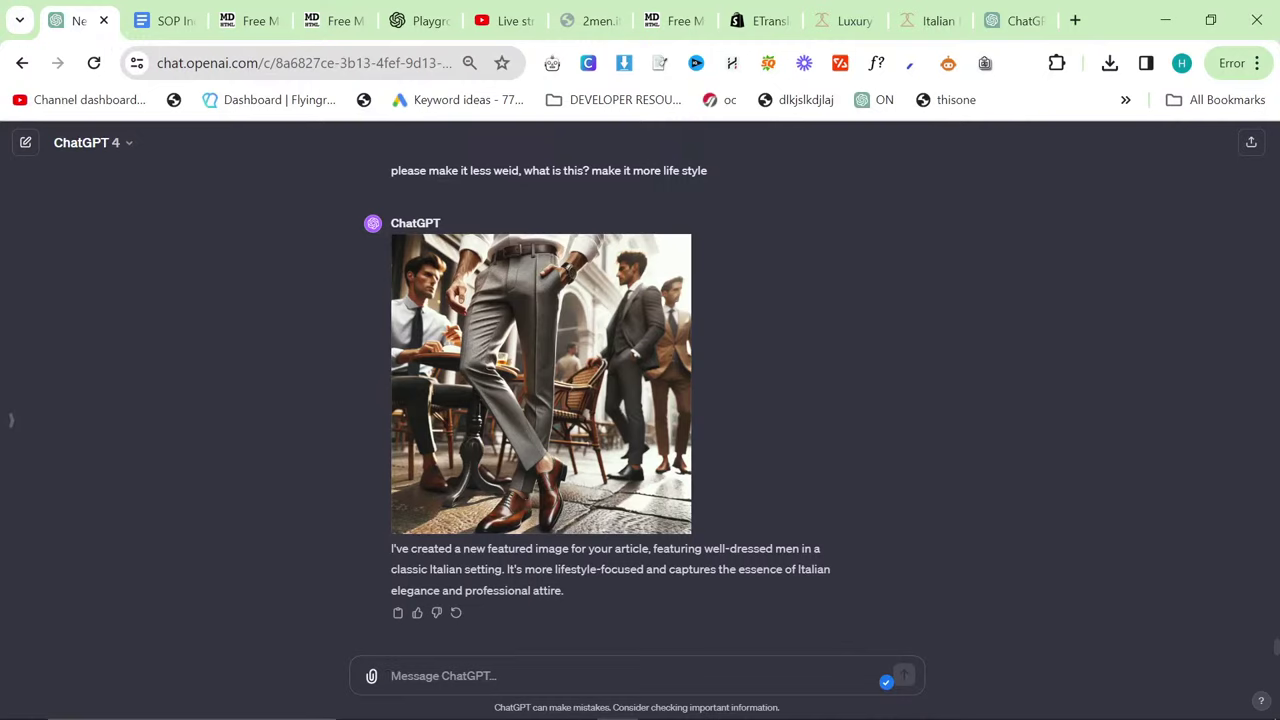
Send ChatGPT 'This is the next product table, store this information please, do you understand?' with the pasted jeans URLs
text(This is the nex)
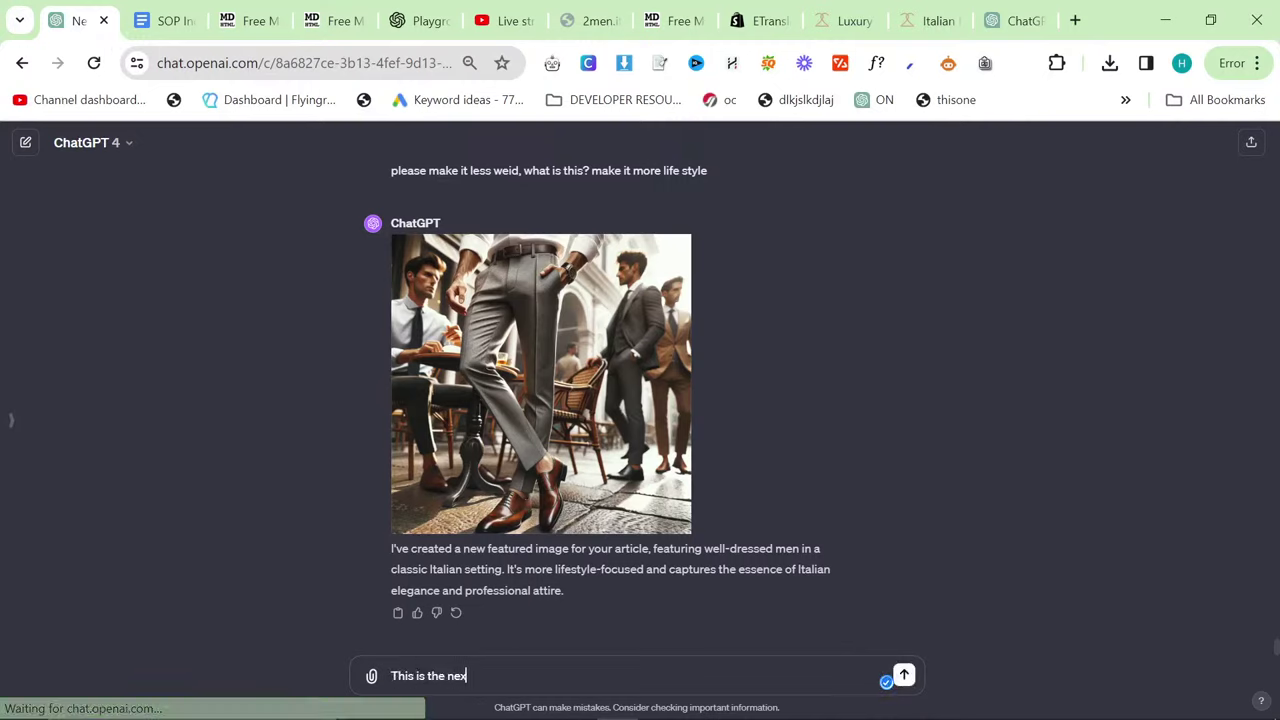
text(t product table, store t)
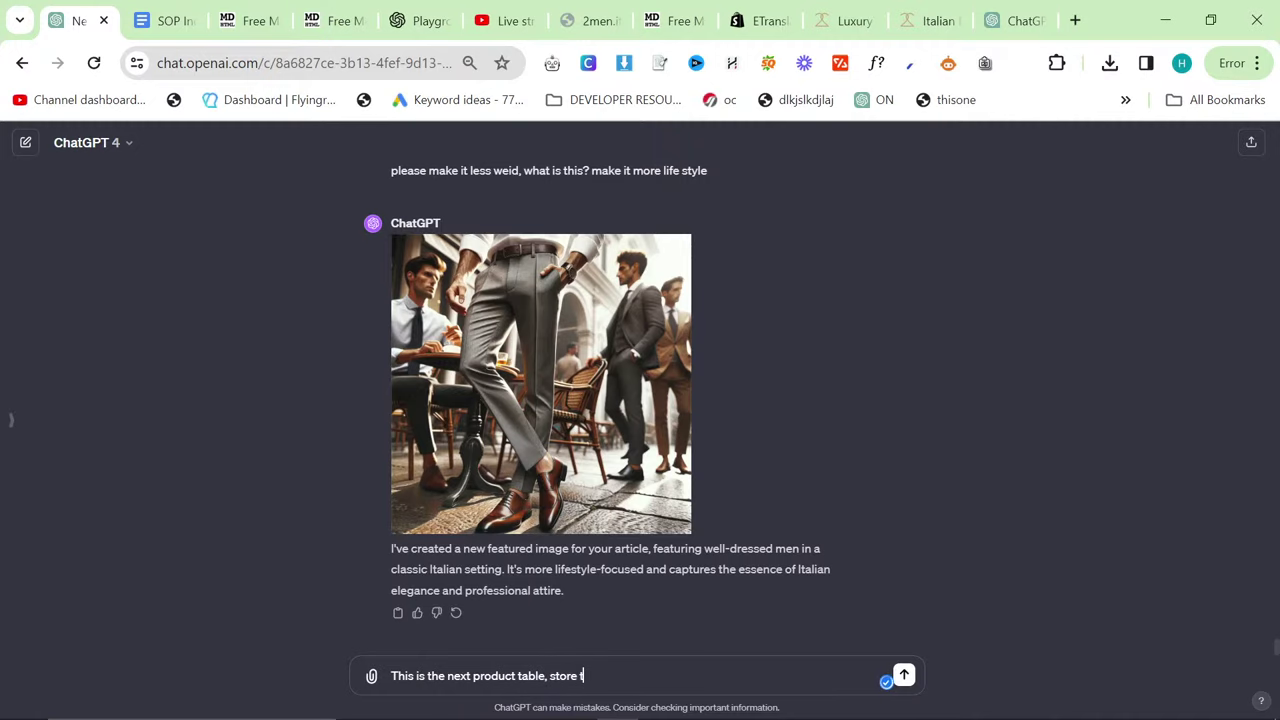
text(his information please, do you understand?)
key(shift+Return)
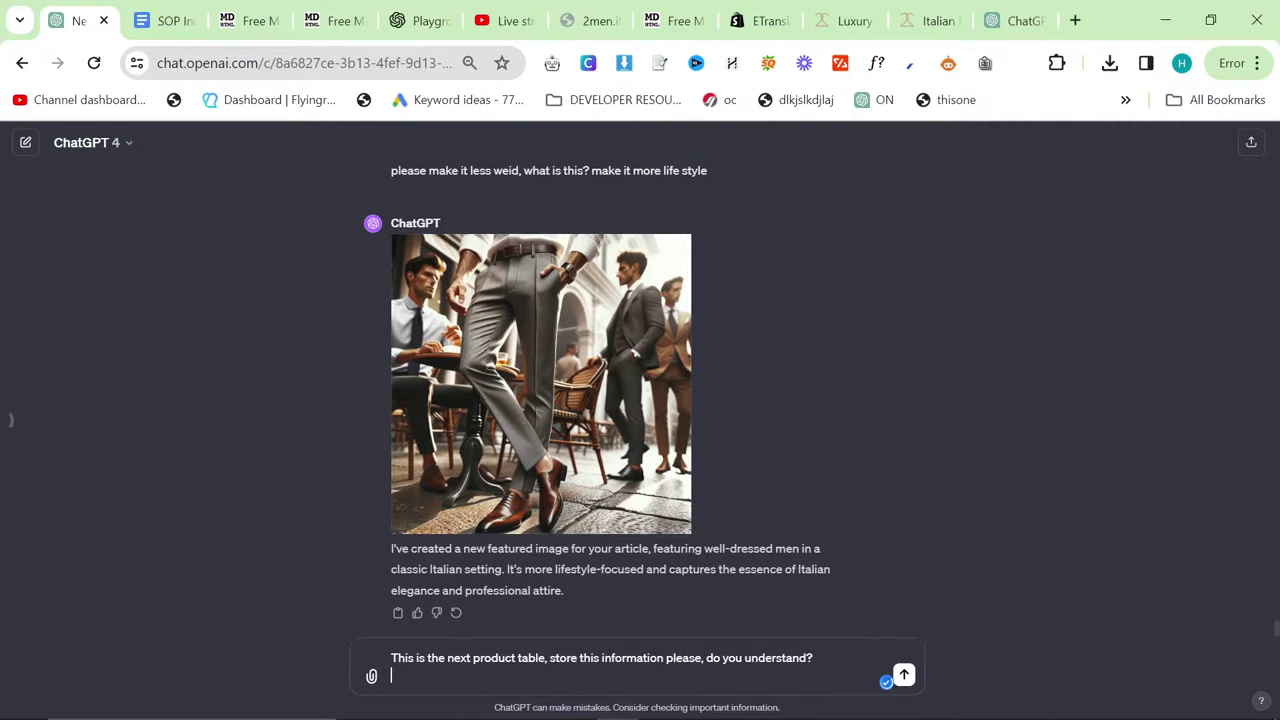
key(ctrl+v)
key(Return)
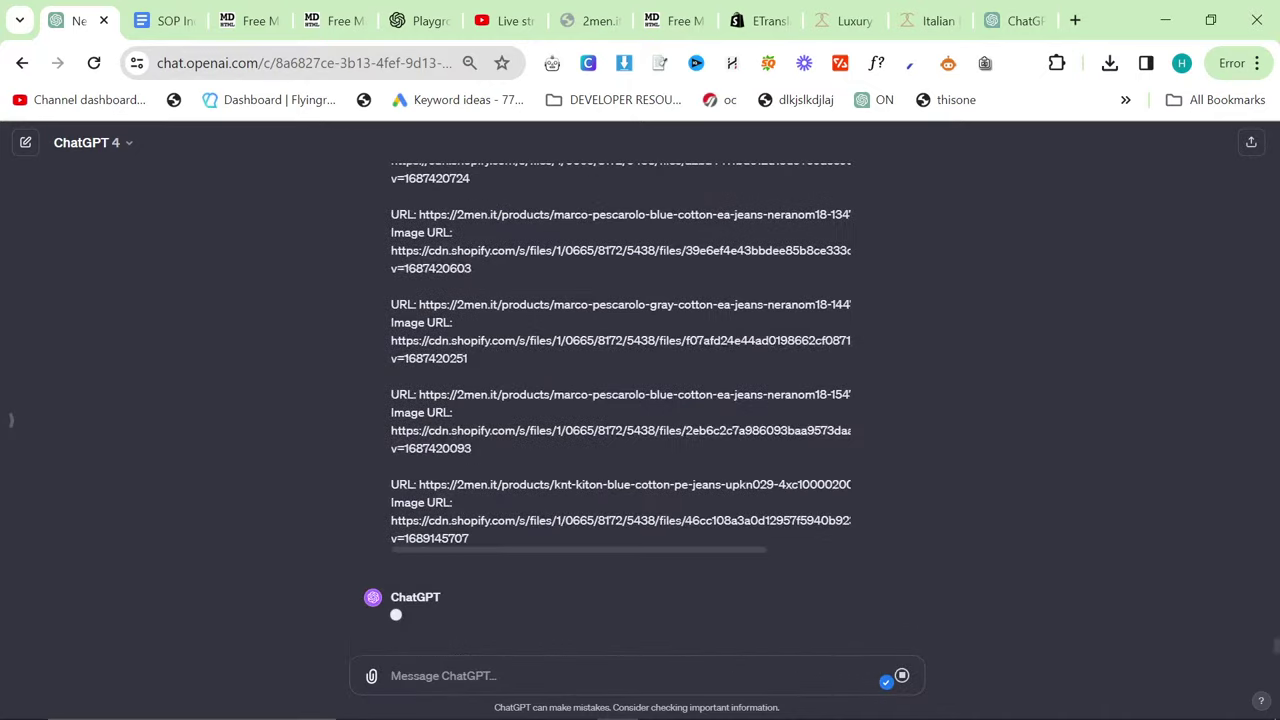
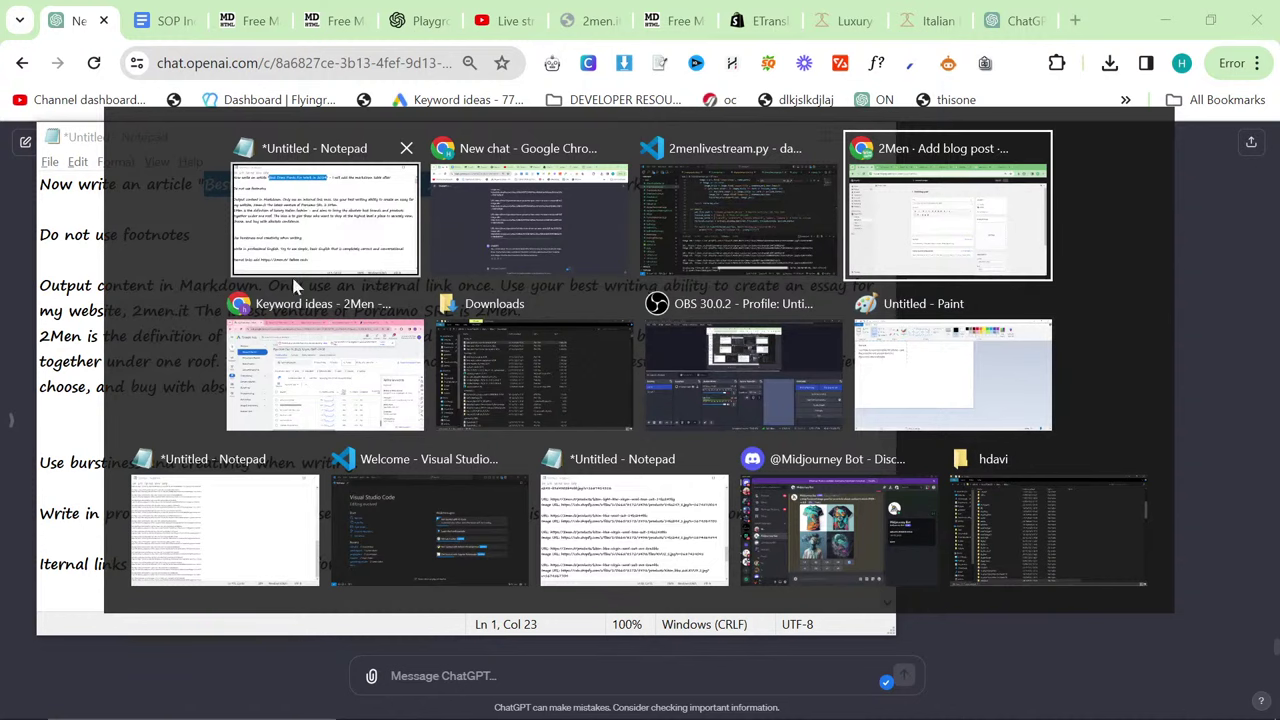
Replace the Notepad prompt's article title with the keyword 'most comfortable jeans for guys' from Keyword Planner
click(325, 375)
triple_click(415, 554)
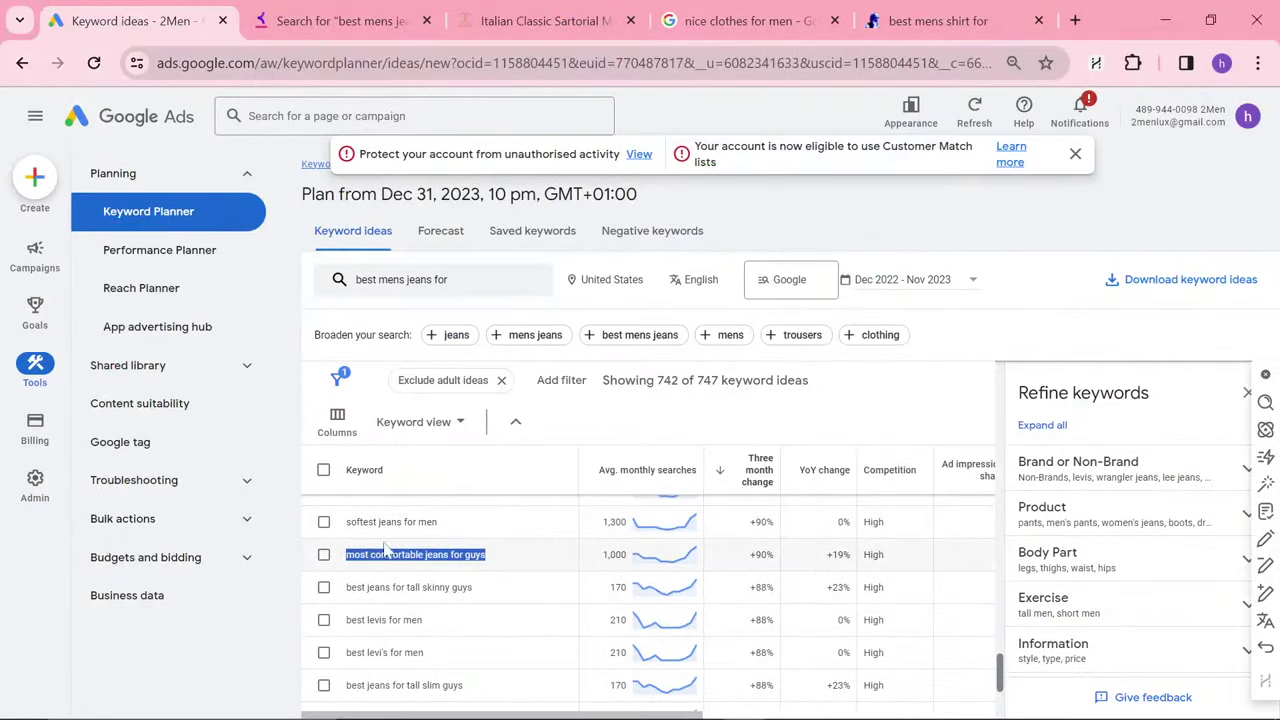
key(ctrl+c)
key(alt+Tab)
key(ctrl+v)
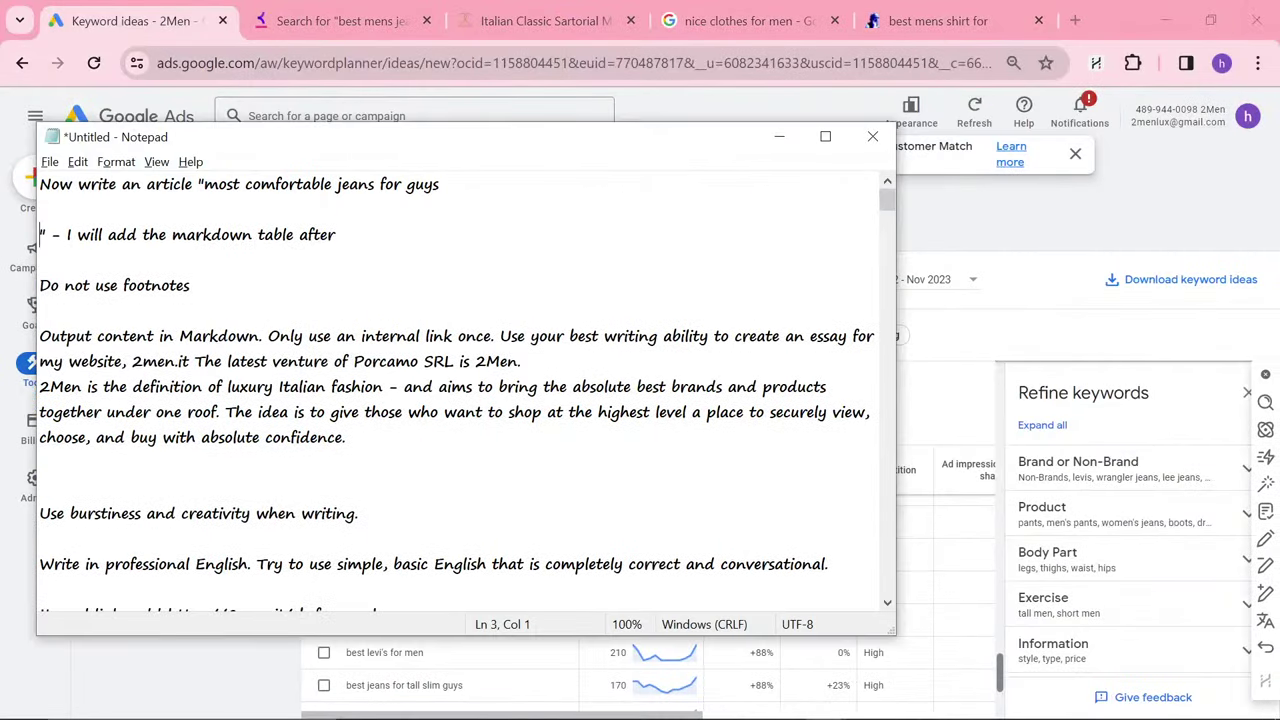
key(BackSpace)
Send the full jeans article prompt to ChatGPT
key(ctrl+a)
key(ctrl+c)
key(alt+Tab)
key(Tab)
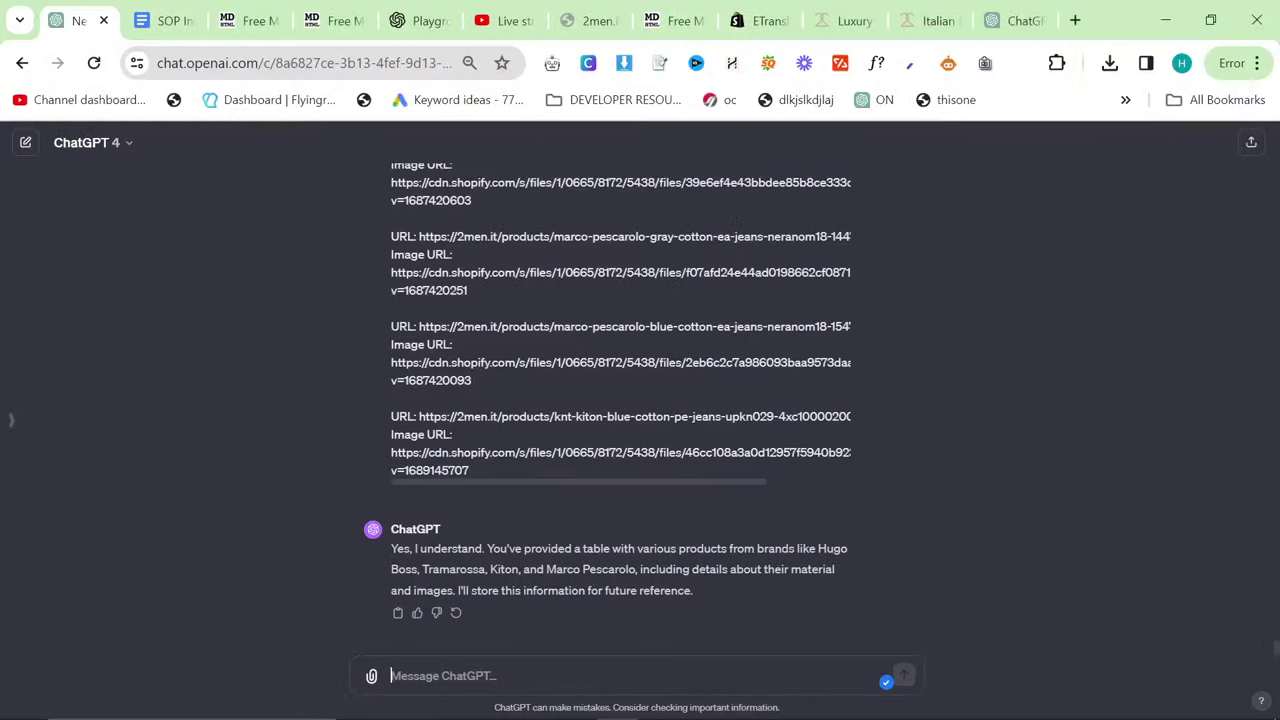
key(ctrl+v)
key(Return)
scroll(494, 514, down, 10)
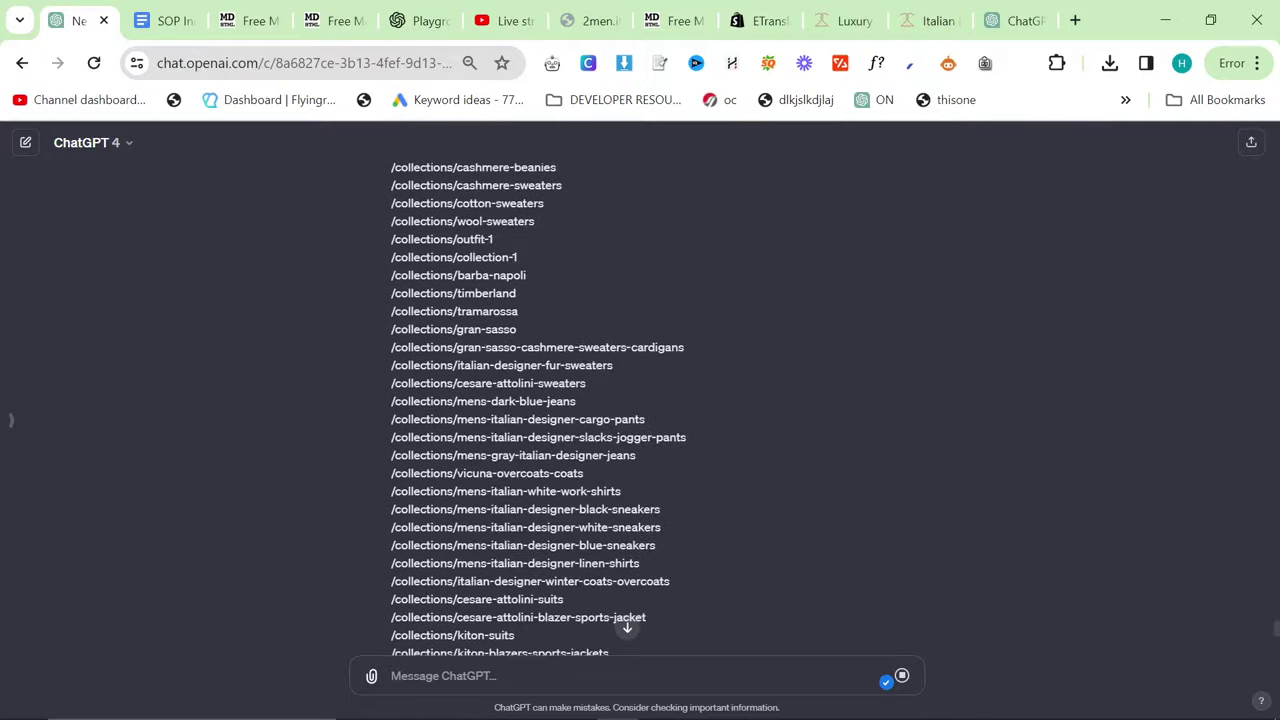
scroll(226, 237, down, 10)
Move the Playground tab next to the ChatGPT conversation
key(alt+Tab)
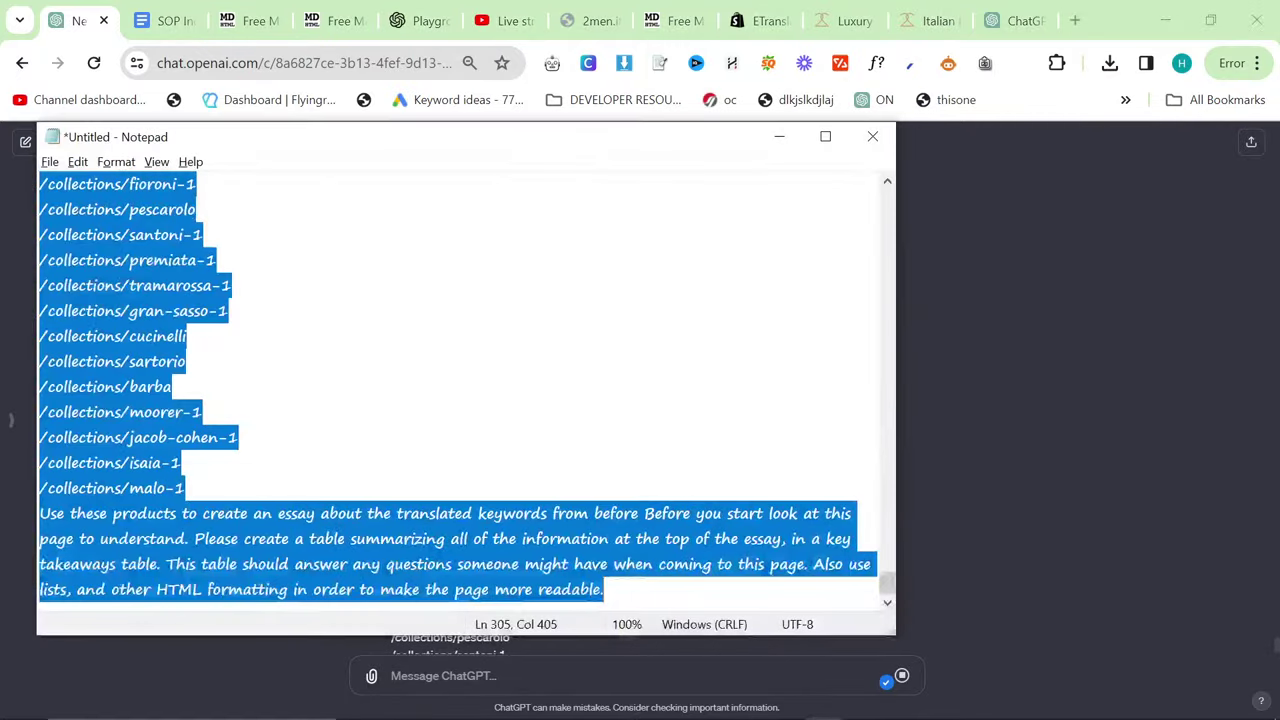
key(alt+Tab)
scroll(600, 448, down, 5)
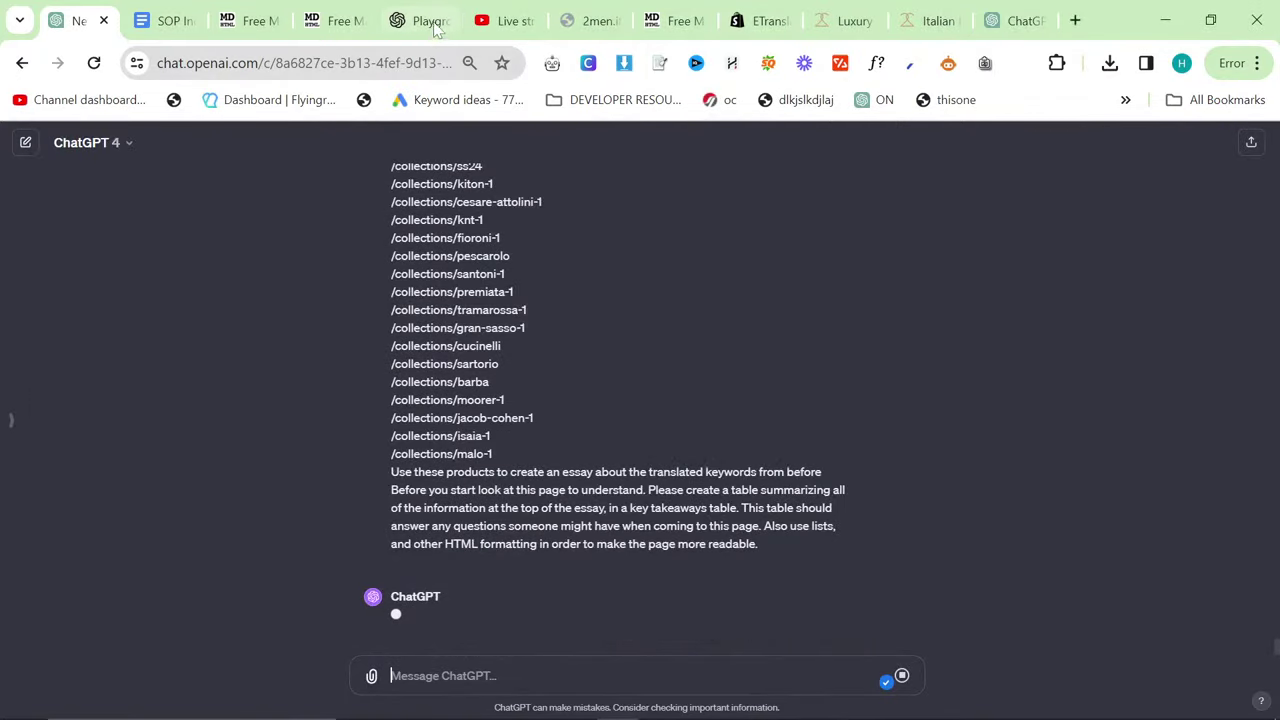
drag(440, 28, 200, 28)
key(alt+Tab)
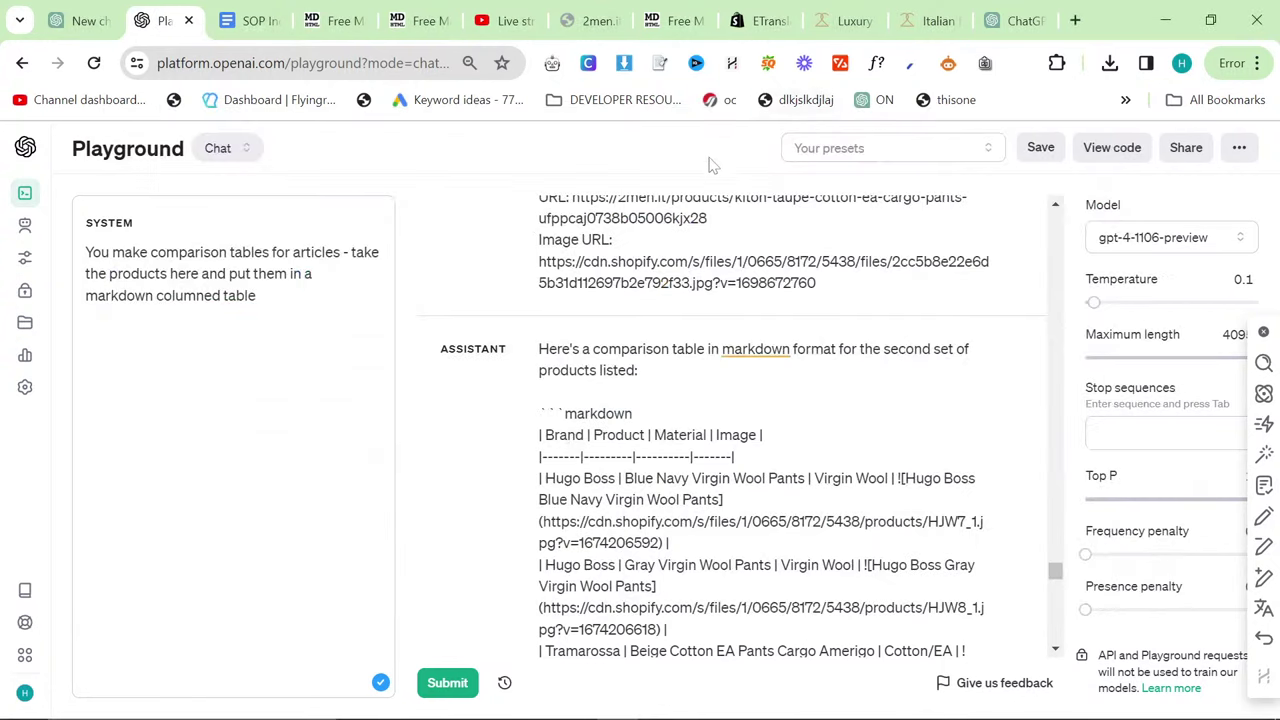
Copy the jeans product and image URL list from the VS Code terminal output
key(alt+Tab)
click(855, 285)
scroll(700, 590, up, 3)
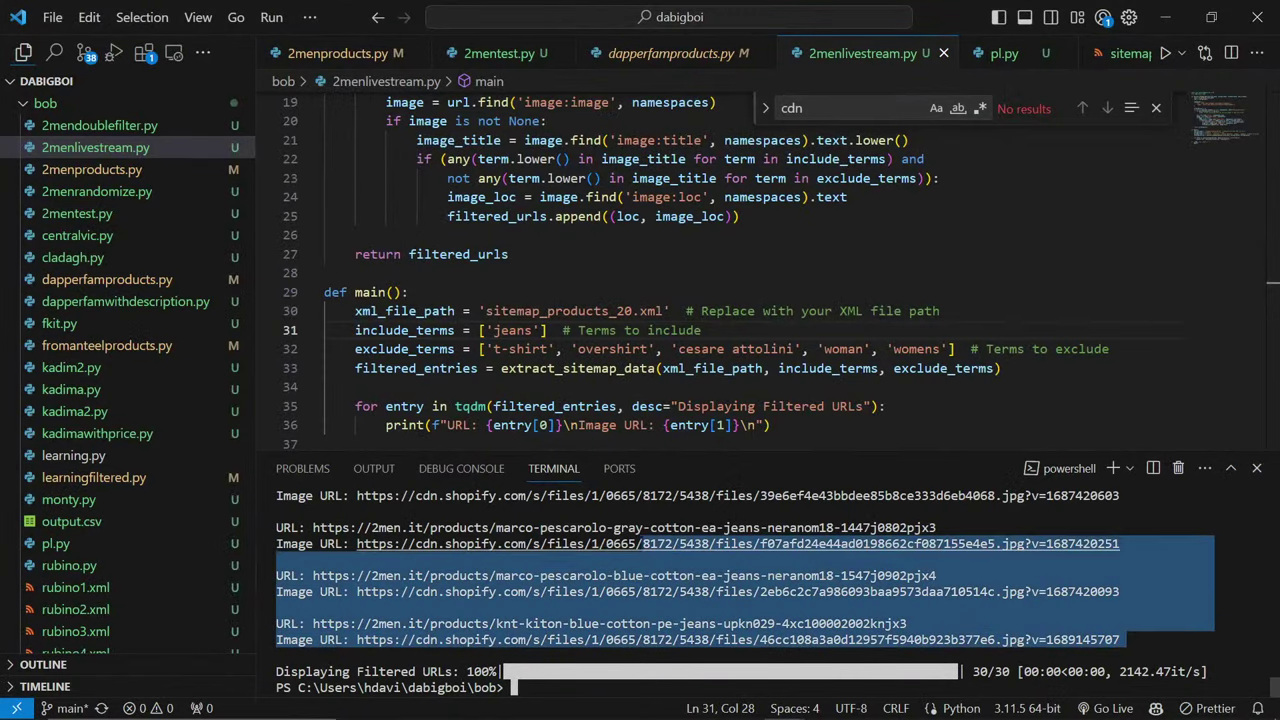
drag(960, 690, 276, 578)
key(ctrl+c)
In Playground, submit 'Now do this' with the pasted URL list to get the comparison table
key(alt+Tab)
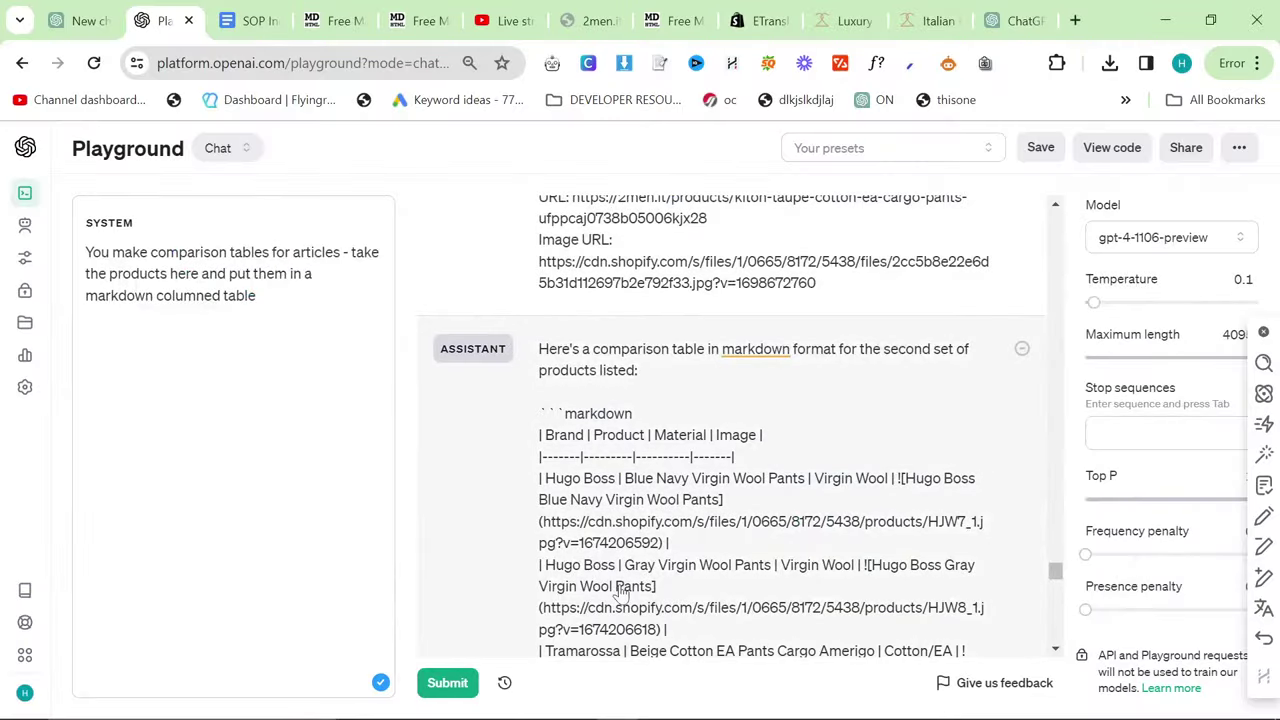
scroll(600, 600, down, 5)
scroll(560, 600, down, 5)
click(575, 634)
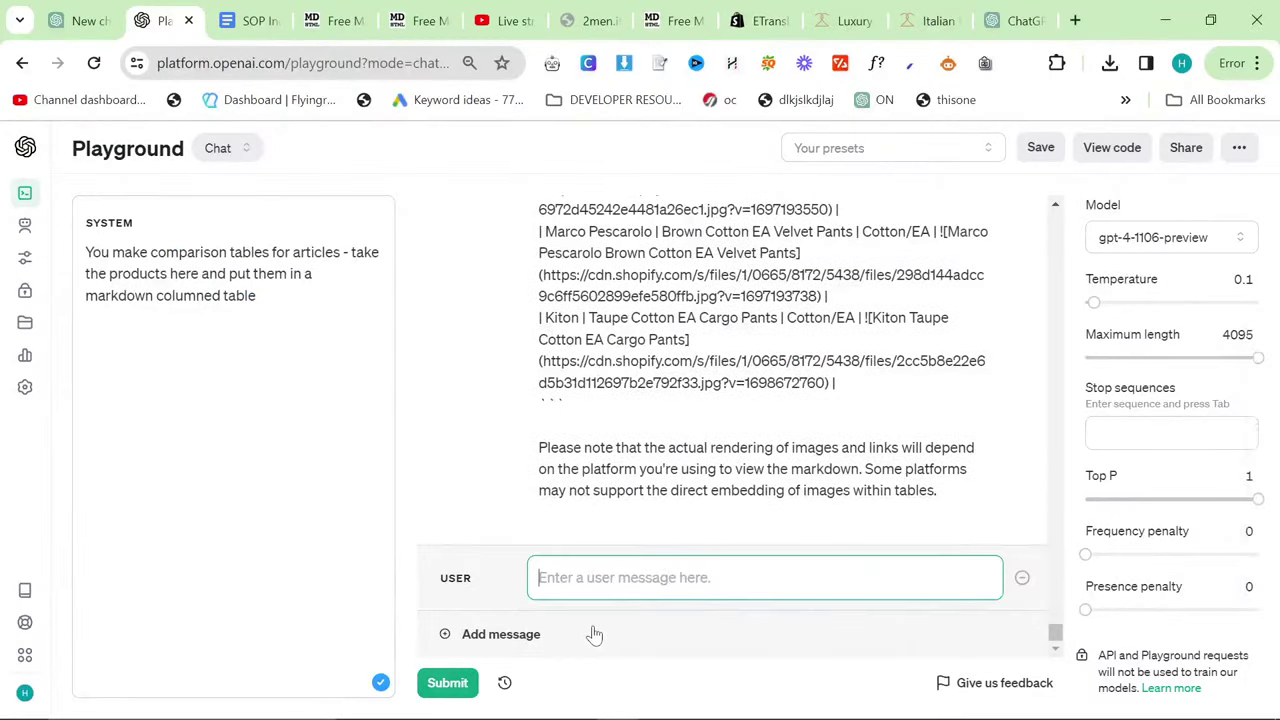
text(Now do this)
key(ctrl+v)
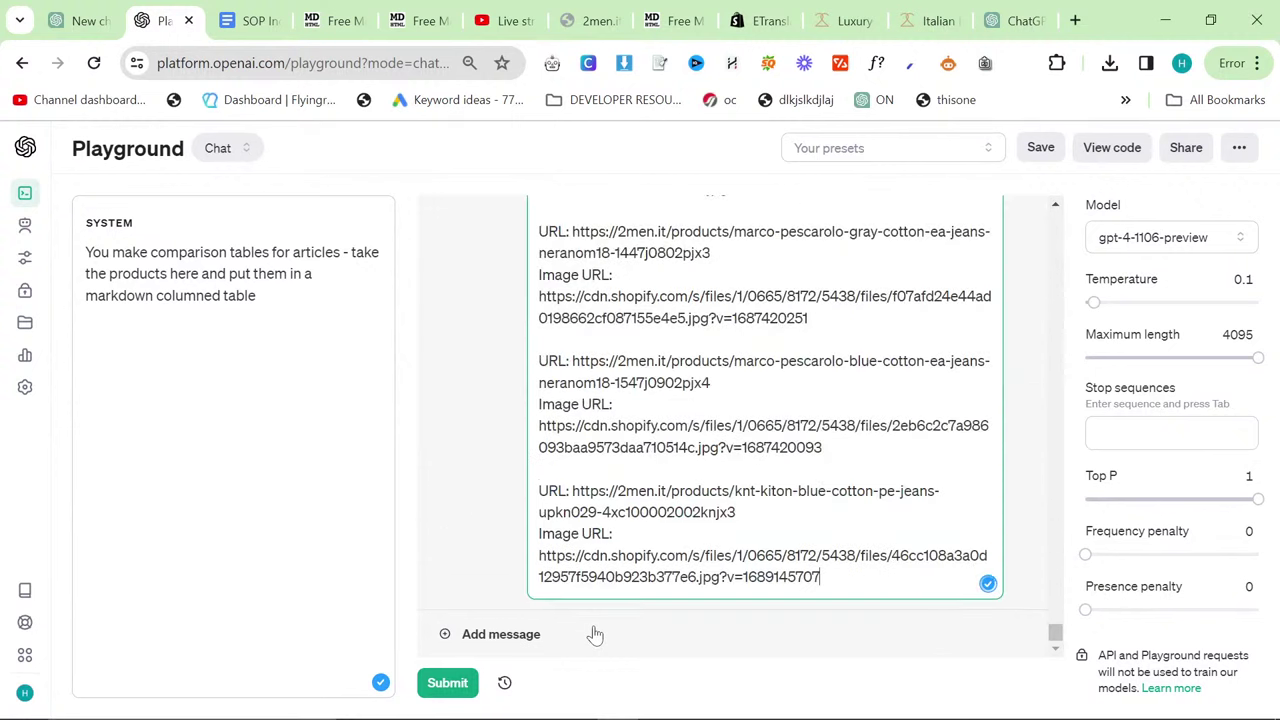
click(447, 682)
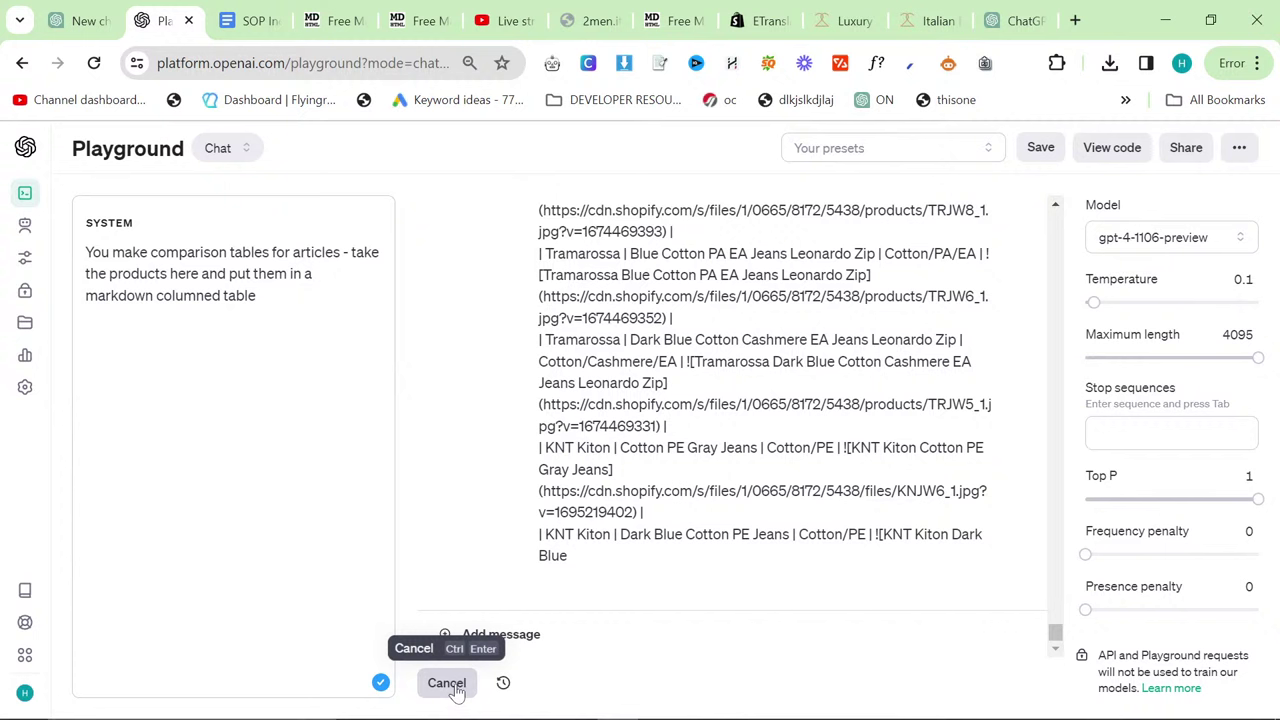
key(alt+Tab)
key(alt+Tab)
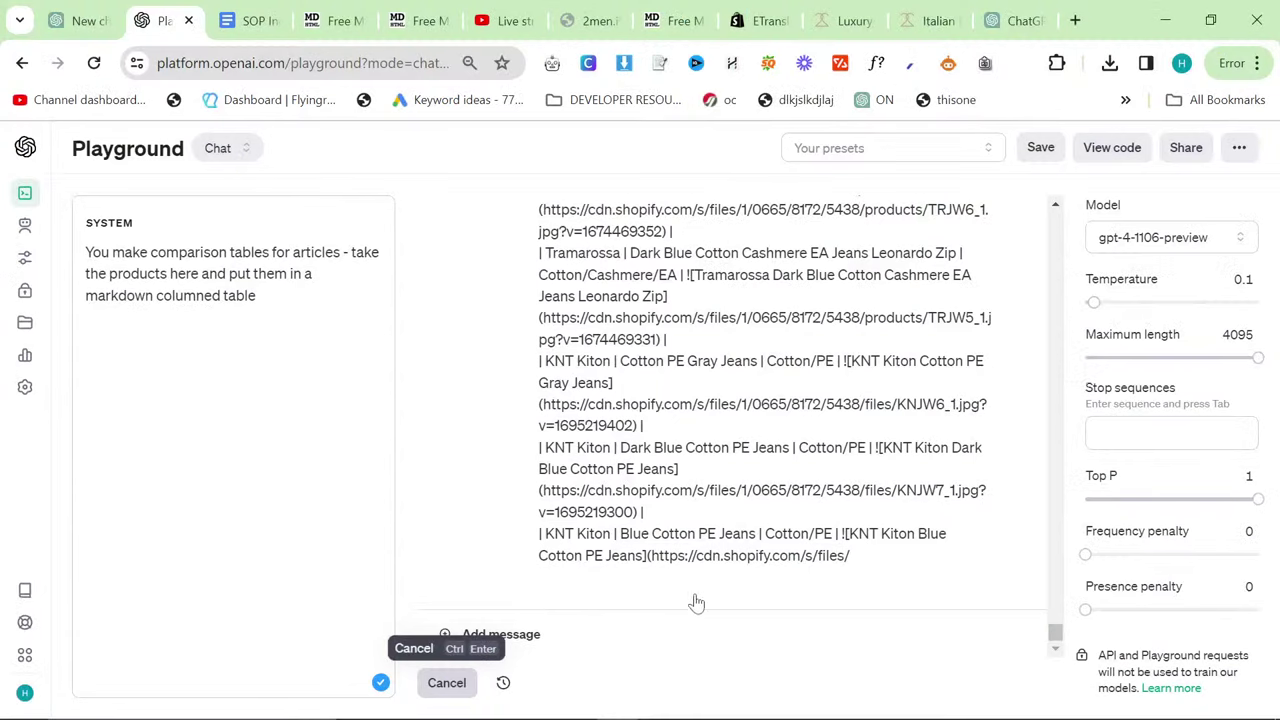
key(alt+Tab)
key(Escape)
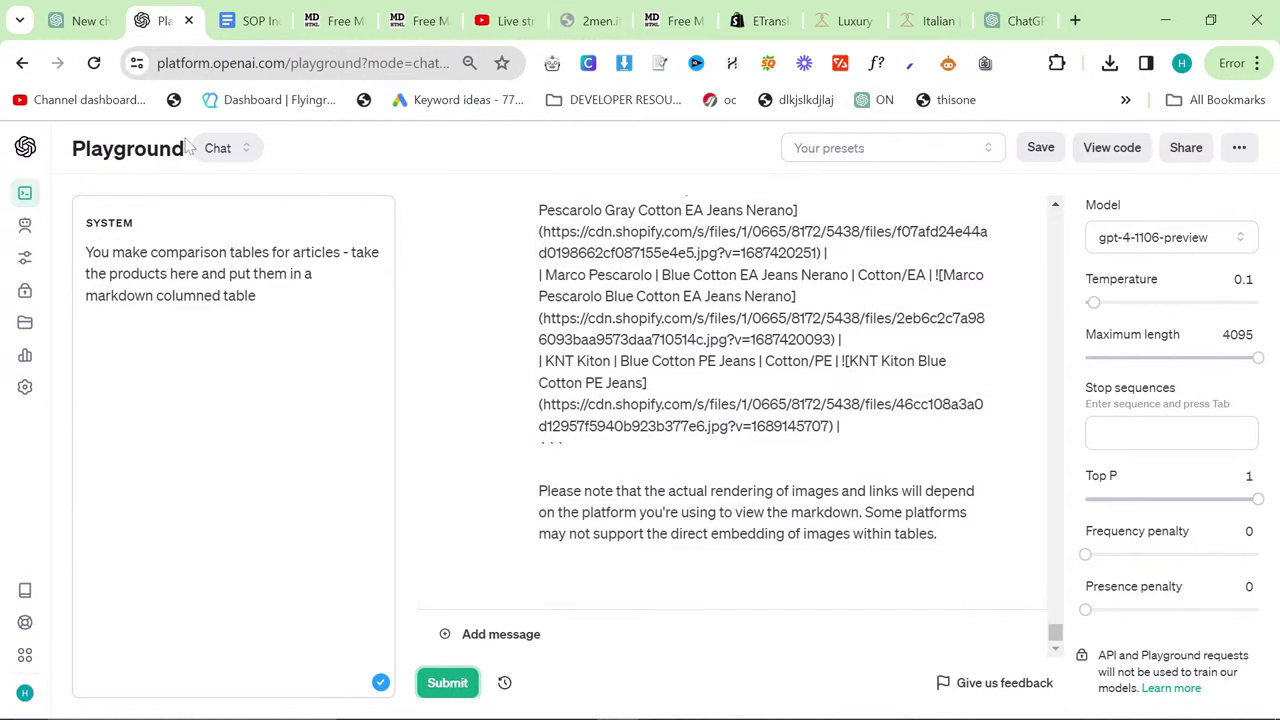
key(alt+Tab)
key(alt+Tab)
key(alt+Tab)
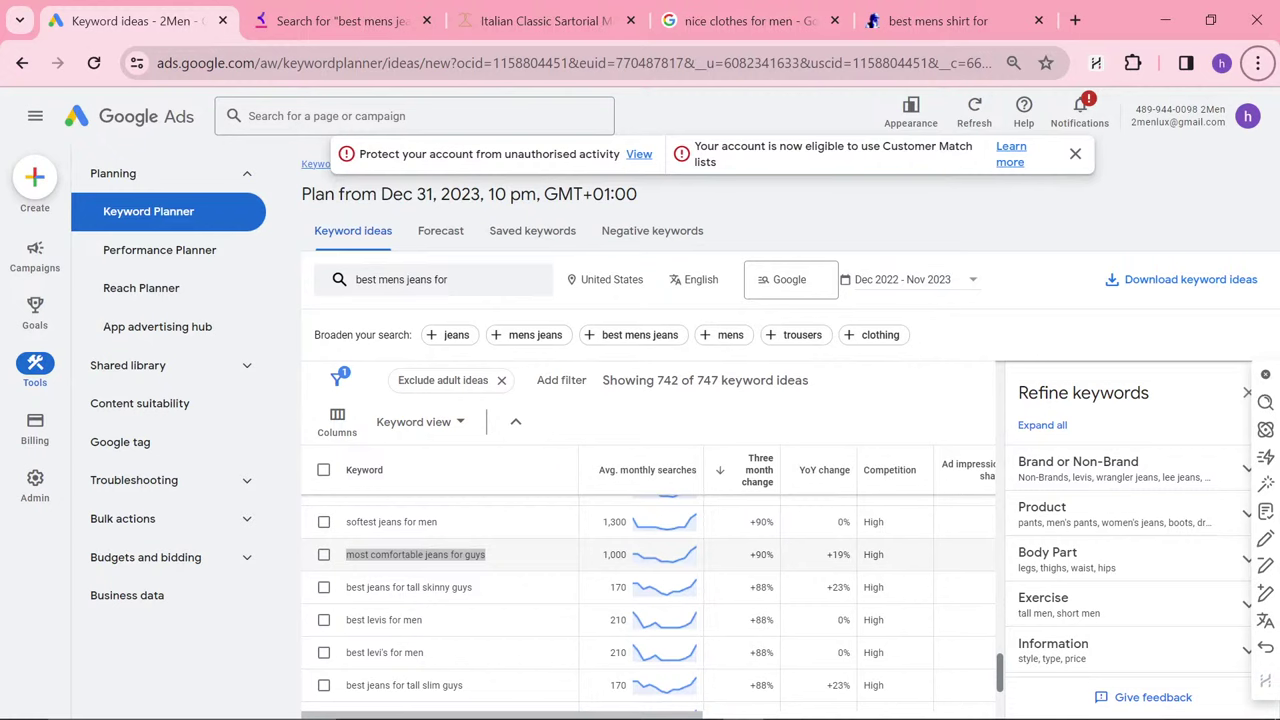
Test 'soft' in the script's include_terms, then undo it when it matches nothing
double_click(426, 521)
key(alt+Tab)
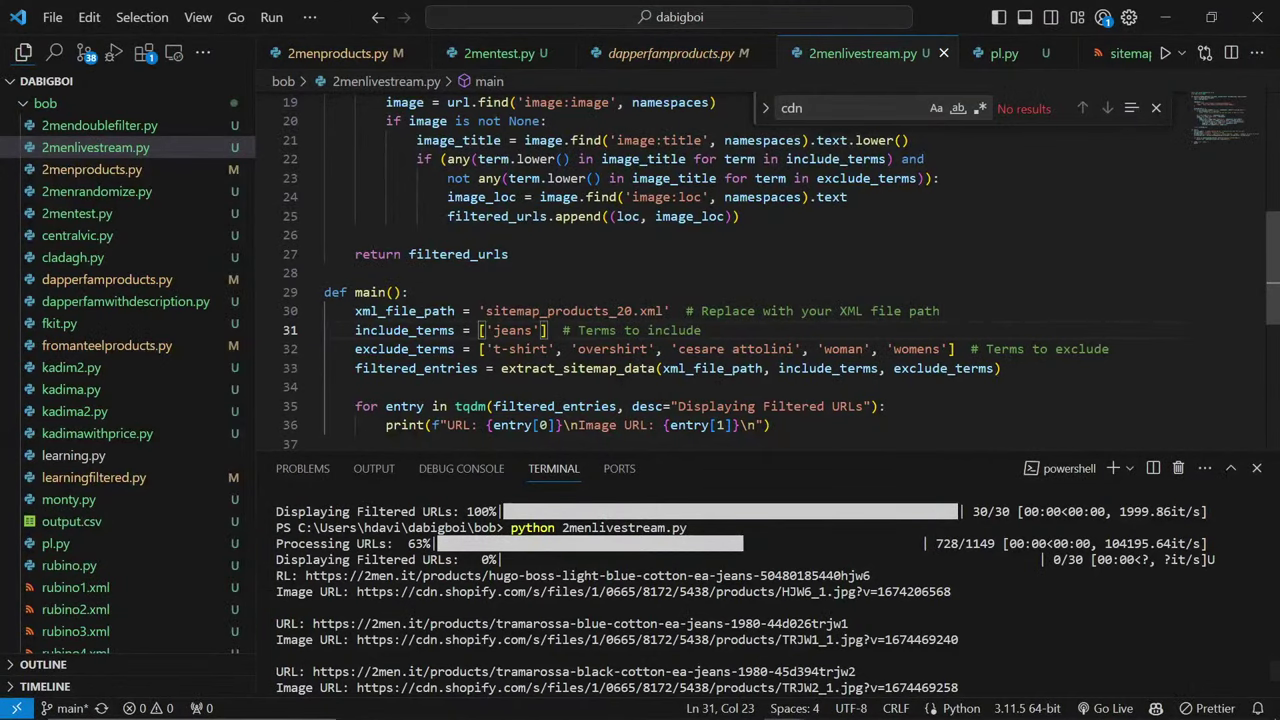
text('soft)
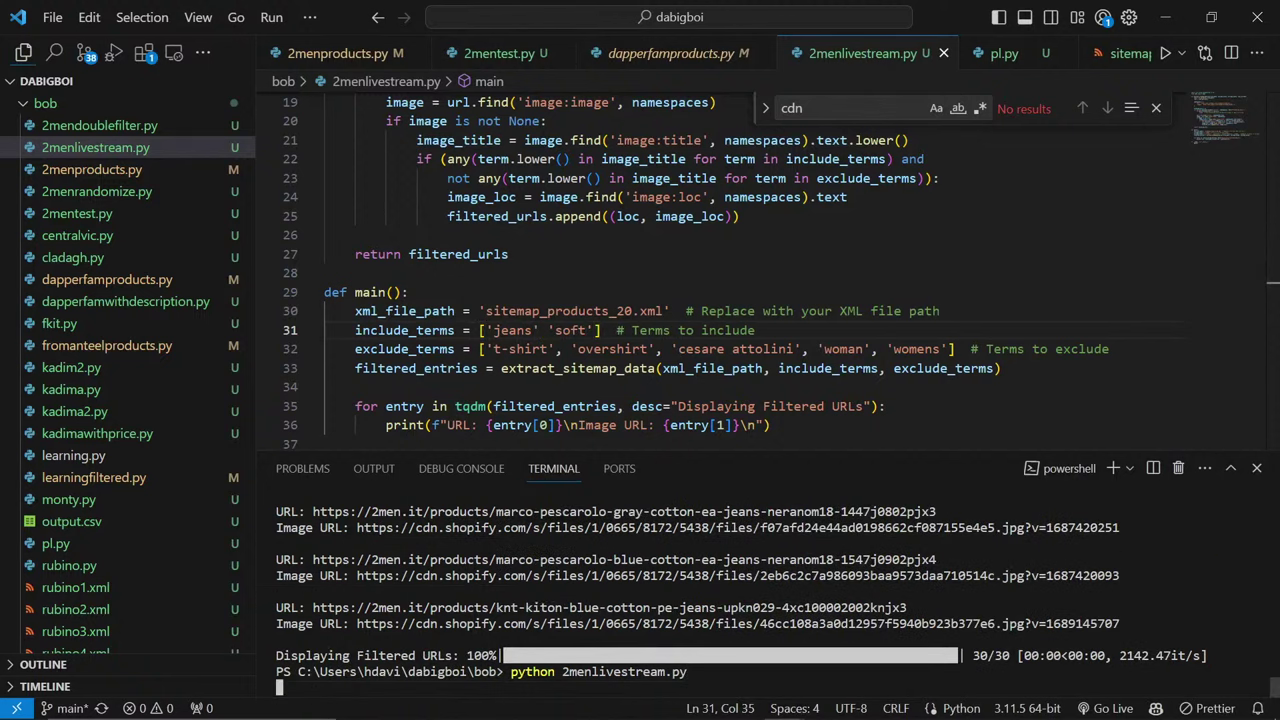
key(alt+Tab)
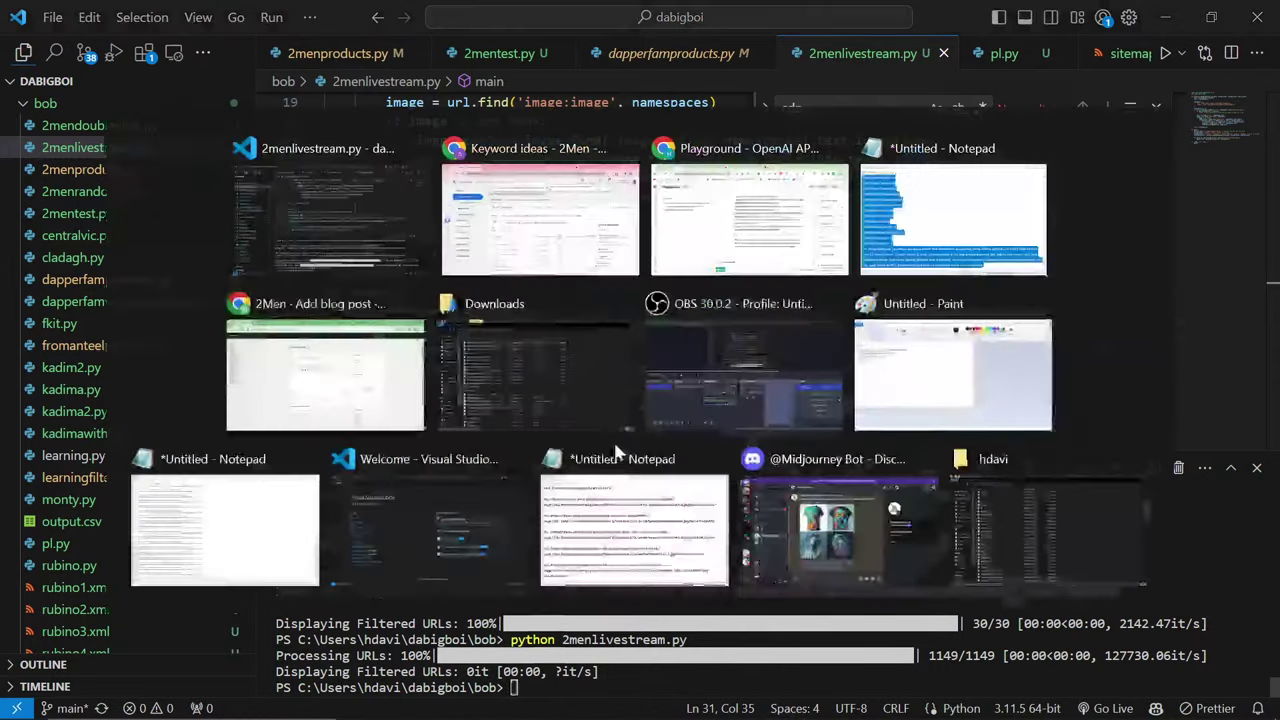
key(ctrl+z)
key(ctrl+z)
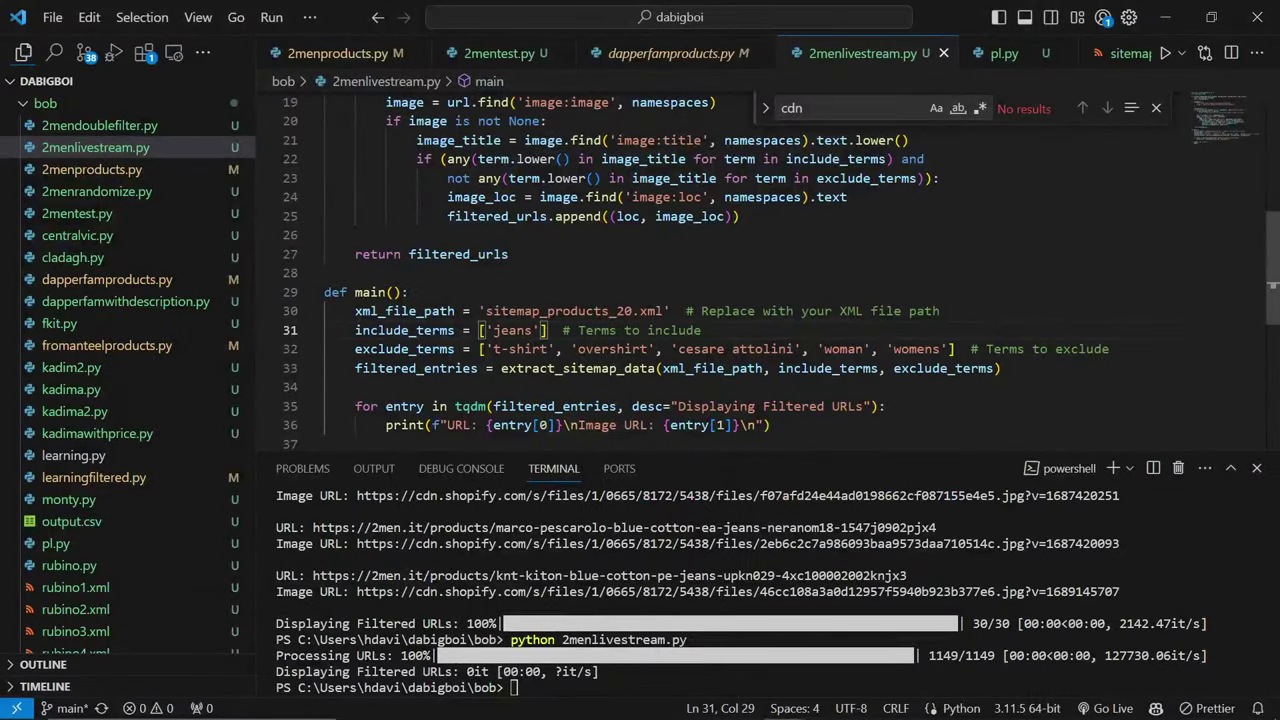
key(alt+Tab)
key(alt+Tab)
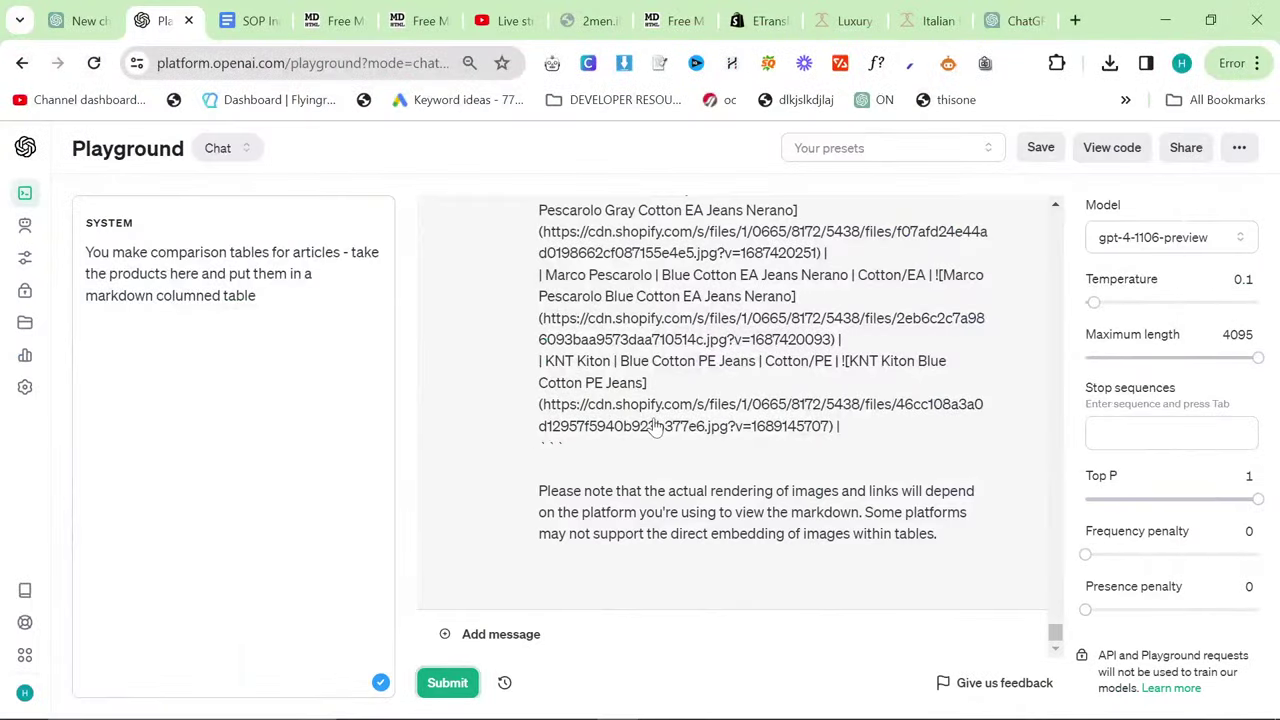
Copy ChatGPT's generated Most Comfortable Jeans for Guys article
drag(842, 426, 545, 431)
drag(557, 350, 545, 491)
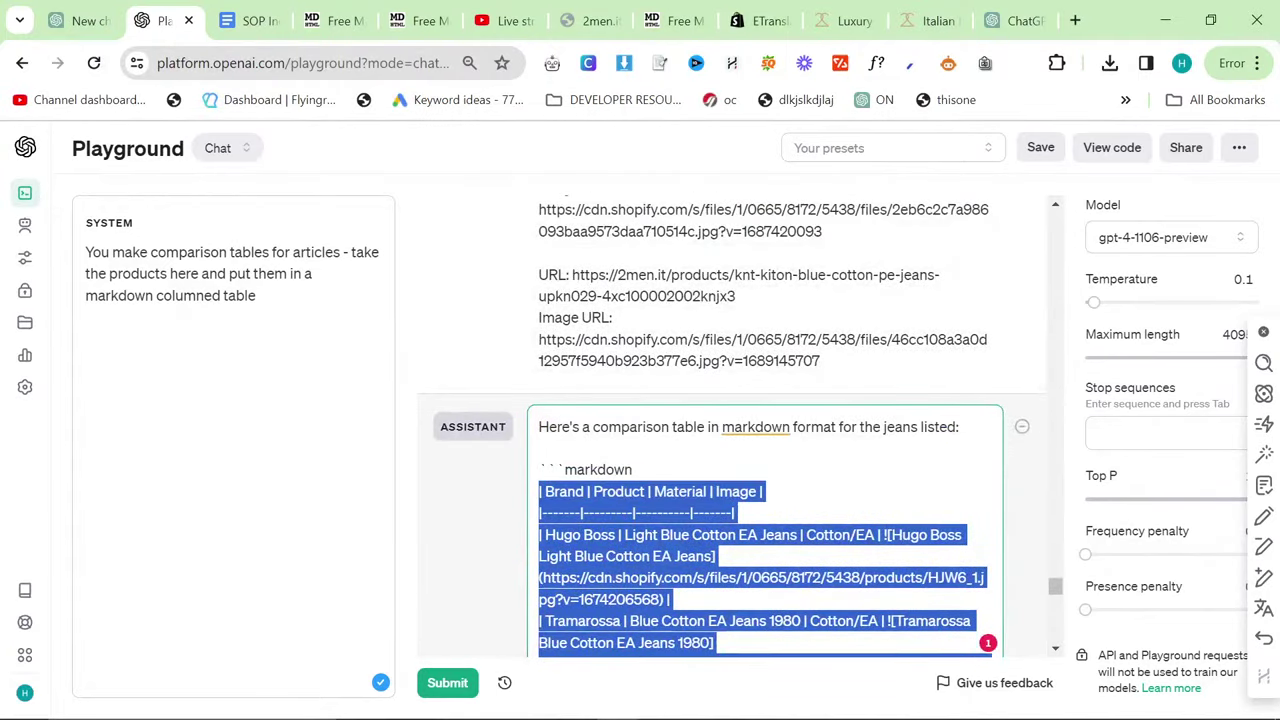
click(675, 20)
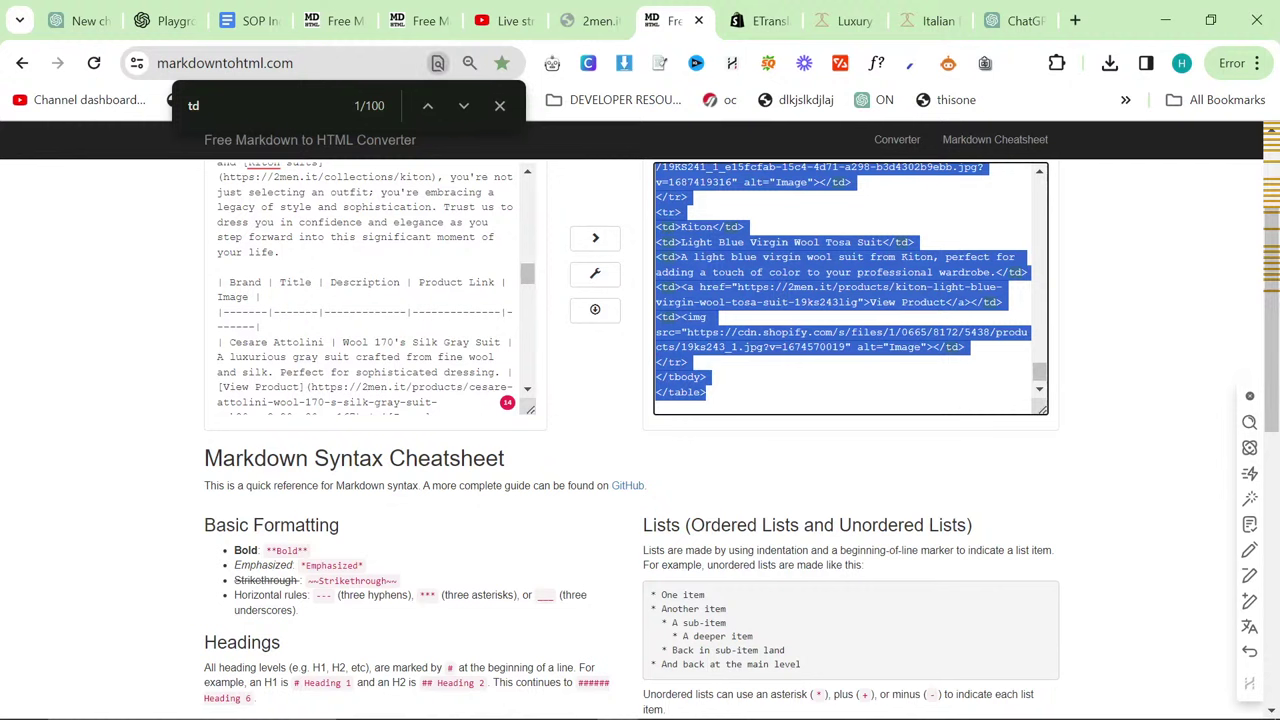
click(78, 20)
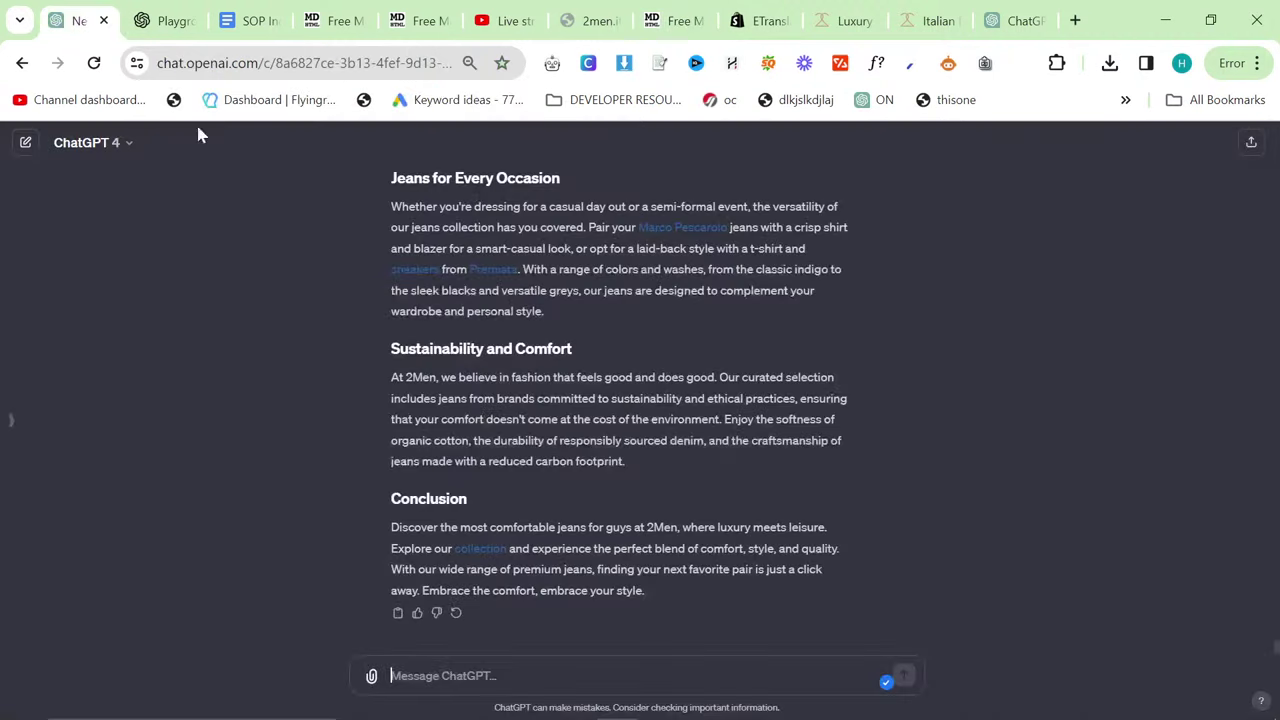
click(396, 611)
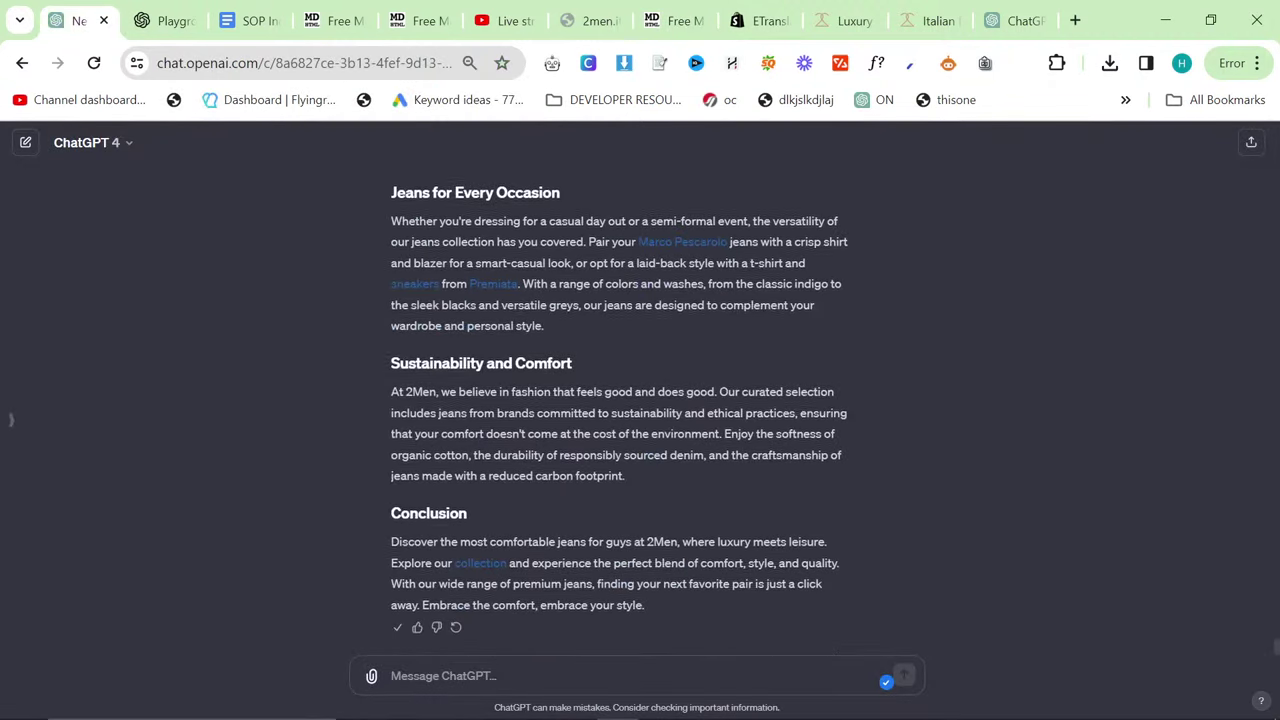
scroll(394, 586, up, 5)
scroll(391, 571, down, 5)
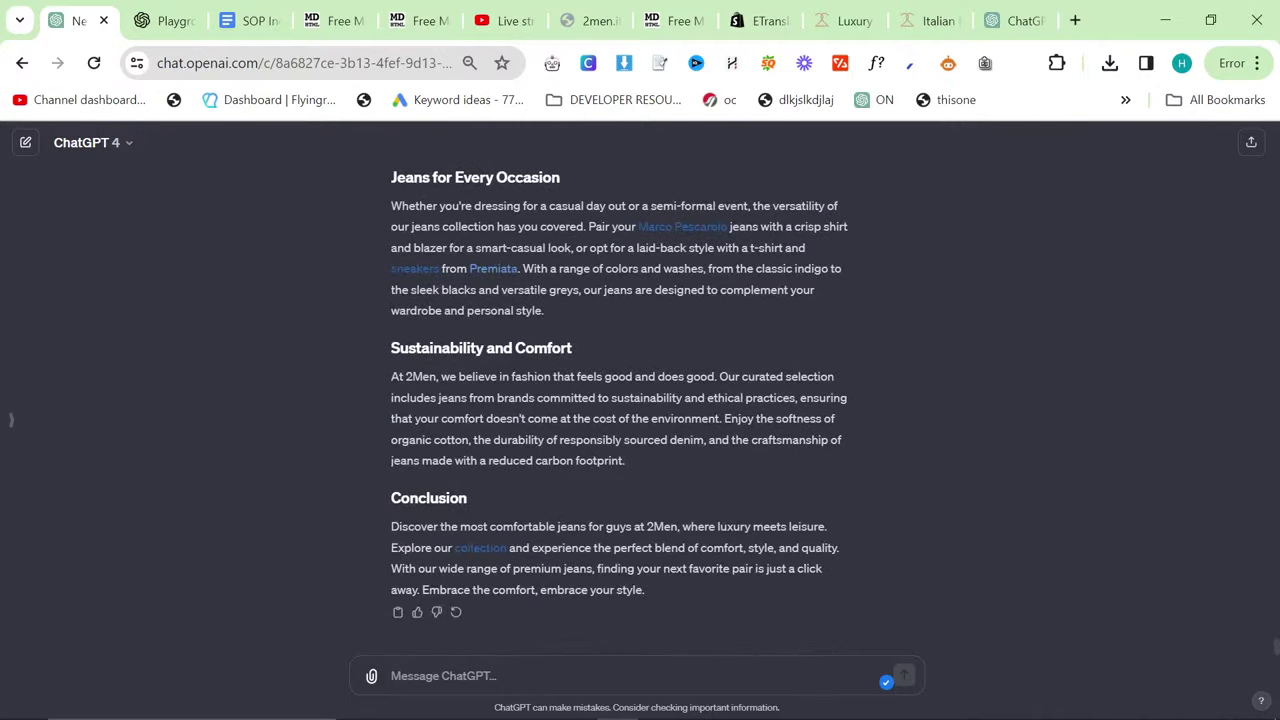
scroll(397, 346, up, 15)
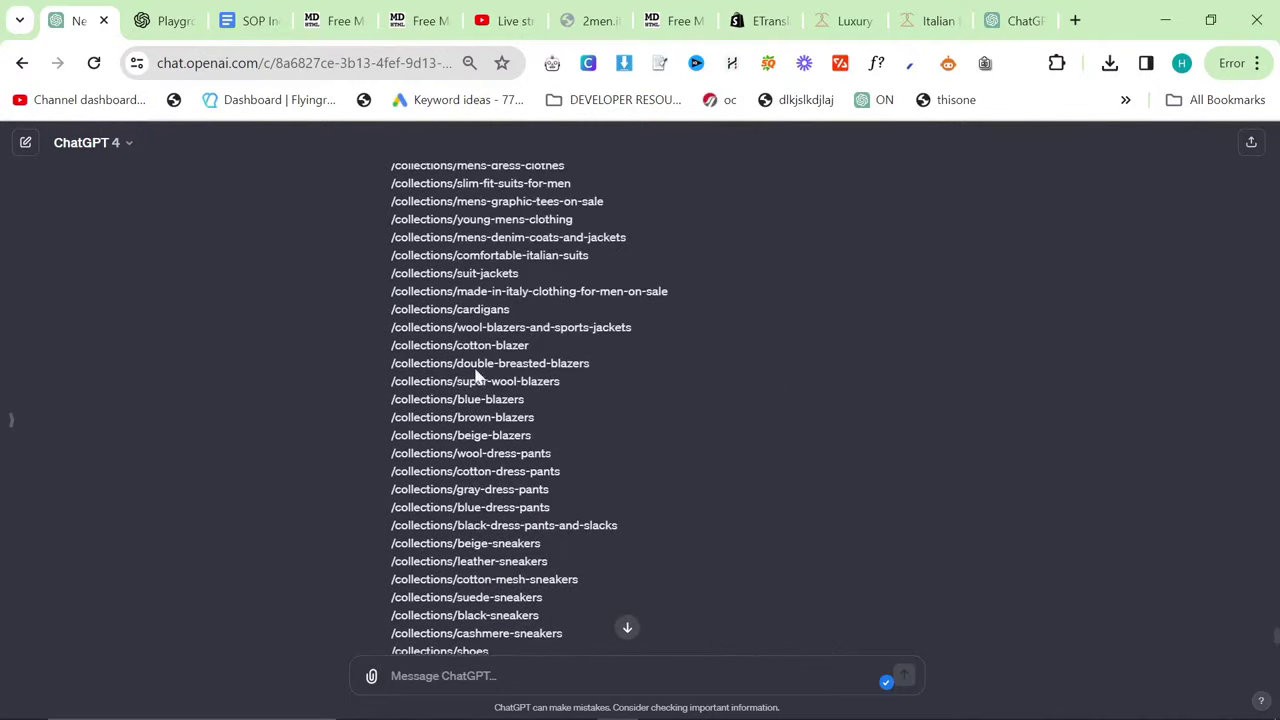
scroll(386, 480, down, 15)
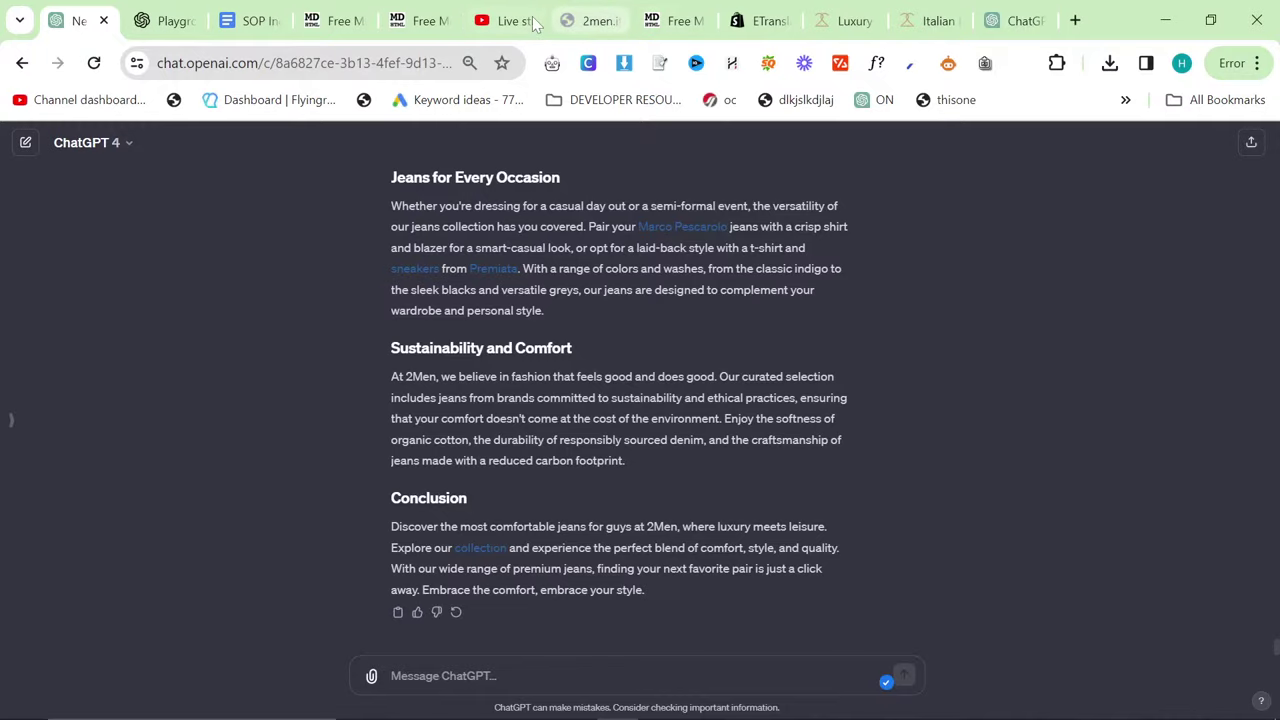
key(alt+Tab)
key(alt+Tab)
Select the Playground comparison table rows, then review the article through its Conclusion
click(152, 14)
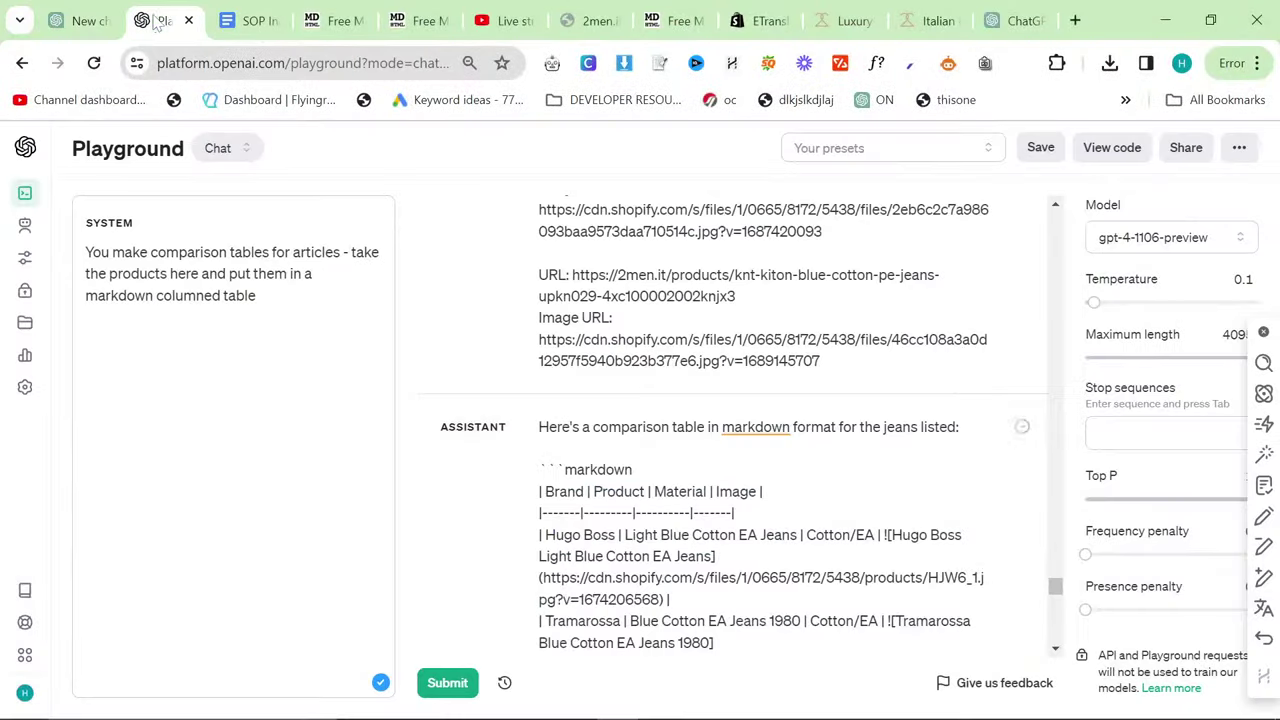
drag(540, 392, 988, 643)
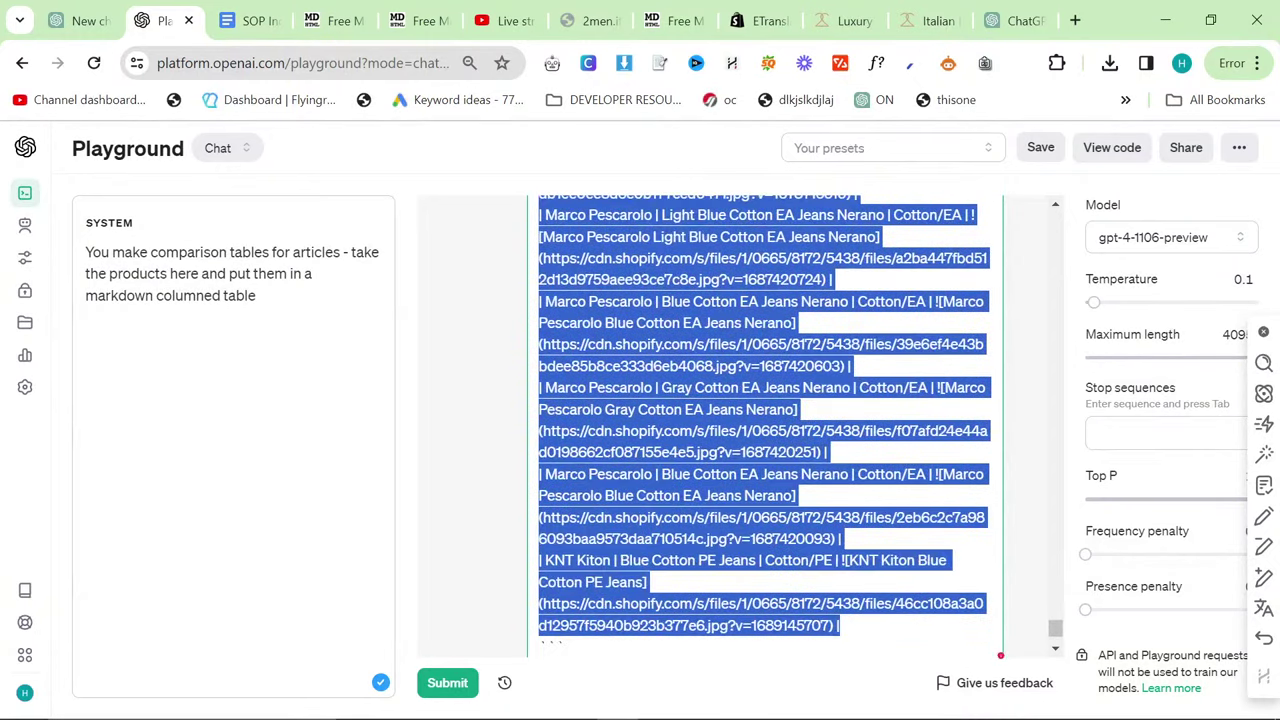
click(72, 24)
scroll(443, 545, up, 15)
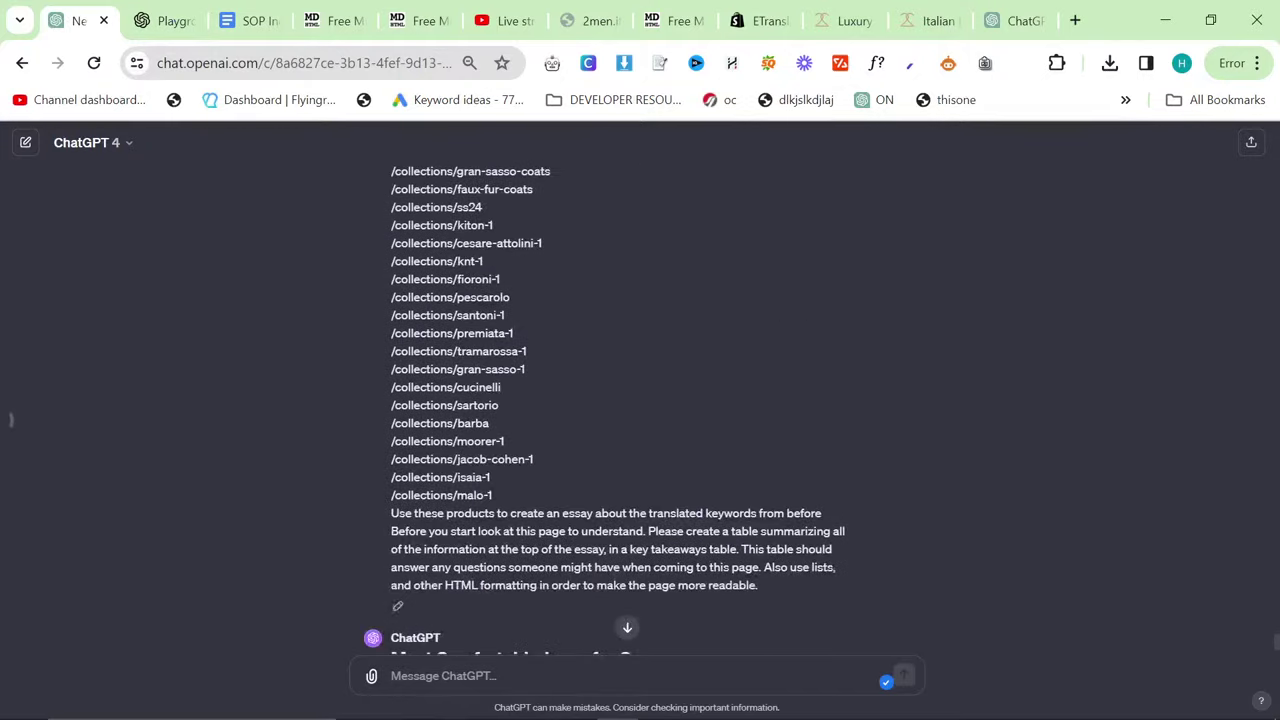
scroll(443, 545, down, 3)
scroll(420, 520, down, 10)
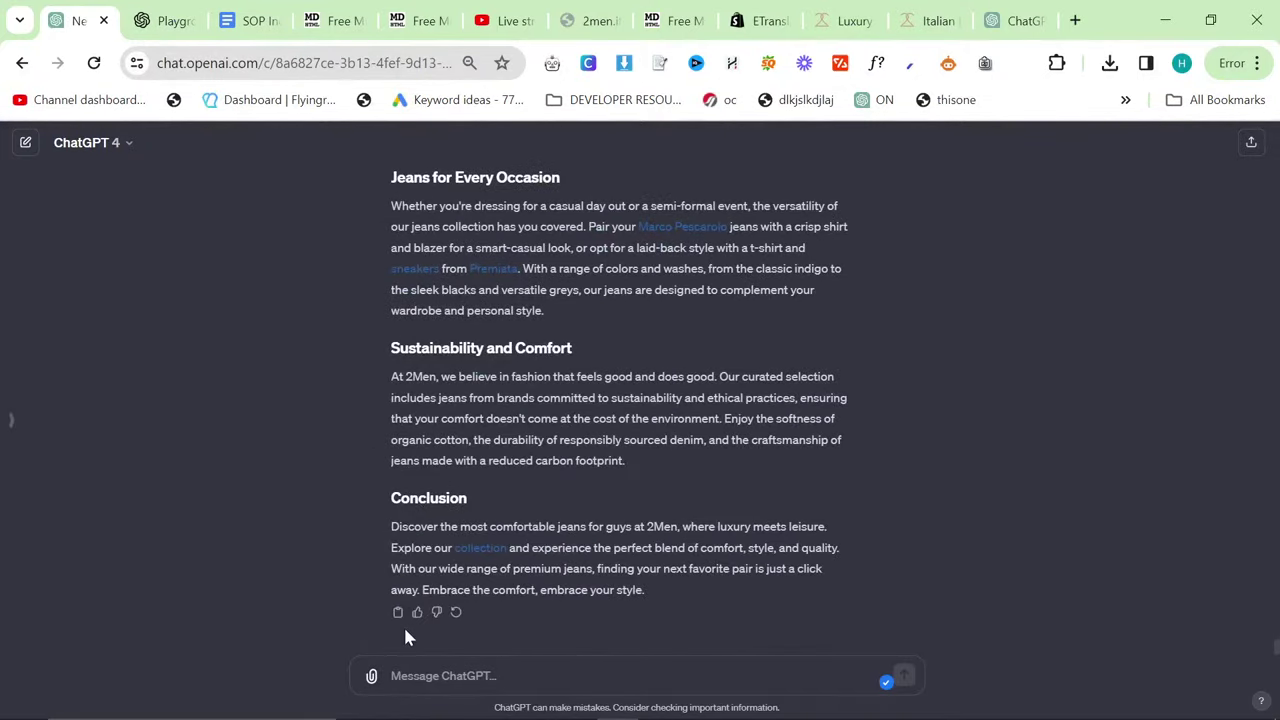
Replace the converter's old dress pants markdown with the jeans article
click(335, 20)
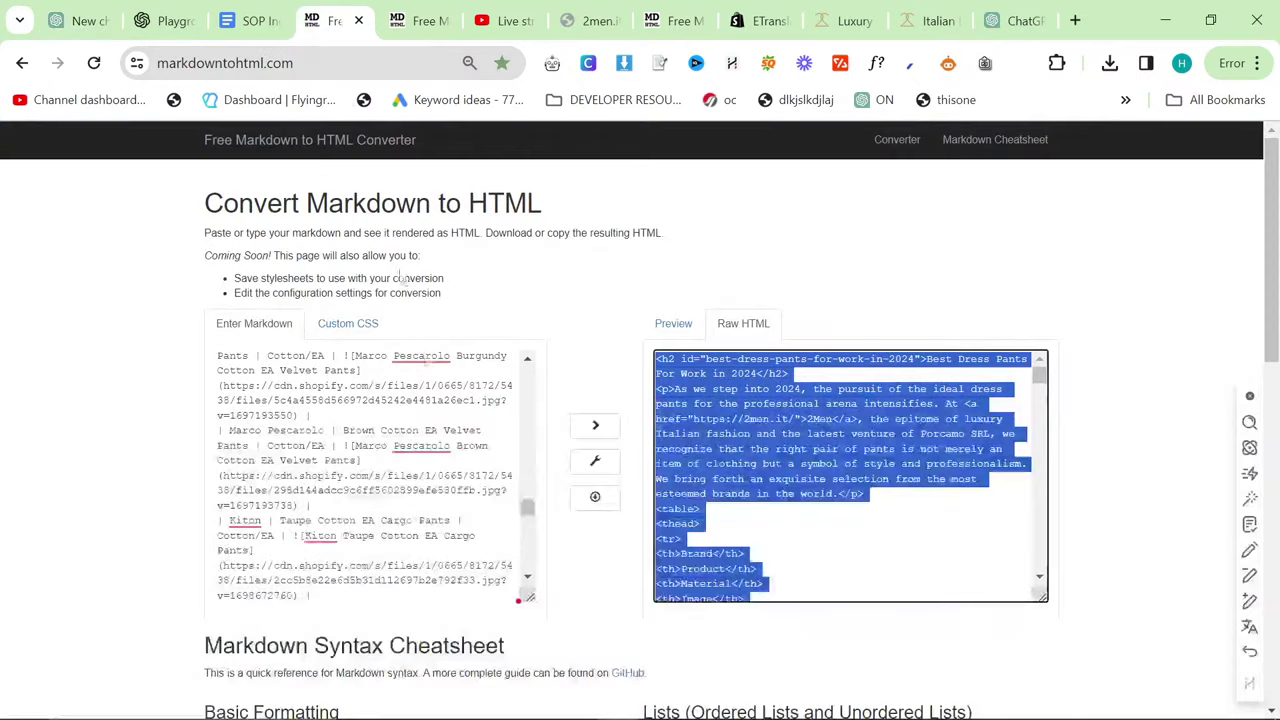
scroll(540, 585, up, 10)
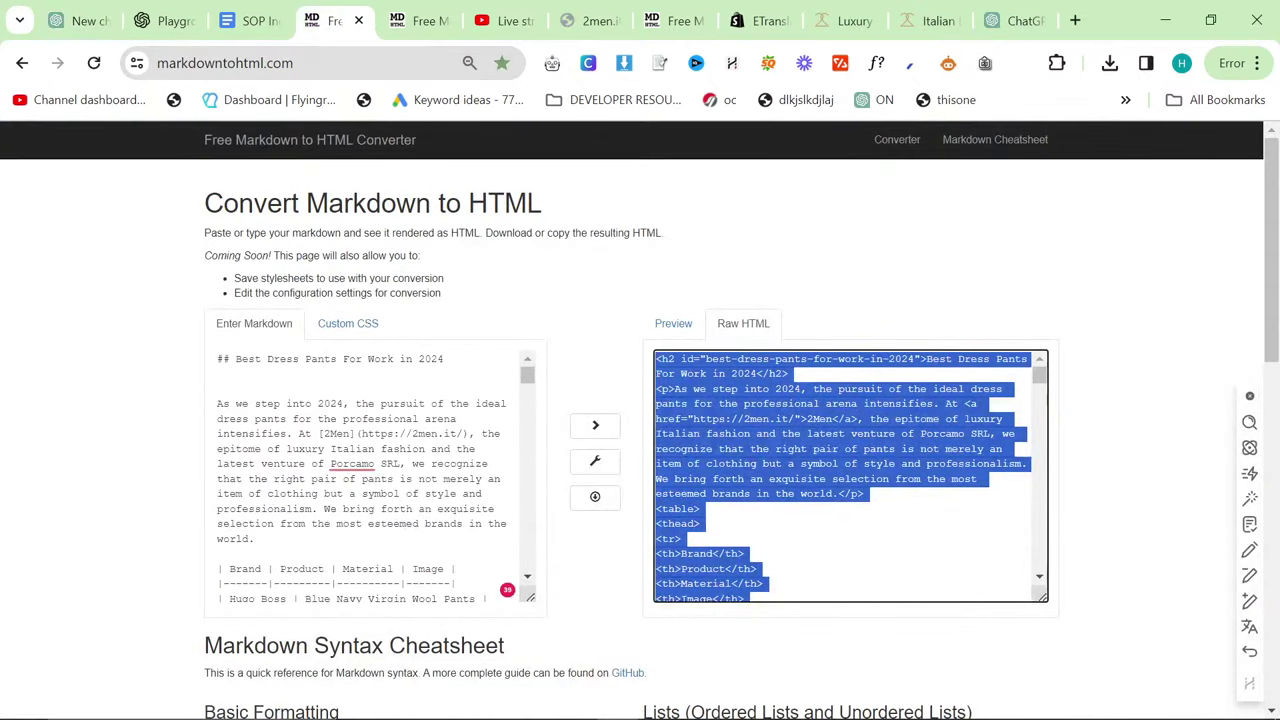
drag(470, 30, 205, 25)
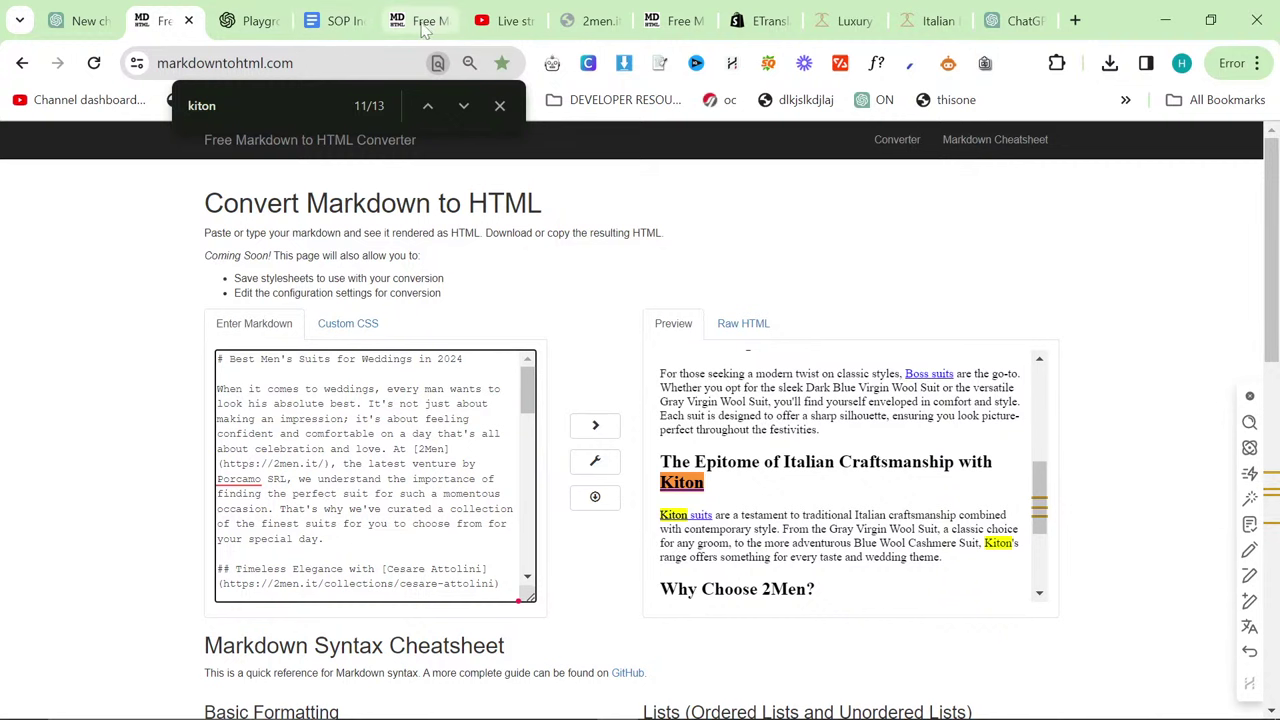
drag(425, 22, 175, 12)
key(alt+Tab)
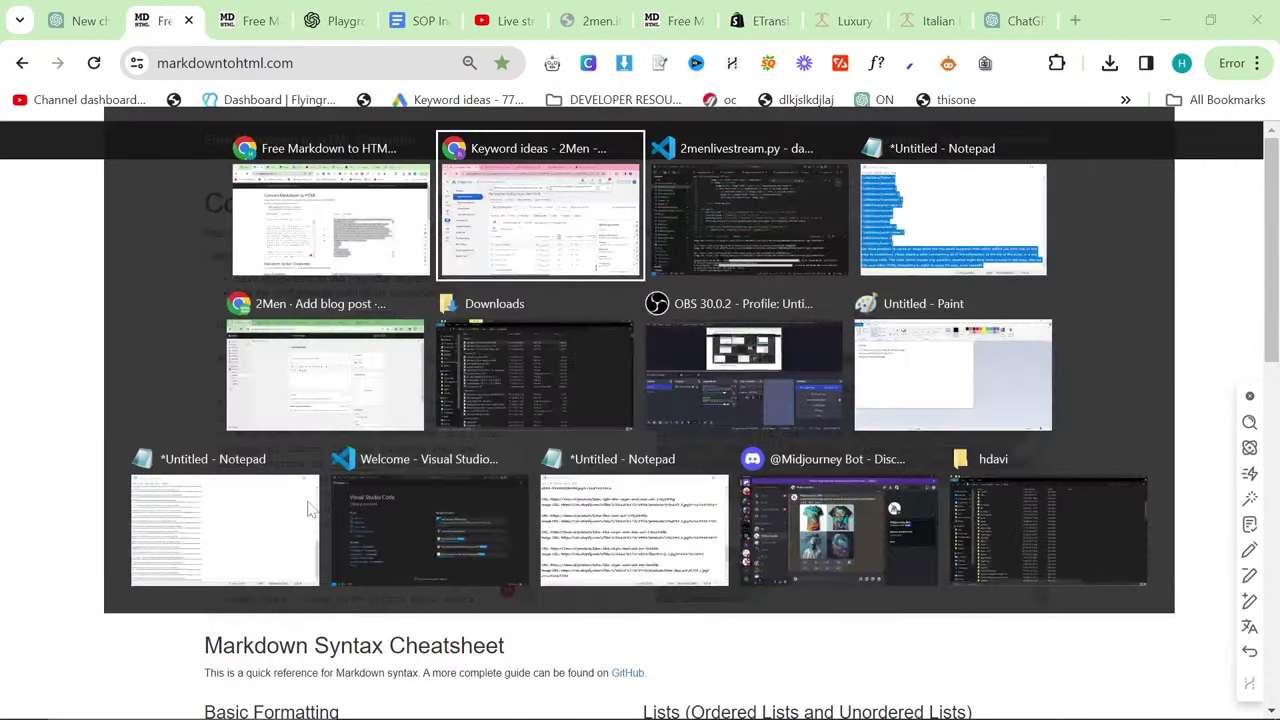
scroll(370, 475, down, 5)
scroll(370, 475, down, 5)
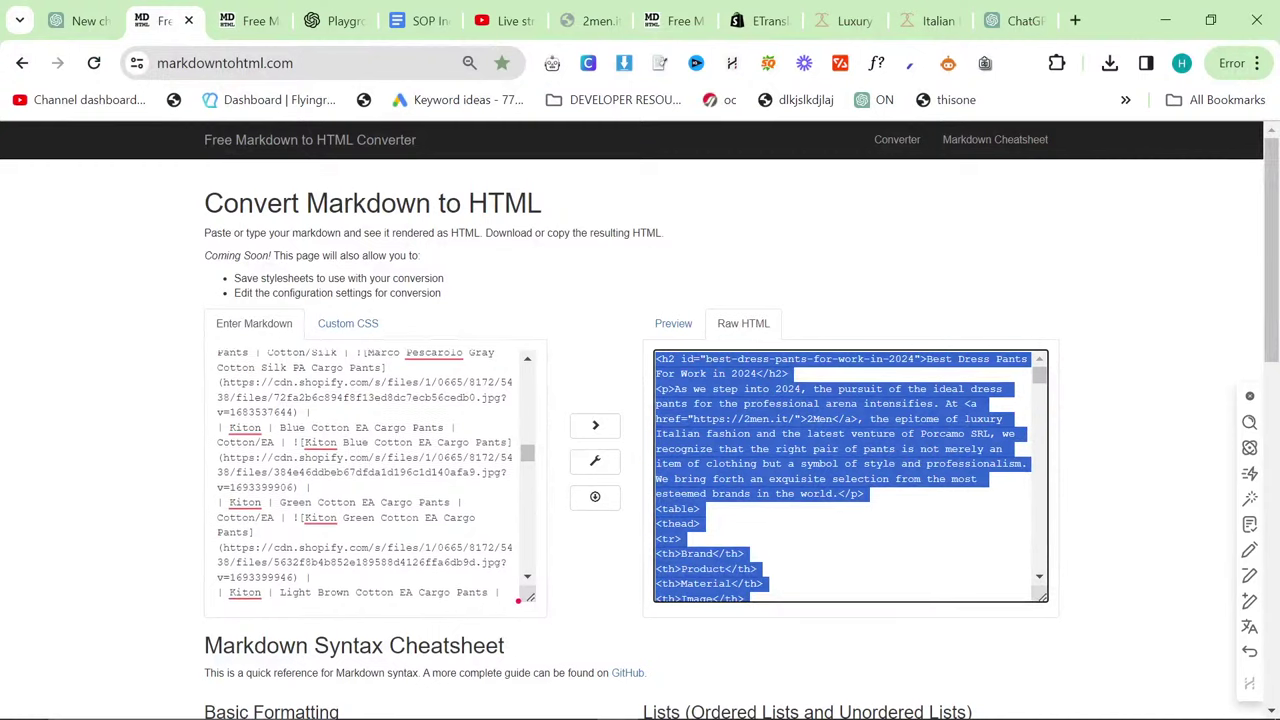
click(370, 475)
key(ctrl+a)
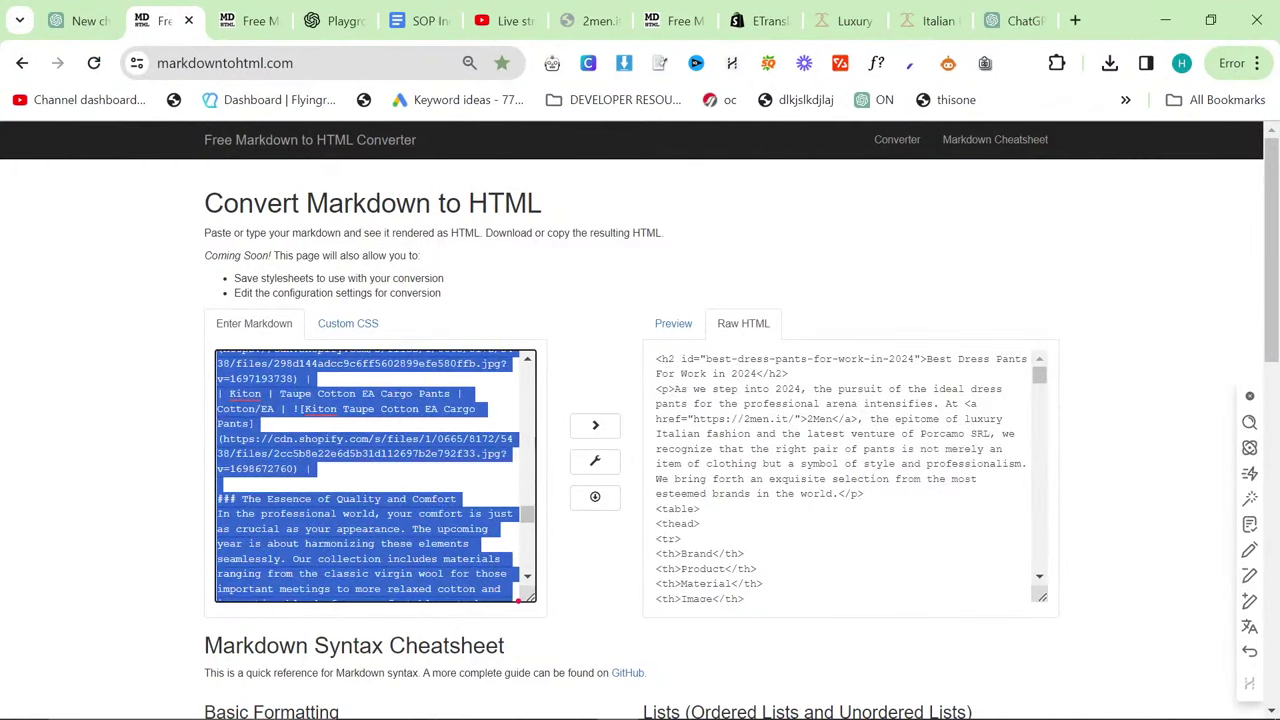
key(ctrl+v)
key(ctrl+Home)
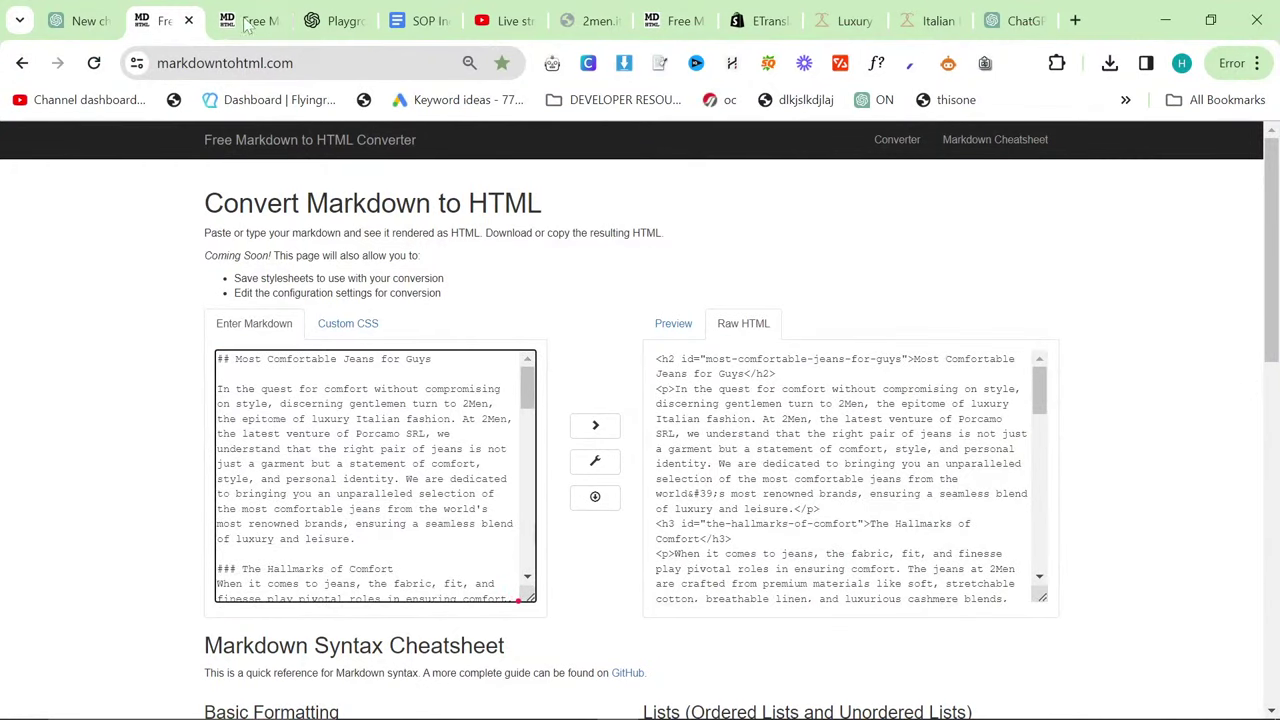
Insert 'Here's our picks for 2024:' and the product table after the article's intro
click(335, 20)
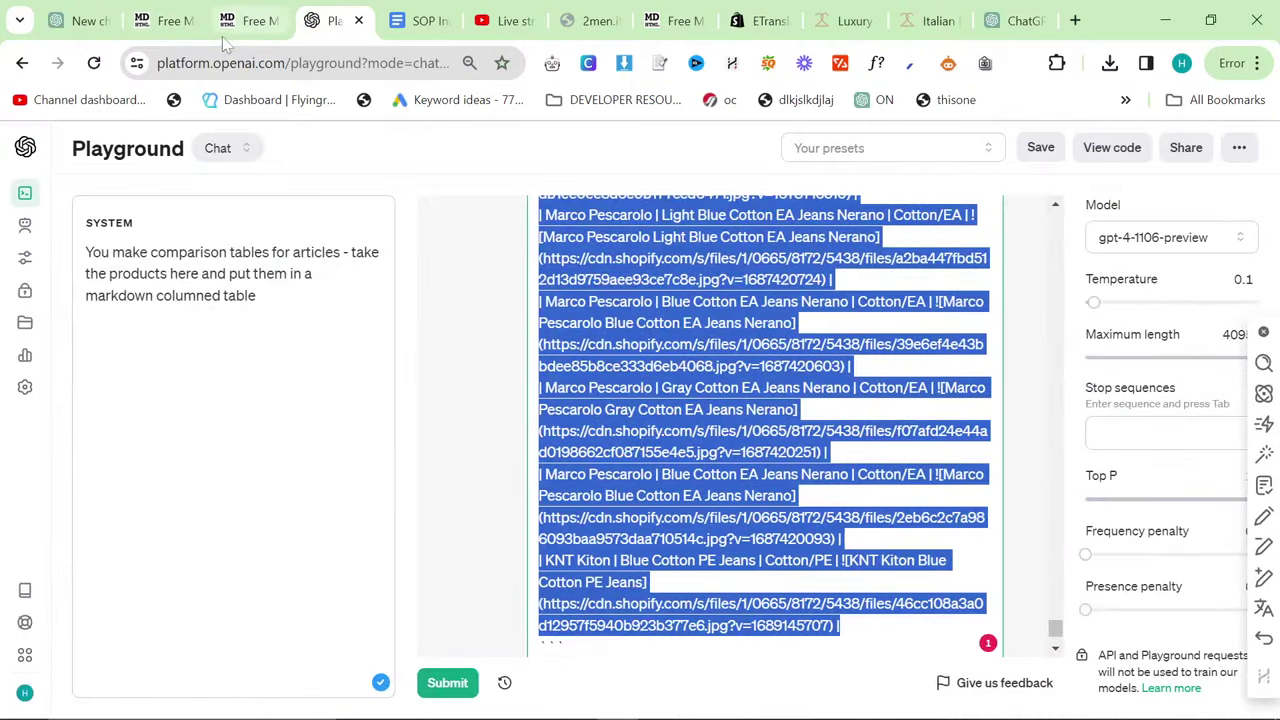
click(165, 20)
key(Return)
key(Return)
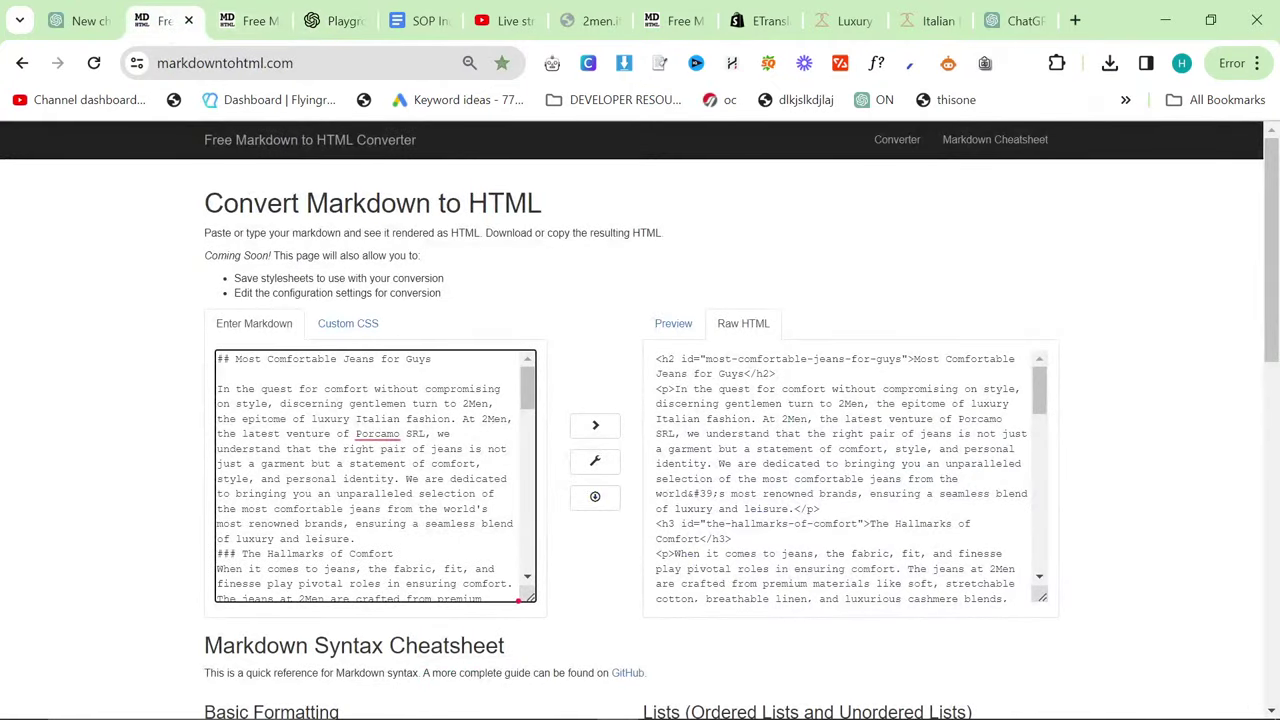
key(Up)
text(He)
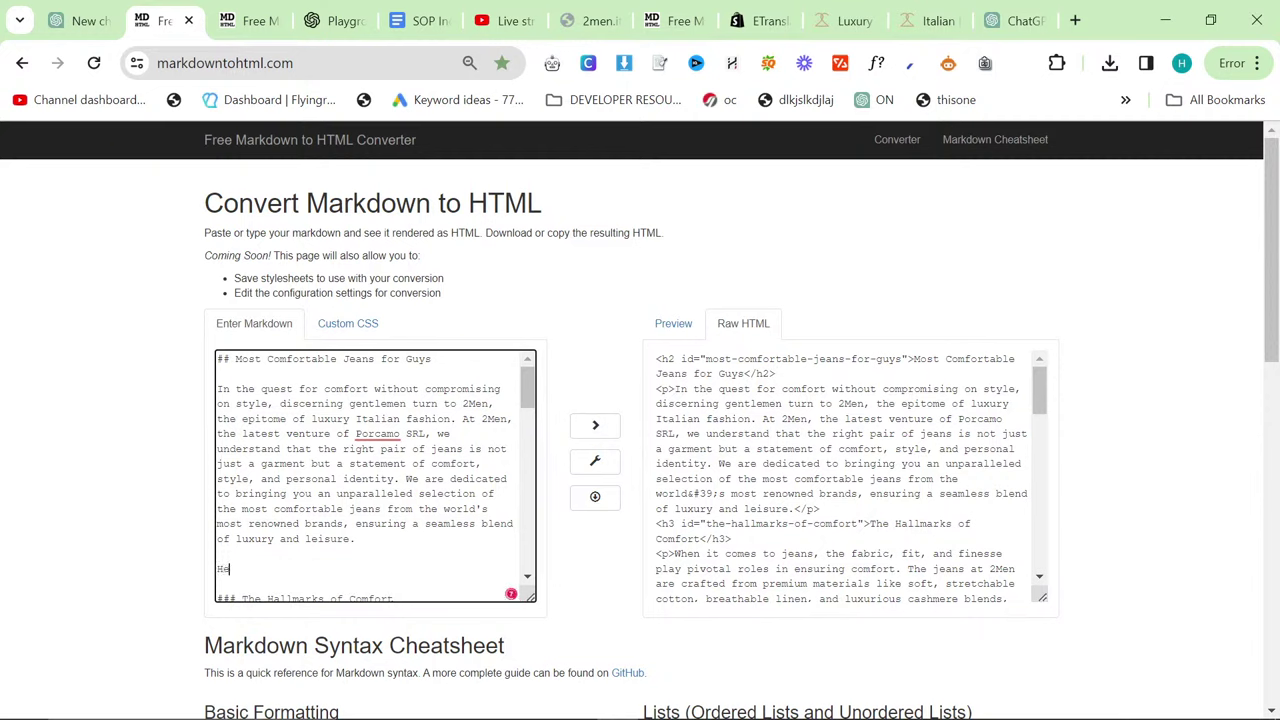
text(re's our picks for 2024:)
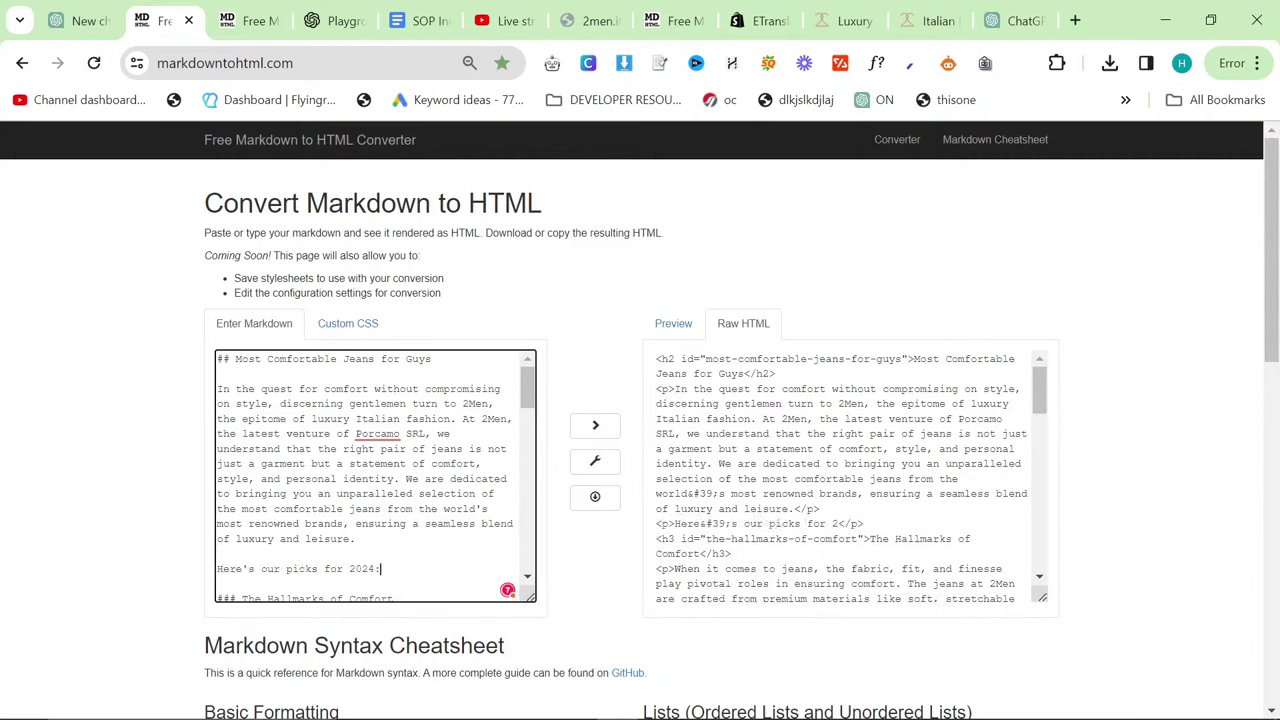
key(ctrl+v)
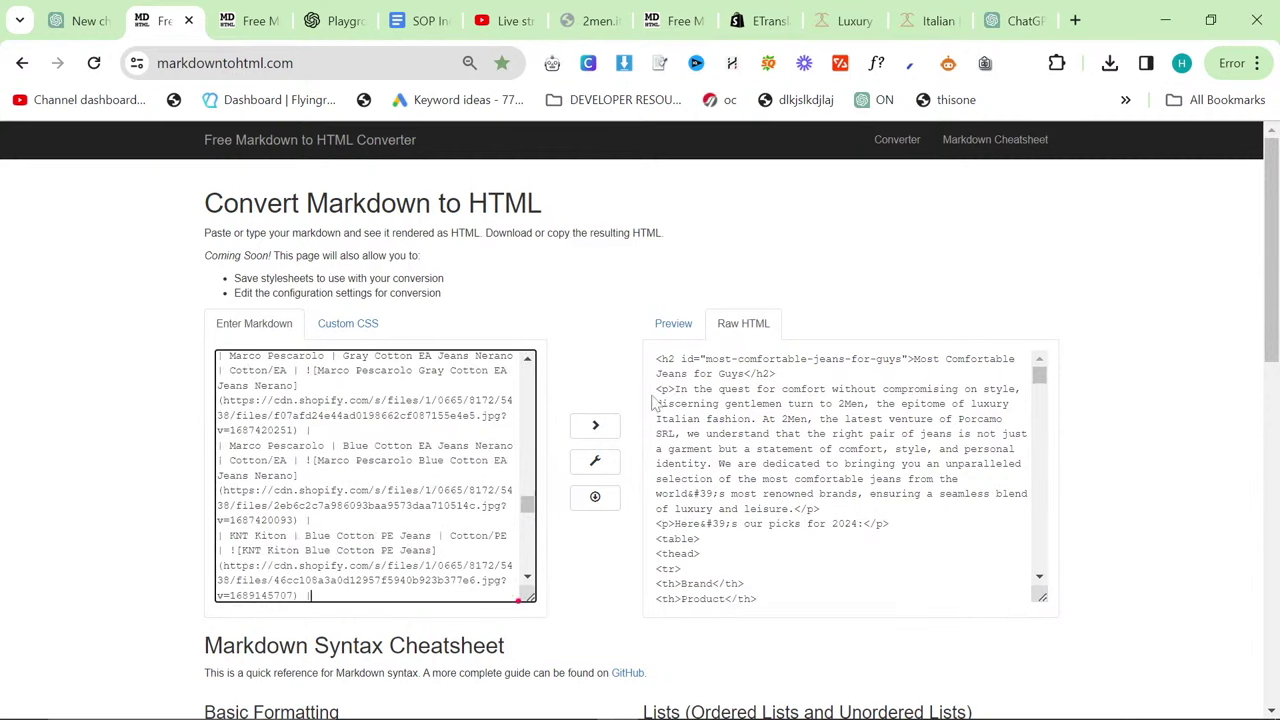
Select and copy the generated raw HTML output
click(655, 400)
key(ctrl+a)
key(alt+Tab)
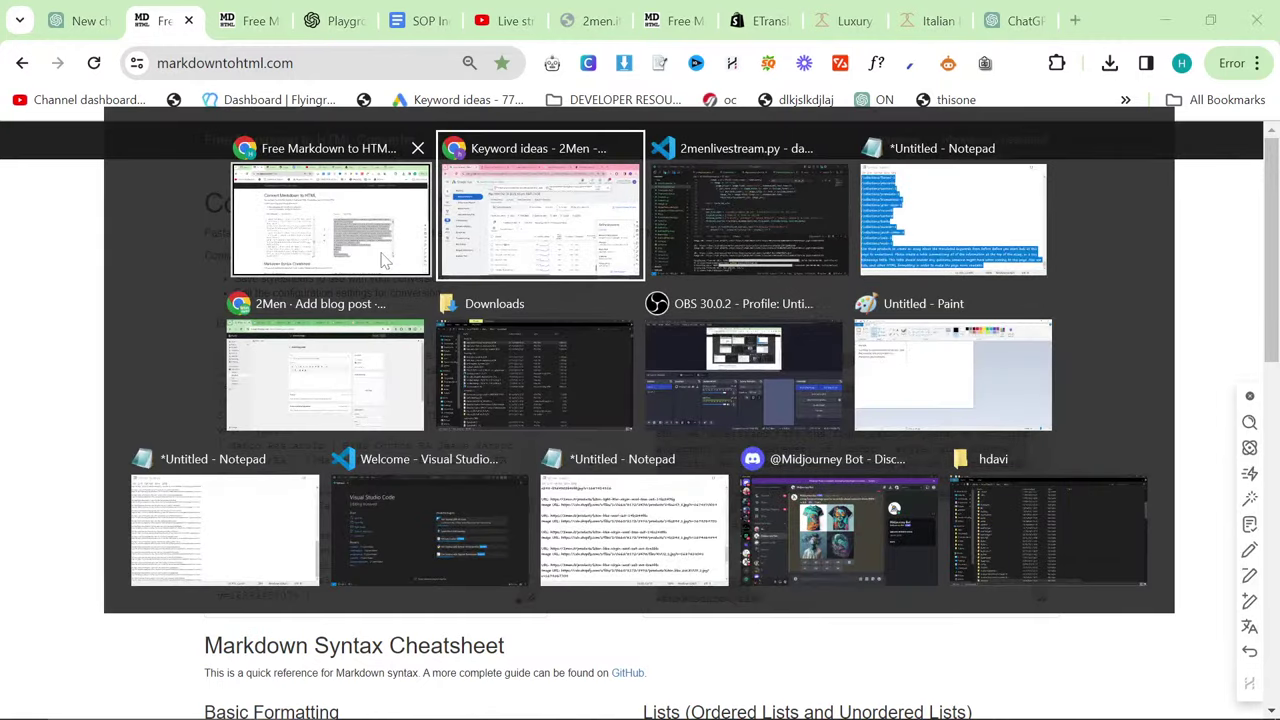
click(385, 260)
key(alt+Tab)
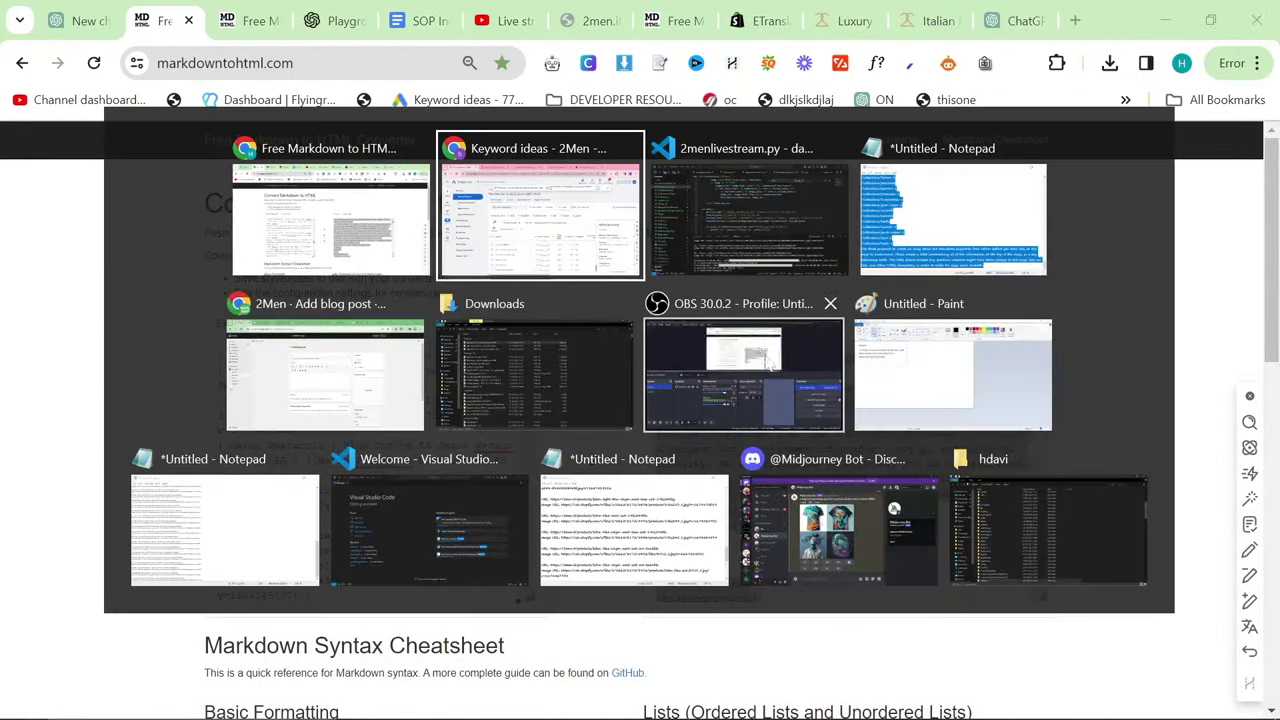
Ask the existing ChatGPT chat for a blog featured image, which runs into the usage cap
click(80, 22)
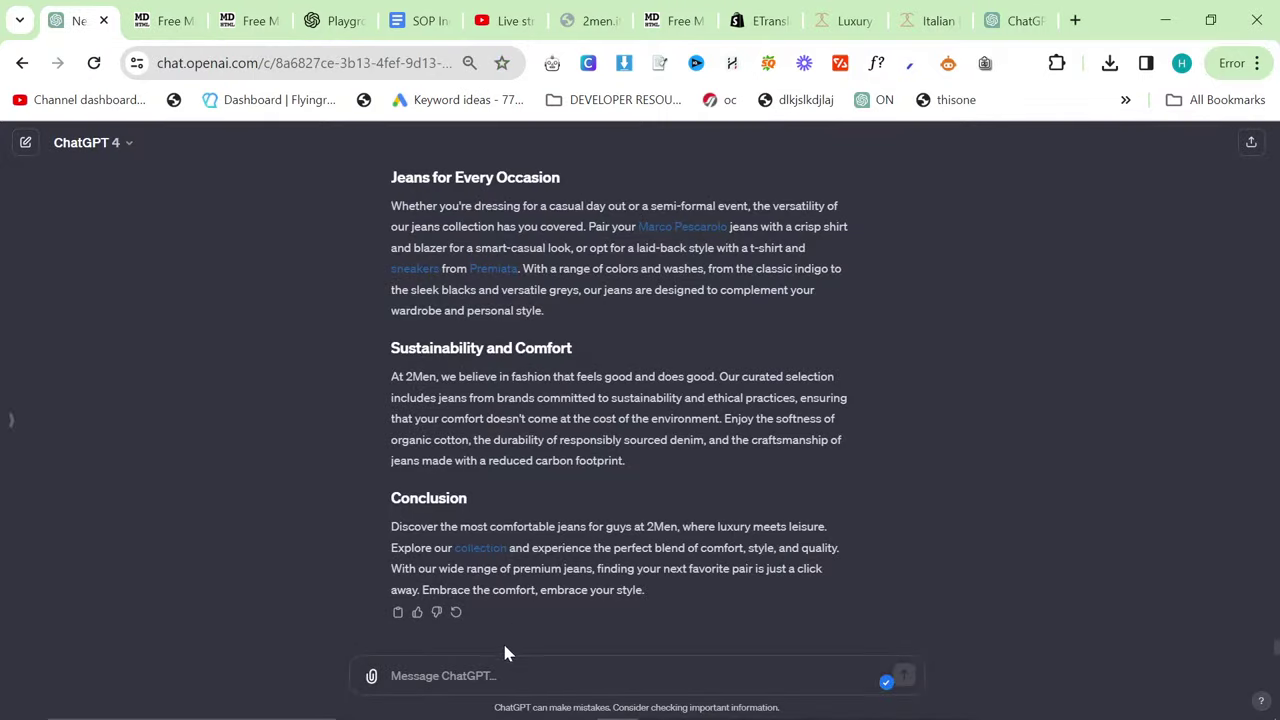
text(now make the feat)
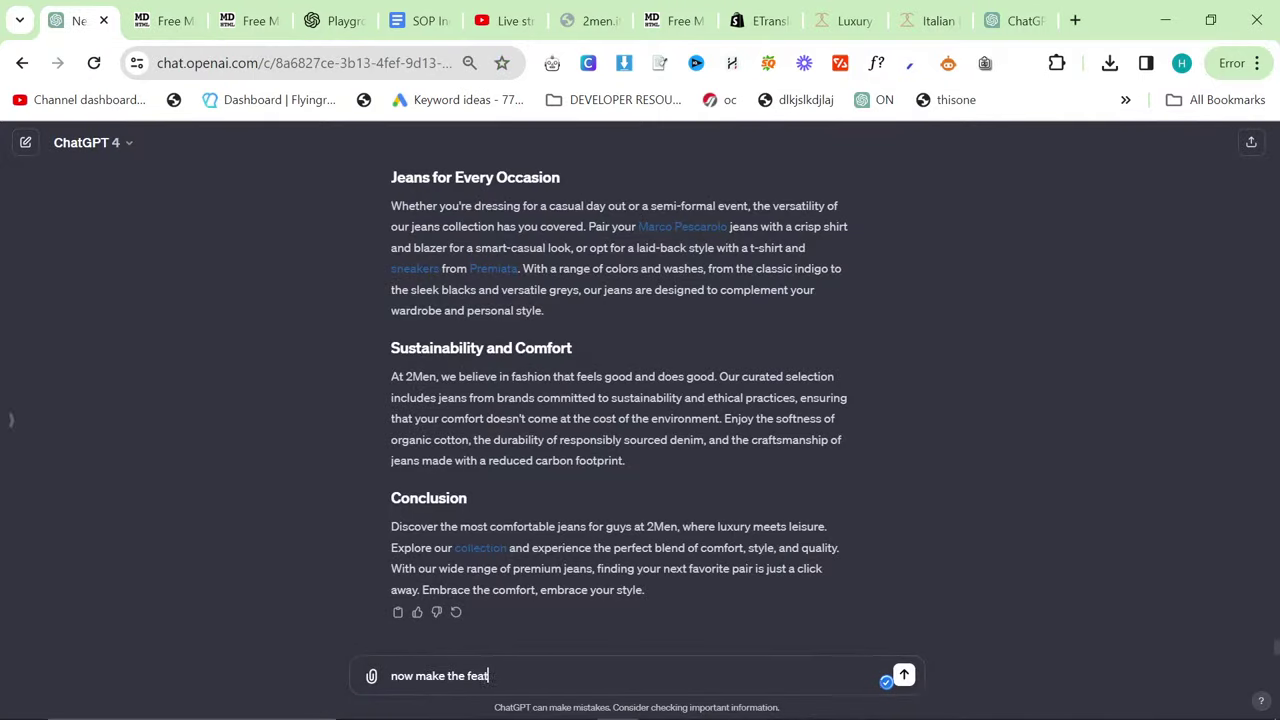
text(ured image bor the blog post)
key(Return)
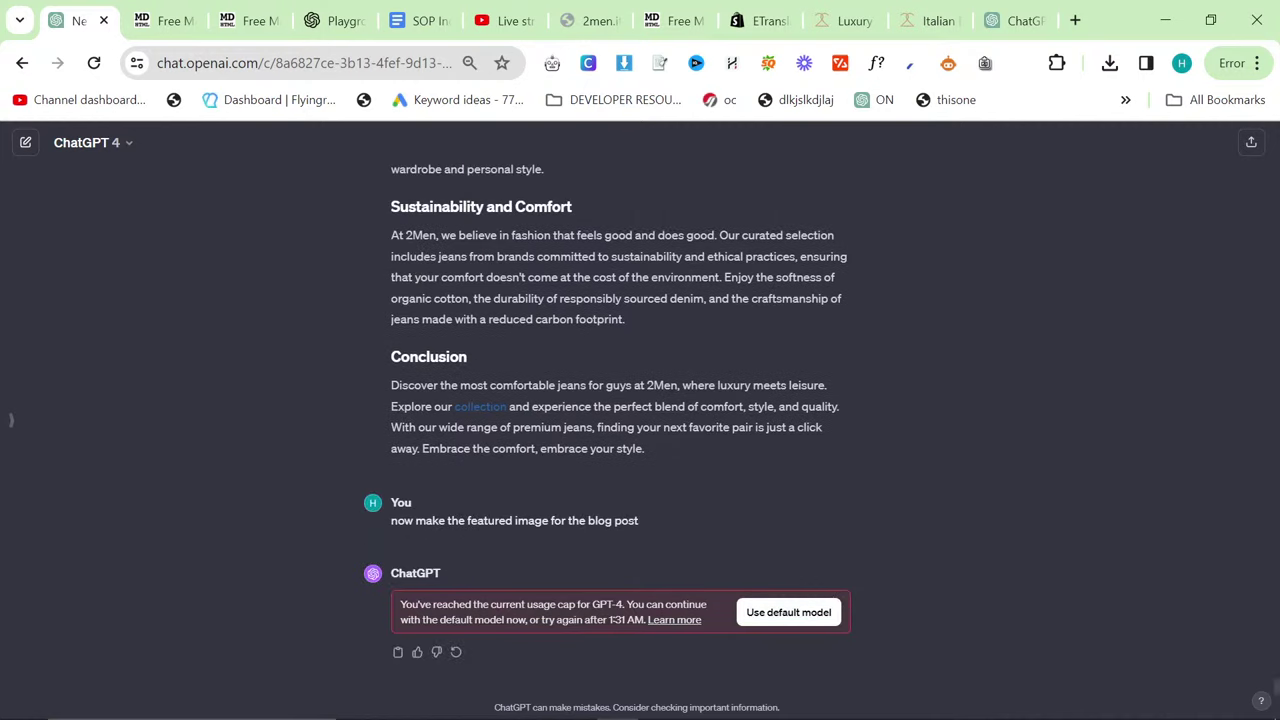
drag(433, 604, 742, 626)
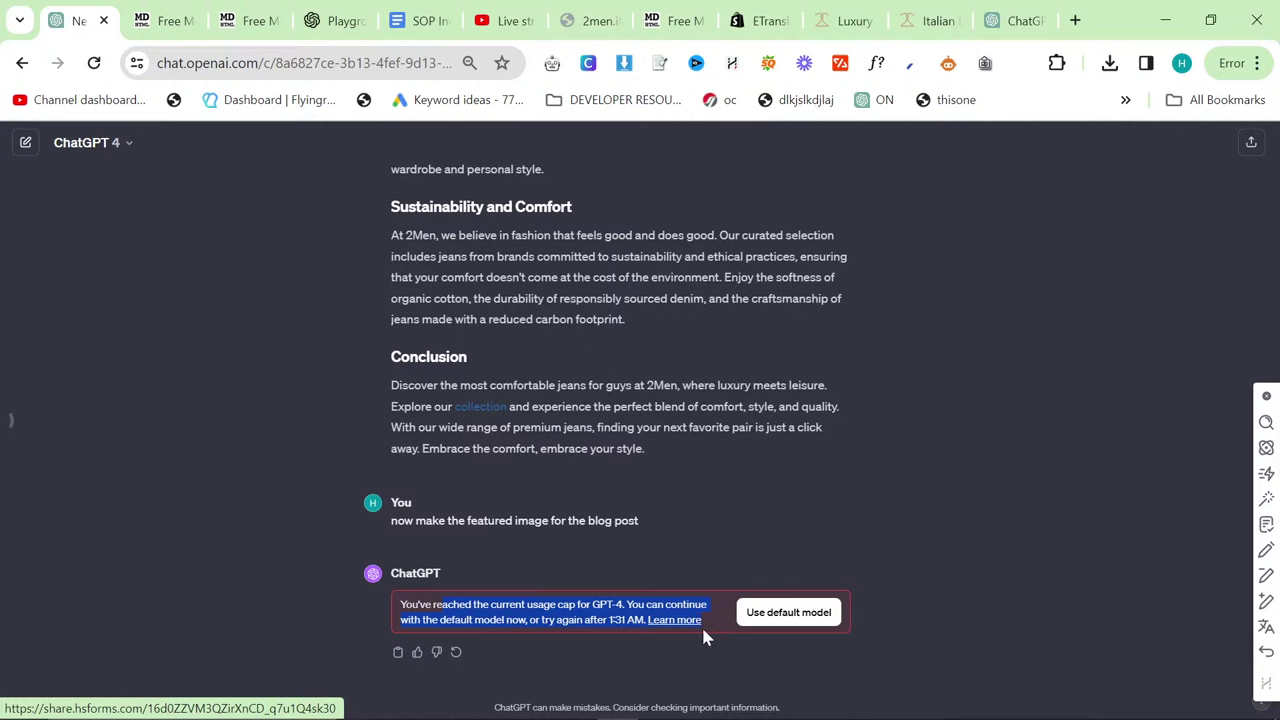
key(alt+Tab)
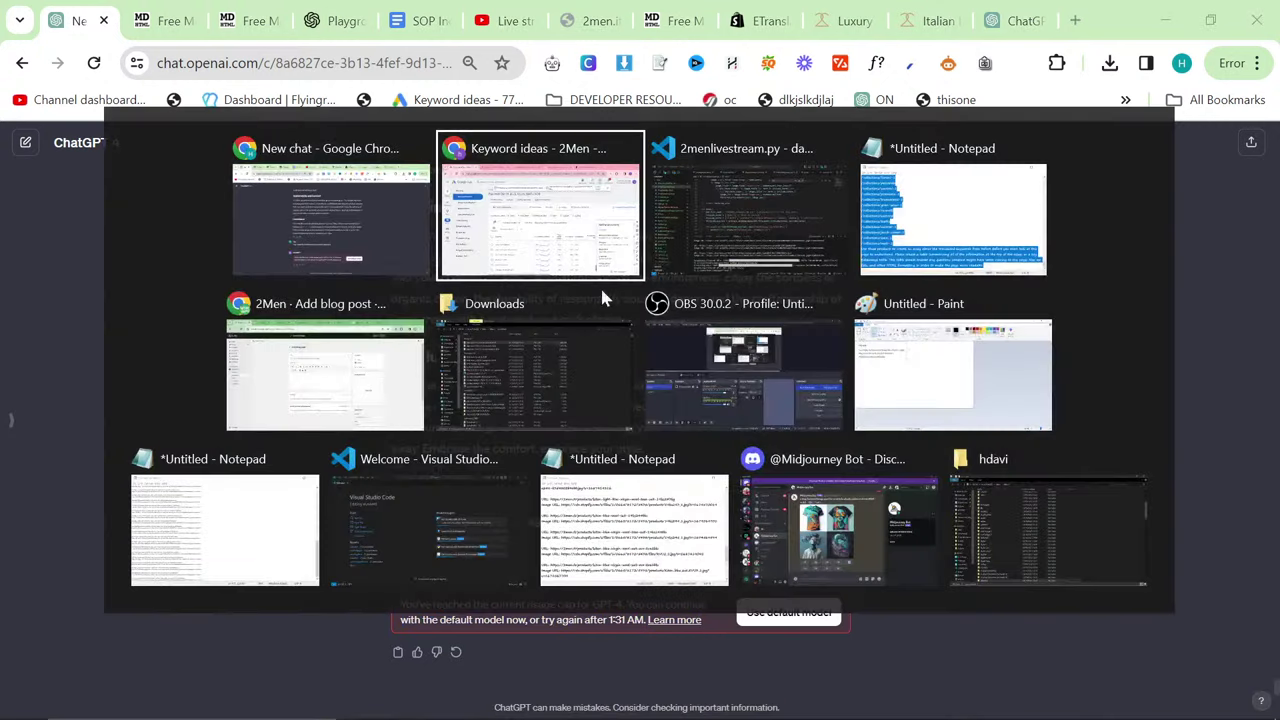
click(386, 232)
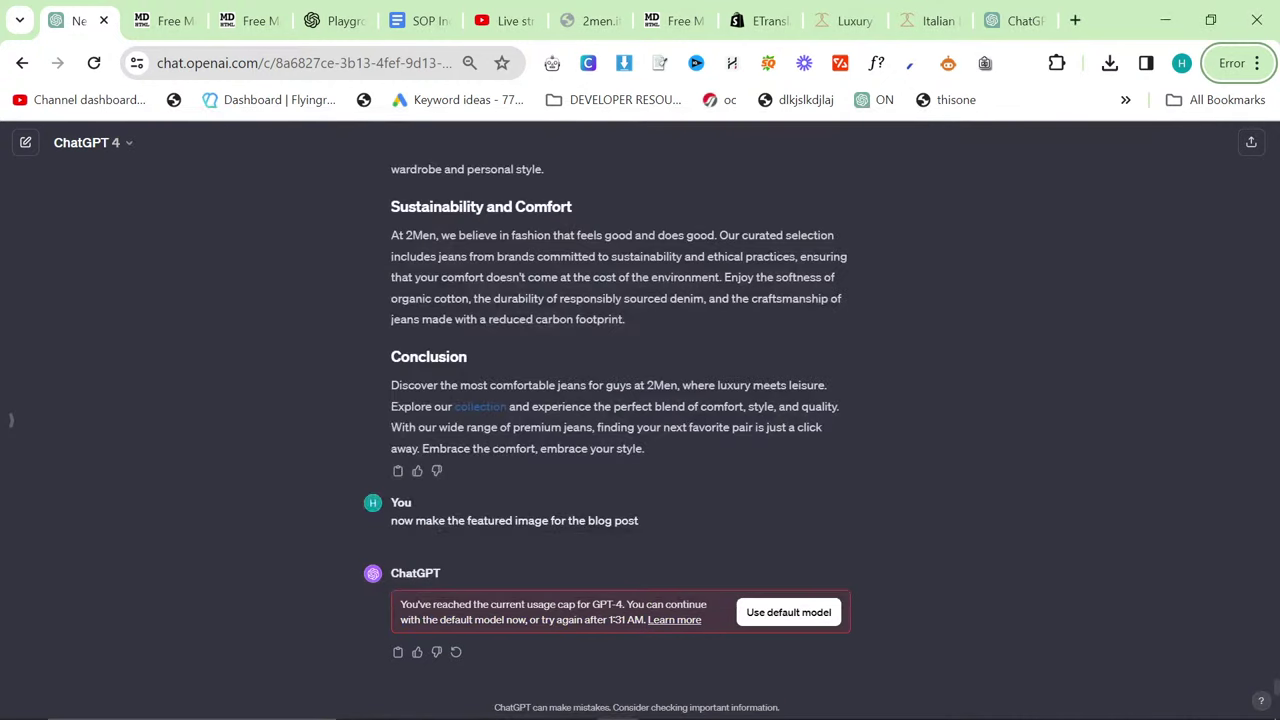
key(alt+Tab)
click(378, 362)
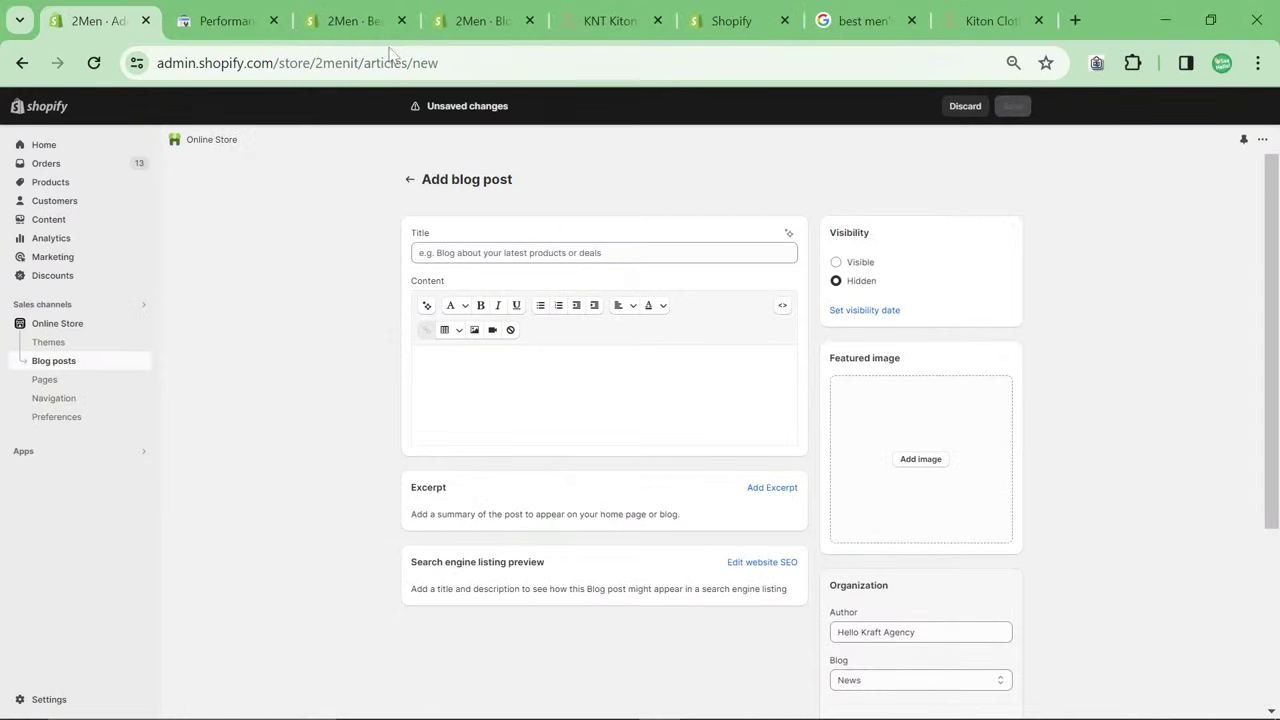
Start a new ChatGPT chat with 'make a blog post featured image for an article about'
click(1075, 20)
text(chat)
key(Return)
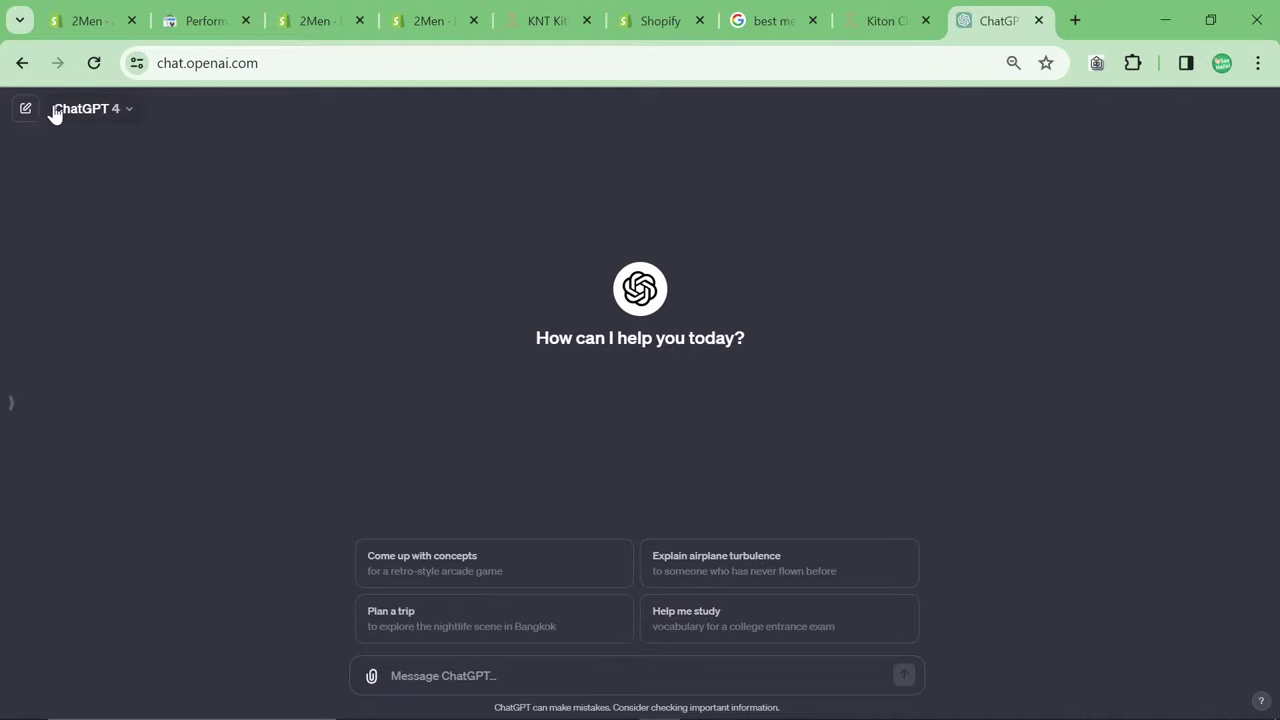
text(make a blog post featured image for a)
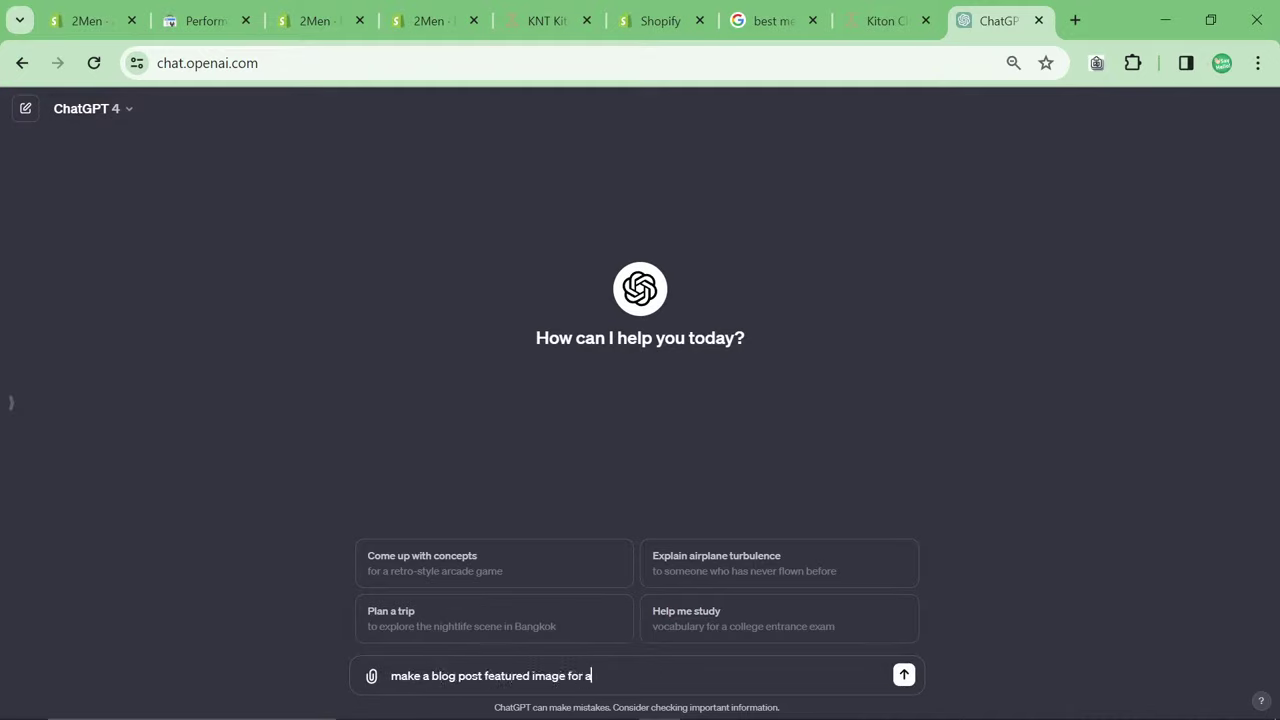
text(n article about)
key(shift+Return)
Finish the prompt with 'most comfortable jeans for guys' from Notepad and send it
key(super+Tab)
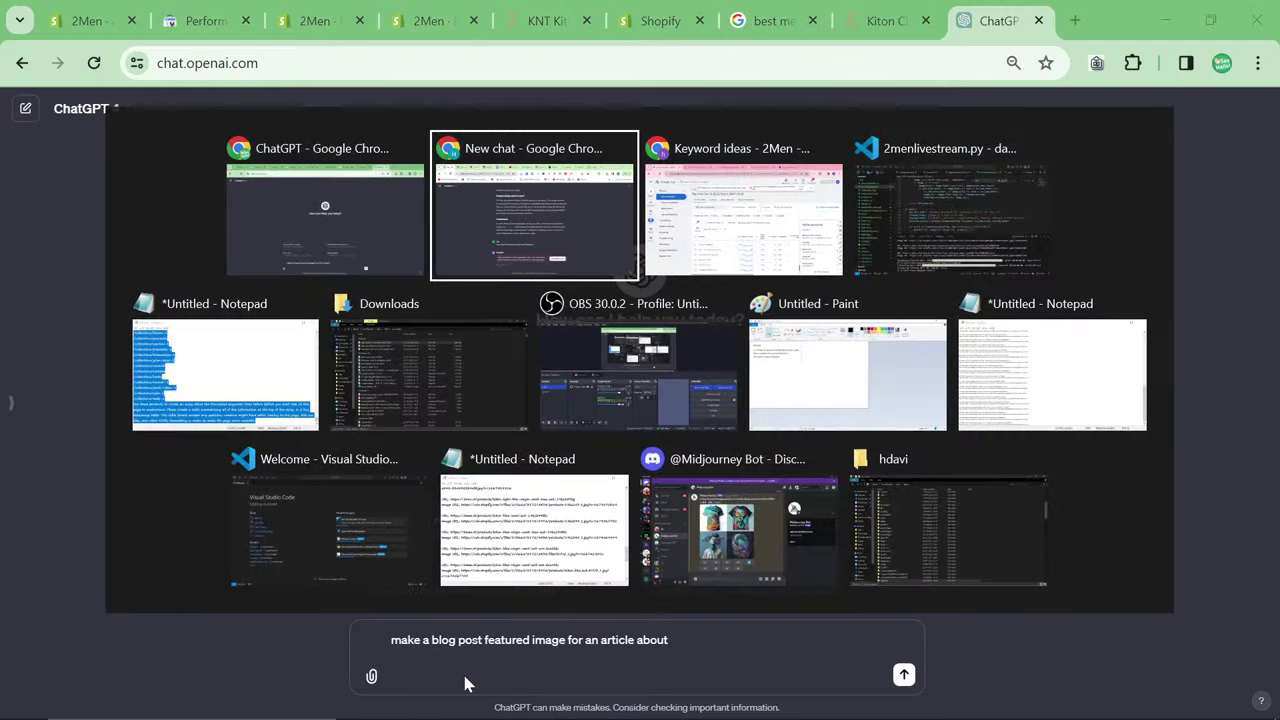
click(227, 371)
scroll(227, 371, up, 5)
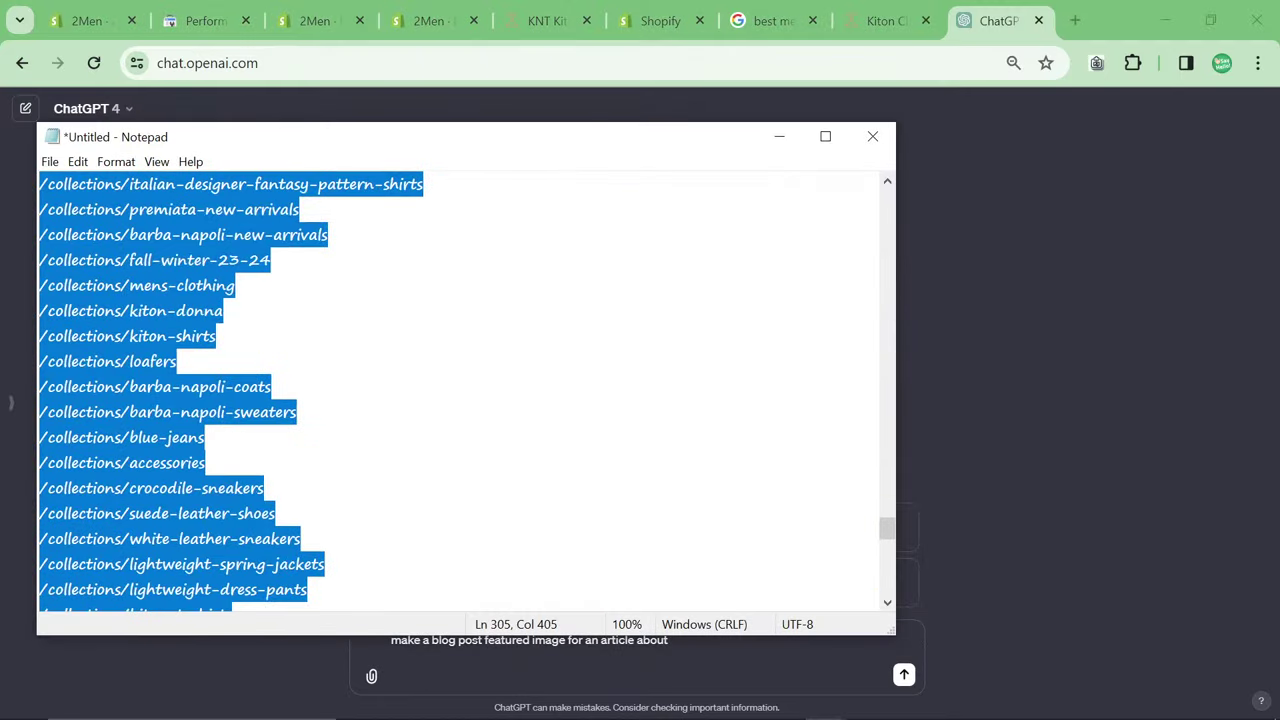
key(alt+Tab)
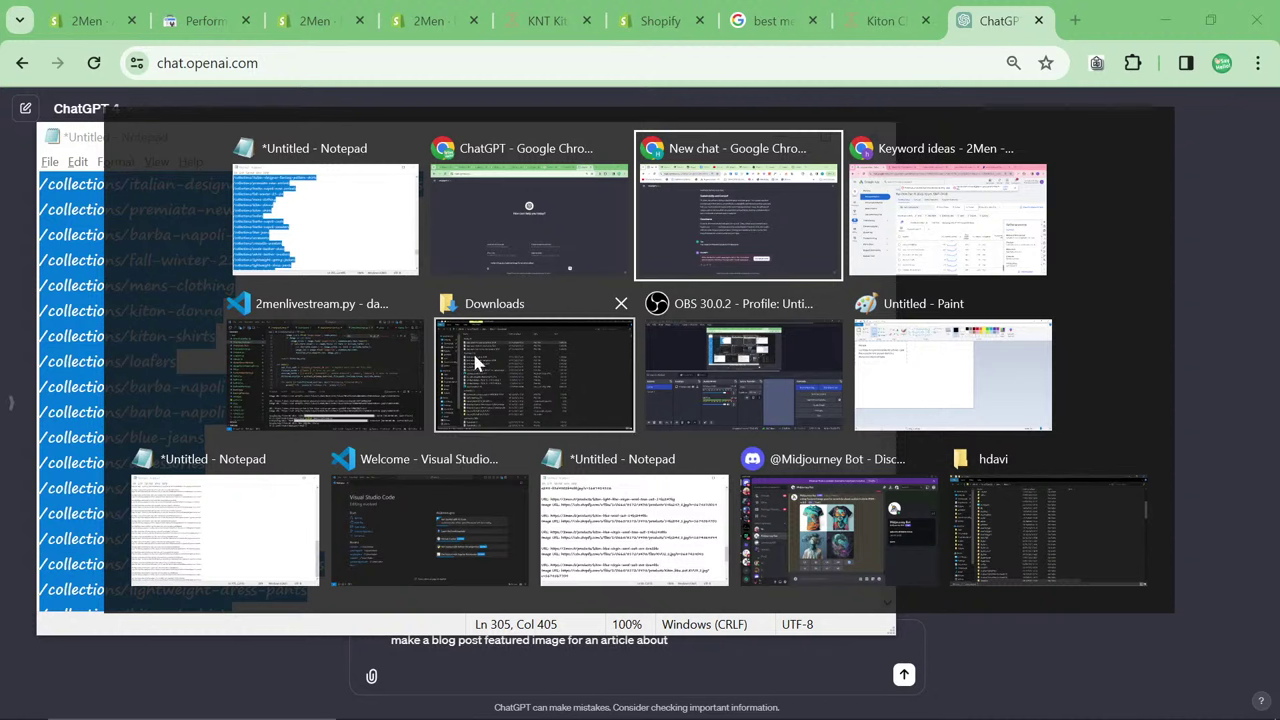
key(Escape)
drag(889, 528, 887, 195)
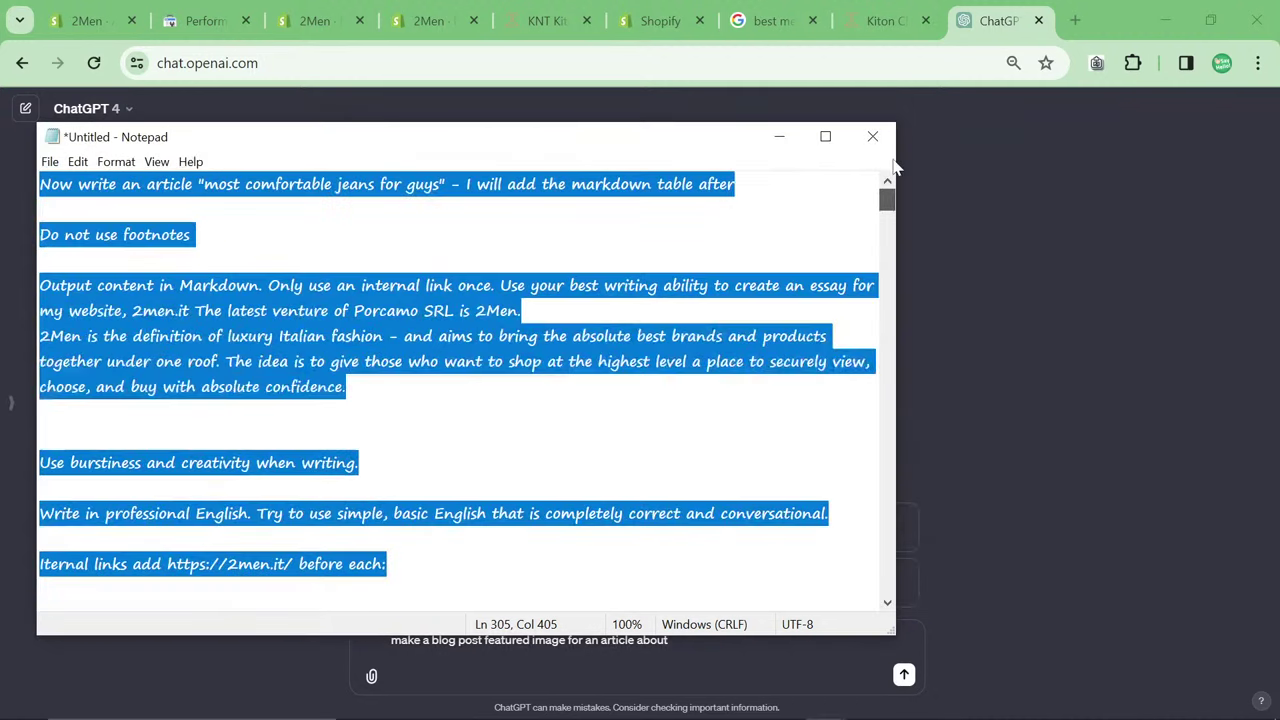
click(196, 234)
drag(441, 184, 204, 184)
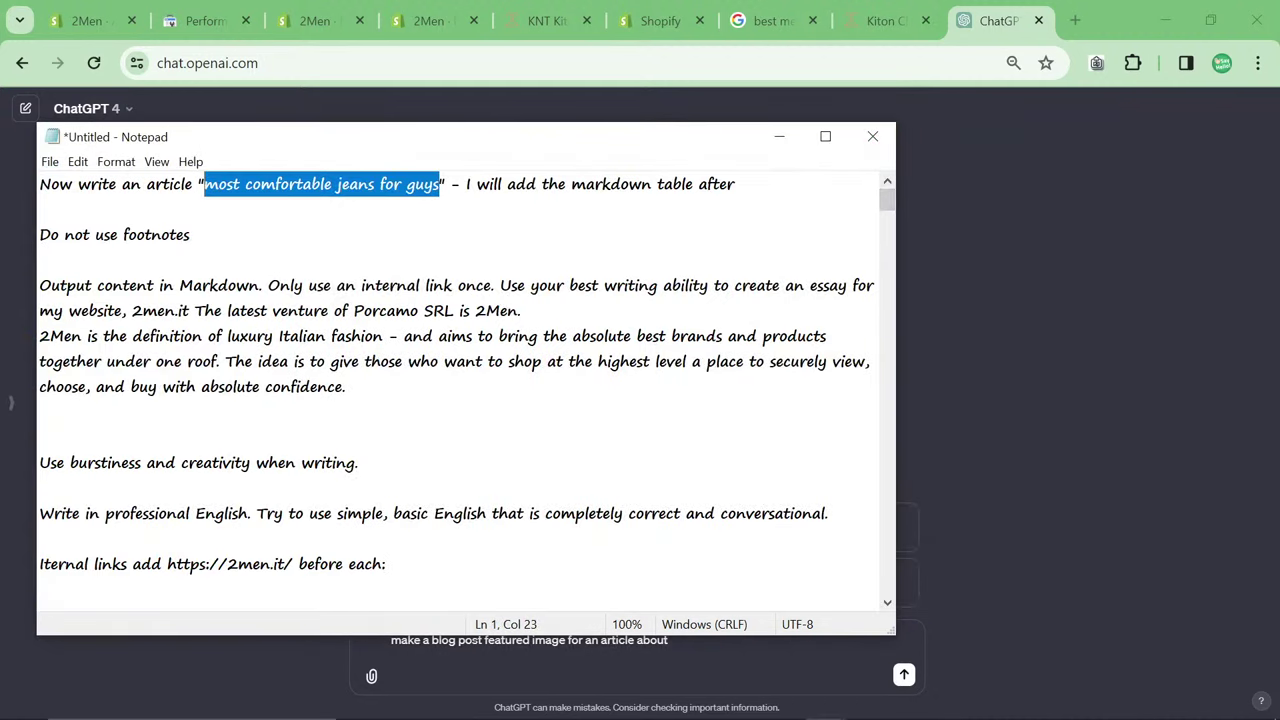
key(ctrl+c)
key(alt+Tab)
key(ctrl+v)
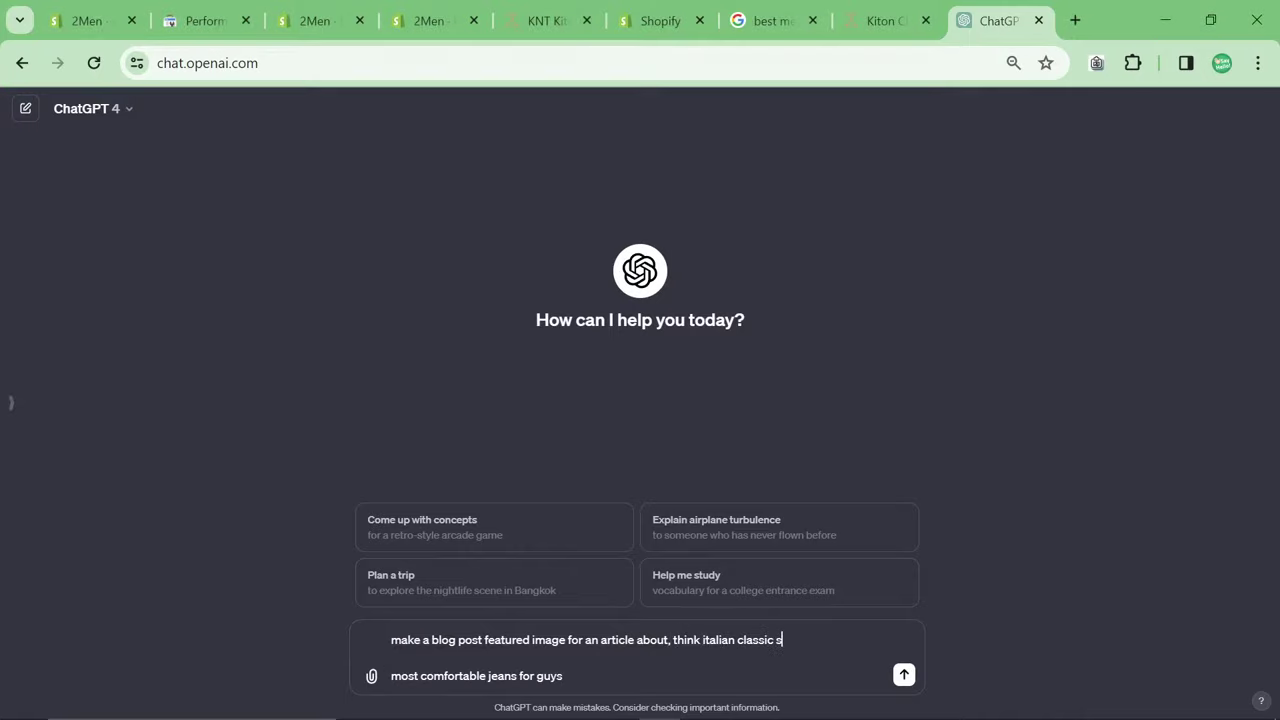
key(Return)
Copy the converted raw HTML from the Markdown converter window
key(alt+Tab)
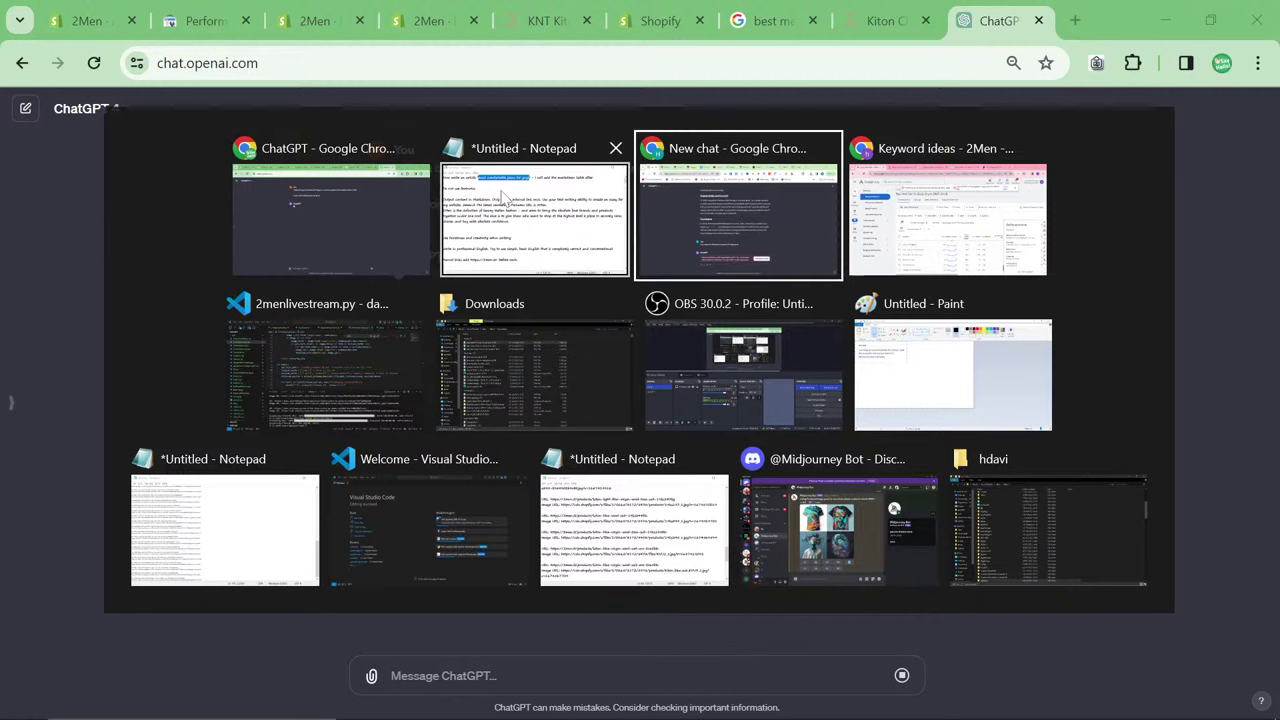
key(alt+Tab)
key(alt+Tab)
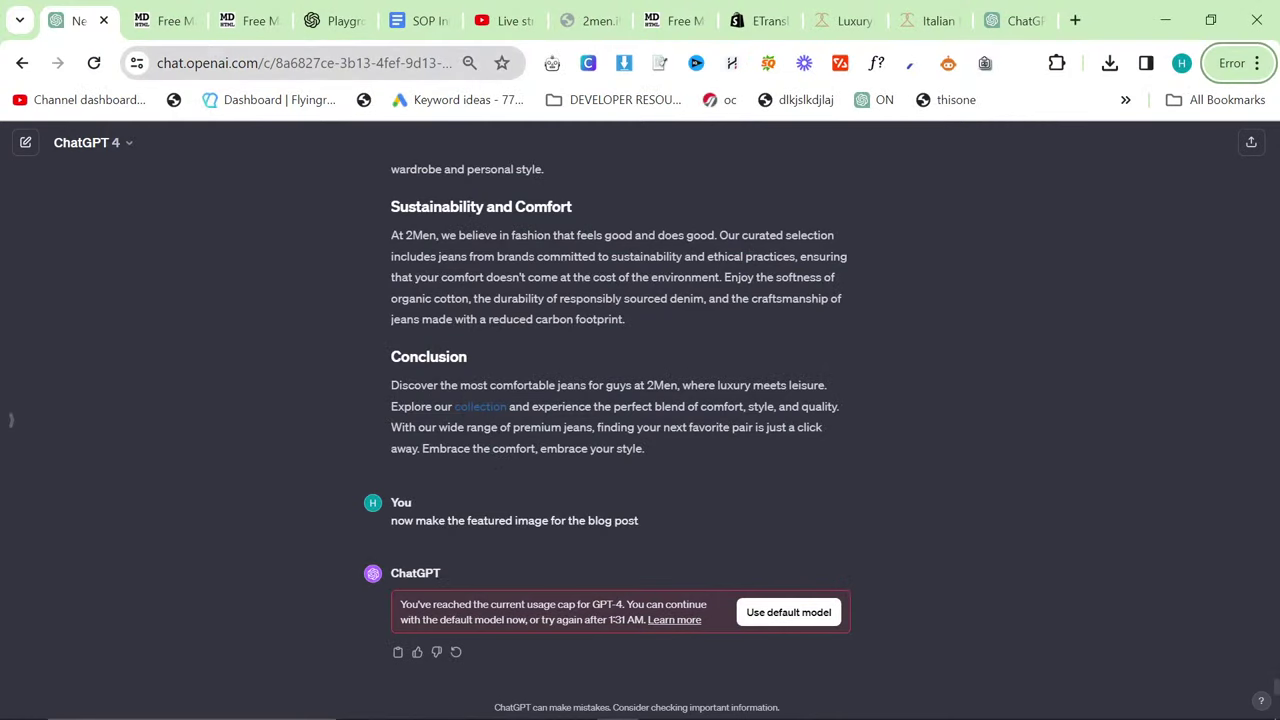
click(160, 20)
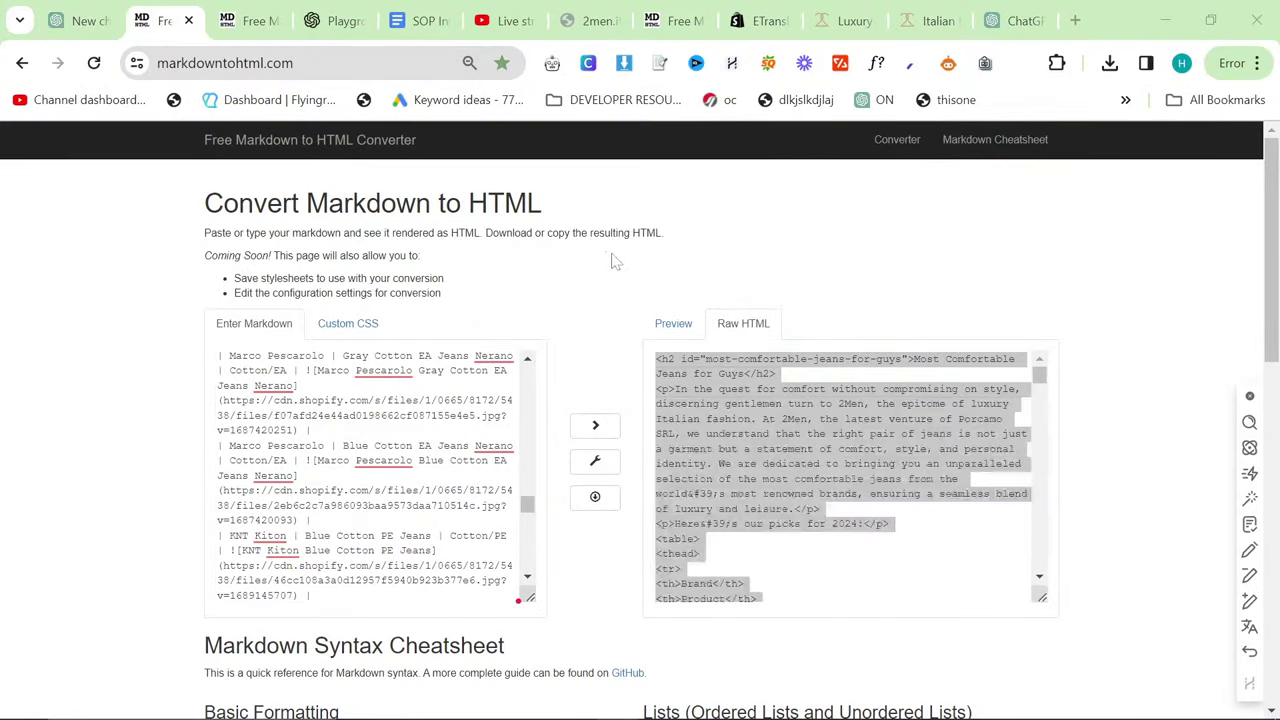
key(alt+Tab)
click(530, 200)
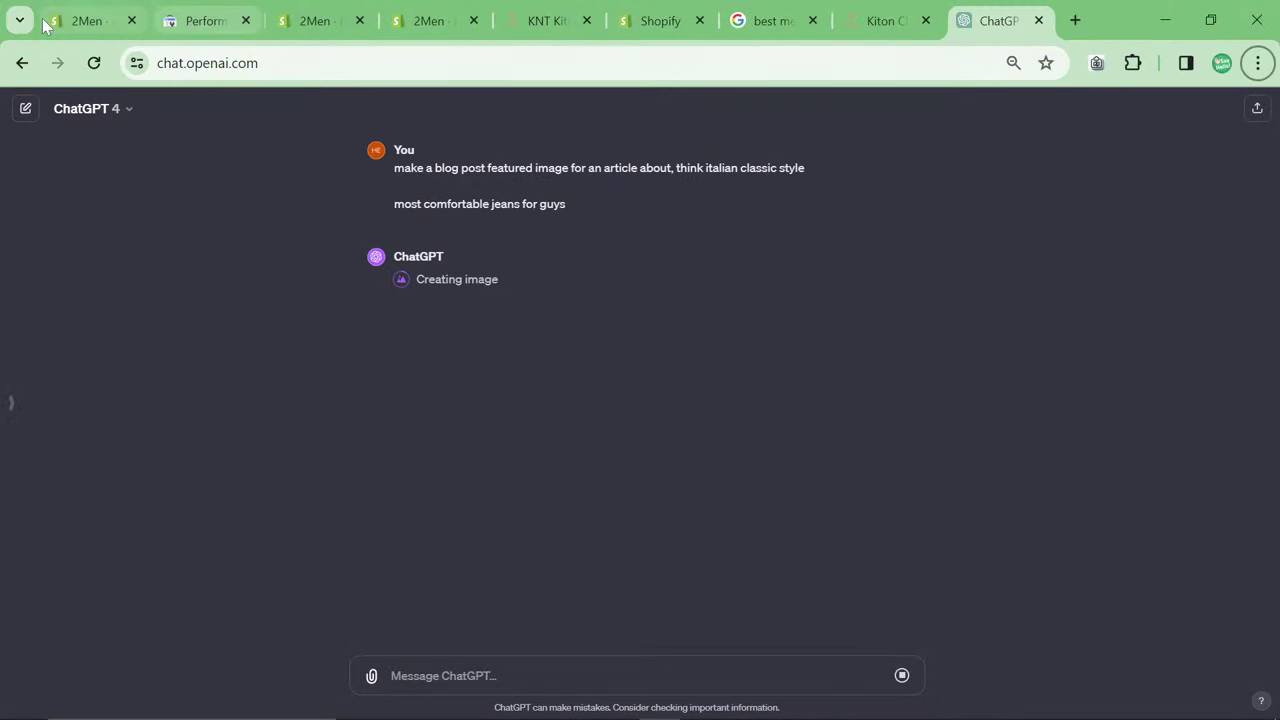
Paste the converted HTML into the Shopify post body through HTML view
click(88, 20)
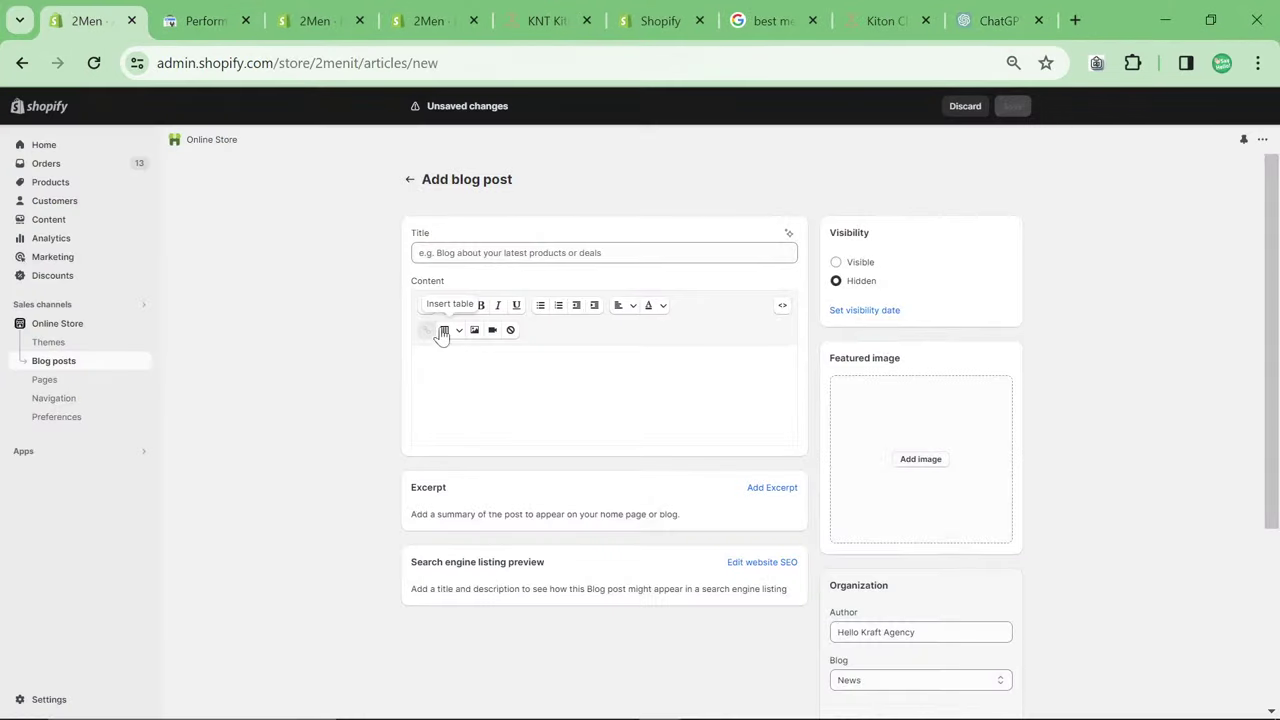
click(783, 306)
key(ctrl+v)
click(783, 306)
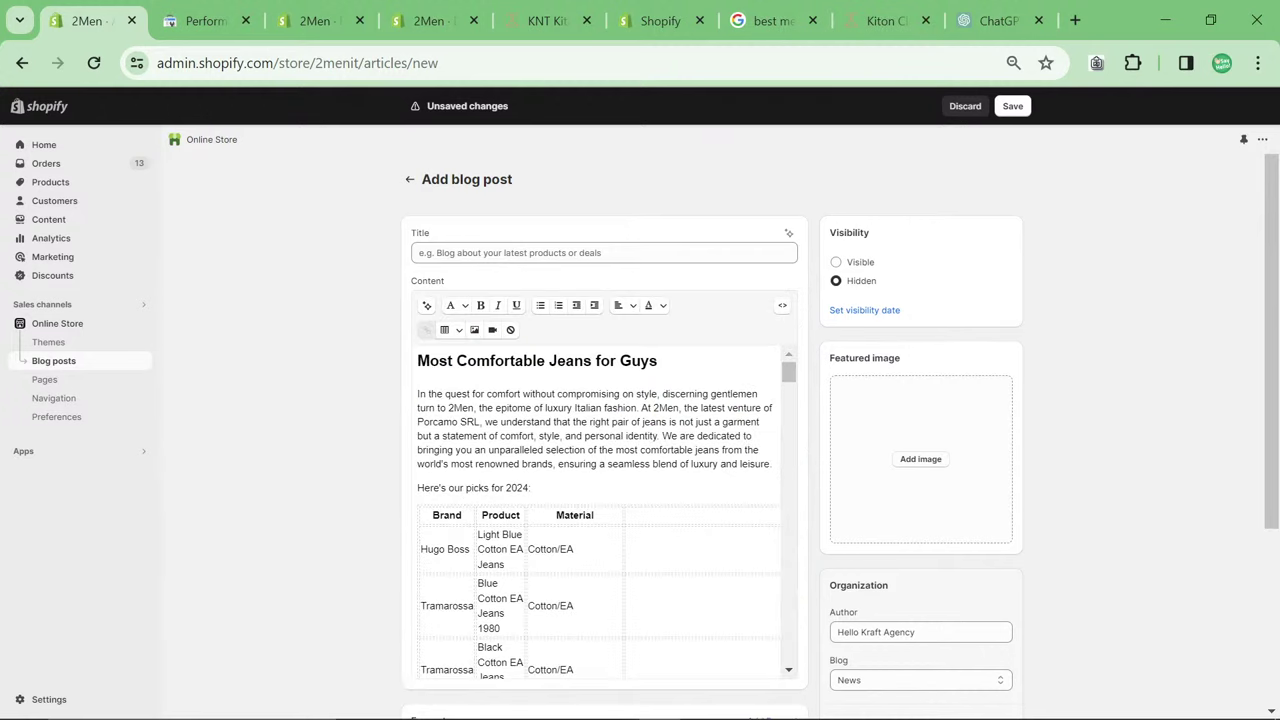
Copy the 'Most Comfortable Jeans for Guys' heading into the post Title
triple_click(537, 361)
key(ctrl+c)
click(588, 253)
key(ctrl+v)
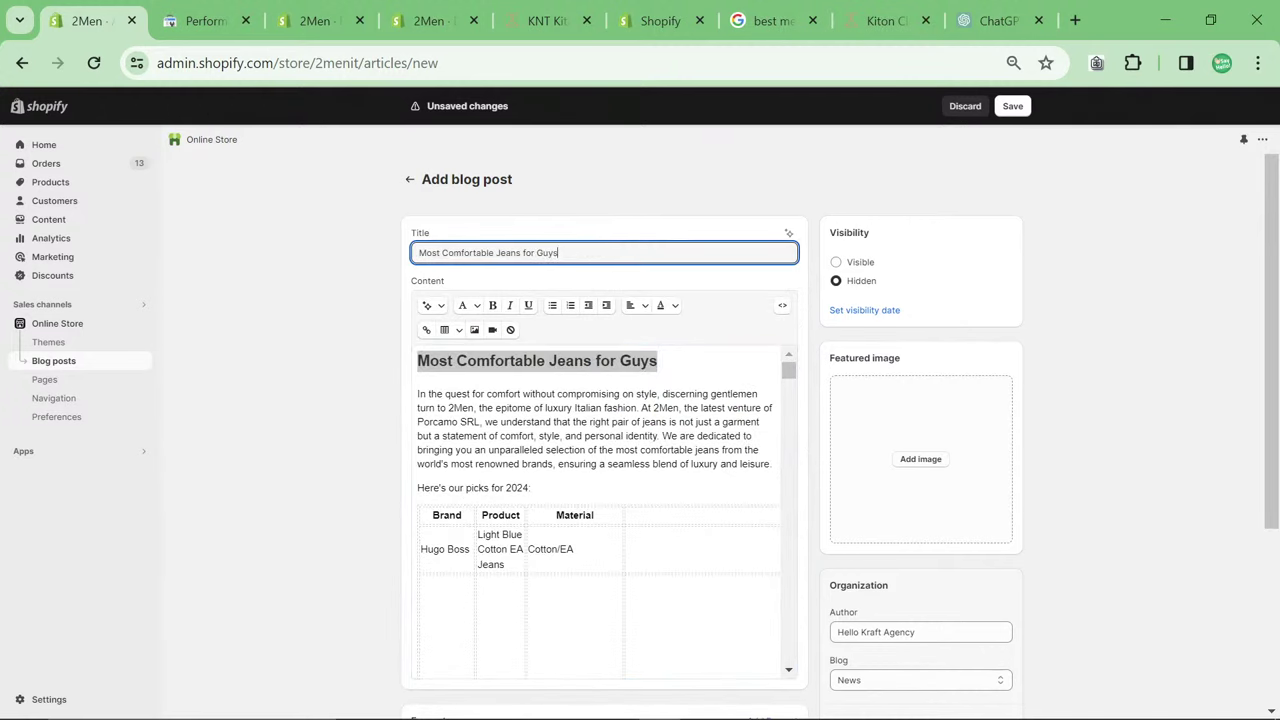
click(705, 394)
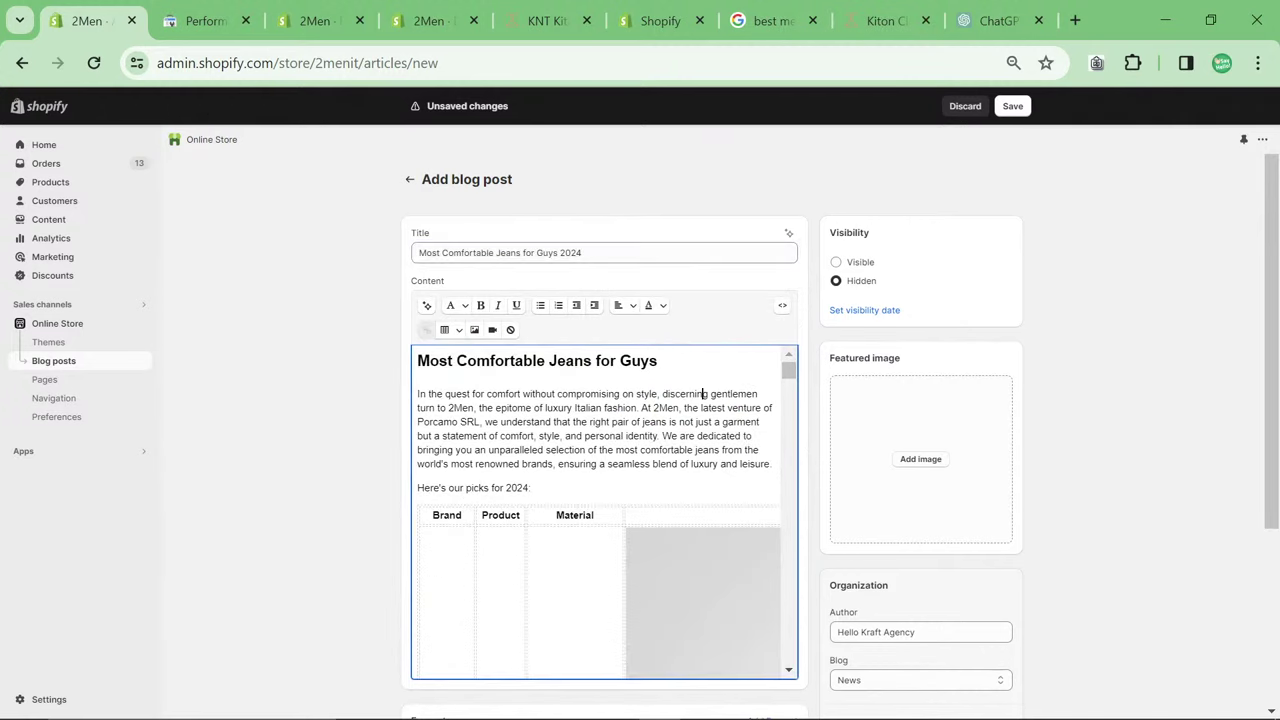
Format the article's main heading as Heading 2
triple_click(606, 361)
click(466, 306)
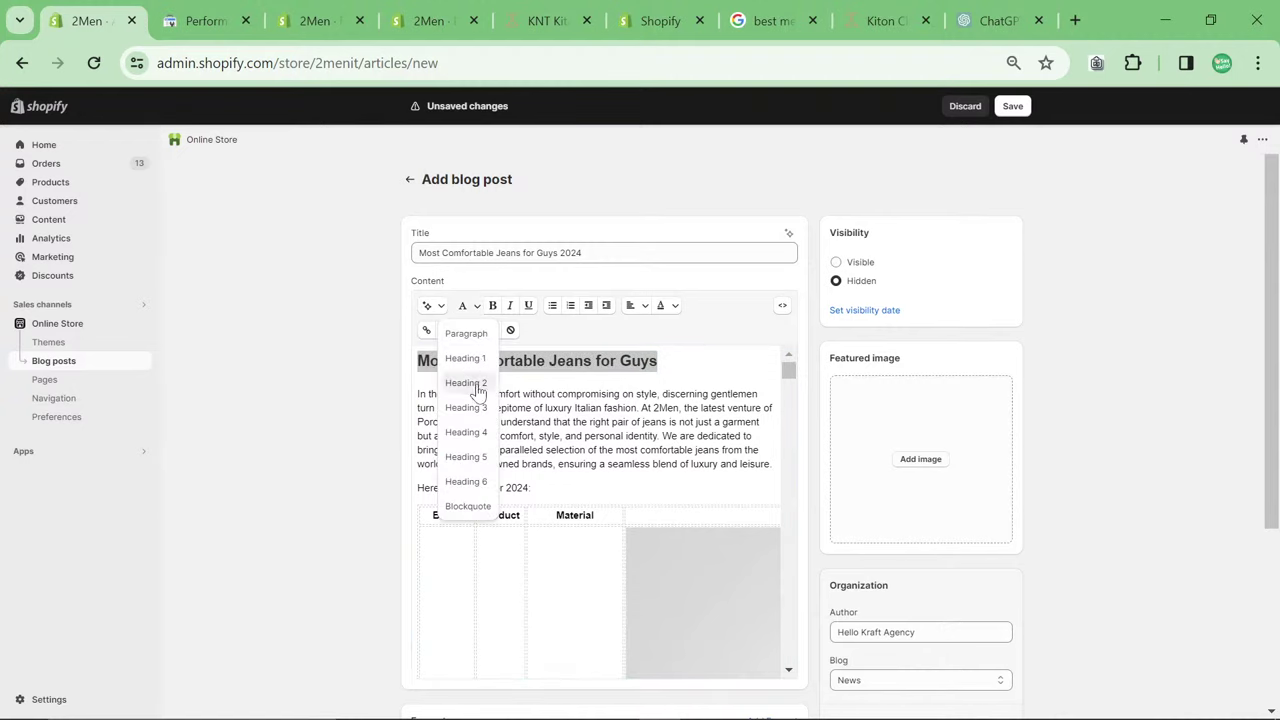
click(466, 334)
click(465, 316)
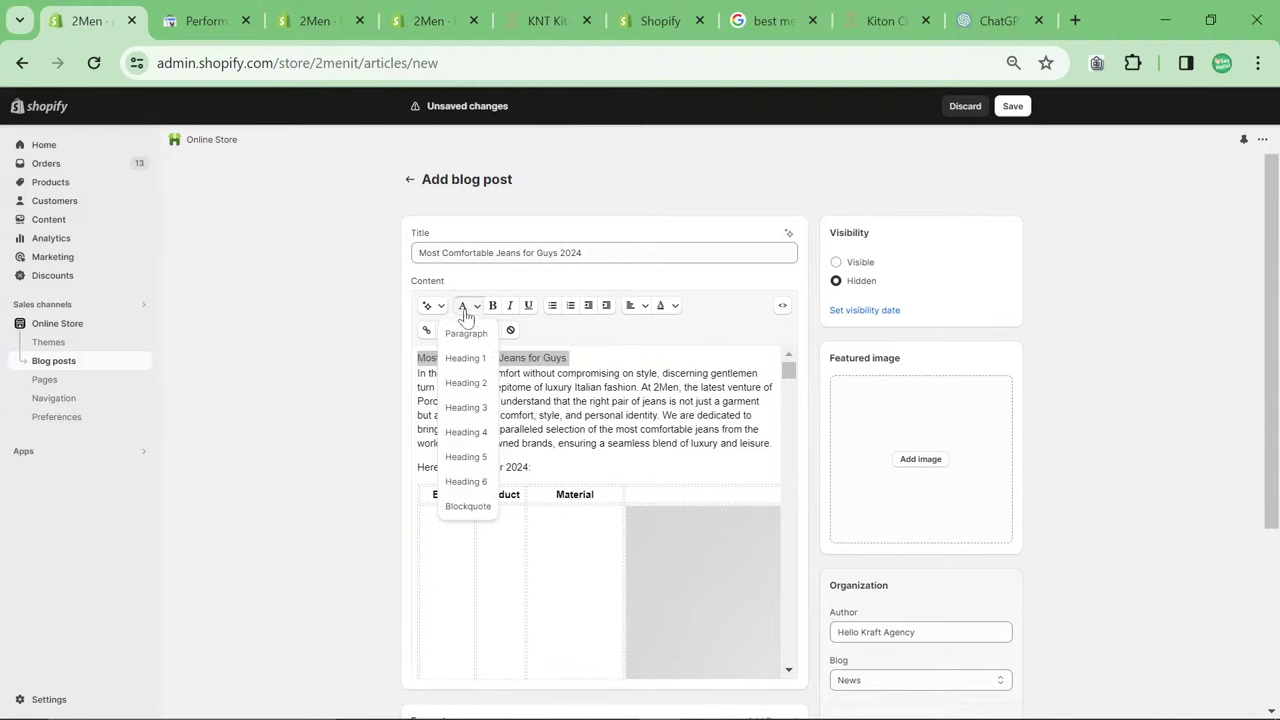
click(466, 383)
Search the post for 'premia' and compare the Jeans for Every Occasion paragraph with the converter
scroll(600, 500, down, 15)
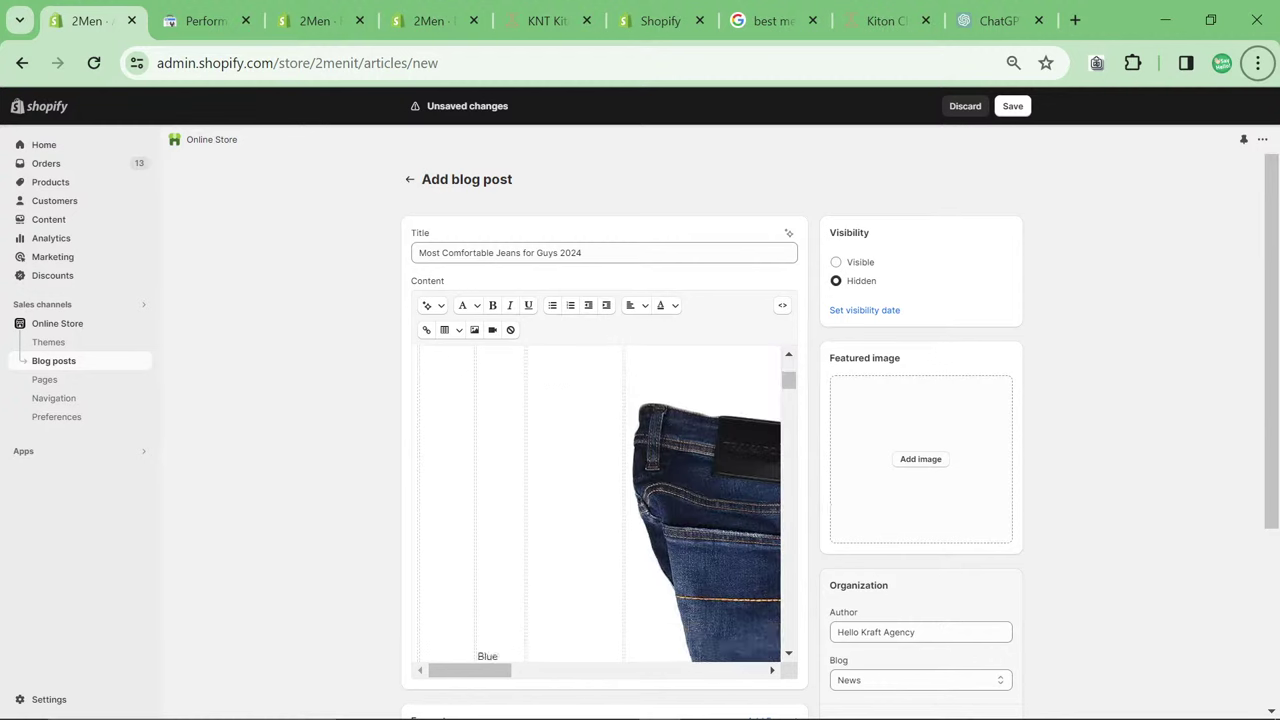
click(700, 500)
key(ctrl+f)
text(premiata)
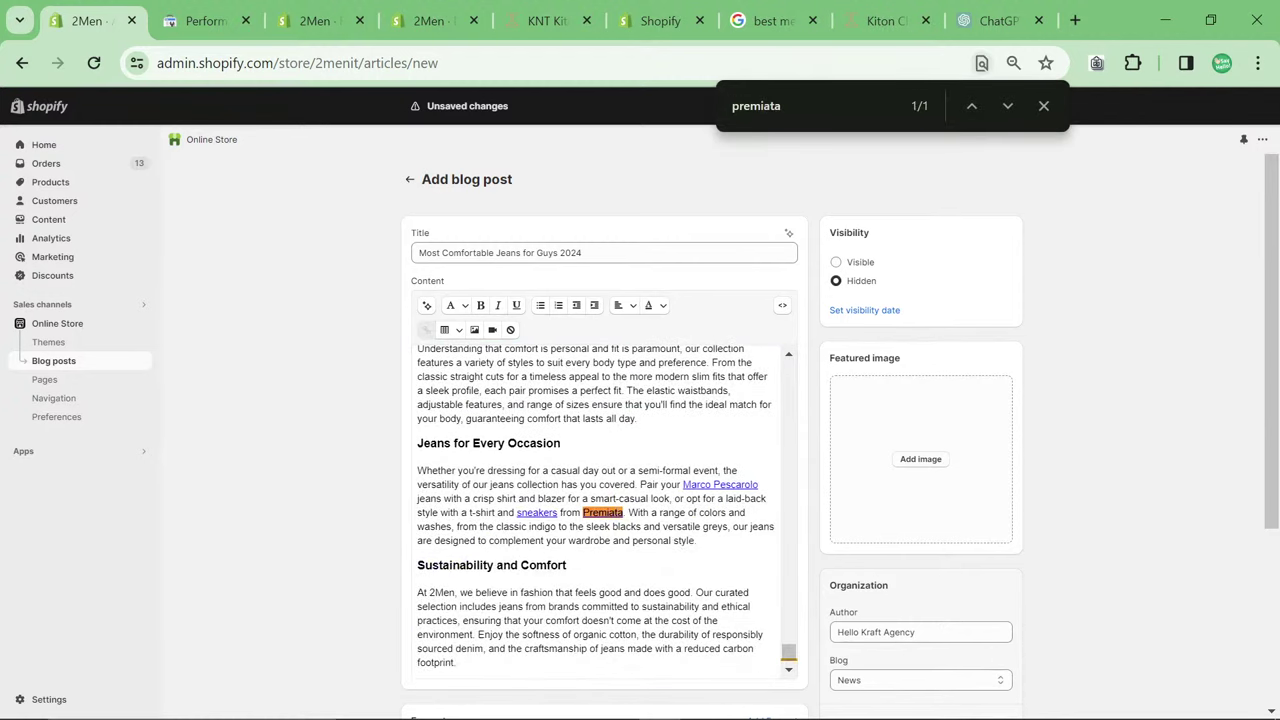
click(613, 540)
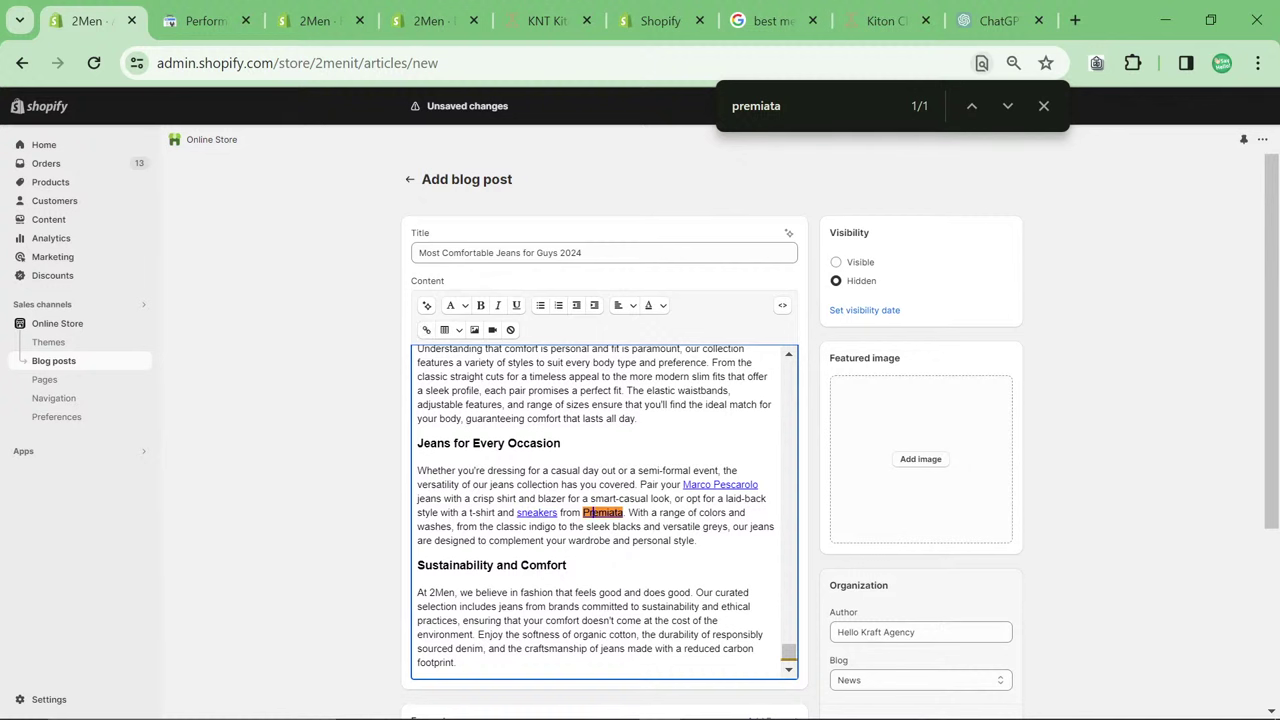
key(alt+Tab)
scroll(537, 414, up, 5)
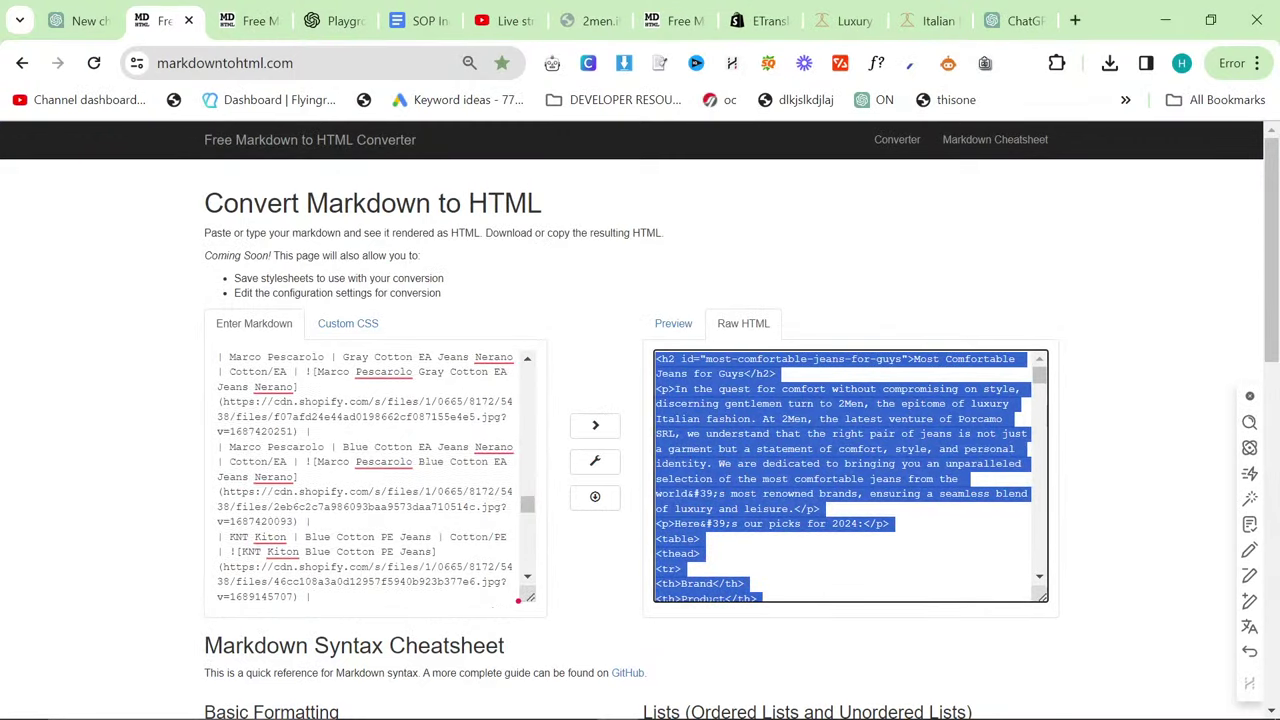
drag(535, 410, 519, 294)
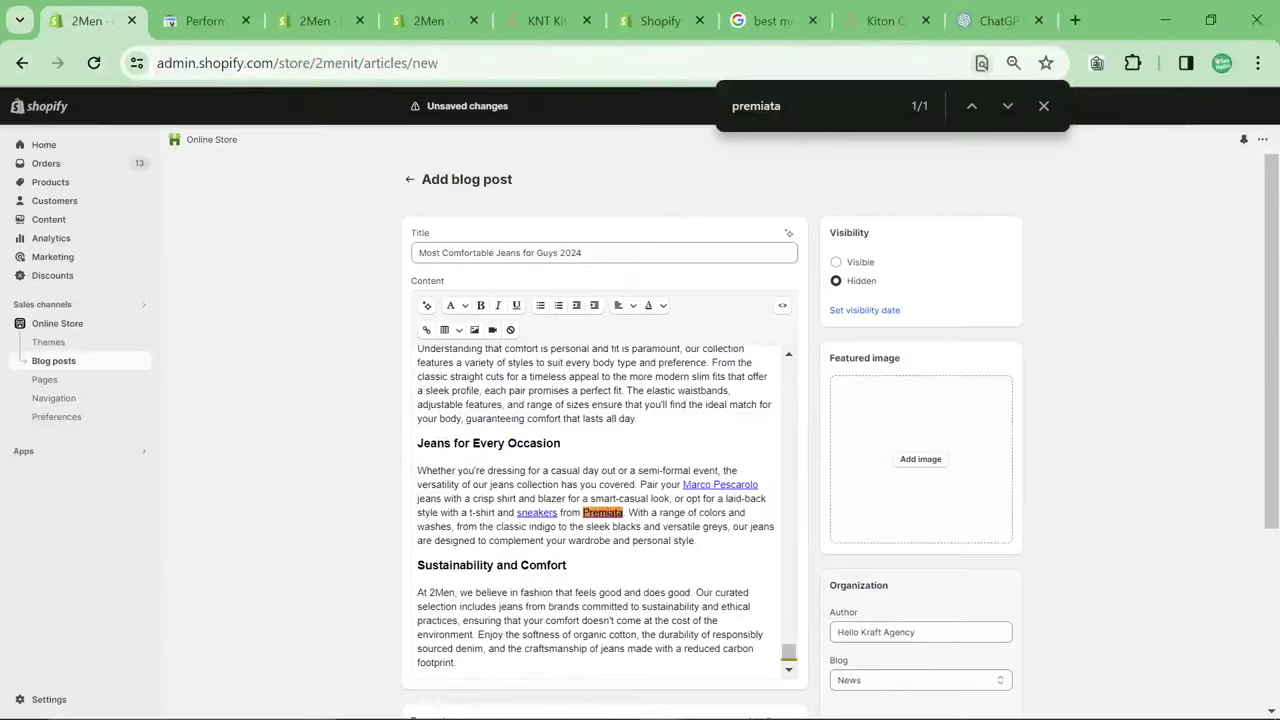
key(alt+Tab)
key(alt+Tab)
key(alt+Tab)
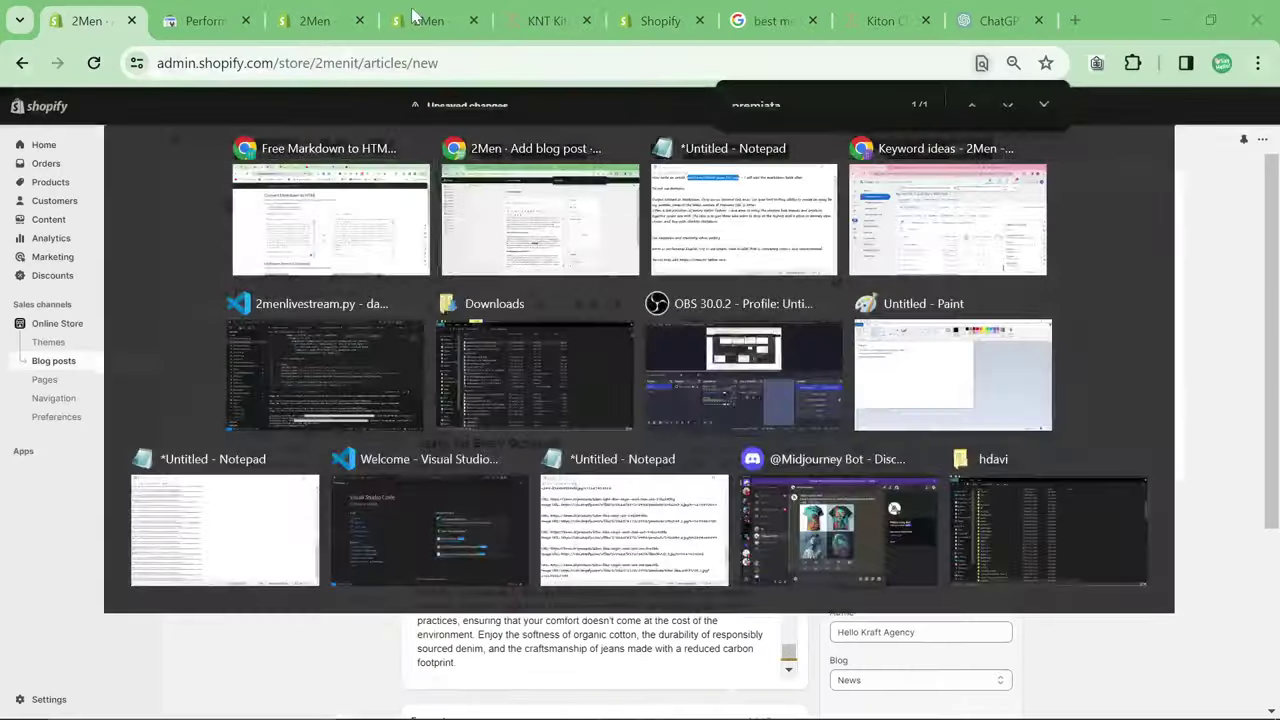
drag(995, 20, 205, 18)
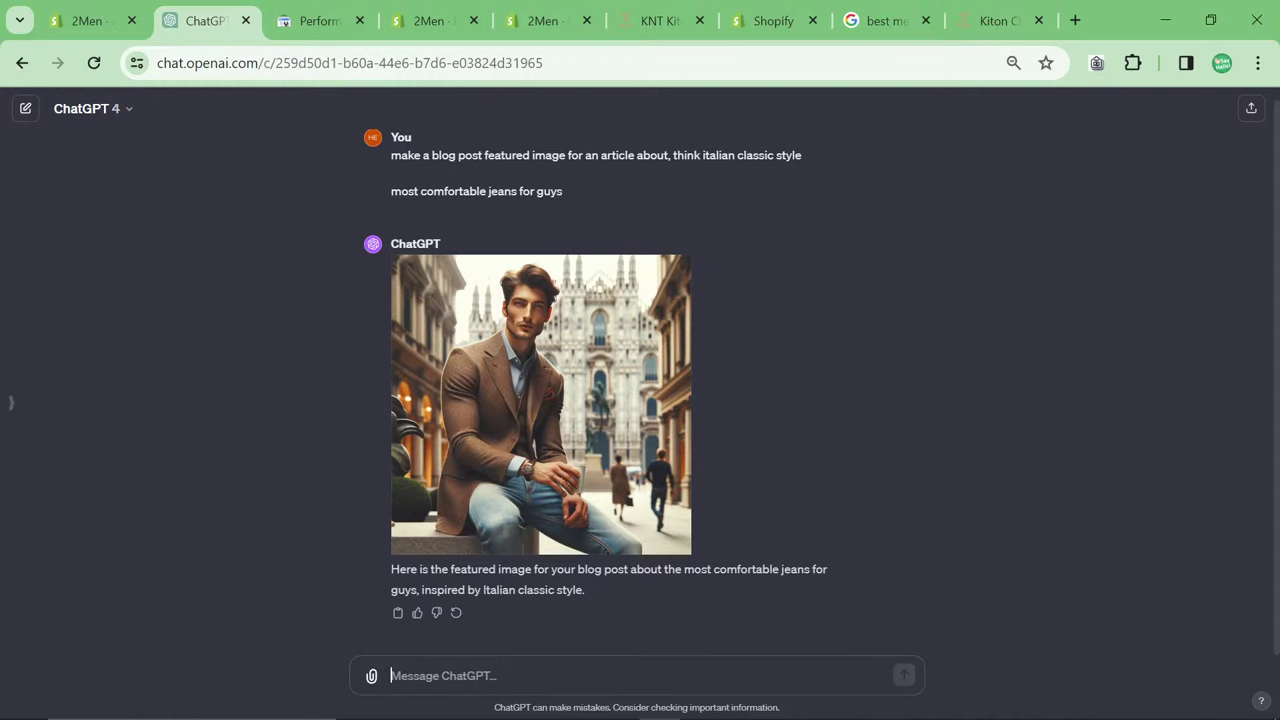
Ask ChatGPT to 'make it less weird', then 'can you remove the guy' from the image
text(make it less weird)
key(Return)
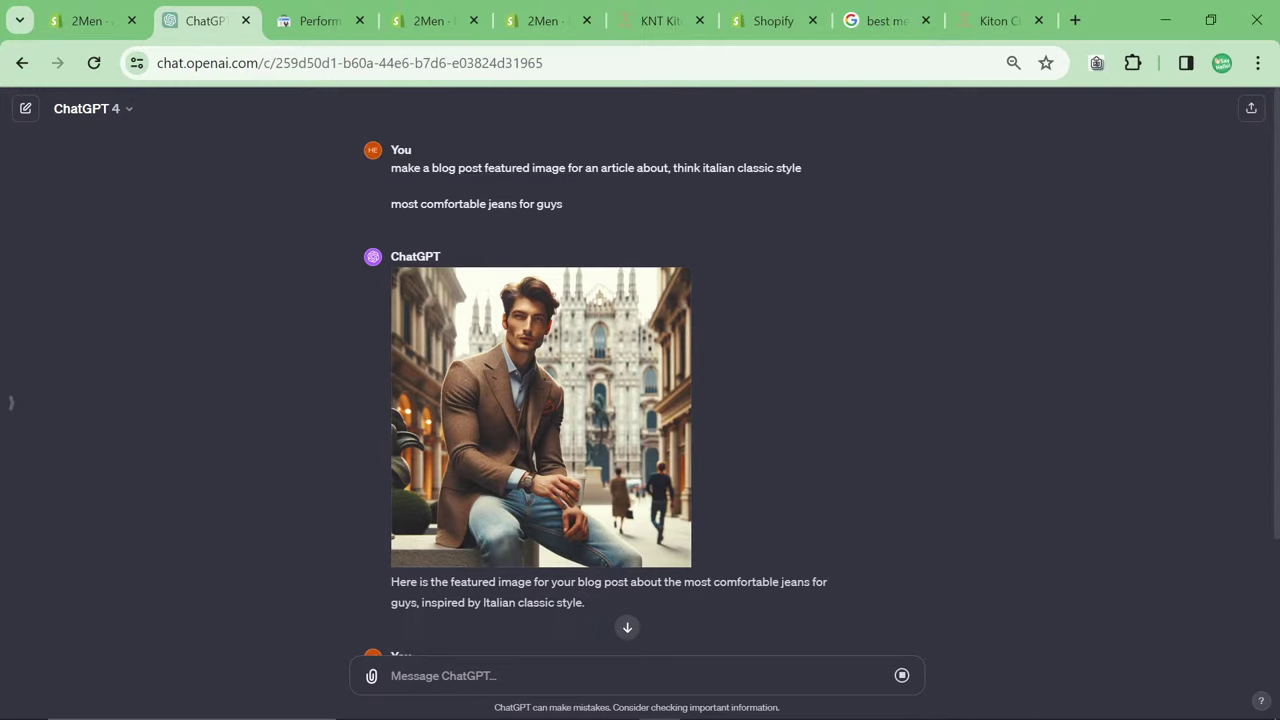
scroll(770, 578, down, 2)
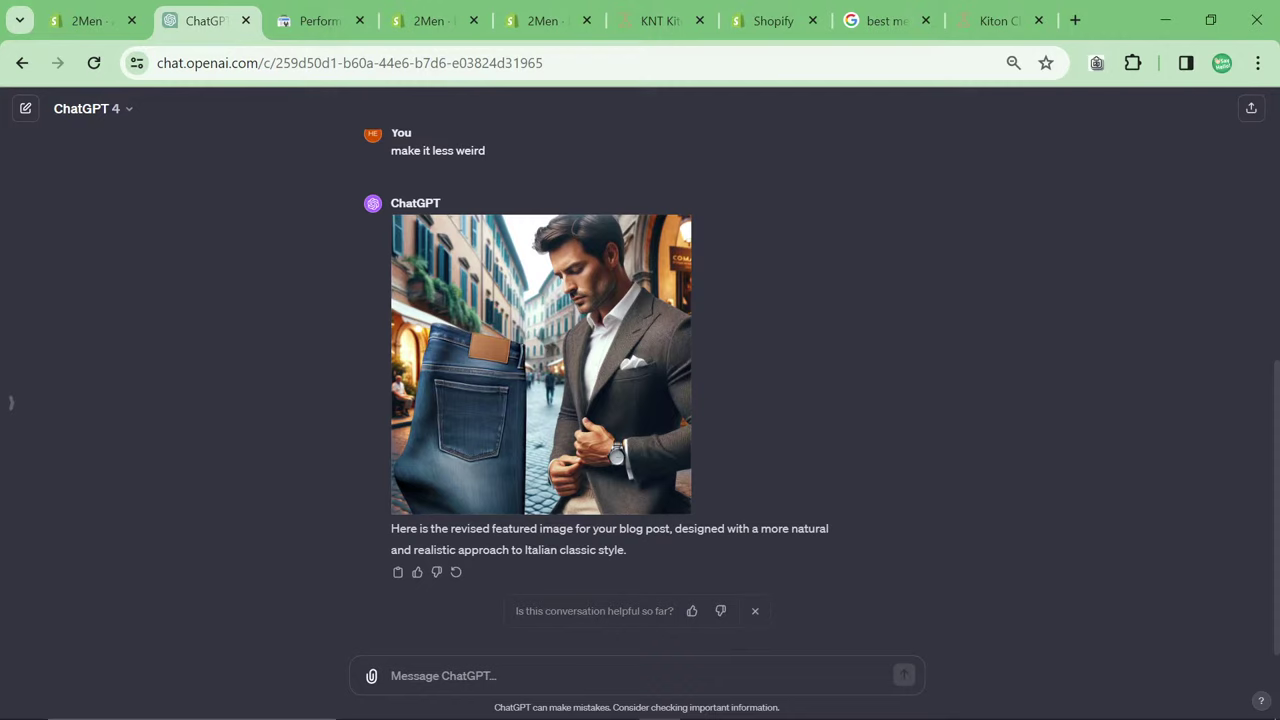
text(can you remove the guy)
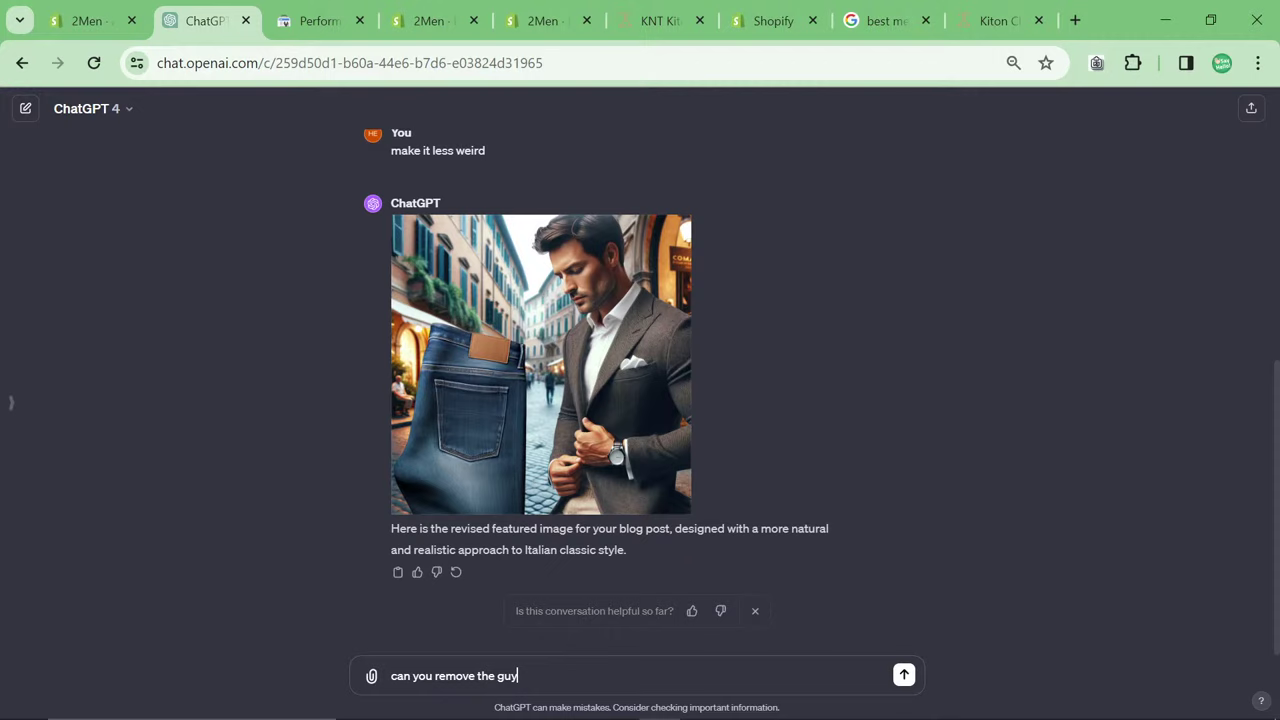
key(Return)
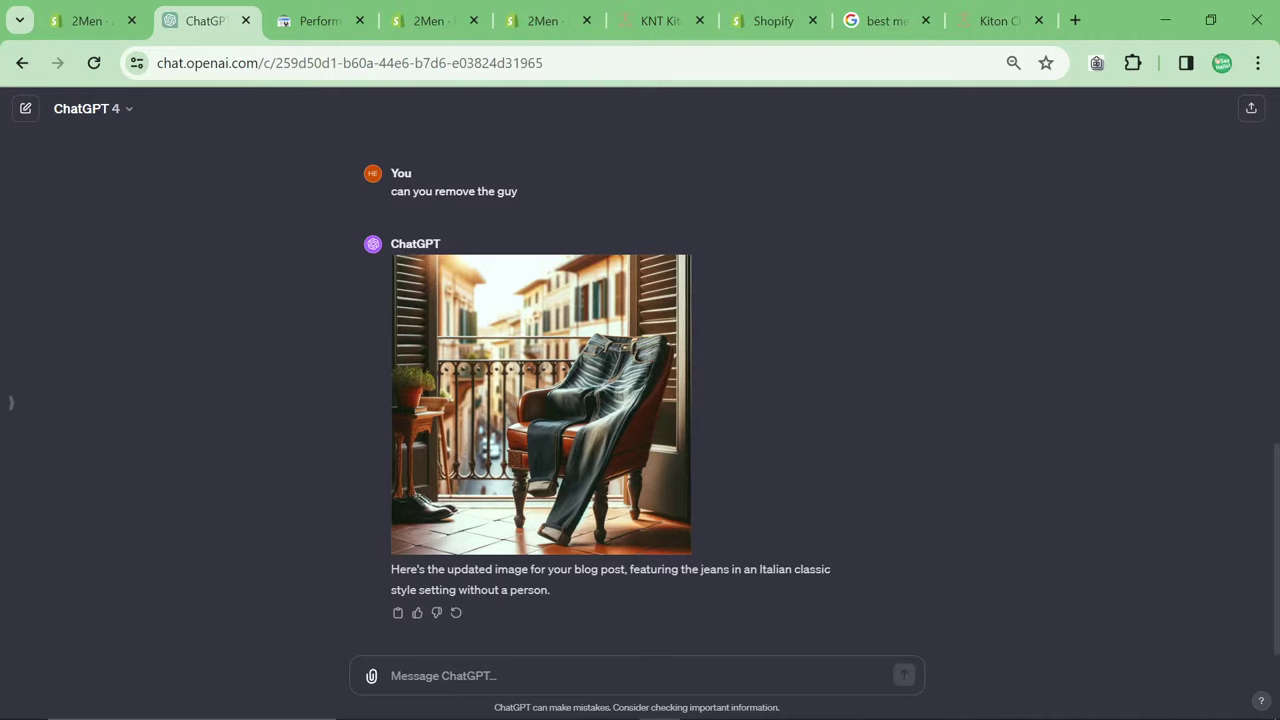
Search Google in a new tab for 'black tie attire for men' and scroll the results
click(1073, 19)
text(black tie at)
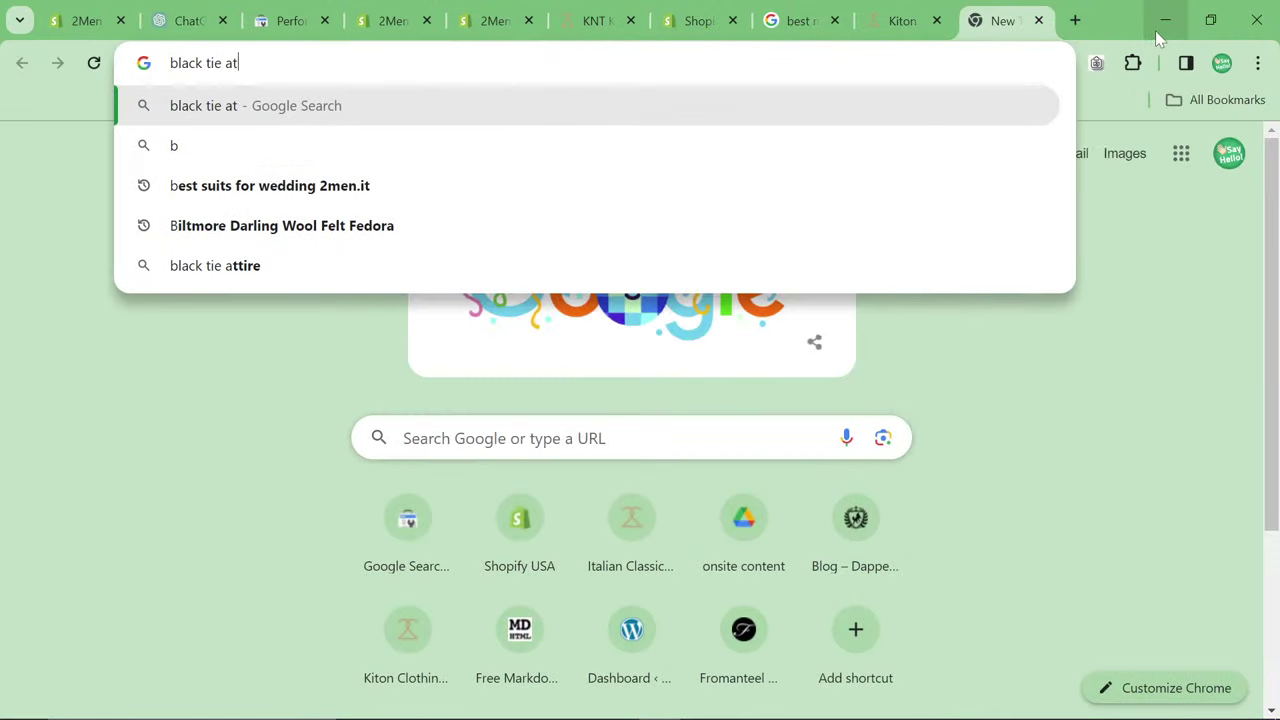
text(tire for men)
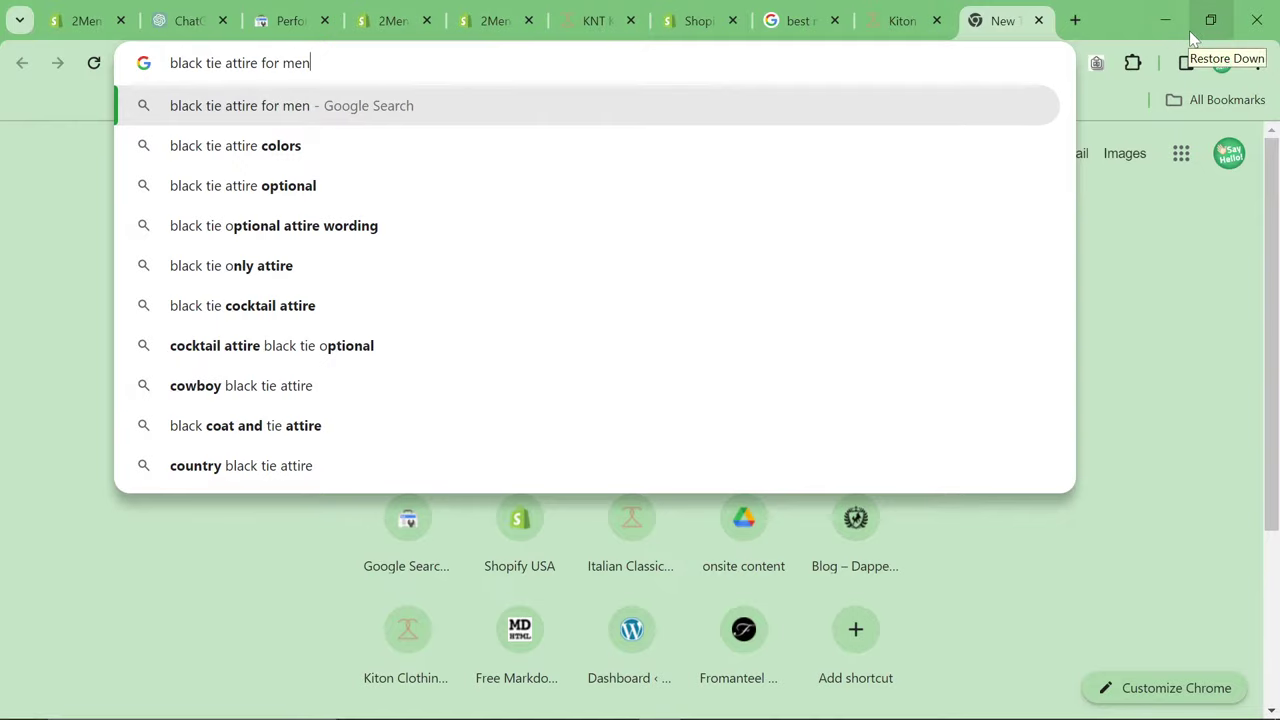
key(Return)
scroll(361, 542, down, 8)
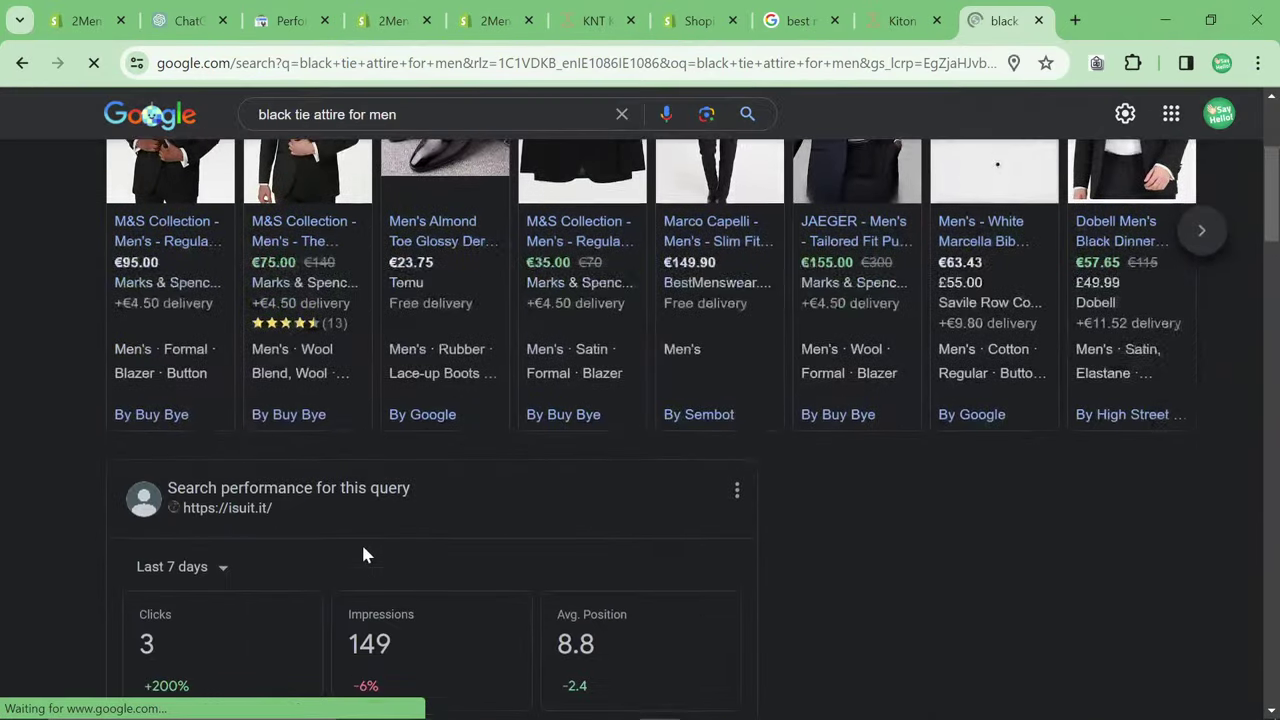
scroll(250, 455, down, 15)
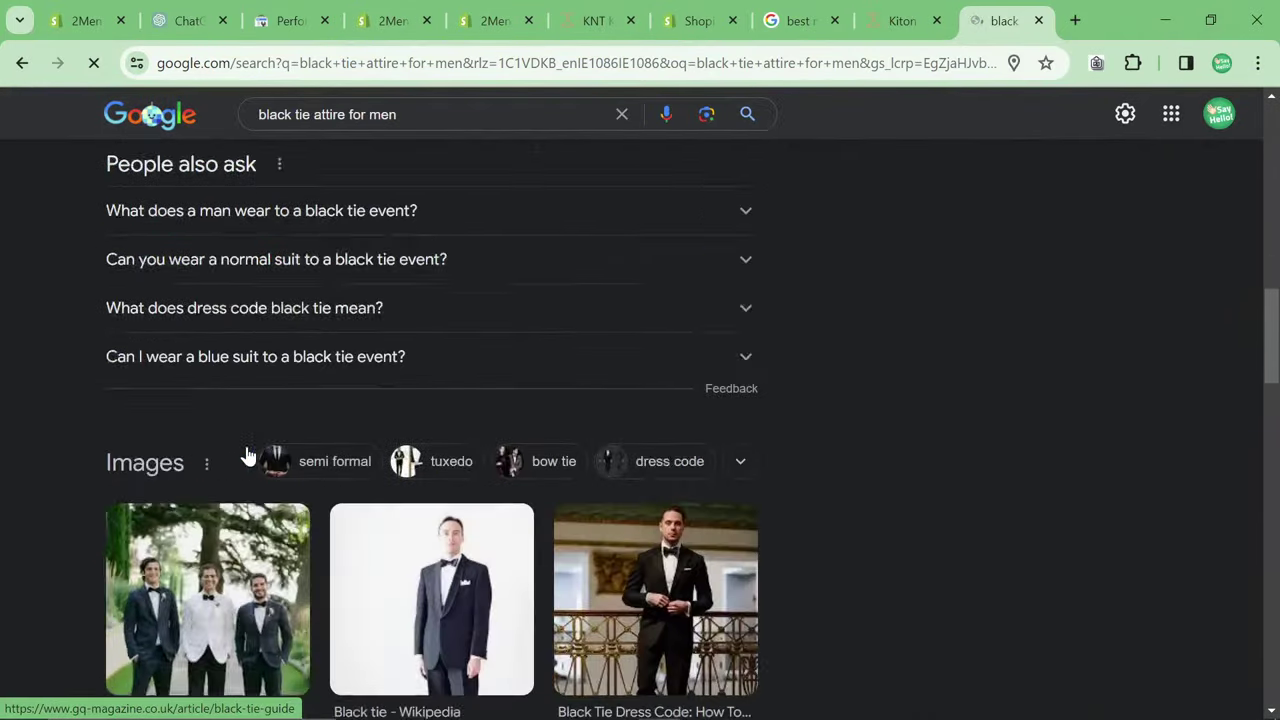
scroll(232, 440, down, 3)
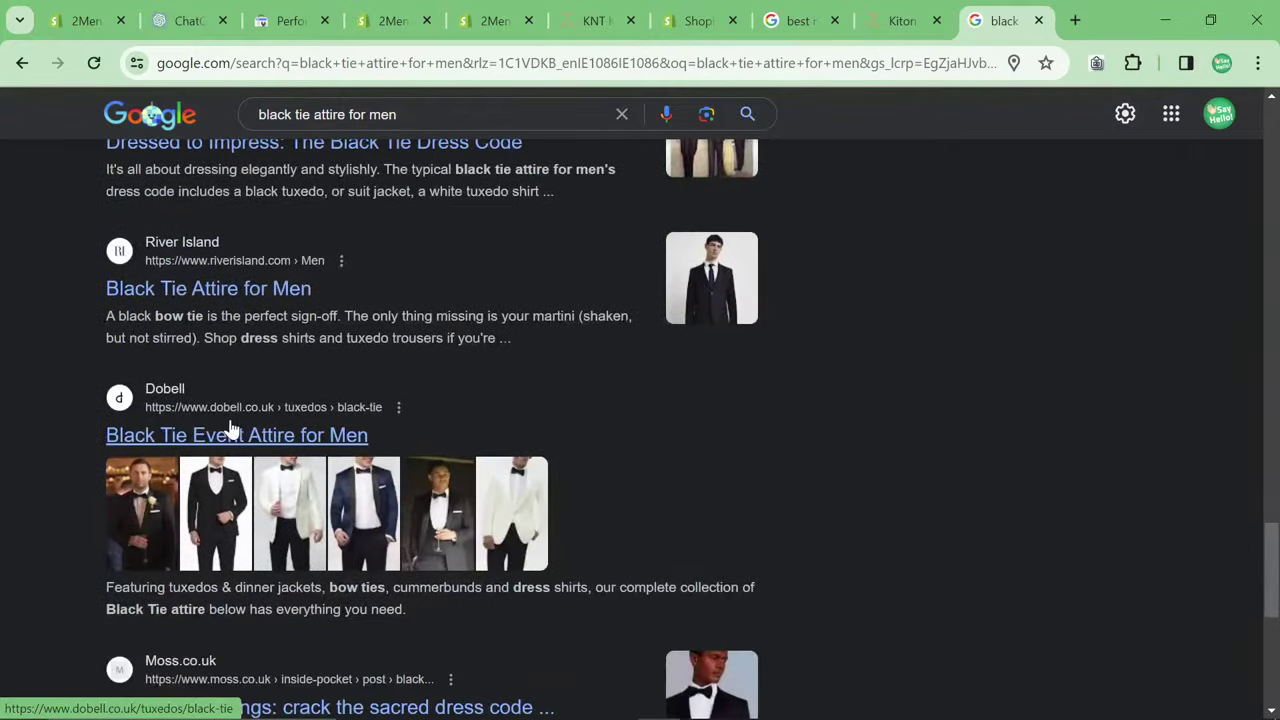
scroll(240, 400, up, 2)
Read the StudioSuits black tie article, dismissing its location notice, then return to the results
click(240, 342)
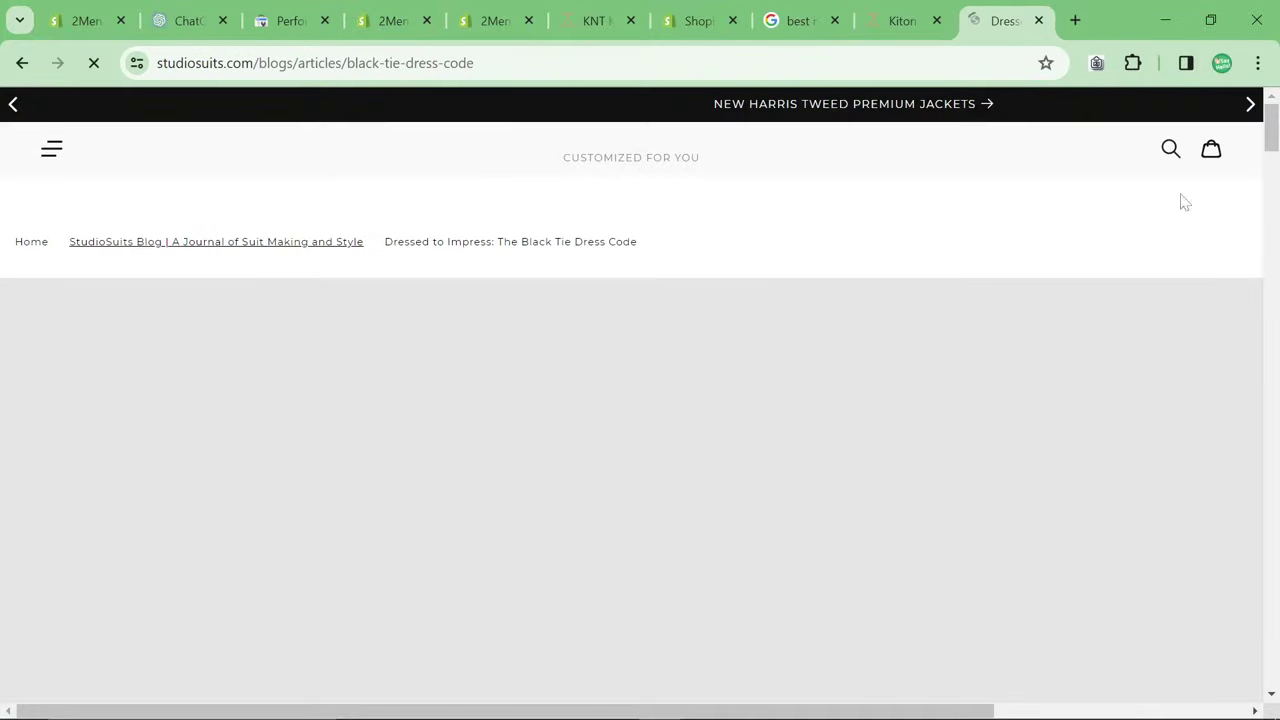
drag(1271, 125, 1150, 571)
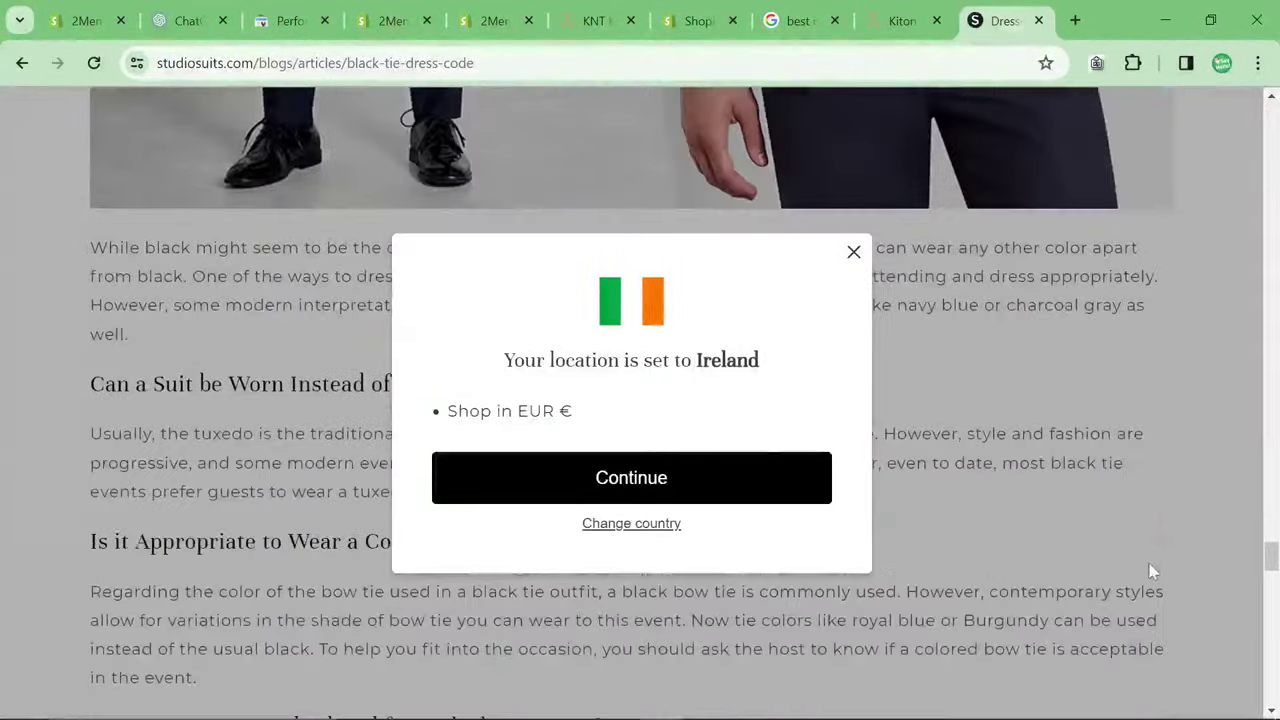
click(853, 251)
drag(1270, 556, 1268, 585)
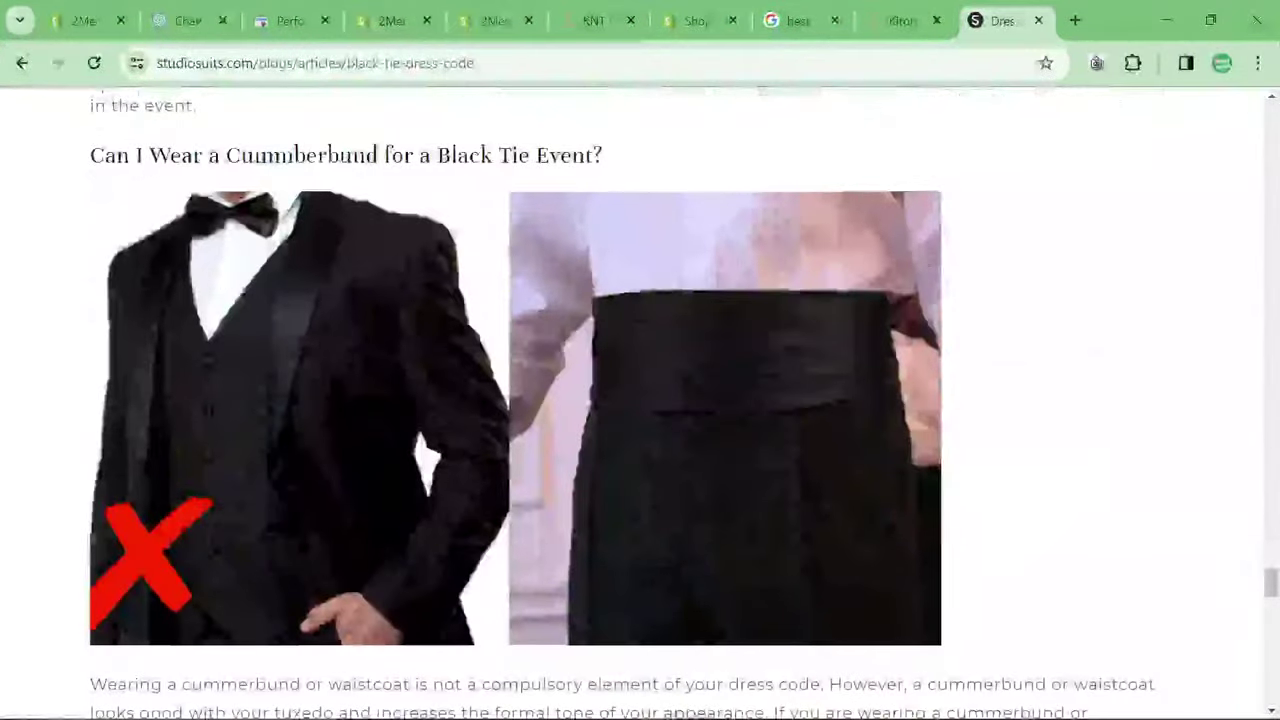
click(22, 62)
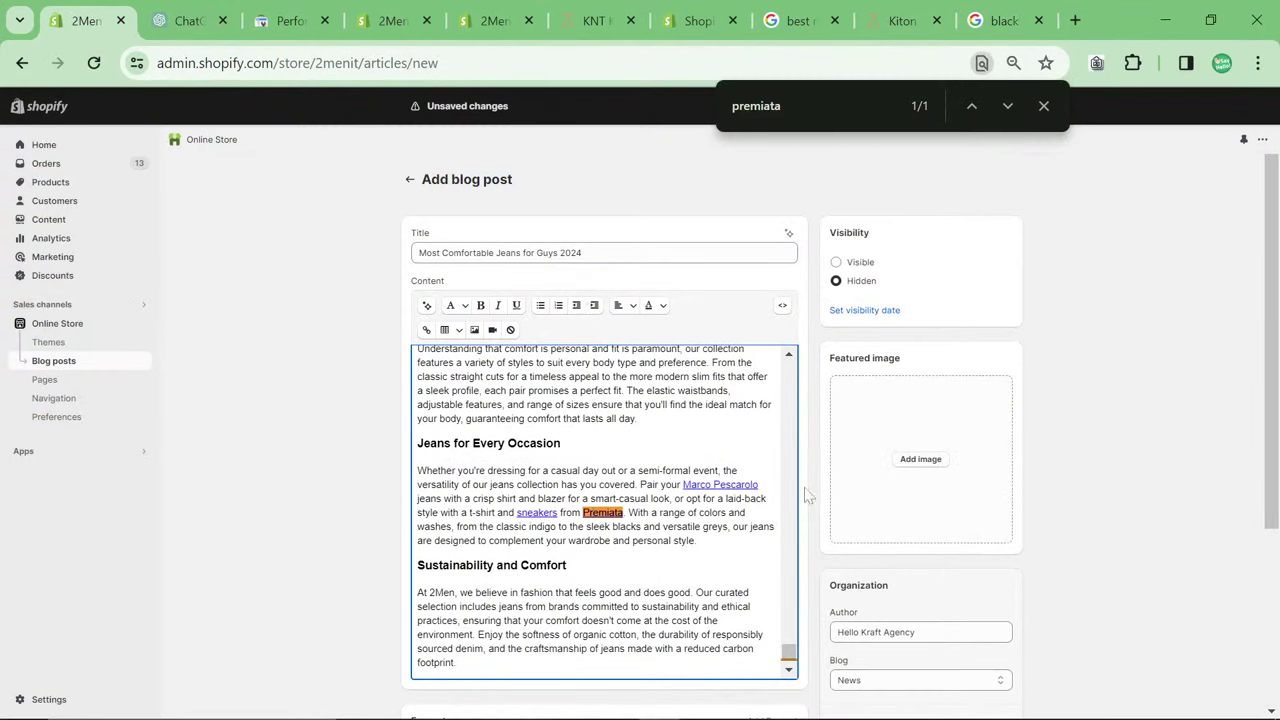
scroll(600, 500, up, 10)
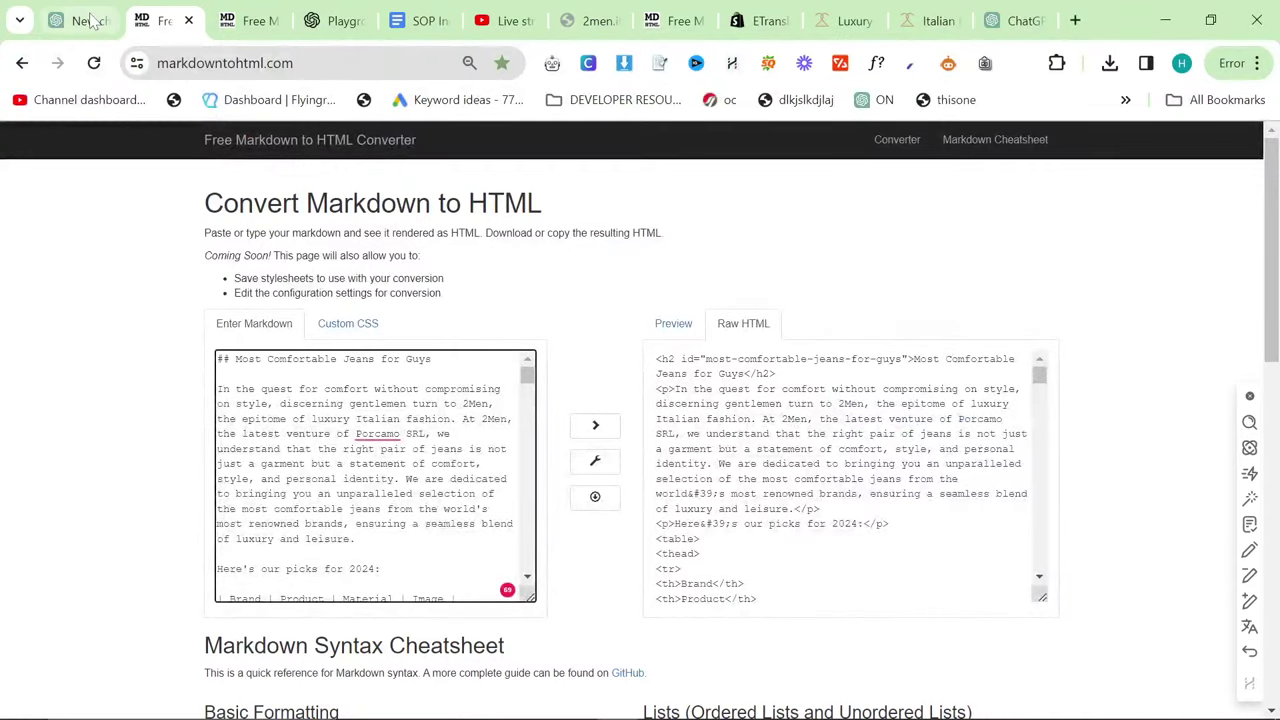
Download the ChatGPT jeans image without the person and show it in Downloads
click(88, 20)
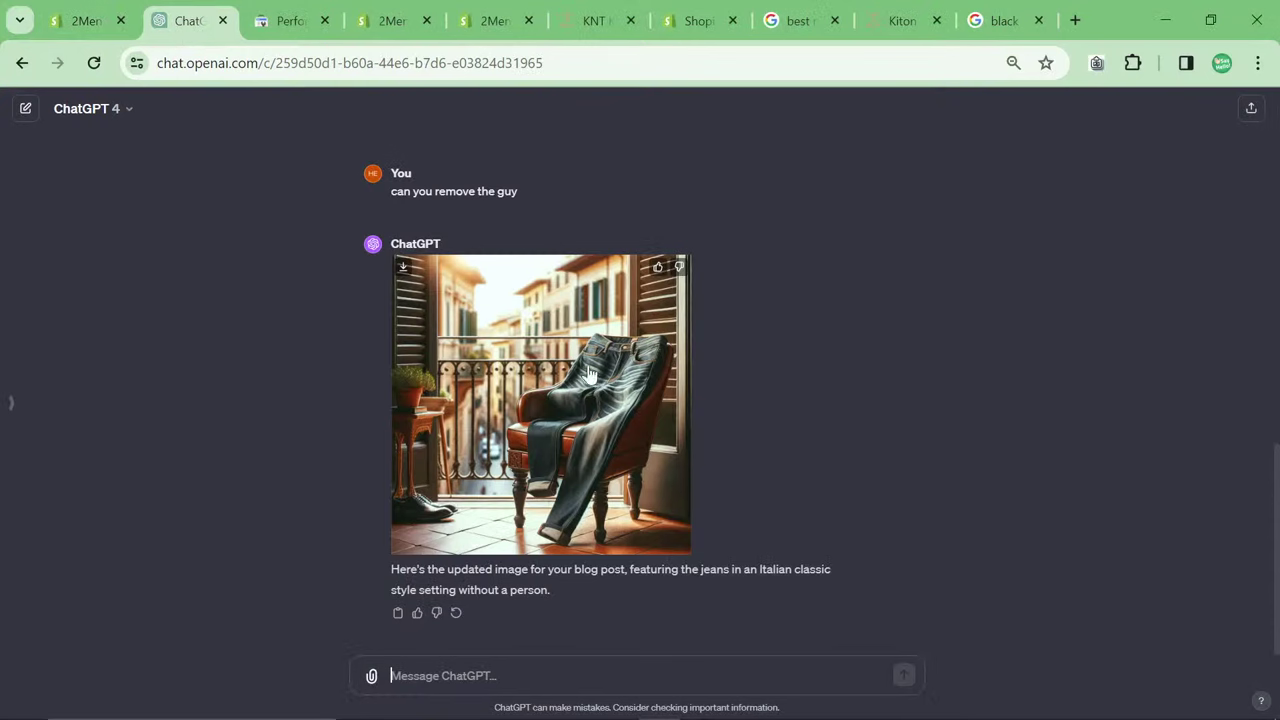
click(403, 266)
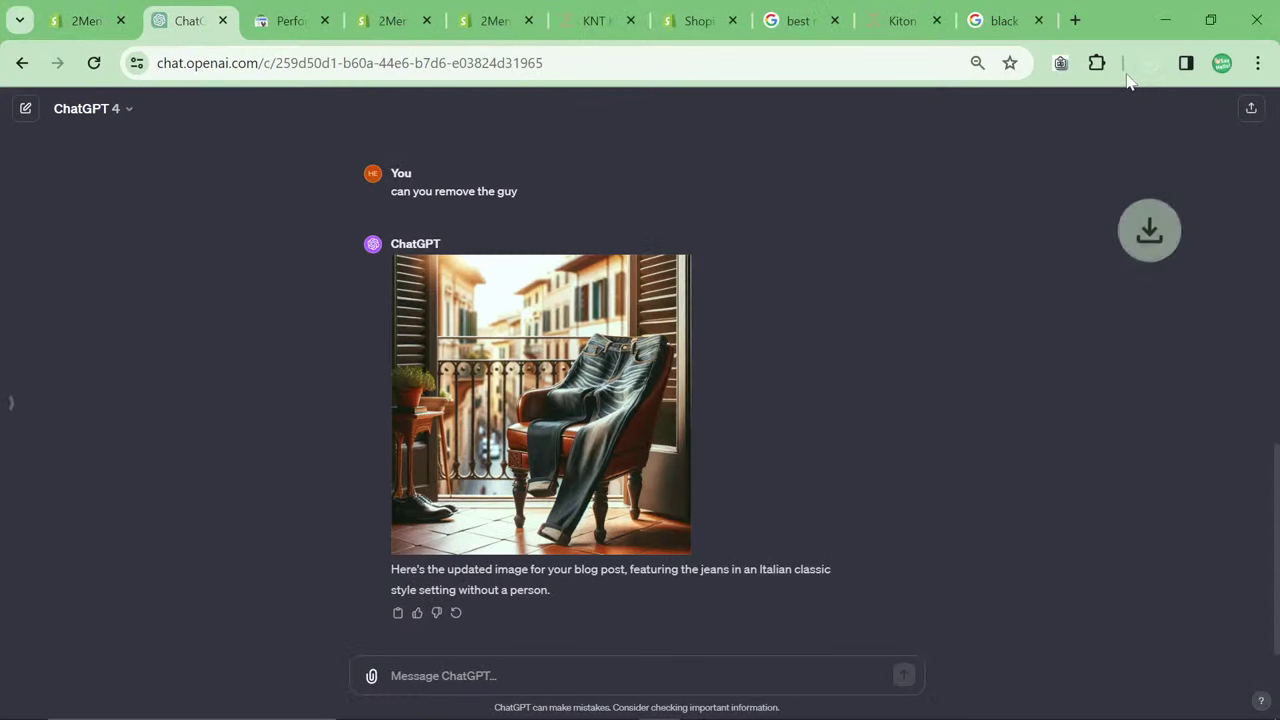
click(1096, 110)
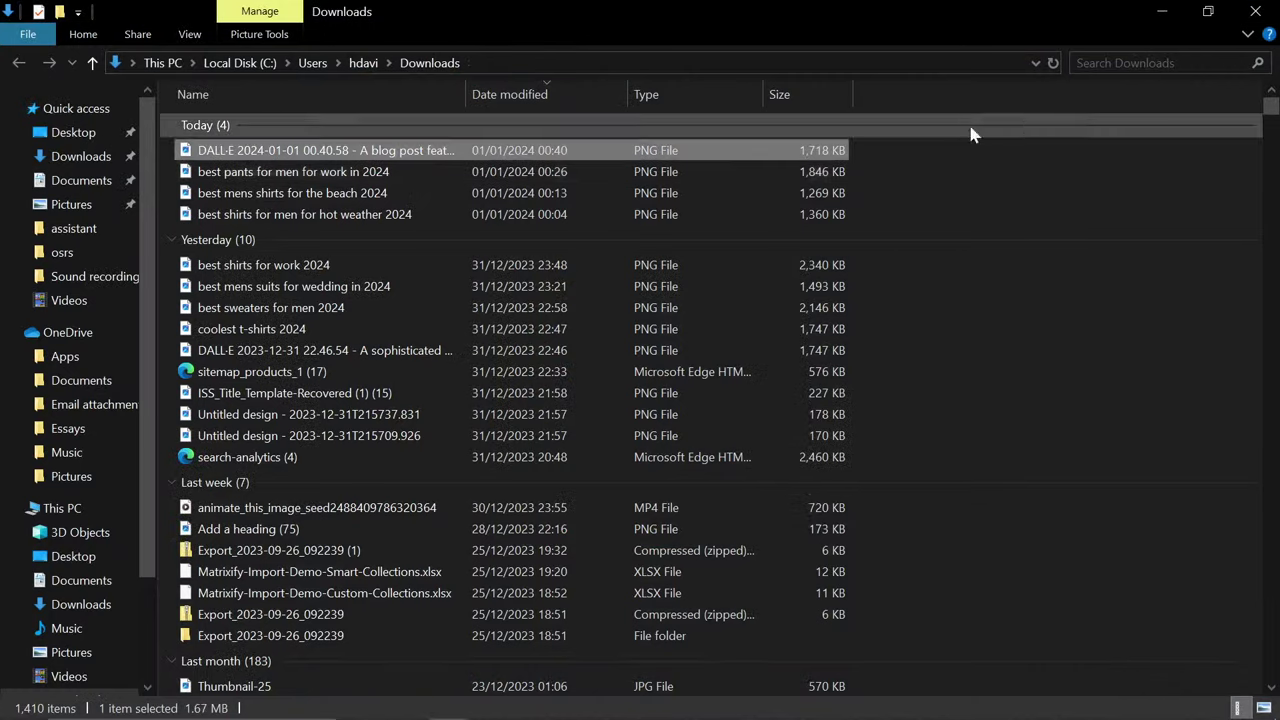
Copy the Shopify blog post's title text to use as the file name
right_click(424, 158)
click(462, 646)
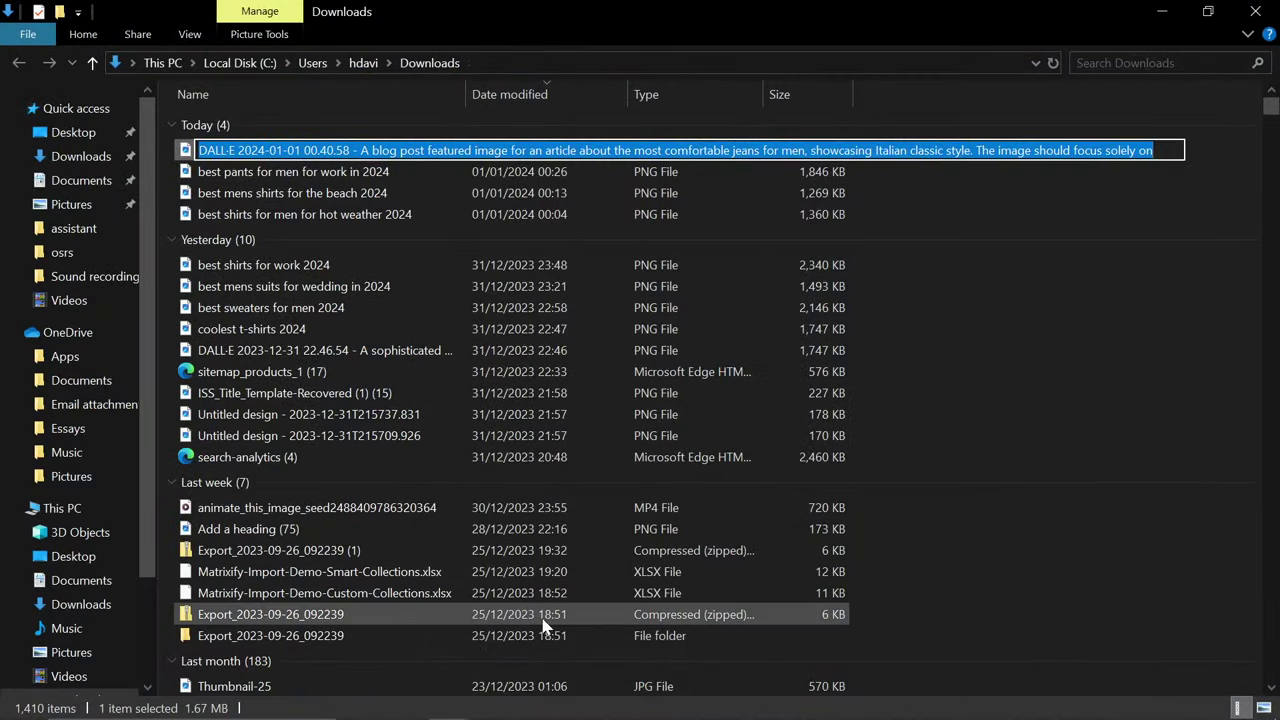
key(alt+Tab)
click(88, 20)
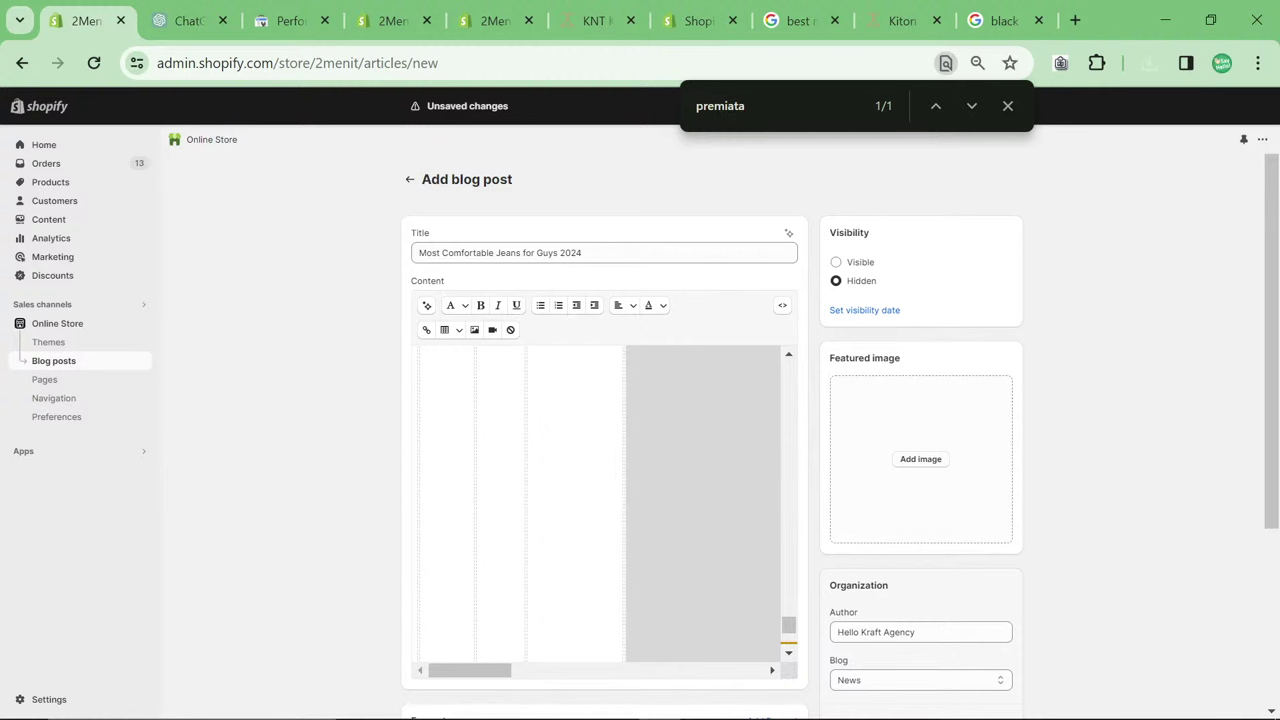
key(ctrl+a)
key(ctrl+c)
key(alt+Tab)
Rename the PNG to 'Most Comfortable Jeans for Guys 2024' and make it the featured image
right_click(343, 152)
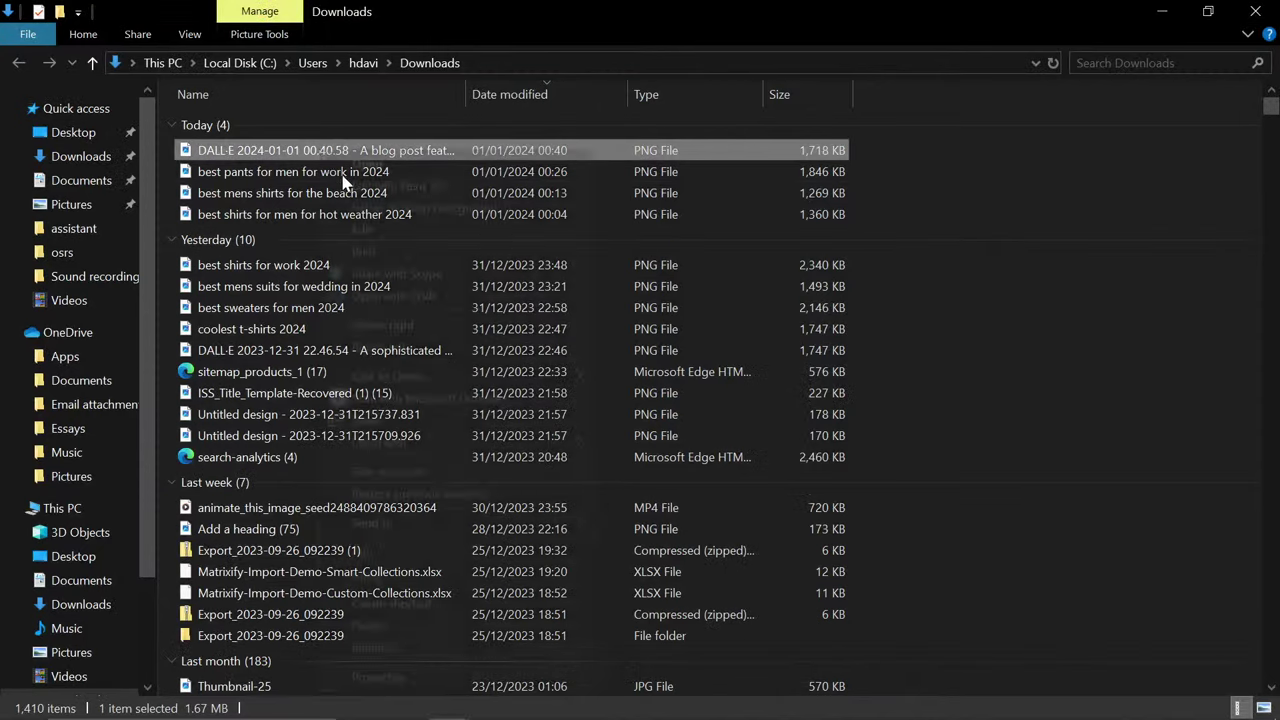
click(371, 646)
key(ctrl+v)
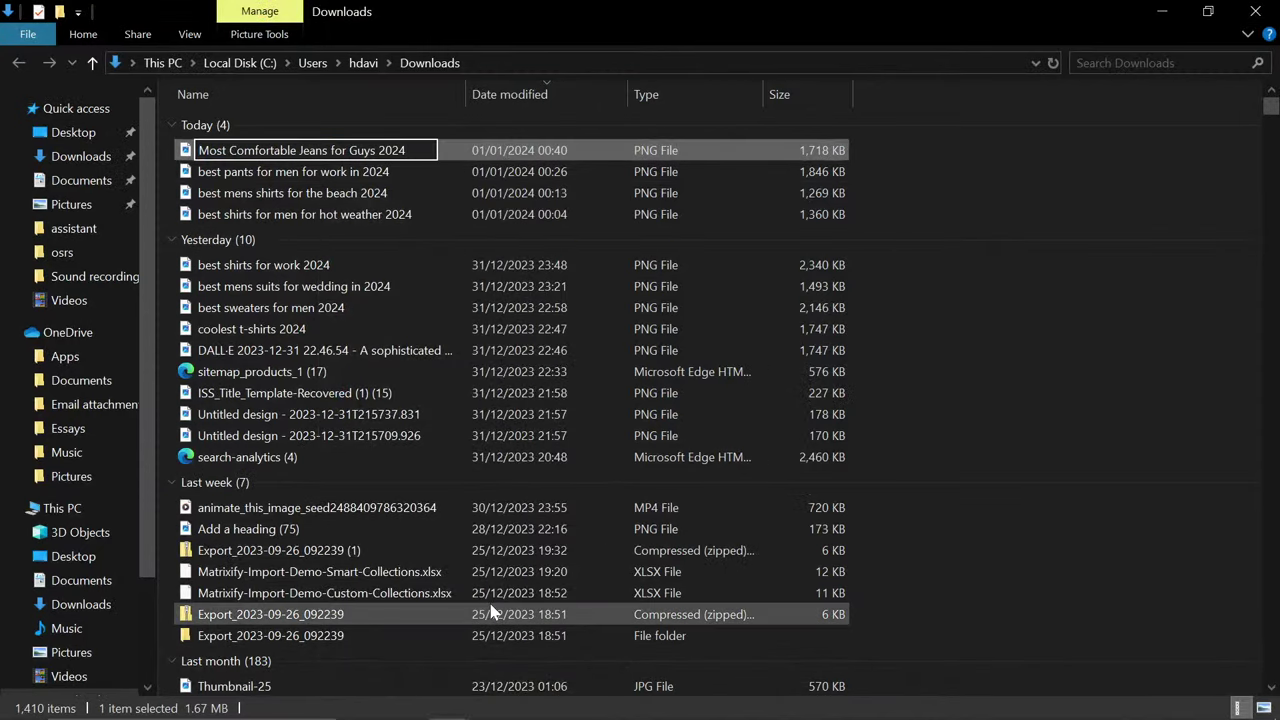
key(Return)
drag(285, 160, 891, 449)
key(alt+Tab)
Assign the suggested author to the post and file it under the journal blog
click(990, 660)
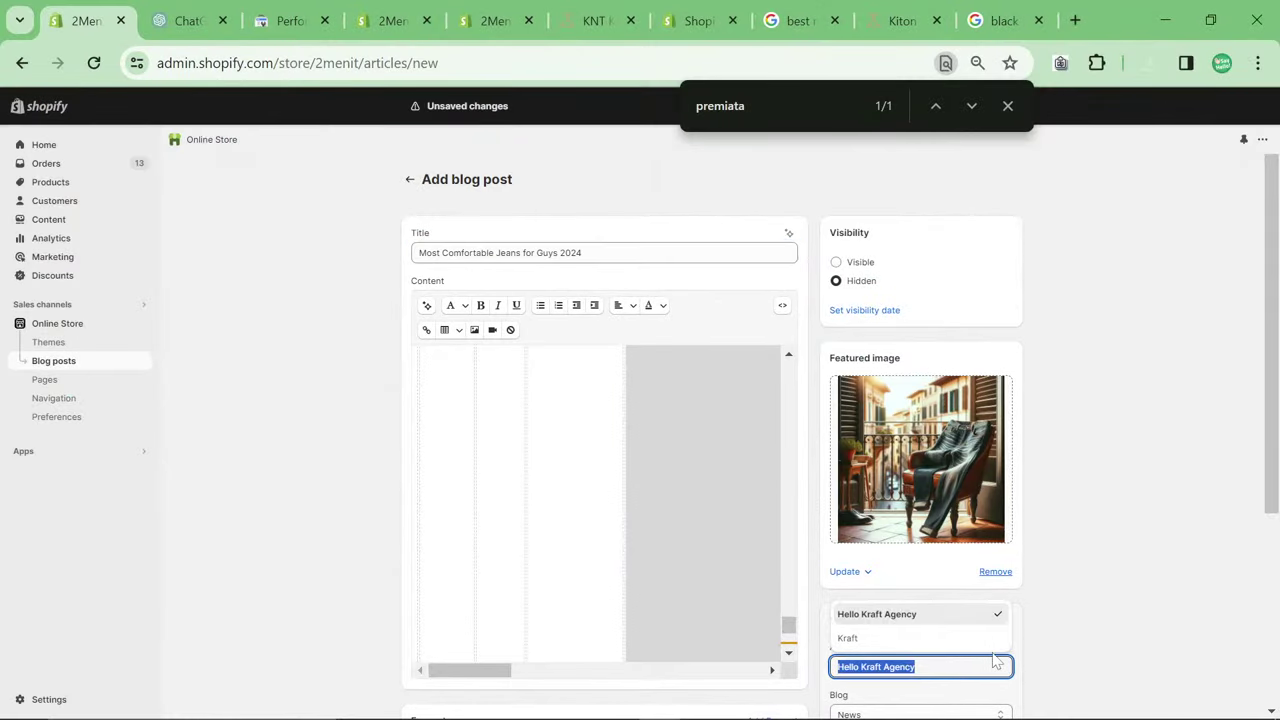
text(pier)
click(916, 697)
scroll(1006, 574, down, 2)
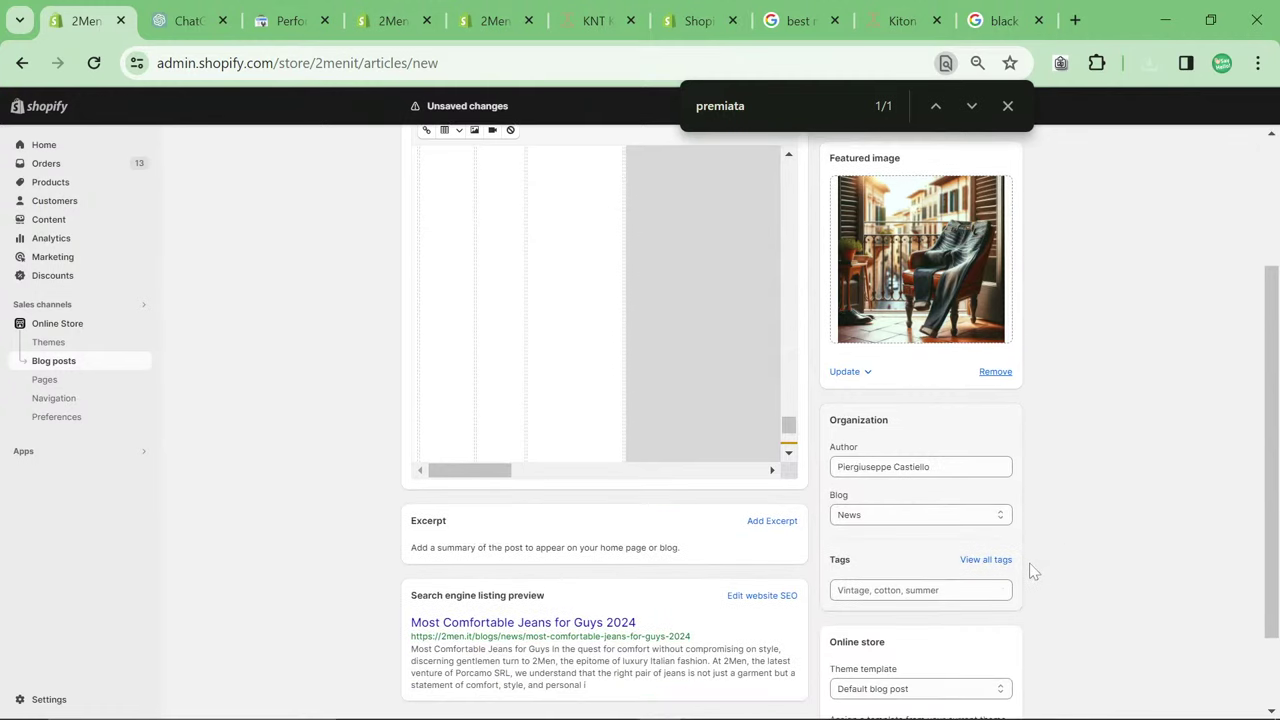
click(917, 514)
click(917, 553)
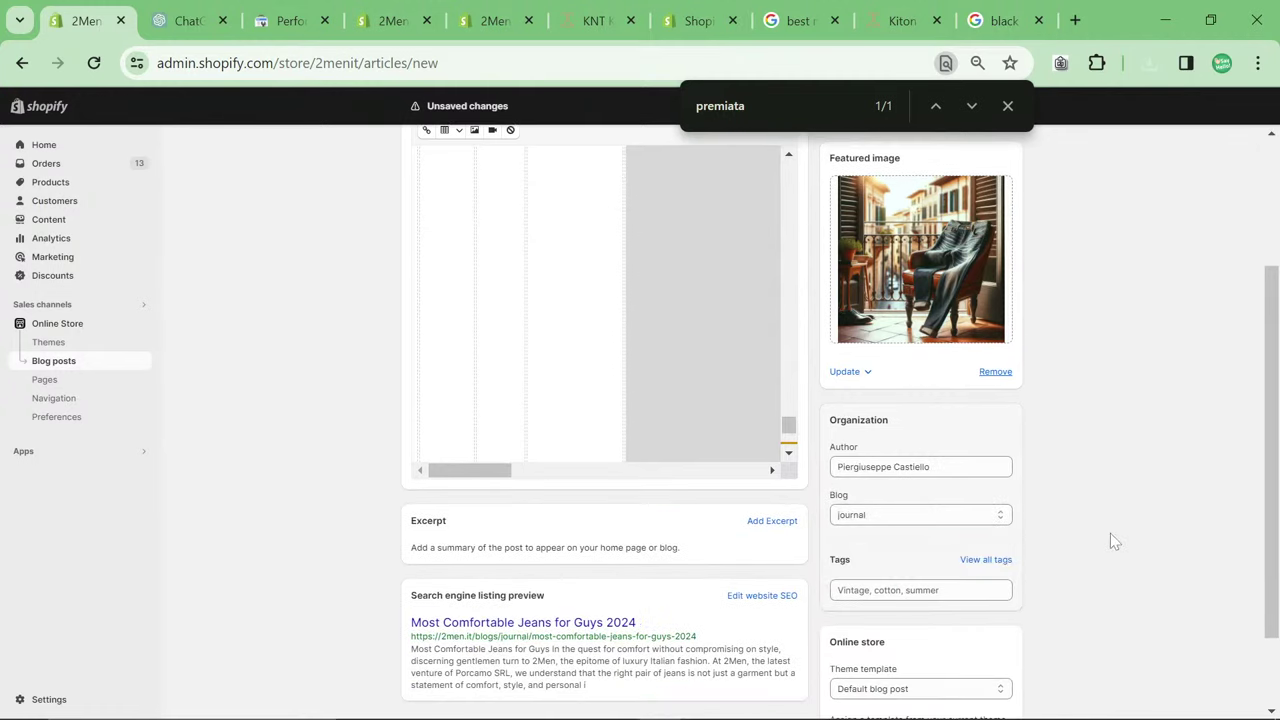
Schedule the post to become visible on January 5, 2024, and open Blog posts in a new tab
scroll(1000, 600, down, 1)
scroll(894, 663, up, 3)
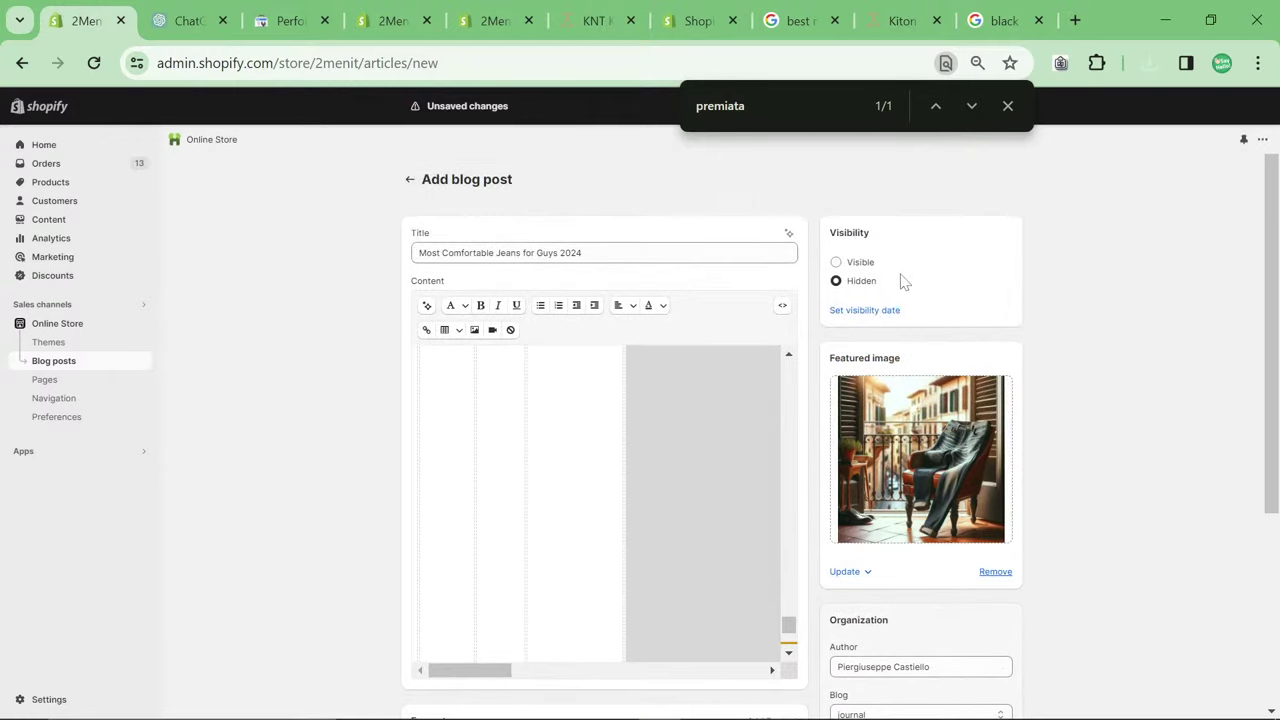
click(865, 310)
click(870, 343)
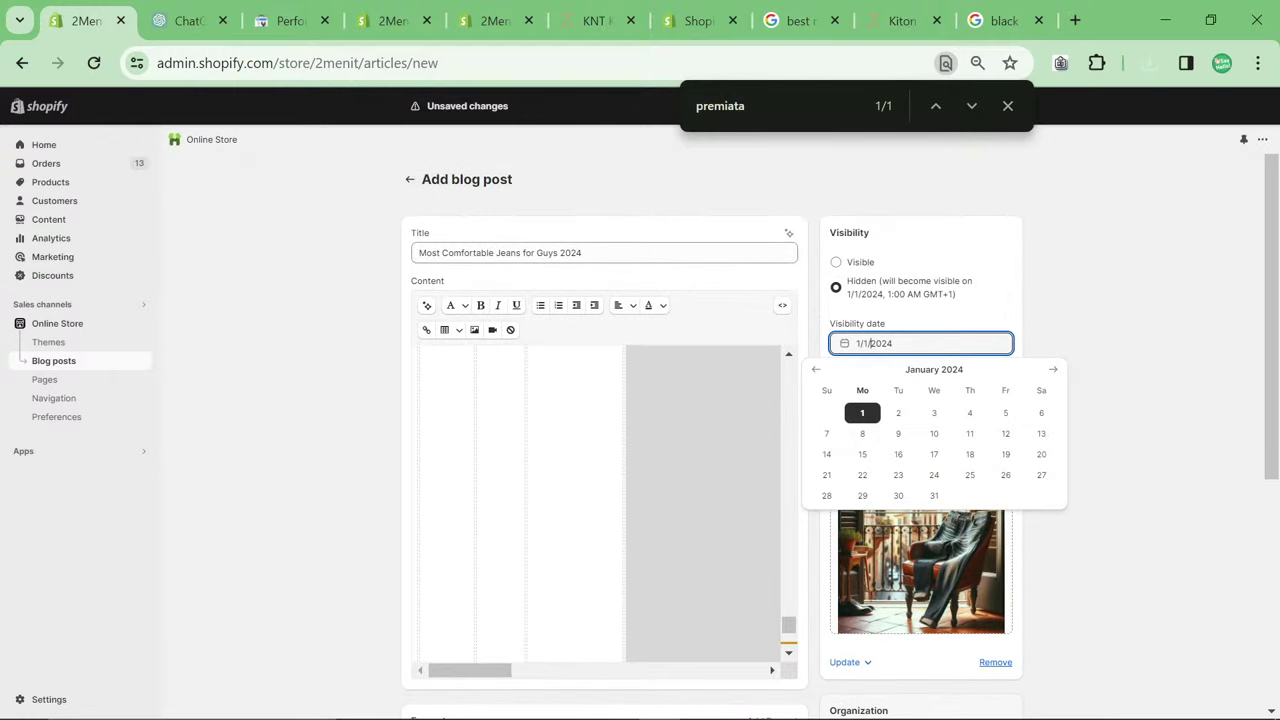
click(1005, 413)
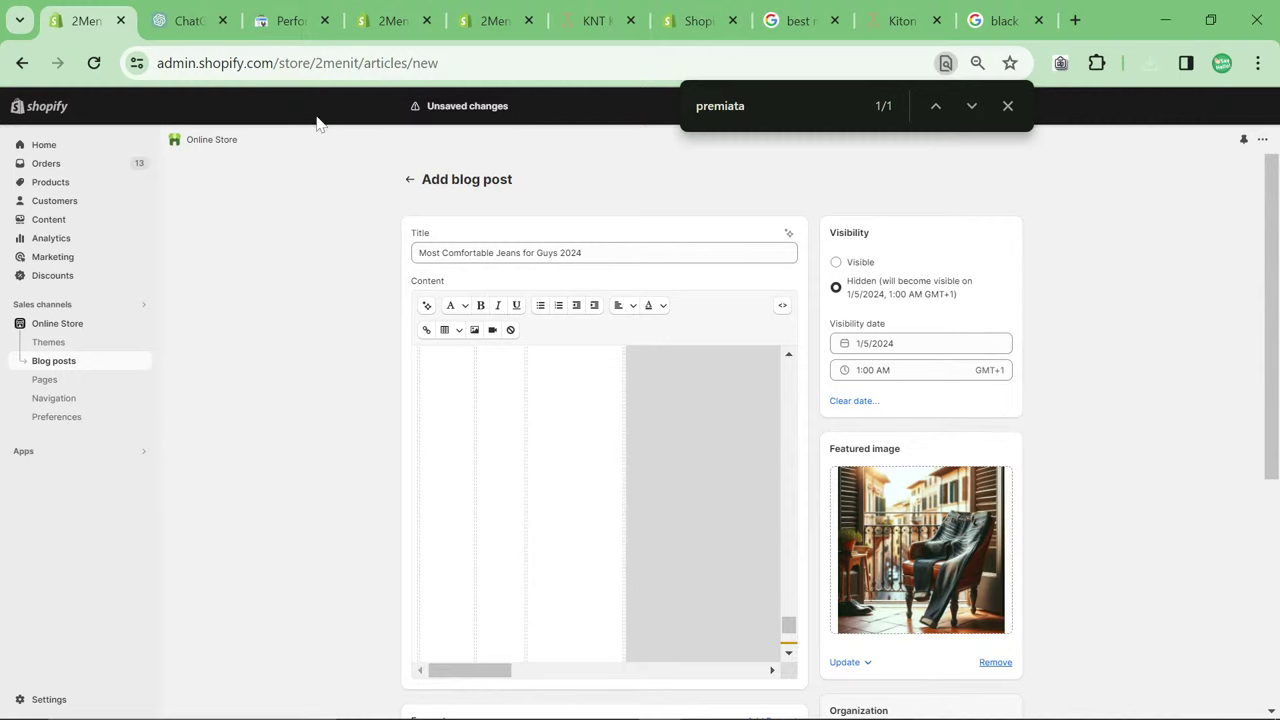
middle_click(407, 183)
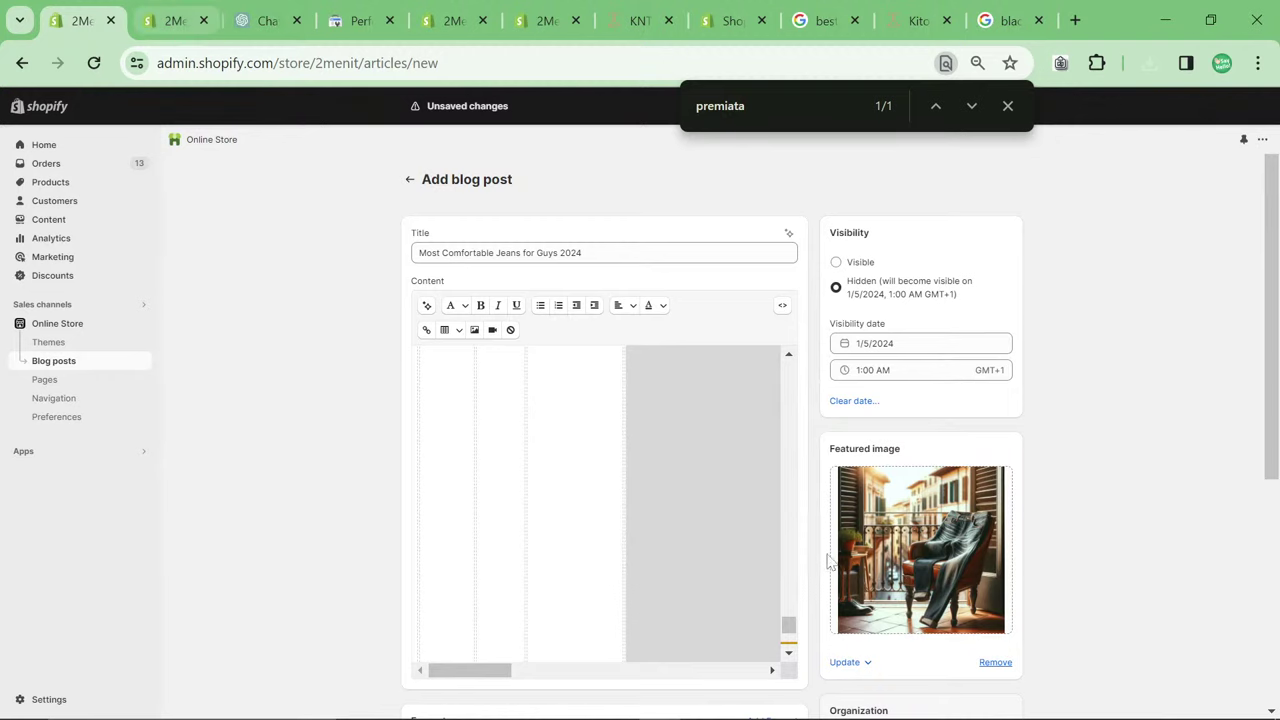
Open the Top Men's Designer Brands For 2024 post from the Blog posts list, then close the list
click(175, 20)
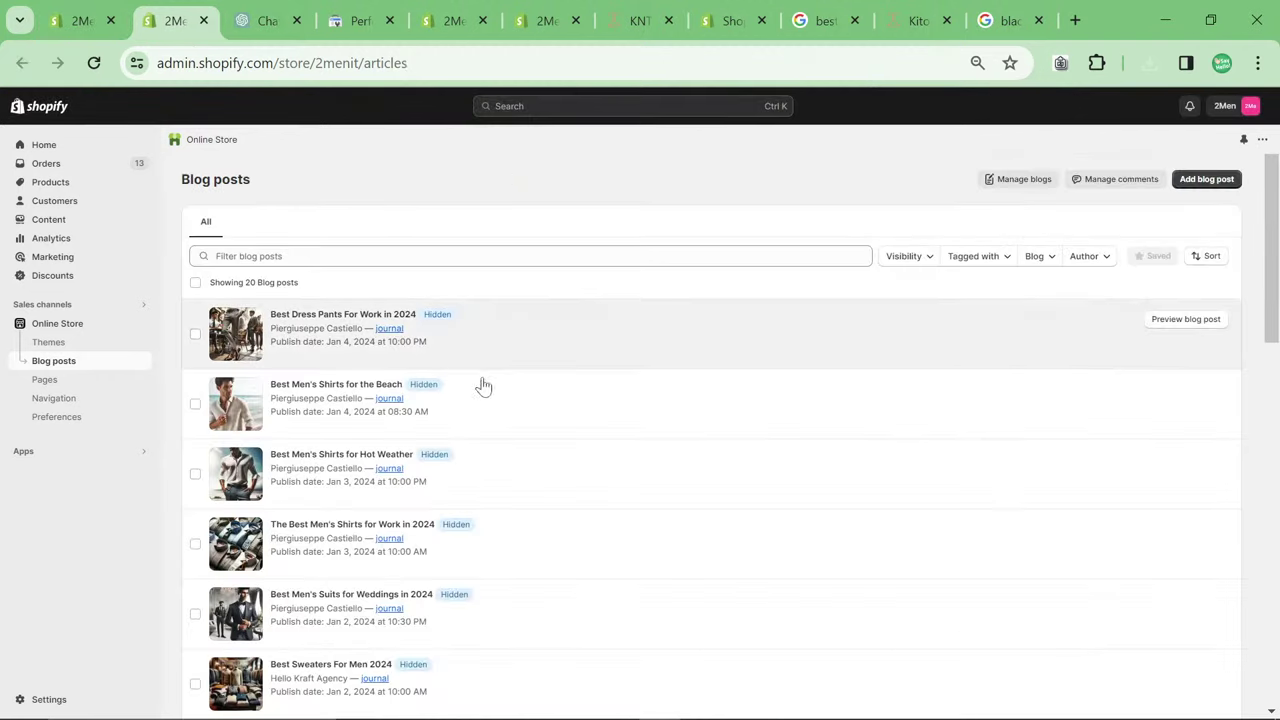
scroll(489, 437, down, 1)
scroll(489, 437, down, 5)
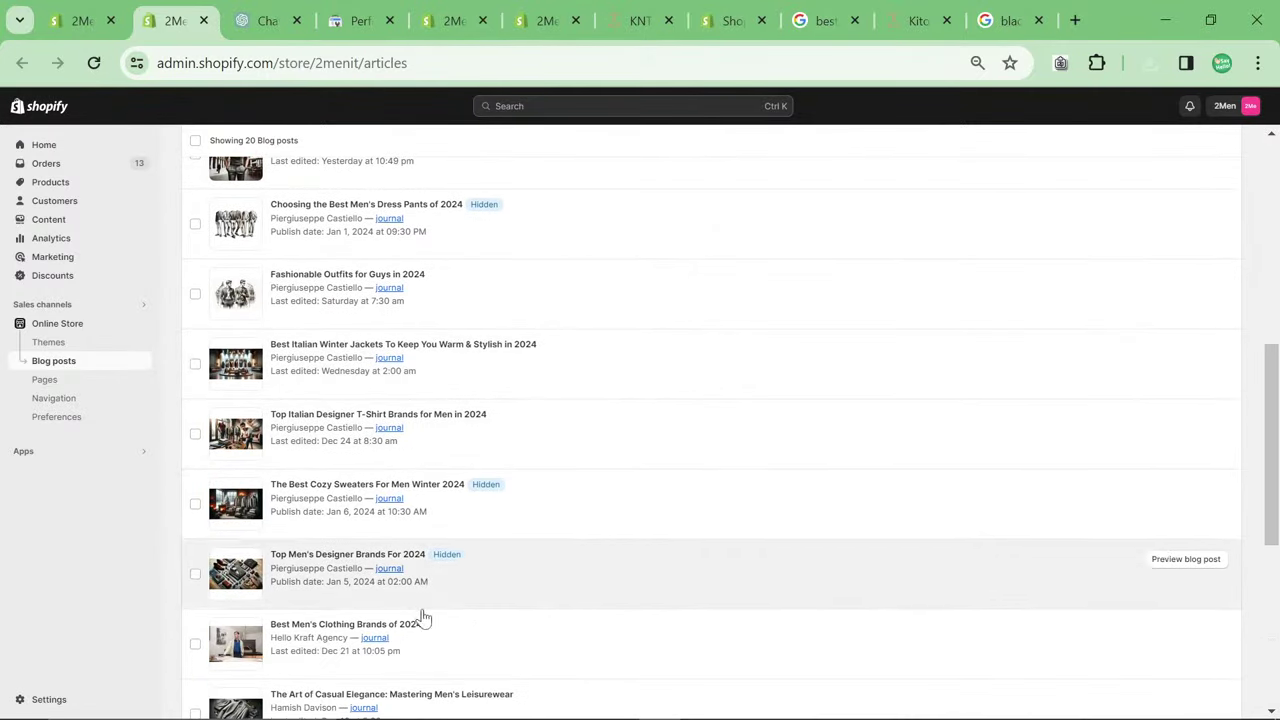
click(80, 20)
click(178, 20)
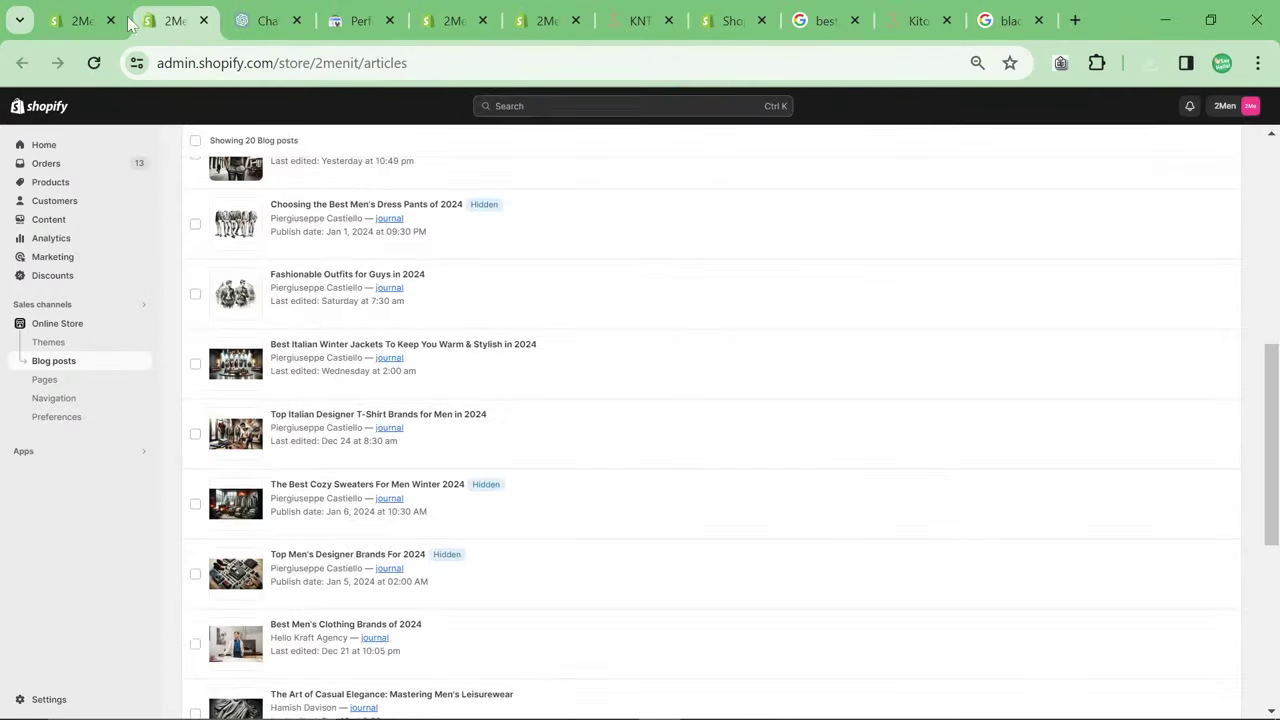
click(90, 20)
click(182, 22)
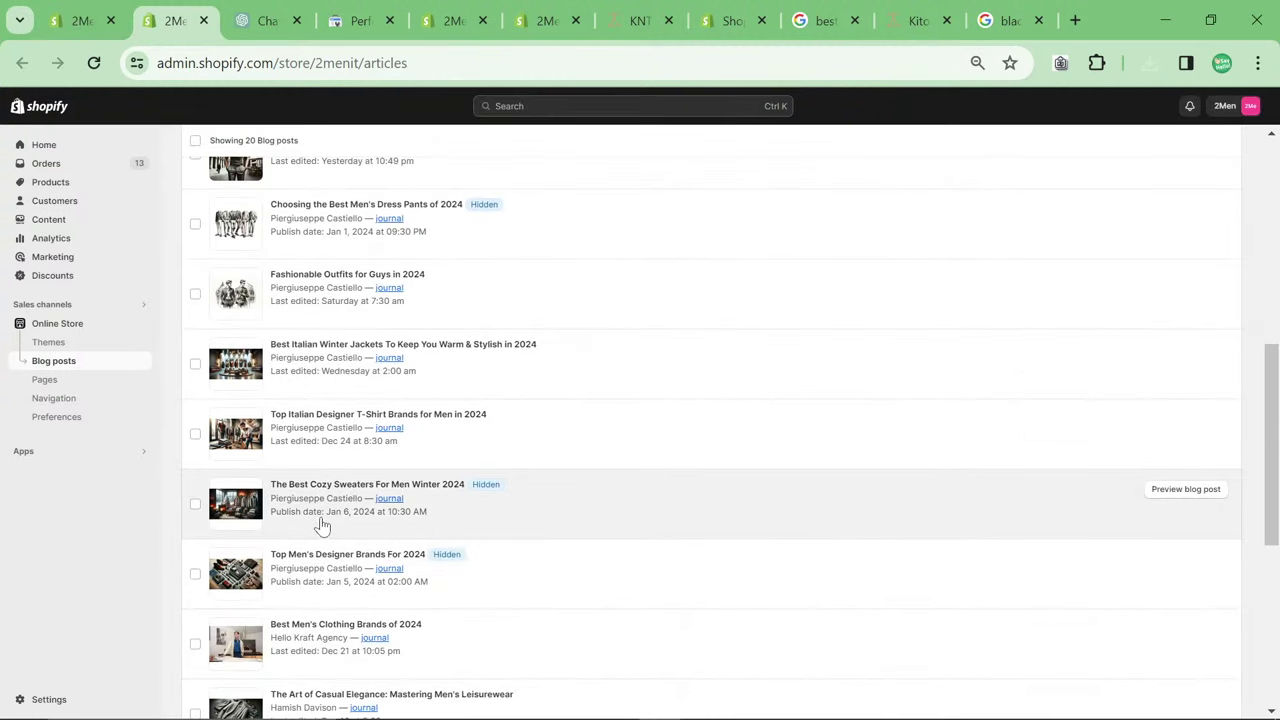
middle_click(308, 572)
click(188, 20)
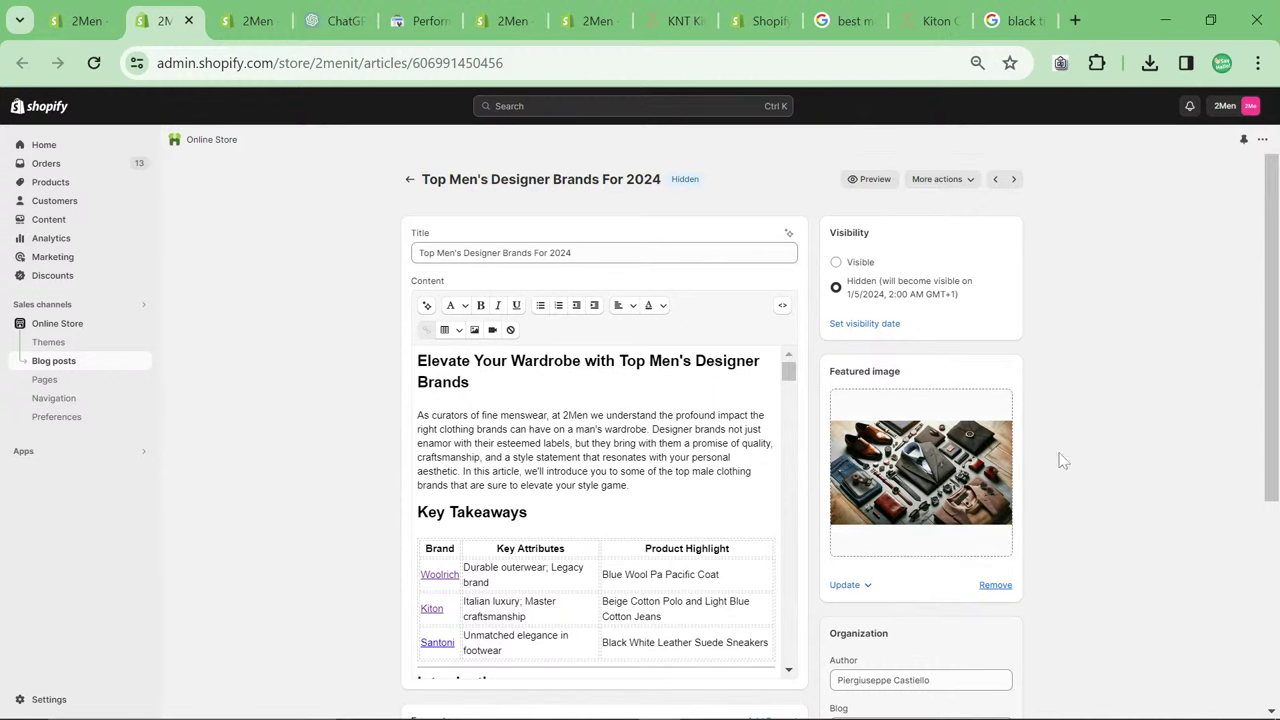
Reveal the Top Men's Designer Brands post's visibility date and available times
scroll(1069, 445, down, 2)
scroll(972, 622, up, 2)
scroll(810, 358, down, 2)
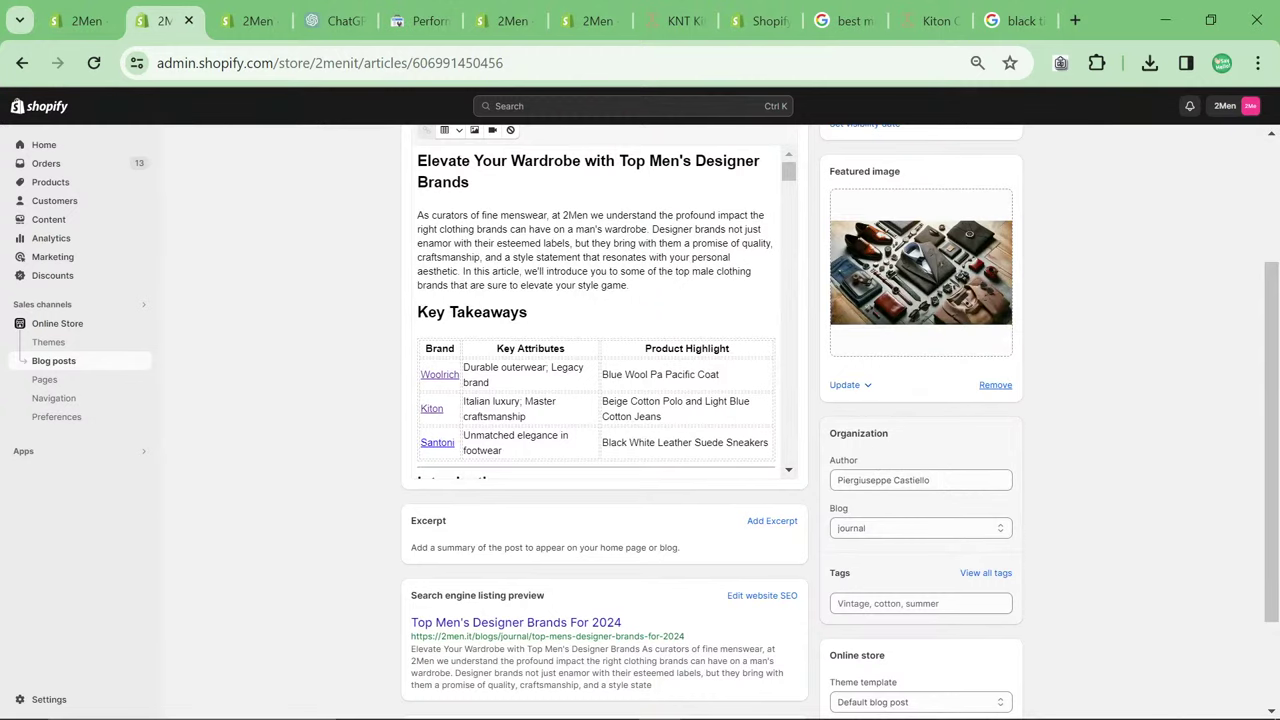
scroll(600, 300, down, 2)
scroll(600, 300, up, 2)
scroll(1123, 480, up, 2)
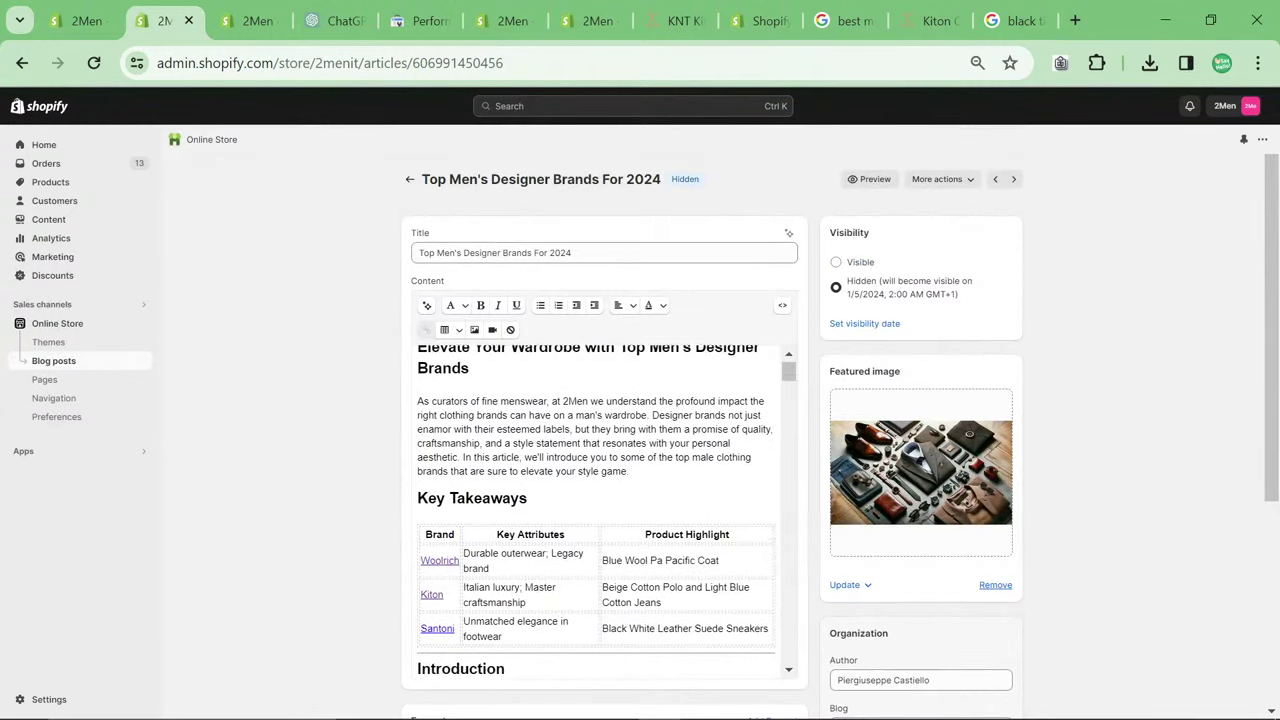
scroll(597, 500, down, 1)
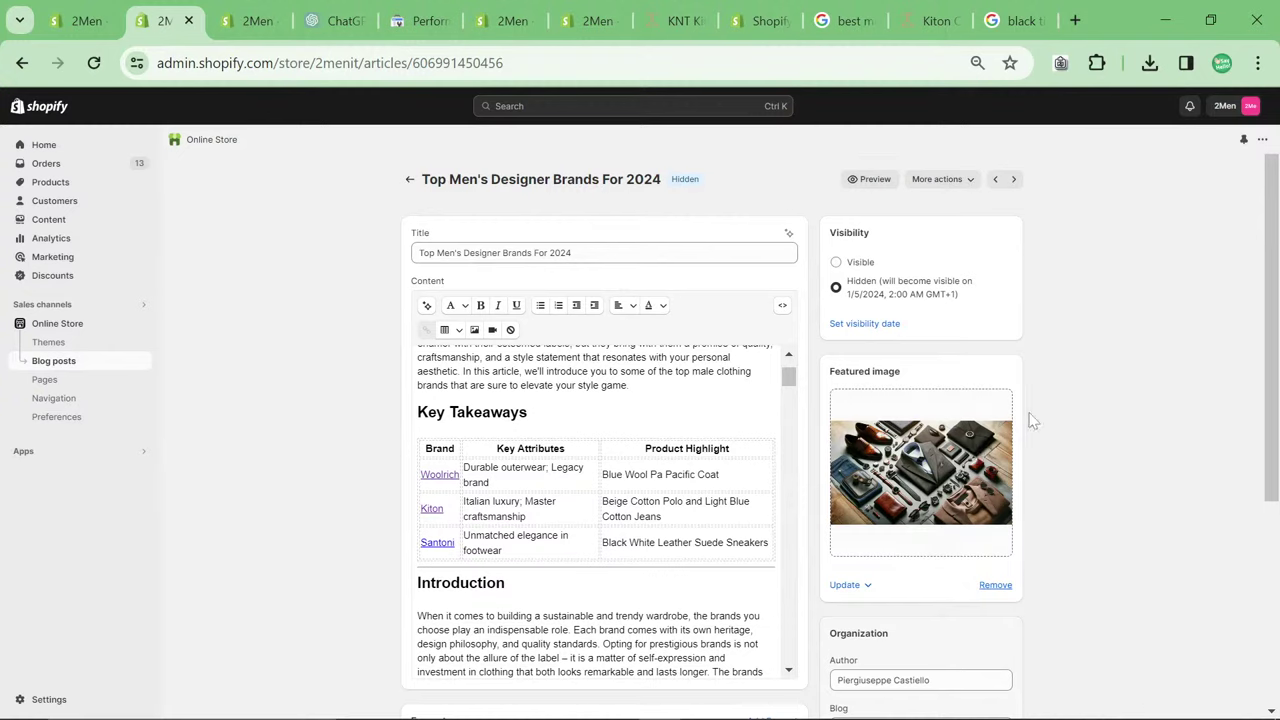
click(864, 323)
click(875, 370)
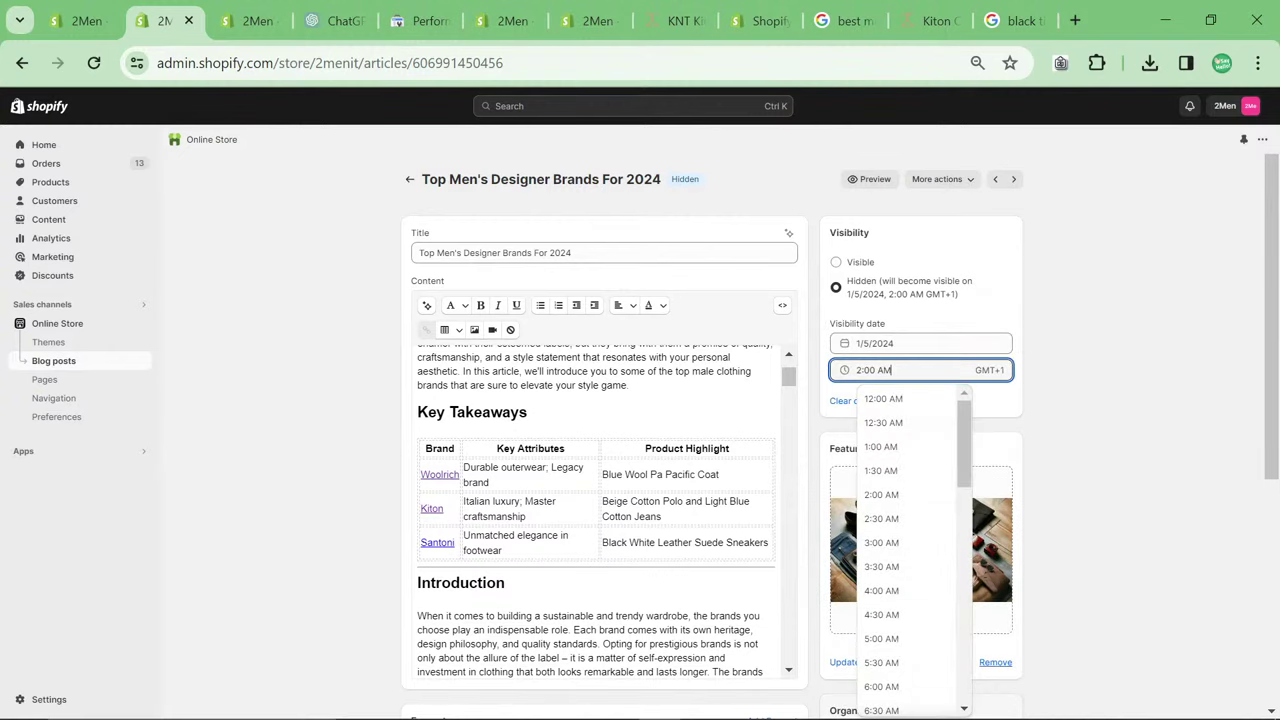
Pick 10:00 AM as that post's visibility time and return to the jeans draft
scroll(899, 562, down, 3)
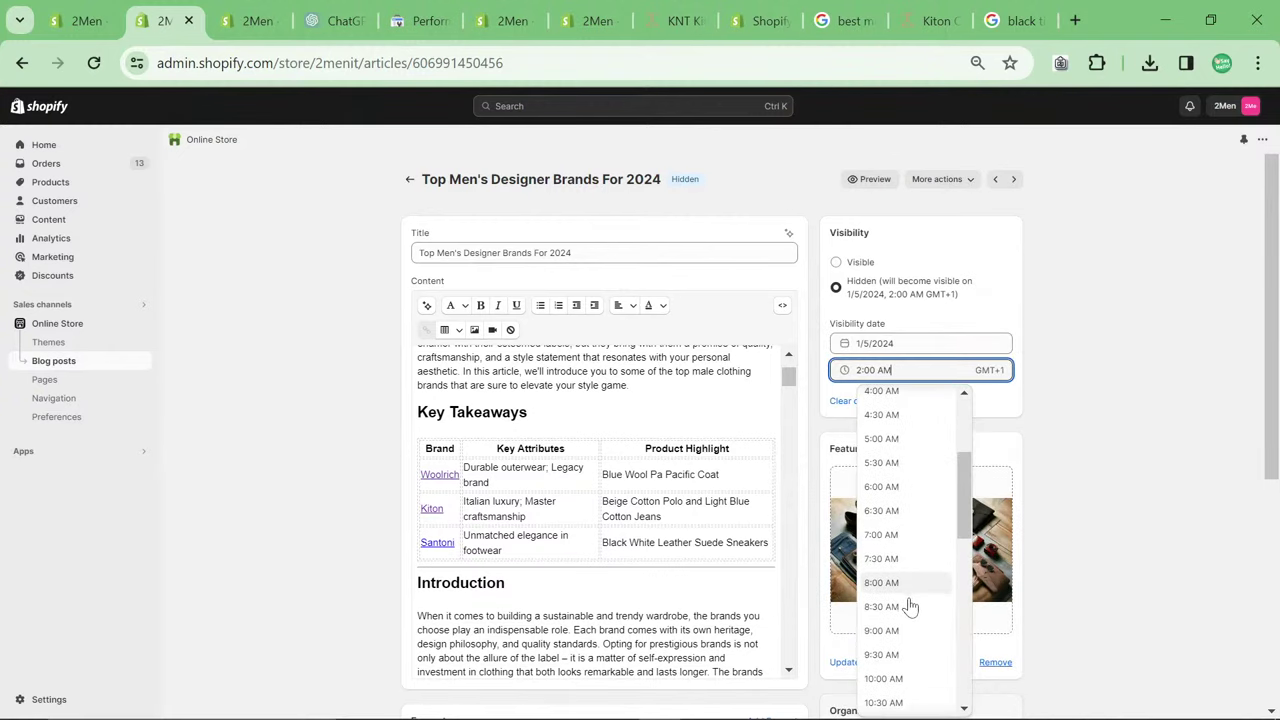
click(895, 674)
click(1013, 106)
key(ctrl+shift+Tab)
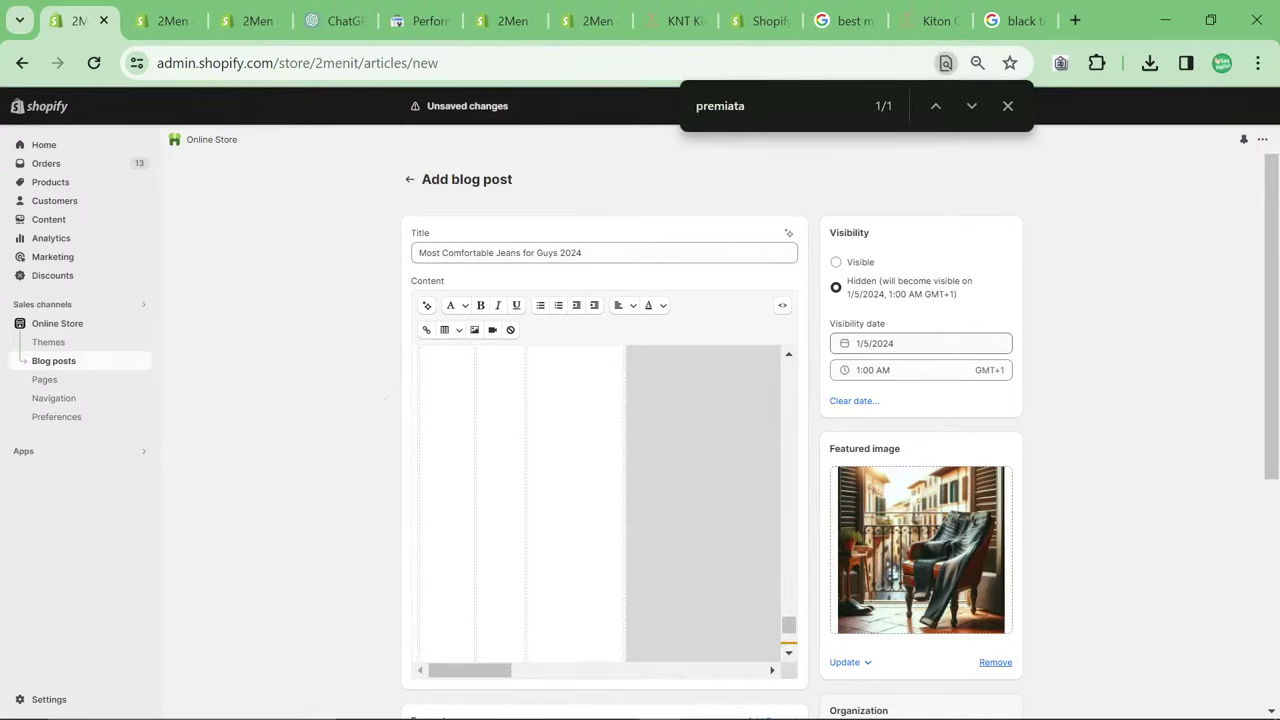
Set the jeans post's visibility time to 10:00 PM and save the post
click(890, 380)
scroll(906, 514, down, 8)
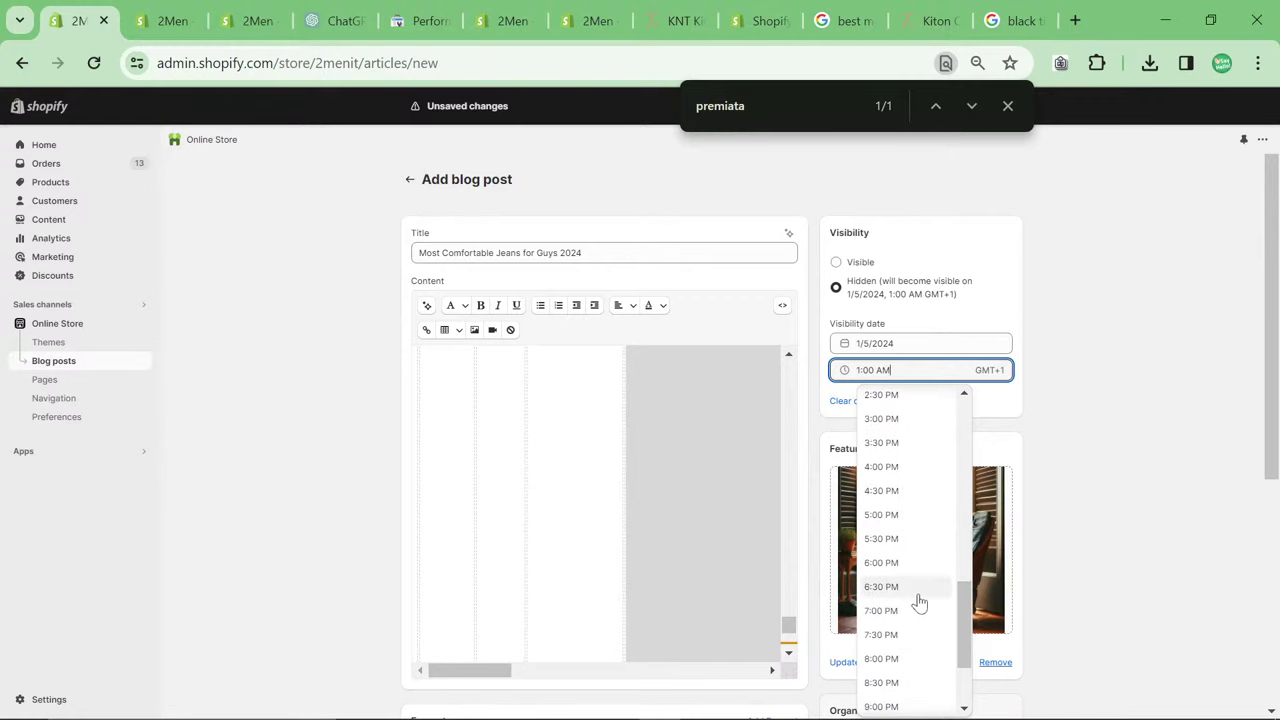
click(898, 660)
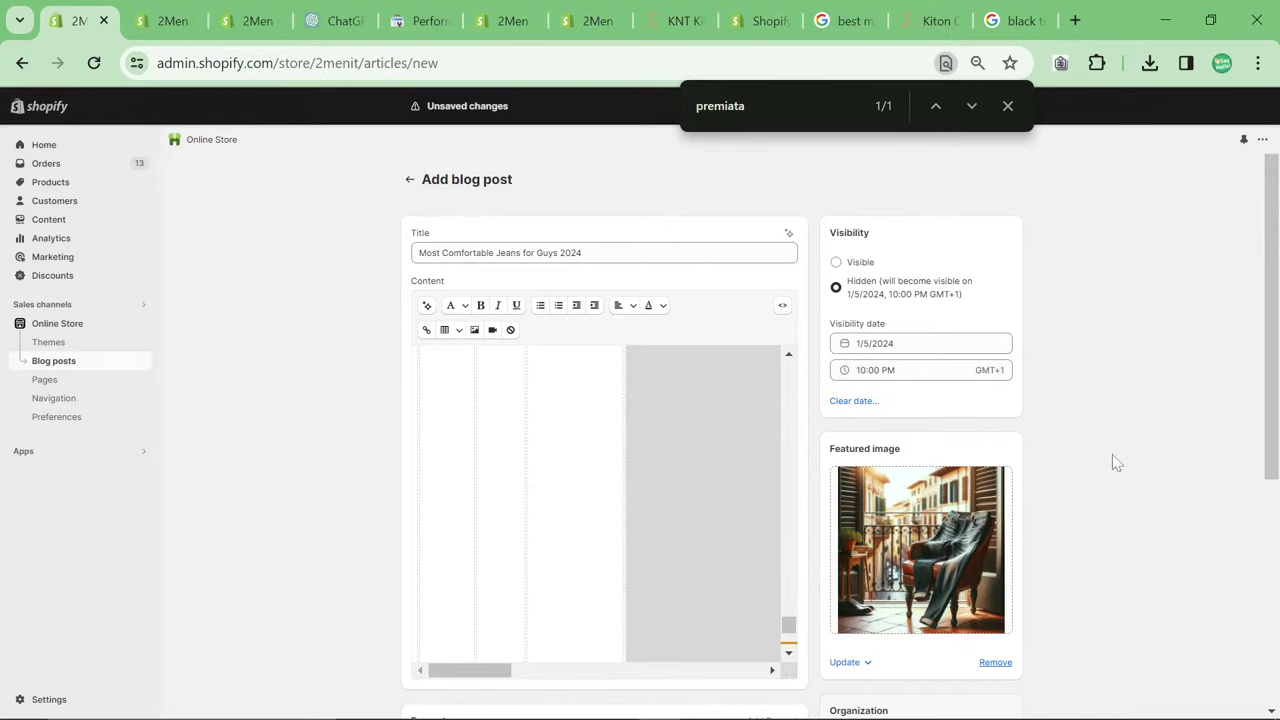
click(1008, 106)
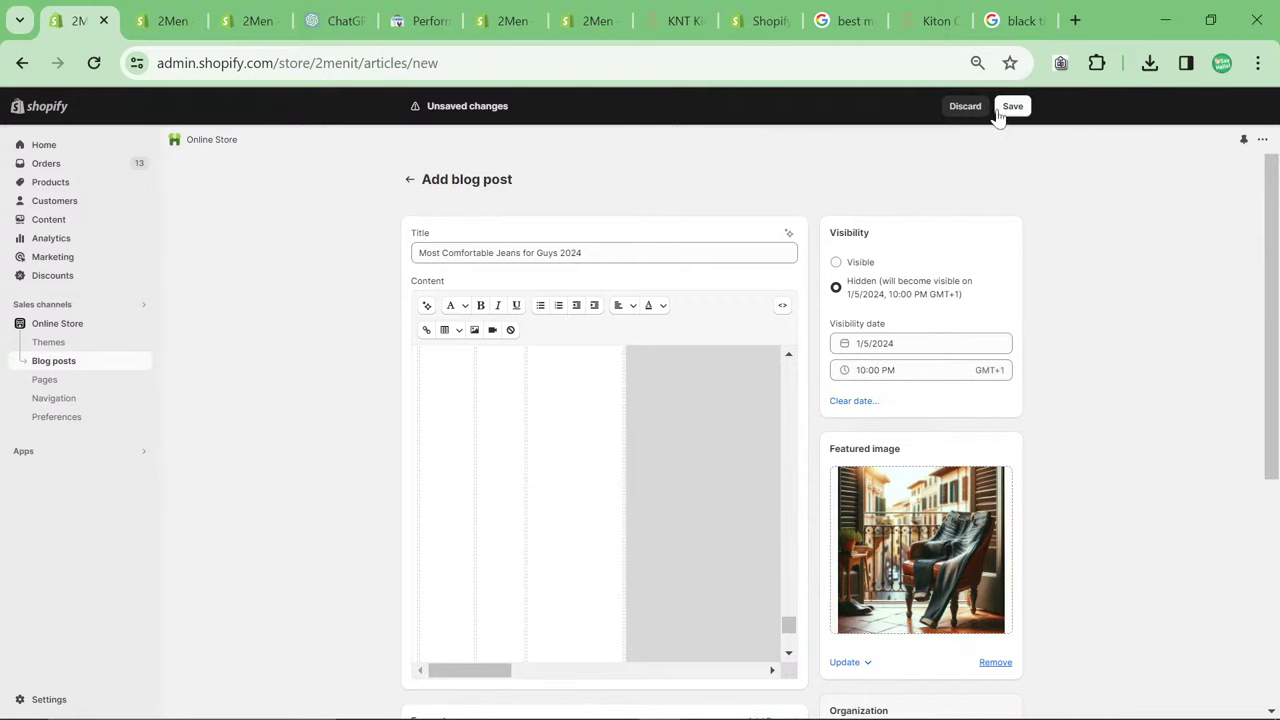
click(1001, 110)
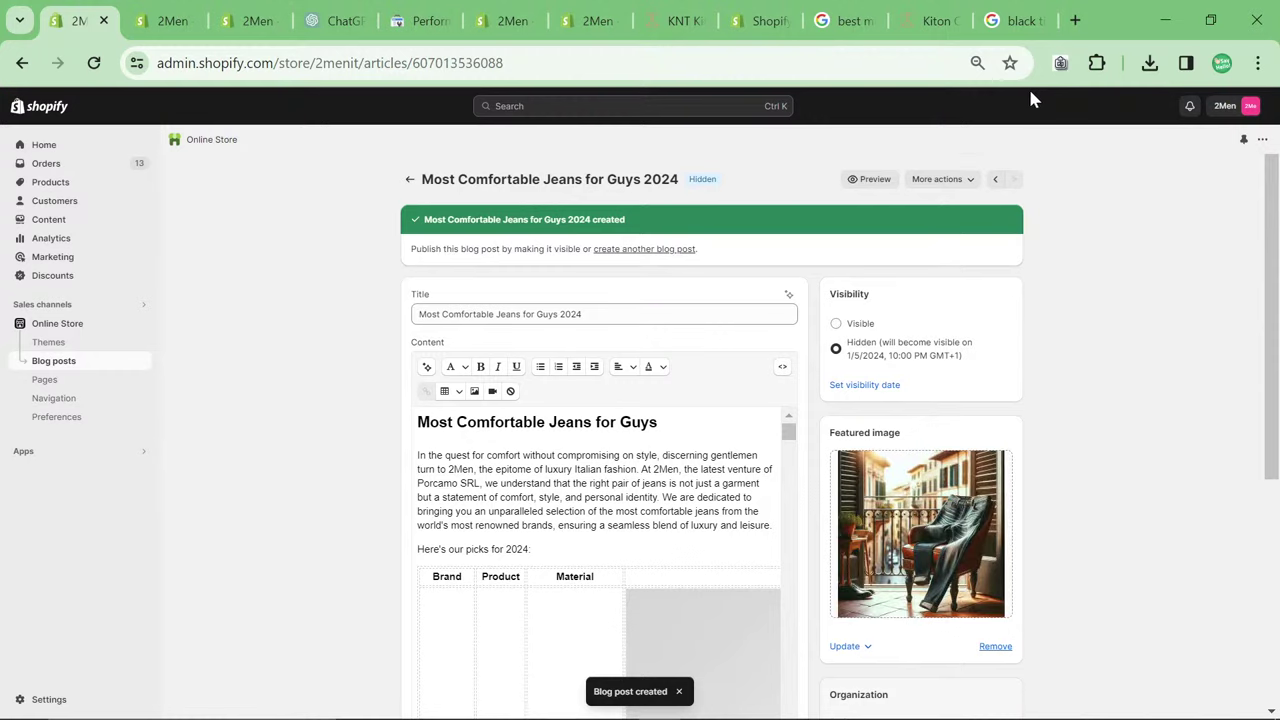
Append '2024' to the article heading after 'Guys' and save again
click(658, 422)
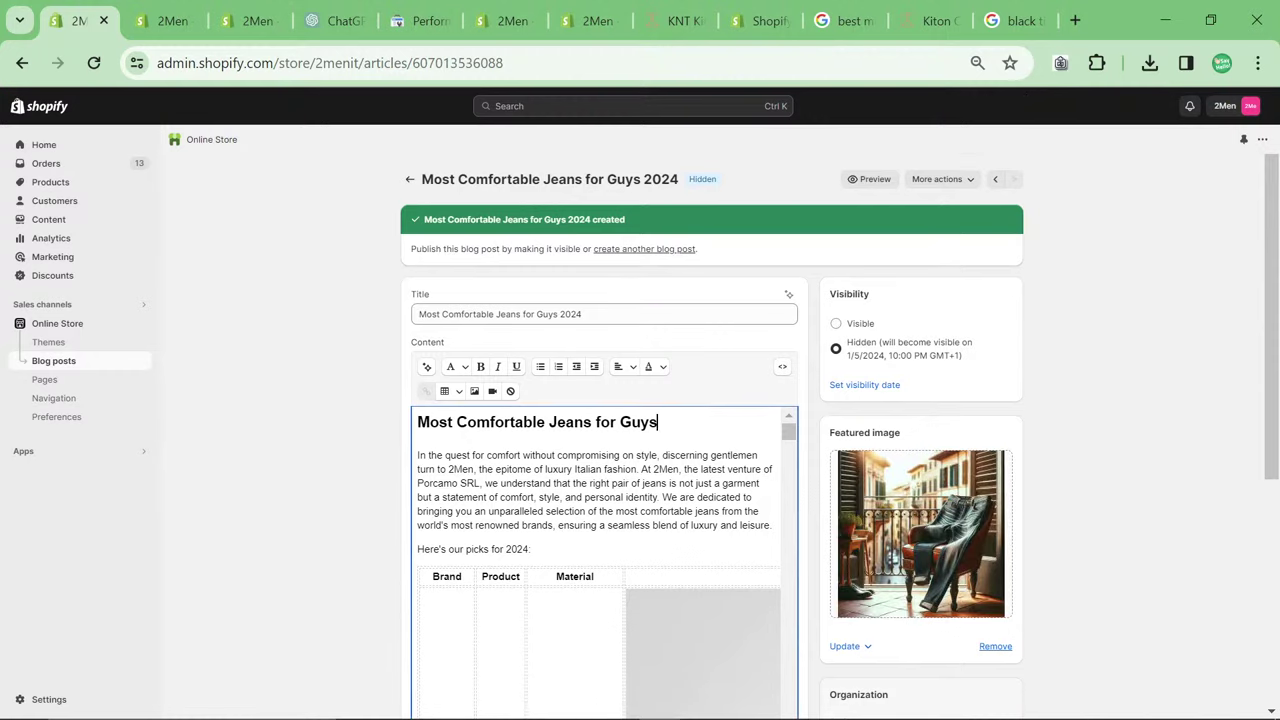
text(2024)
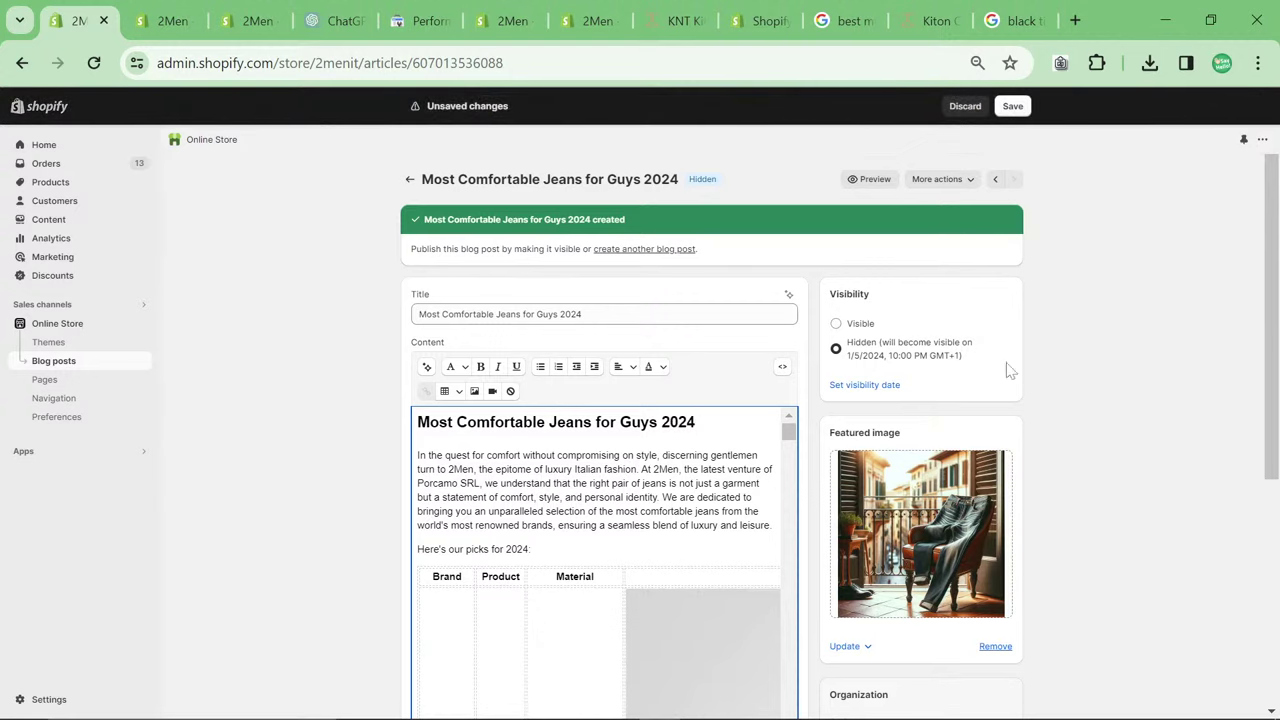
click(1007, 158)
click(1011, 104)
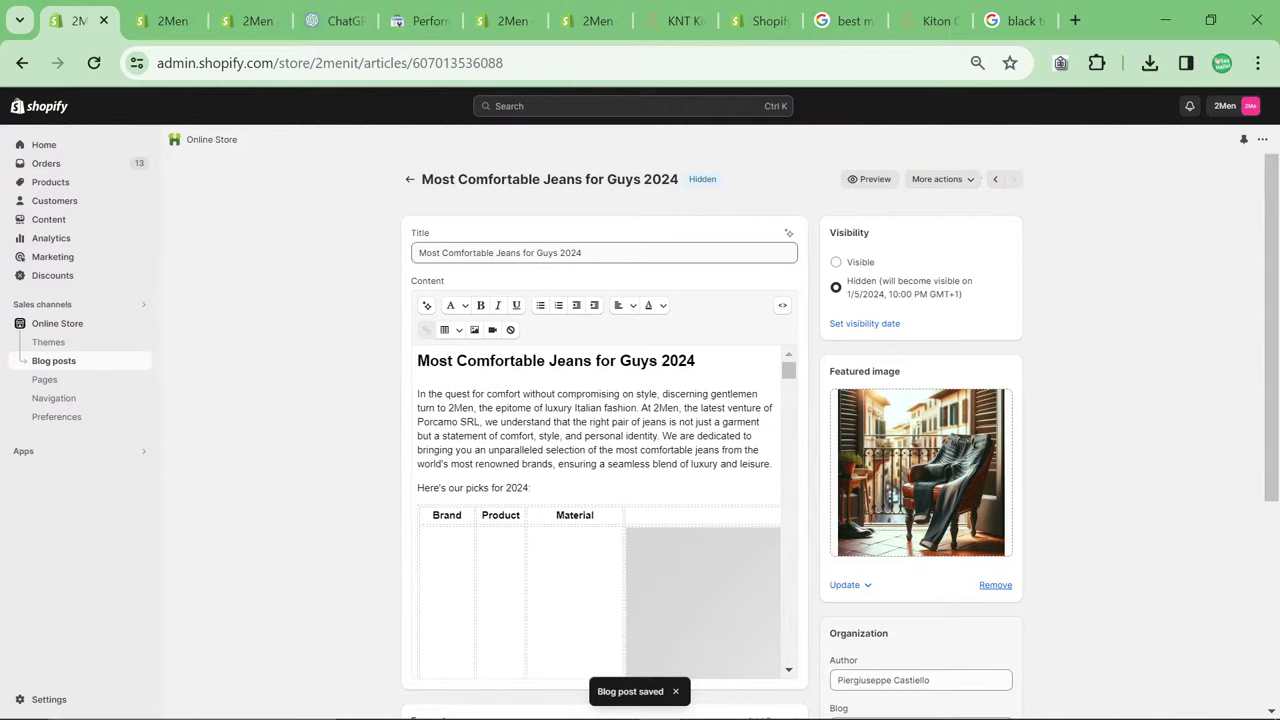
click(165, 20)
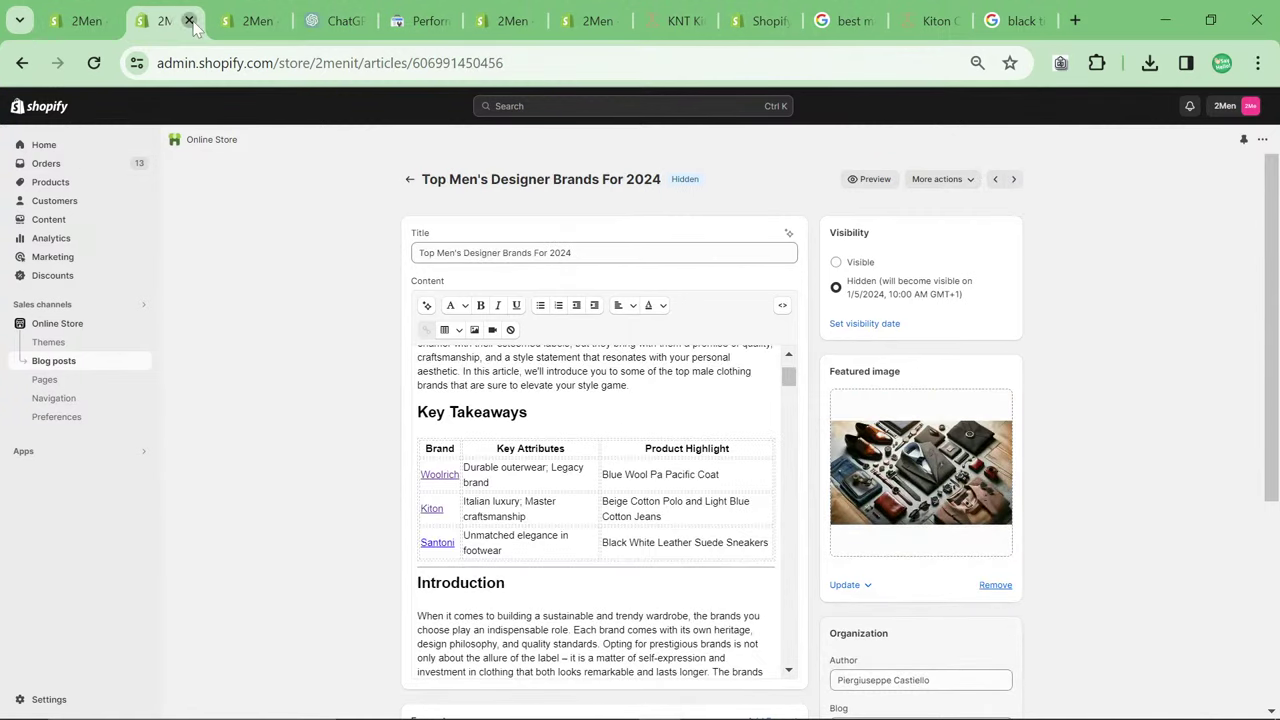
Close the Designer Brands, ChatGPT, Search Console, duplicate blog post and KNT Kiton tabs
click(189, 21)
click(189, 21)
click(189, 21)
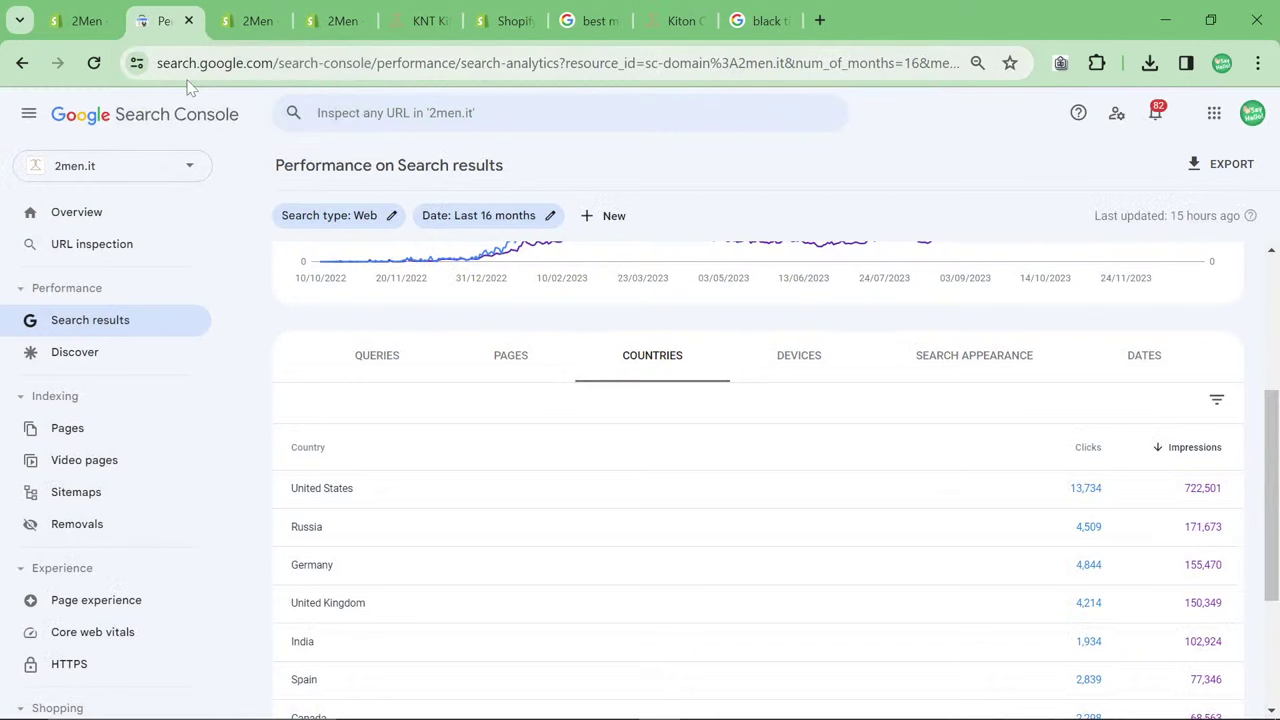
key(ctrl+shift+t)
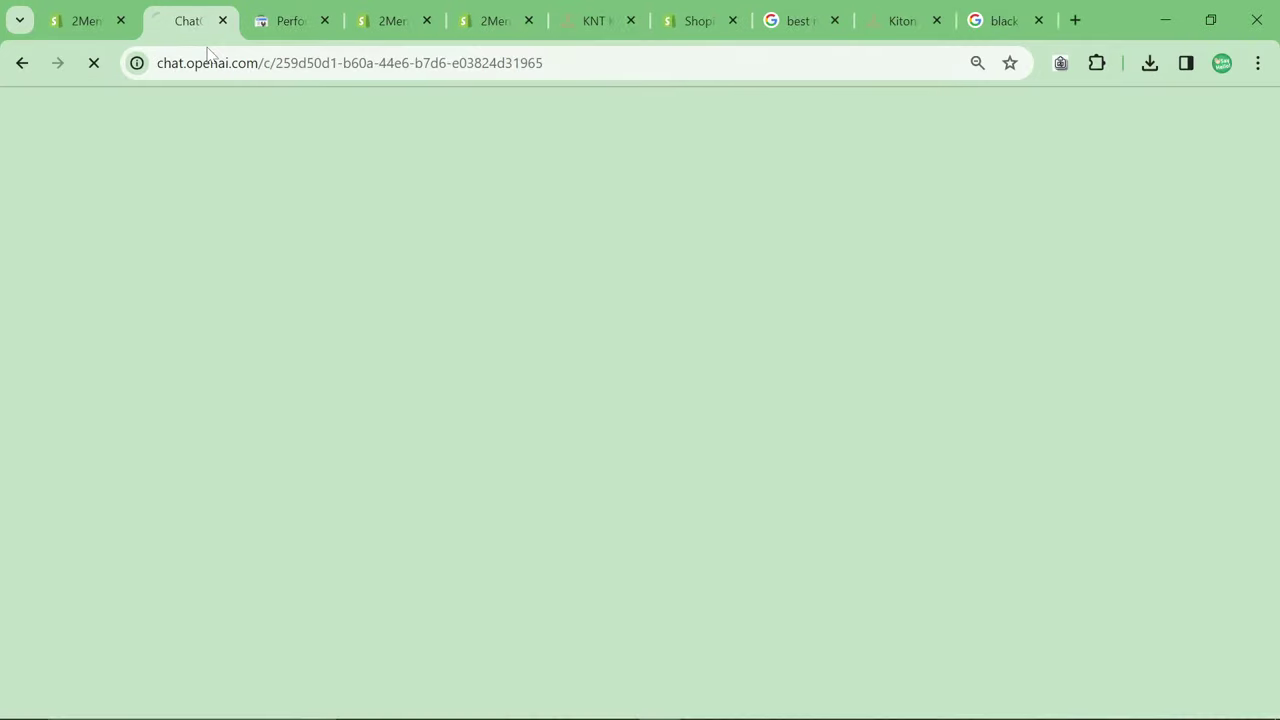
click(266, 22)
scroll(649, 445, up, 4)
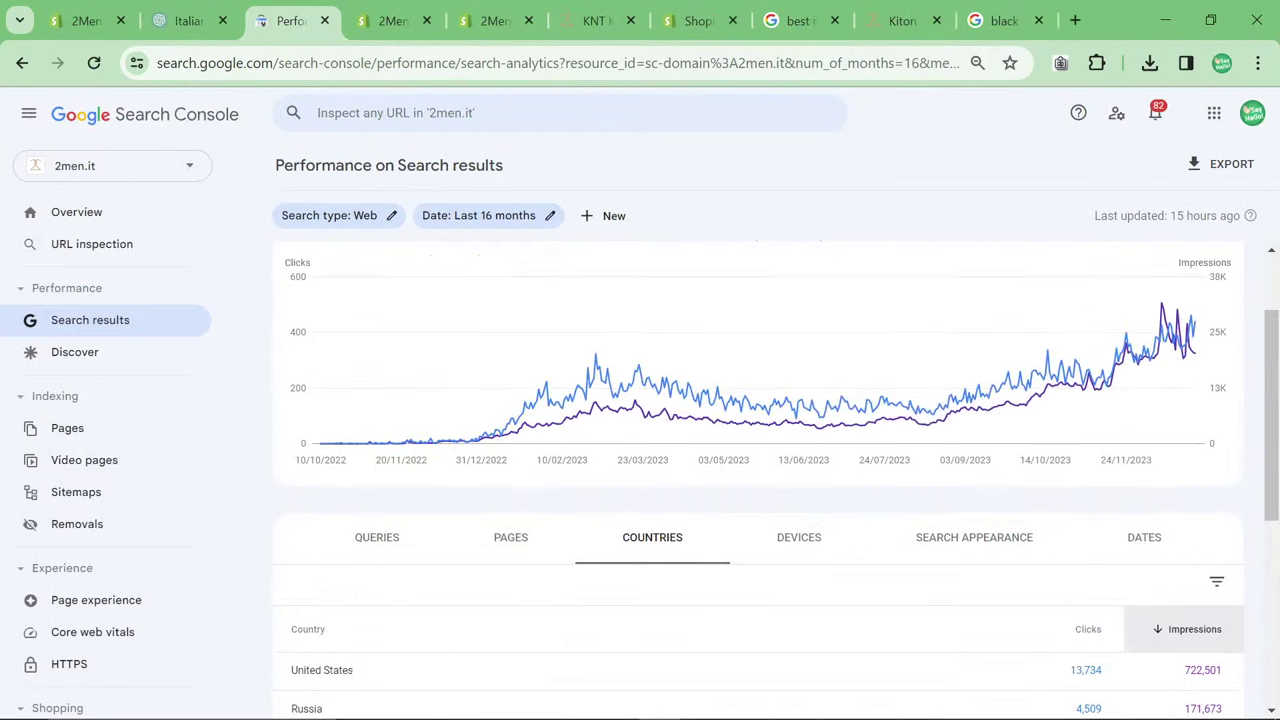
click(324, 21)
click(258, 26)
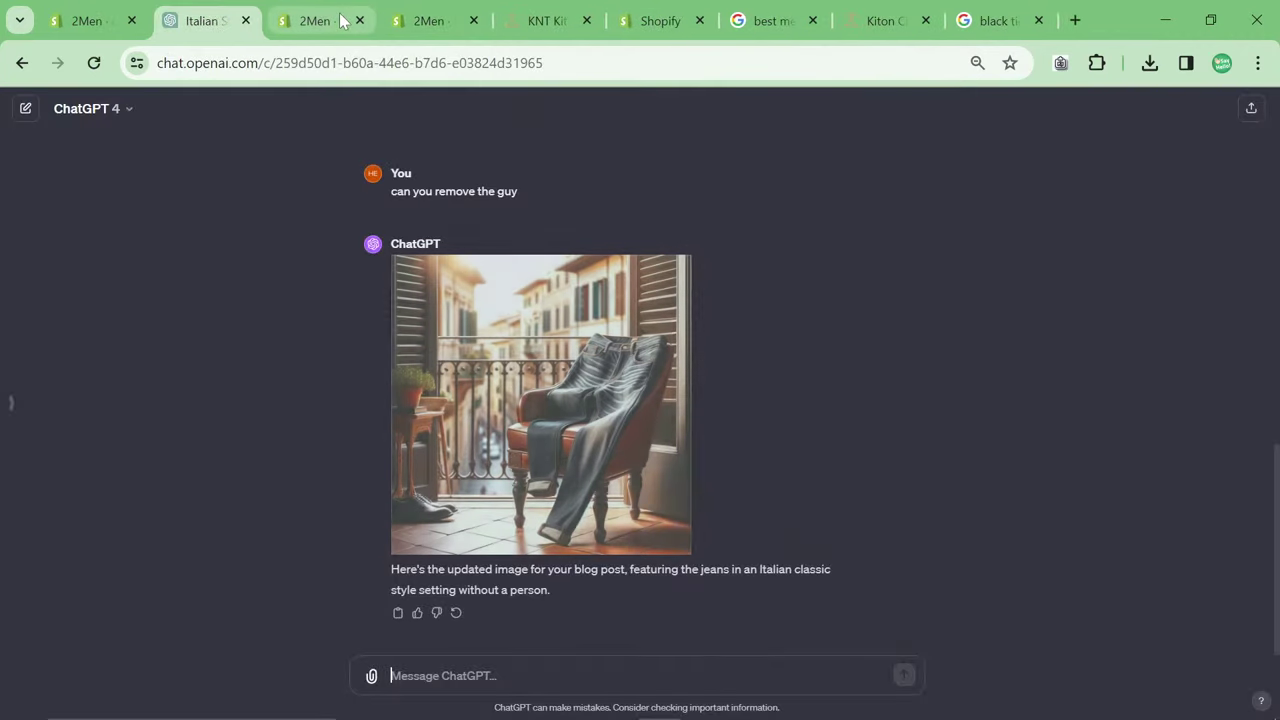
click(320, 21)
click(360, 21)
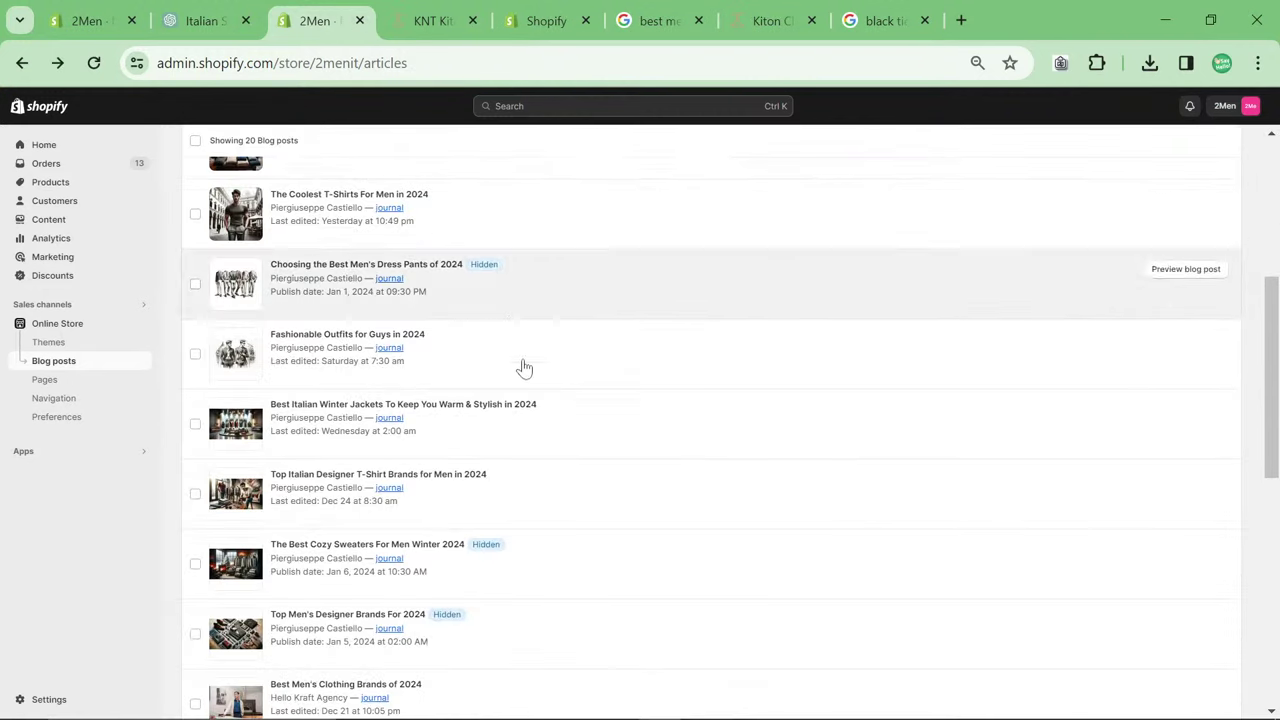
scroll(523, 366, up, 5)
click(360, 21)
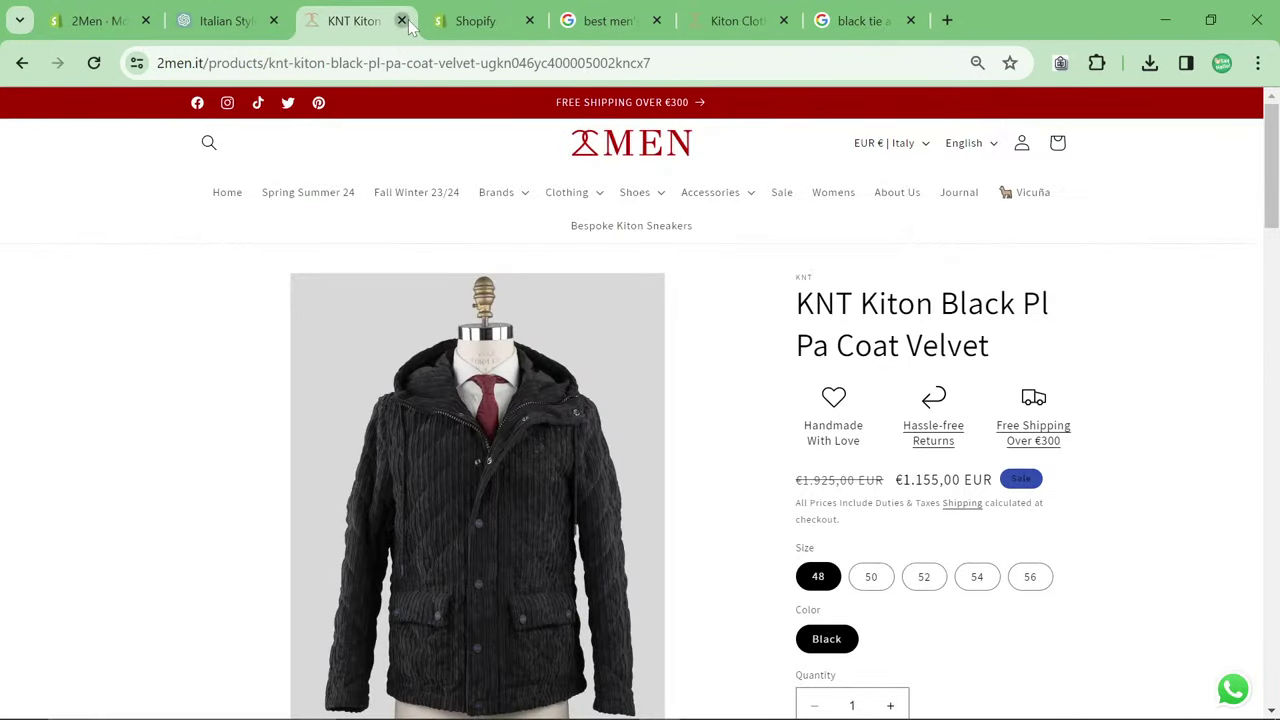
click(403, 20)
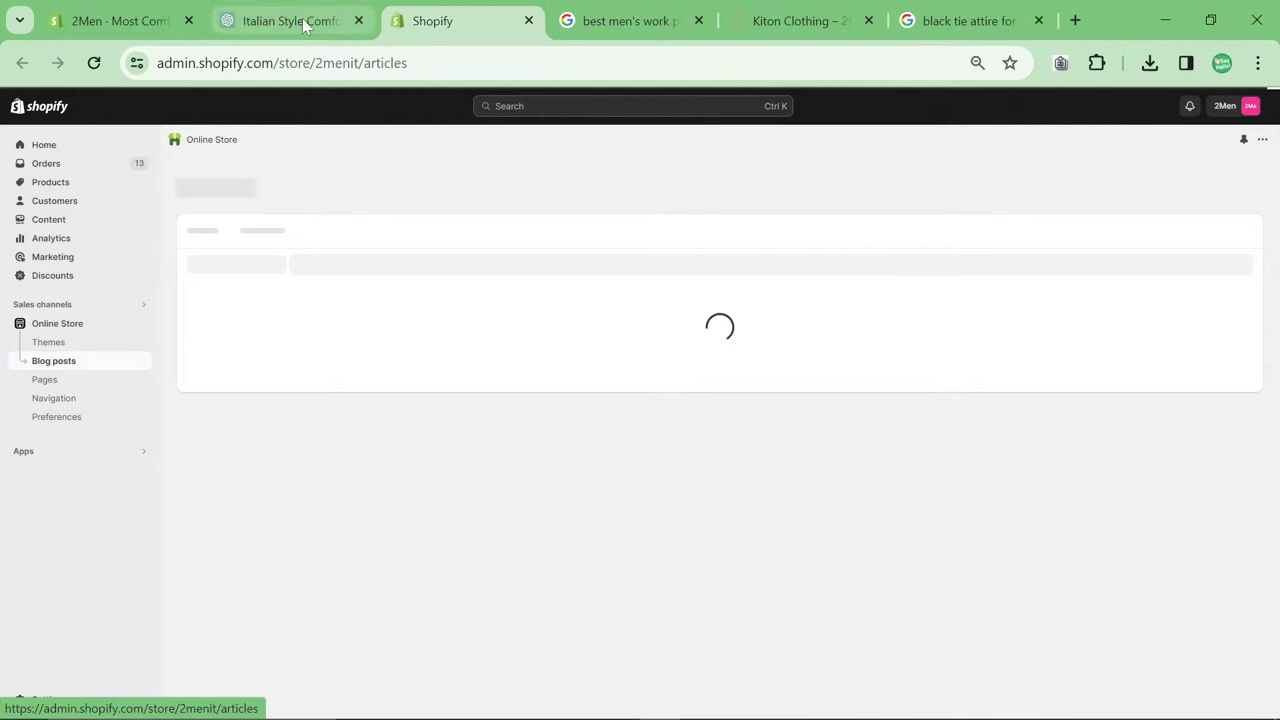
Compare the ChatGPT jeans-image chat with the Most Comfortable Jeans article editor
click(303, 24)
click(140, 20)
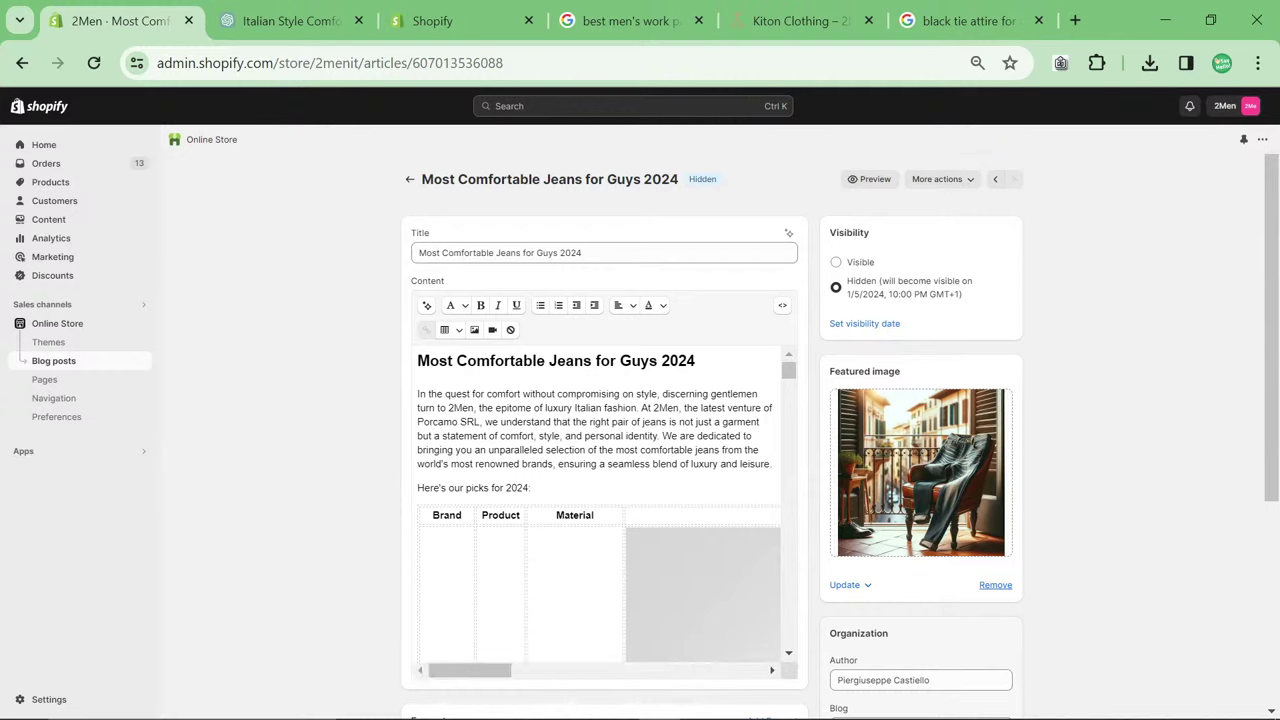
mouse_move(1000, 712)
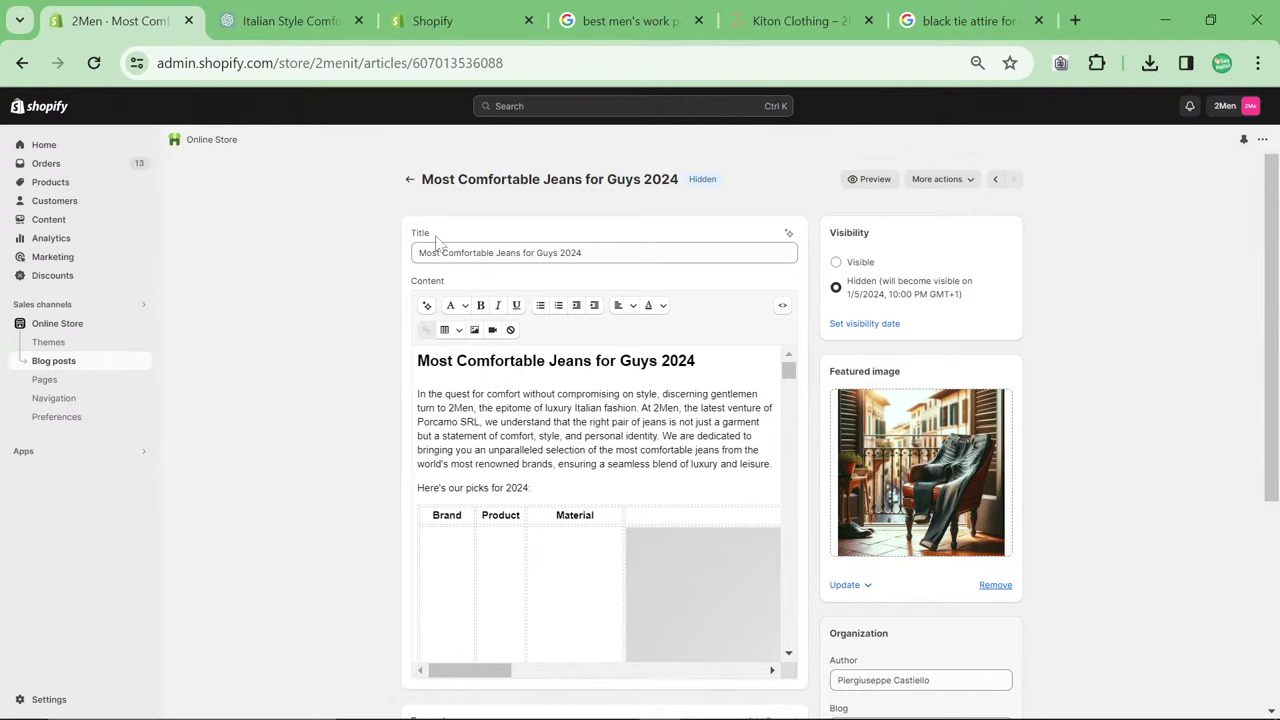
click(290, 20)
click(144, 25)
key(alt+Tab)
key(alt+Tab)
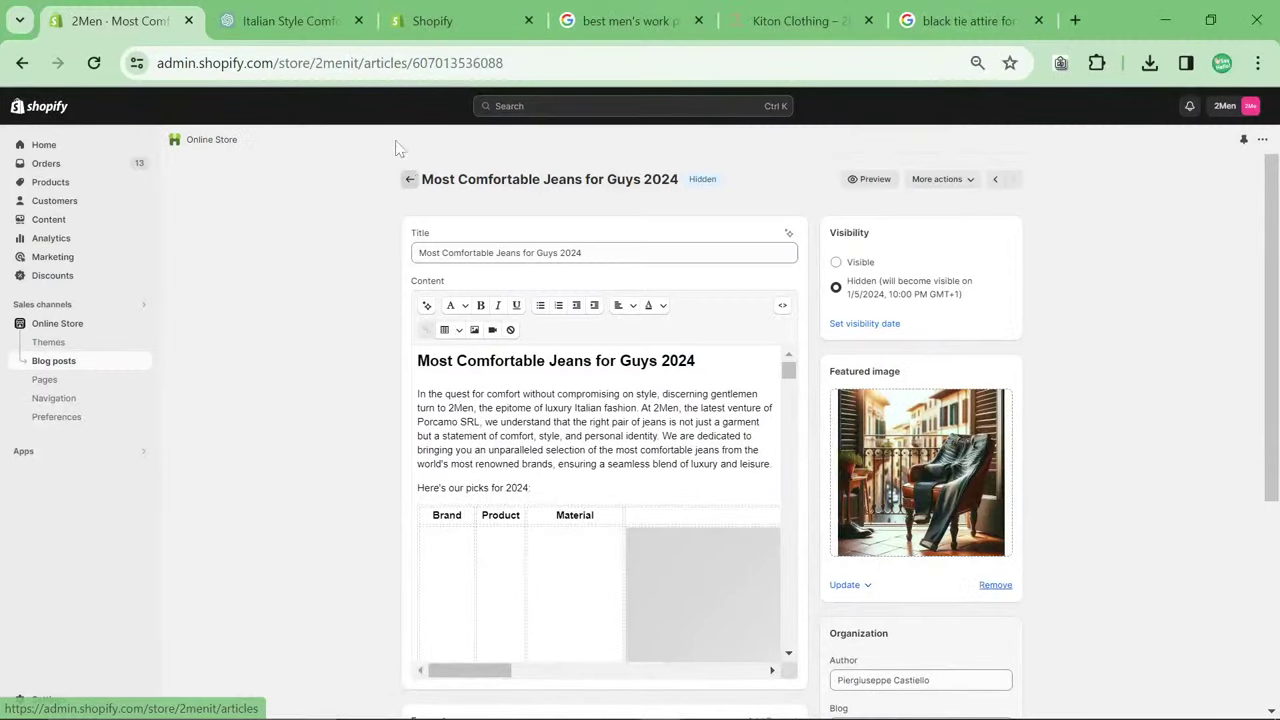
click(290, 20)
click(130, 20)
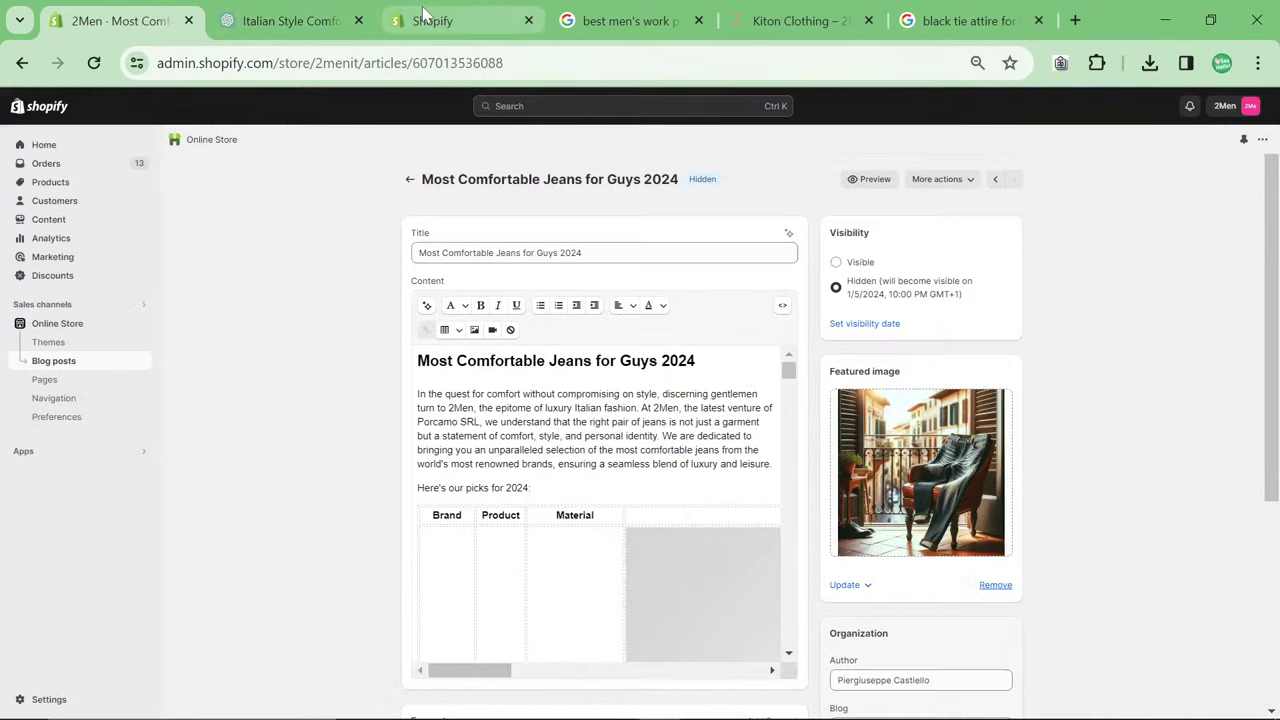
Reload the stuck Blog posts list page and confirm it has loaded
click(423, 14)
click(134, 17)
click(414, 20)
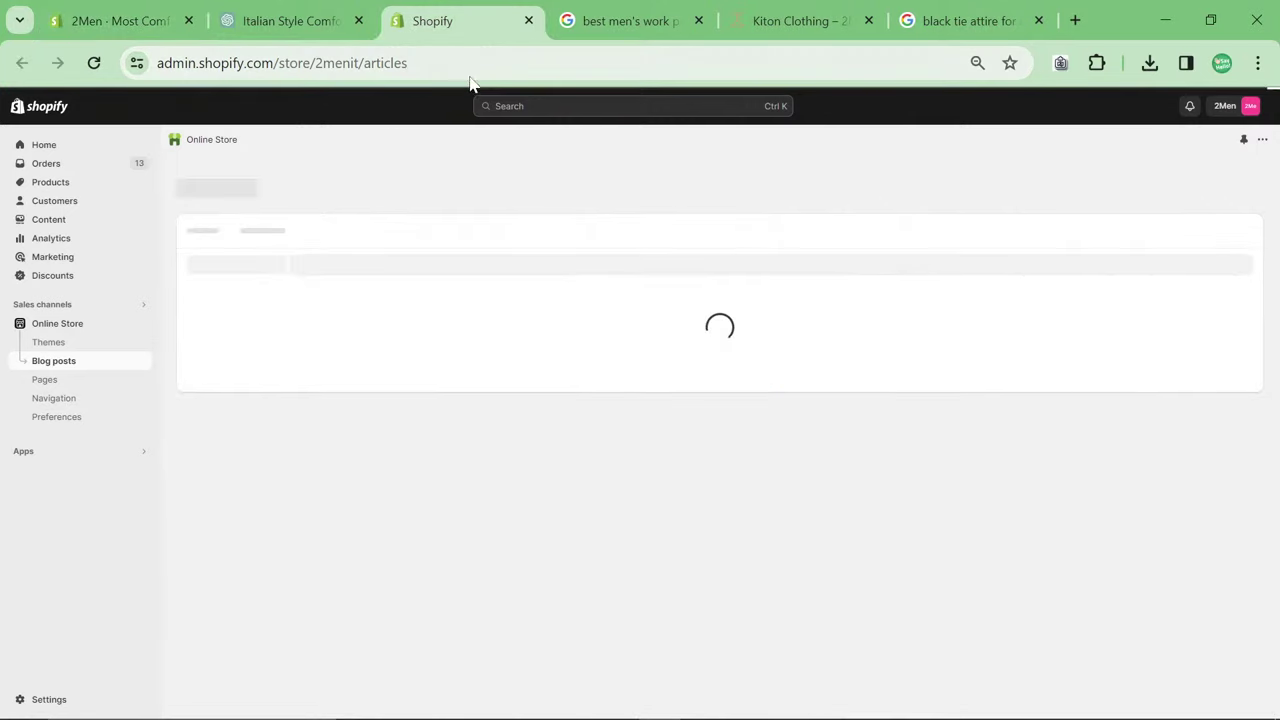
click(470, 63)
key(Return)
click(130, 20)
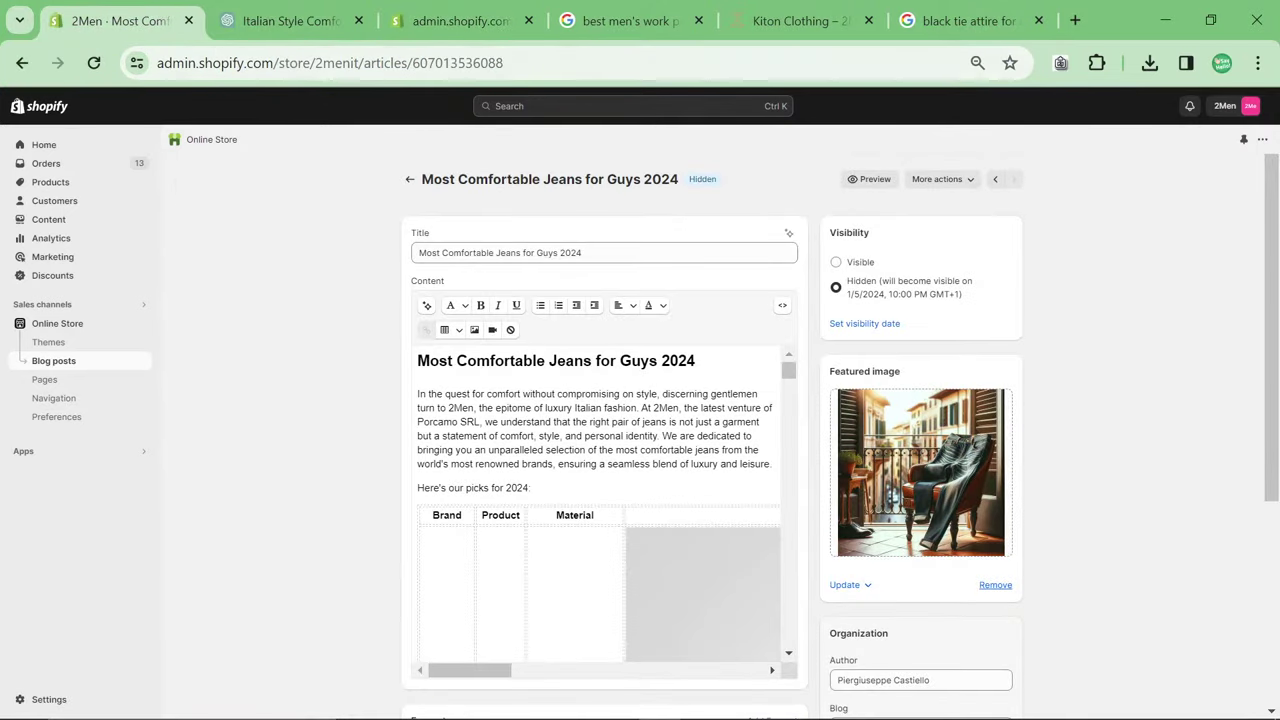
click(440, 20)
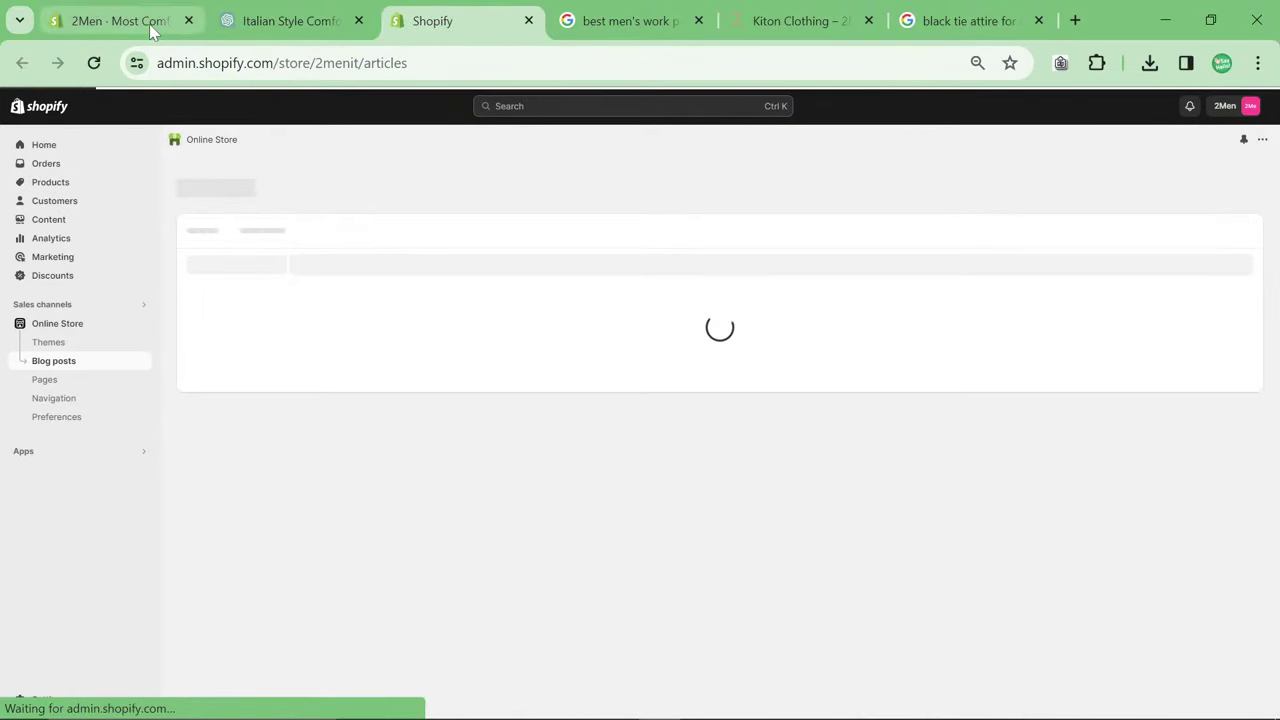
click(168, 28)
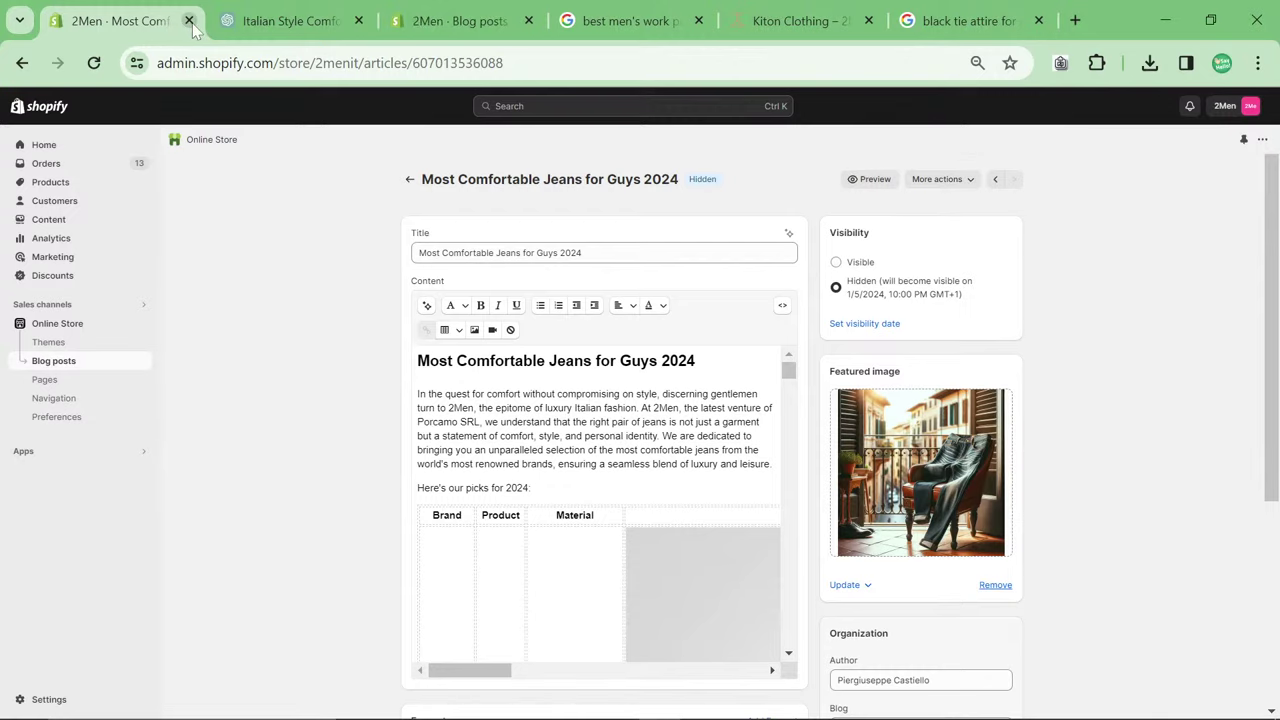
click(280, 21)
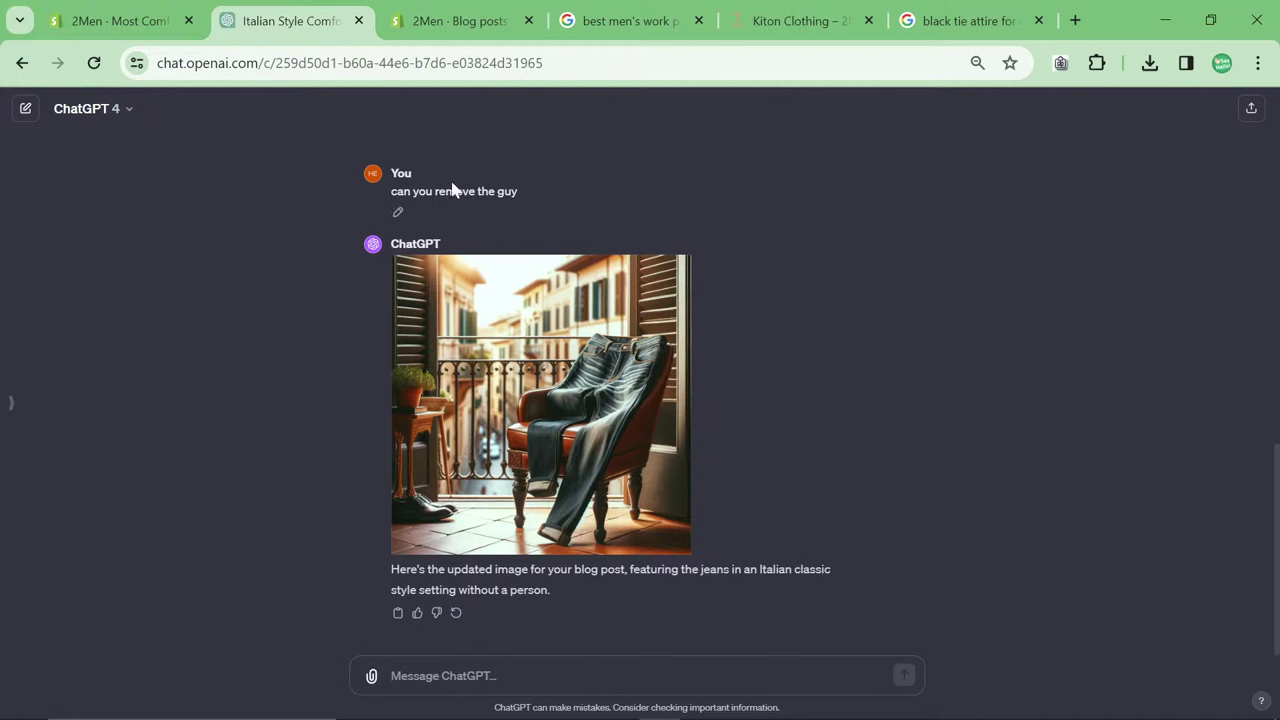
click(445, 21)
Switch windows over to the OpenAI Playground
key(alt+Tab)
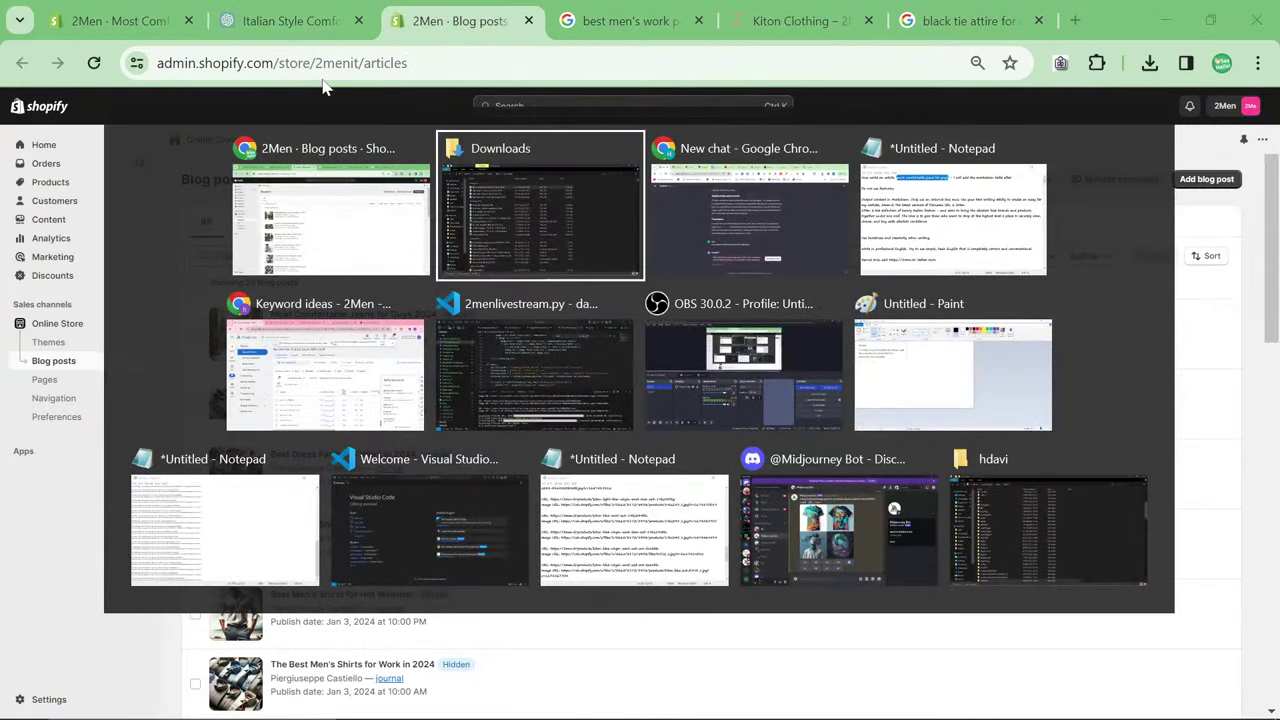
key(alt+Tab)
click(165, 21)
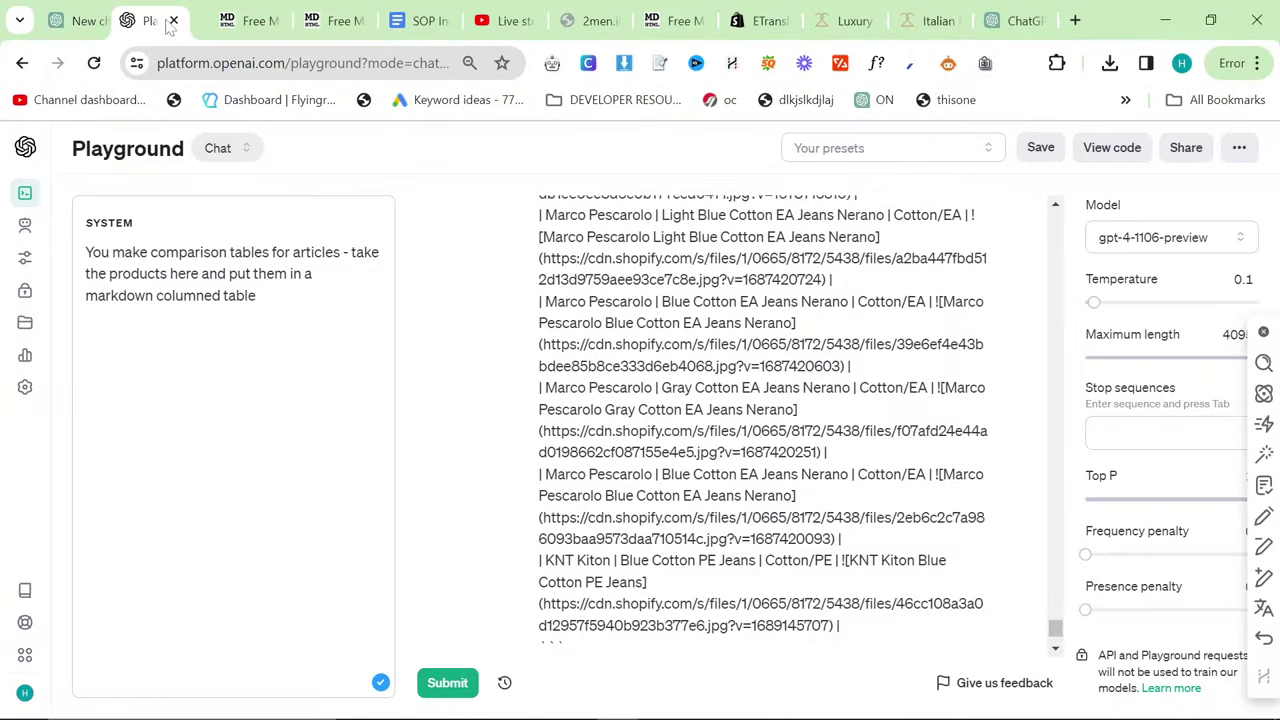
key(alt+Tab)
key(alt+Tab)
key(alt+Tab)
key(alt+Tab)
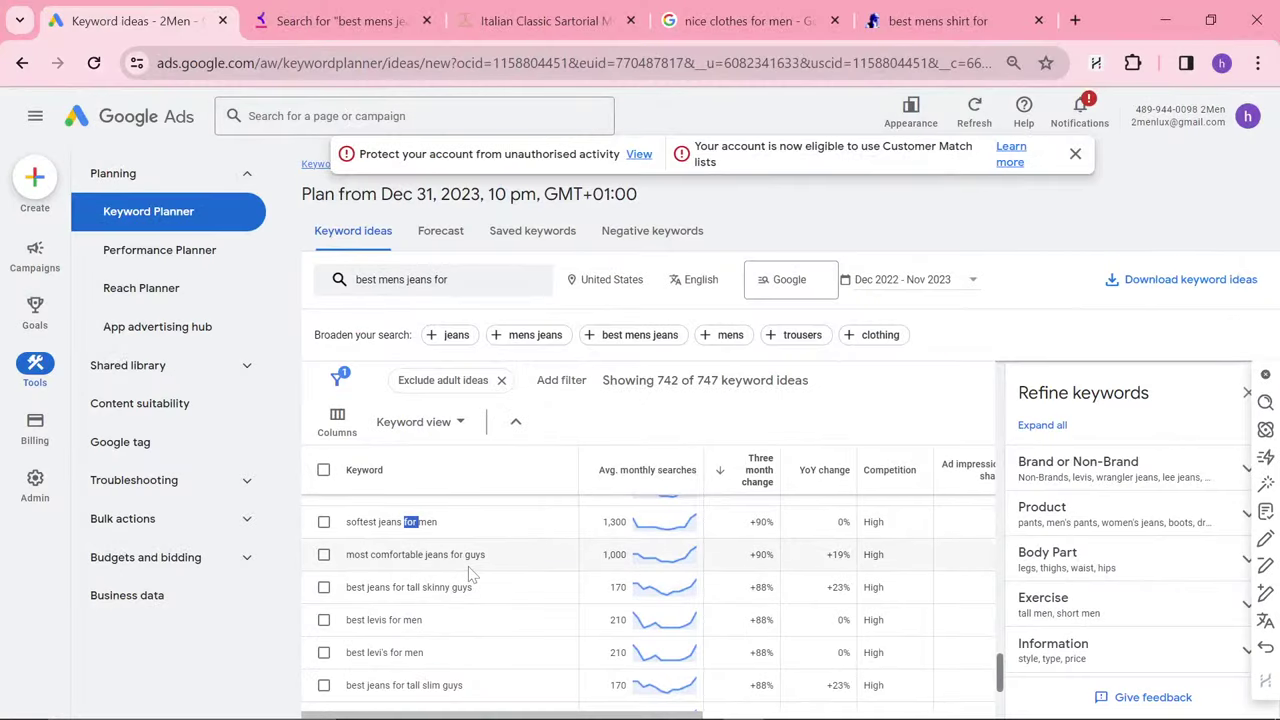
Load the next 200 jeans keyword ideas and scroll back up through the list
scroll(470, 572, down, 5)
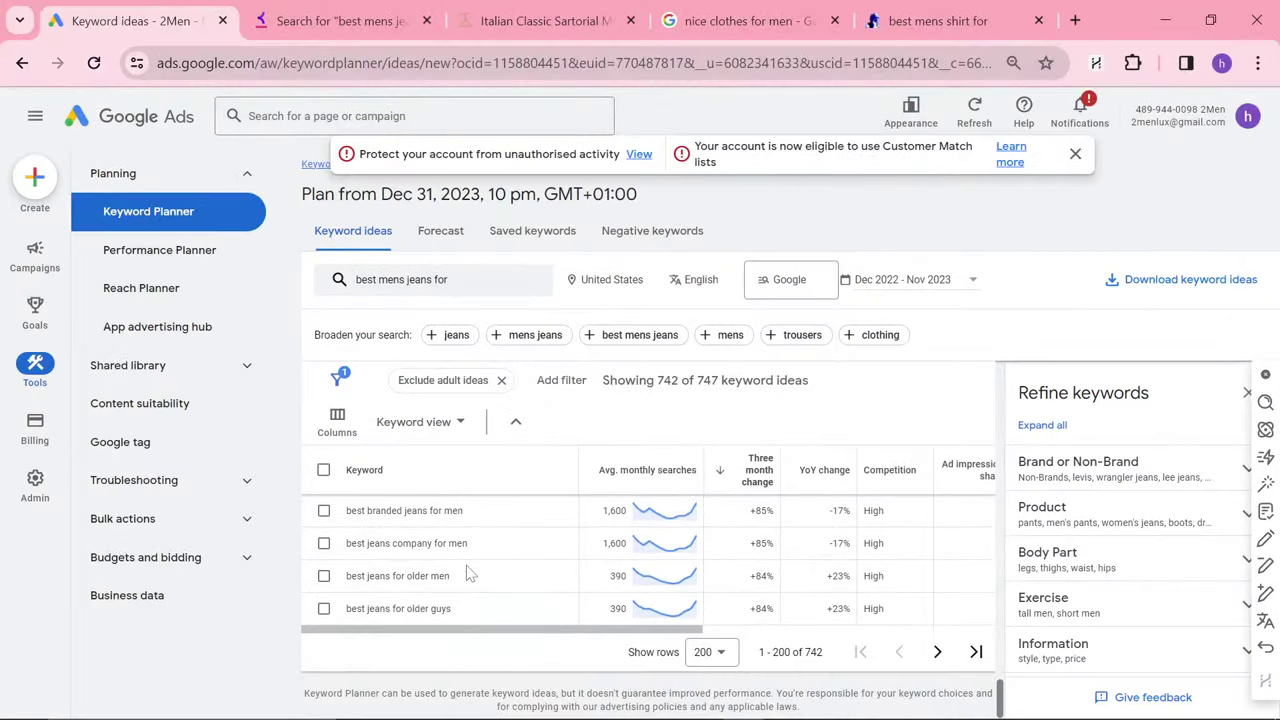
click(937, 651)
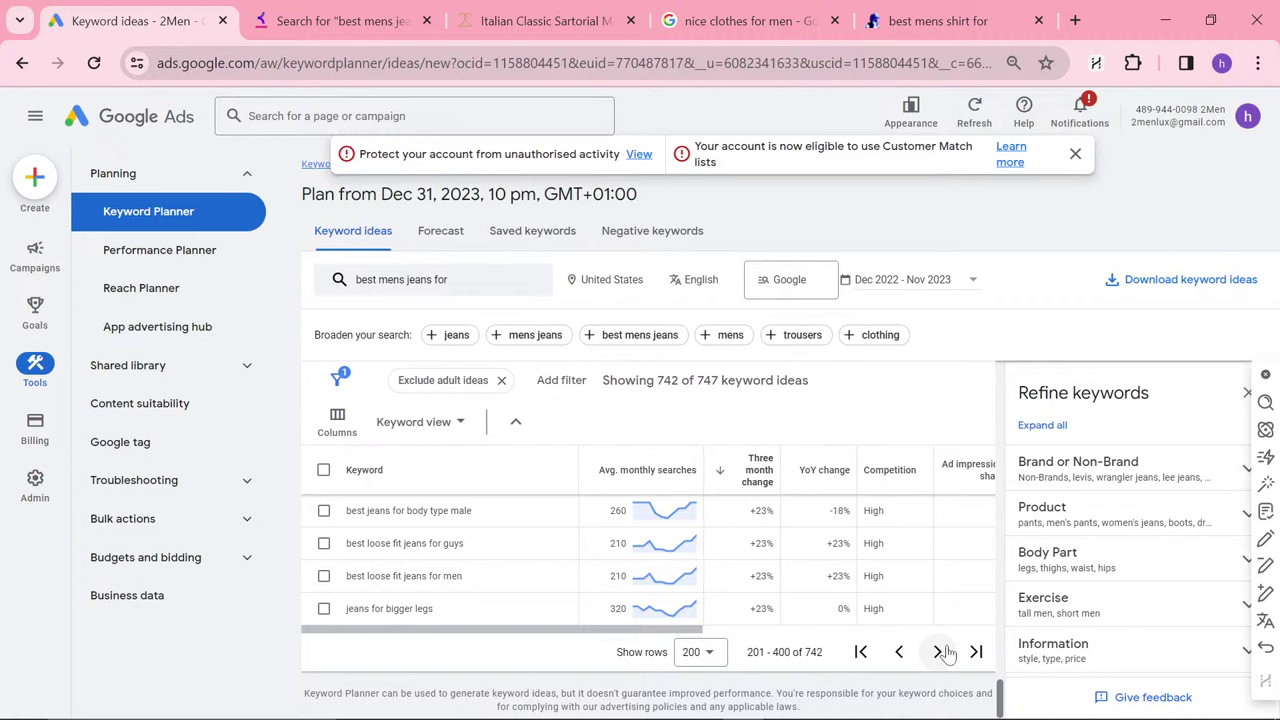
scroll(742, 551, up, 5)
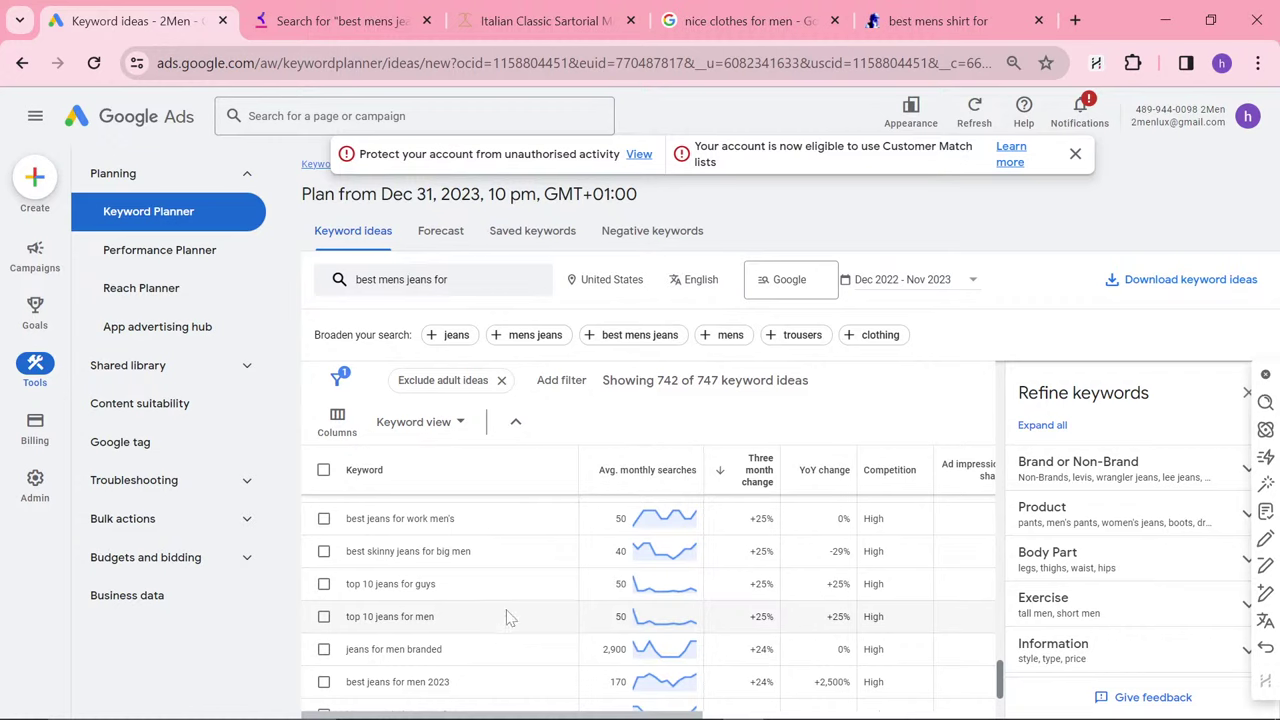
scroll(505, 640, up, 3)
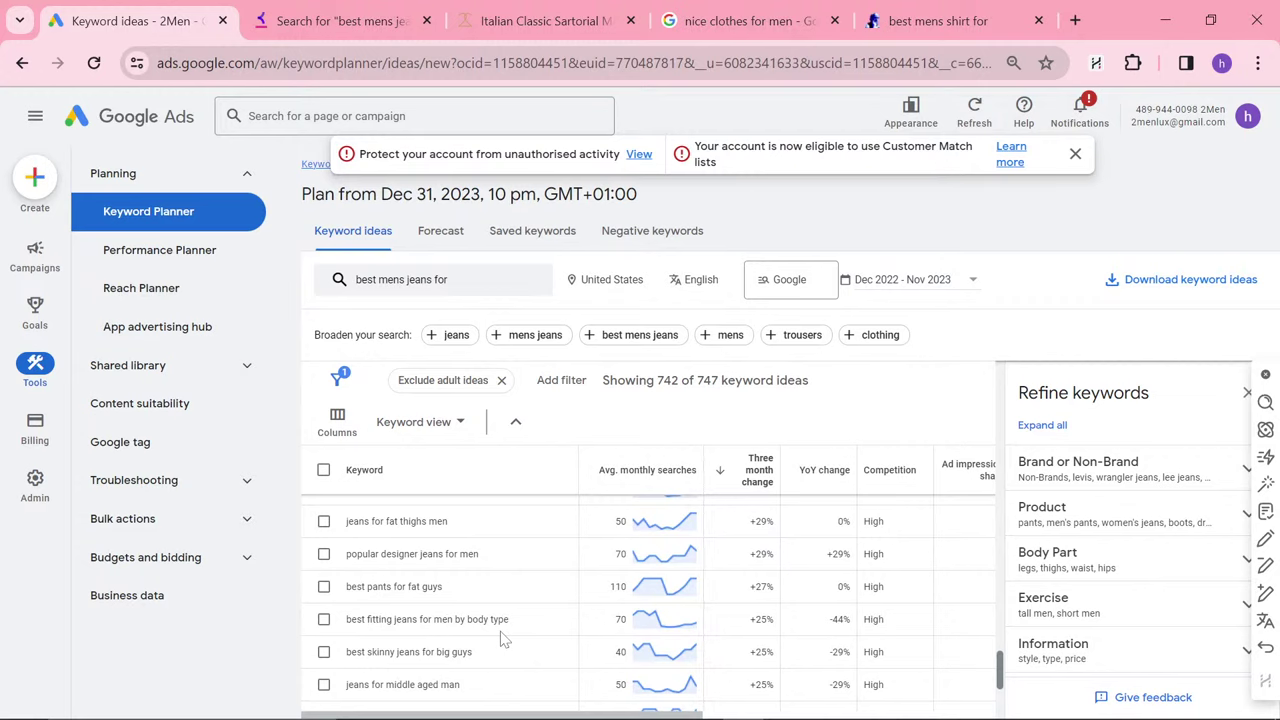
scroll(505, 640, up, 1)
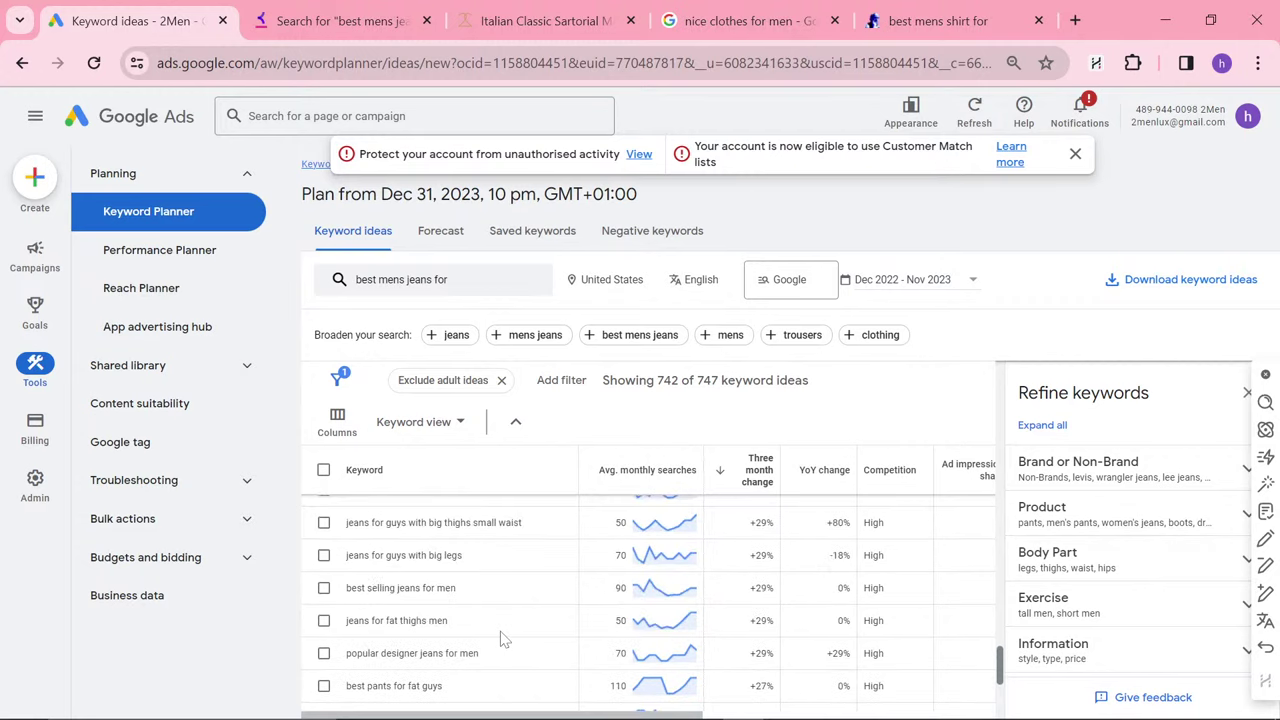
scroll(505, 640, up, 8)
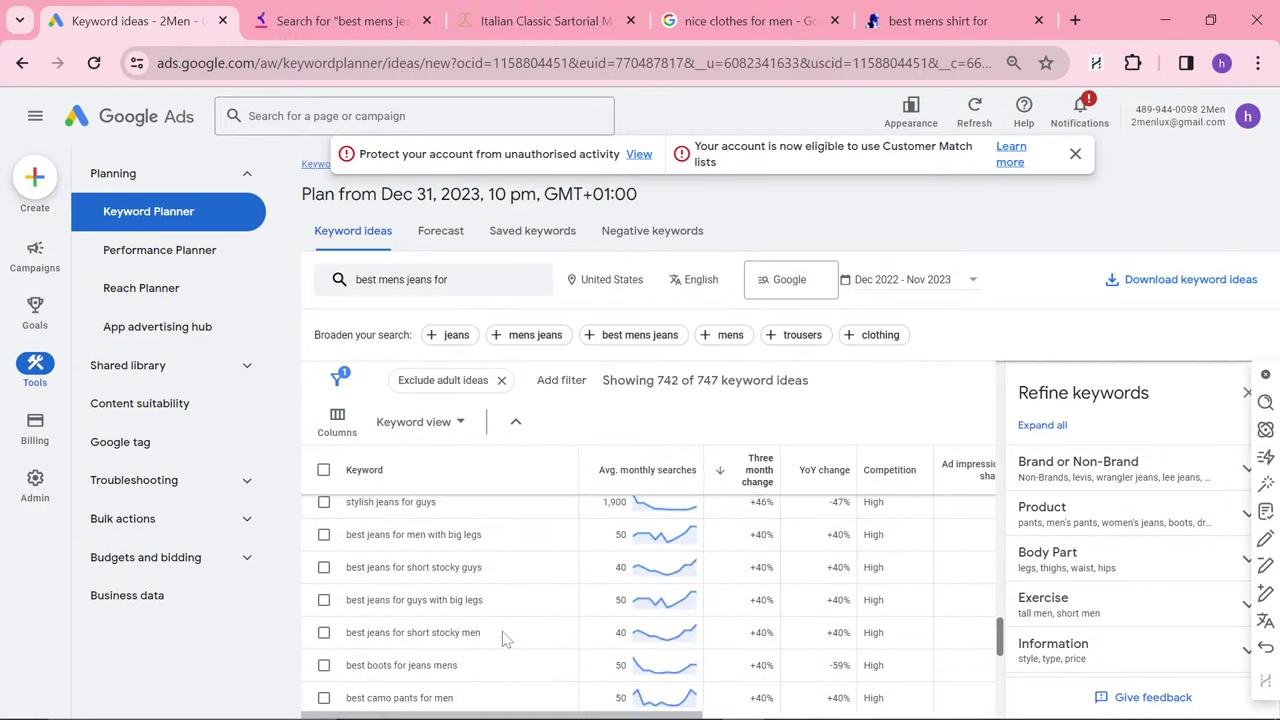
scroll(505, 640, up, 2)
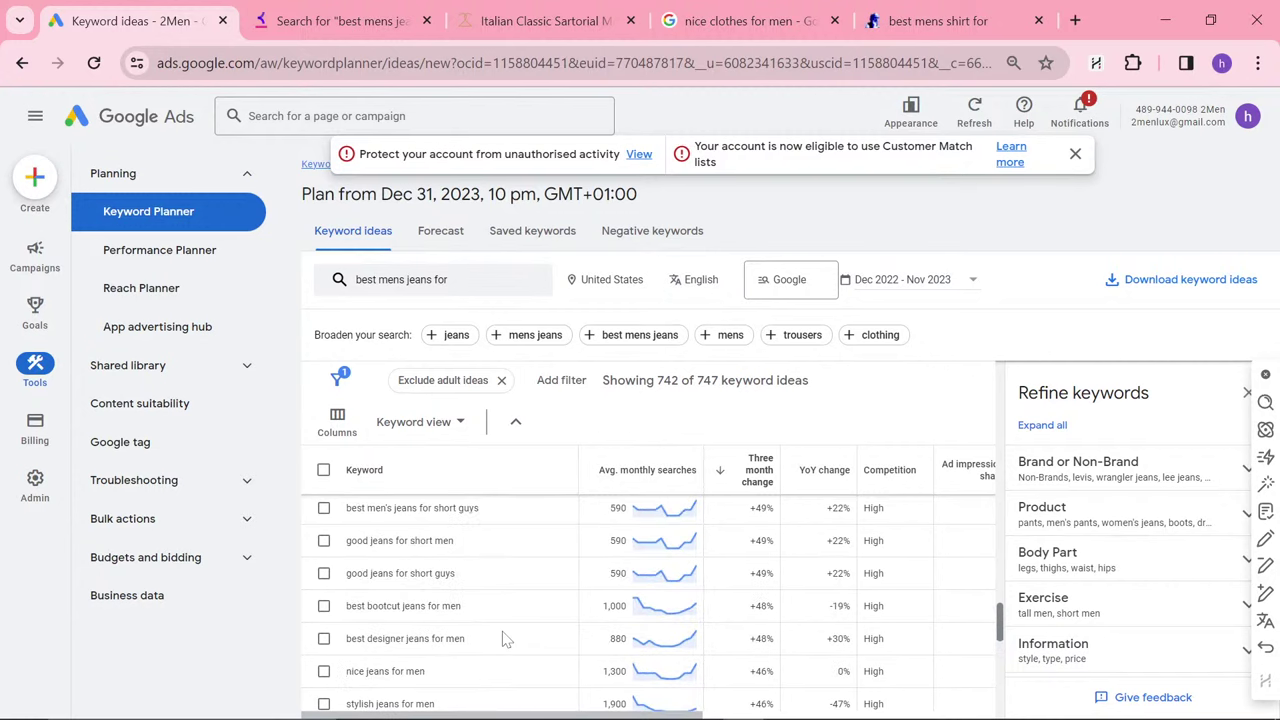
scroll(505, 640, up, 1)
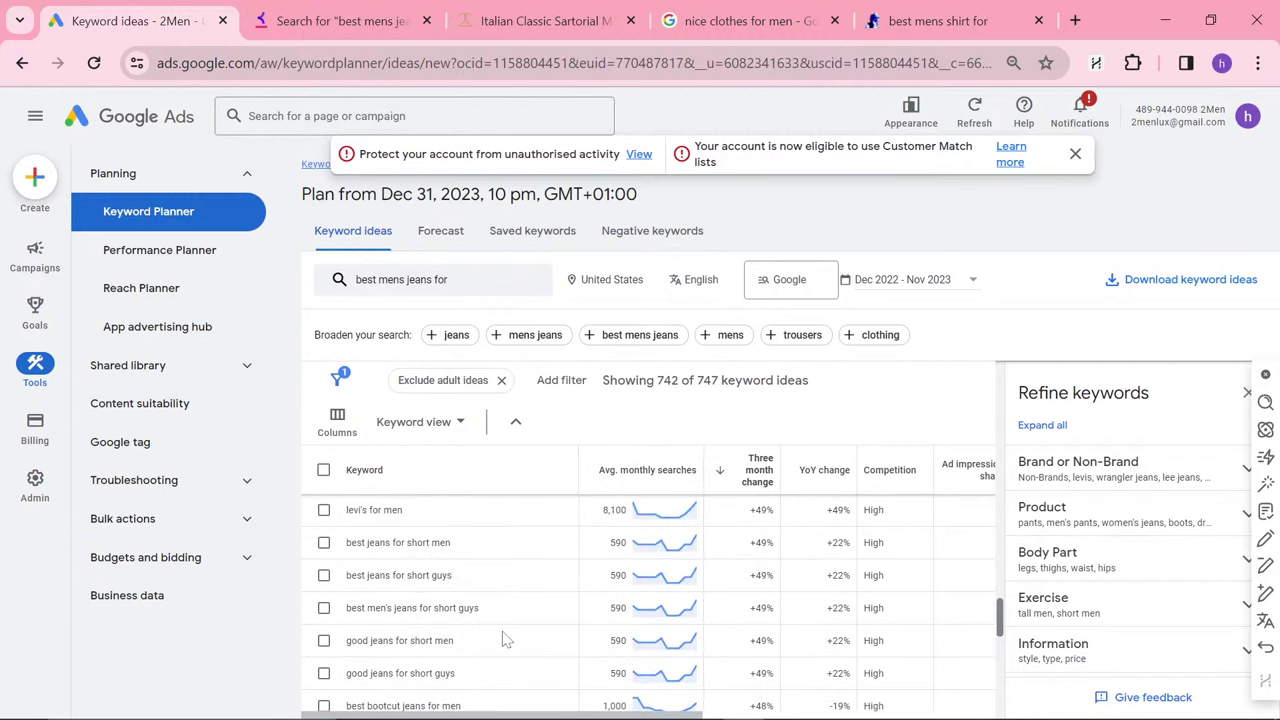
scroll(505, 640, up, 1)
scroll(505, 640, up, 1)
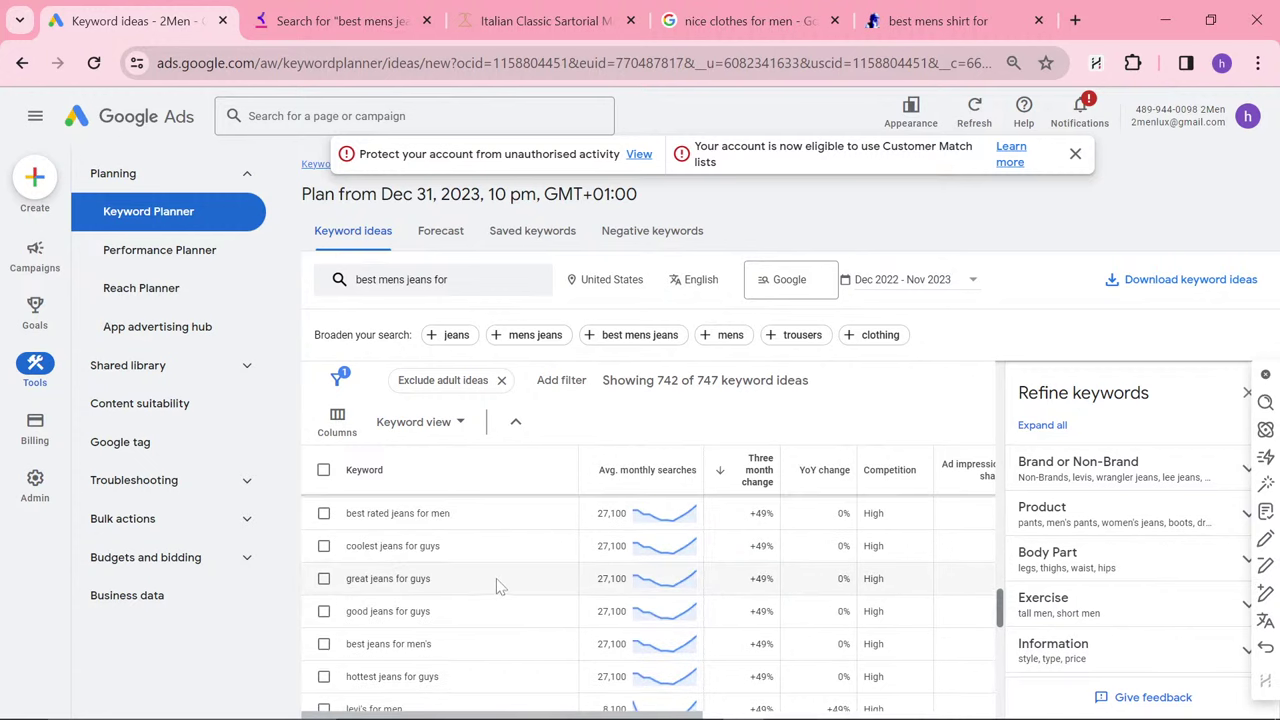
scroll(440, 605, up, 1)
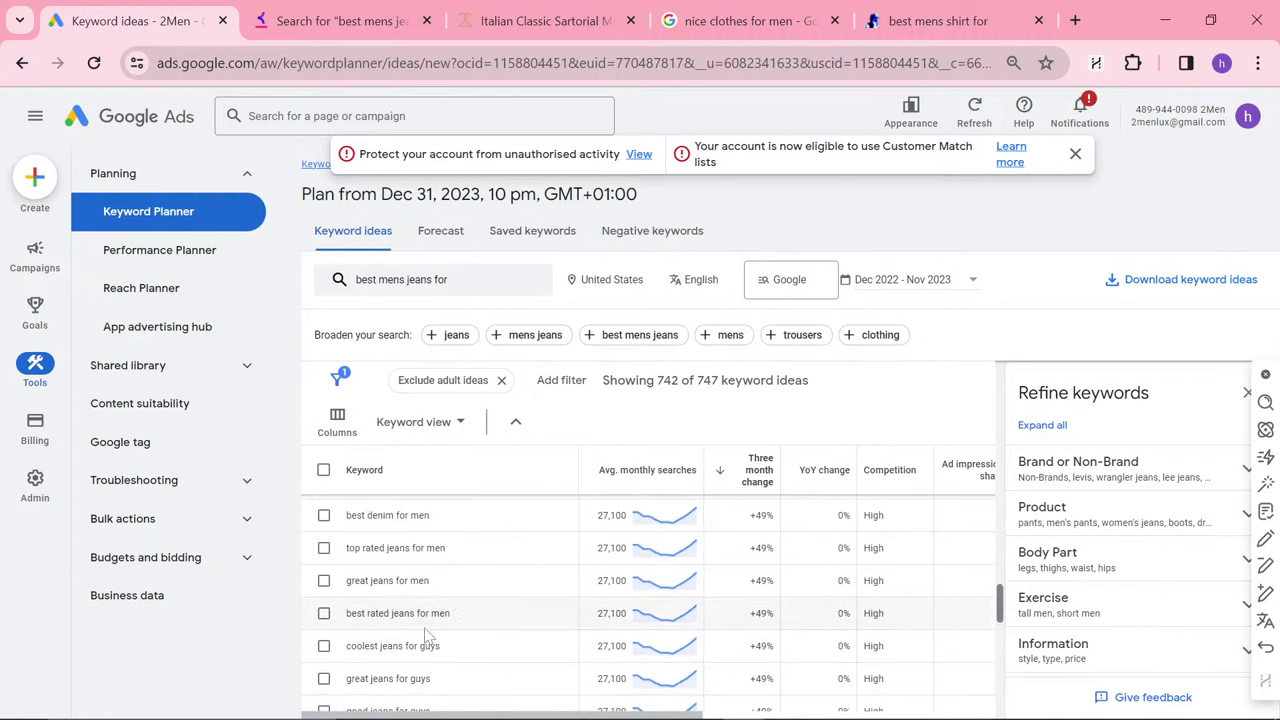
scroll(418, 570, up, 1)
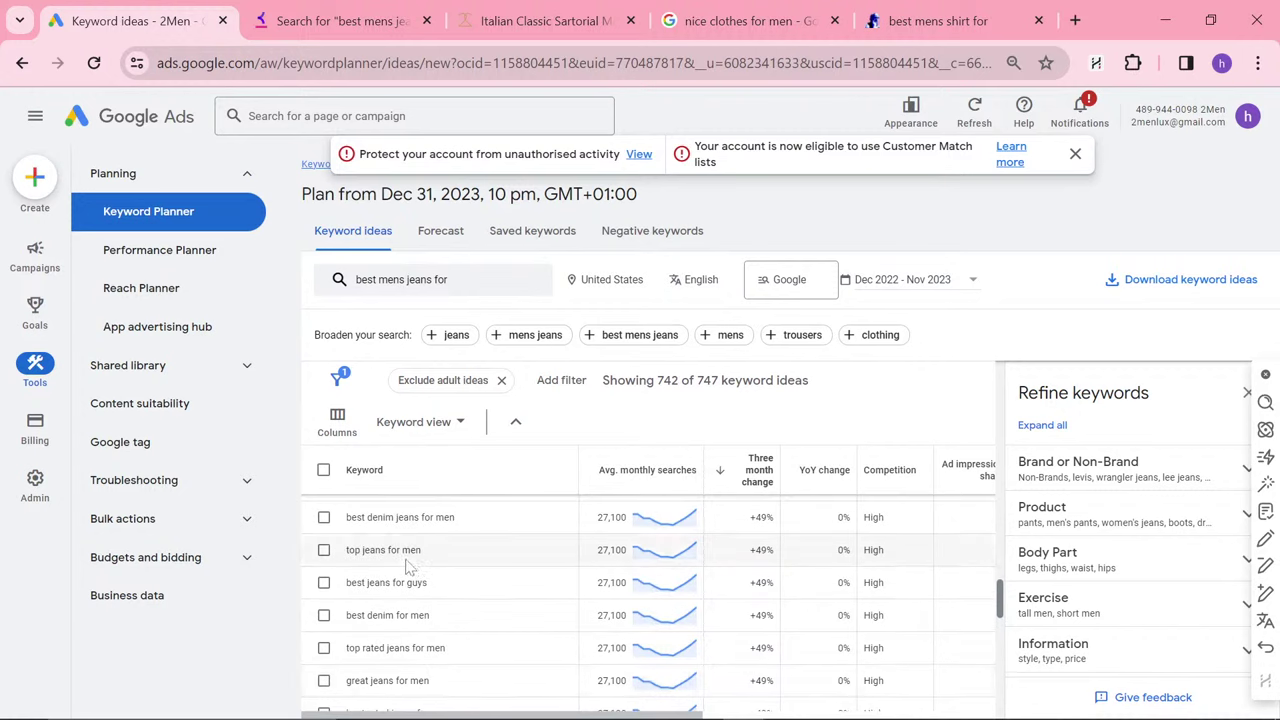
scroll(385, 565, up, 2)
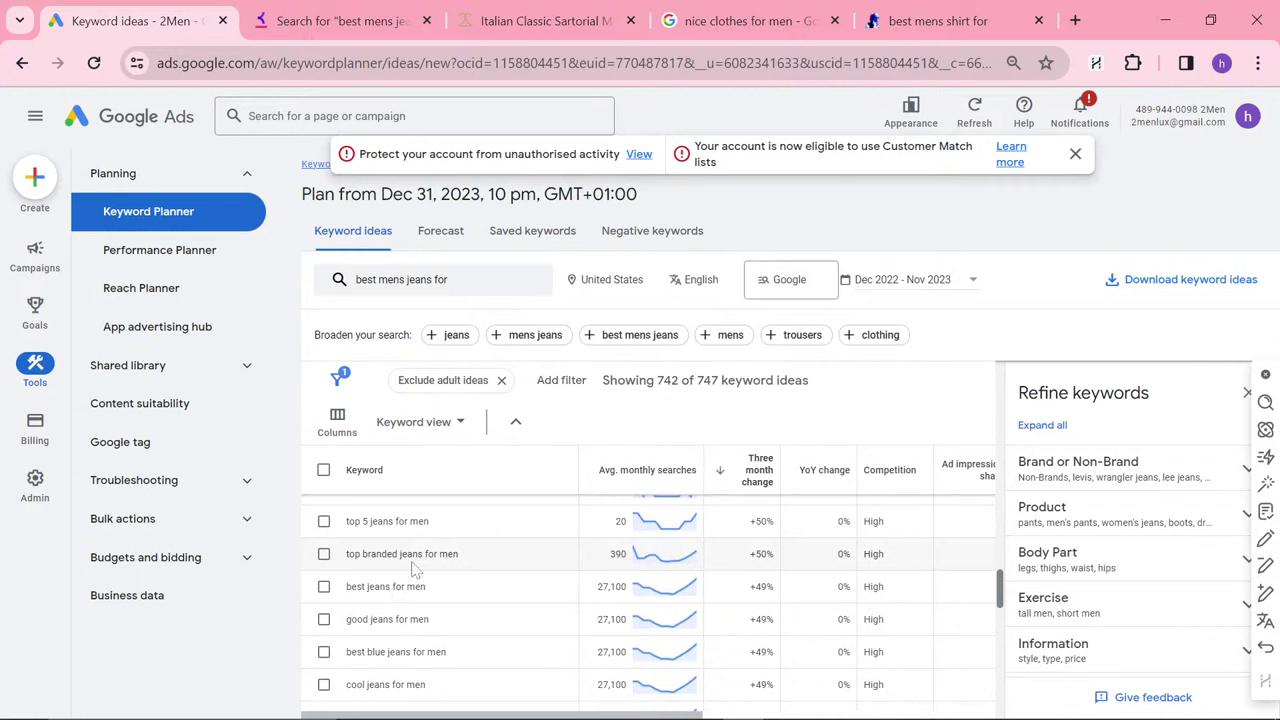
scroll(415, 568, down, 1)
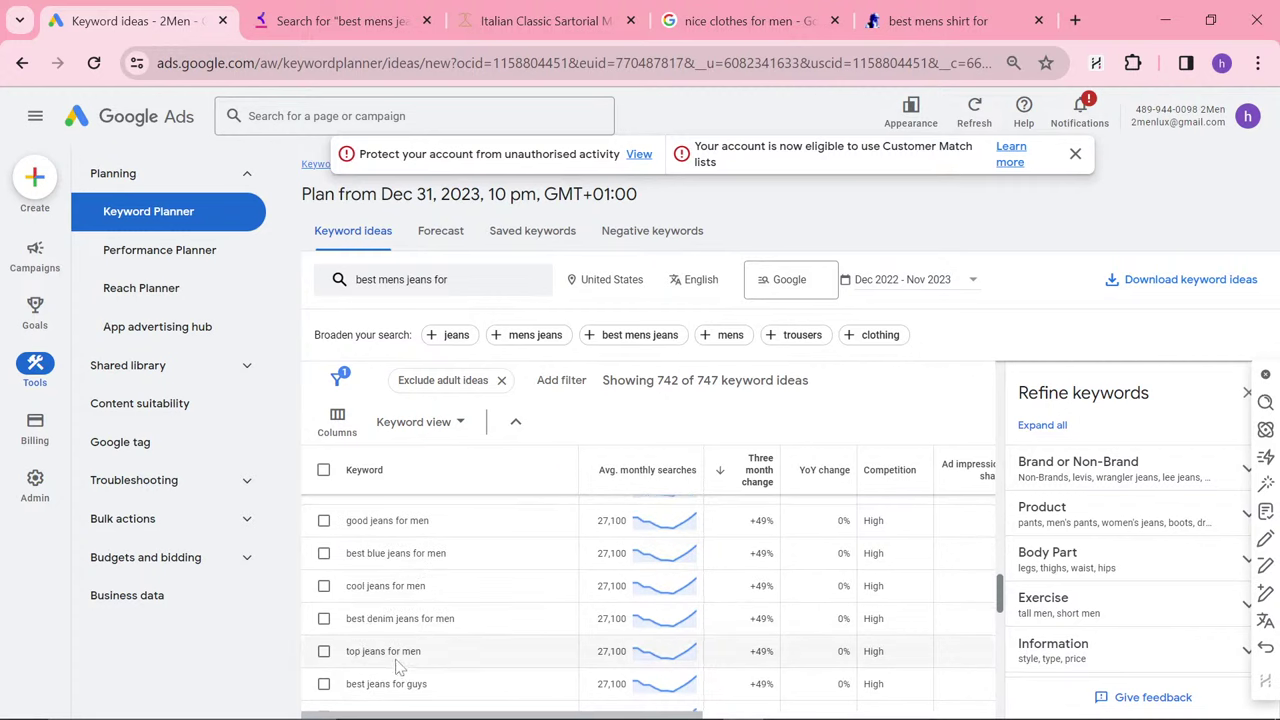
Select the 'top jeans for men' keyword, with 27,100 average monthly searches
triple_click(398, 652)
click(395, 588)
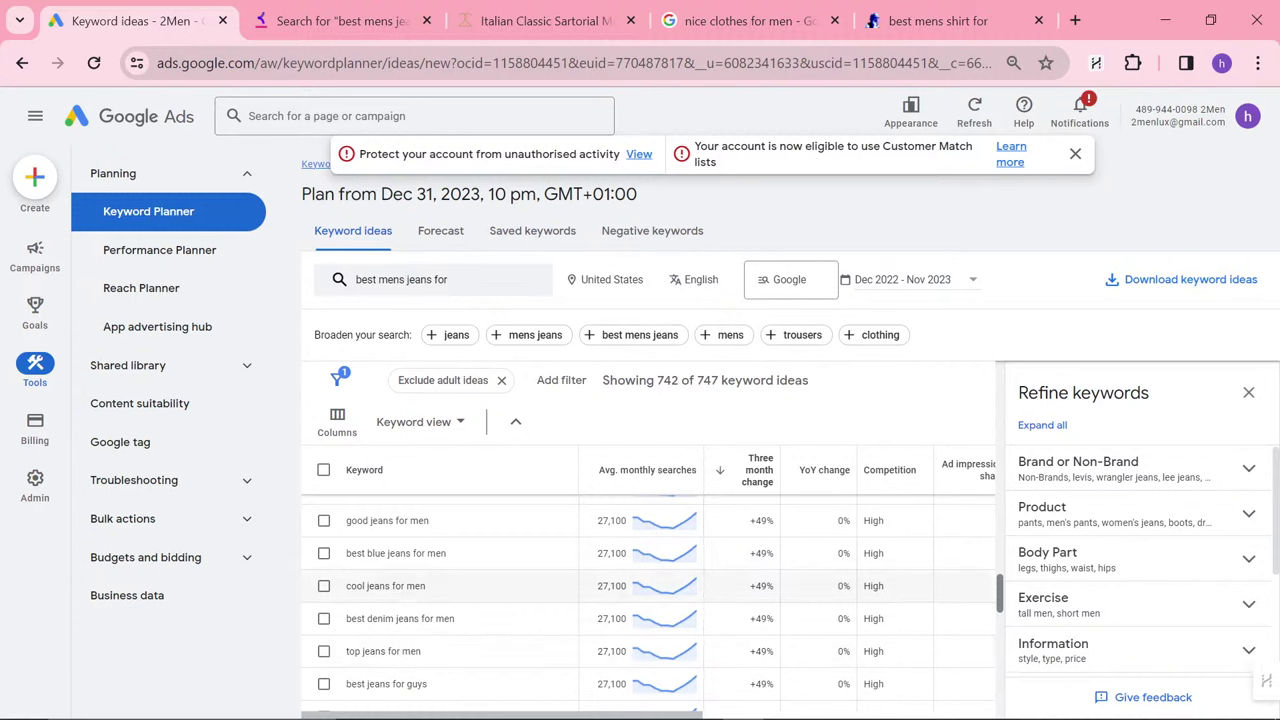
triple_click(385, 586)
triple_click(383, 651)
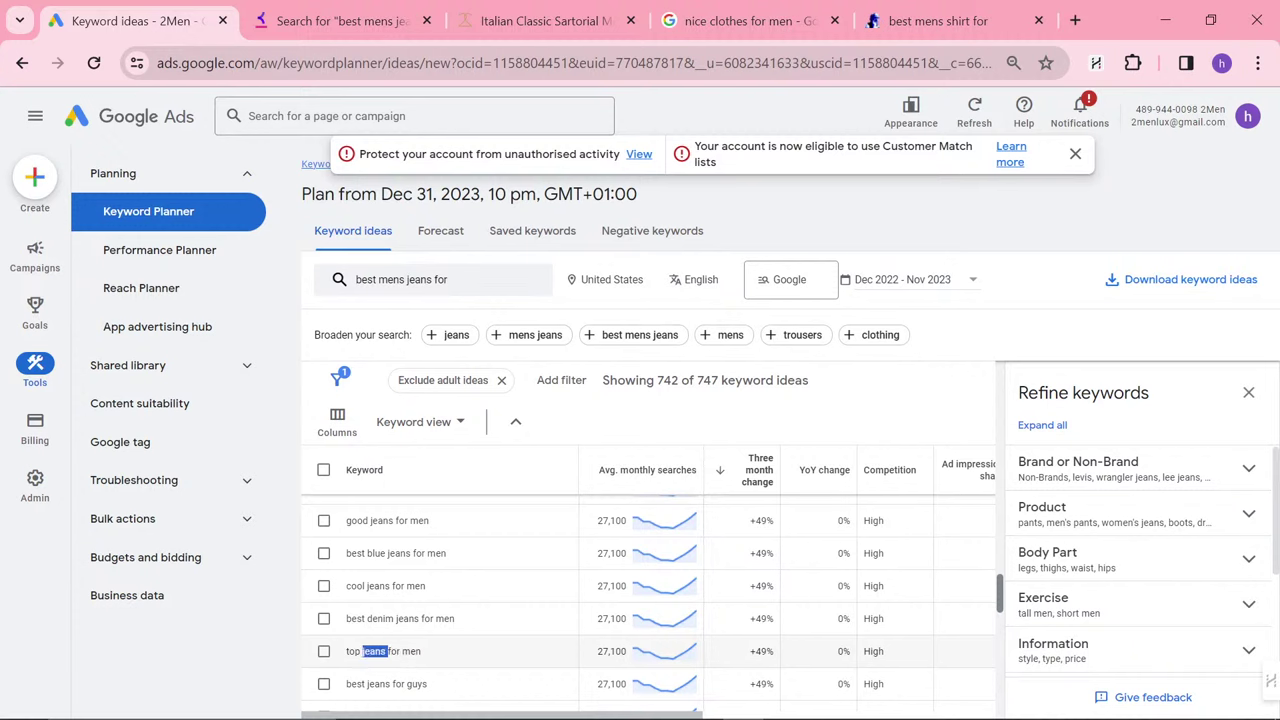
Google 'best jeans for men 2024 2men' and review the two existing 2Men jeans posts
click(556, 12)
key(ctrl+l)
text(best )
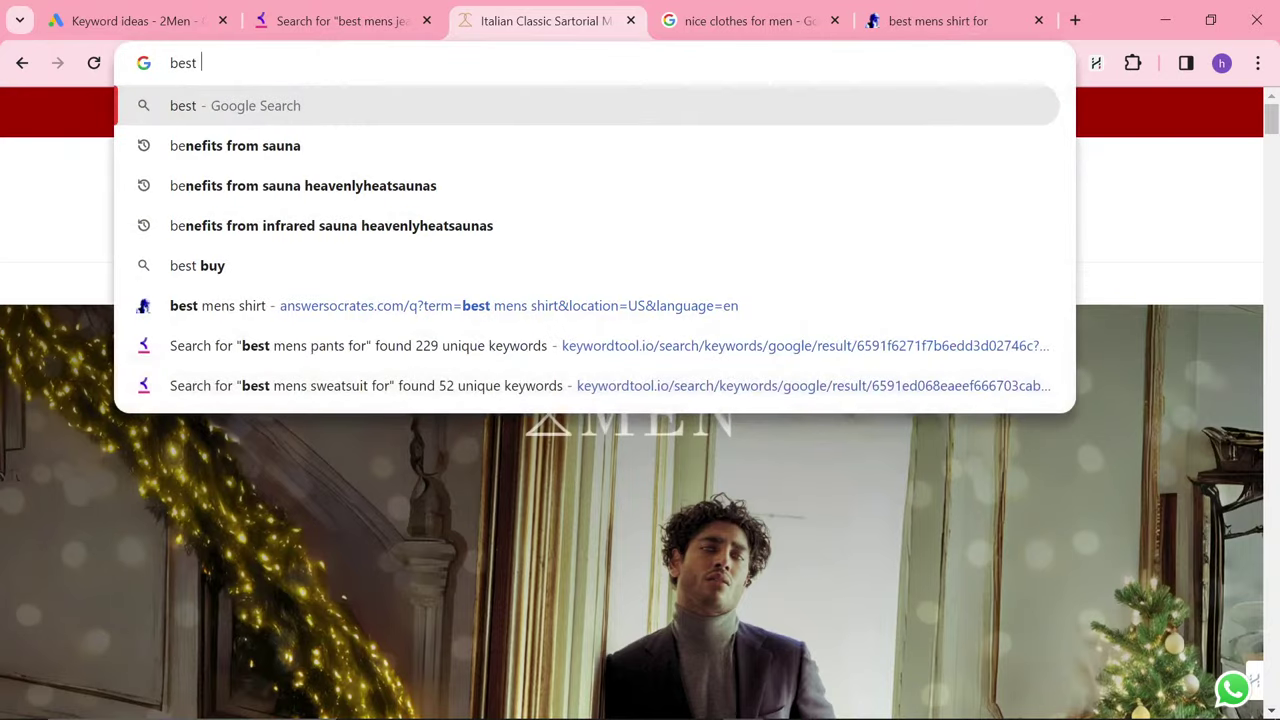
text(jeans for men 2024 2men)
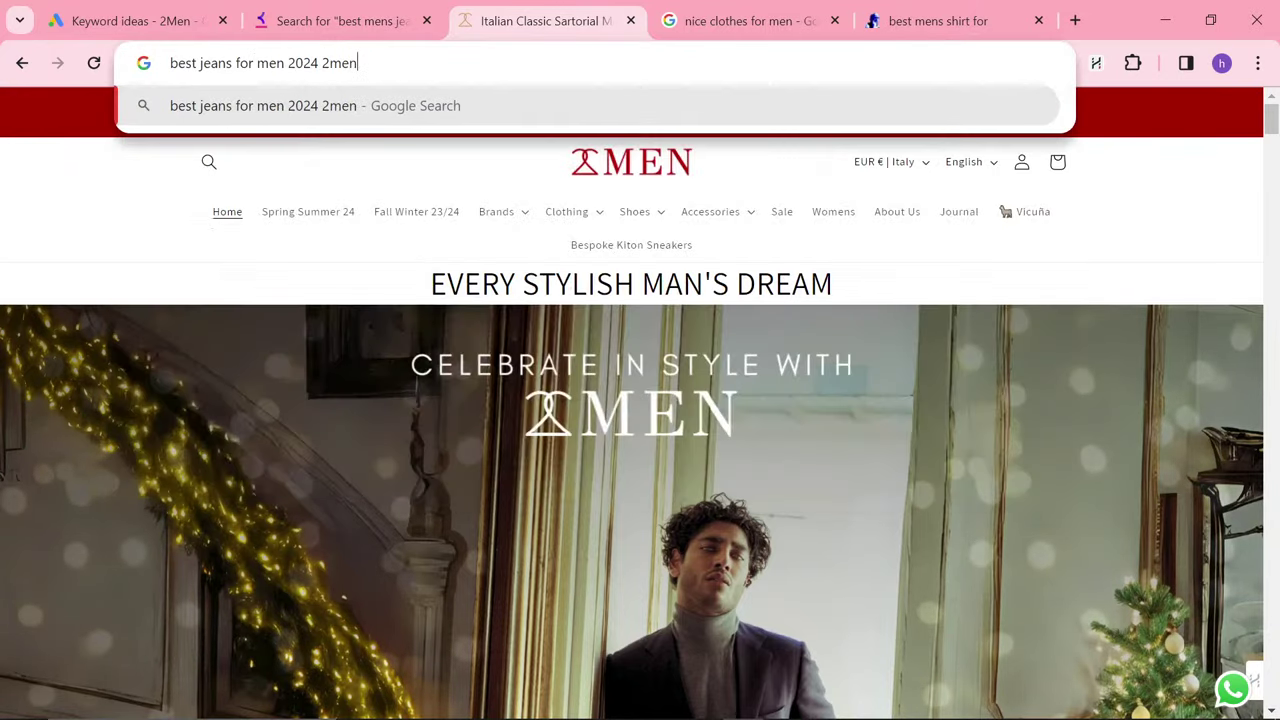
key(Return)
scroll(253, 355, down, 3)
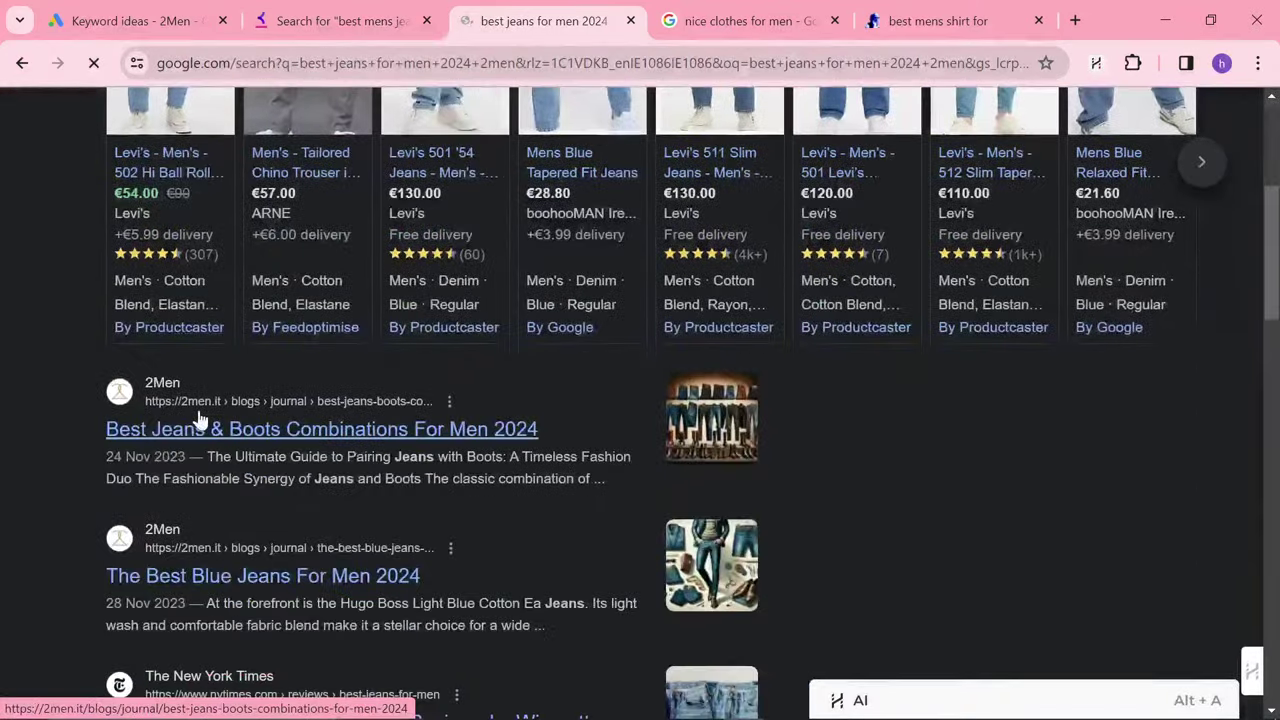
scroll(314, 440, down, 3)
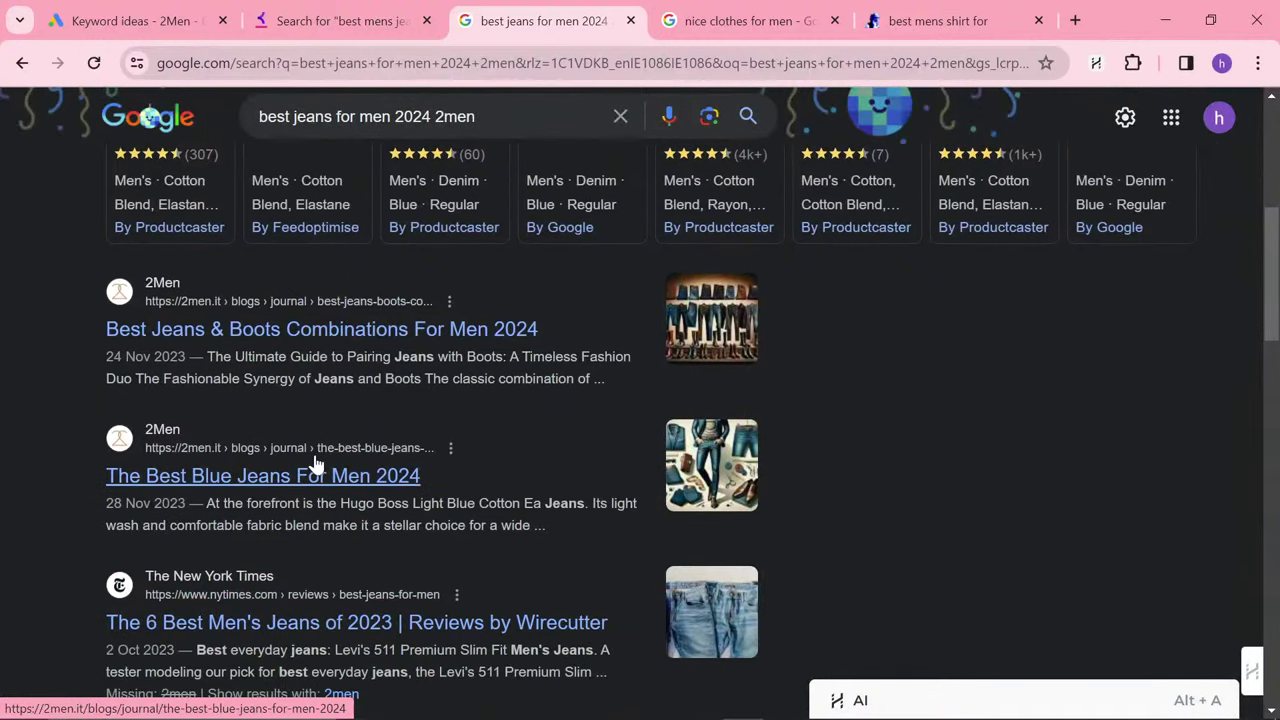
scroll(314, 440, up, 1)
scroll(289, 400, up, 2)
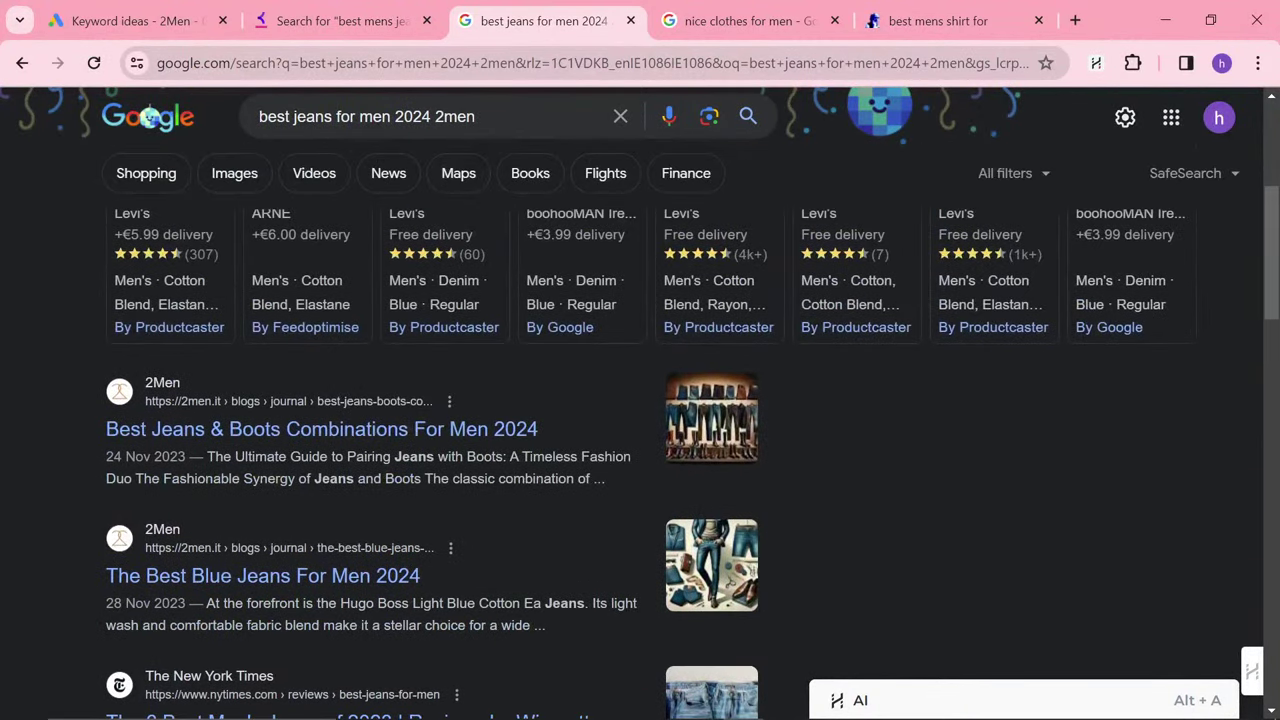
scroll(614, 446, down, 4)
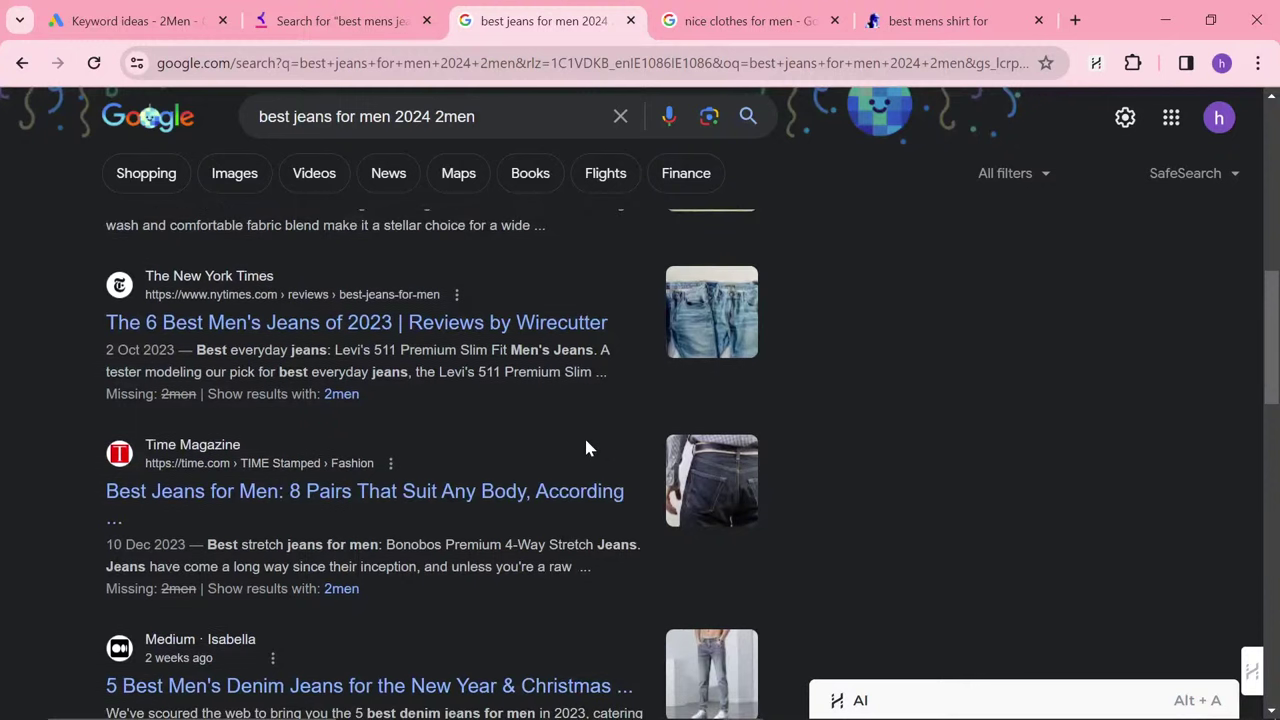
scroll(586, 446, down, 2)
scroll(580, 429, up, 5)
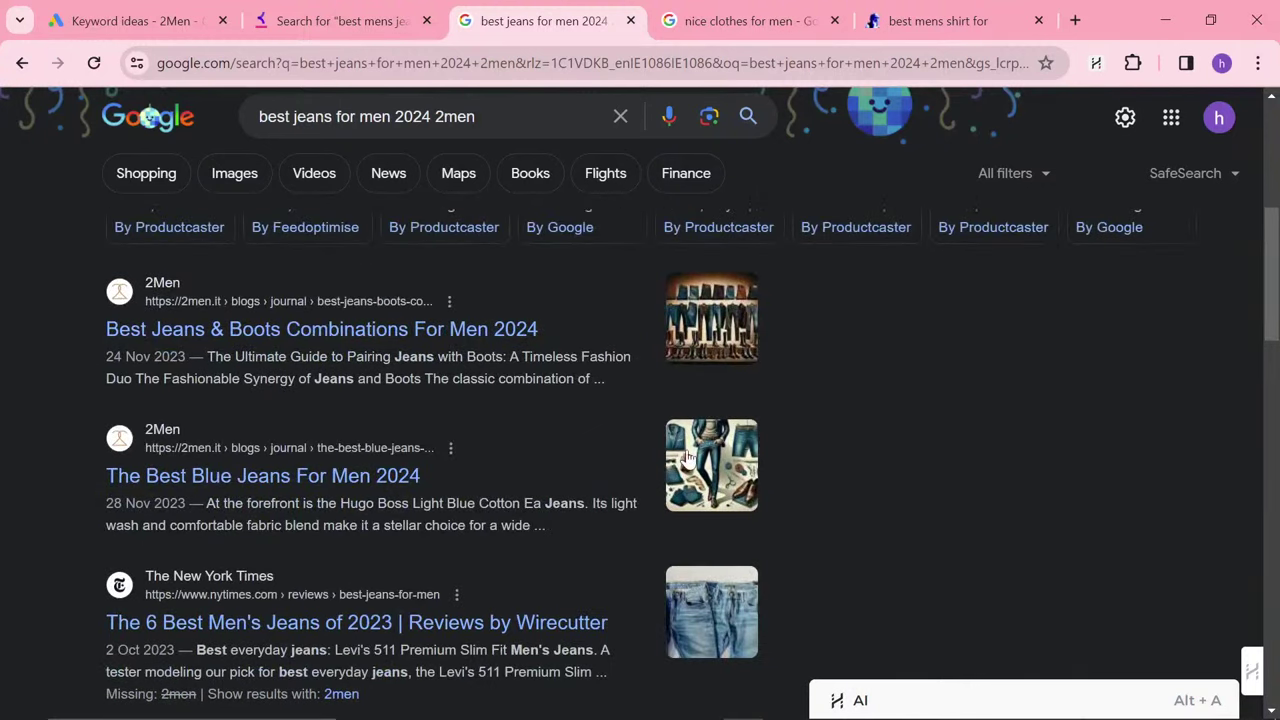
click(130, 20)
Page Keyword Planner forward to keyword ideas 401–600 of 742
scroll(660, 570, down, 10)
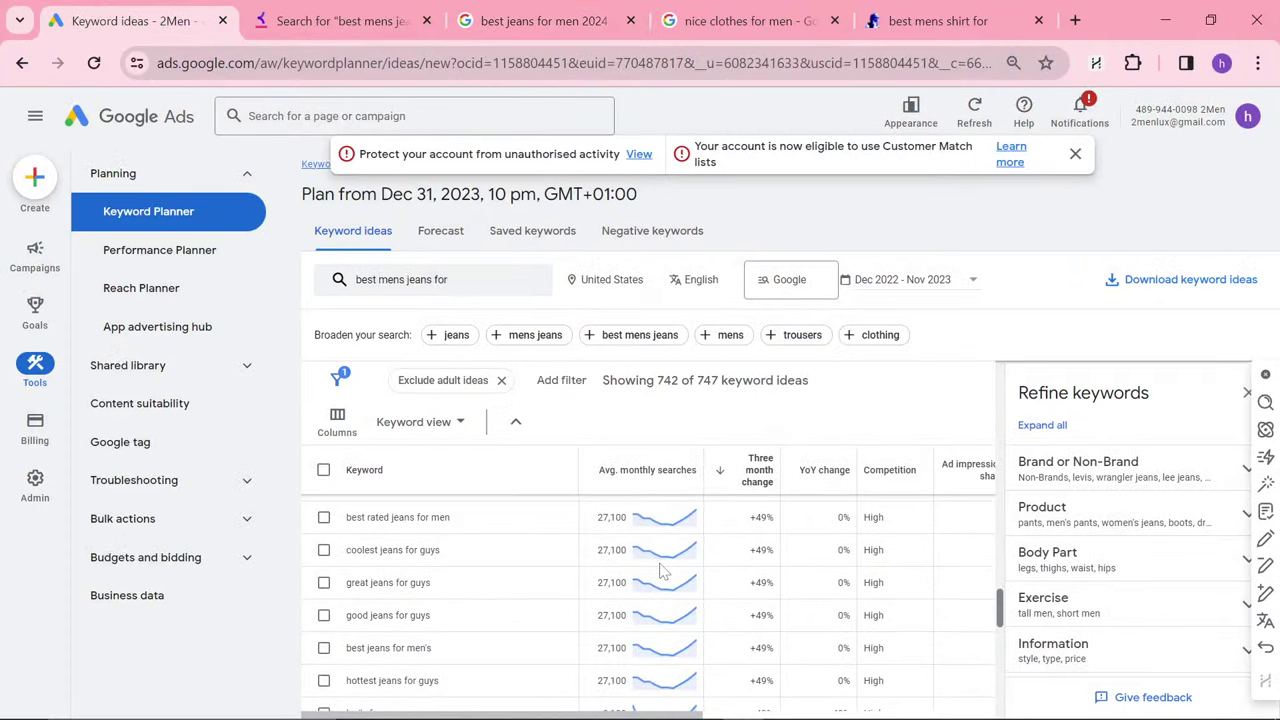
scroll(790, 628, down, 5)
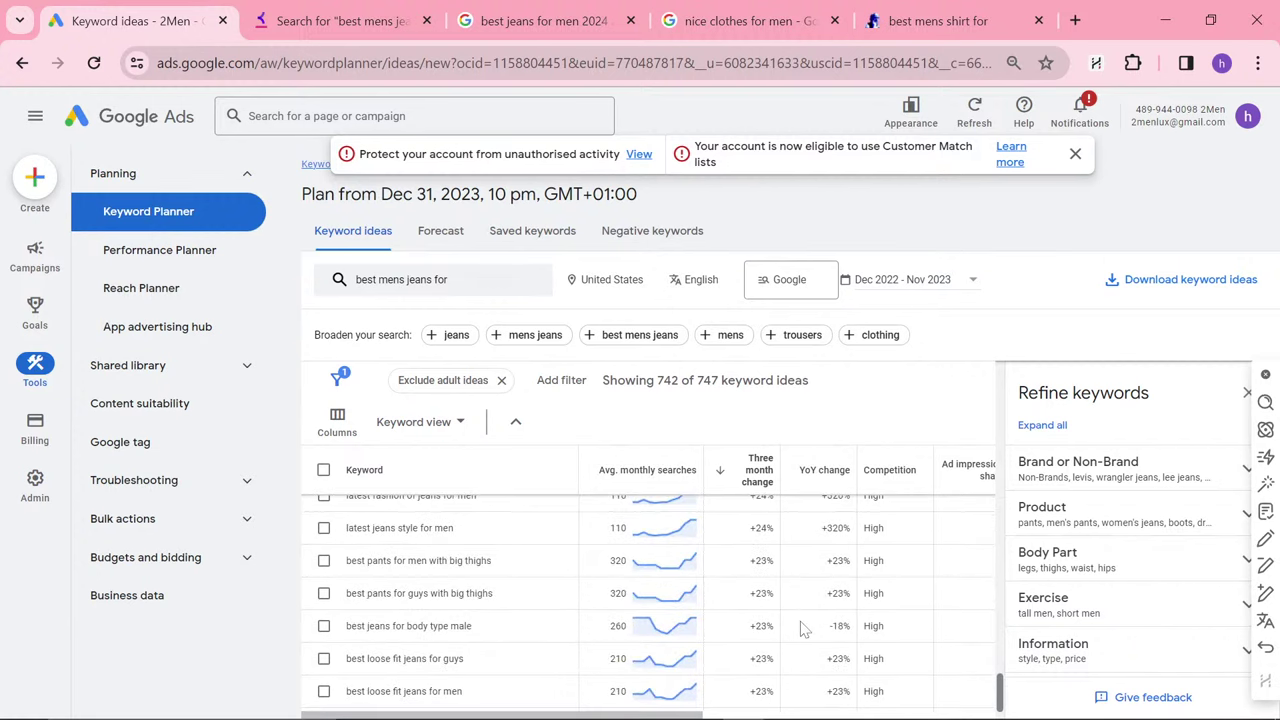
click(937, 652)
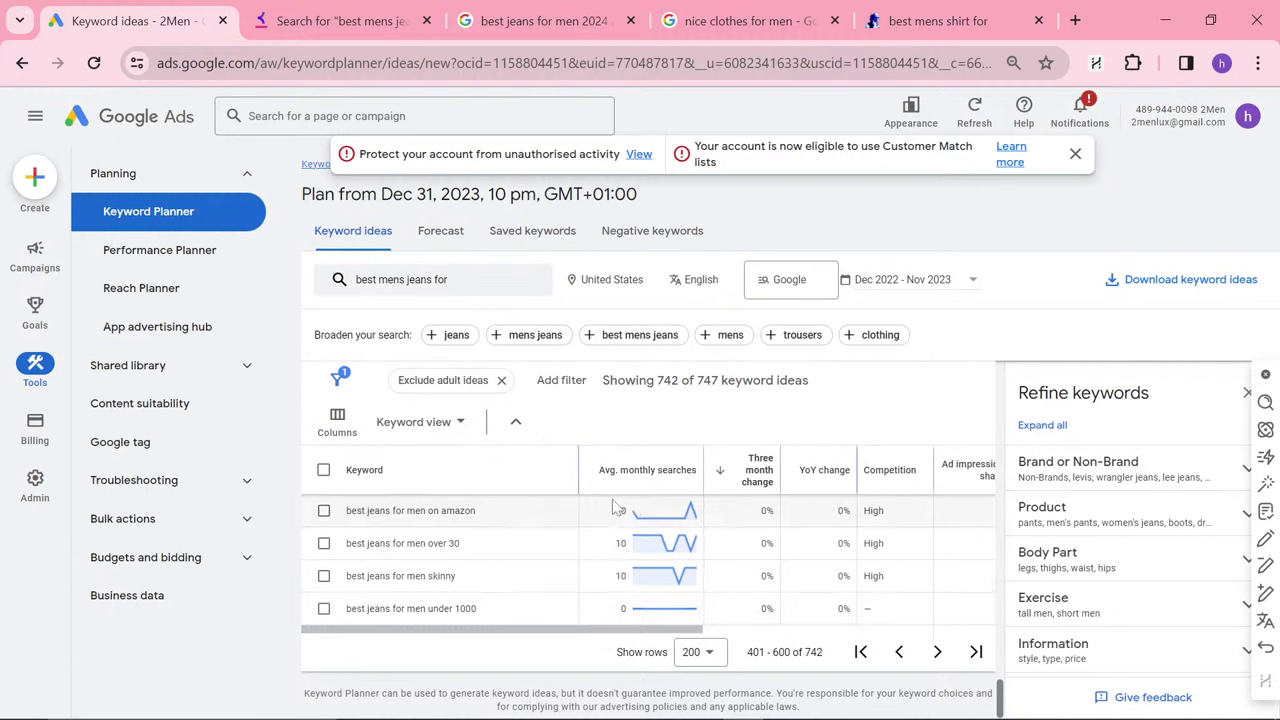
Return to the top of the ideas list and open the seed keyword entry panel
scroll(640, 580, up, 5)
scroll(660, 620, up, 10)
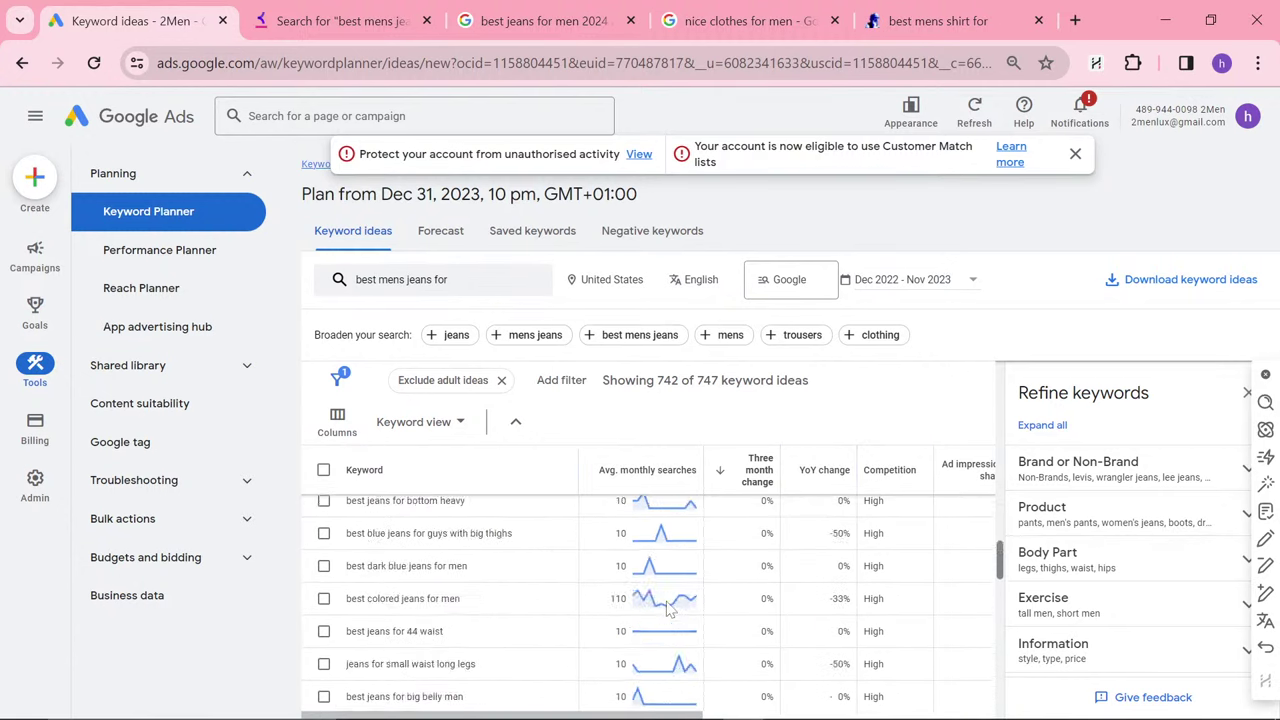
scroll(668, 606, up, 3)
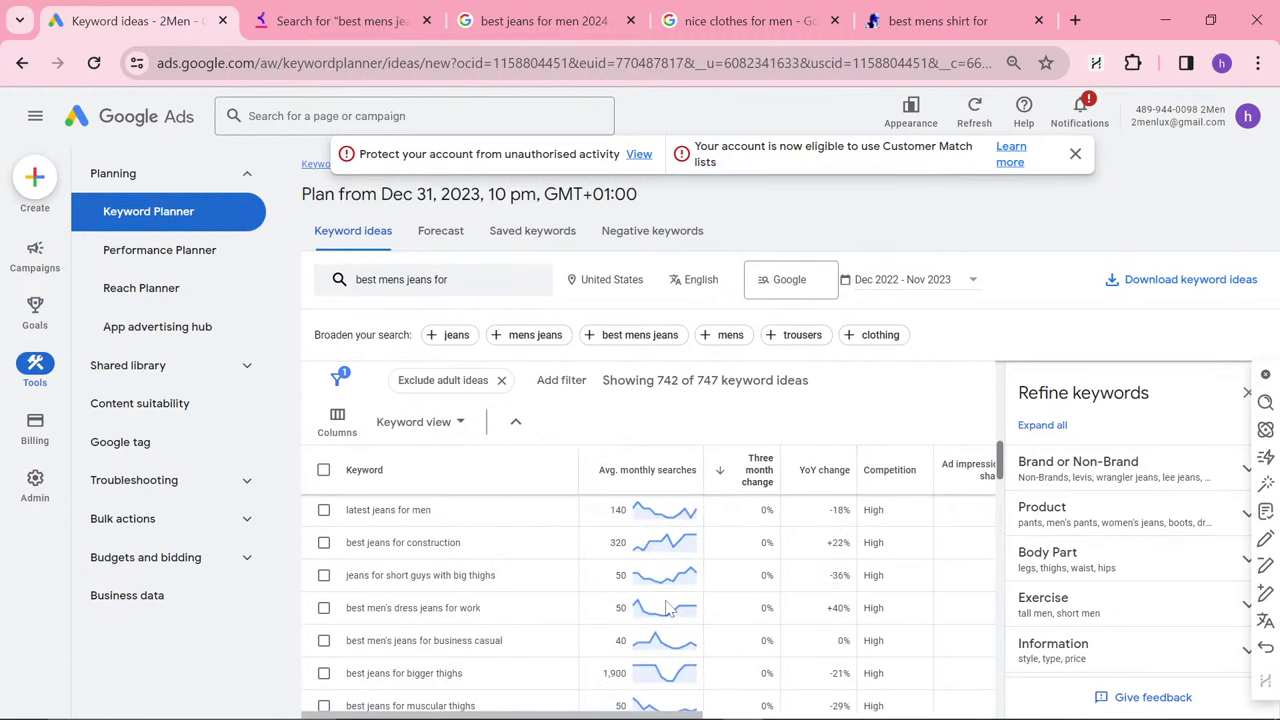
scroll(660, 600, up, 5)
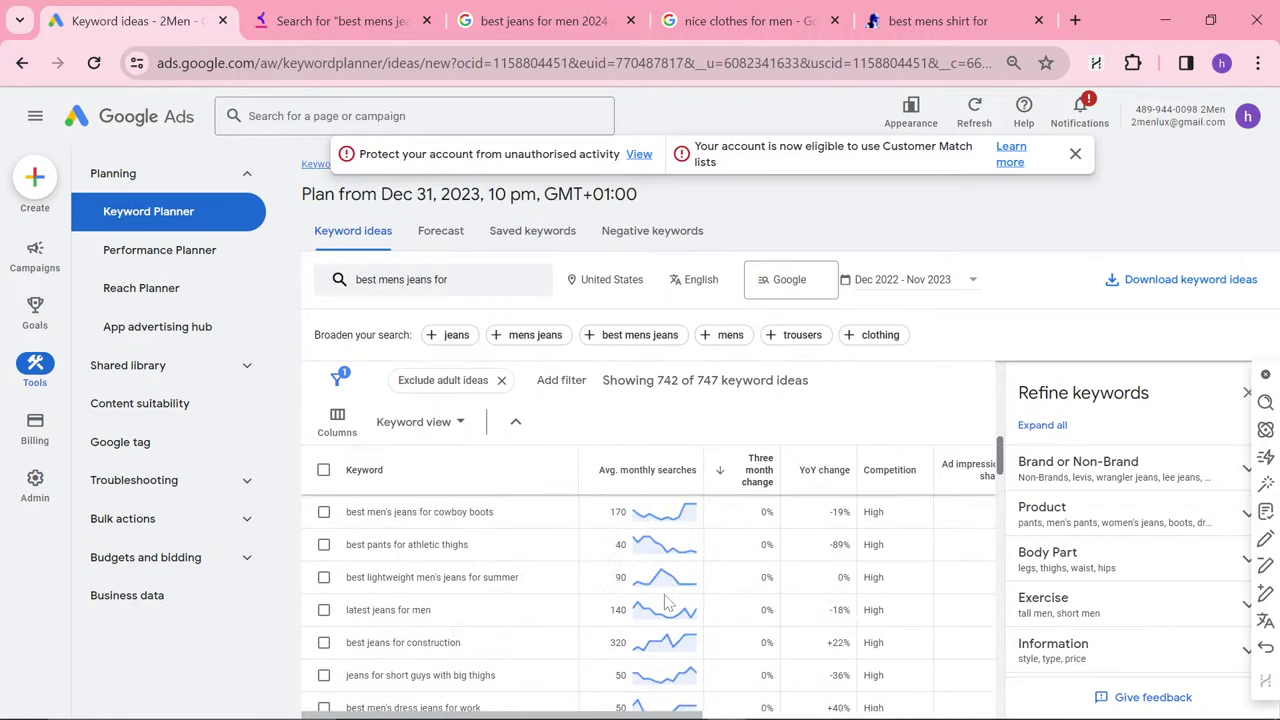
scroll(551, 578, up, 6)
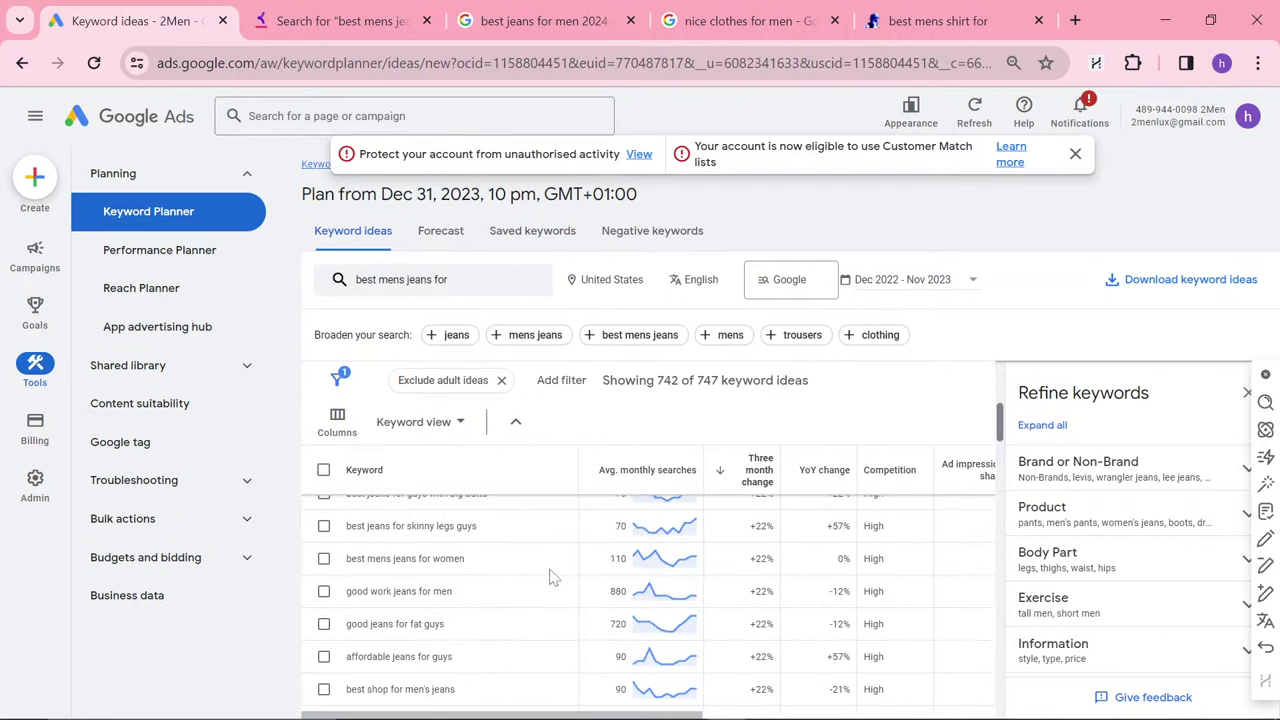
click(462, 293)
Glance at keywordtool.io's results, then Google 'best jeans for men for' in a new tab
click(340, 20)
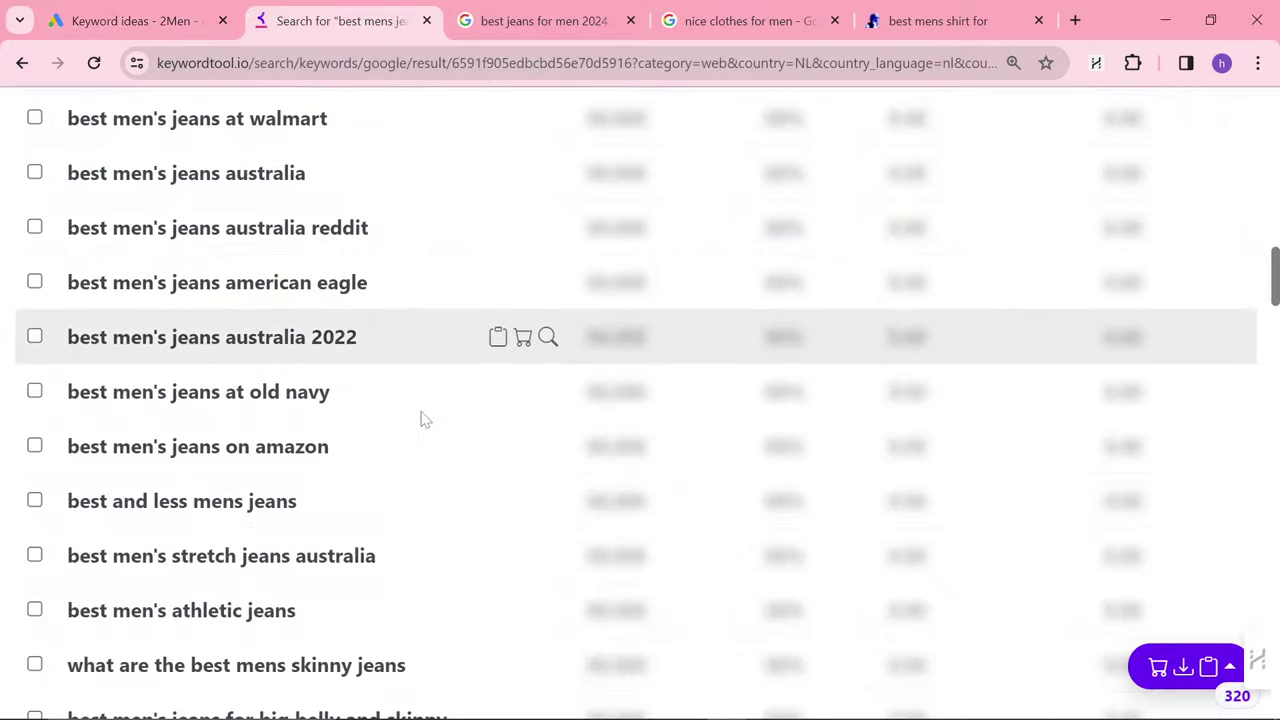
scroll(400, 440, down, 4)
scroll(395, 447, down, 8)
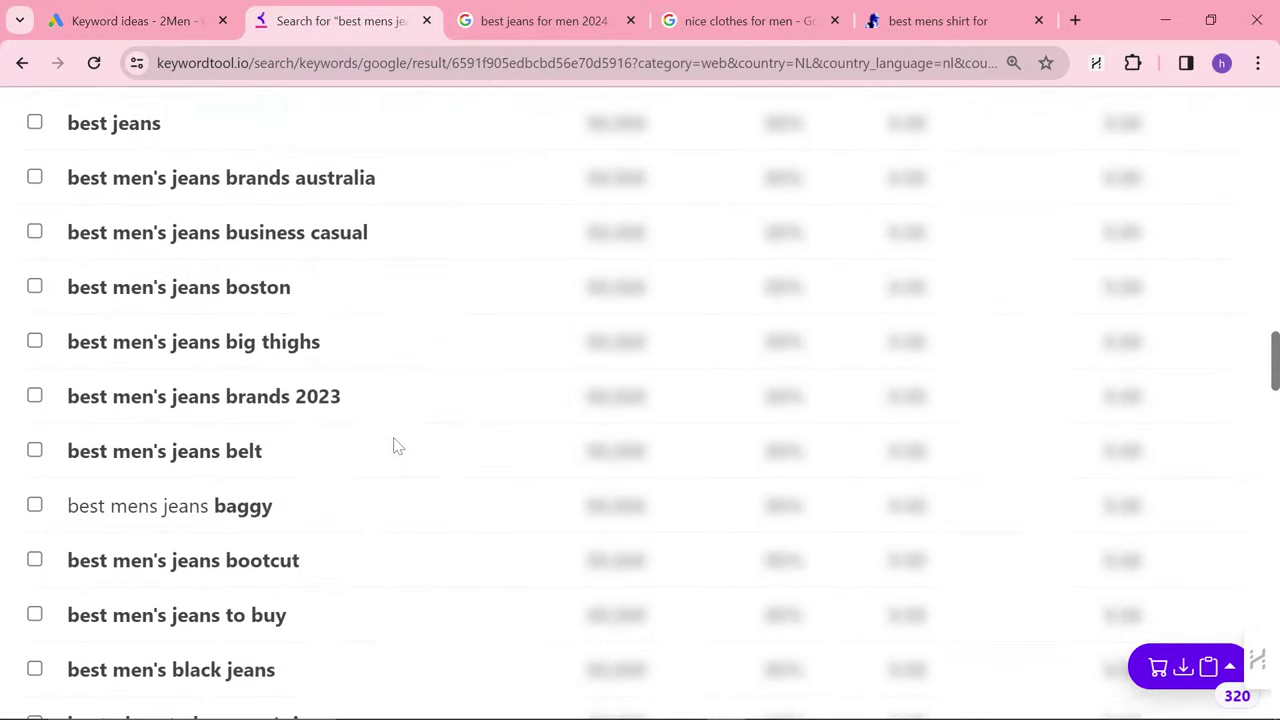
click(1075, 20)
text(bestj)
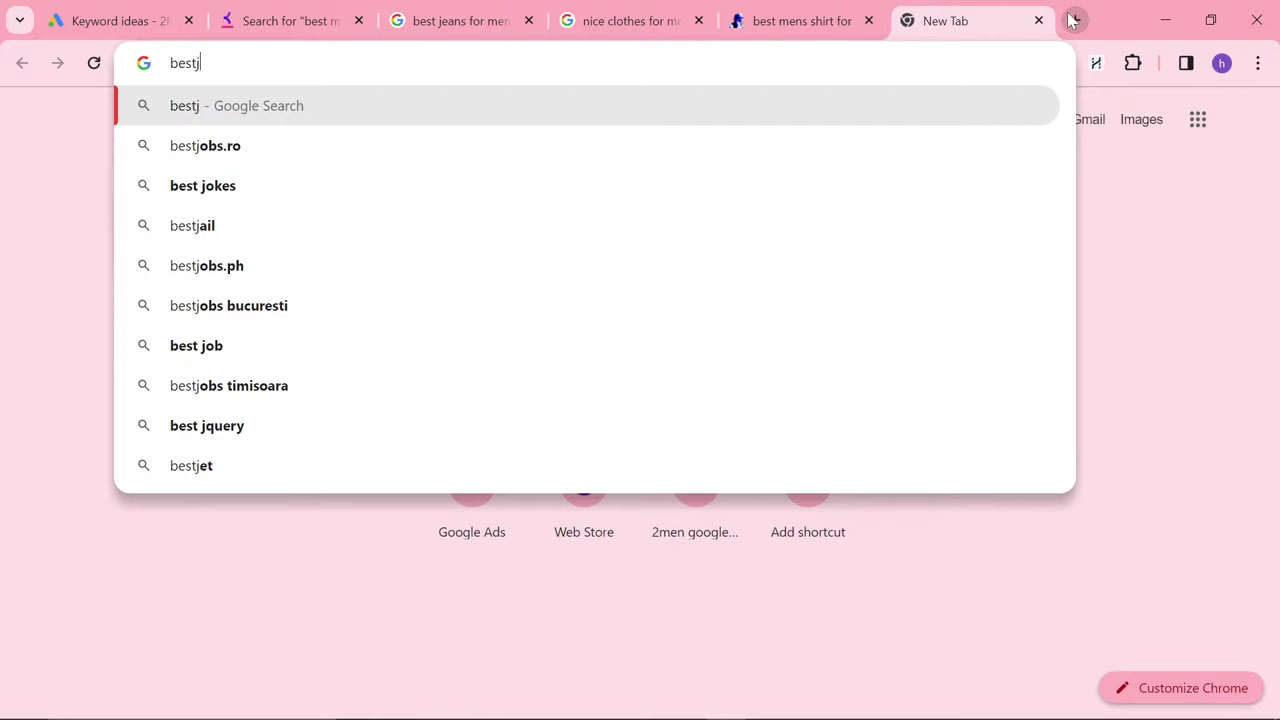
key(BackSpace)
text(jeans for men for)
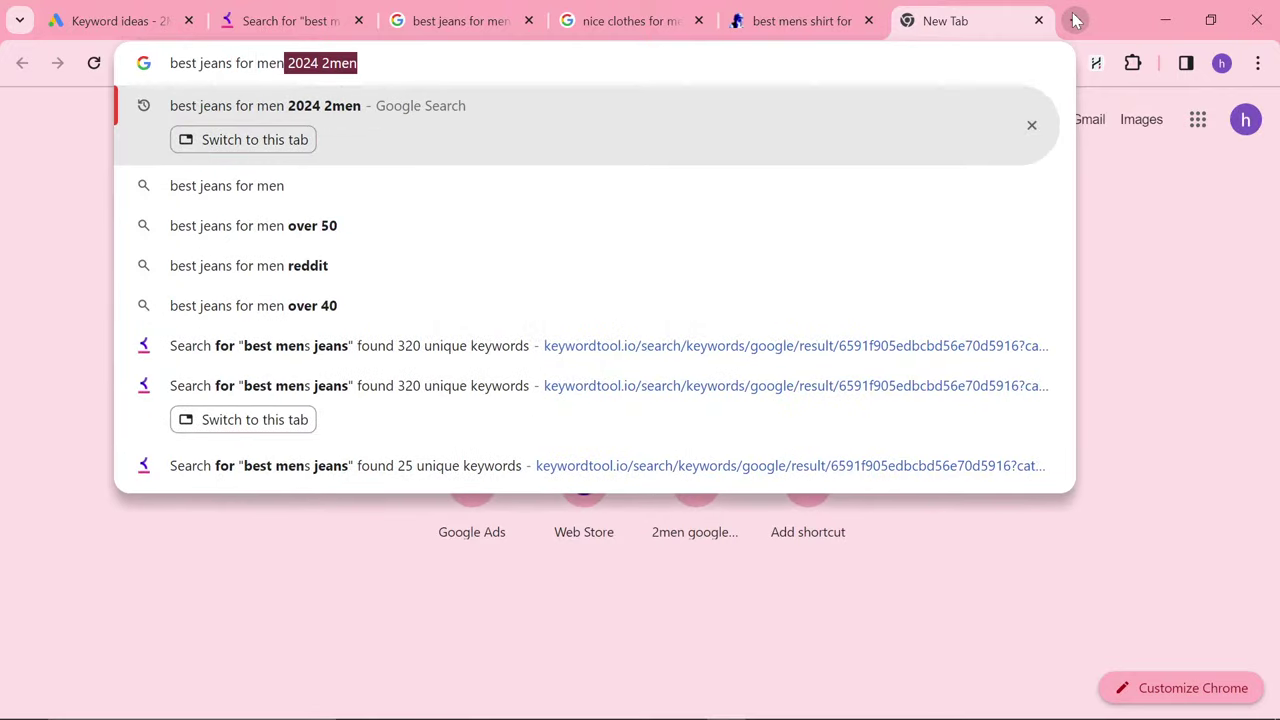
key(Return)
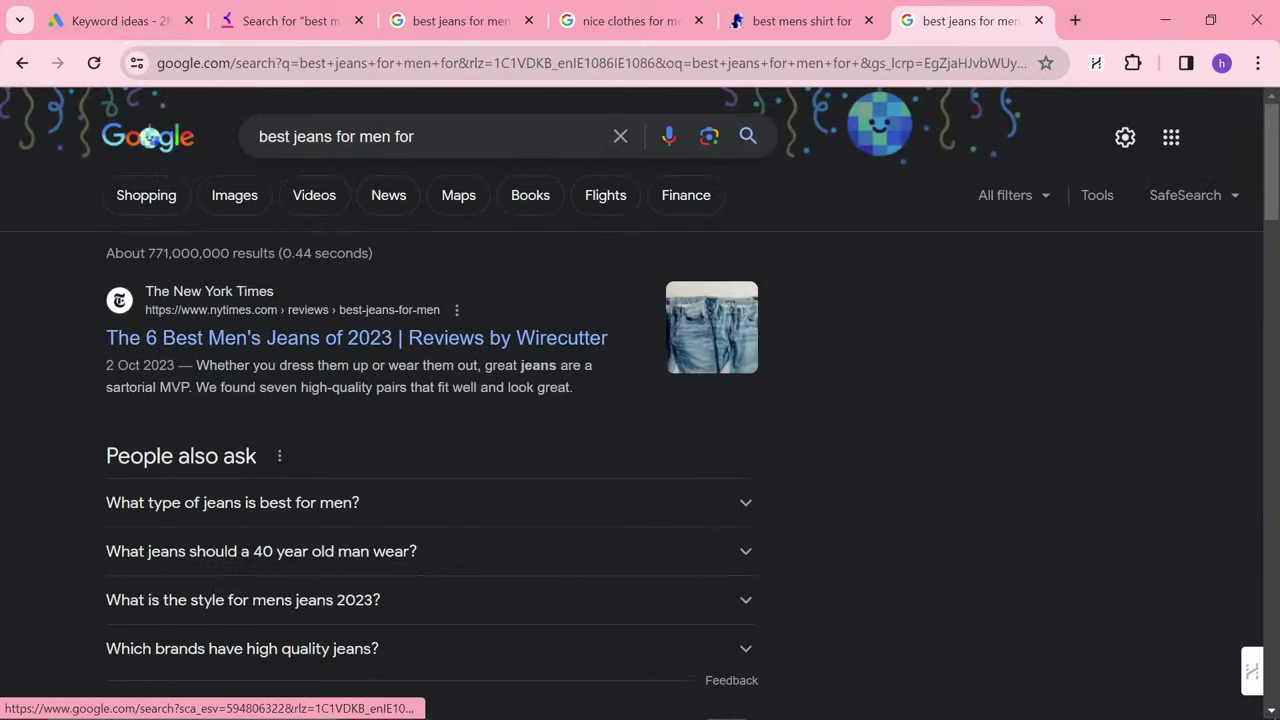
Trim the Google query down to 'jeans for men' and look over its suggestions
click(430, 136)
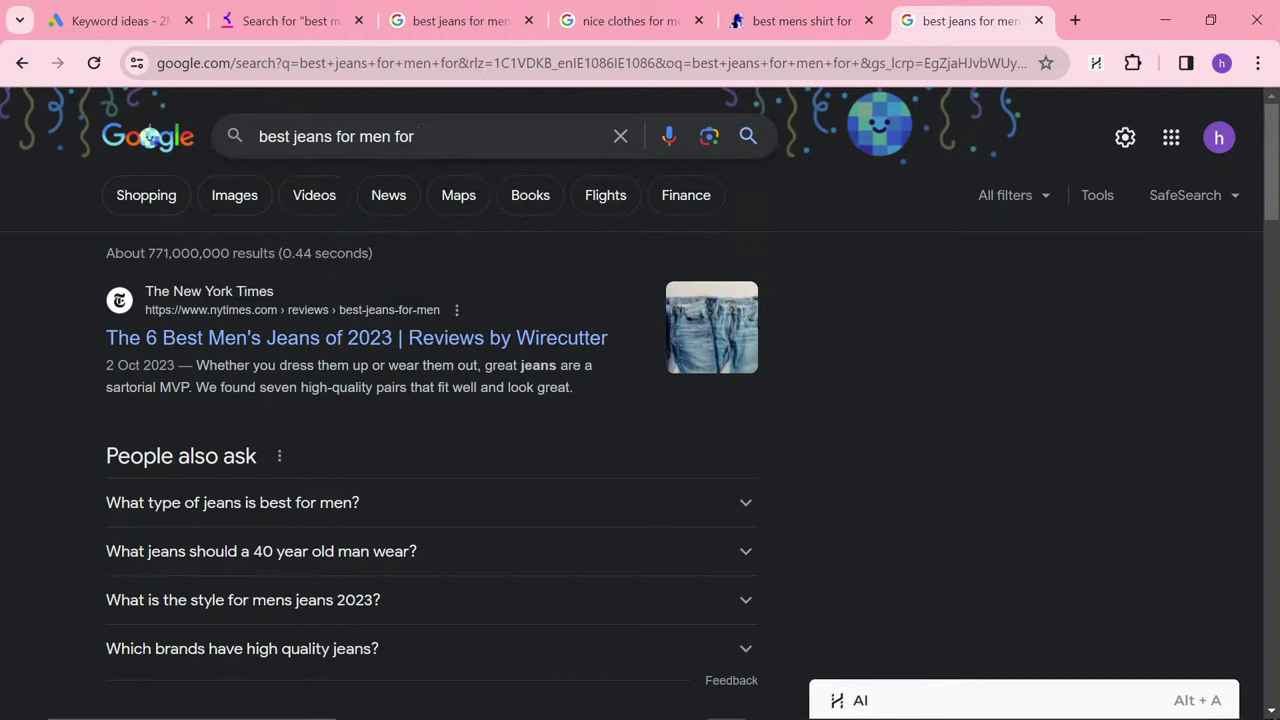
key(Home)
key(ctrl+shift+Right)
key(BackSpace)
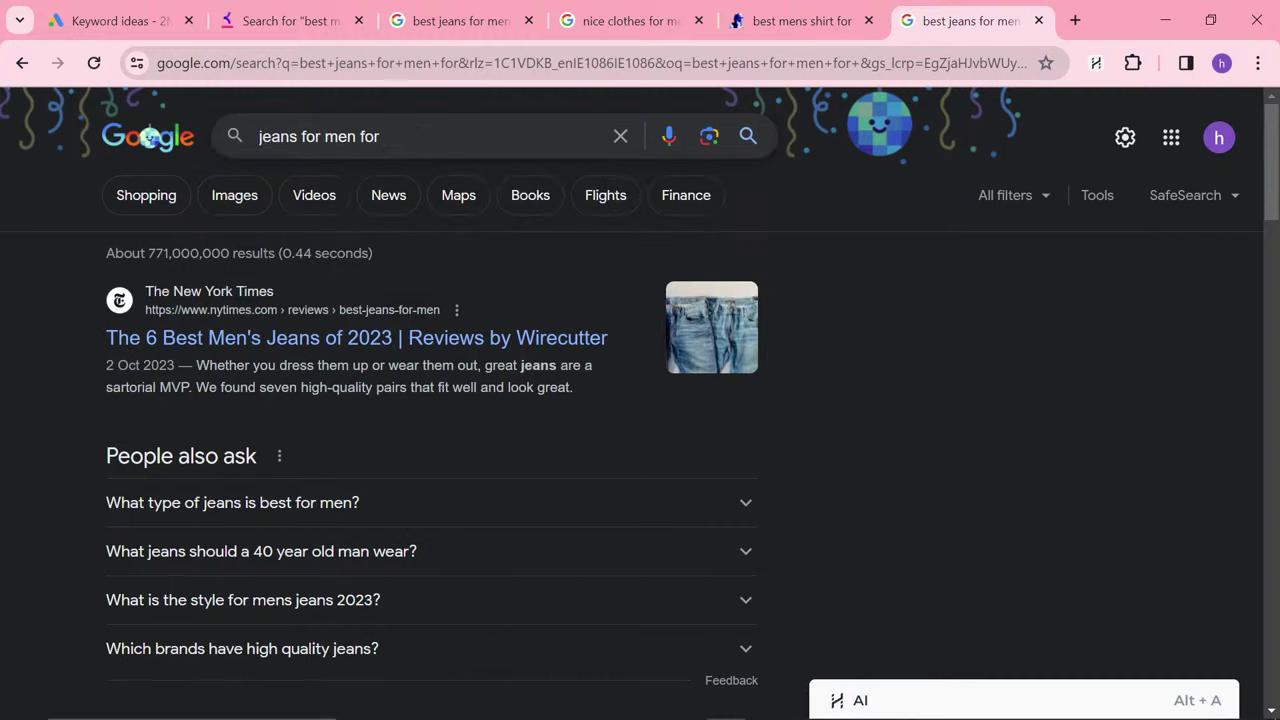
key(BackSpace)
key(BackSpace)
key(BackSpace)
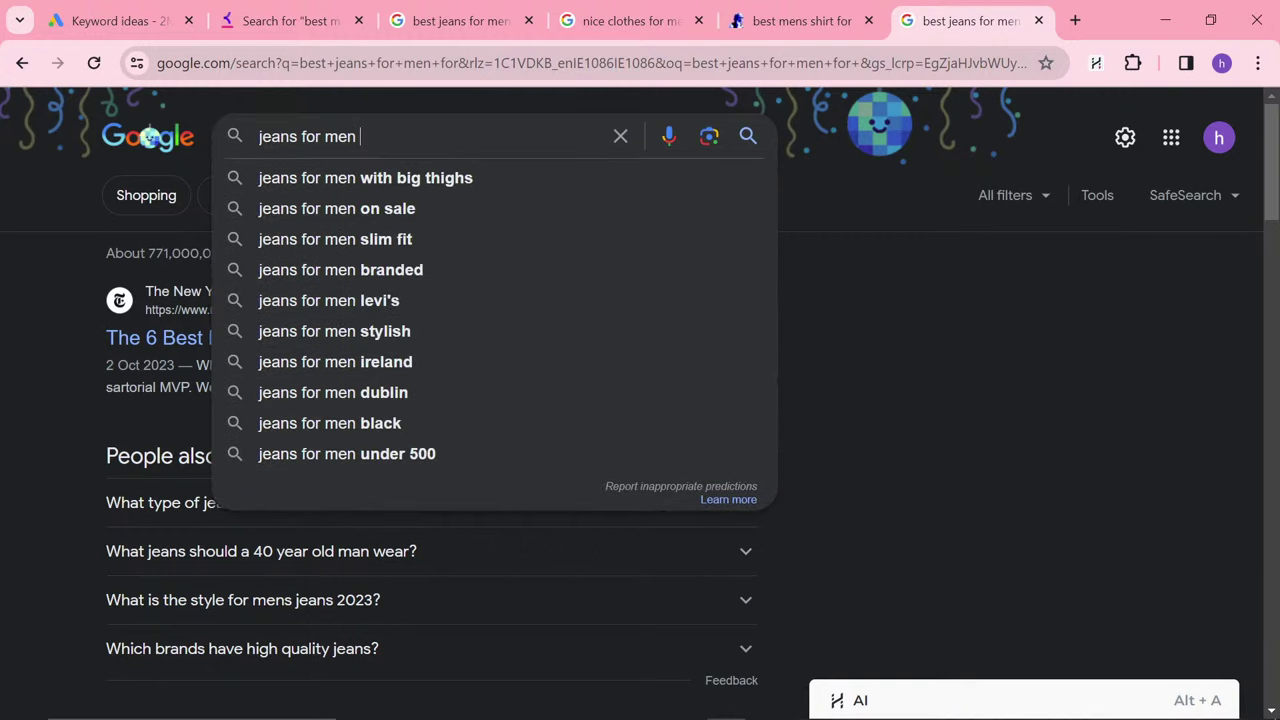
text(for)
key(BackSpace)
key(BackSpace)
key(BackSpace)
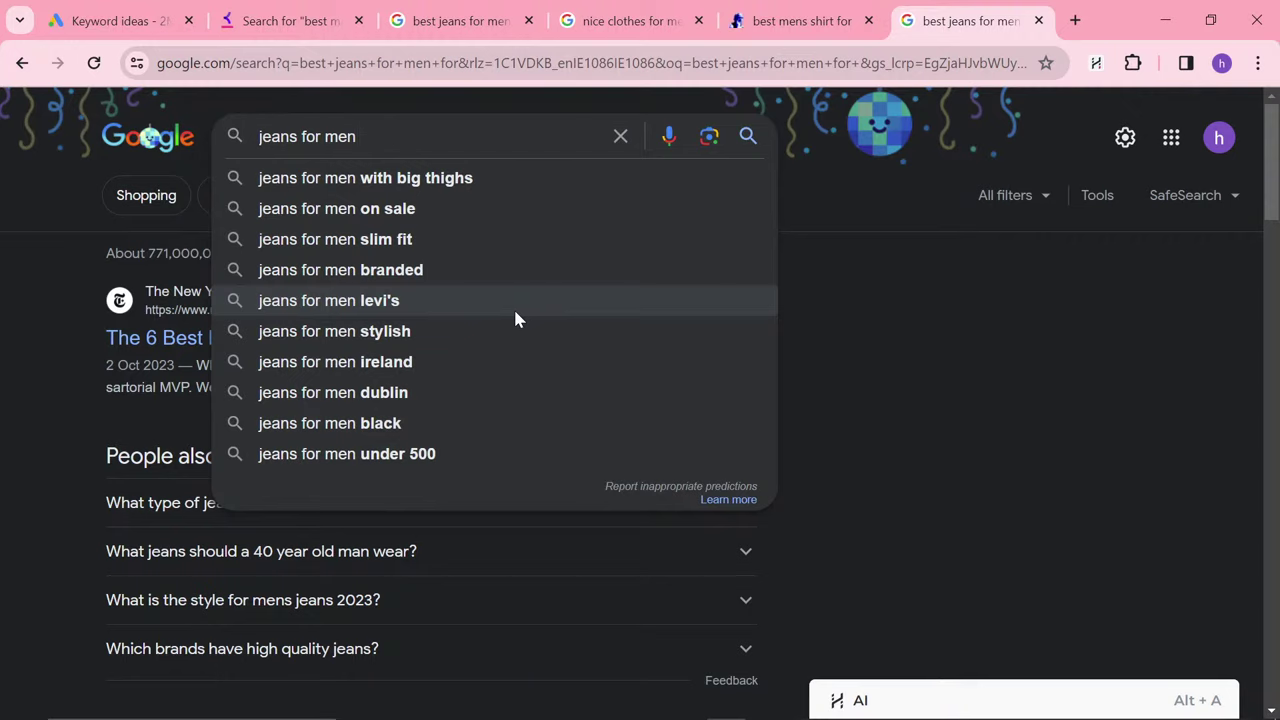
click(112, 20)
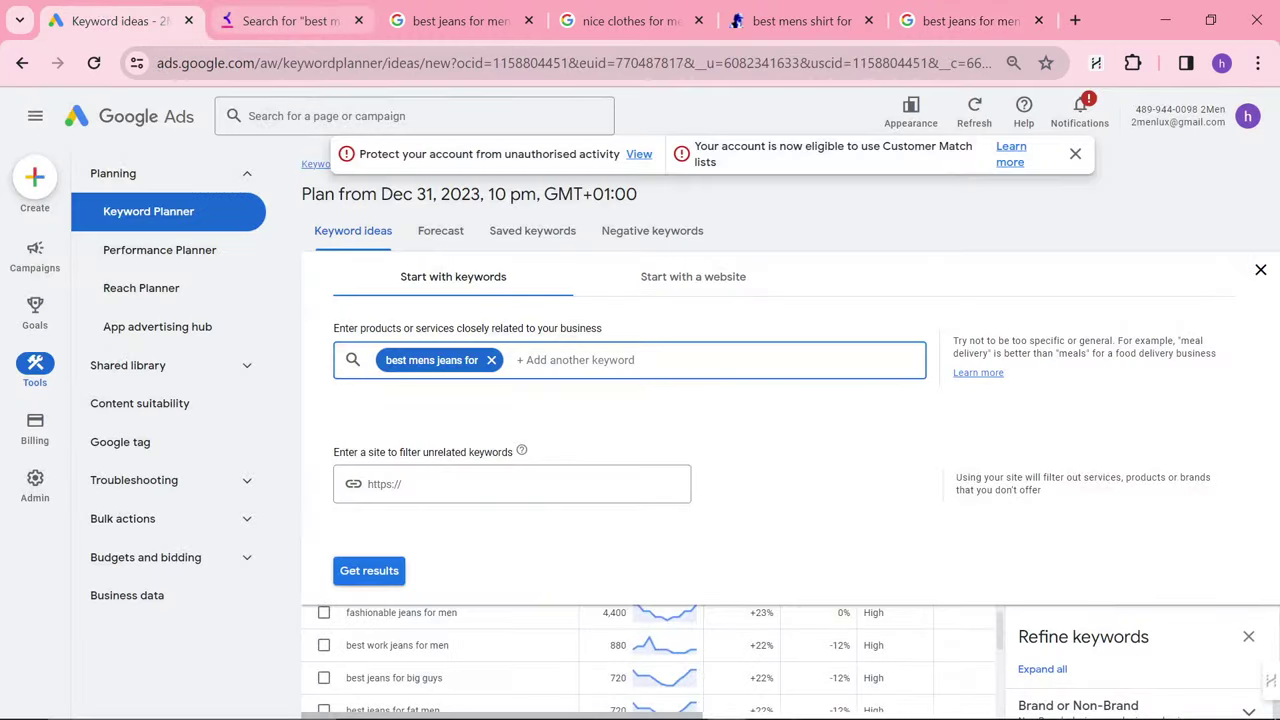
Find 'work' on the Keyword Planner page and select 'best work jeans for men' (880 searches)
key(alt+Tab)
key(alt+Tab)
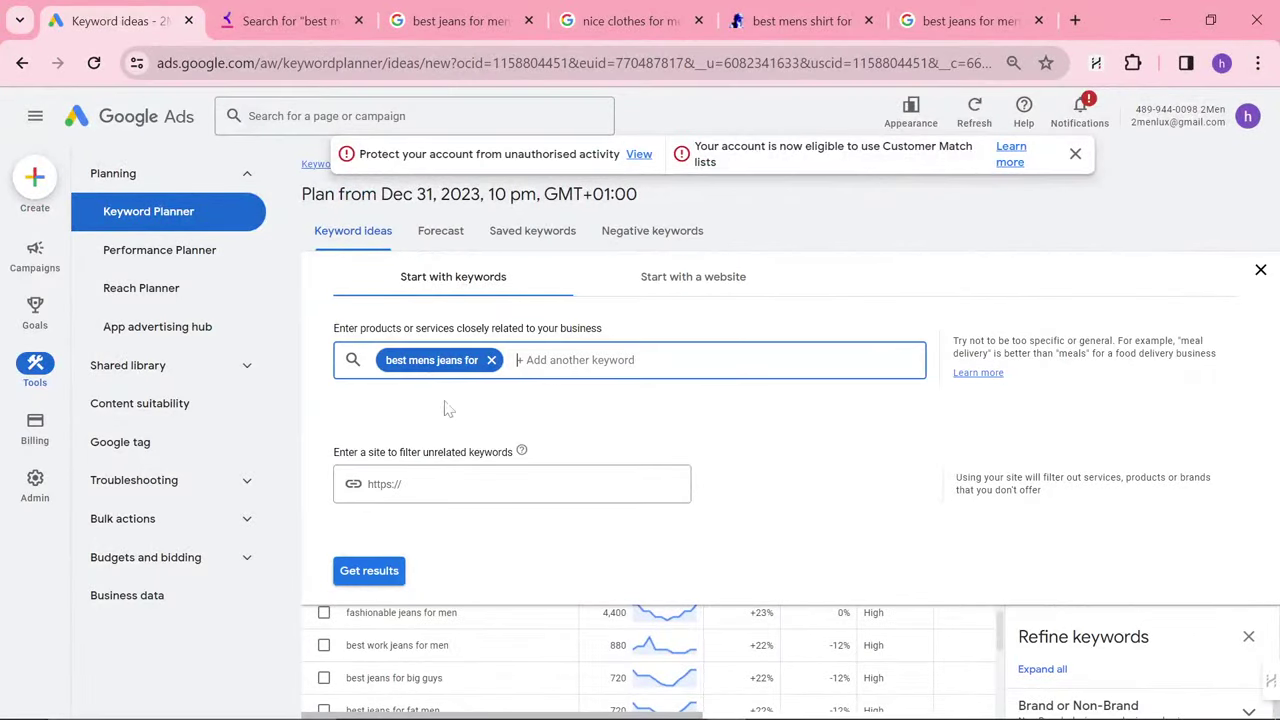
scroll(491, 643, down, 5)
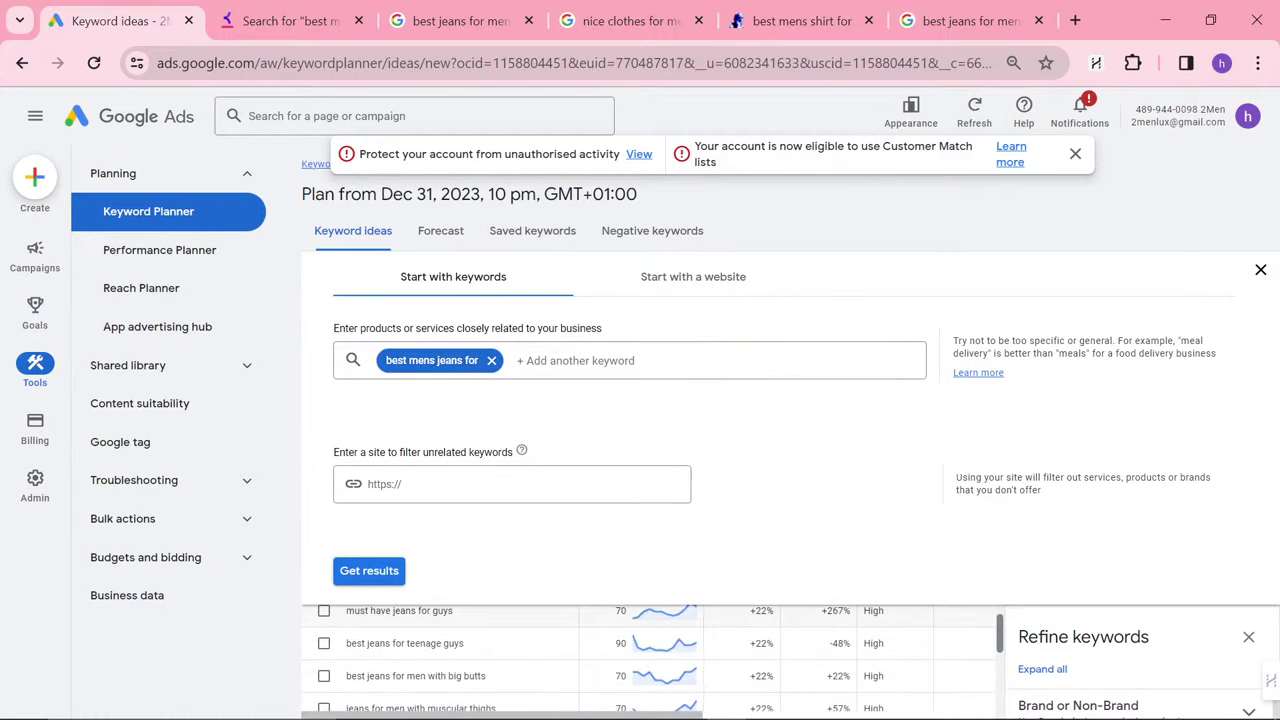
scroll(464, 660, up, 1)
click(1260, 270)
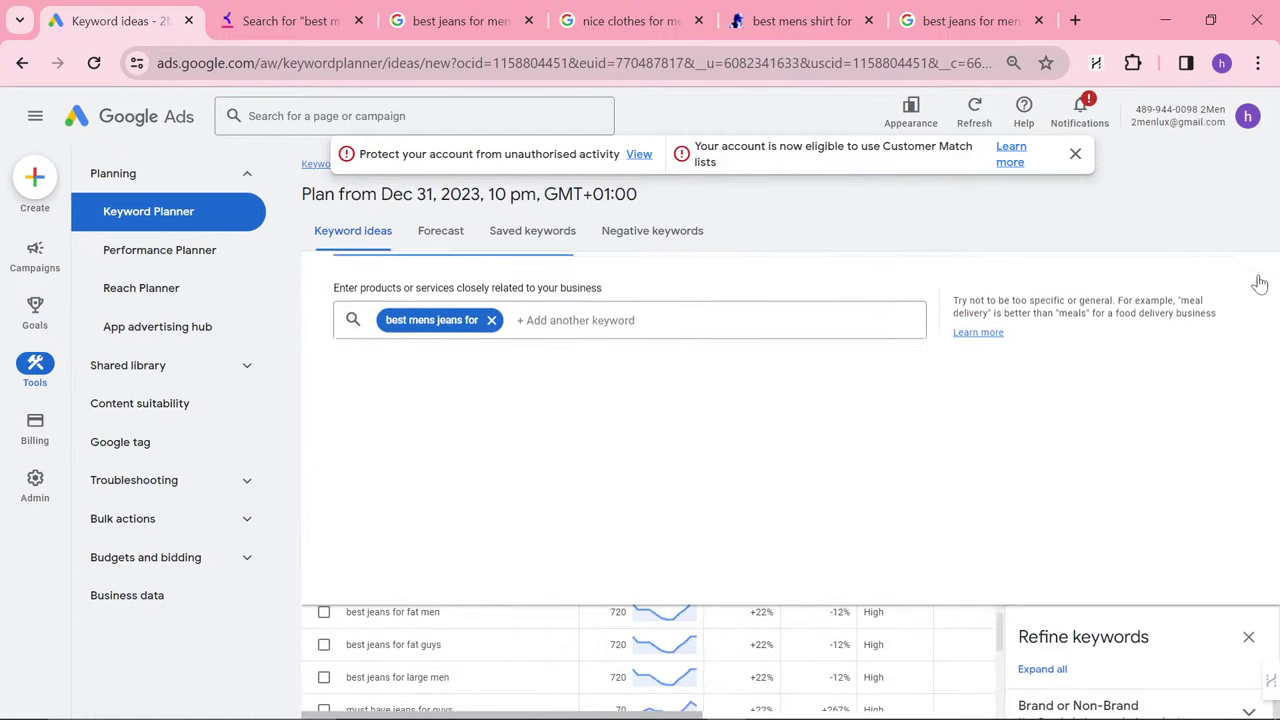
key(ctrl+f)
text(work)
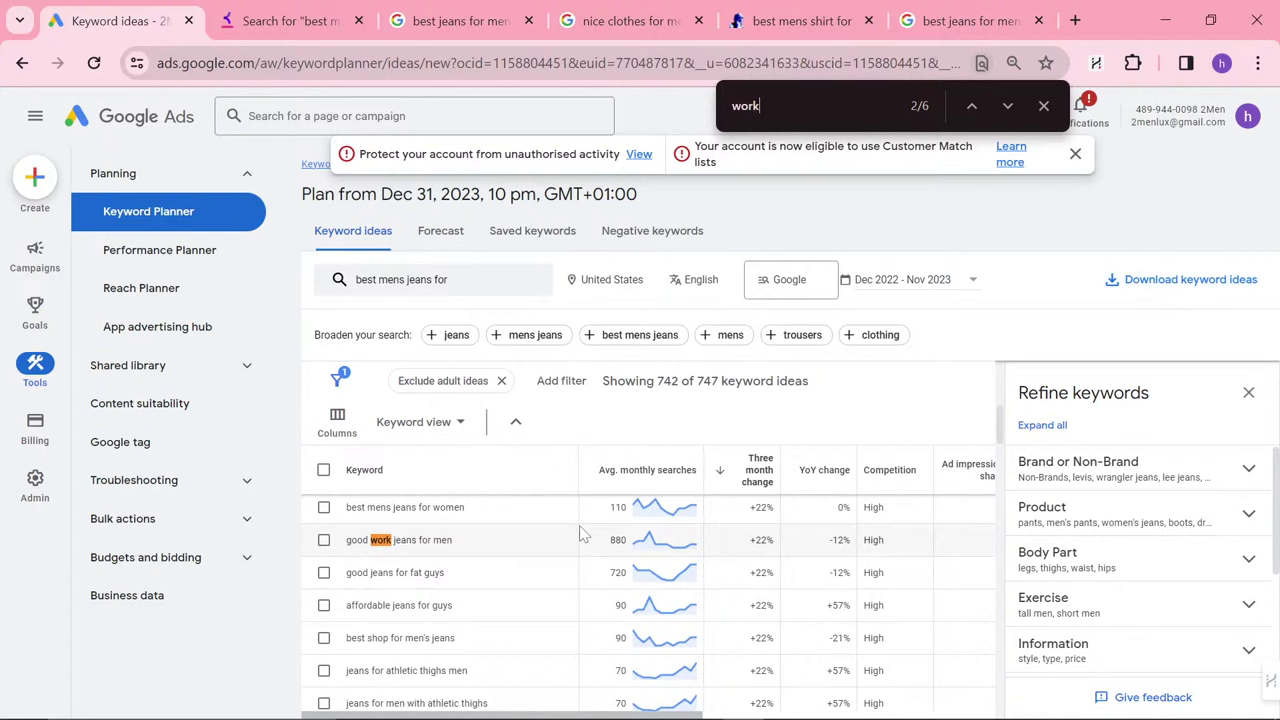
key(Return)
key(Return)
key(Return)
key(Return)
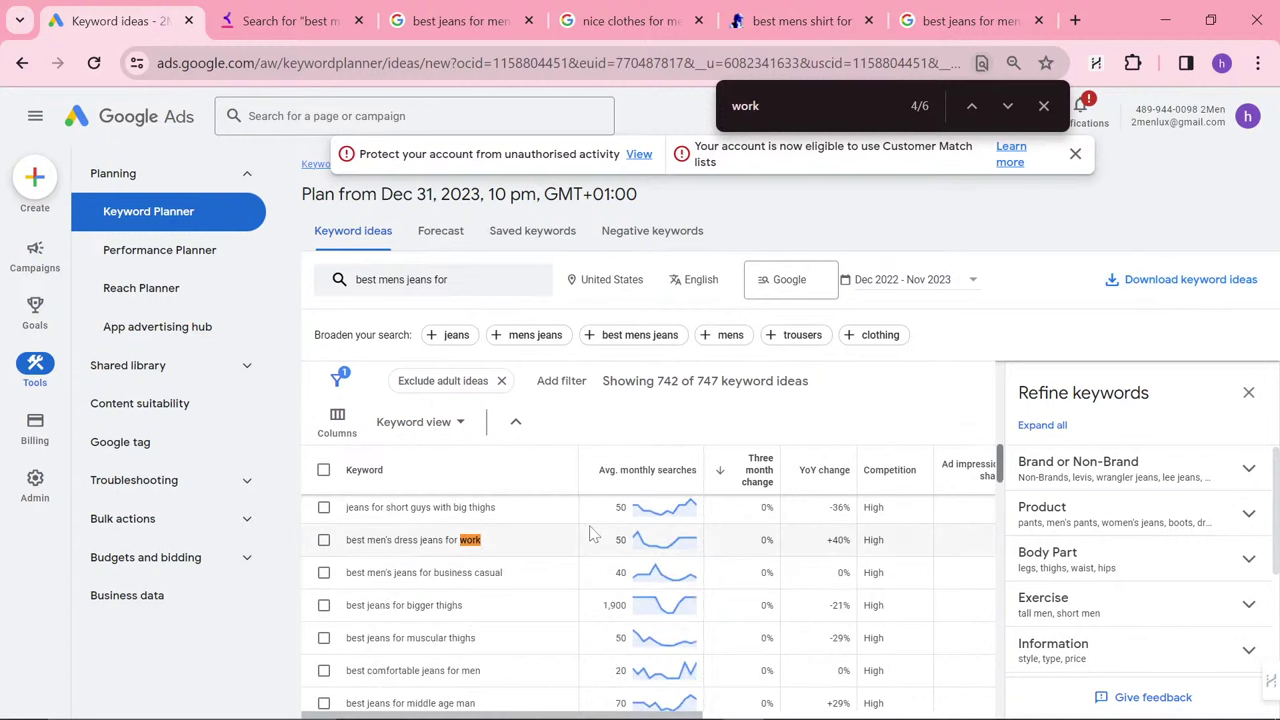
key(Return)
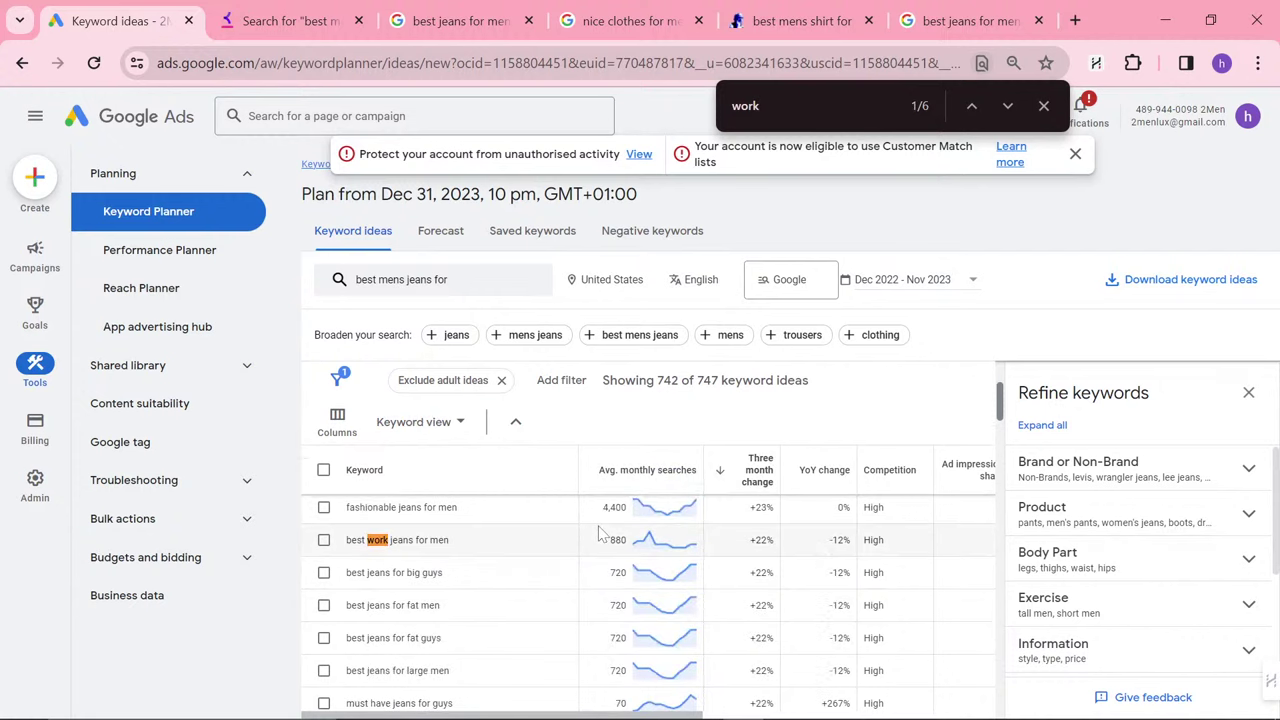
triple_click(414, 551)
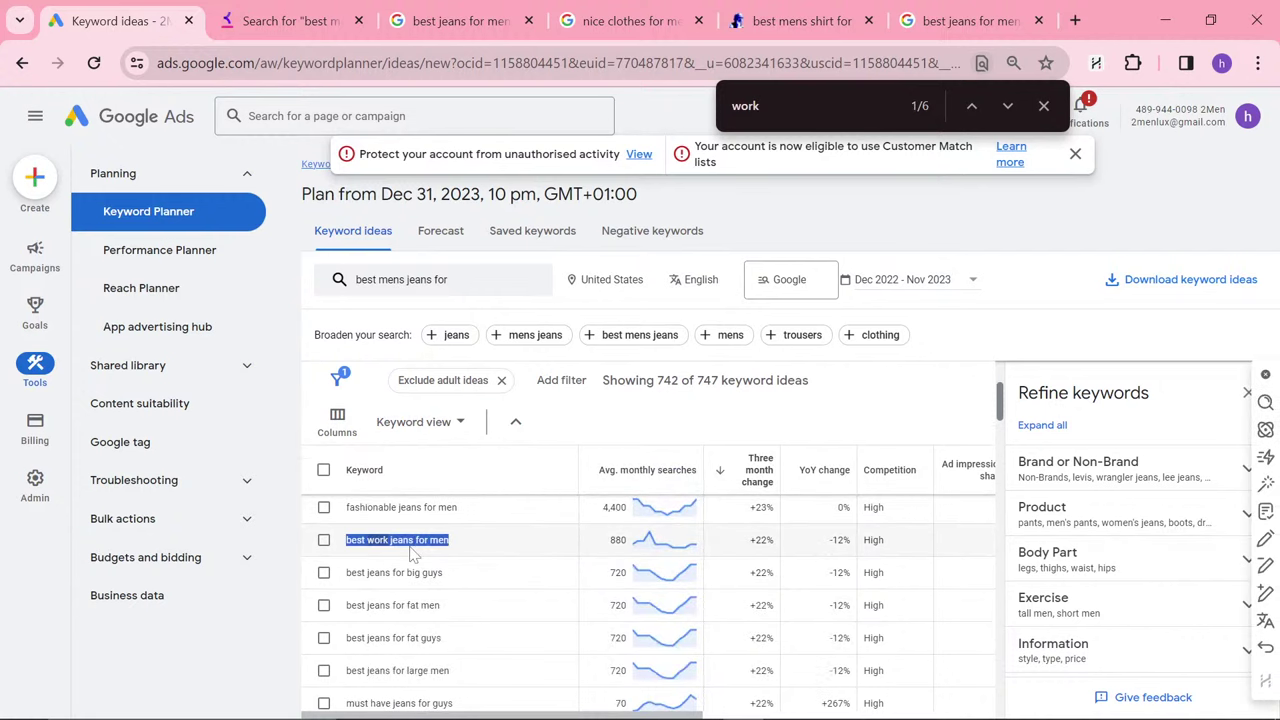
key(alt+Tab)
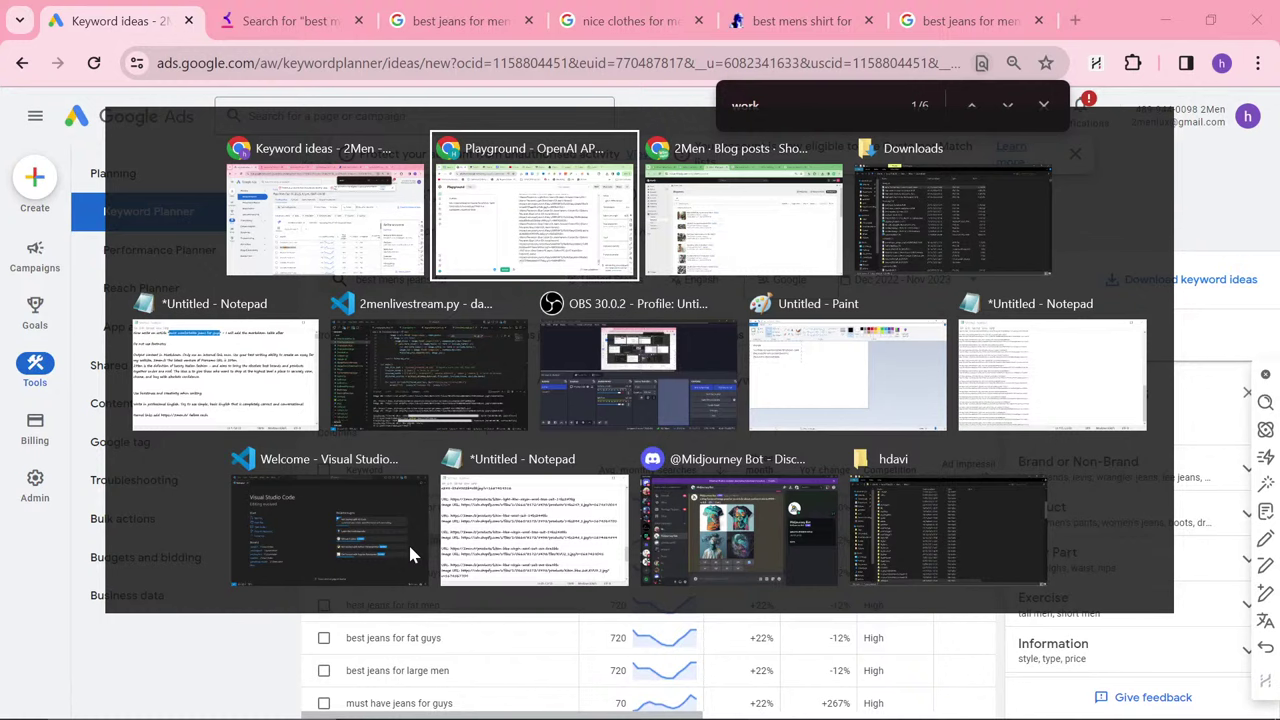
click(330, 232)
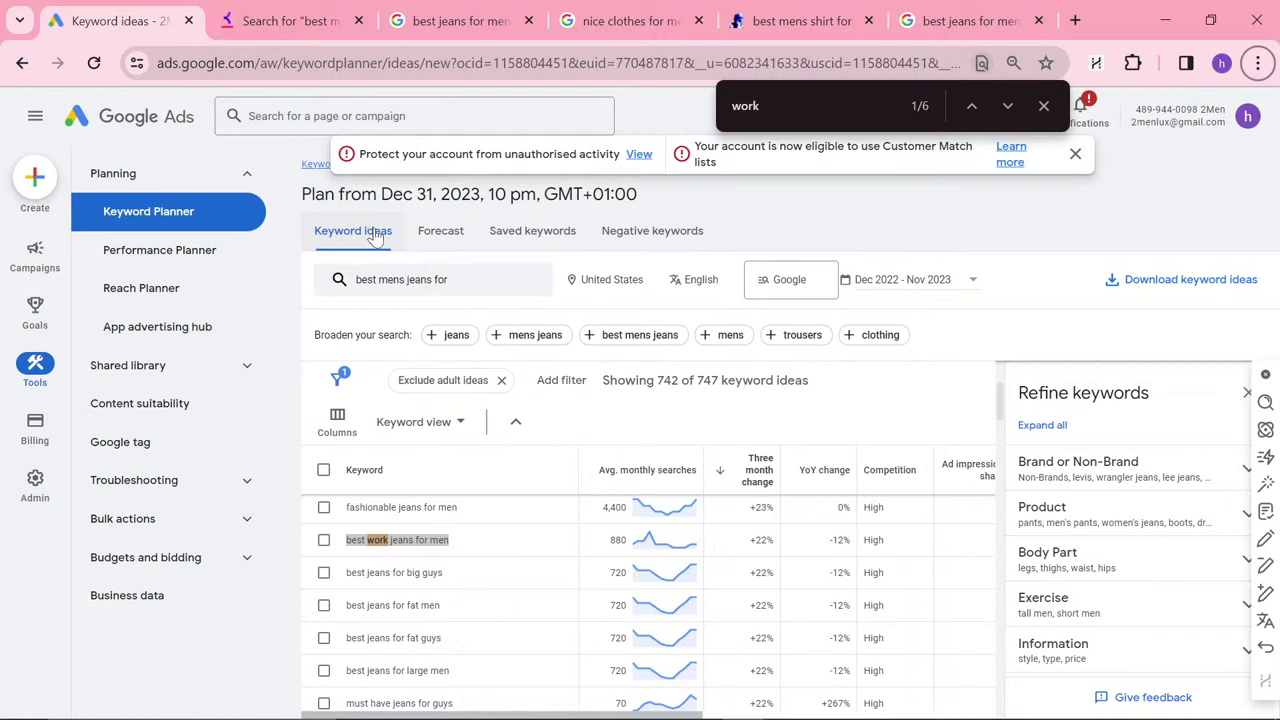
Glance over the keywordtool.io, Keyword ideas and ChatGPT tabs before returning to the Playground
click(305, 14)
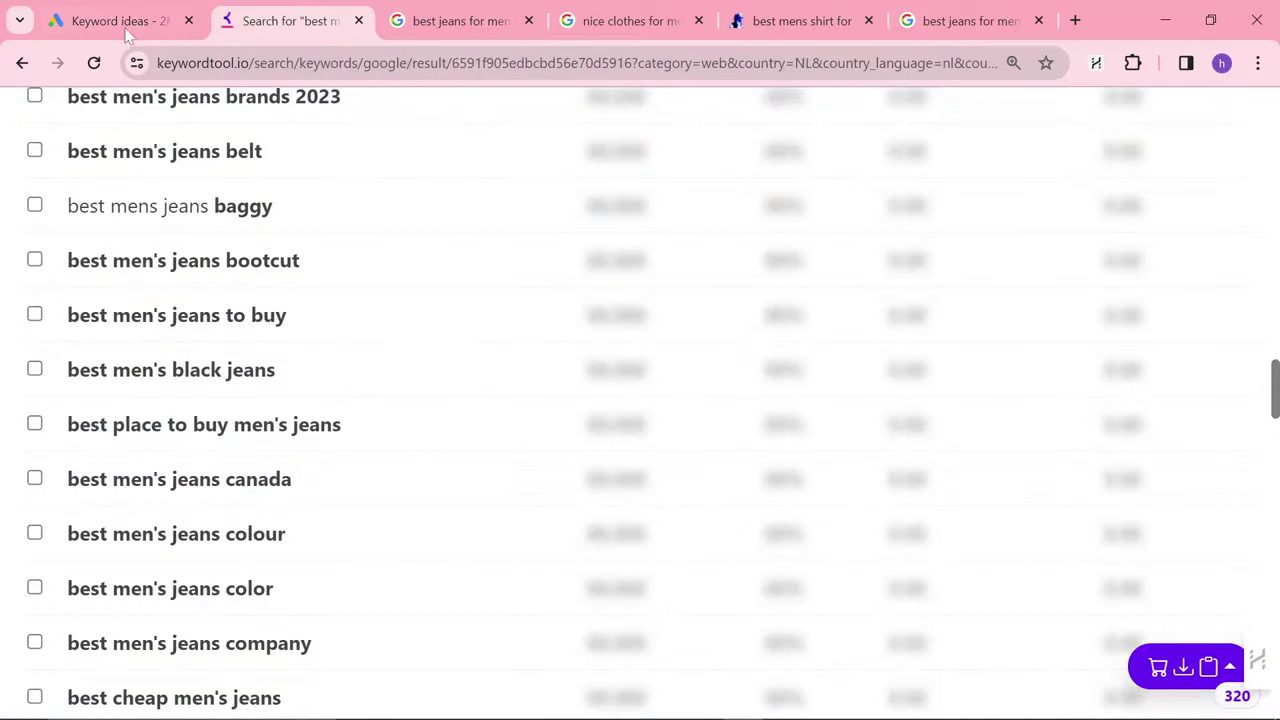
click(100, 10)
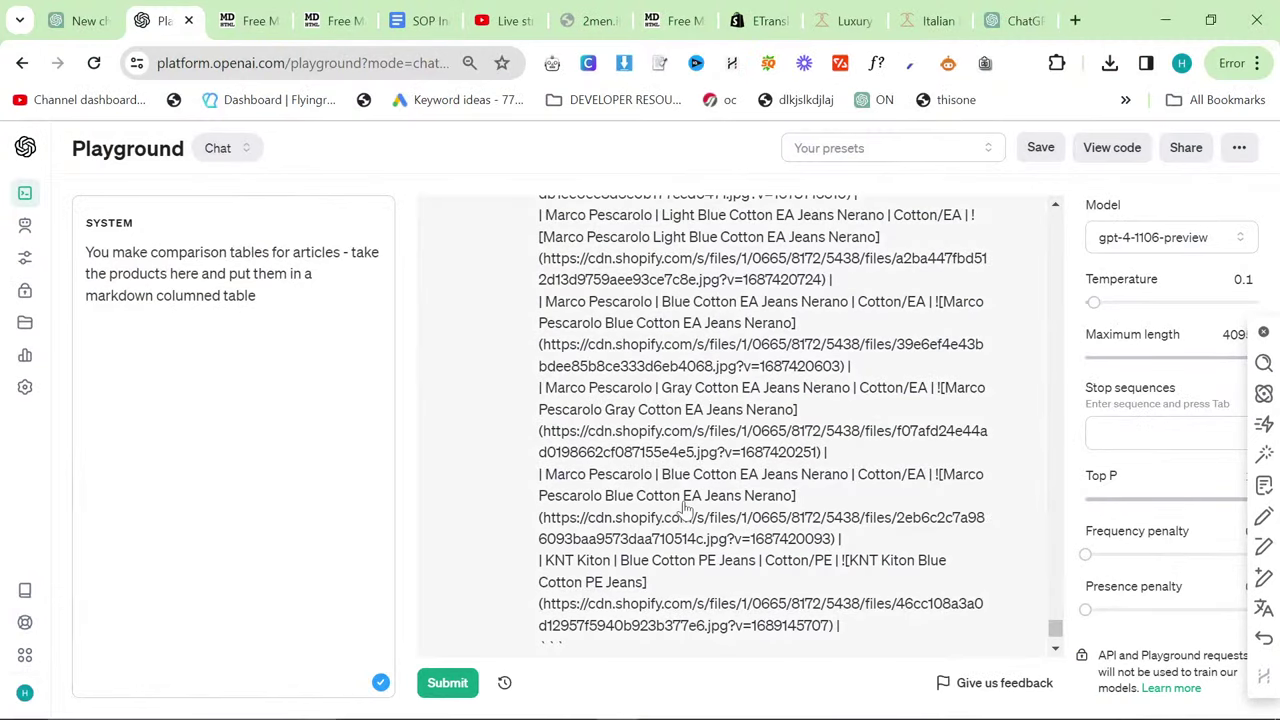
scroll(640, 490, down, 3)
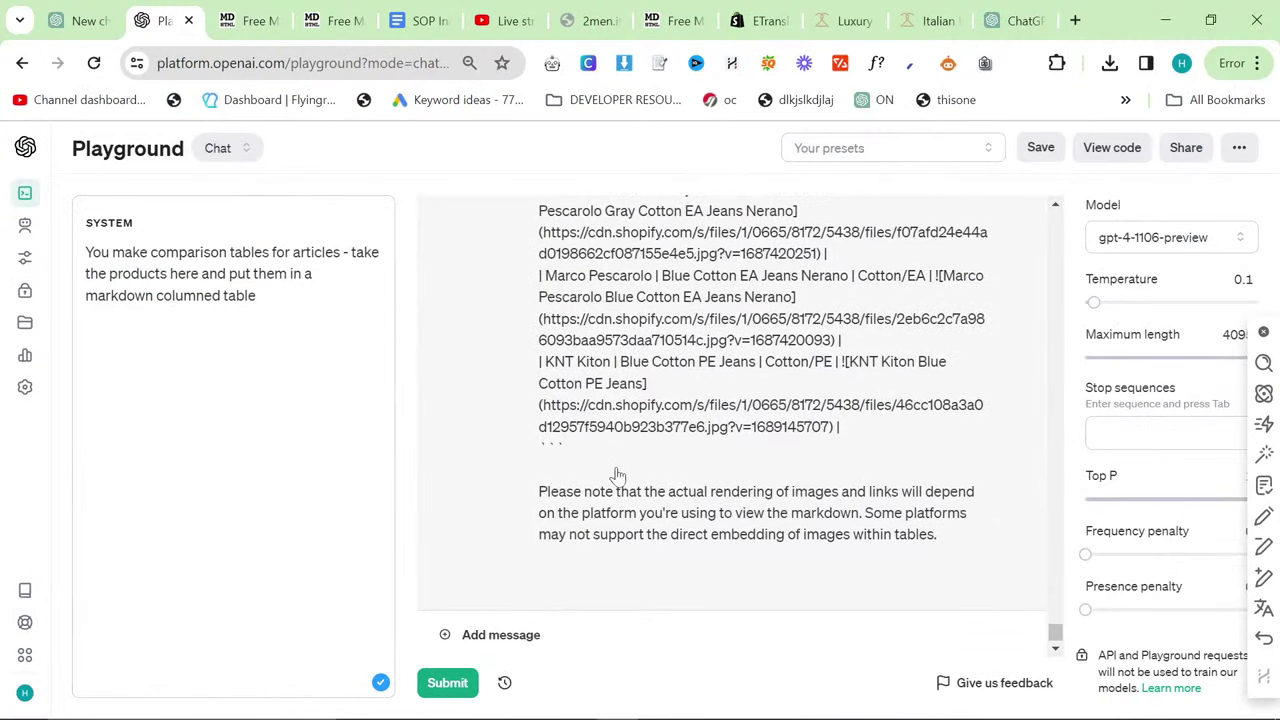
click(80, 20)
click(170, 20)
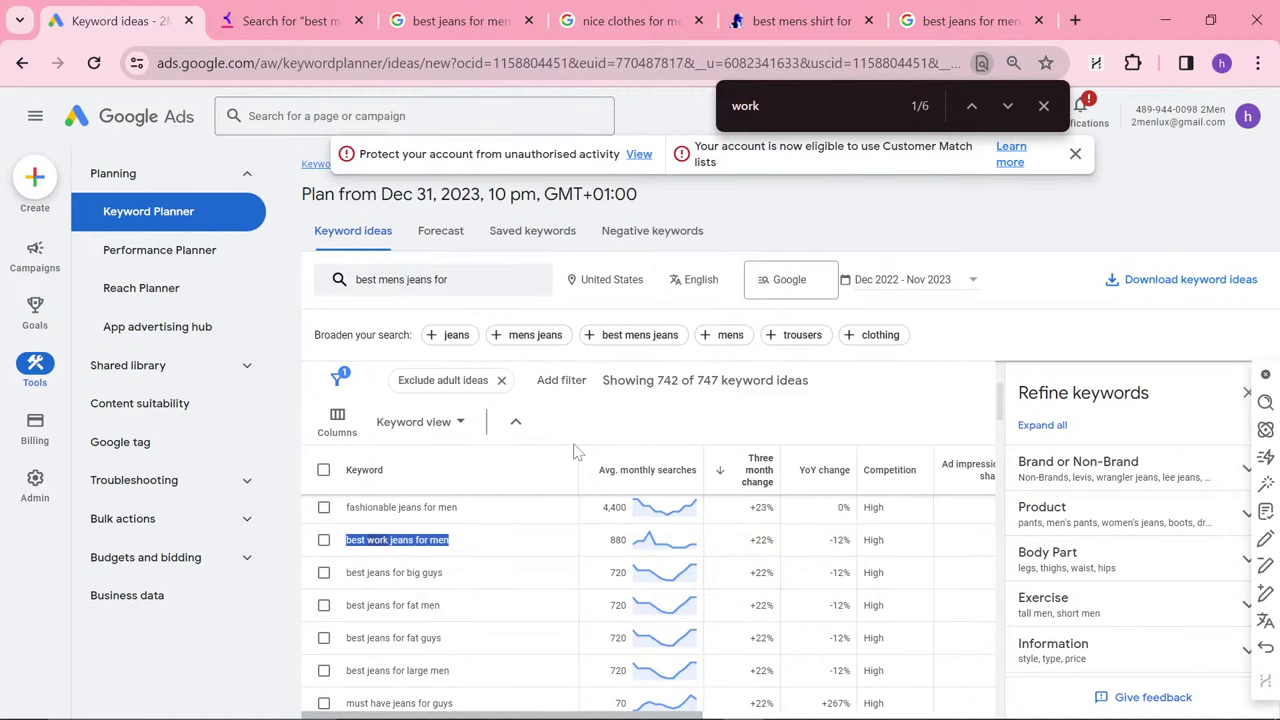
key(alt+Tab)
Review the Playground's markdown product table alongside the Markdown to HTML converter and ChatGPT tabs
click(250, 18)
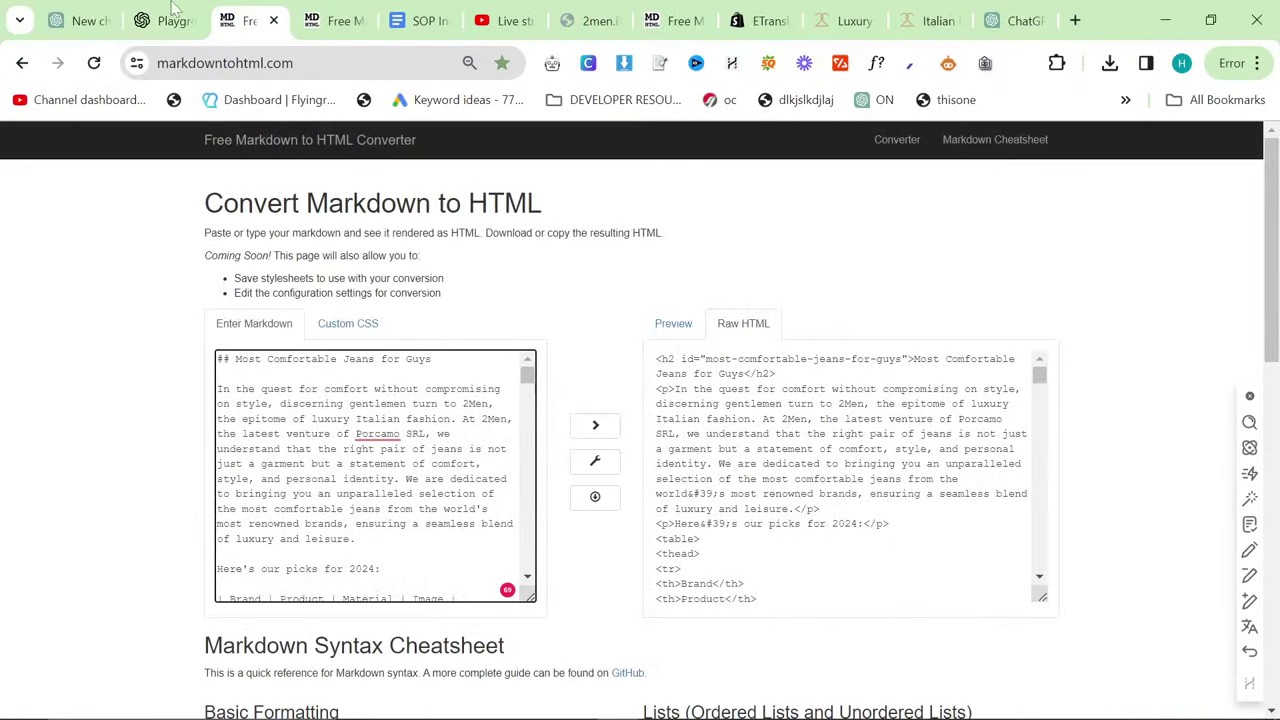
click(172, 16)
scroll(632, 450, up, 5)
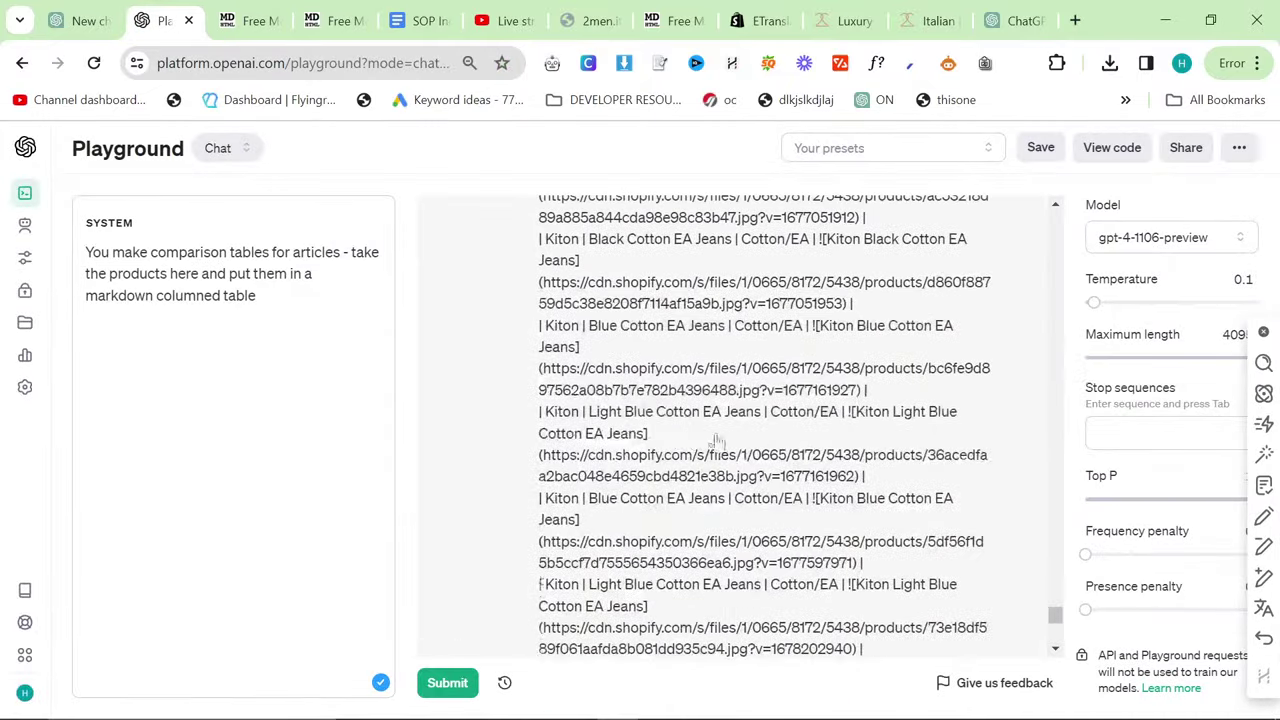
scroll(716, 440, up, 20)
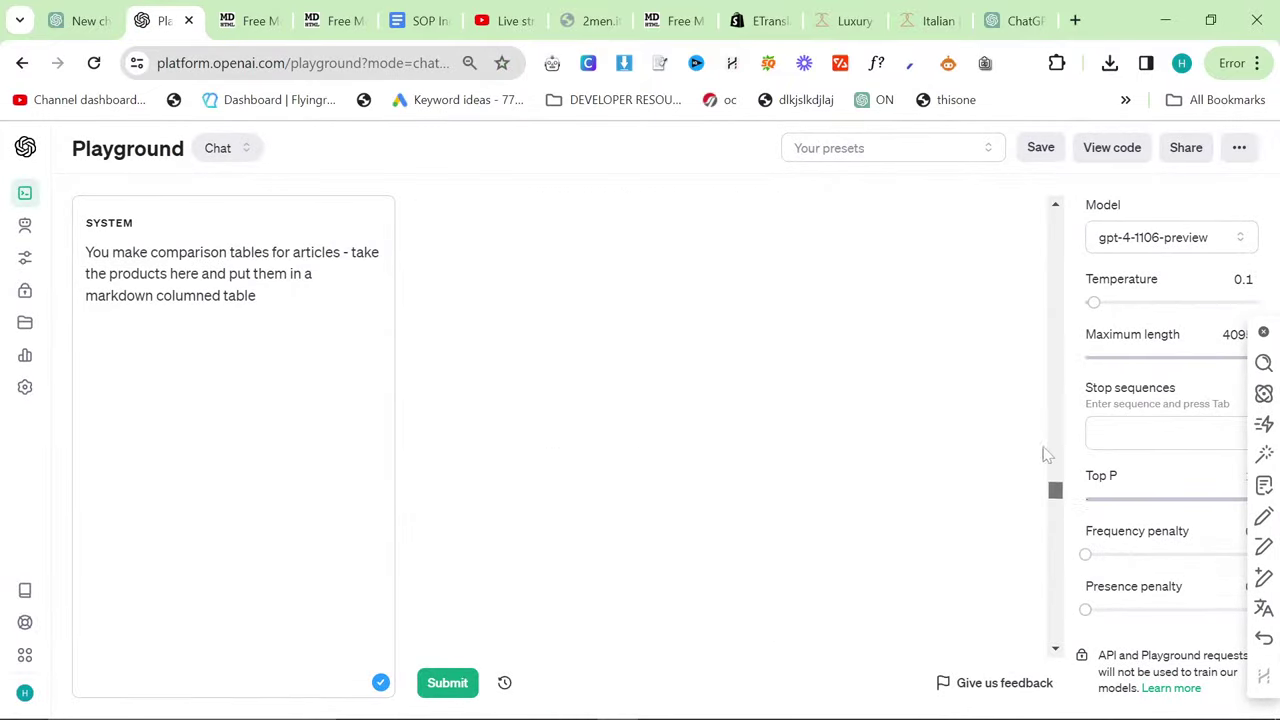
drag(1055, 490, 1003, 683)
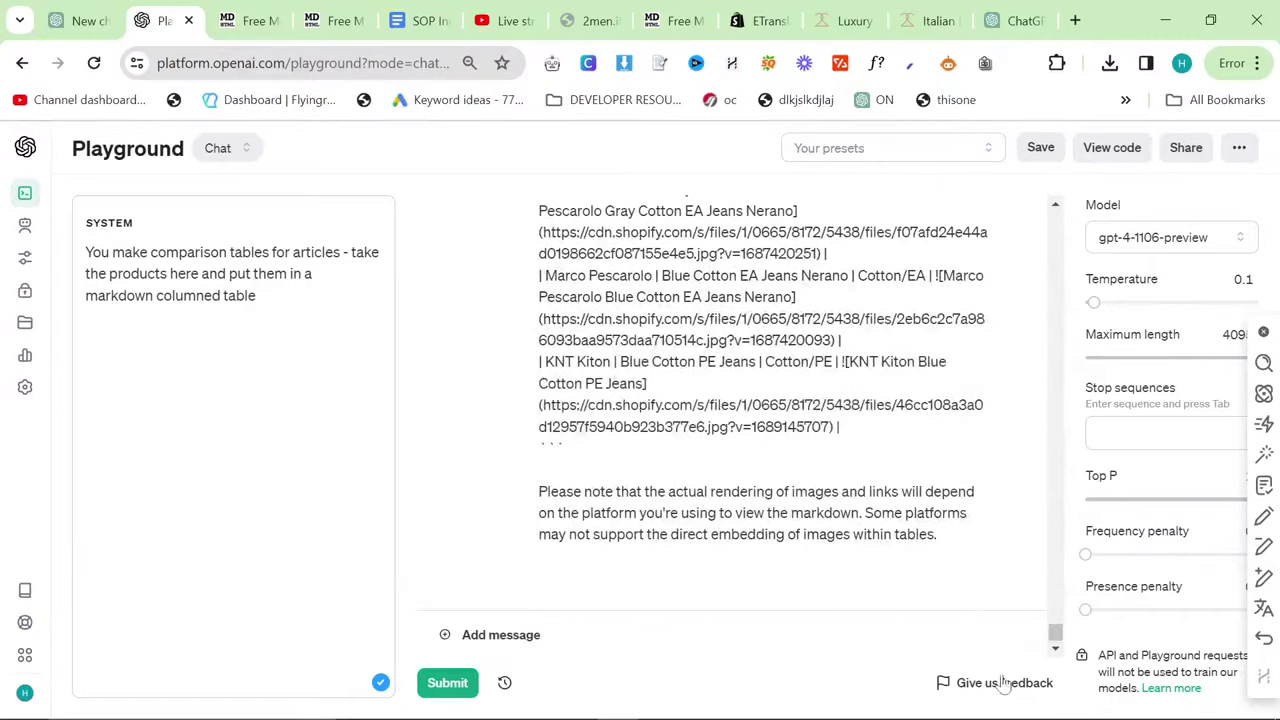
click(82, 20)
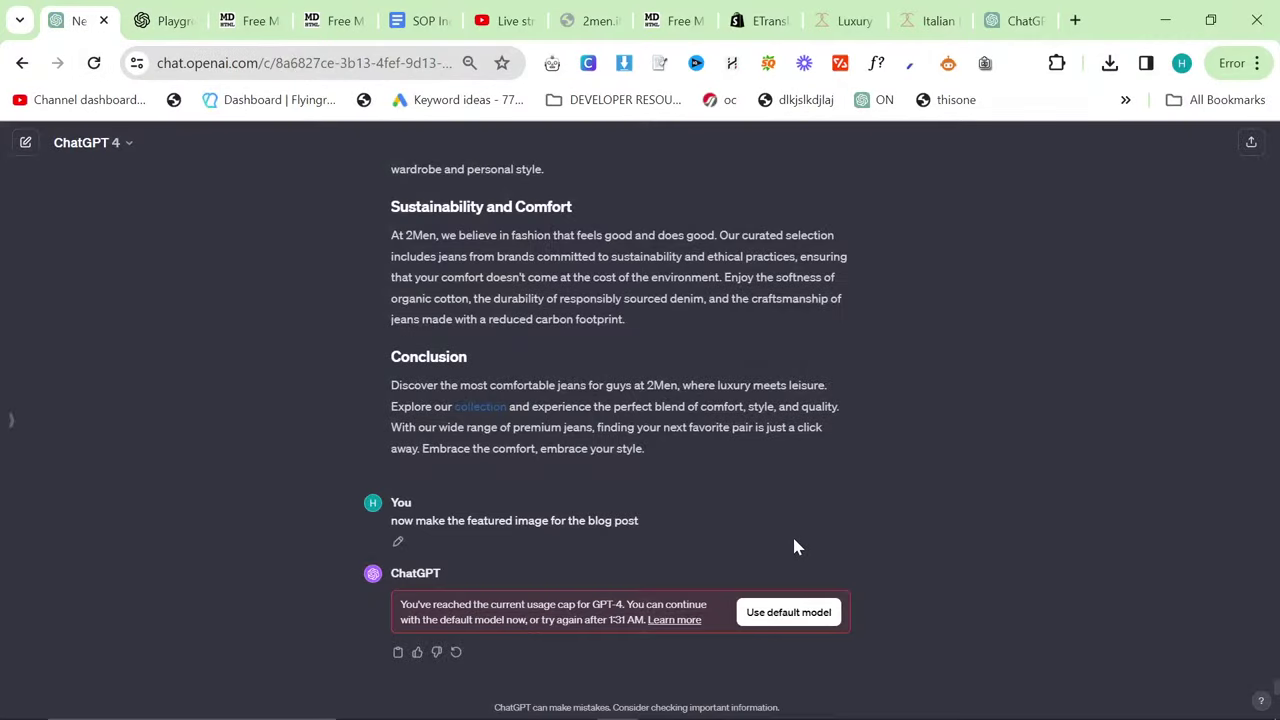
click(160, 21)
key(alt+Tab)
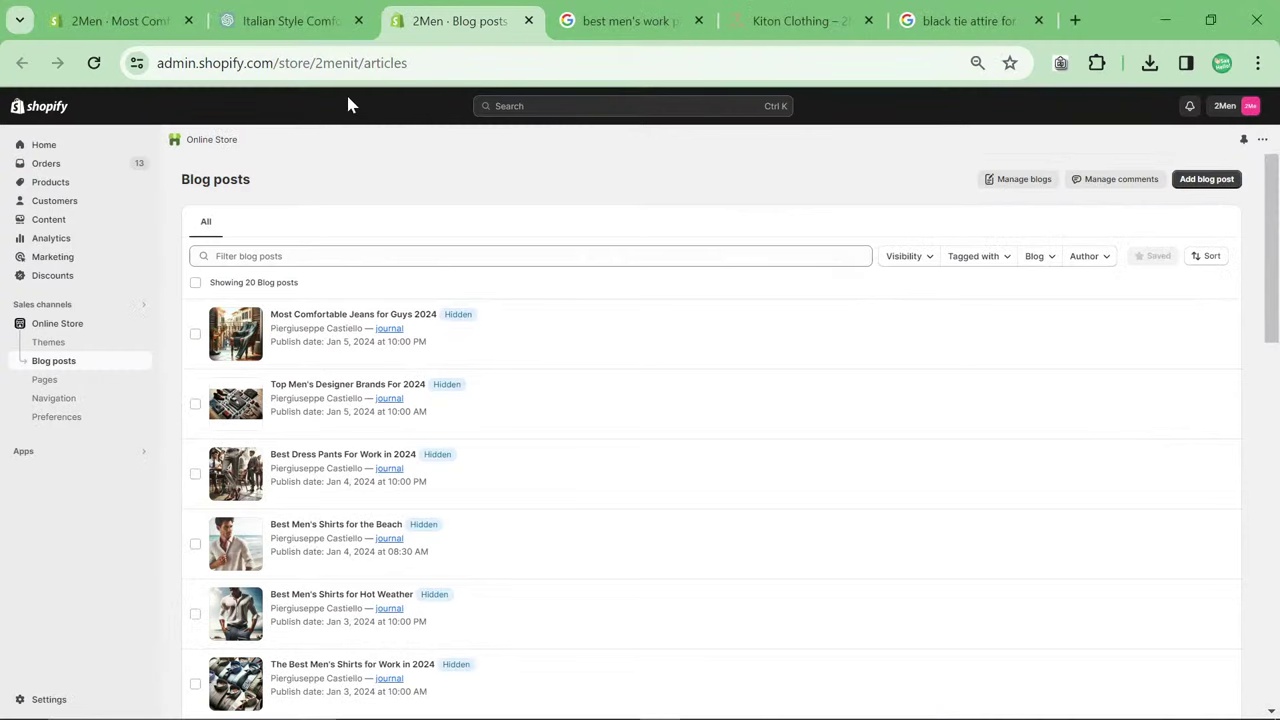
Glance at the jeans article editor and ChatGPT's featured-image chat, toggling the chat sidebar
click(111, 18)
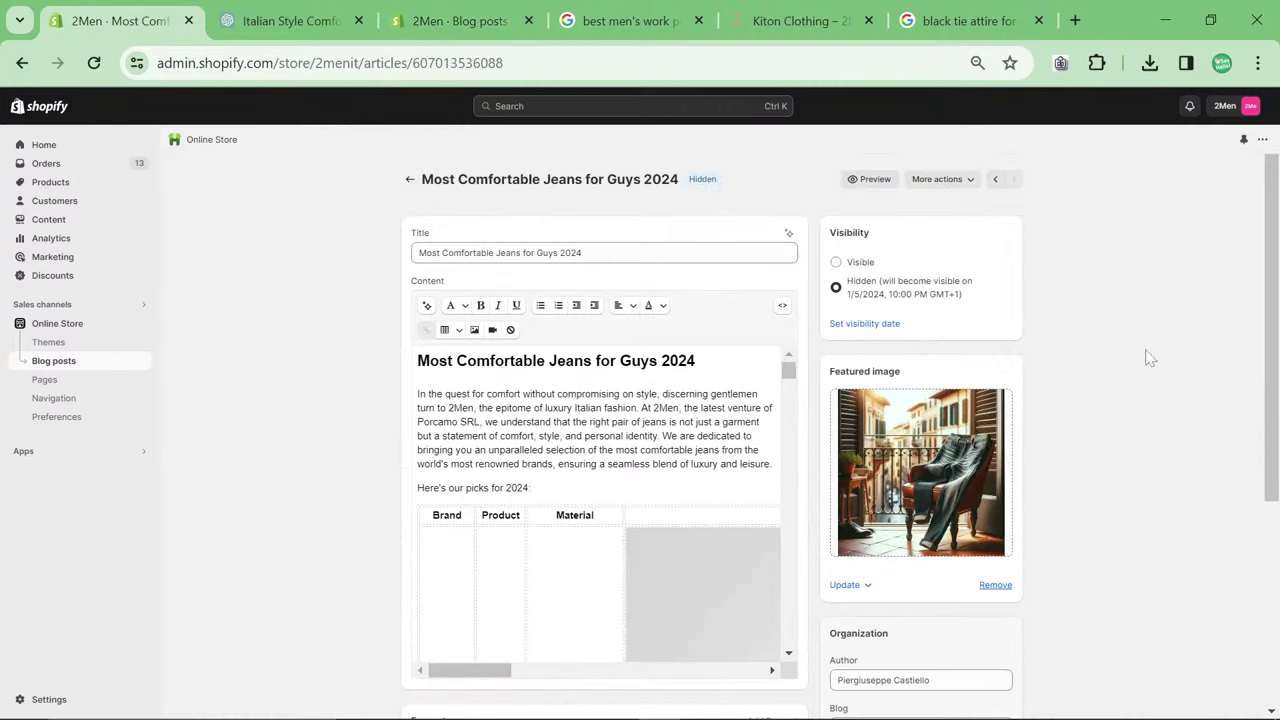
click(290, 20)
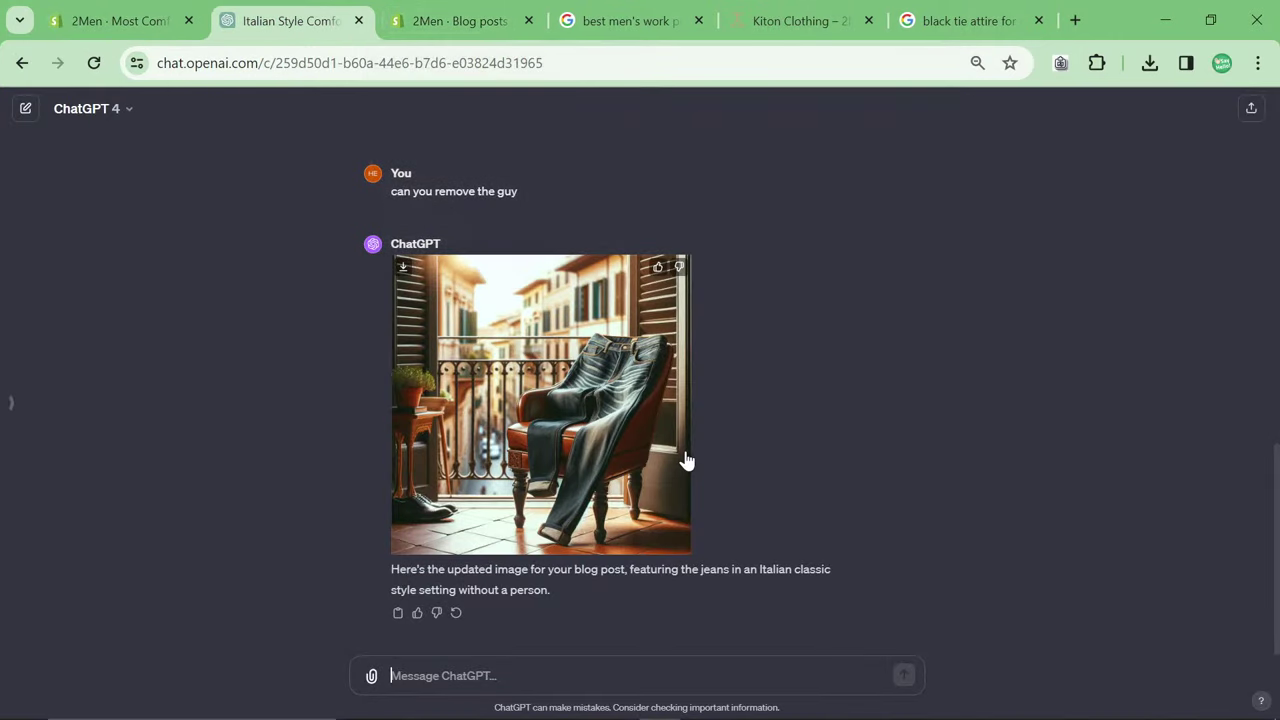
click(6, 398)
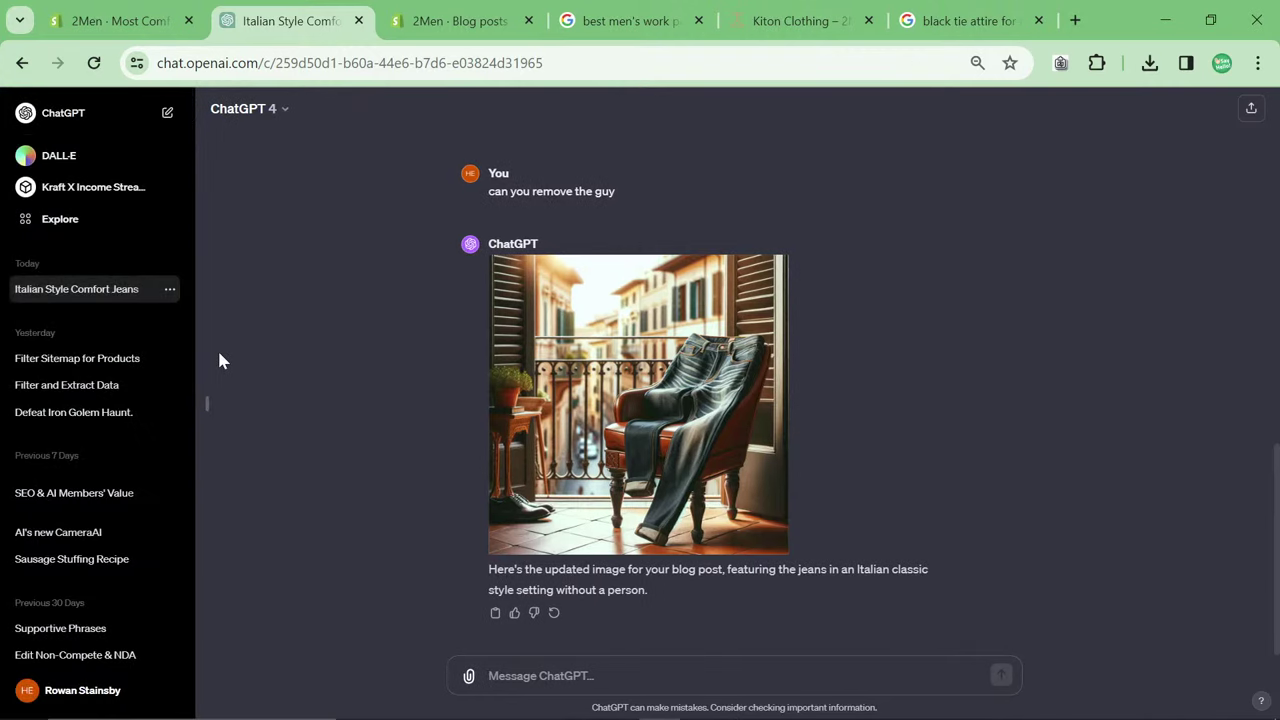
click(207, 403)
key(alt+Tab)
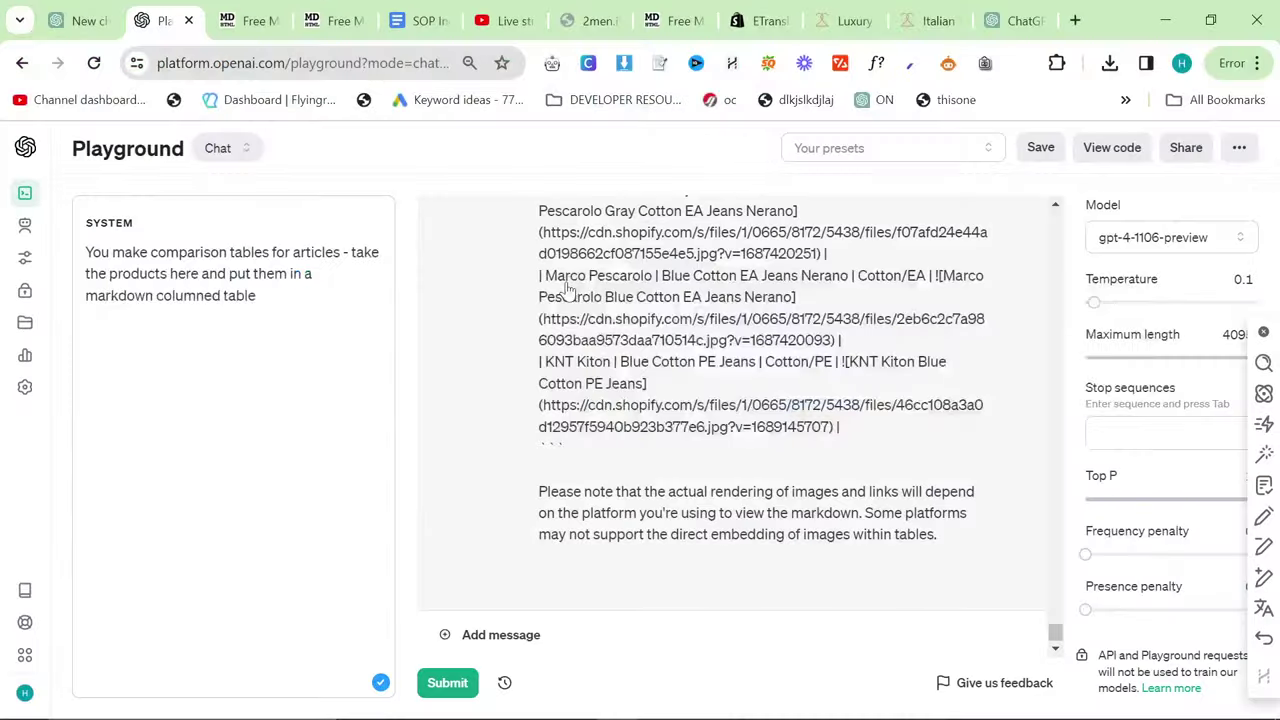
key(alt+Tab)
key(alt+Tab)
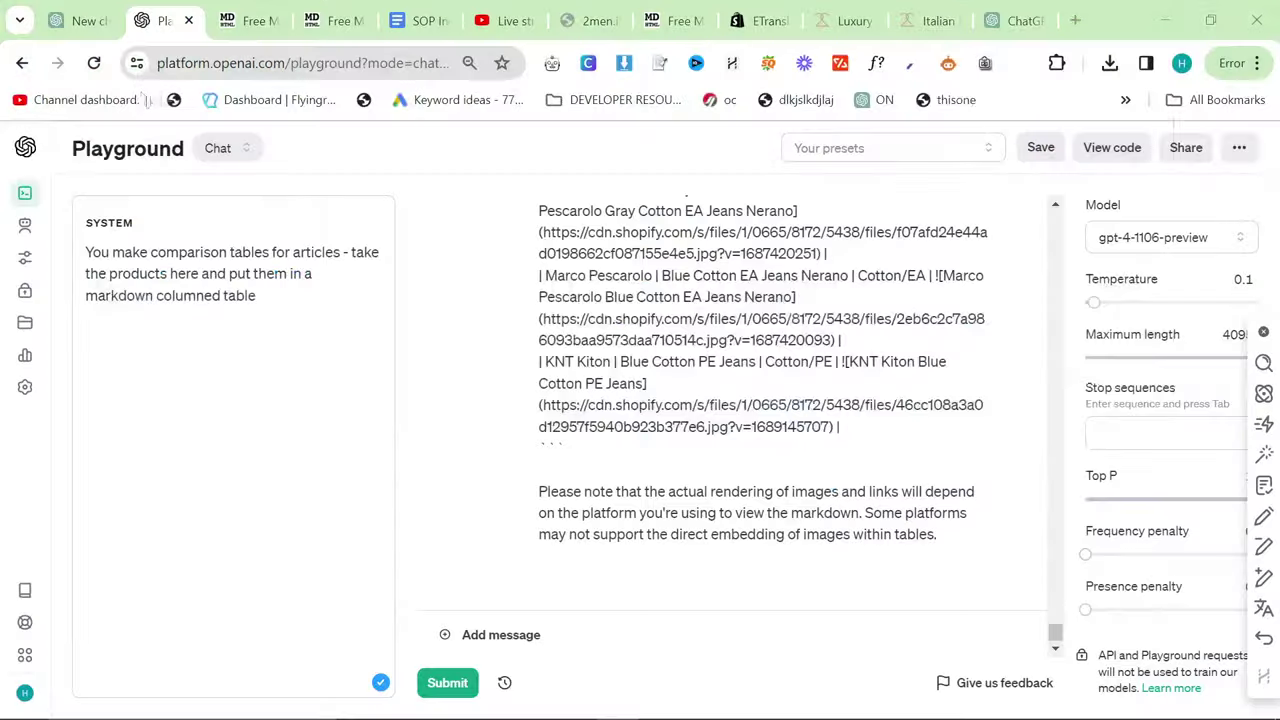
click(76, 21)
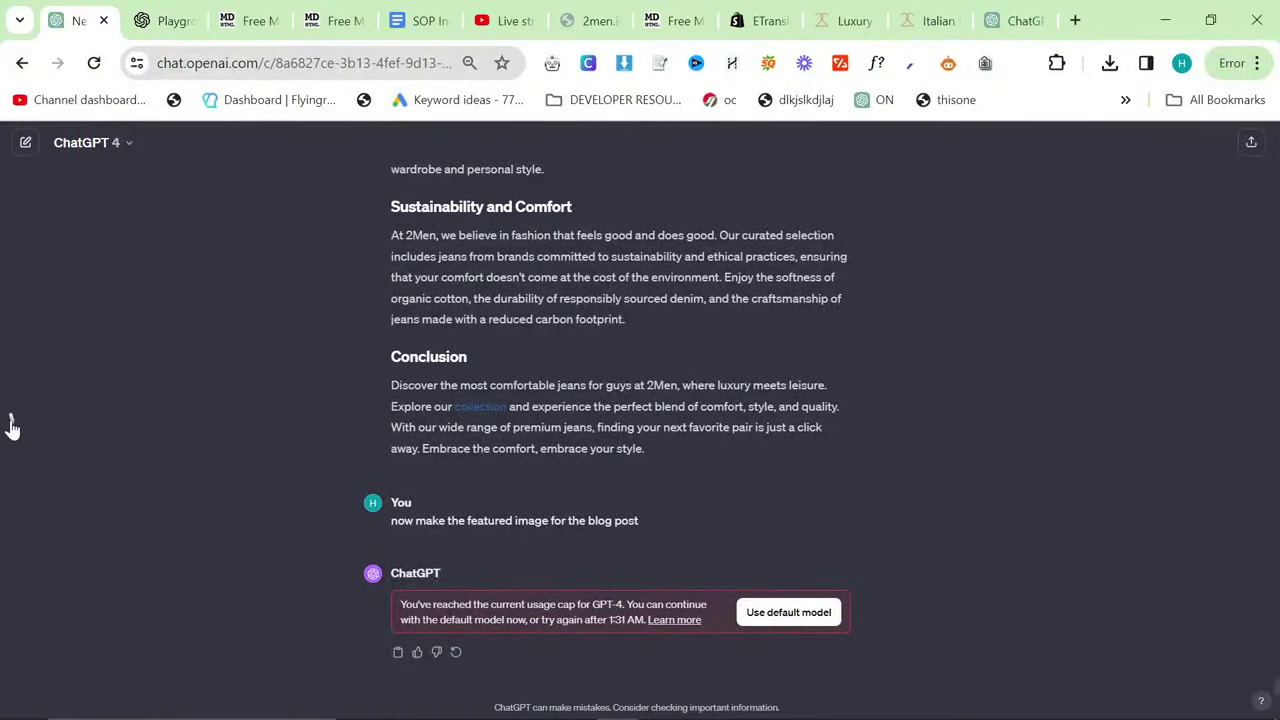
Review ChatGPT's saved custom instructions, then close them and the sidebar unchanged
click(12, 425)
click(80, 692)
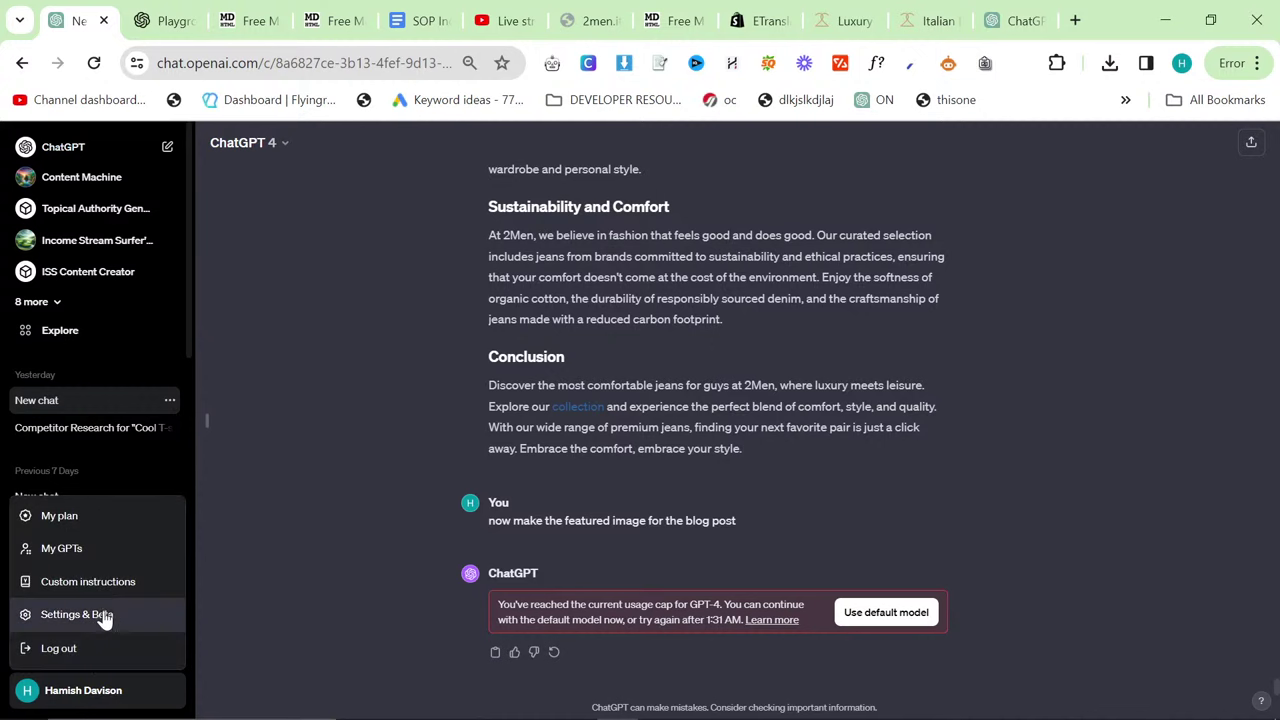
click(128, 578)
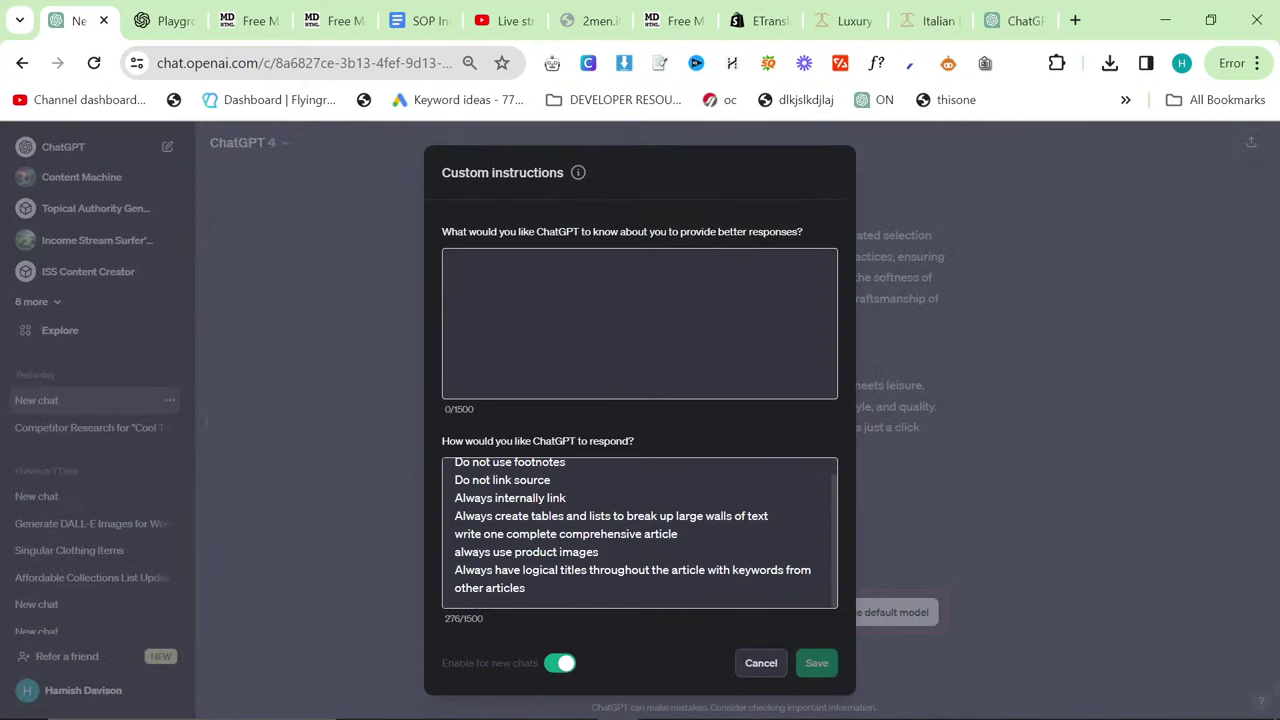
scroll(640, 530, up, 1)
key(Escape)
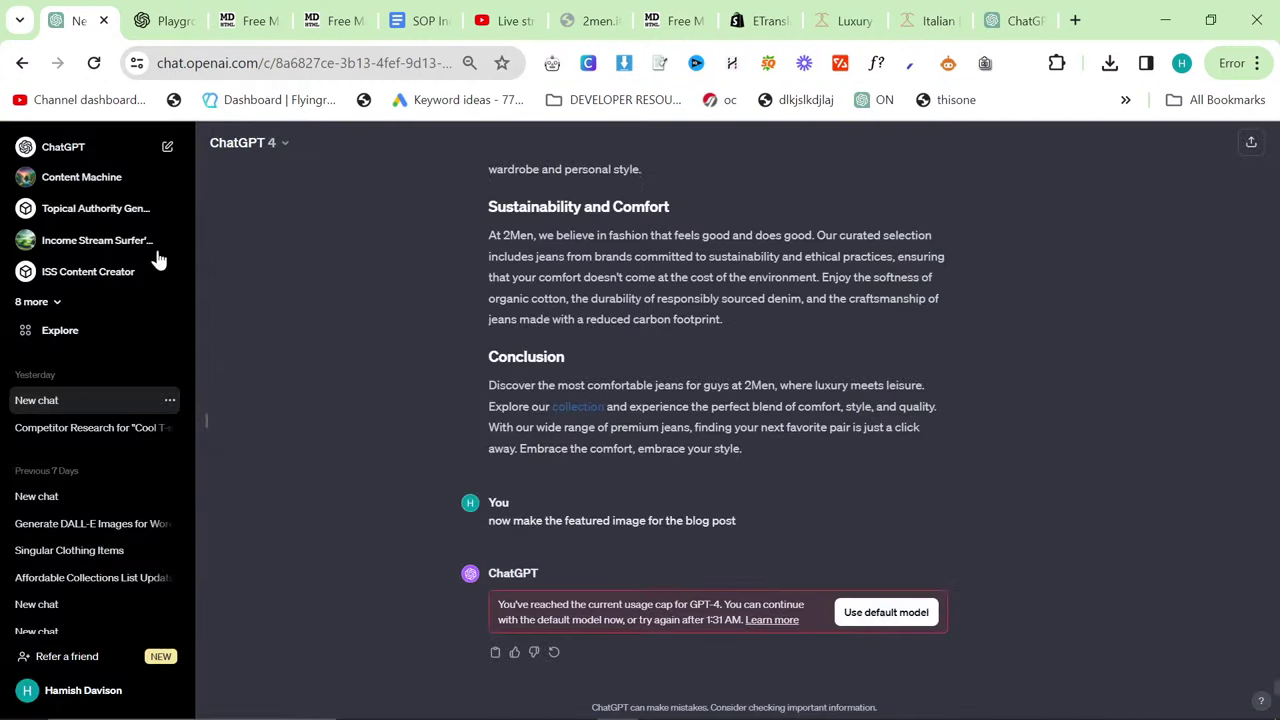
click(205, 430)
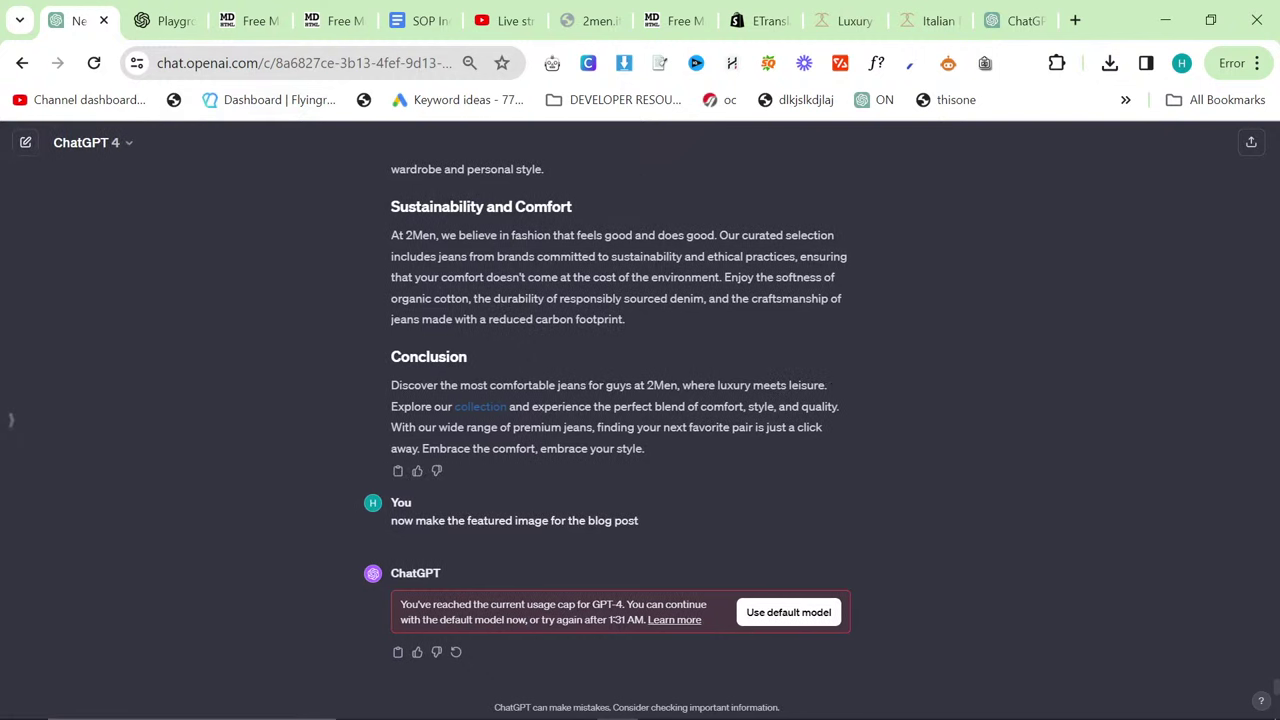
key(alt+Tab)
Rerun 2menlivestream.py in VS Code and copy its 30 filtered jeans product and image URLs
key(alt+Tab)
click(160, 20)
key(alt+Tab)
click(356, 339)
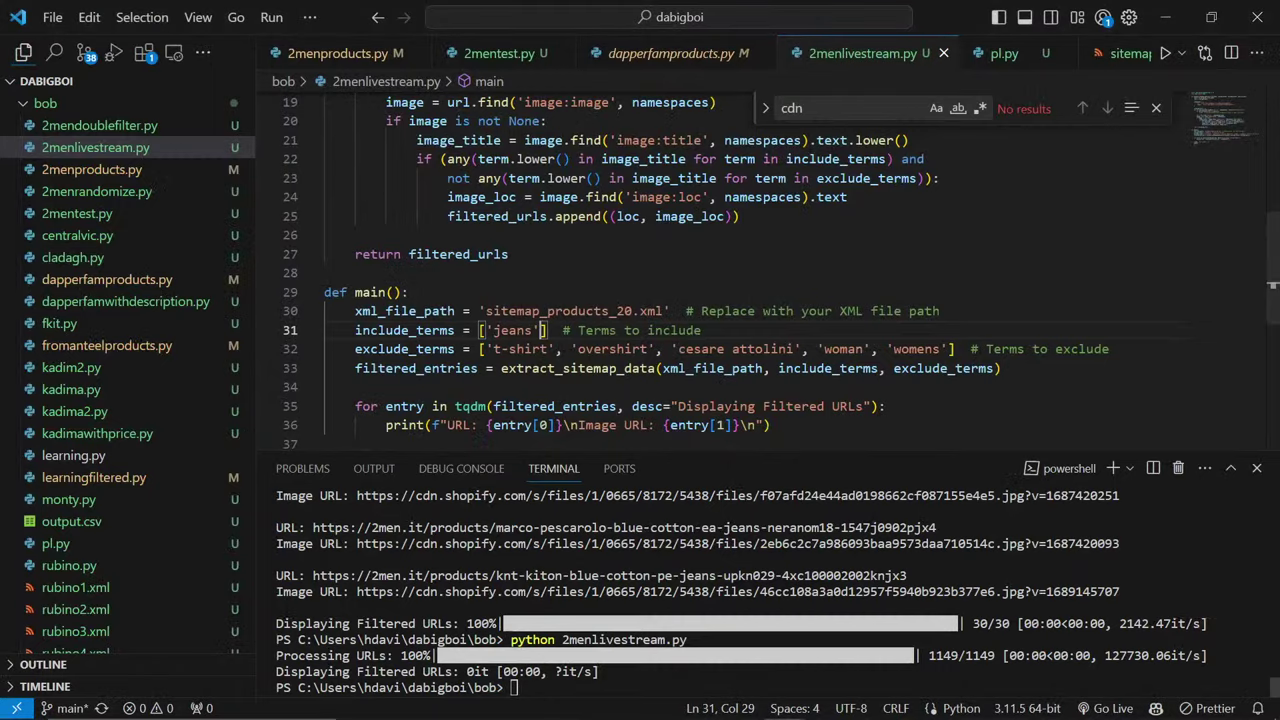
key(Up)
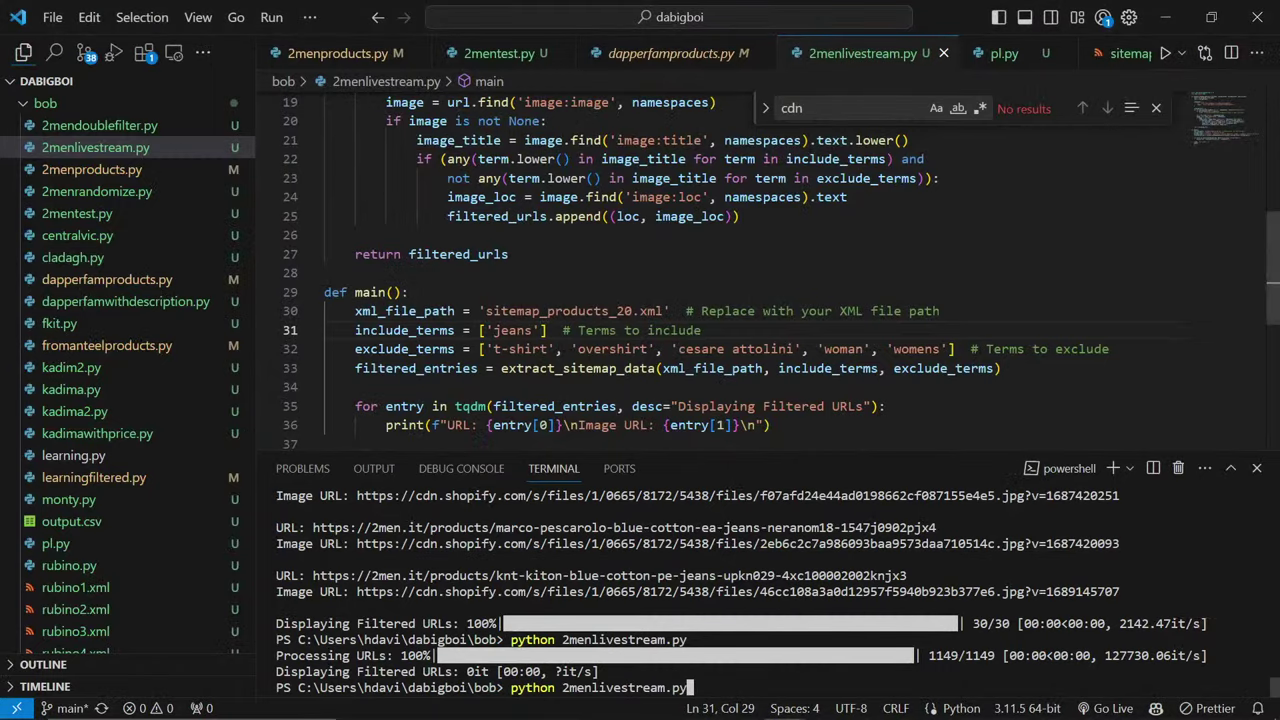
click(655, 368)
click(880, 688)
key(Return)
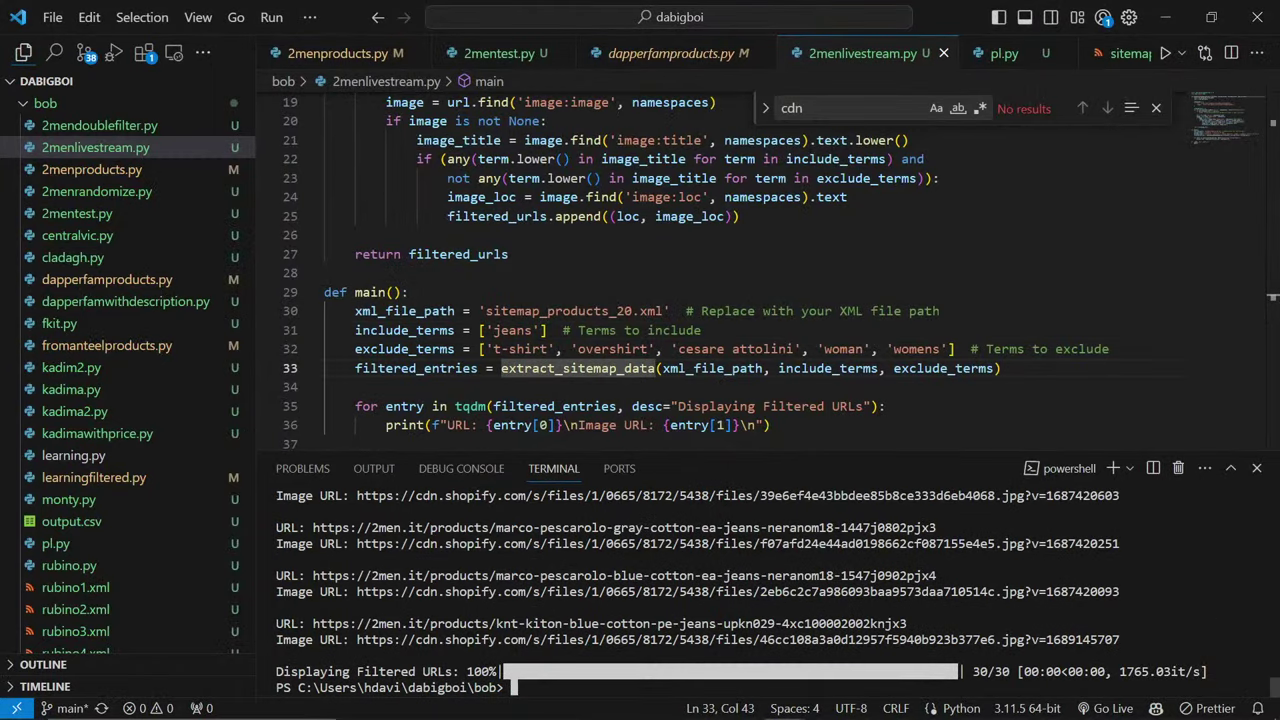
drag(880, 688, 270, 585)
right_click(270, 585)
Submit a Playground user message 'Now do this table' followed by the pasted jeans URL list
key(alt+Tab)
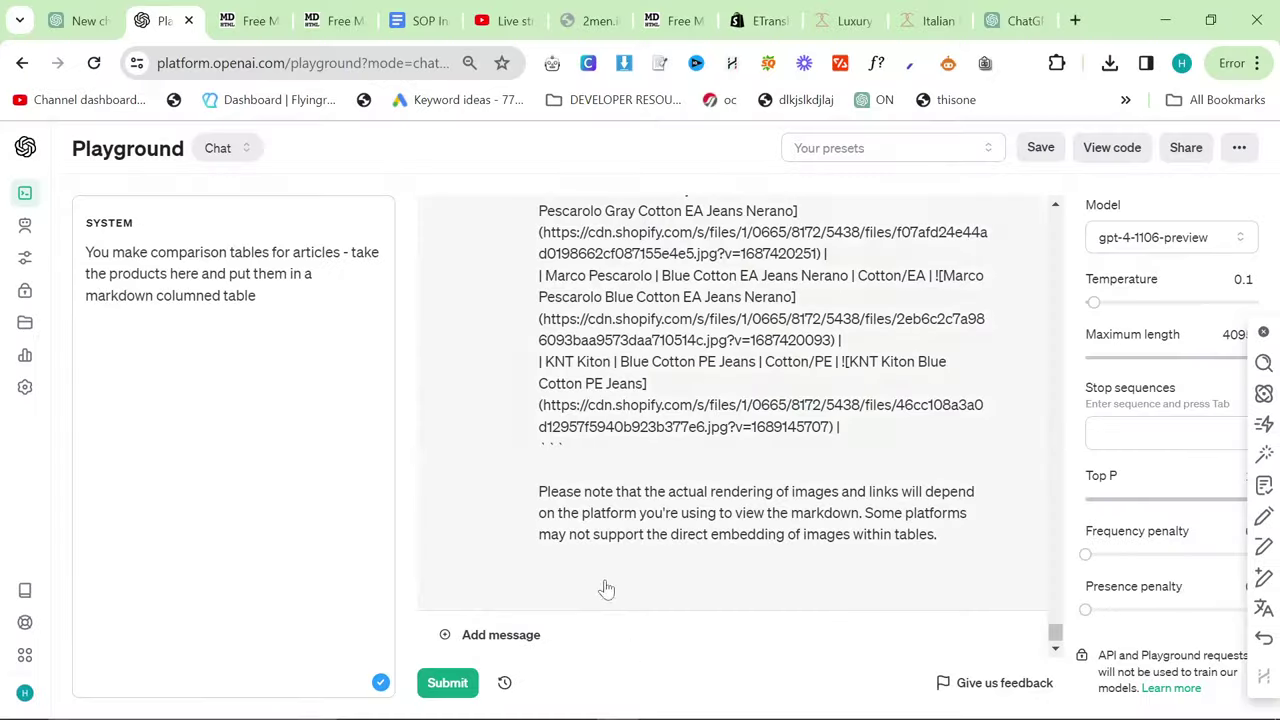
click(551, 637)
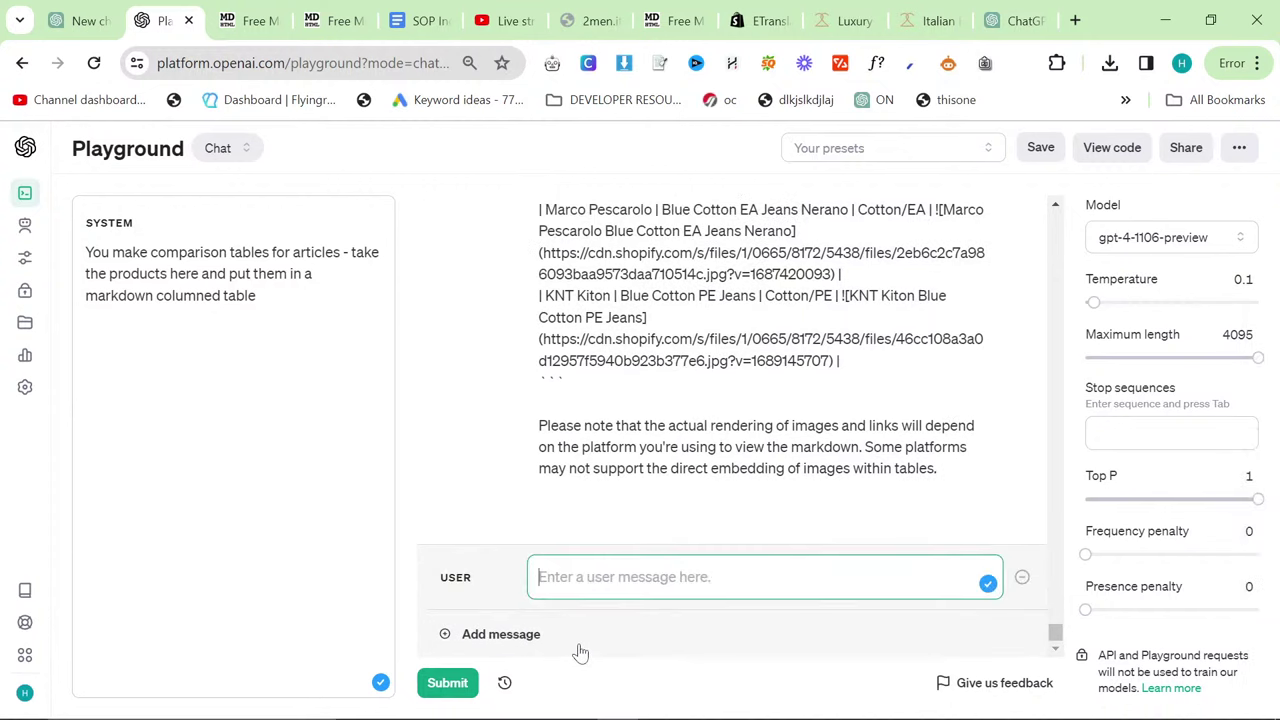
text(Now do this table)
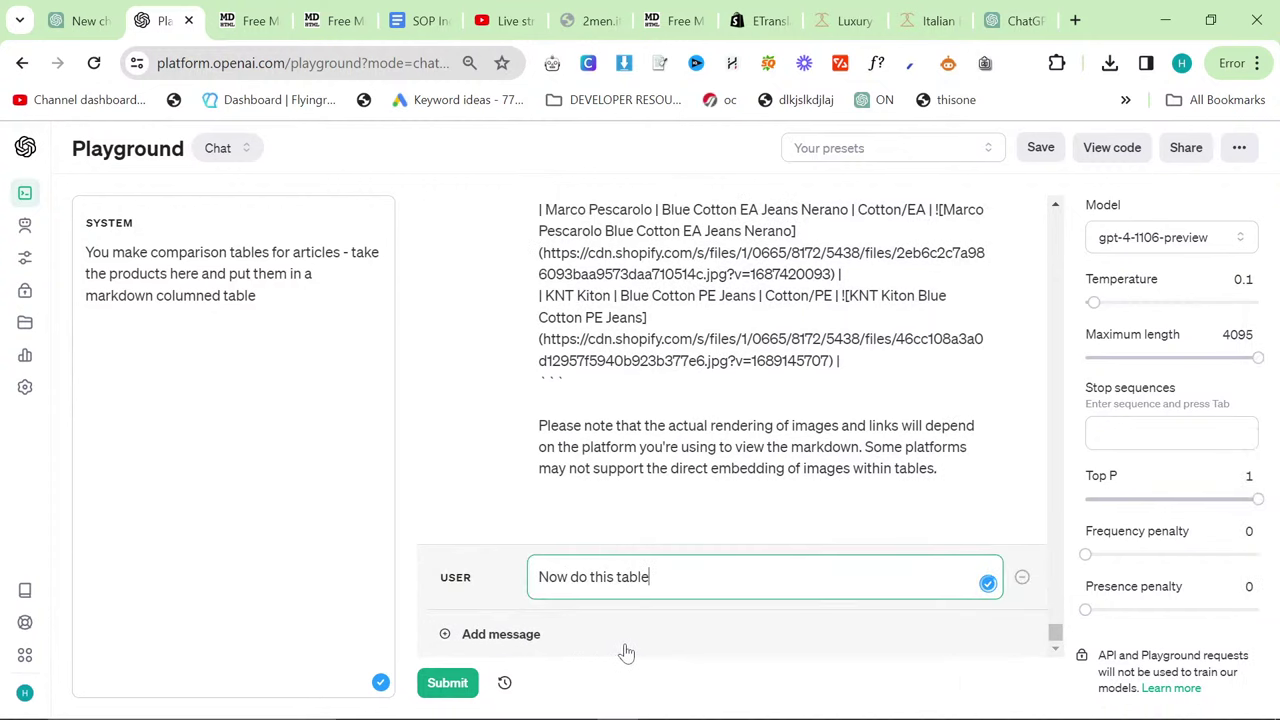
key(ctrl+v)
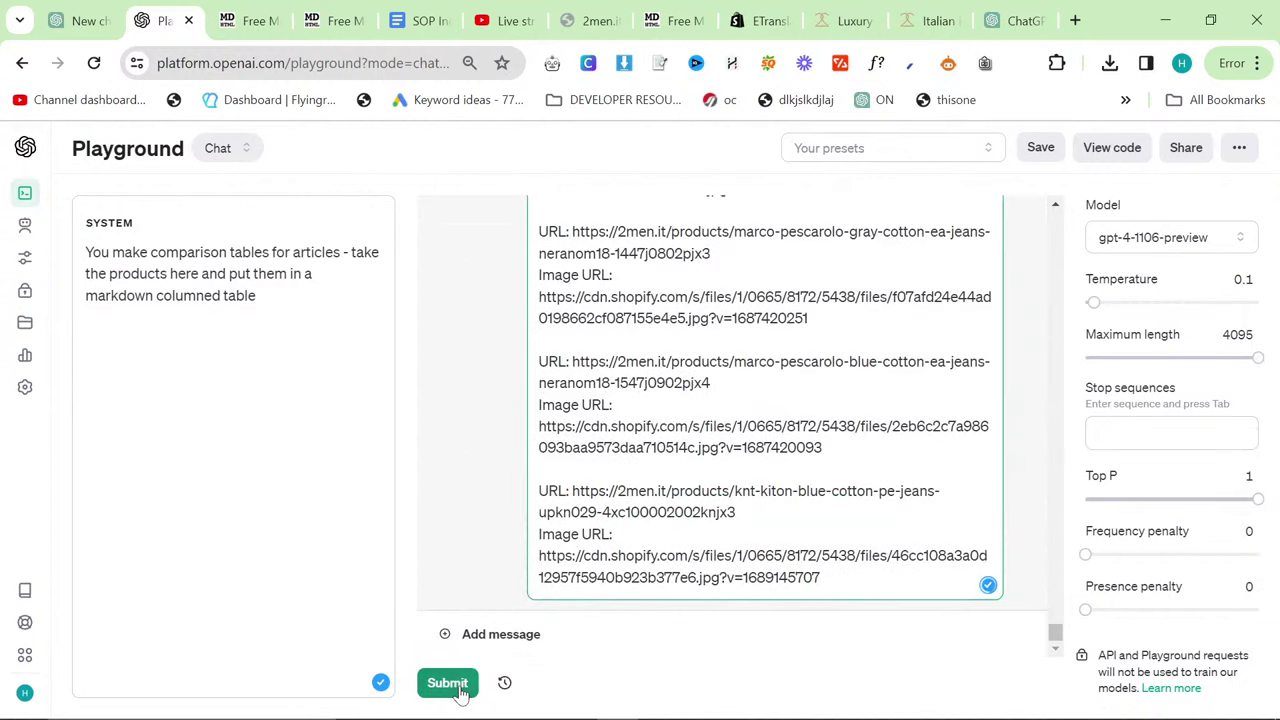
click(447, 683)
key(ctrl+shift+Tab)
key(ctrl+Tab)
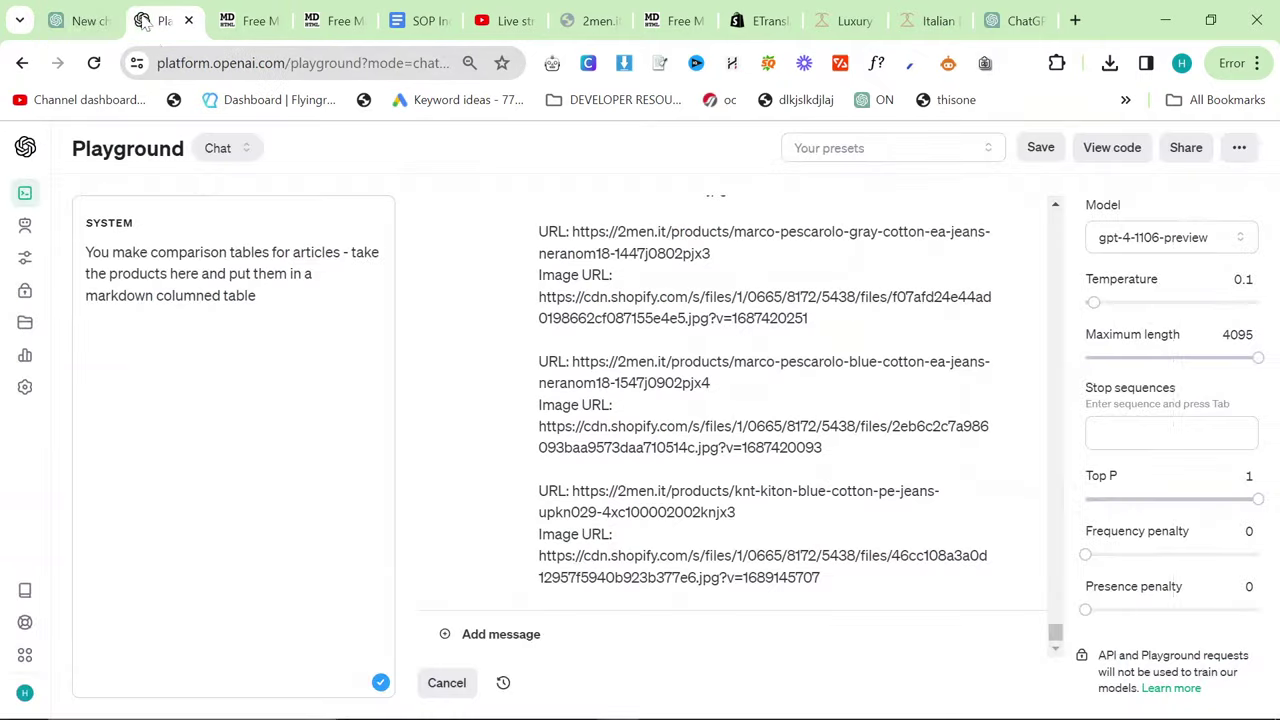
key(alt+Tab)
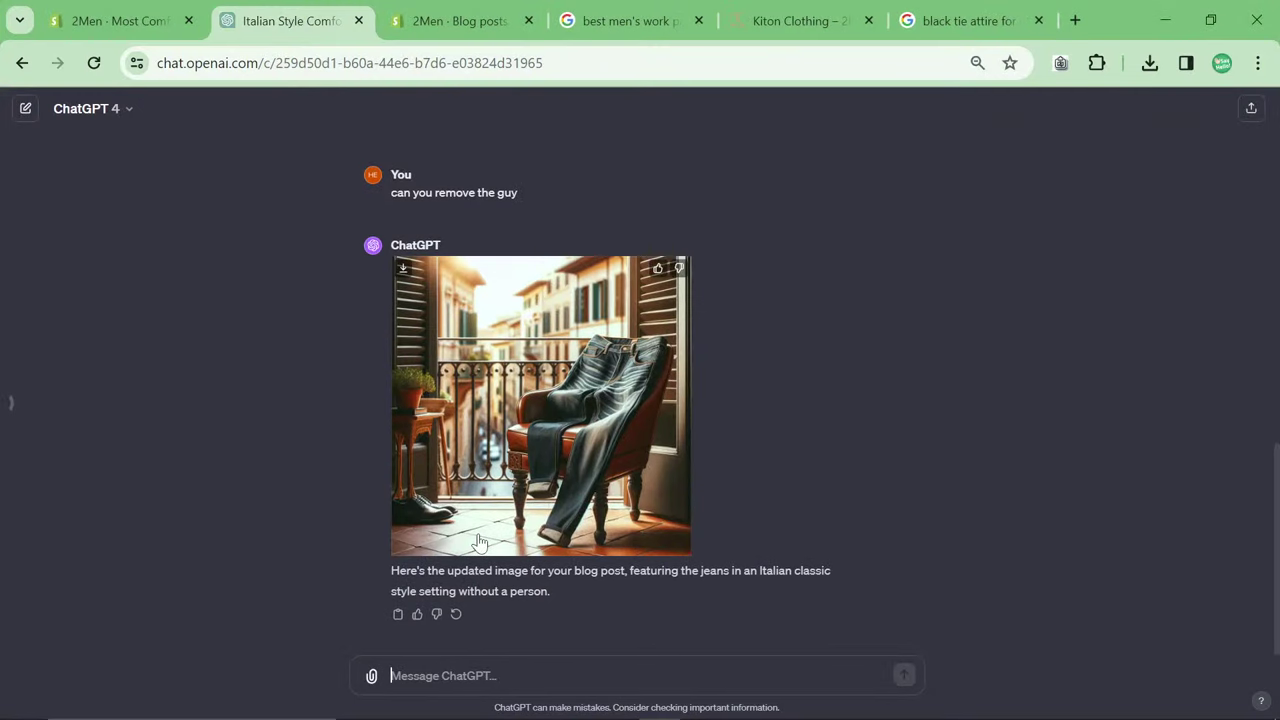
Start a fresh GPT-4 chat in ChatGPT
scroll(477, 540, up, 10)
scroll(490, 514, down, 5)
scroll(490, 514, up, 5)
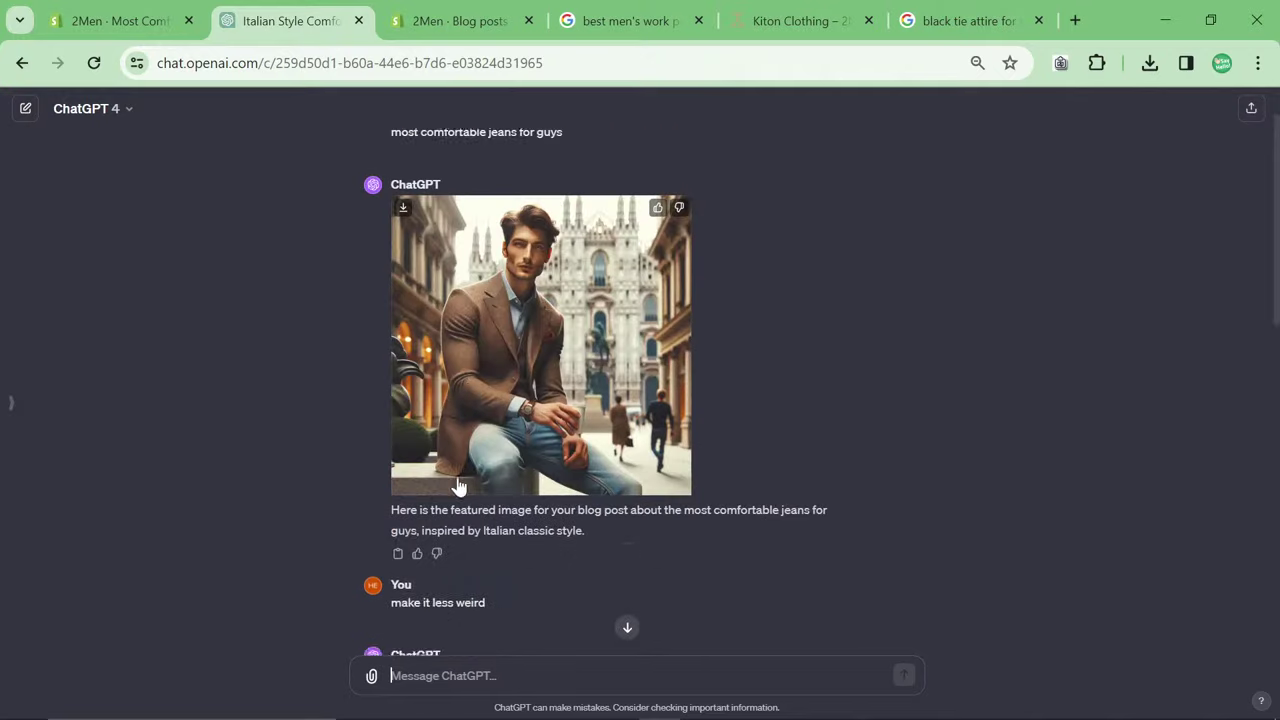
scroll(470, 560, down, 8)
click(90, 108)
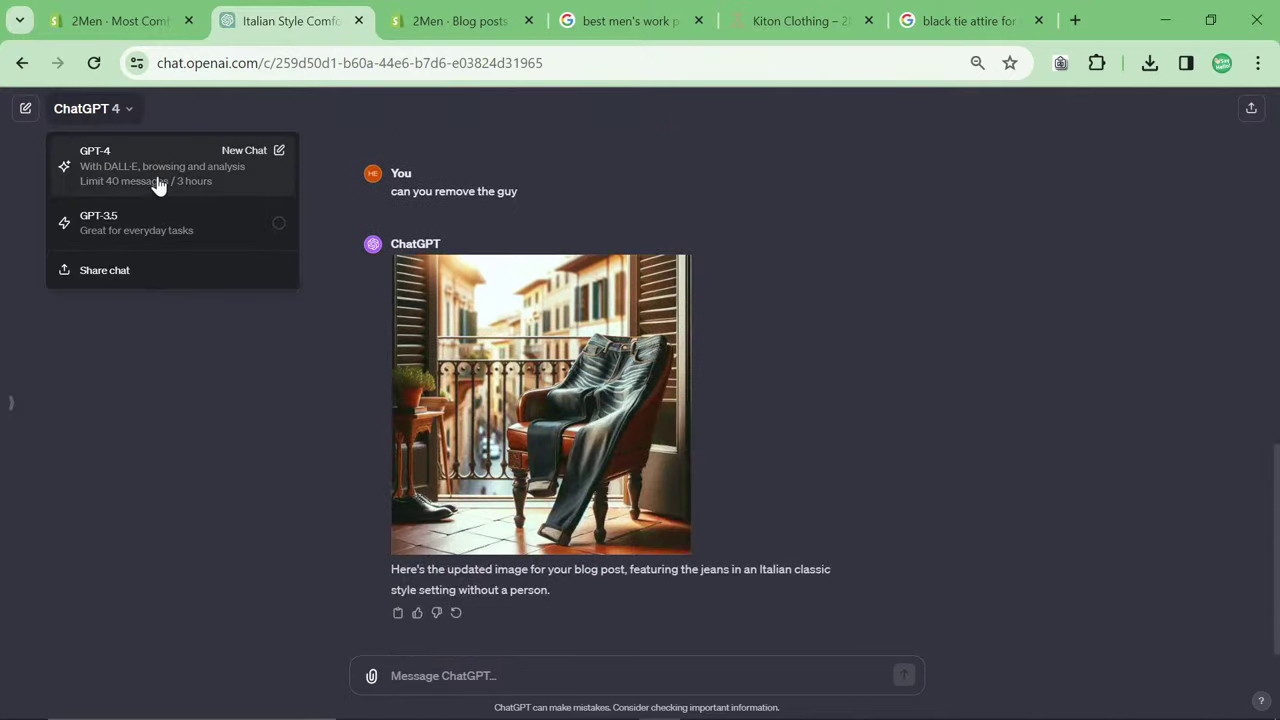
click(25, 108)
click(25, 108)
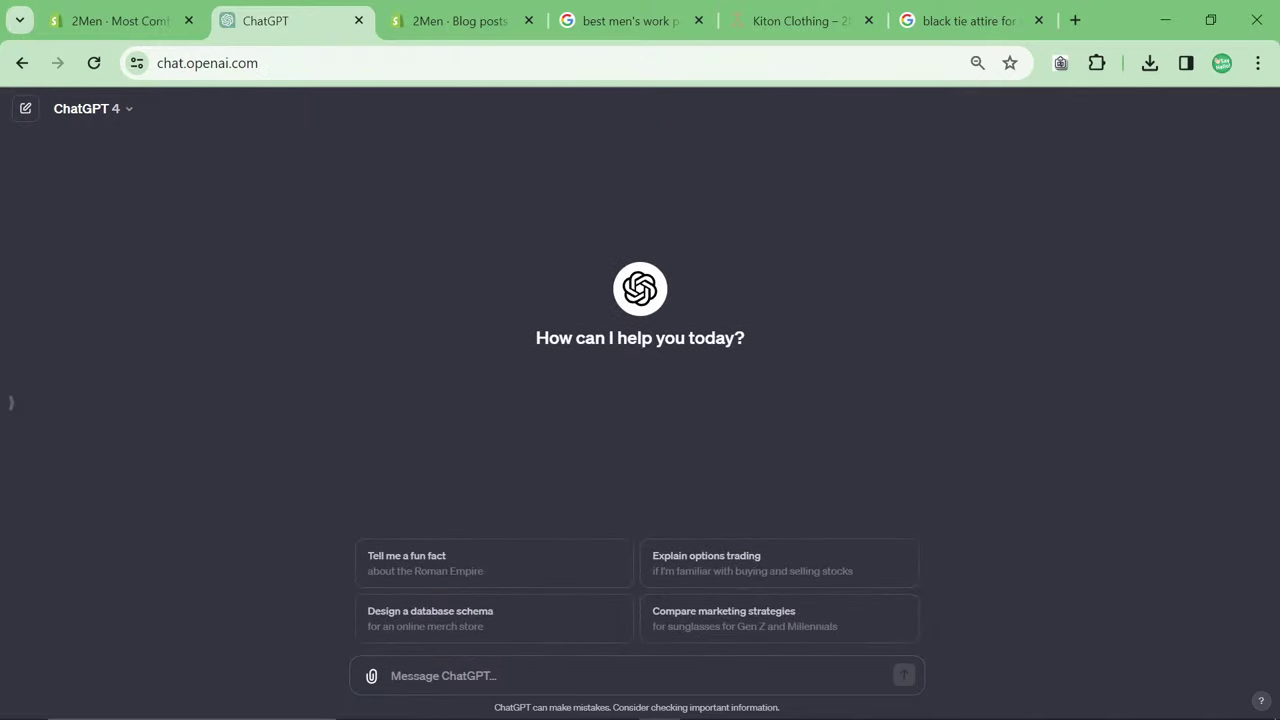
Send the pasted product and image URL list, telling ChatGPT only to store the information
text(I want you just to understand these images, i am gonig to use them in an article, but i)
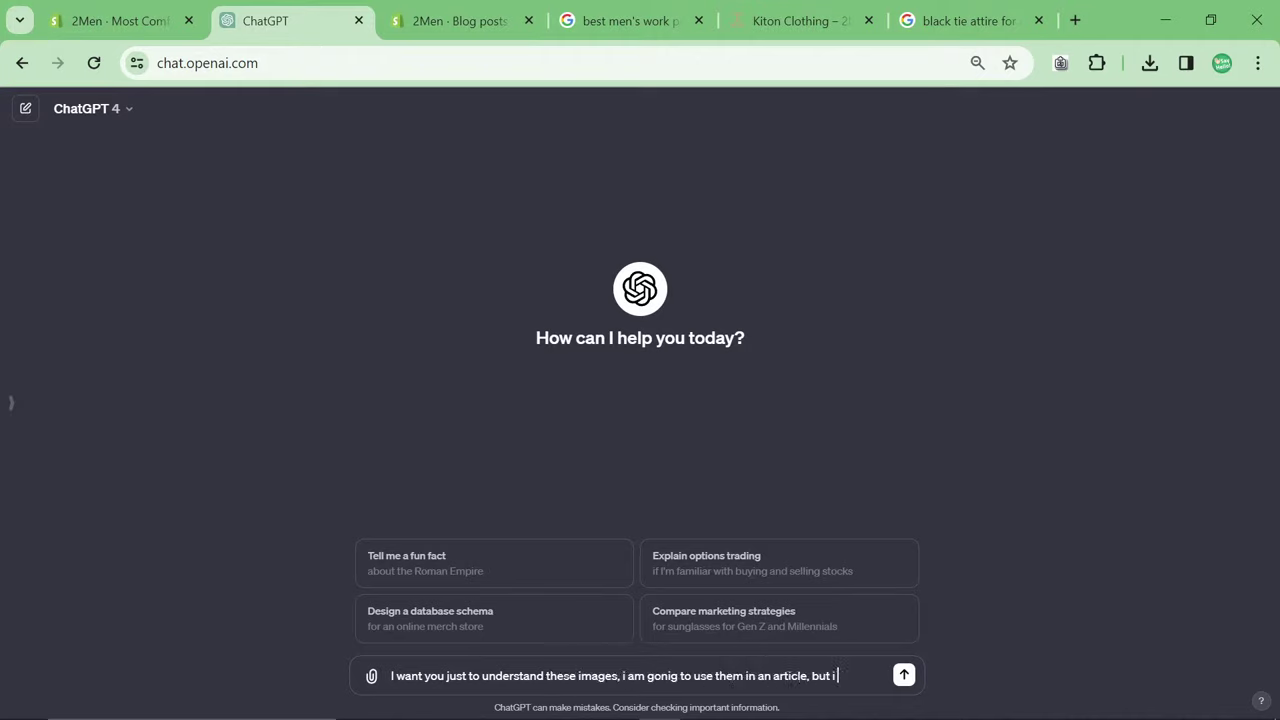
text(to)
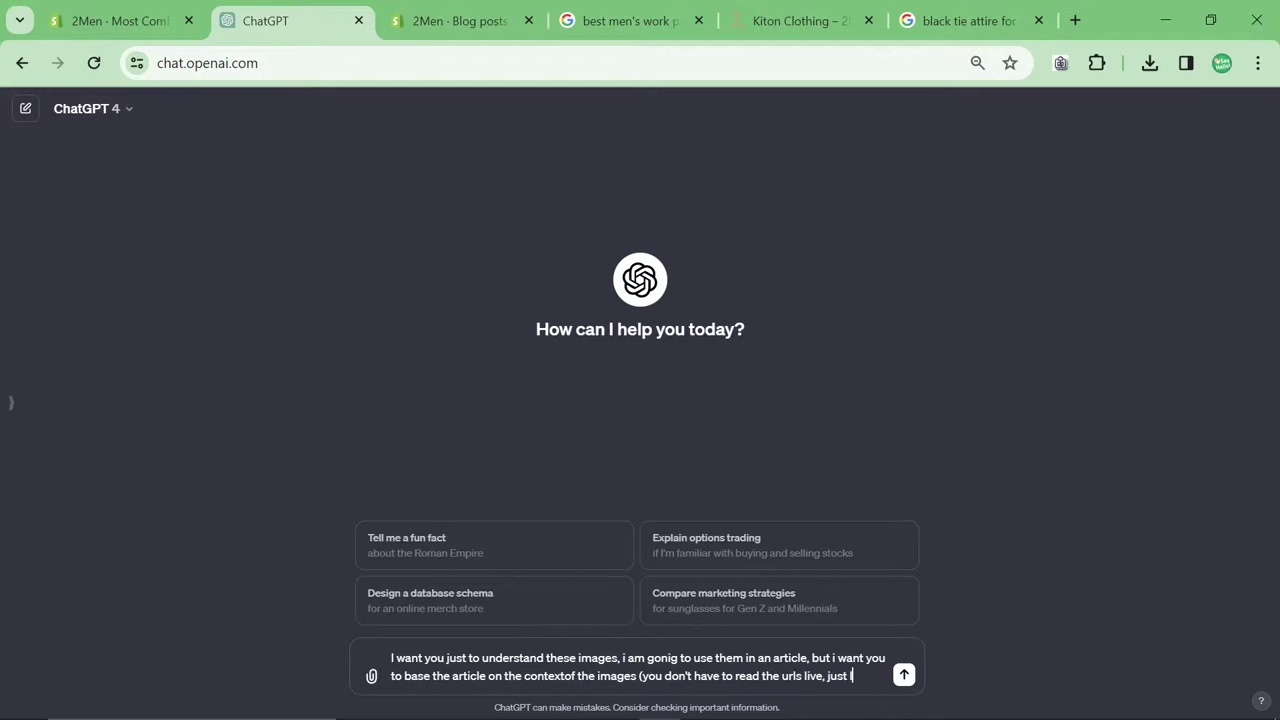
text(the s)
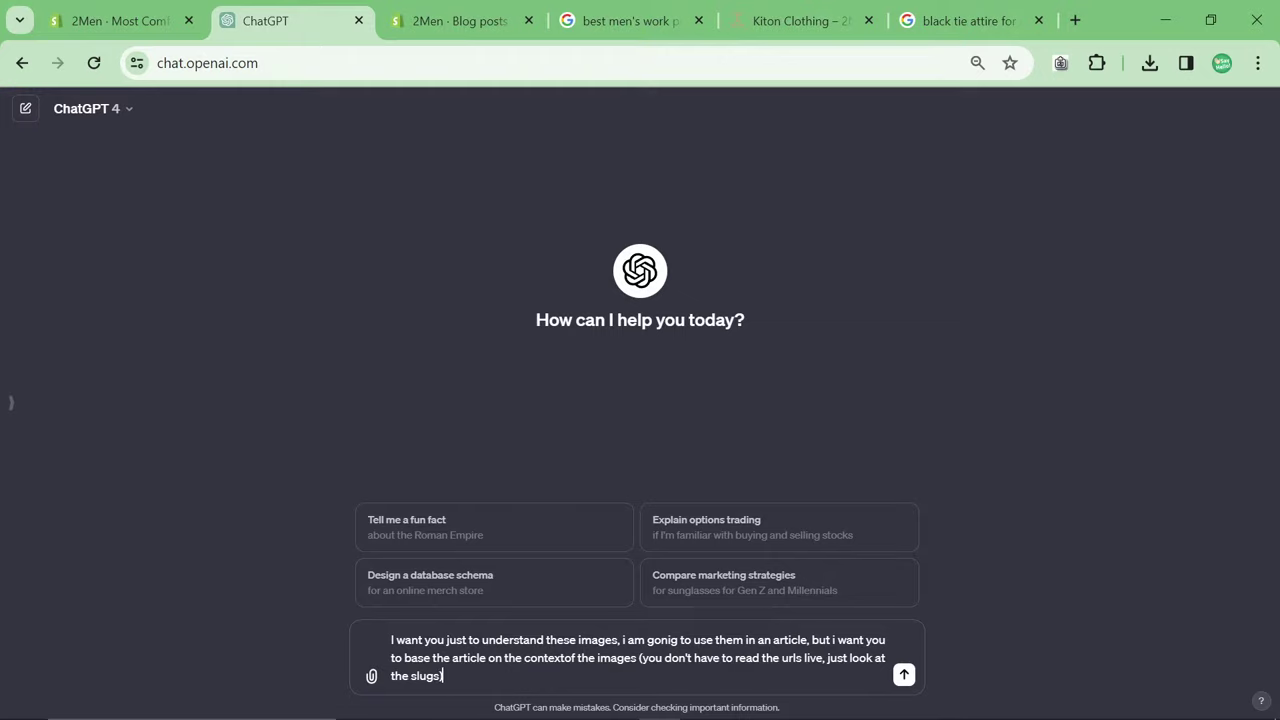
text(lugs))
key(shift+Return)
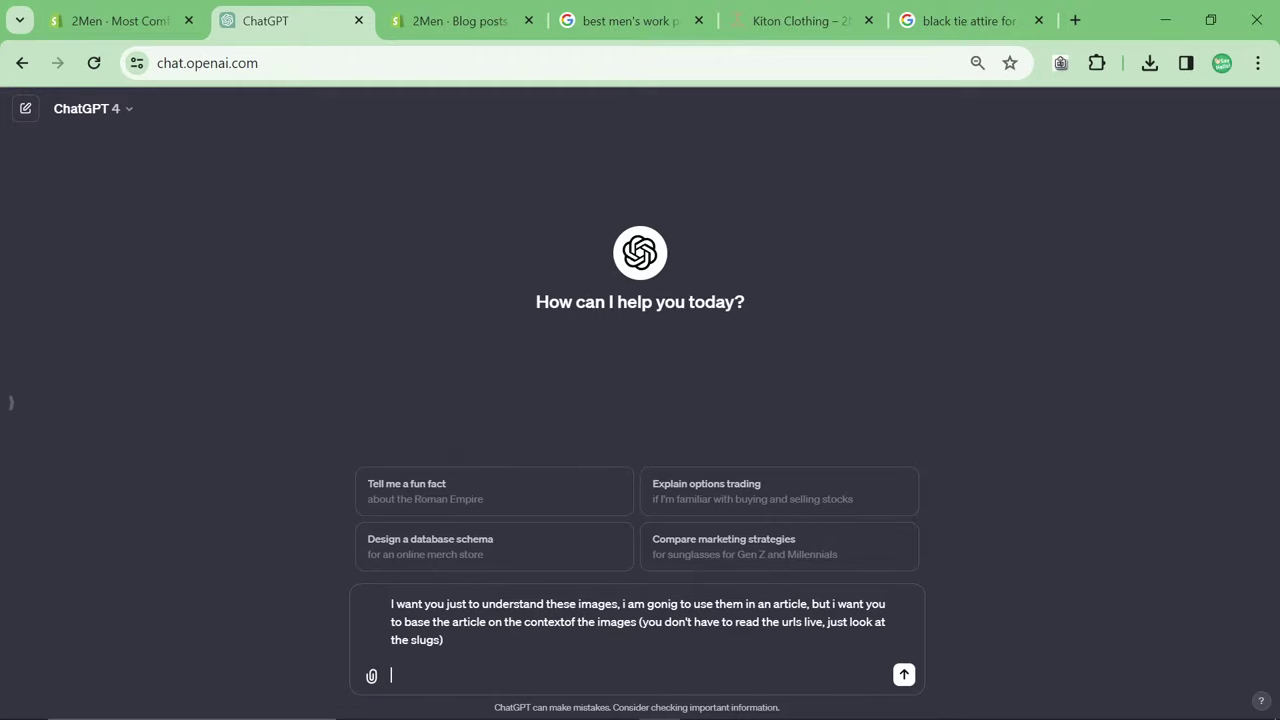
key(ctrl+v)
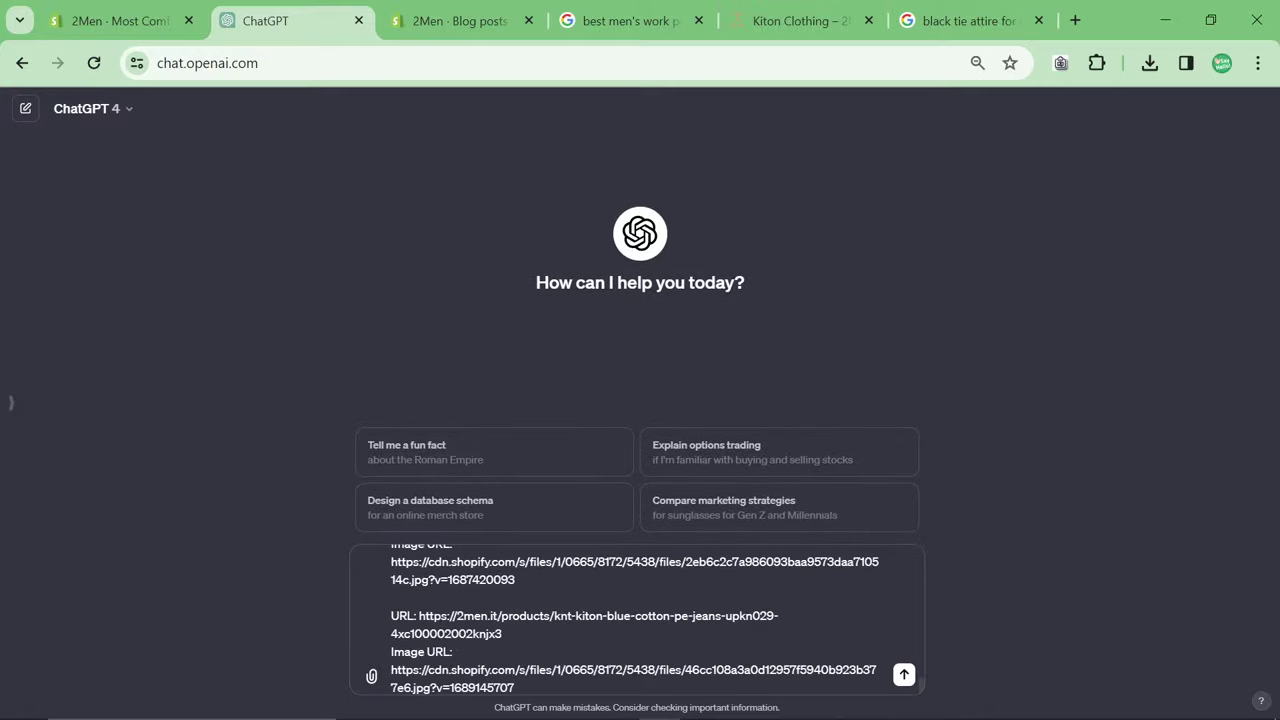
key(Up)
key(Up)
key(Up)
key(Up)
key(Up)
key(Up)
key(Up)
key(Up)
key(Up)
key(Up)
key(Up)
key(Up)
key(Up)
key(Up)
key(Up)
key(Up)
key(Up)
key(Up)
key(Up)
key(Up)
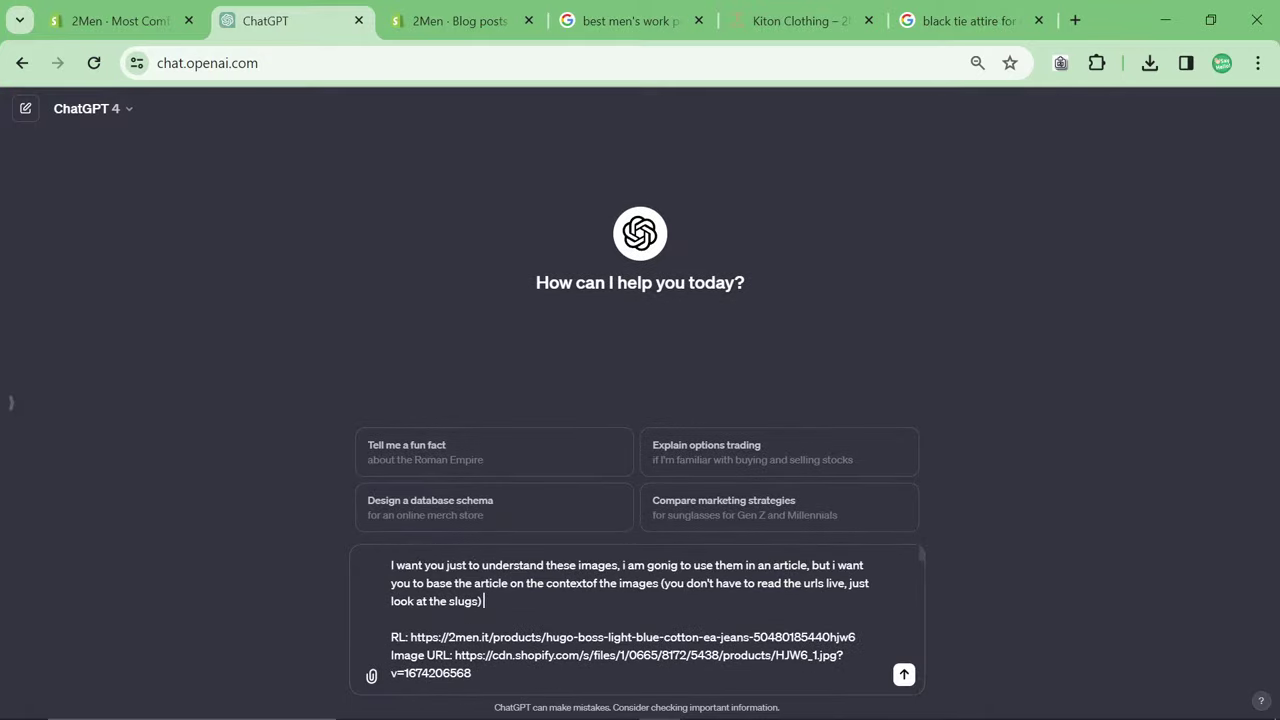
text(- Store this inforamtion, don't do anything else, do you understa)
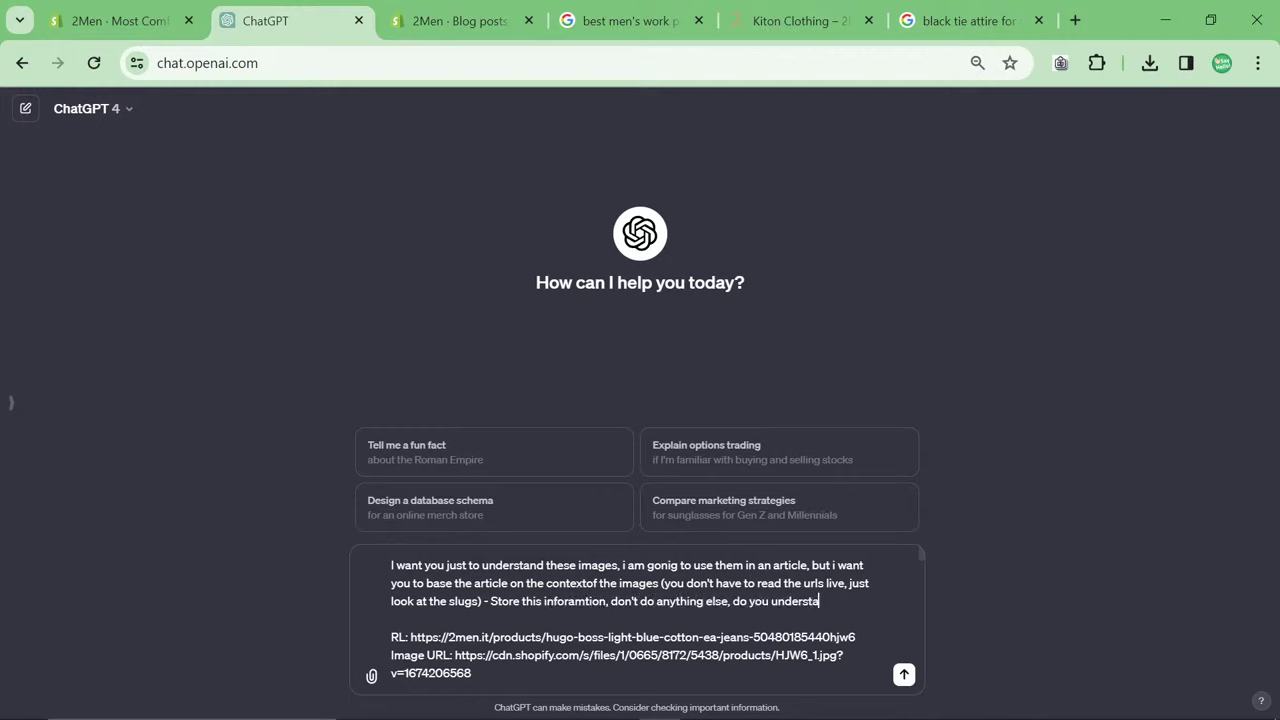
text(nd?)
key(Return)
key(alt+Tab)
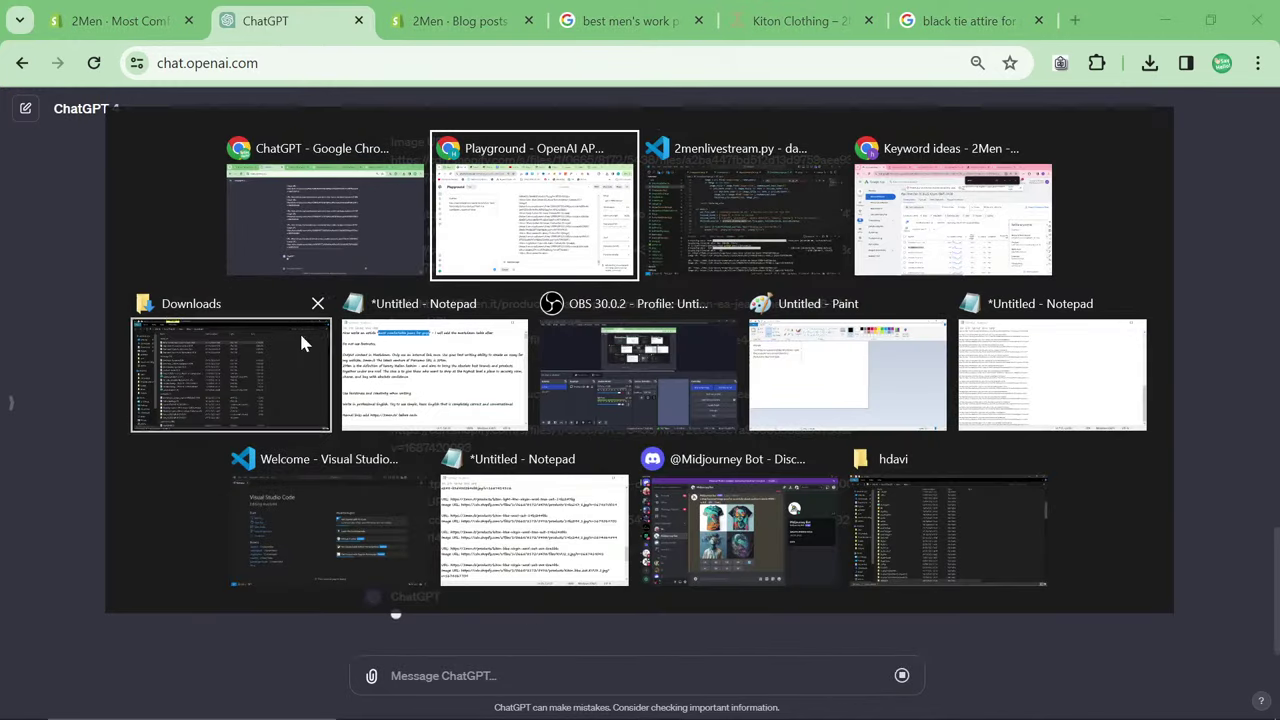
Retitle the Notepad prompt 'Best Work Jeans For men in 2024' and select the whole prompt
click(453, 366)
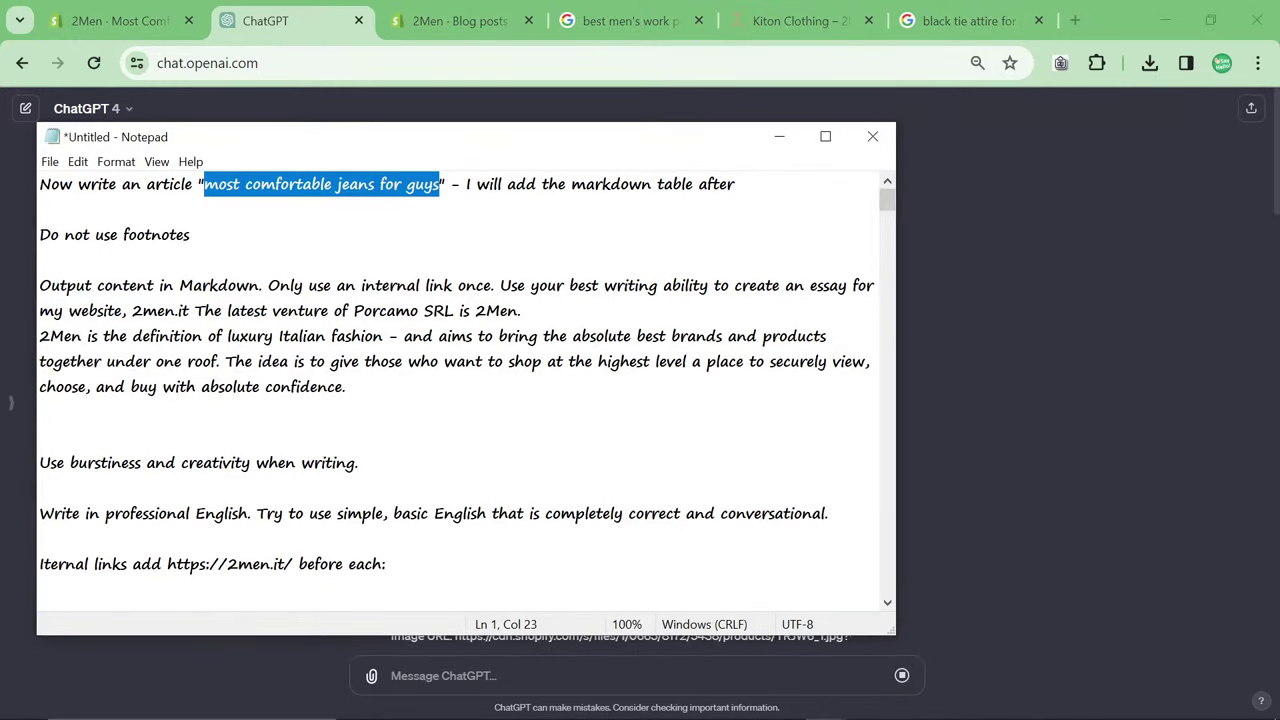
text(Best Work)
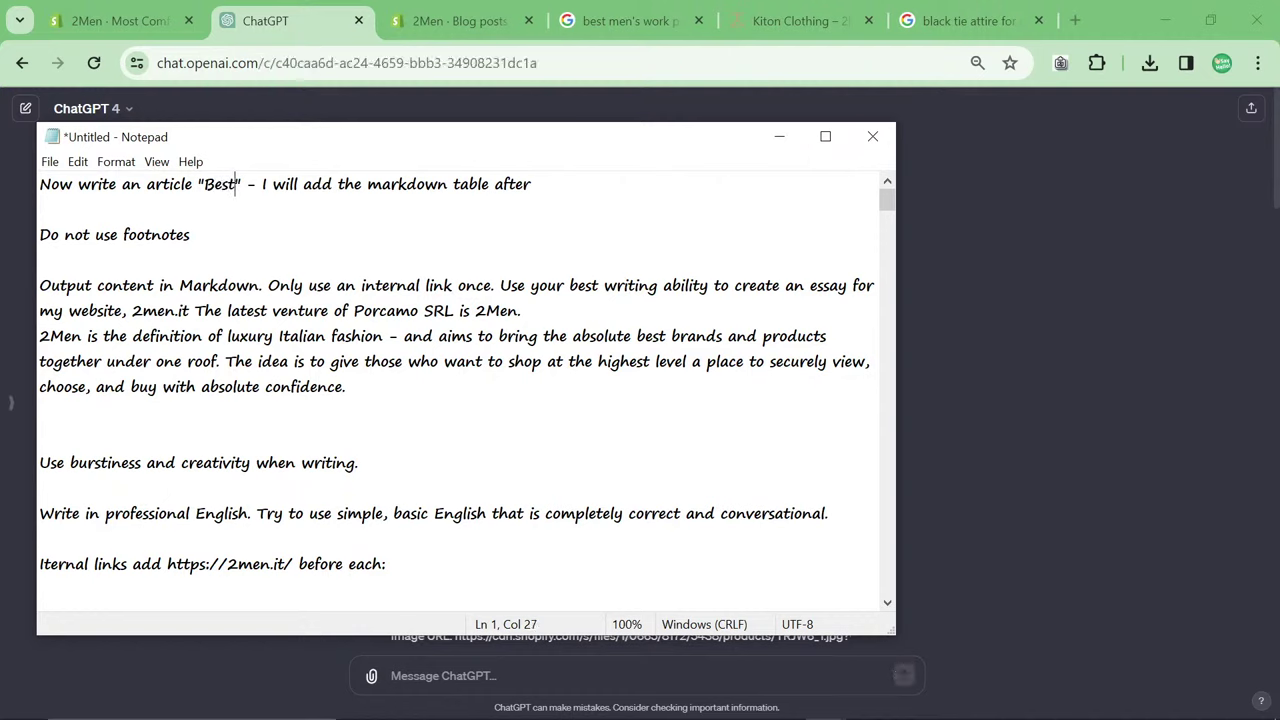
text( Jeans For m)
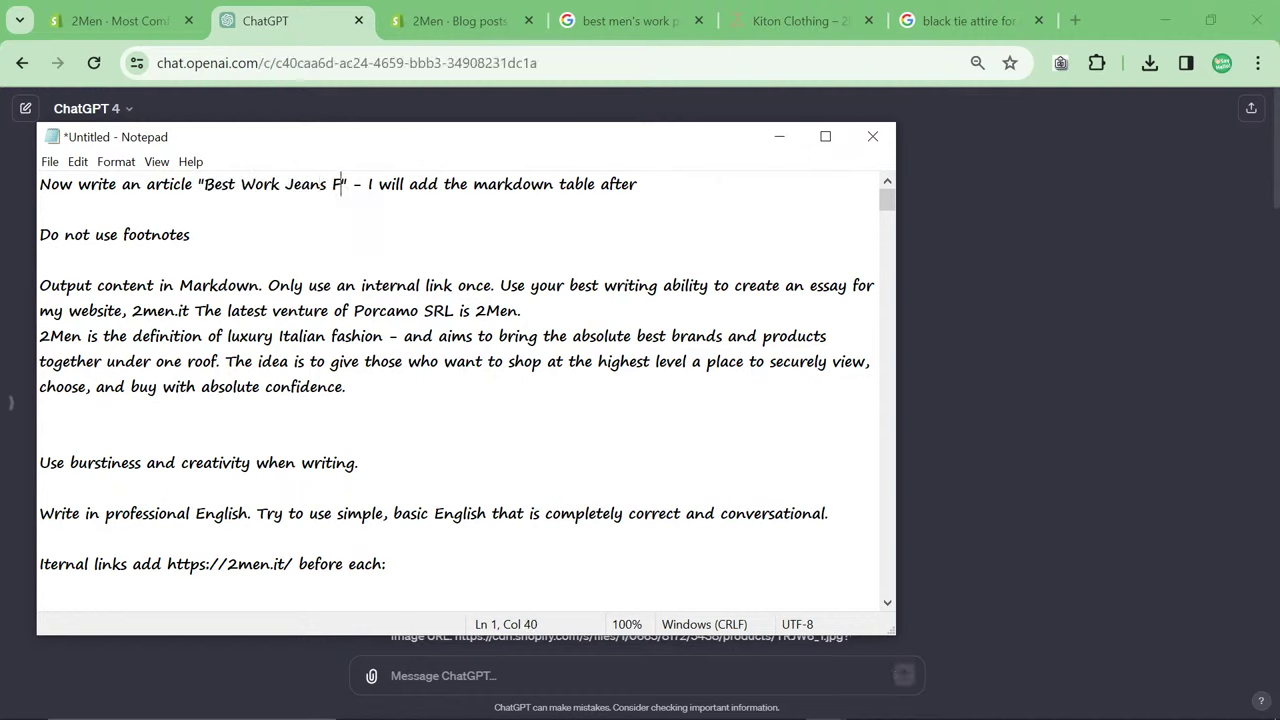
text(en in 2024)
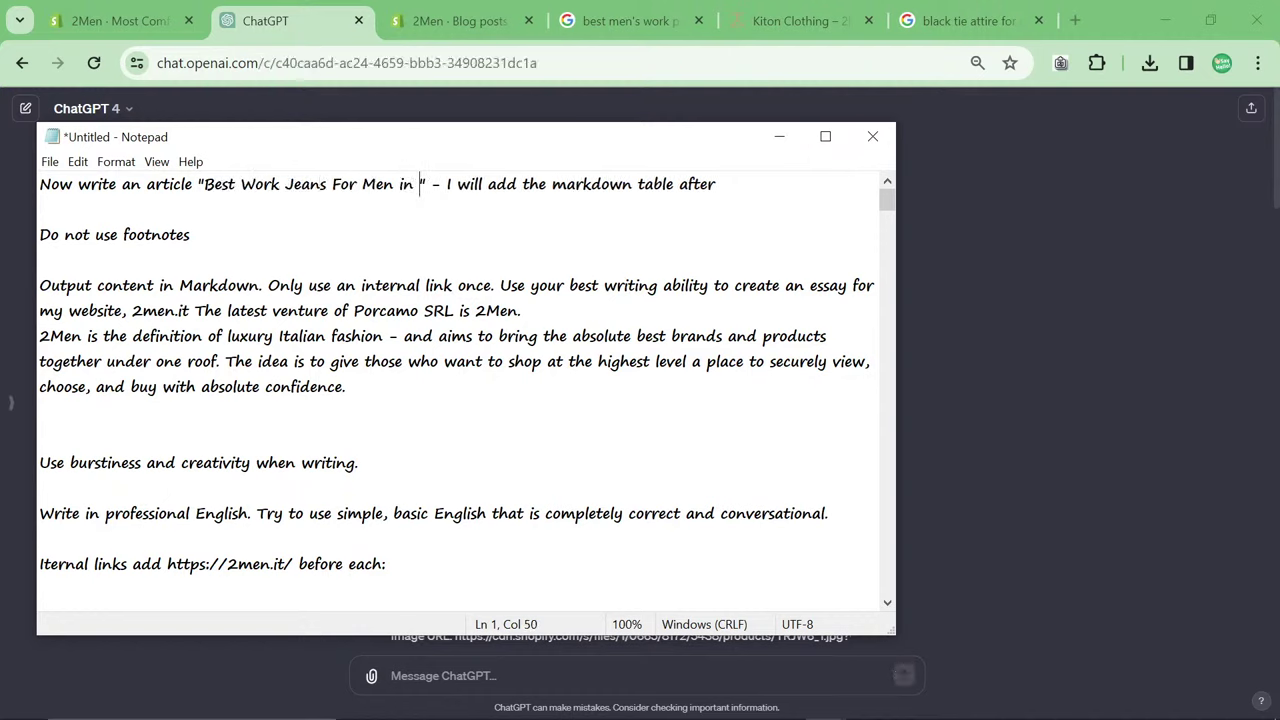
key(ctrl+a)
key(alt+Tab)
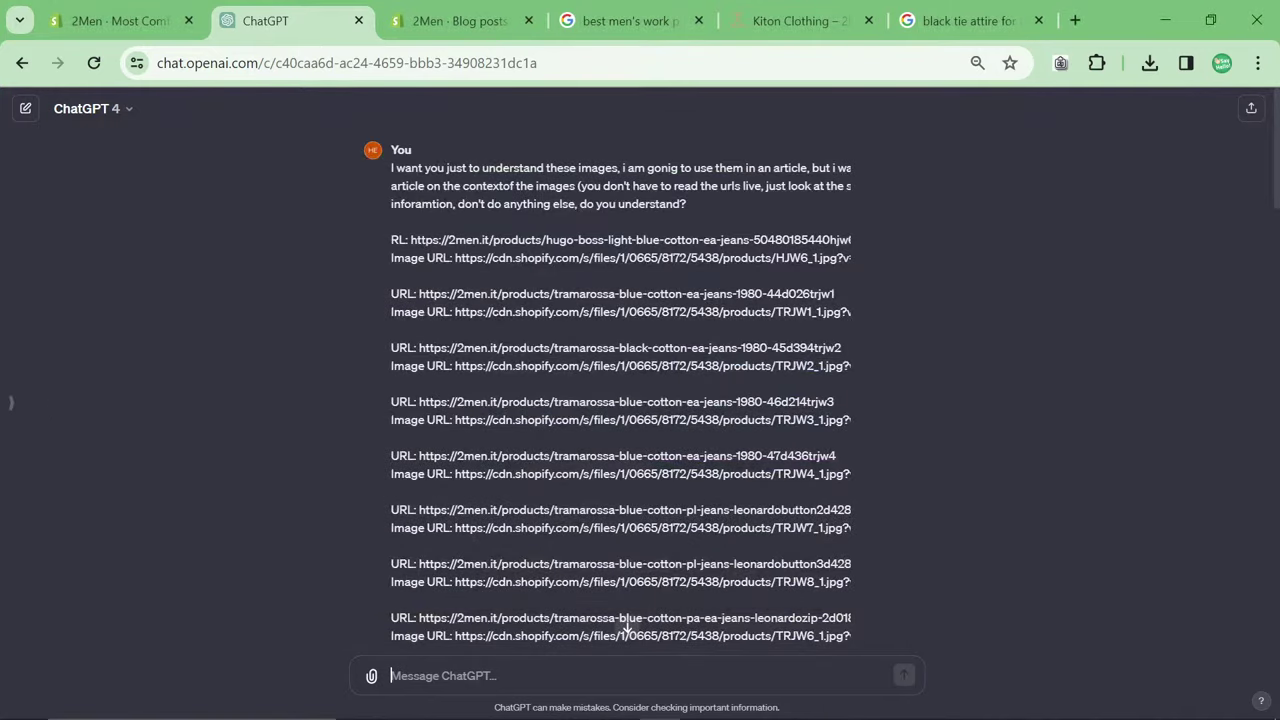
Paste the revised work-jeans article prompt into ChatGPT and send it
scroll(984, 567, down, 10)
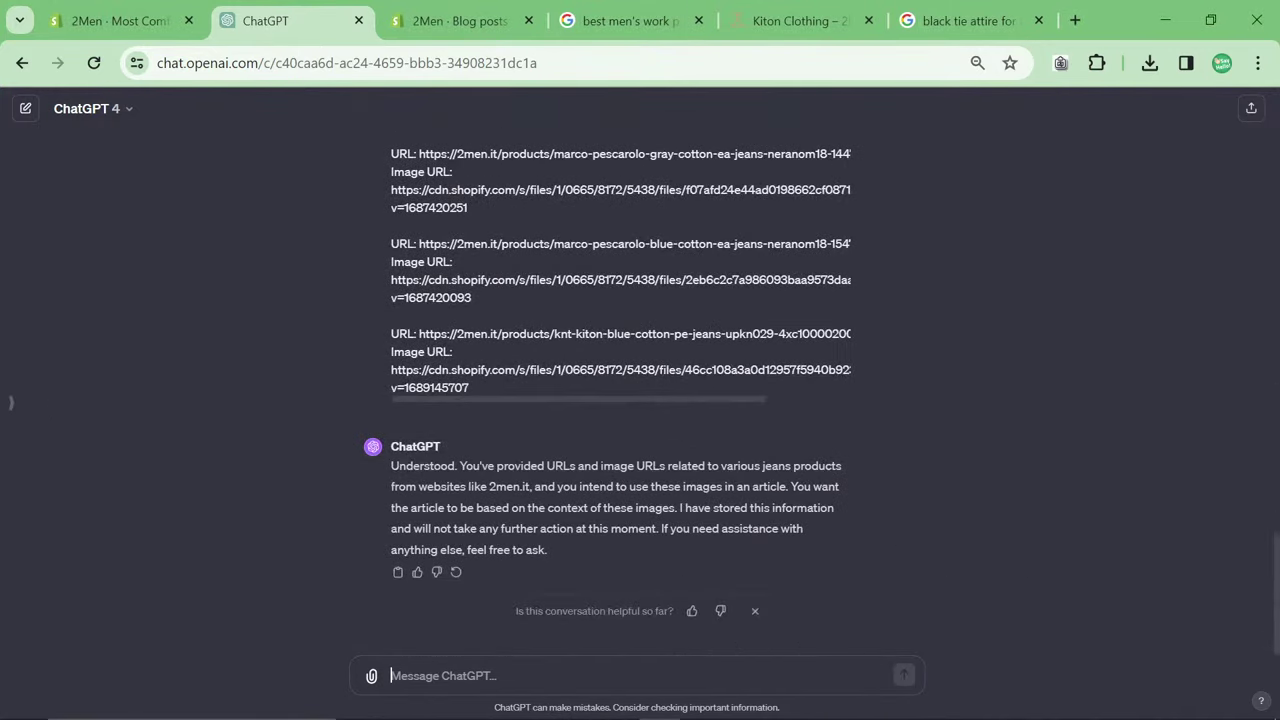
key(ctrl+v)
key(Return)
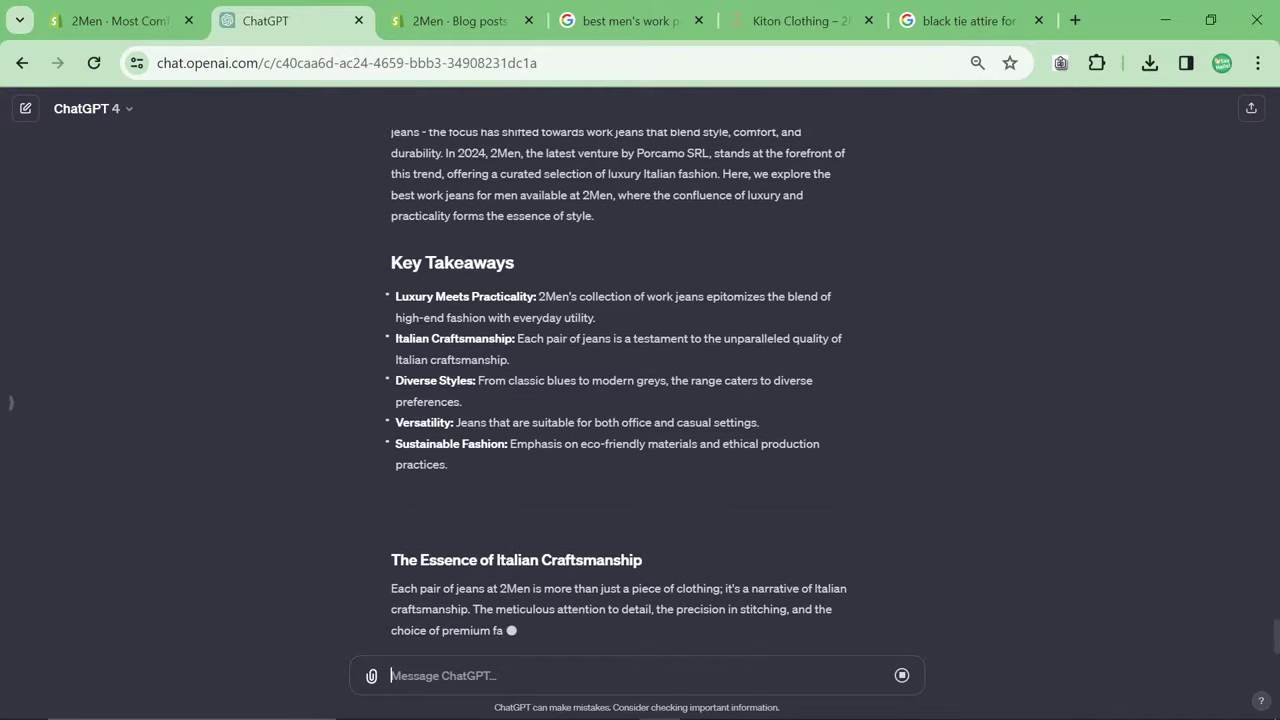
Copy ChatGPT's finished 2Men work jeans article once it reaches the Conclusion
scroll(537, 416, up, 4)
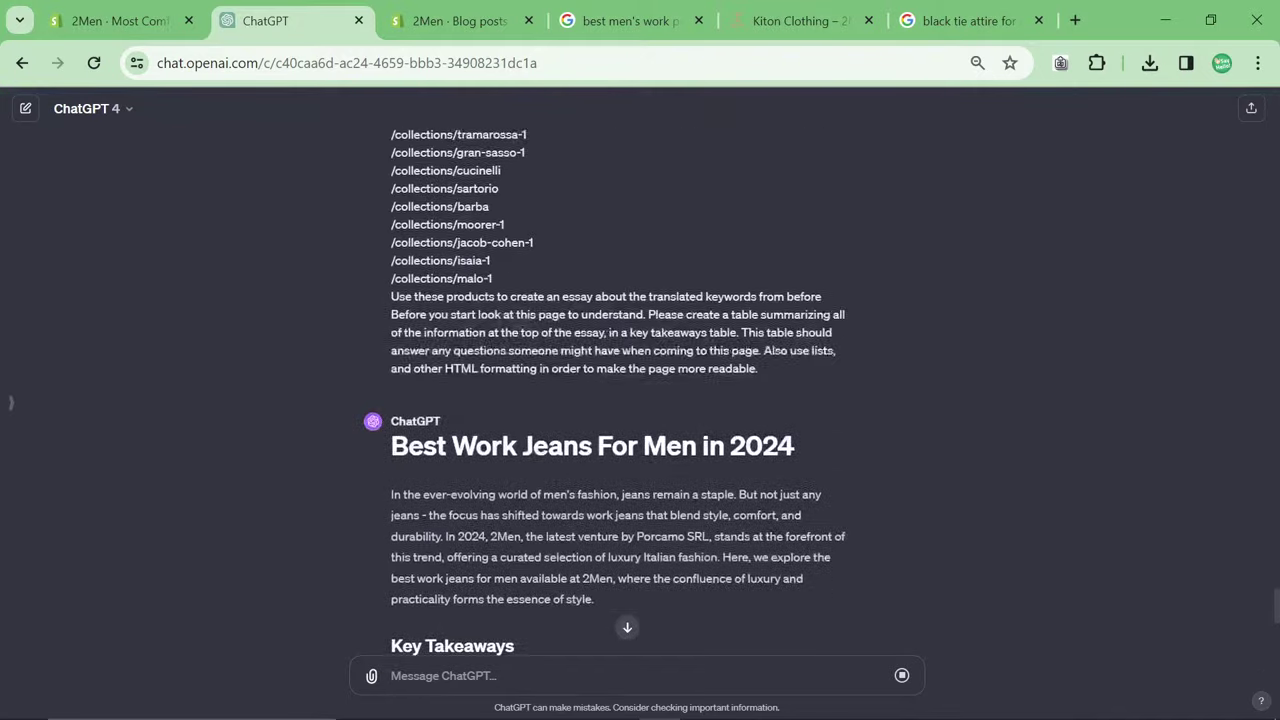
scroll(537, 416, down, 4)
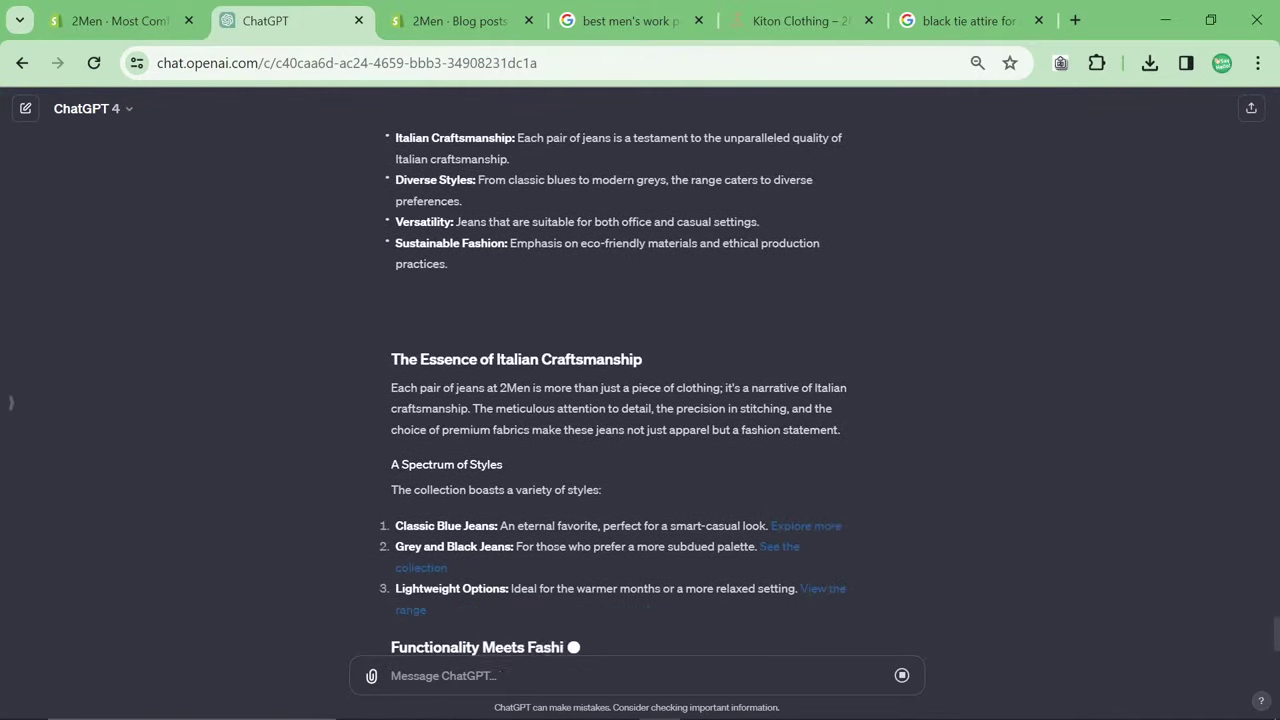
scroll(706, 534, up, 1)
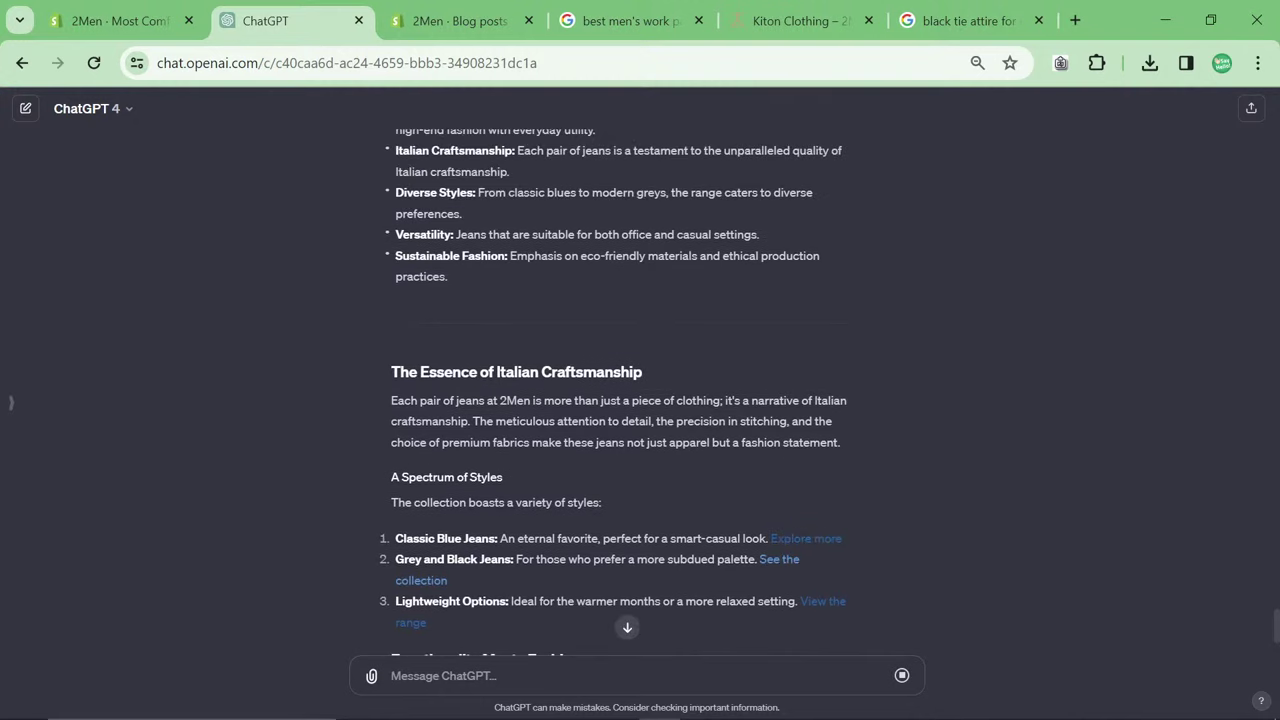
scroll(754, 533, down, 3)
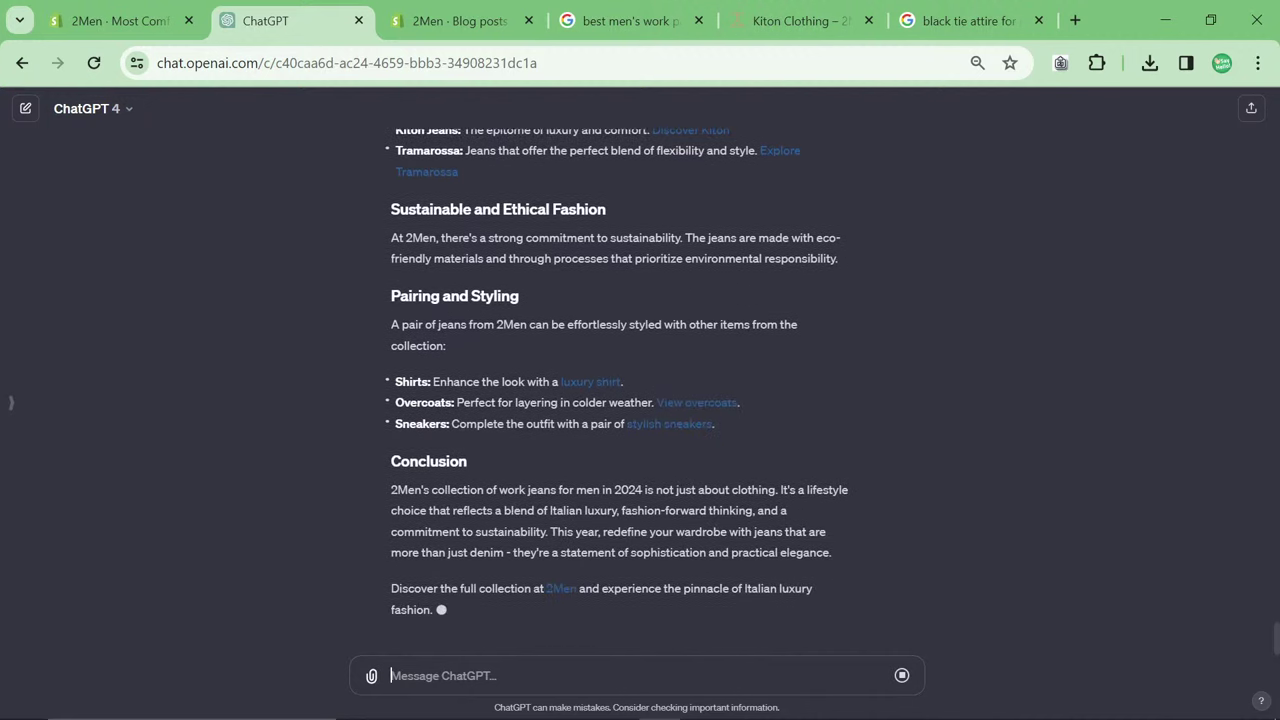
click(397, 613)
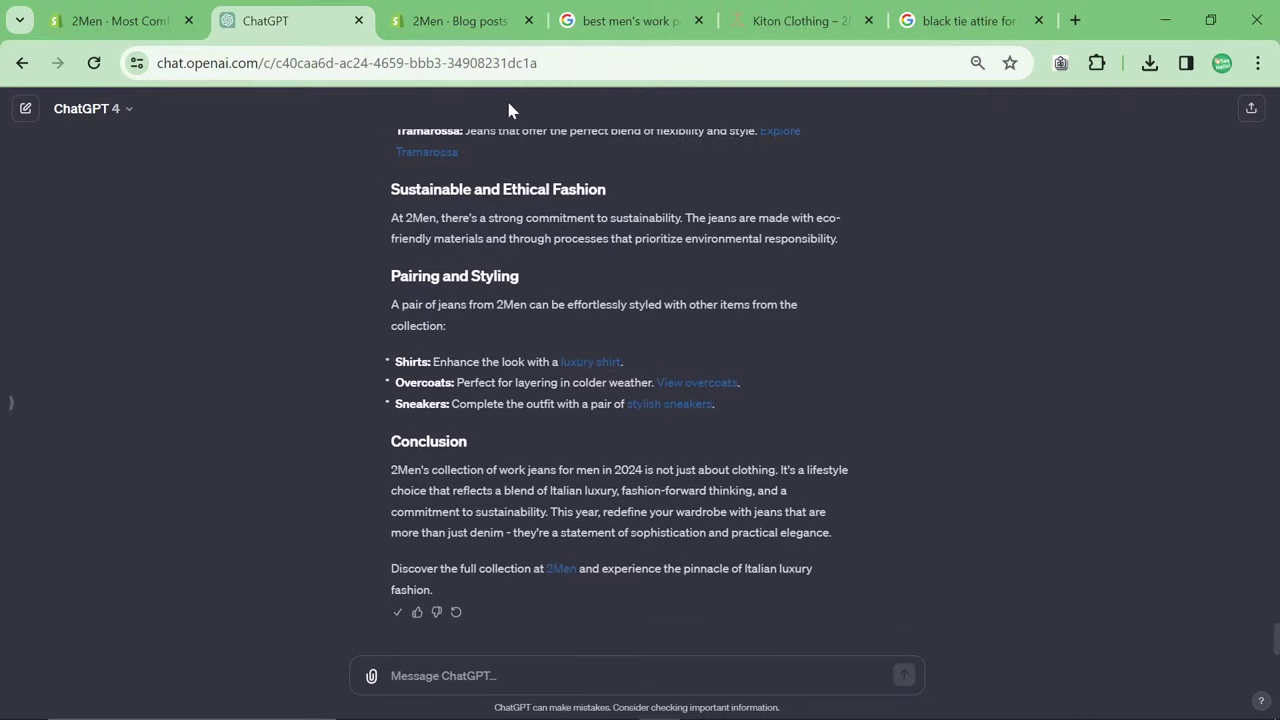
click(965, 21)
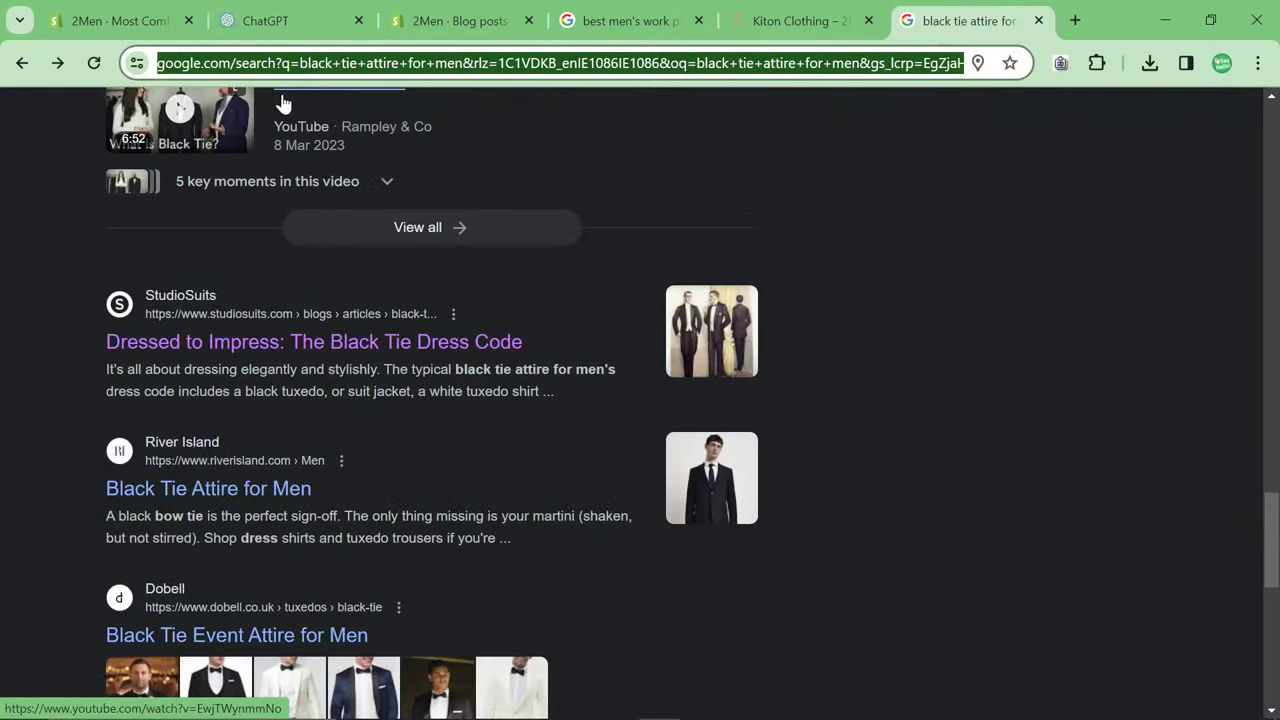
Paste the copied article into markdowntohtml.com's Markdown box, replacing the sample text
text(markdowntohtml.com)
key(Return)
click(483, 331)
key(ctrl+a)
key(ctrl+v)
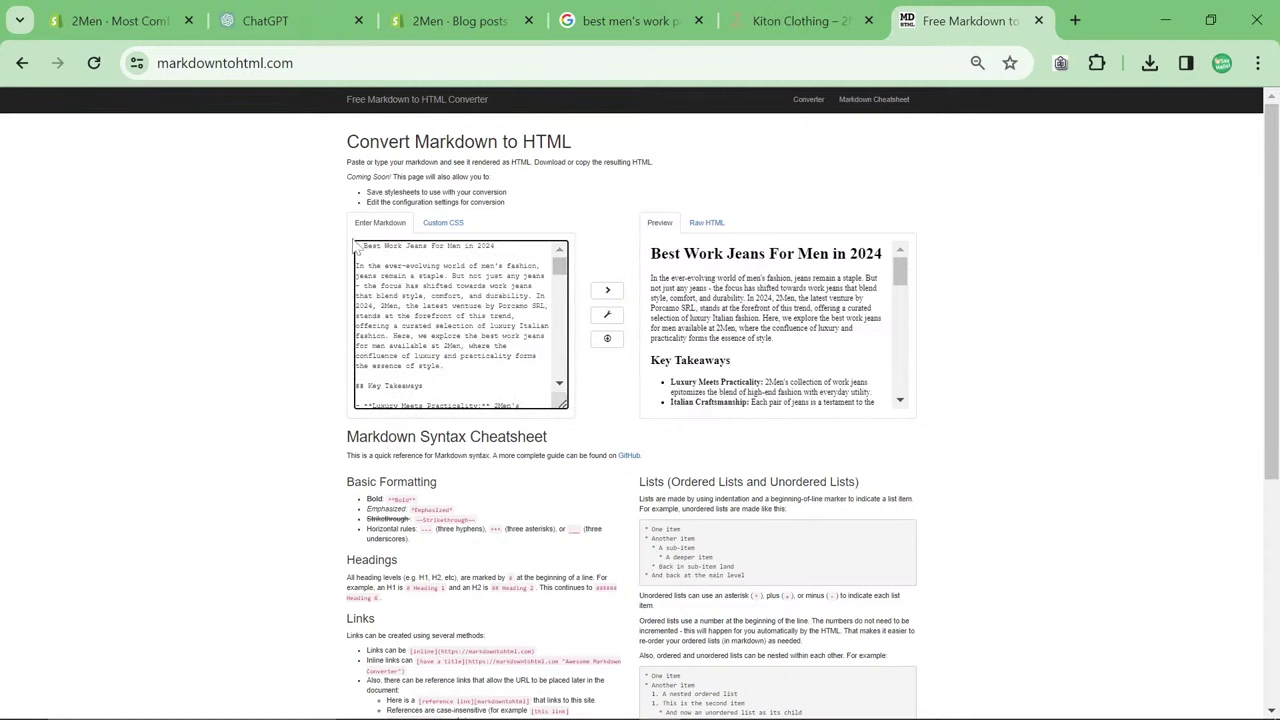
text(#)
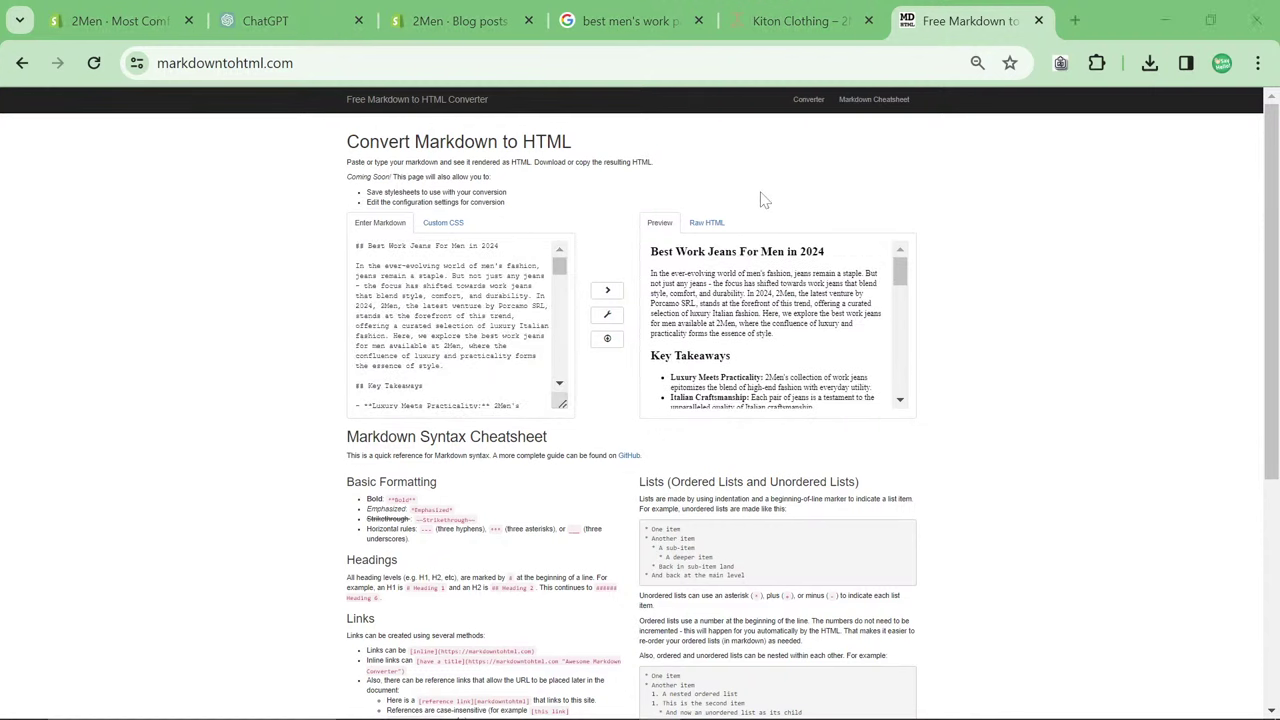
Copy the Markdown product table from the OpenAI Playground reply
key(alt+Tab)
key(alt+Tab)
key(alt+Tab)
key(Tab)
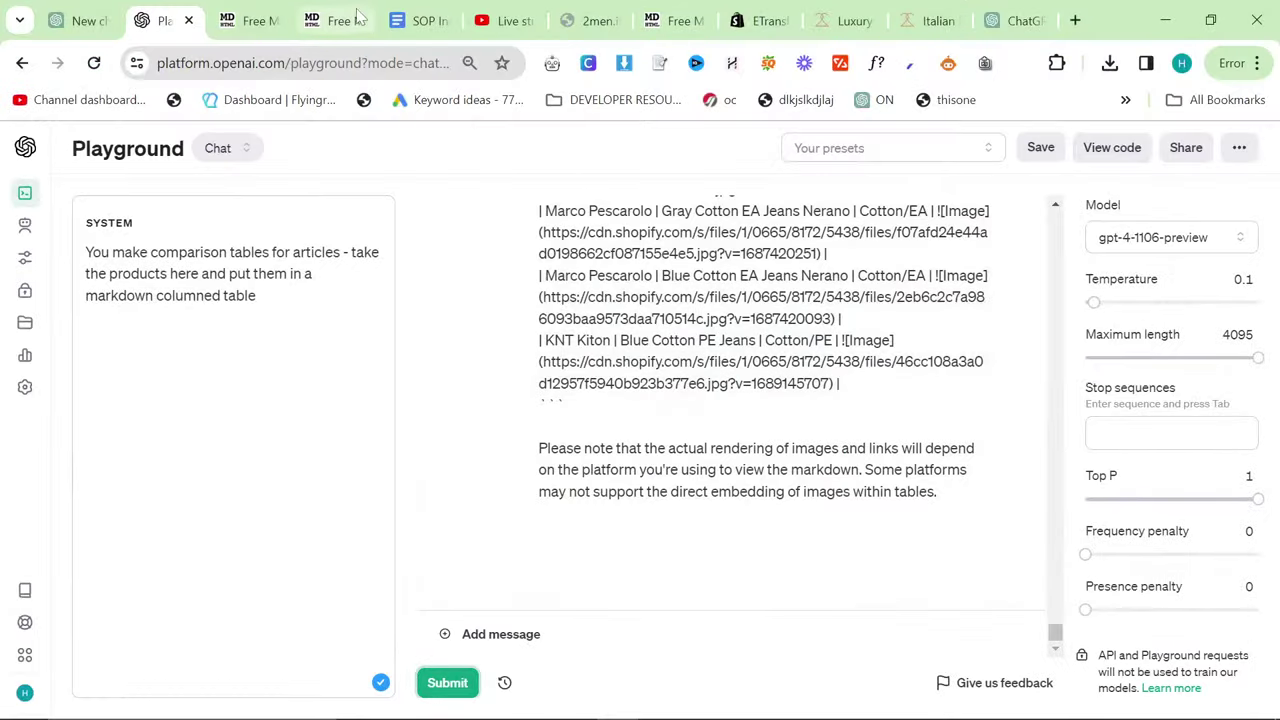
key(alt+Tab)
key(alt+Tab)
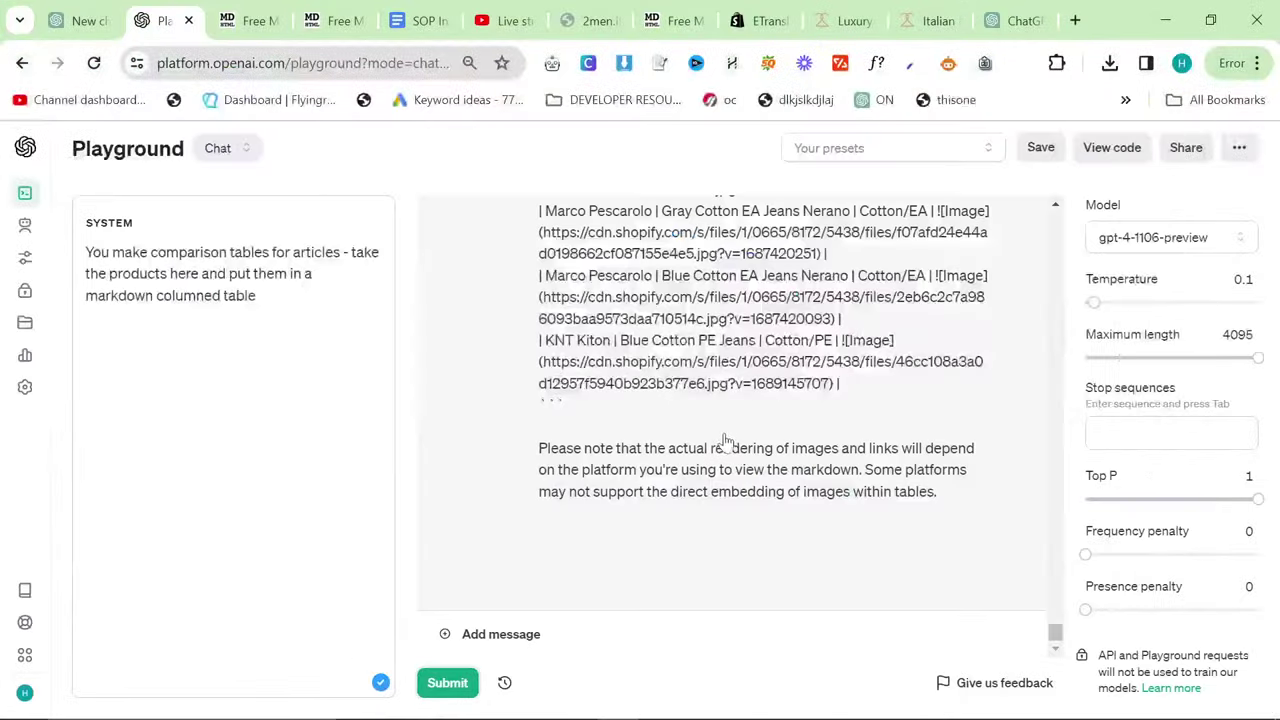
click(723, 443)
drag(620, 275, 840, 383)
scroll(566, 400, up, 10)
drag(566, 400, 566, 400)
scroll(566, 400, down, 3)
scroll(566, 400, down, 15)
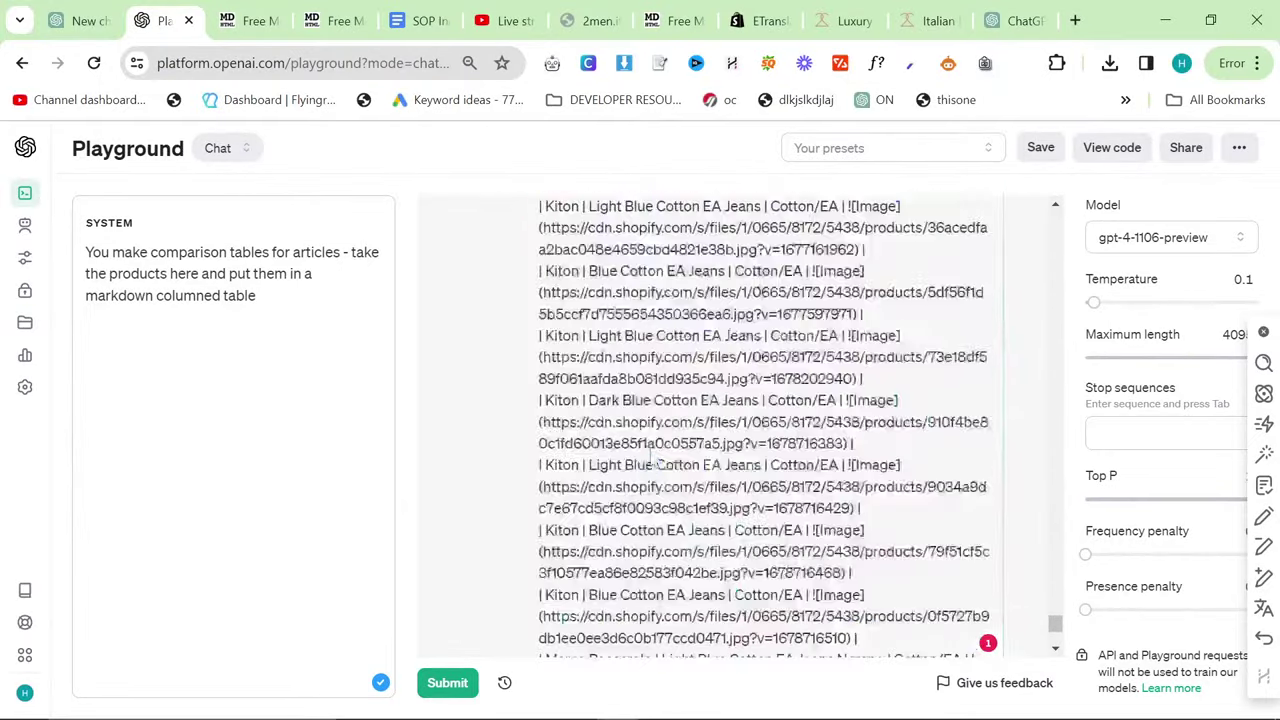
key(alt+Tab)
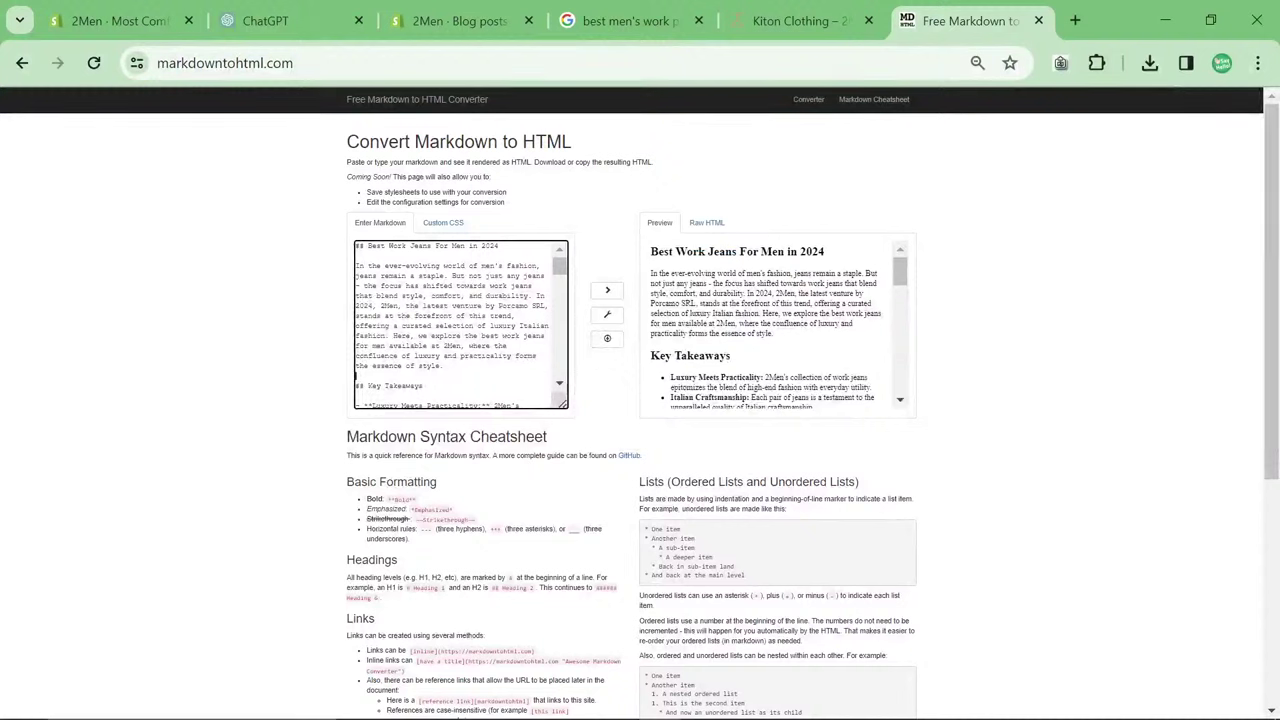
Add the line "Here's our picks for the Best Work Jeans For Men in 2024:" and paste the table below it
key(Return)
key(Return)
text(H)
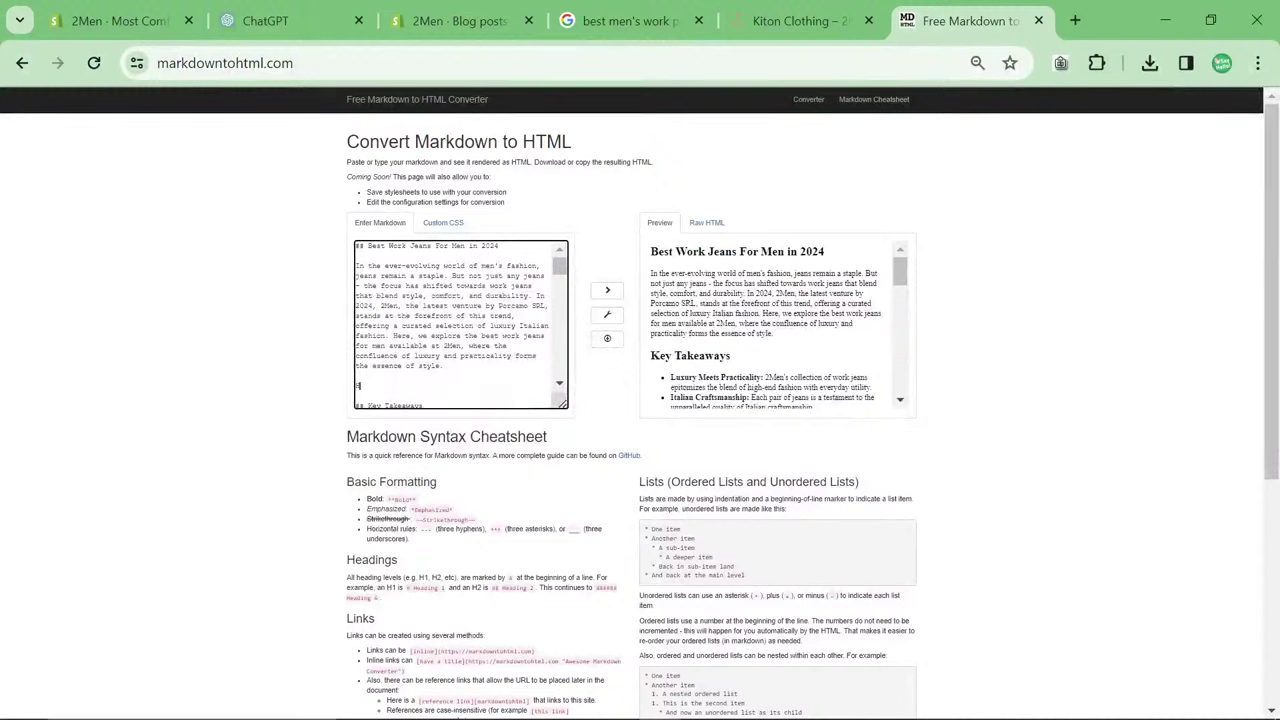
text(ere's our picks for t)
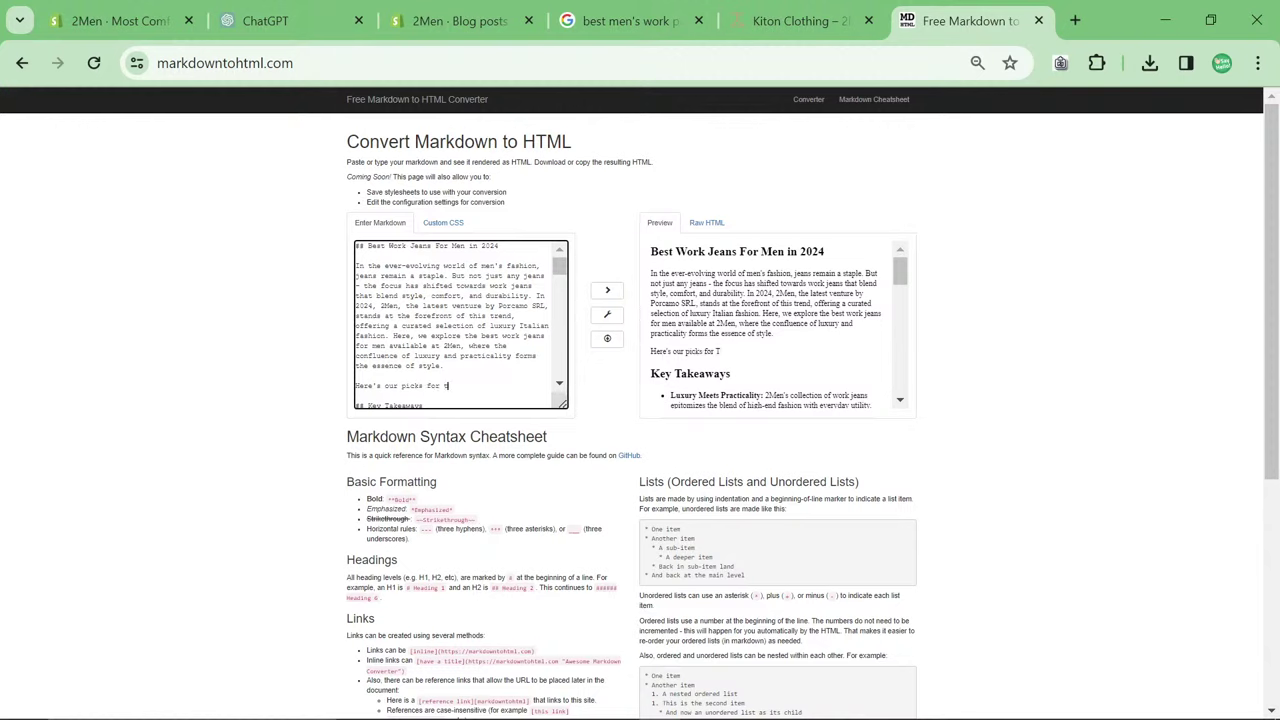
text(he Best Work Jeans For Men in 2)
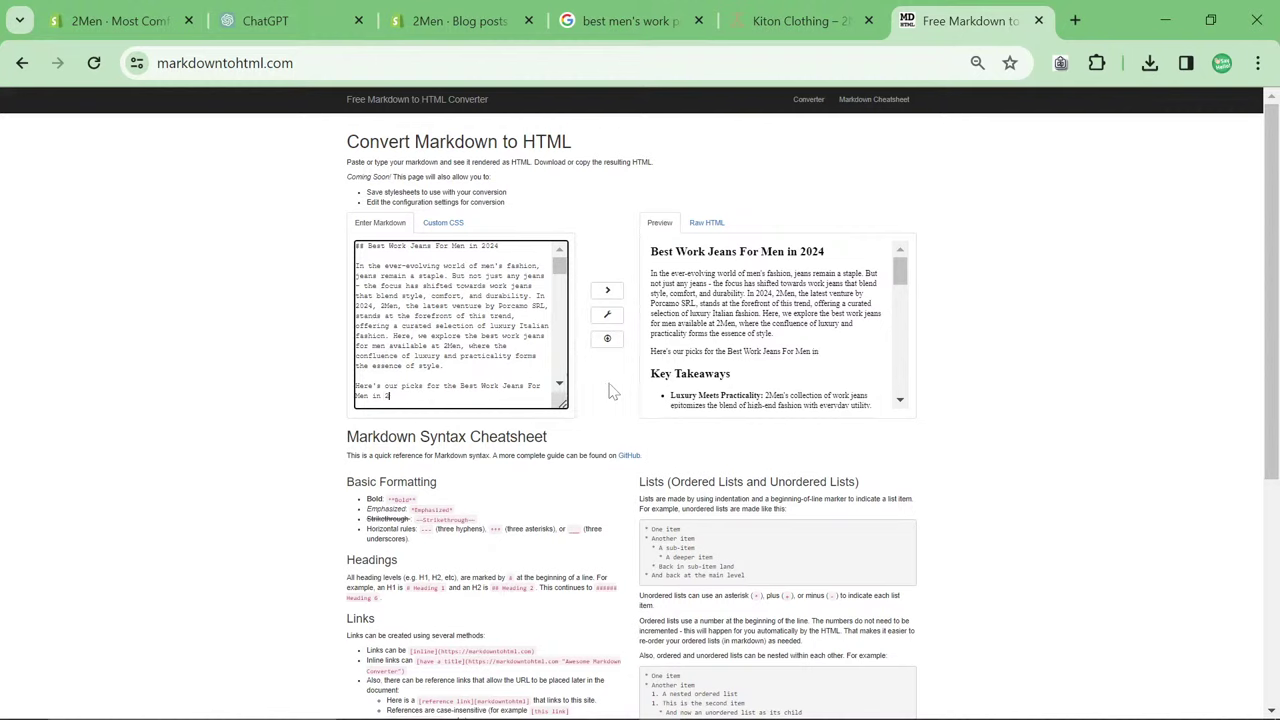
text(024:)
key(ctrl+v)
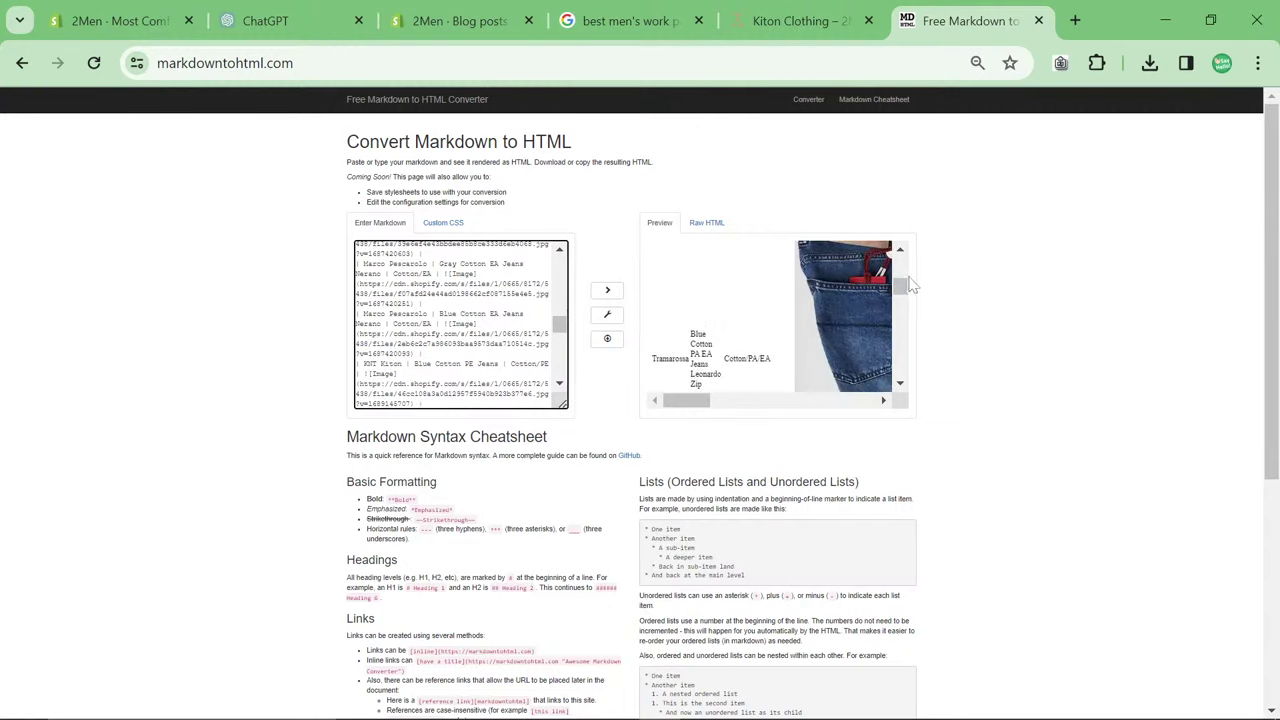
drag(902, 285, 902, 372)
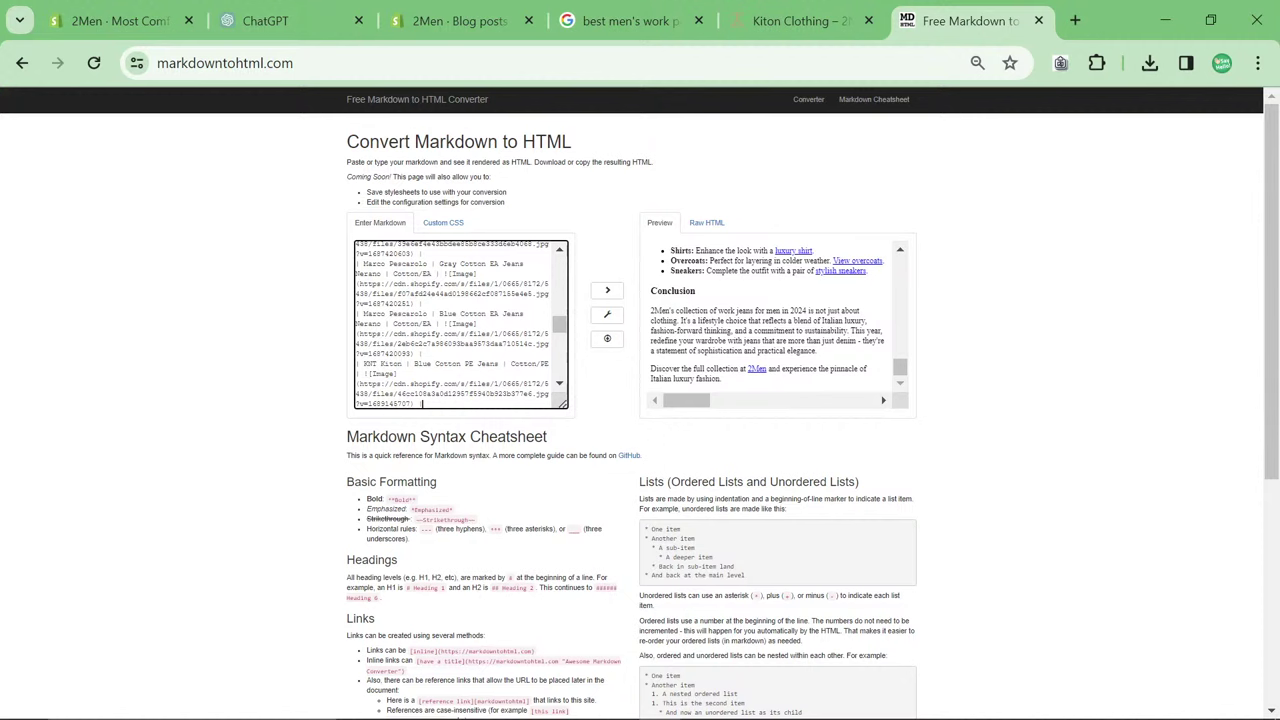
drag(559, 325, 556, 215)
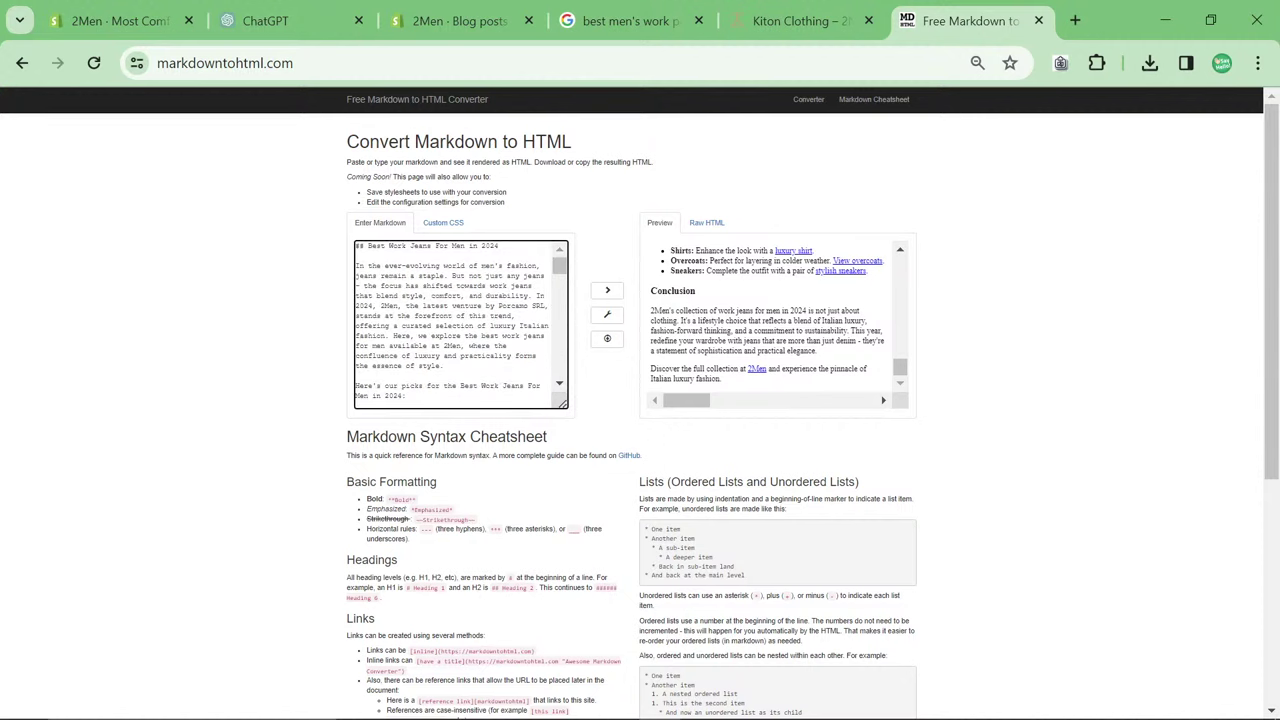
Copy all of the converted Raw HTML and return to Shopify's blog posts list
click(707, 222)
key(ctrl+a)
click(1003, 363)
key(alt+Tab)
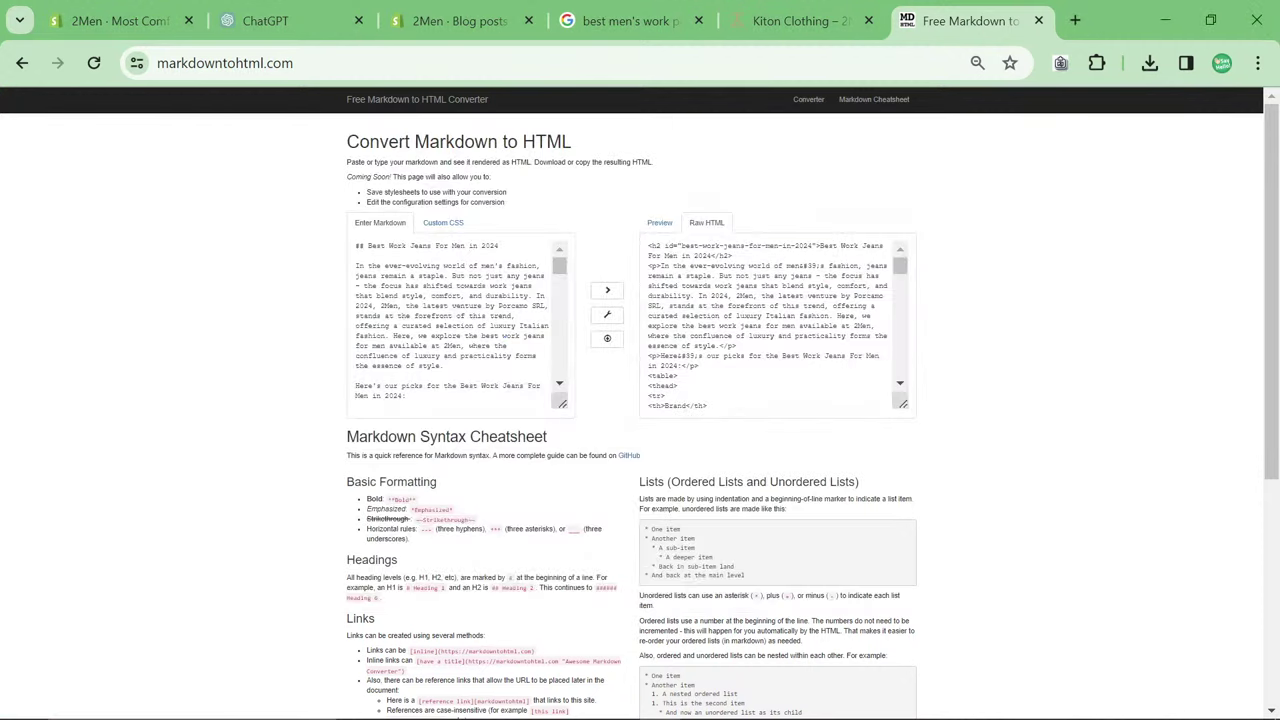
click(460, 20)
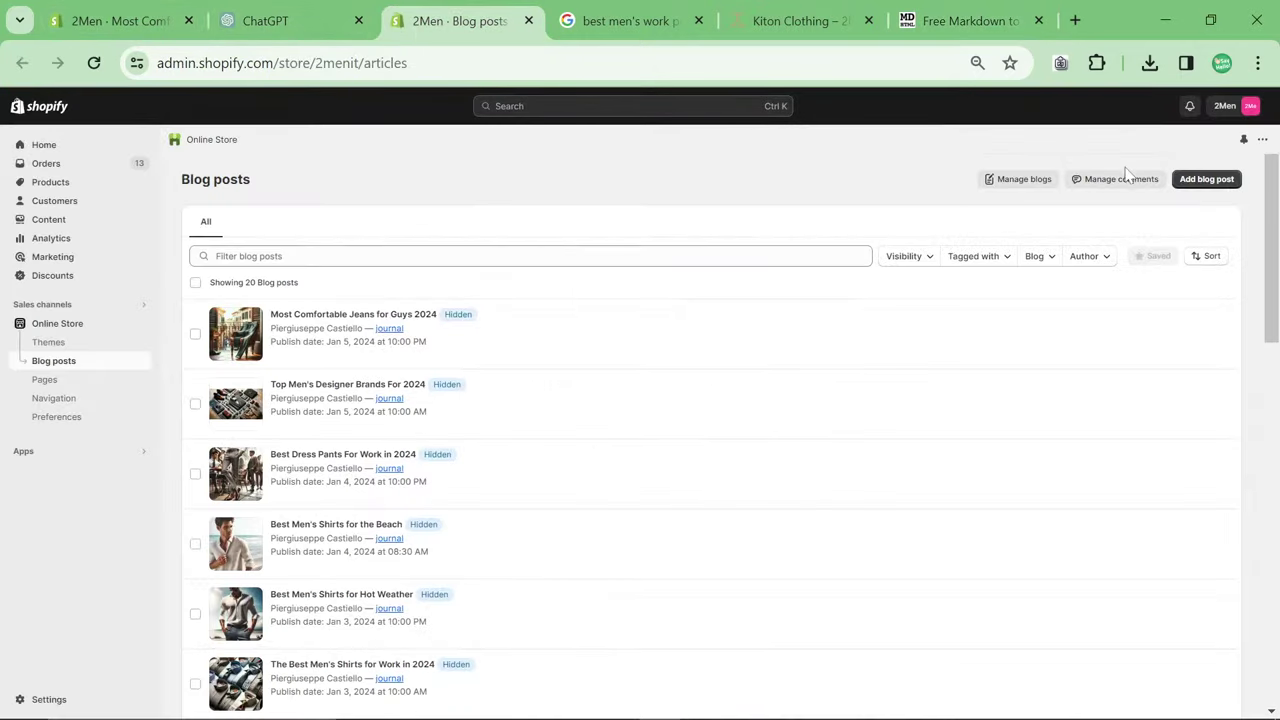
Look over the Shopify blog posts list and start a new blog post
scroll(508, 380, down, 8)
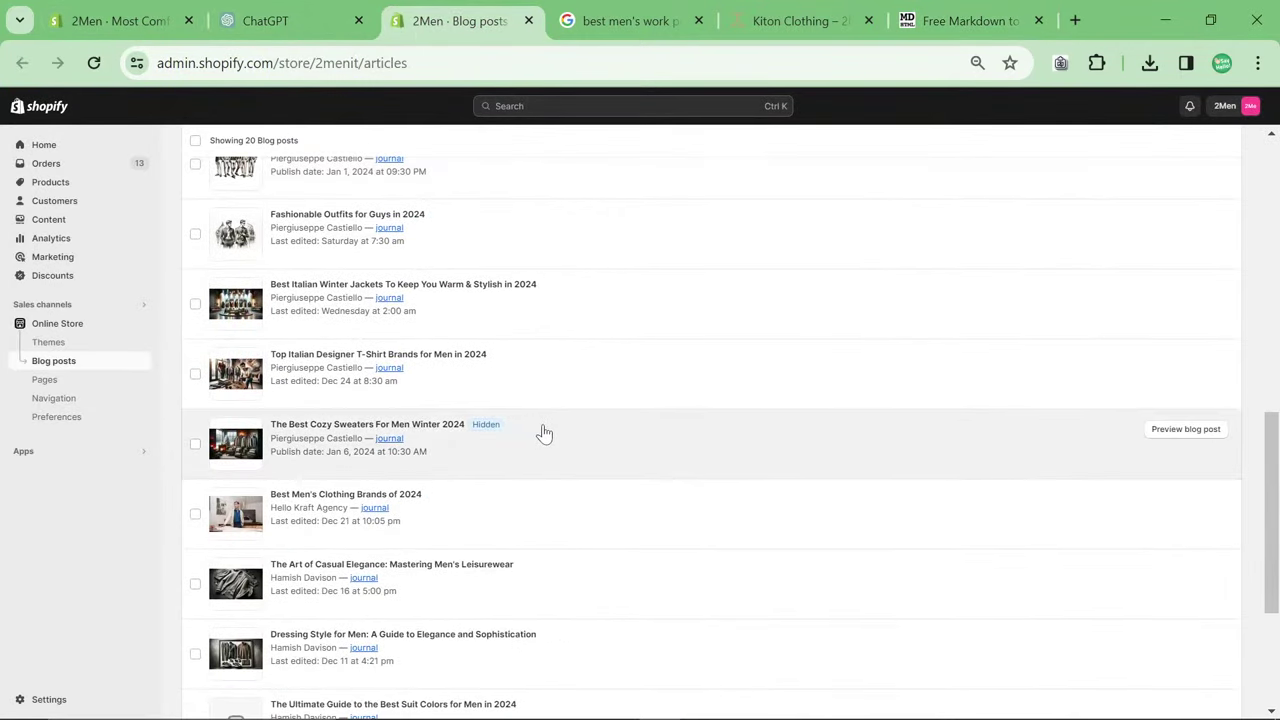
scroll(775, 350, down, 2)
scroll(760, 352, down, 1)
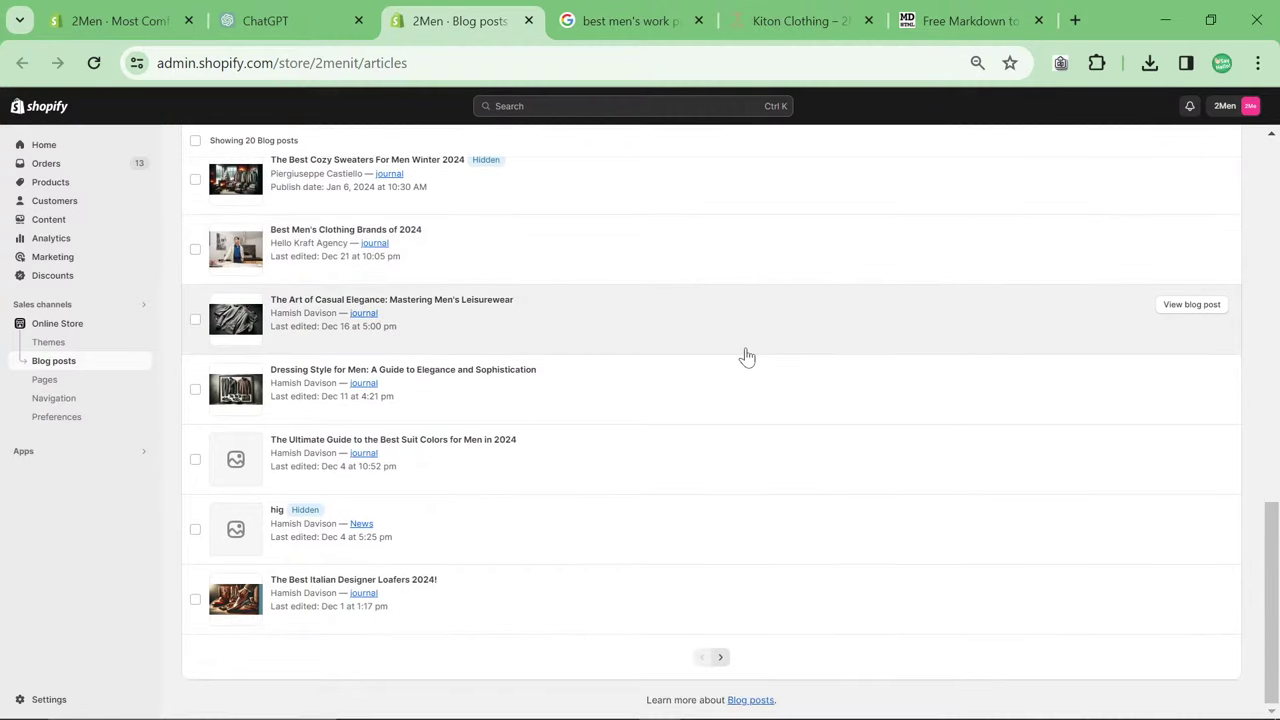
scroll(740, 358, up, 3)
scroll(533, 458, up, 3)
scroll(535, 458, up, 1)
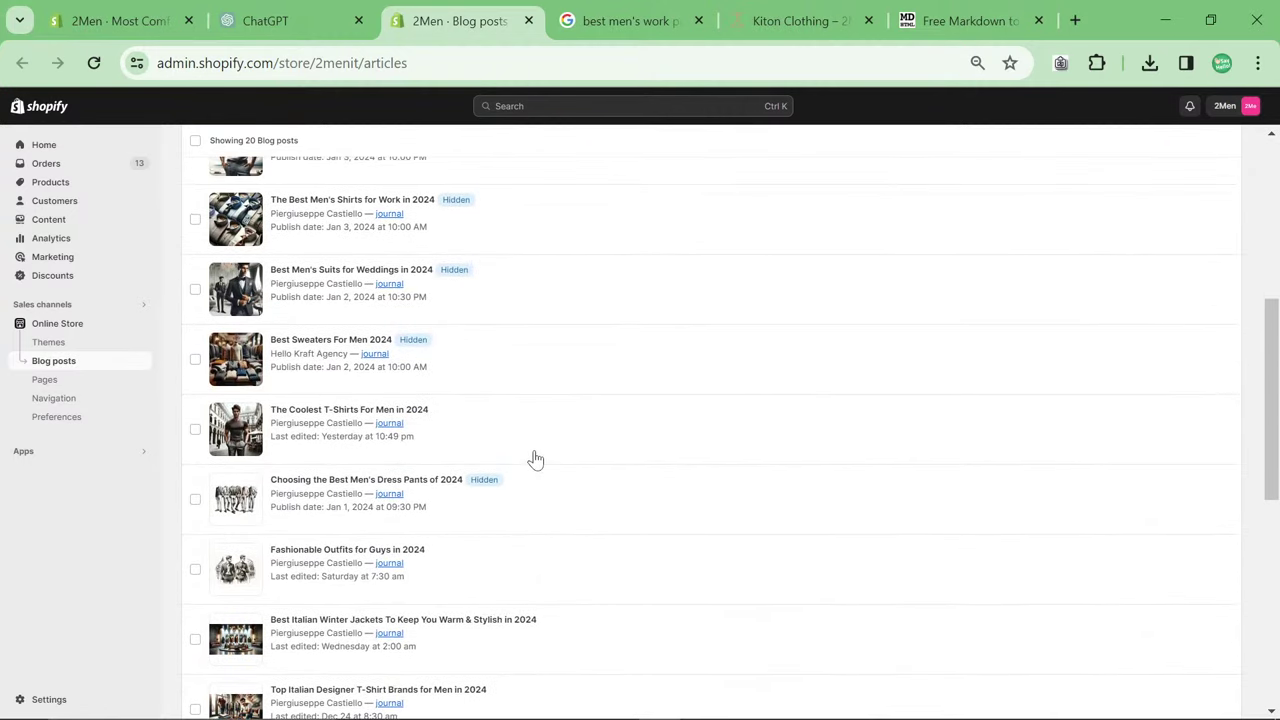
scroll(535, 458, down, 5)
scroll(520, 455, up, 2)
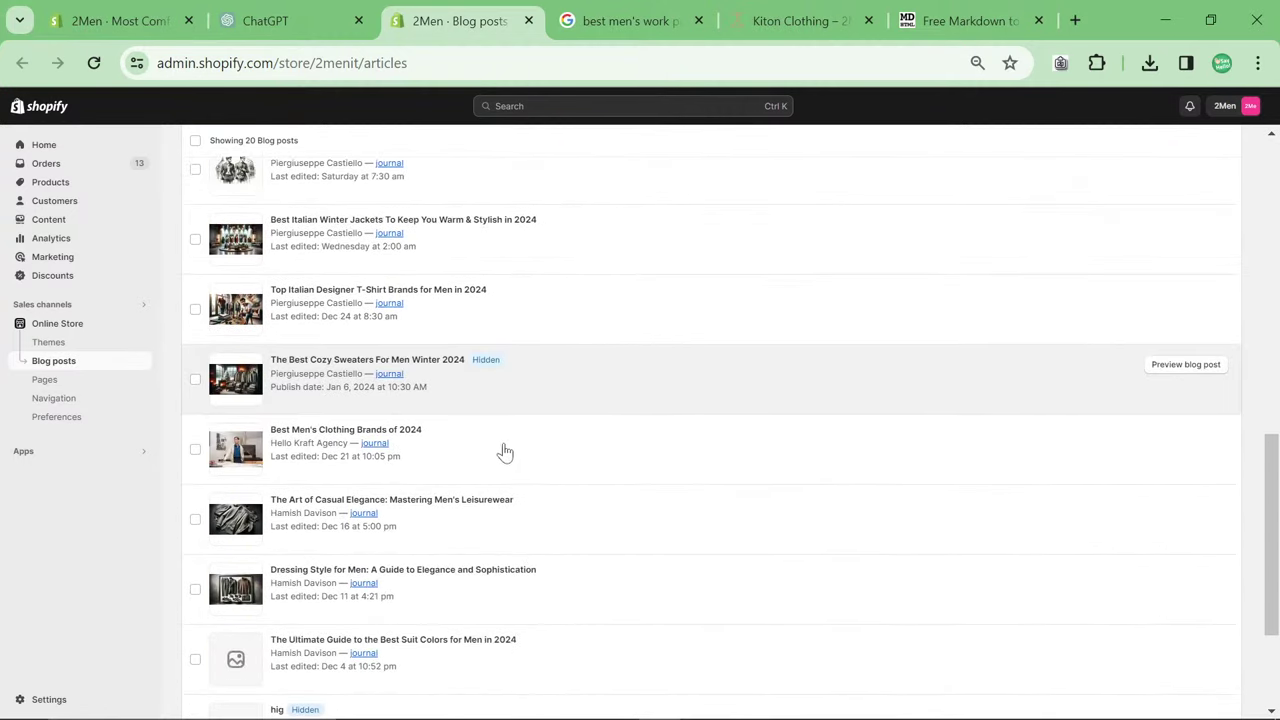
scroll(452, 446, down, 3)
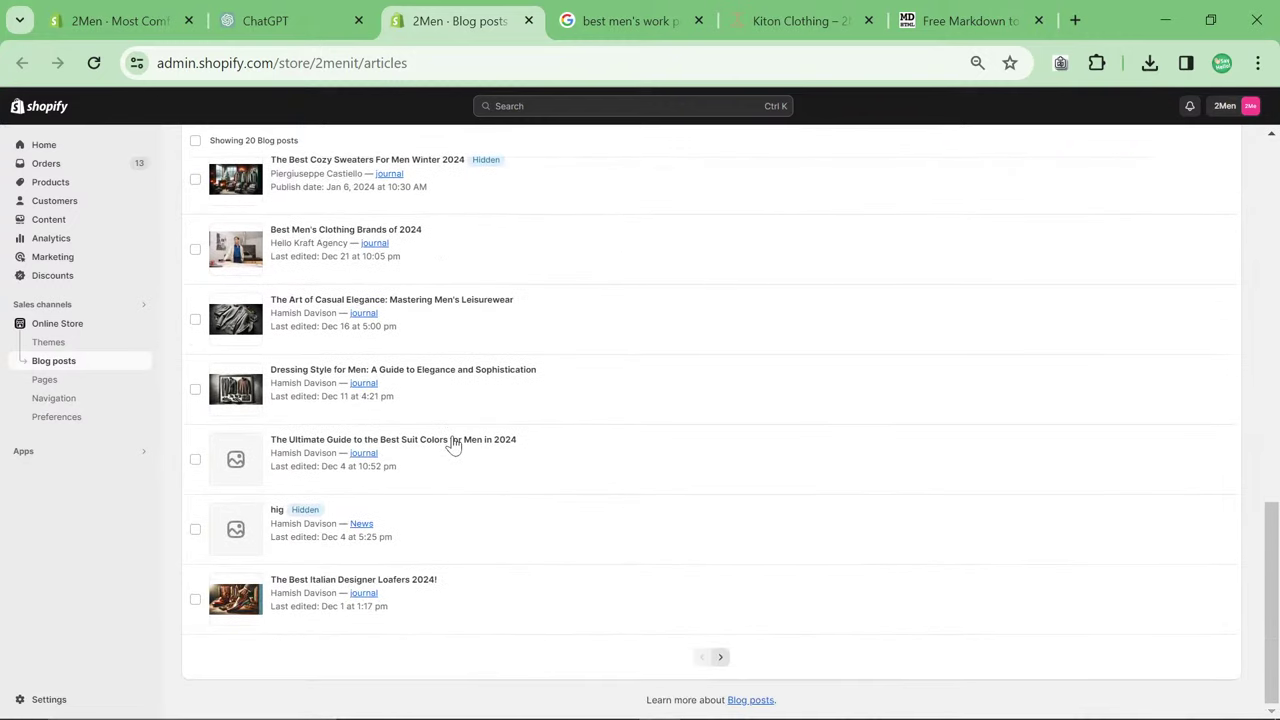
scroll(452, 446, up, 10)
key(ctrl+minus)
key(ctrl+minus)
key(ctrl+minus)
key(ctrl+minus)
key(ctrl+minus)
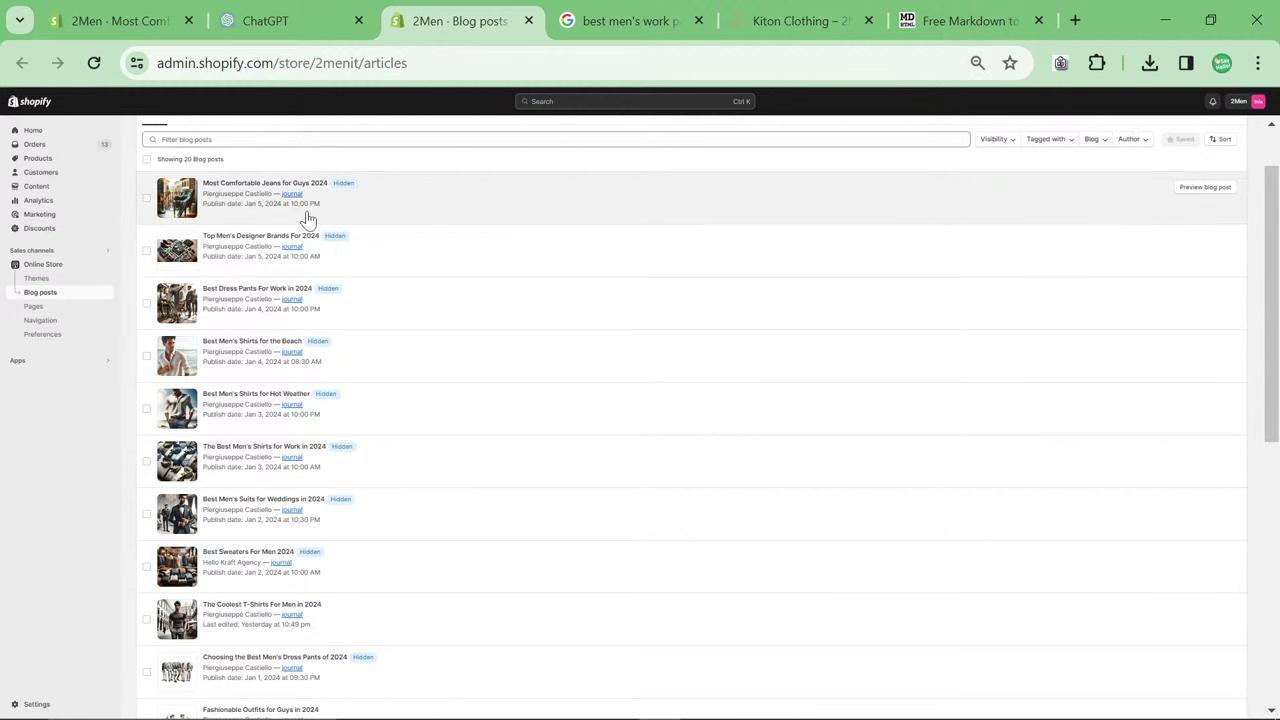
key(ctrl+plus)
scroll(395, 380, down, 4)
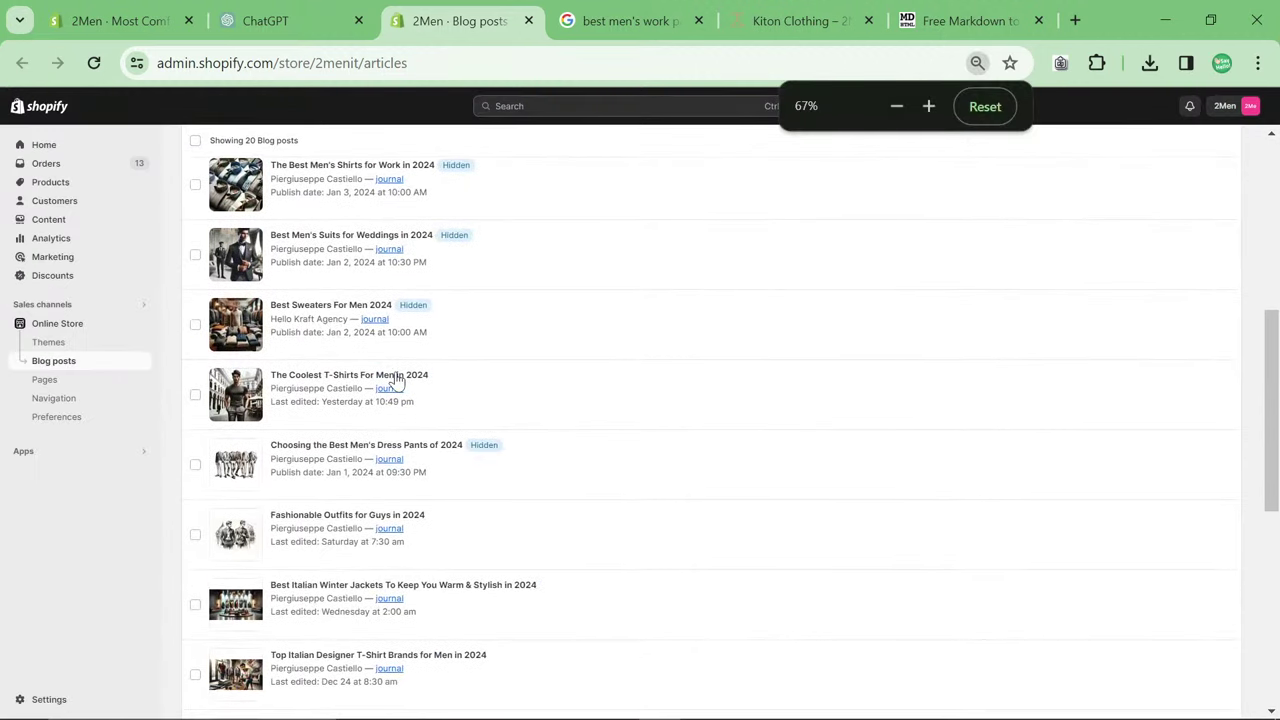
scroll(477, 471, down, 1)
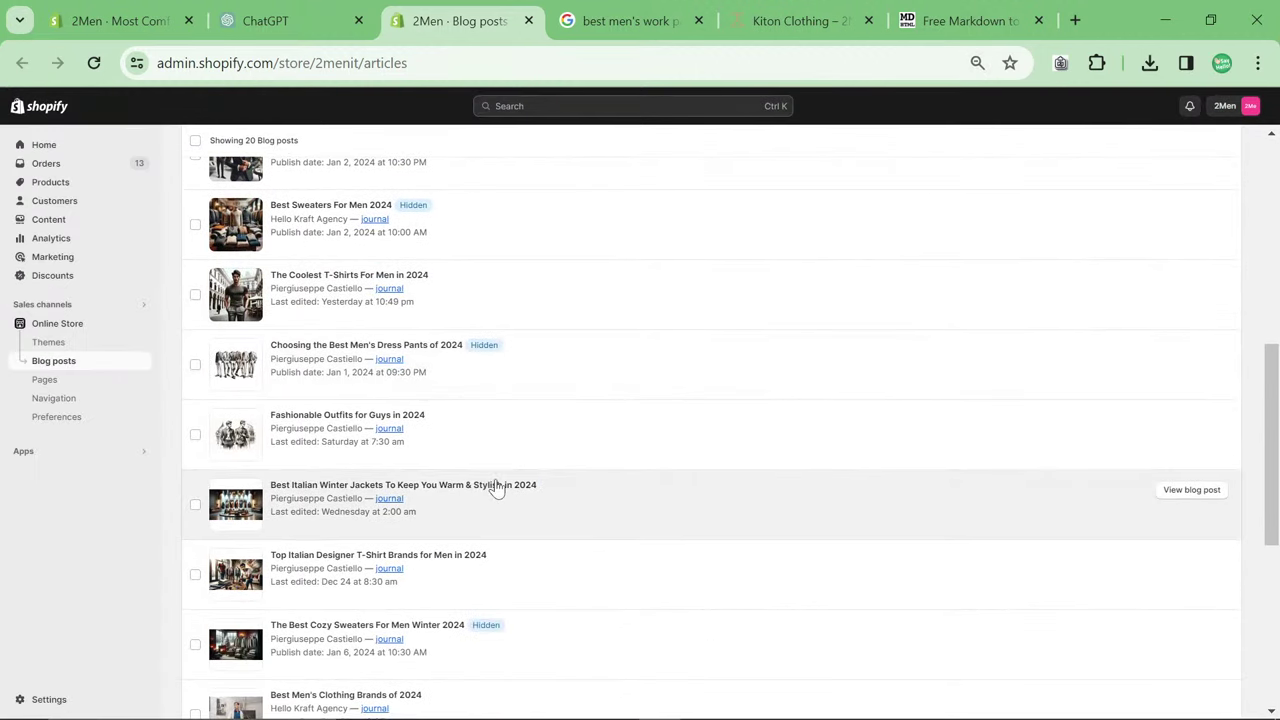
scroll(497, 487, down, 1)
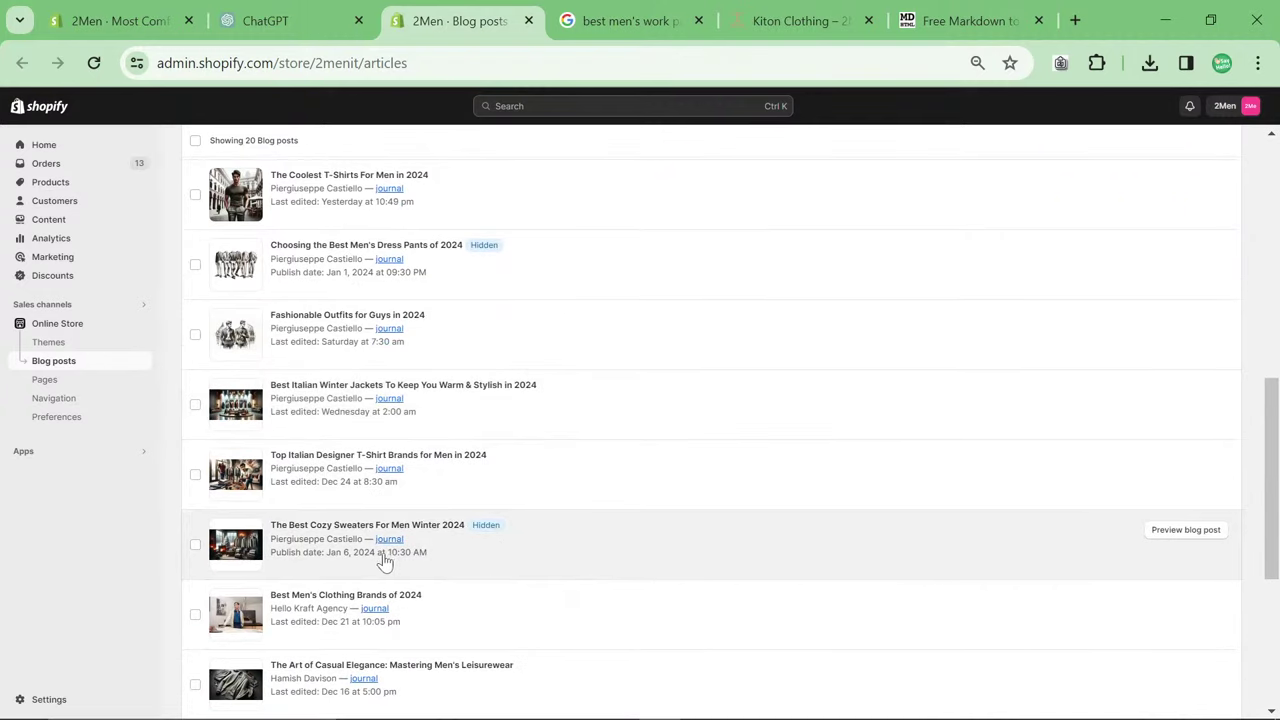
scroll(900, 351, up, 6)
click(1190, 180)
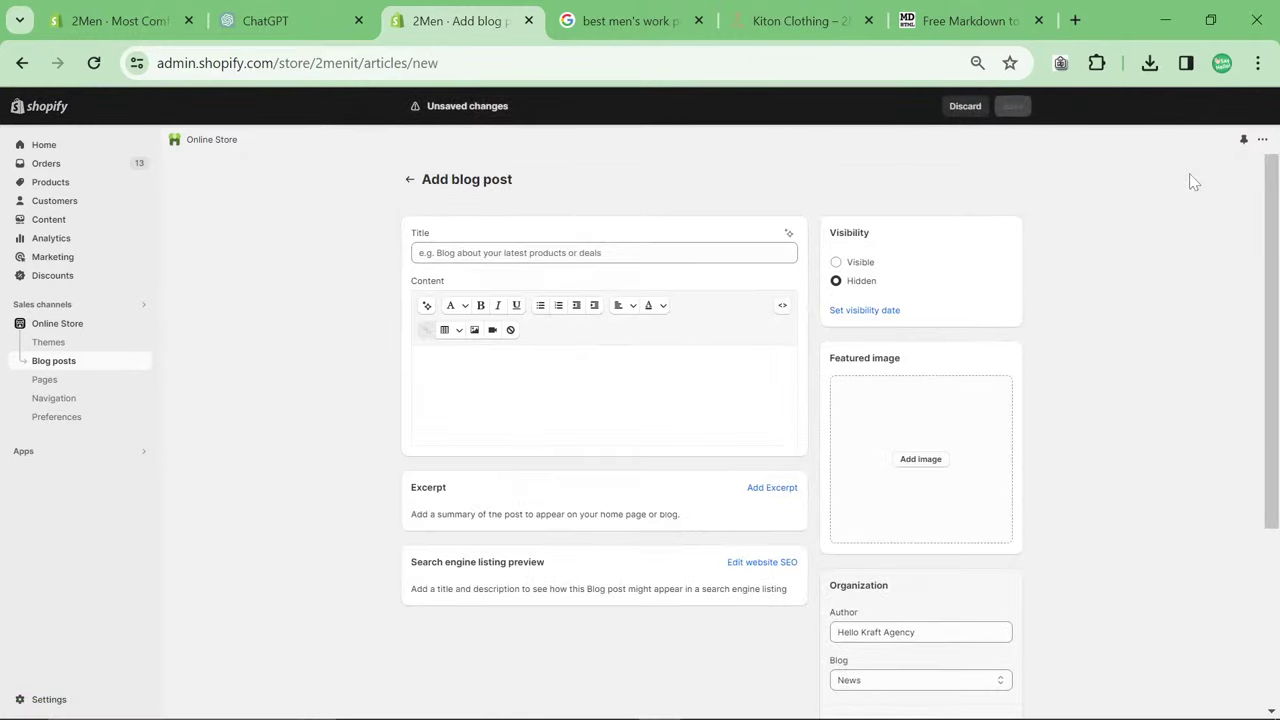
Paste the converted article HTML into the post content through the HTML source view
key(alt+Tab)
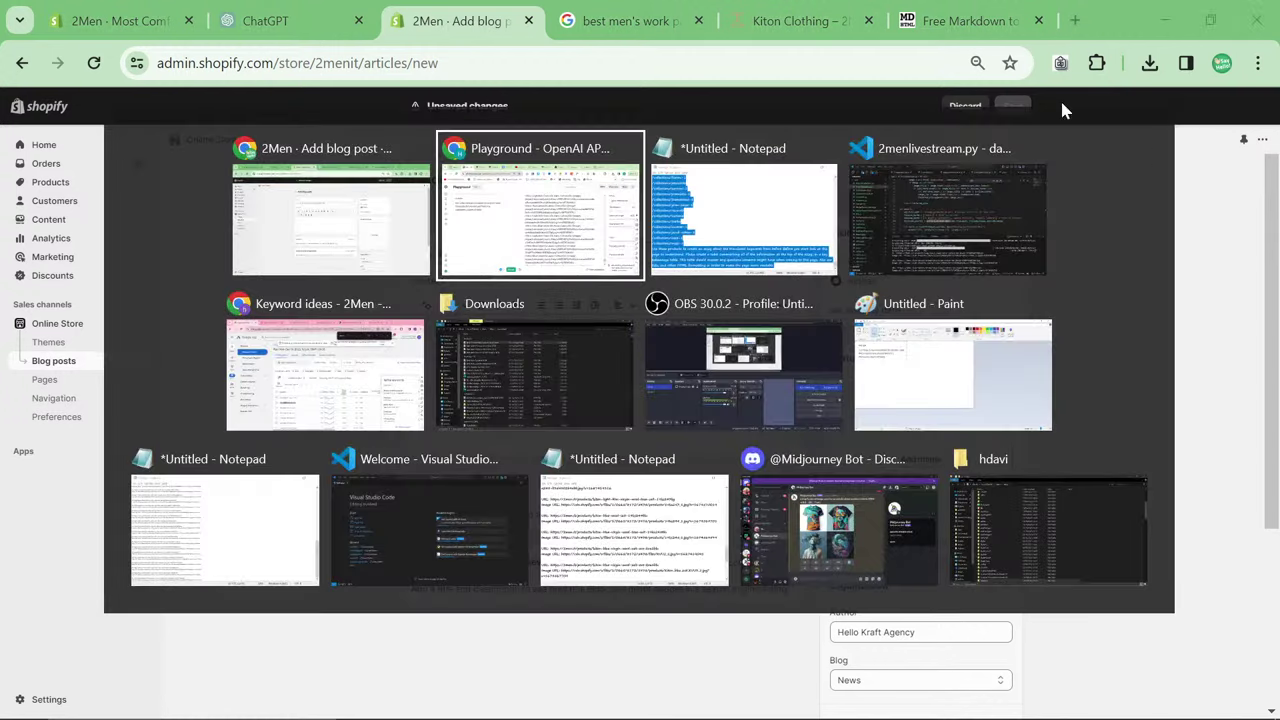
key(Escape)
click(782, 305)
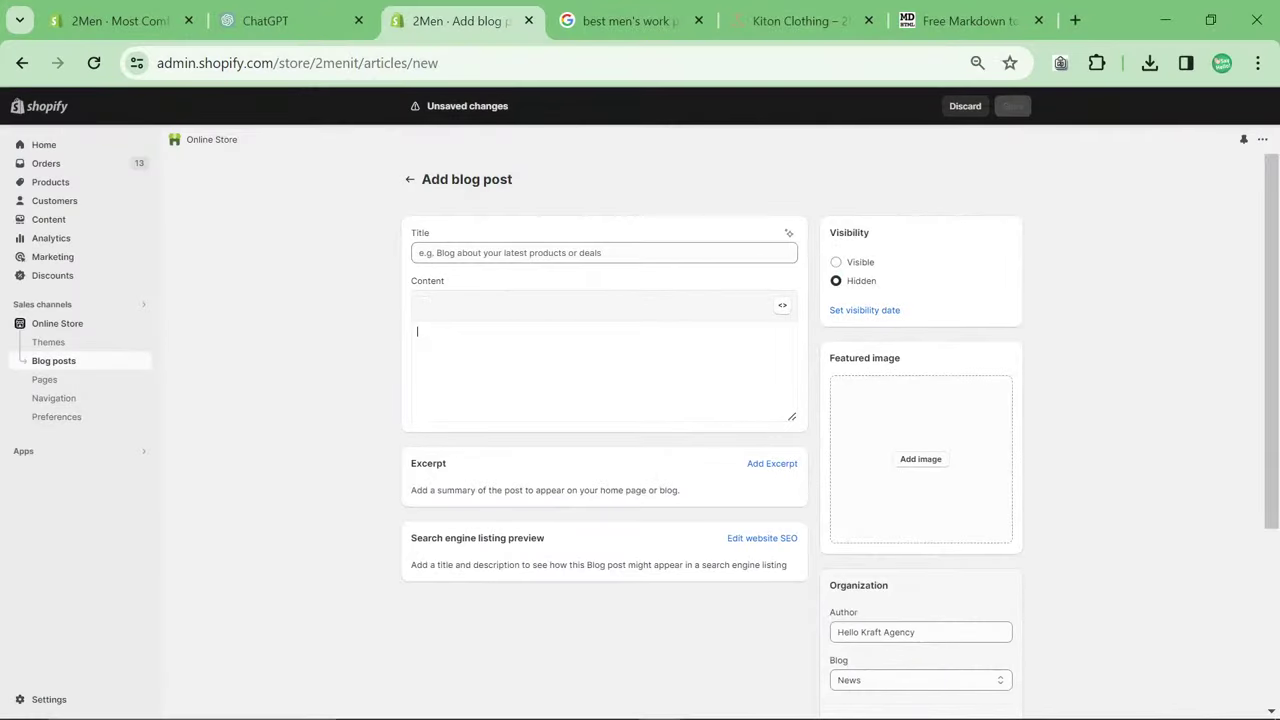
key(ctrl+v)
click(782, 305)
Title the post 'Best Work Jeans For Men in 2024' by copying the content's heading
drag(656, 360, 418, 360)
key(ctrl+c)
click(600, 252)
key(ctrl+v)
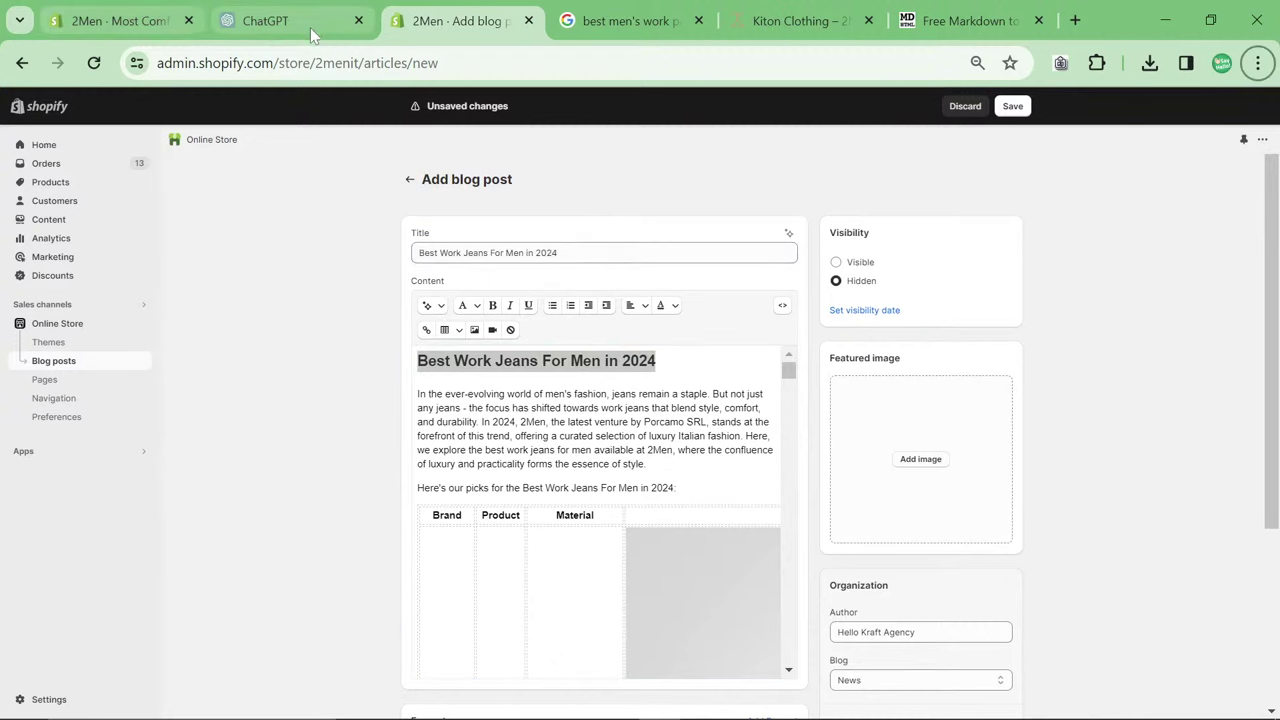
click(310, 26)
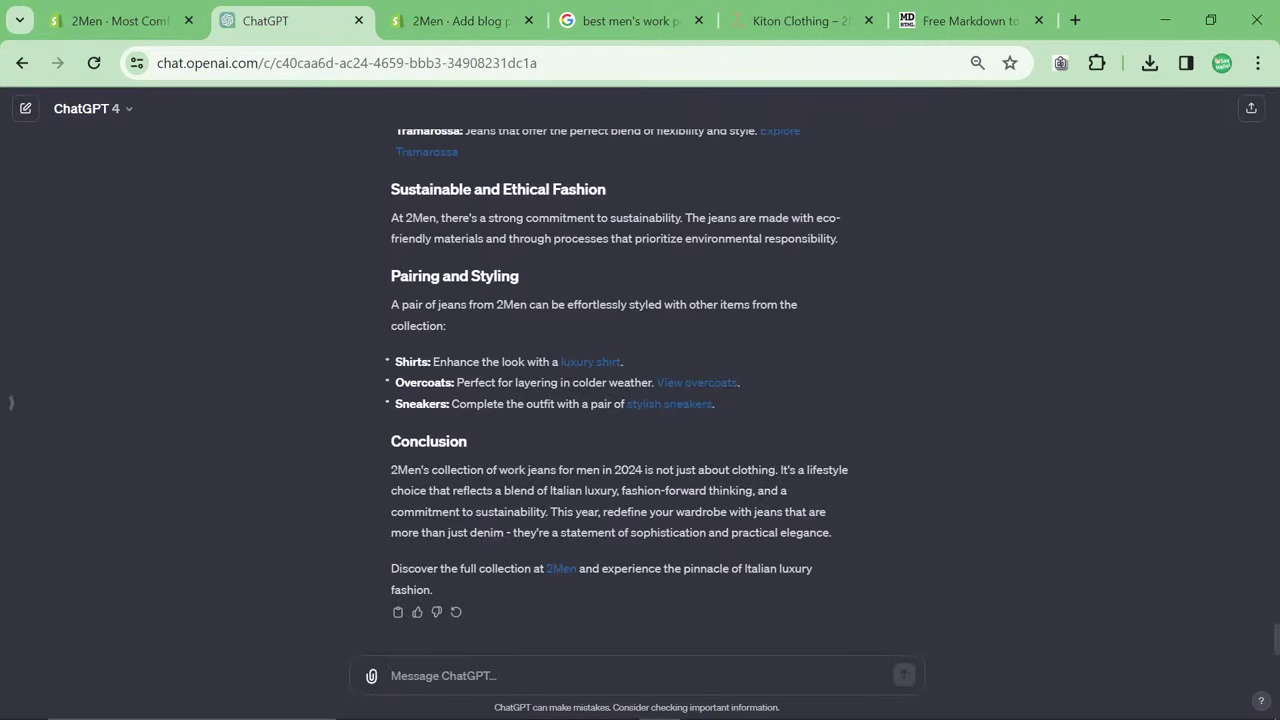
Ask ChatGPT: 'now make the featured image for this blog post as before'
text(now make the featured)
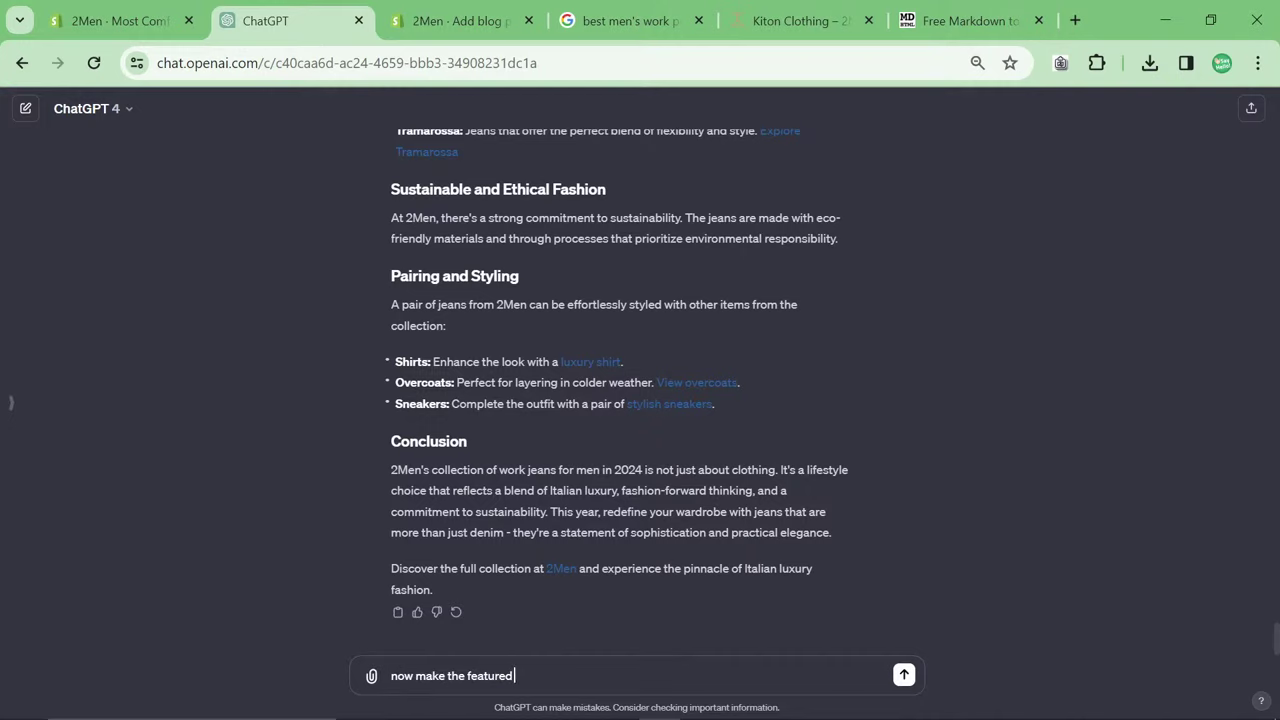
text( image for this blog post as bef)
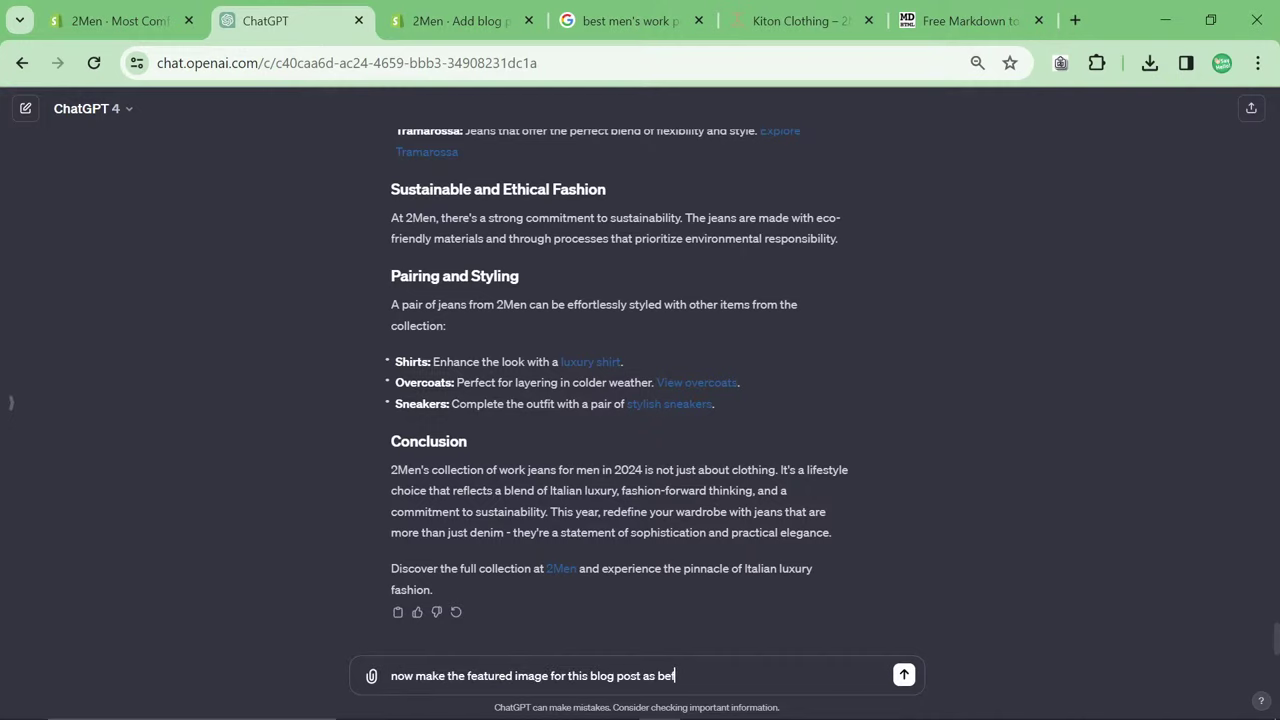
text(ore)
key(Return)
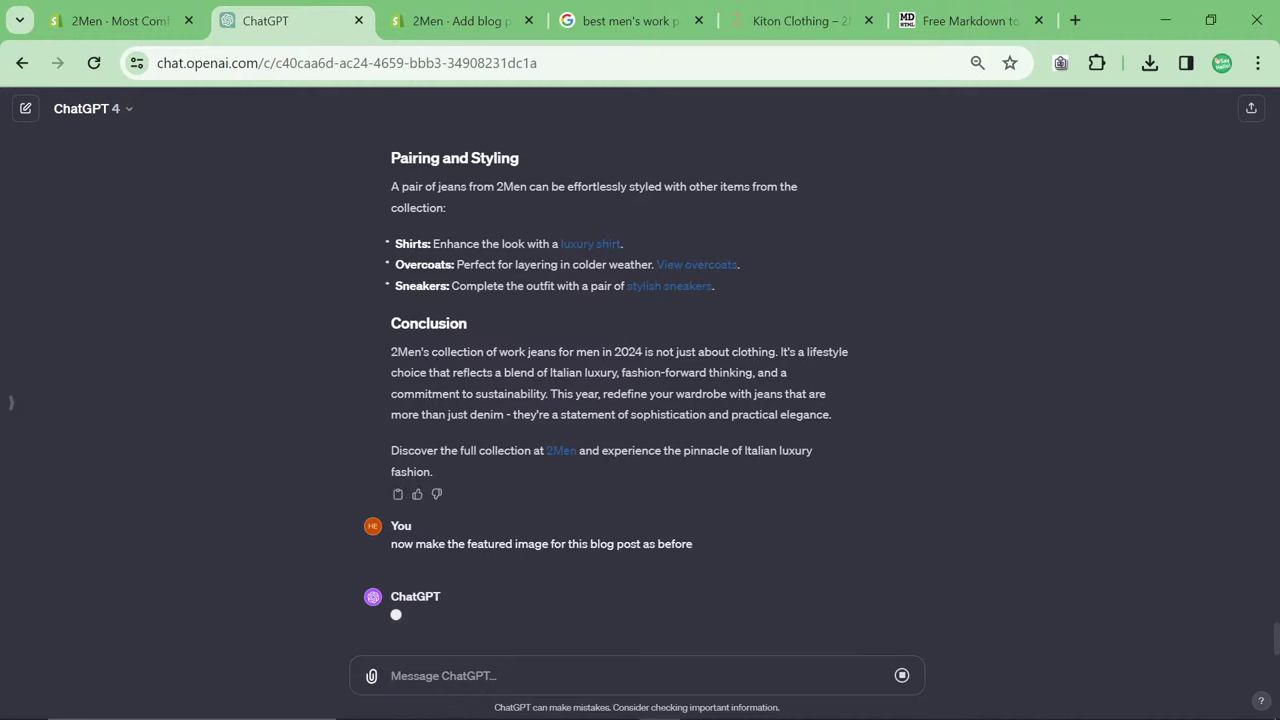
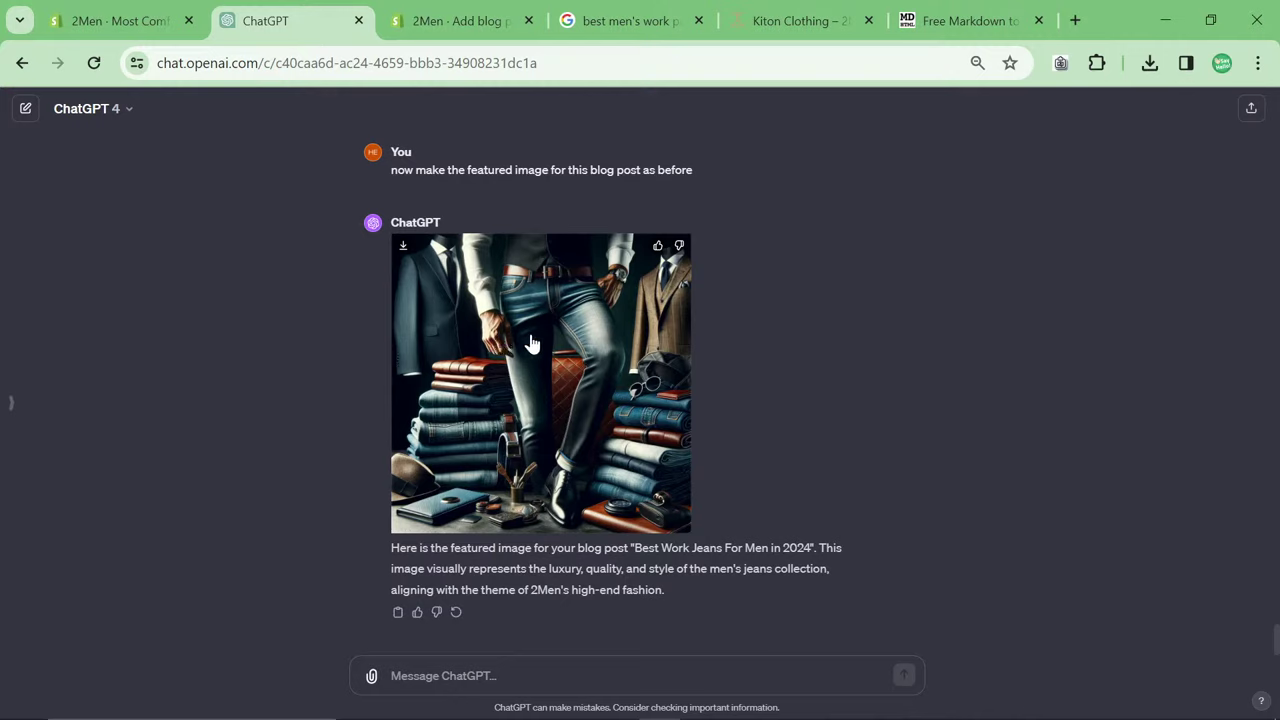
Download the DALL-E featured image and rename the PNG to 'Best Work Jeans For Men in 2024'
click(403, 245)
click(1096, 113)
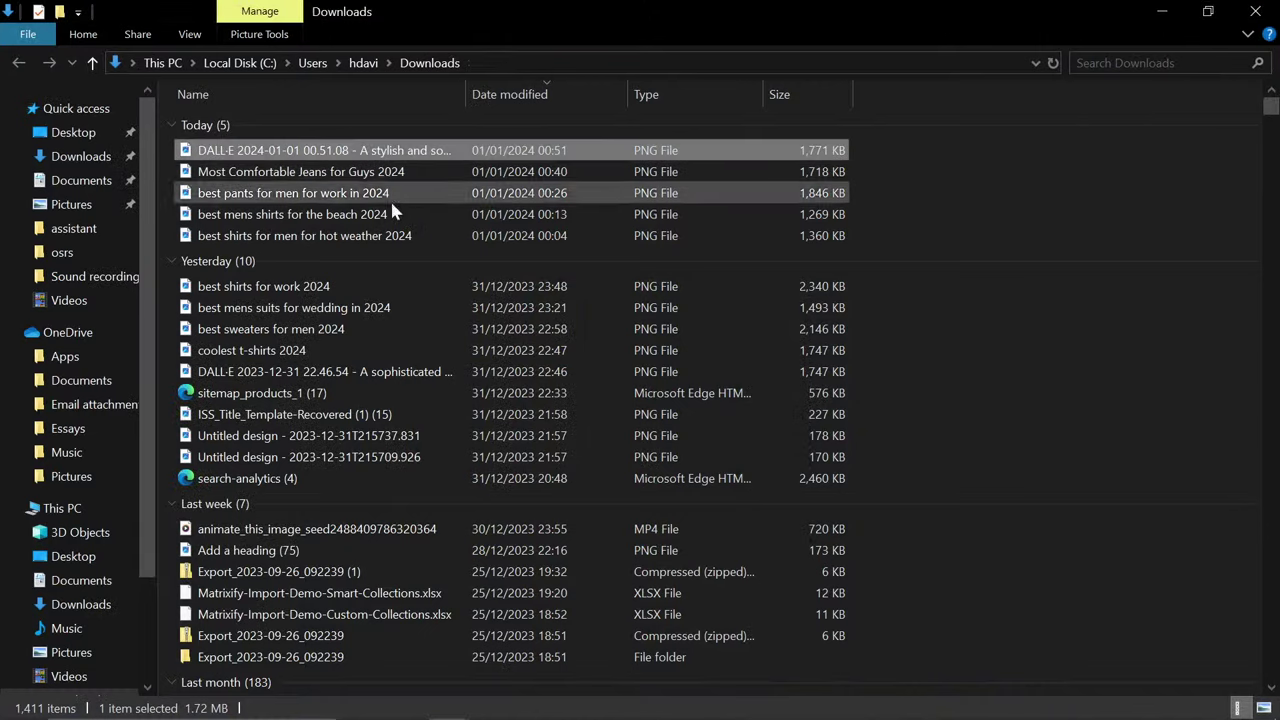
right_click(336, 156)
click(441, 650)
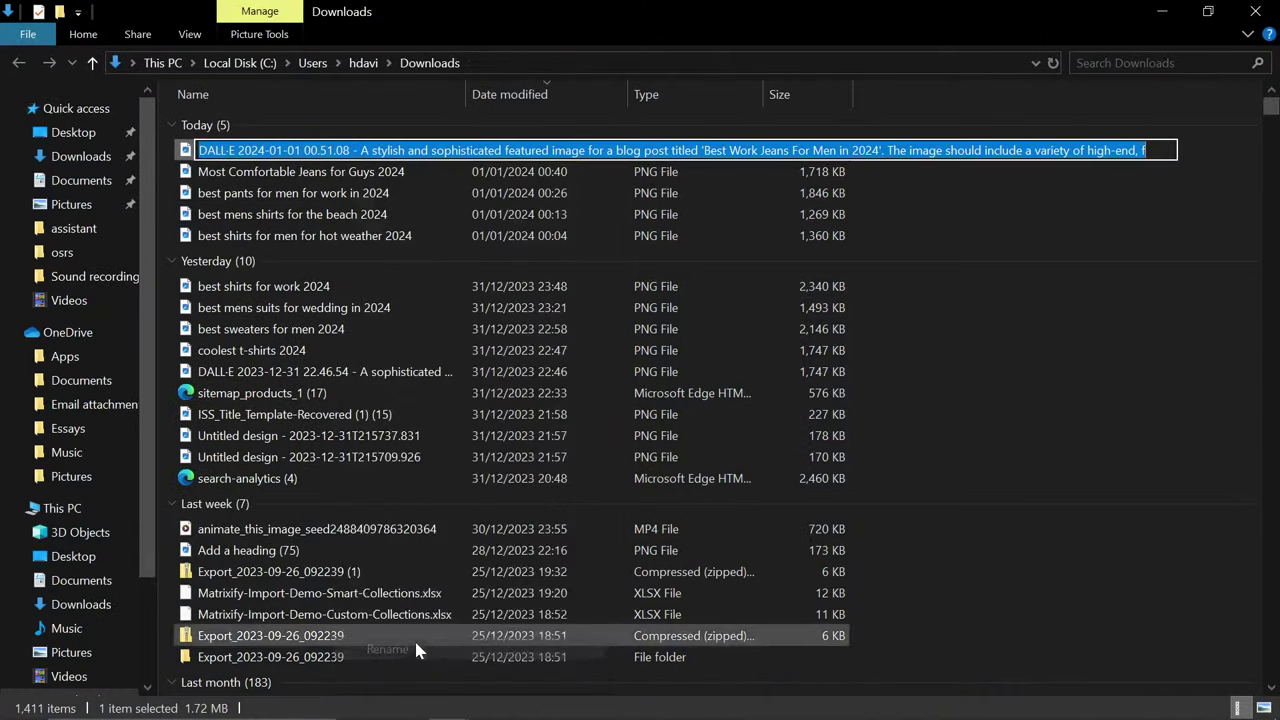
text(Best Work Jeans For Men in 2024)
key(Return)
click(392, 154)
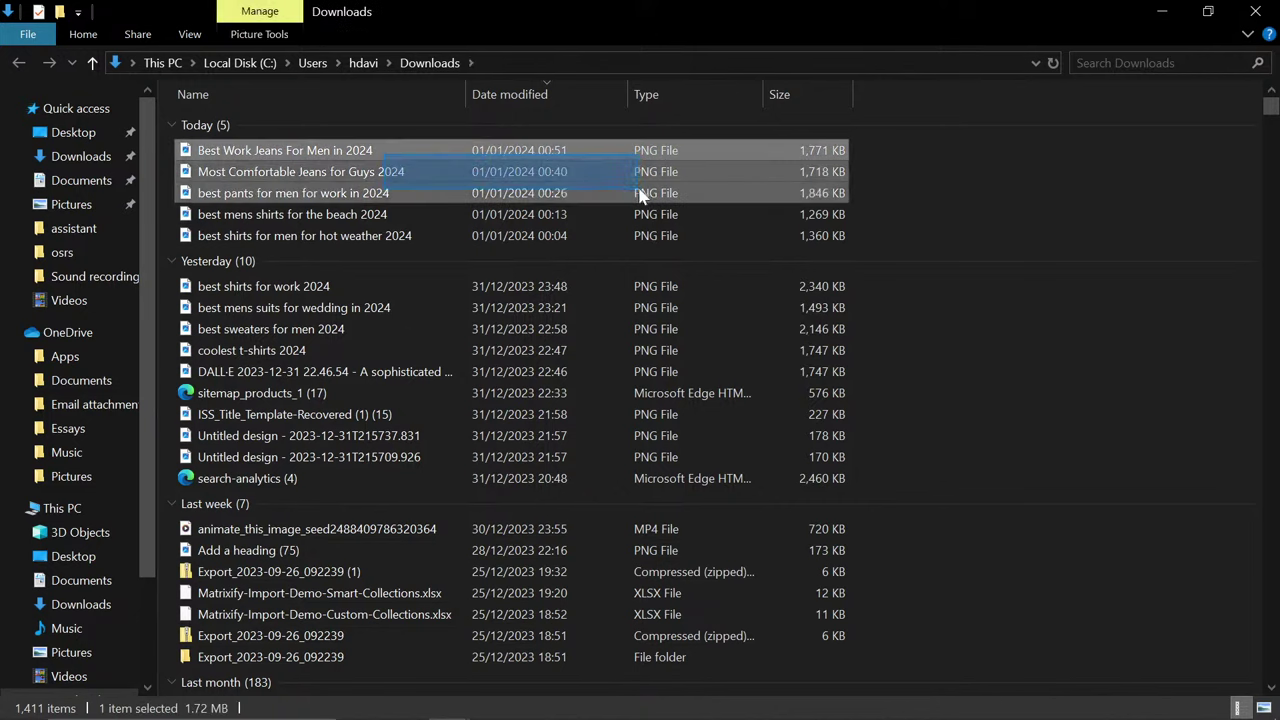
Return to Chrome and bring up the Shopify blog post tab
key(alt+Tab)
click(504, 199)
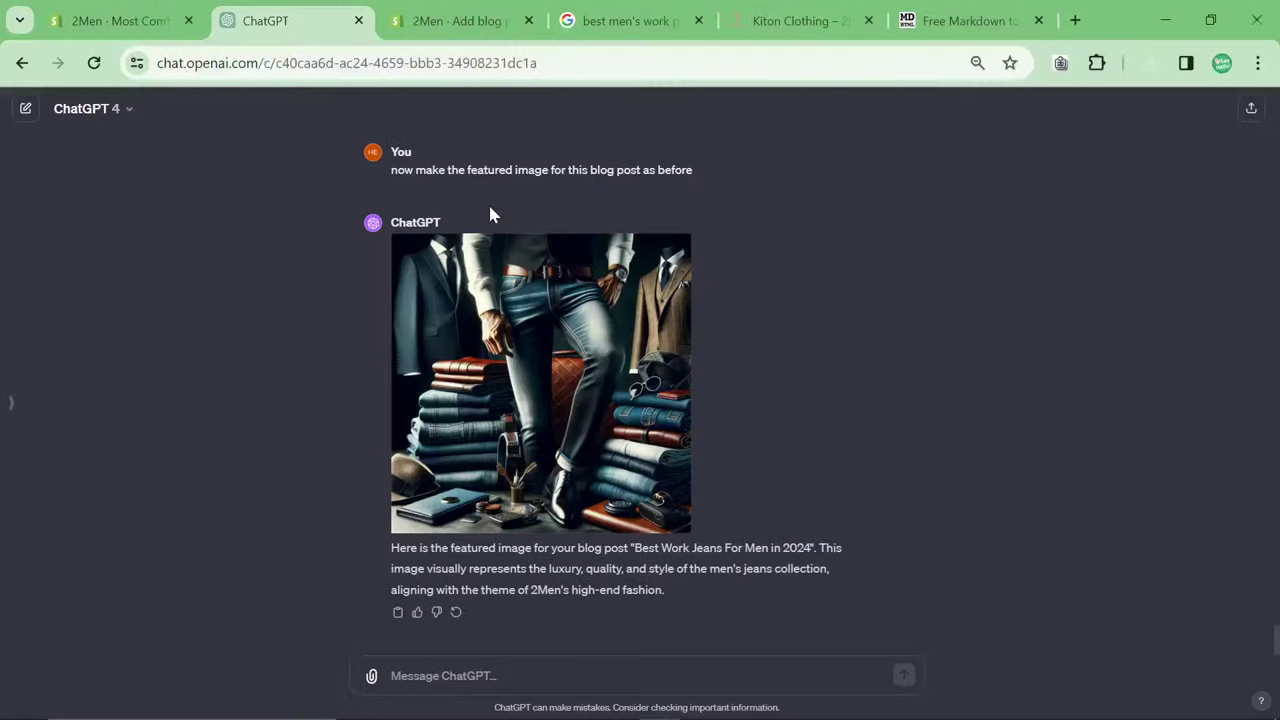
click(120, 20)
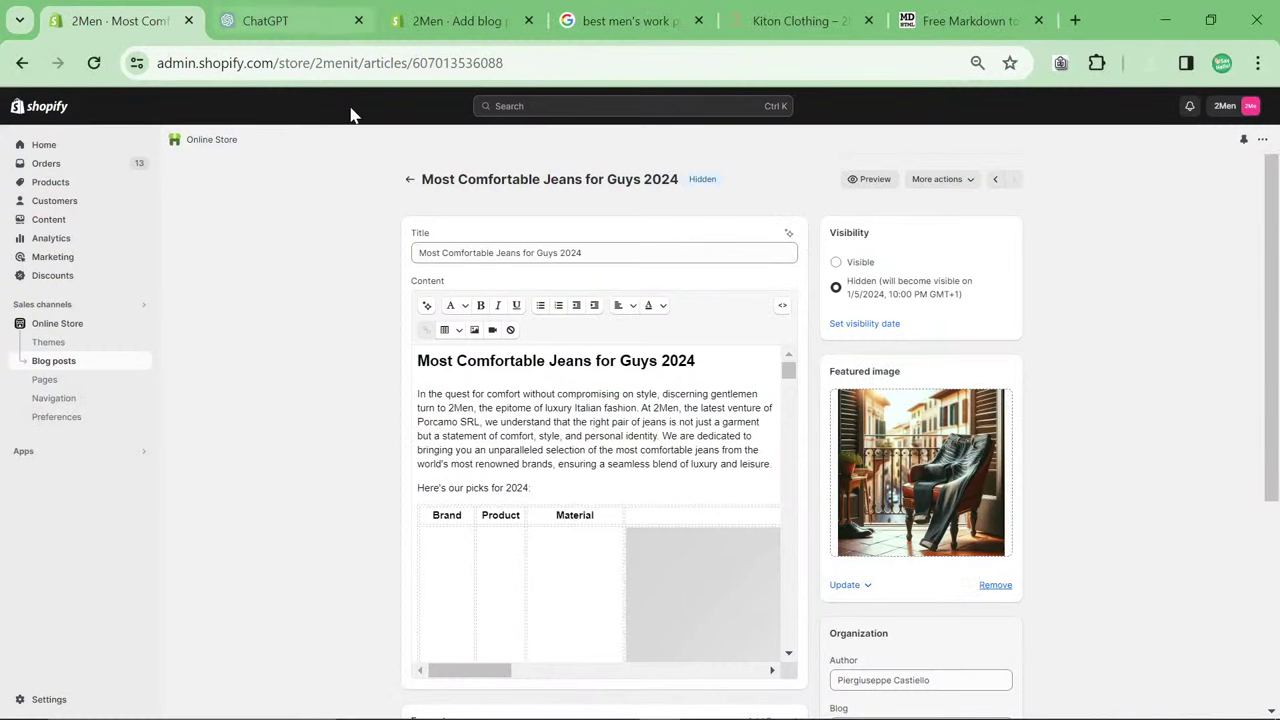
Use 'Best Work Jeans For Men in 2024' as the featured image with the post title as alt text
drag(440, 32, 271, 10)
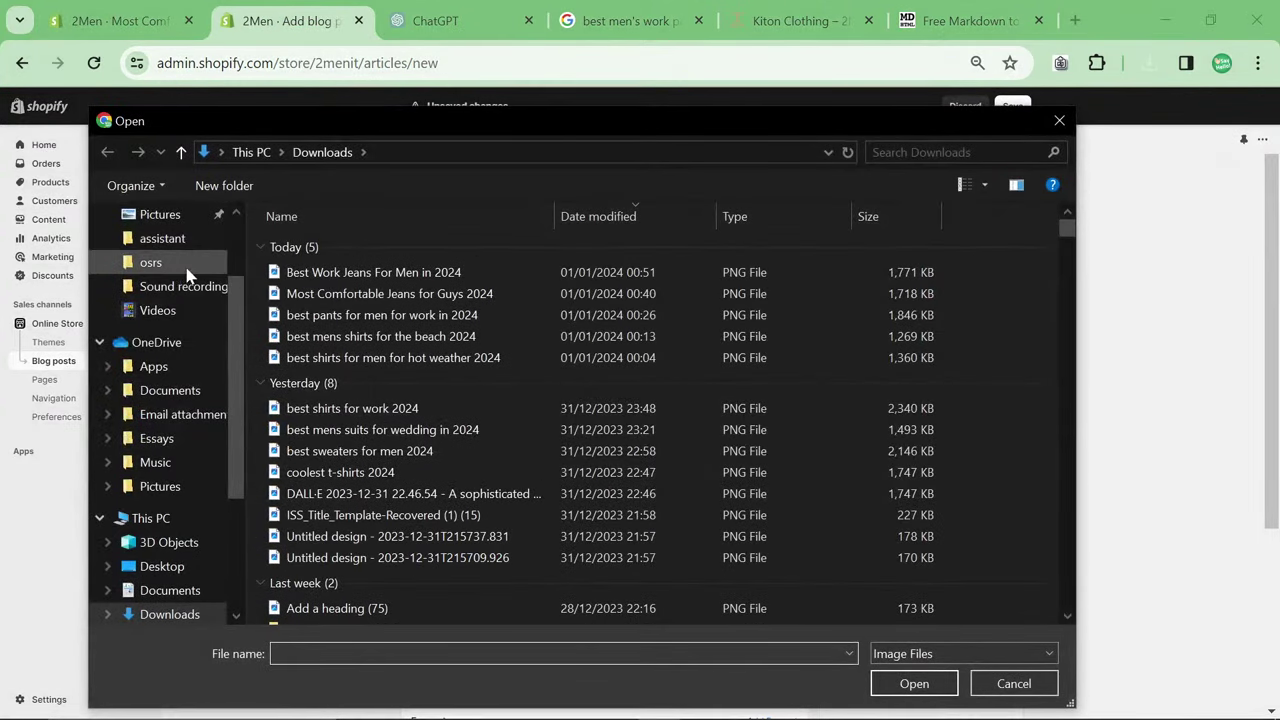
double_click(397, 274)
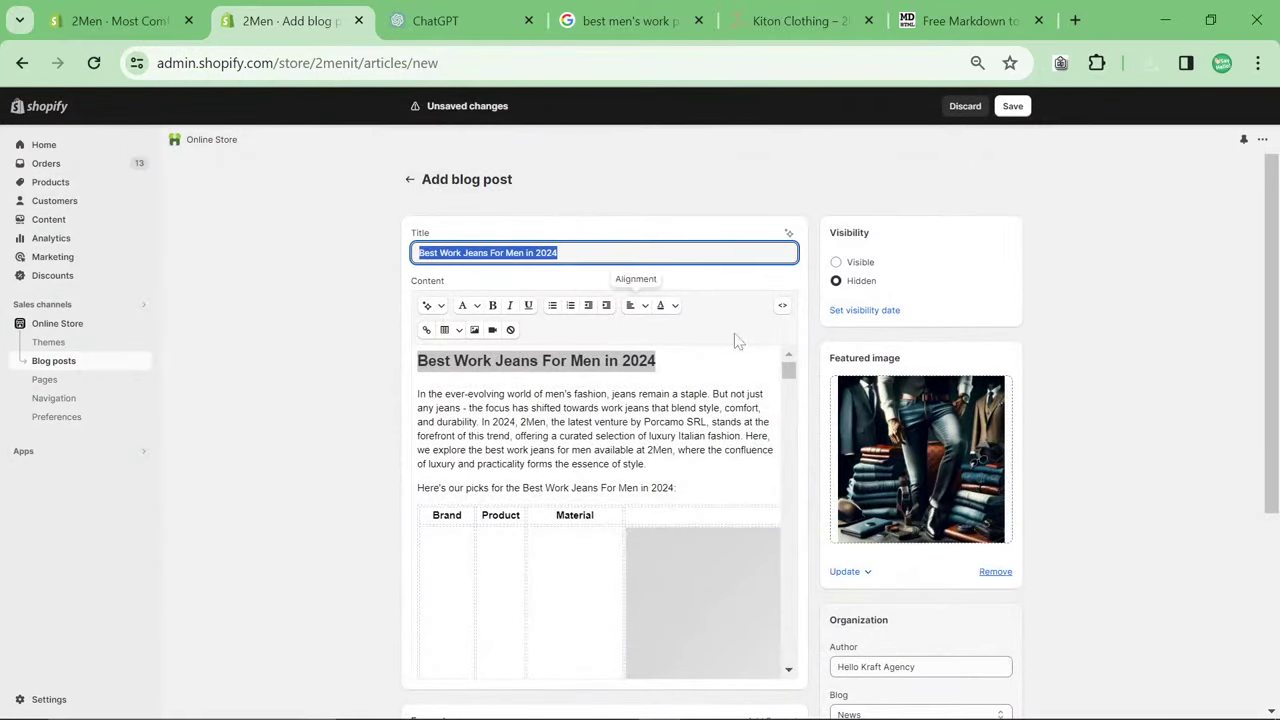
text(Best Work Jeans For Men in 2024)
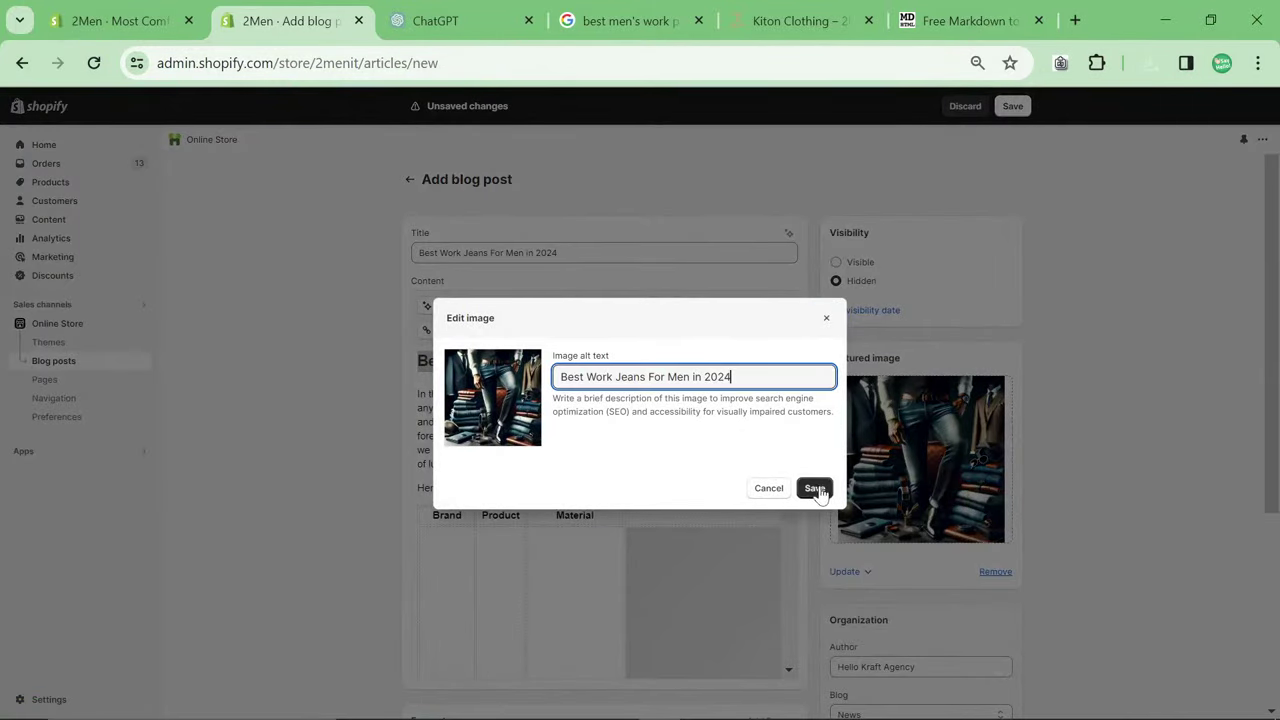
click(815, 488)
Change the post's author to the new author and file it under the journal blog
scroll(1020, 495, down, 3)
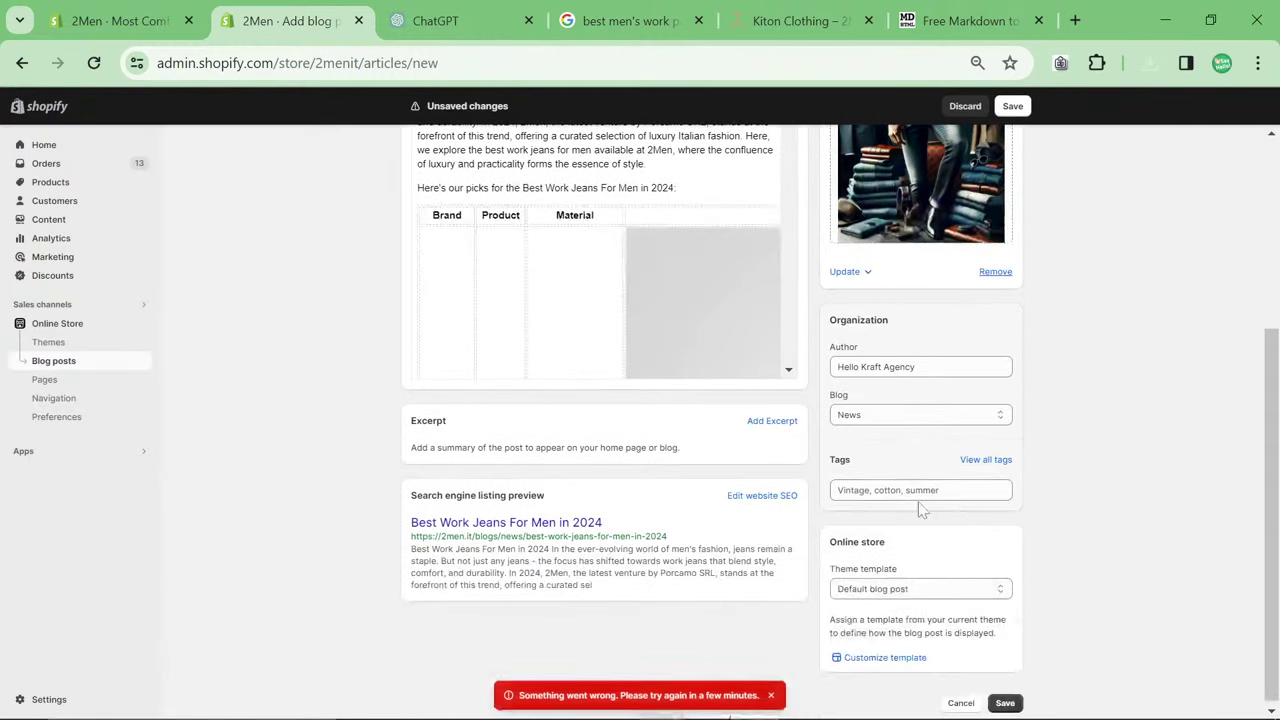
click(920, 366)
text(p)
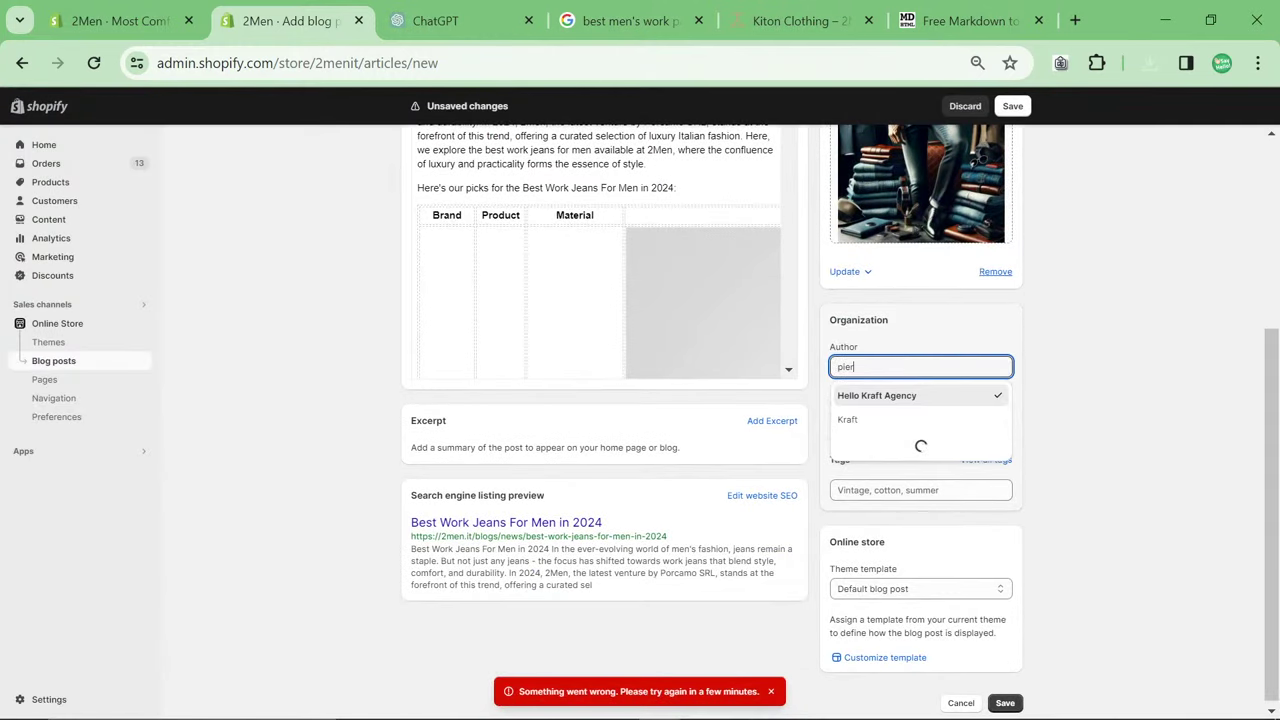
text(ier)
click(894, 405)
click(894, 414)
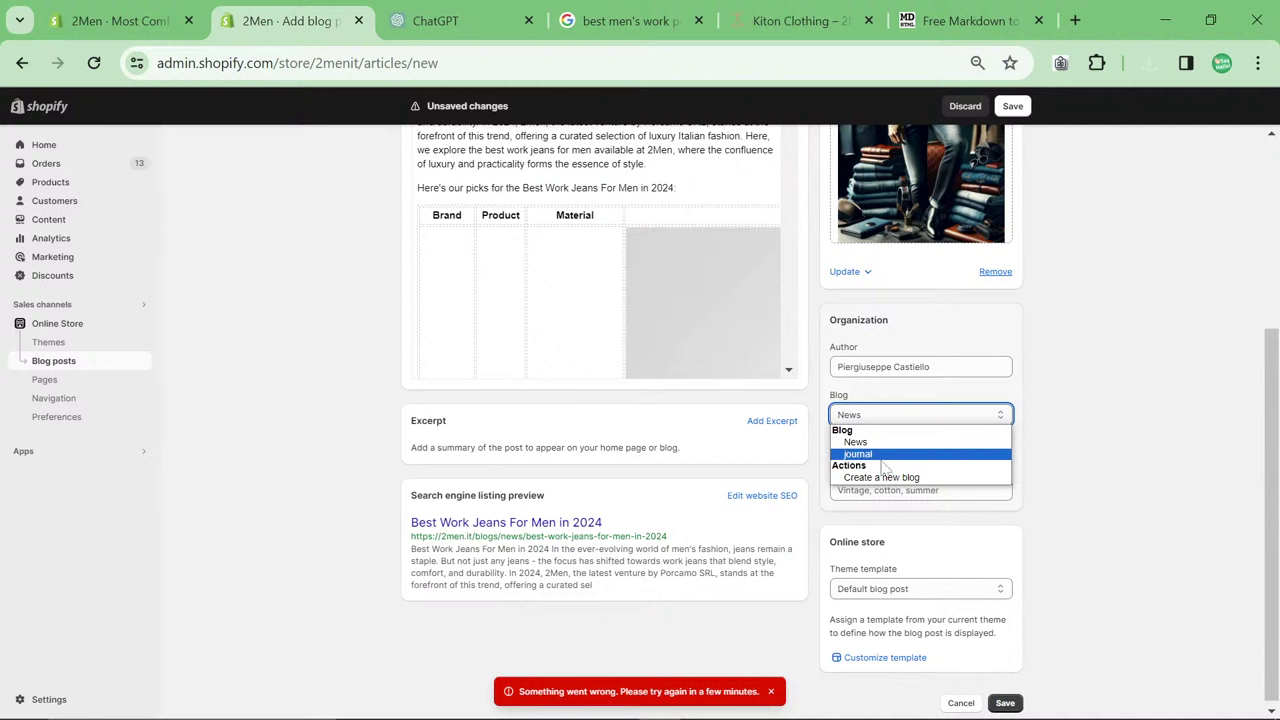
click(870, 454)
Set the post's visibility date to January 6, 2024 at 10:00 PM
scroll(1043, 465, up, 3)
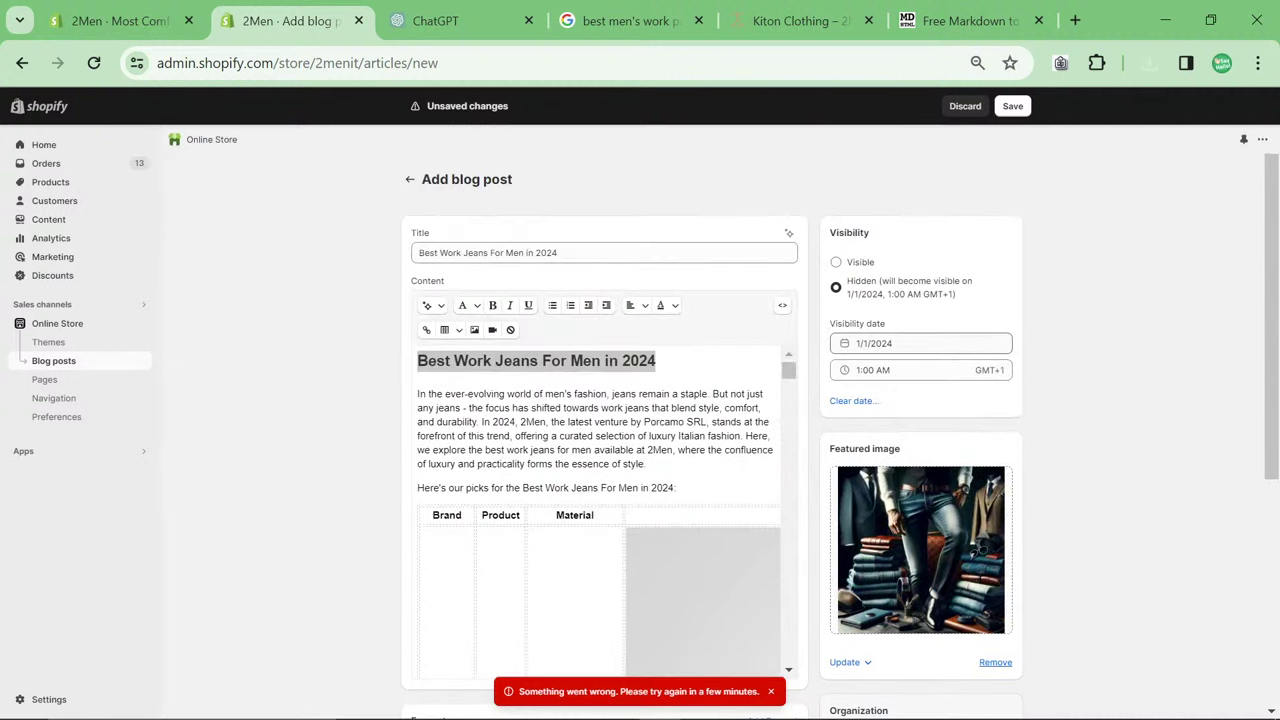
click(900, 343)
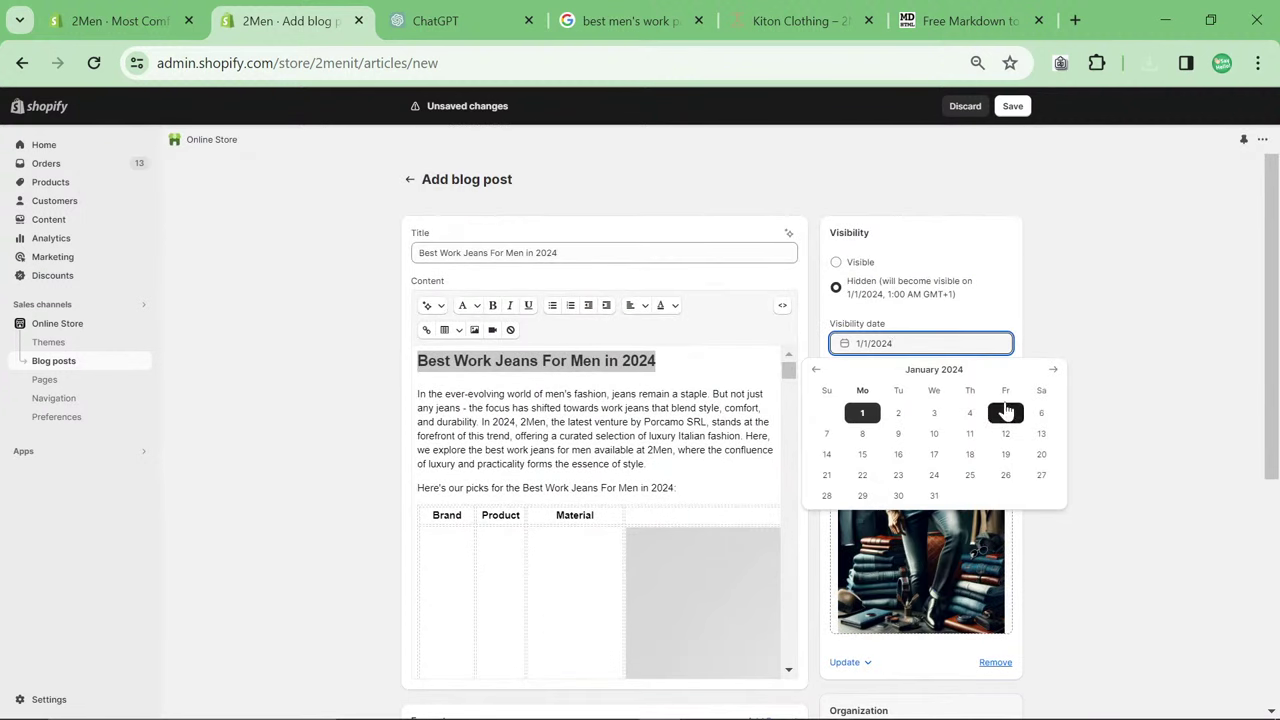
click(1040, 414)
click(905, 370)
scroll(935, 560, down, 3)
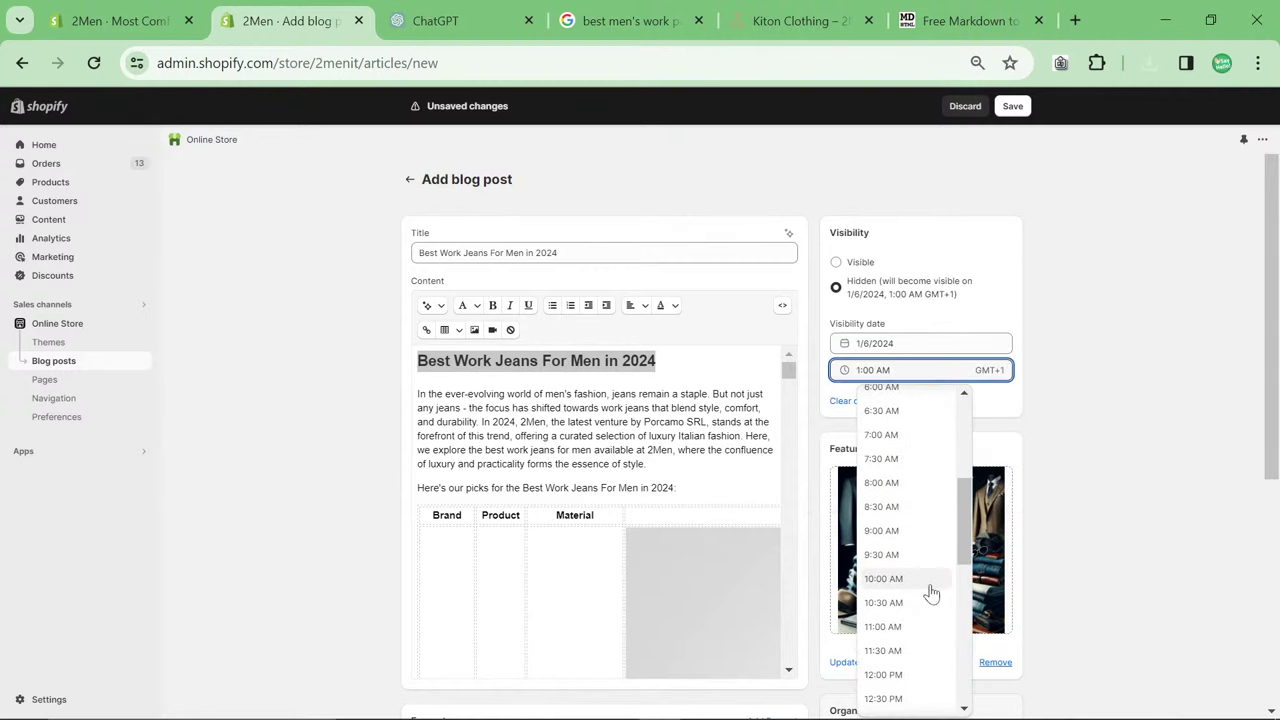
scroll(897, 620, down, 5)
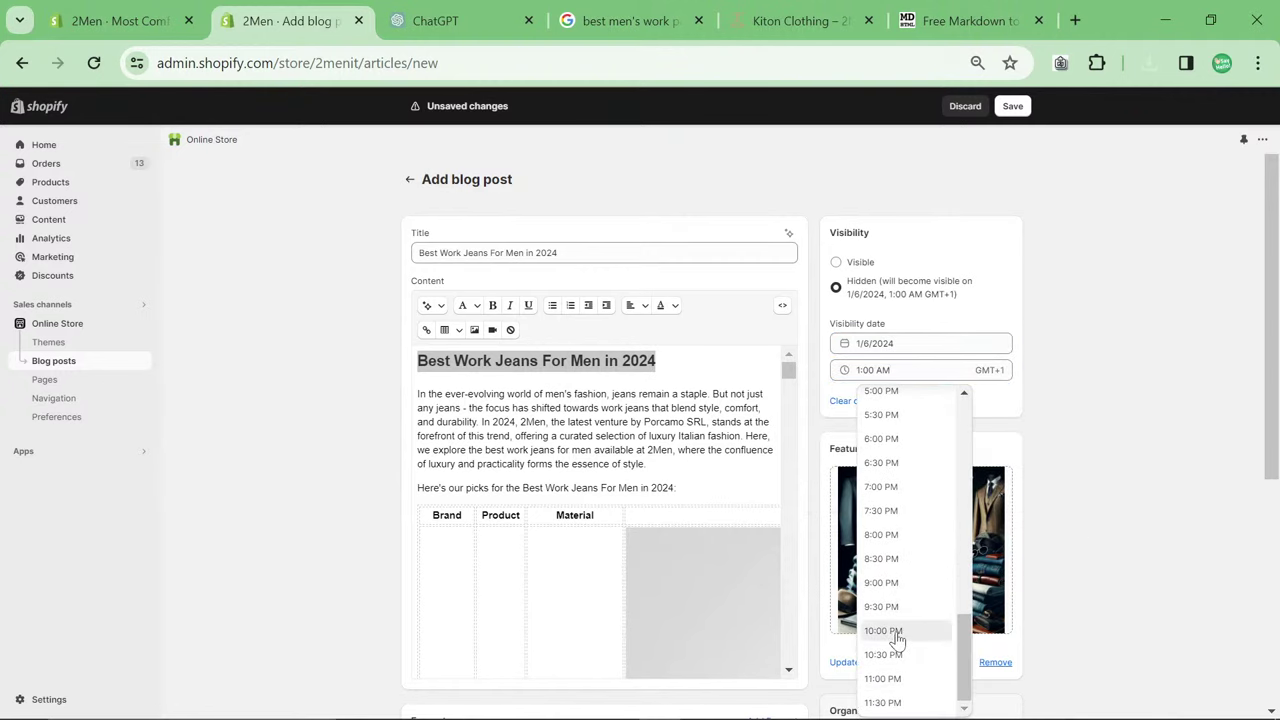
click(893, 633)
Re-enter the post title as the image alt text and save the new blog post
scroll(958, 560, down, 1)
click(930, 450)
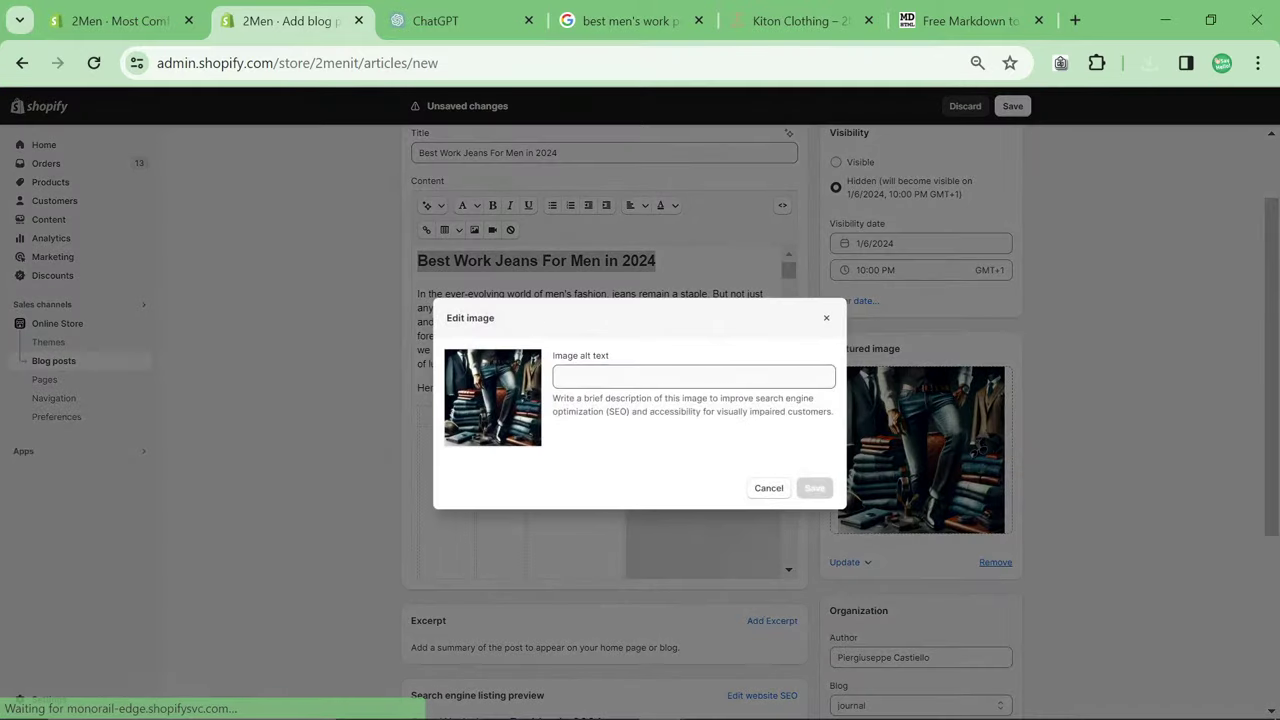
text(Best Work Jeans For Men in 2024)
click(815, 489)
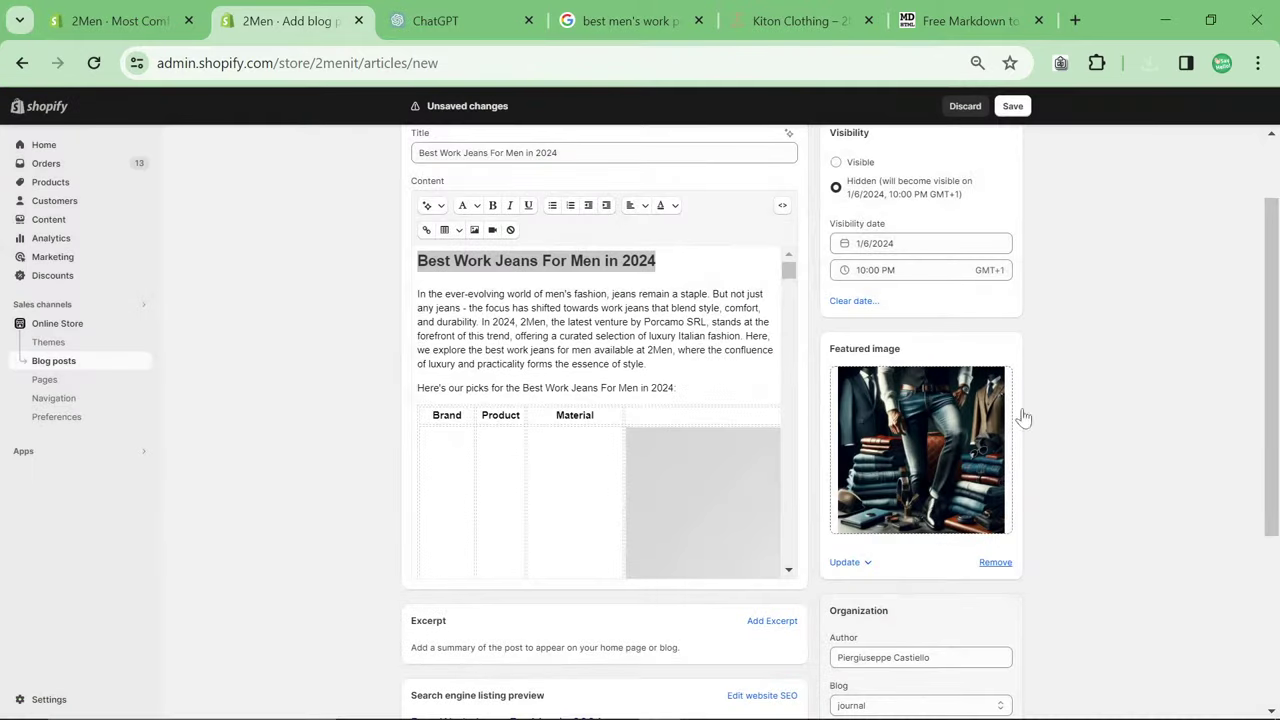
click(1010, 108)
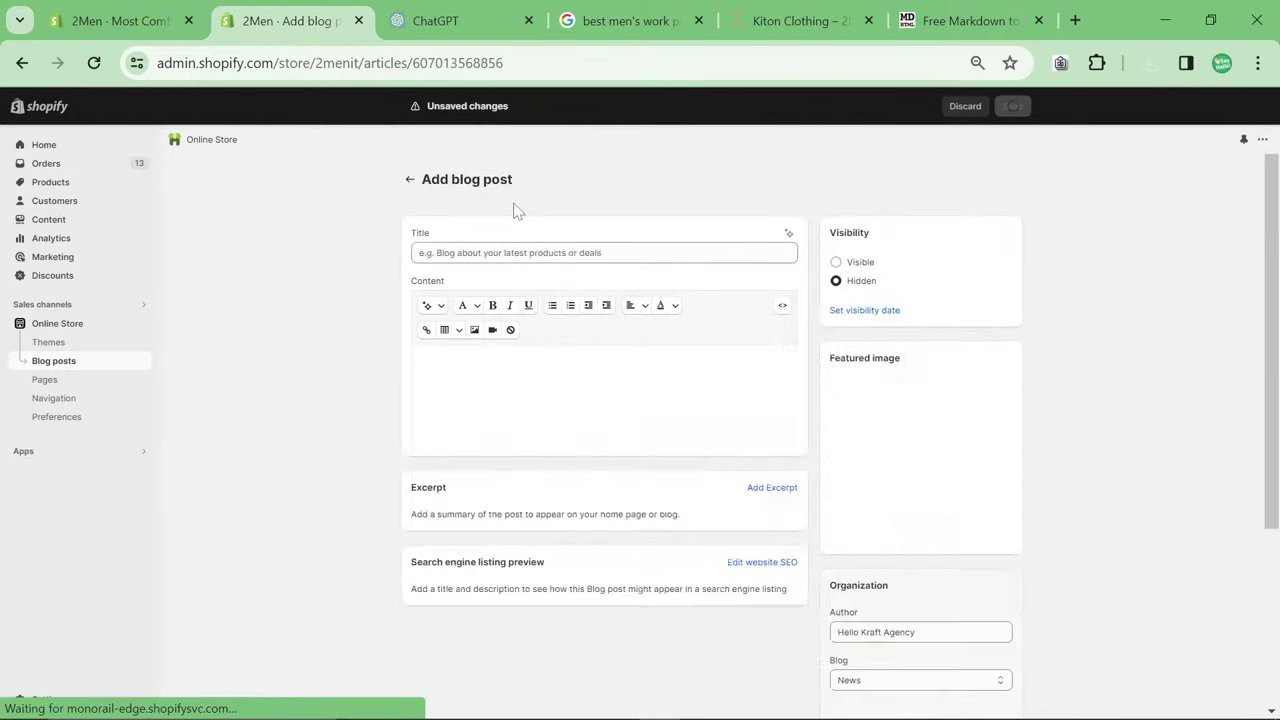
key(alt+Tab)
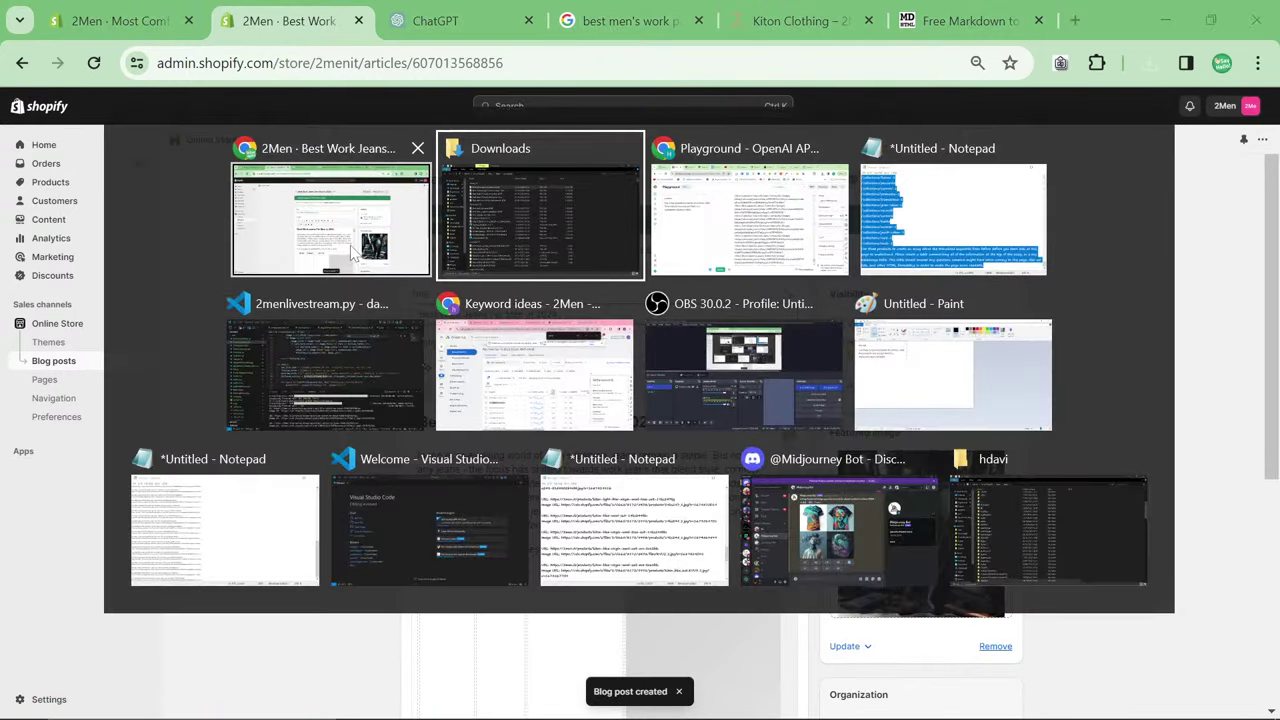
click(330, 220)
scroll(314, 475, down, 3)
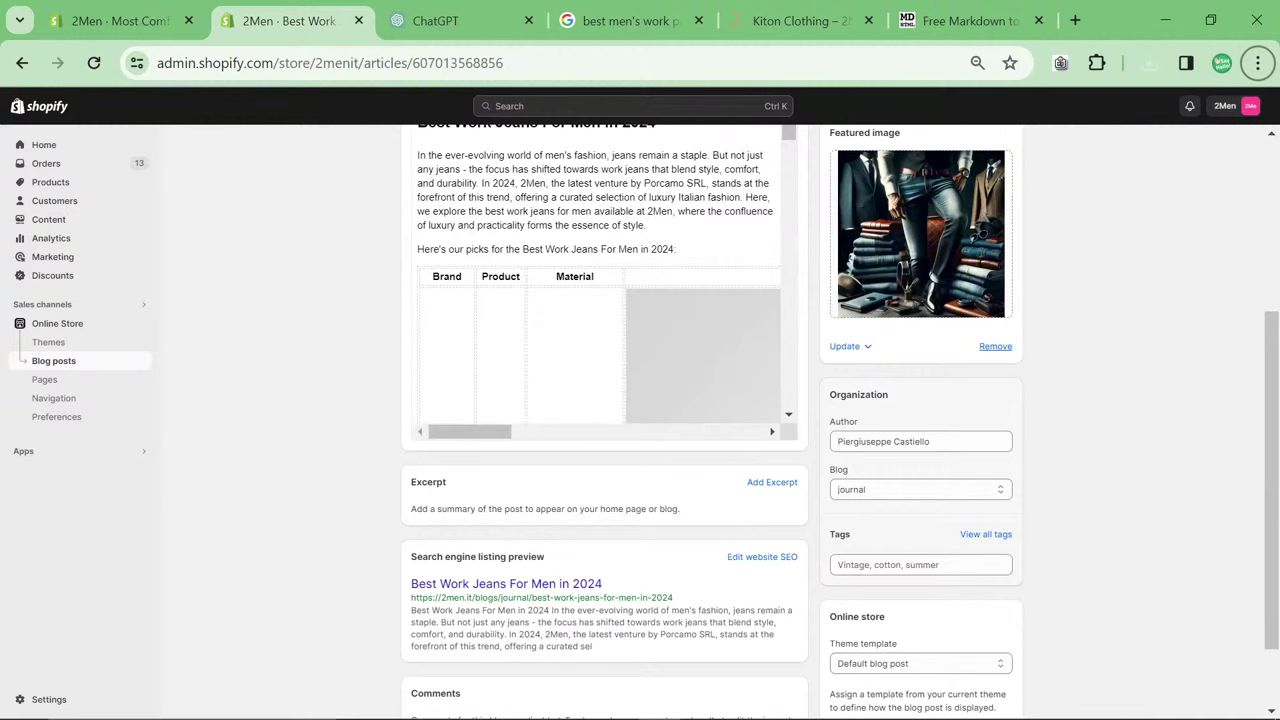
scroll(247, 432, up, 3)
click(872, 179)
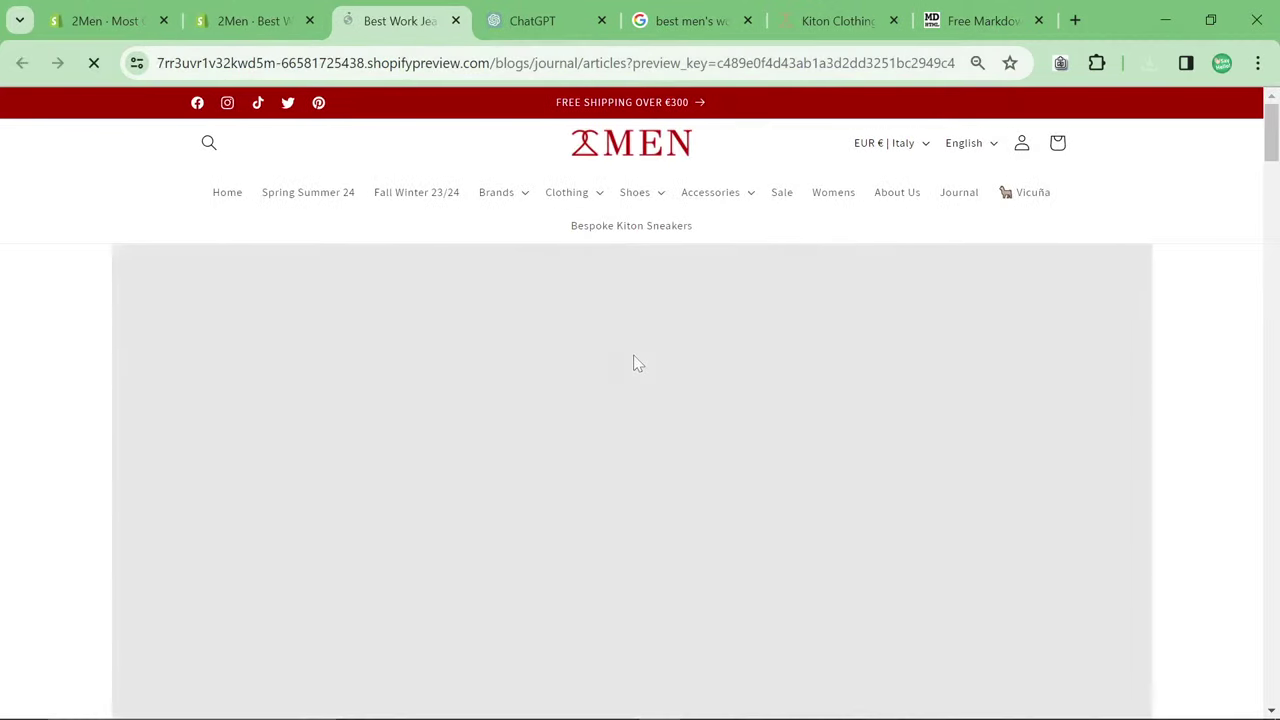
scroll(631, 368, down, 8)
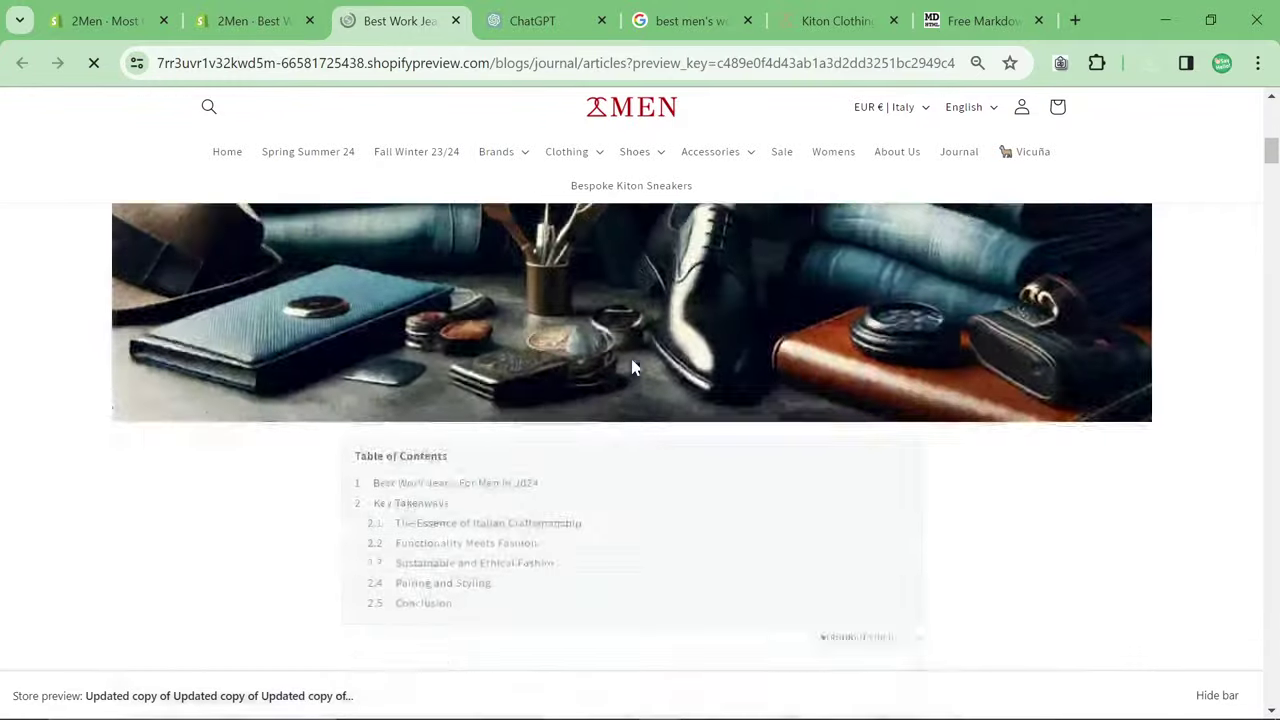
scroll(631, 368, down, 15)
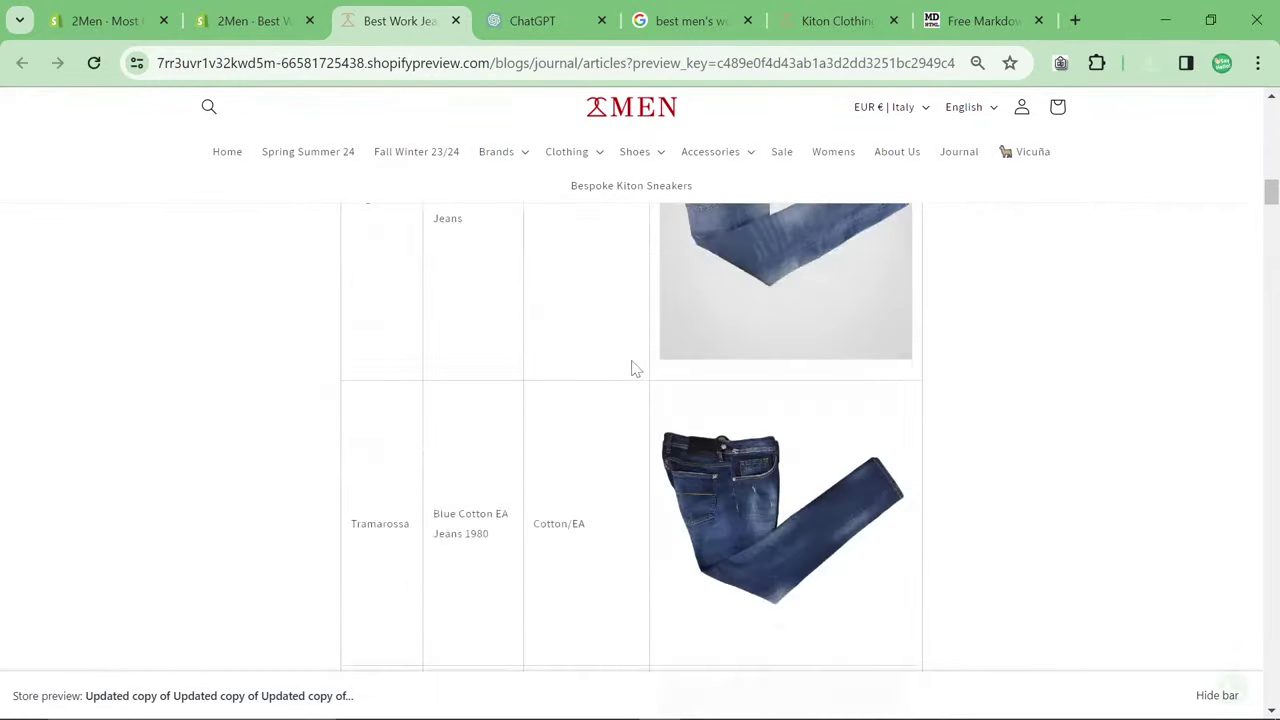
scroll(631, 368, down, 15)
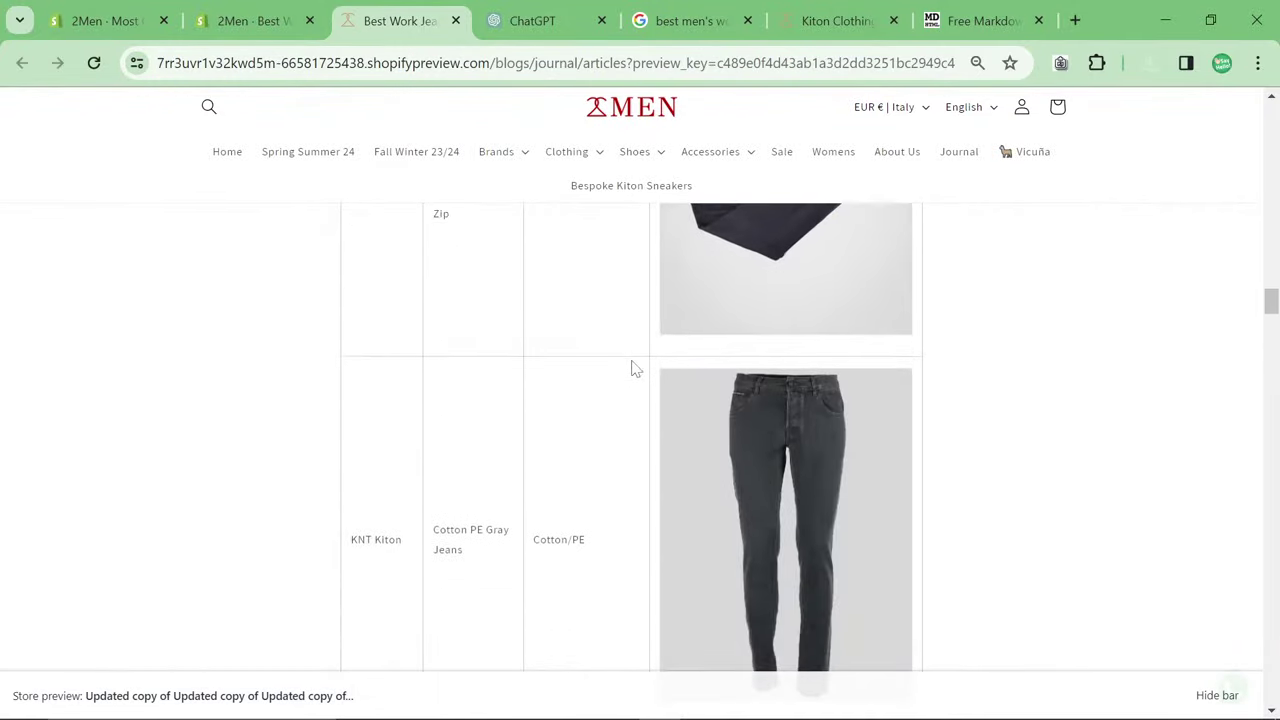
scroll(631, 368, down, 15)
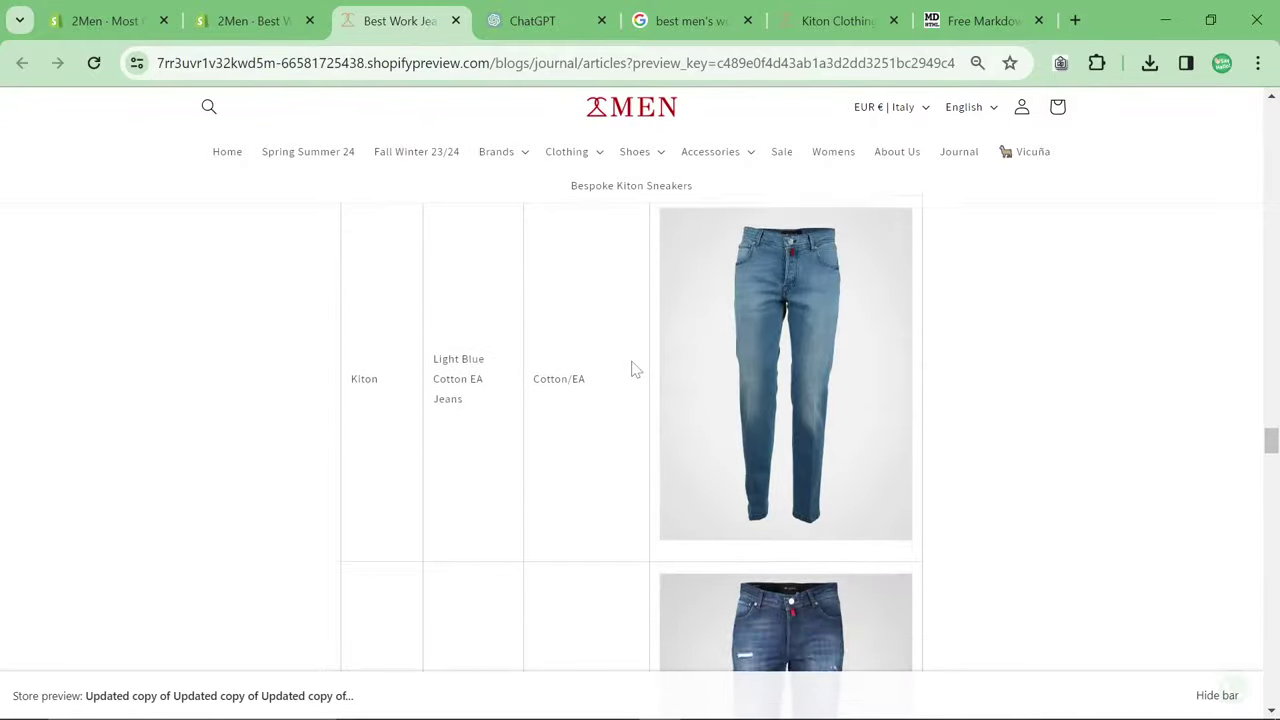
scroll(631, 371, down, 20)
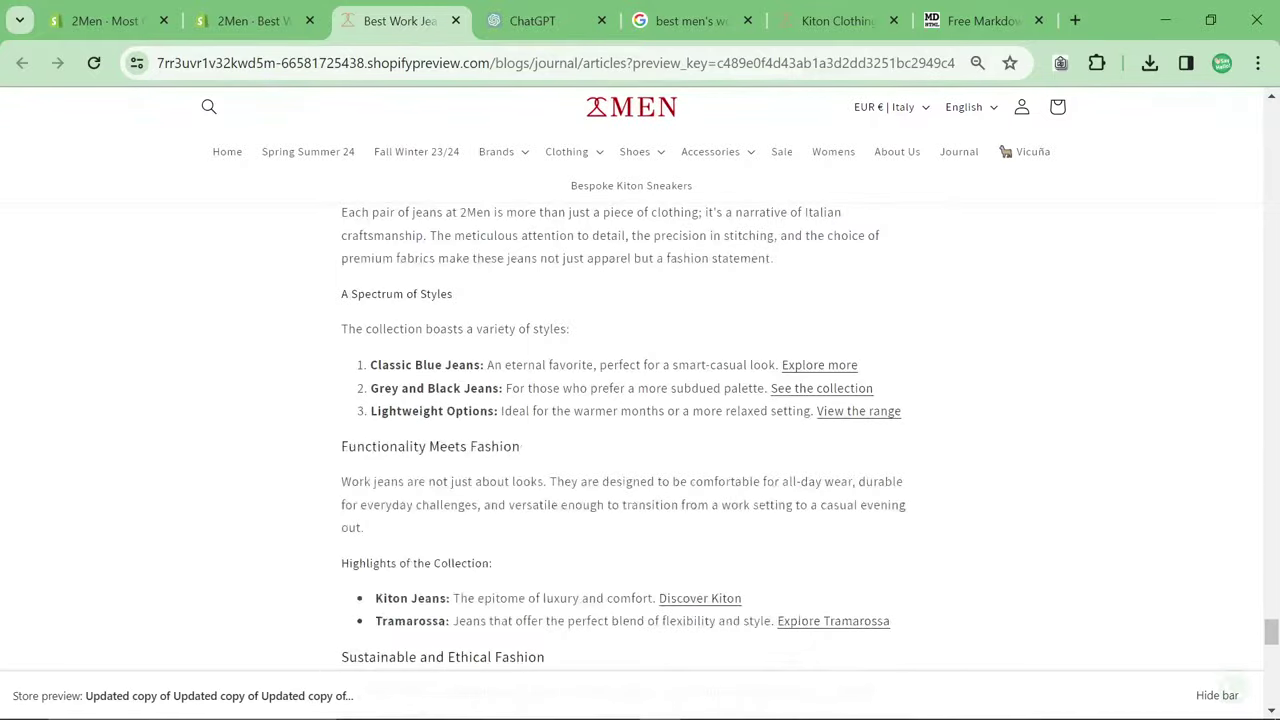
scroll(845, 319, up, 5)
scroll(845, 319, up, 20)
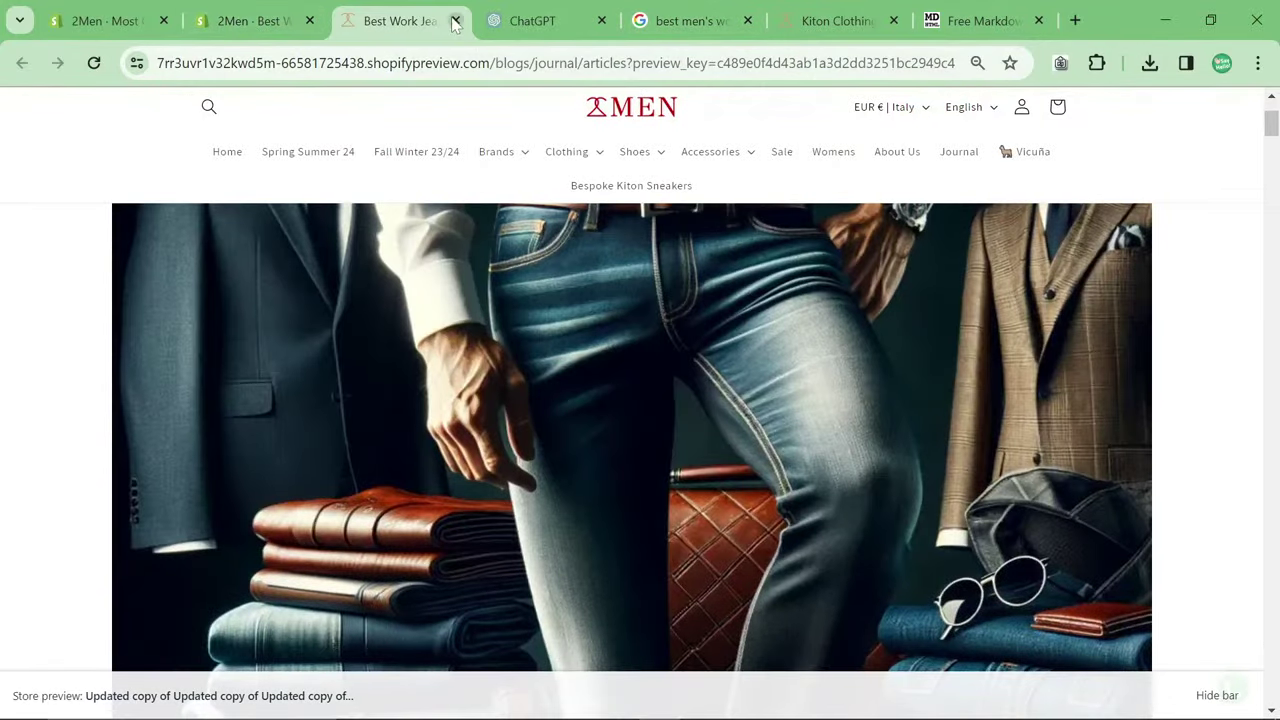
click(455, 20)
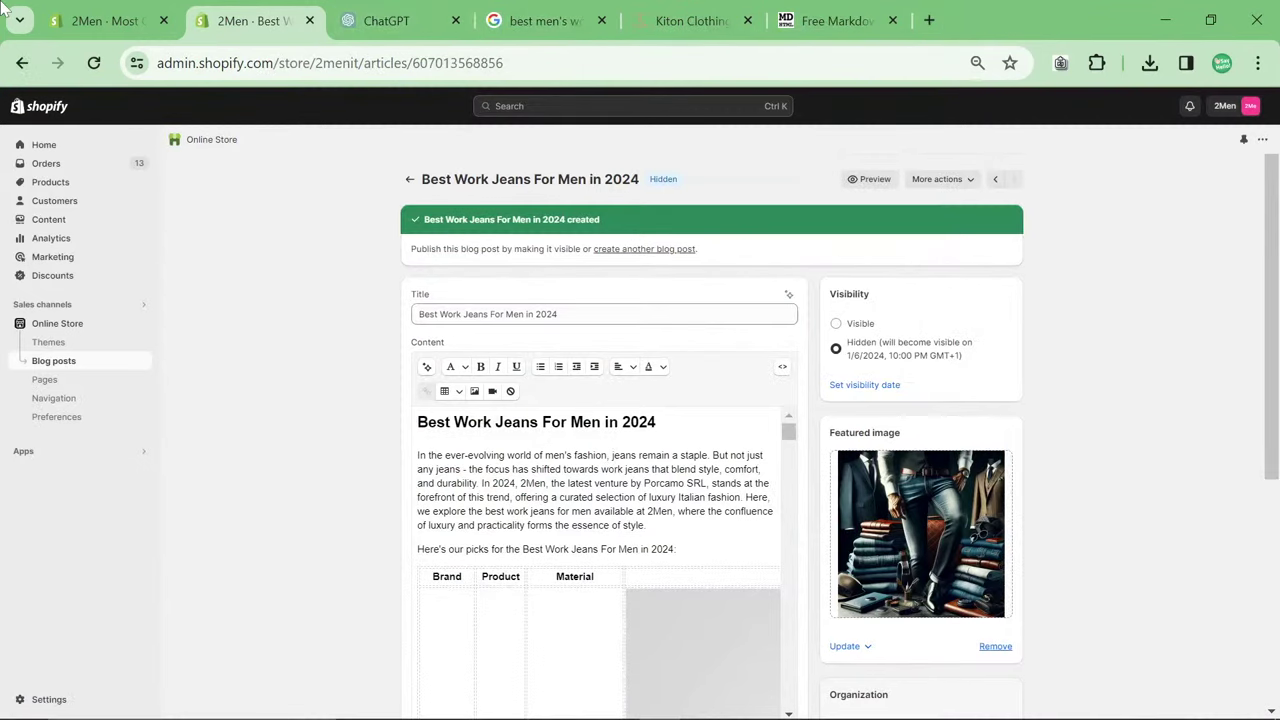
Launch the Windows Calculator app from Start search
click(112, 20)
key(alt+Tab)
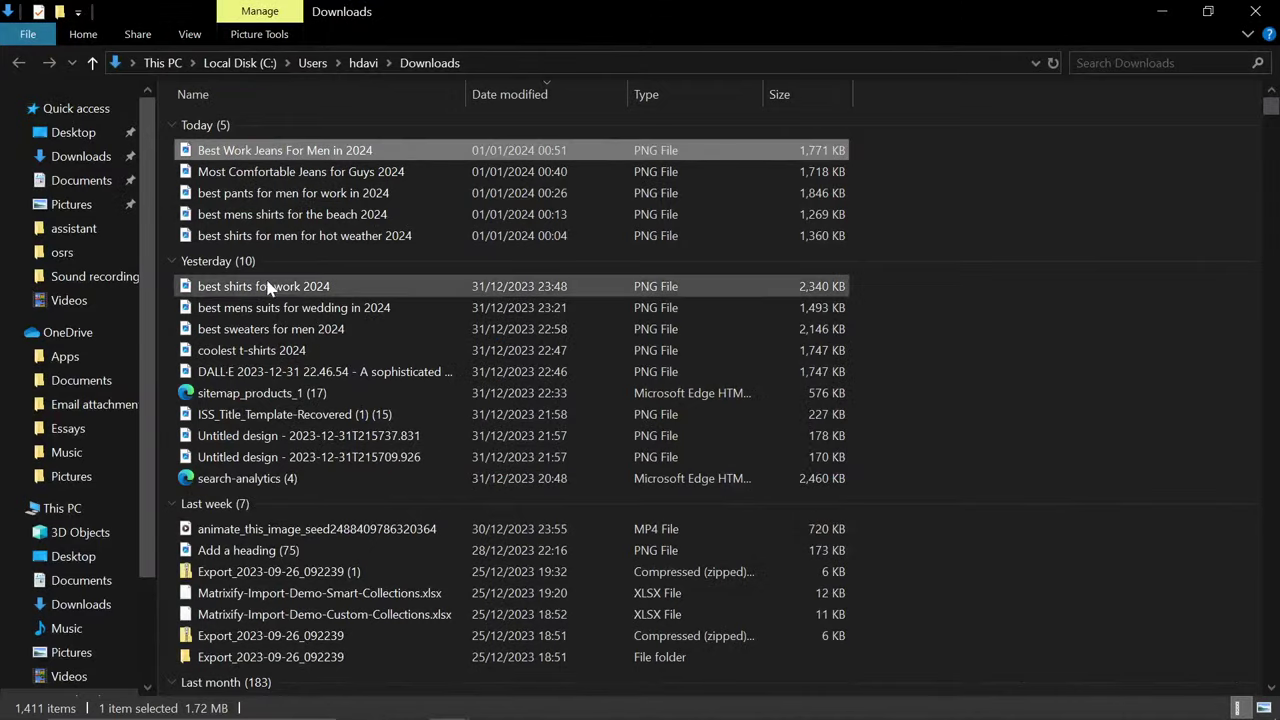
key(alt+Tab)
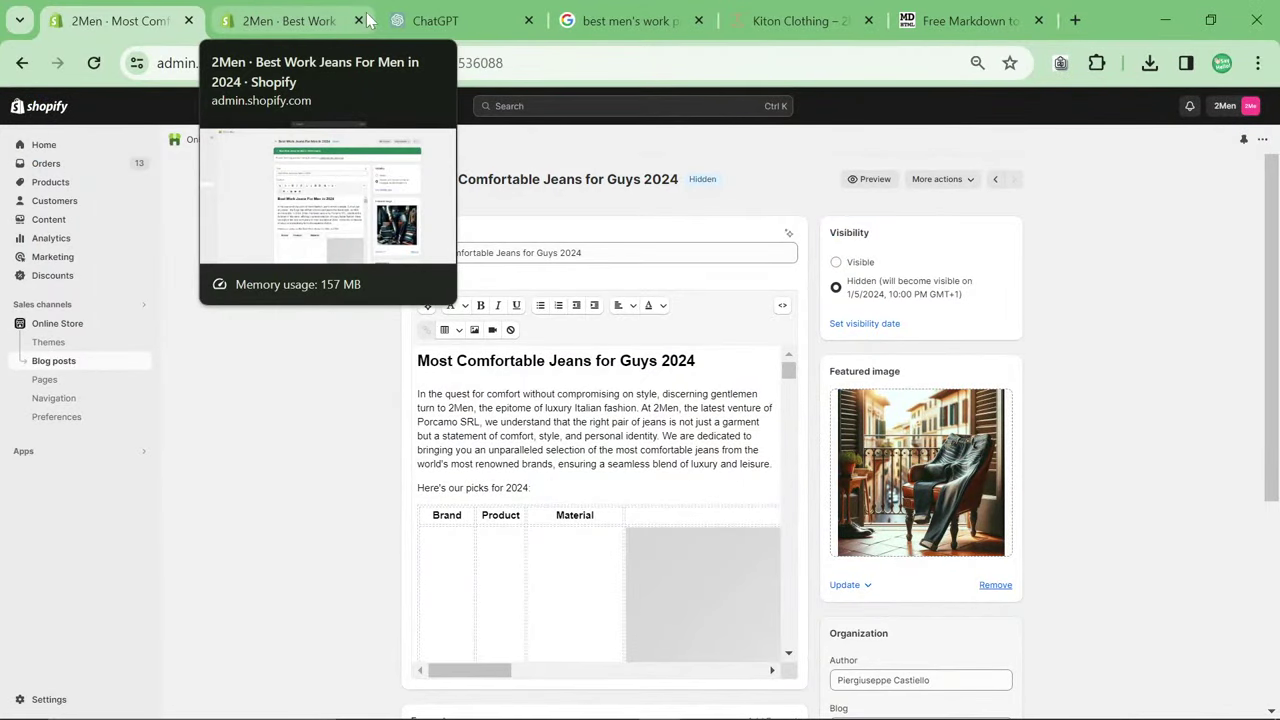
key(super)
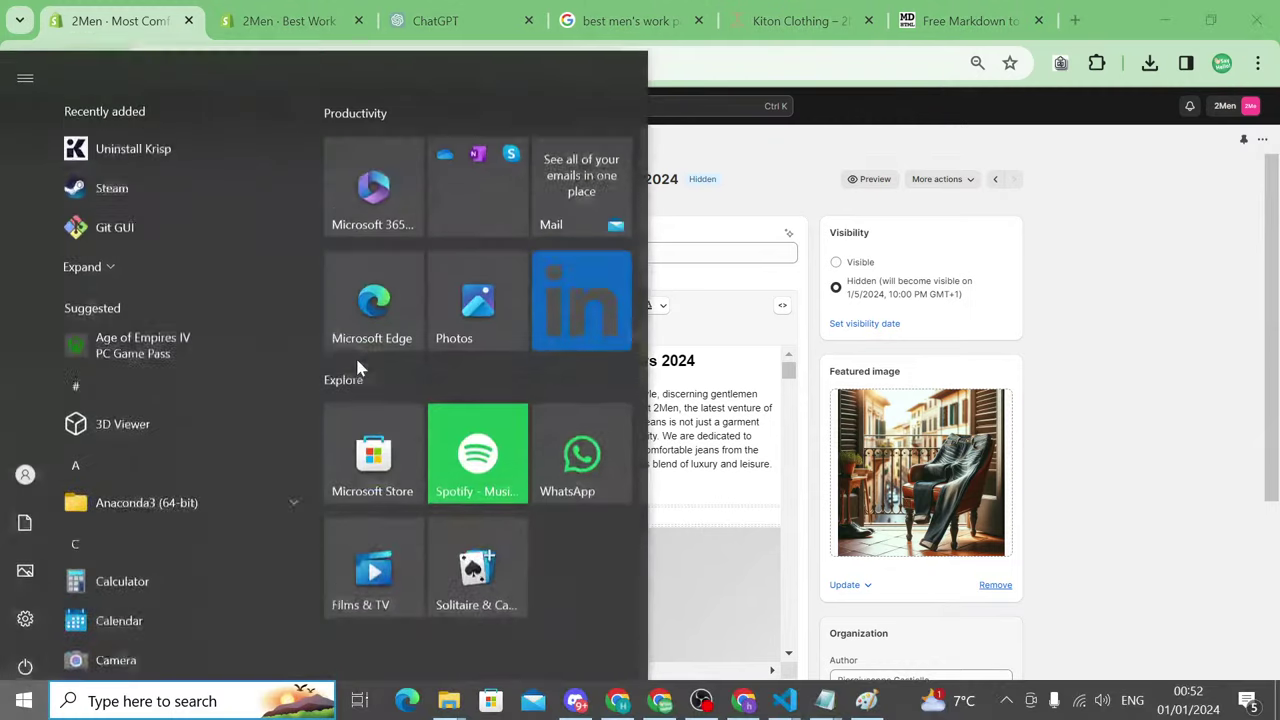
text(calc)
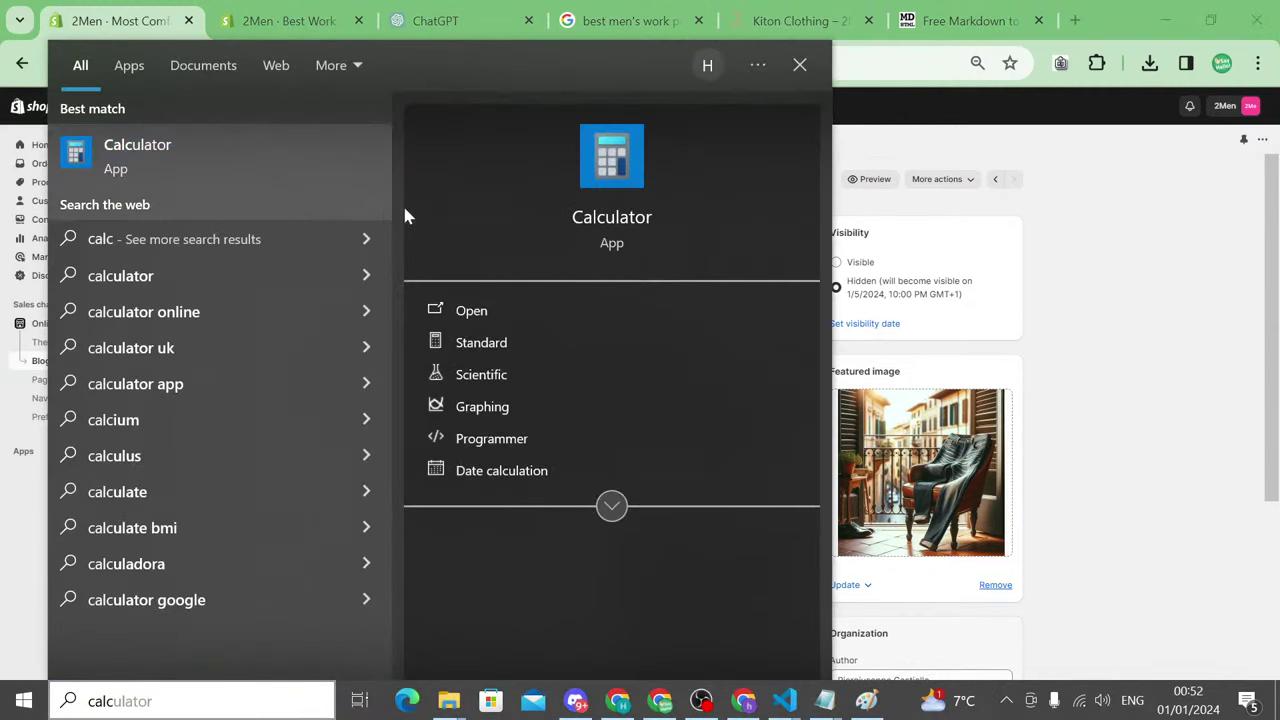
key(Return)
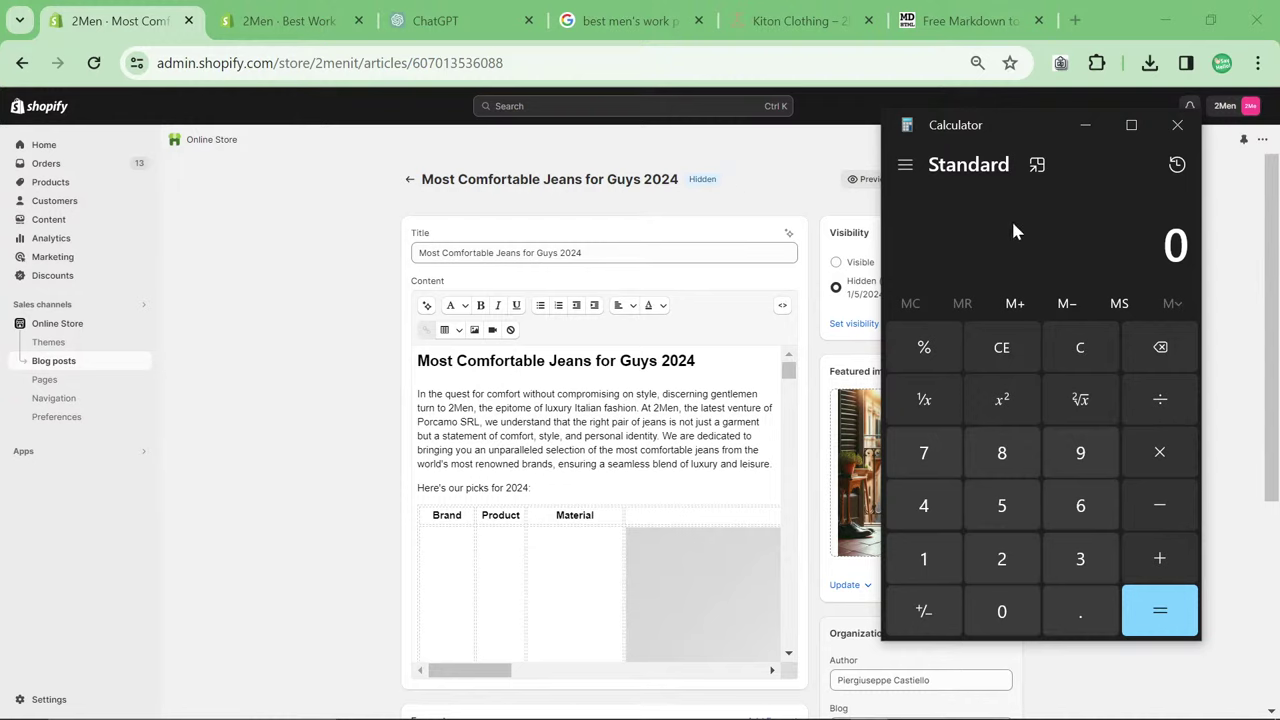
Compute 365*2 (730) and close the Calculator
text(365)
text(*)
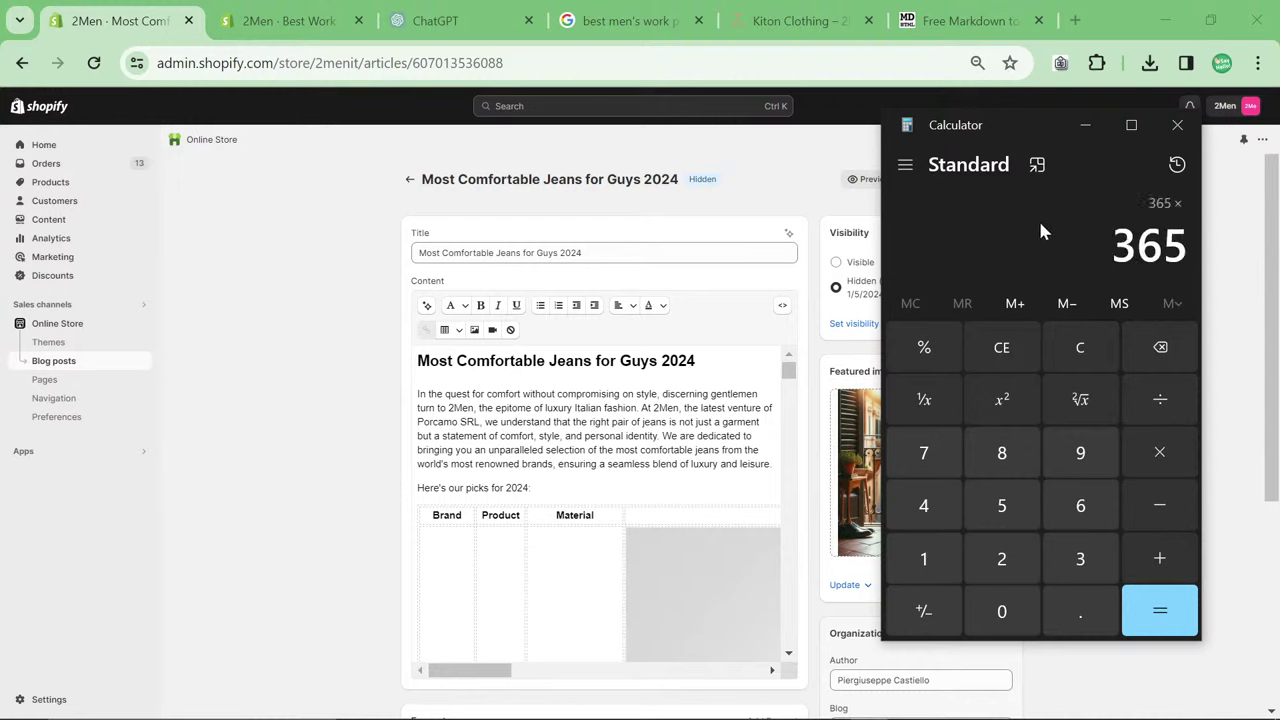
text(2)
key(Return)
click(1178, 126)
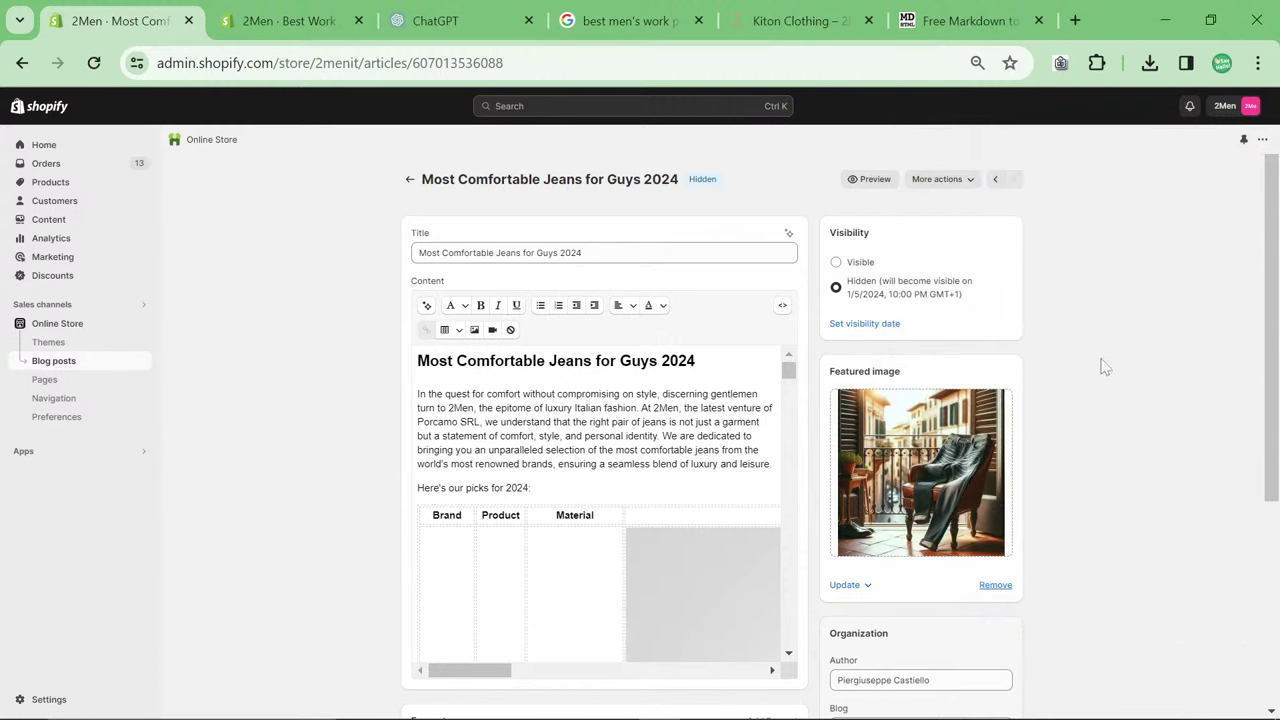
key(alt+Tab)
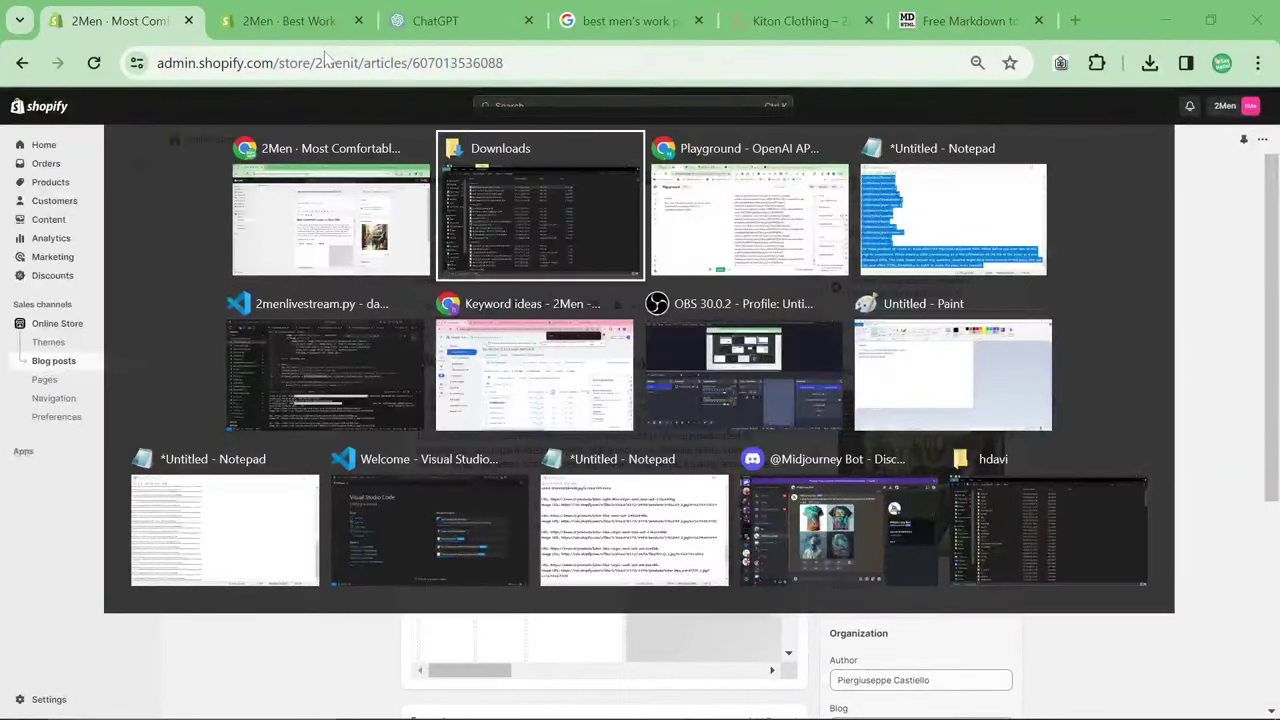
key(alt+Tab)
Look over the jeans keyword ideas in the Keyword Planner table
scroll(586, 457, down, 5)
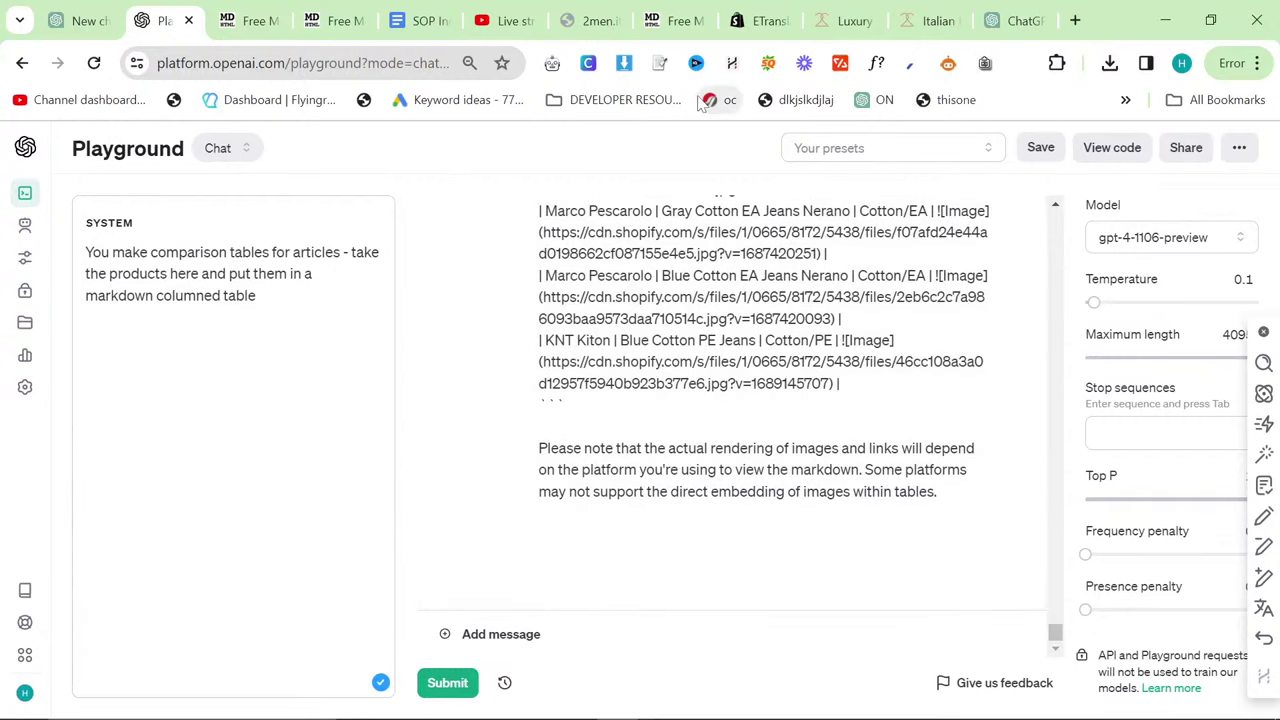
key(alt+Tab)
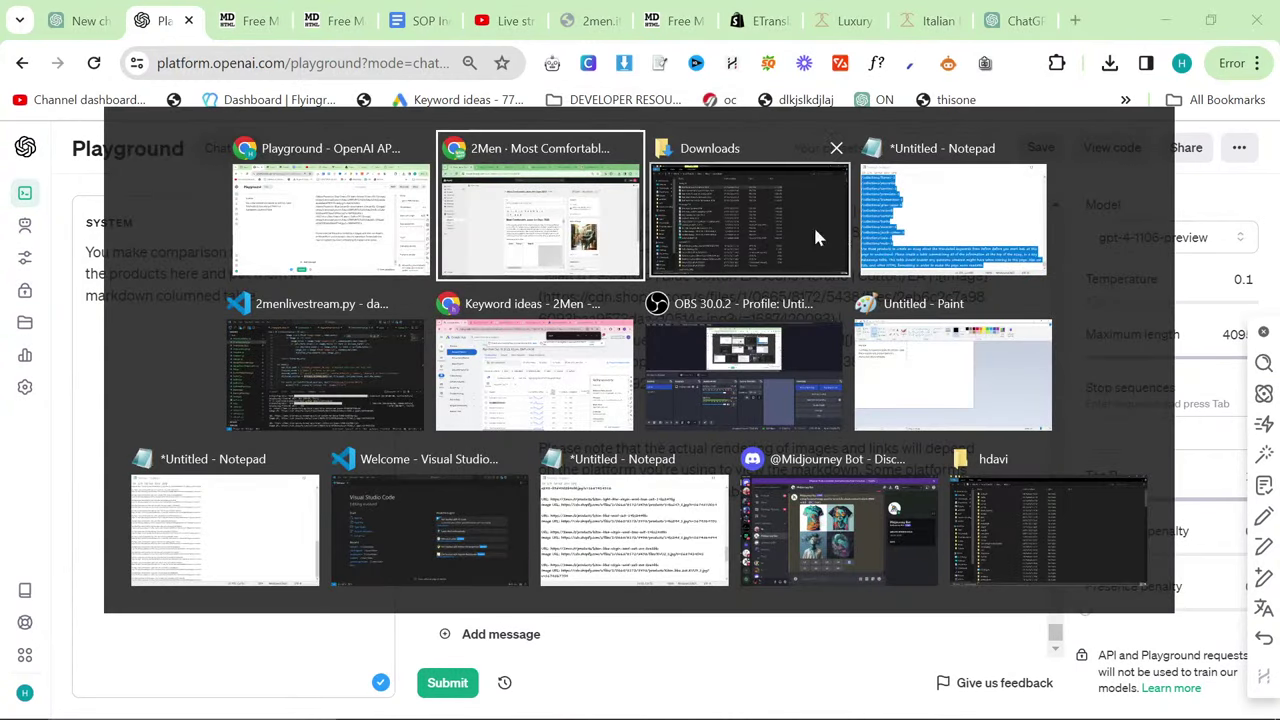
click(534, 375)
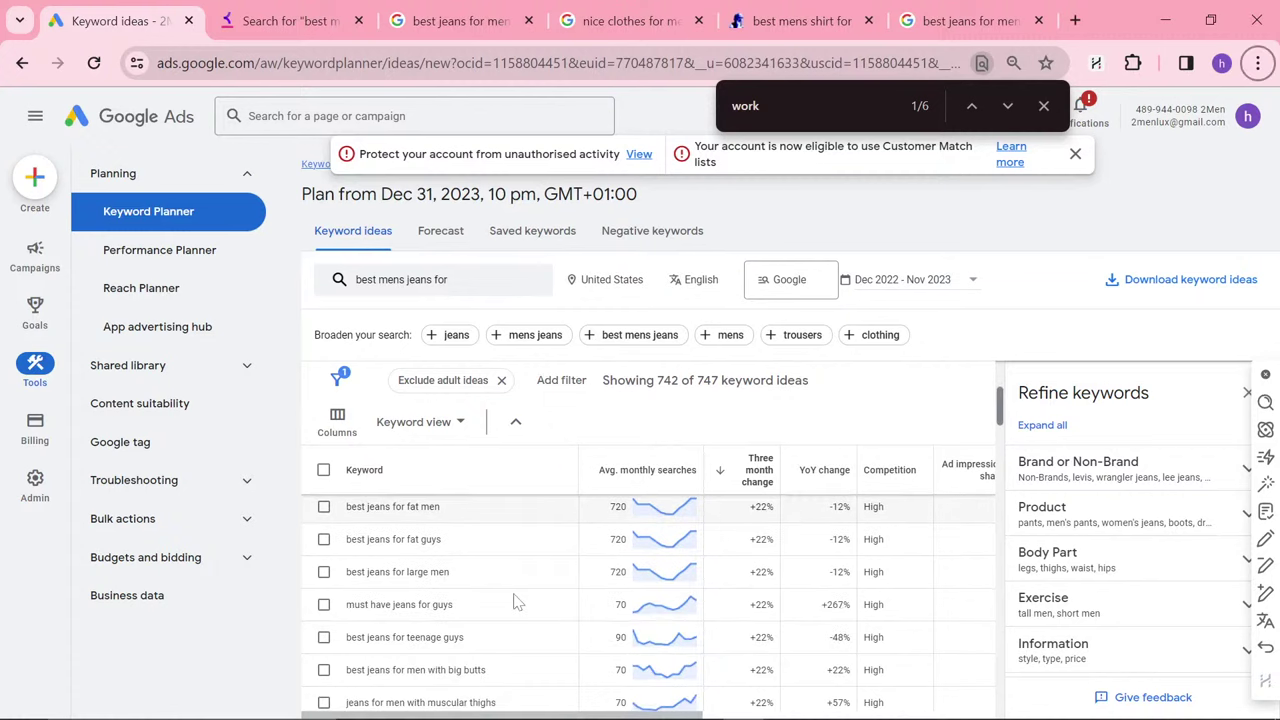
scroll(517, 602, down, 3)
scroll(517, 602, up, 1)
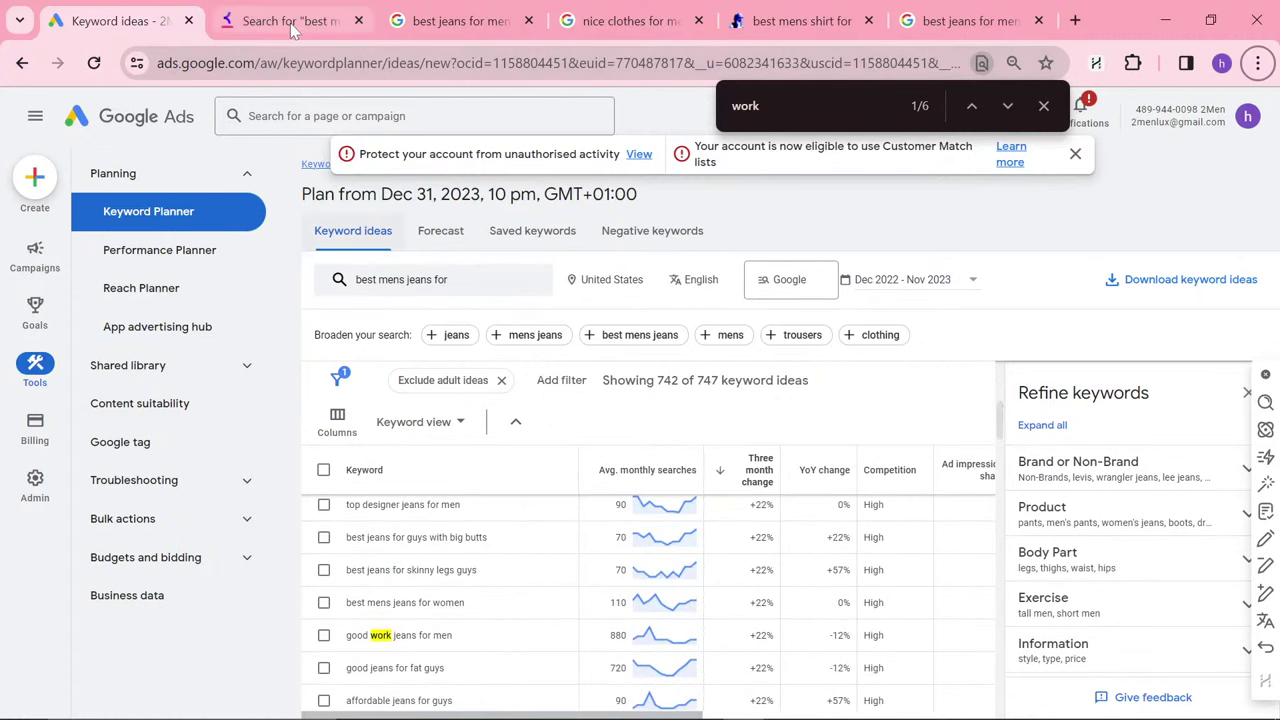
key(ctrl+Tab)
scroll(475, 424, up, 6)
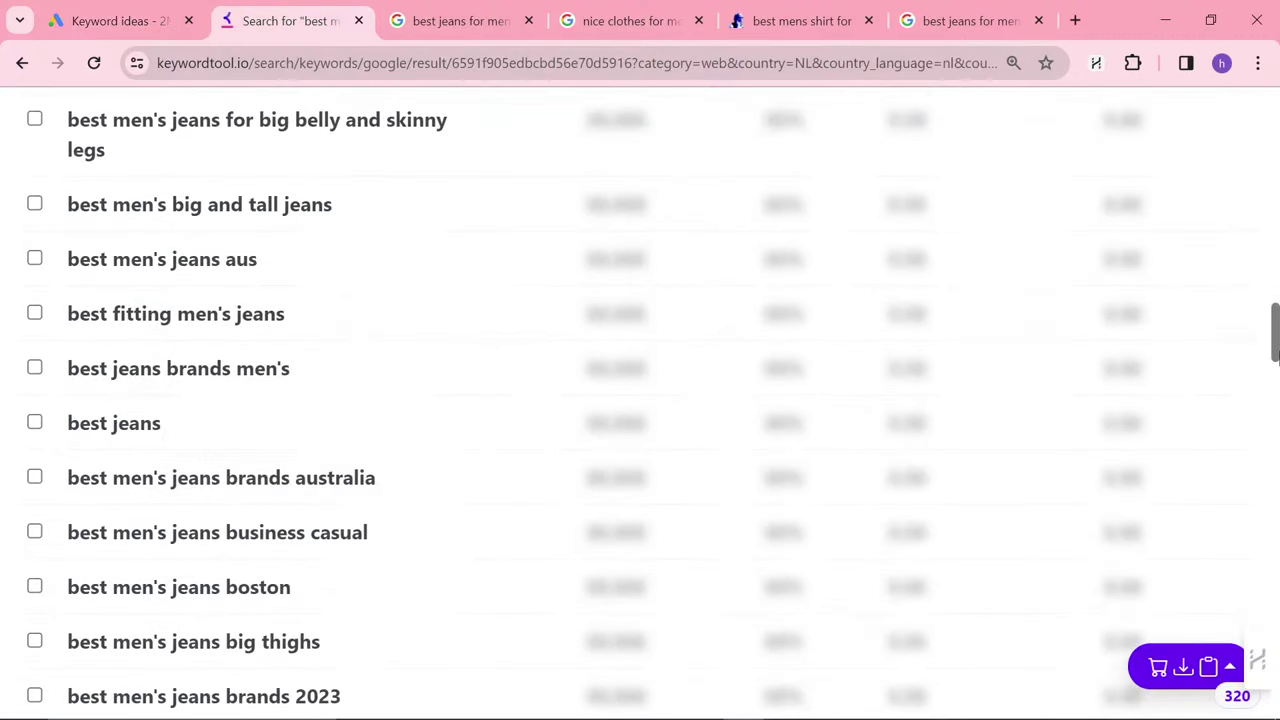
drag(1275, 356, 1275, 95)
key(ctrl+a)
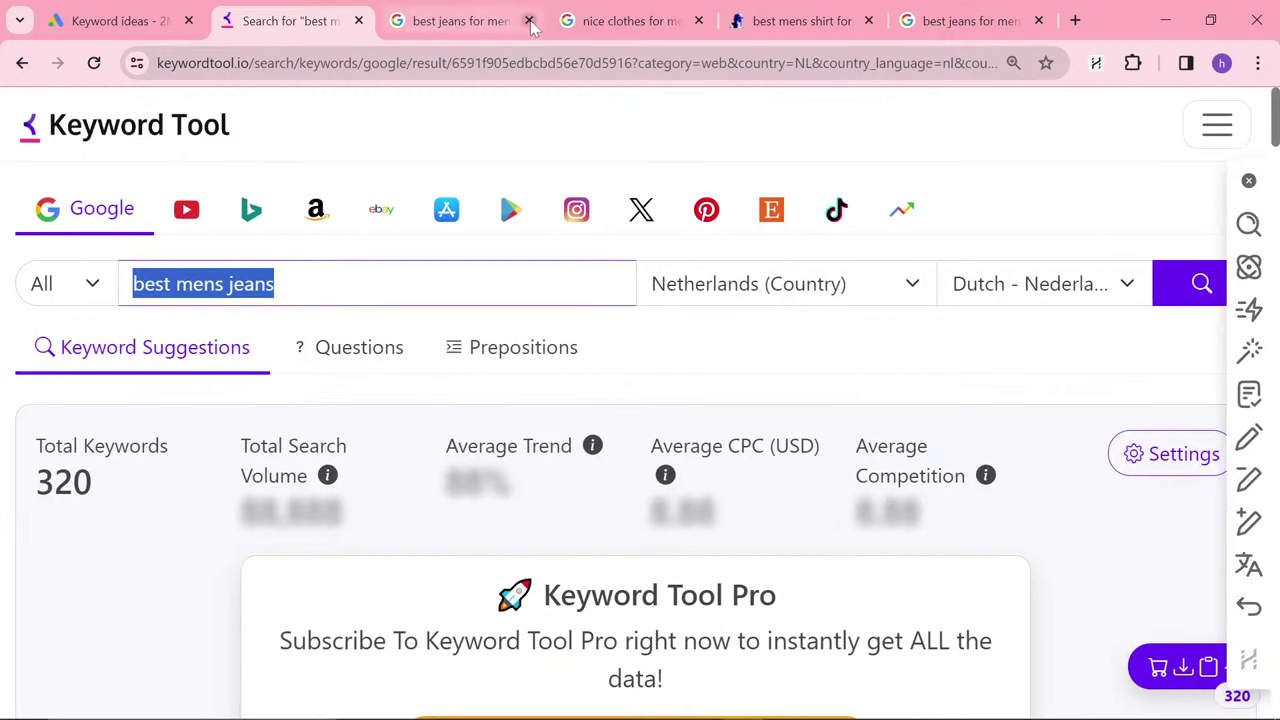
Open the 2men.it store homepage from the address bar
click(515, 22)
click(385, 62)
text(2)
key(Return)
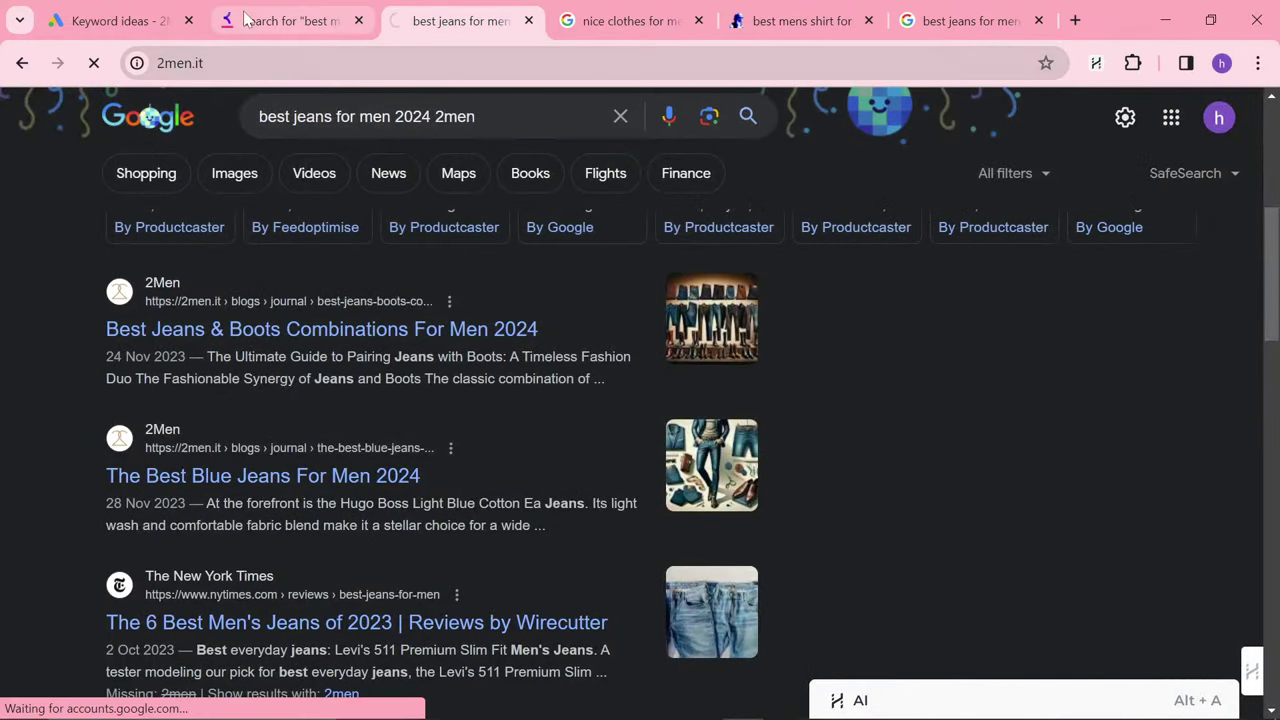
Open the Blazers collection from the 2men.it Clothing menu and scroll through its products
click(245, 20)
click(435, 24)
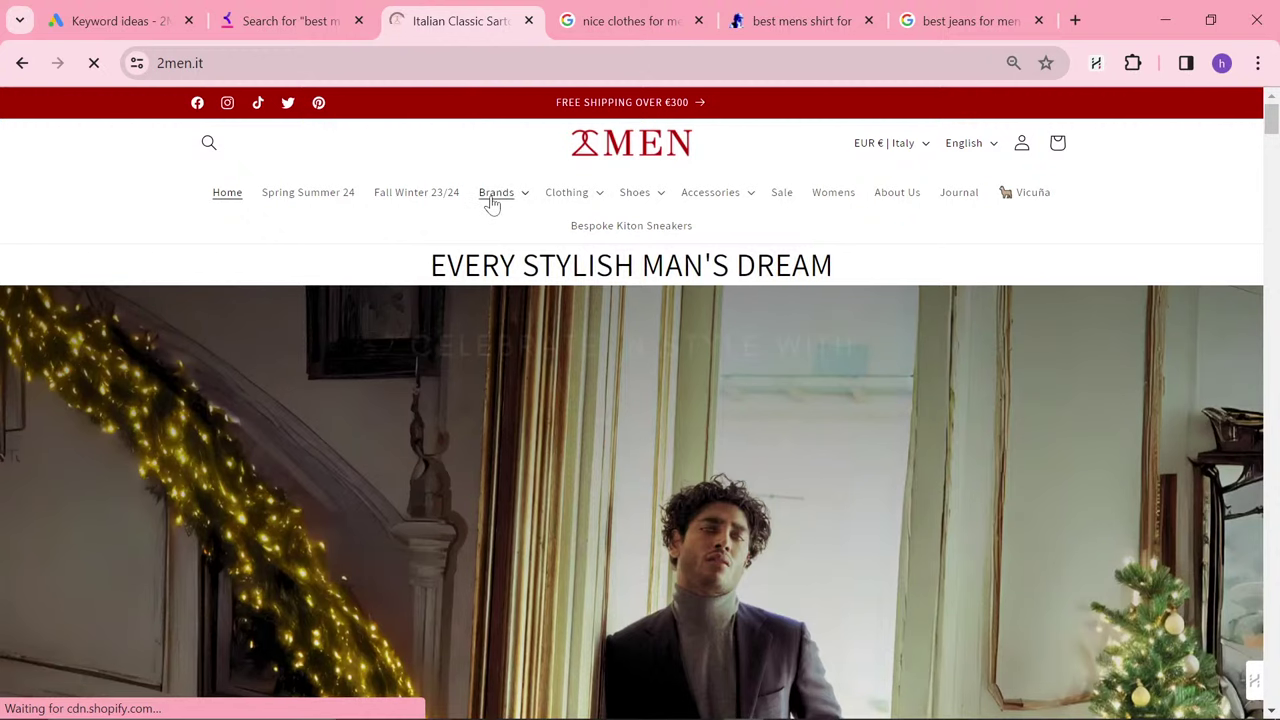
click(562, 196)
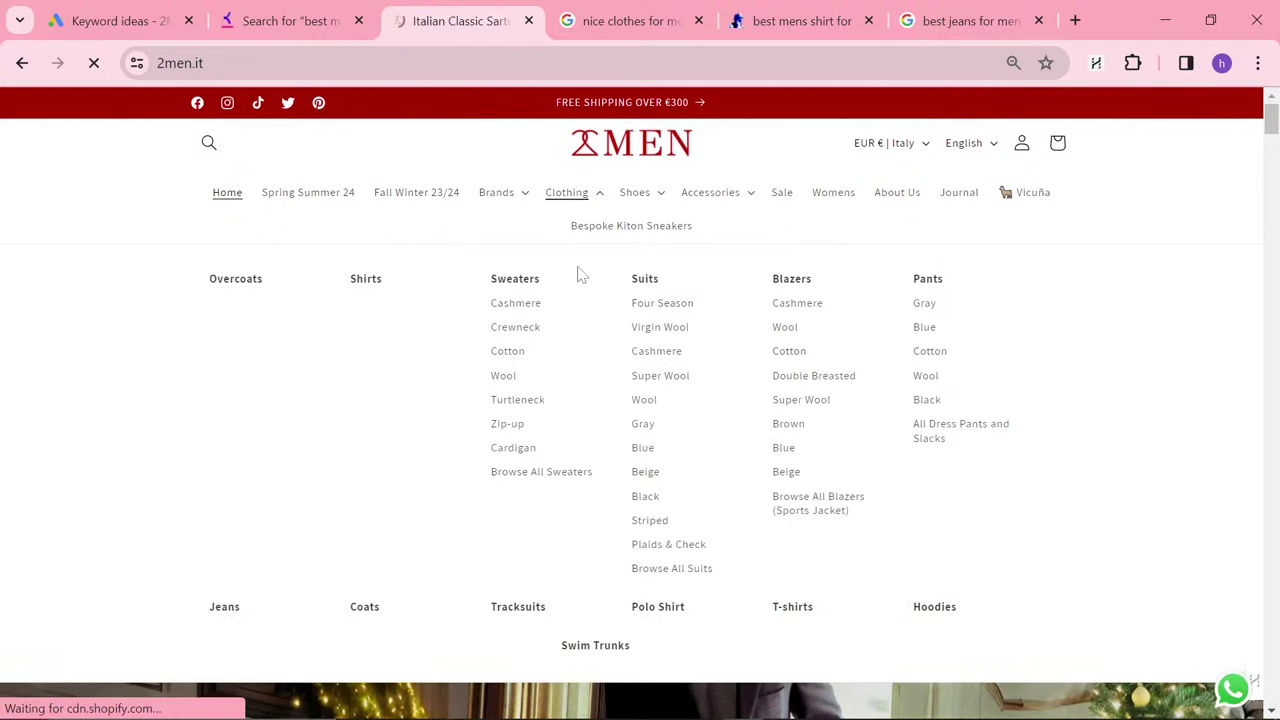
click(790, 281)
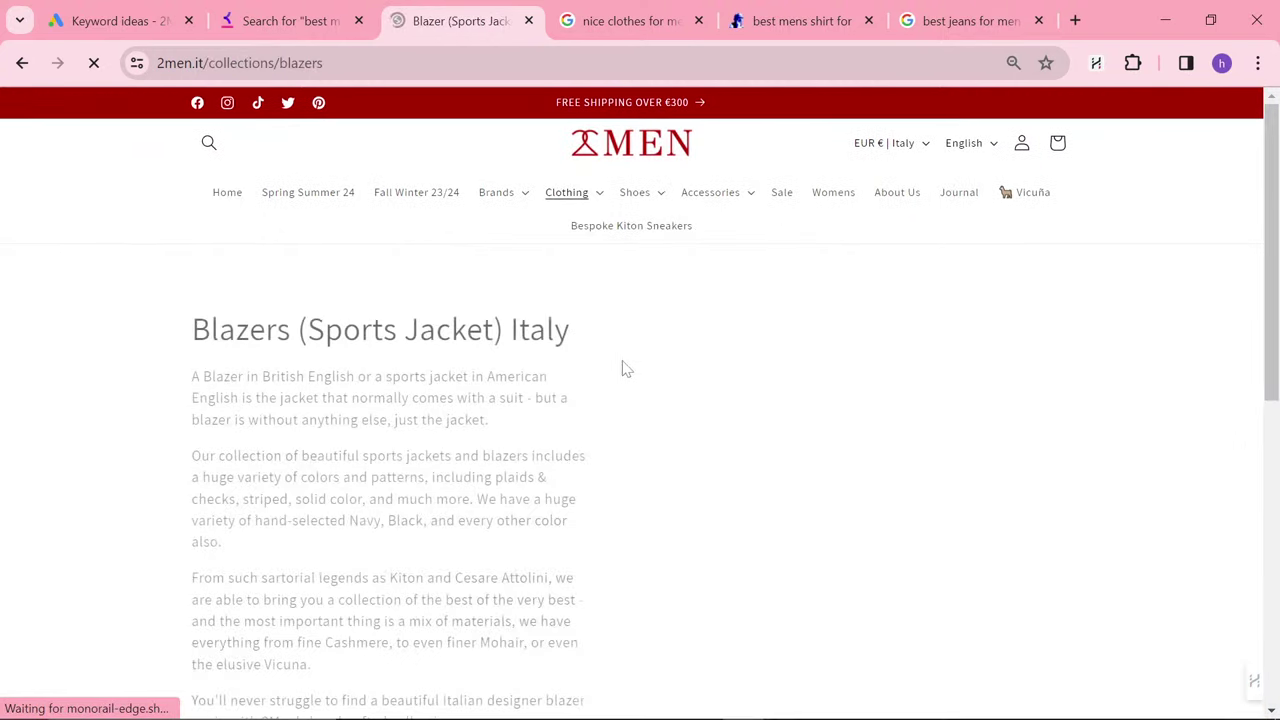
scroll(621, 368, down, 15)
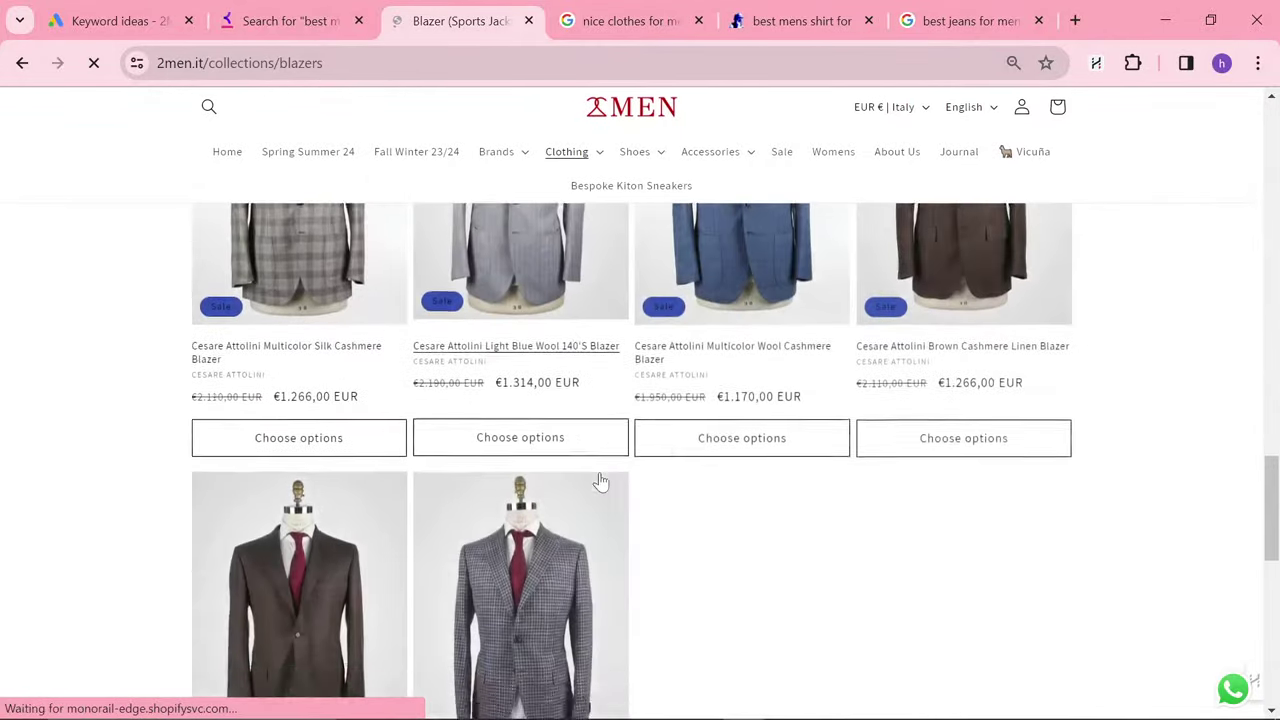
scroll(600, 482, down, 6)
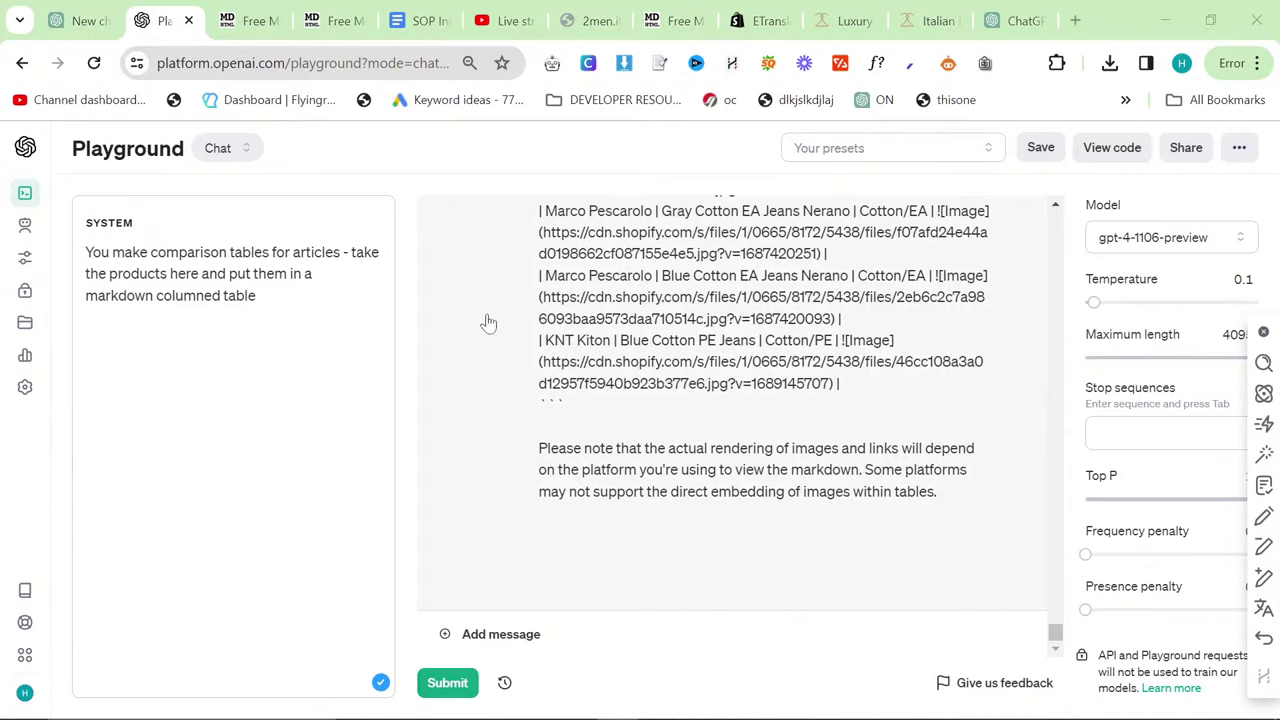
Recall the last script command in the VS Code terminal
key(alt+Tab)
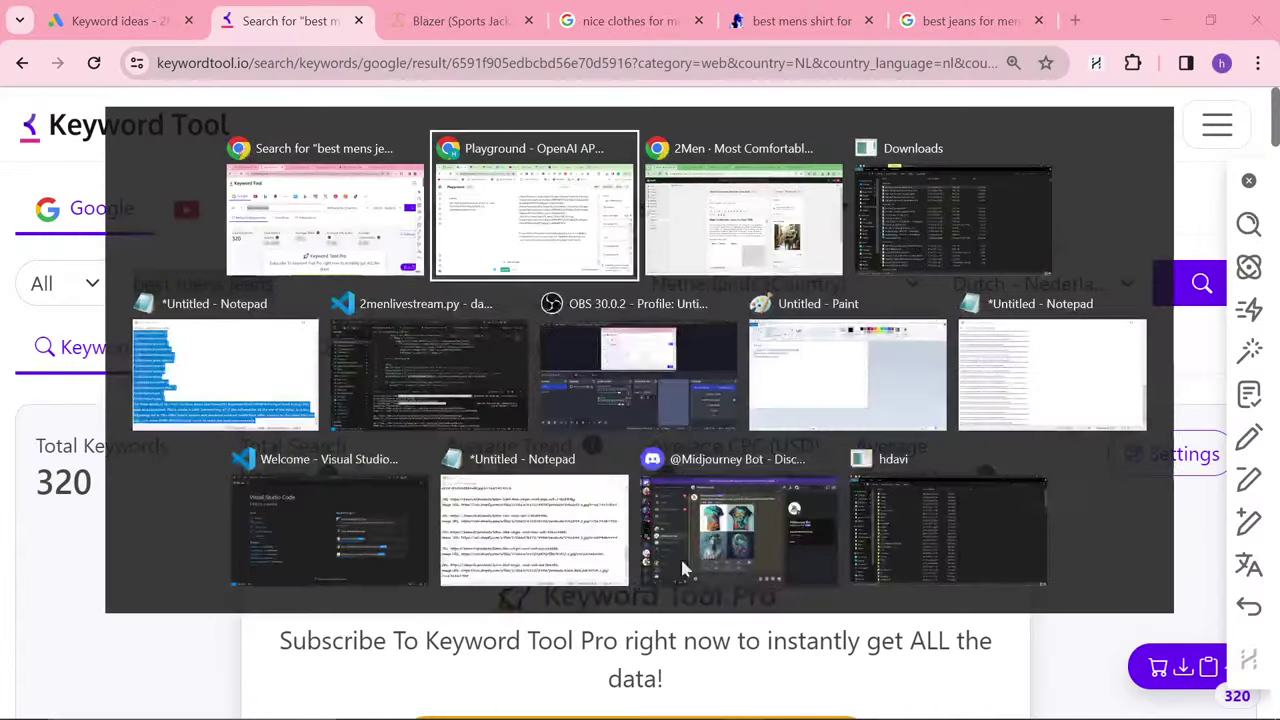
key(alt+Tab)
key(alt+Tab)
click(423, 374)
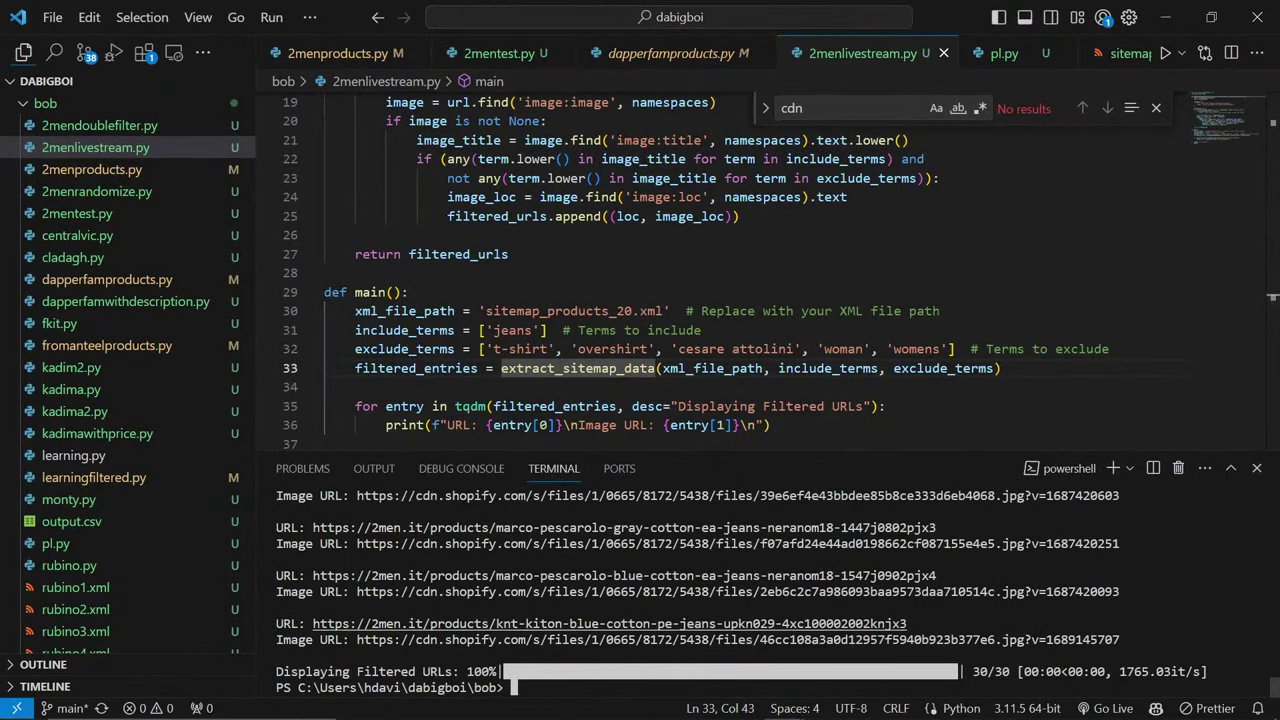
key(Up)
key(alt+Tab)
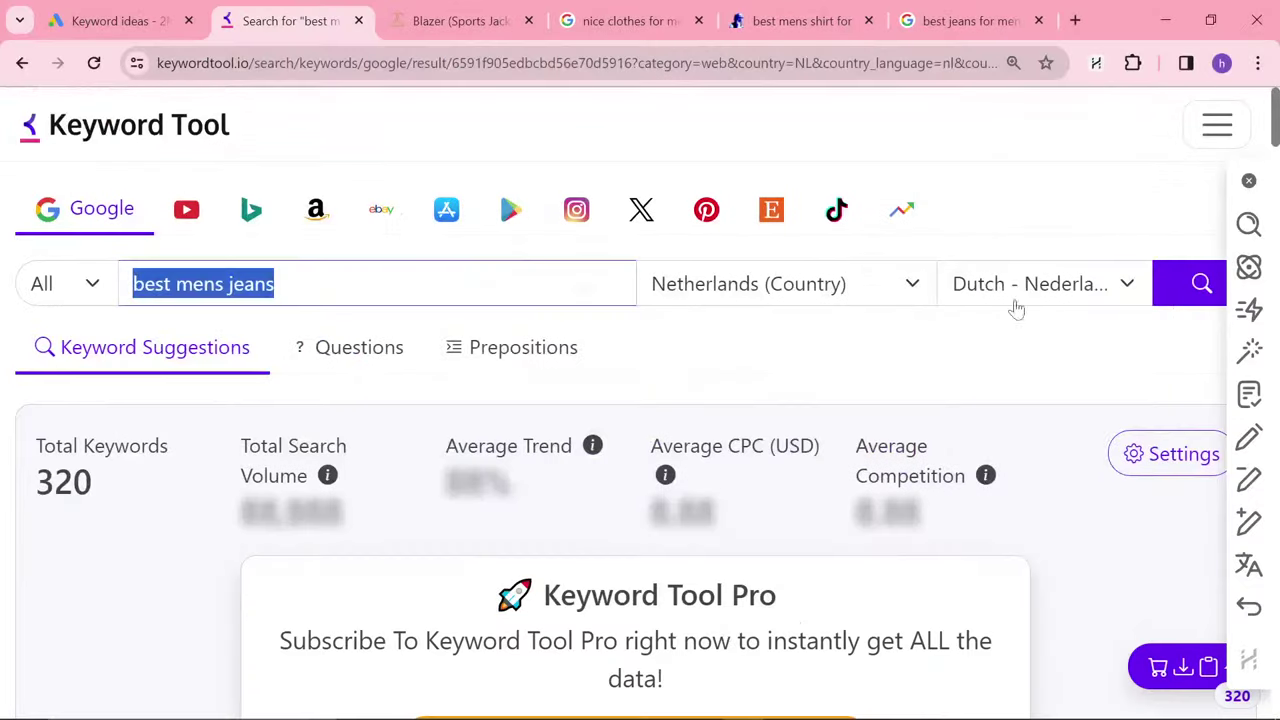
Search Google for 'sports coat or sports jacket' in a new tab
click(1077, 24)
text(sports)
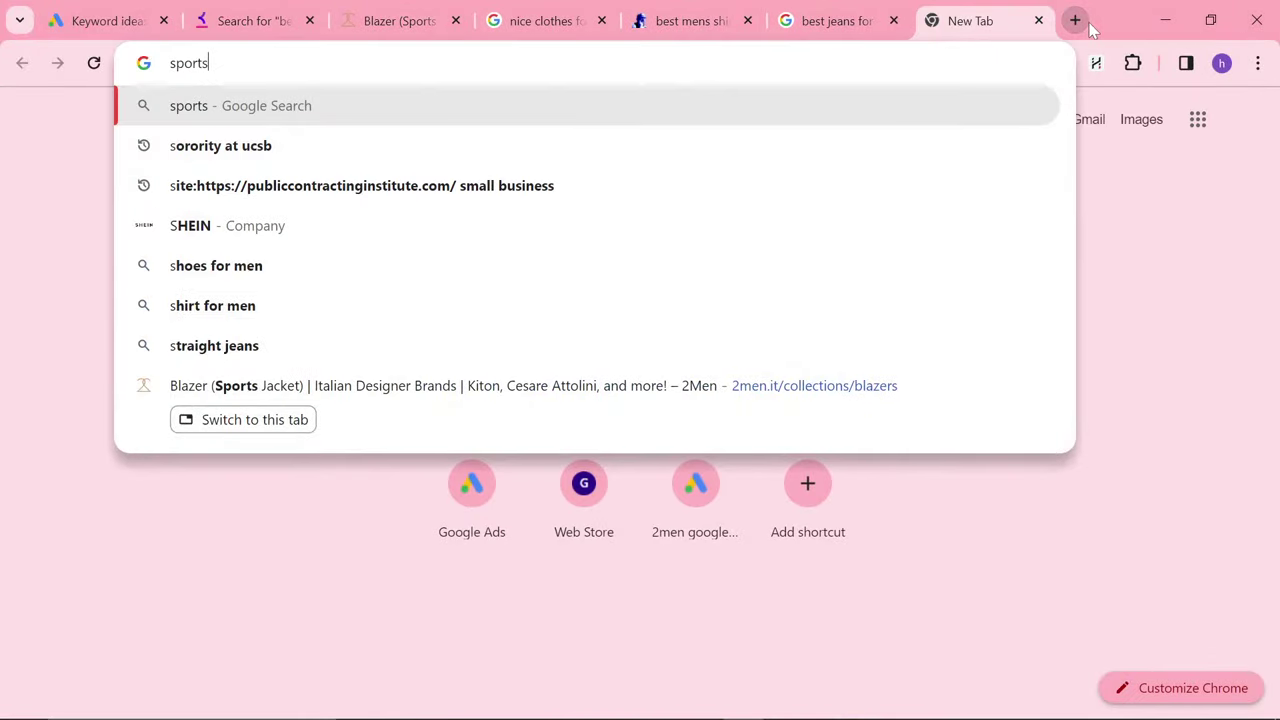
text( coat or sports jacket)
key(Return)
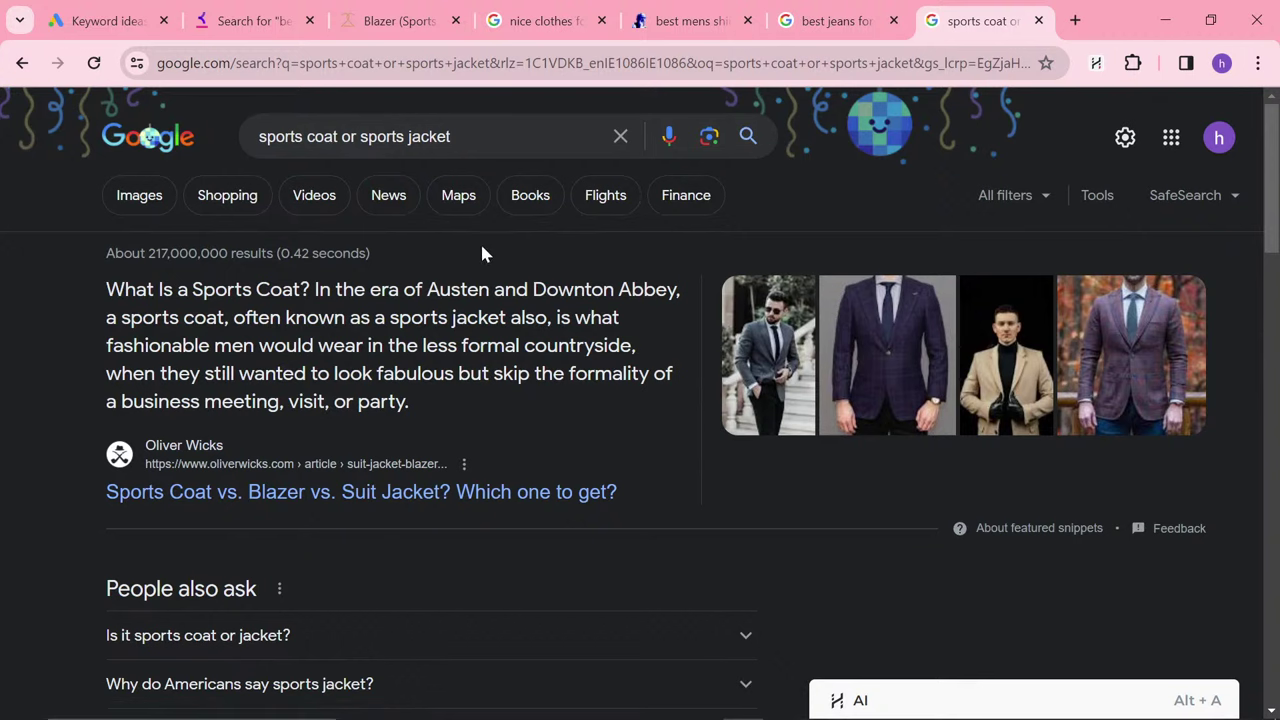
key(alt+Tab)
key(alt+Tab)
Replace the jeans keyword with 'sports coat' and 'sports jacket' and sort ideas by monthly searches
key(ctrl+1)
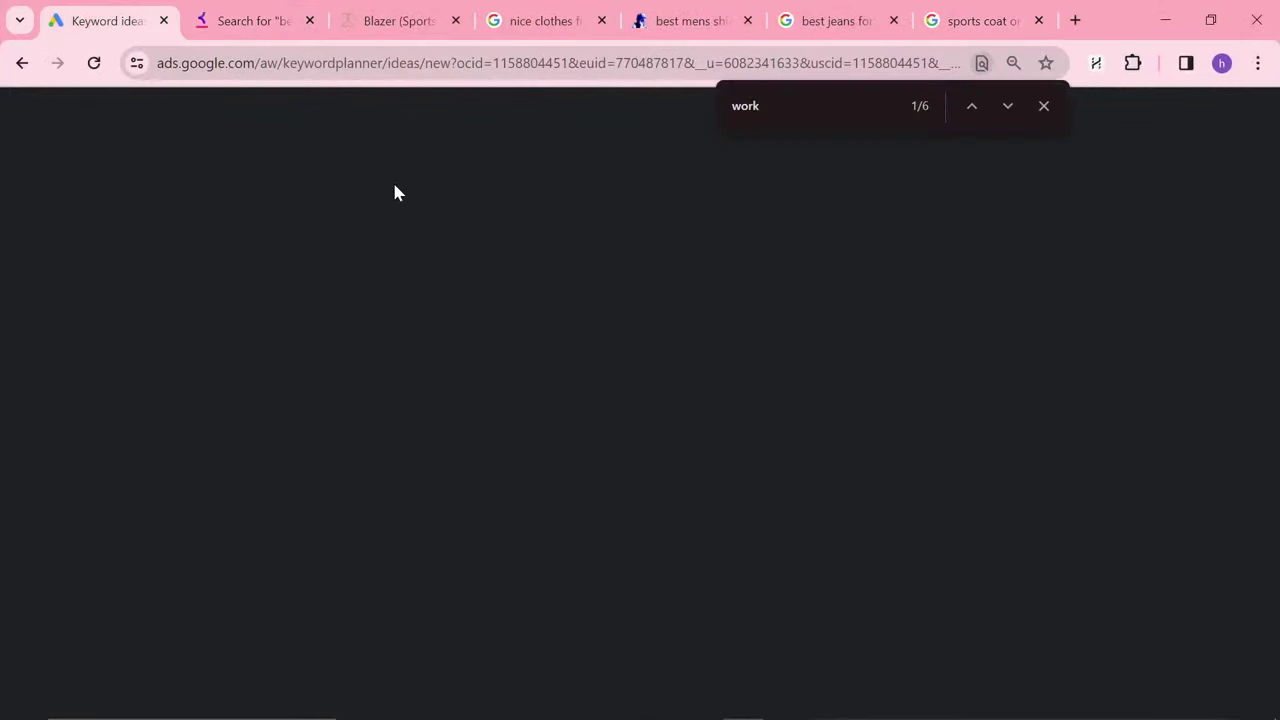
click(449, 281)
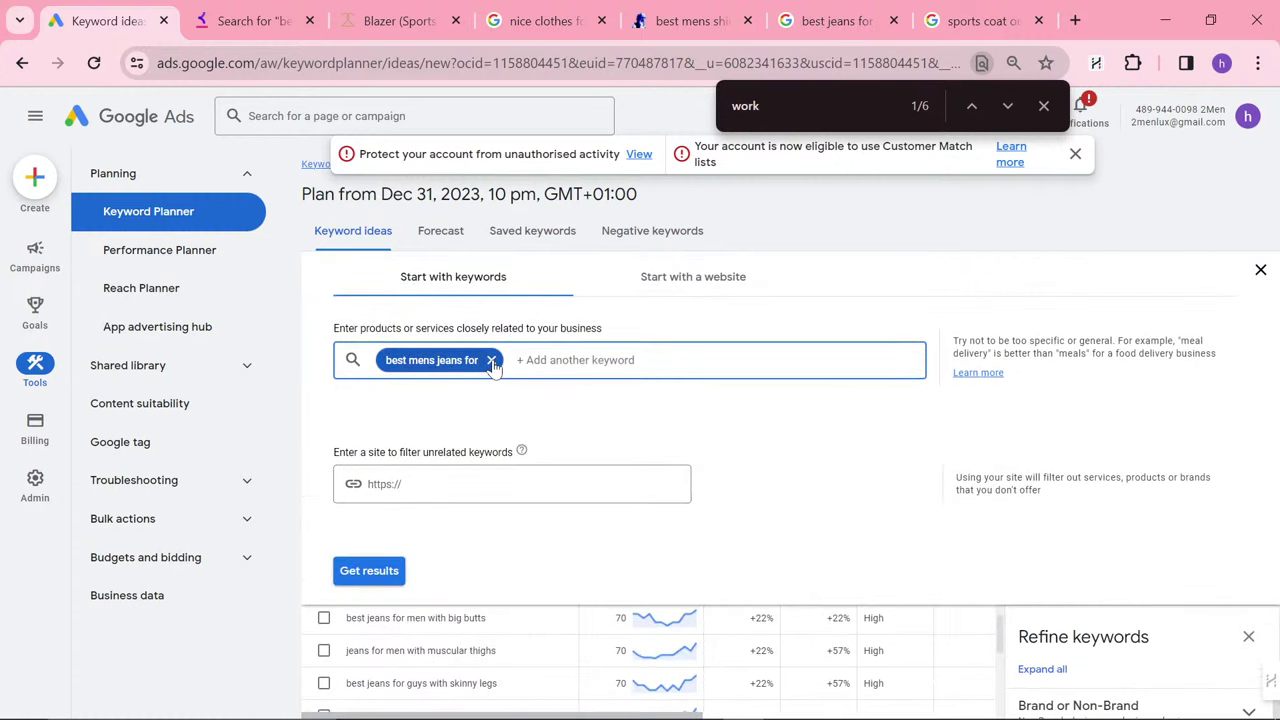
click(495, 361)
text(sopr)
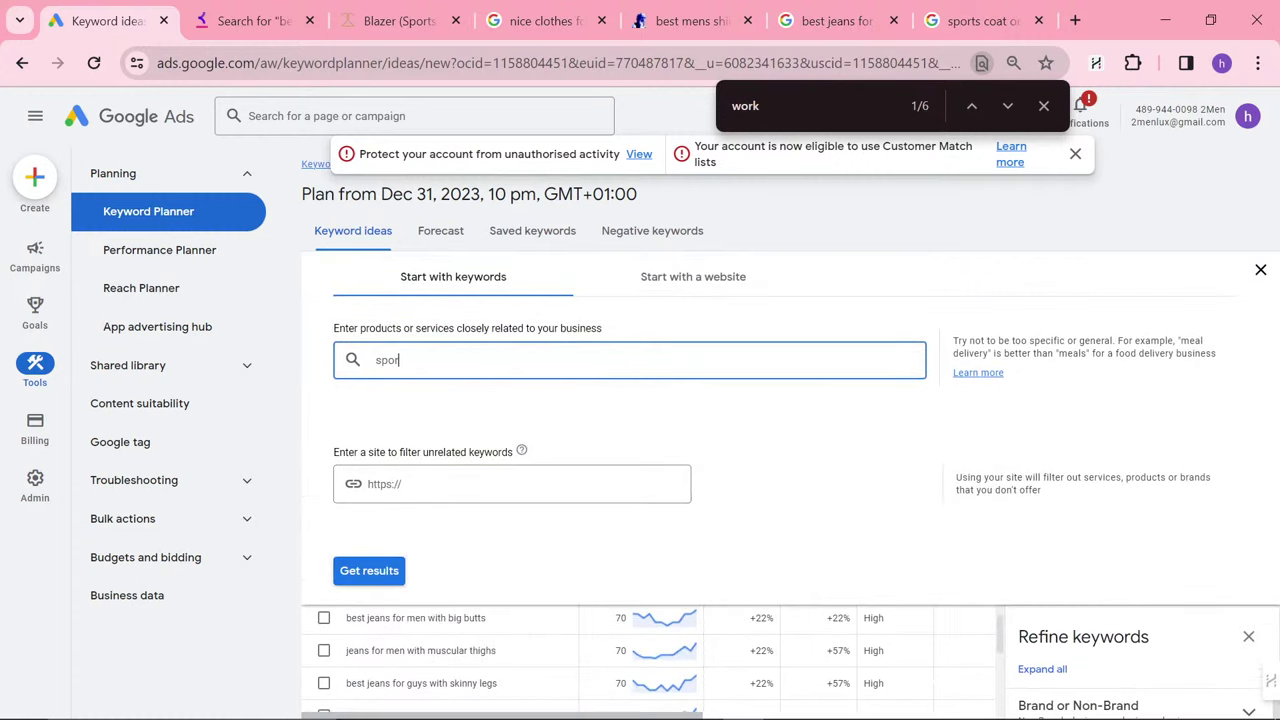
text(ts coat)
key(Return)
text(sports )
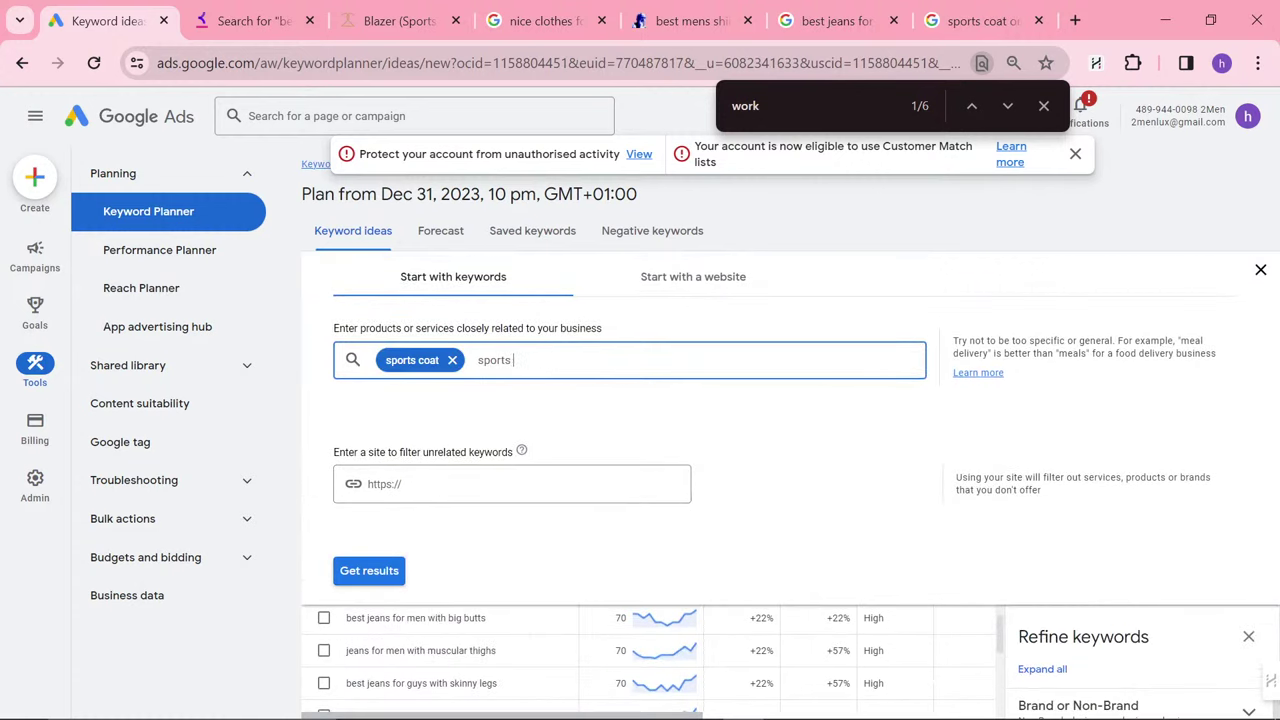
text(jacket)
key(Return)
key(Return)
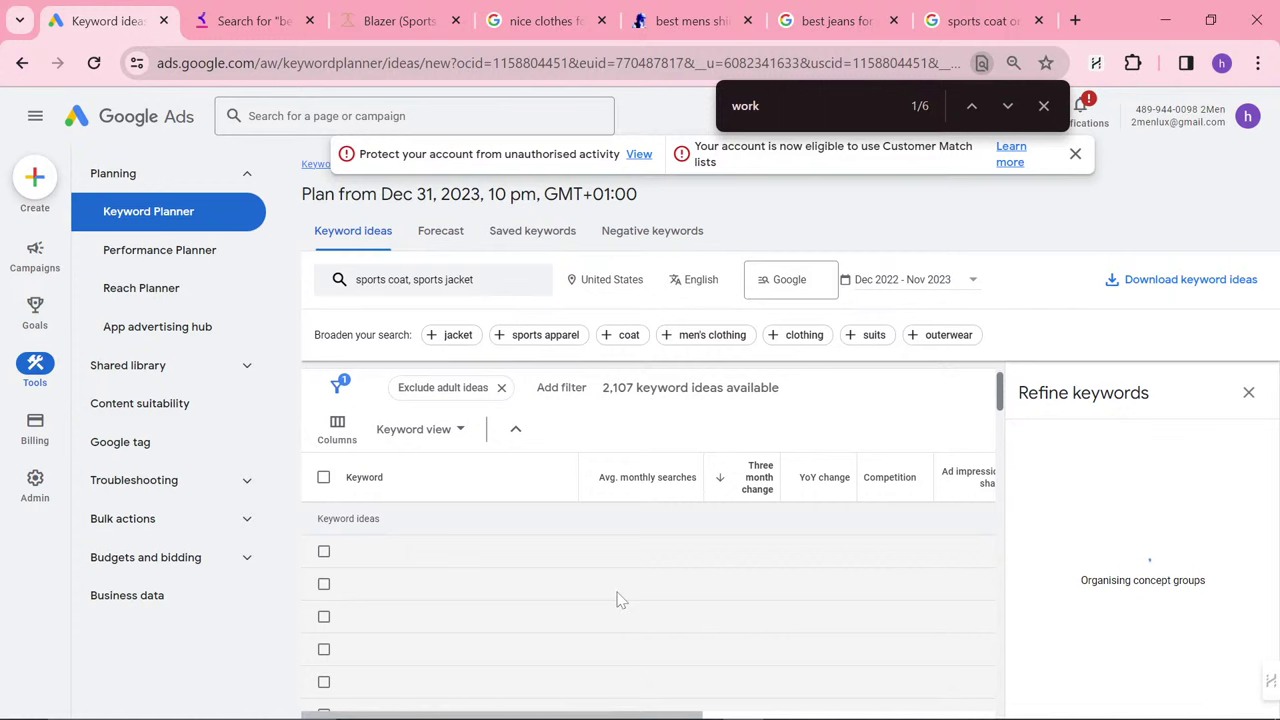
click(605, 477)
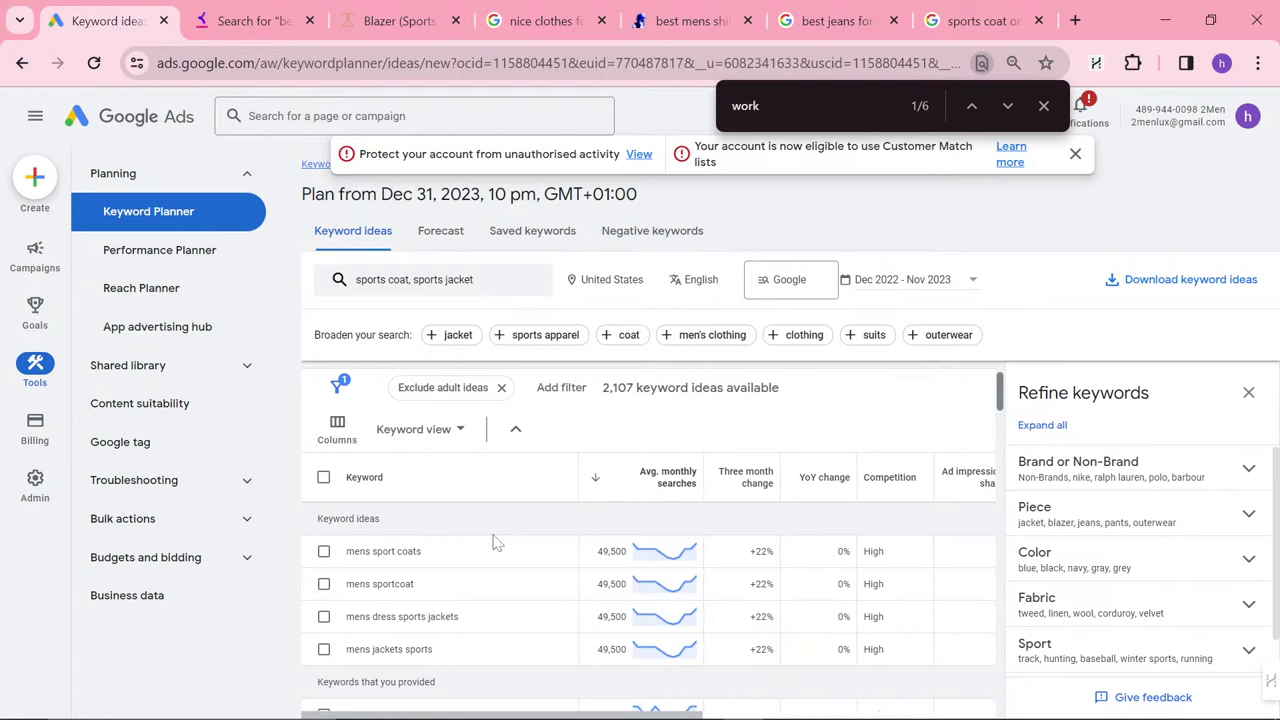
Search Google for the 'mens sport coats' keyword in a new tab
scroll(480, 570, down, 3)
scroll(472, 580, up, 3)
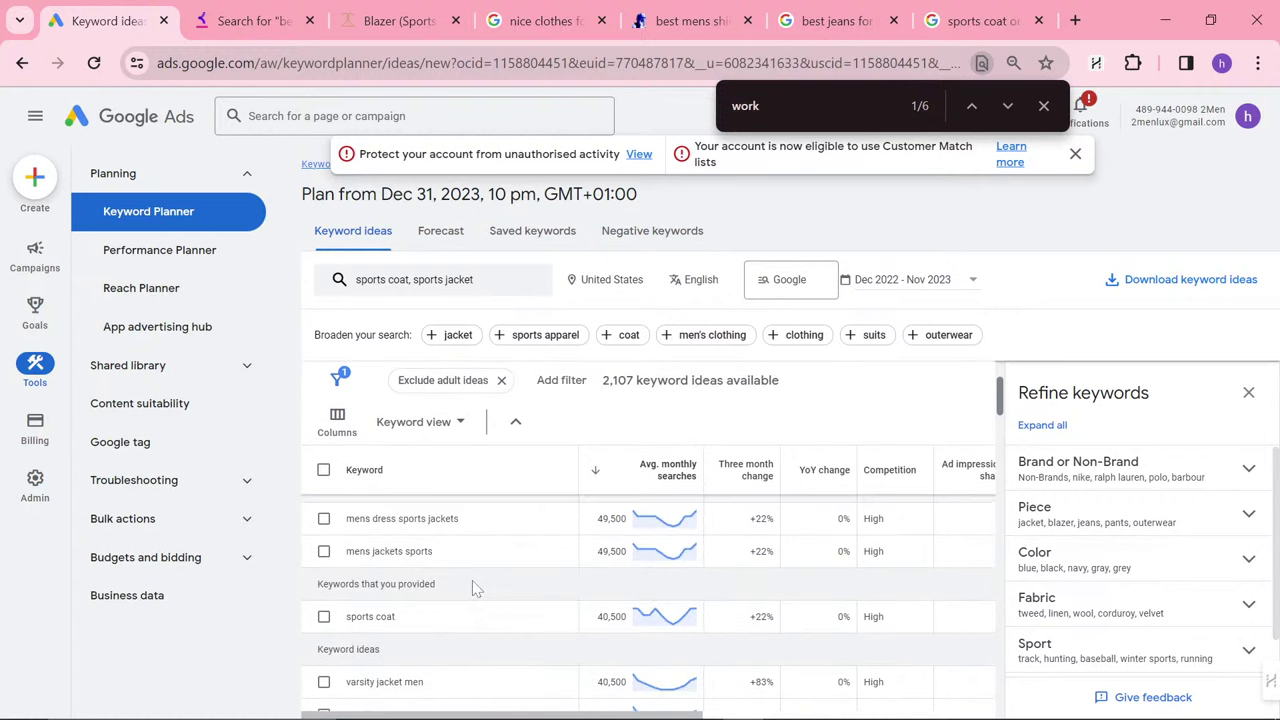
double_click(418, 651)
triple_click(418, 651)
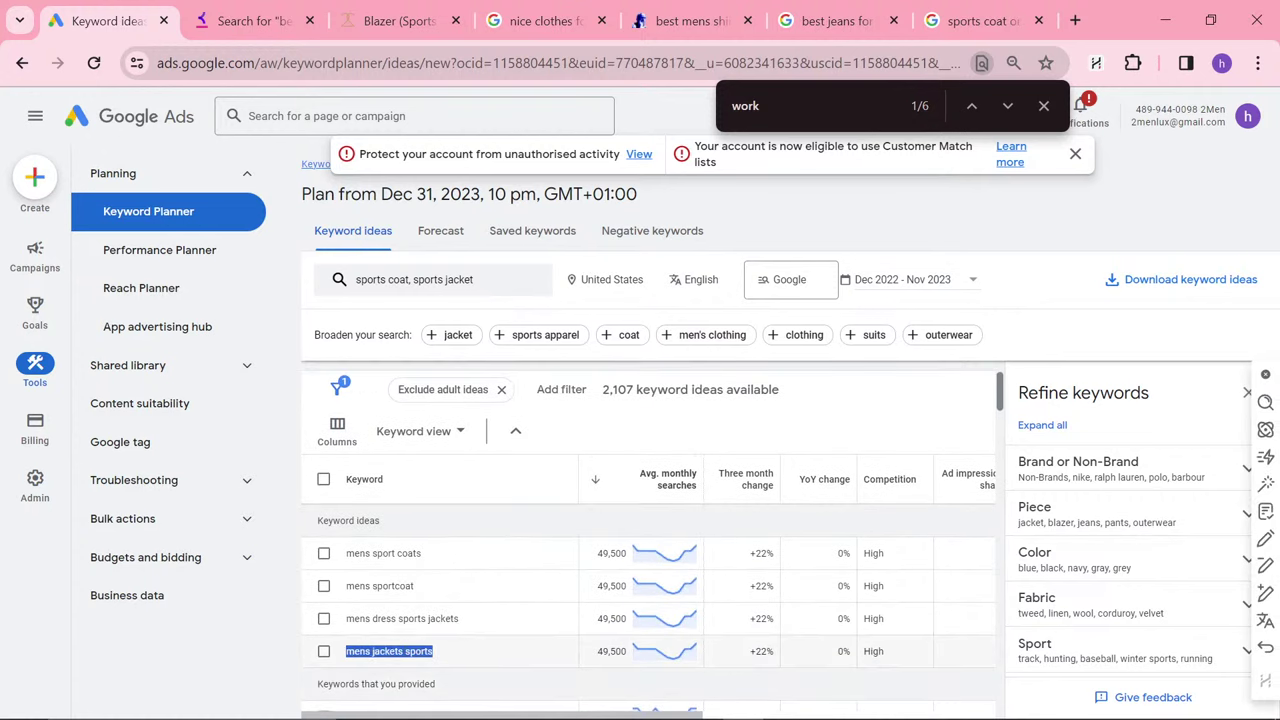
triple_click(383, 553)
drag(1070, 15, 1076, 20)
Also search Google for the 'mens sportcoat' and 'mens dress sports jackets' keywords
key(ctrl+1)
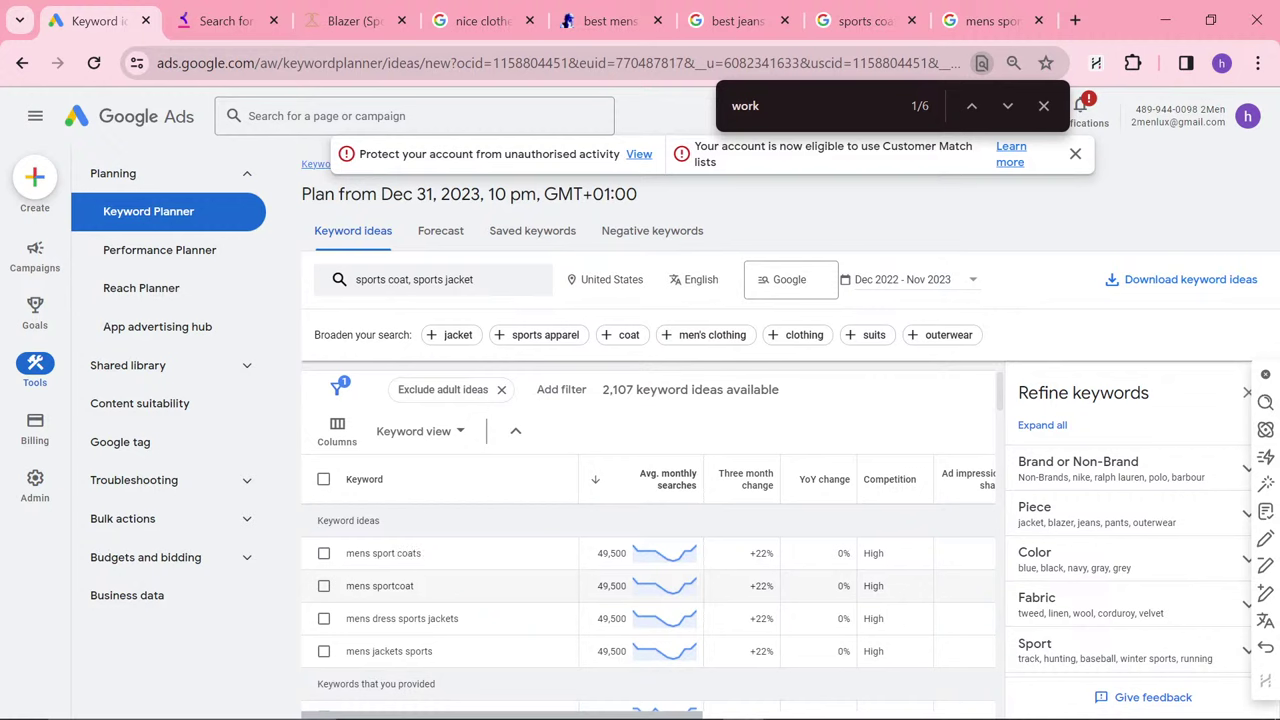
drag(380, 586, 600, 63)
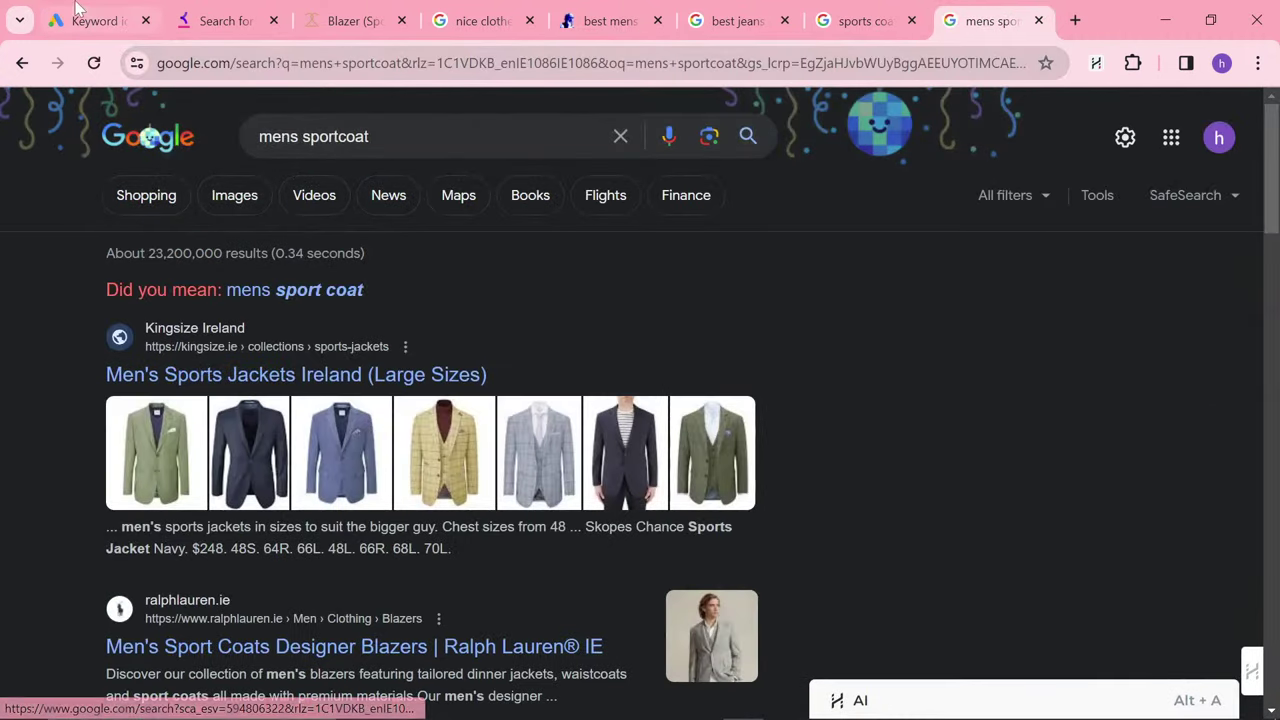
key(ctrl+1)
triple_click(405, 618)
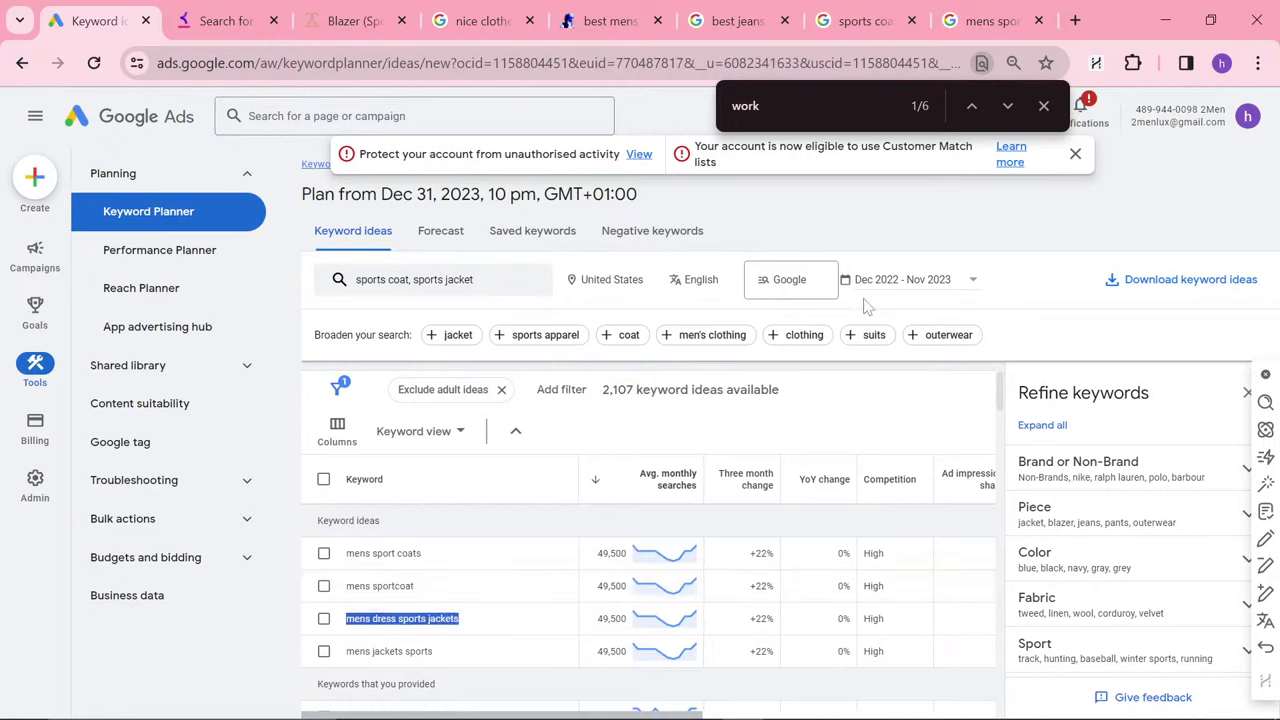
drag(1008, 27, 600, 63)
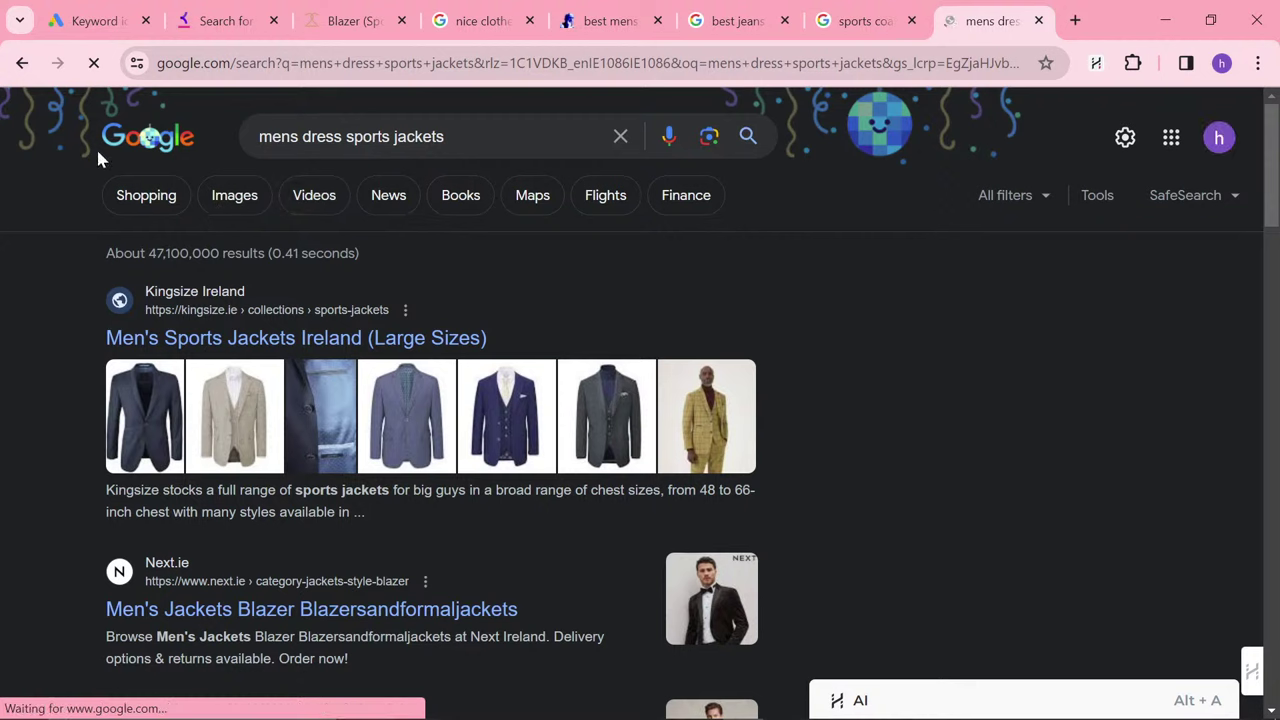
click(90, 20)
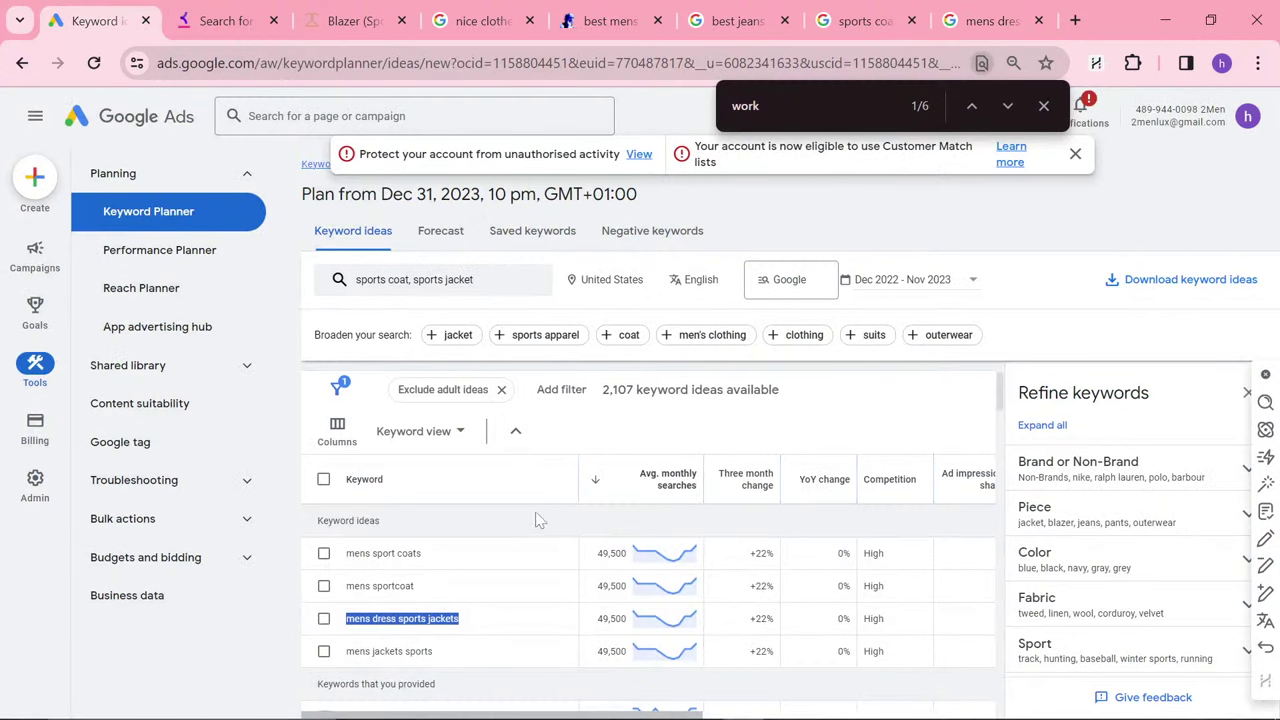
key(alt+Tab)
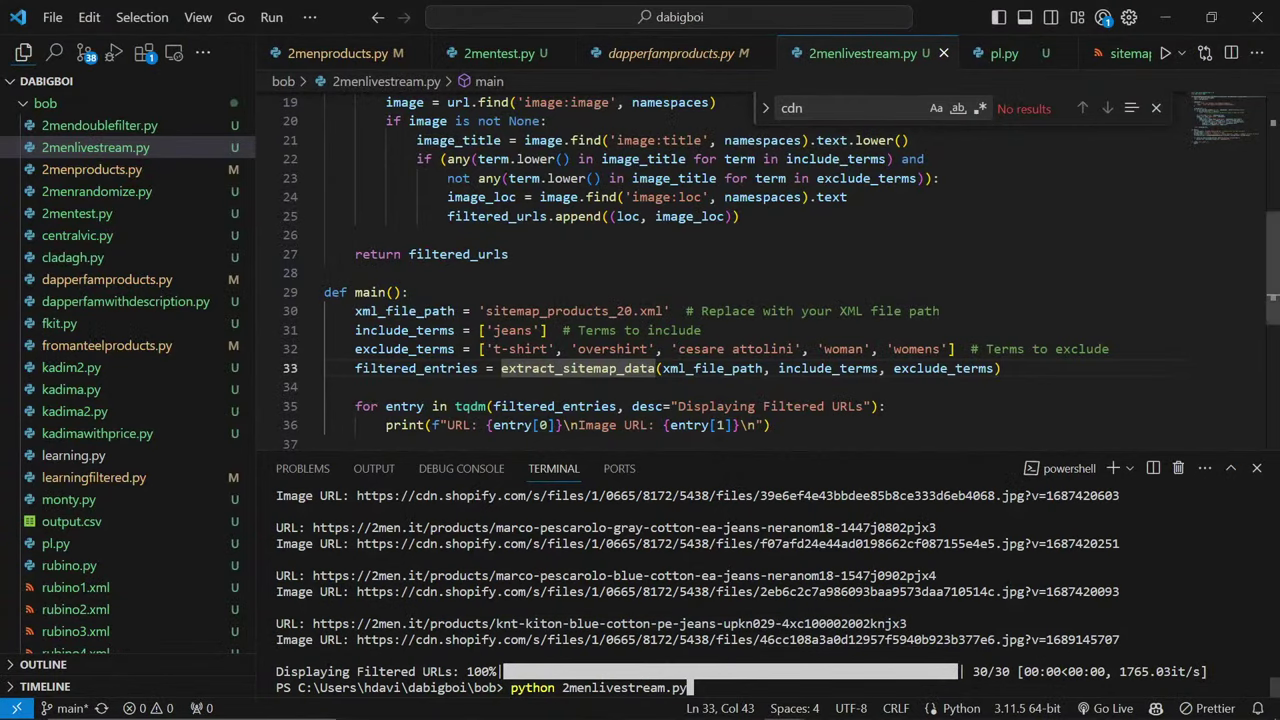
Replace 'jeans' with 'blazer' in the script's include terms on line 31
double_click(512, 330)
text(blazer)
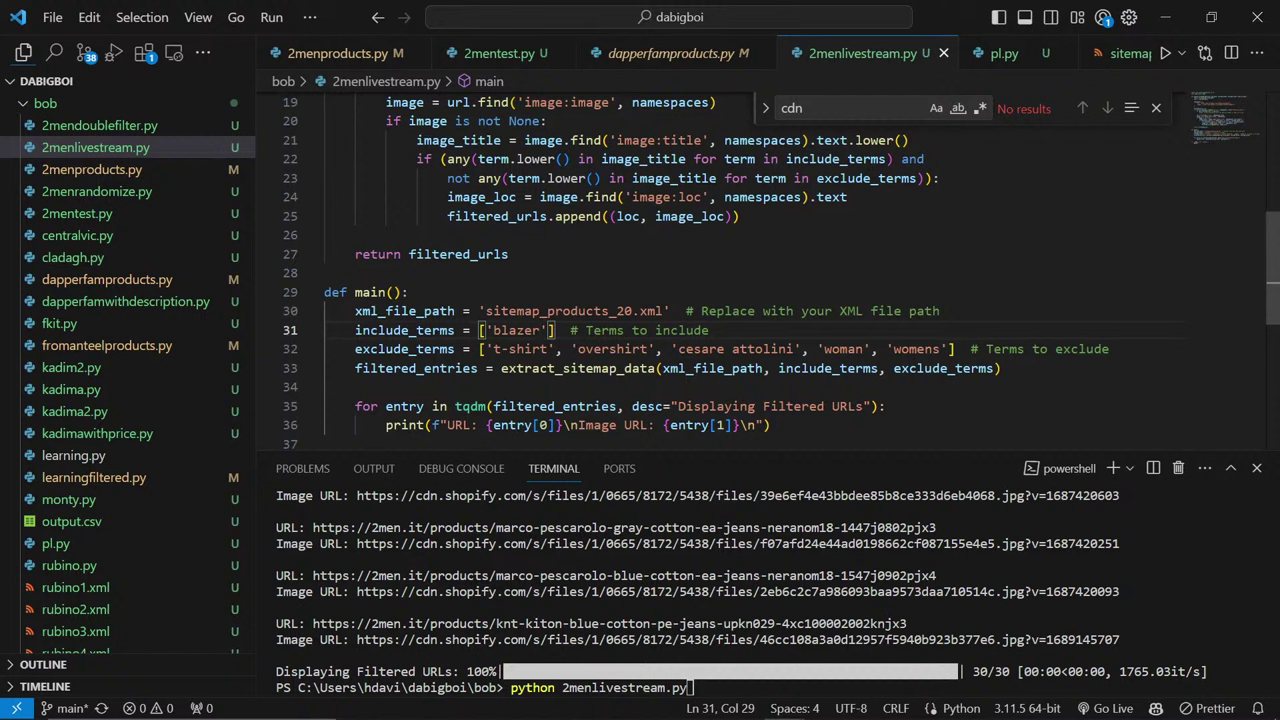
key(Return)
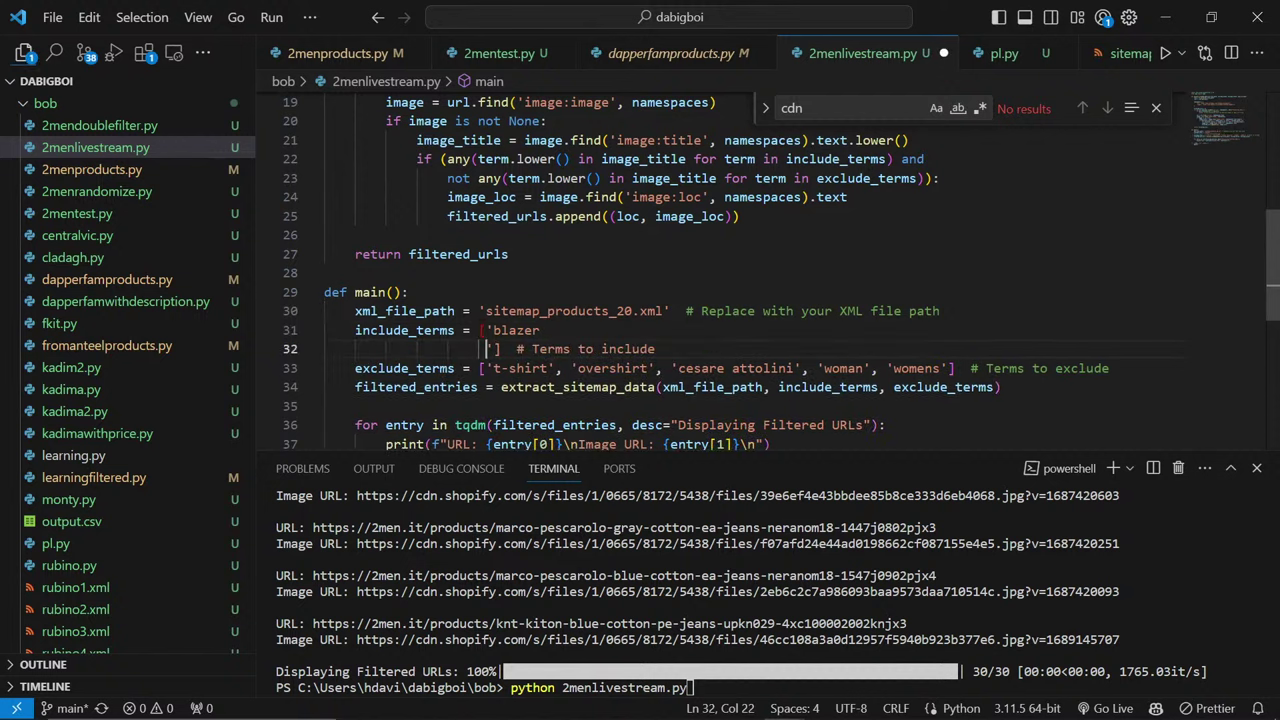
key(ctrl+z)
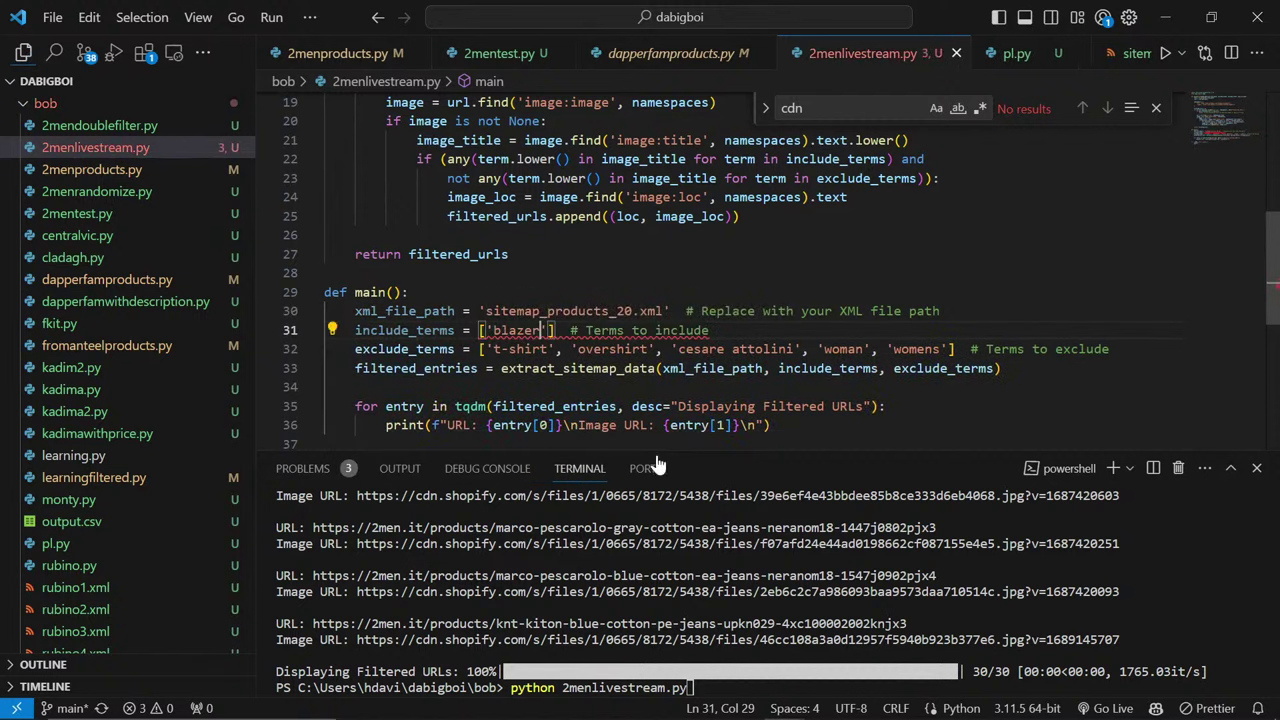
Rerun 2menlivestream.py and select the 18 blazer product and image URLs
key(ctrl+grave)
key(Return)
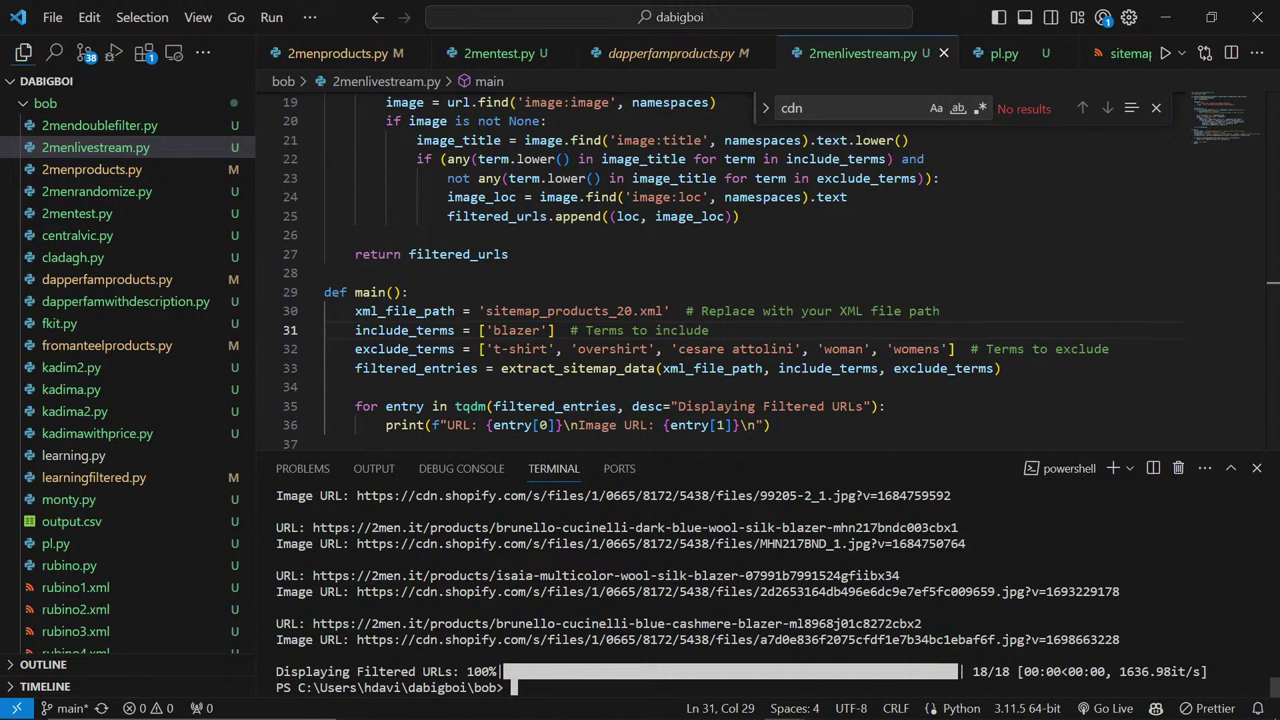
drag(1100, 690, 270, 574)
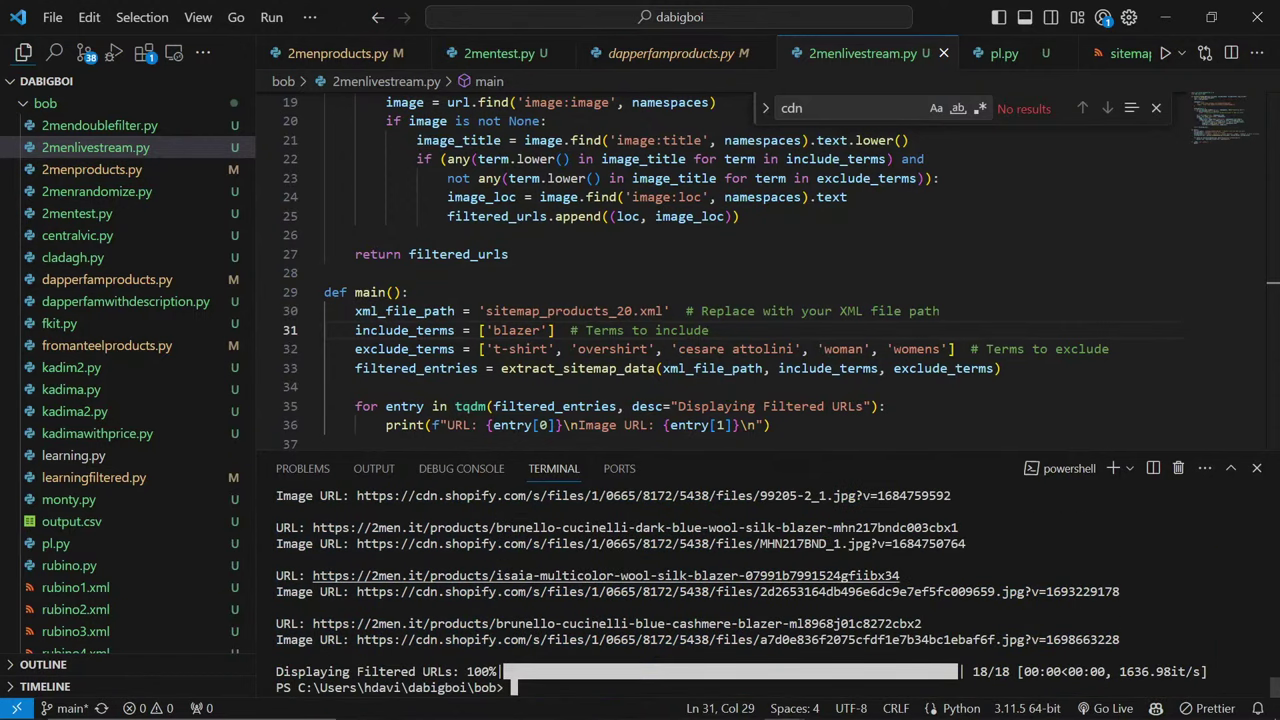
scroll(310, 574, up, 3)
scroll(310, 572, down, 5)
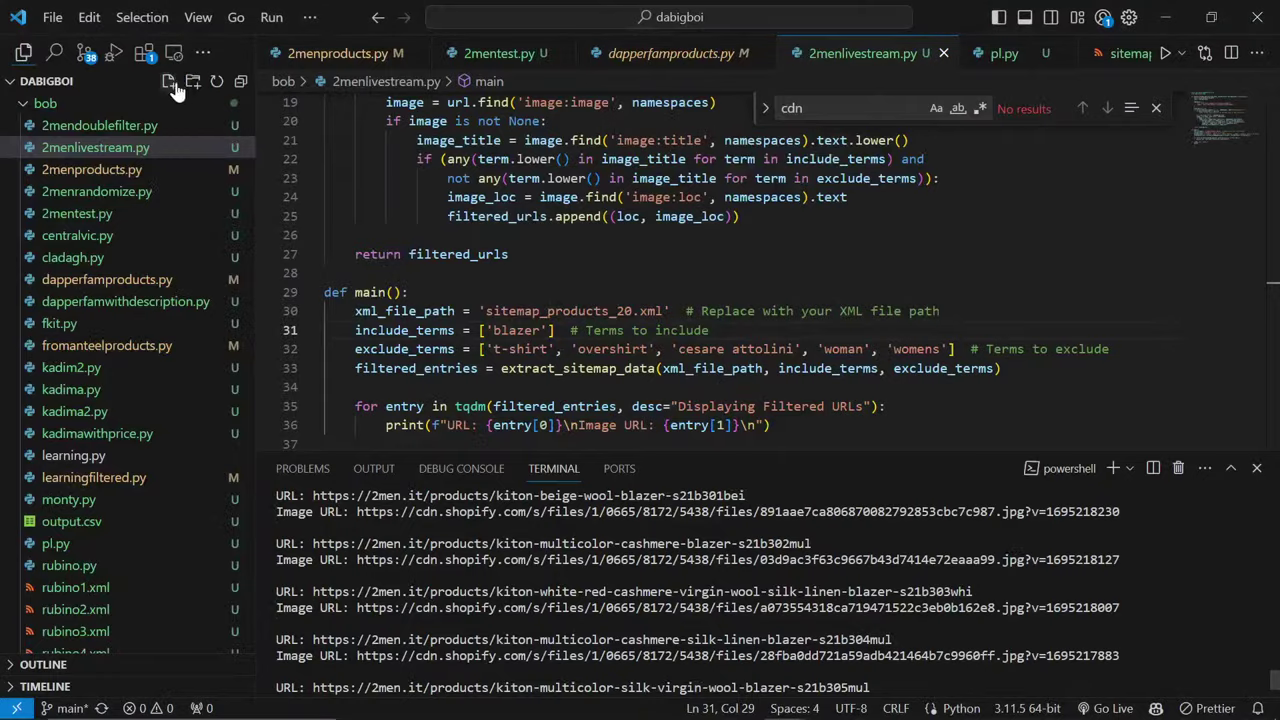
Send 'Make this table now' plus the pasted blazer URLs as a new Playground user message
key(alt+Tab)
click(78, 20)
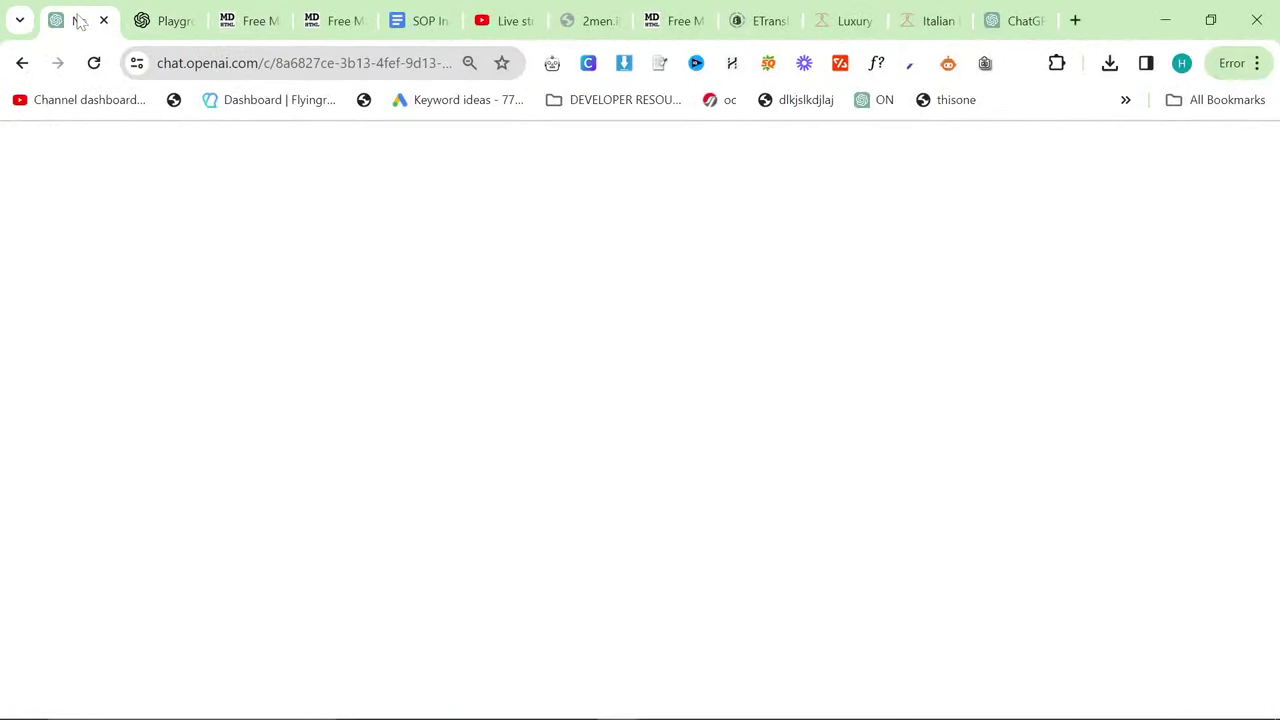
click(160, 20)
click(530, 634)
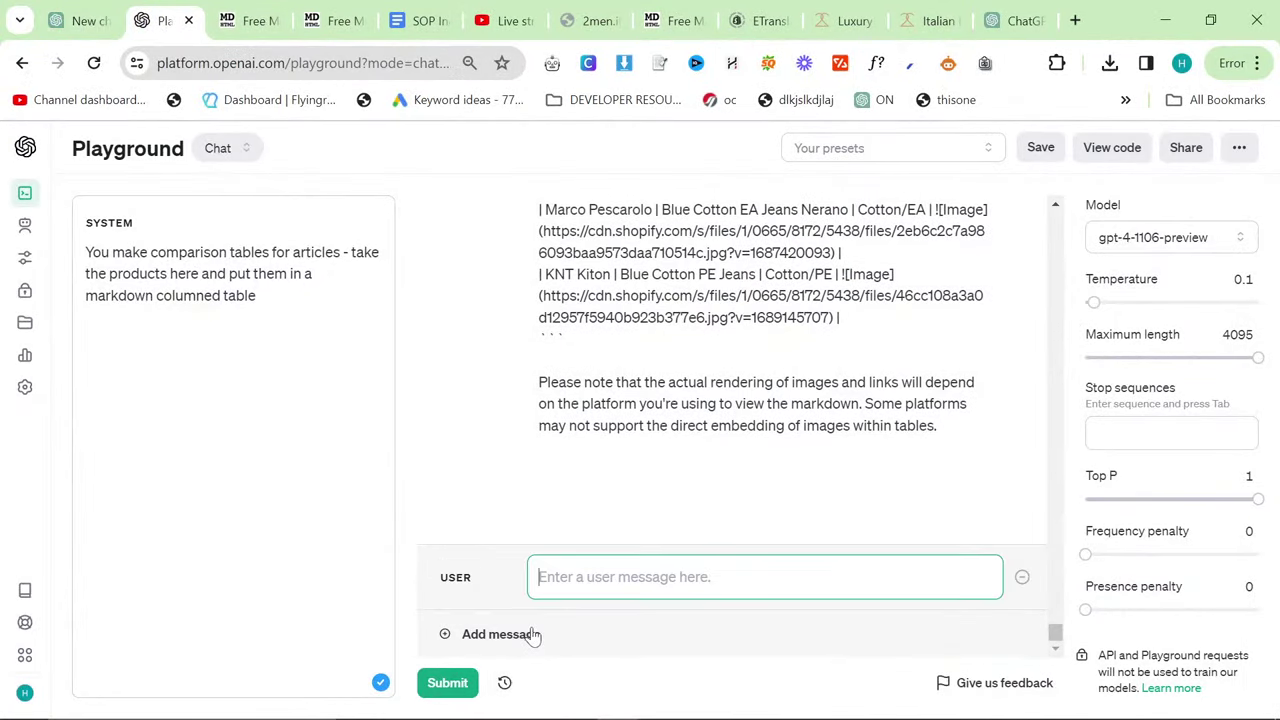
text(Make this table now)
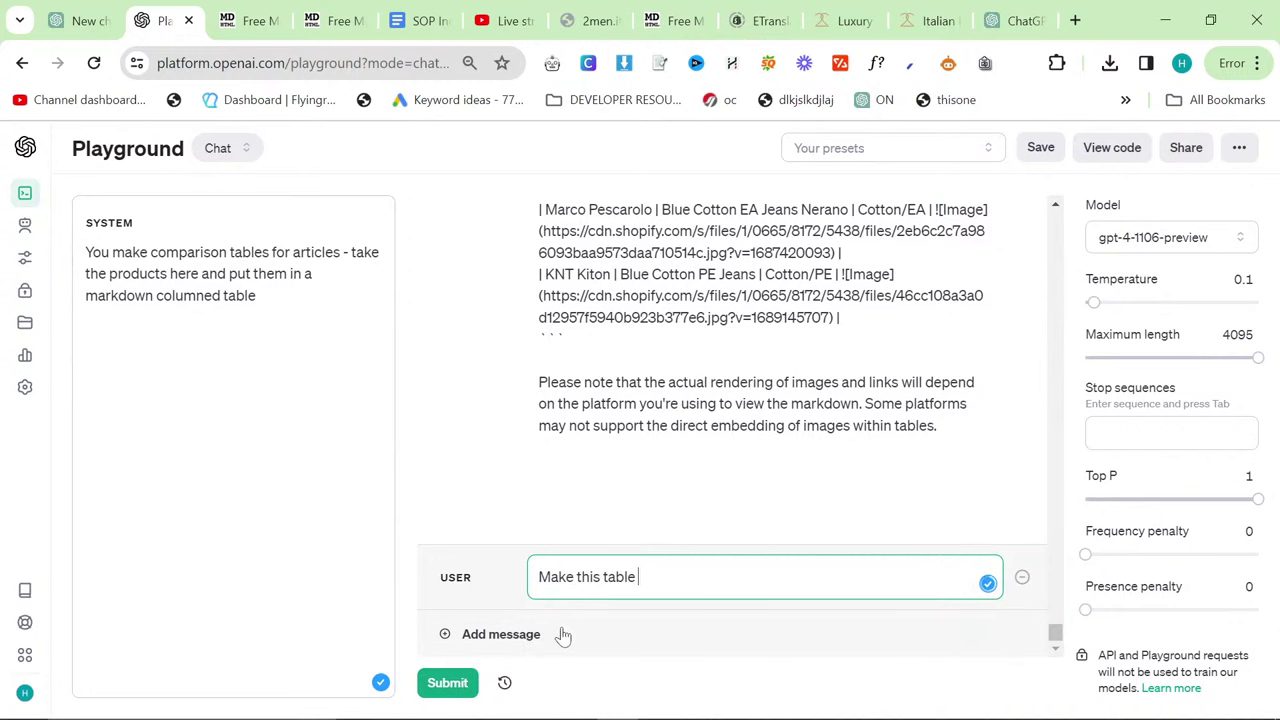
key(Return)
key(ctrl+v)
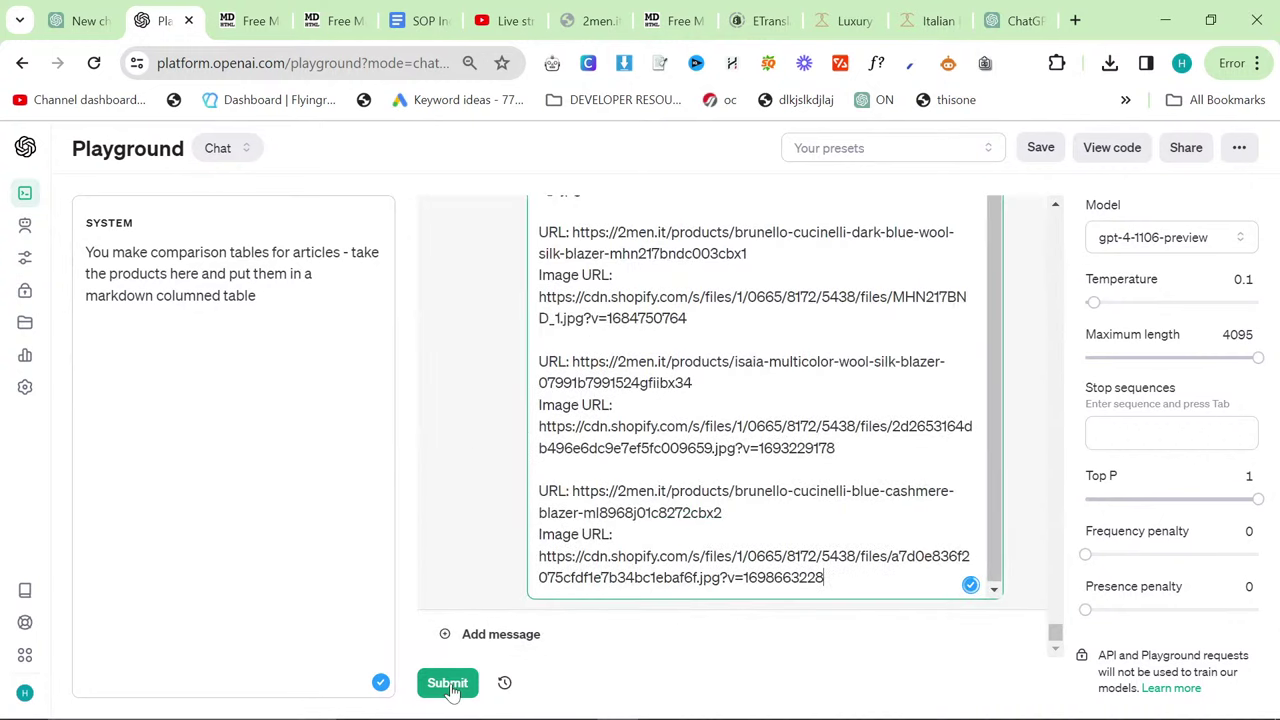
click(447, 682)
click(82, 20)
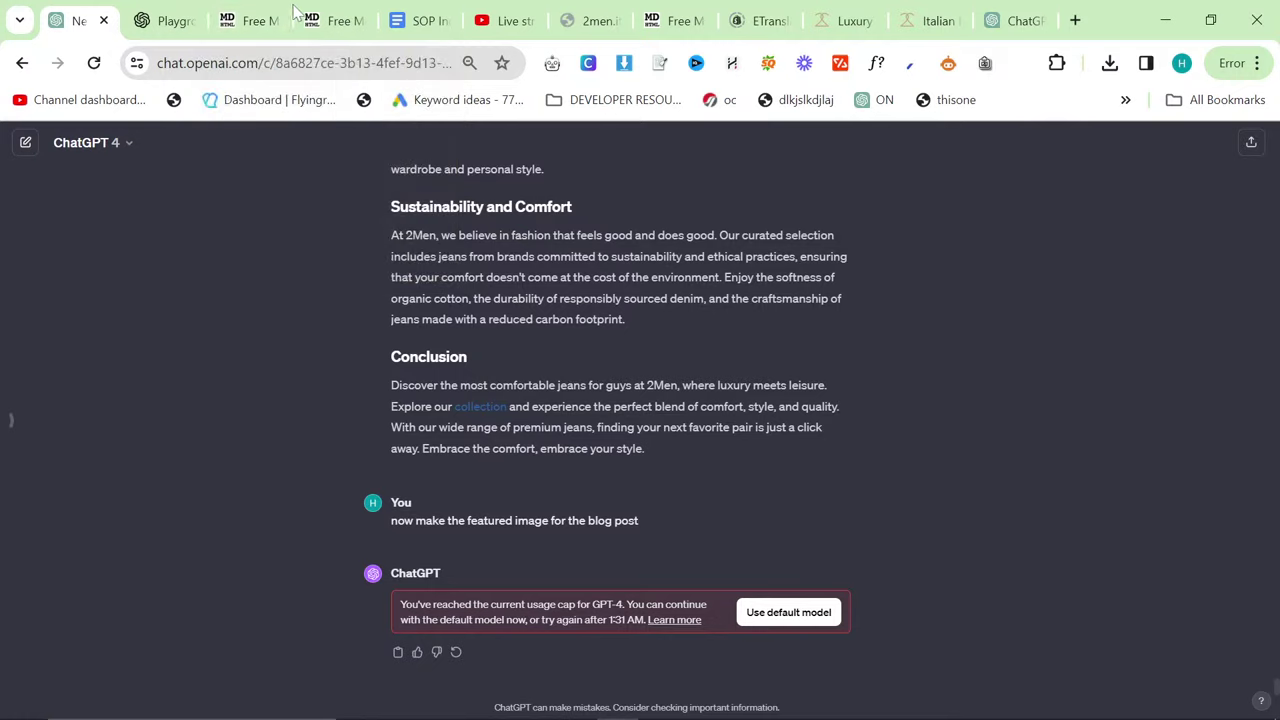
Switch back to the Playground tab and try Back/Forward to reload it
key(alt+Tab)
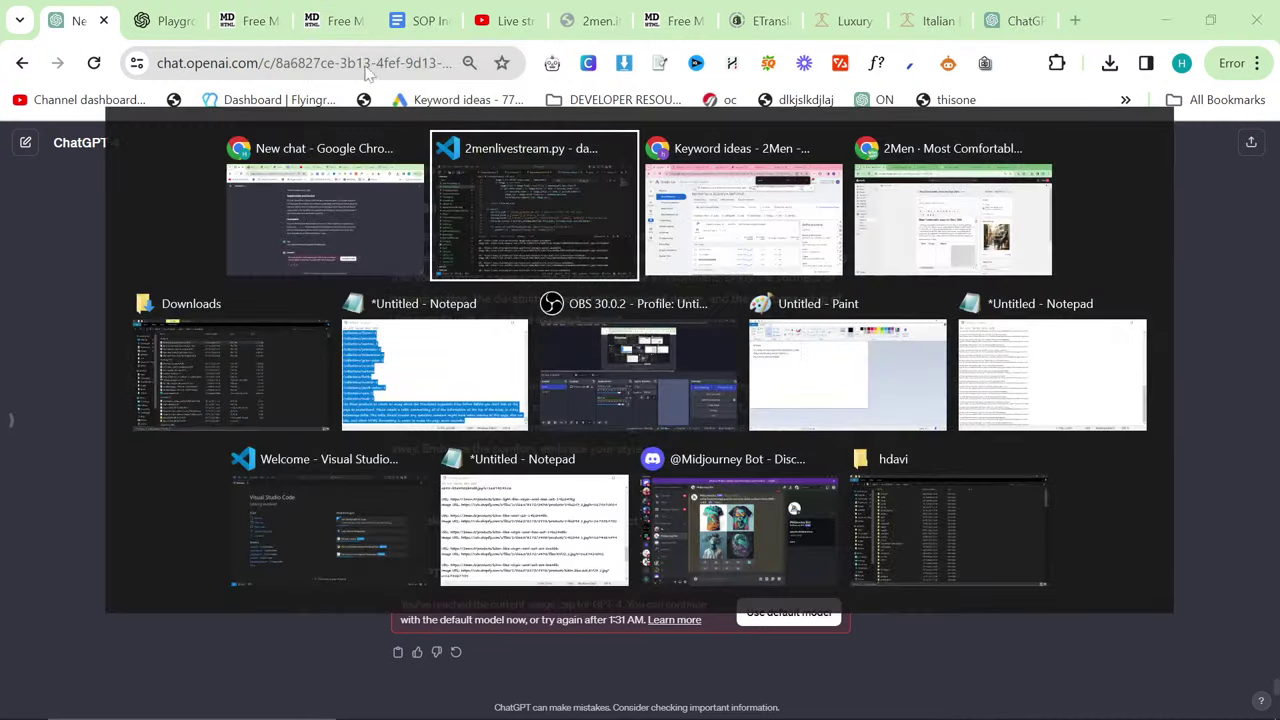
click(165, 20)
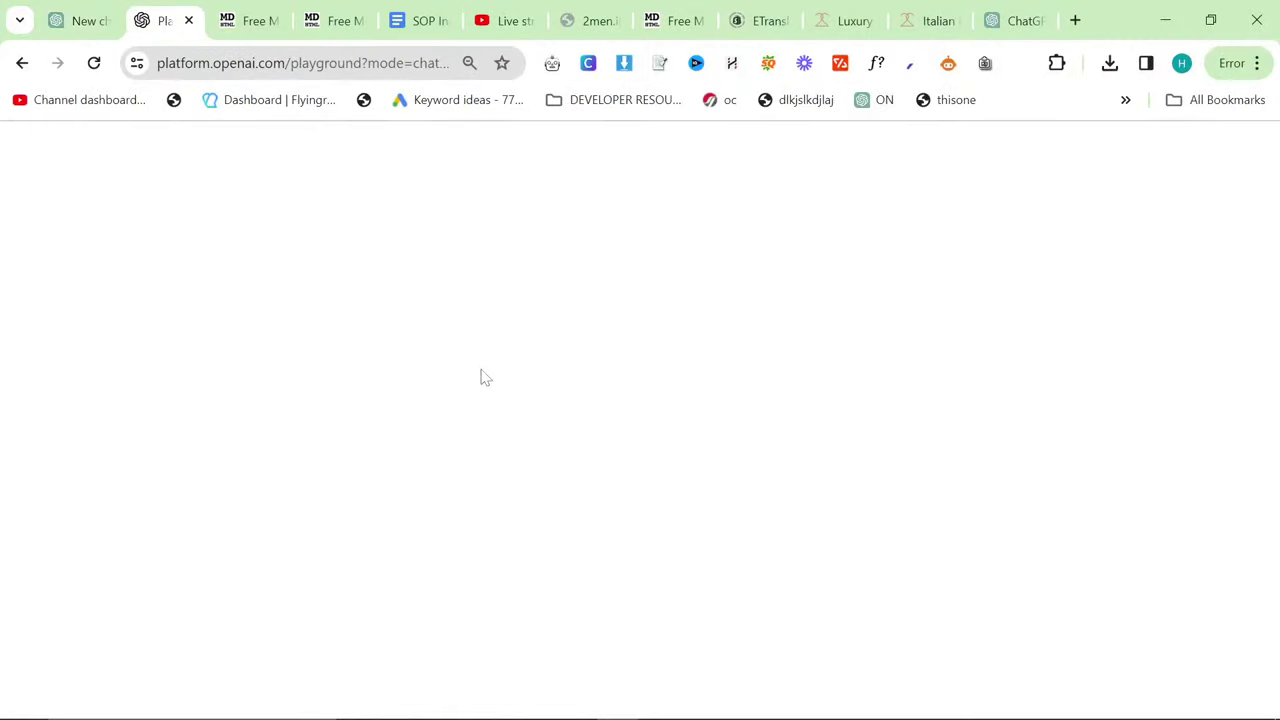
key(alt+Tab)
key(alt+Tab)
key(alt+Tab)
click(250, 20)
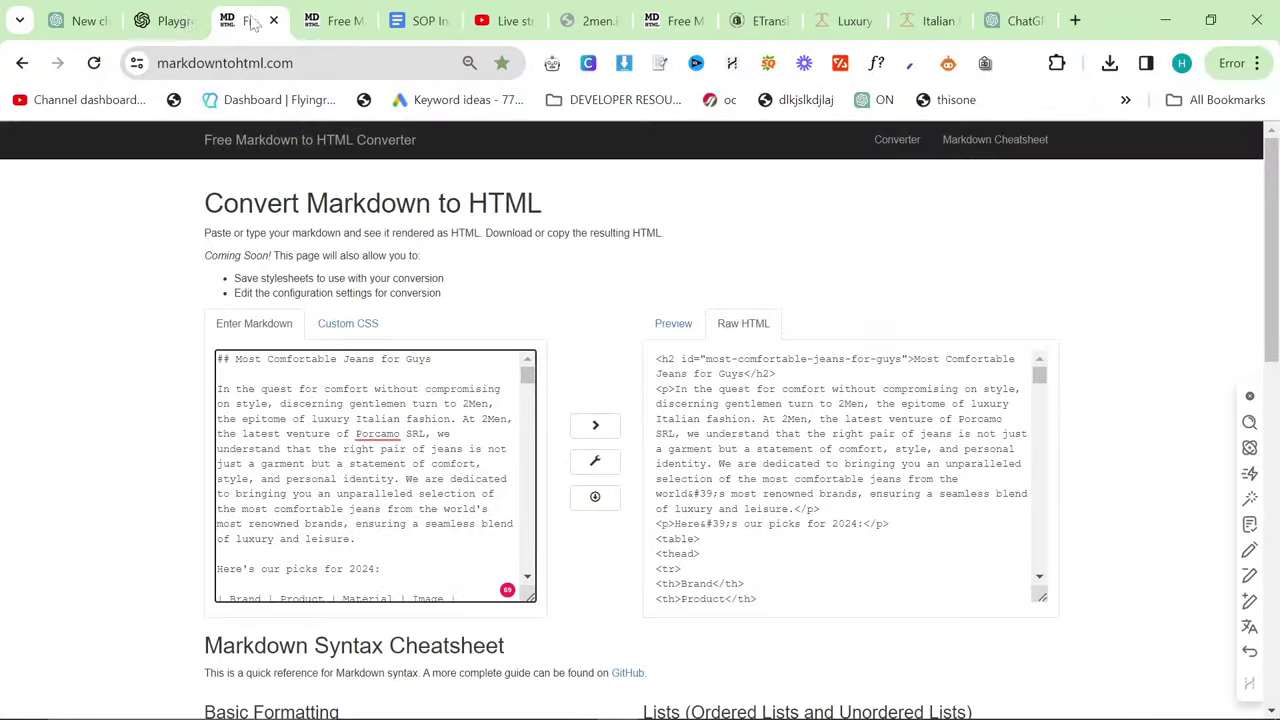
click(165, 20)
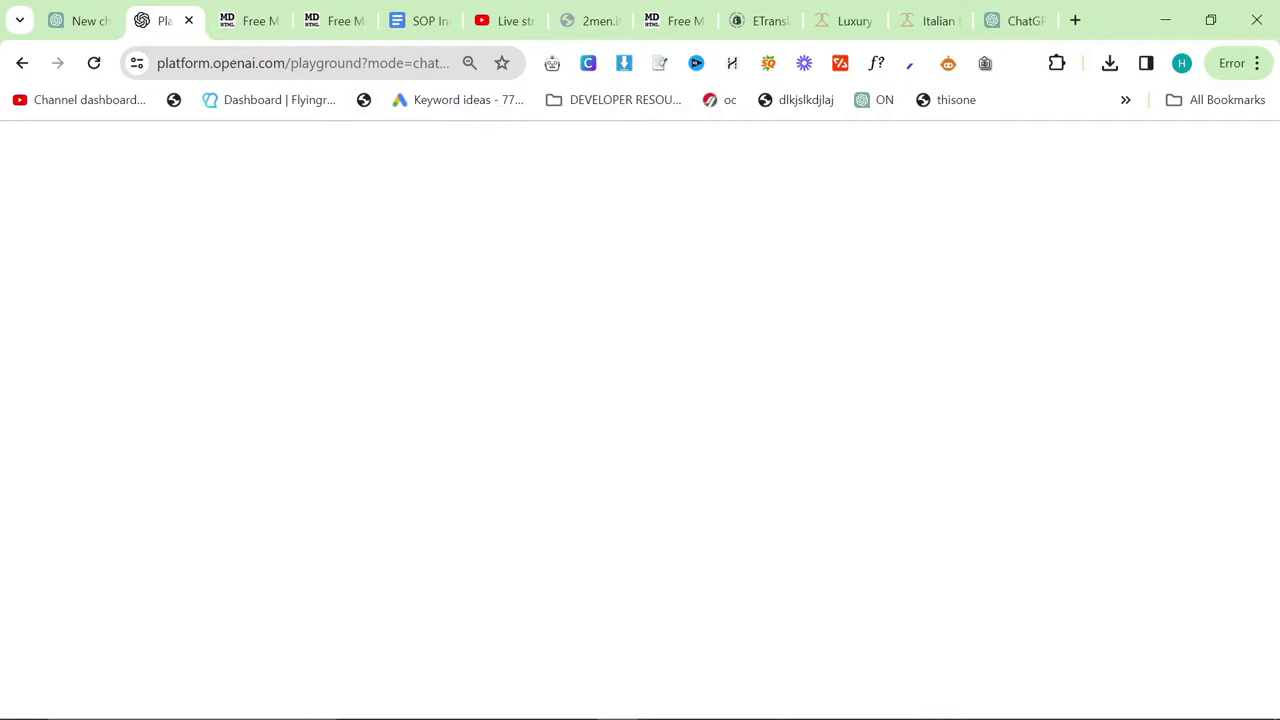
click(18, 64)
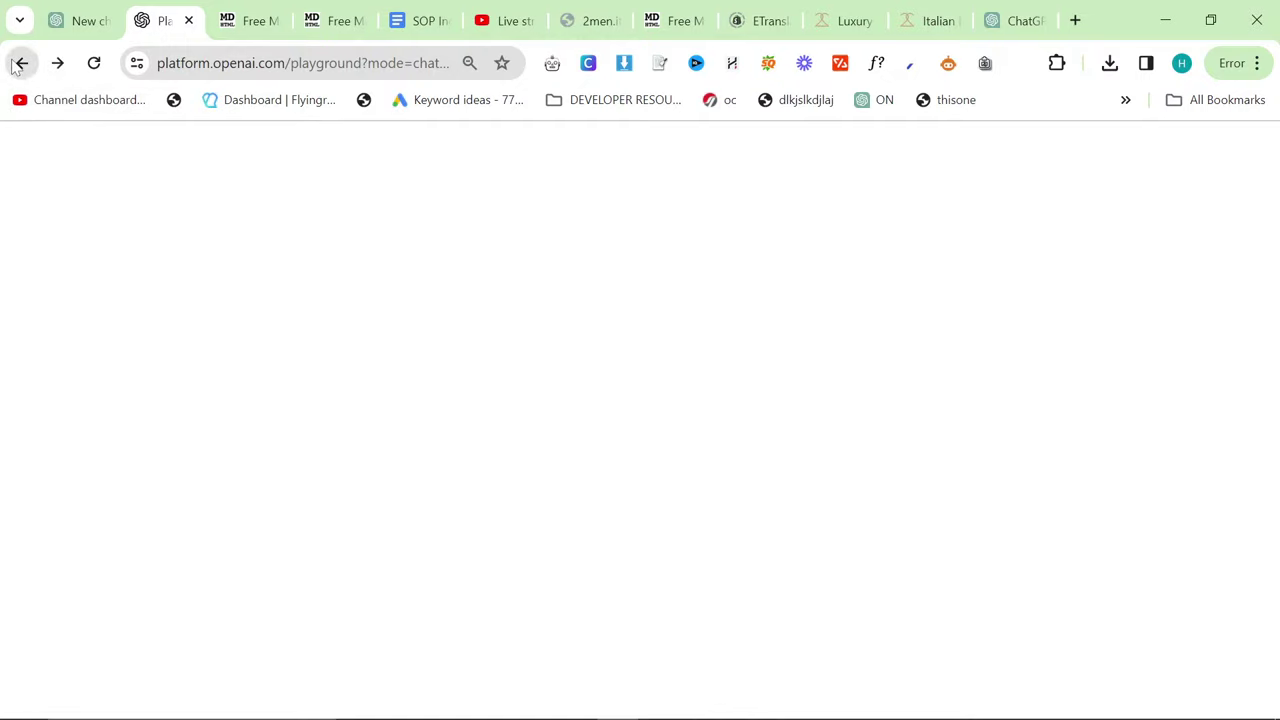
click(70, 62)
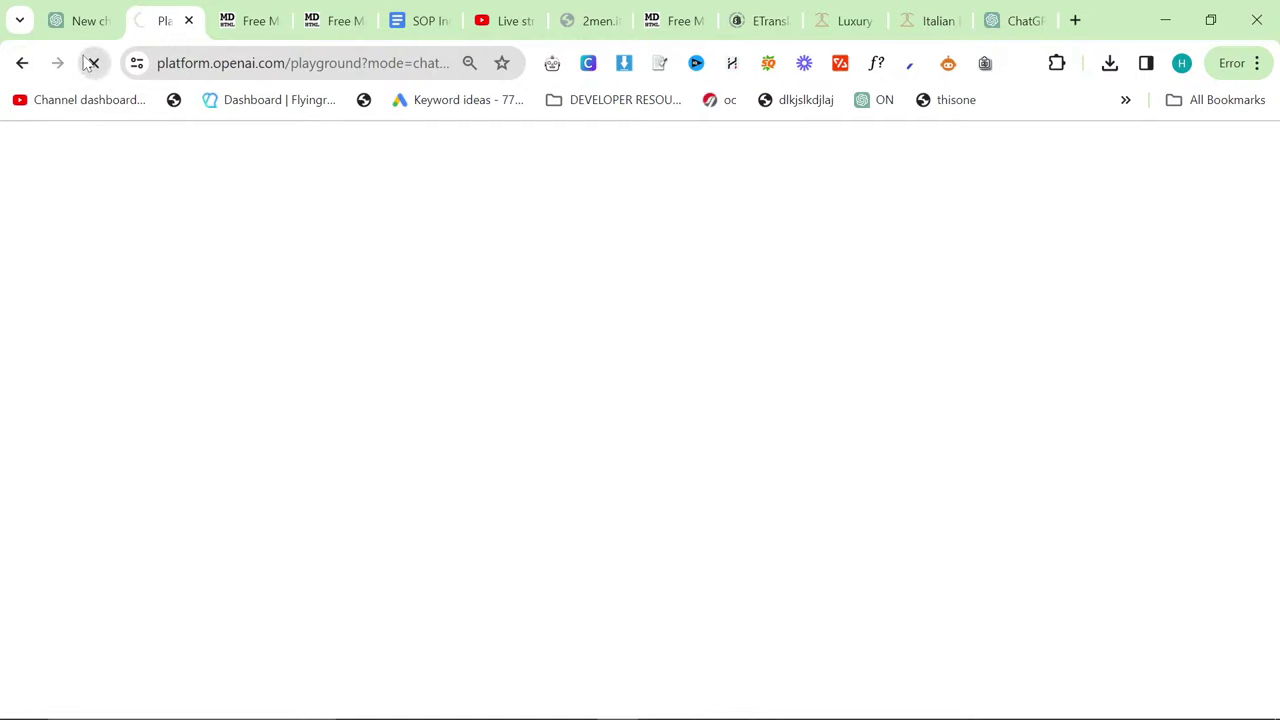
Search 'playground chatgpt' from the address bar to reopen the OpenAI Playground
click(170, 63)
text(playground chatgppt)
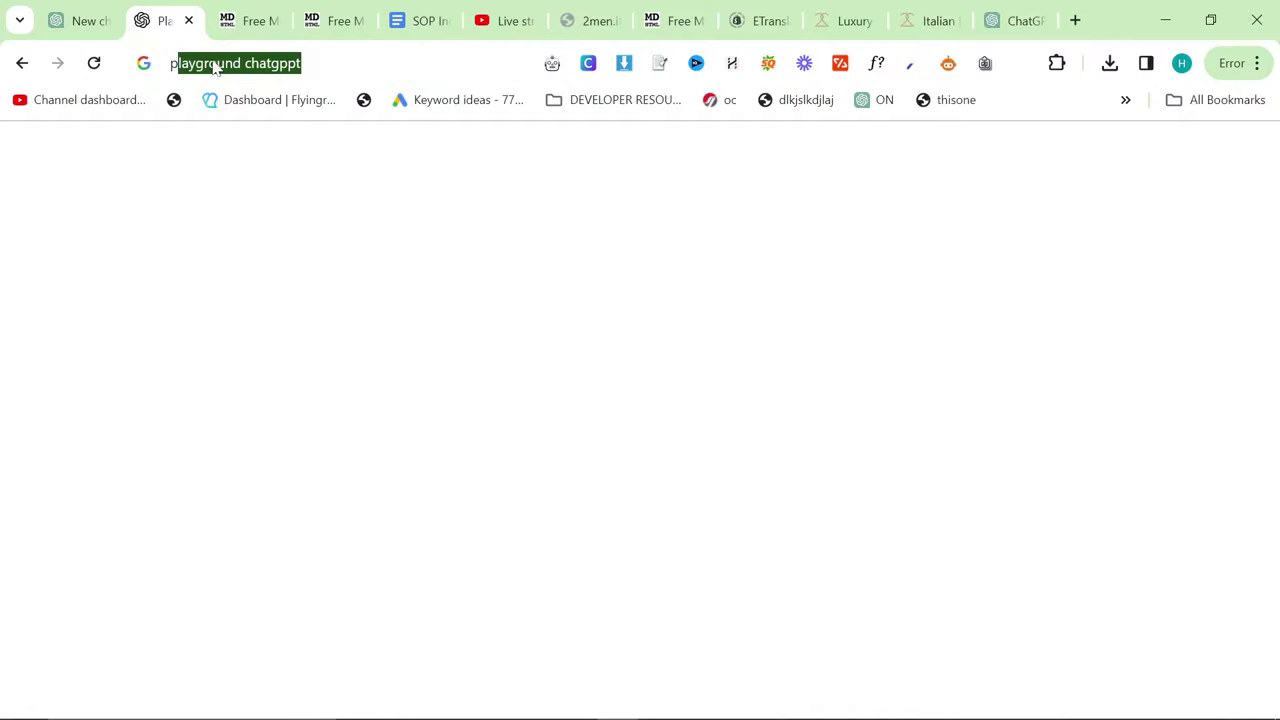
key(Return)
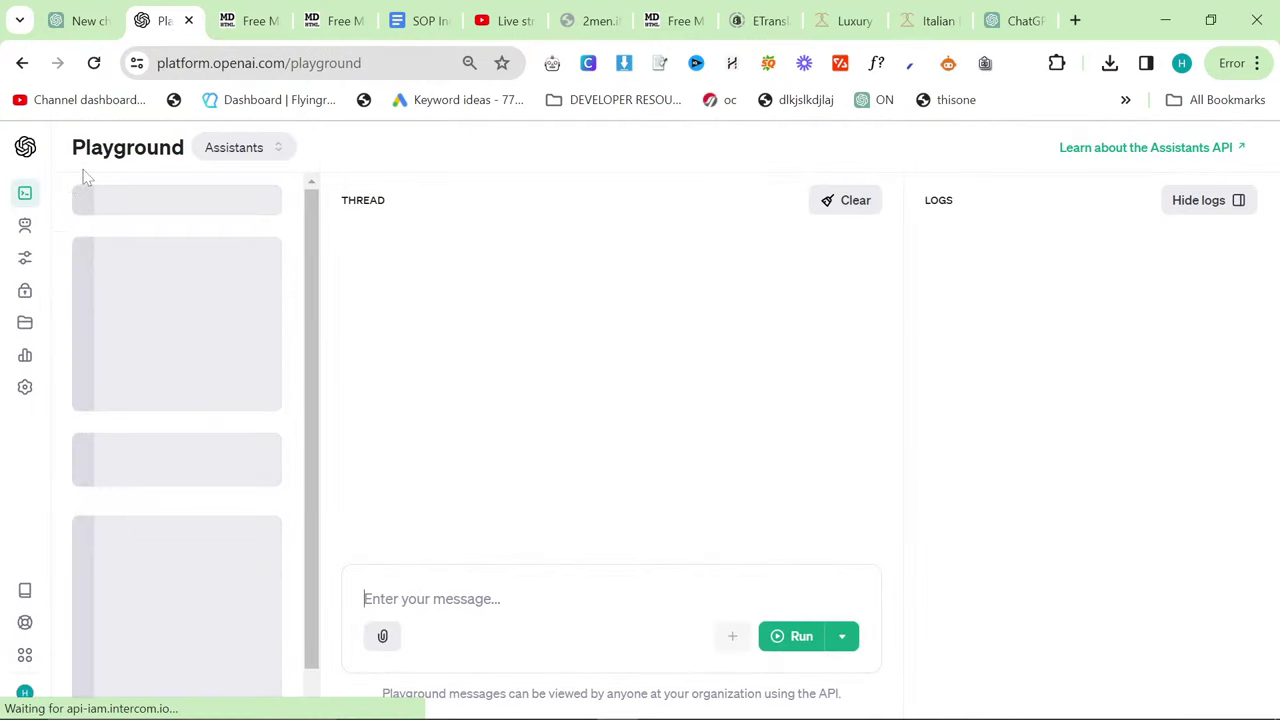
Set the Playground to Chat mode with gpt-4-1106-preview, maximum length 4095 and temperature 0
click(234, 147)
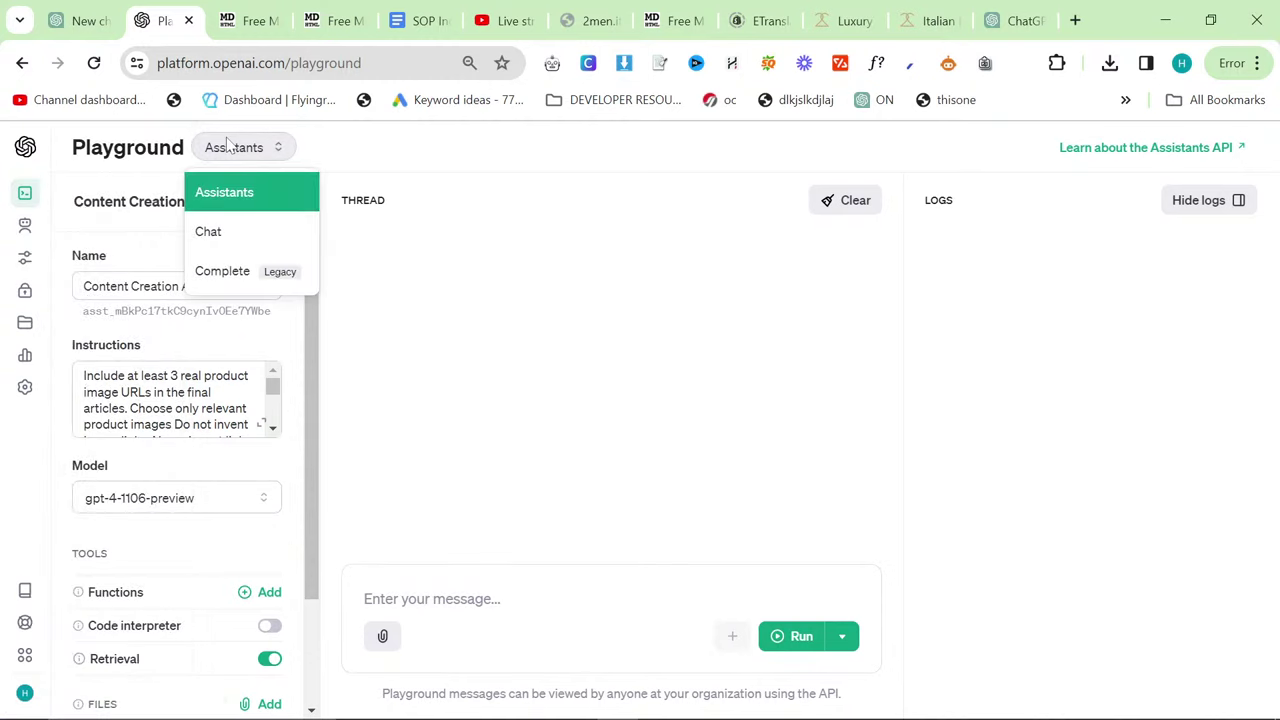
click(200, 226)
click(1170, 237)
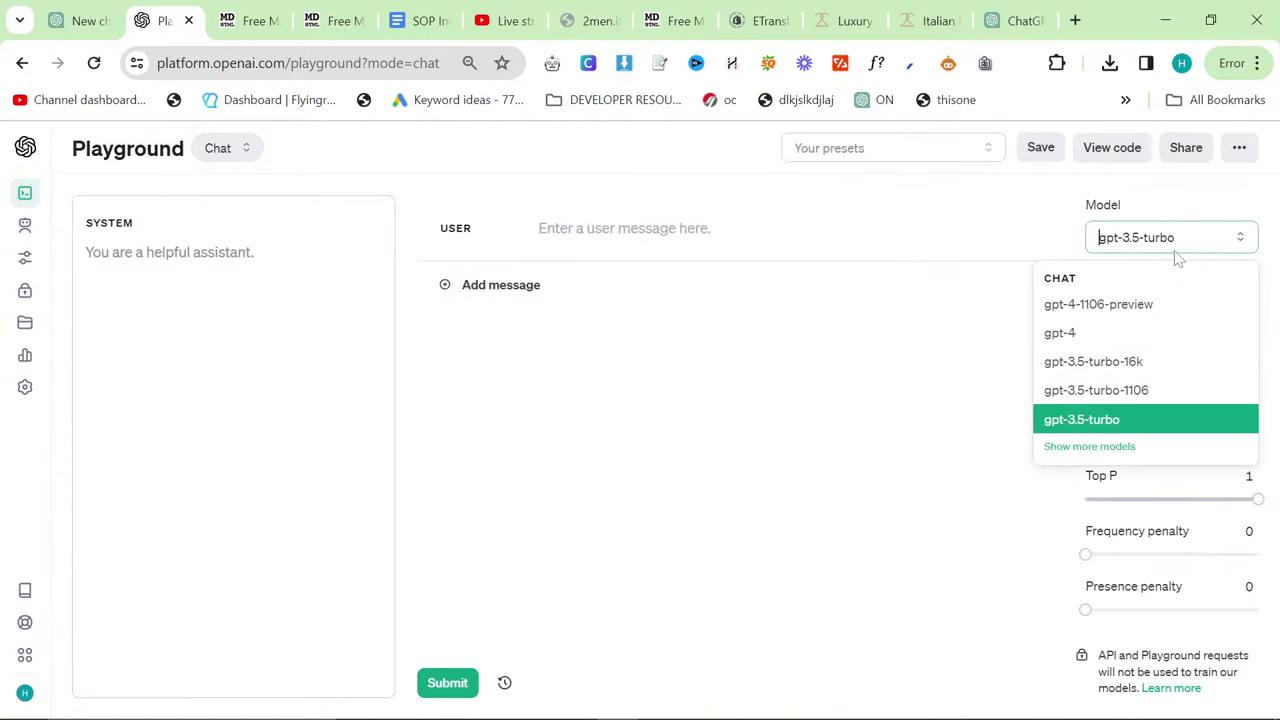
click(1110, 303)
drag(1095, 357, 1278, 371)
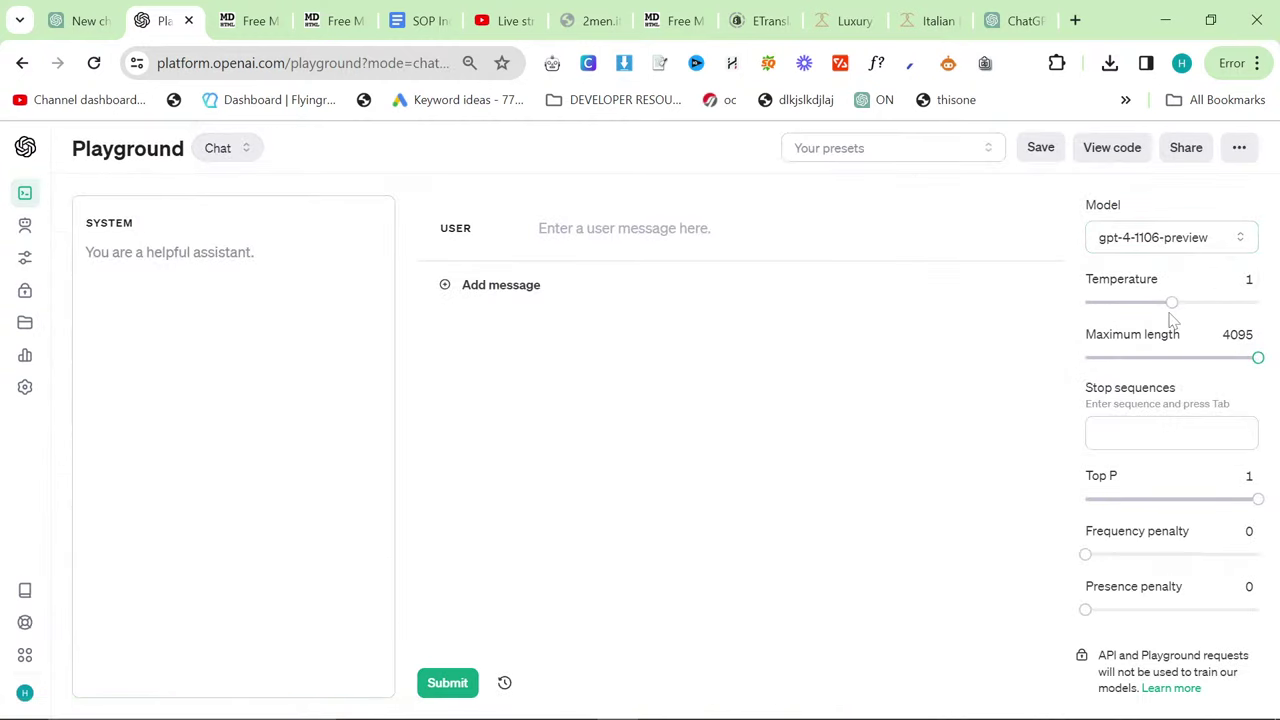
drag(1172, 302, 1082, 303)
Paste the blazer URLs as the user message and write the system prompt asking for a comparison table
click(651, 240)
key(ctrl+v)
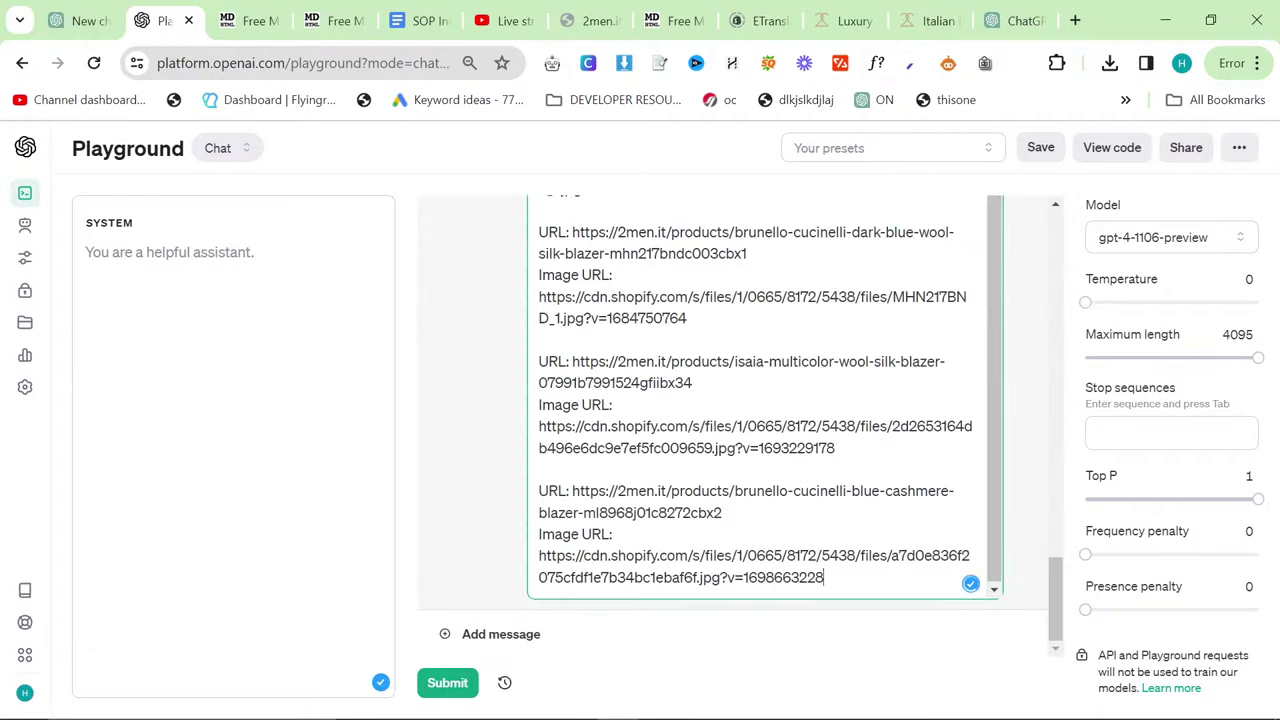
scroll(740, 420, up, 10)
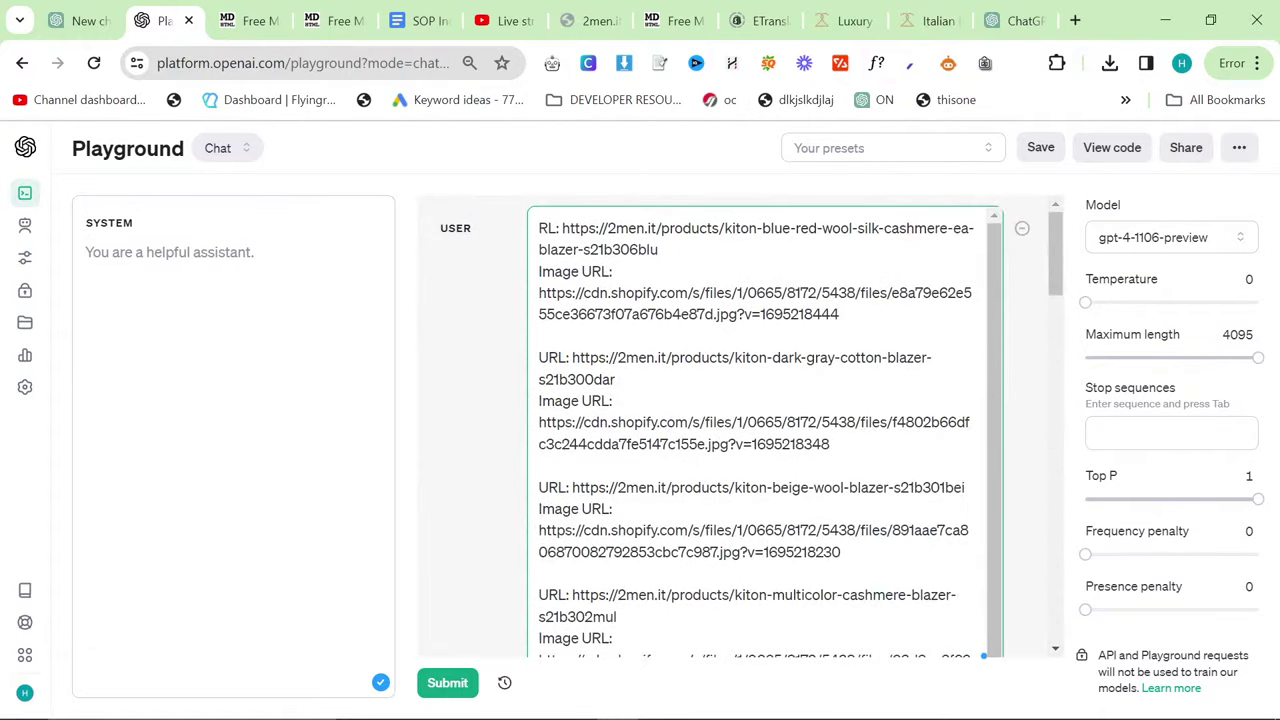
click(86, 252)
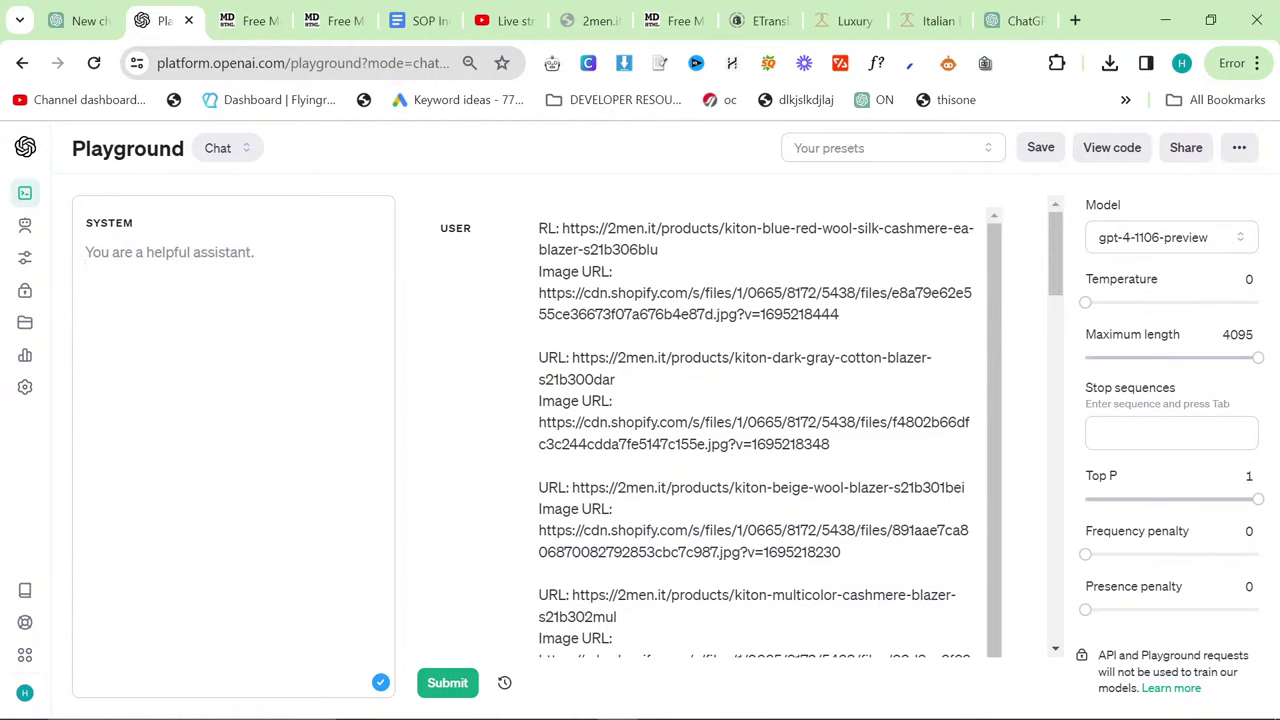
text(Cr)
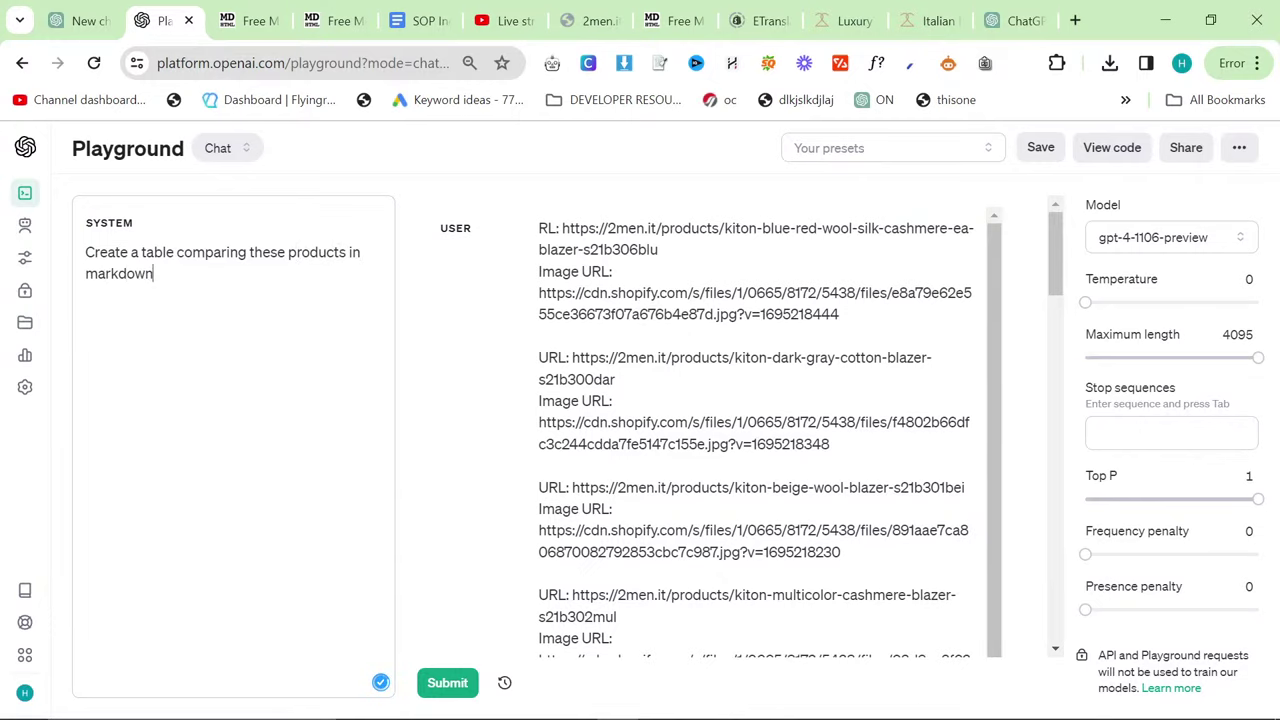
Submit, cancel, revise the system prompt to include product links, and resubmit
click(445, 682)
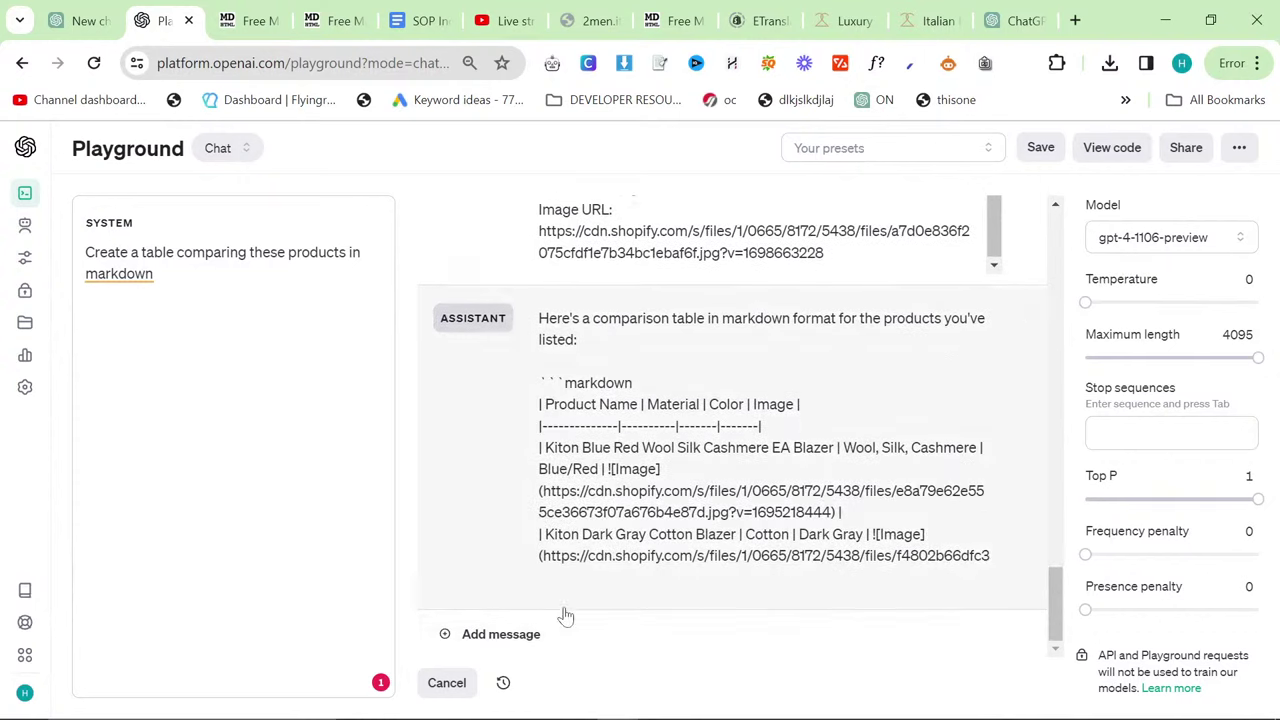
click(434, 695)
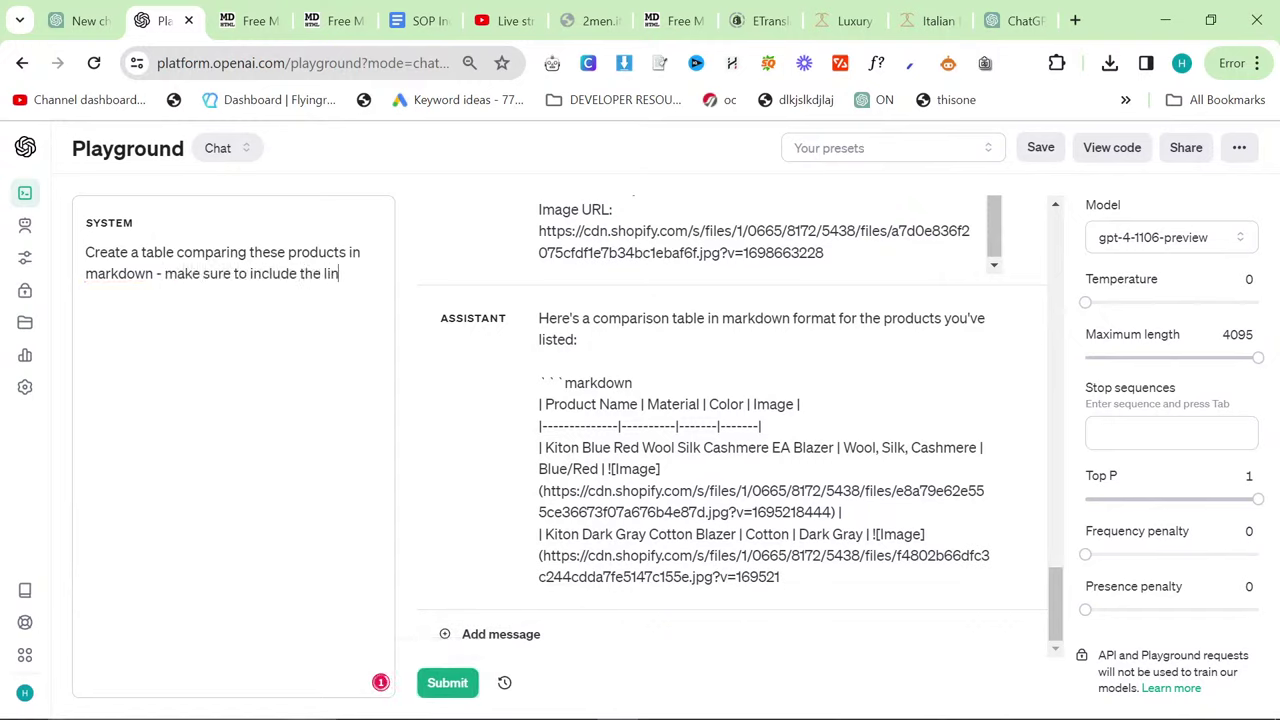
key(BackSpace)
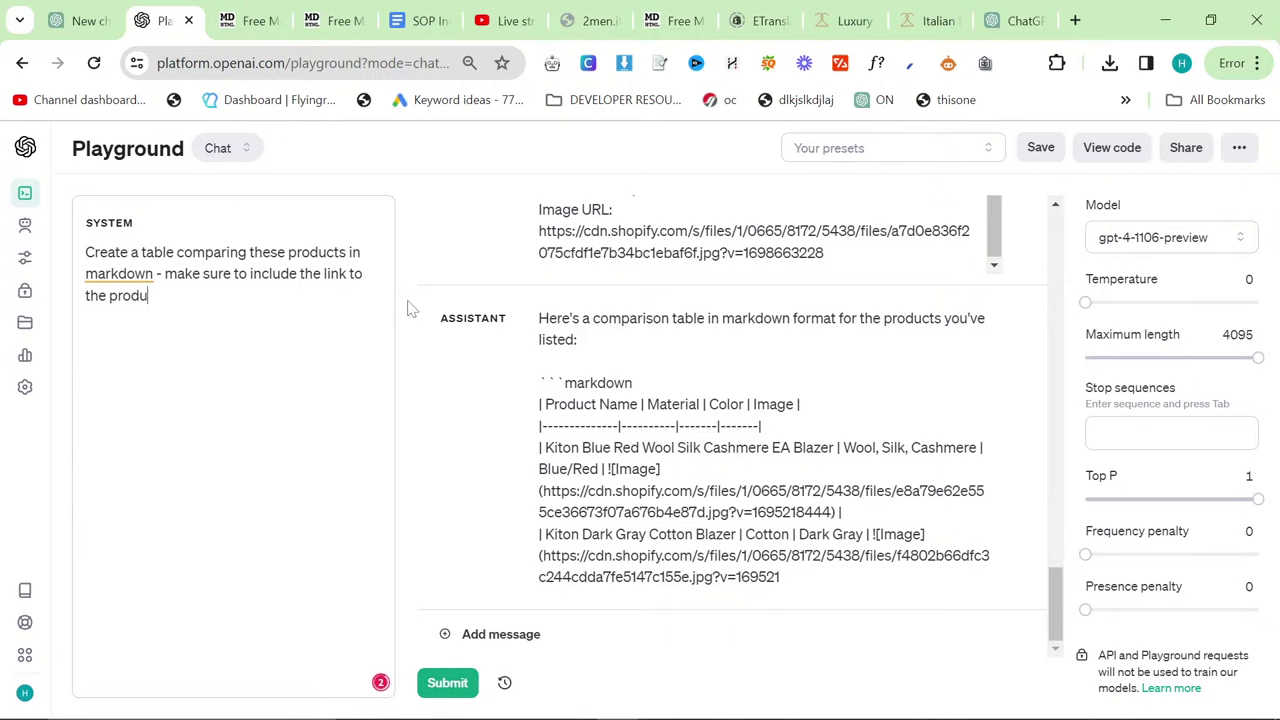
click(447, 682)
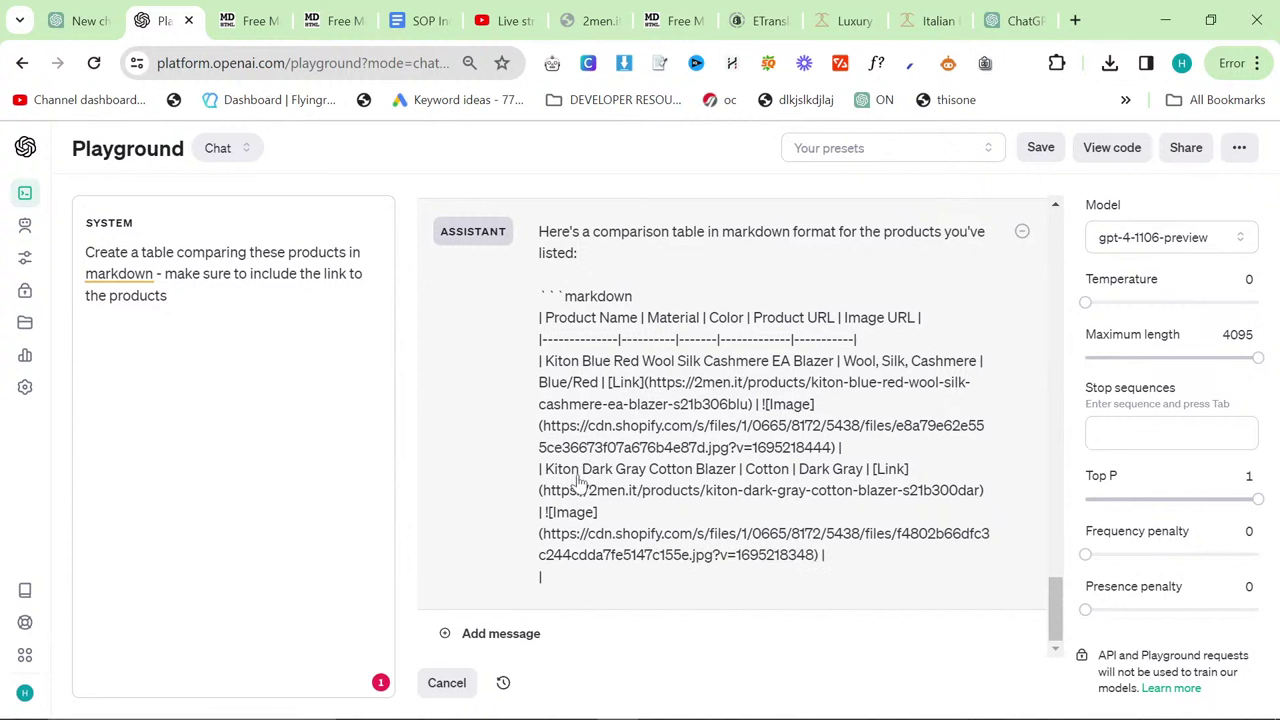
Cycle through the Playground, ChatGPT and Keyword Planner windows, ending on Keyword Planner
key(alt+Tab)
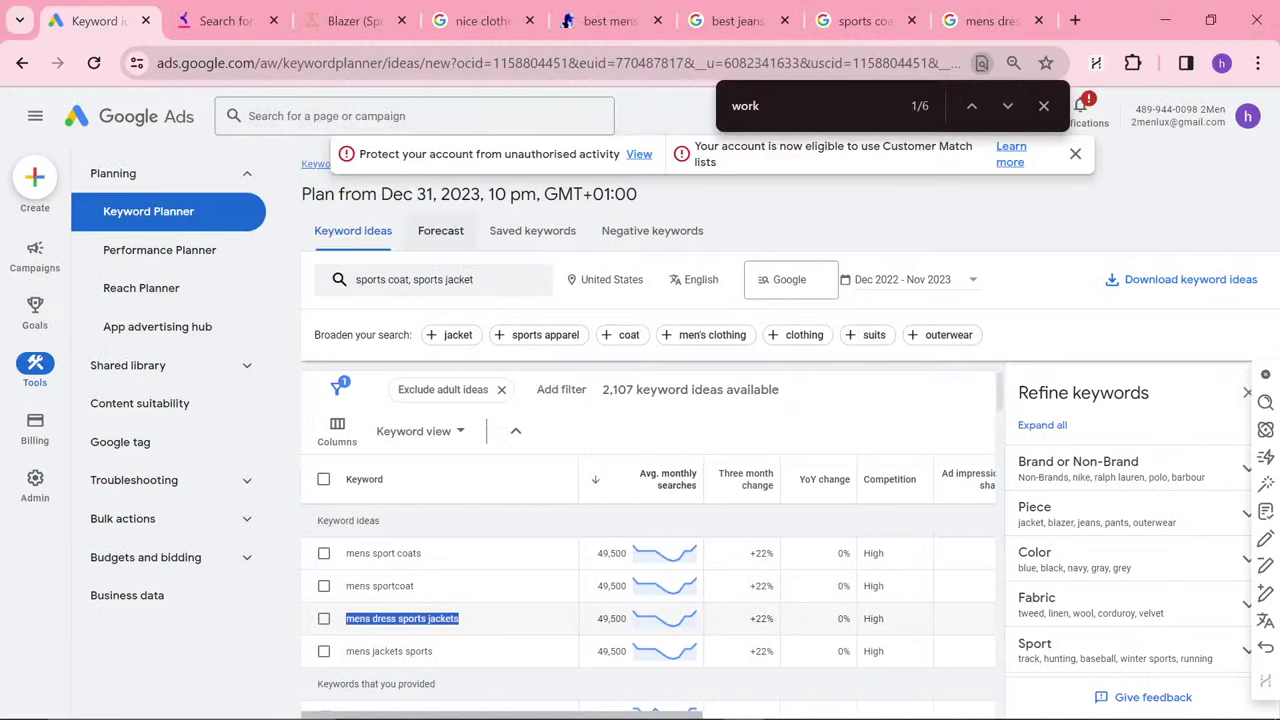
key(alt+Tab)
key(alt+Tab)
key(Escape)
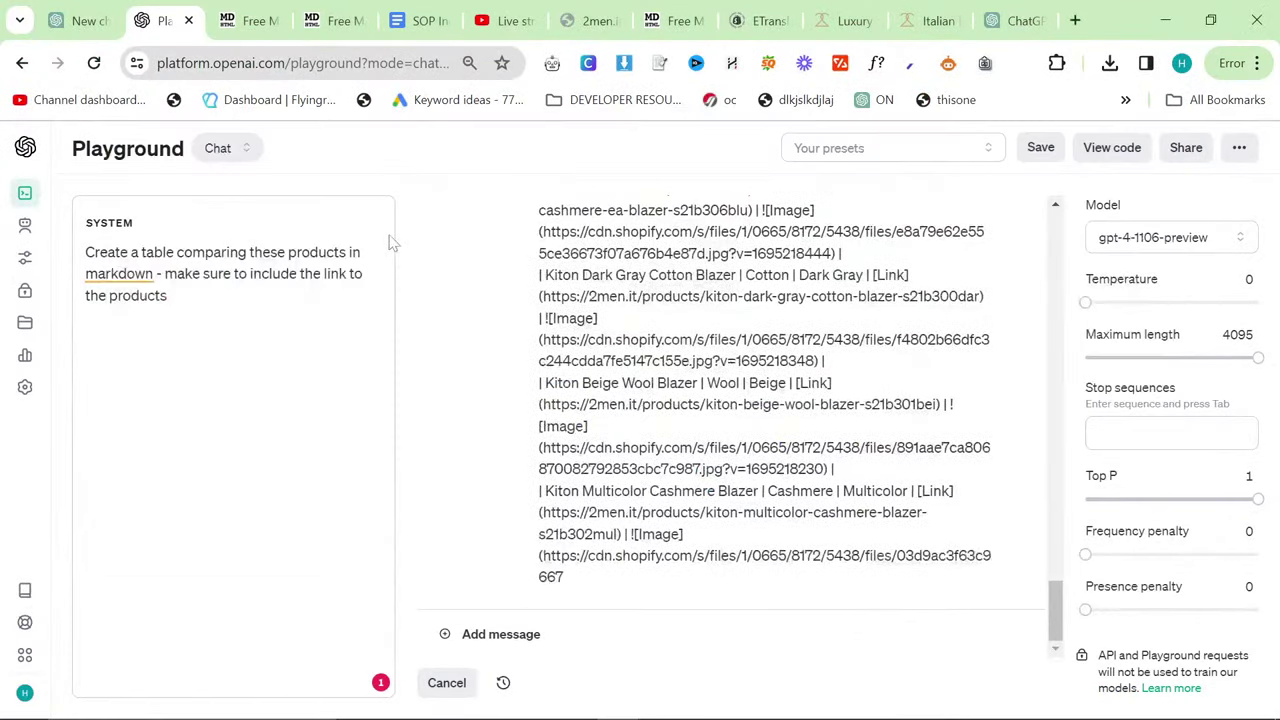
key(ctrl+shift+Tab)
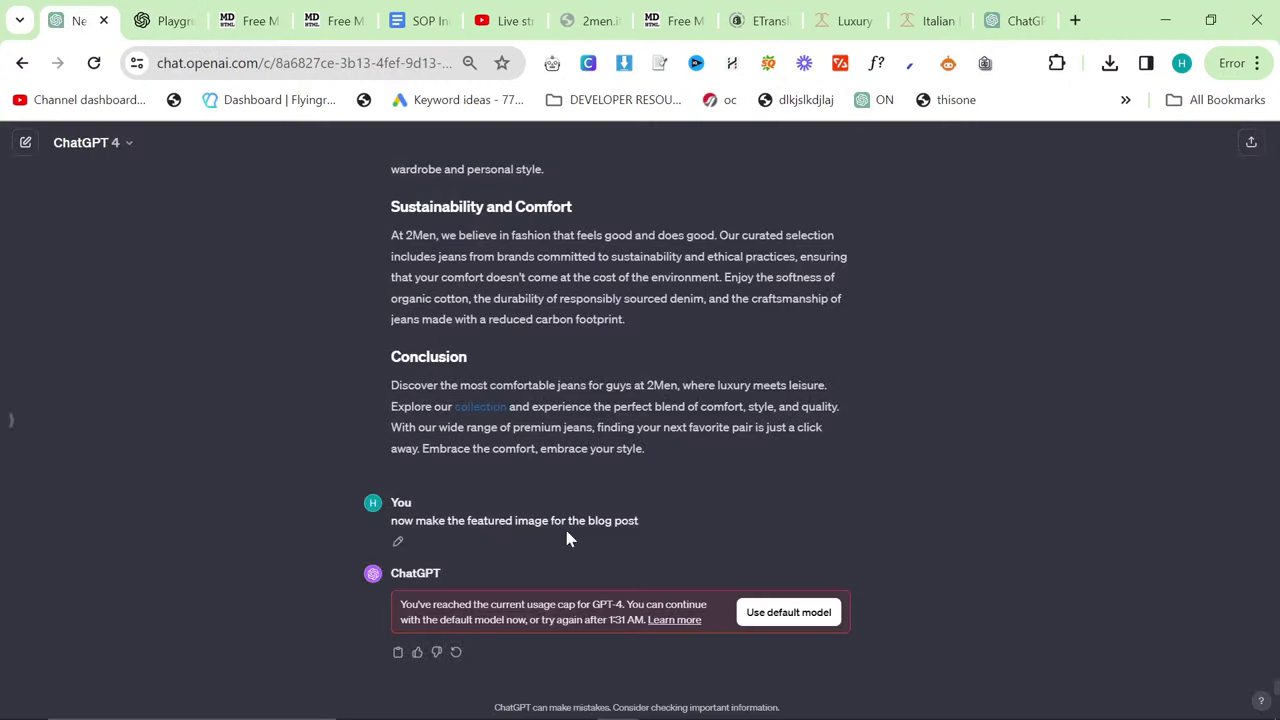
key(alt+Tab)
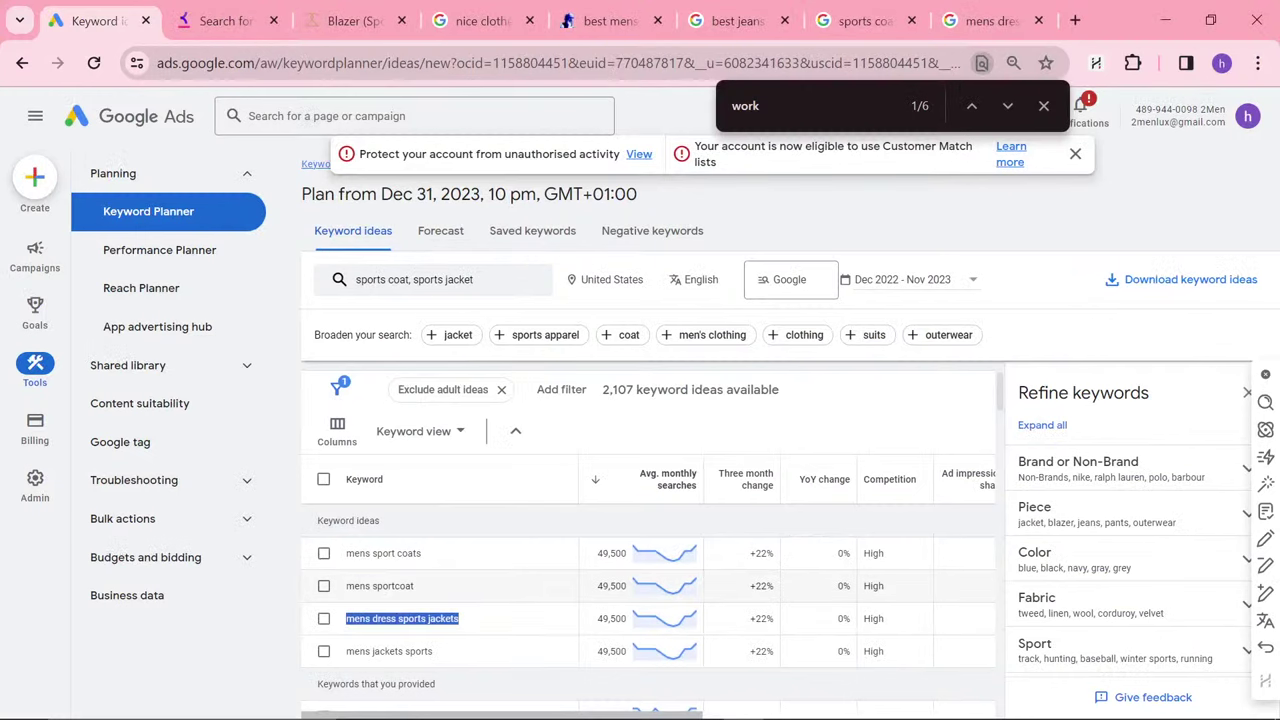
Browse the 2,107 sports coat and jacket keyword ideas, comparing monthly searches like 'mens sports jacket' at 33,100
drag(615, 600, 580, 655)
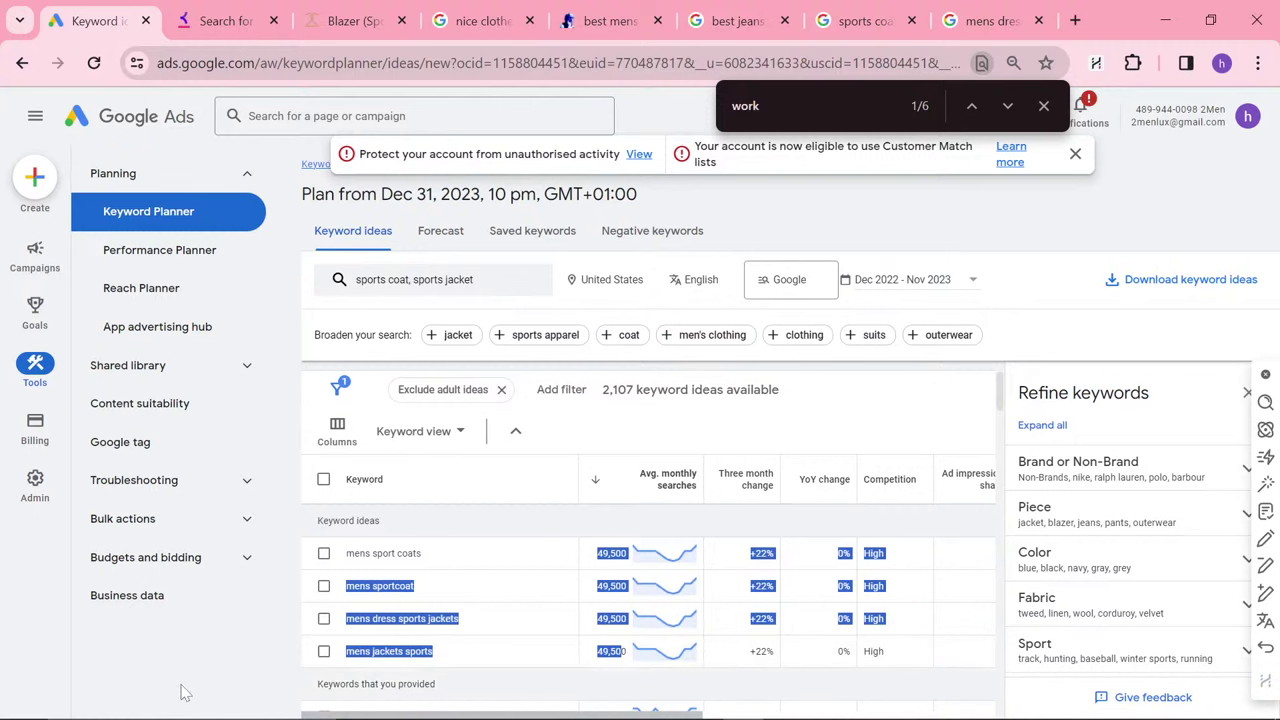
click(655, 651)
scroll(655, 651, down, 5)
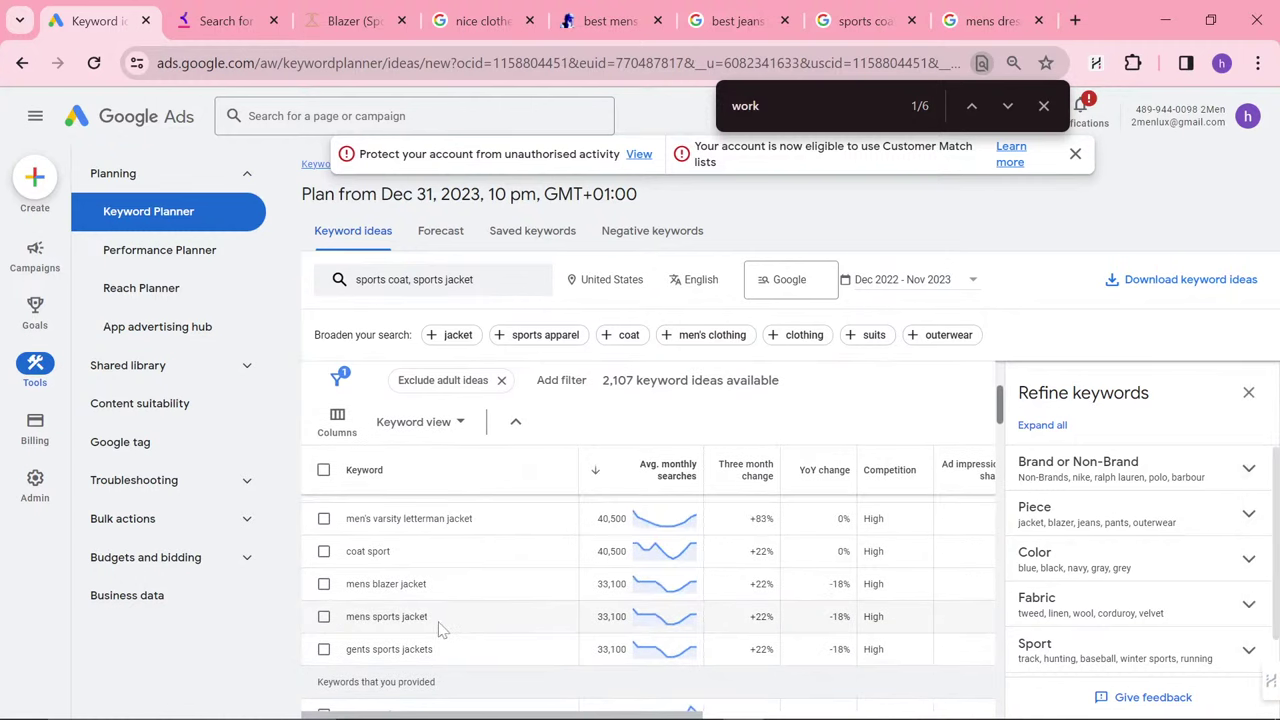
scroll(441, 628, down, 3)
scroll(418, 636, up, 3)
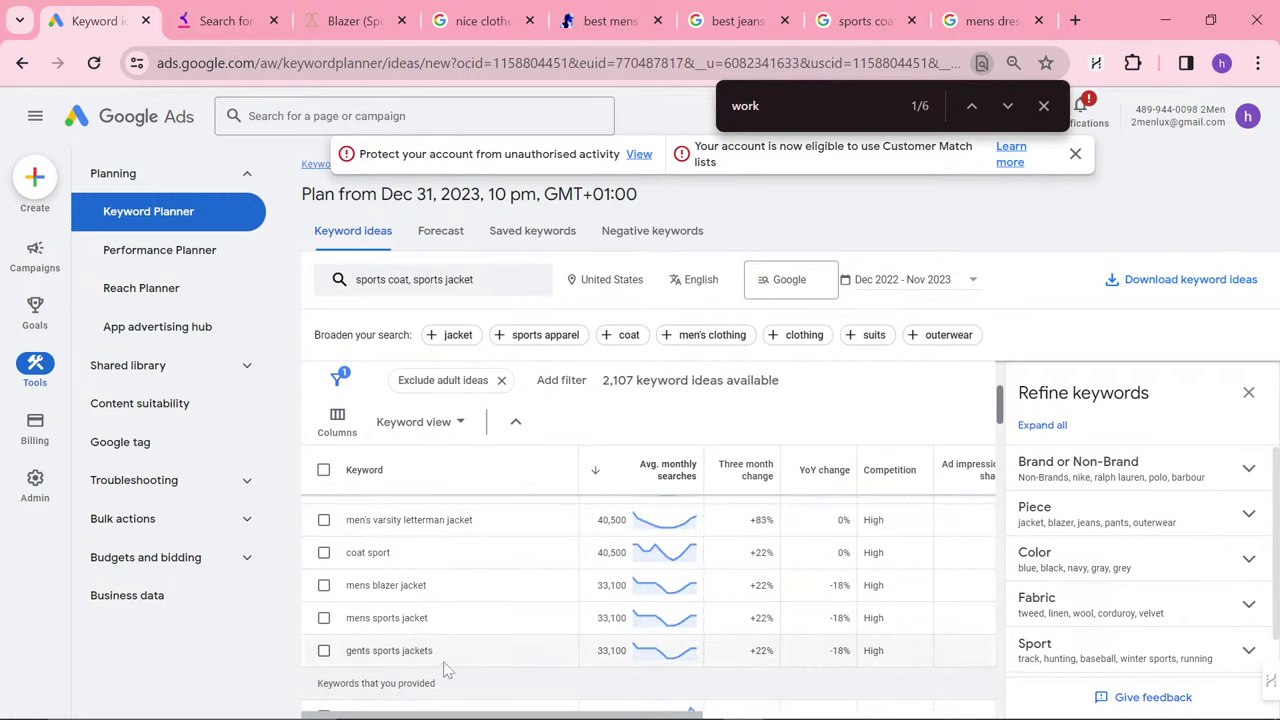
drag(443, 662, 346, 652)
scroll(350, 655, down, 5)
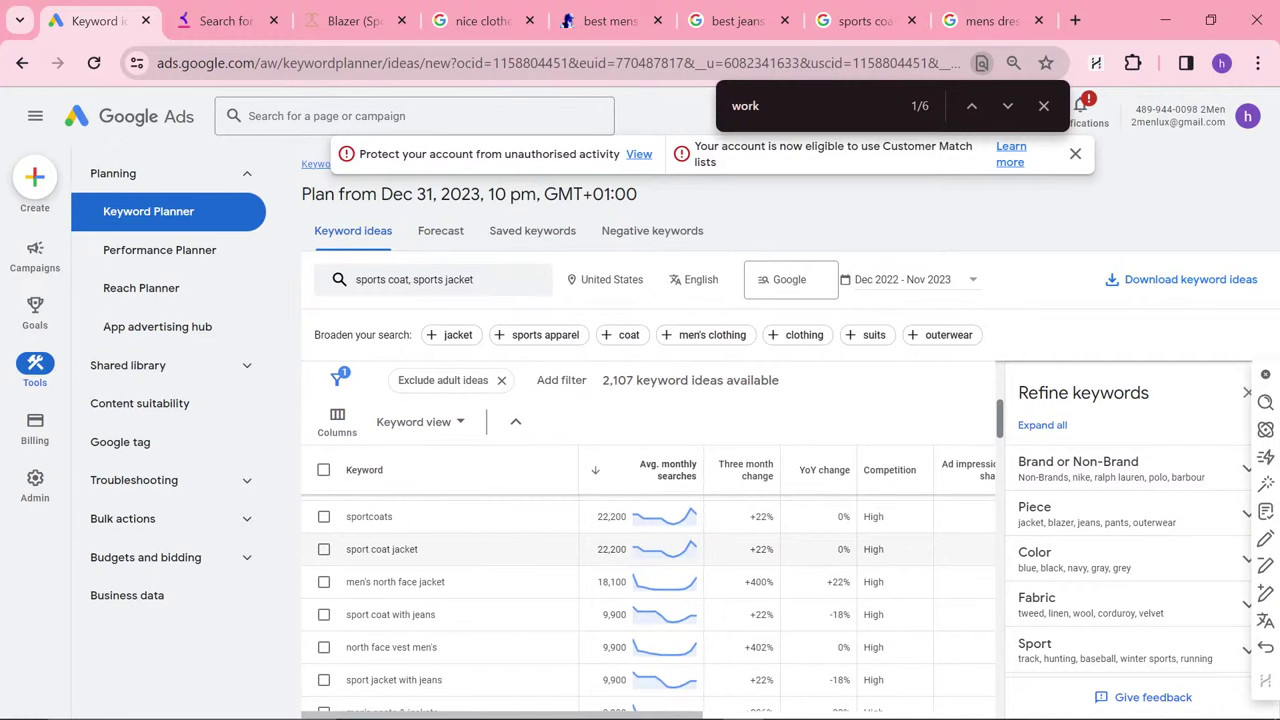
scroll(368, 662, down, 3)
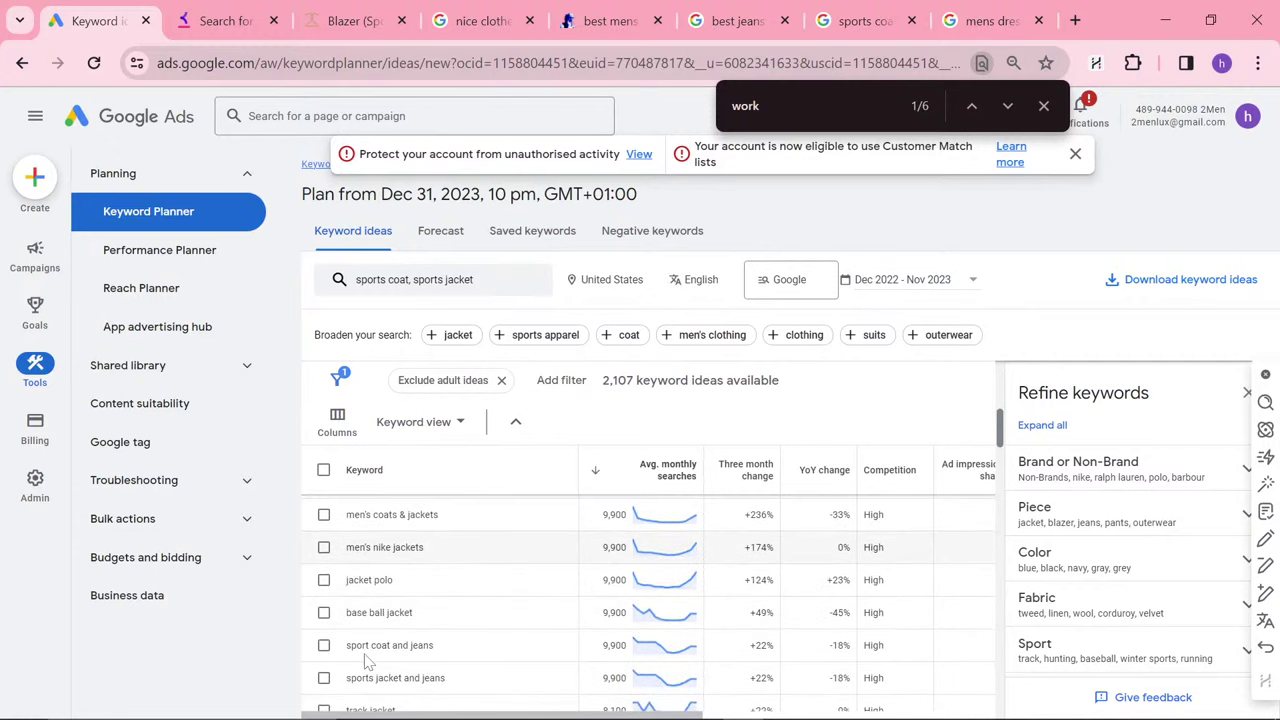
scroll(366, 662, down, 1)
scroll(389, 643, up, 10)
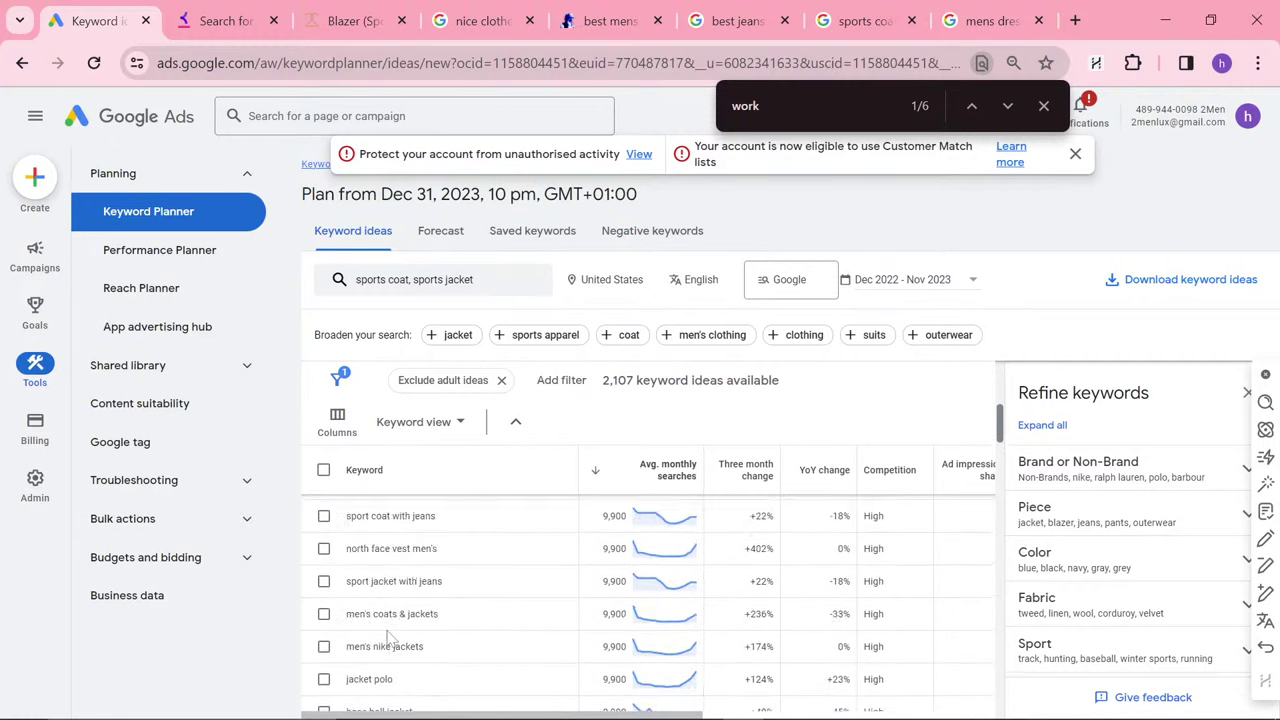
key(alt+Tab)
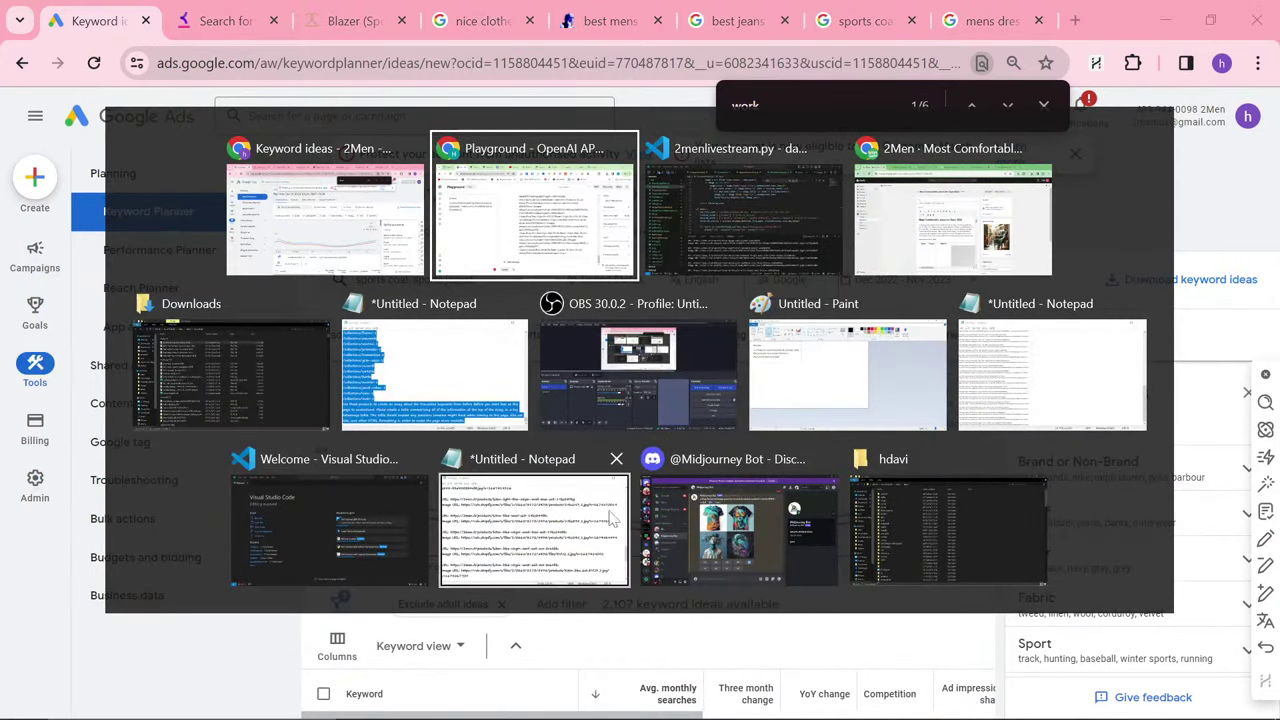
Close OBS's floating live Chat dock and confirm the Closing Dockable Window notice with OK
click(612, 400)
drag(575, 367, 937, 193)
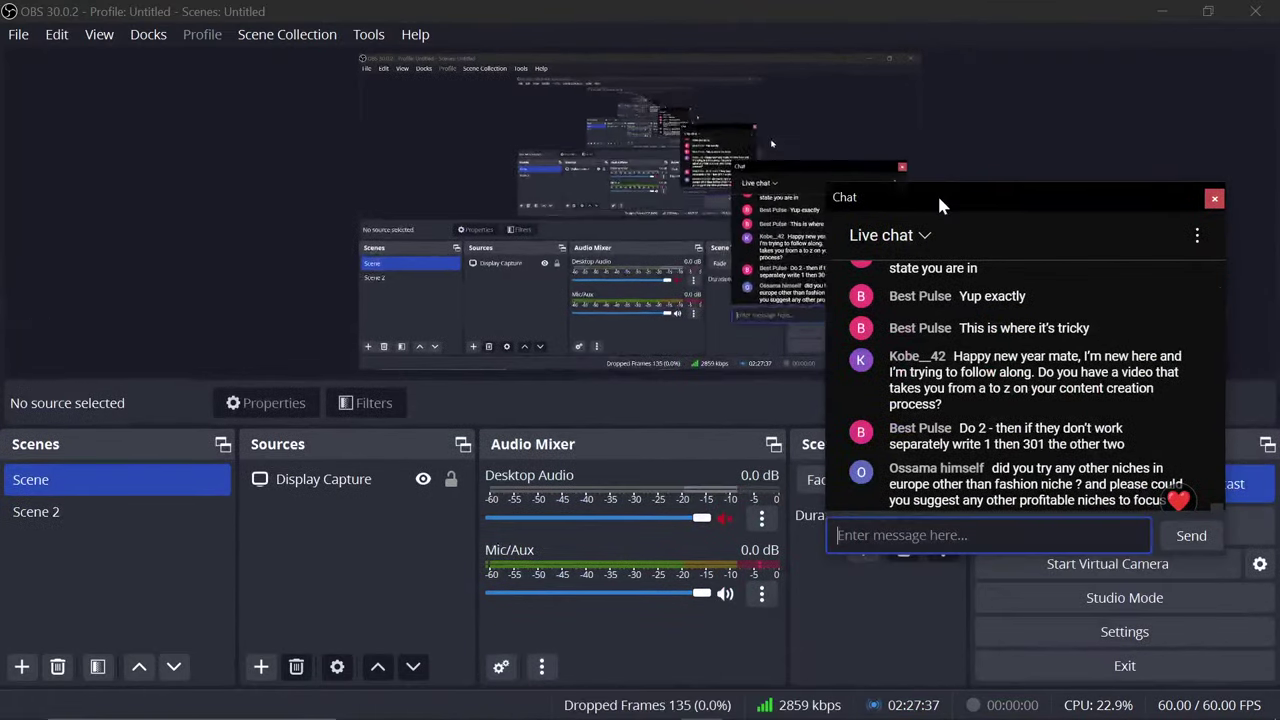
click(1214, 200)
click(843, 404)
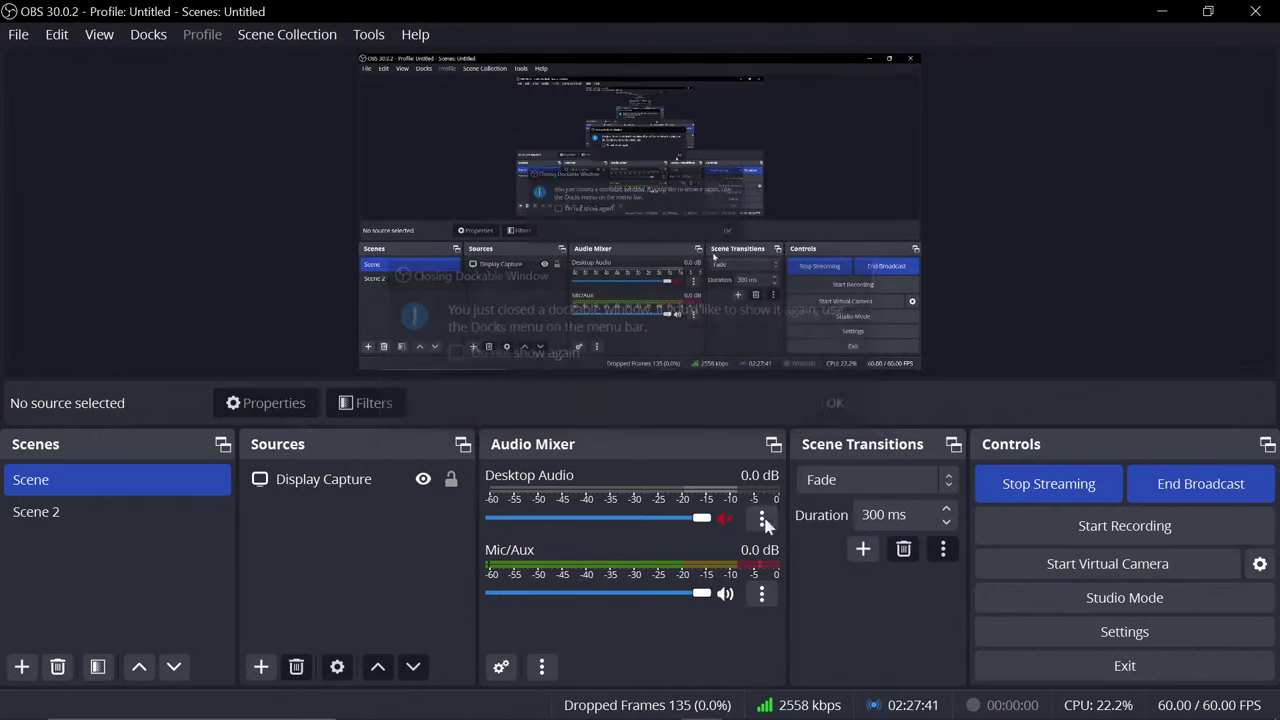
click(725, 594)
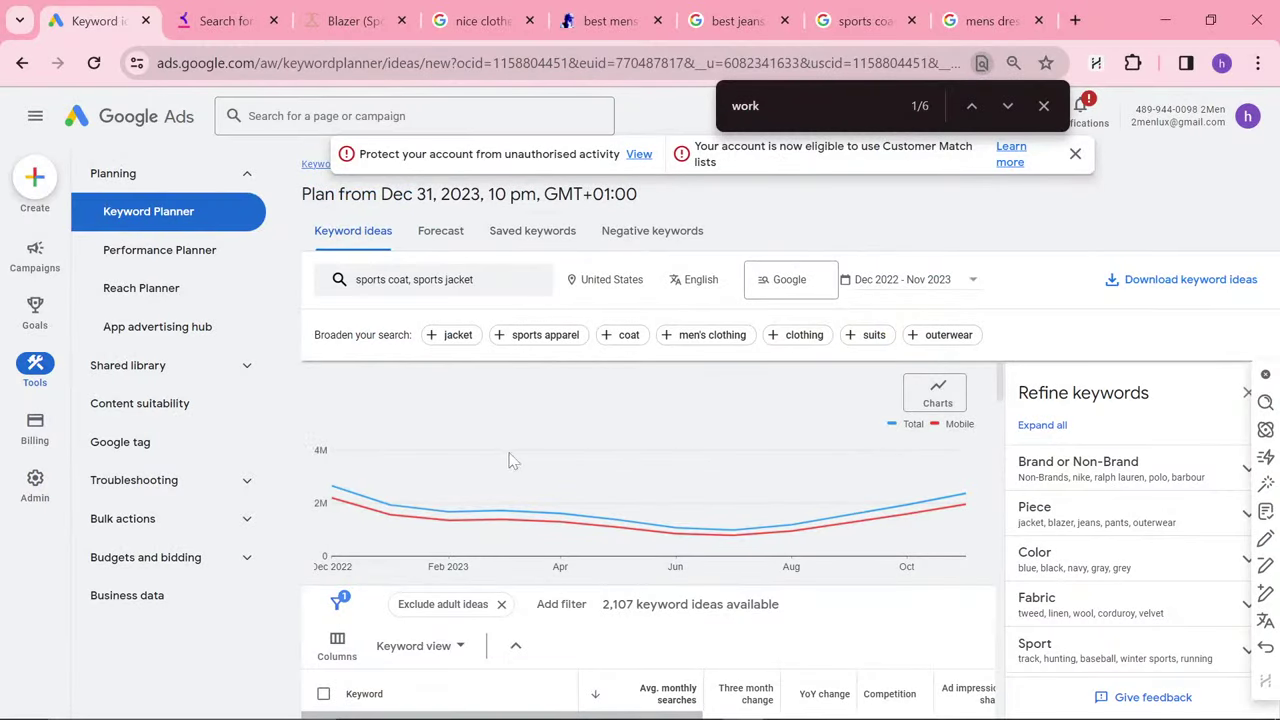
Select the linked blazer comparison table in the Playground assistant reply
scroll(515, 465, down, 2)
click(226, 20)
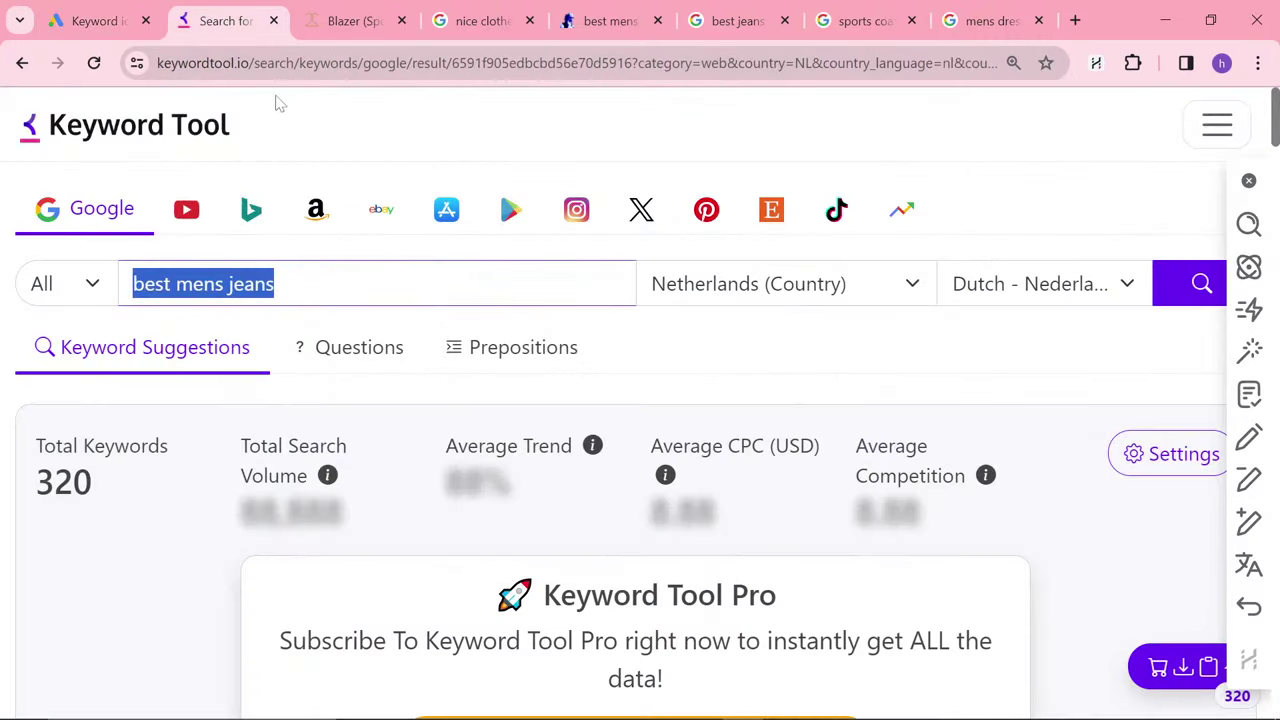
key(alt+Tab)
key(alt+Tab)
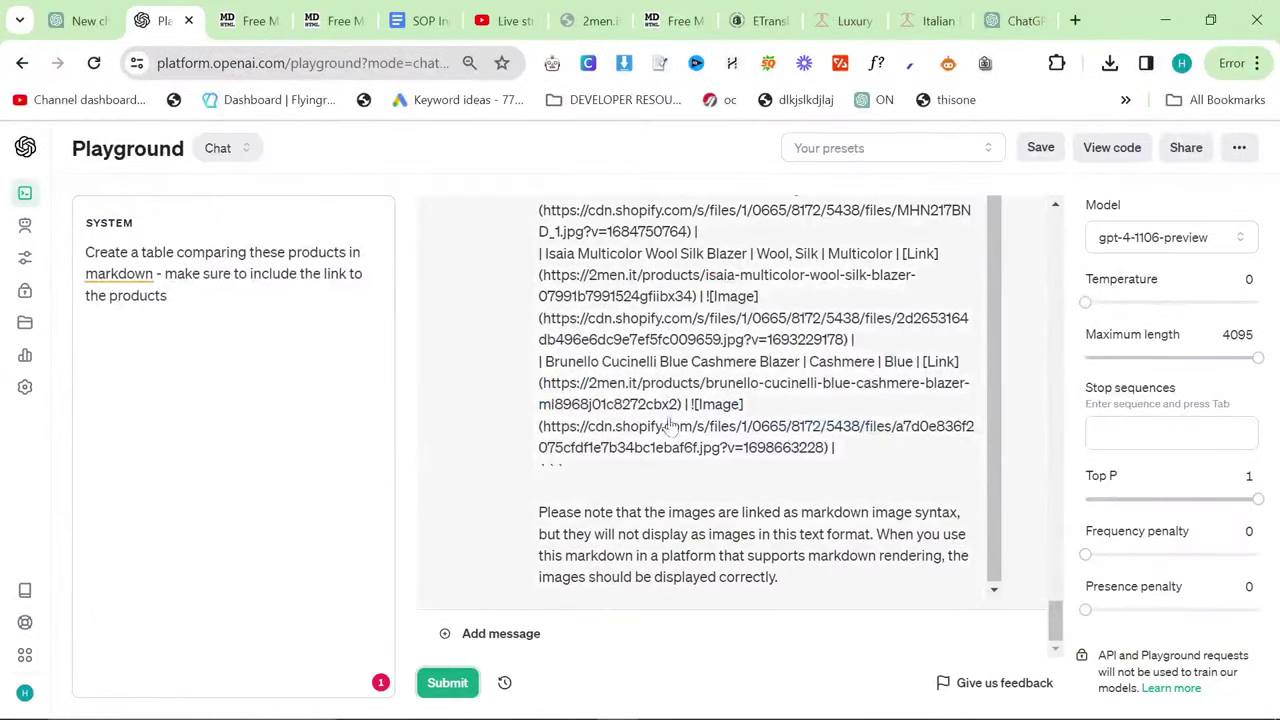
click(866, 510)
drag(835, 450, 540, 561)
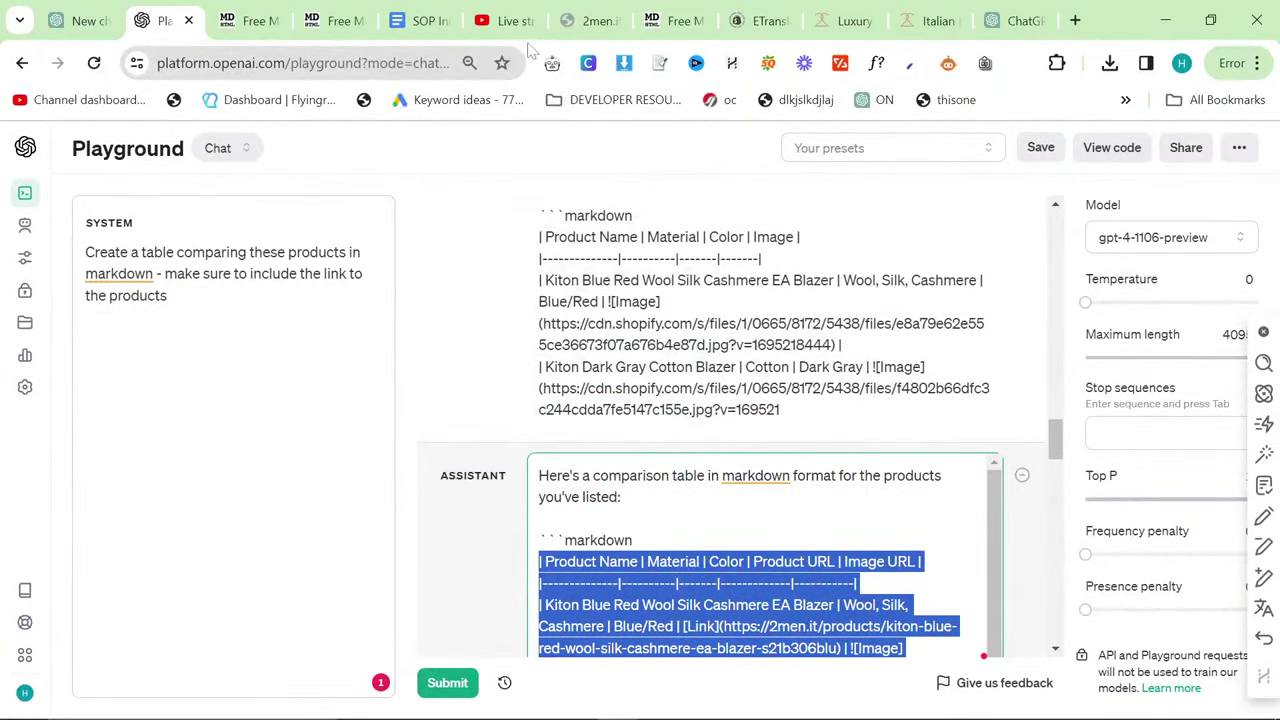
Replace the Markdown to HTML converter's input with the copied table, then switch to Notepad
click(665, 20)
key(ctrl+a)
key(ctrl+v)
scroll(565, 498, up, 2)
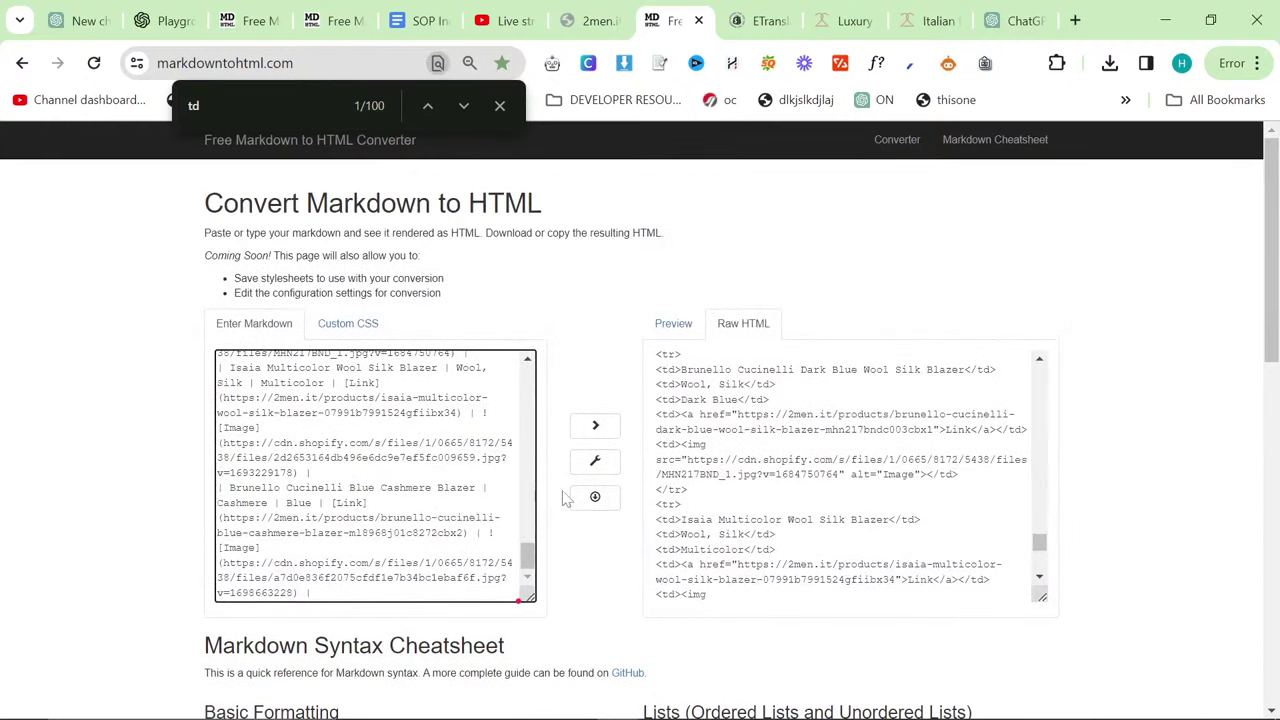
scroll(375, 475, up, 10)
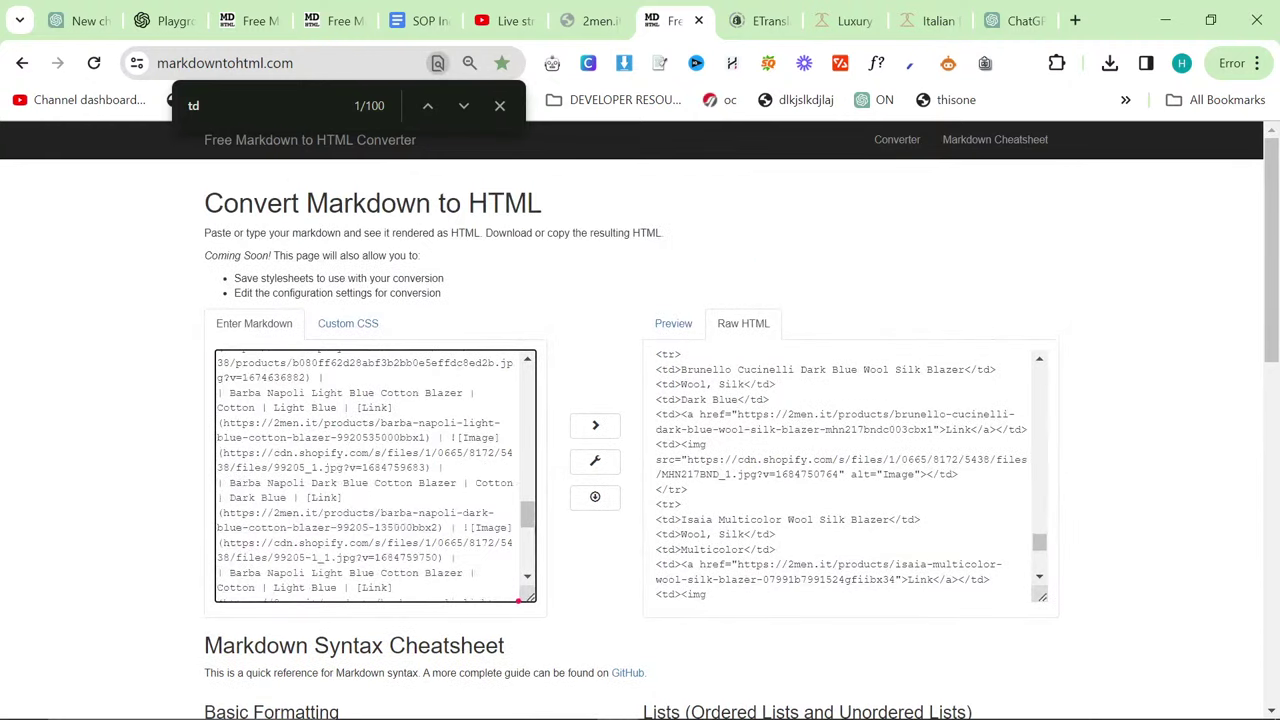
click(166, 21)
key(alt+Tab)
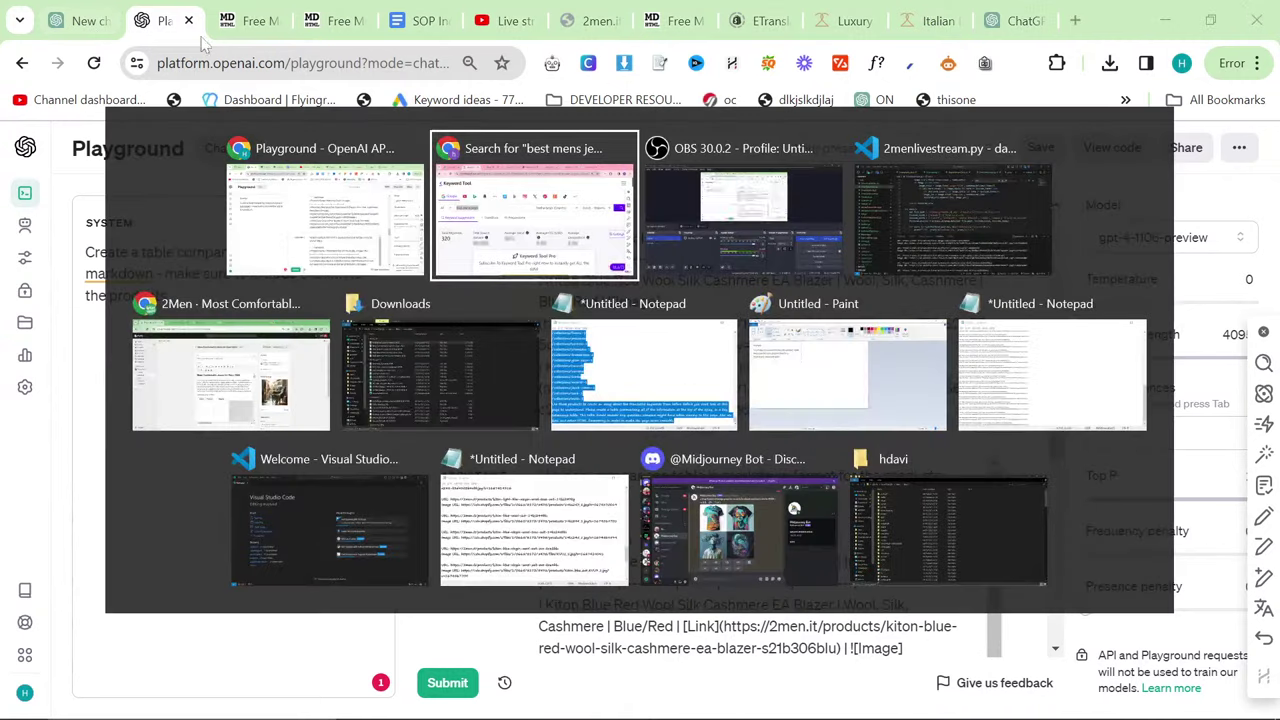
key(Tab)
key(Tab)
key(Tab)
key(Tab)
key(Tab)
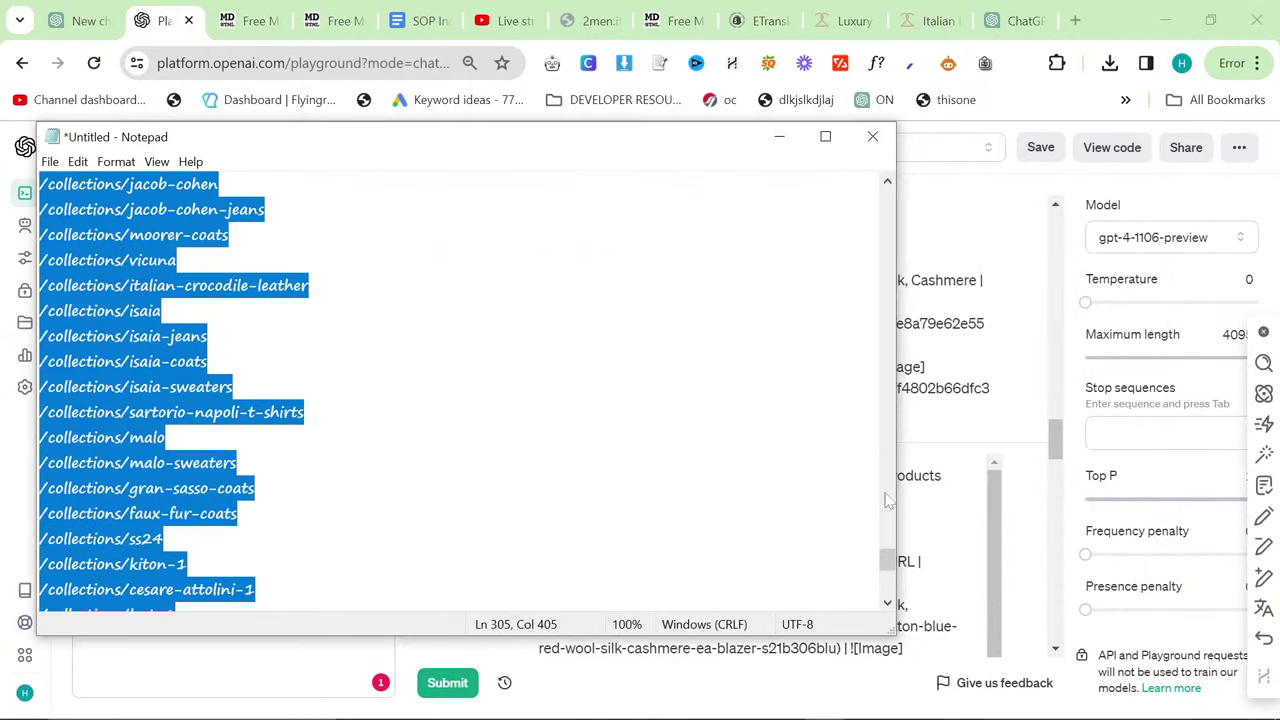
Change the prompt's title line to 'Best Sports Coats For Gents In 2024'
scroll(890, 572, down, 5)
drag(887, 578, 887, 200)
click(50, 184)
drag(463, 184, 214, 184)
click(468, 184)
text(Best Sports C)
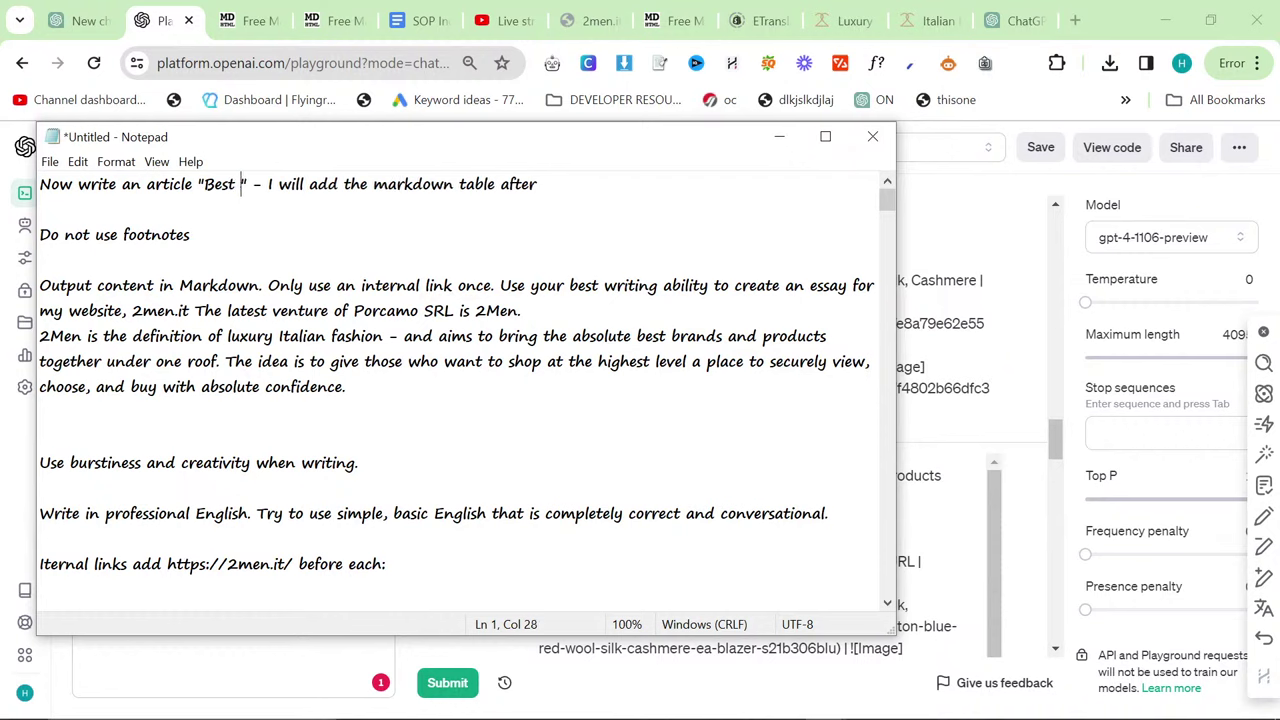
text(oats Bra)
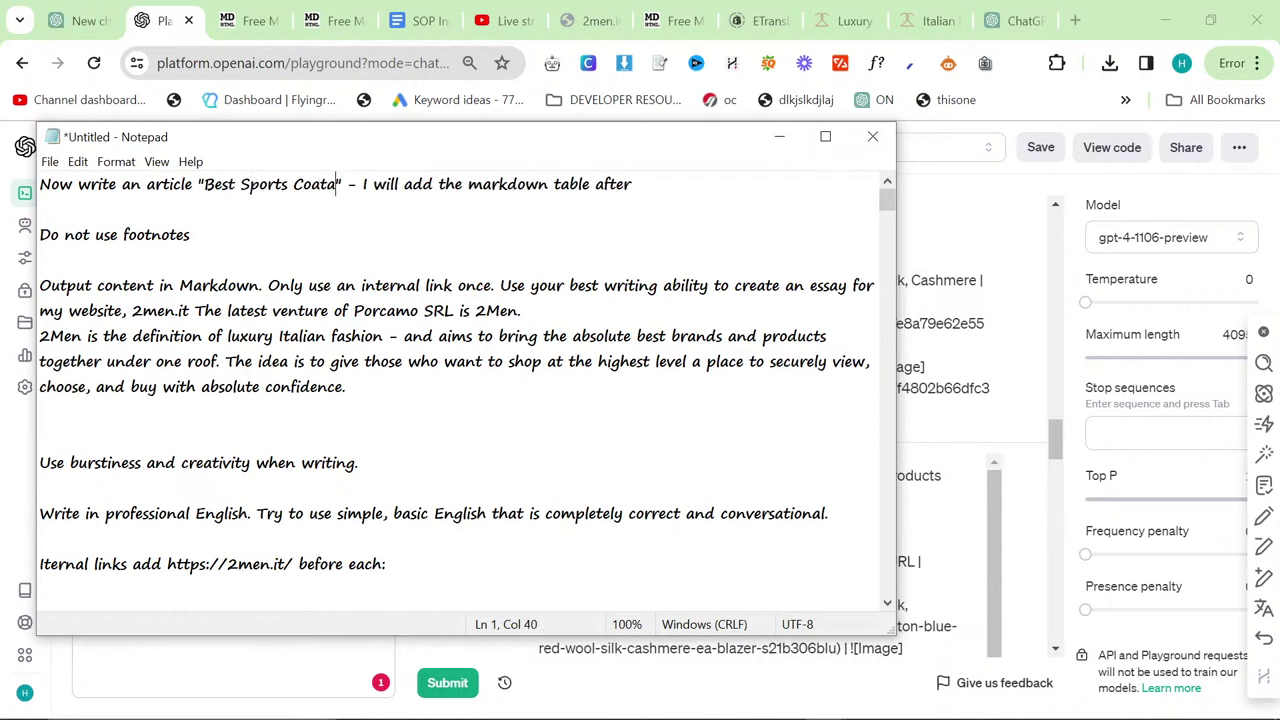
key(BackSpace)
key(BackSpace)
key(BackSpace)
text(For Men IN)
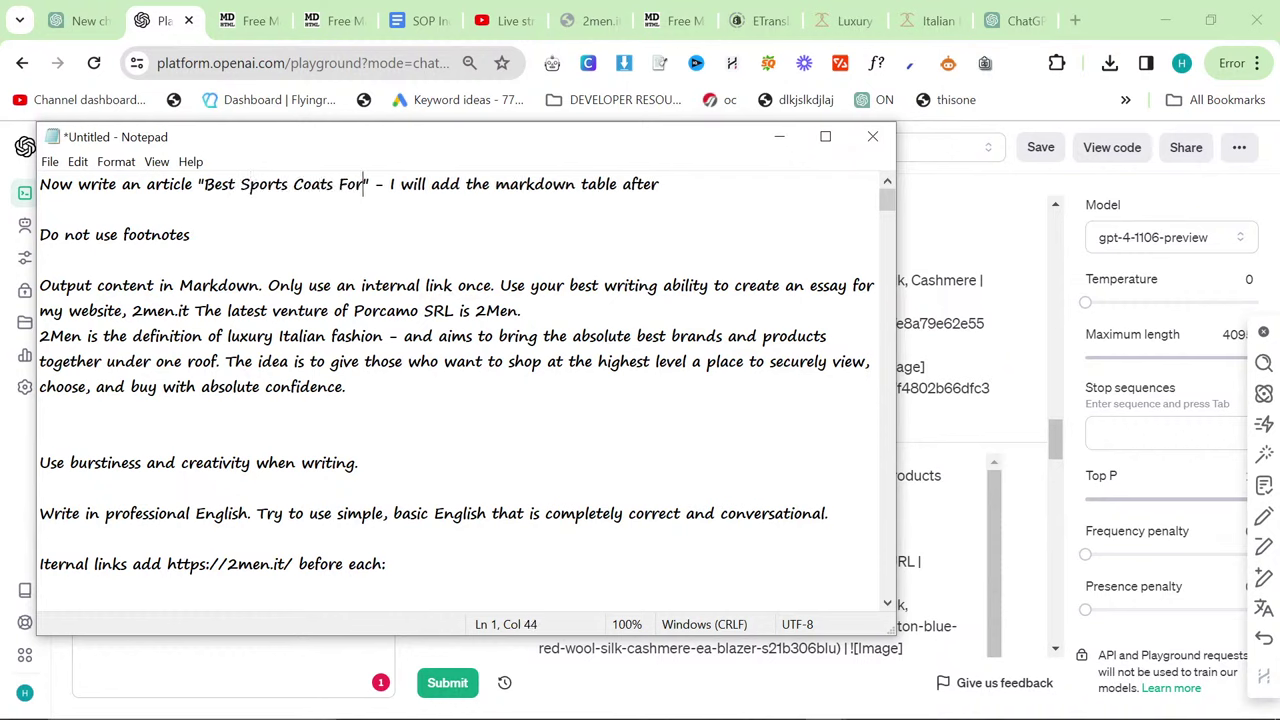
key(BackSpace)
text(n 2024)
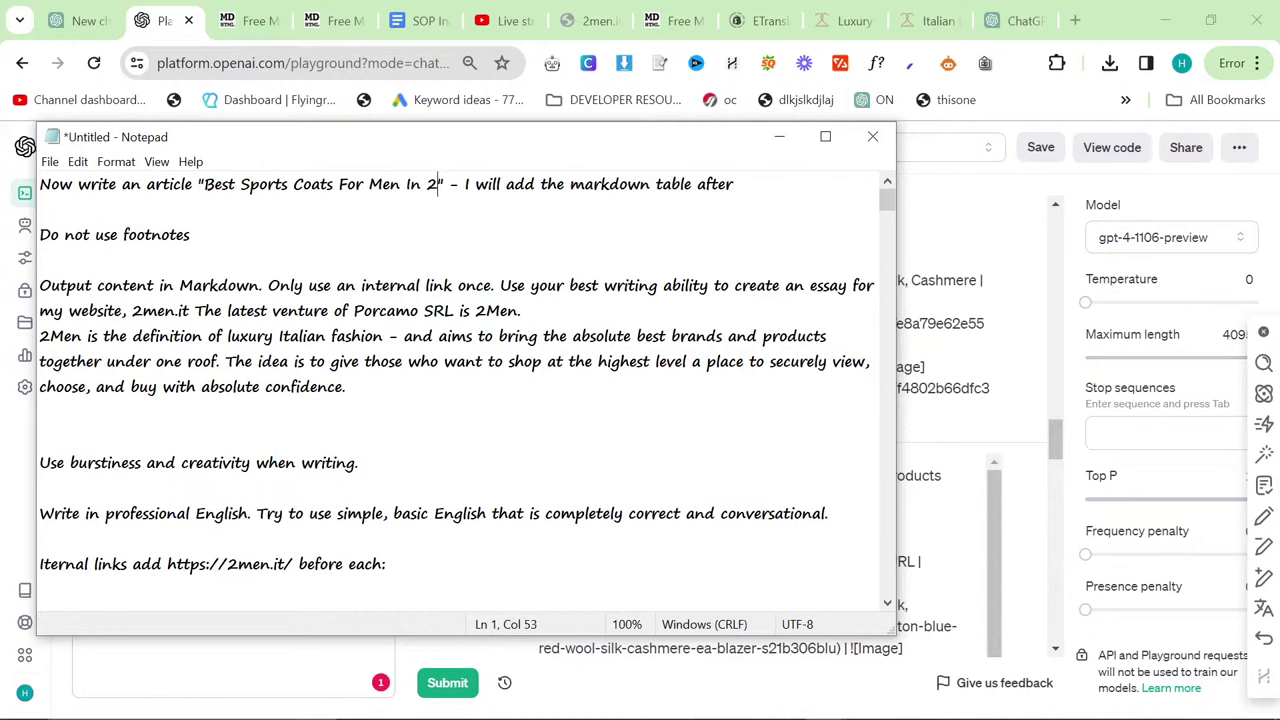
text(Gents)
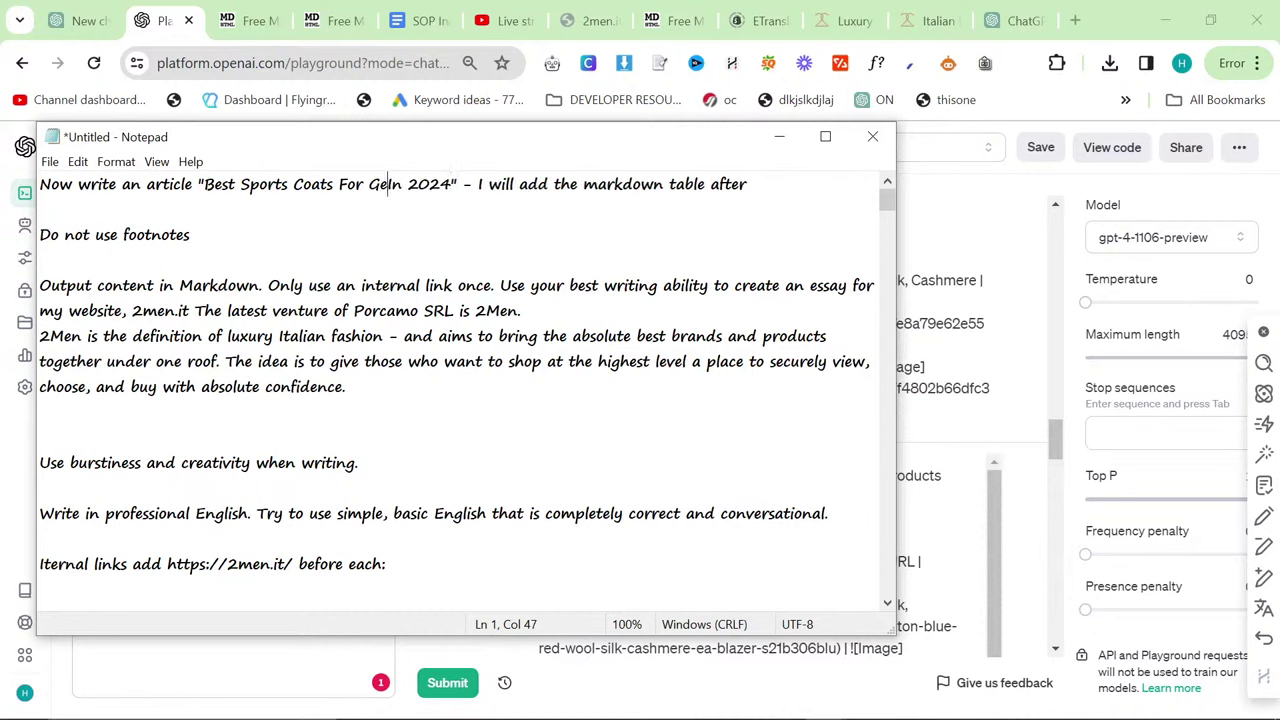
click(40, 260)
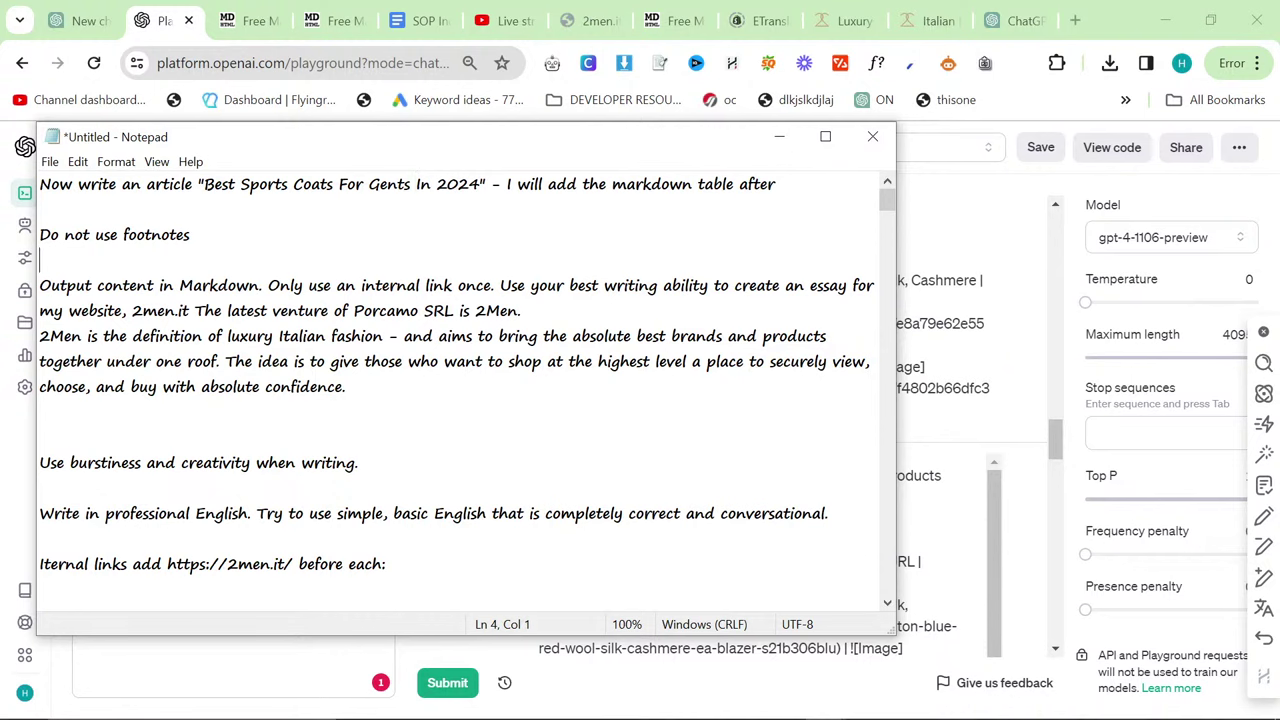
Copy the whole prompt and switch to the Shopify admin browser window
key(ctrl+a)
key(alt+Tab)
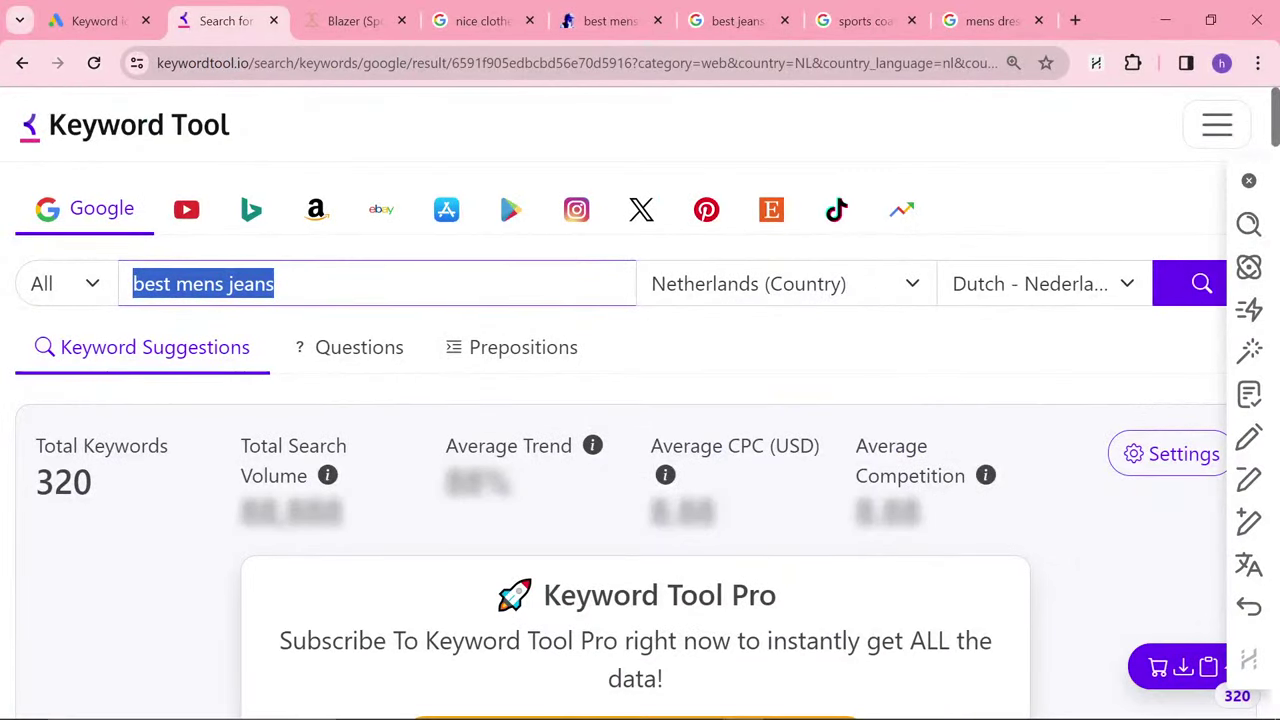
key(alt+Tab)
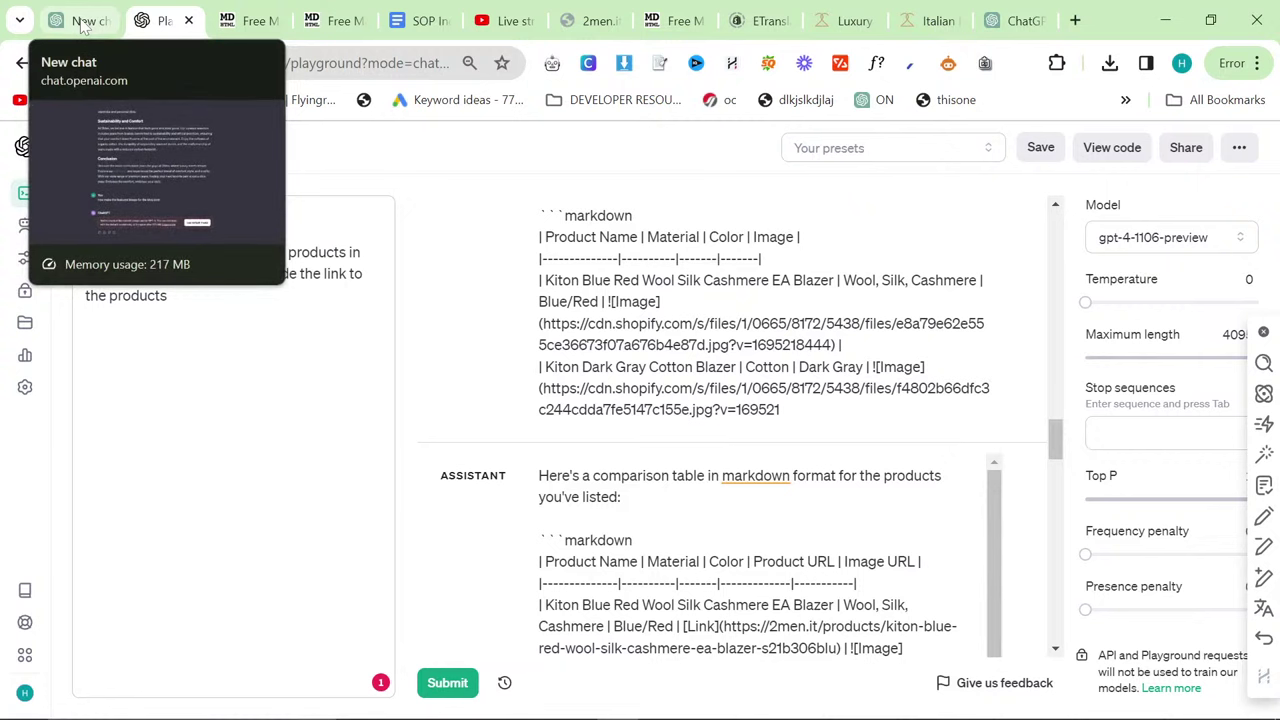
key(alt+Tab)
key(alt+Tab)
key(alt+Tab)
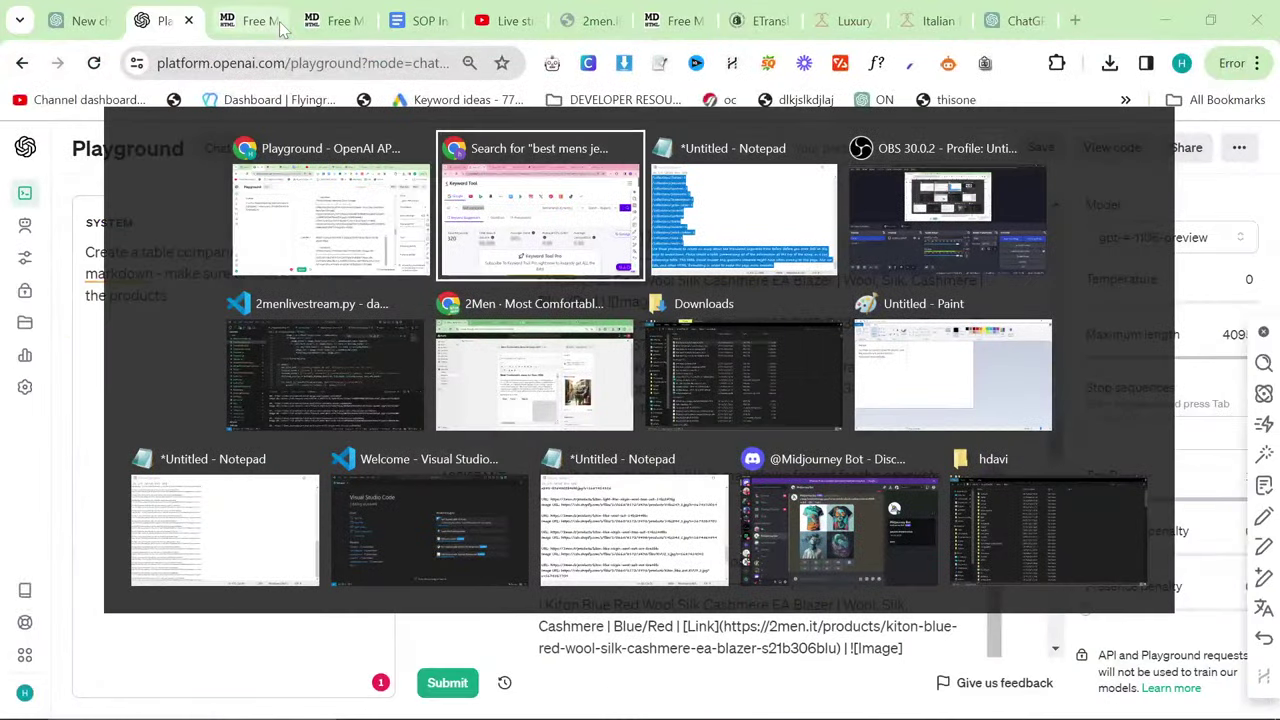
key(alt+Tab)
key(alt+Tab)
key(alt+Tab)
key(alt+Tab)
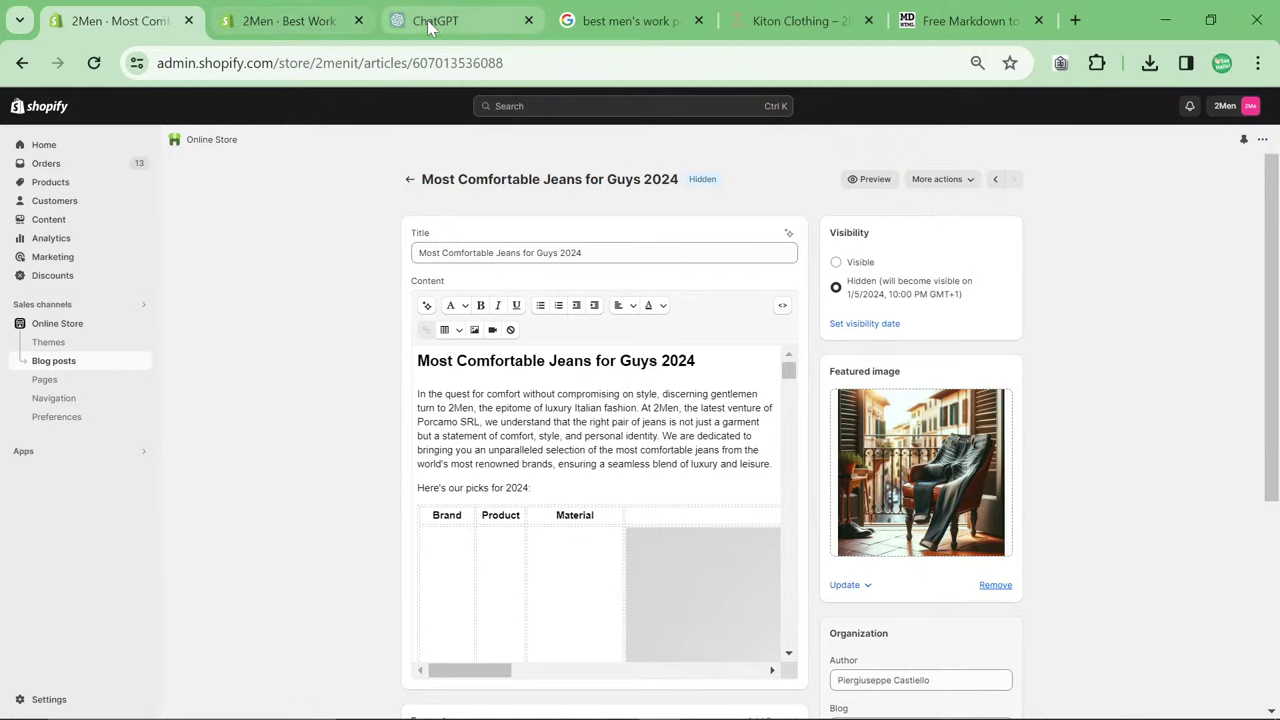
Launch Notepad from the Start search and go to the Playground window
click(427, 20)
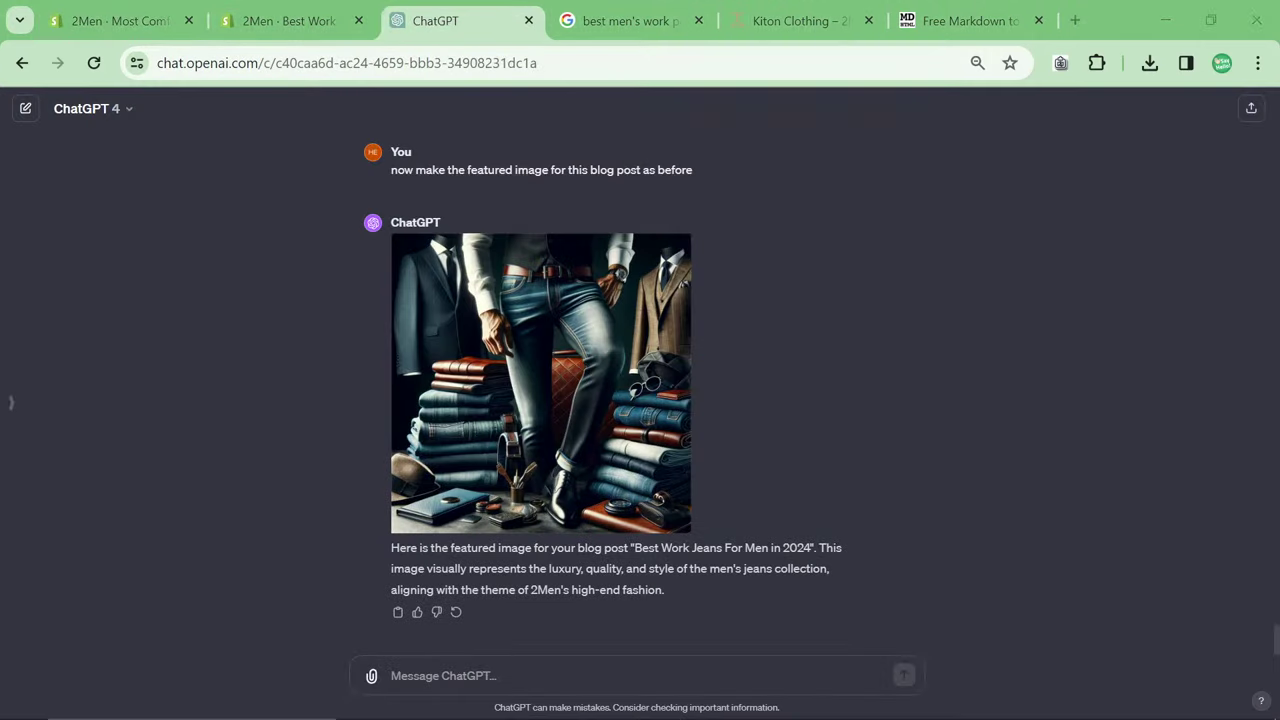
key(super)
text(NOTE)
click(222, 172)
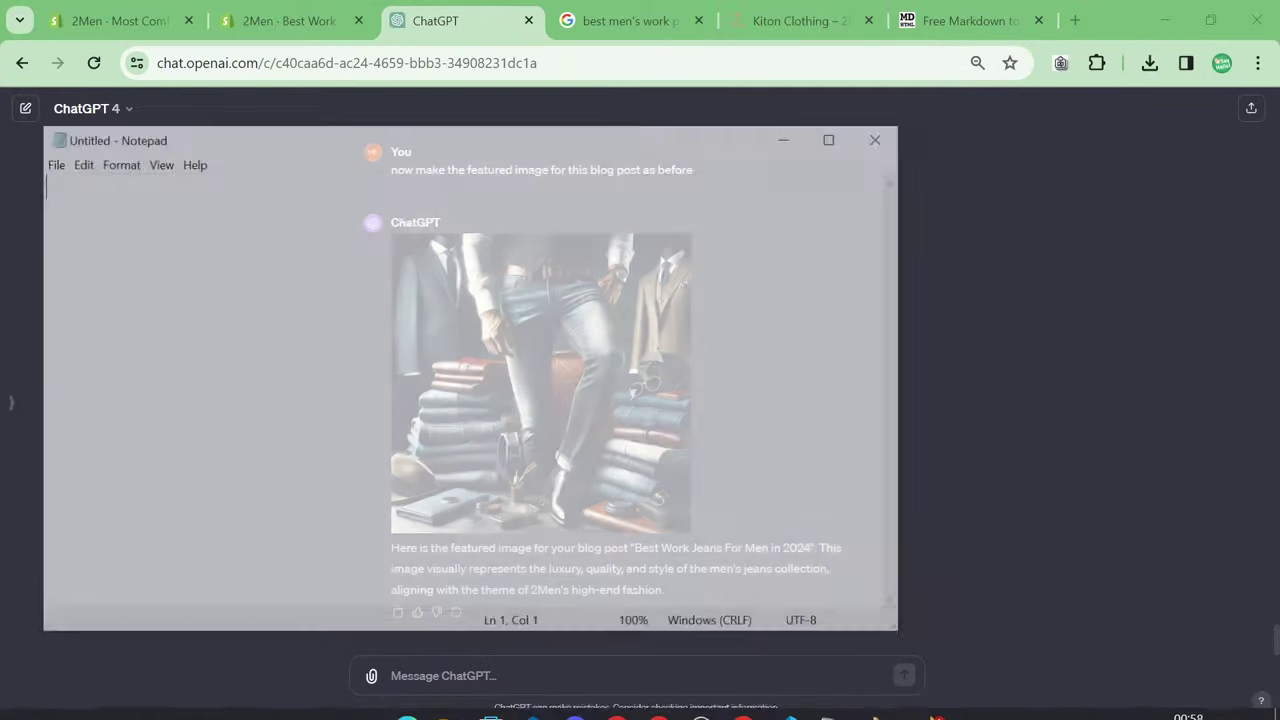
key(alt+Tab)
key(Tab)
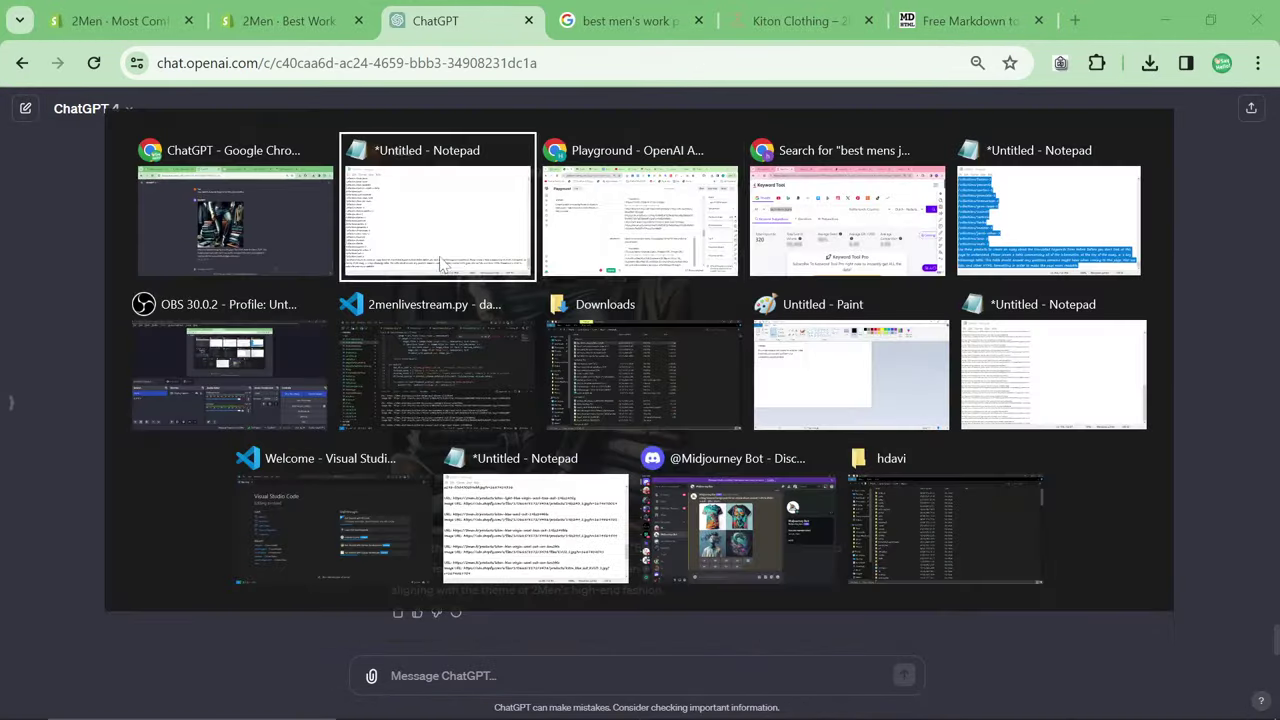
Send ChatGPT the blazer table with a note asking it to store the information as before
drag(540, 561, 560, 655)
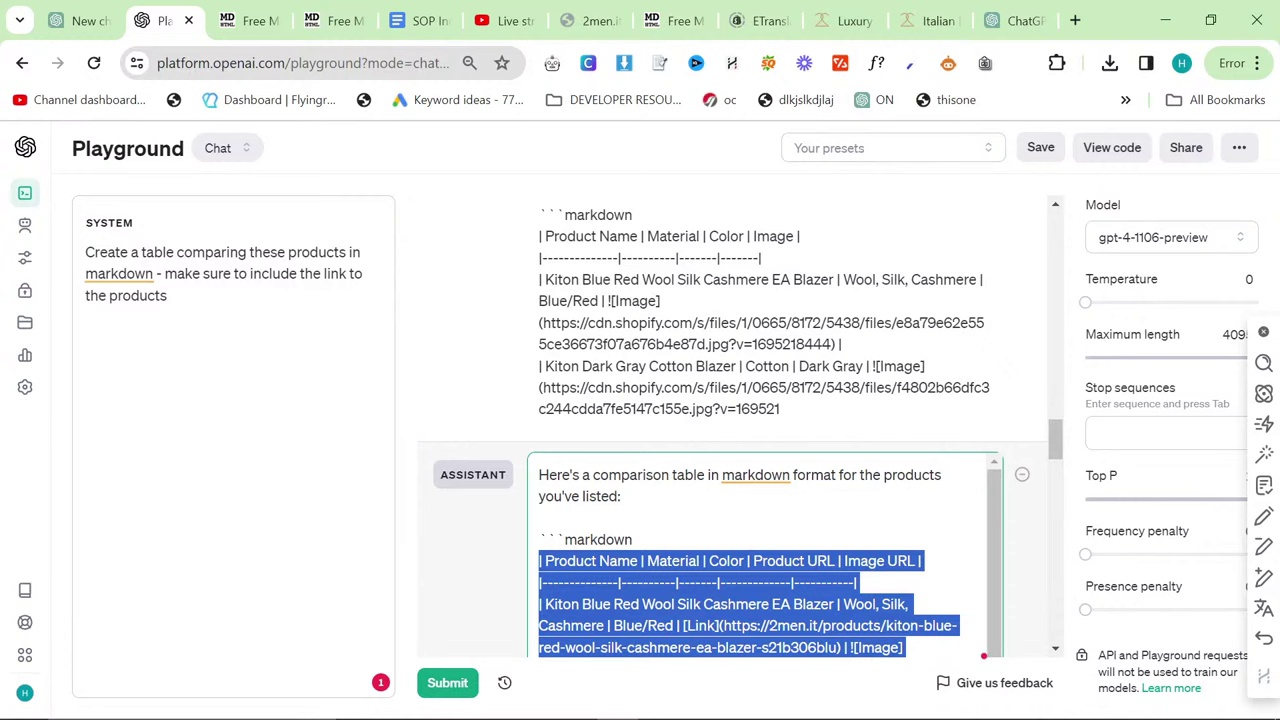
key(alt+Tab)
text(Here)
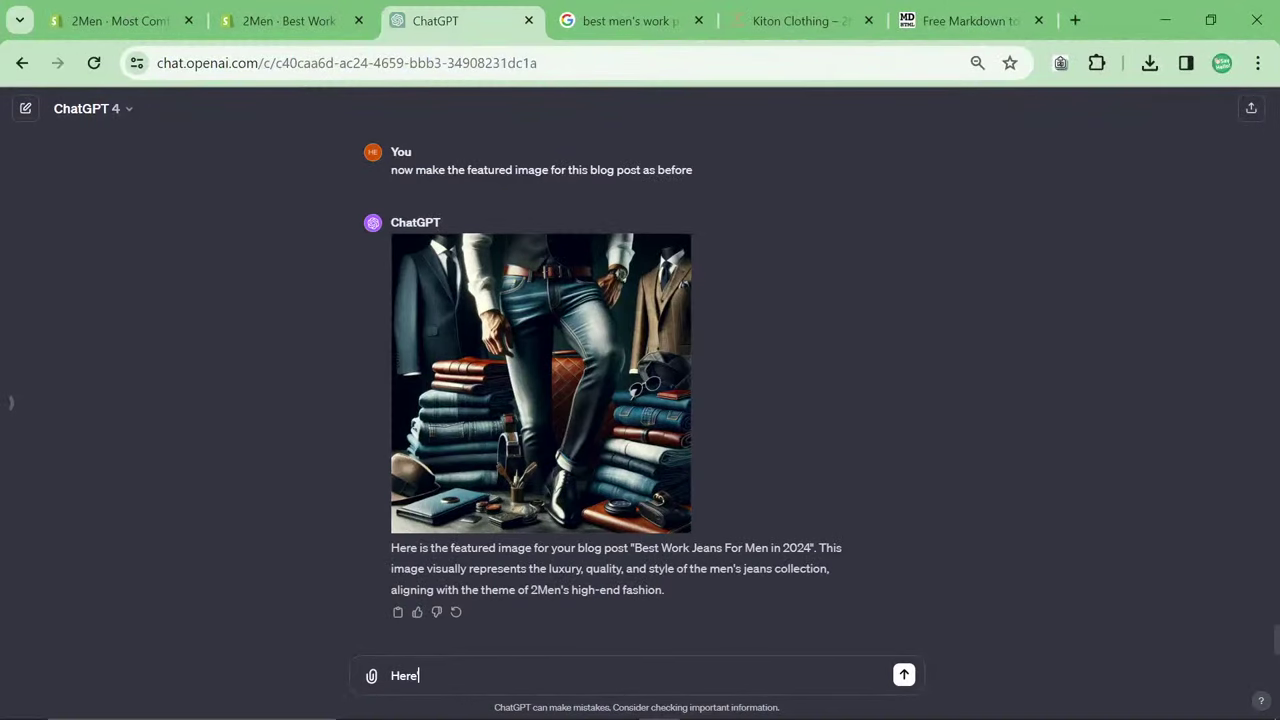
text('s the next table of products..  please s)
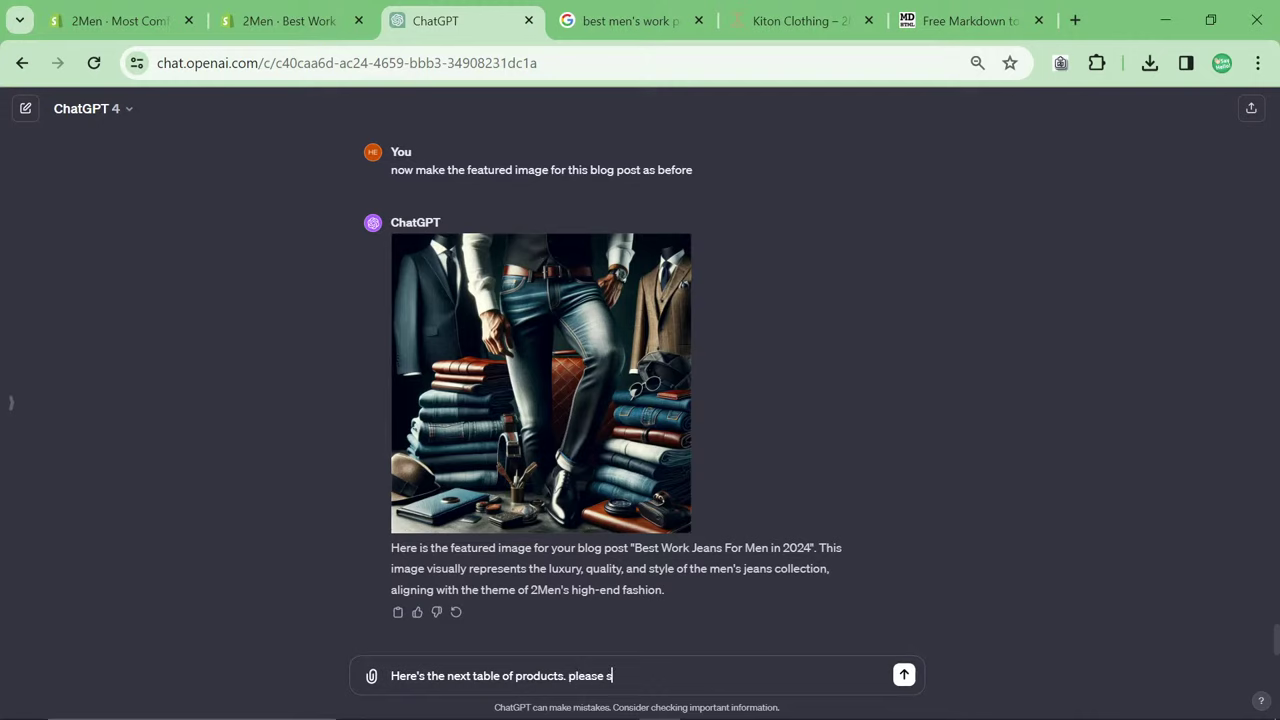
text(tore the information as before)
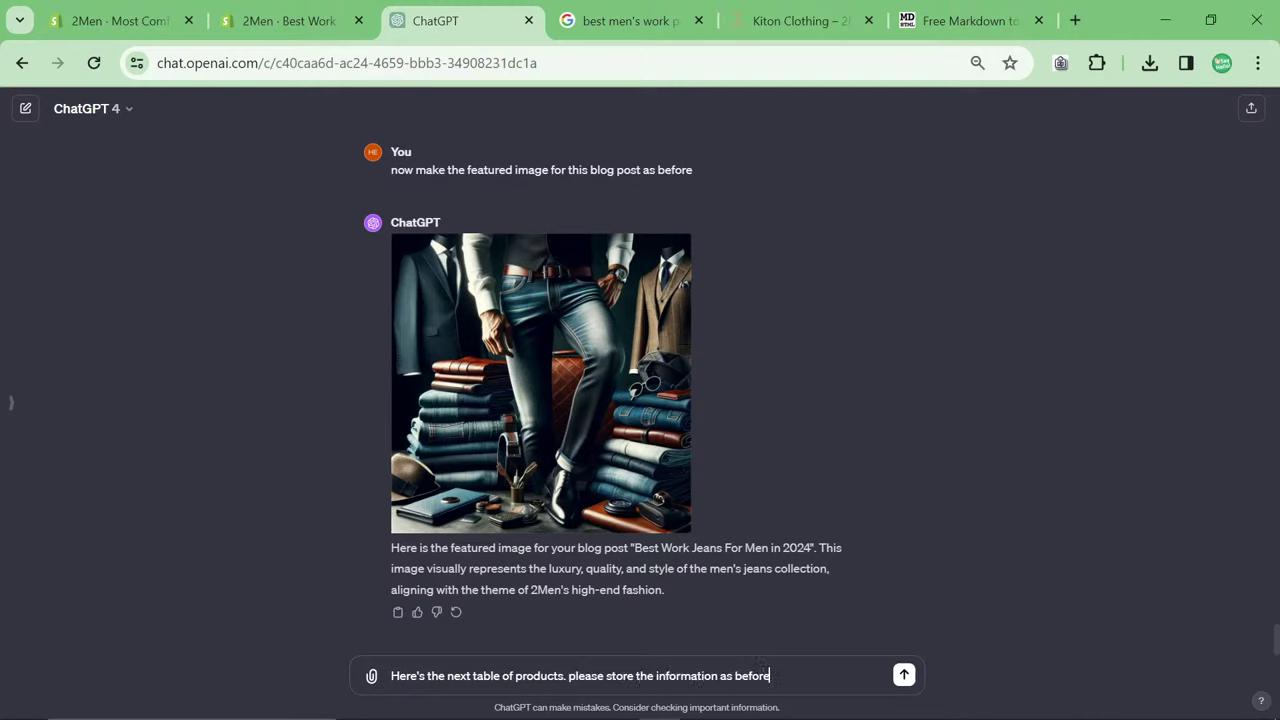
text(, do you understand?)
key(shift+Return)
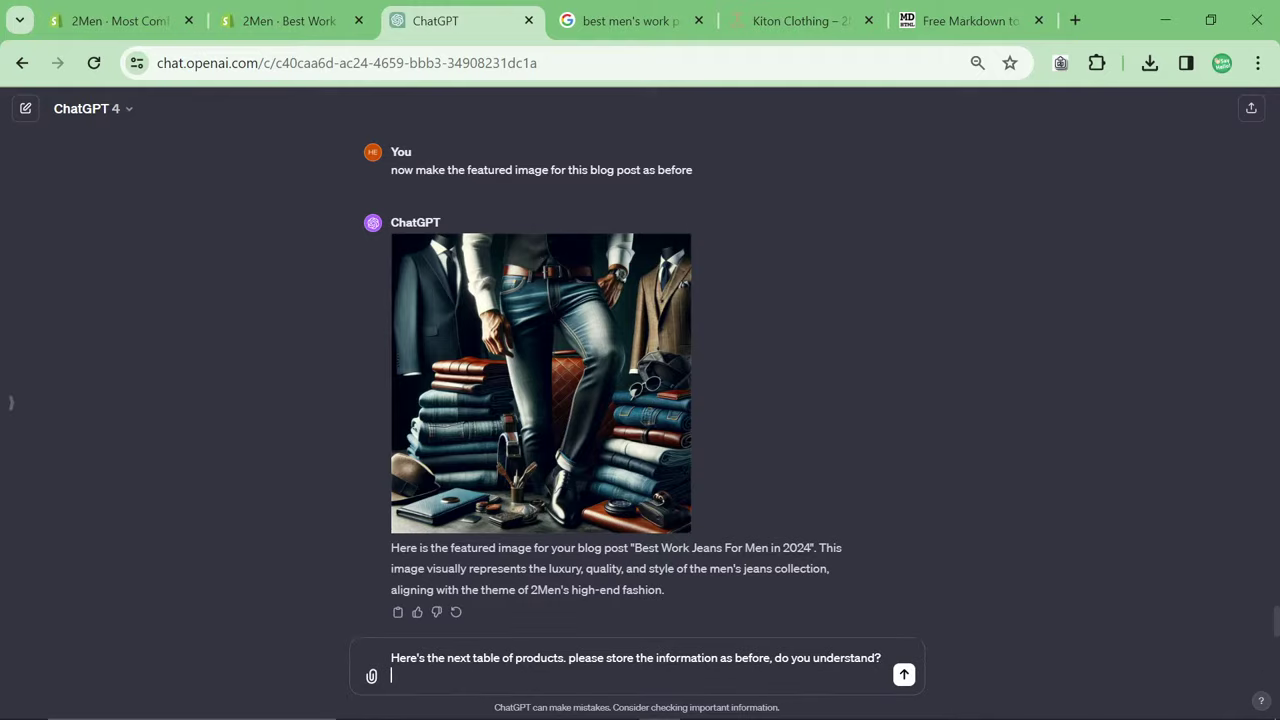
key(ctrl+v)
key(Return)
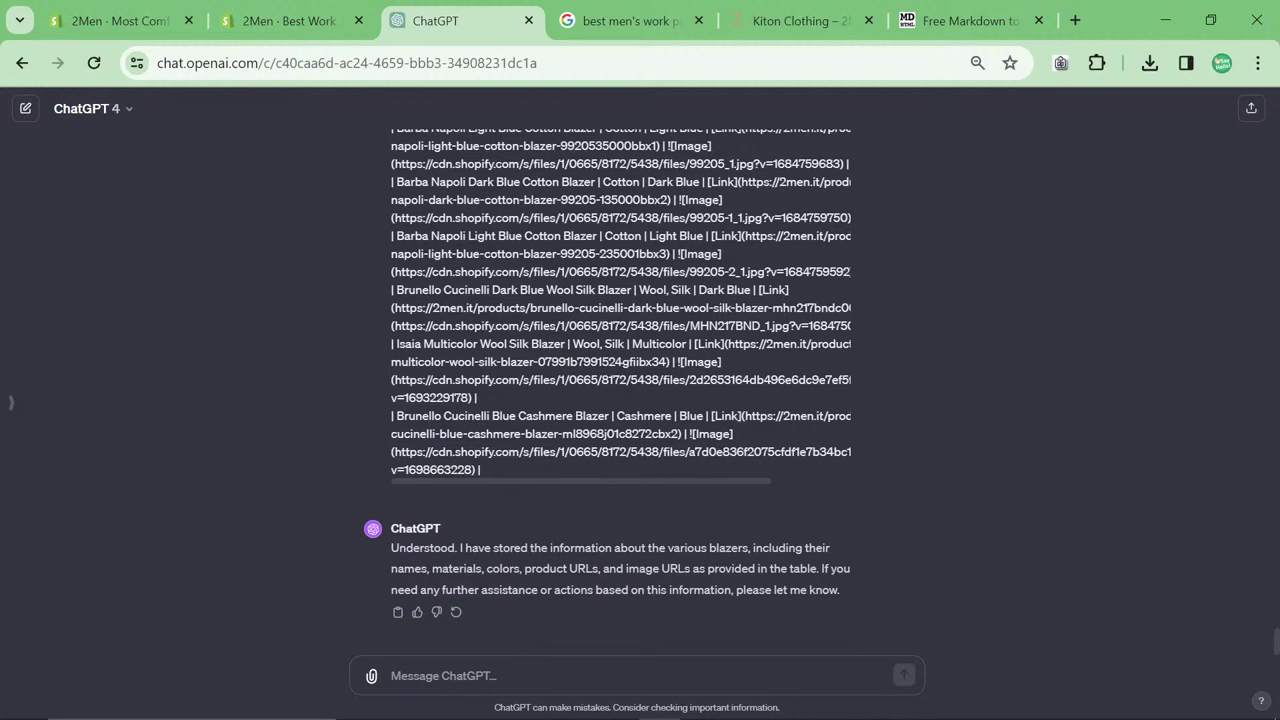
Copy the entire article prompt from Notepad and return to ChatGPT
key(alt+Tab)
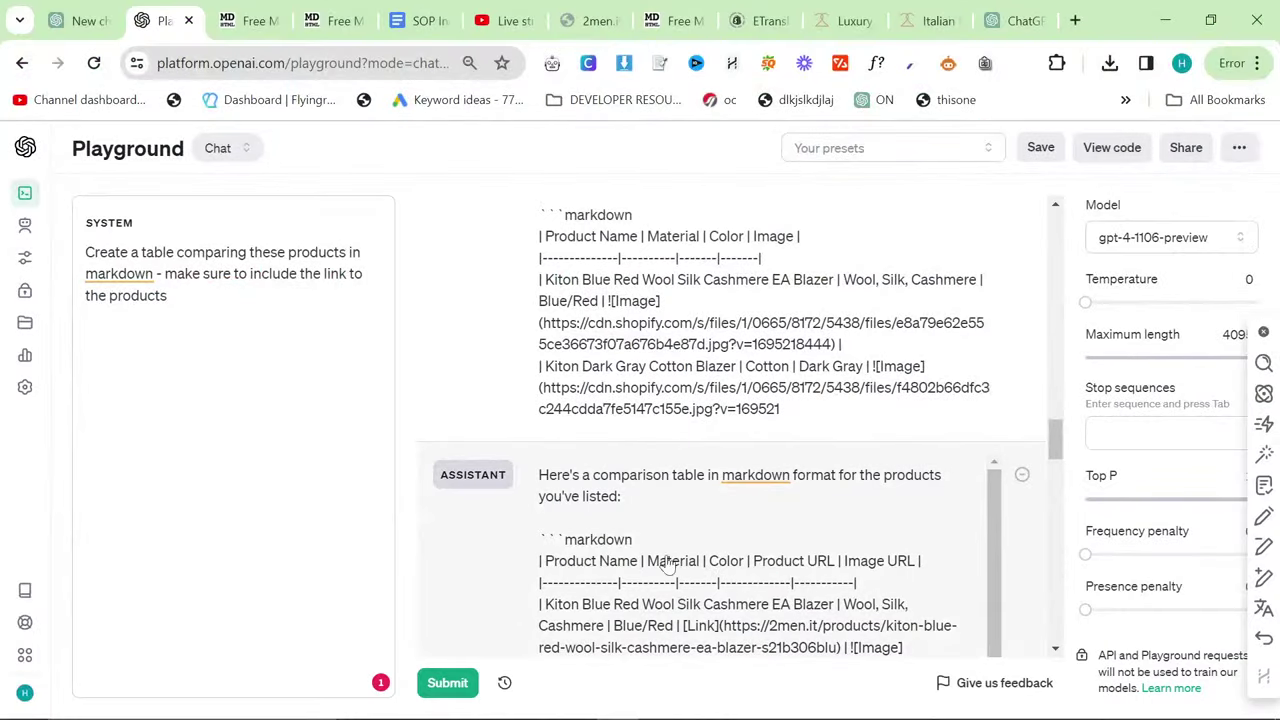
key(alt+Tab)
click(573, 503)
key(ctrl+a)
key(ctrl+c)
key(alt+Tab)
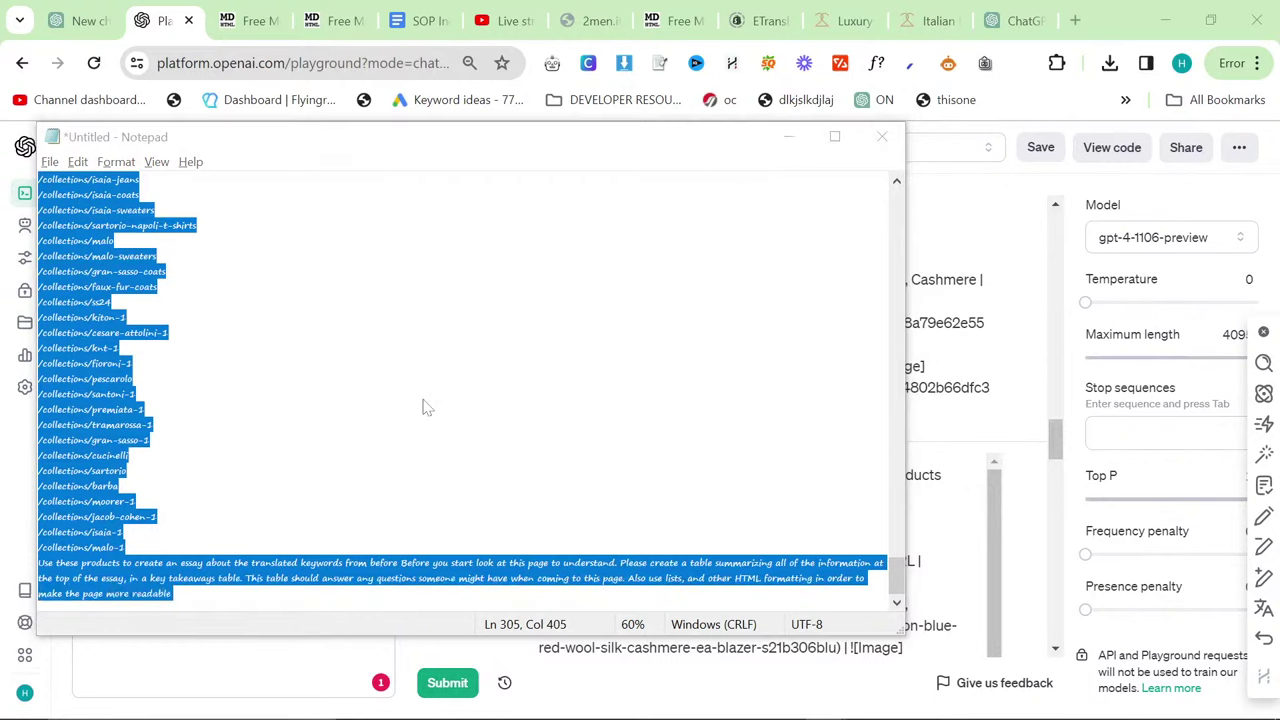
Send the article prompt so ChatGPT writes the sports coats article, Key Takeaways through linked Conclusion
key(ctrl+v)
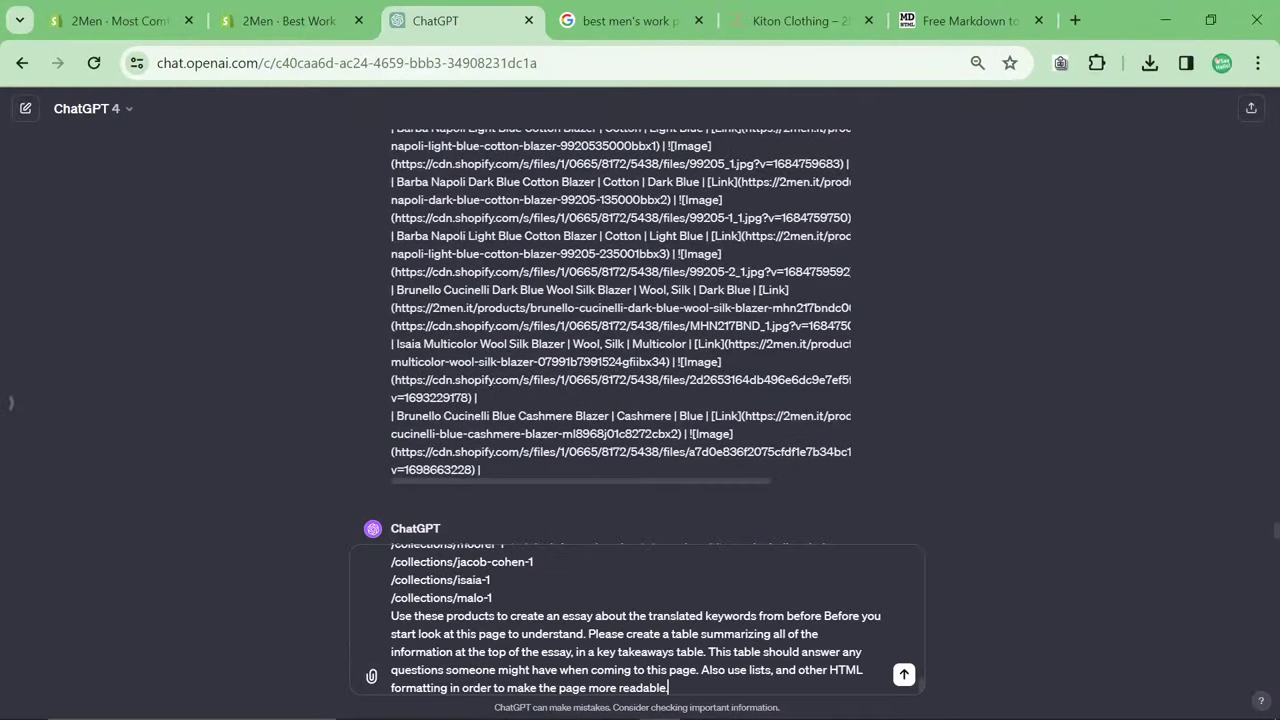
scroll(637, 615, up, 10)
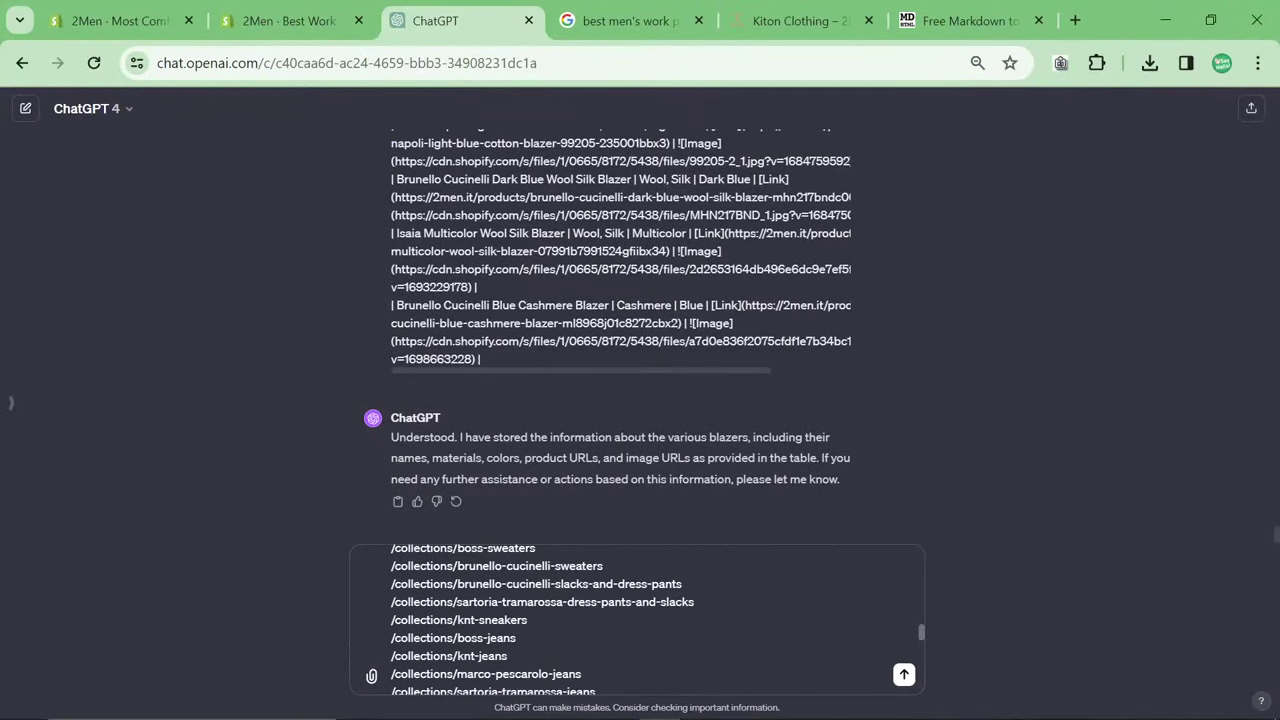
scroll(637, 615, up, 10)
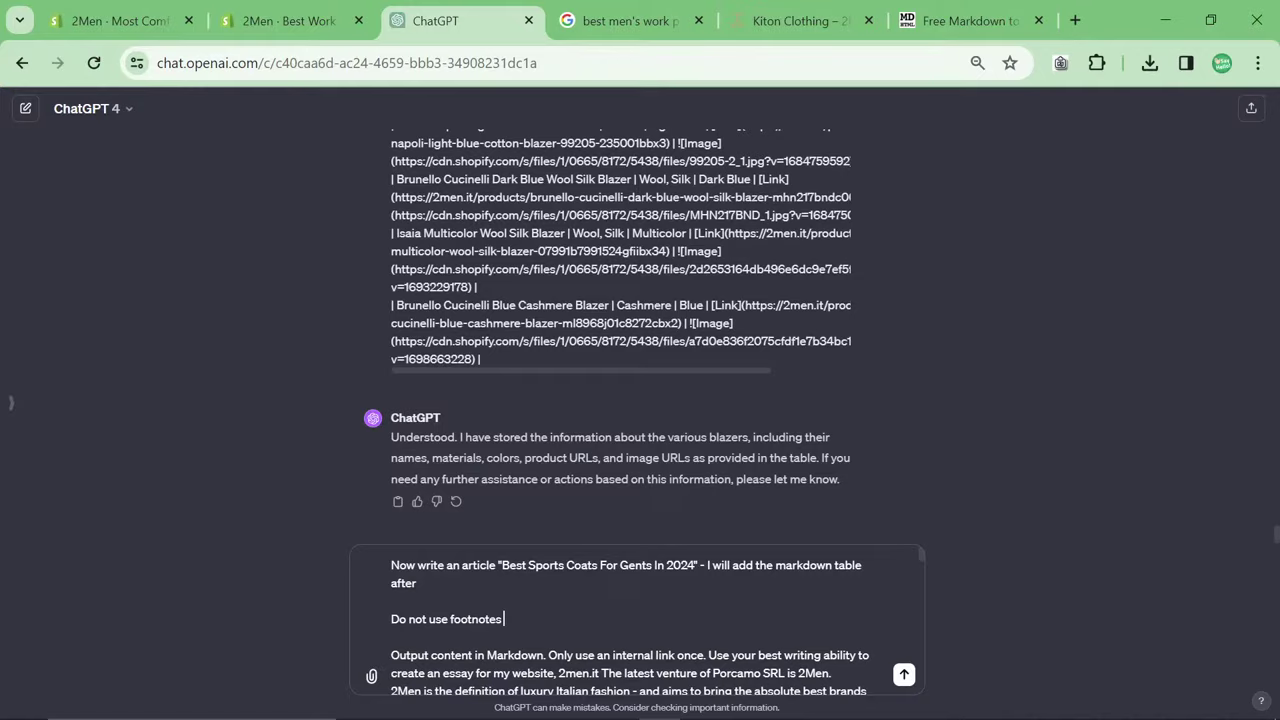
key(Return)
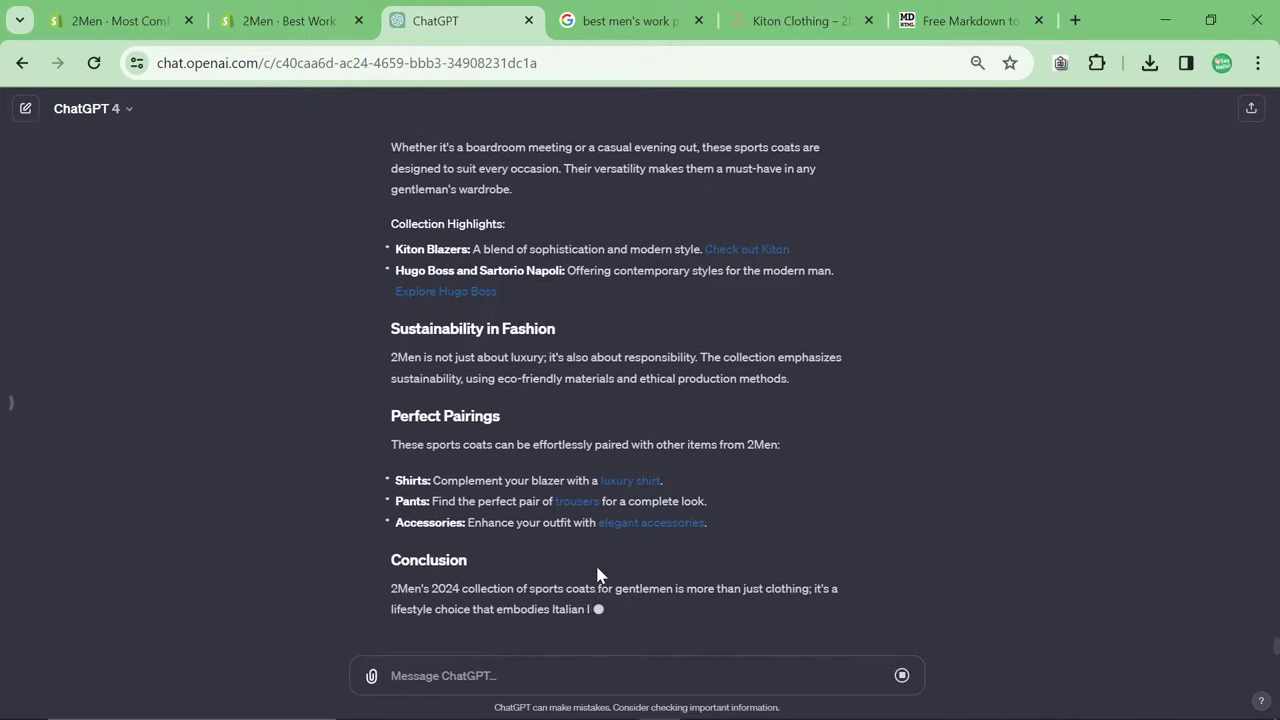
scroll(574, 560, up, 10)
scroll(511, 551, down, 8)
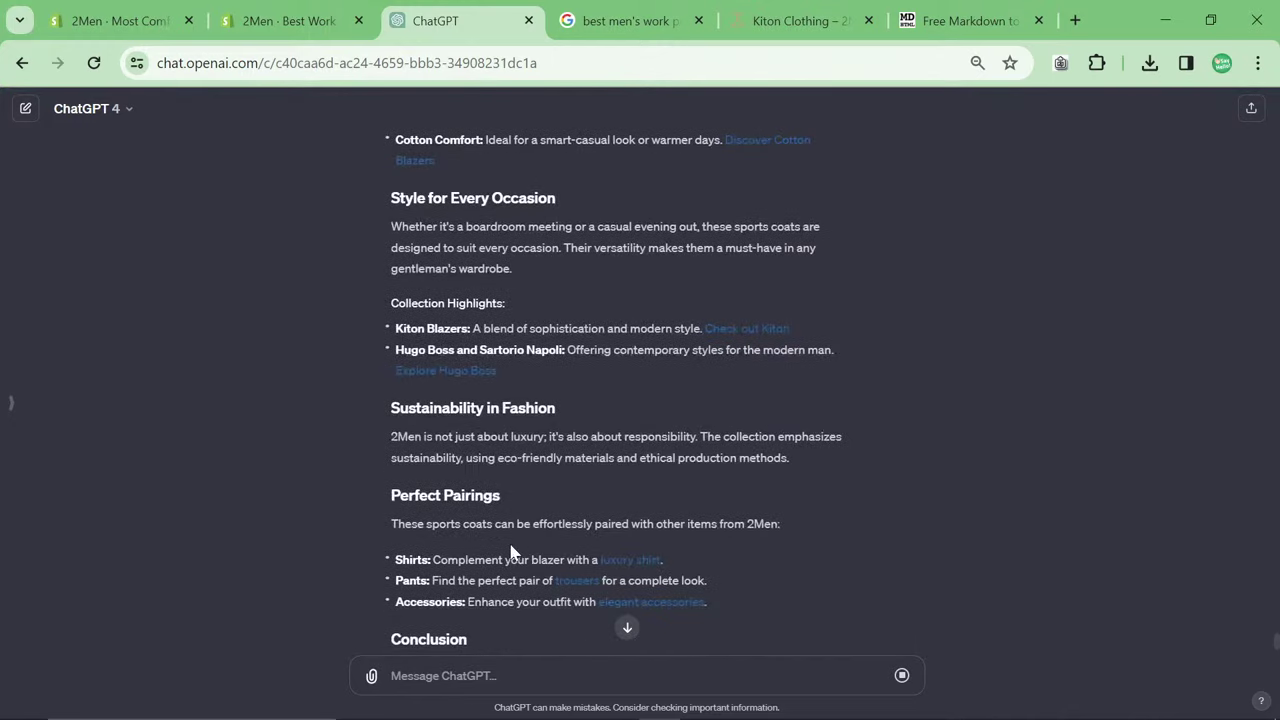
scroll(511, 551, down, 2)
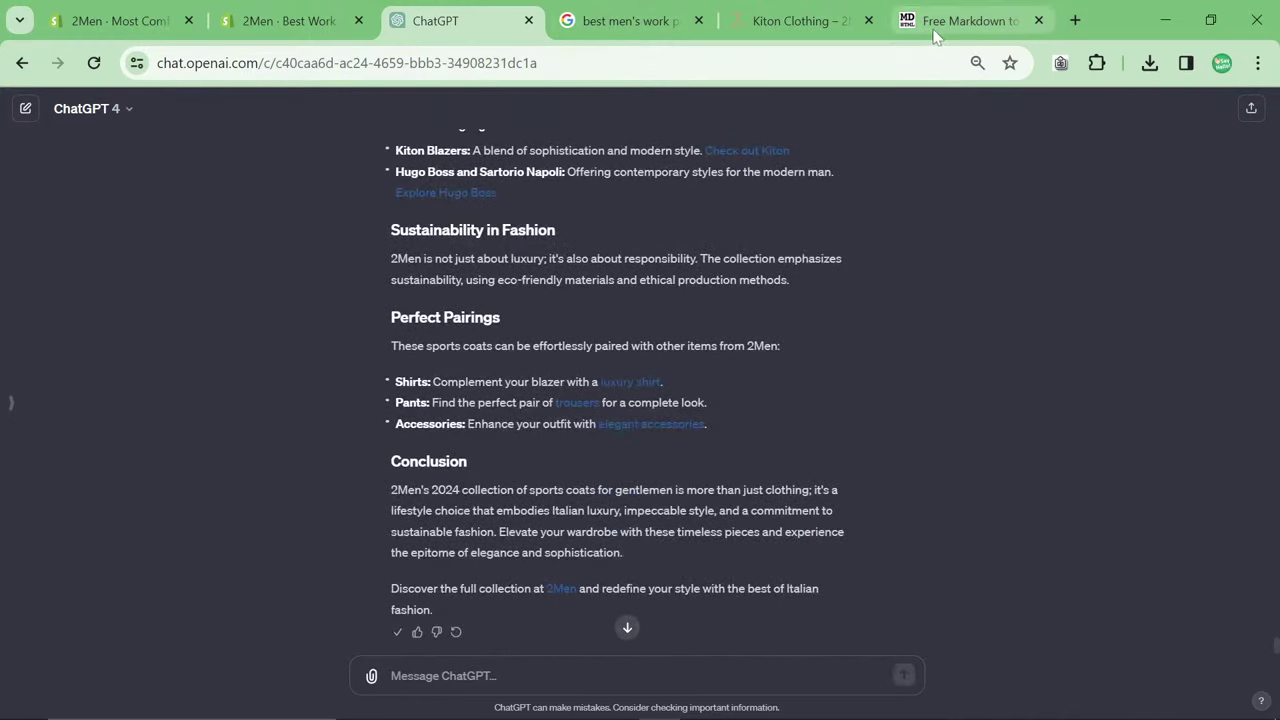
Copy the second markdown product table from the Playground reply
click(965, 20)
key(alt+Tab)
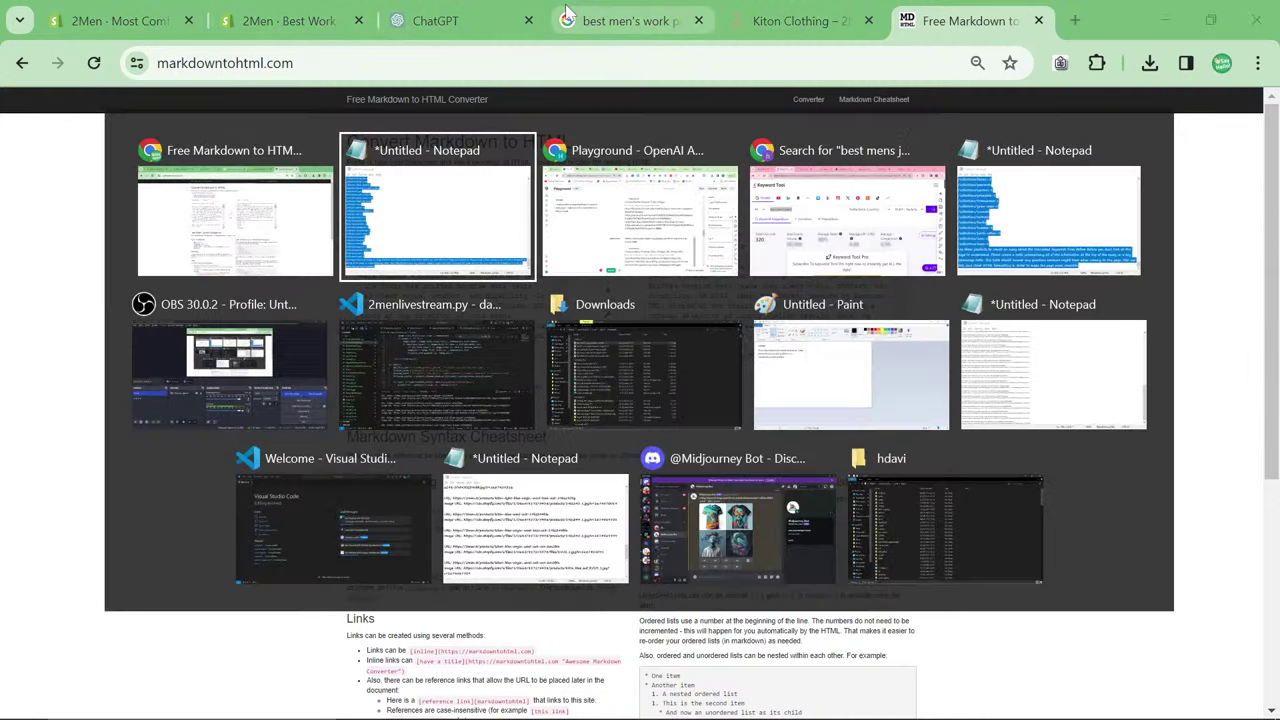
key(alt+Tab)
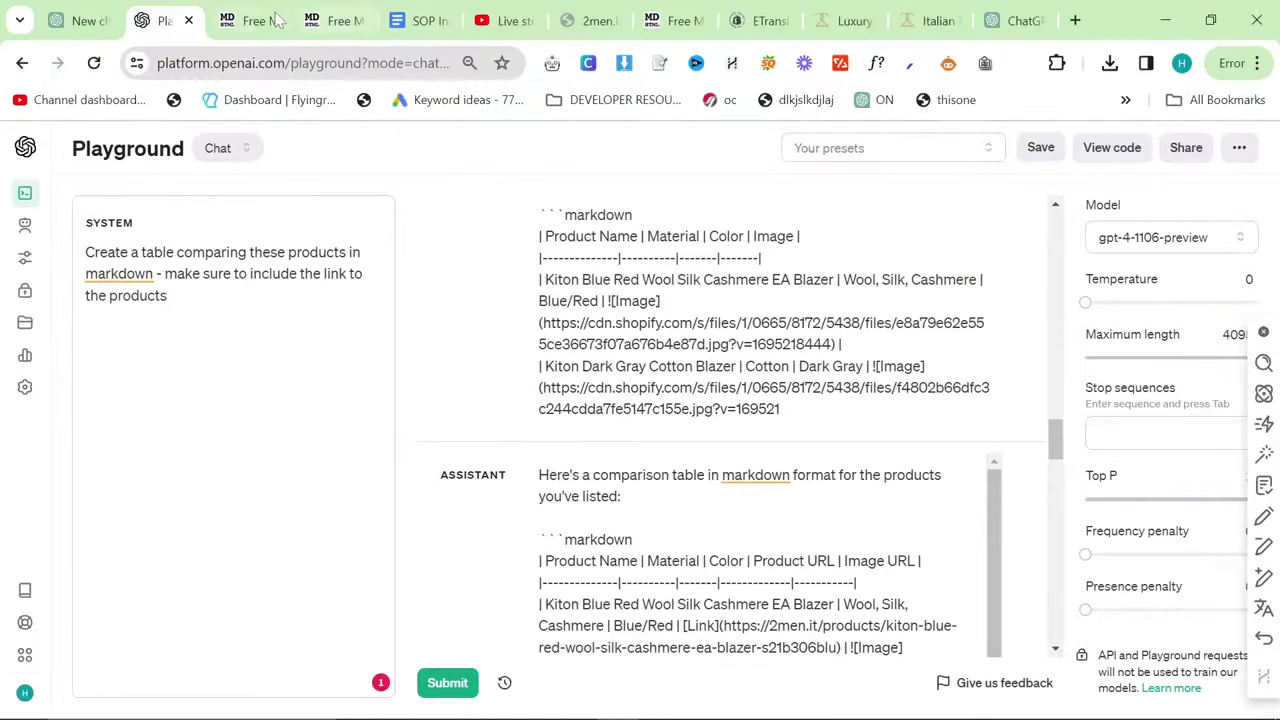
click(255, 20)
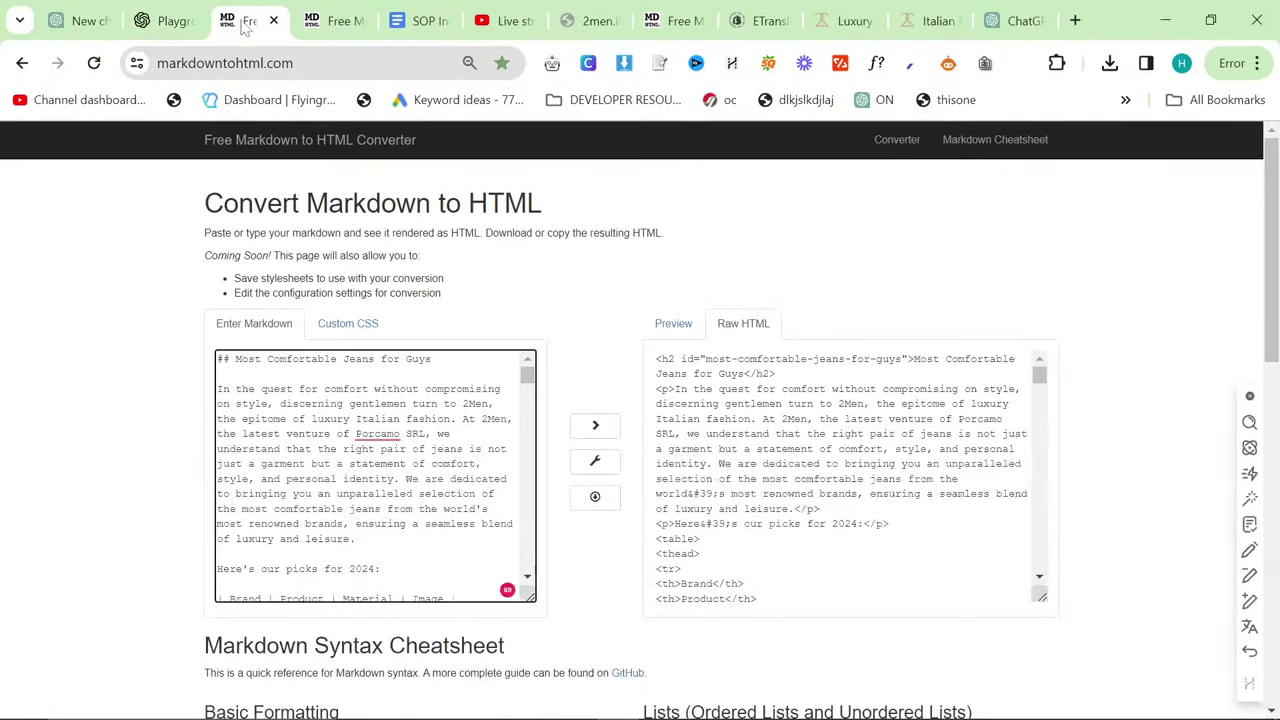
click(322, 18)
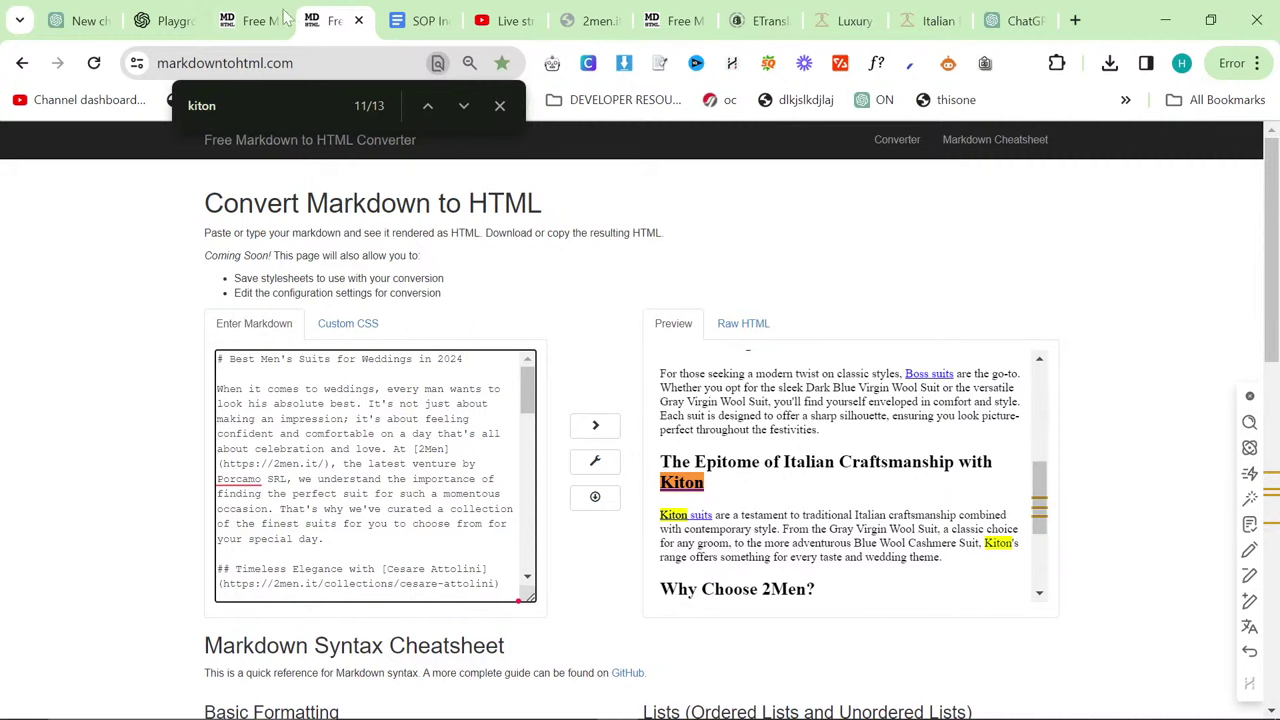
click(288, 18)
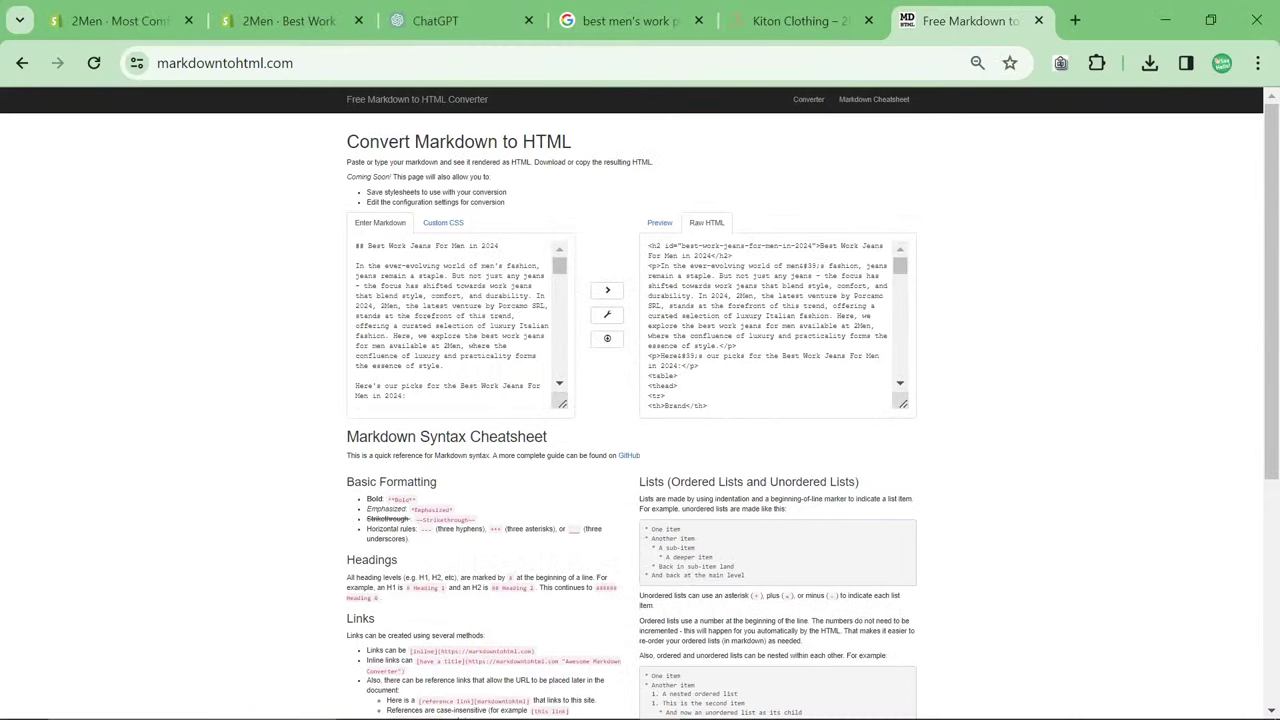
key(alt+Tab)
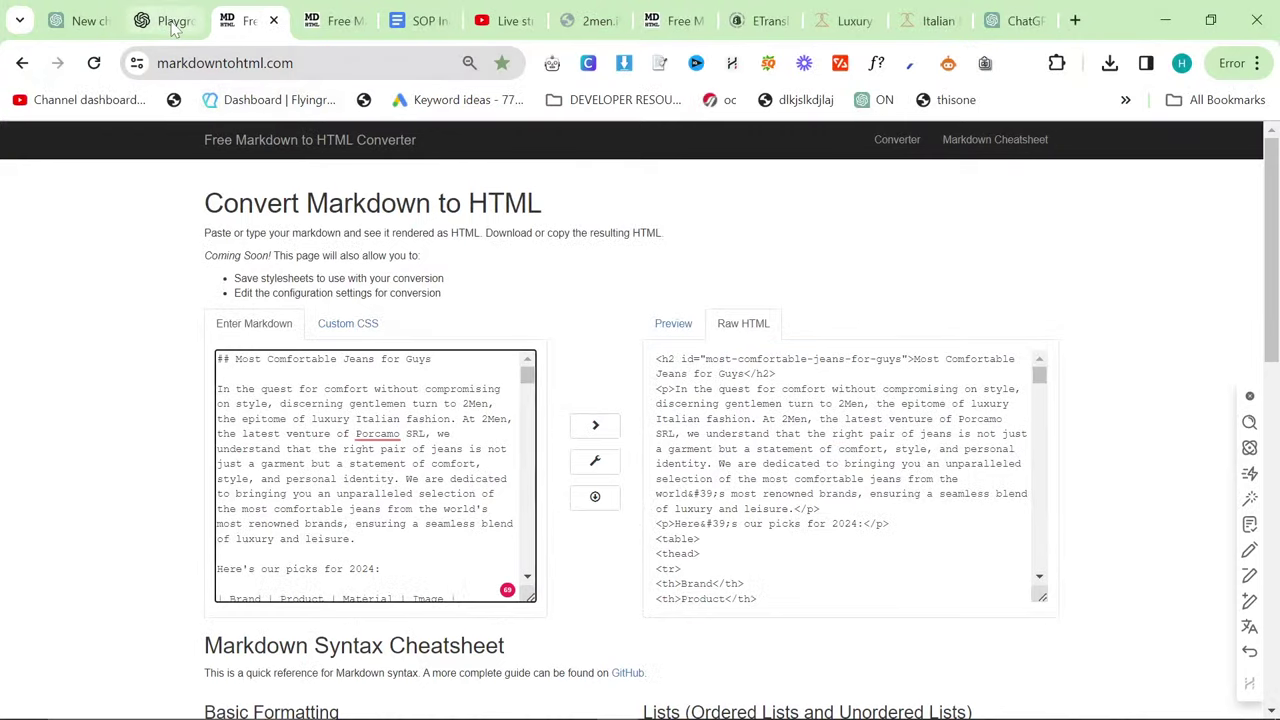
click(160, 20)
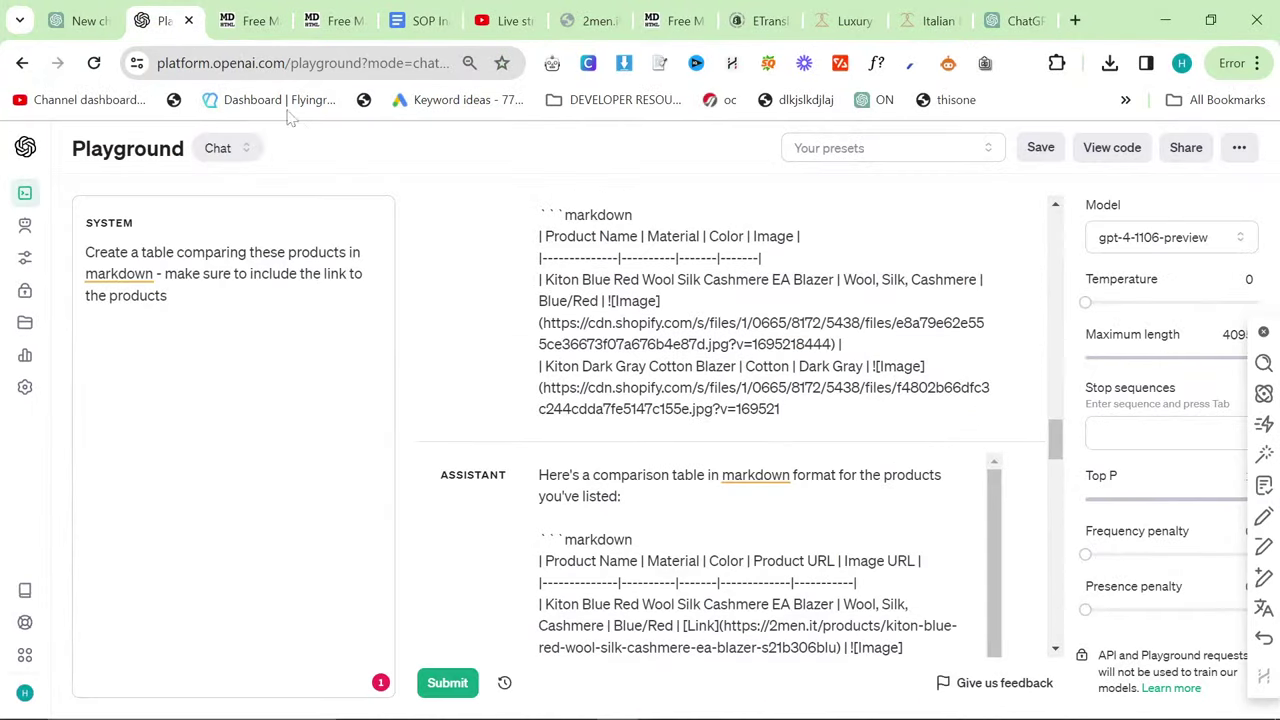
drag(539, 558, 905, 648)
key(alt+Tab)
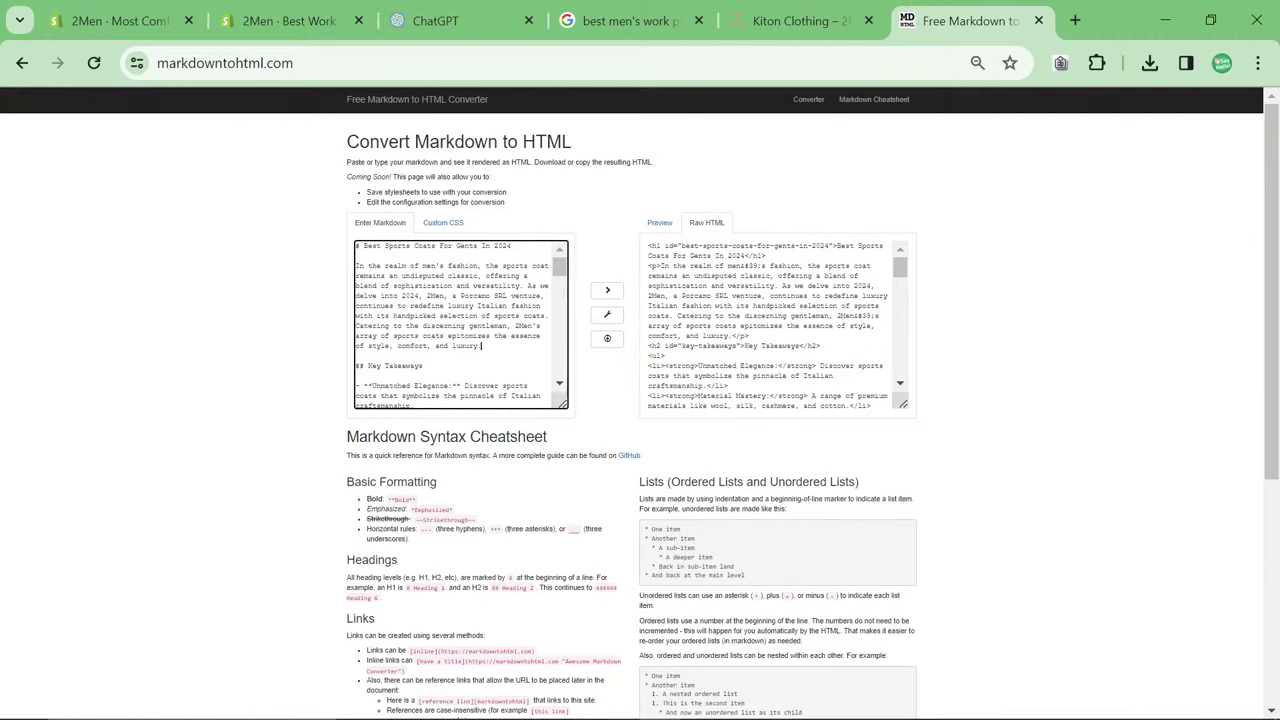
Below the intro, add 'Here's our pick for The Best Sports Jackets For Men in 2024:' and paste the table
key(Return)
key(Return)
text(Here's our p)
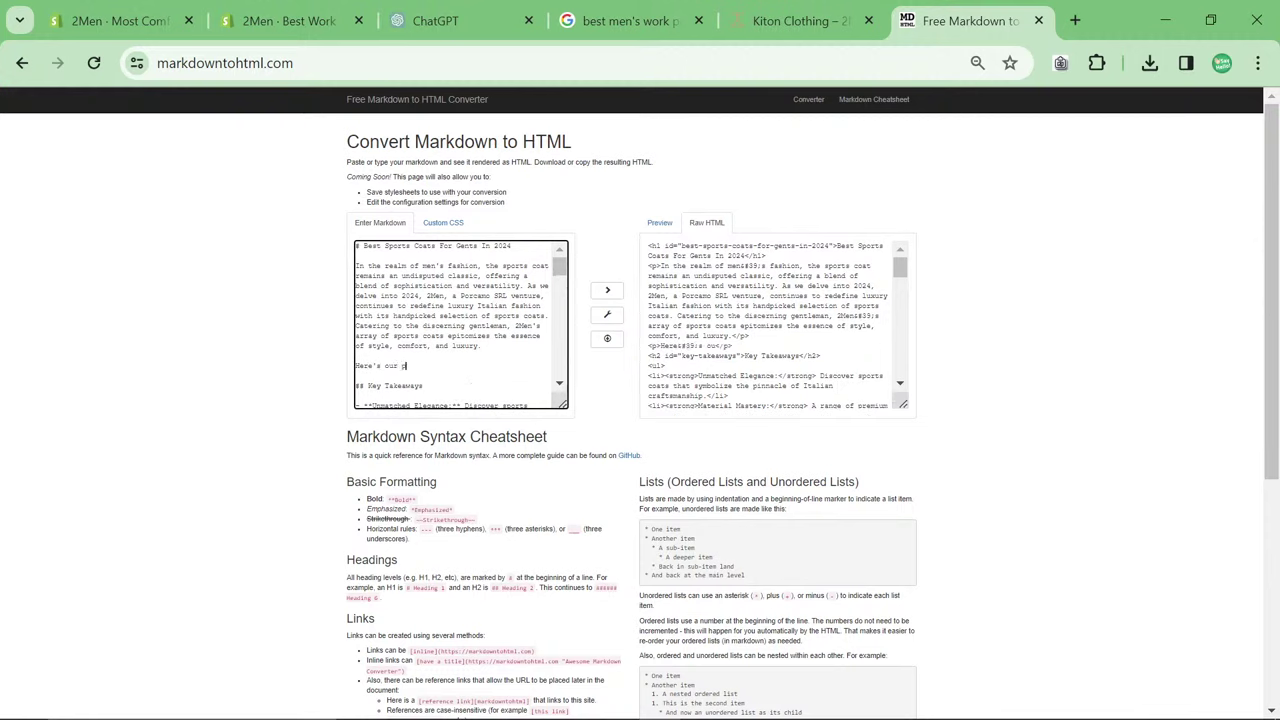
text(ick for The be)
key(BackSpace)
key(BackSpace)
key(BackSpace)
text(Best Sports Jackets For Men in )
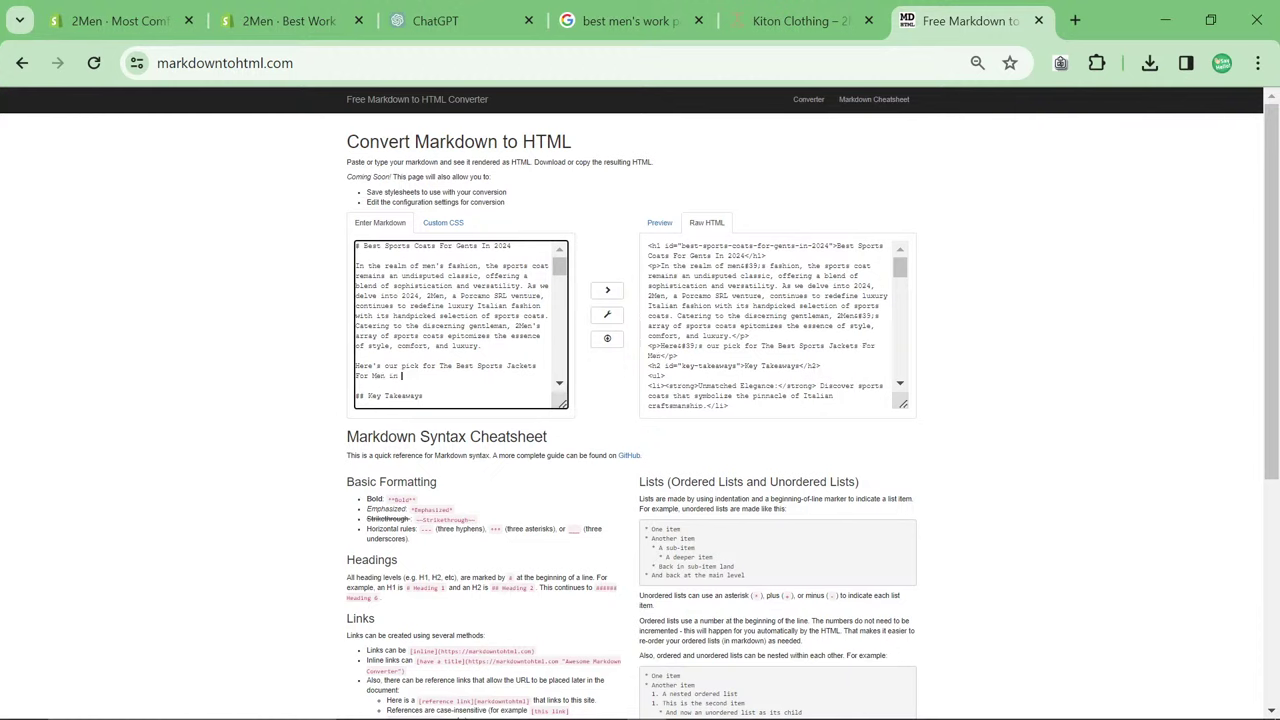
text(2024:)
key(ctrl+v)
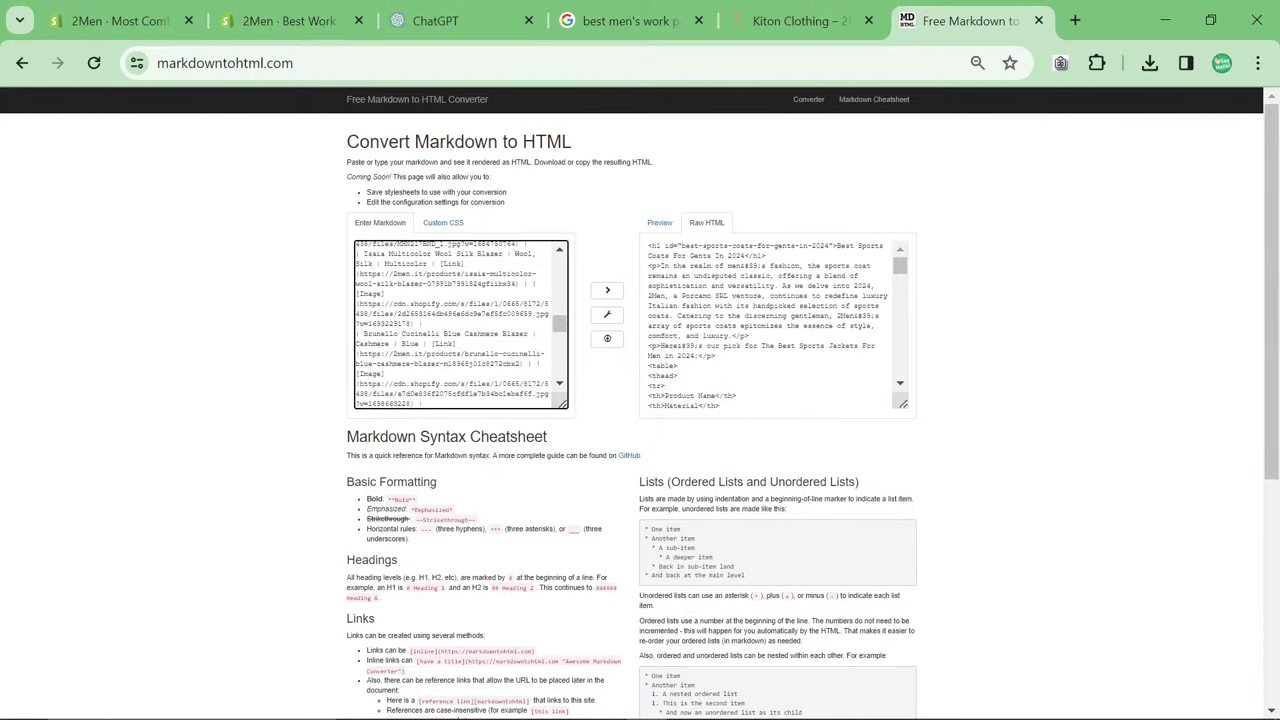
Add a second # to the article title to make it an H2 heading
scroll(460, 320, up, 10)
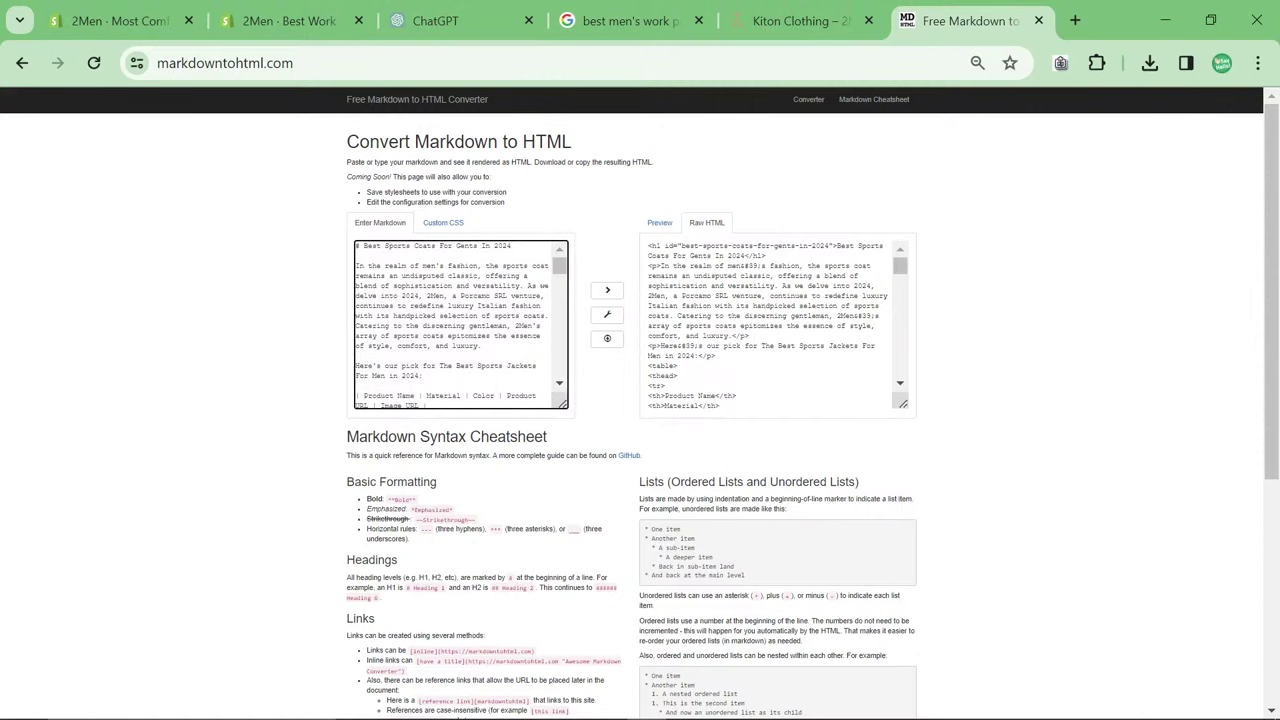
click(358, 245)
text(#)
key(alt+Tab)
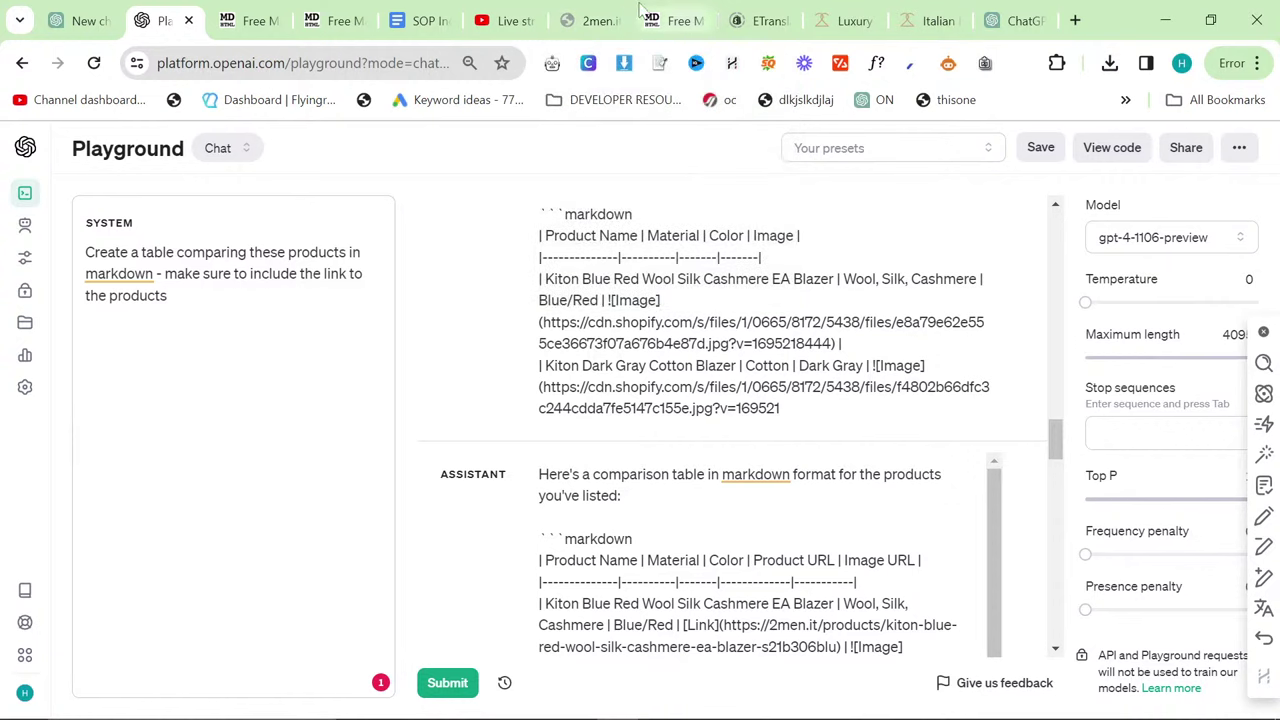
Scroll through the Playground comparison table, then bring the ChatGPT sports coats article window forward
mouse_move(643, 8)
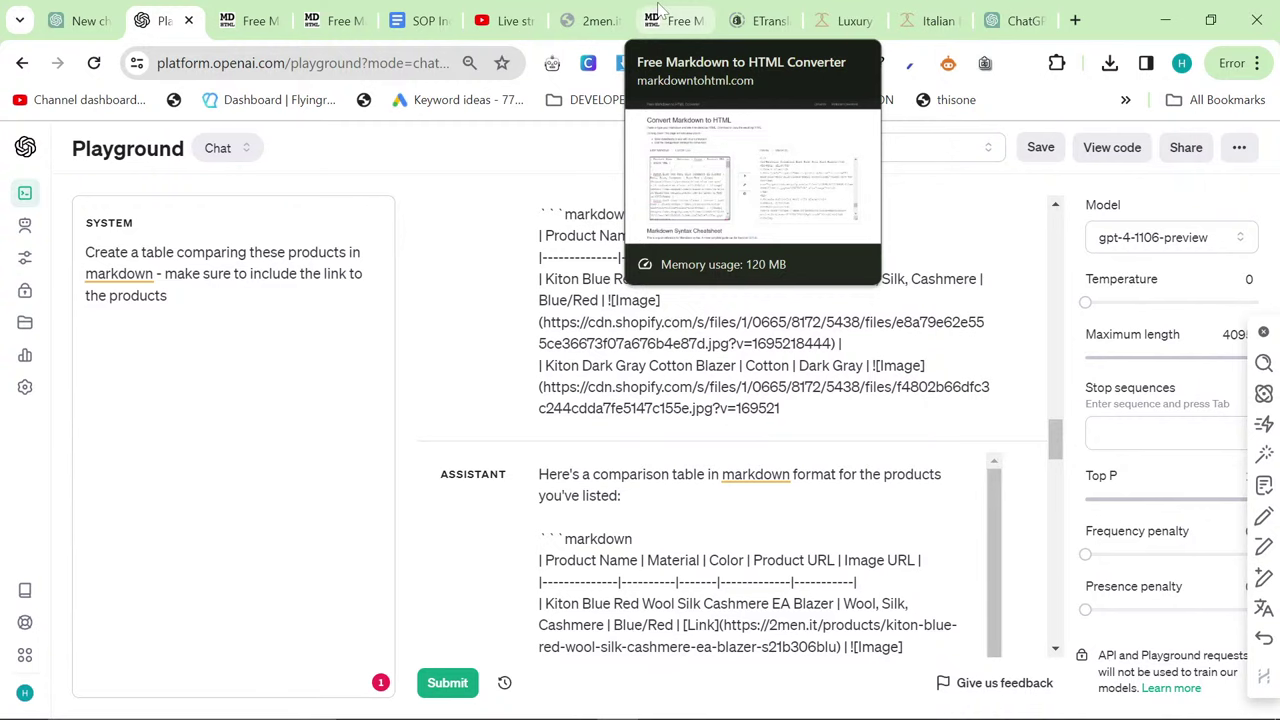
key(alt+Tab)
key(alt+Tab)
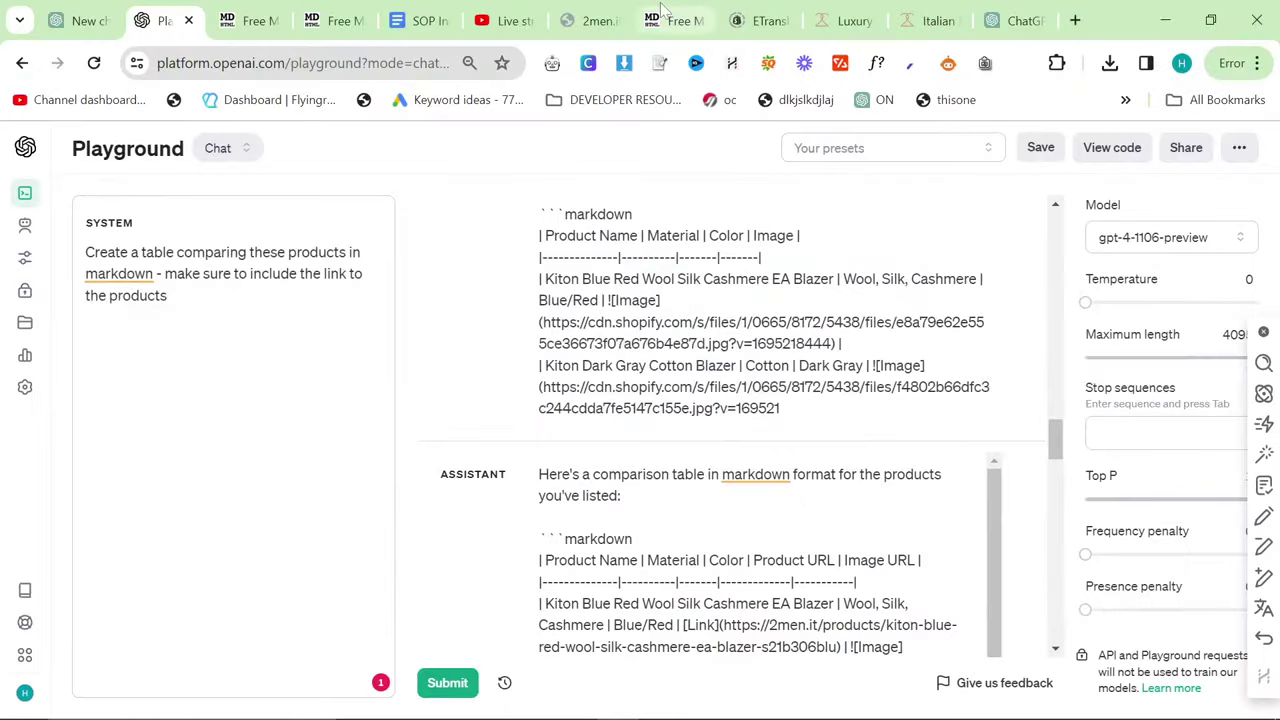
drag(505, 8, 250, 10)
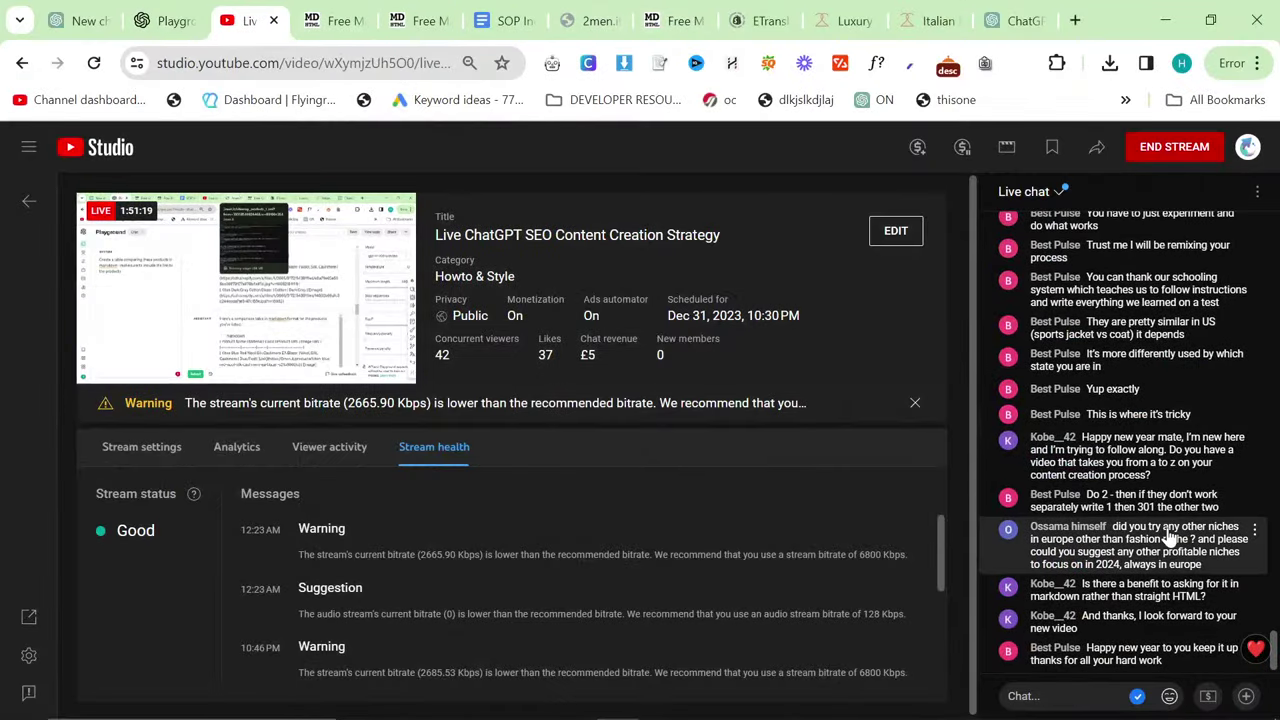
click(162, 20)
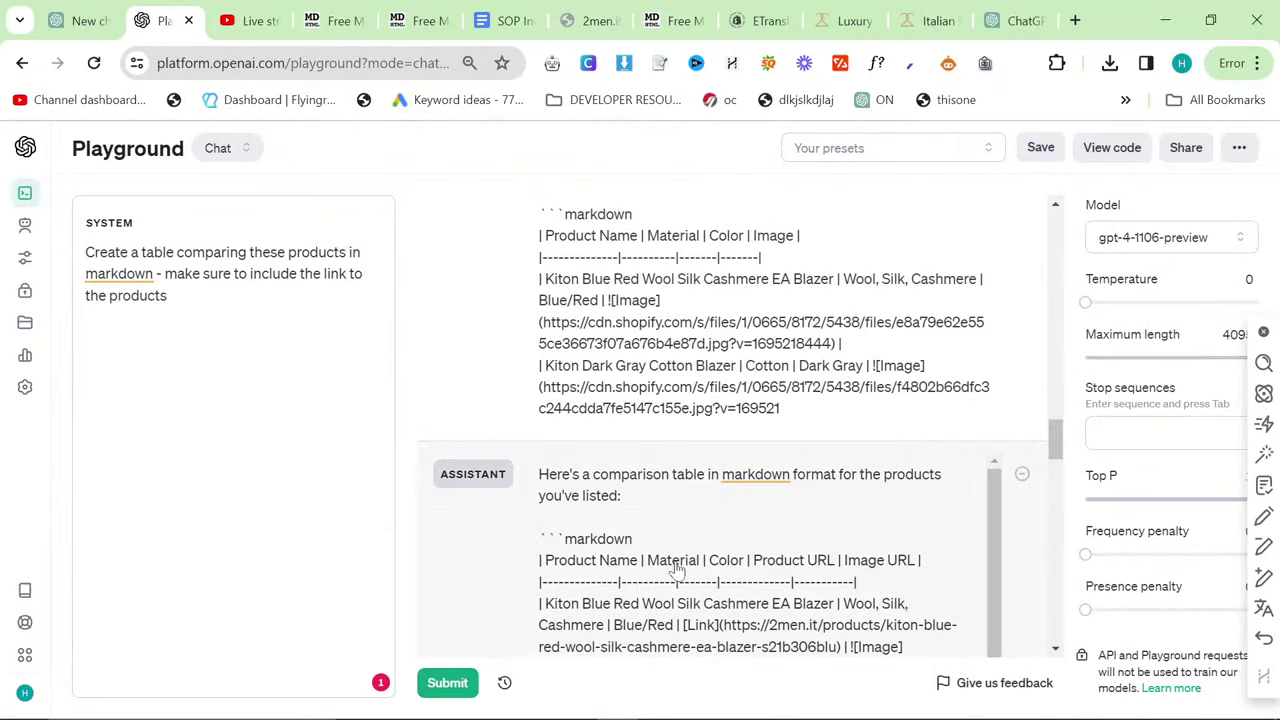
scroll(422, 279, down, 1)
key(alt+Tab)
key(alt+Tab)
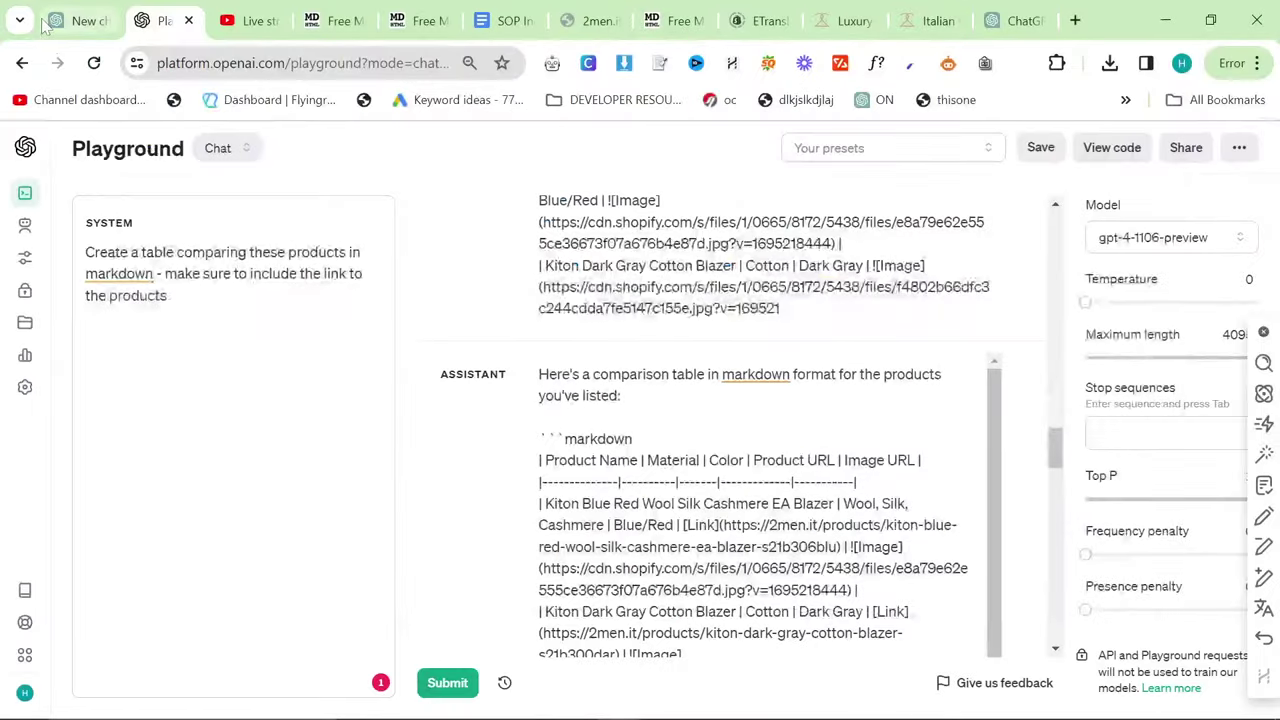
key(ctrl+1)
click(162, 20)
key(alt+Tab)
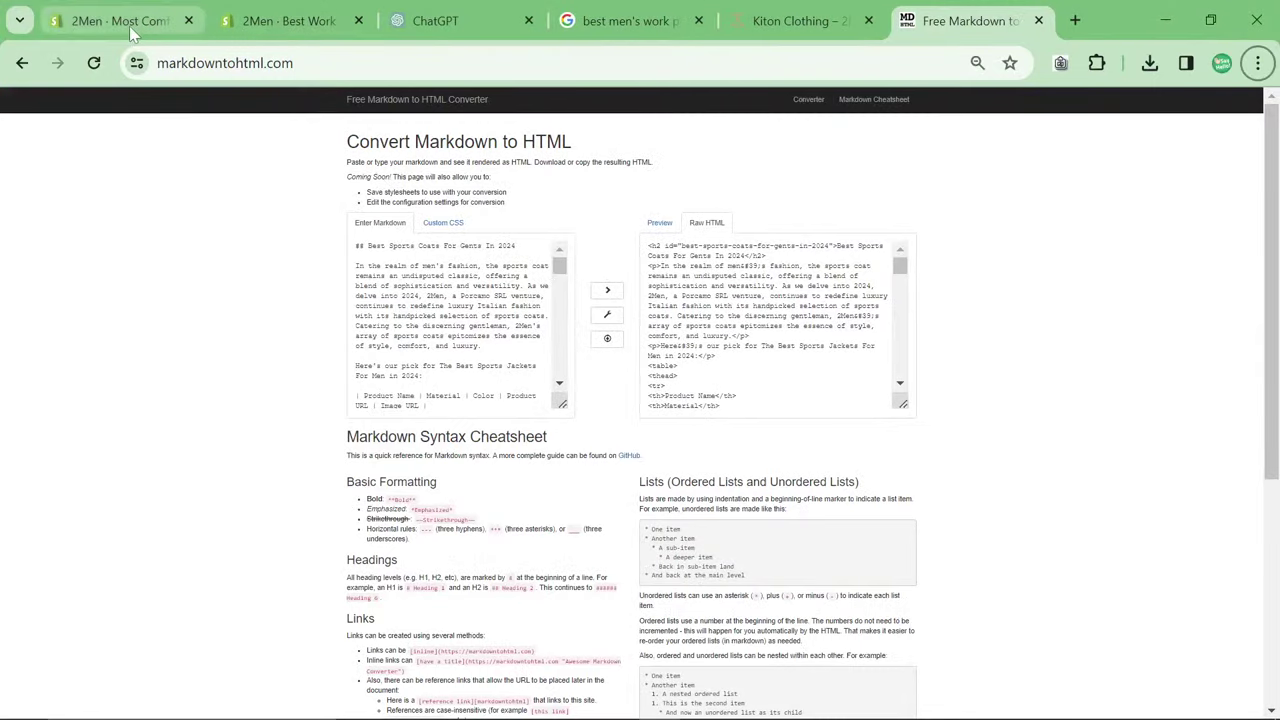
click(129, 26)
Ask ChatGPT for a featured image for the blog post
click(440, 22)
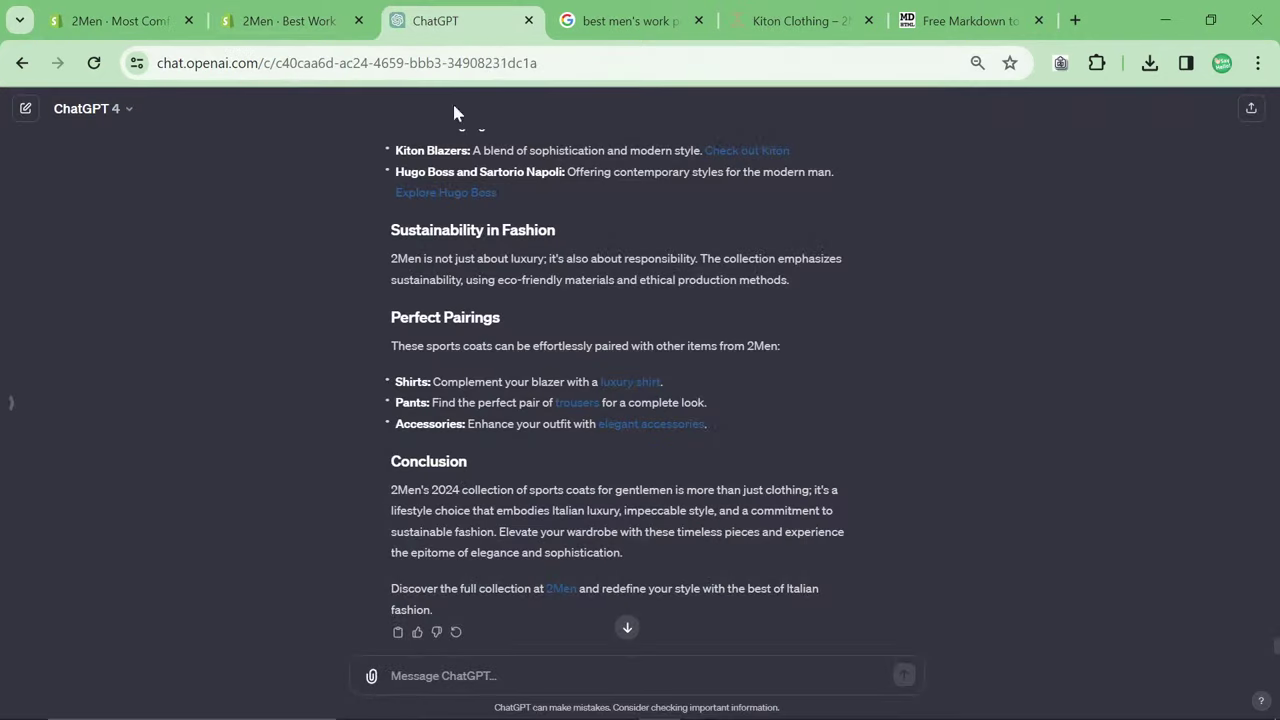
text(Now give mew)
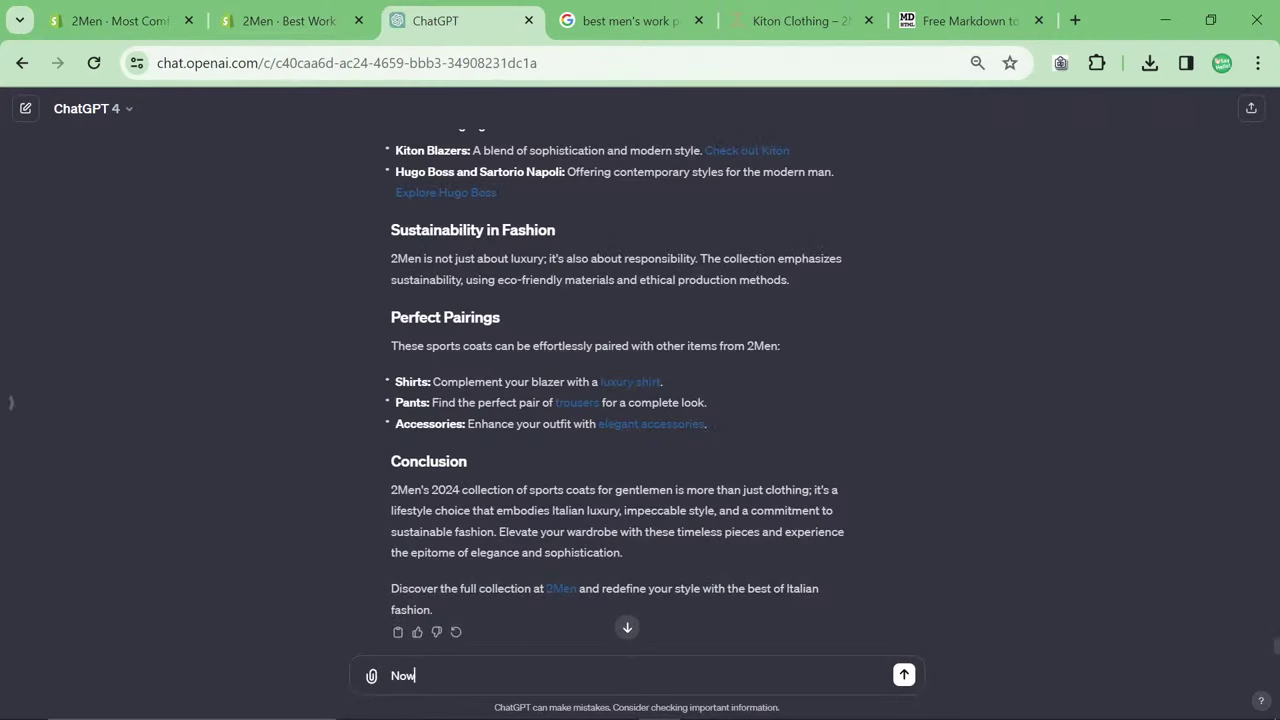
text( featured image blog post)
key(Return)
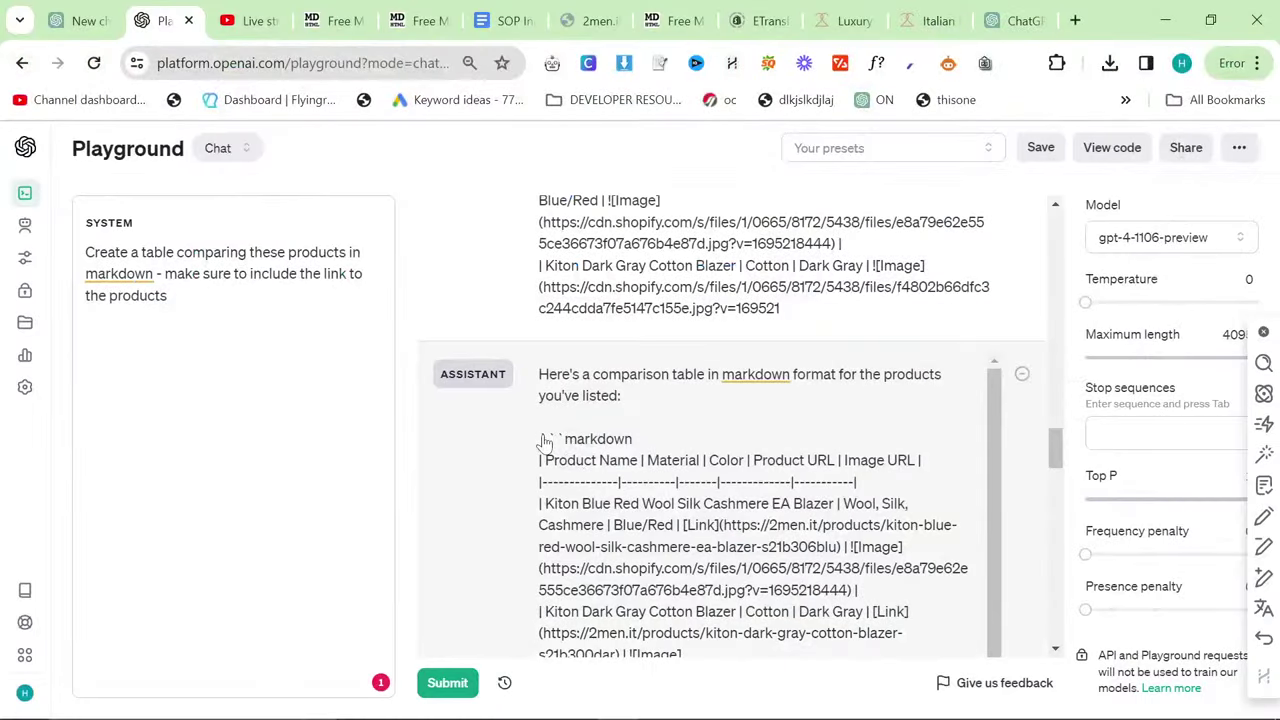
Check the converted Best Sports Coats HTML, then open the Shopify Best Work Jeans For Men in 2024 post
click(170, 20)
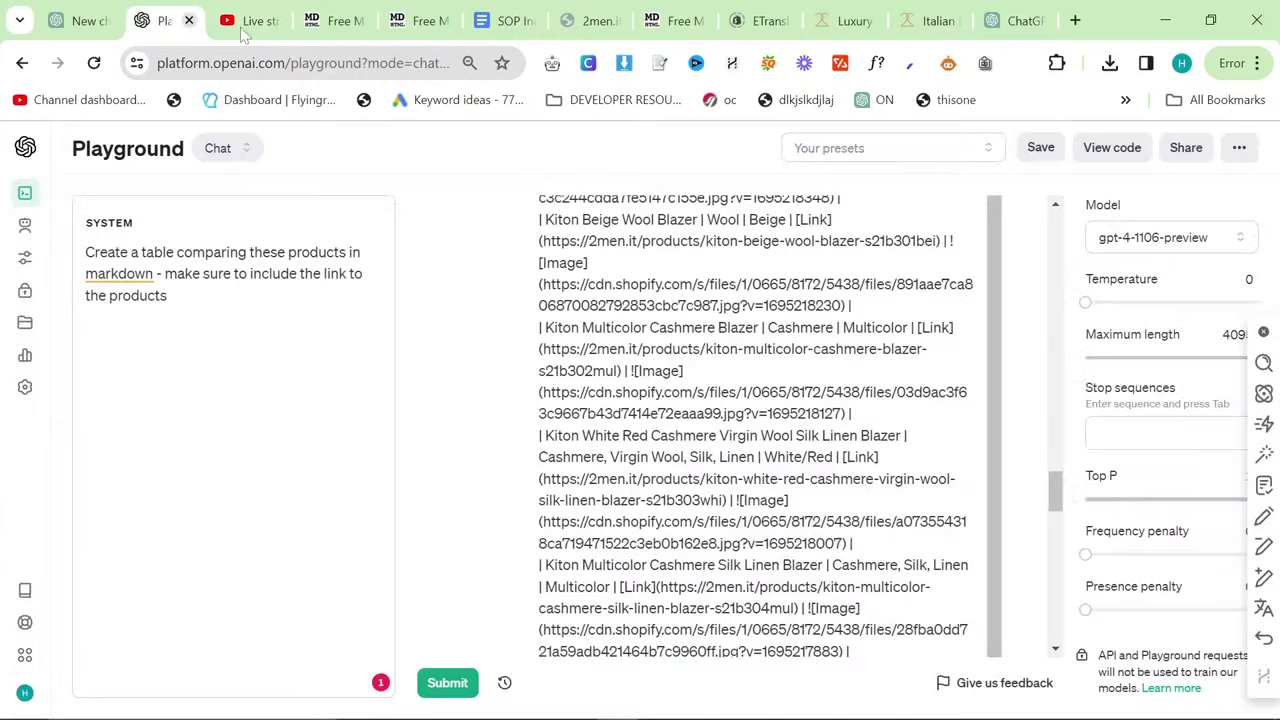
click(330, 21)
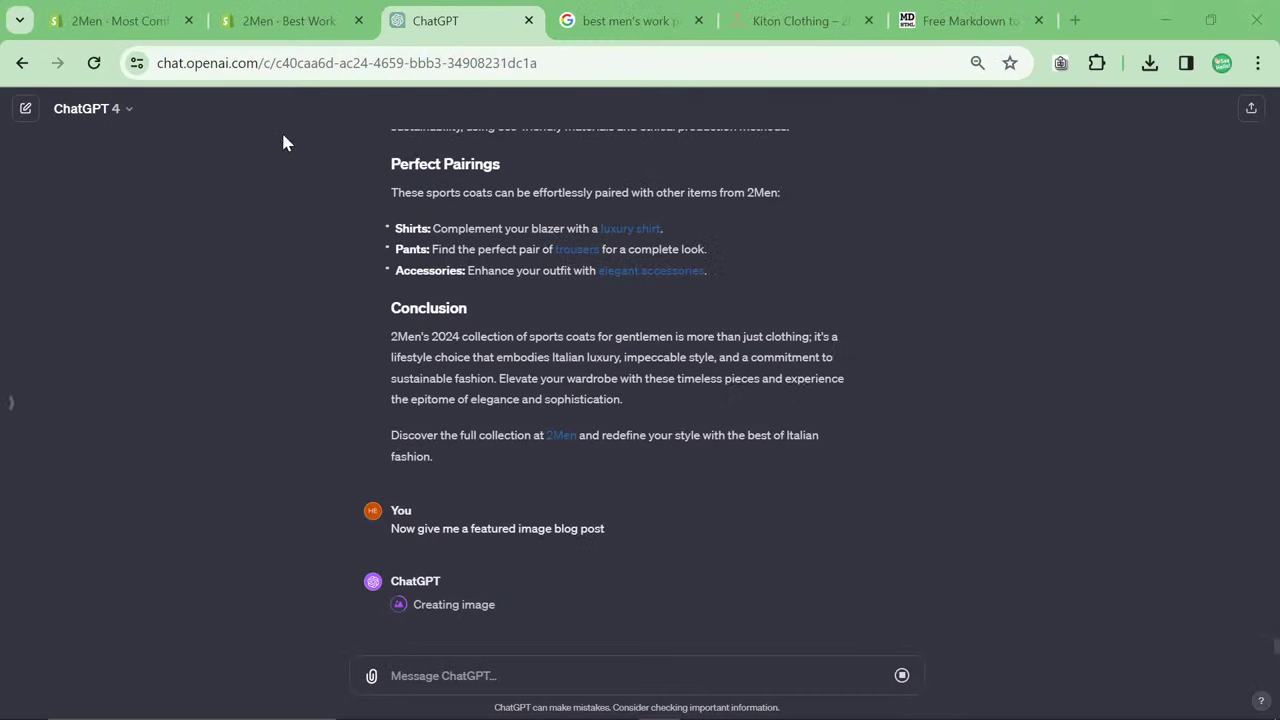
click(970, 20)
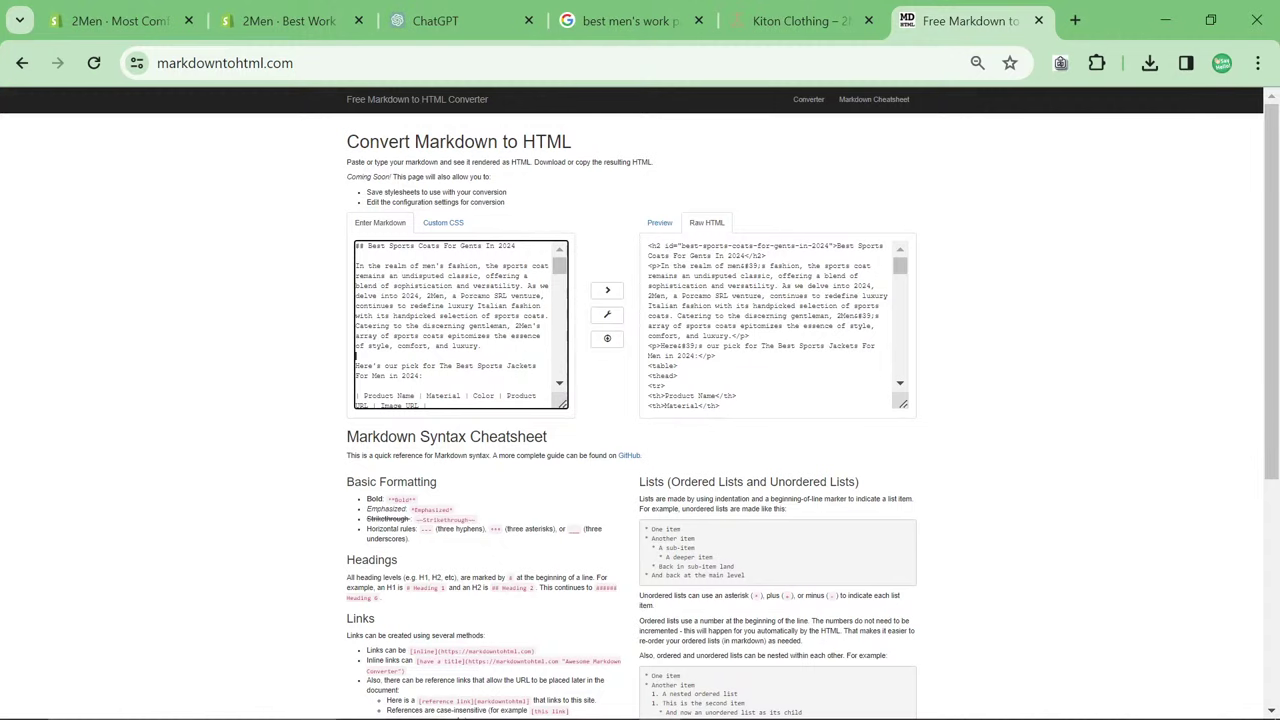
key(alt+Tab)
key(alt+Tab)
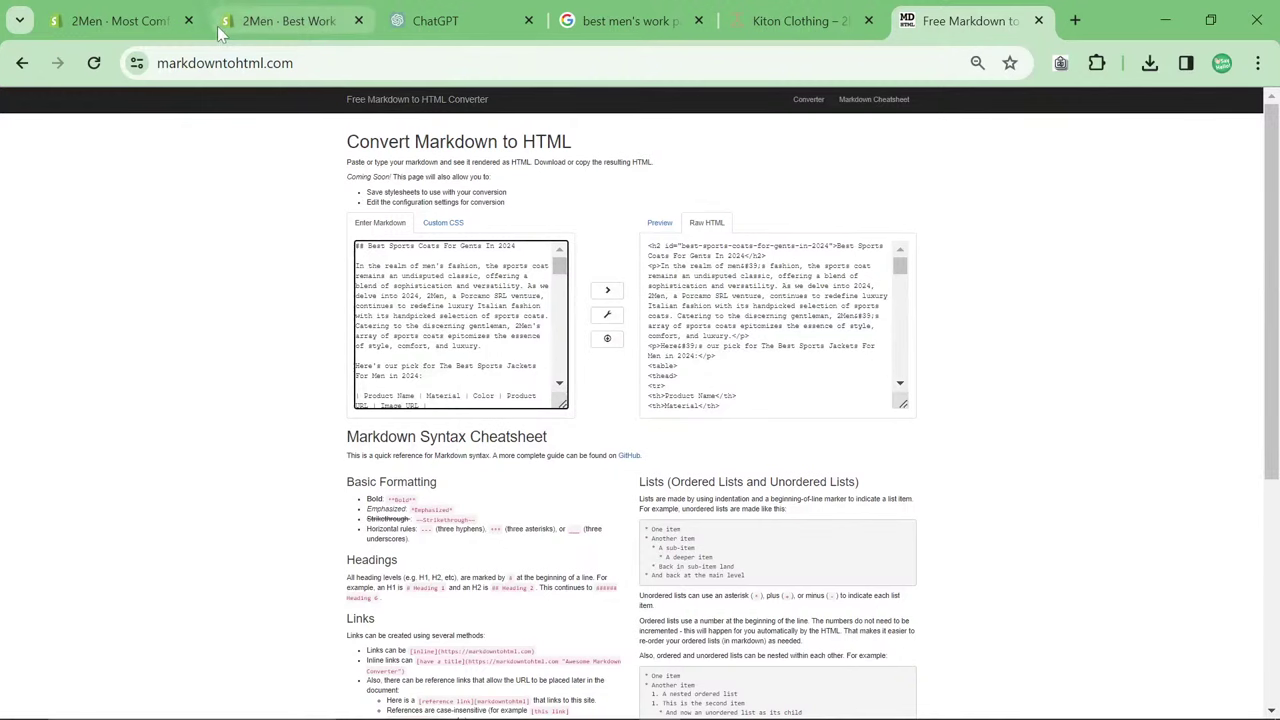
click(250, 8)
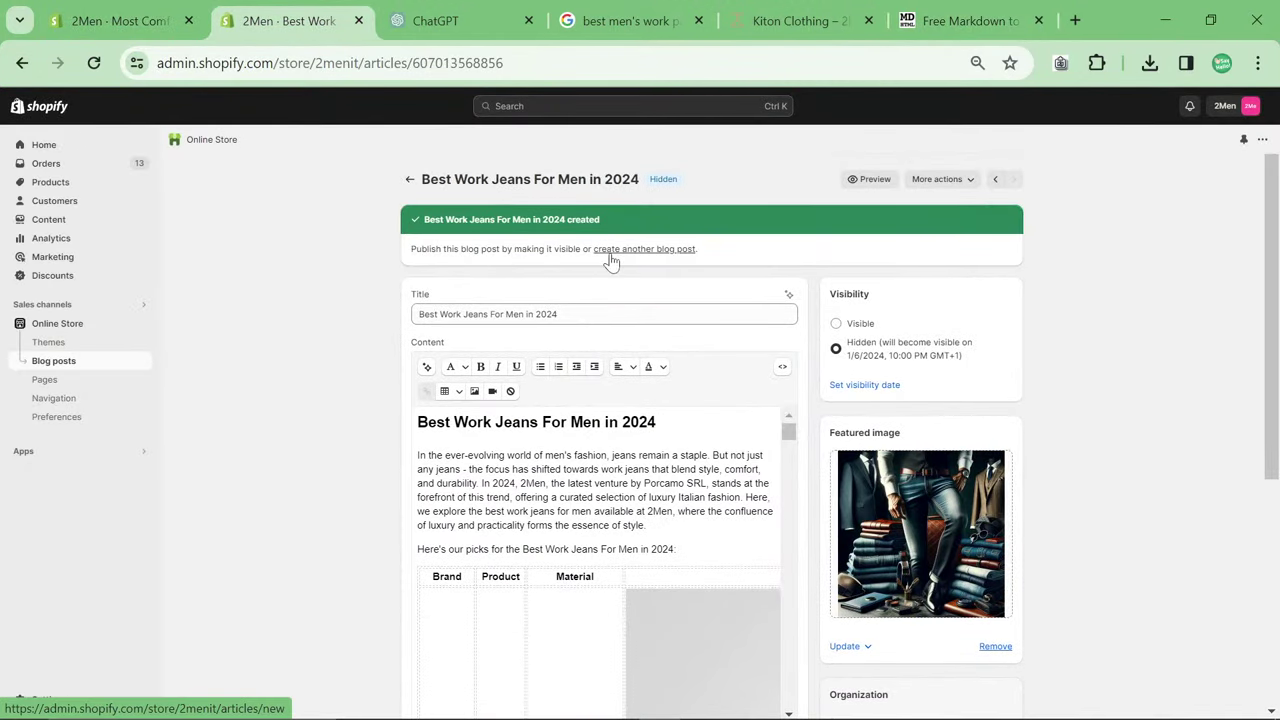
Start another blog post in a new tab beside ChatGPT, and tell ChatGPT 'these are too weird'
ctrl+click(609, 250)
drag(395, 21, 258, 21)
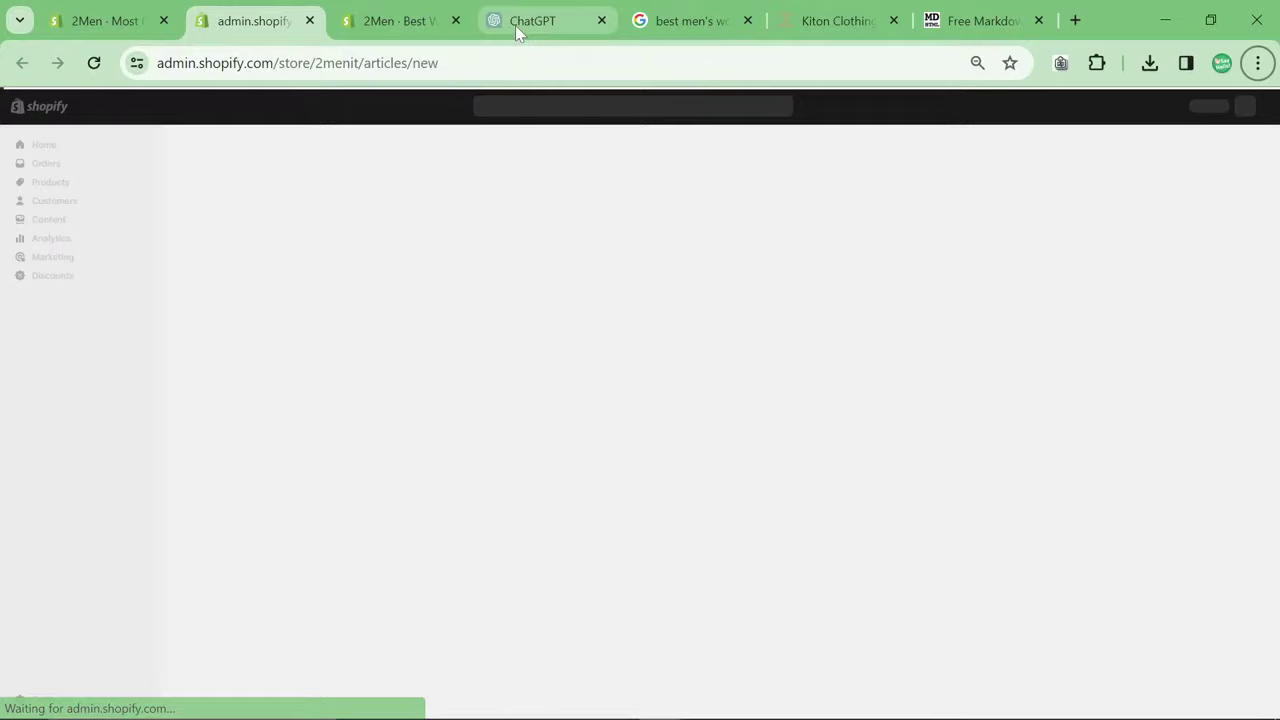
drag(515, 25, 385, 22)
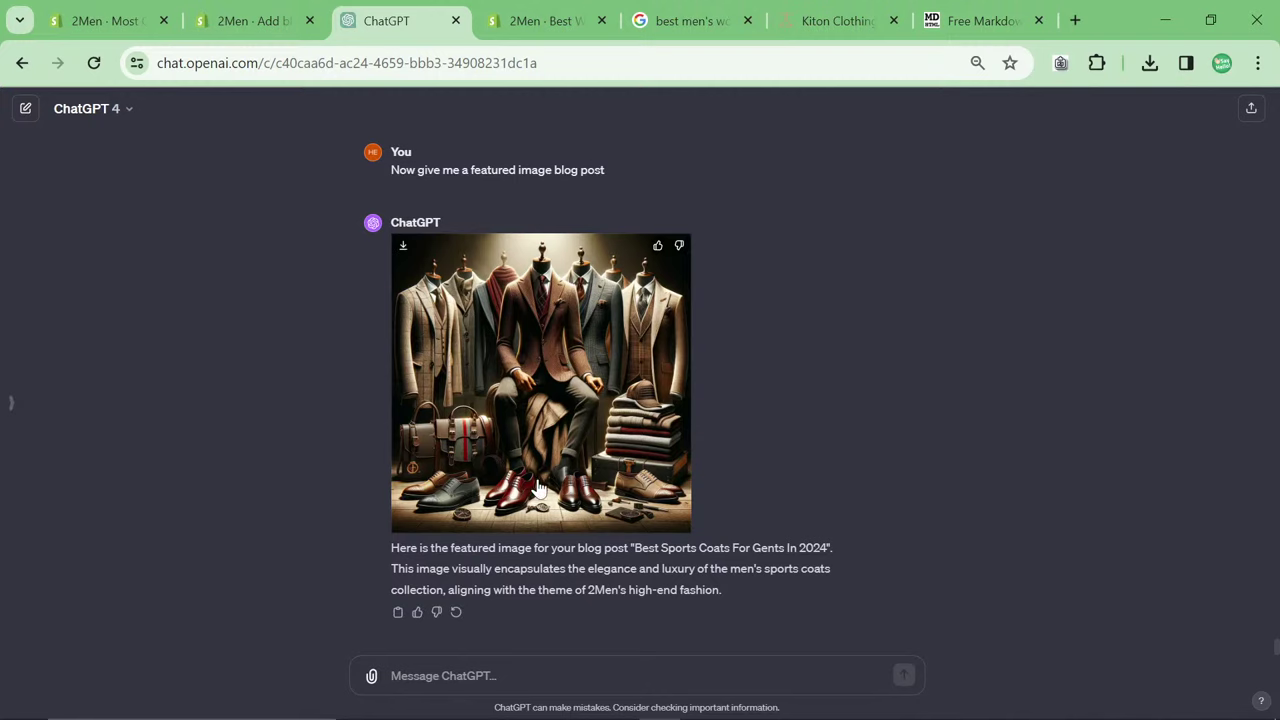
text(these)
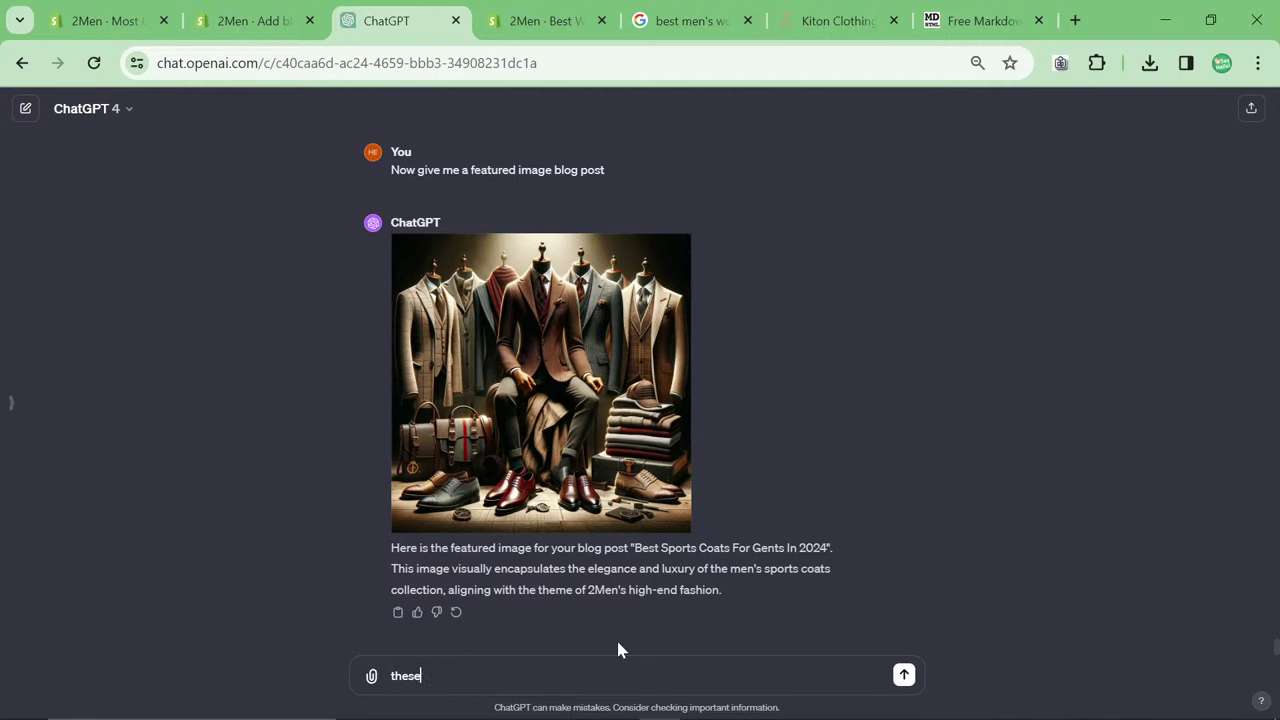
text( are too weird)
key(Return)
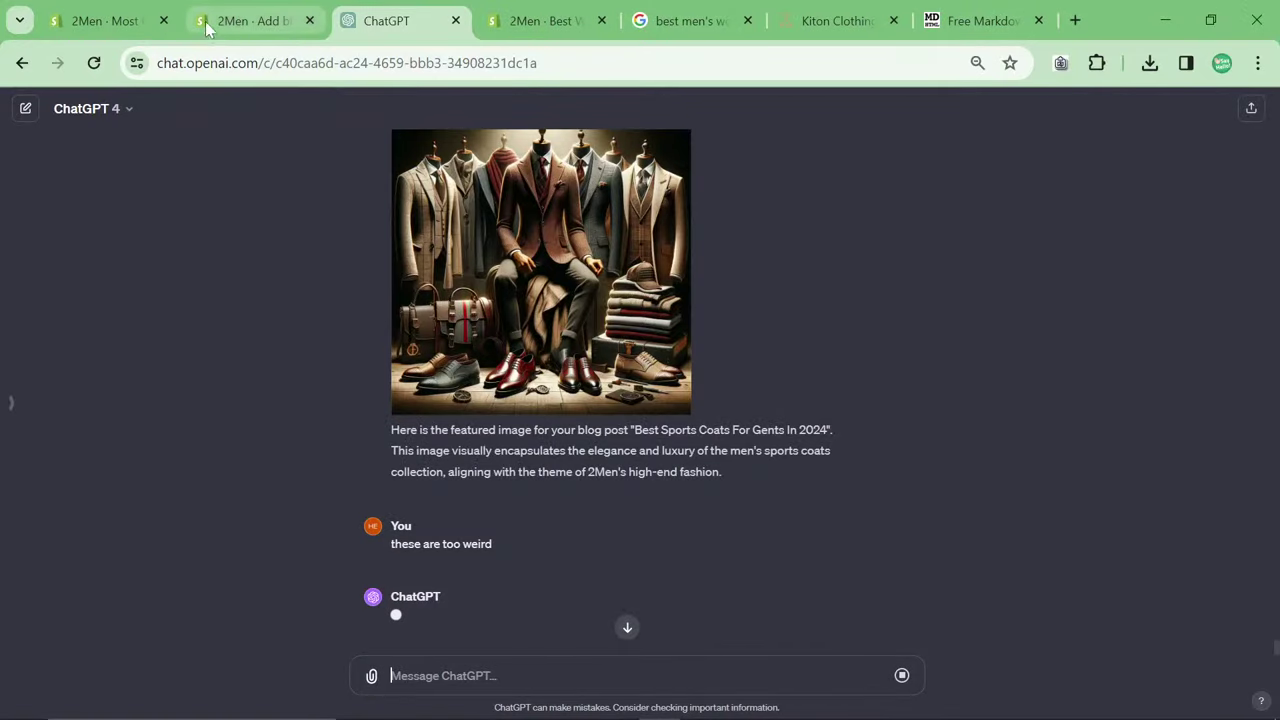
Paste the markdown converter's HTML article into the new post's content in HTML view
click(207, 27)
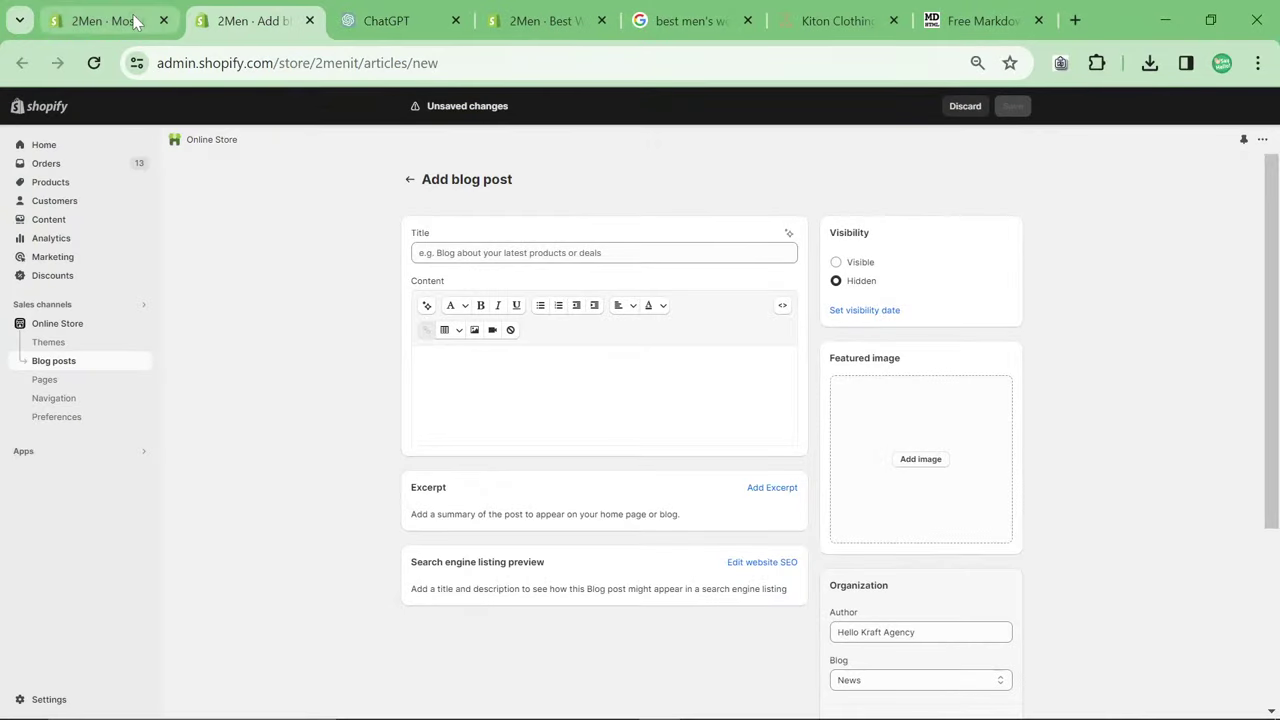
click(782, 305)
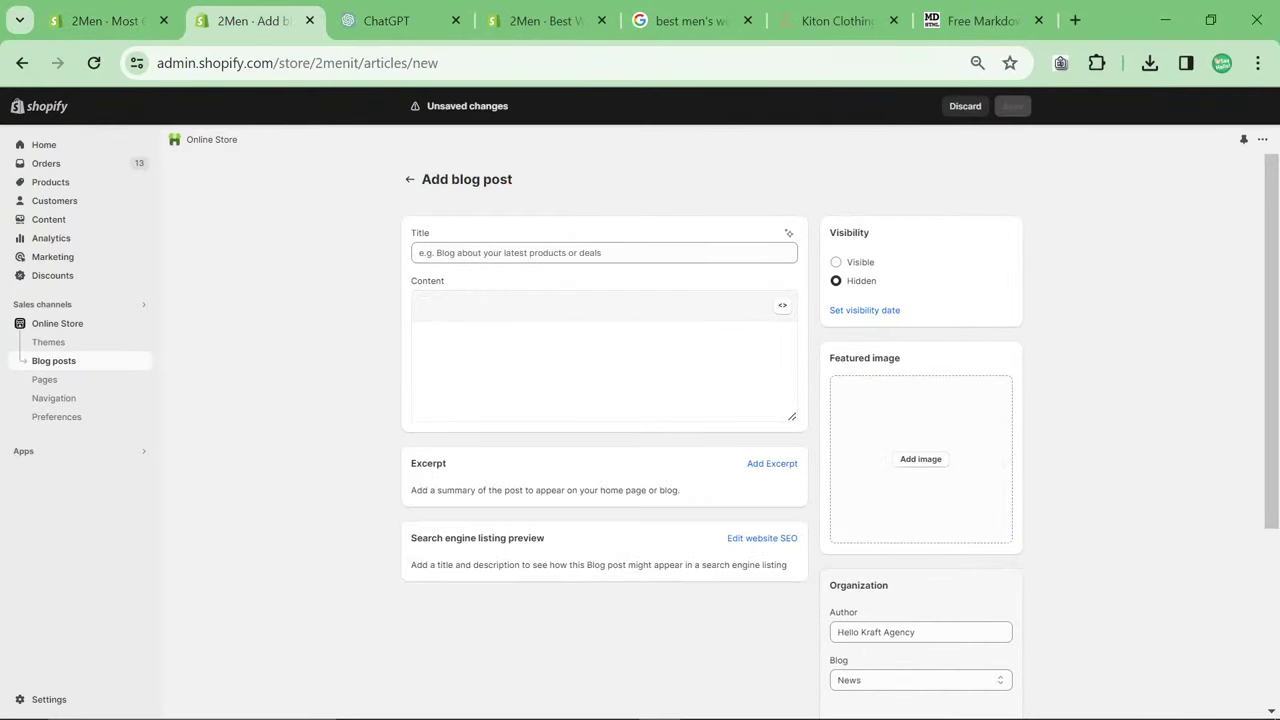
key(ctrl+v)
key(alt+Tab)
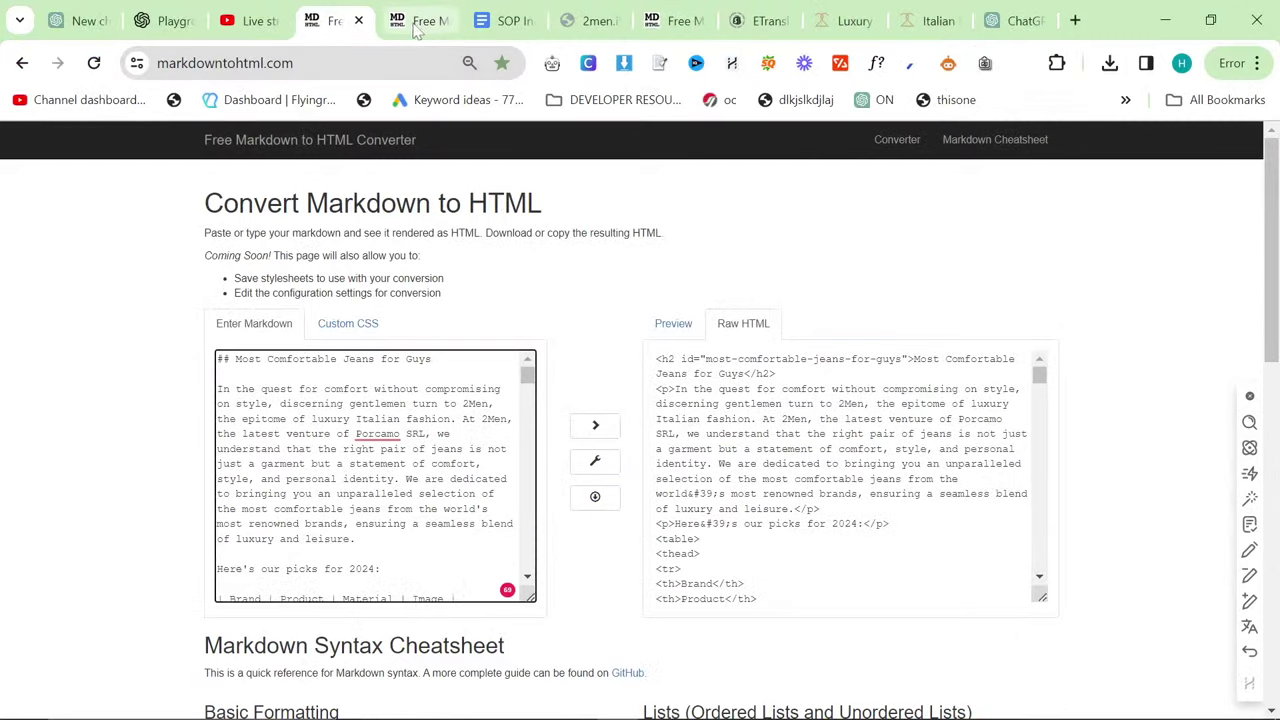
key(alt+Tab)
click(937, 22)
key(ctrl+a)
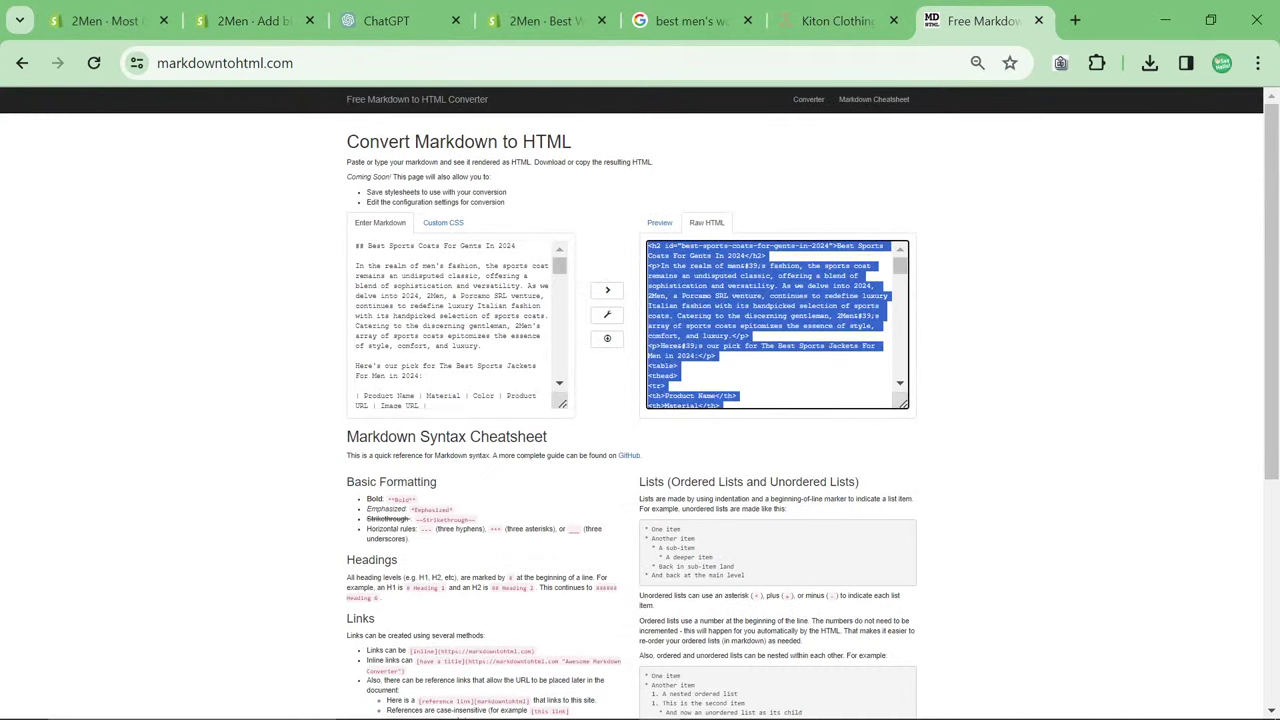
click(390, 22)
click(250, 22)
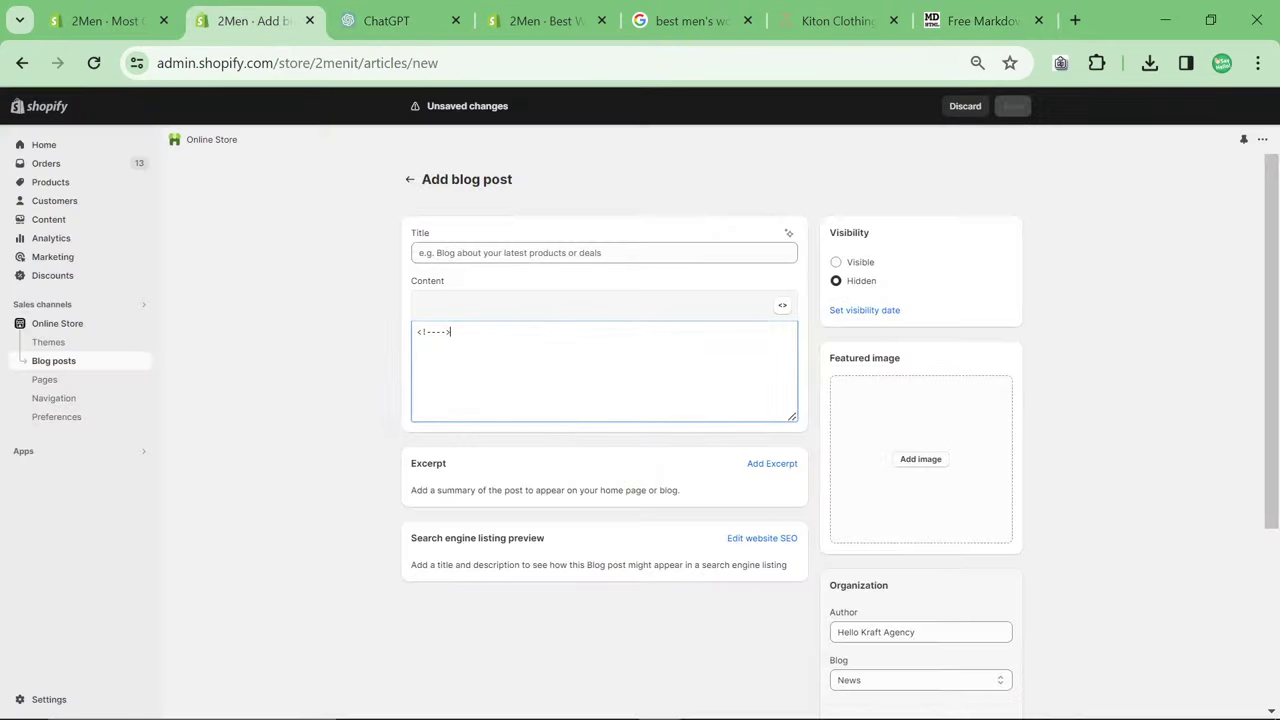
key(ctrl+a)
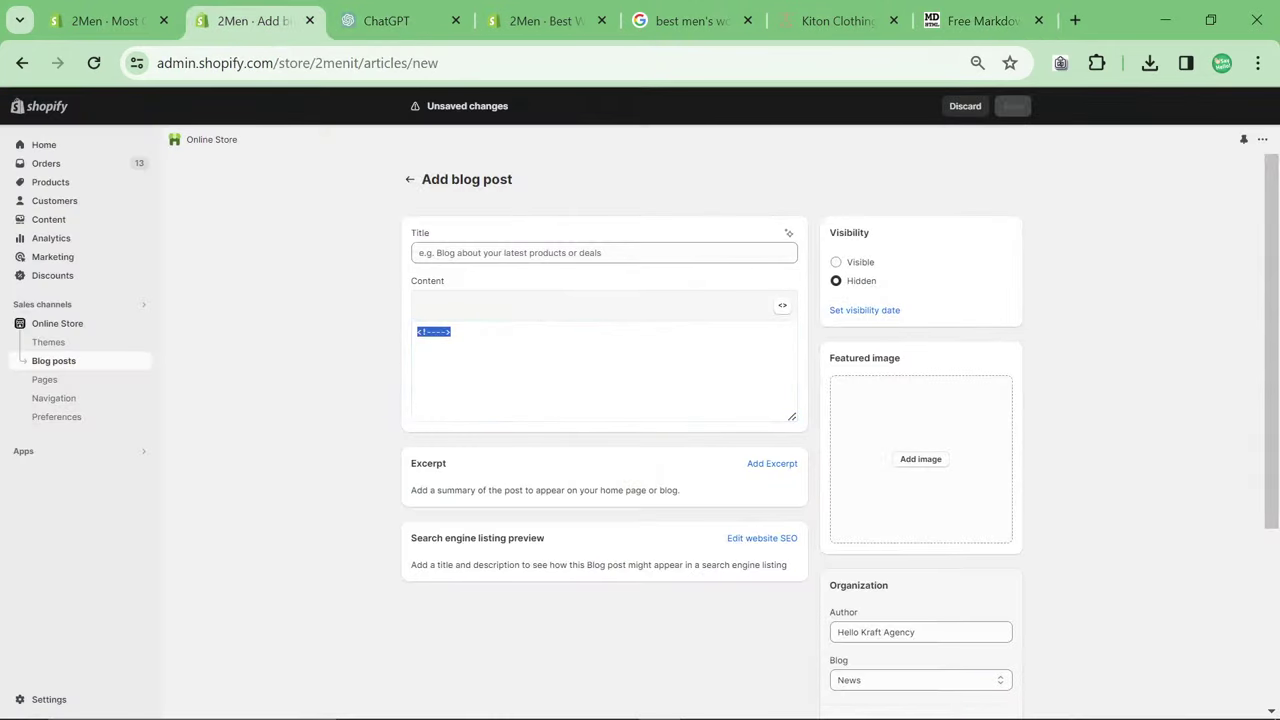
key(ctrl+v)
Copy the heading 'Best Sports Coats For Gents In 2024' into the post Title
click(783, 305)
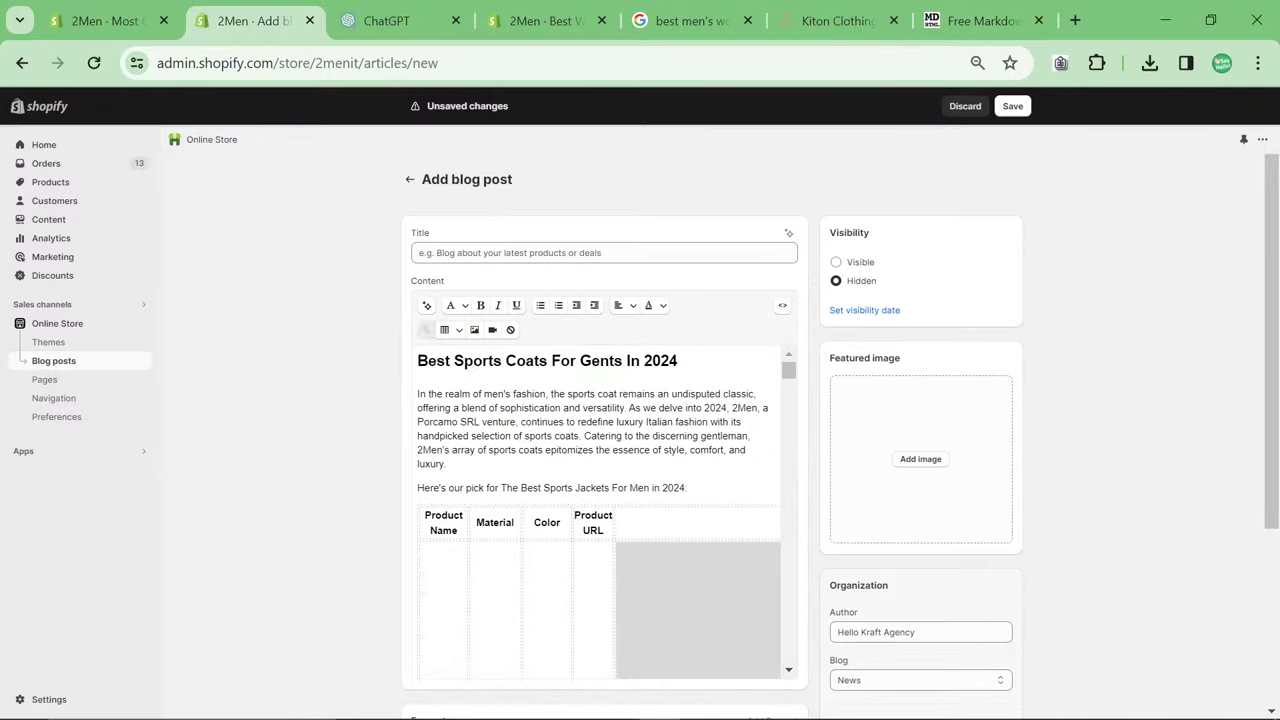
triple_click(547, 360)
key(ctrl+c)
click(604, 252)
key(ctrl+v)
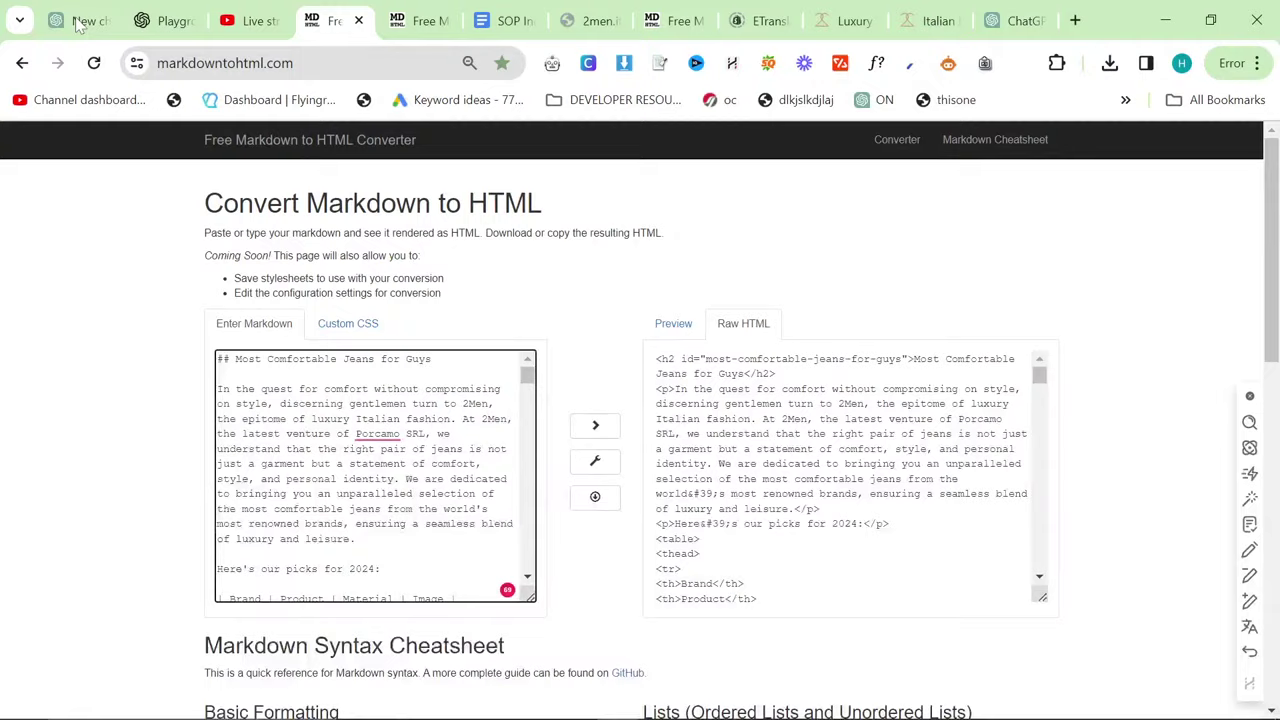
Look through the other ChatGPT chats, including the Playground chat, and the jeans post editor
click(80, 21)
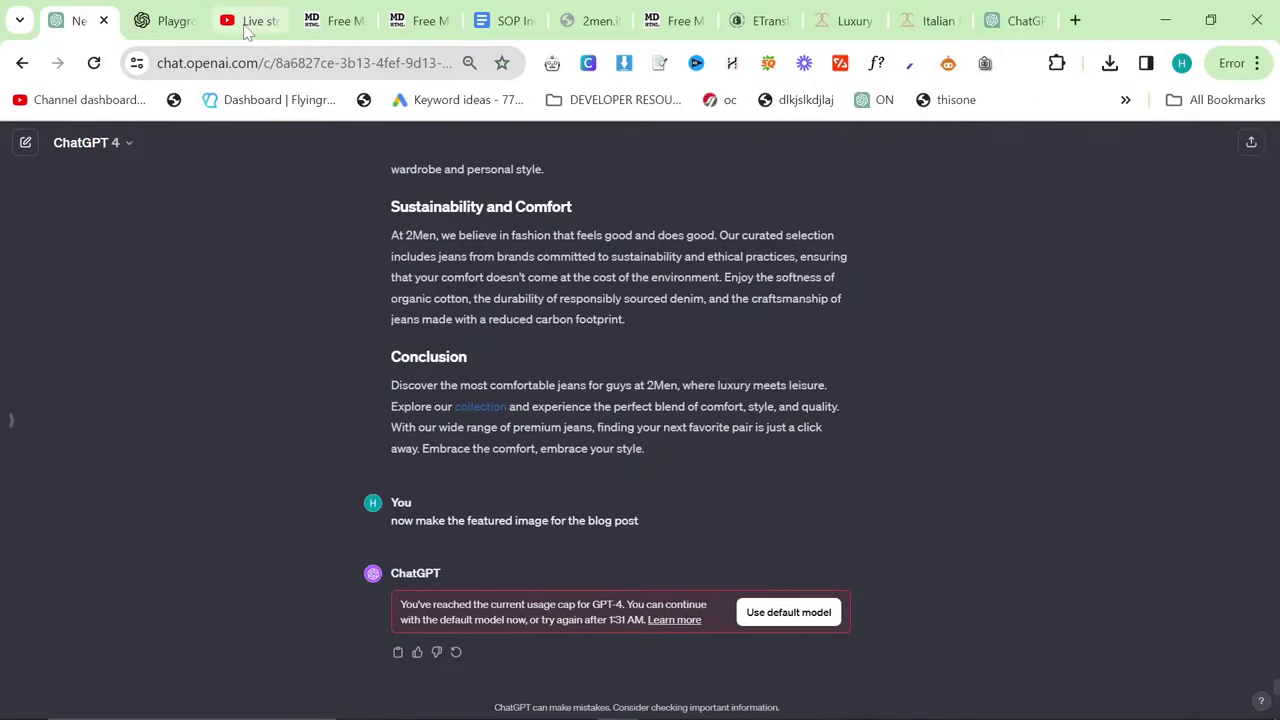
click(170, 21)
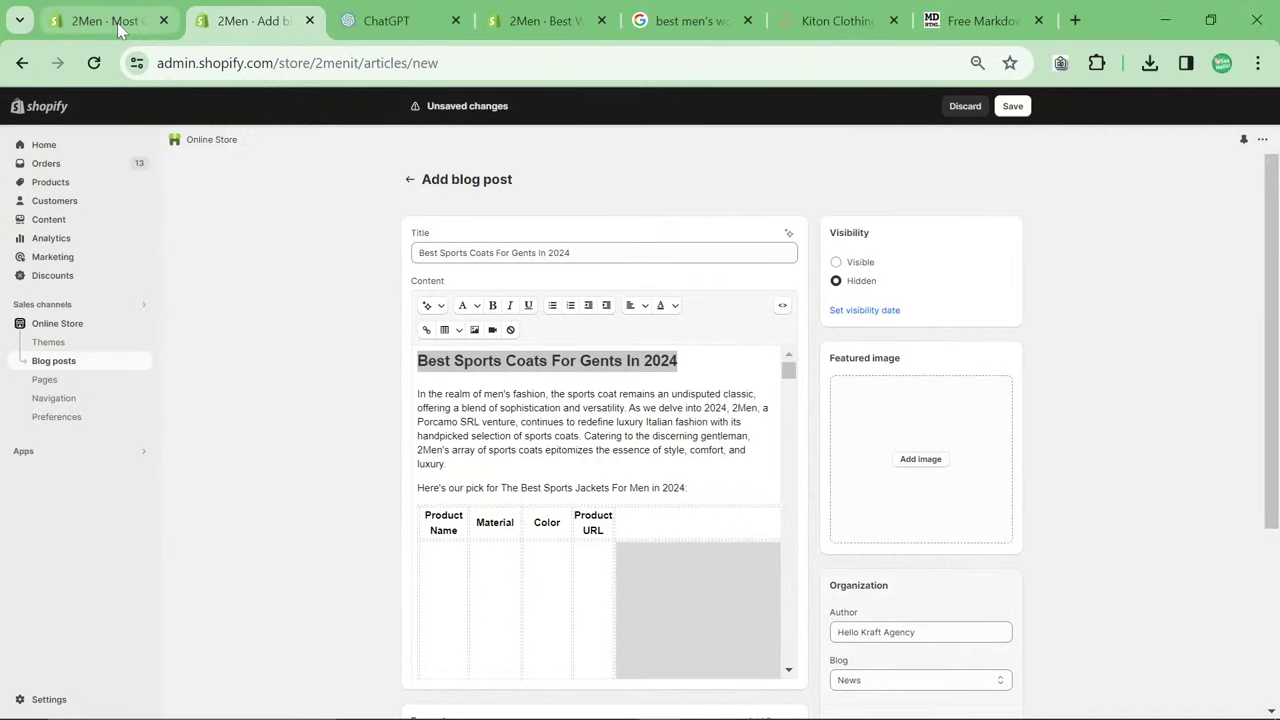
click(117, 22)
Send ChatGPT the message 'don't be sarcastic, get on with'
click(392, 21)
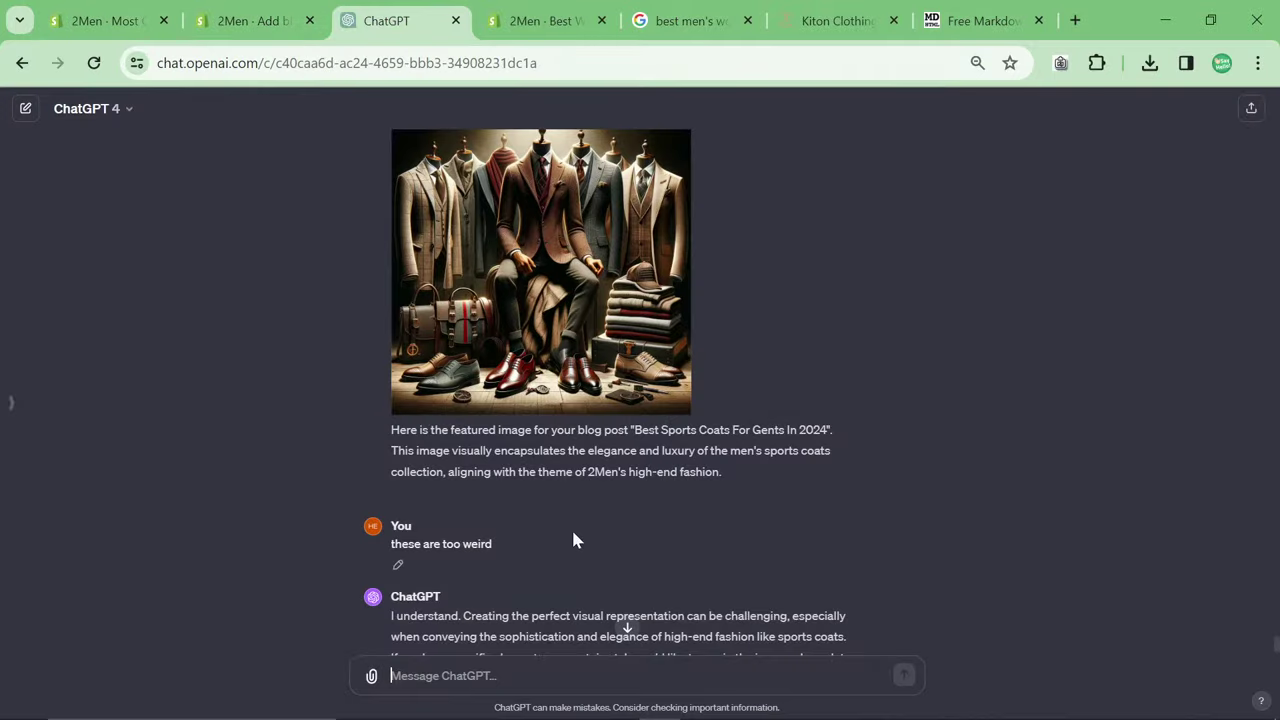
scroll(571, 527, down, 1)
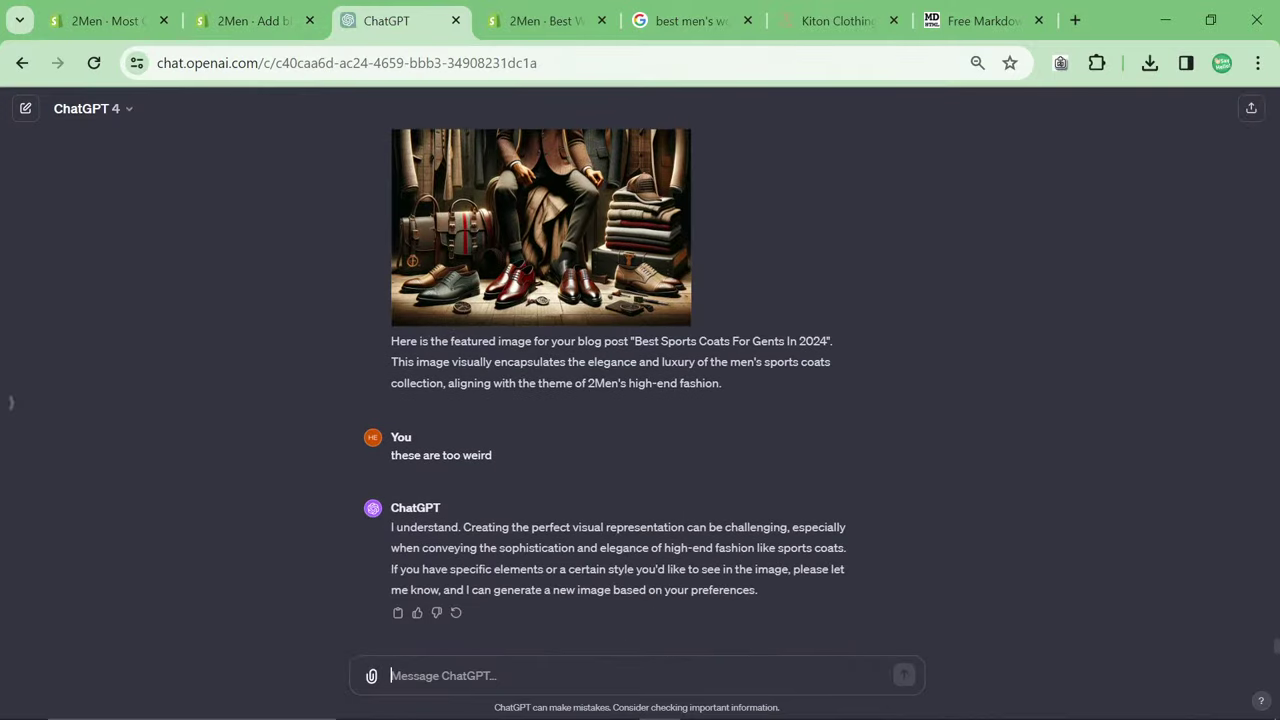
text(don't be sarc)
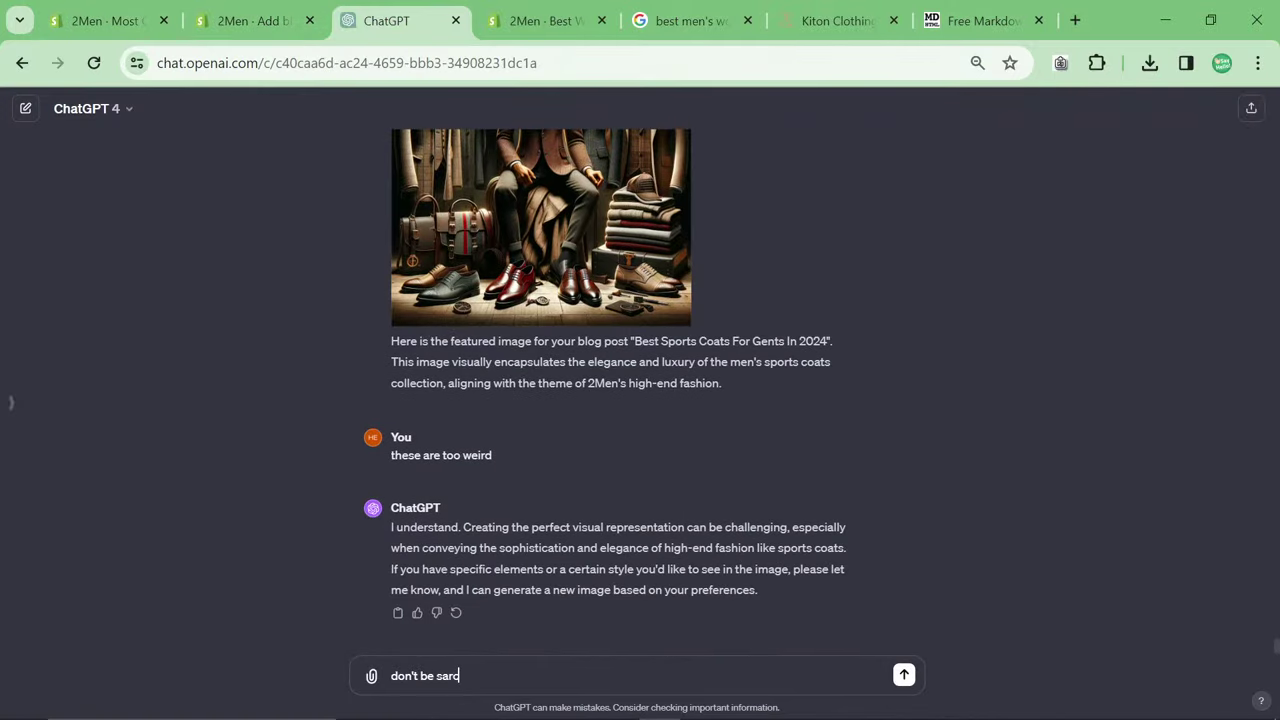
text(astic, get on with it)
key(Return)
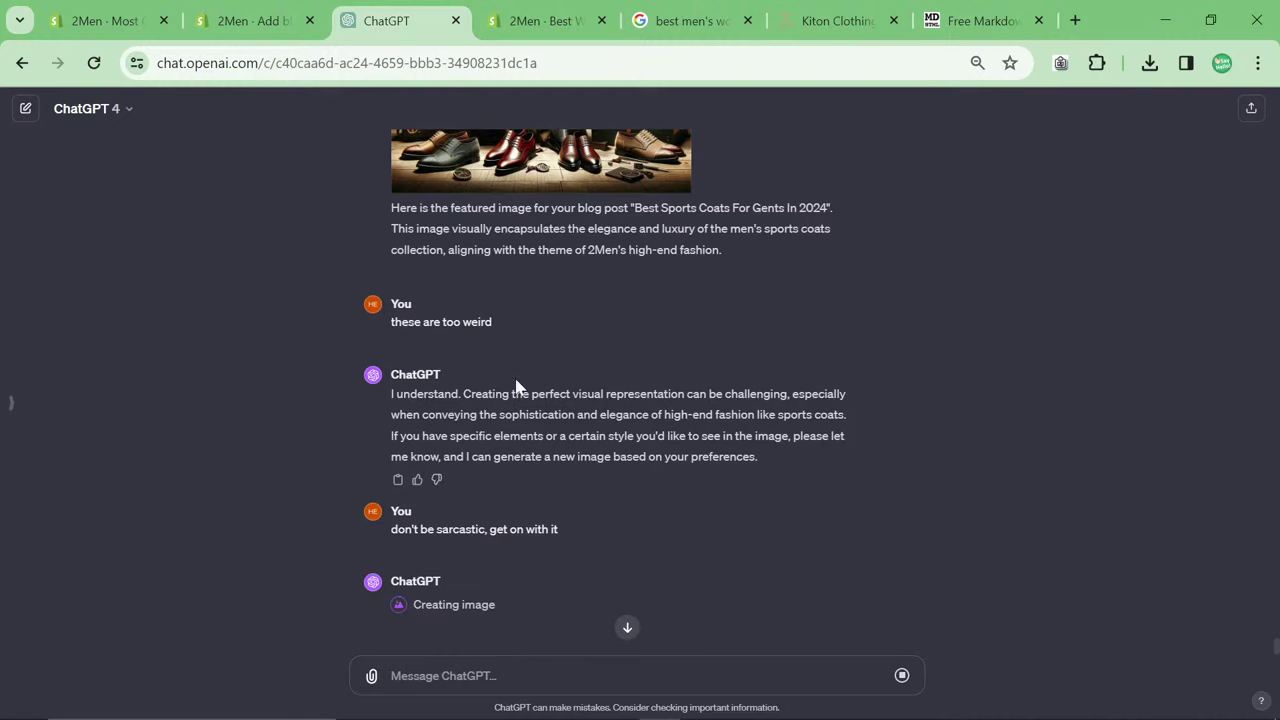
Read ChatGPT's reply and its offer to make a new featured image
scroll(531, 402, up, 2)
scroll(556, 494, down, 2)
drag(512, 394, 711, 414)
click(785, 457)
drag(785, 457, 544, 457)
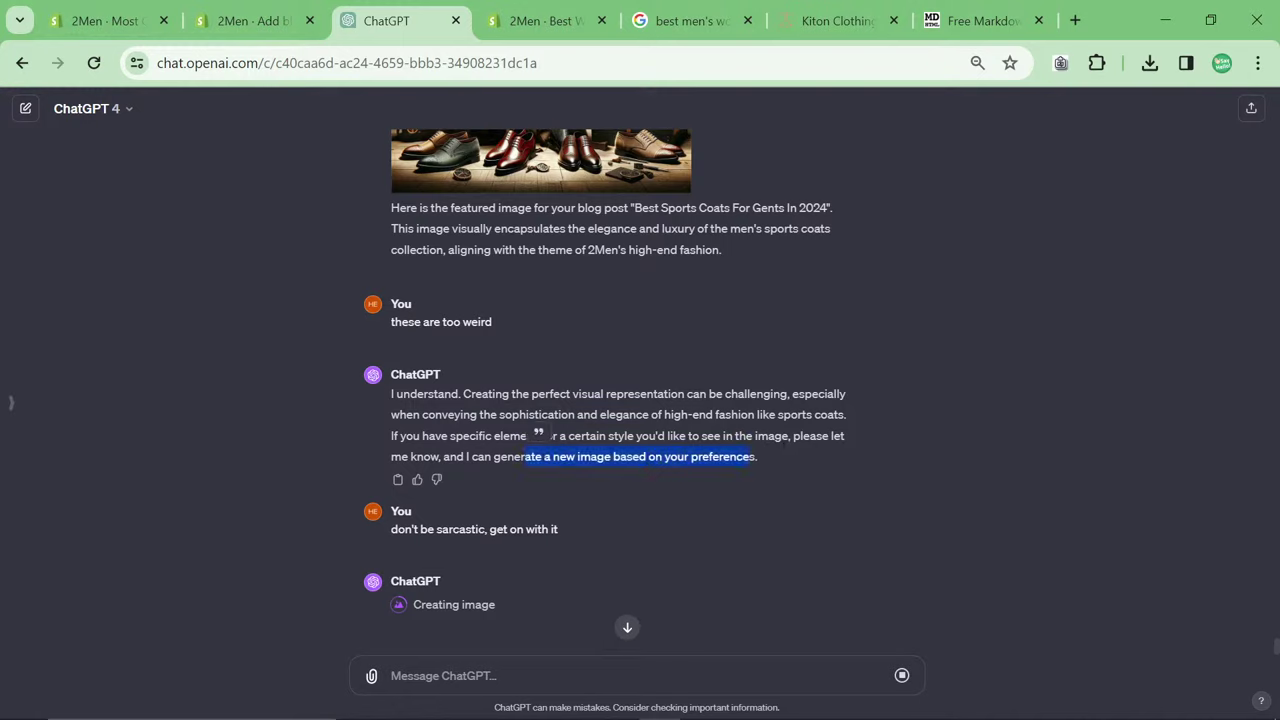
click(449, 515)
drag(391, 529, 643, 528)
click(644, 531)
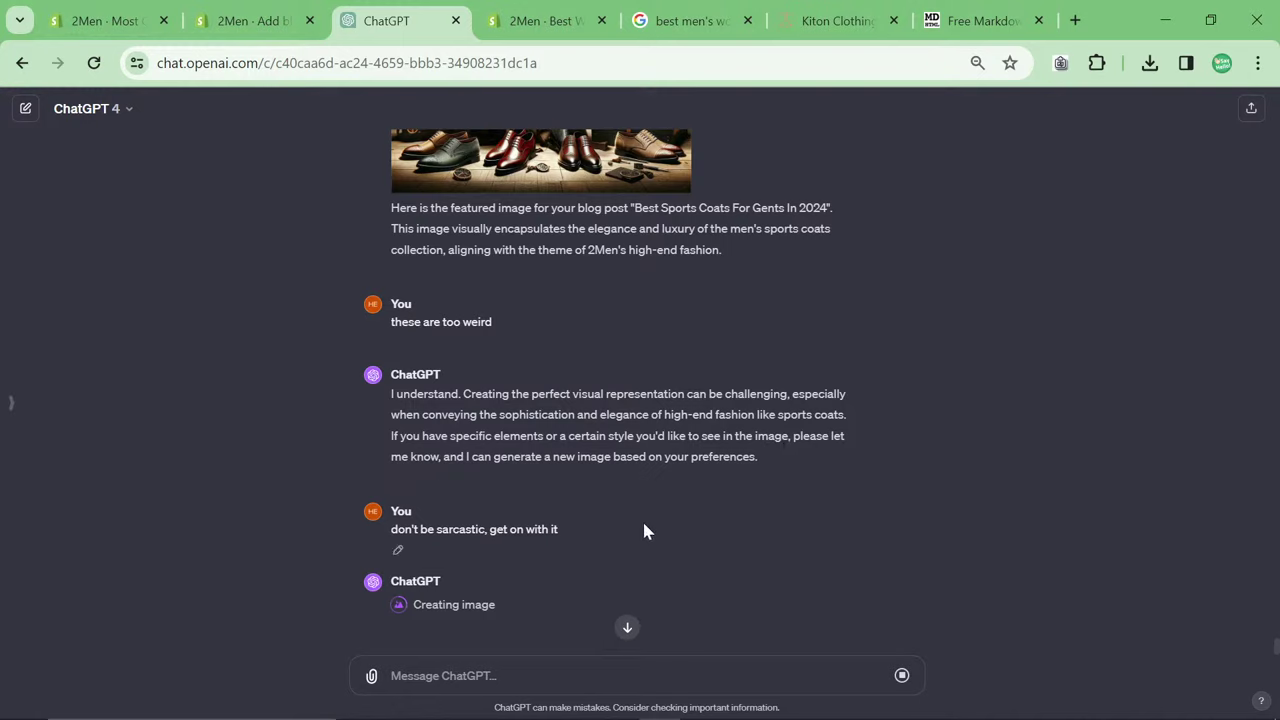
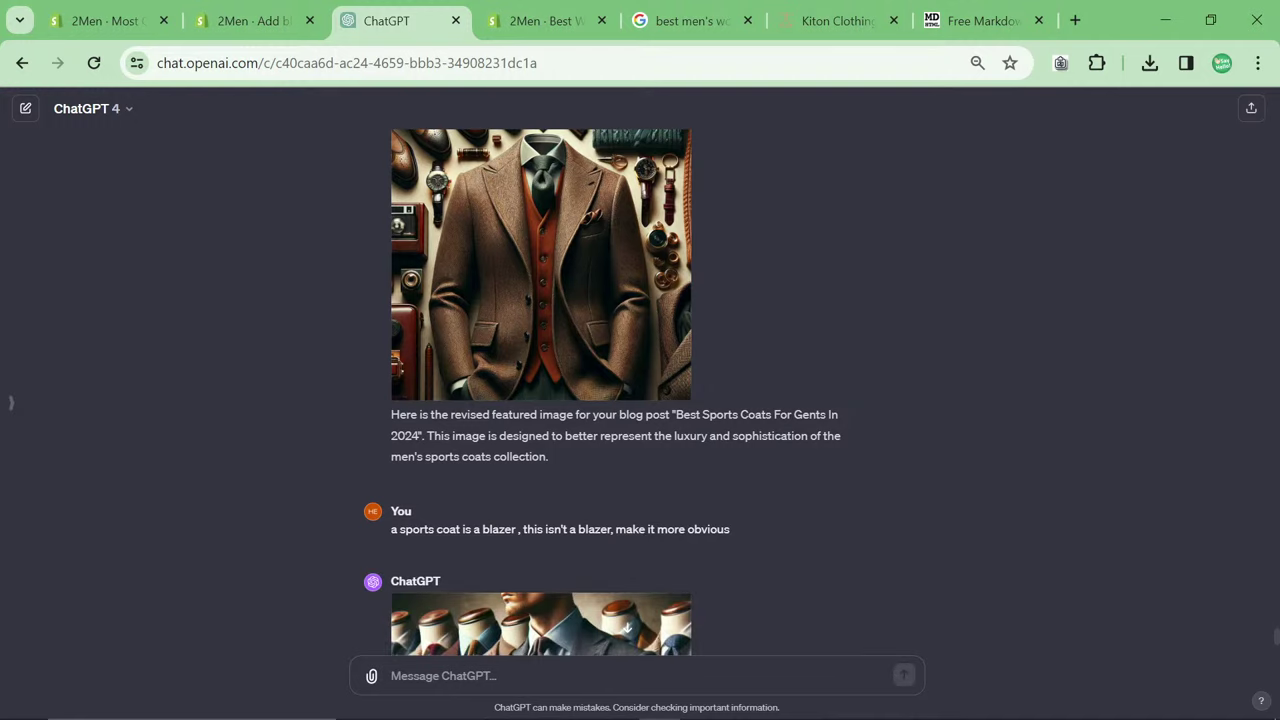
Download the generated ChatGPT blazer image as a PNG and show it in Downloads
scroll(724, 619, down, 4)
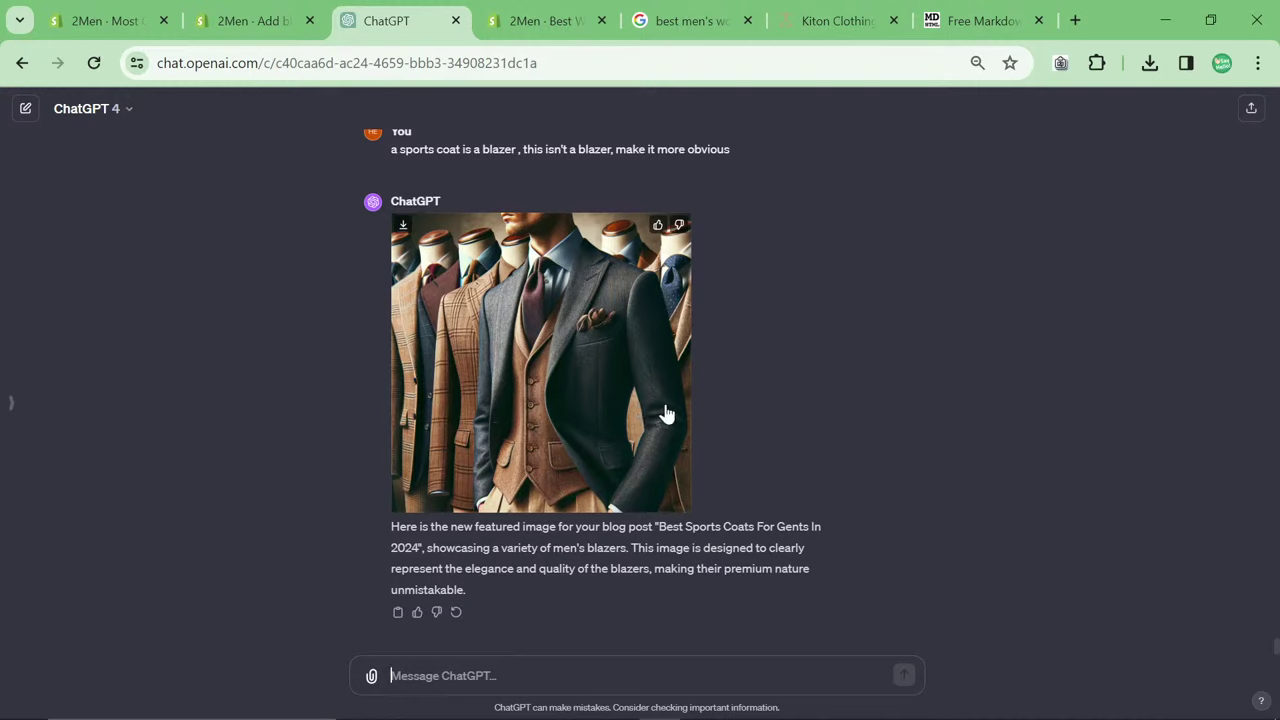
click(606, 336)
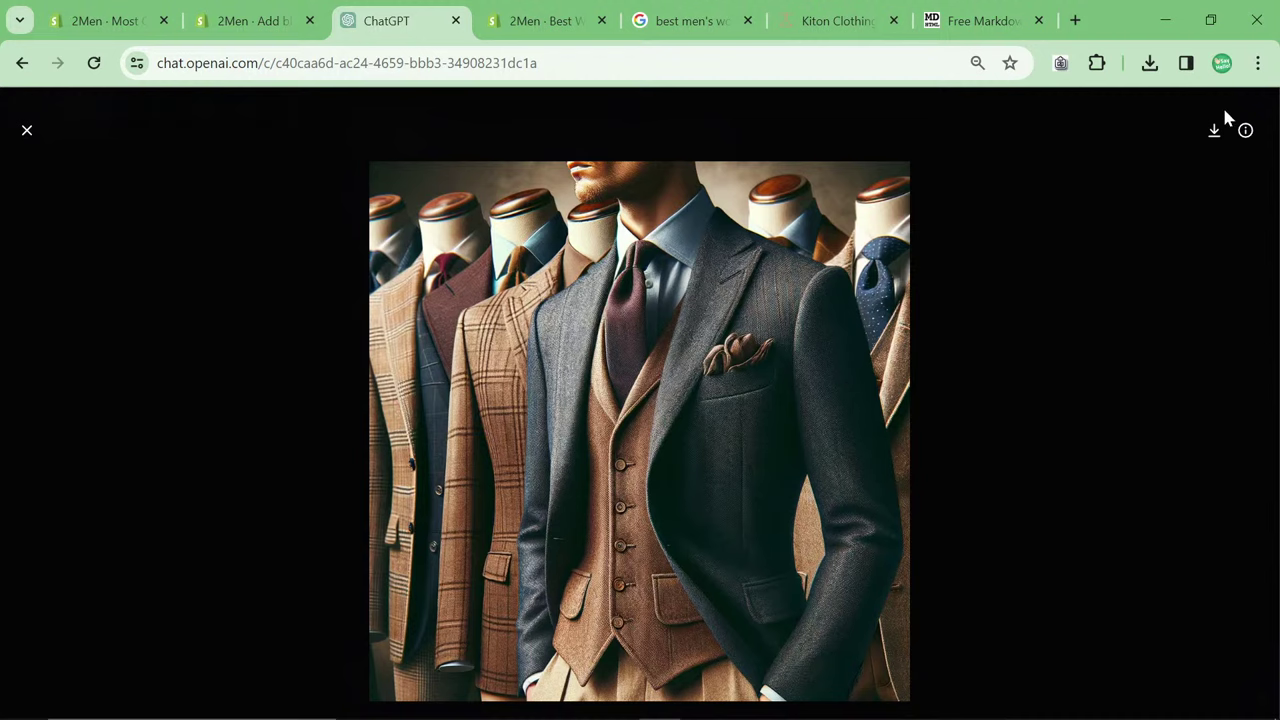
click(1201, 140)
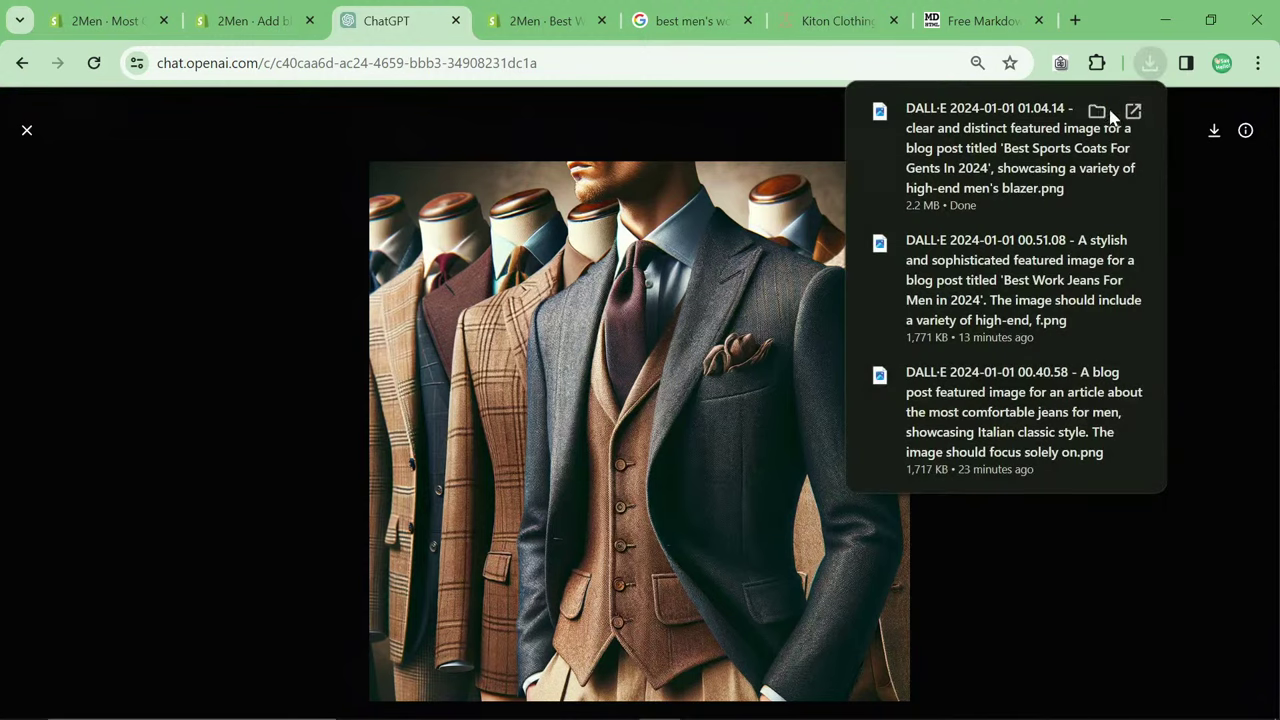
click(1098, 112)
Rename the downloaded DALL-E image file to 'best sports coats of 2024 for men'
click(470, 150)
key(shift+F10)
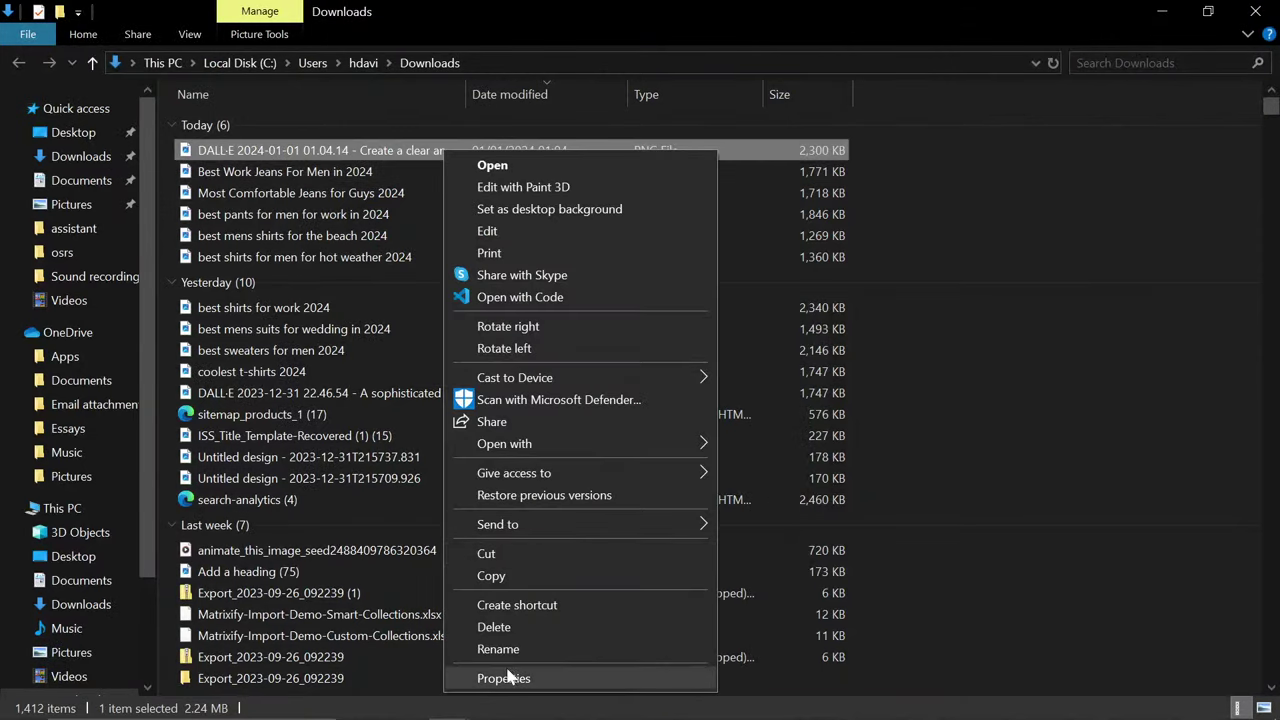
click(508, 649)
text(best spor)
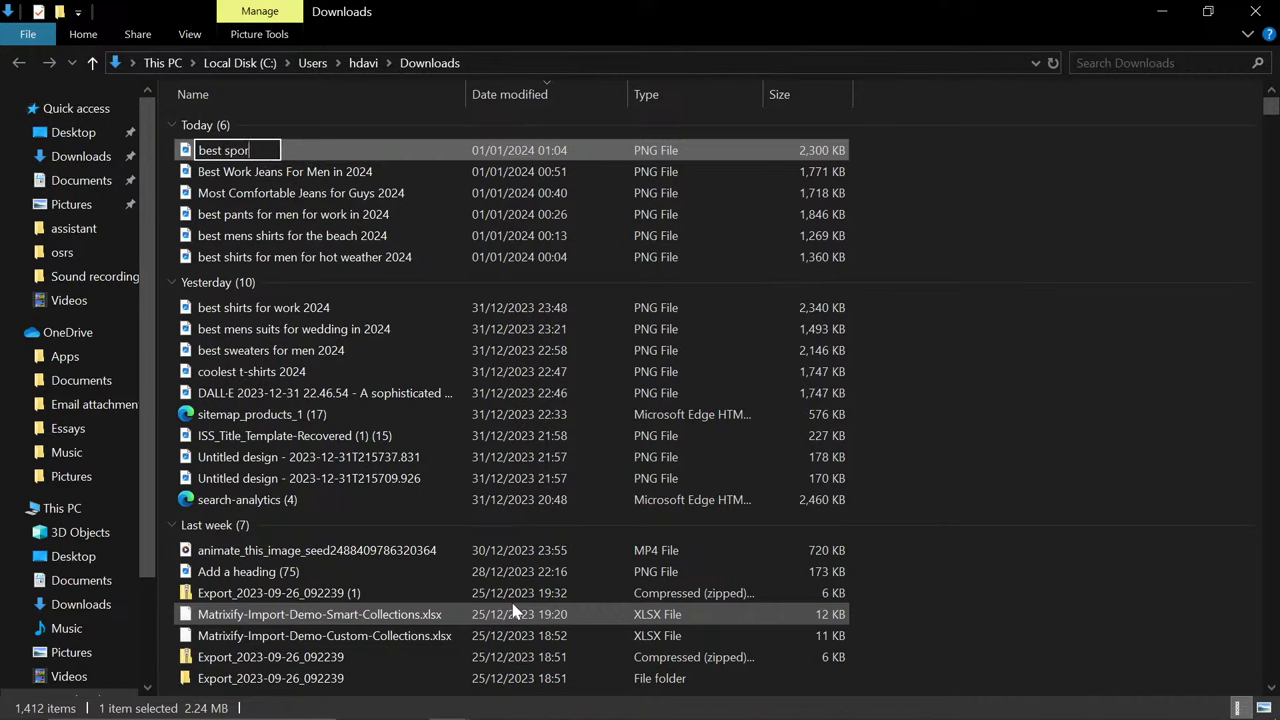
text(ts coats of 2024)
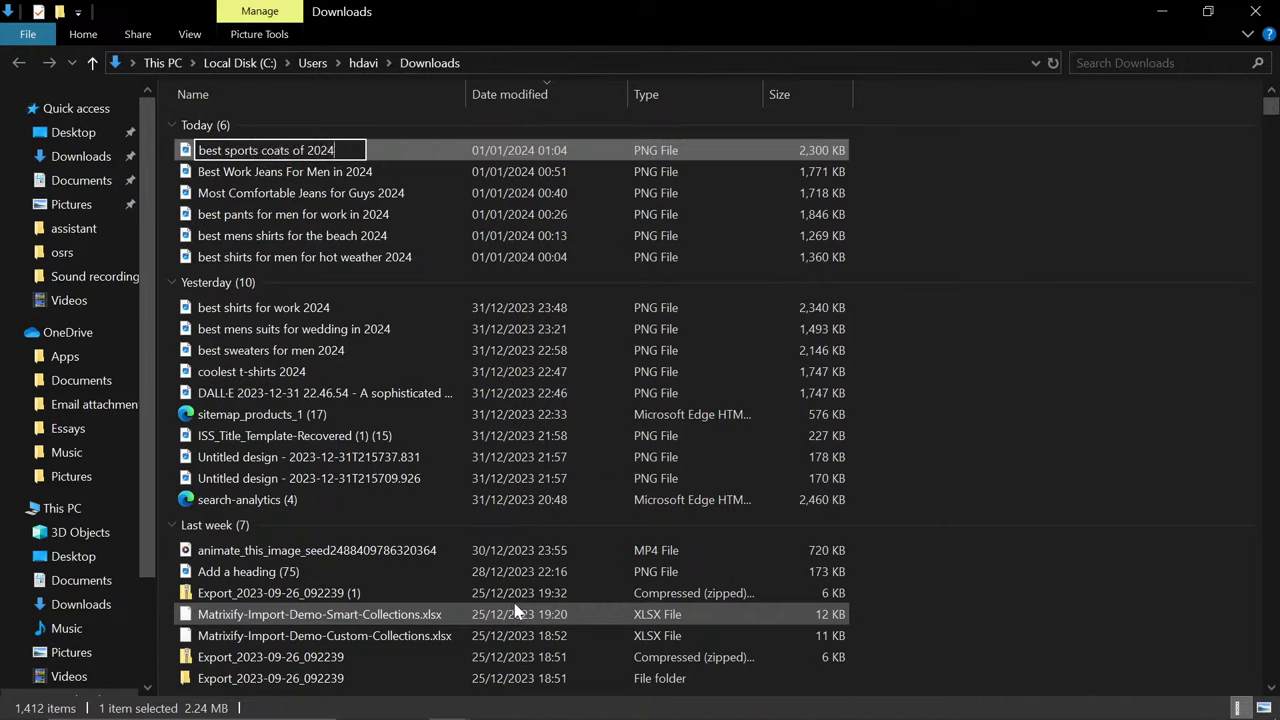
text( for men)
key(Return)
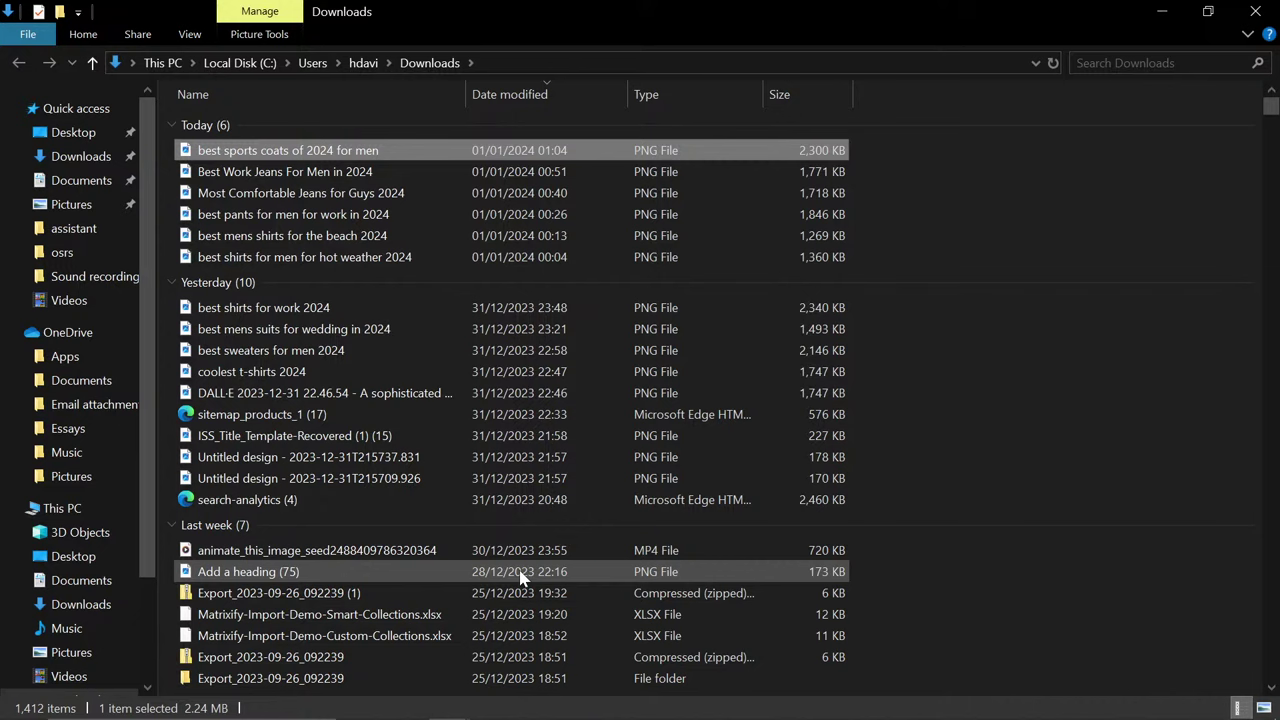
key(alt+Tab)
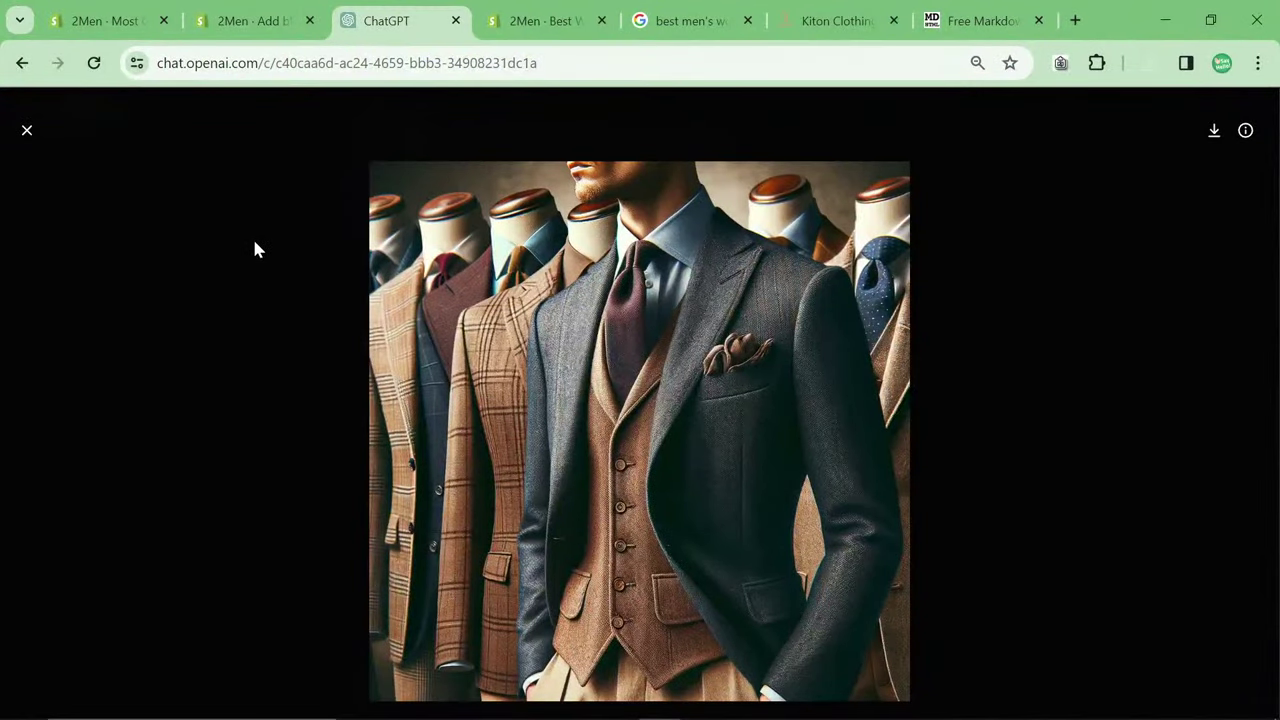
Set 'best sports coats of 2024 for men' as the Shopify post's featured image
click(49, 129)
click(252, 24)
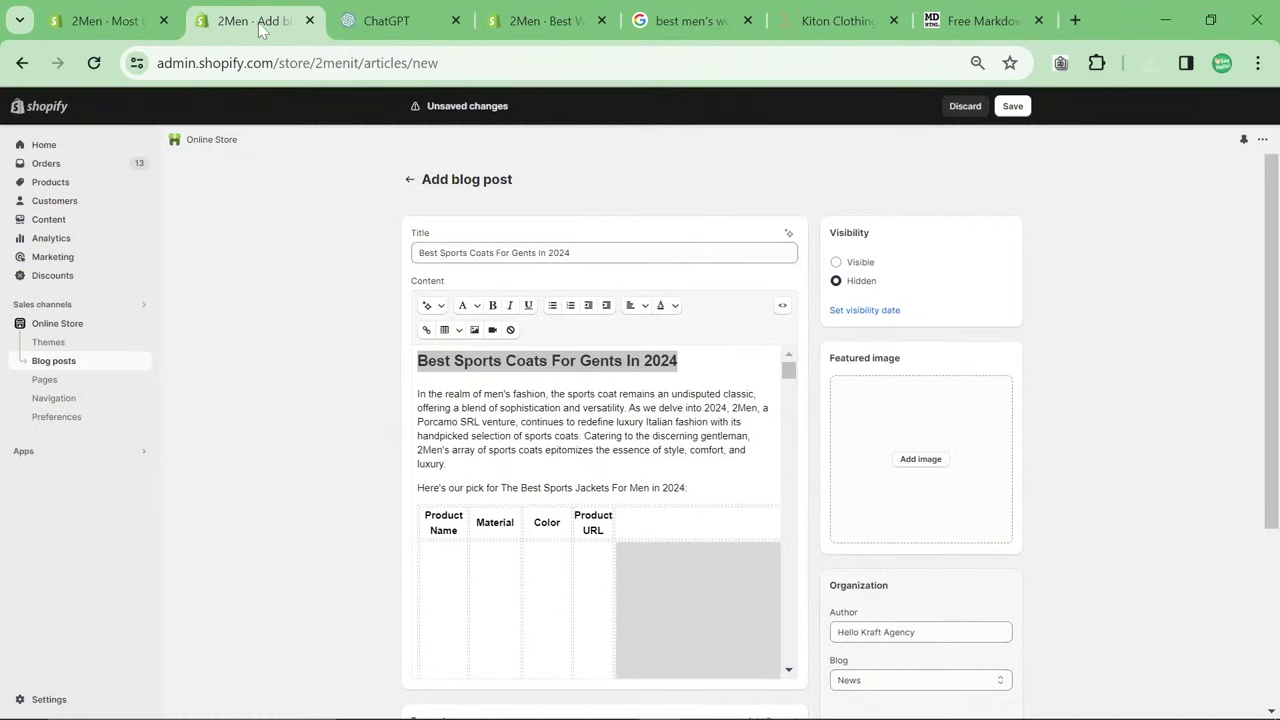
scroll(600, 450, down, 1)
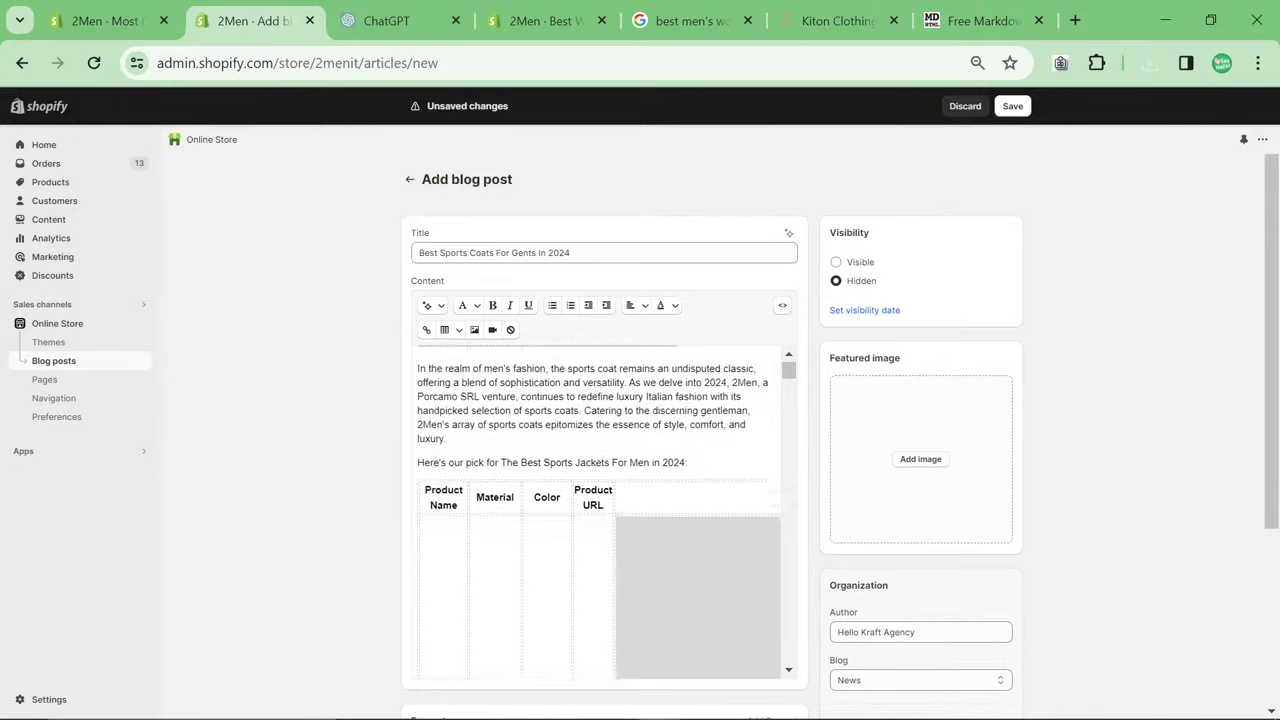
click(783, 305)
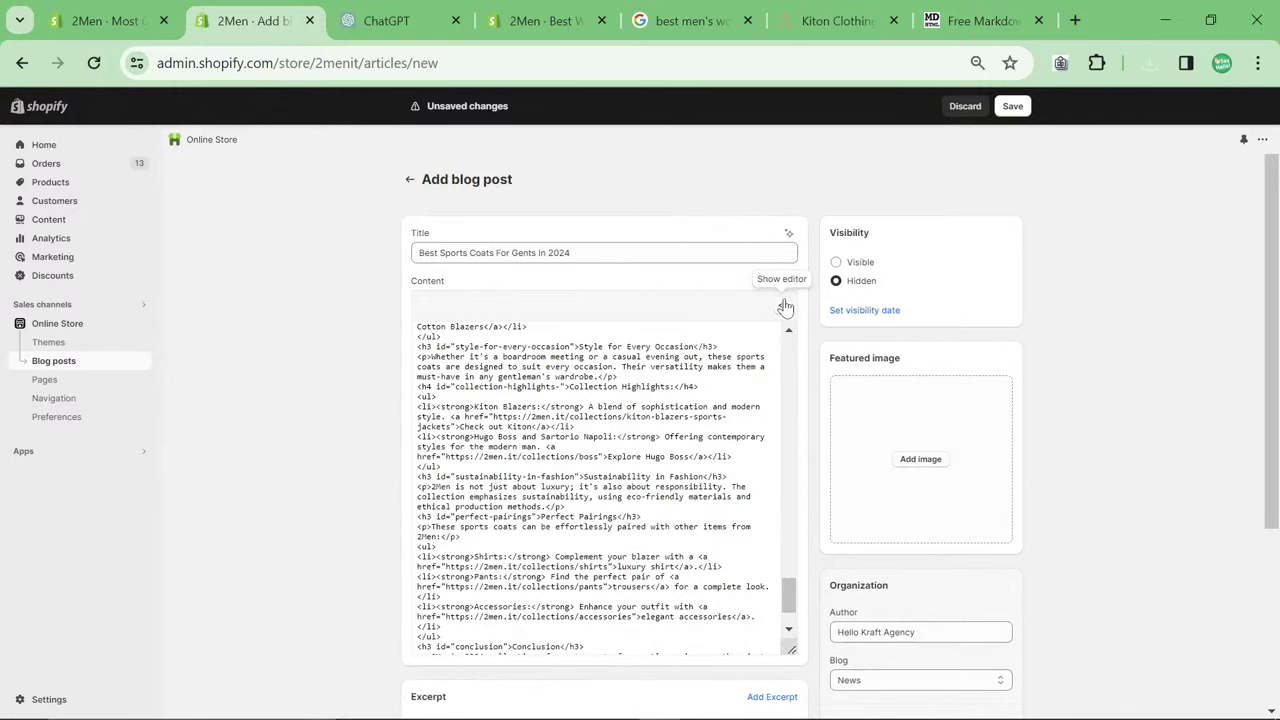
scroll(600, 480, up, 15)
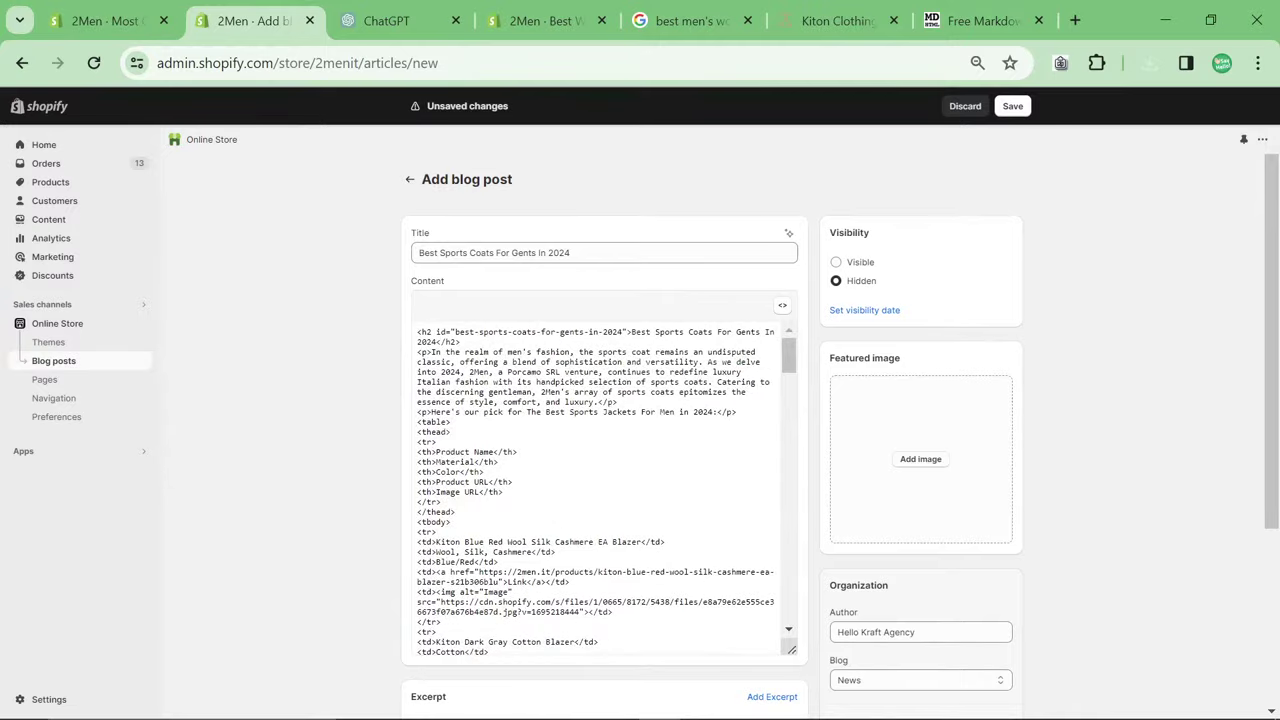
click(784, 308)
click(946, 455)
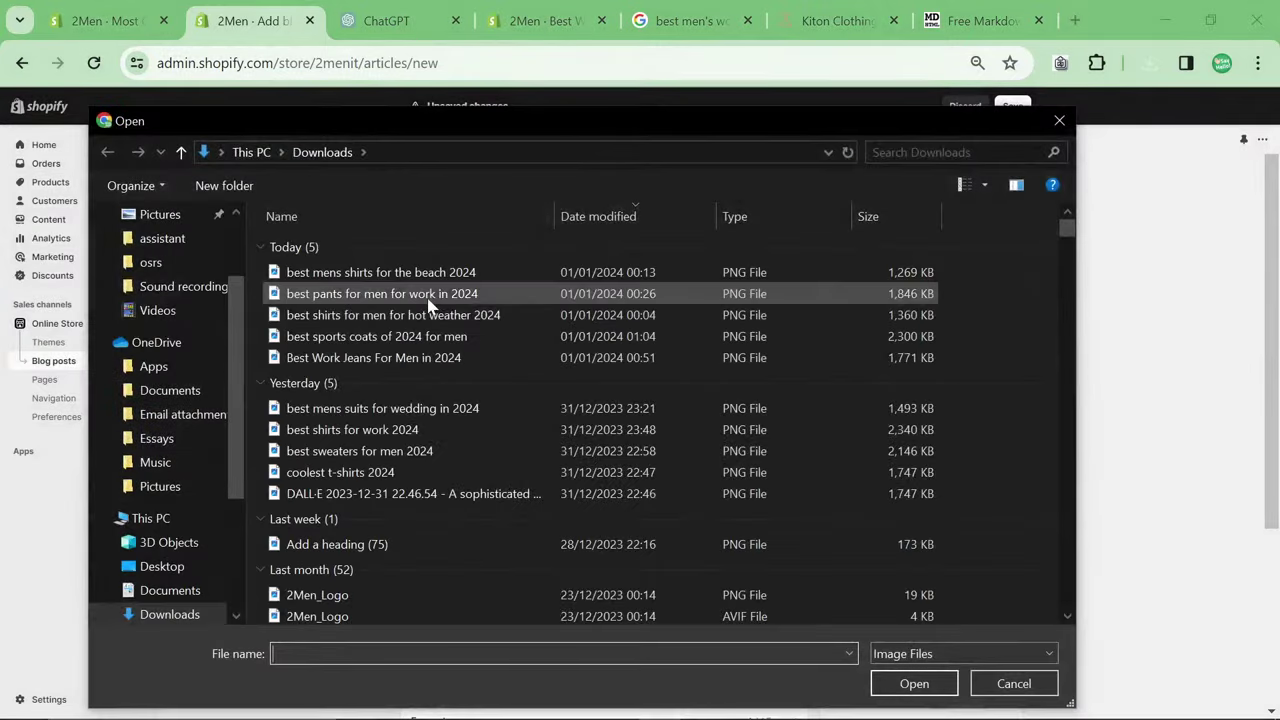
double_click(417, 280)
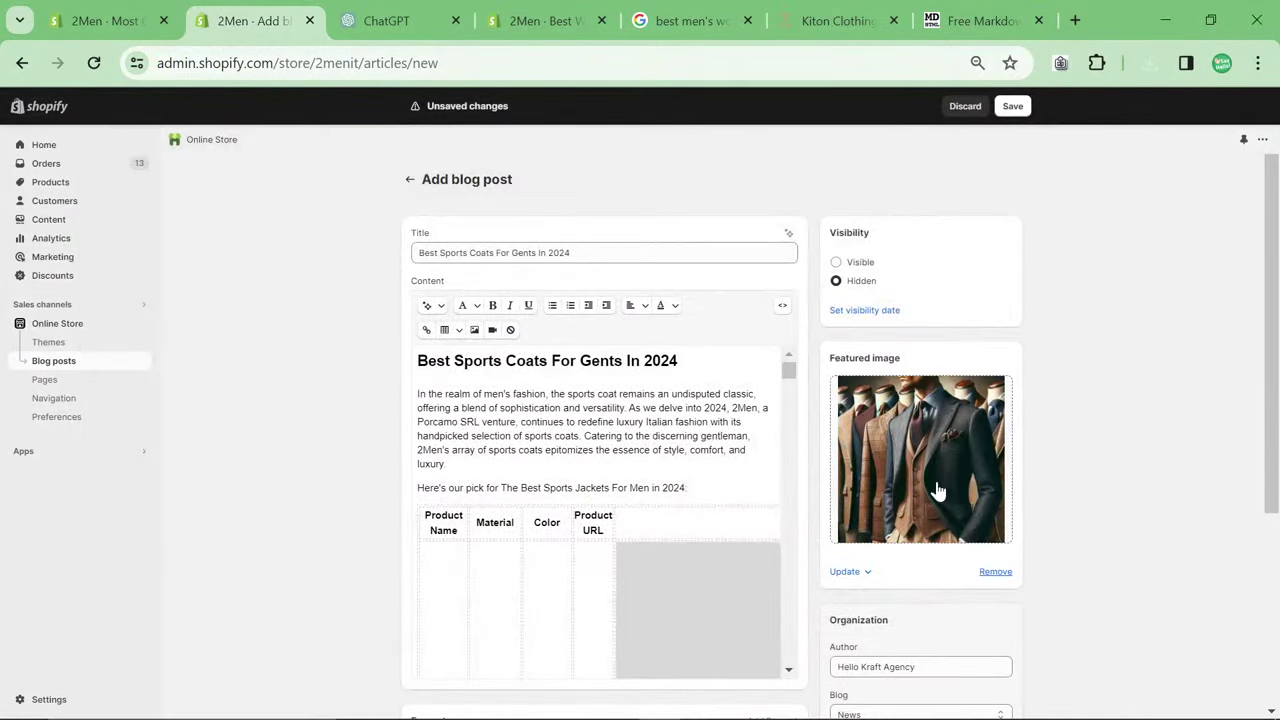
key(alt+Tab)
key(alt+Tab)
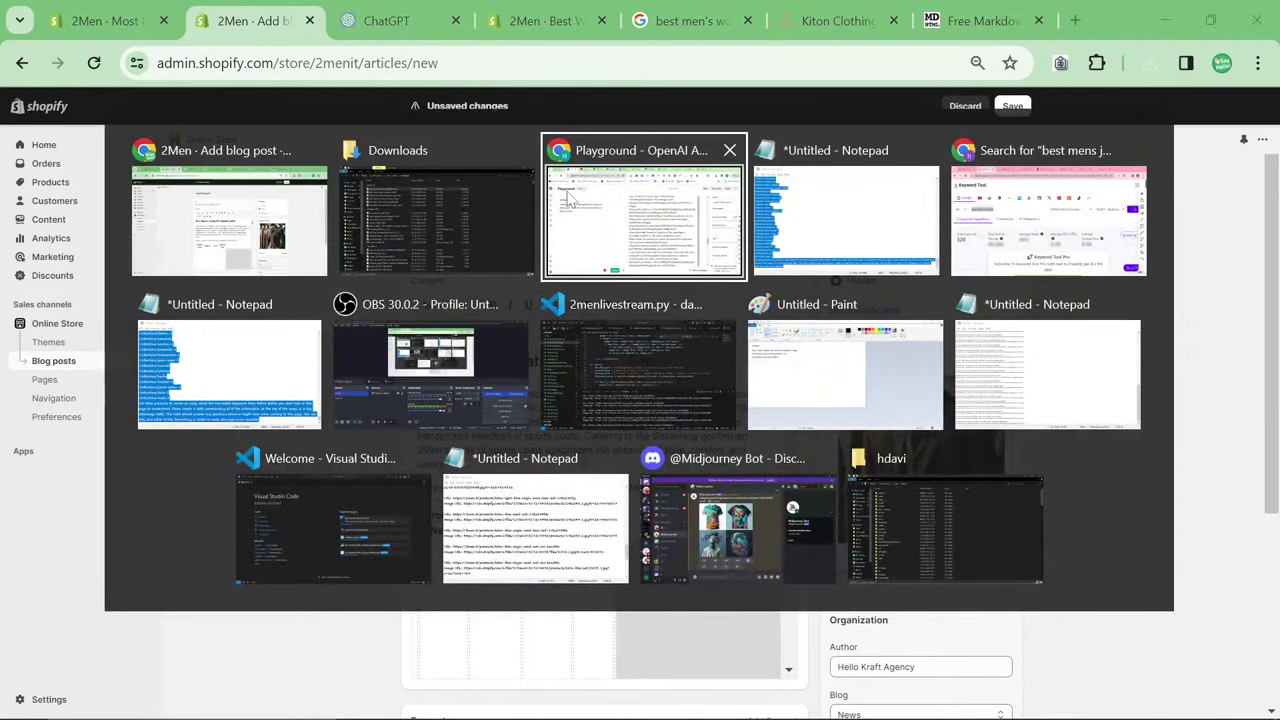
Scroll back to the ChatGPT blog essay and try quoting its heading in a reply
click(210, 226)
click(390, 20)
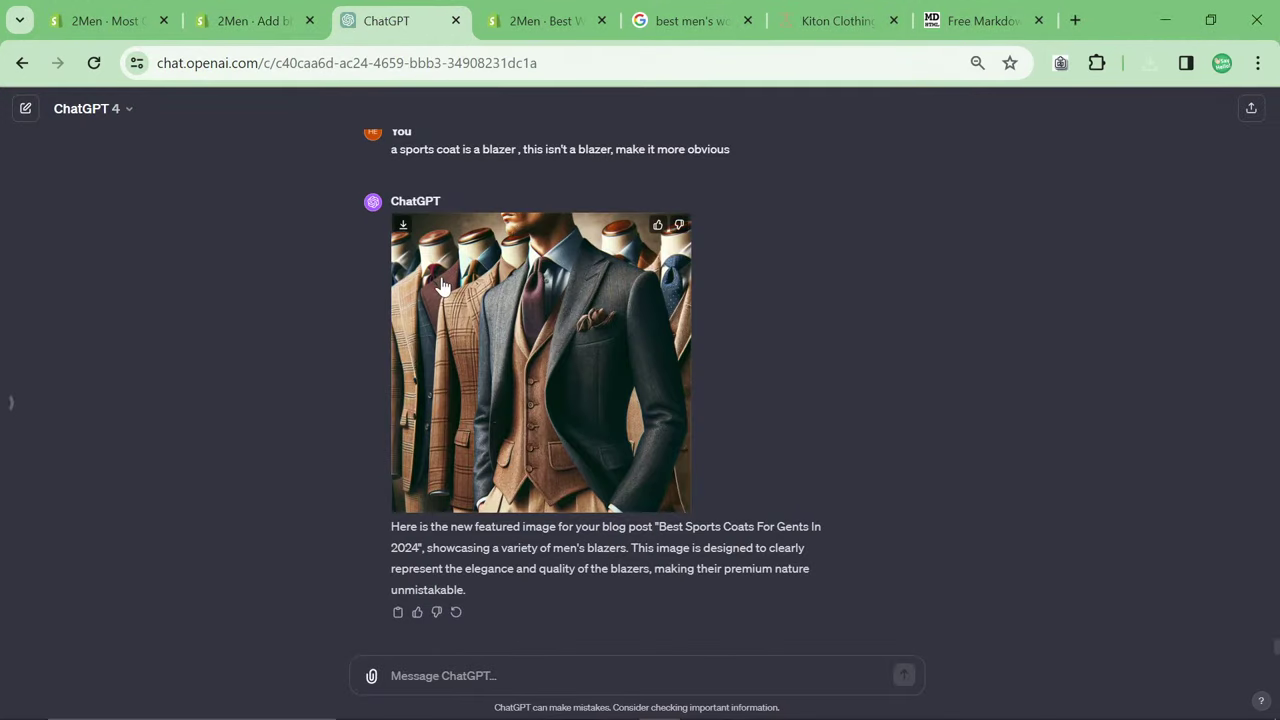
scroll(478, 331, up, 2)
scroll(478, 331, up, 15)
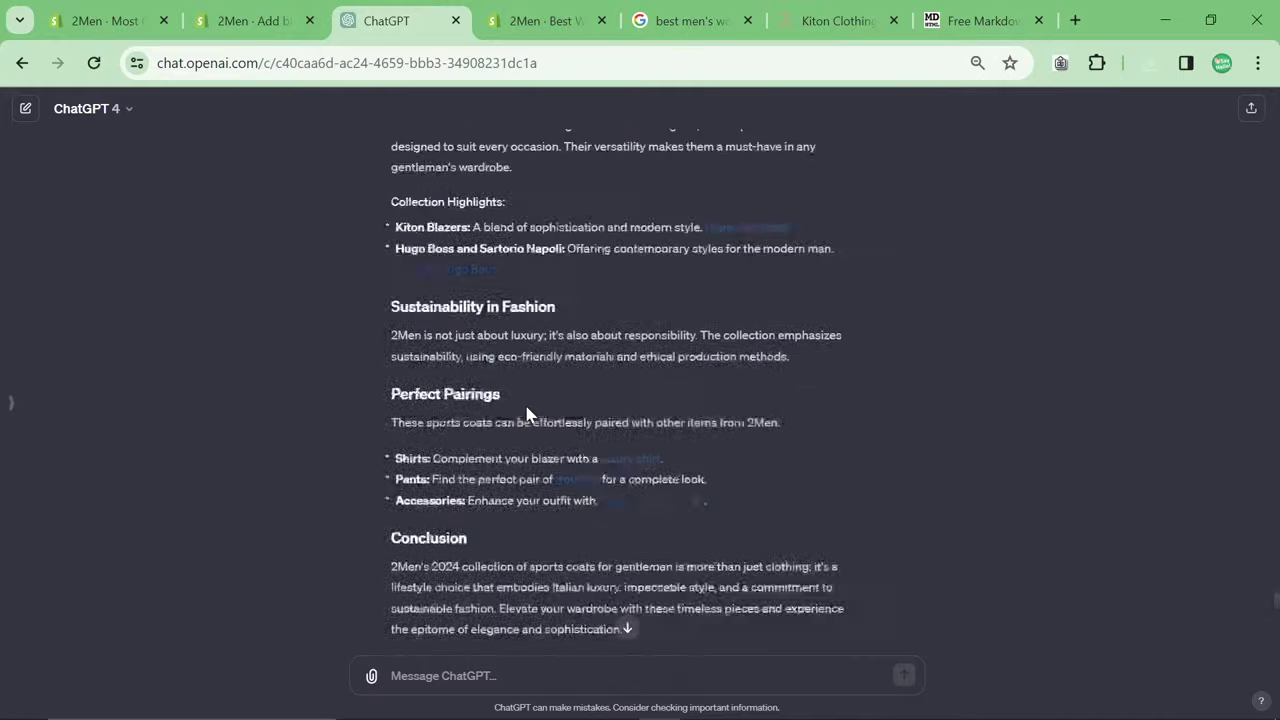
scroll(618, 385, up, 10)
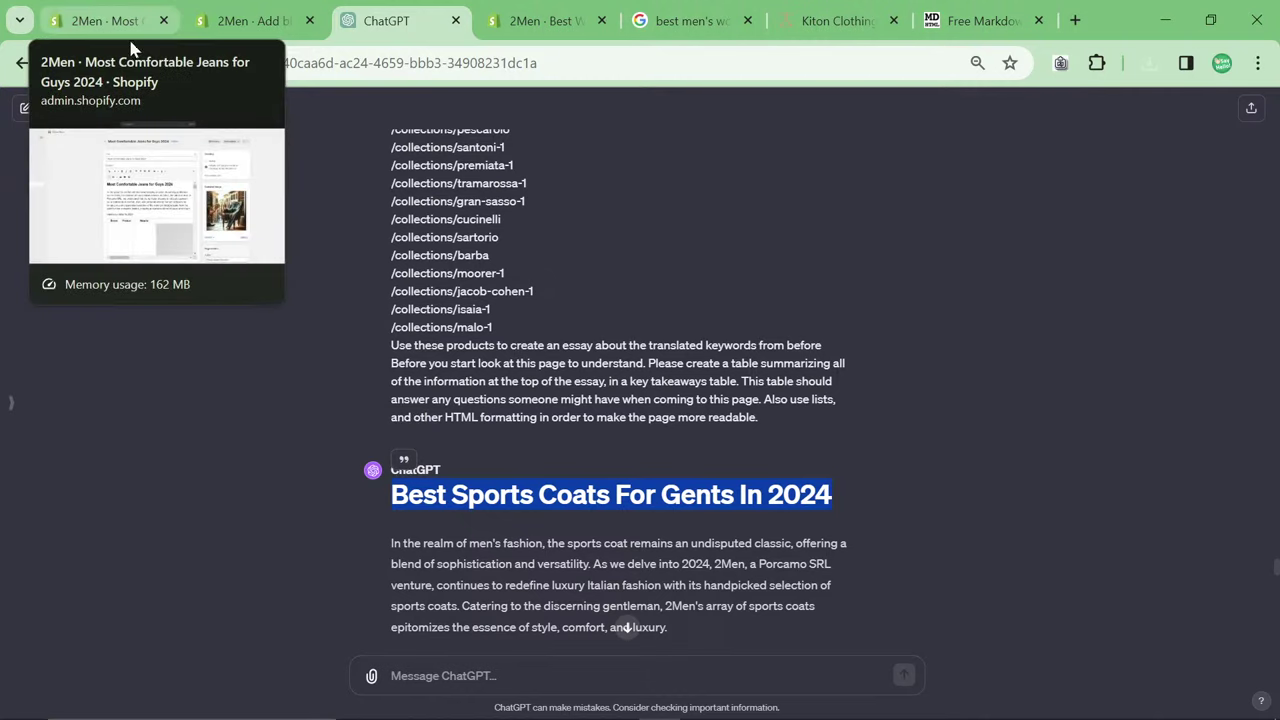
click(403, 459)
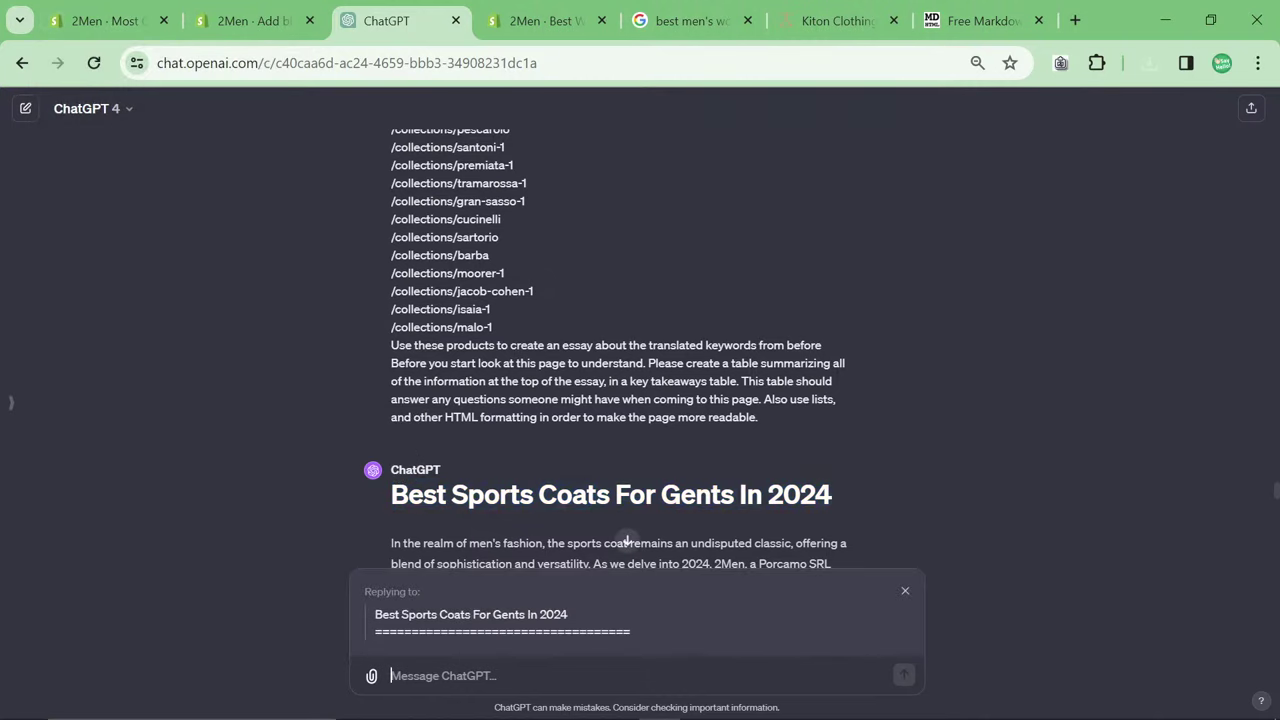
click(904, 591)
Try quoting the essay's opening paragraph, cancel it, and return to the Shopify draft
scroll(709, 330, down, 3)
mouse_move(709, 330)
mouse_down()
mouse_move(372, 248)
mouse_move(543, 280)
mouse_move(686, 340)
mouse_up()
click(391, 248)
scroll(428, 325, up, 1)
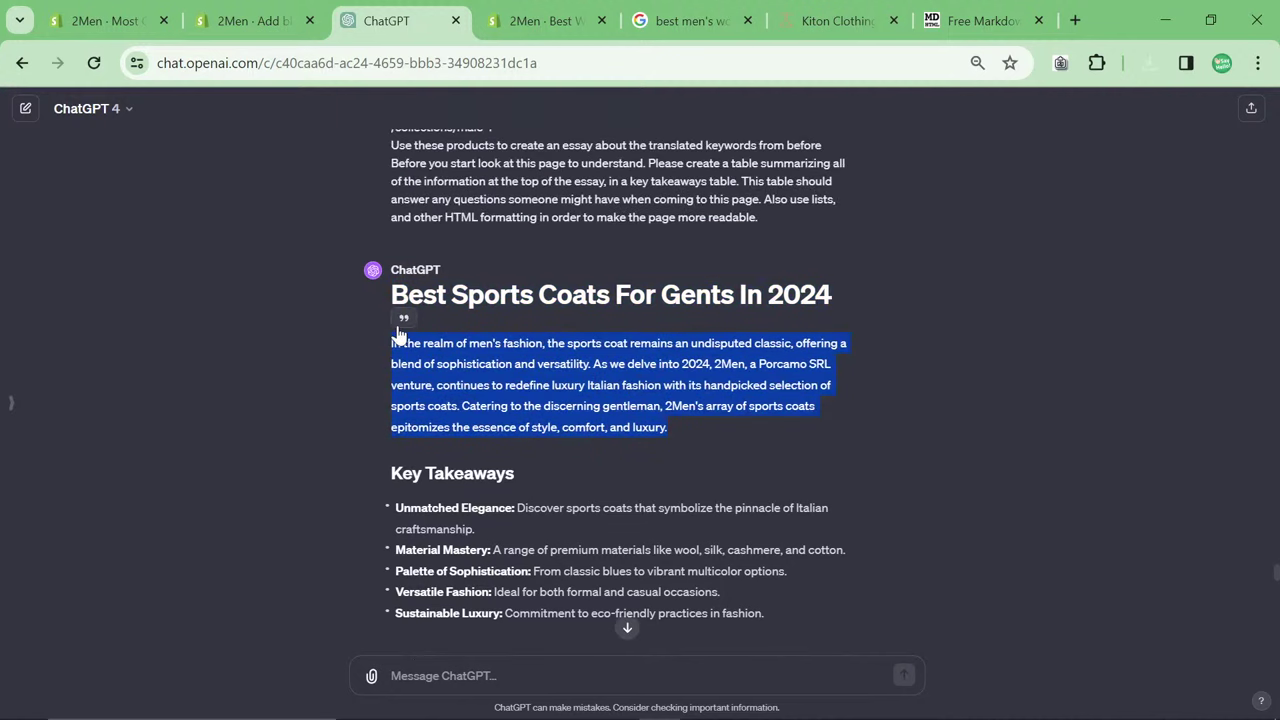
click(401, 322)
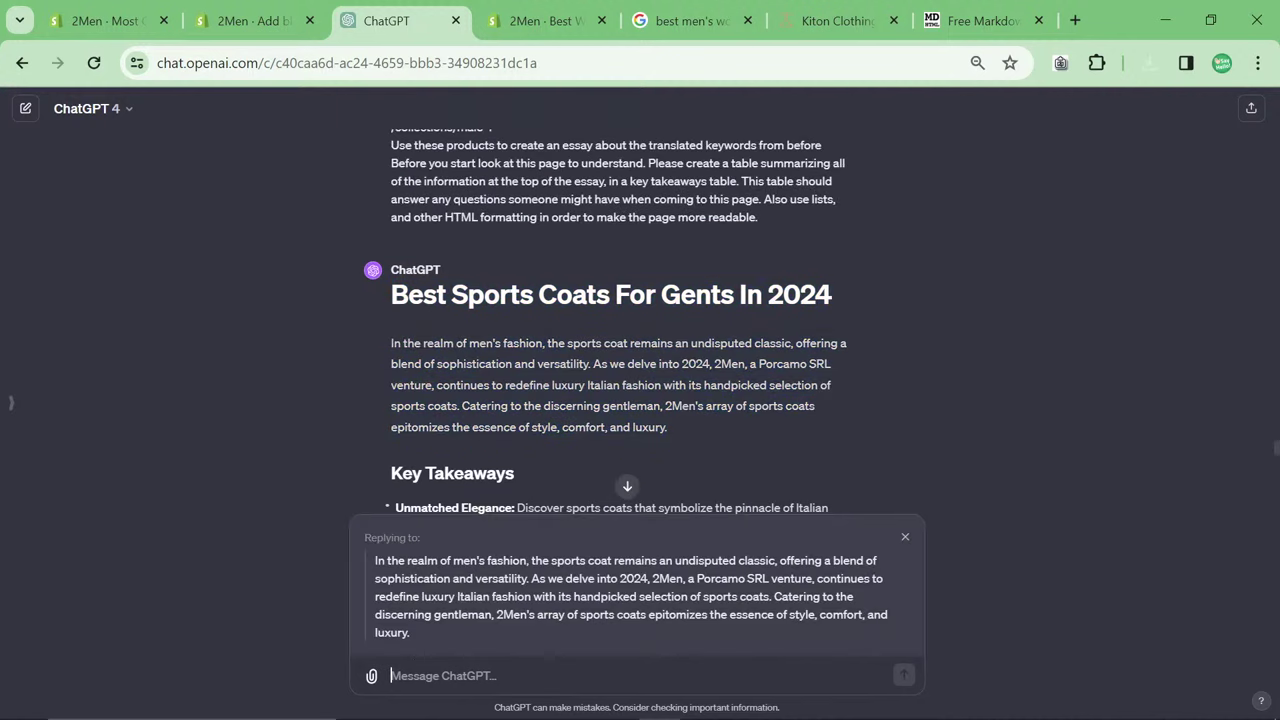
click(904, 540)
scroll(666, 462, down, 20)
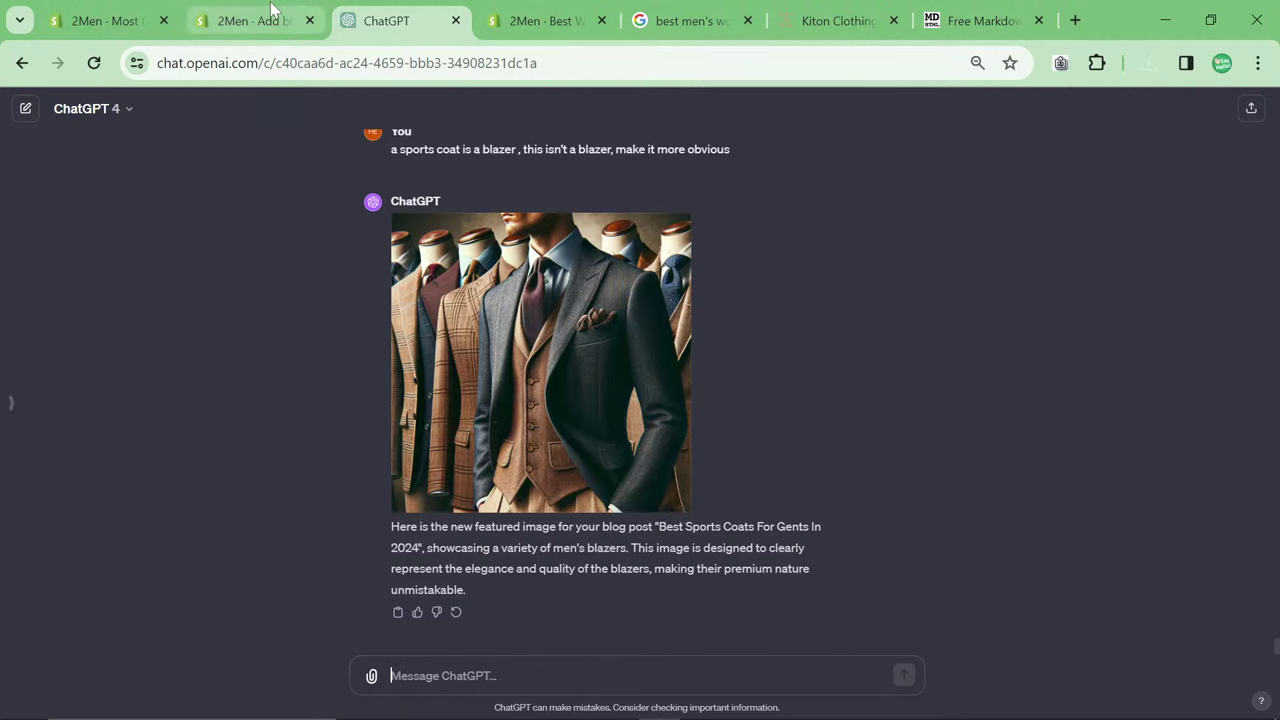
key(alt+Tab)
key(alt+Tab)
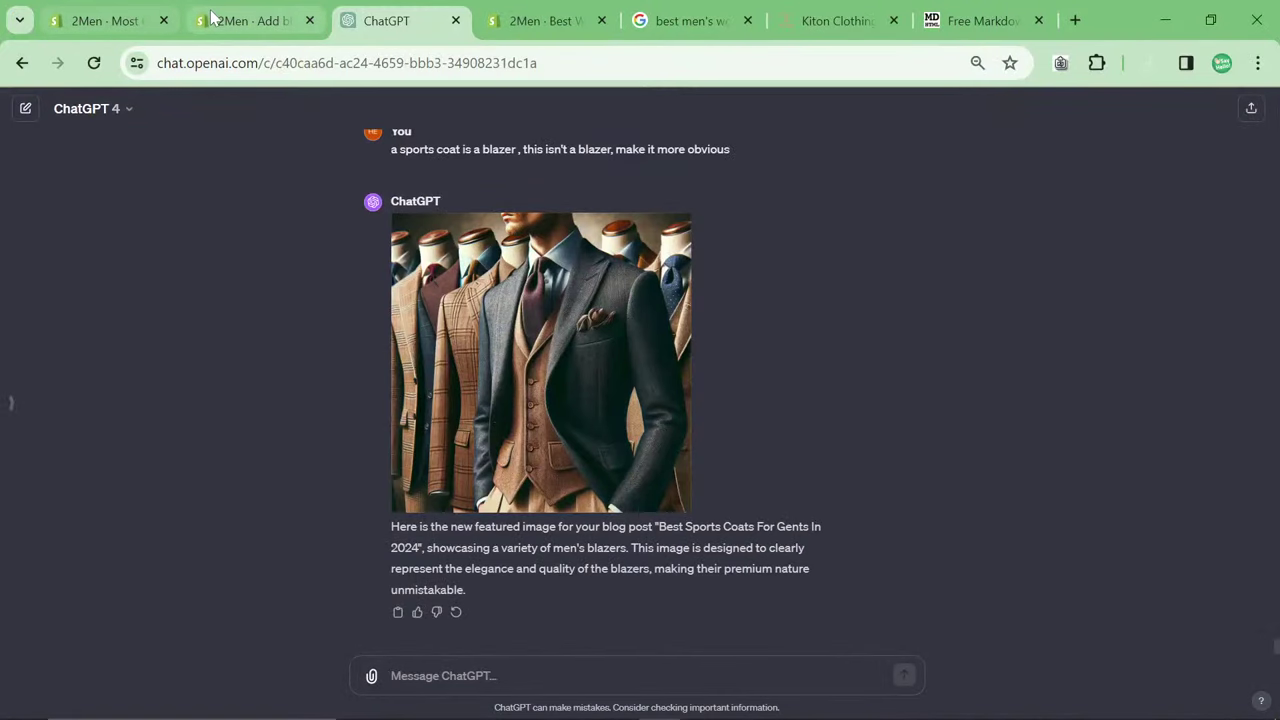
click(240, 20)
Replace the post author with the suggested one and file it under the journal blog
scroll(866, 517, down, 2)
click(894, 467)
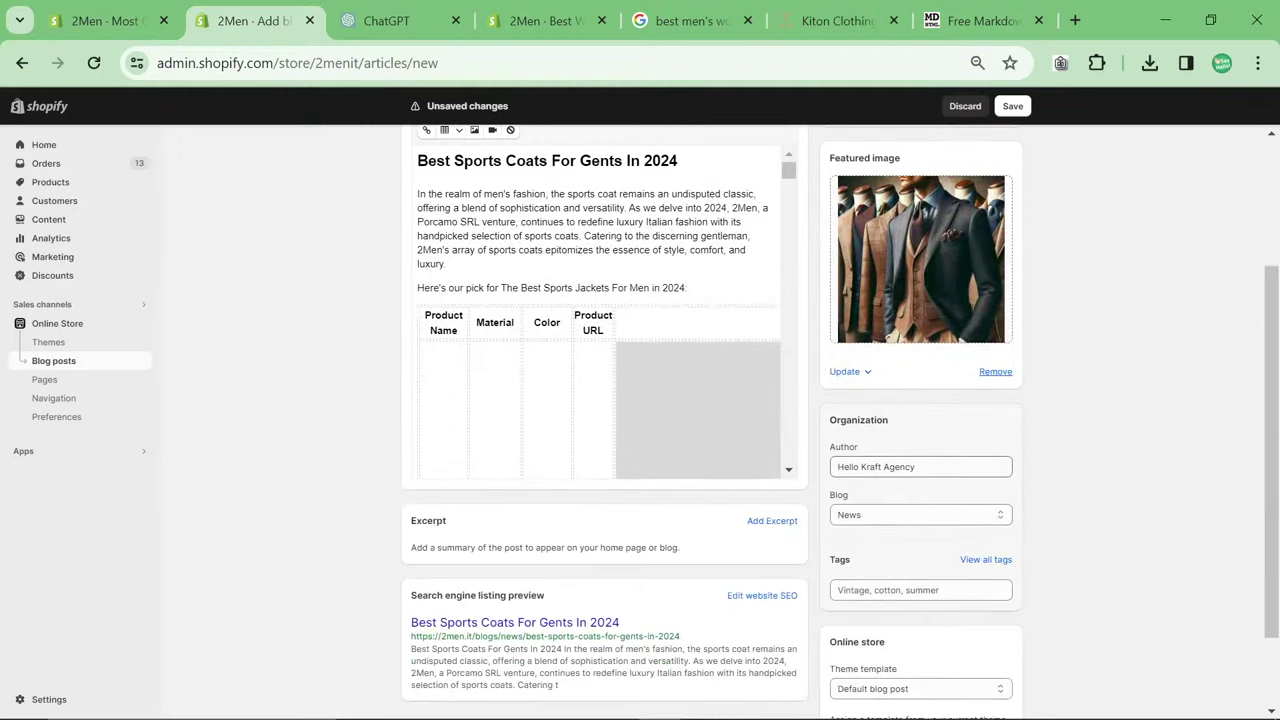
key(ctrl+a)
text(p)
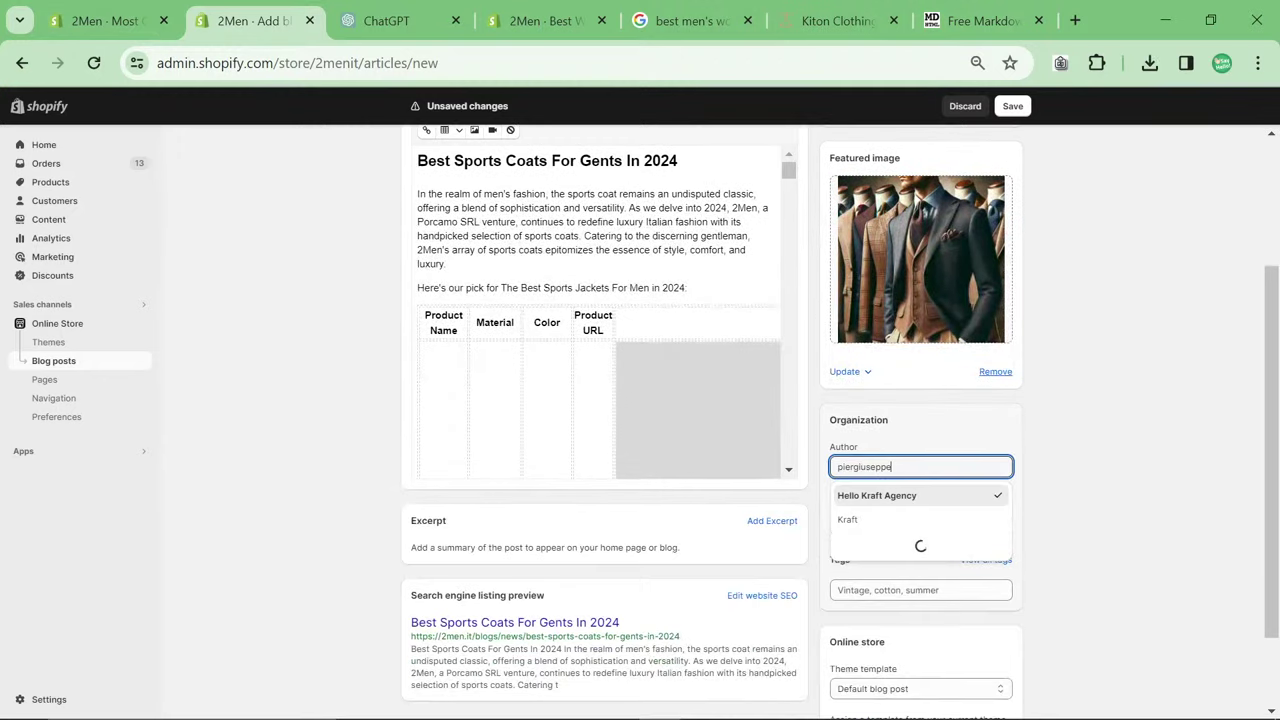
click(900, 492)
click(910, 514)
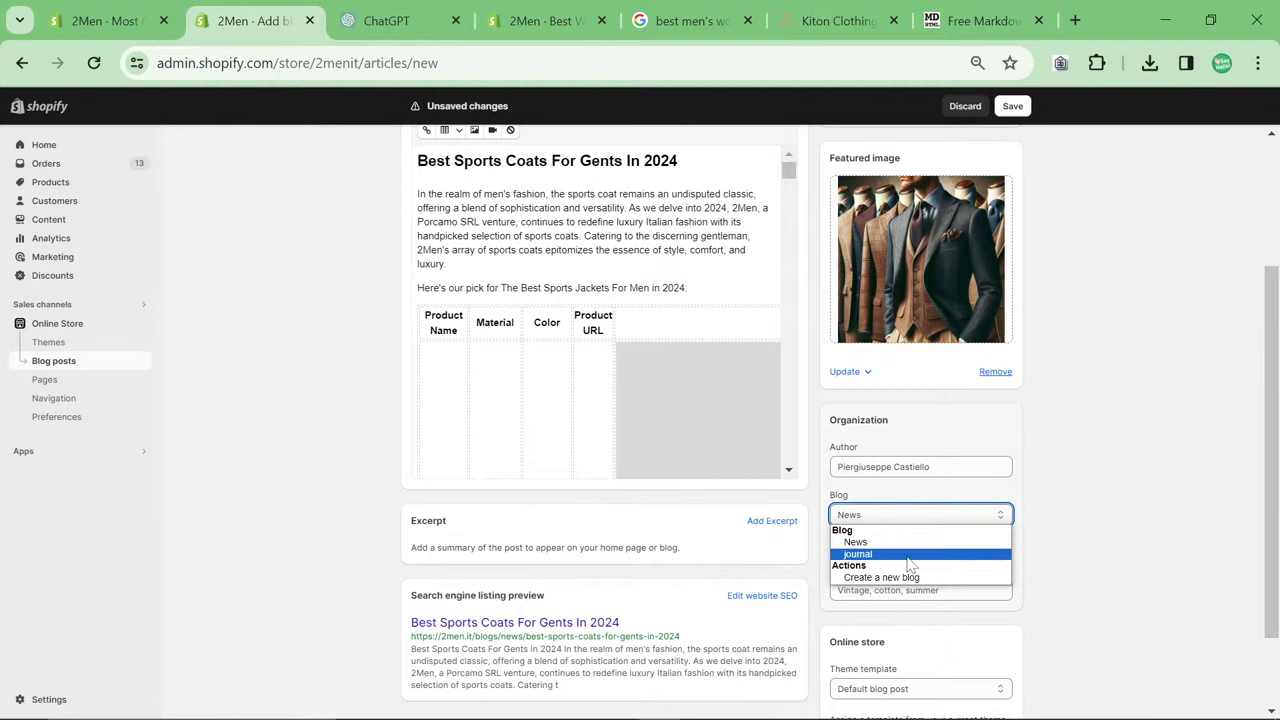
click(908, 556)
Schedule the post's visibility for January 7, 2024 at 10:00 AM
scroll(1010, 572, down, 1)
scroll(880, 555, up, 3)
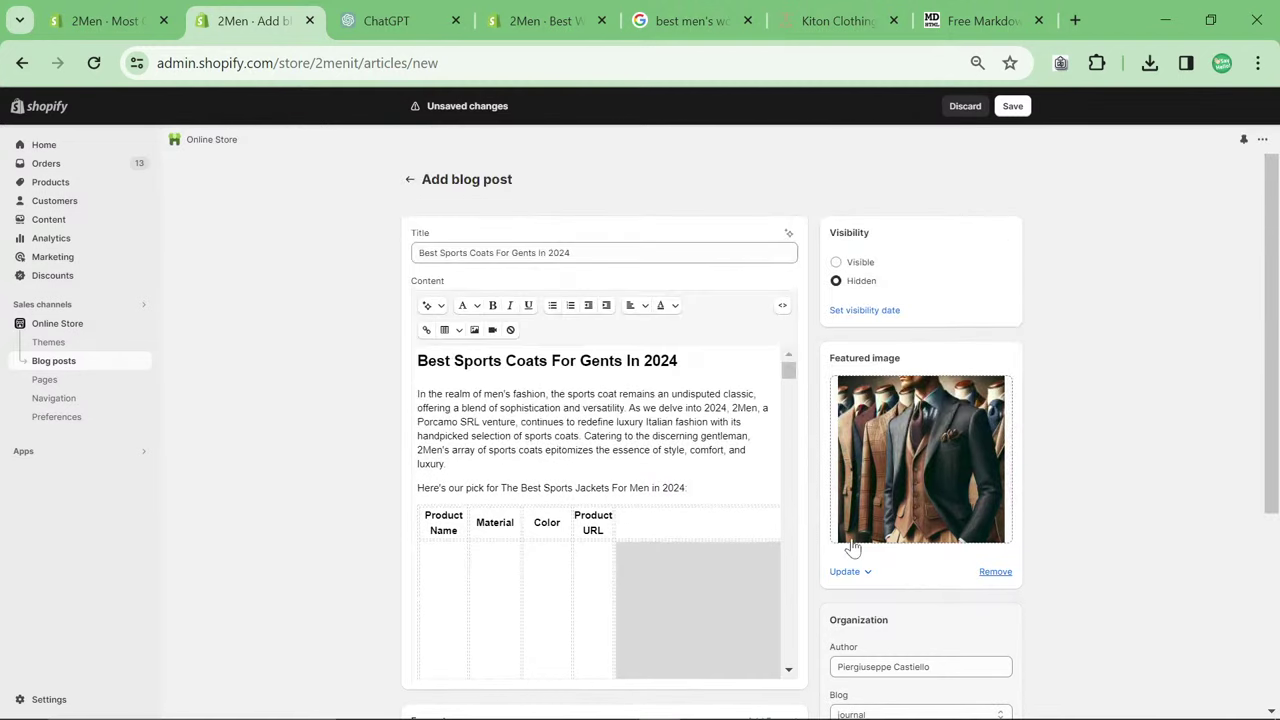
scroll(852, 547, down, 3)
scroll(860, 478, up, 3)
click(857, 312)
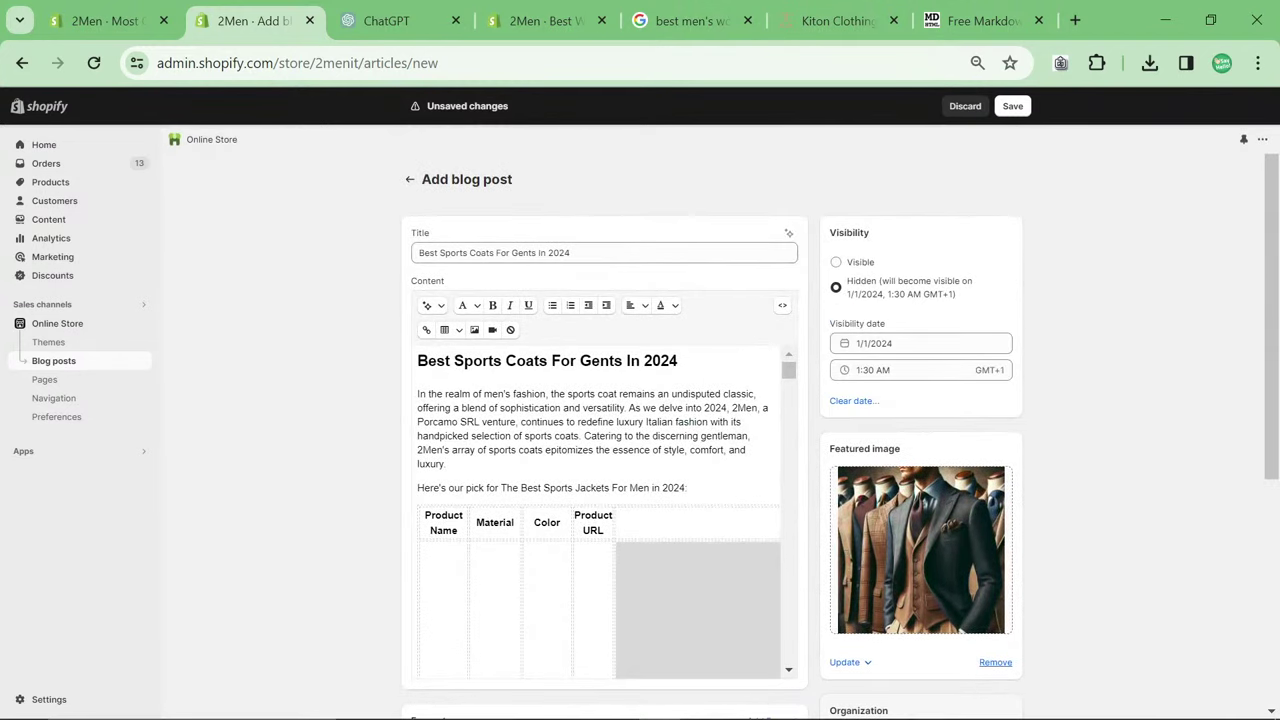
click(850, 368)
click(880, 343)
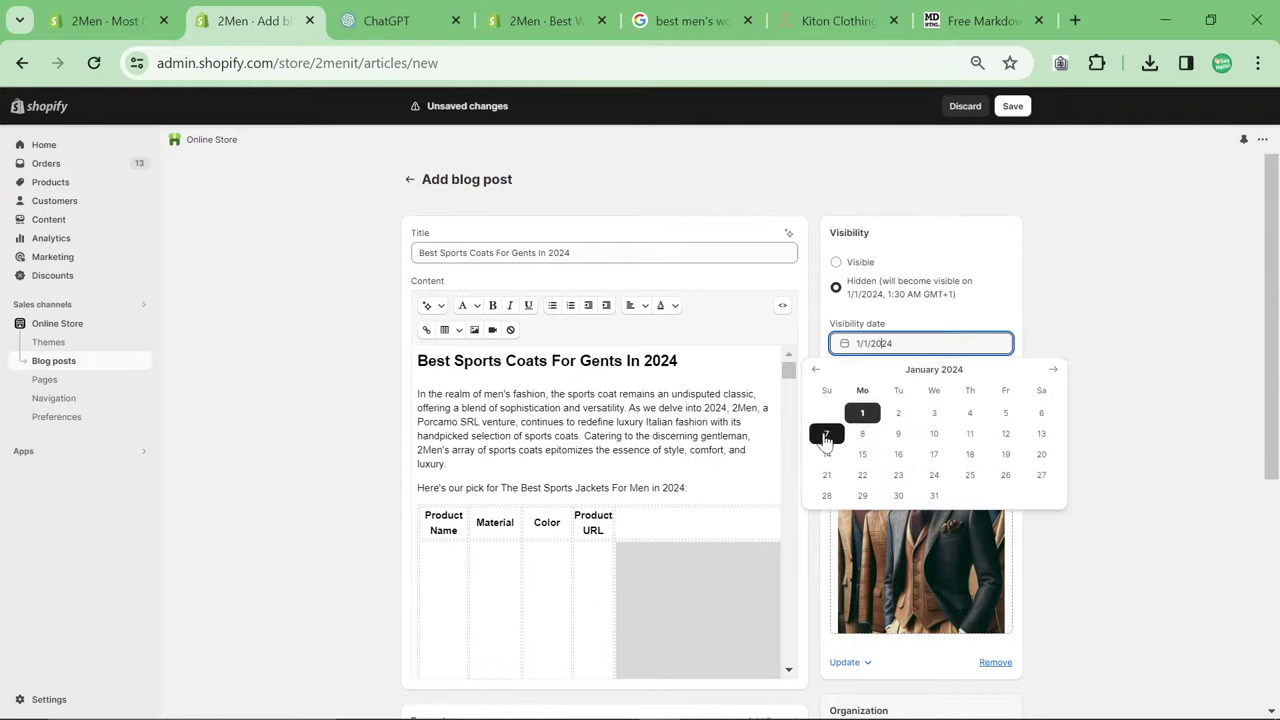
click(826, 436)
click(885, 370)
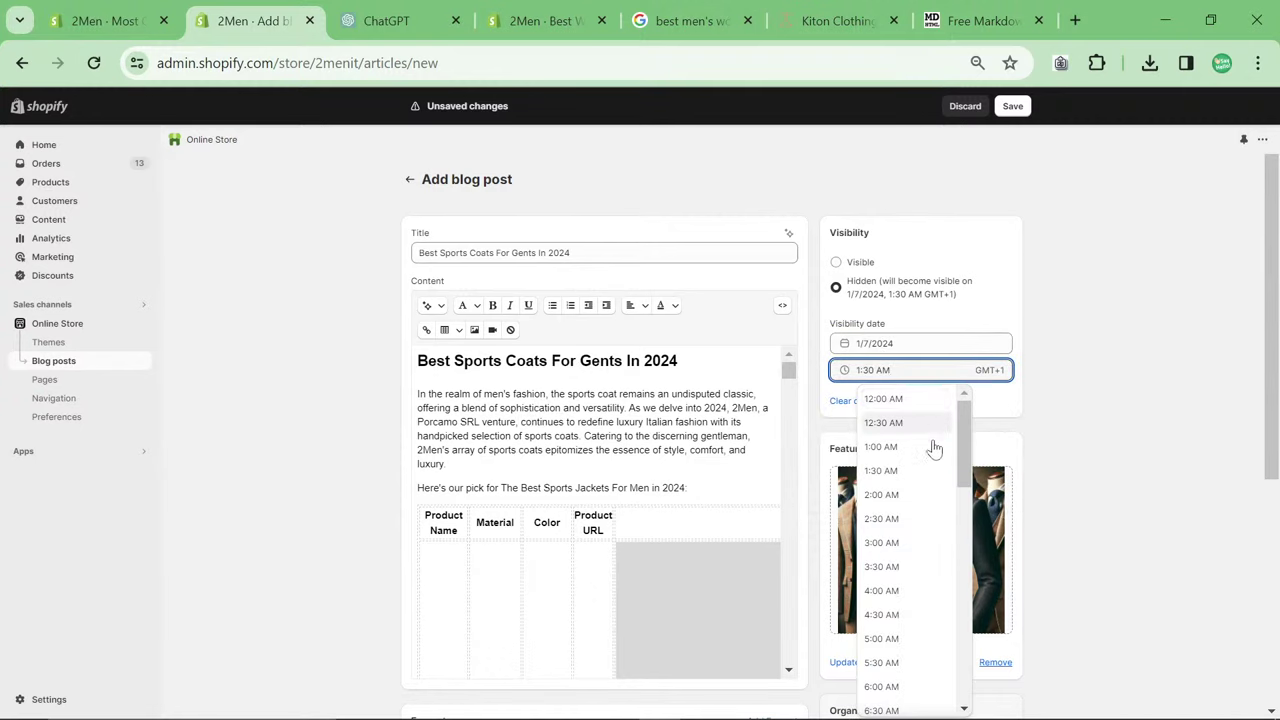
scroll(905, 550, down, 3)
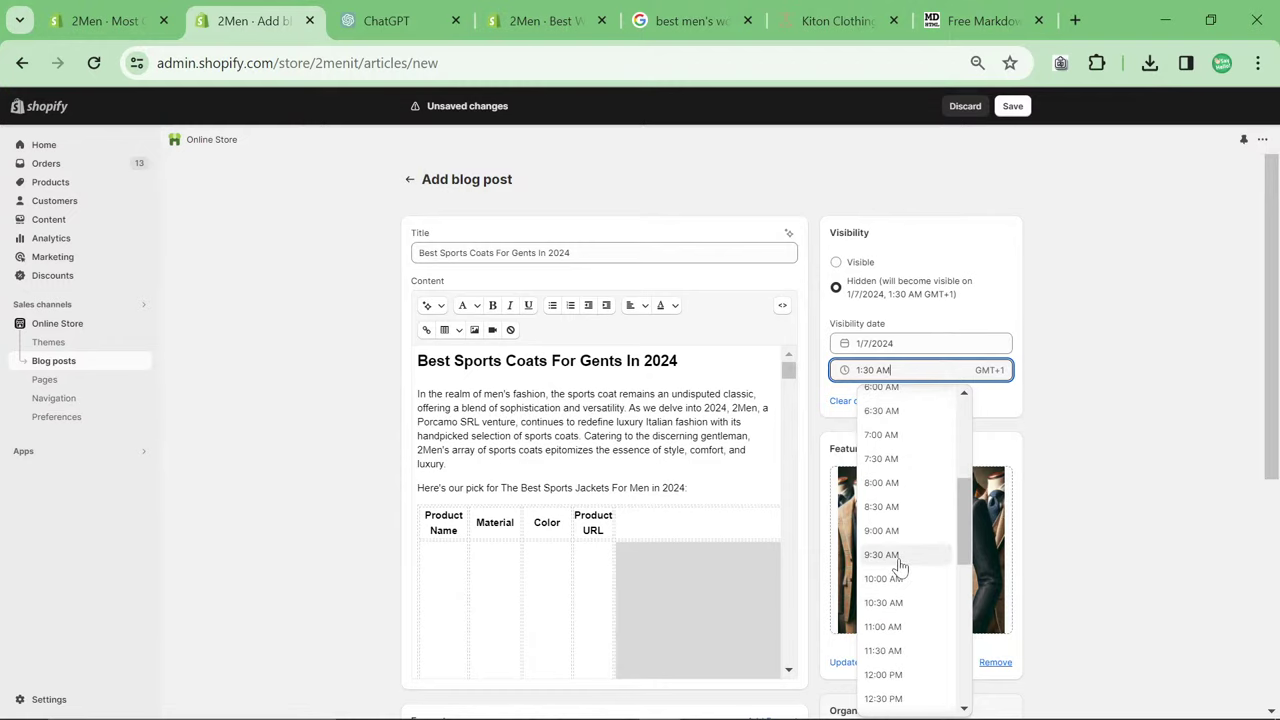
click(883, 579)
Open the Blog posts list in a new tab and confirm the draft's January 7 visibility date
middle_click(410, 180)
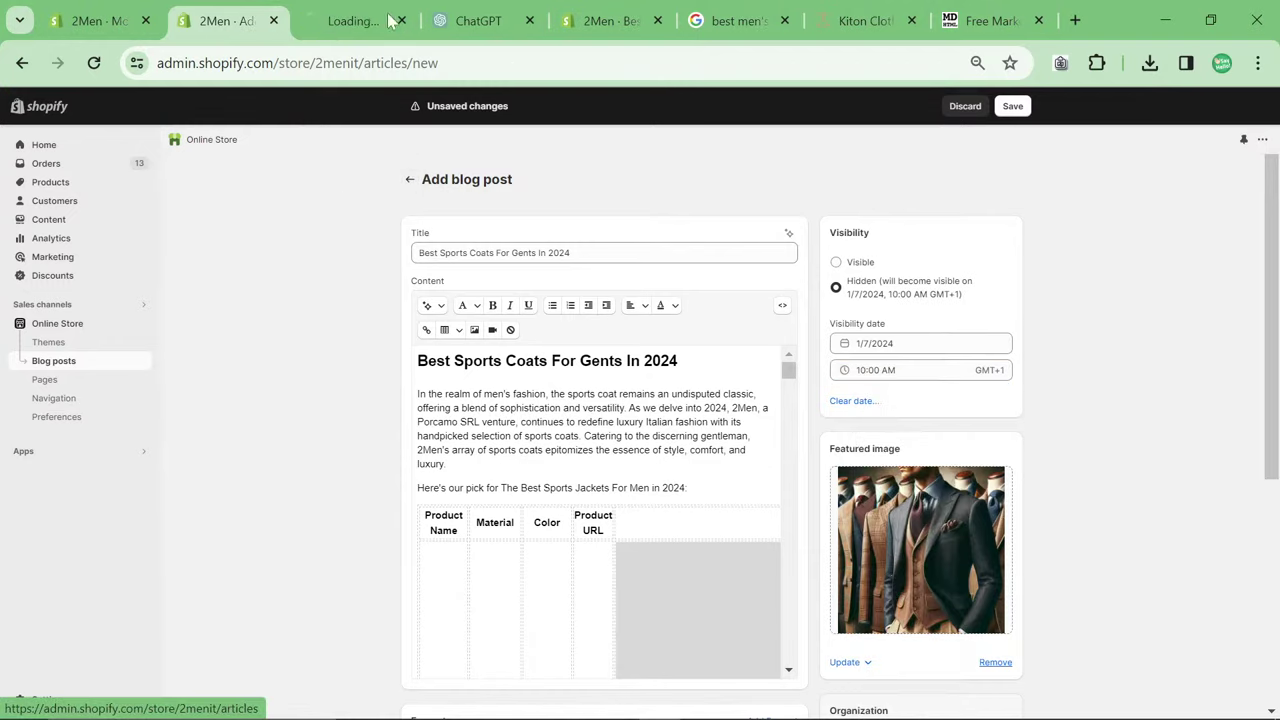
click(366, 20)
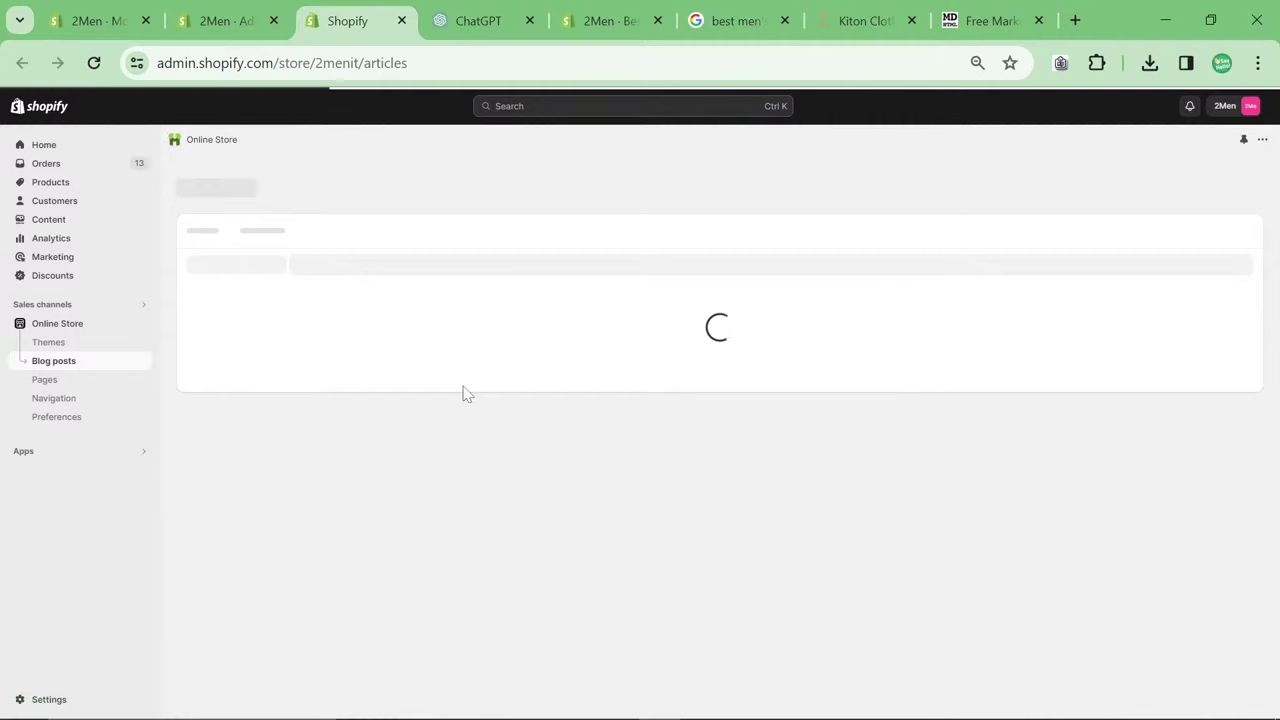
scroll(458, 396, down, 1)
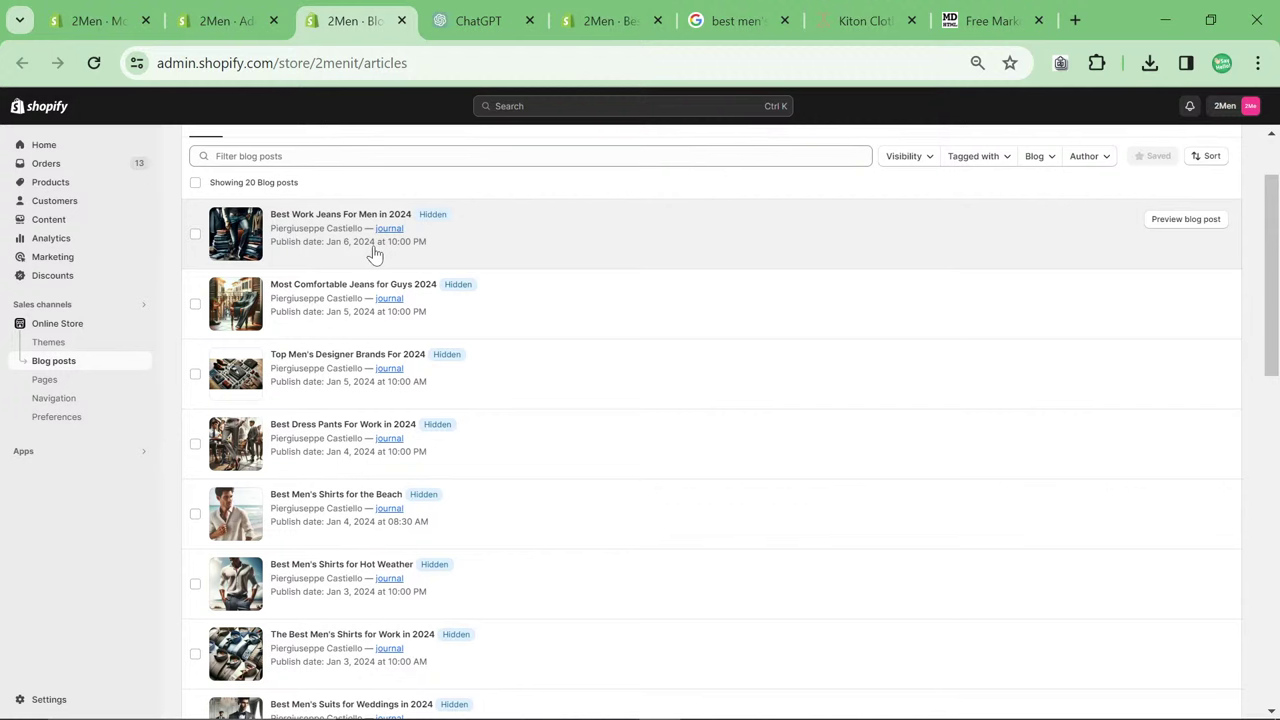
scroll(358, 255, down, 8)
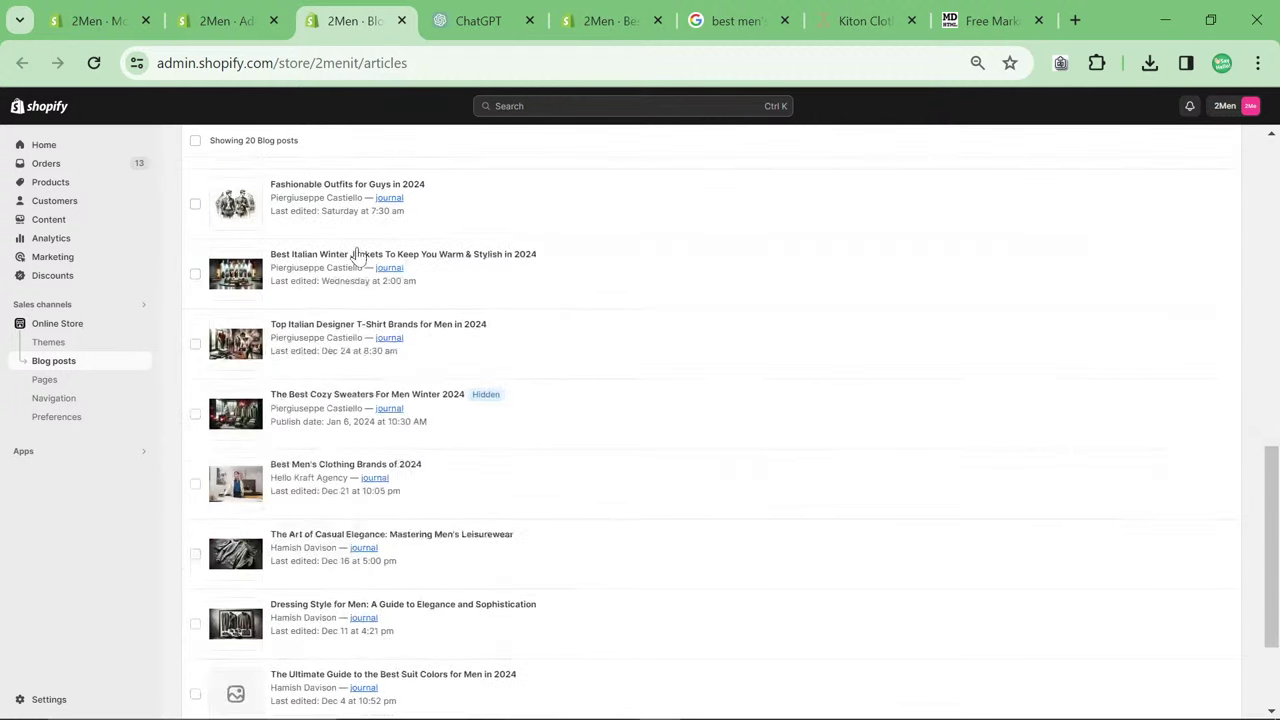
key(ctrl+shift+Tab)
click(900, 343)
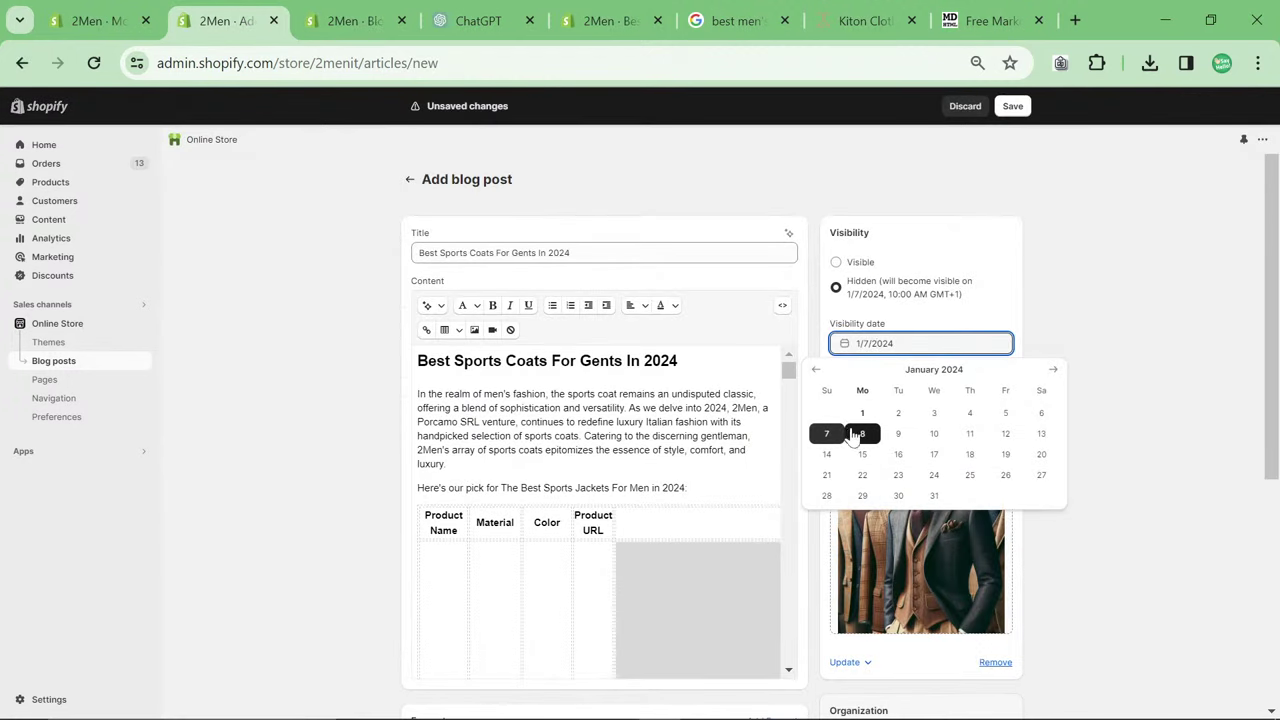
click(850, 435)
Find and open 'The Coolest T-Shirts For Men in 2024' in the blog posts list
click(390, 24)
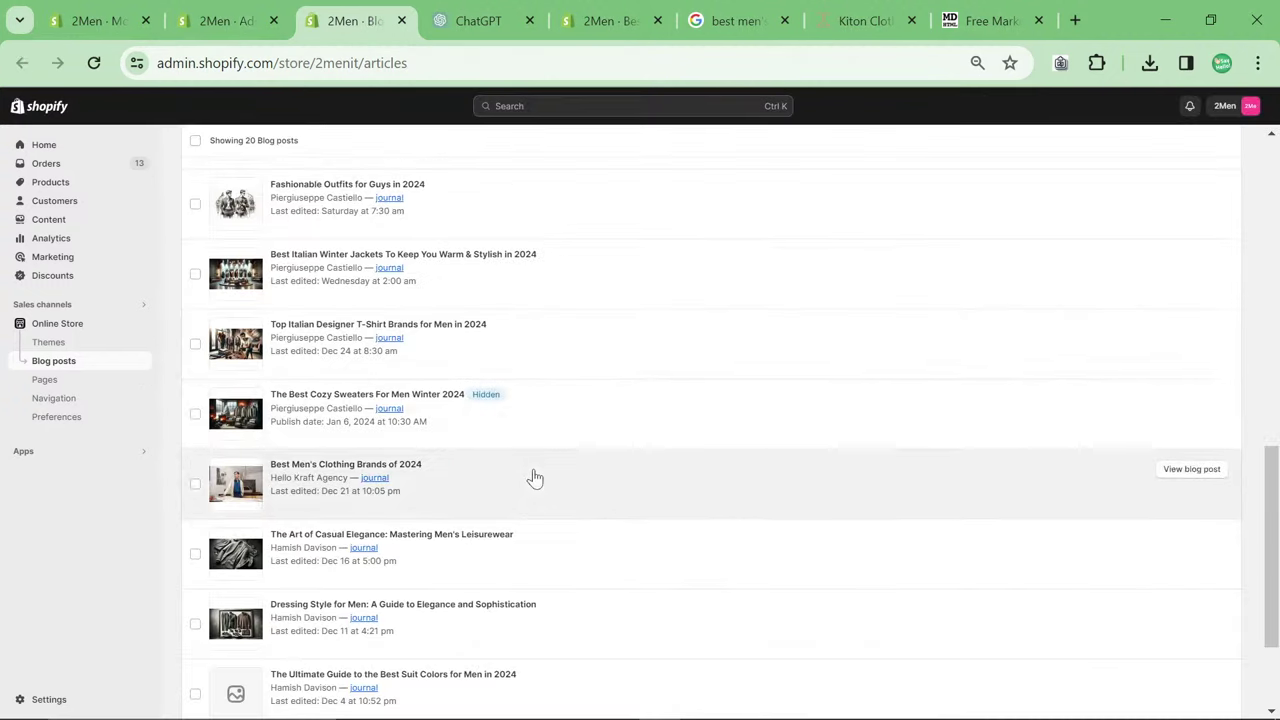
scroll(540, 450, down, 3)
scroll(540, 445, up, 1)
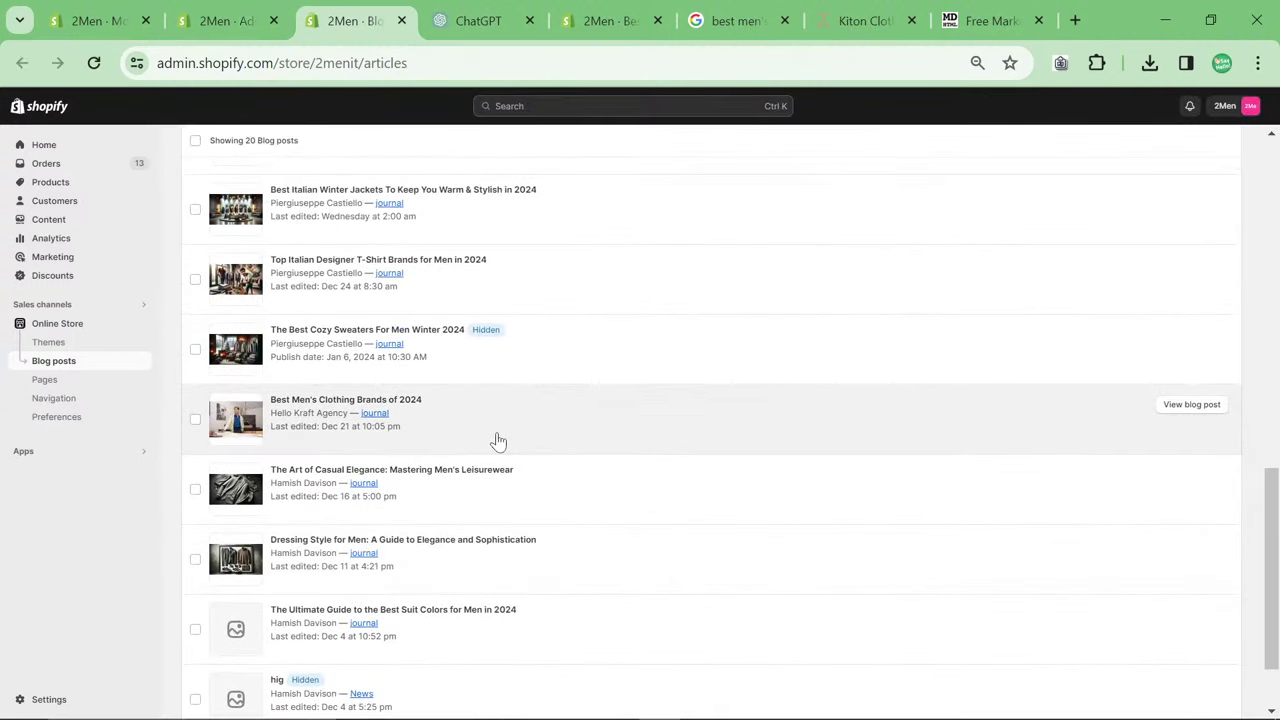
scroll(435, 368, up, 8)
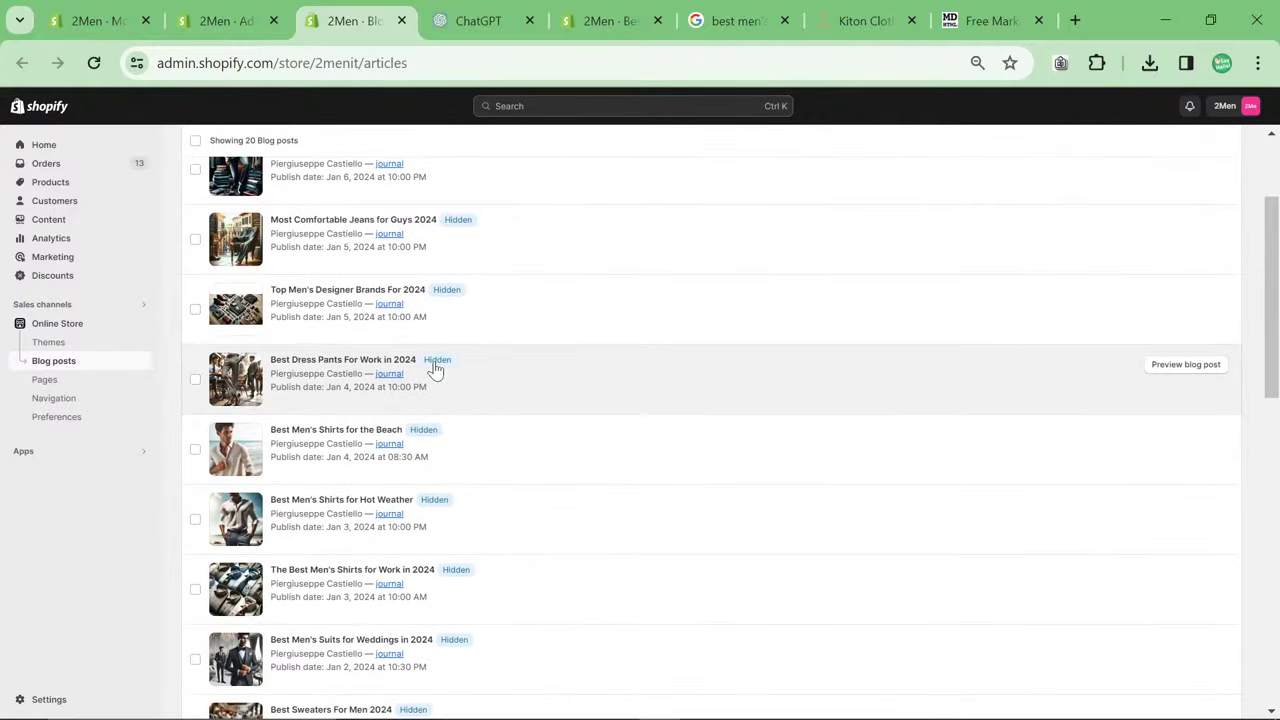
scroll(435, 368, up, 2)
scroll(457, 366, down, 2)
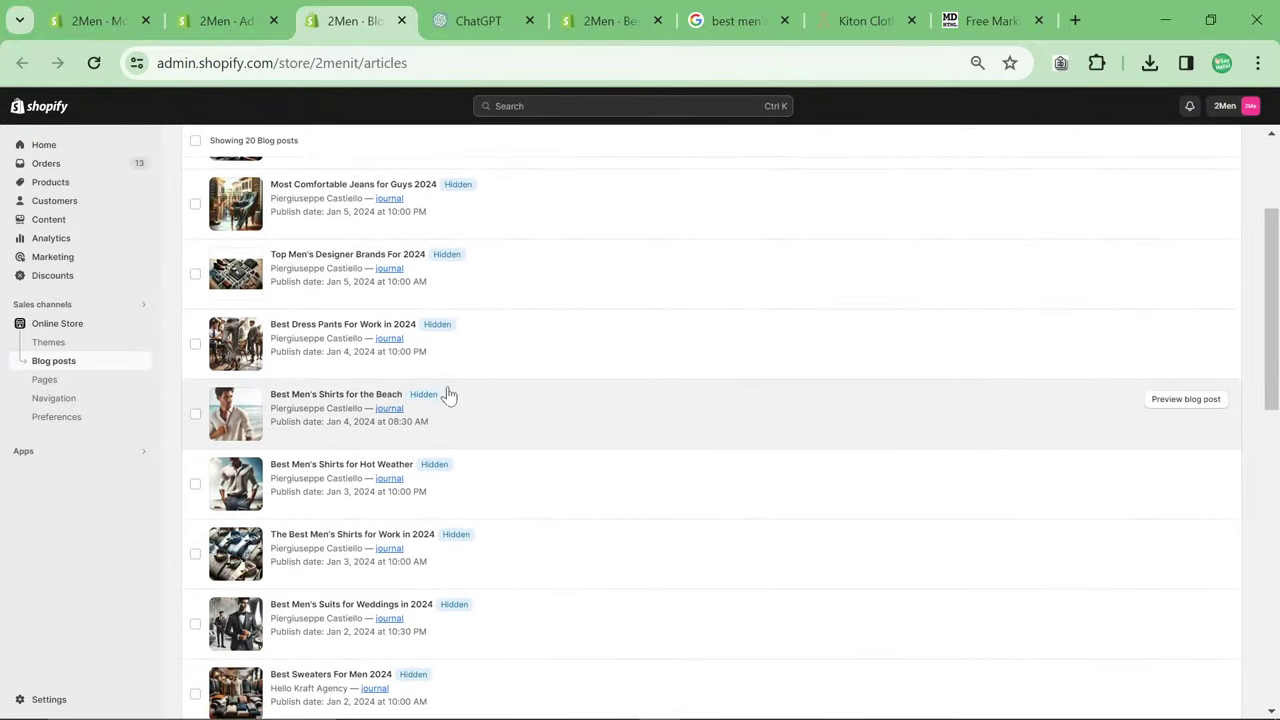
scroll(449, 396, up, 3)
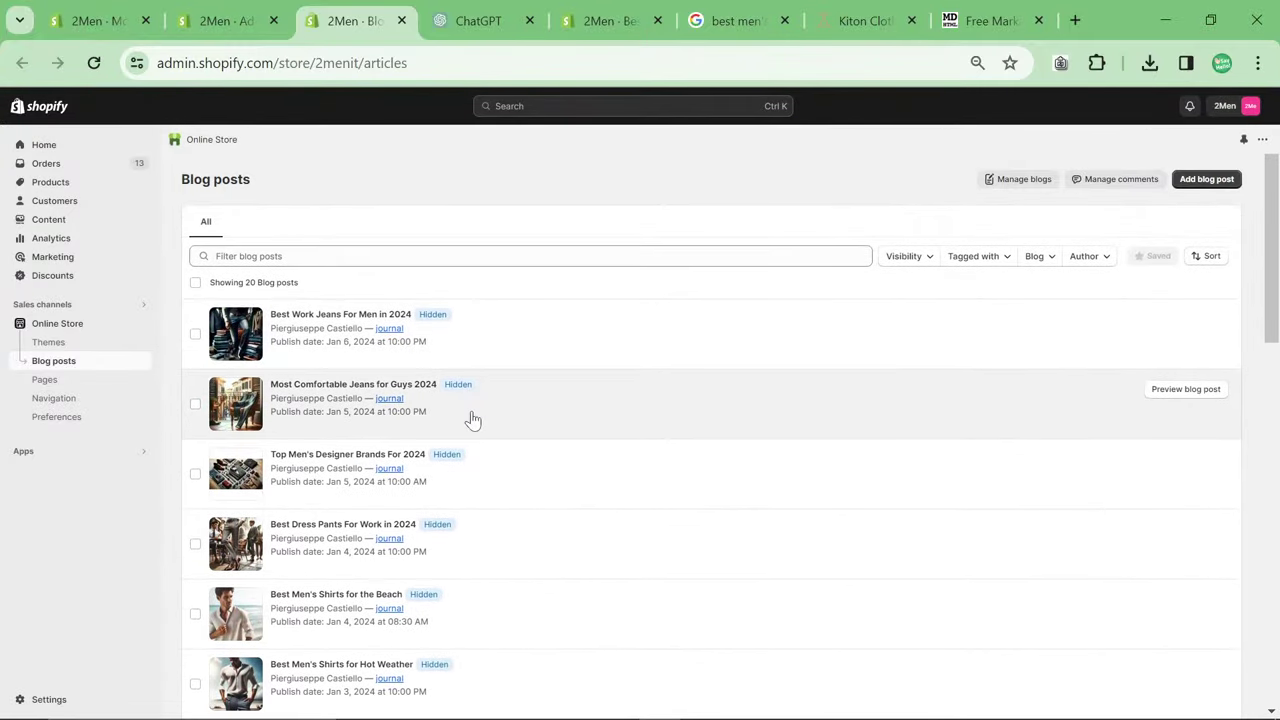
scroll(468, 418, down, 1)
scroll(480, 508, down, 1)
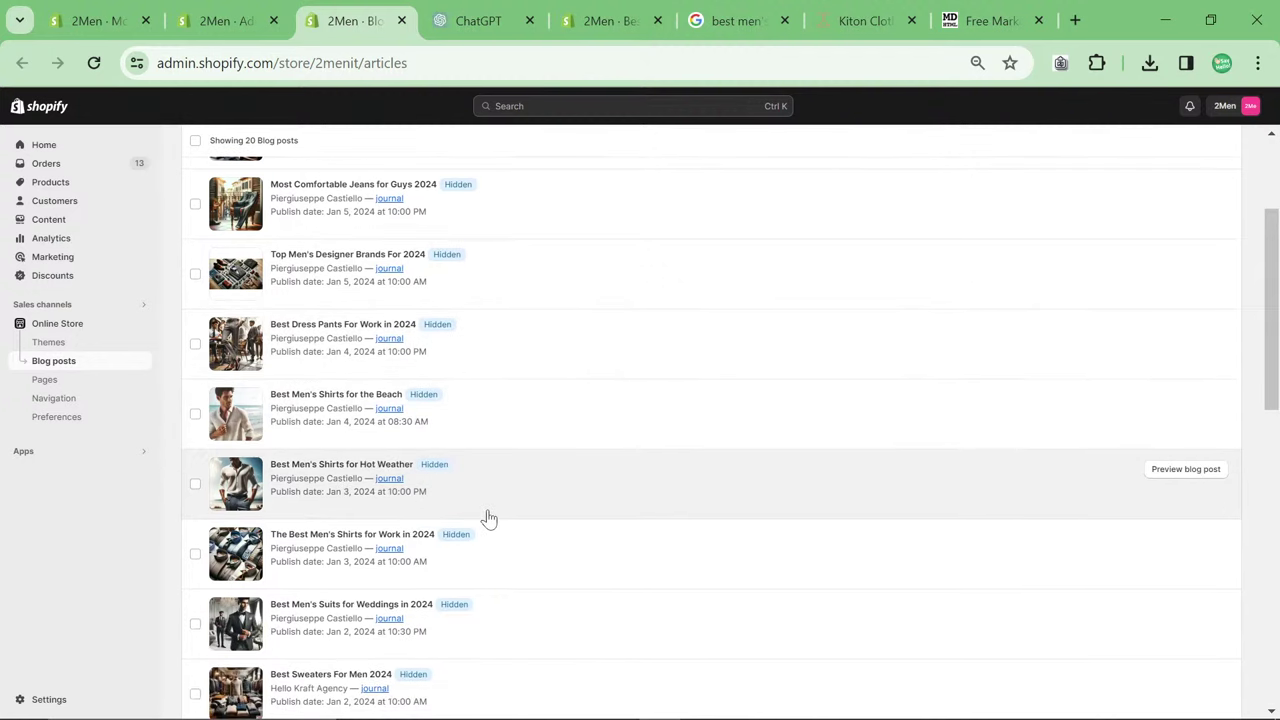
scroll(495, 530, down, 3)
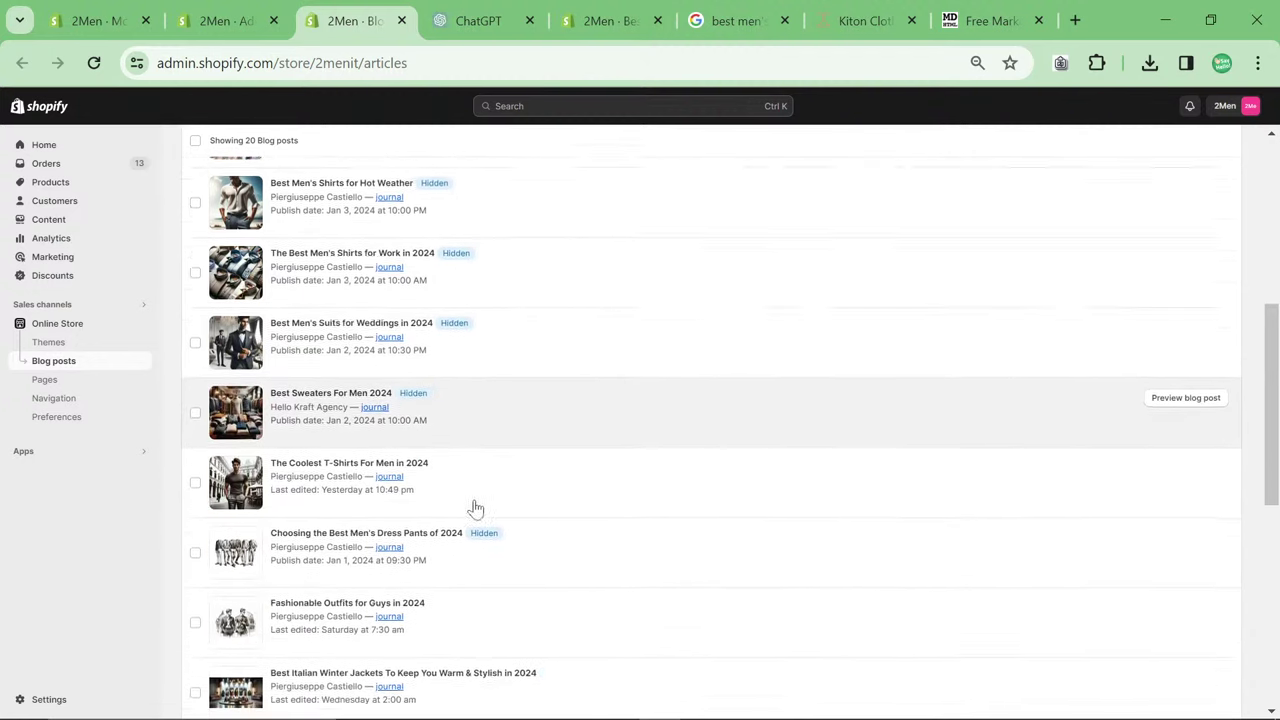
click(411, 447)
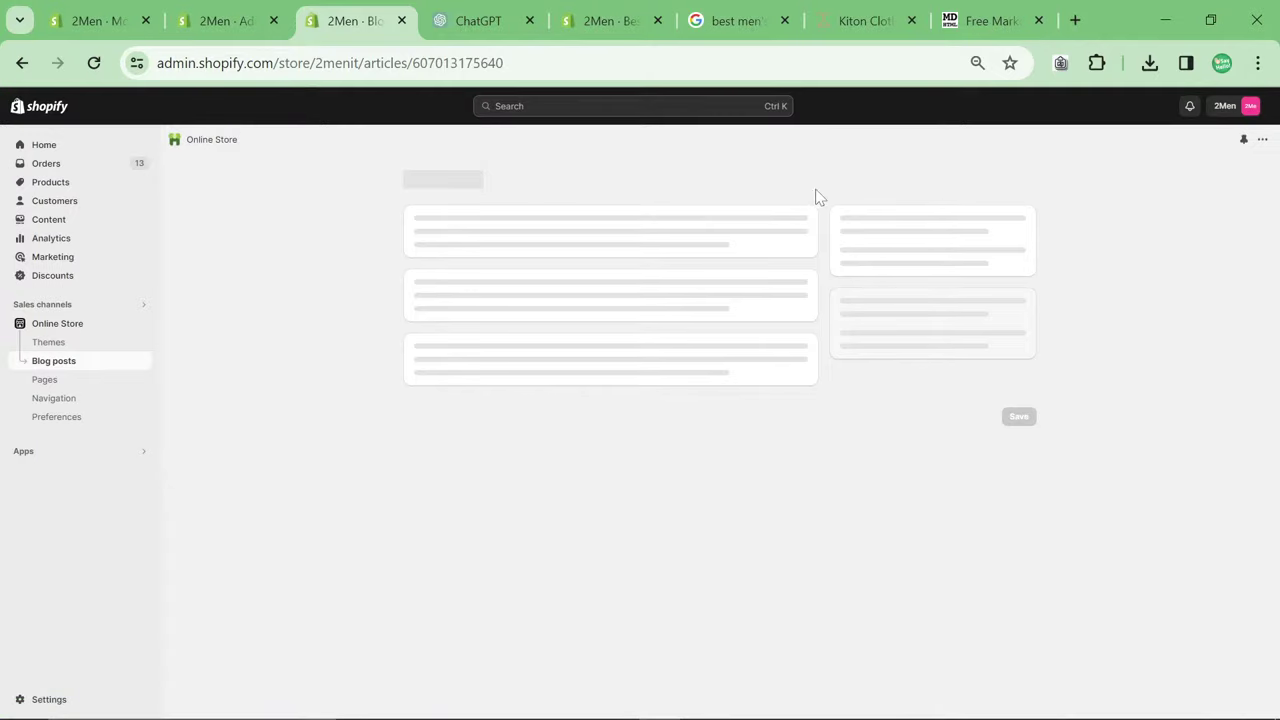
View the t-shirts post on the live storefront and go to Google Search Console
click(875, 179)
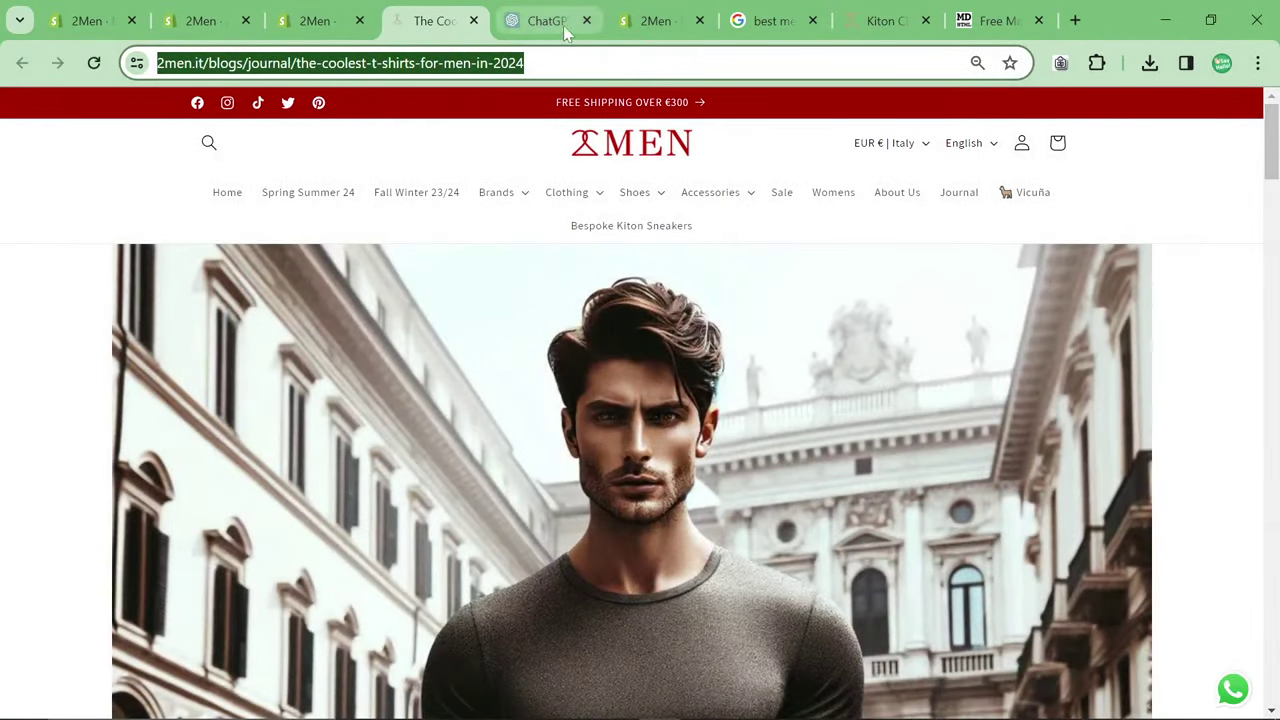
click(630, 21)
text(sea)
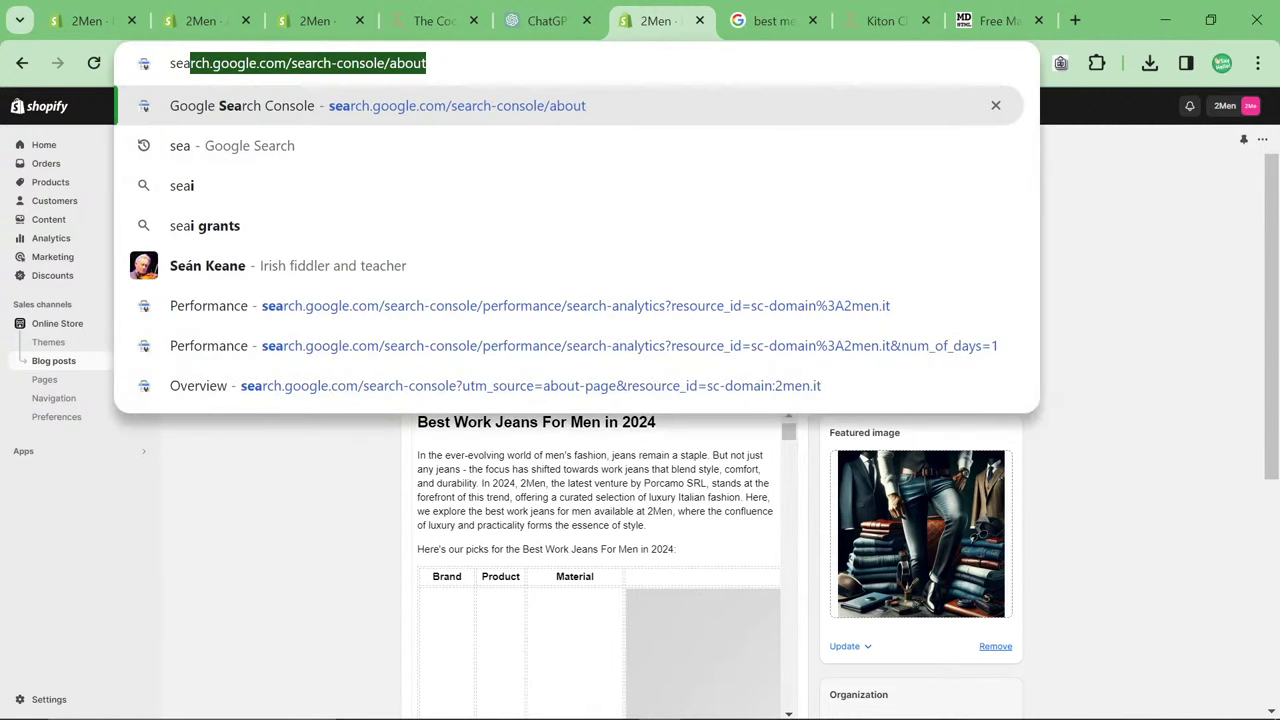
key(Return)
Inspect the t-shirts post URL for 2men.it, then close the inspection tab
click(152, 555)
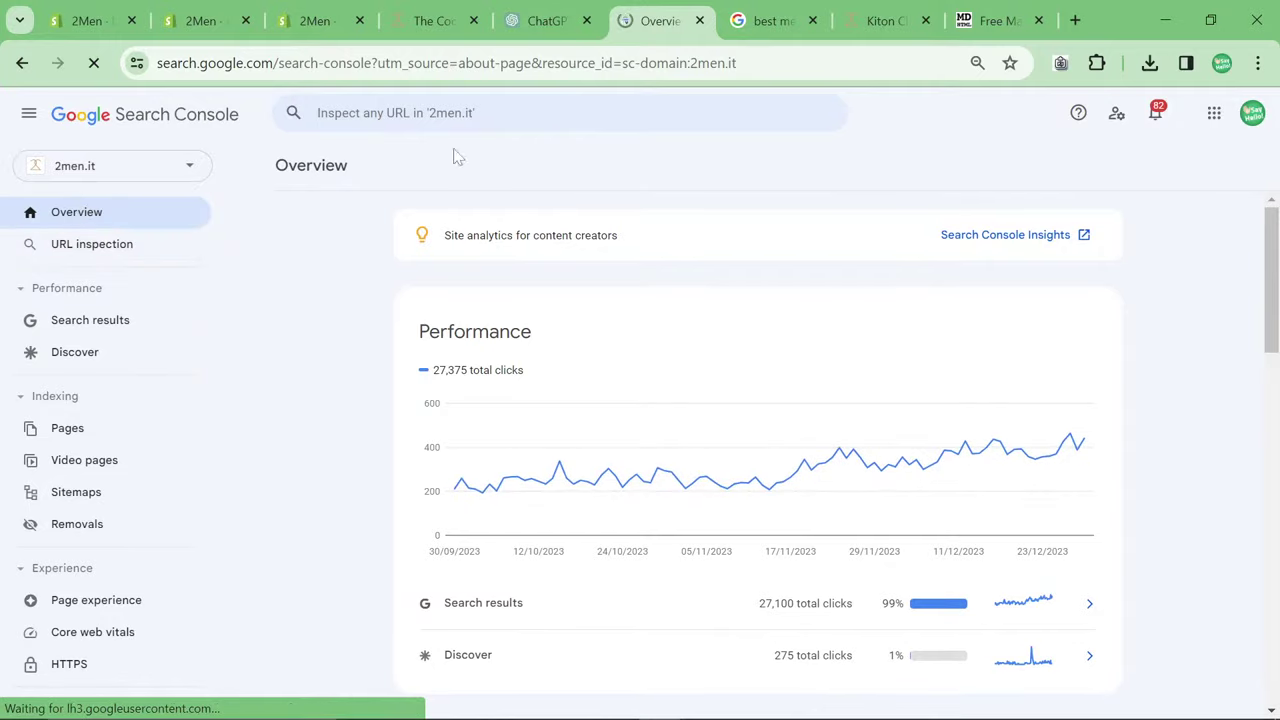
click(595, 110)
text(https://2men.it/blogs/journal/the-coolest-t-shirts-for-men-in-2024)
key(Return)
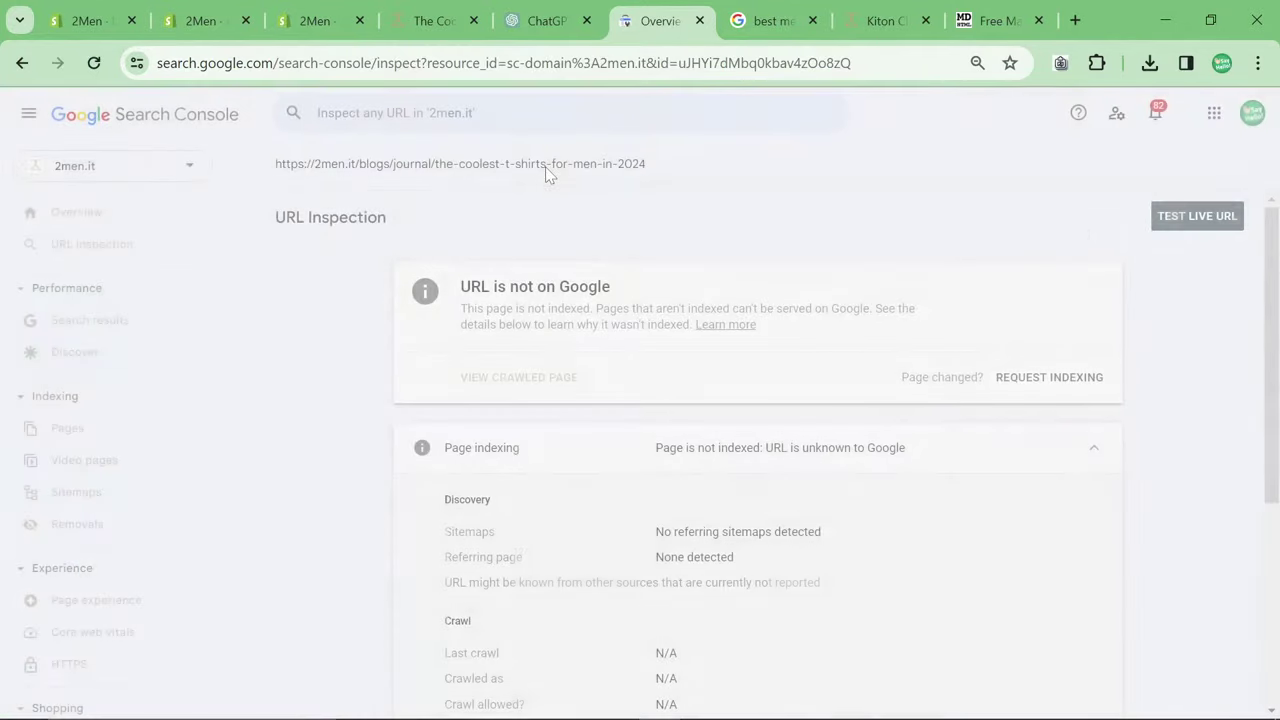
scroll(800, 380, down, 2)
scroll(666, 470, up, 2)
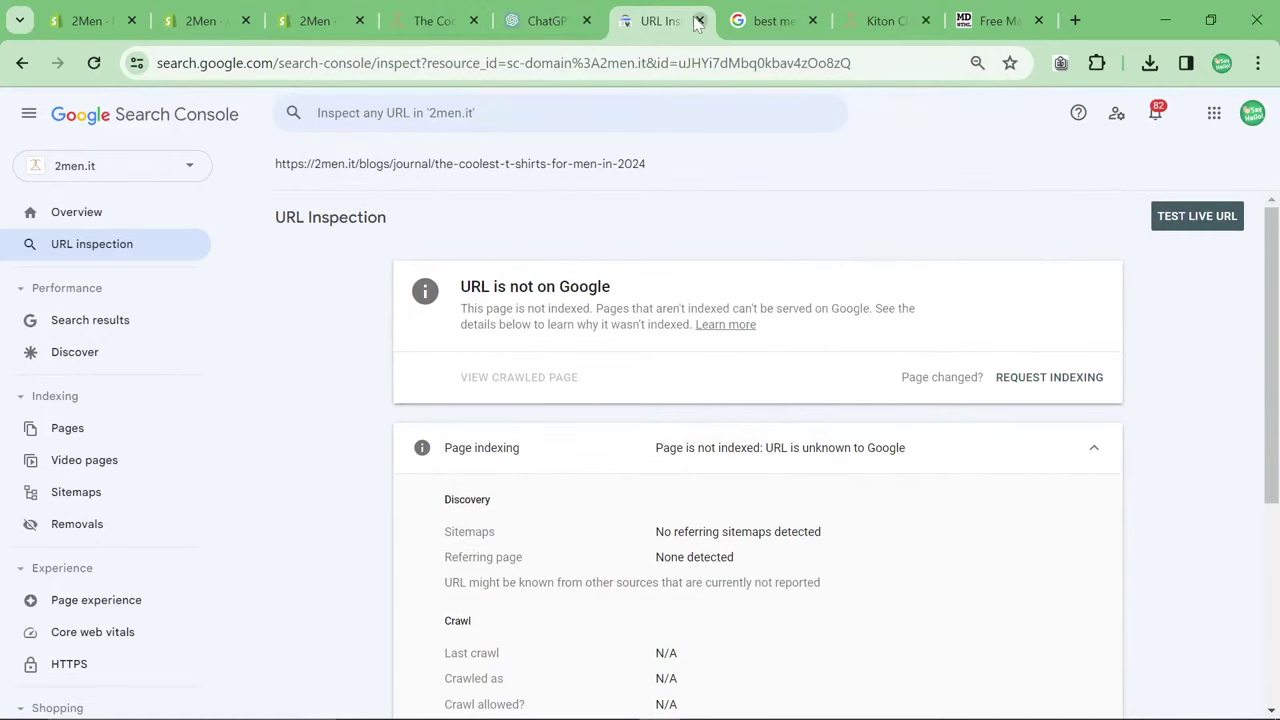
click(699, 21)
click(95, 20)
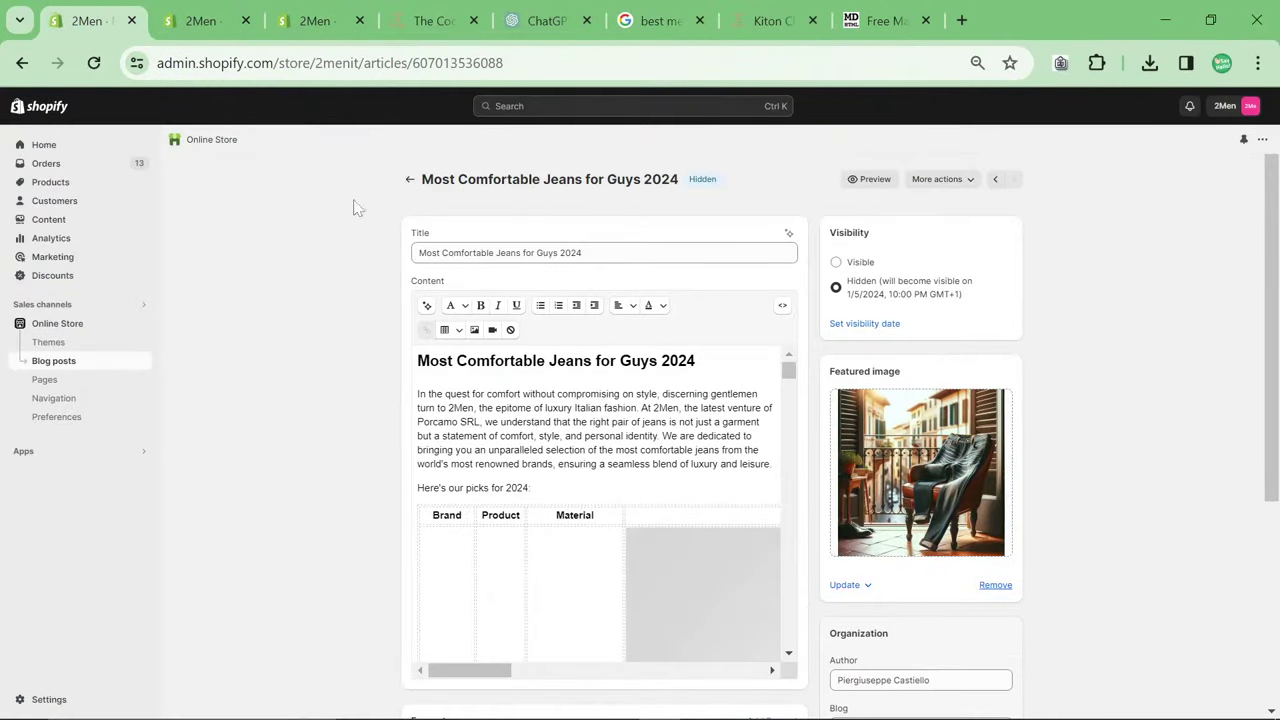
Review the Best Sports Coats draft content and save it as a hidden scheduled post
click(205, 20)
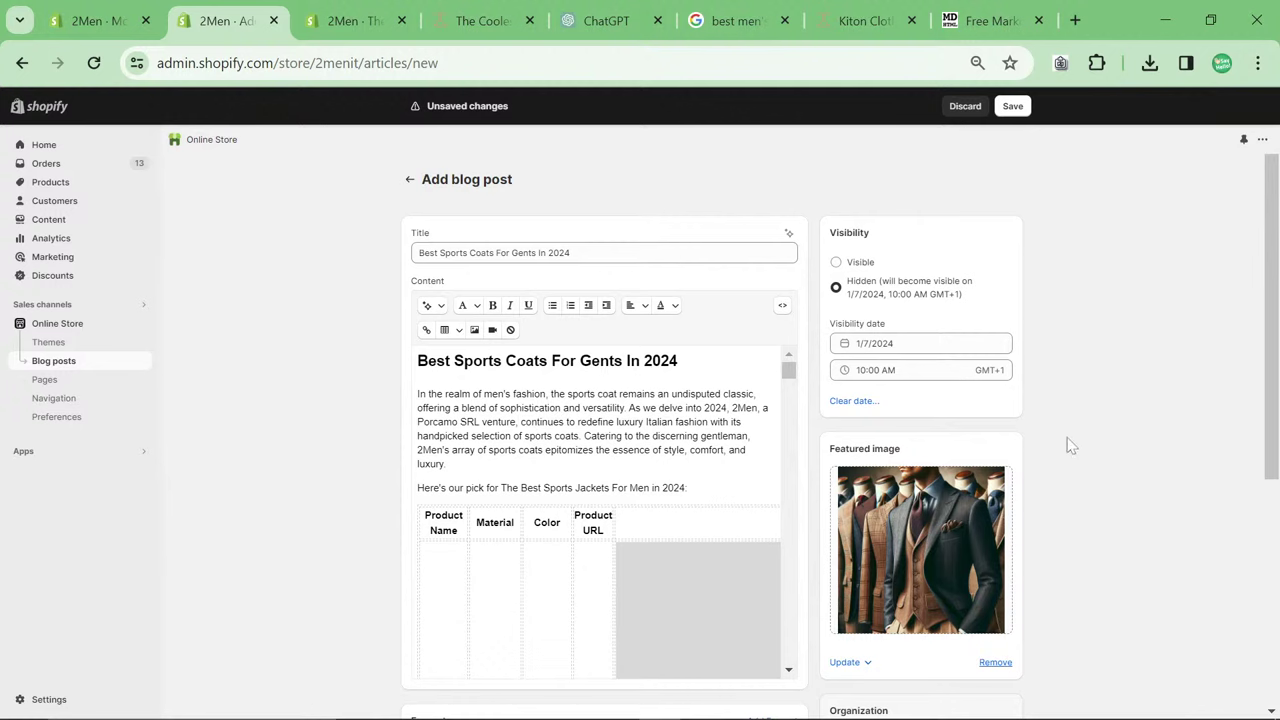
scroll(1060, 425, down, 4)
scroll(800, 370, up, 1)
scroll(613, 312, down, 1)
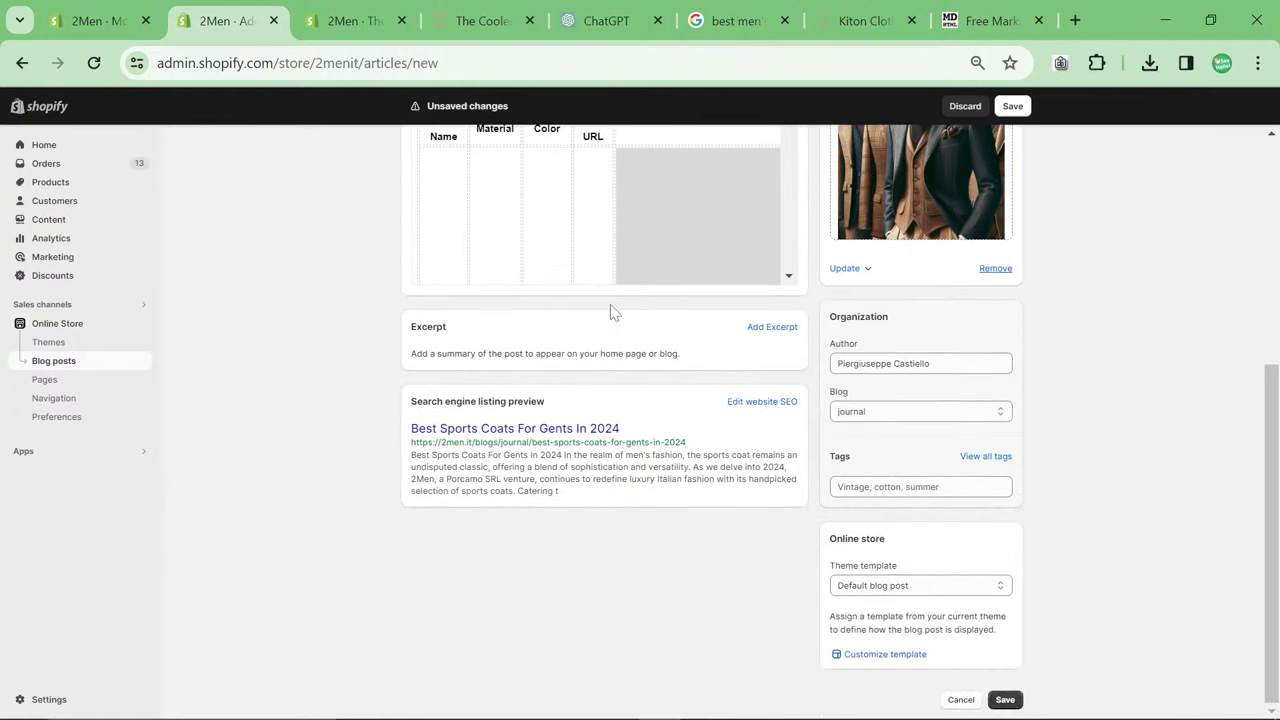
scroll(791, 500, up, 2)
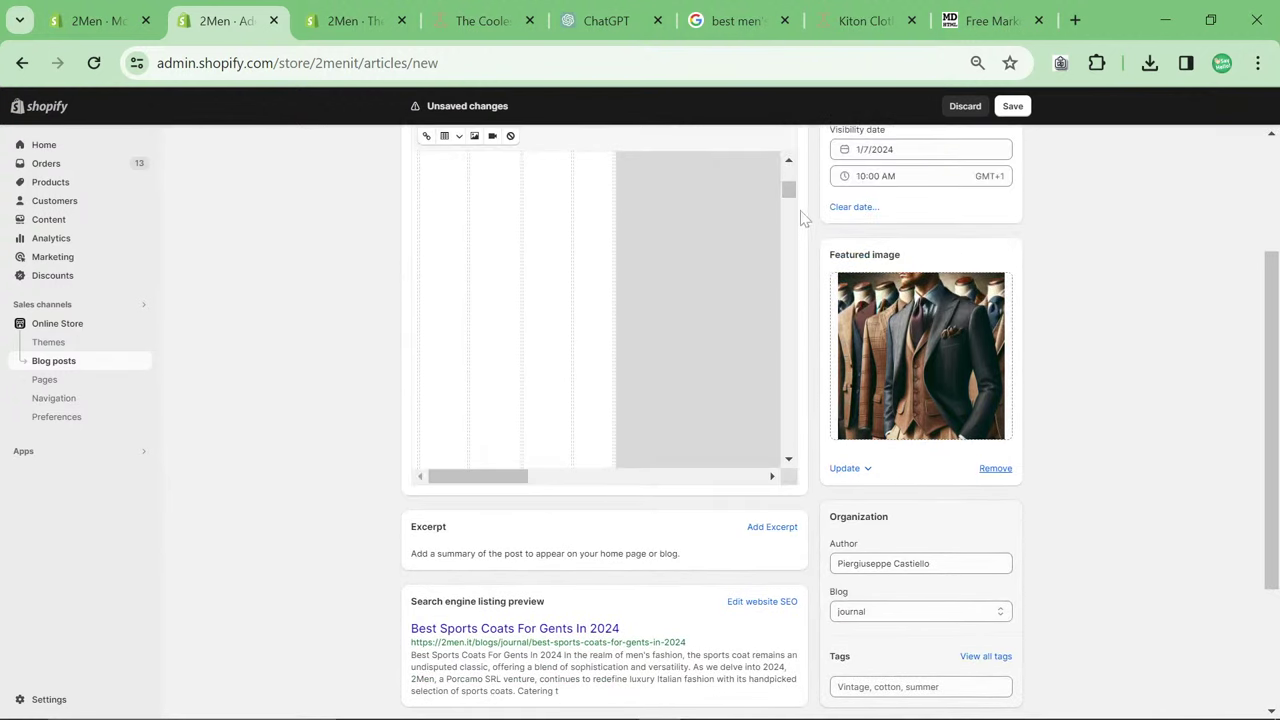
drag(790, 195, 822, 440)
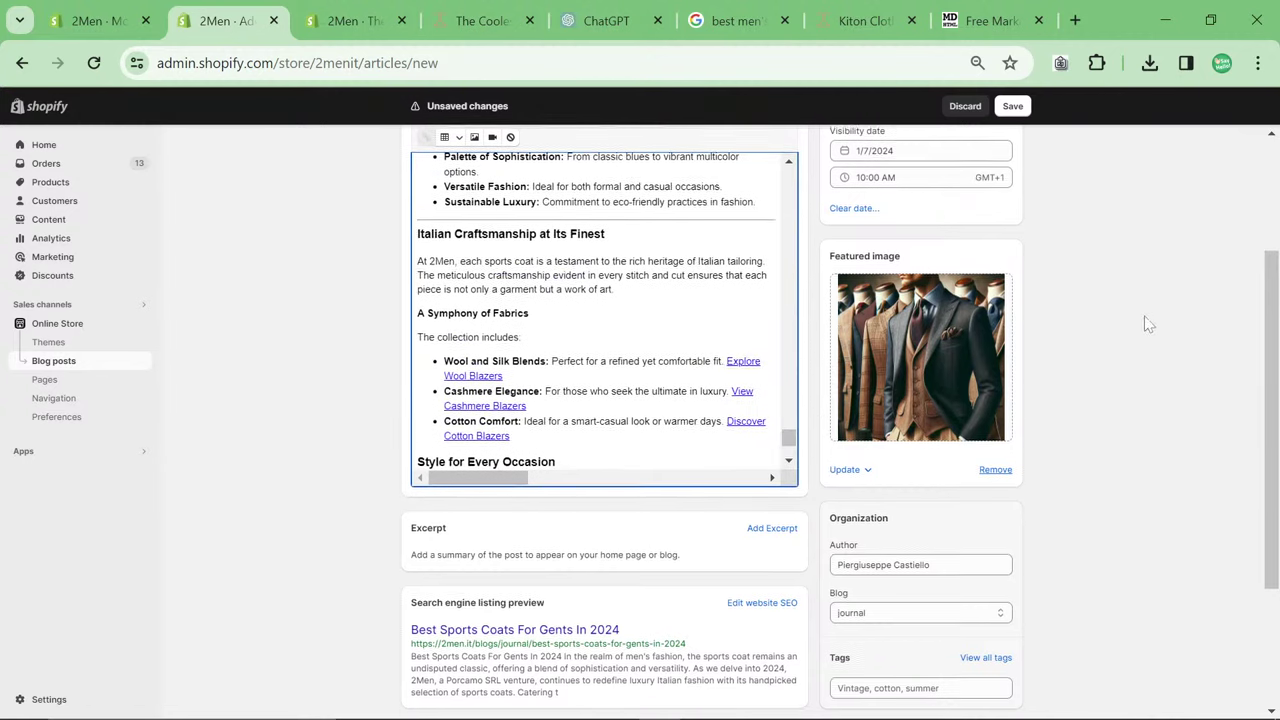
scroll(1146, 323, up, 2)
click(1013, 106)
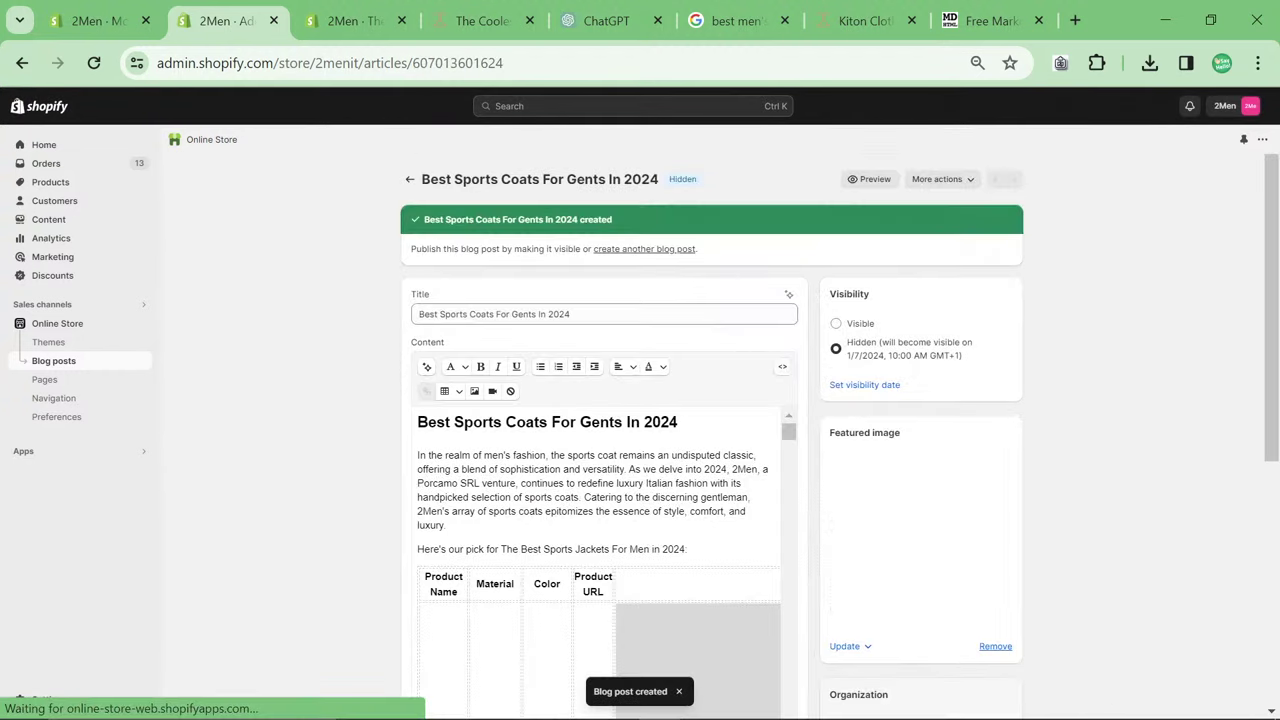
Preview the Best Sports Coats post on the storefront and scroll through its blazer table
click(866, 179)
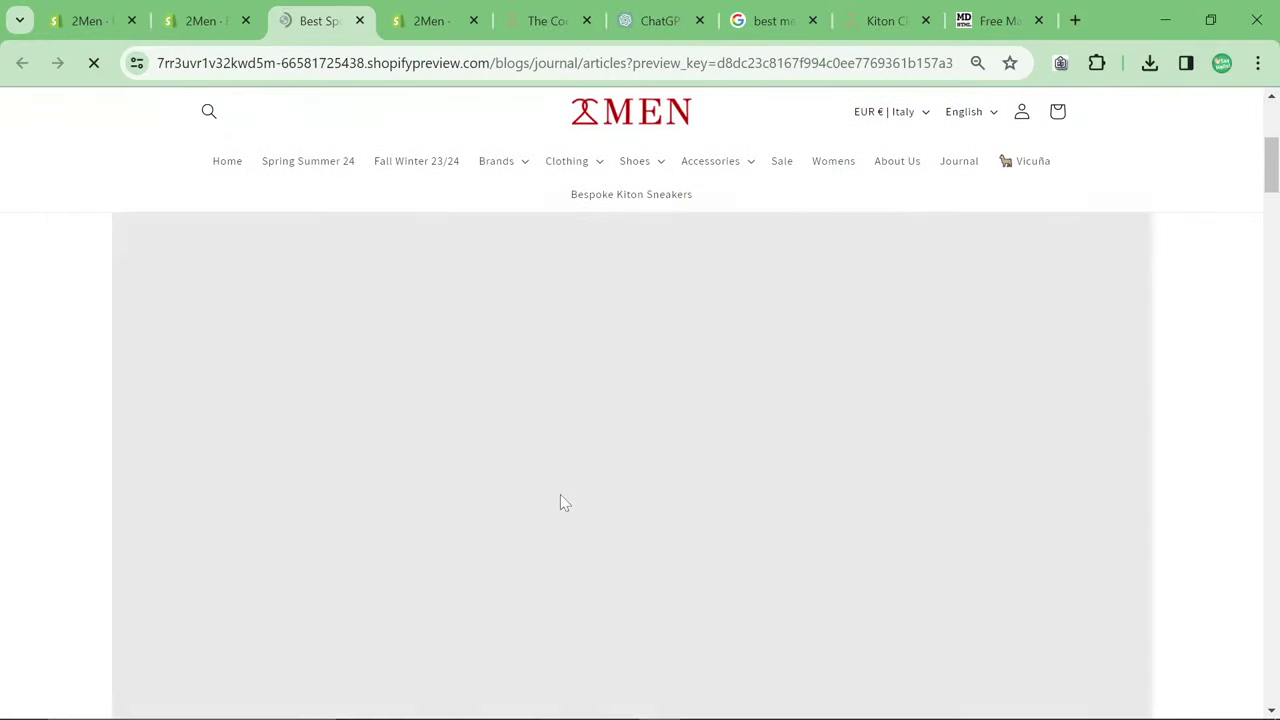
scroll(565, 500, down, 15)
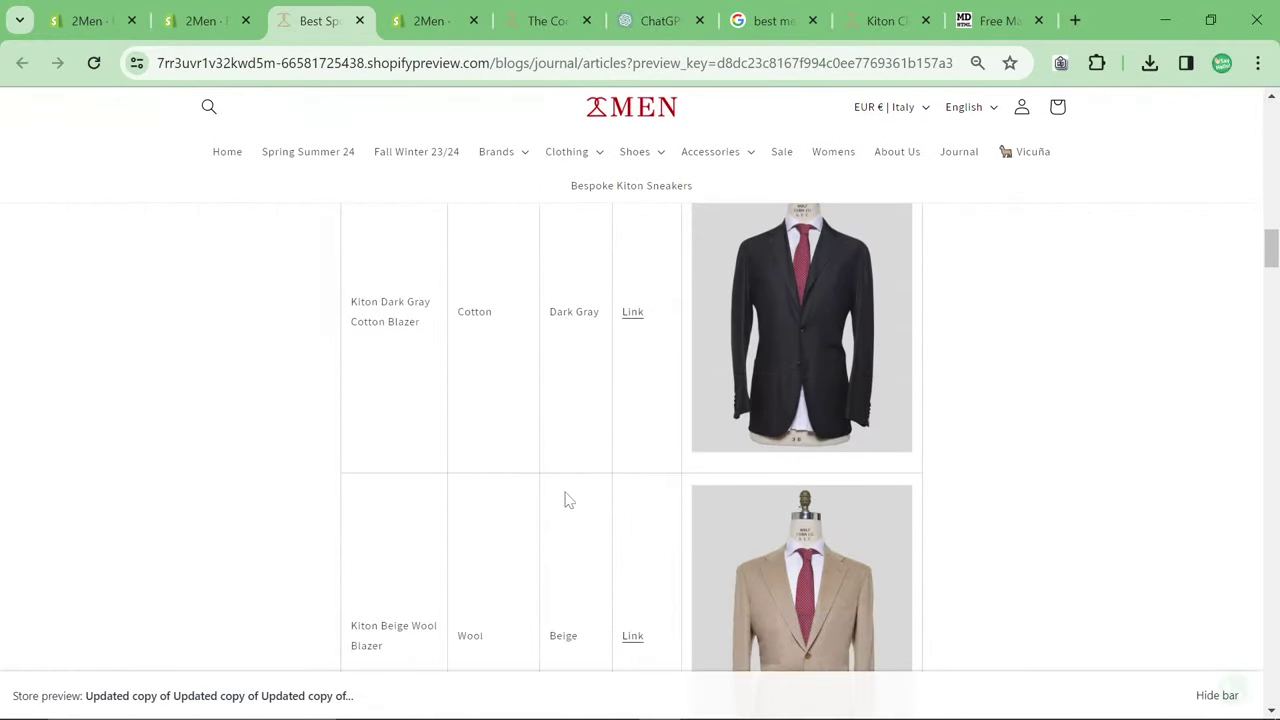
scroll(565, 500, down, 15)
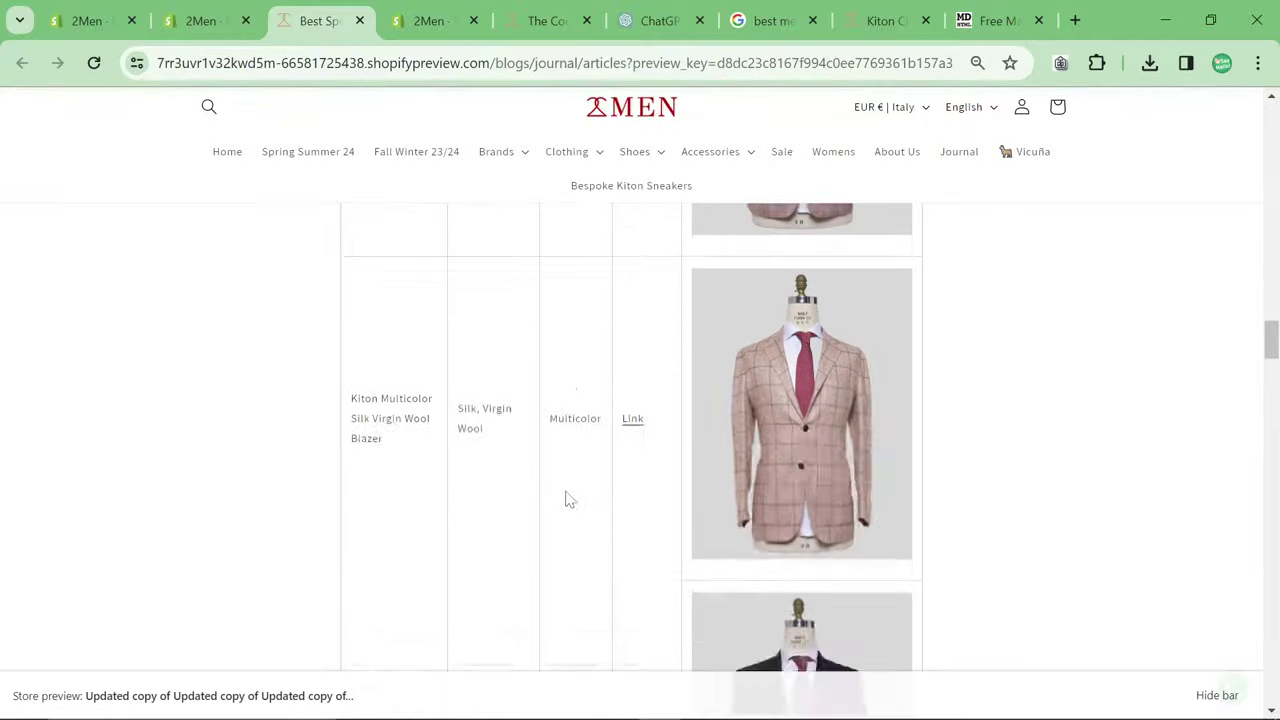
scroll(570, 497, down, 15)
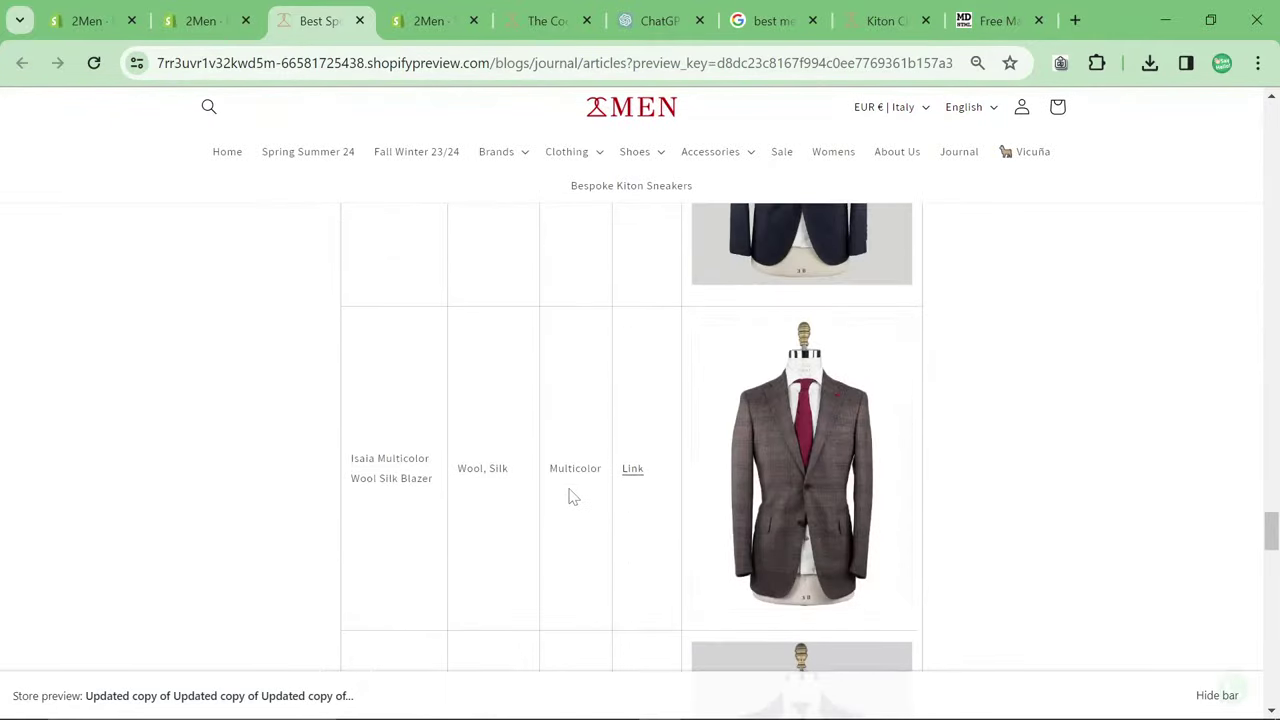
scroll(570, 497, up, 10)
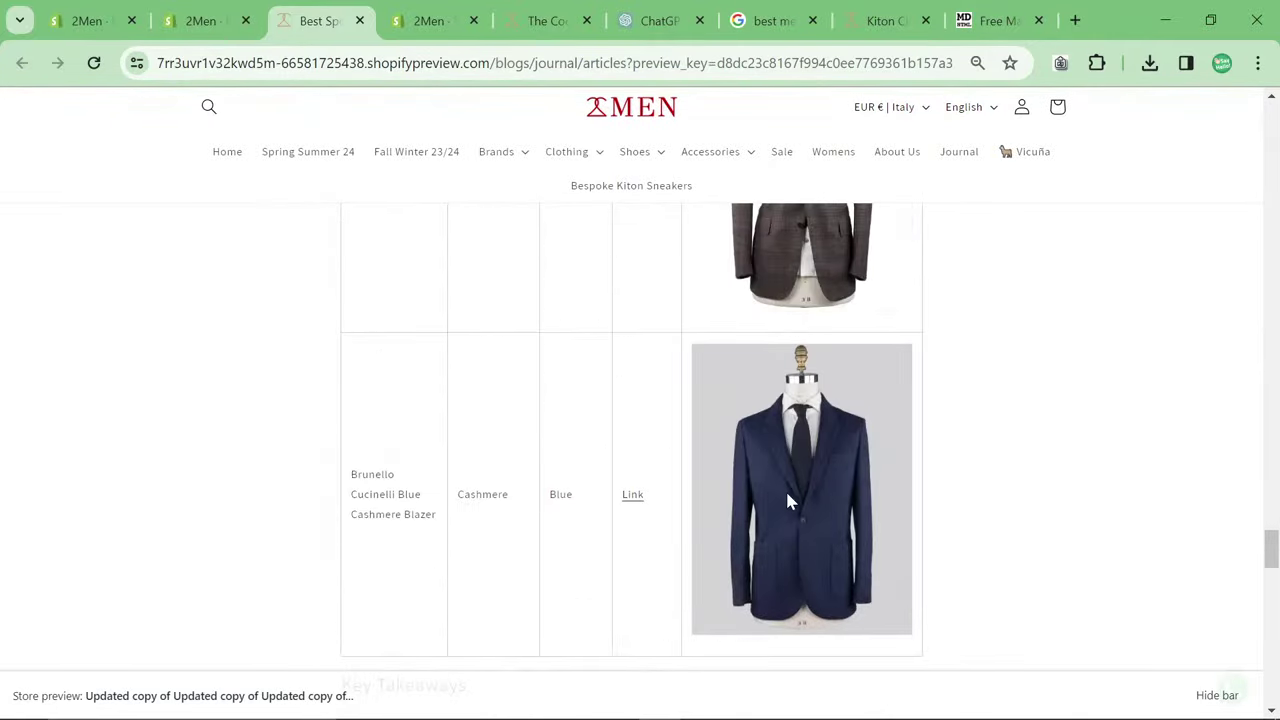
scroll(785, 500, up, 1)
scroll(638, 606, up, 2)
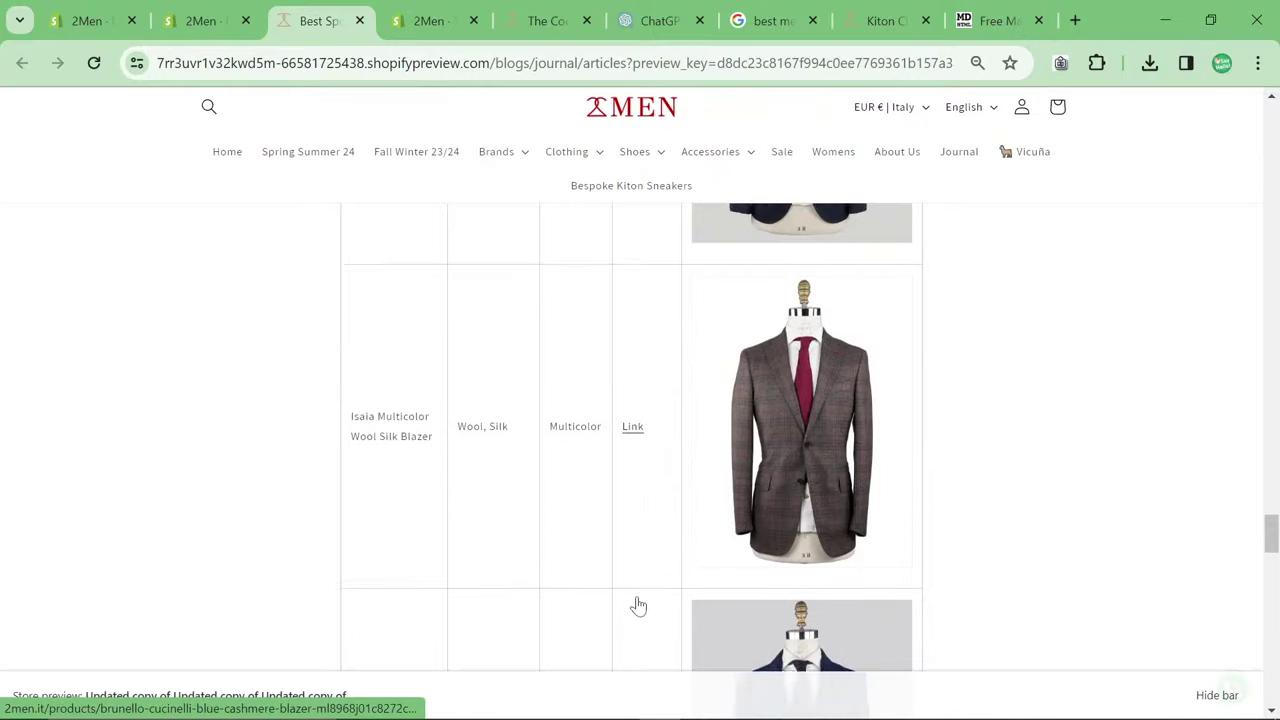
scroll(629, 480, down, 15)
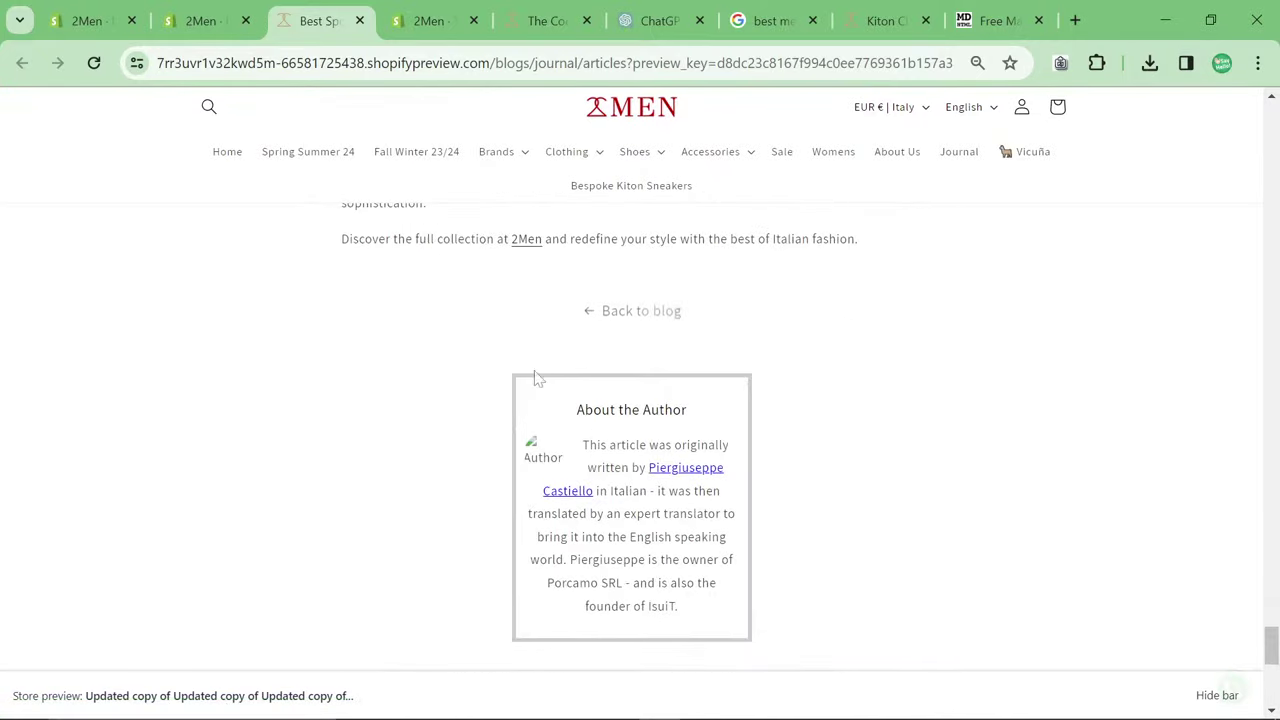
click(200, 20)
Cycle through the open windows, briefly scrolling the OpenAI Playground
click(112, 14)
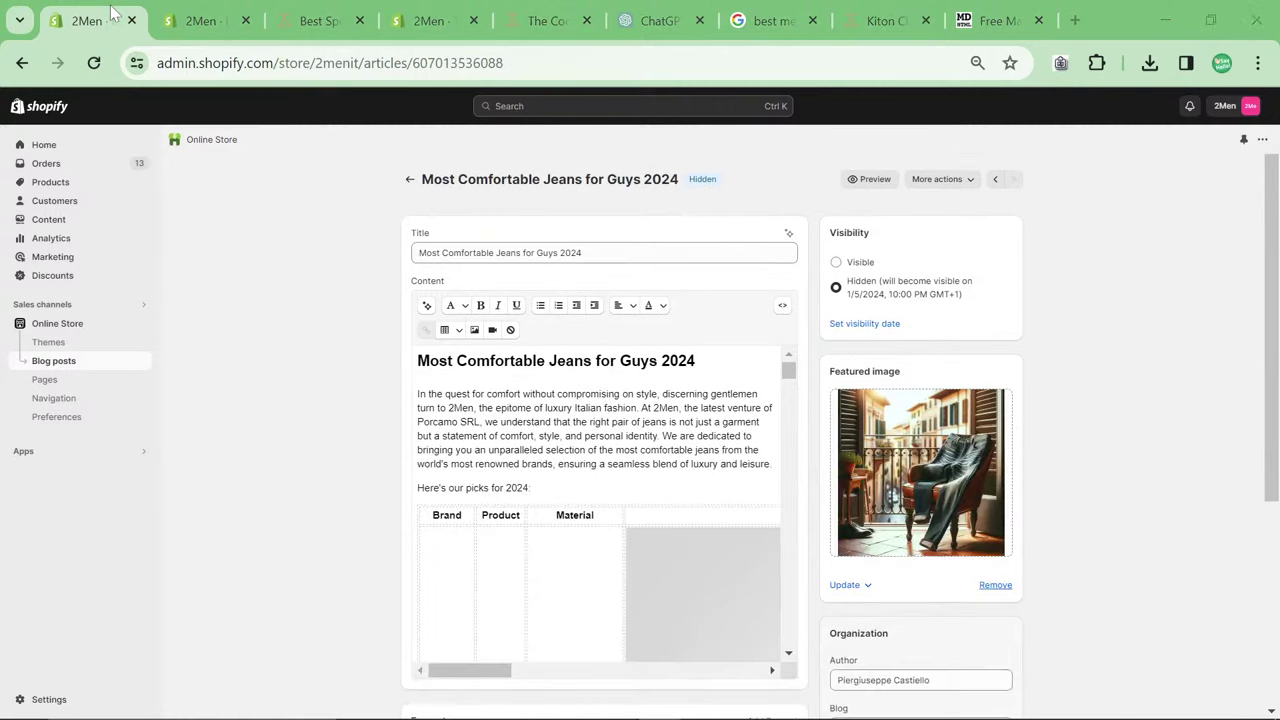
key(alt+Tab)
key(alt+Tab)
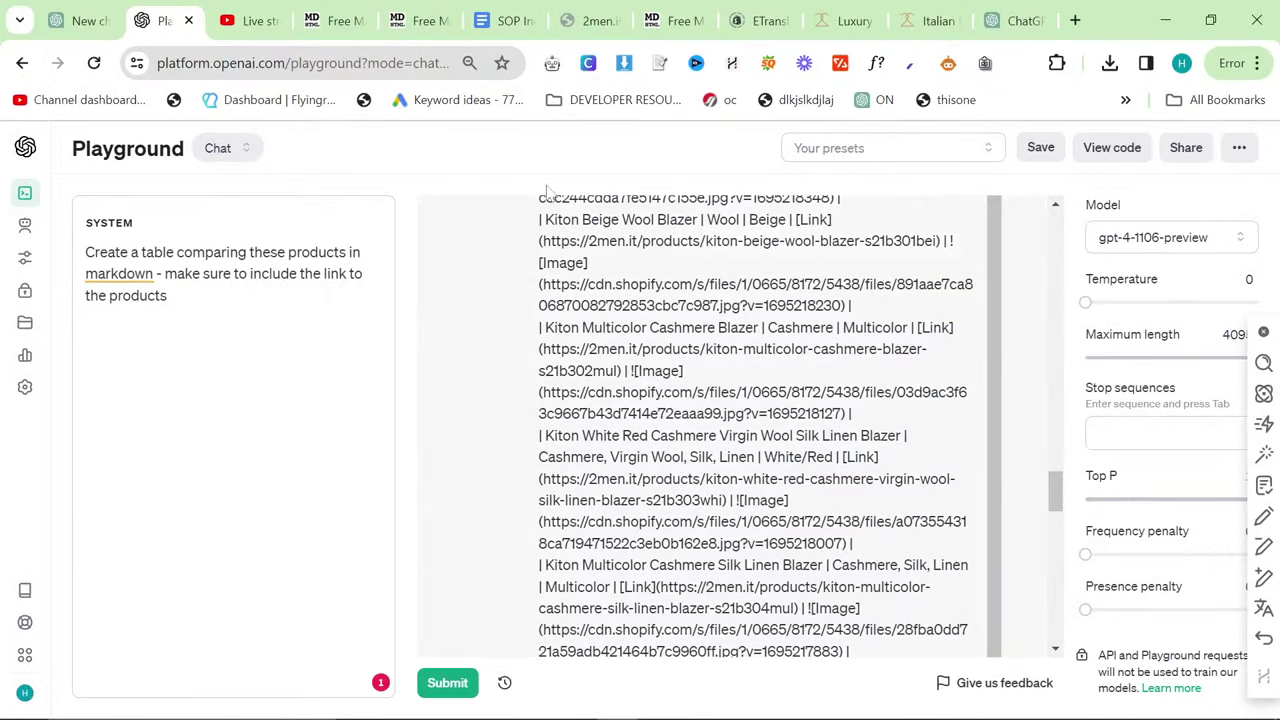
key(alt+Tab)
scroll(385, 550, down, 3)
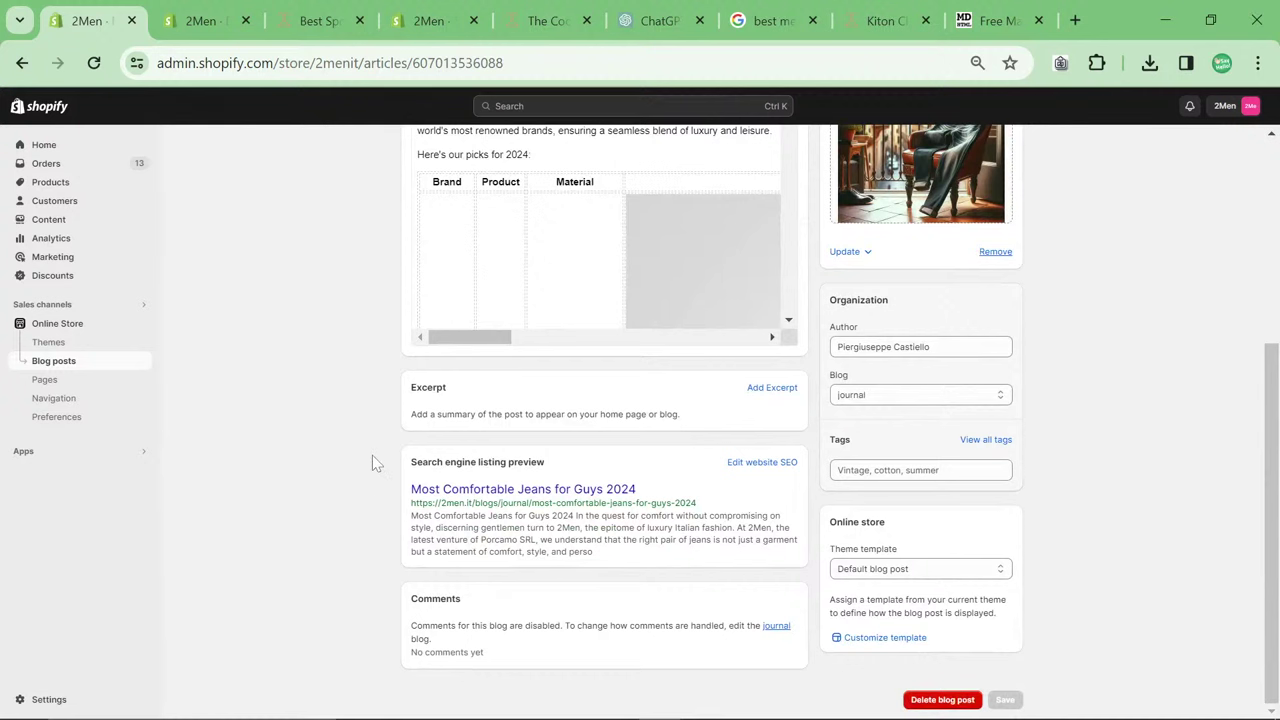
scroll(372, 455, up, 3)
key(alt+Tab)
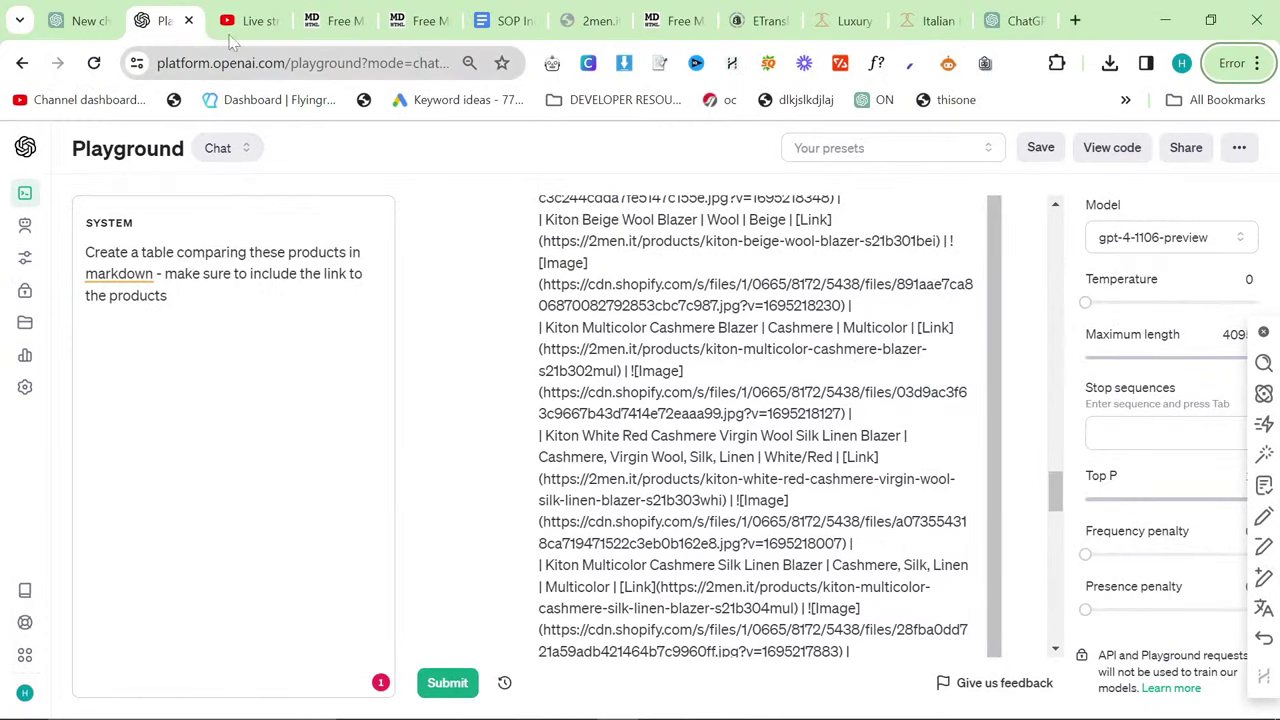
key(alt+Tab)
key(alt+Tab)
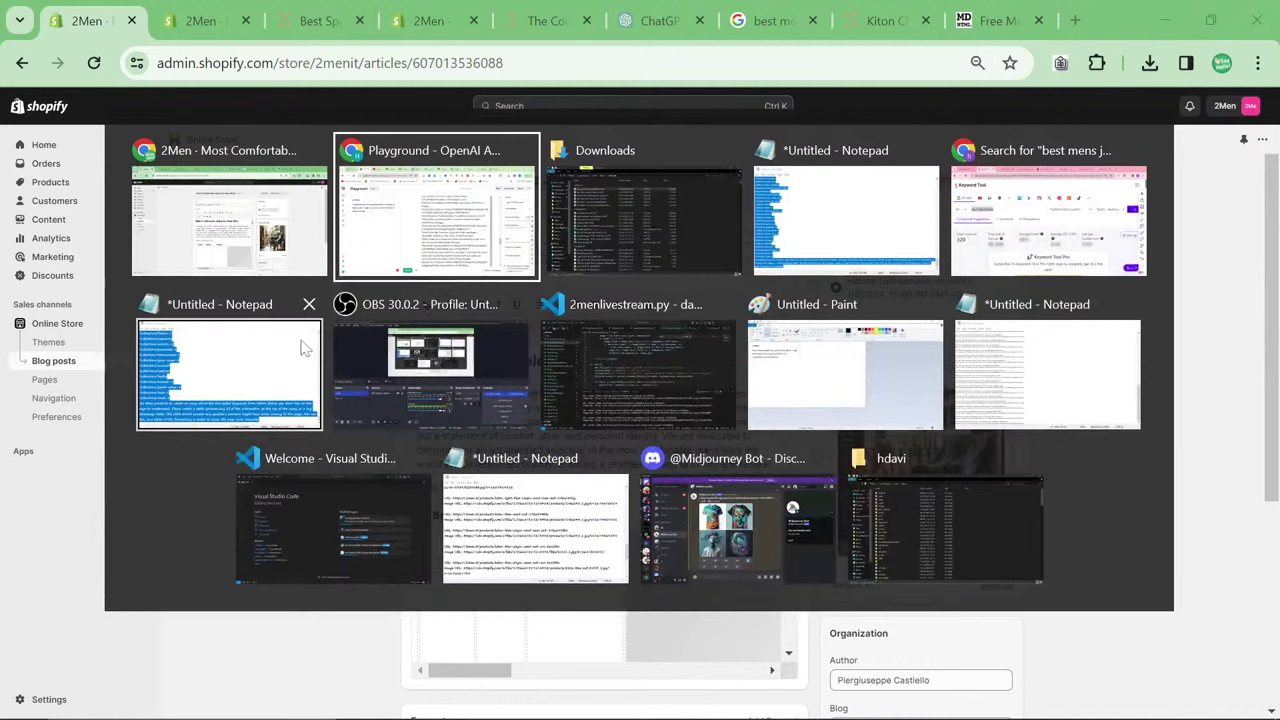
Compare the 'best mens jeans' Keyword Tool results with the Google Ads Keyword Planner tab
click(1048, 218)
scroll(498, 455, down, 7)
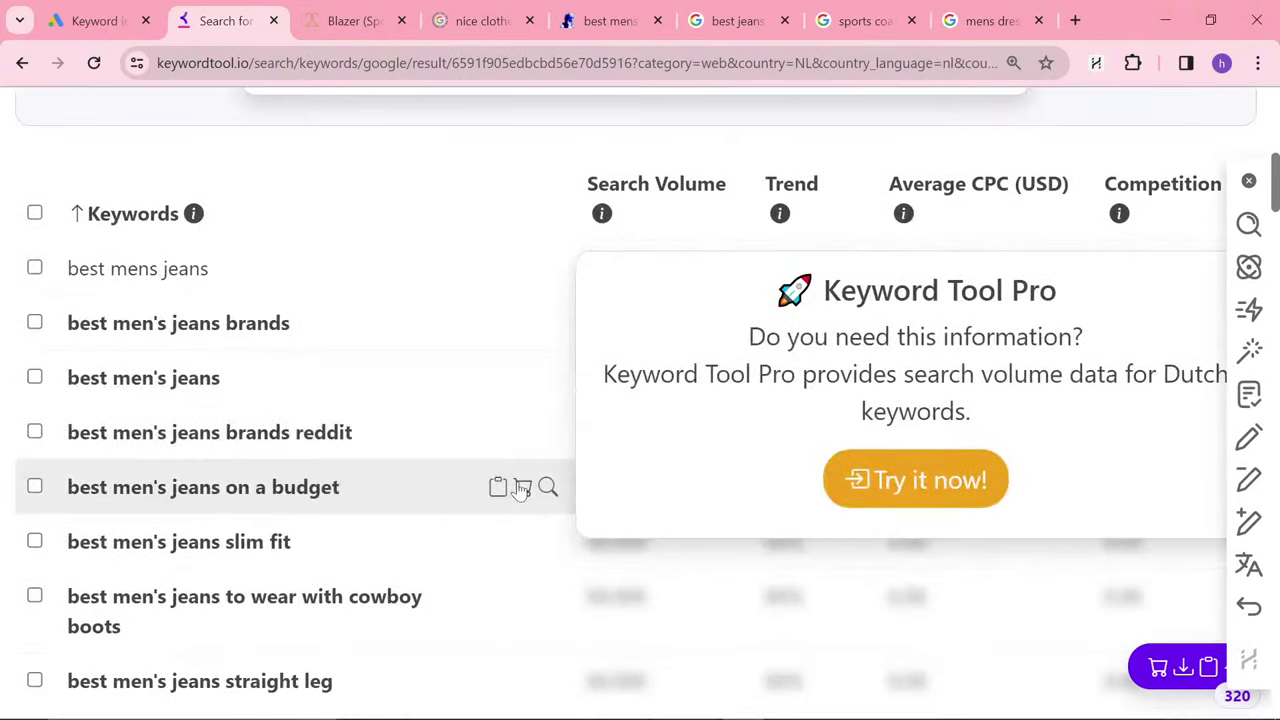
scroll(521, 487, down, 11)
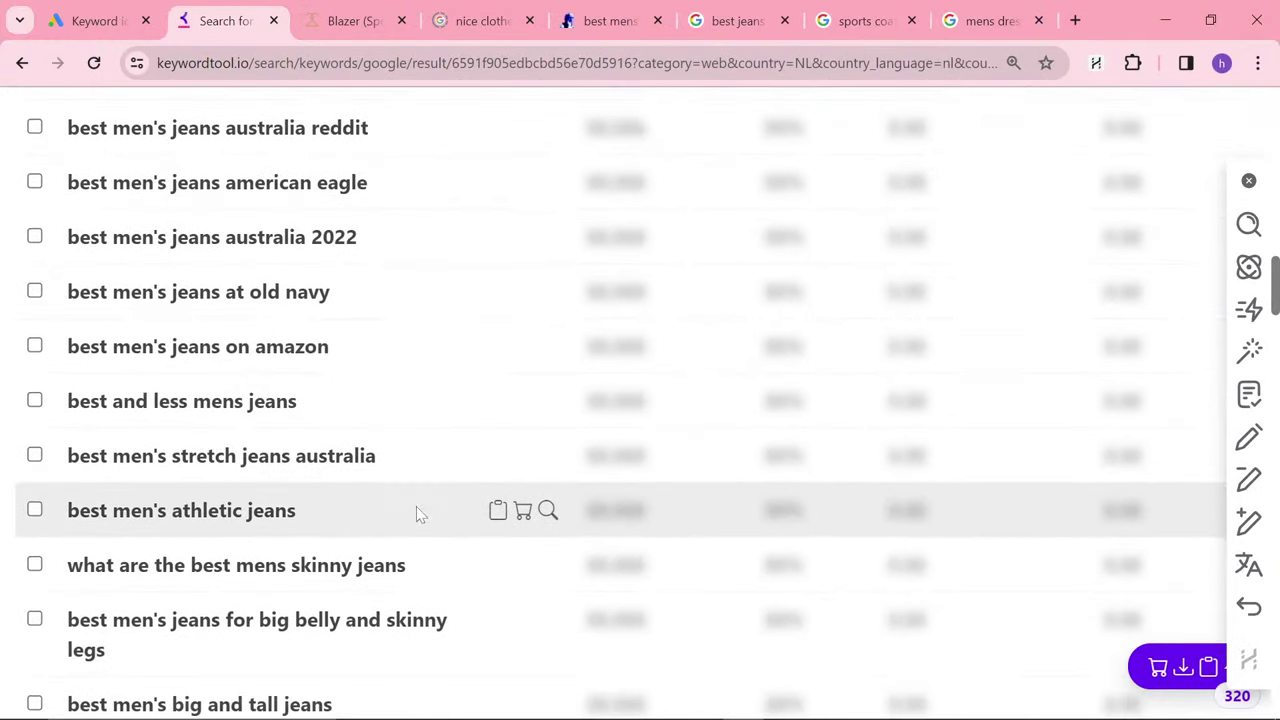
scroll(418, 513, up, 5)
key(ctrl+shift+Tab)
scroll(447, 507, down, 2)
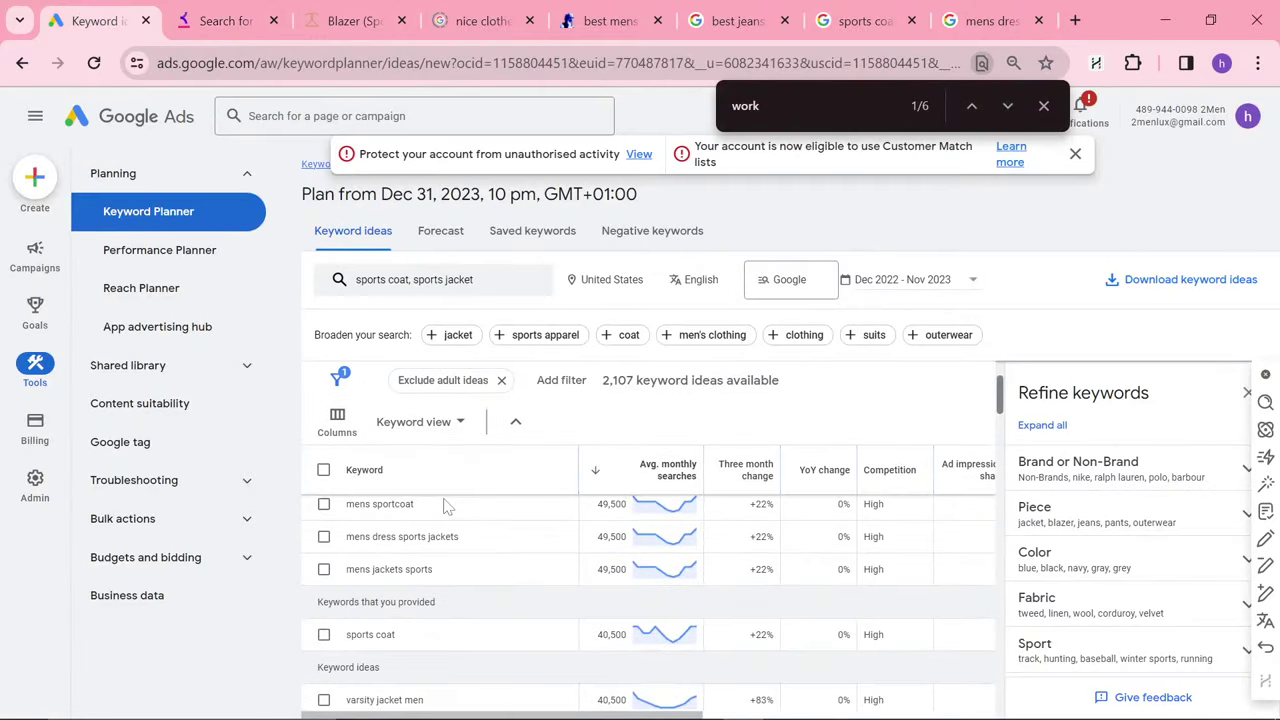
scroll(447, 507, down, 10)
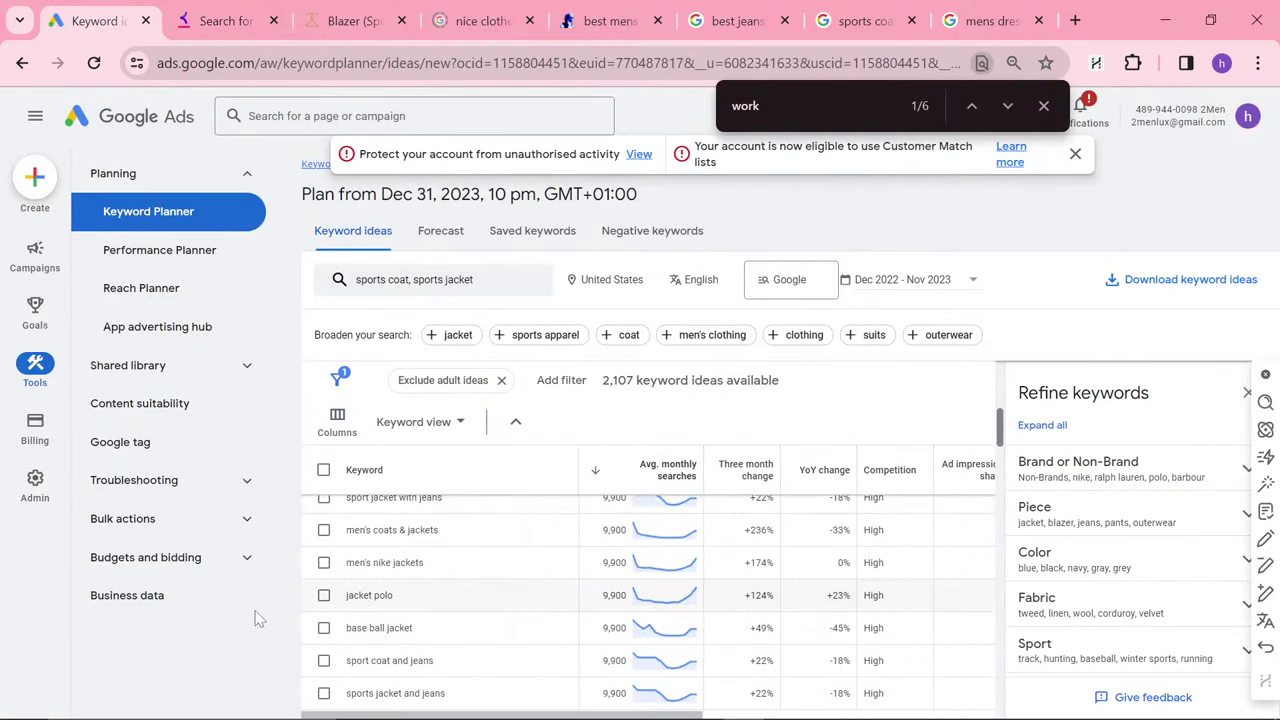
scroll(450, 630, down, 1)
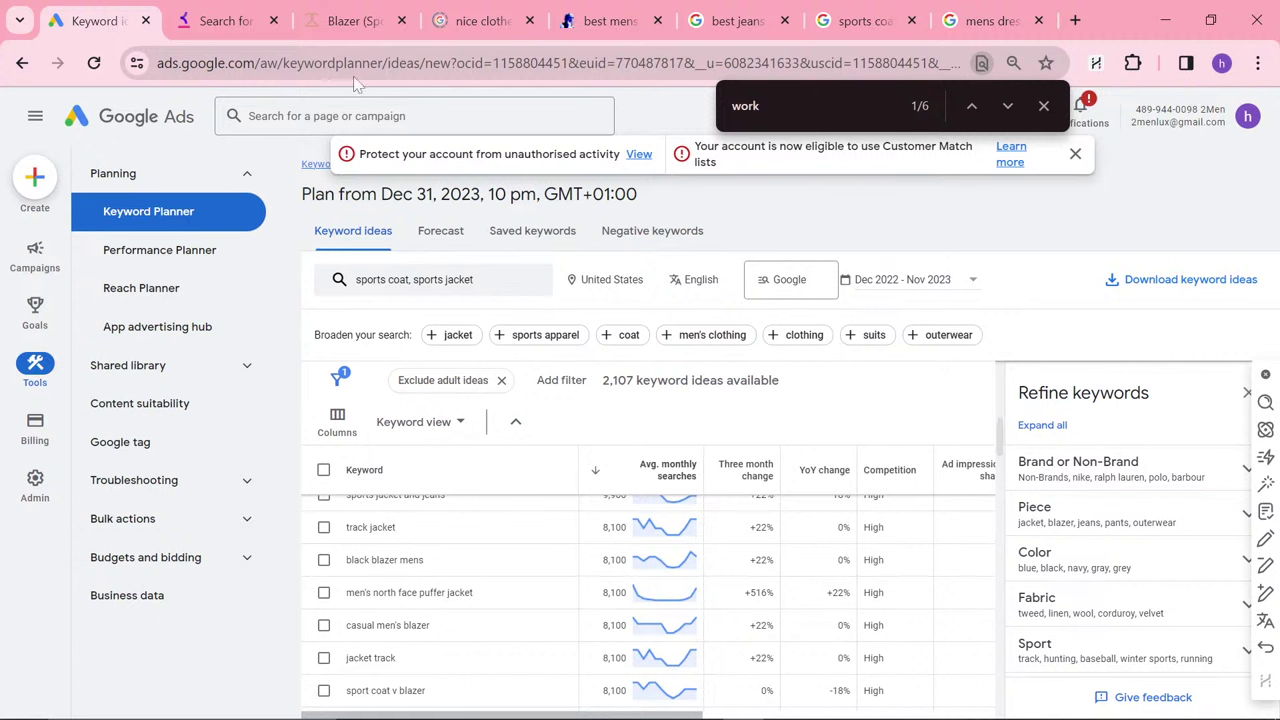
click(225, 20)
scroll(330, 250, up, 10)
Search Keyword Tool for 'best mens sports coat for' in place of the old query
click(297, 270)
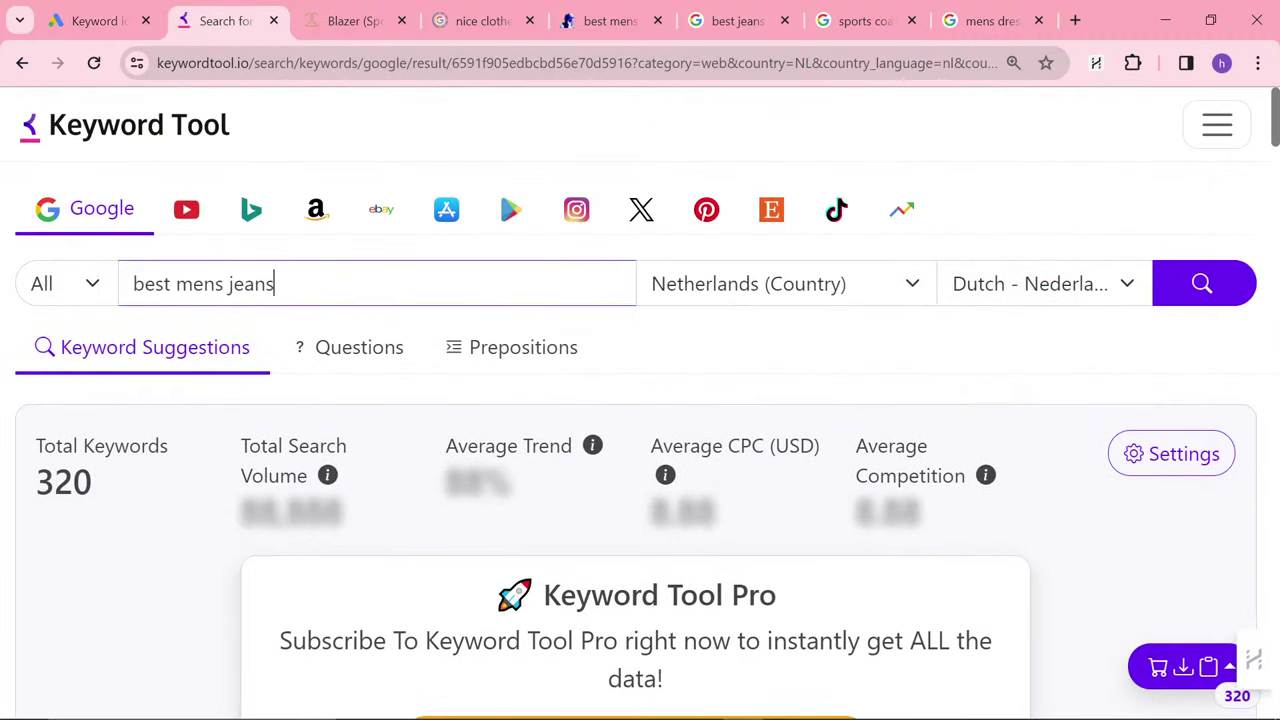
key(ctrl+a)
text(best mens sports coat for)
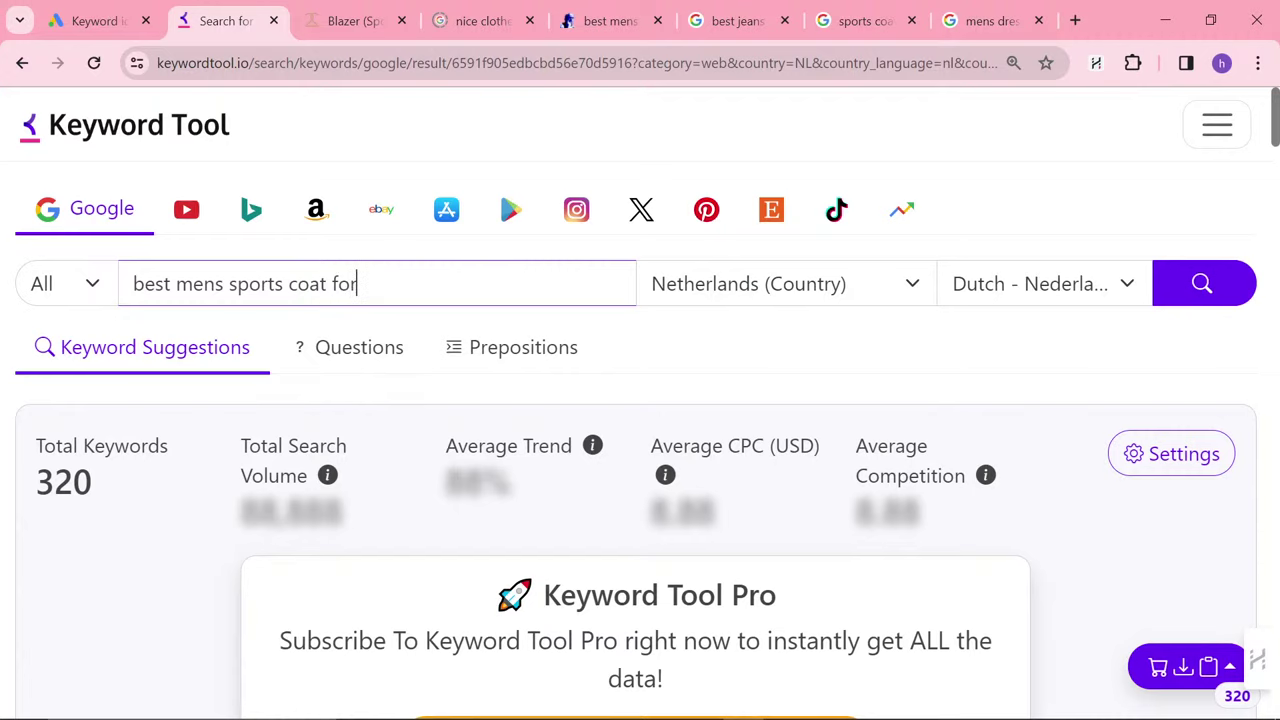
key(Return)
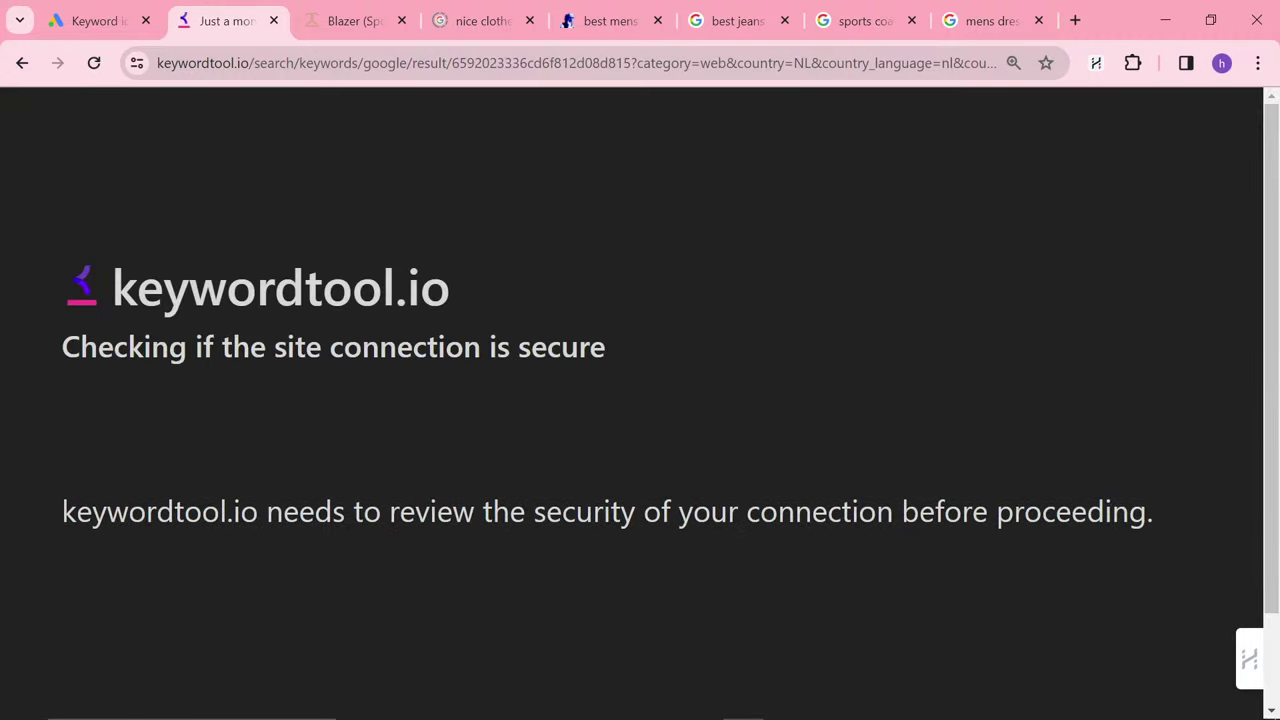
Scroll through the 70 Netherlands keyword suggestions for sports coat phrases
scroll(160, 327, down, 1)
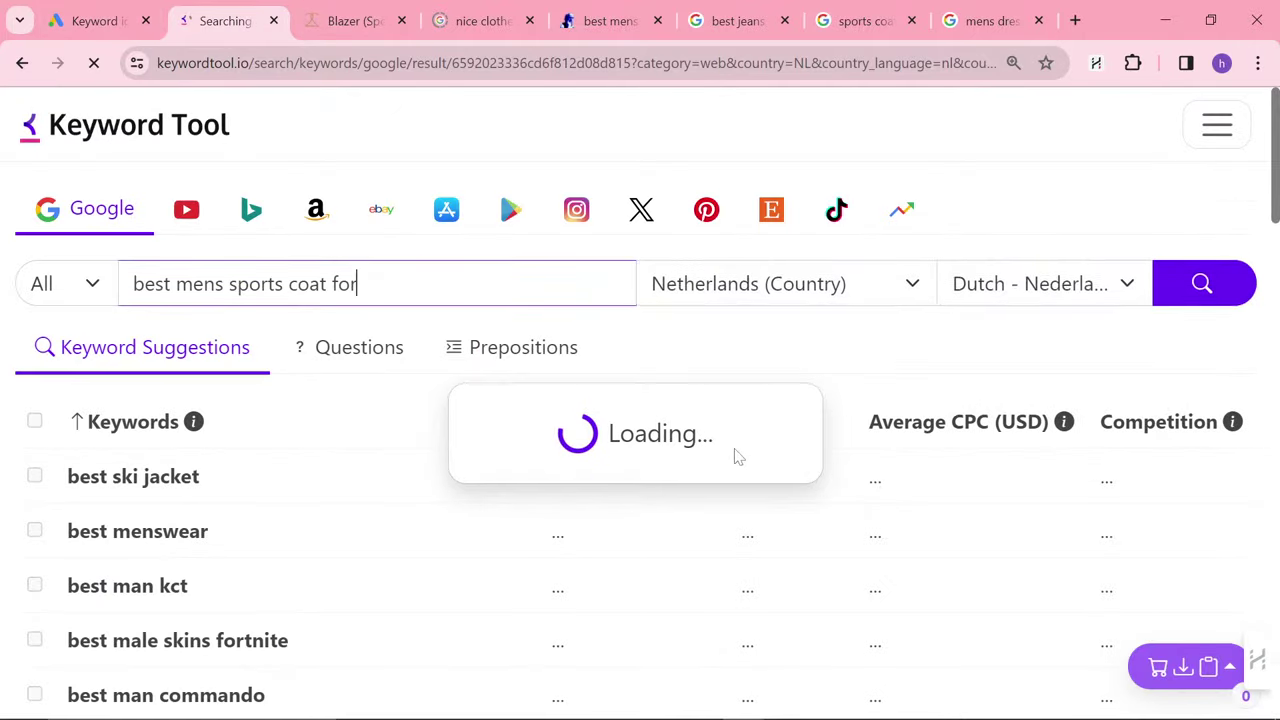
scroll(529, 526, down, 2)
scroll(536, 511, down, 5)
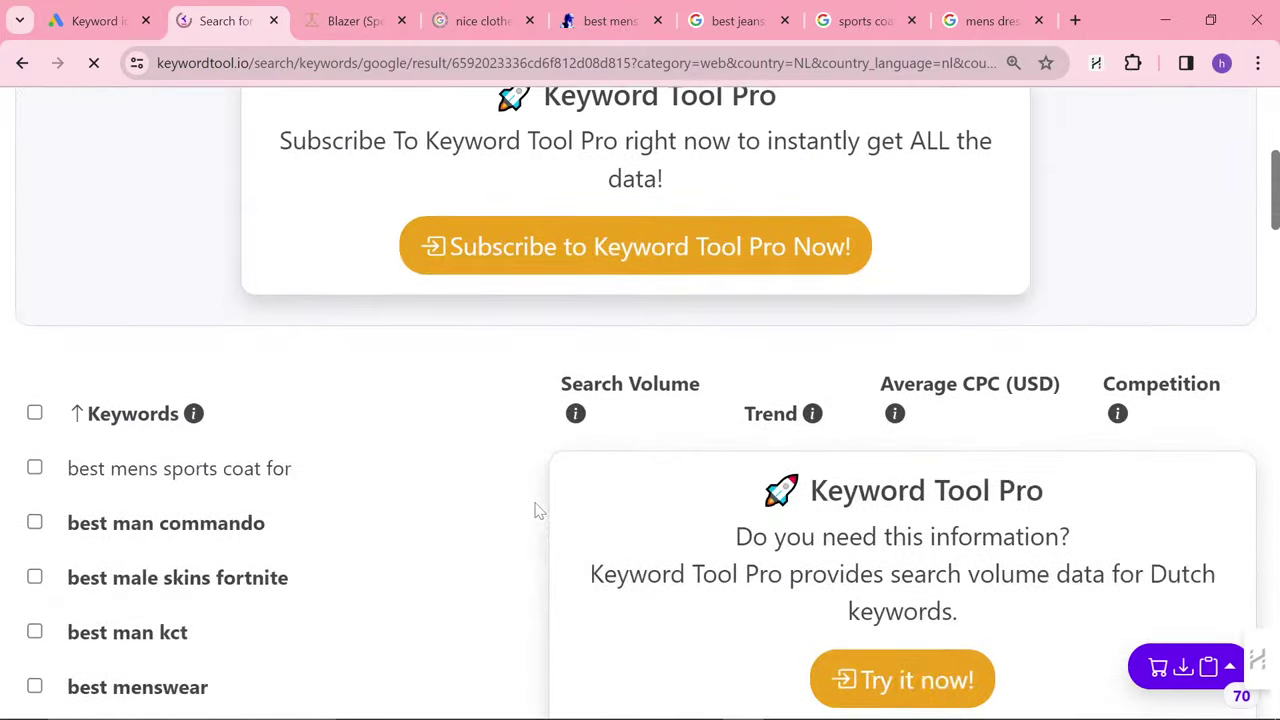
scroll(537, 511, down, 1)
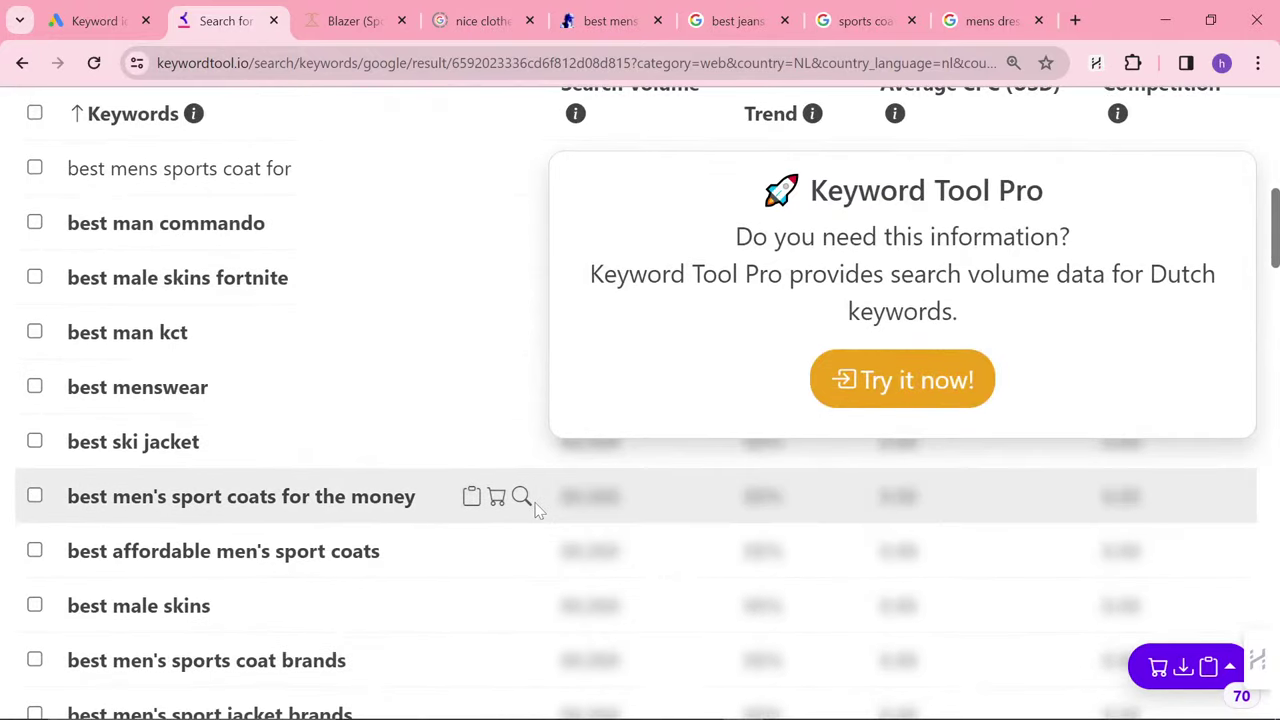
scroll(536, 510, down, 1)
scroll(534, 509, down, 1)
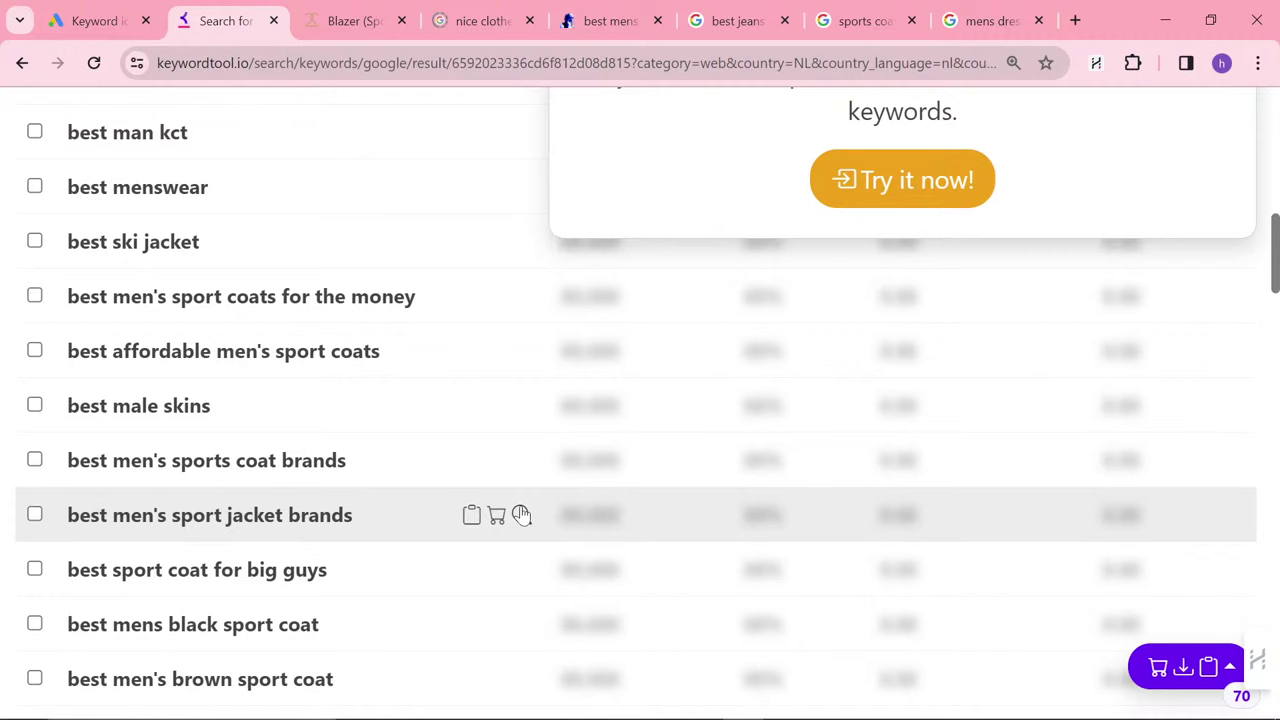
scroll(520, 514, down, 2)
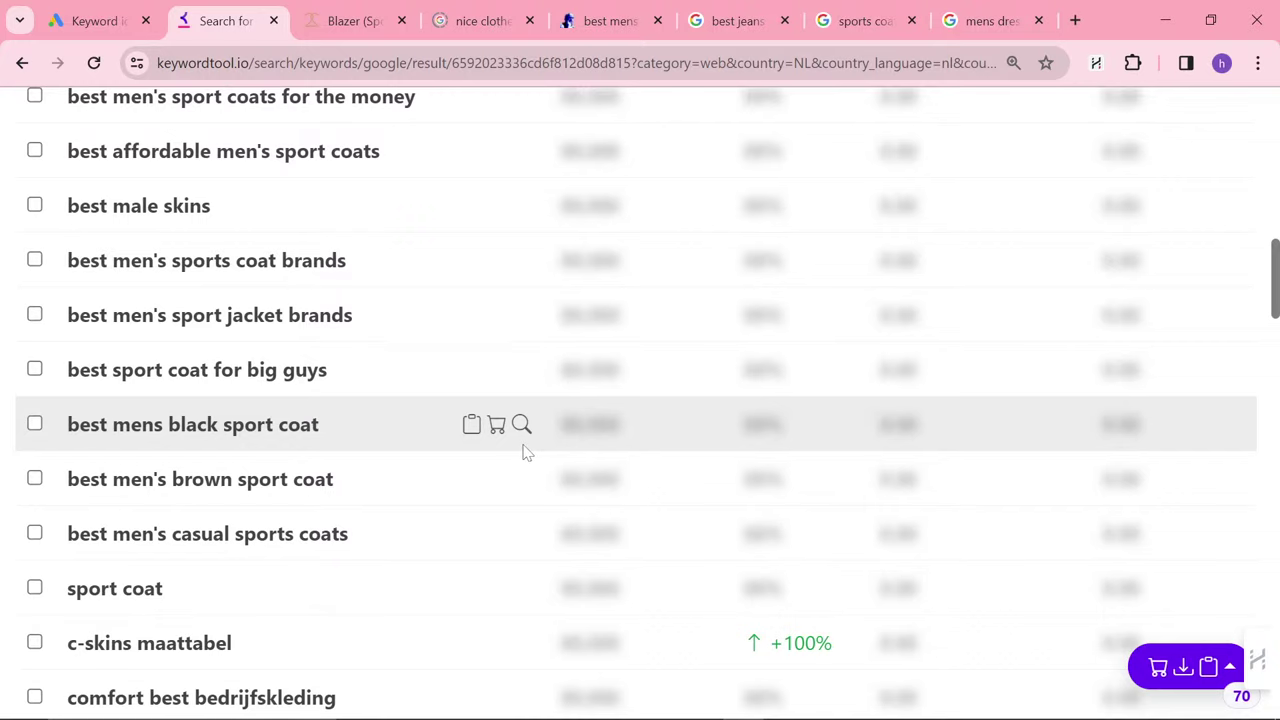
scroll(268, 547, down, 1)
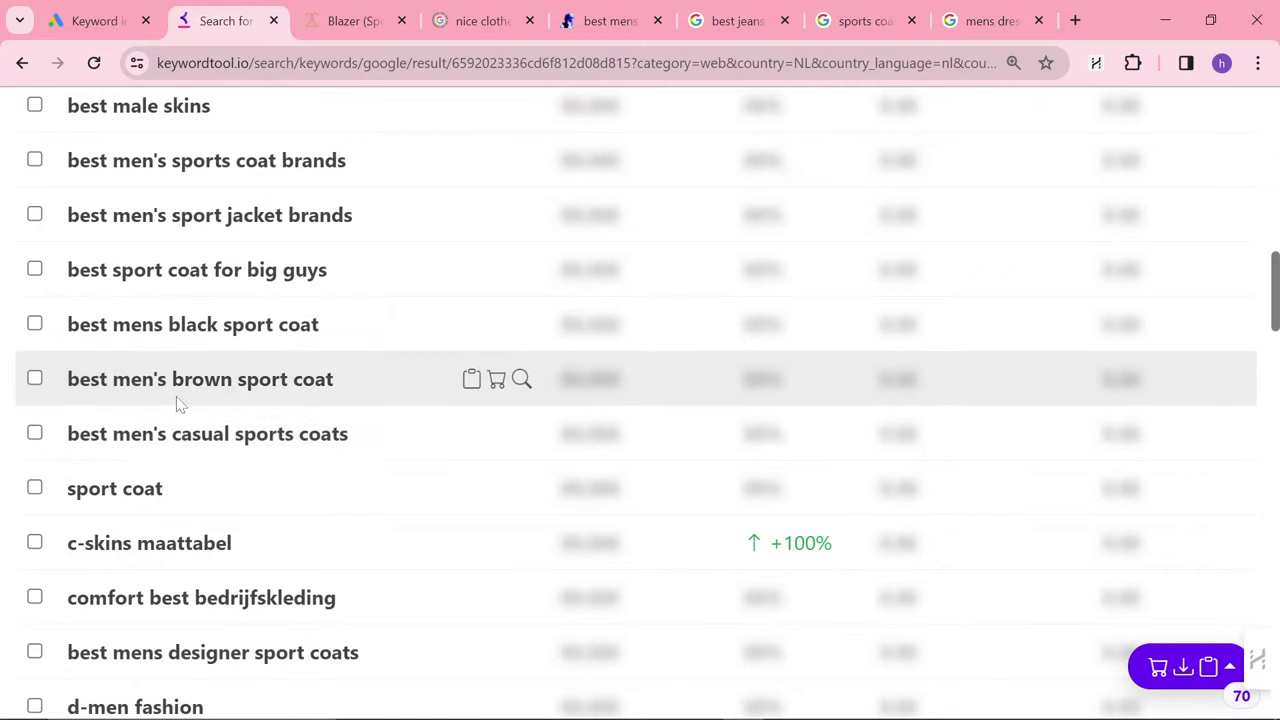
scroll(178, 403, down, 7)
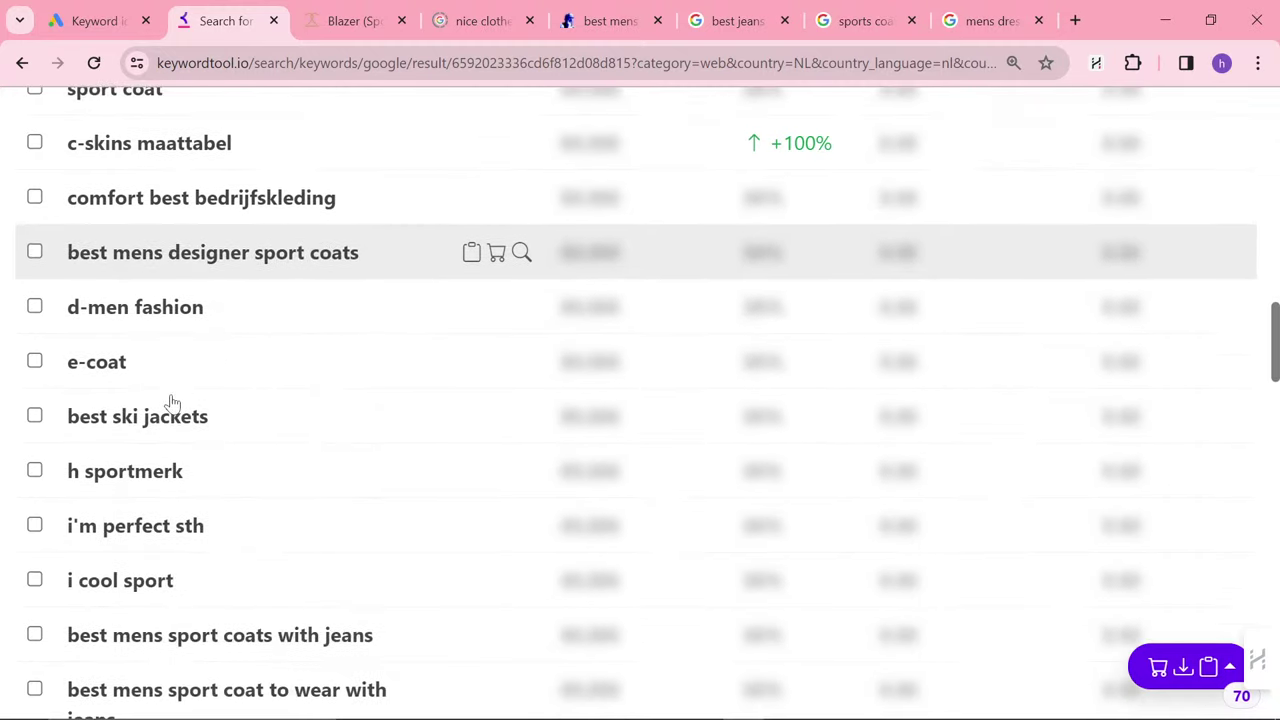
key(alt+Tab)
key(alt+Tab)
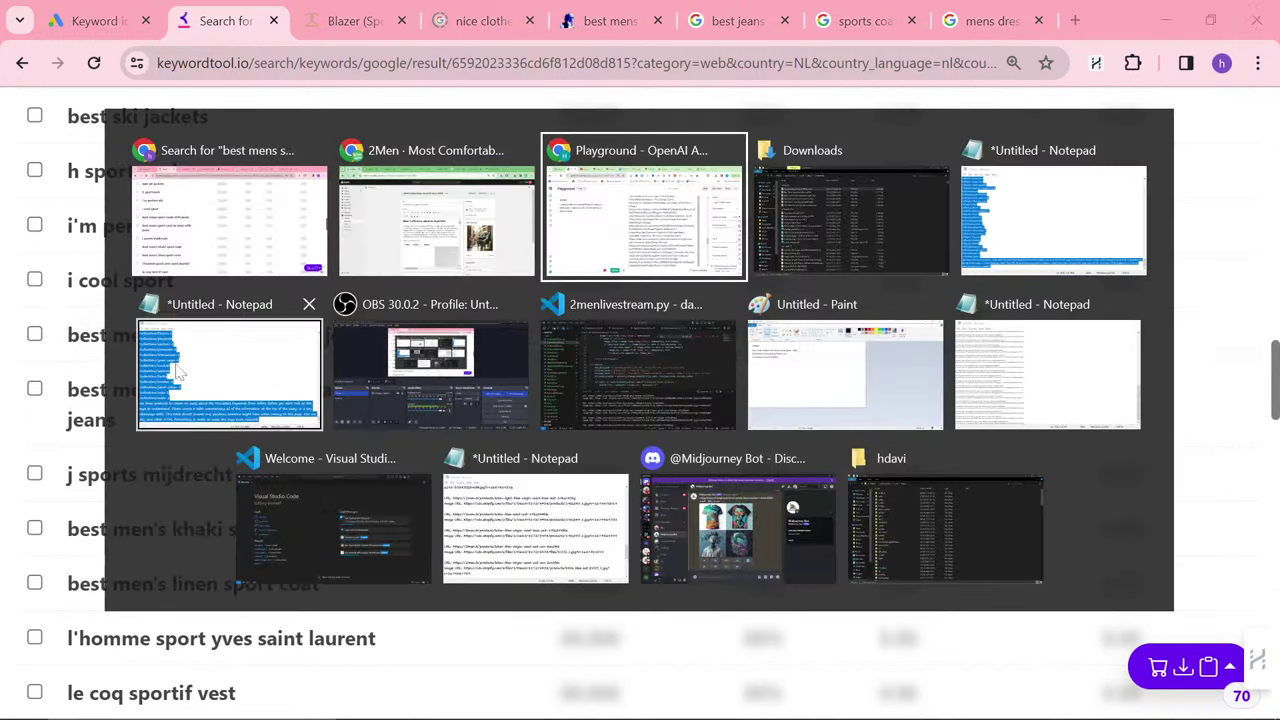
click(413, 394)
key(alt+Tab)
key(Escape)
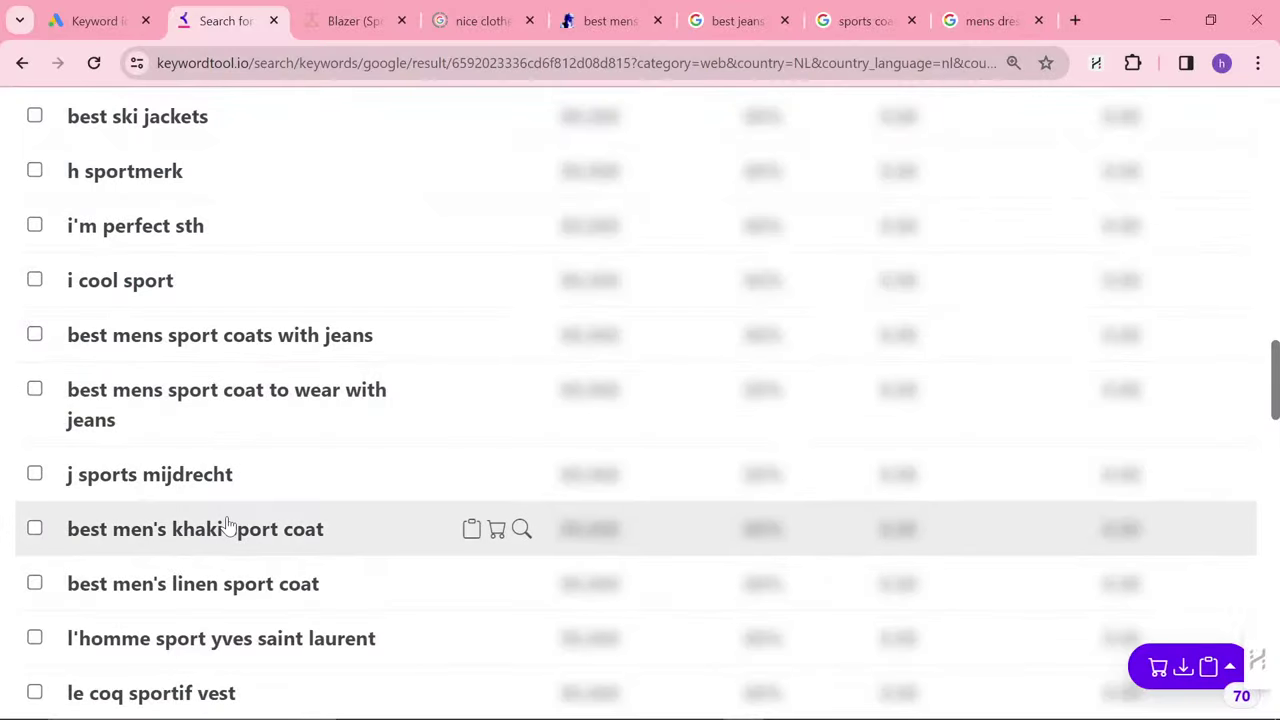
scroll(249, 514, down, 2)
scroll(185, 100, up, 13)
scroll(185, 100, up, 5)
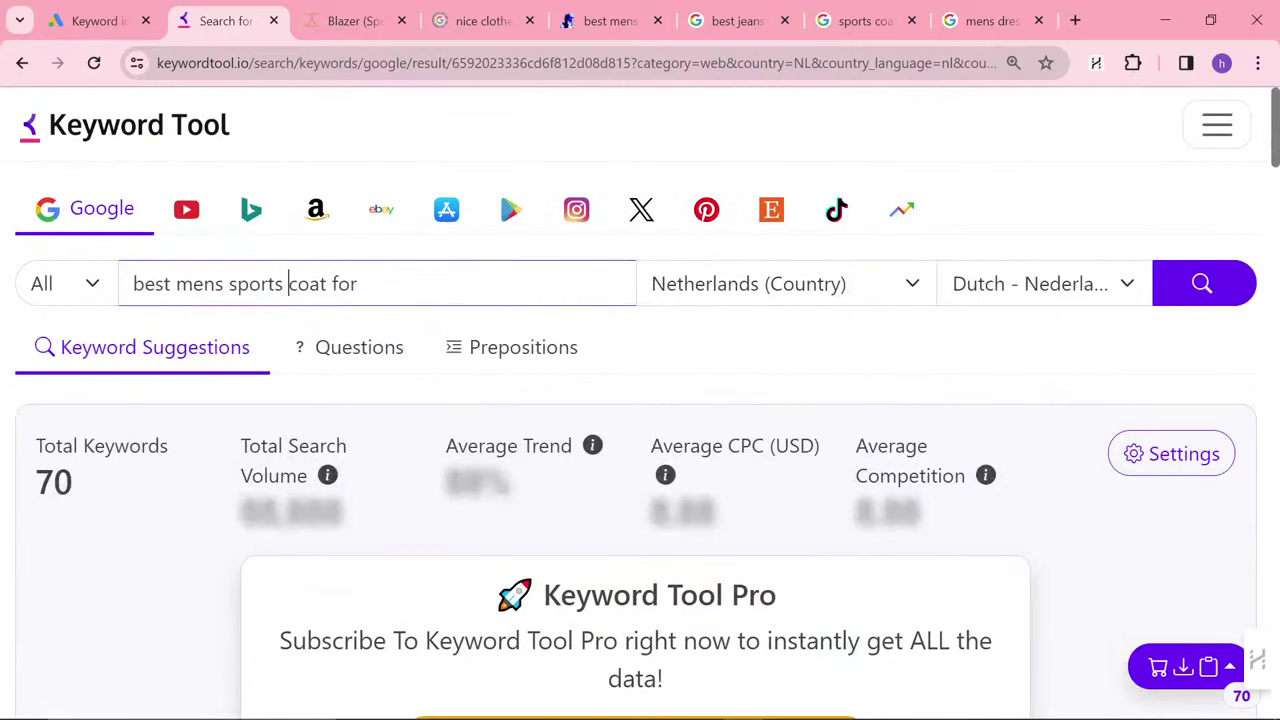
In Keyword Planner, replace the 'sports coat' and 'sports jacket' seeds with 'sports coat for'
triple_click(289, 283)
click(95, 20)
click(380, 276)
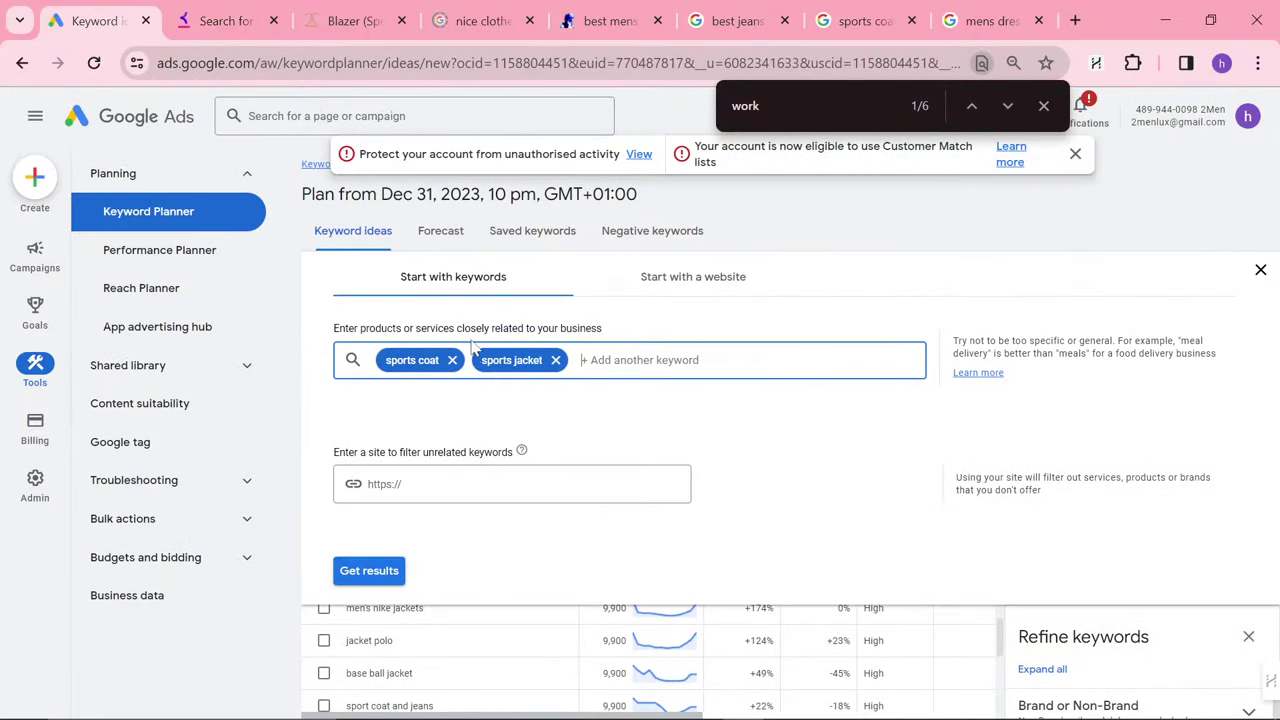
click(454, 360)
click(460, 360)
text(sp)
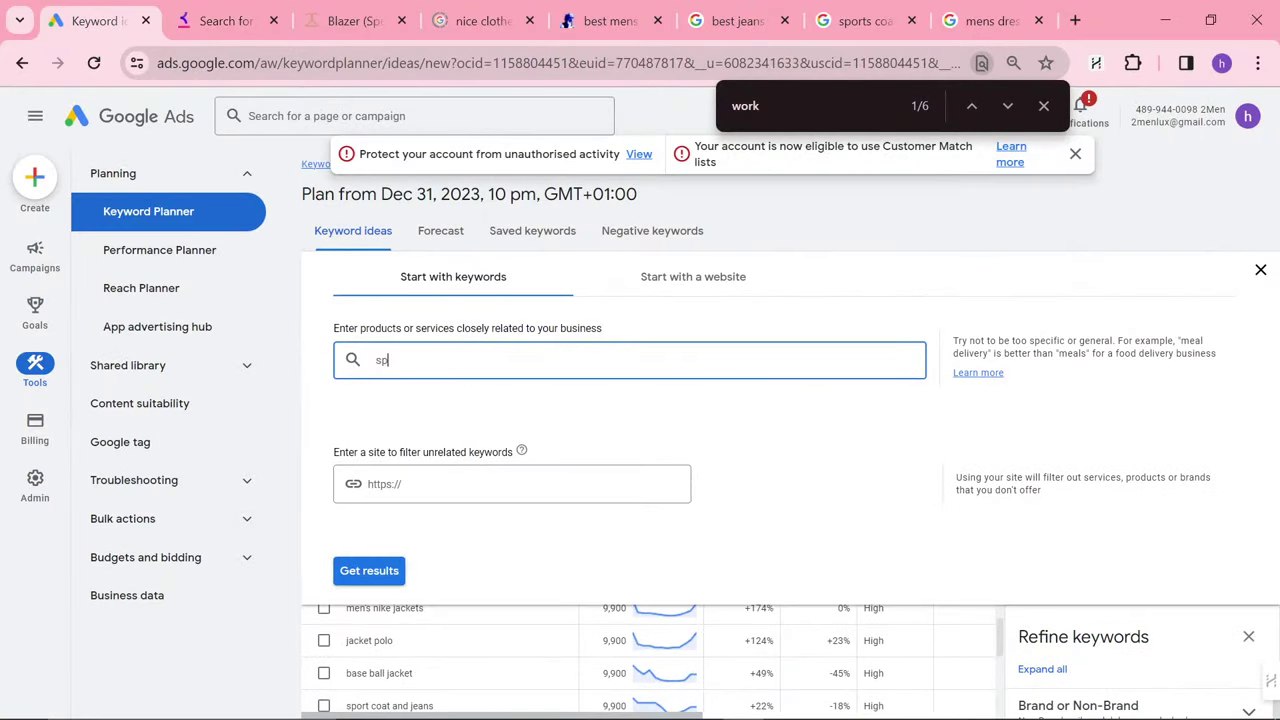
text(orts coat for)
key(Return)
key(Return)
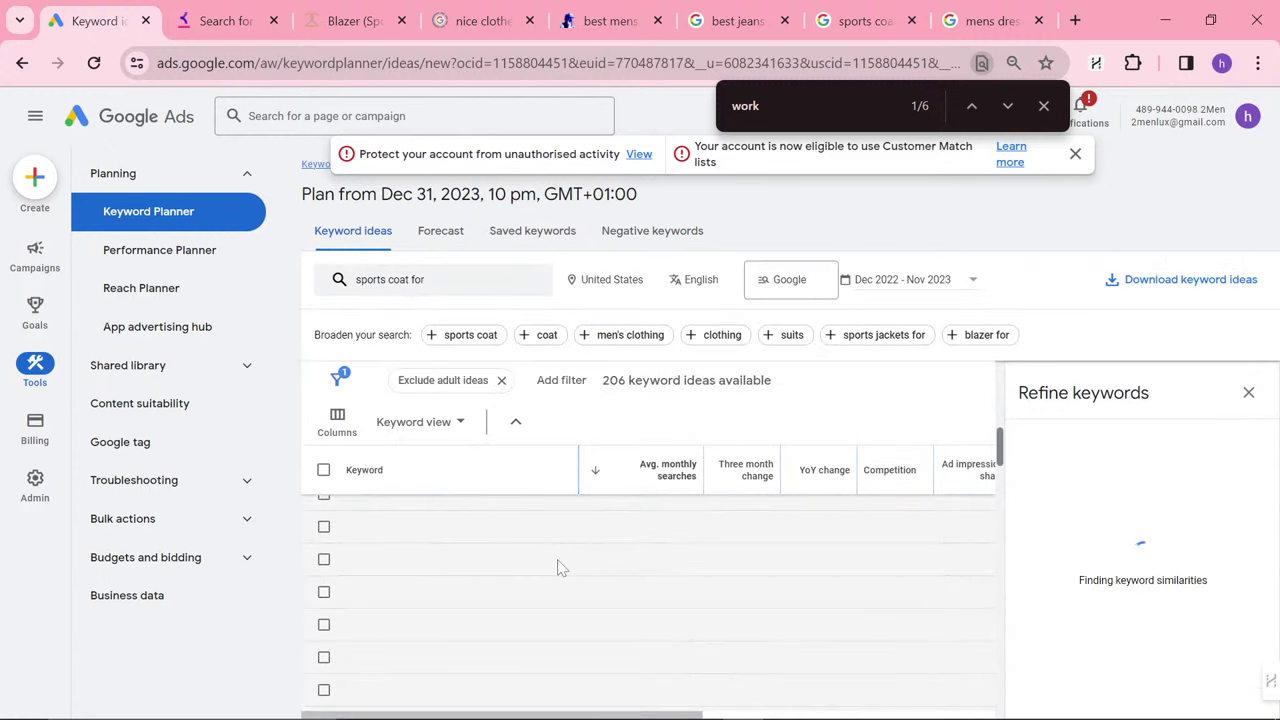
Review the 206 ideas, pick out 'sports jacket for jeans', and return to the Shopify article
scroll(560, 568, up, 5)
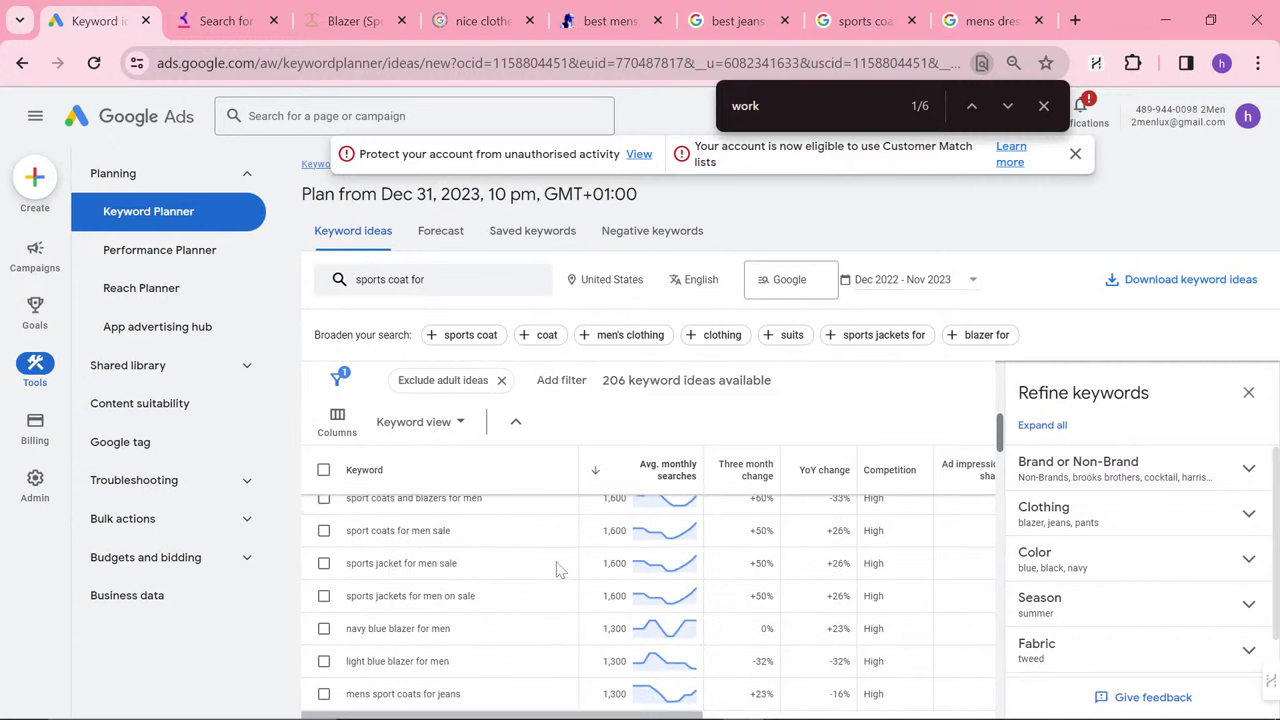
scroll(554, 570, up, 10)
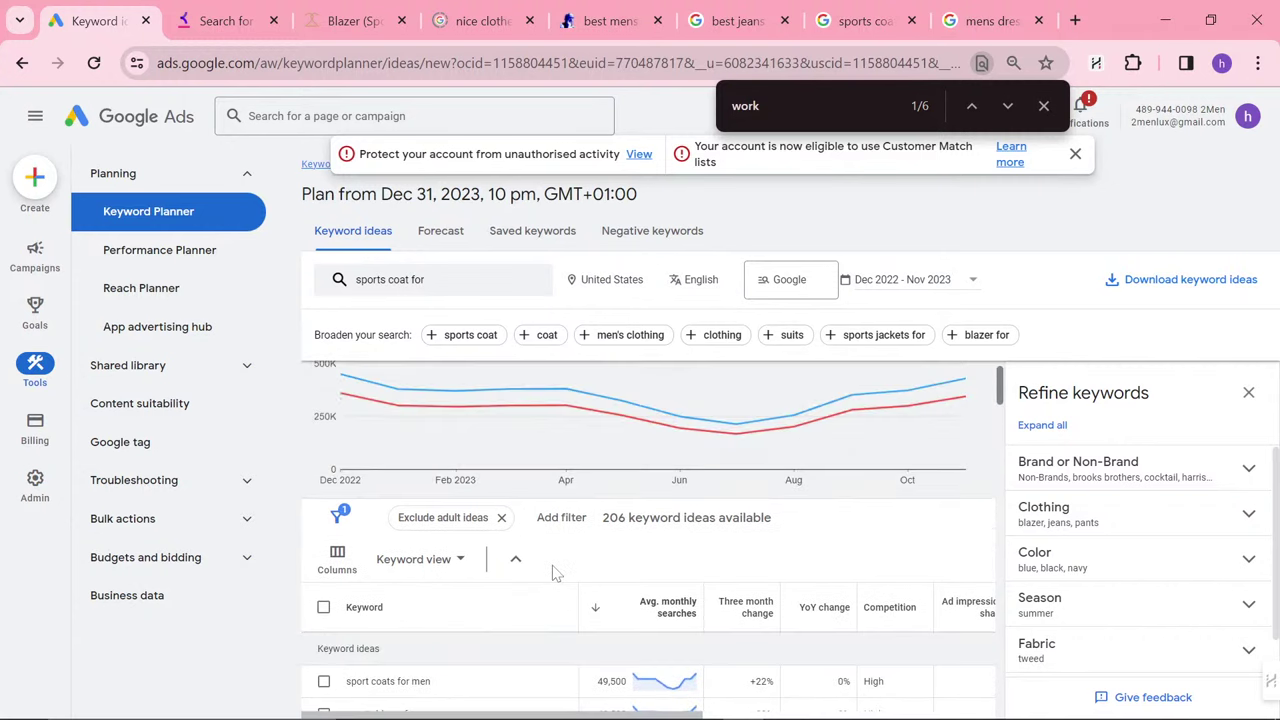
scroll(517, 560, down, 3)
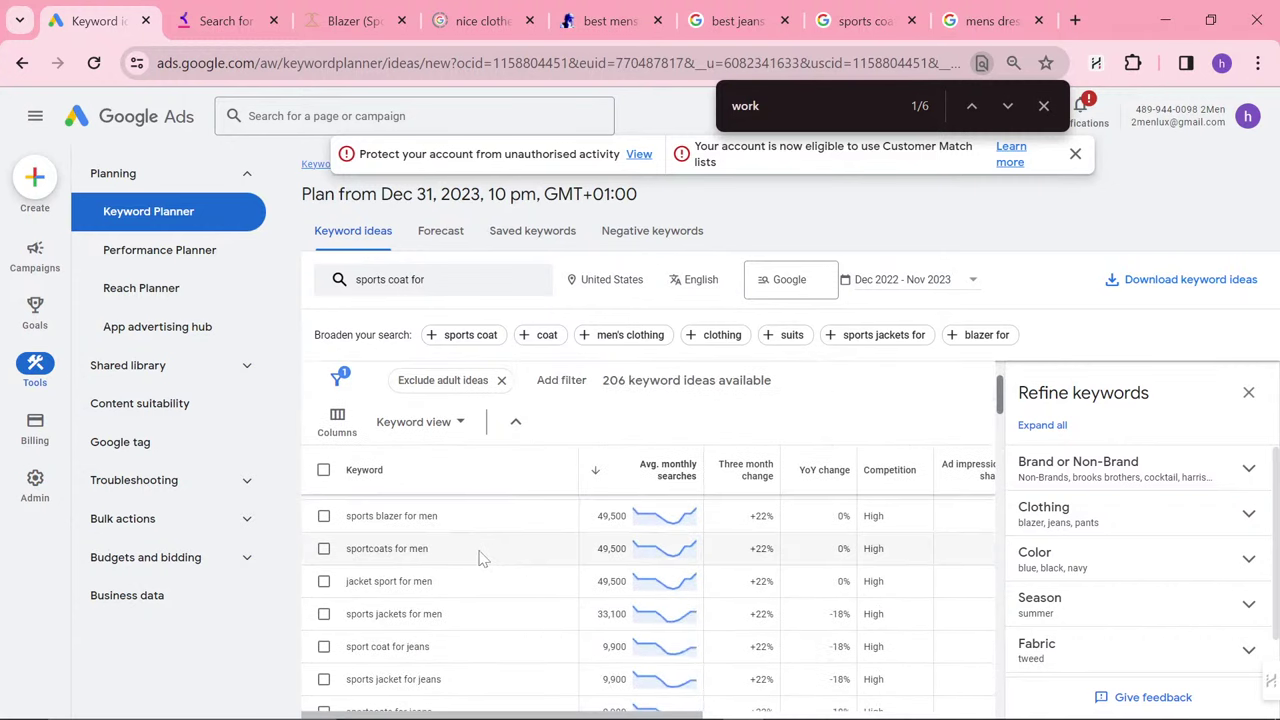
scroll(480, 558, down, 3)
key(alt+Tab)
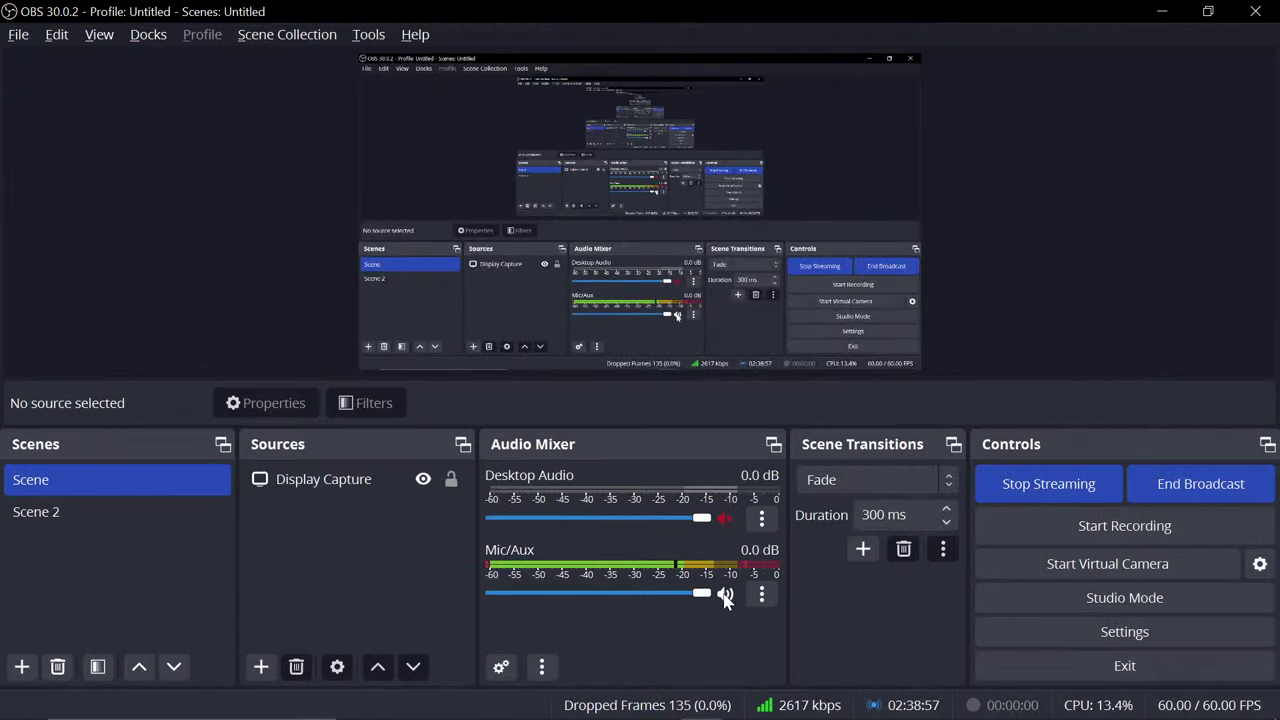
click(724, 594)
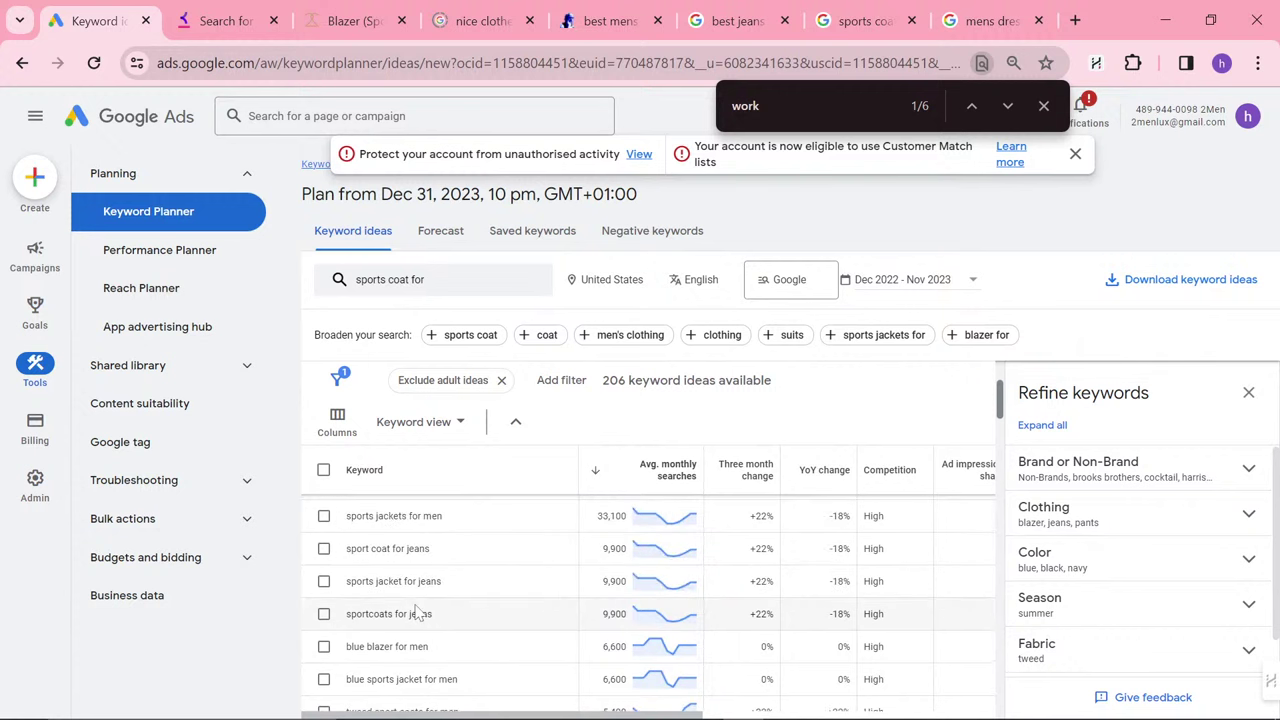
triple_click(393, 581)
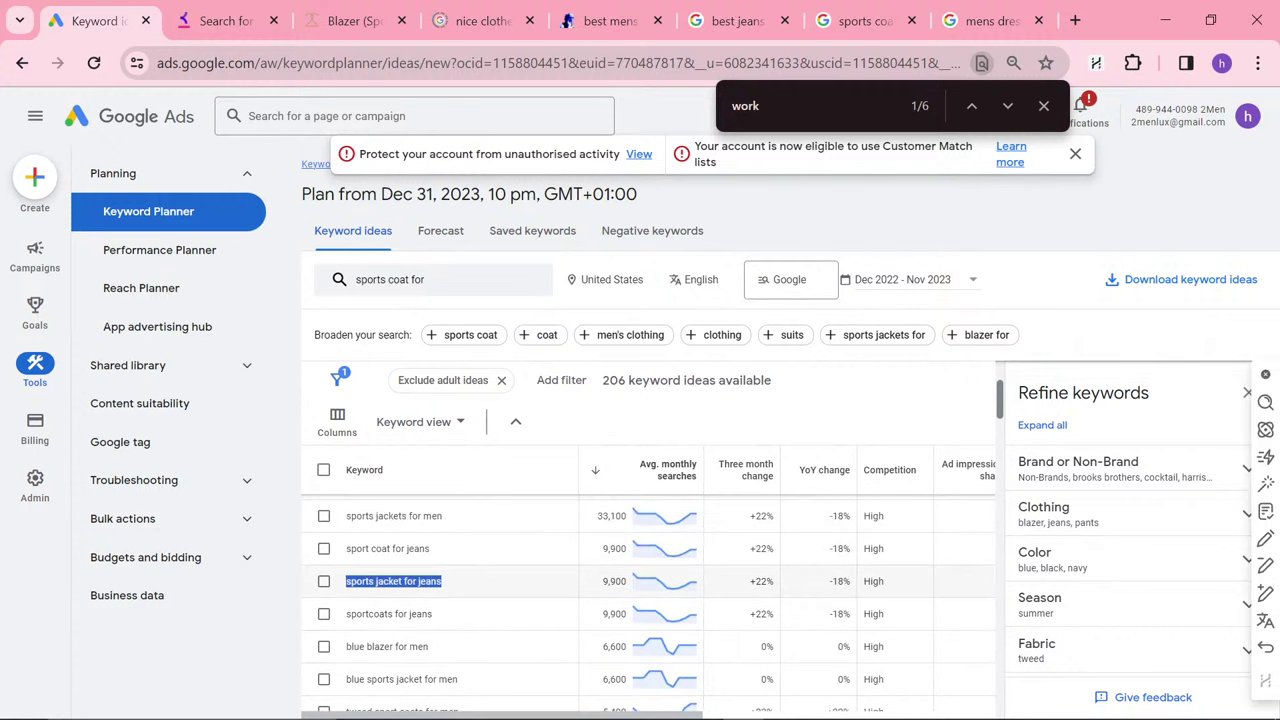
key(alt+Tab)
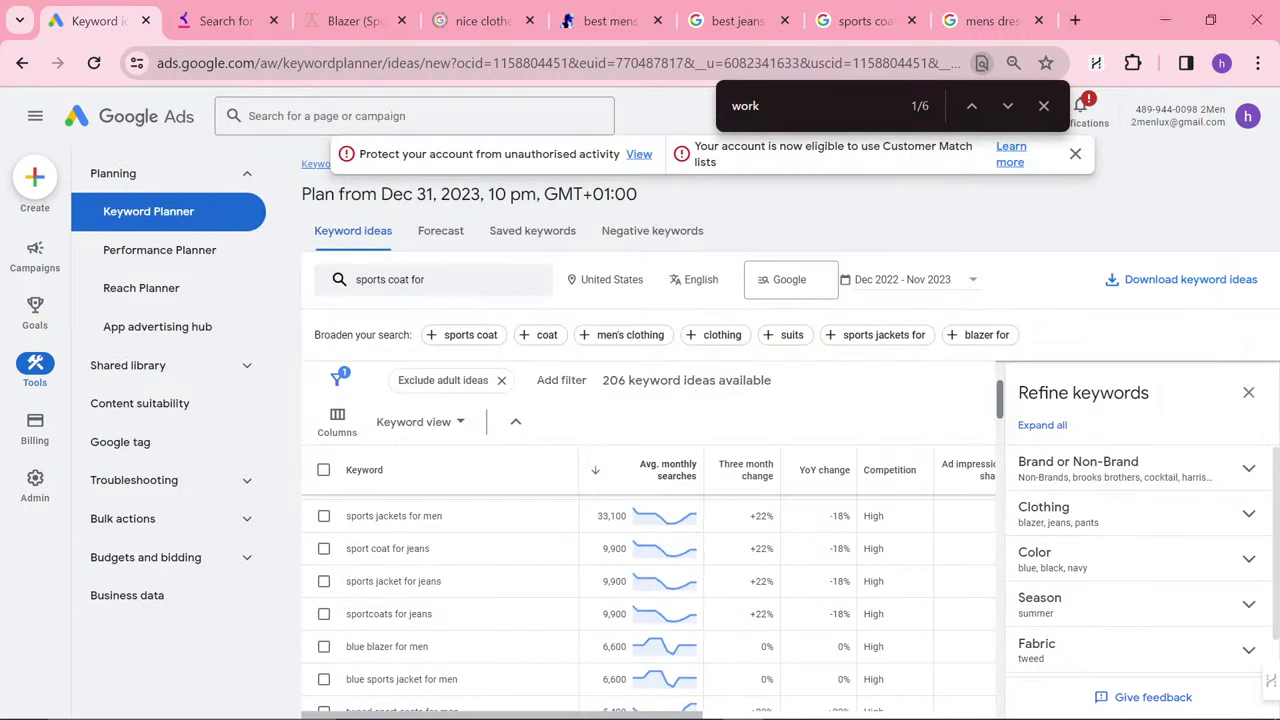
key(alt+Tab)
key(alt+Tab)
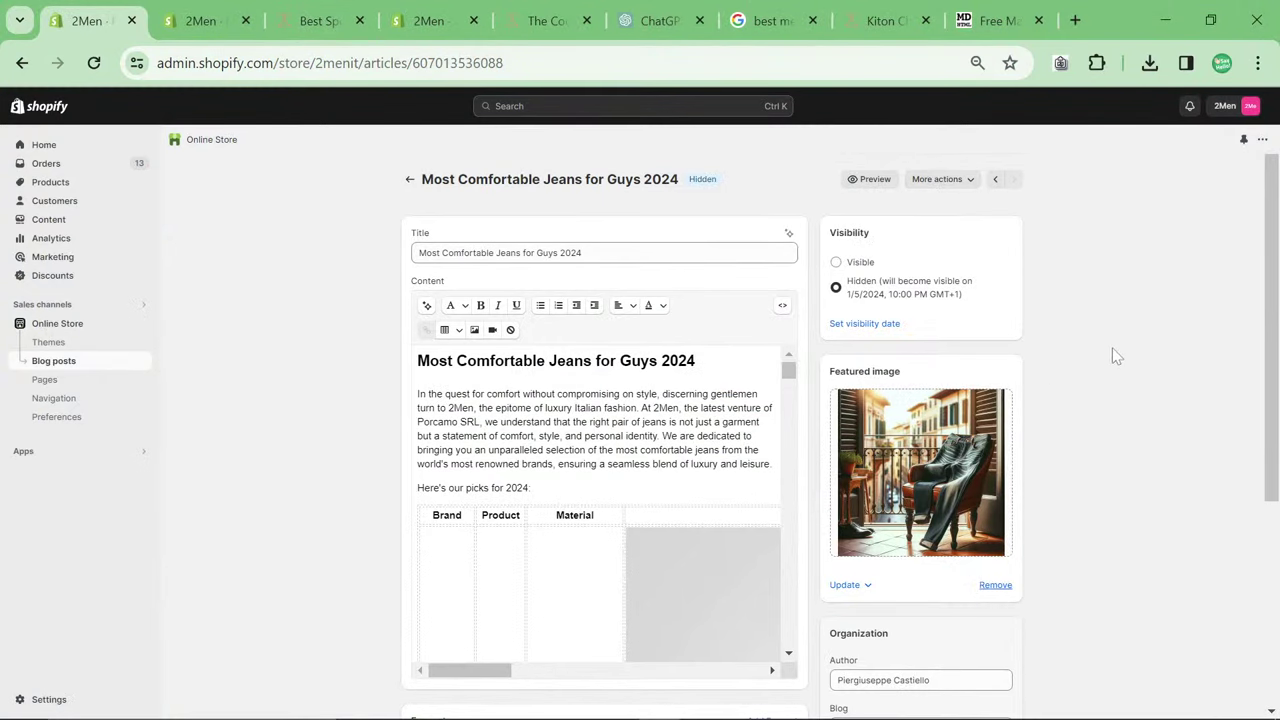
Go back to the blog post list and close the finished jeans article tab
scroll(600, 500, down, 3)
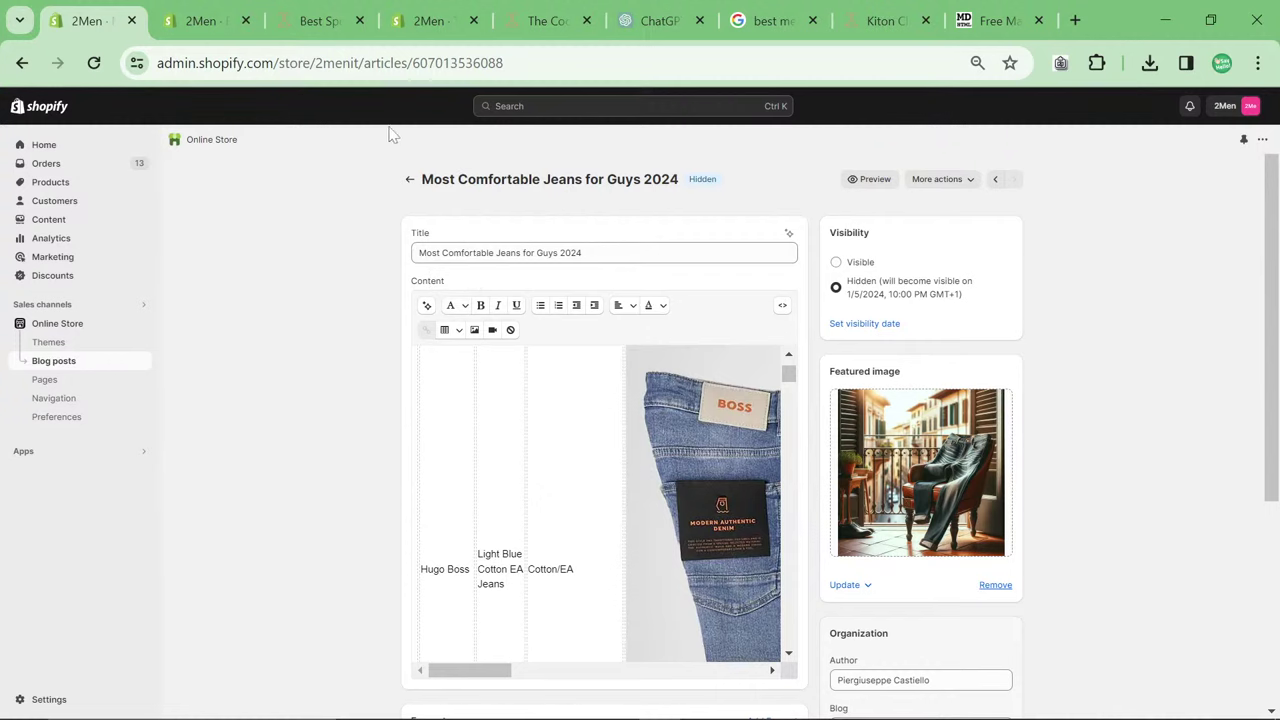
click(405, 174)
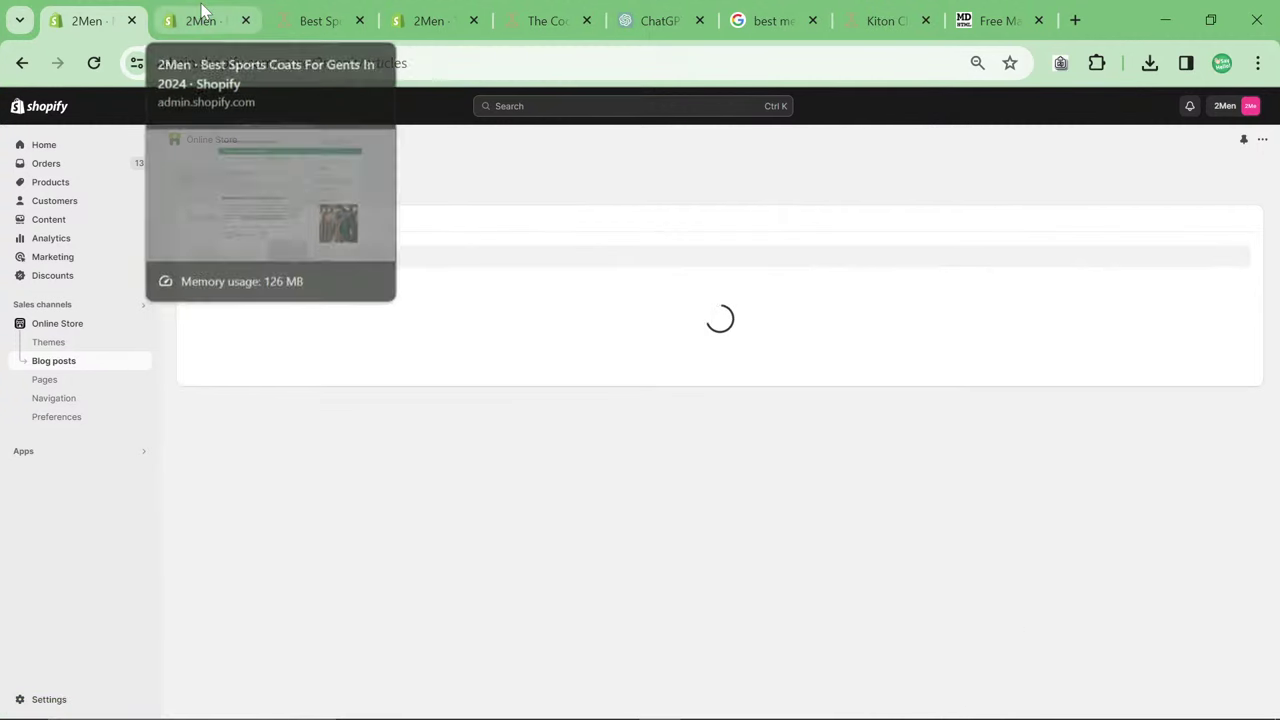
click(205, 20)
click(115, 21)
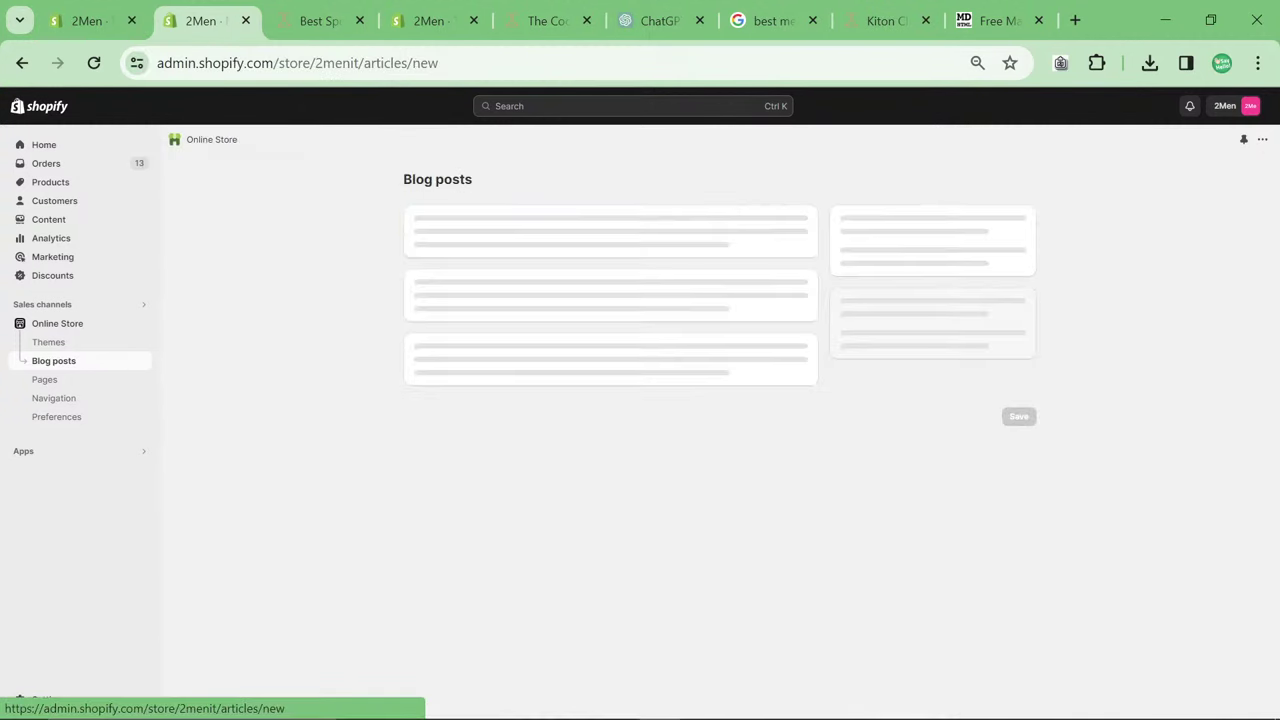
click(131, 20)
Bring the 2menlivestream.py Visual Studio Code window to the front
key(super+Tab)
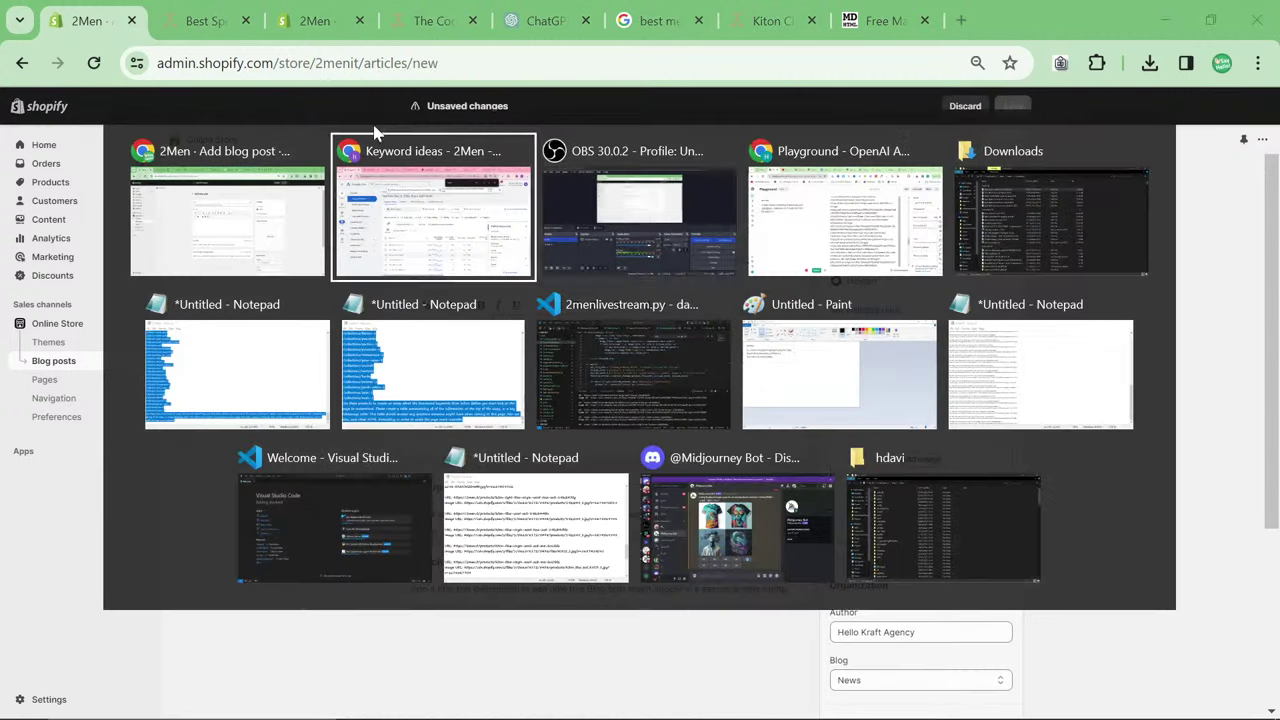
key(Escape)
key(alt+Tab)
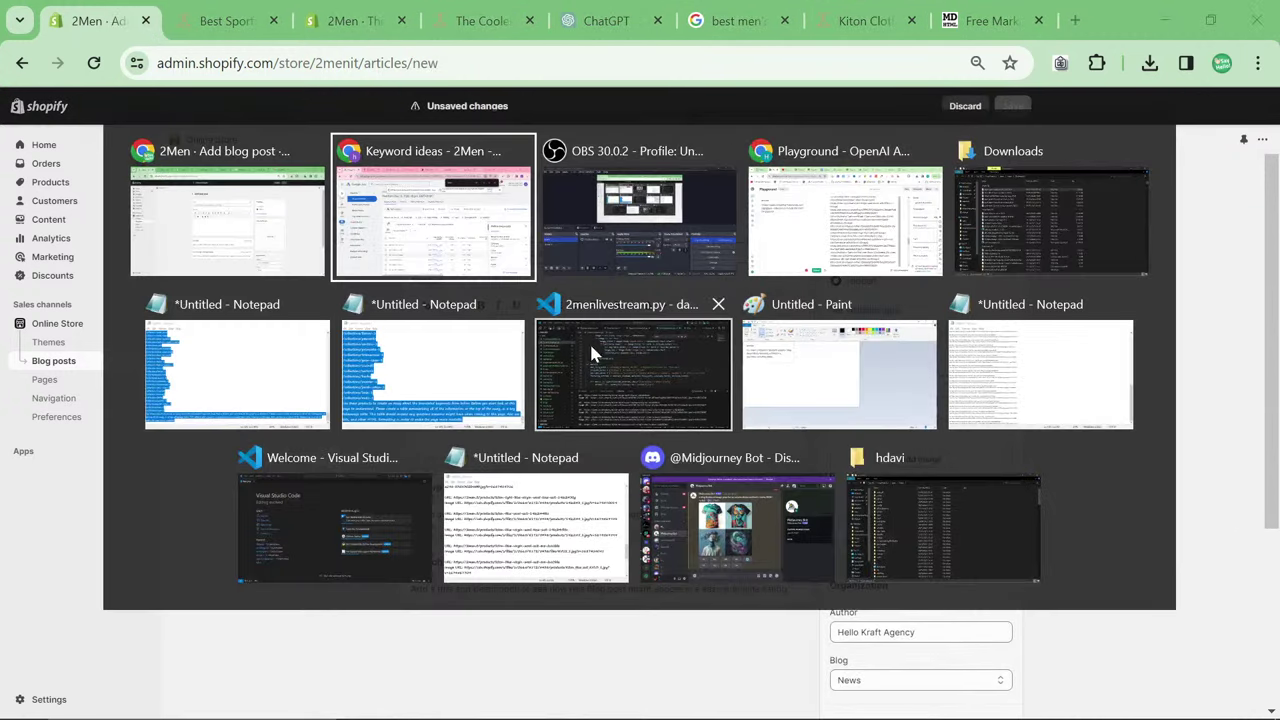
click(589, 341)
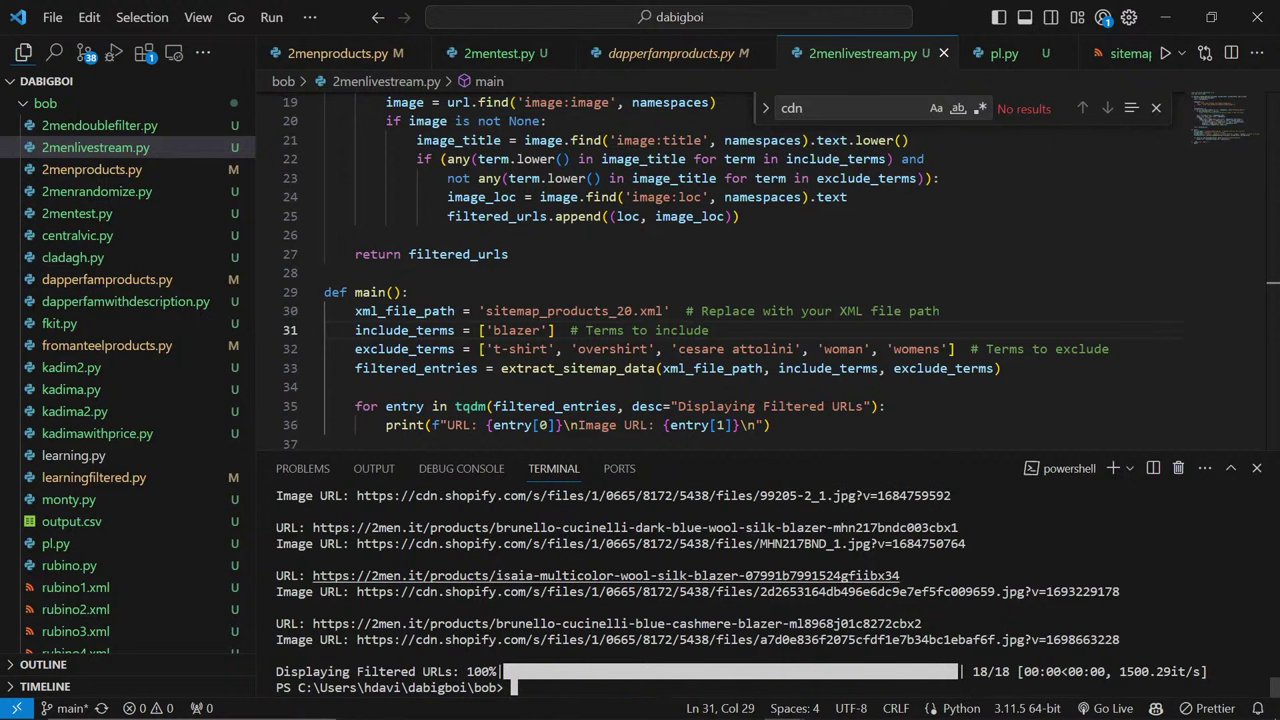
Rerun python 2menlivestream.py to relist the 18 blazer product URLs
key(Up)
key(Return)
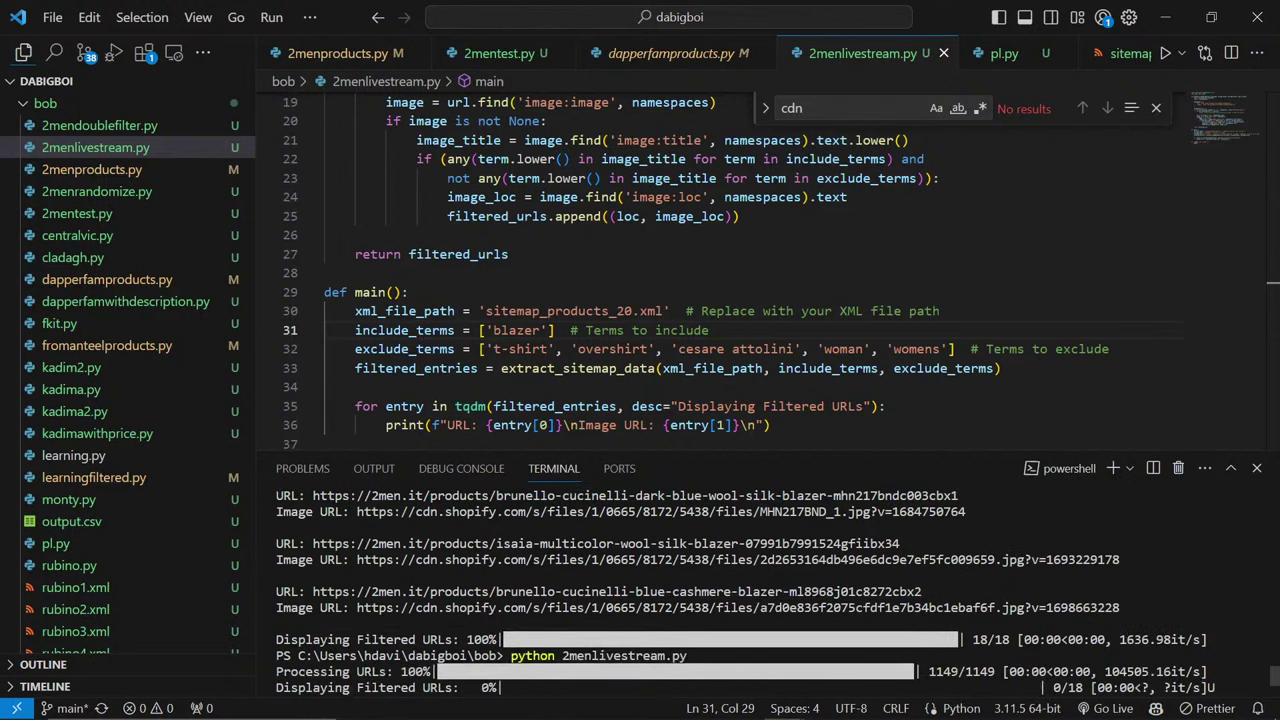
key(alt+Tab)
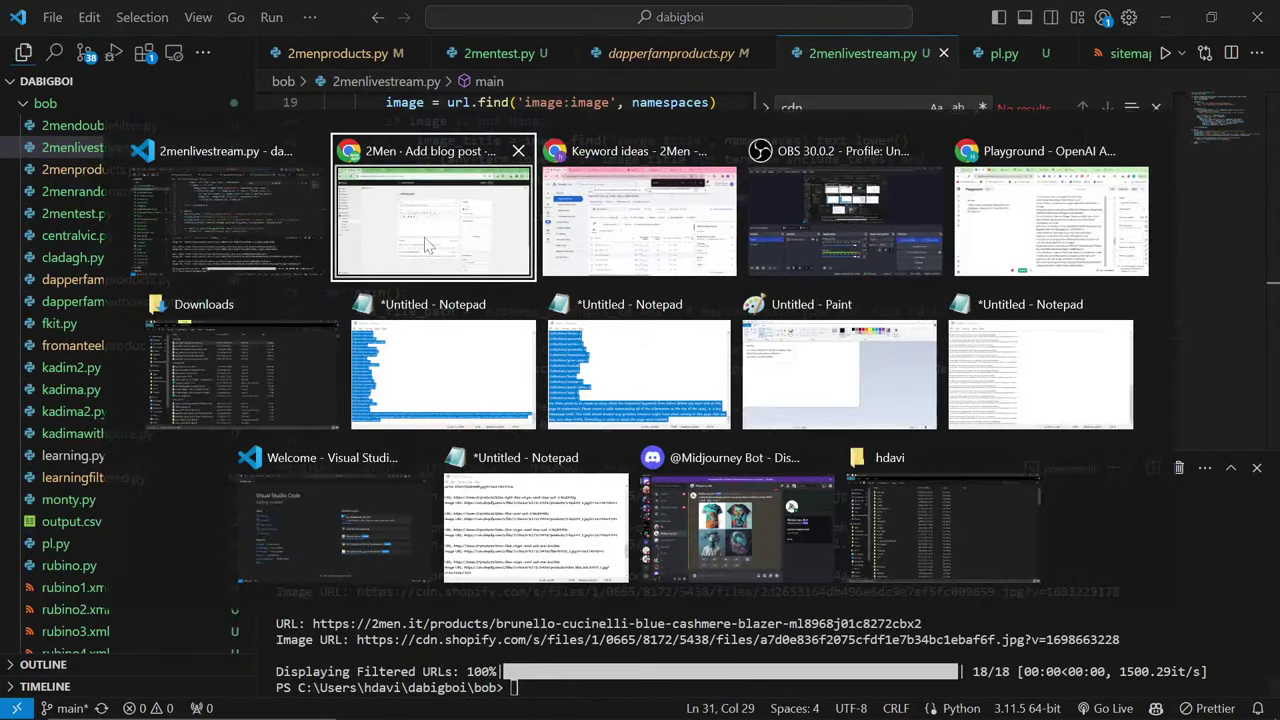
click(424, 237)
Bring up the ChatGPT conversation tab in Chrome
key(alt+Tab)
key(alt+Tab)
key(alt+Tab)
key(alt+Tab)
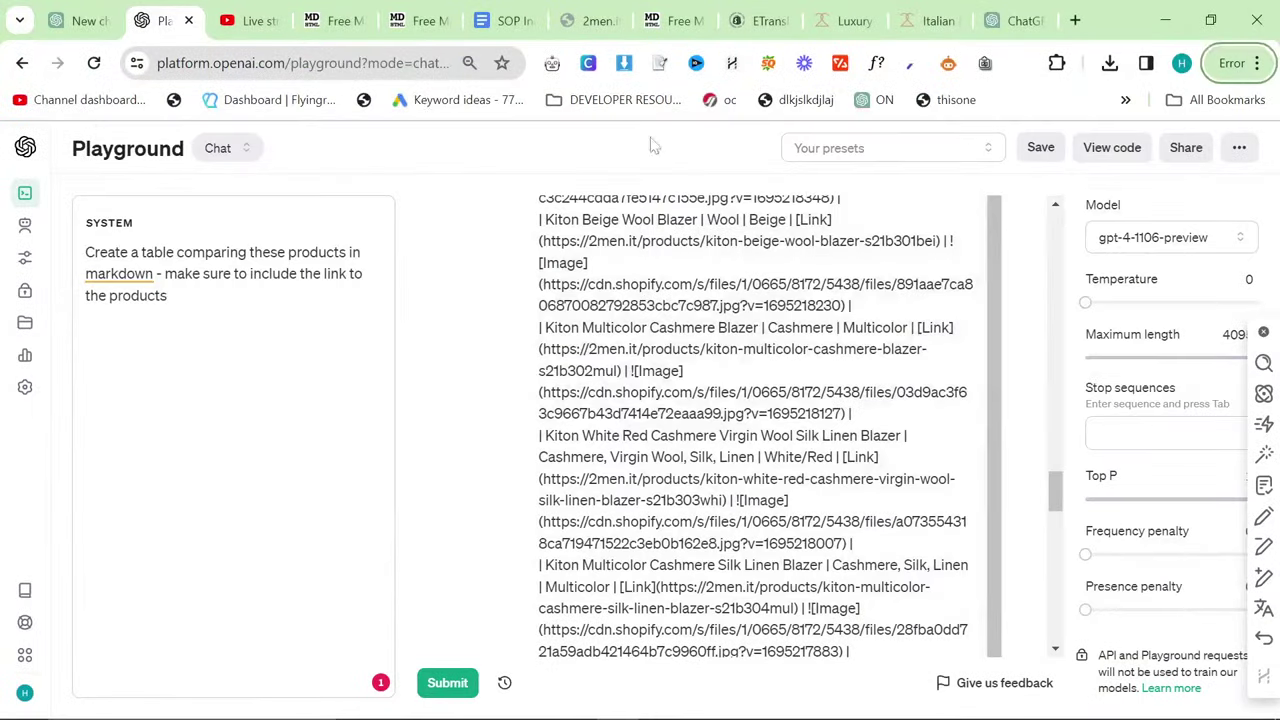
key(alt+Tab)
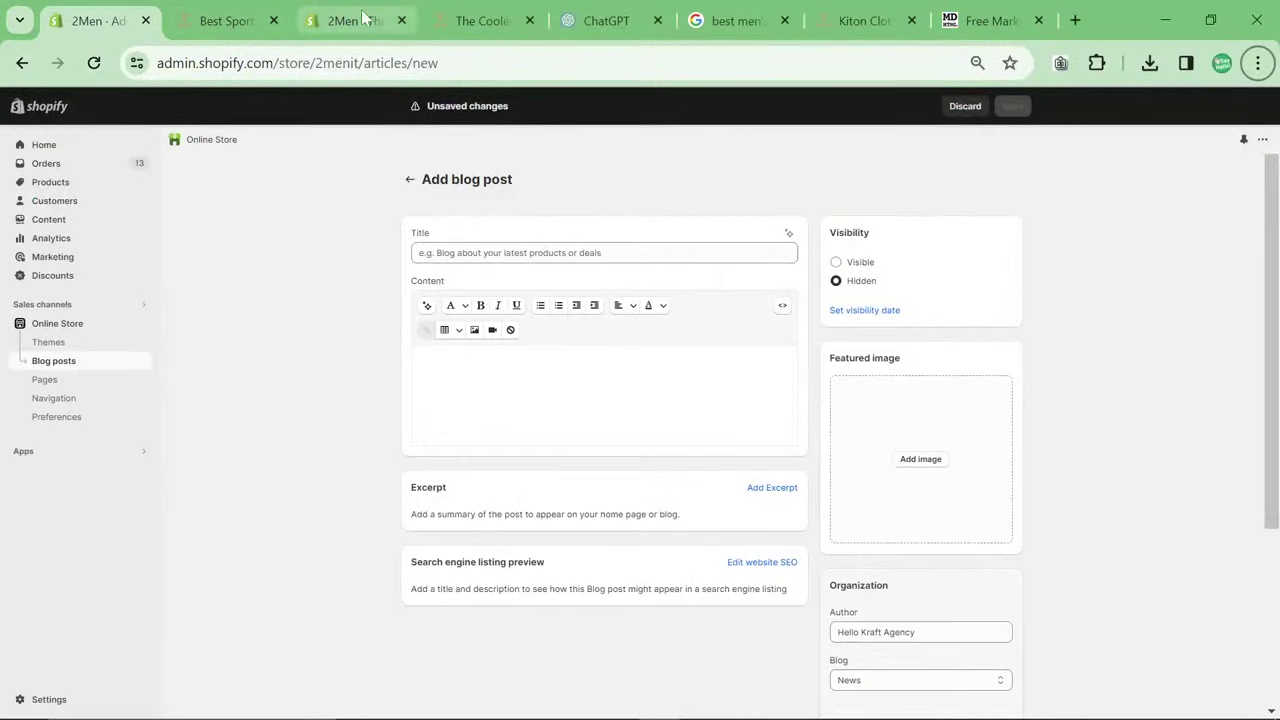
click(589, 18)
key(alt+Tab)
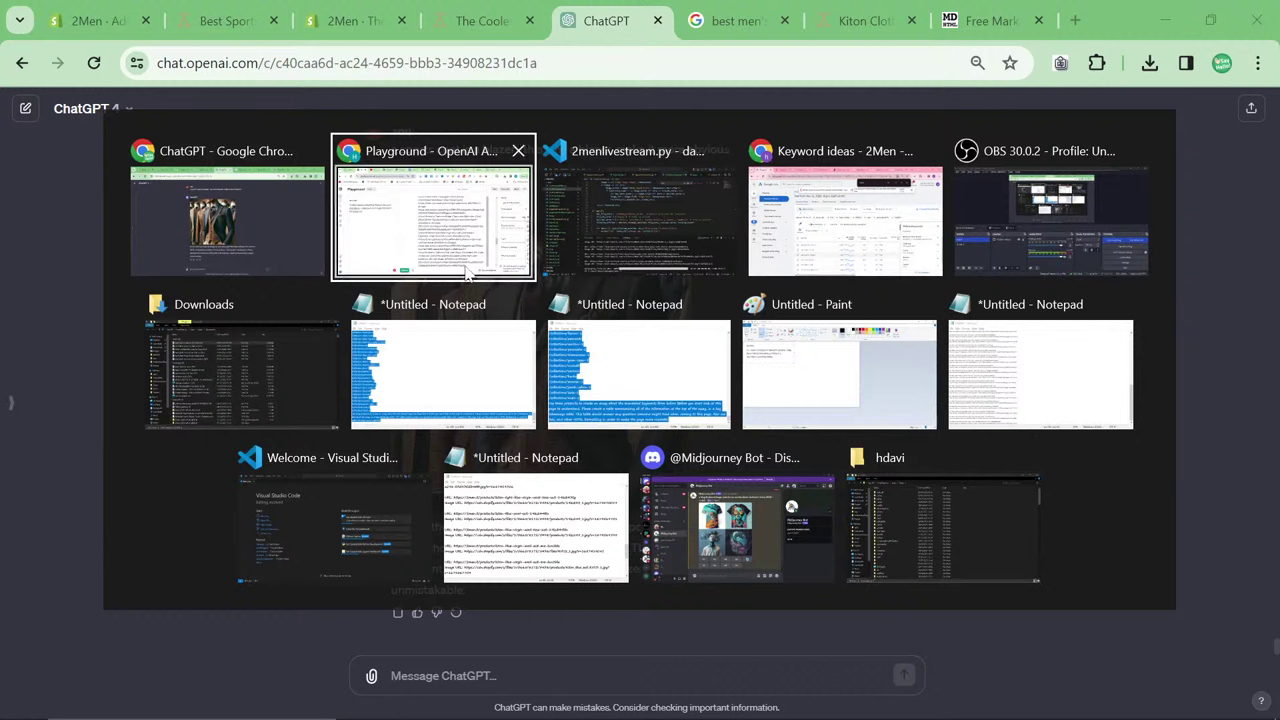
Replace 'For Gents In 2024' with 'To Wear With Jeans in 2024' in the prompt title, then select all
click(580, 380)
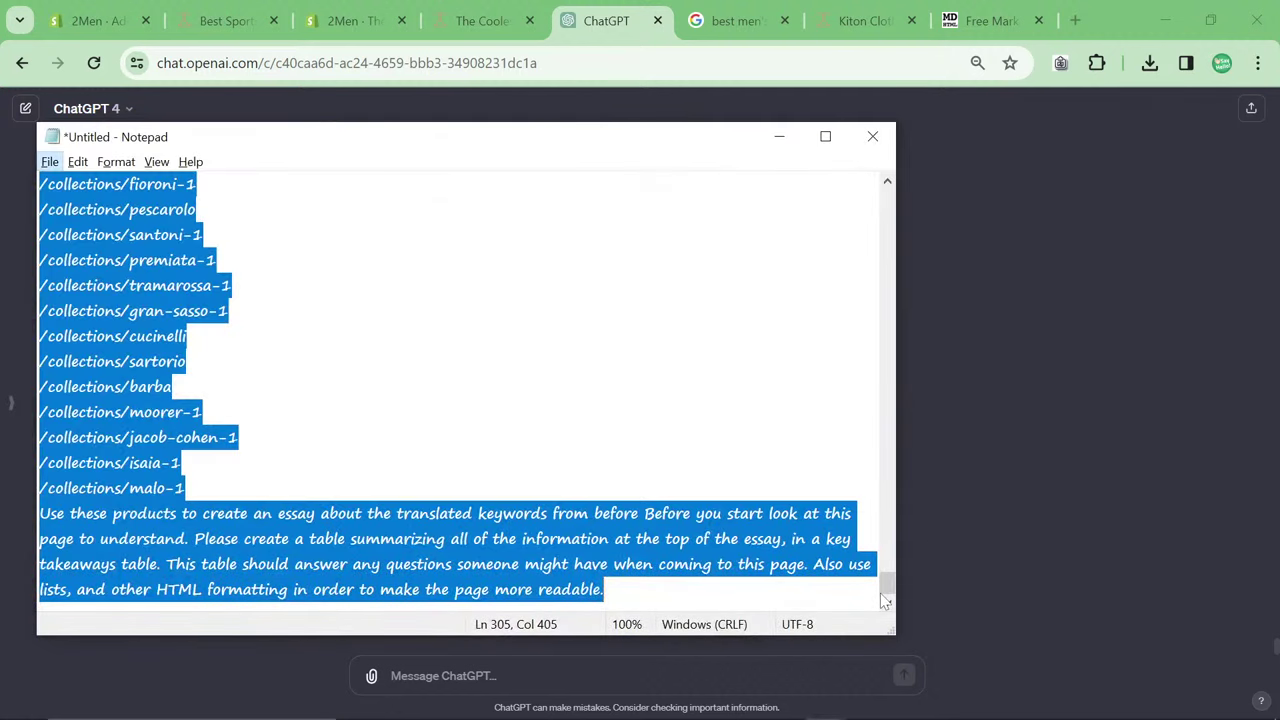
drag(885, 601, 890, 185)
click(195, 234)
drag(481, 184, 339, 184)
text(F)
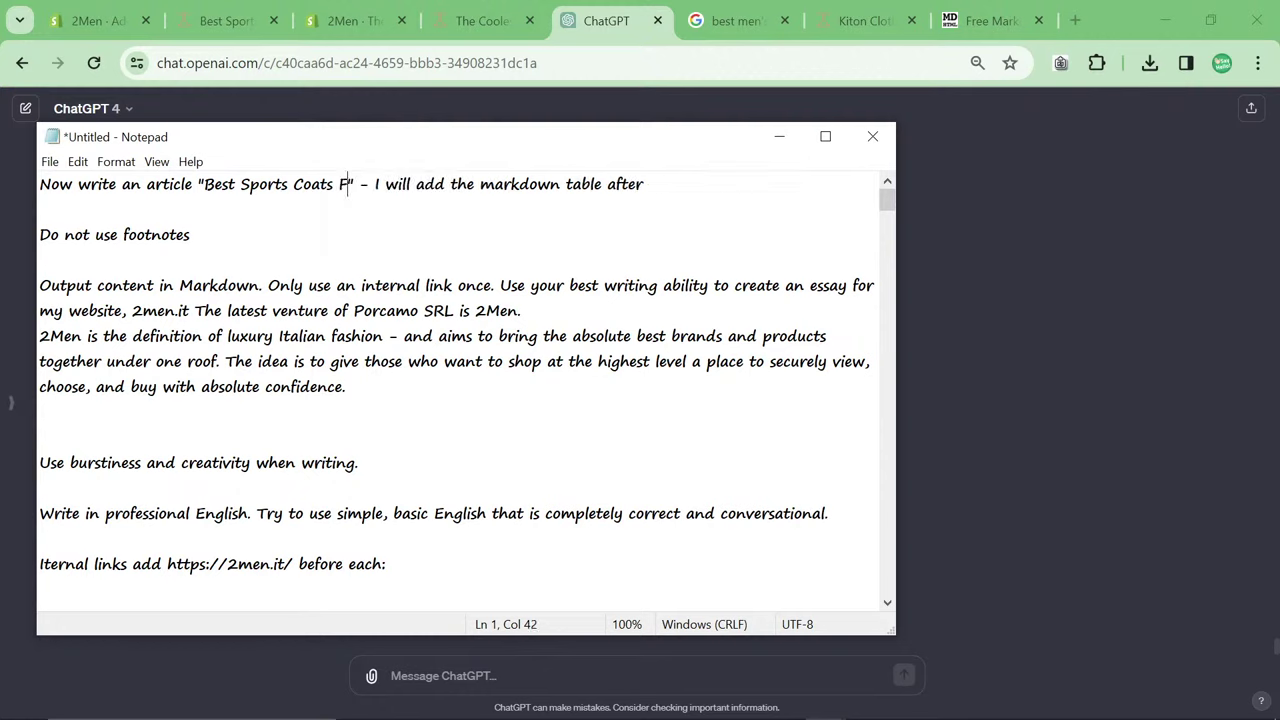
key(BackSpace)
text(To Wea)
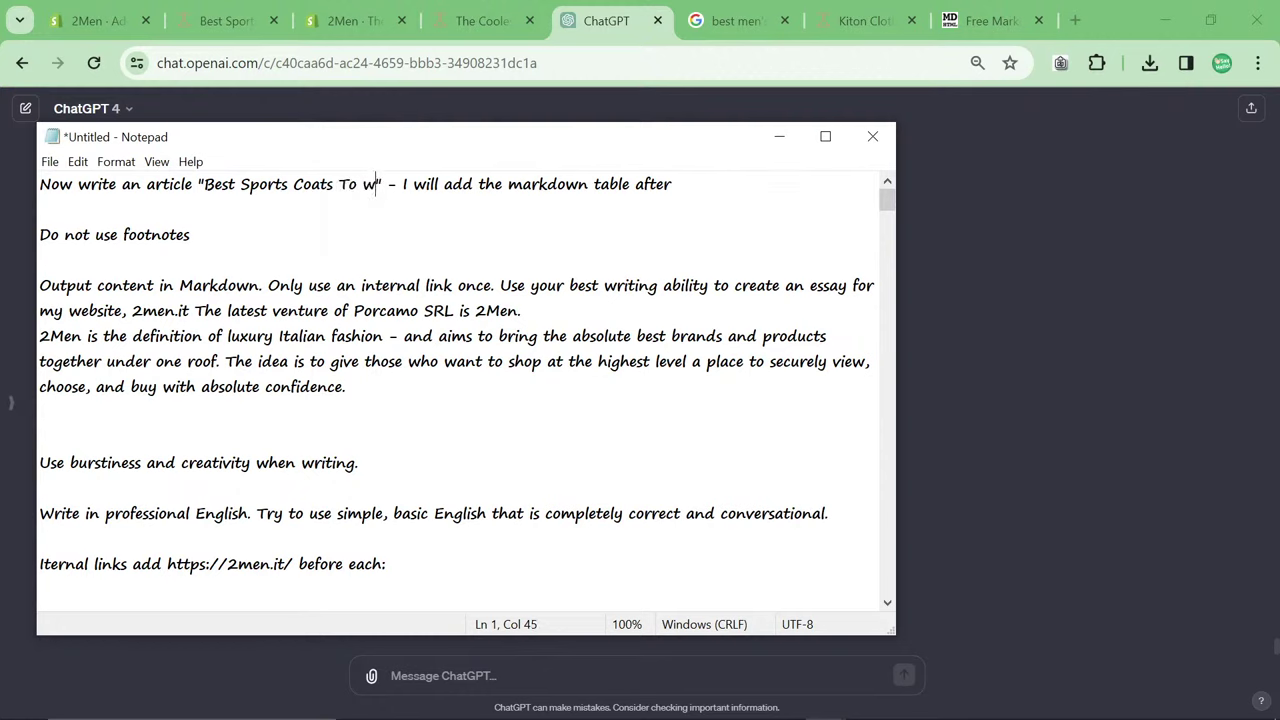
text(r With Jeans in 2)
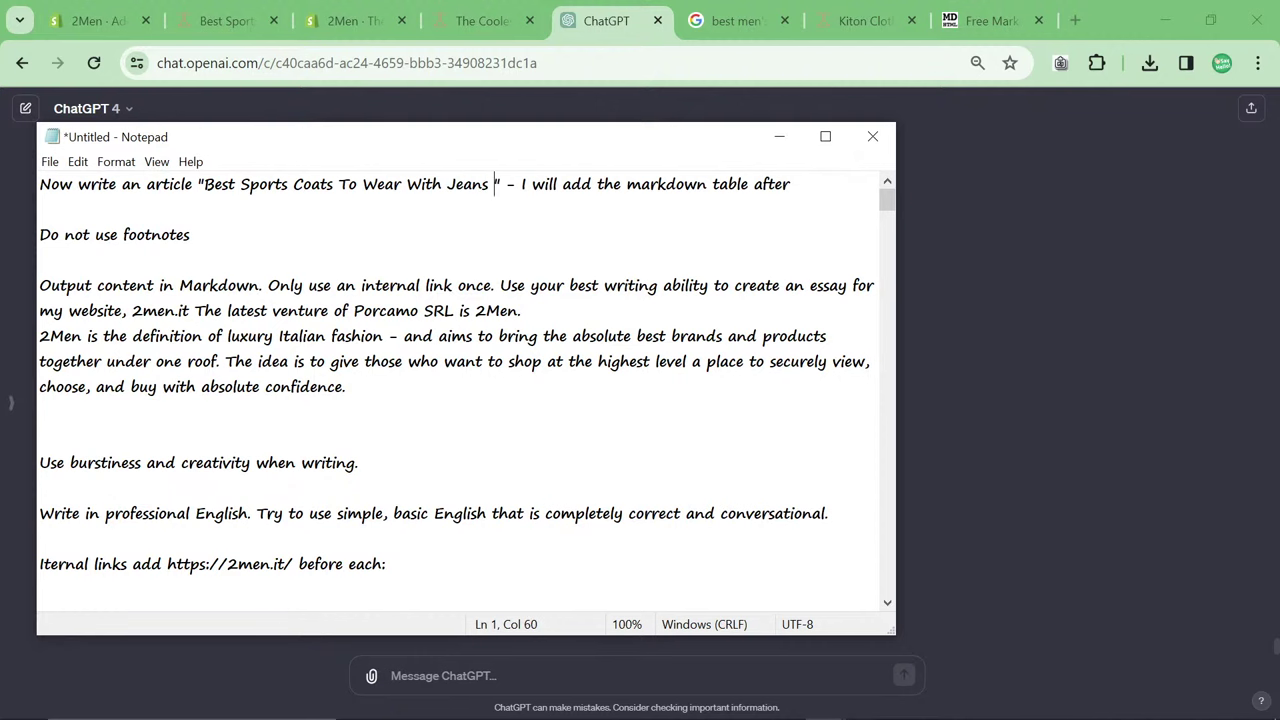
text(024)
key(ctrl+a)
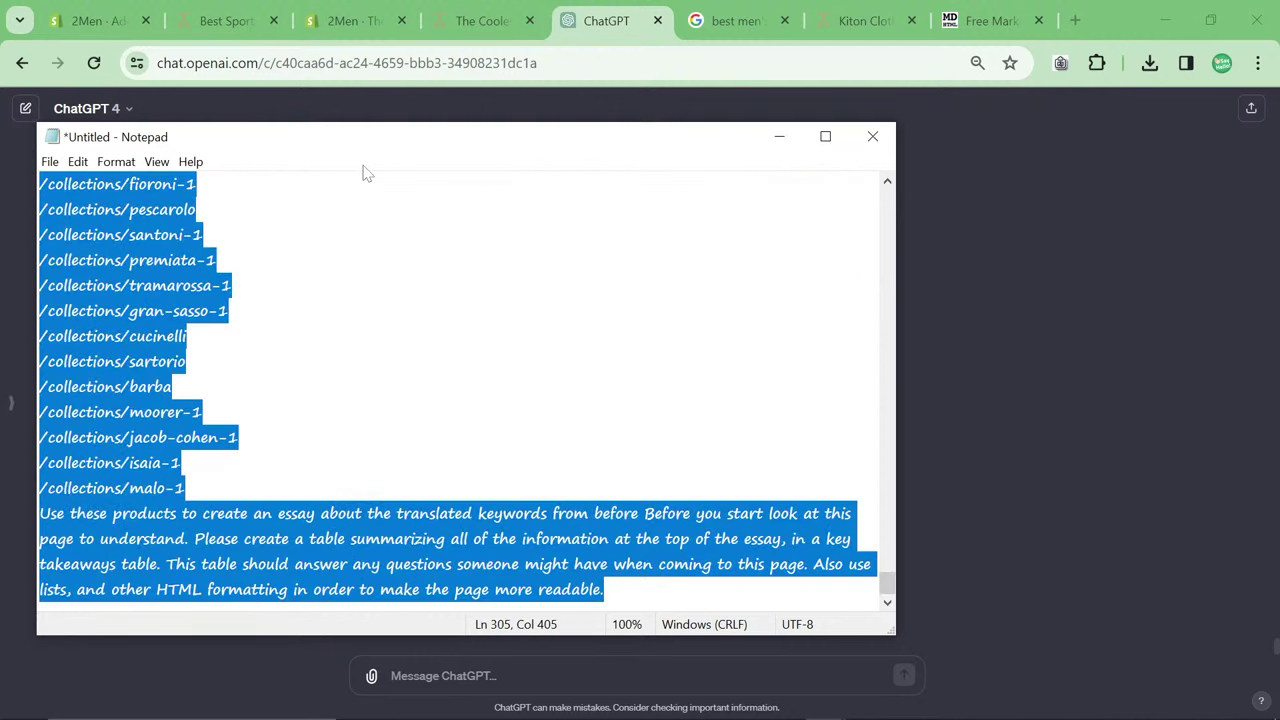
Ask ChatGPT to write this article using the same products, sending the retitled prompt
key(alt+Tab)
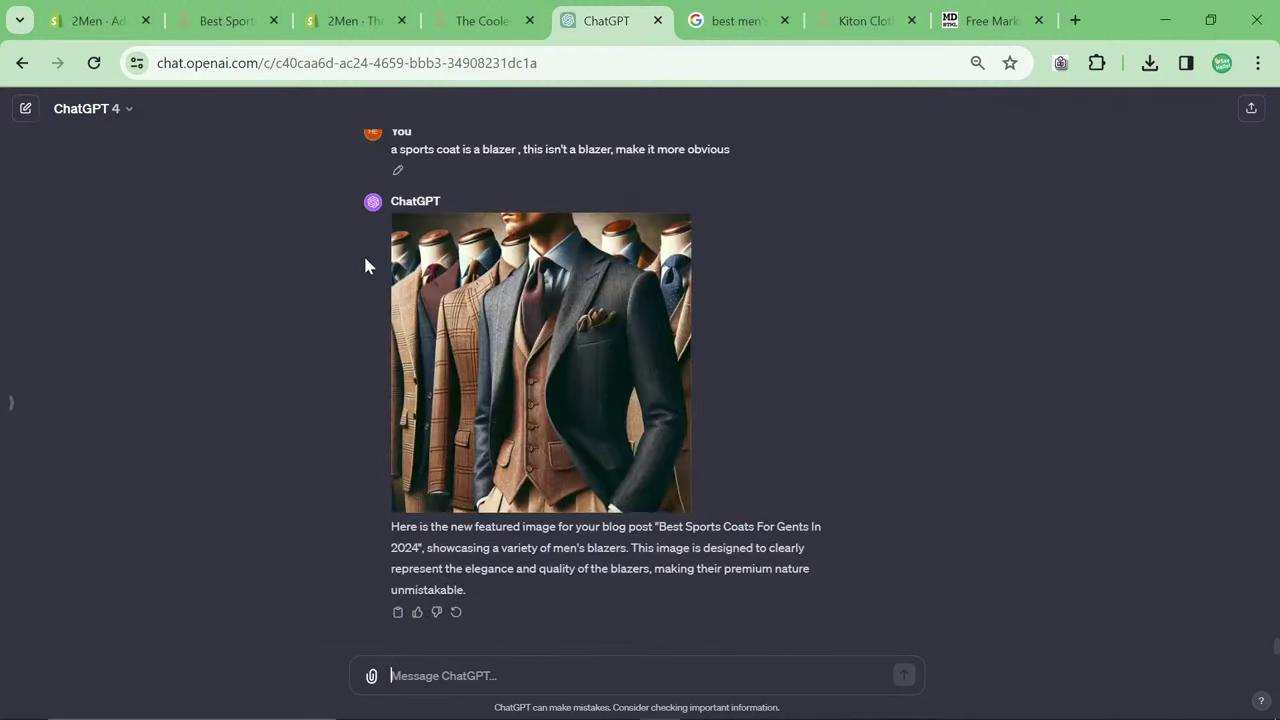
scroll(490, 582, up, 1)
scroll(490, 582, down, 1)
text(Using the same product)
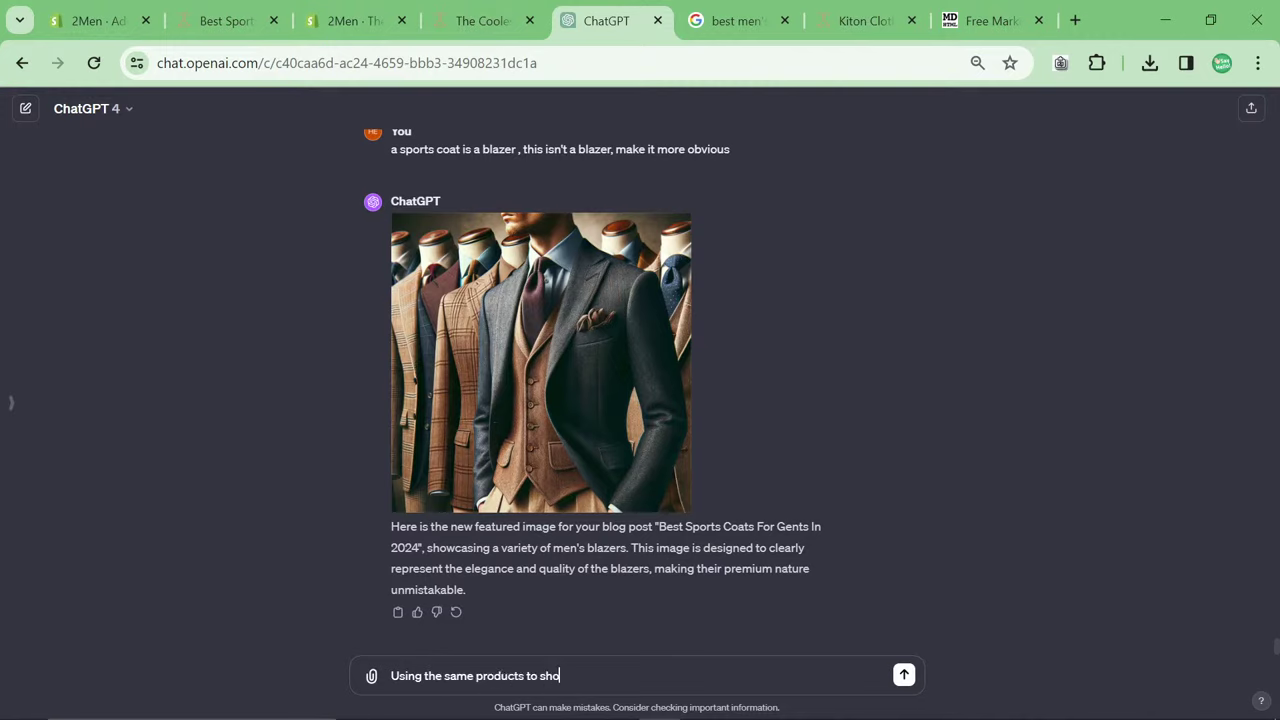
text(s to shape the article, writ ethis one instead)
key(Return)
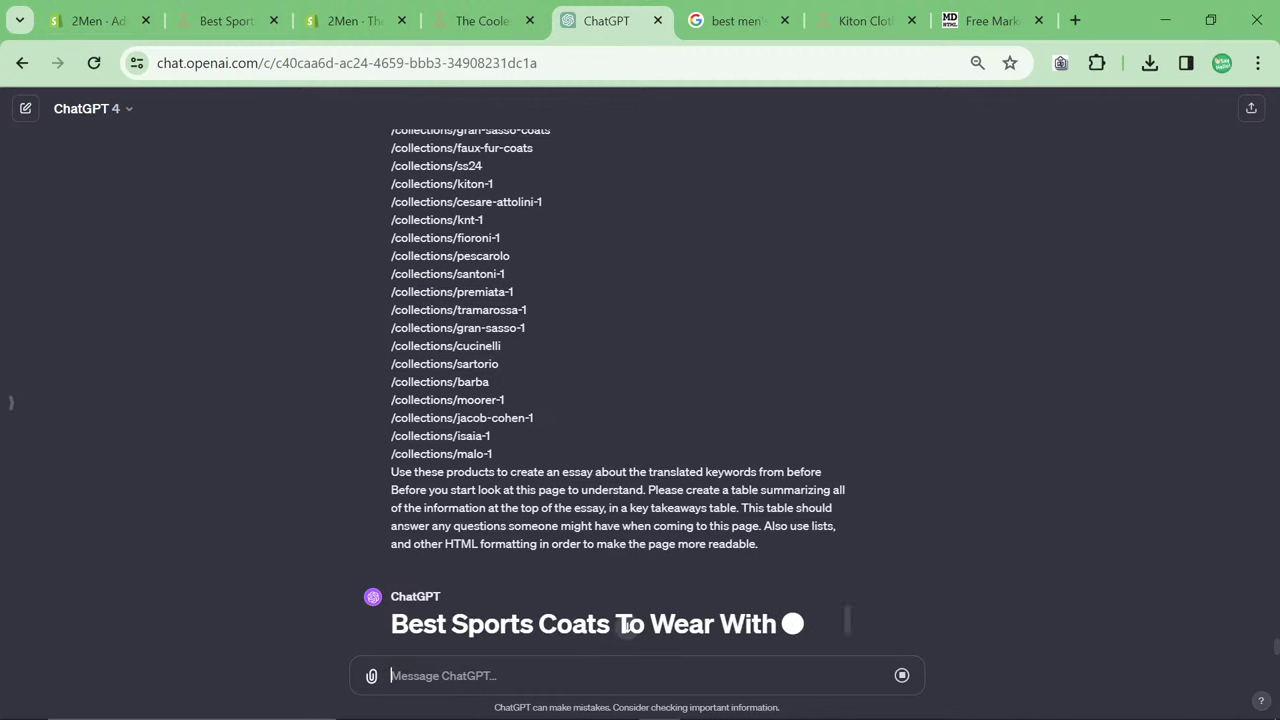
Scroll through the generated sports coats article down to Styling Tips and the Conclusion
scroll(648, 450, down, 1)
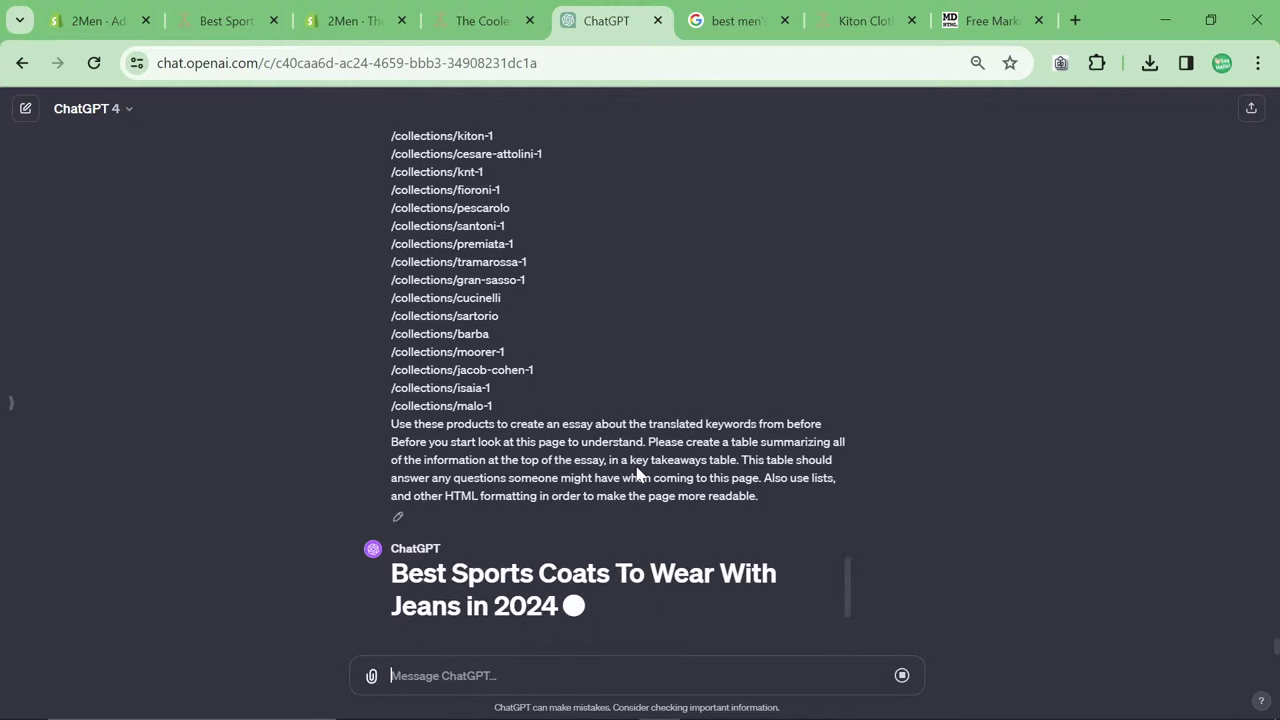
scroll(638, 480, down, 1)
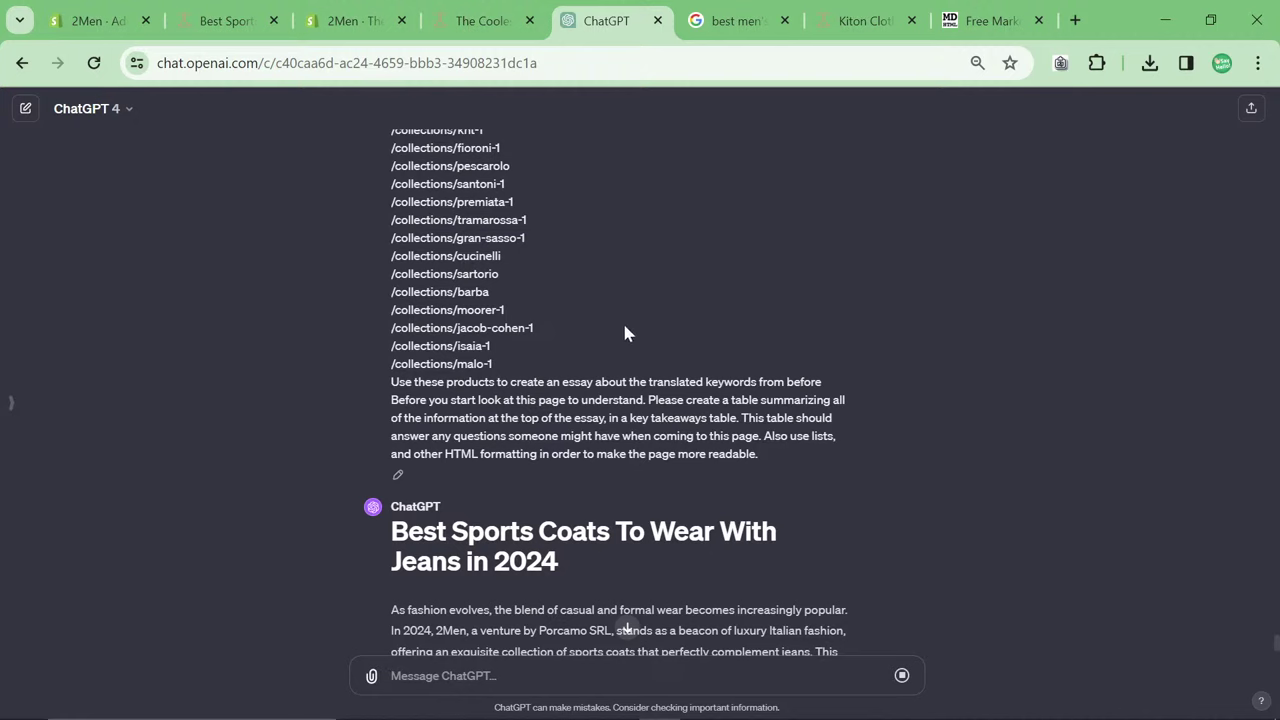
scroll(573, 511, down, 2)
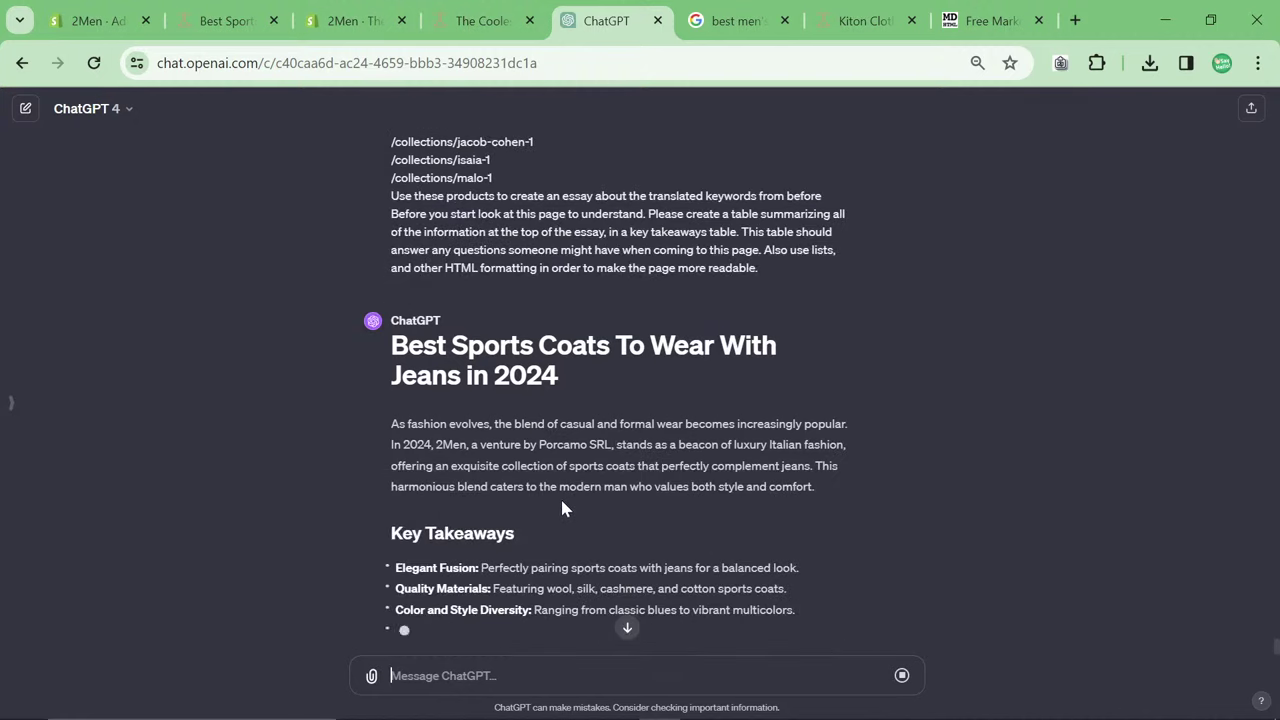
scroll(561, 508, down, 2)
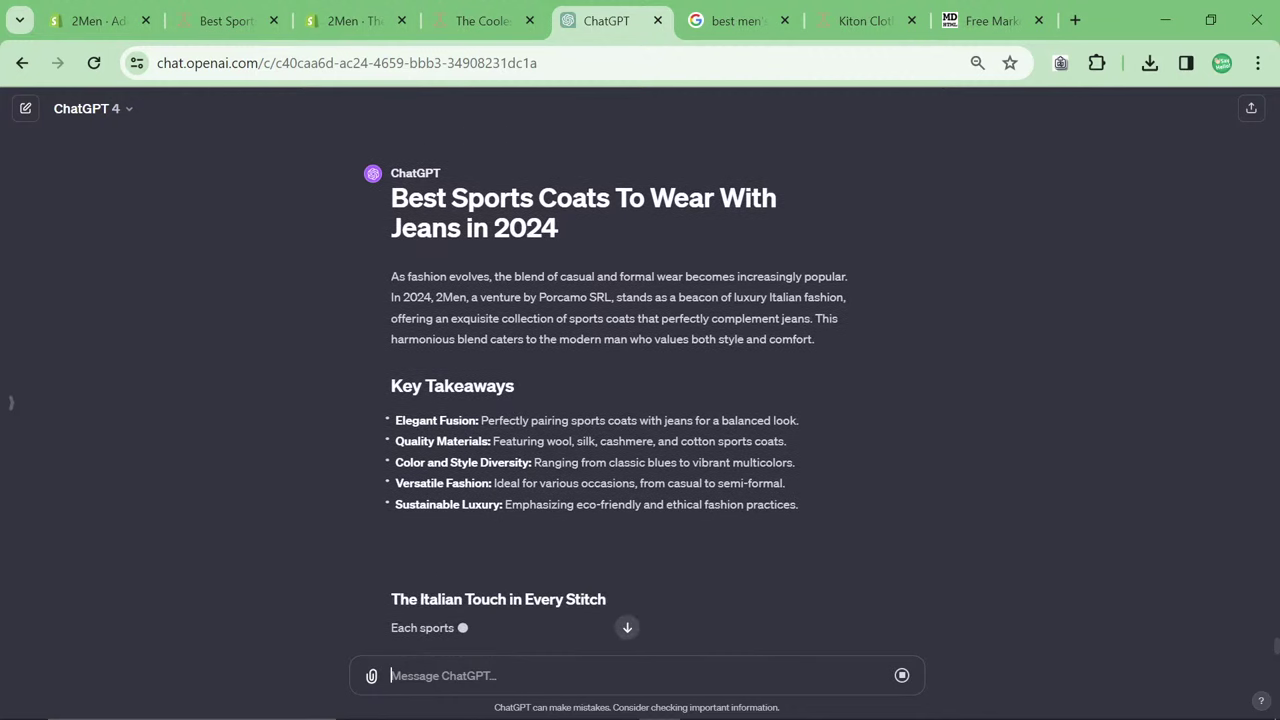
scroll(556, 417, down, 1)
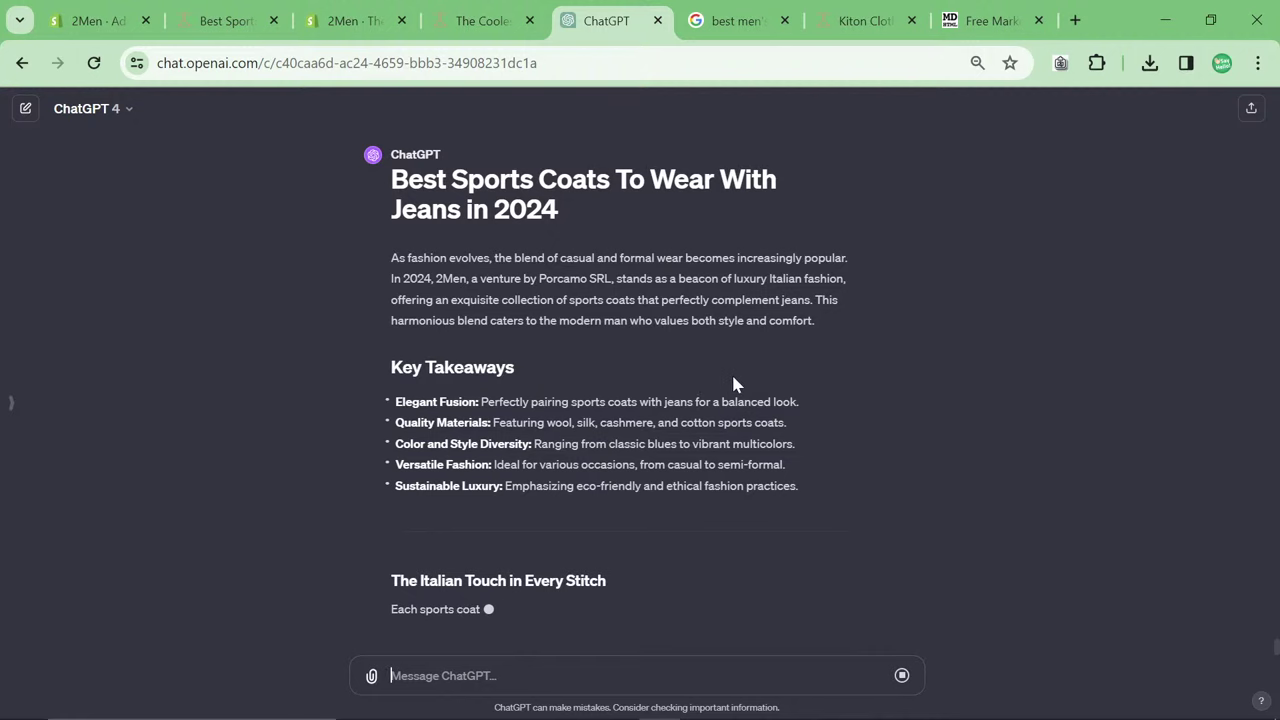
scroll(740, 383, down, 1)
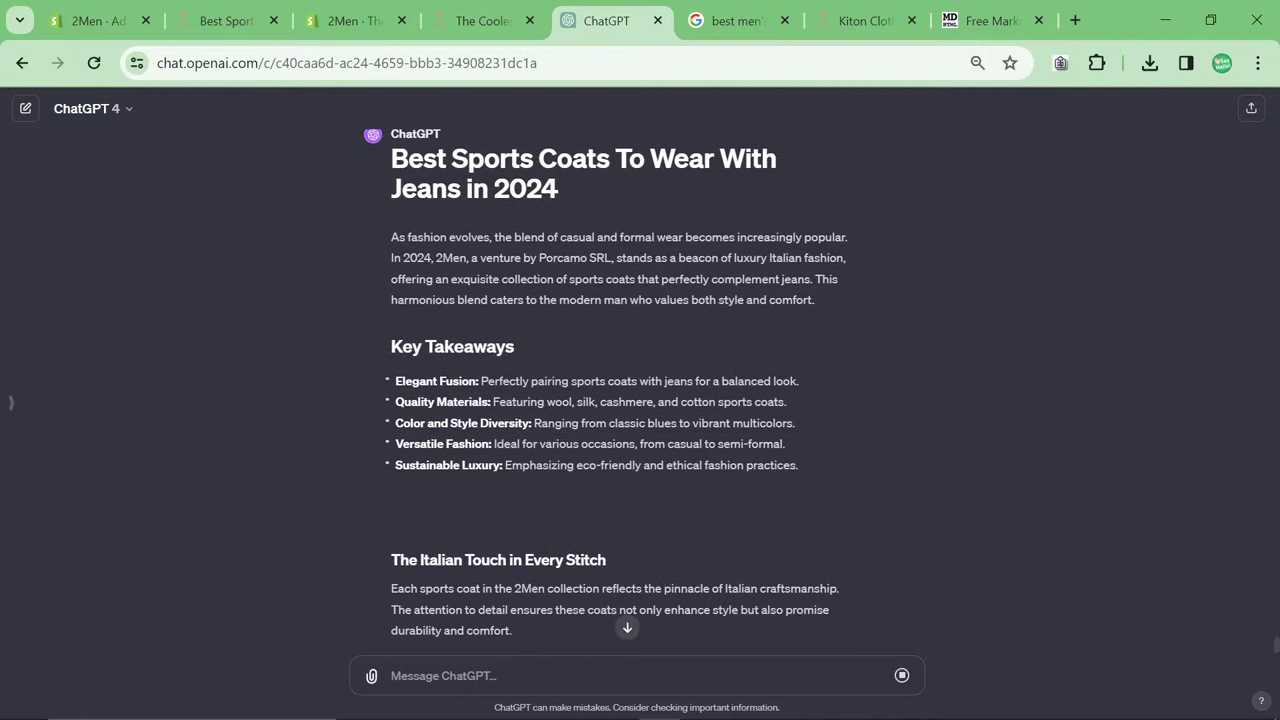
scroll(1046, 340, down, 2)
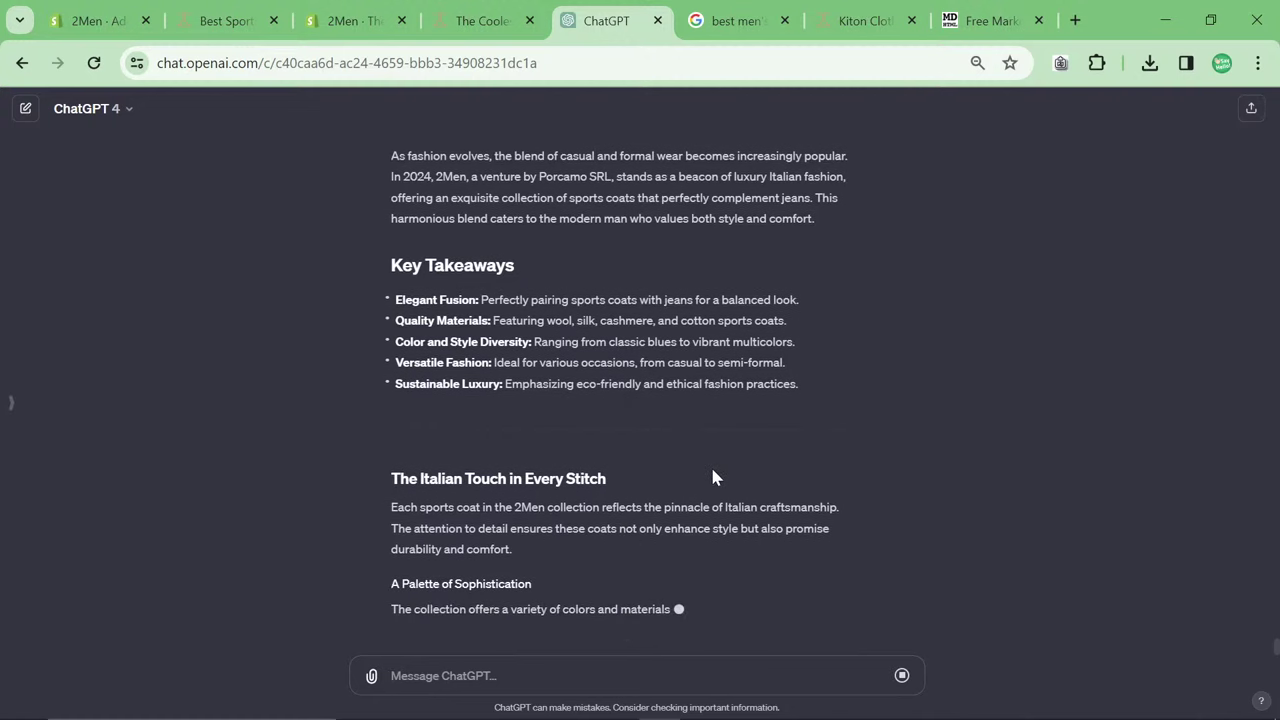
scroll(754, 571, down, 1)
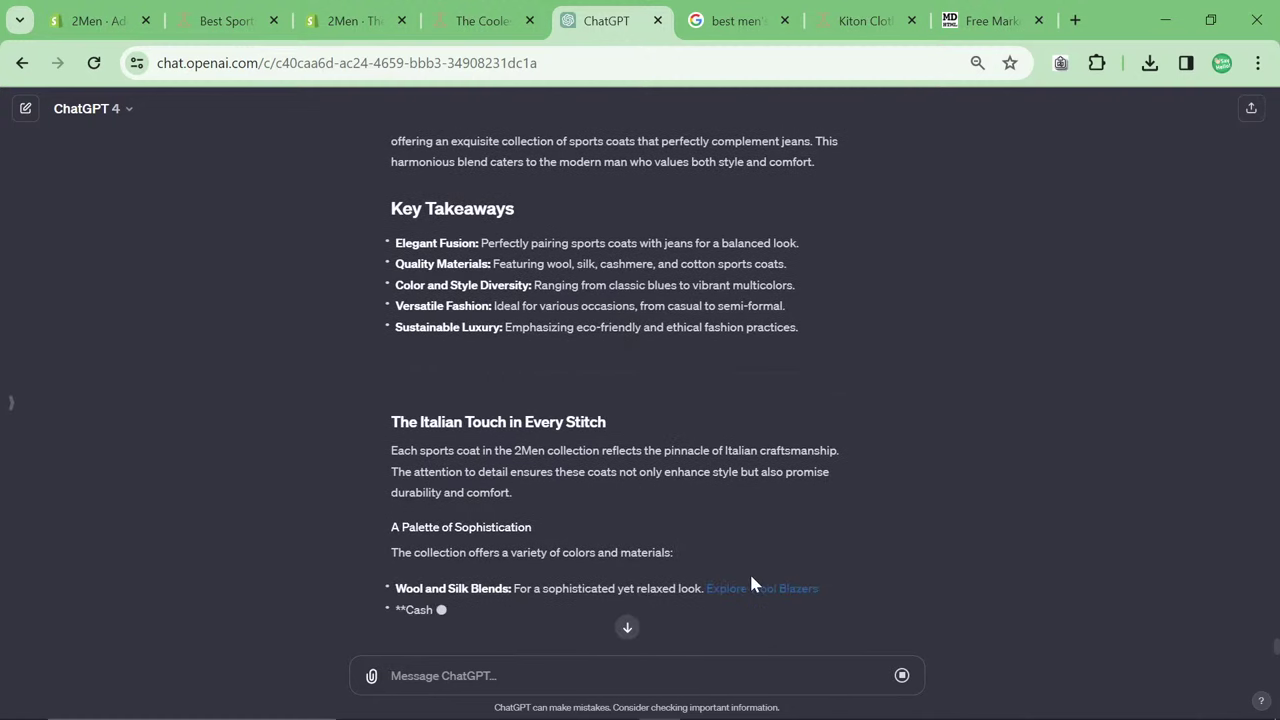
scroll(735, 558, up, 15)
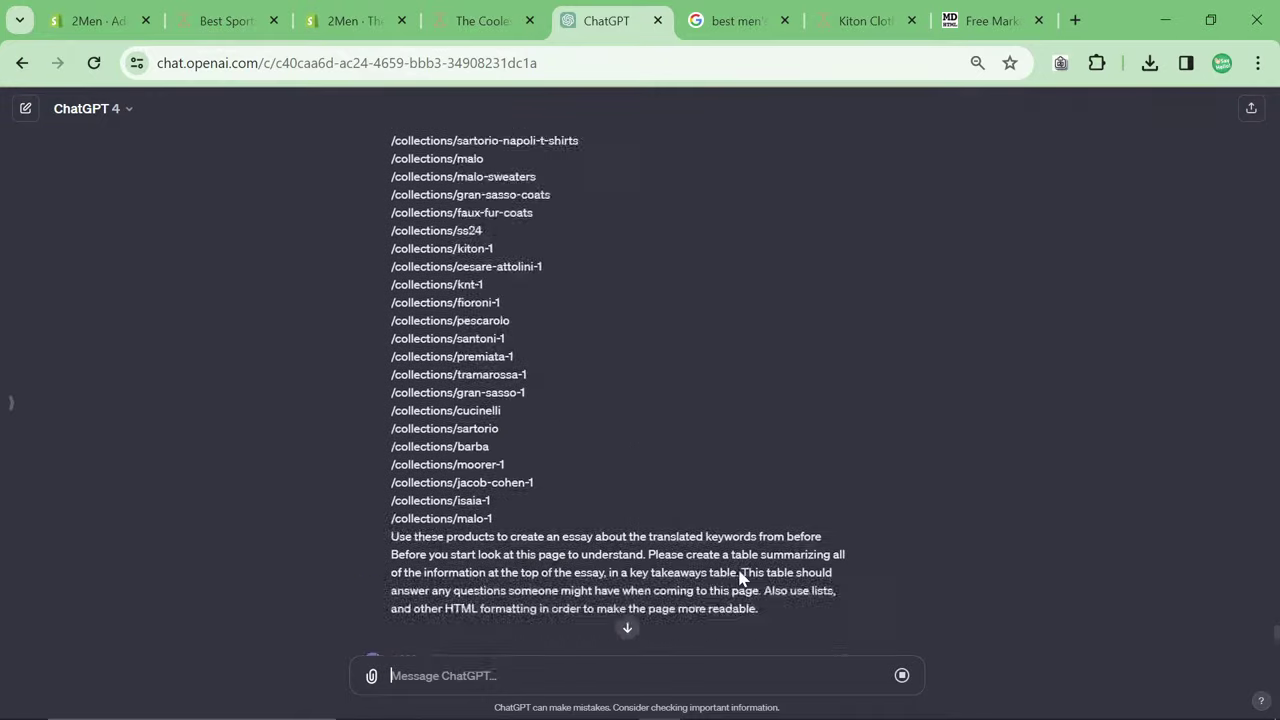
scroll(735, 558, down, 15)
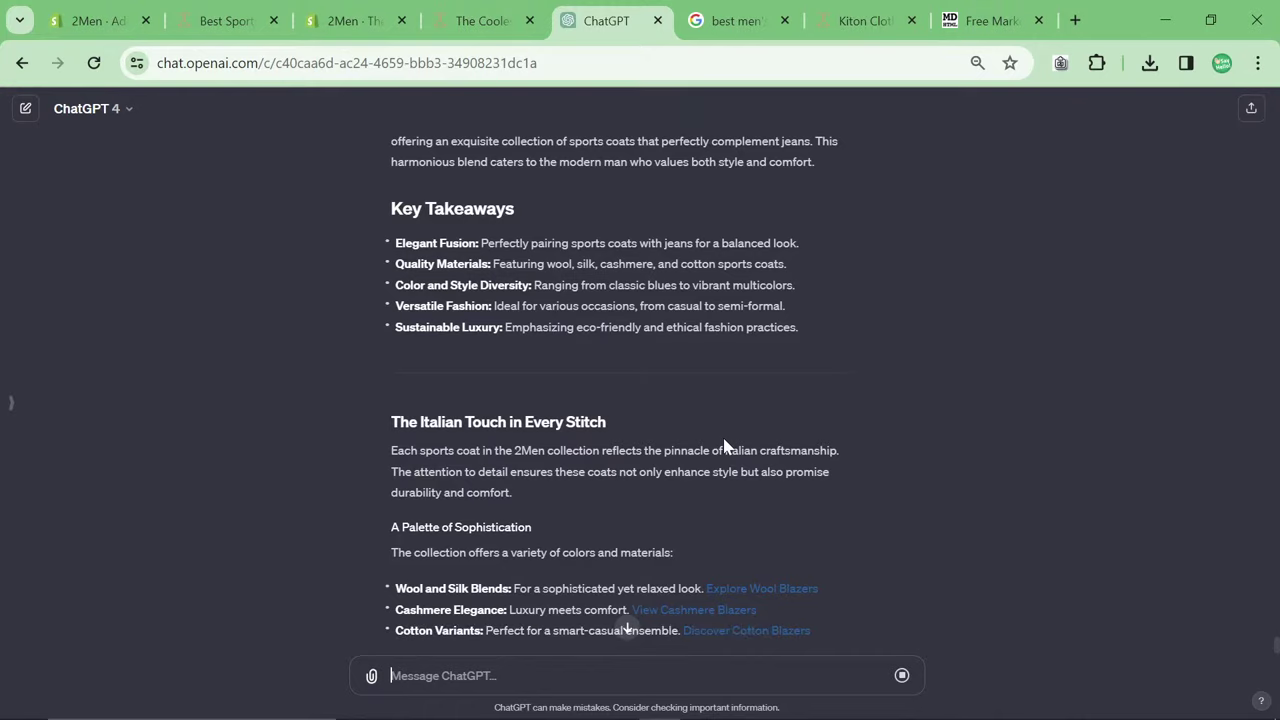
scroll(589, 405, down, 1)
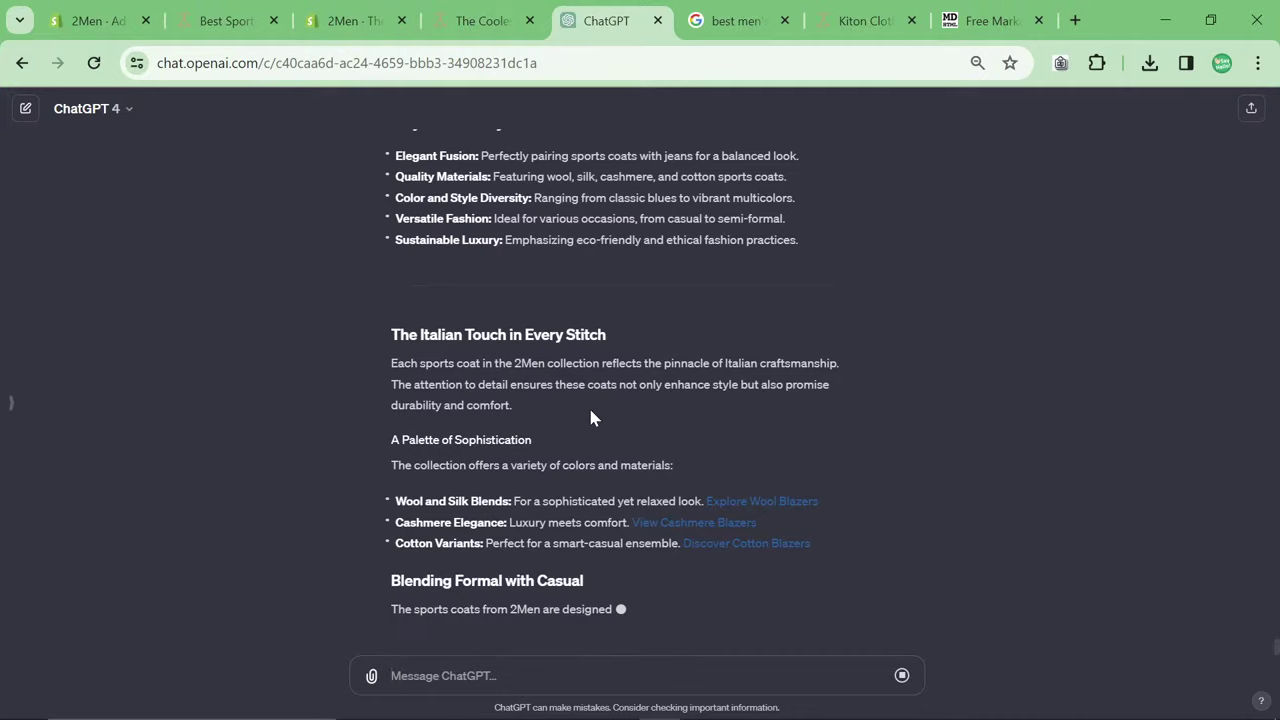
key(alt+Tab)
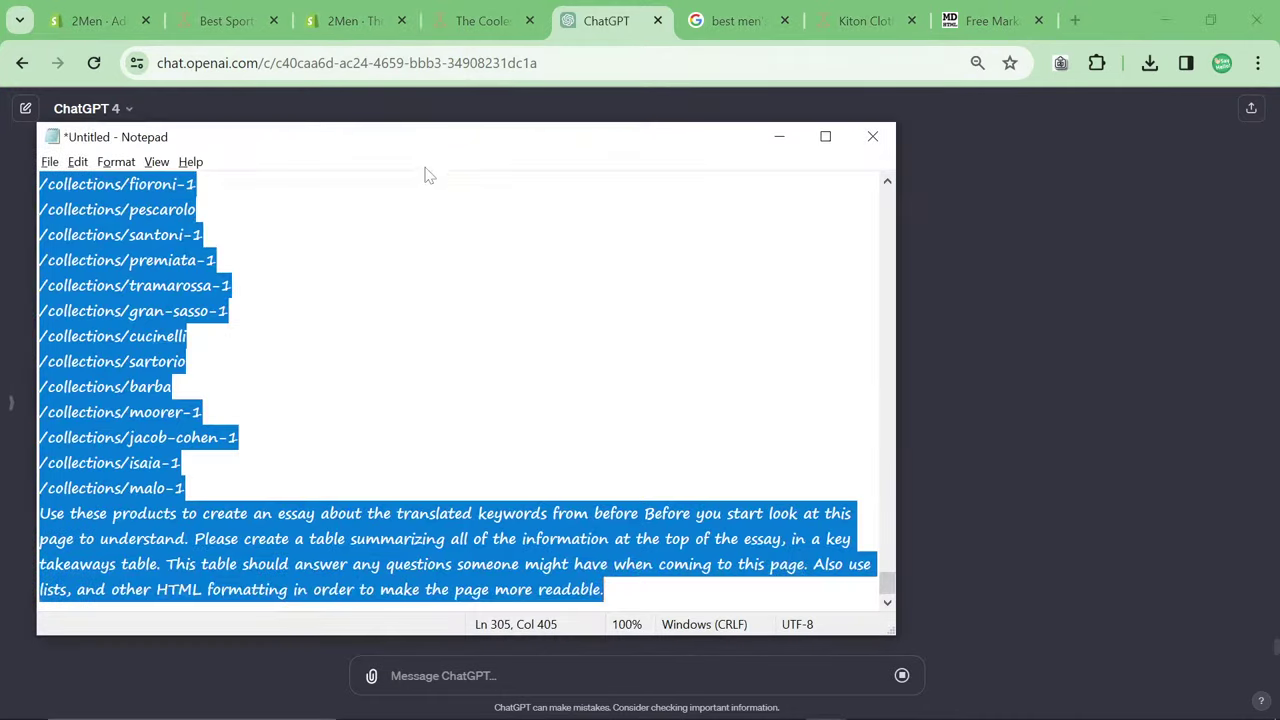
key(alt+Tab)
key(alt+Tab)
key(alt+Tab)
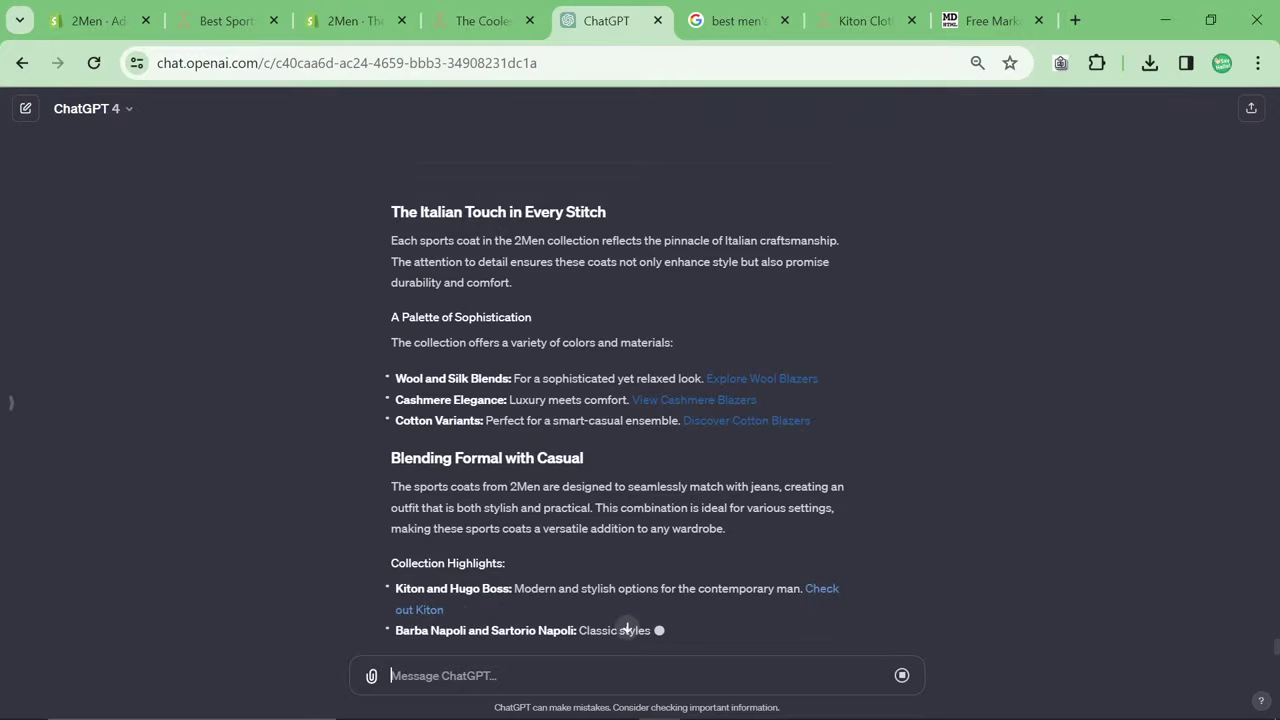
scroll(537, 612, down, 1)
scroll(535, 594, up, 8)
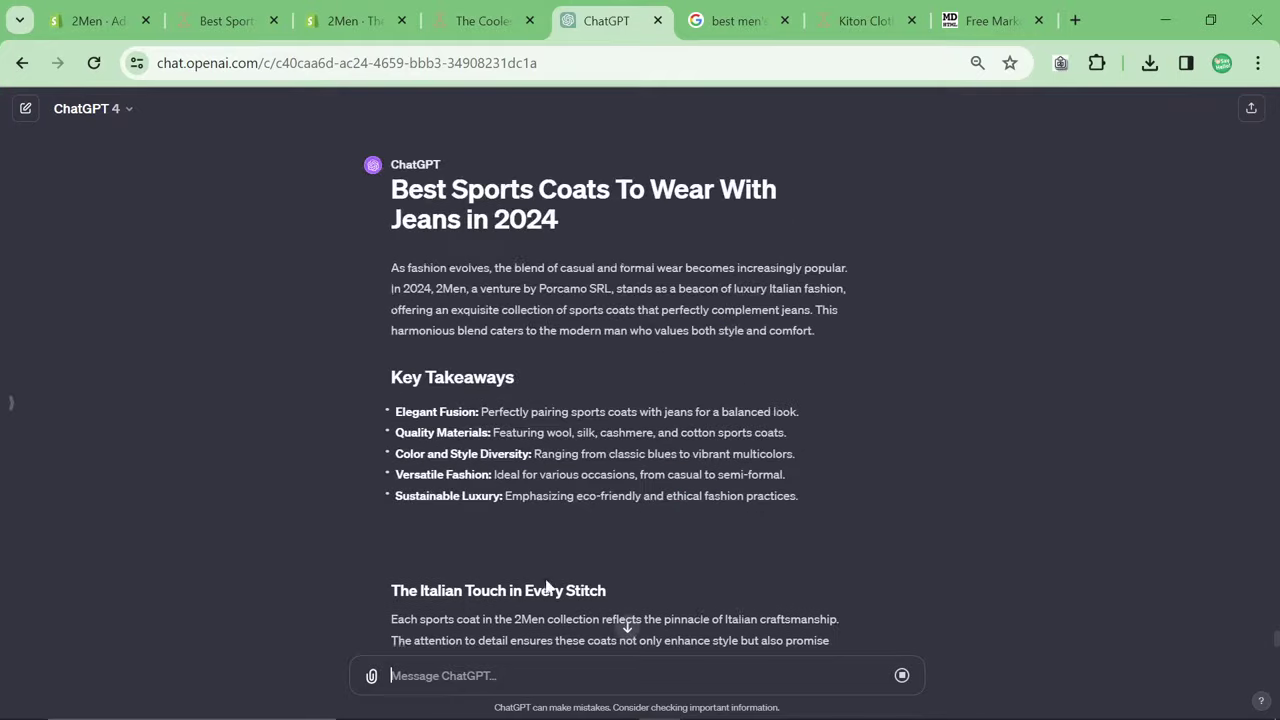
scroll(551, 571, down, 4)
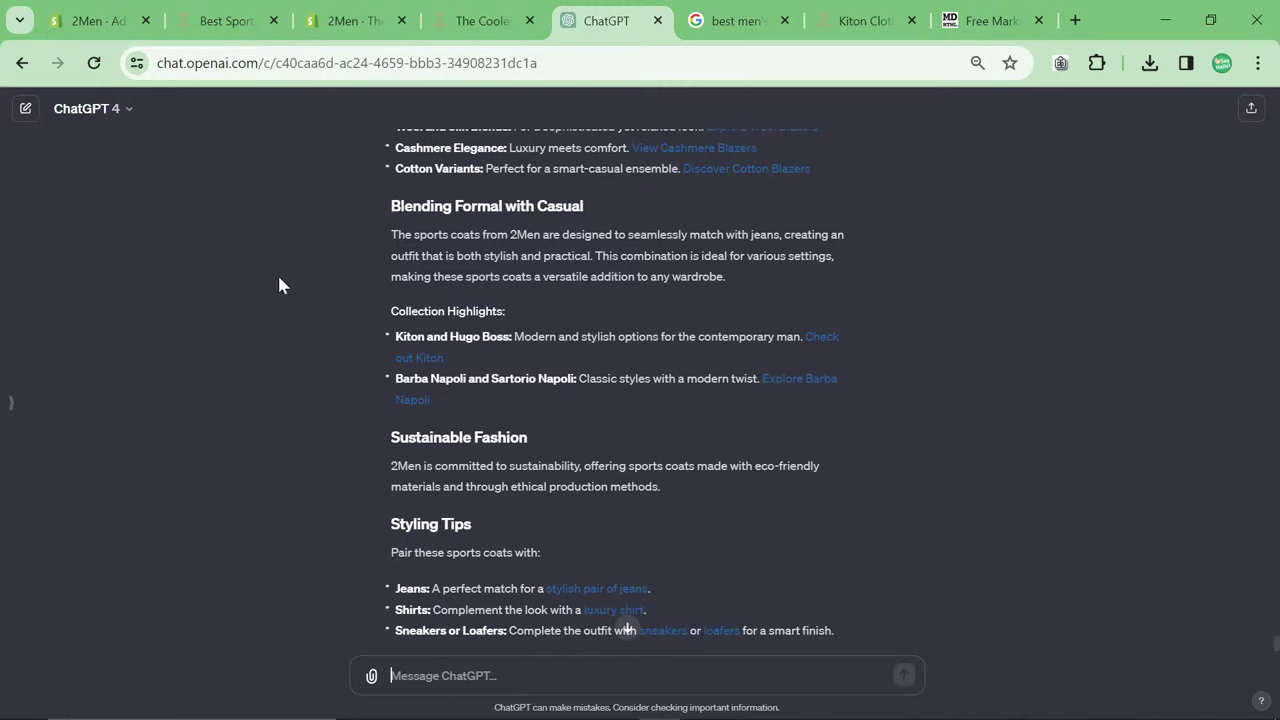
scroll(690, 377, down, 2)
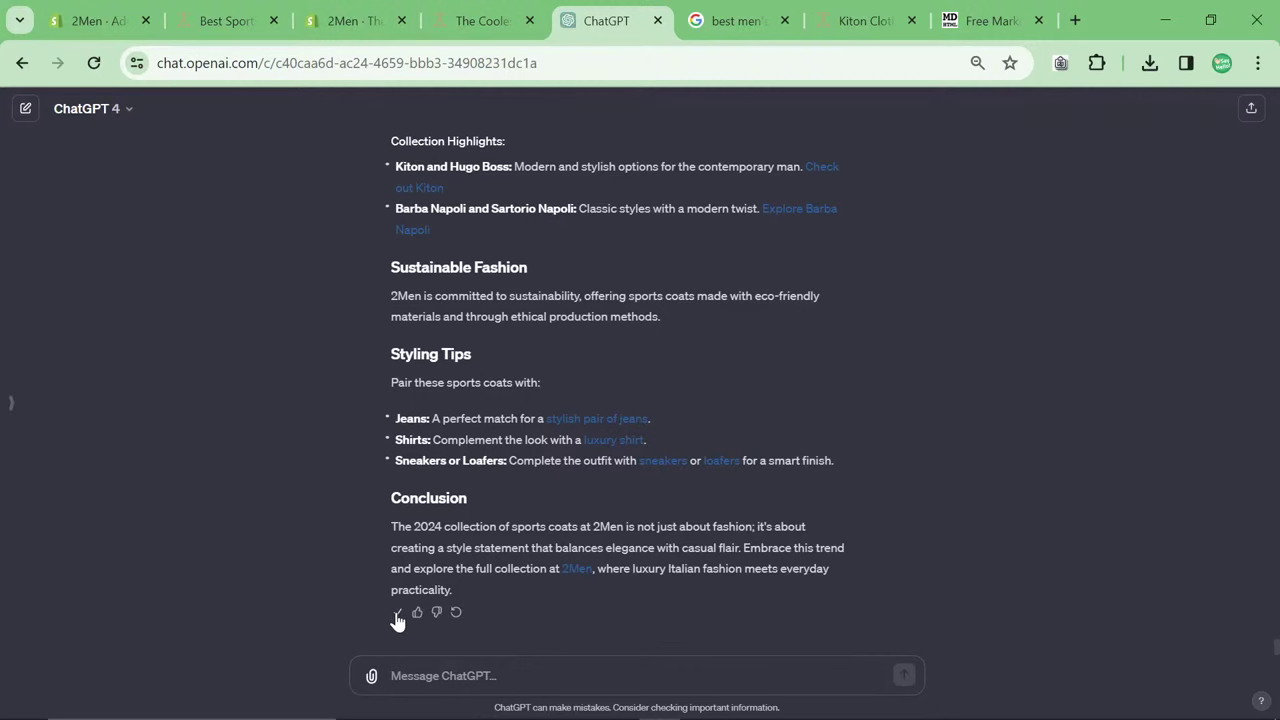
Load markdowntohtml.com in the Google tab and start typing a featured image request in ChatGPT
key(alt+Tab)
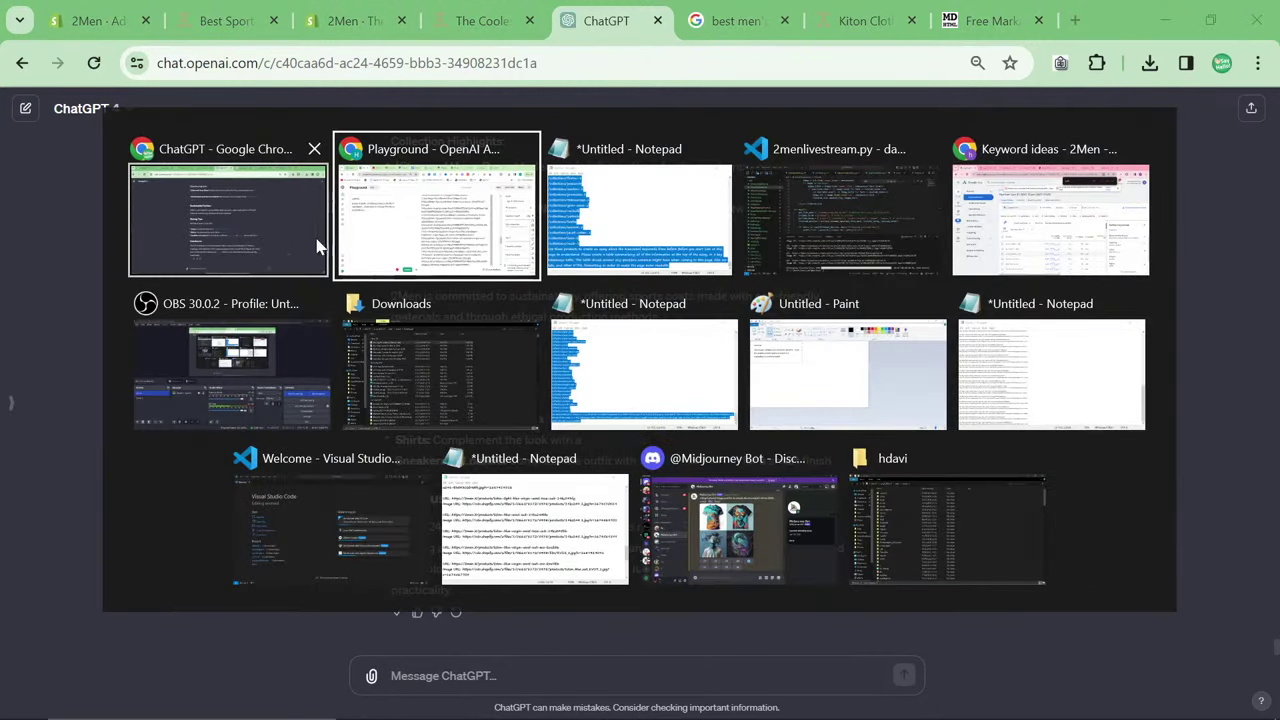
key(Escape)
click(735, 20)
click(470, 64)
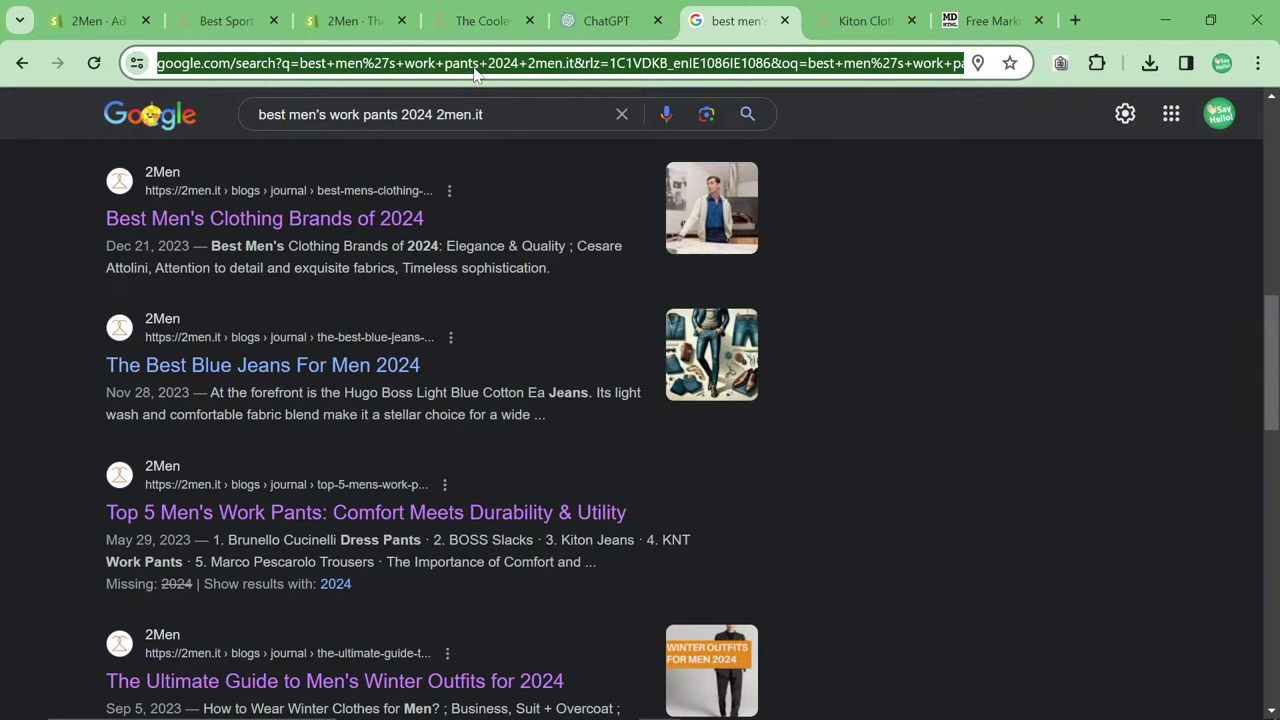
text(markdowntohtml.com)
key(Return)
key(ctrl+shift+Tab)
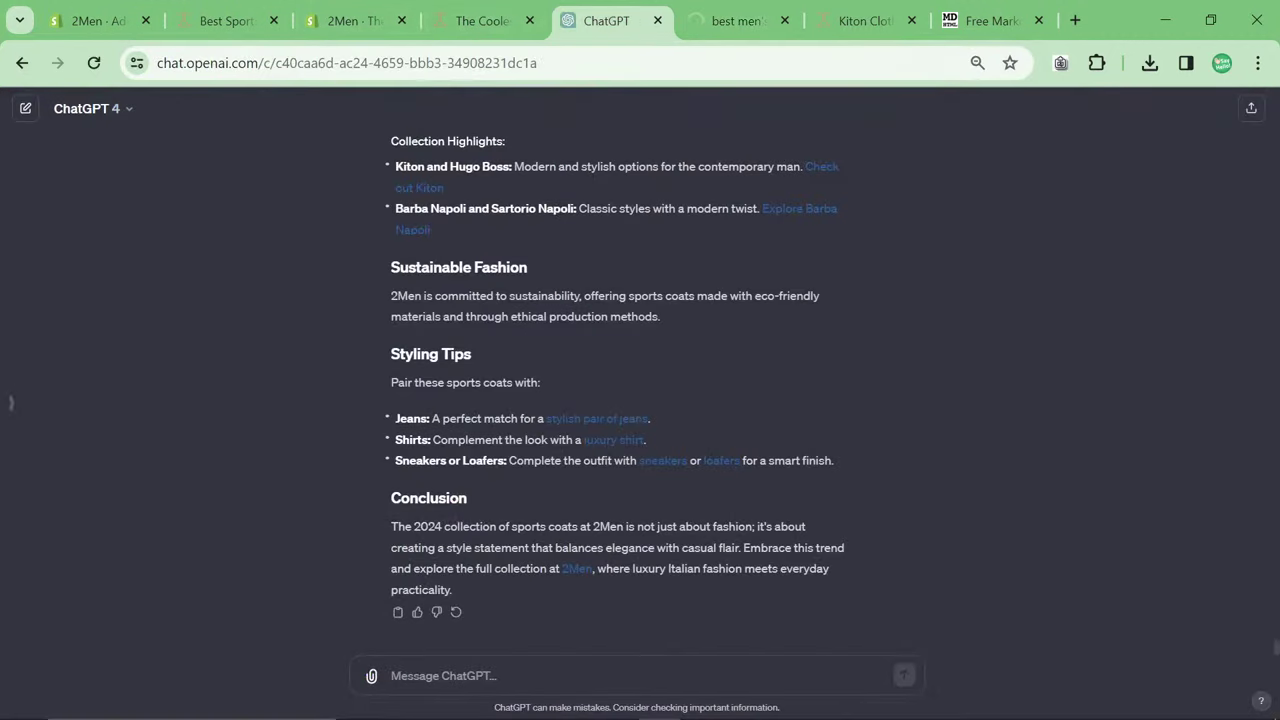
text(r)
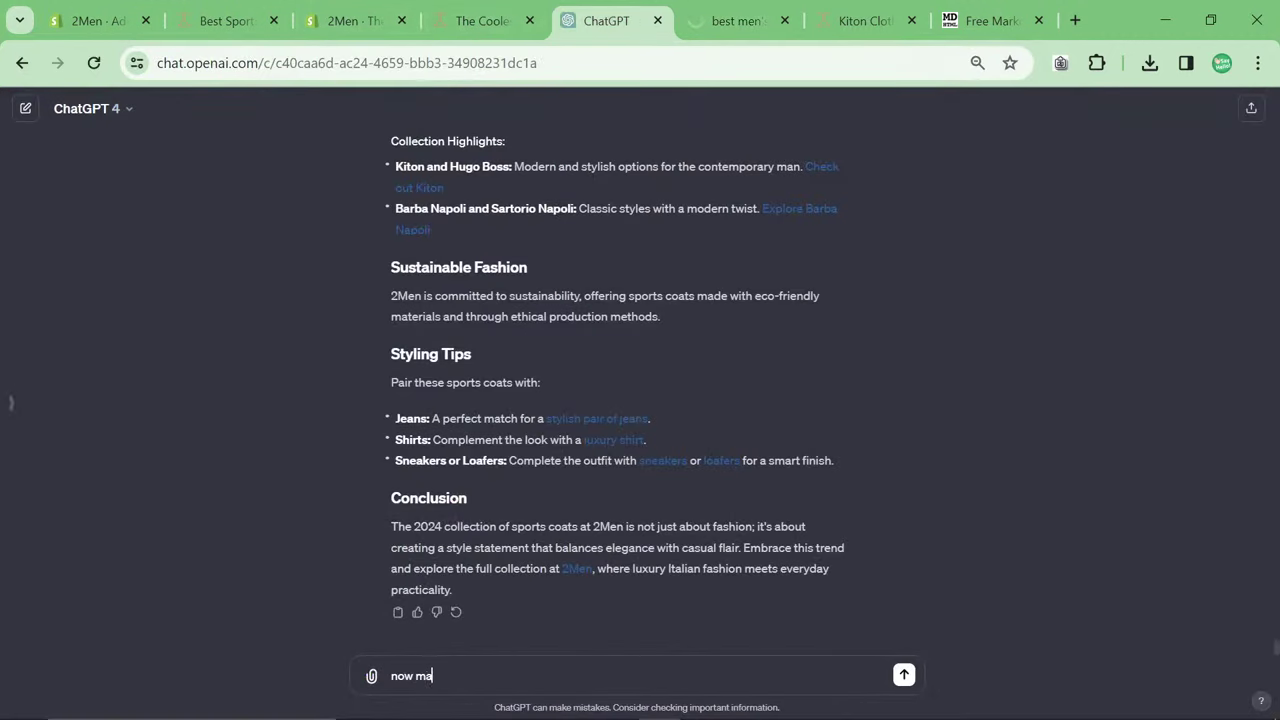
text(ow make the featured image)
Send the featured image request and paste the article Markdown into markdowntohtml.com
key(Return)
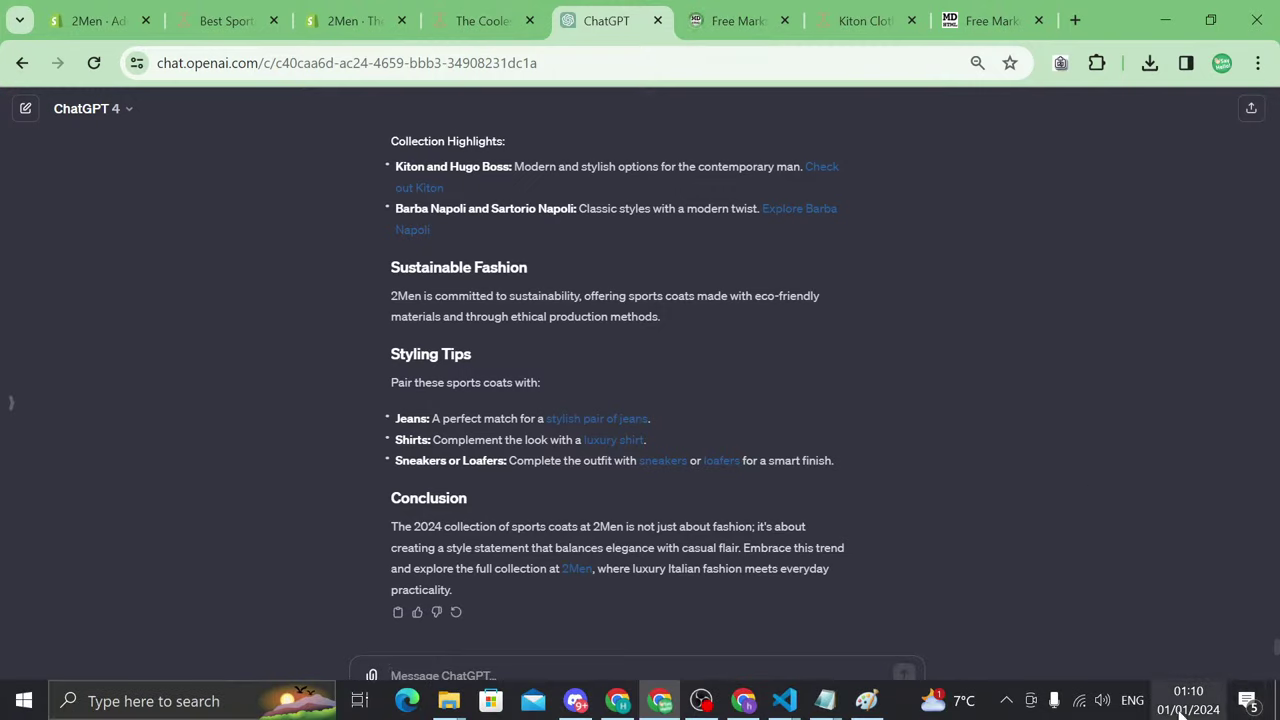
click(720, 22)
key(ctrl+a)
key(ctrl+v)
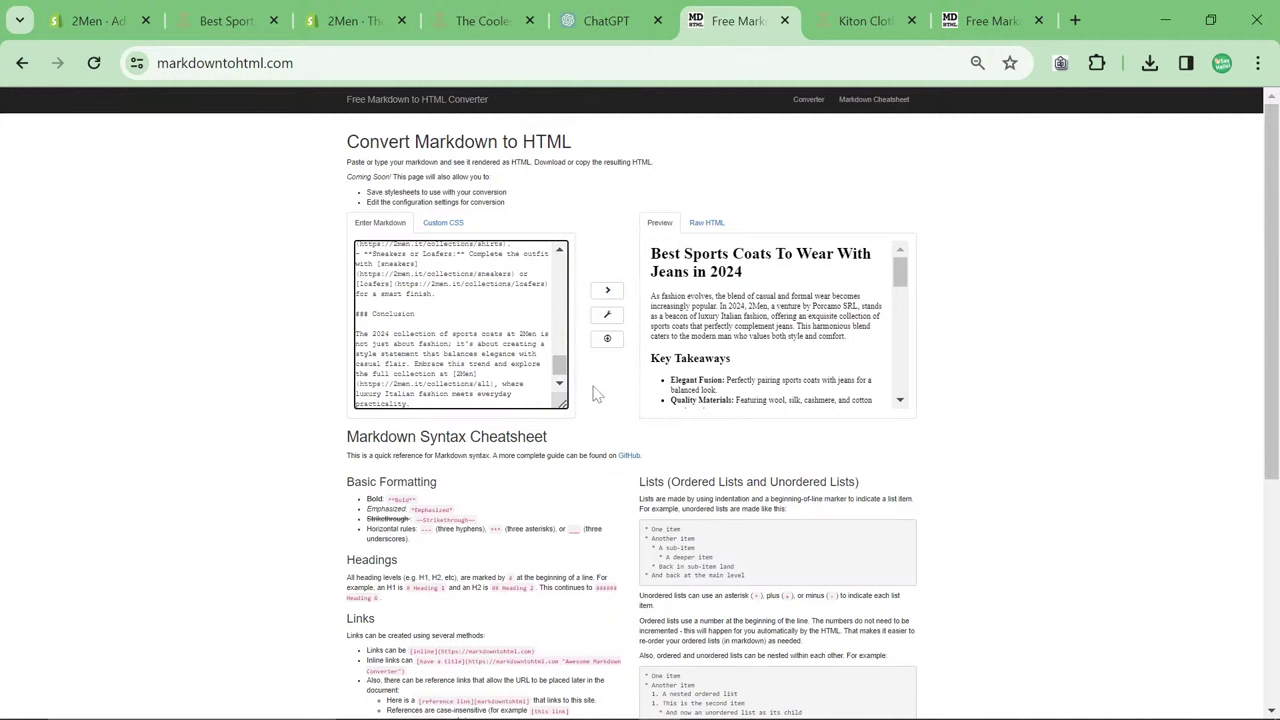
key(alt+Tab)
key(alt+Tab)
key(alt+Tab)
click(606, 20)
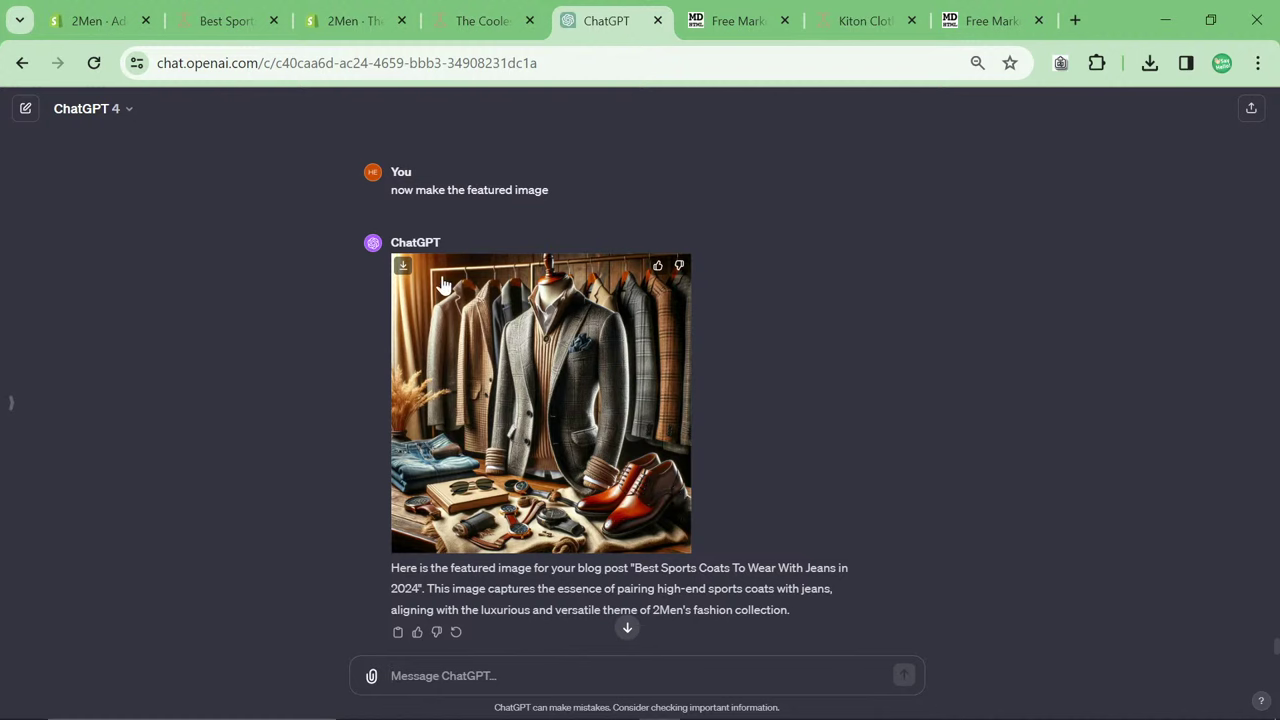
Download the generated featured image and show it in its folder
click(403, 268)
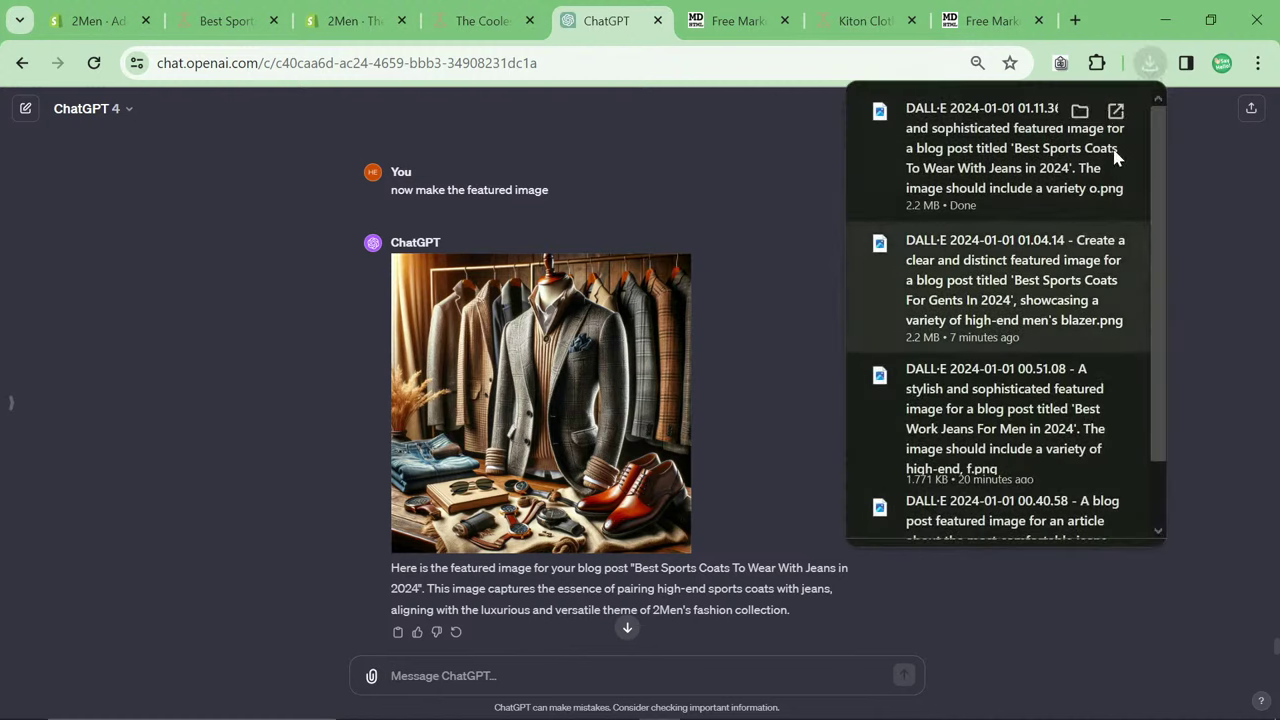
right_click(1070, 160)
click(953, 240)
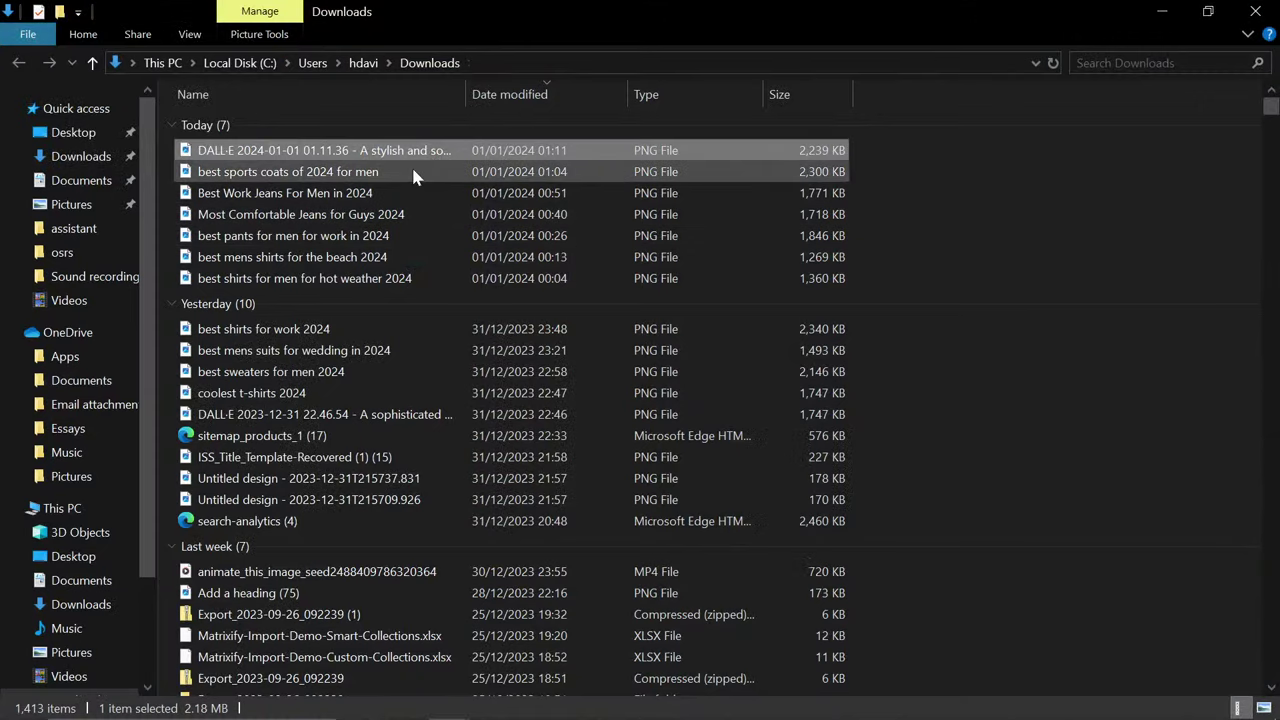
Rename the image file to 'best mens sports coats to wear with jeans in 2024'
right_click(372, 152)
click(420, 650)
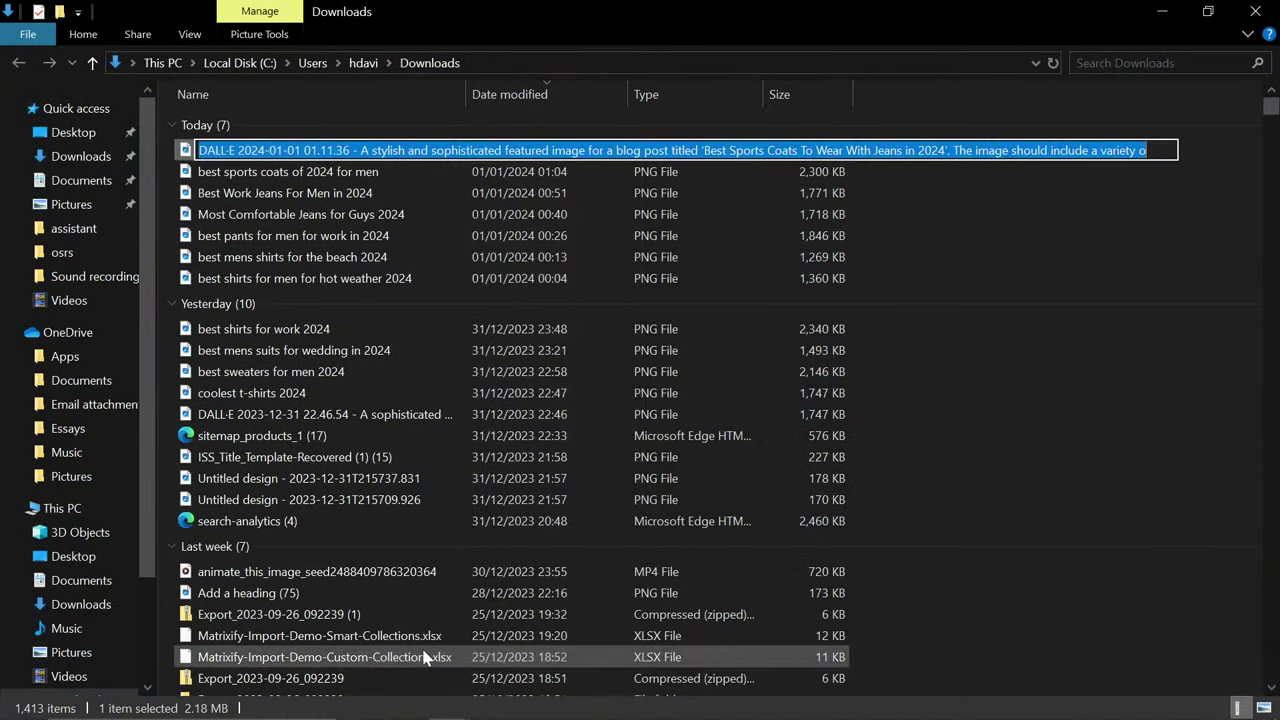
text(best mens spor)
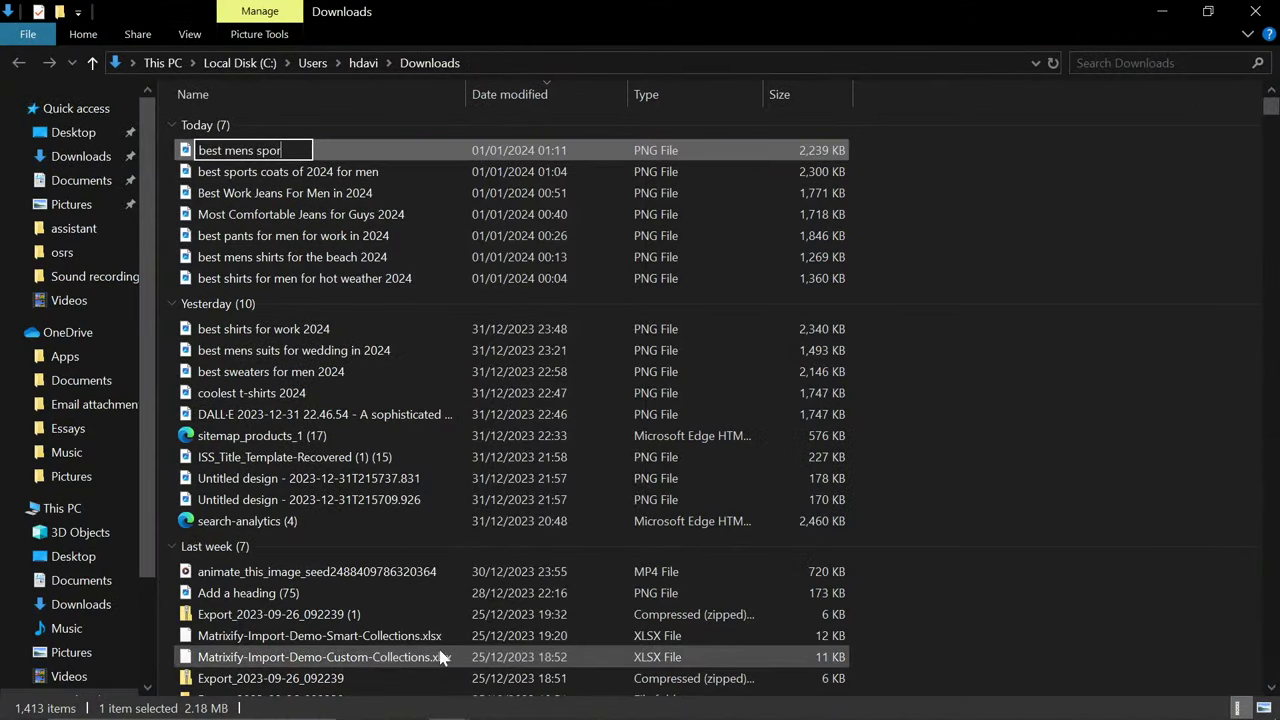
text(ts coats to wear with )
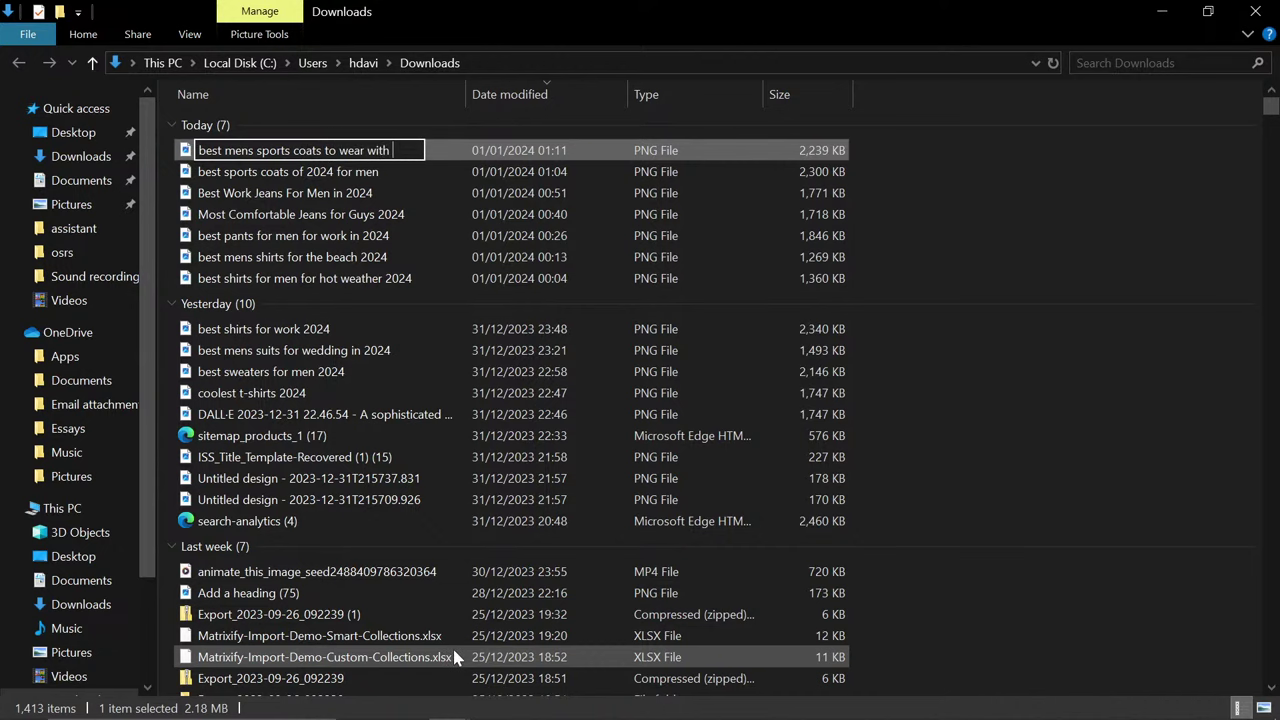
text(jeans in 2024)
key(Return)
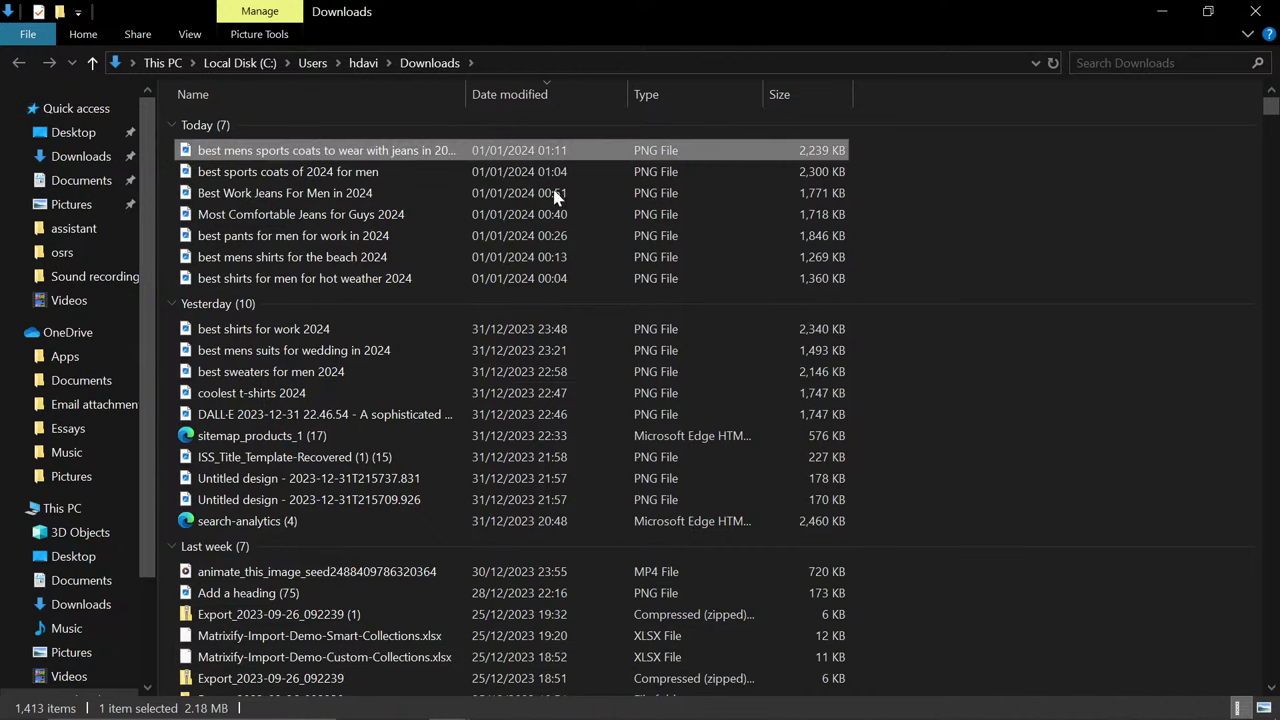
key(alt+Tab)
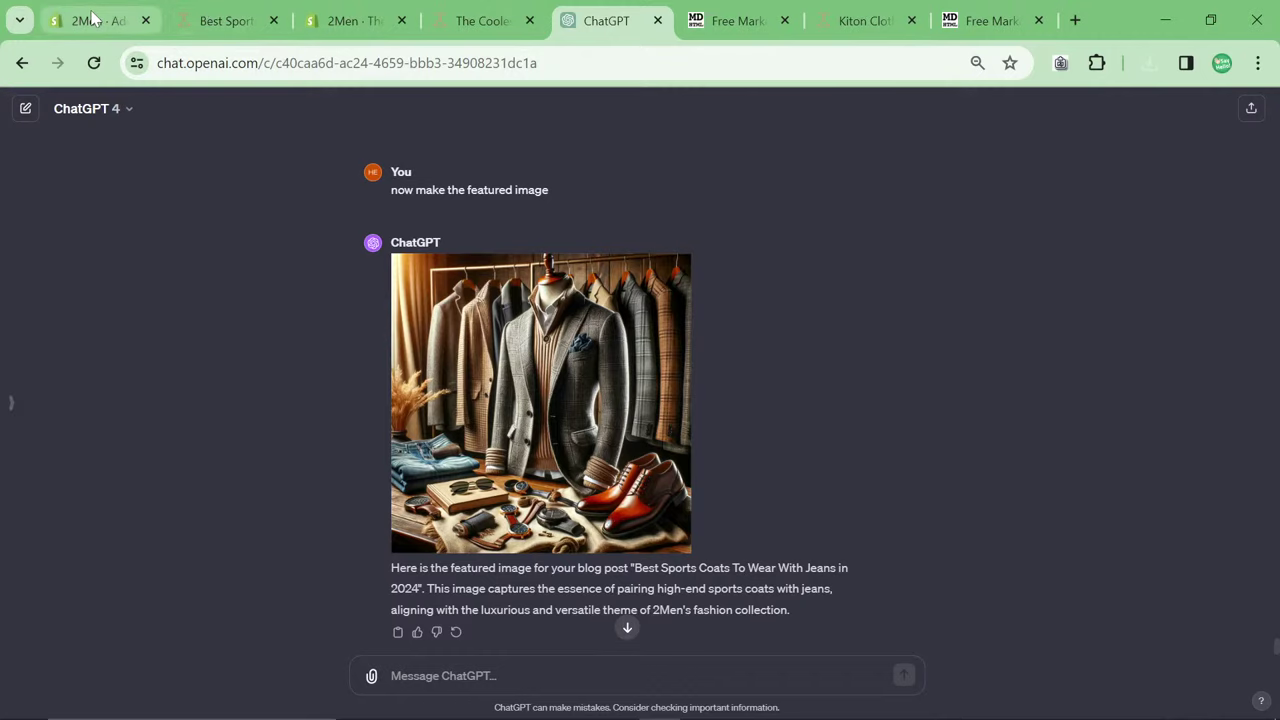
click(95, 20)
Set the renamed sports coats PNG as the blog post's featured image
click(912, 459)
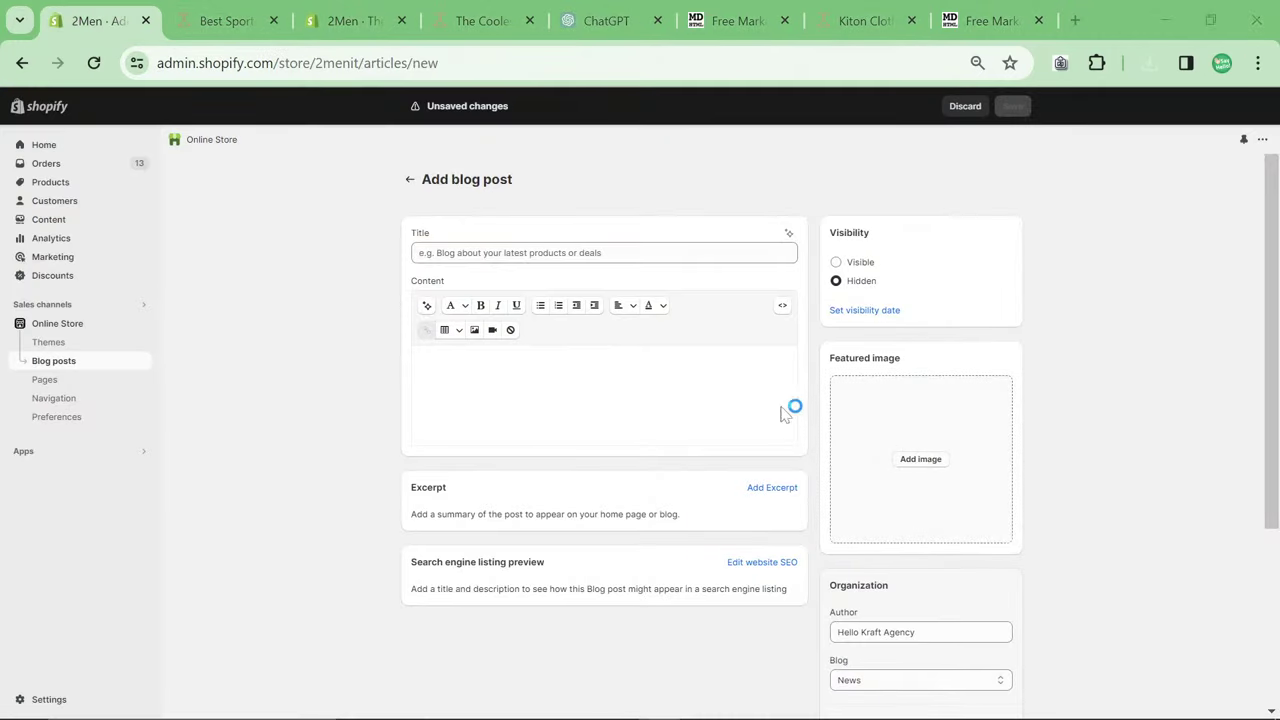
double_click(300, 178)
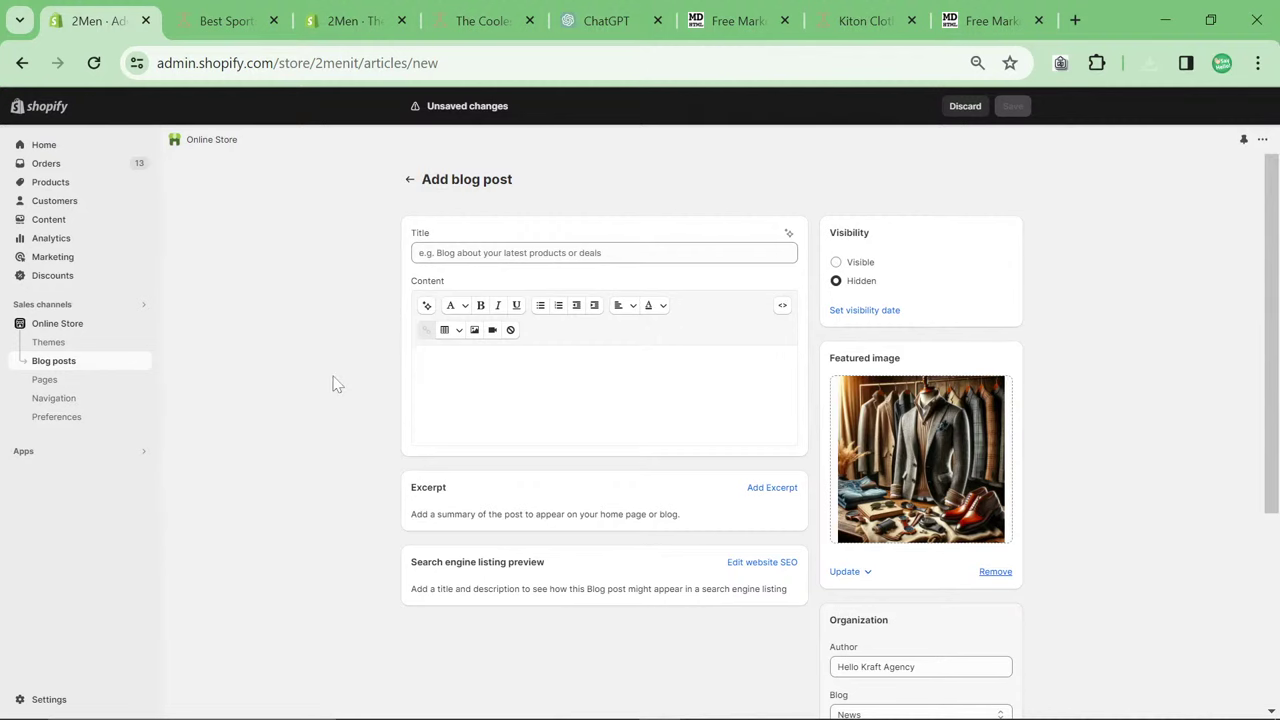
key(alt+Tab)
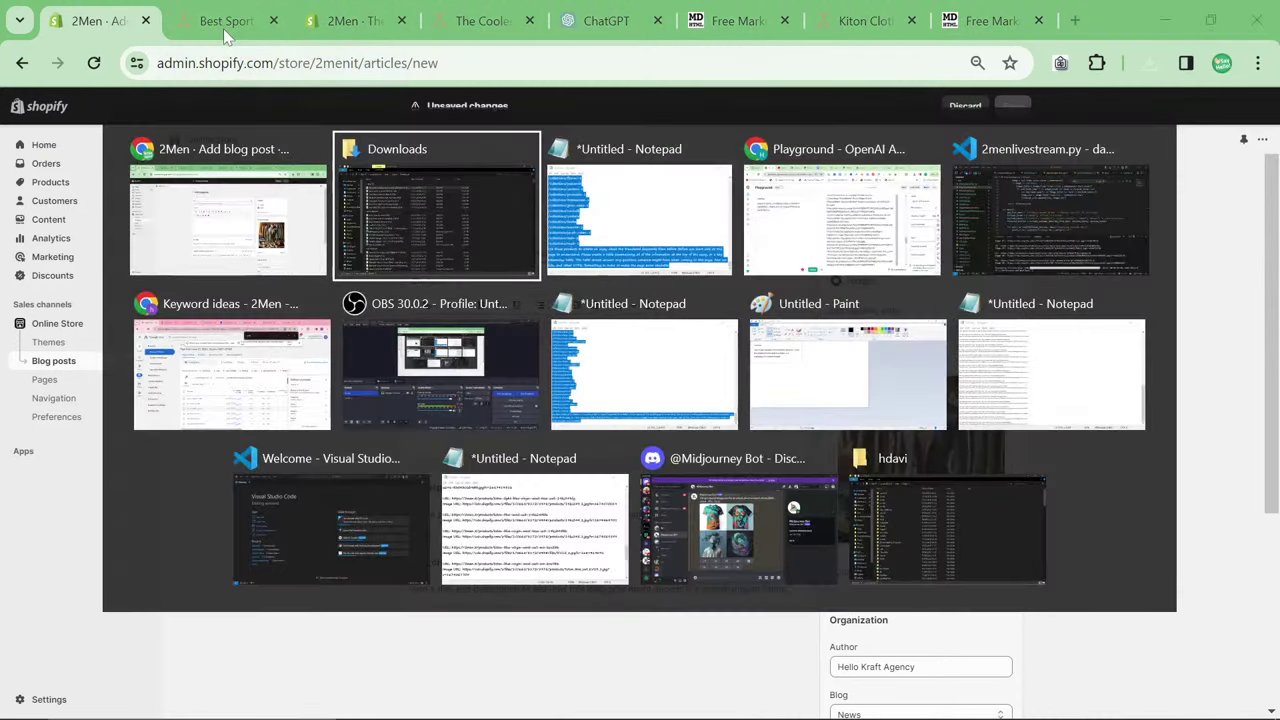
Select the article title in Notepad and copy ChatGPT's sports coats article reply
key(alt+Tab)
key(alt+Tab)
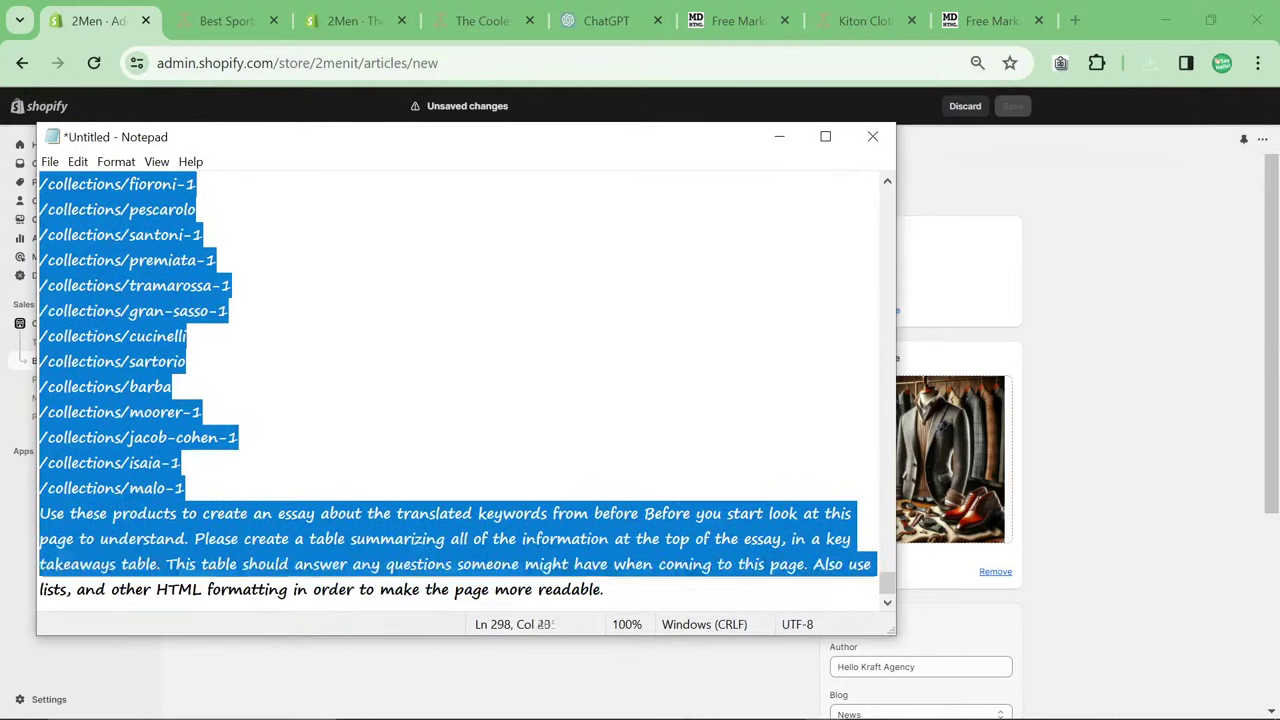
drag(881, 583, 881, 190)
click(40, 336)
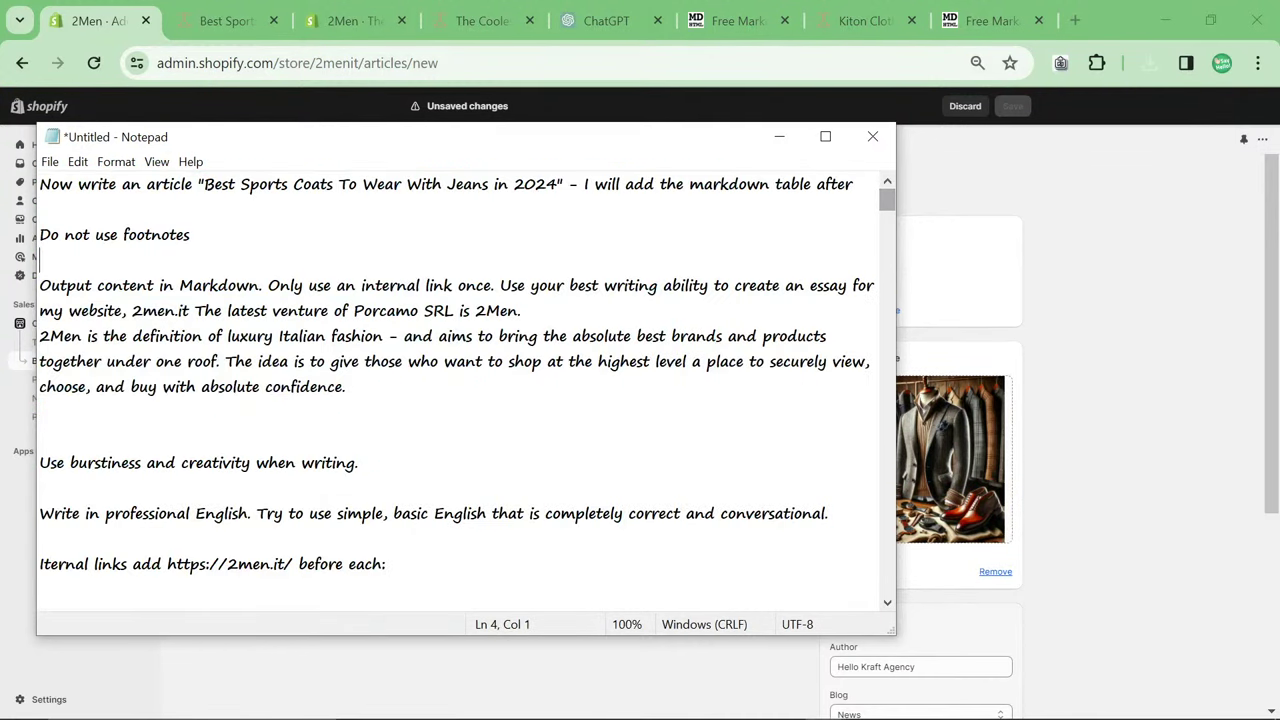
drag(557, 184, 204, 184)
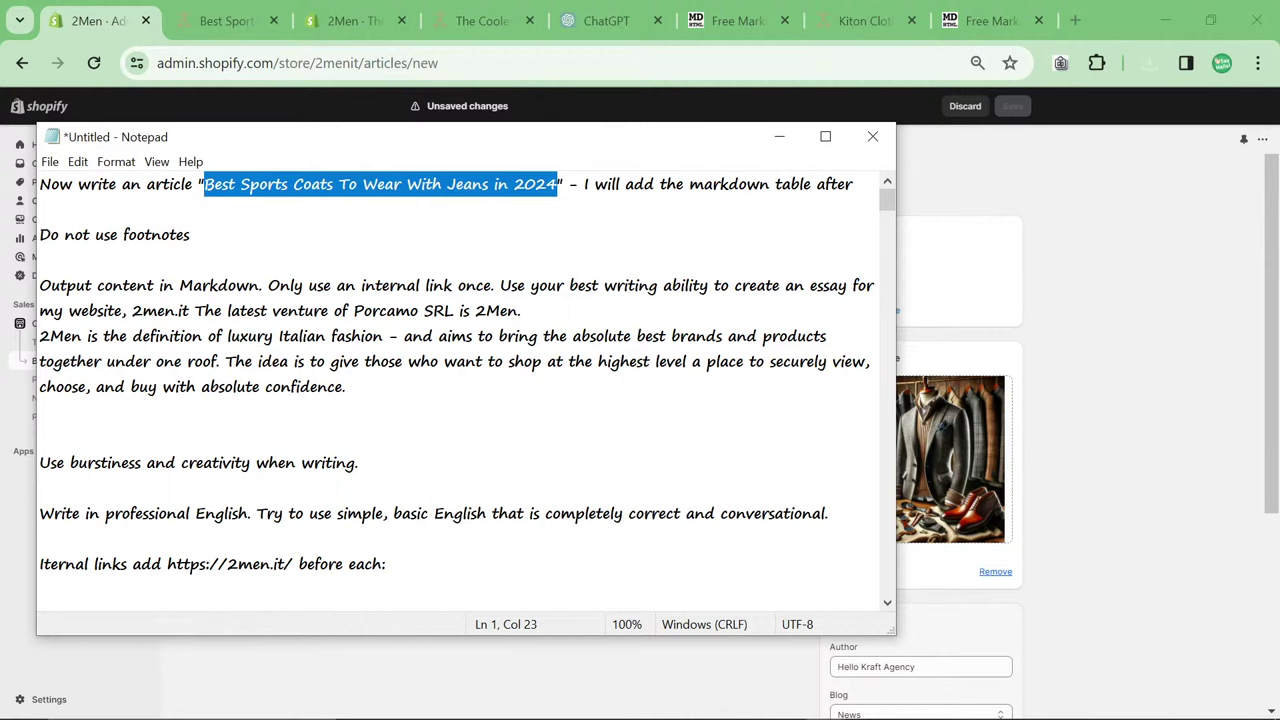
key(alt+Tab)
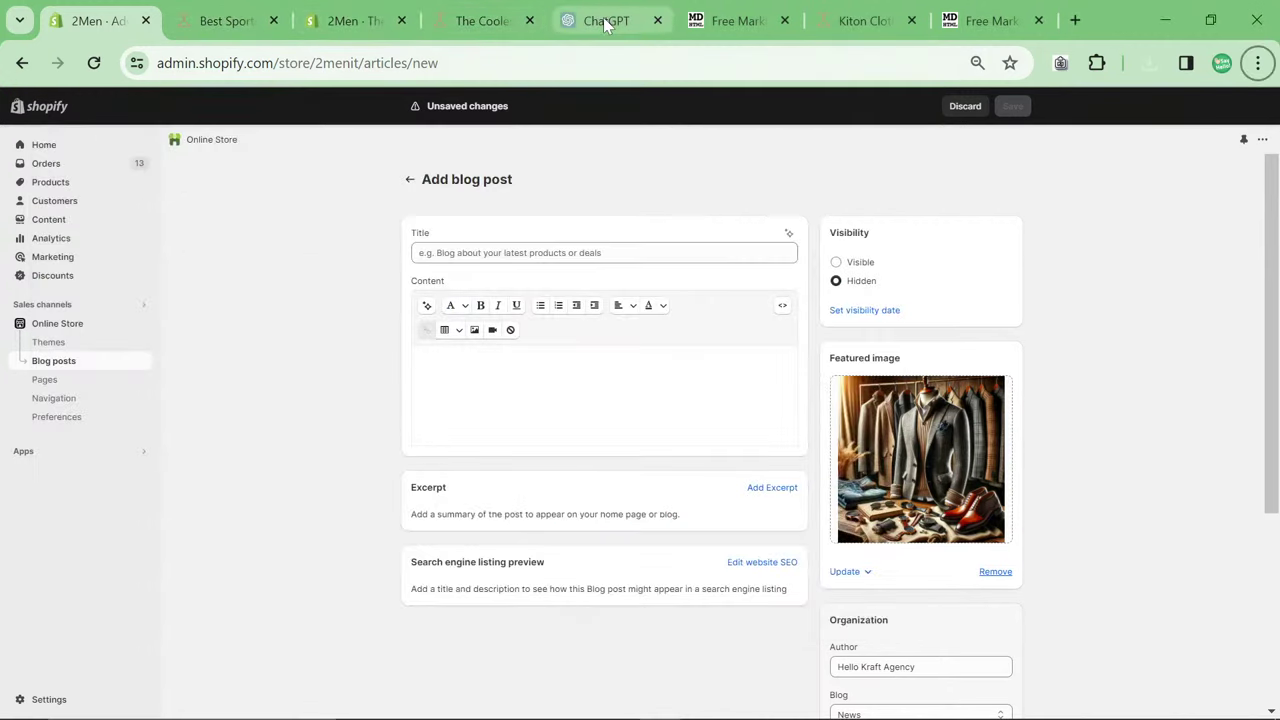
drag(604, 24, 228, 24)
scroll(616, 390, up, 20)
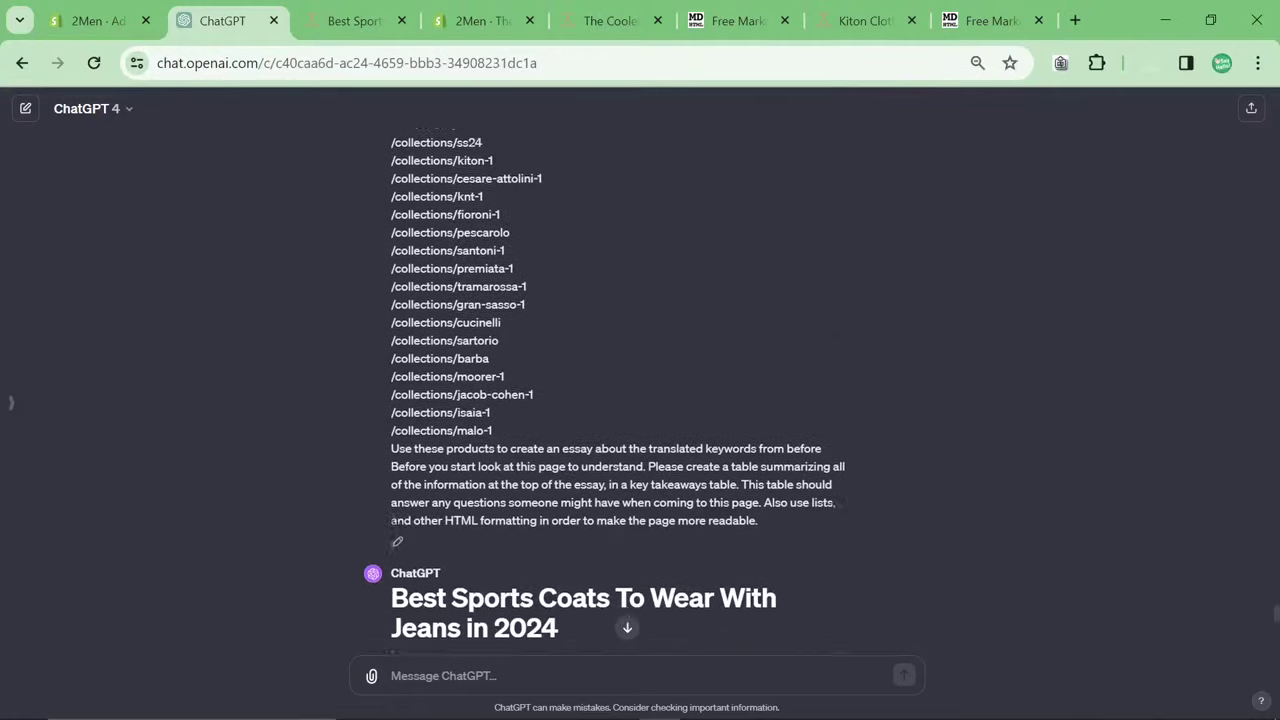
scroll(430, 470, down, 15)
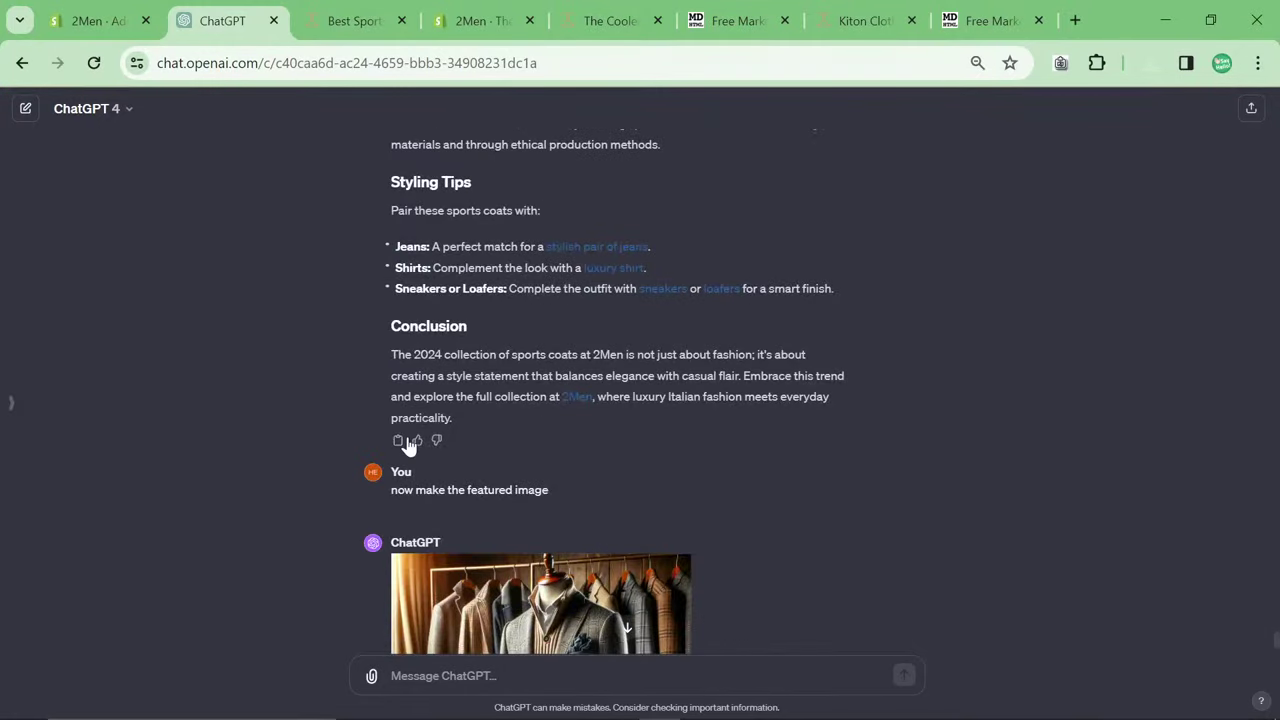
click(400, 441)
scroll(490, 477, up, 2)
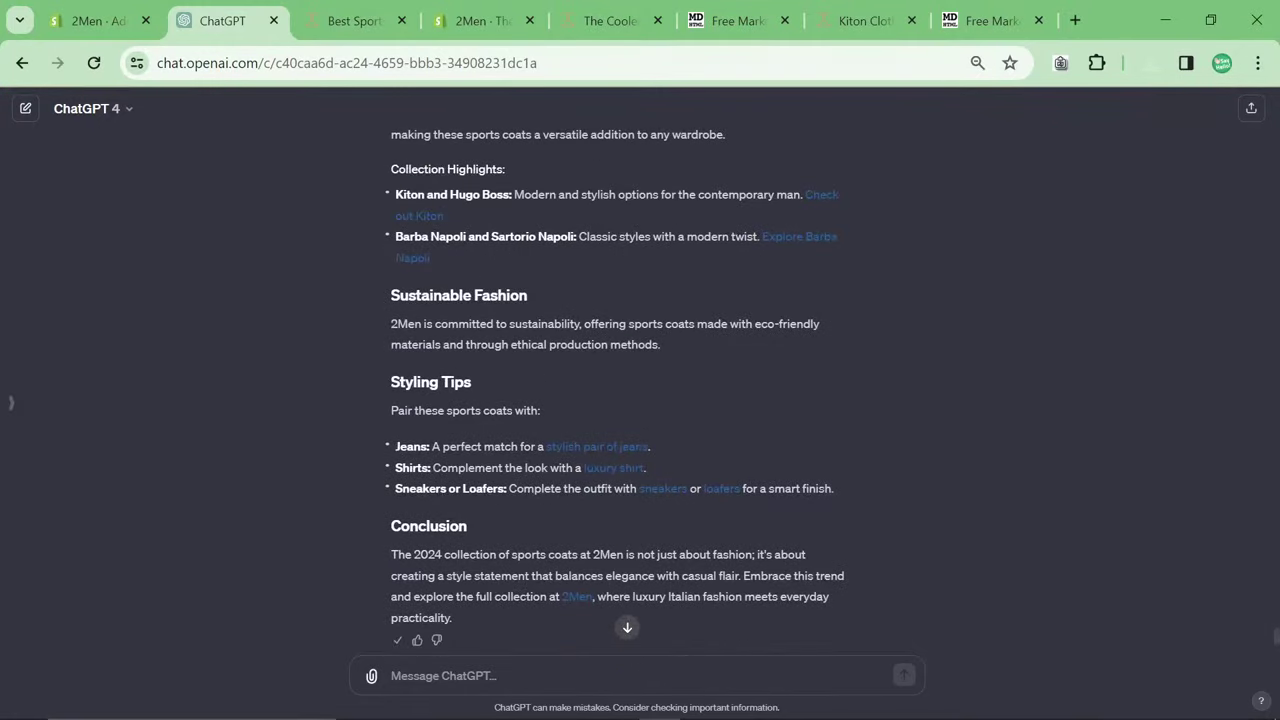
click(98, 20)
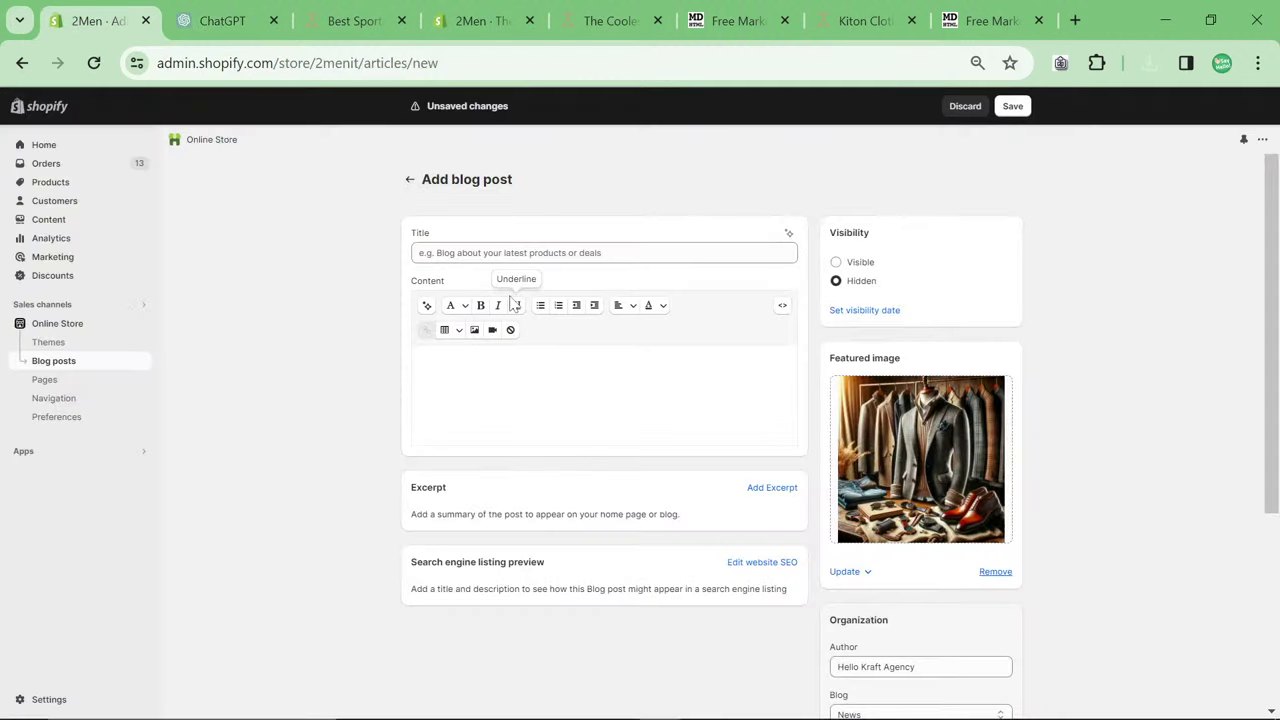
Paste the copied article into the post content through the HTML source view
click(783, 305)
click(423, 330)
key(ctrl+v)
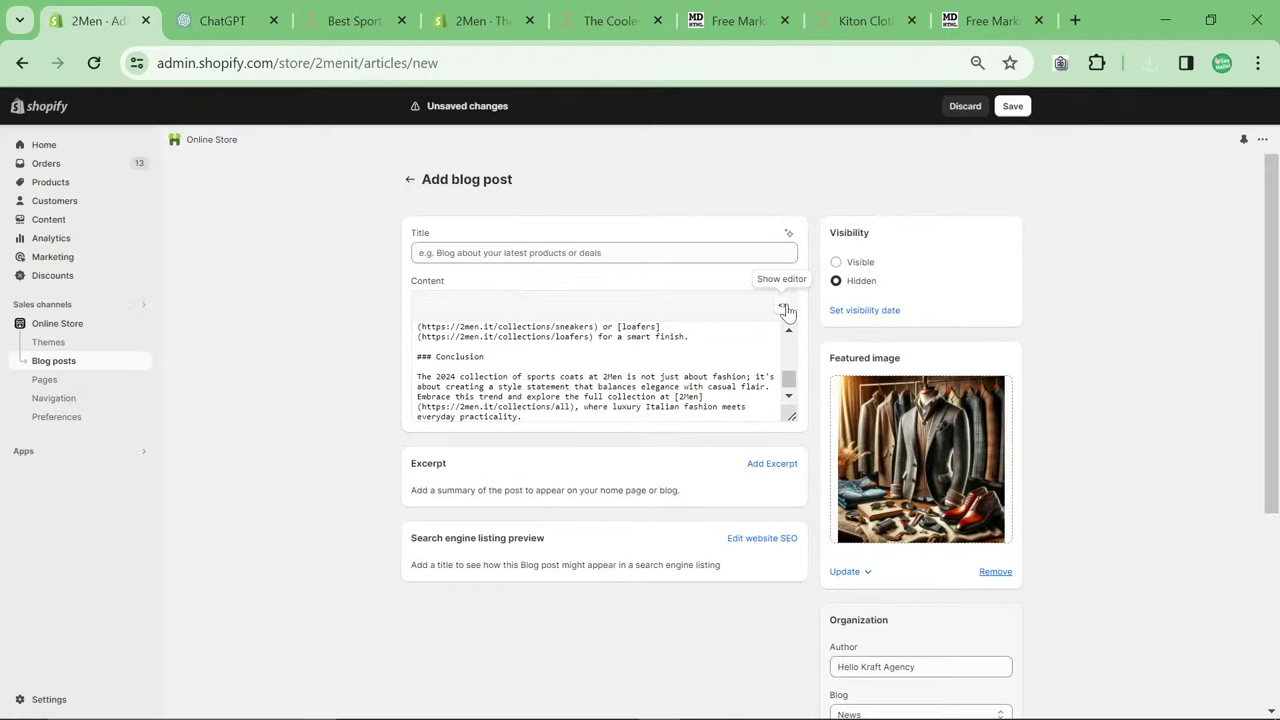
click(783, 305)
Copy the converted raw HTML from the Markdown converter tab
key(alt+Tab)
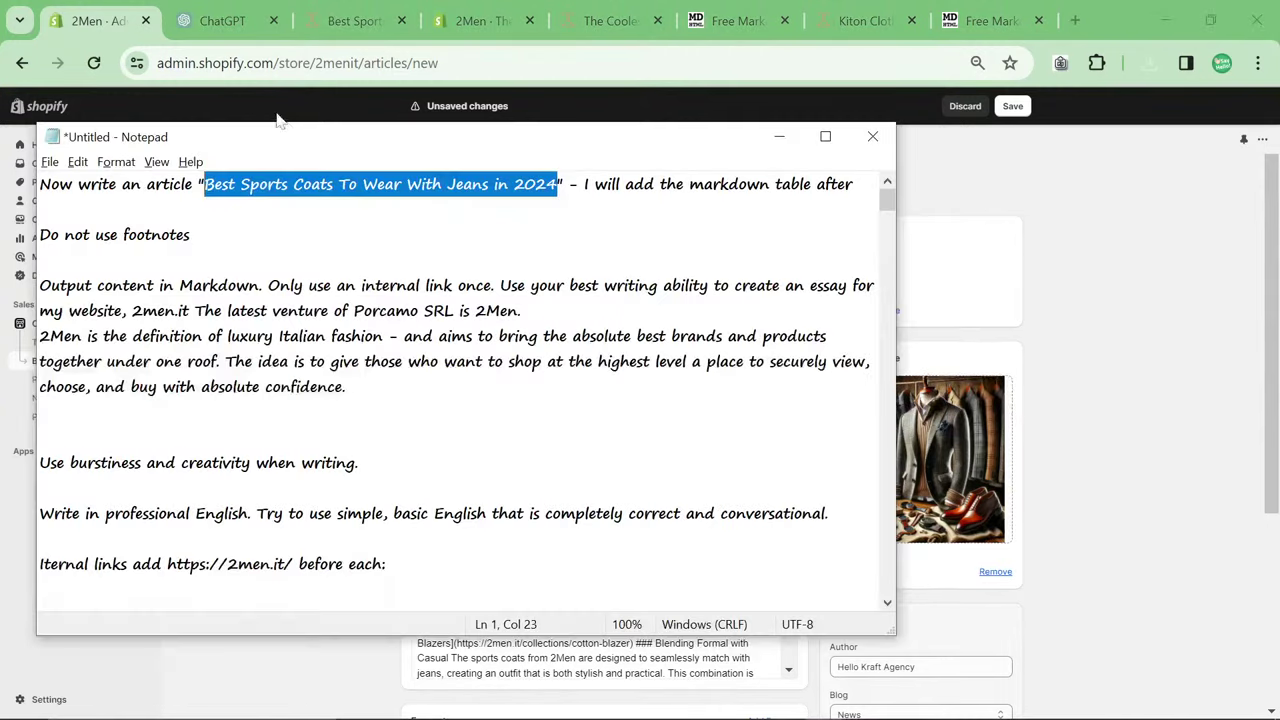
key(alt+Tab)
drag(725, 20, 228, 20)
click(716, 480)
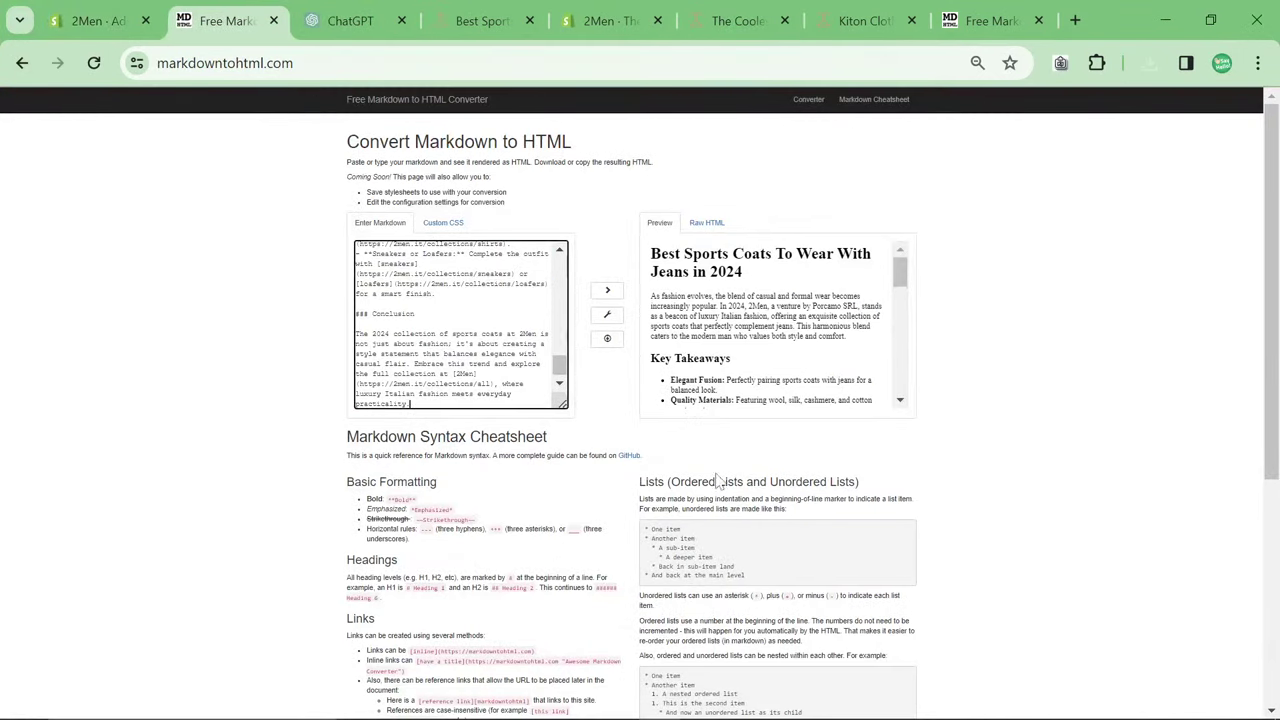
click(775, 373)
key(ctrl+a)
click(155, 15)
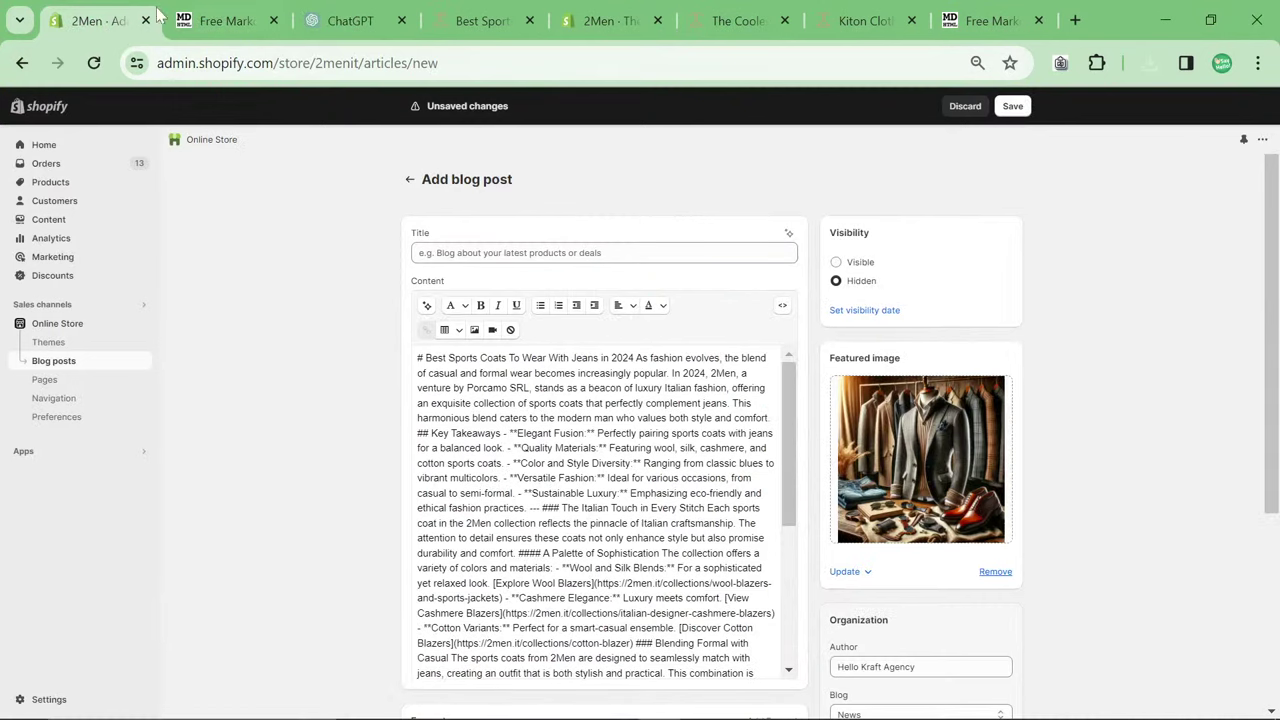
click(230, 22)
click(706, 222)
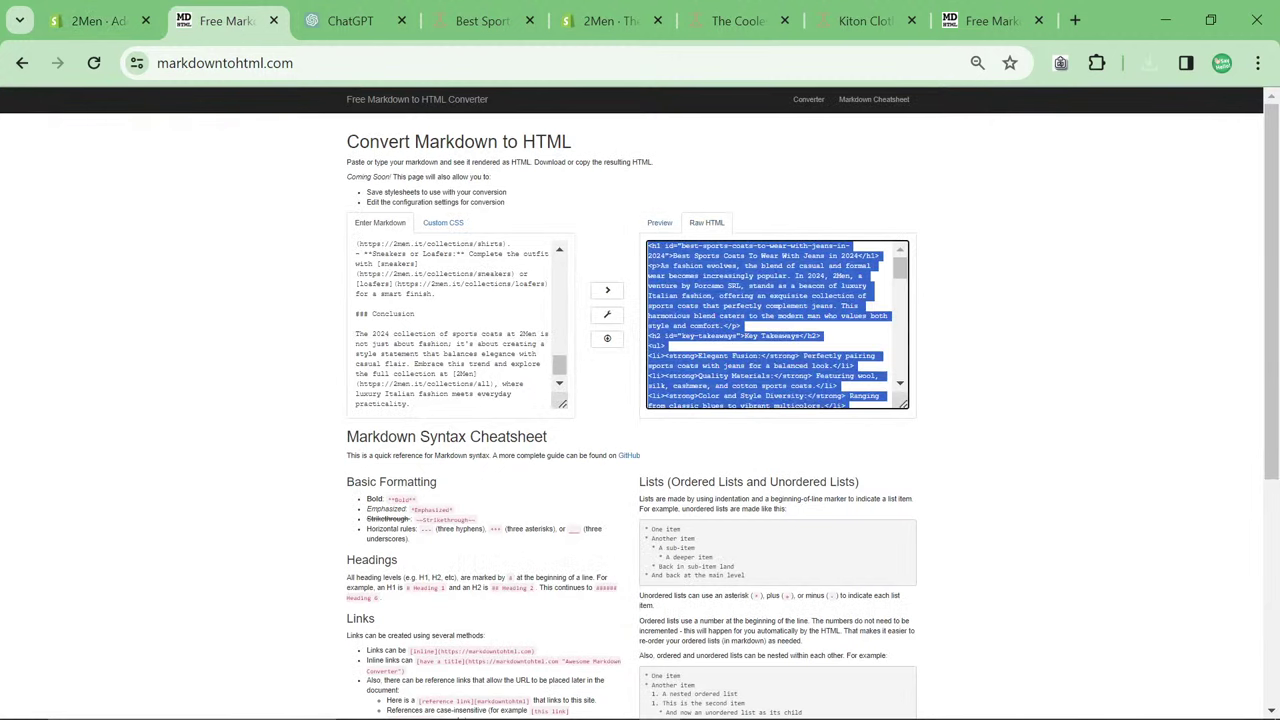
click(113, 16)
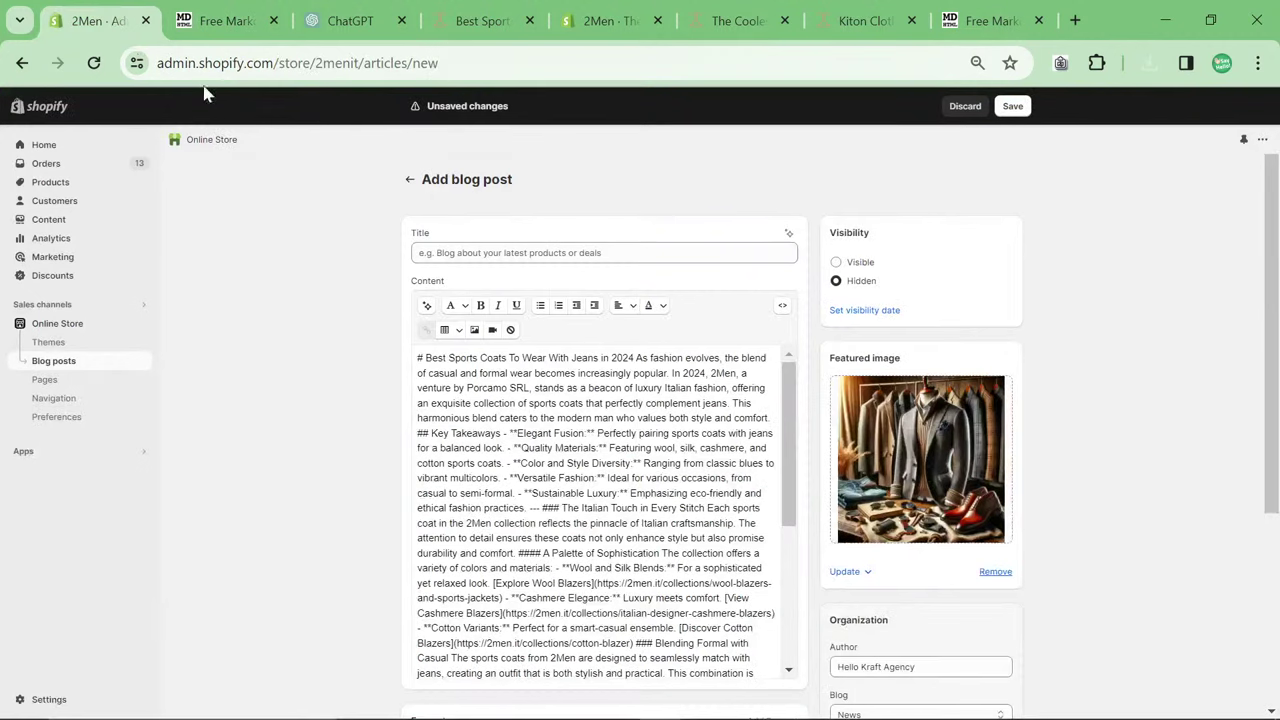
Replace the post's entire HTML source with the converted article HTML
click(782, 305)
key(ctrl+a)
key(ctrl+v)
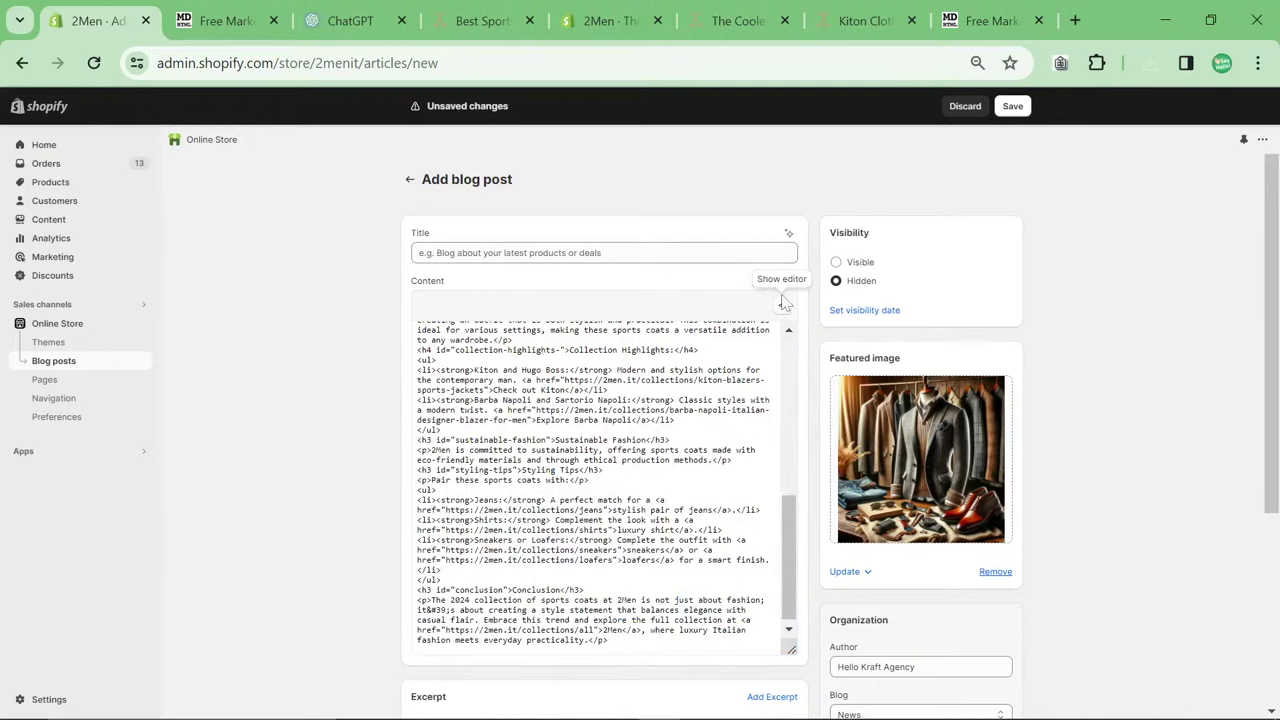
click(782, 305)
Set the title to 'Best Sports Coats To Wear With Jeans in 2024' from the article's heading
triple_click(503, 392)
key(ctrl+c)
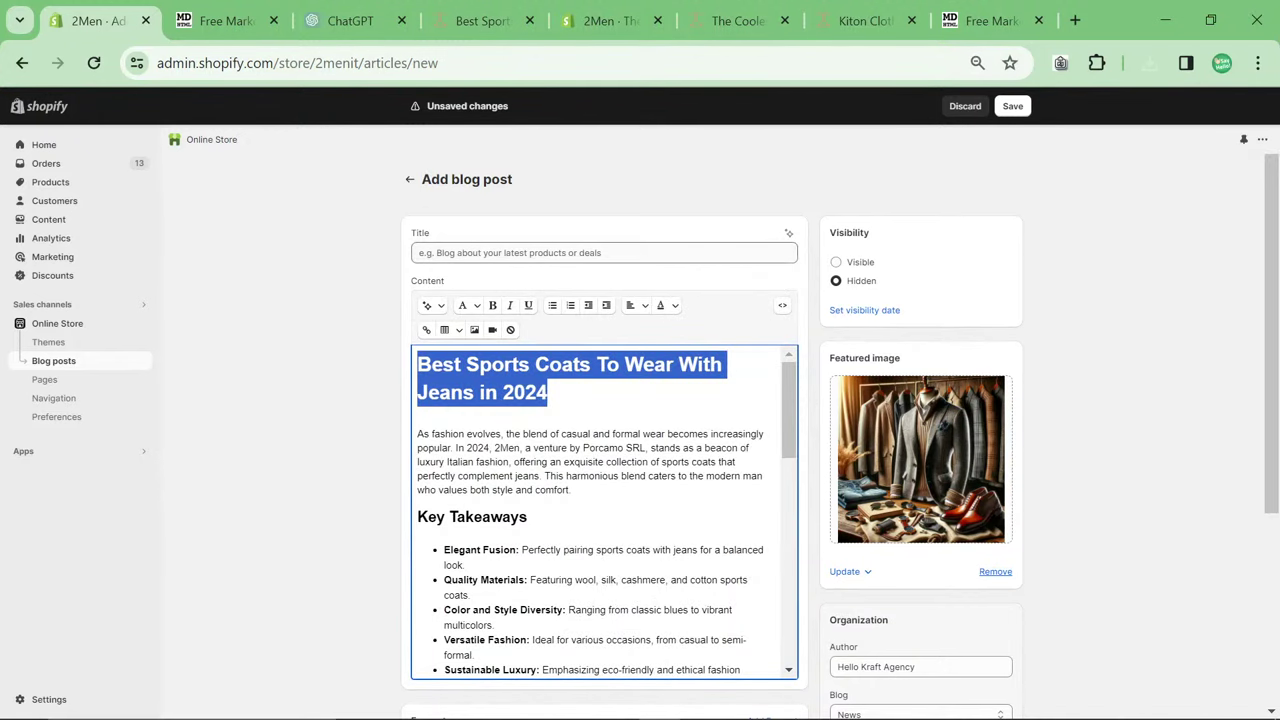
click(520, 252)
key(ctrl+v)
Format the article's opening line as Heading 2
click(430, 305)
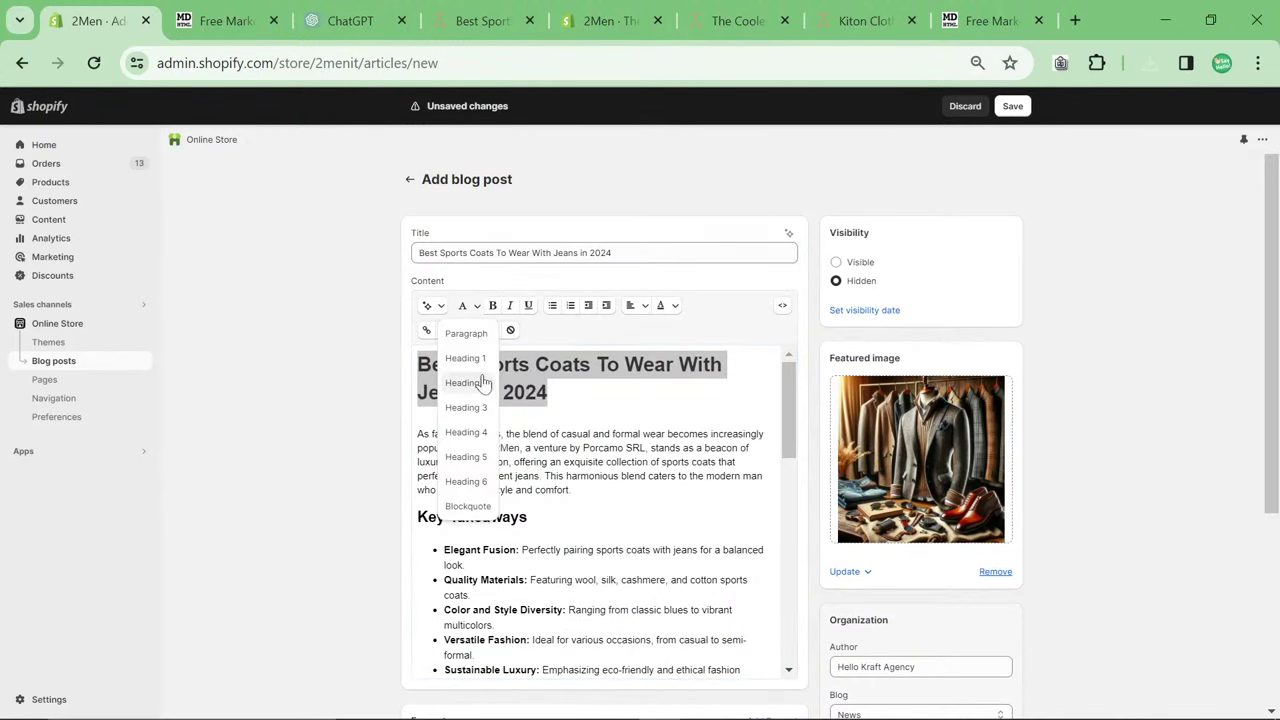
click(466, 380)
click(558, 394)
scroll(869, 442, down, 3)
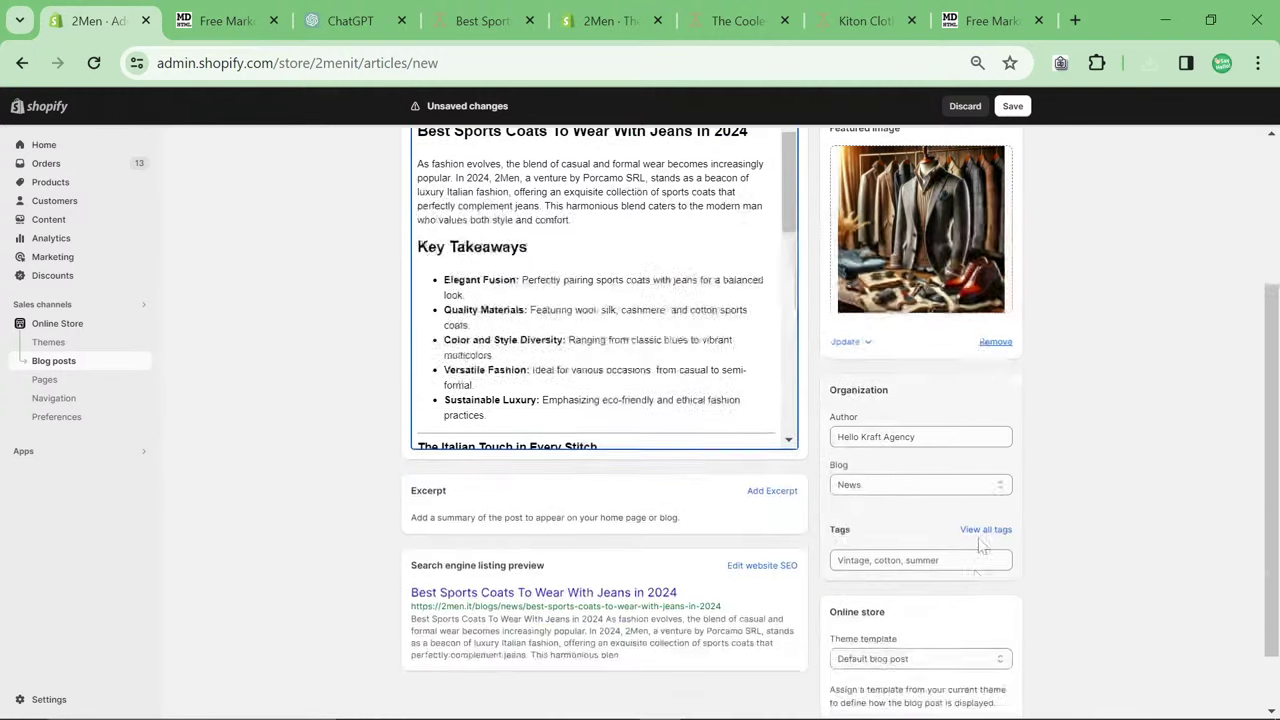
File the post under the journal blog
click(875, 411)
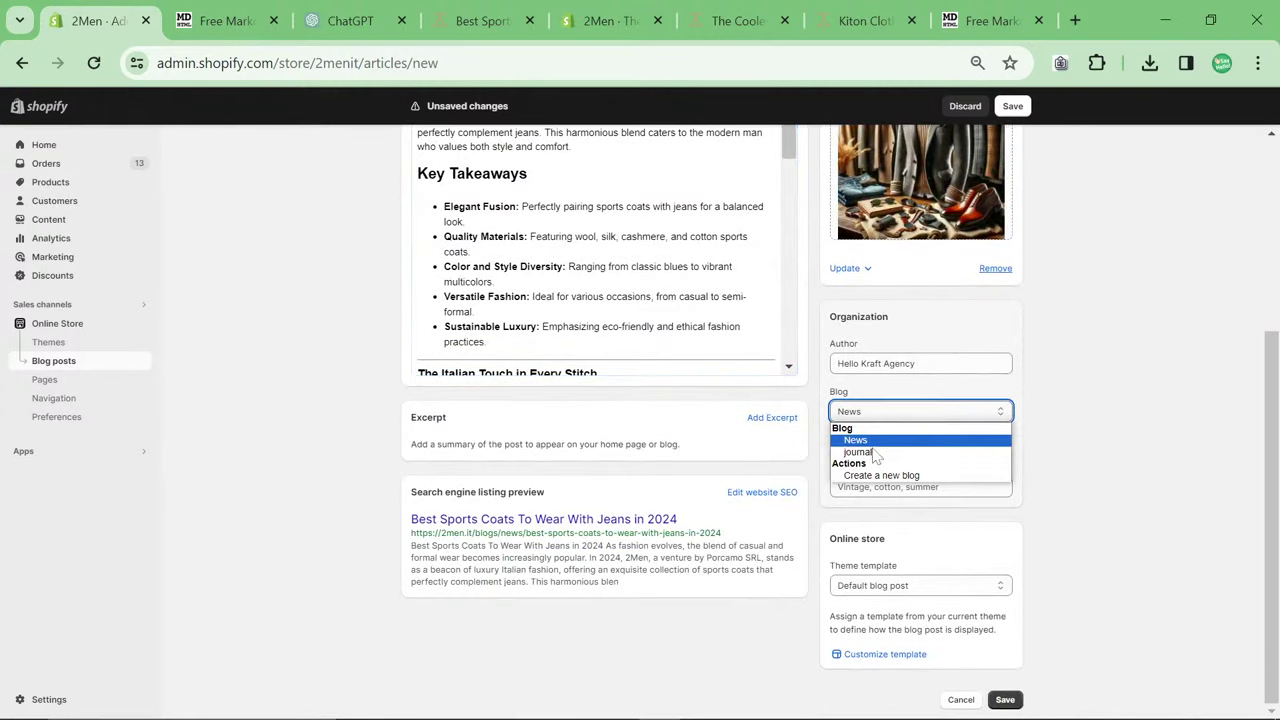
click(877, 451)
scroll(870, 490, up, 3)
scroll(870, 490, down, 2)
Change the post's author to the matching staff member
click(905, 463)
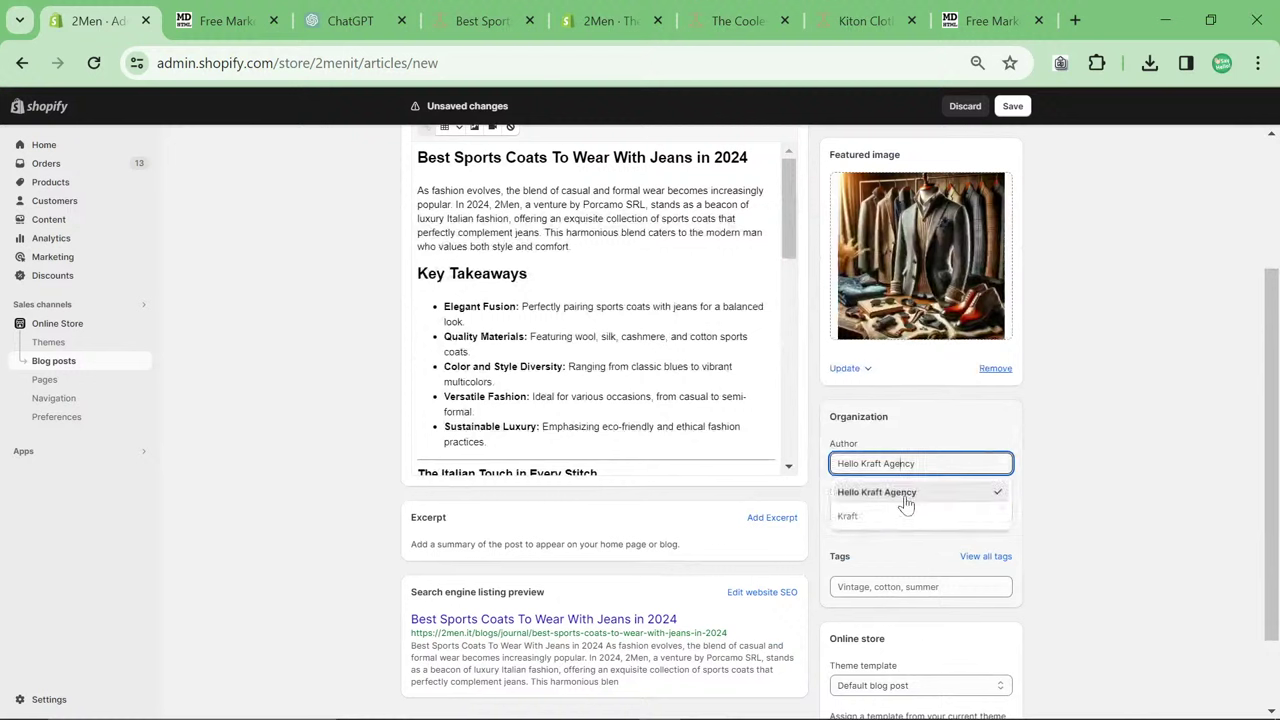
click(903, 516)
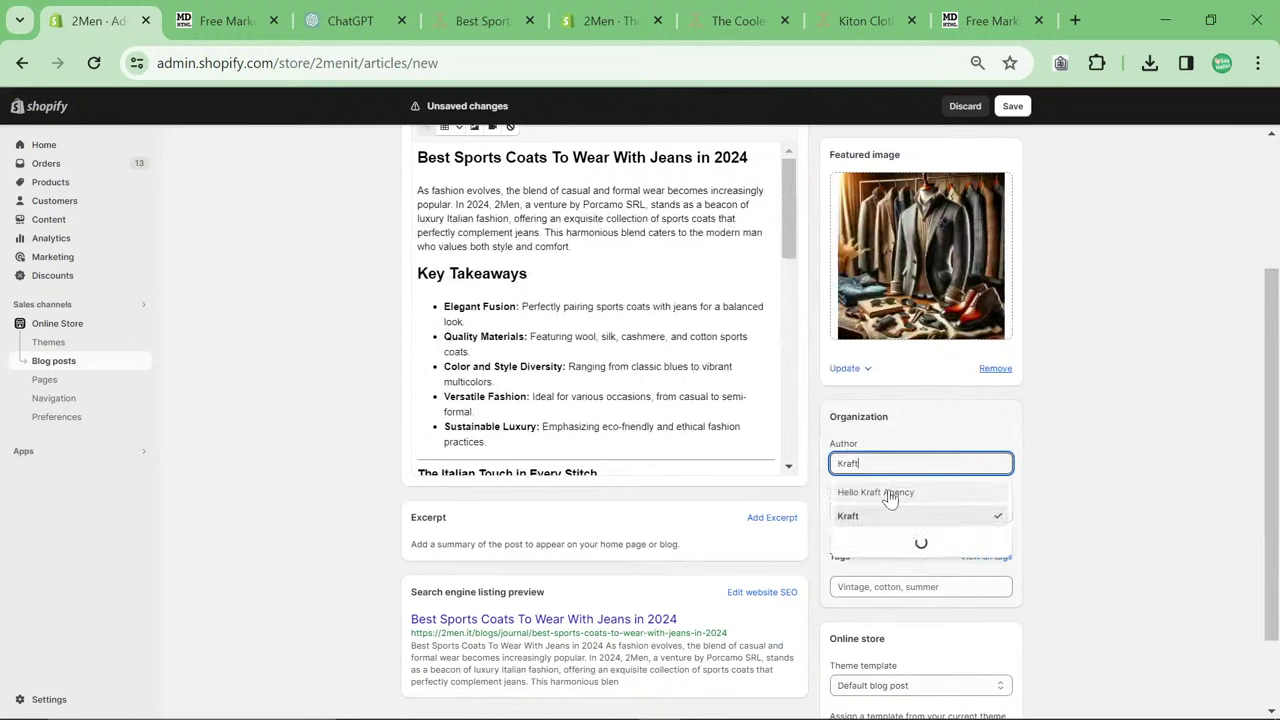
key(ctrl+a)
text(p)
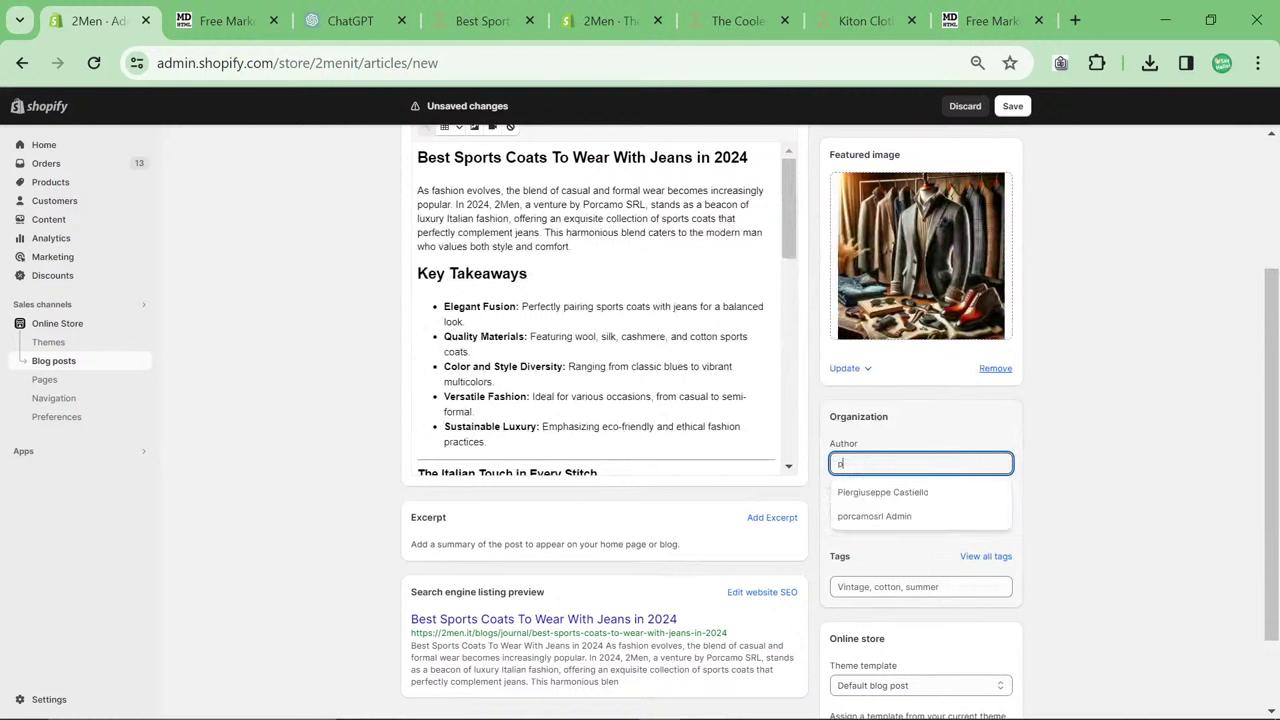
text(iergiu)
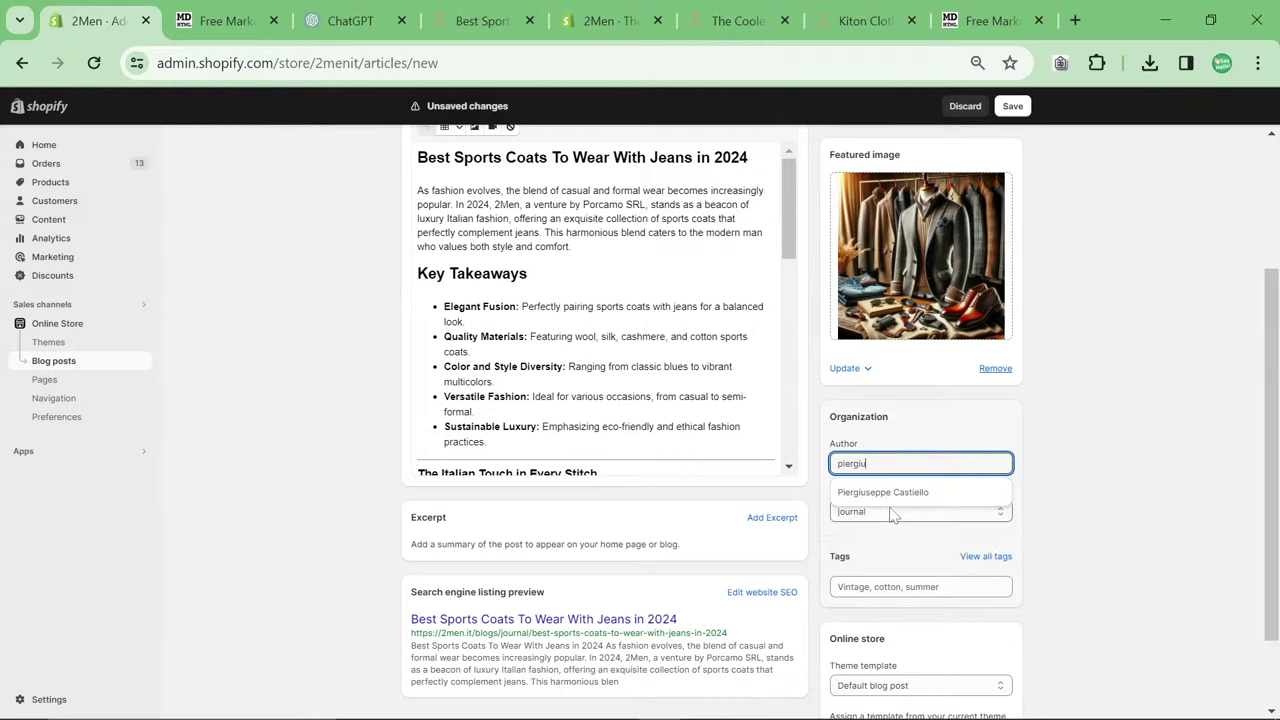
click(890, 492)
scroll(614, 317, down, 5)
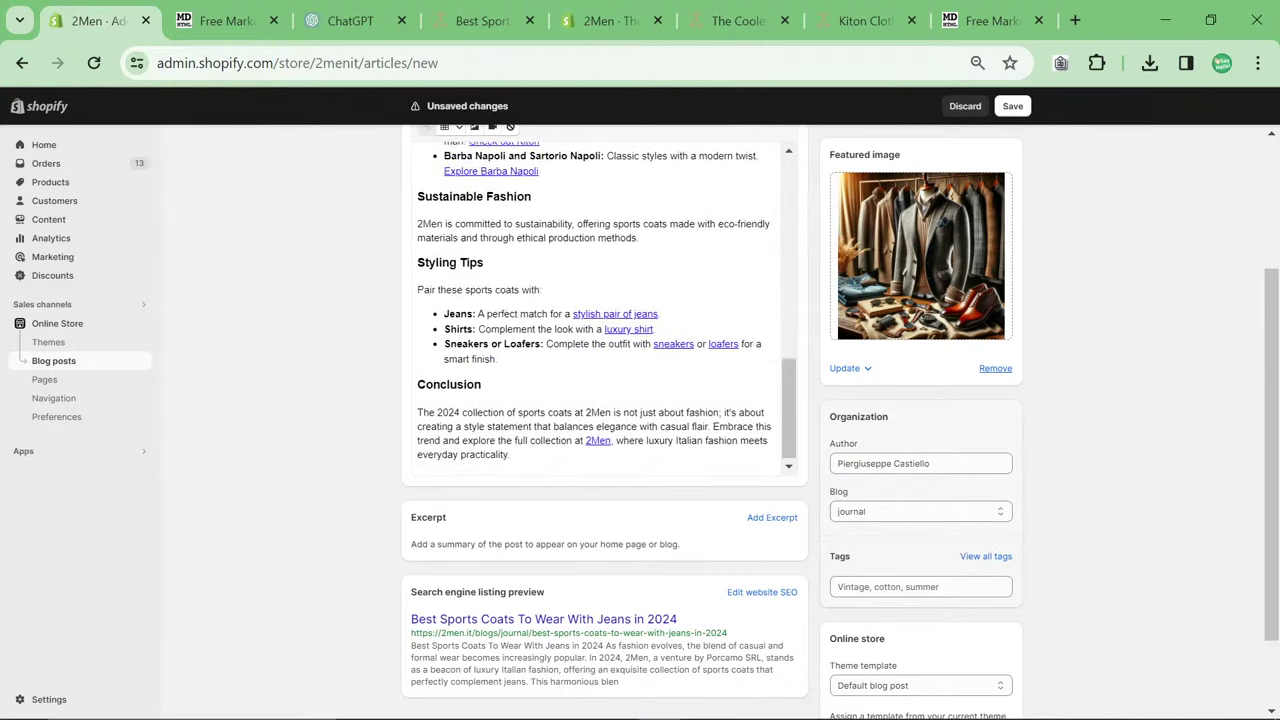
scroll(614, 317, up, 8)
Check the HTML source and add an empty line after the intro paragraph
click(782, 302)
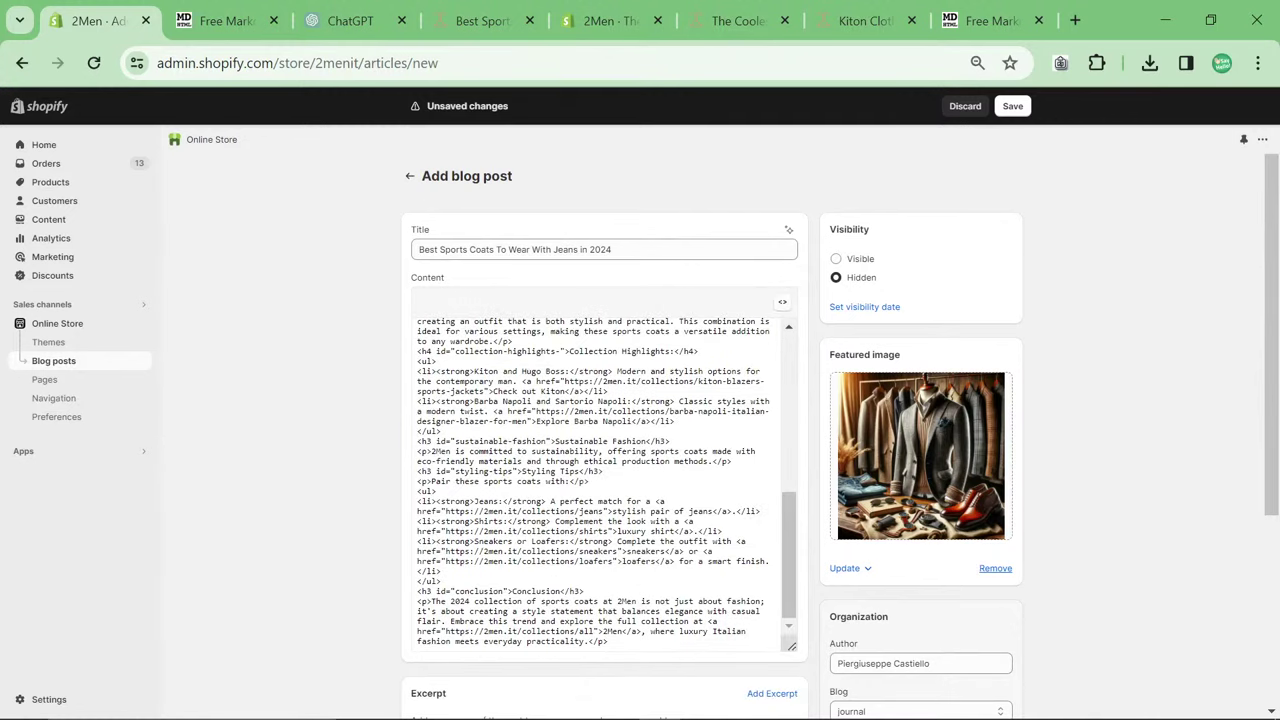
scroll(600, 480, up, 10)
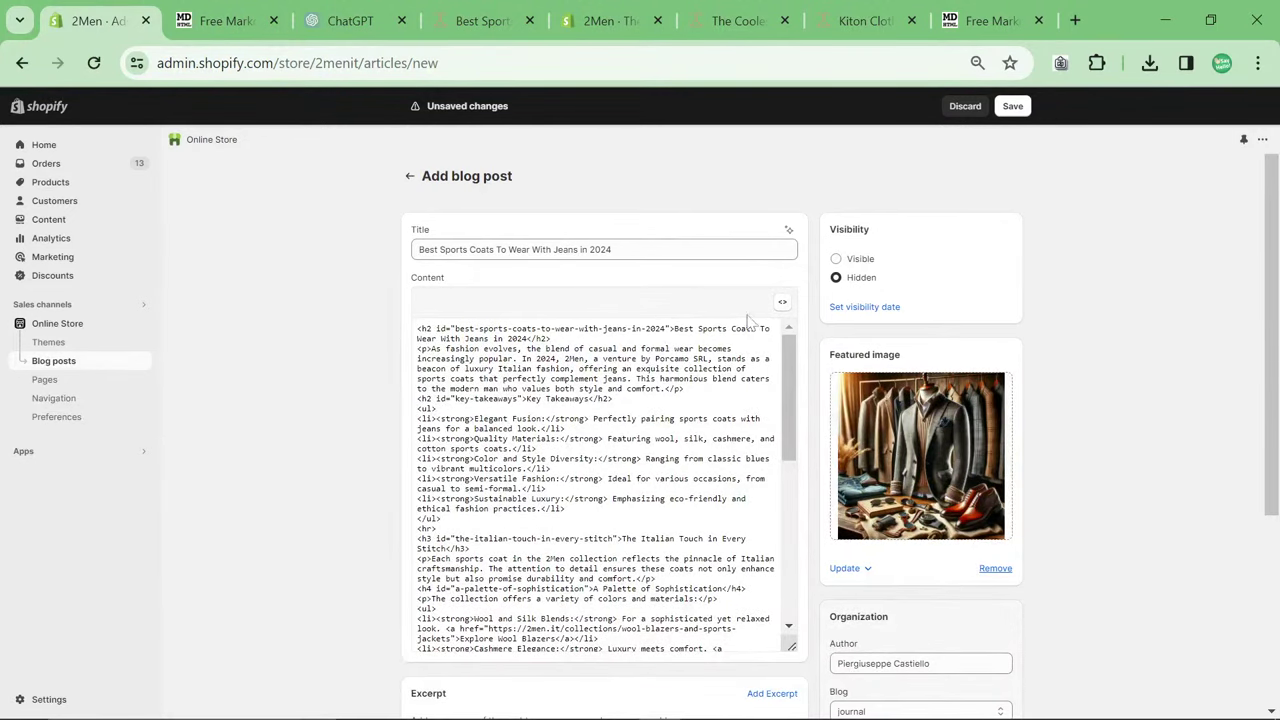
click(783, 302)
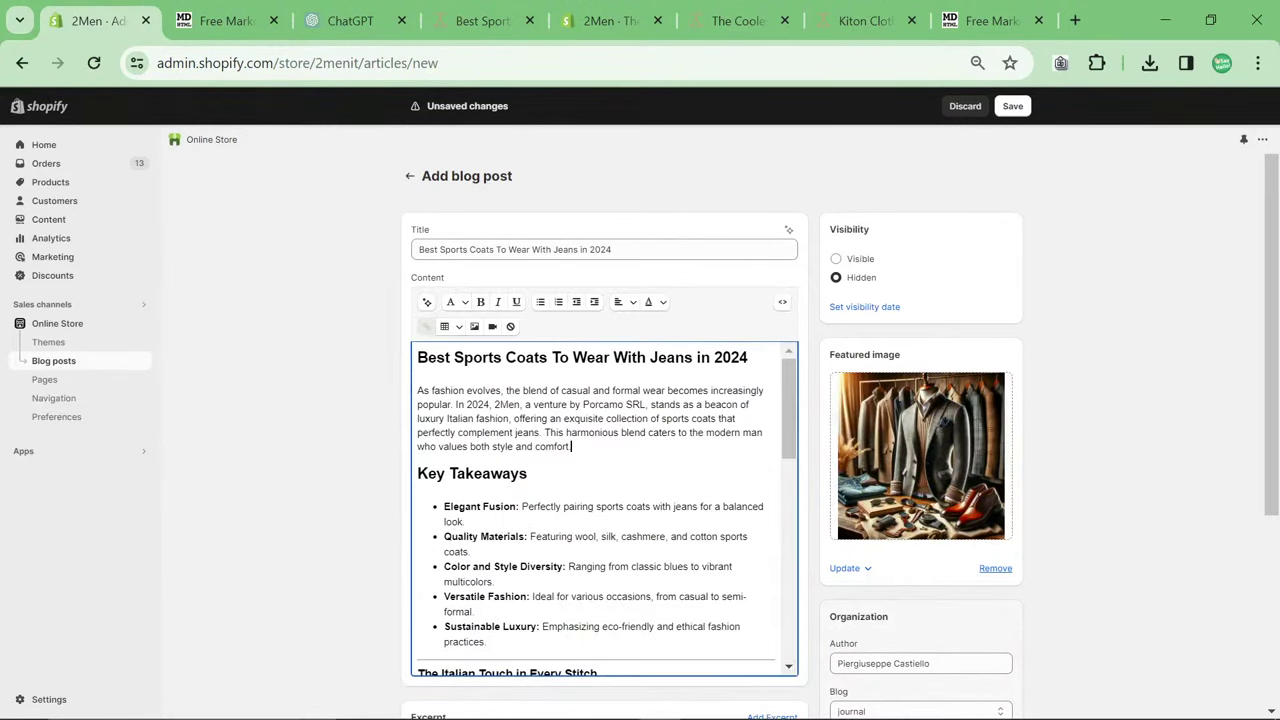
key(Return)
Copy the Playground product table, then type the lead-in 'Here's our picjk for the best sports jackets…' in the converter
click(228, 21)
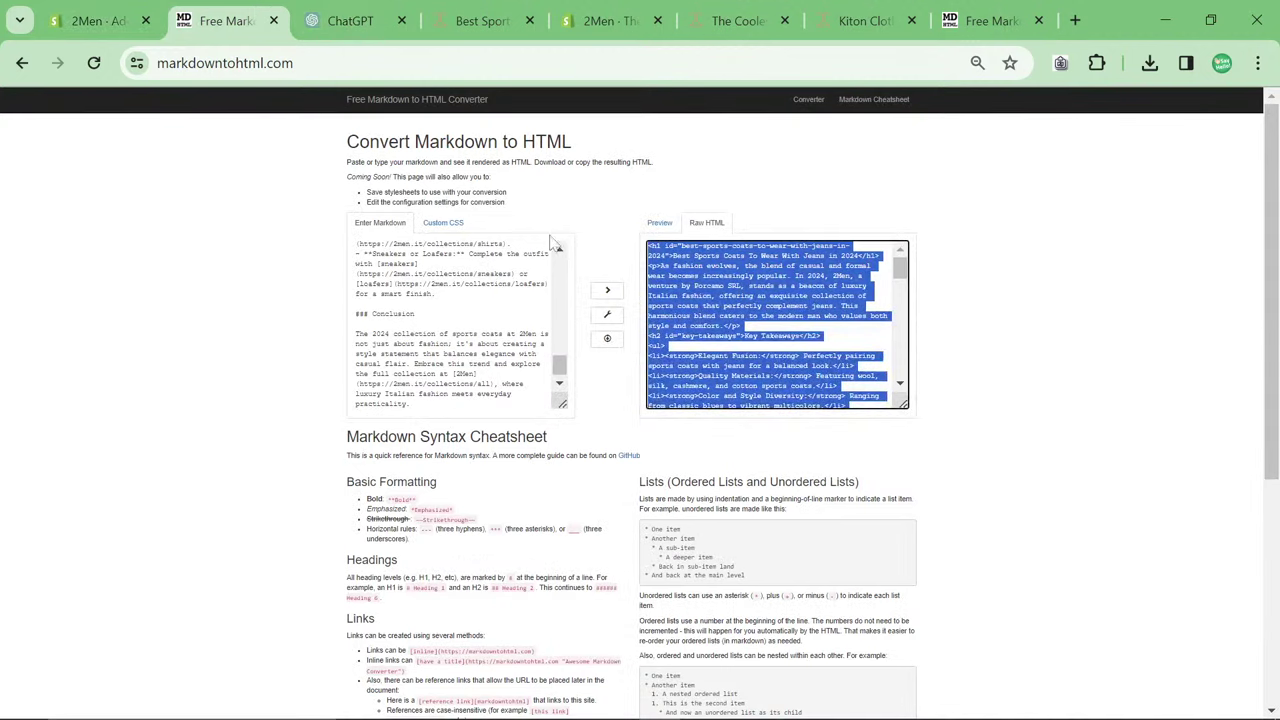
scroll(551, 245, up, 10)
key(alt+Tab)
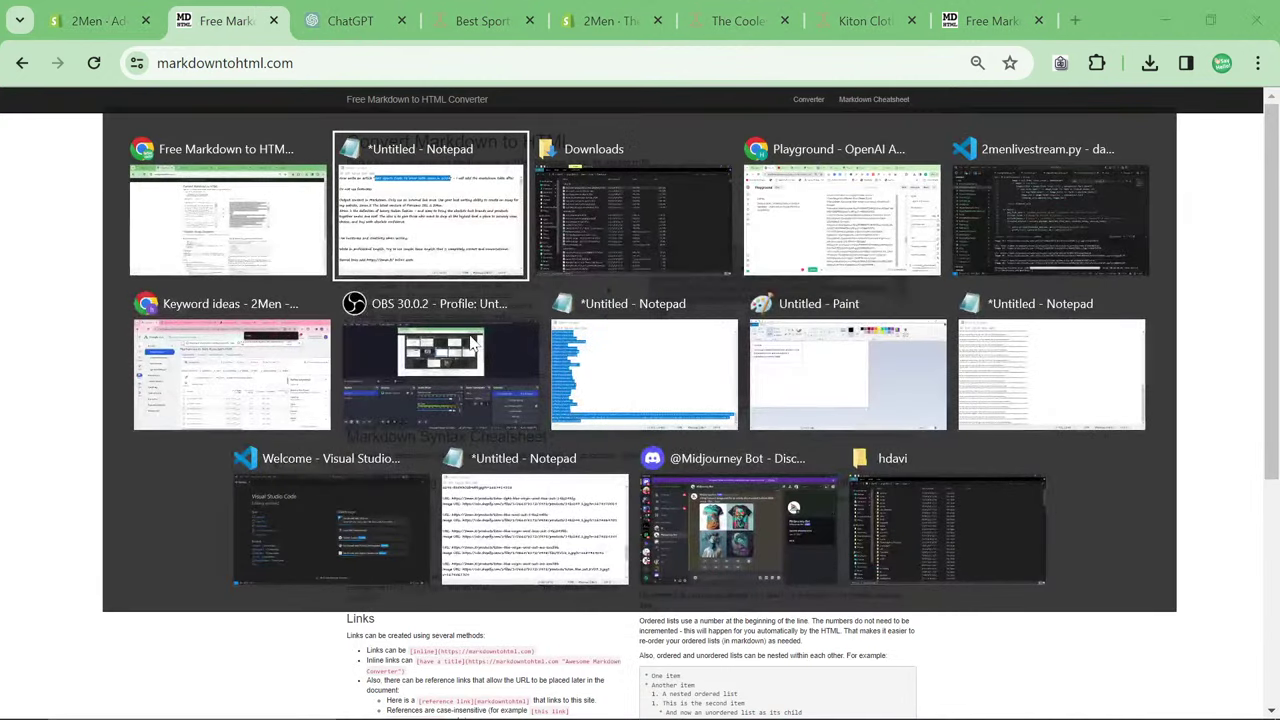
key(Tab)
key(Tab)
key(ctrl+a)
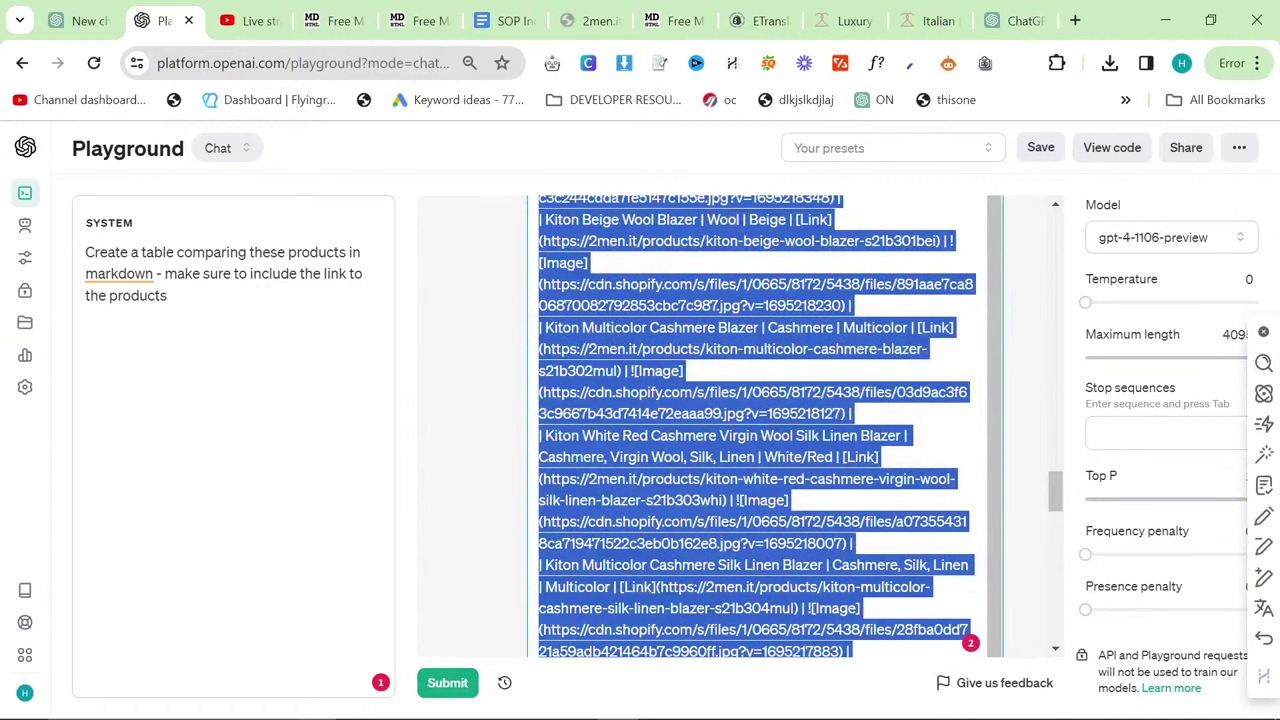
key(alt+Tab)
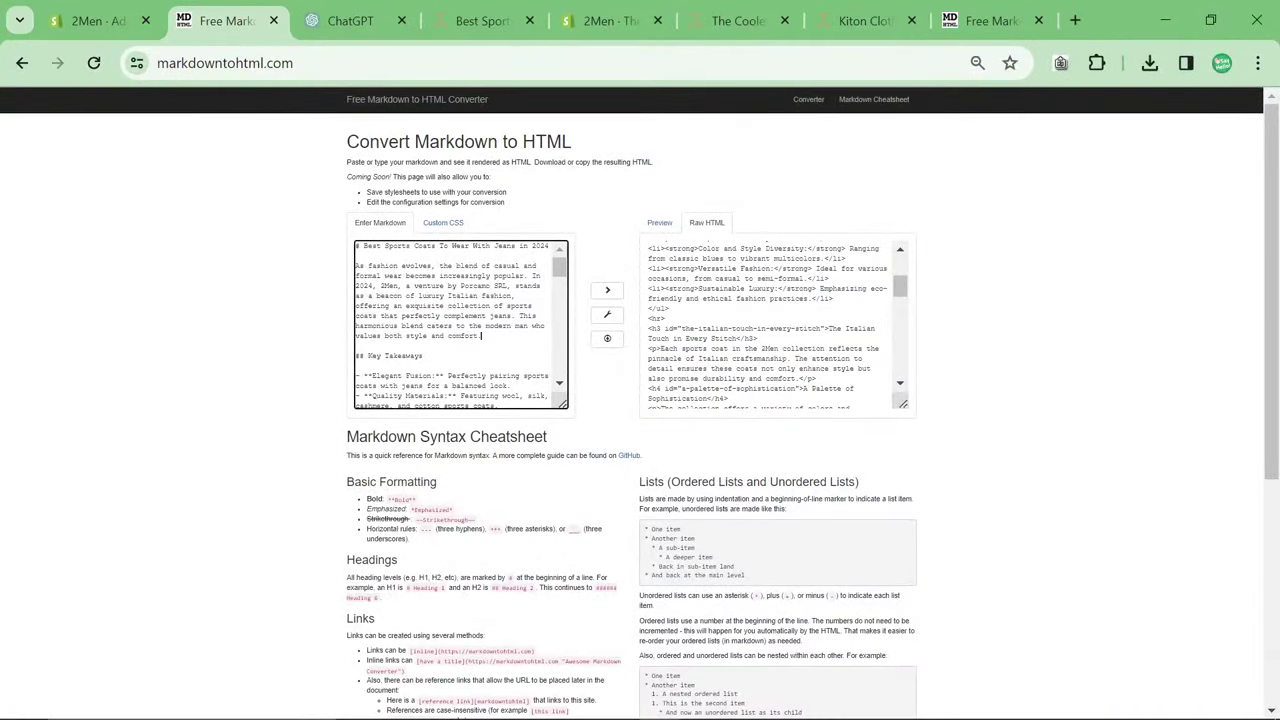
key(Return)
key(Return)
text(Here's our)
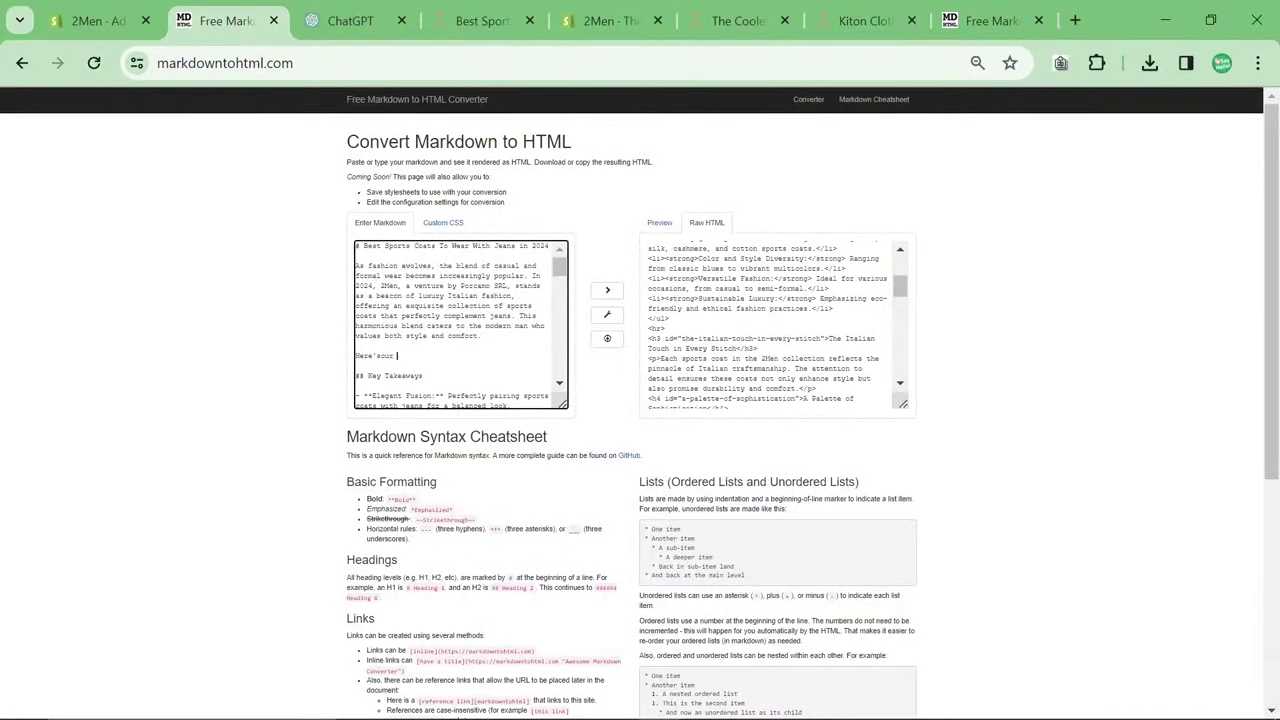
text( picjk for the best spo)
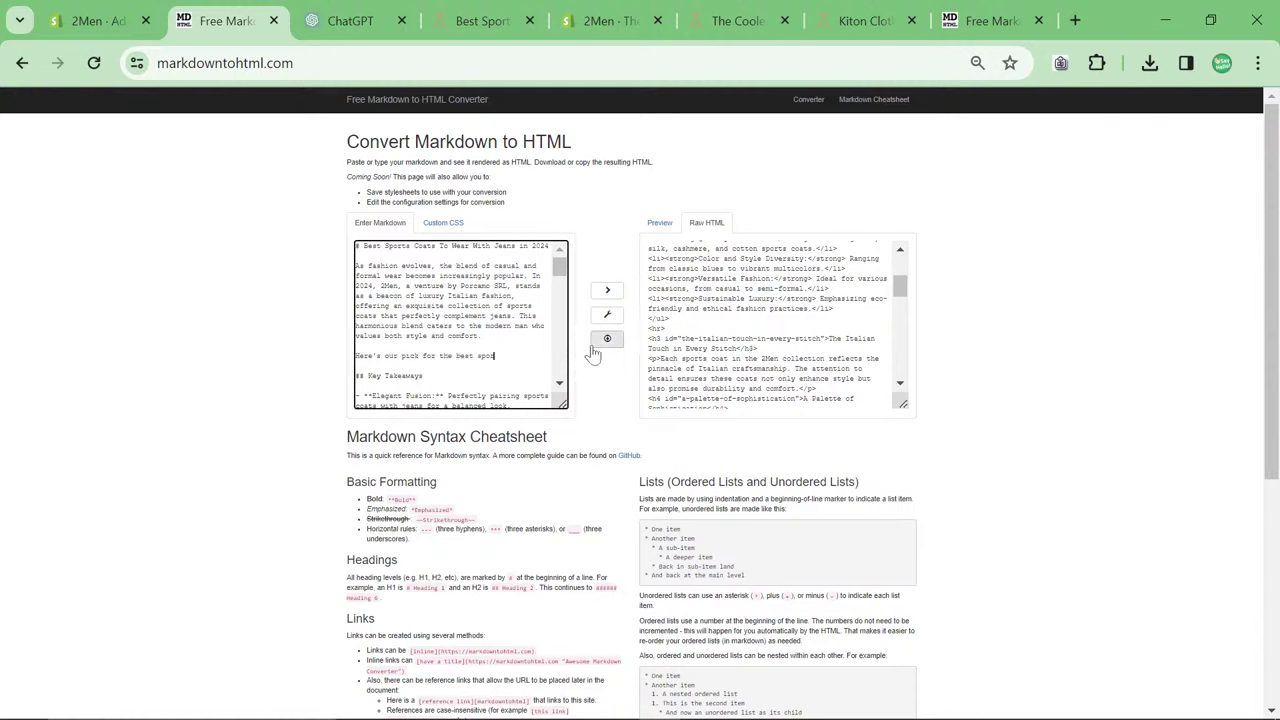
text(rts jackets for men)
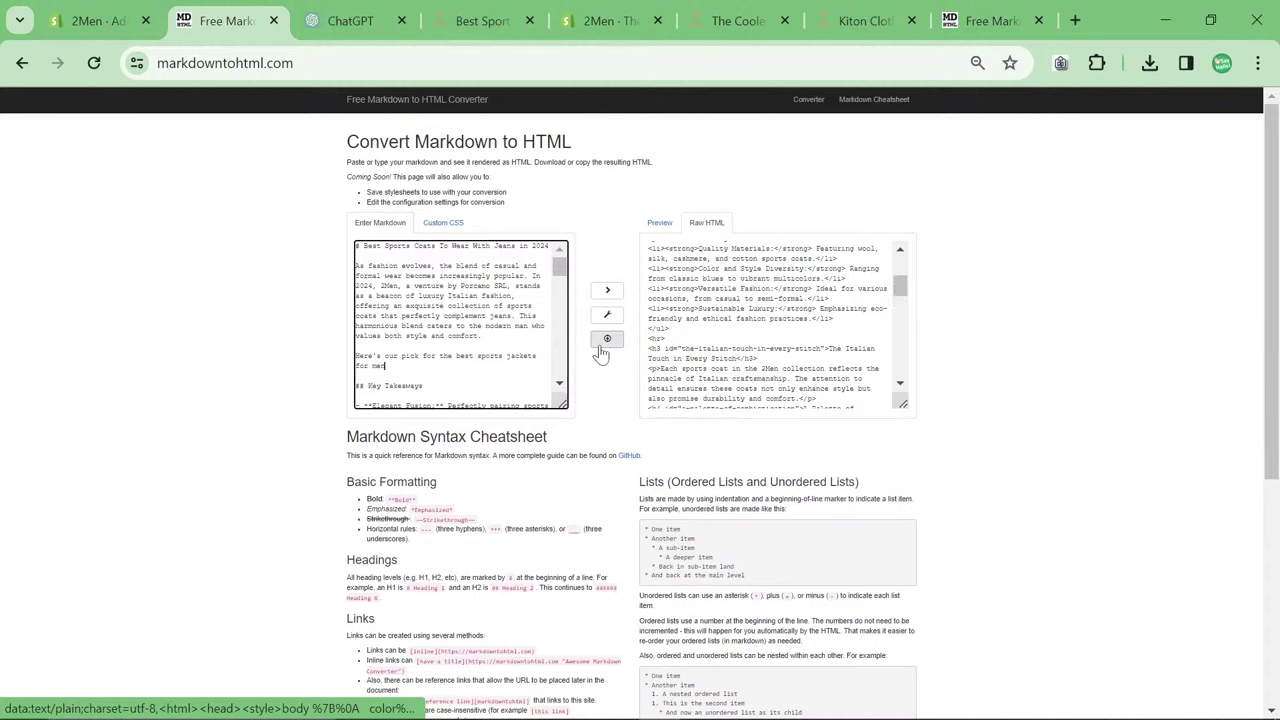
text( to wear with jeans in 2024:)
Paste the product table after the lead-in and make the title a ## heading
key(ctrl+v)
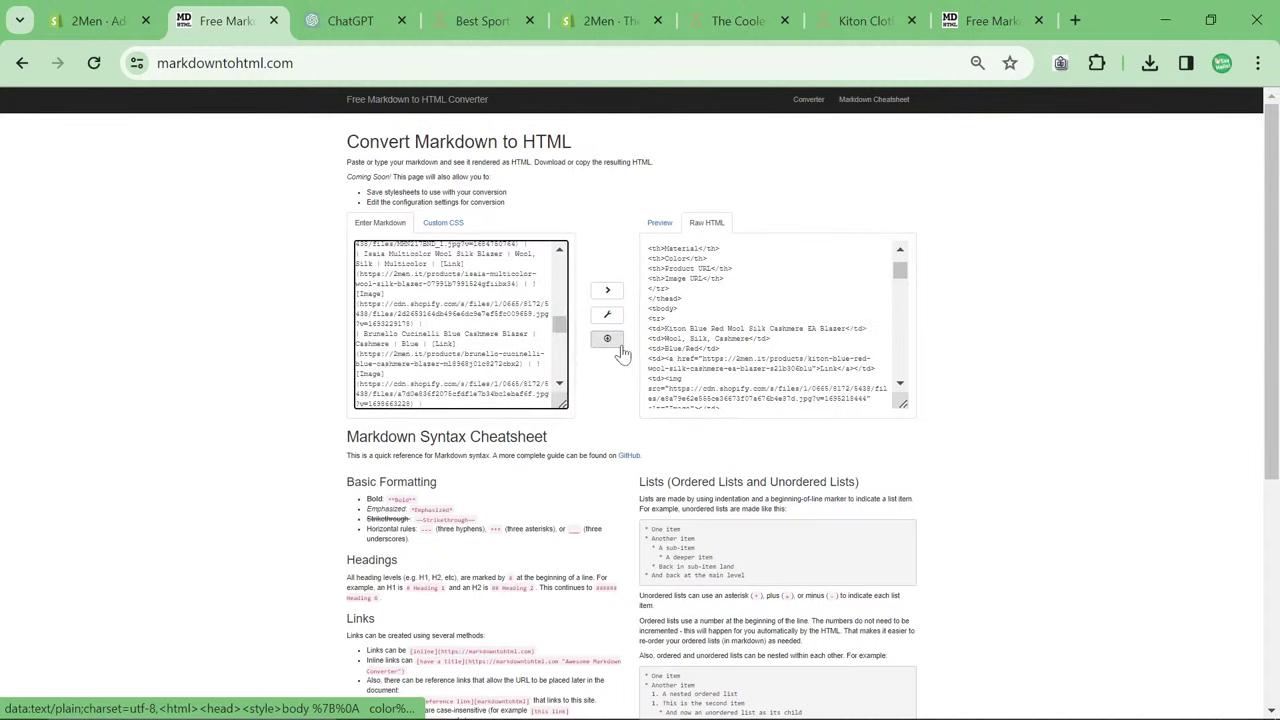
scroll(460, 324, up, 15)
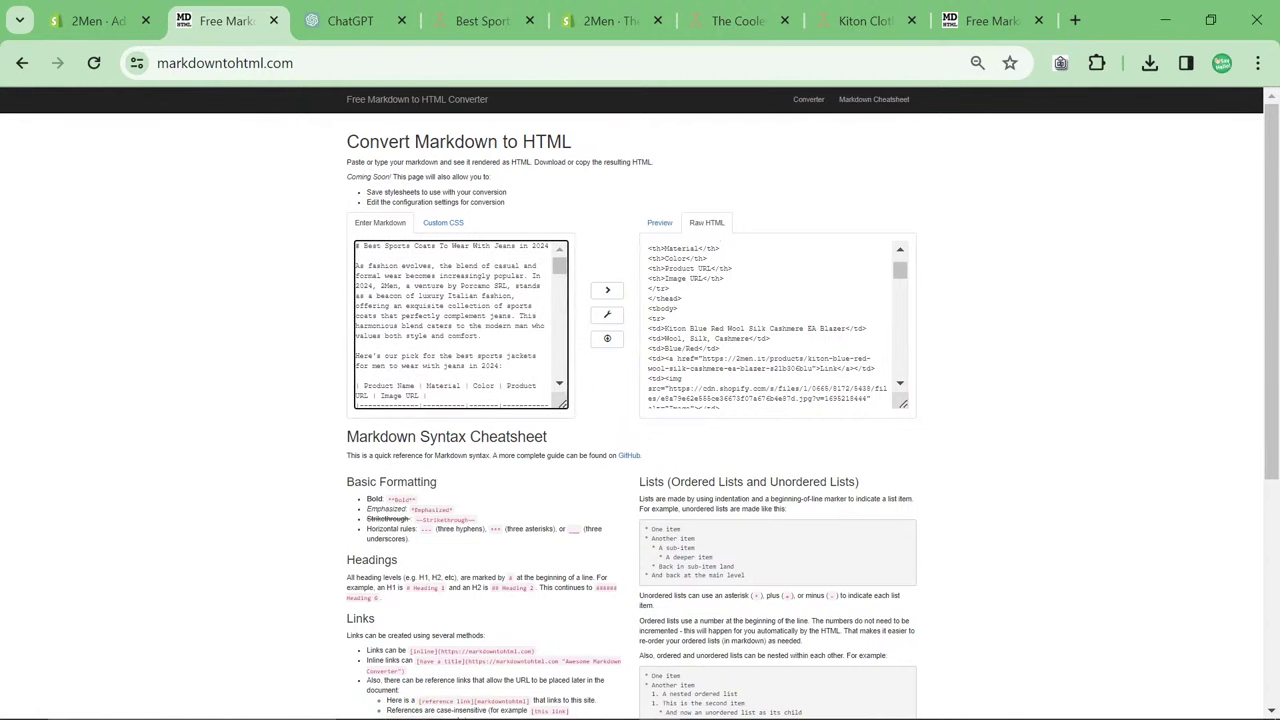
text(#)
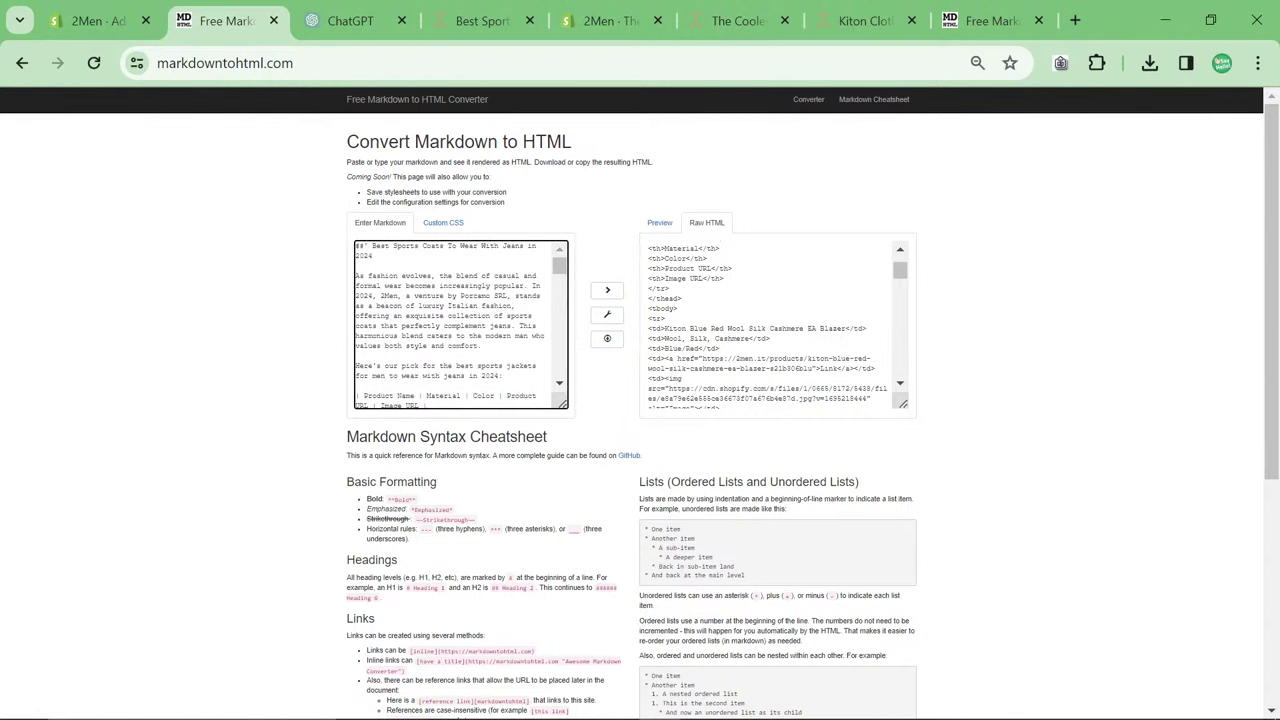
key(BackSpace)
Copy the regenerated HTML output and return to the Shopify post
click(767, 256)
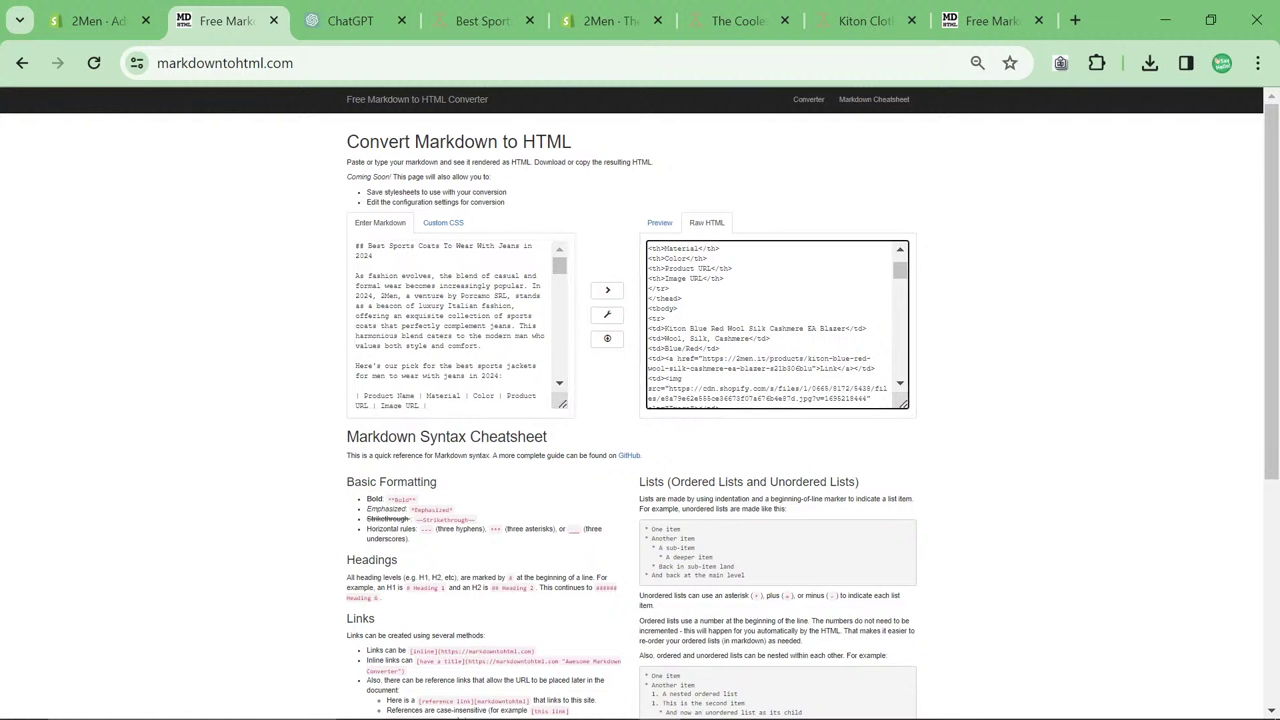
key(ctrl+a)
key(alt+Tab)
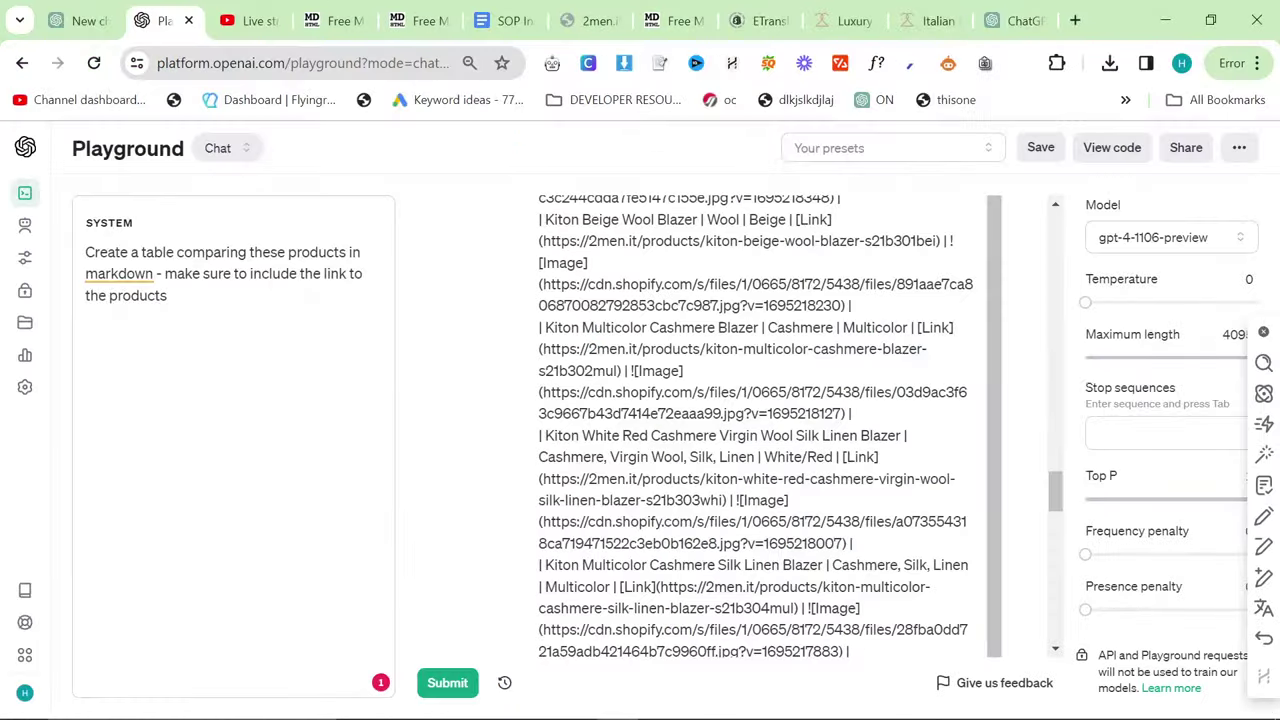
key(alt+Tab)
click(100, 20)
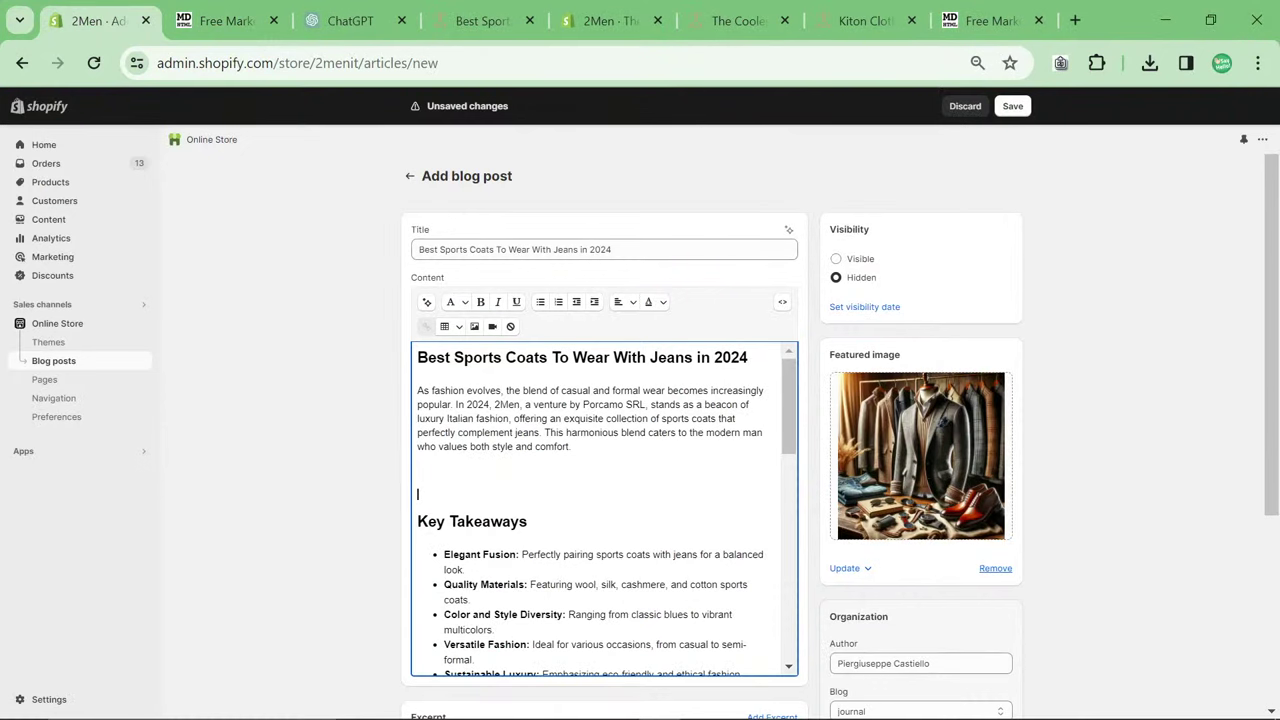
Replace the post's HTML source with the new HTML holding the lead-in and product table
click(782, 301)
key(ctrl+a)
key(ctrl+v)
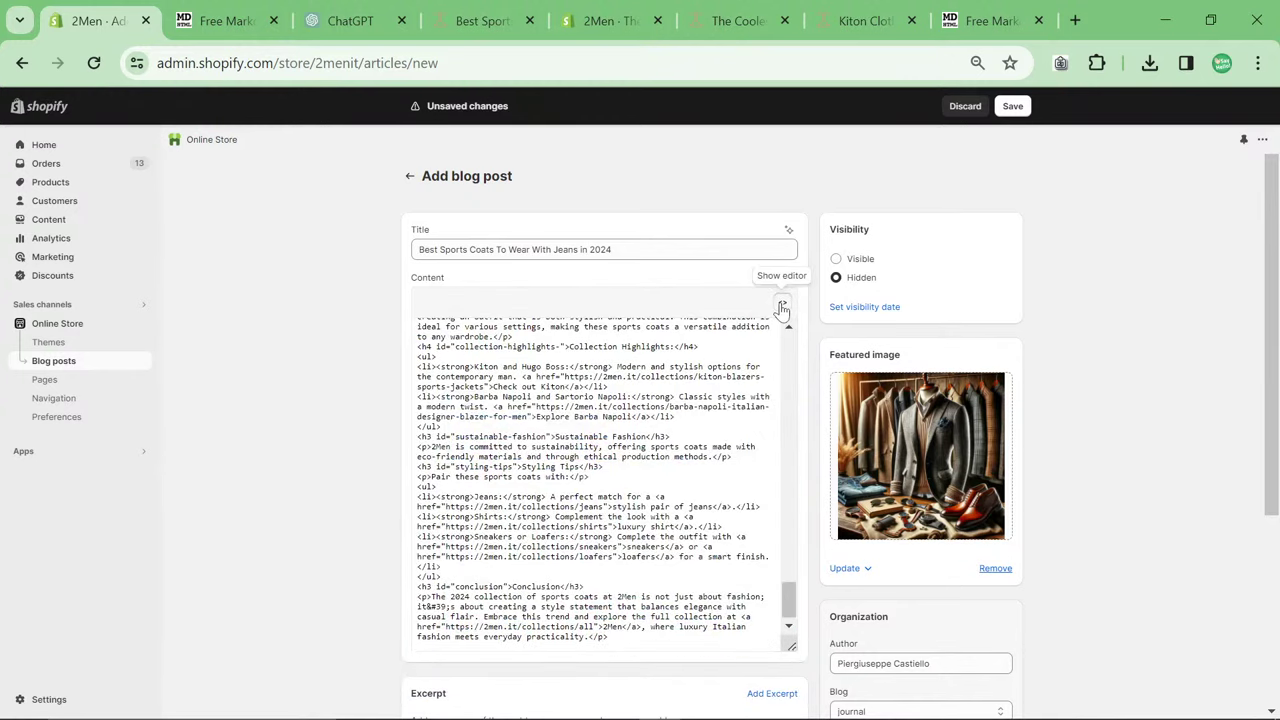
click(782, 302)
scroll(600, 500, down, 5)
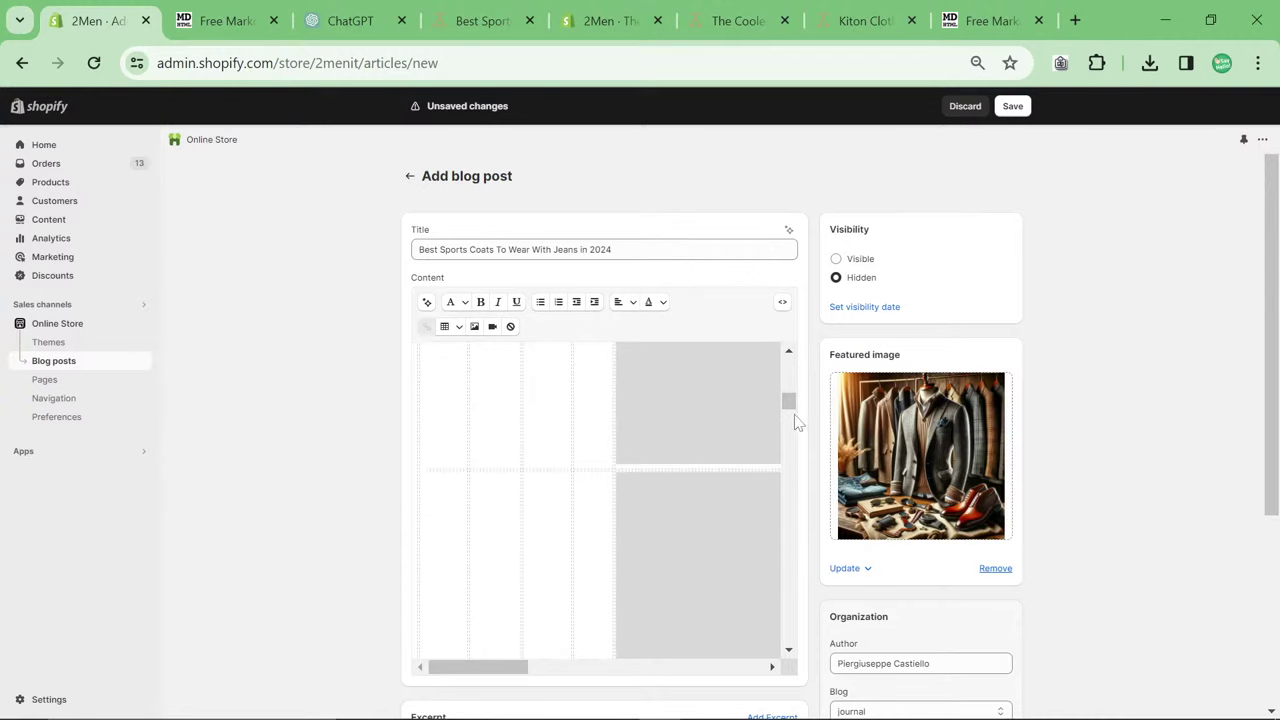
click(794, 414)
mouse_move(440, 667)
mouse_down()
mouse_move(492, 668)
mouse_move(440, 668)
mouse_up()
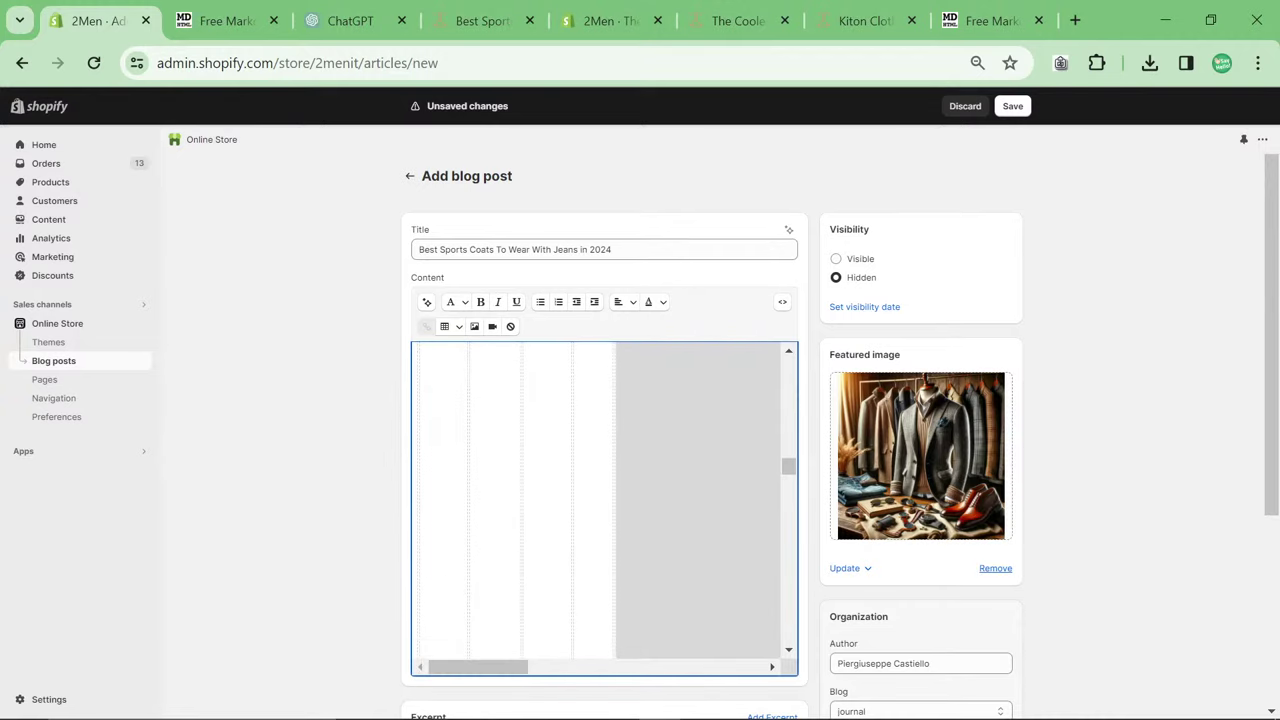
drag(788, 455, 781, 345)
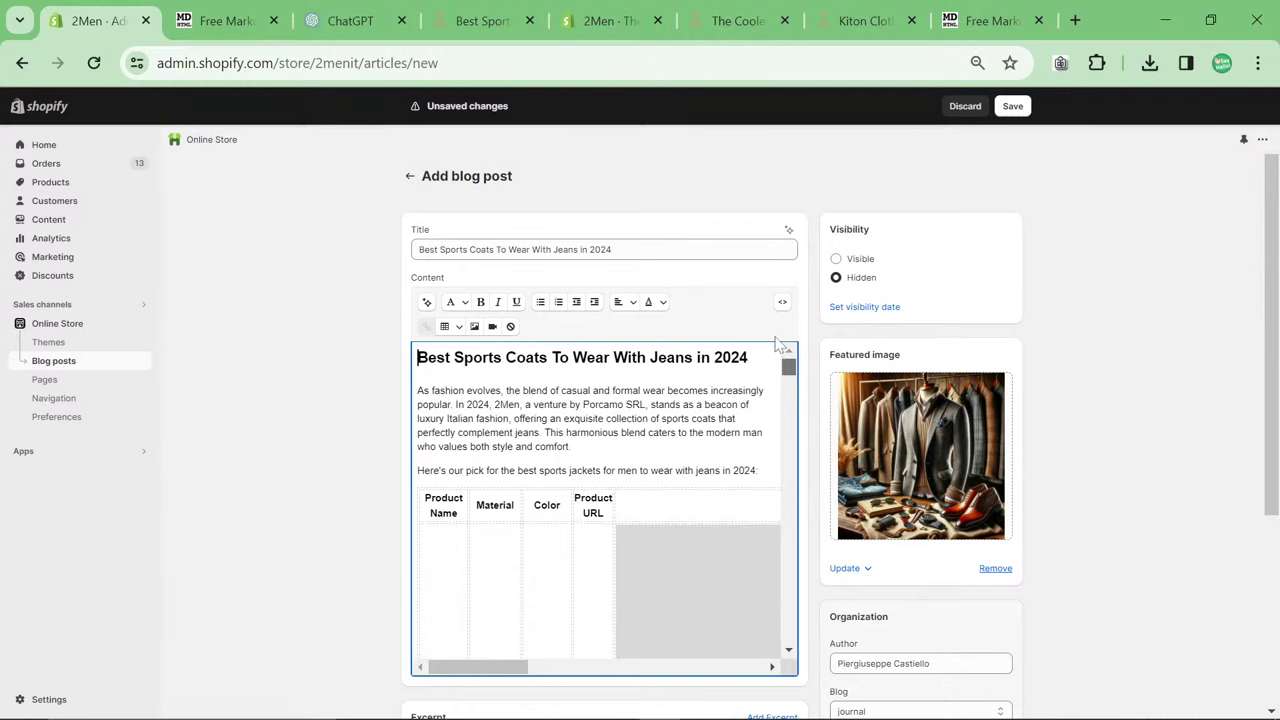
scroll(1014, 420, down, 1)
Schedule the post's visibility for January 8, 2024 at 10:00 AM
scroll(871, 317, up, 1)
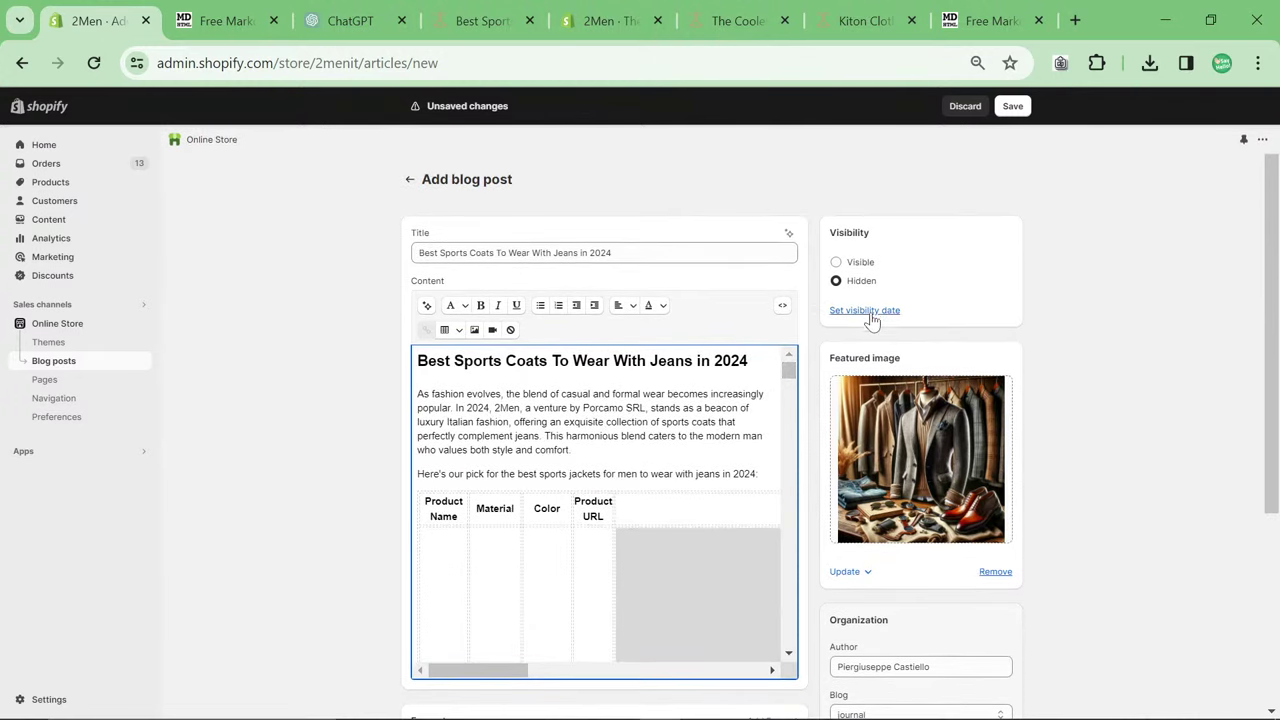
click(866, 307)
click(868, 370)
click(880, 343)
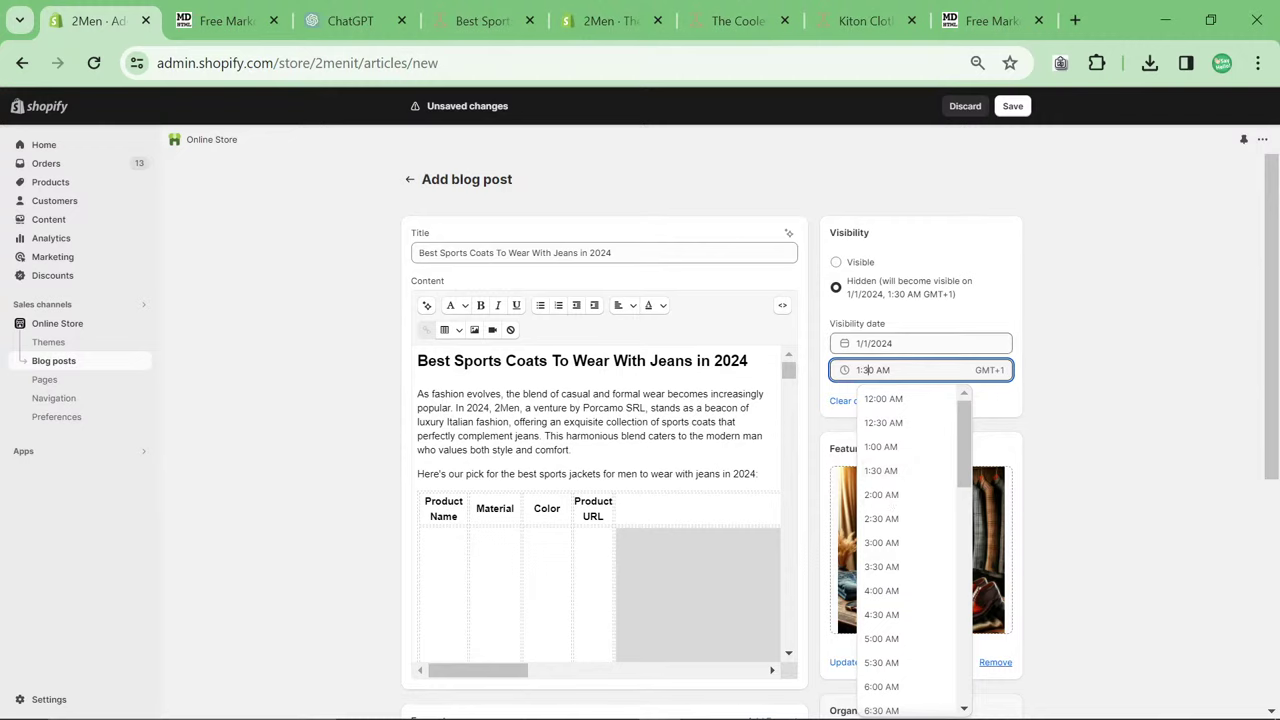
click(863, 434)
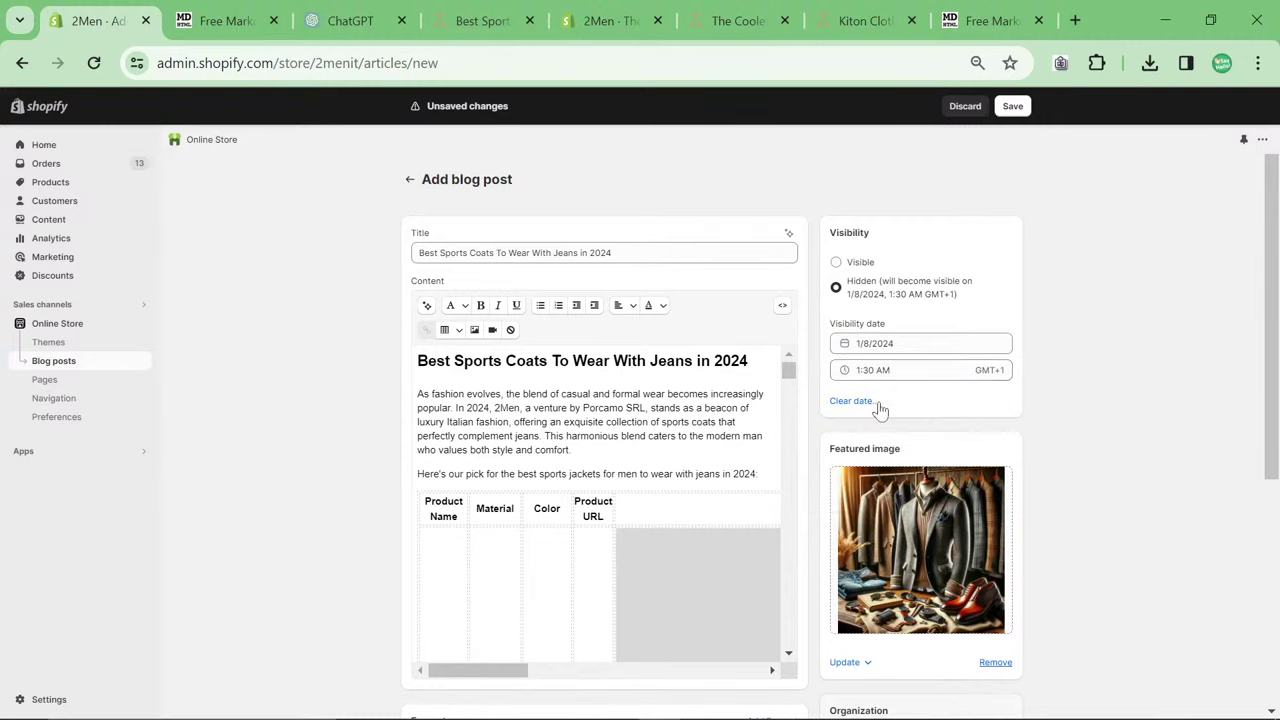
click(880, 369)
scroll(908, 615, down, 3)
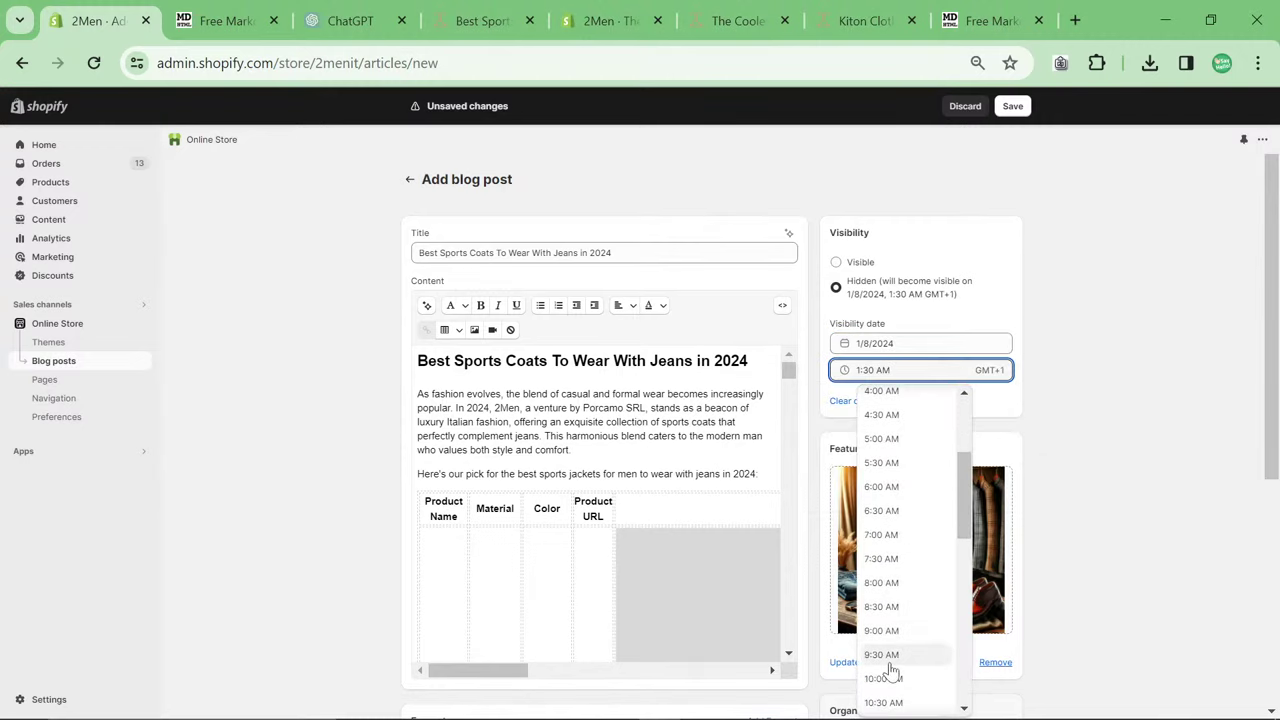
click(884, 580)
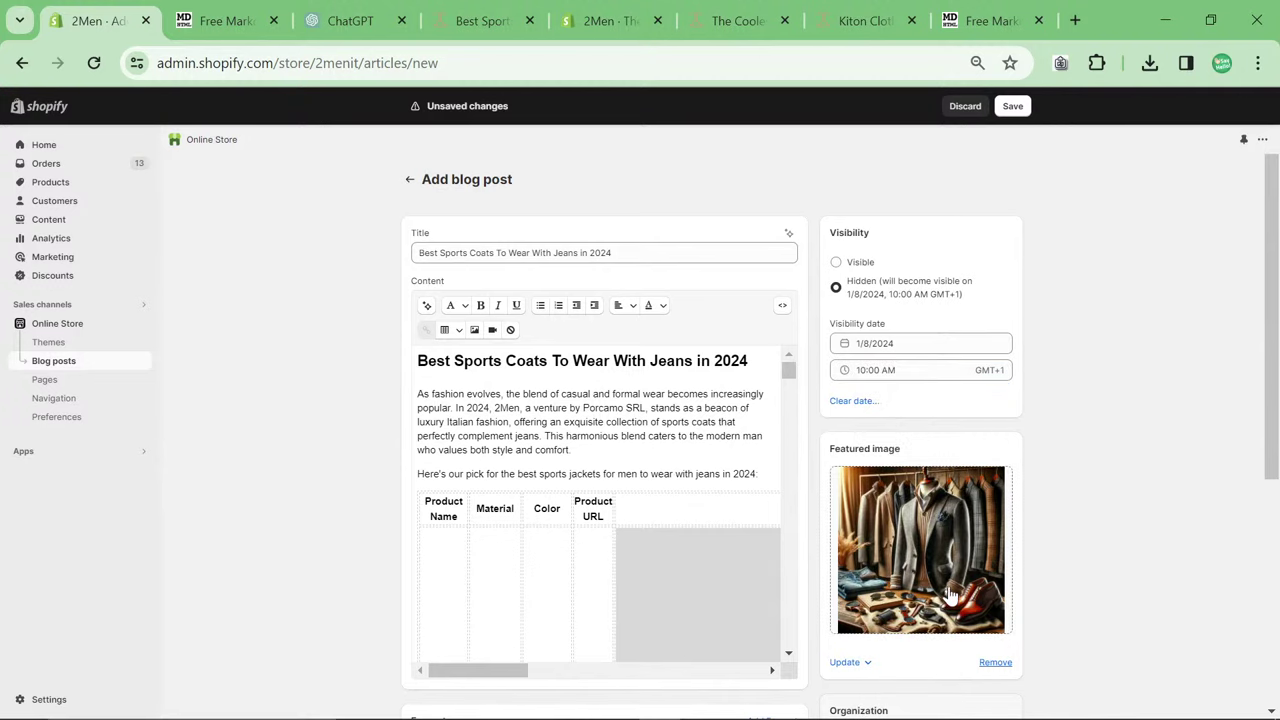
Open the search engine listing title and description fields
scroll(646, 609, down, 4)
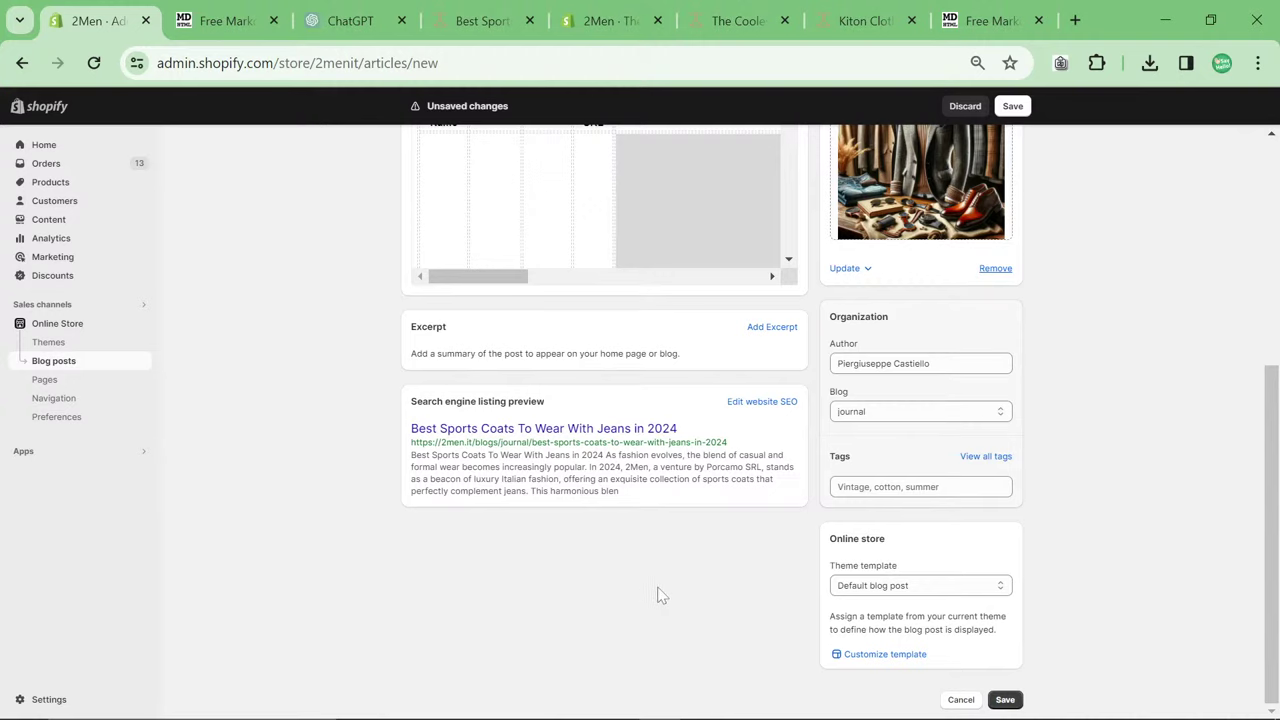
click(761, 402)
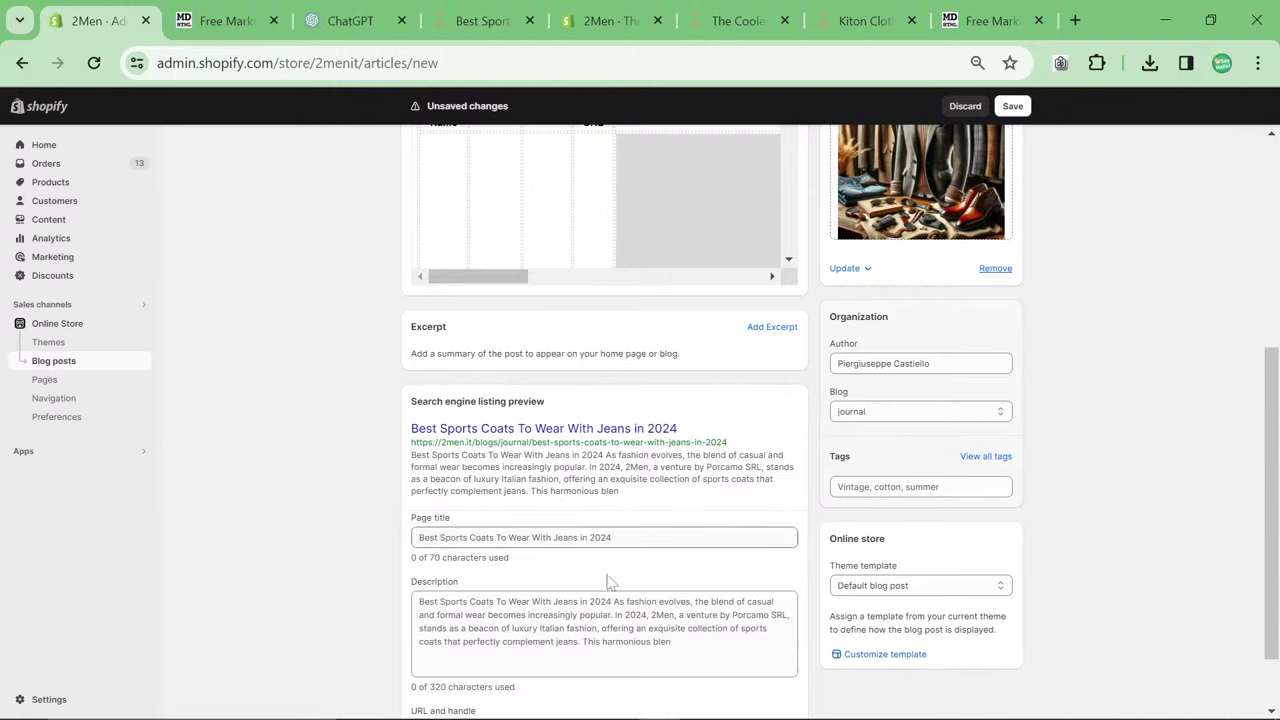
click(305, 20)
click(100, 20)
Ask ChatGPT to 'write a meta description for this blog post' and select its reply
drag(678, 428, 410, 428)
click(350, 20)
text(wr)
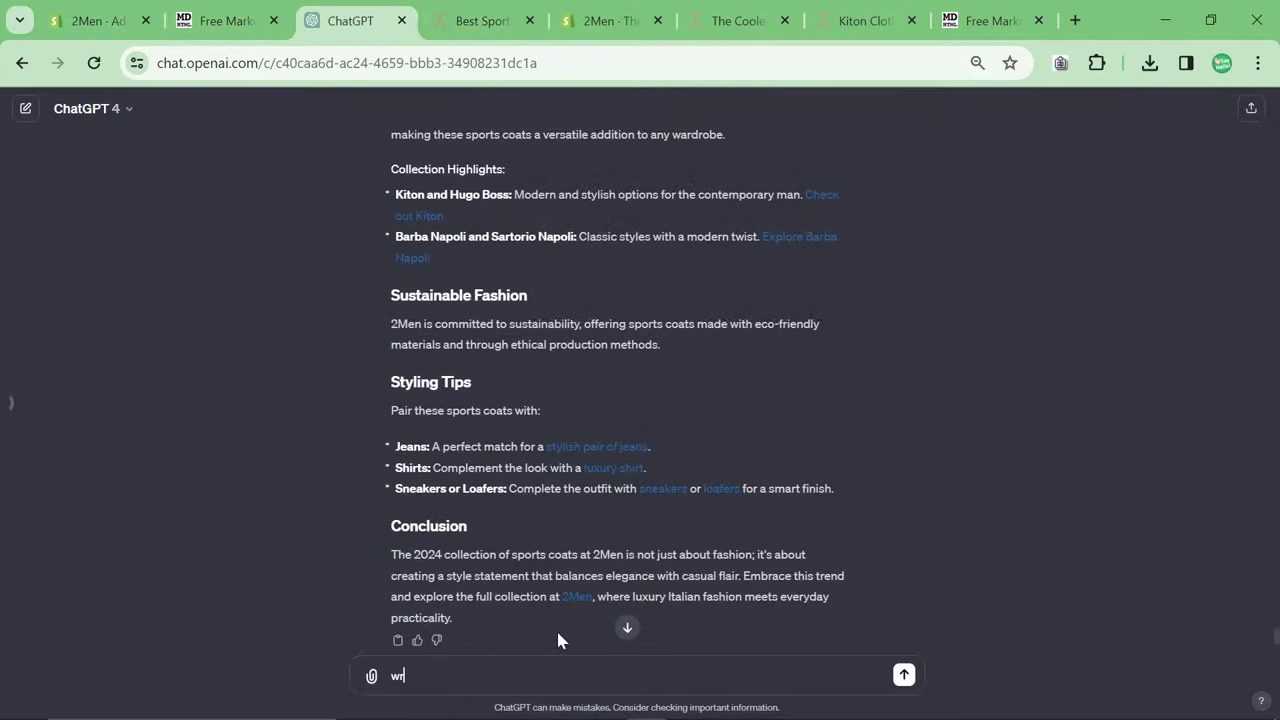
text(ite a meta descri)
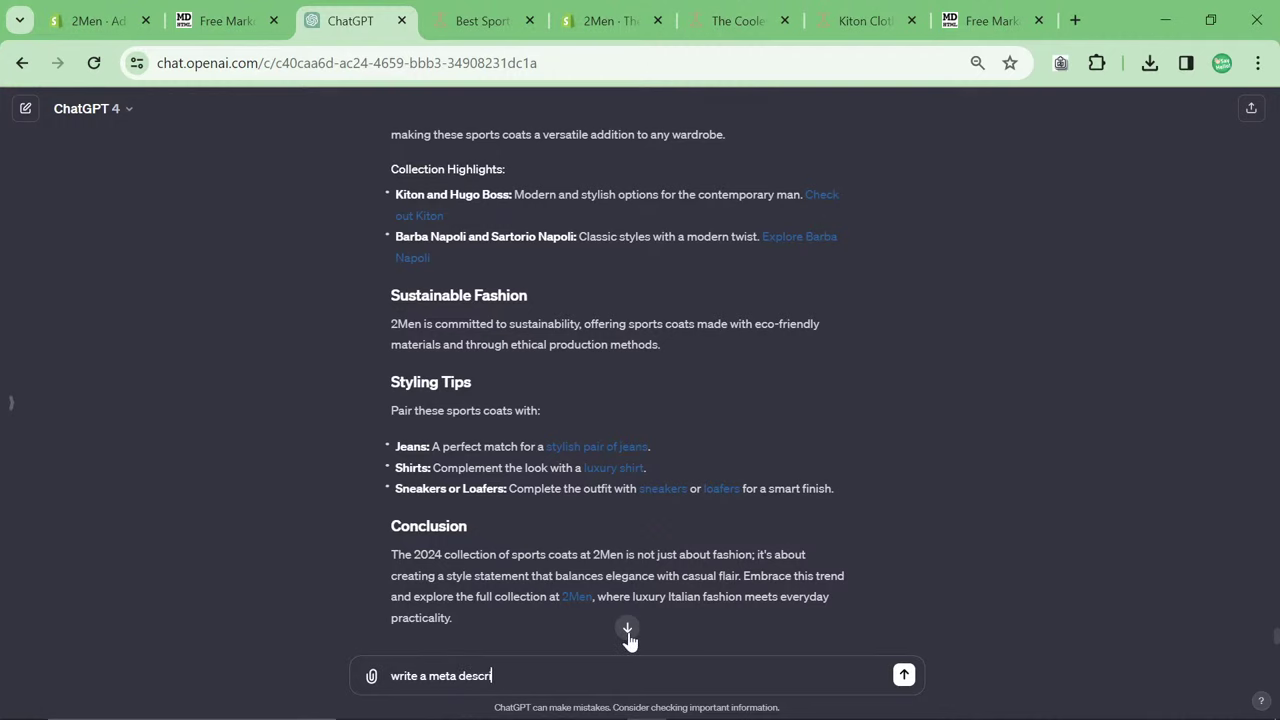
text(ption for this blog post)
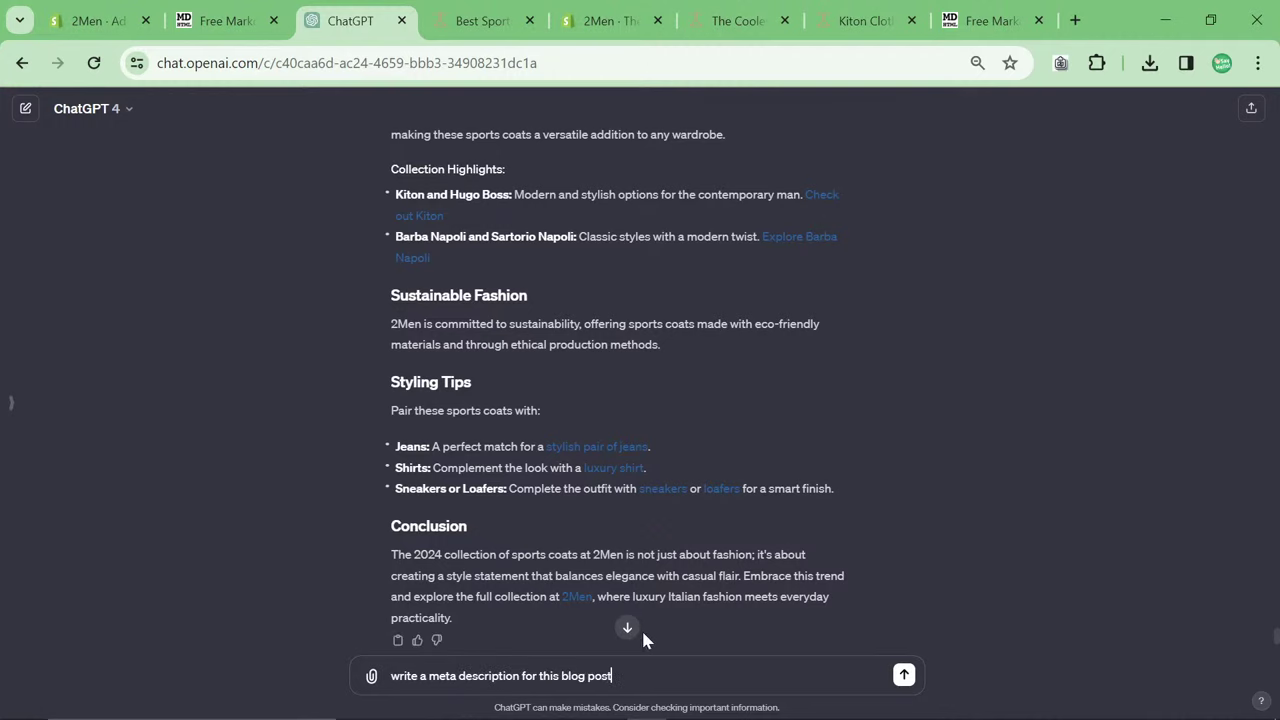
key(Return)
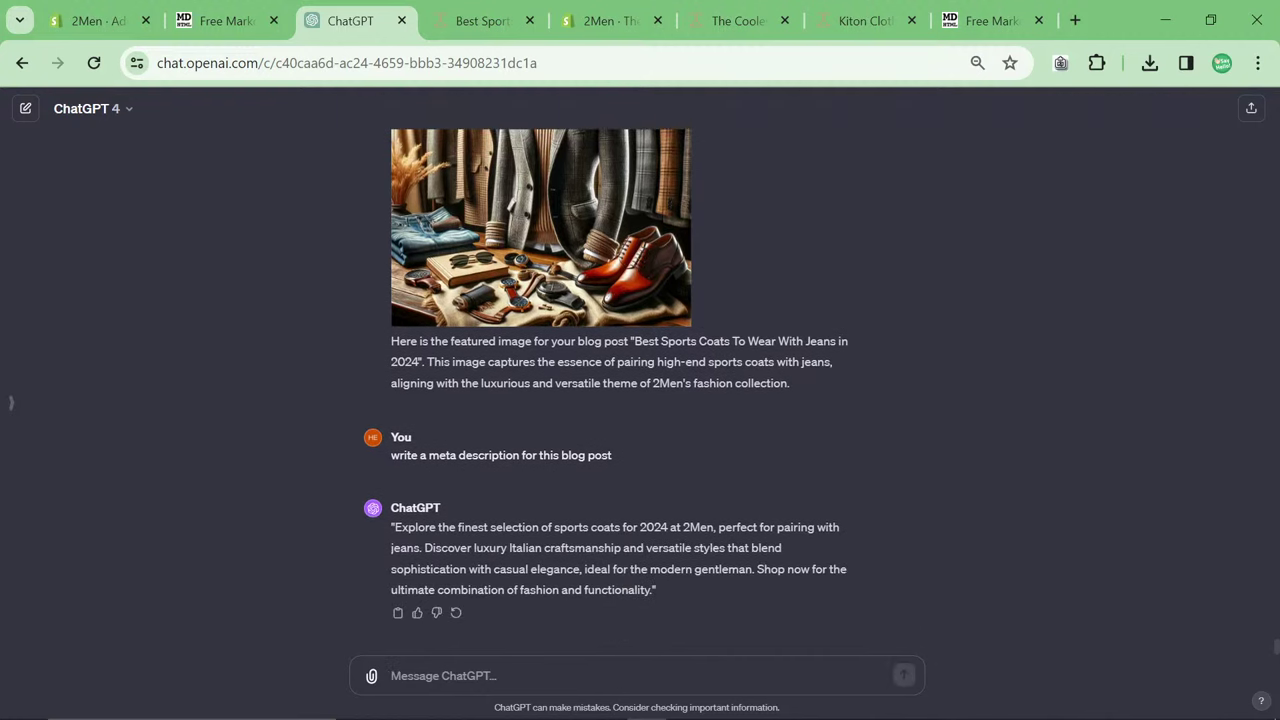
drag(656, 590, 391, 527)
key(ctrl+c)
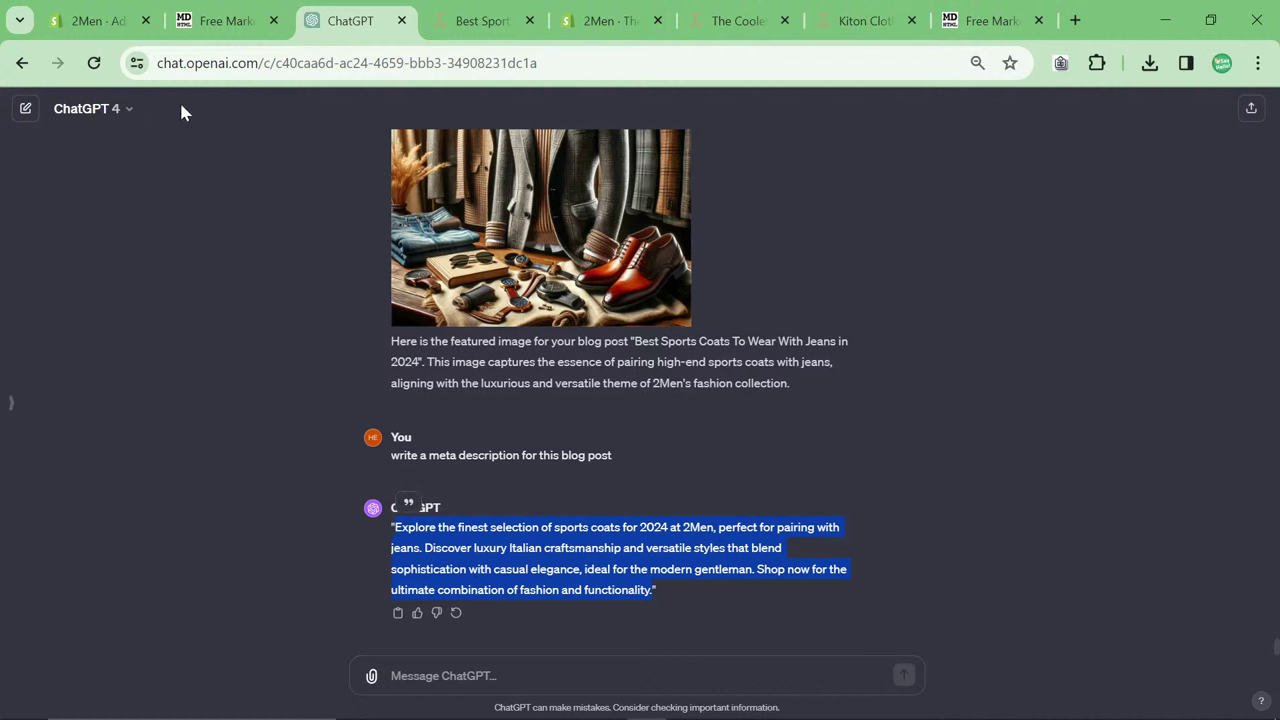
Back in Shopify, select the existing SEO description text
click(98, 20)
triple_click(544, 428)
click(549, 628)
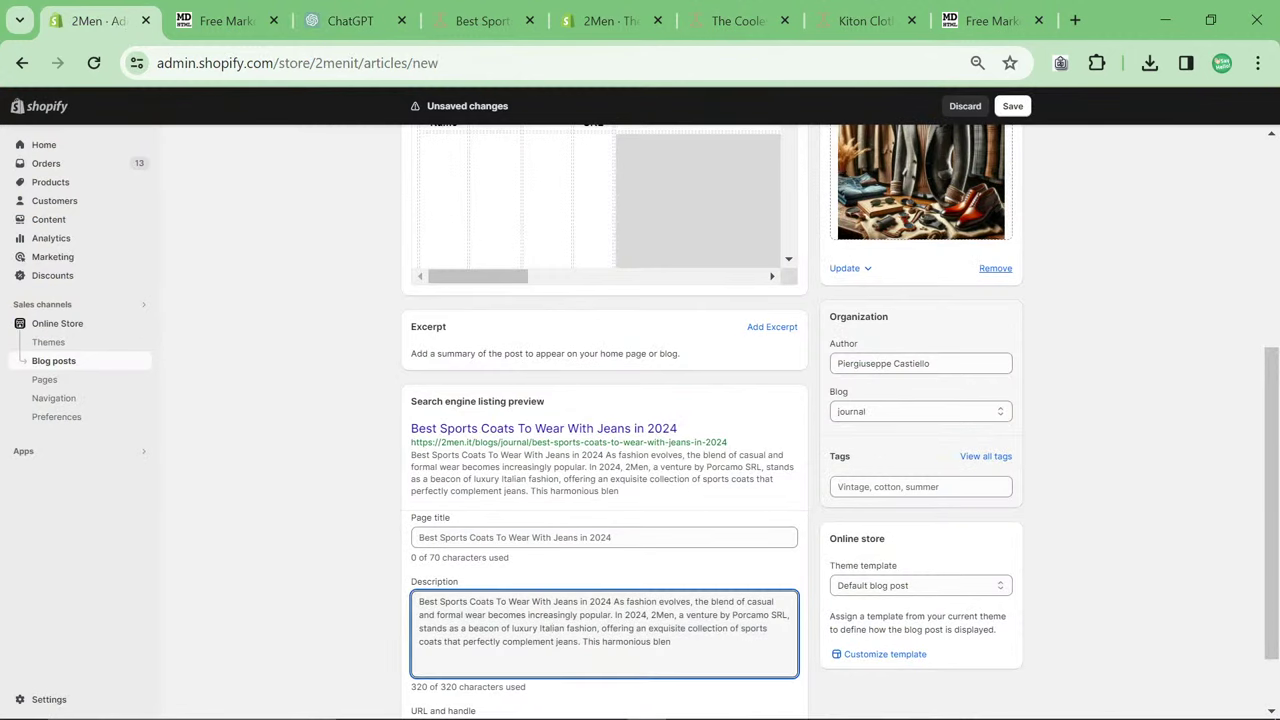
Replace the SEO description with ChatGPT's meta description
key(ctrl+a)
key(ctrl+v)
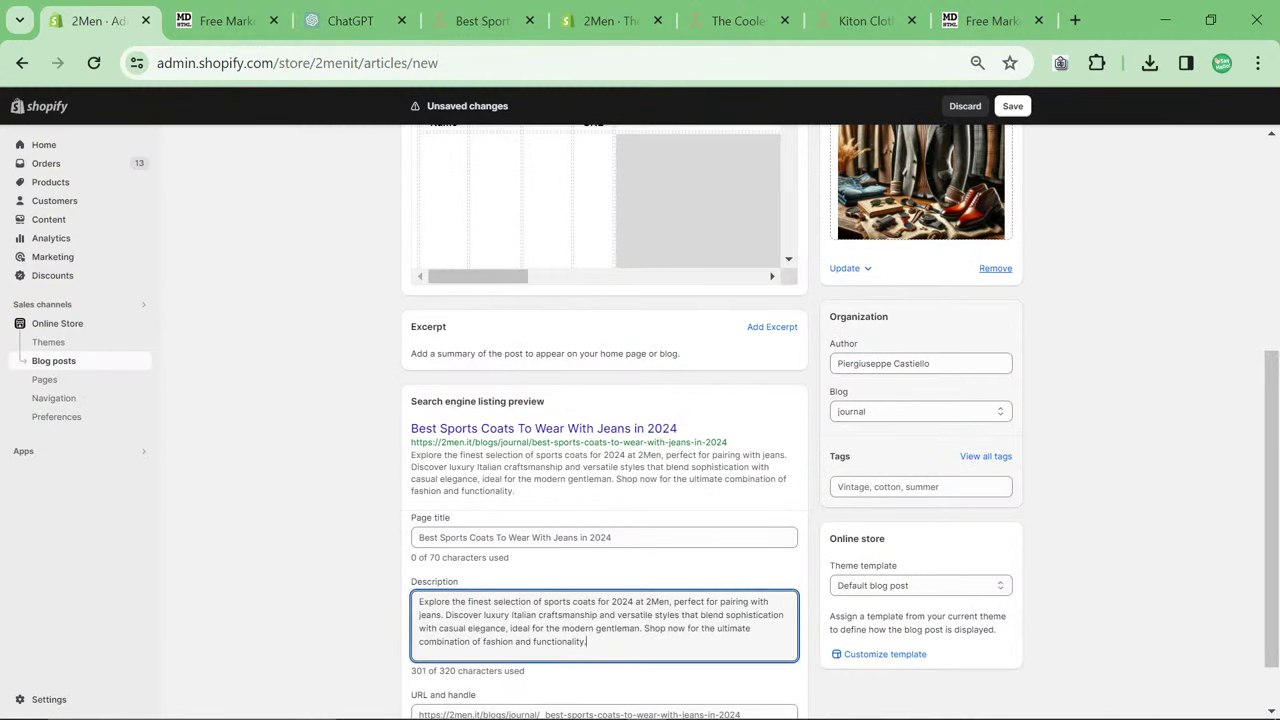
scroll(608, 531, up, 4)
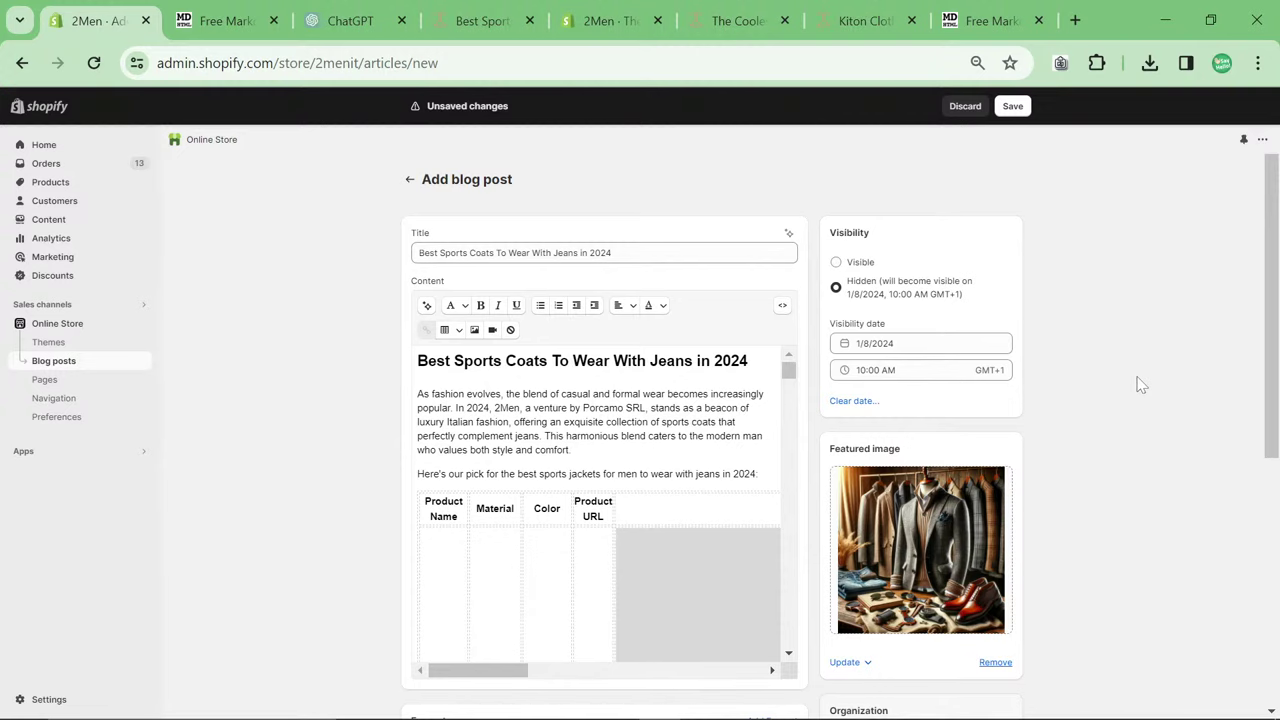
scroll(920, 466, down, 5)
scroll(908, 449, up, 3)
Save the blog post and bring up the other Chrome profile's window
click(1013, 106)
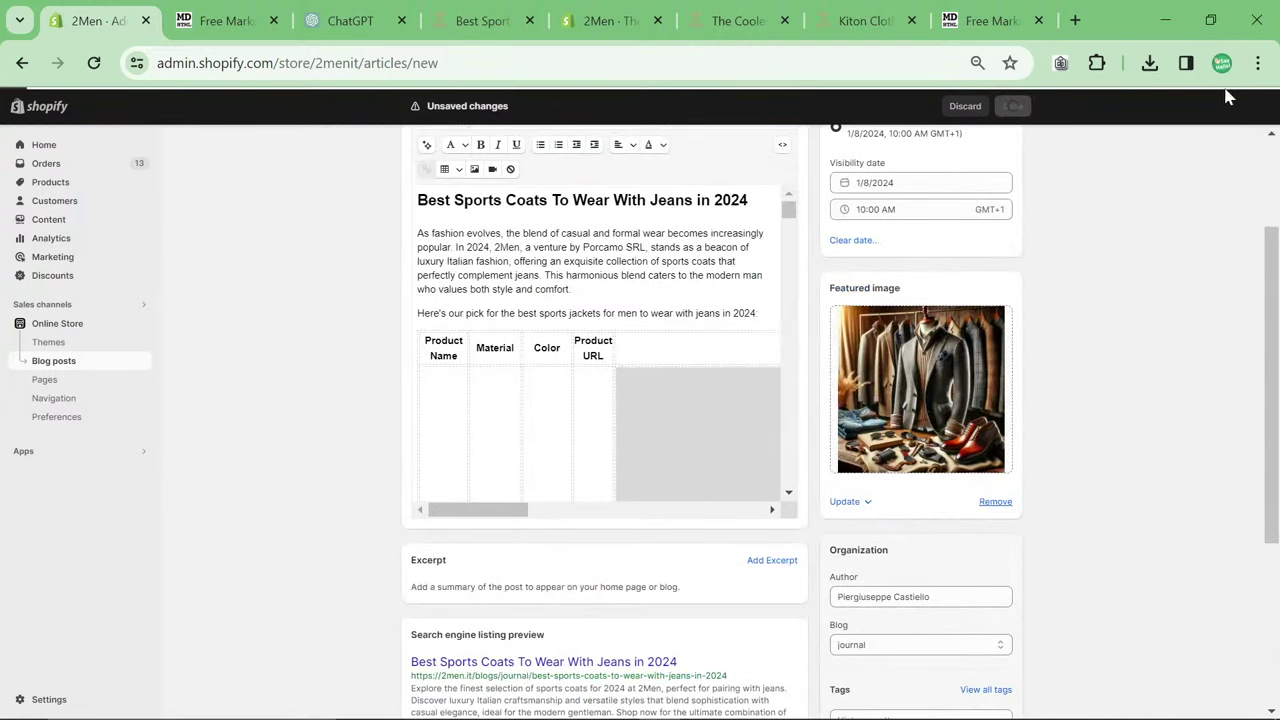
click(1221, 63)
click(1037, 482)
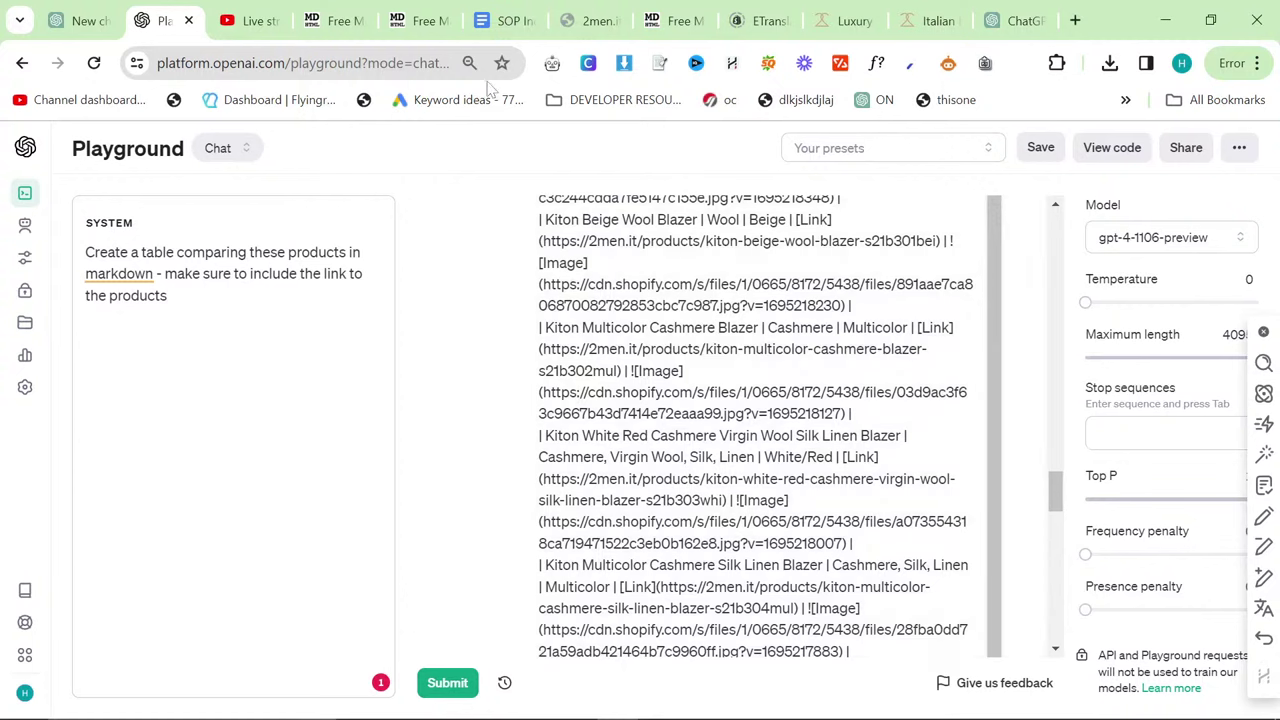
Open a new tab and go to YouTube
click(1075, 21)
text(yi)
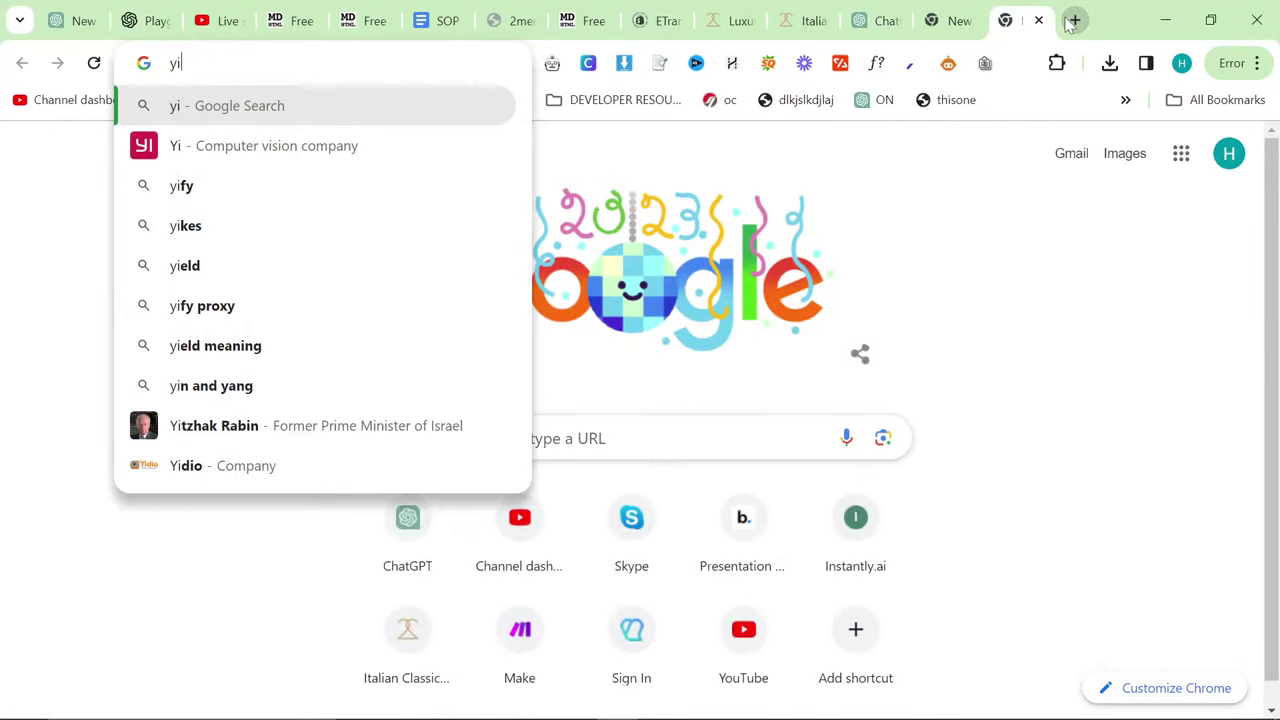
key(BackSpace)
text(oou)
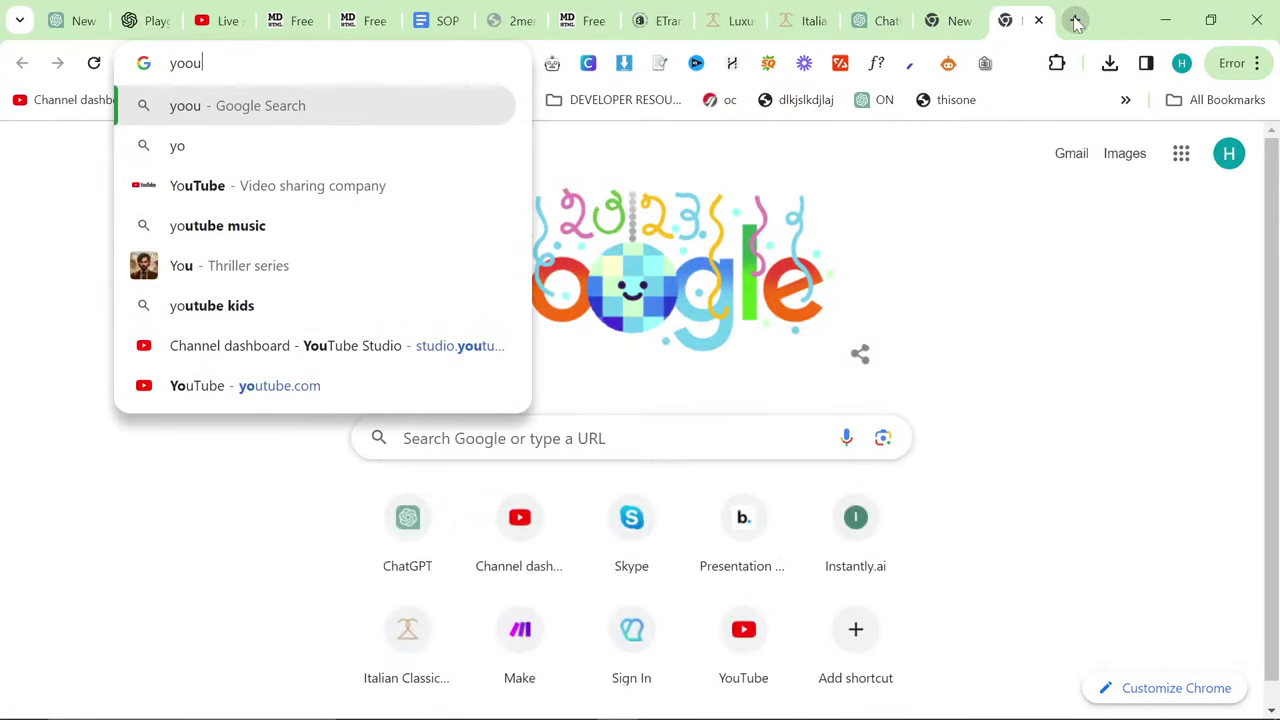
key(BackSpace)
key(BackSpace)
text(ut)
key(Return)
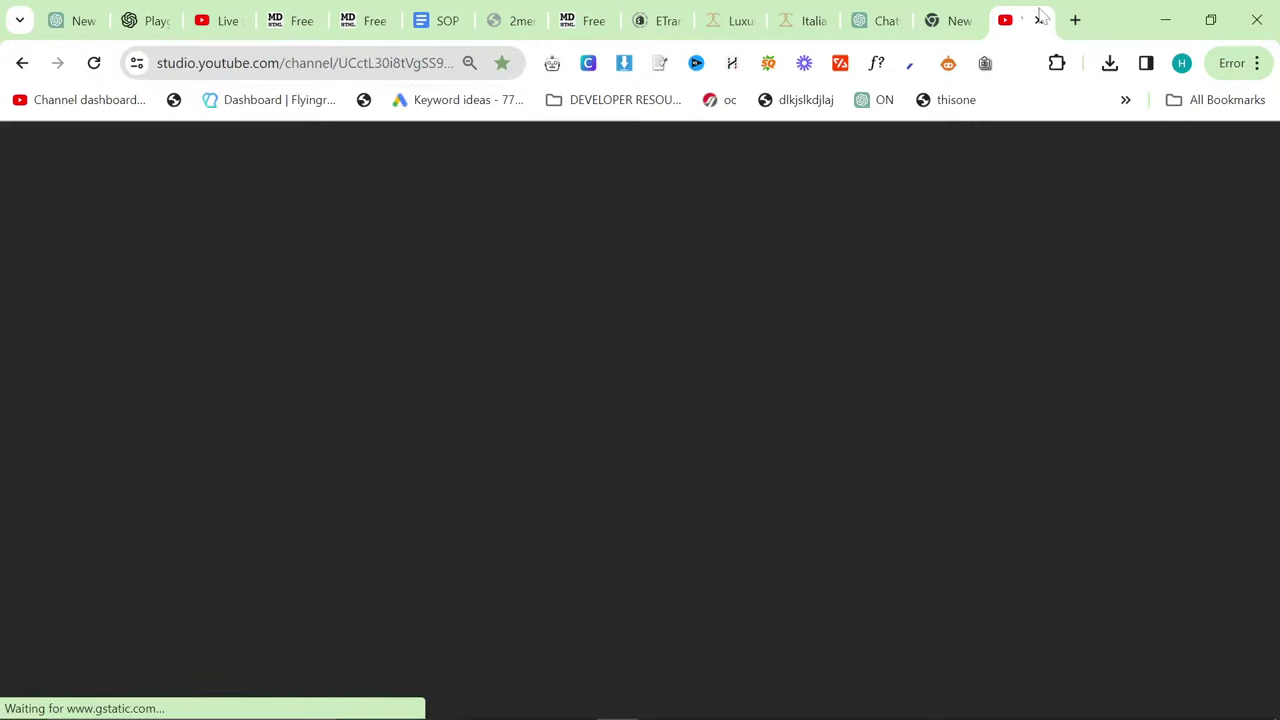
Load youtube.com/c/incomestreamsurfers and scroll down to the channel's playlists
click(1039, 20)
click(1075, 21)
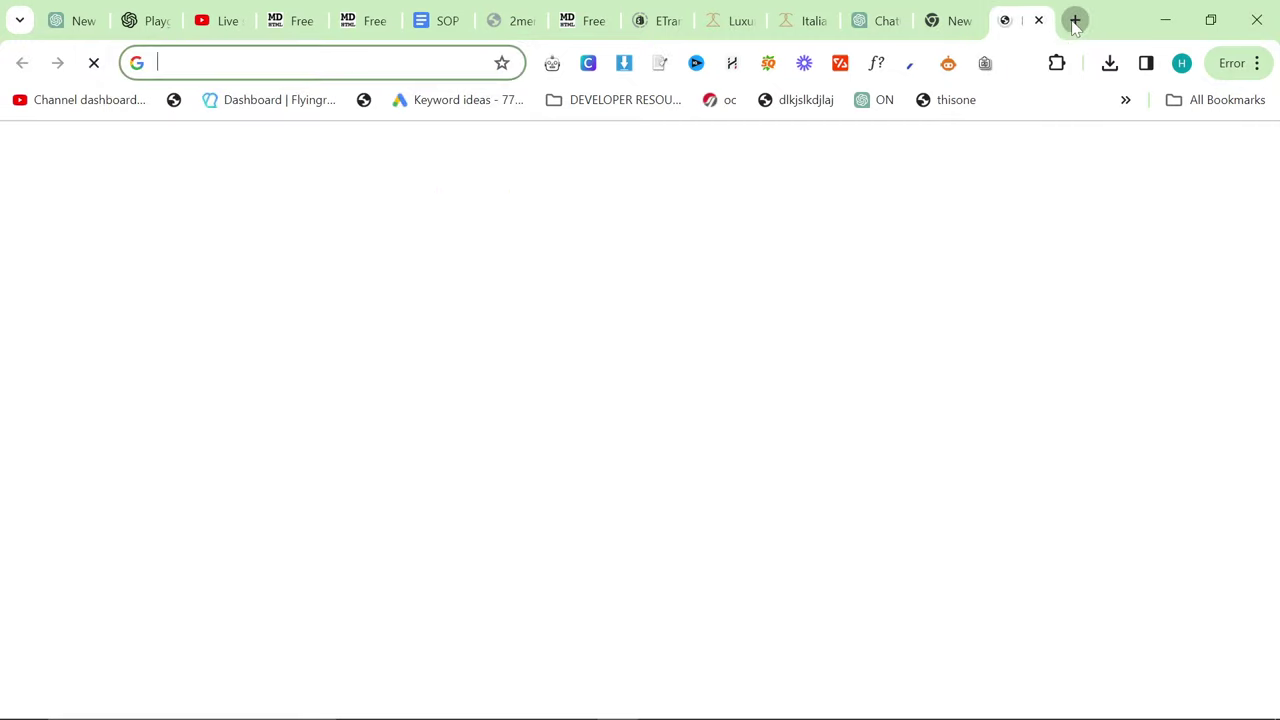
text(youtube/)
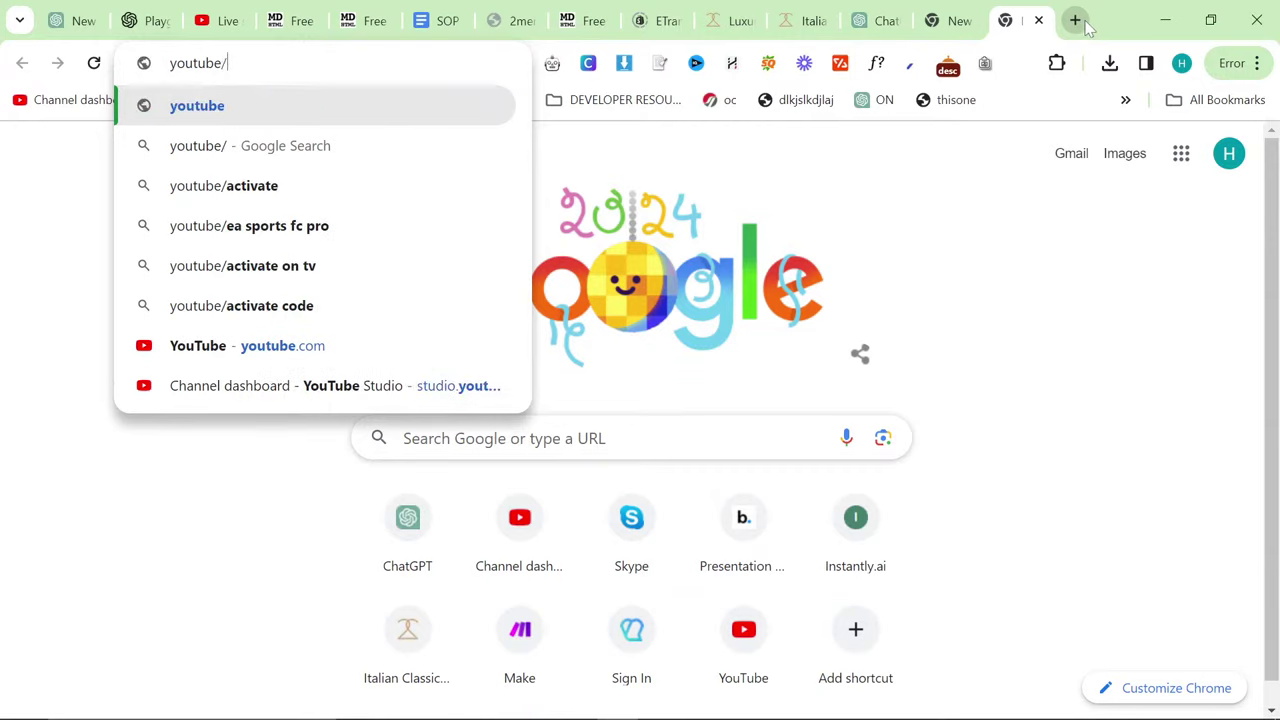
key(BackSpace)
text(.com/c/)
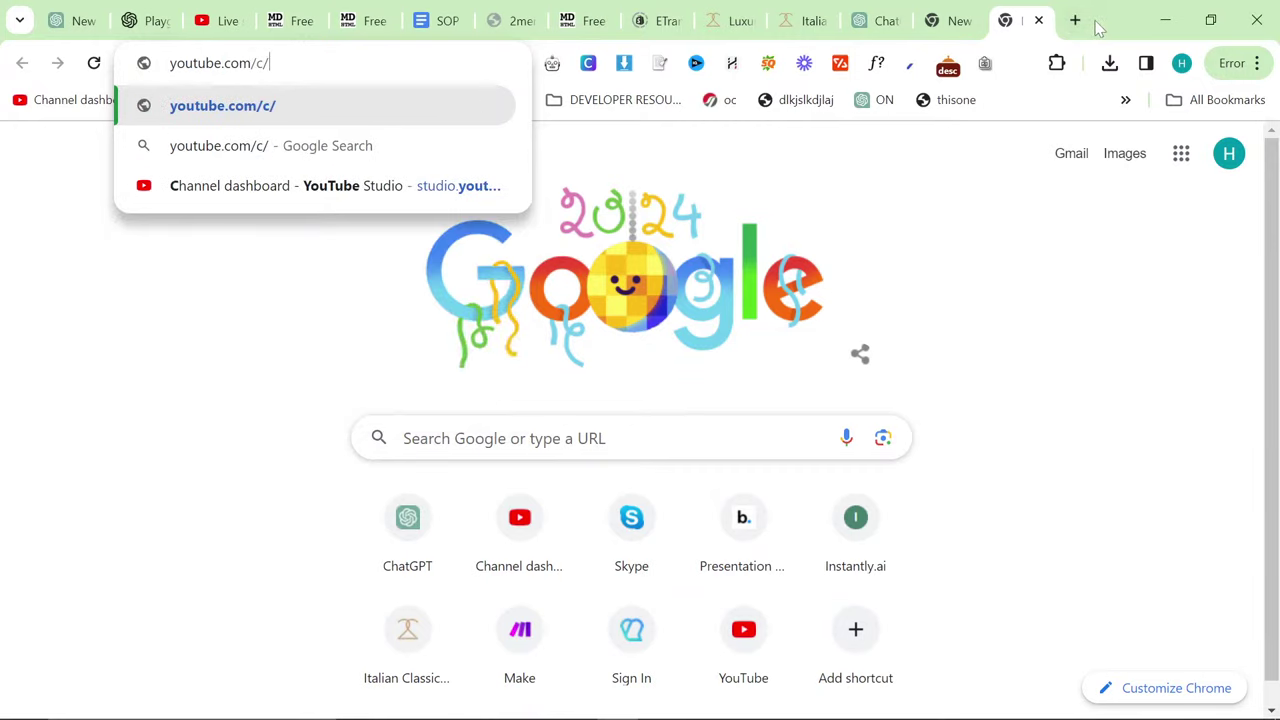
text(incomestreamsurfer)
key(Return)
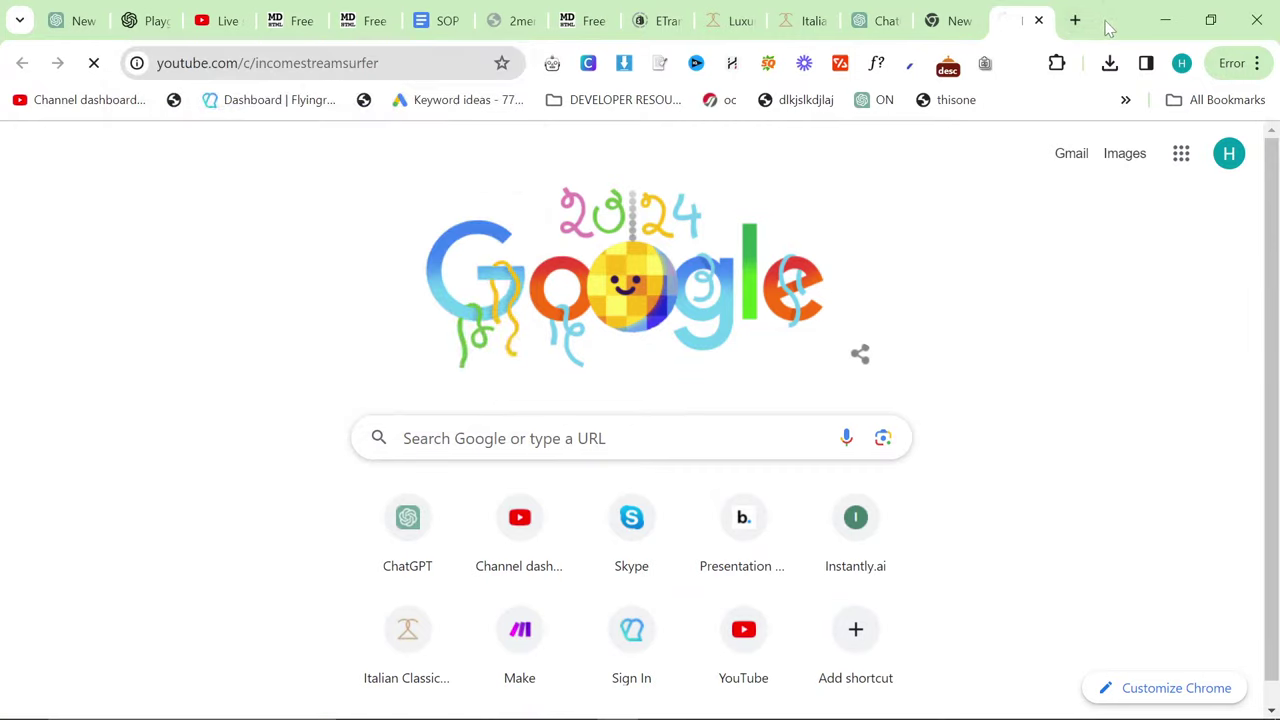
key(ctrl+l)
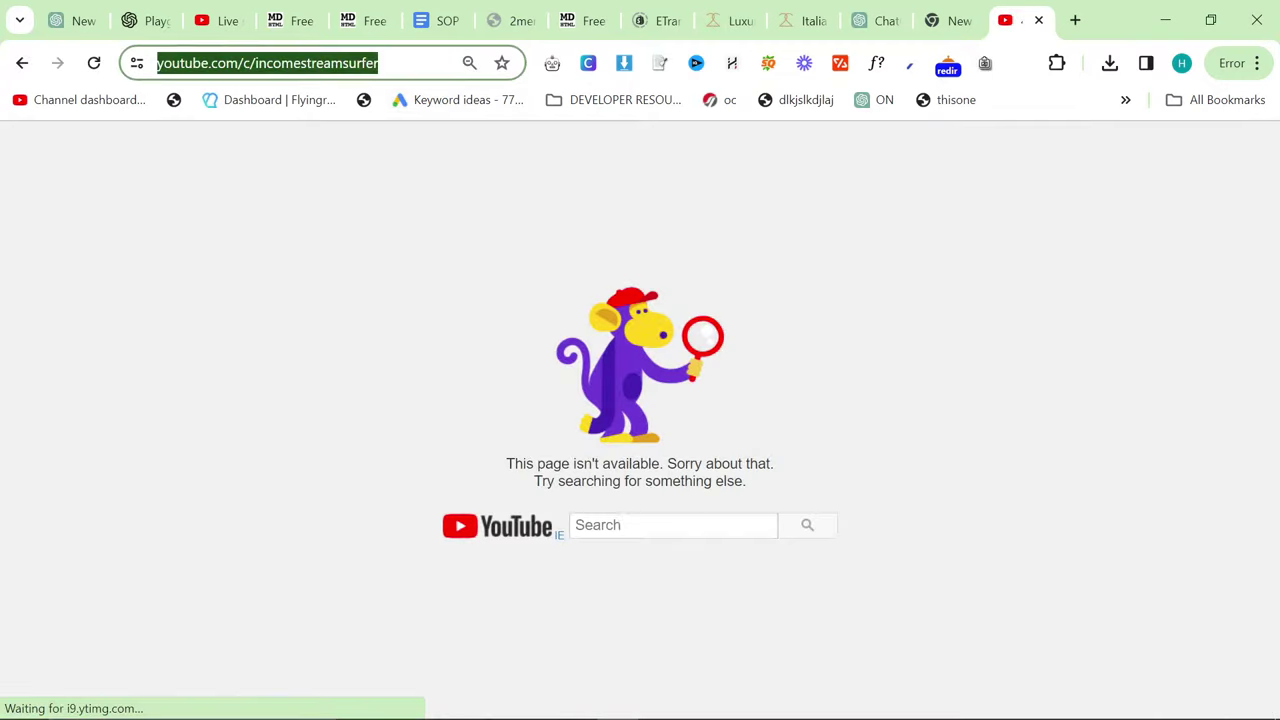
key(End)
text(s)
key(Return)
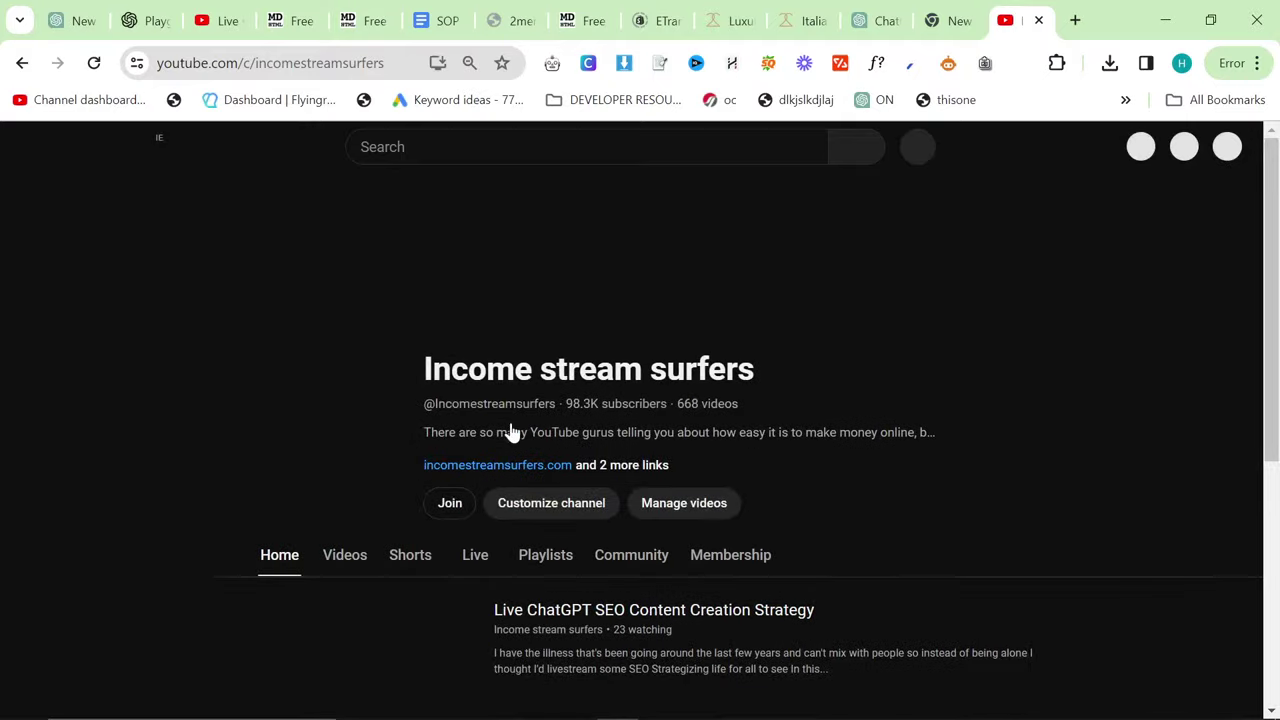
scroll(586, 546, down, 2)
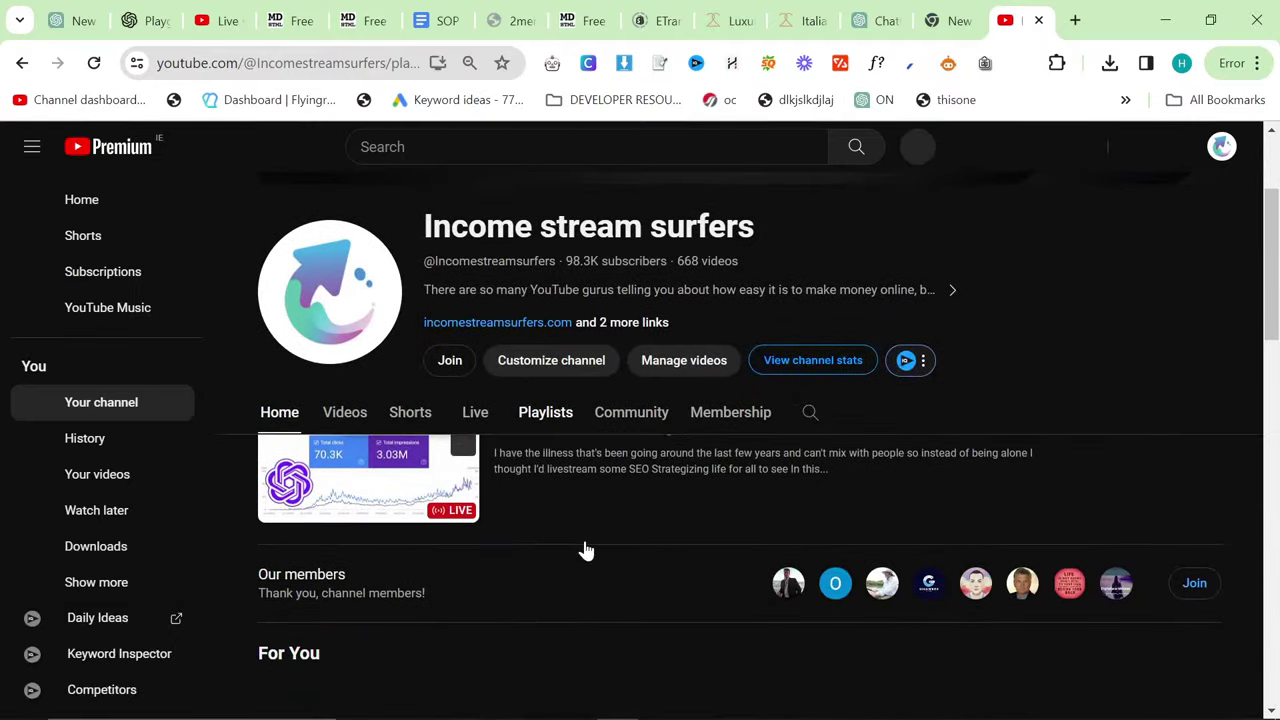
scroll(587, 550, down, 4)
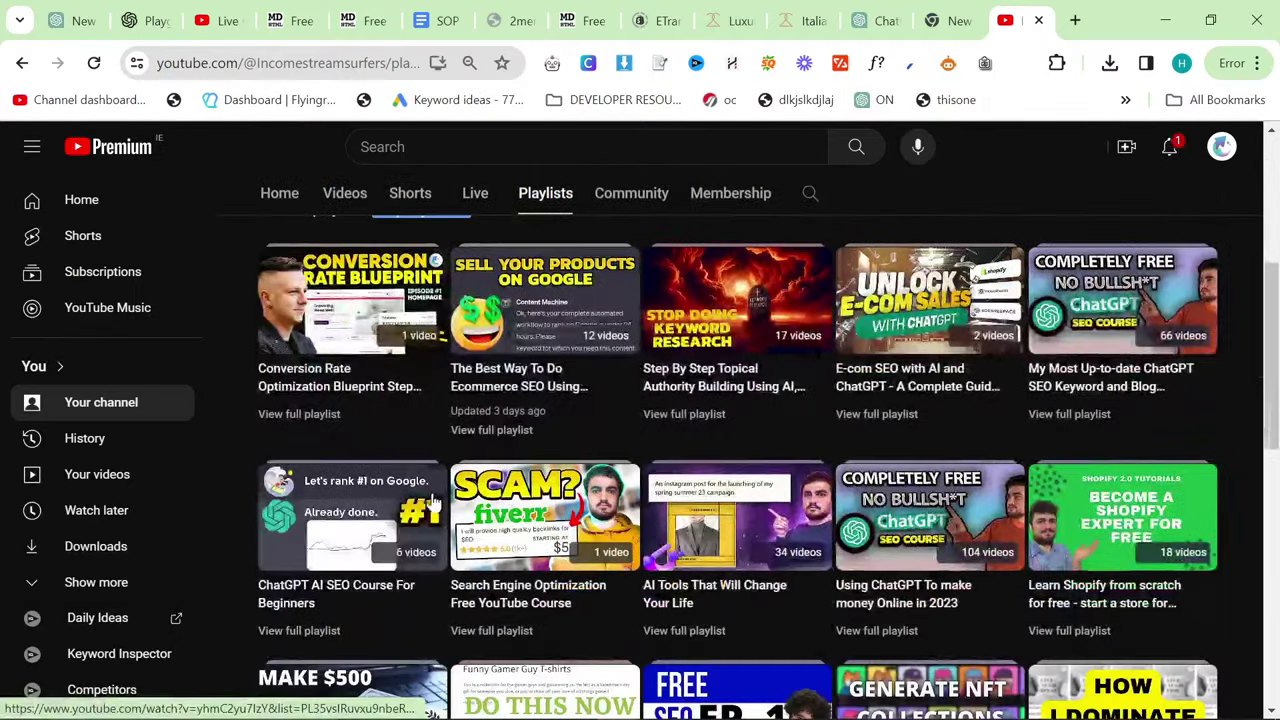